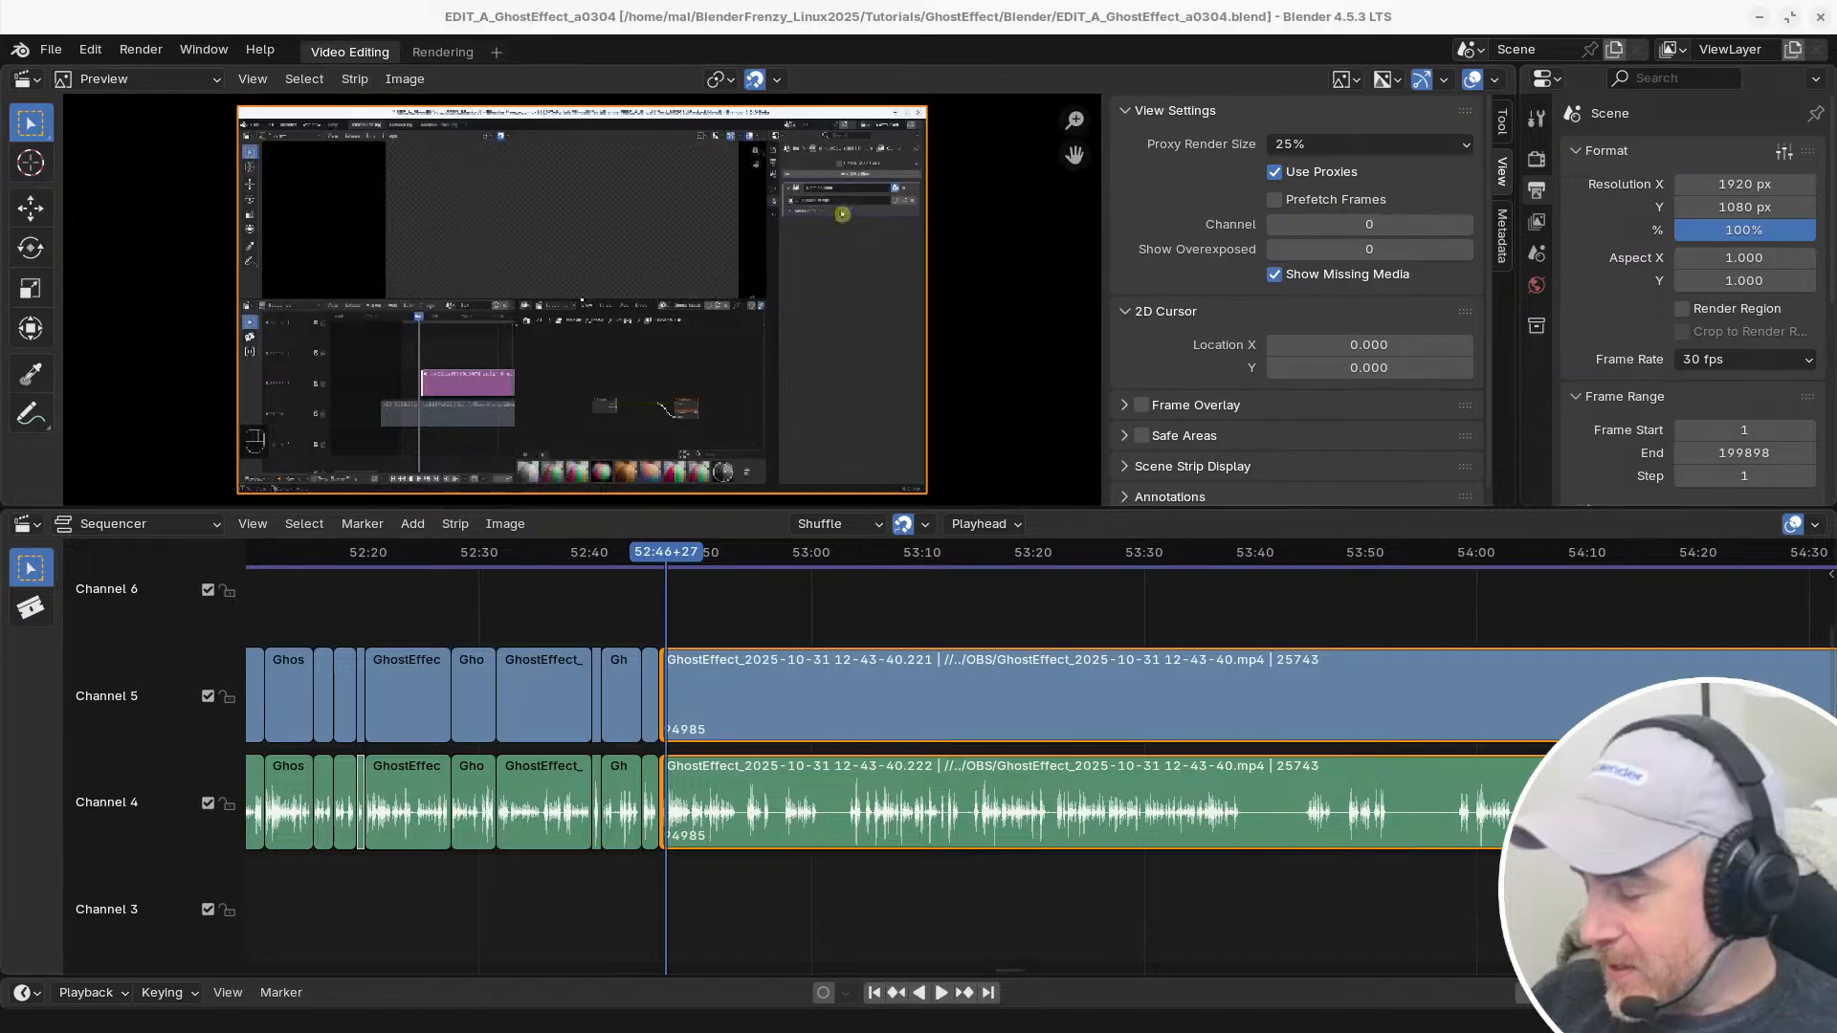
Scrub through the finished edit between about 45:00 and 49:00 and examine the short cut strips against the remaining uncut footage
scroll(709, 620, down, 15)
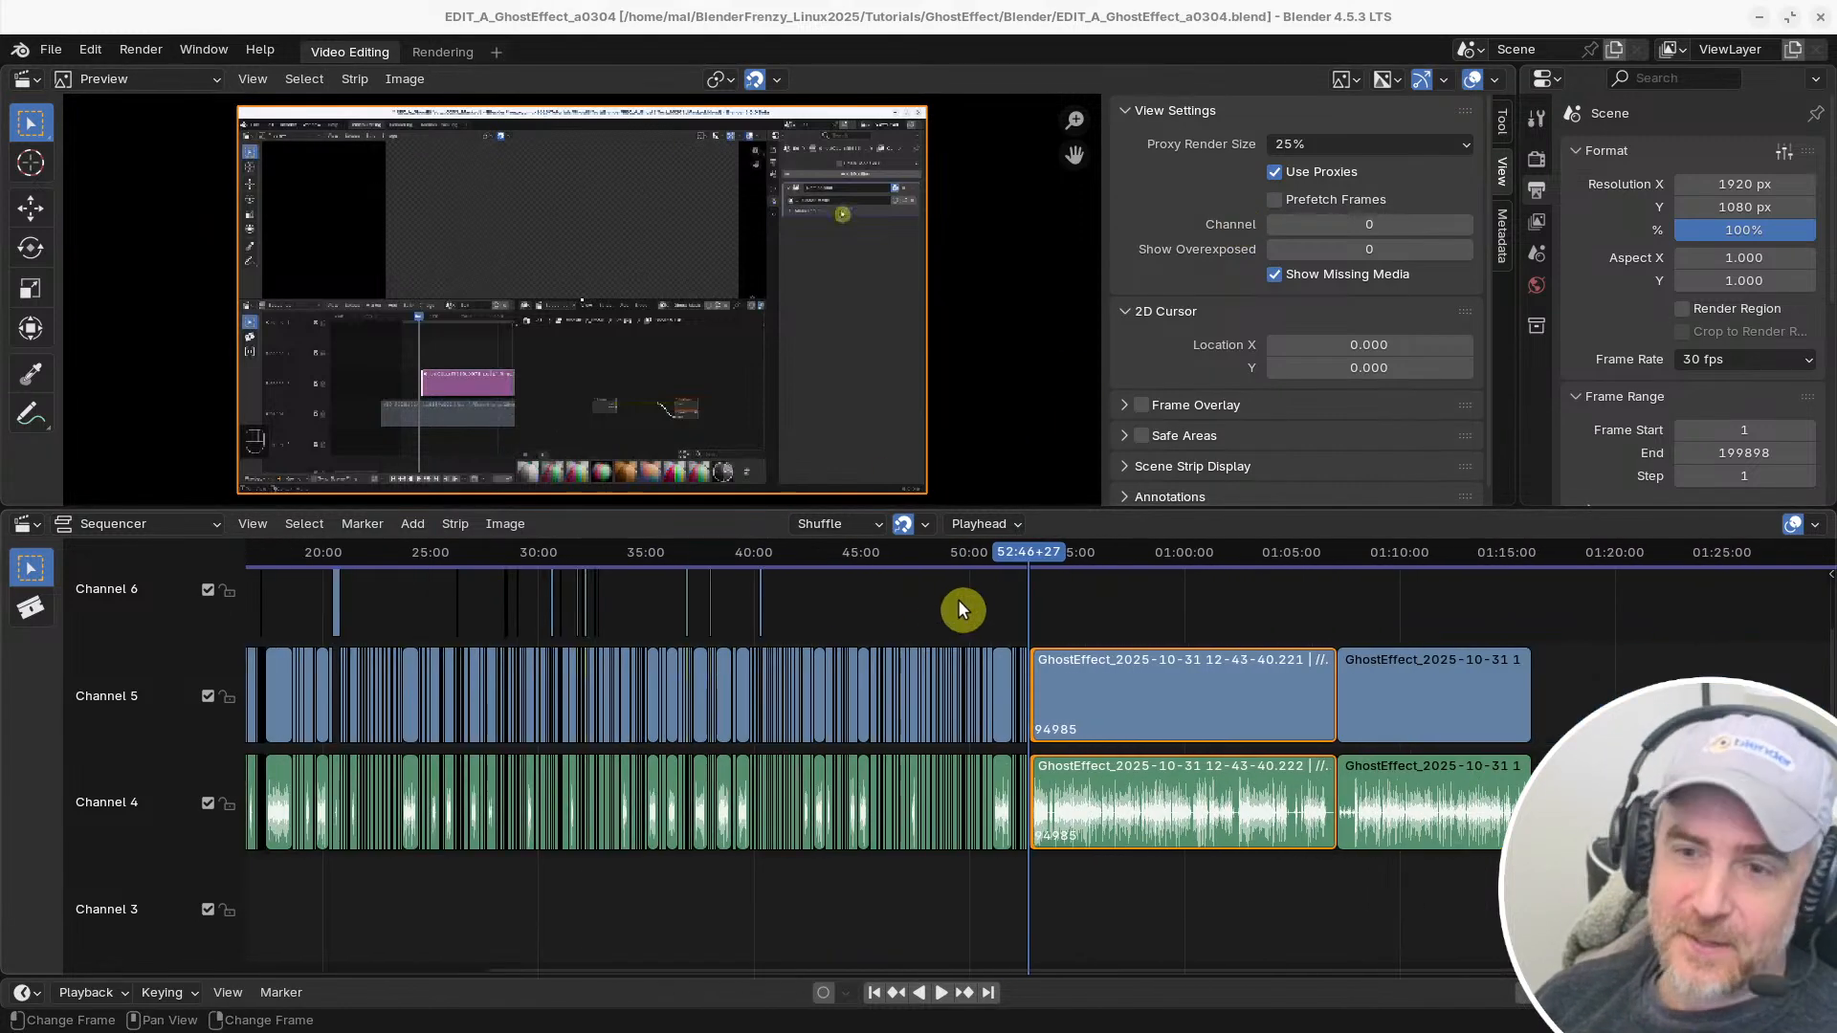
drag(922, 557, 860, 554)
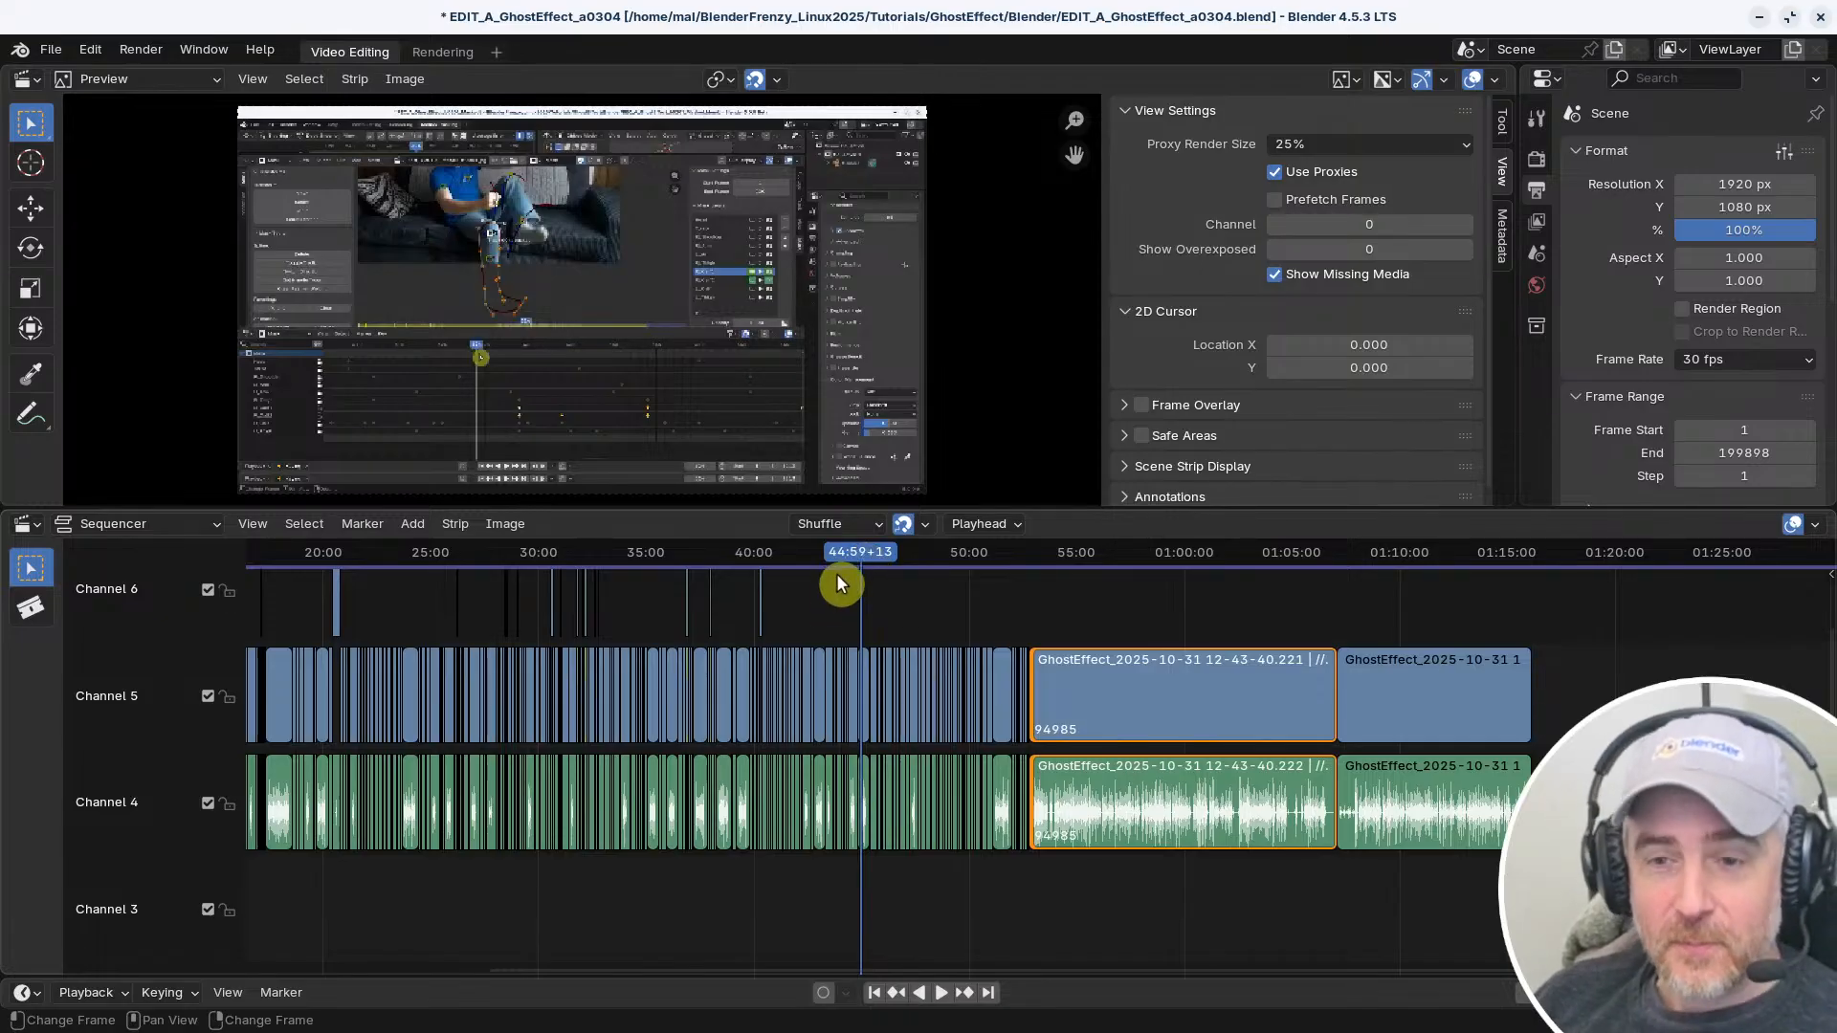
click(923, 555)
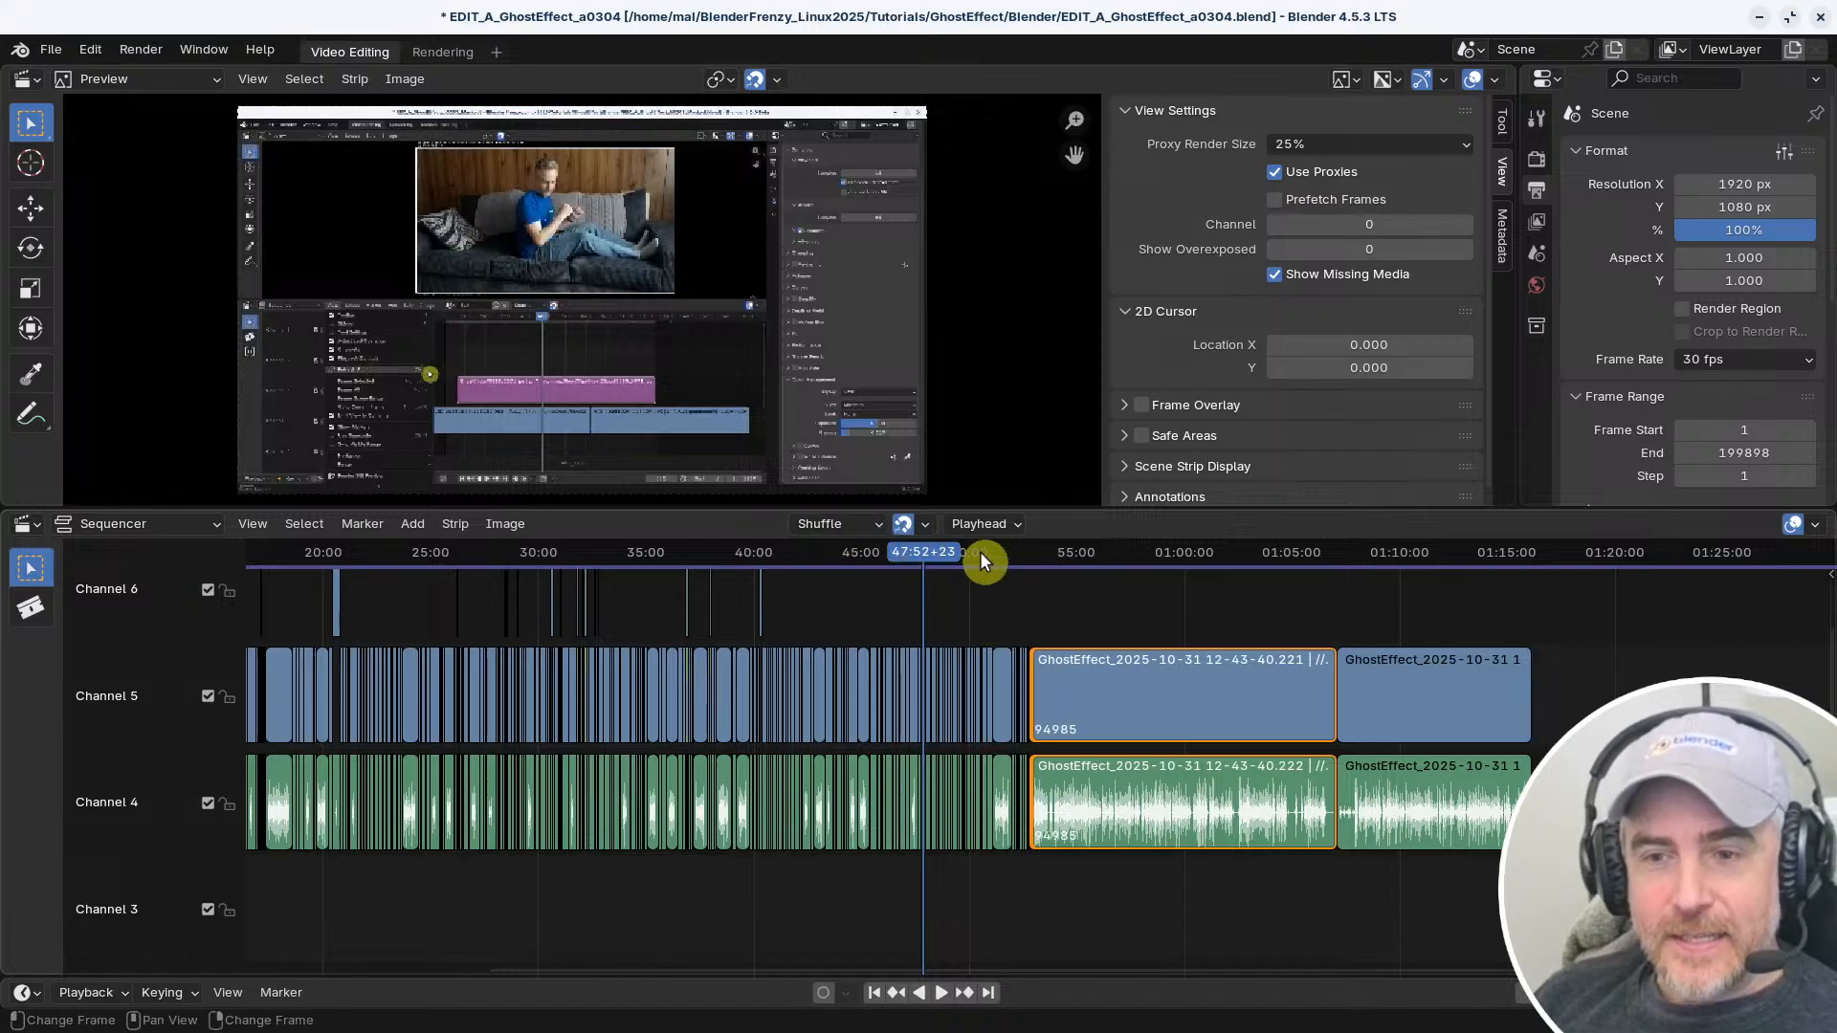
click(947, 555)
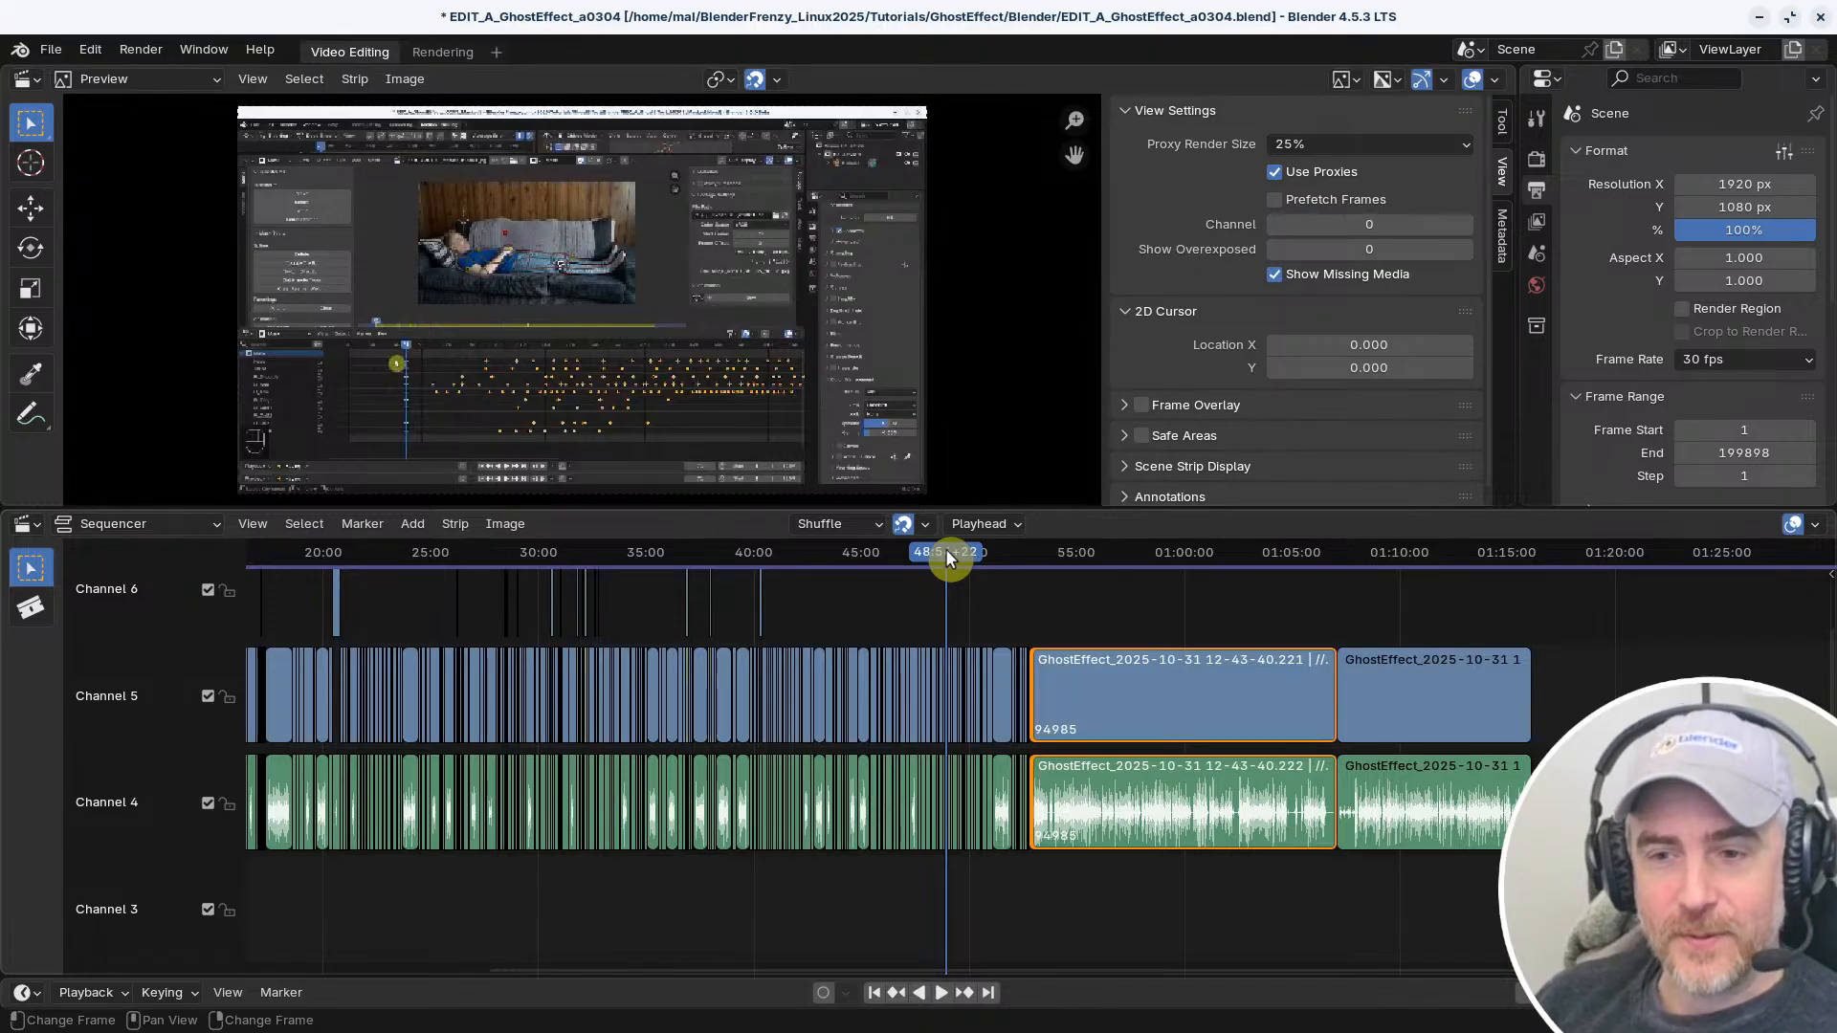
middle_drag(810, 619, 1247, 622)
mouse_move(1248, 622)
ctrl+middle_down()
mouse_move(1231, 620)
mouse_move(1264, 621)
ctrl+middle_up()
middle_drag(1378, 620, 1003, 627)
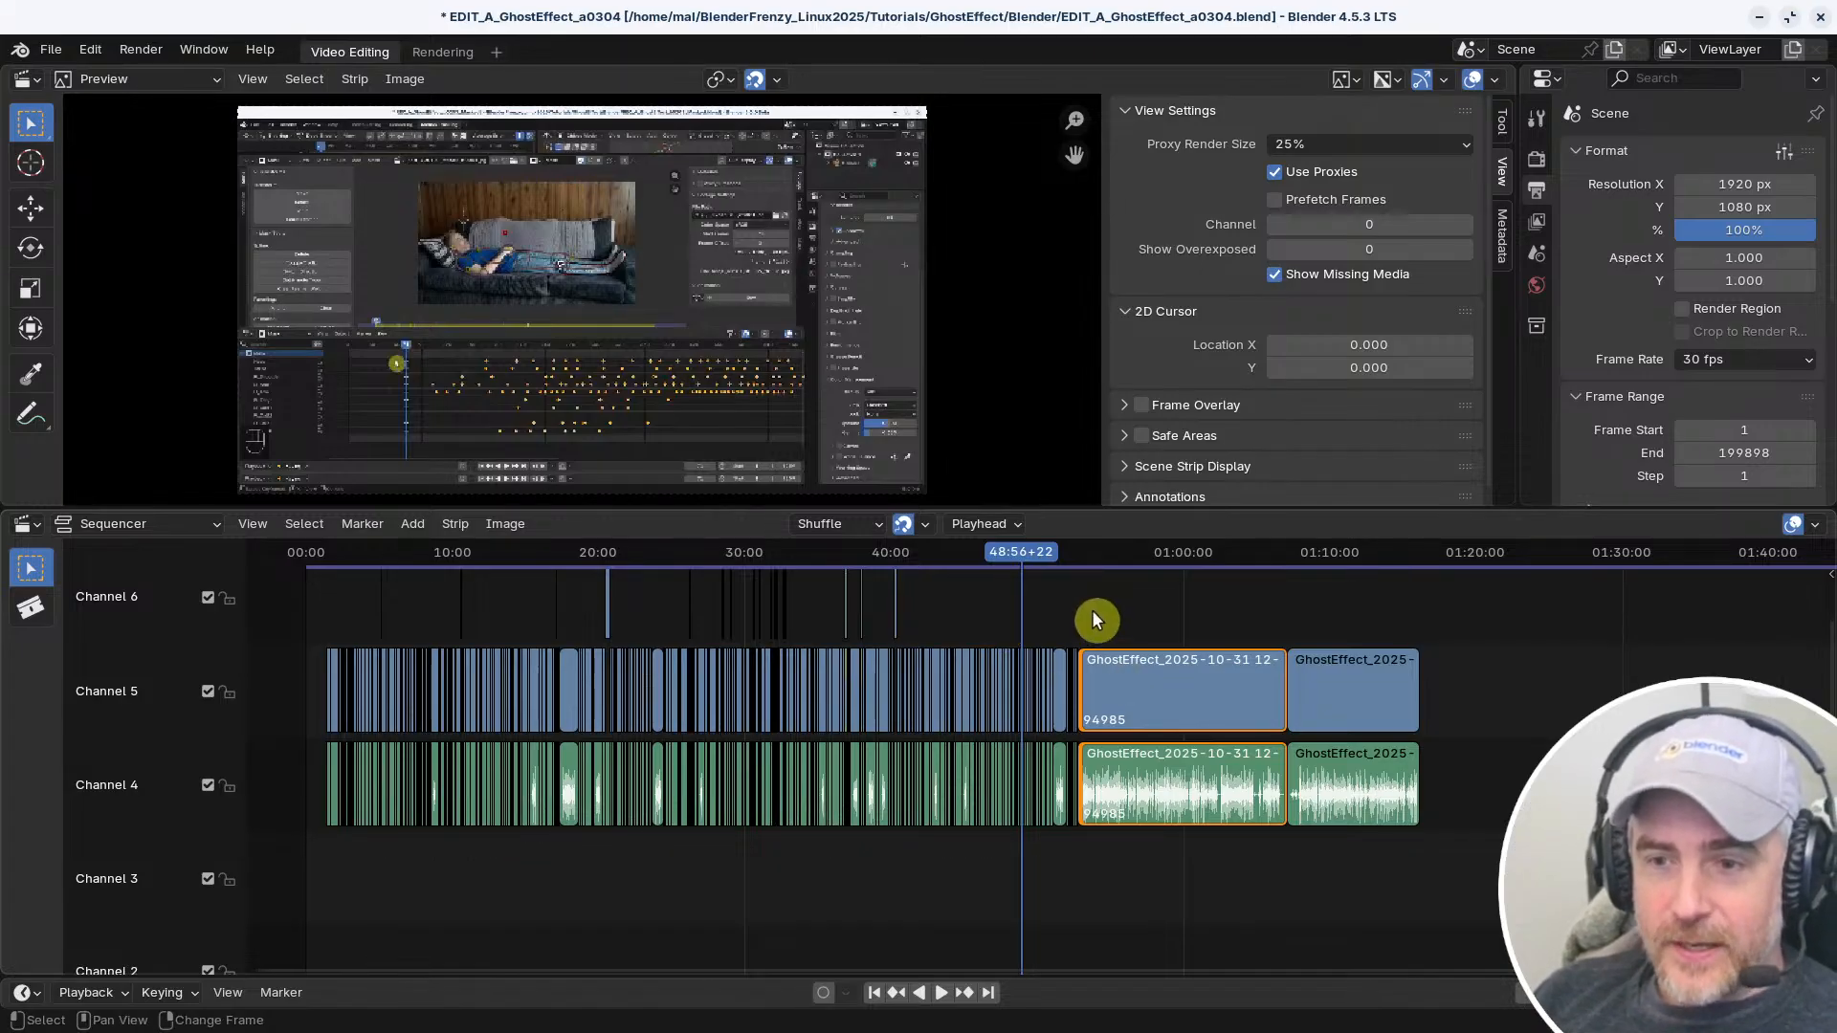
scroll(1093, 611, up, 8)
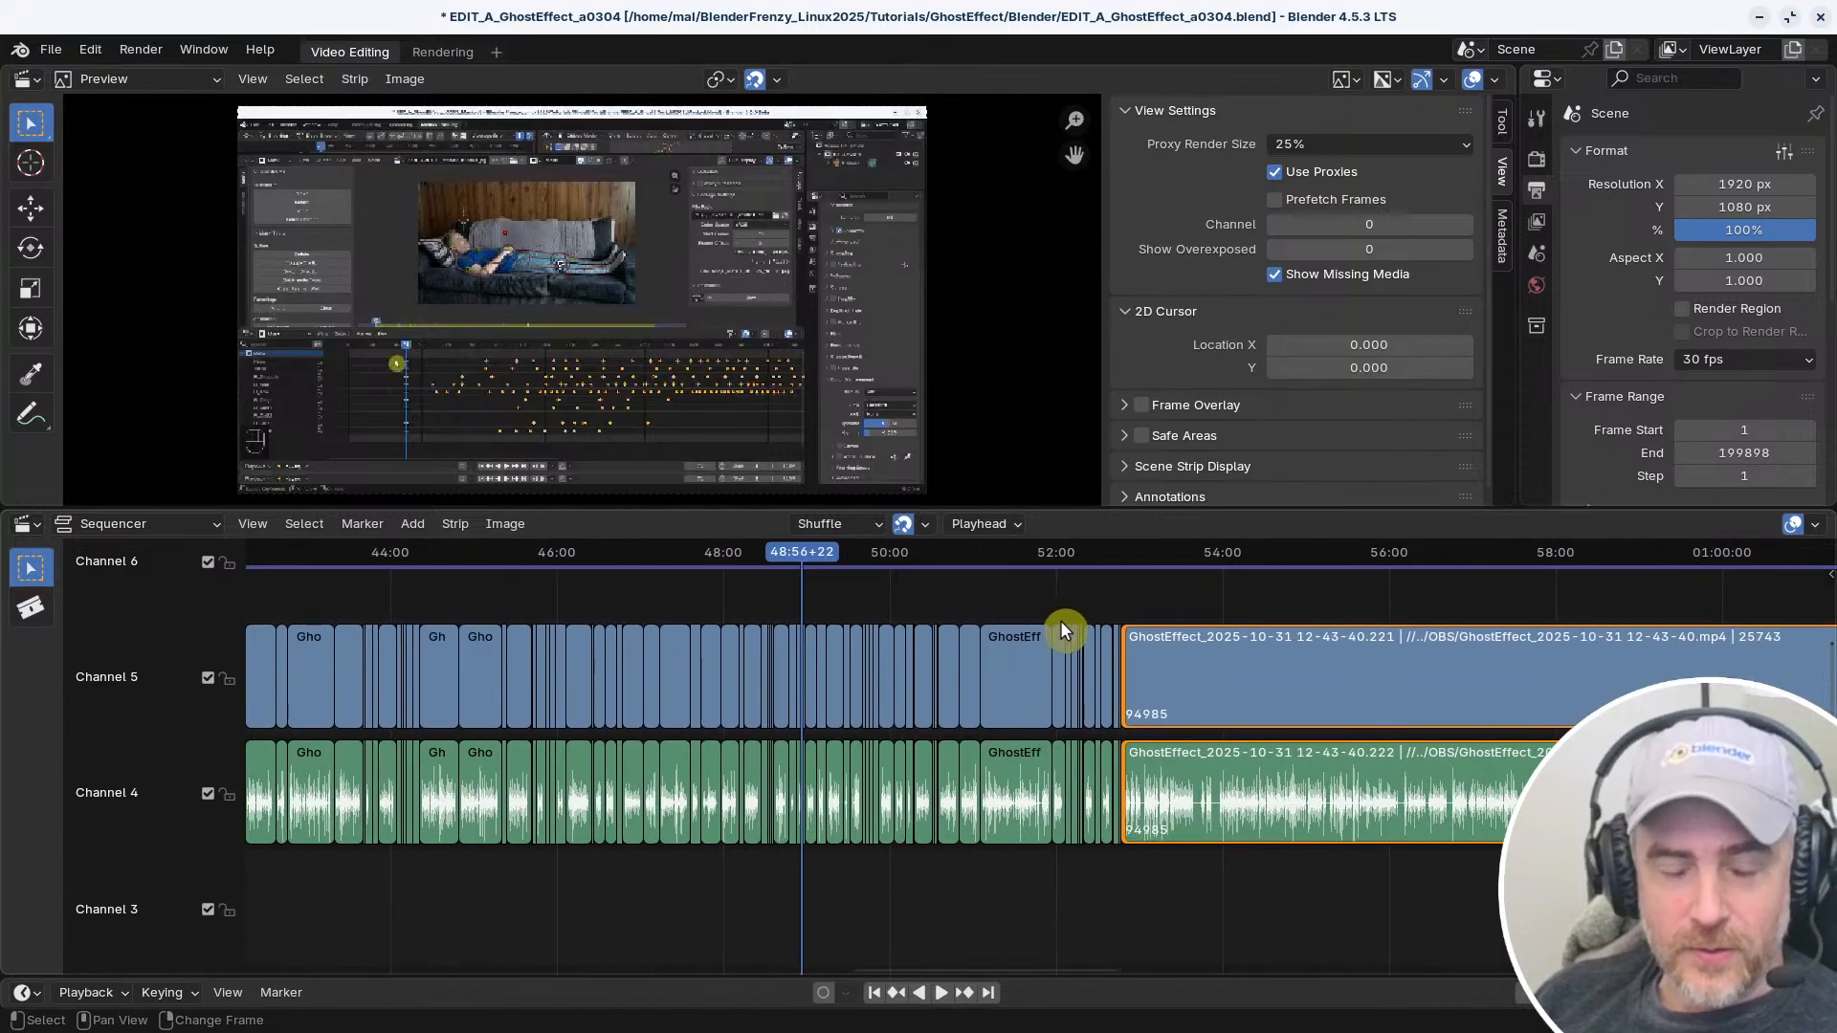
middle_drag(1115, 617, 744, 609)
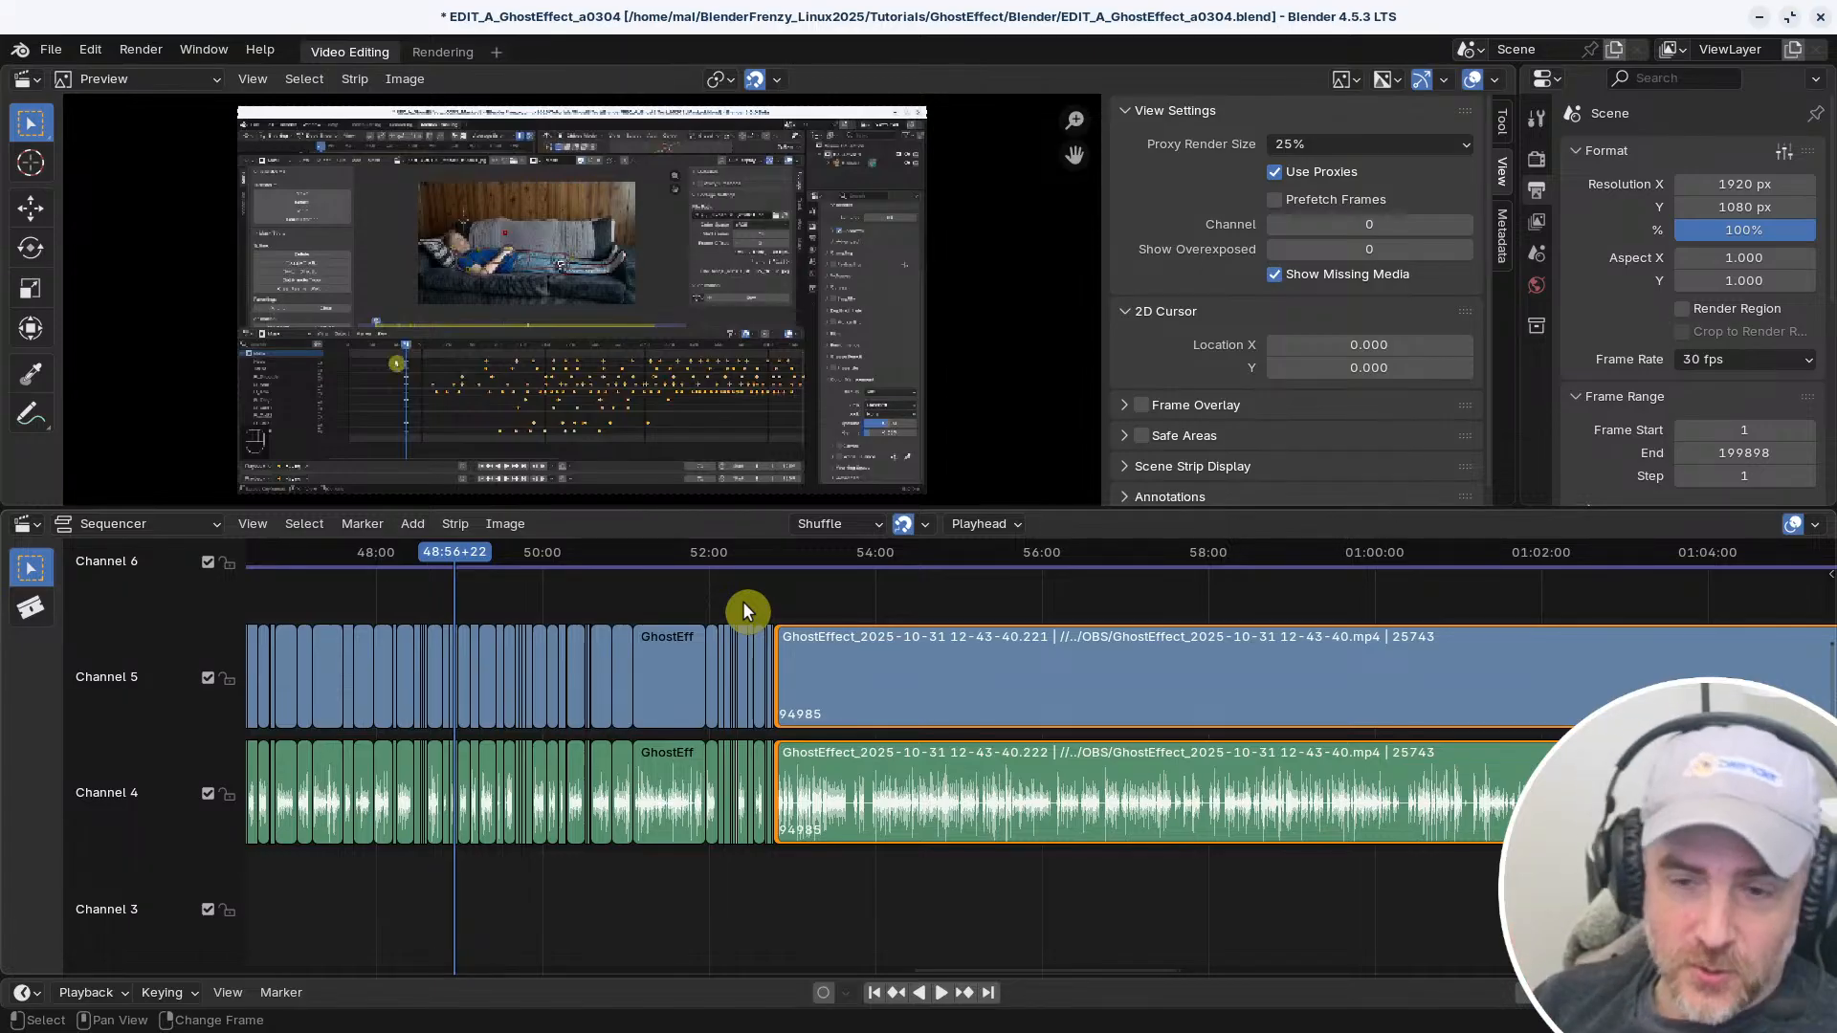
Open the keymap preferences, load the Blender keymap preset, and switch back to the reallyfastcut 20250330 preset
click(94, 52)
click(182, 314)
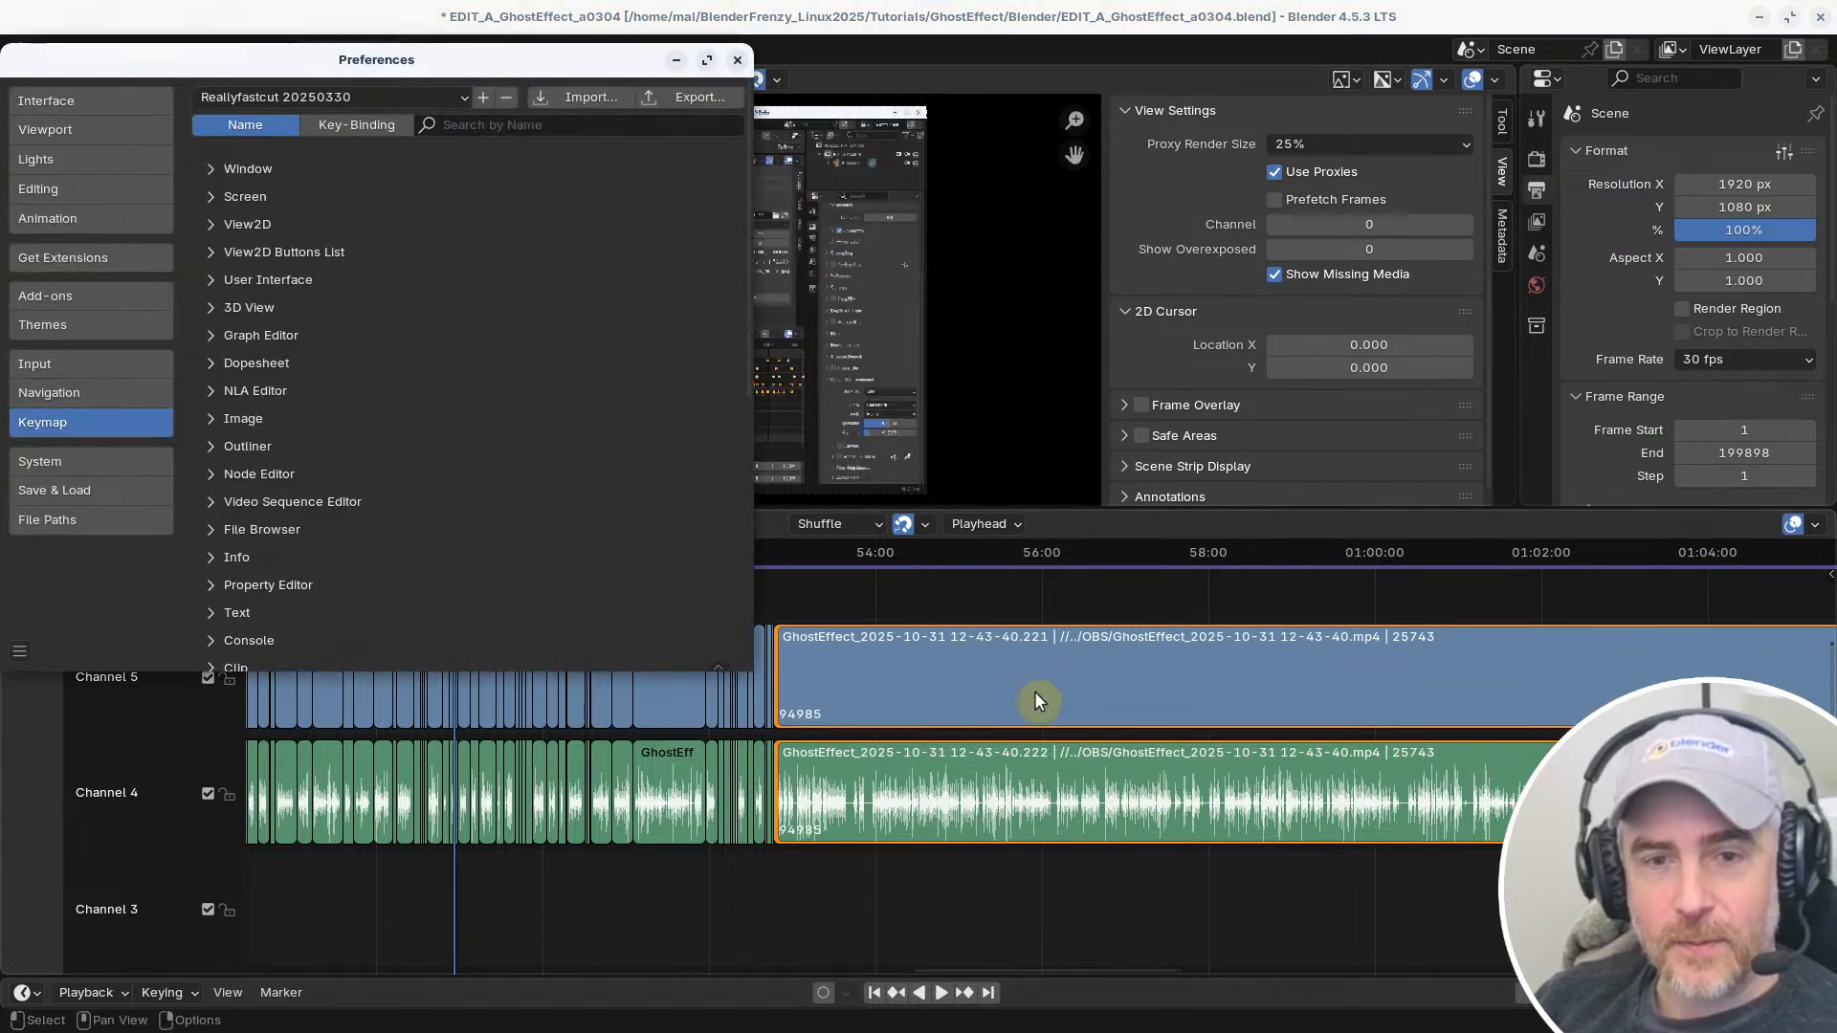
drag(445, 60, 778, 164)
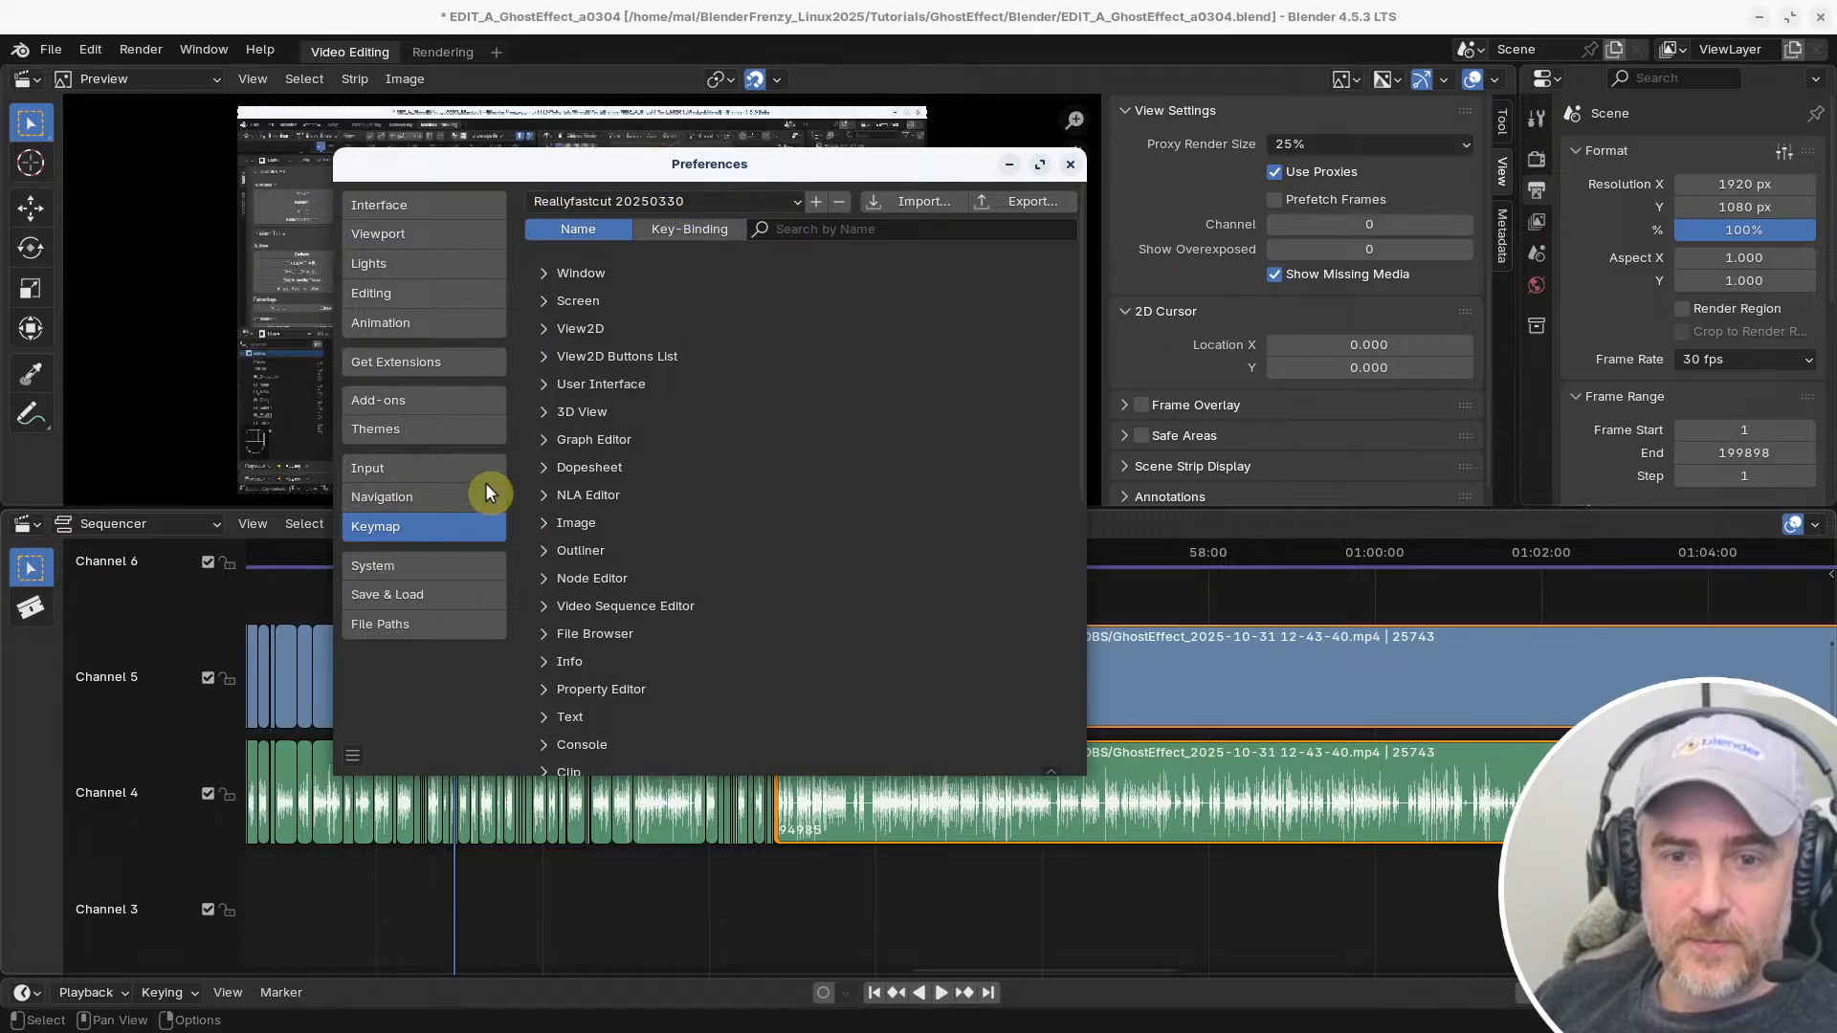
click(800, 200)
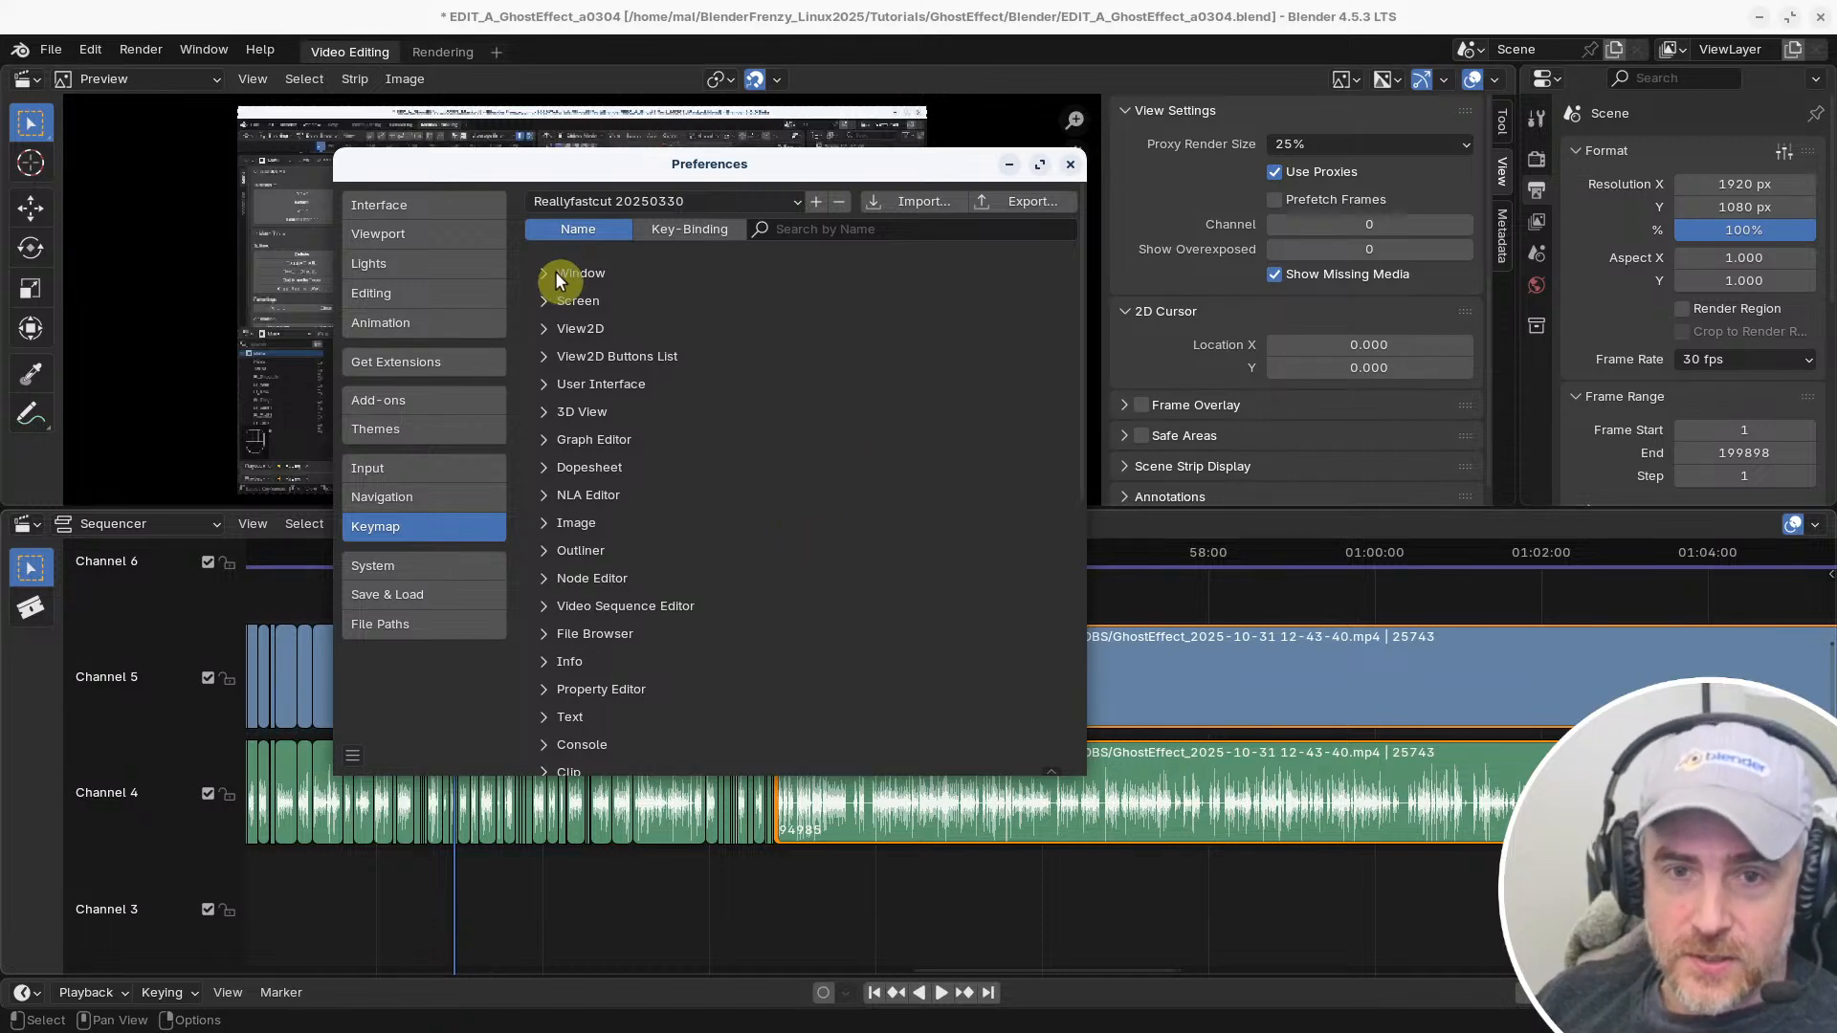
click(786, 197)
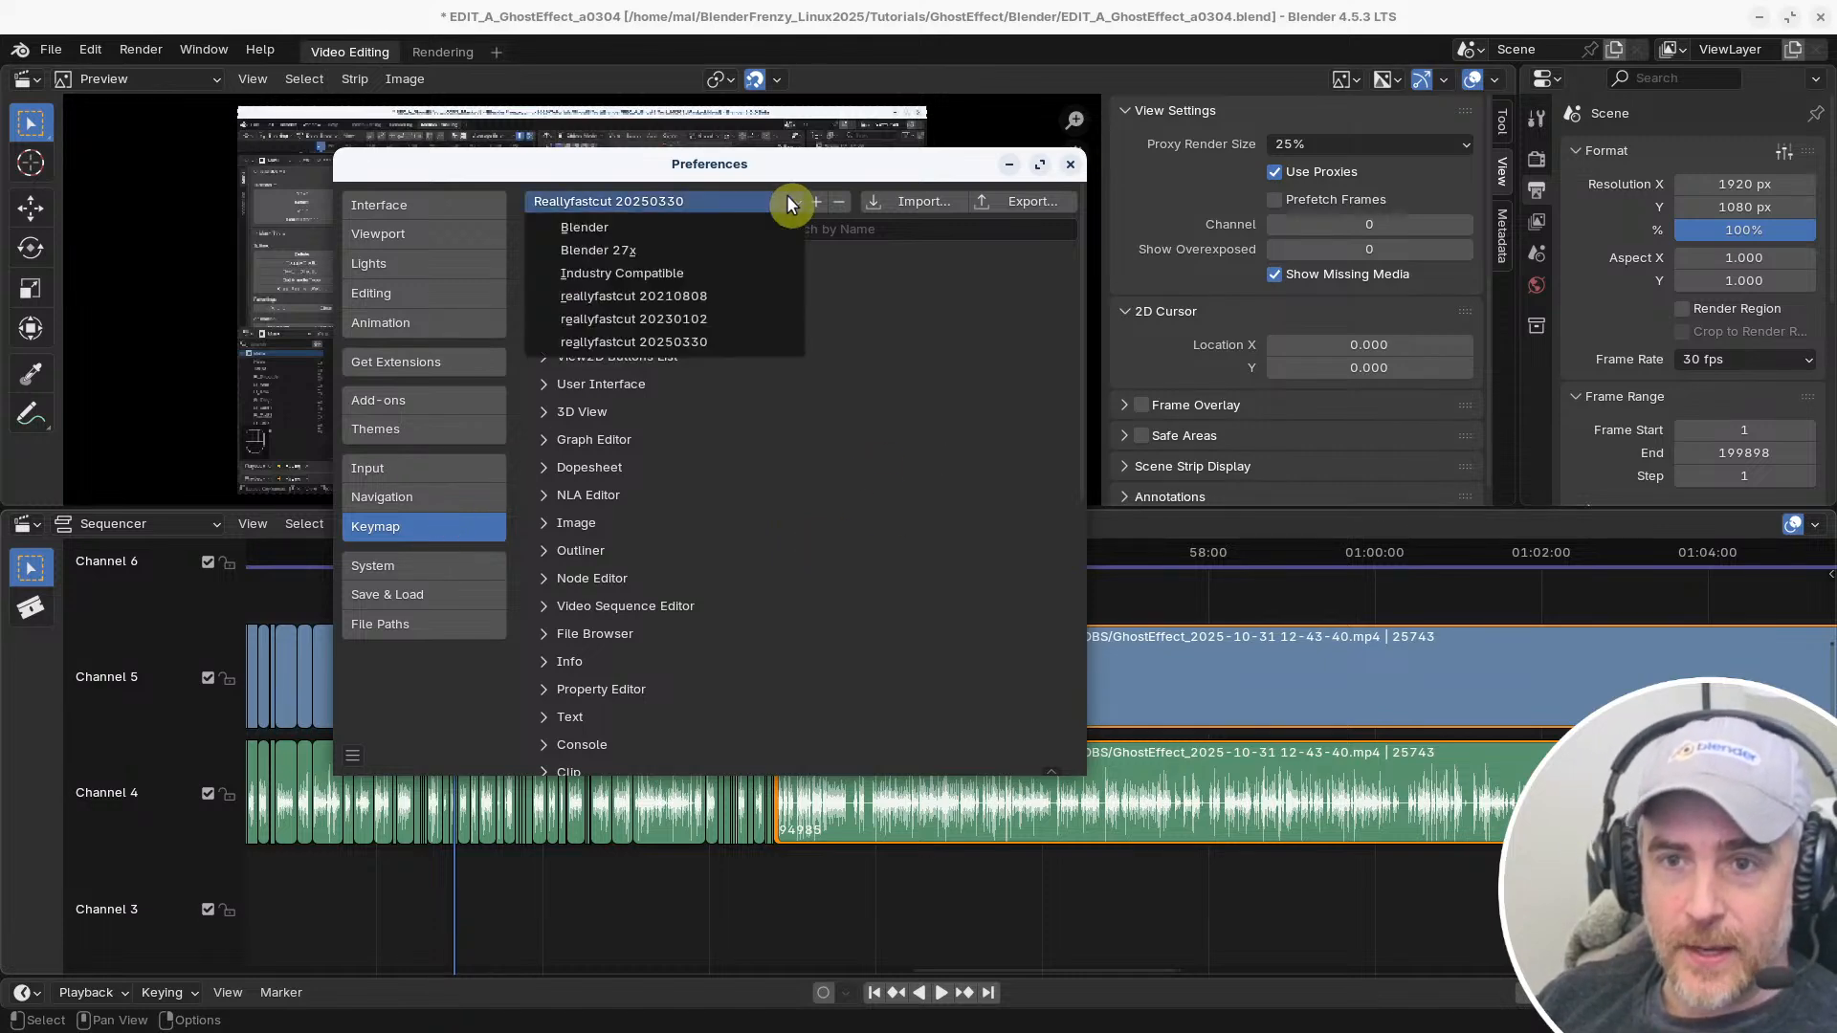
click(640, 225)
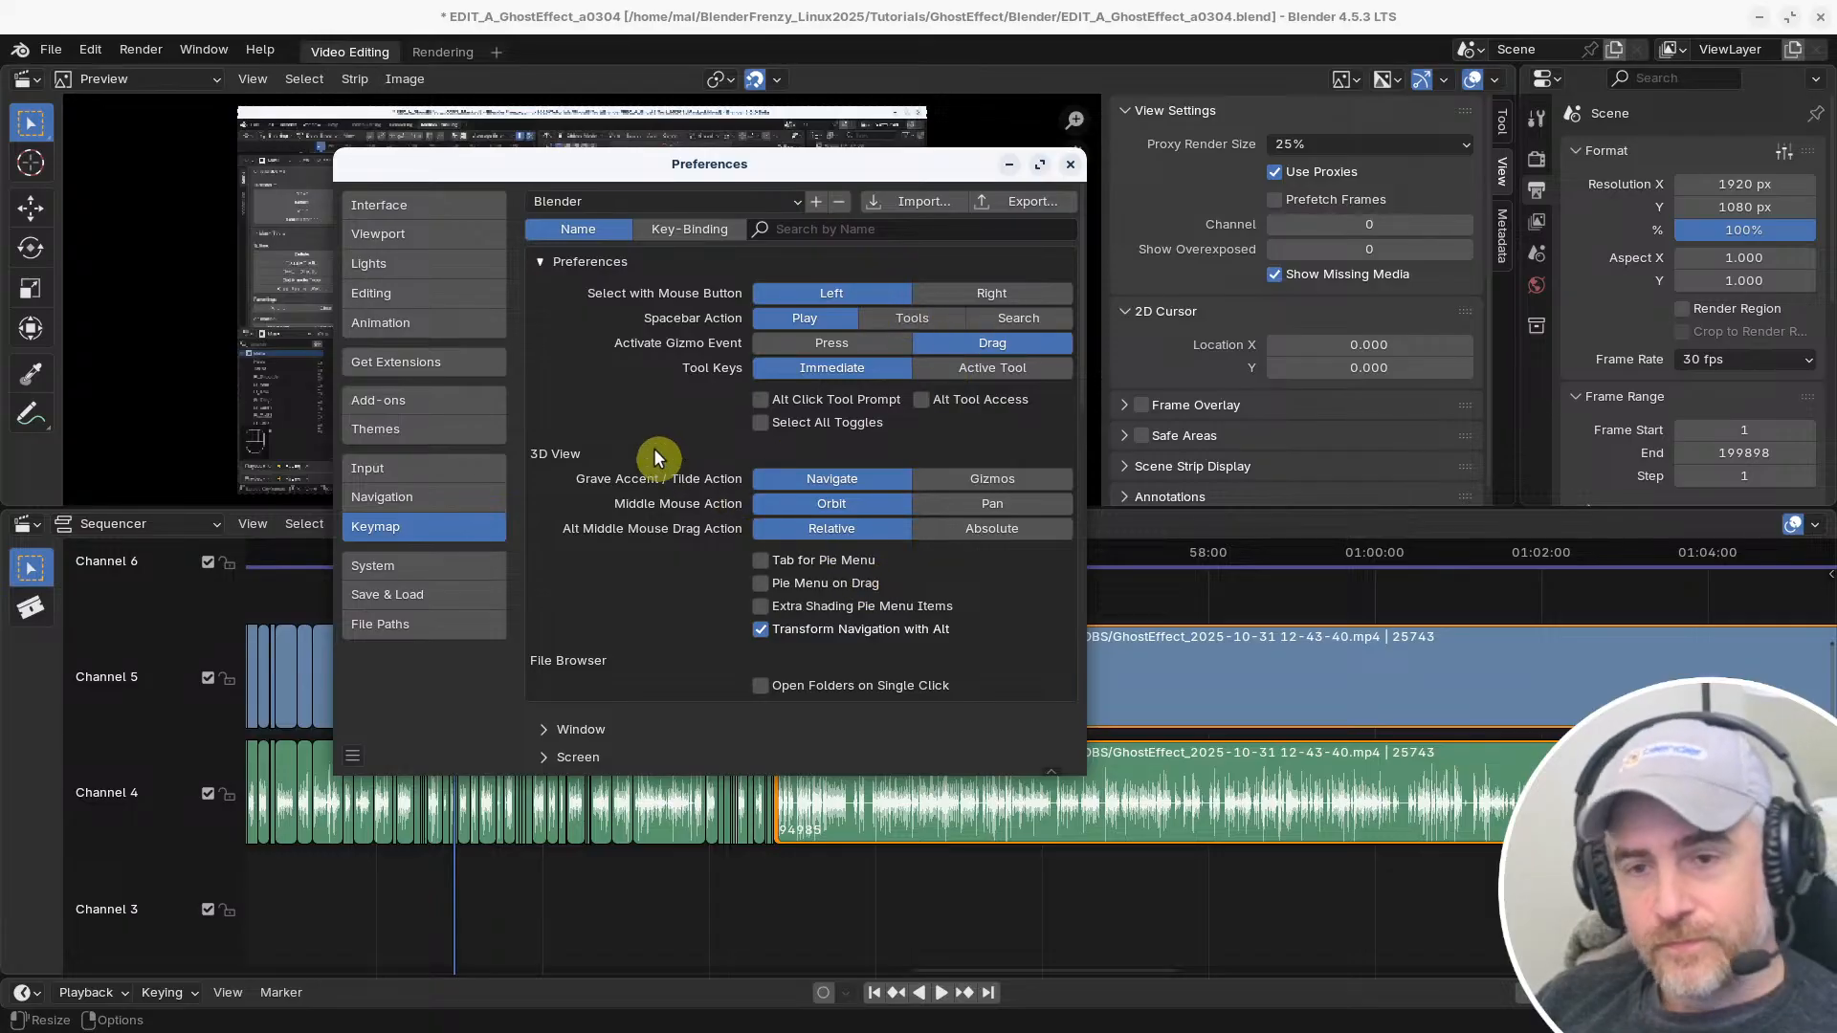
click(732, 201)
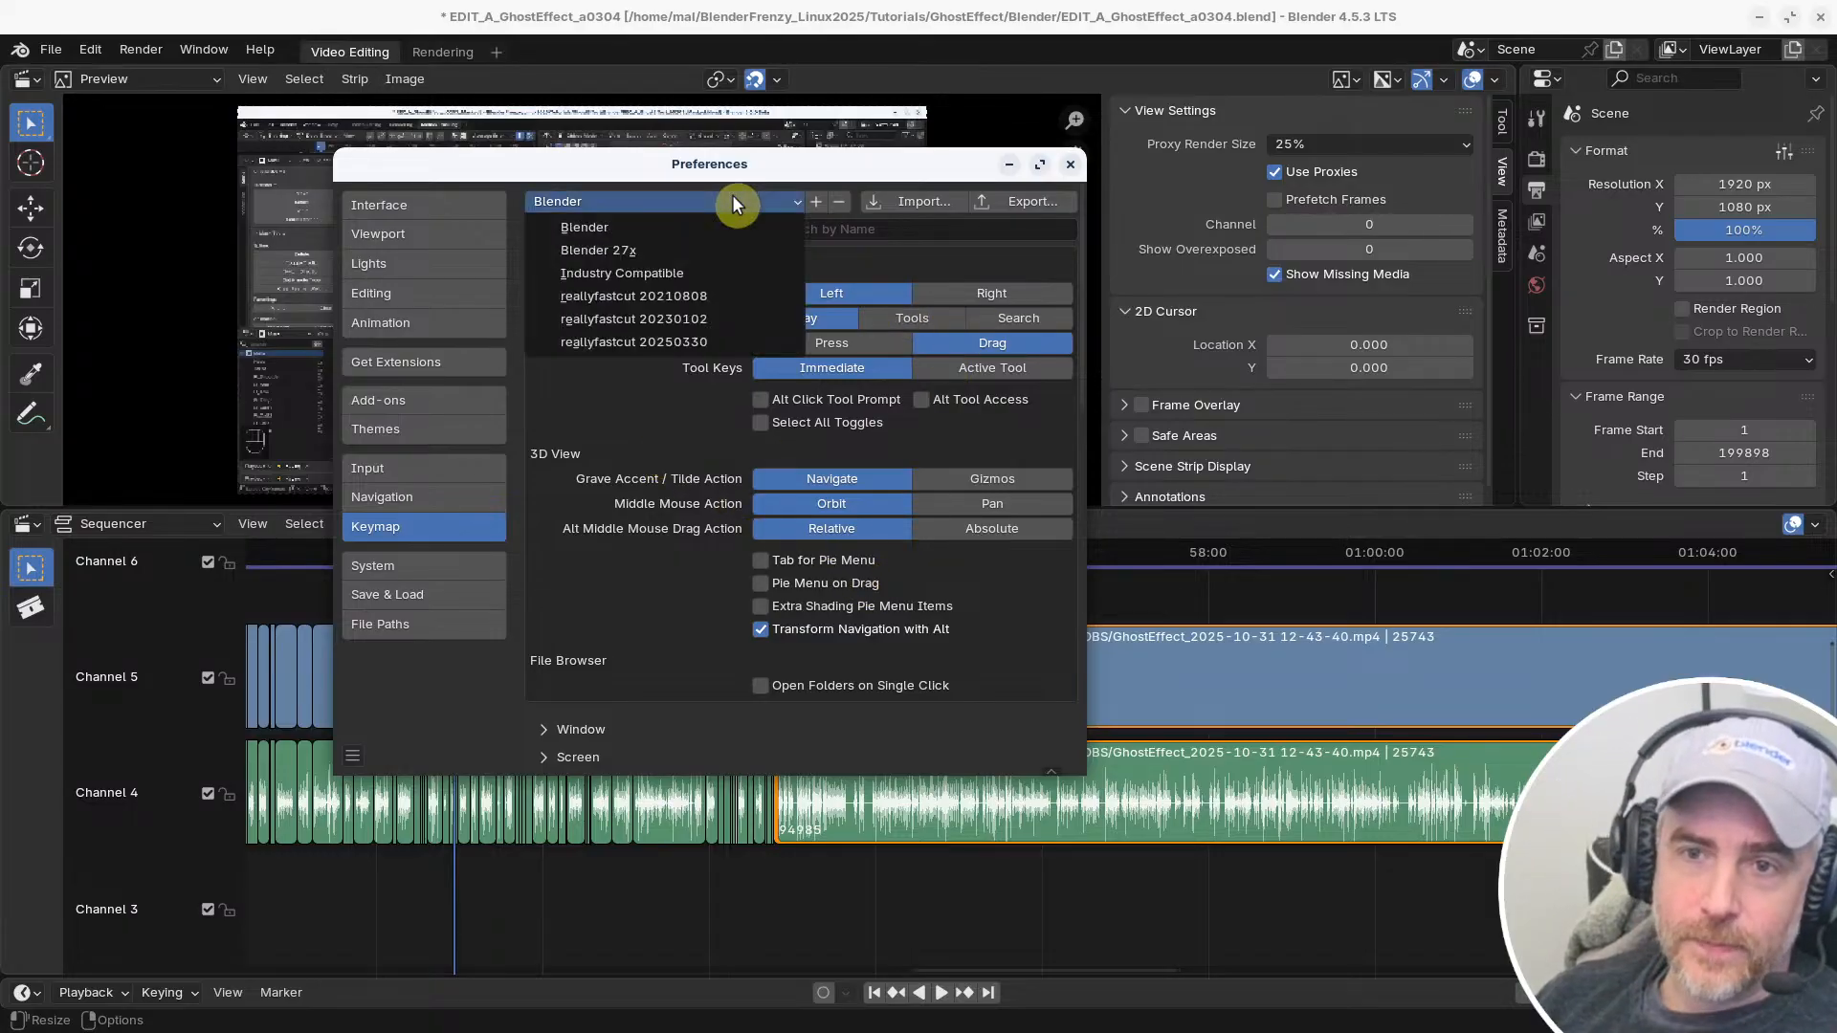
click(658, 342)
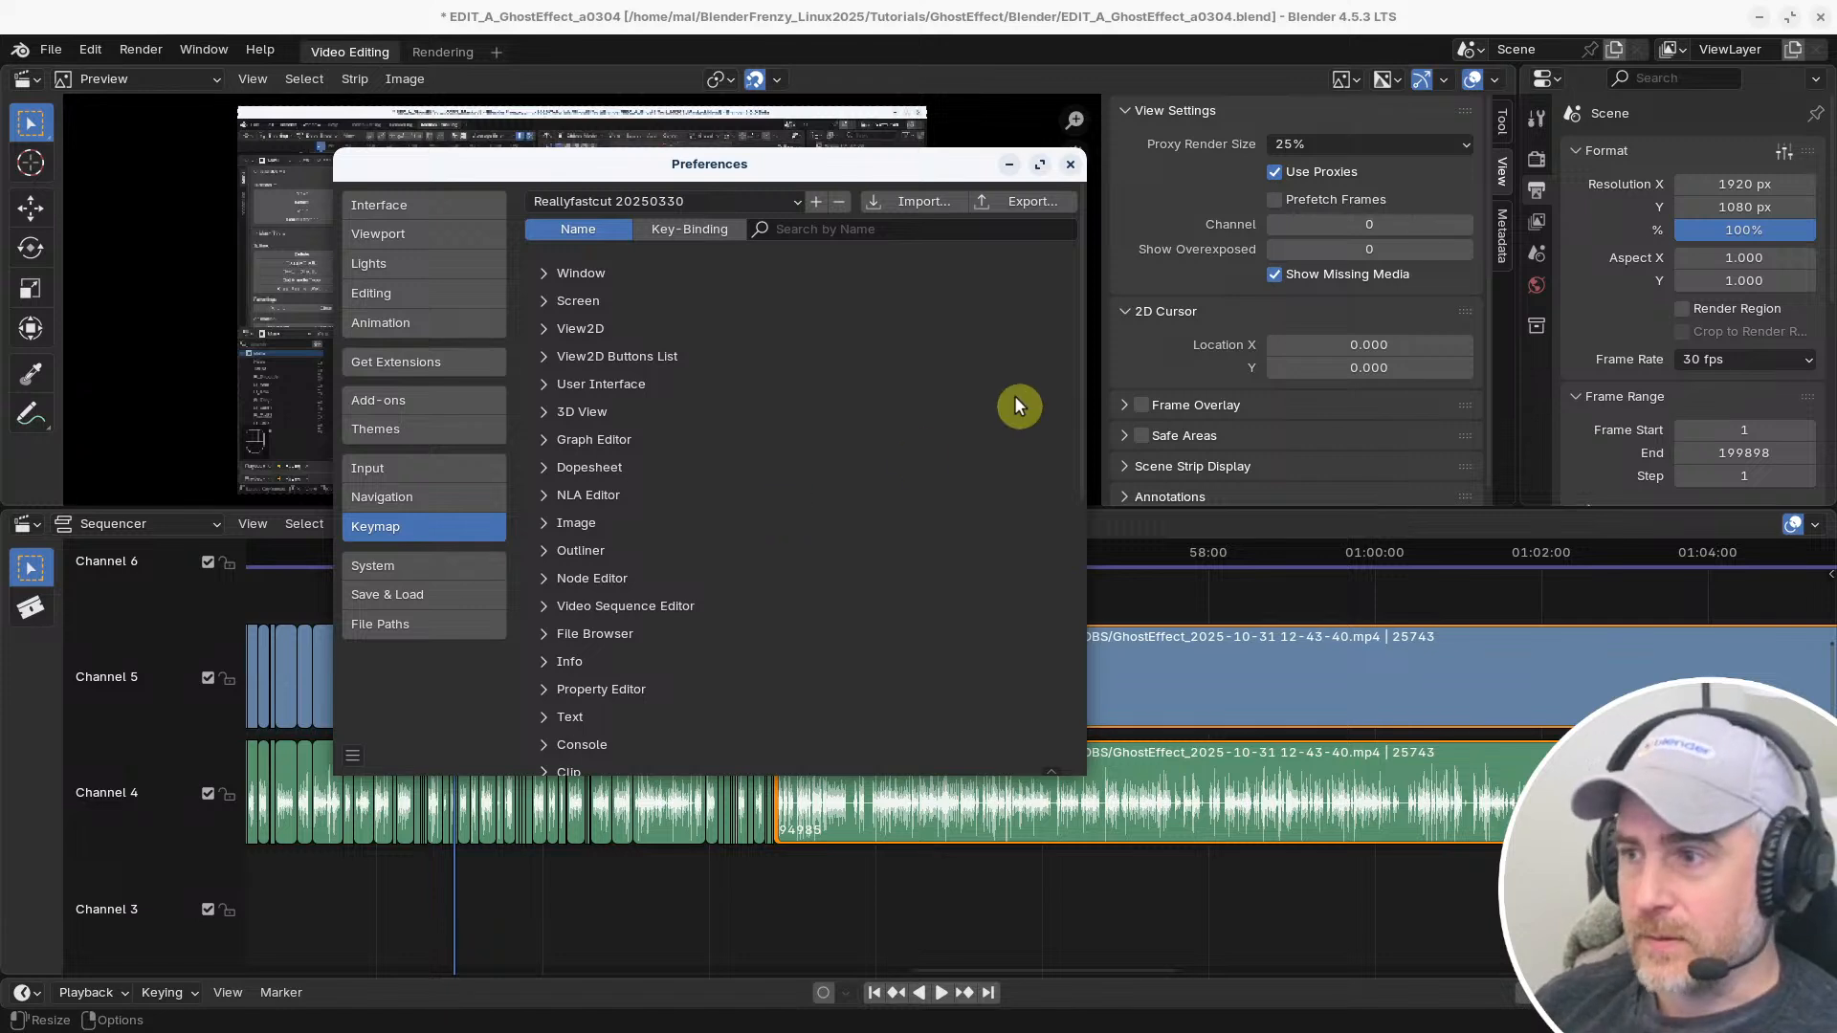
Load the Blender 27x keymap preset, replace it with the default Blender preset, and close the preferences
click(705, 200)
click(704, 197)
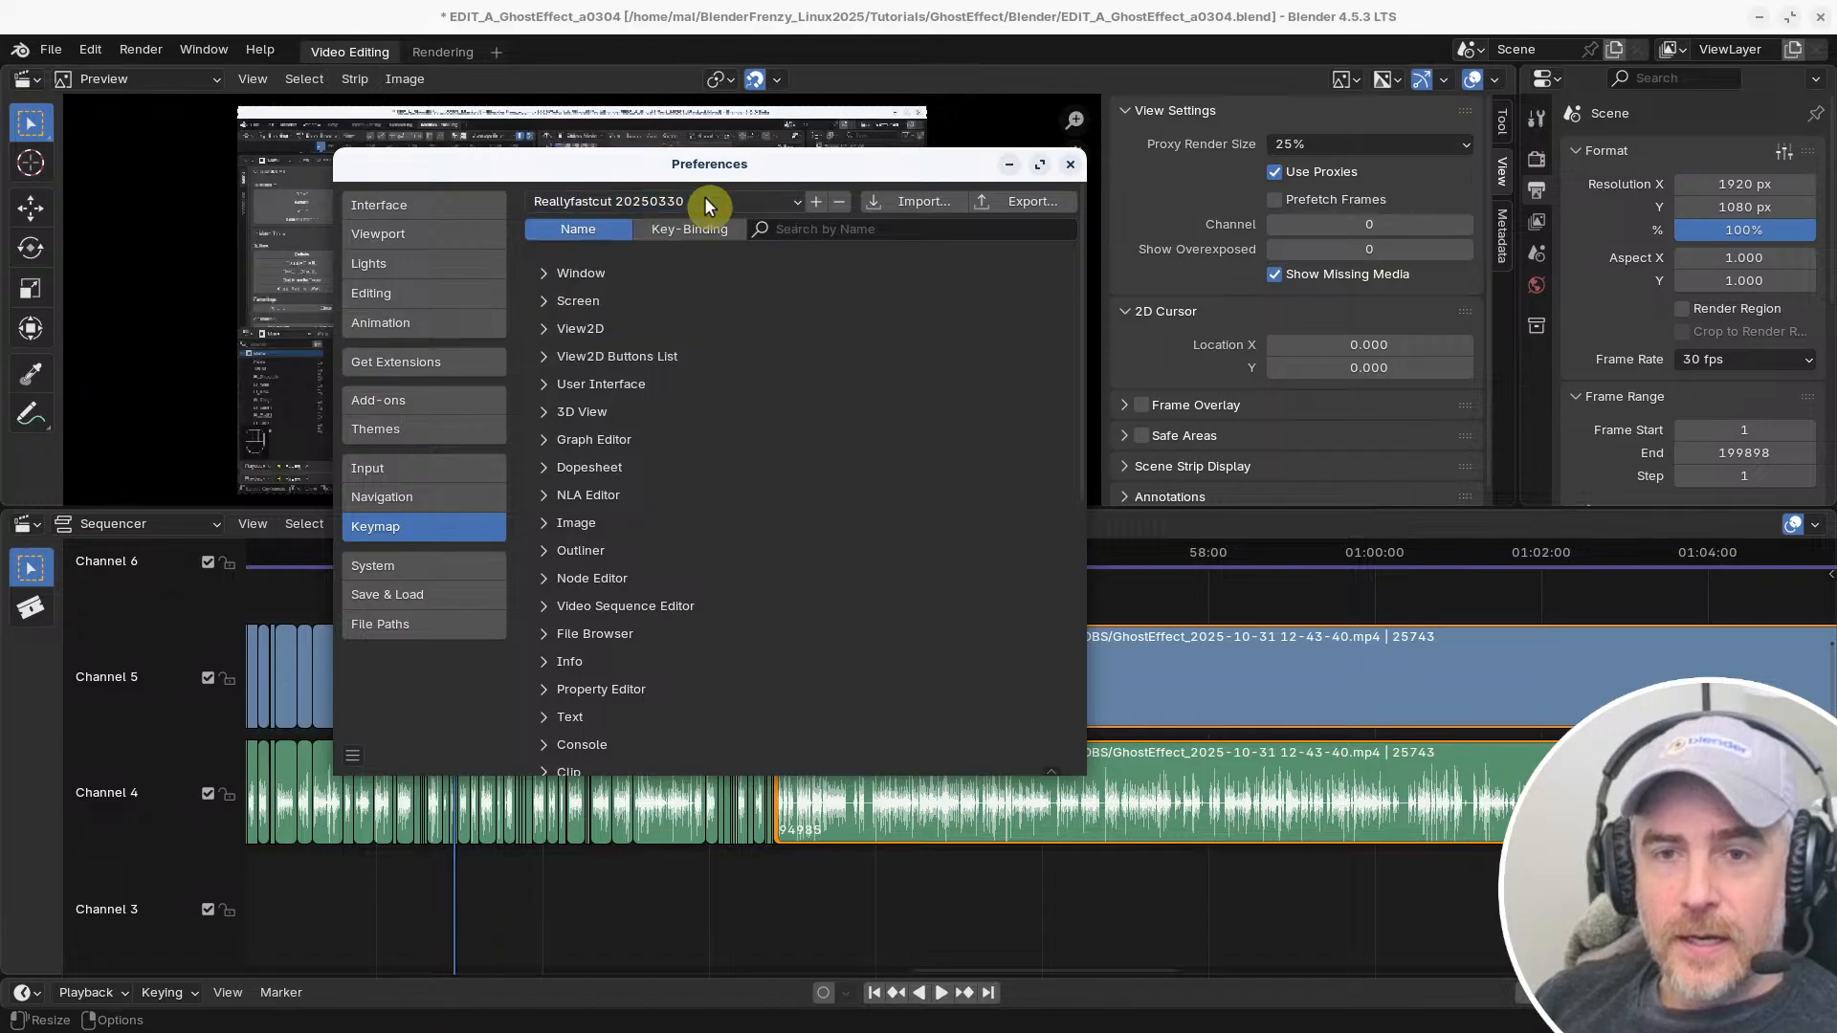
click(704, 197)
click(664, 249)
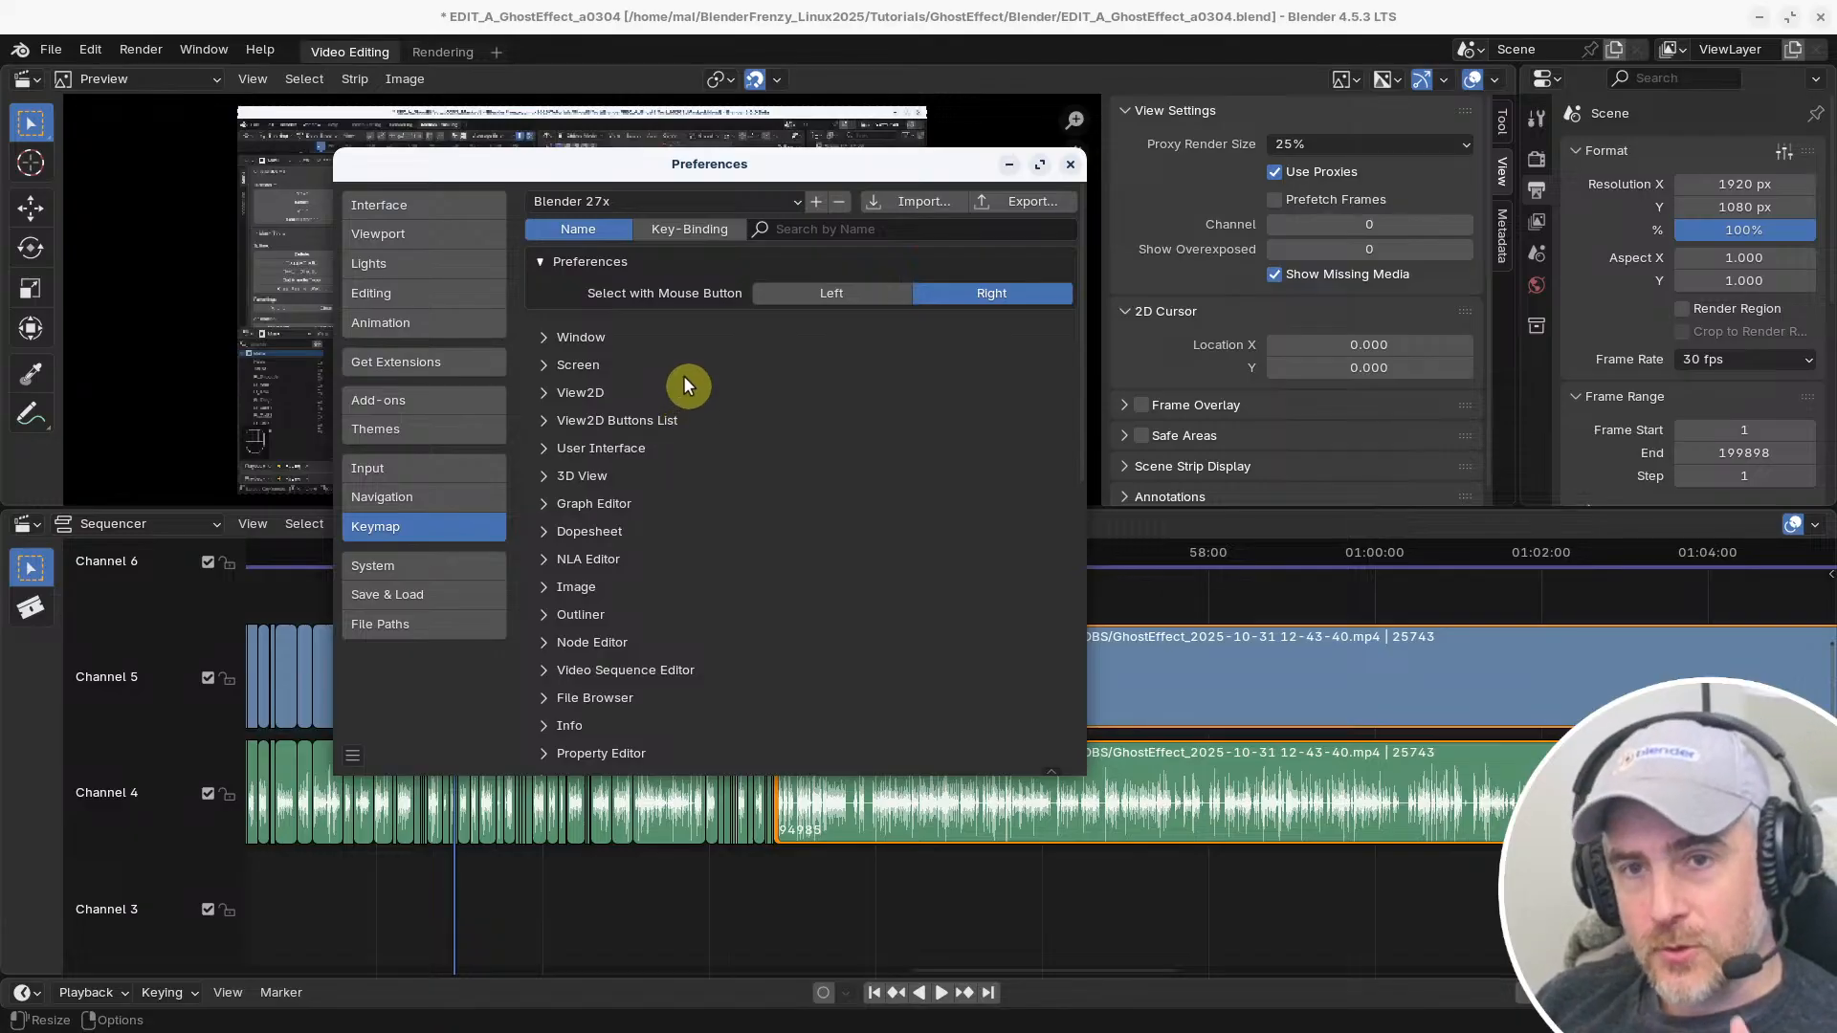
click(721, 199)
click(679, 224)
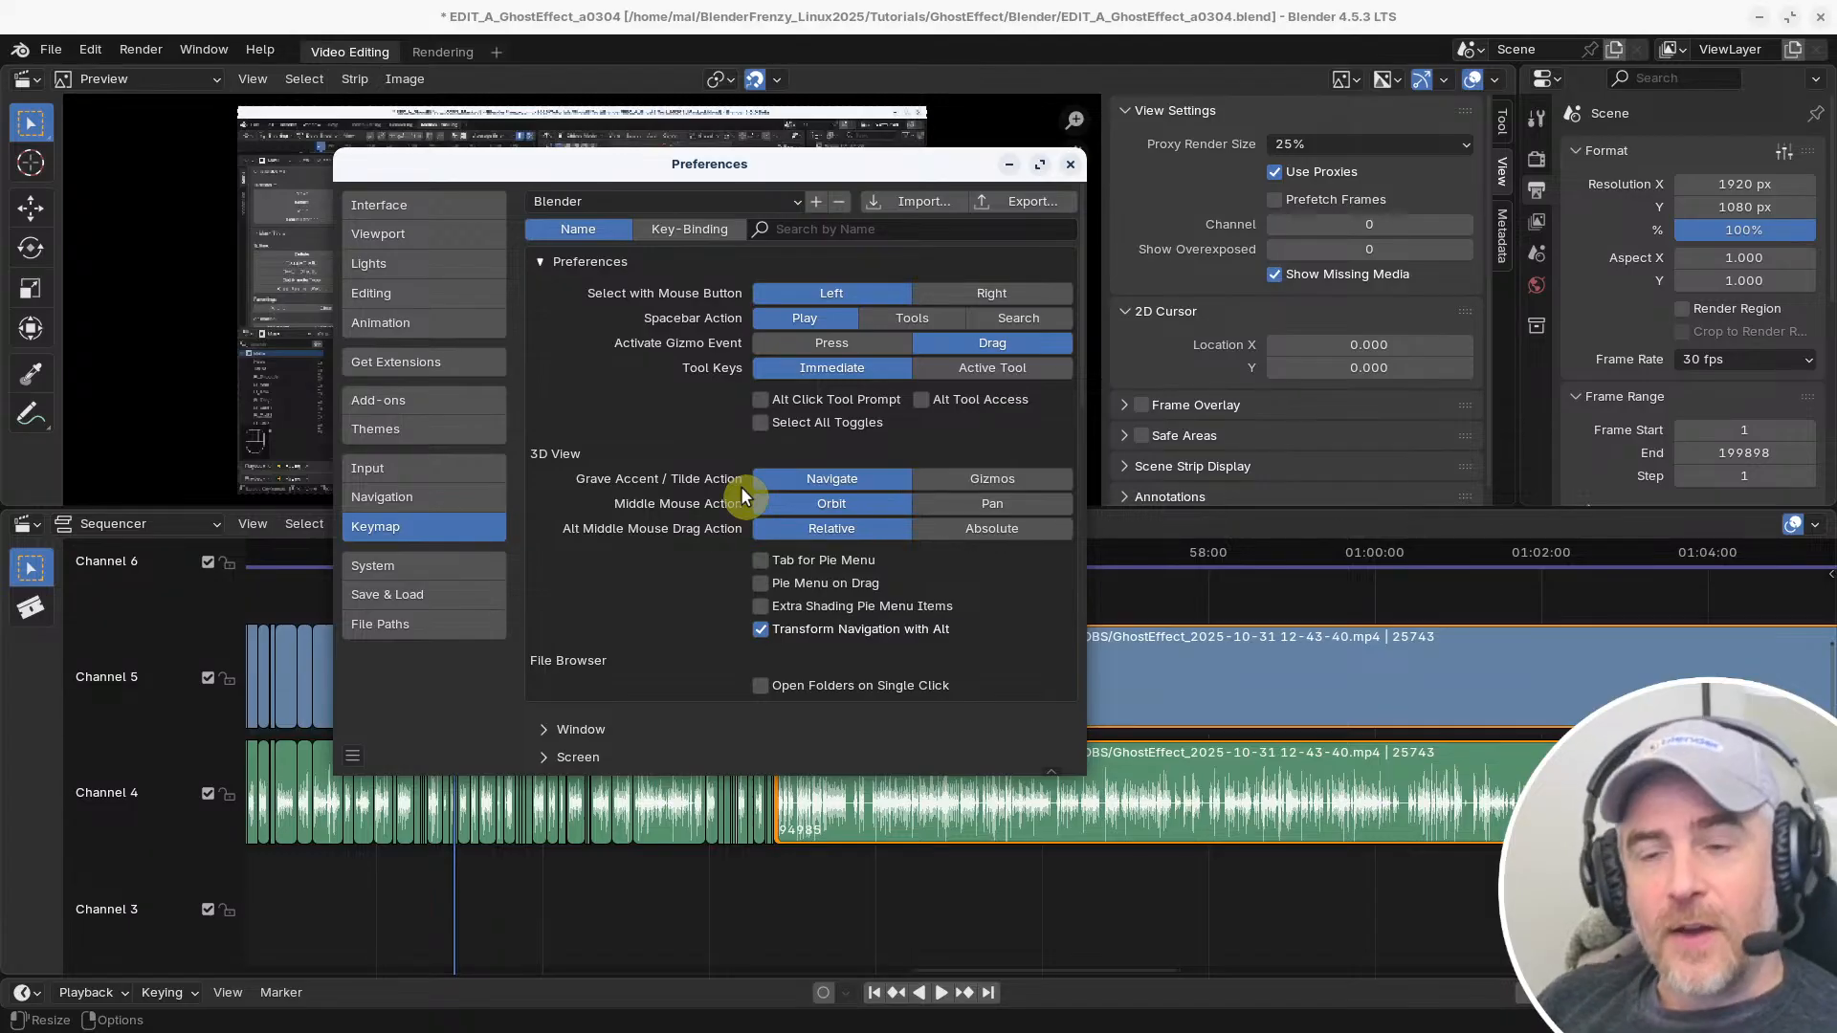
drag(925, 160, 1054, 187)
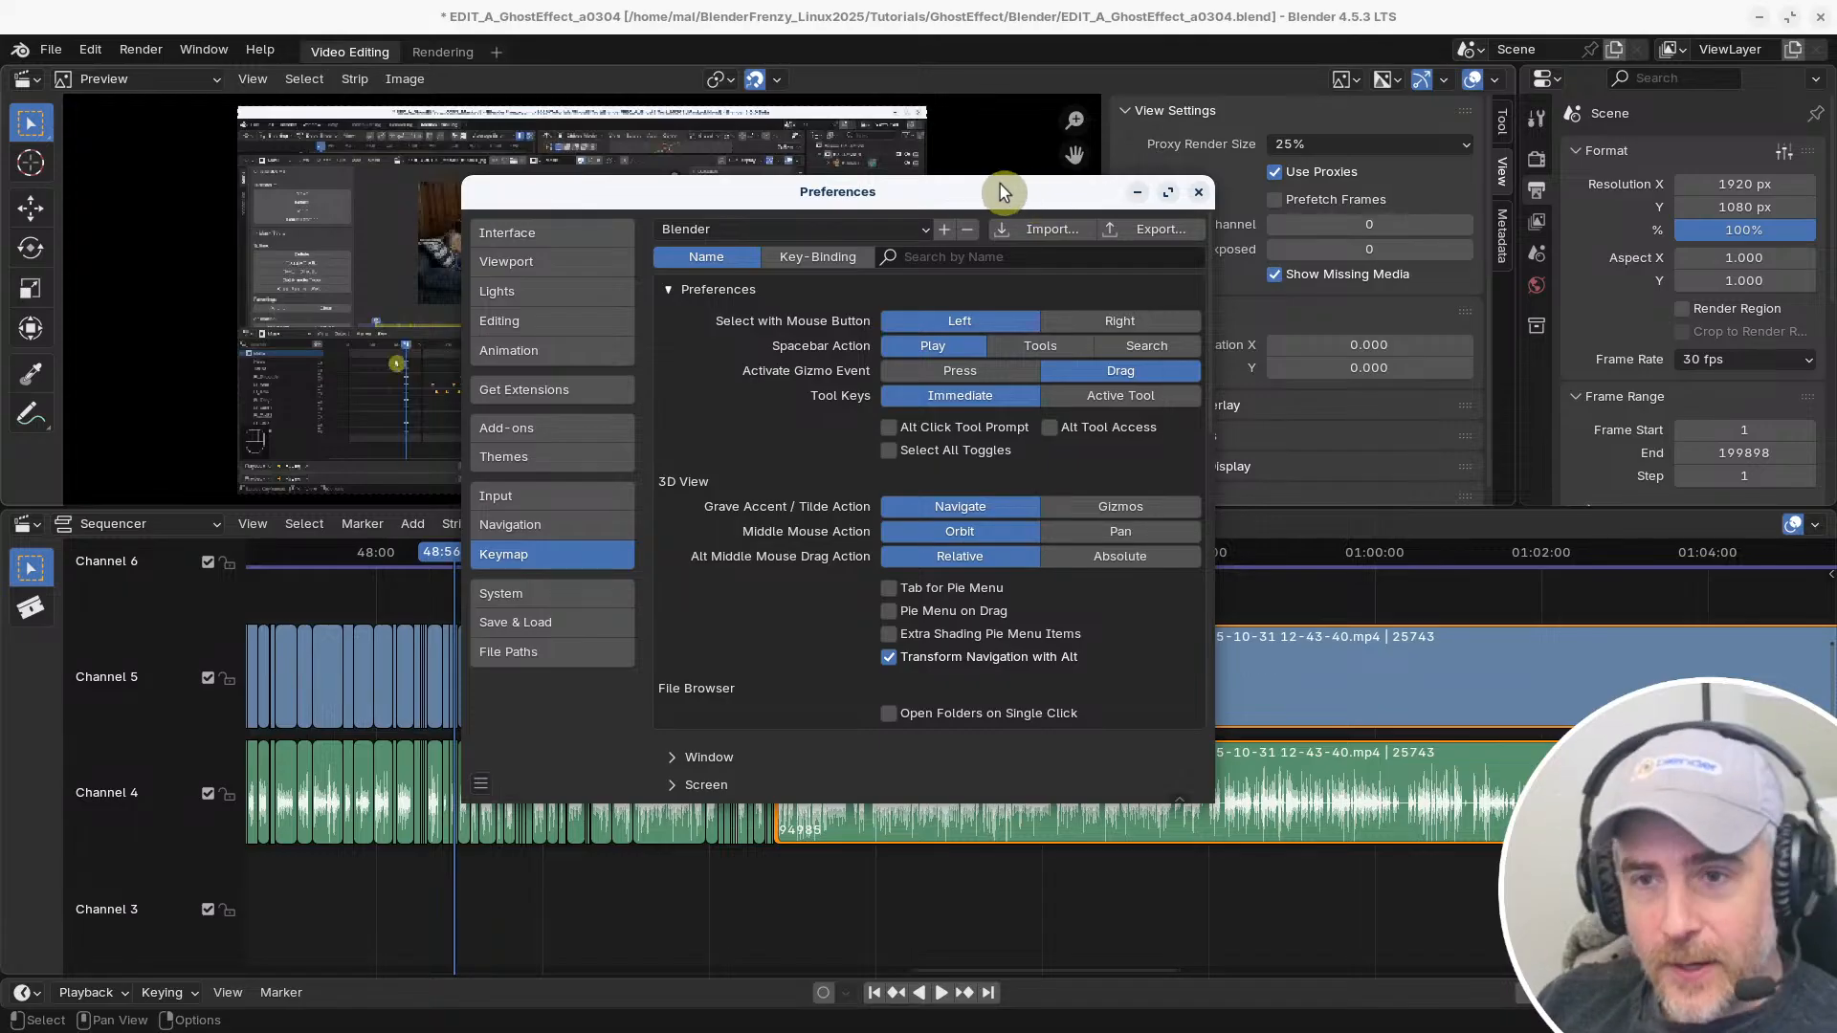
click(1197, 196)
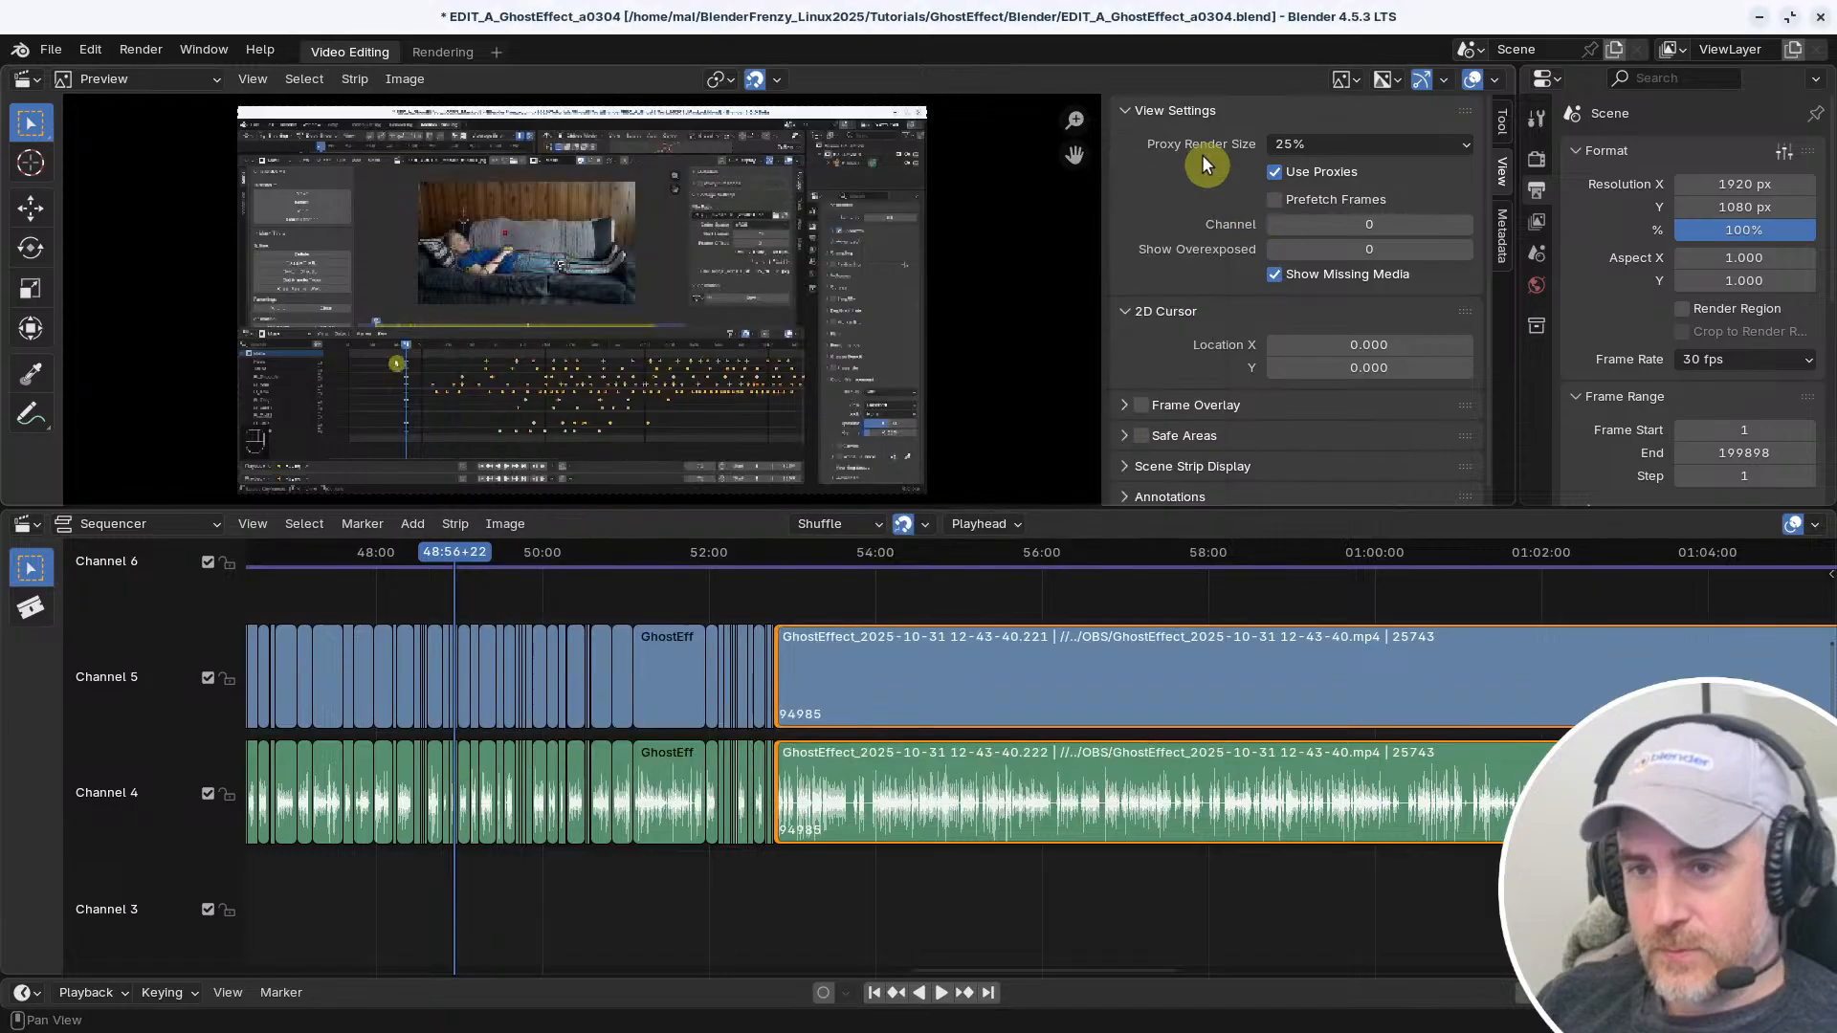
Try to move the playhead to about 53:05 in the long uncut strip using the Blender keymap
middle_drag(1035, 745, 1084, 790)
ctrl+middle_drag(995, 791, 1245, 717)
ctrl+middle_drag(1100, 708, 858, 711)
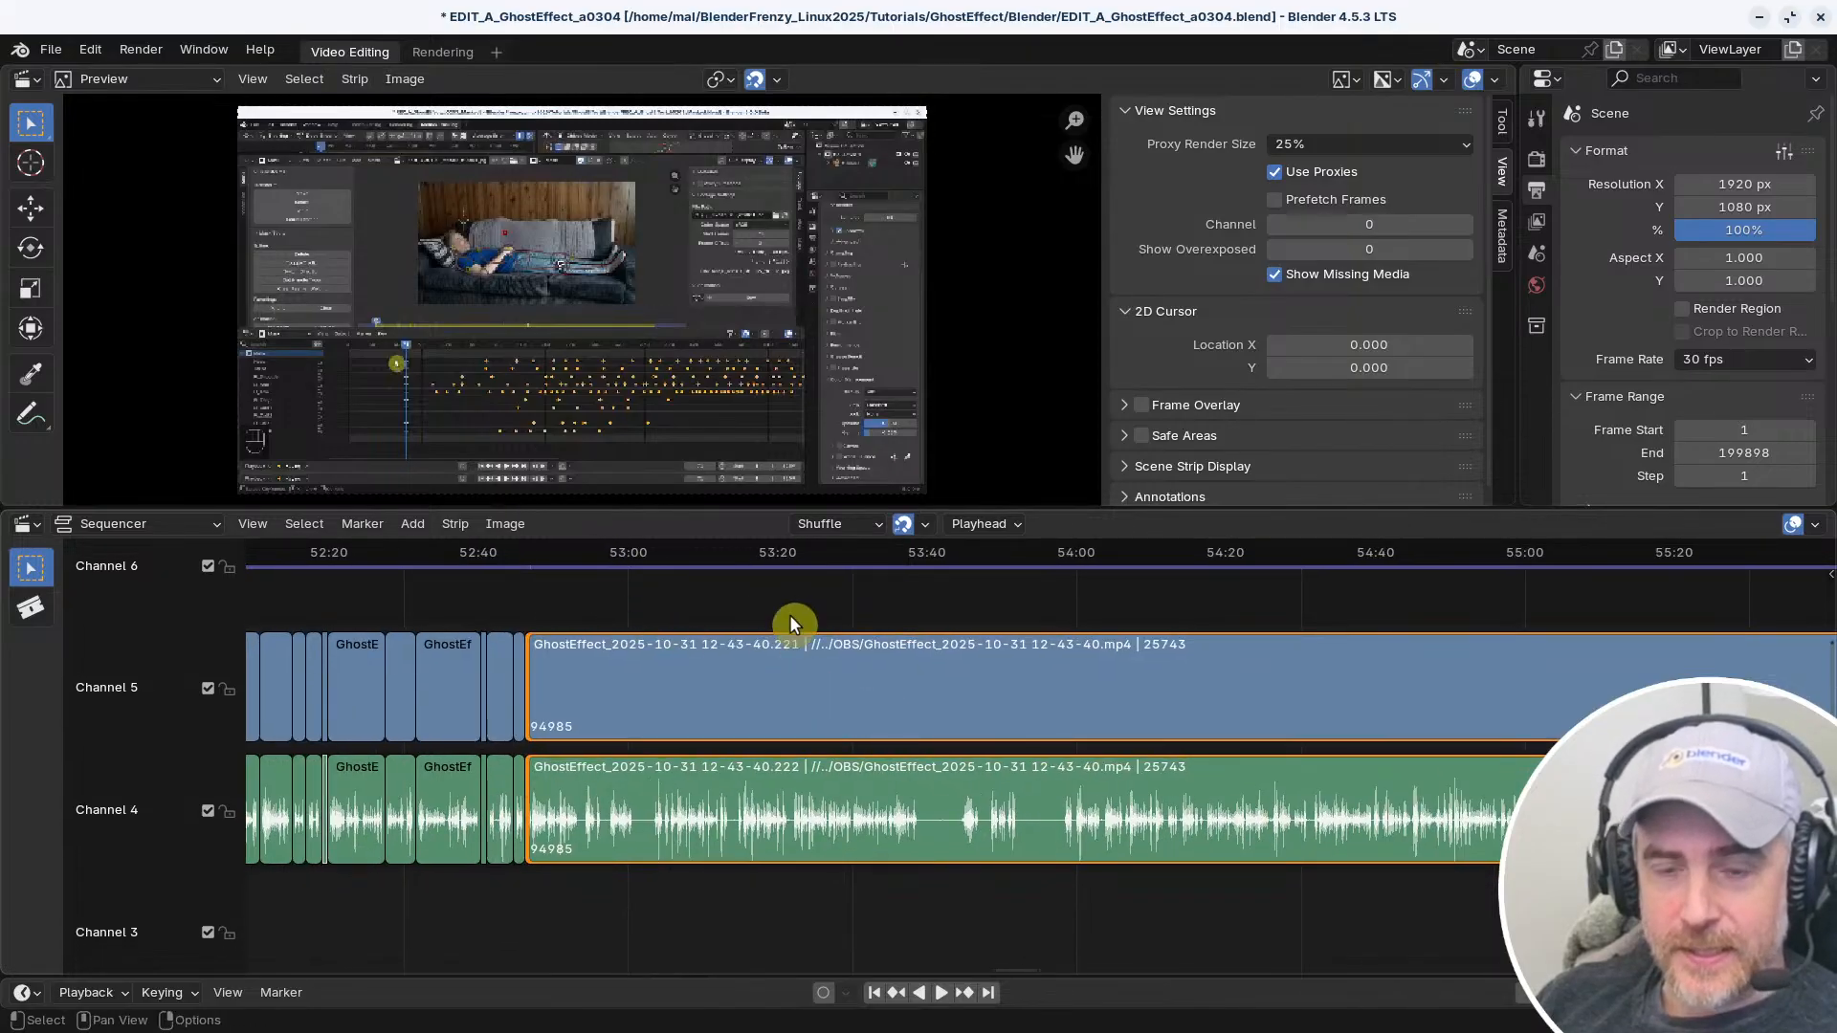
right_click(668, 599)
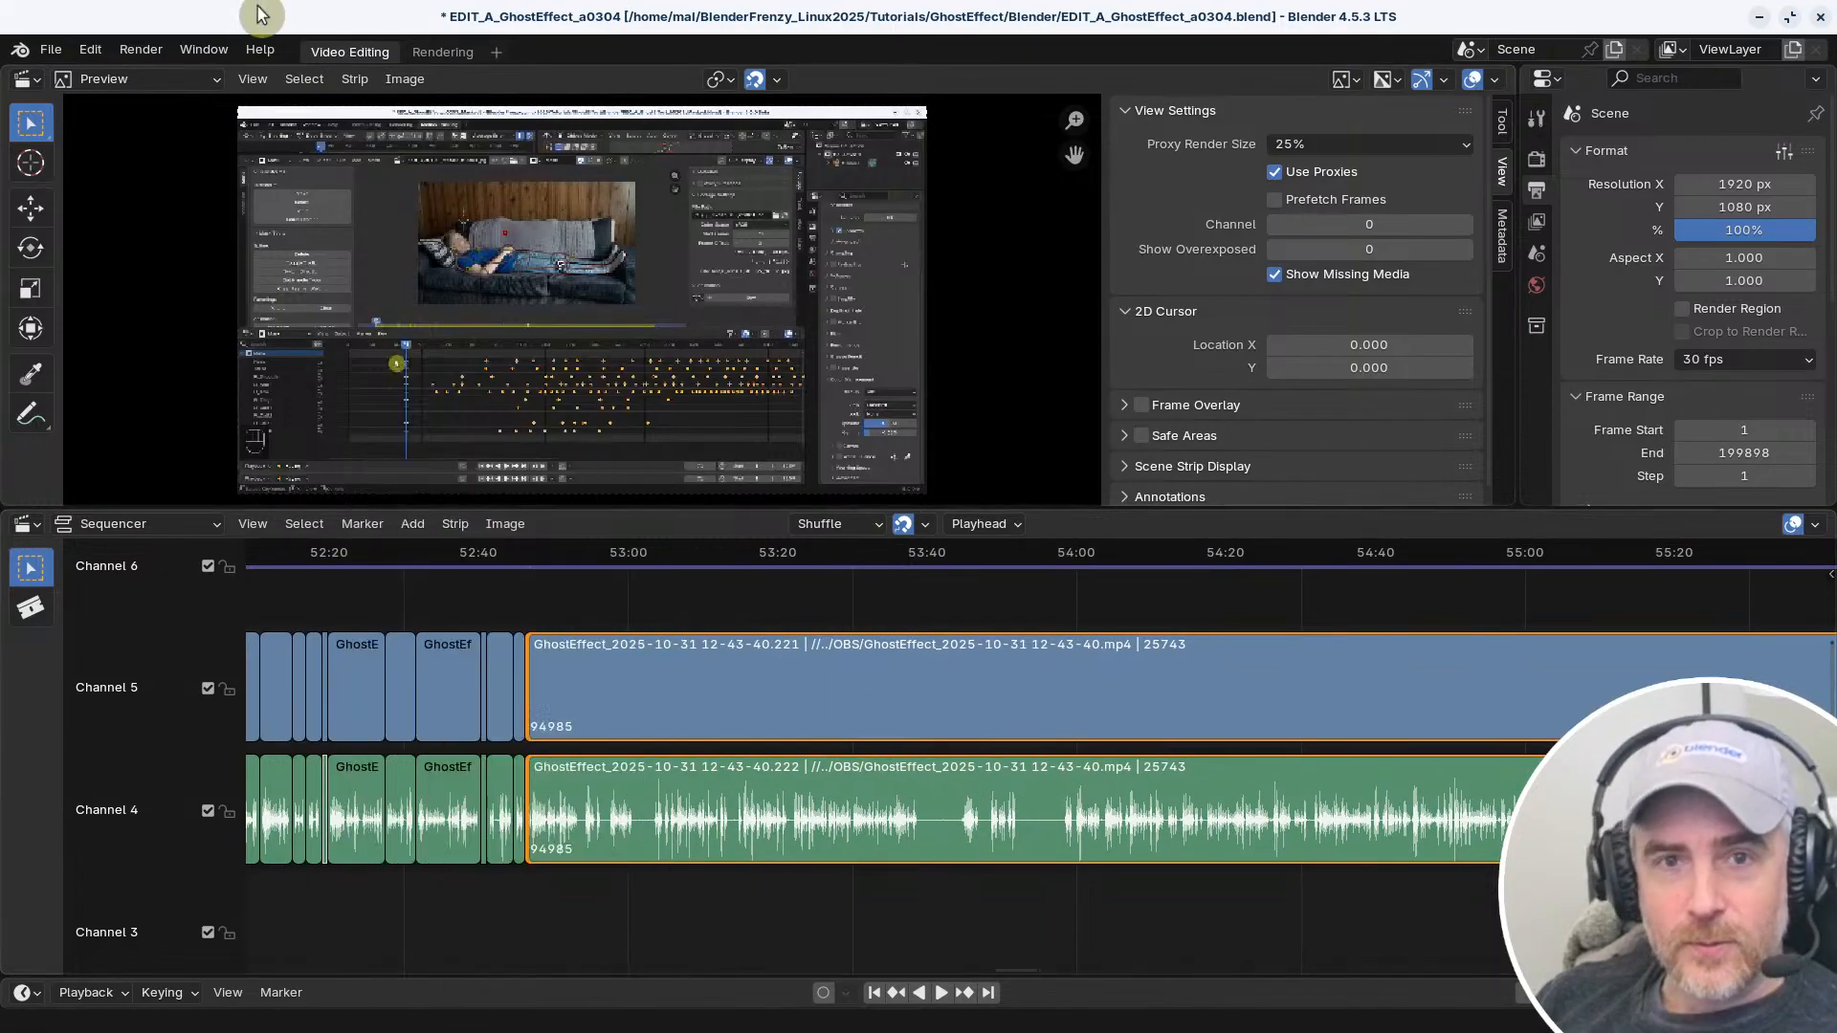
Reopen the keymap preferences, load the reallyfastcut 20250330 preset, and close the preferences
click(90, 49)
click(171, 358)
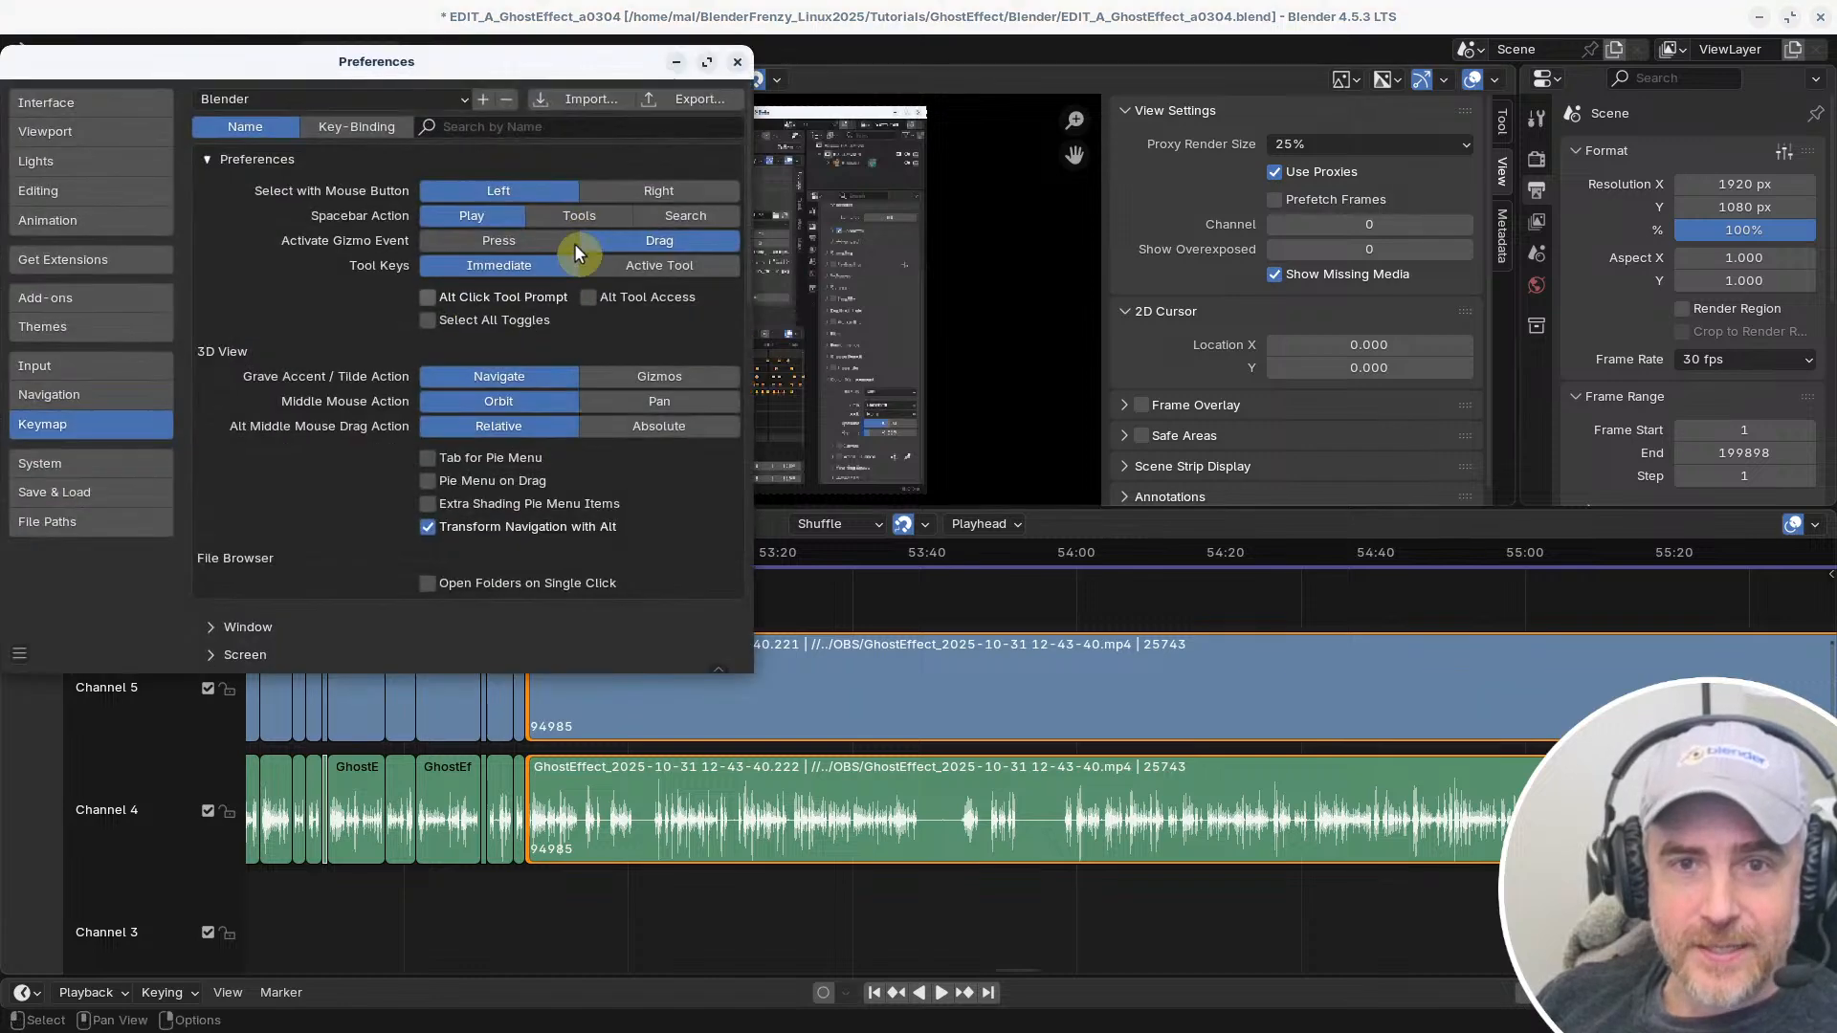
click(354, 100)
click(326, 240)
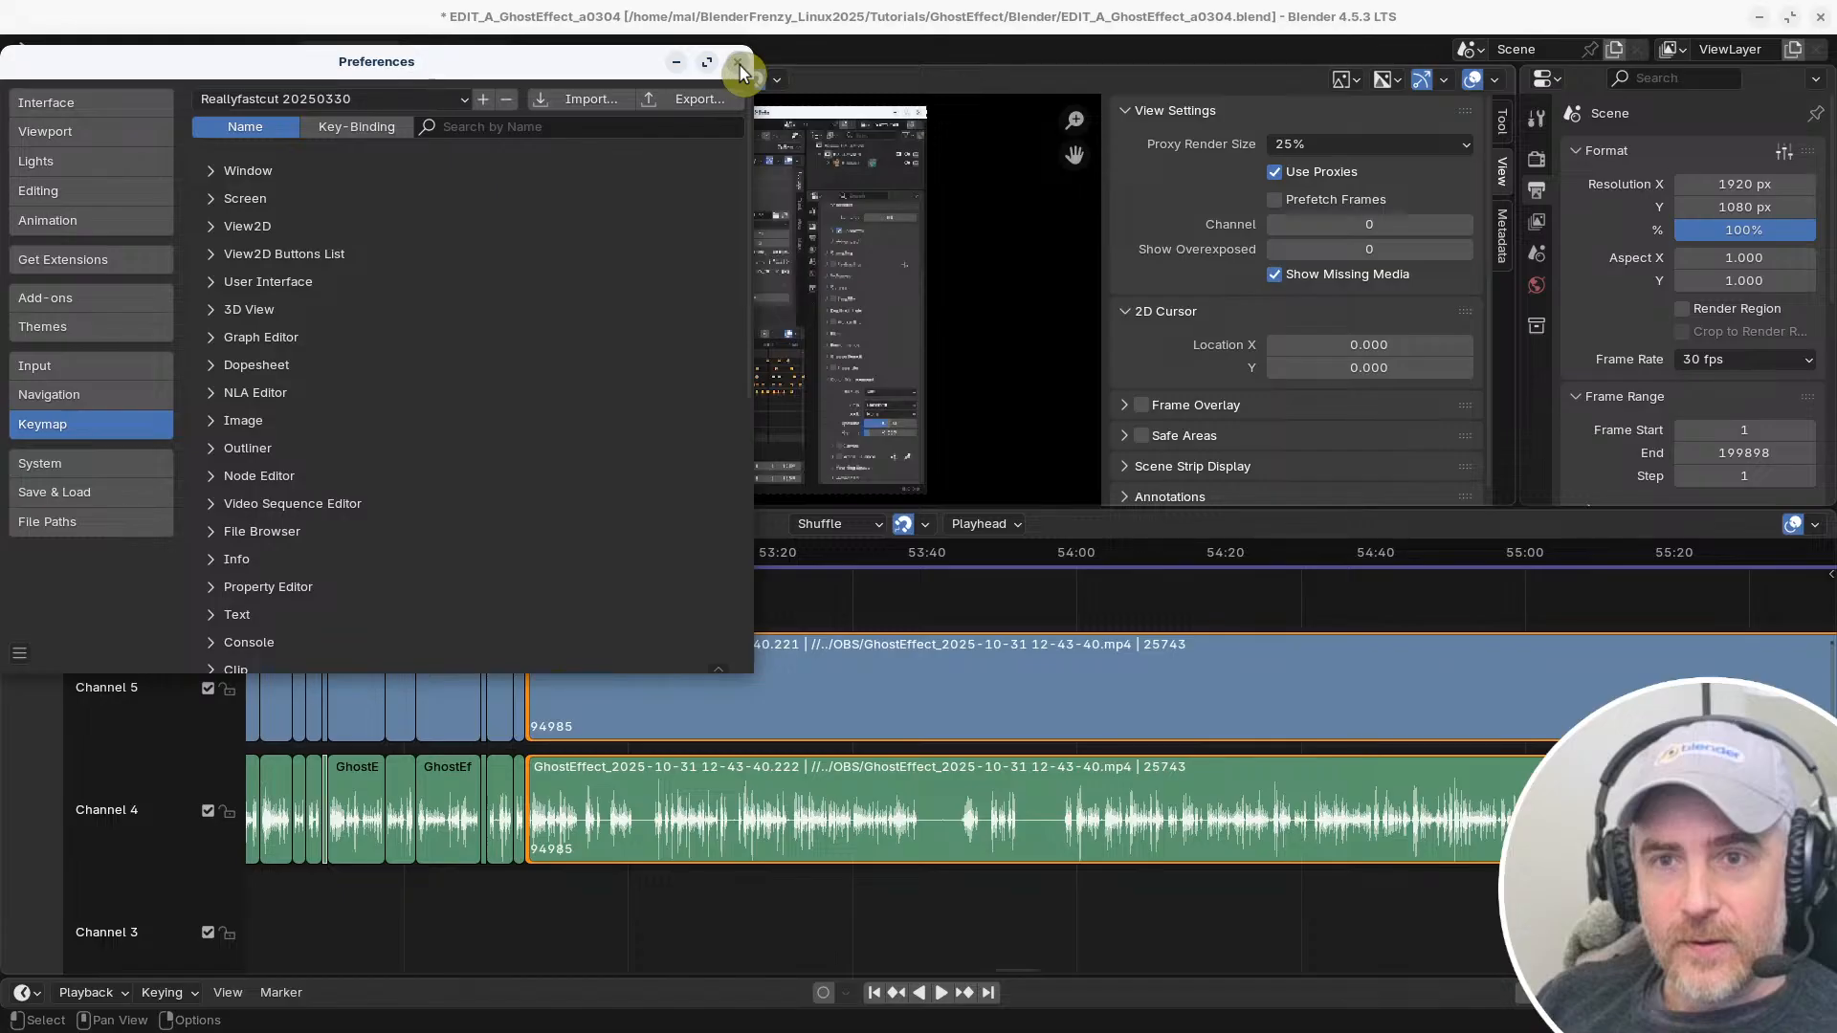
click(737, 63)
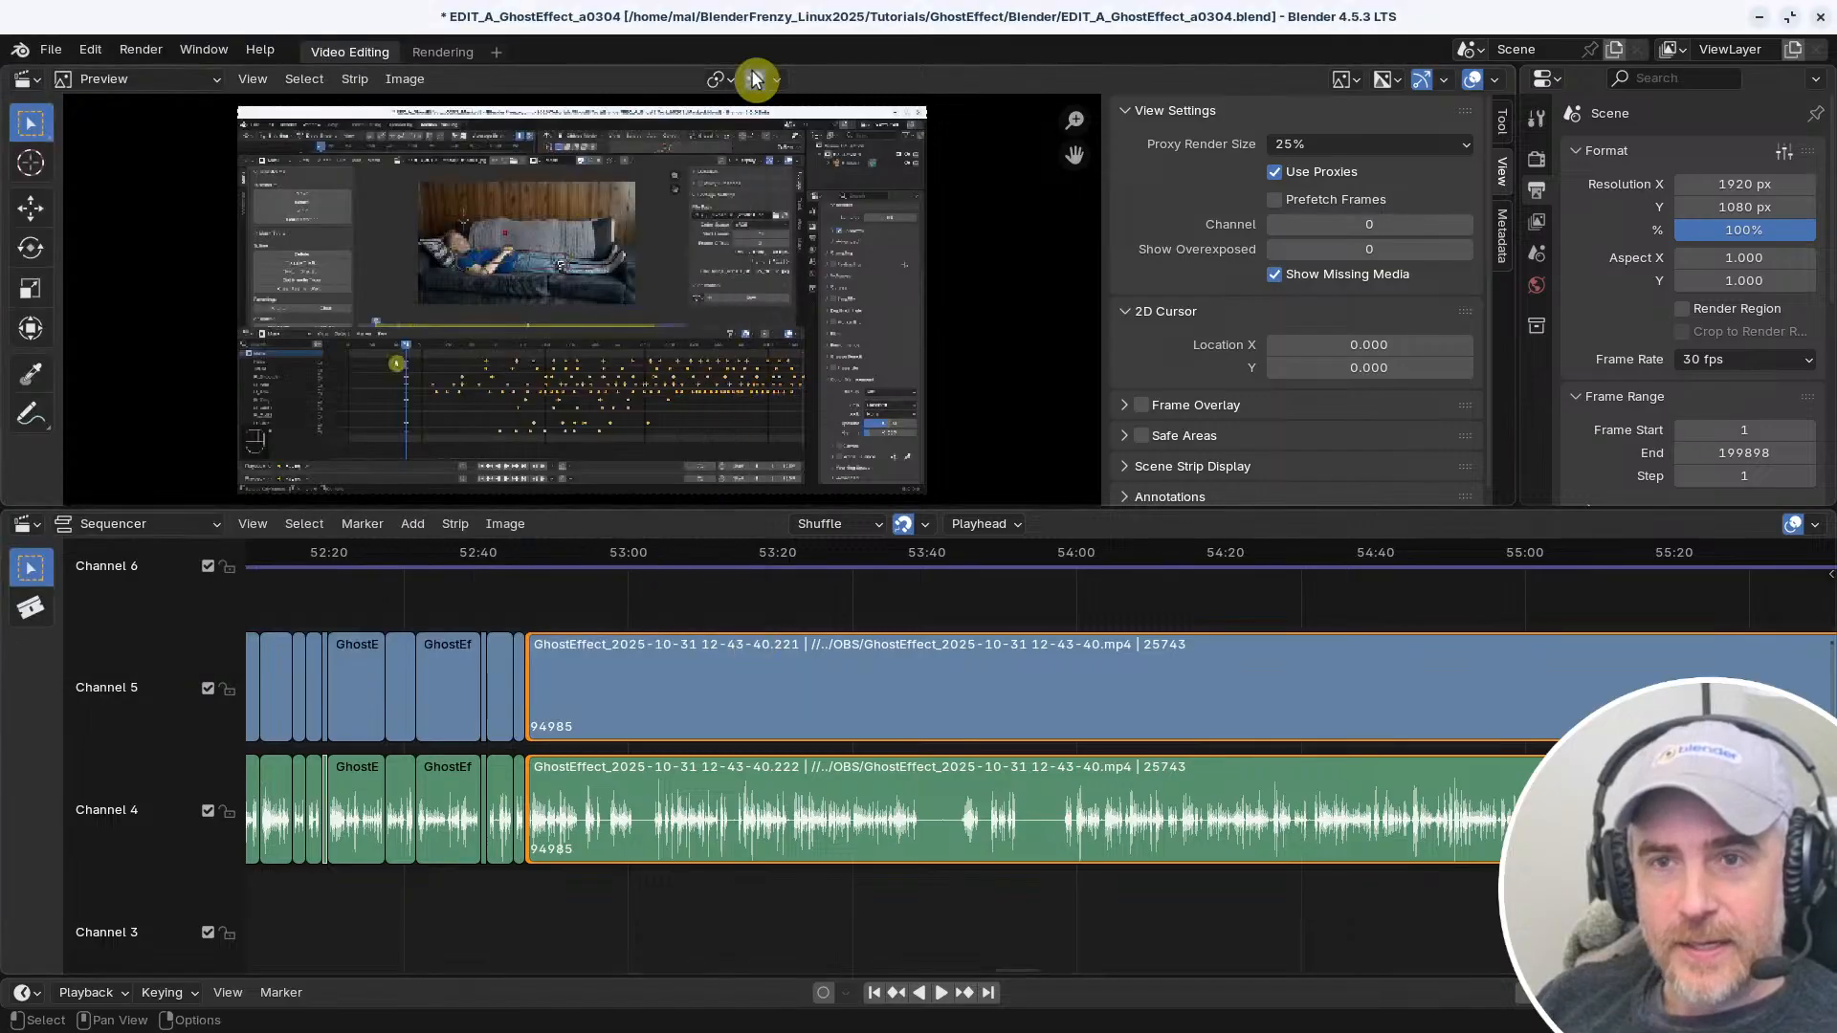
Deselect the strips and scrub the playhead around 53:00, ending at about 52:46+22 near the long uncut strip's start
click(634, 595)
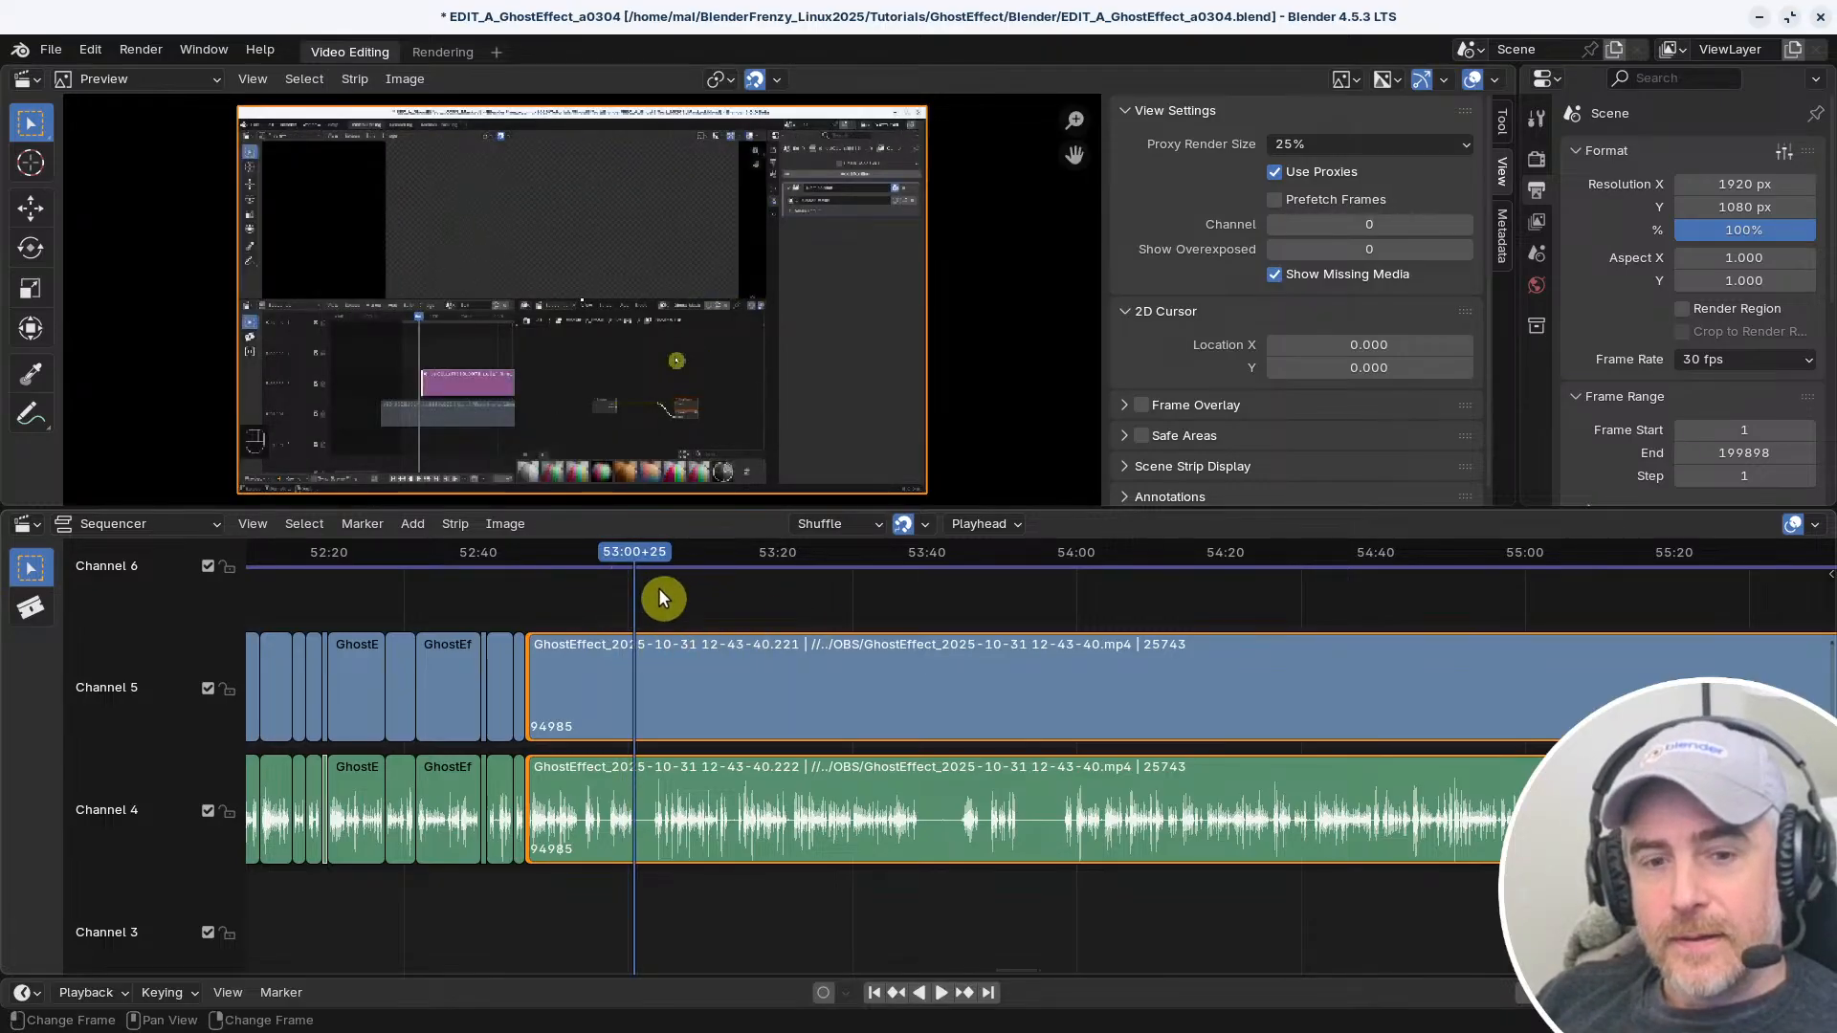
click(110, 997)
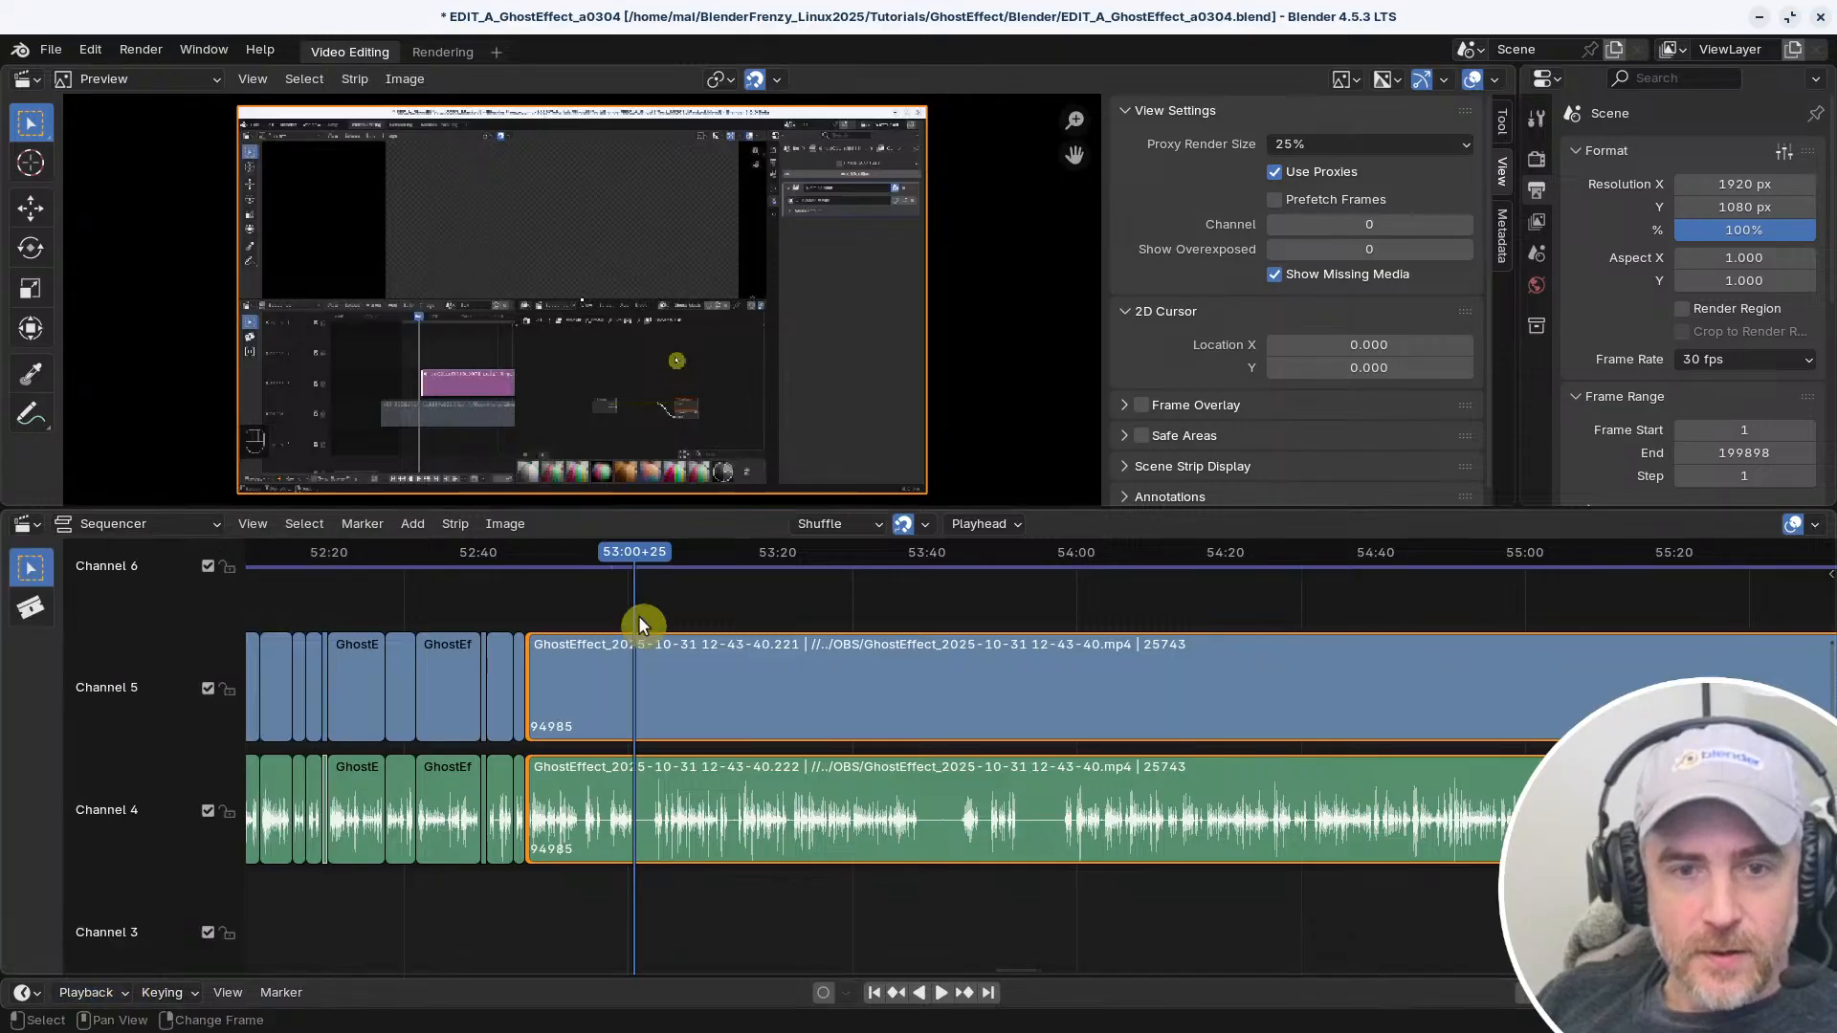
click(586, 595)
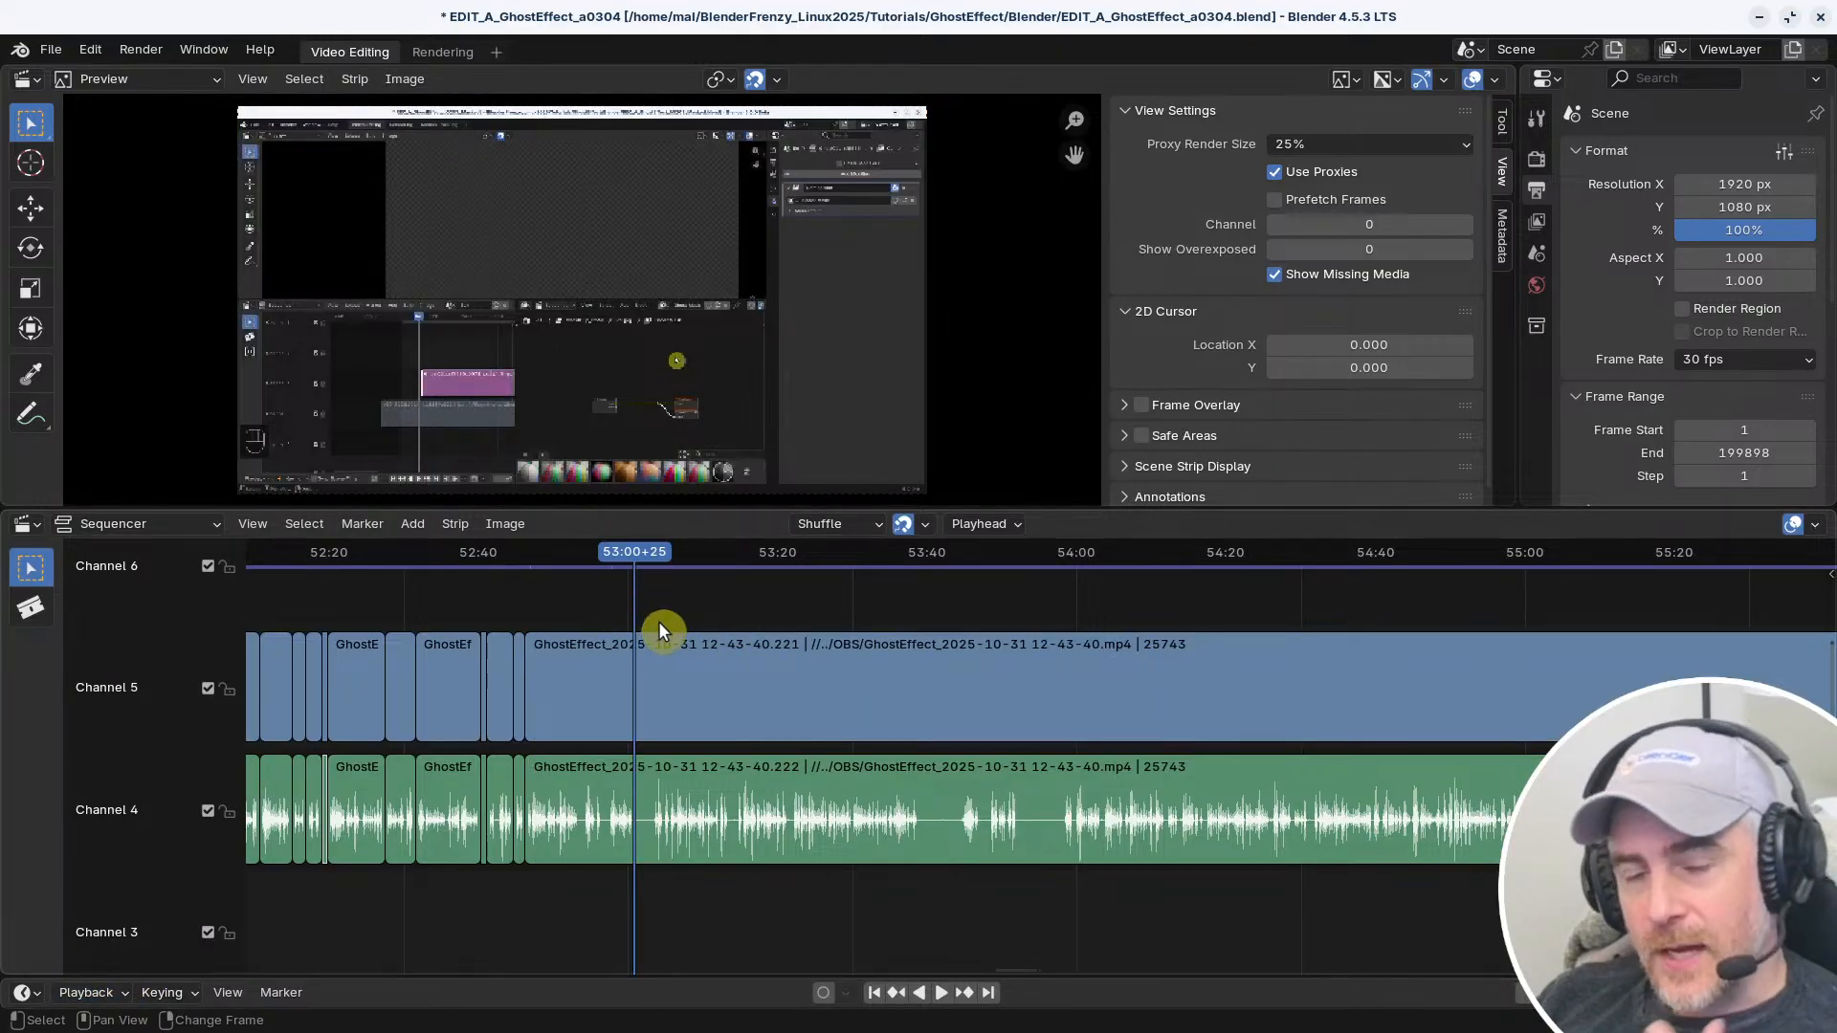
drag(664, 622, 683, 583)
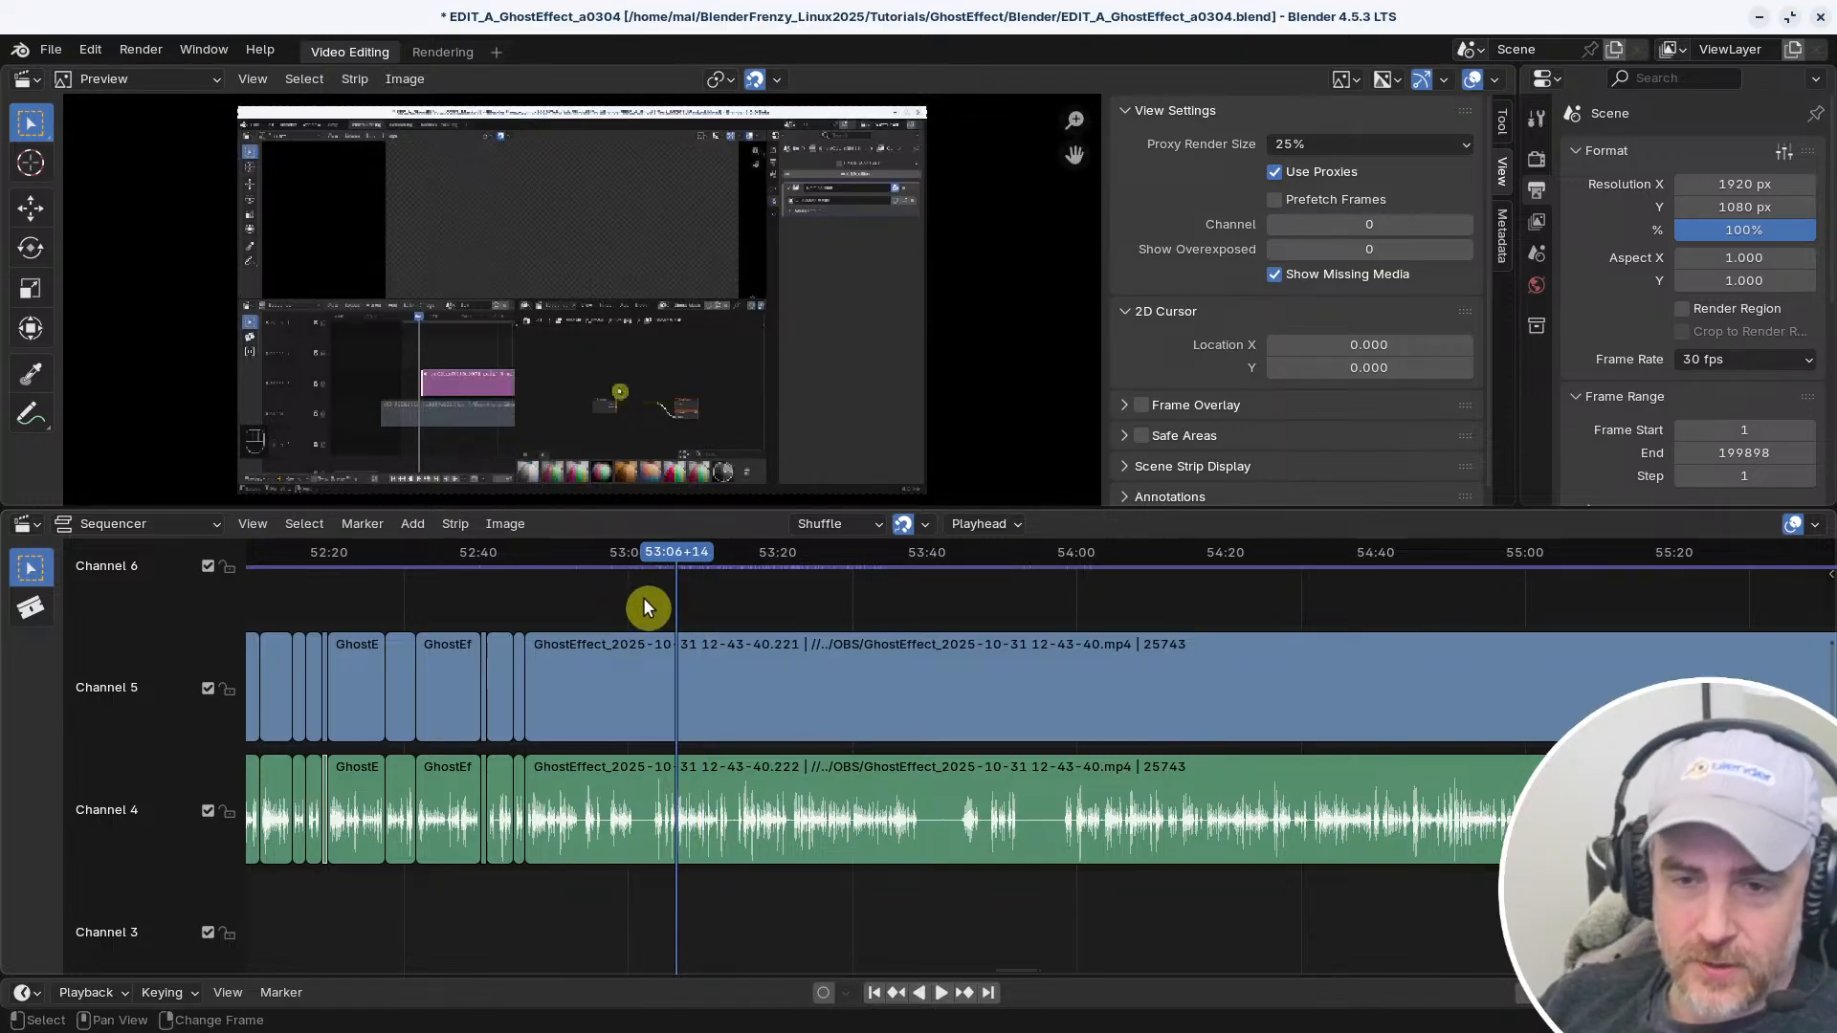
drag(643, 601, 565, 640)
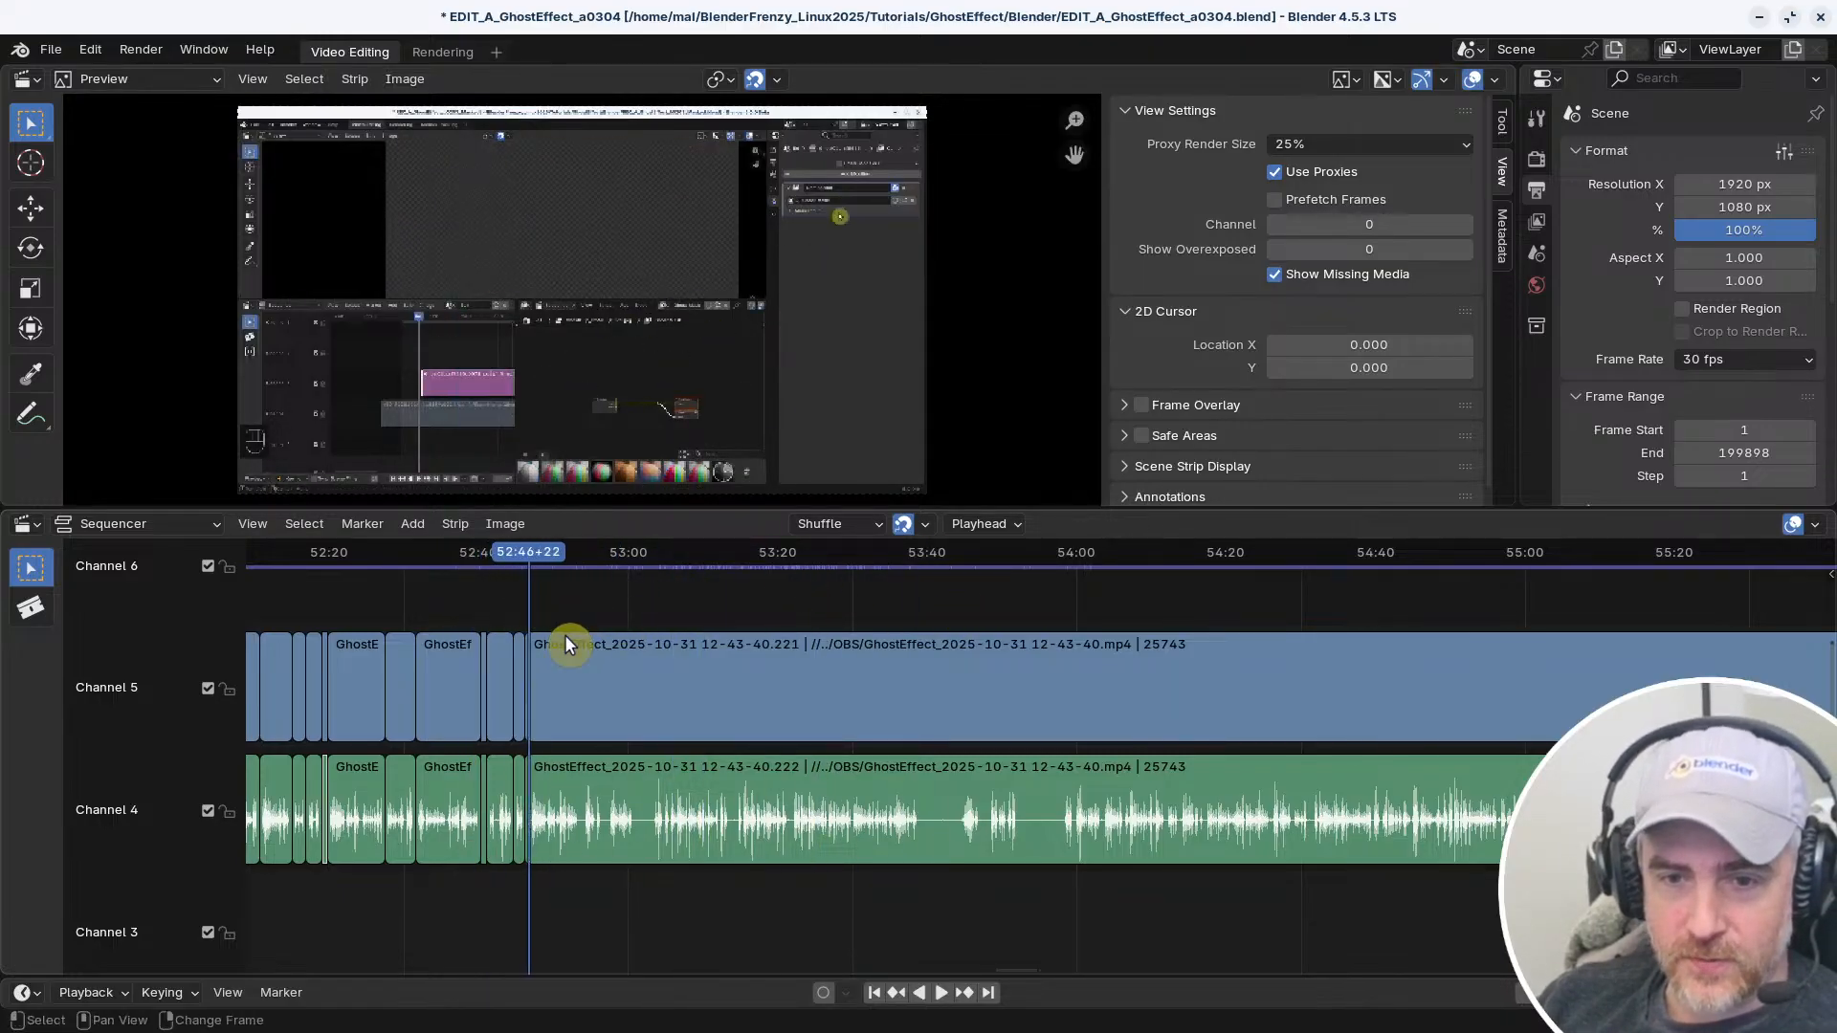
Play the start of the long uncut strip from 52:46+22 for about one second and stop playback
scroll(976, 656, up, 3)
ctrl+middle_drag(1054, 678, 1104, 680)
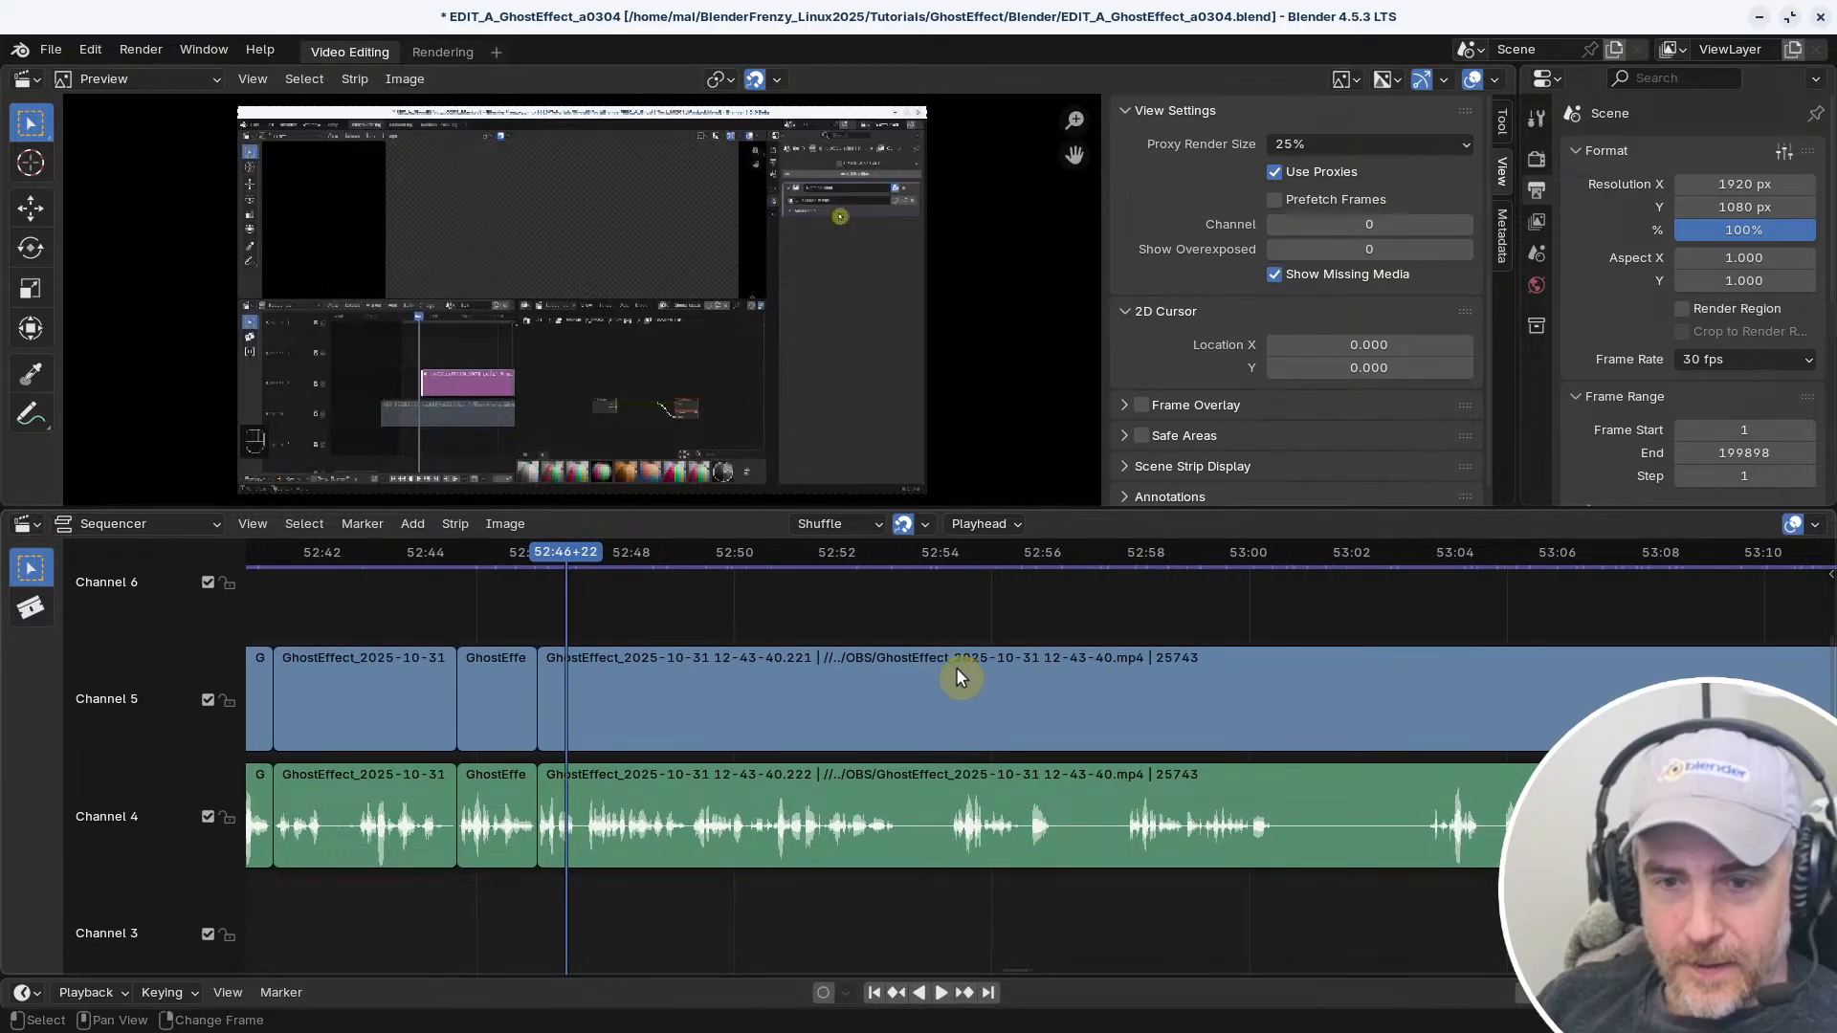
key(space)
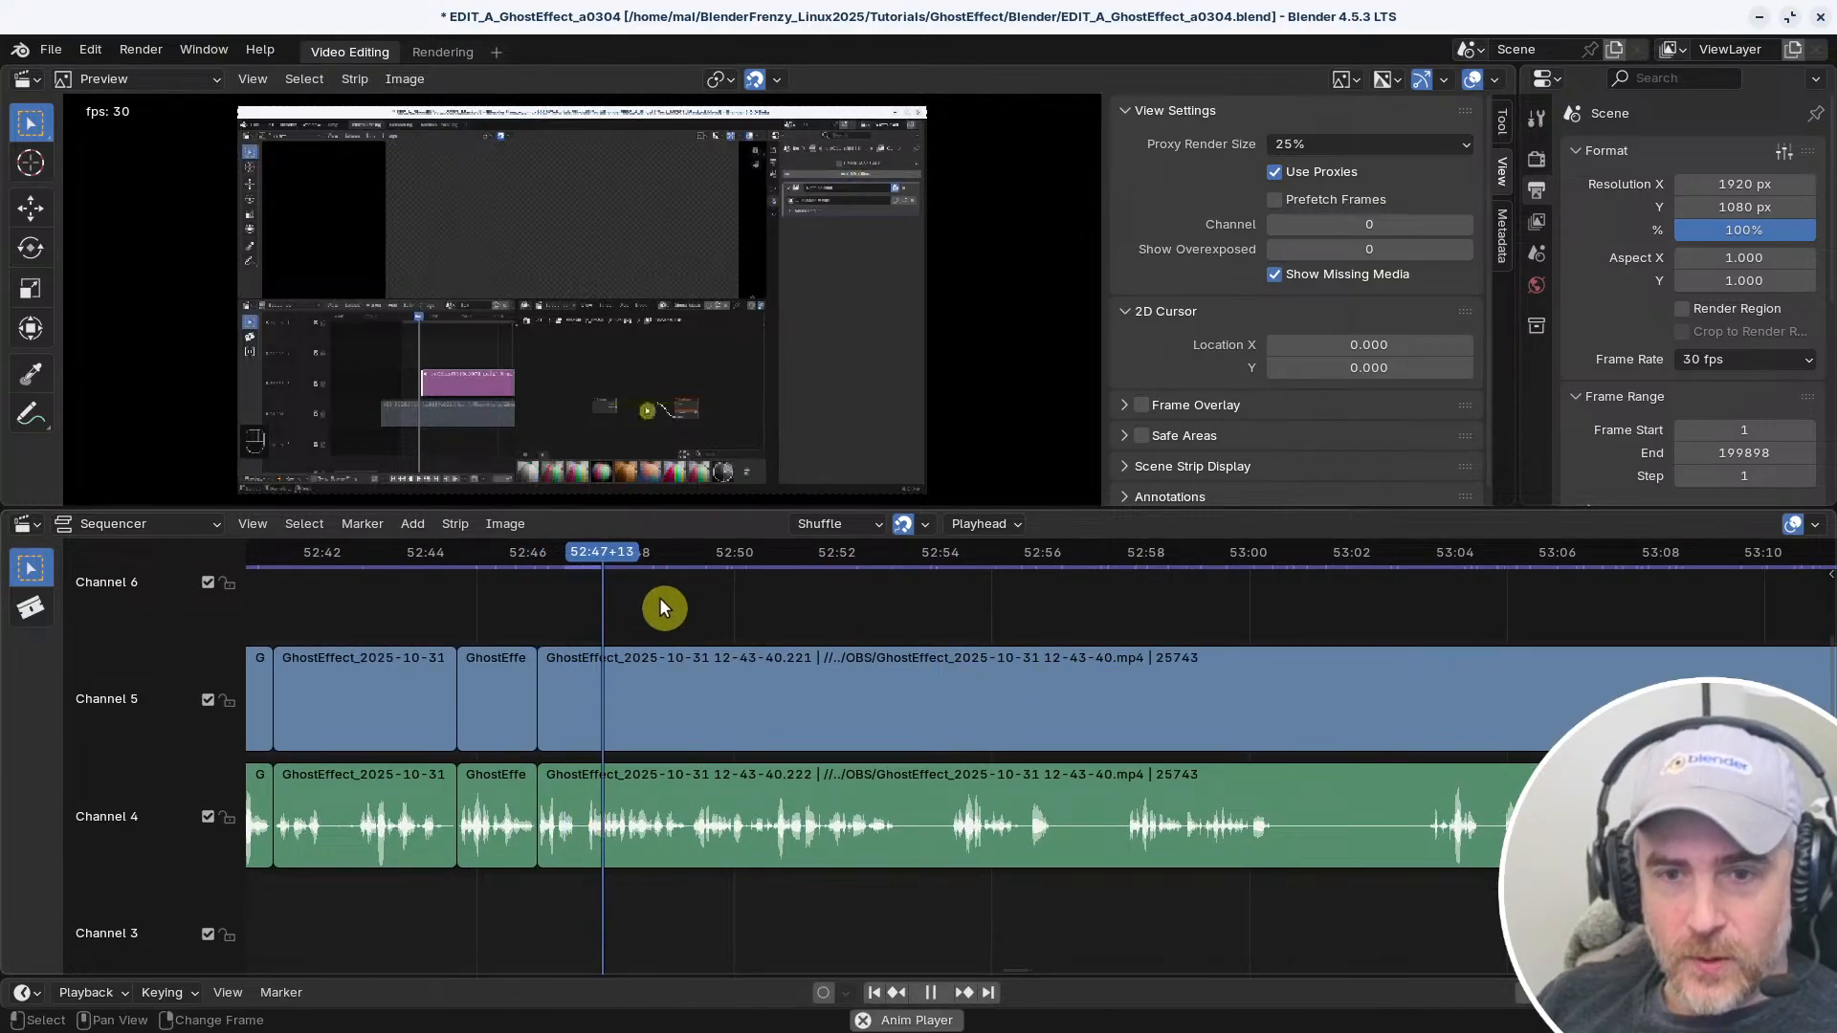
key(space)
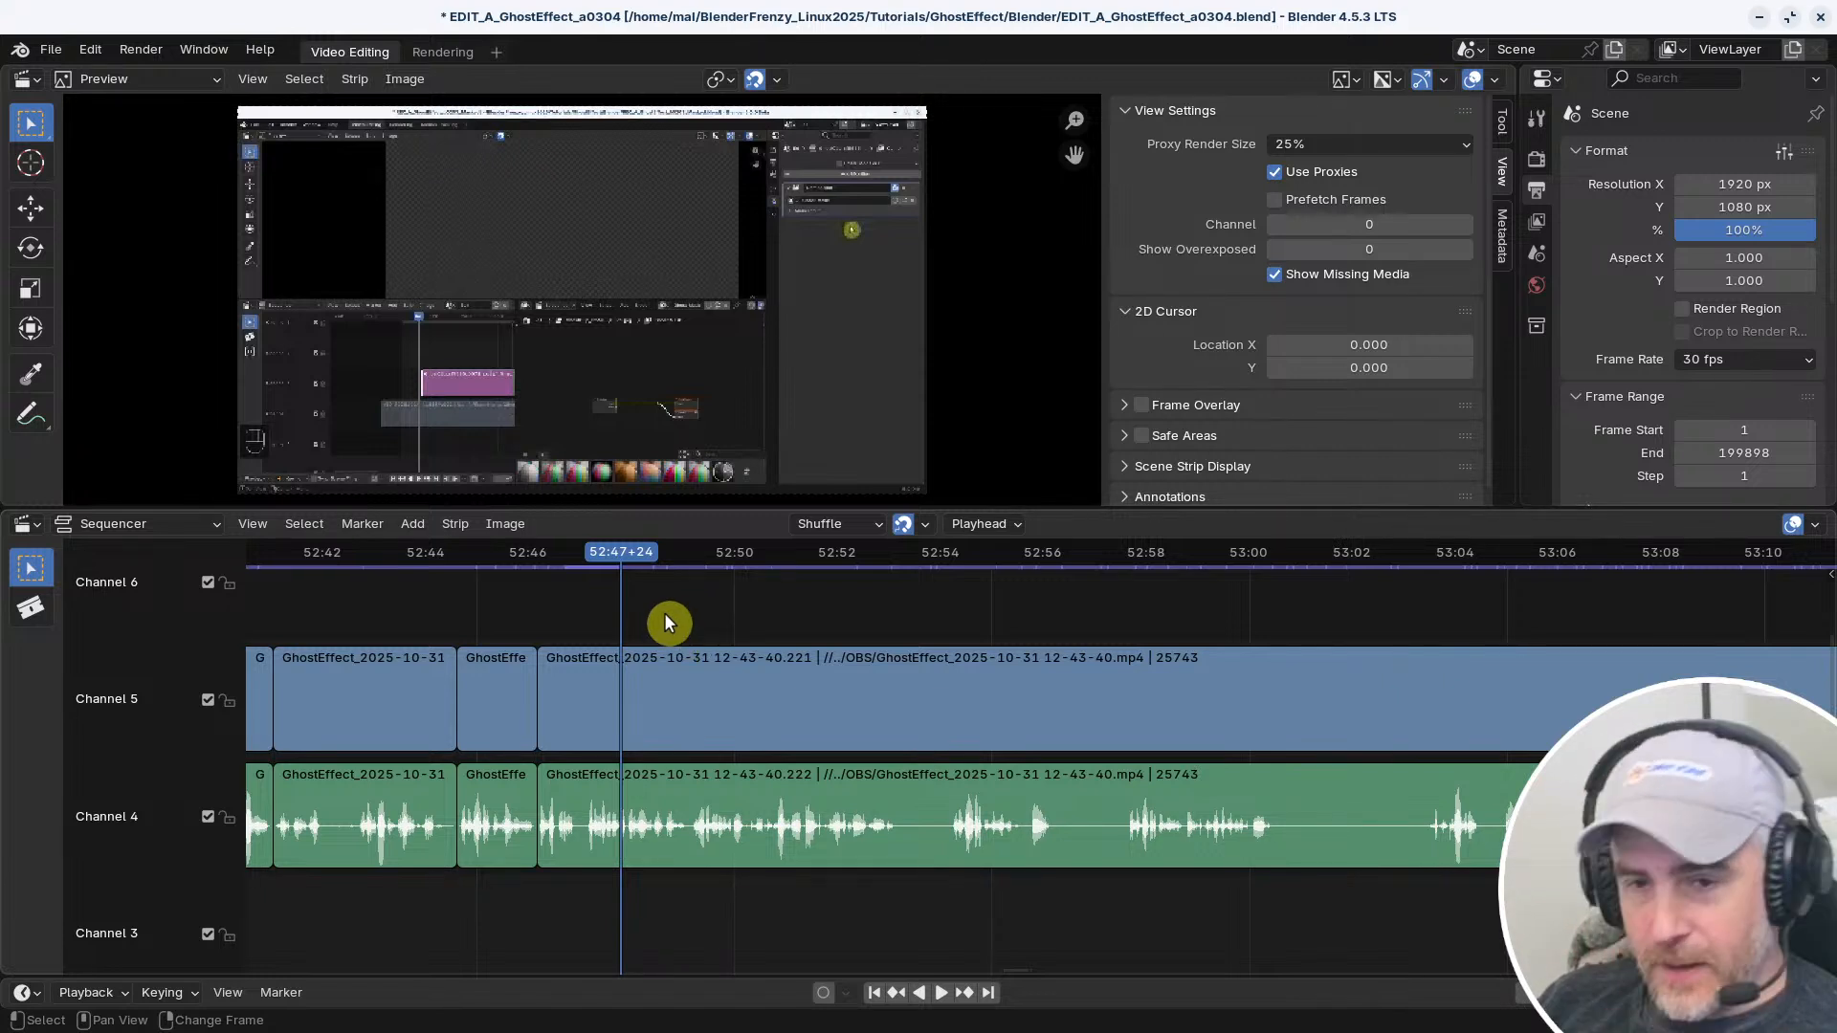
Check the playback sync options, then play from about 52:46 across the long uncut strip's start and stop at 52:55+16
right_drag(522, 598, 511, 598)
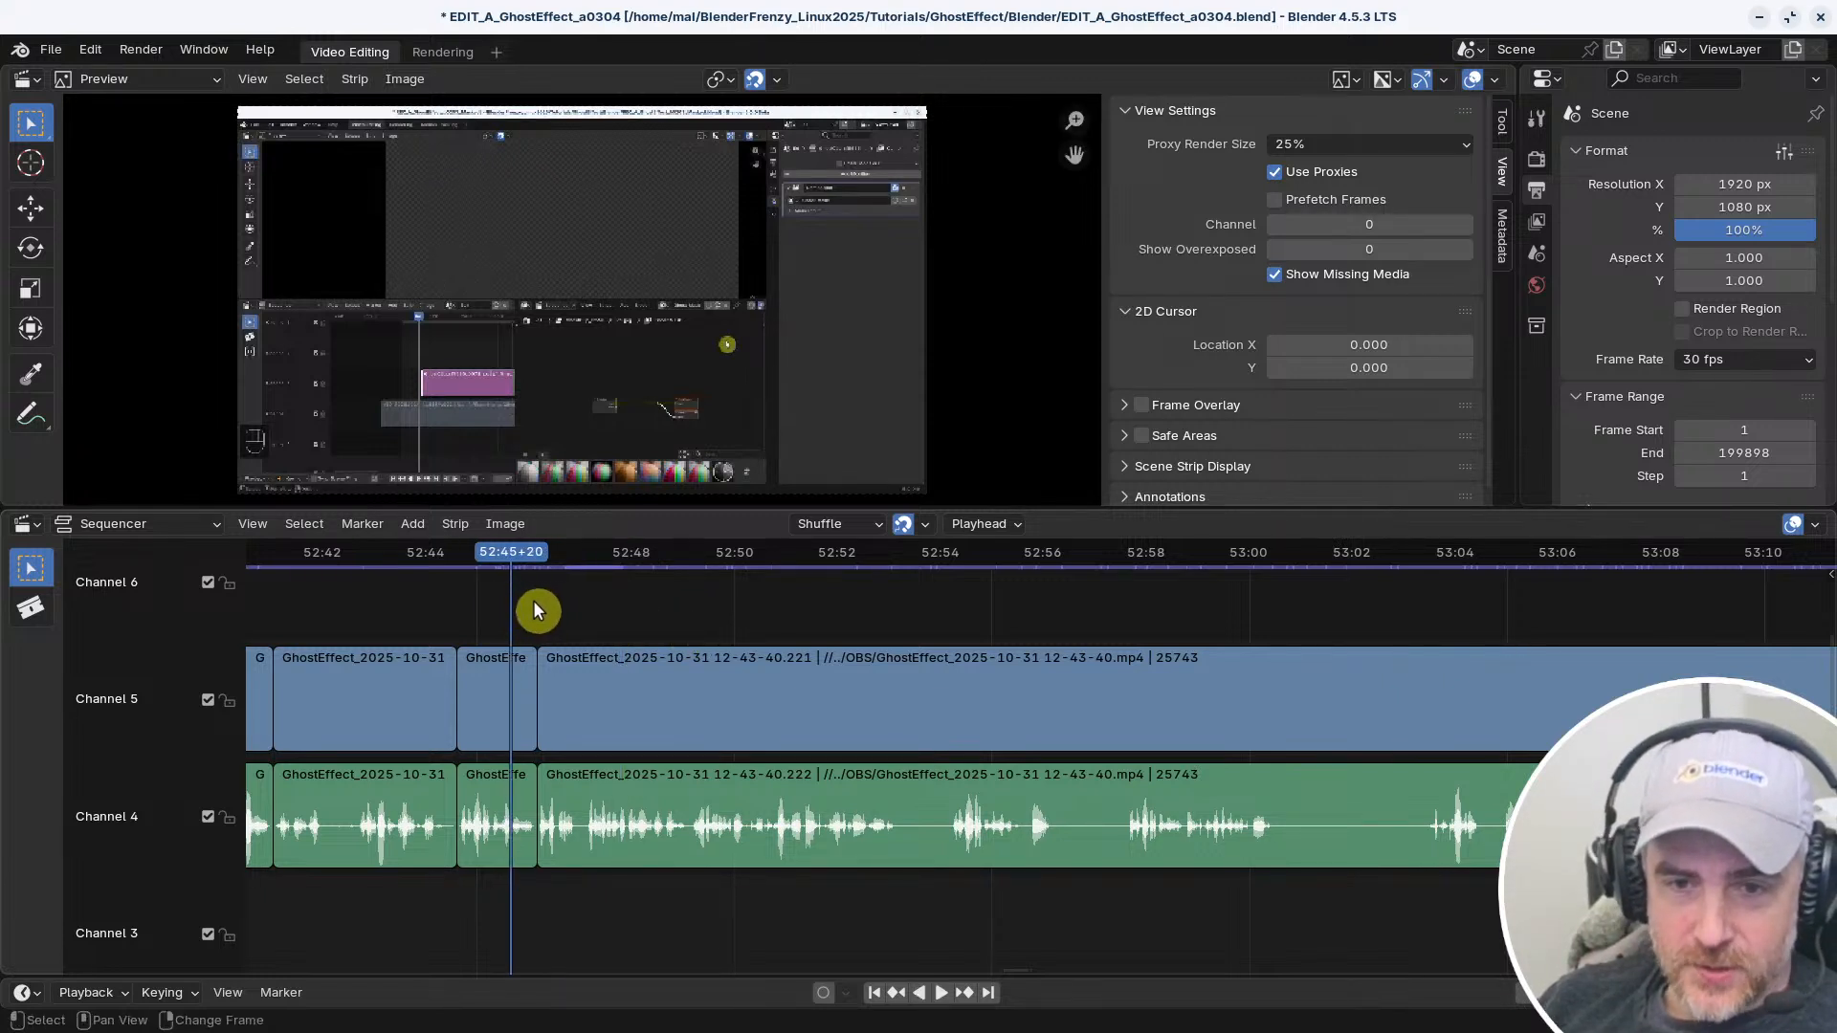
click(86, 992)
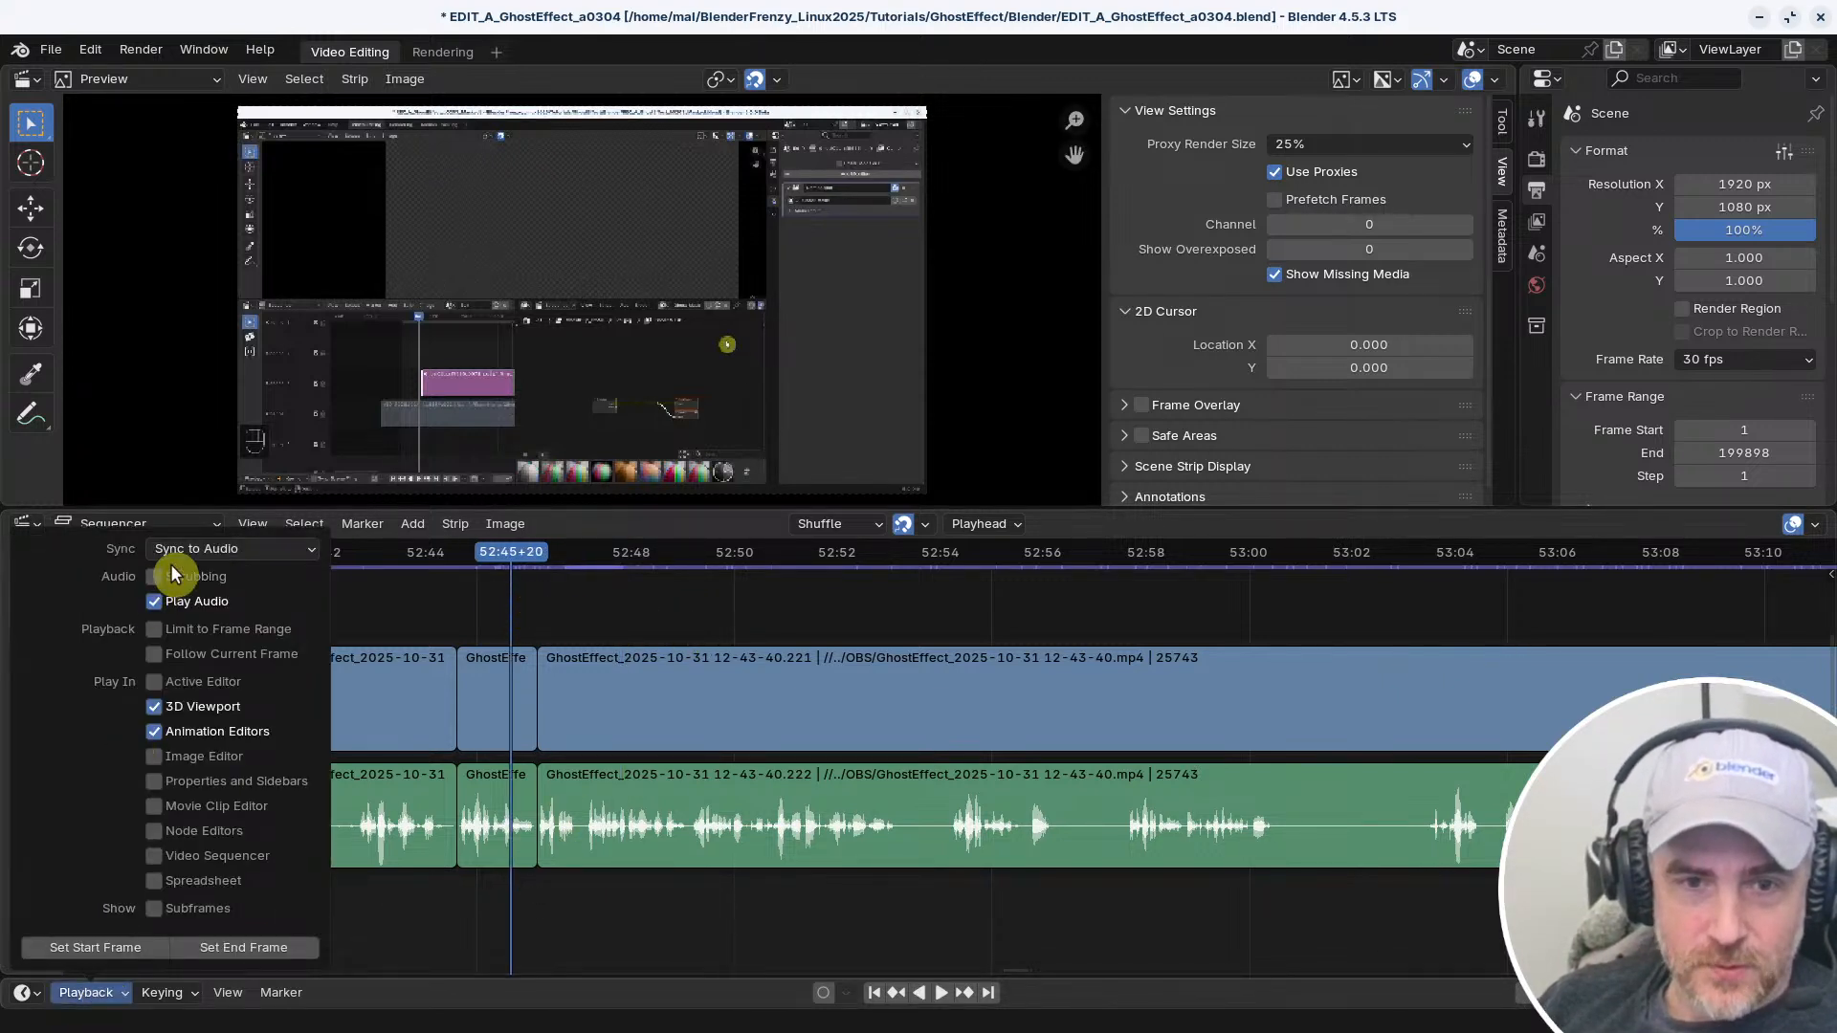
mouse_move(524, 595)
right_down()
mouse_move(586, 606)
mouse_move(537, 603)
right_up()
key(space)
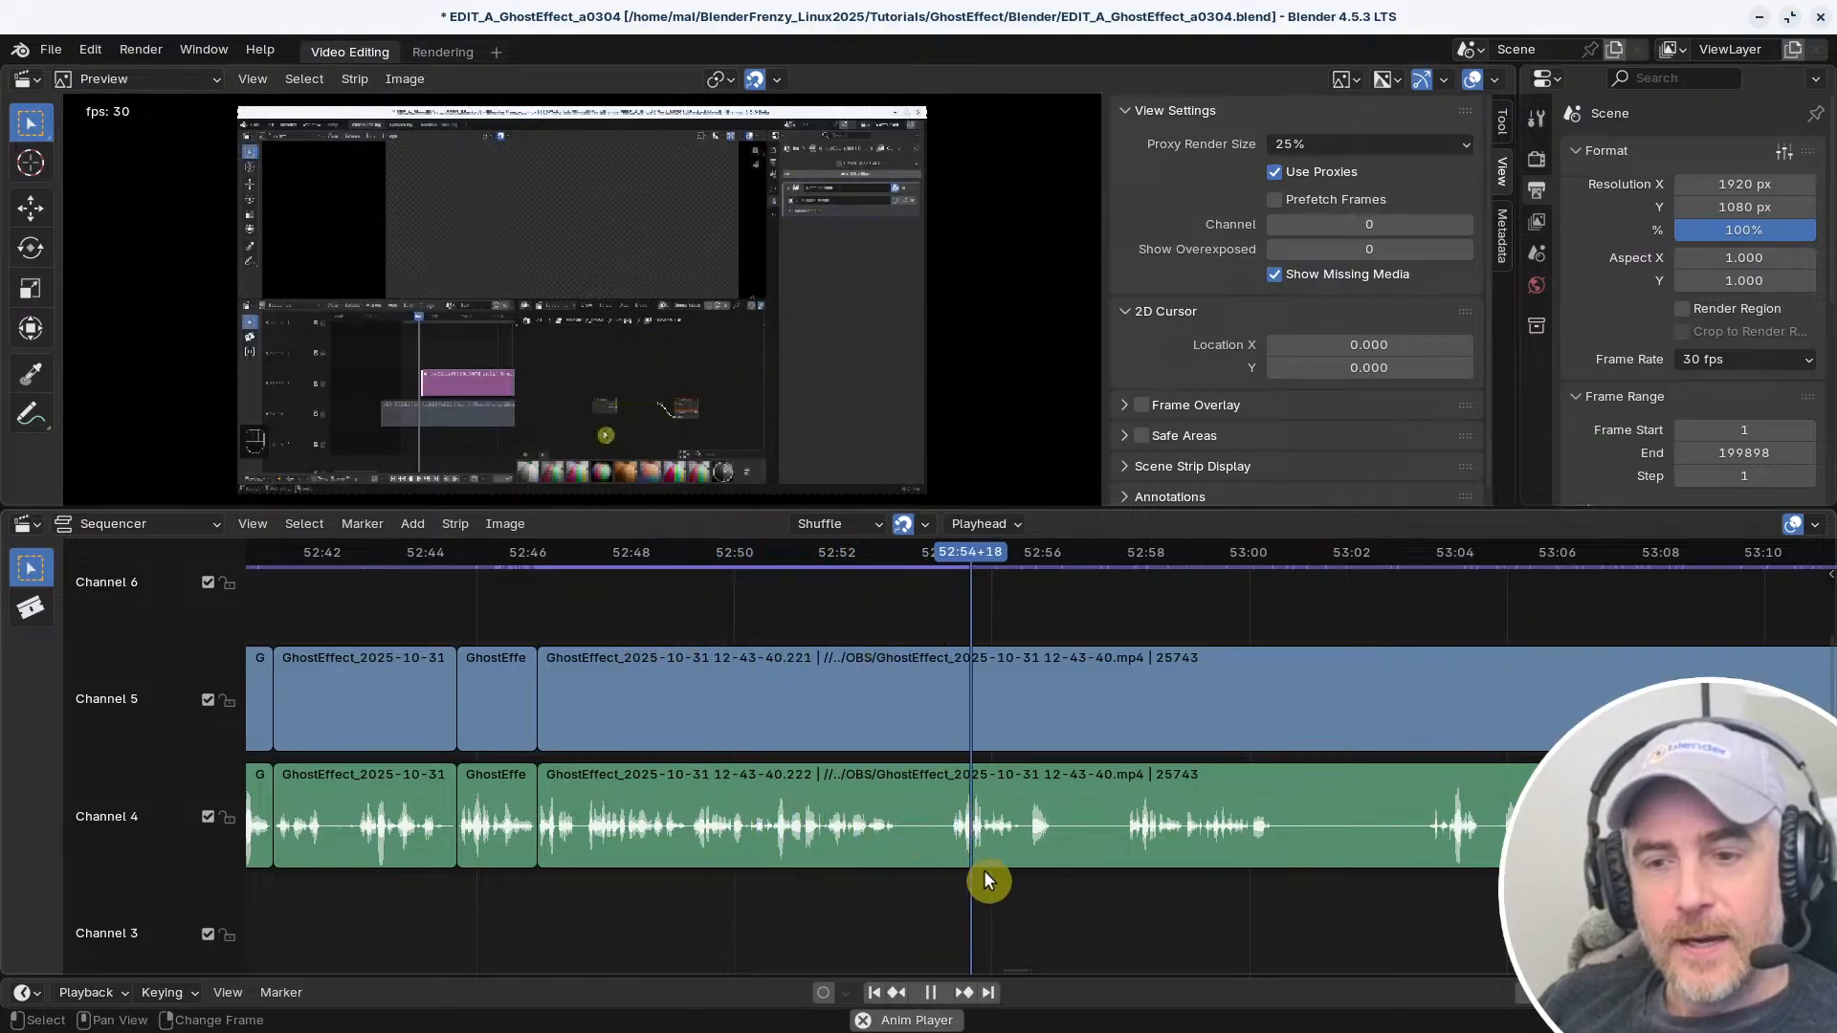
key(space)
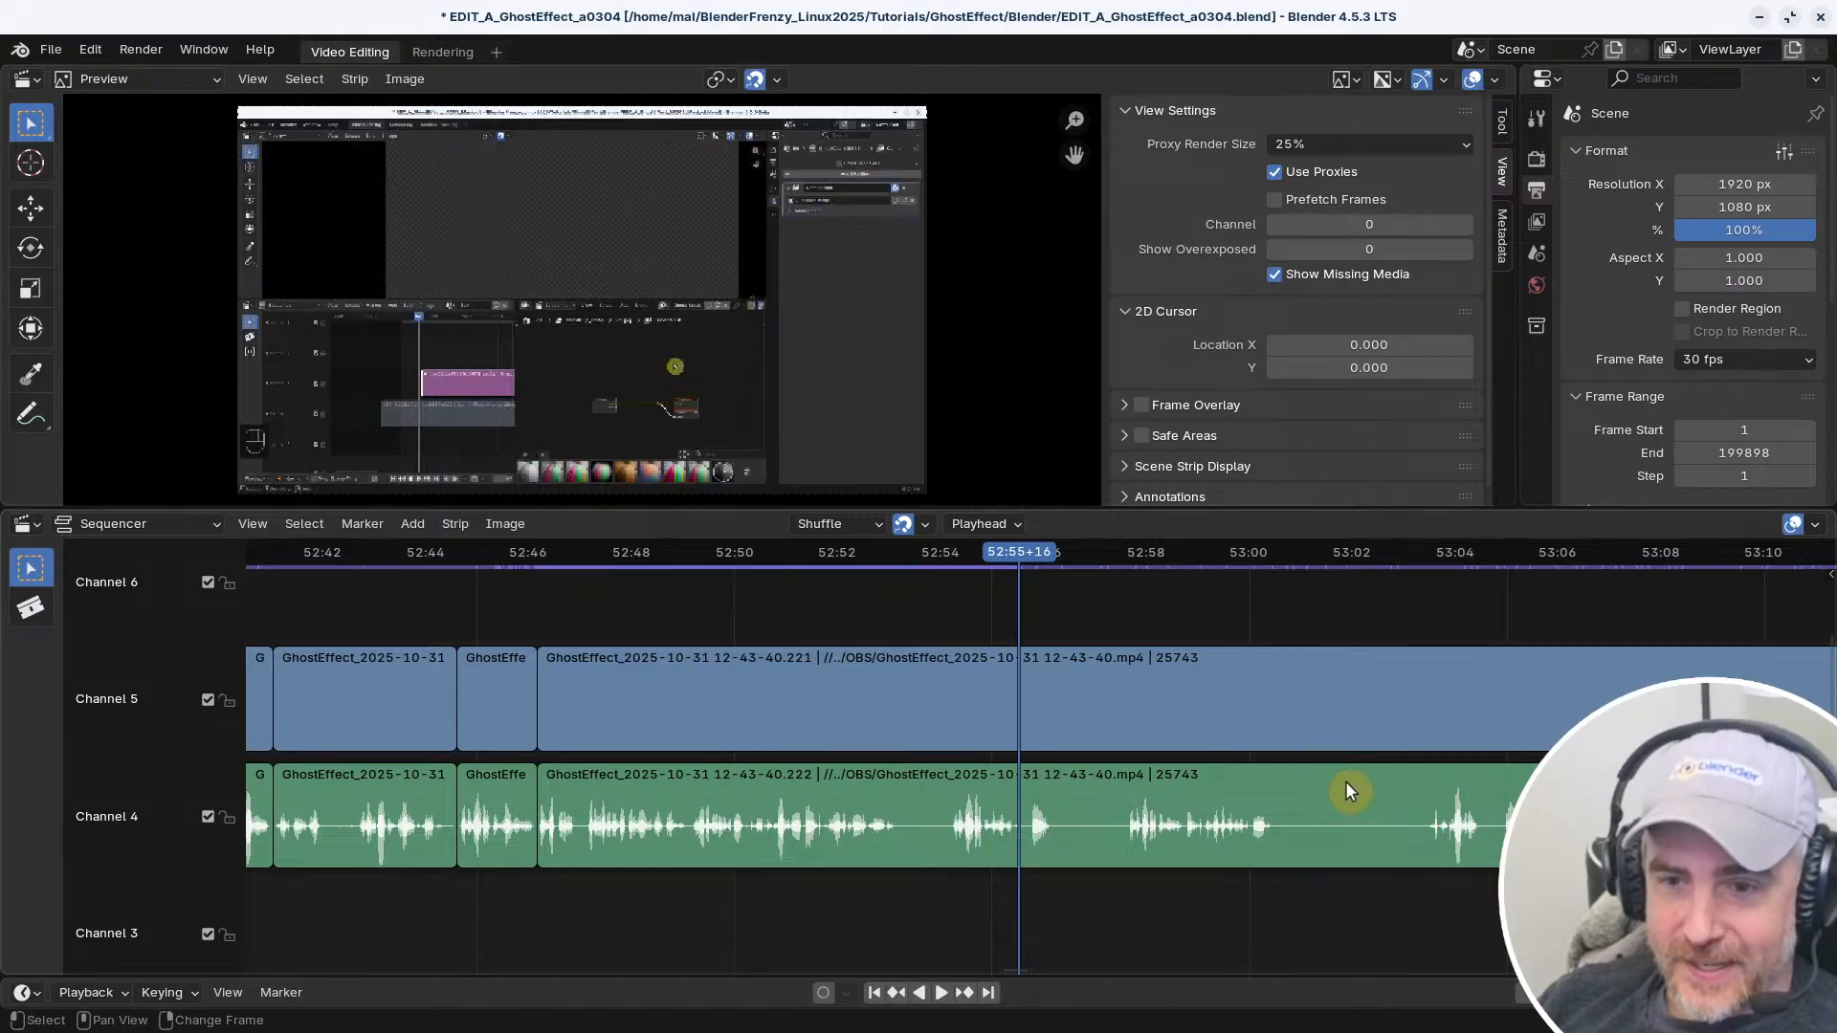
Return the playhead from about 52:58 to the long uncut strip's start, play its opening, and stop at 52:50+06
scroll(1358, 835, down, 2)
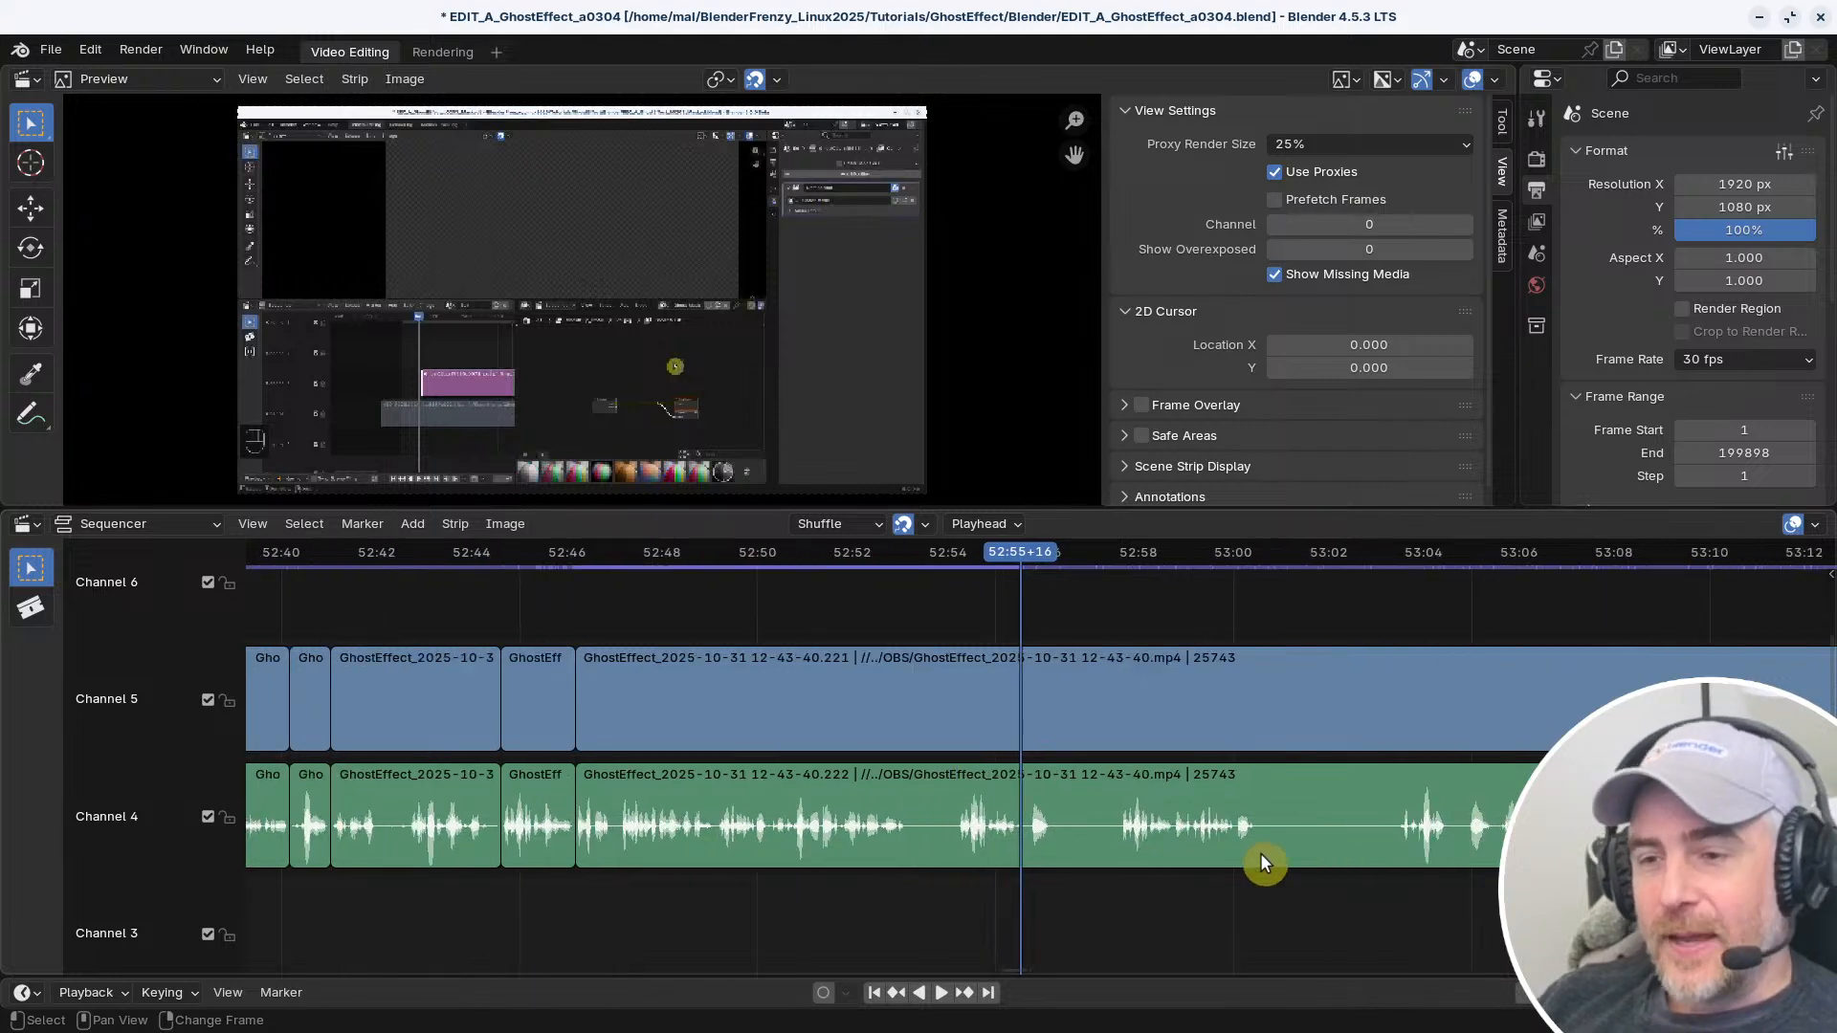
scroll(1034, 844, down, 2)
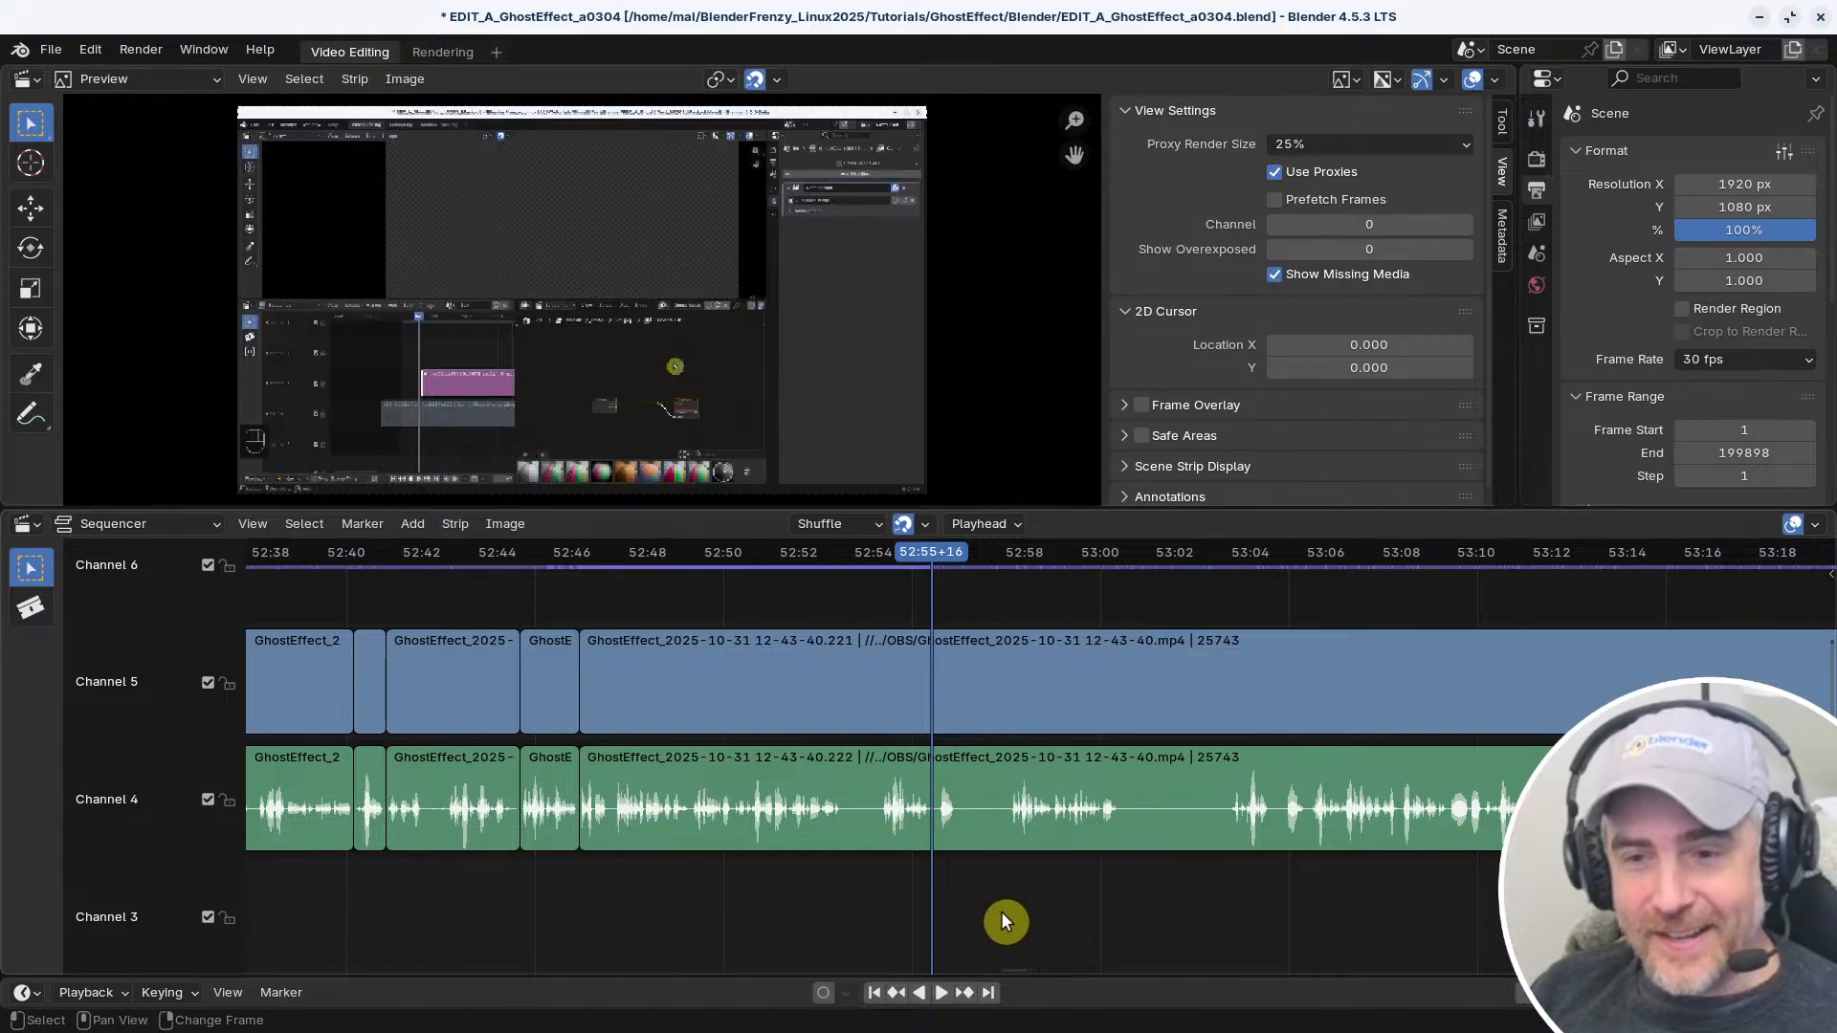
key(space)
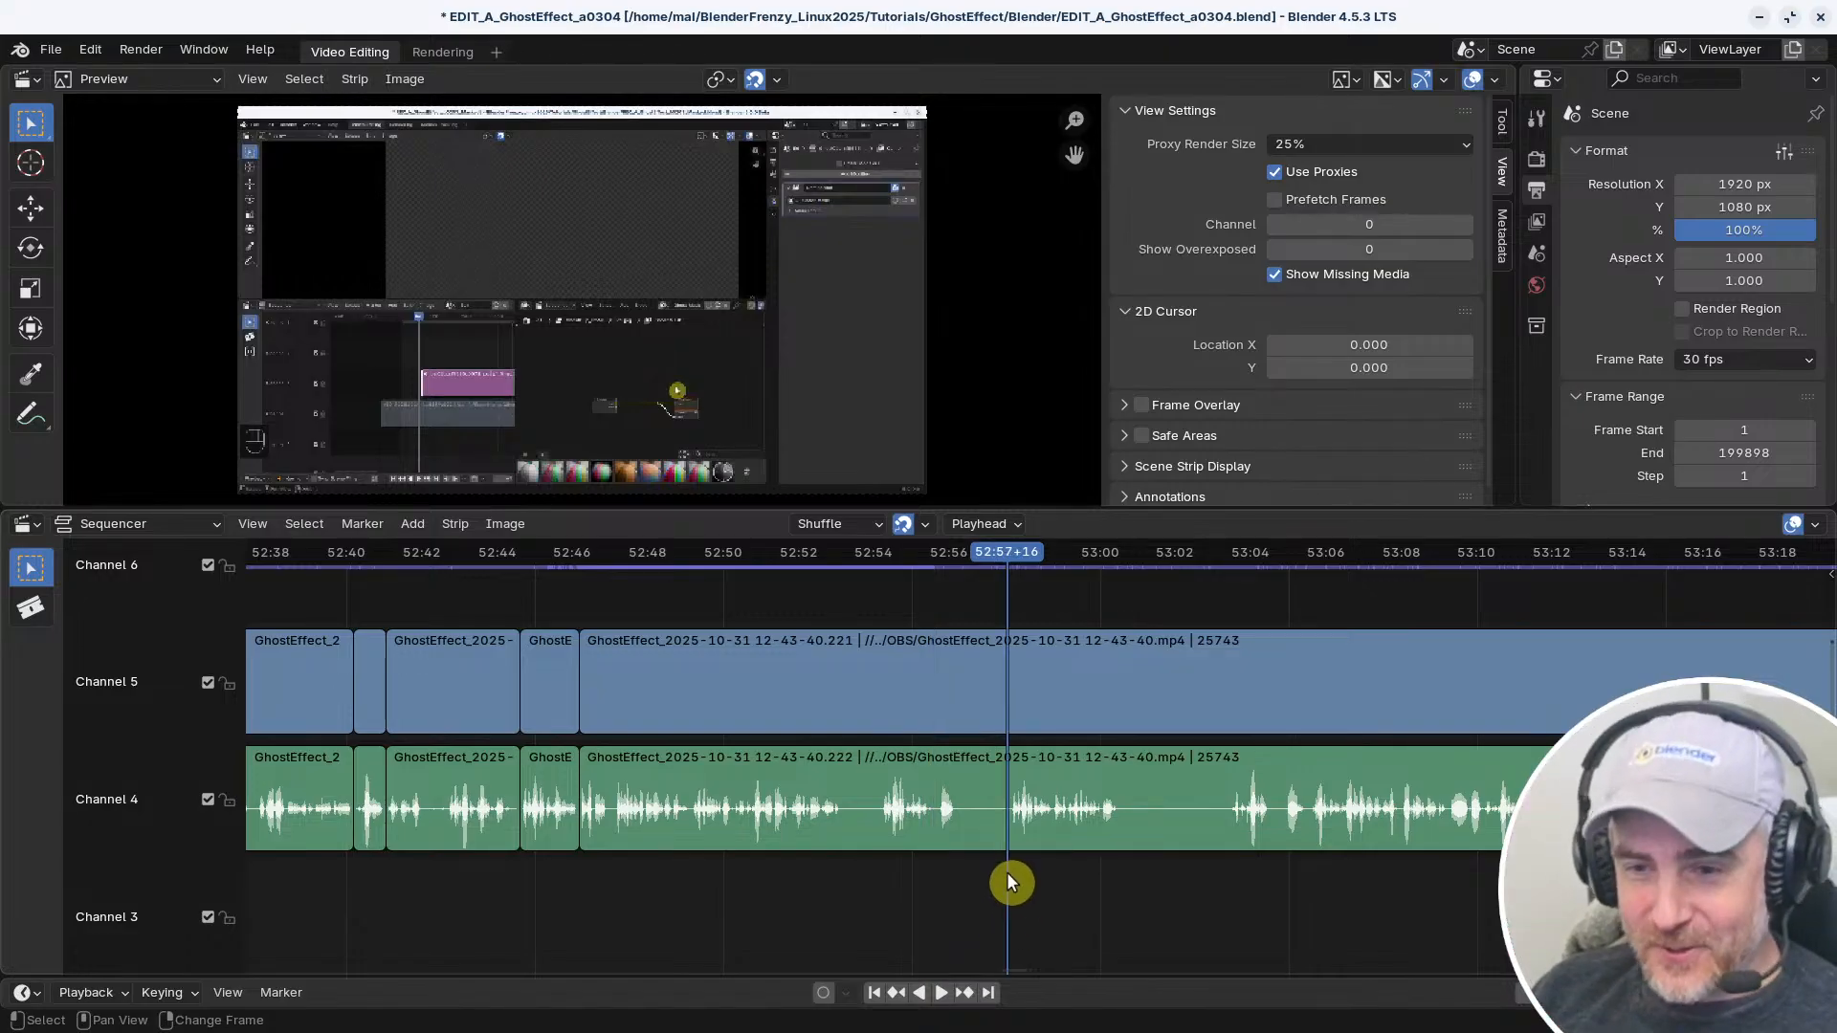
right_click(610, 874)
middle_drag(651, 882, 567, 768)
scroll(727, 752, down, 3)
middle_drag(647, 812, 630, 869)
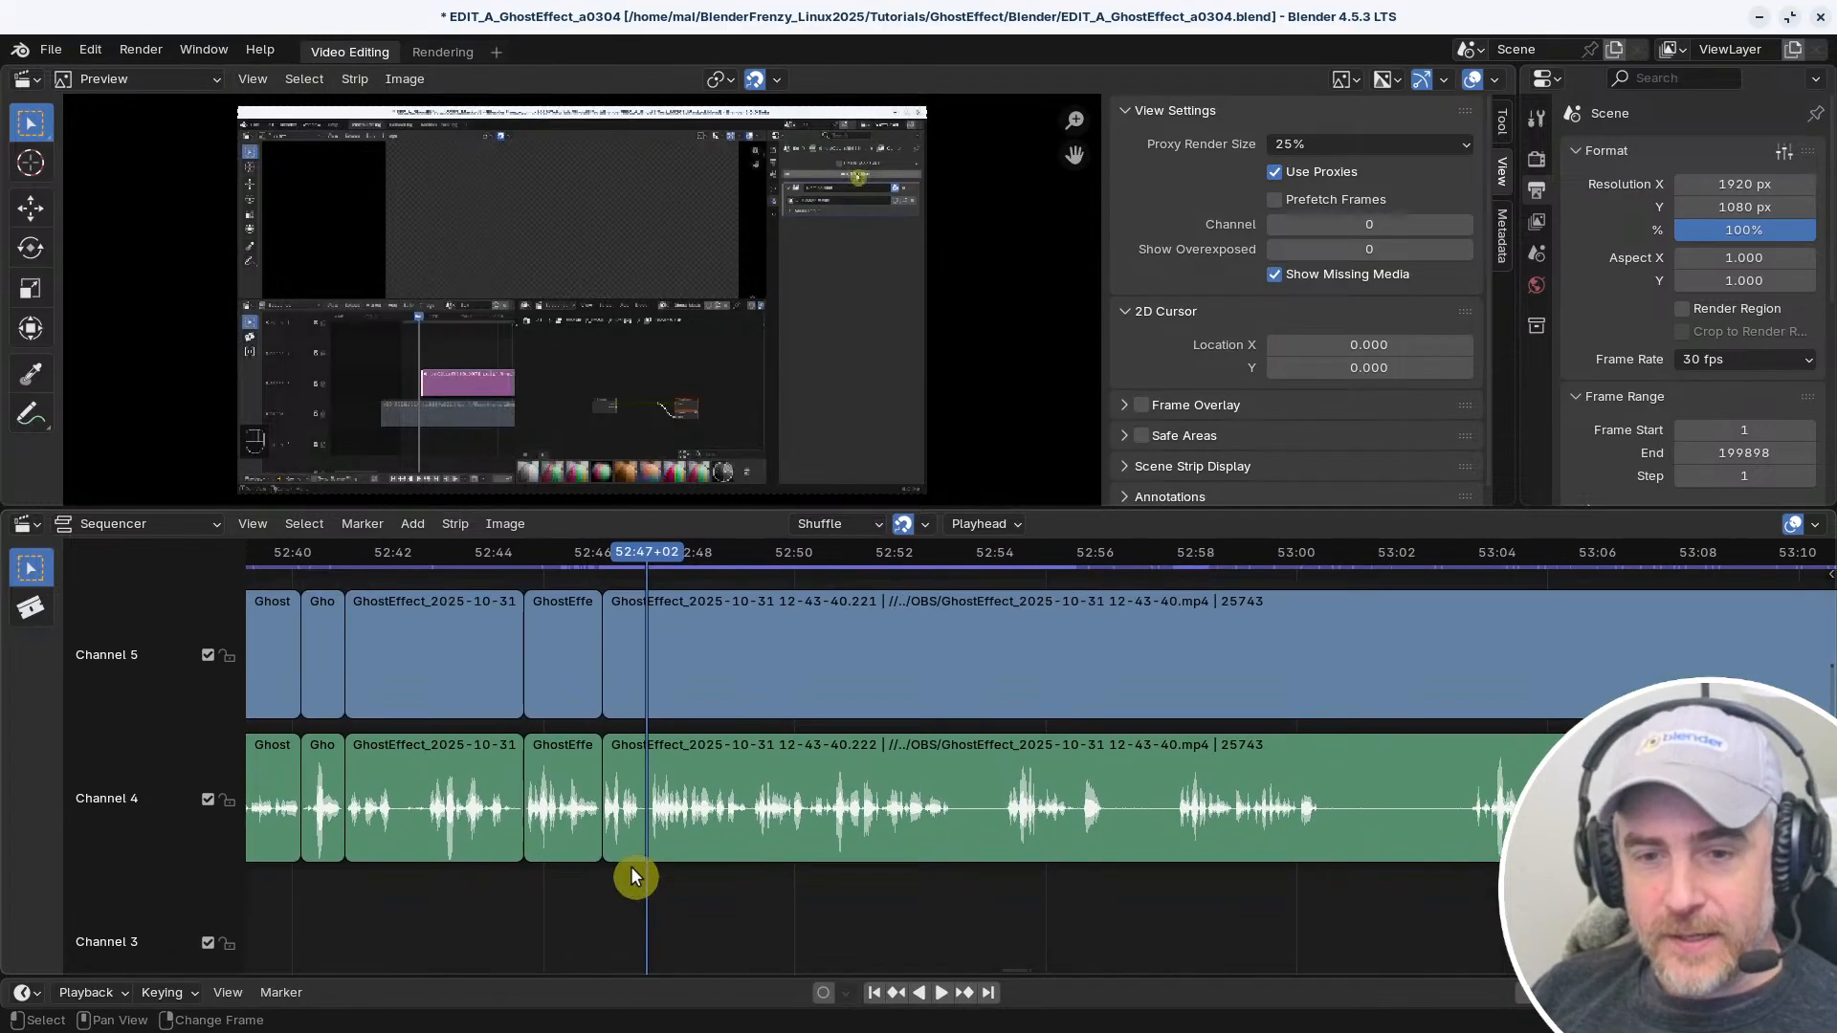
right_click(618, 880)
key(space)
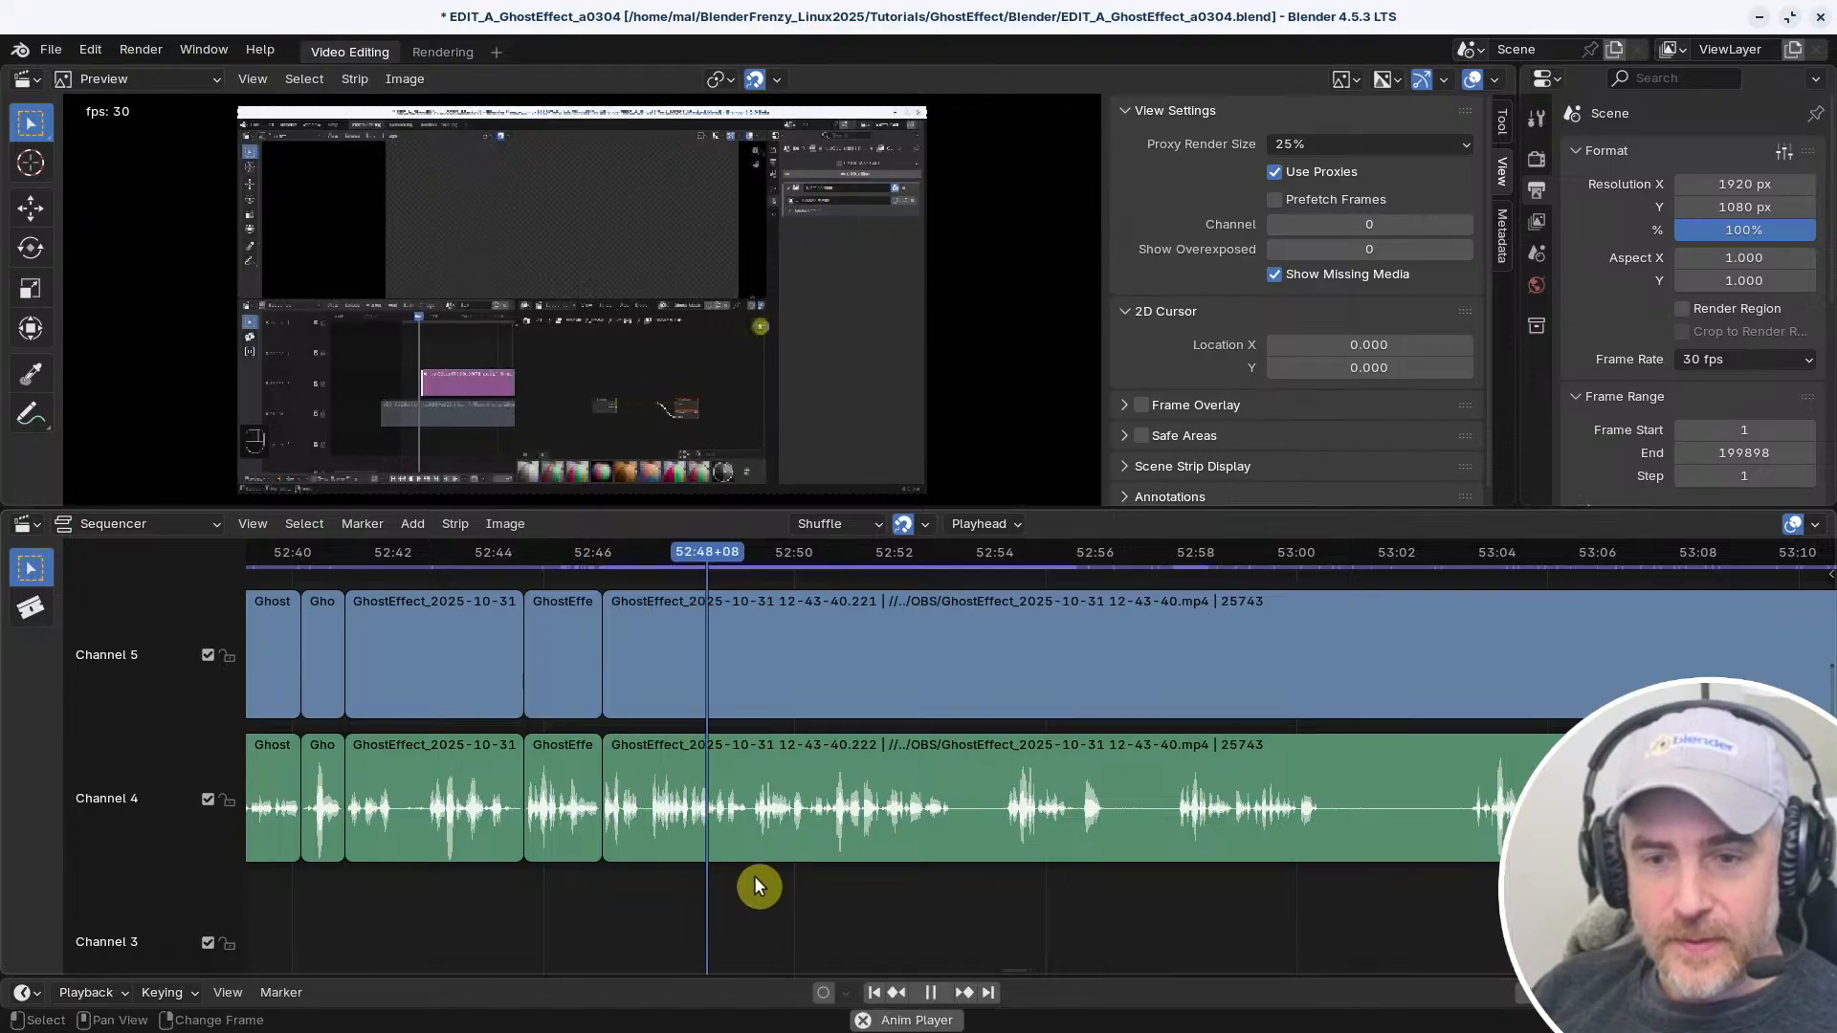
key(space)
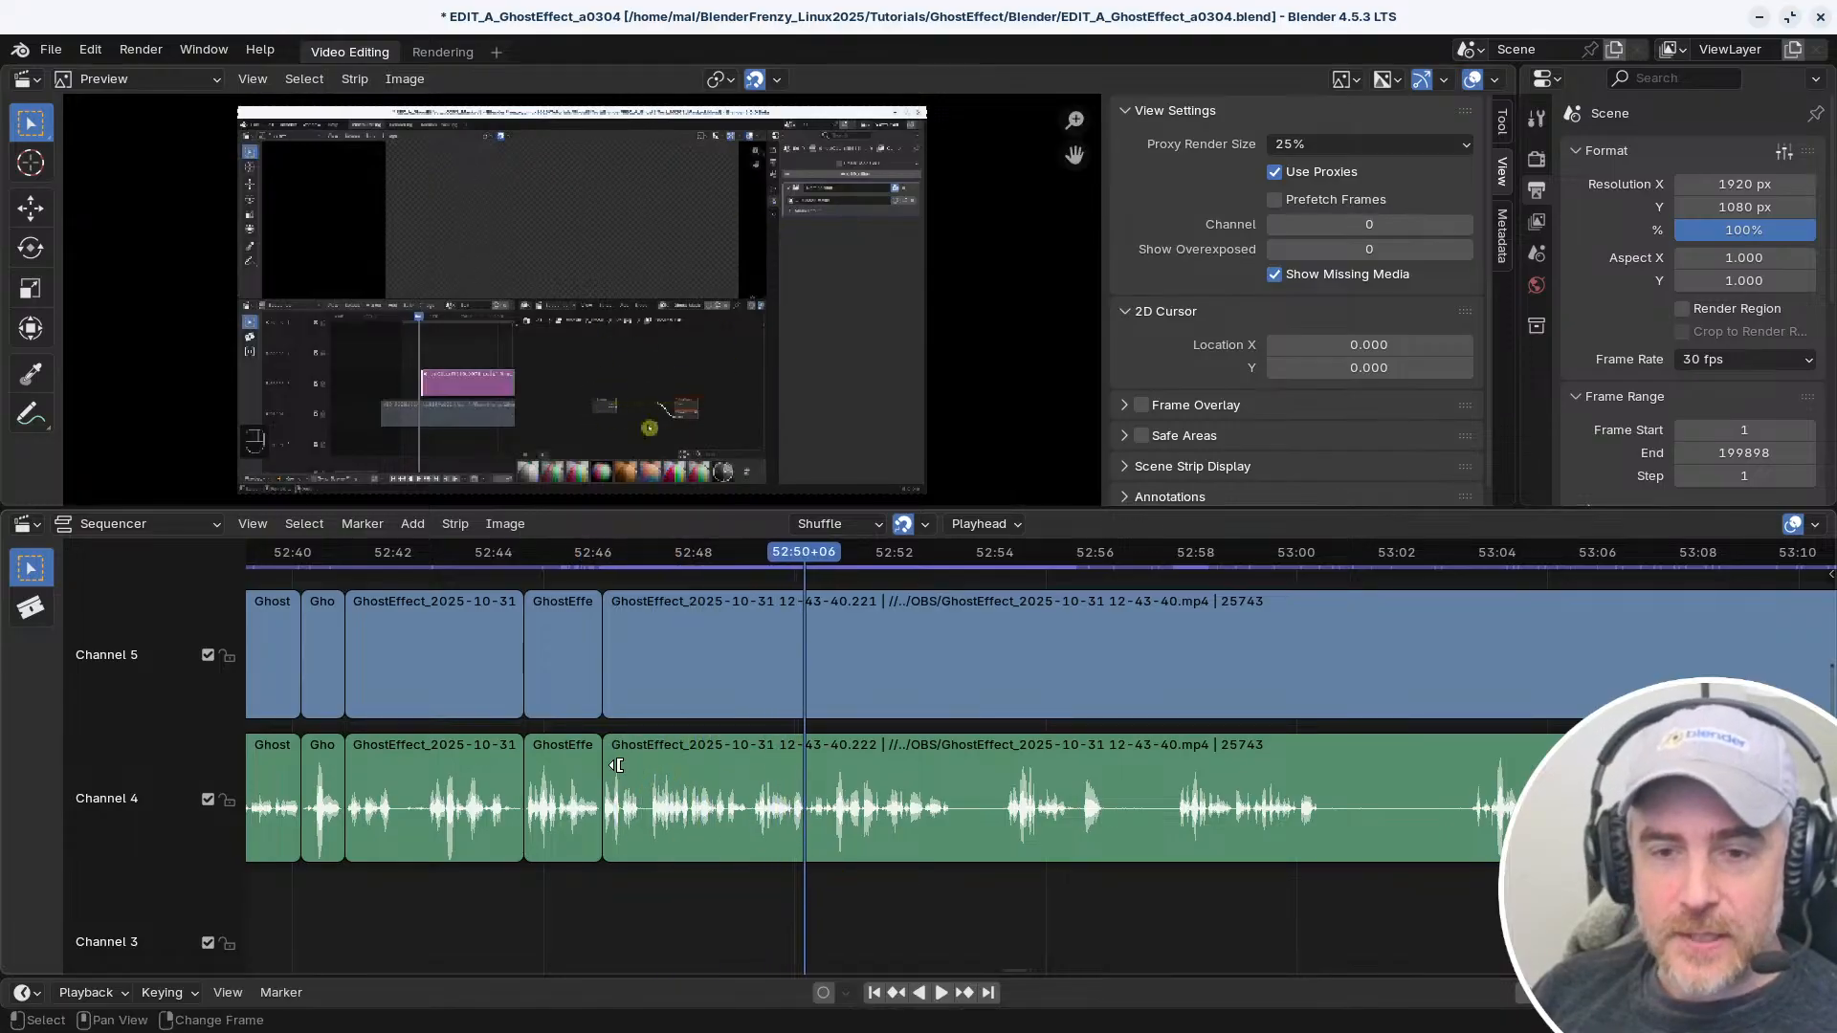
Select the long uncut video and audio strips, reposition the playhead near their start, and start playback
click(639, 643)
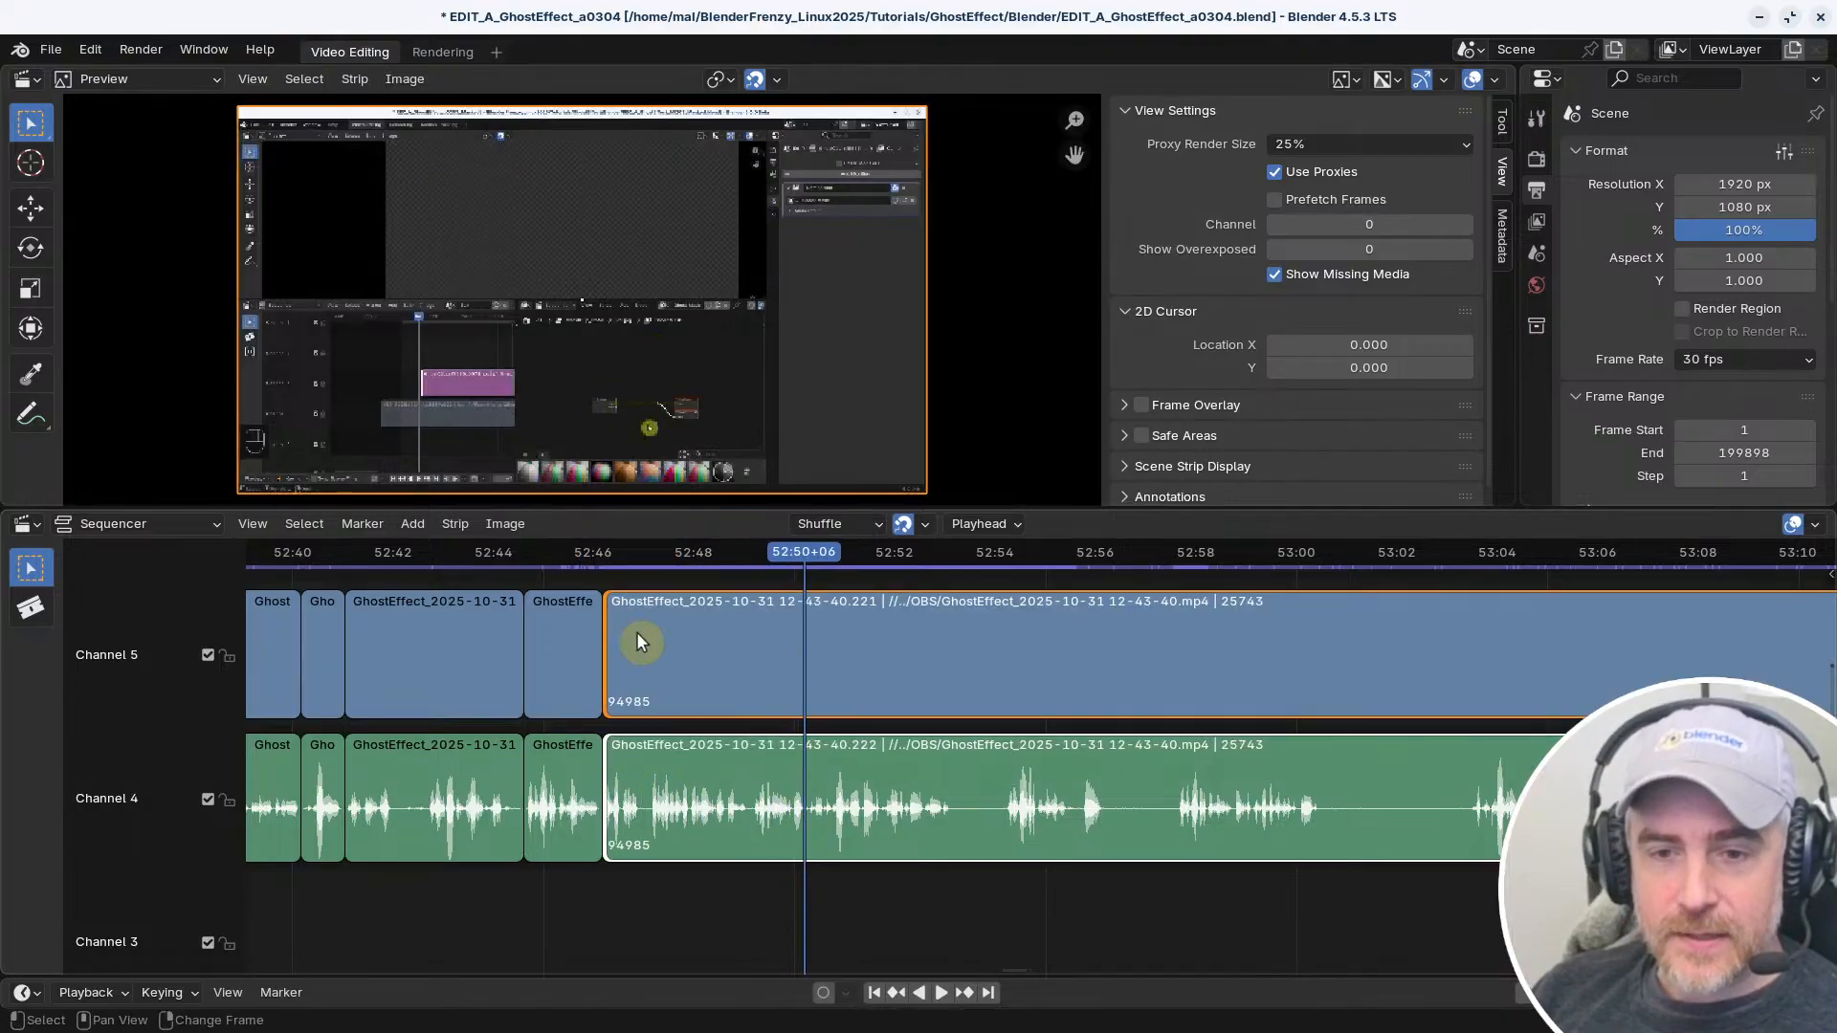
right_click(538, 885)
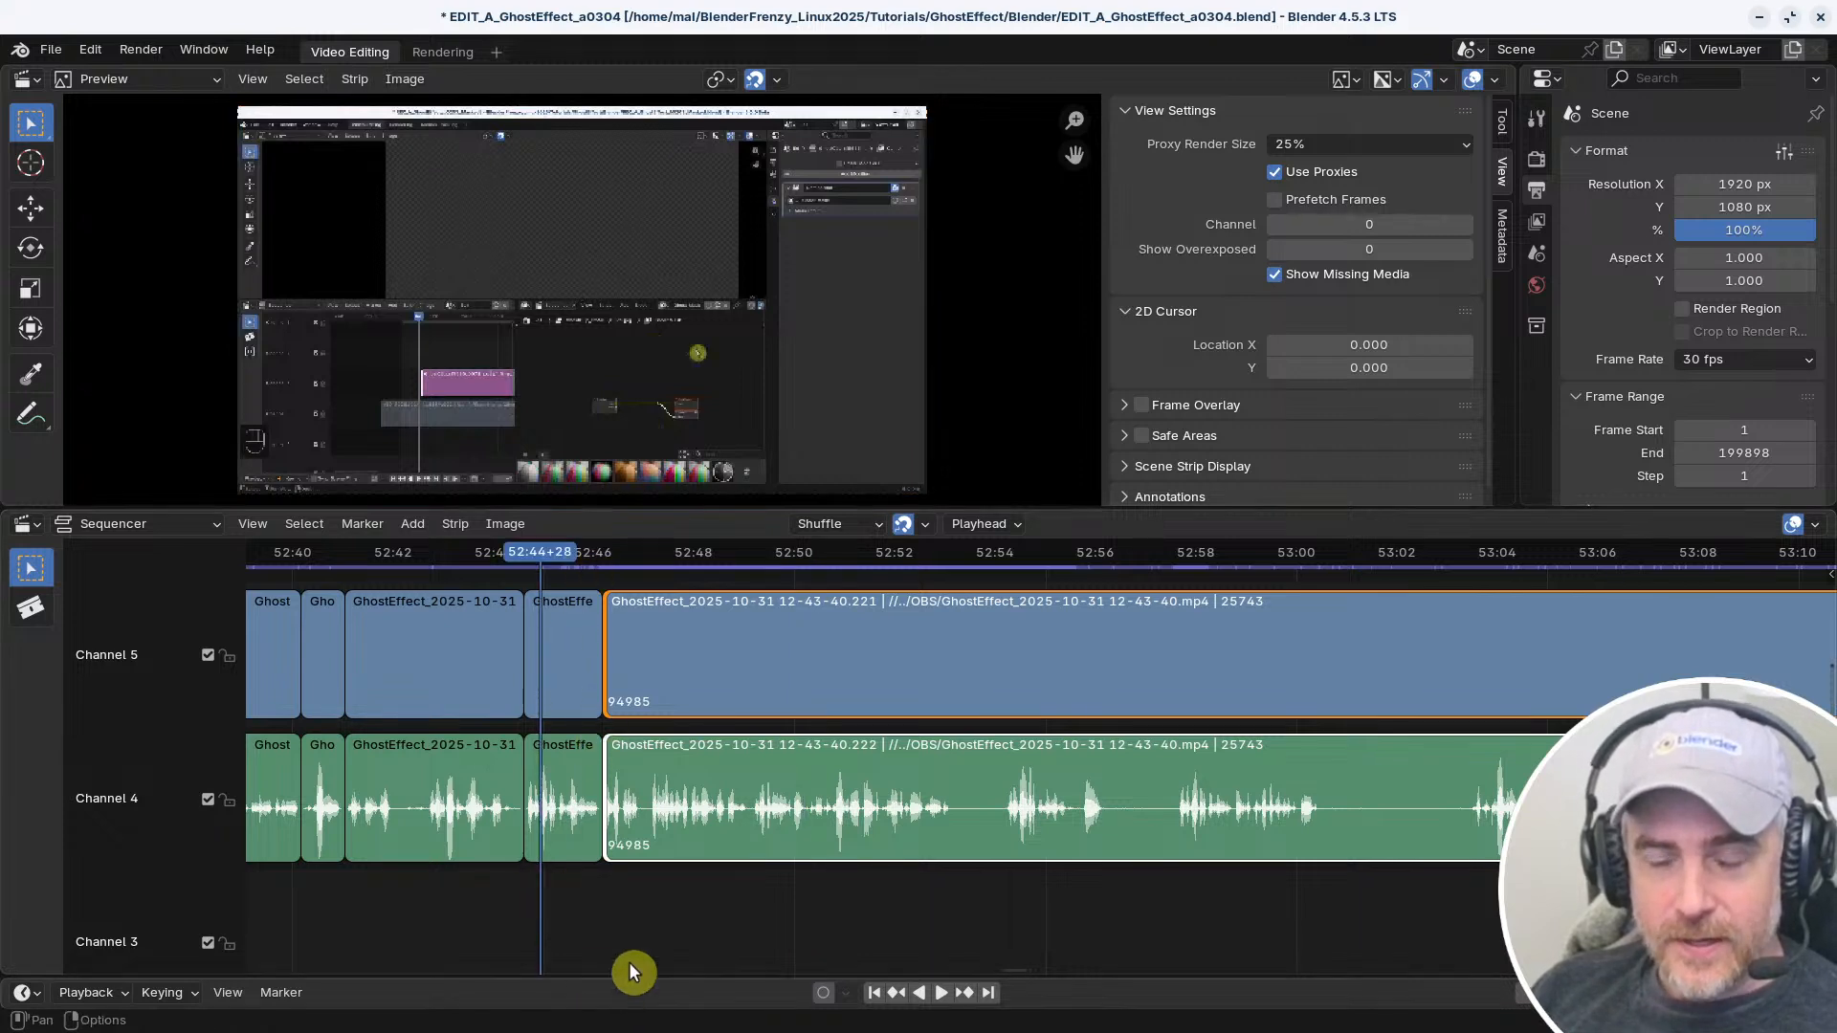
right_click(644, 897)
key(space)
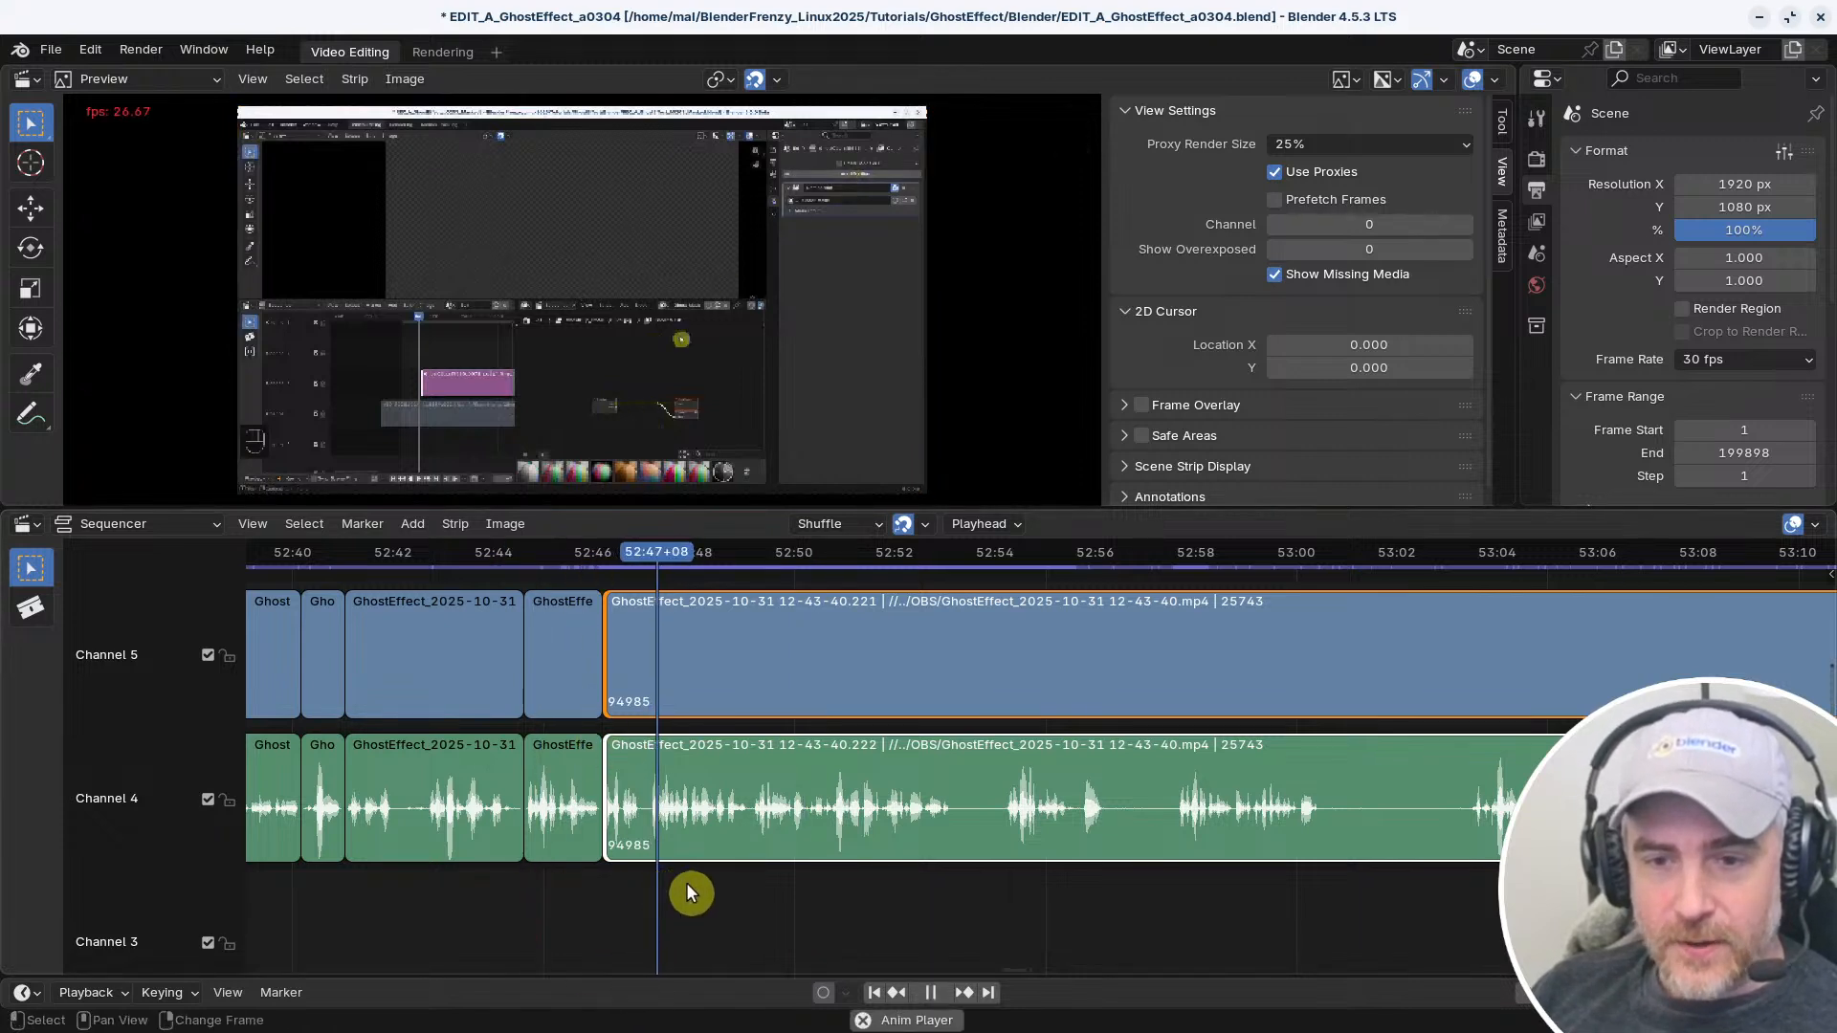
Jump the playhead between the waveform's speech sections up to about 53:07 during playback, and stop at 52:54+07
right_drag(691, 893, 1018, 856)
right_click(1177, 871)
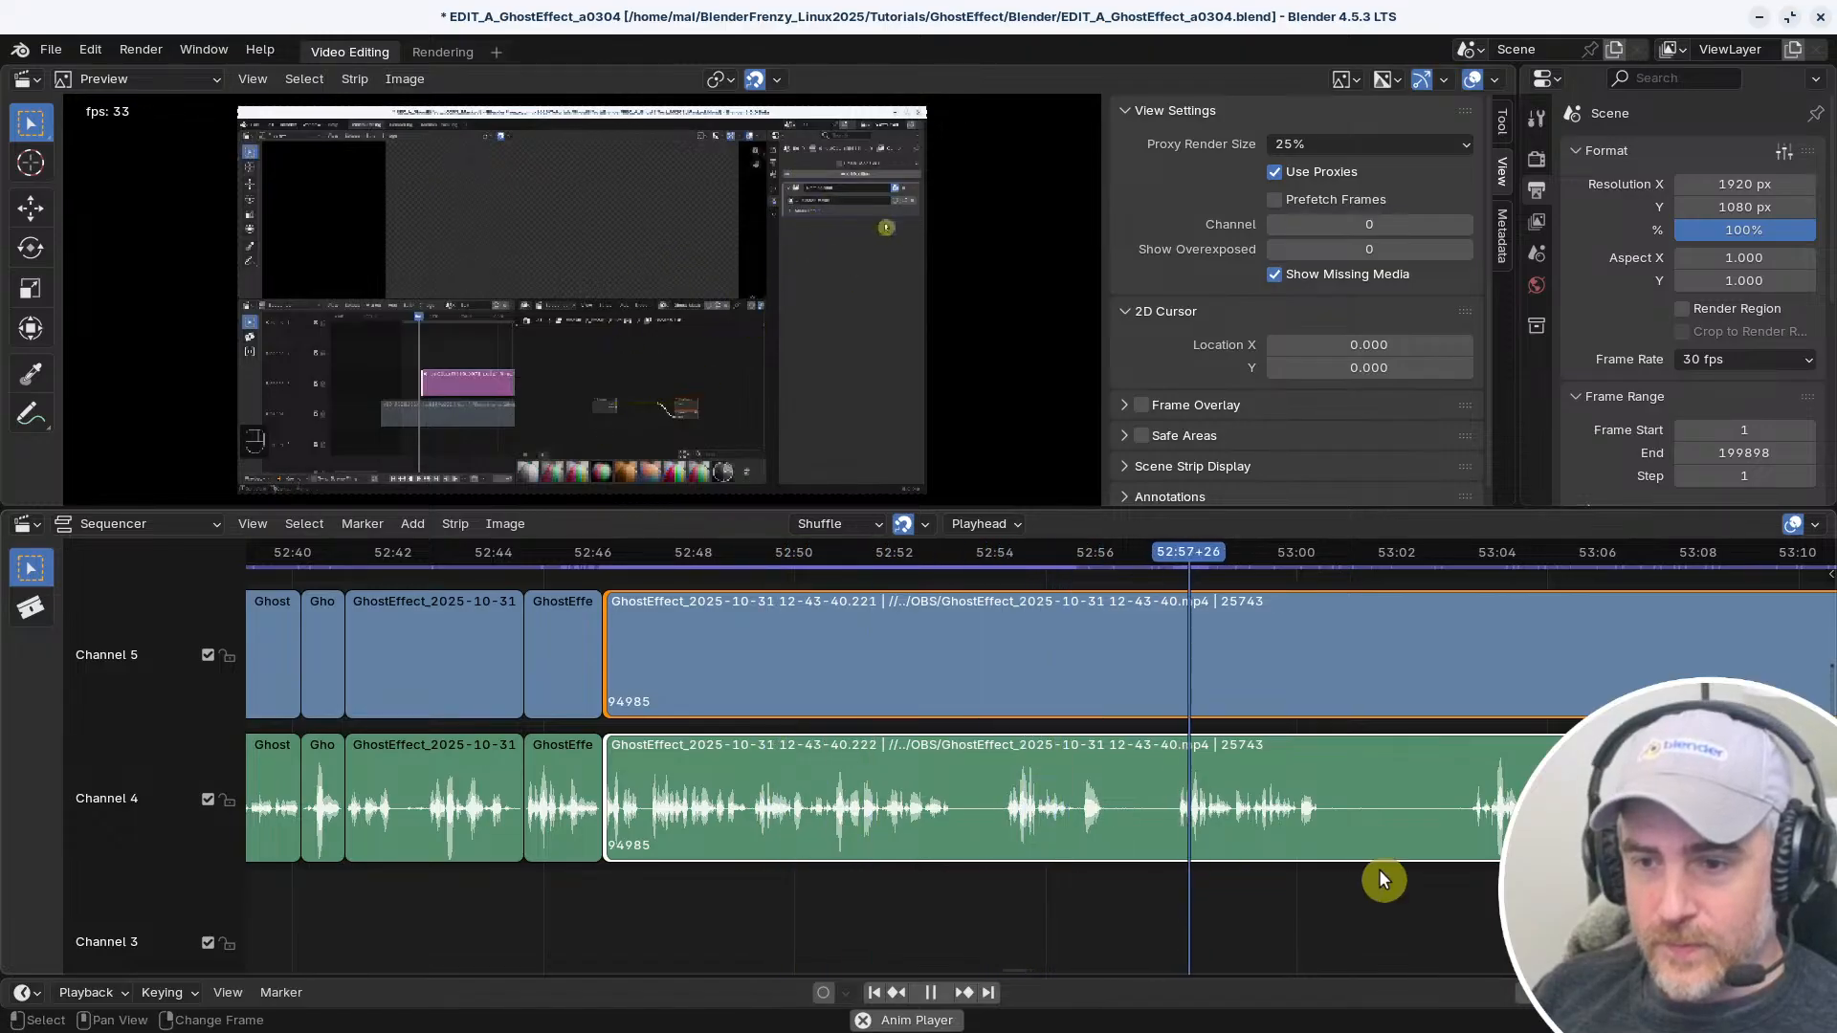
right_click(1459, 874)
middle_drag(1454, 890, 1124, 879)
scroll(1031, 886, down, 3)
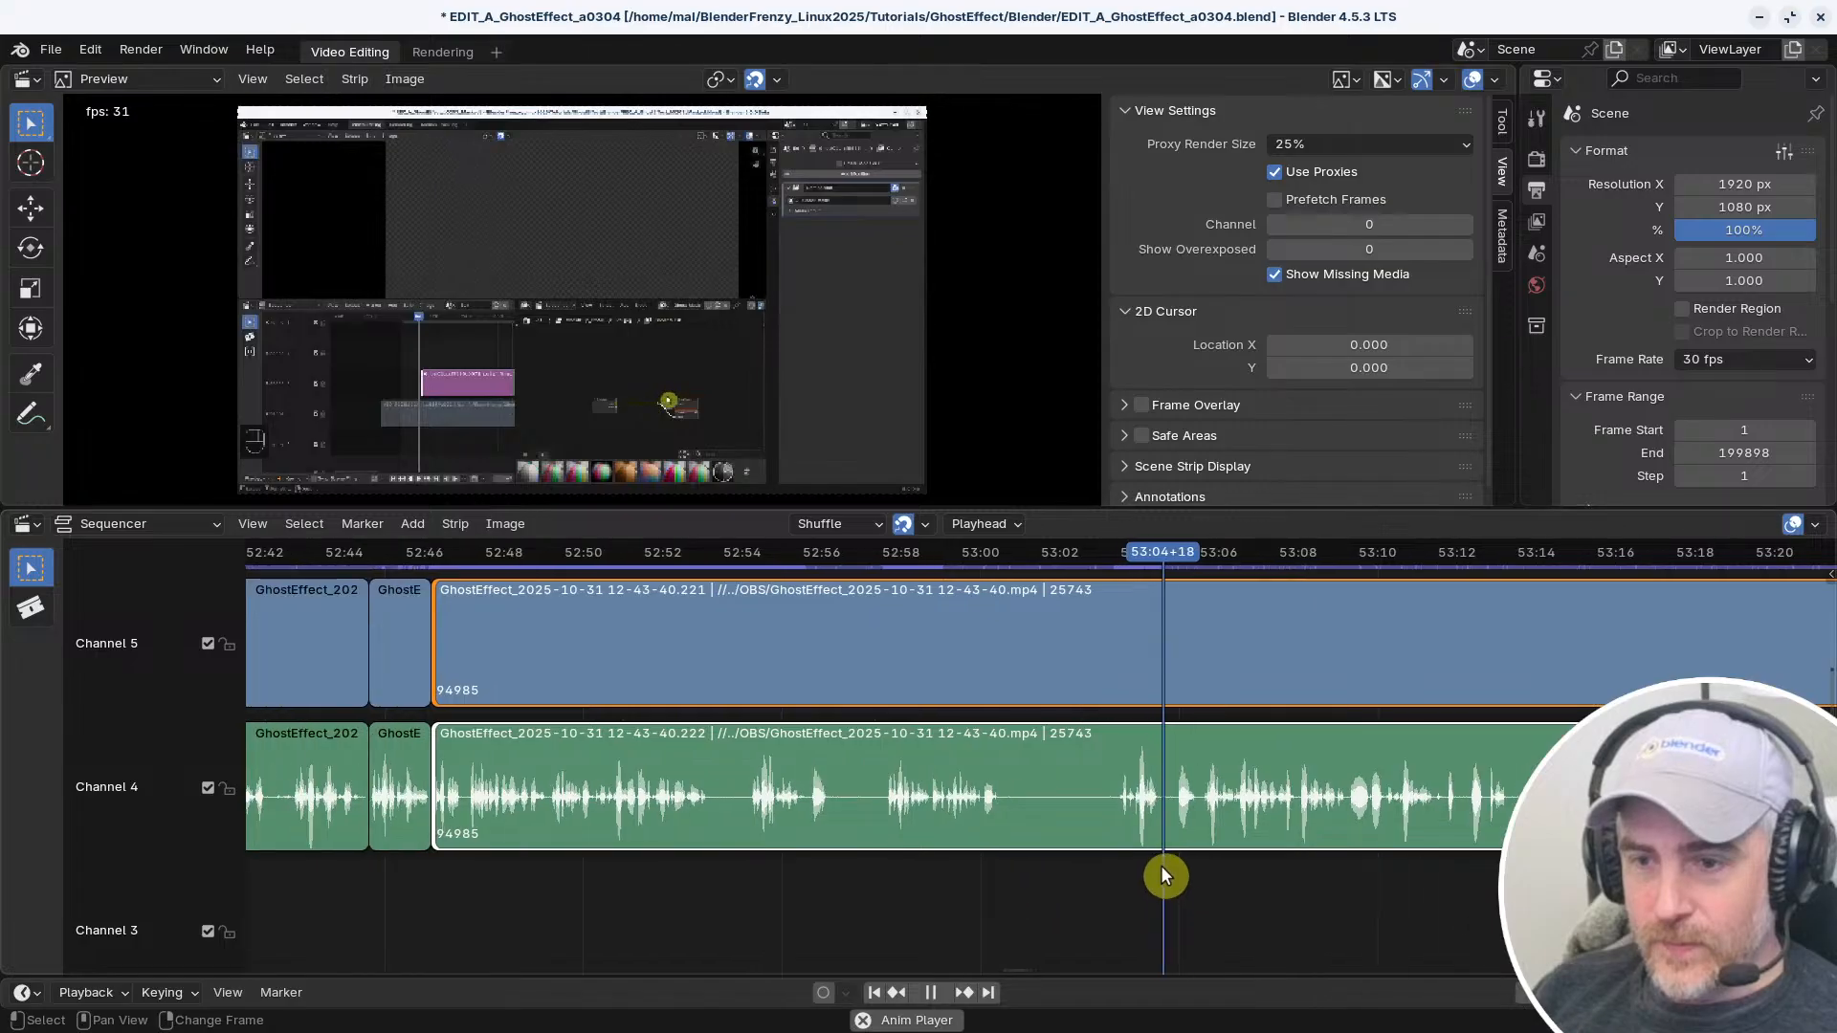
right_click(1201, 849)
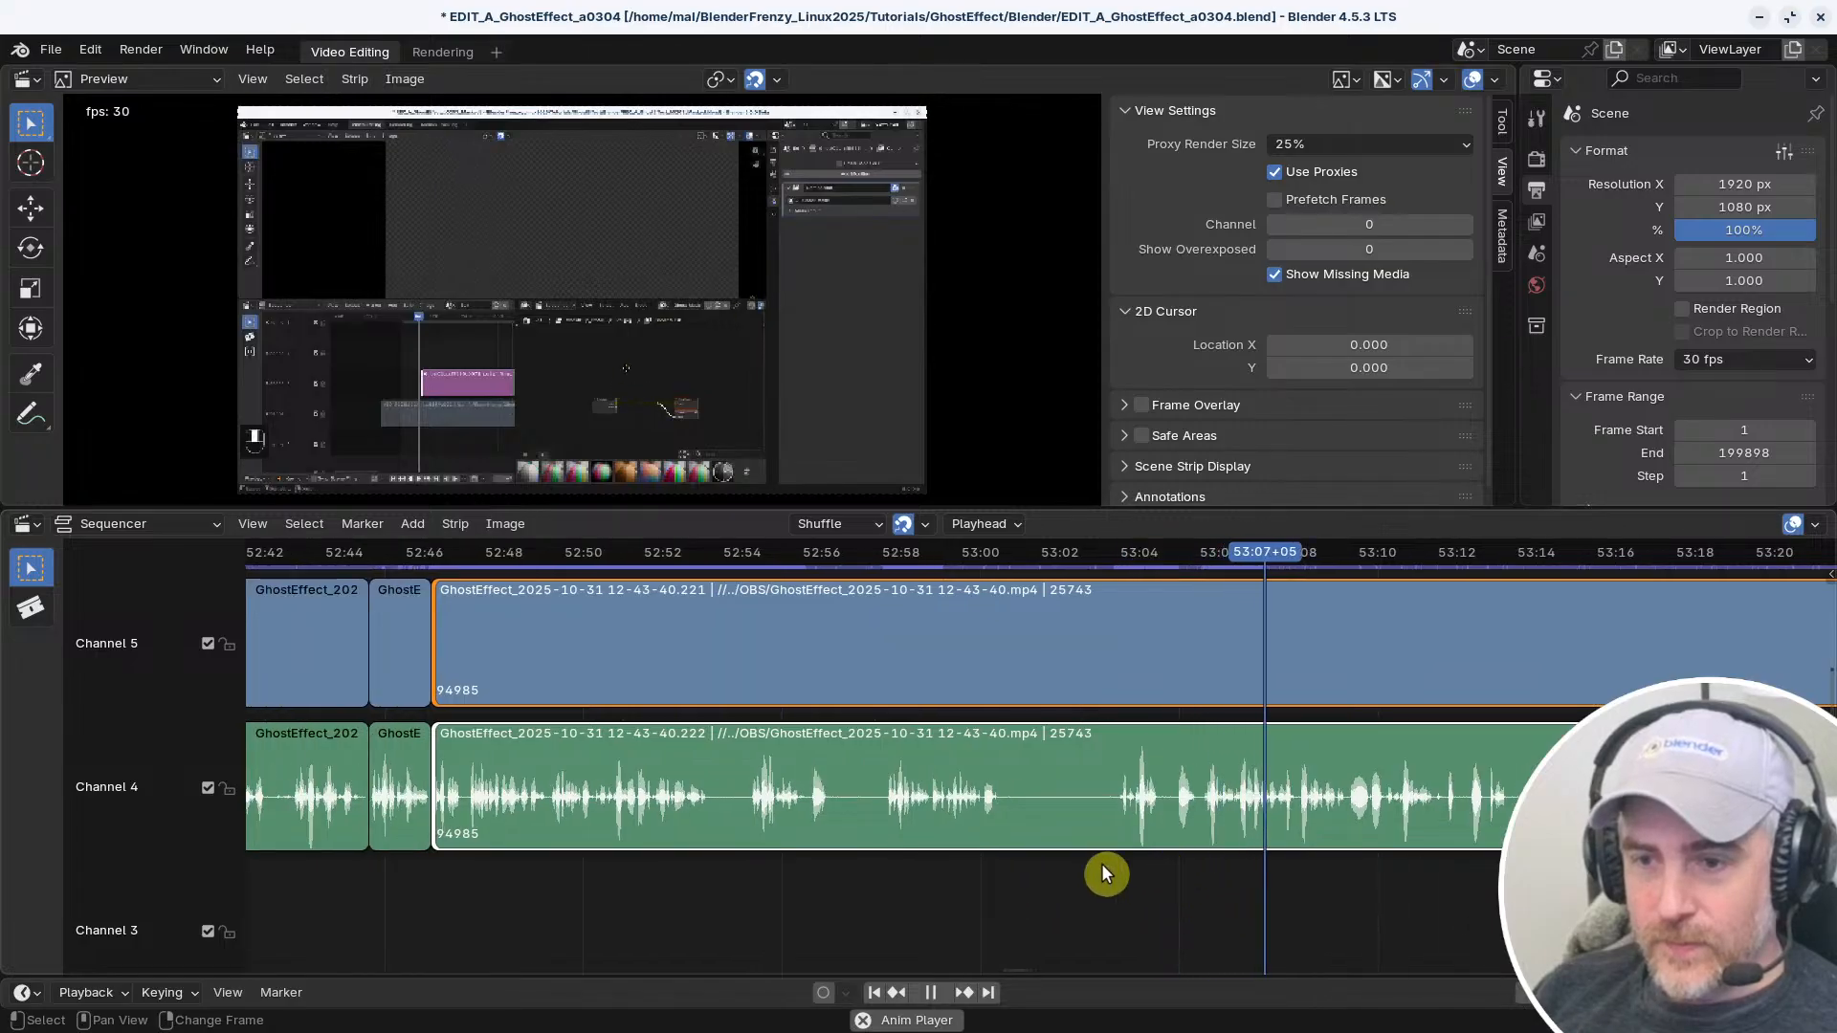
right_click(890, 875)
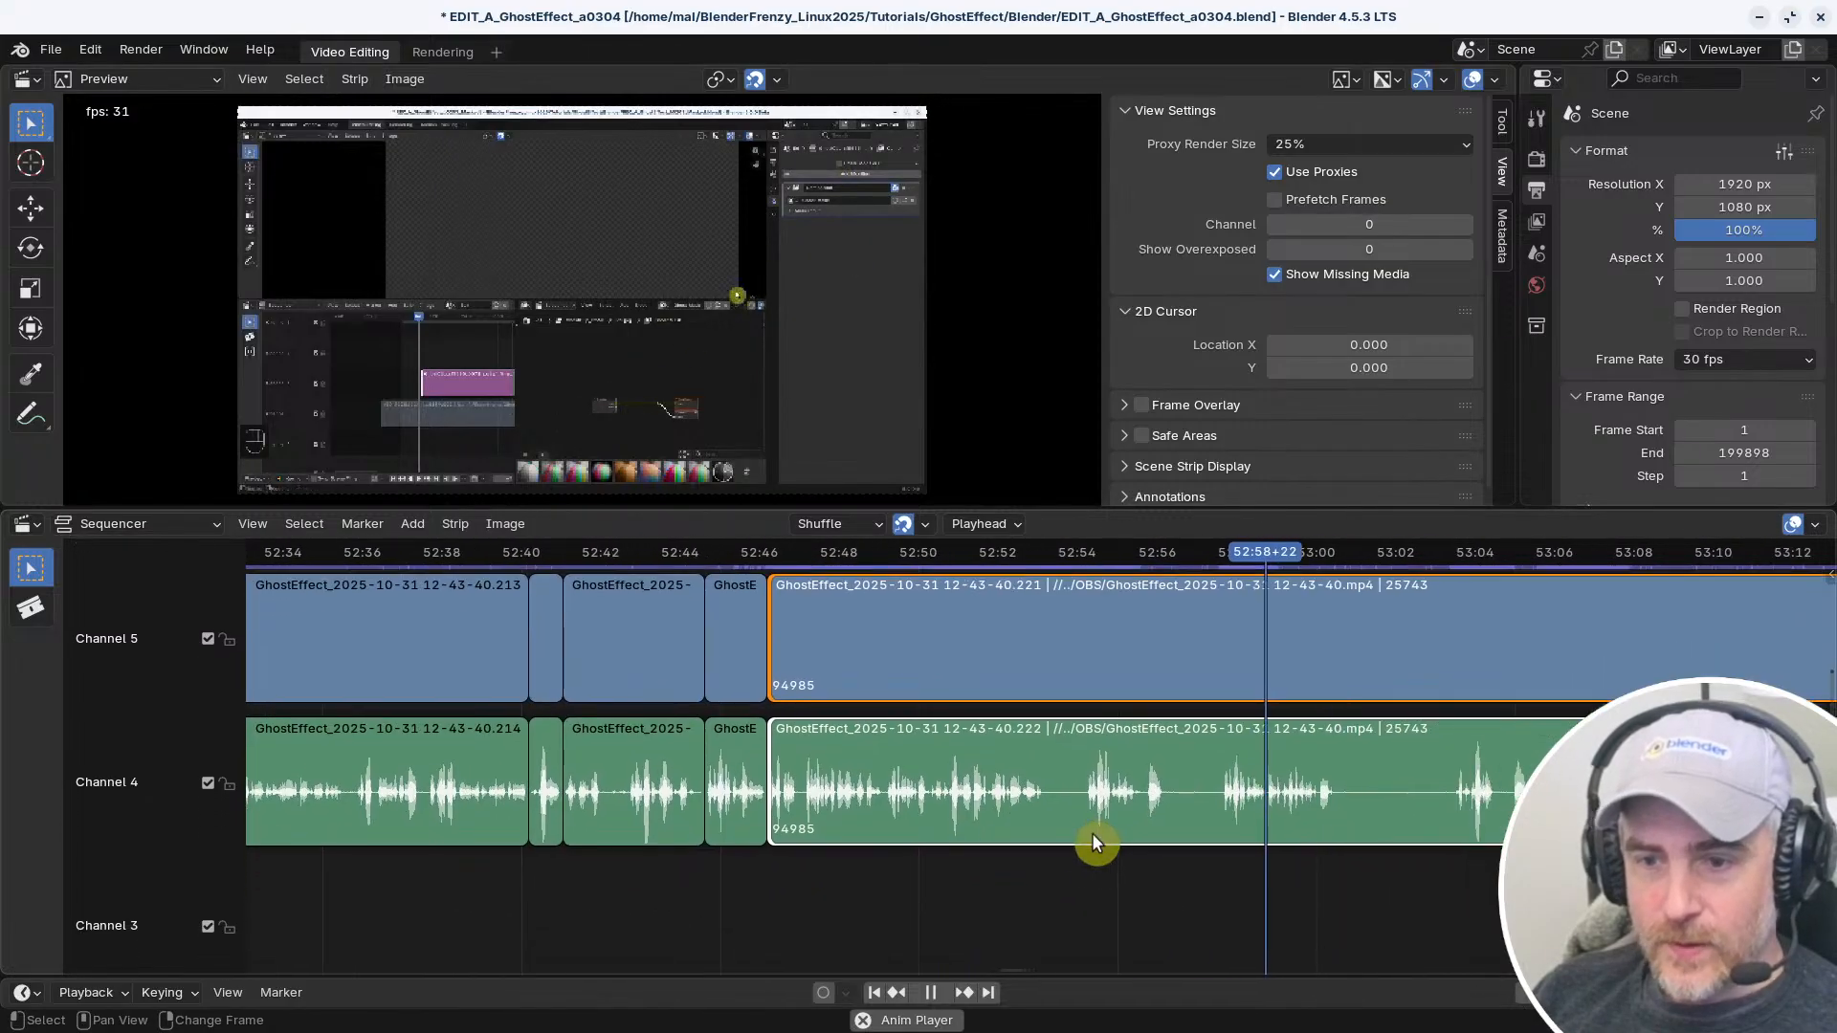
scroll(1072, 850, up, 2)
right_click(1170, 823)
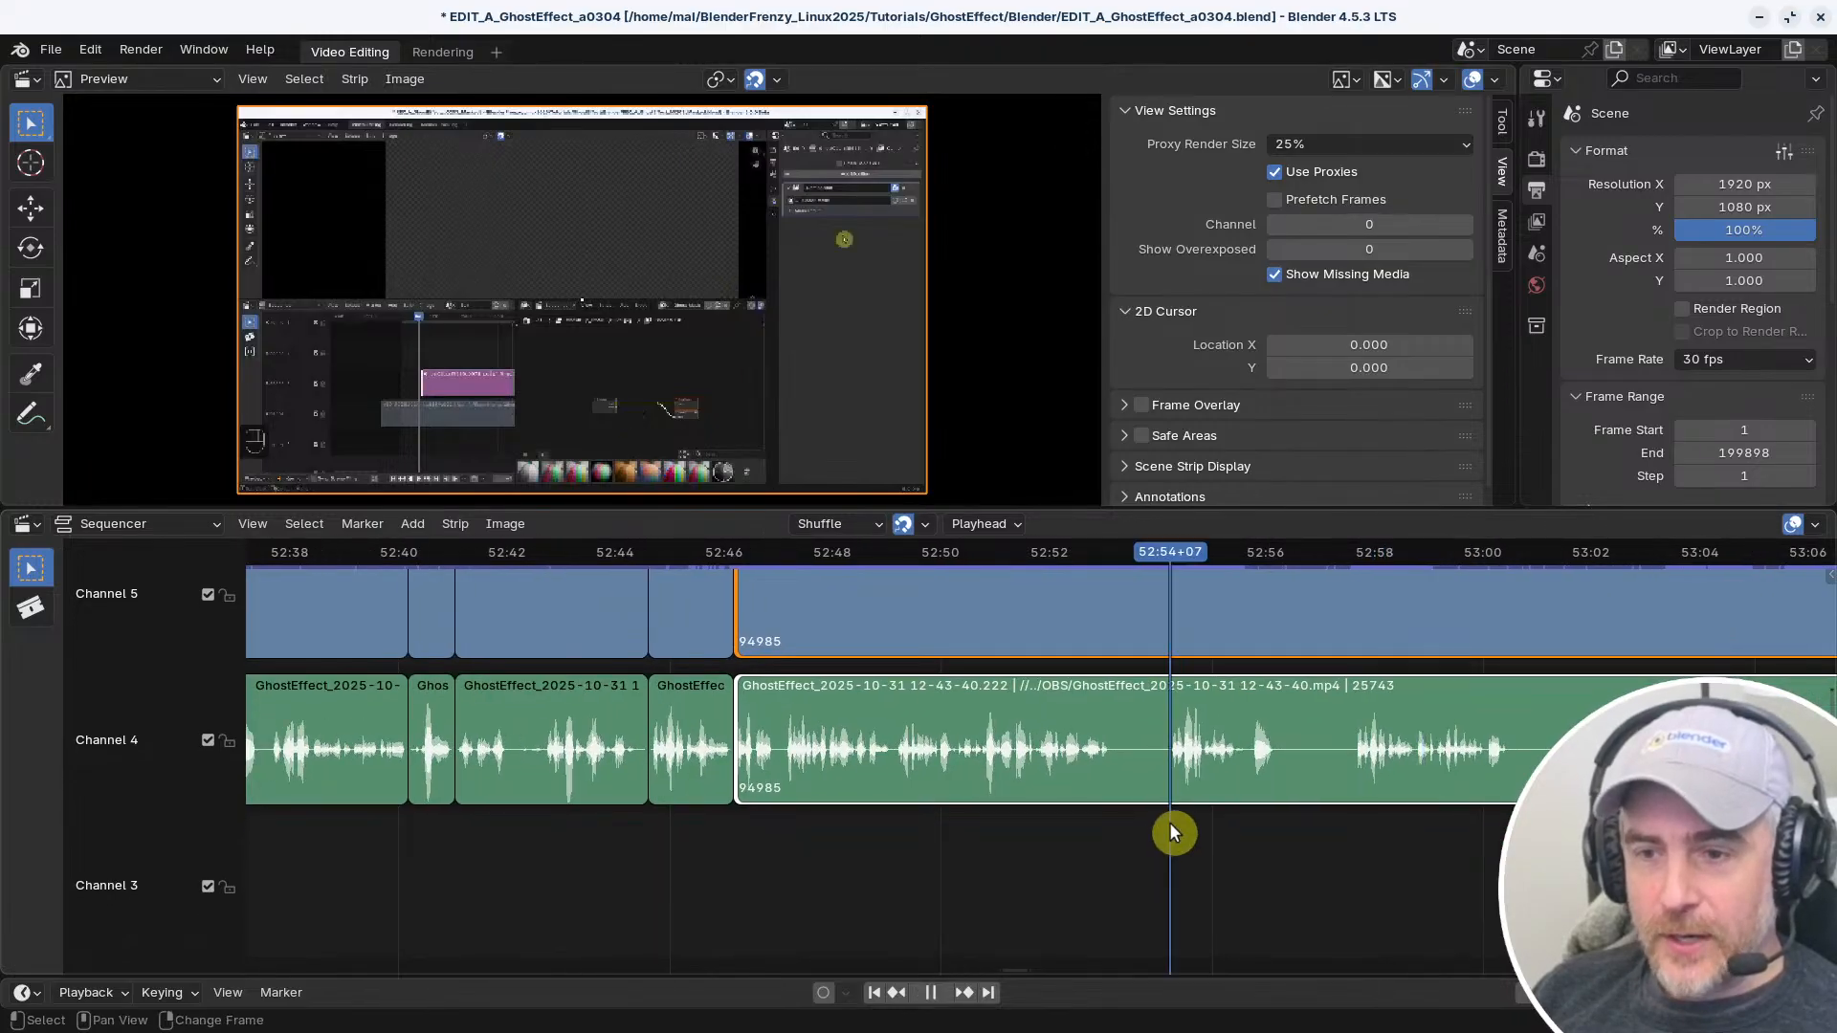
key(space)
Restart playback and jump the playhead among the short cut strips before the long uncut strip
middle_drag(816, 836, 992, 858)
right_drag(992, 858, 721, 844)
key(space)
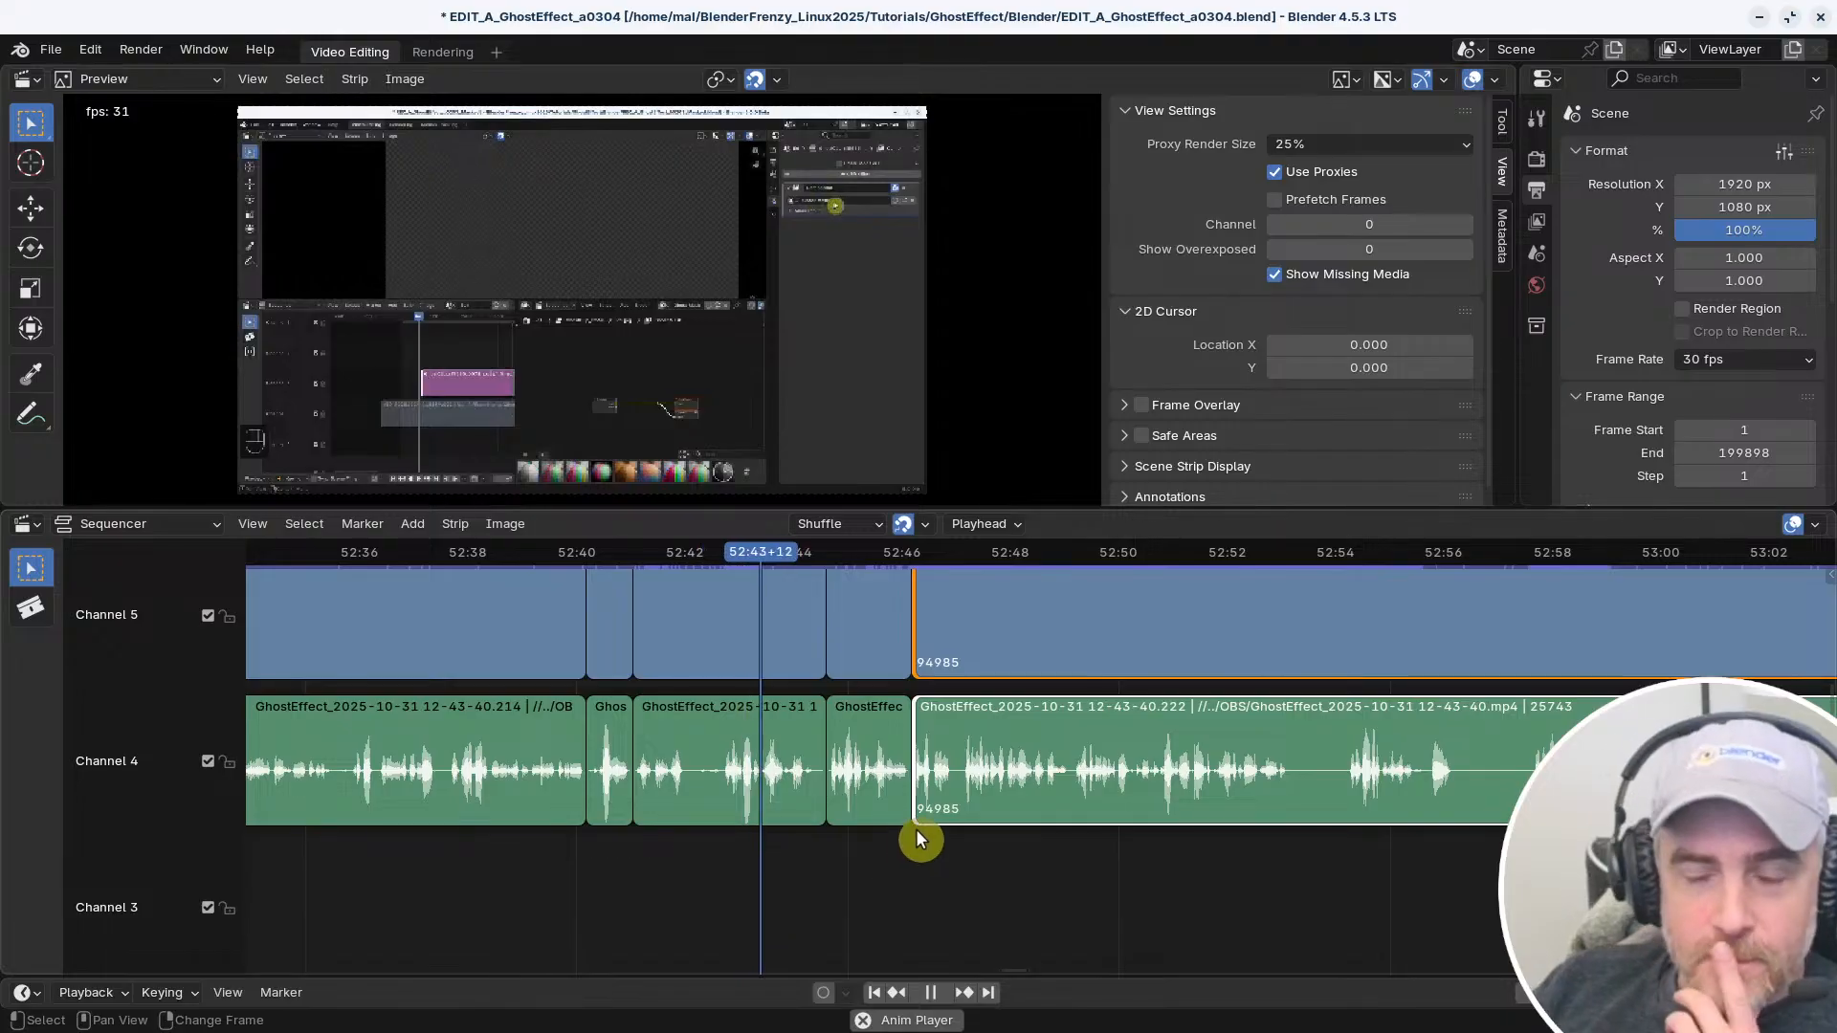
middle_drag(916, 840, 805, 888)
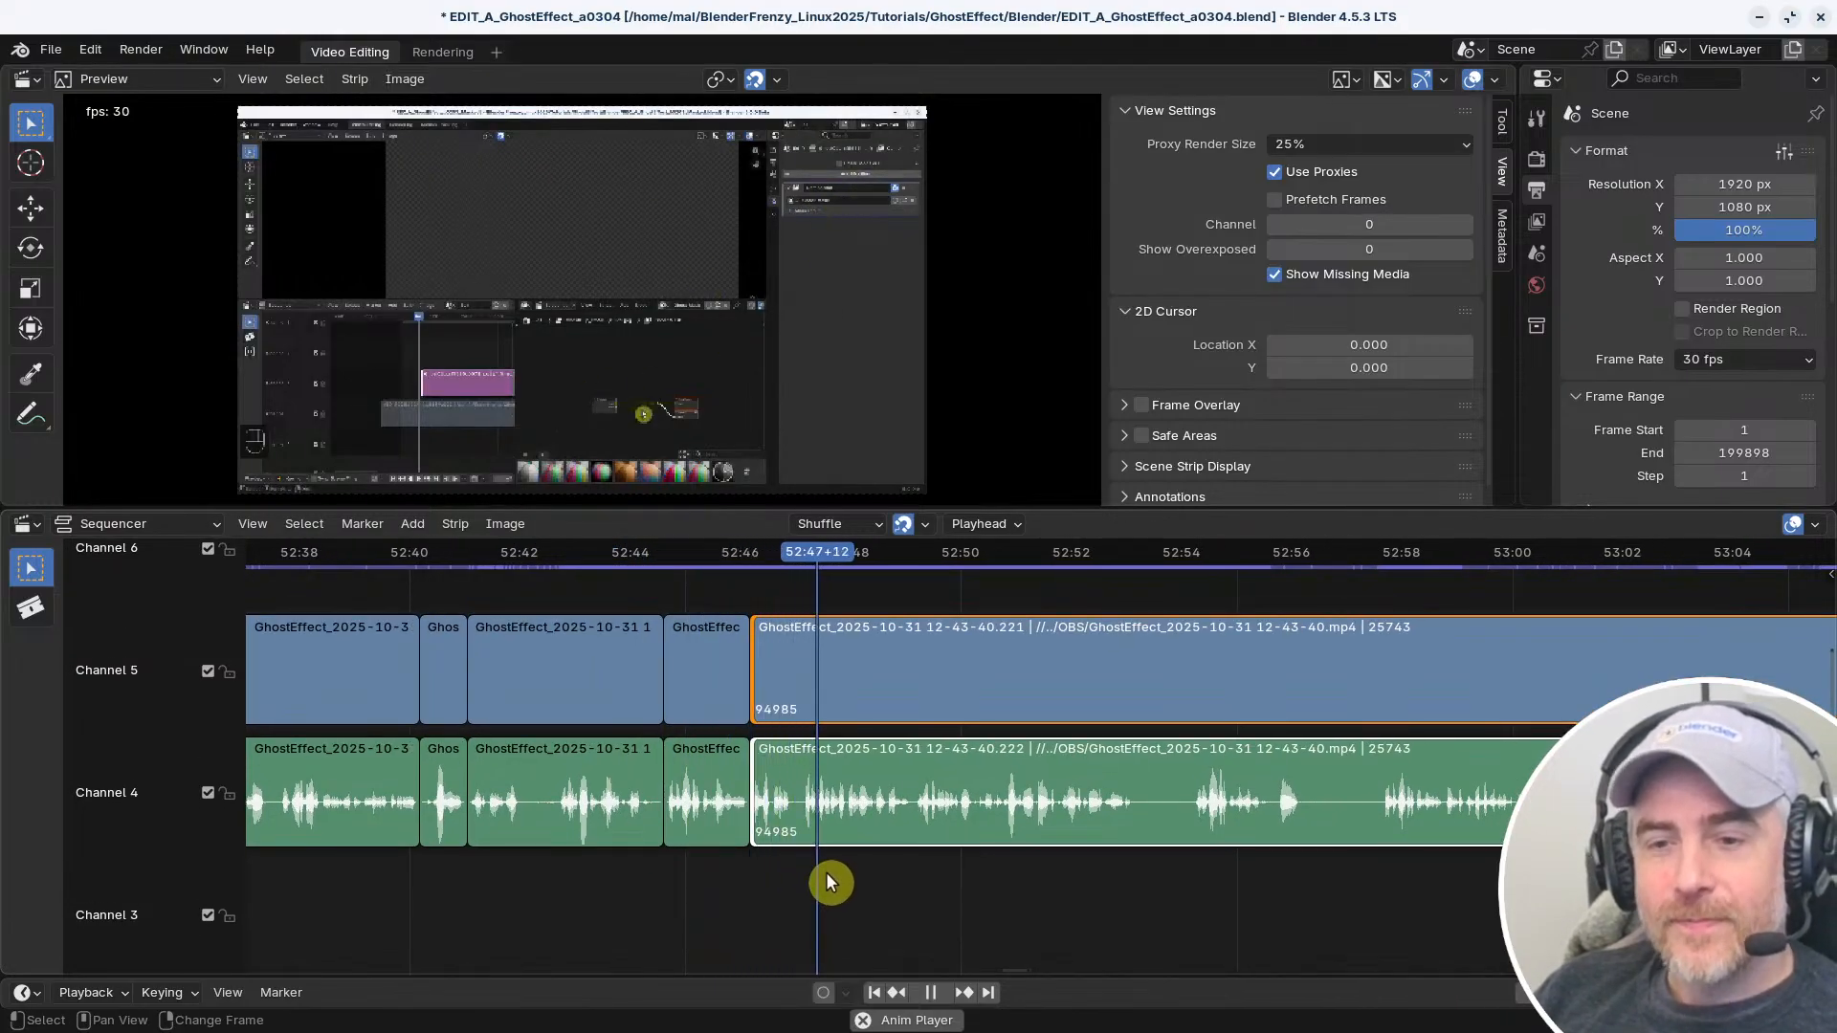
right_click(566, 884)
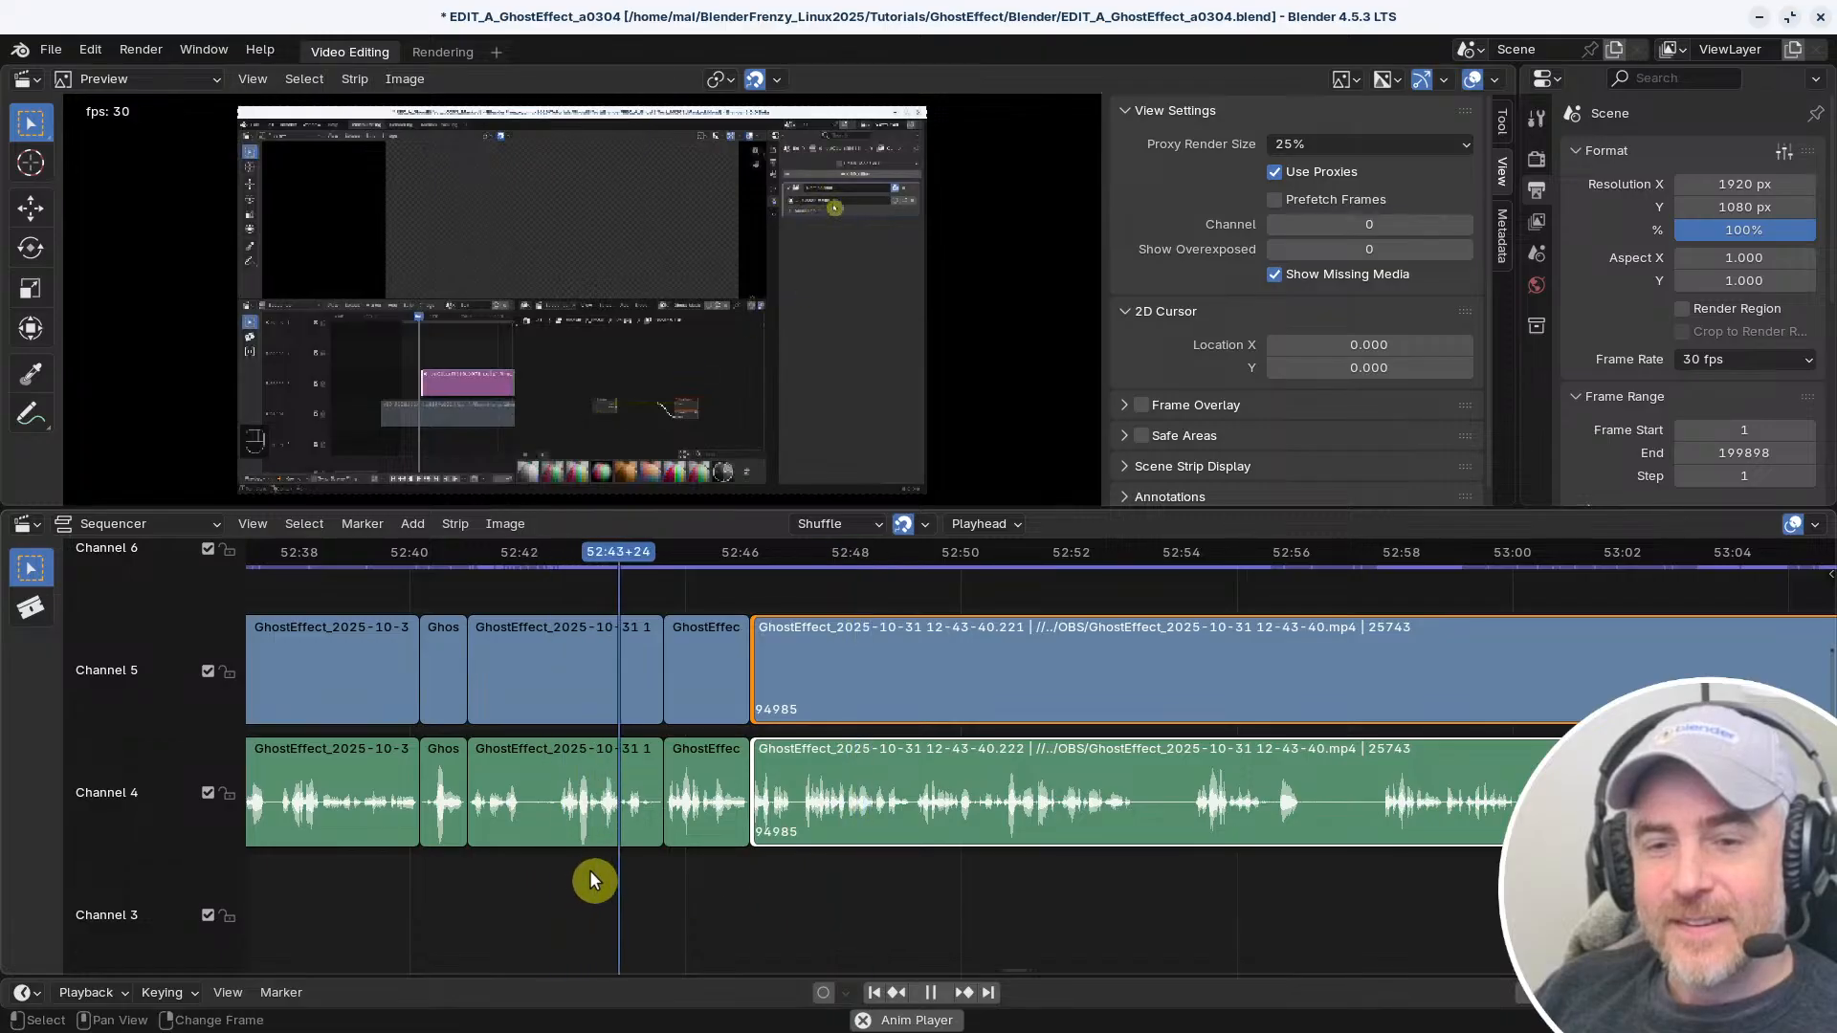
right_click(467, 873)
middle_drag(484, 875, 768, 860)
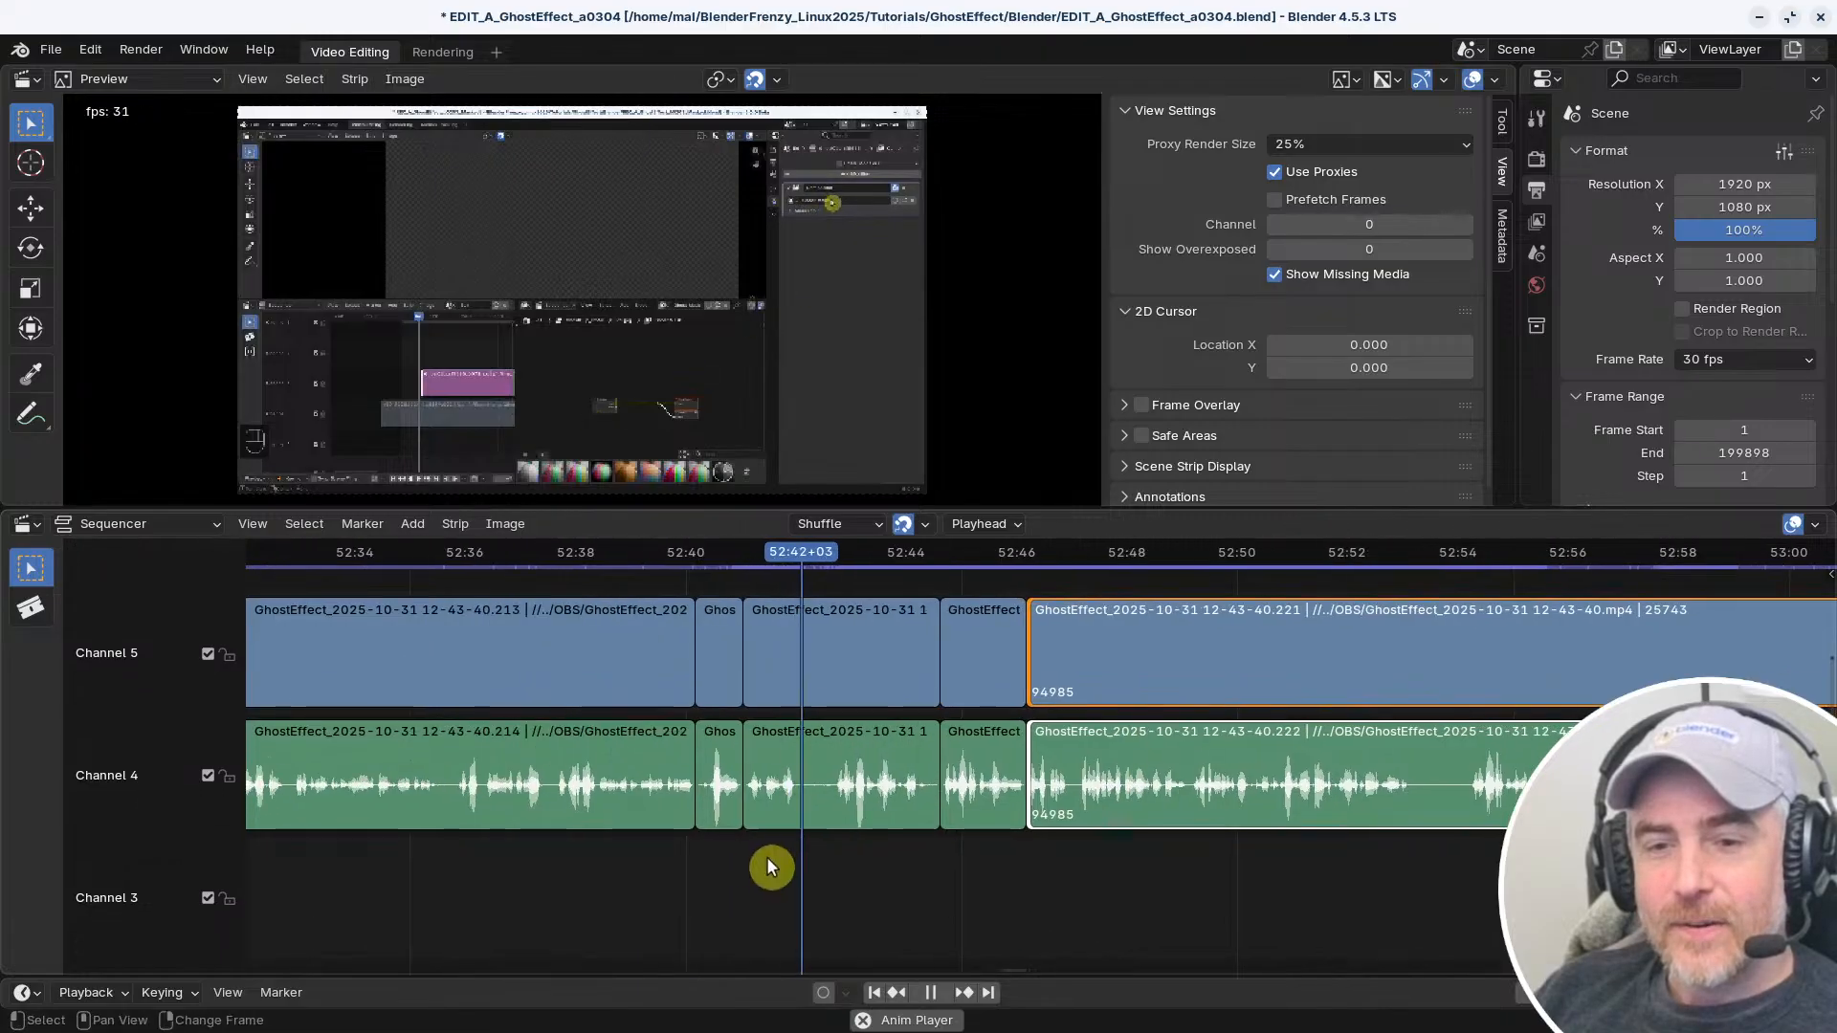
Stop the playhead at 52:42+09 and split the short video and audio strips there
right_drag(794, 866, 812, 872)
key(space)
click(840, 813)
key(k)
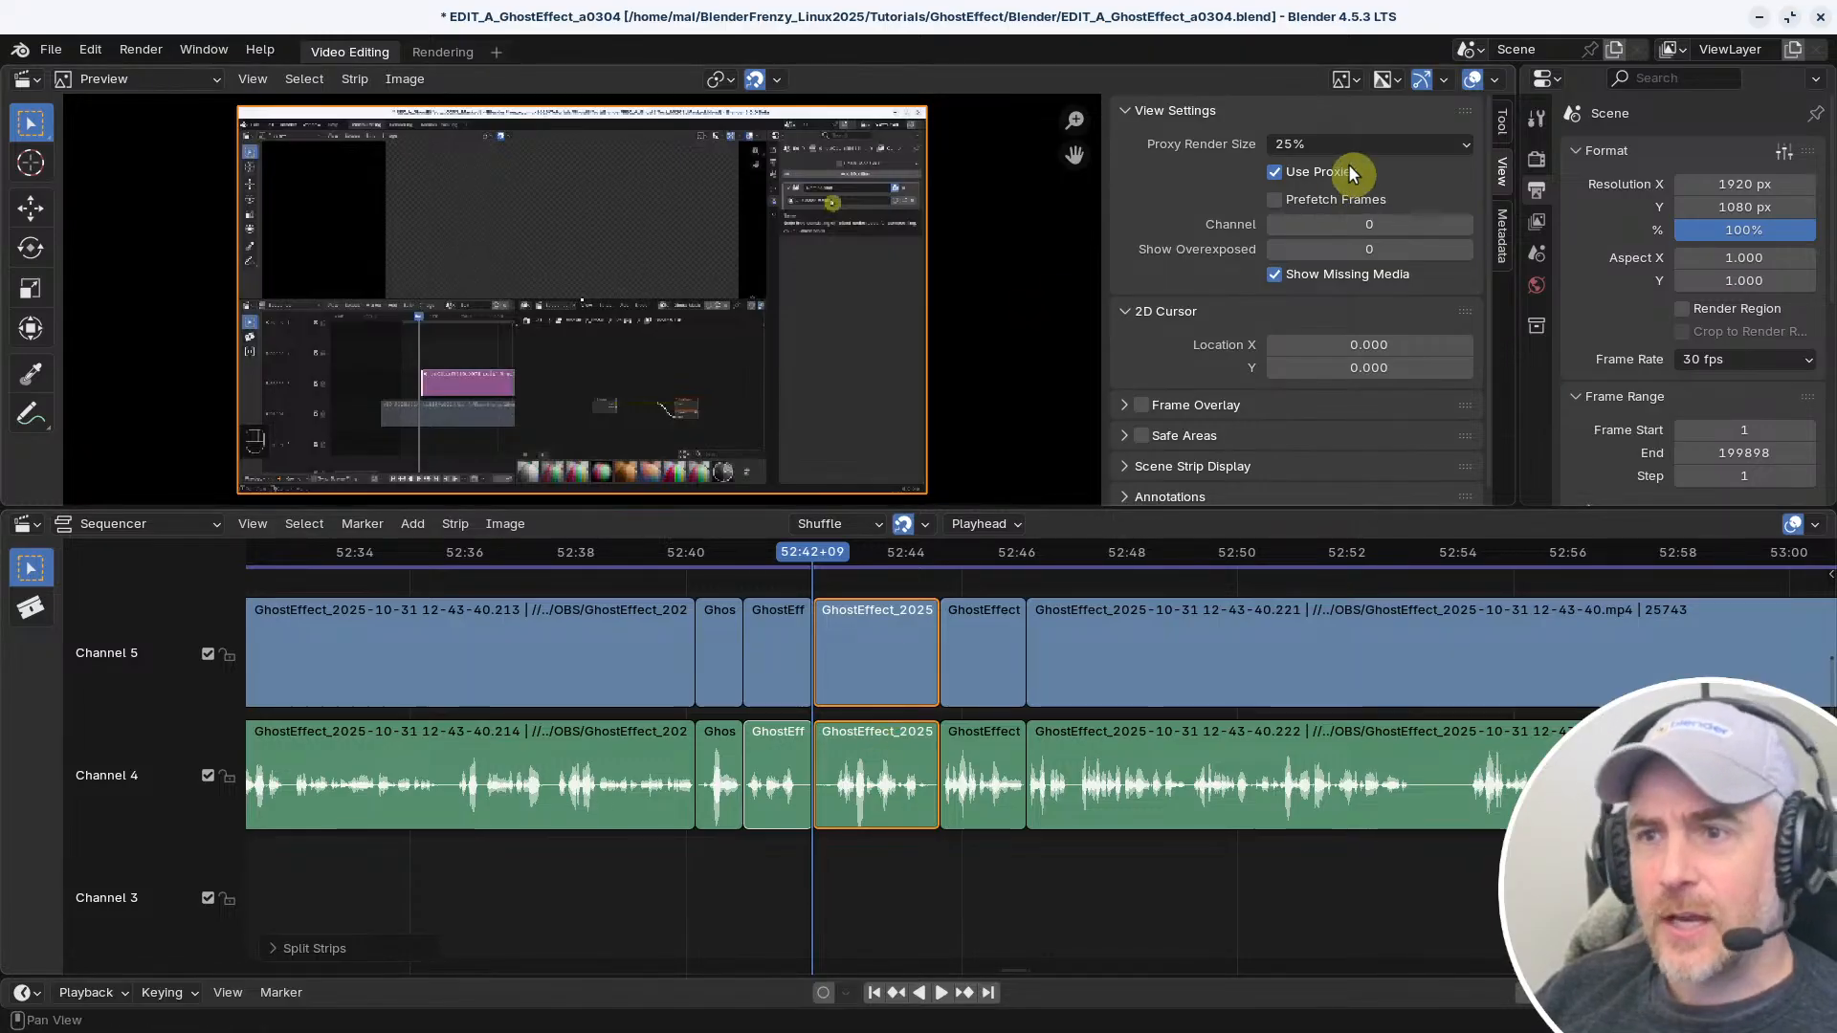
Divide the preview area in two and change the new area to a 3D Viewport
drag(1512, 68, 1045, 88)
click(1066, 78)
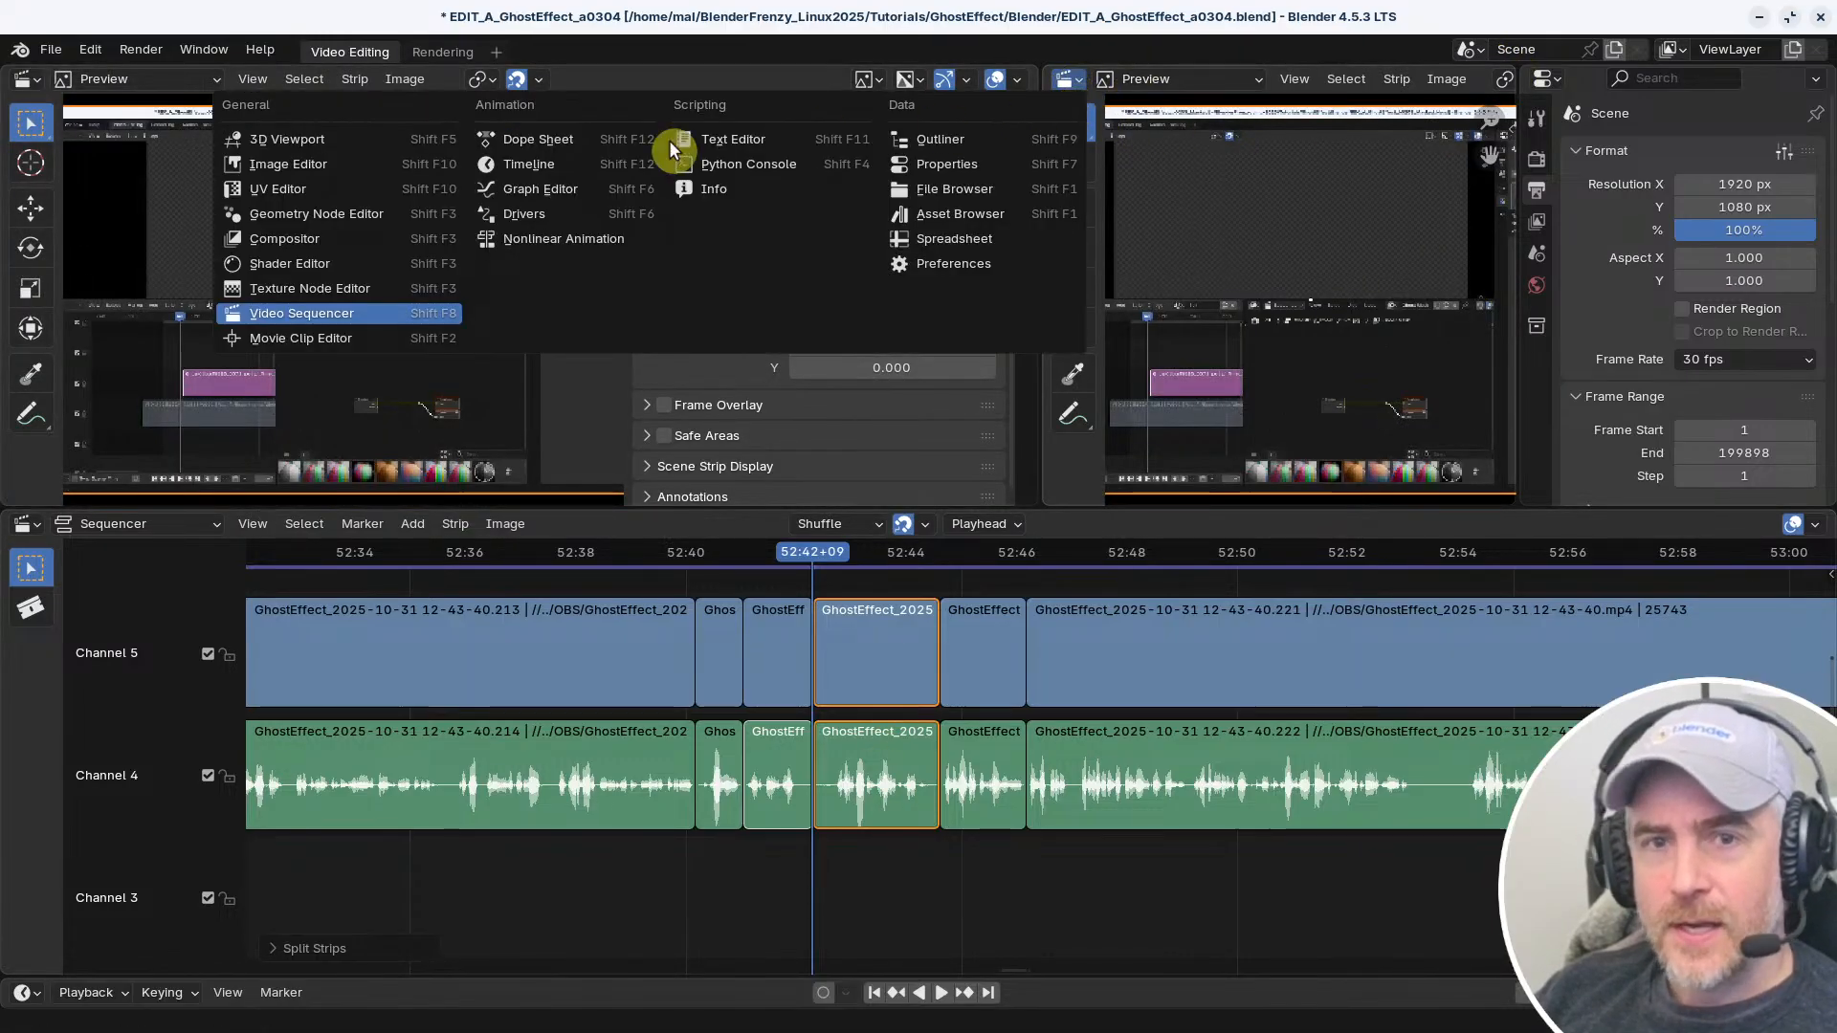
click(322, 139)
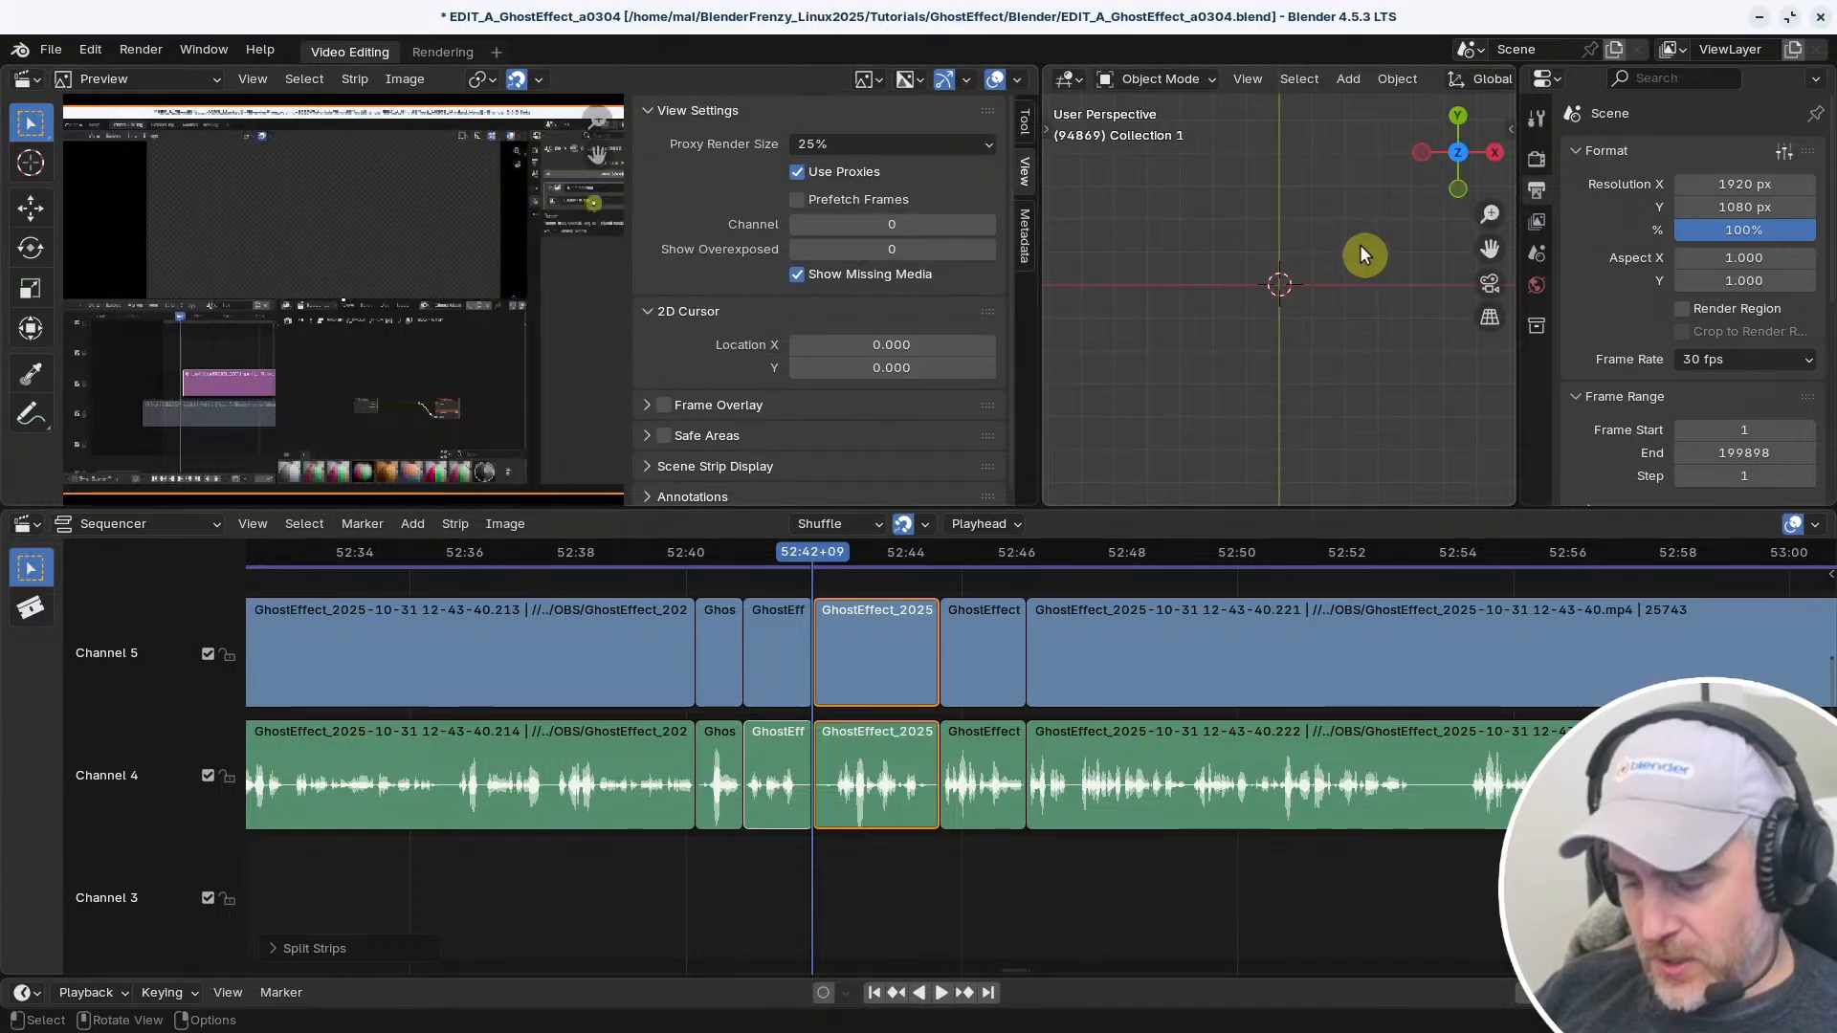
Enable Screencast Keys in the 3D Viewport's sidebar, then hide the sidebar and merge the area back into the preview
key(n)
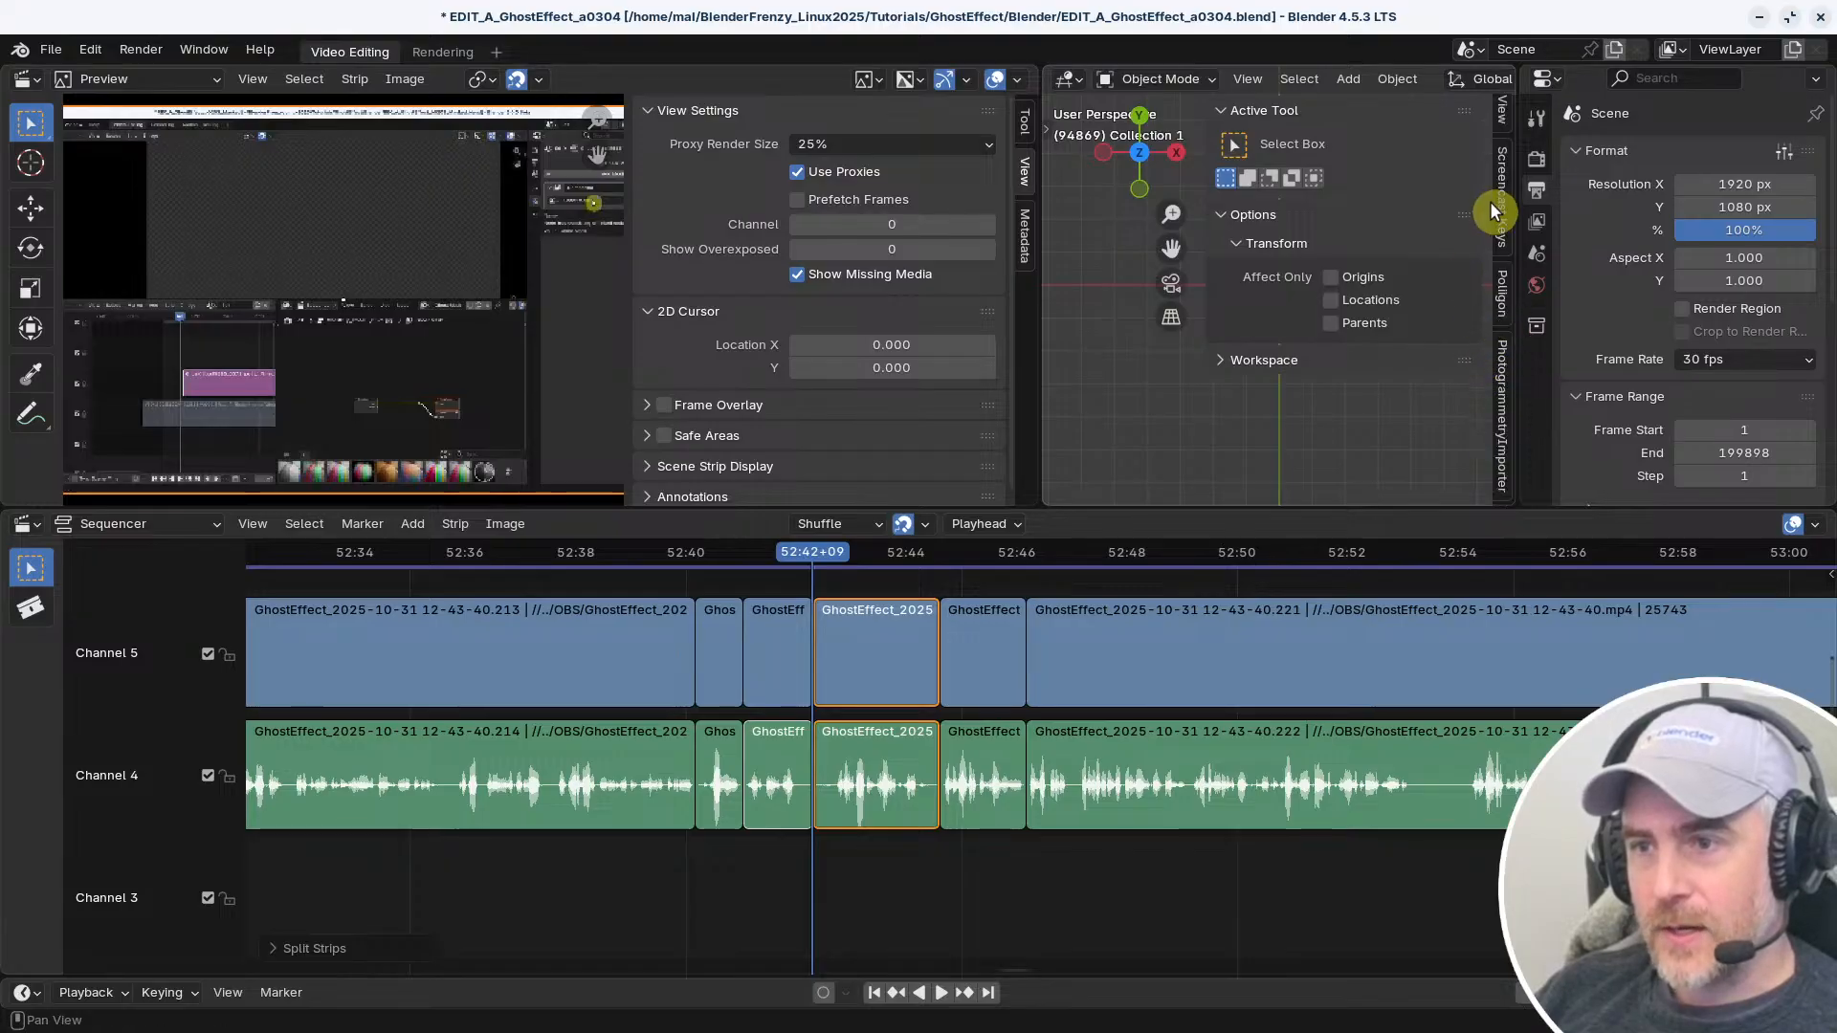
click(1496, 205)
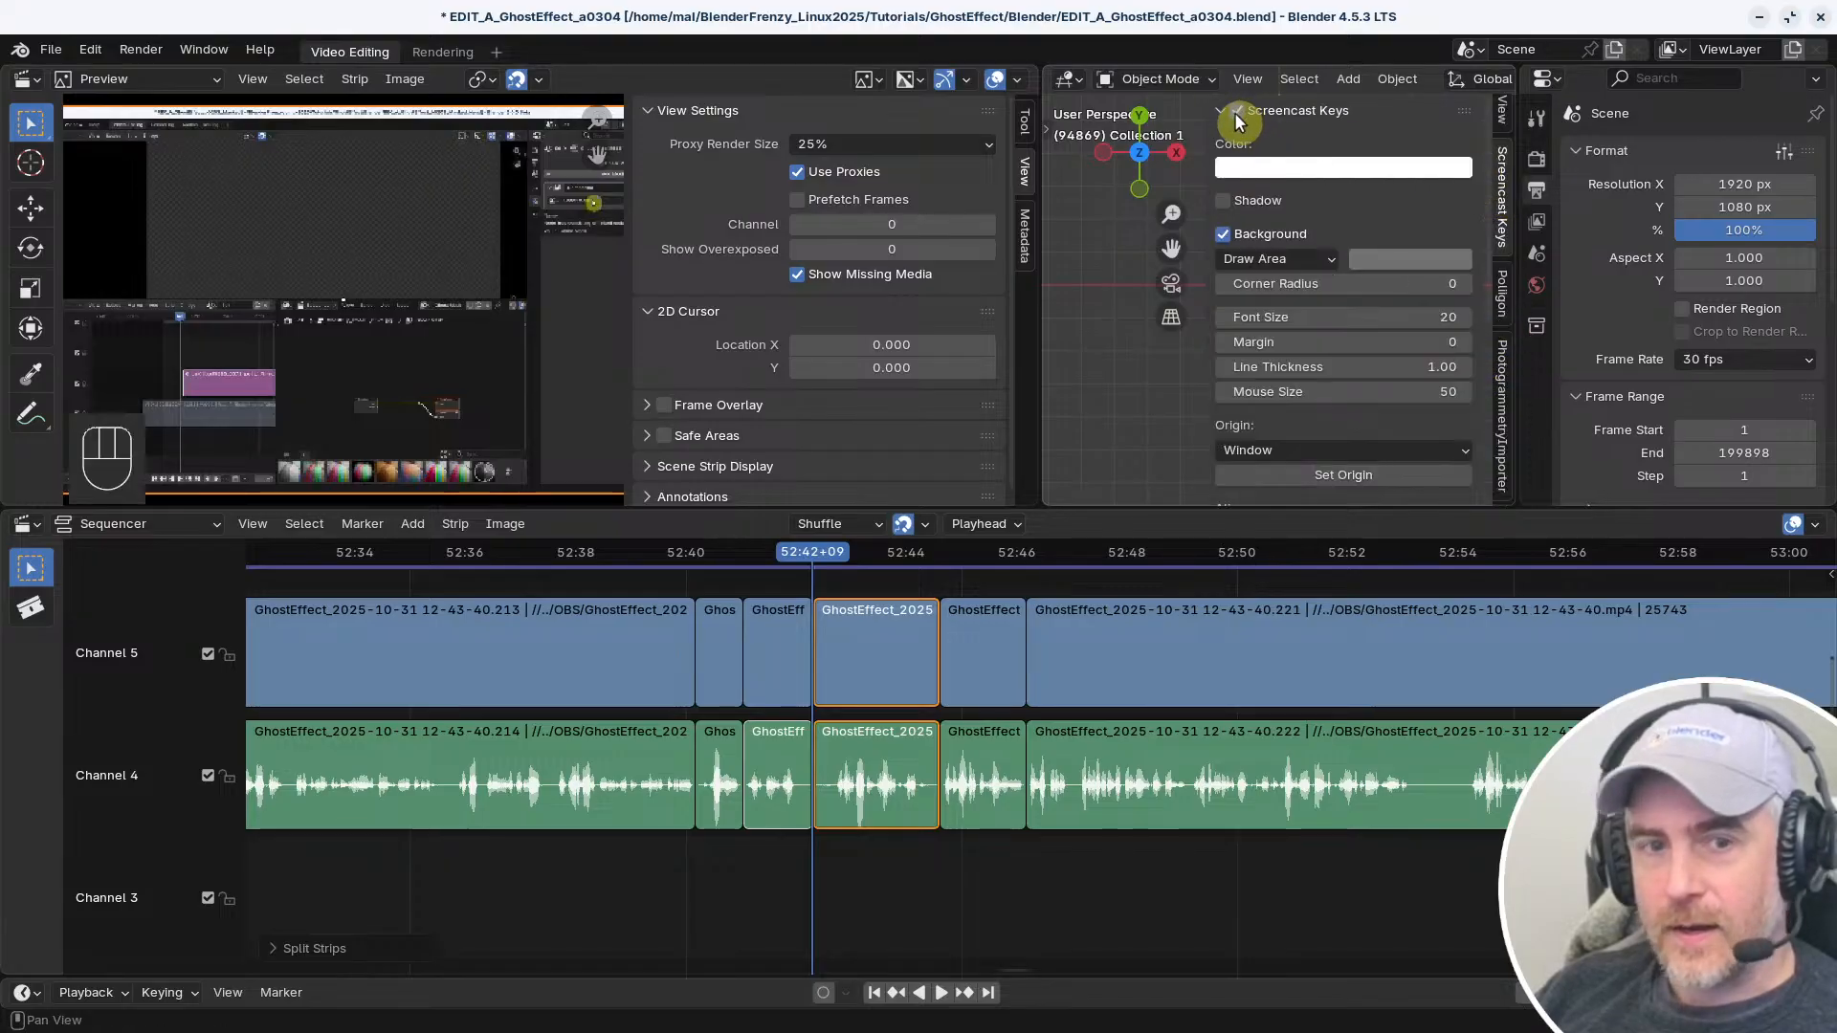
click(1238, 110)
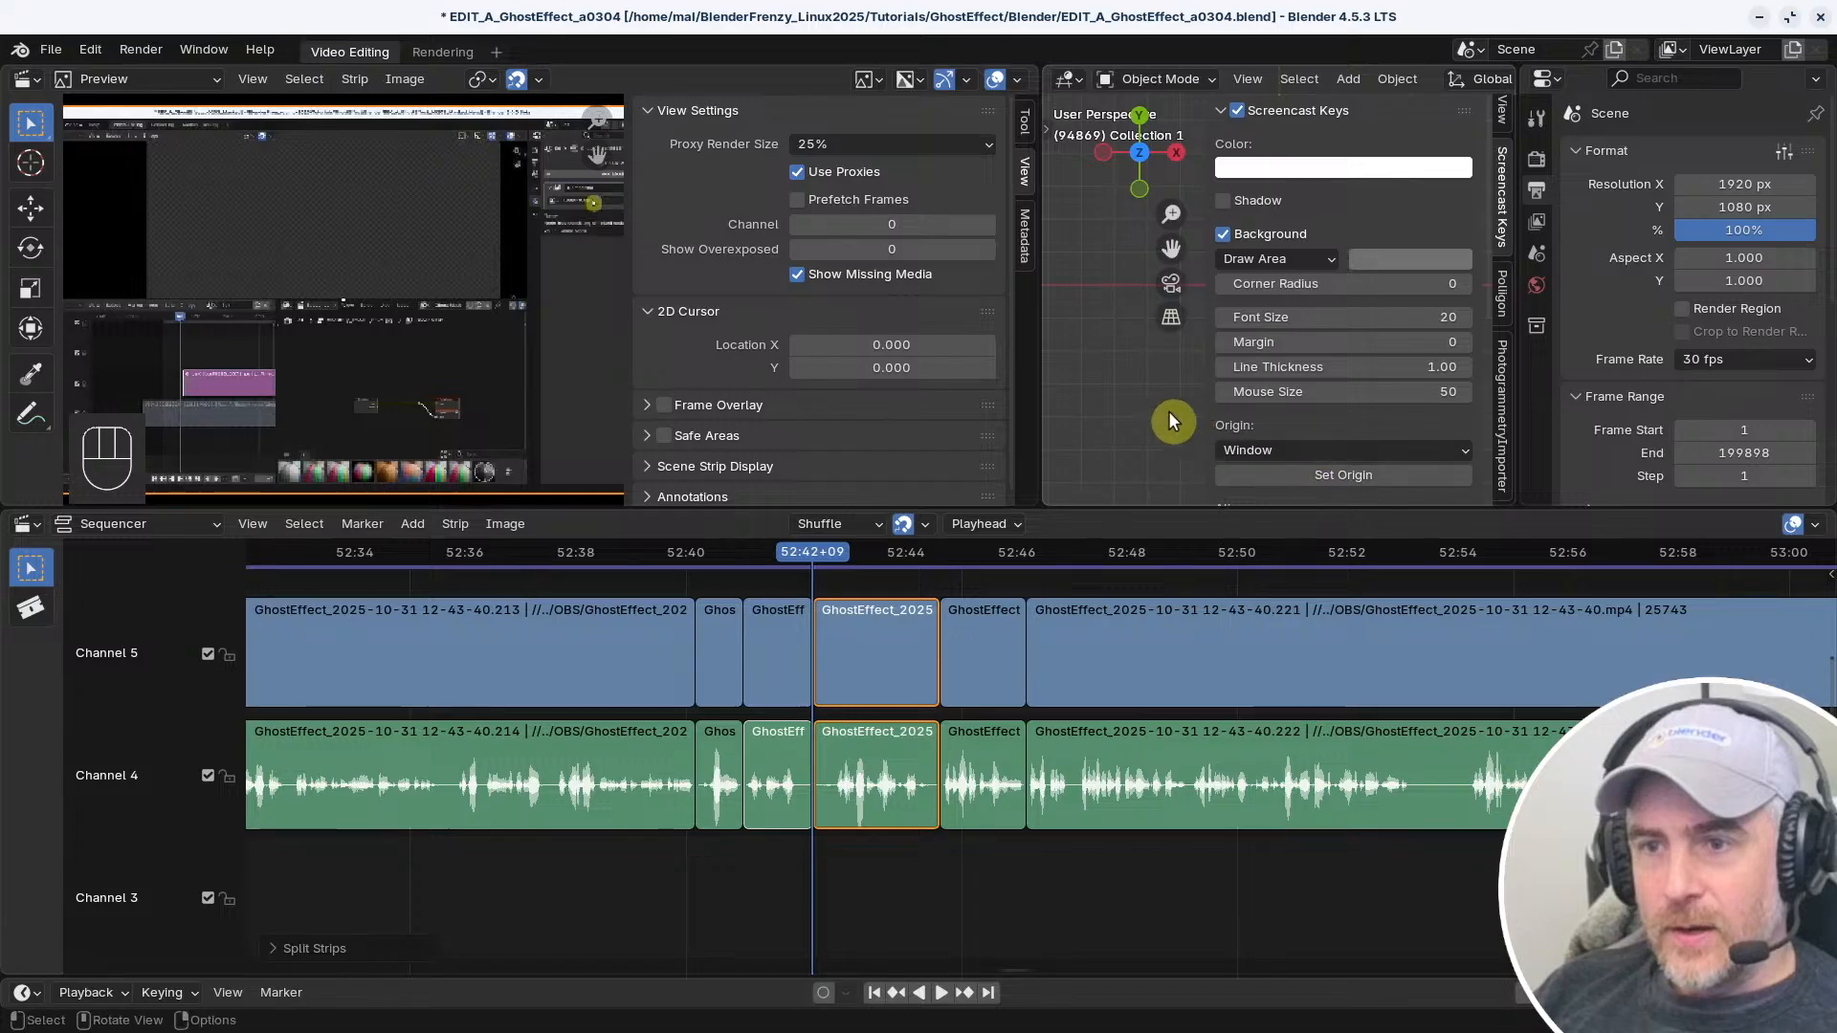
key(n)
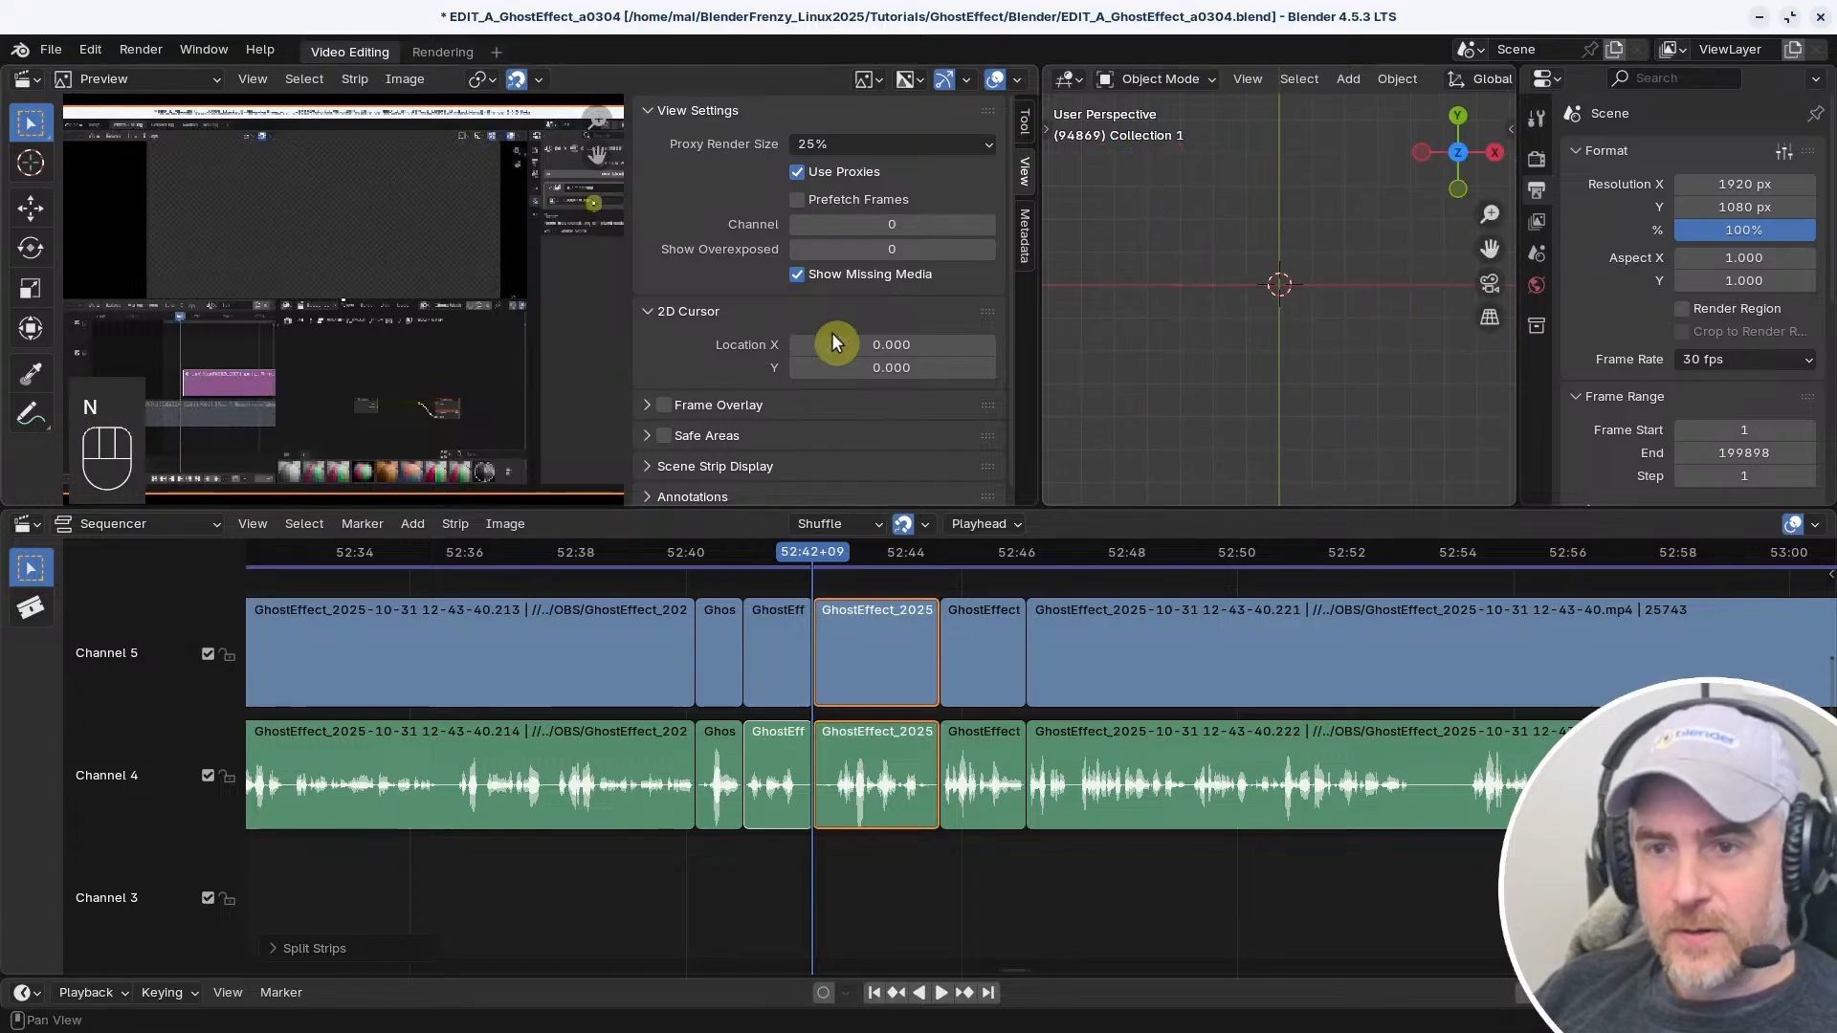
drag(1043, 72, 1014, 86)
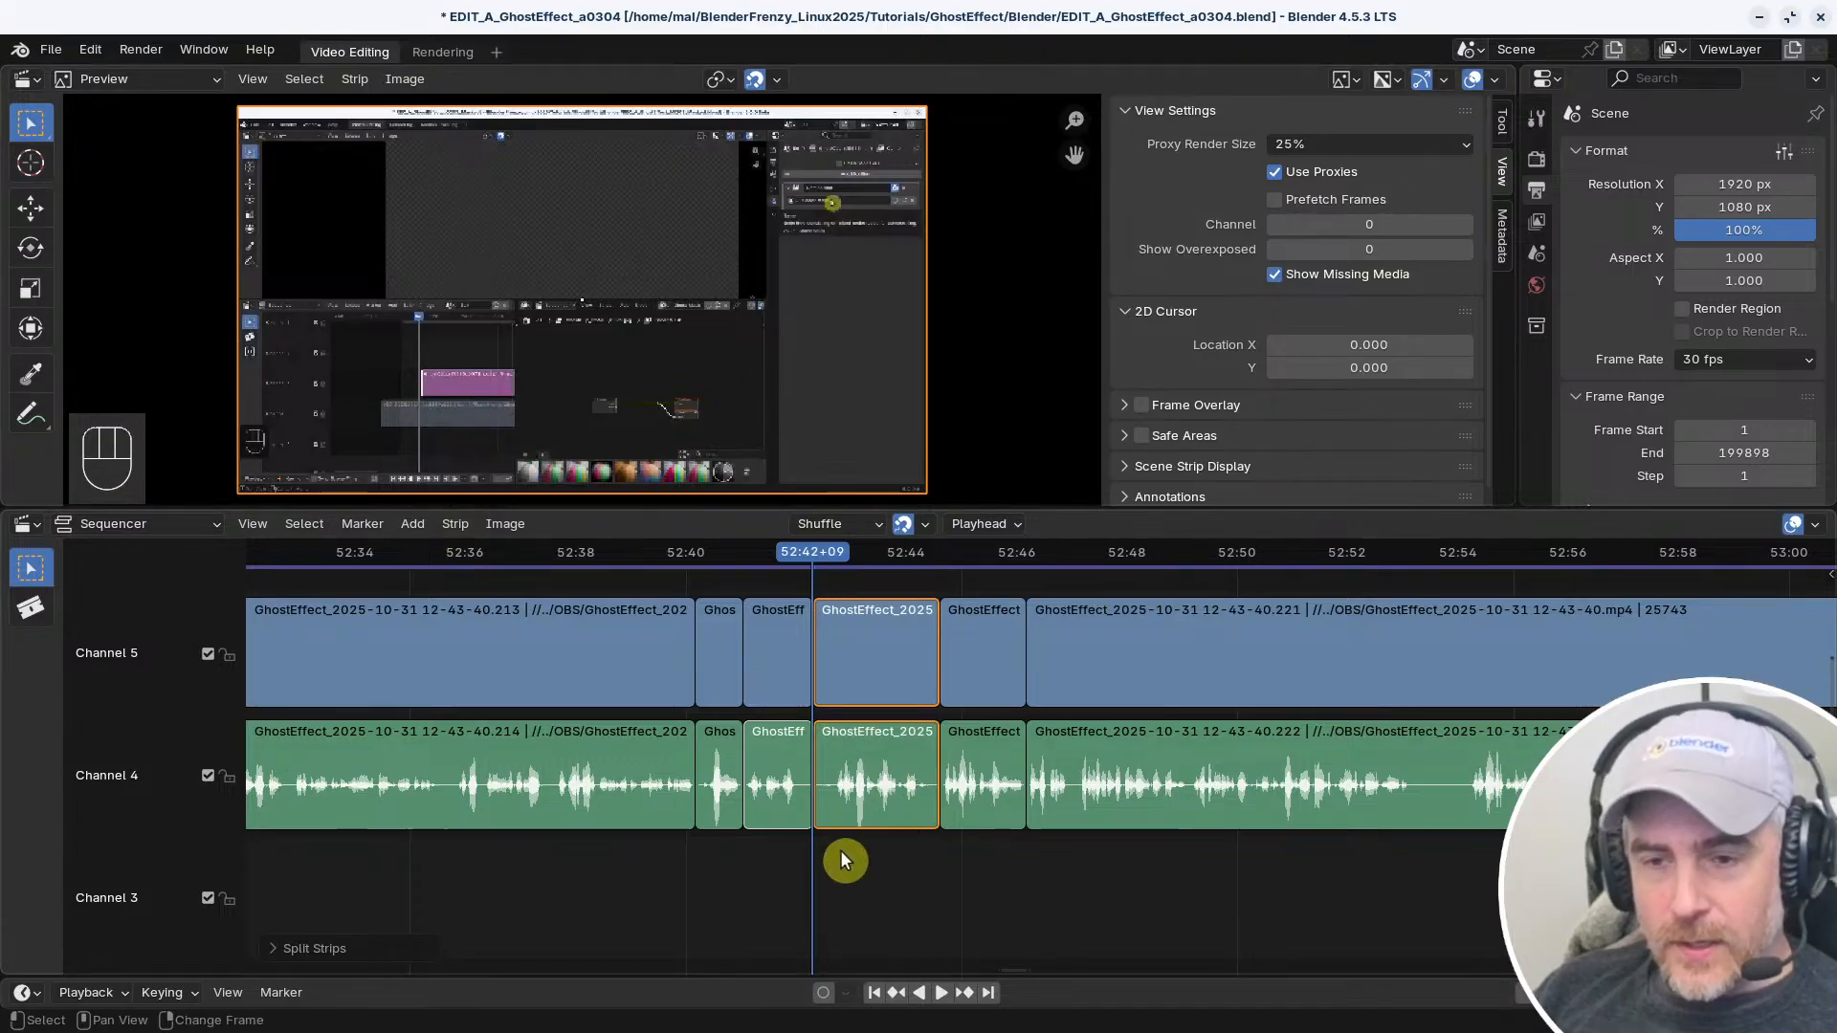
Delete the selected video and audio pieces after 52:42+09 and remove the resulting gap
key(x)
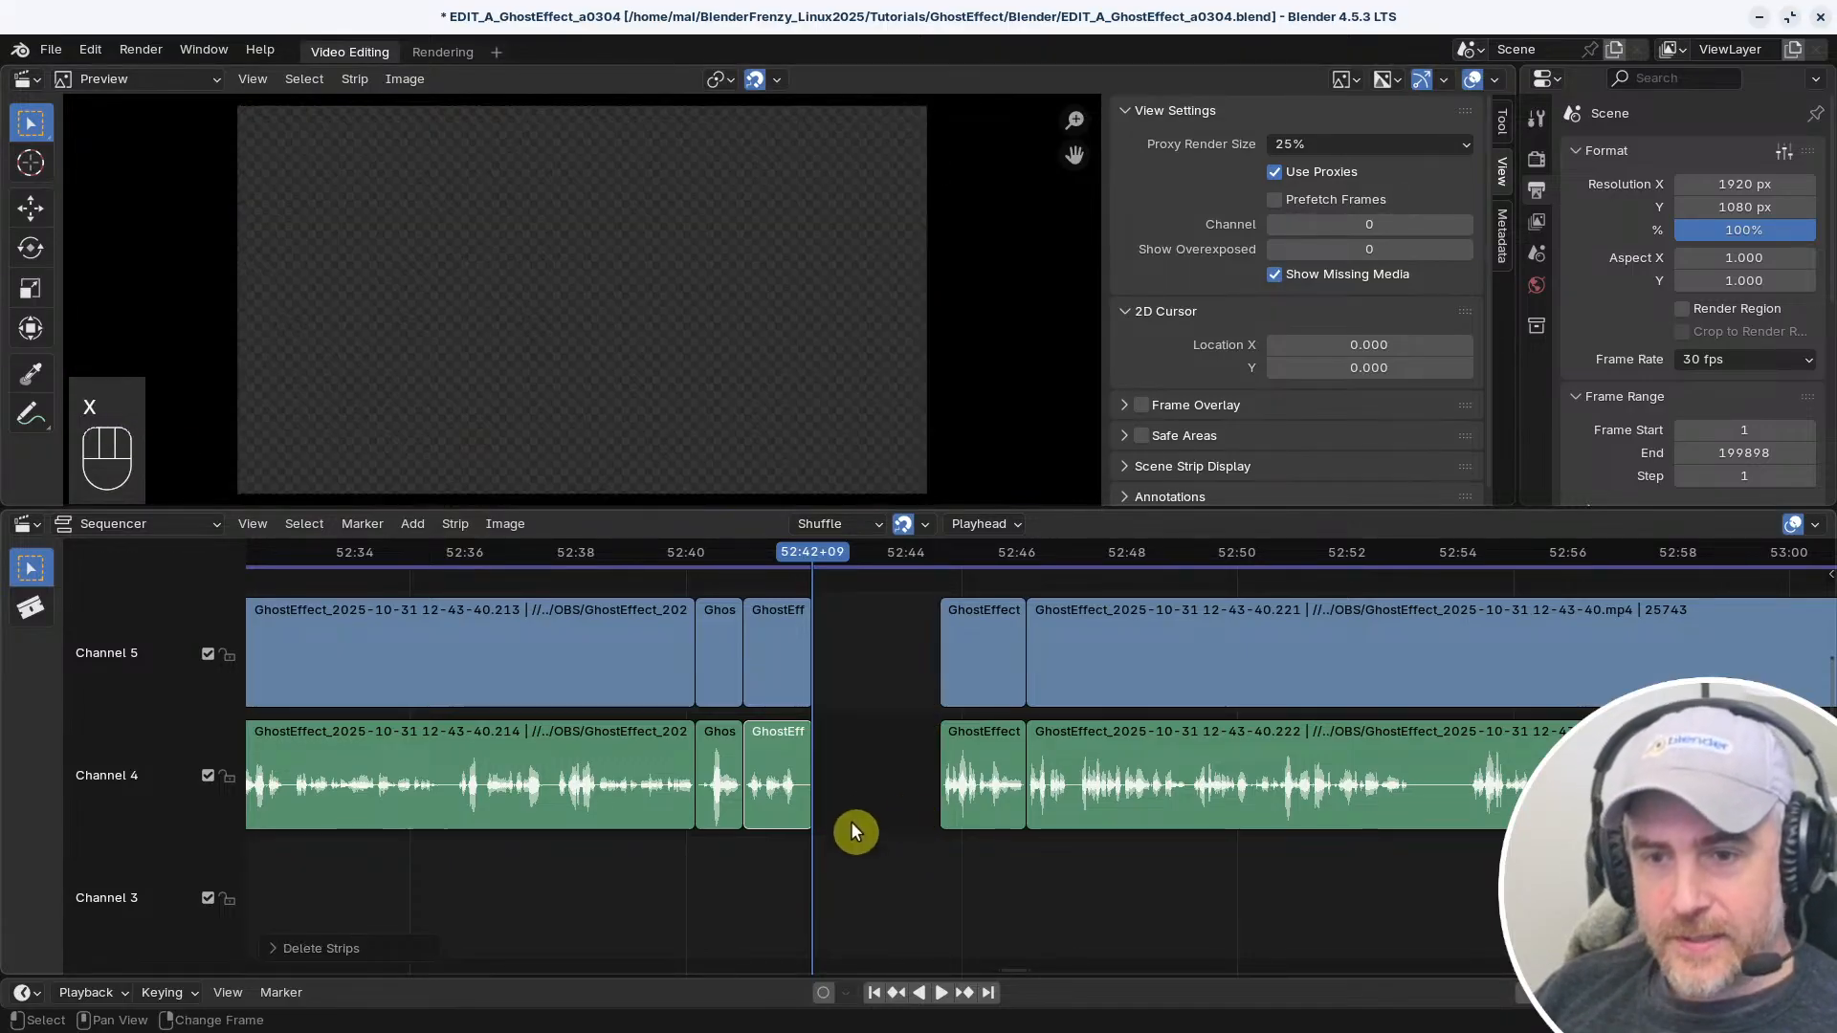
key(v)
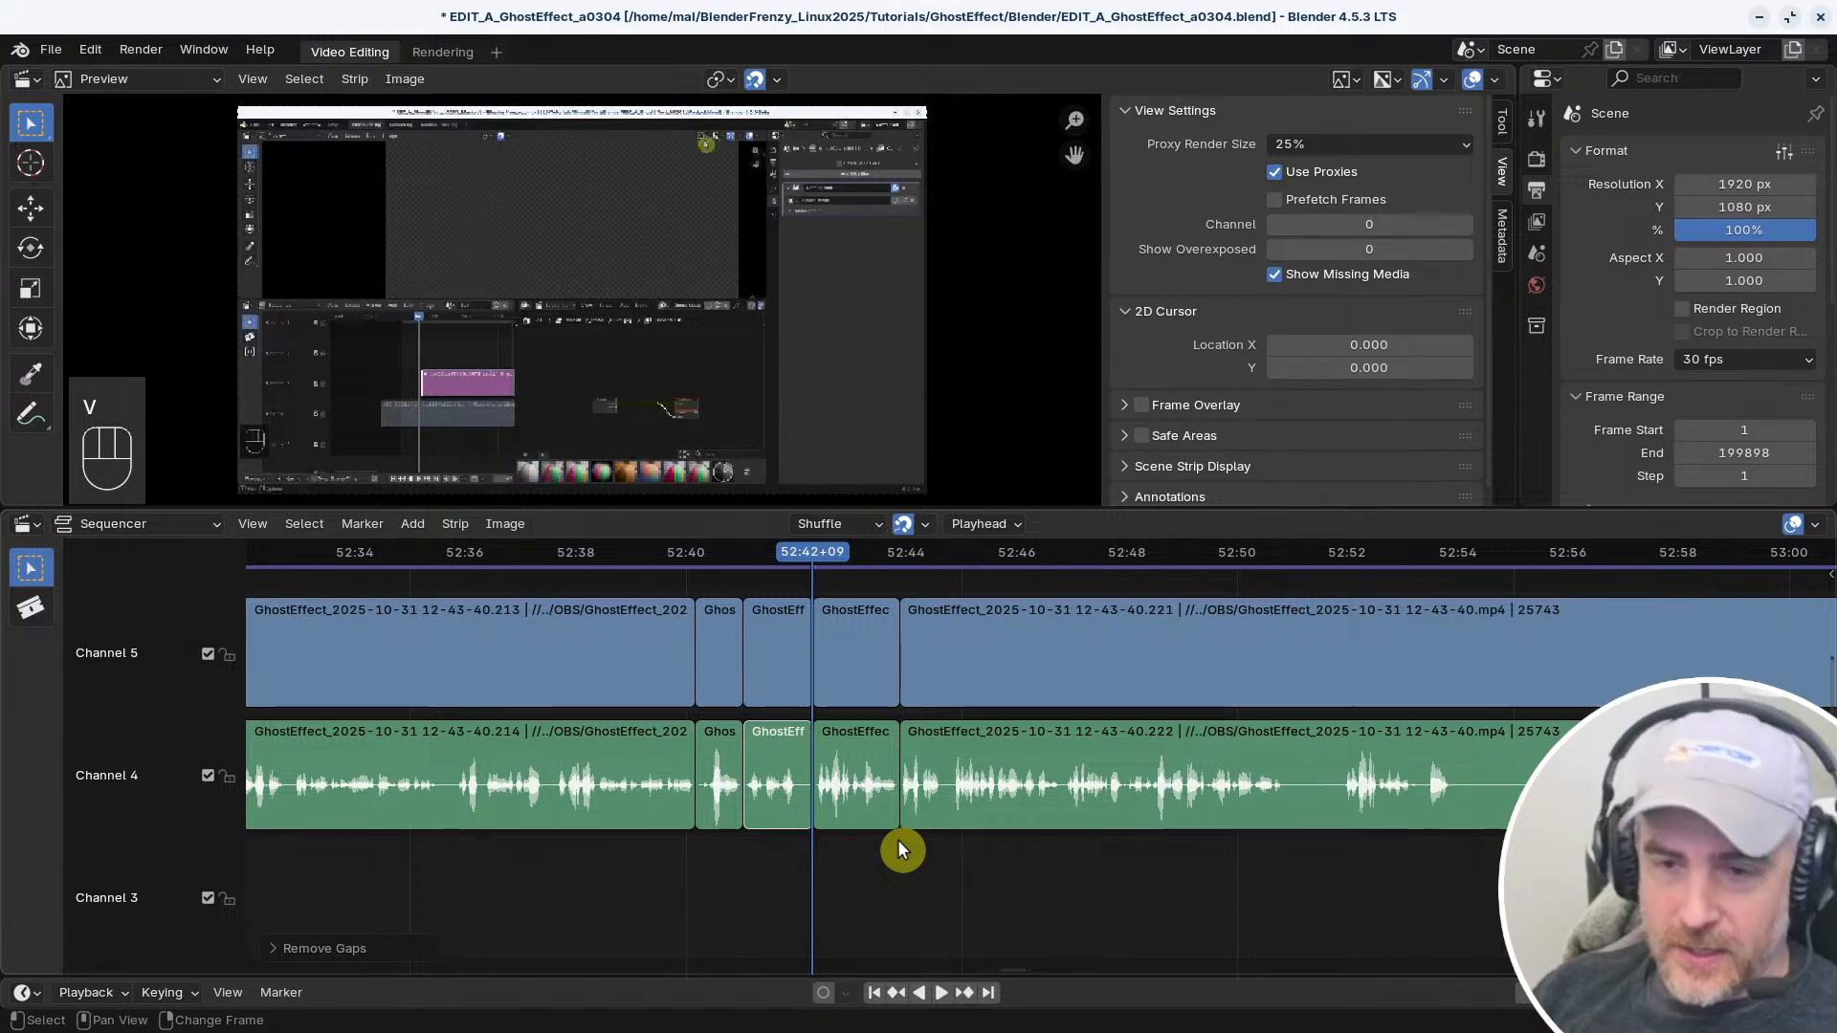
Move the playhead back before the new cut at 52:42+09 and play across it into the following strips
ctrl+middle_drag(945, 786, 979, 800)
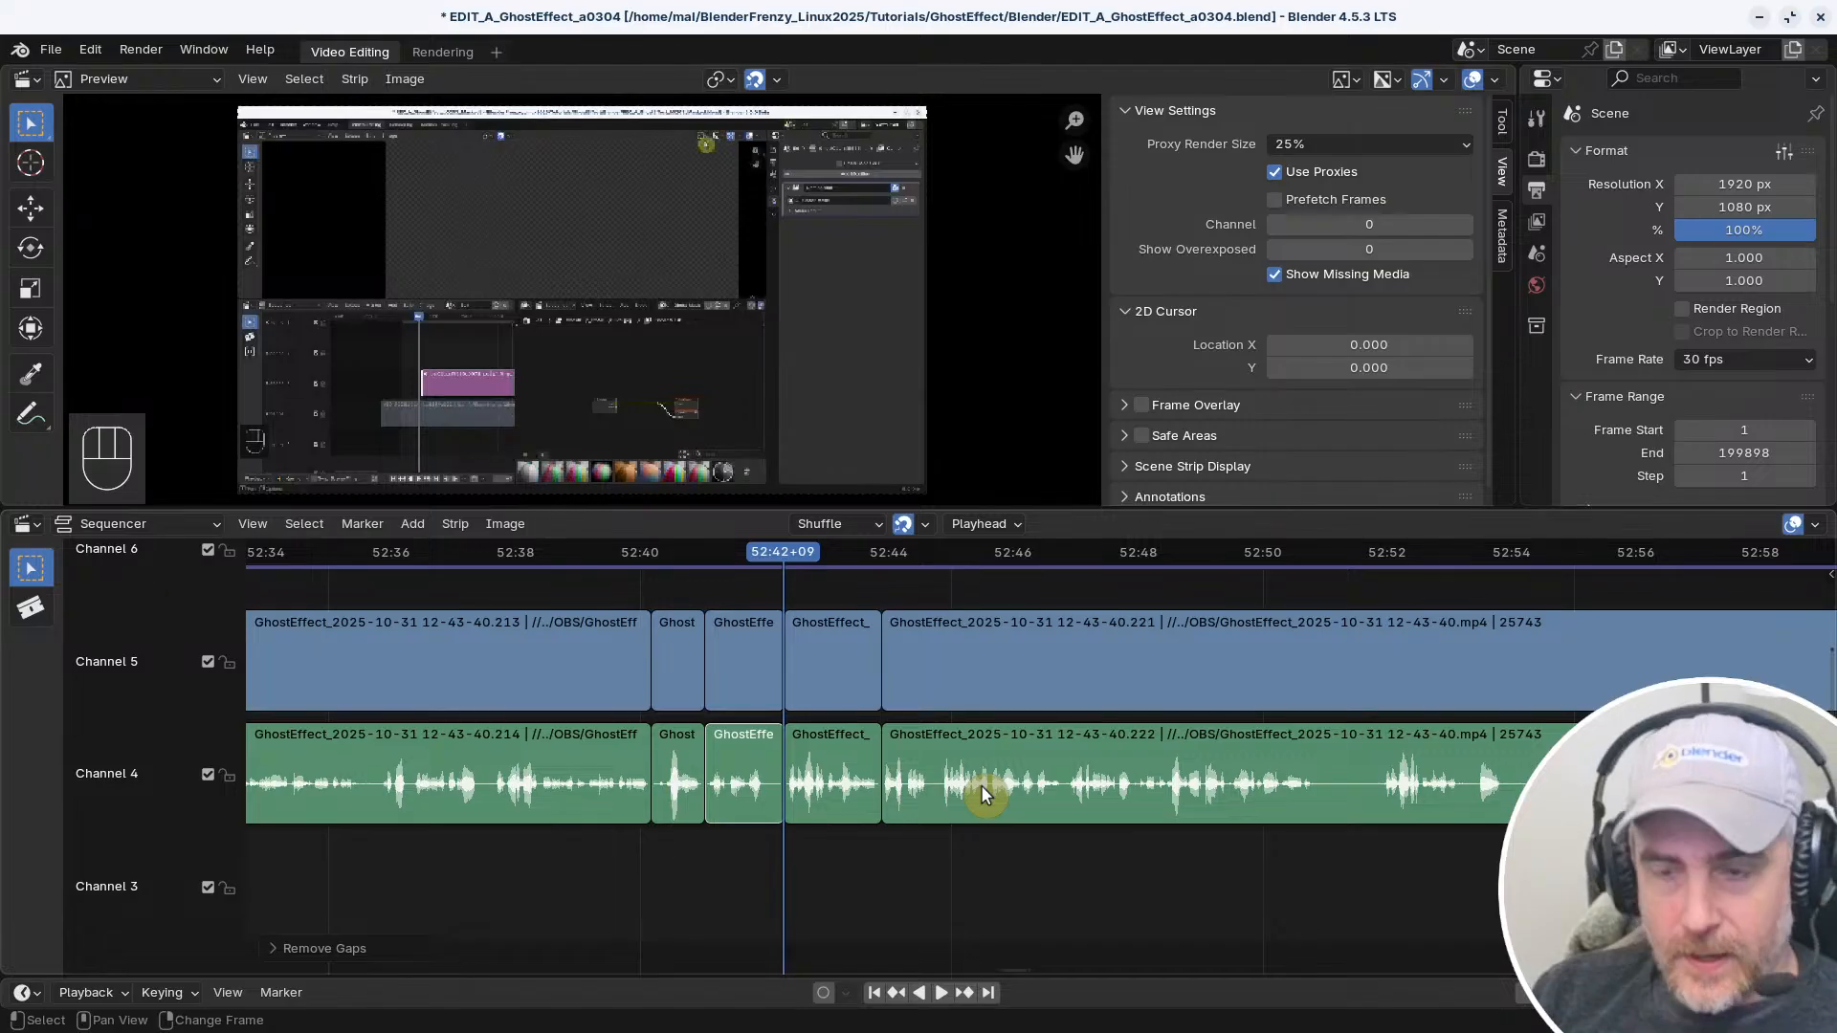
drag(800, 551, 672, 536)
key(space)
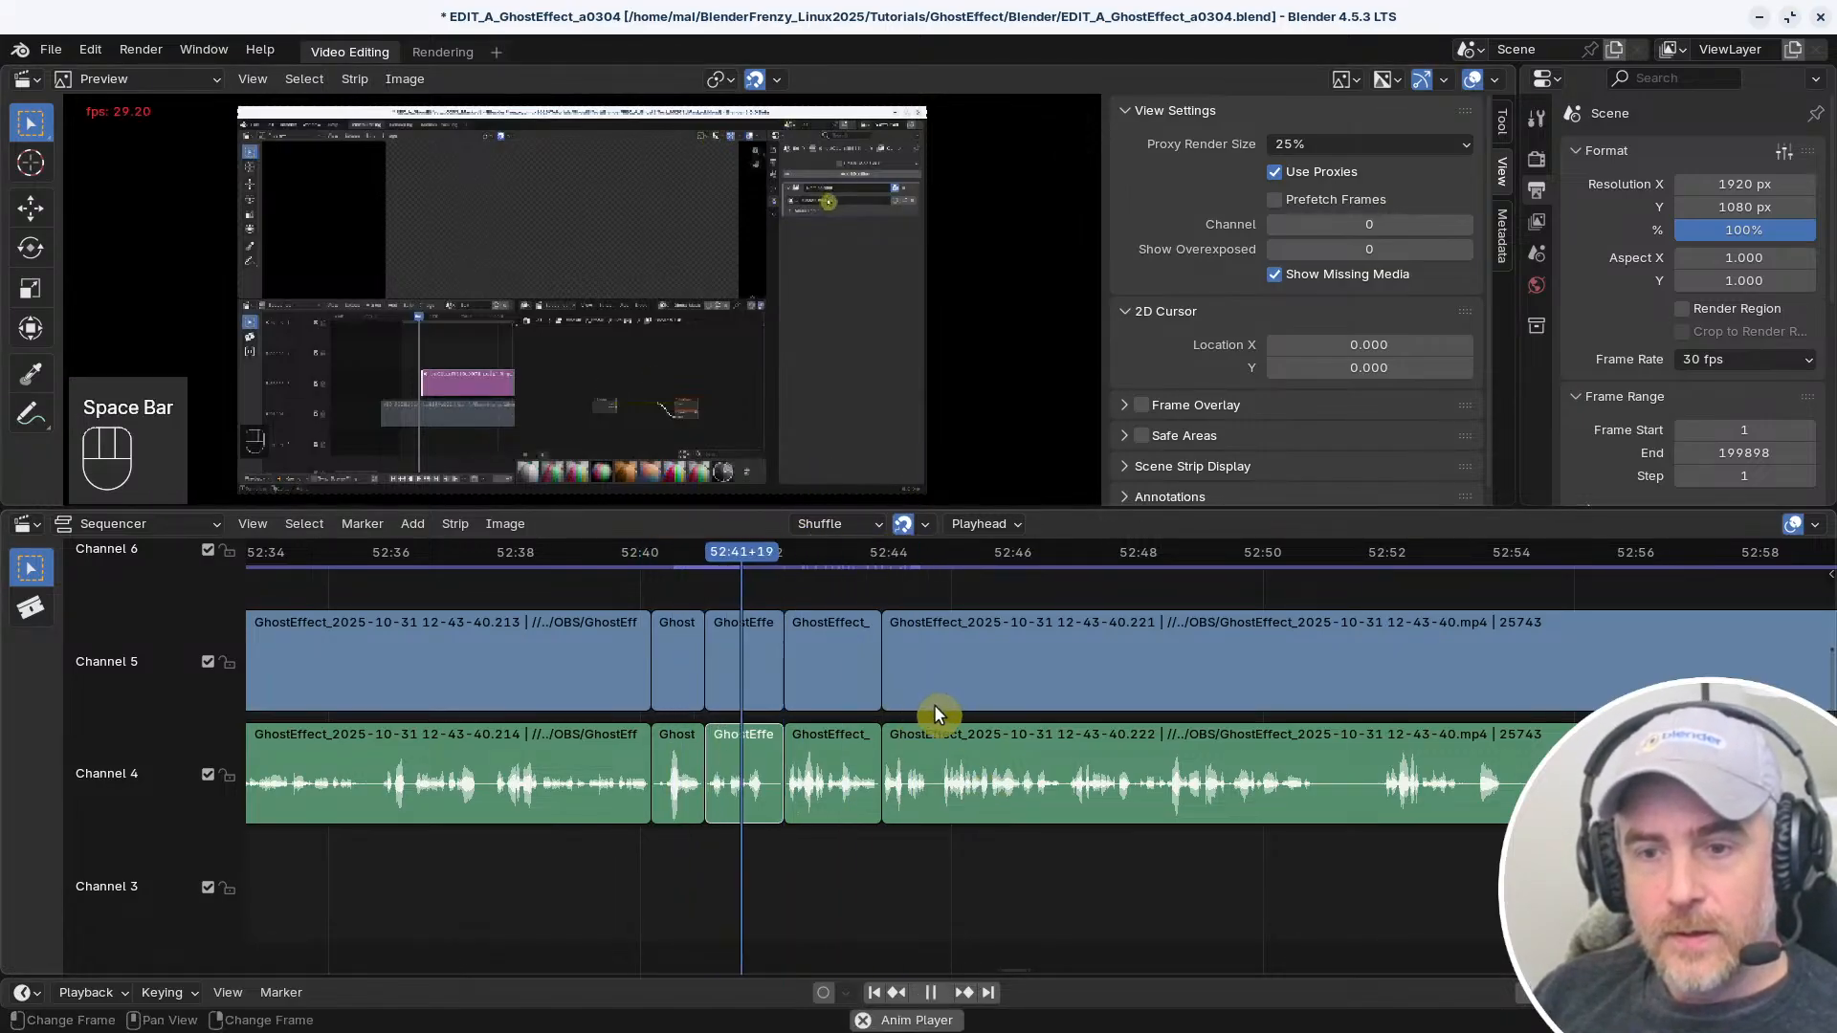
middle_drag(962, 729, 780, 722)
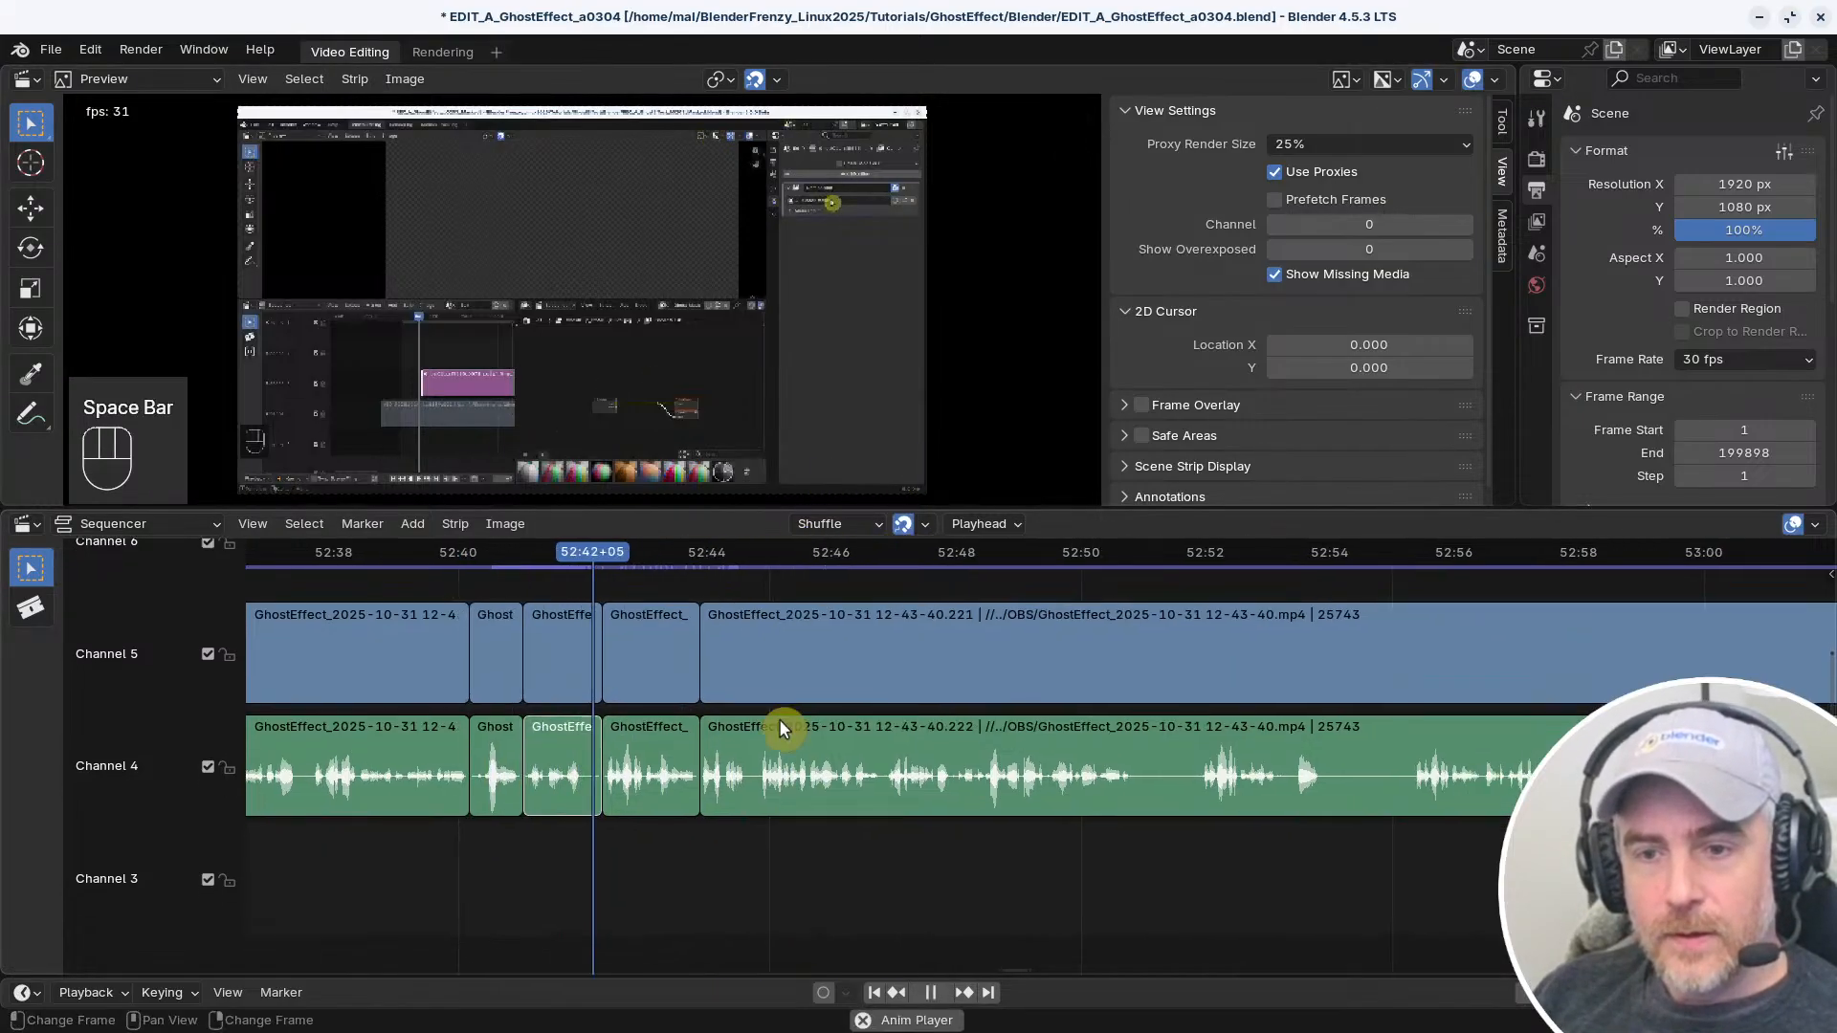
Delete the short video and audio pieces between 52:42+10 and about 52:44
click(729, 812)
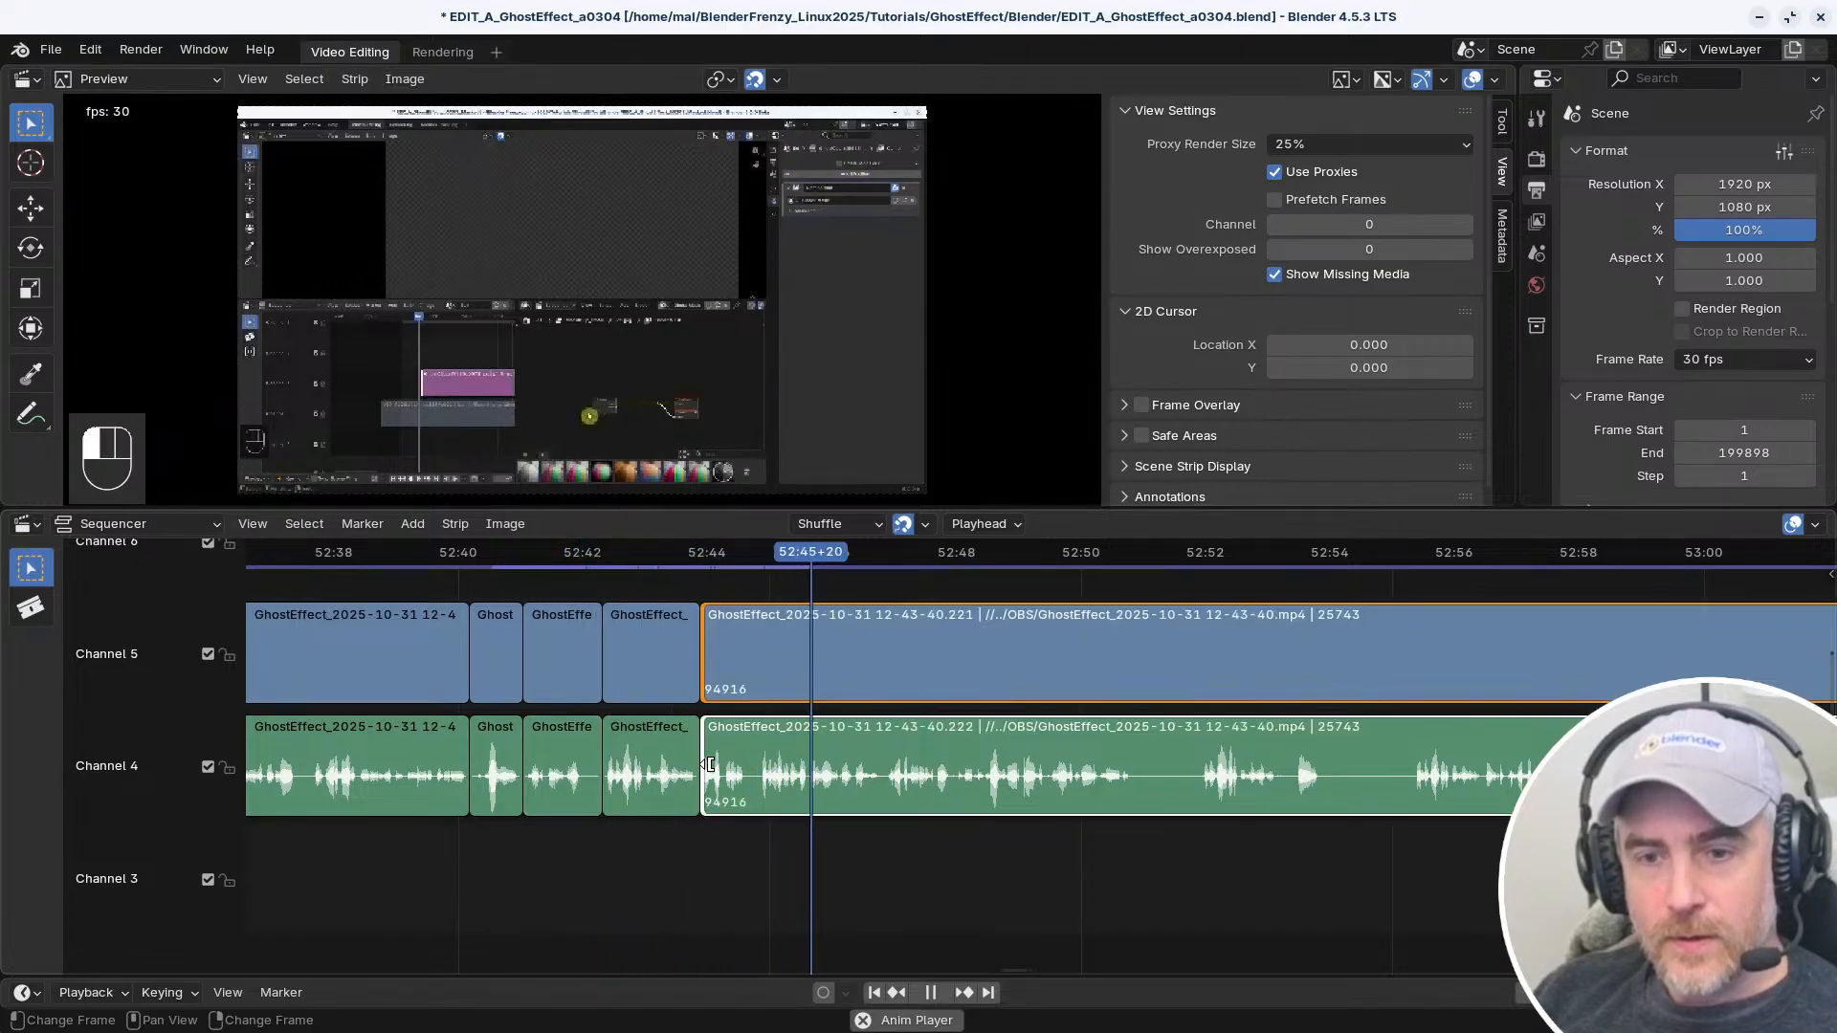
middle_drag(902, 845, 874, 878)
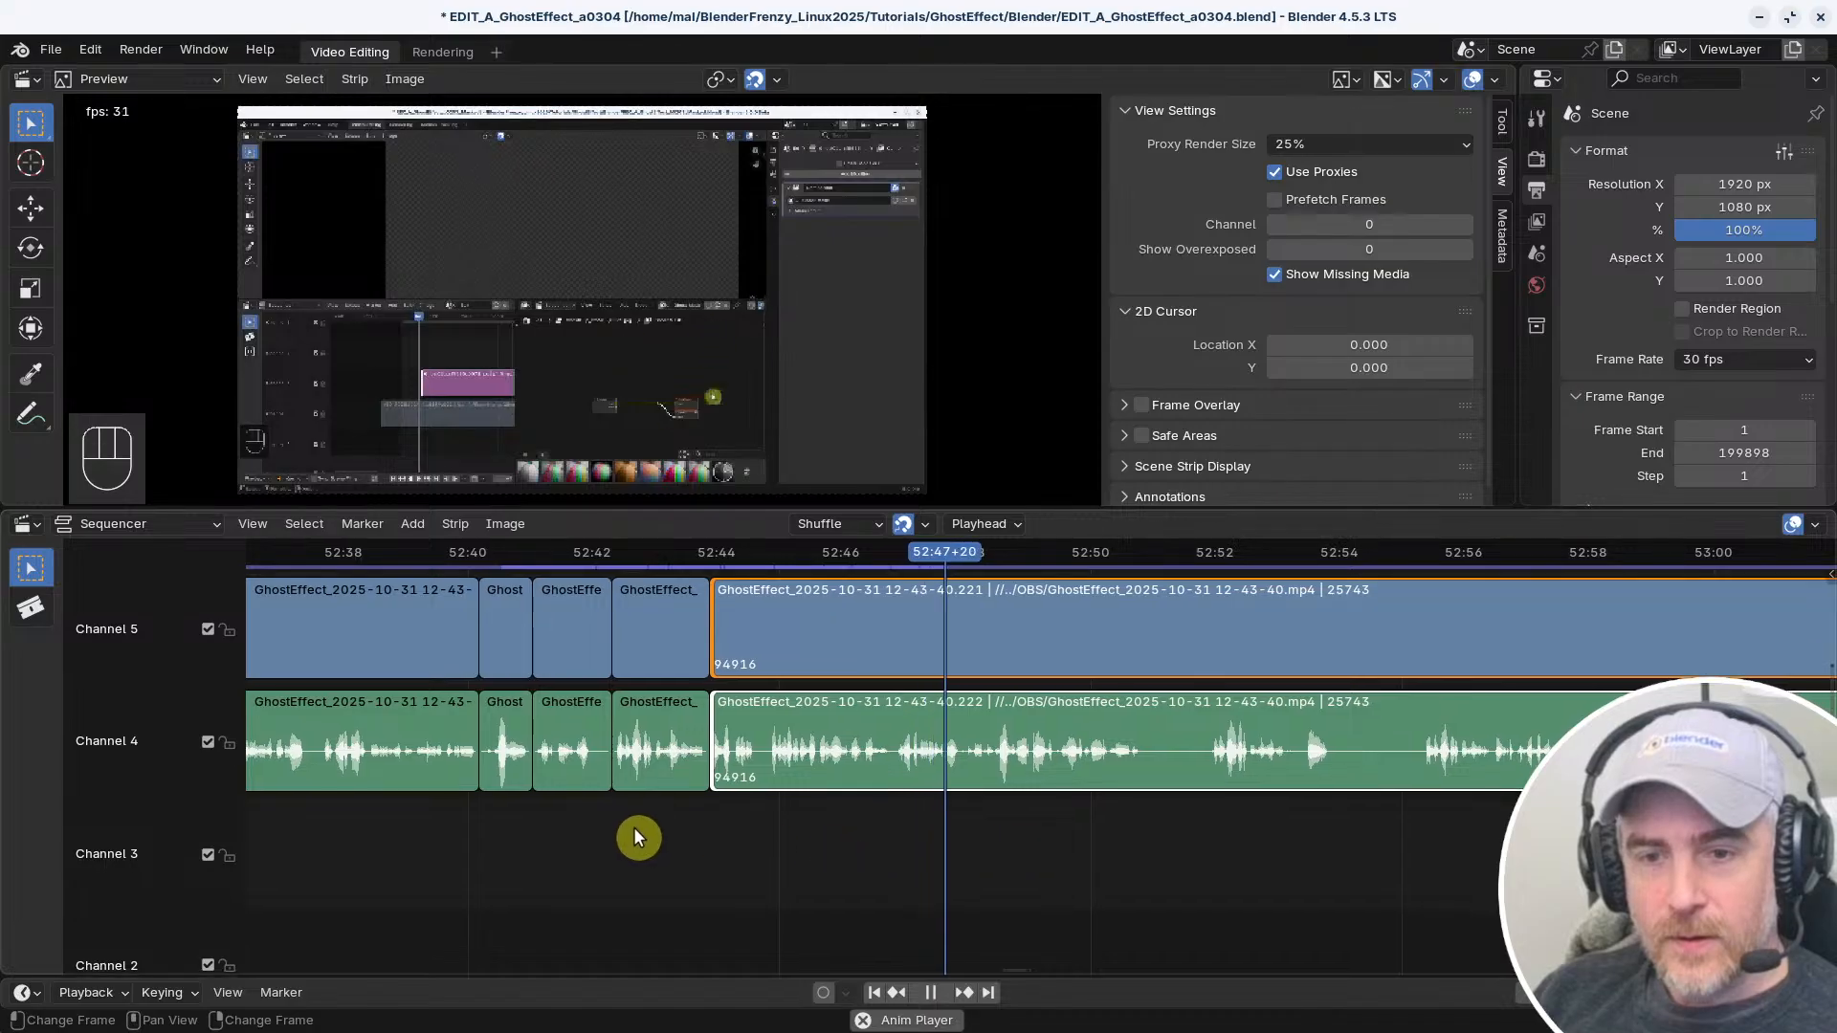
key(space)
click(653, 766)
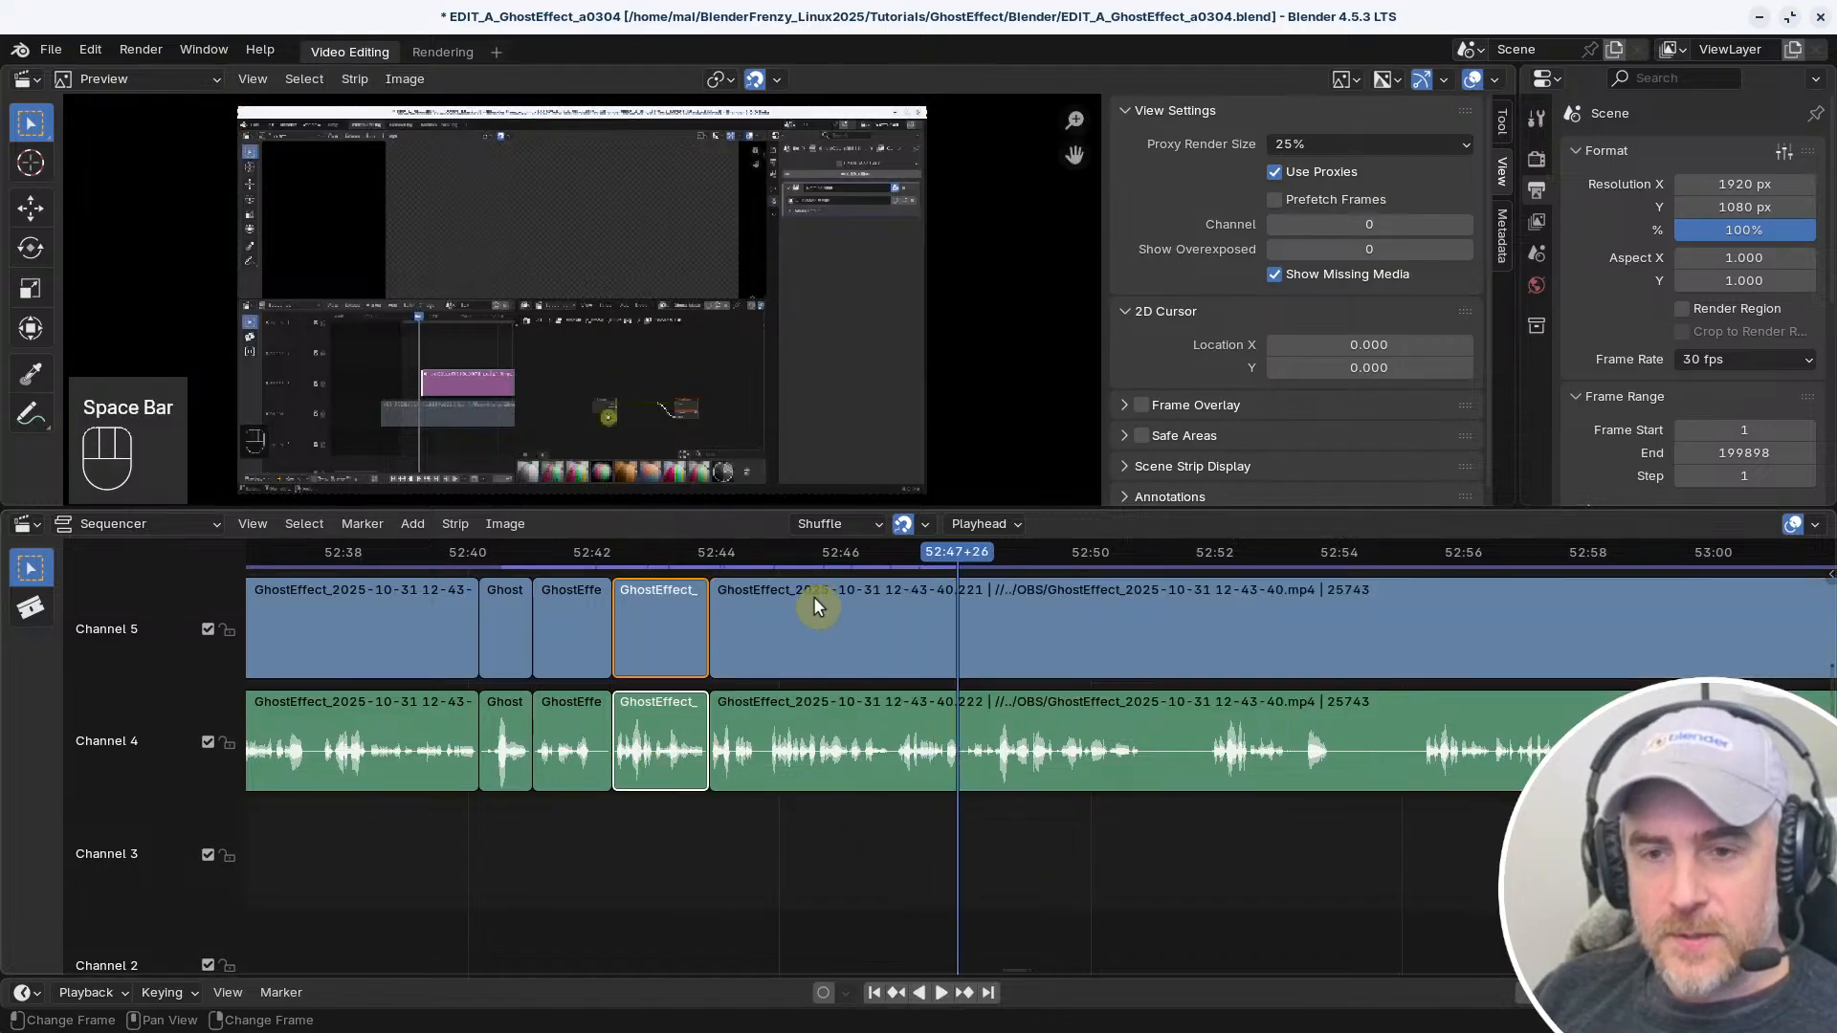
drag(657, 553, 588, 552)
key(x)
key(space)
Select the start handles of the long video and audio strips, and play and scrub through their footage to about 53:05
key(space)
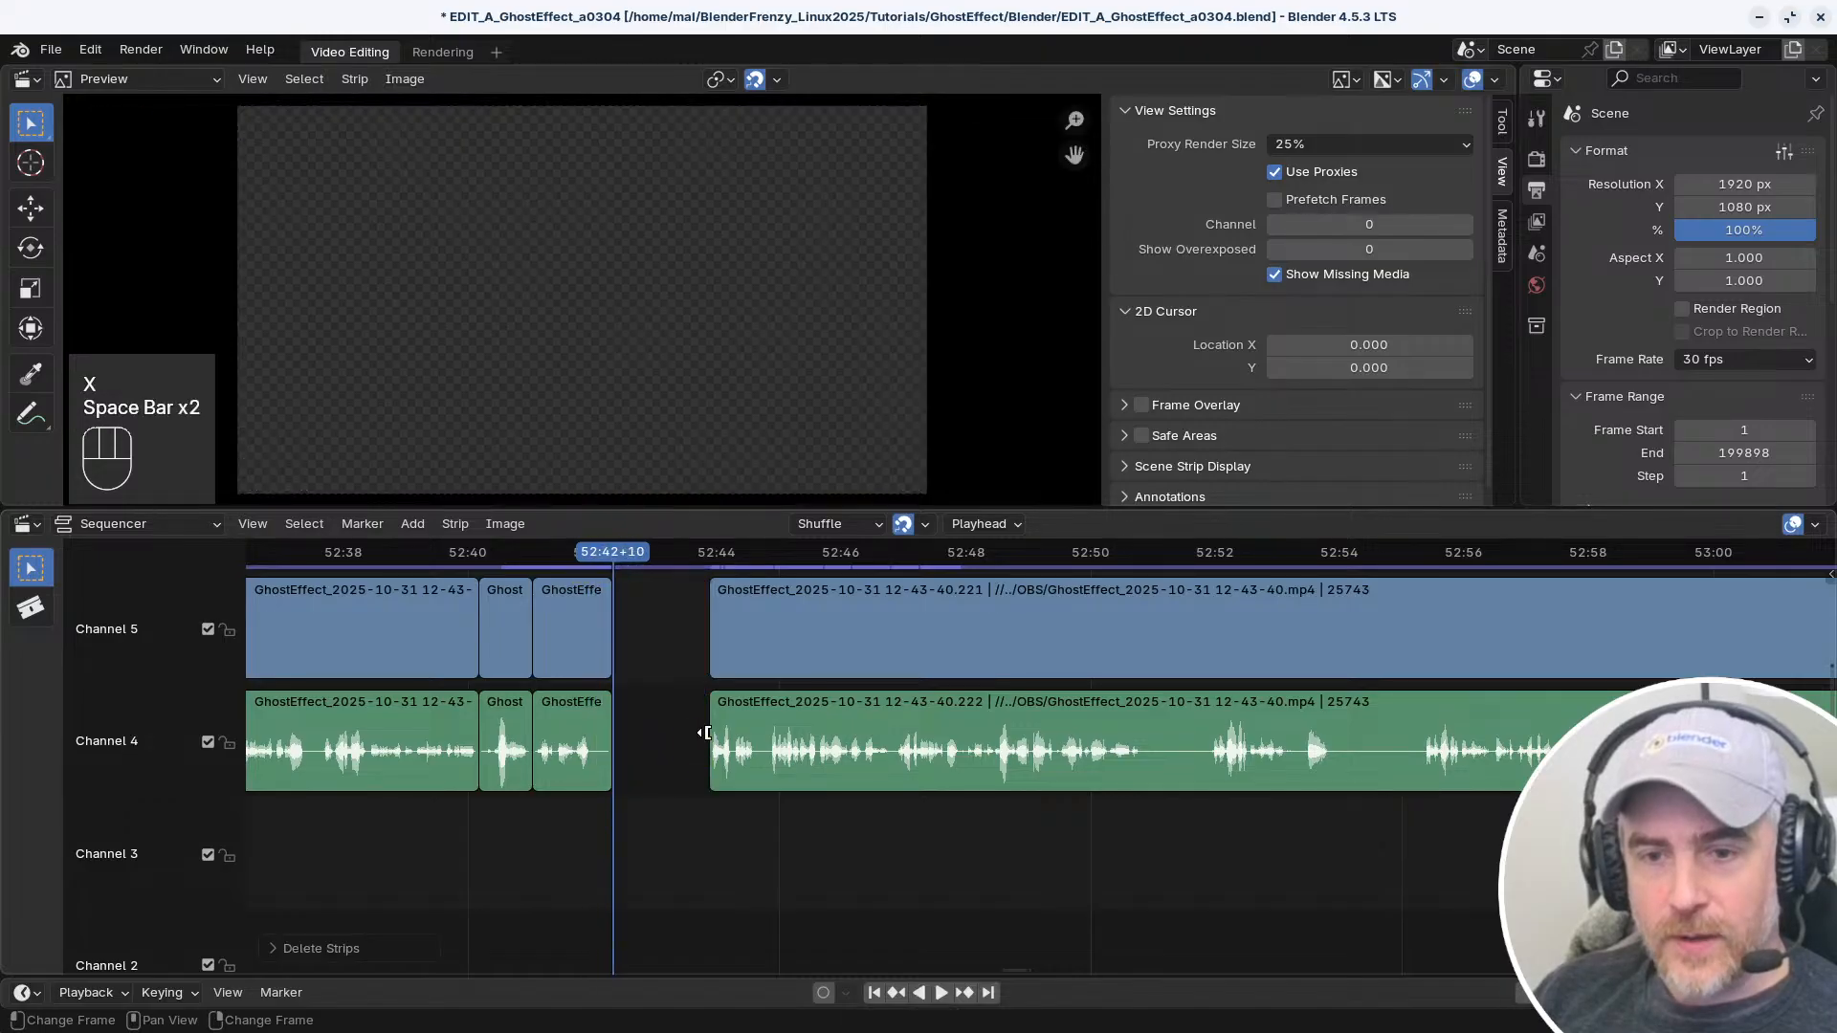
click(708, 732)
key(space)
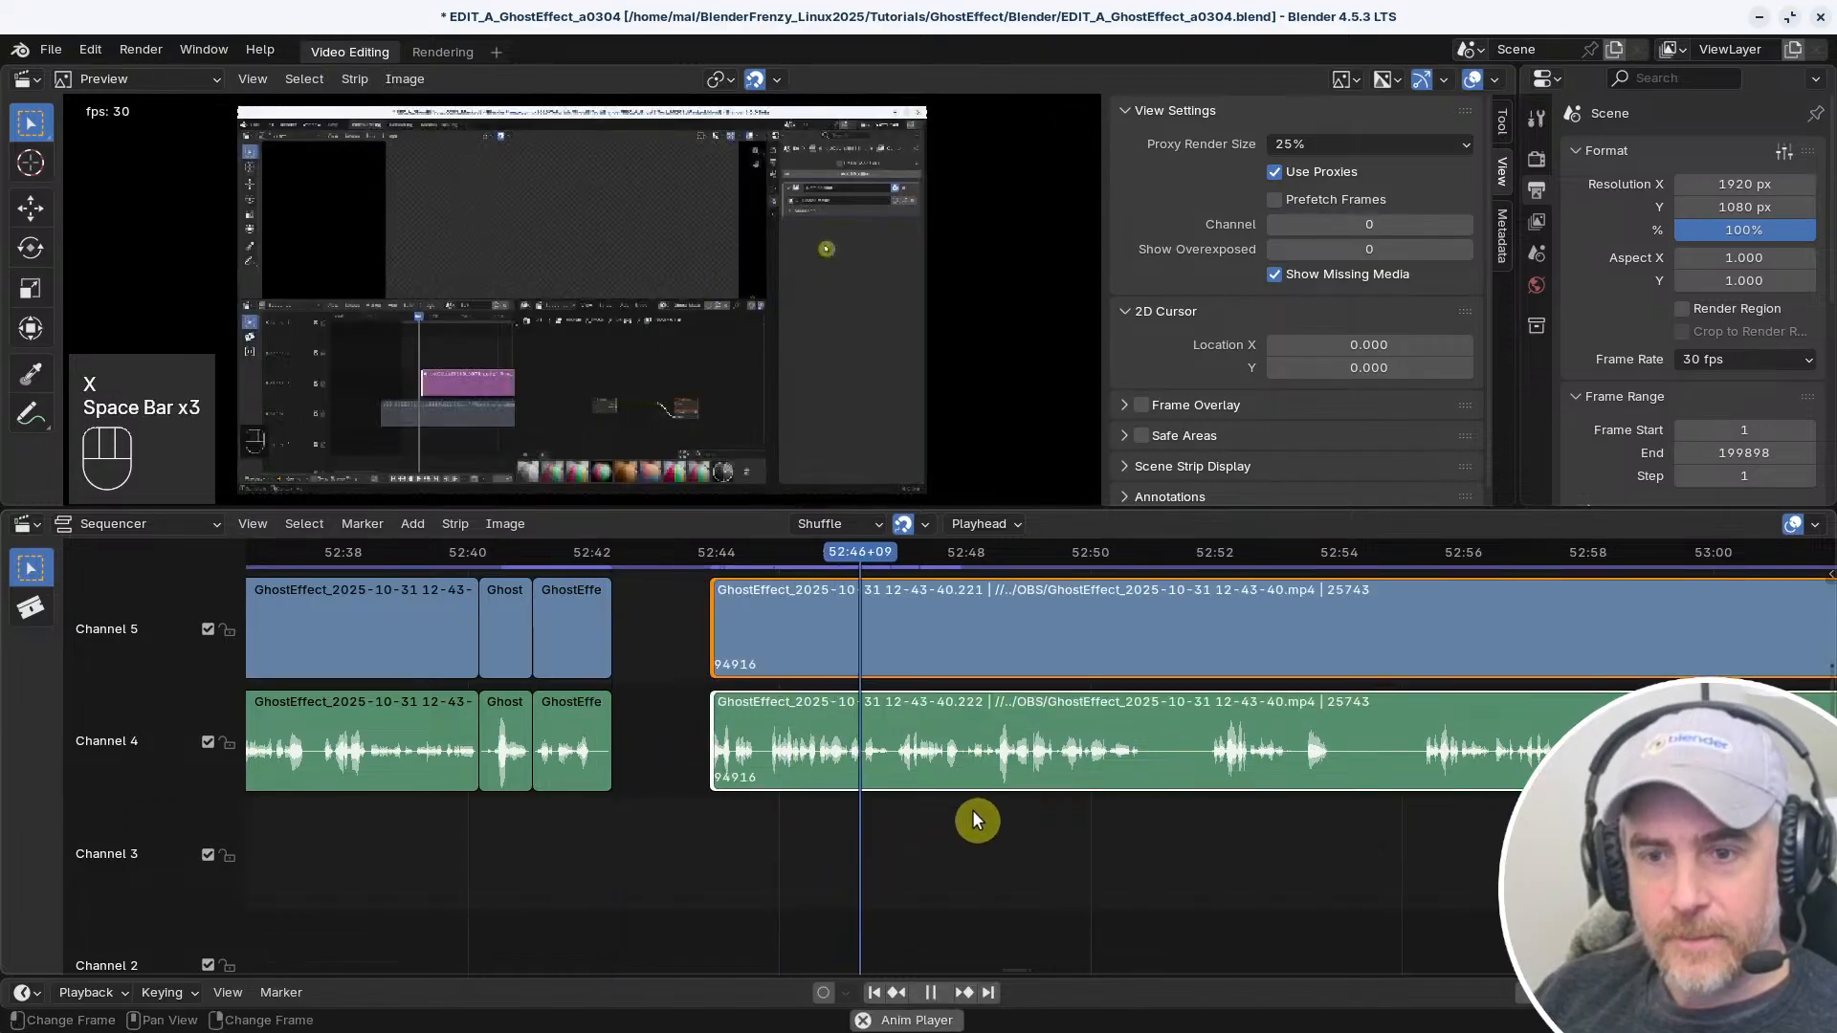
middle_drag(974, 816, 779, 844)
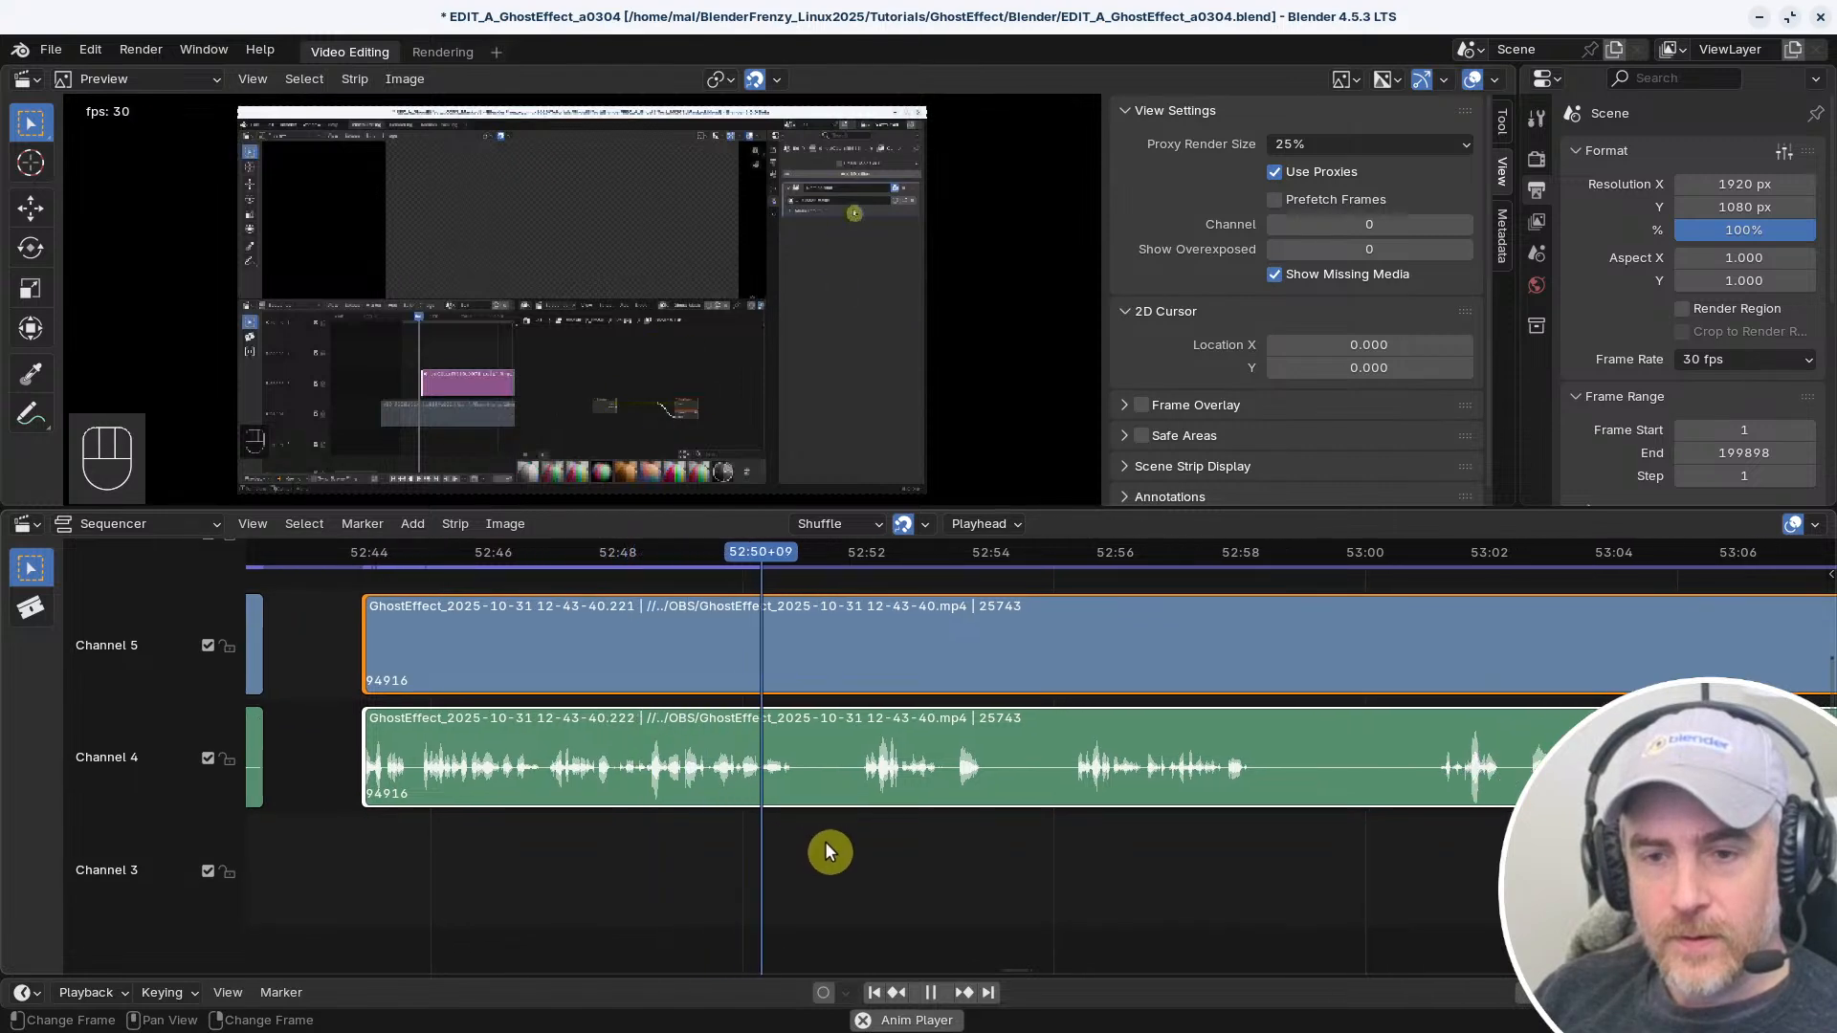
shift+right_click(857, 846)
shift+right_click(1068, 828)
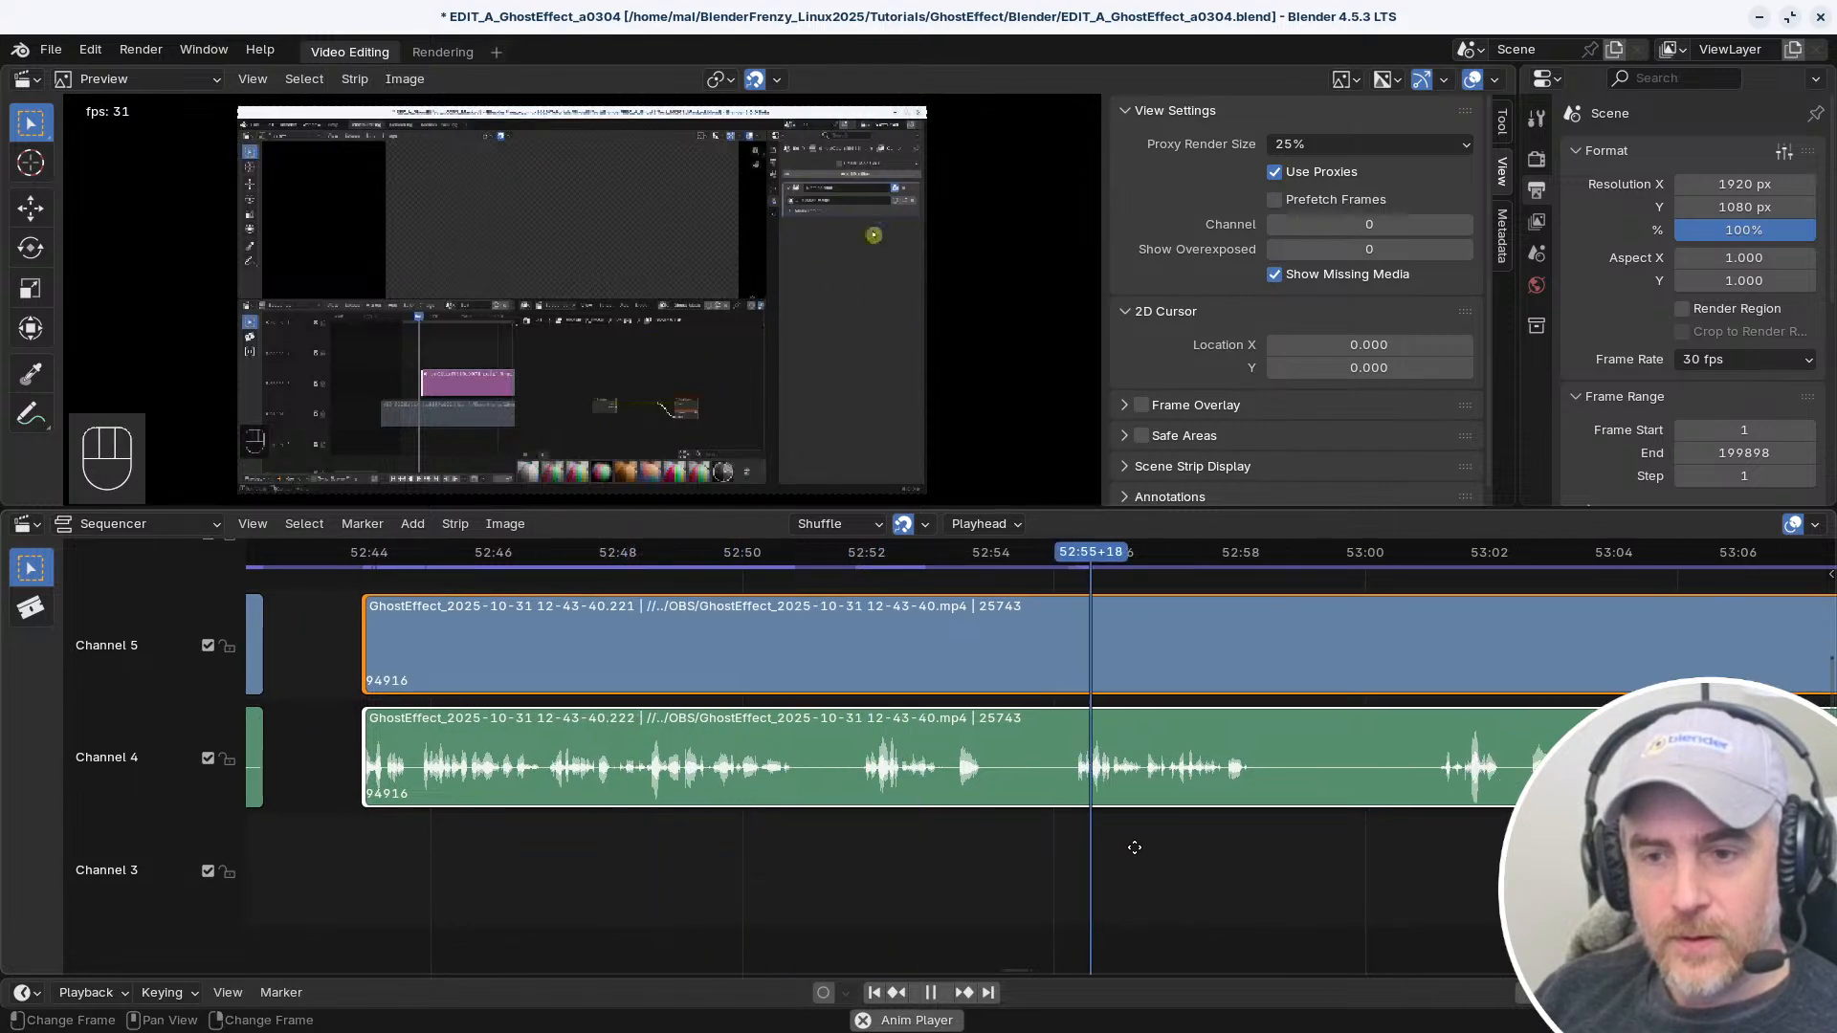
middle_drag(1133, 848, 951, 833)
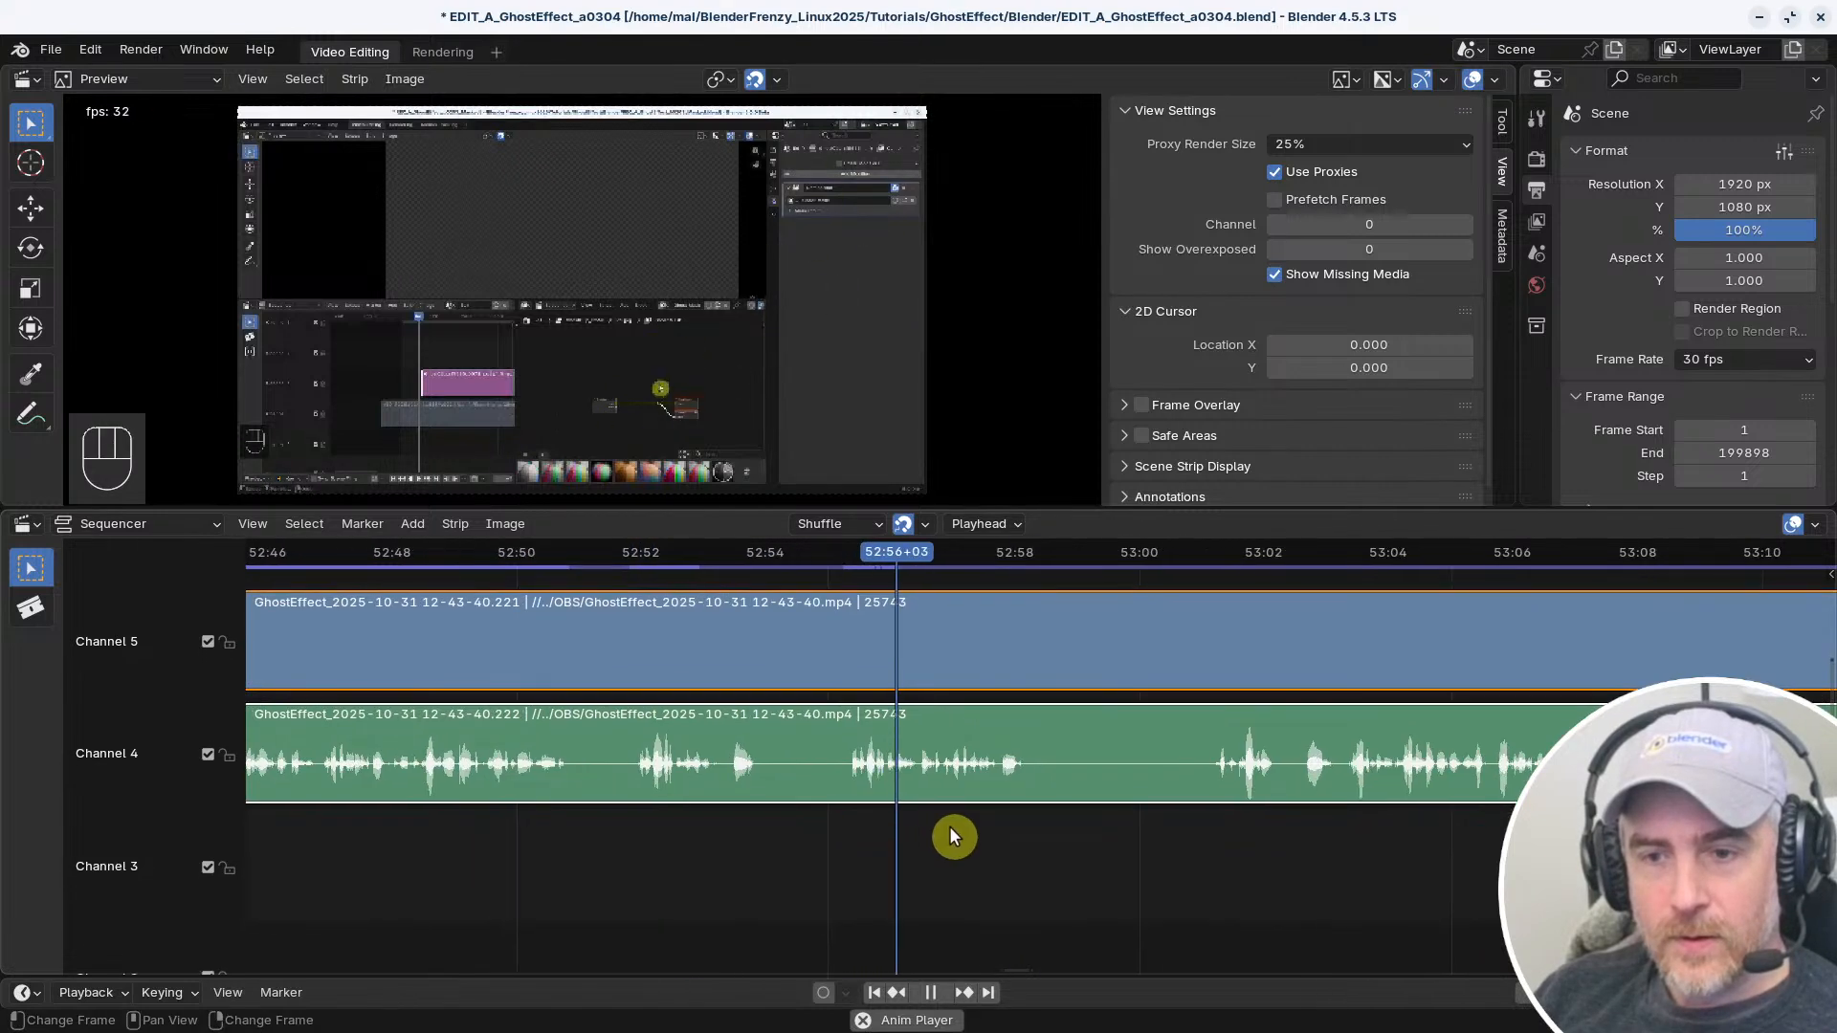
shift+right_click(1220, 837)
middle_drag(1267, 841, 1057, 888)
key(space)
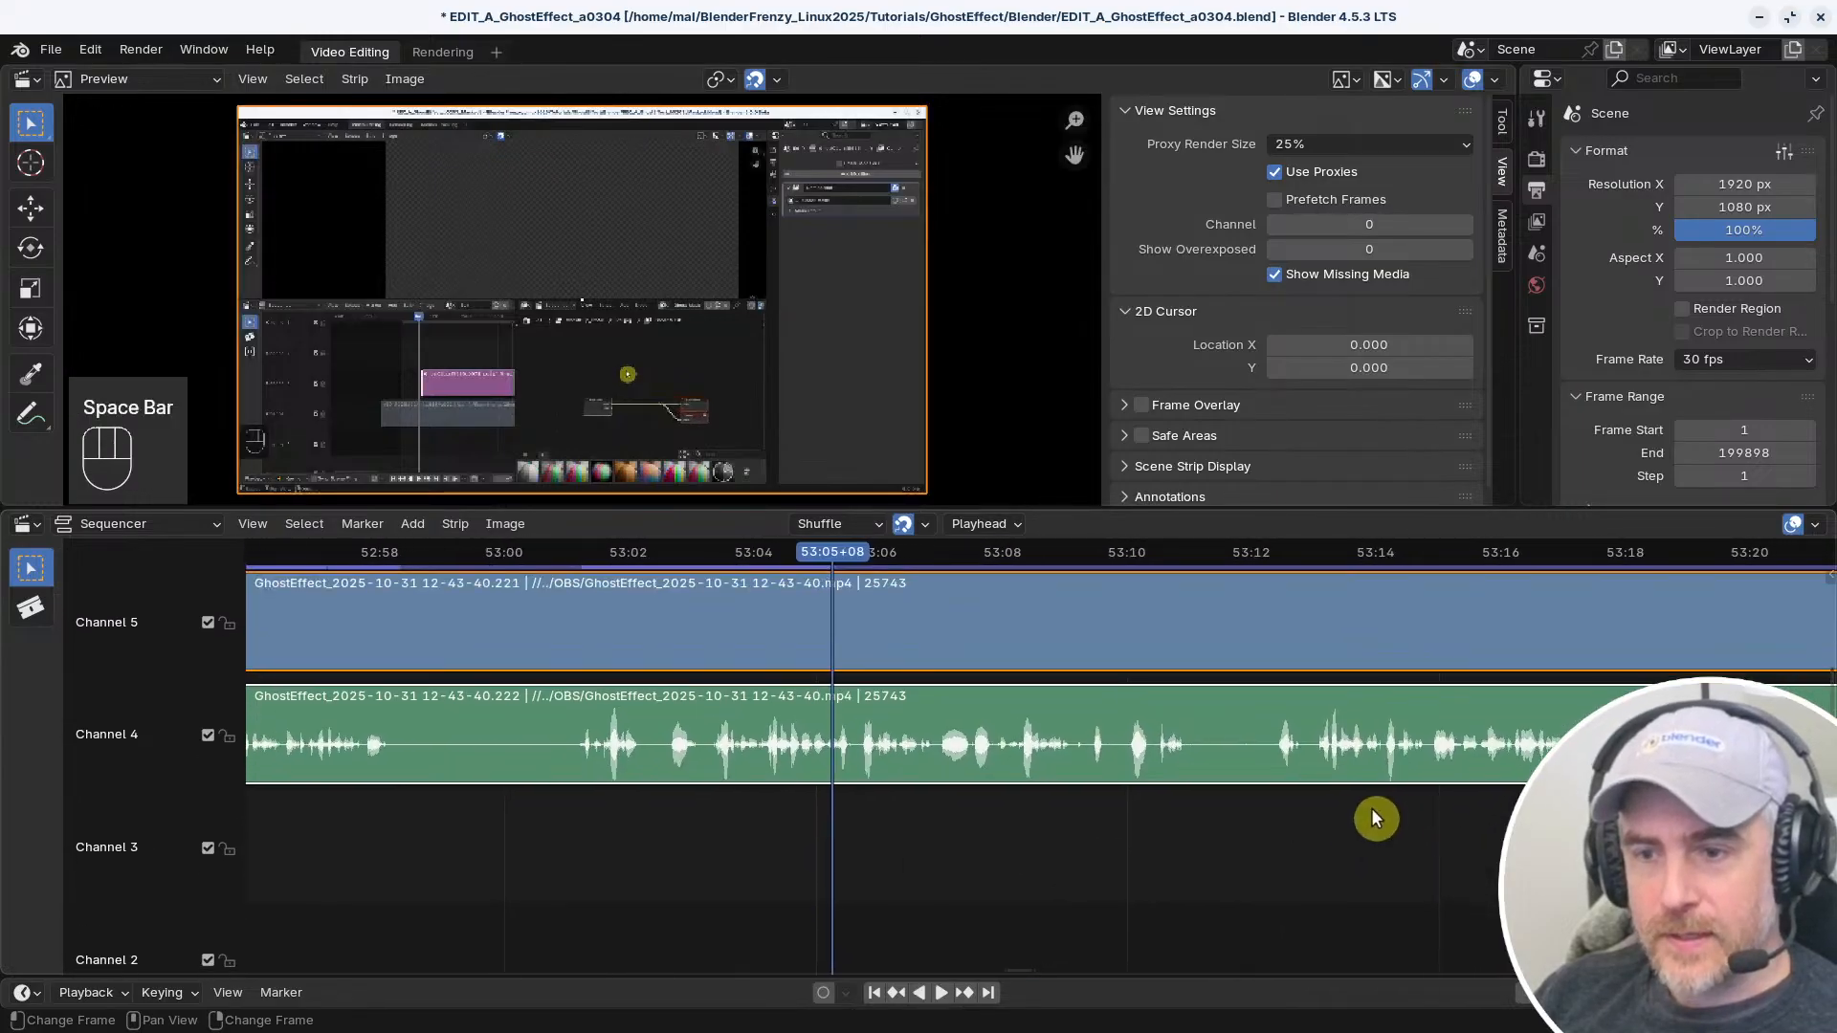
Scrub back to the start of the usable take and snap the long video and audio strips' starts to 52:55+09
shift+right_click(1322, 820)
key(space)
key(space)
middle_drag(477, 817, 1198, 821)
shift+right_drag(963, 821, 948, 816)
shift+right_click(930, 817)
key(space)
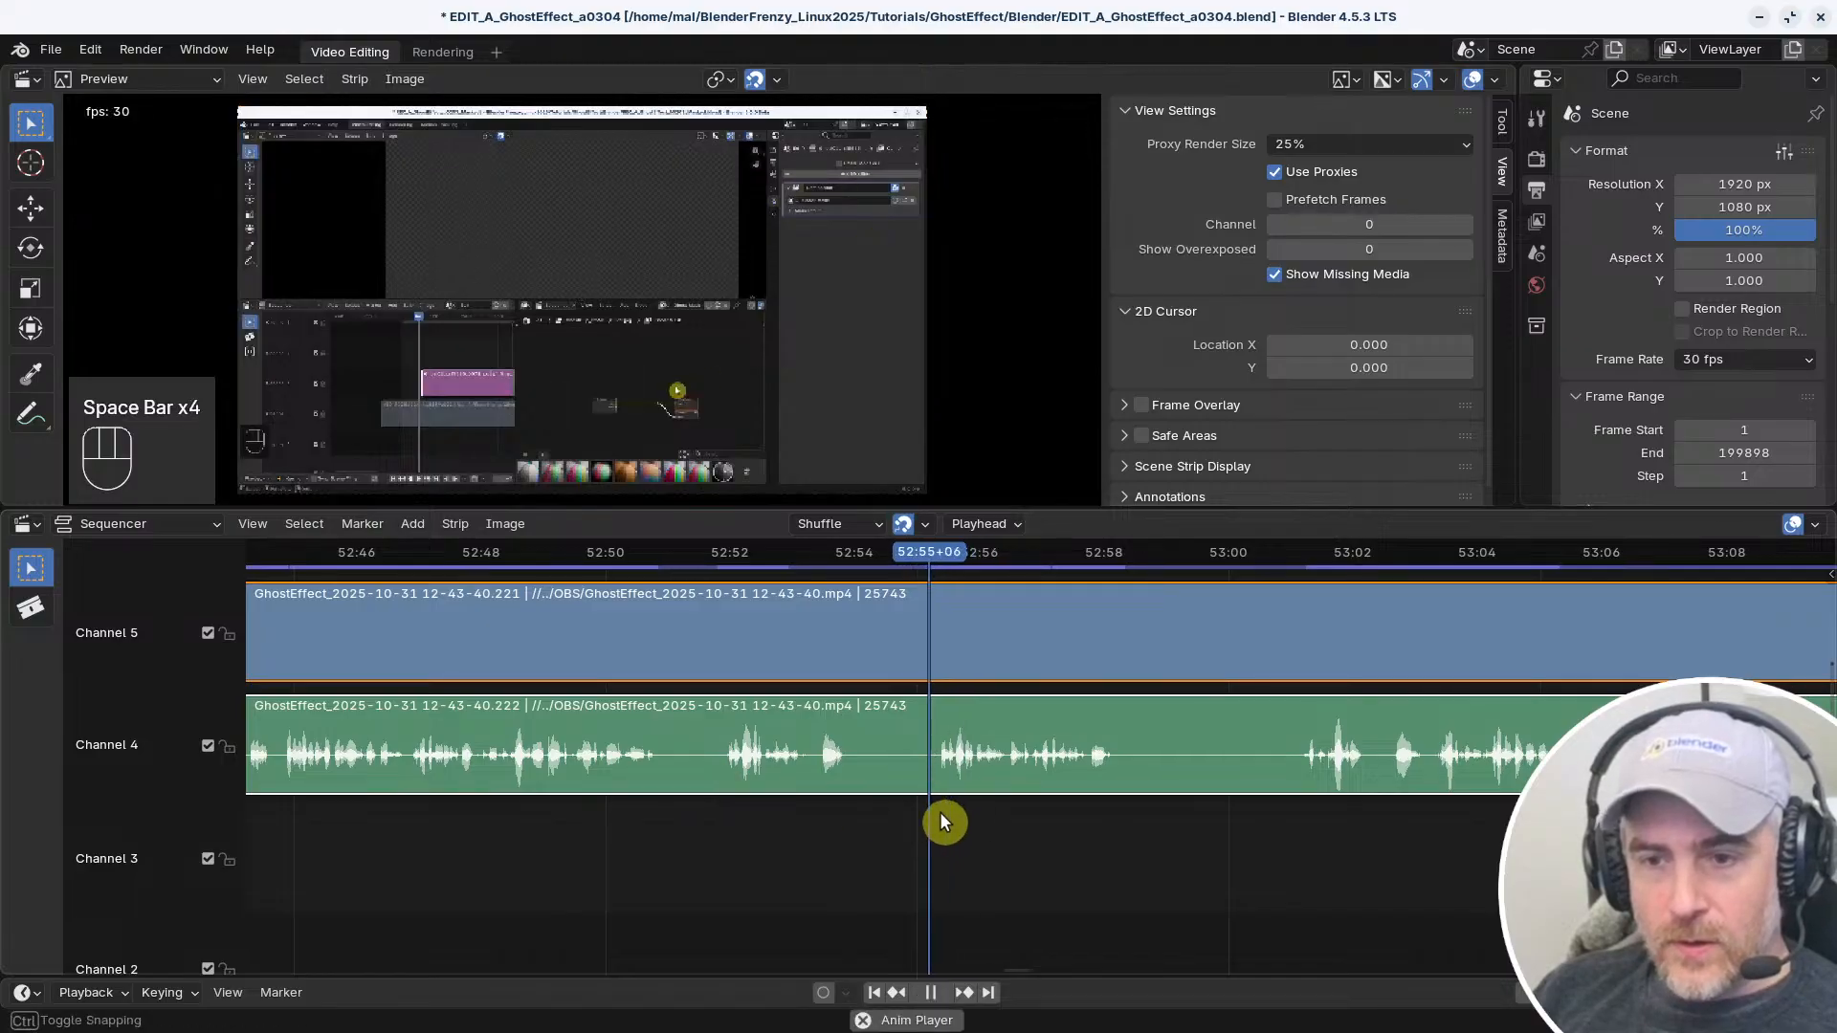
key(space)
middle_drag(944, 818, 810, 834)
key(shift+s)
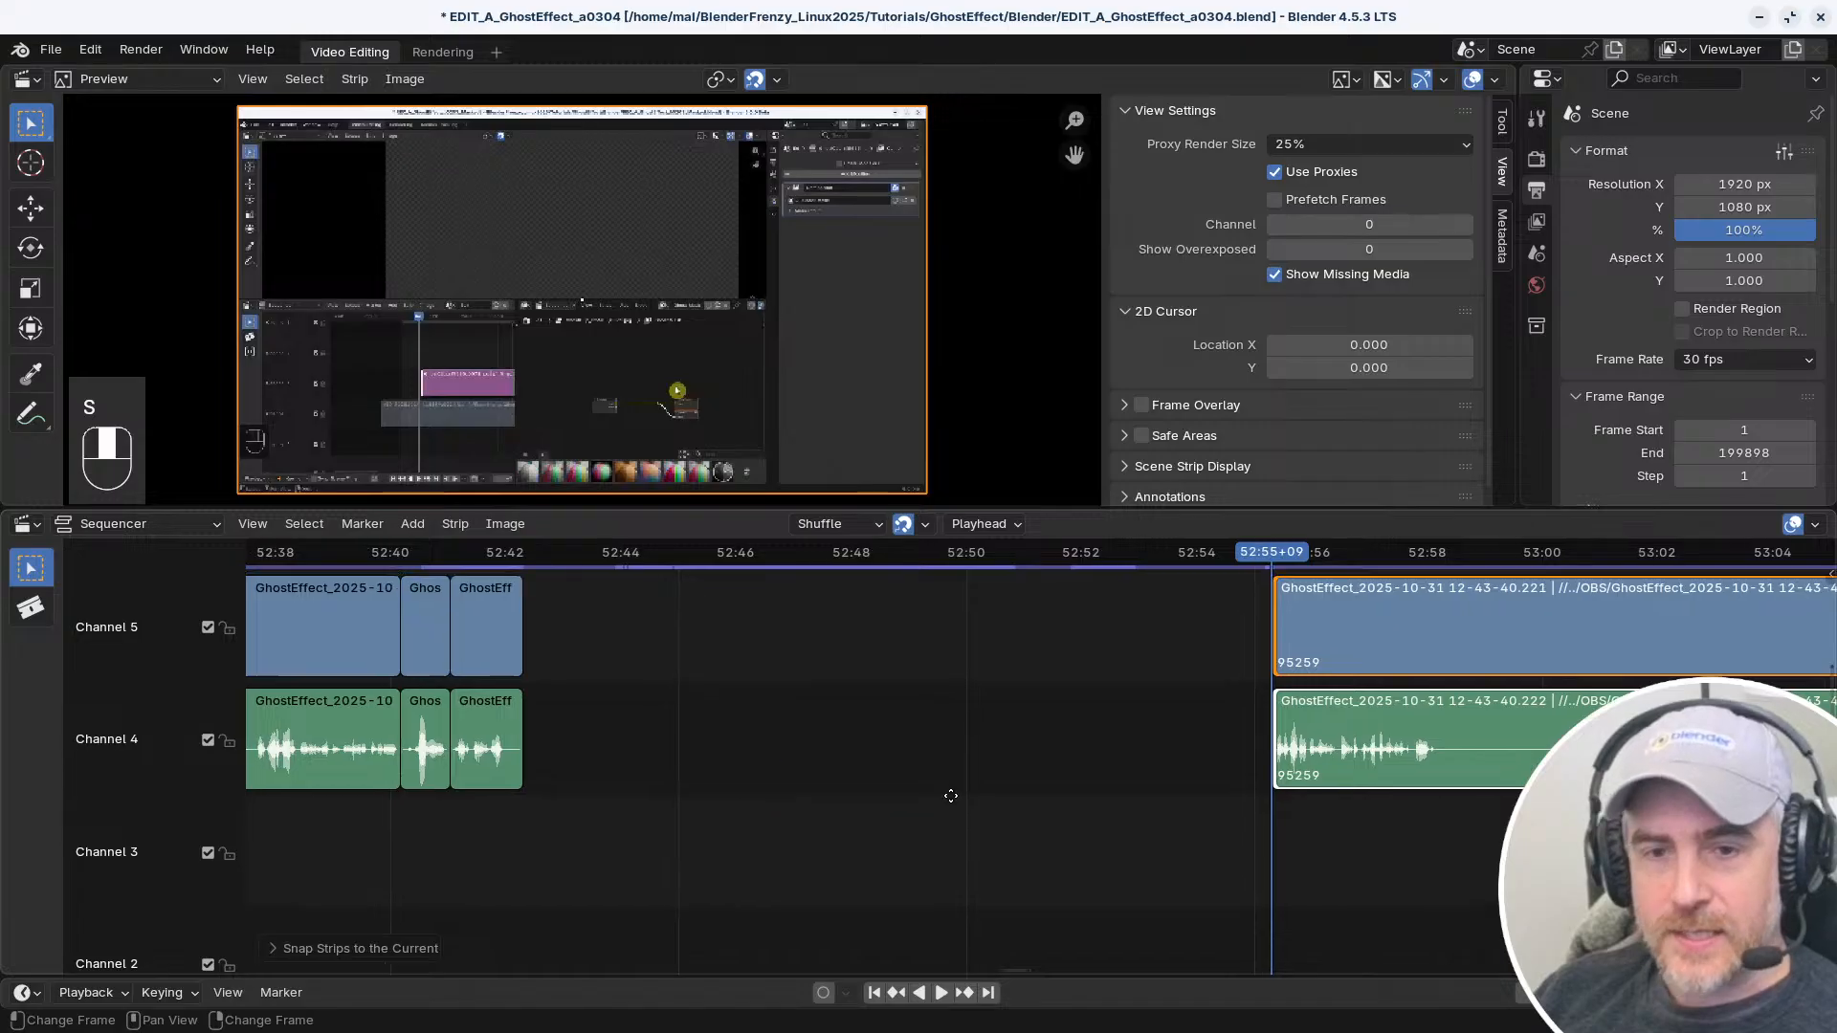
Remove the gap before the trimmed long strips and play across the join up to 52:45+06
middle_drag(950, 796, 1354, 828)
right_drag(943, 852, 894, 846)
key(v)
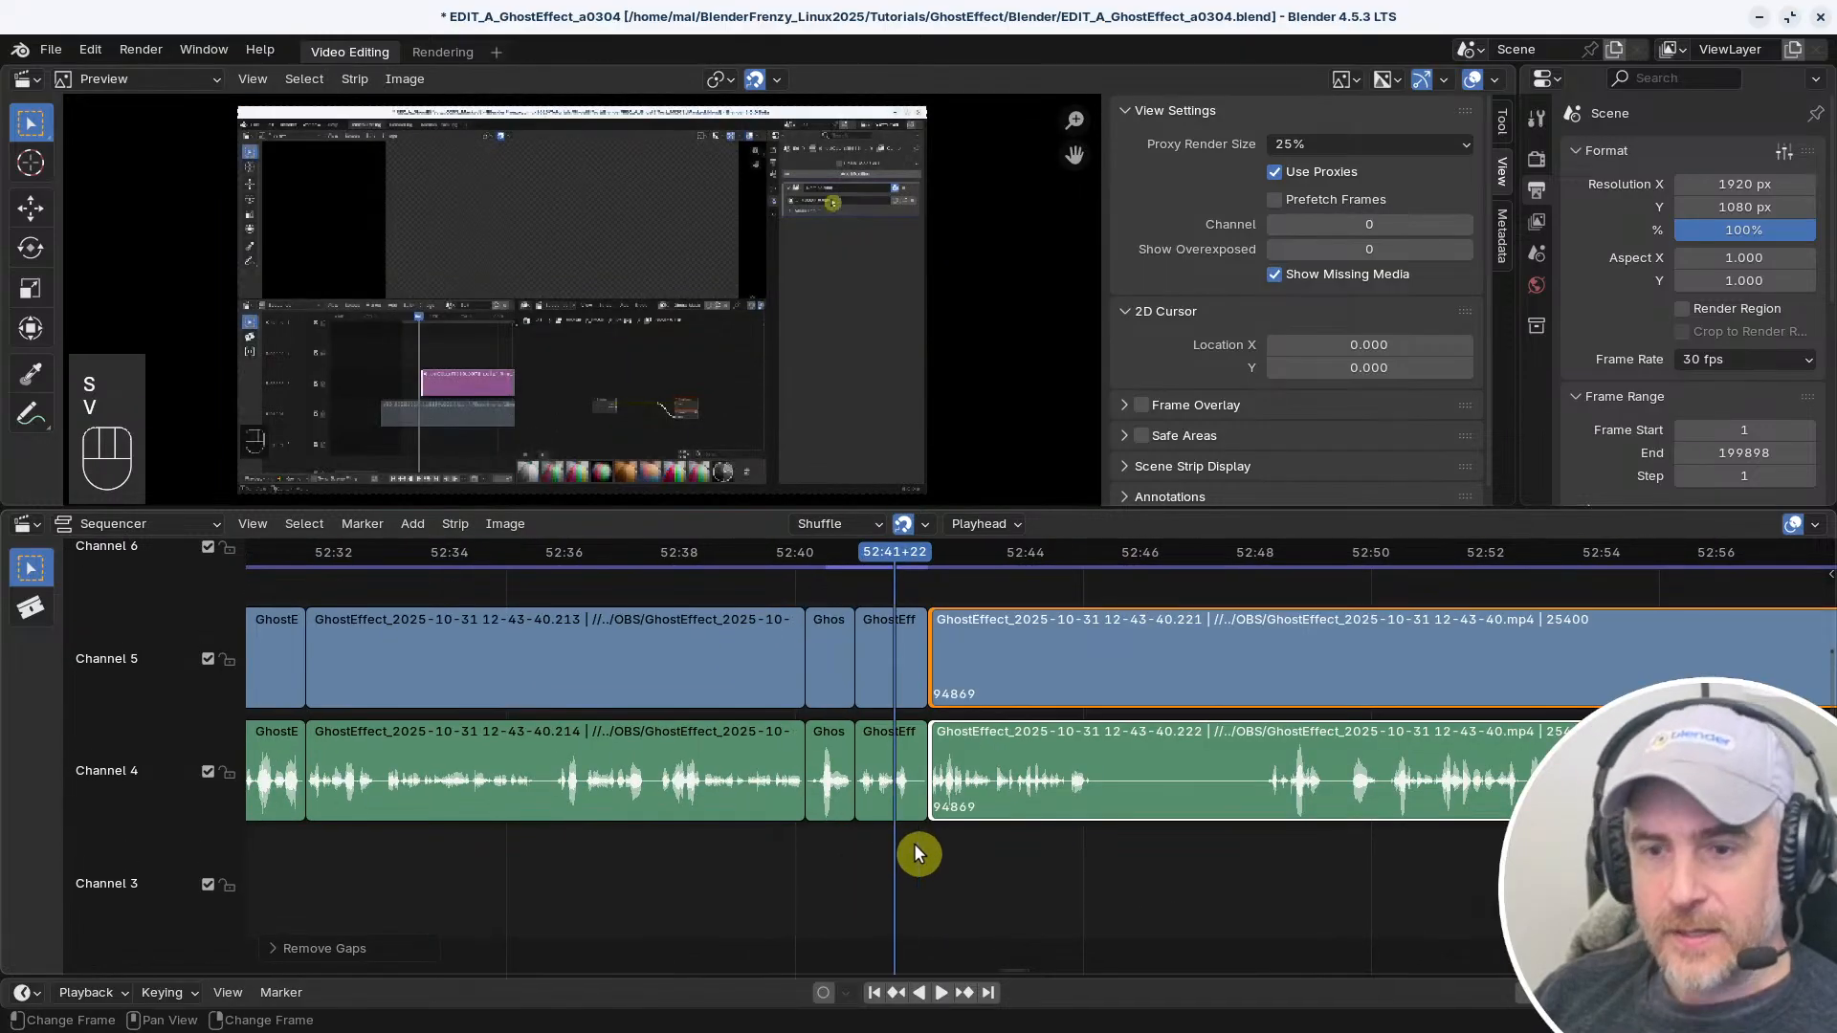
key(space)
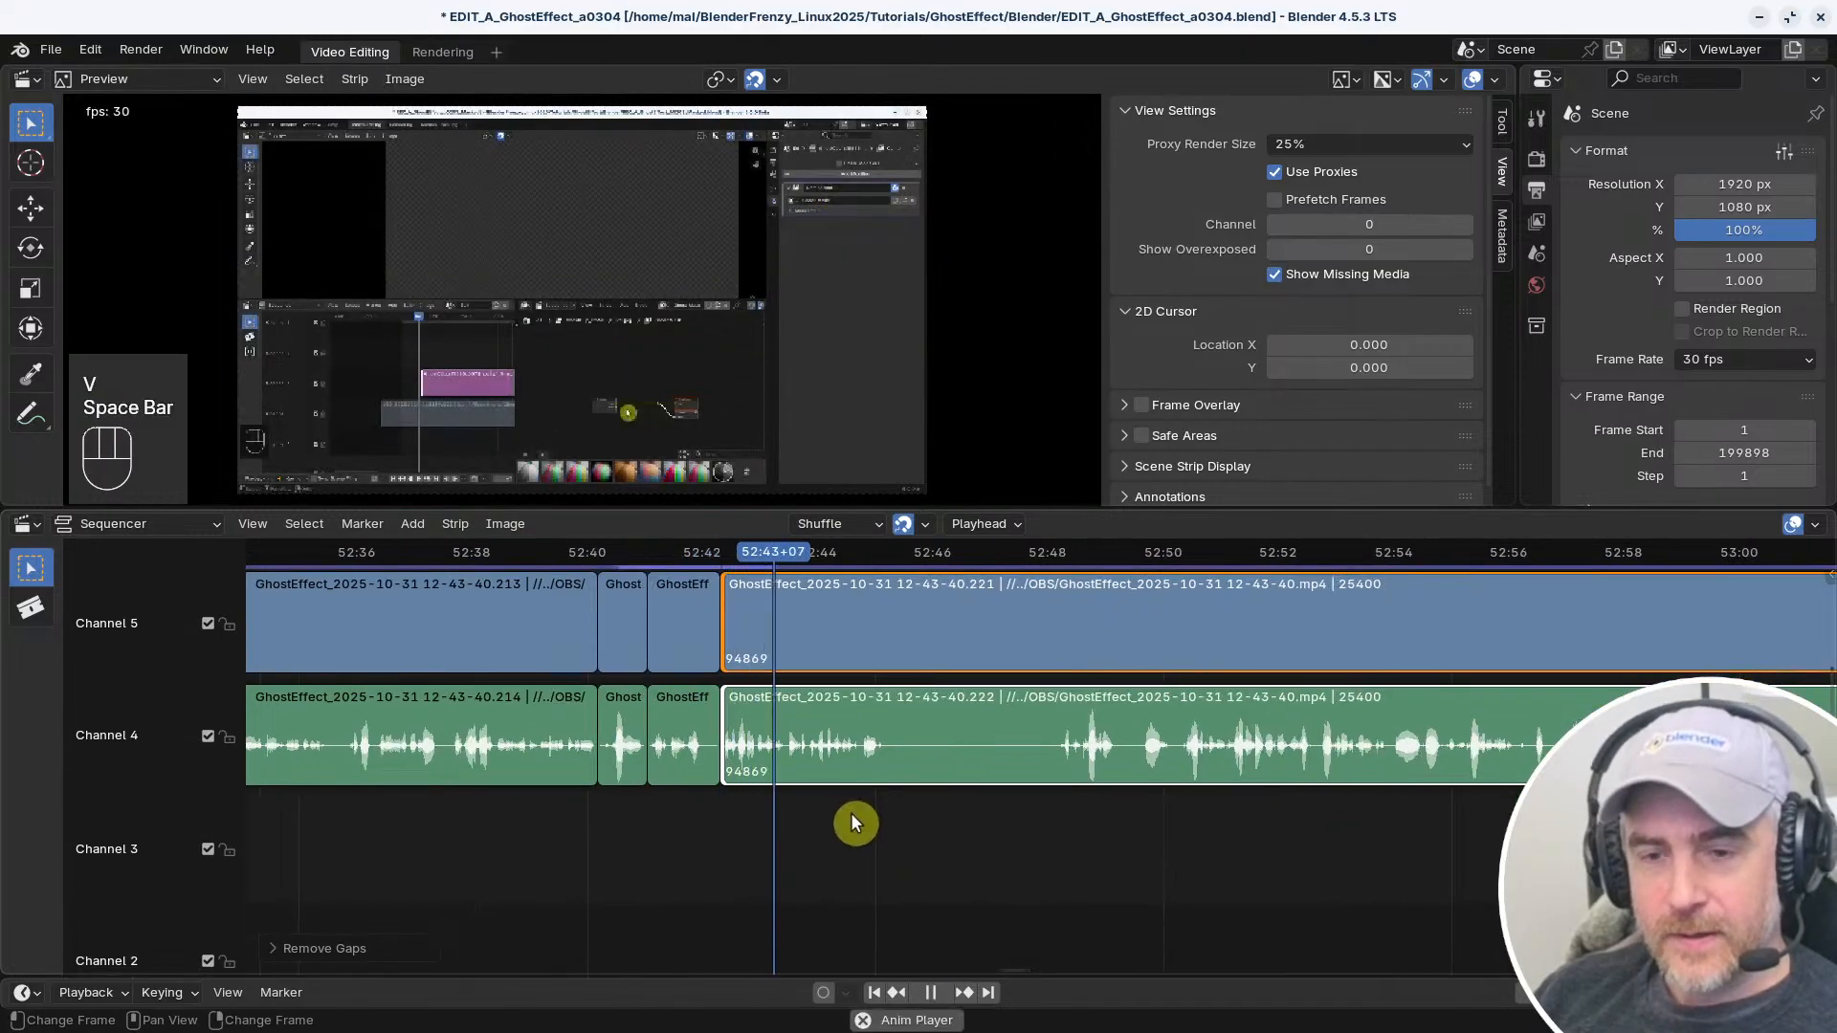
key(space)
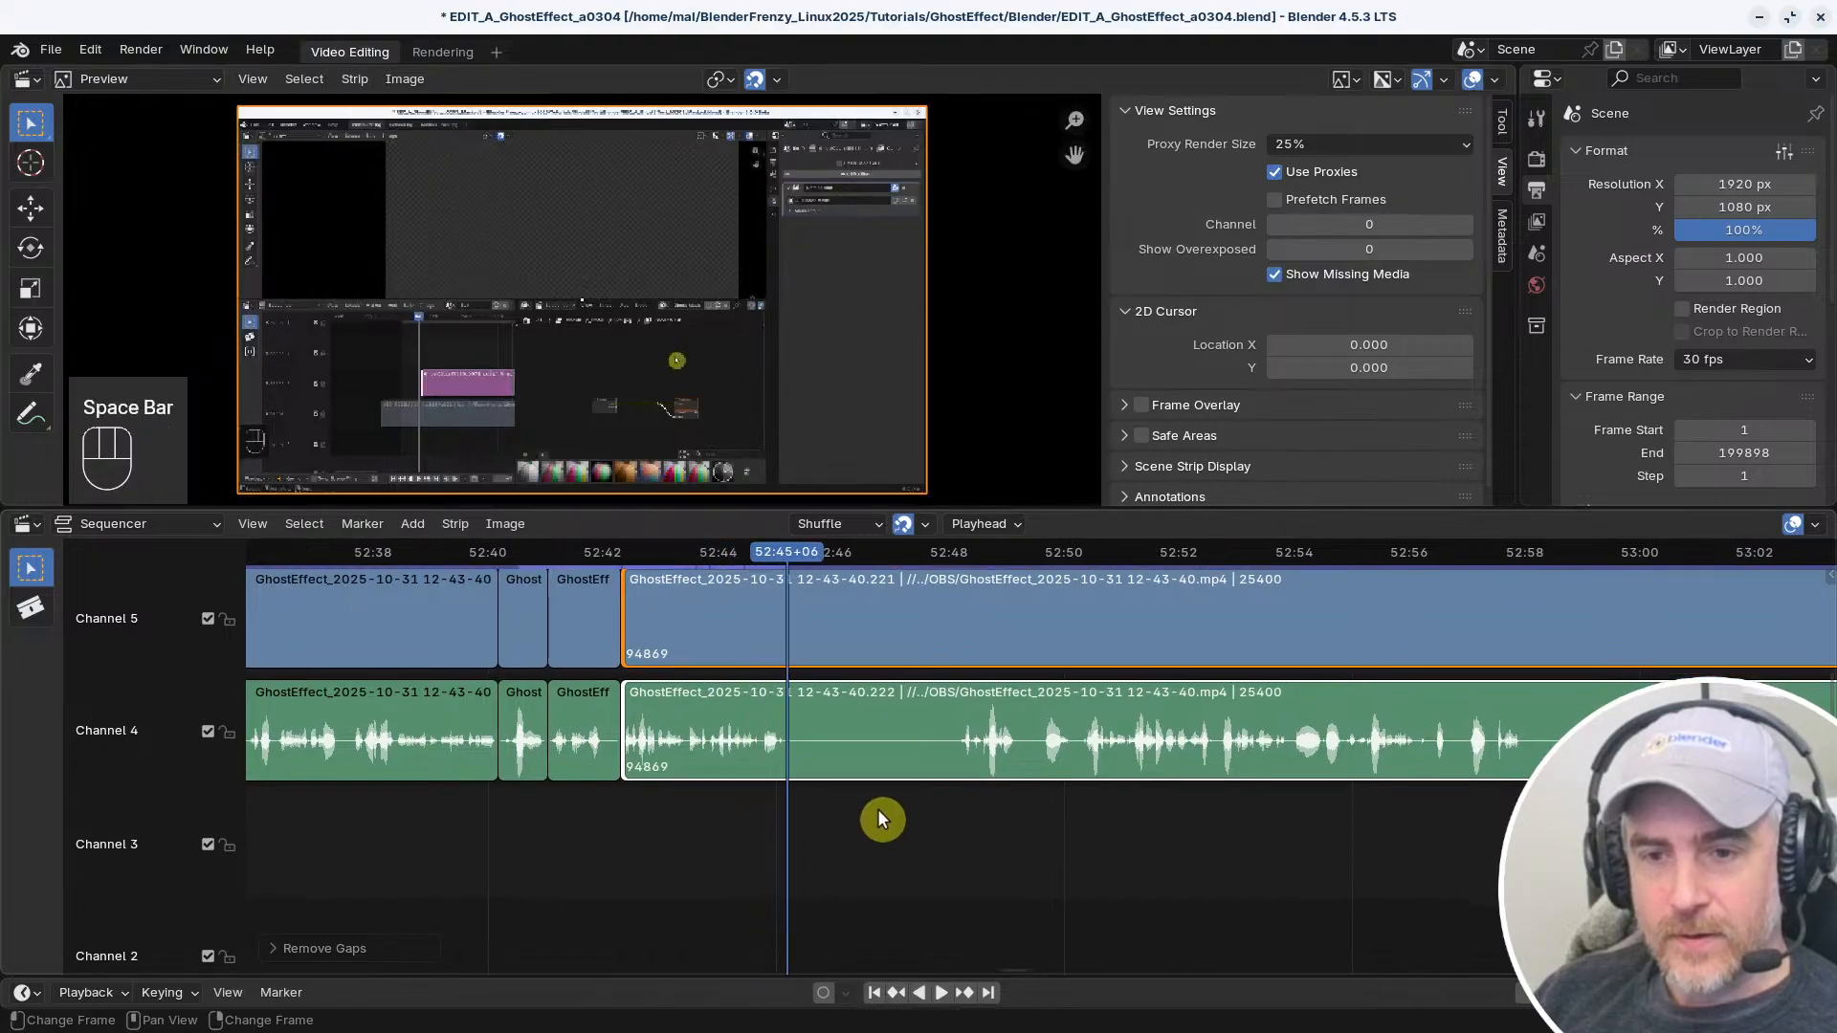
Split both strips at 52:45+06, trim the start of the following strips to 52:48+05, and remove the gap
key(f)
click(957, 806)
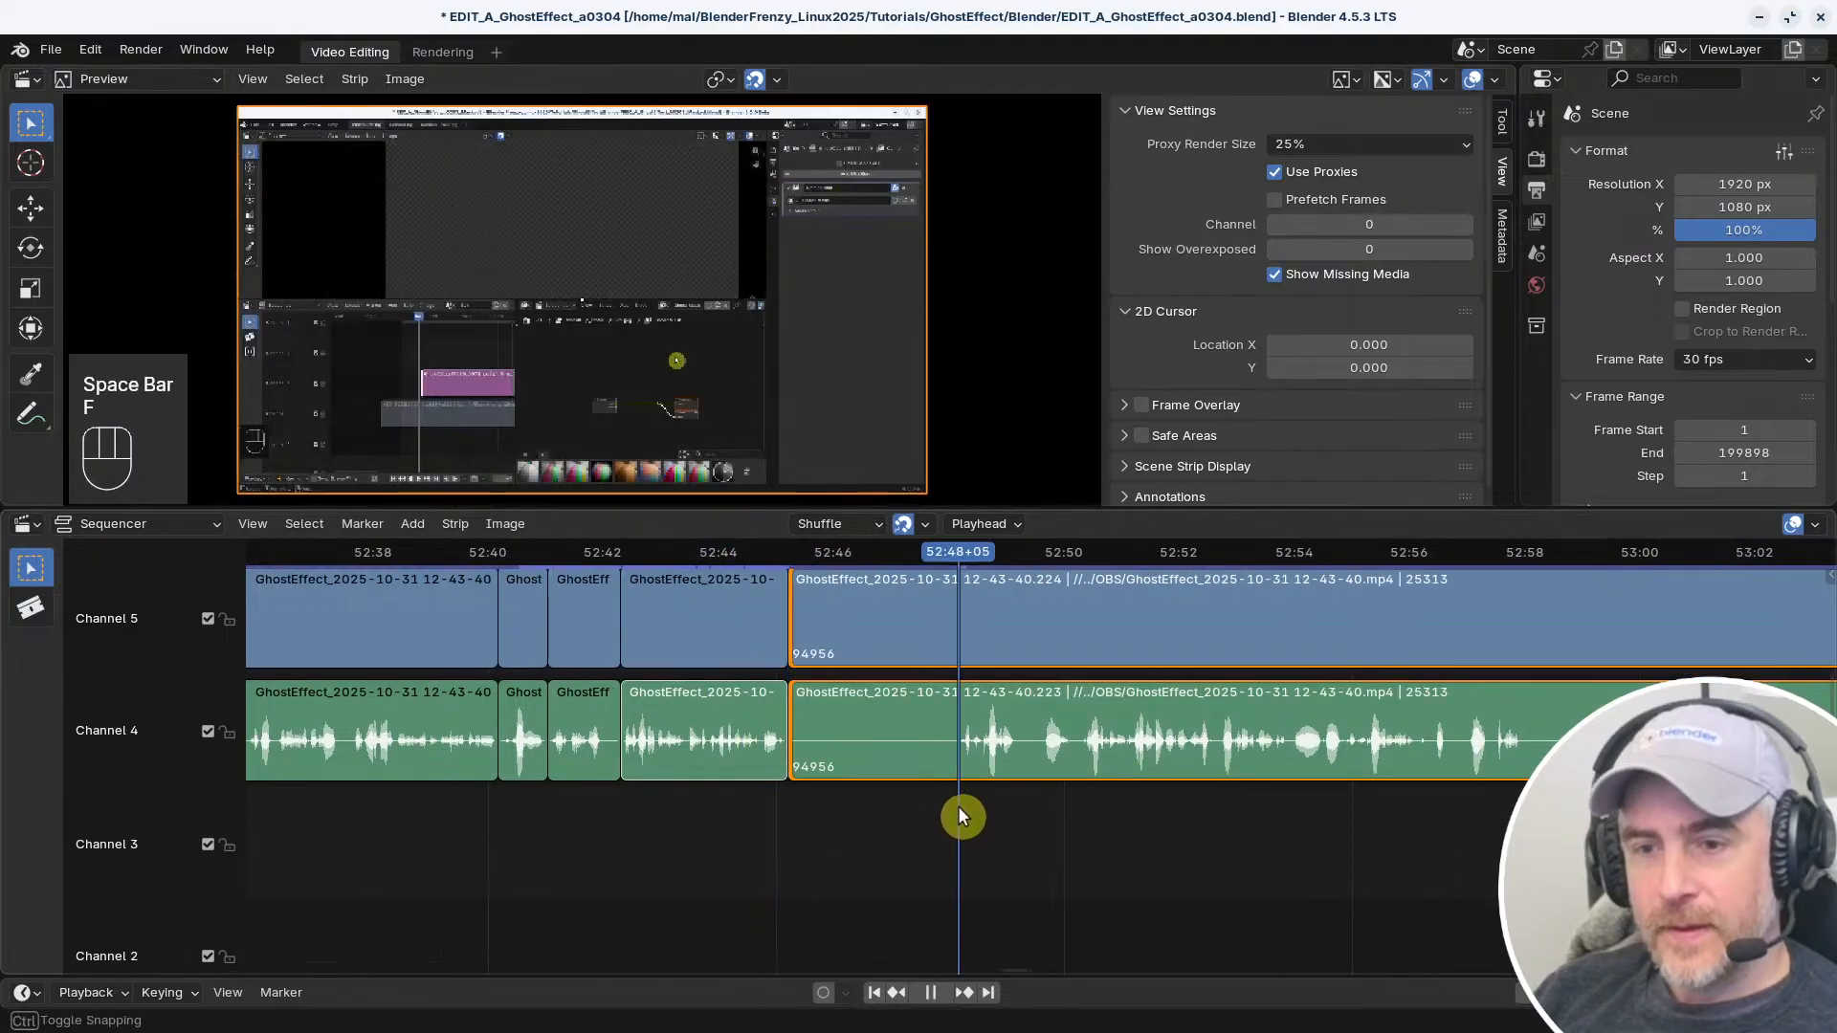
key(shift+s)
click(762, 823)
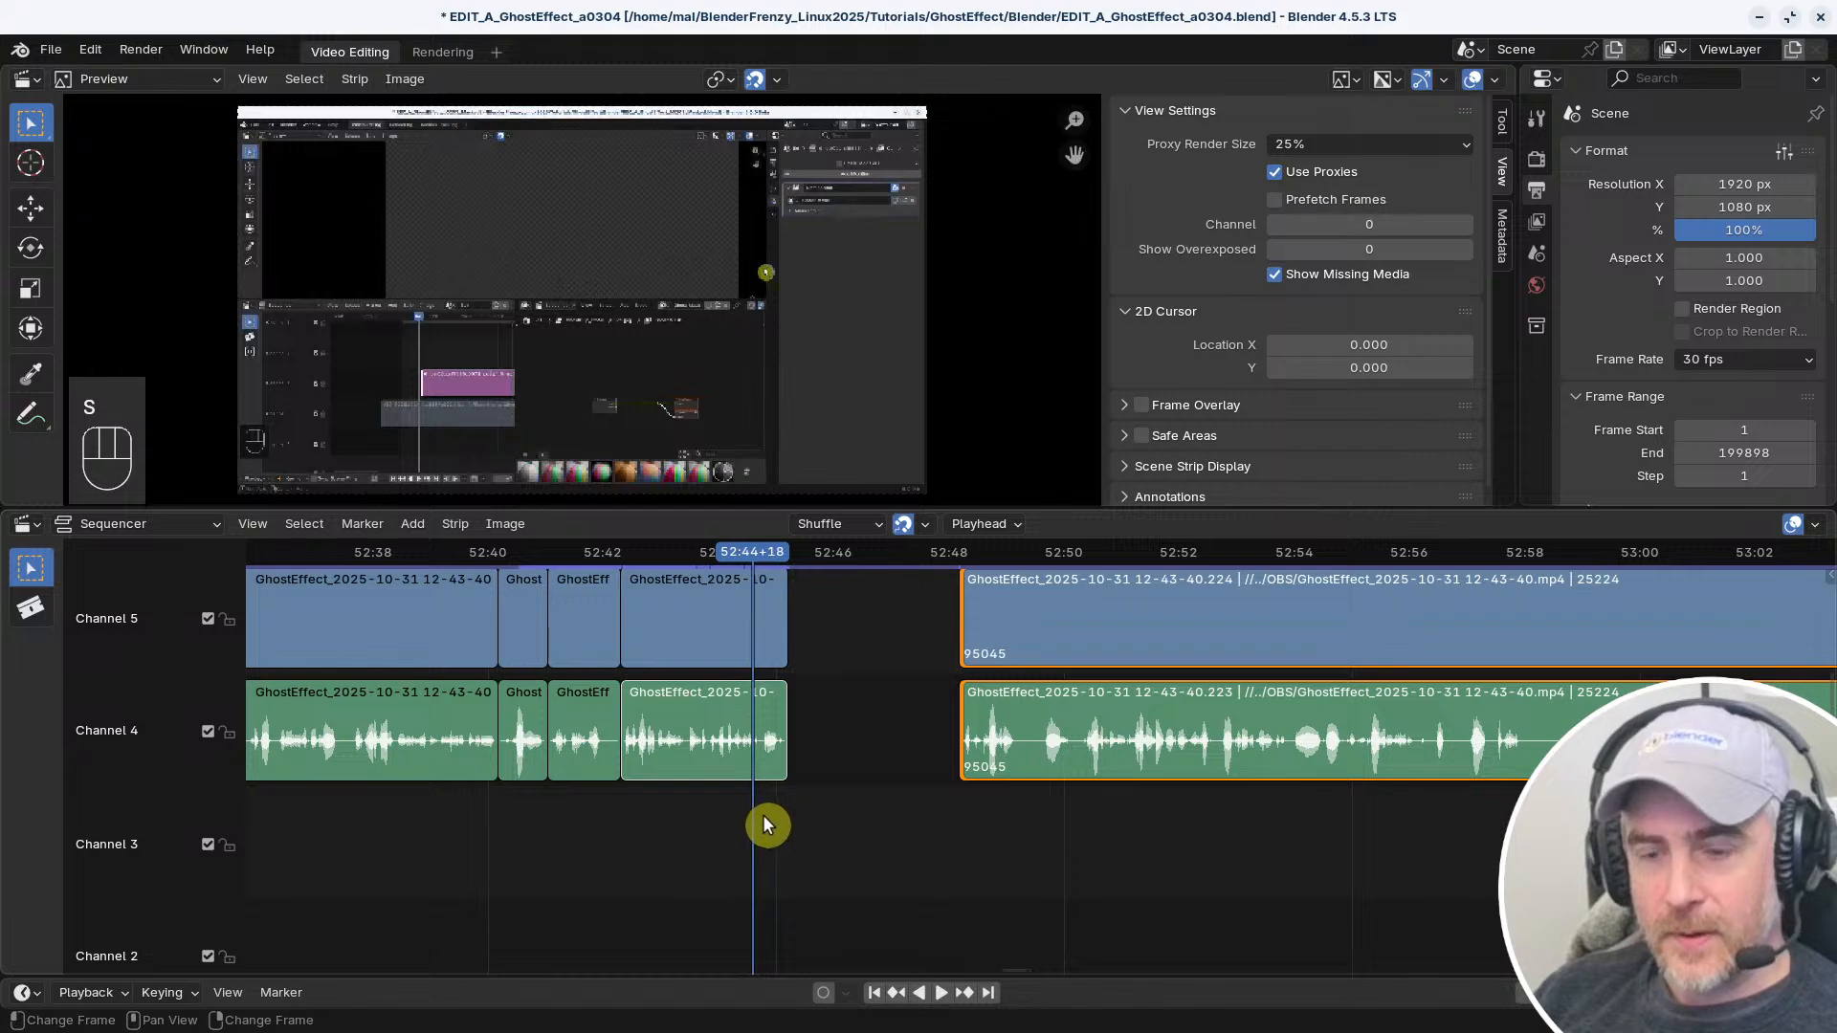
key(v)
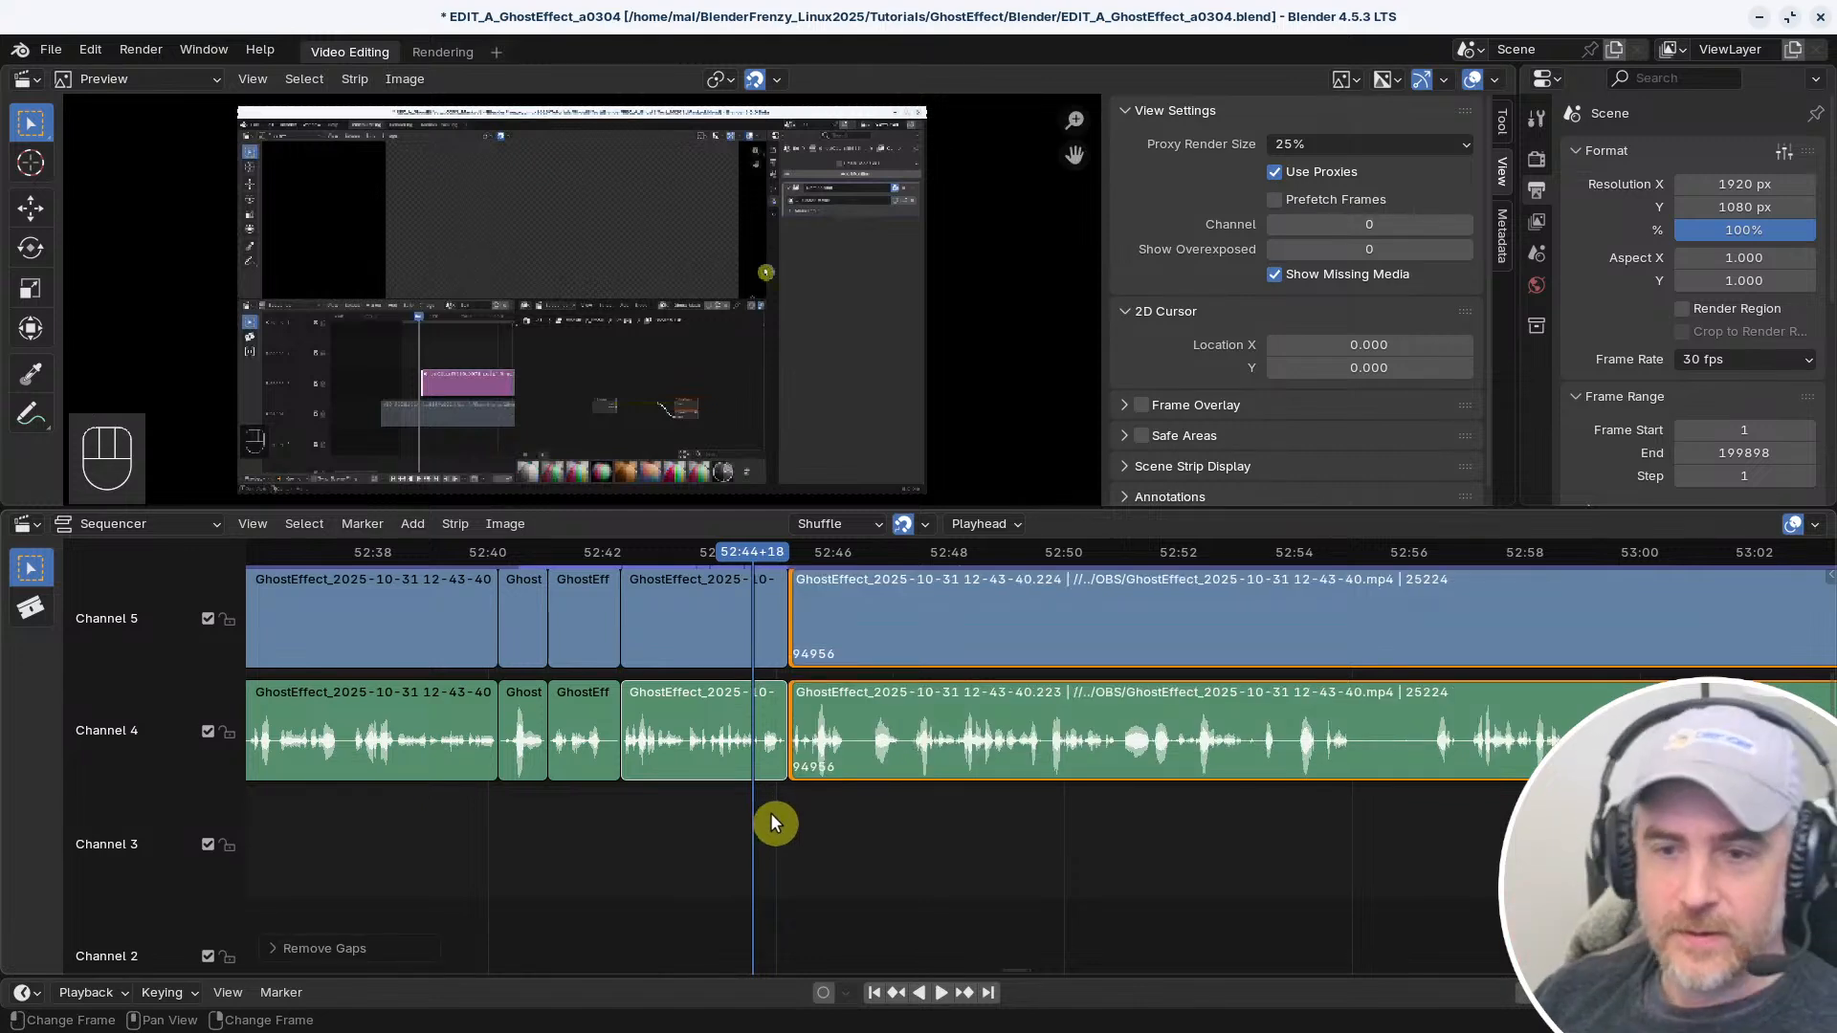
Play across the new cut at 52:45+06 and return the playhead to 52:44+23
key(space)
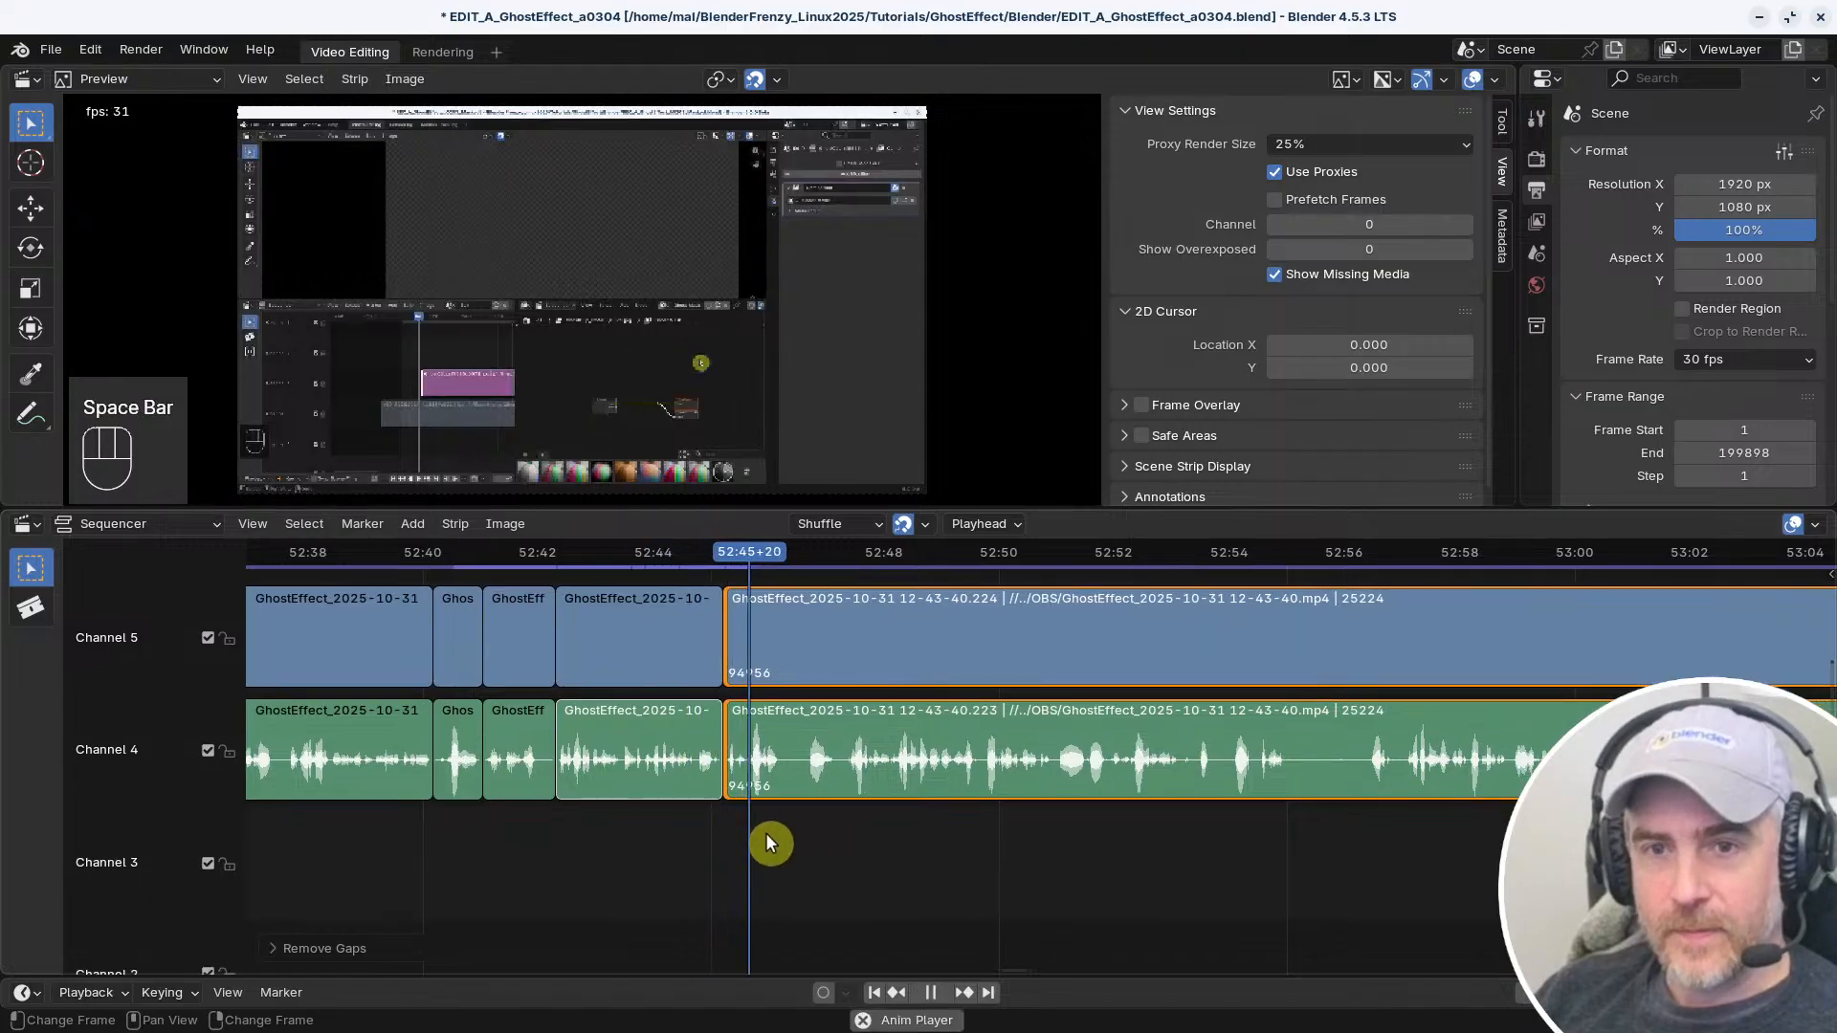
click(577, 839)
key(space)
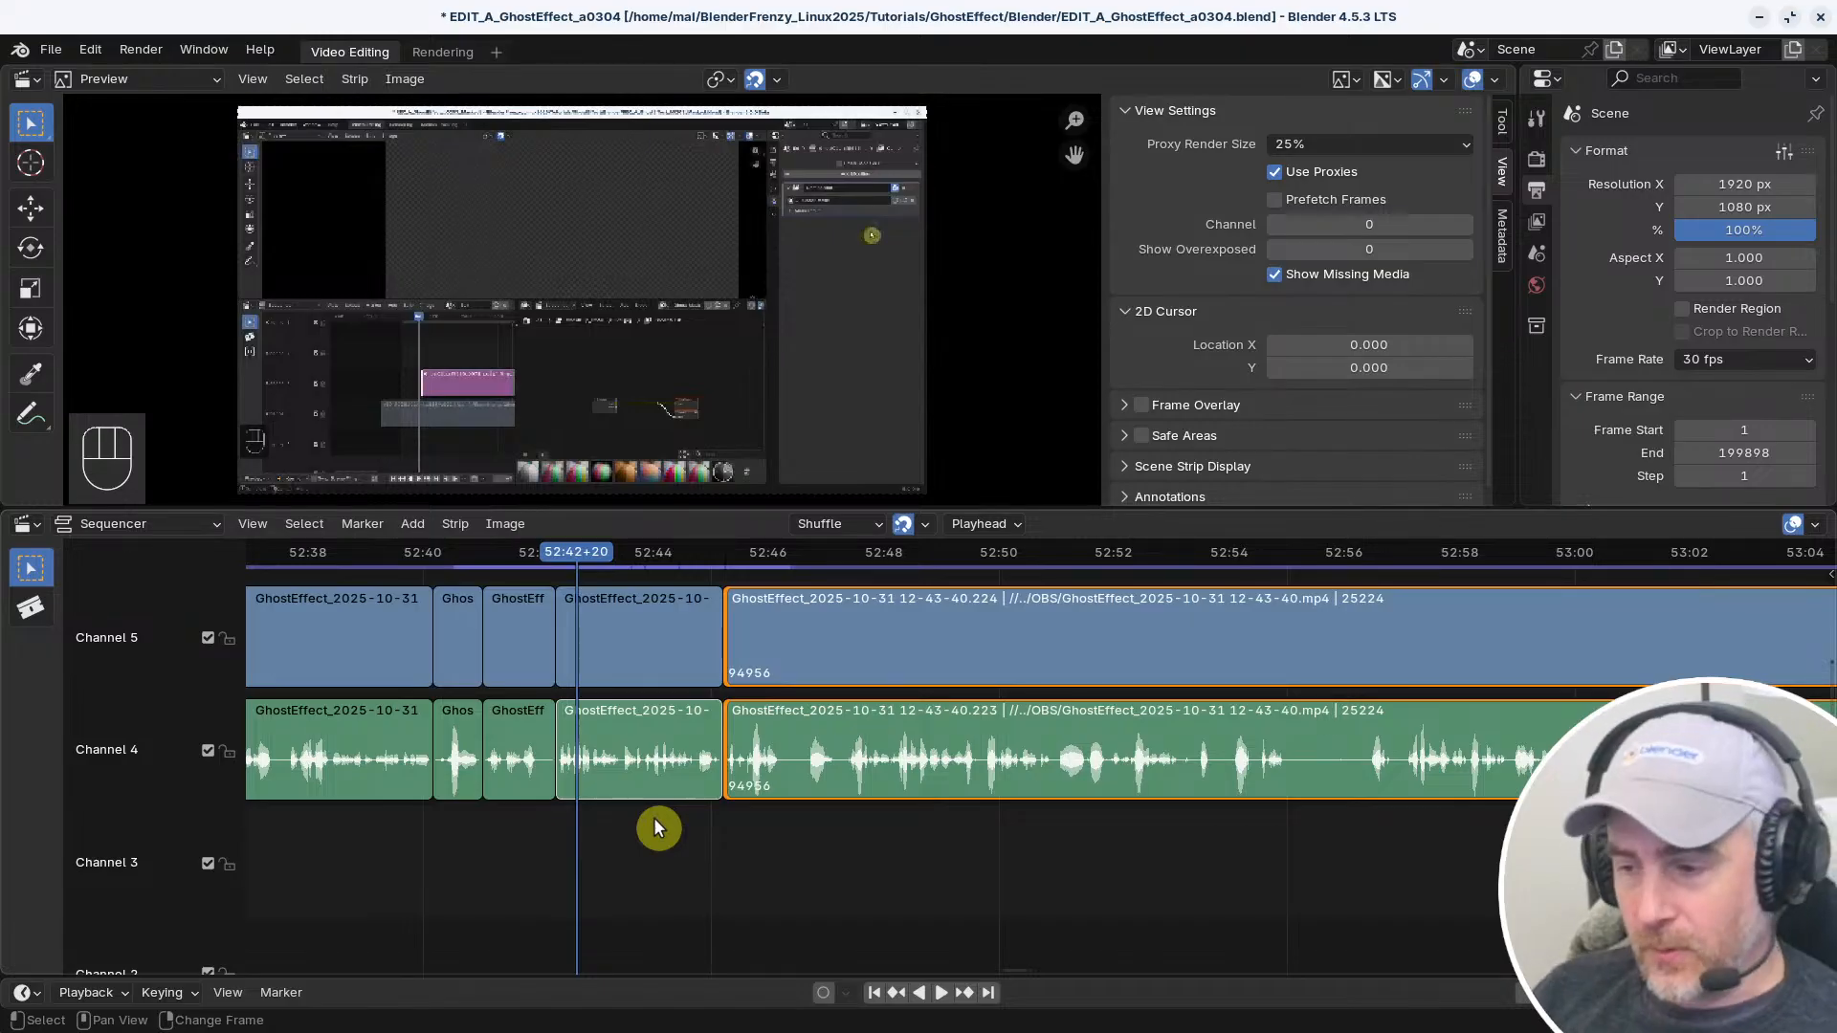
click(704, 853)
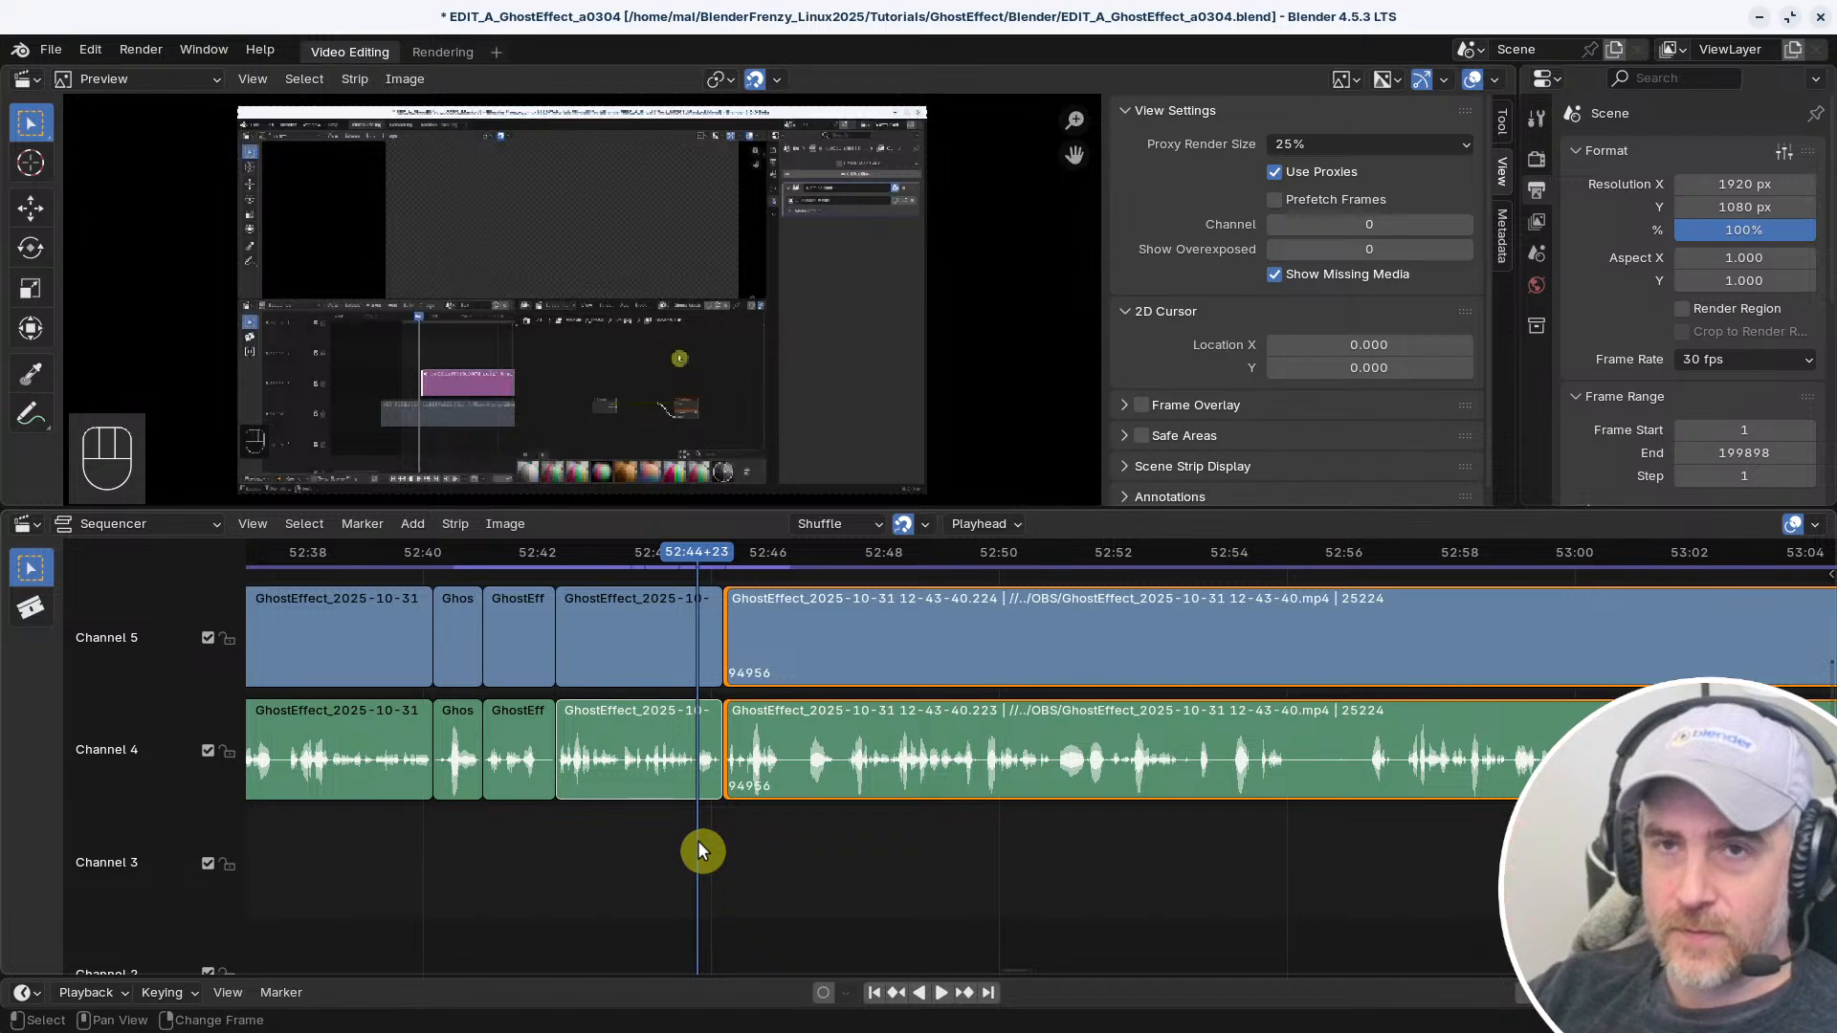
middle_drag(911, 892, 849, 925)
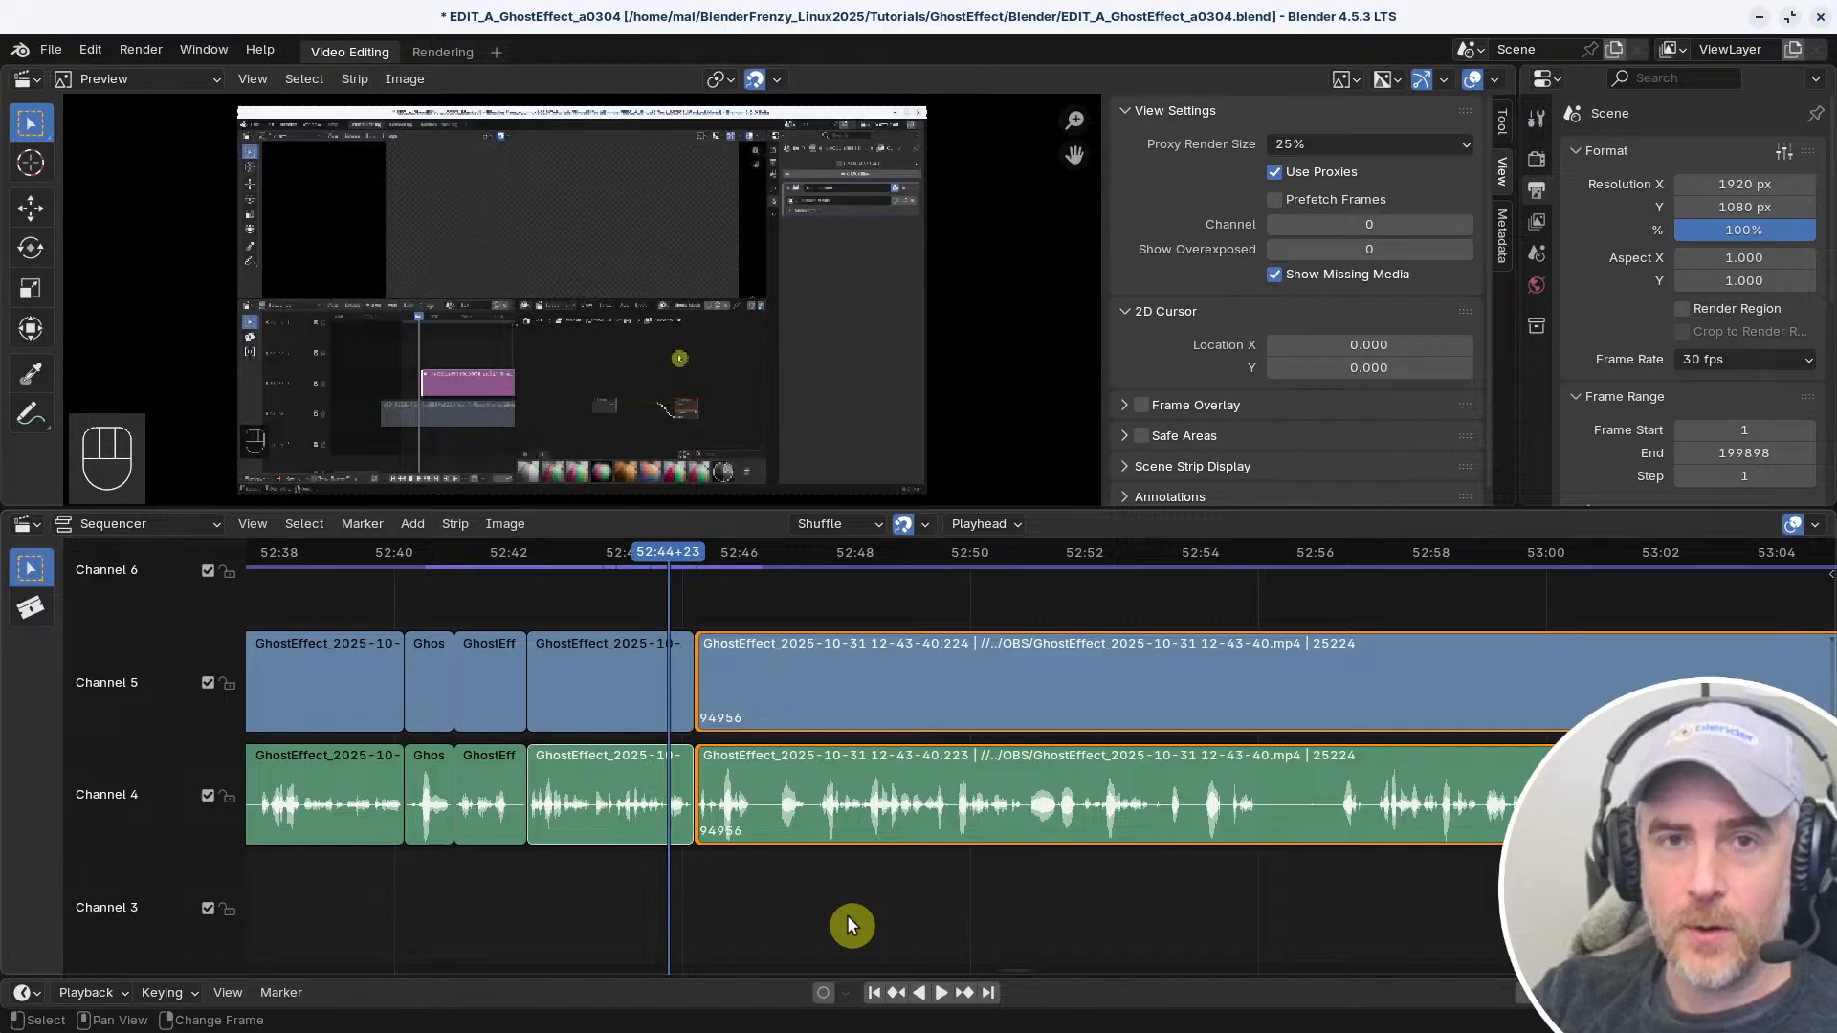
Replay the cut at 52:45+06 in a closer timeline view and scrub through the following footage to about 52:57
key(space)
middle_drag(870, 911, 950, 876)
key(space)
mouse_move(949, 876)
ctrl+middle_down()
mouse_move(985, 880)
mouse_move(968, 882)
ctrl+middle_up()
middle_drag(968, 882, 820, 888)
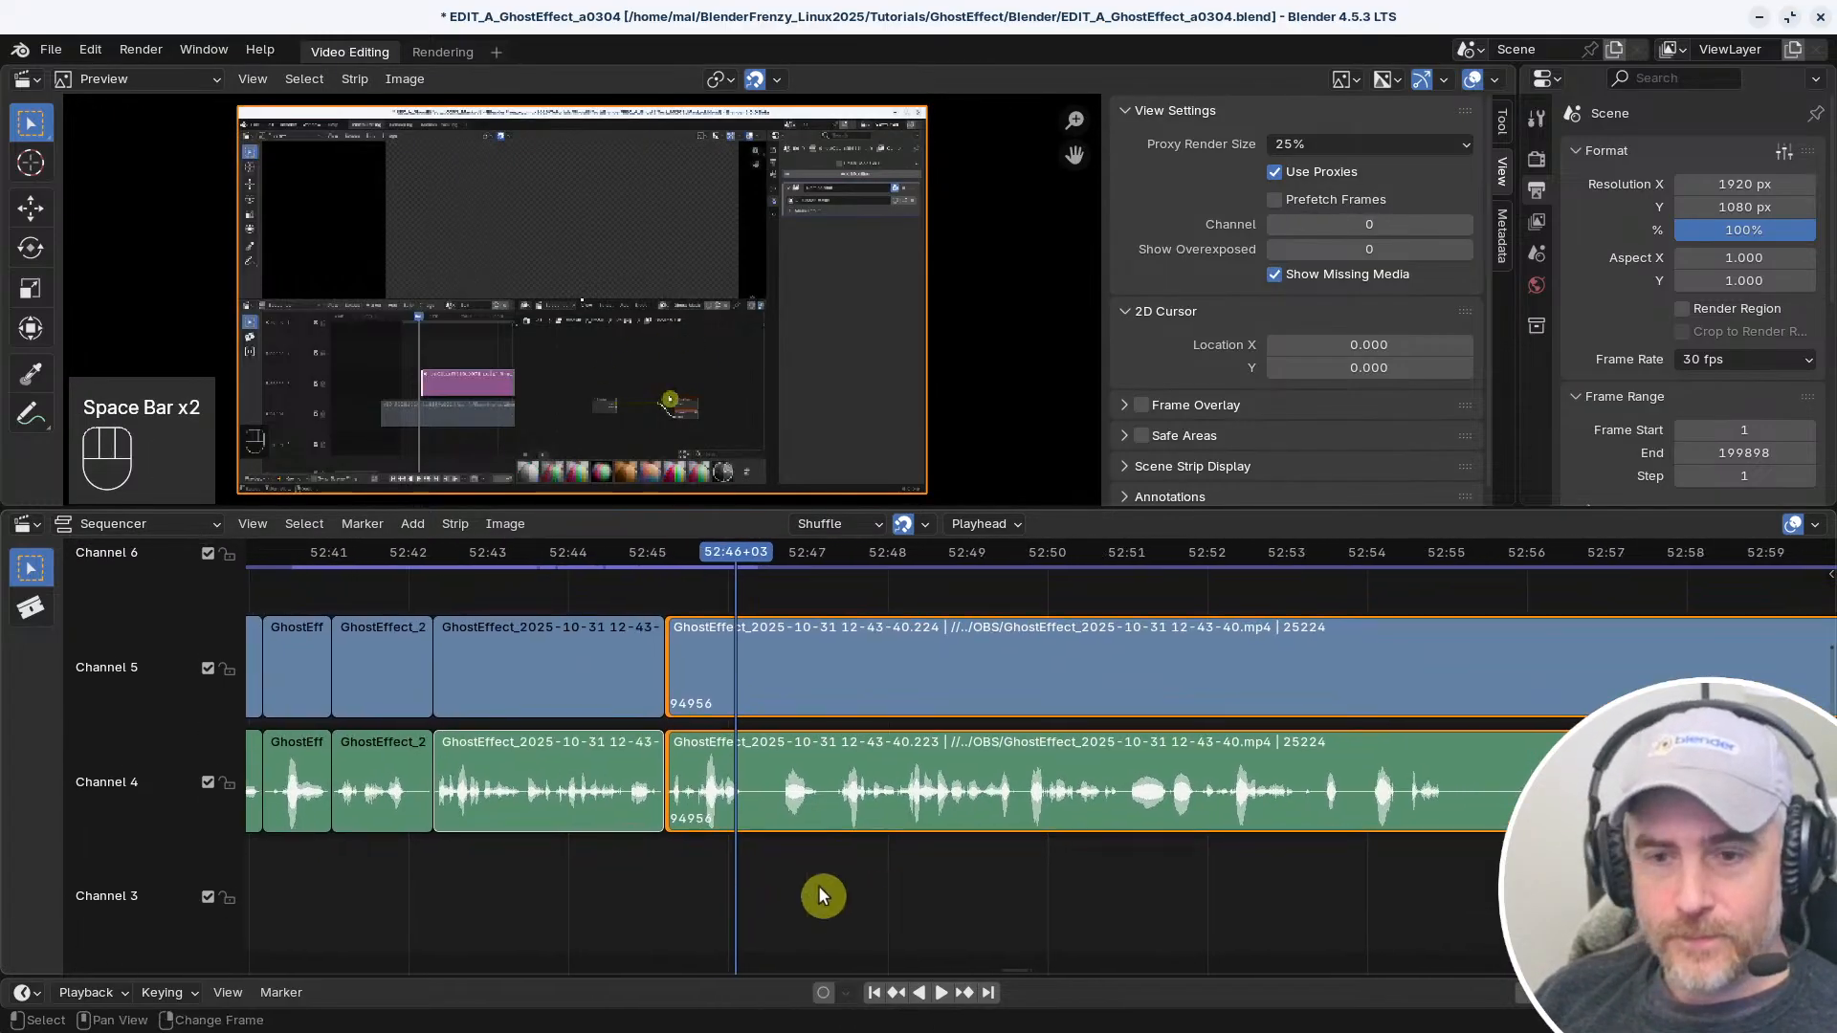
right_drag(820, 896, 650, 890)
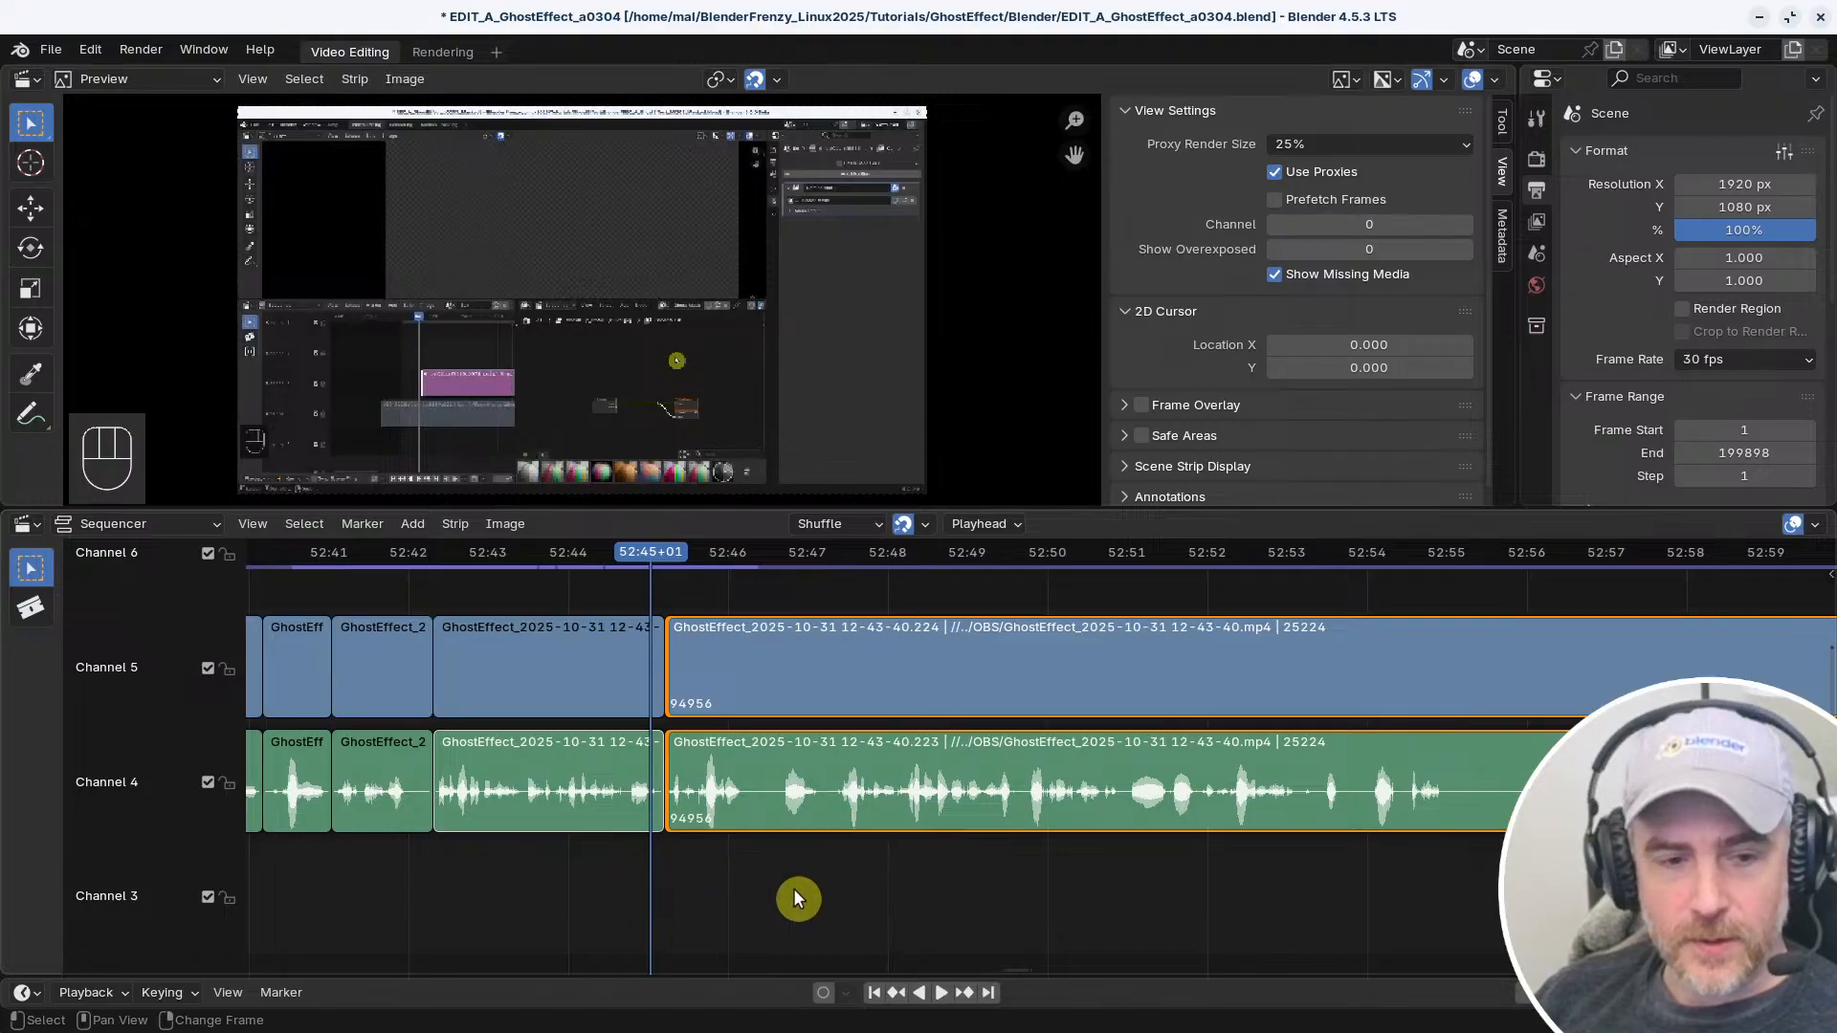
key(space)
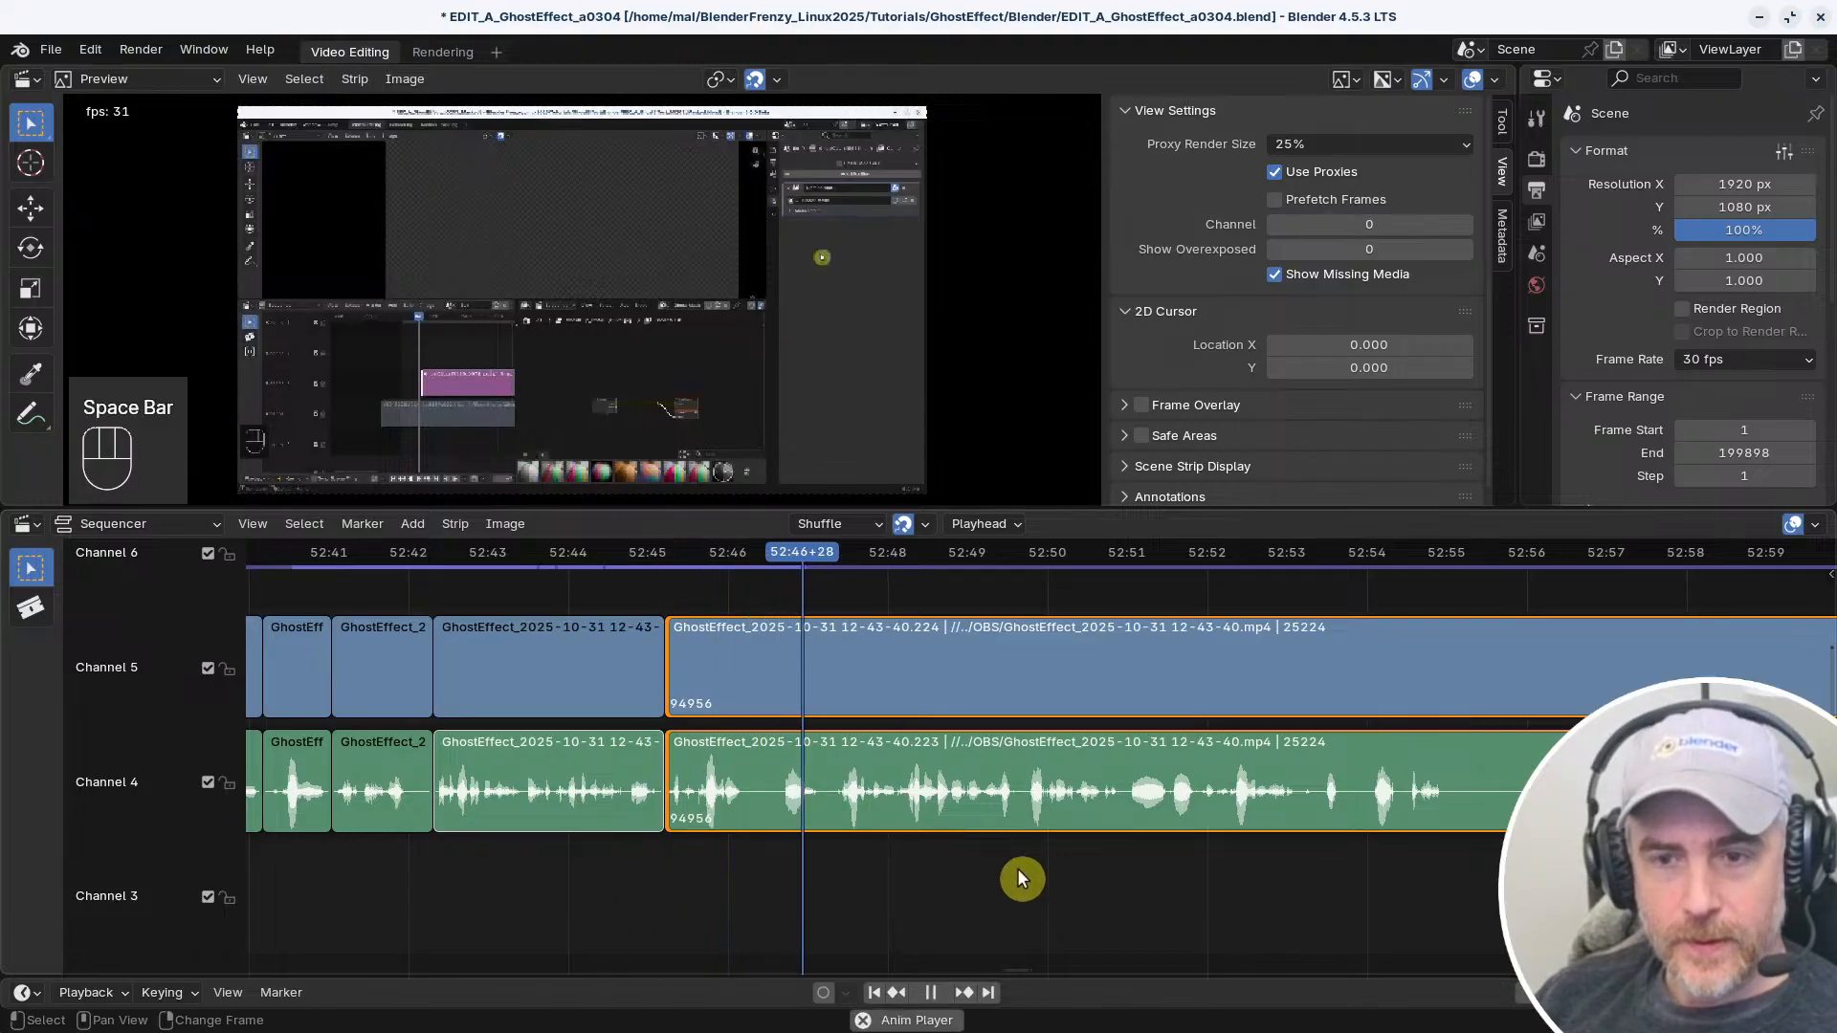
middle_drag(1058, 882, 996, 878)
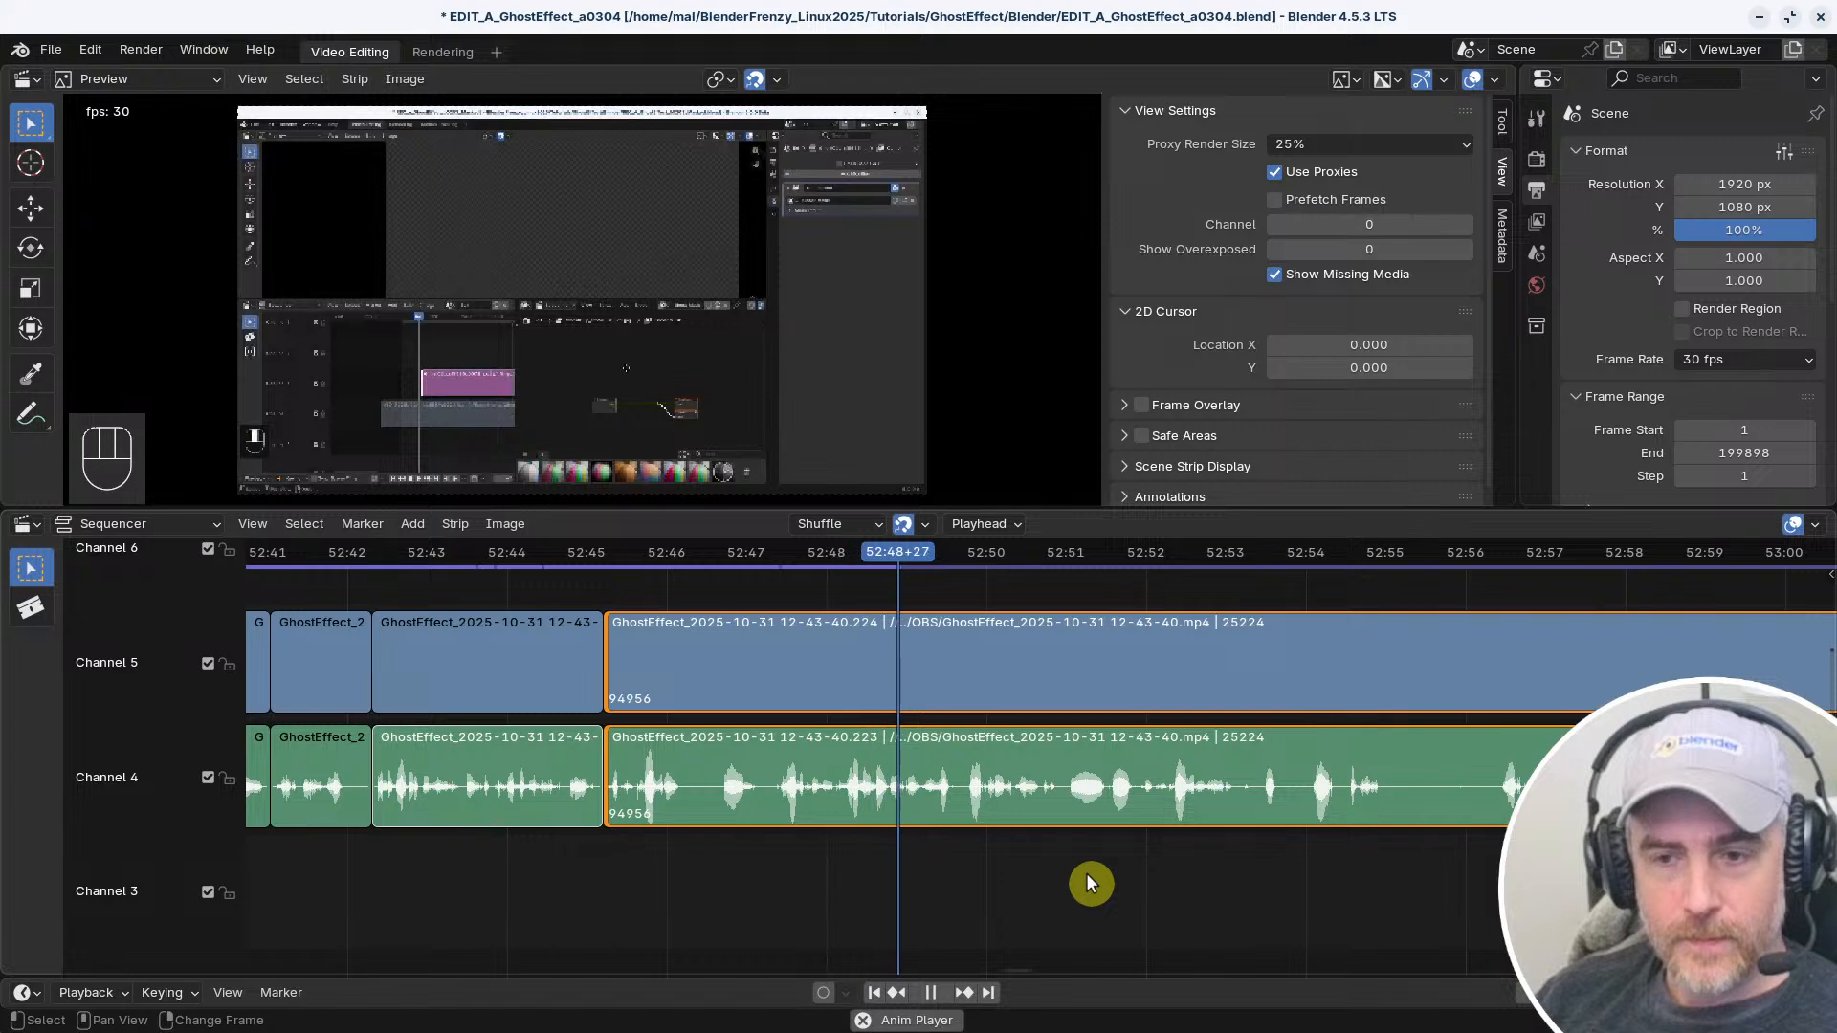
right_drag(1580, 869, 1559, 869)
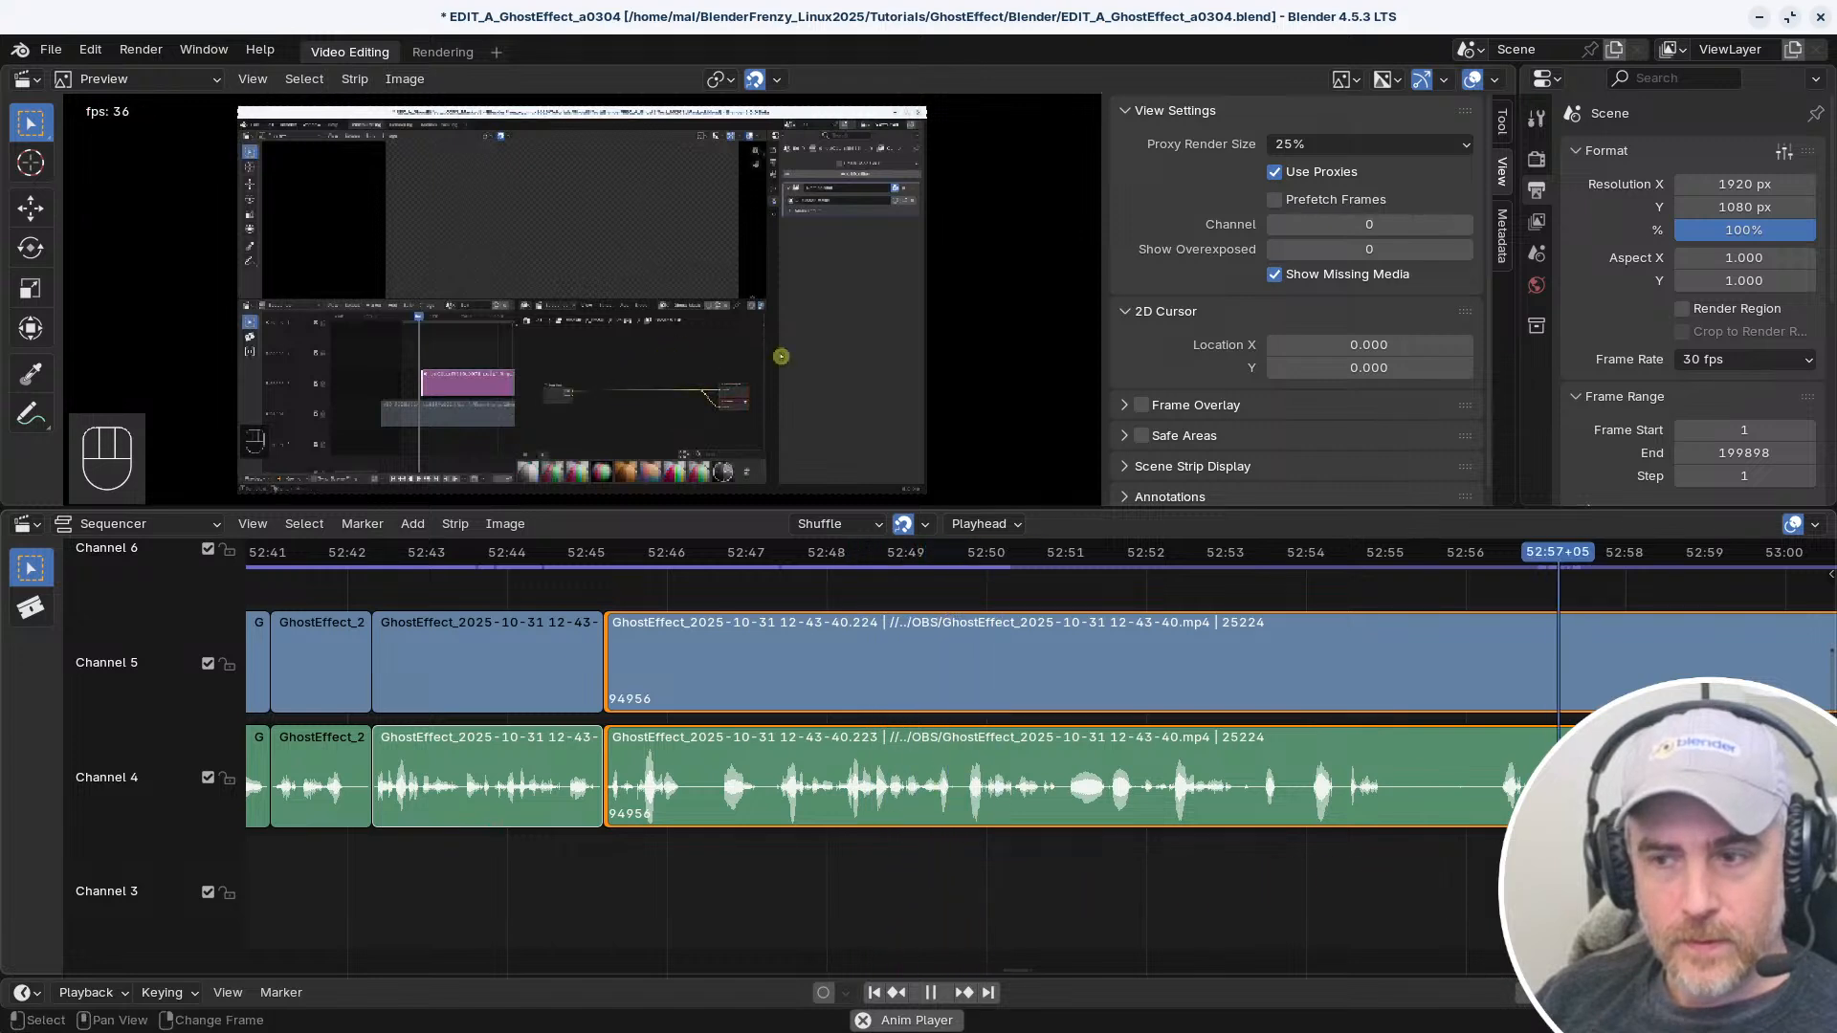
Replay the opening of the long strips to find the cut point and split video and audio at 52:46+08
right_click(679, 872)
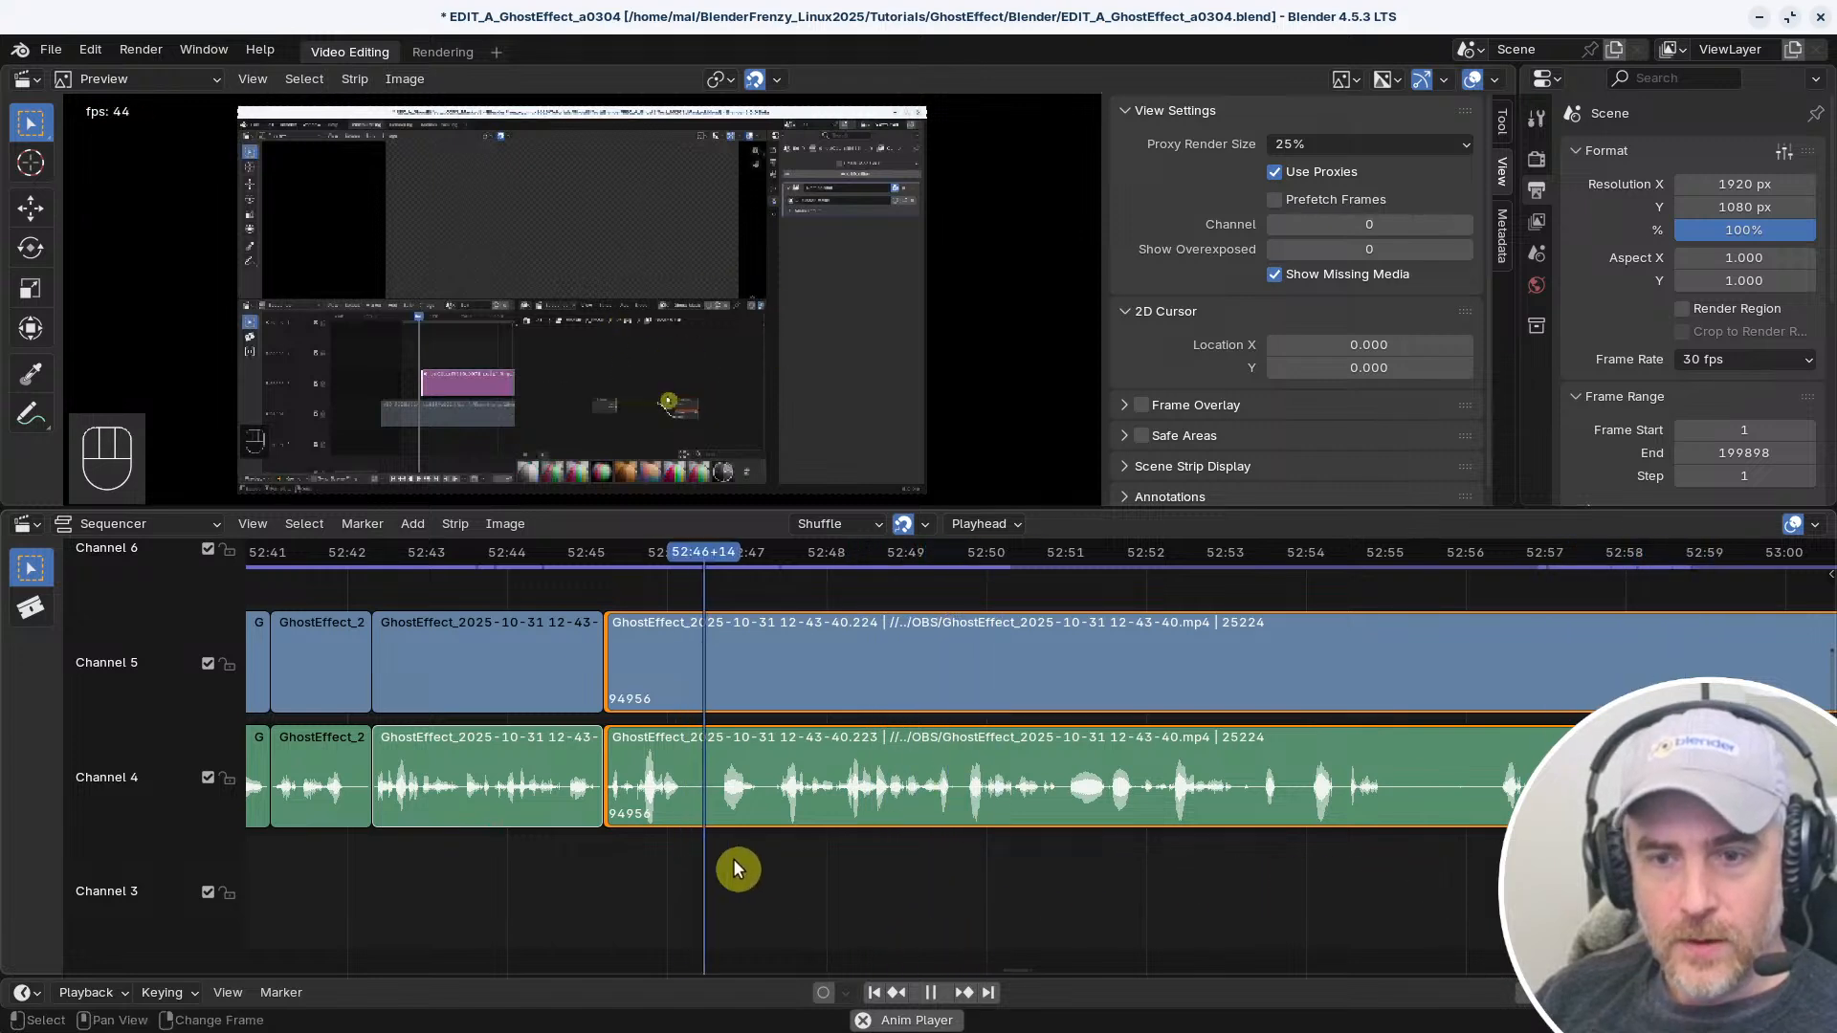
right_click(620, 867)
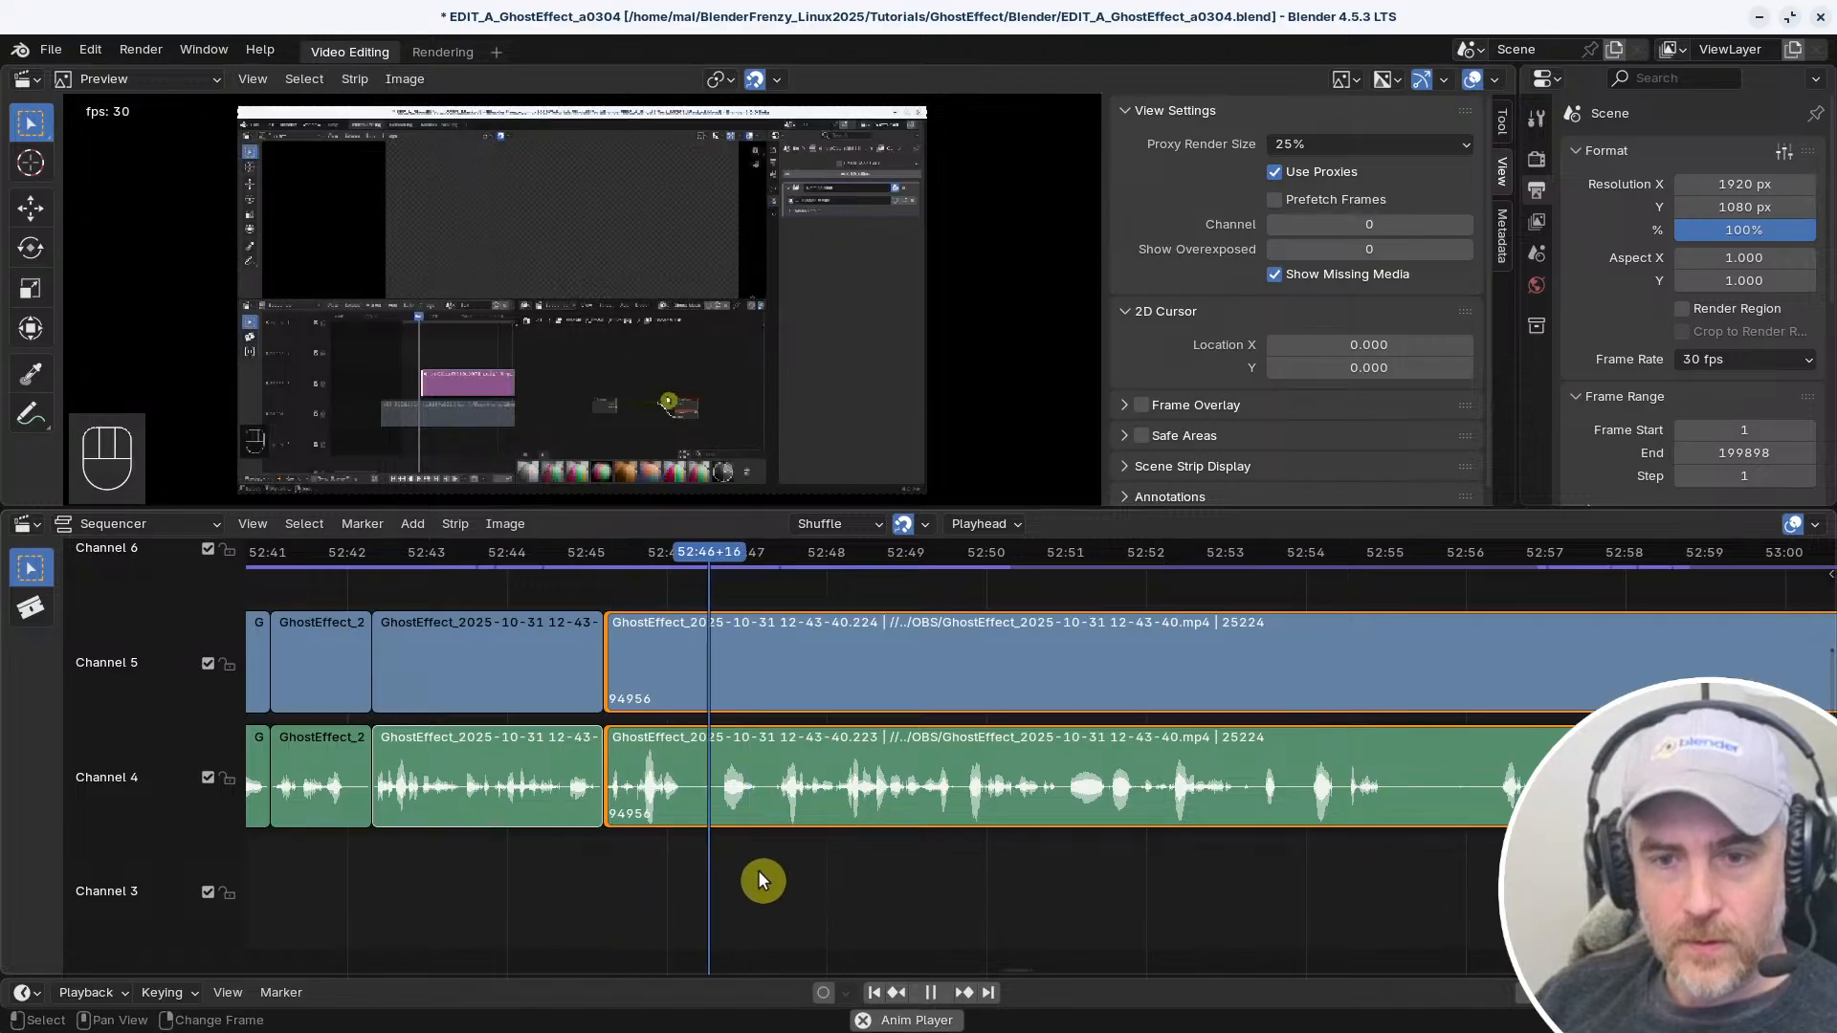
right_click(521, 861)
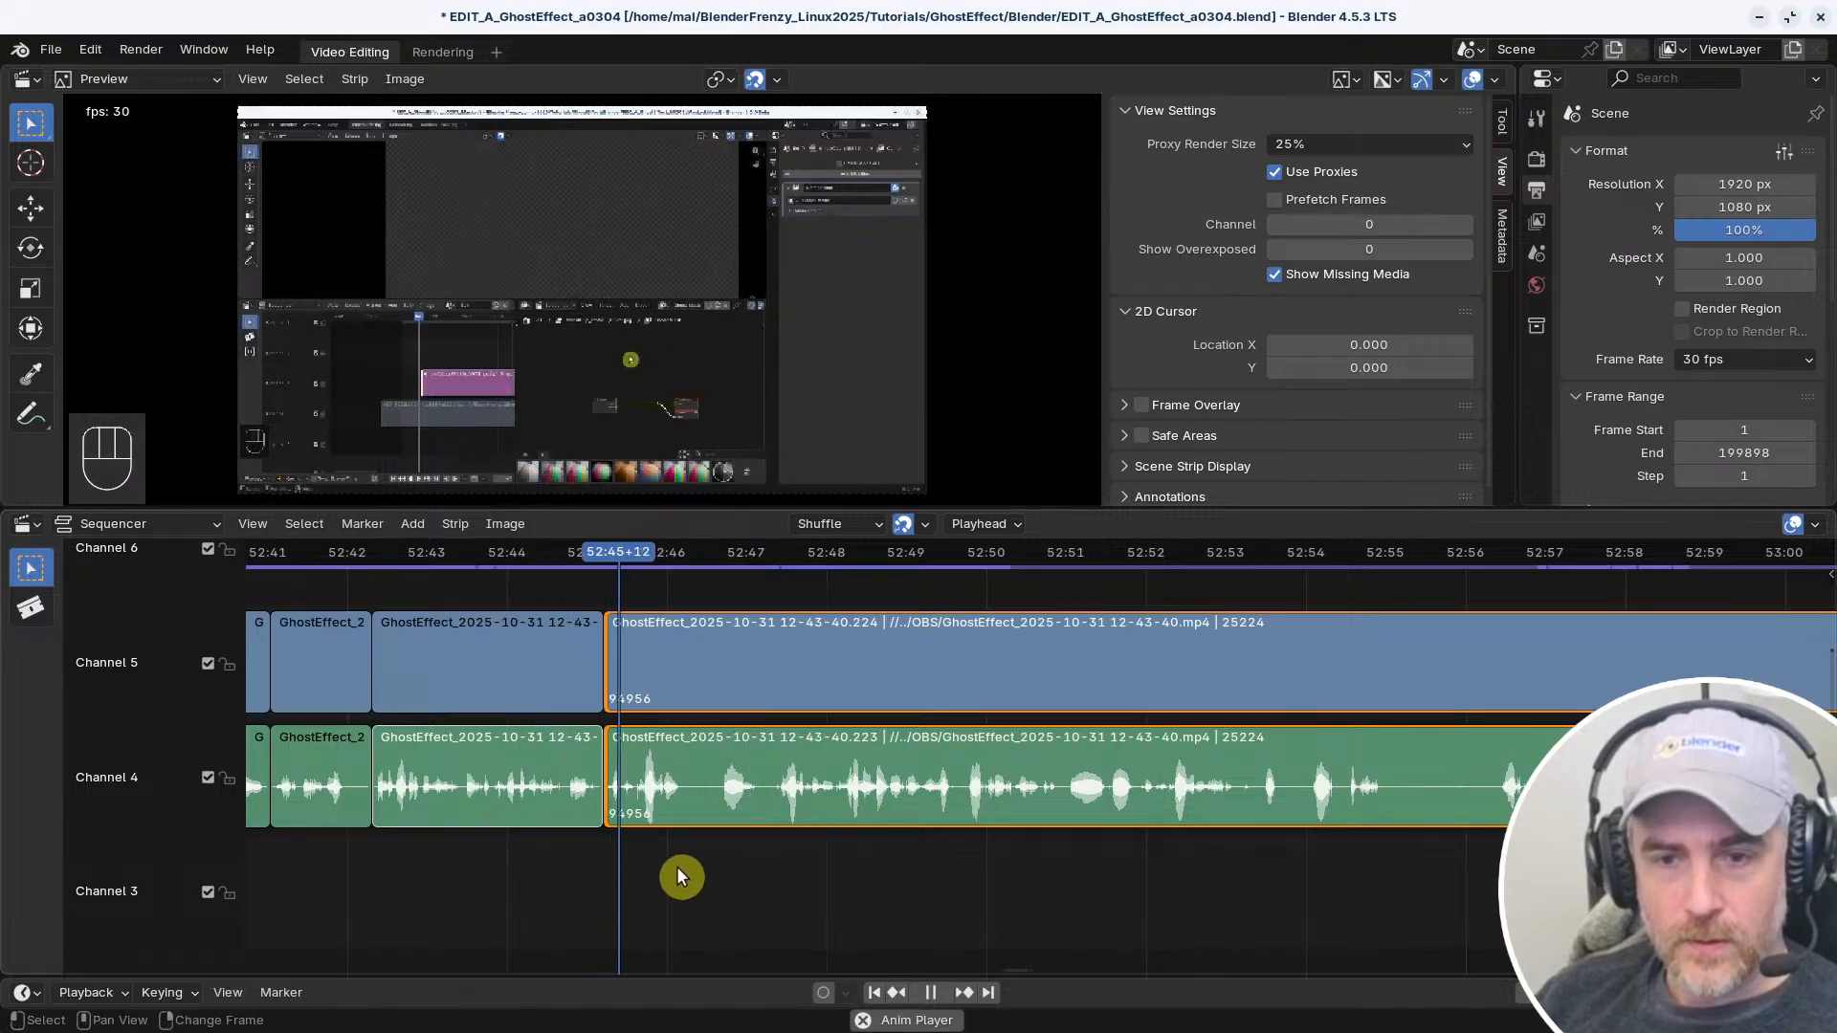
key(space)
key(f)
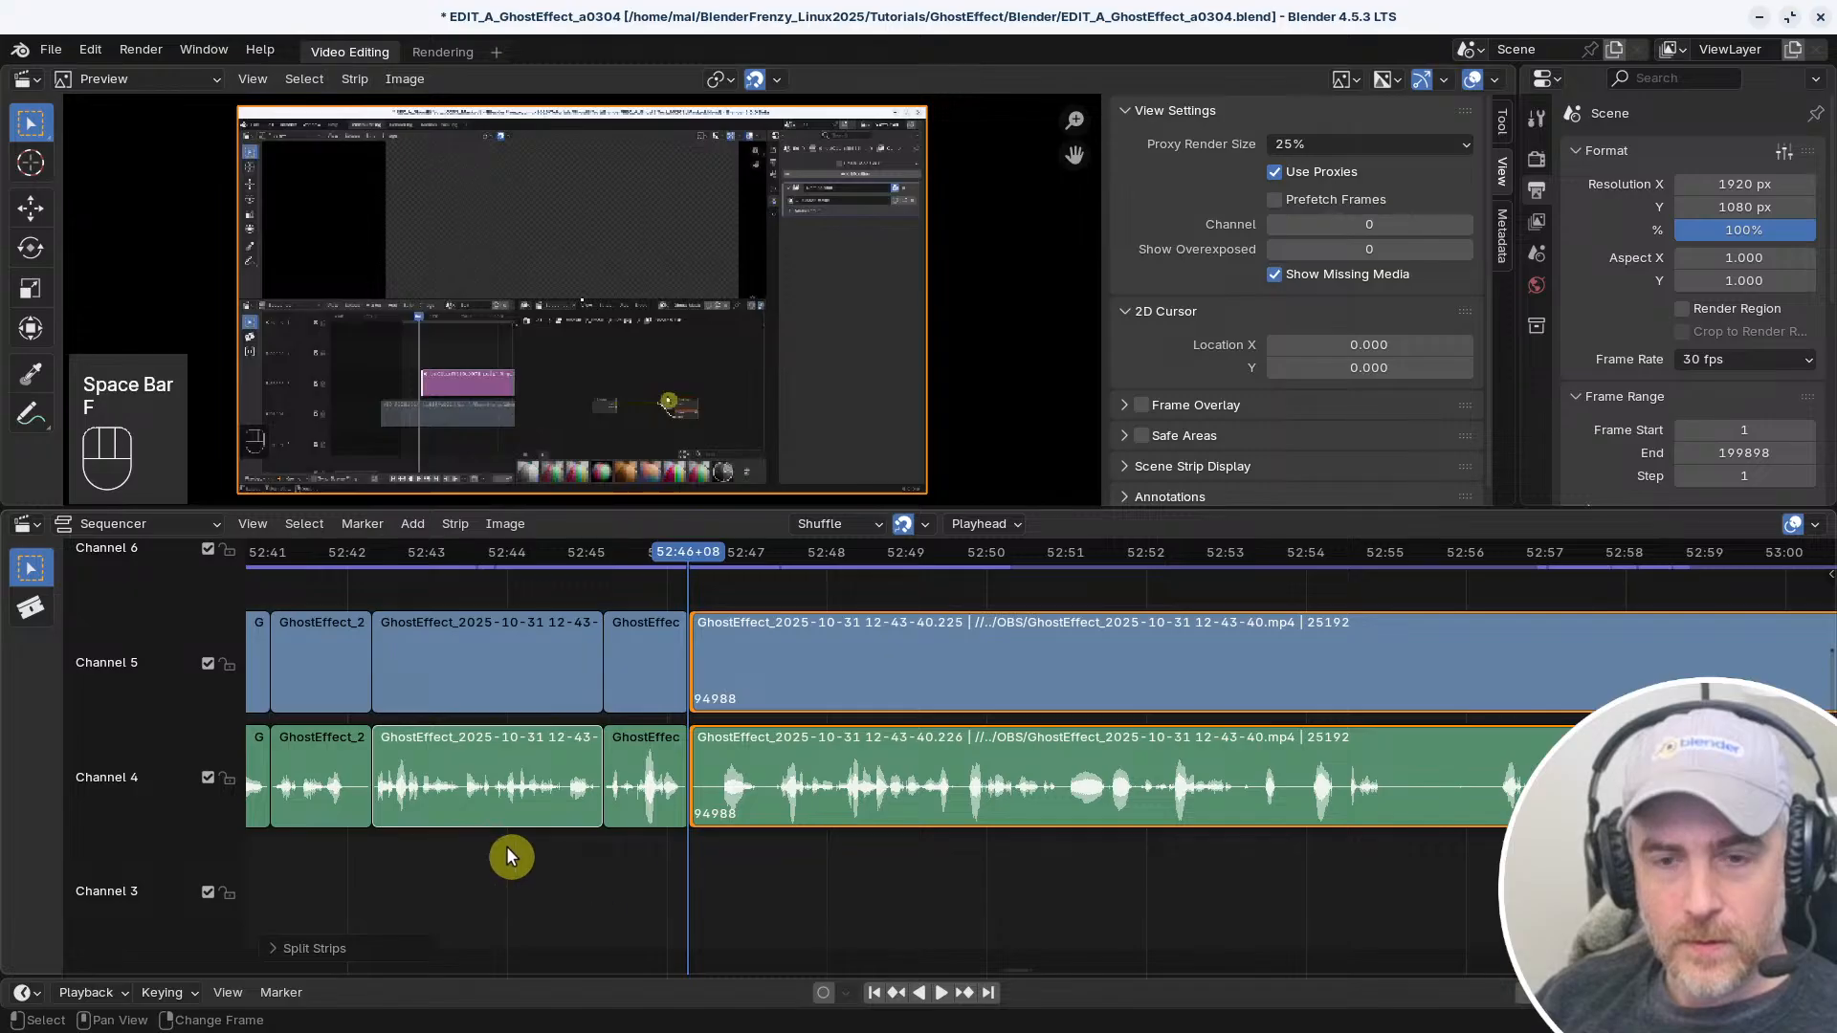
Play back and forth across the new split at 52:46+08 to review the cut
middle_drag(511, 856, 574, 877)
right_click(615, 869)
key(space)
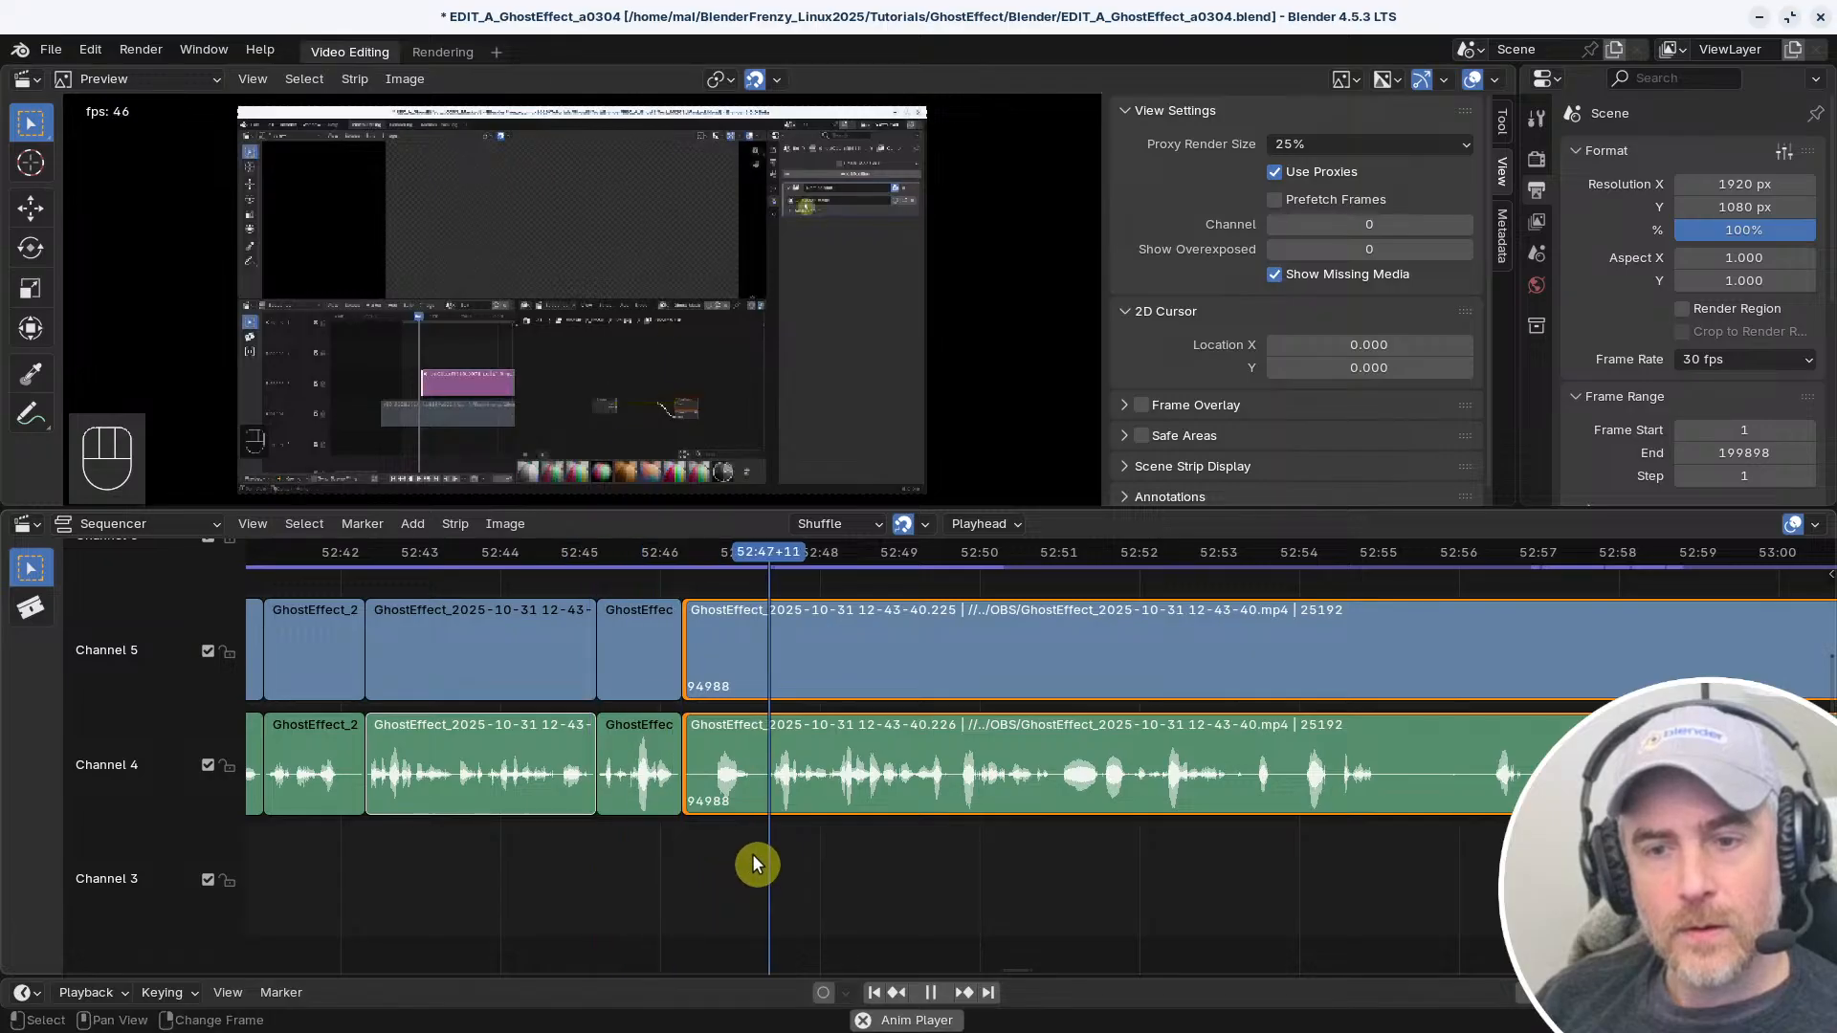
key(space)
right_drag(700, 866, 575, 853)
key(space)
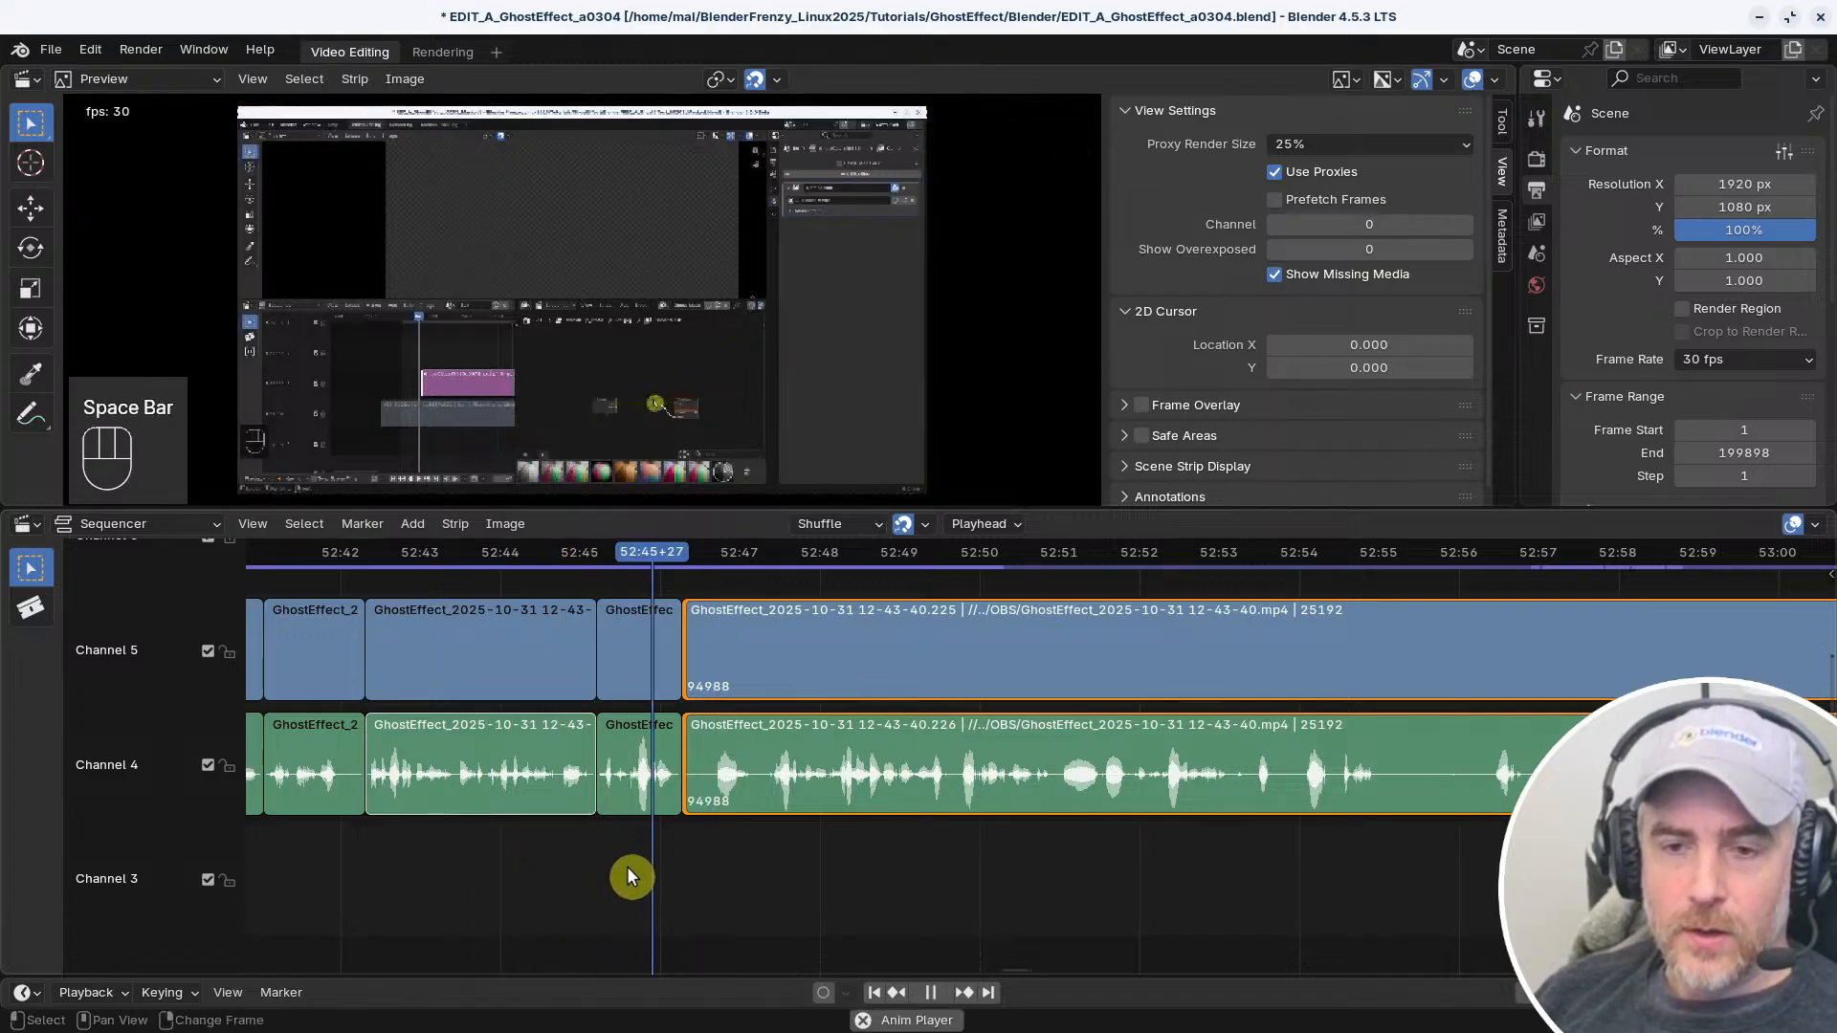
key(space)
Trim only the start of the long audio strip to about 52:46+20
right_drag(691, 865, 715, 859)
click(685, 769)
key(s)
Try to snap the start of the long video strip alone to 52:45+26, and undo it
click(689, 667)
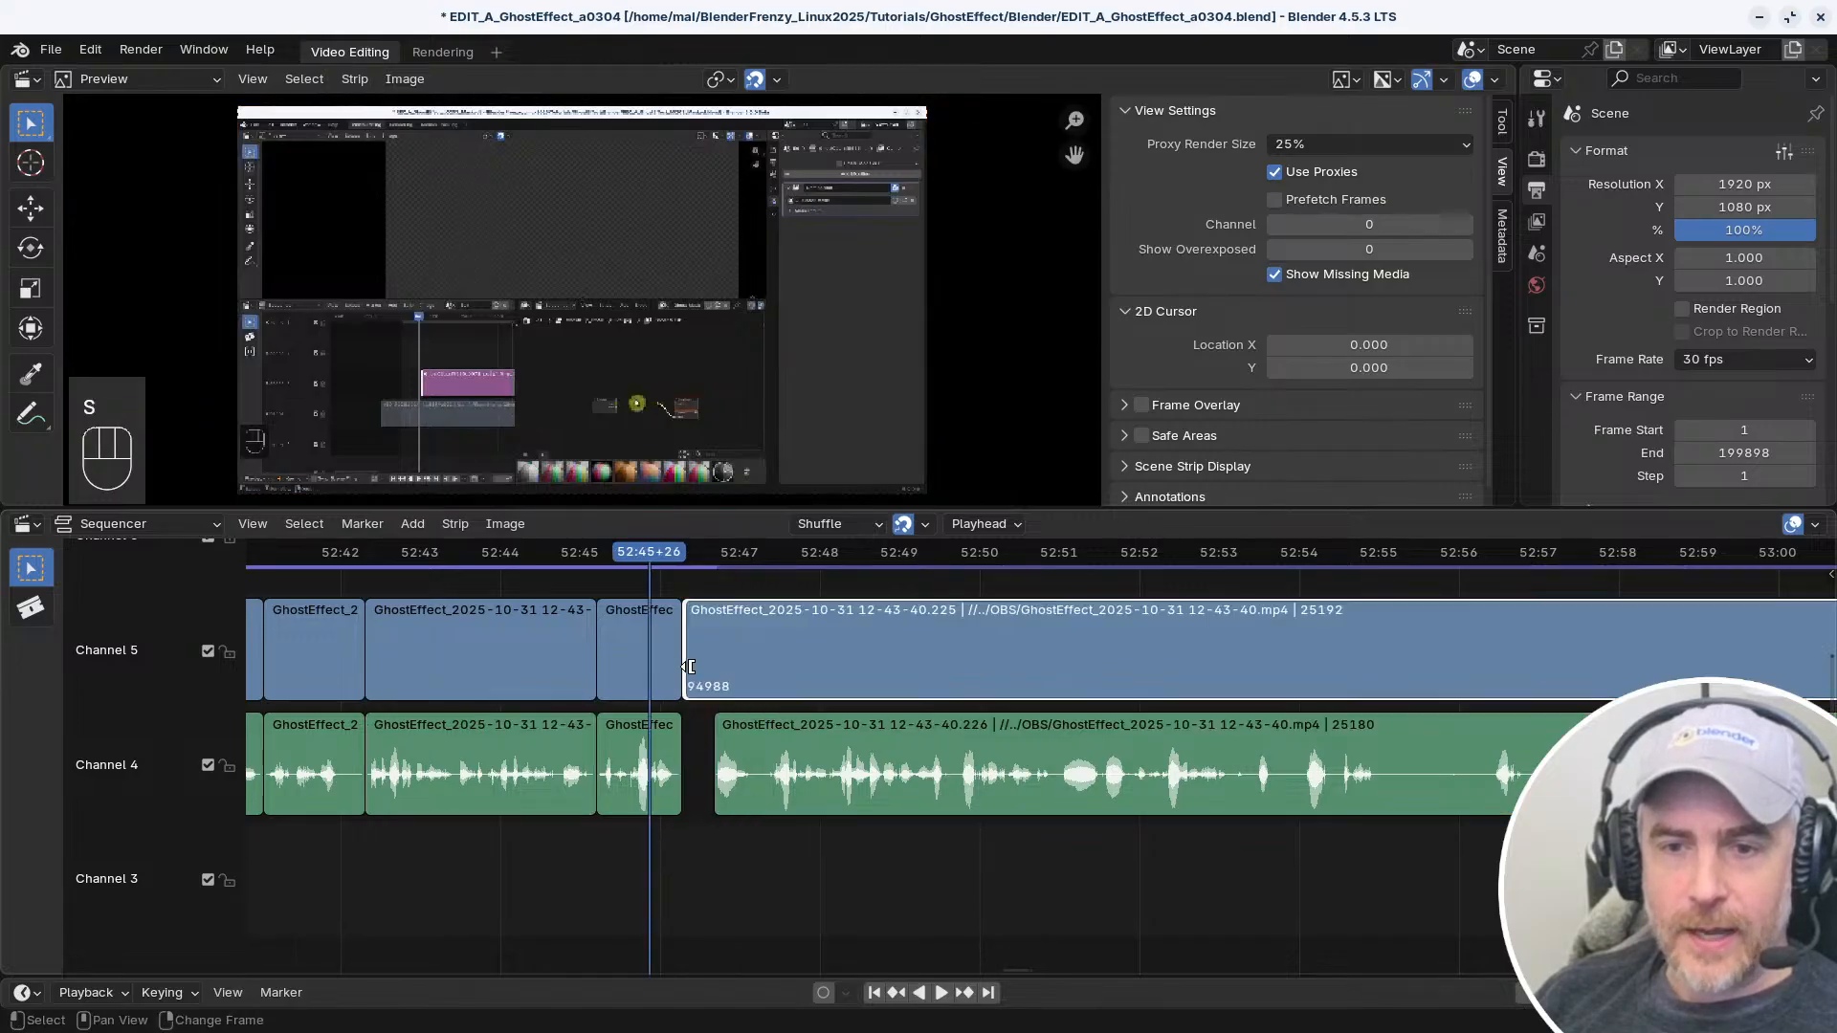
key(s)
right_drag(685, 708, 670, 740)
key(ctrl+z)
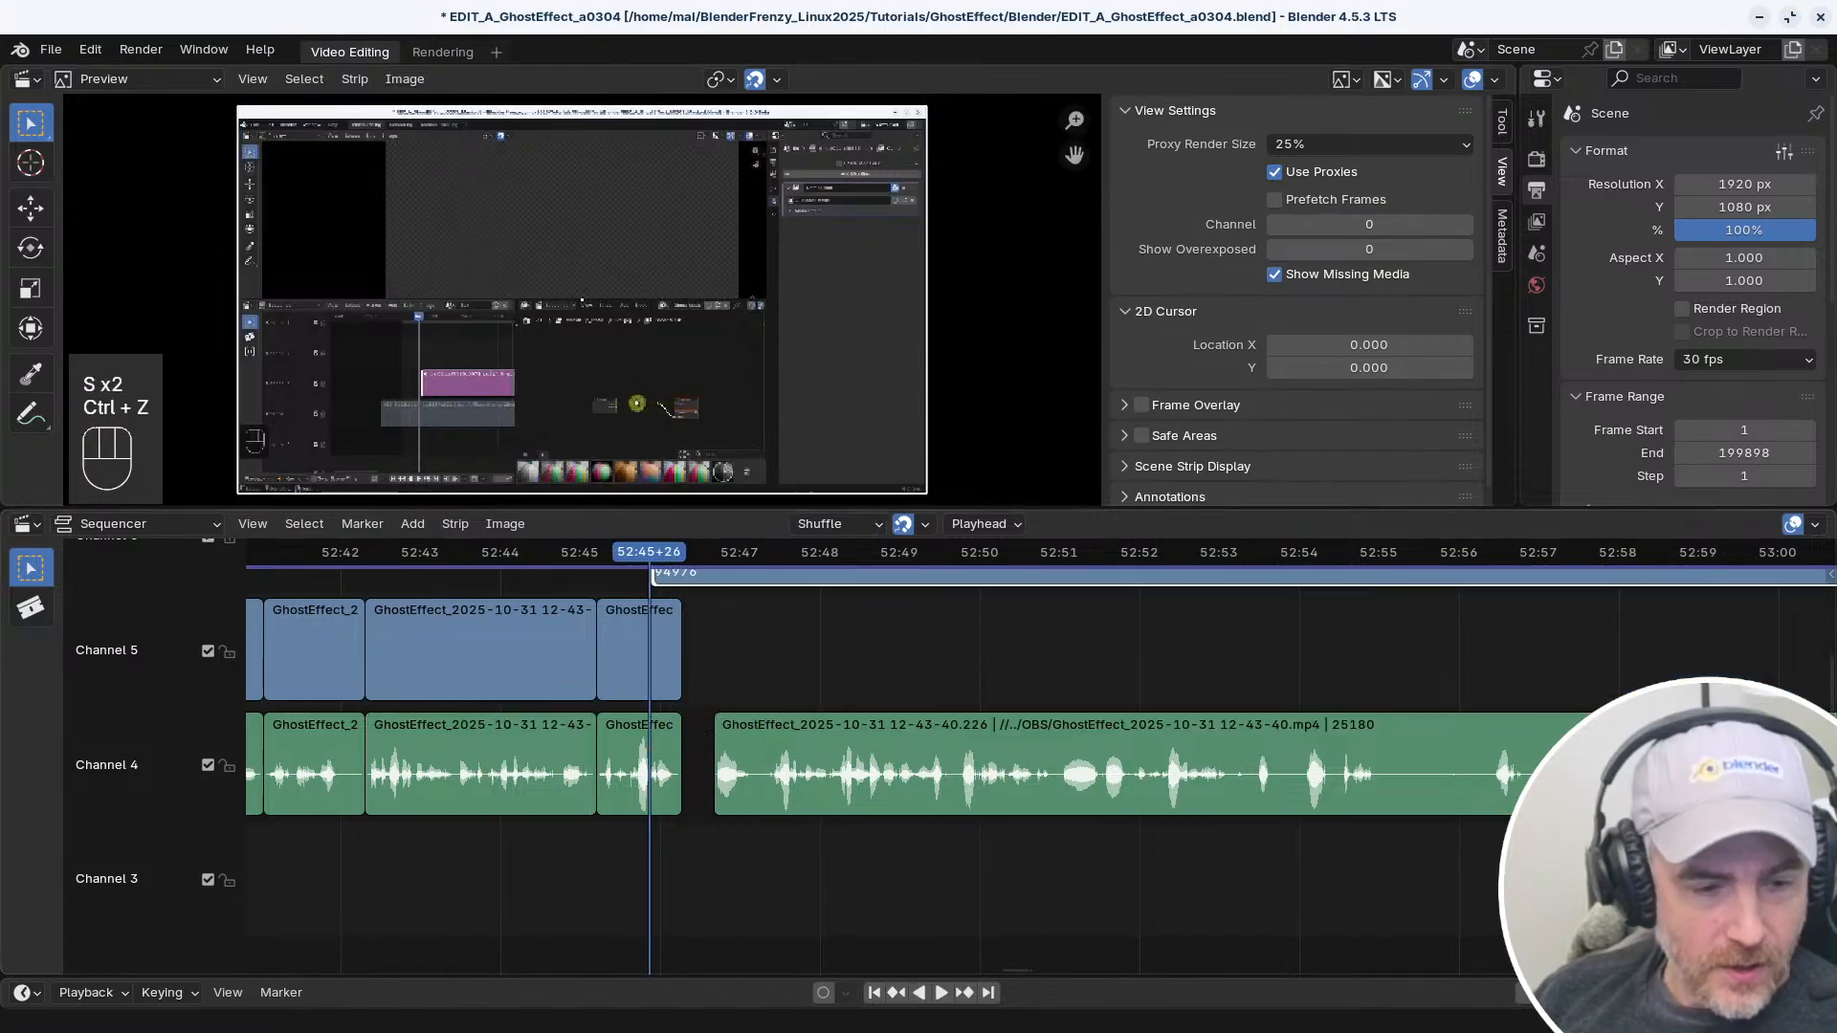
key(ctrl+z)
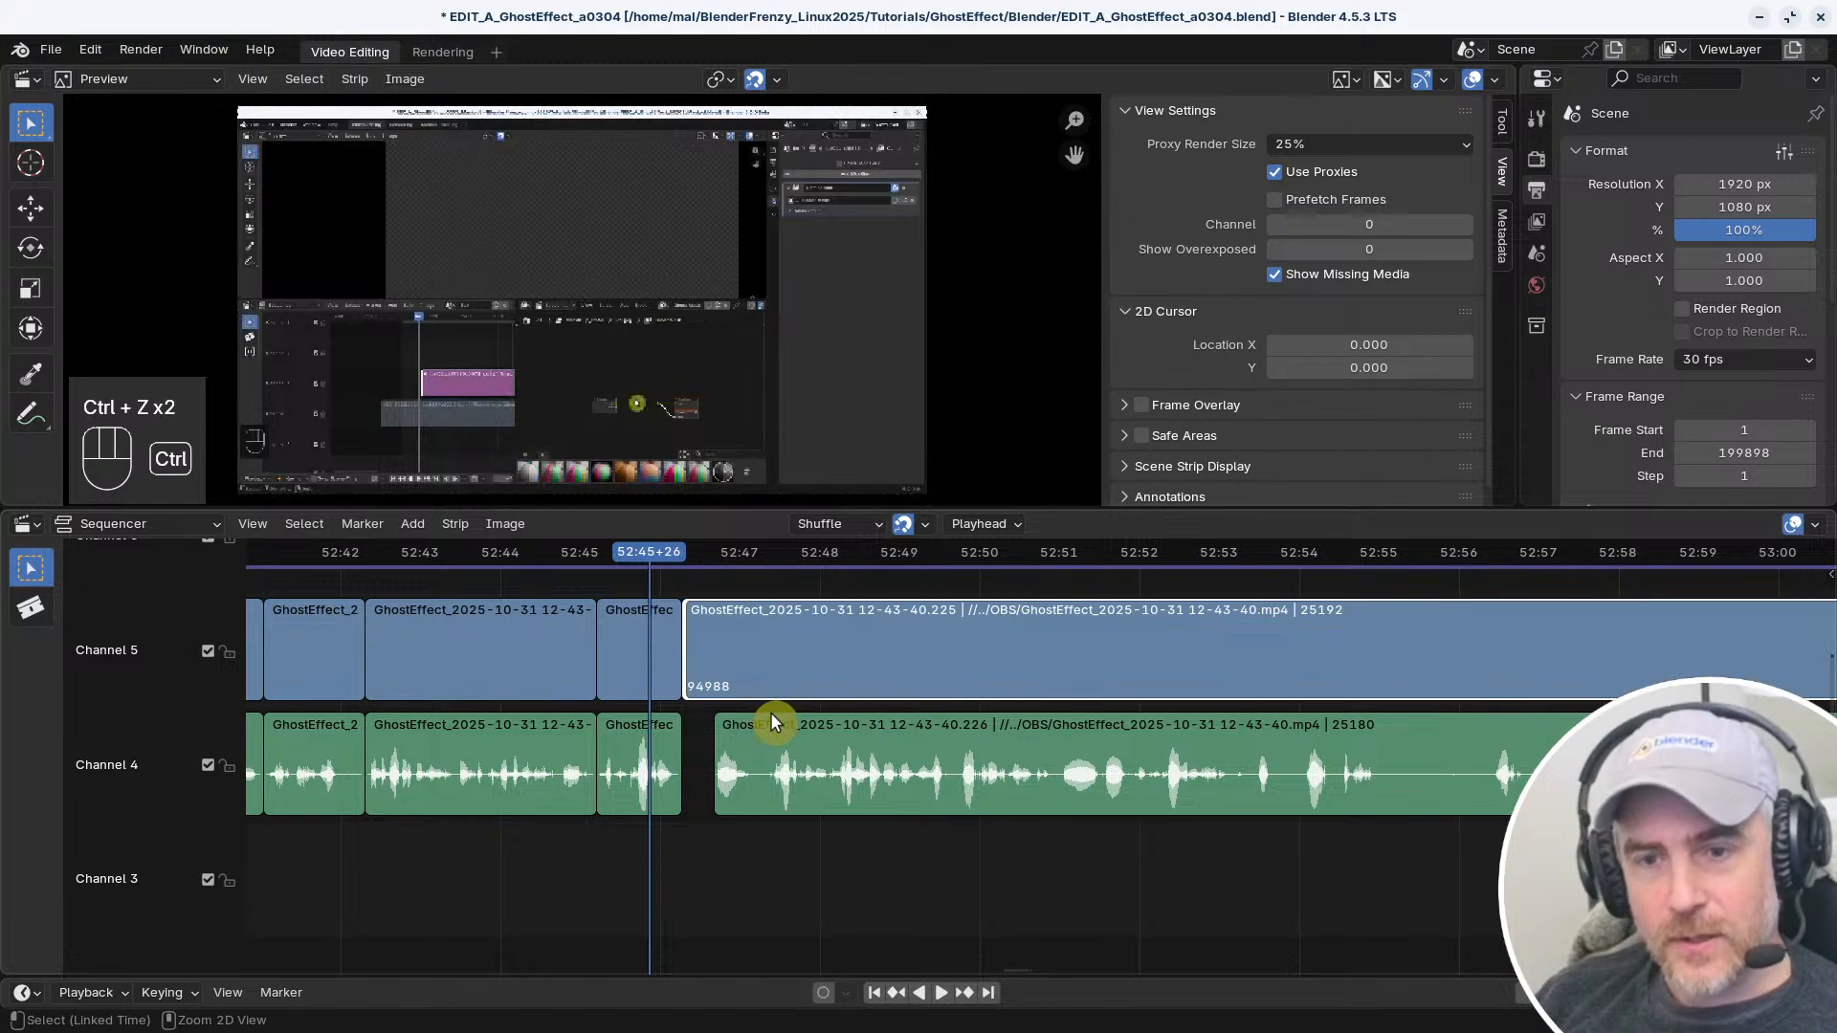
Trim the start of the long video strip to the audio strip's start at 52:46+20 and remove the gap
key(shift+e)
key(shift+e)
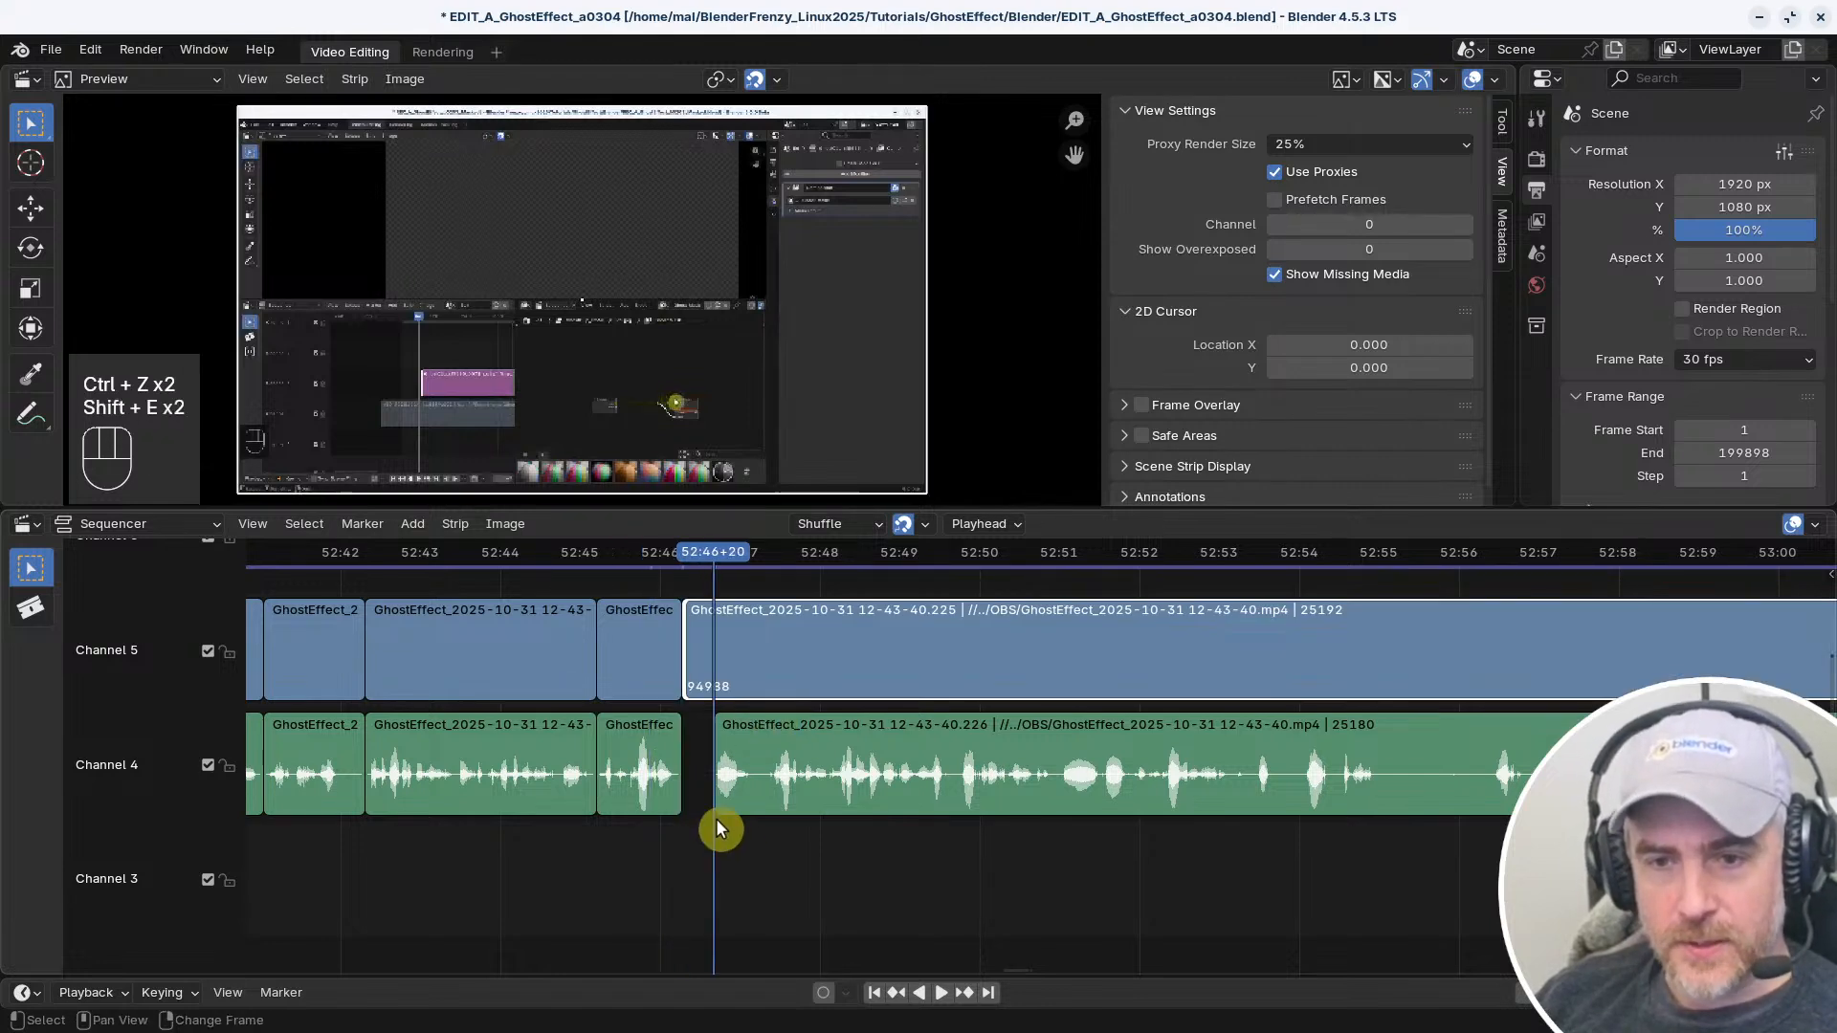
key(s)
key(v)
Play the opening of the rejoined long strips and sample the passage from about 52:56+17 onward
key(space)
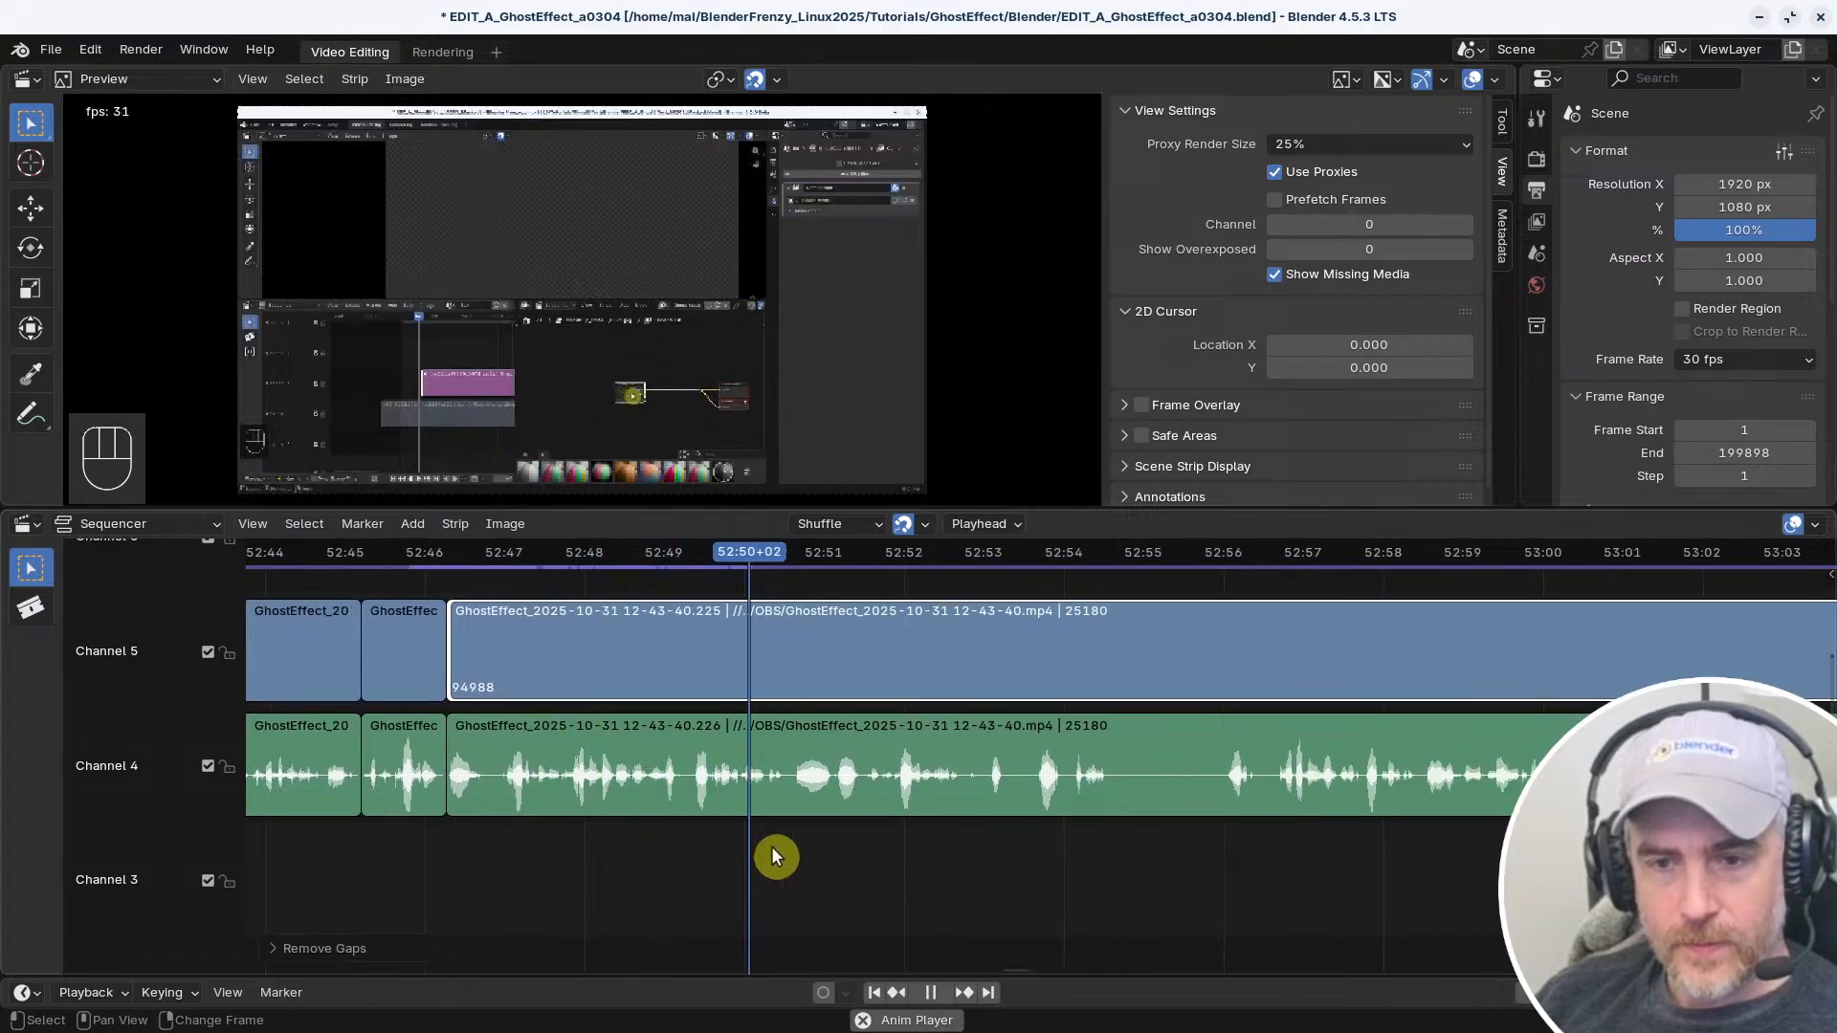
key(space)
right_click(1271, 836)
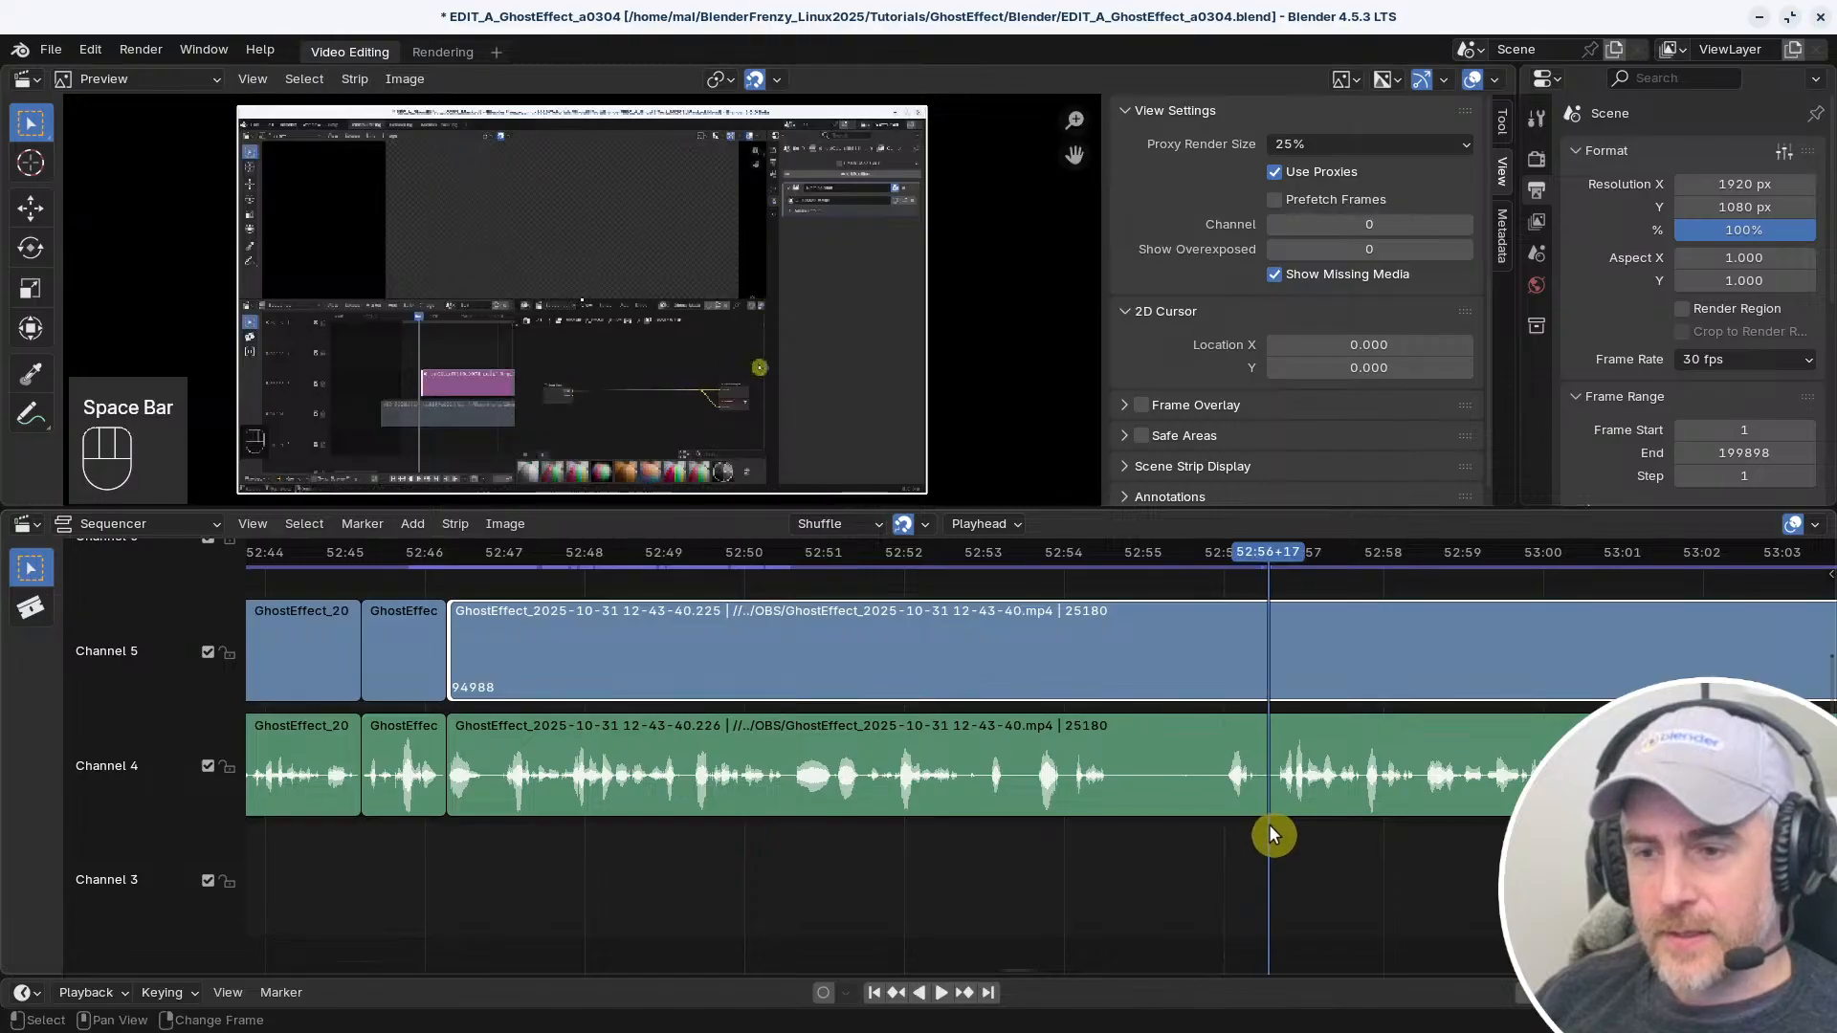
key(space)
Replay the opening of the long strips to find the cut point and split video and audio at 52:47+22
key(space)
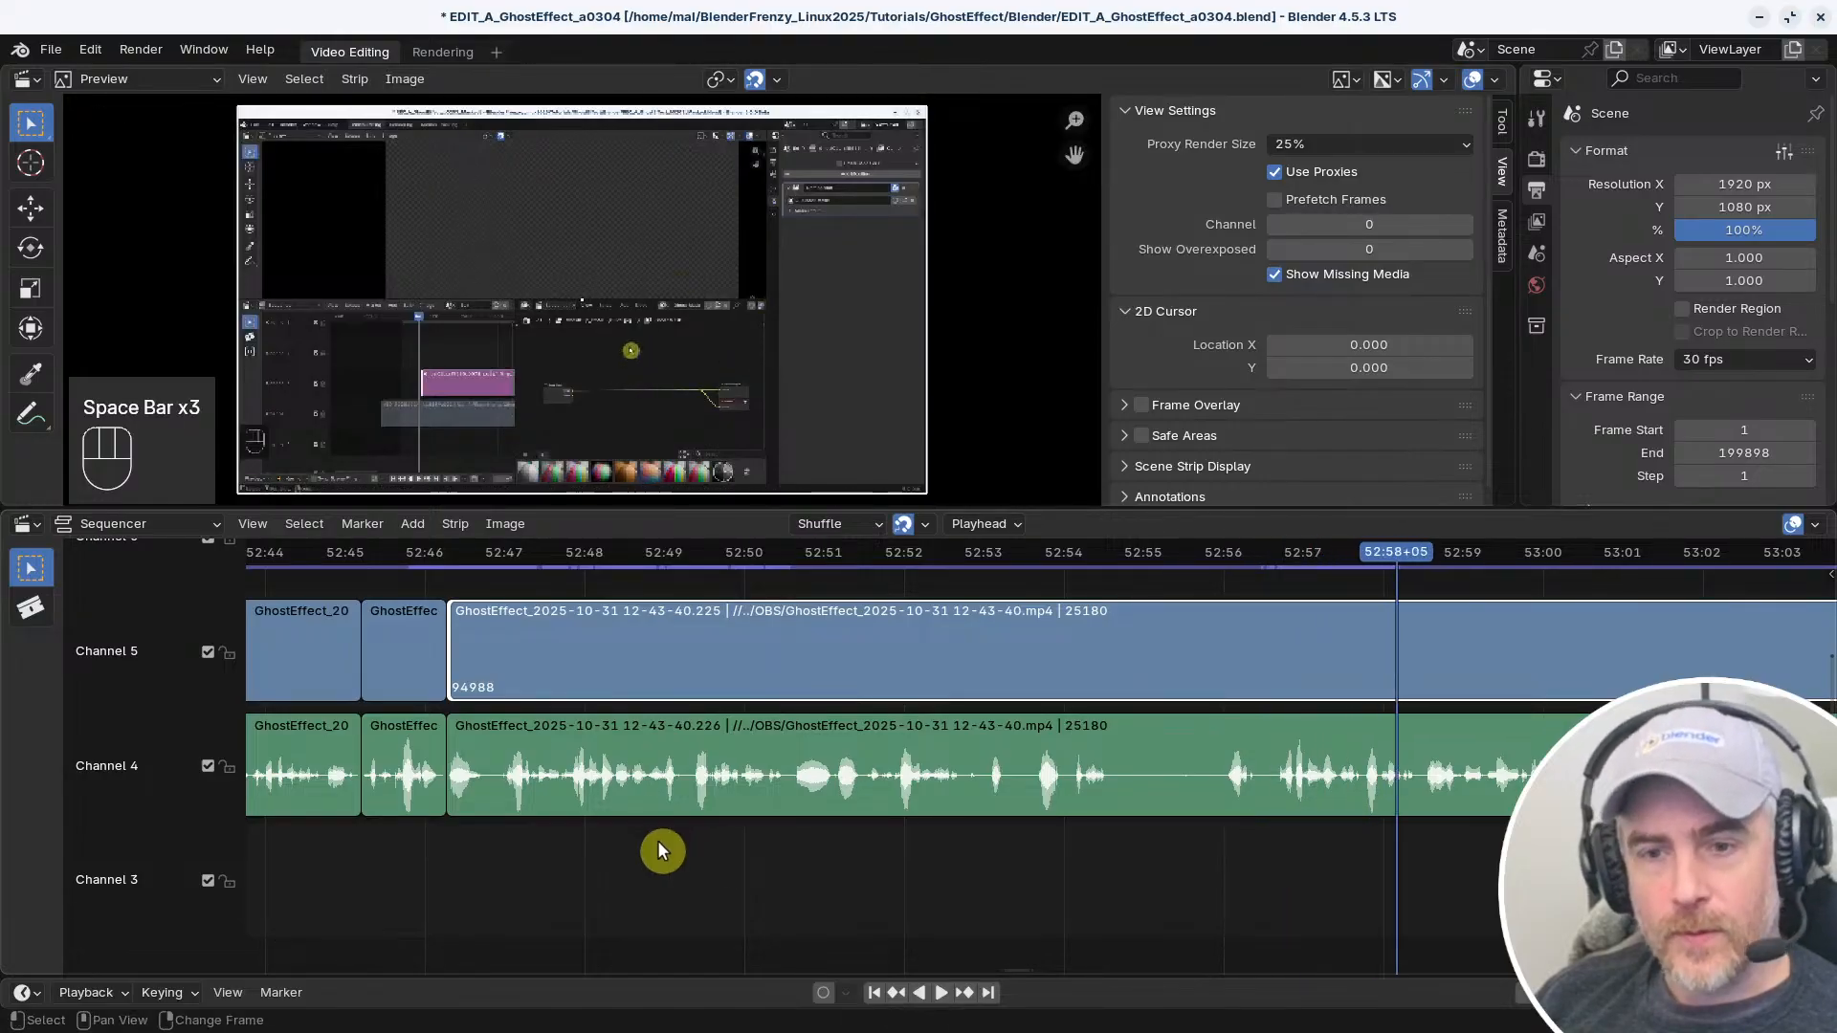
right_click(514, 830)
key(space)
middle_drag(514, 826, 944, 858)
key(space)
scroll(944, 858, up, 4)
right_drag(824, 860, 896, 894)
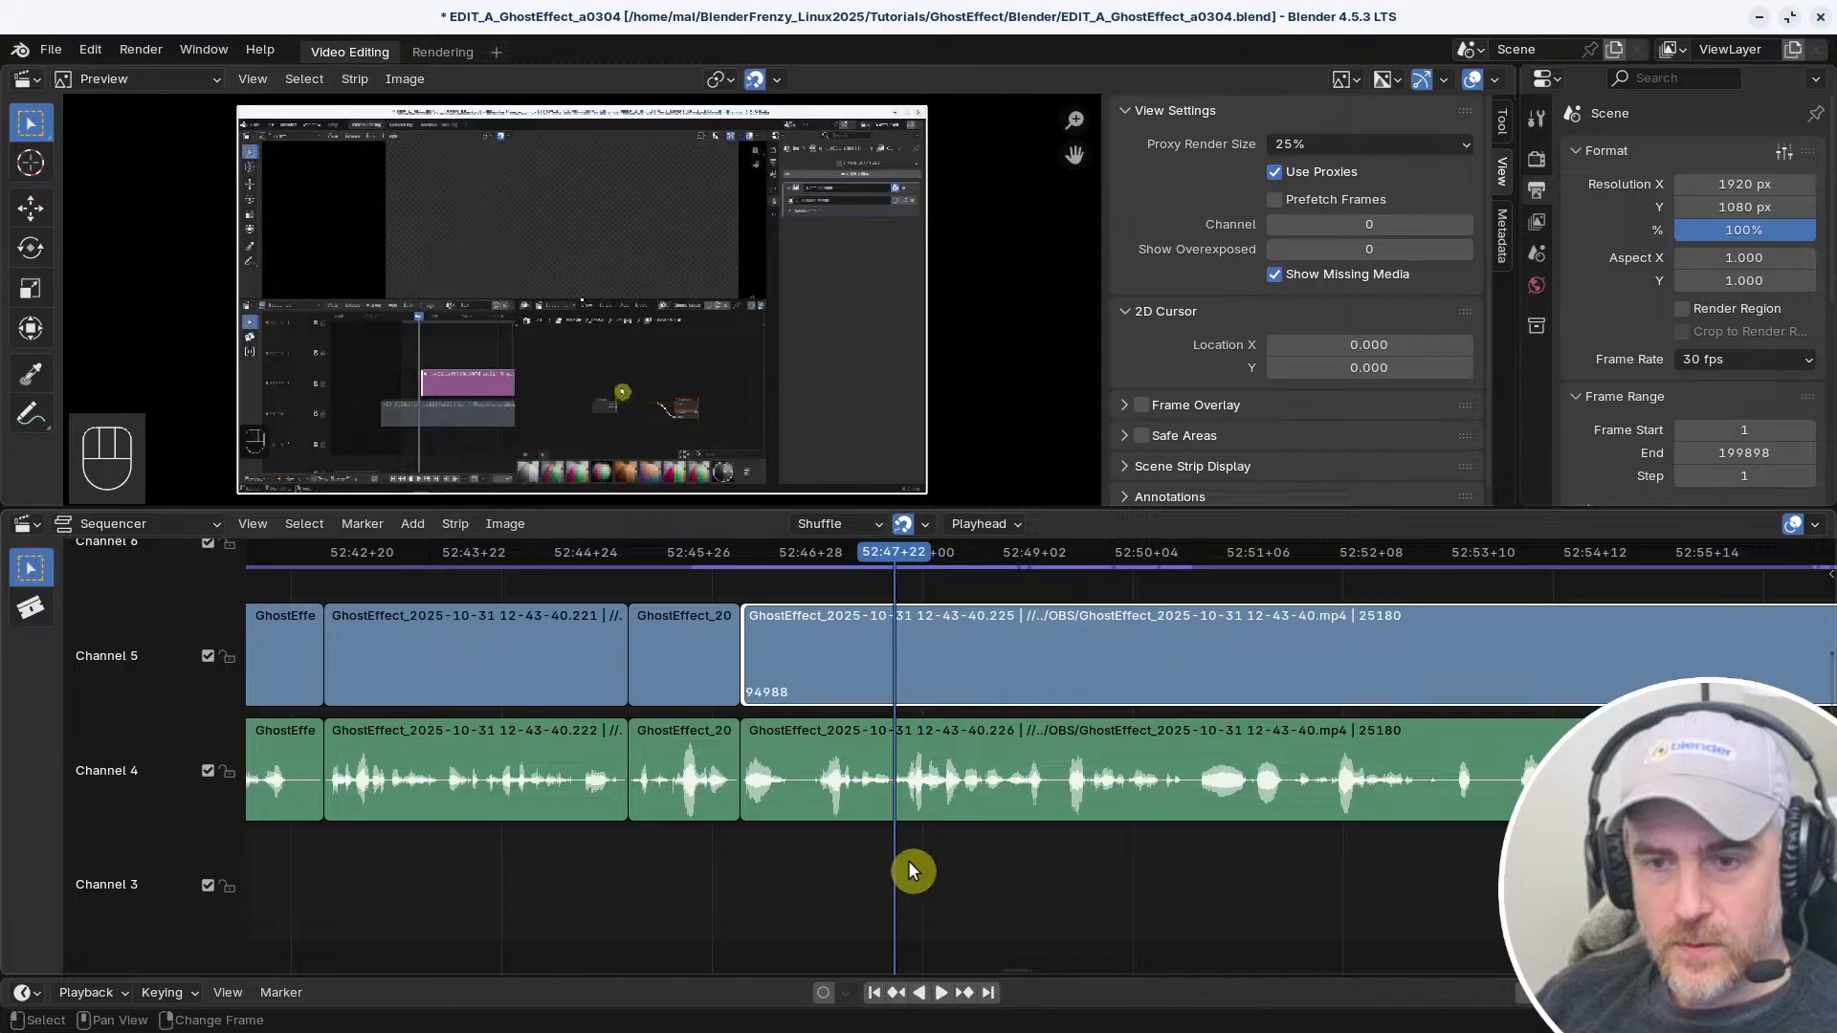
click(932, 801)
key(f)
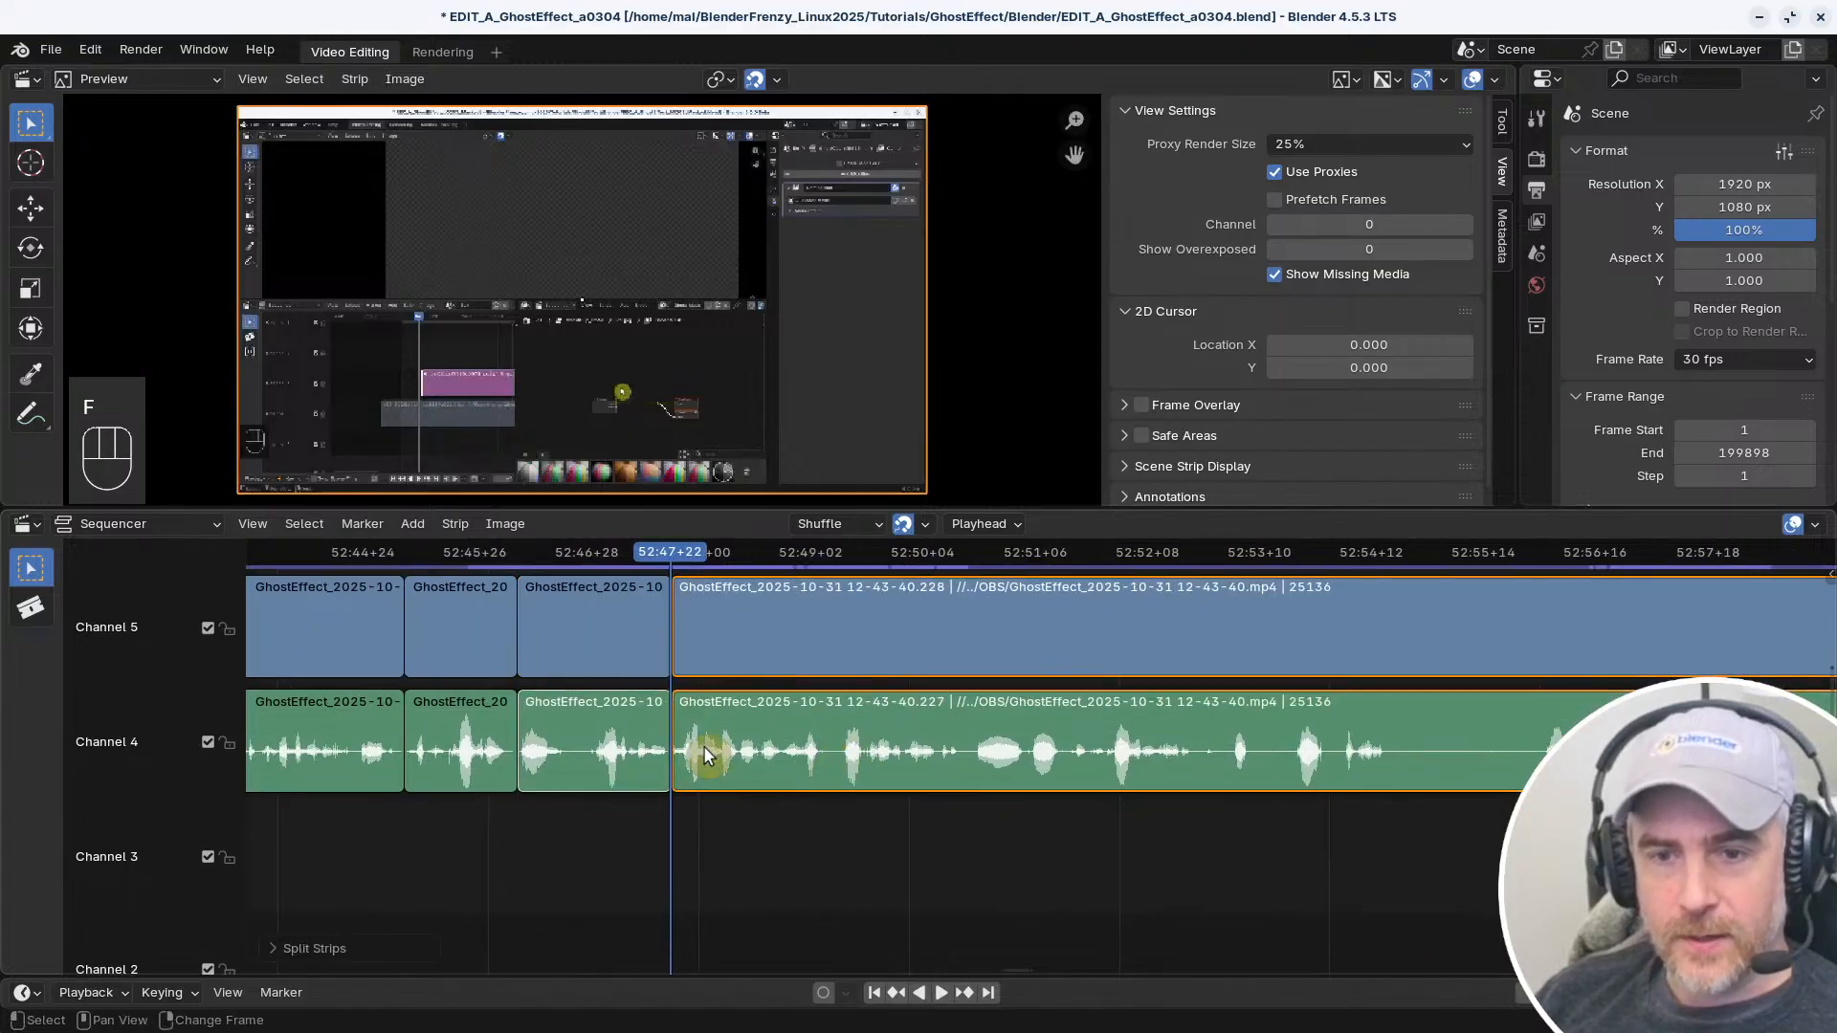
Select the start handles of the long video and audio strips and play ahead to the retake at 52:56+20
click(687, 728)
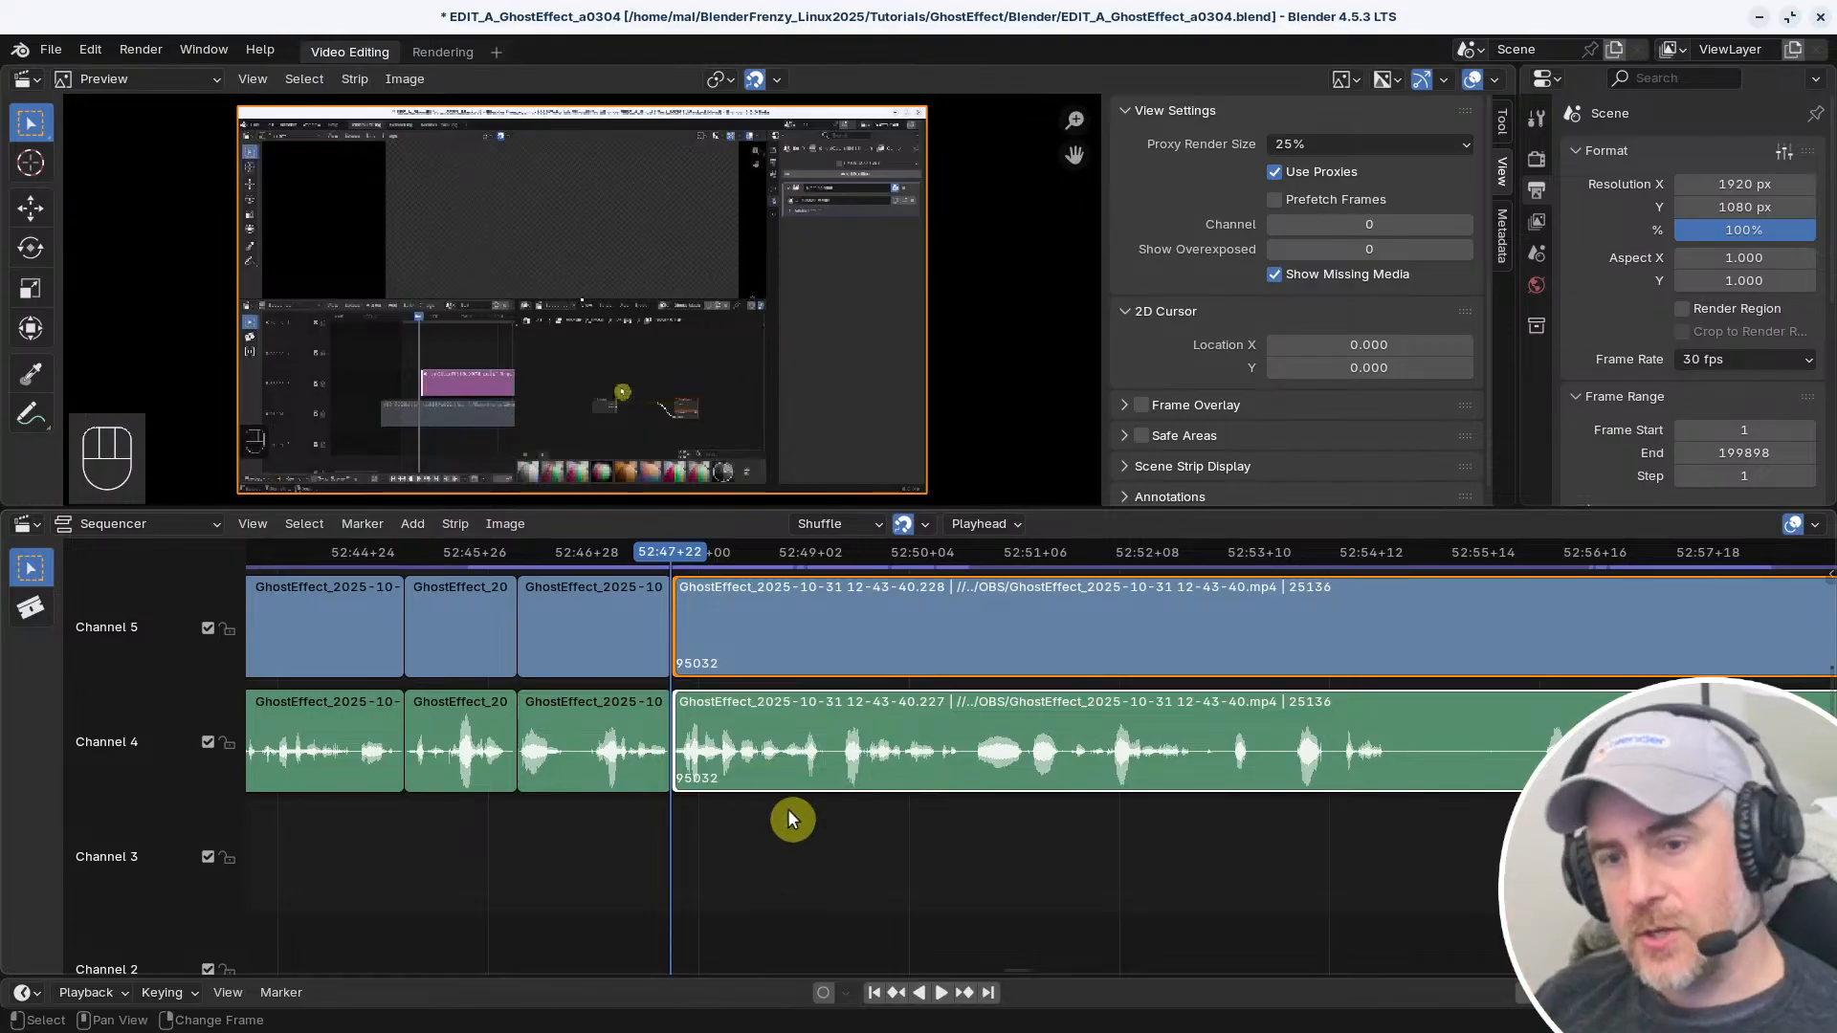
right_click(838, 823)
right_click(701, 817)
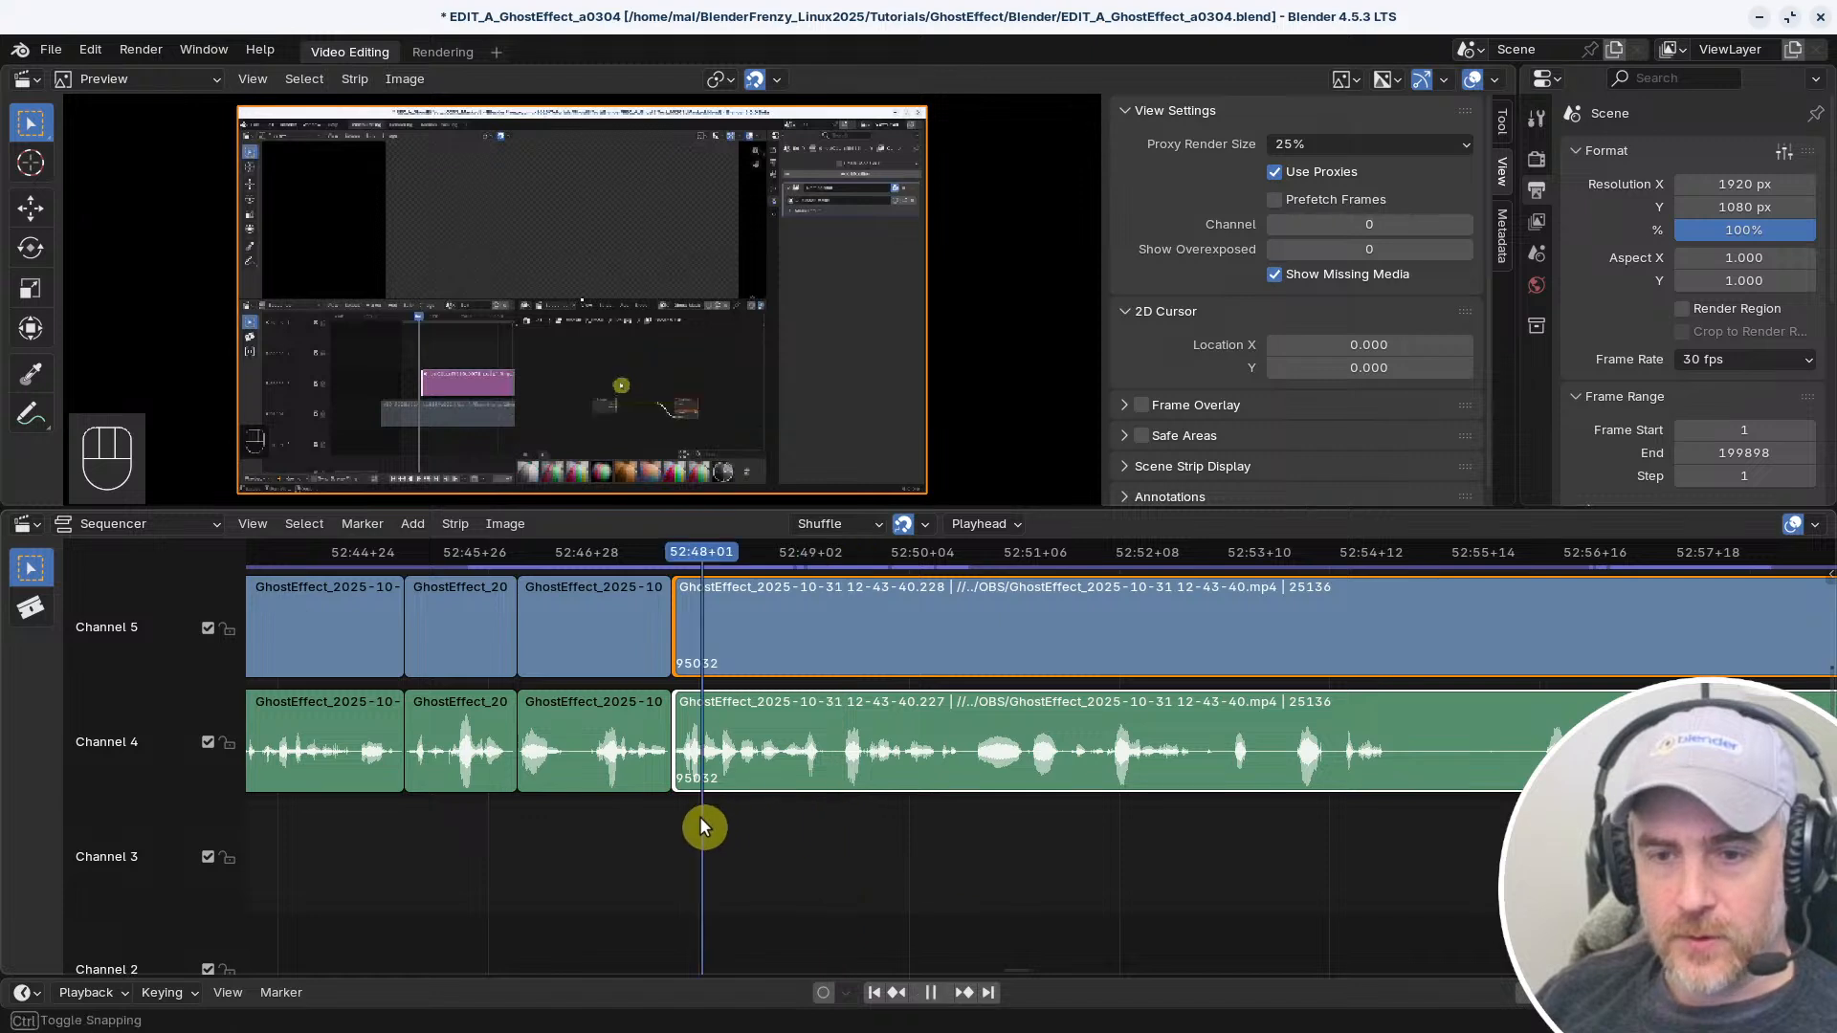
right_click(625, 820)
key(space)
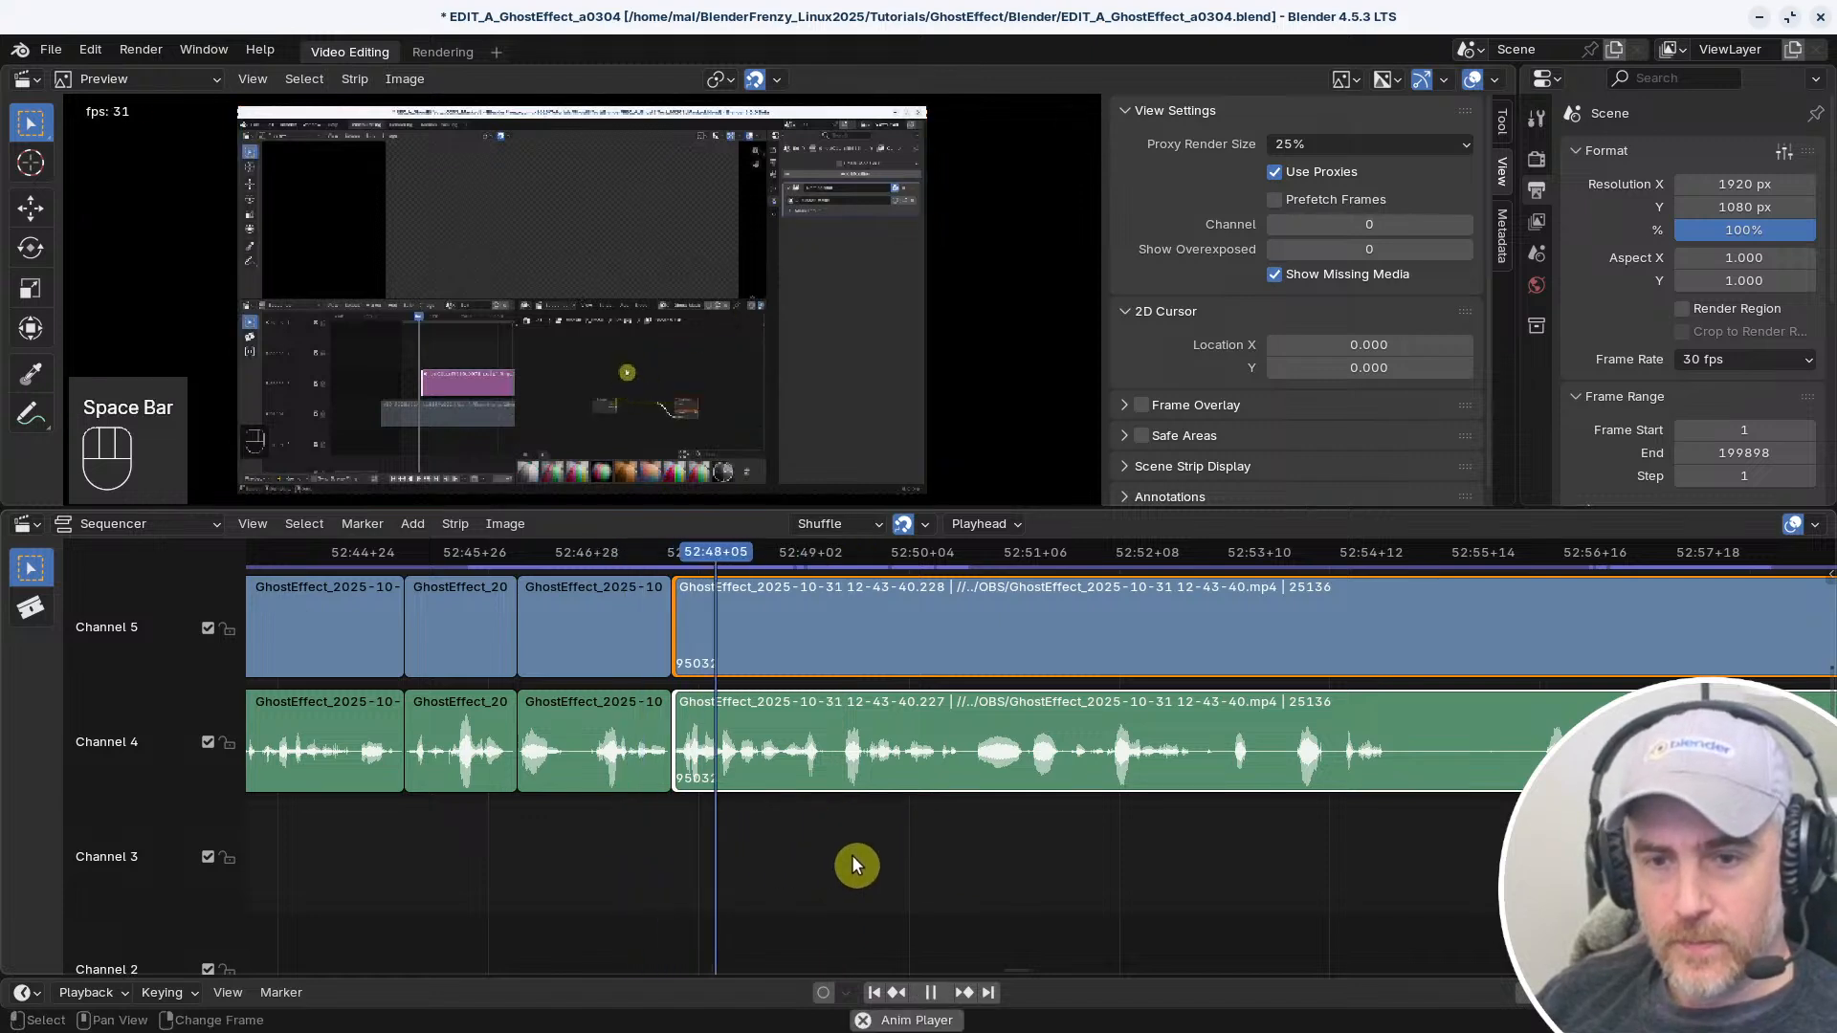
key(space)
key(space)
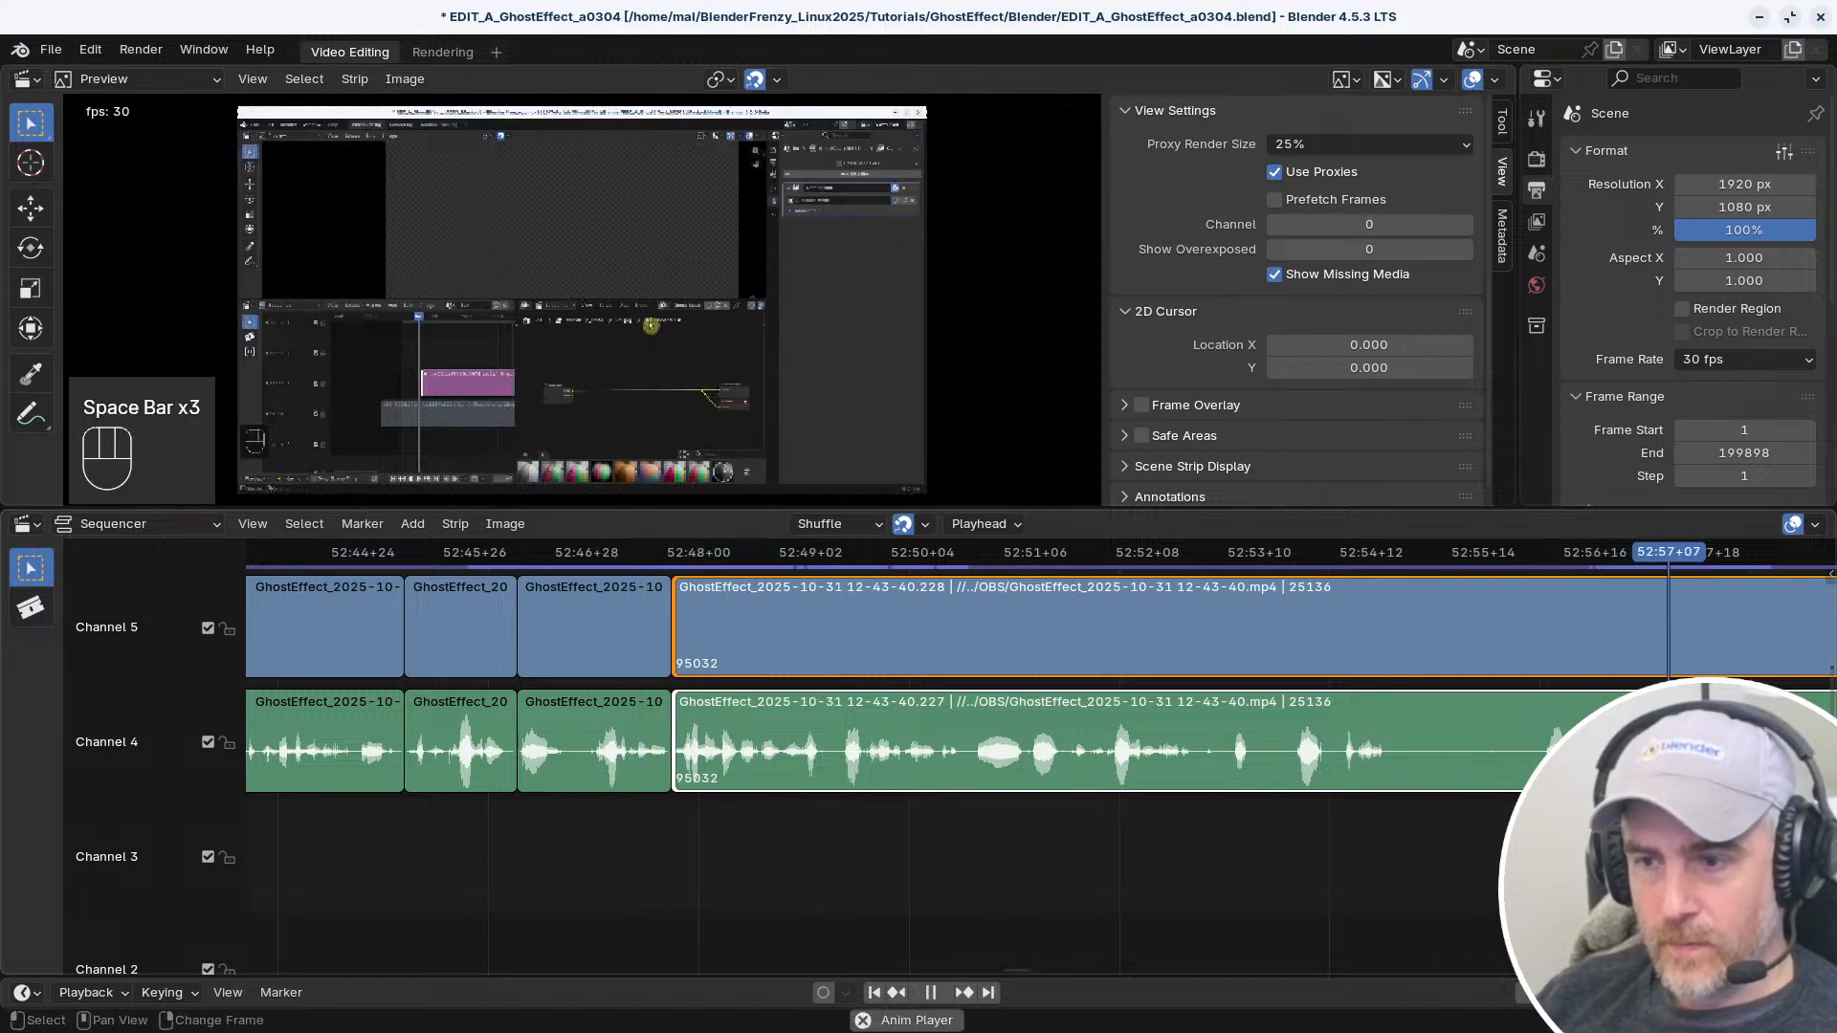
key(space)
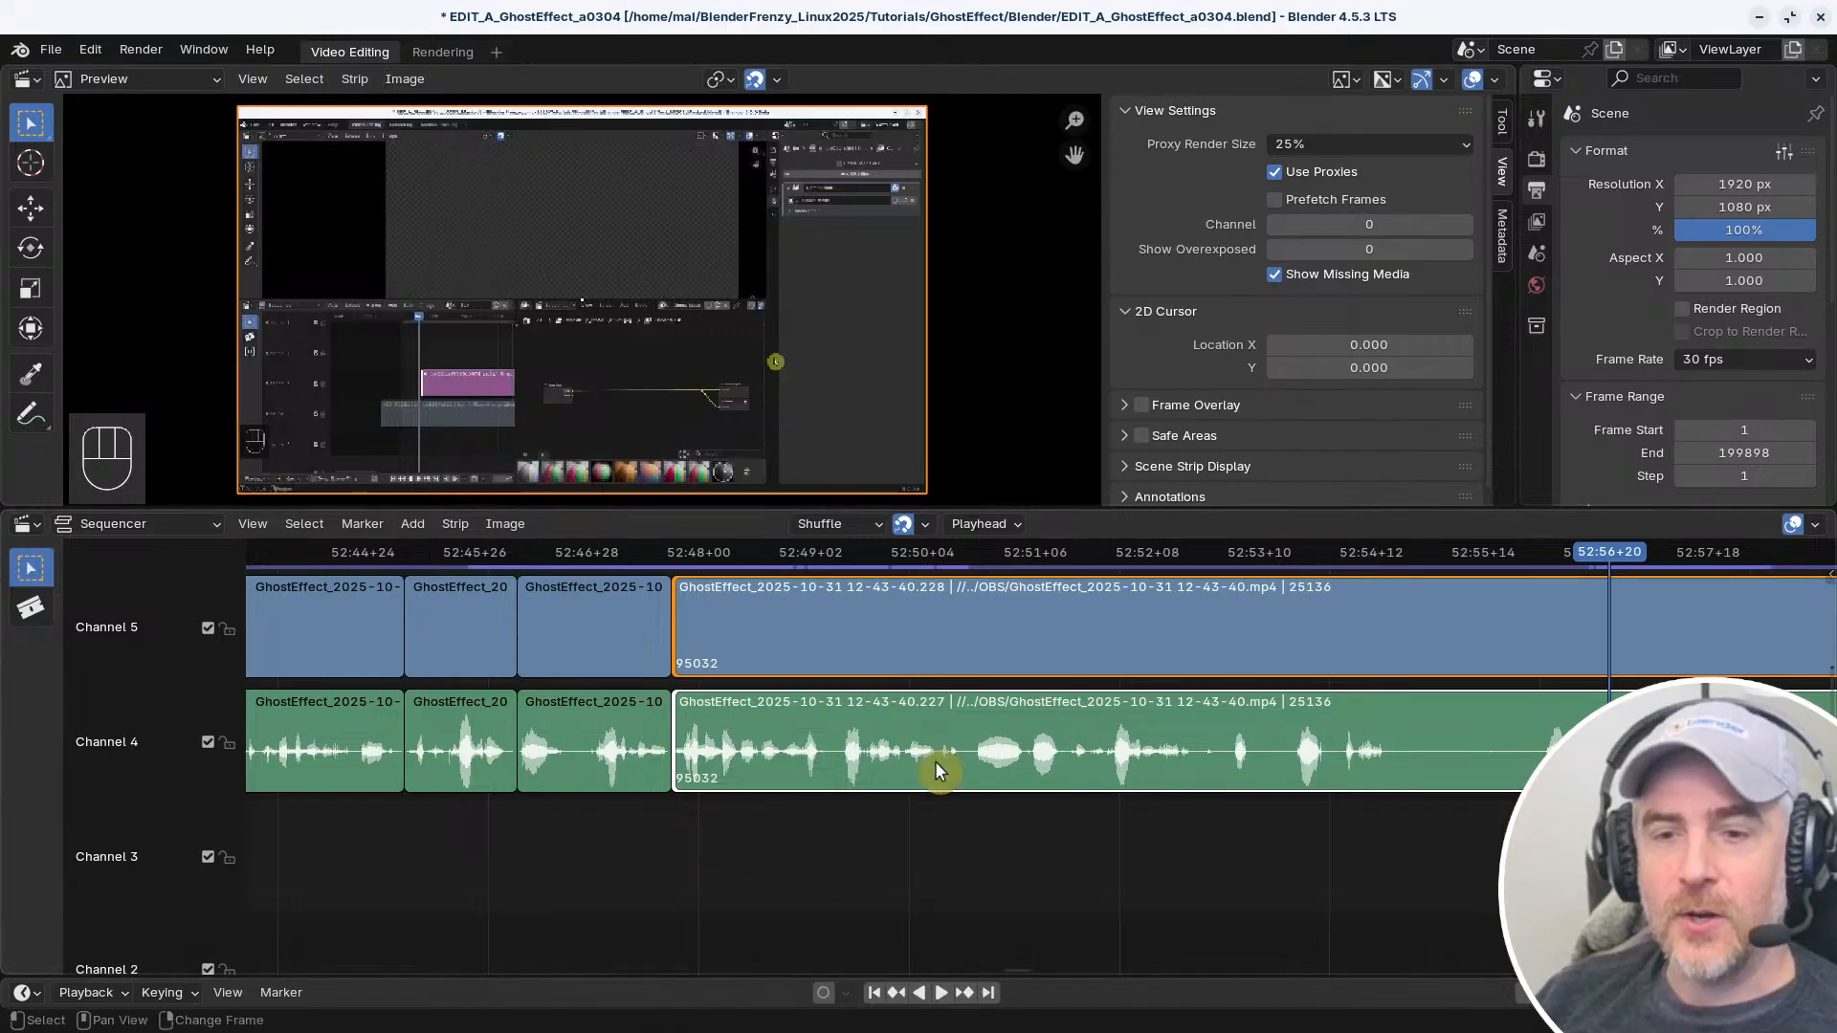
Snap the starts of both long strips to the playhead at 52:56+20 and remove the gap
middle_drag(1626, 756, 1559, 760)
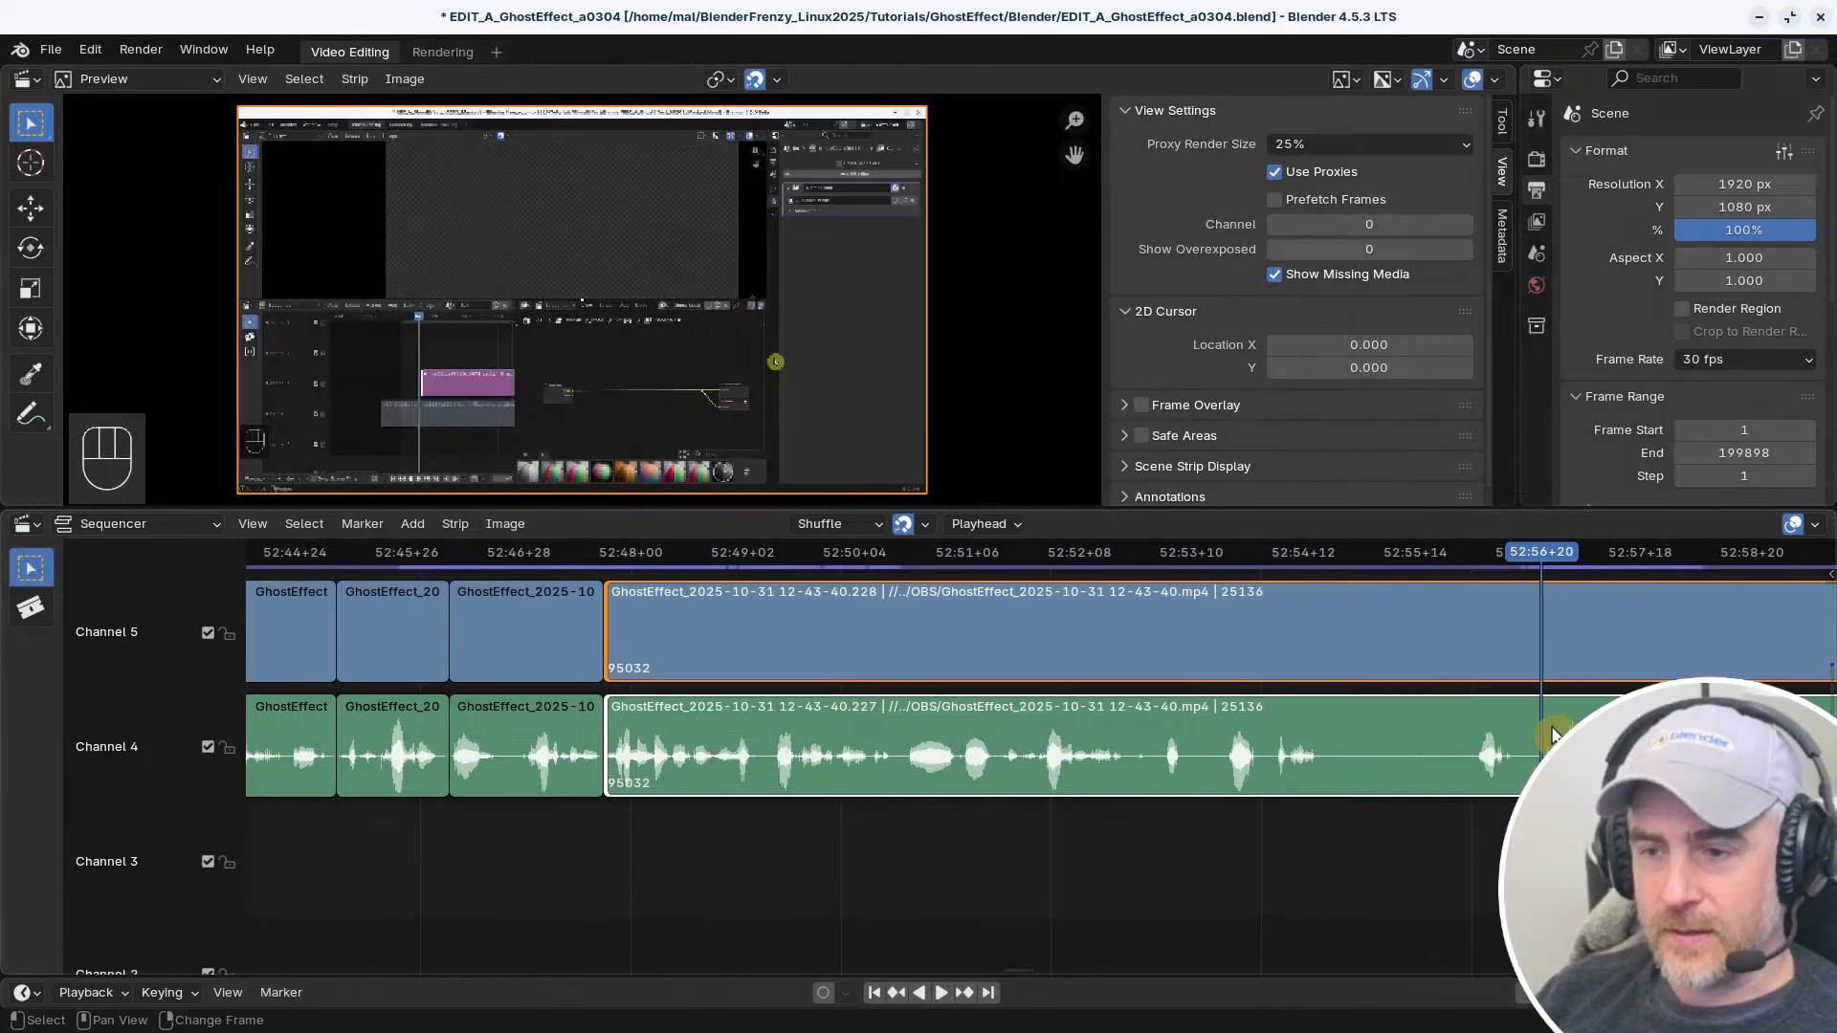
key(s)
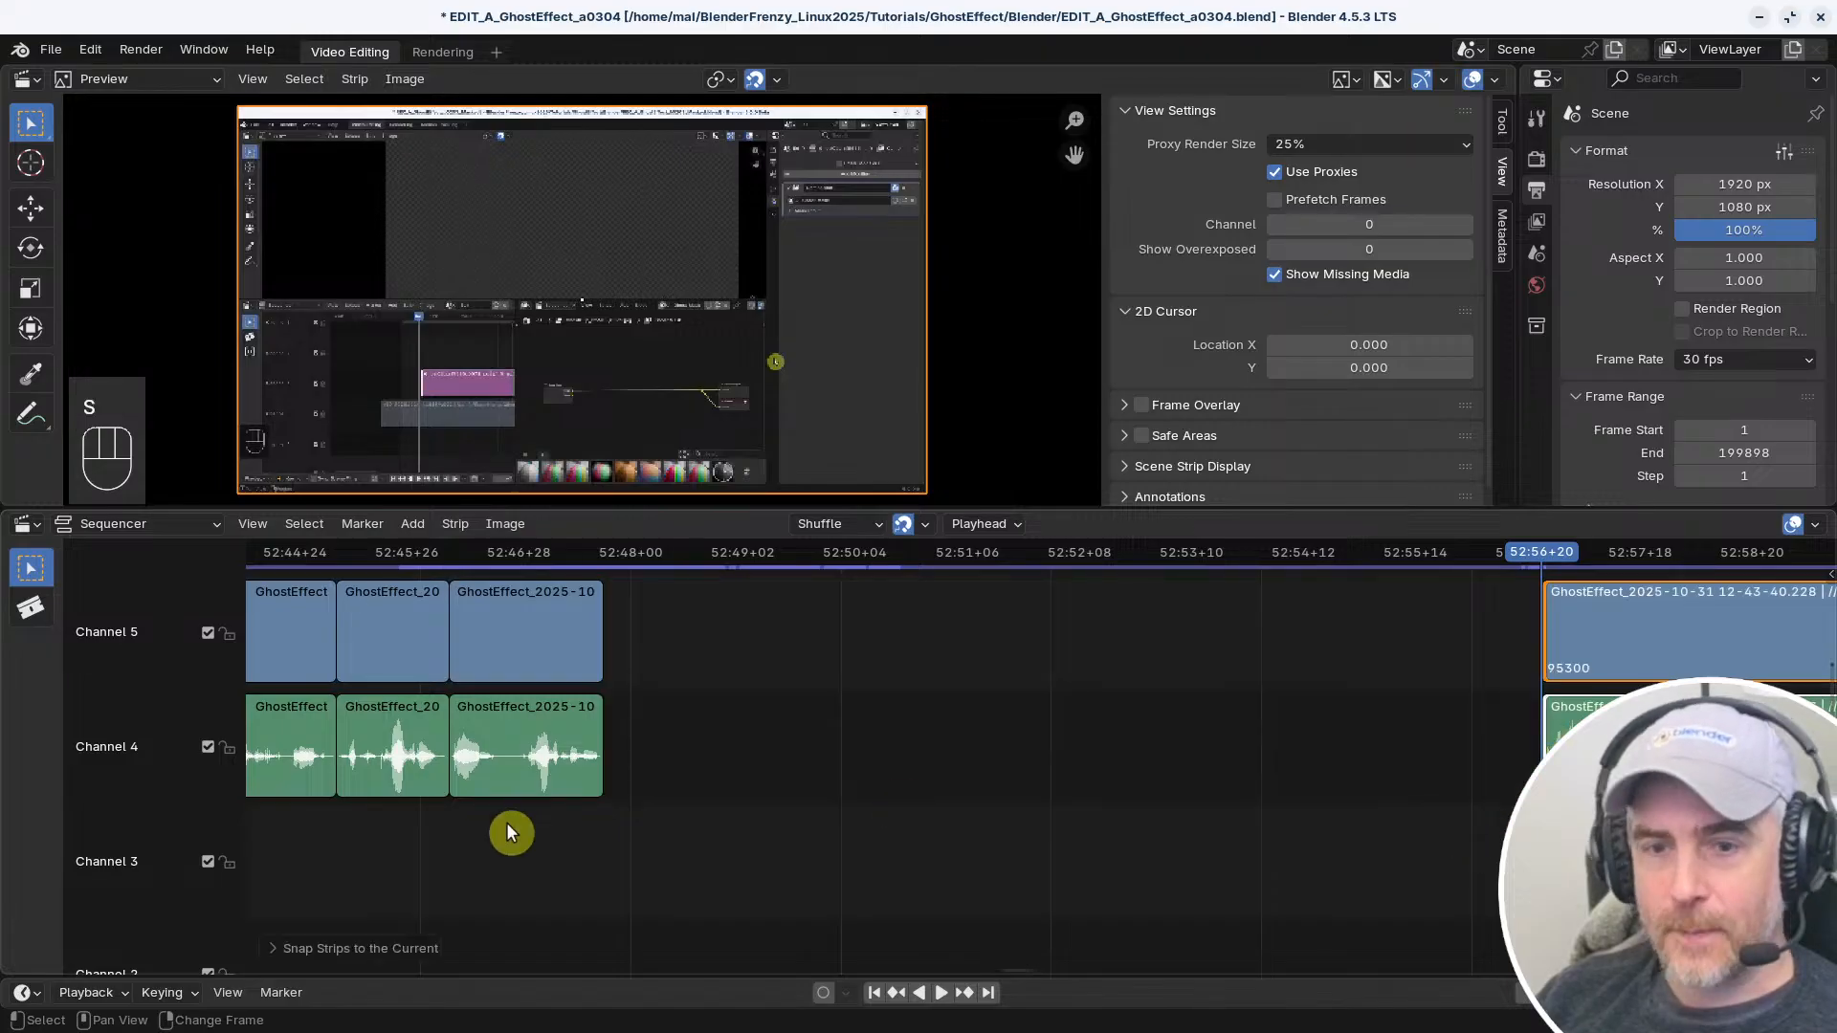
right_drag(508, 823, 562, 811)
key(v)
Play and scrub closely across the join at 52:47+22 to check the cut
key(space)
middle_drag(595, 815, 1089, 839)
key(space)
middle_drag(995, 850, 1091, 864)
right_drag(918, 865, 976, 866)
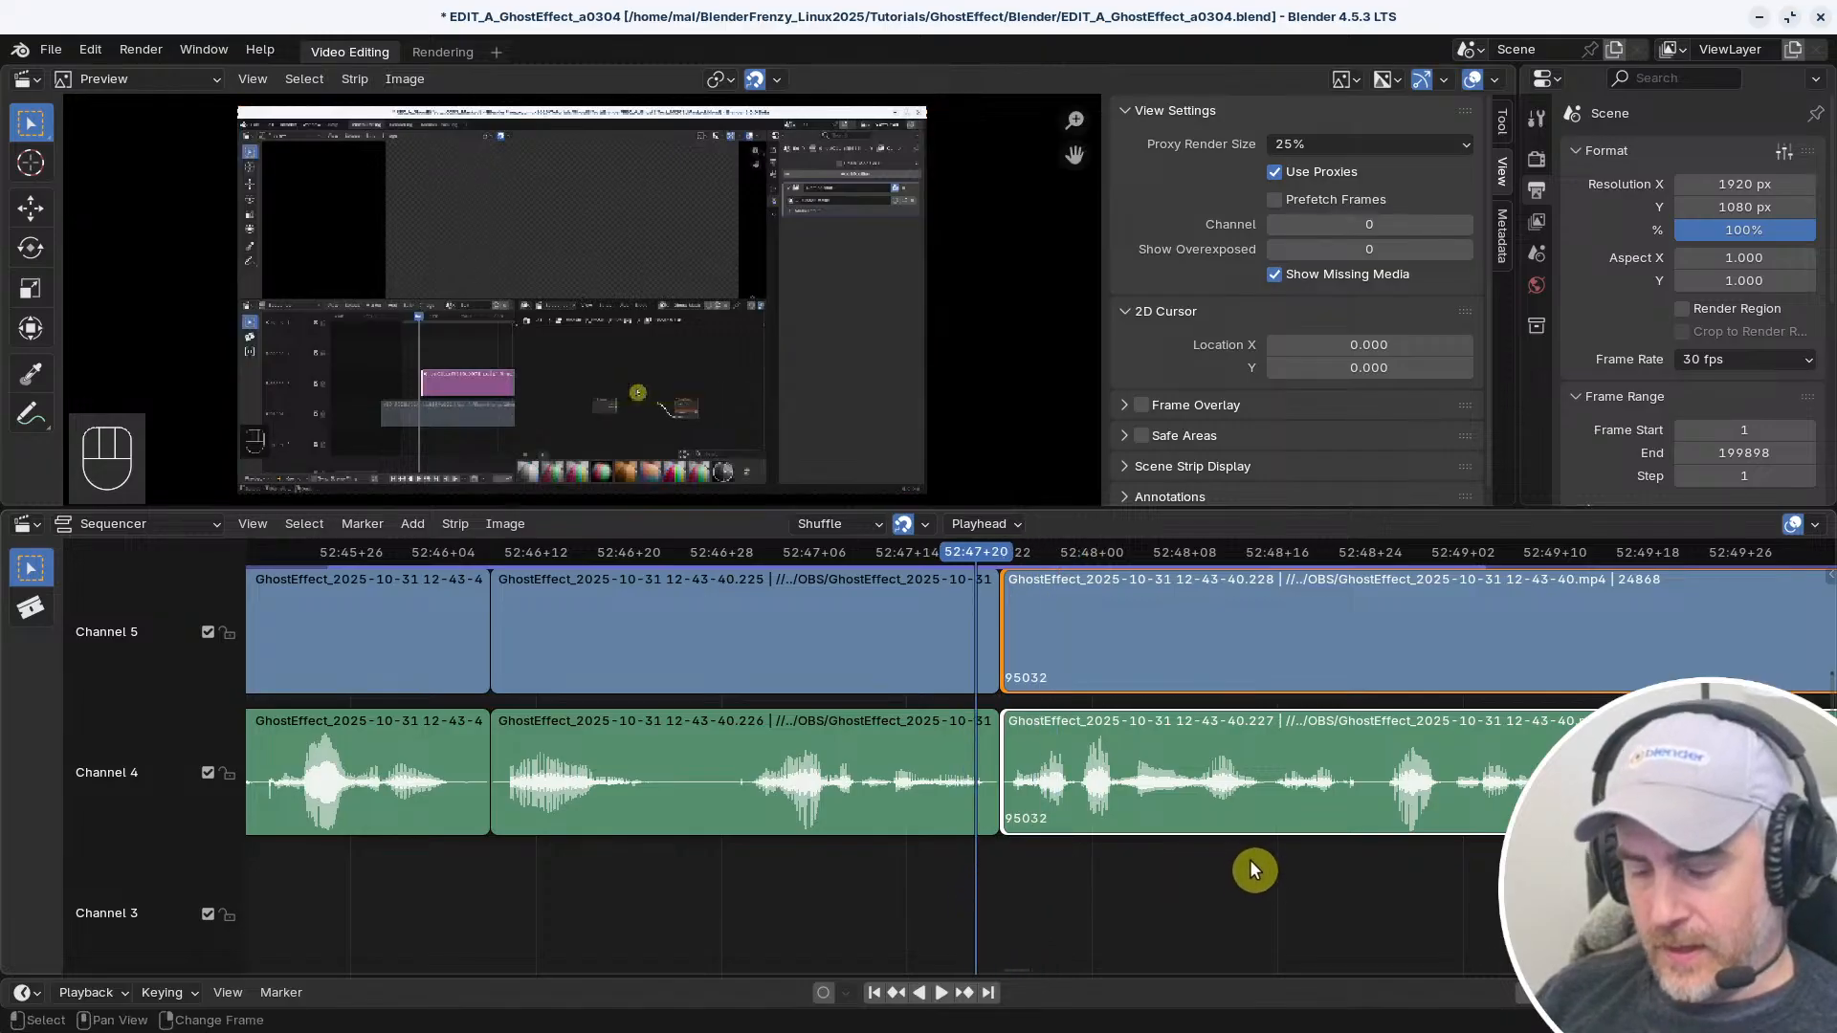
Shift the long strips away from the join, extend their starts two frames earlier, and remove the gap
key(g)
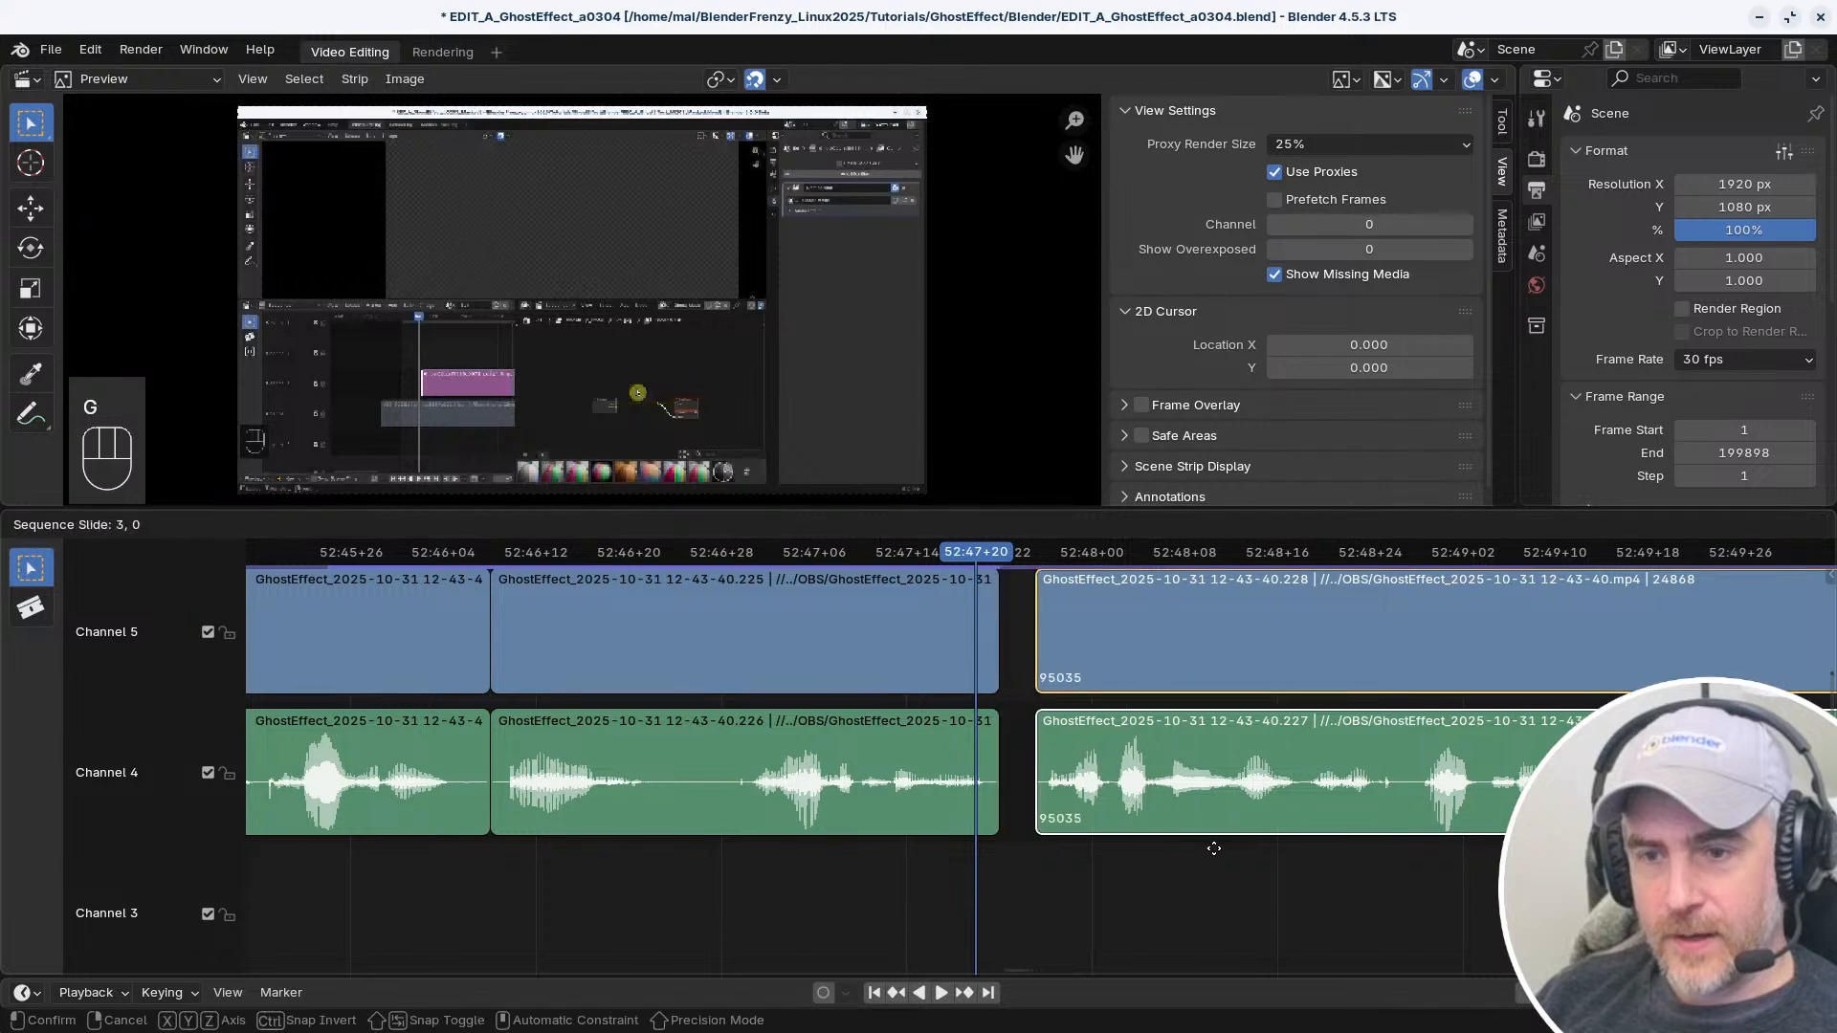
click(1244, 846)
key(g)
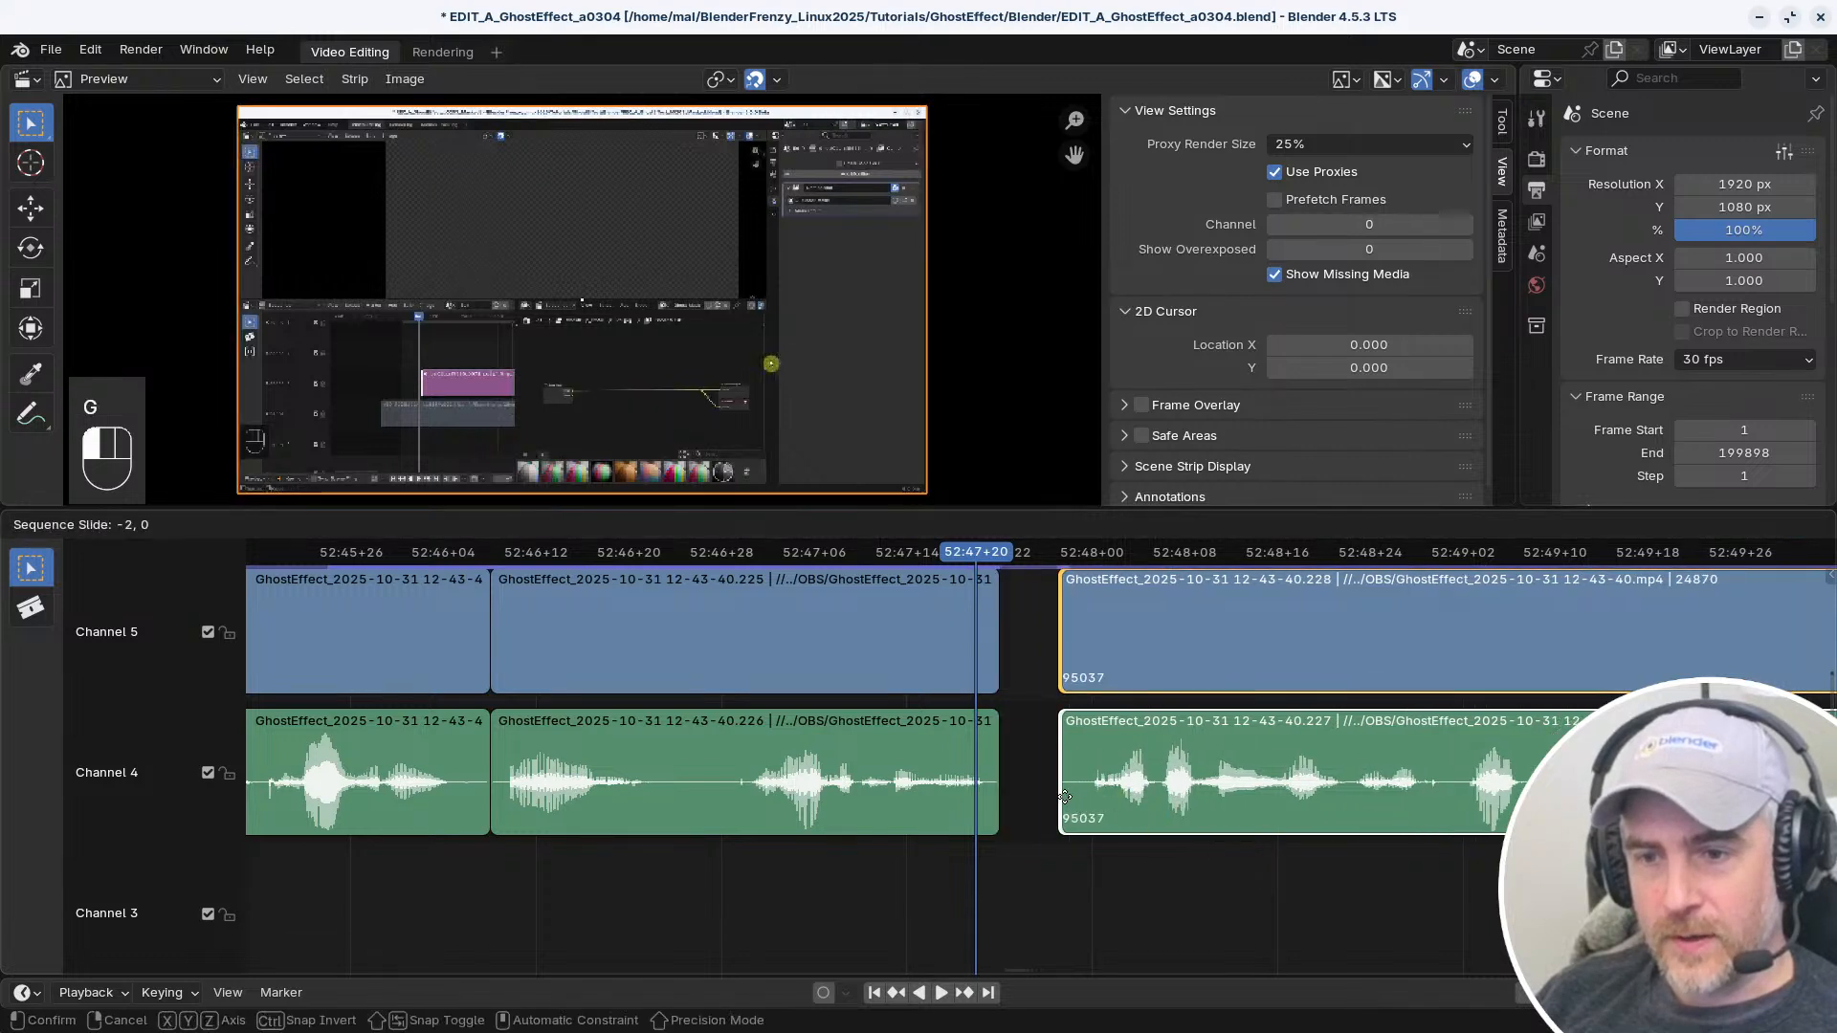
click(1065, 797)
key(v)
key(space)
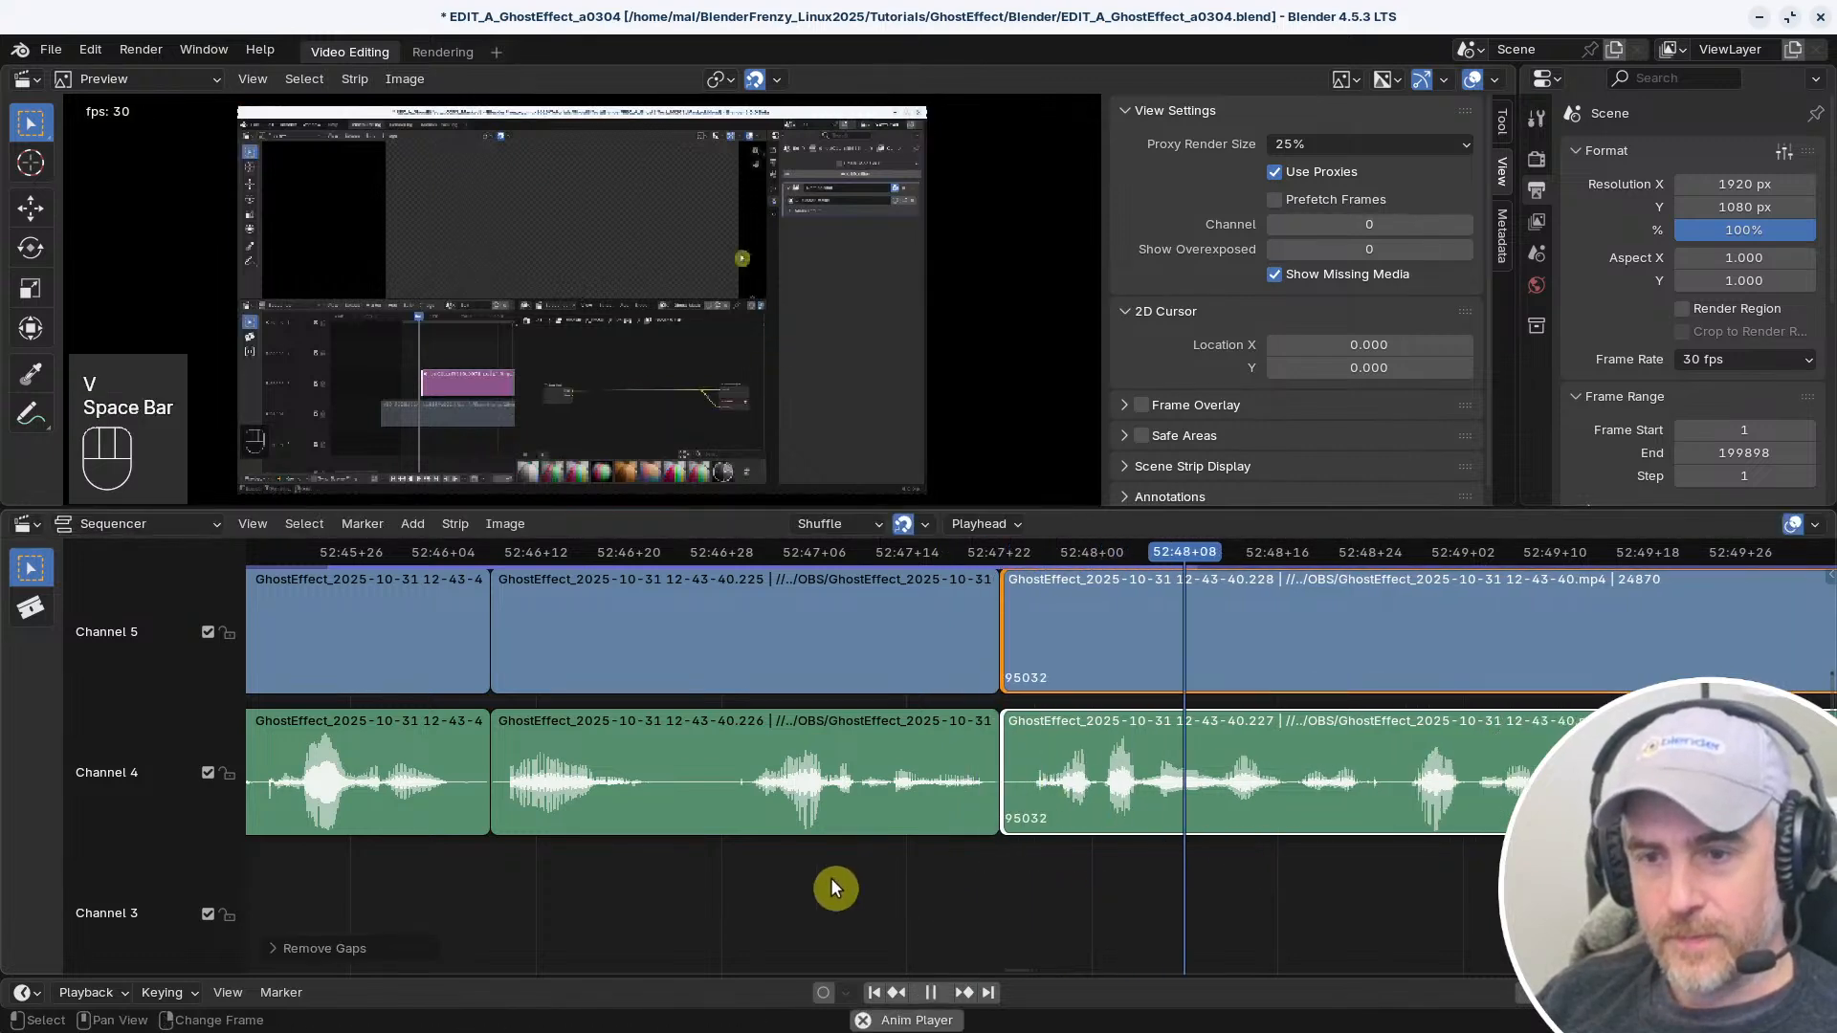
key(space)
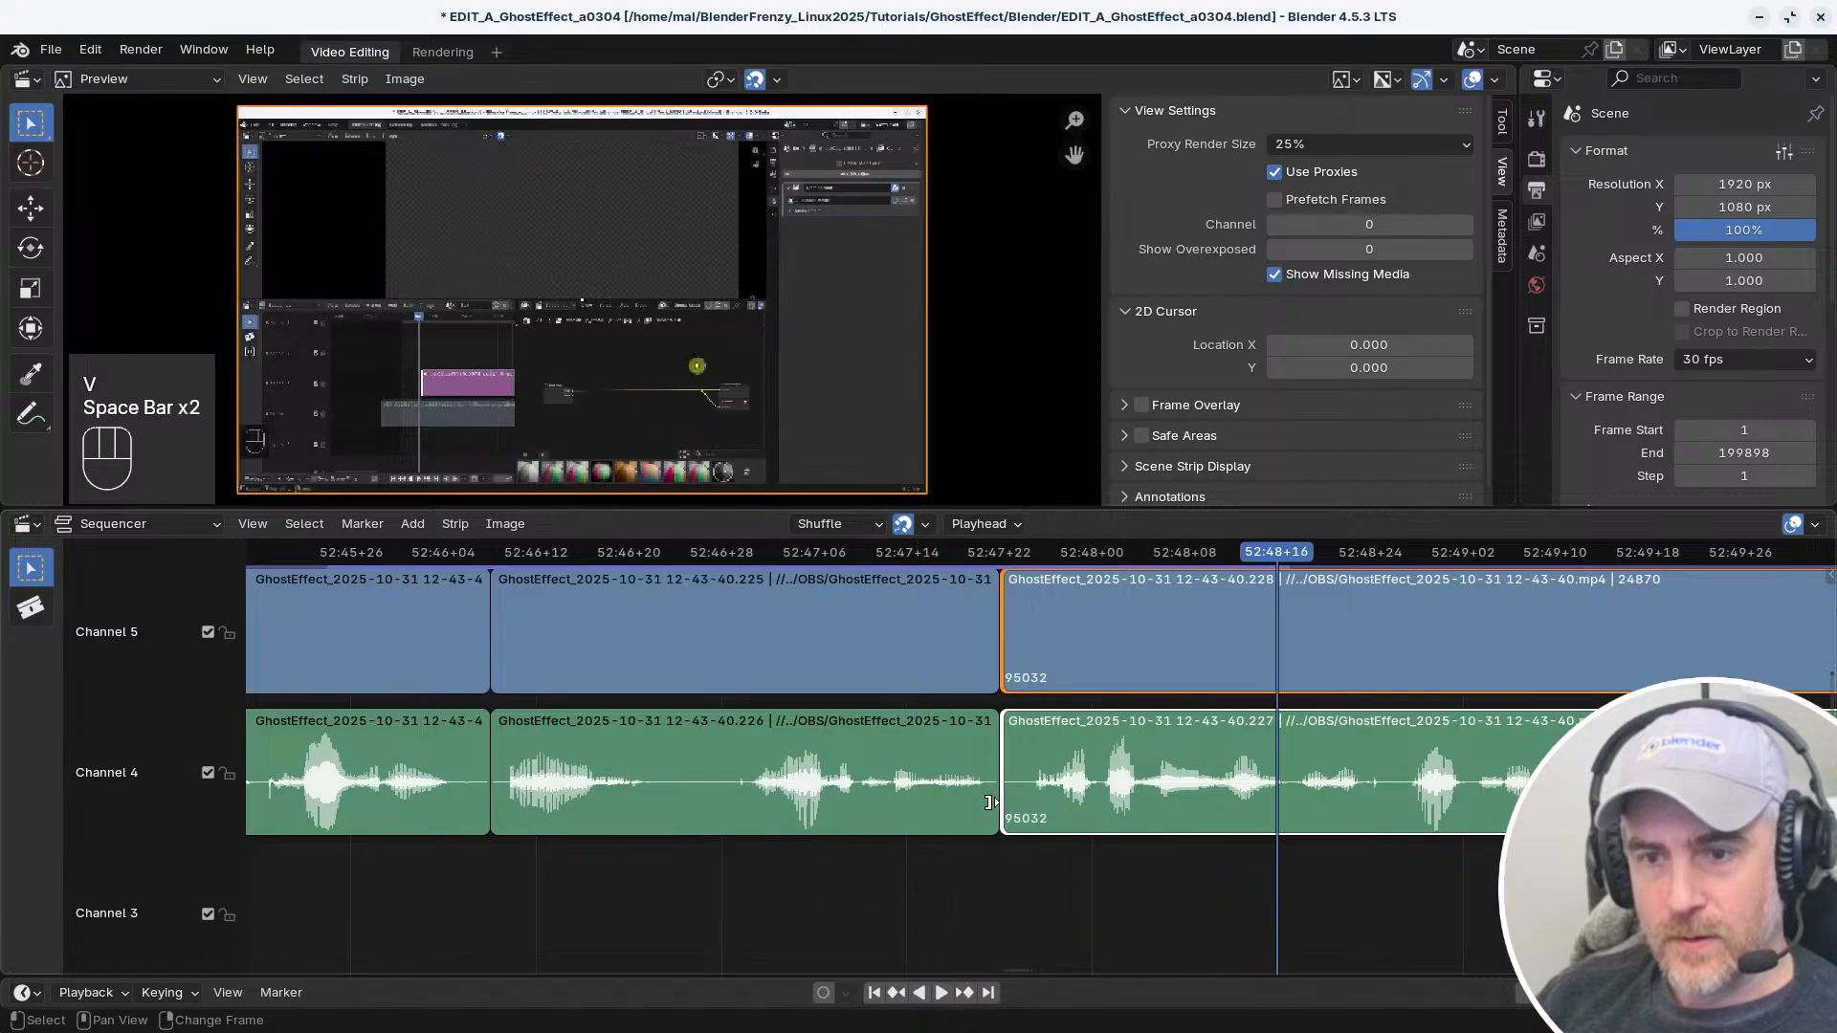
Try rolling the cut between the adjoining strips one frame later, review it, and roll it back one frame
click(998, 794)
key(g)
click(1020, 793)
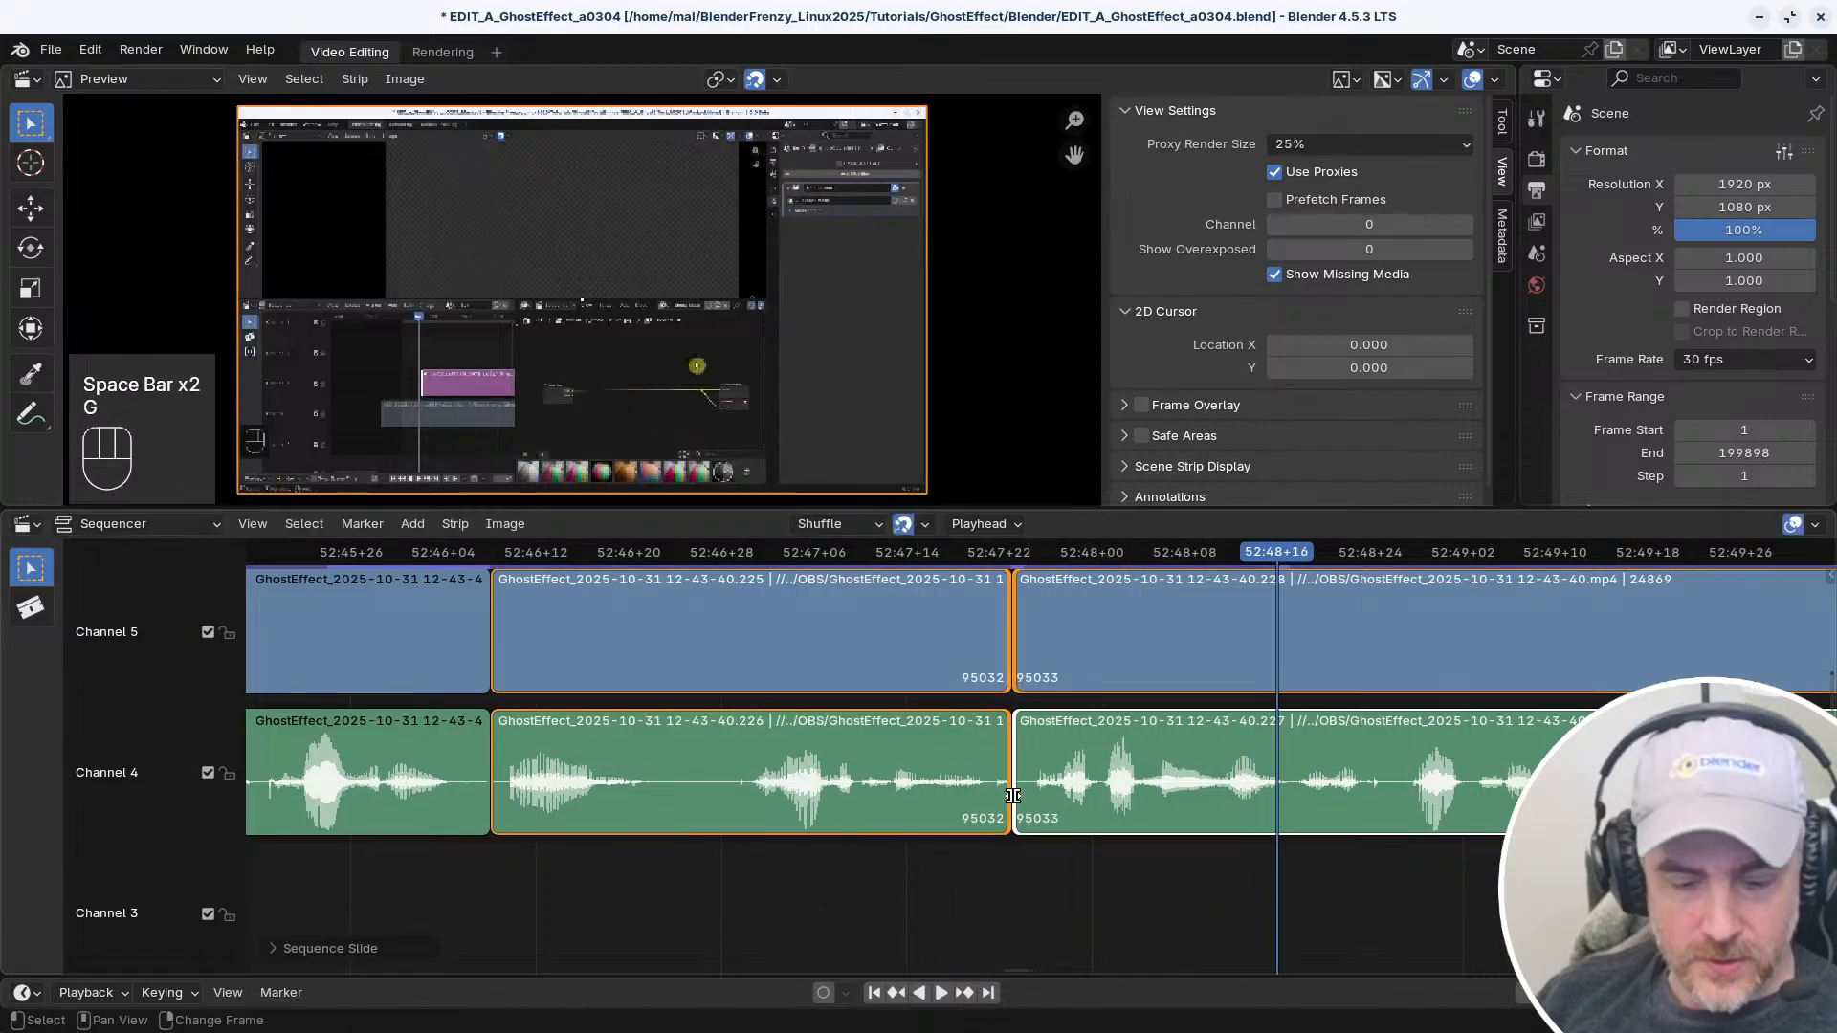
key(space)
key(space)
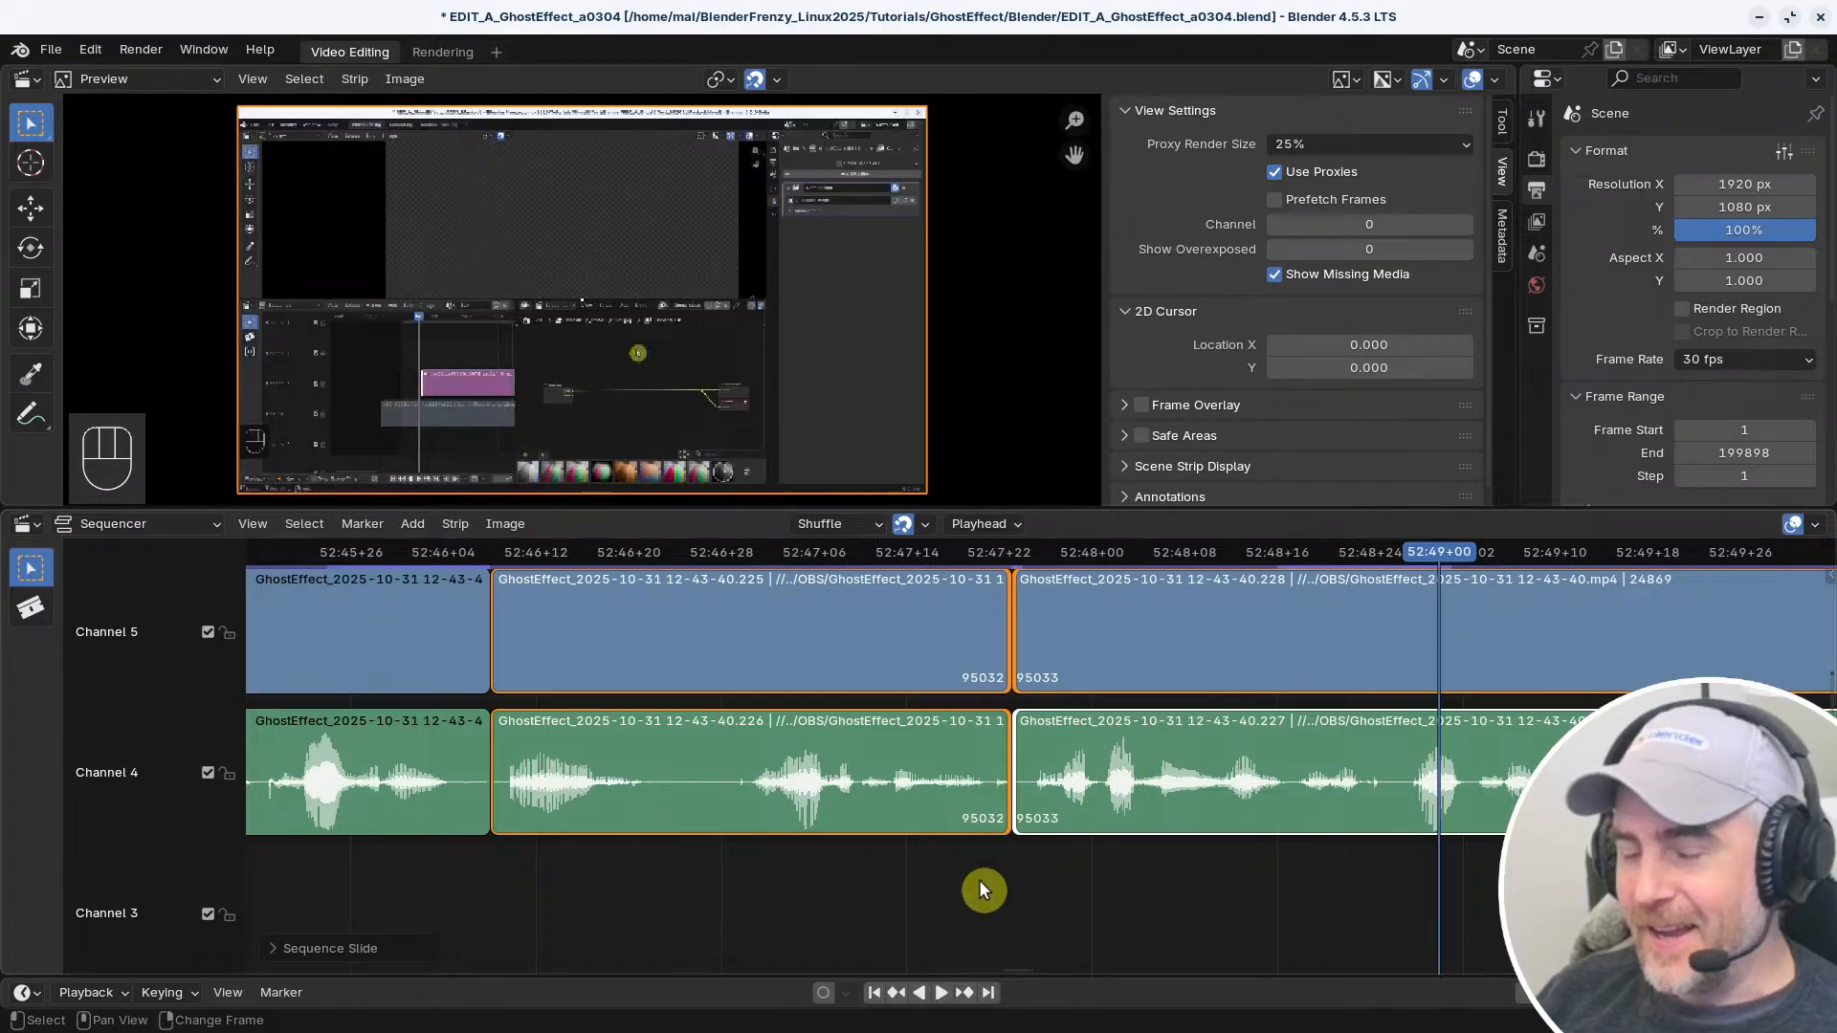
key(g)
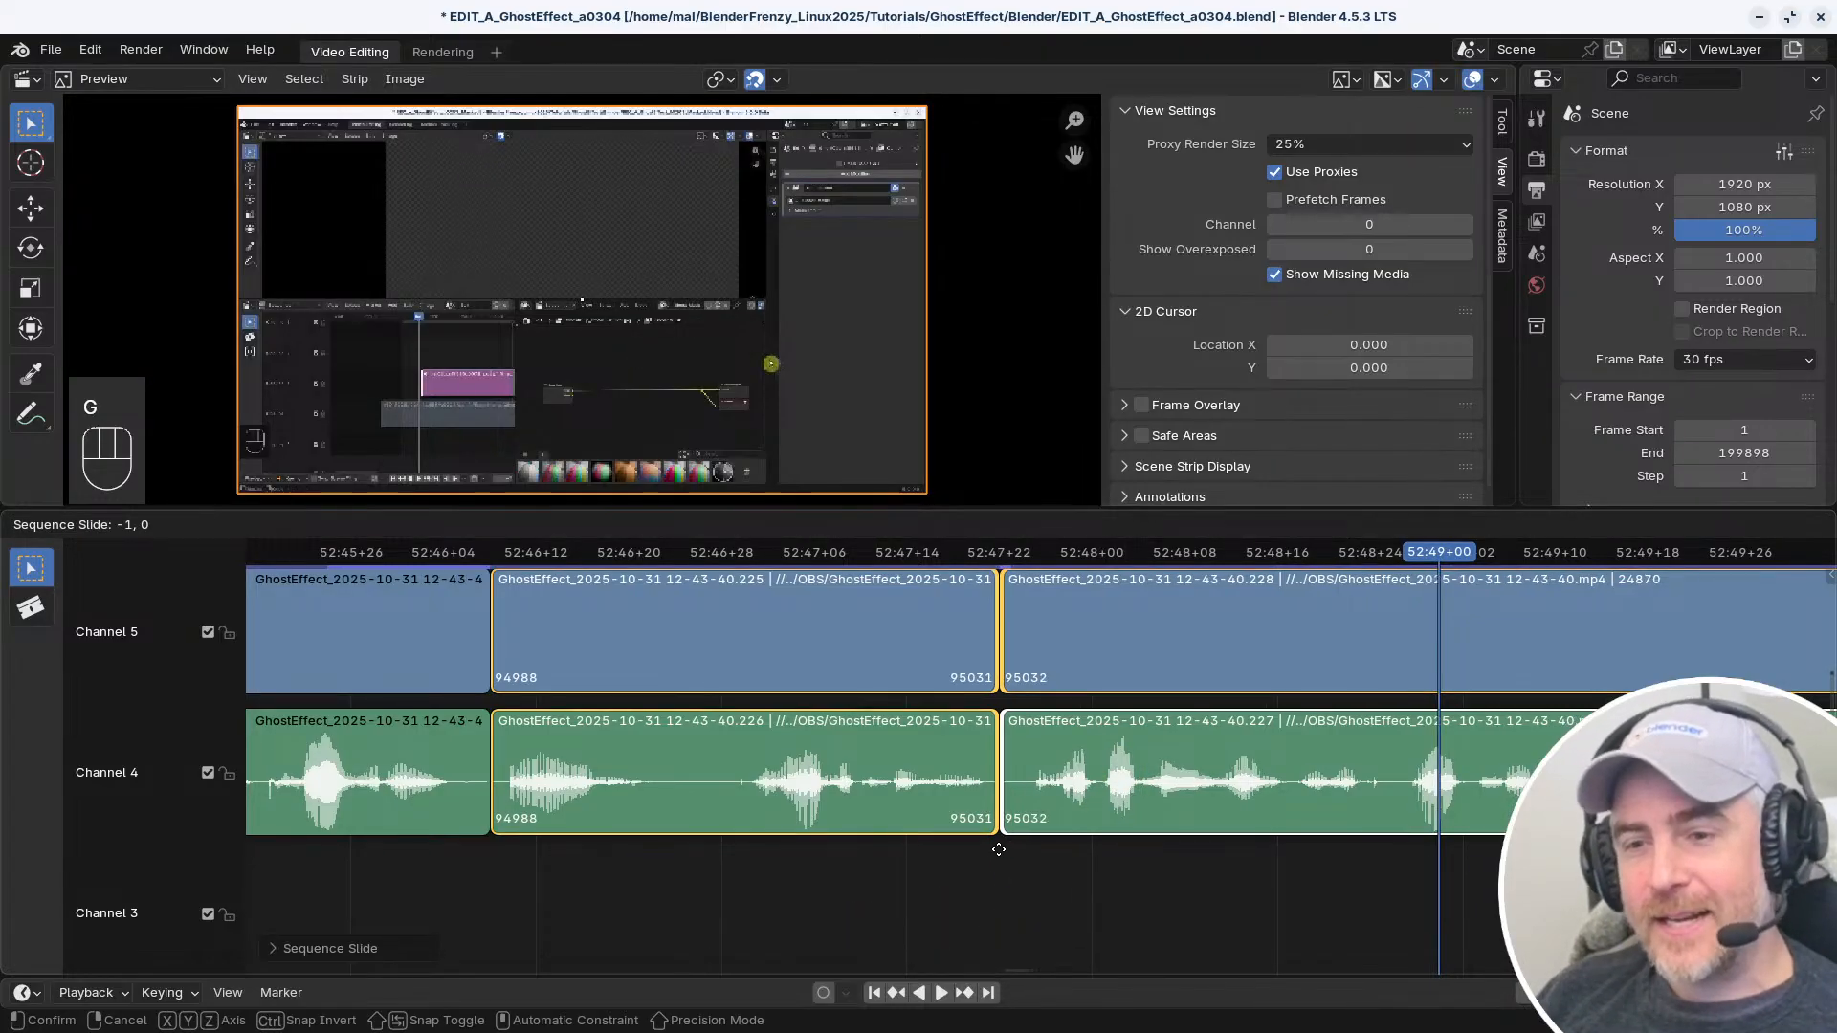
click(998, 849)
Play from 52:47+10 across the join and split the long video and audio strips at the pause, frame 95210
right_drag(968, 859, 866, 876)
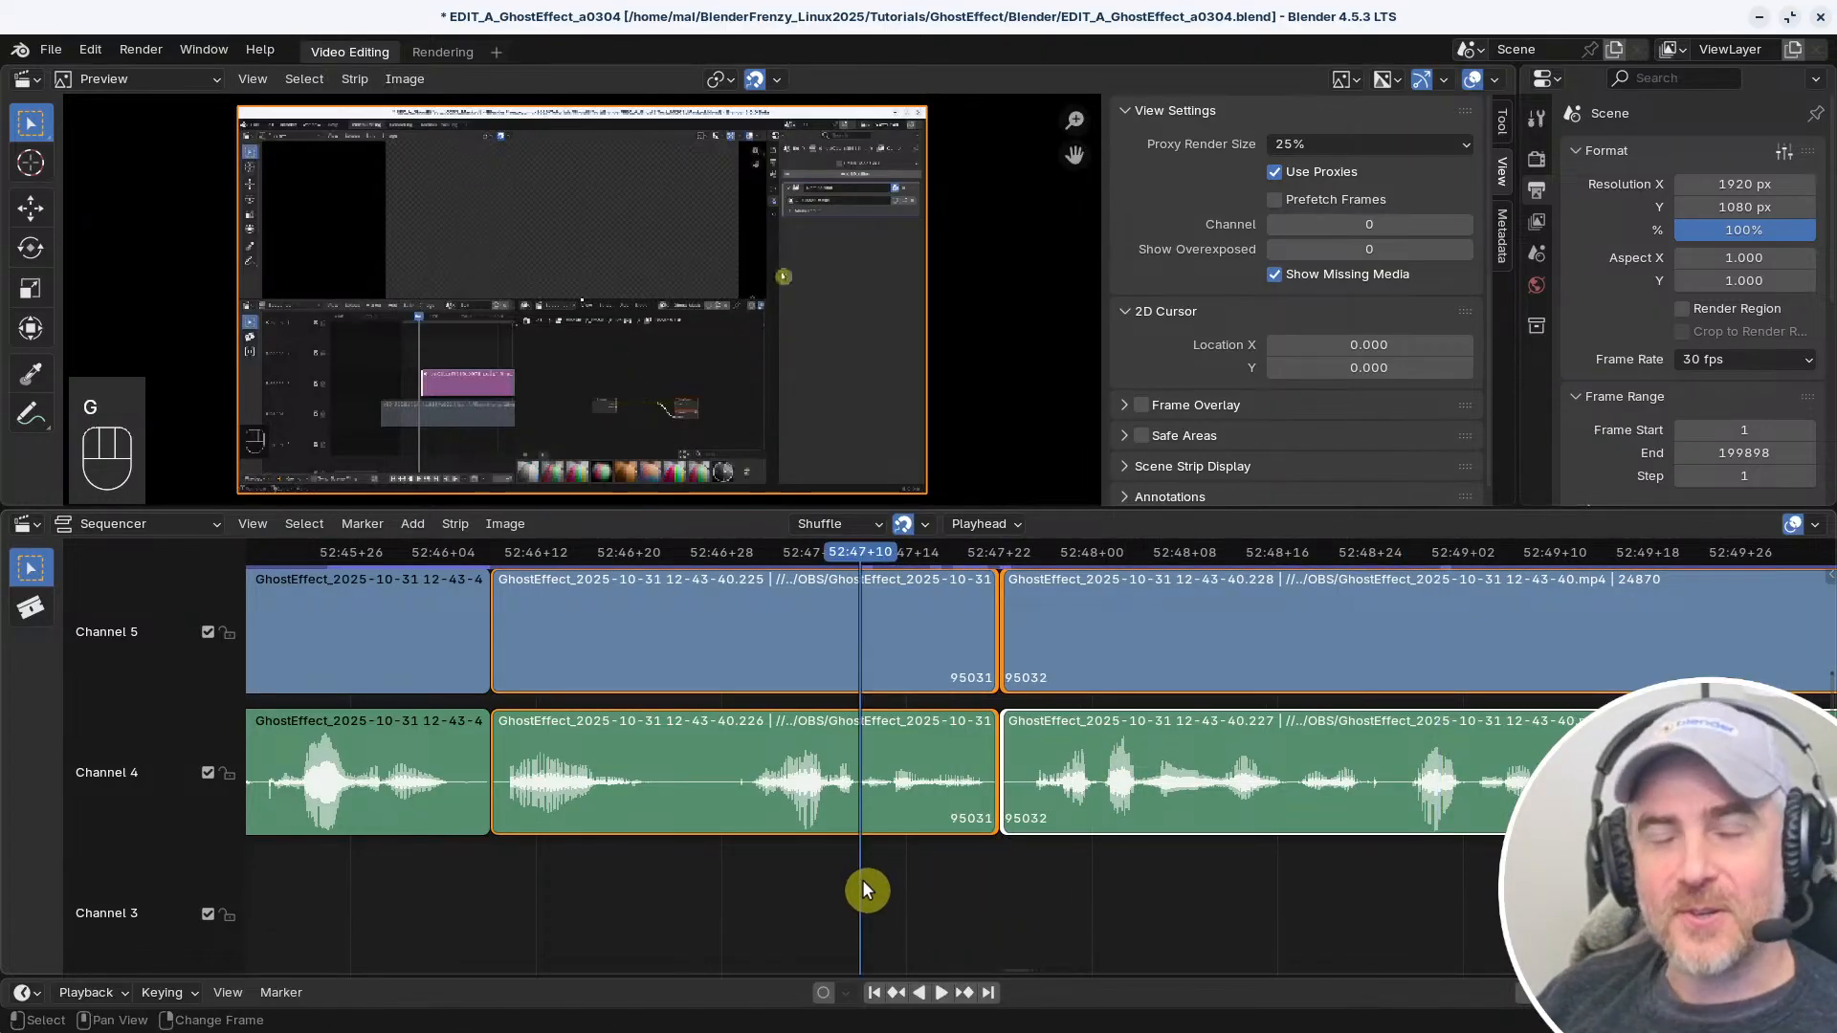
key(space)
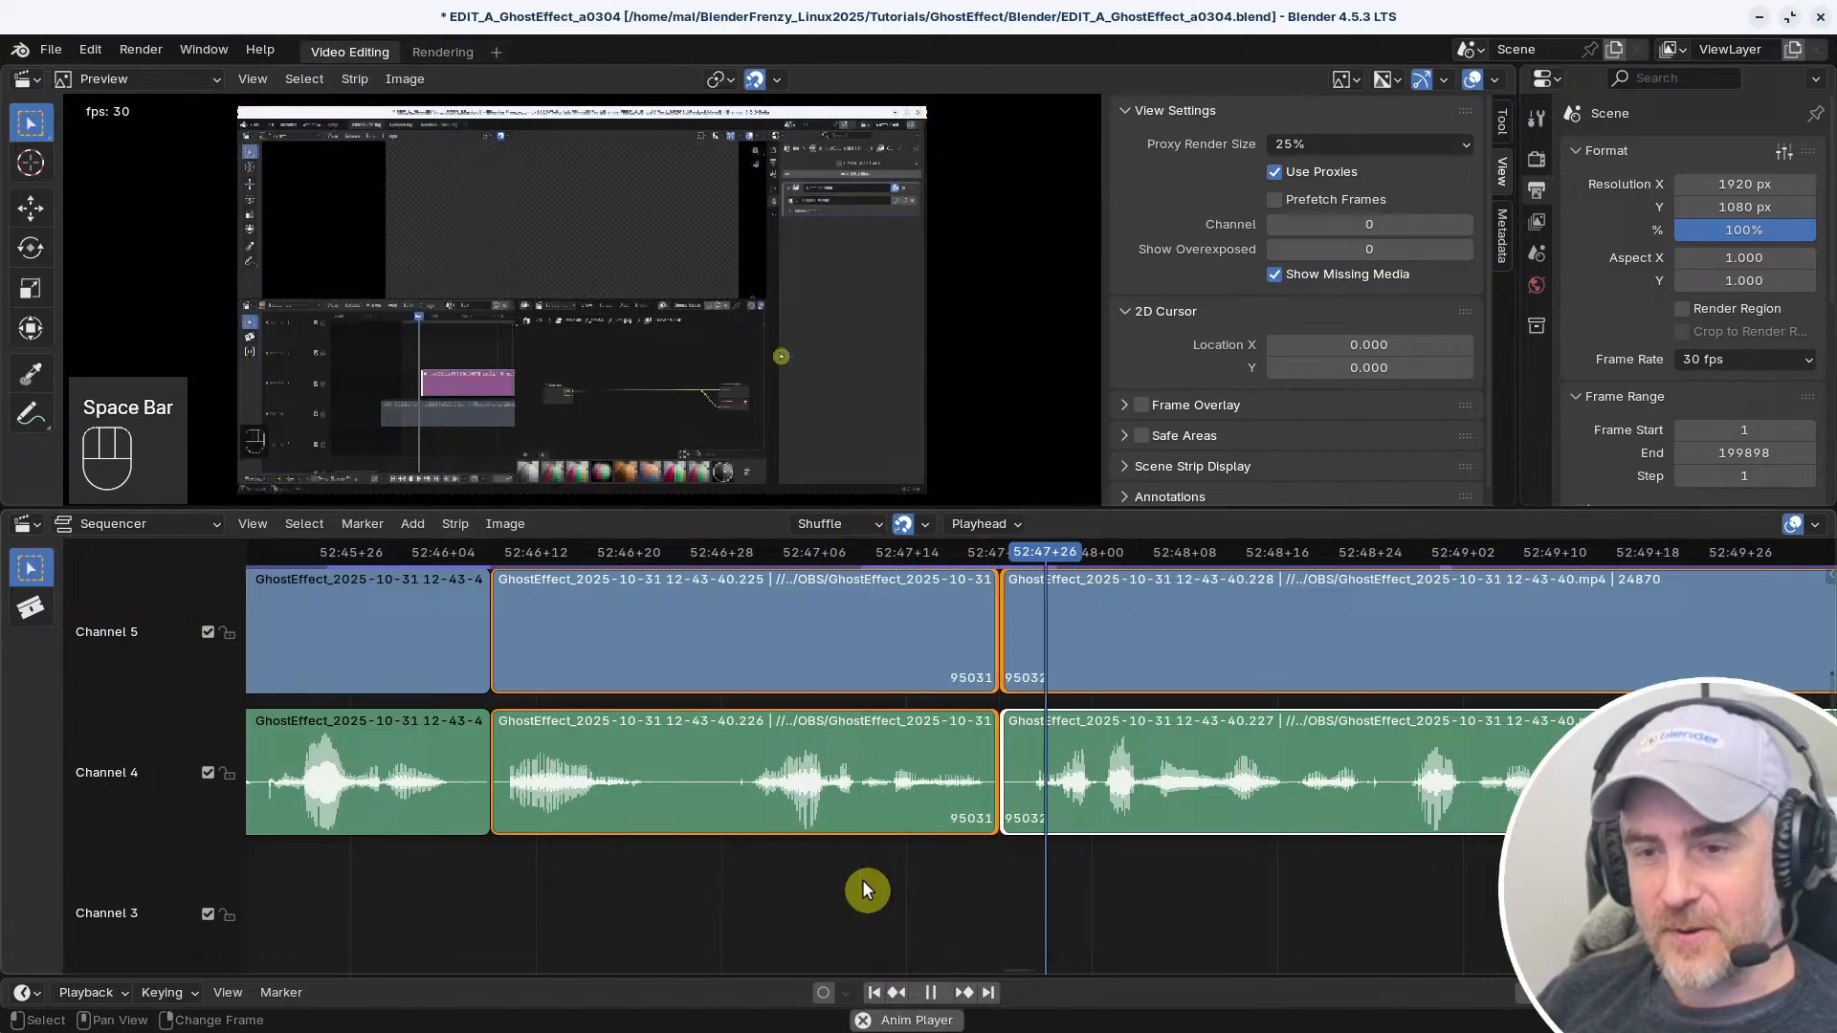
ctrl+middle_drag(1343, 877, 966, 850)
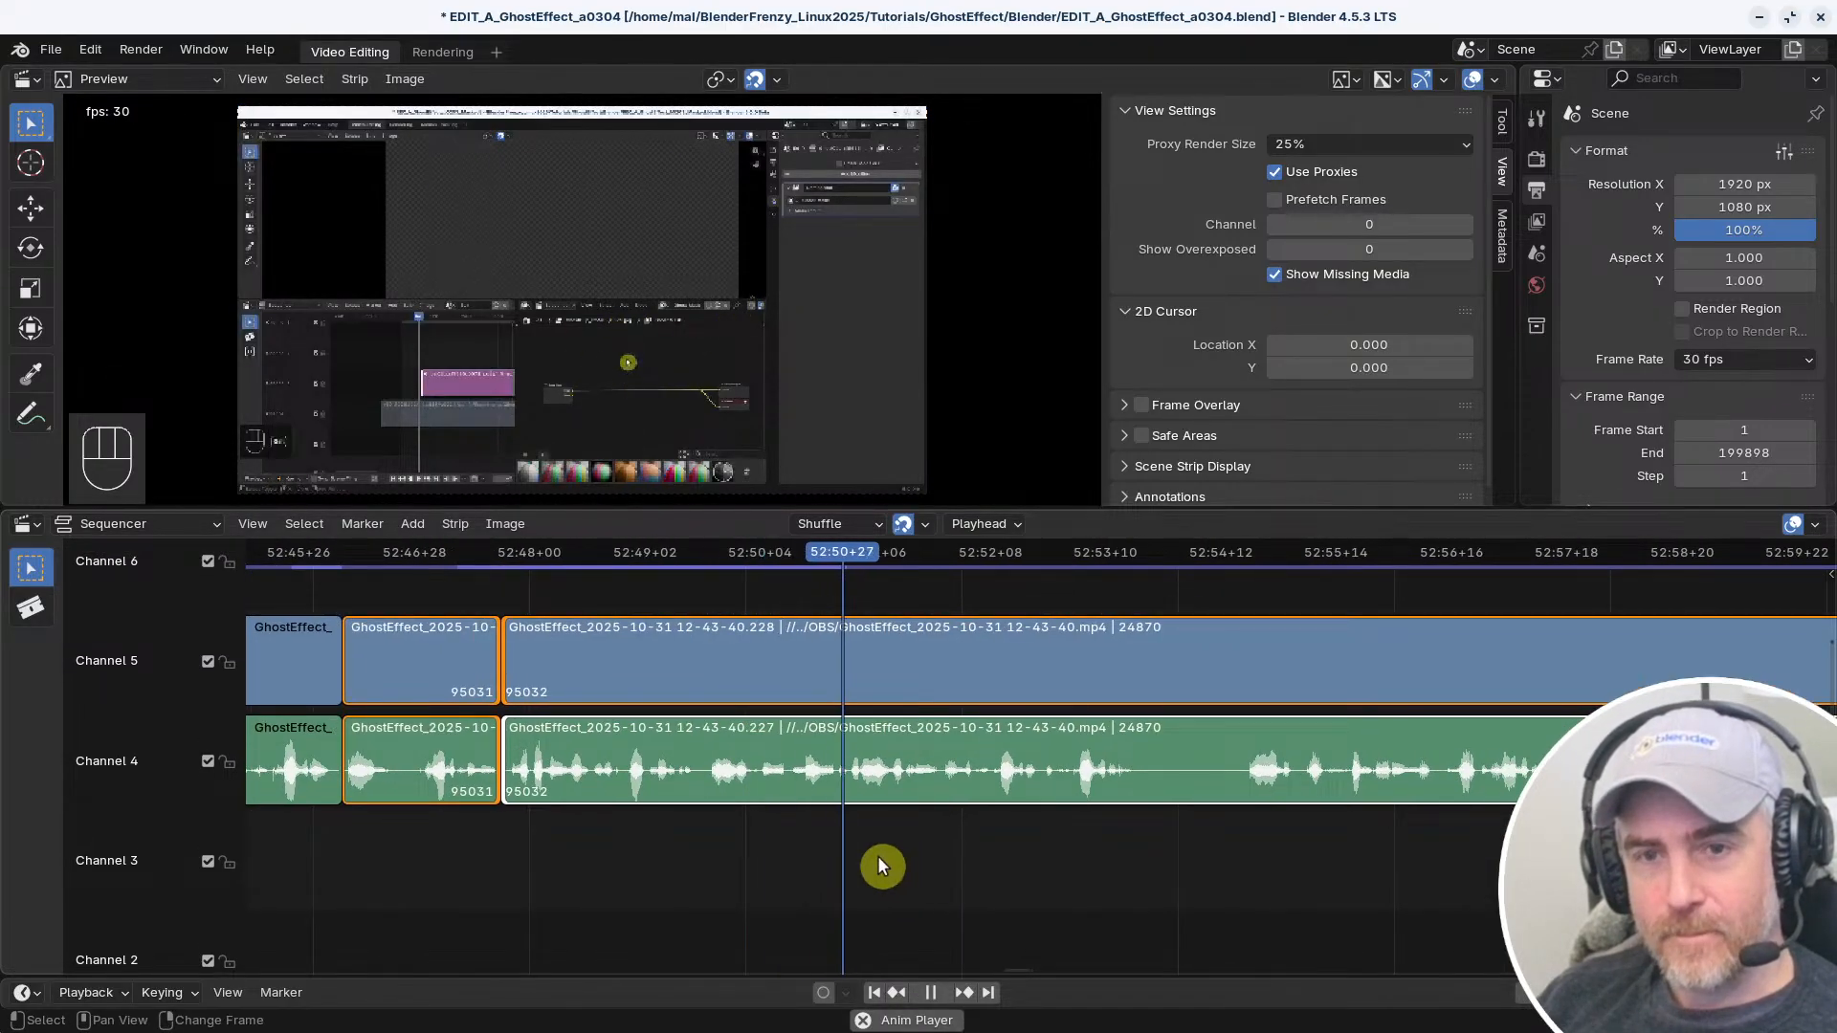
middle_drag(848, 861, 934, 871)
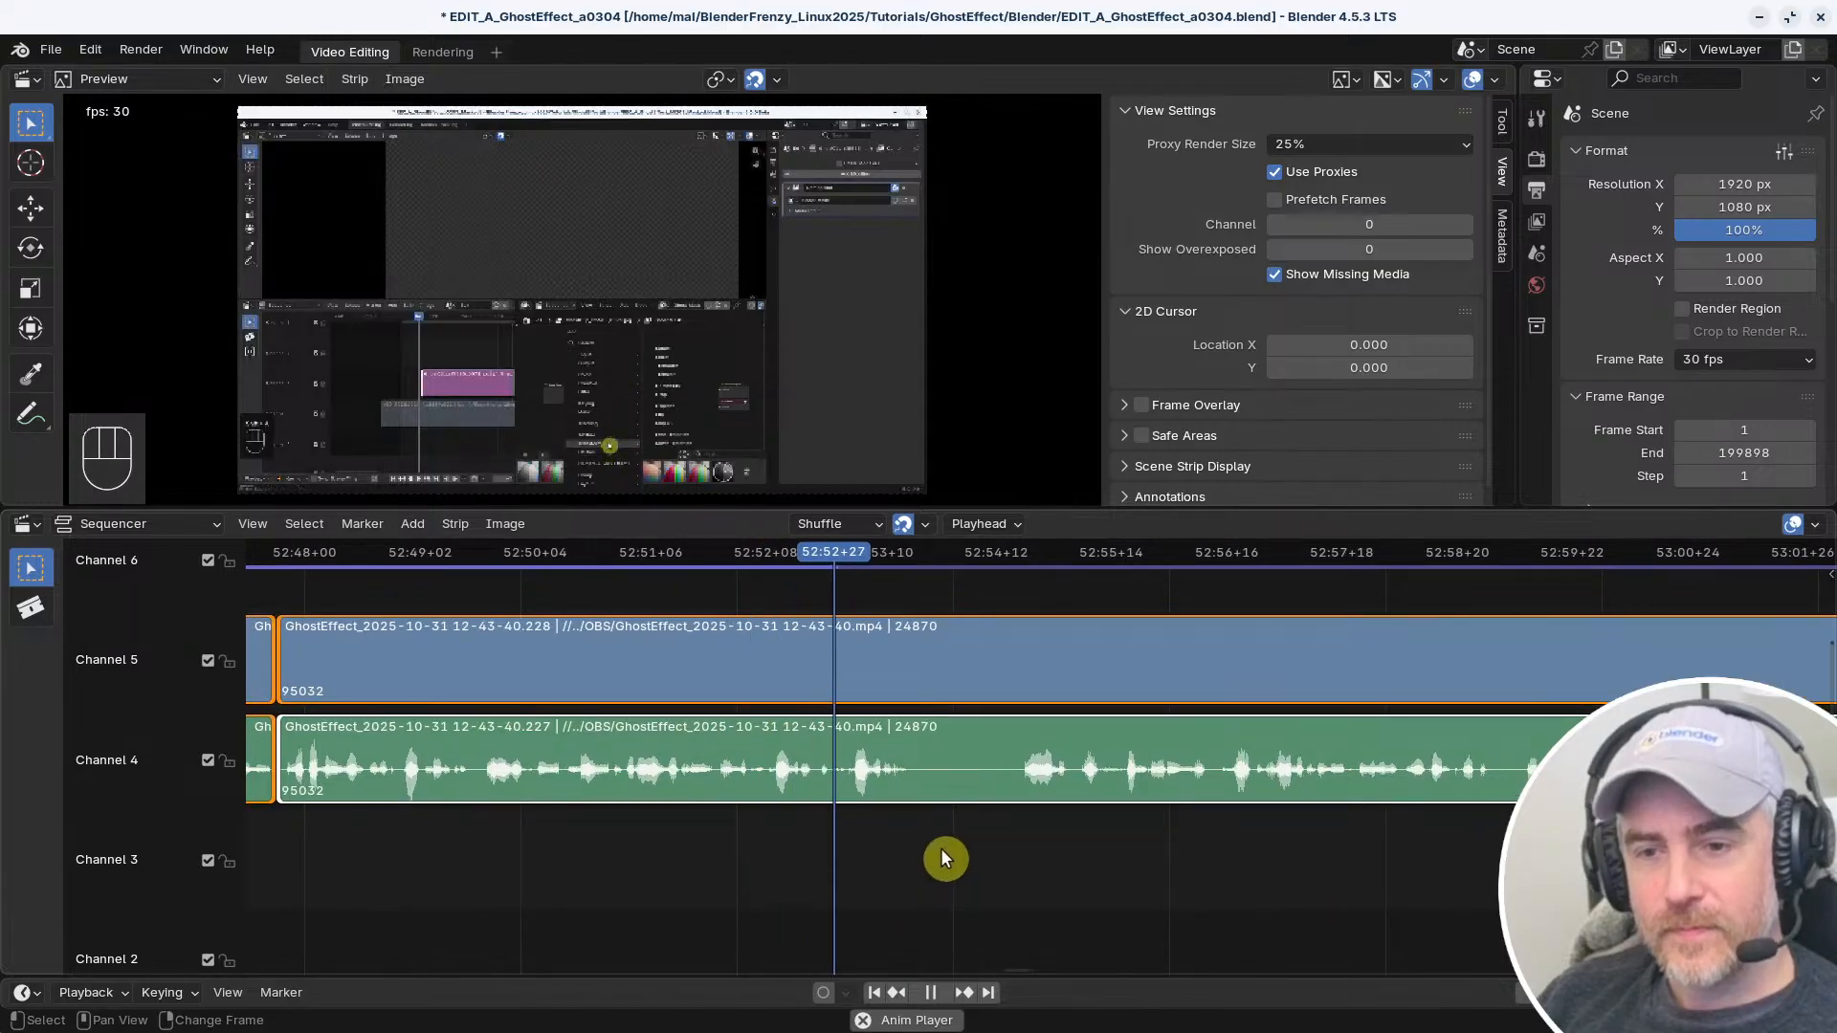
key(space)
key(f)
Trim the starts of the new long strips to where speech resumes at about 52:54+20 and remove the gap
key(space)
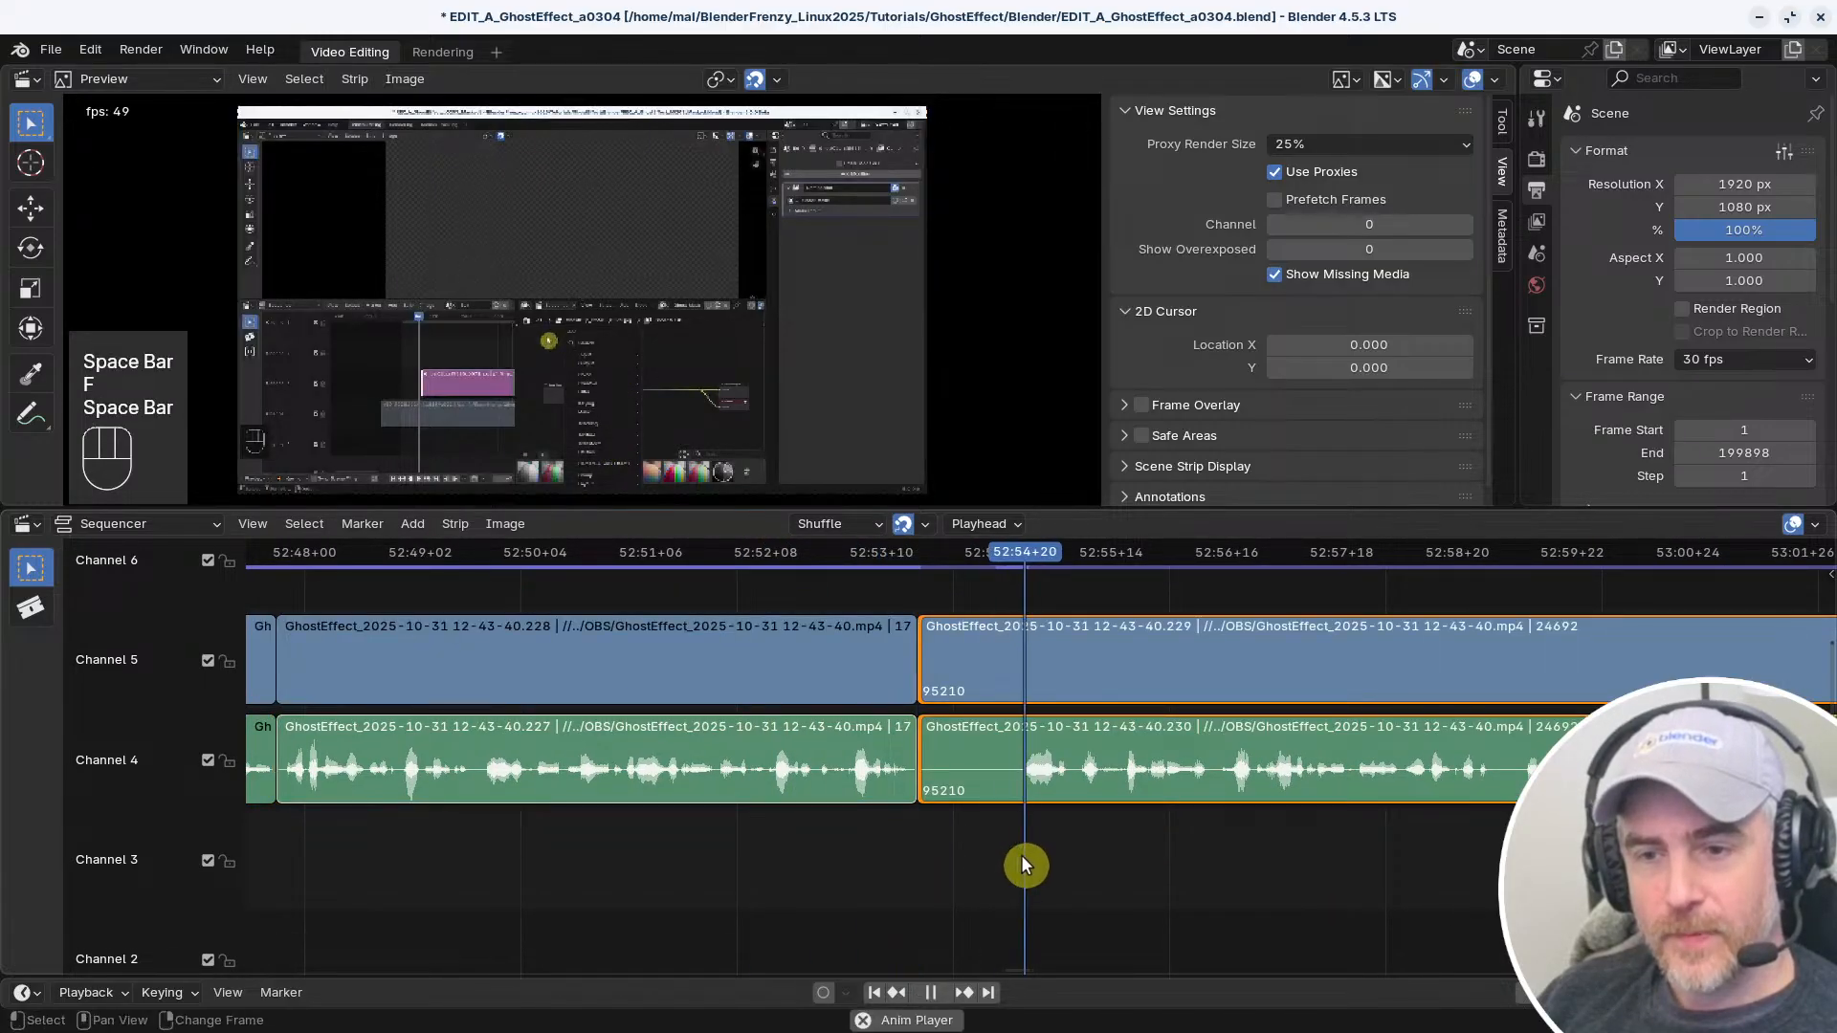
key(space)
right_drag(1023, 855, 851, 865)
key(s)
key(v)
Play across the join at frame 95210 and on through the long strips to 53:01+17 to review the edit
key(space)
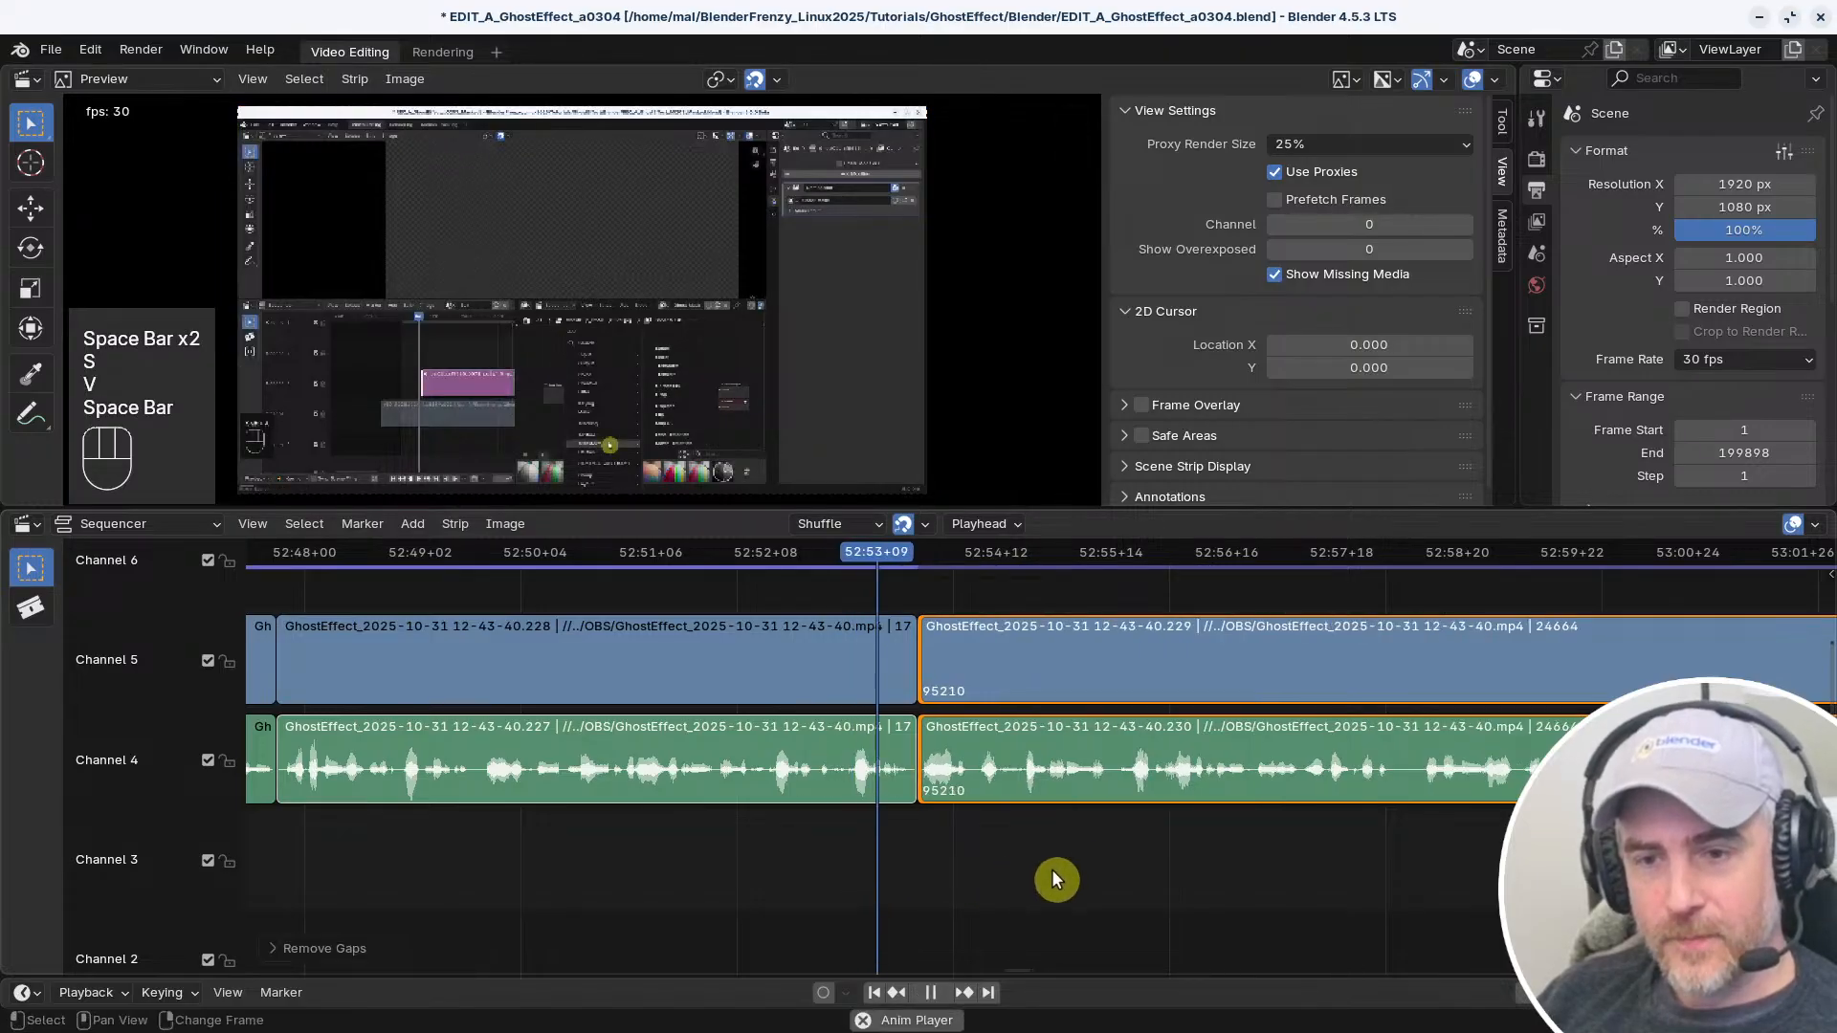
middle_drag(1090, 868, 1292, 882)
ctrl+middle_drag(1292, 882, 1311, 868)
key(space)
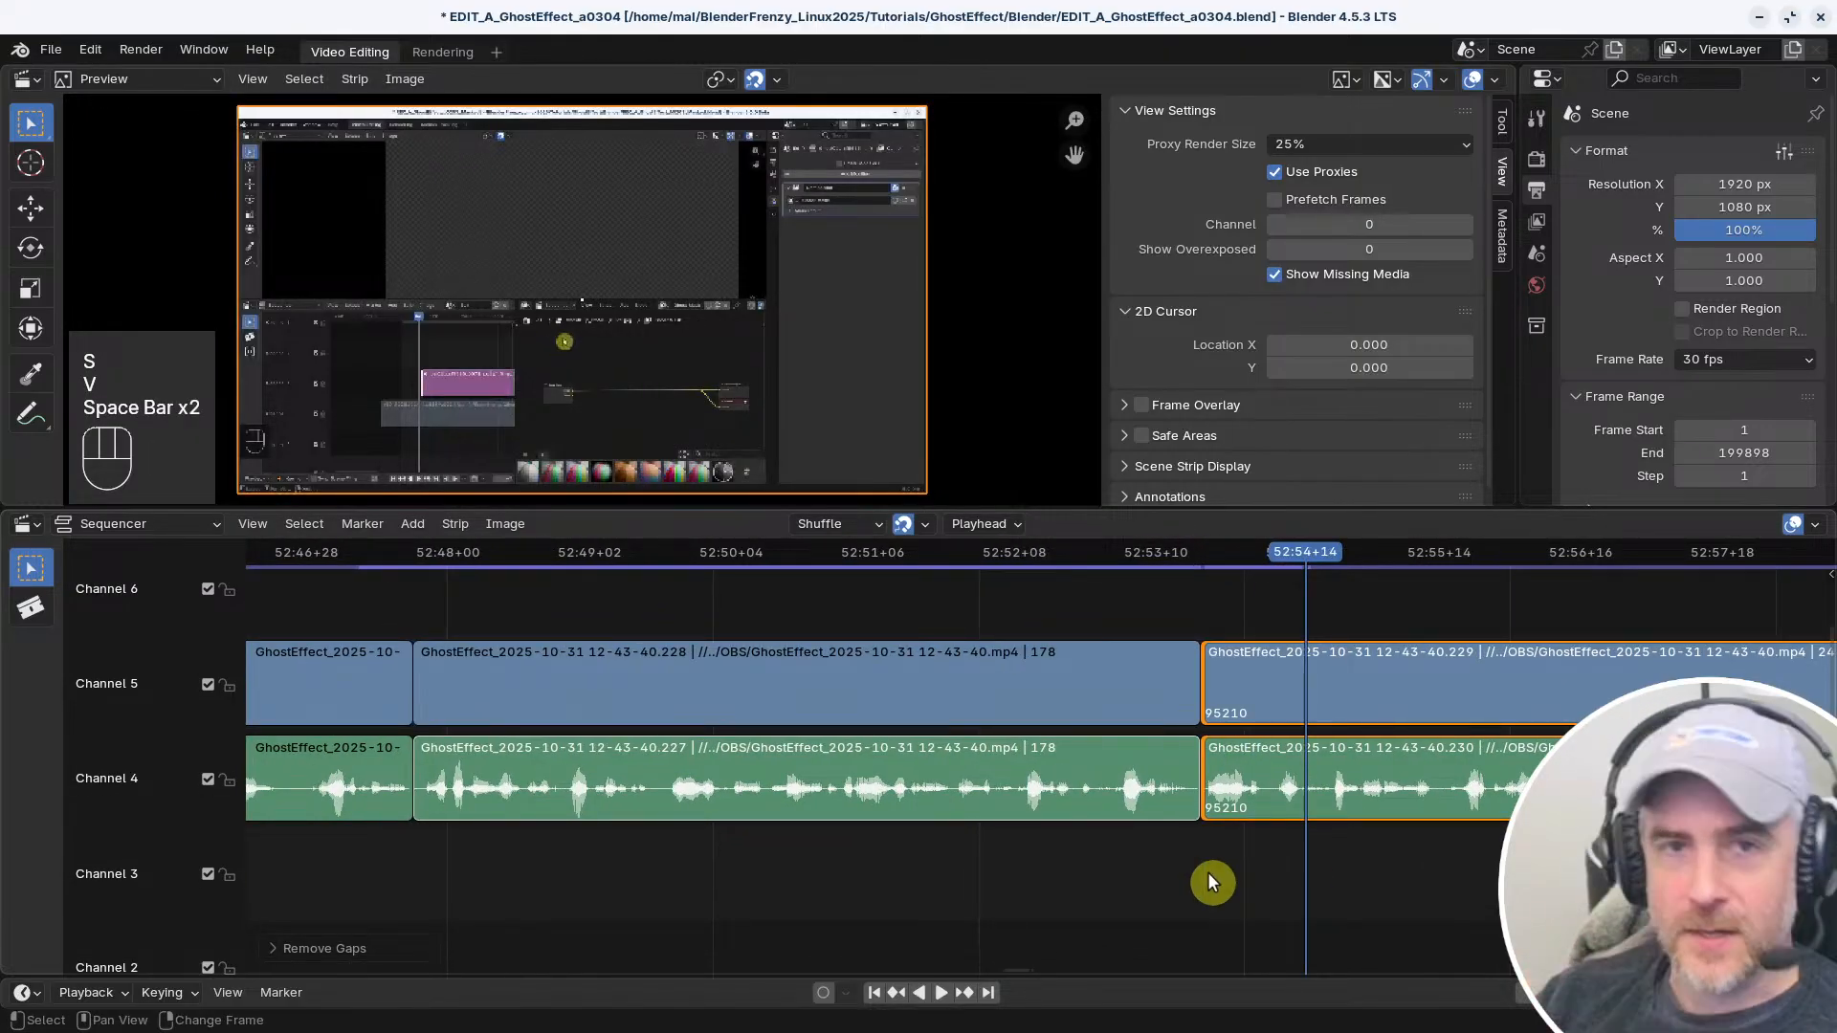
key(space)
middle_drag(1218, 874, 556, 858)
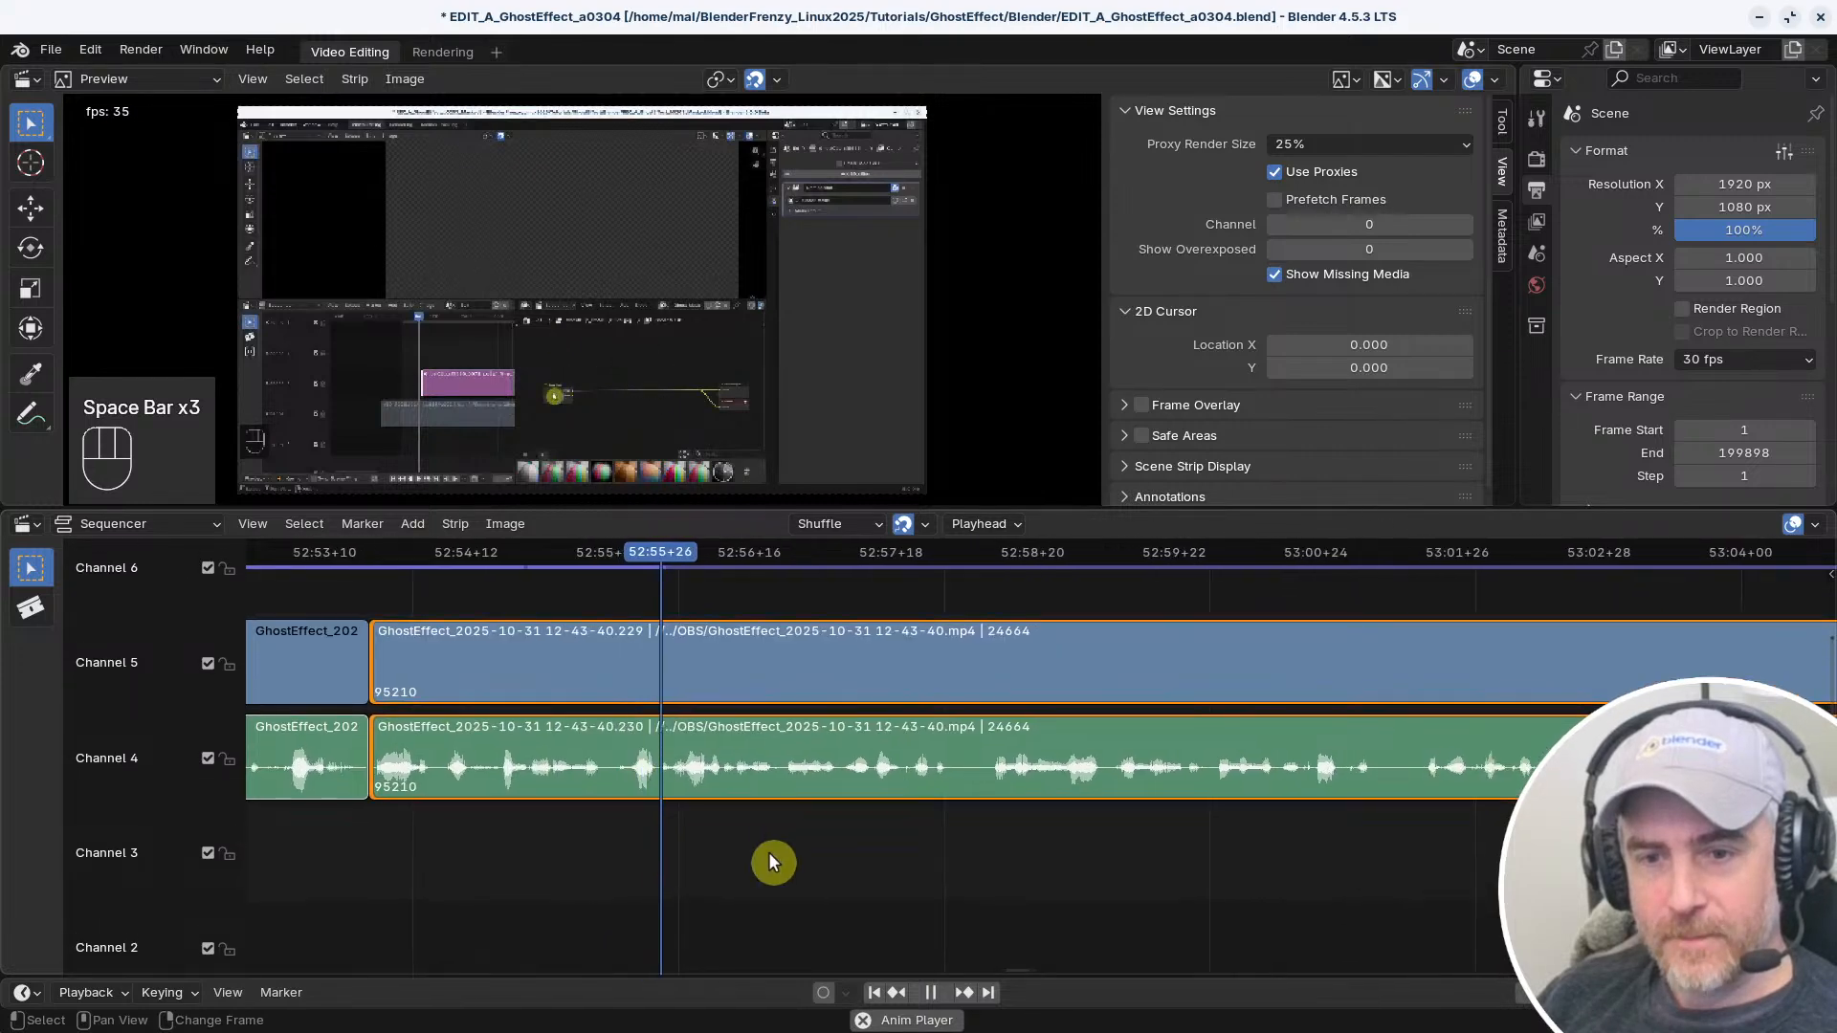
middle_drag(793, 858, 590, 842)
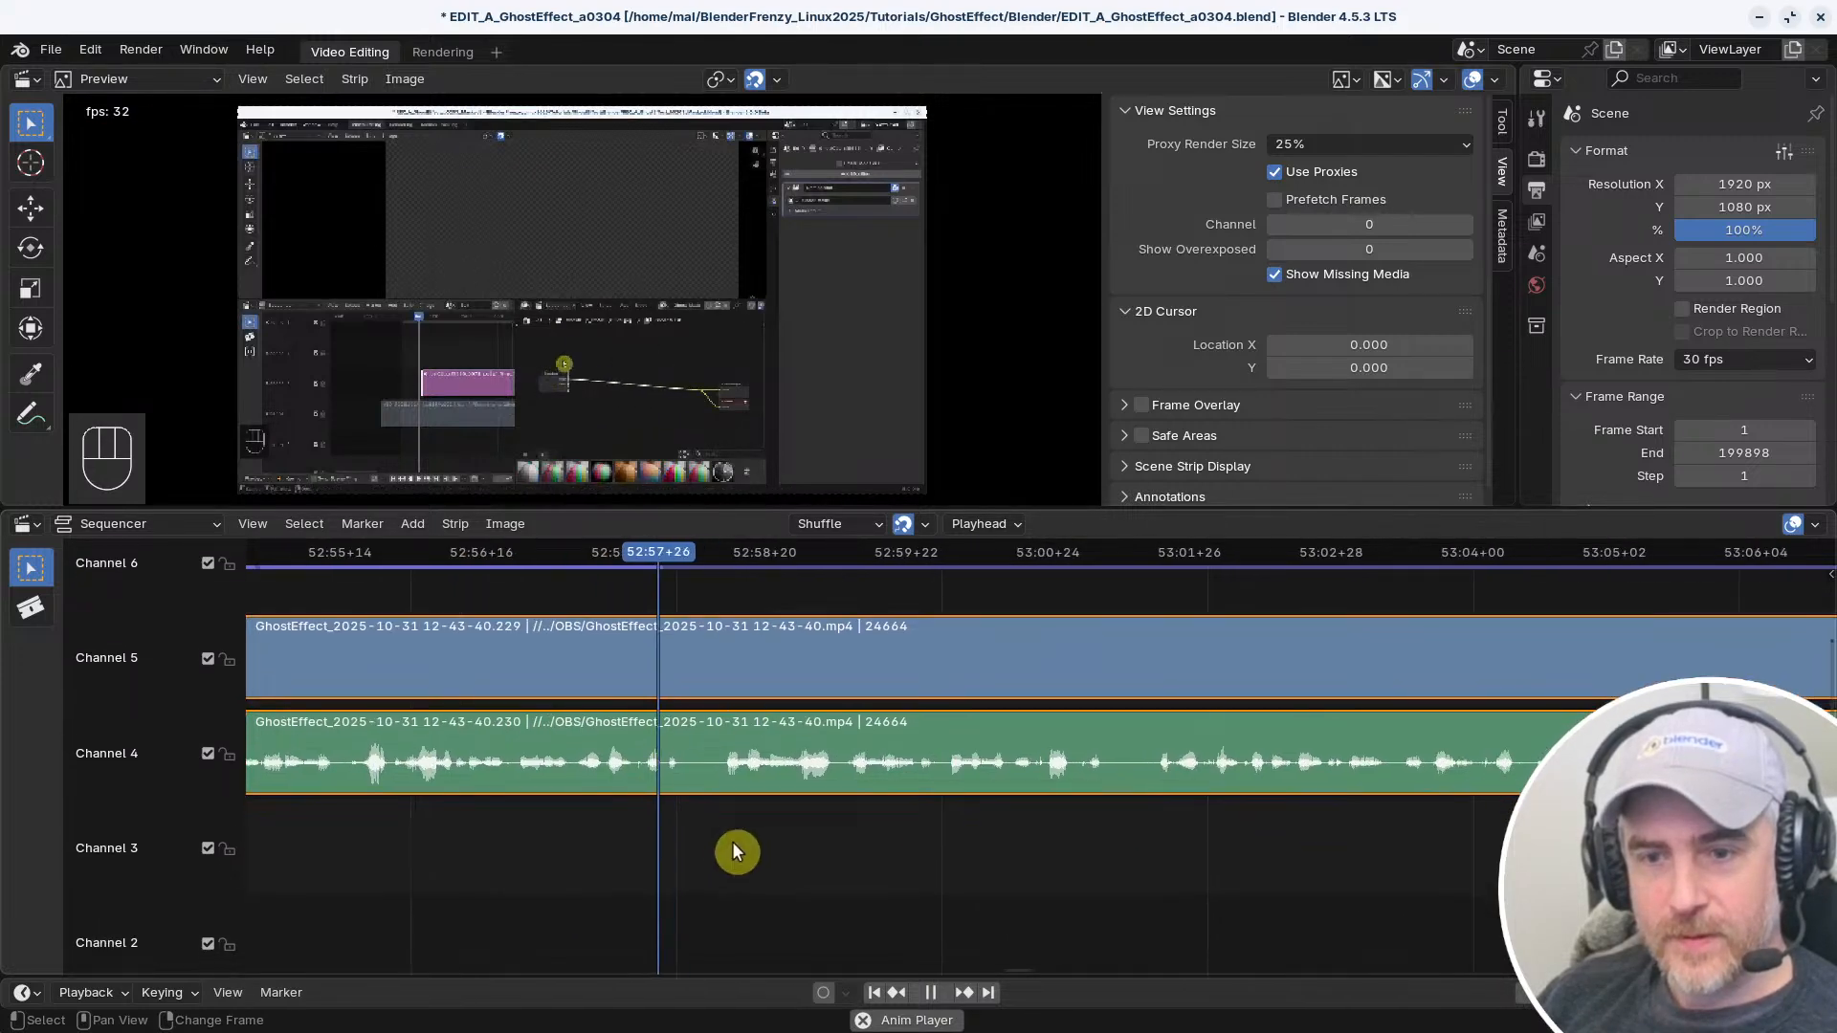
middle_drag(756, 848, 701, 874)
ctrl+middle_drag(810, 857, 796, 843)
key(space)
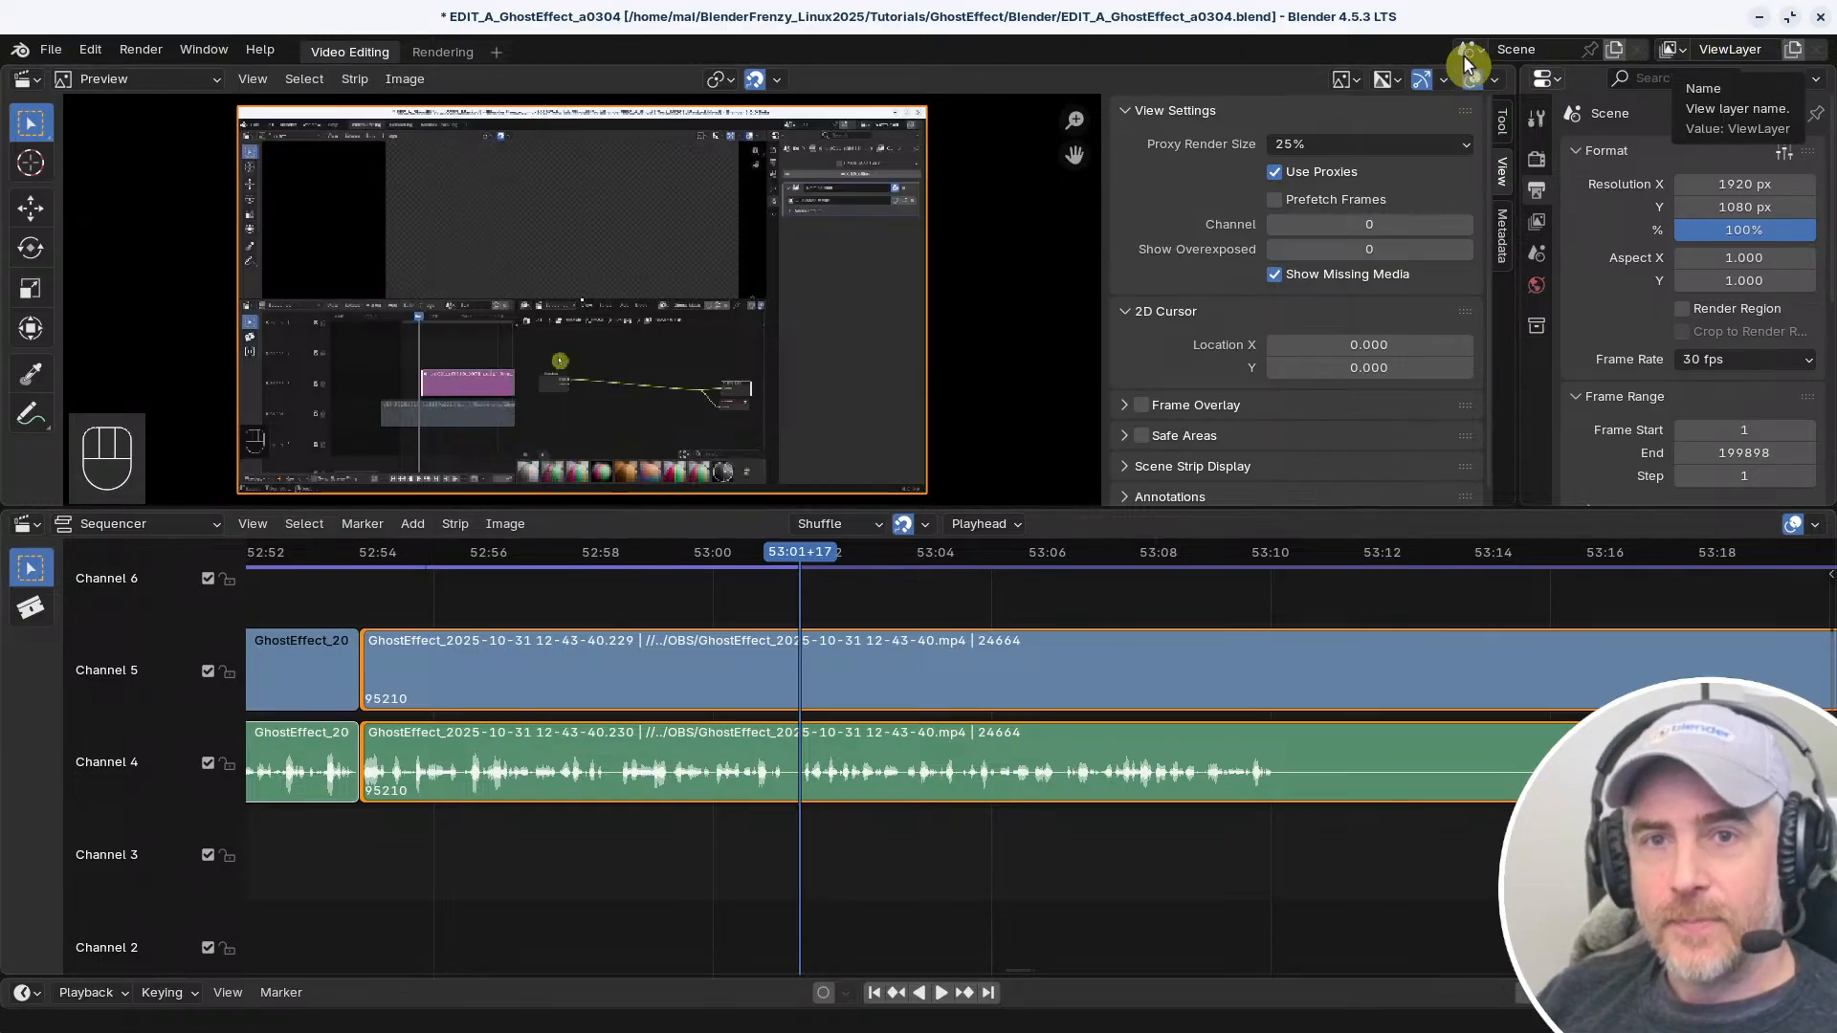
Save the project as a new version with the number in its file name increased
key(shift+ctrl+s)
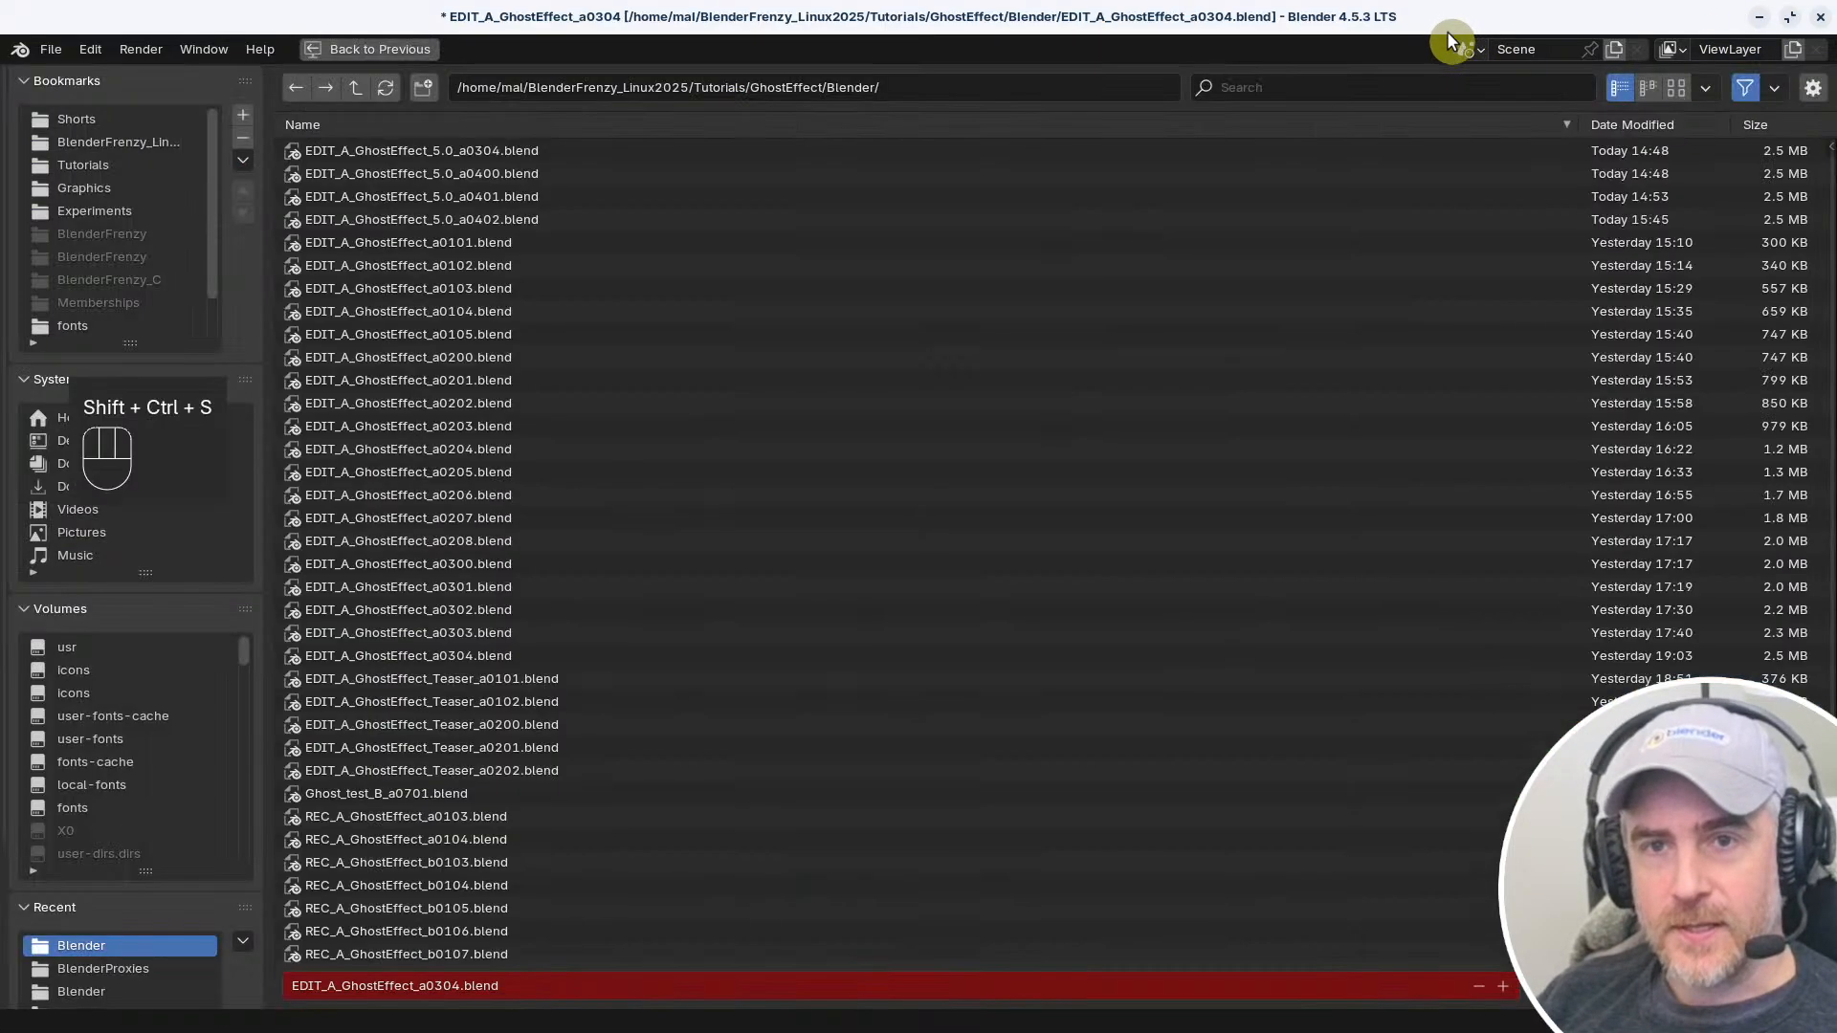
key(KP_Add)
key(KP_Enter)
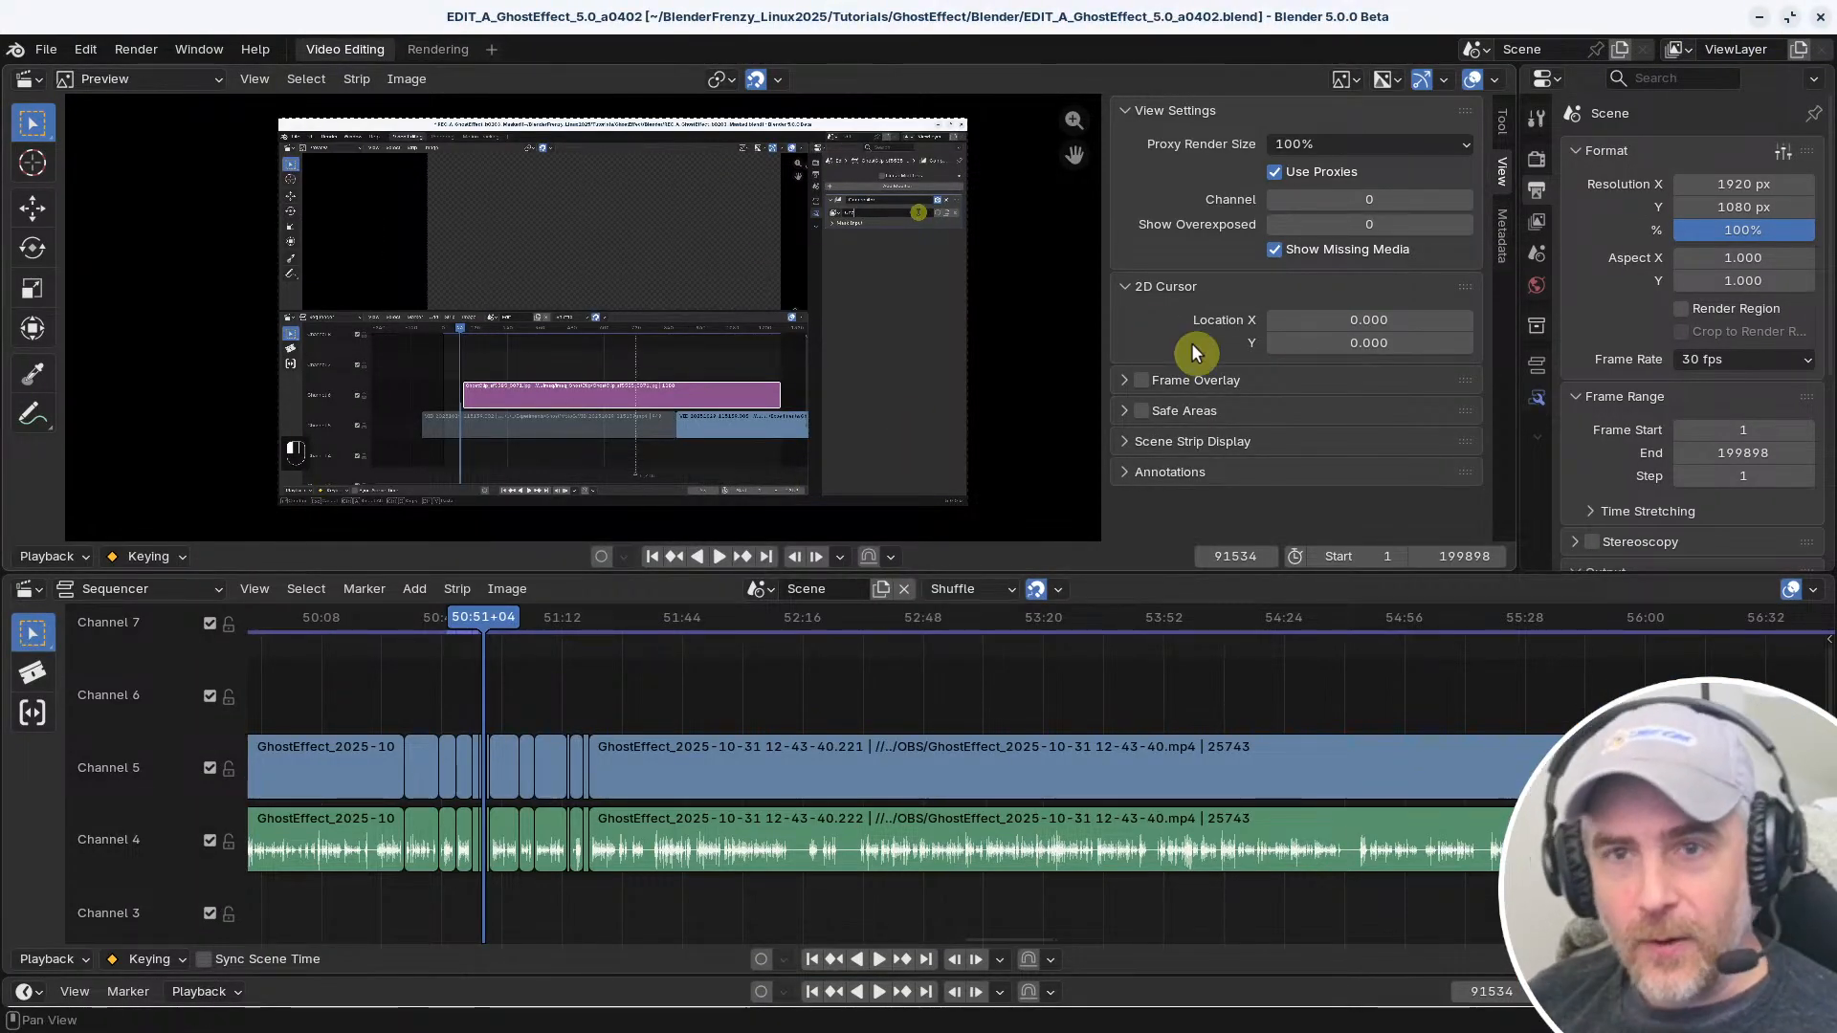
middle_drag(612, 724, 864, 704)
scroll(880, 698, down, 5)
scroll(885, 706, up, 2)
scroll(864, 704, up, 4)
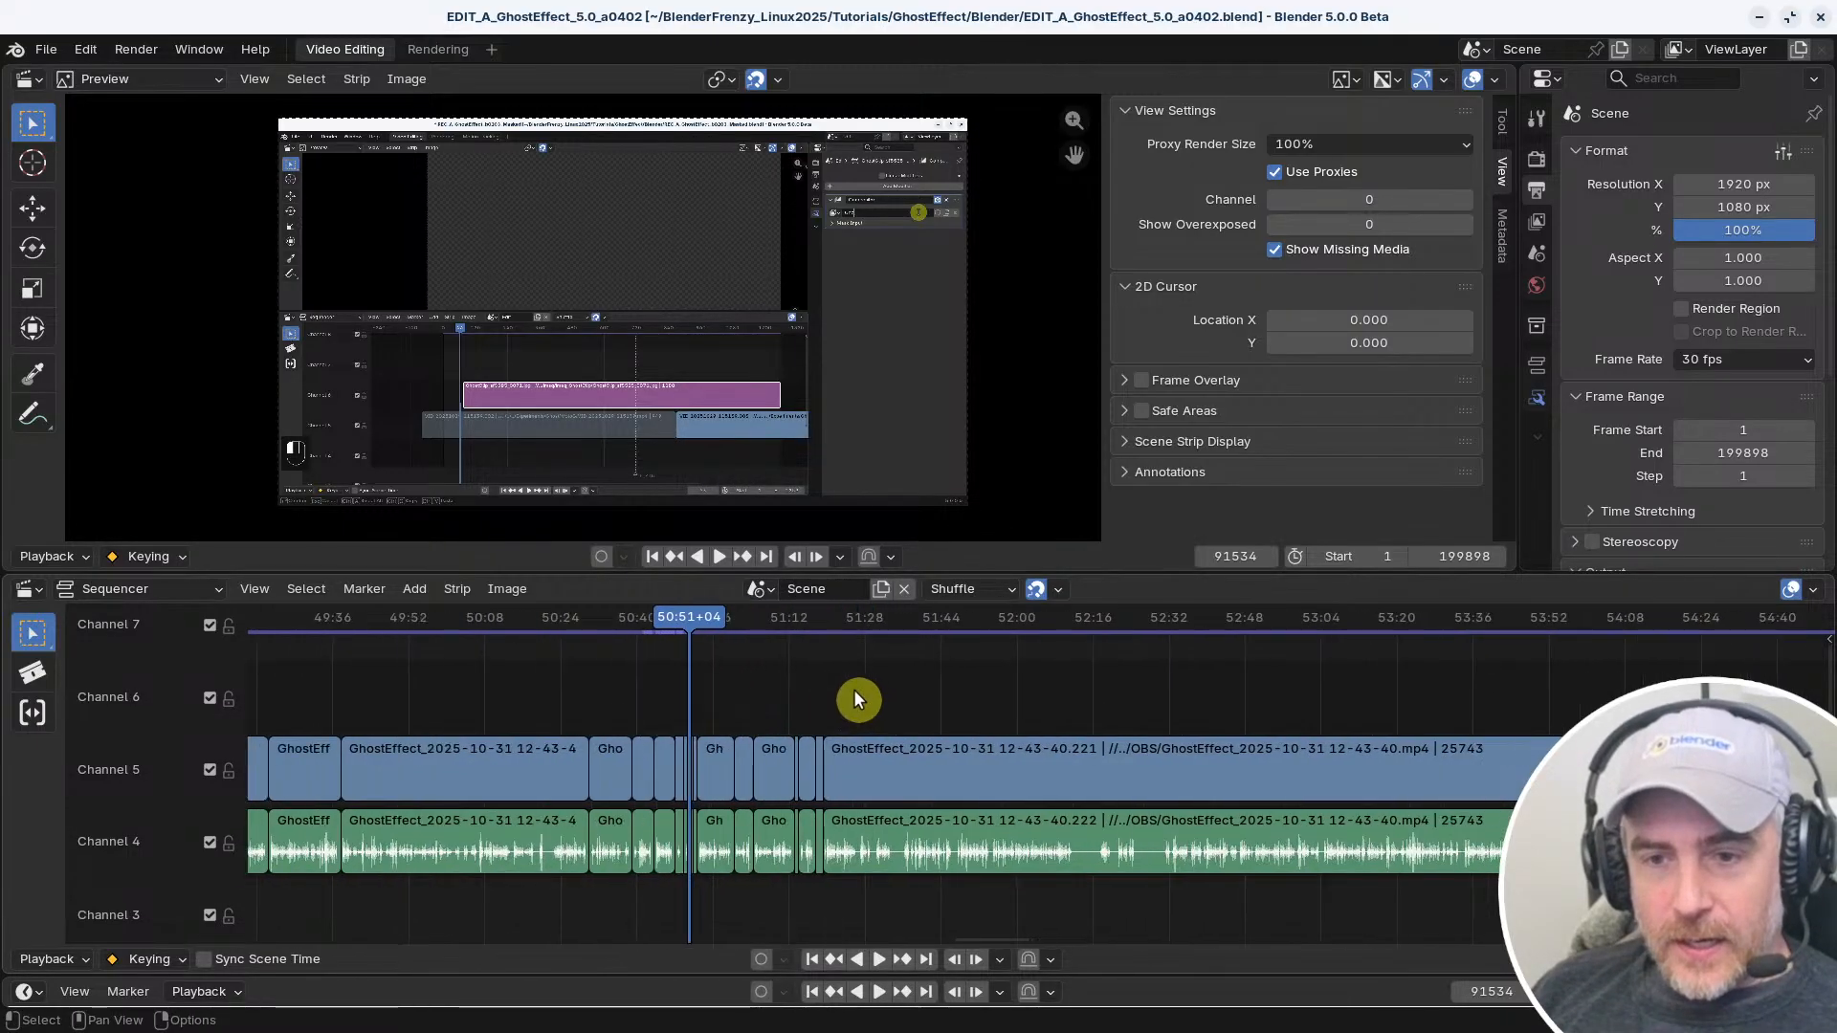
Open the Keymap section of the Preferences and look through the available keymap presets
click(92, 47)
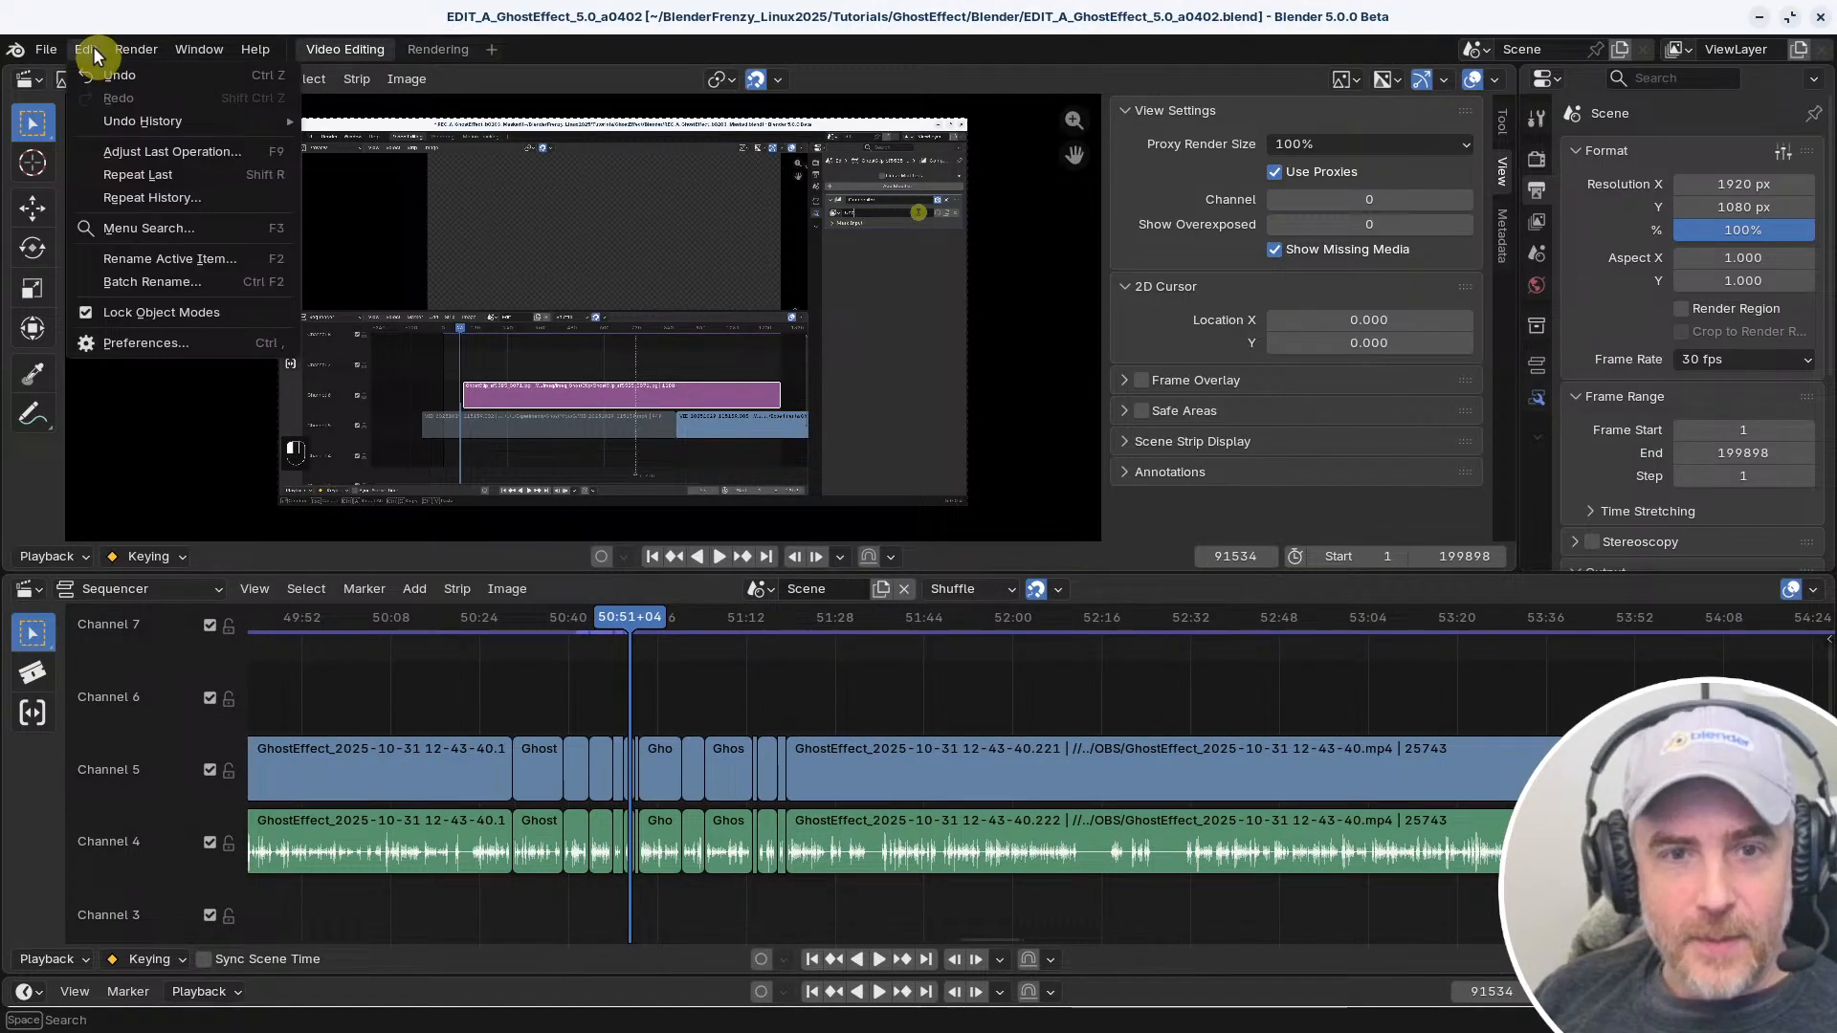
click(151, 346)
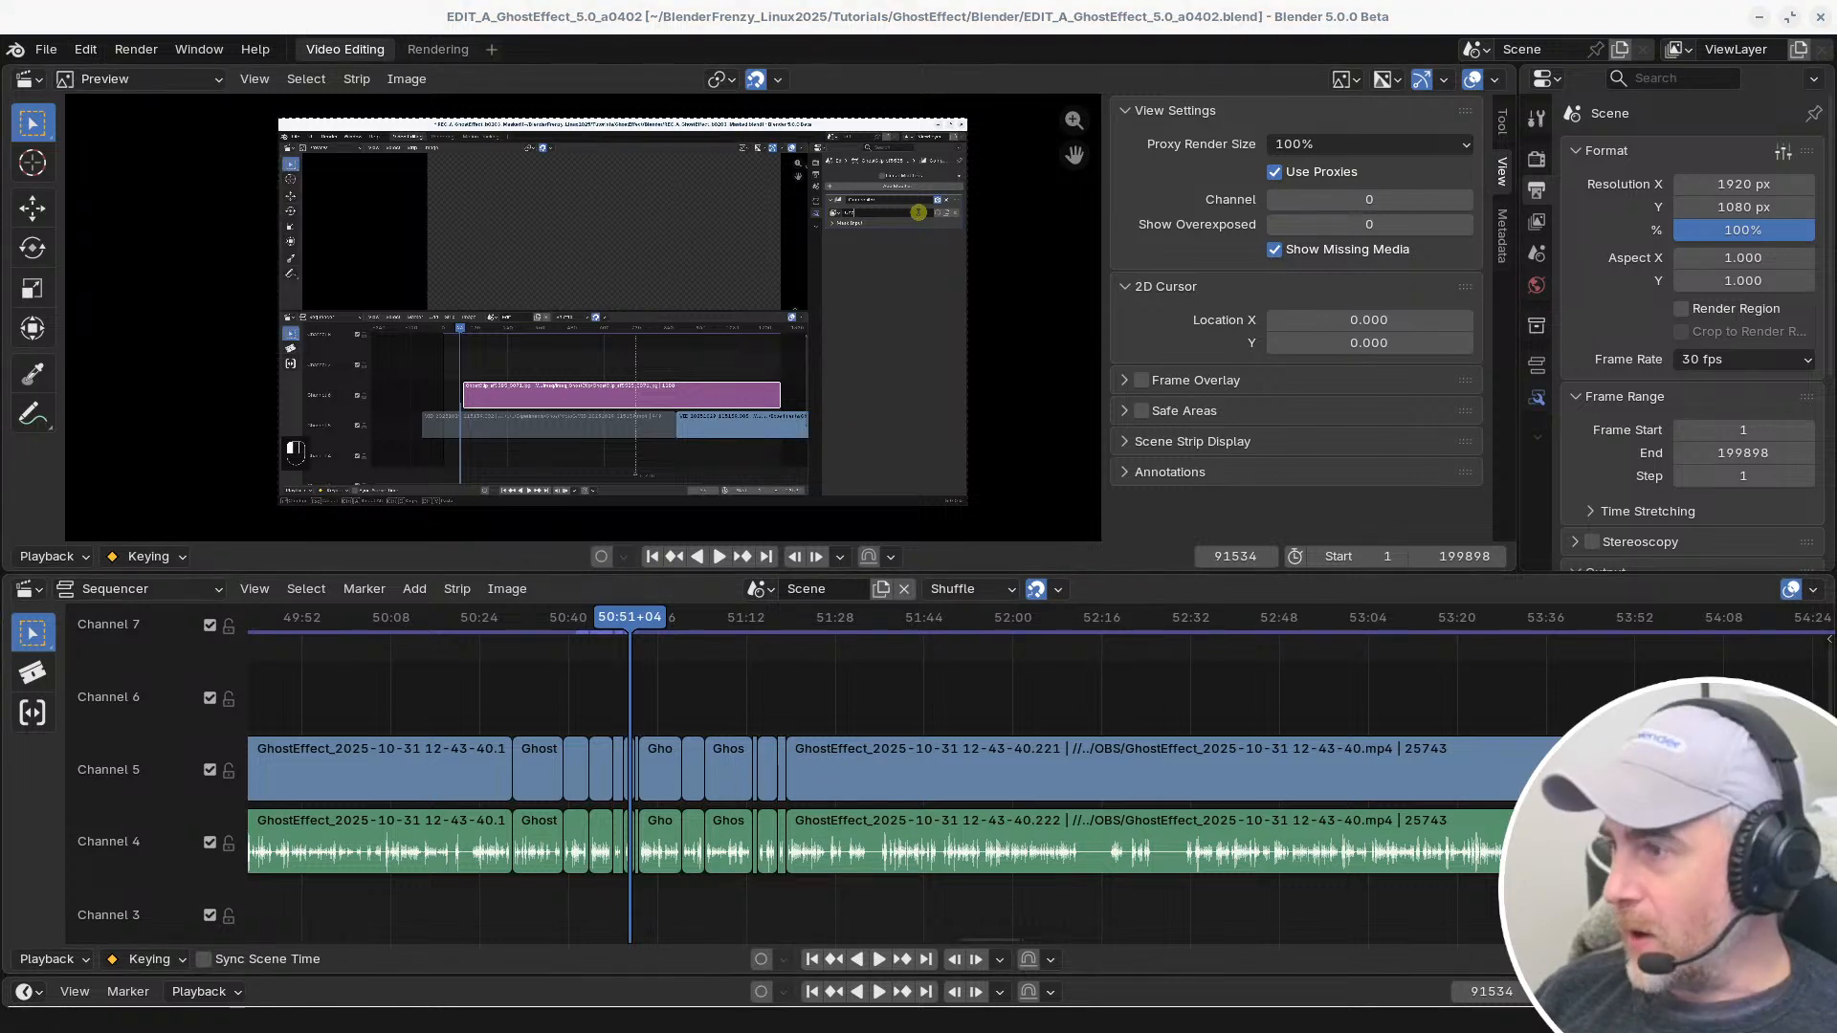
drag(627, 119, 747, 239)
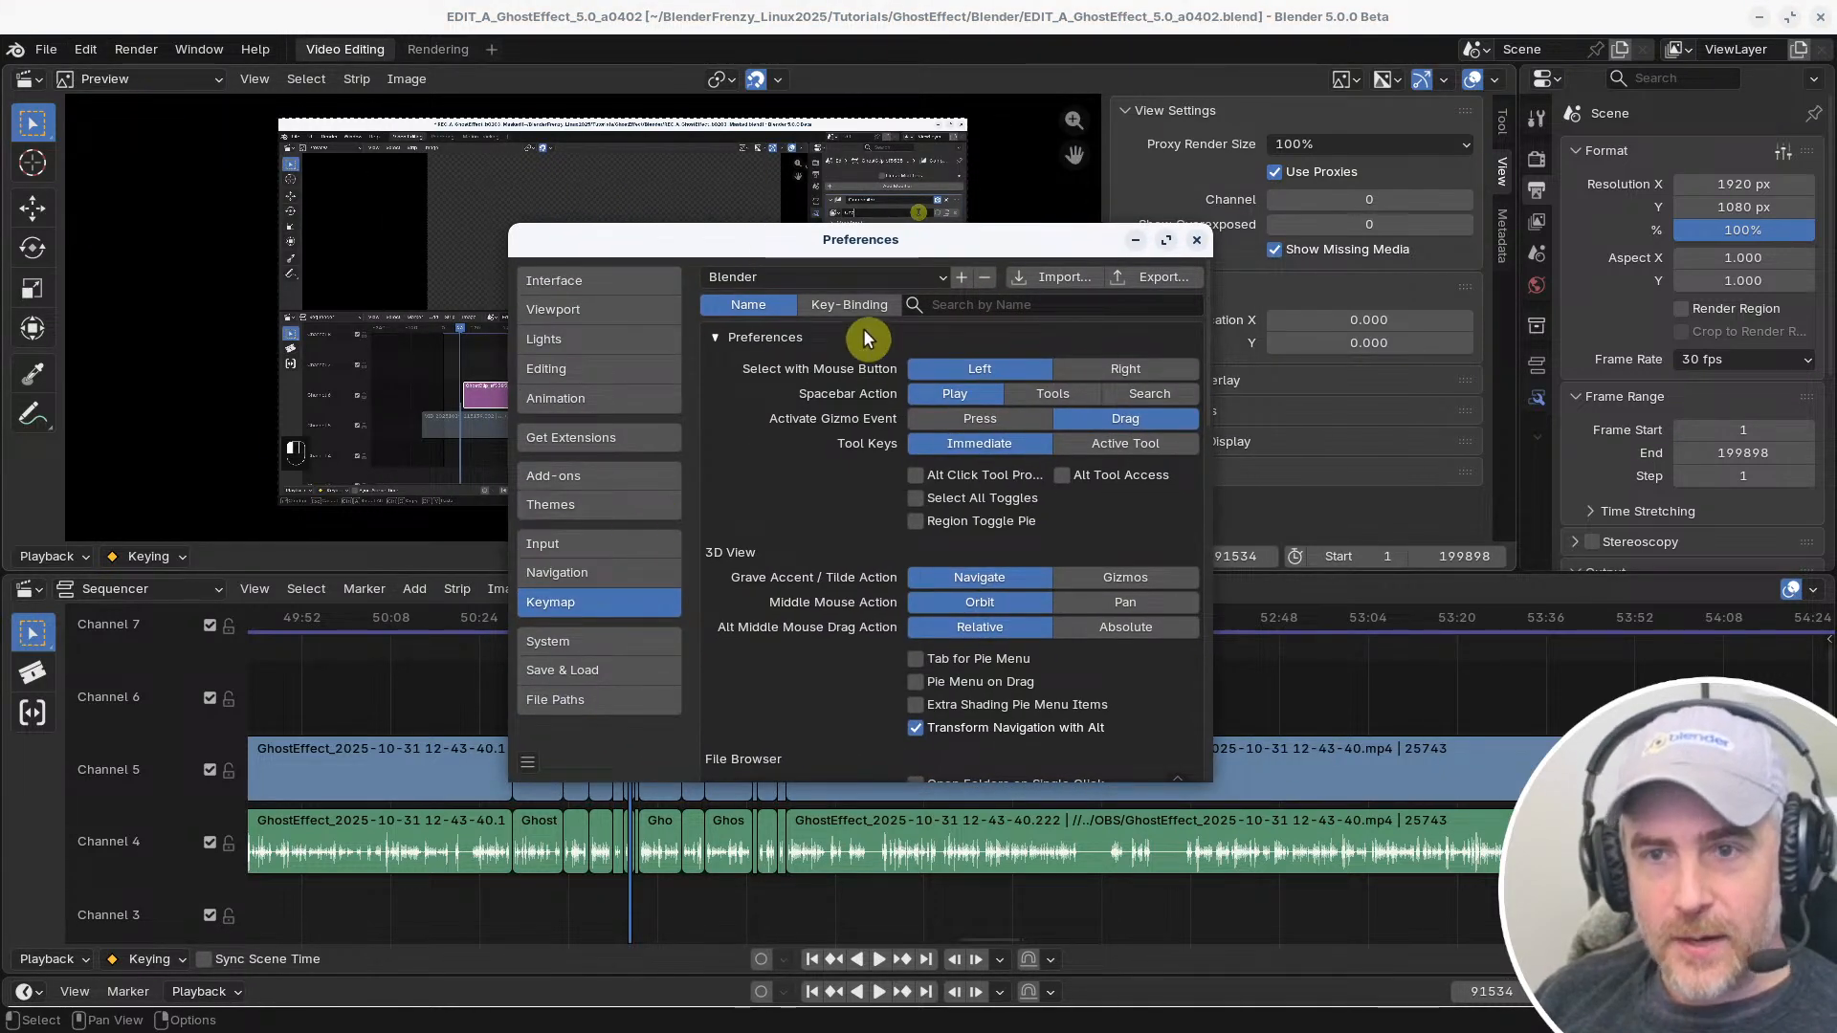
drag(509, 224, 258, 92)
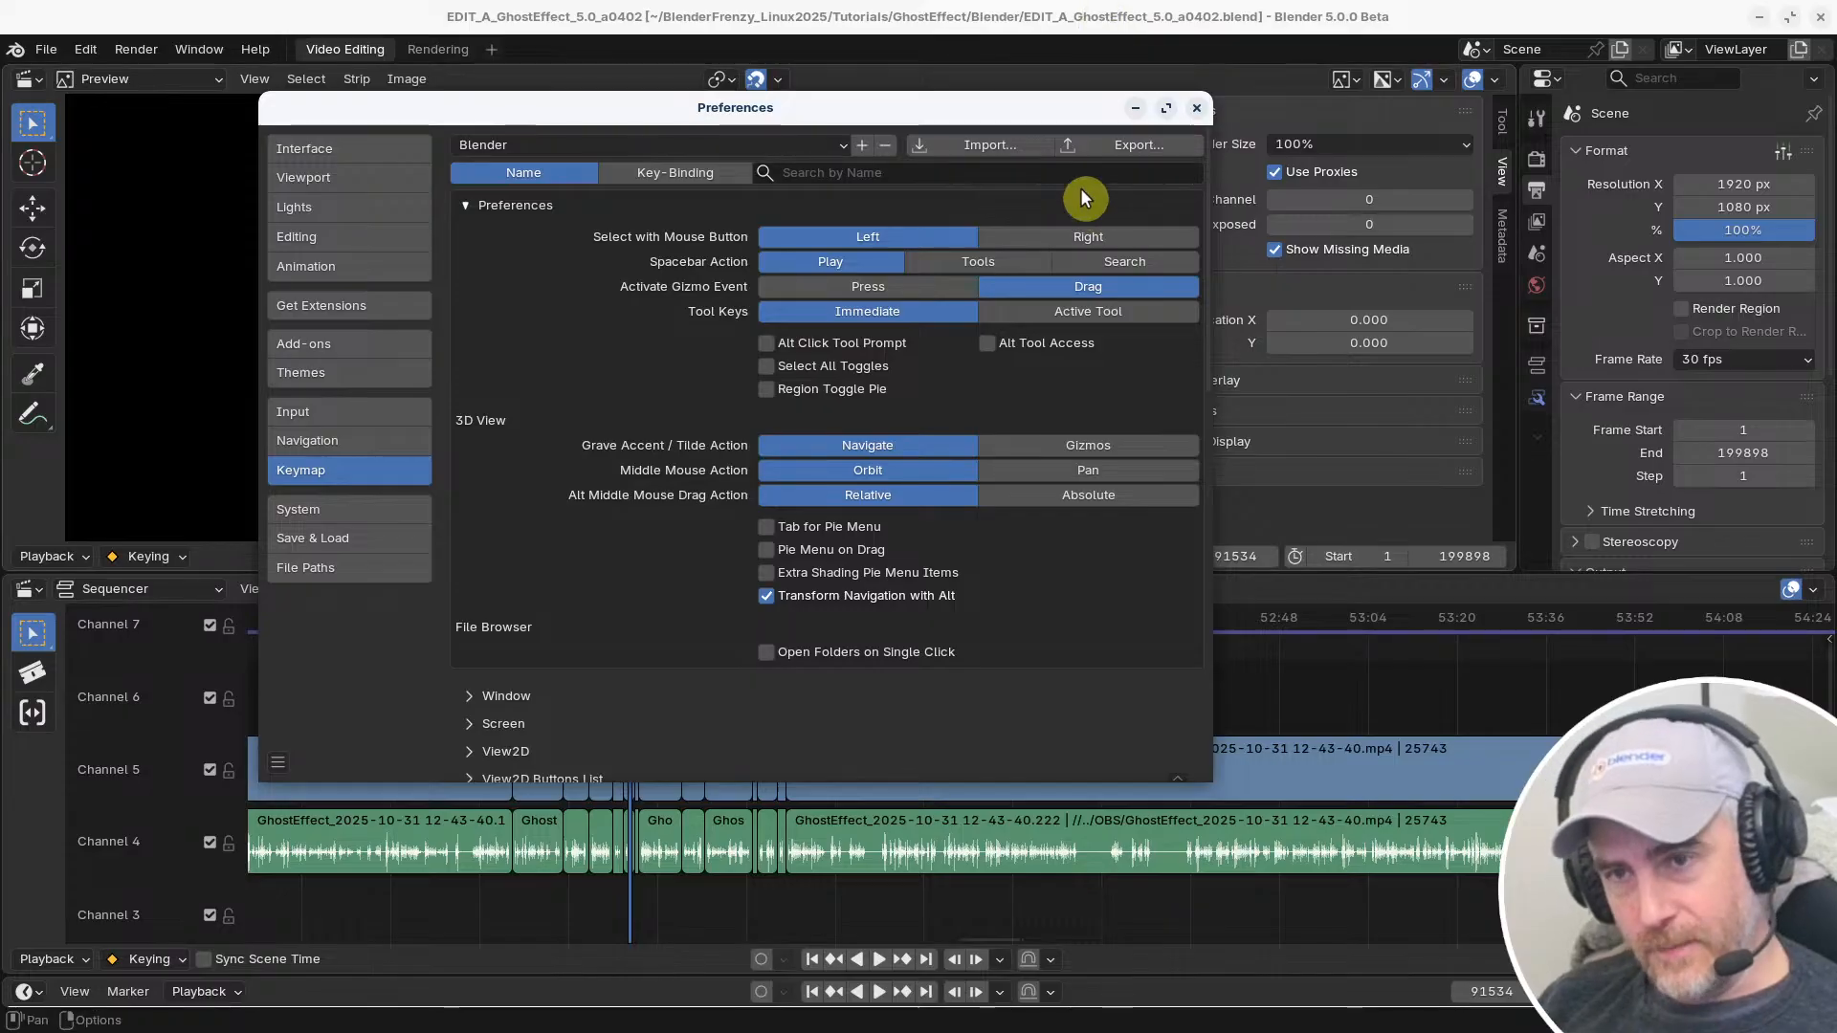
drag(992, 116, 975, 141)
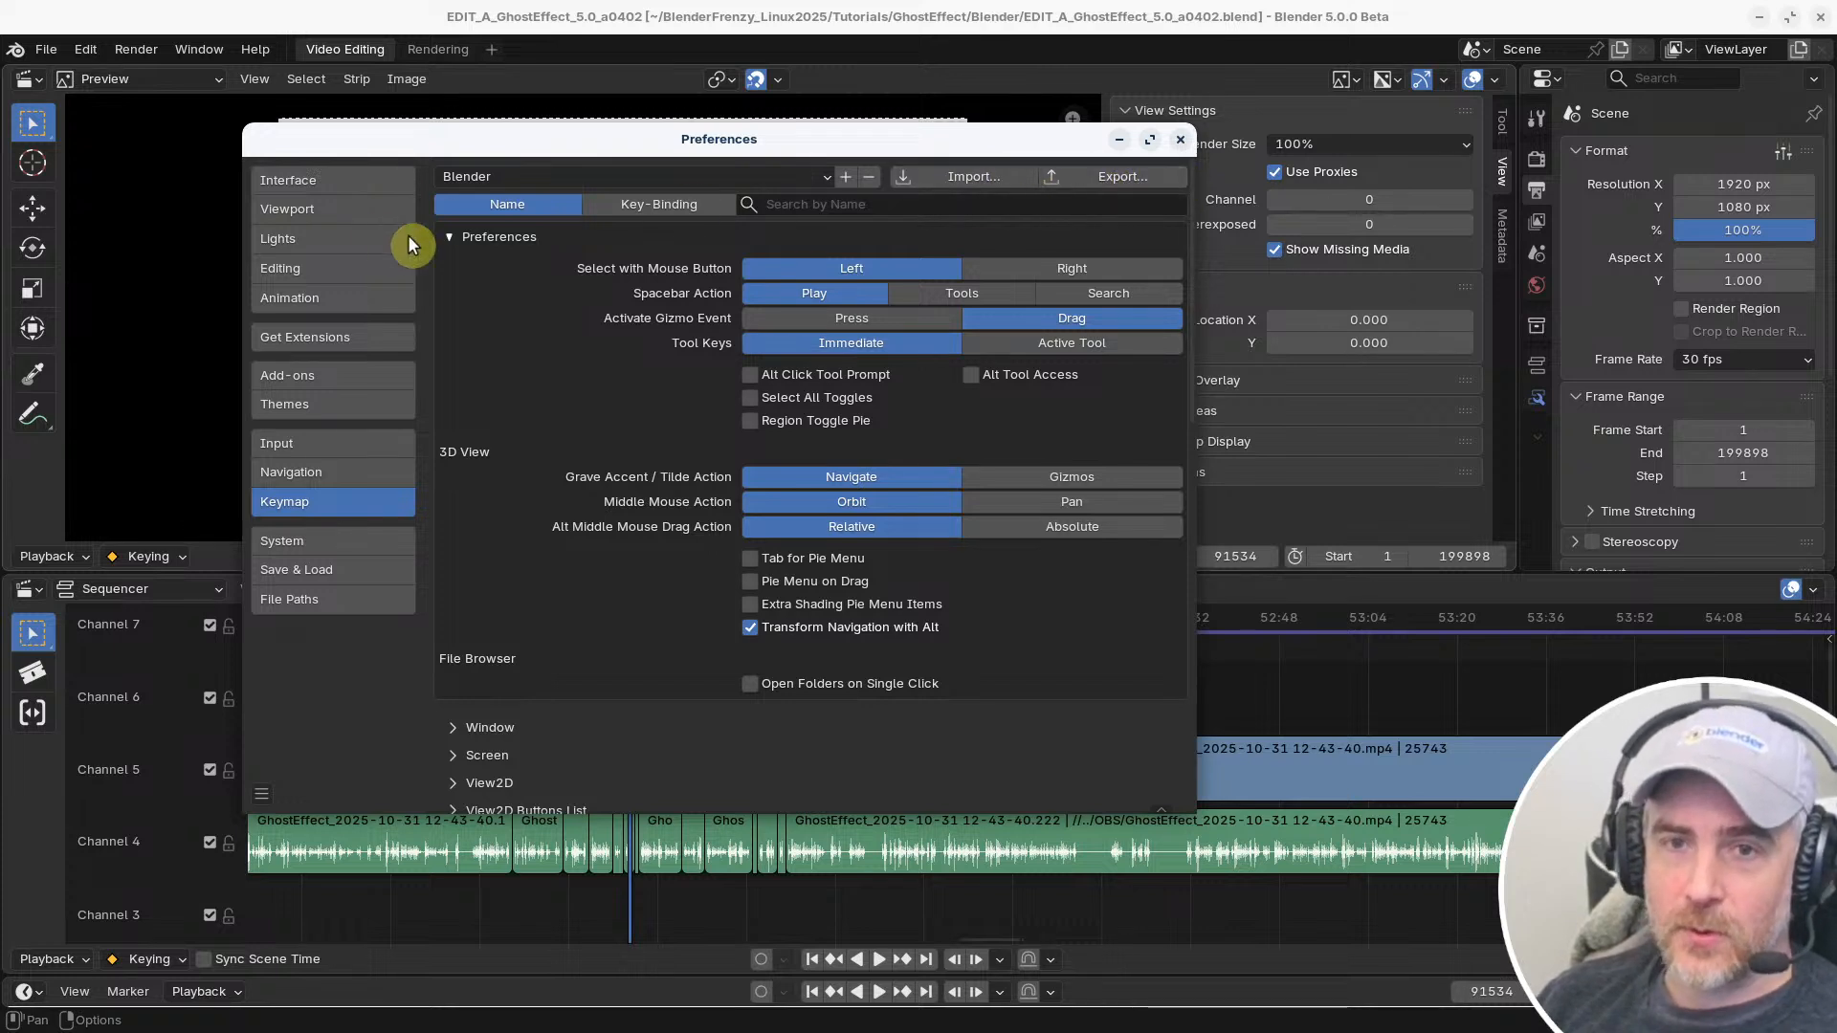
click(574, 177)
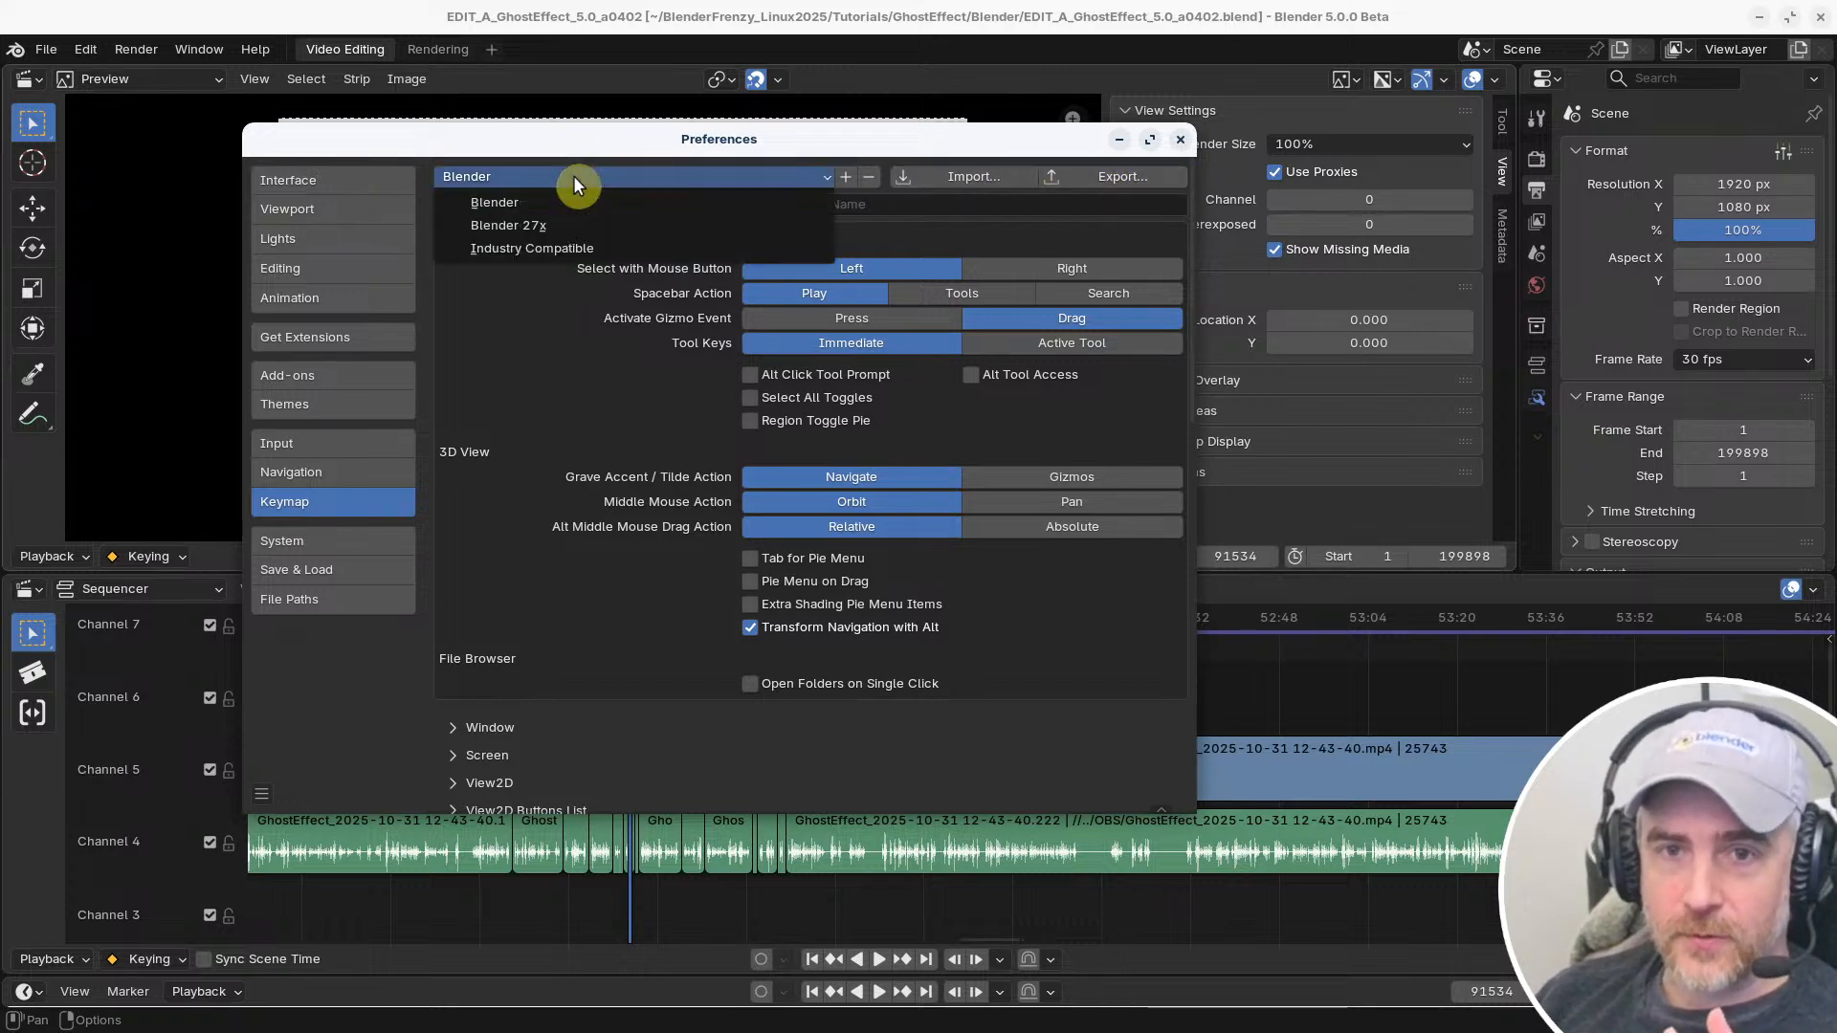
click(572, 175)
Start exporting the key configuration and create and open a new folder named Keymaps inside BlenderFrenzy_Linux2025/Templates
click(1093, 177)
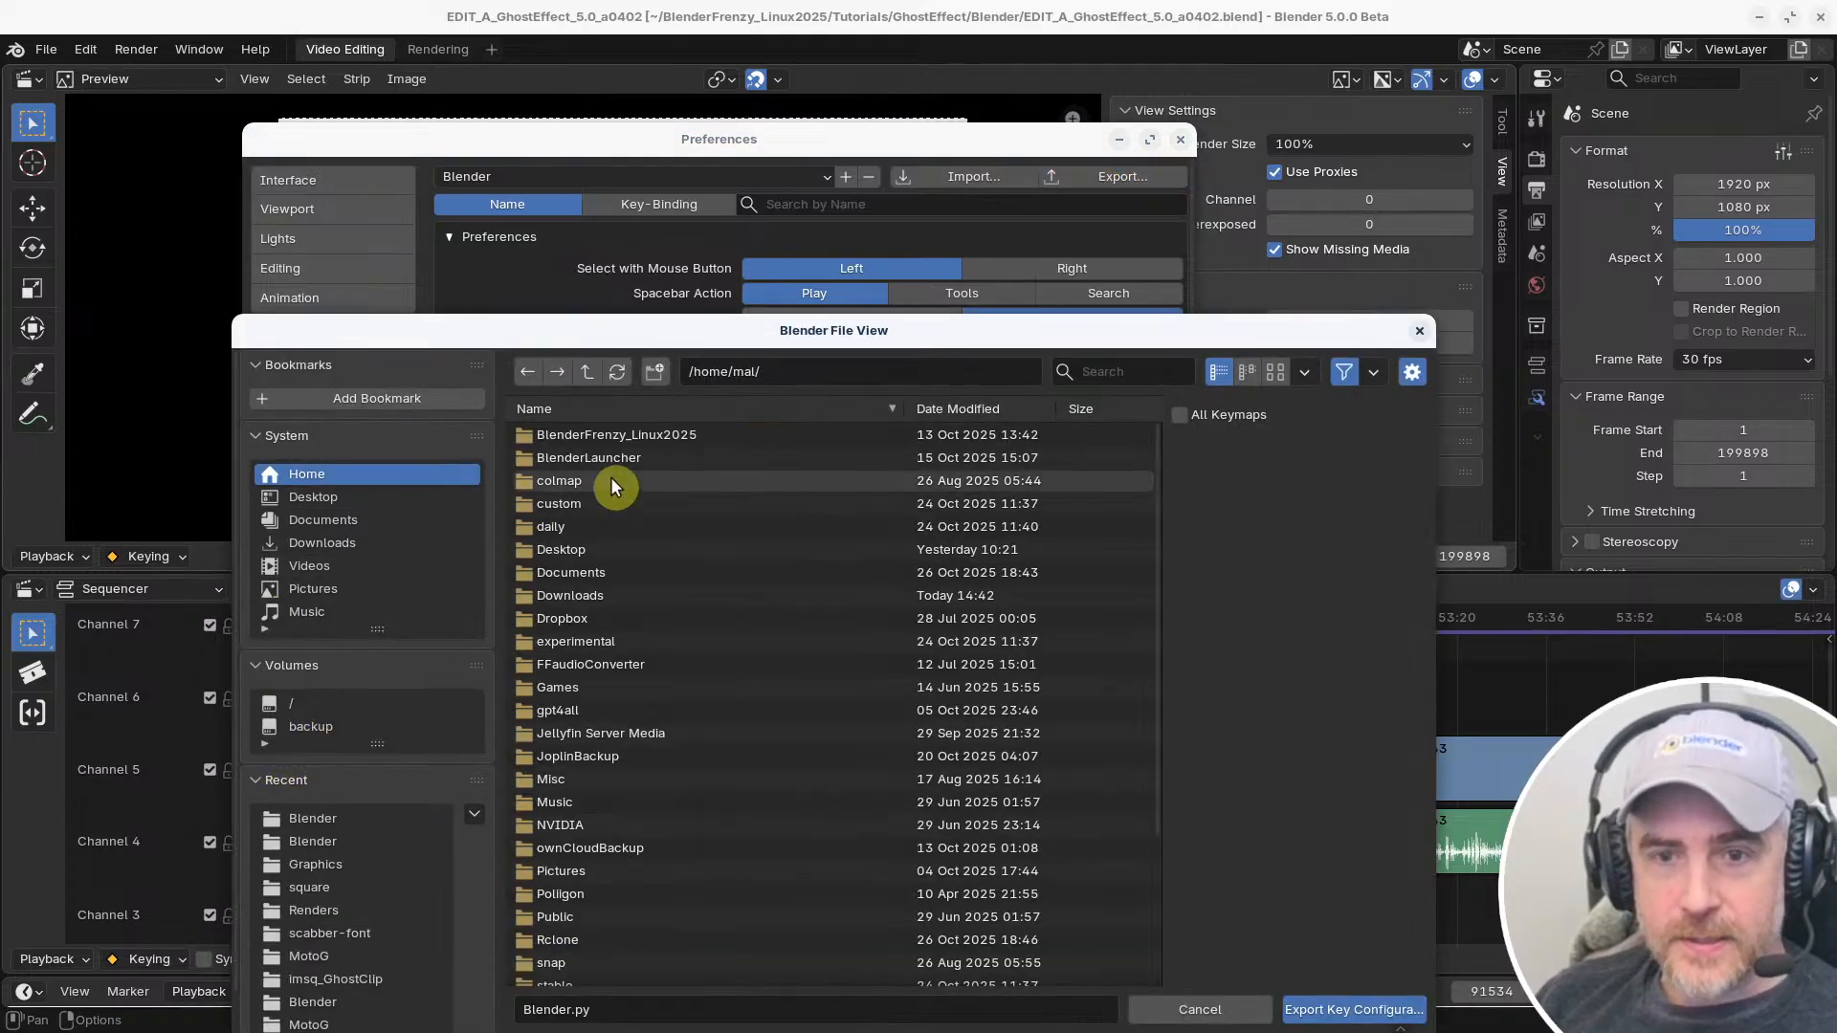
double_click(603, 435)
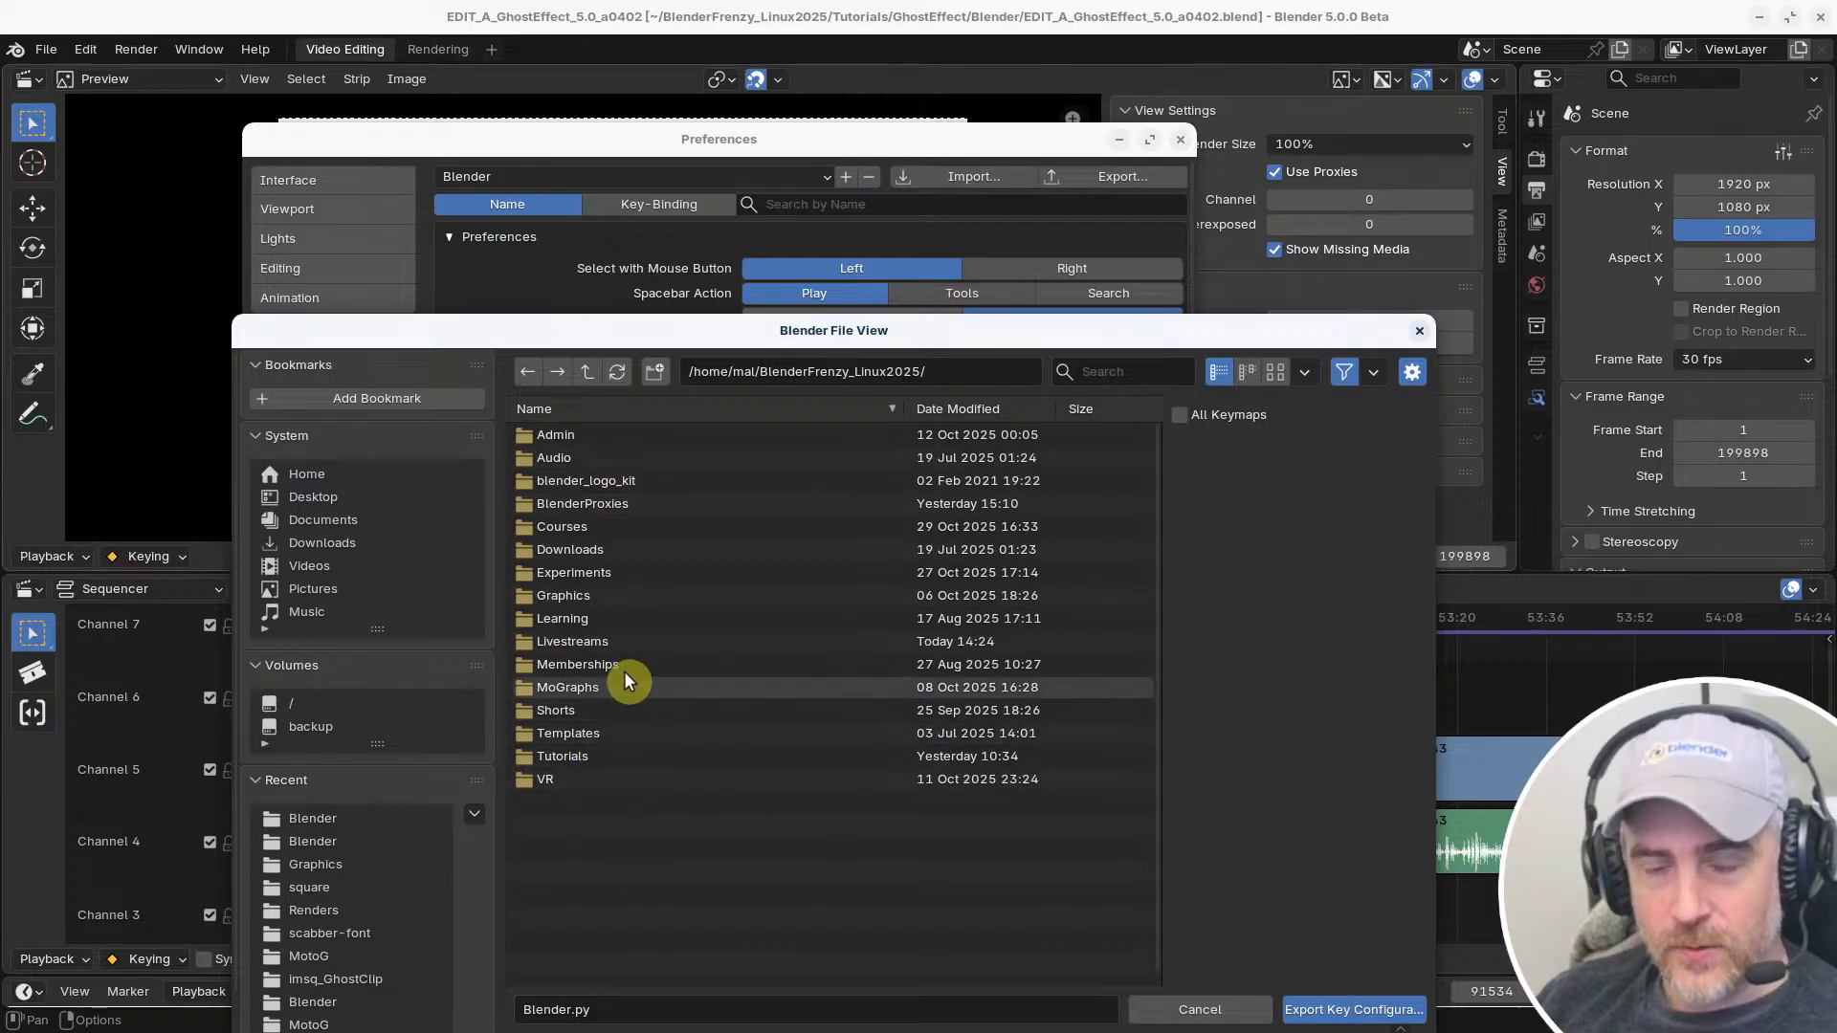
double_click(603, 733)
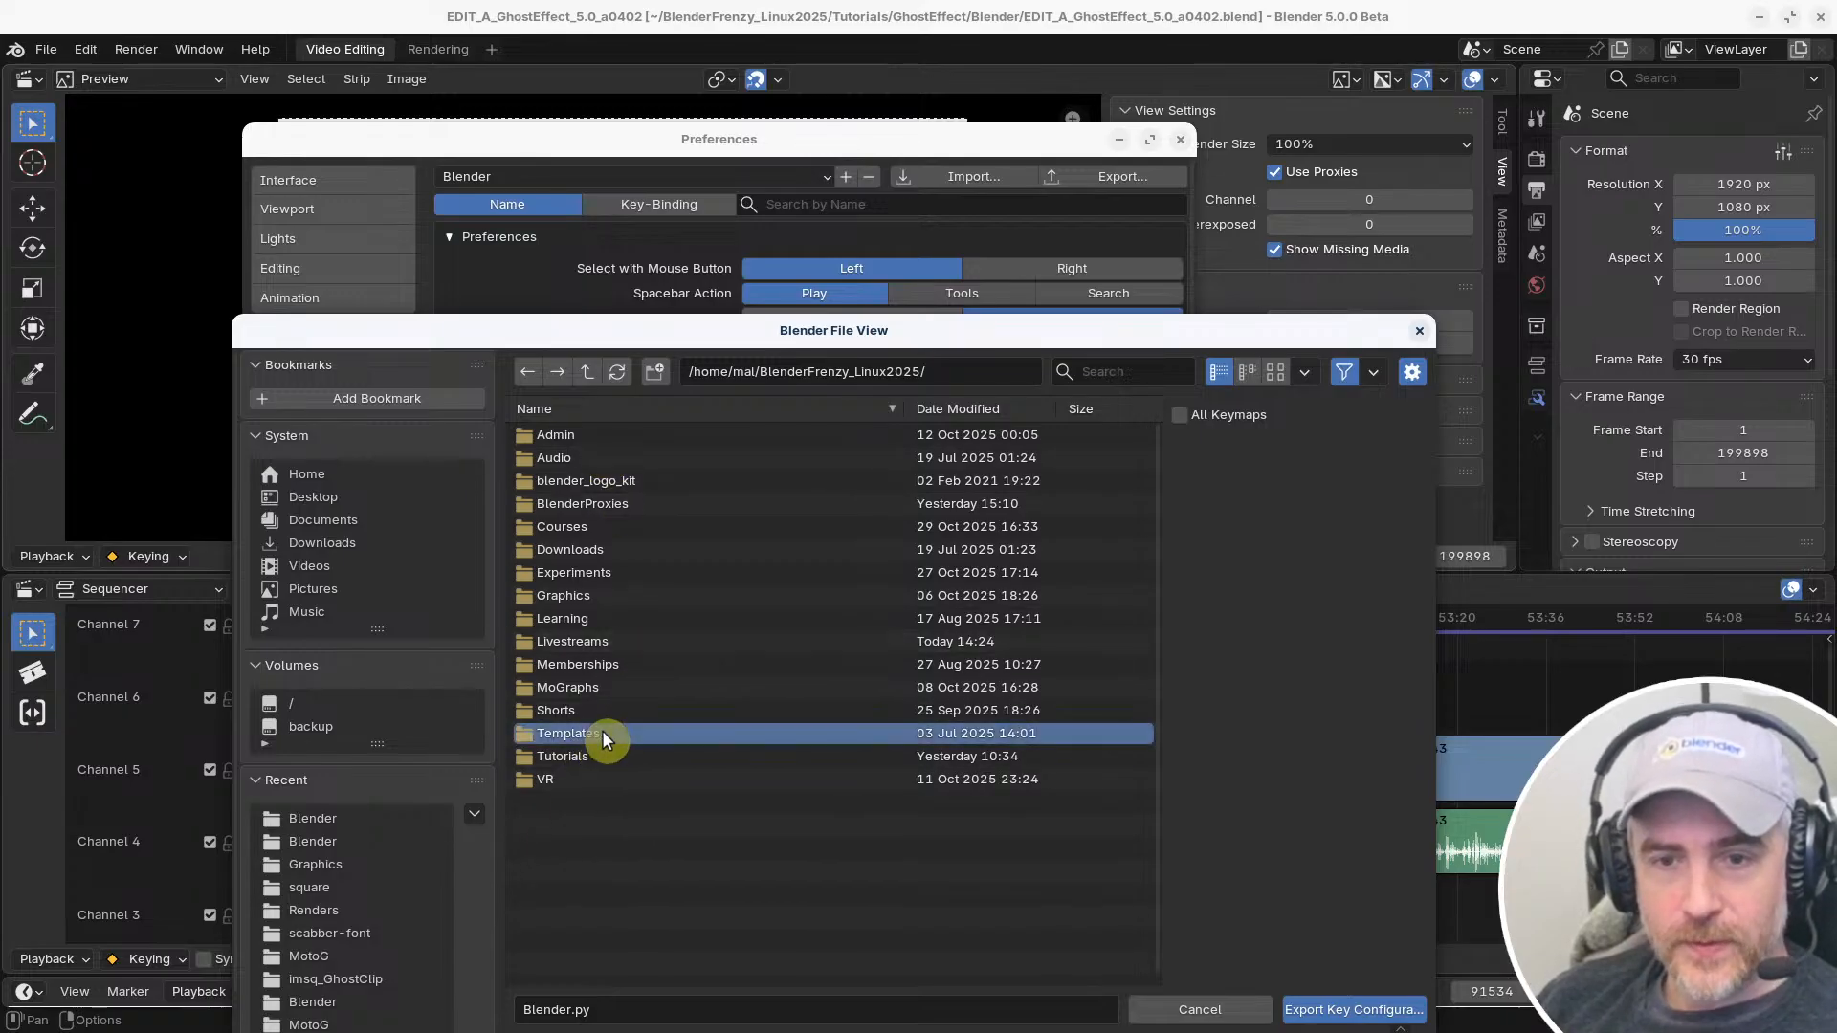
click(654, 376)
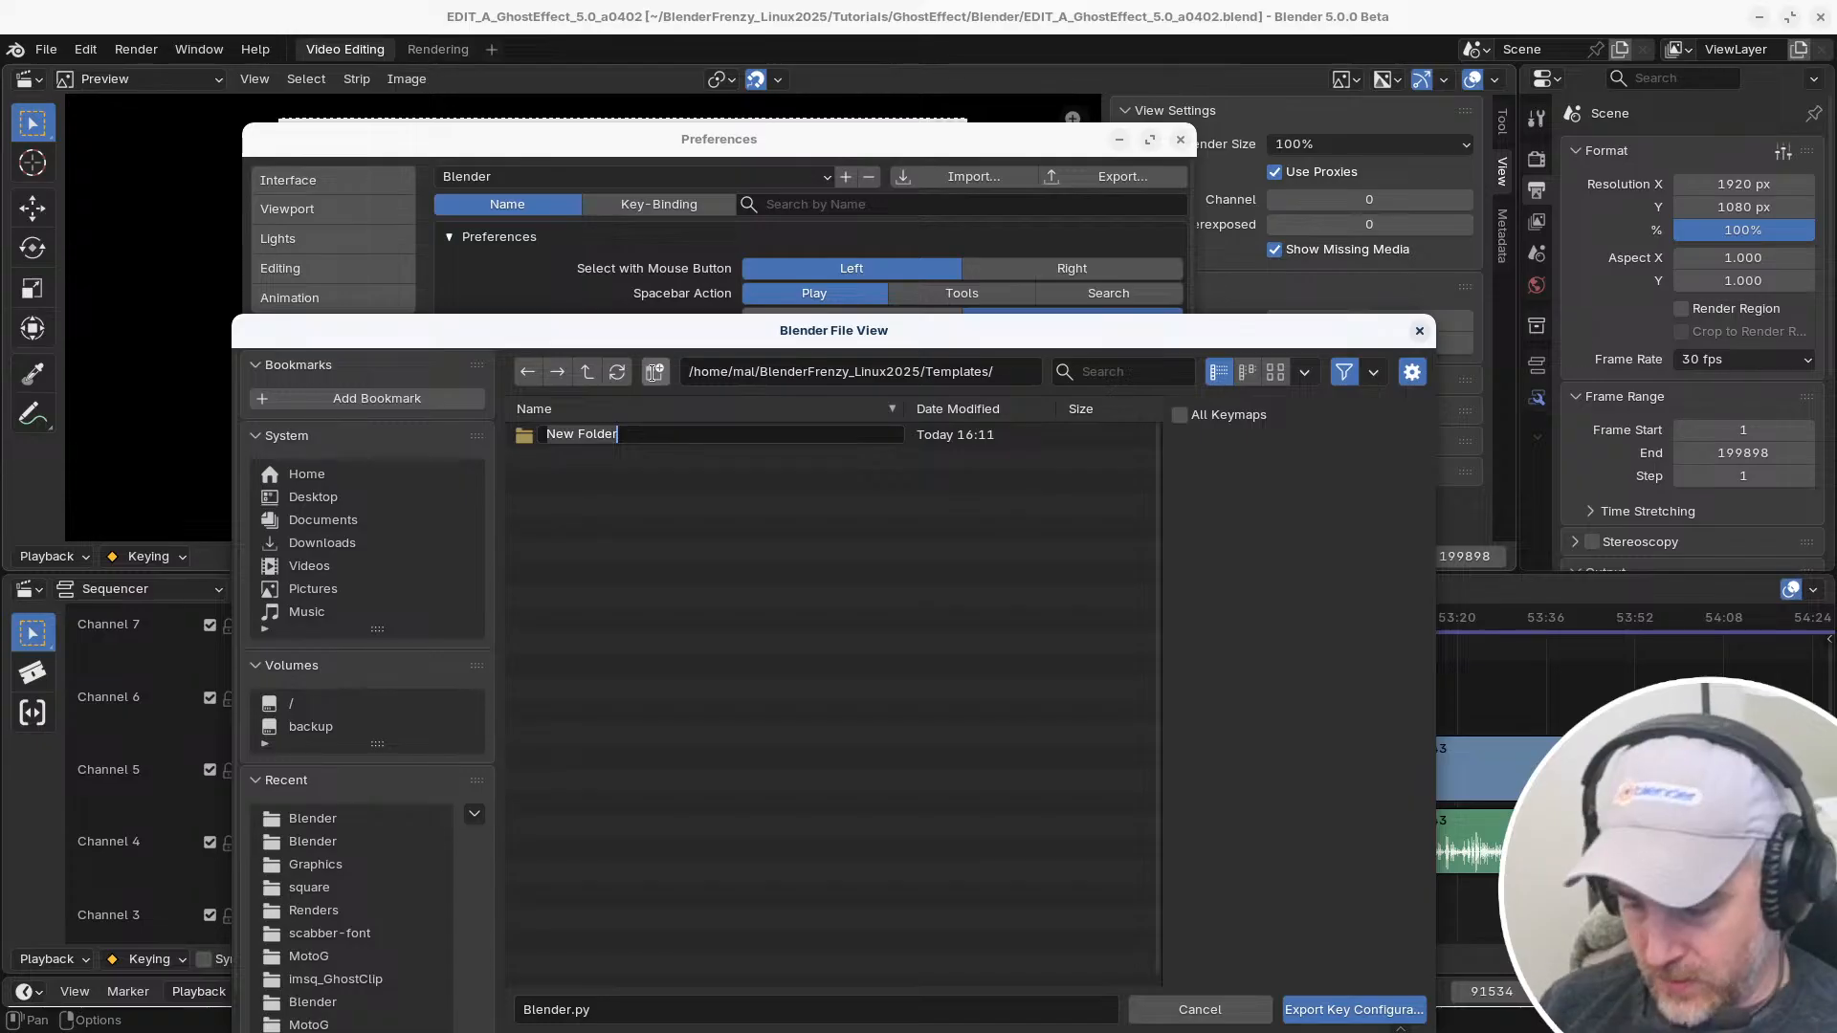
text(Key)
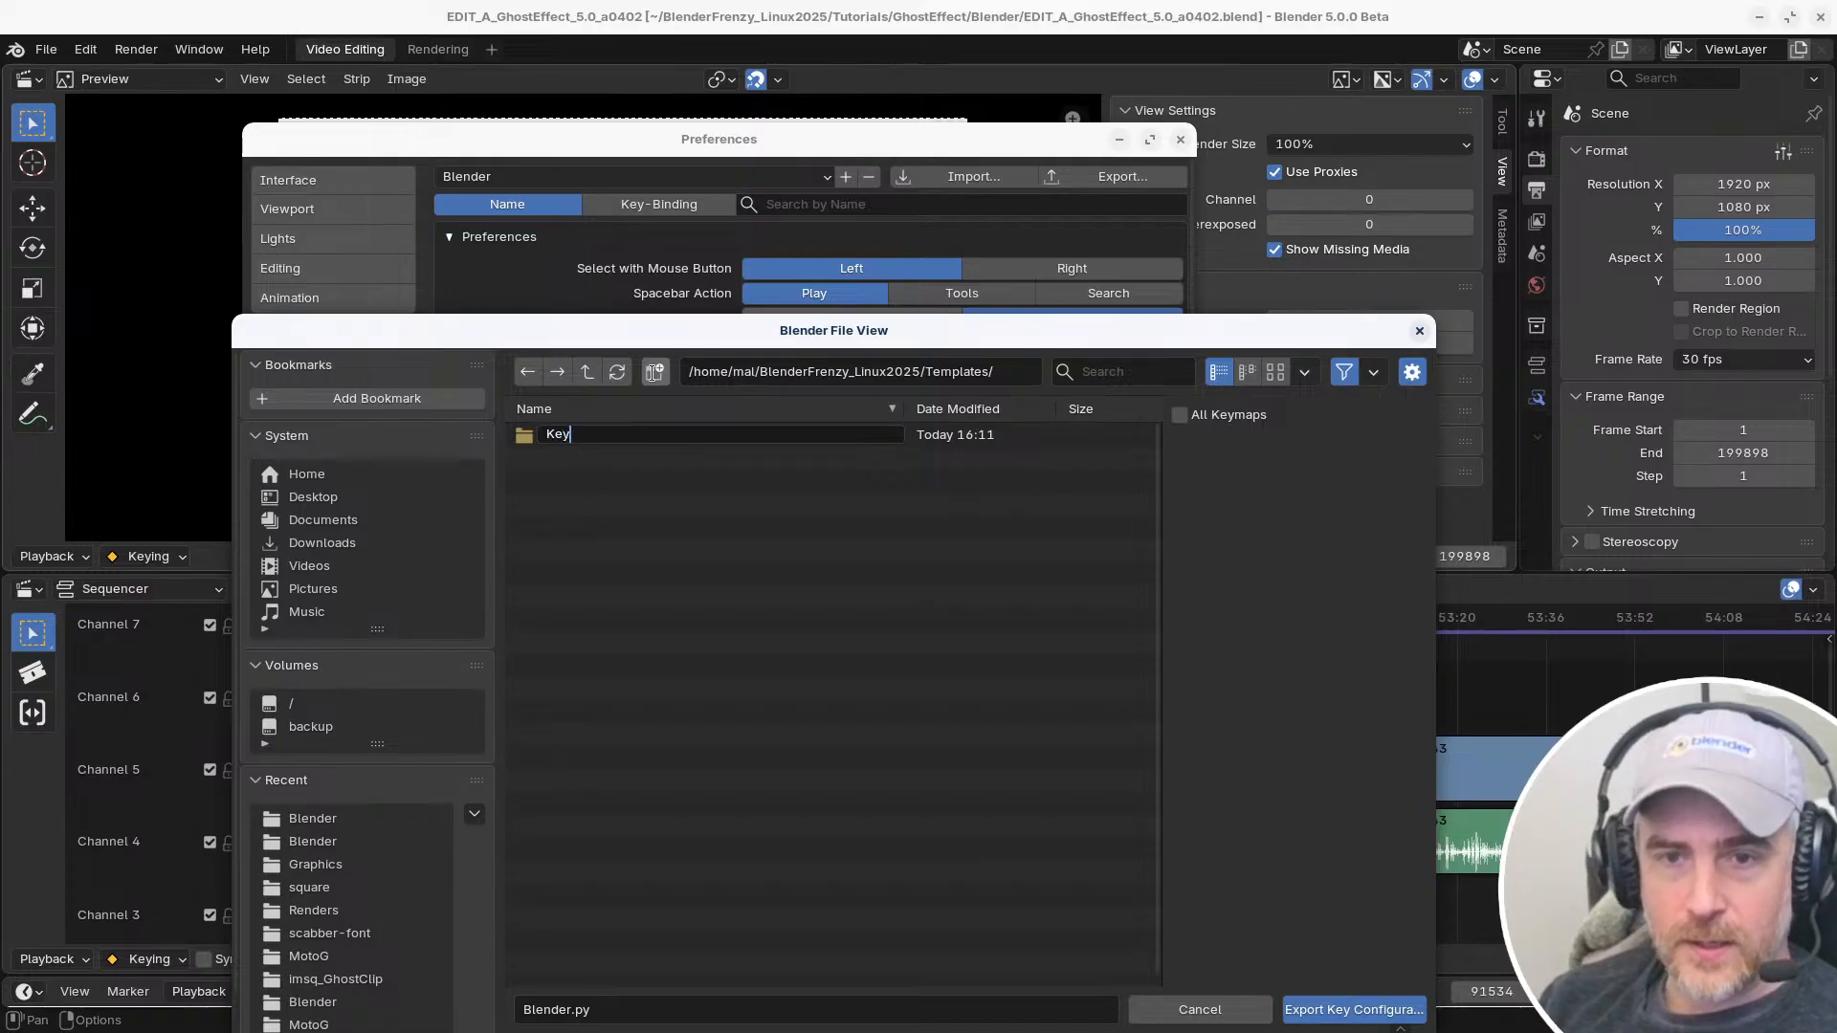
text(maps)
key(Return)
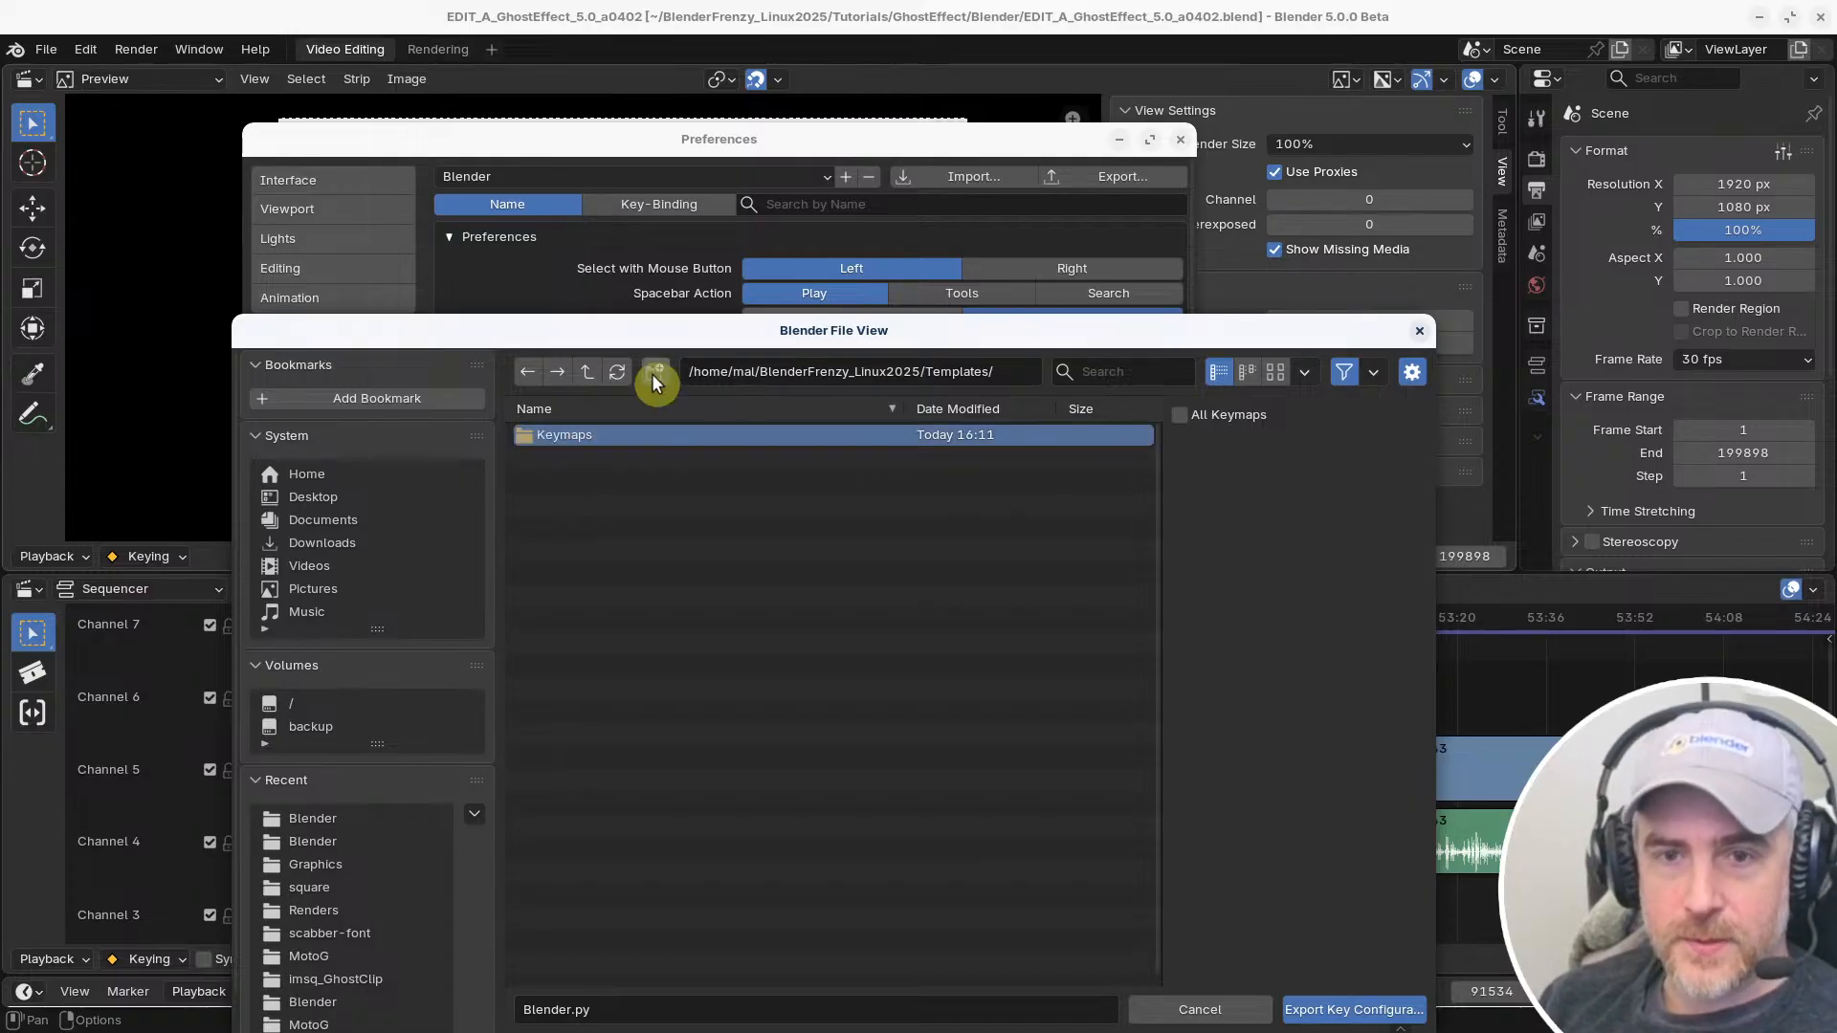
double_click(581, 434)
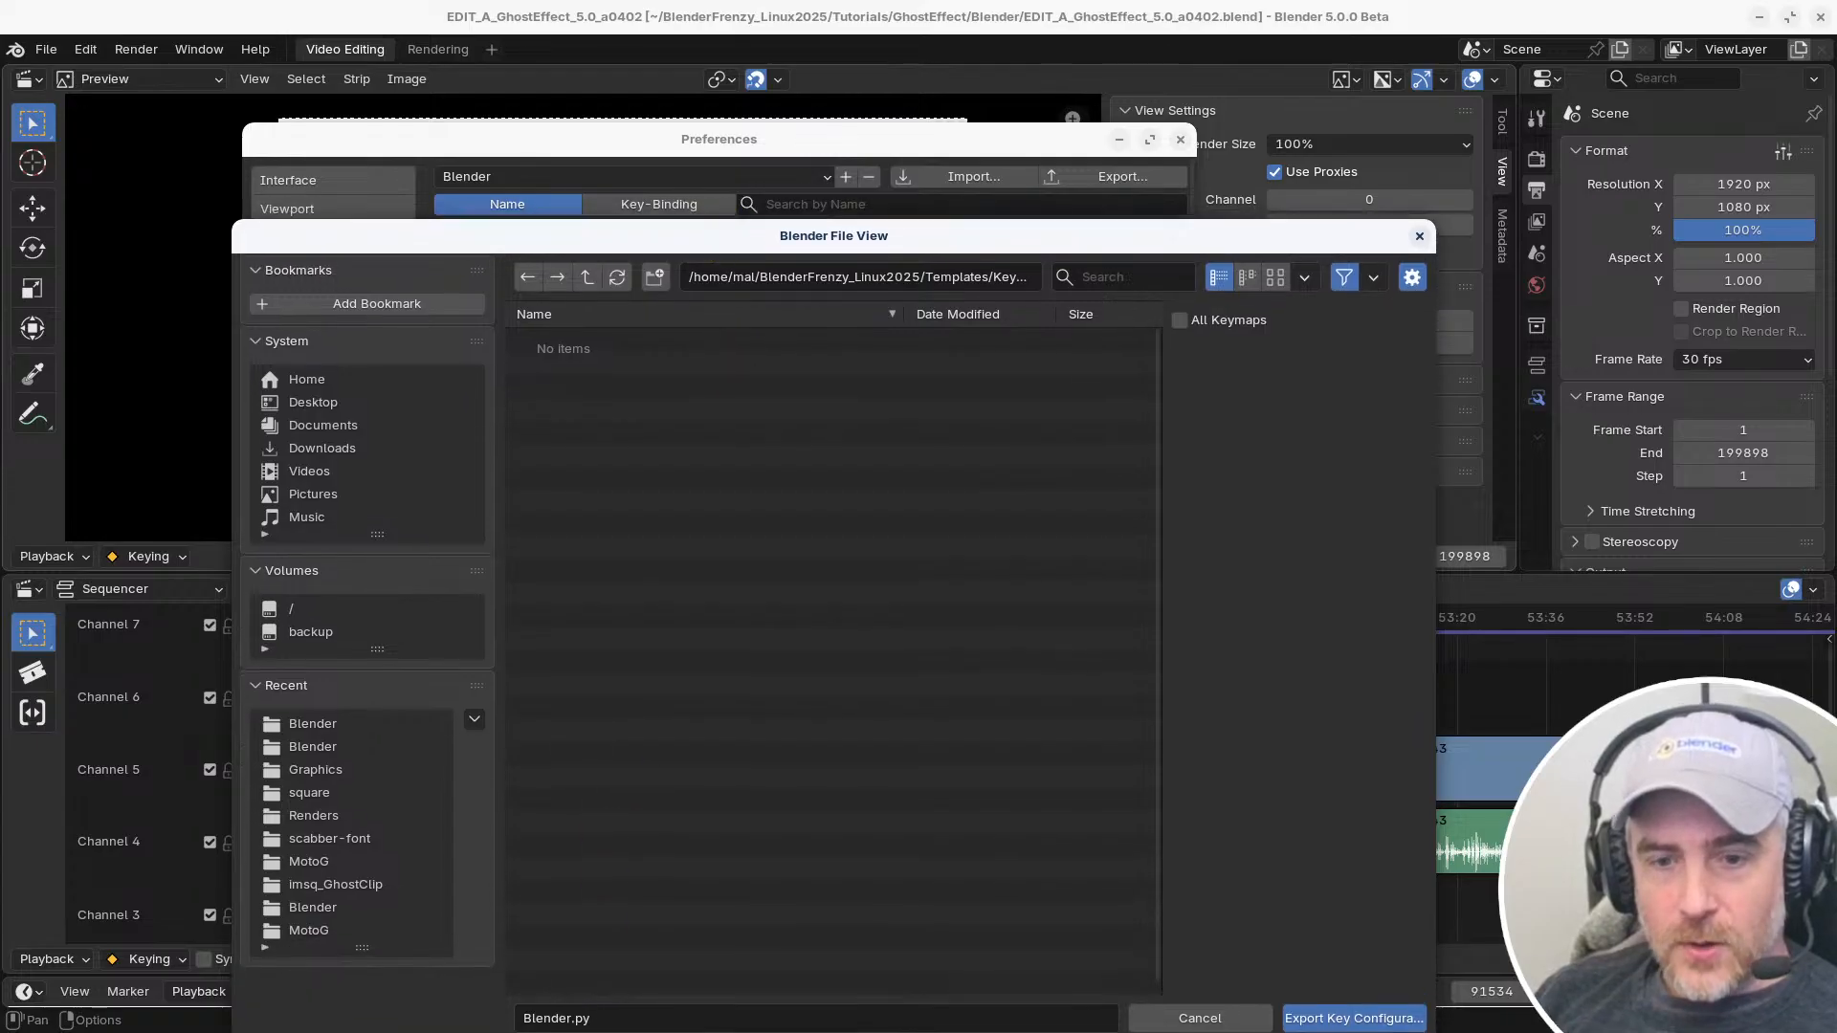
Name the file Reallyfastcut_20251101 and export the key configuration into the Keymaps folder
mouse_move(717, 244)
mouse_down()
mouse_move(710, 156)
mouse_move(711, 218)
mouse_up()
click(637, 941)
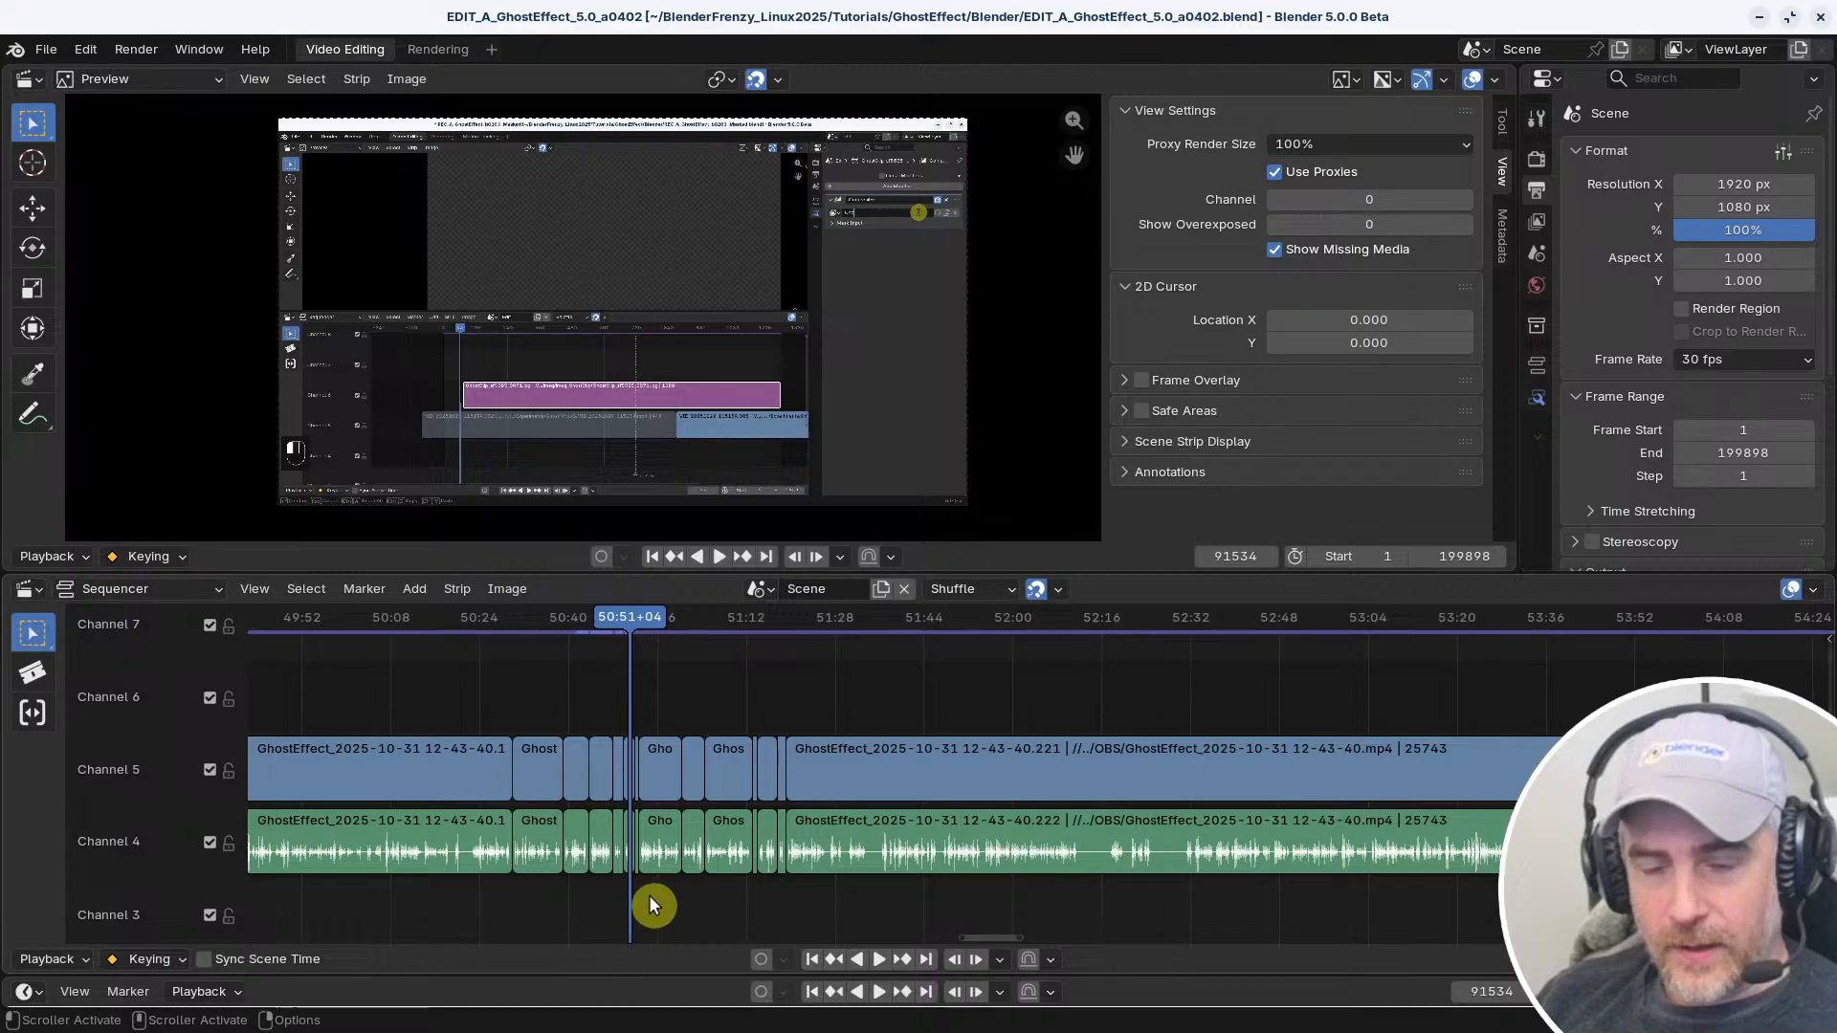
key(alt+Tab)
click(612, 923)
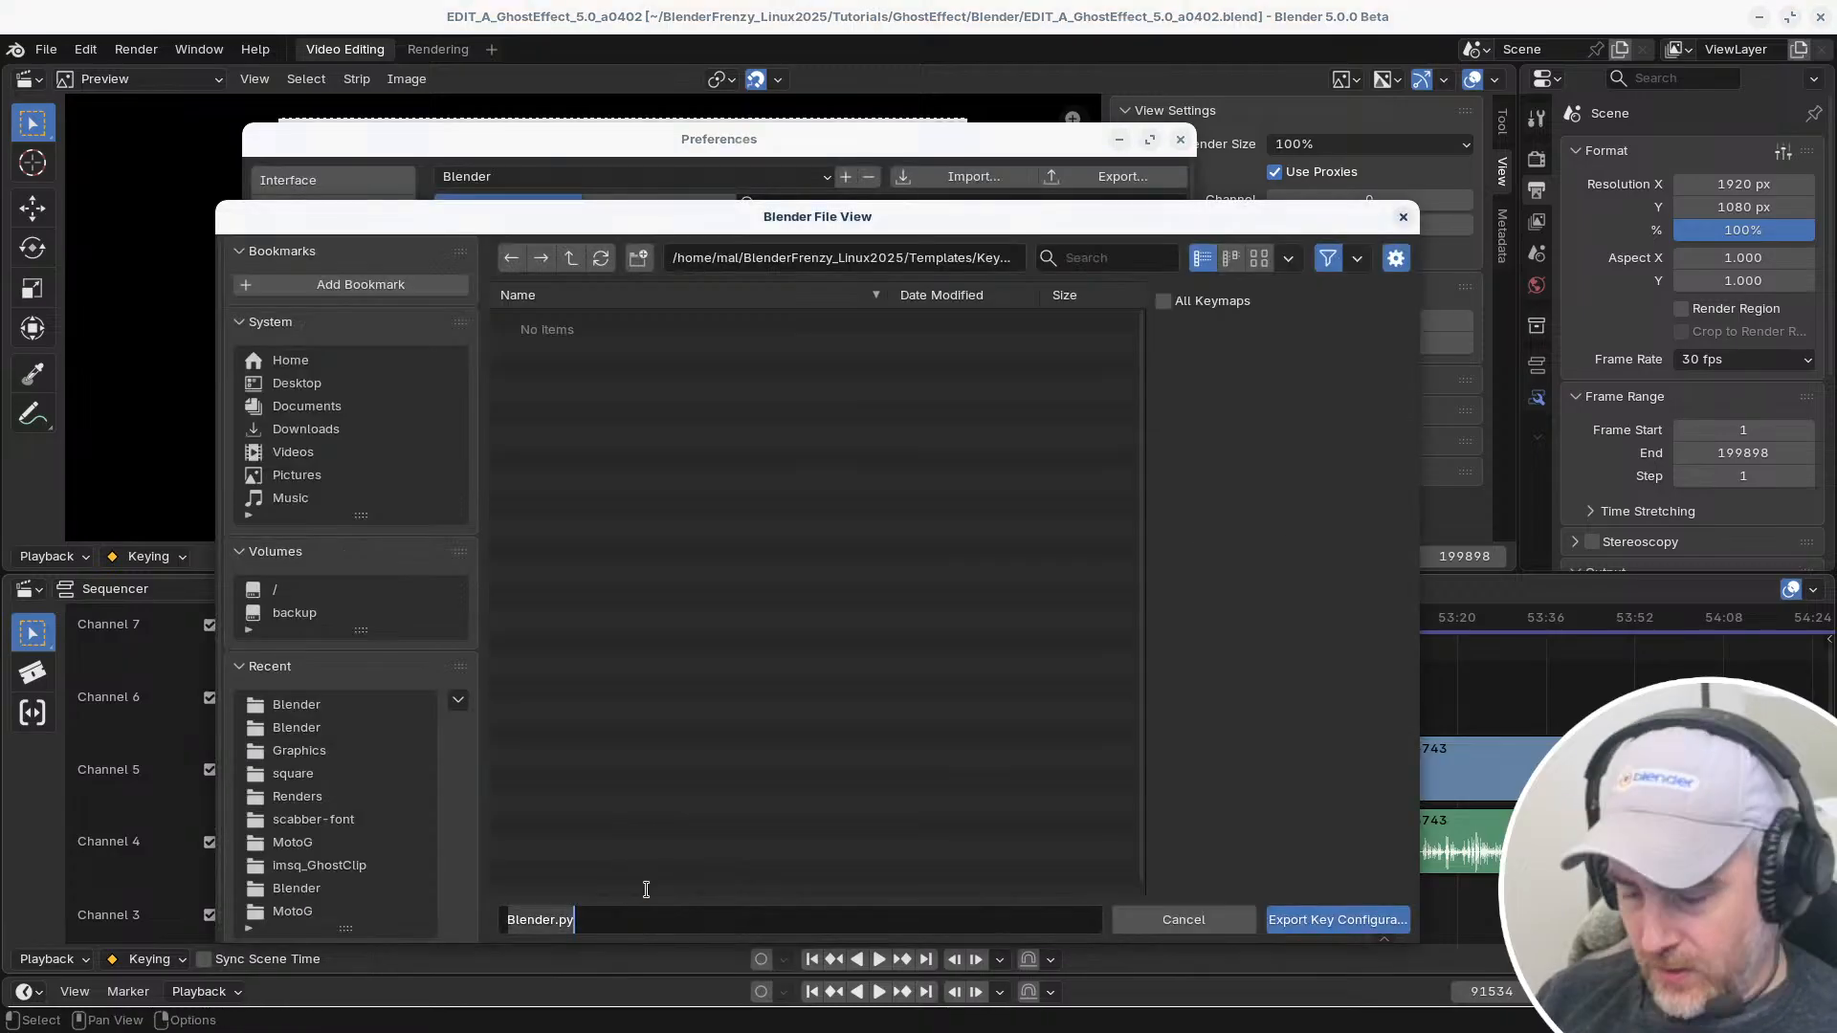
text(Really)
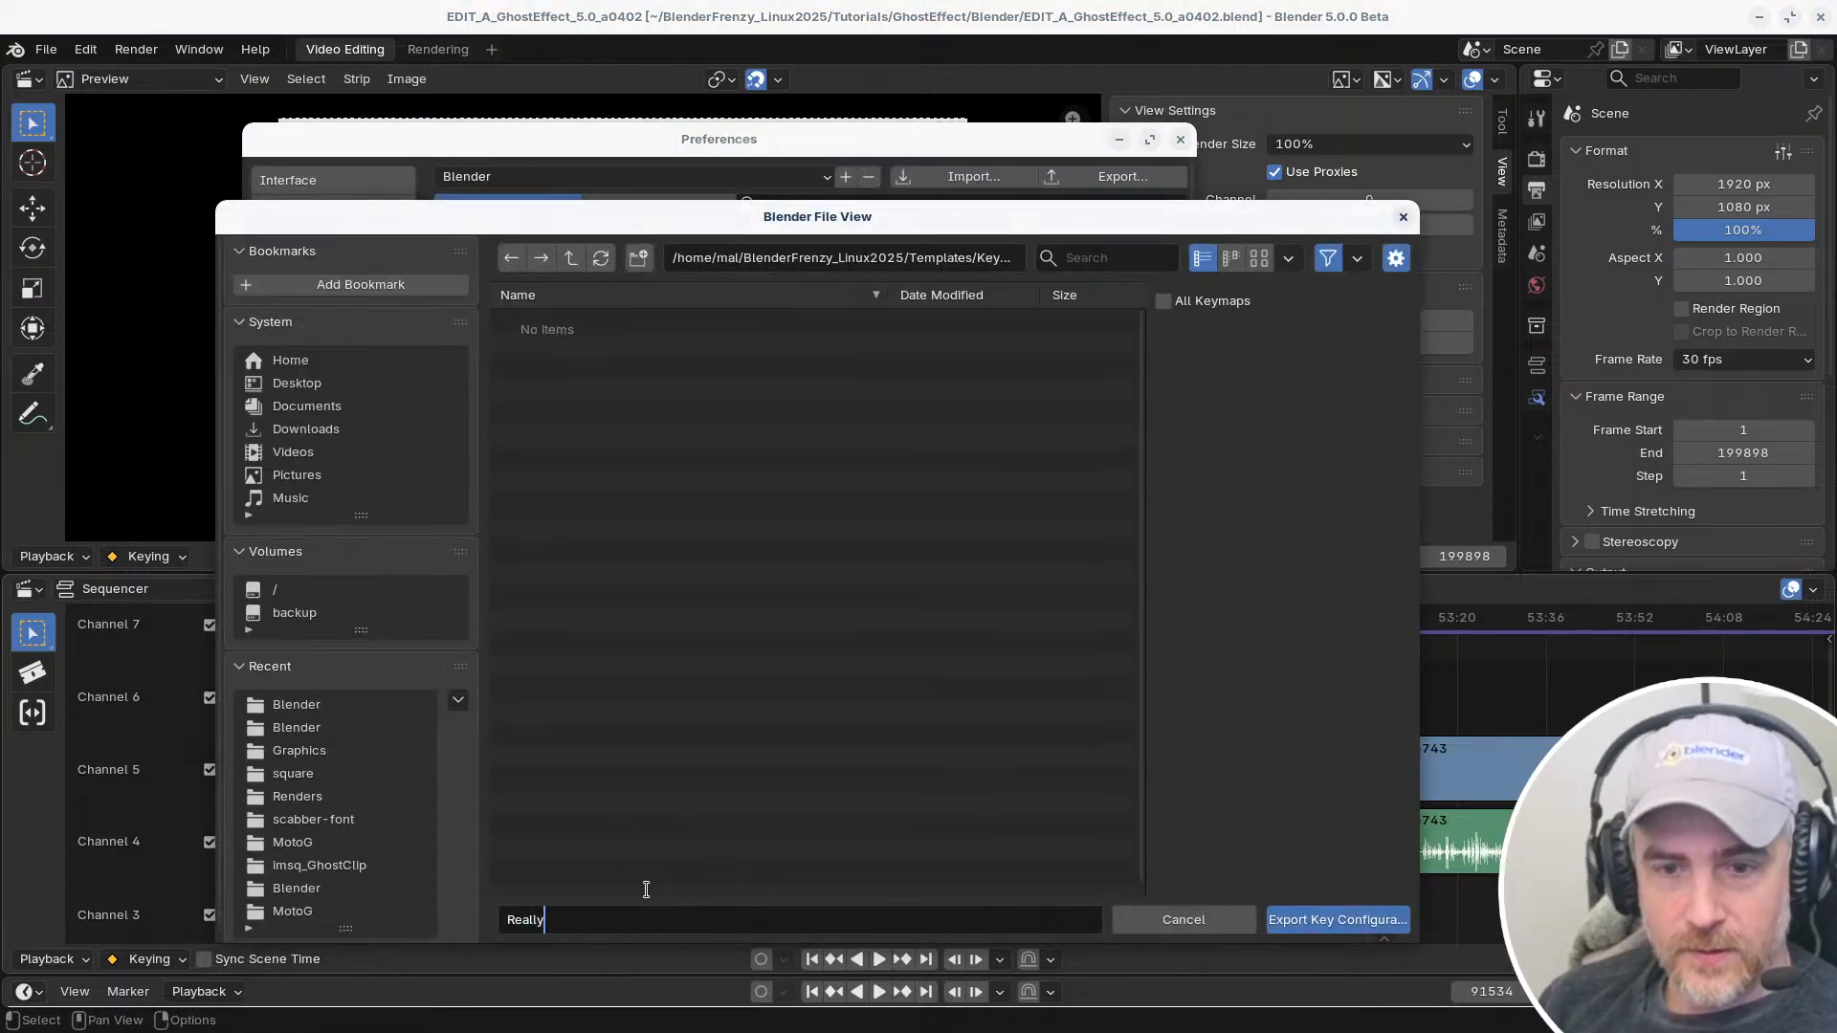
text(fast)
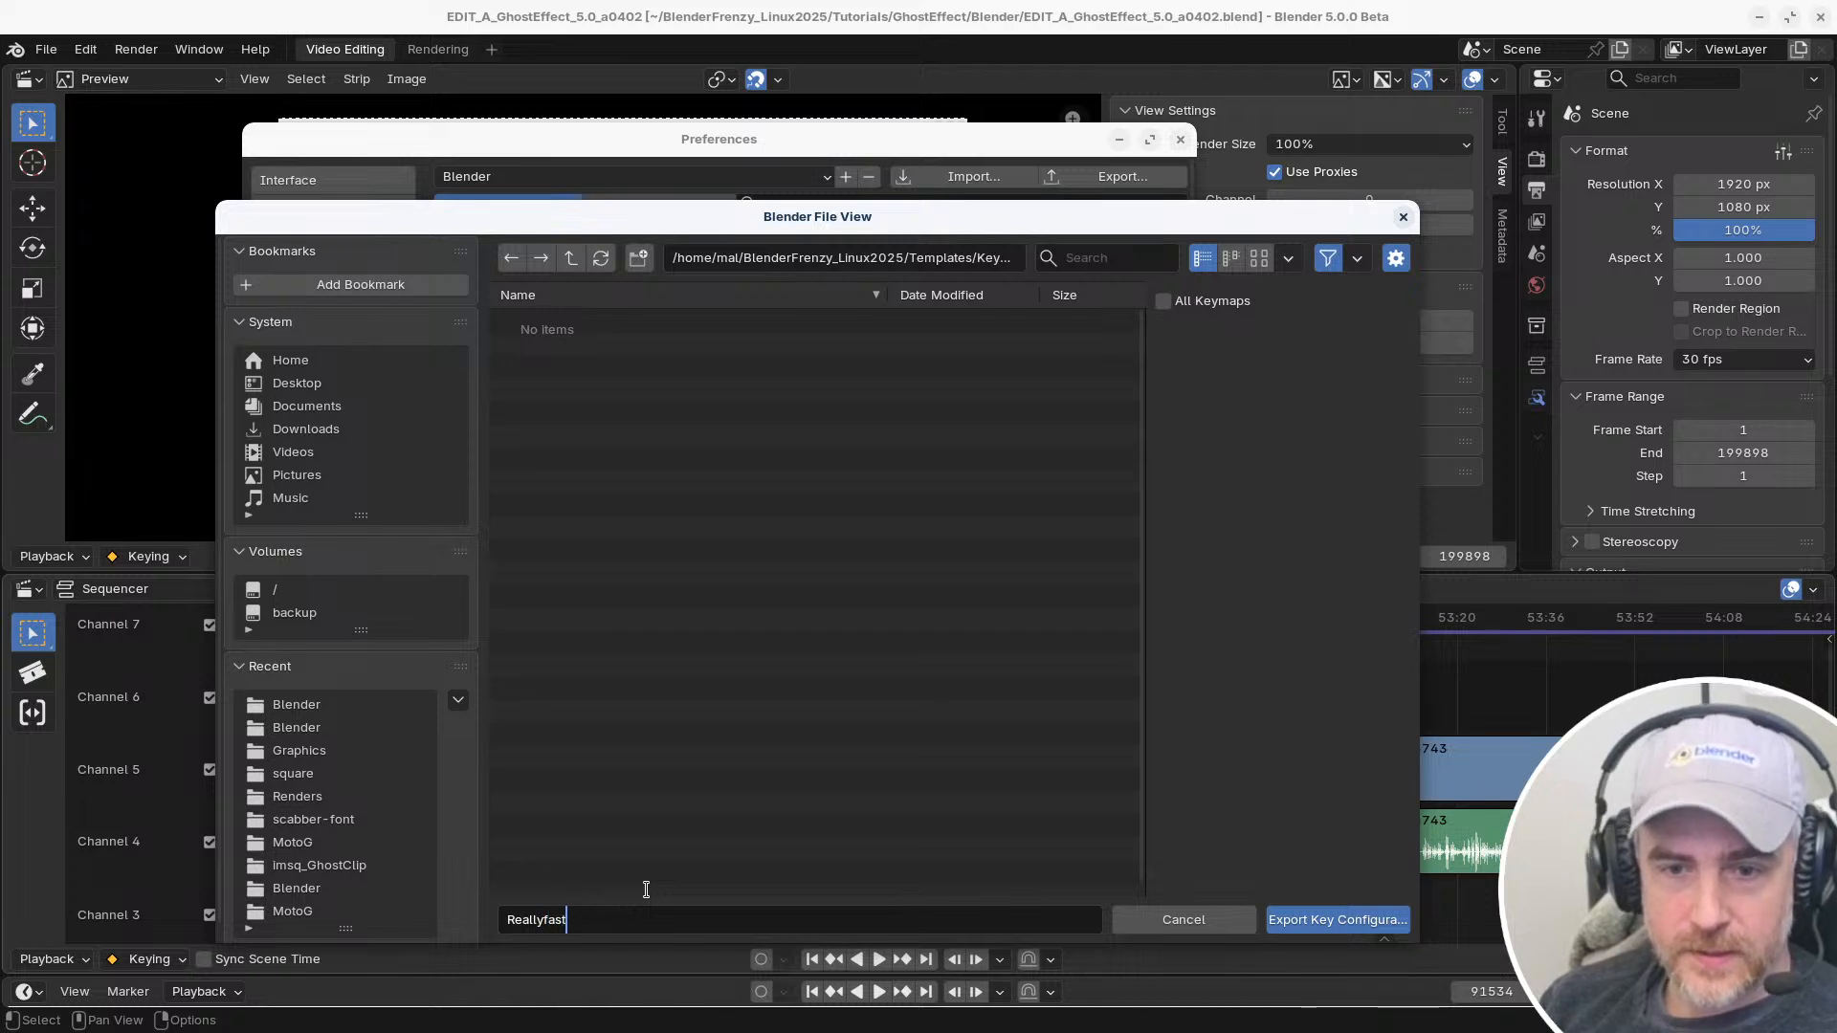
text(cut_)
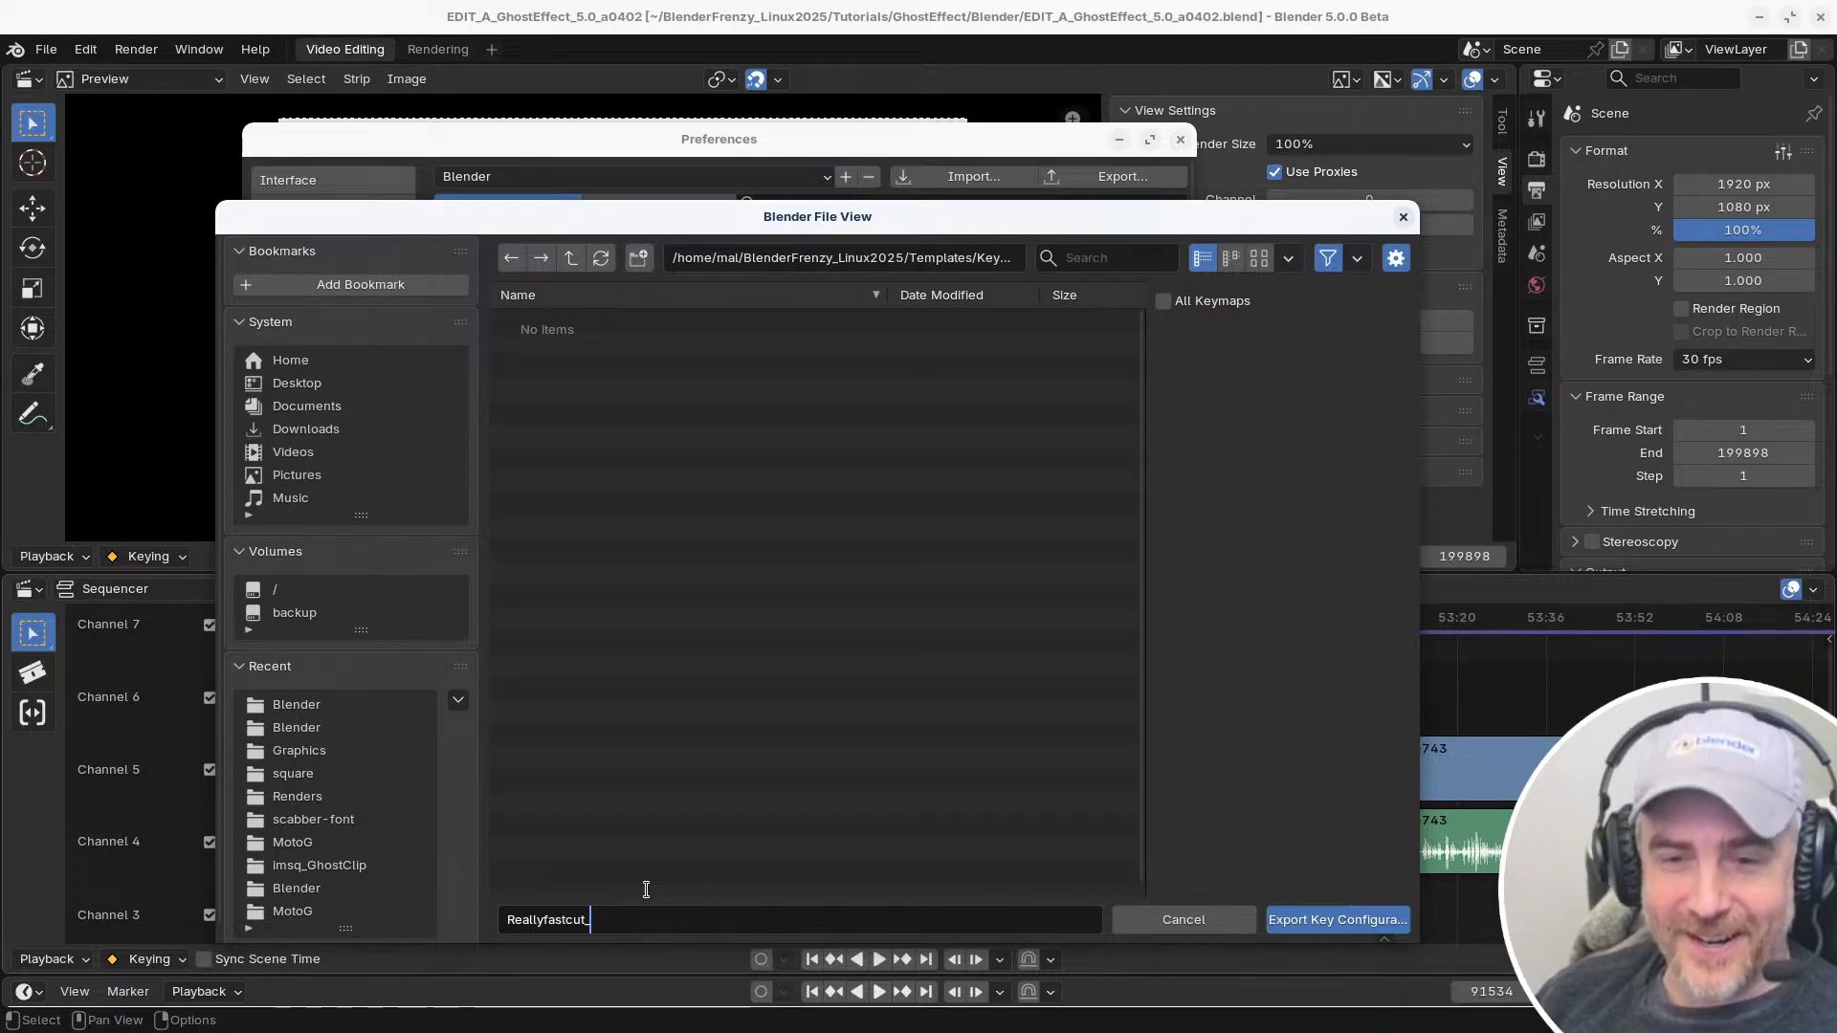
text(2025)
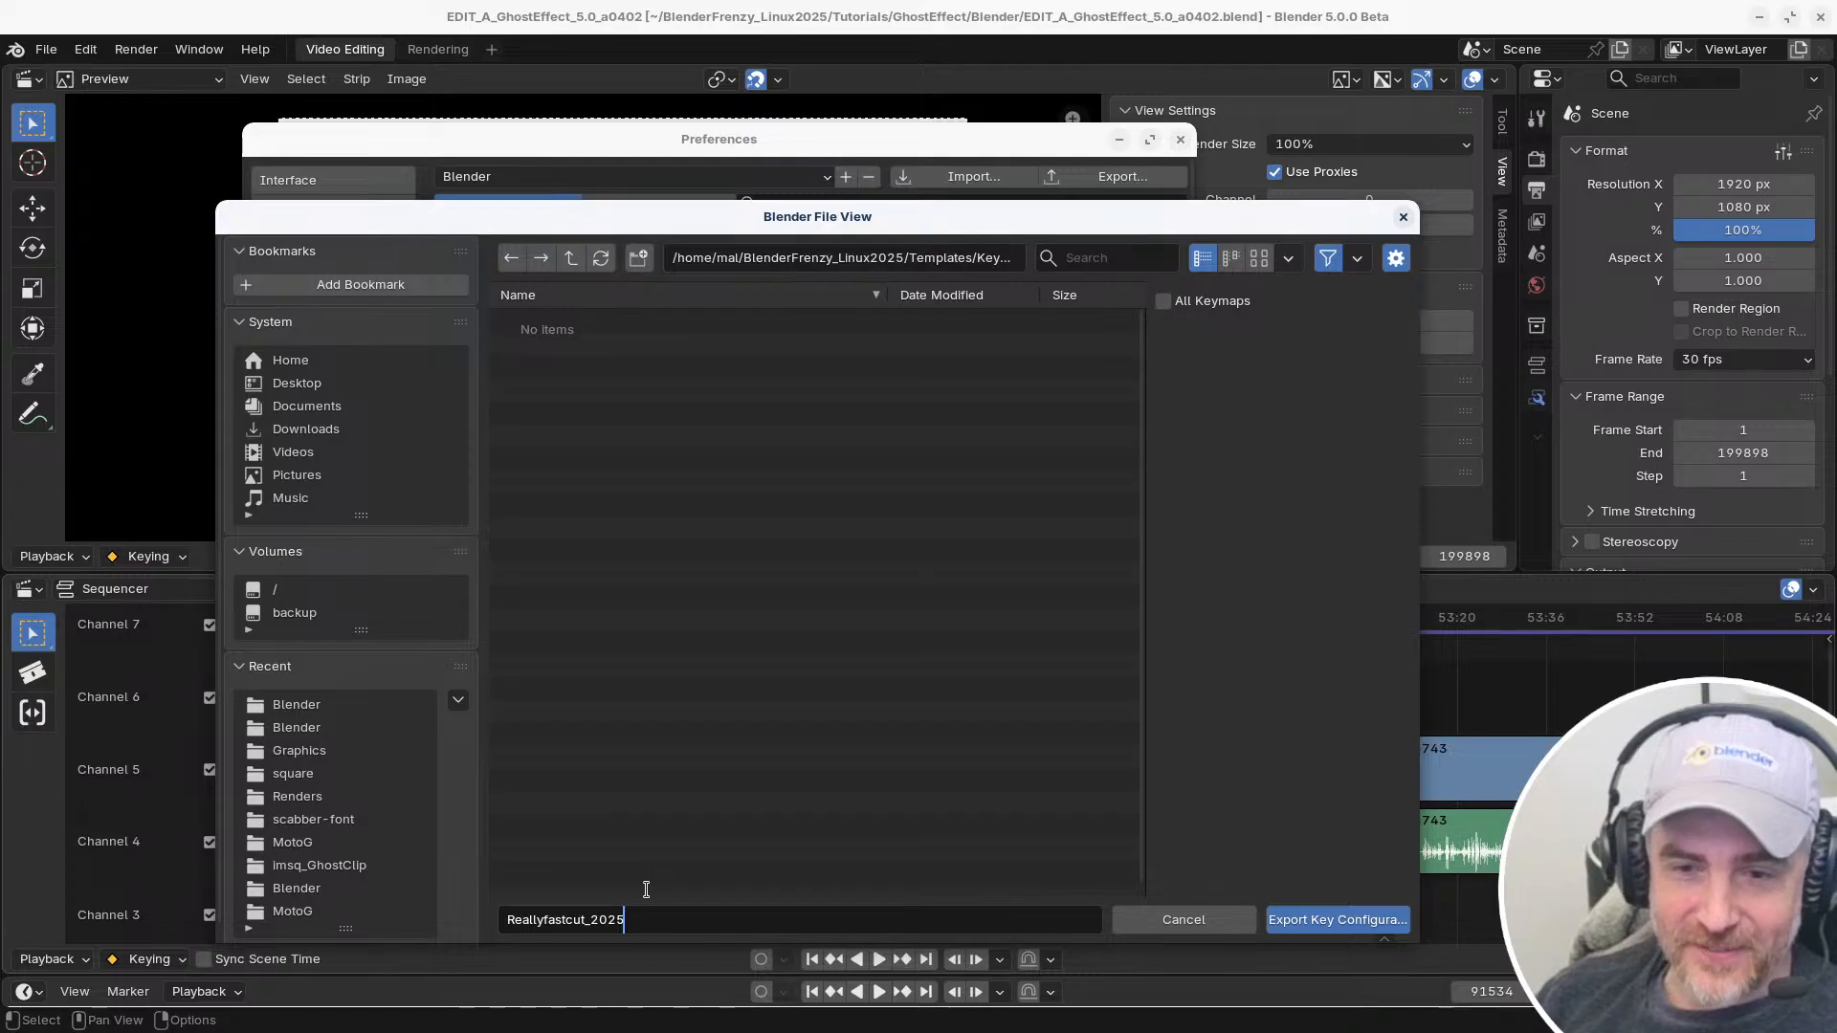
text(1101)
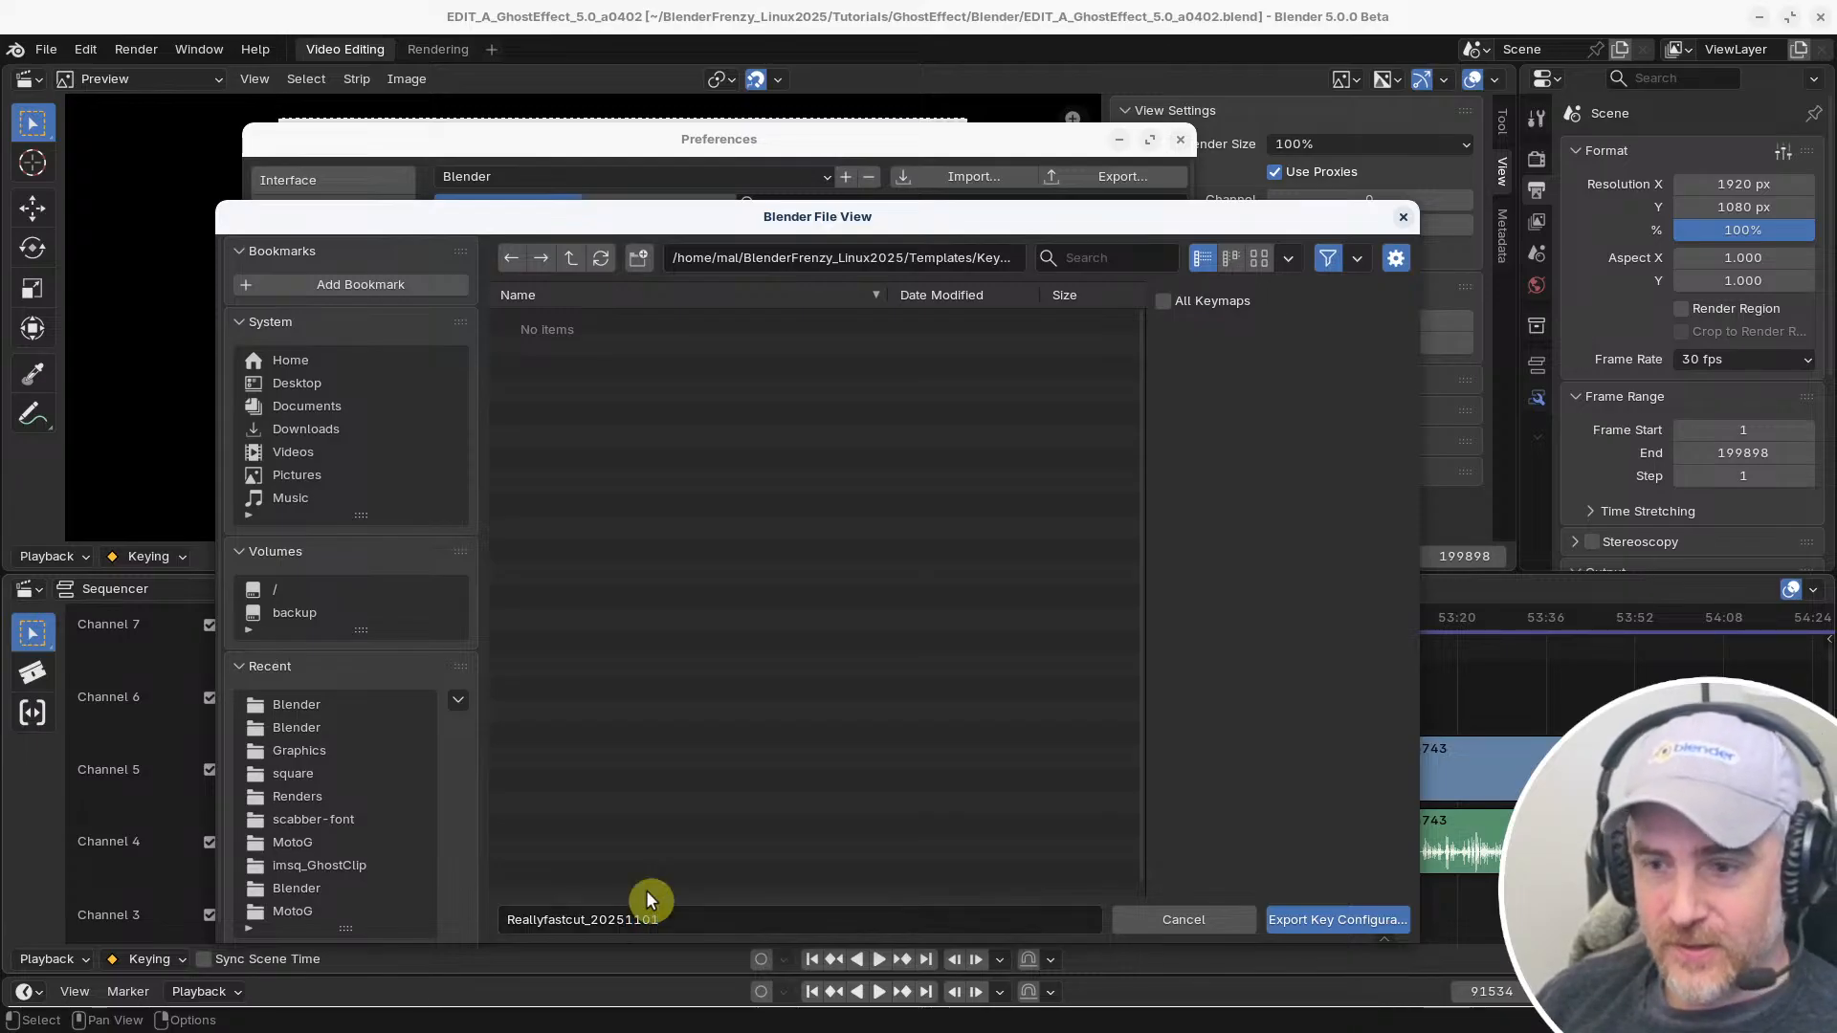
click(1317, 920)
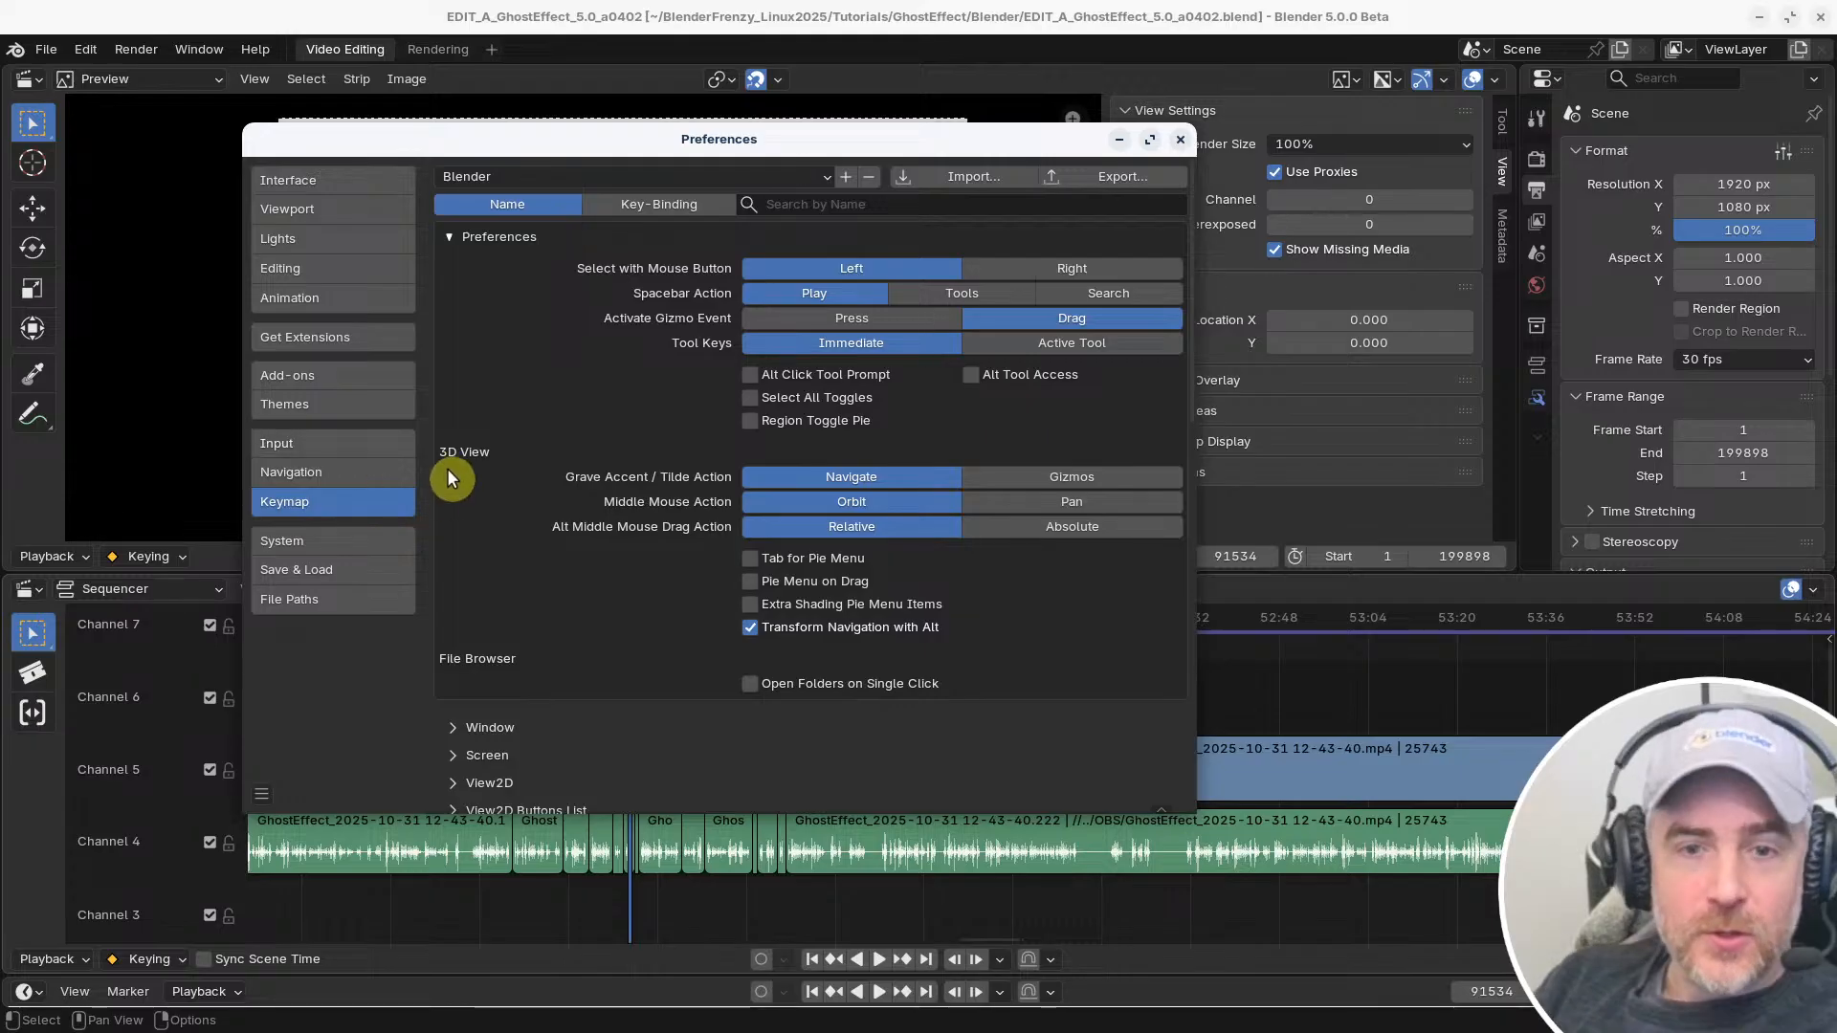
Import the key configuration Reallyfastcut_20251101.py from the Keymaps folder, keeping the original file
click(972, 176)
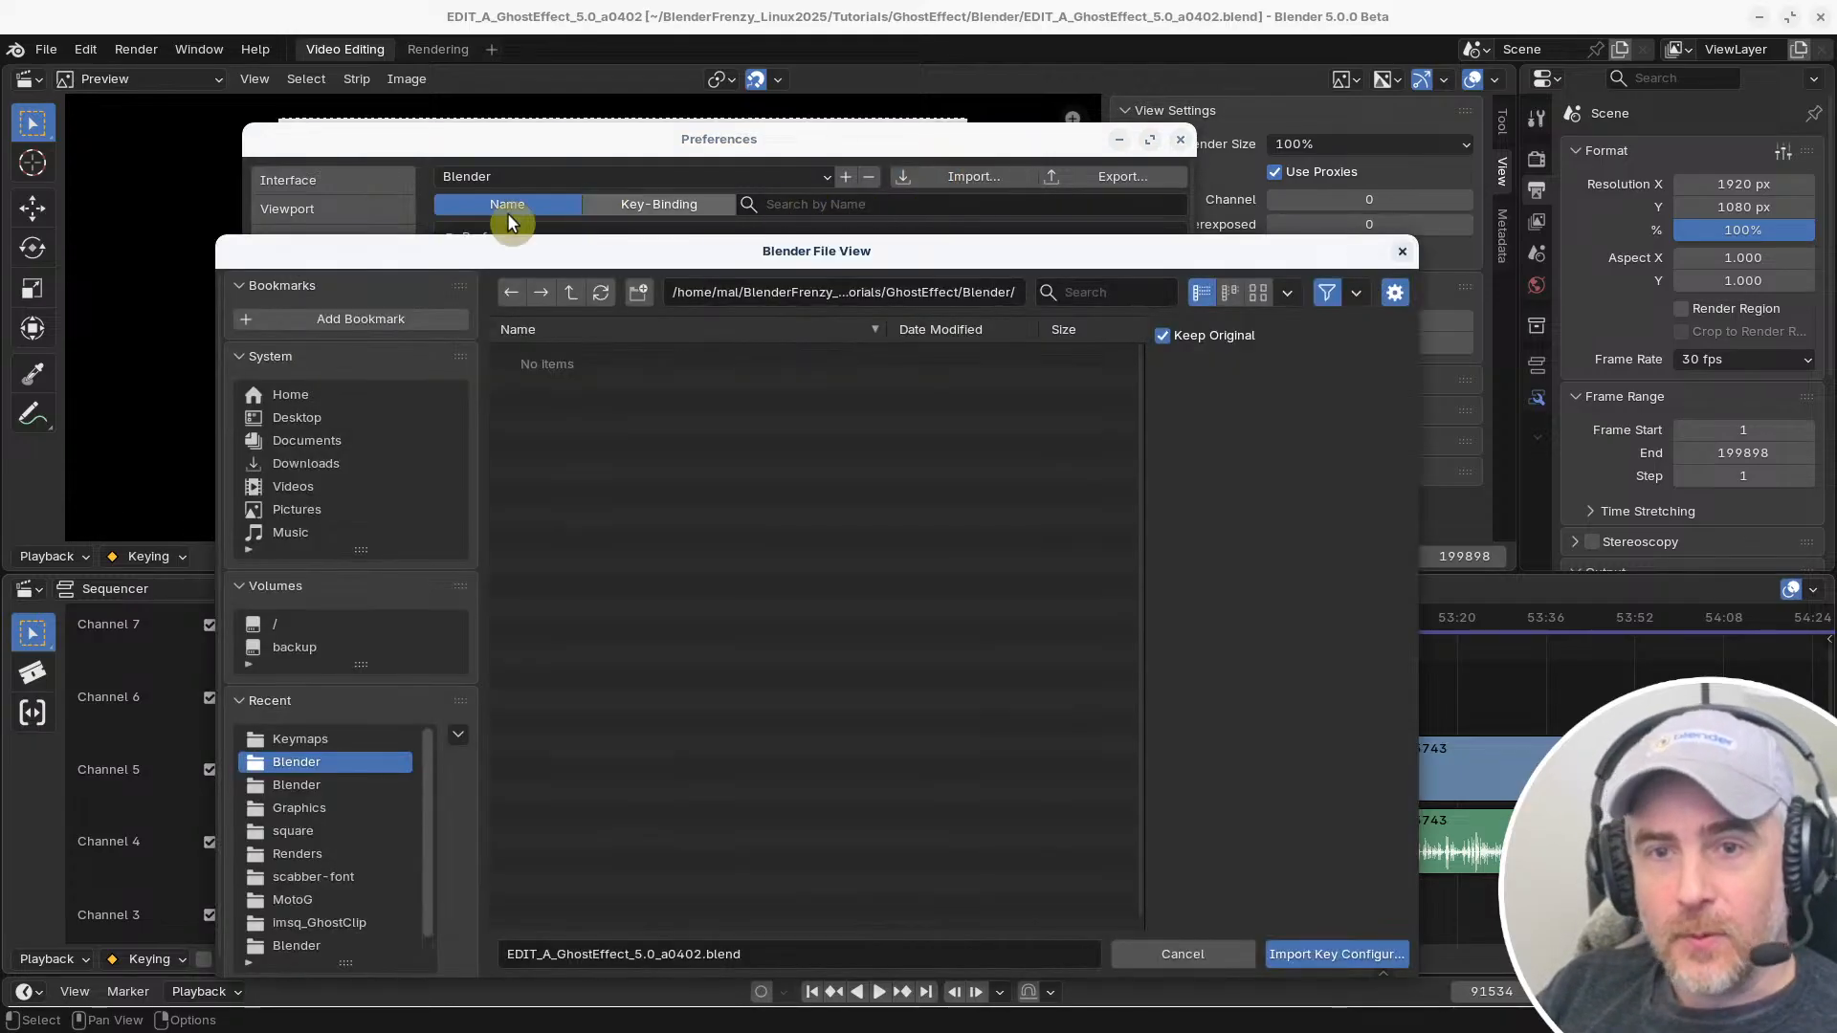
click(567, 293)
click(368, 739)
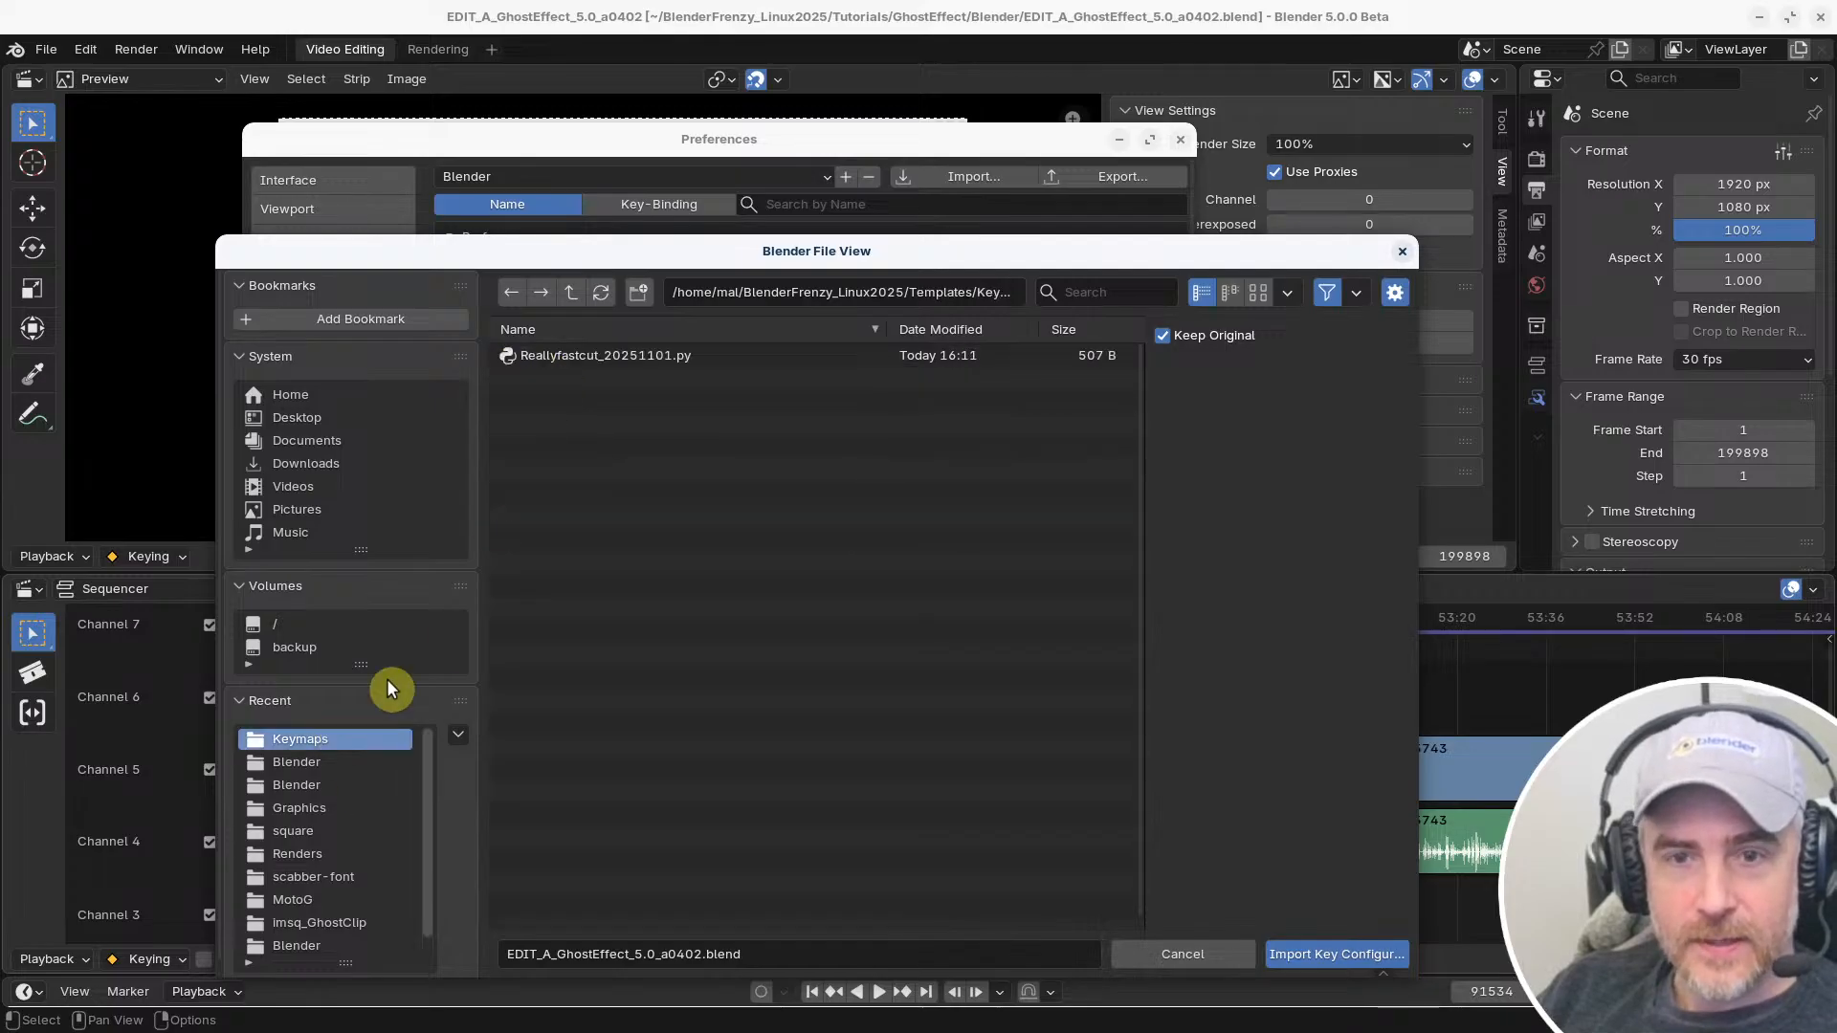
click(631, 357)
double_click(631, 357)
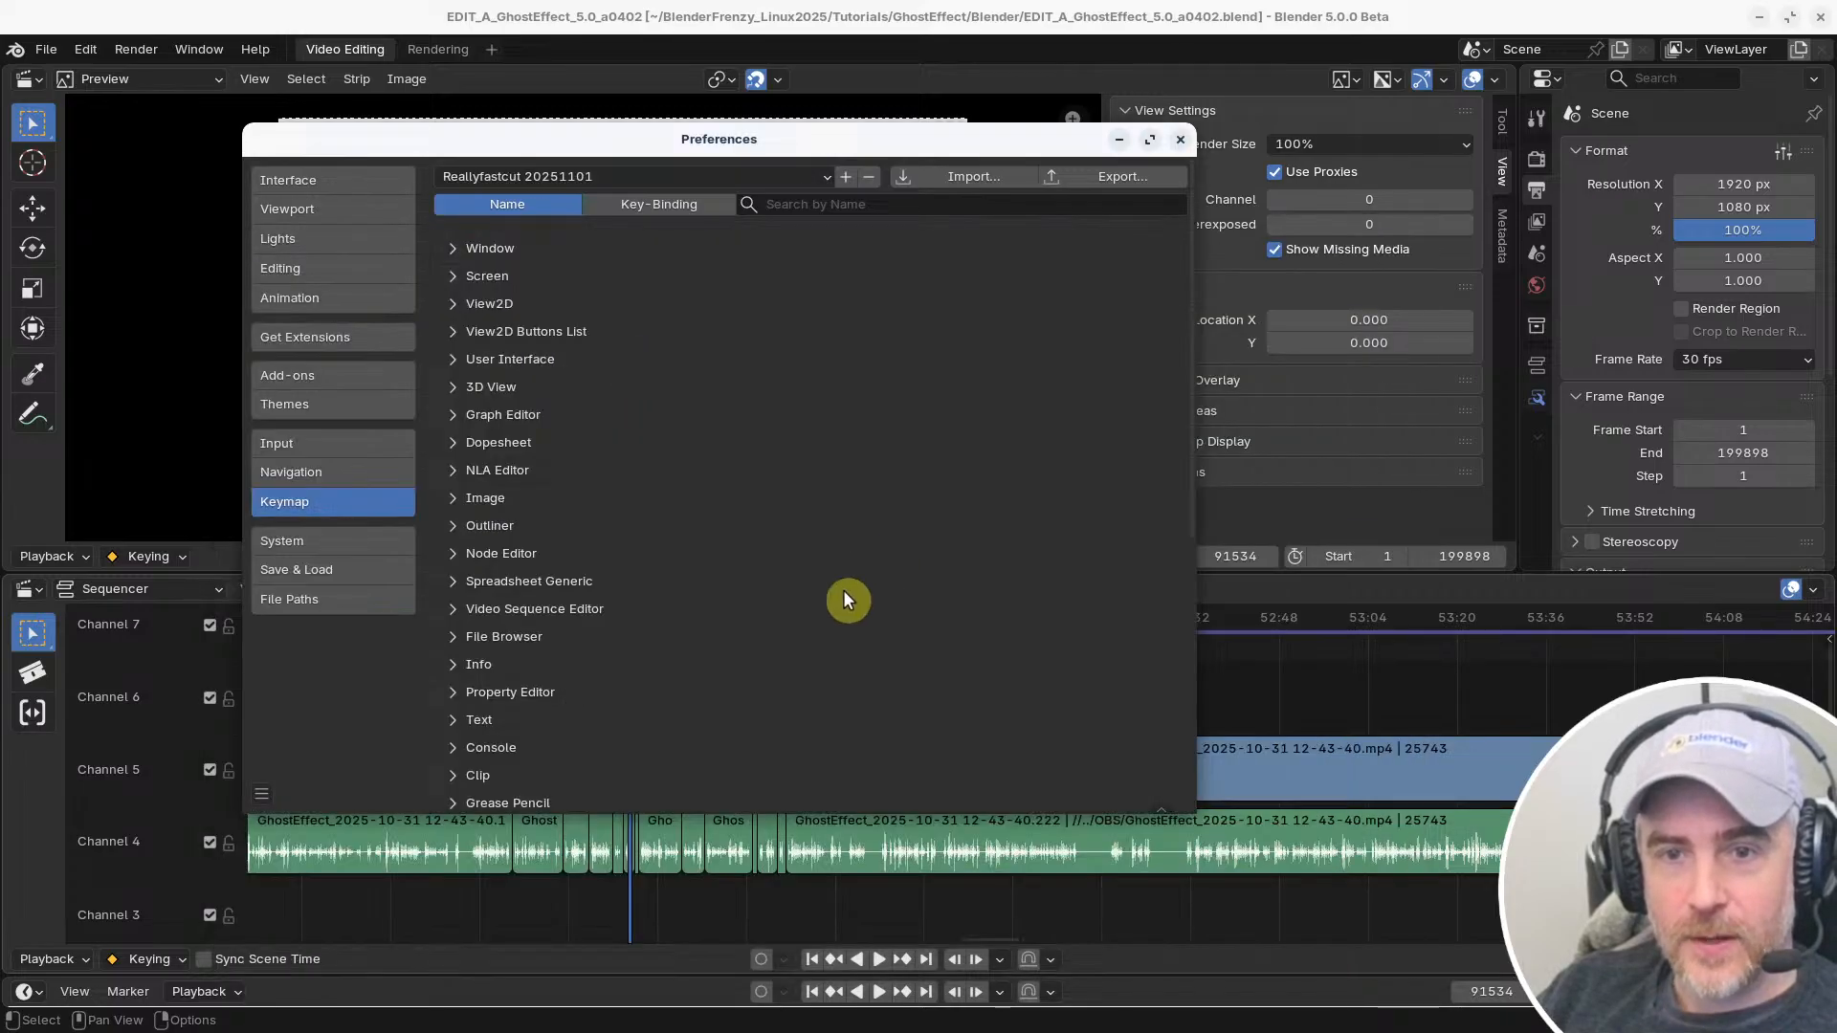
Look through the keymap presets and switch the active one to Blender
click(622, 175)
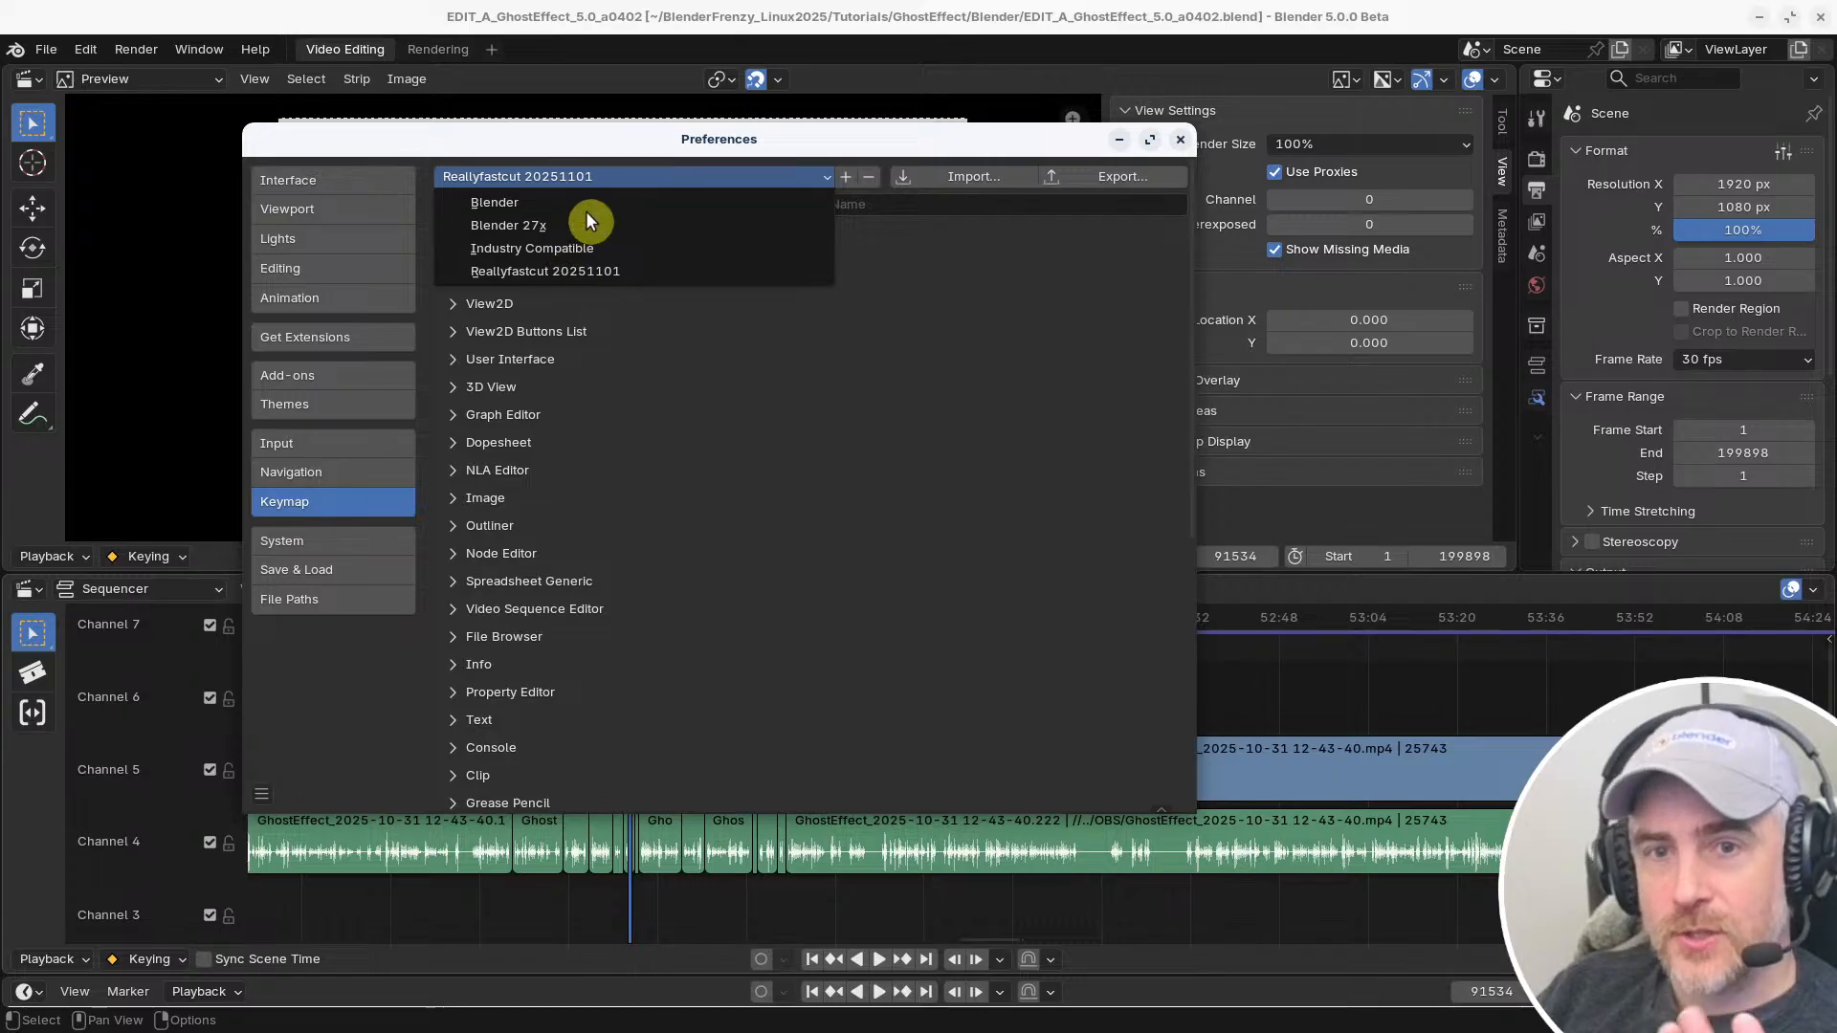
drag(716, 142, 717, 144)
click(632, 273)
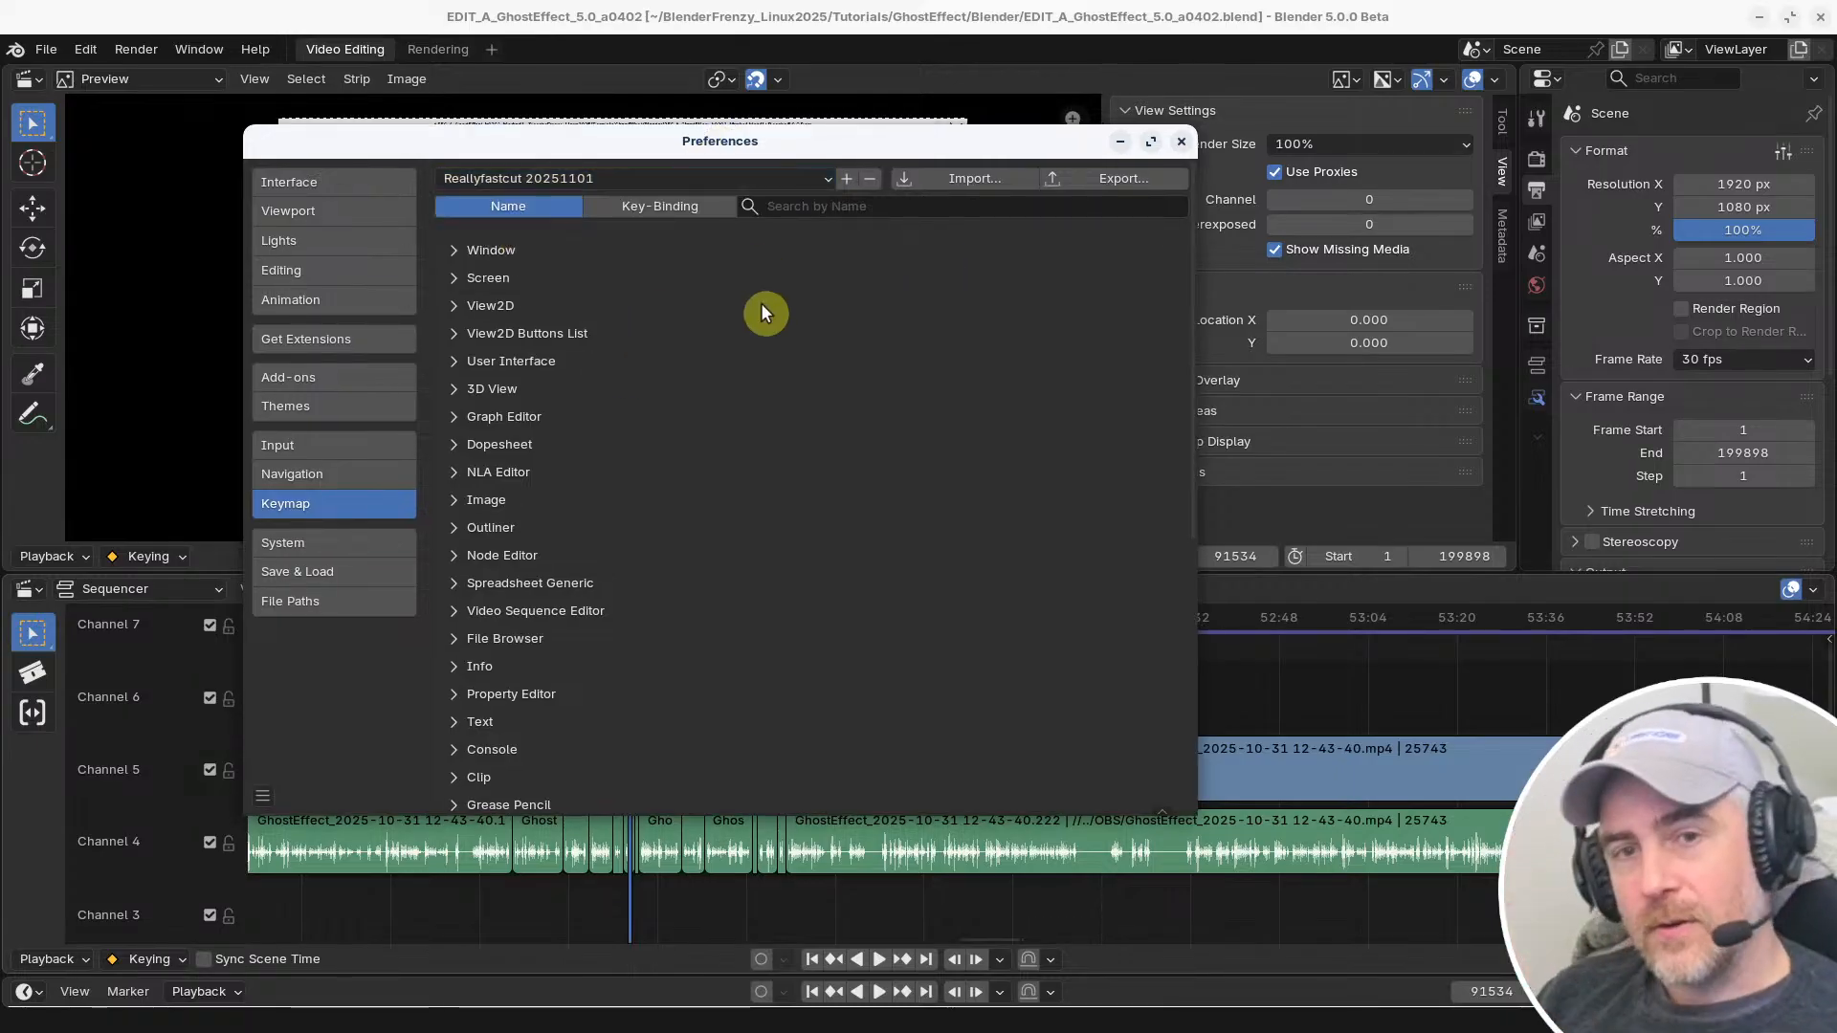
click(548, 176)
click(526, 193)
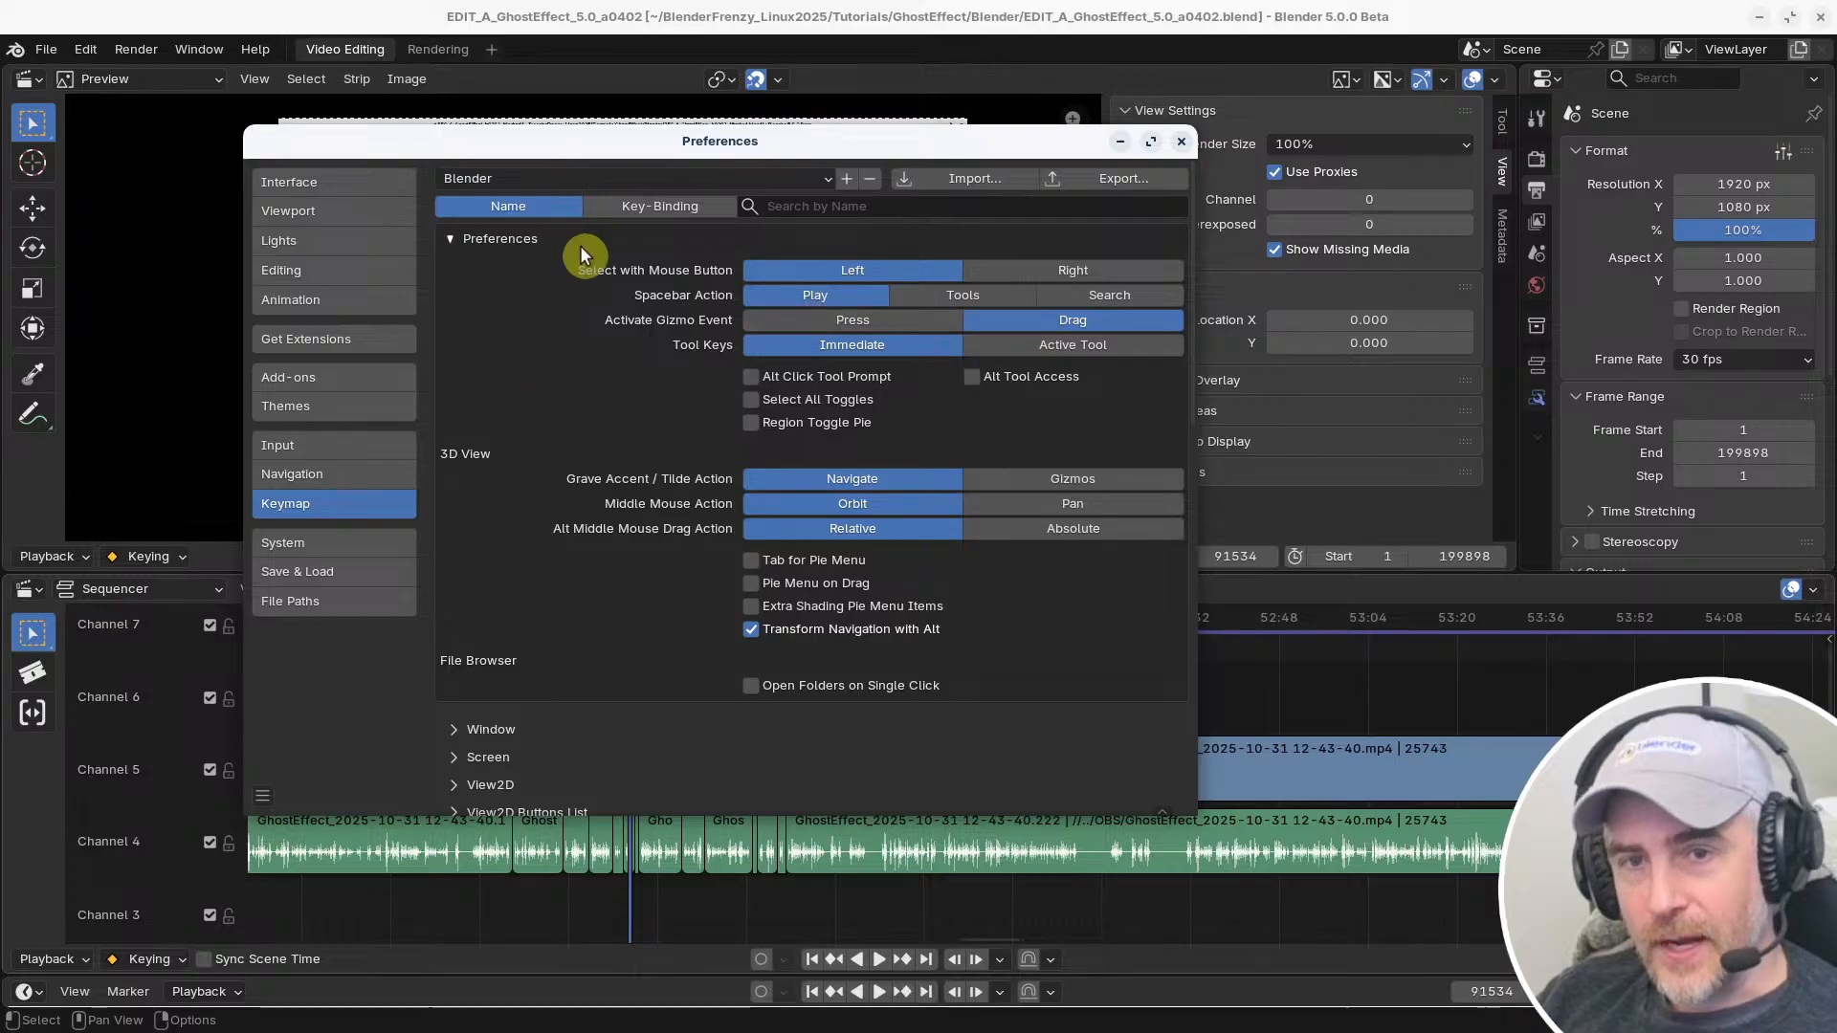
Make Reallyfastcut 20251101 the active keymap preset and close the Preferences
click(600, 178)
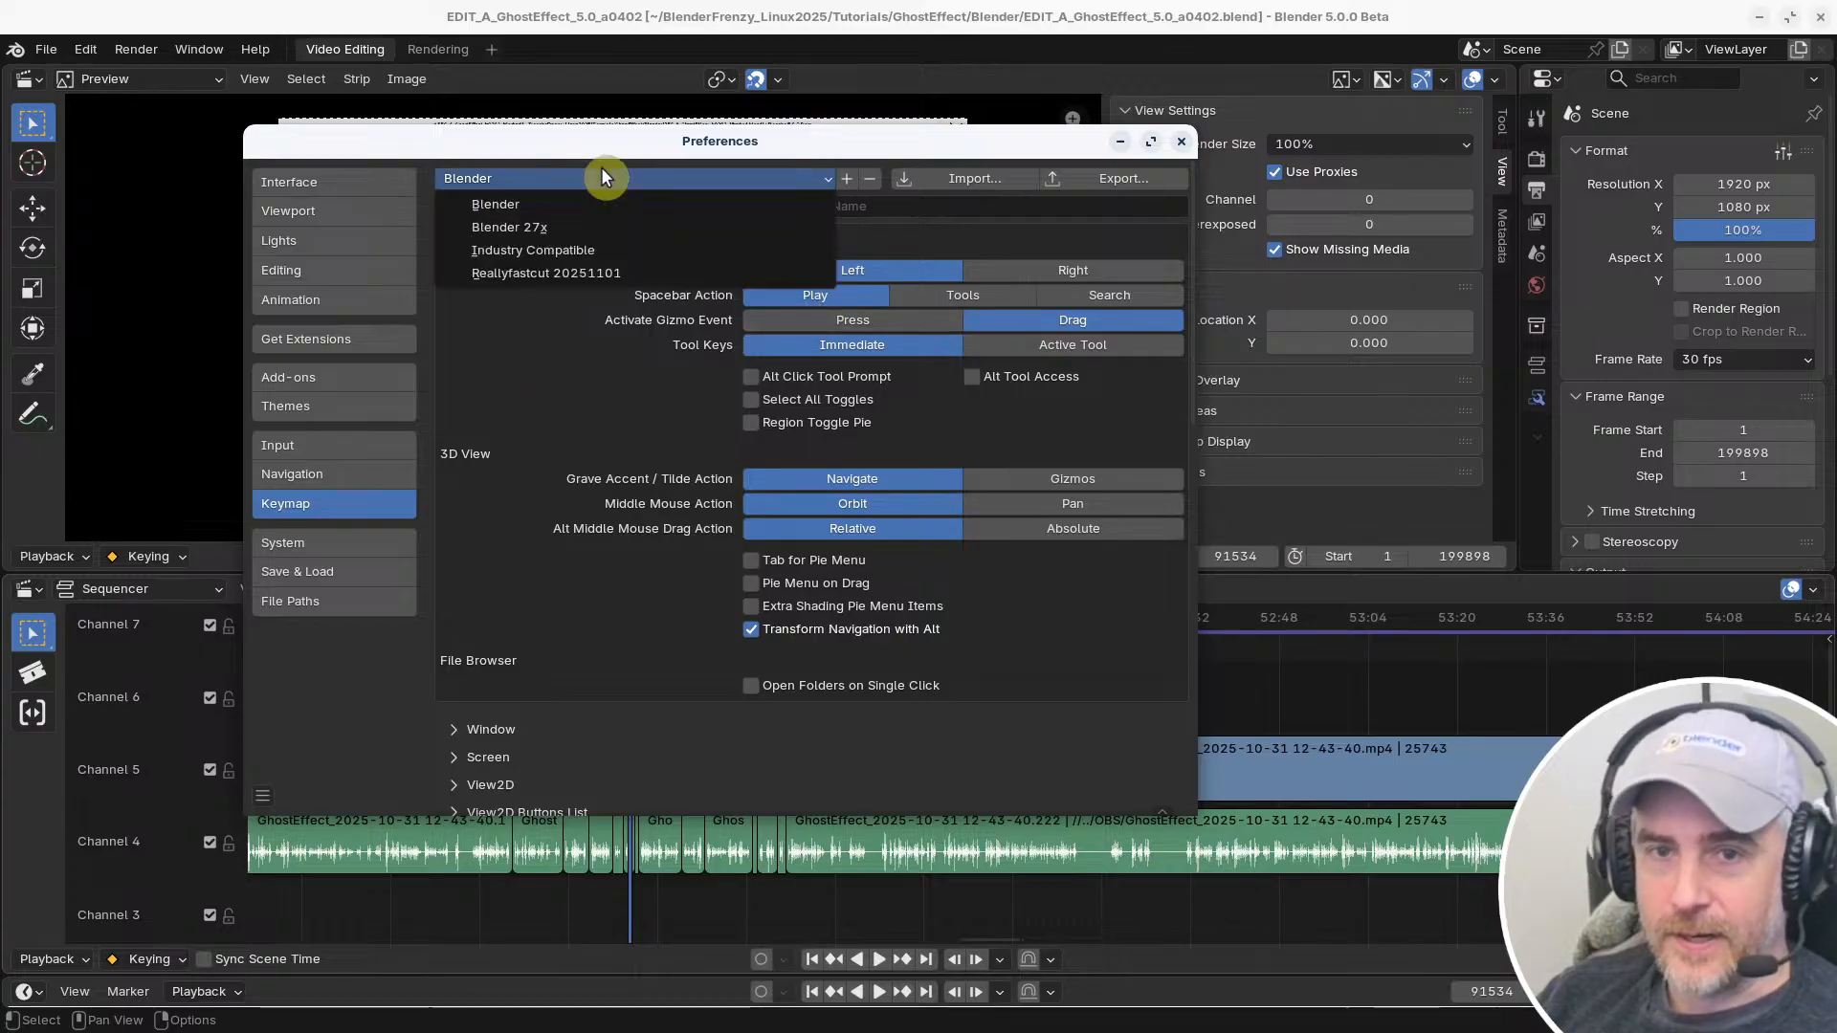
click(572, 269)
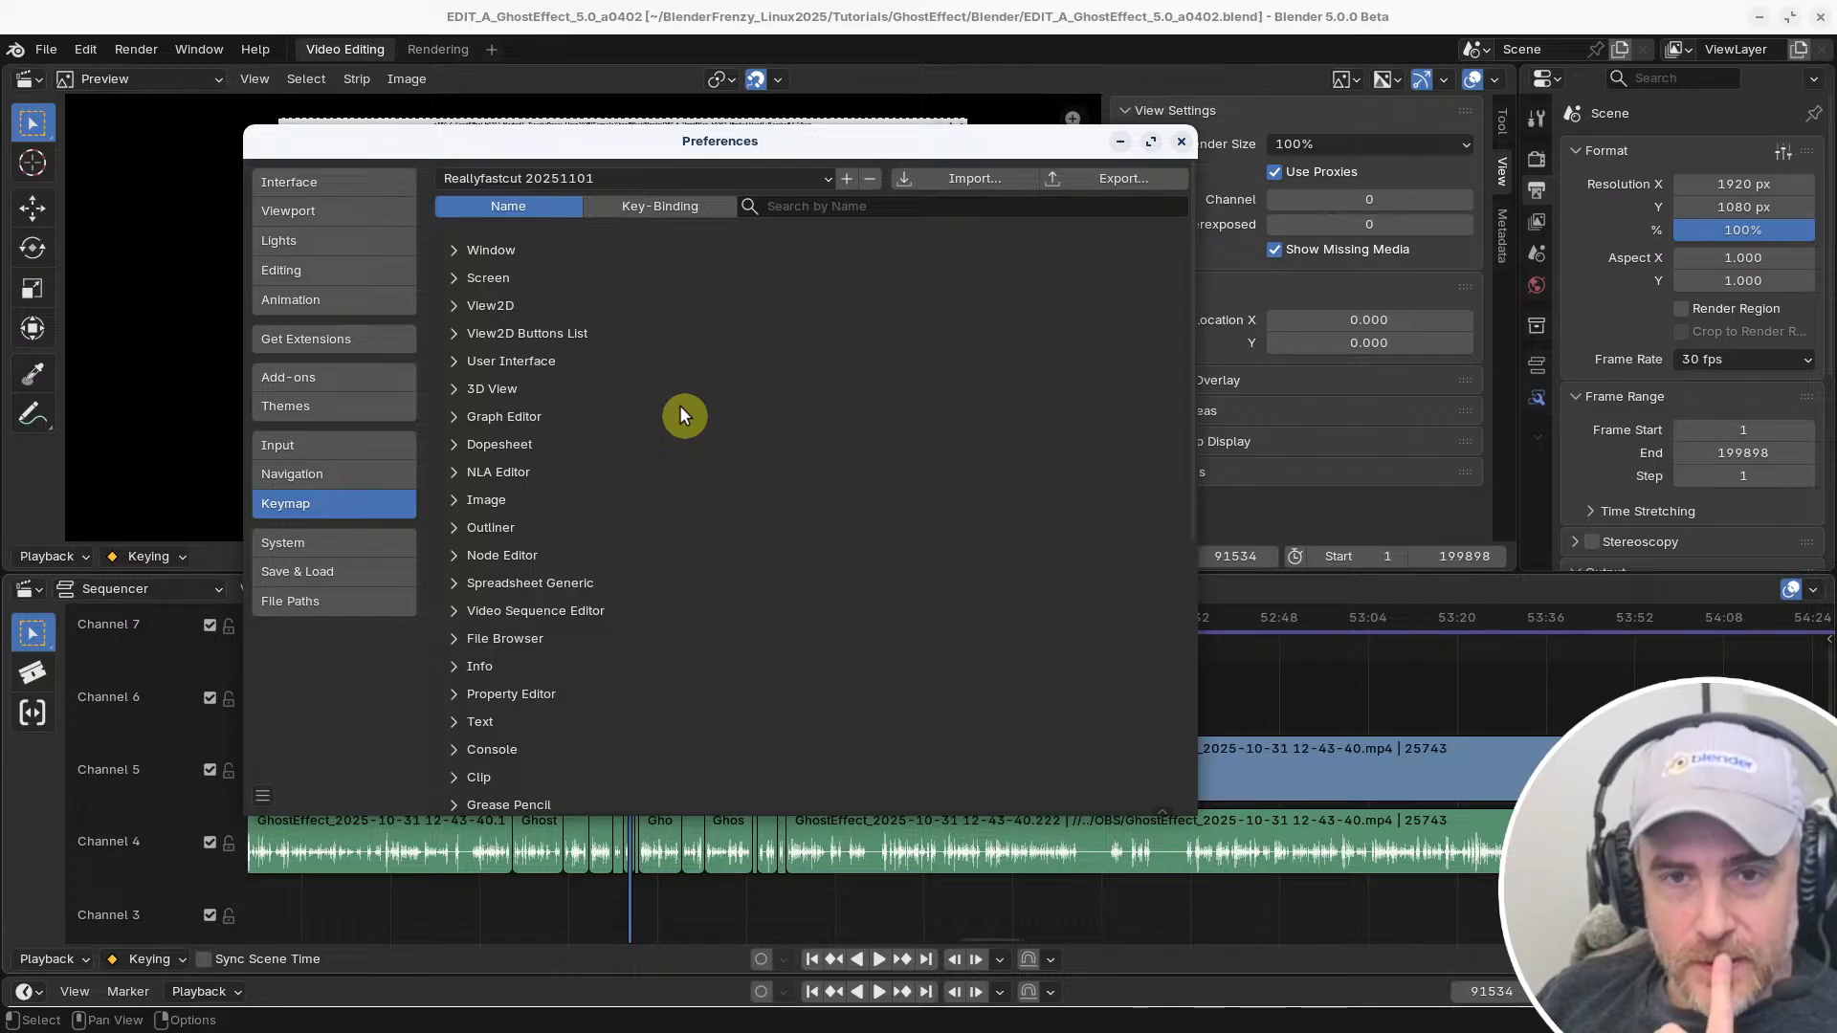
click(1186, 145)
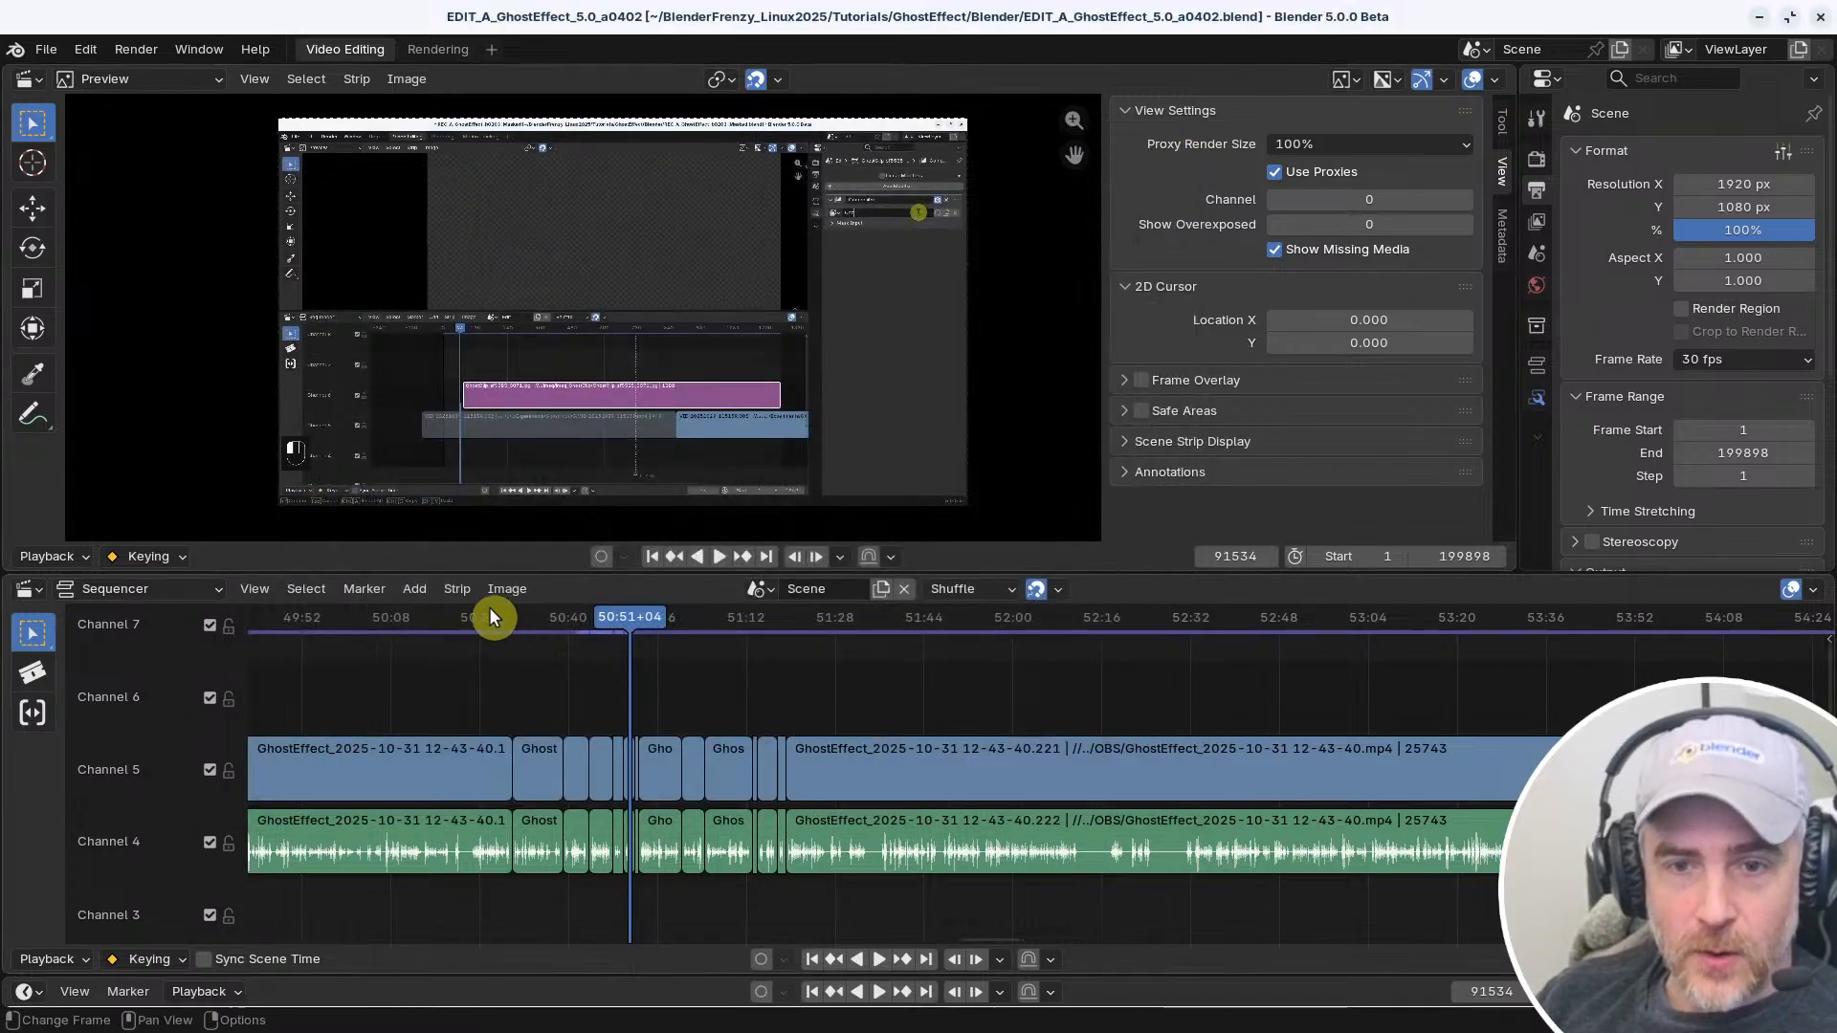
Change the shortcut of the sequencer's strip Split command to F
click(457, 588)
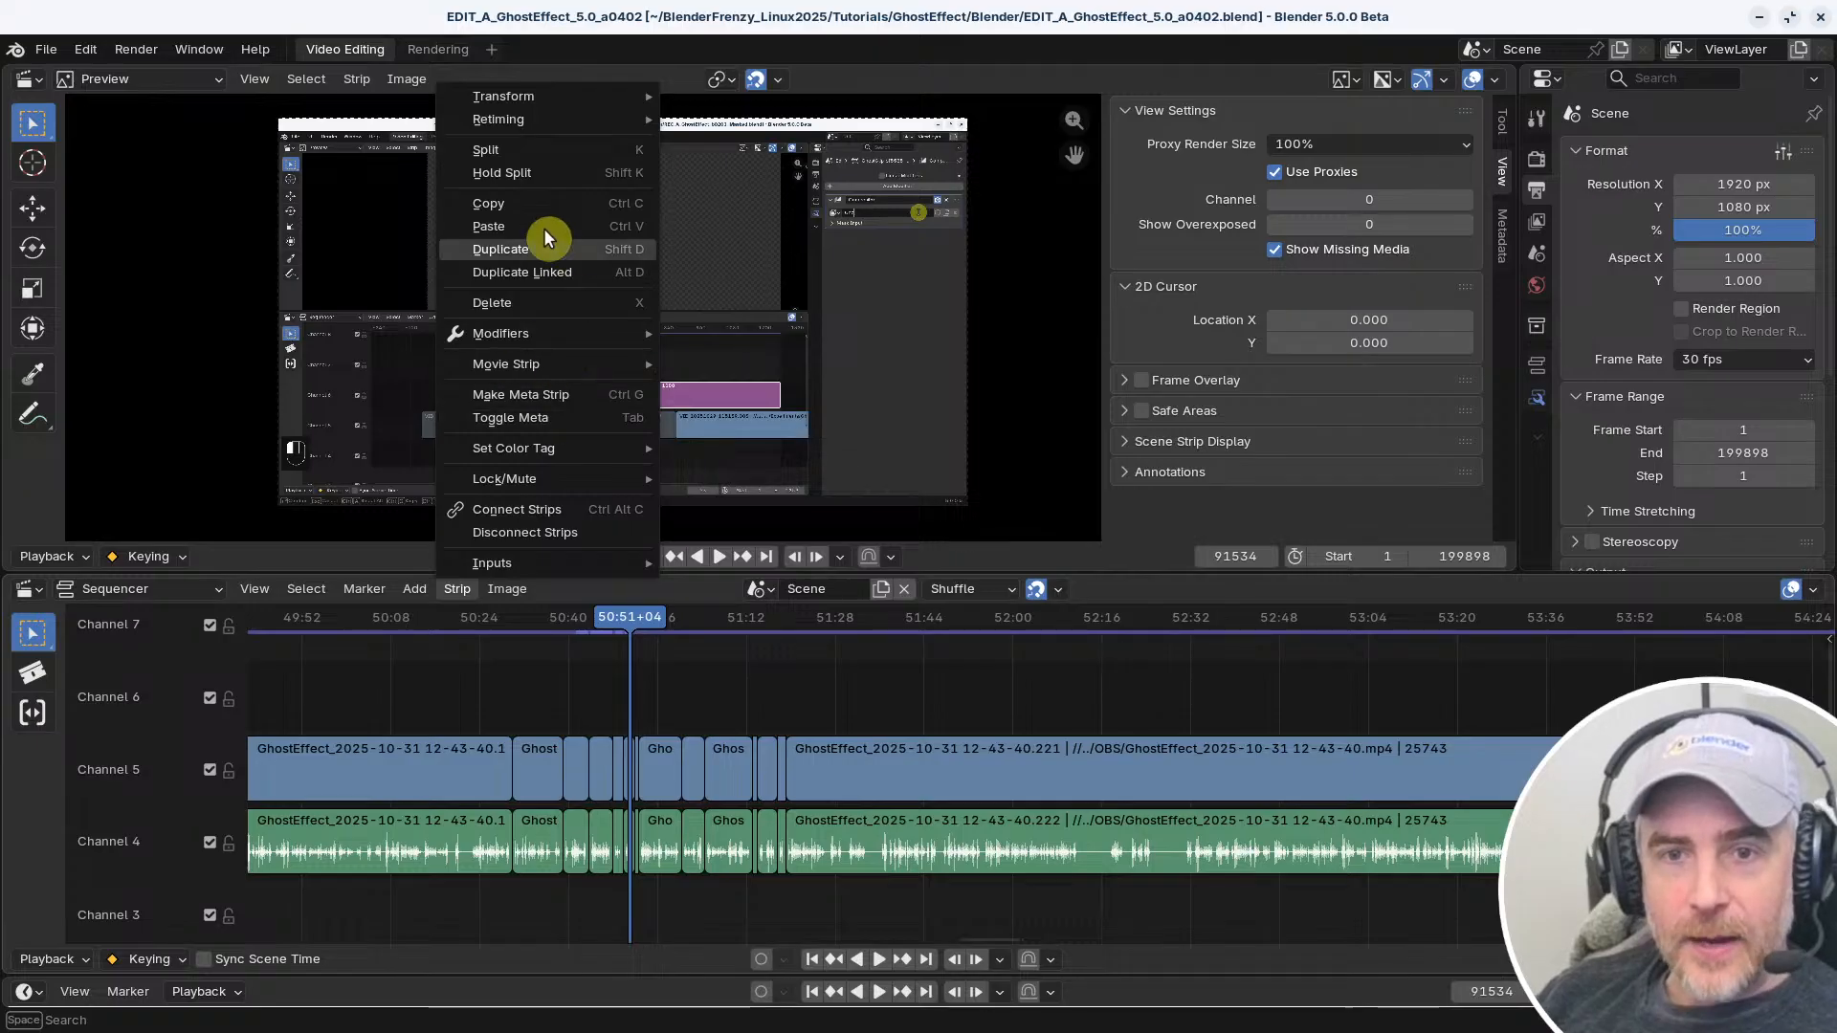
right_click(496, 151)
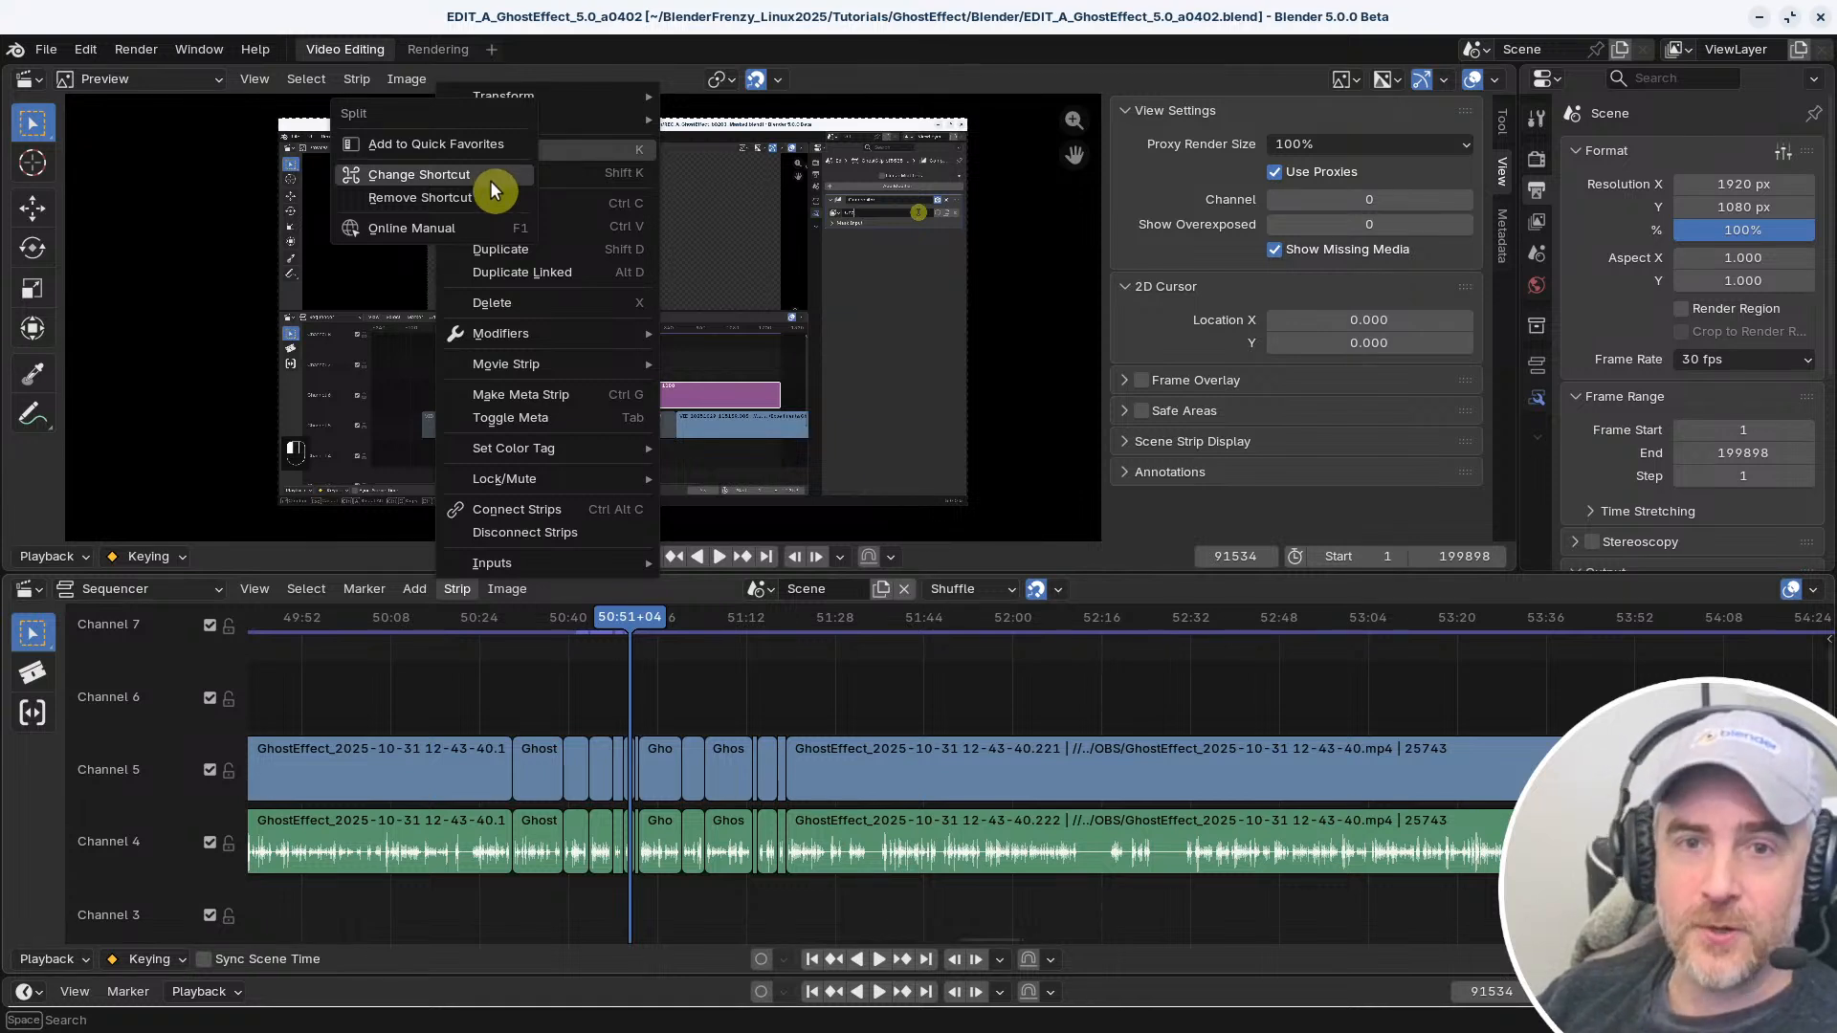
click(486, 174)
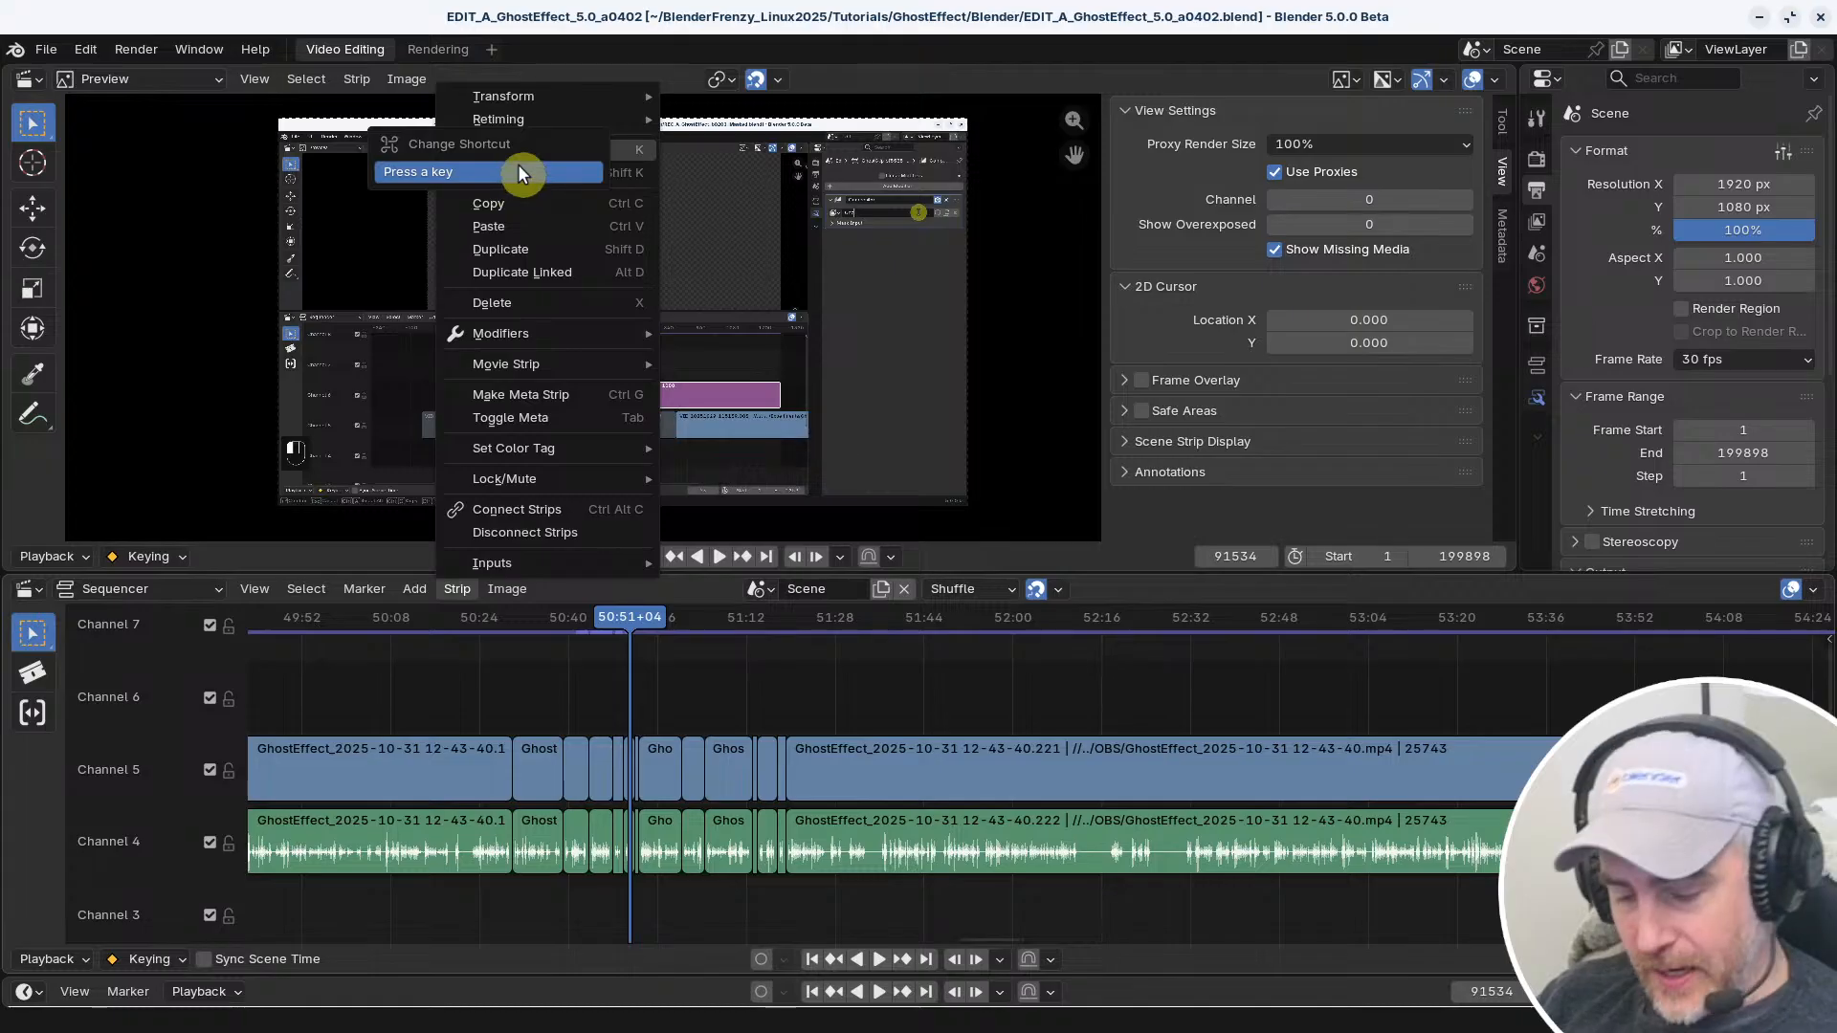
key(f)
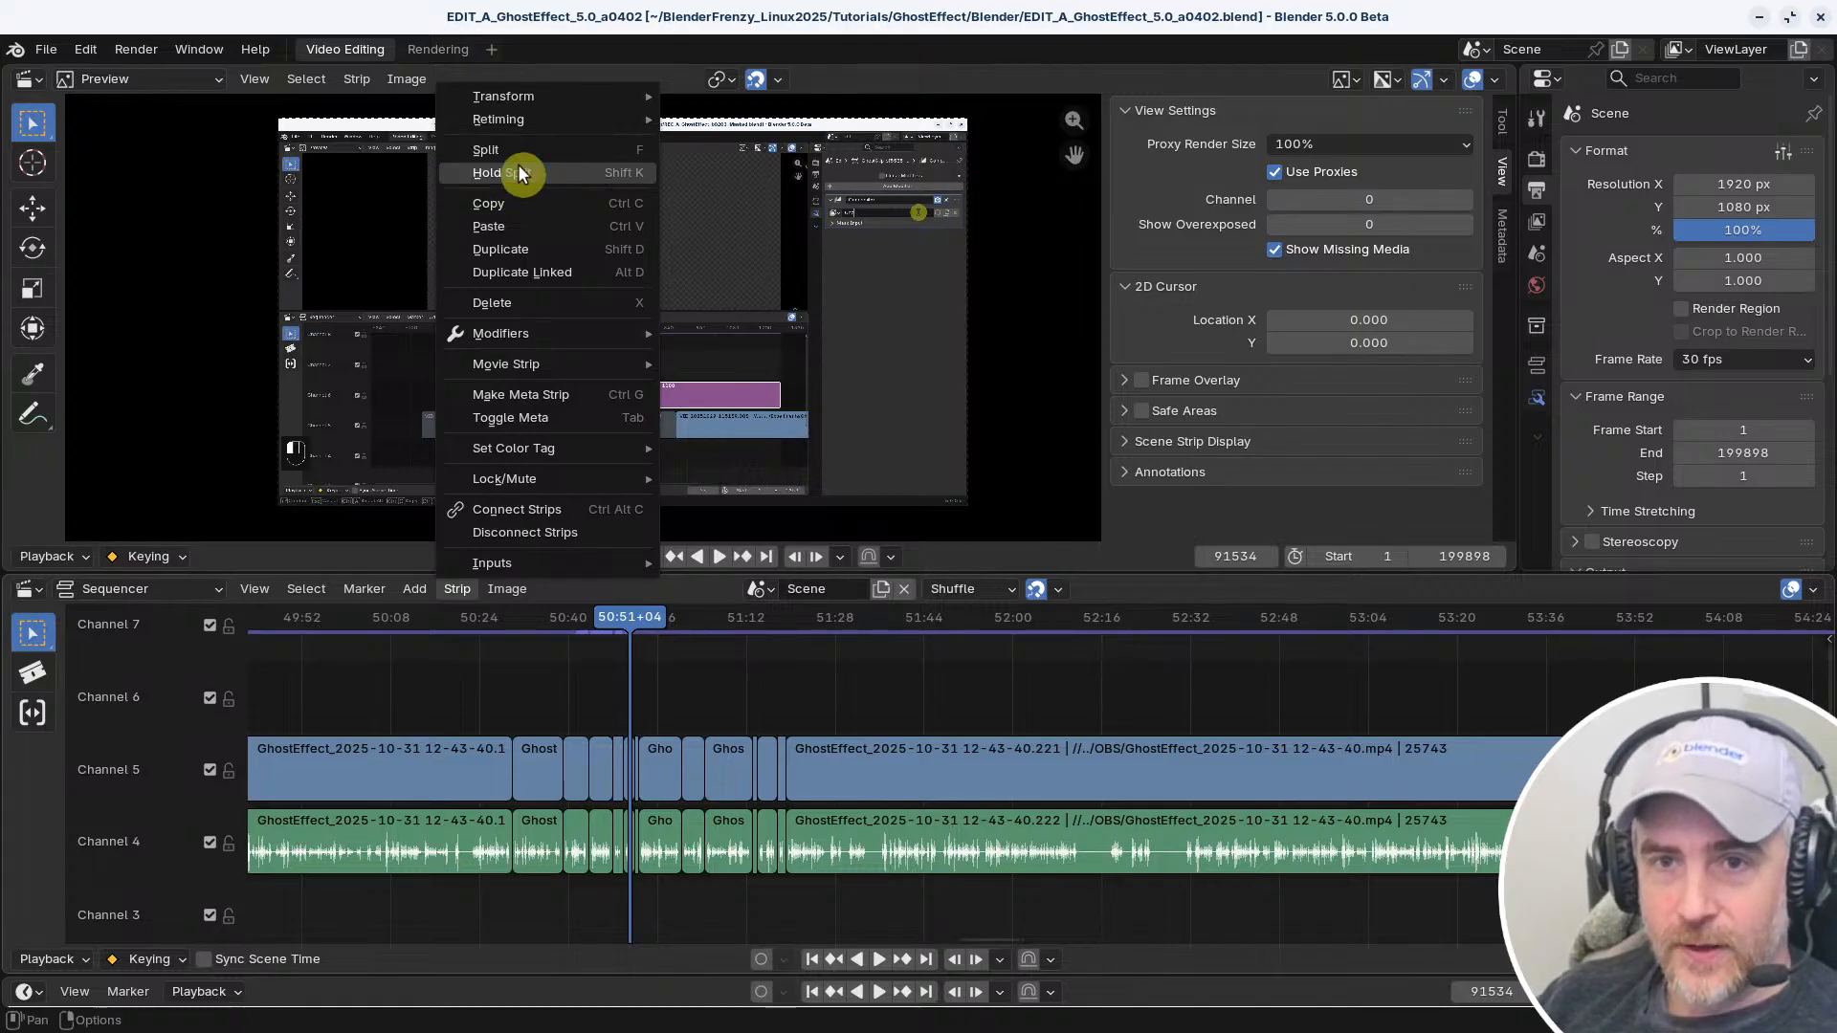
Change the shortcut of the sequencer's strip Hold Split command to Shift F
right_click(542, 172)
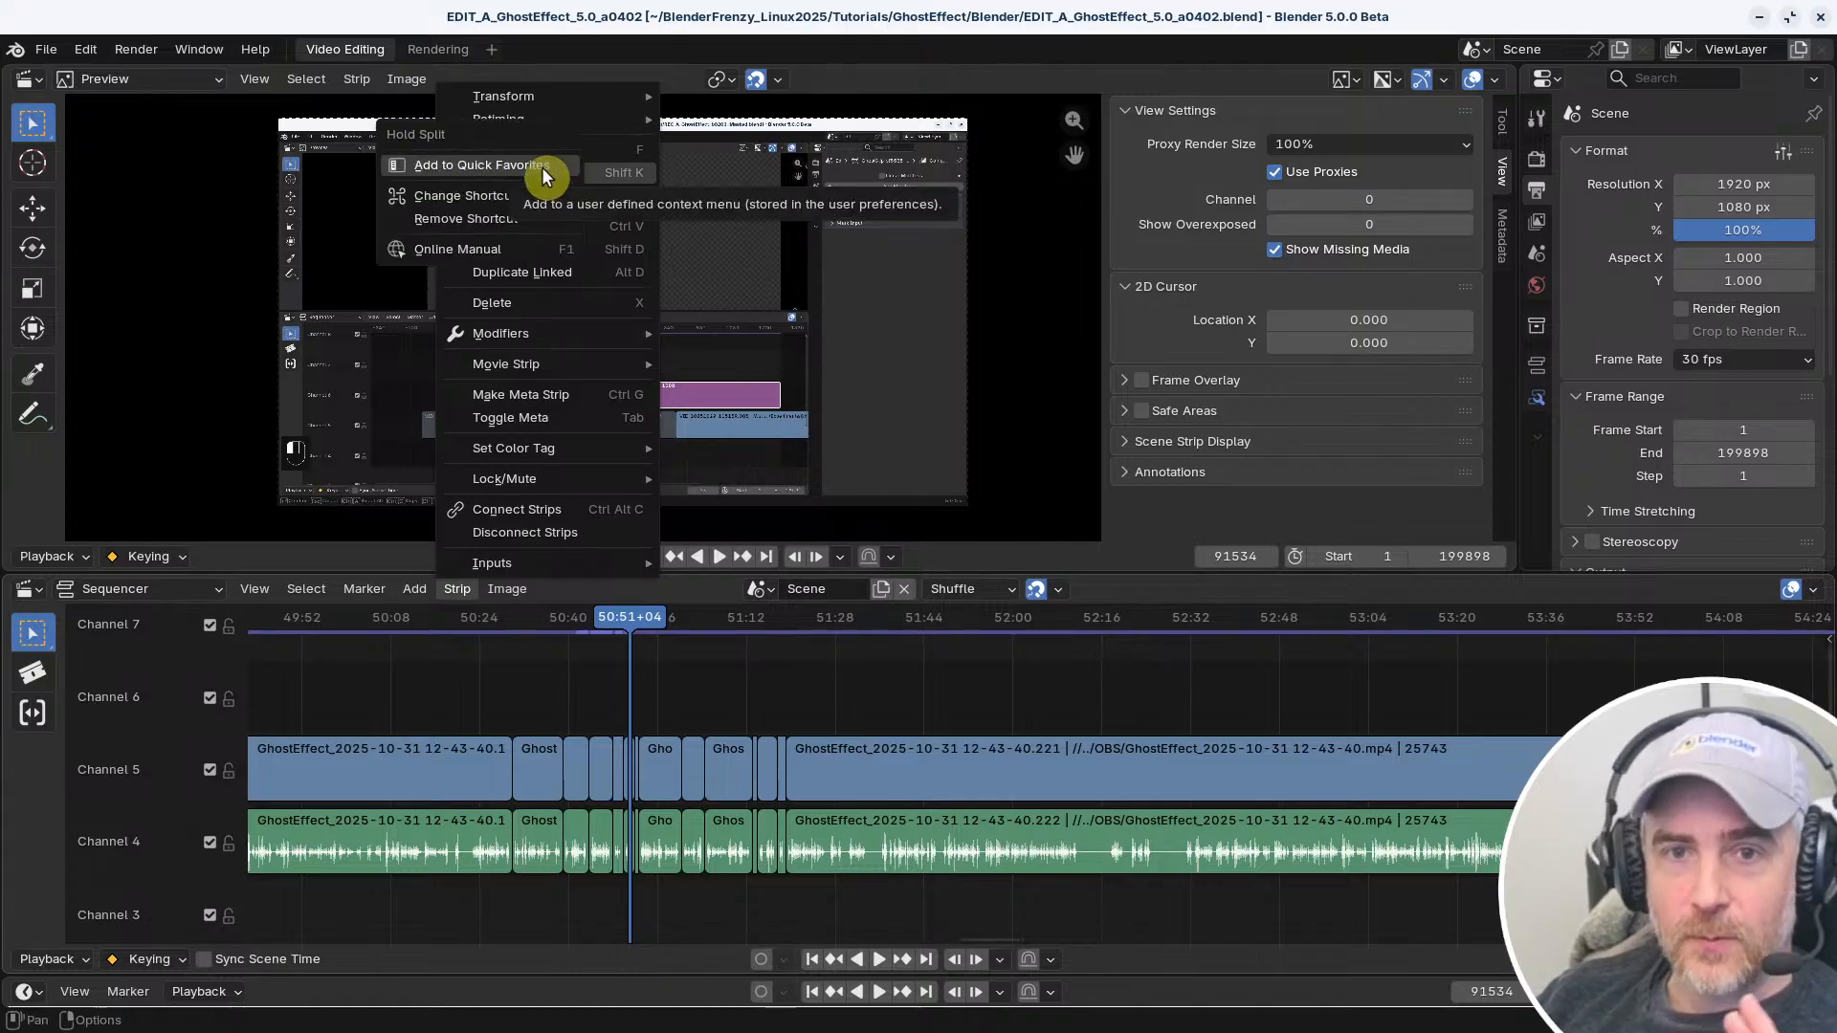
click(502, 201)
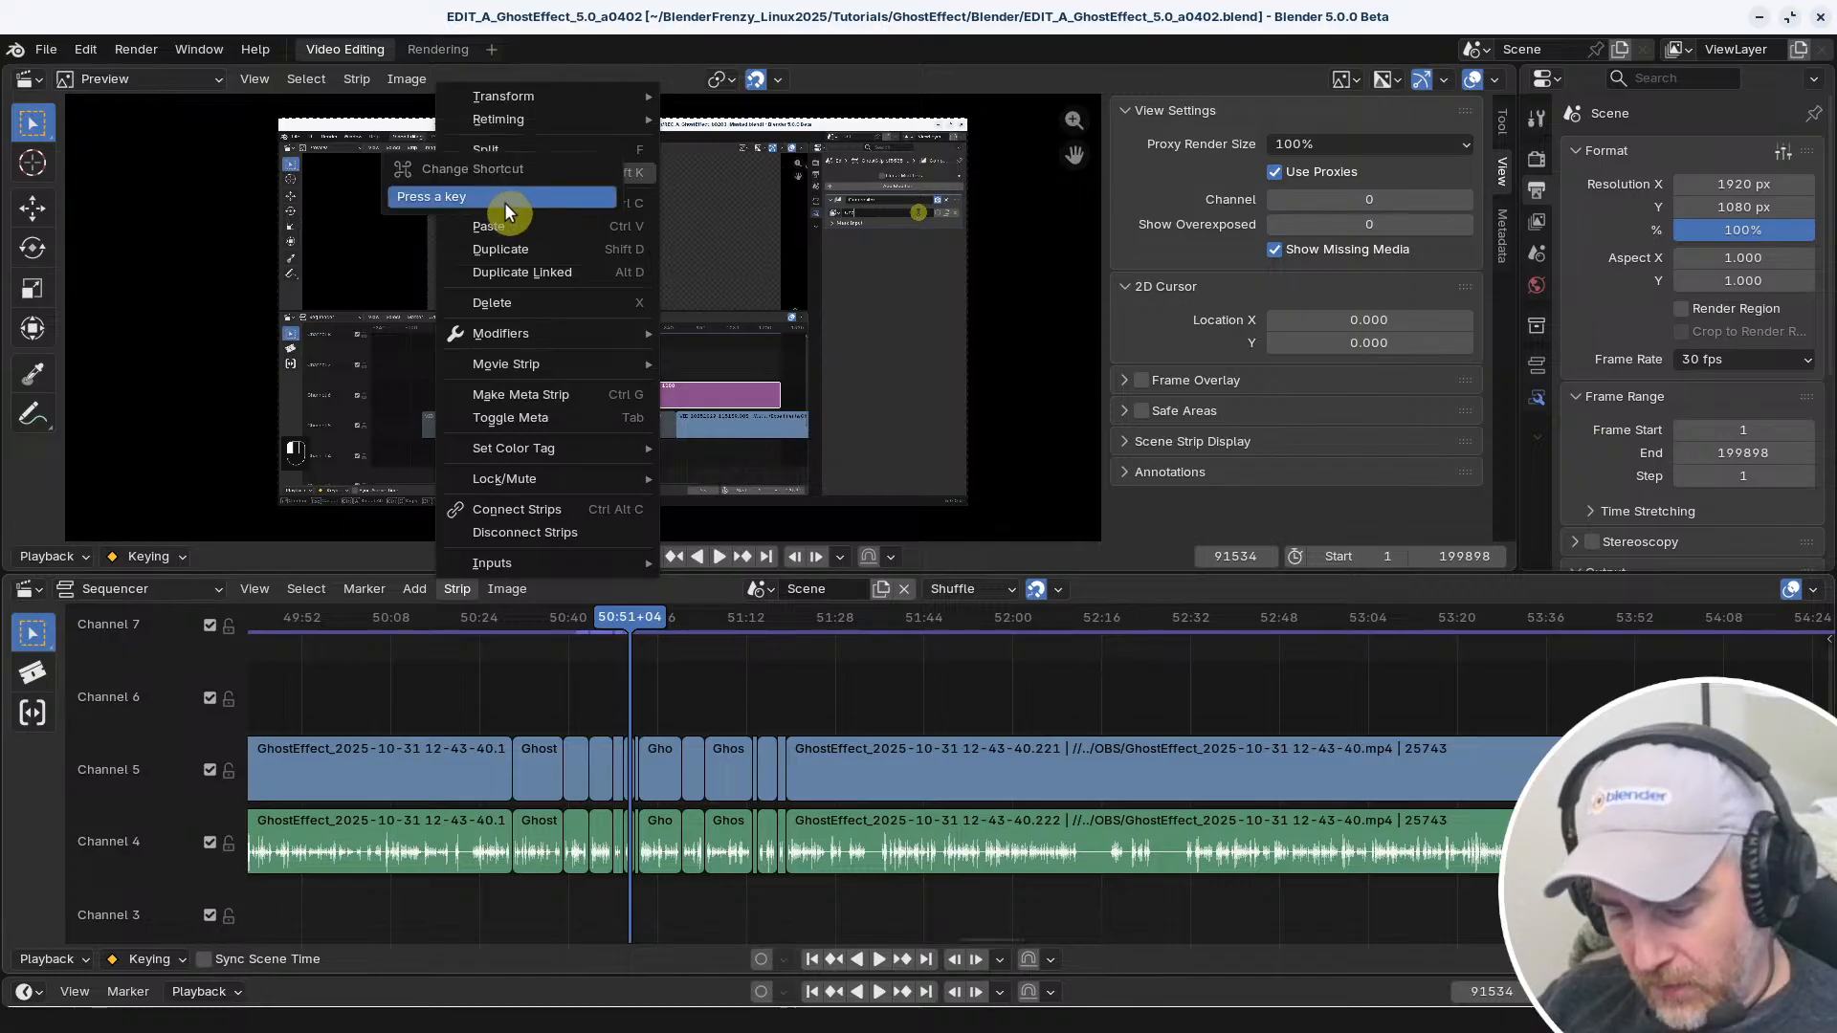
key(shift+f)
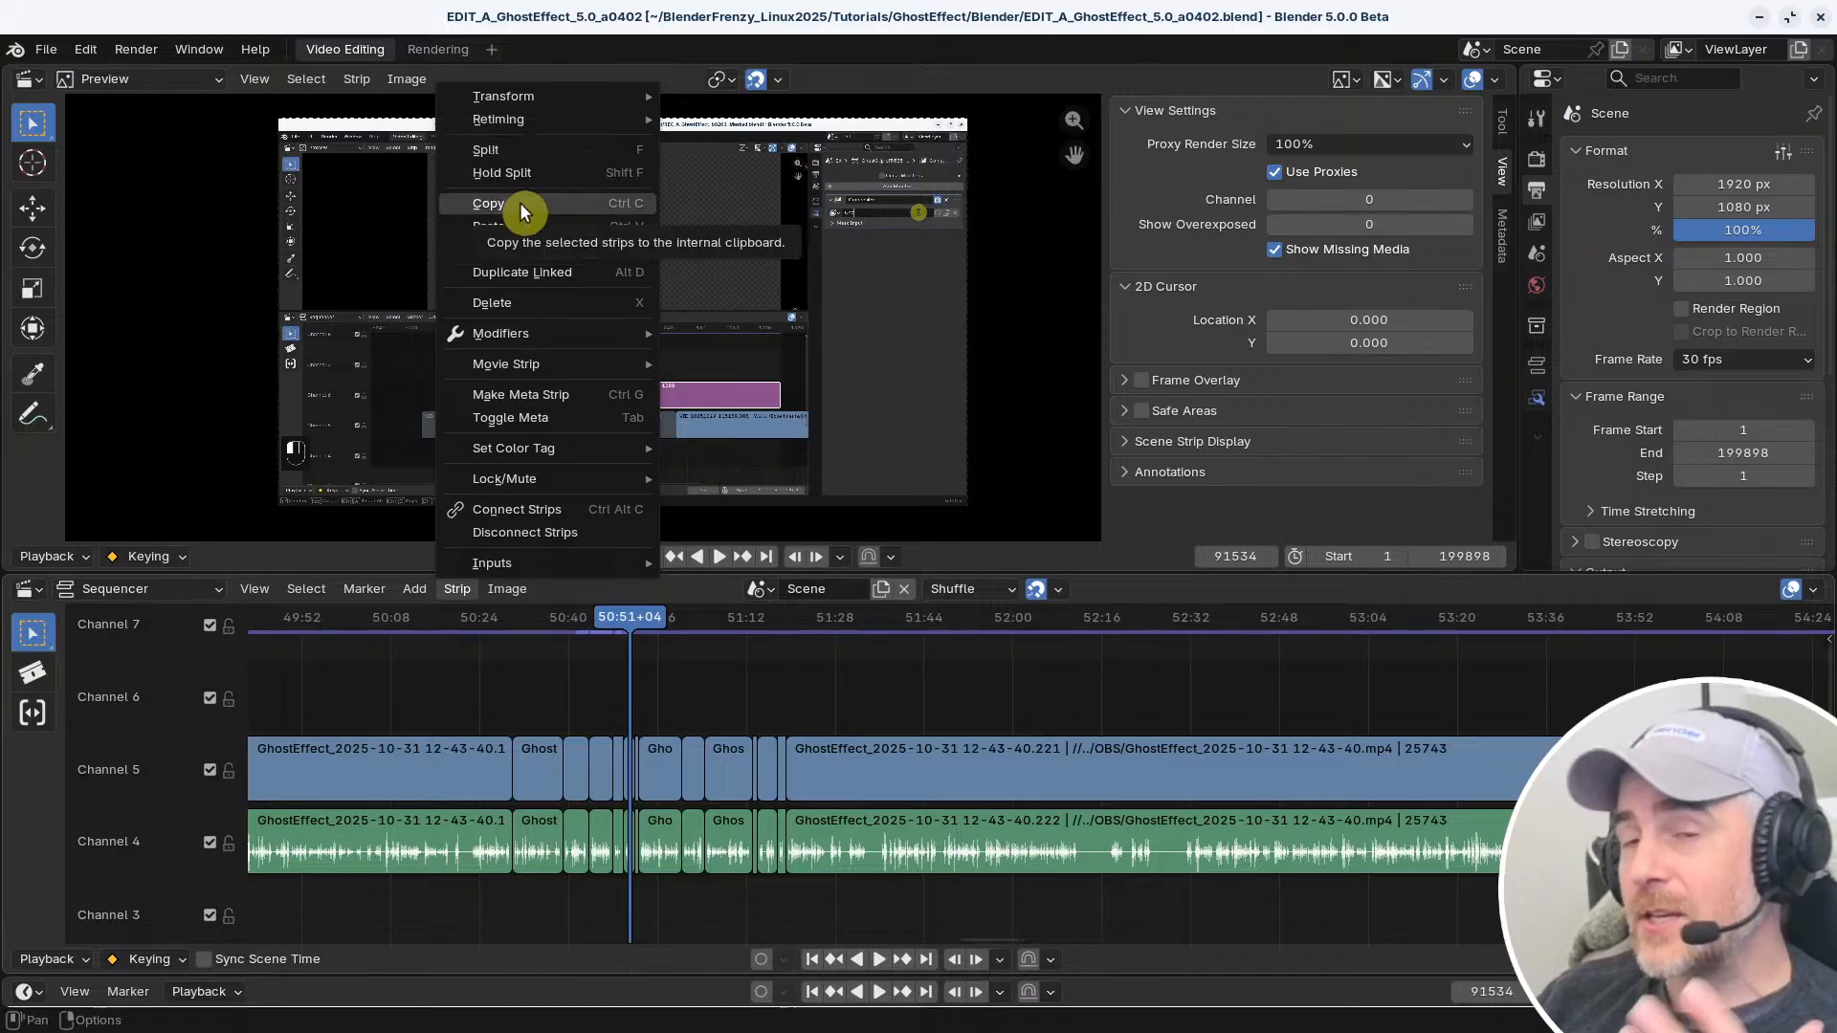
scroll(842, 726, up, 3)
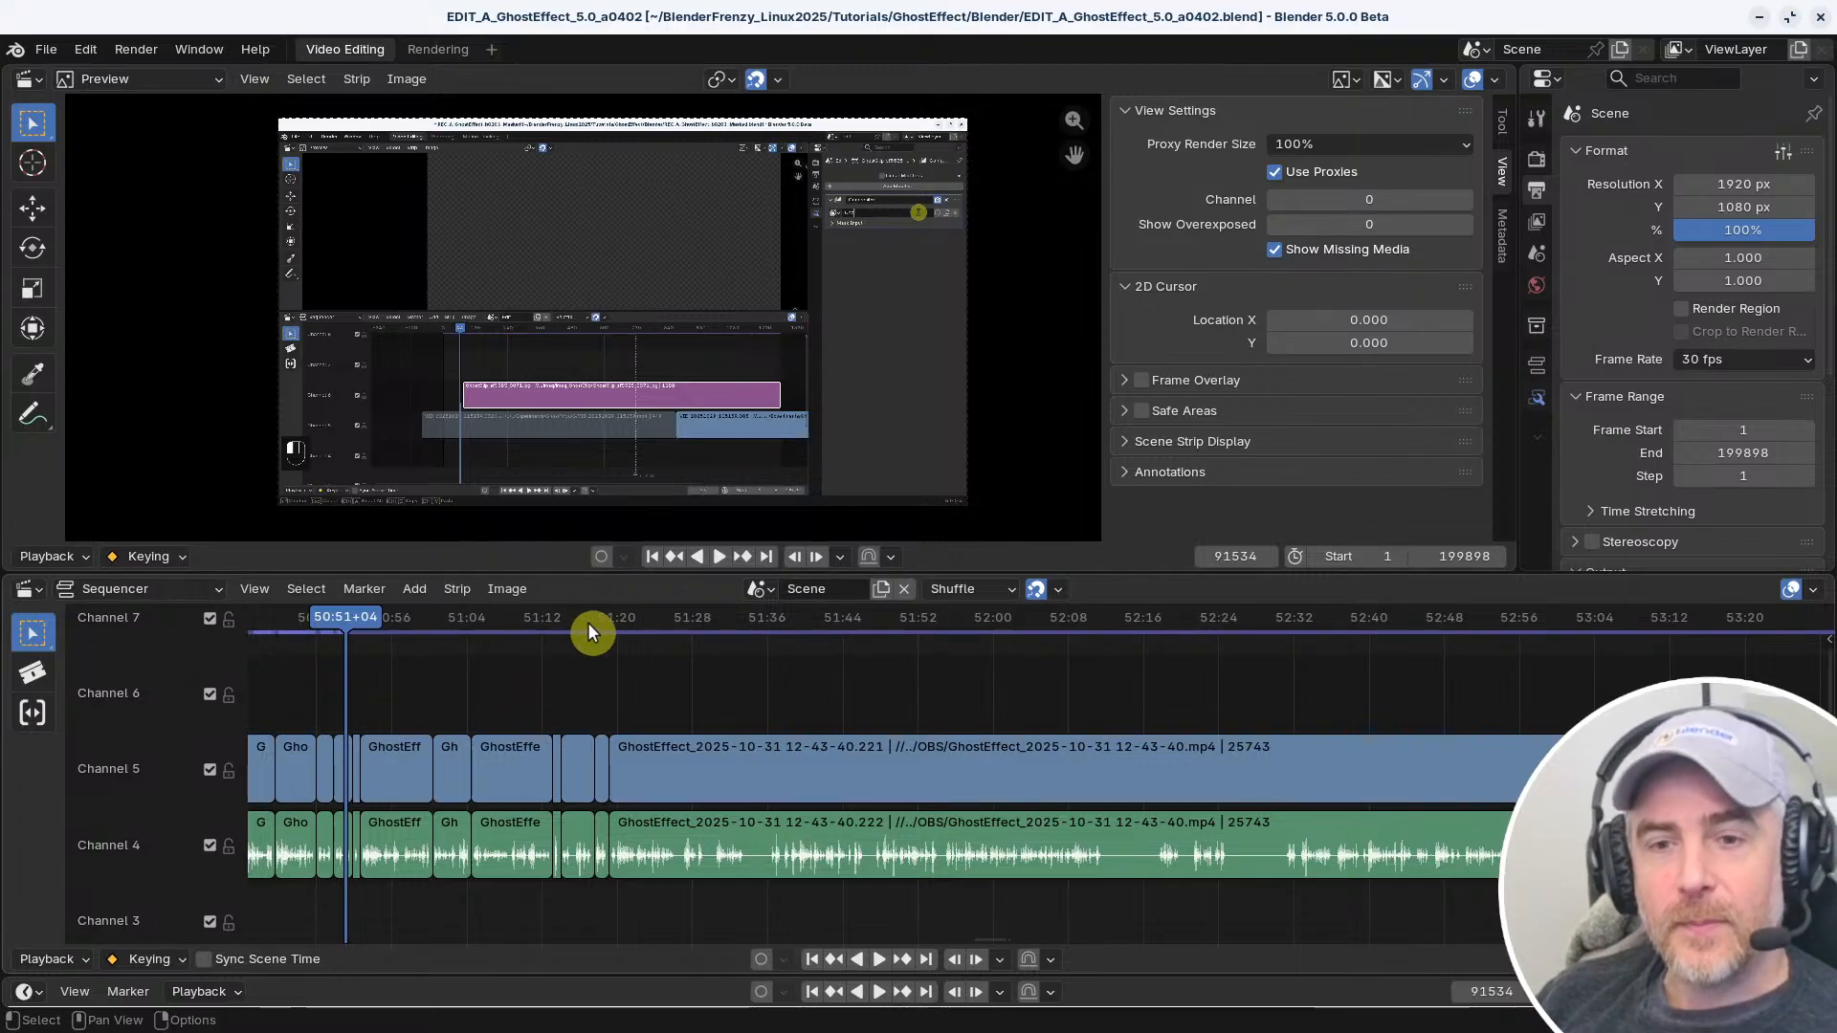
right_click(612, 617)
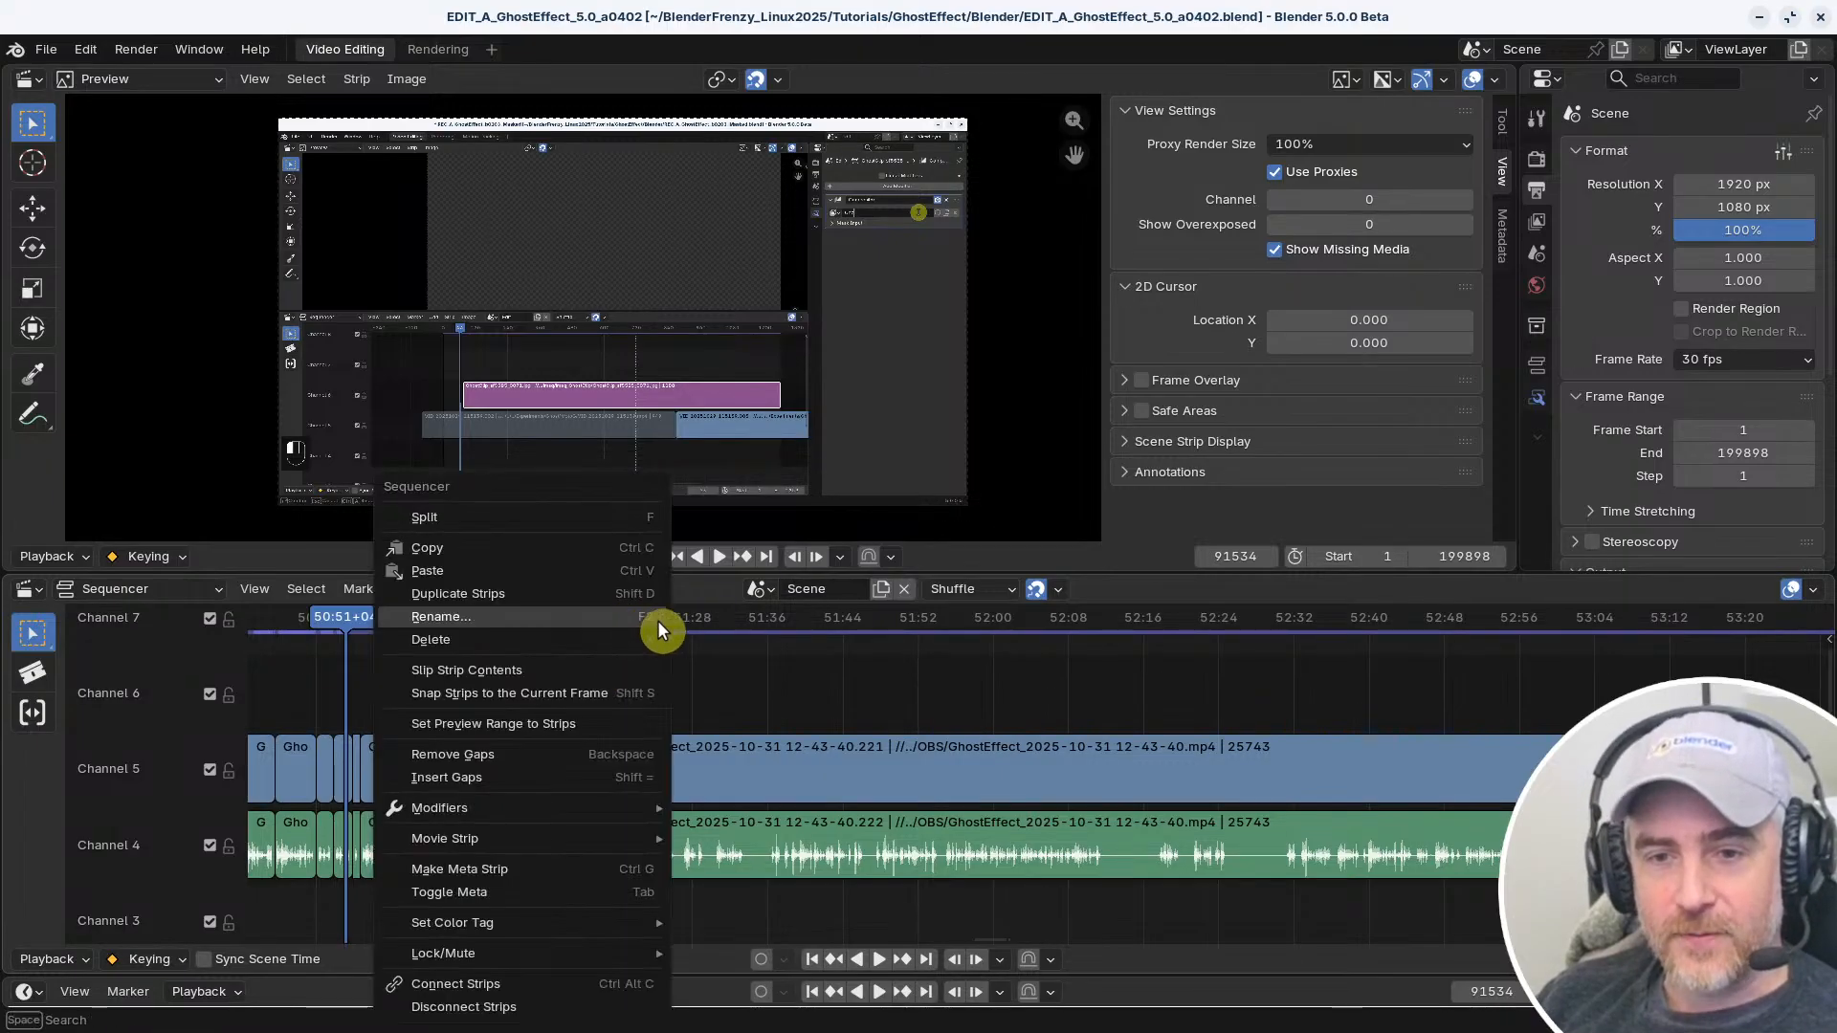
right_click(618, 636)
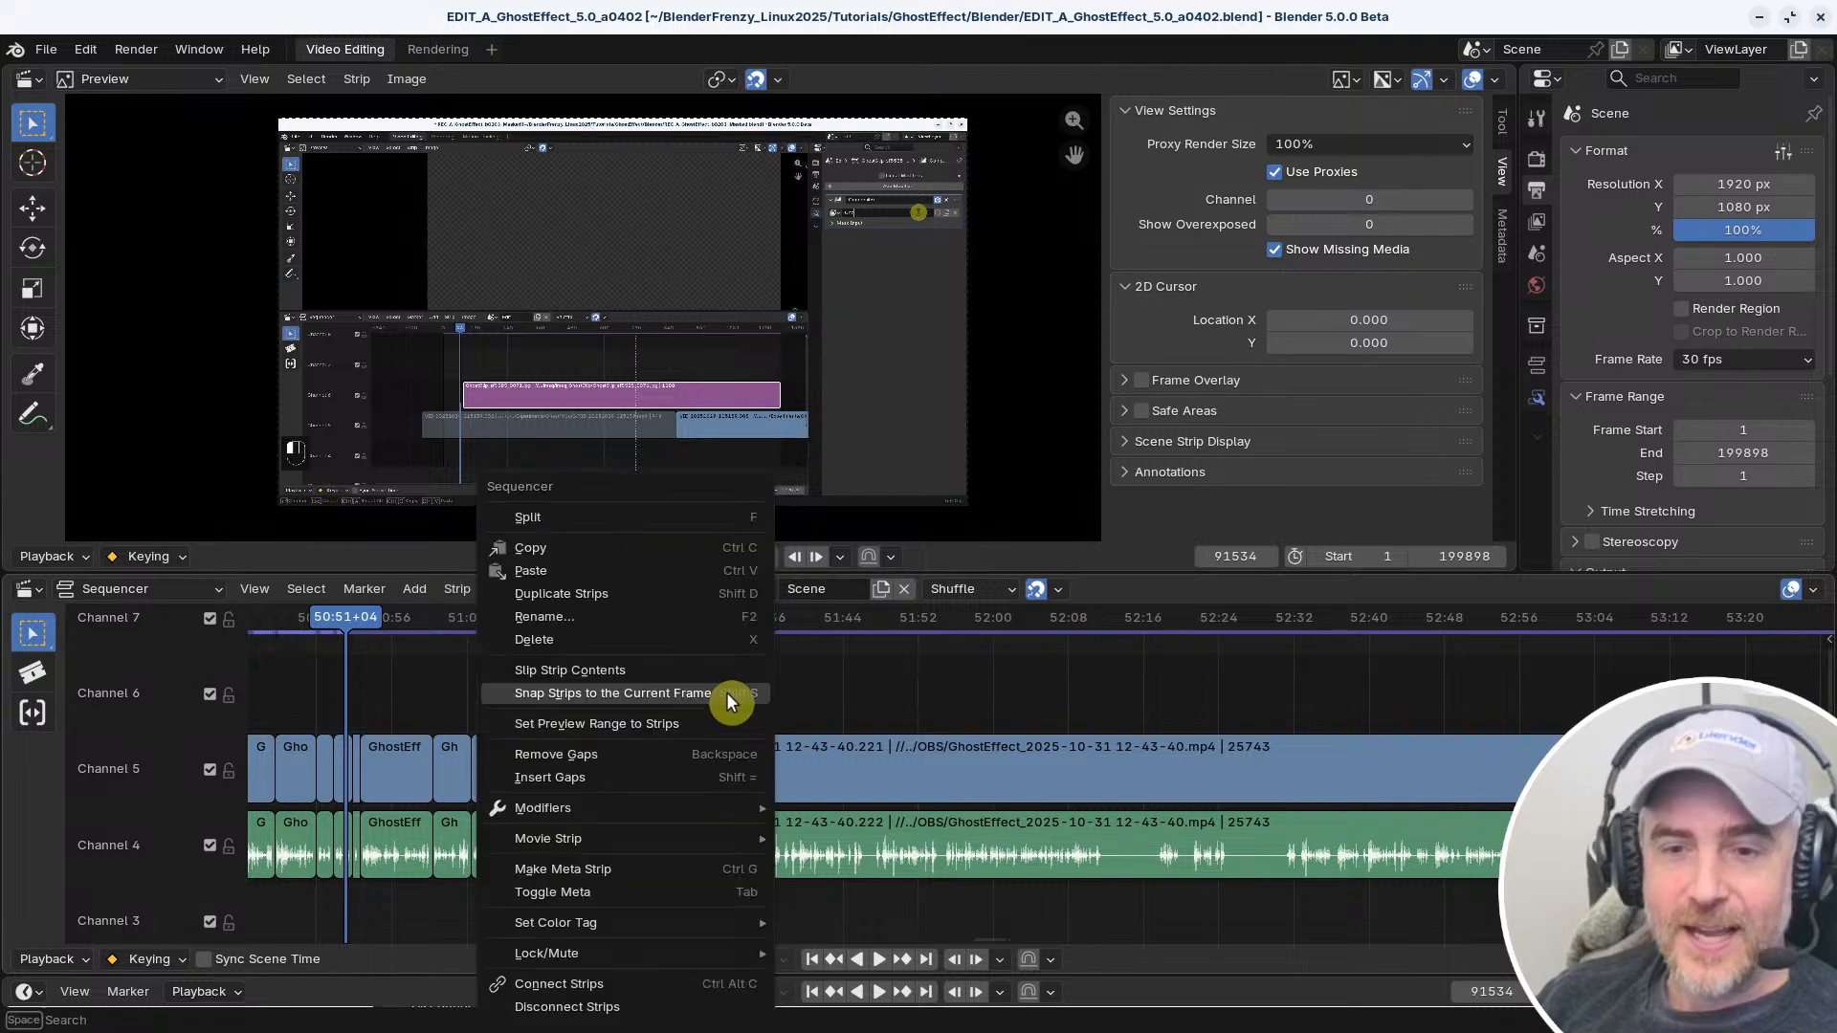
right_click(916, 685)
right_click(916, 680)
Scrub the playhead near the start of the long uncut video strip and place it at 51:20+04
mouse_move(690, 676)
shift+right_down()
mouse_move(800, 682)
mouse_move(617, 679)
mouse_move(669, 679)
shift+right_up()
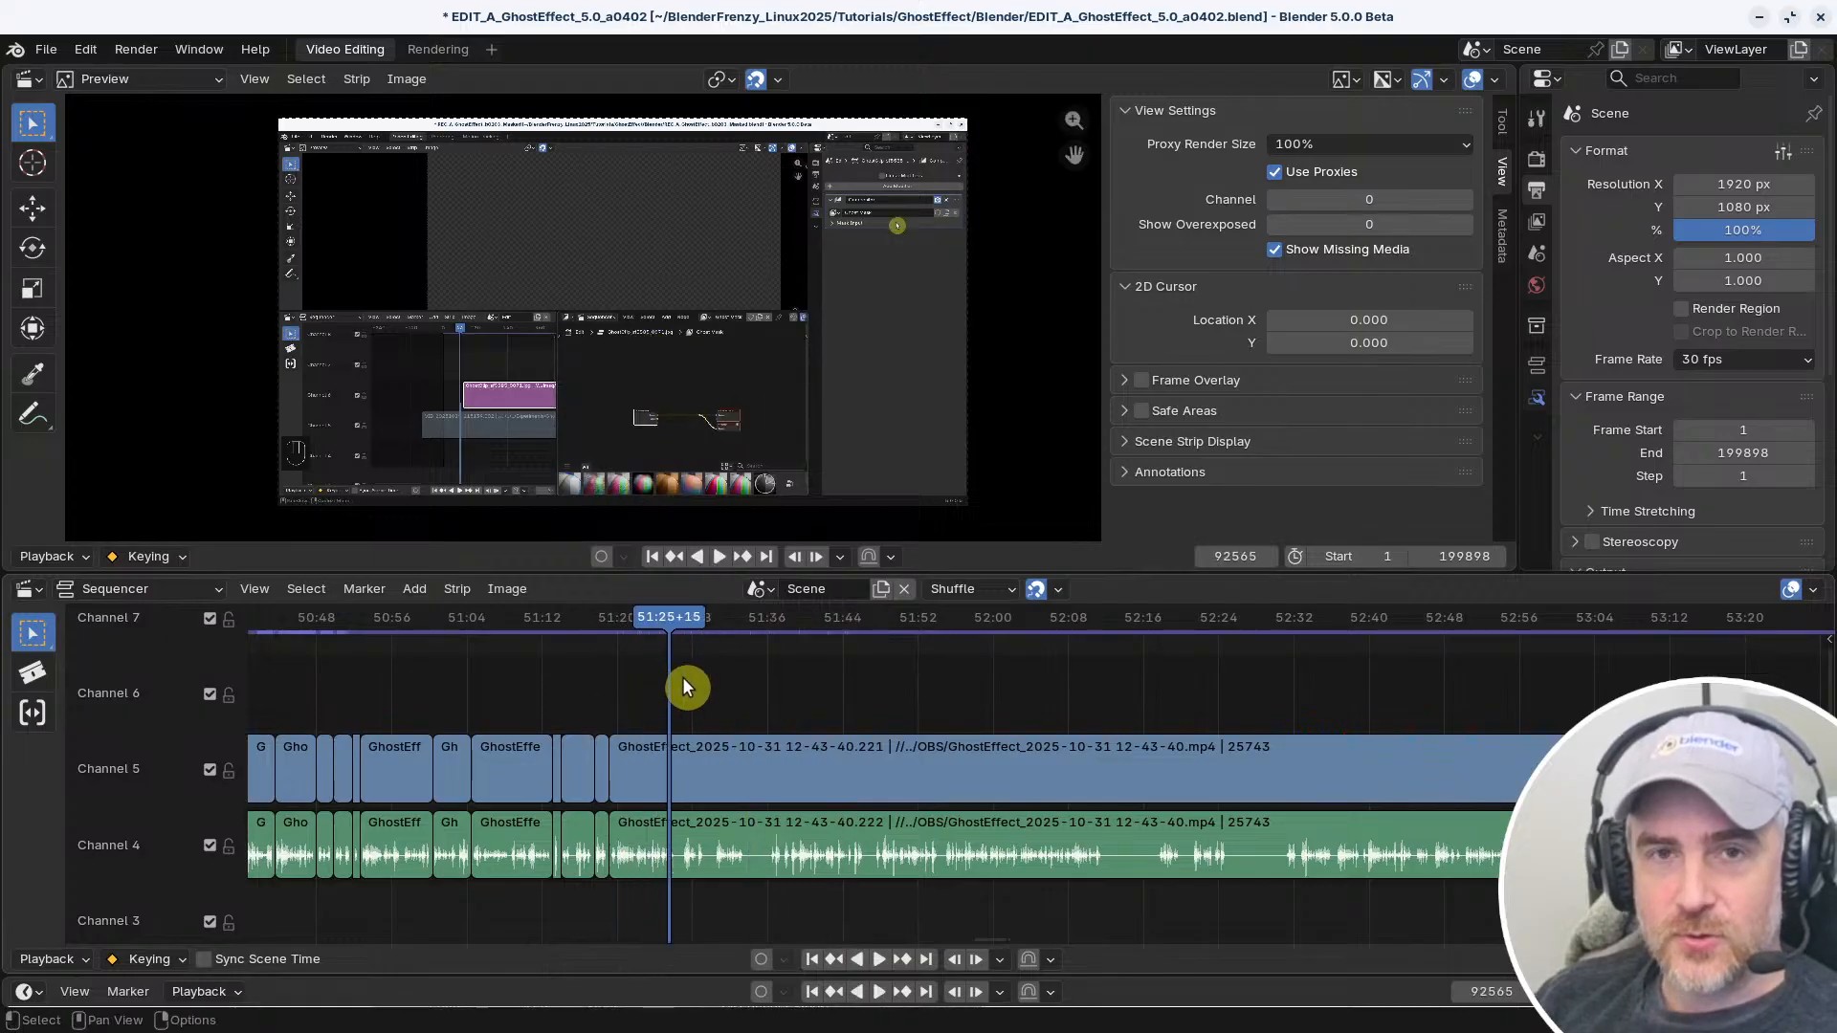
scroll(632, 756, up, 5)
middle_drag(687, 708, 986, 689)
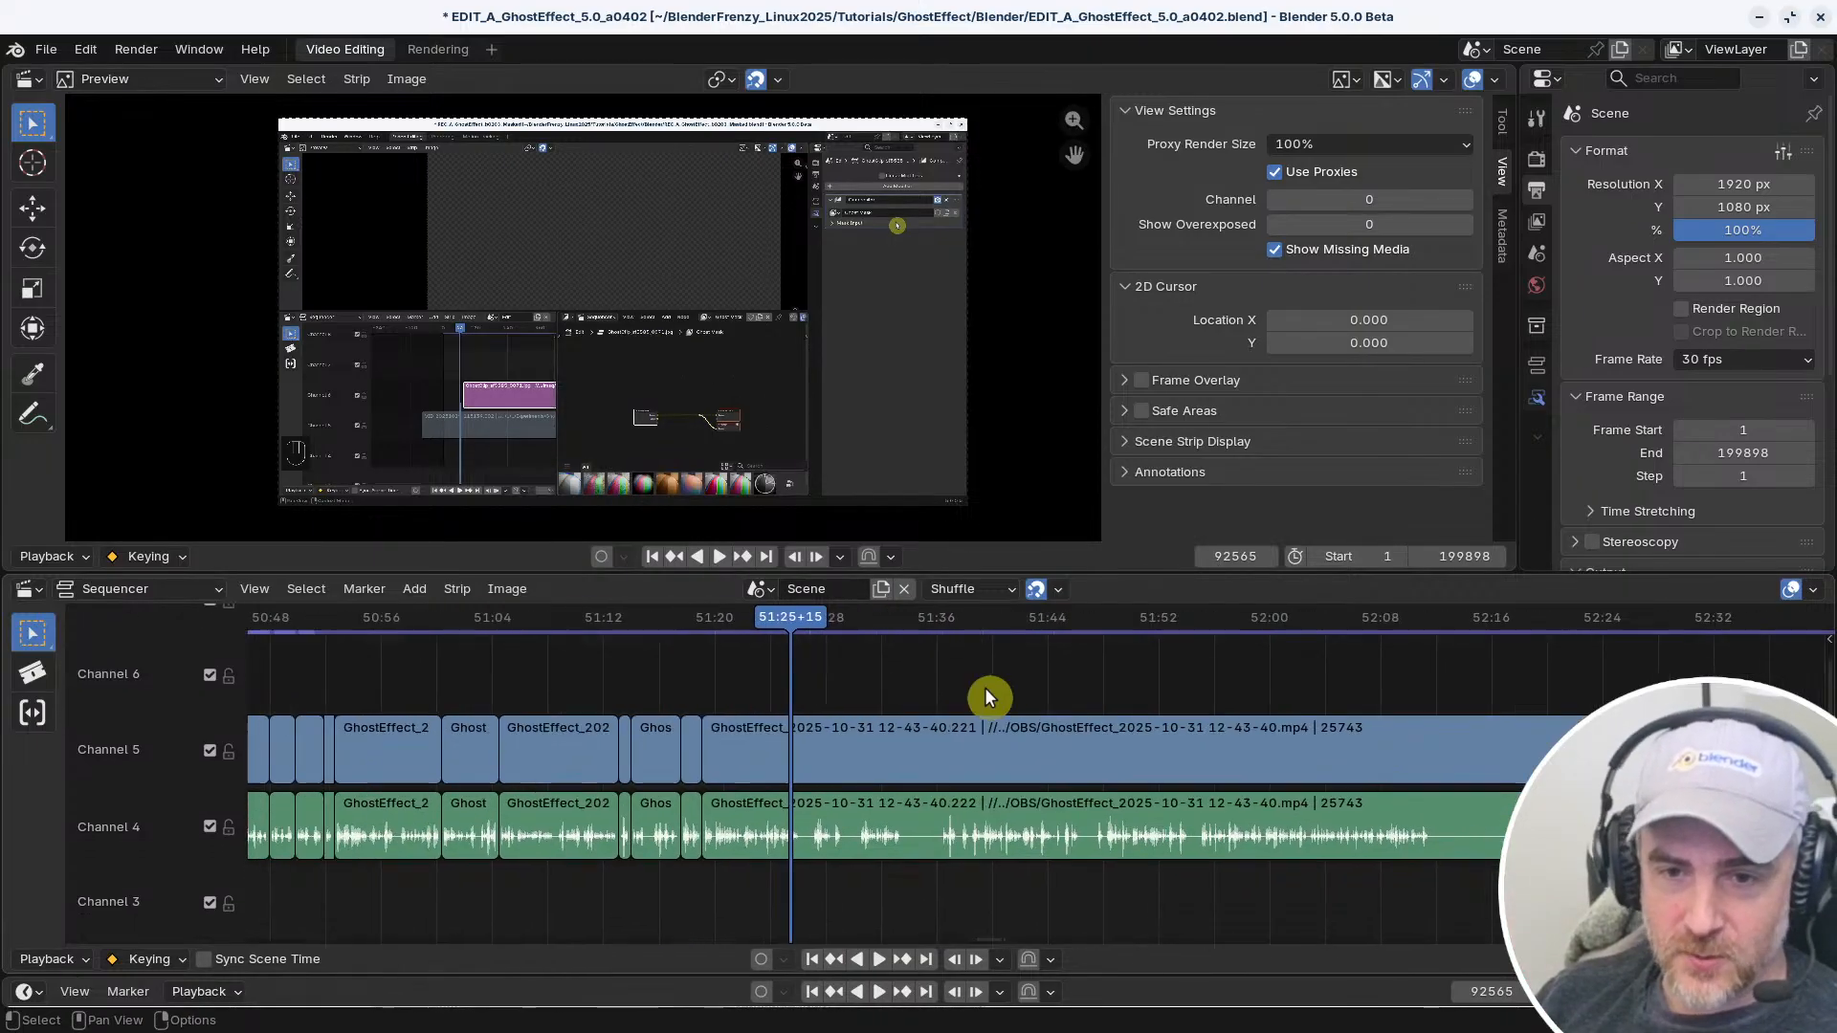
scroll(871, 678, up, 3)
middle_drag(878, 675, 956, 673)
shift+right_drag(796, 669, 832, 675)
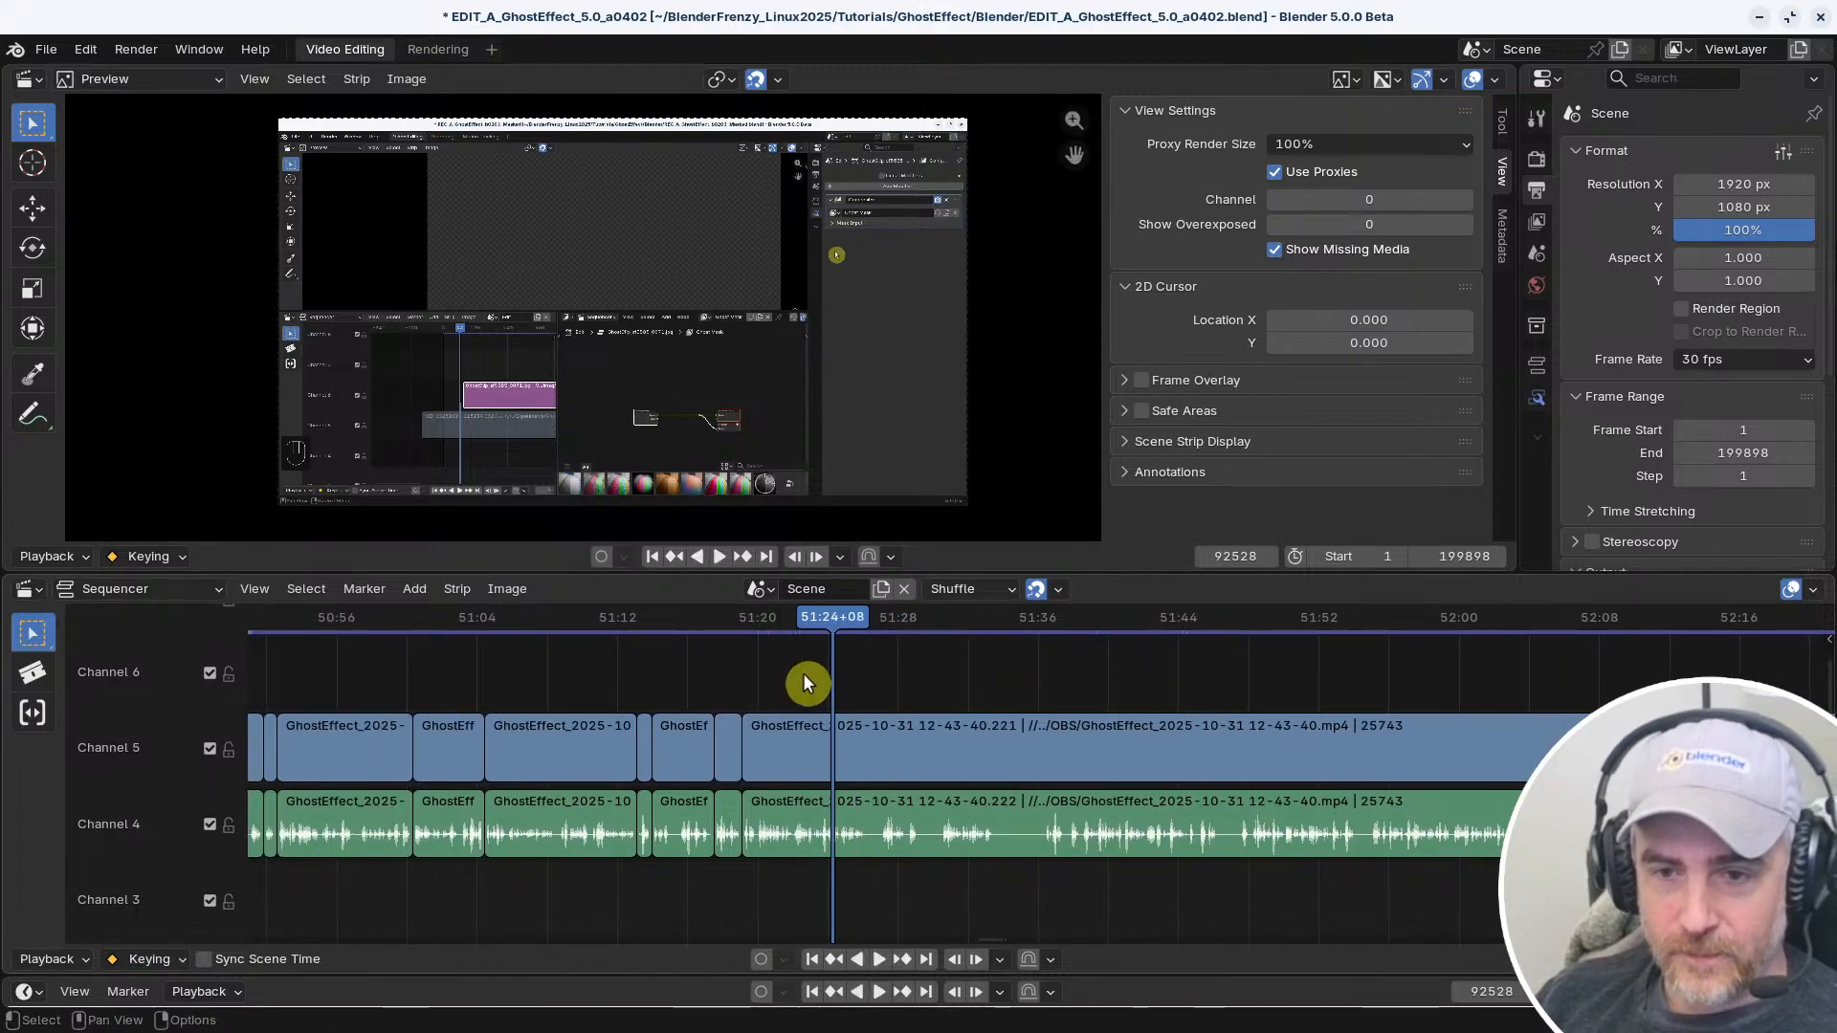
scroll(797, 675, up, 3)
middle_drag(779, 675, 856, 681)
right_click(813, 669)
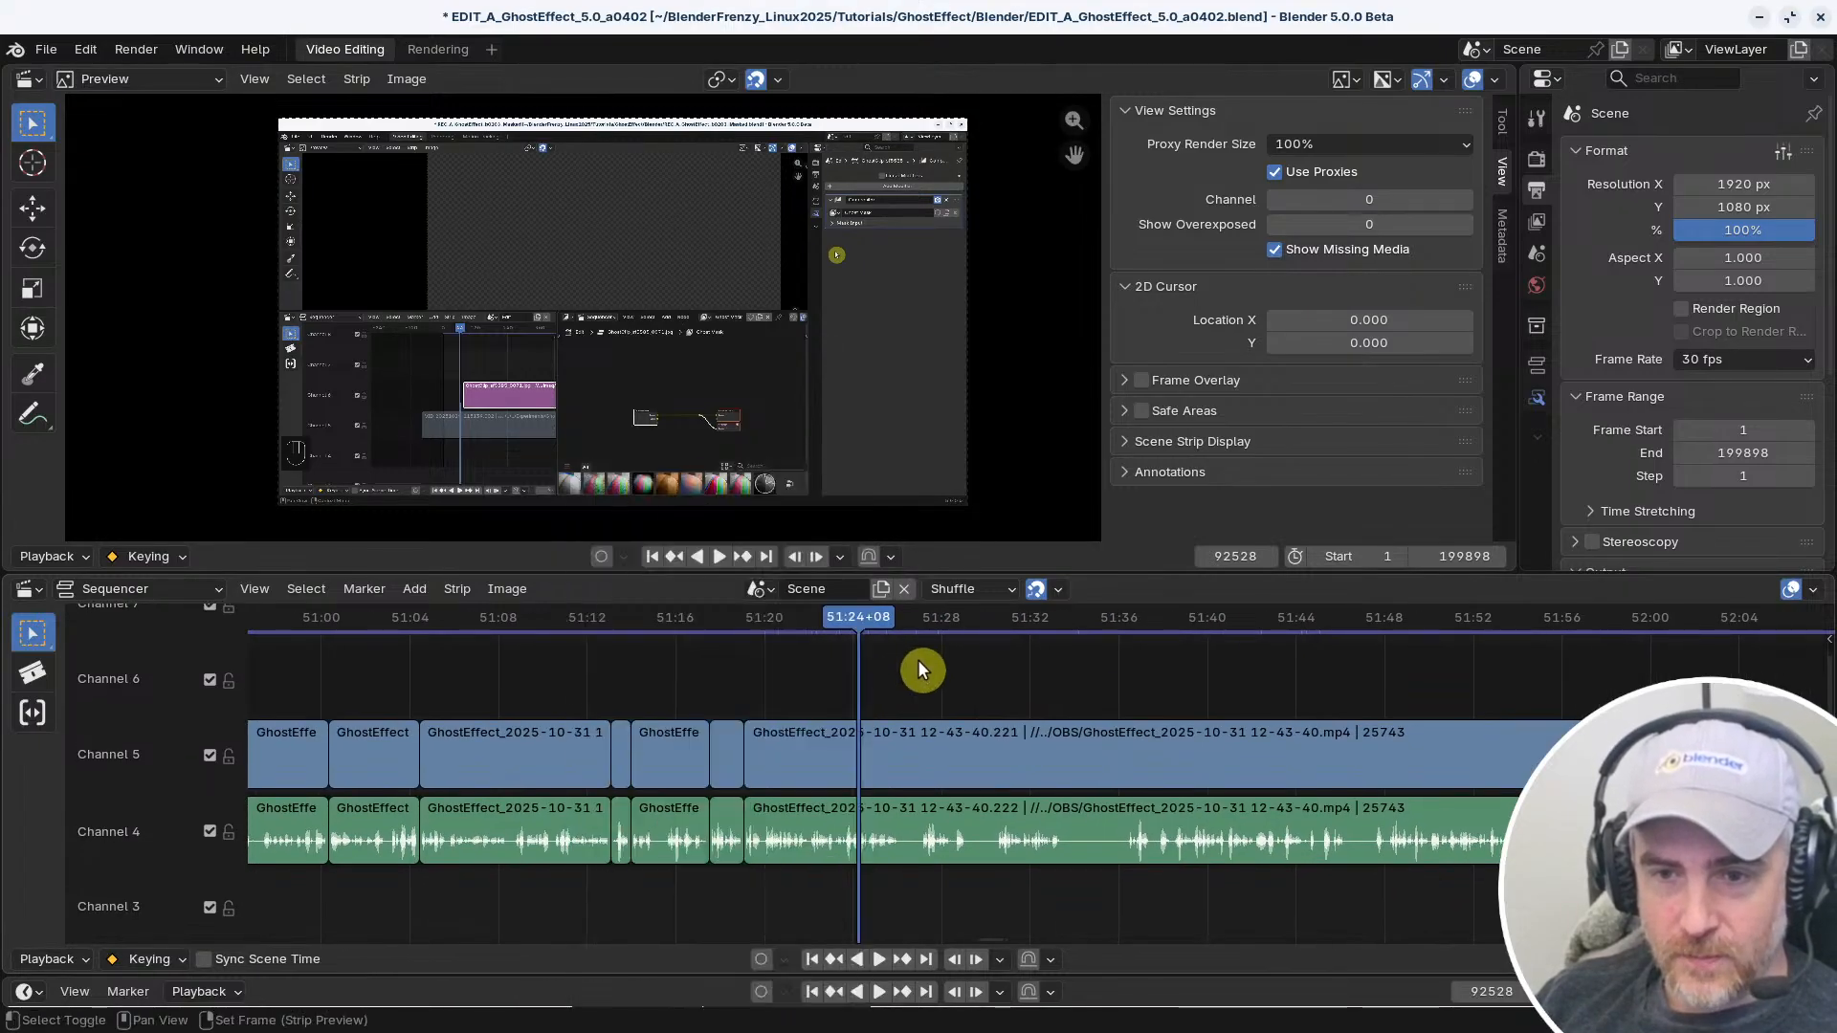
shift+right_click(767, 669)
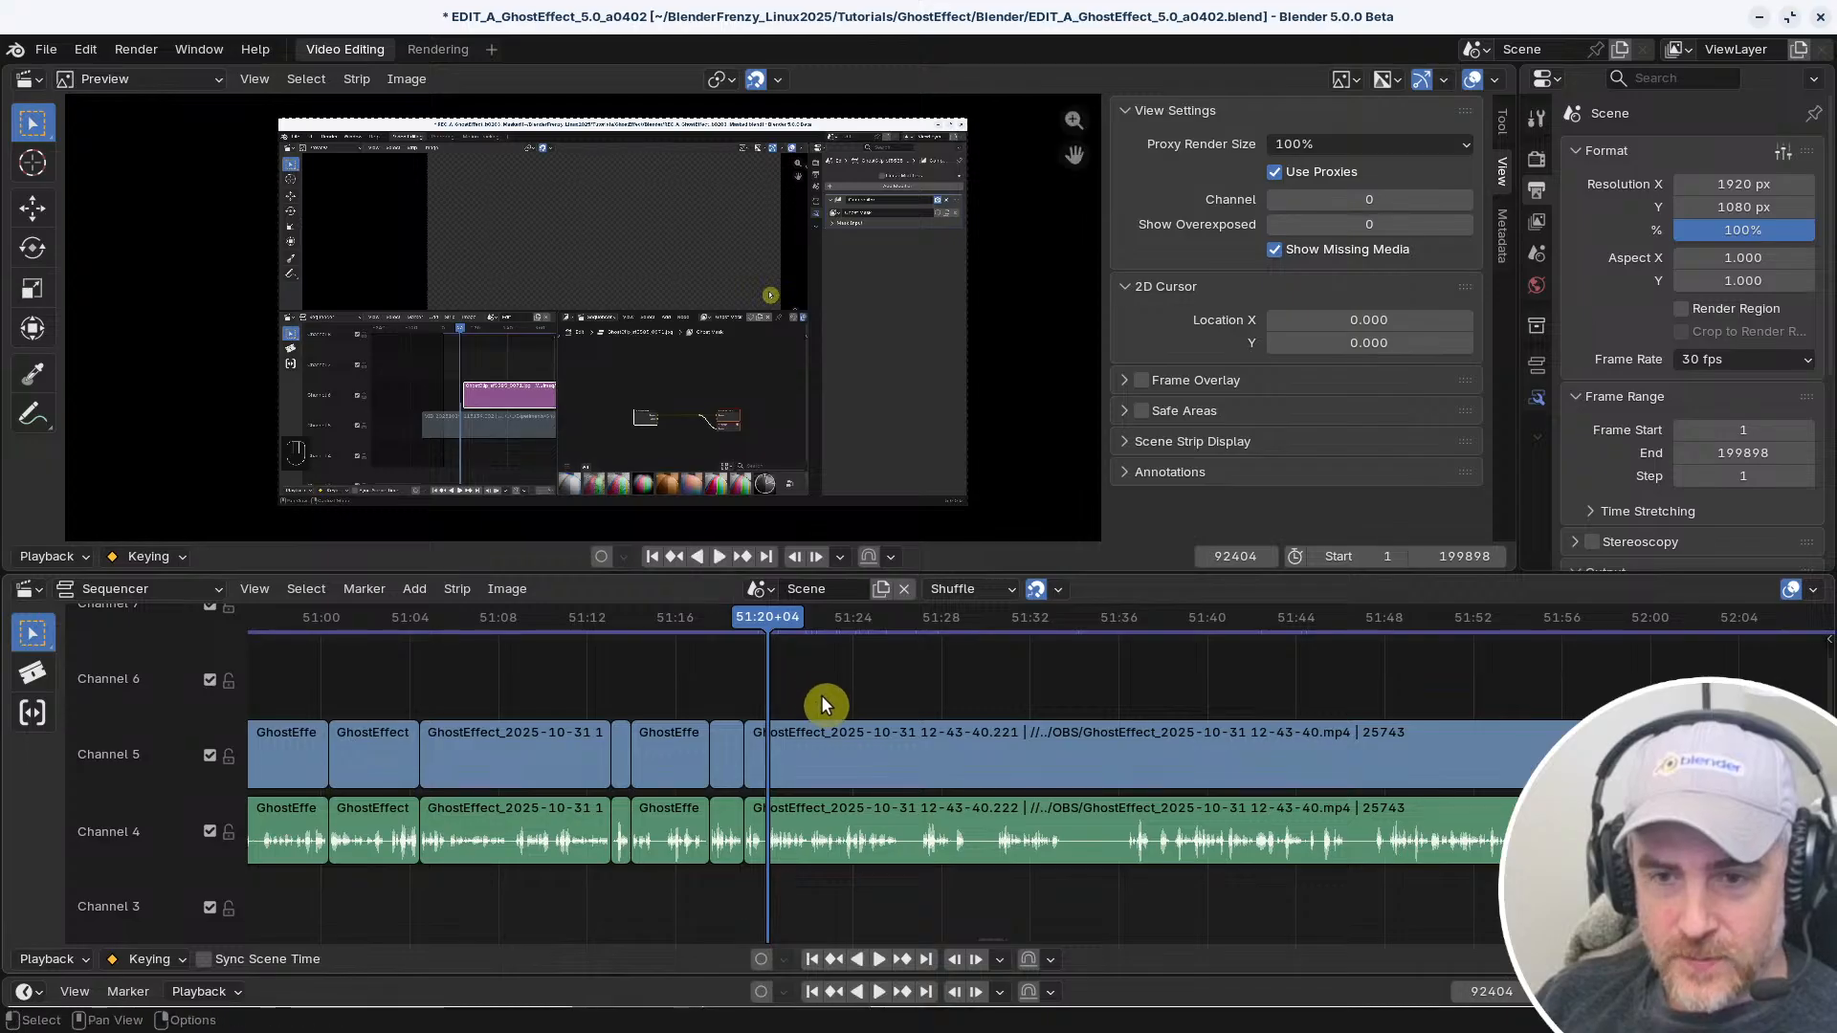
Try splitting the long video and audio strips at 51:20+04, move the playhead to 51:22+25, and undo both changes
click(826, 752)
key(k)
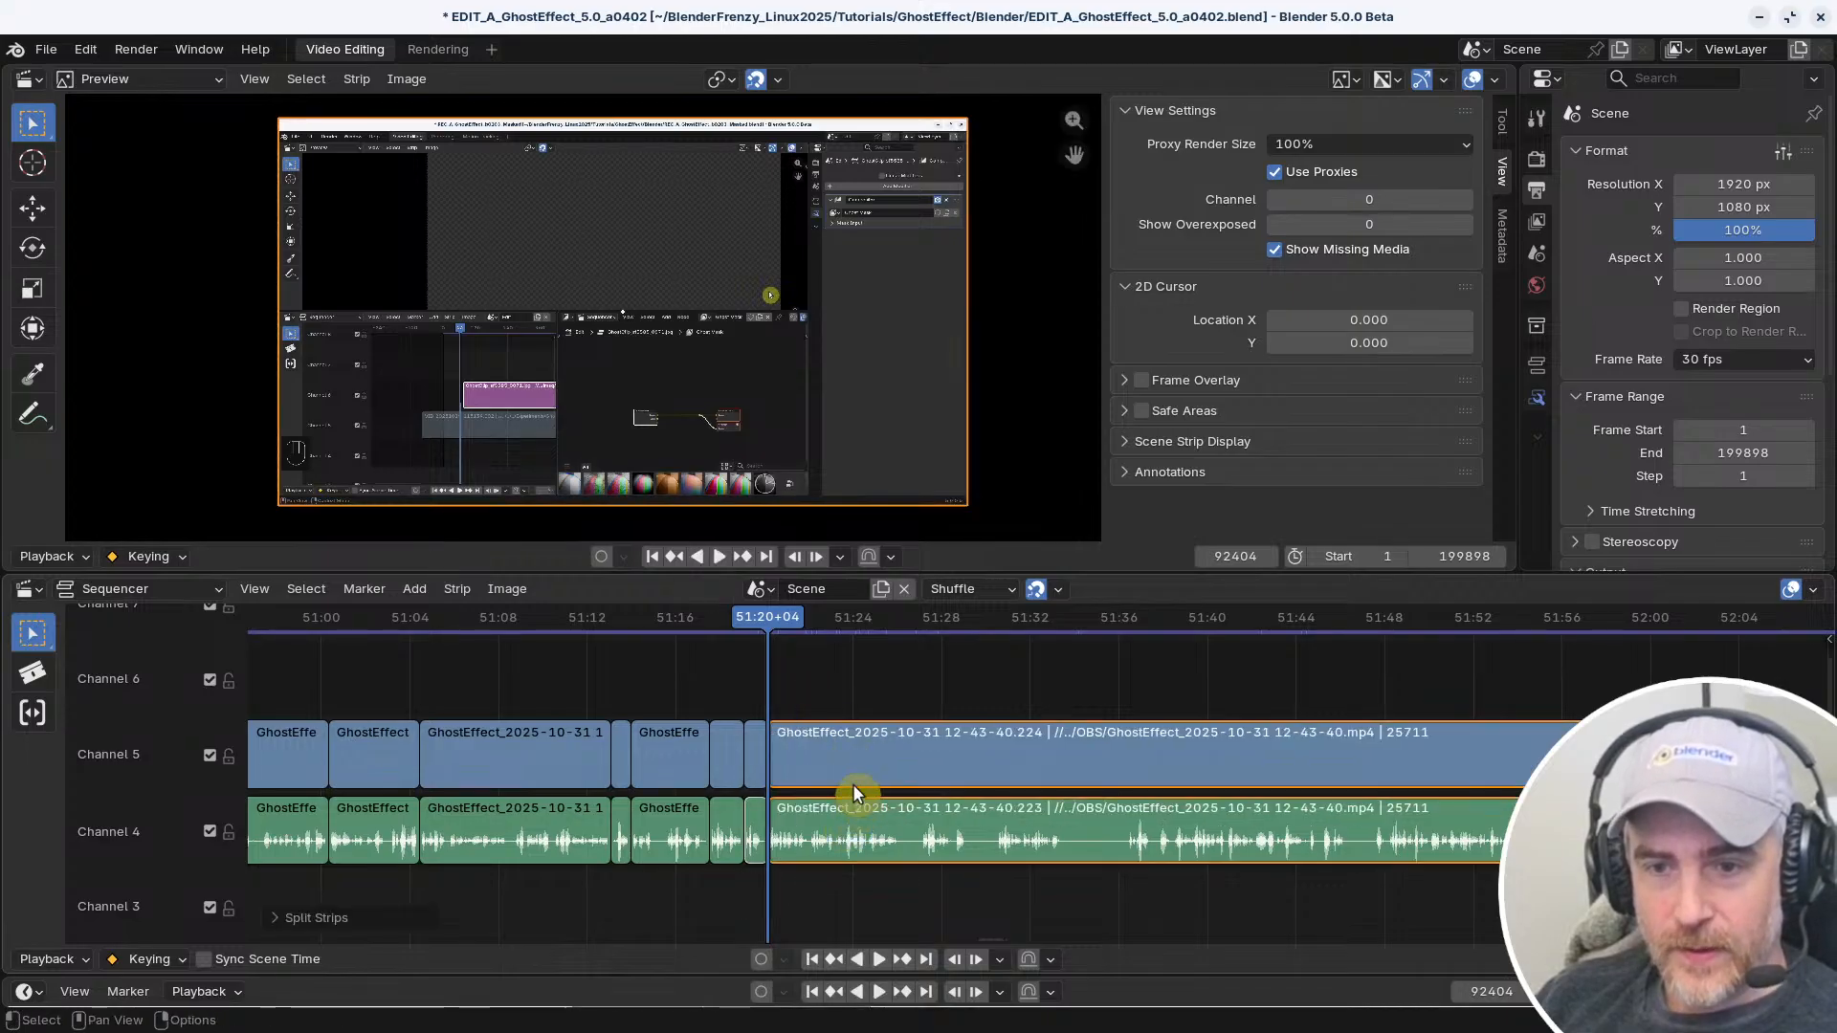
click(824, 615)
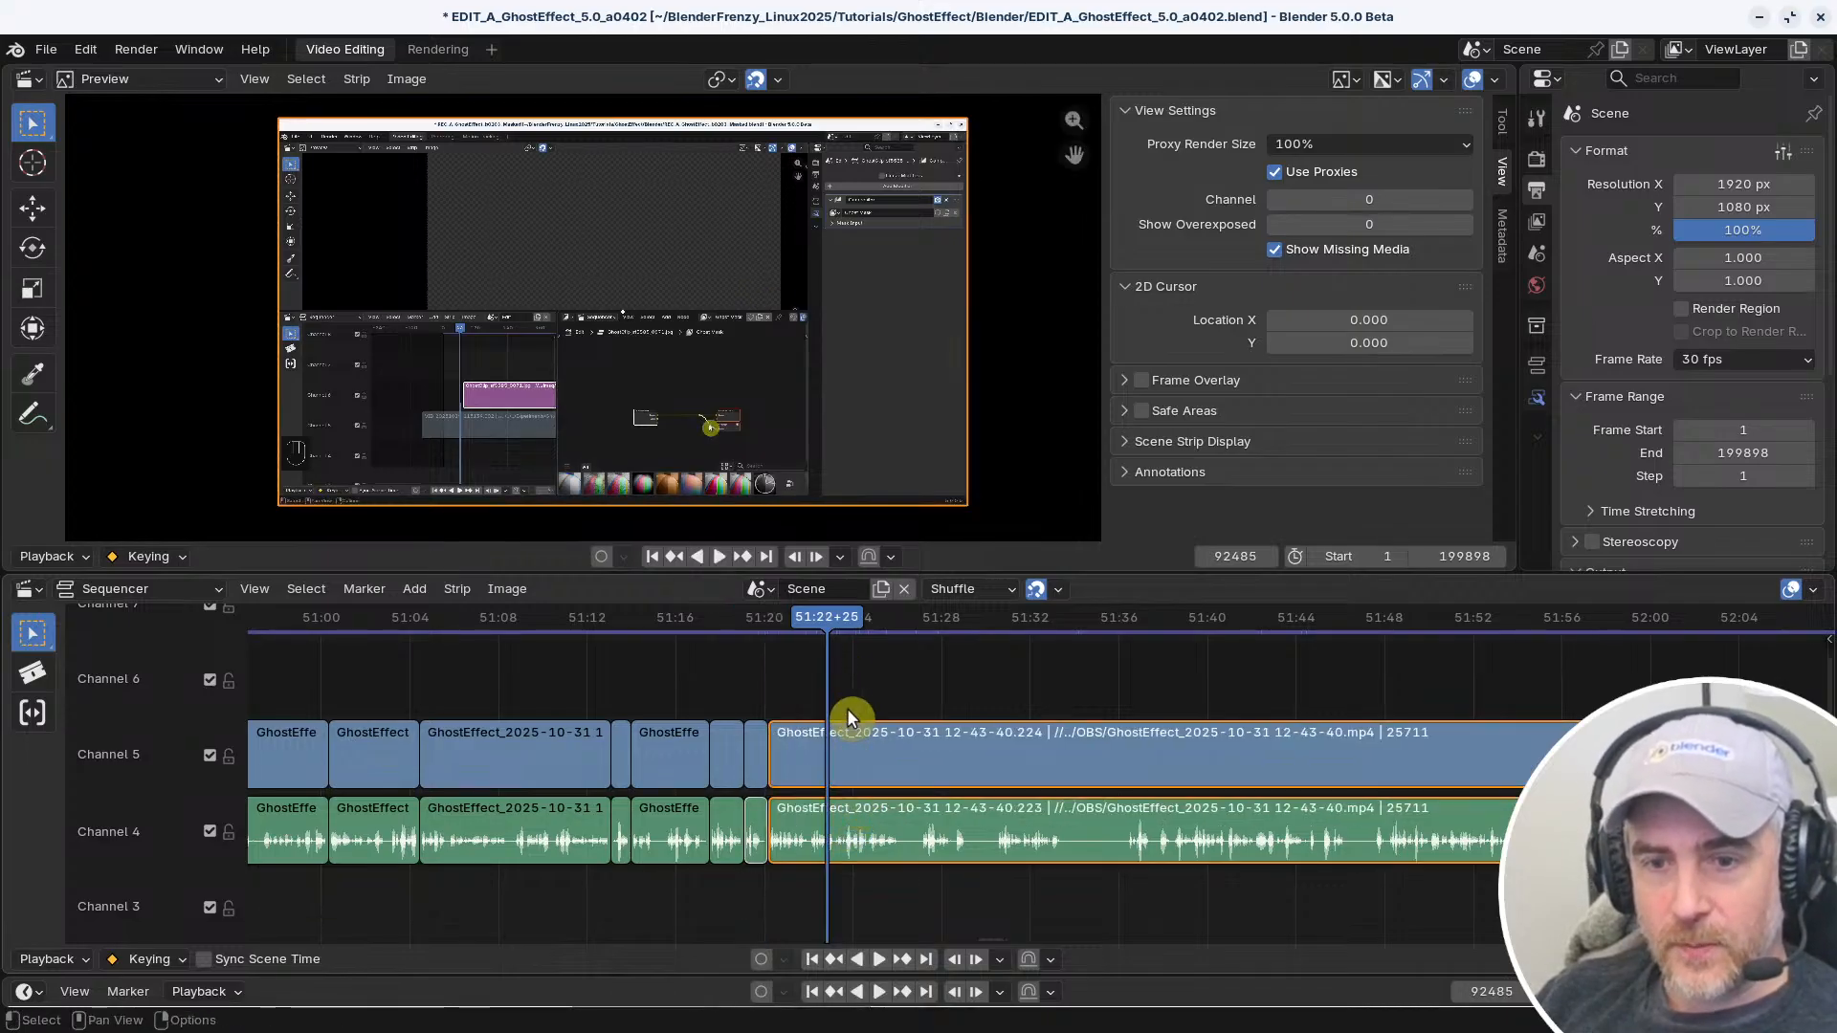
key(ctrl+z)
key(ctrl+z)
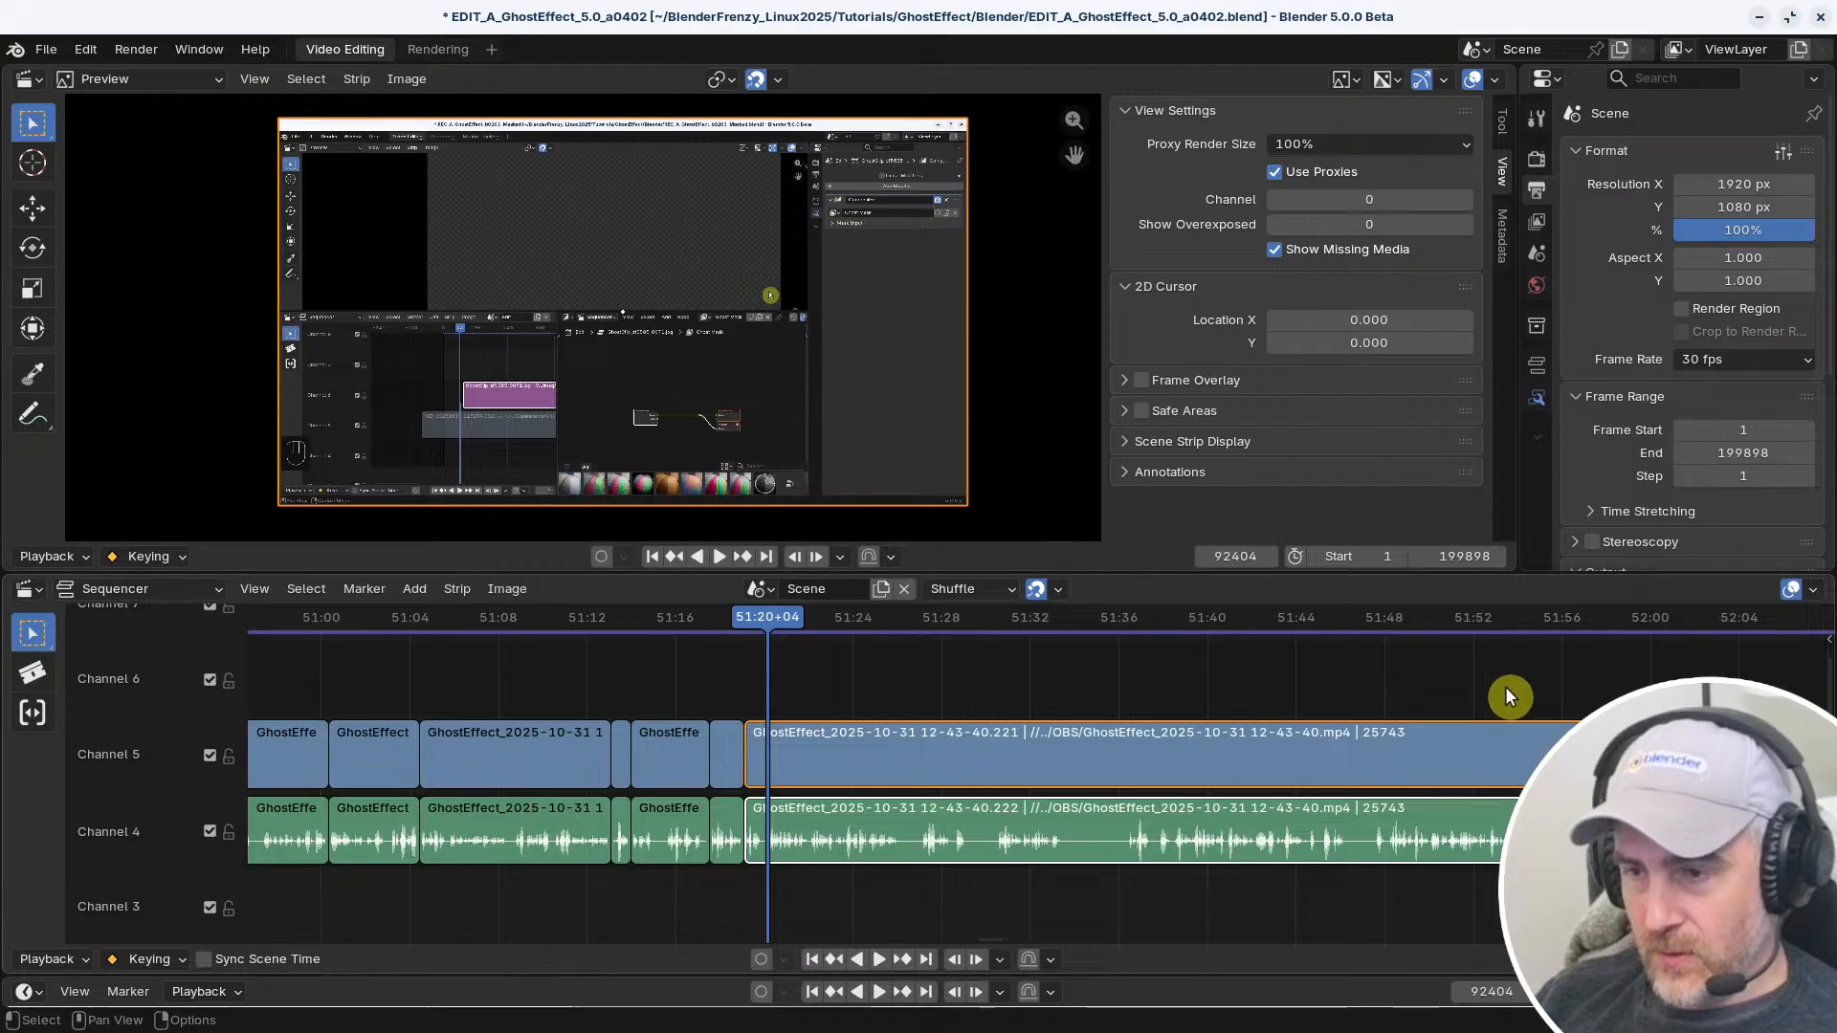
Check the proxy settings of the long video strip and set the preview's Proxy Render Size to 25%
key(n)
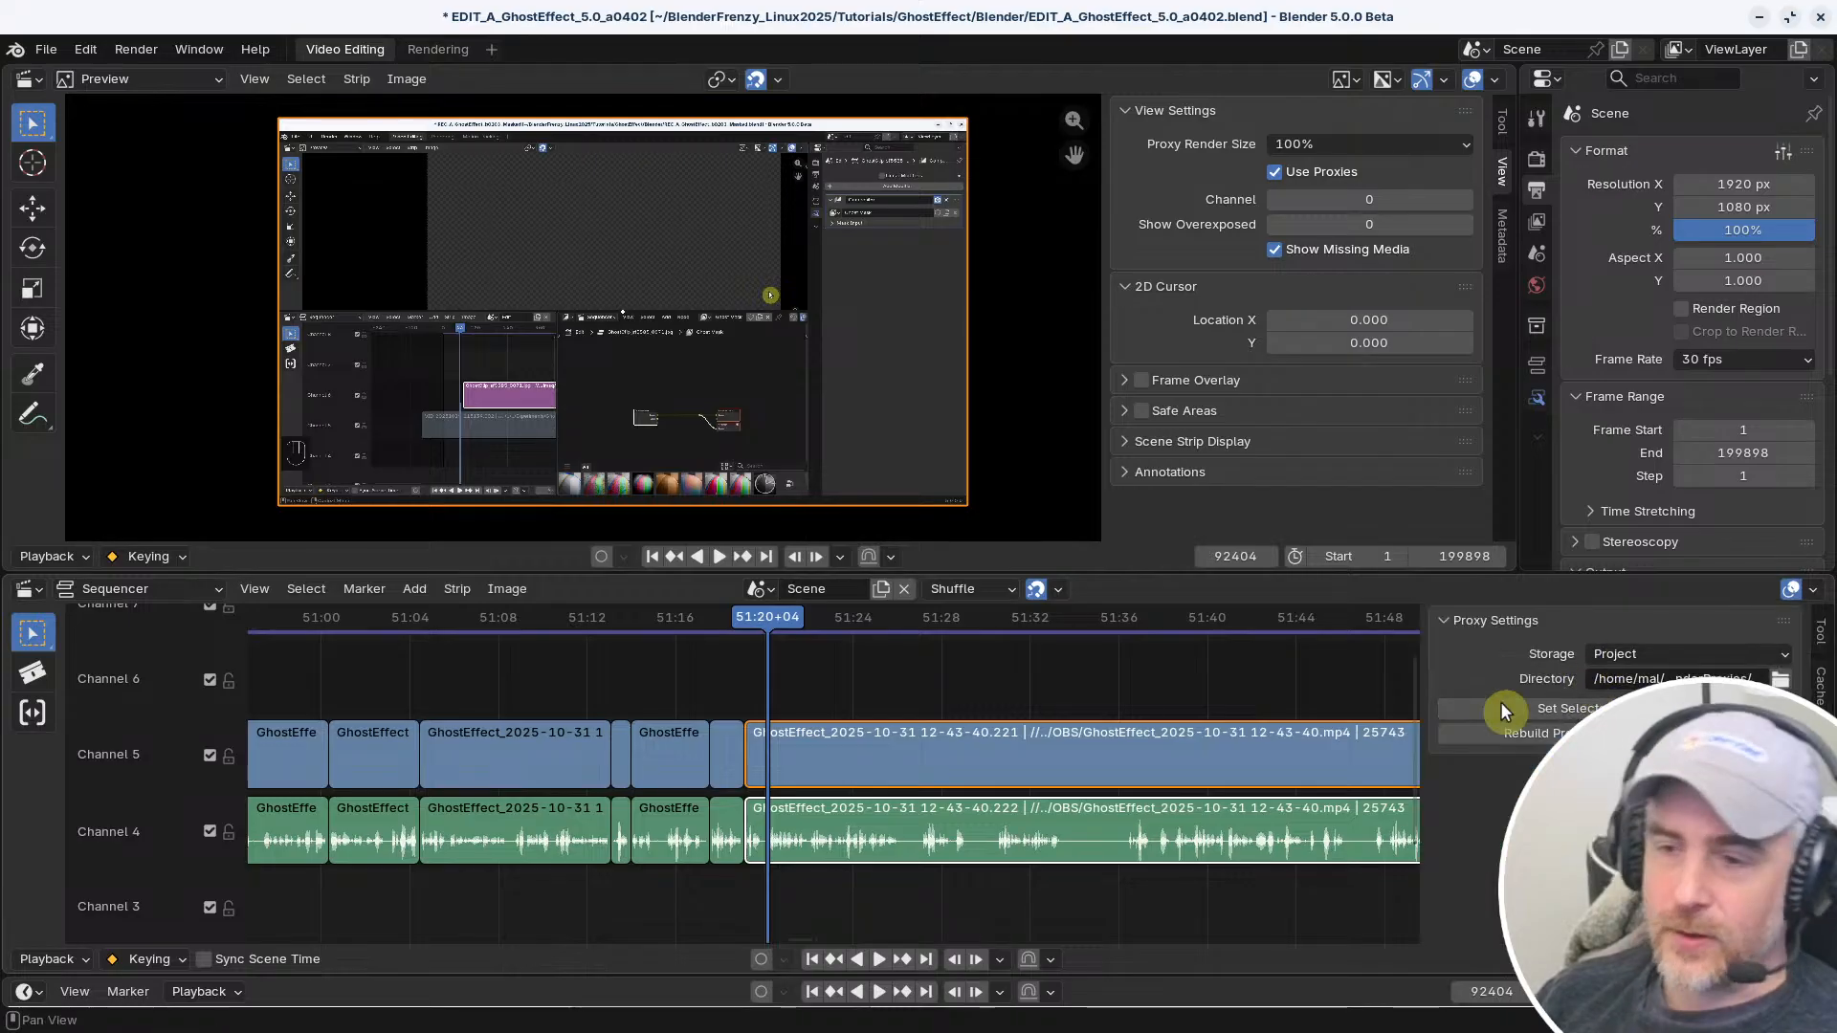
click(1108, 756)
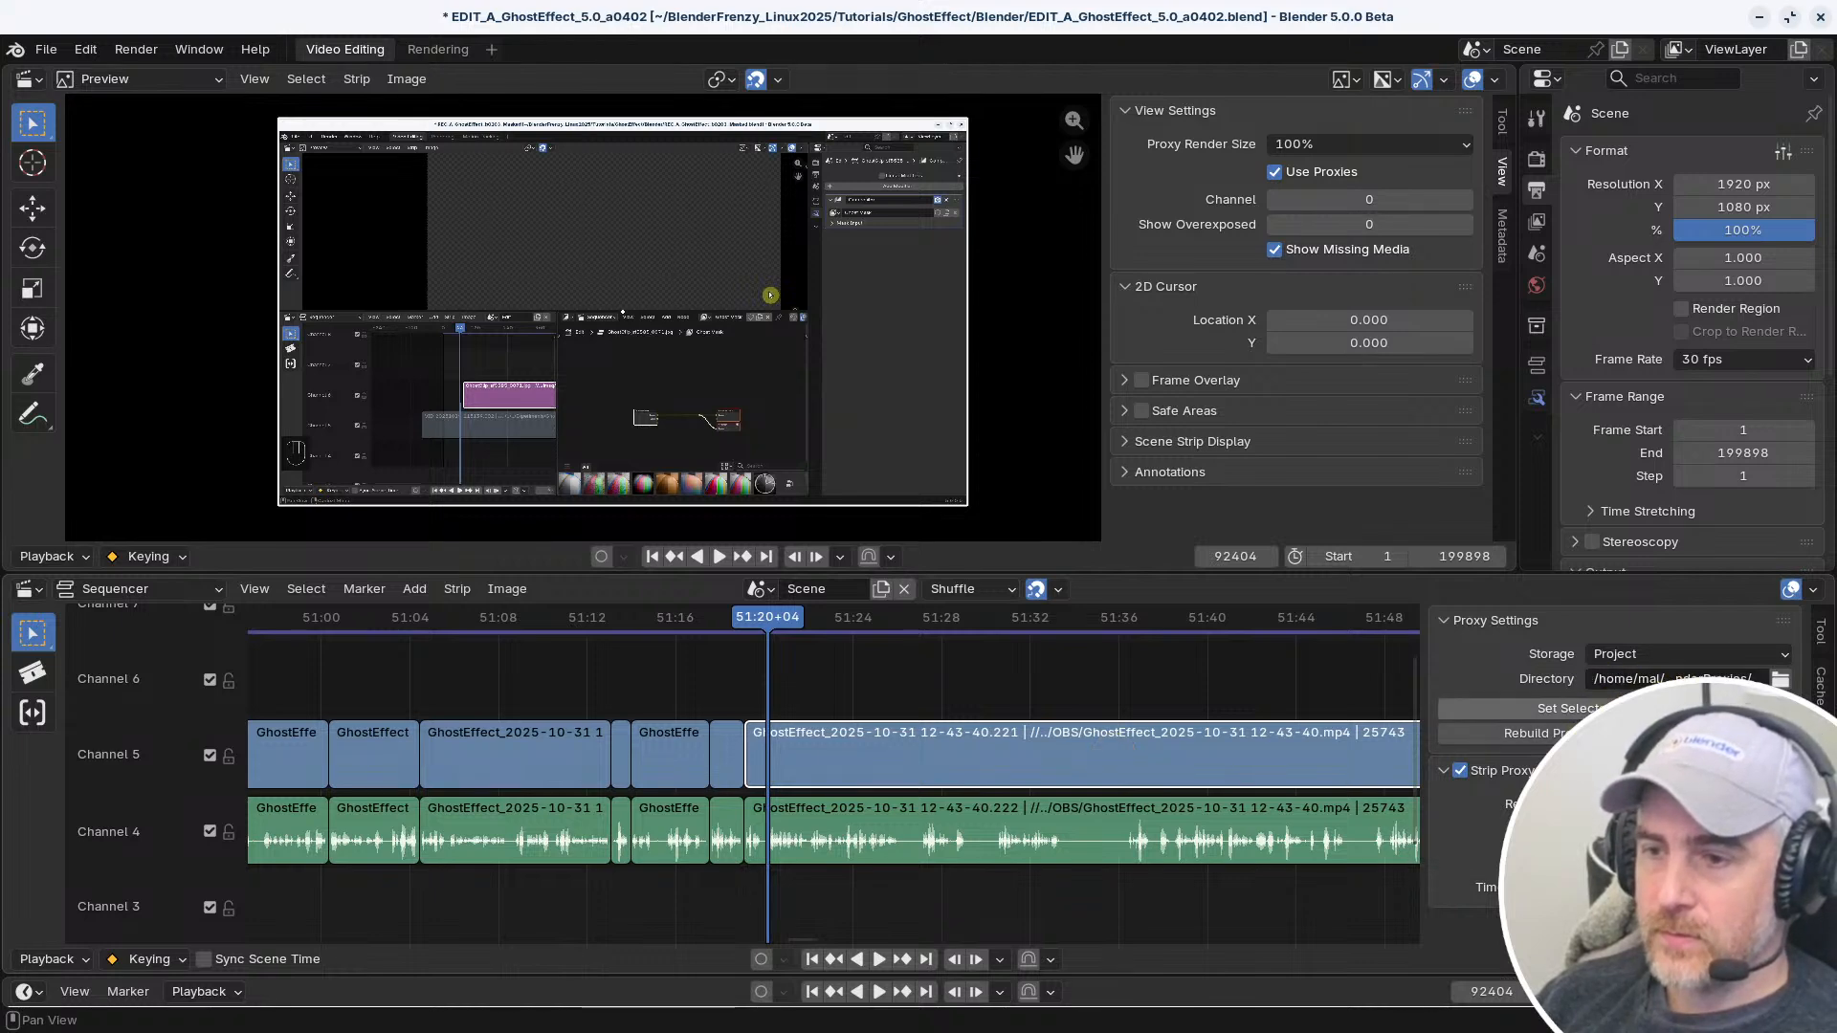
scroll(878, 737, down, 15)
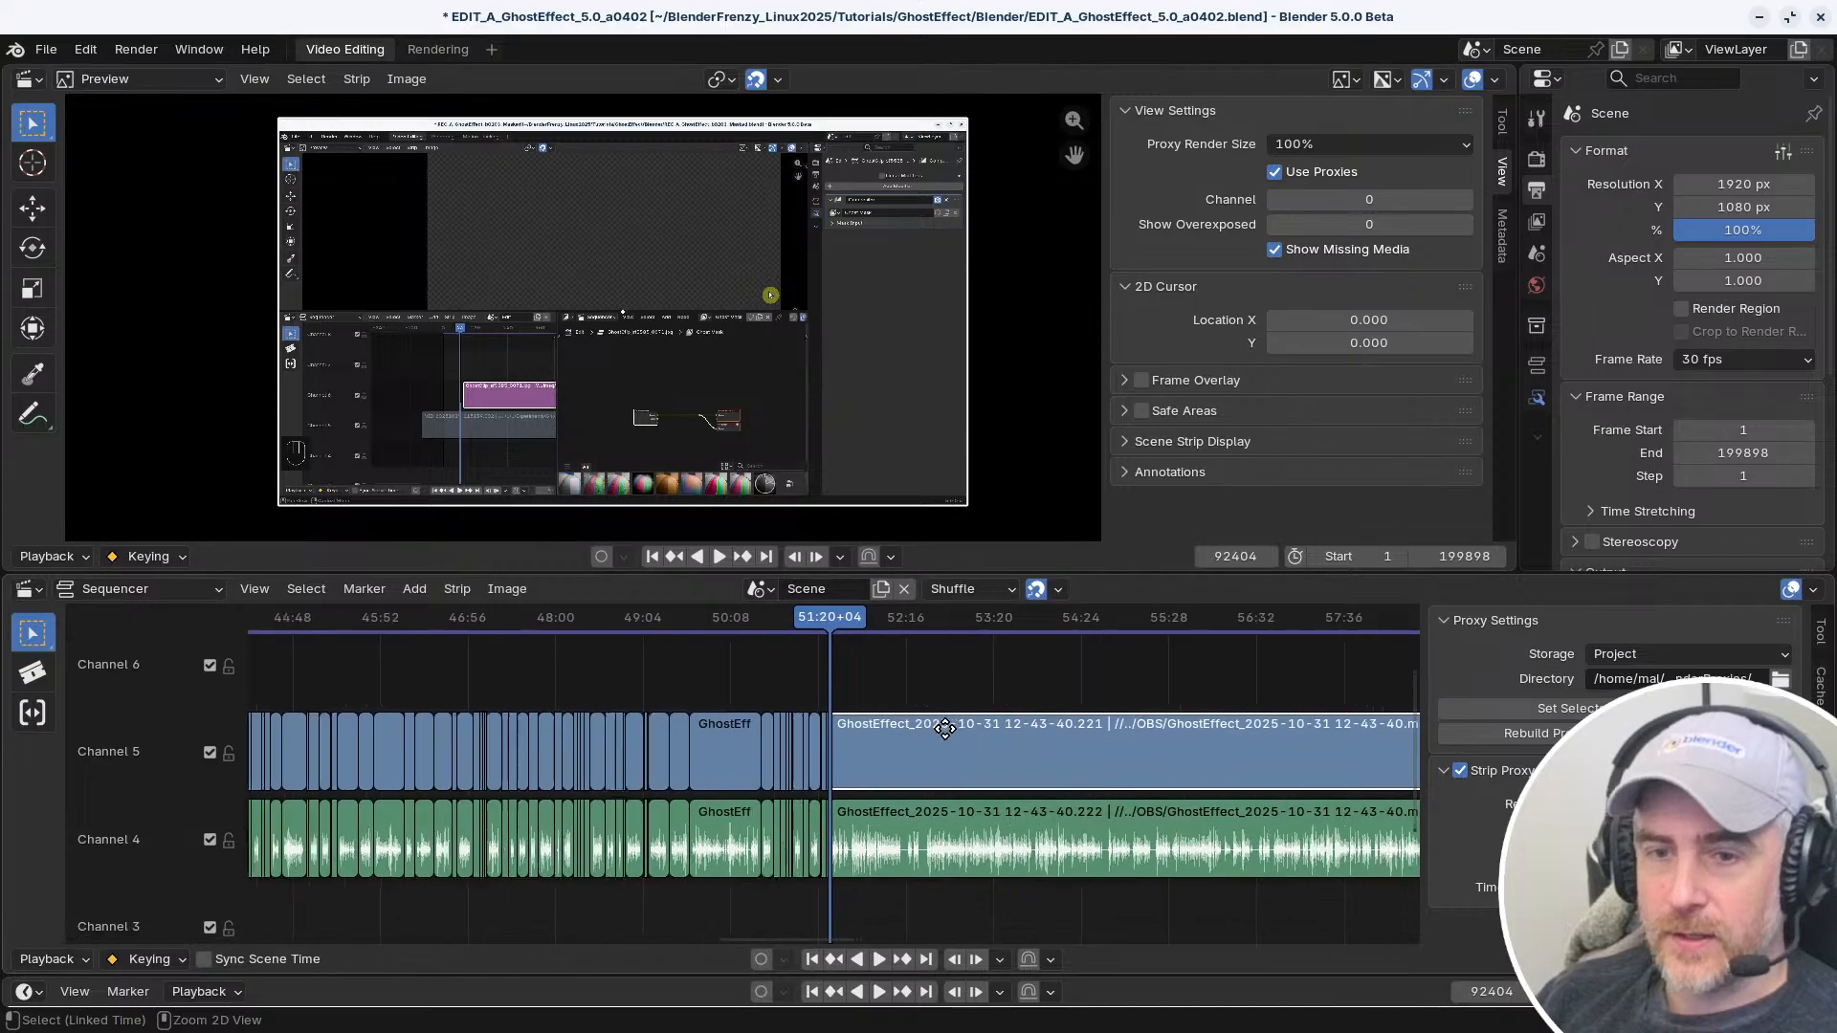
scroll(878, 737, up, 15)
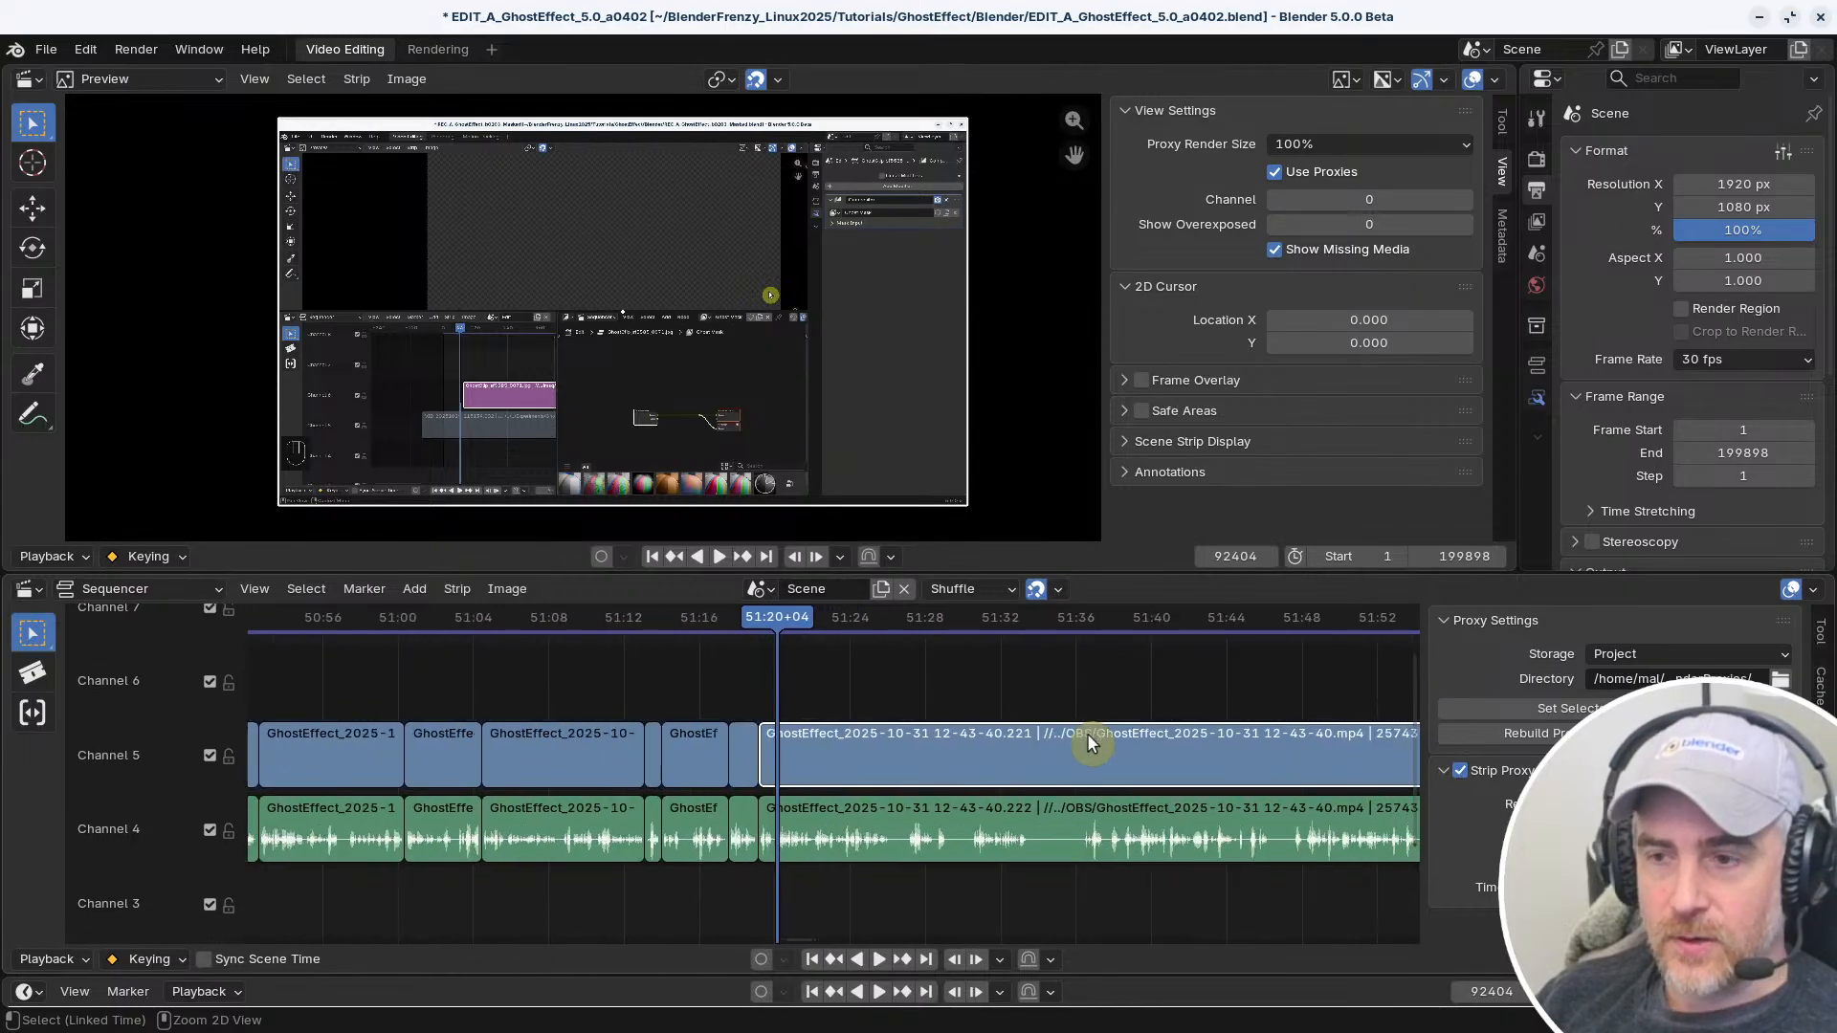
click(1323, 145)
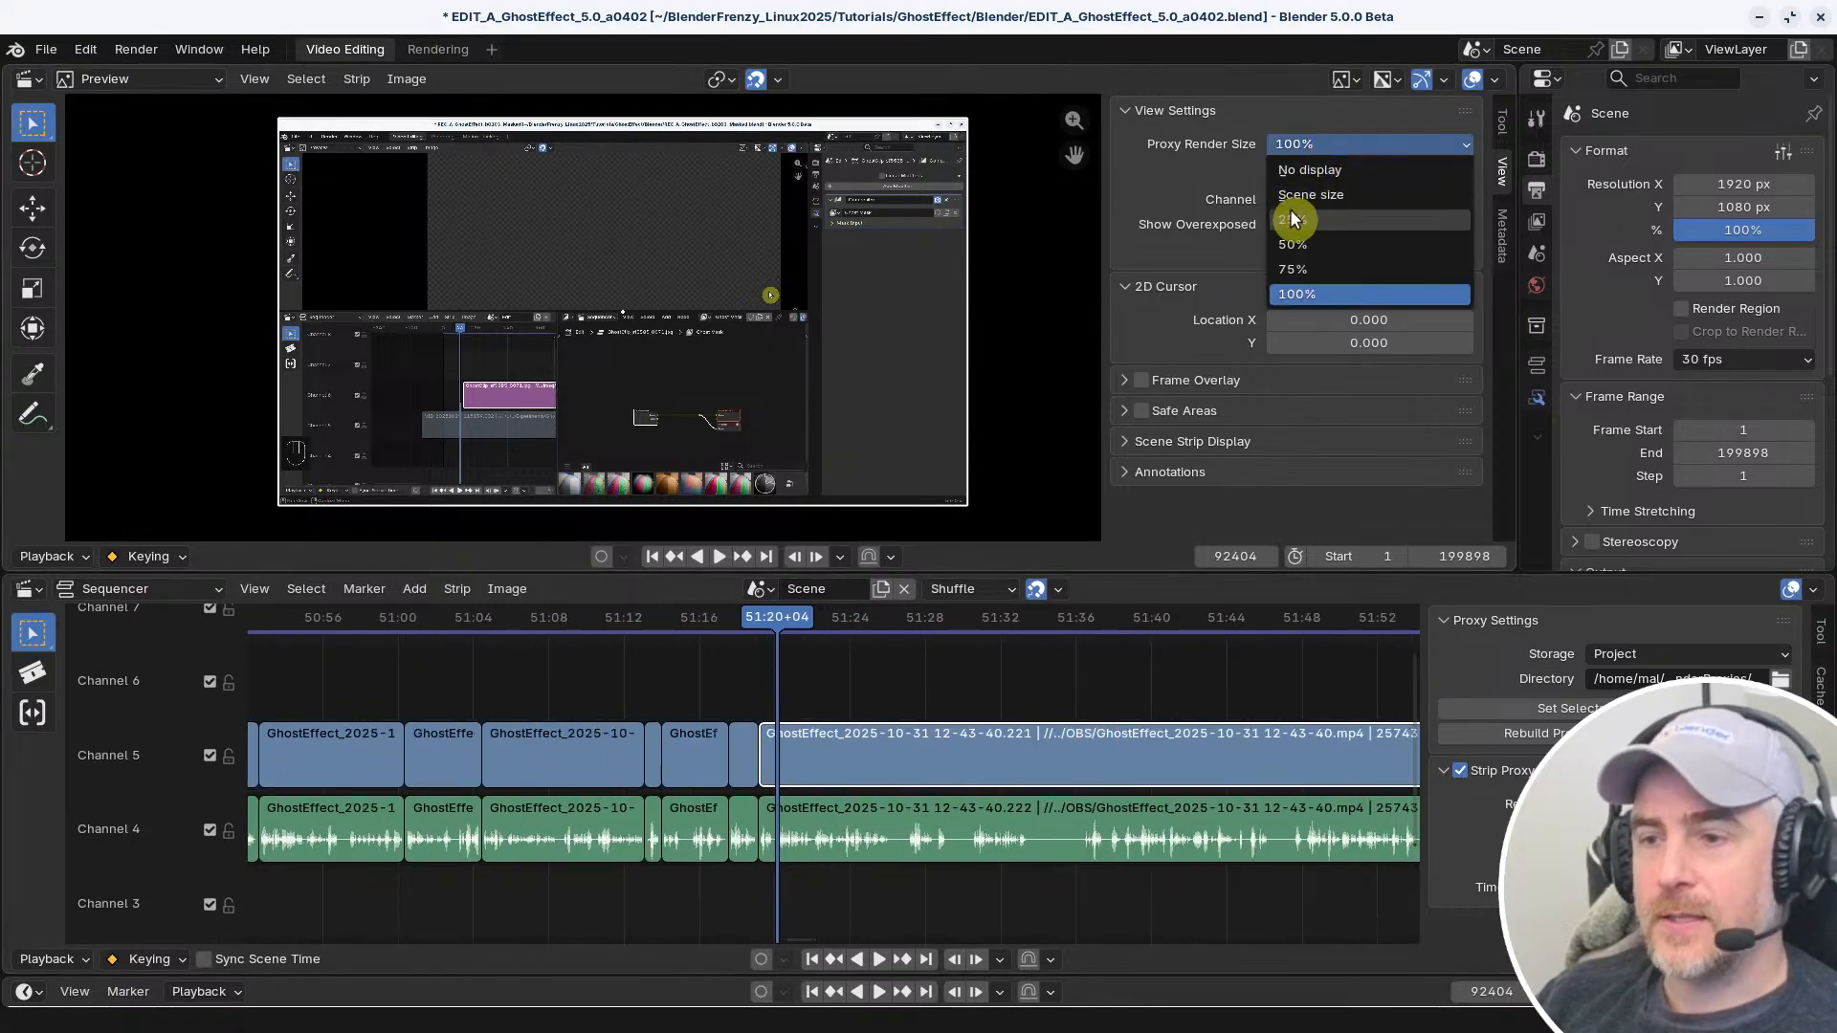
click(1290, 219)
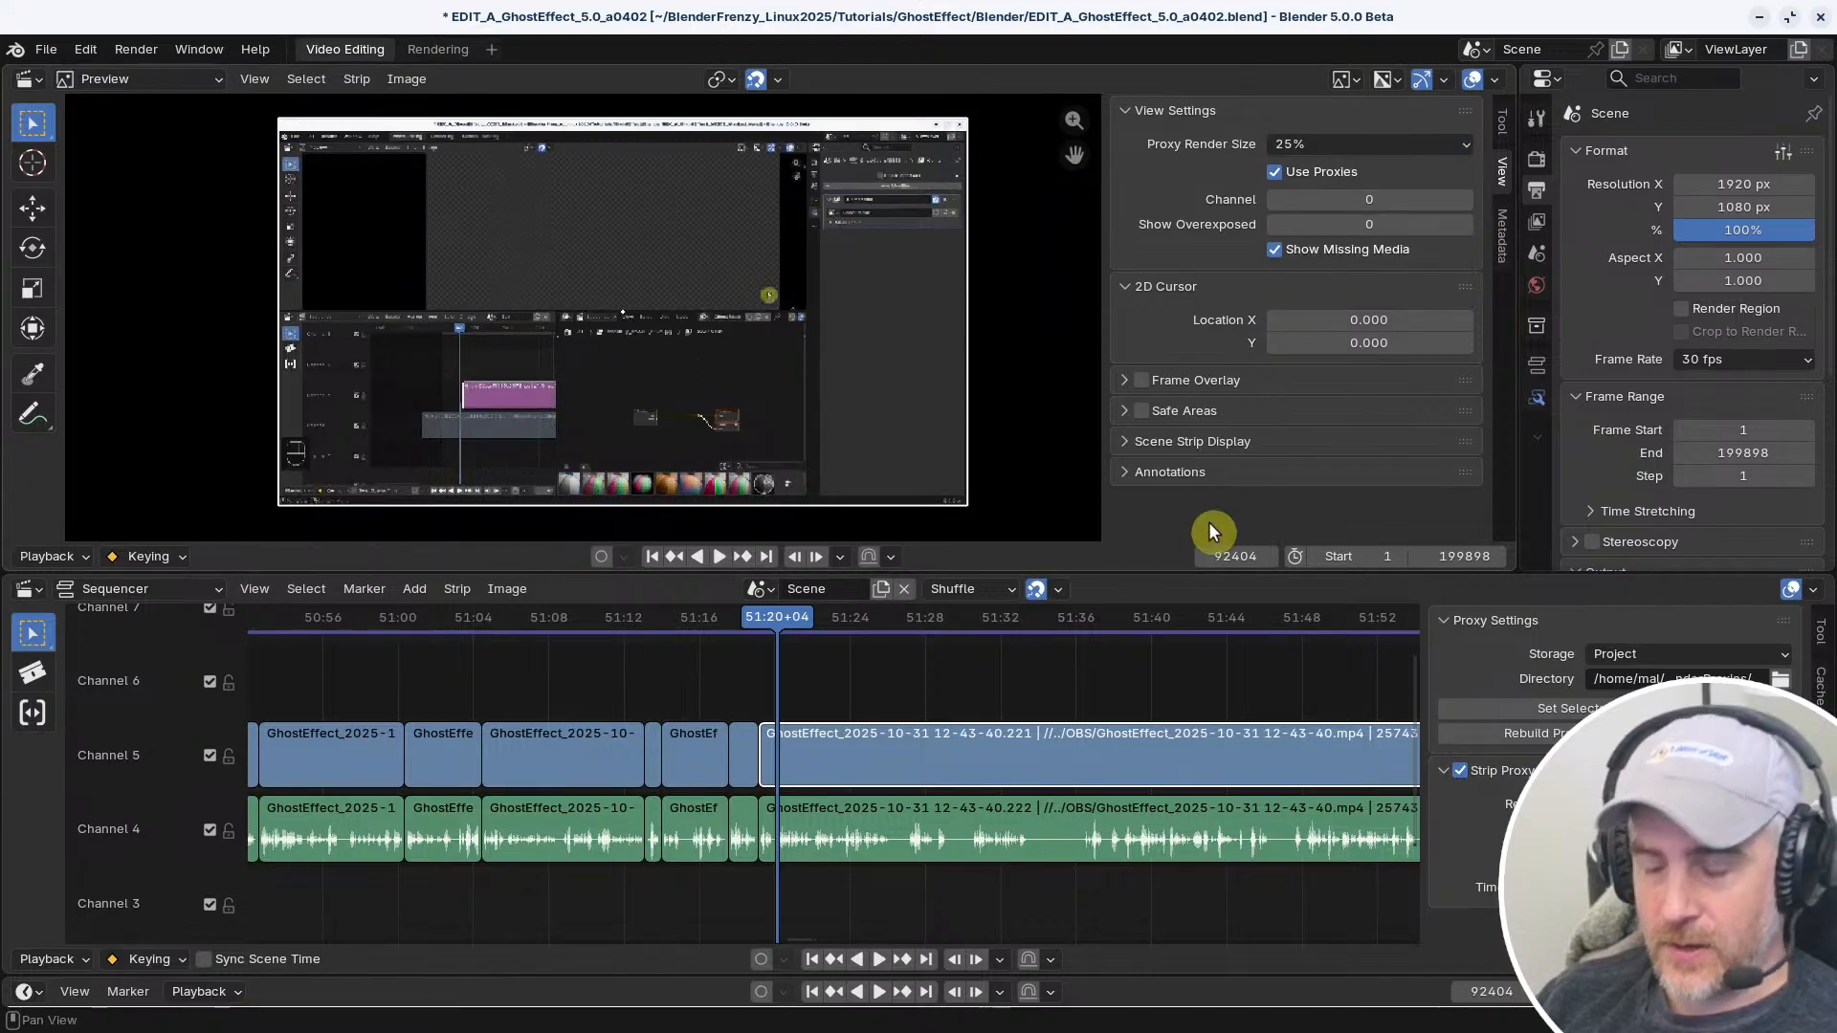
key(n)
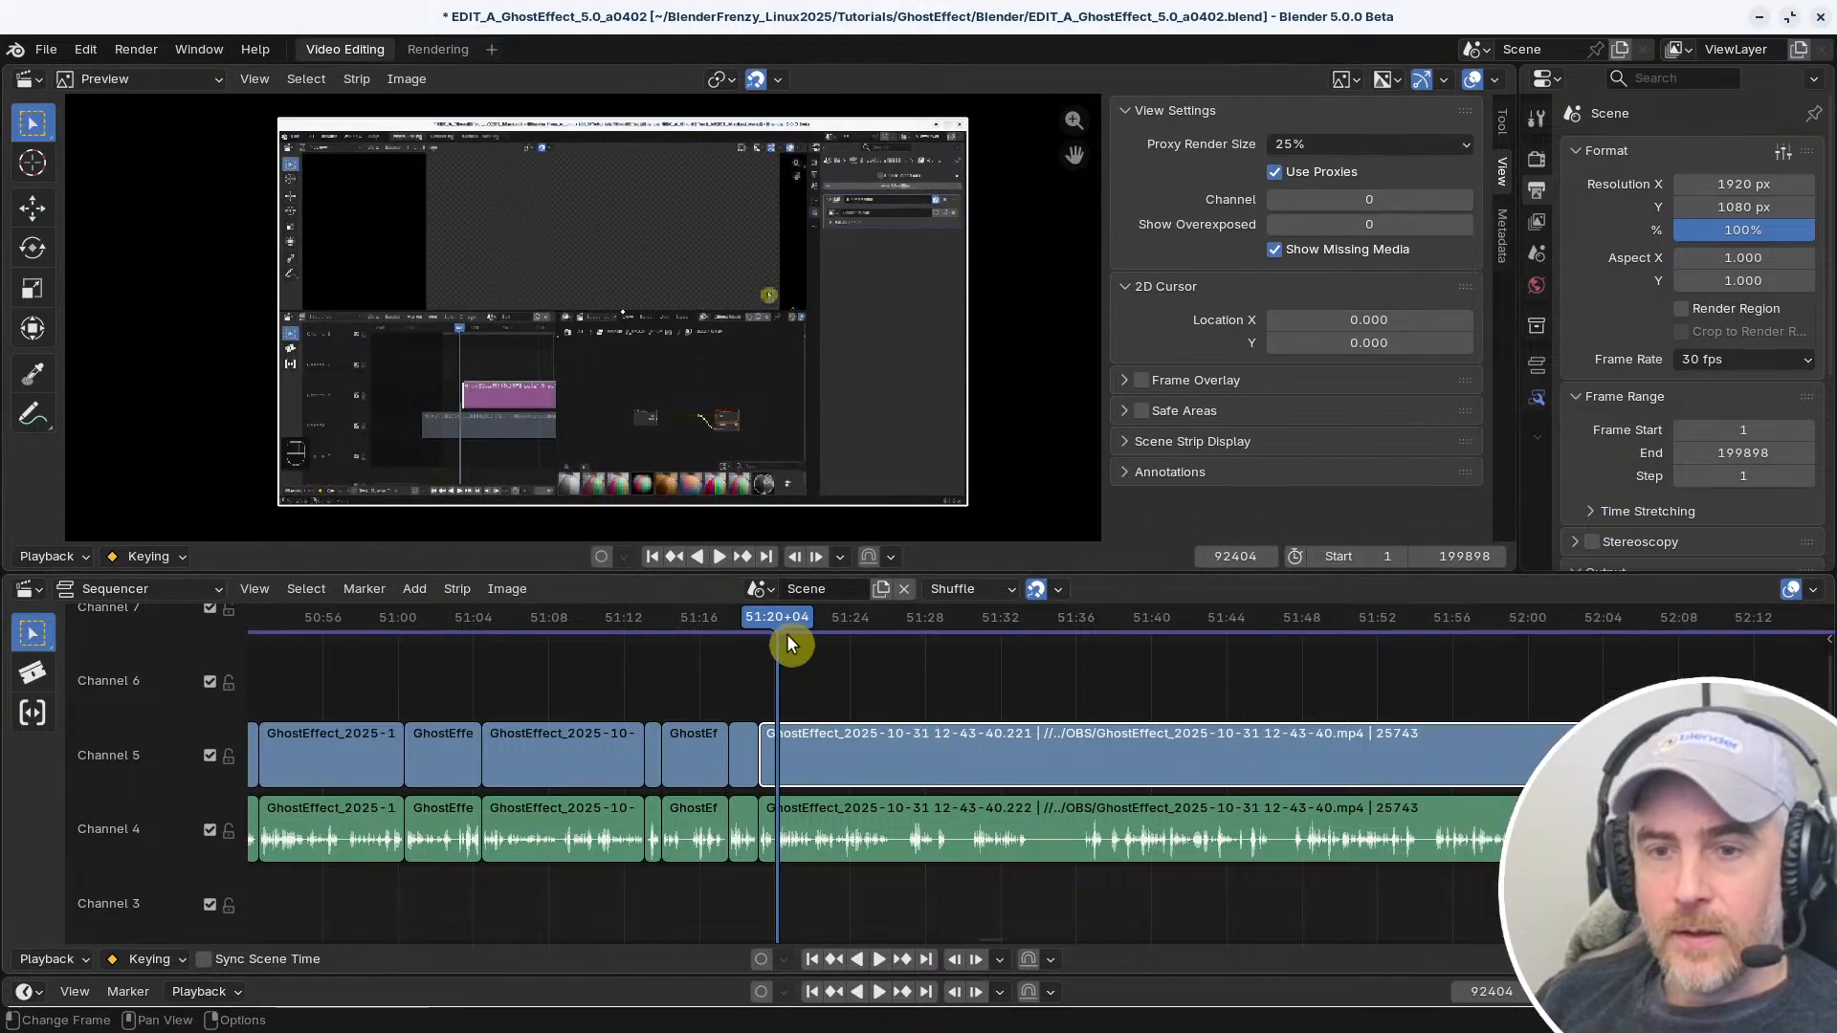
Scrub through the start of the long video strip and leave the playhead at 51:19+29
mouse_move(808, 664)
shift+right_down()
mouse_move(846, 645)
mouse_move(773, 652)
shift+right_up()
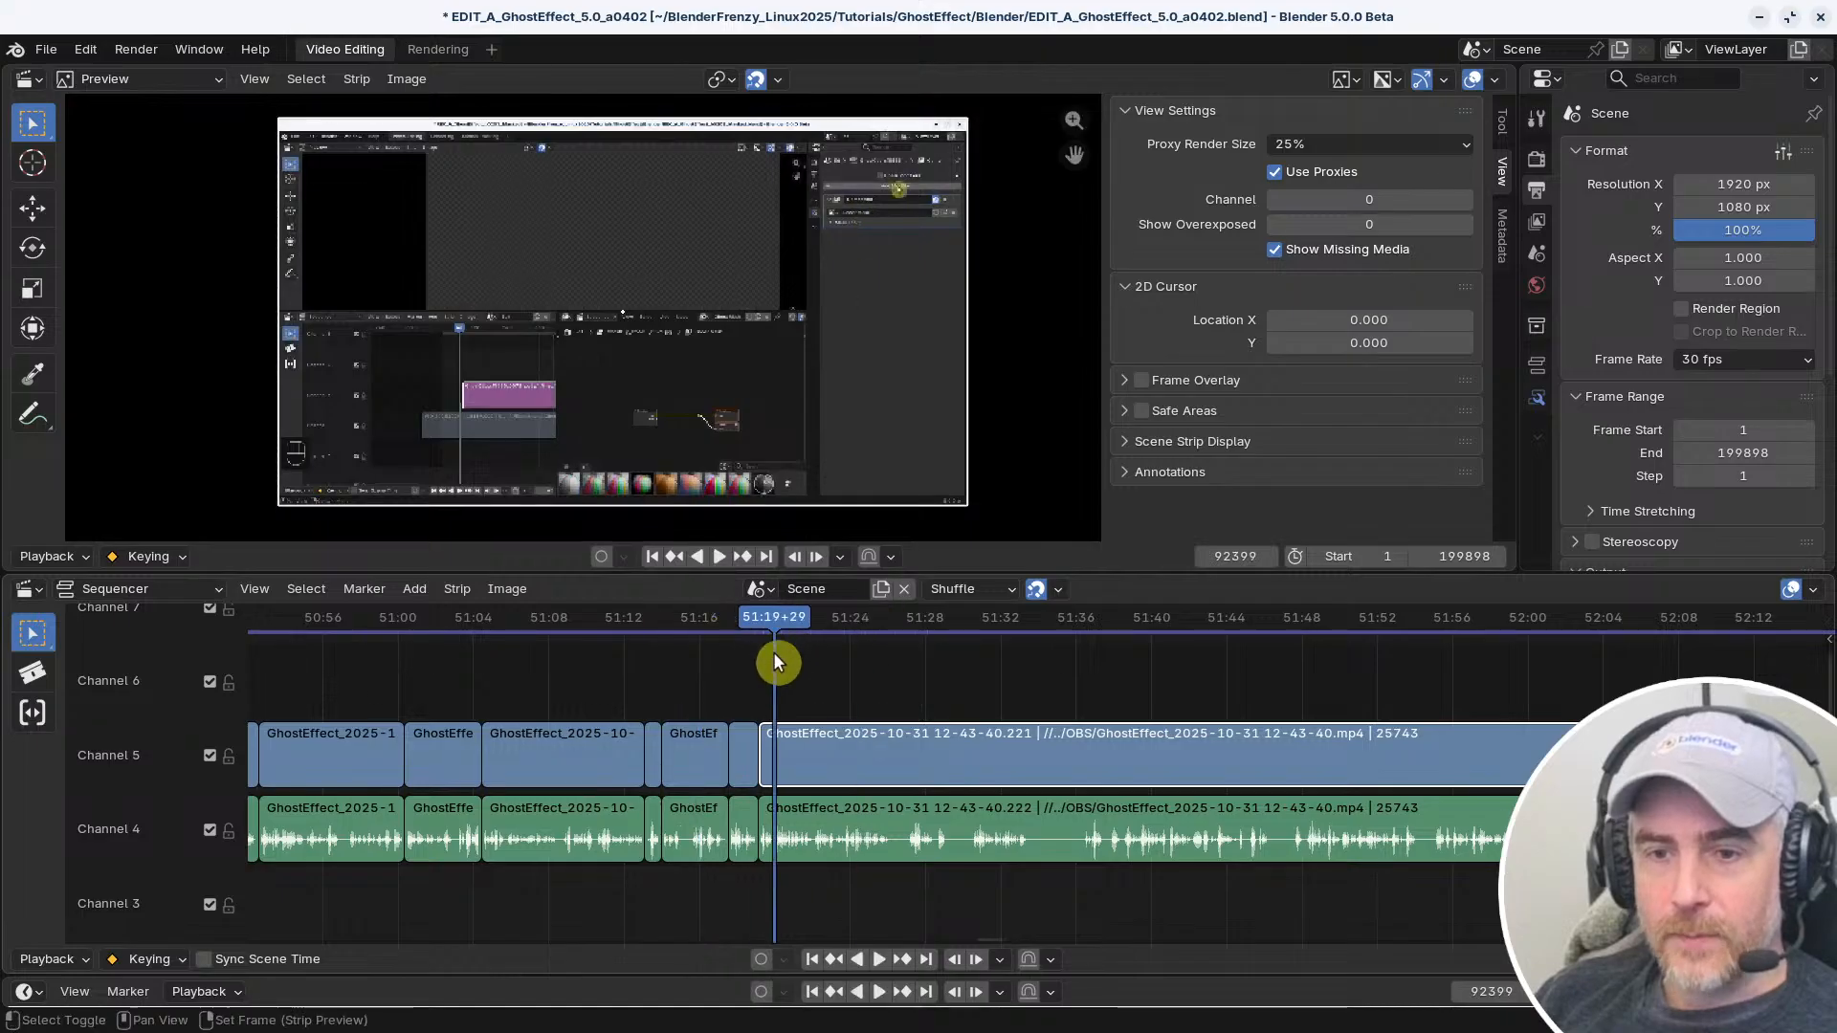
middle_drag(780, 679, 1045, 663)
shift+right_drag(1074, 651, 1031, 645)
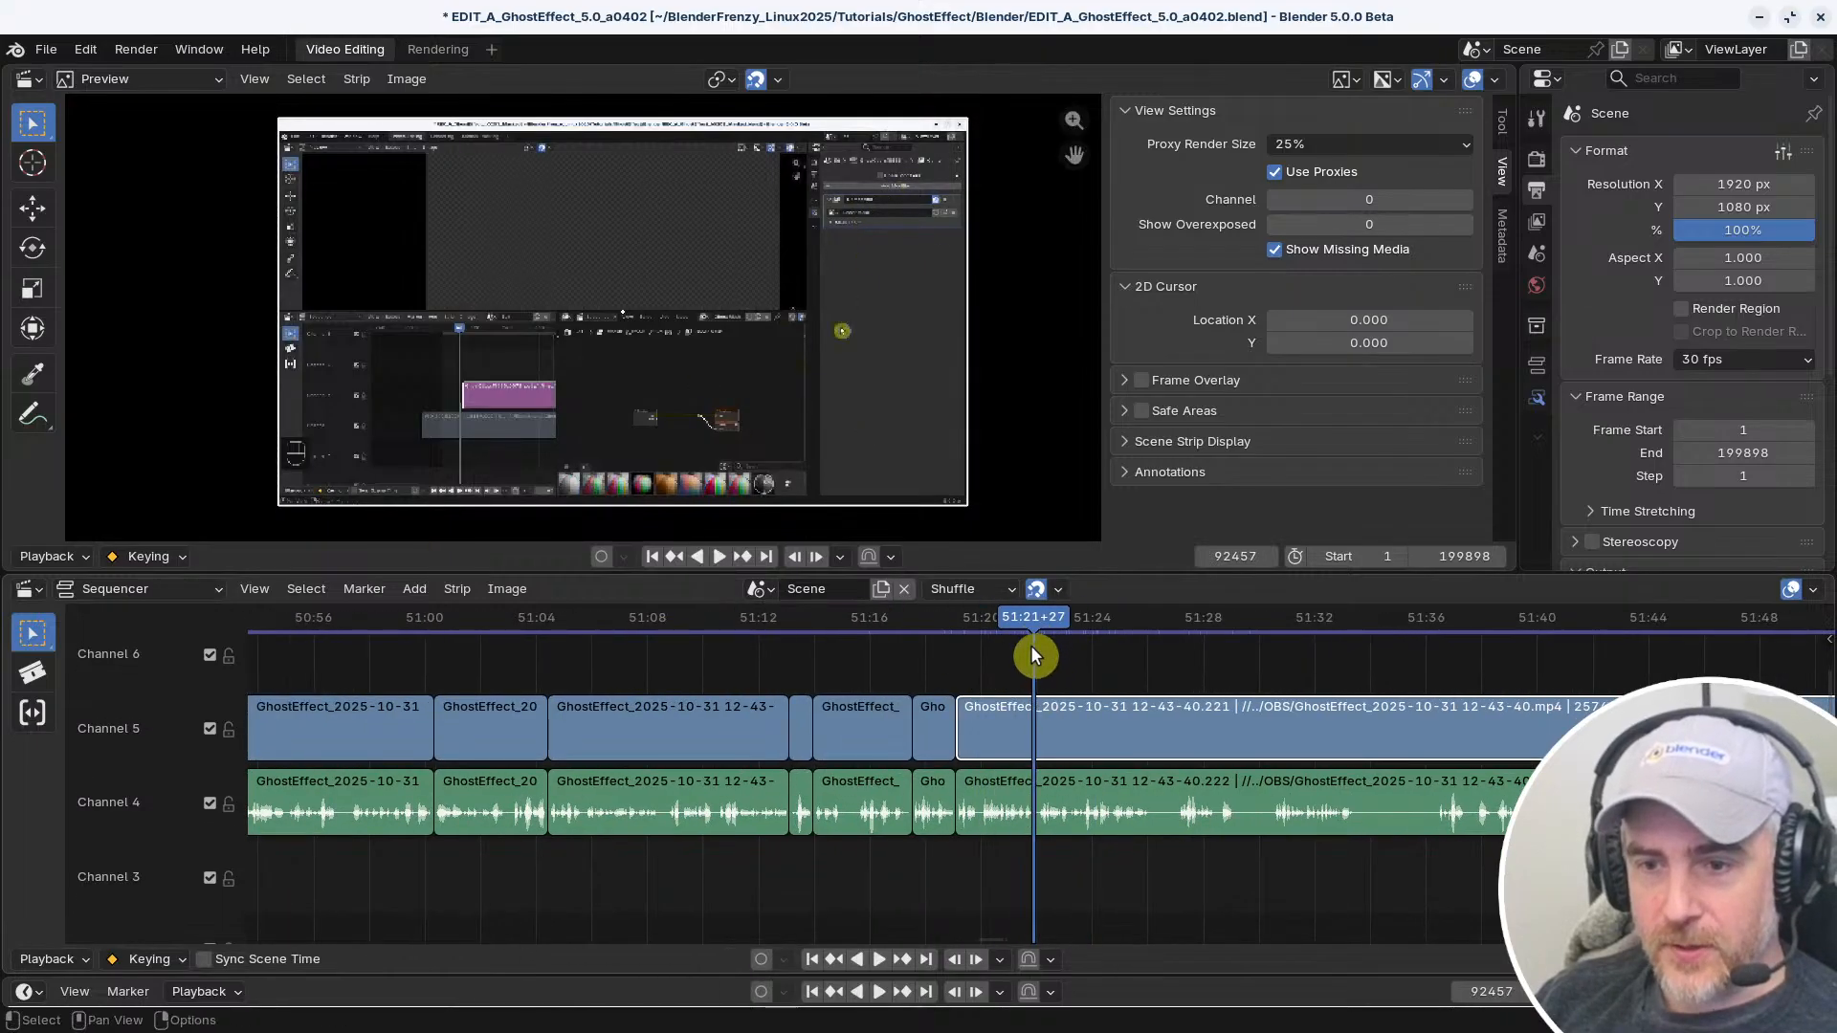
ctrl+middle_drag(1005, 671, 955, 737)
right_click(726, 670)
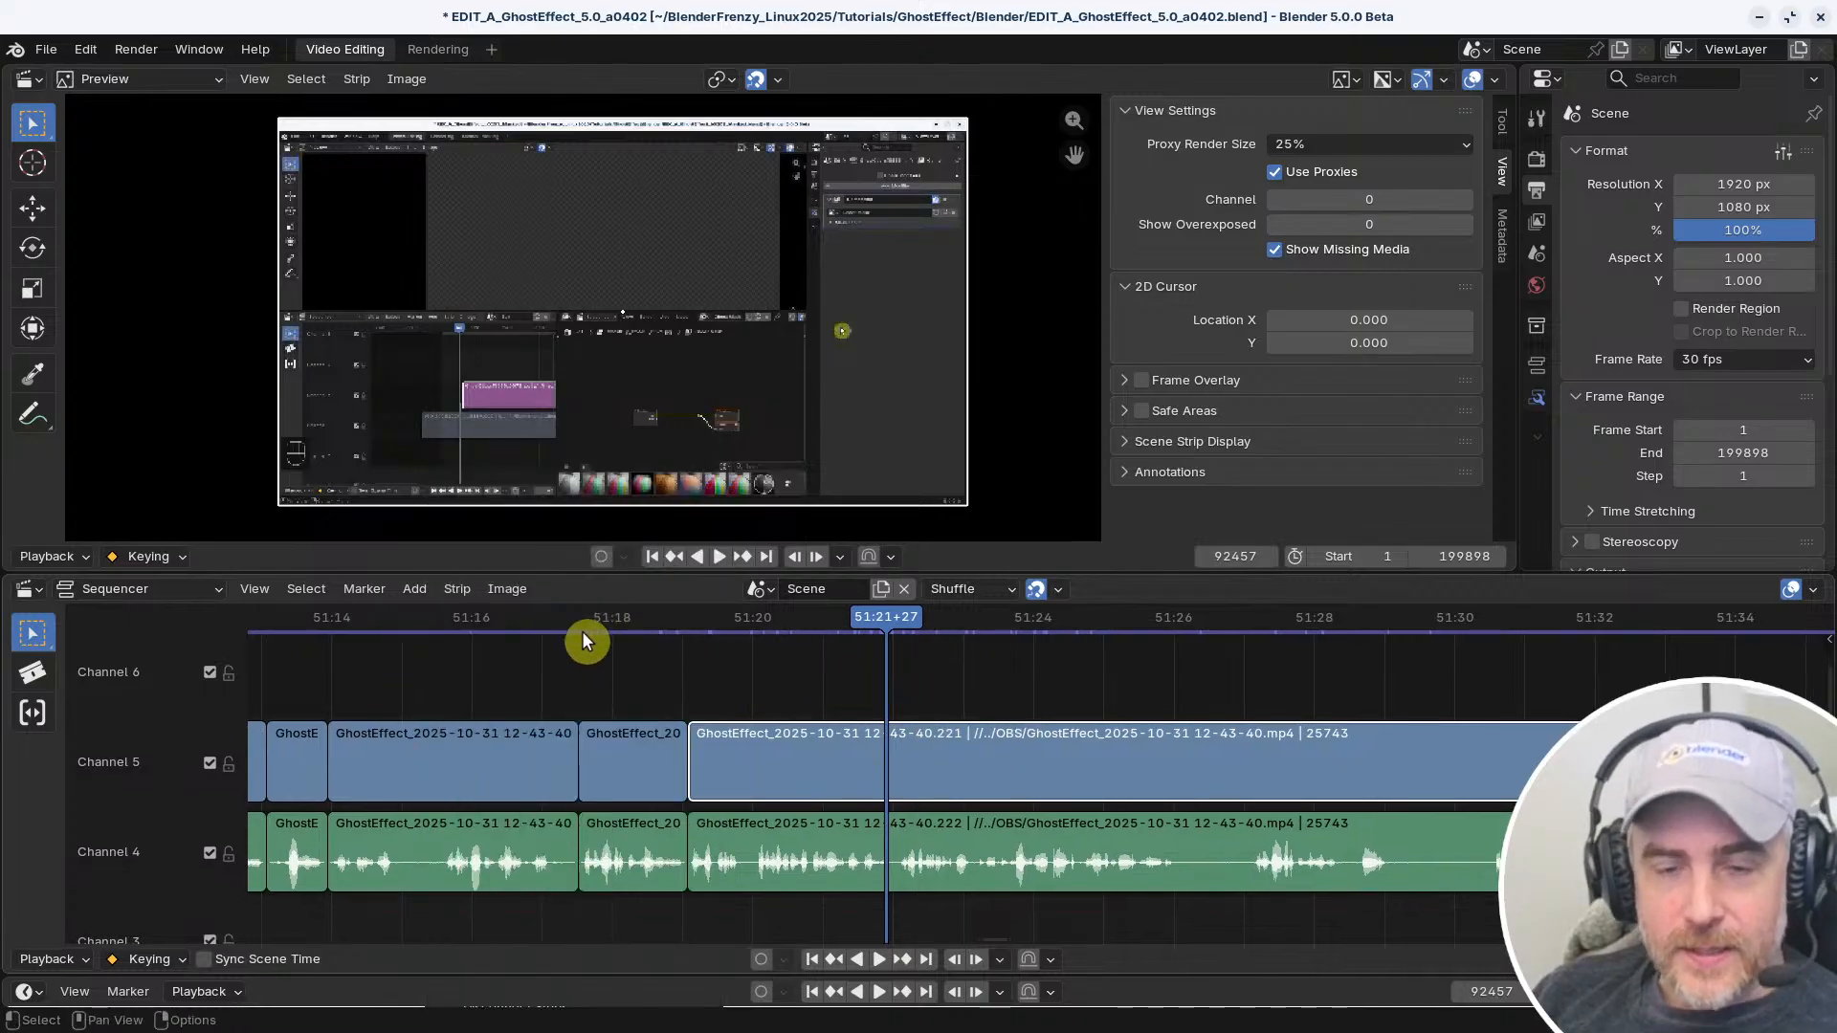
drag(874, 643, 766, 668)
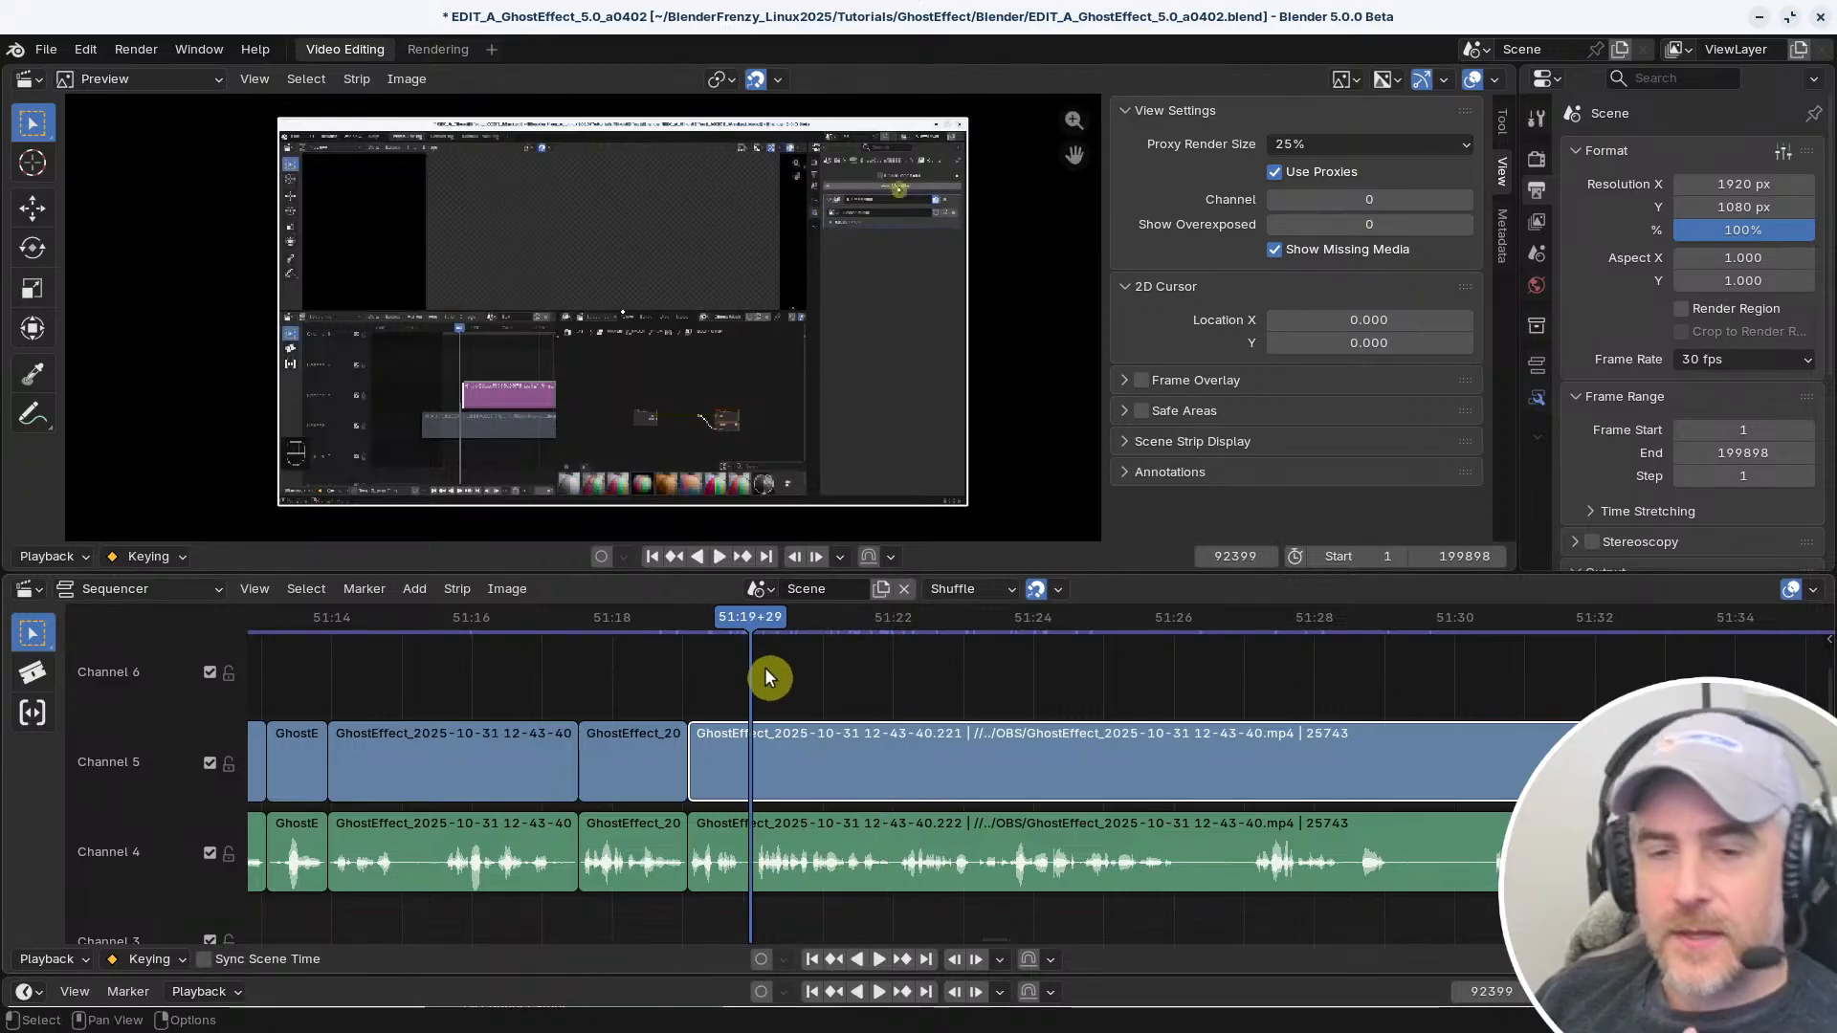
click(468, 589)
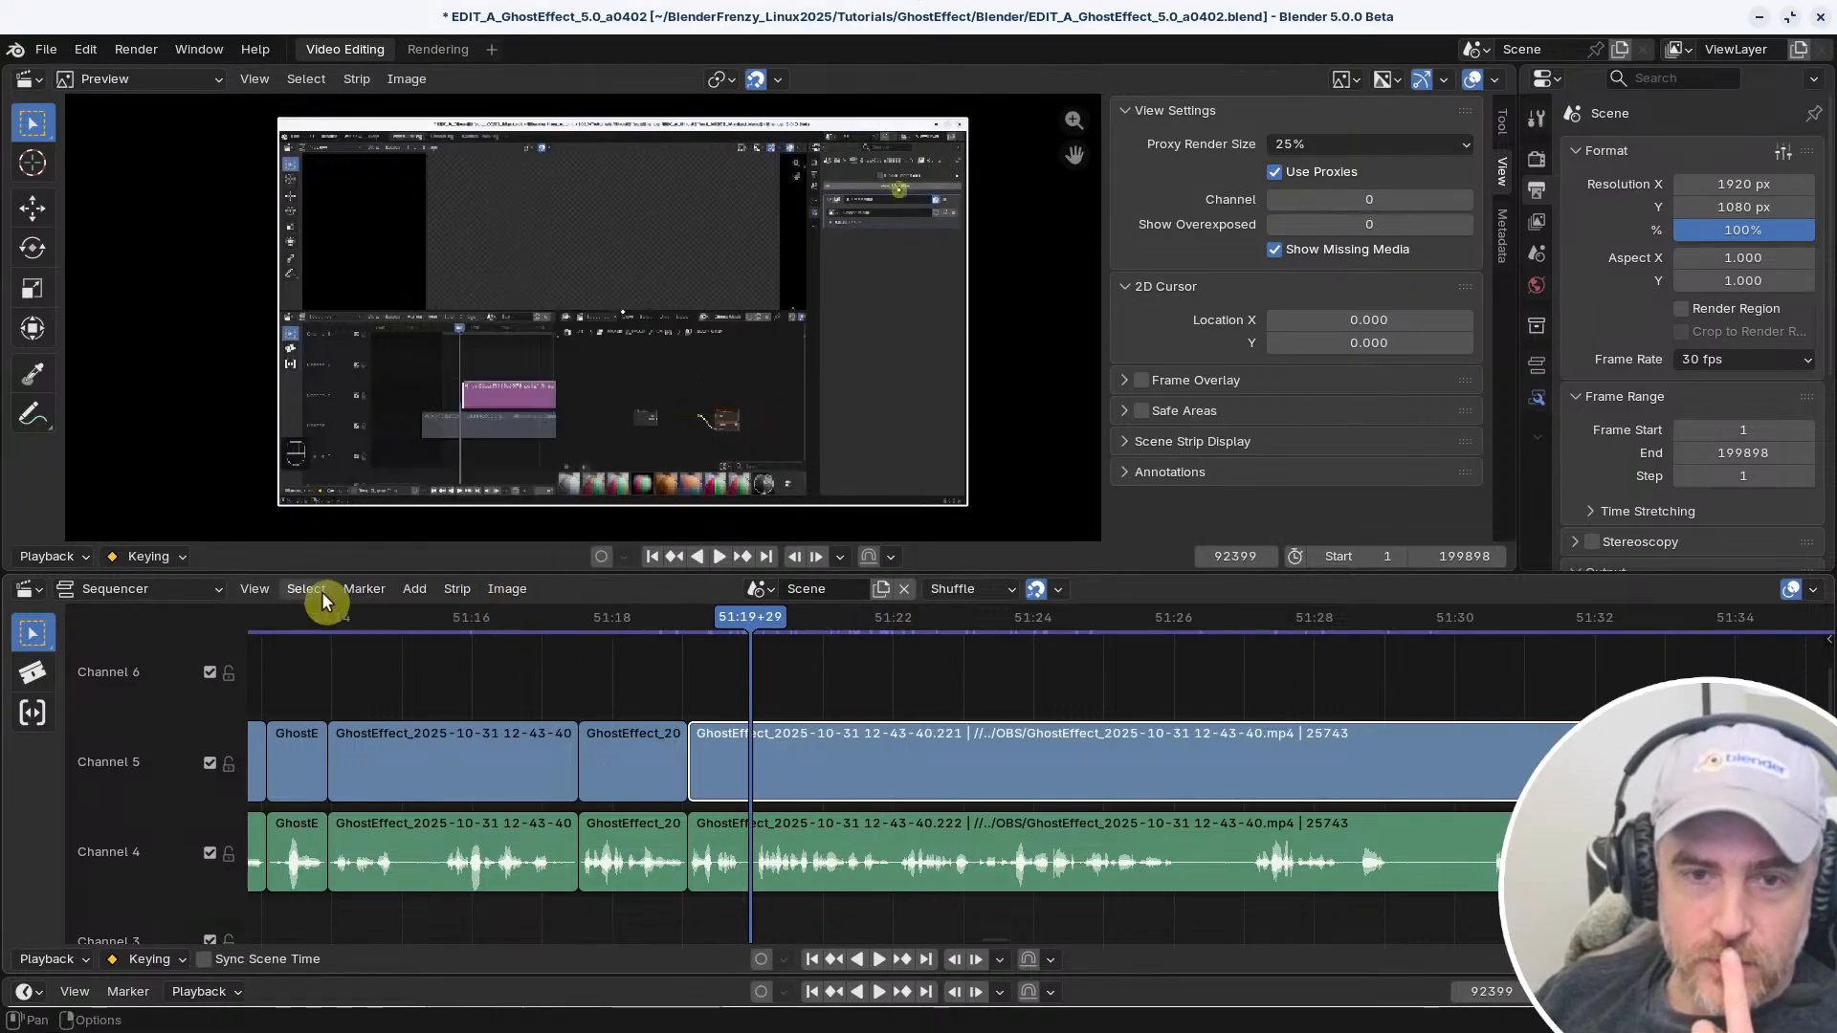
click(260, 589)
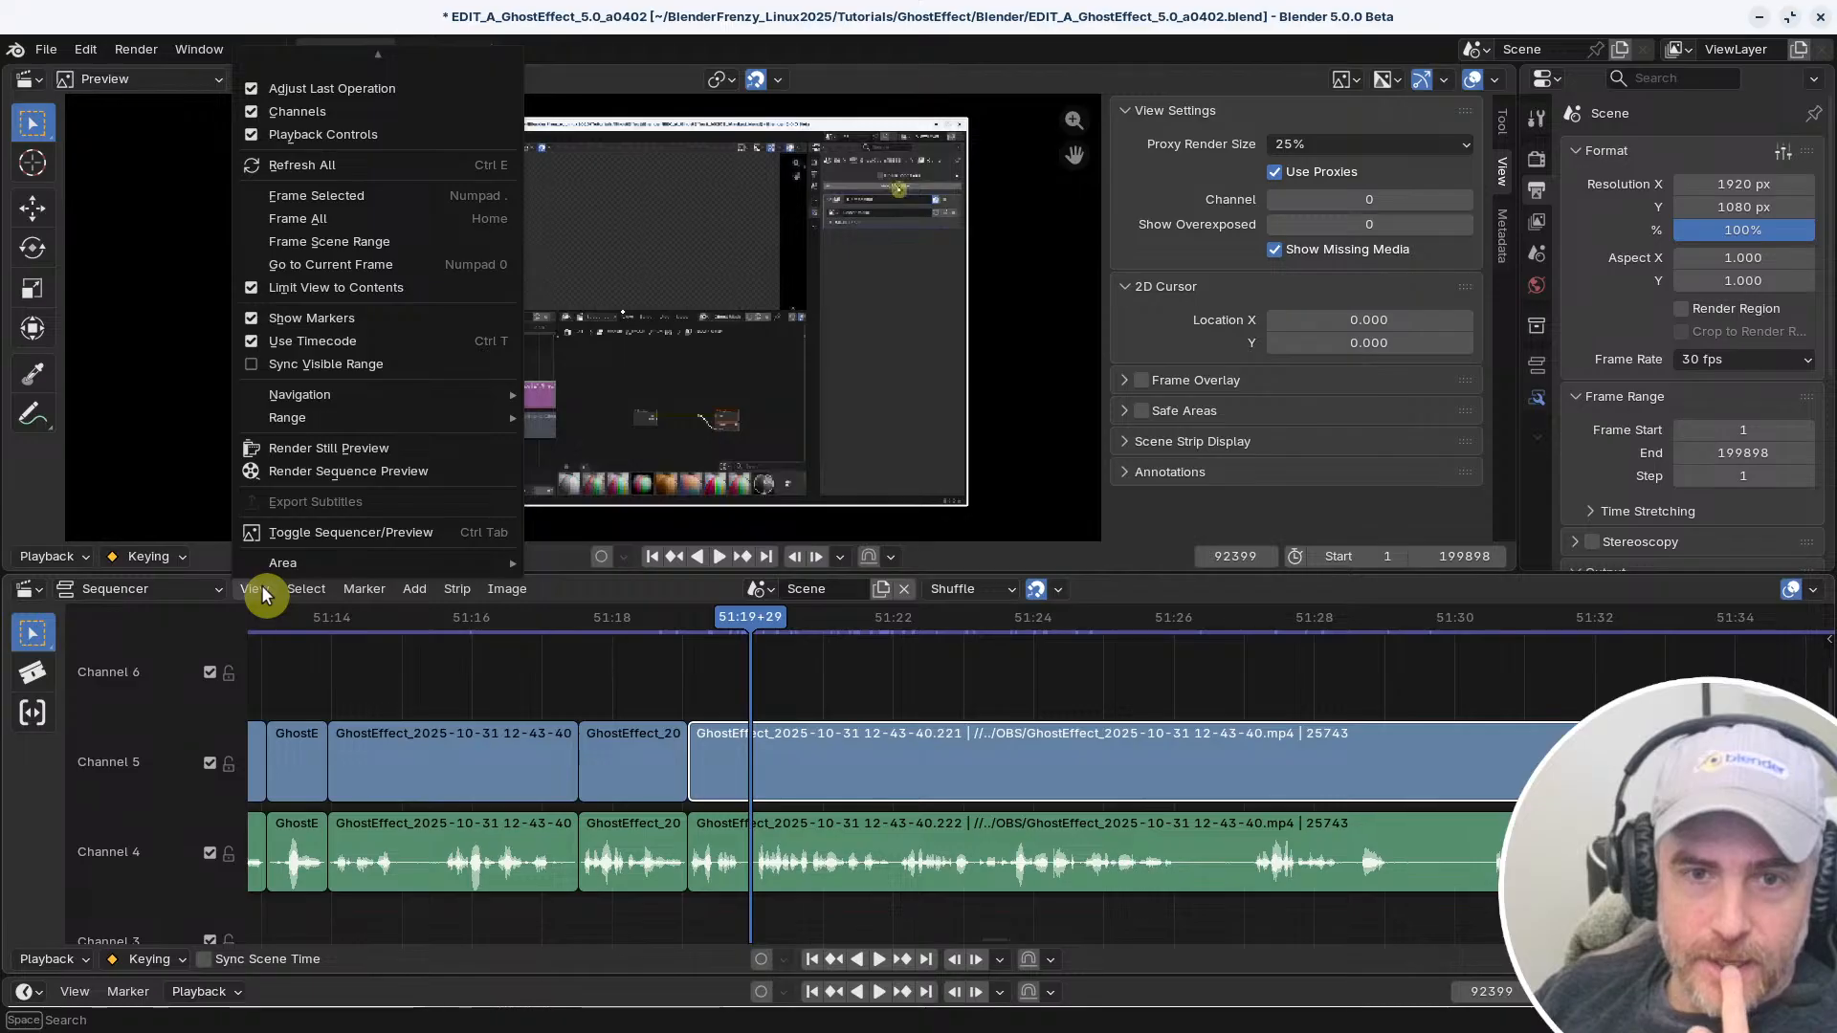
mouse_move(371, 392)
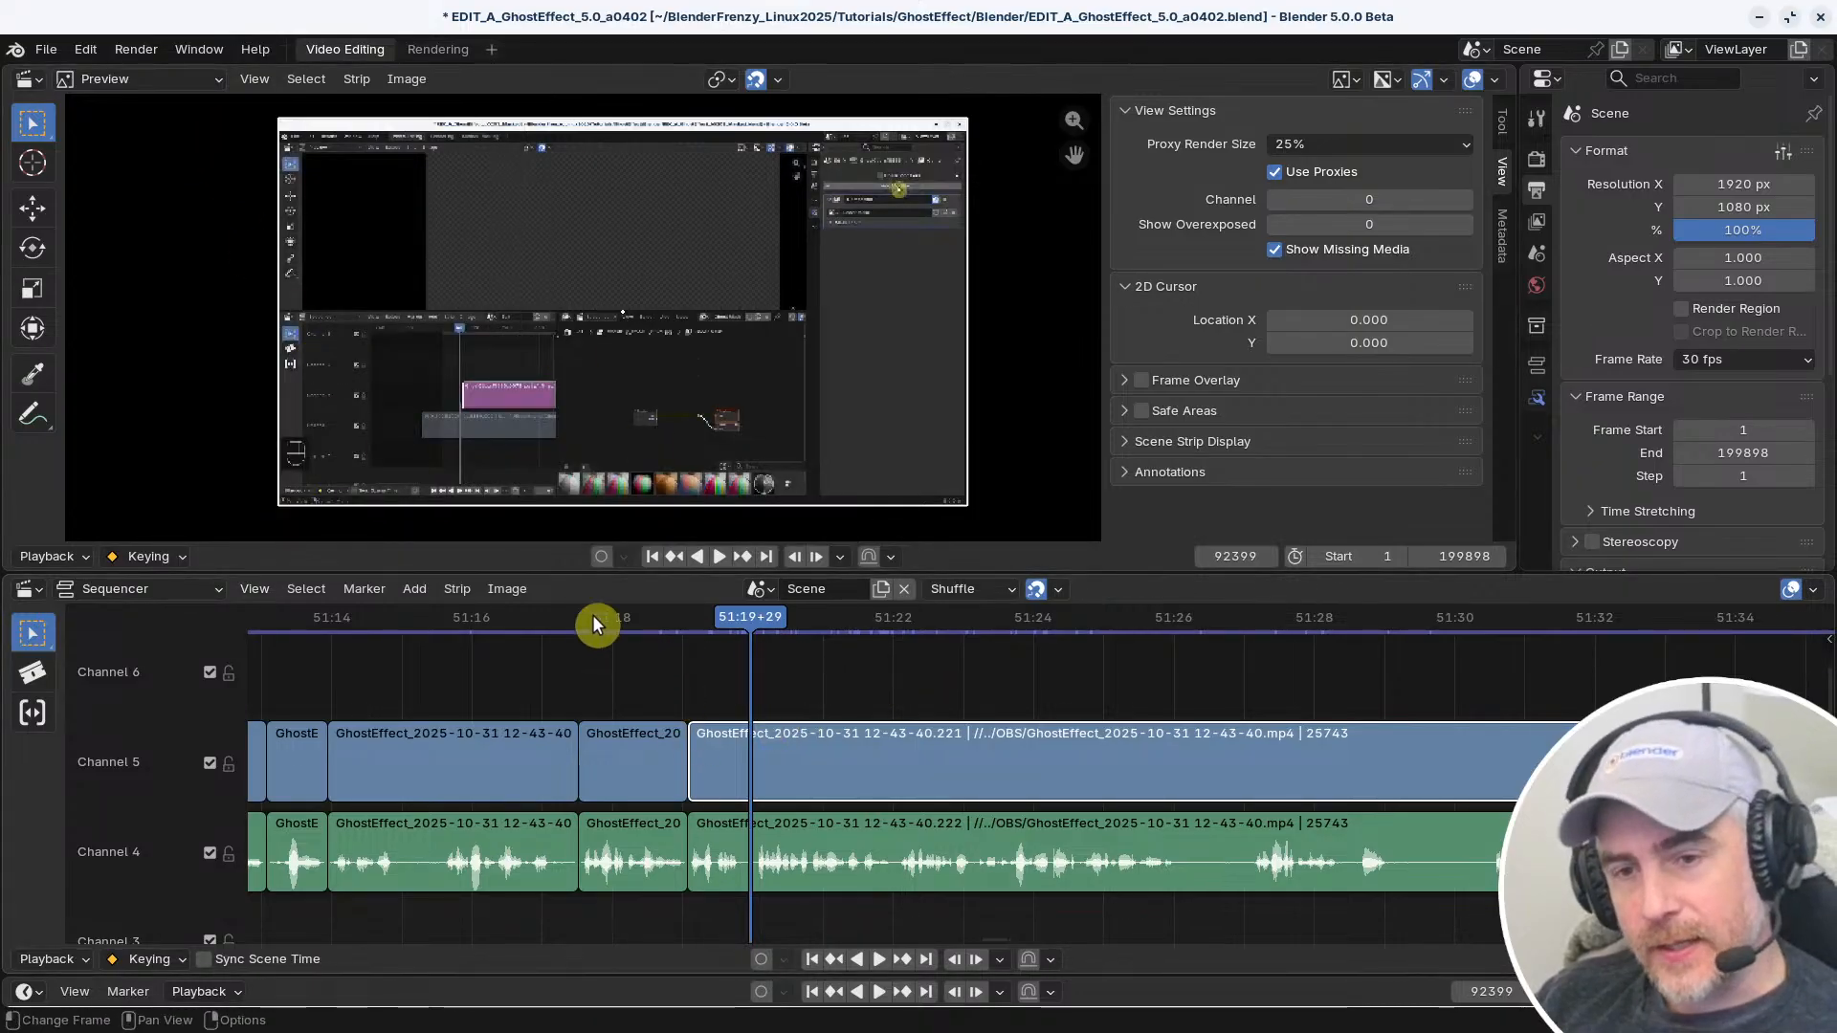
Open the keymap preferences and search the shortcuts by name for "frame"
click(85, 49)
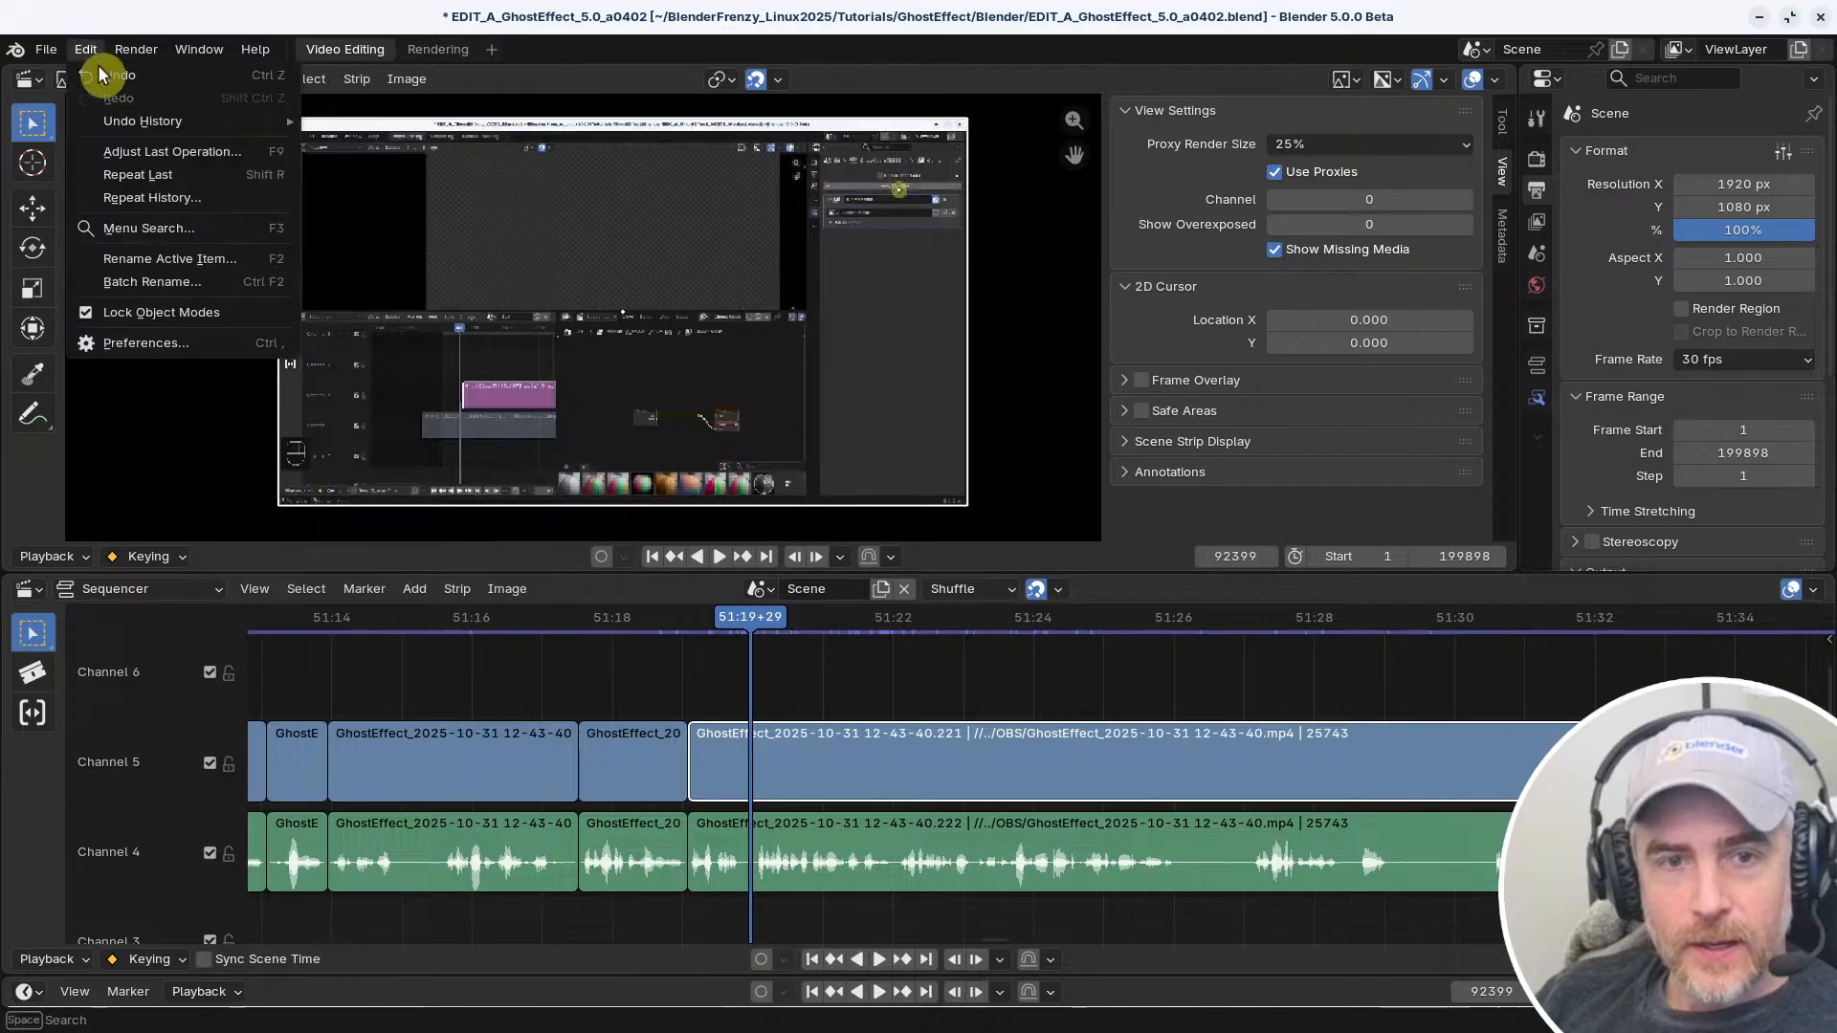
click(143, 354)
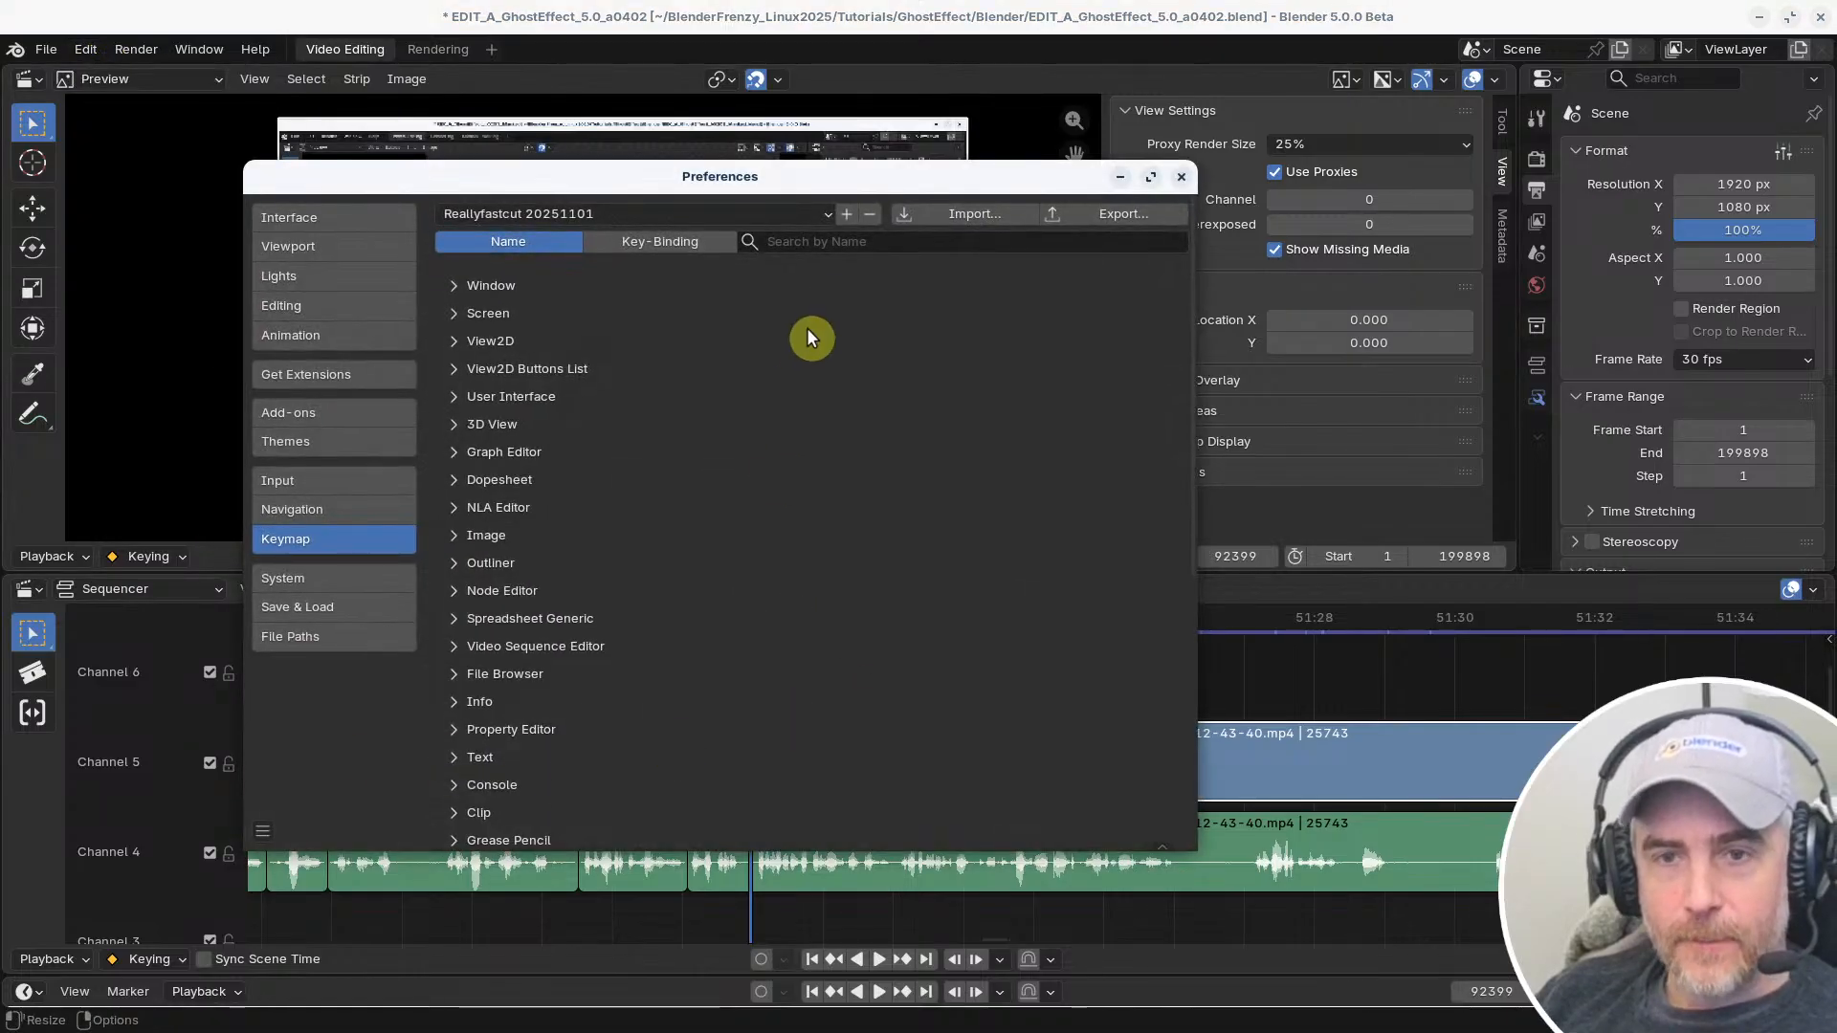
click(857, 242)
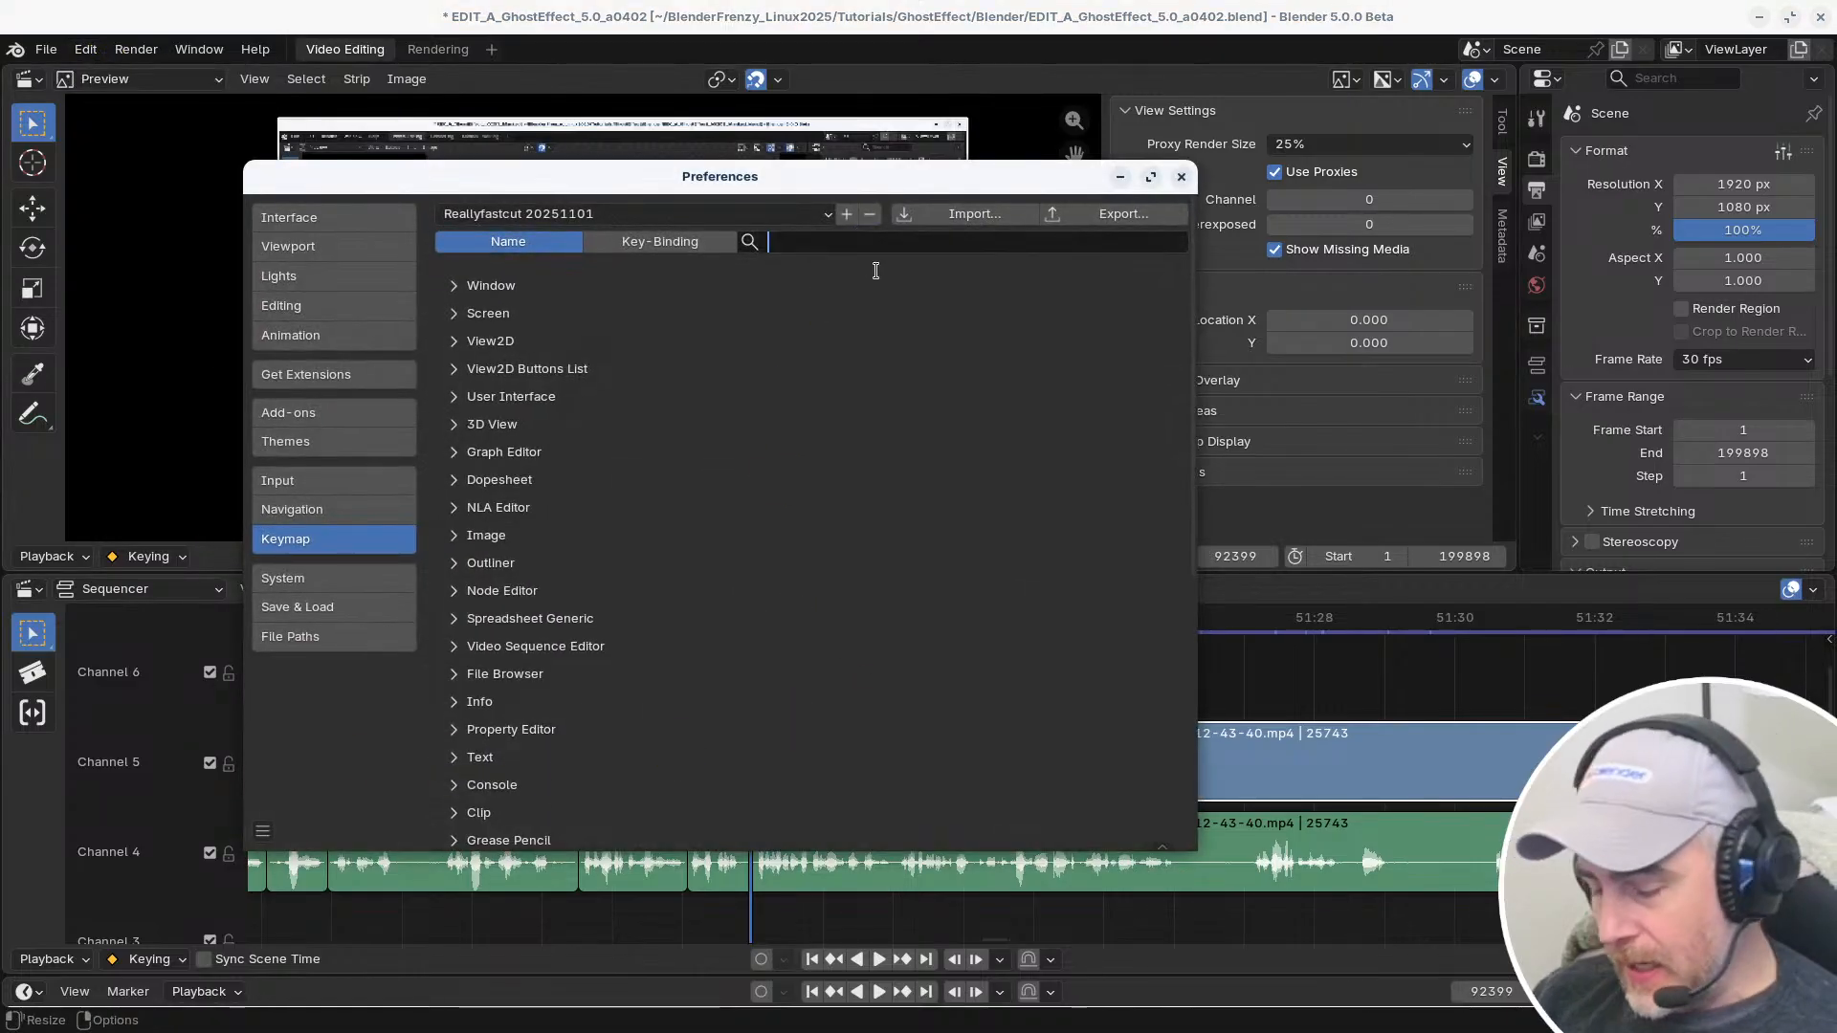
text(frame)
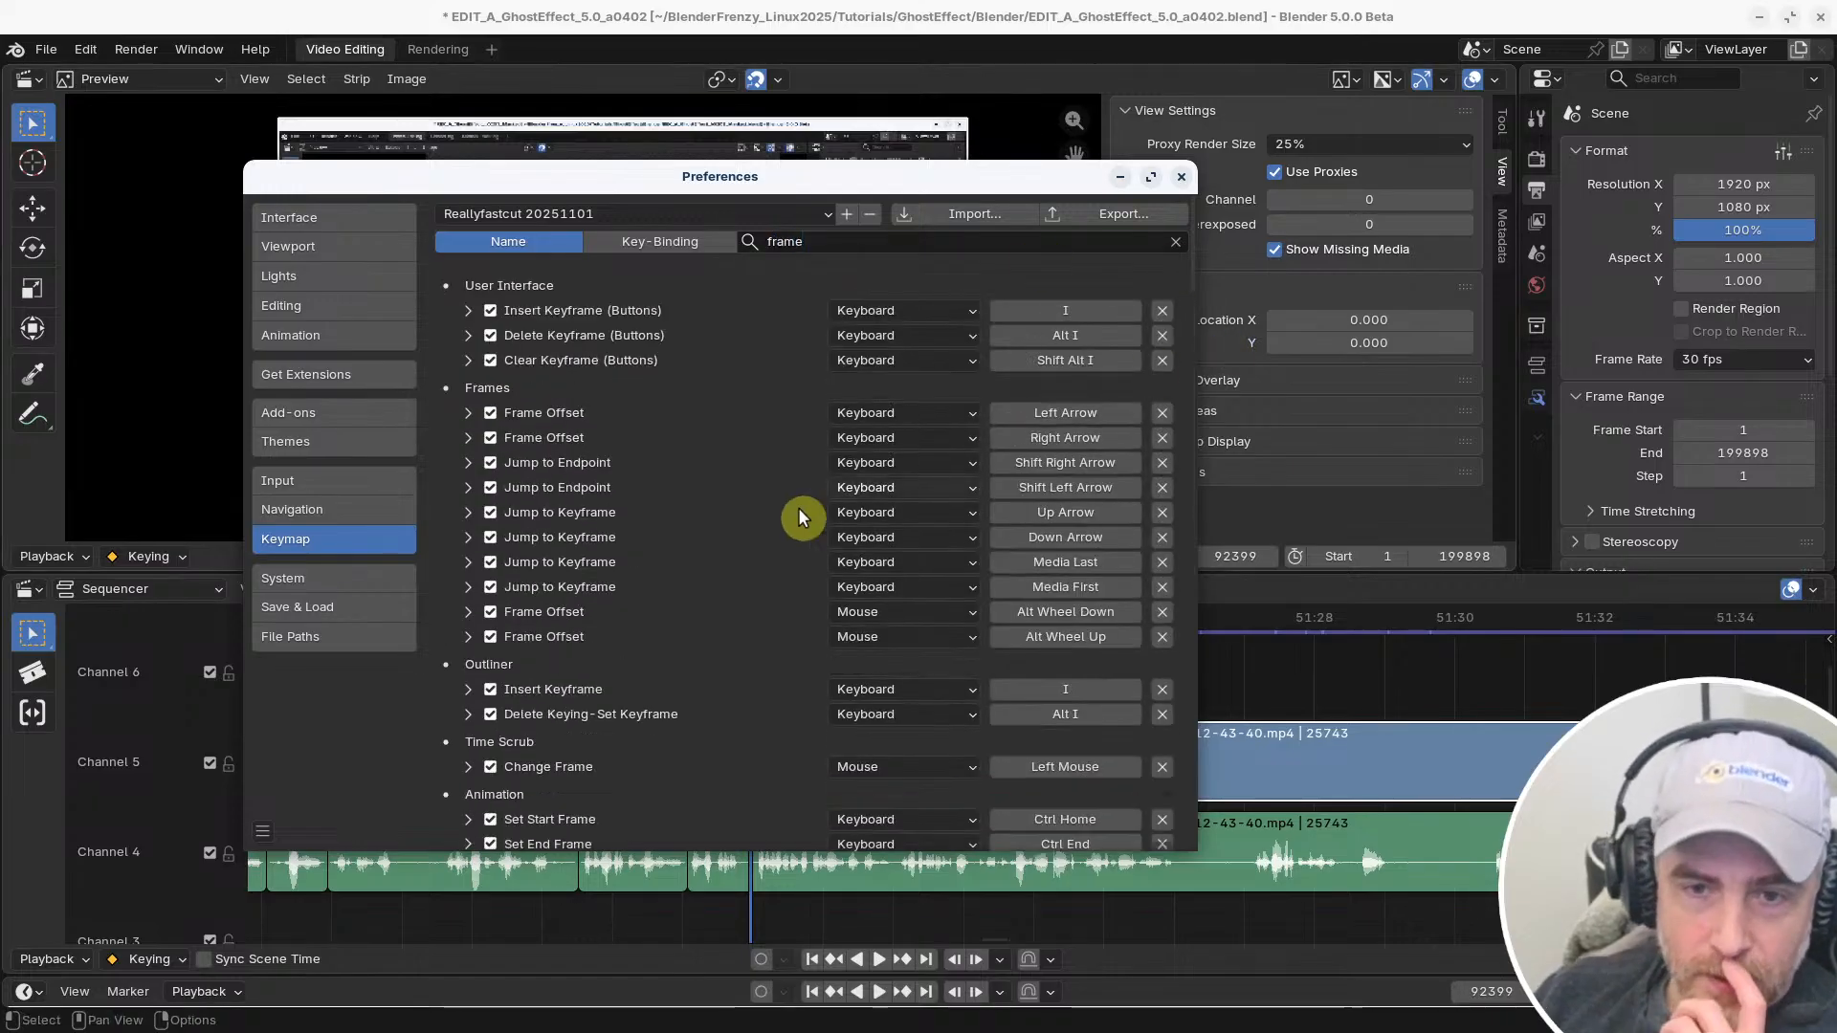
Examine the frame-related shortcuts across the editors, focusing on the Sequencer group
scroll(798, 507, down, 10)
scroll(657, 515, down, 10)
scroll(657, 507, up, 6)
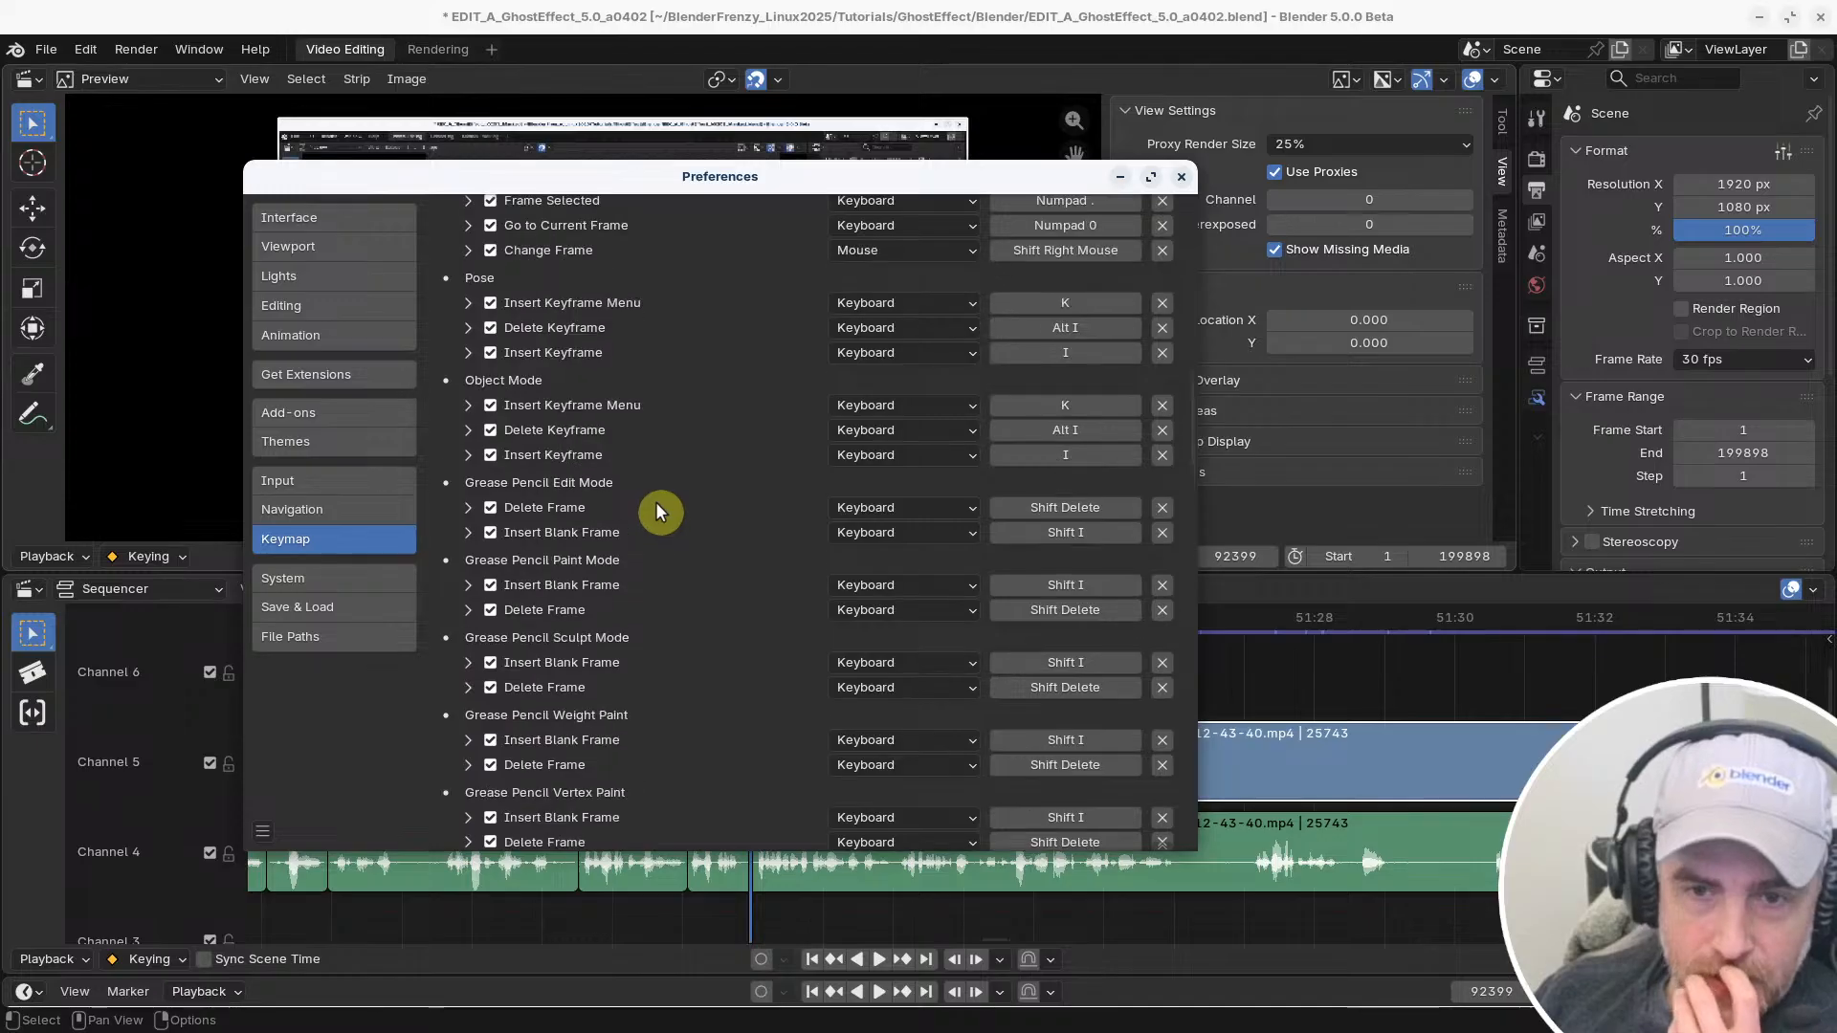
scroll(660, 504, down, 6)
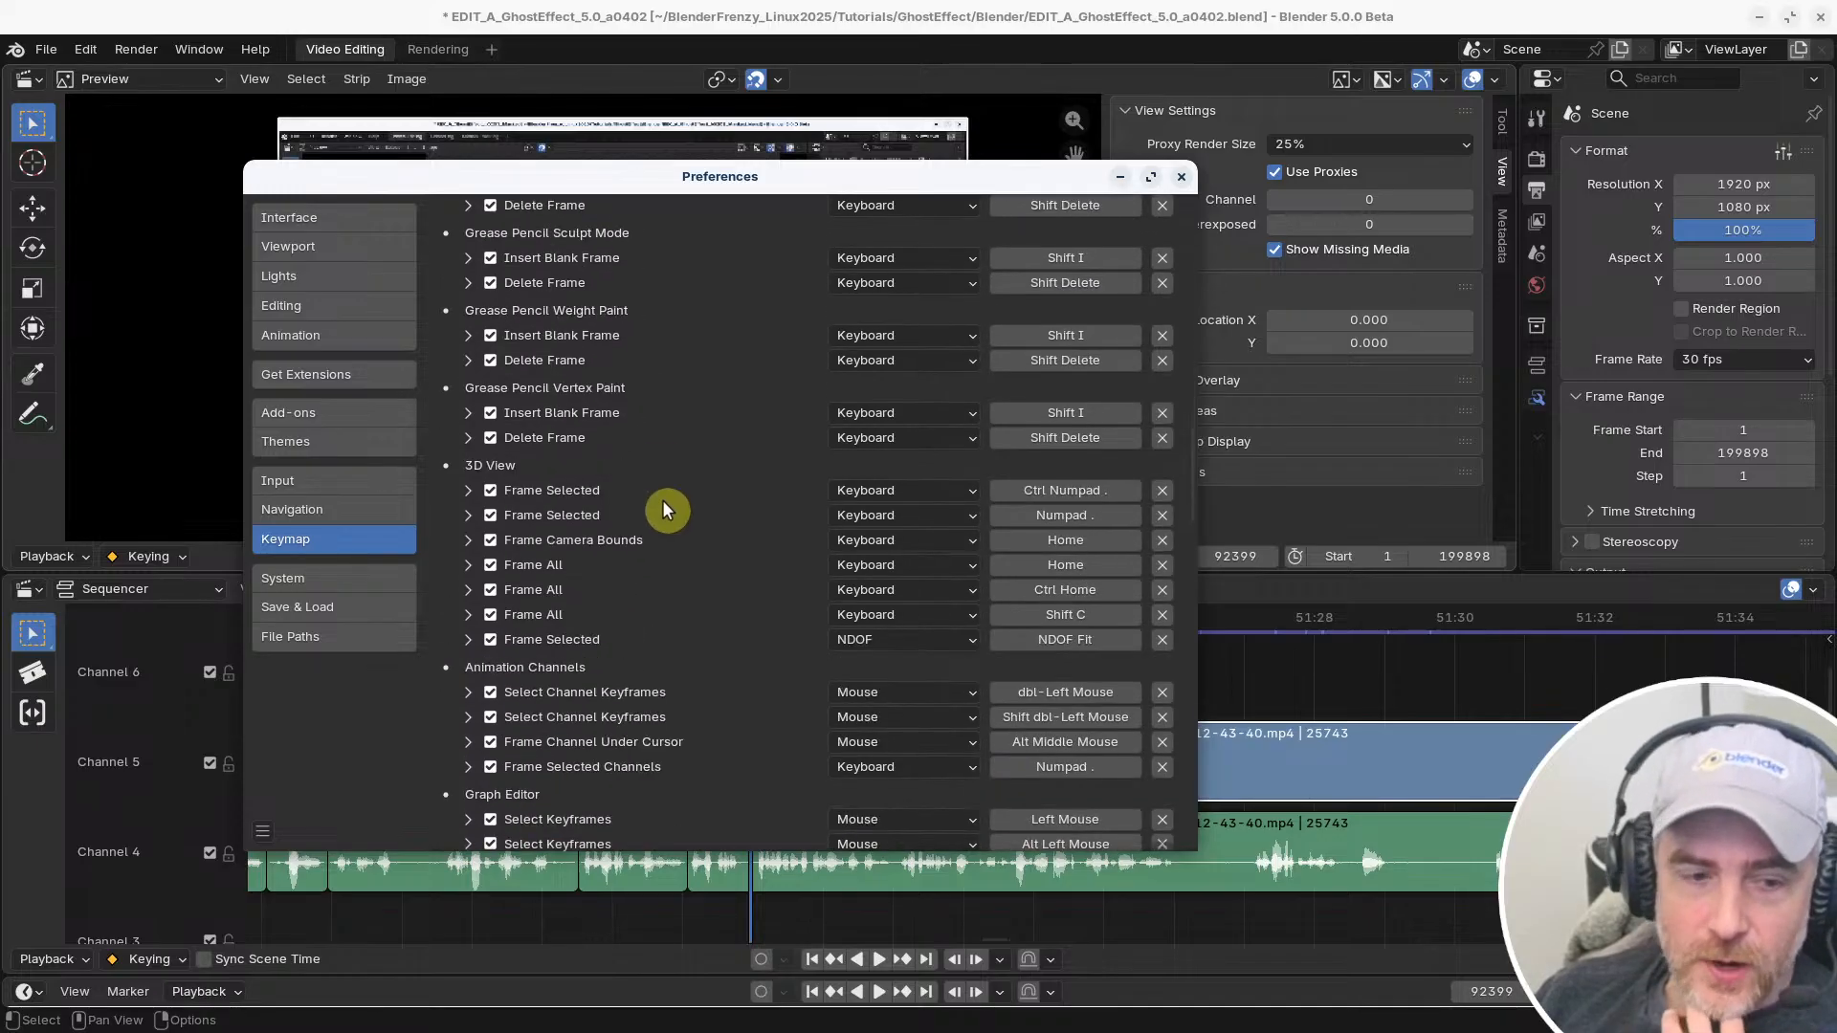
scroll(667, 498, down, 6)
scroll(672, 502, down, 5)
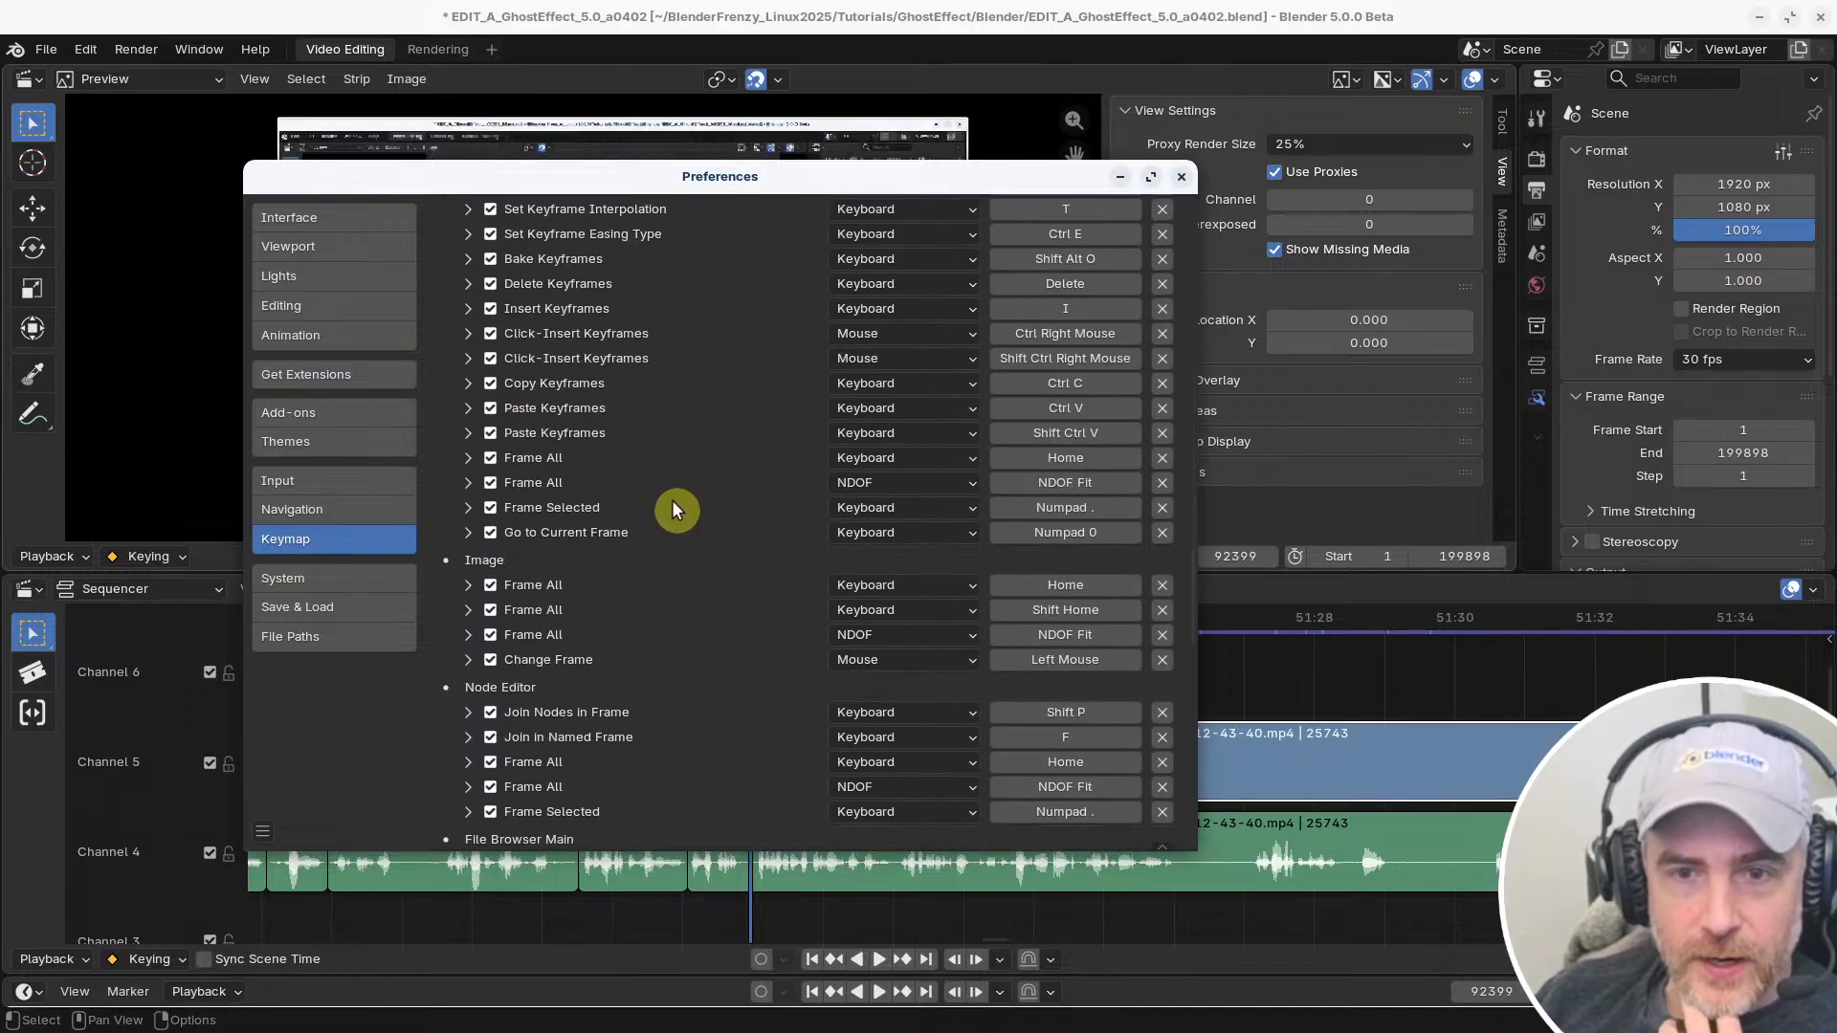
scroll(672, 507, down, 4)
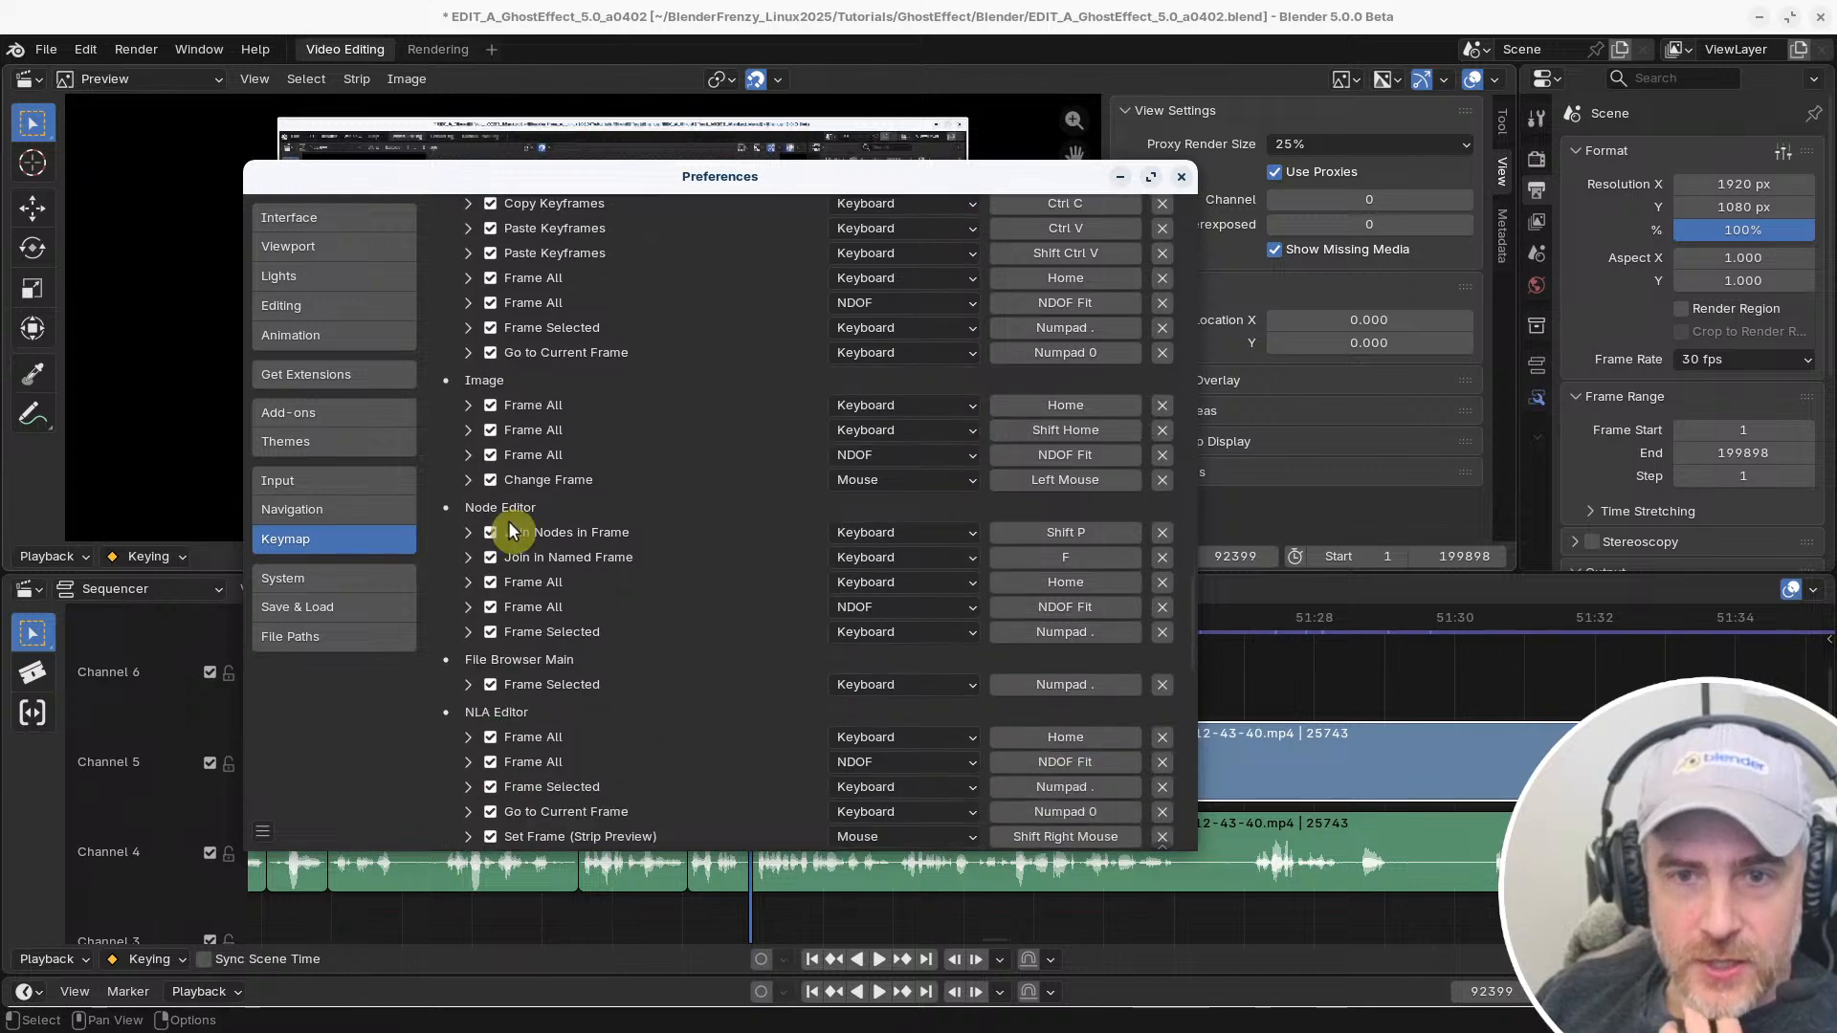
scroll(549, 535, down, 15)
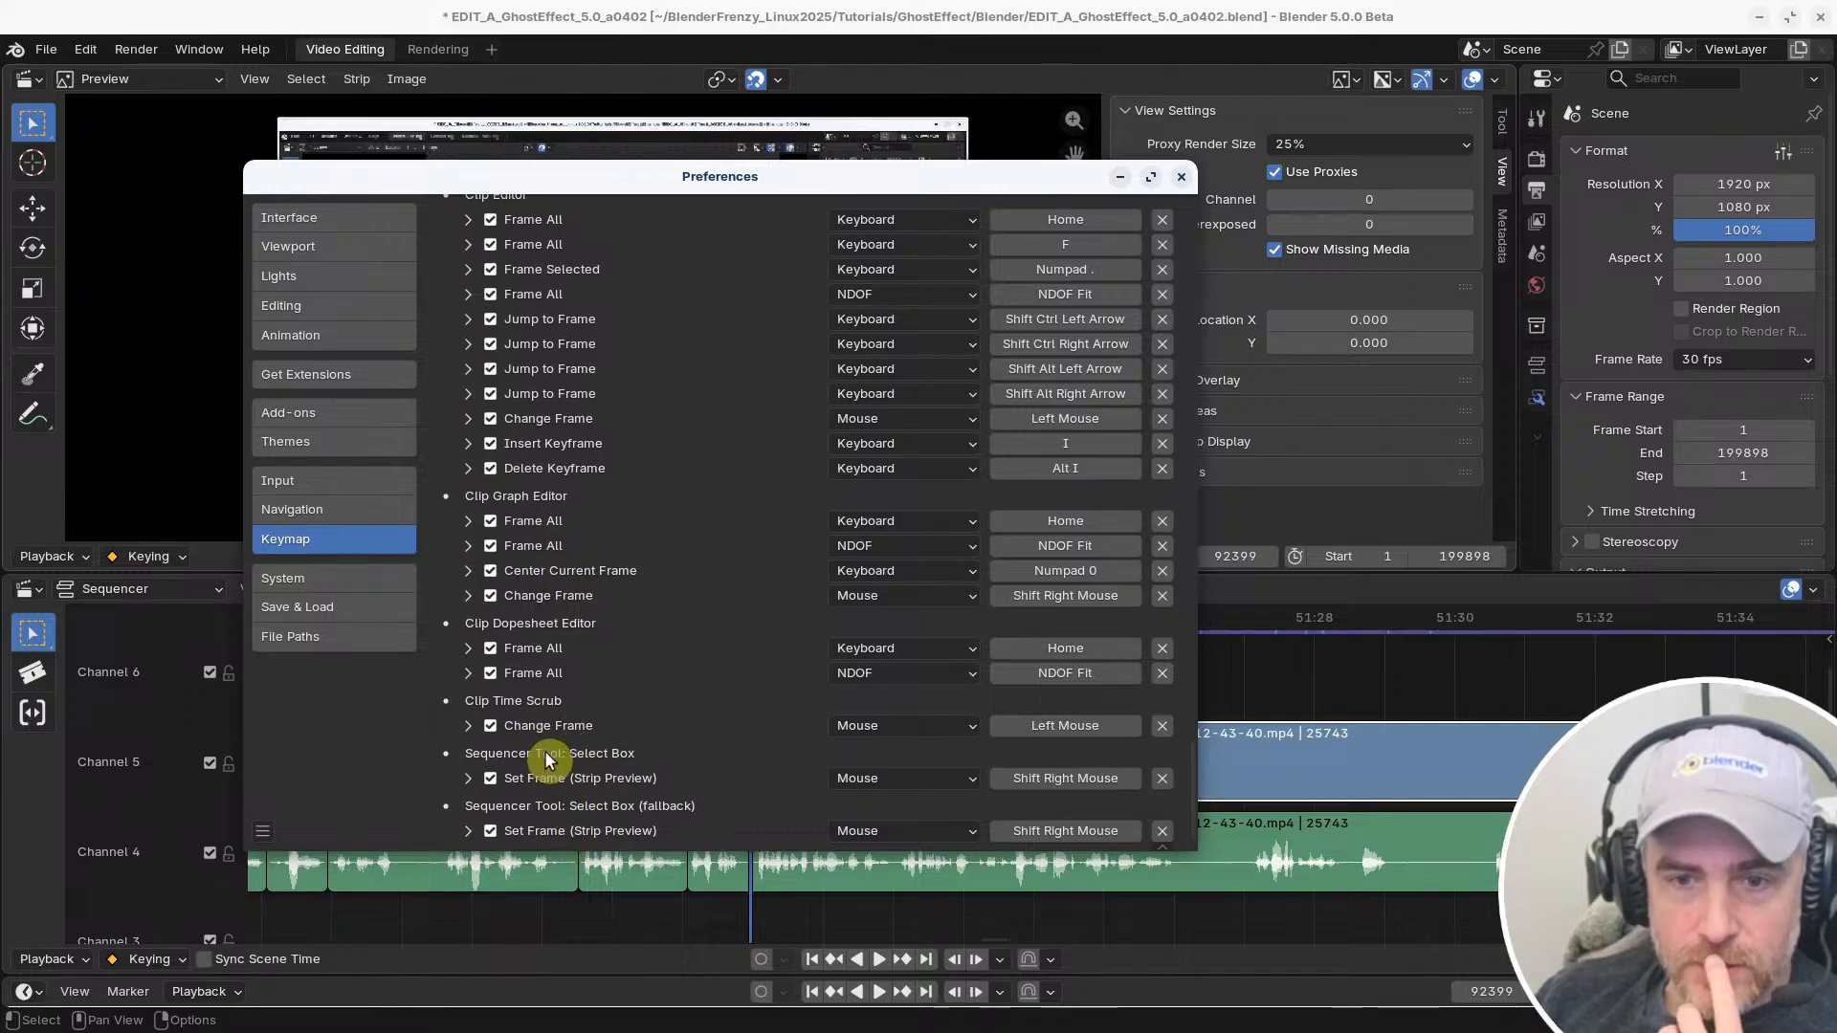
scroll(559, 811, up, 5)
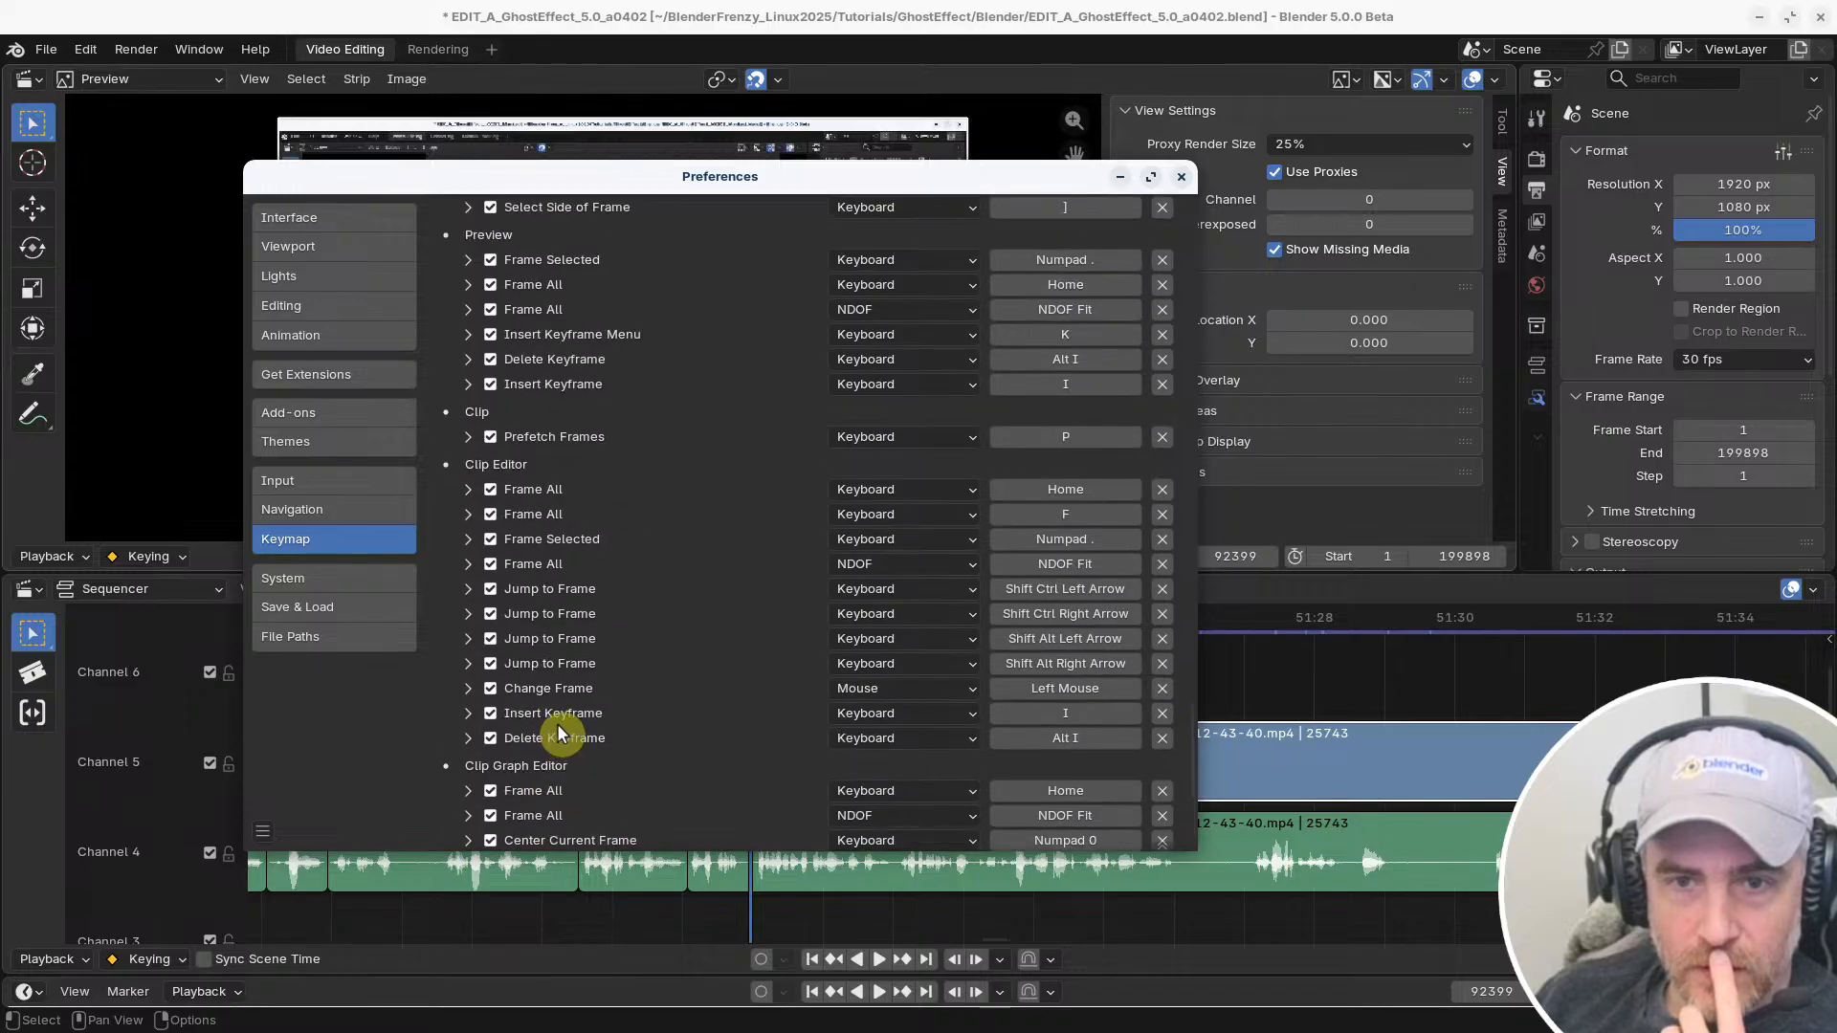
scroll(559, 733, up, 6)
scroll(543, 368, up, 1)
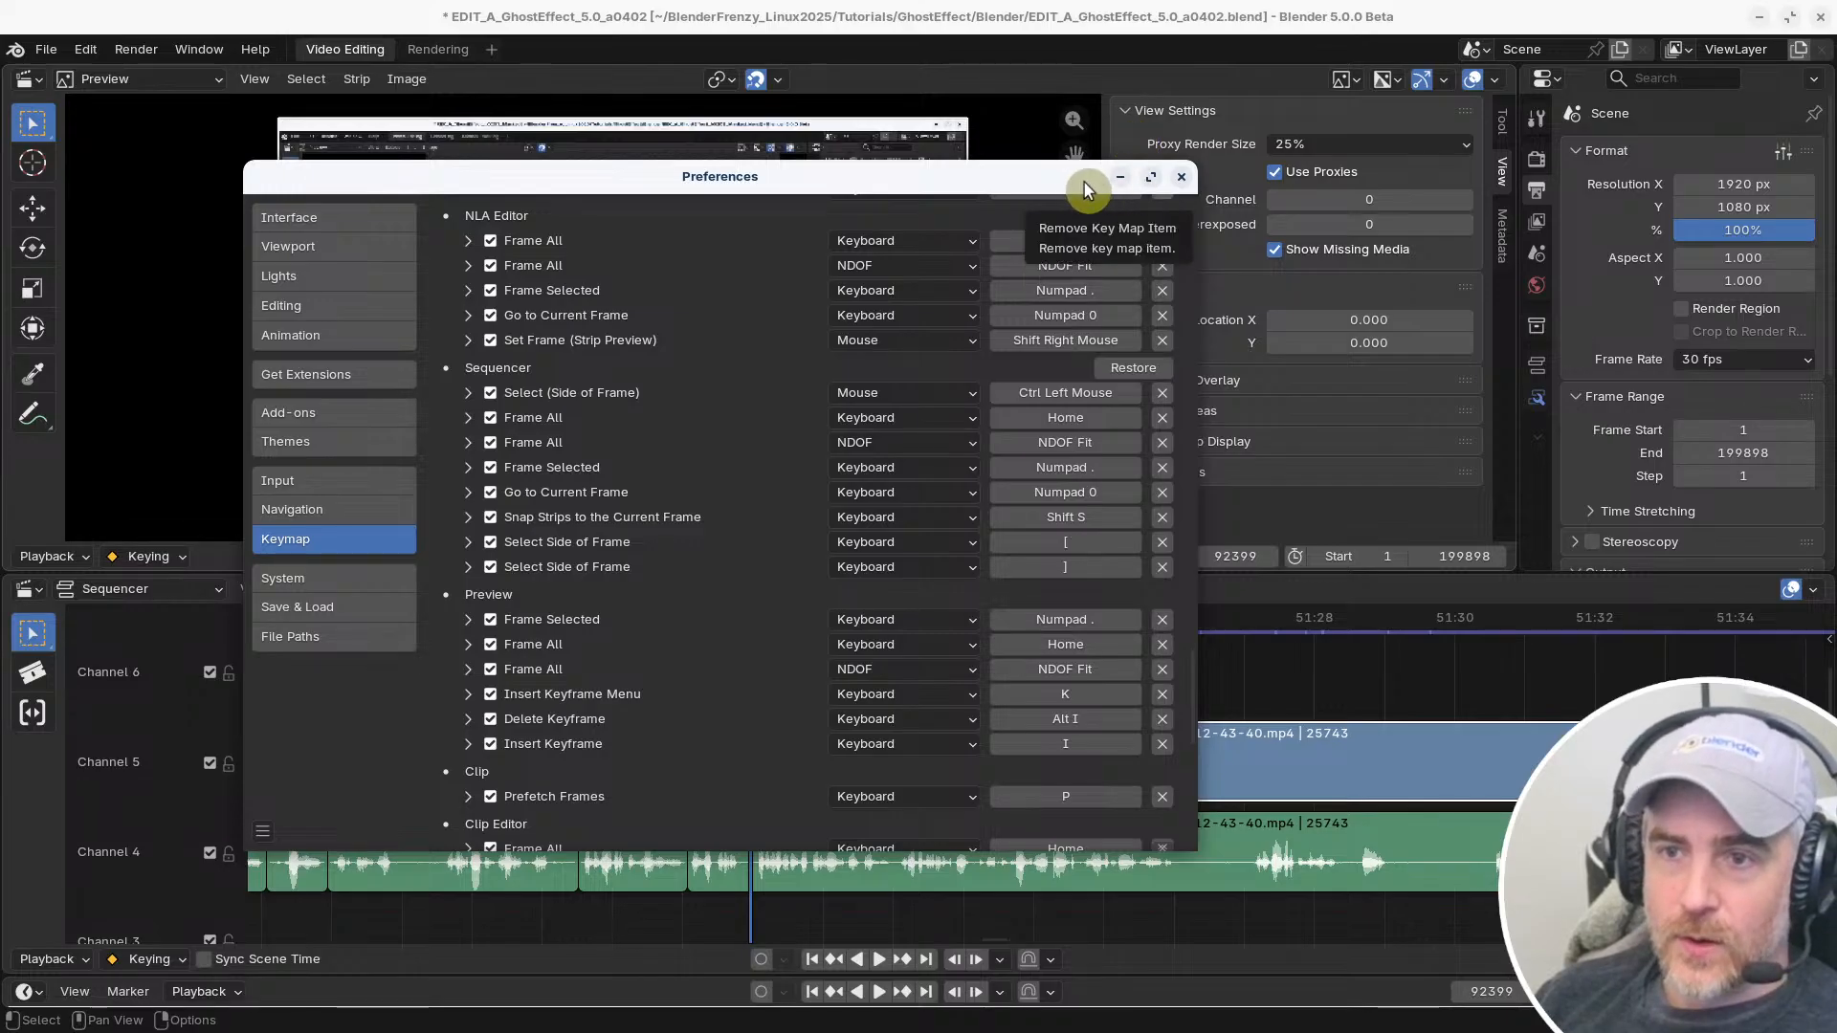
Move the Preferences window aside and check the sequencer's strip transform commands
drag(1087, 176, 1568, 196)
click(454, 589)
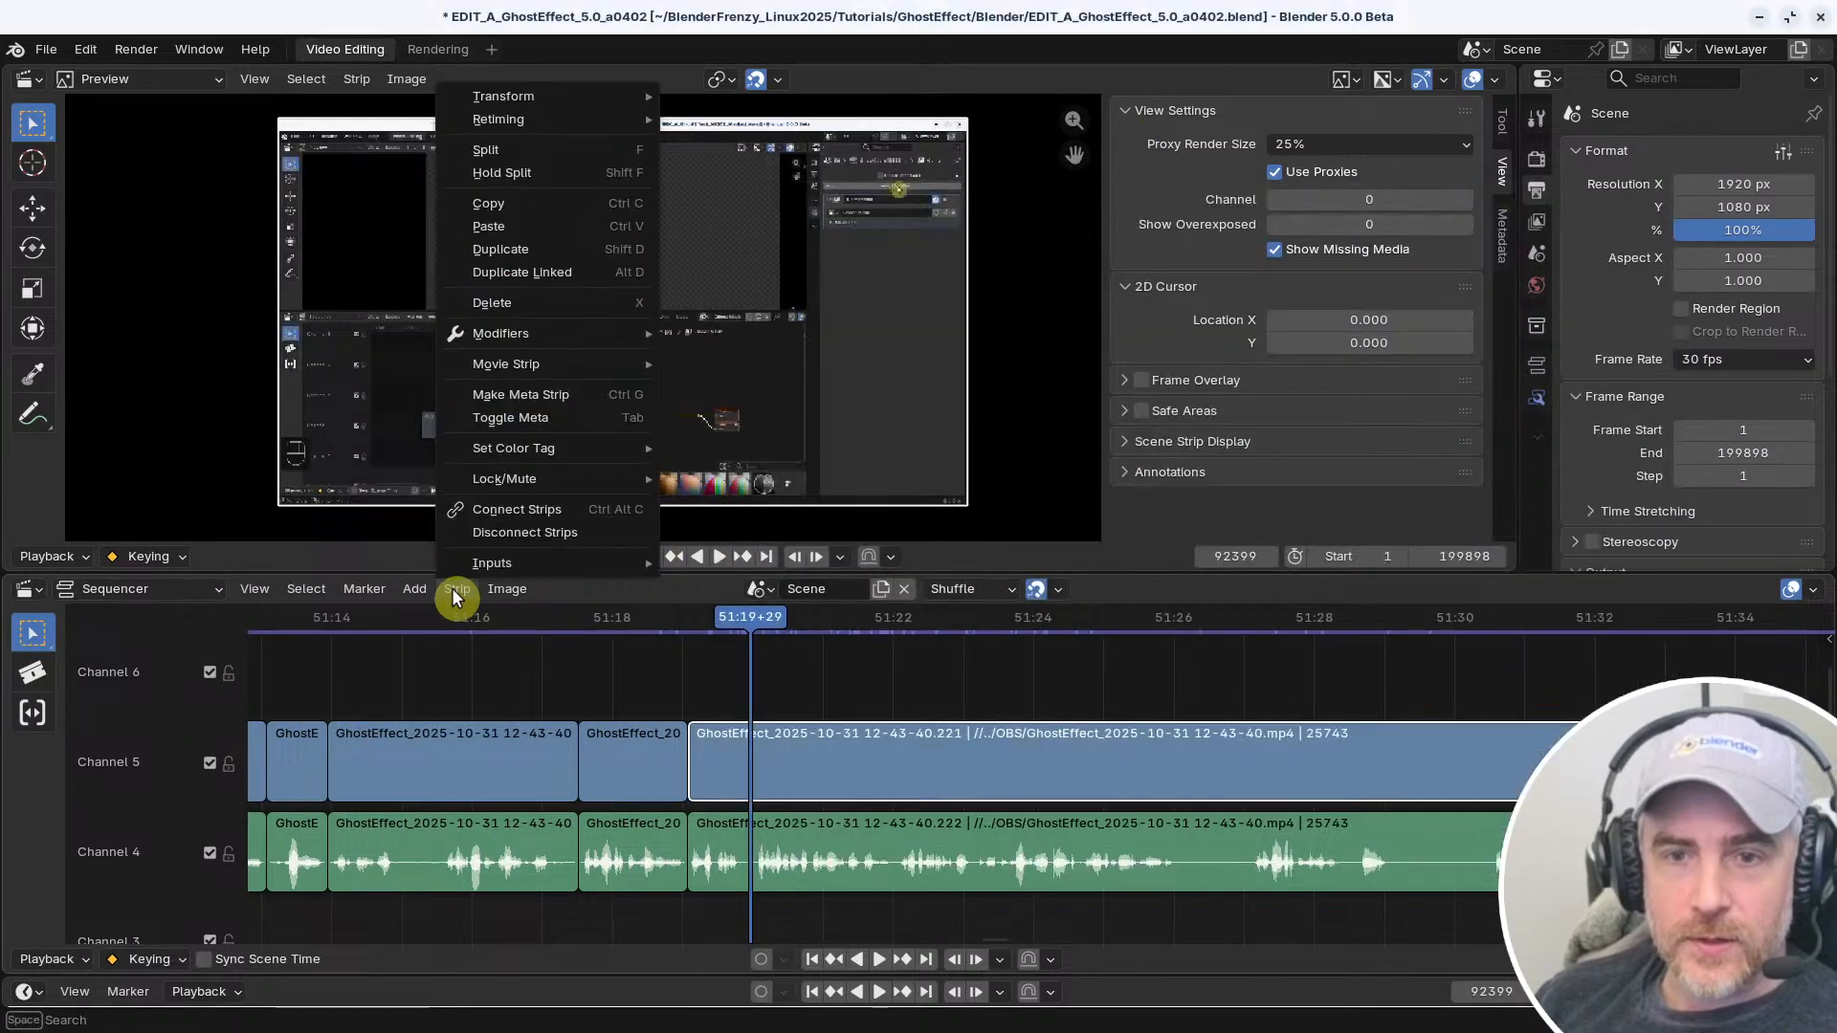
mouse_move(559, 96)
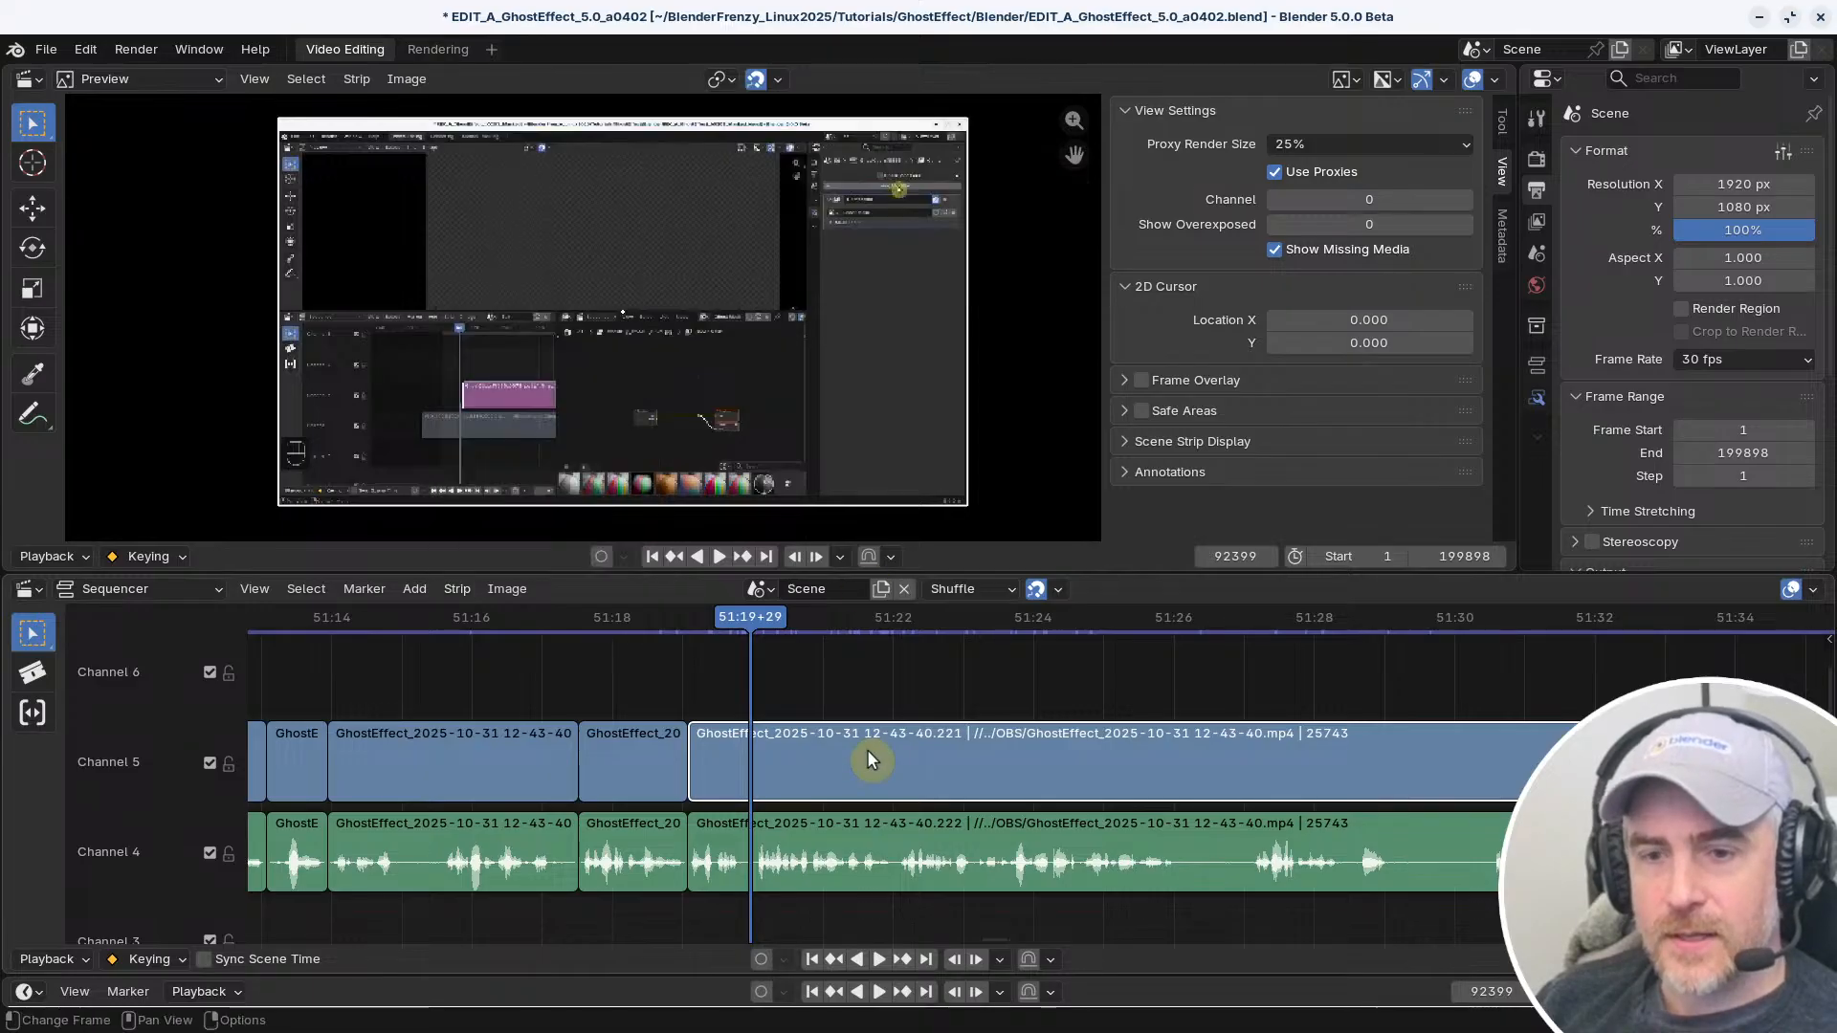
Try slipping the contents of the long audio strip in channel 4
click(838, 830)
key(s)
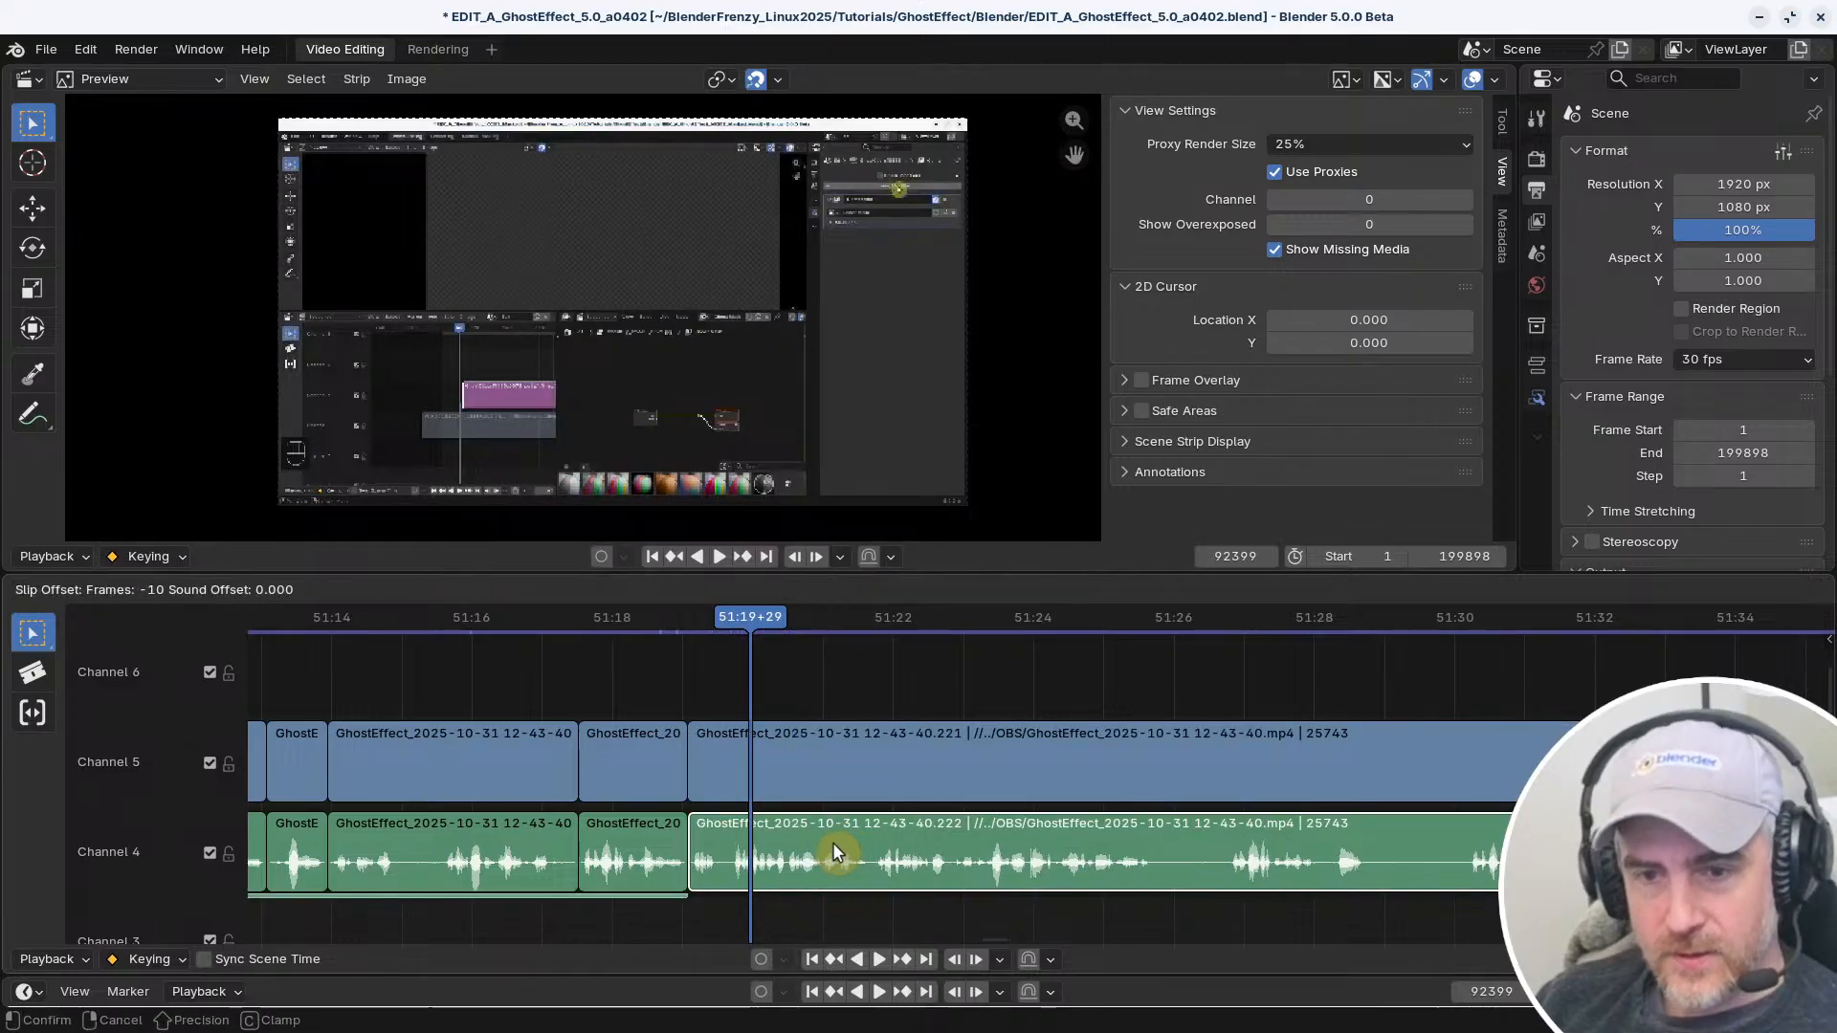
click(716, 838)
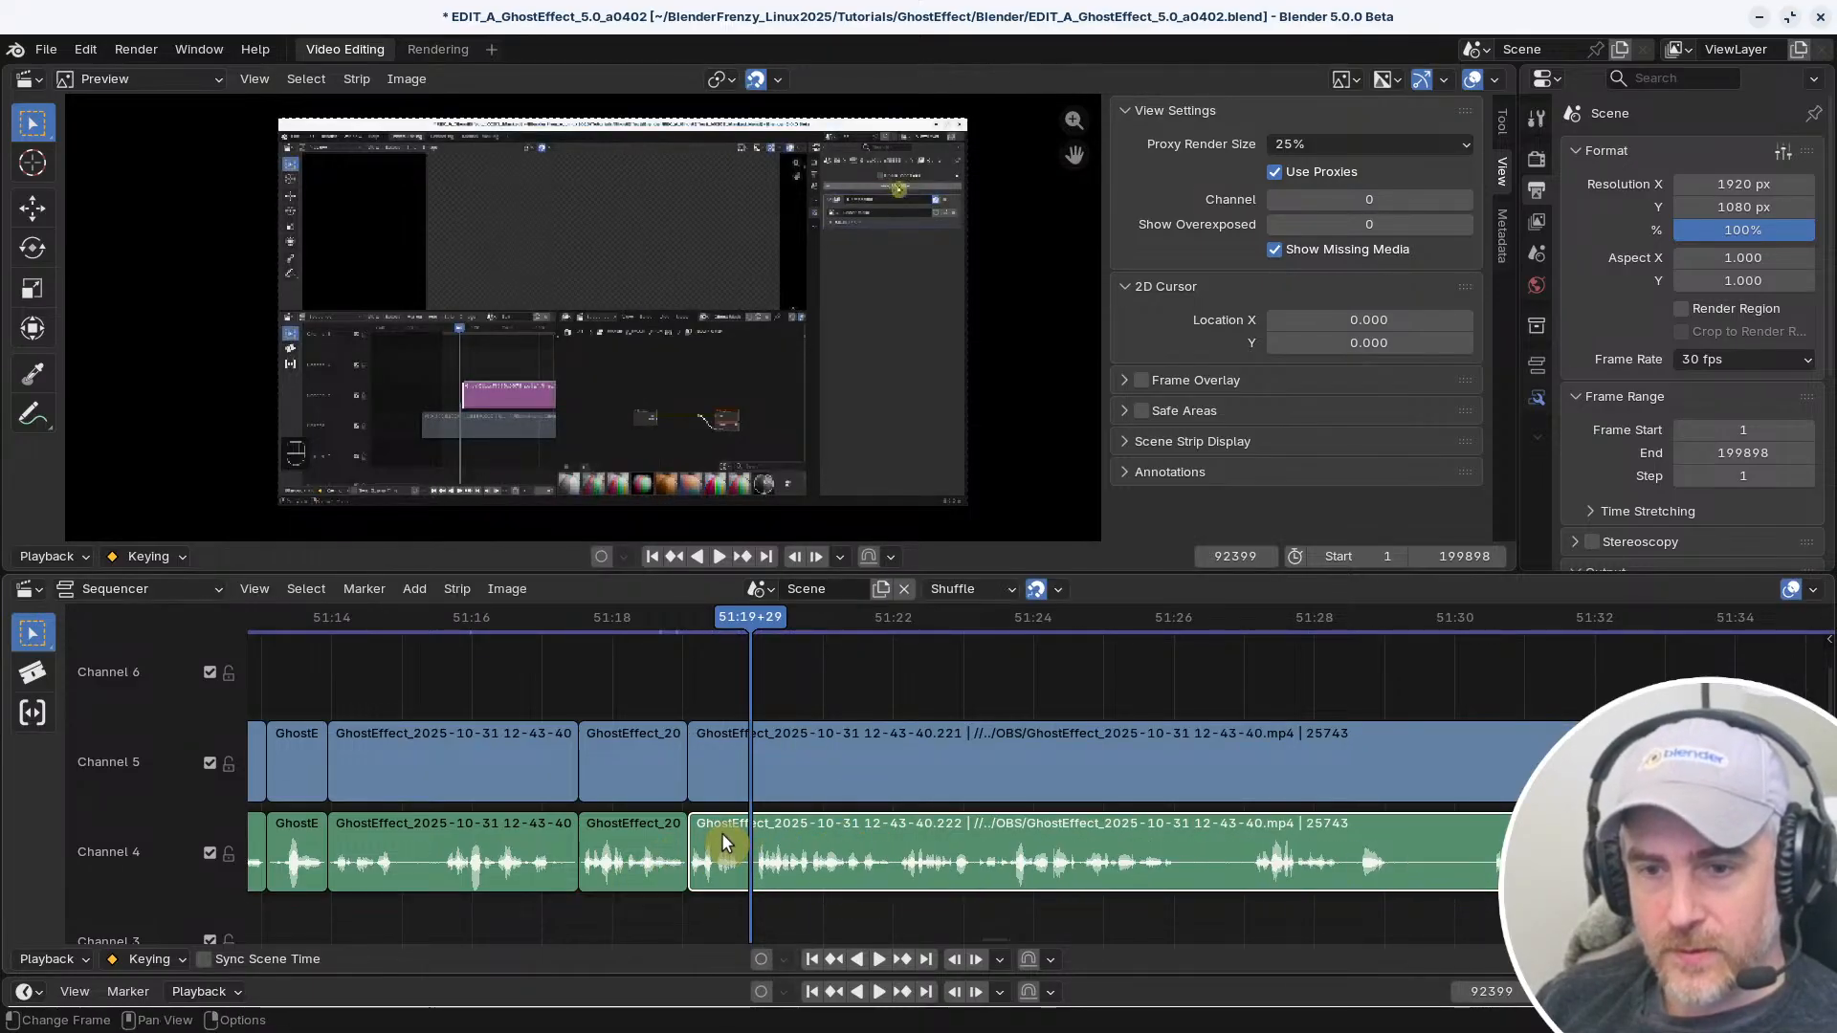
Check the shortcut options for the Slip Strip Contents command with the long audio strip selected
click(456, 588)
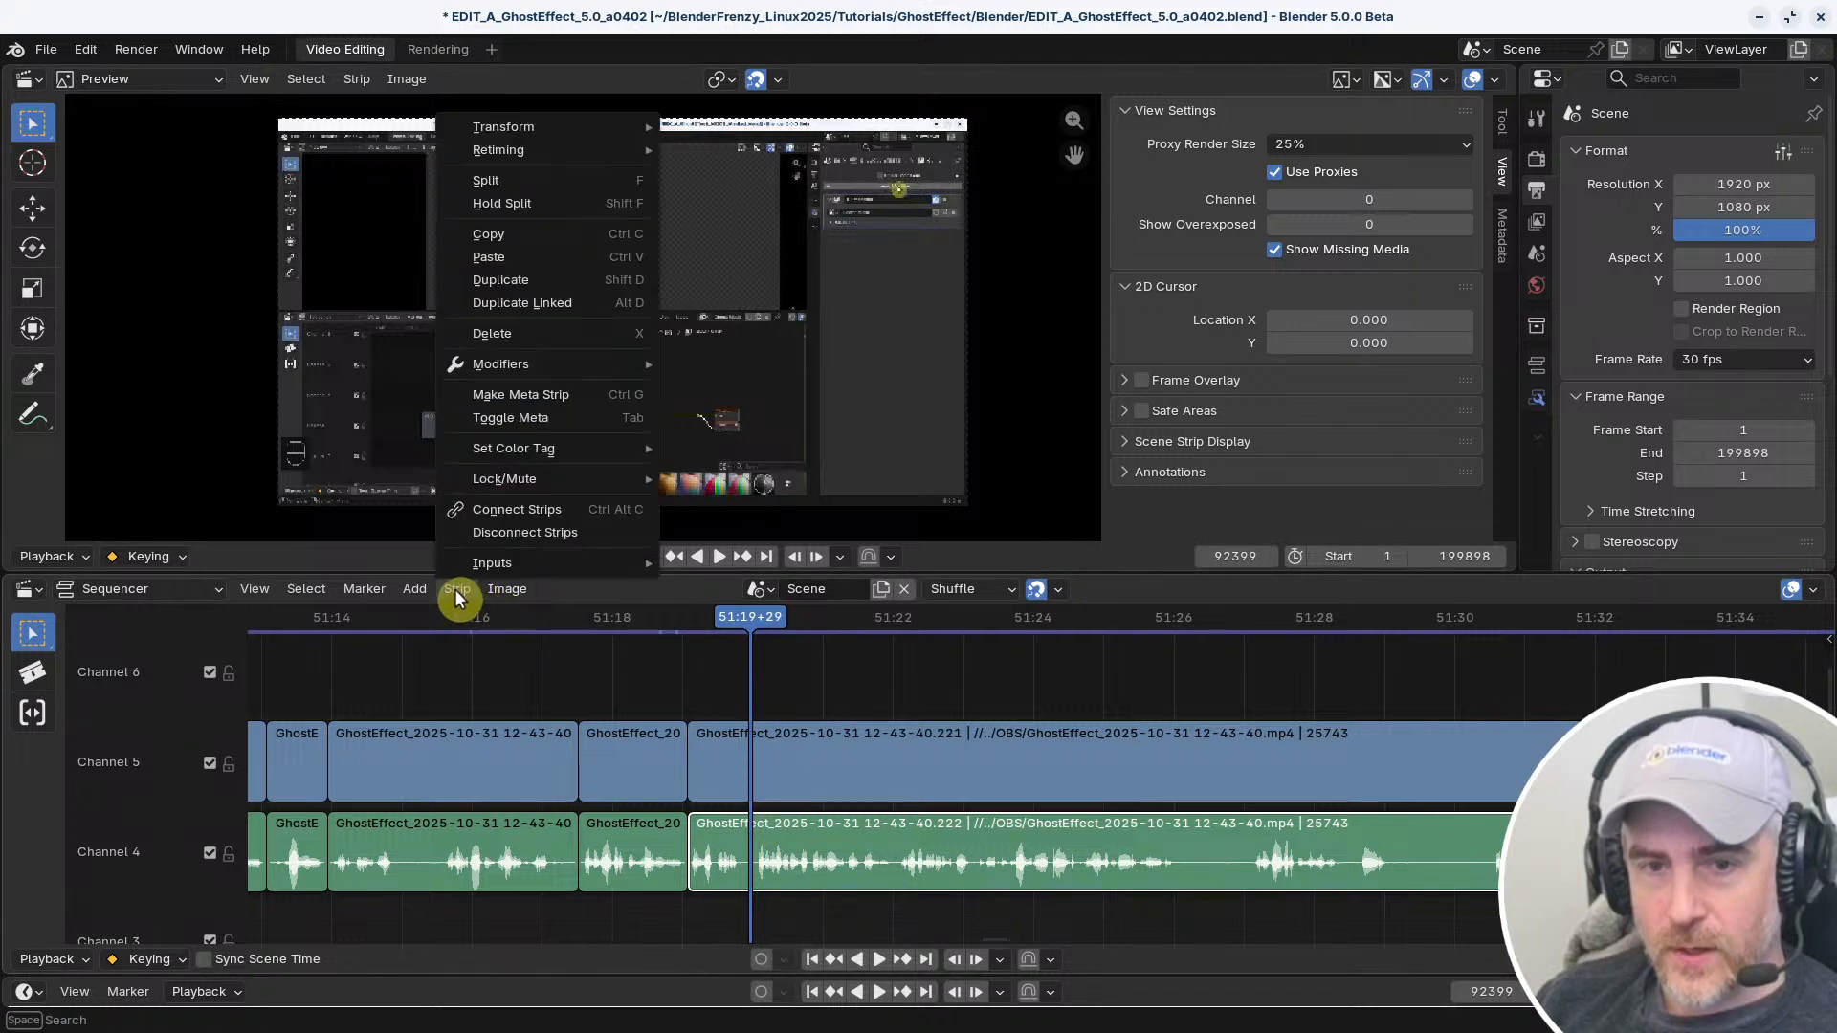
mouse_move(547, 129)
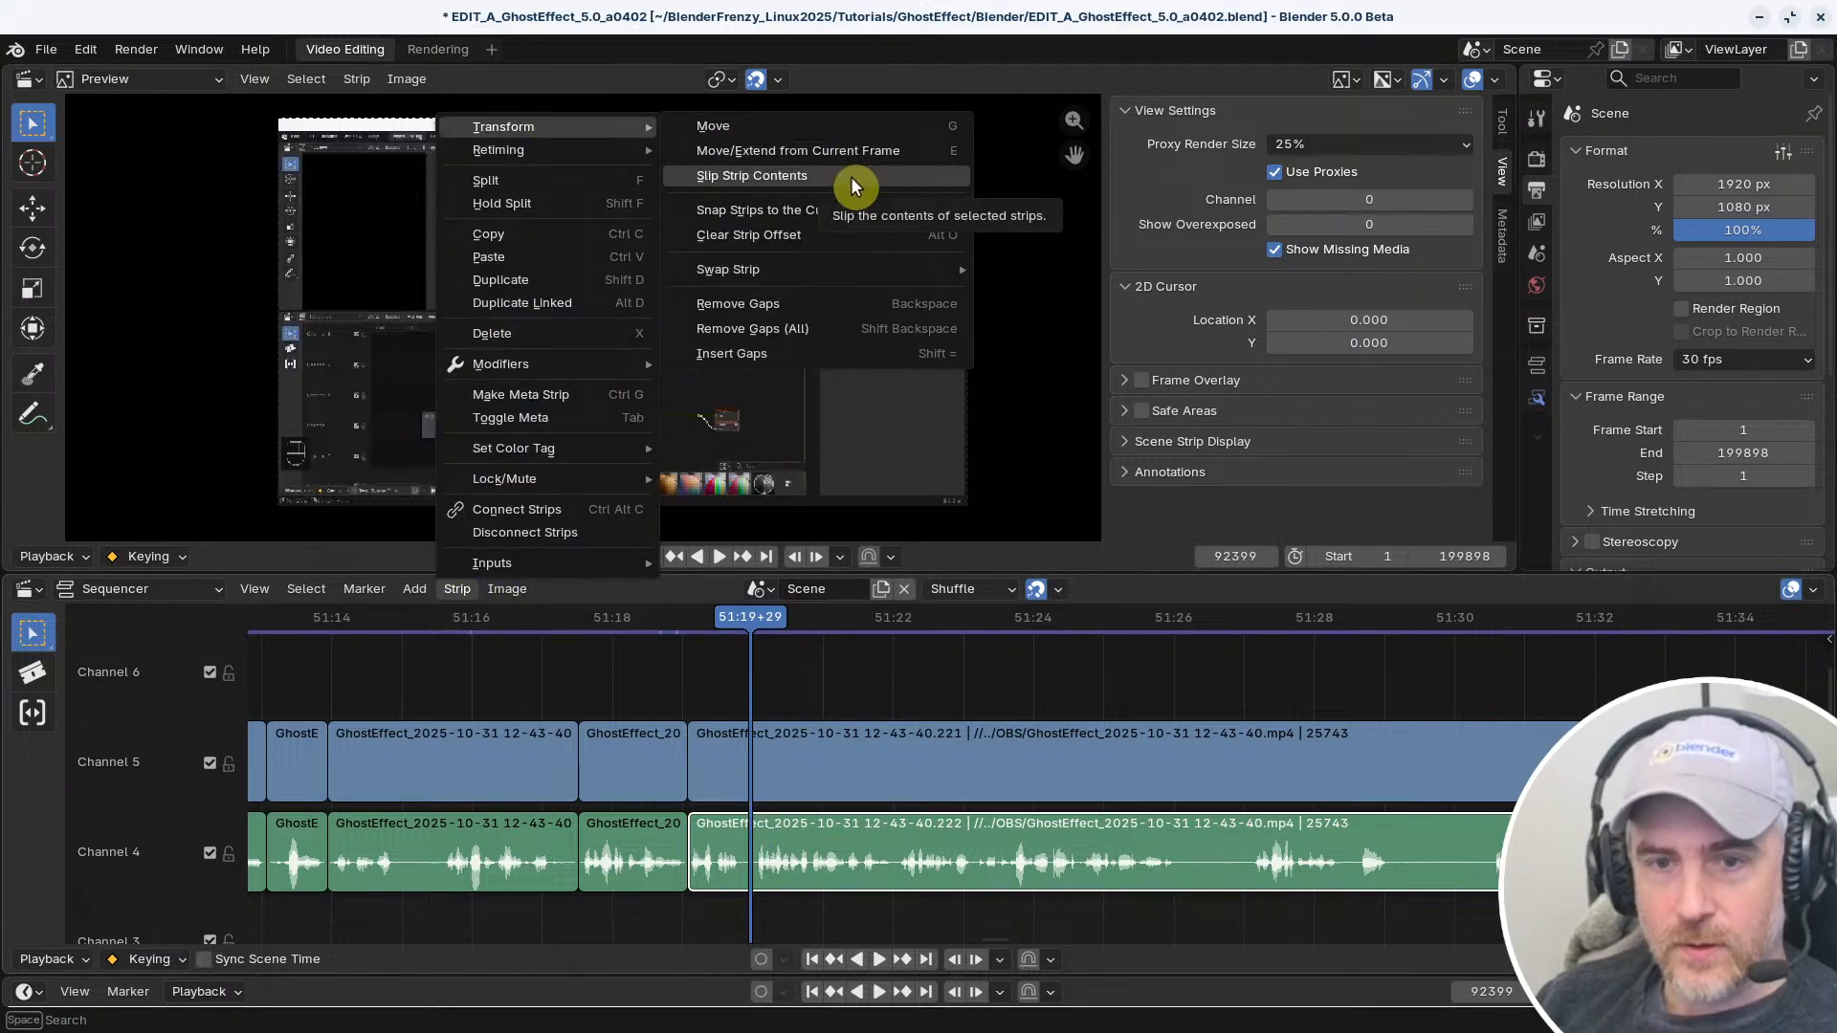
right_click(904, 174)
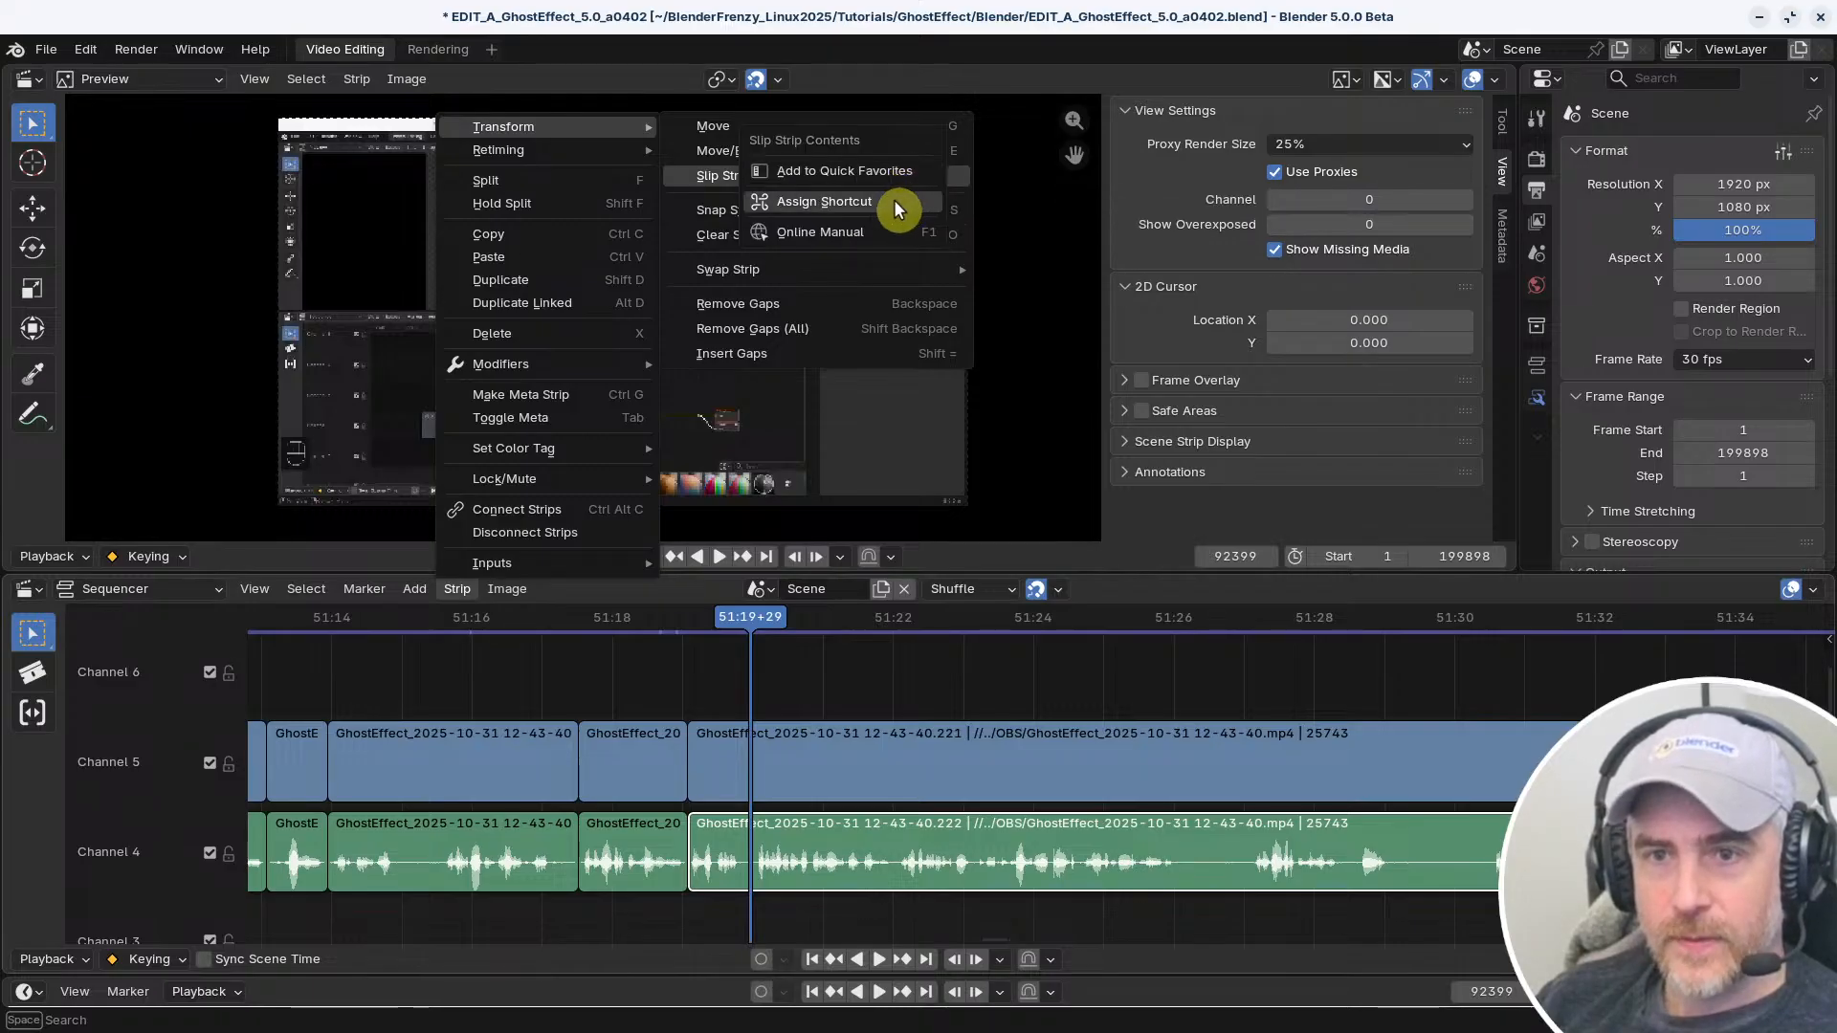
click(905, 690)
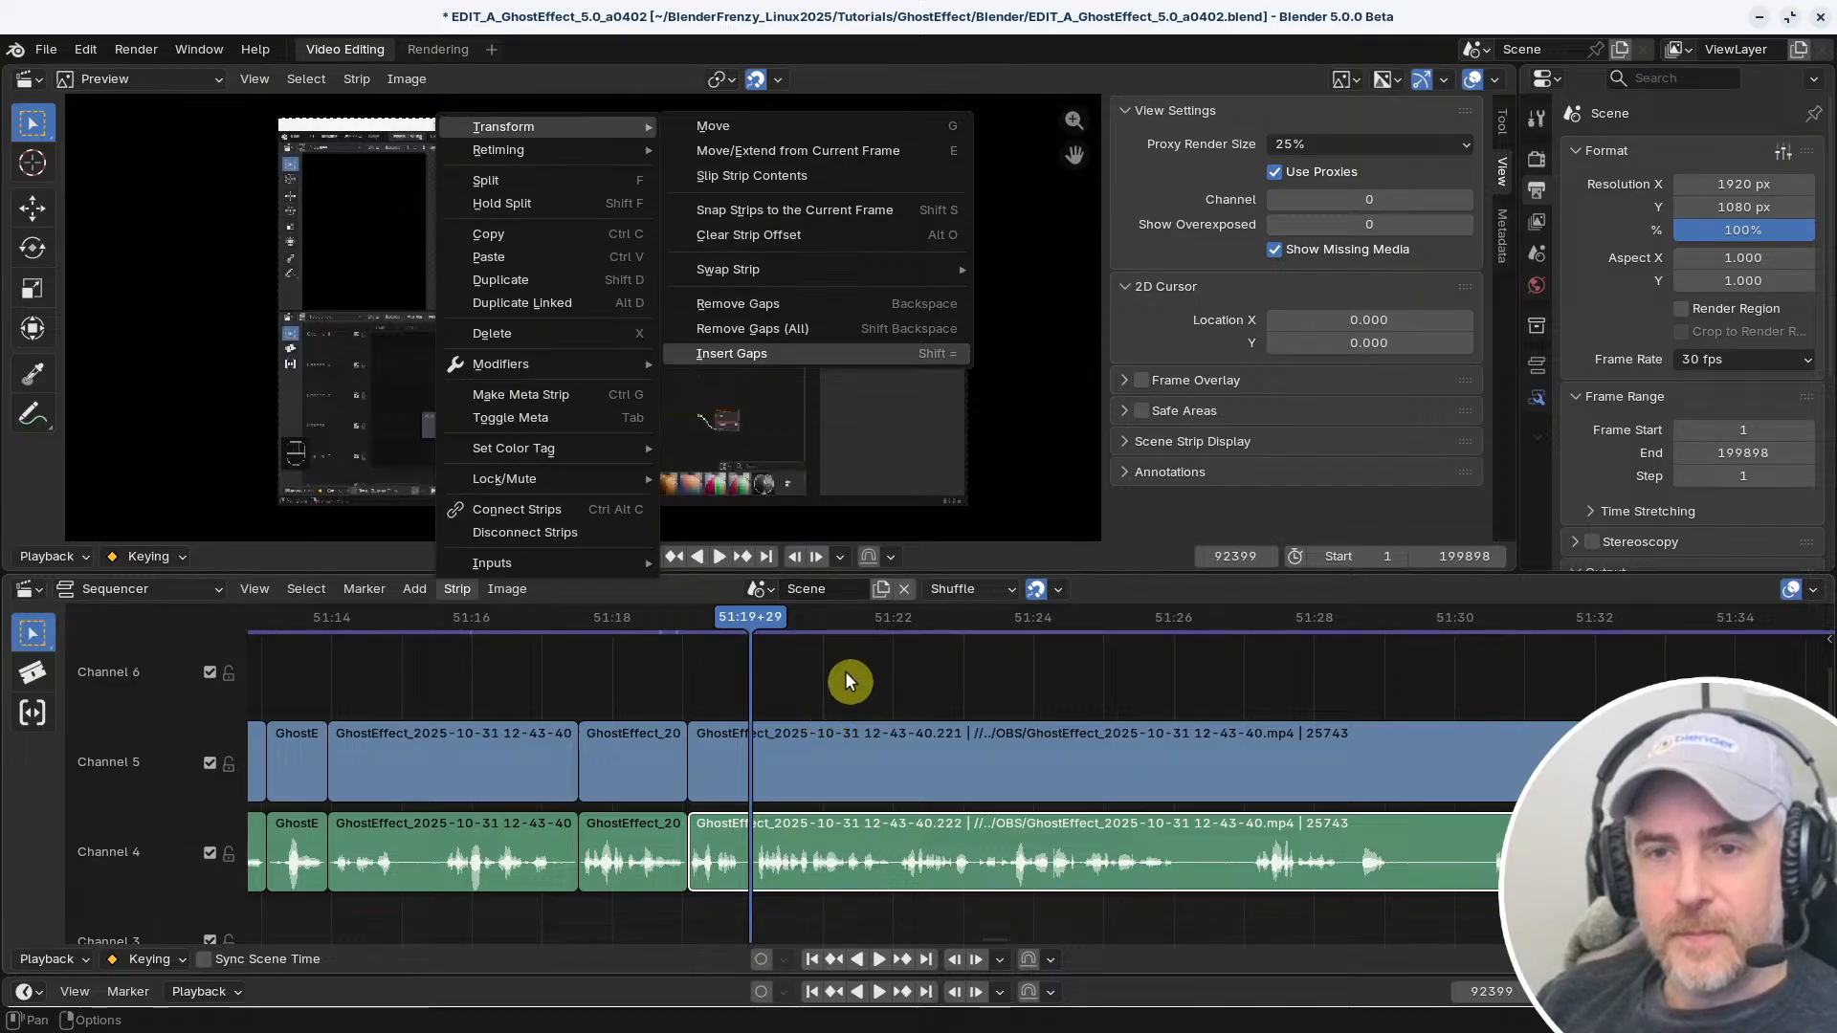
Change the shortcut of Snap Strips to the Current Frame to S
right_click(897, 208)
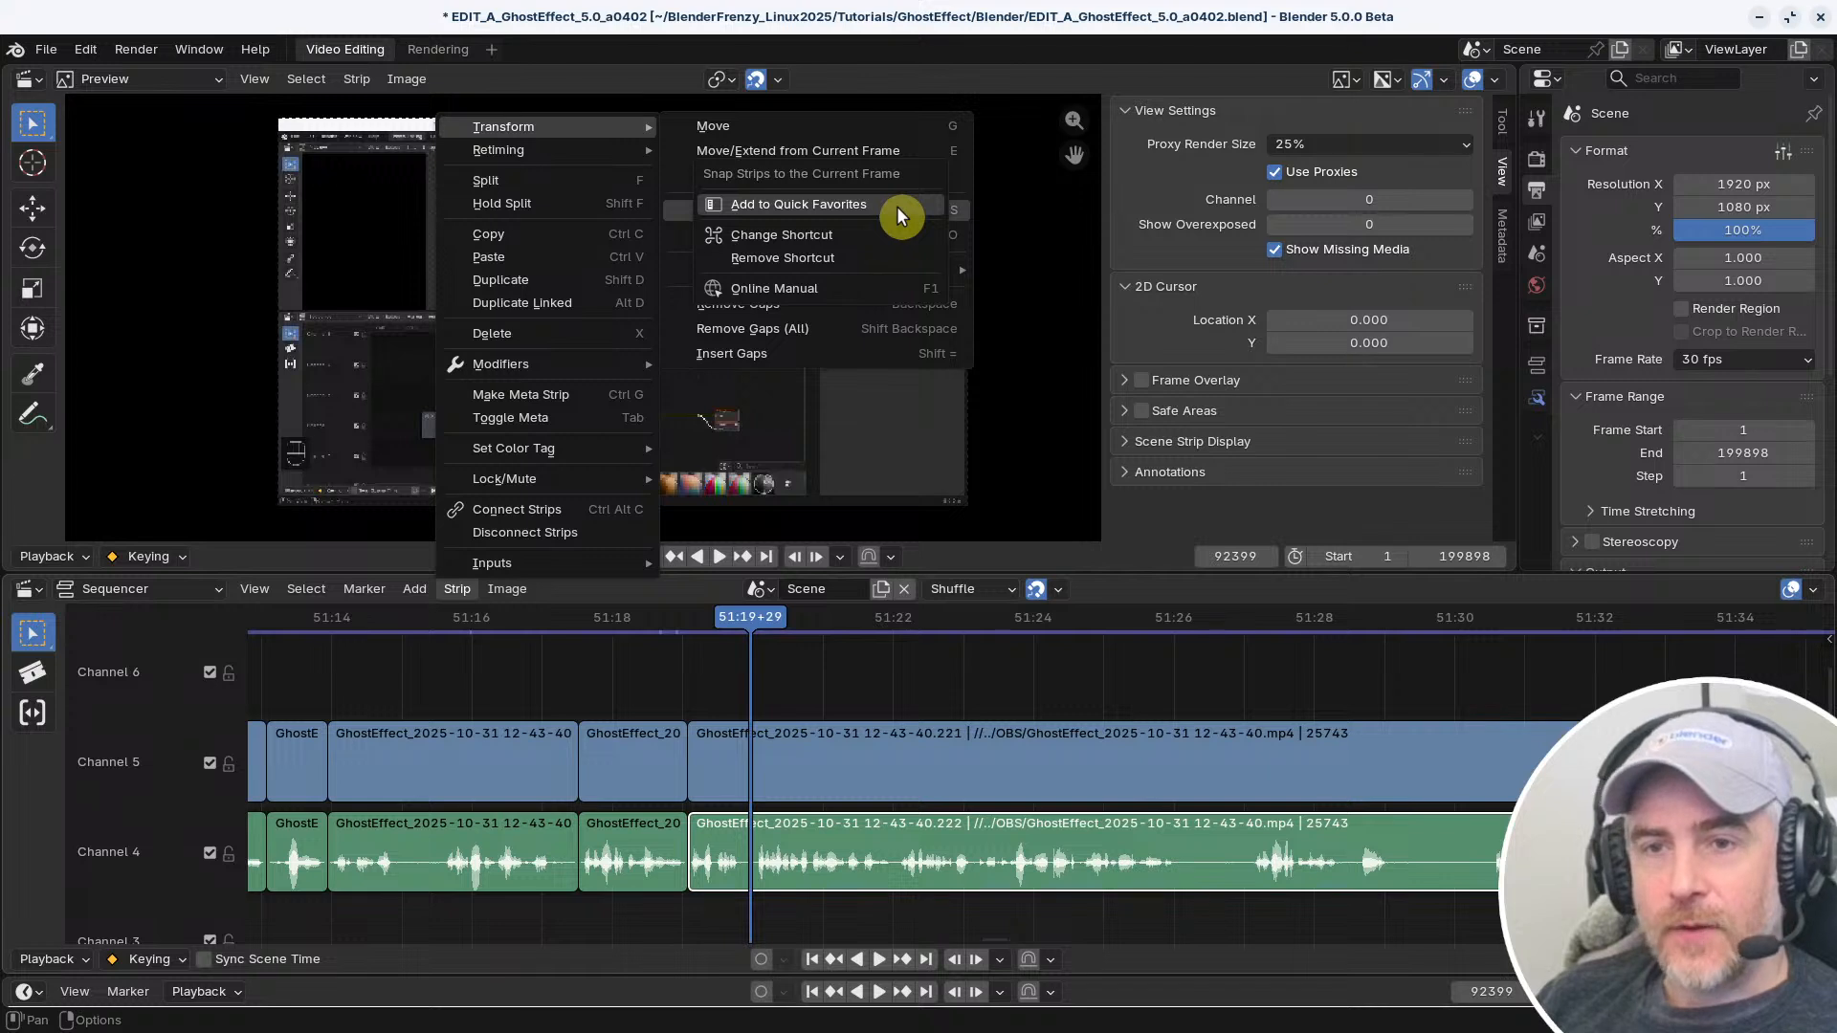
click(825, 237)
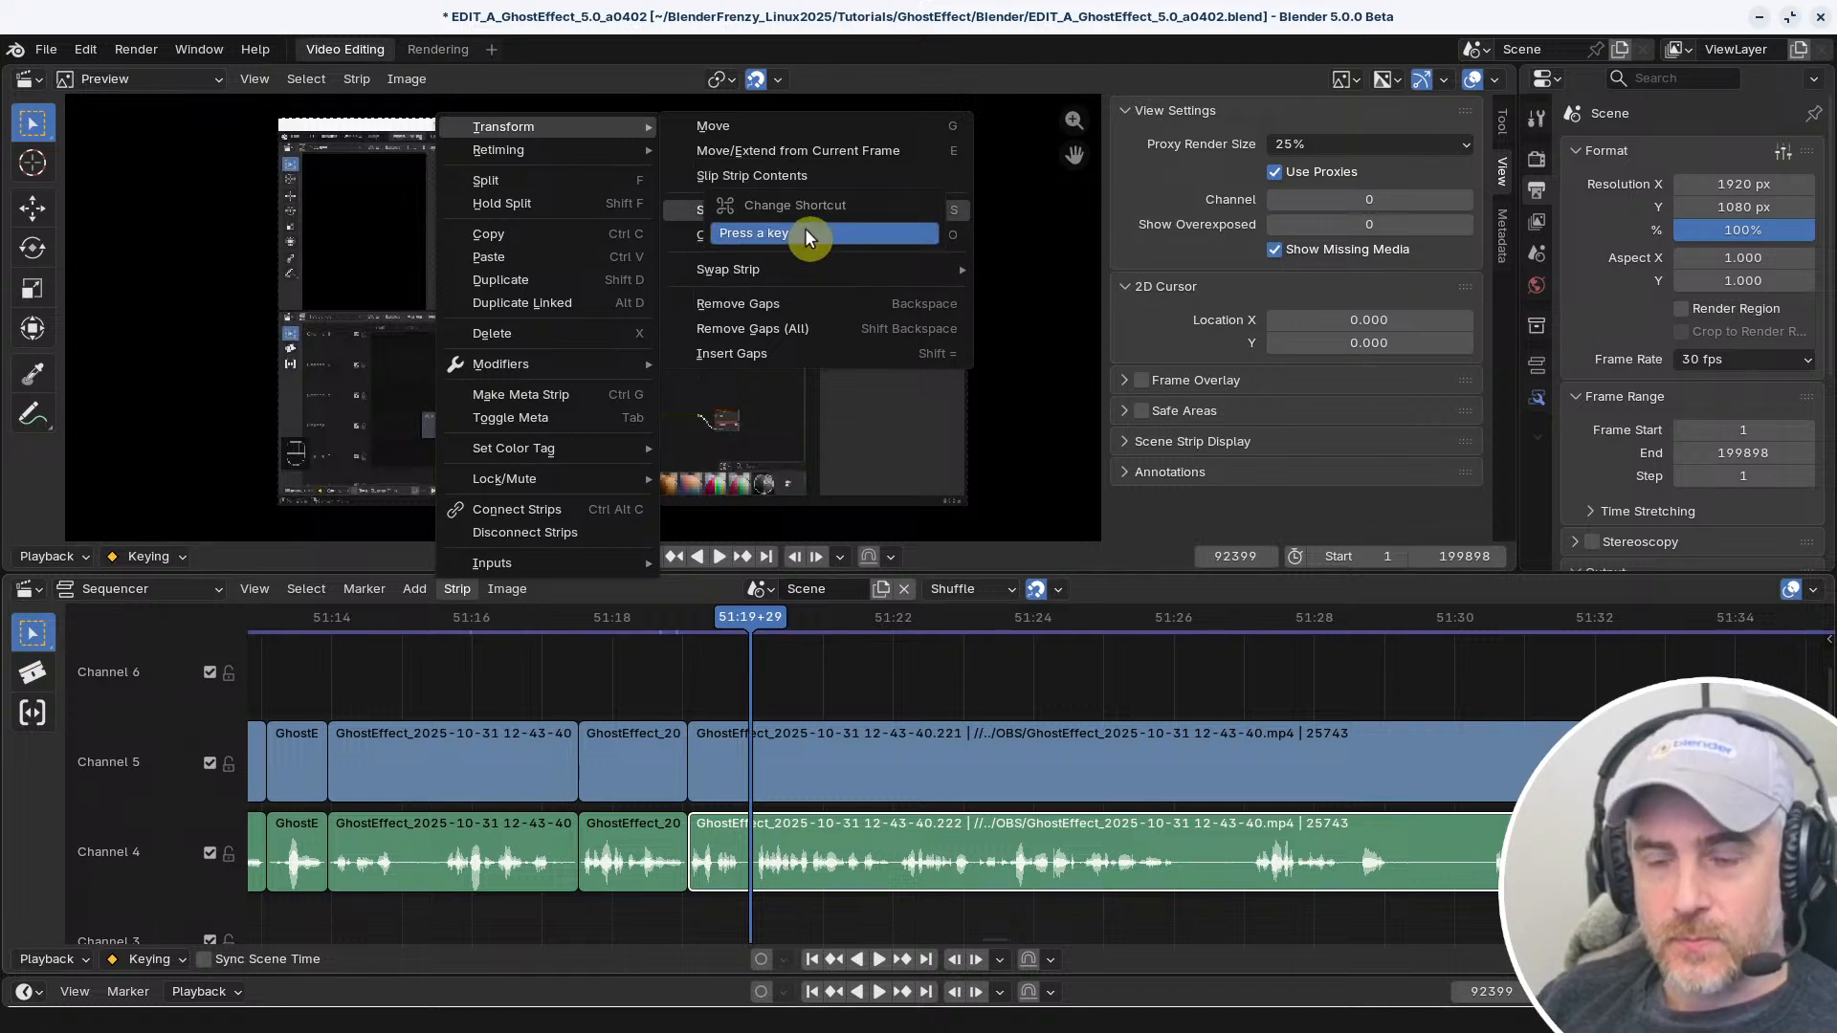
key(s)
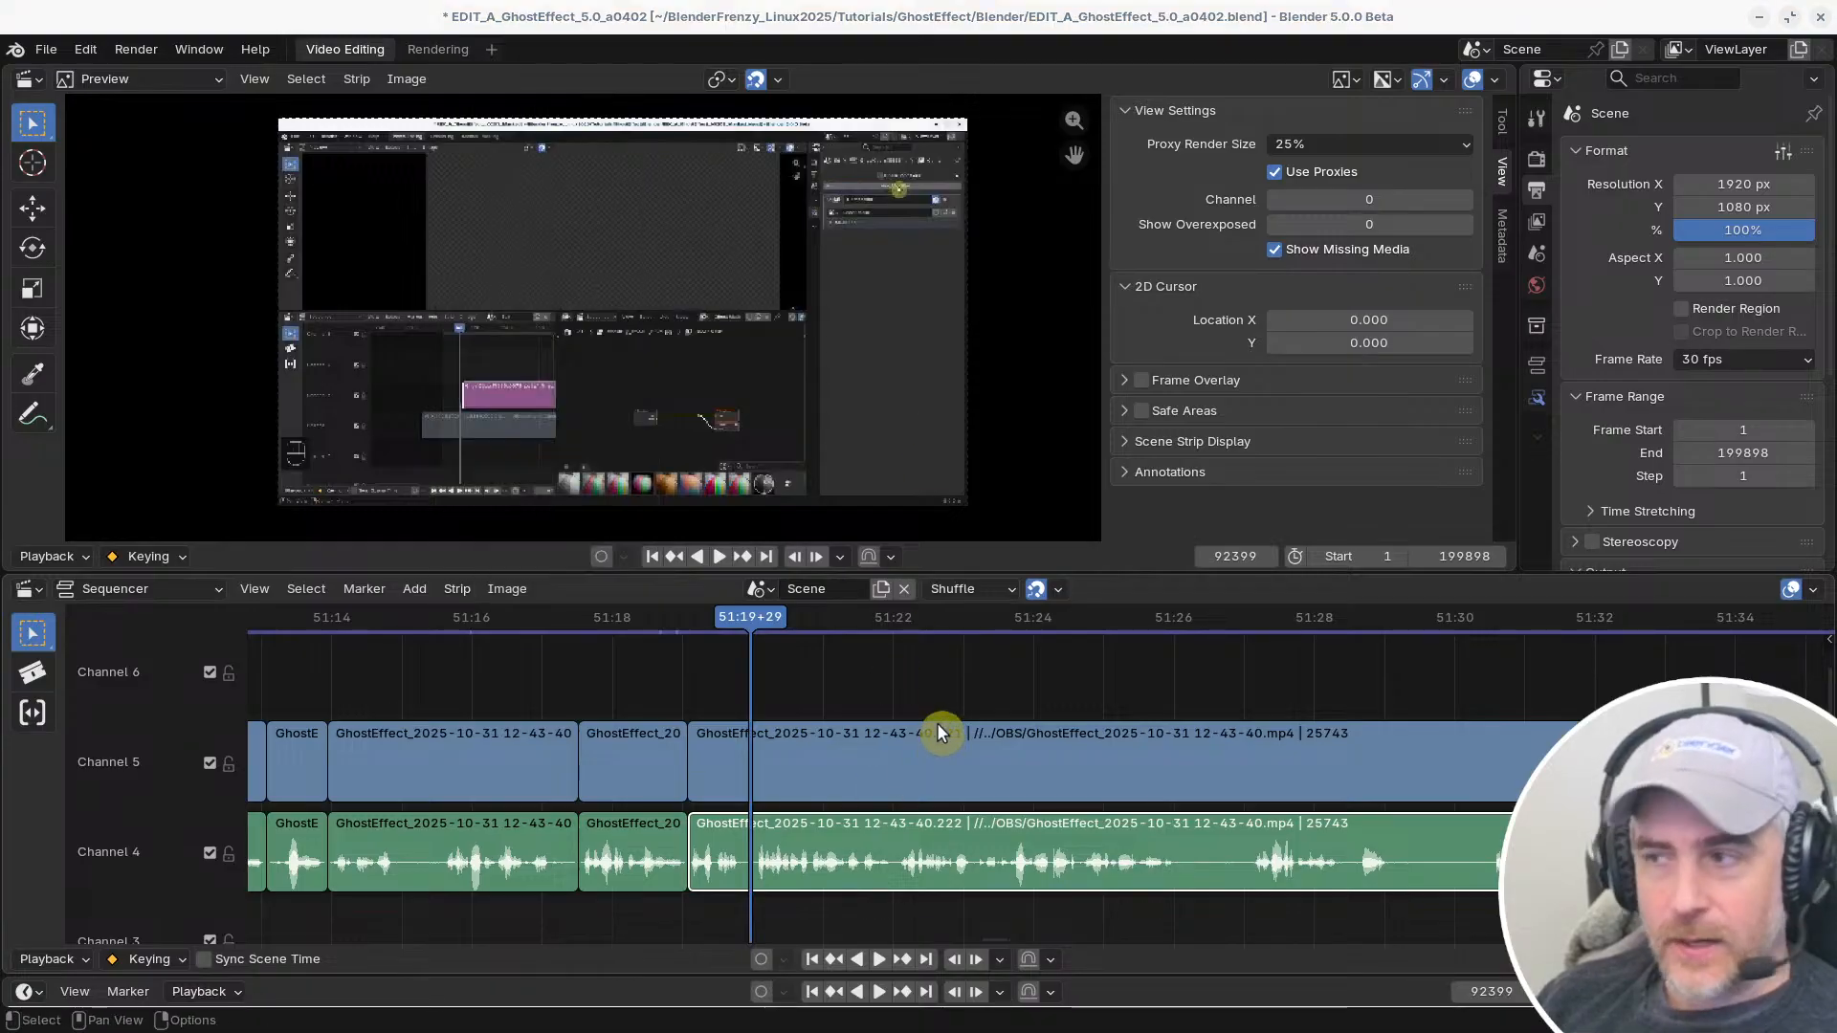
Reopen the keymap preferences and examine the Sequencer shortcuts, including Snap Strips to the Current Frame and the Restore option
key(ctrl+comma)
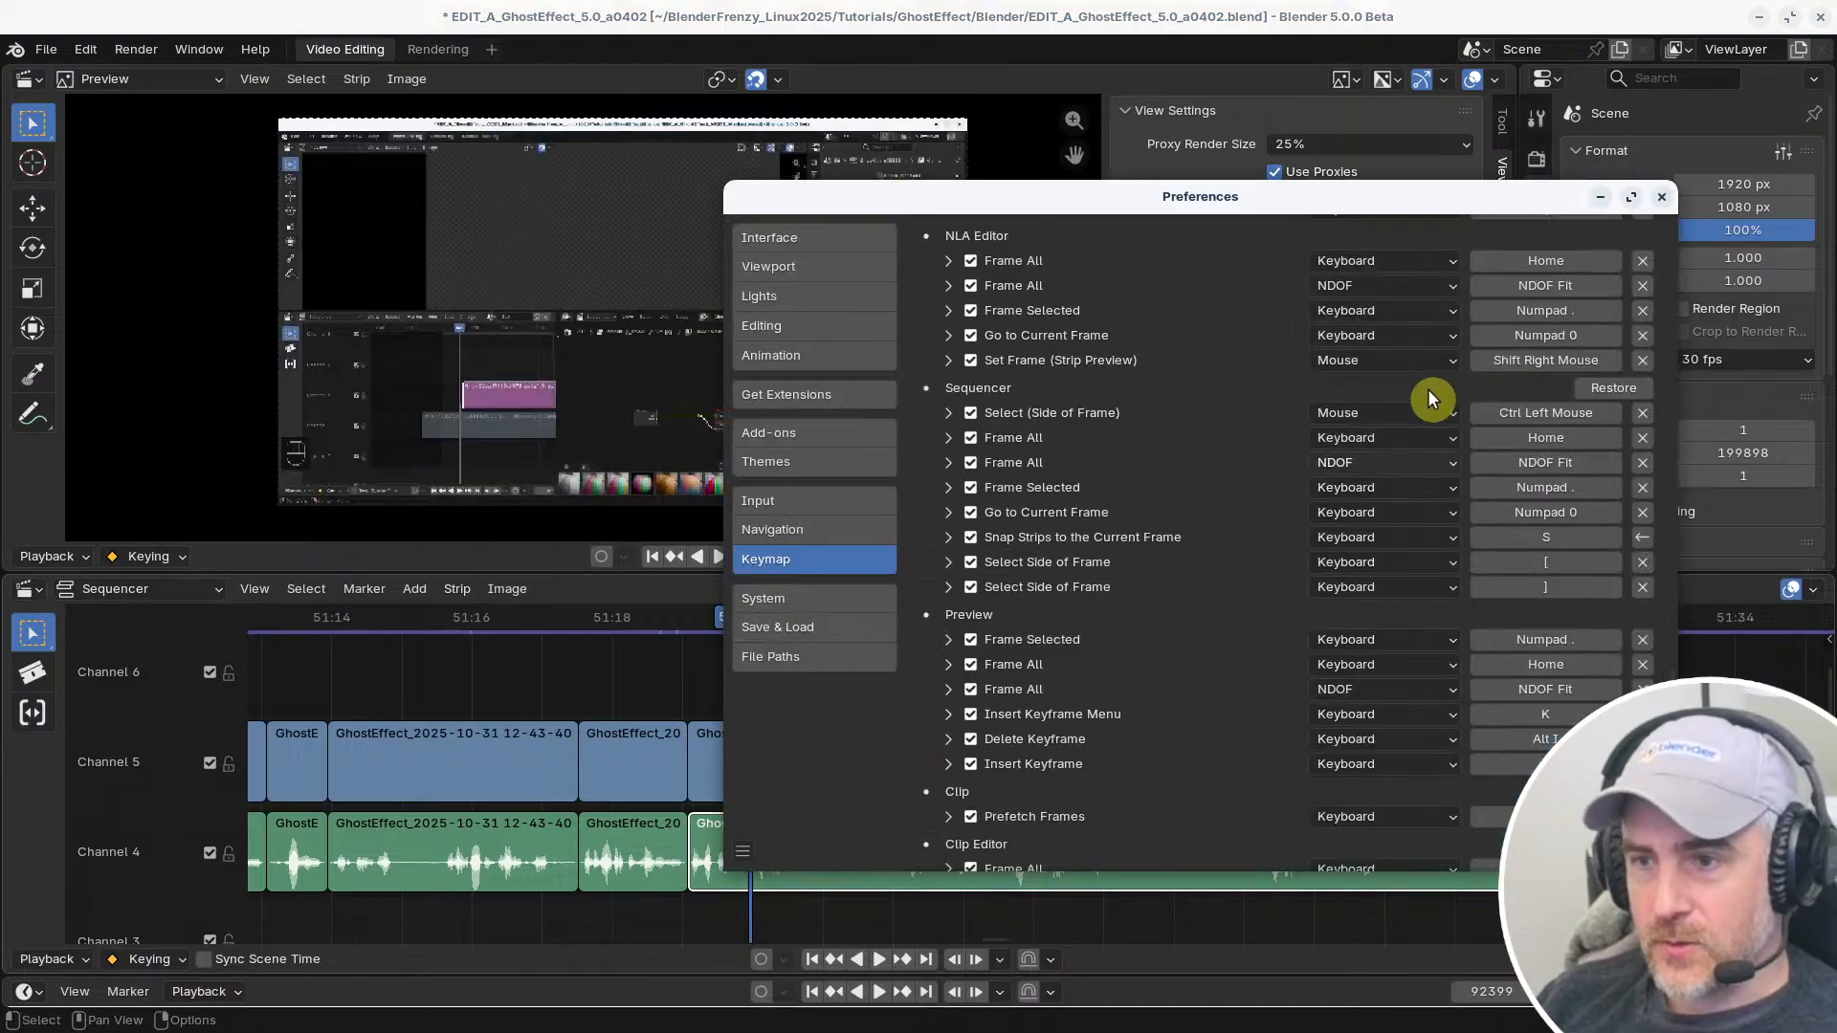
drag(1406, 212, 1080, 214)
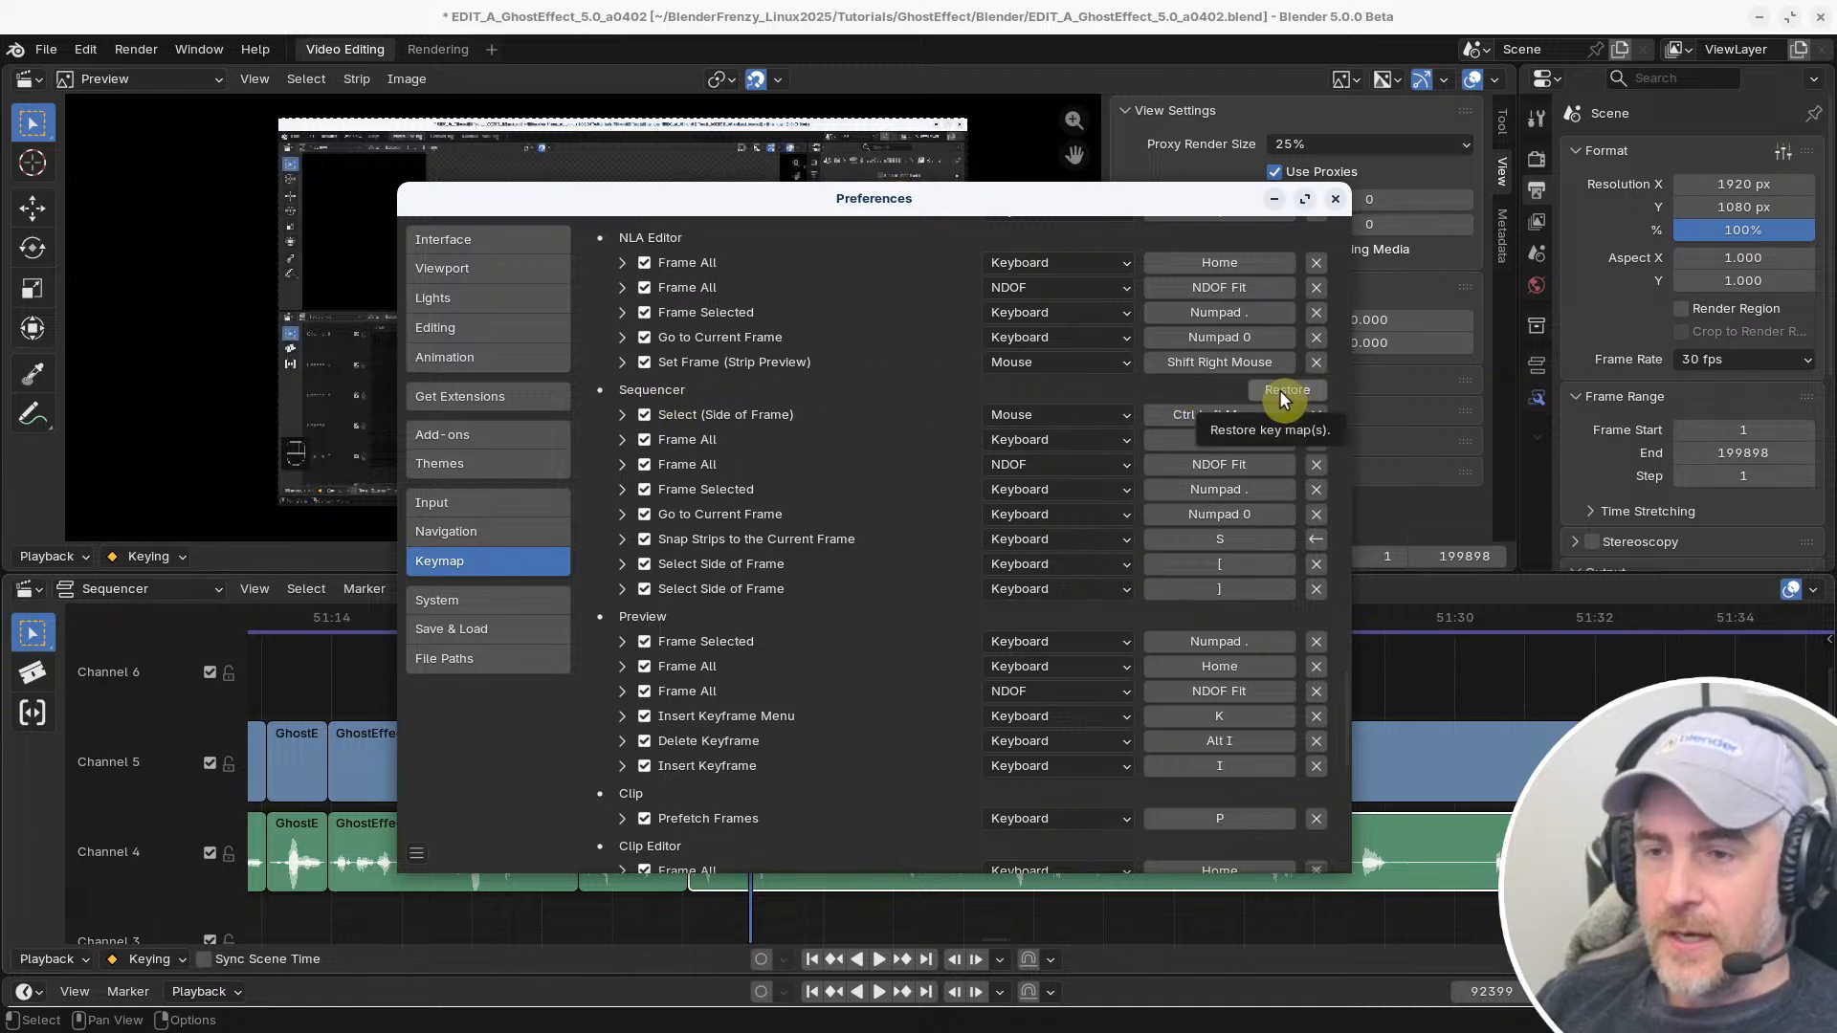
scroll(1284, 389, up, 15)
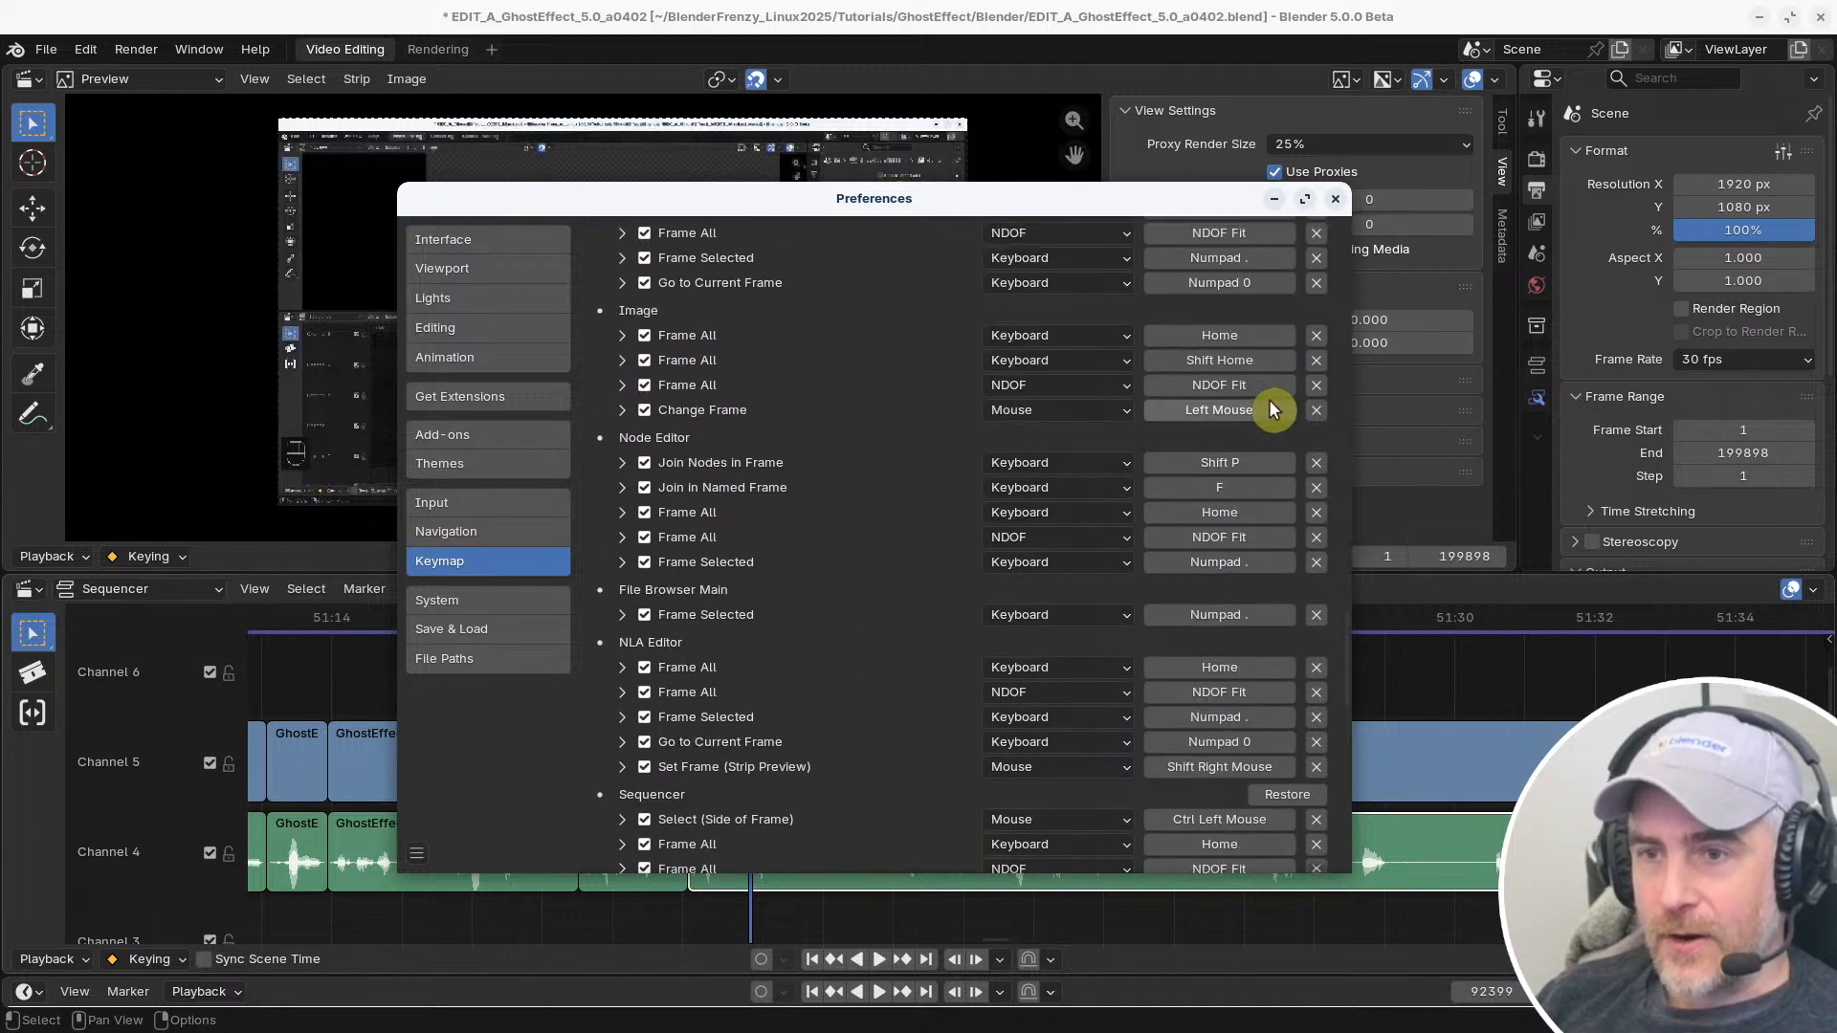
scroll(1256, 352, down, 2)
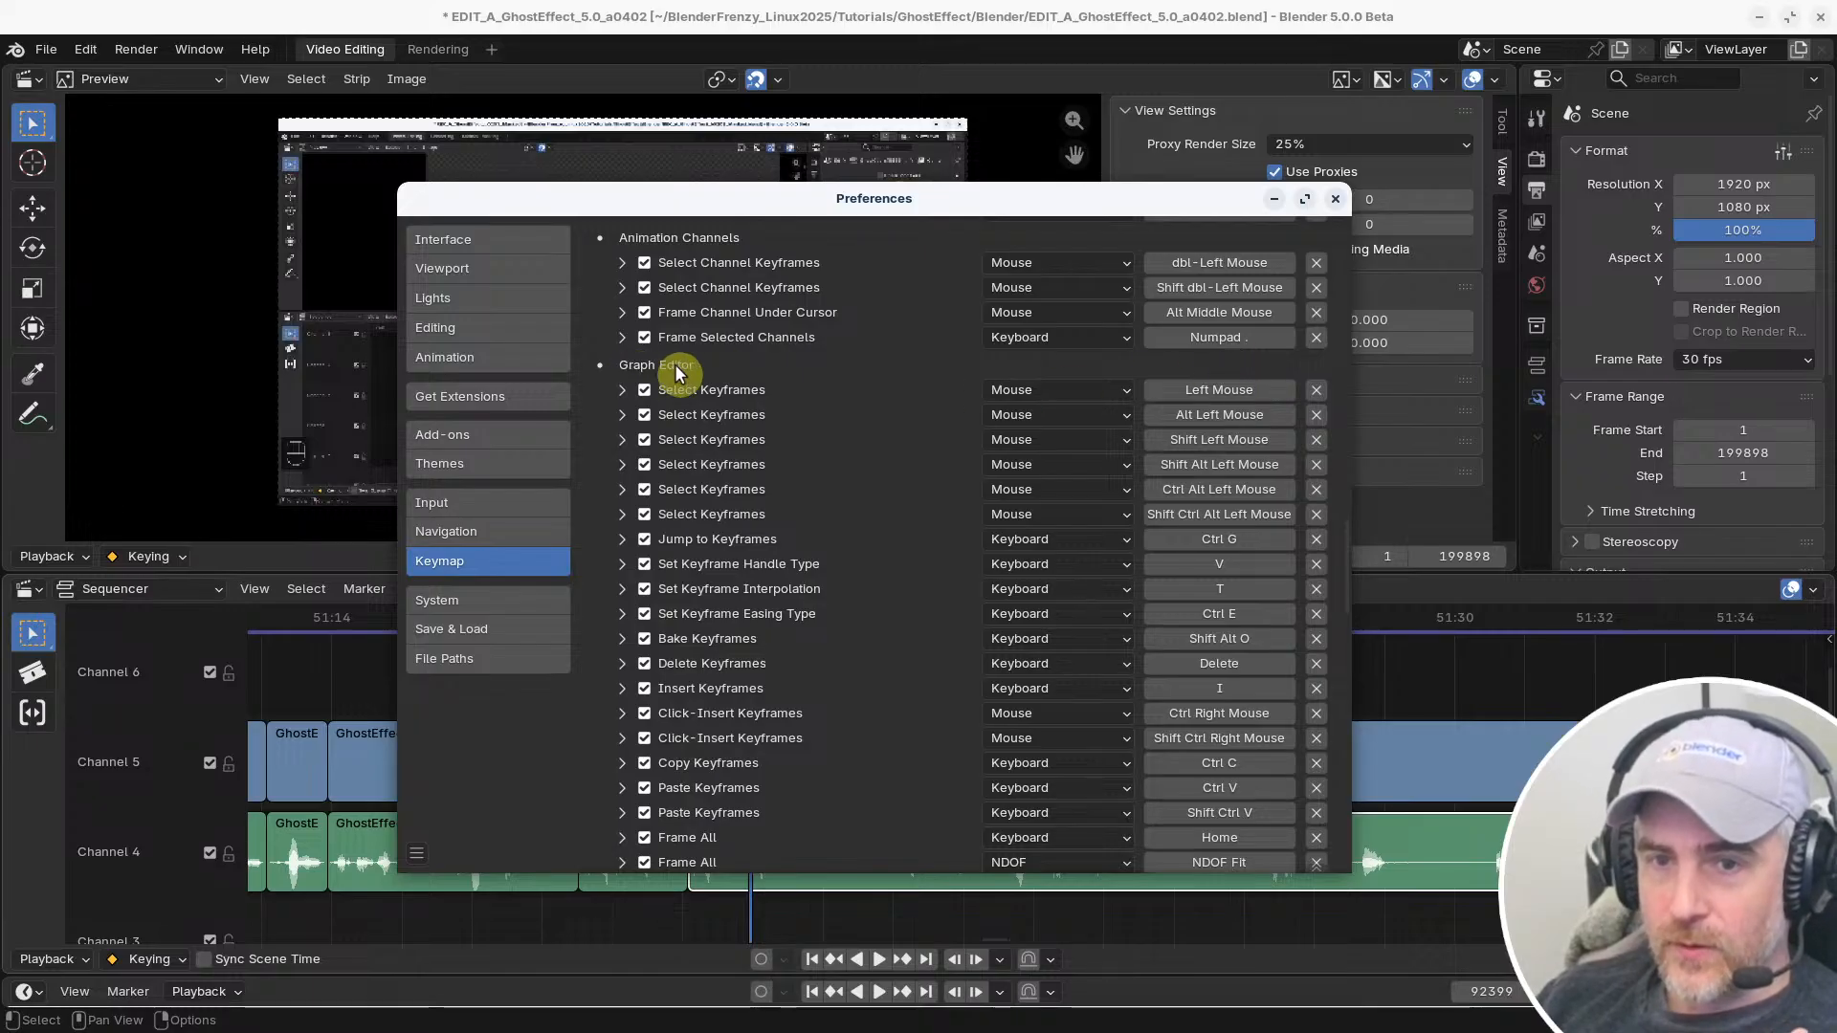
scroll(694, 373, down, 9)
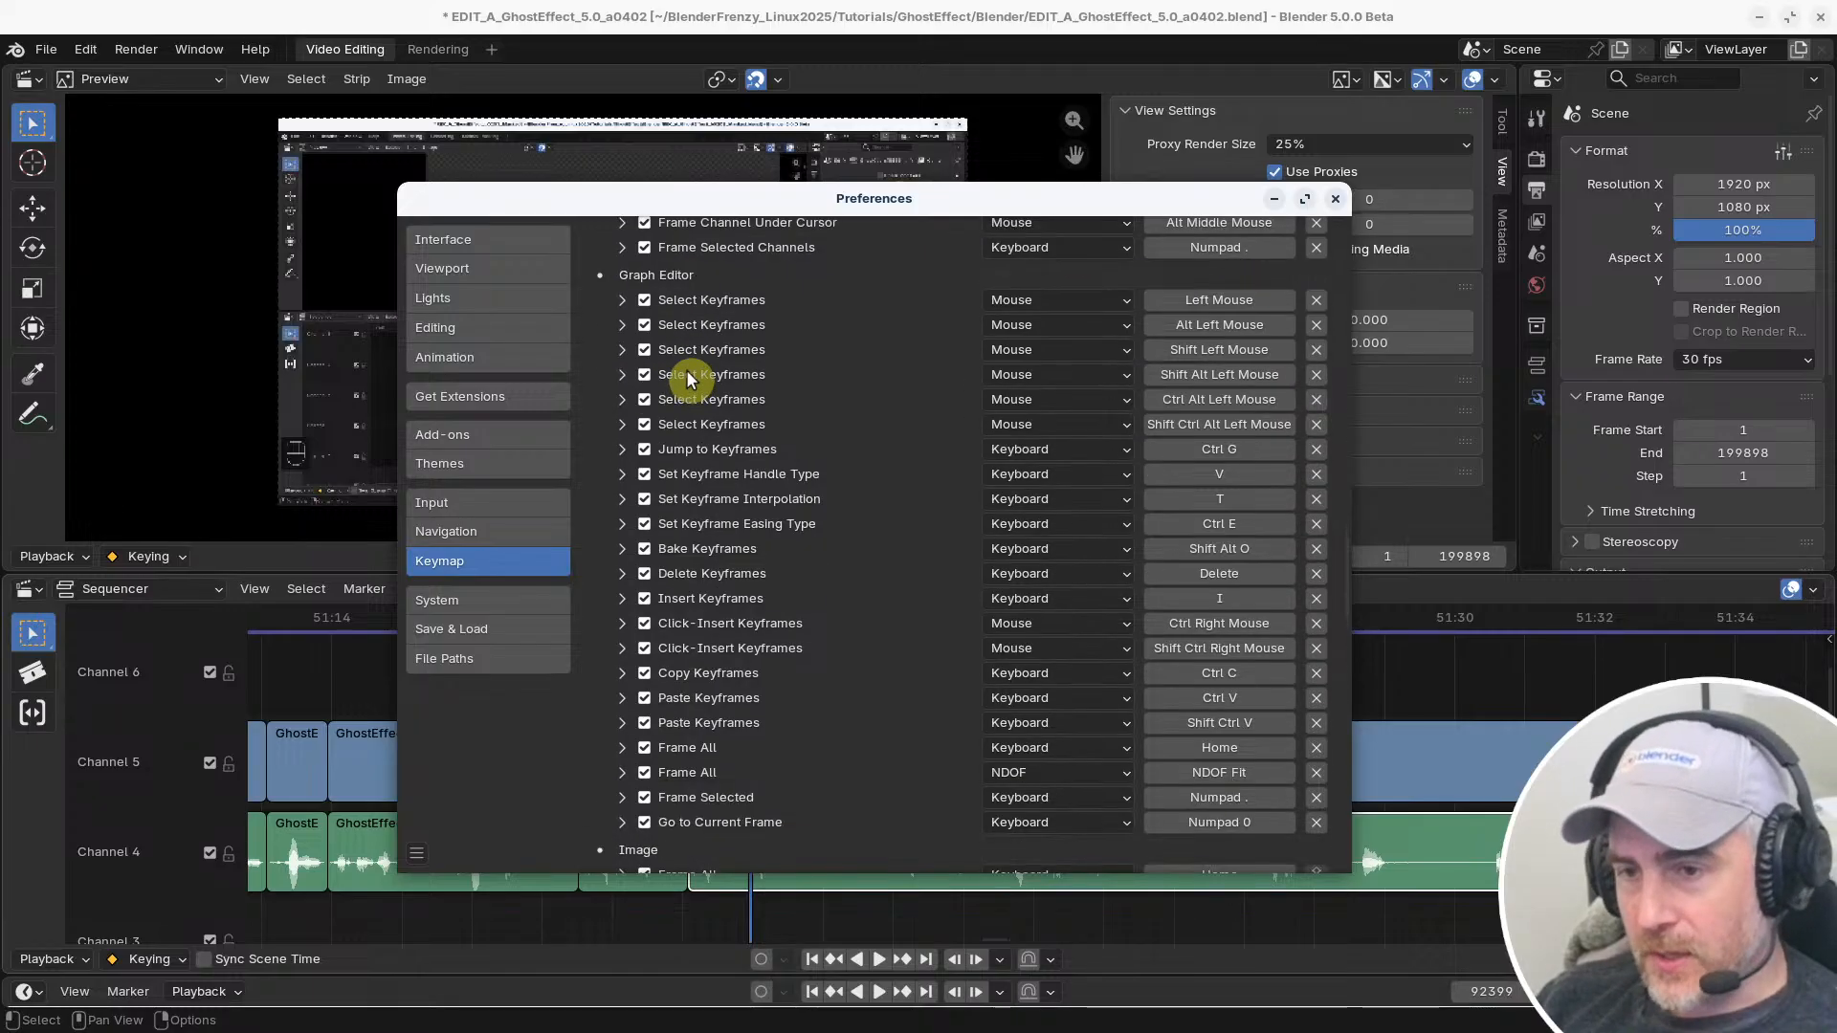
scroll(704, 372, up, 14)
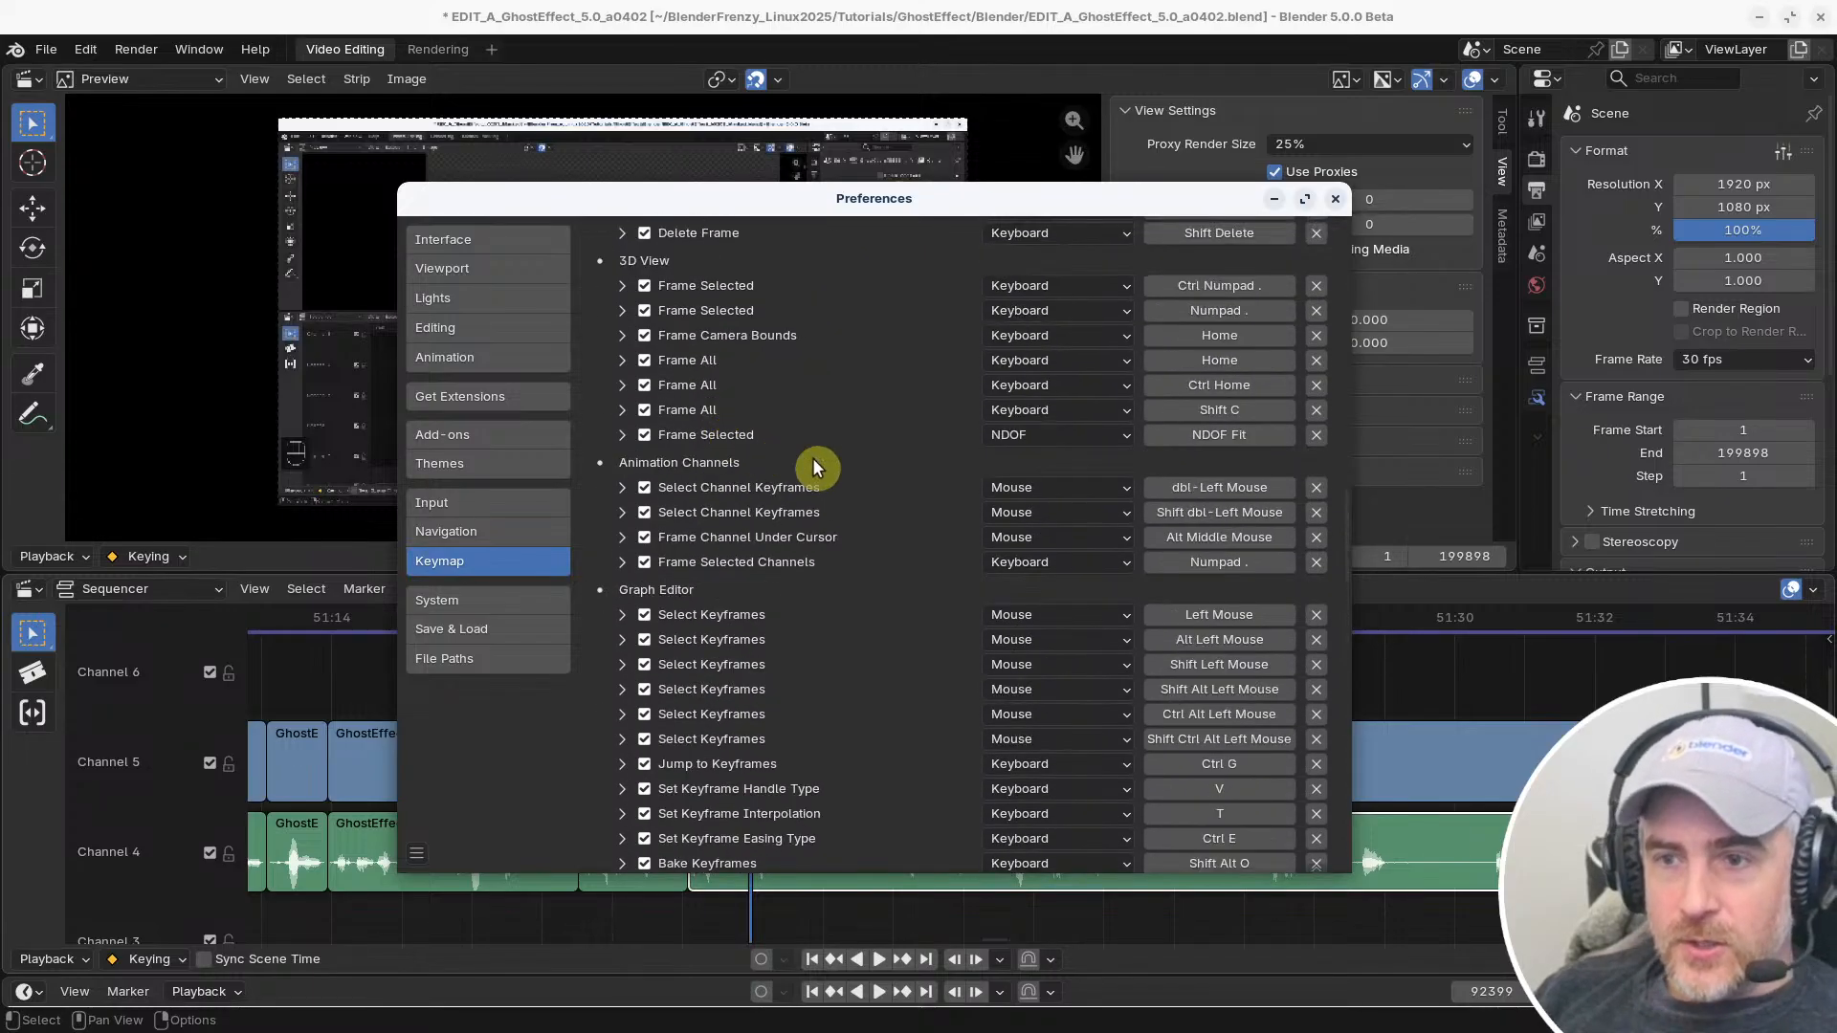
scroll(813, 467, down, 14)
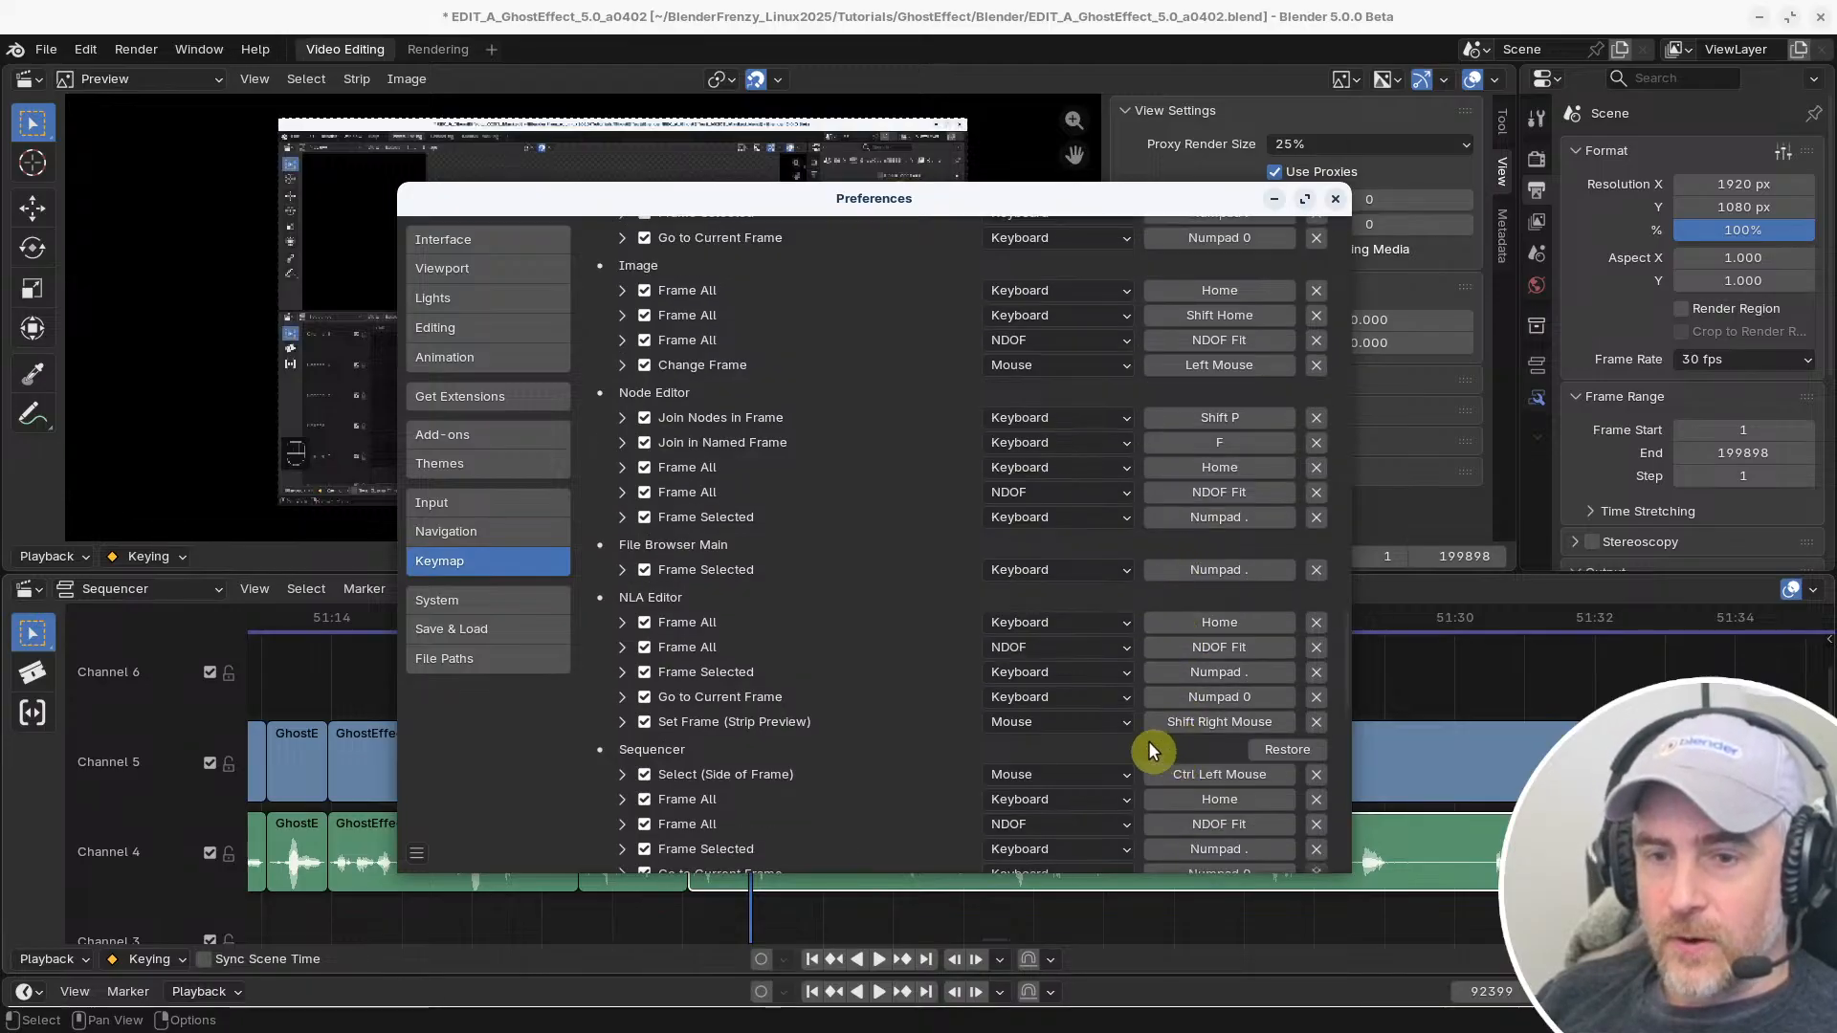
scroll(1143, 741, down, 2)
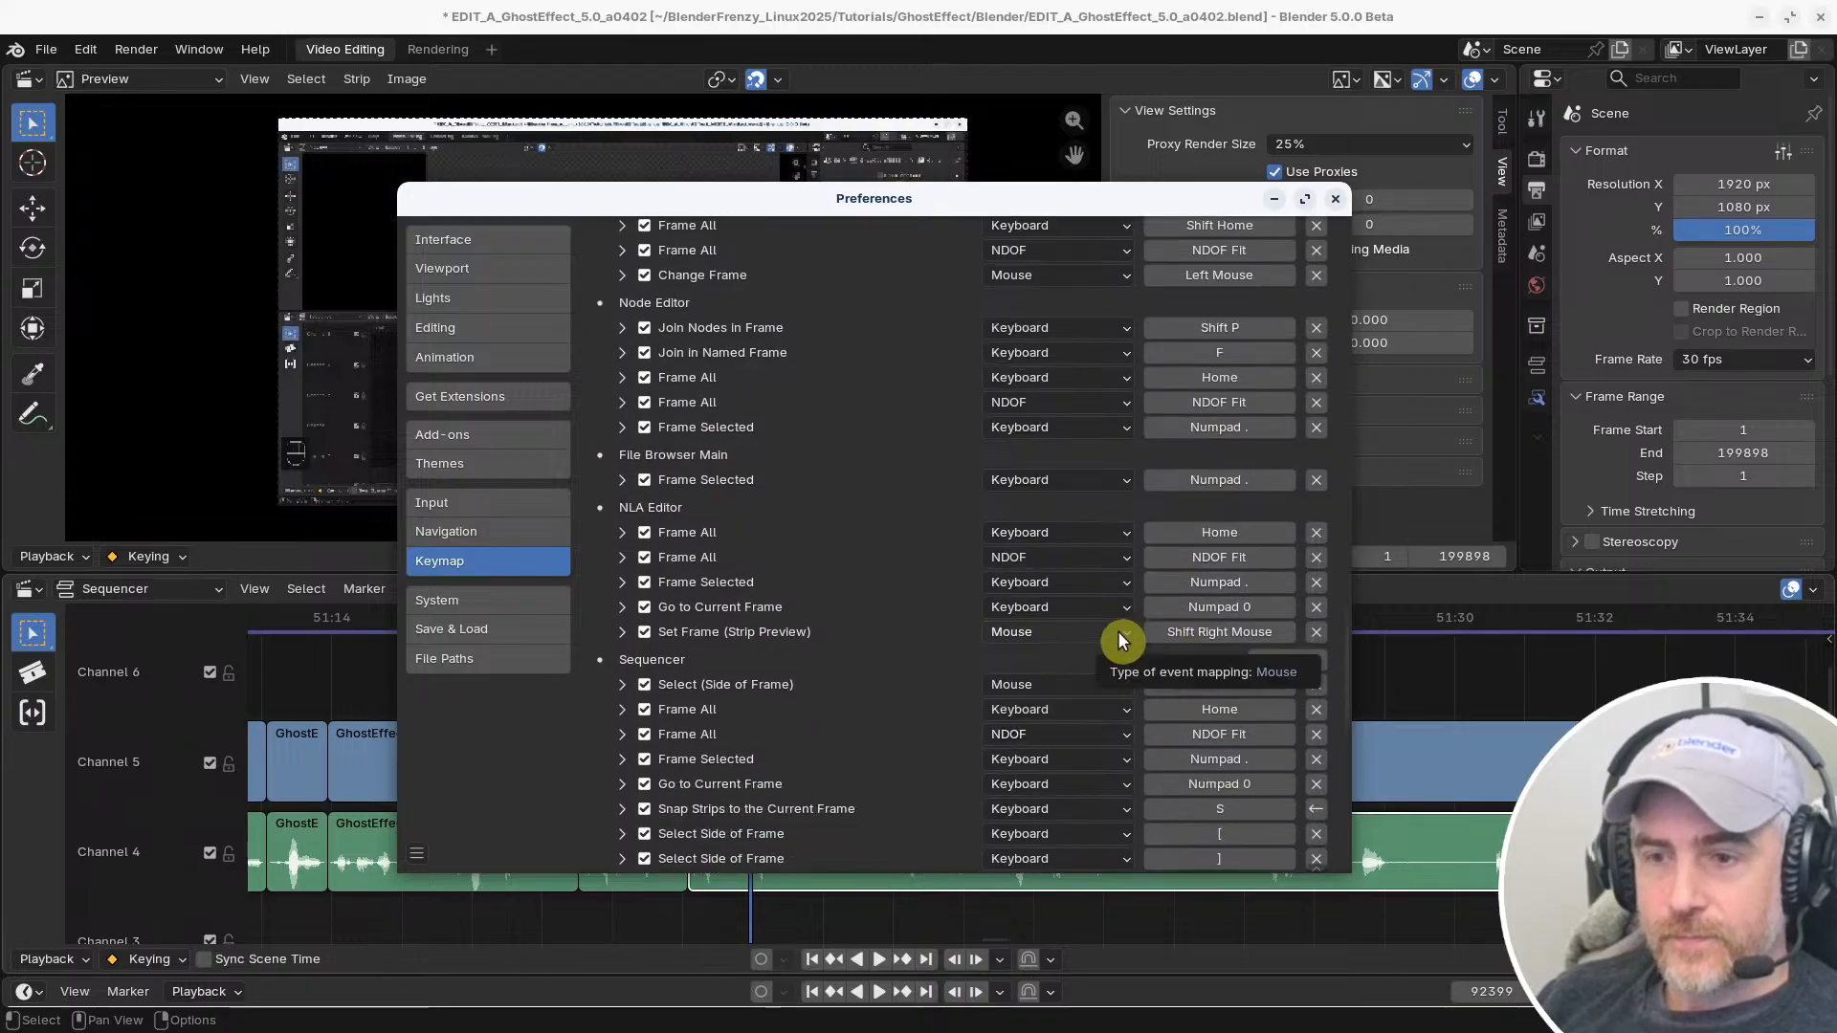
scroll(867, 536, up, 15)
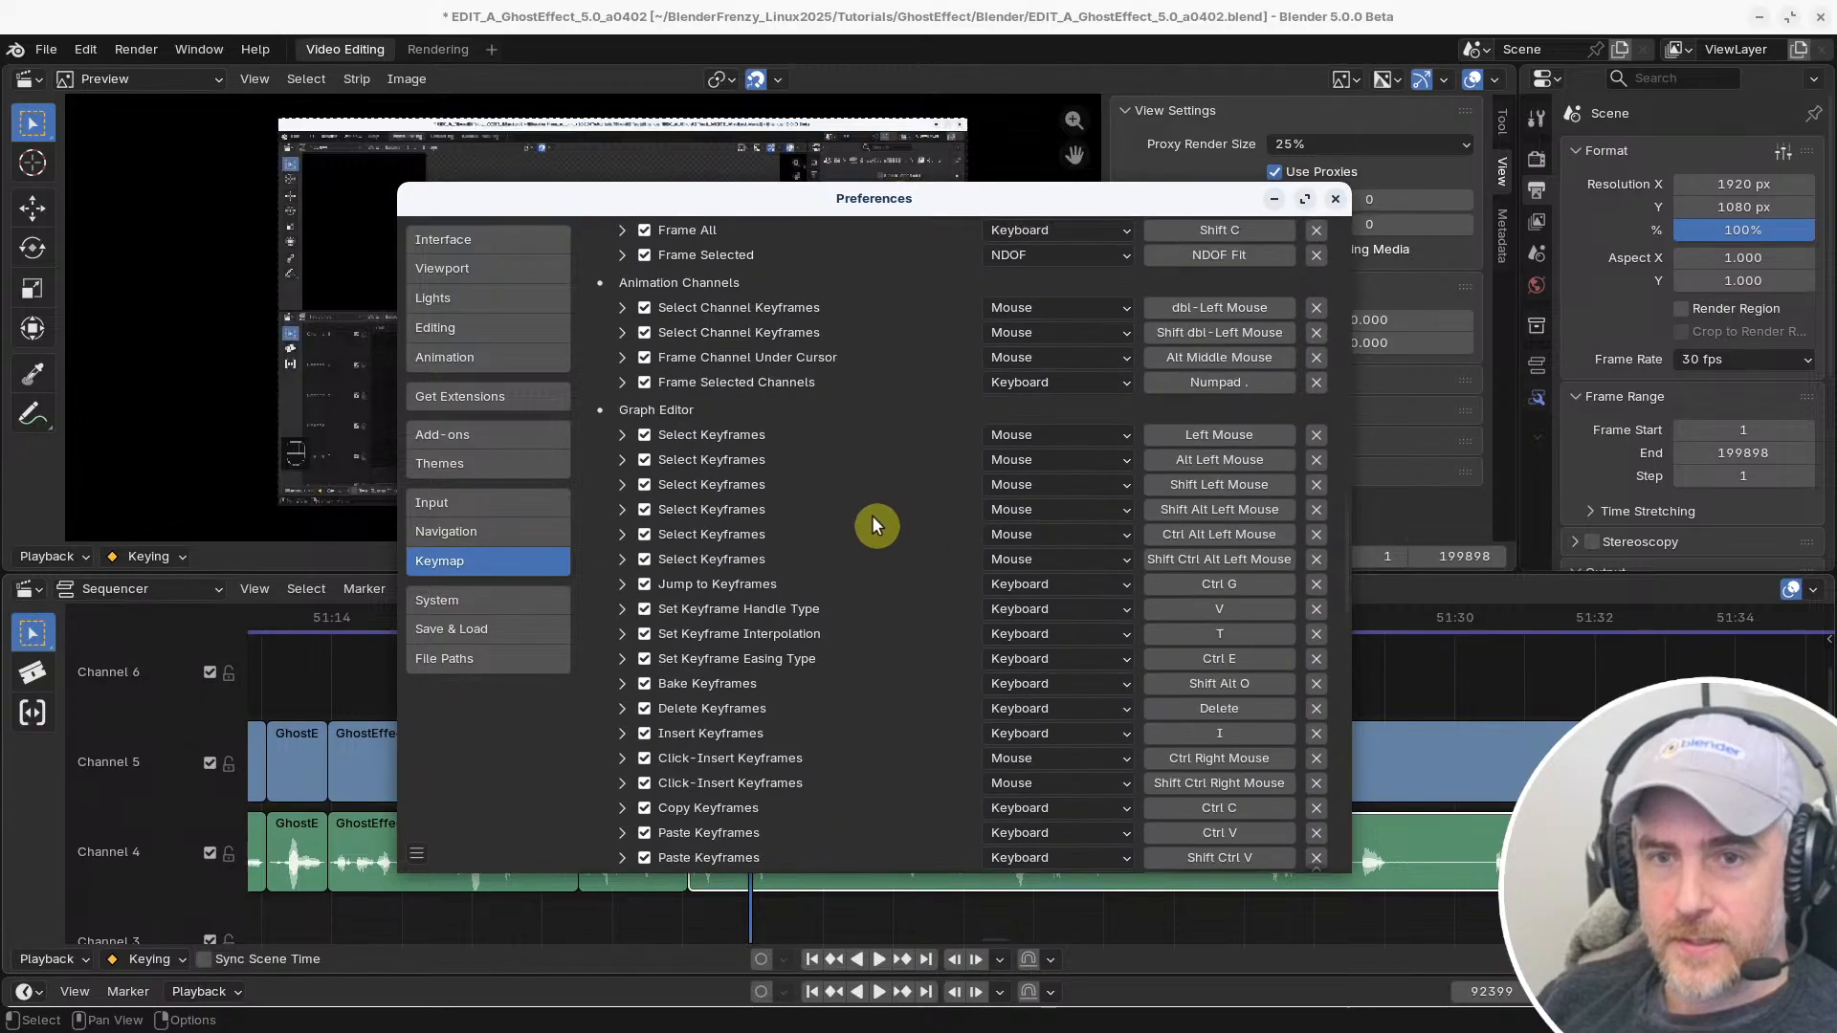
scroll(871, 522, down, 15)
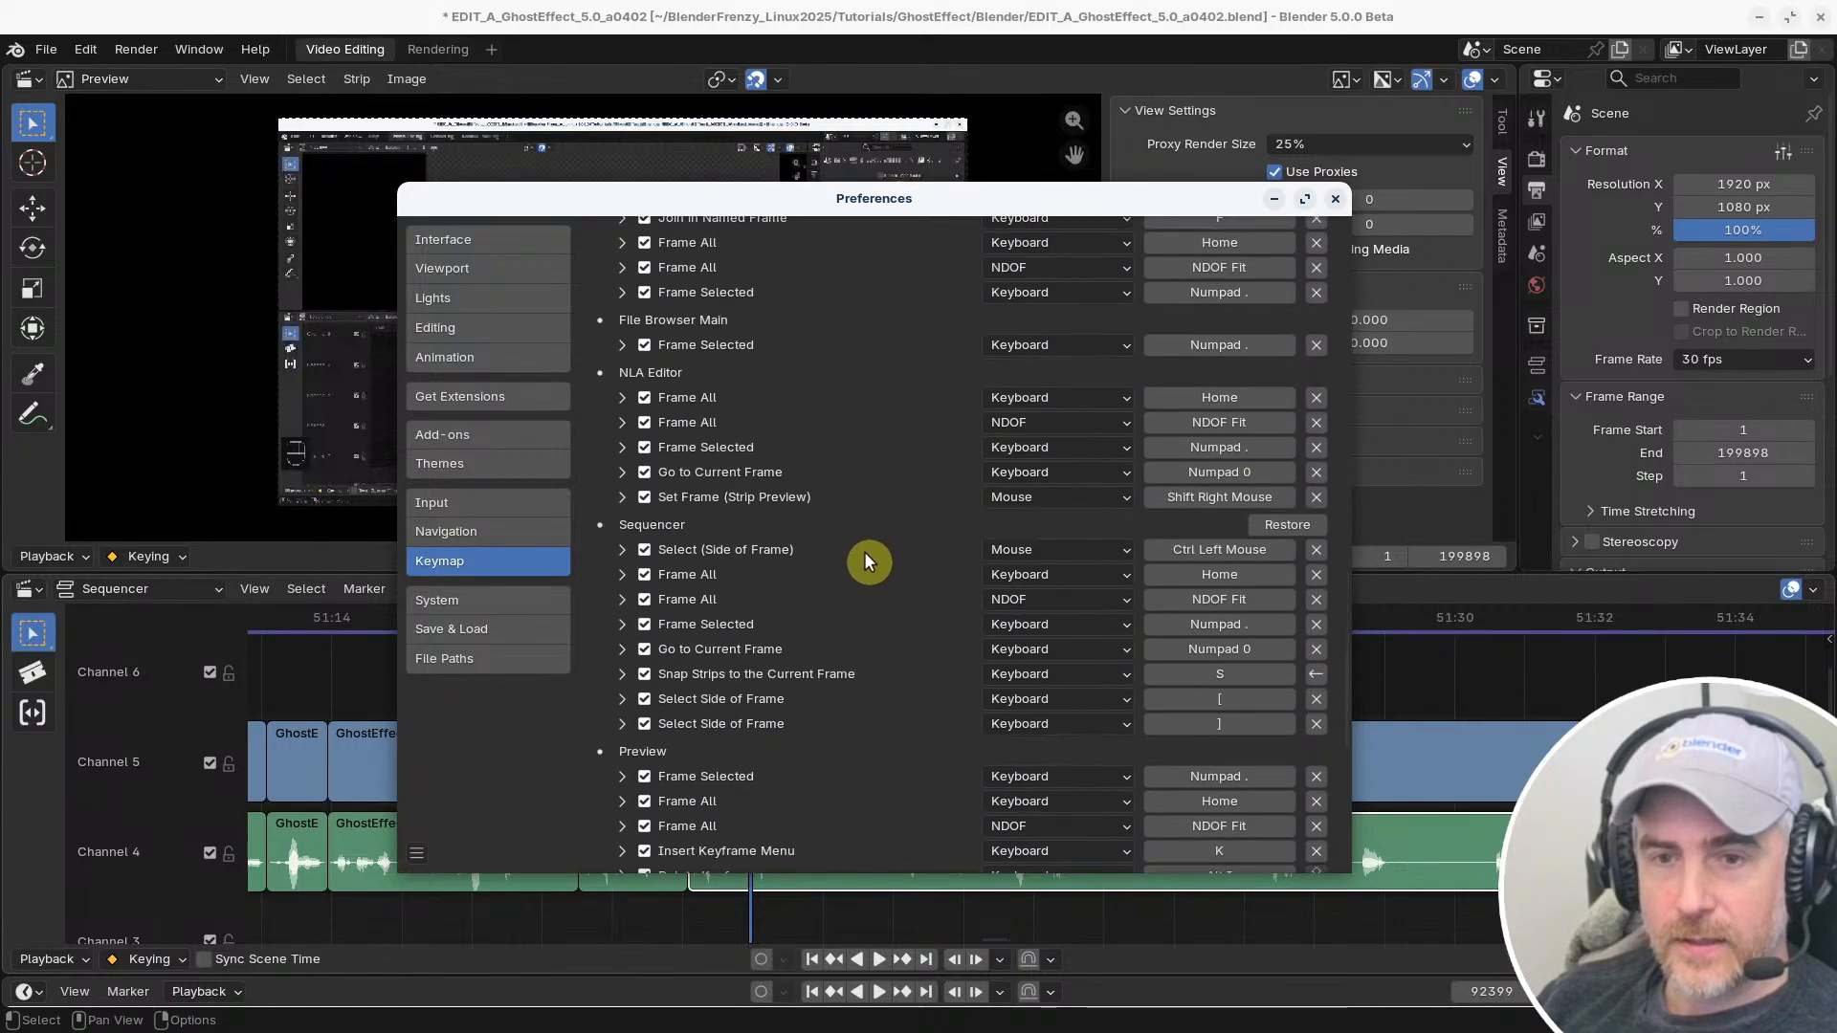
scroll(866, 536, down, 1)
Search the keymap by name for "slip" instead of "frame"
drag(1347, 665, 1344, 222)
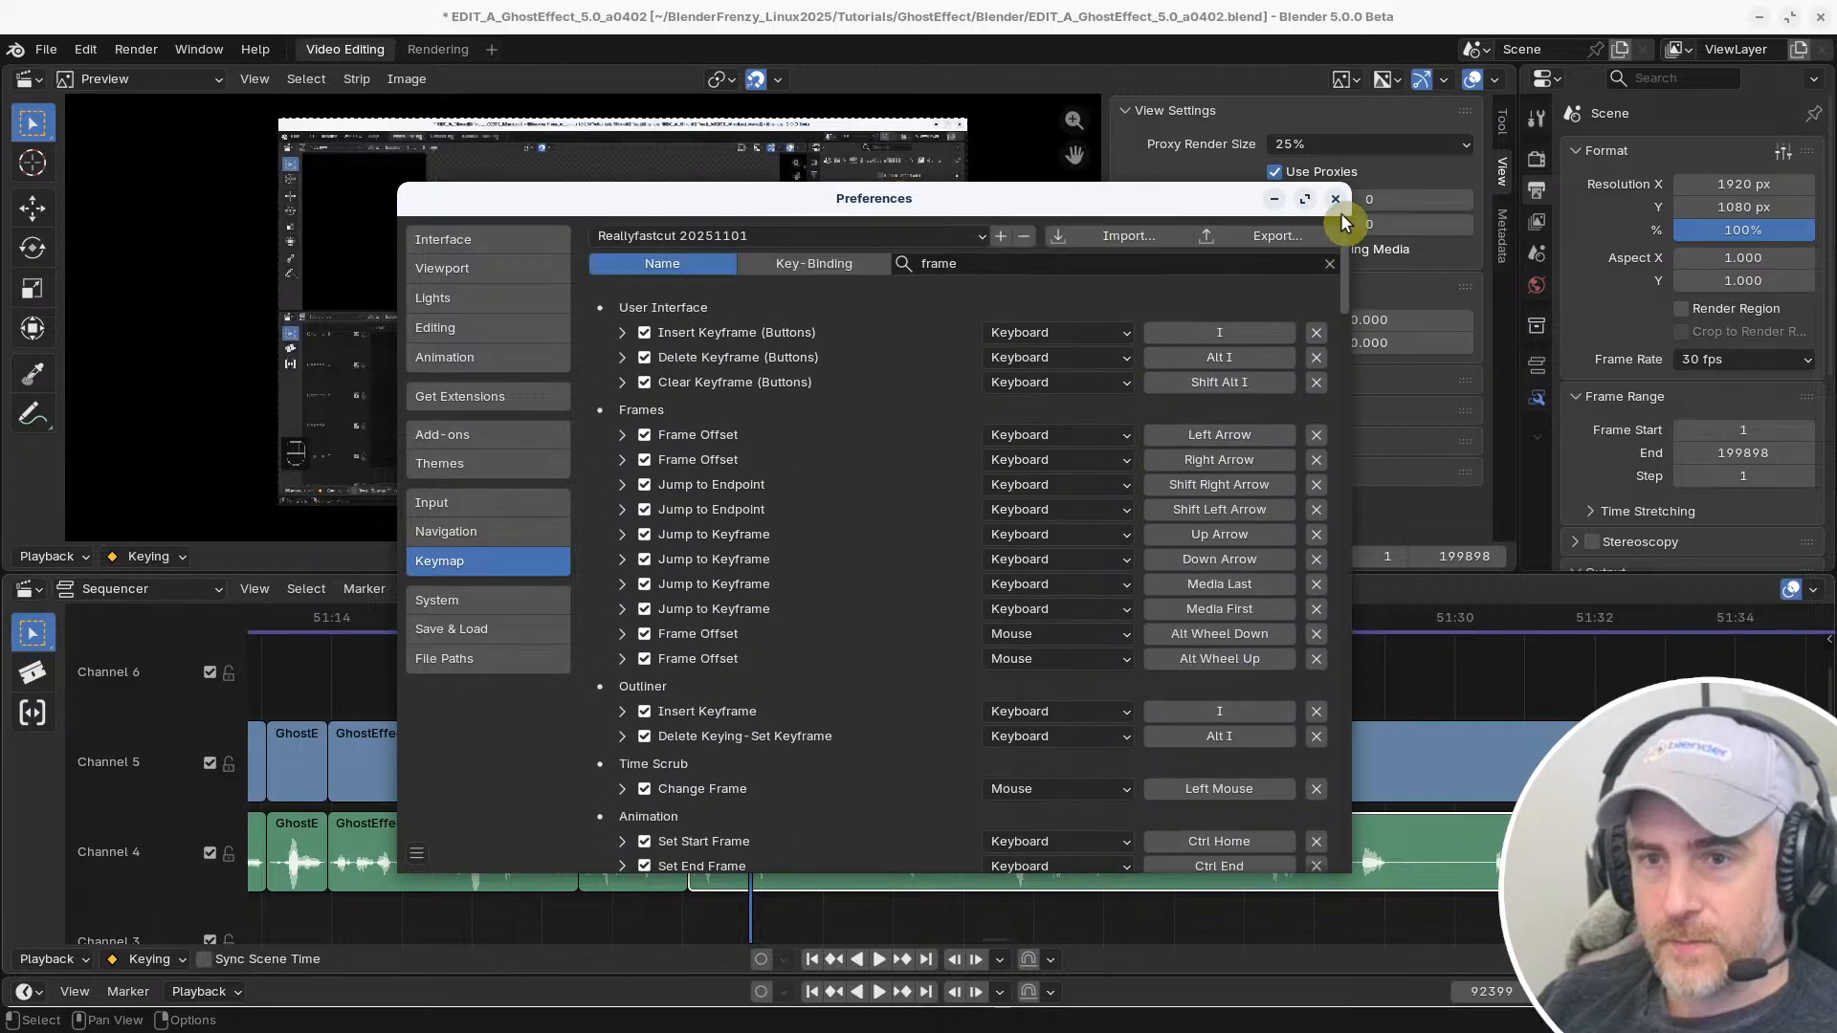
click(932, 263)
text(sli)
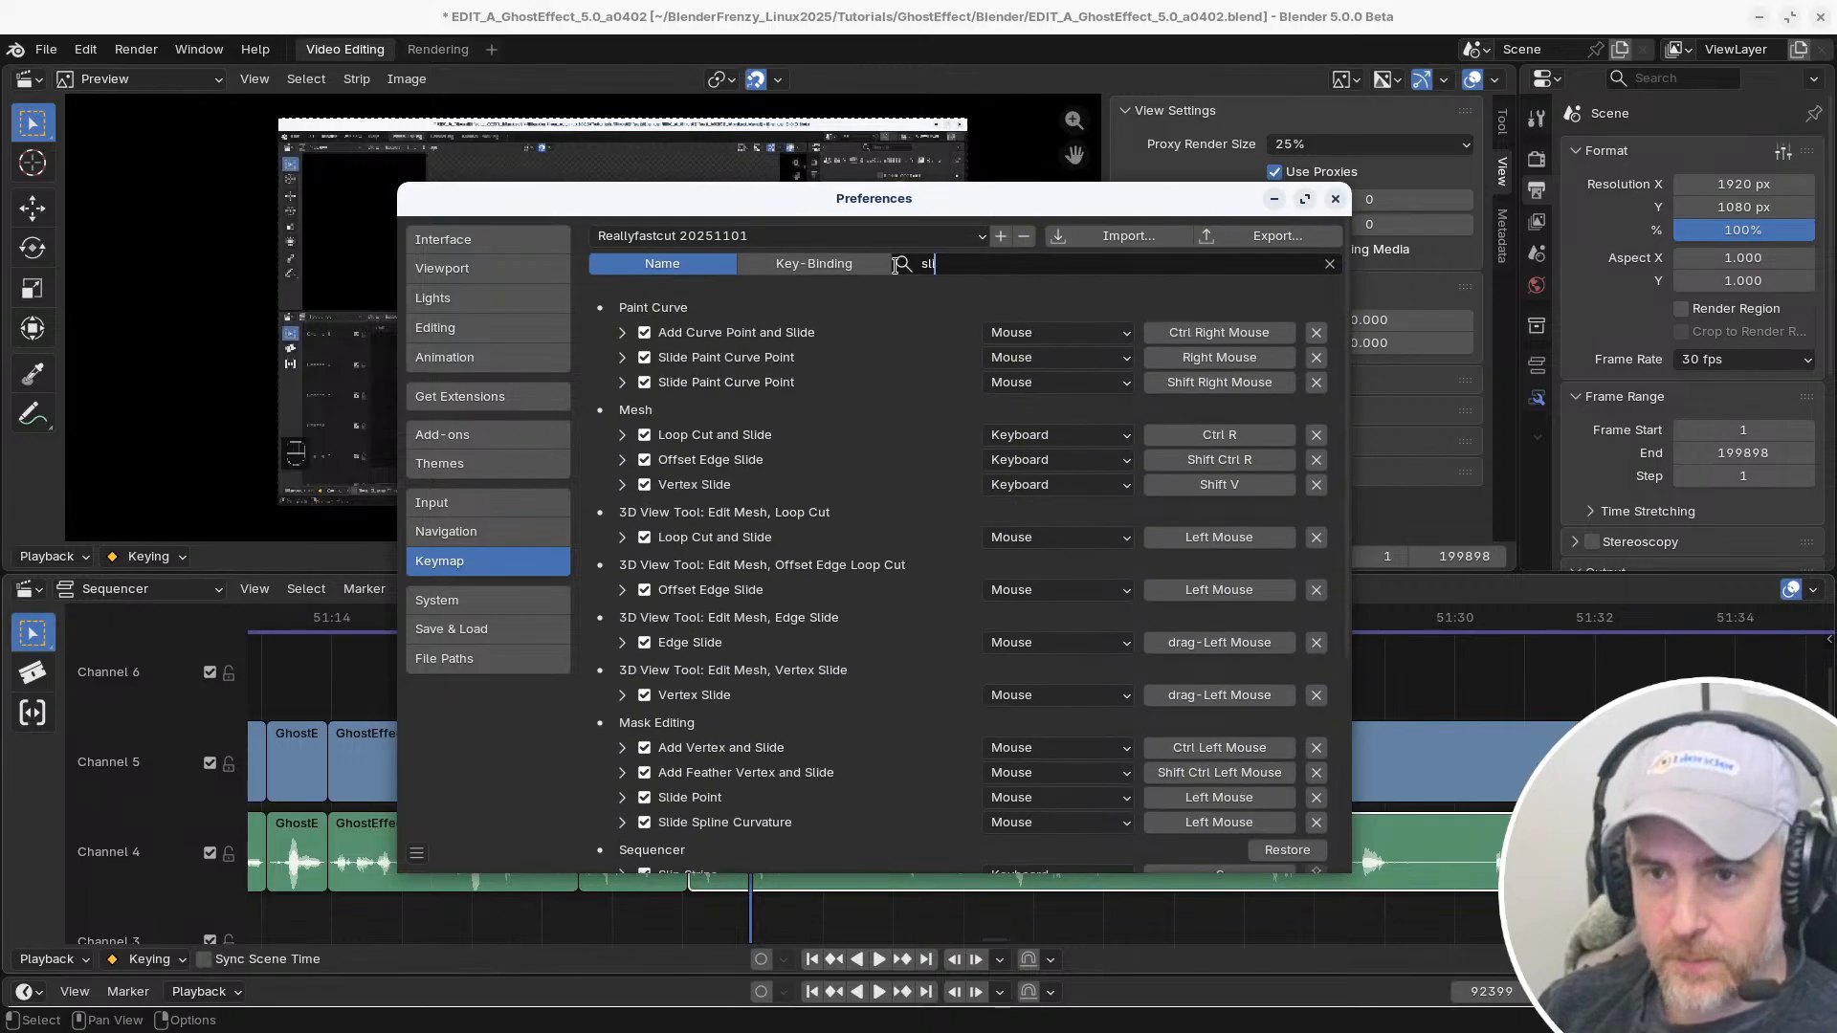
text(p)
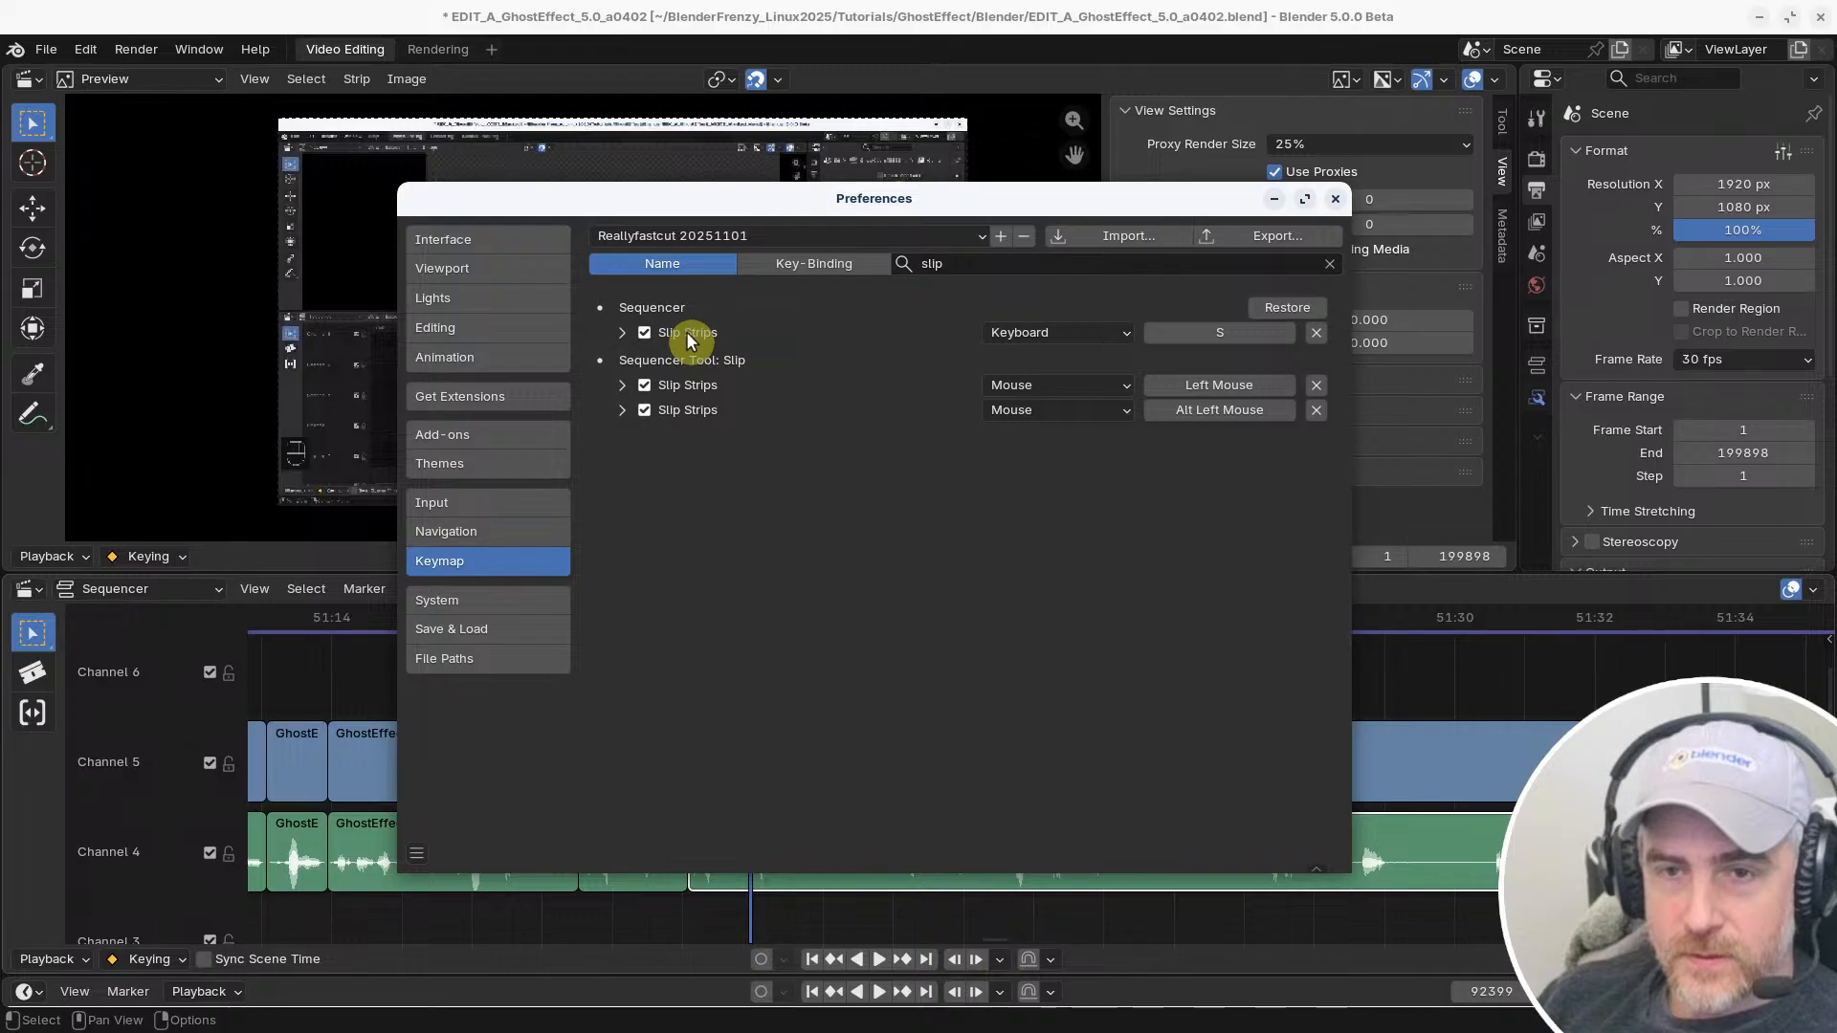
Try snapping the long audio strip to the current frame in the timeline and undo the move
click(1203, 337)
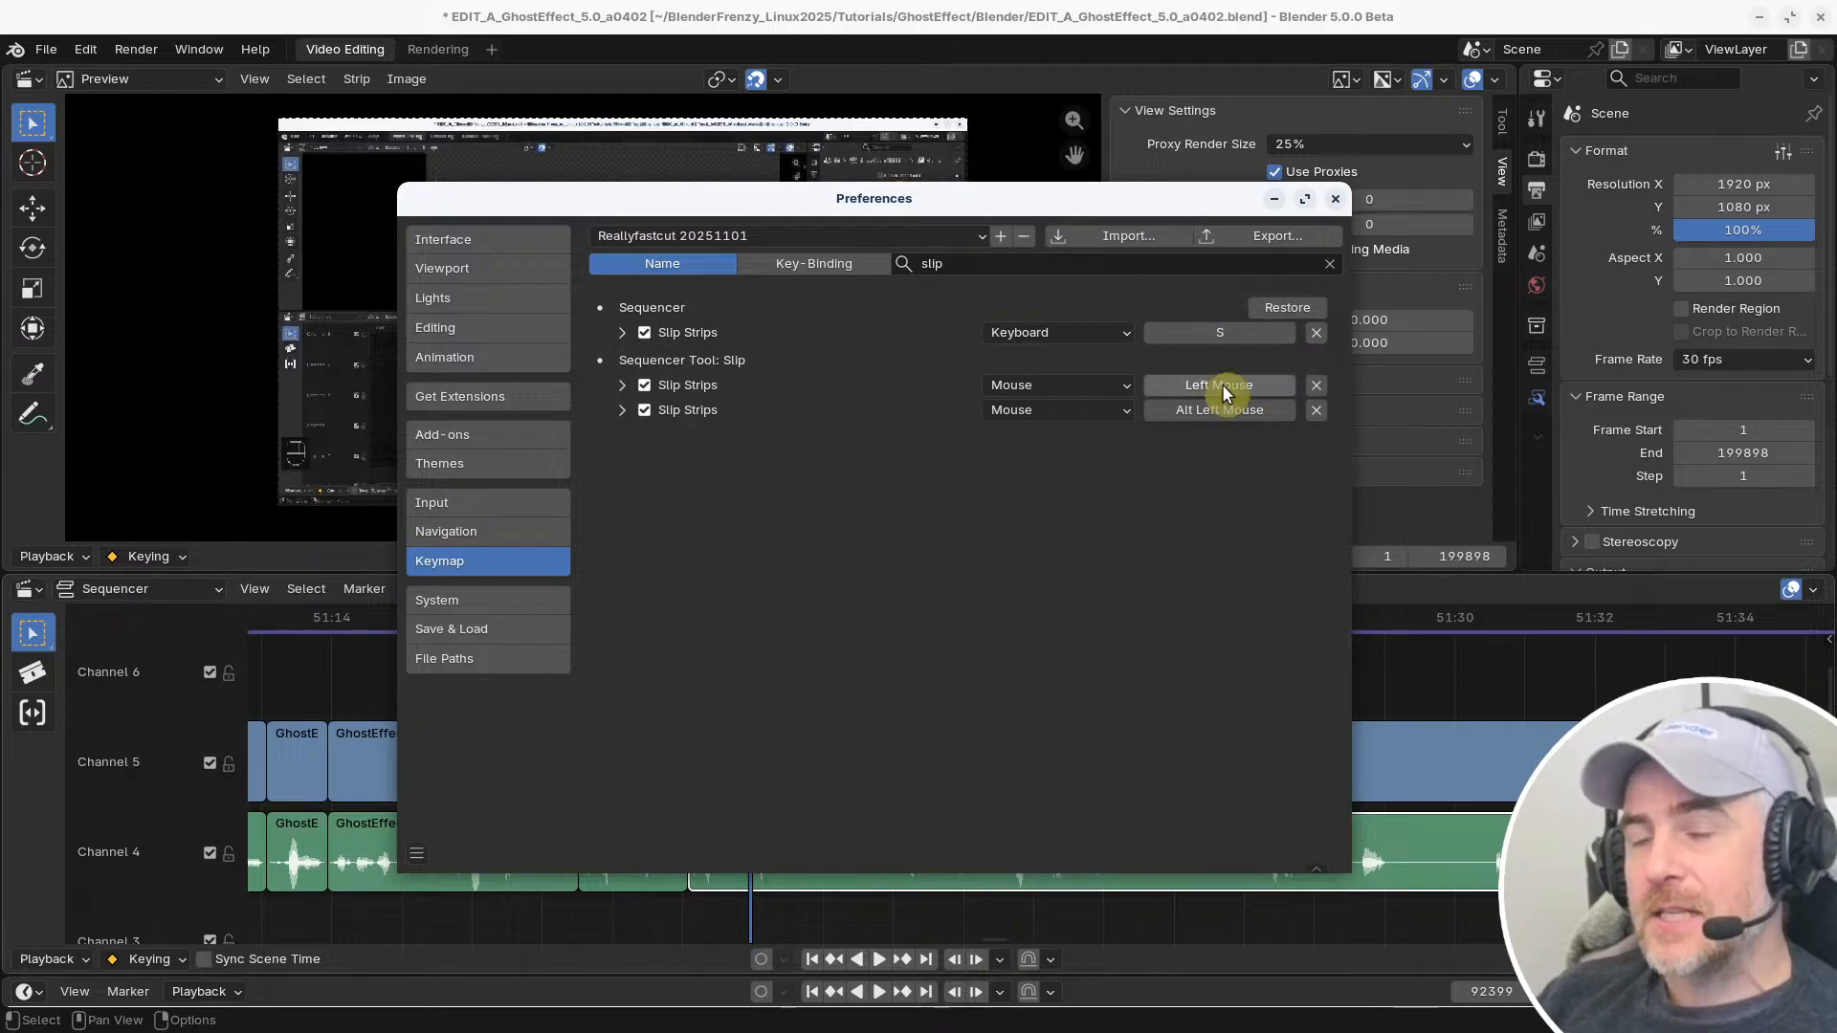
click(1455, 681)
key(shift+s)
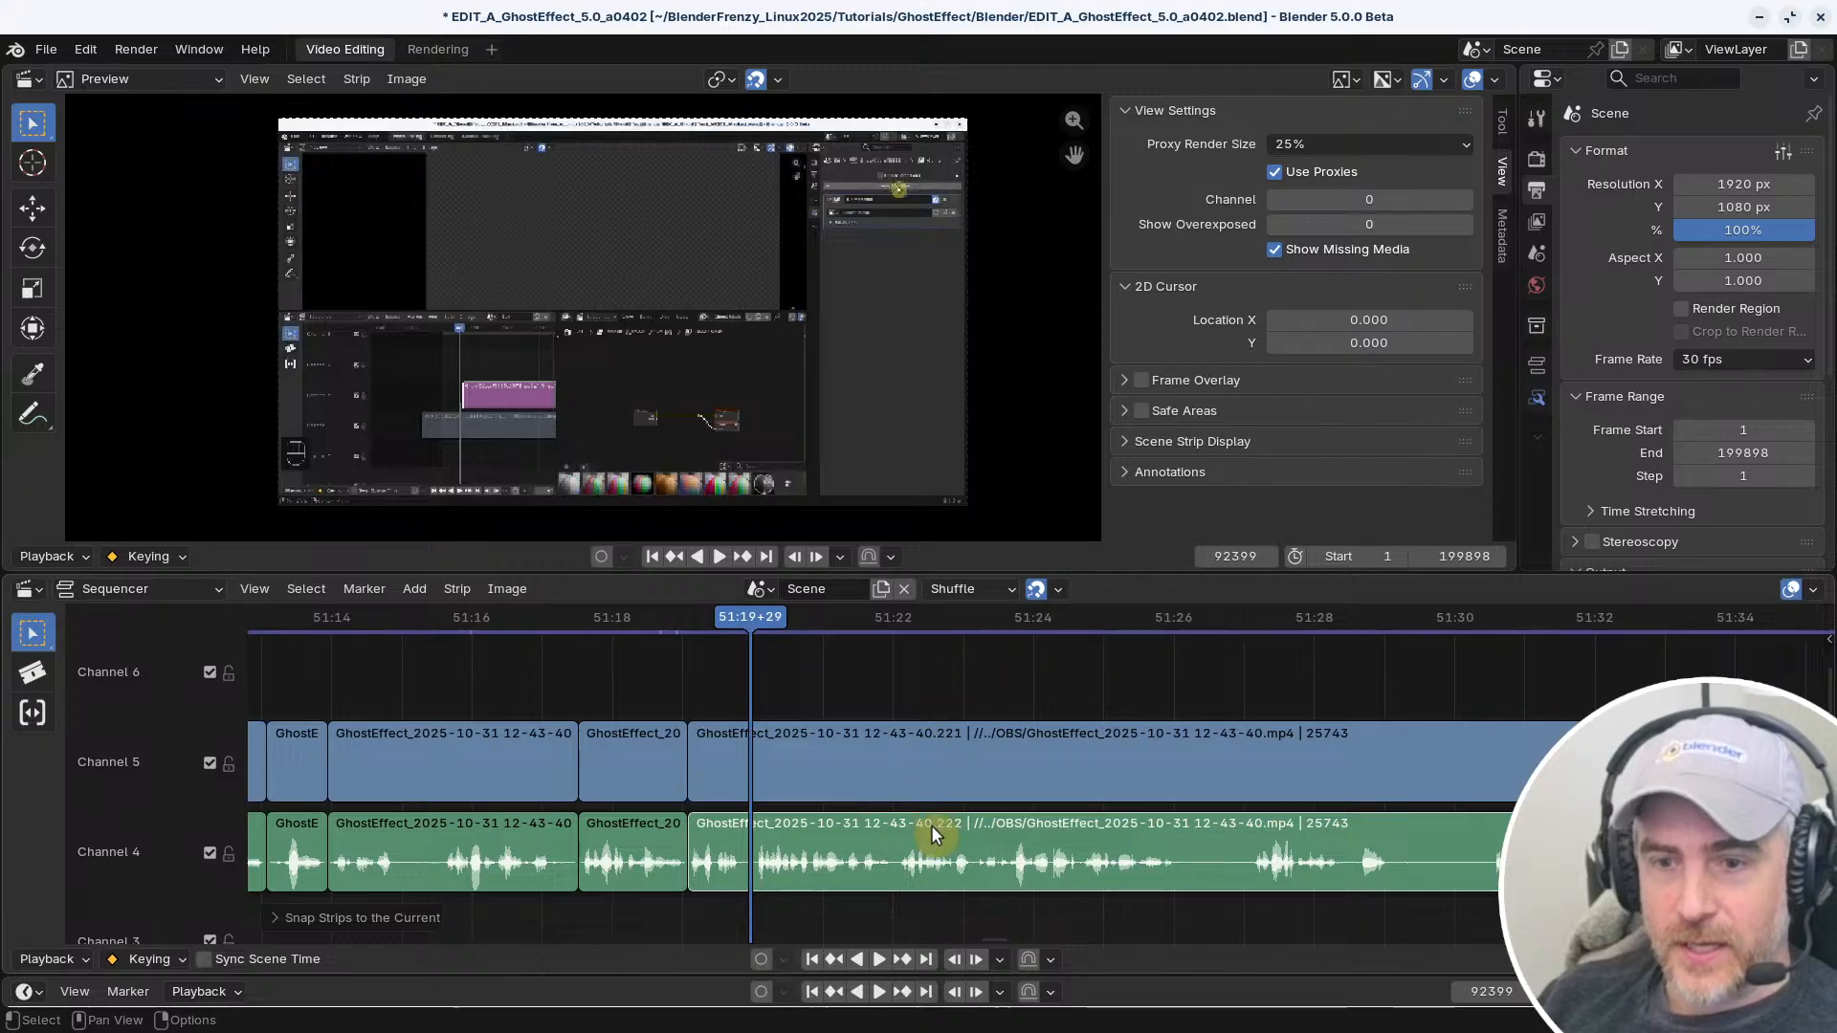
key(shift+s)
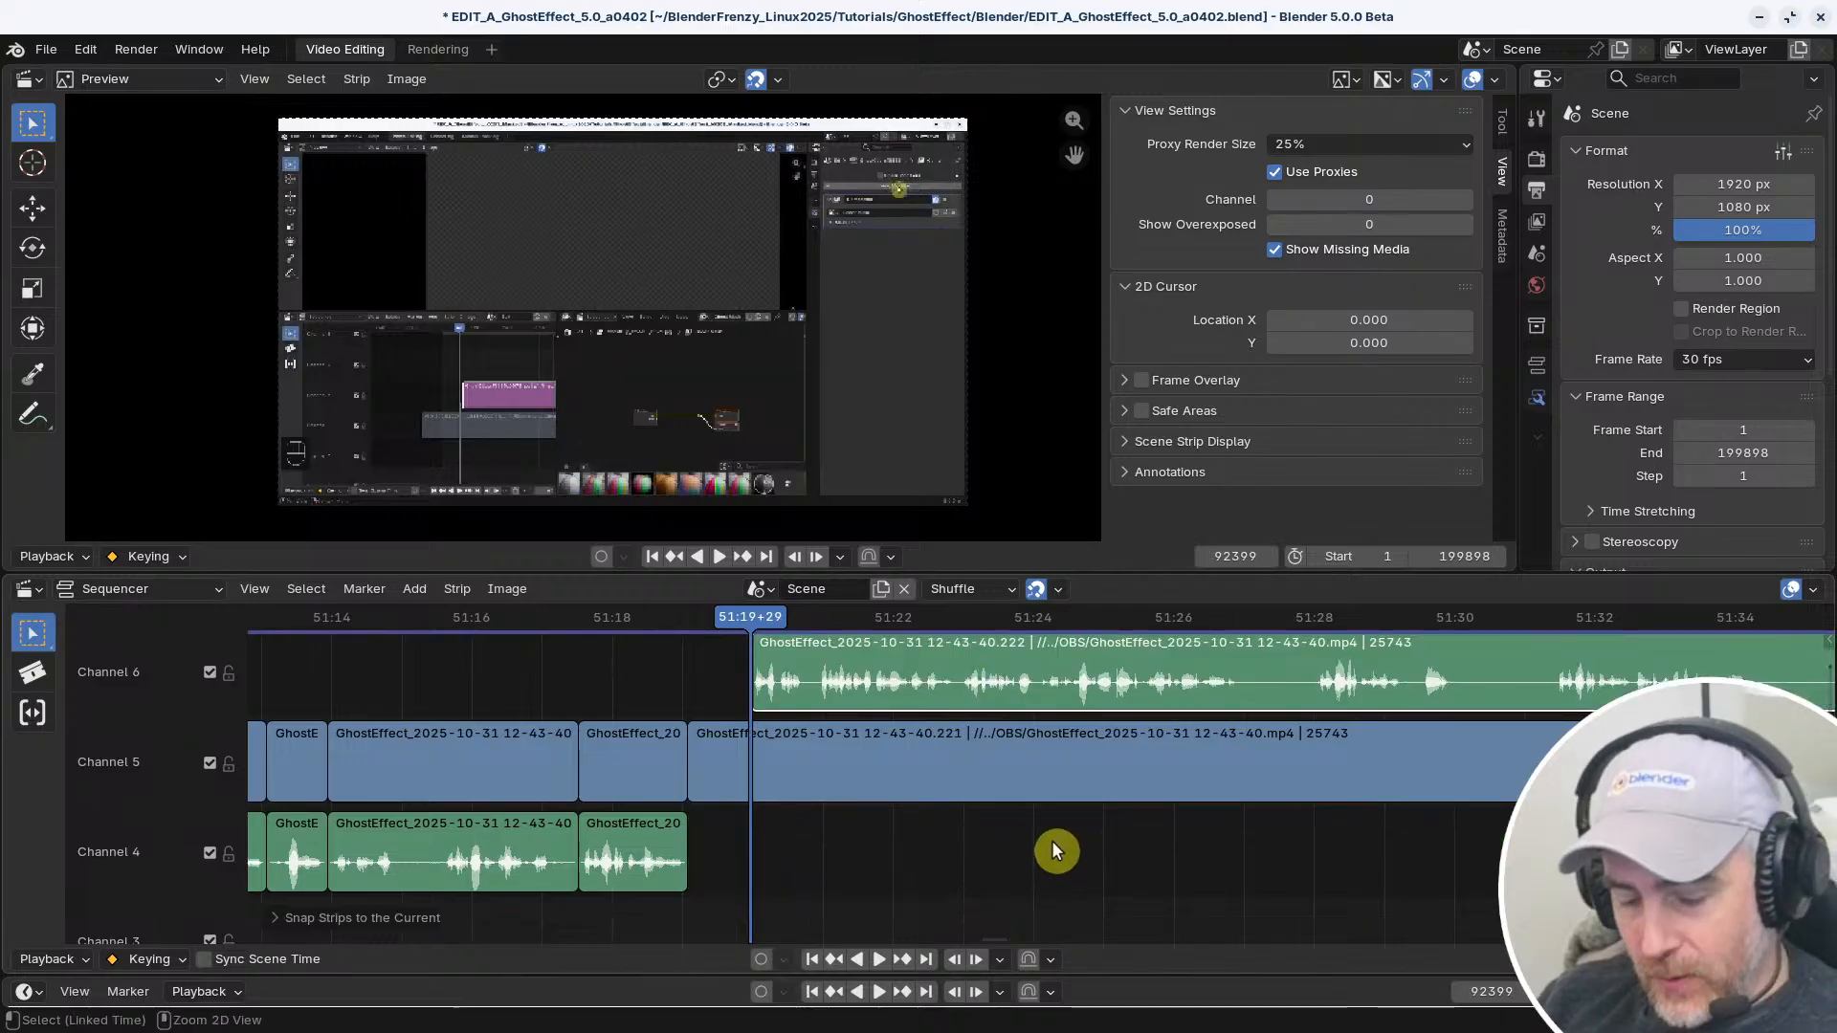
key(ctrl+z)
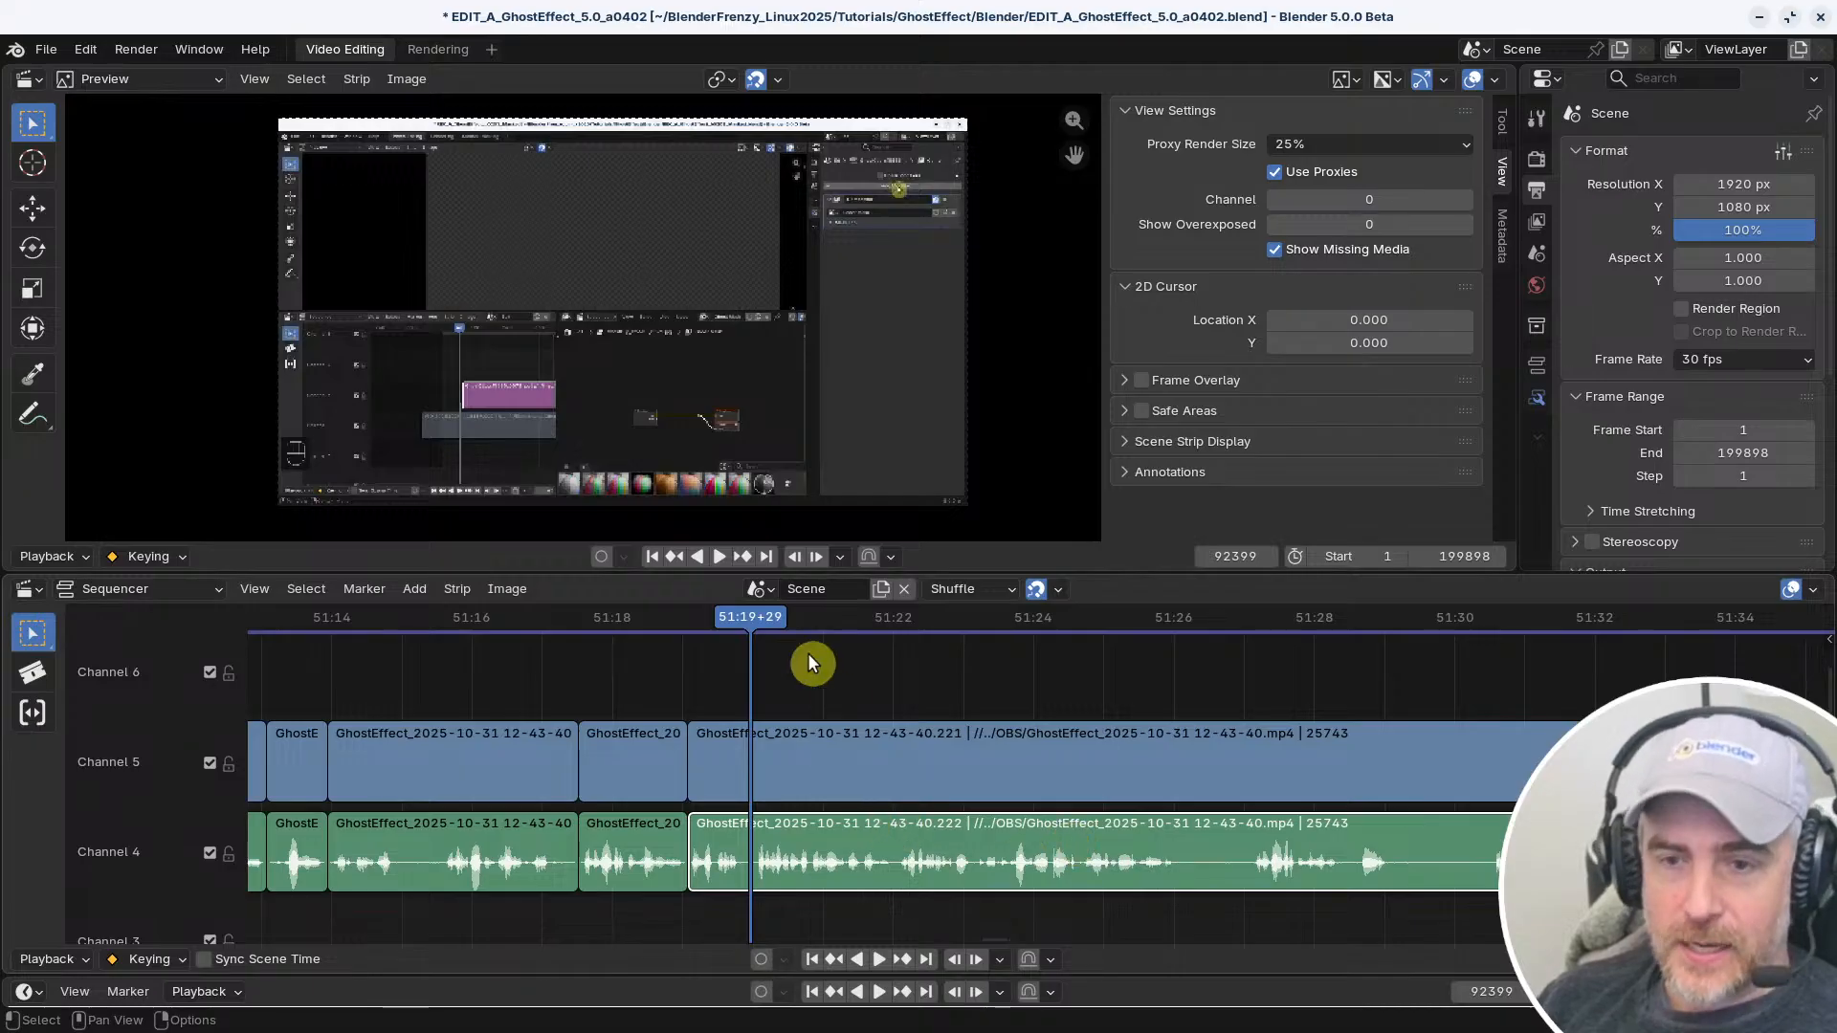
Return to the keymap preferences, assign Shift S to the Sequencer's Slip Strips command, and set it back to S
key(alt+Tab)
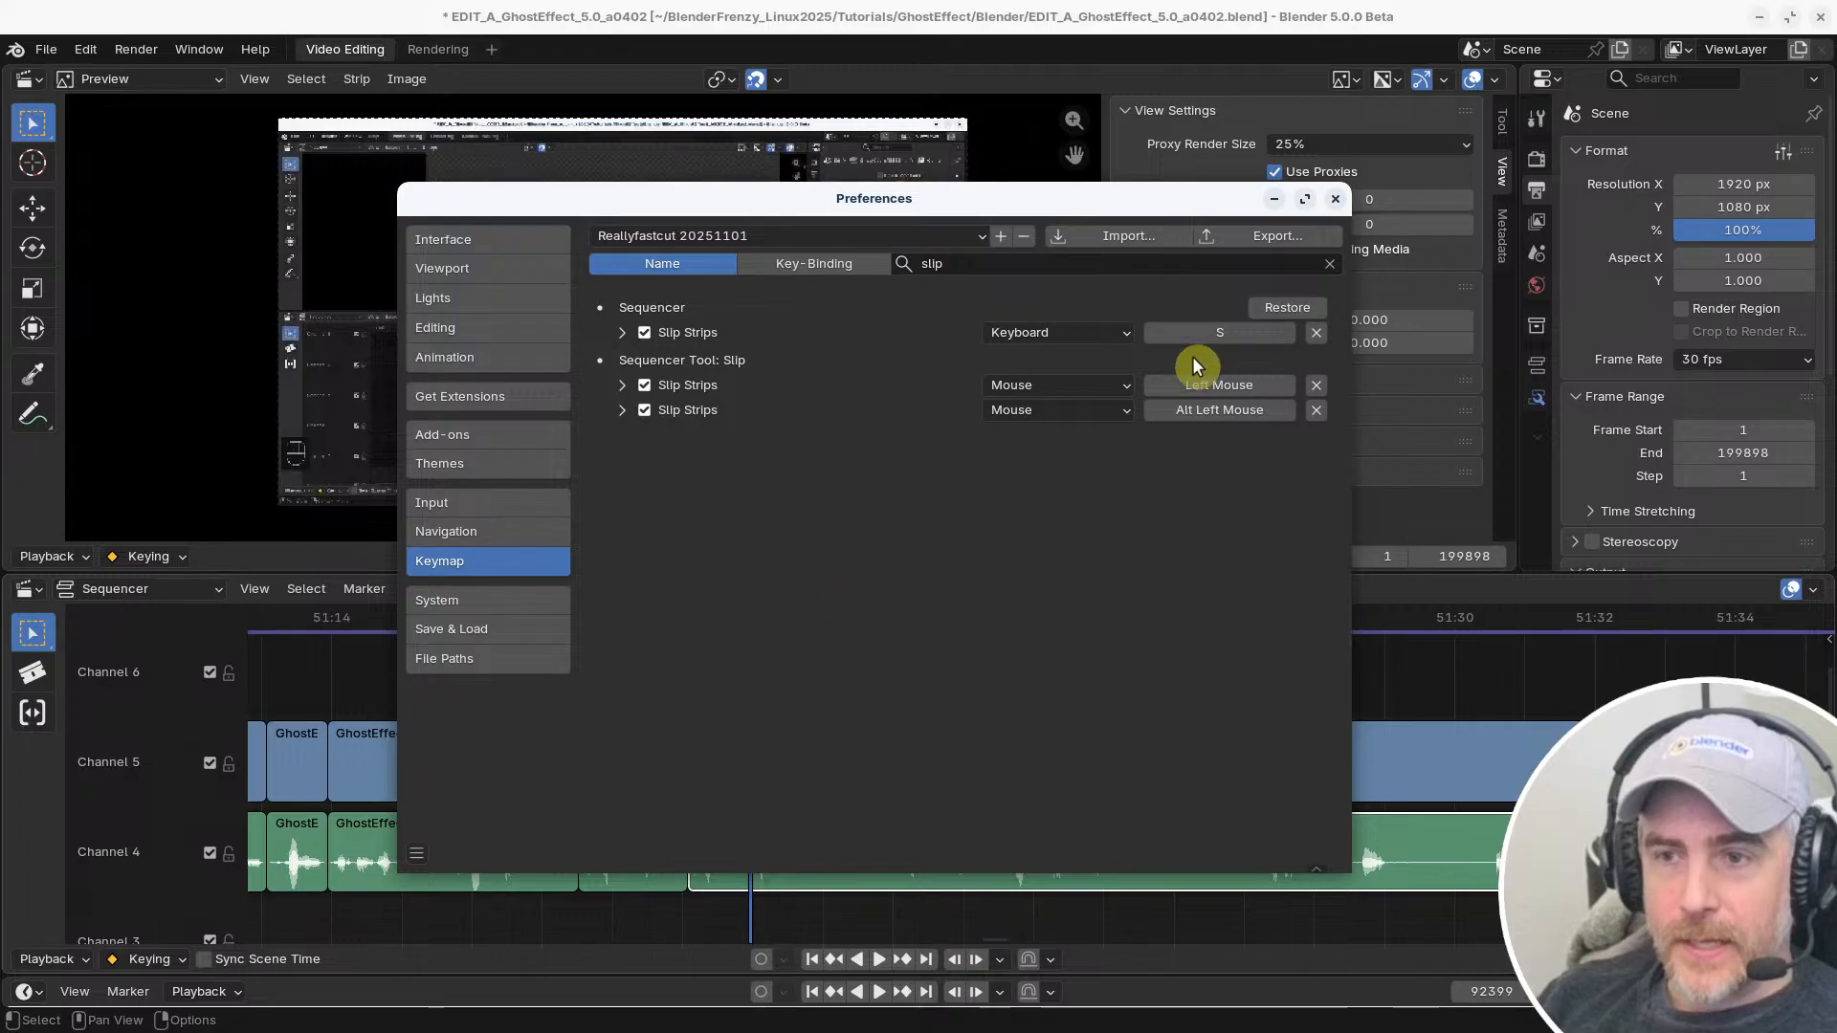
click(1222, 343)
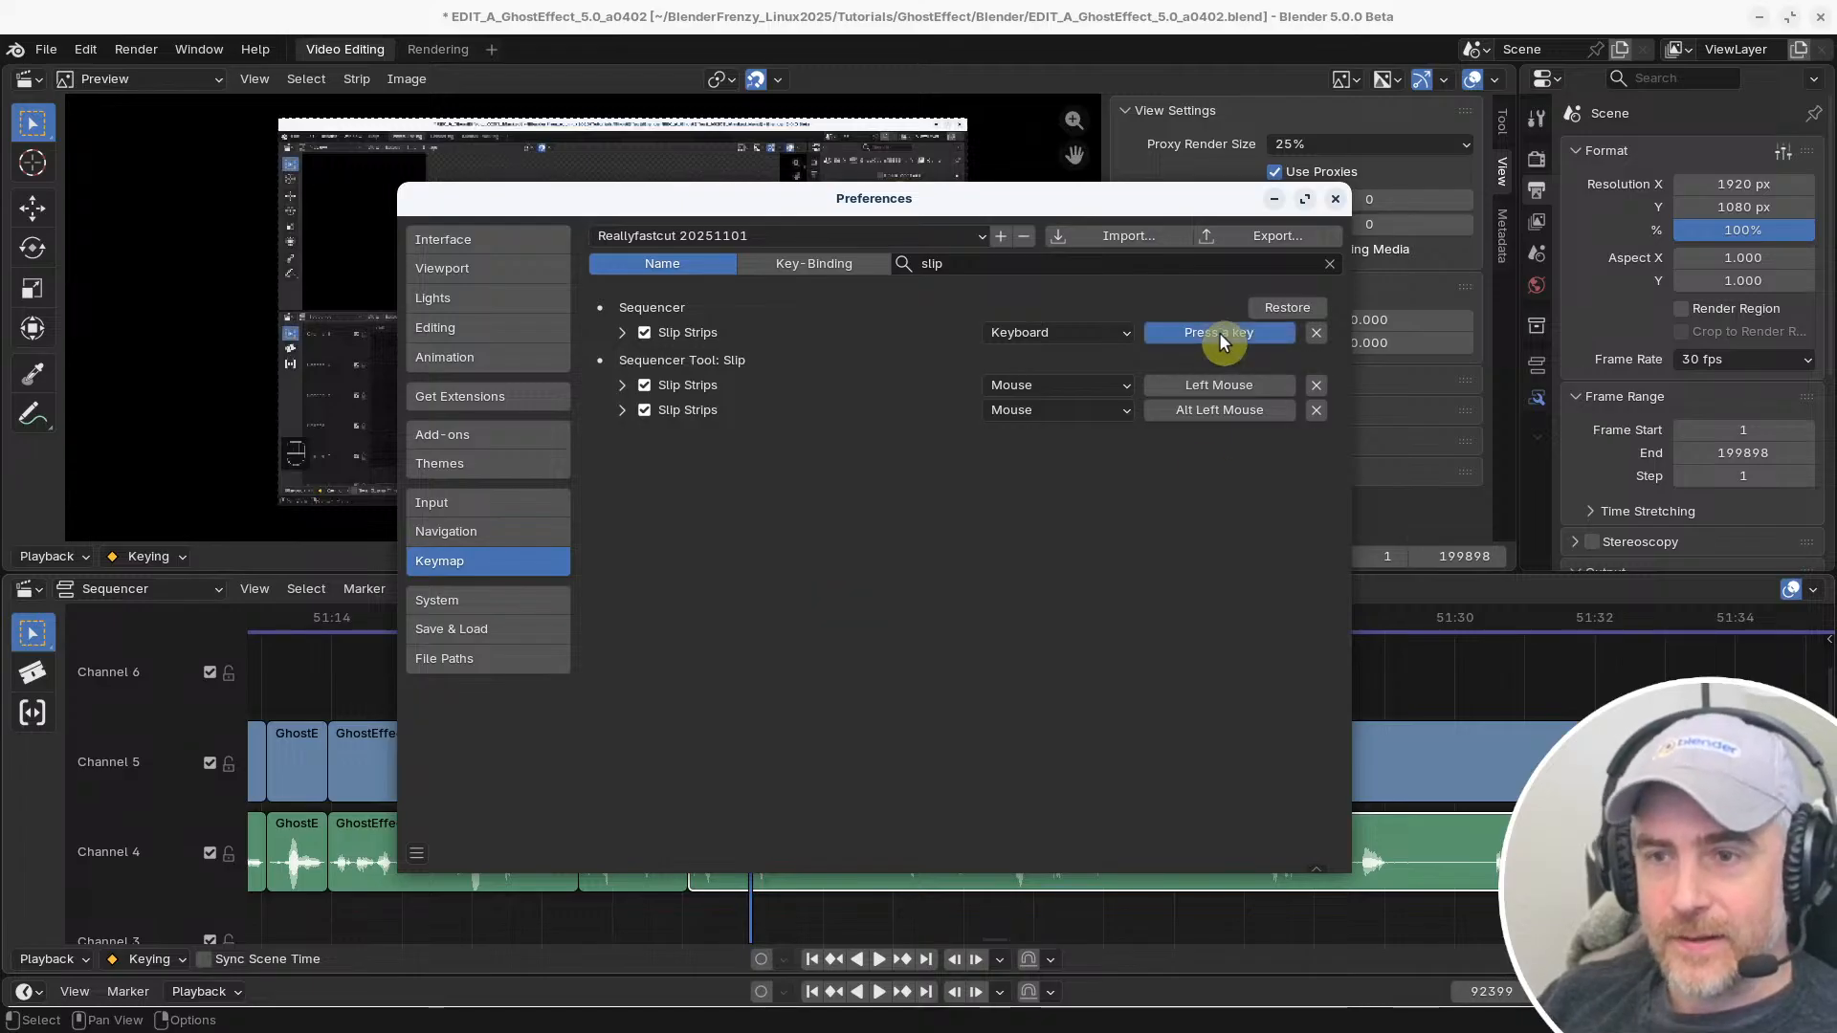
key(shift+s)
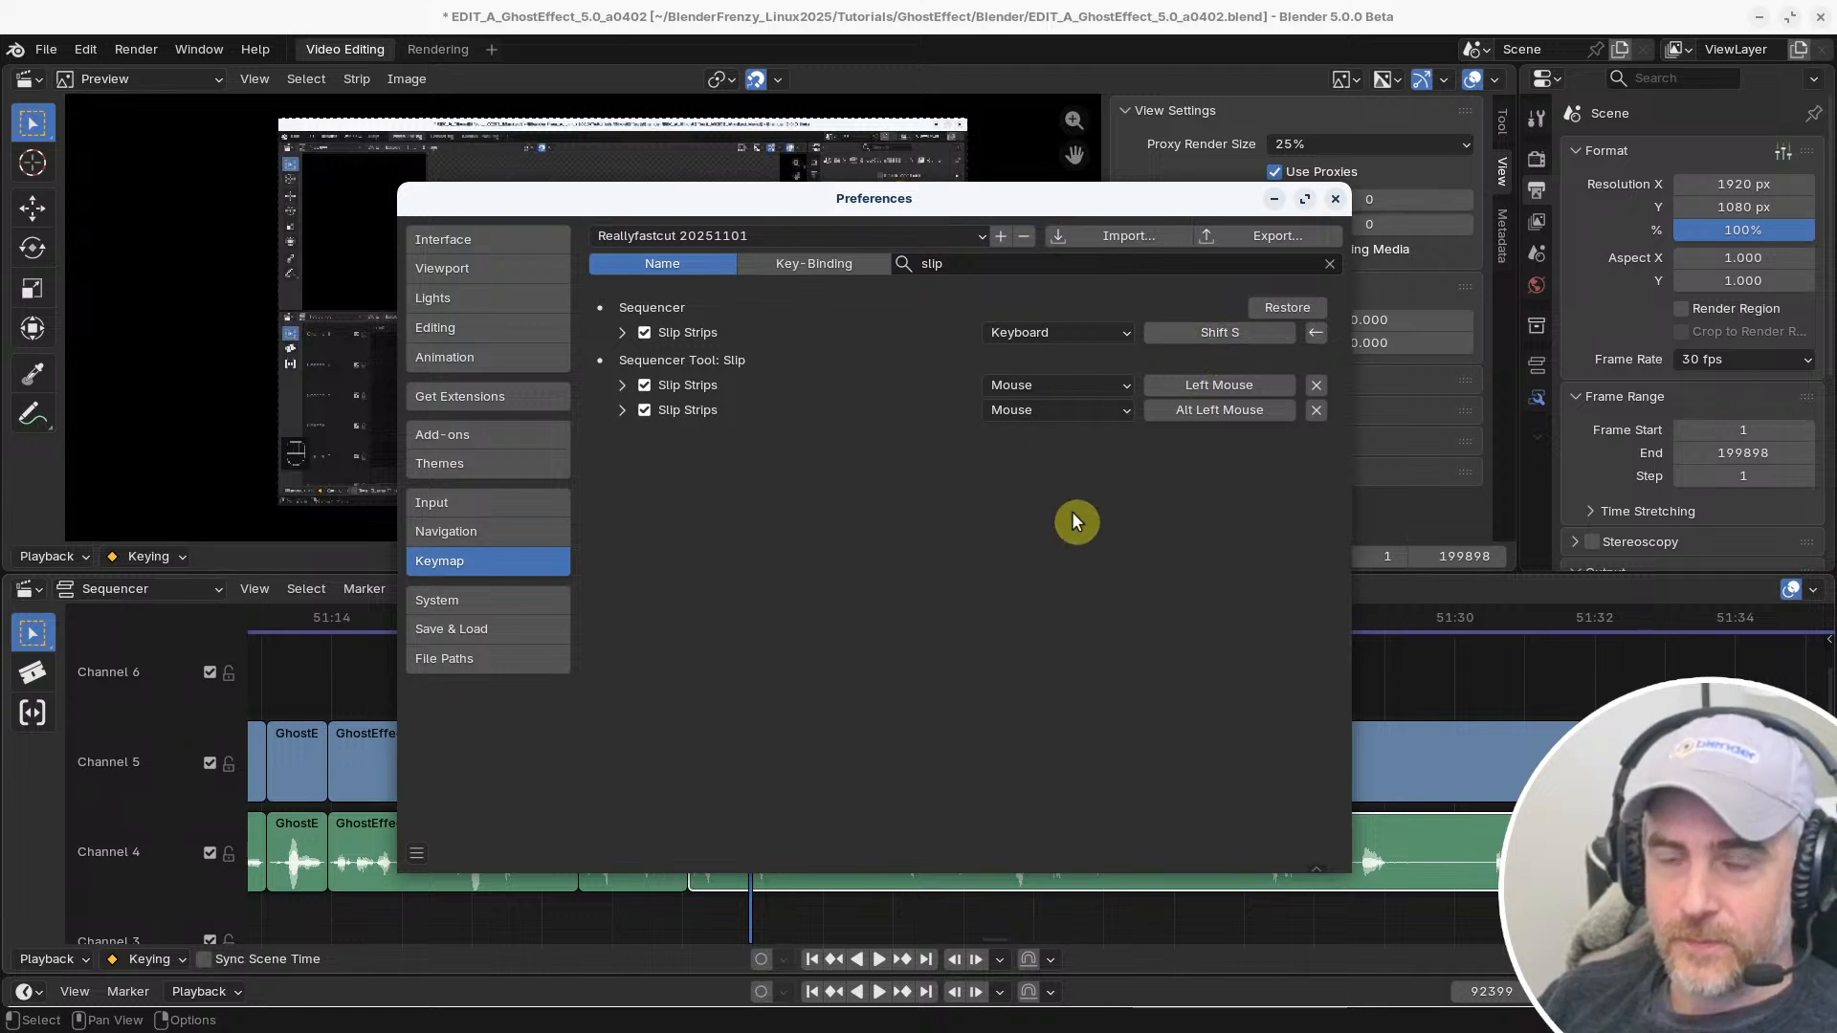
click(1214, 331)
key(s)
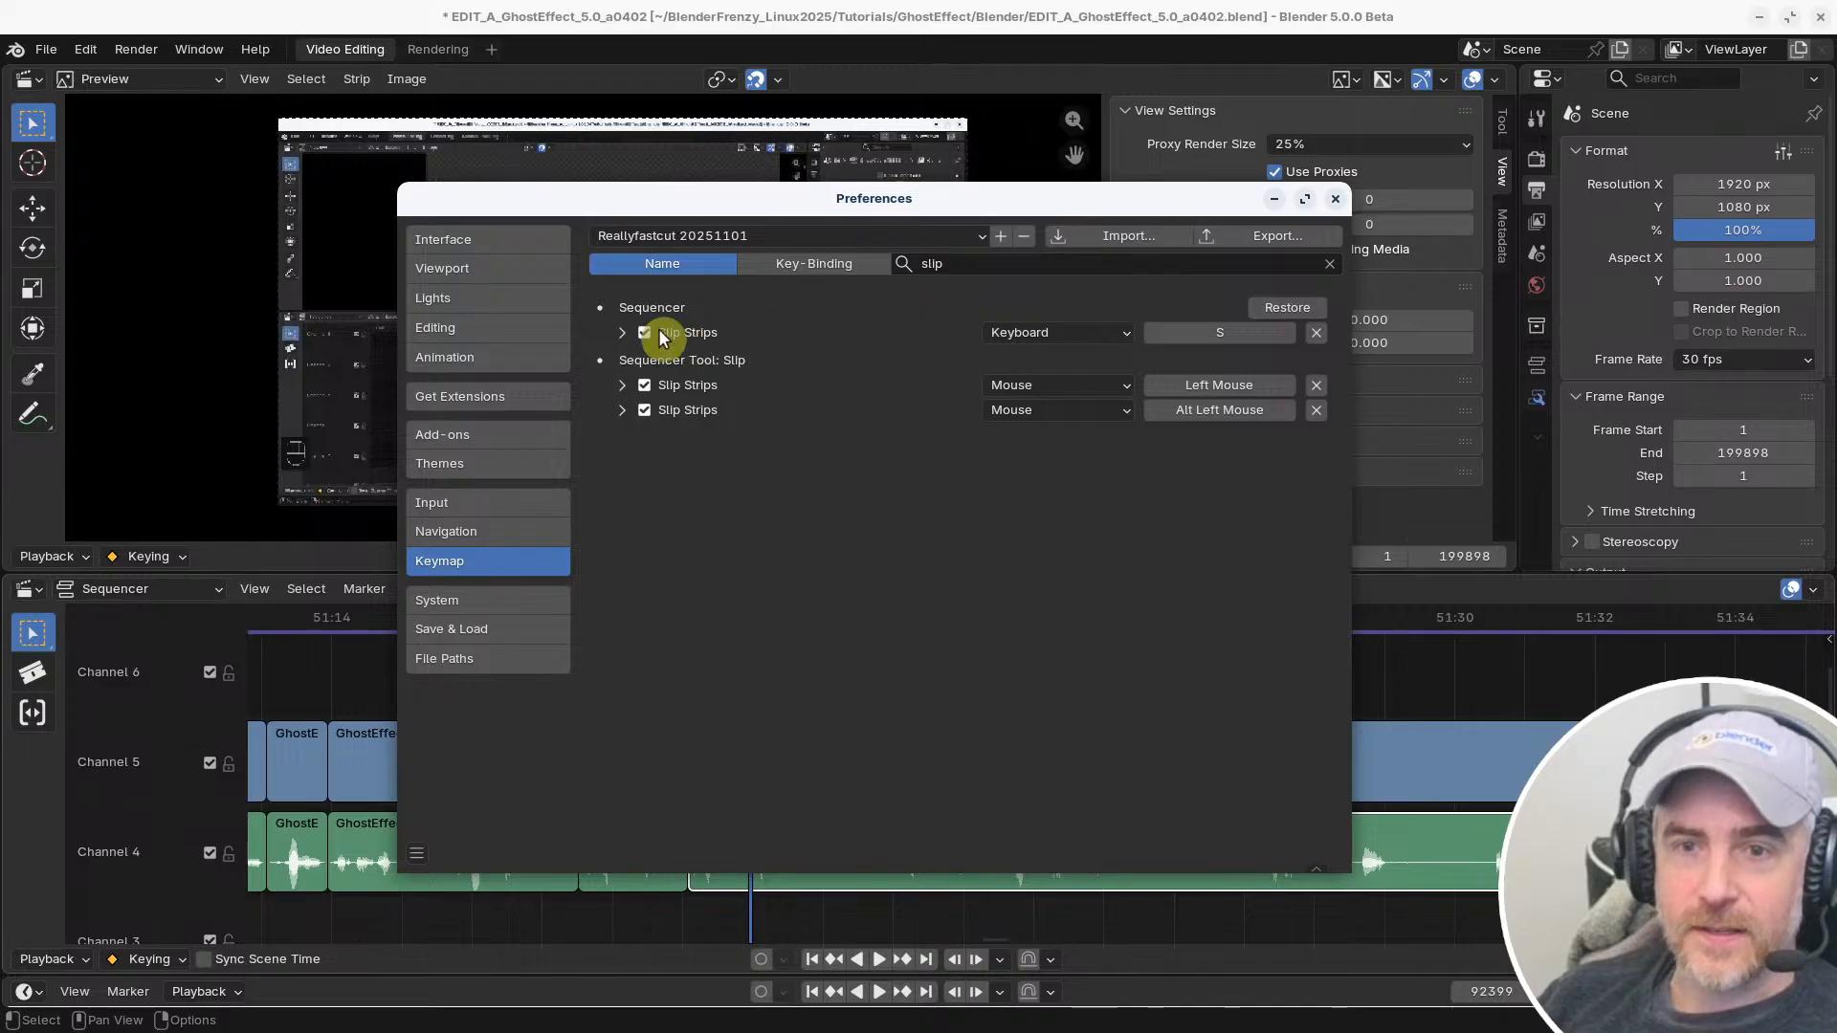
Enable the Shift modifier in the detailed settings of the Sequencer's Slip Strips shortcut and return to the timeline
click(624, 334)
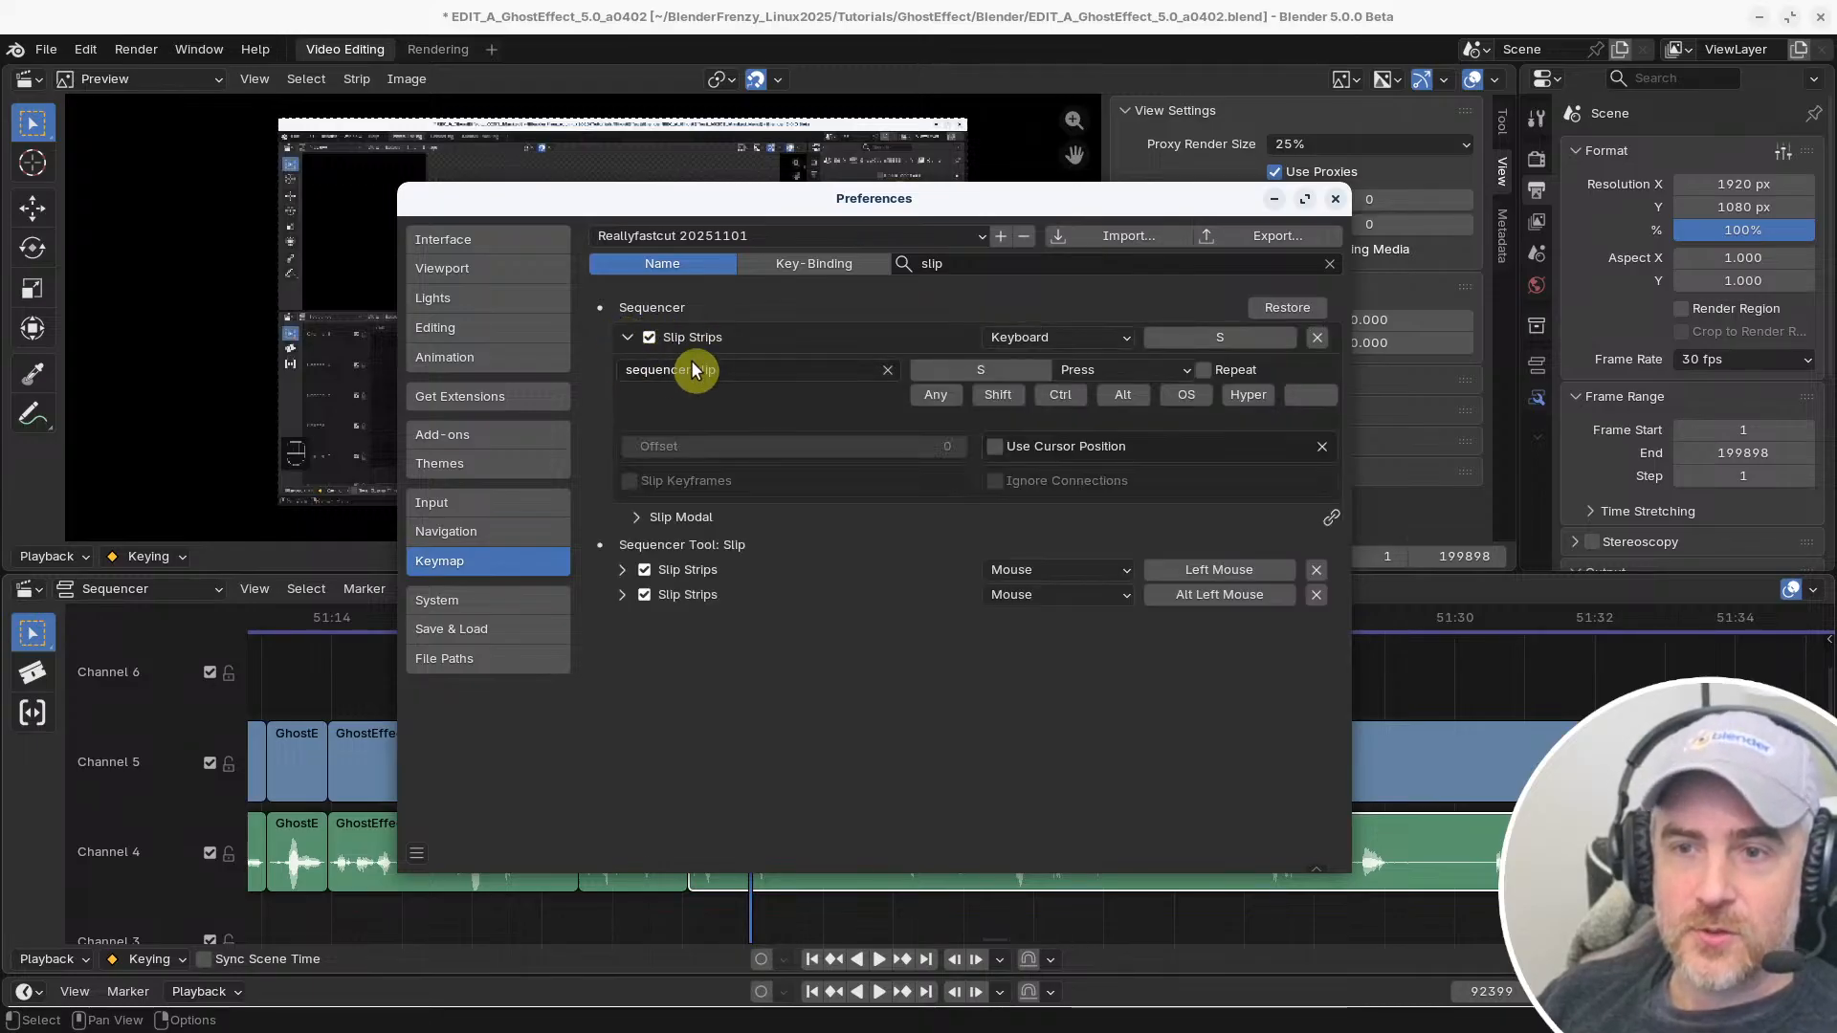
click(999, 396)
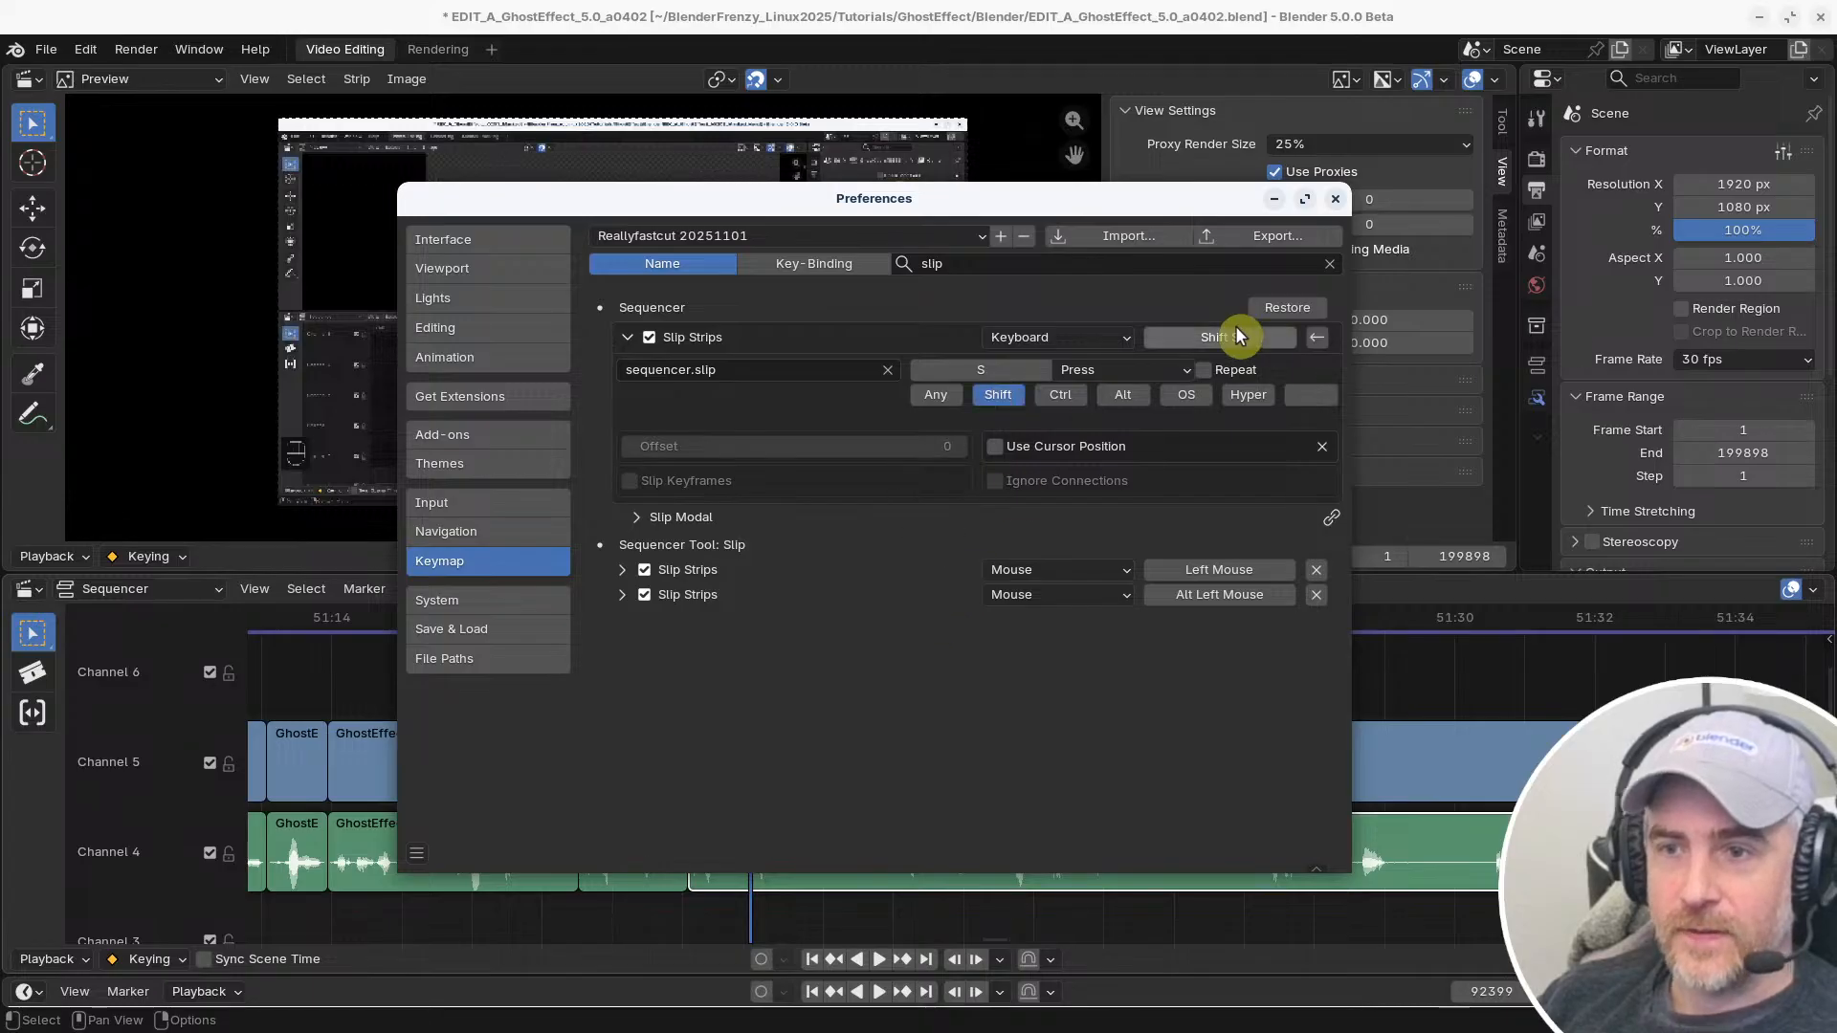
click(628, 338)
click(1466, 677)
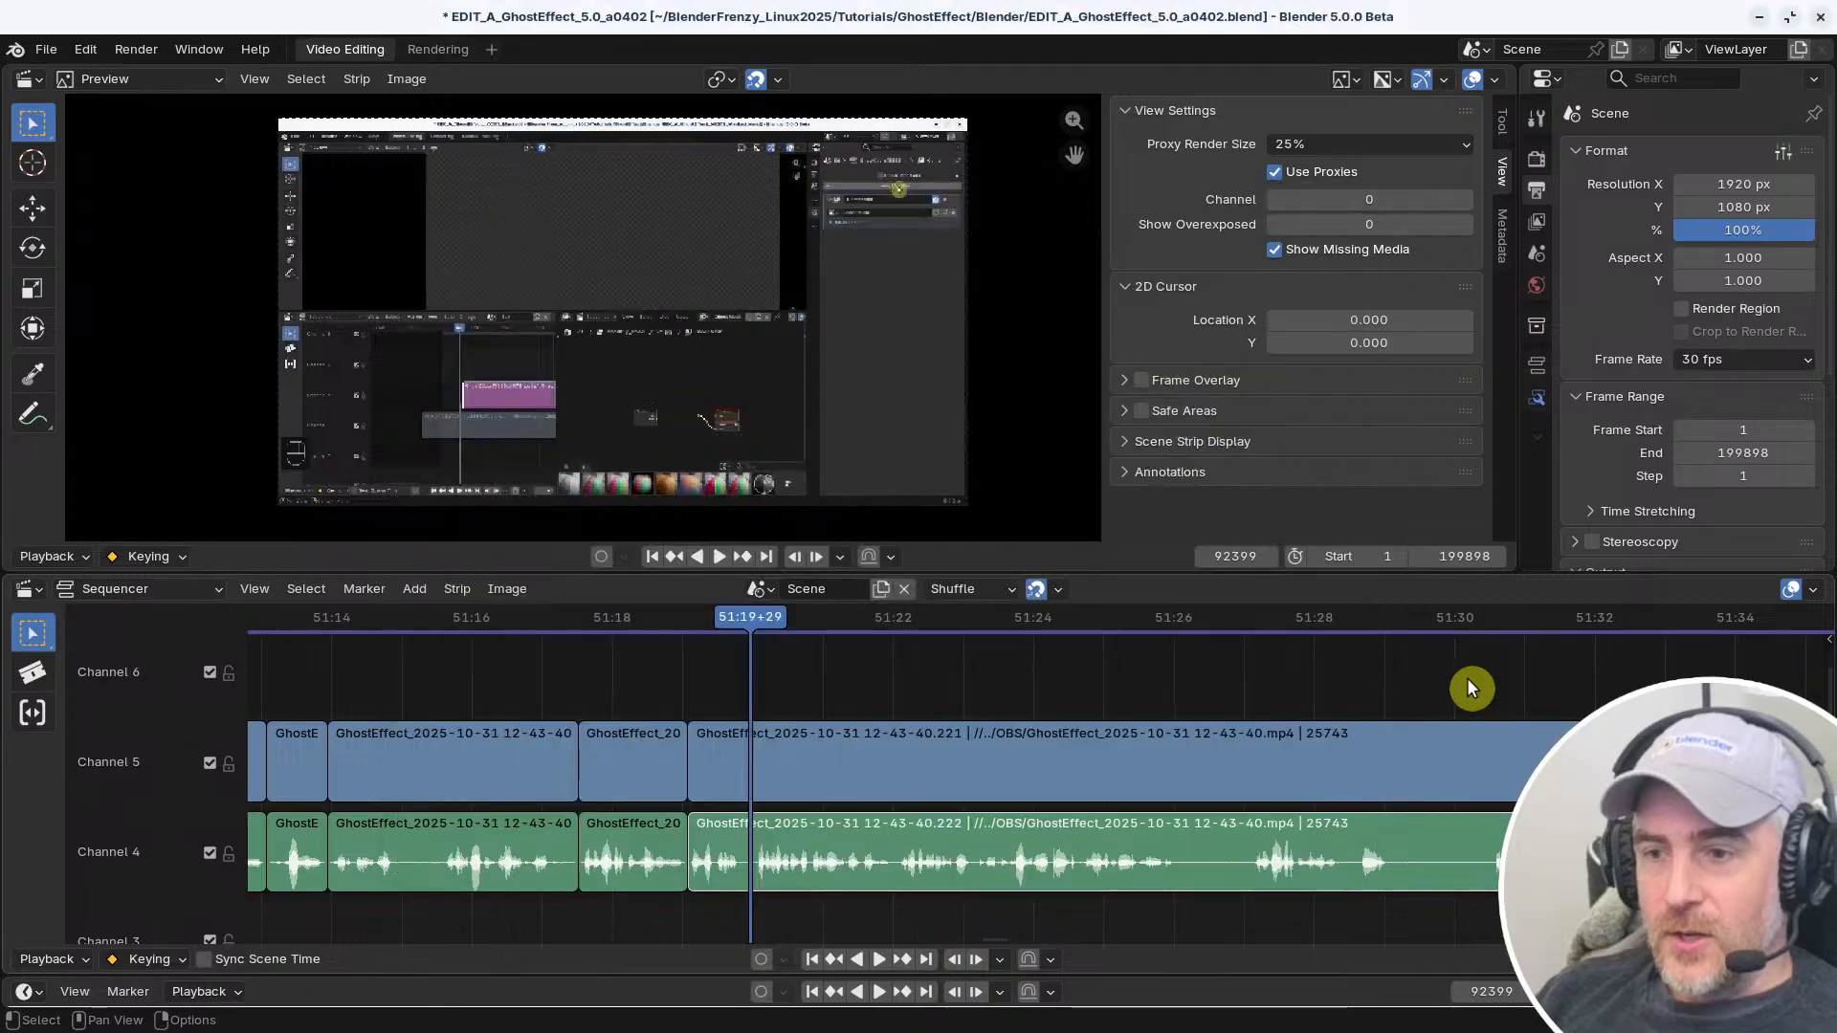
Try slipping the long audio strip's contents and snapping the strip to the current frame, reverting both
key(shift+s)
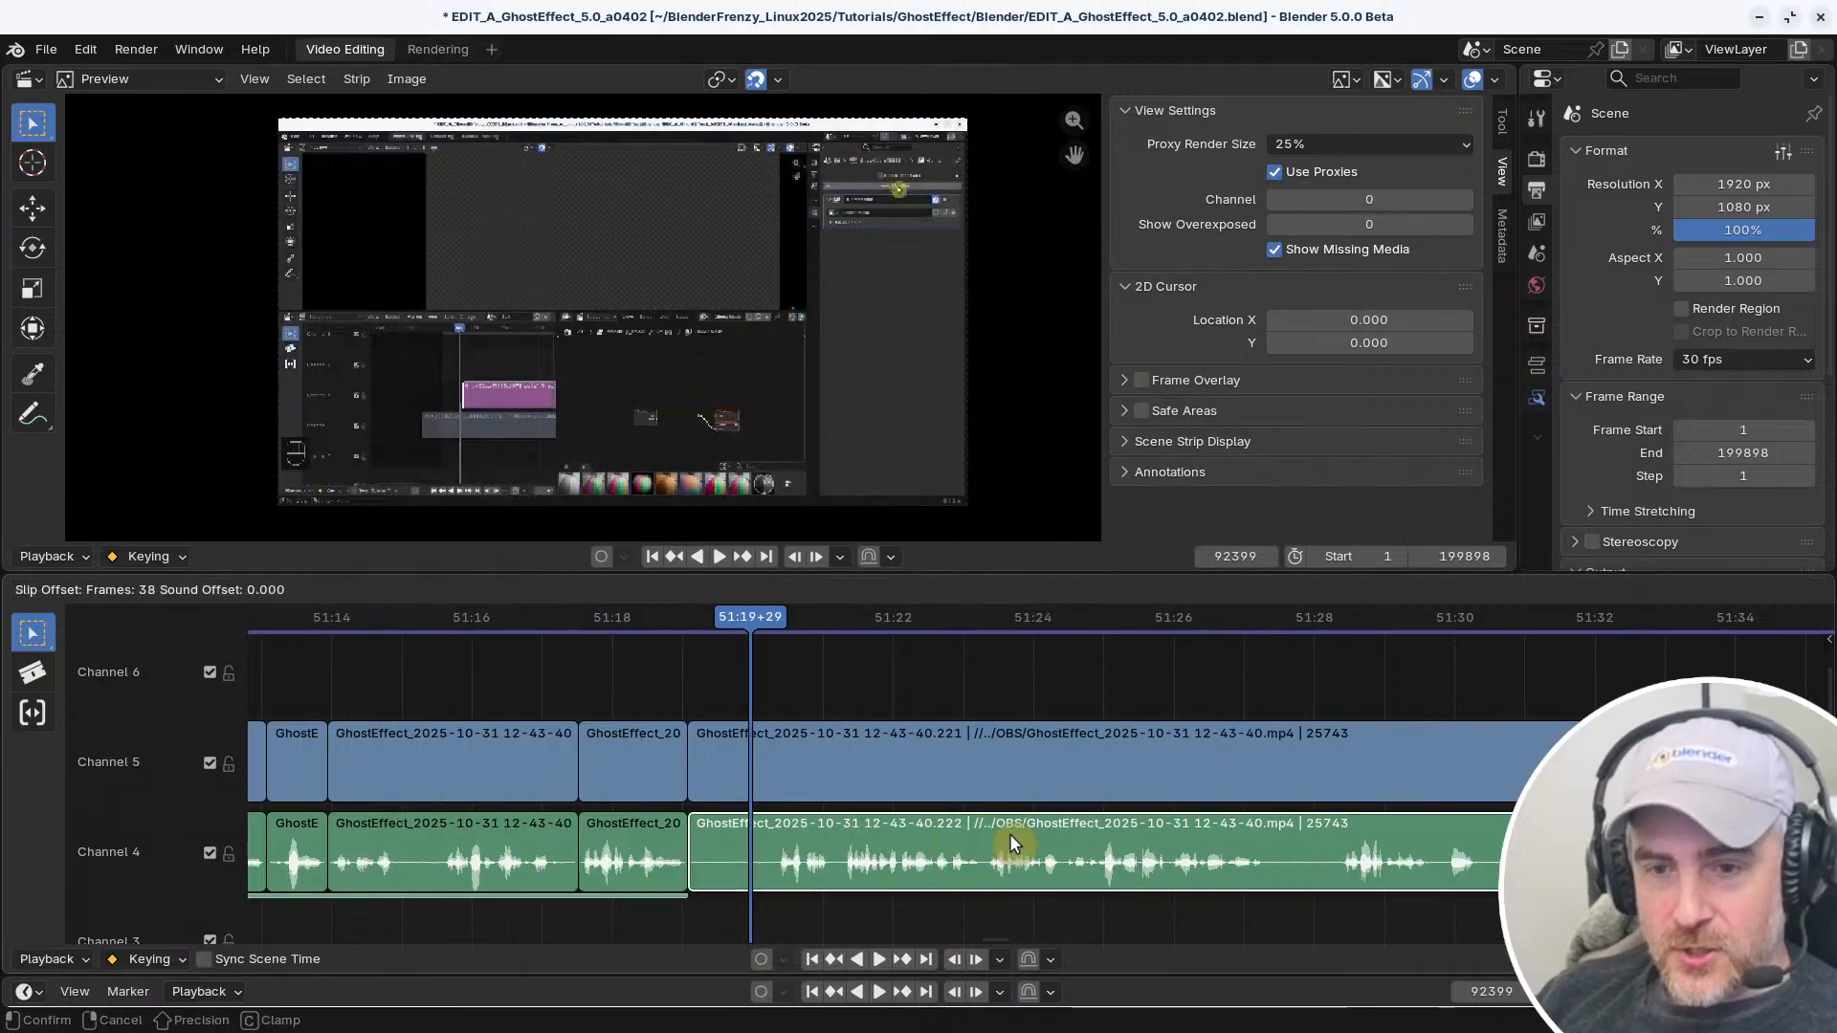
click(842, 829)
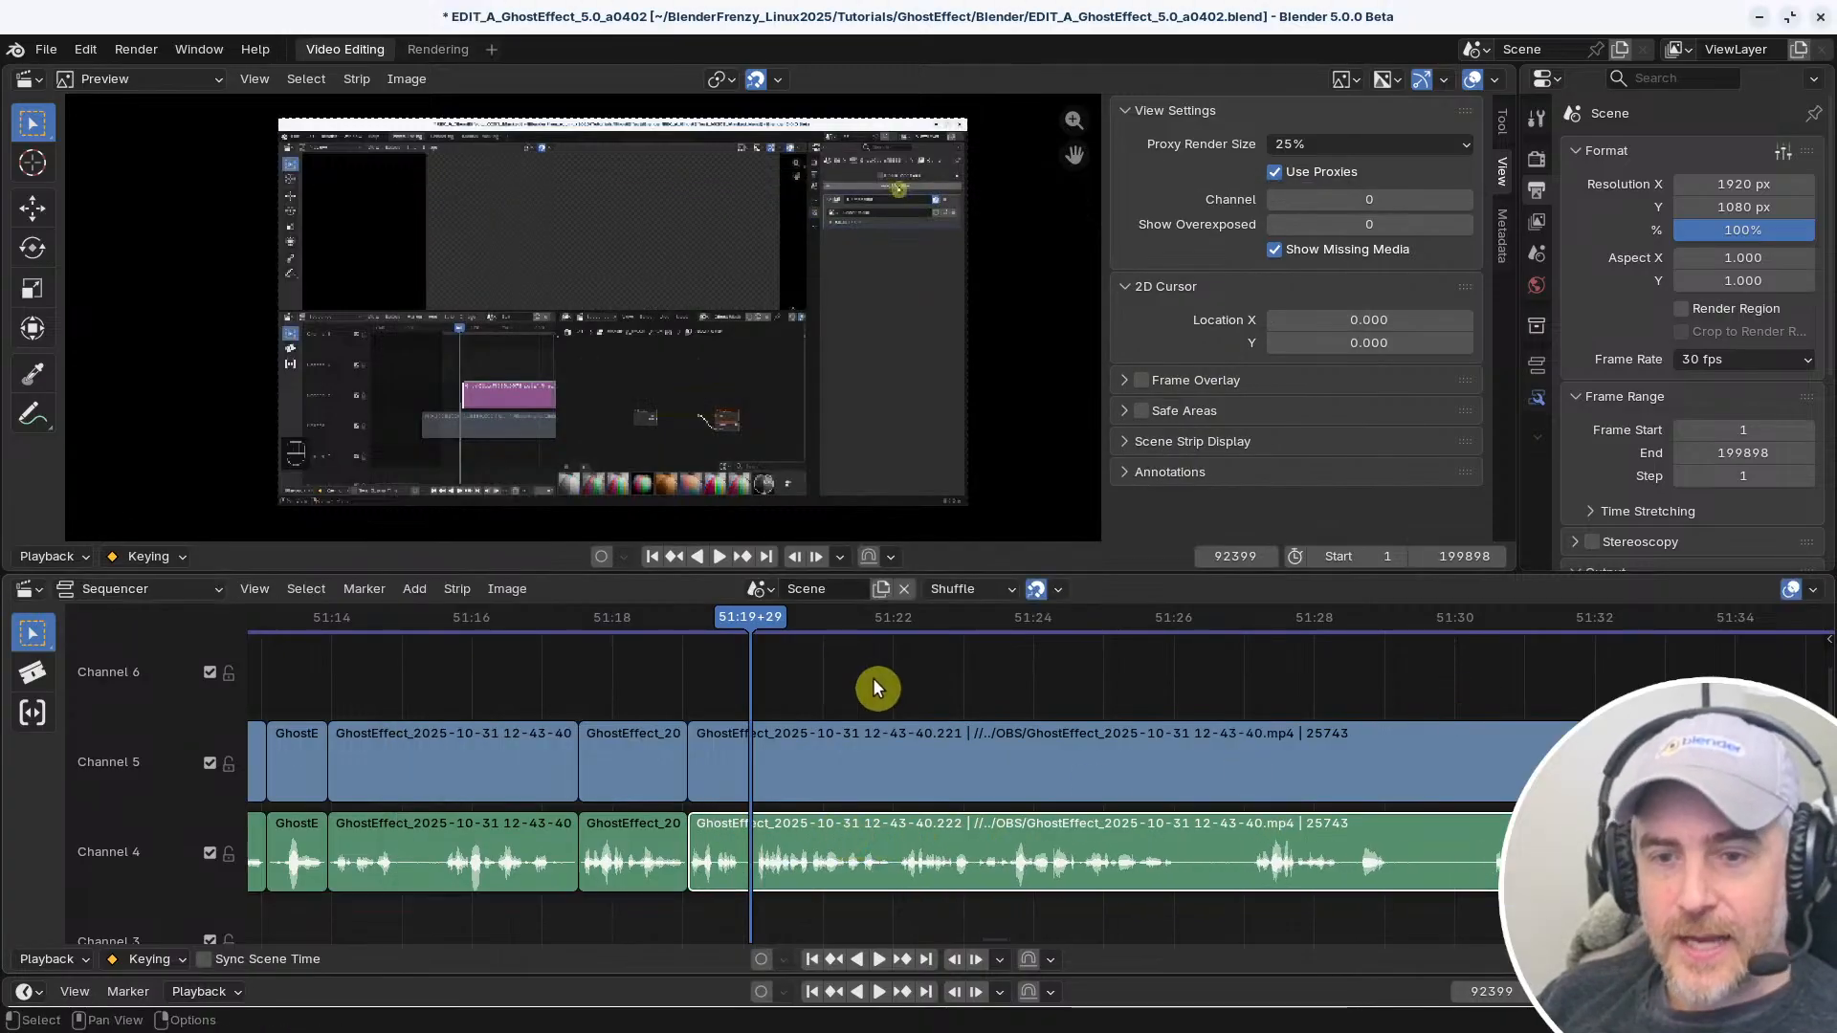
key(shift+s)
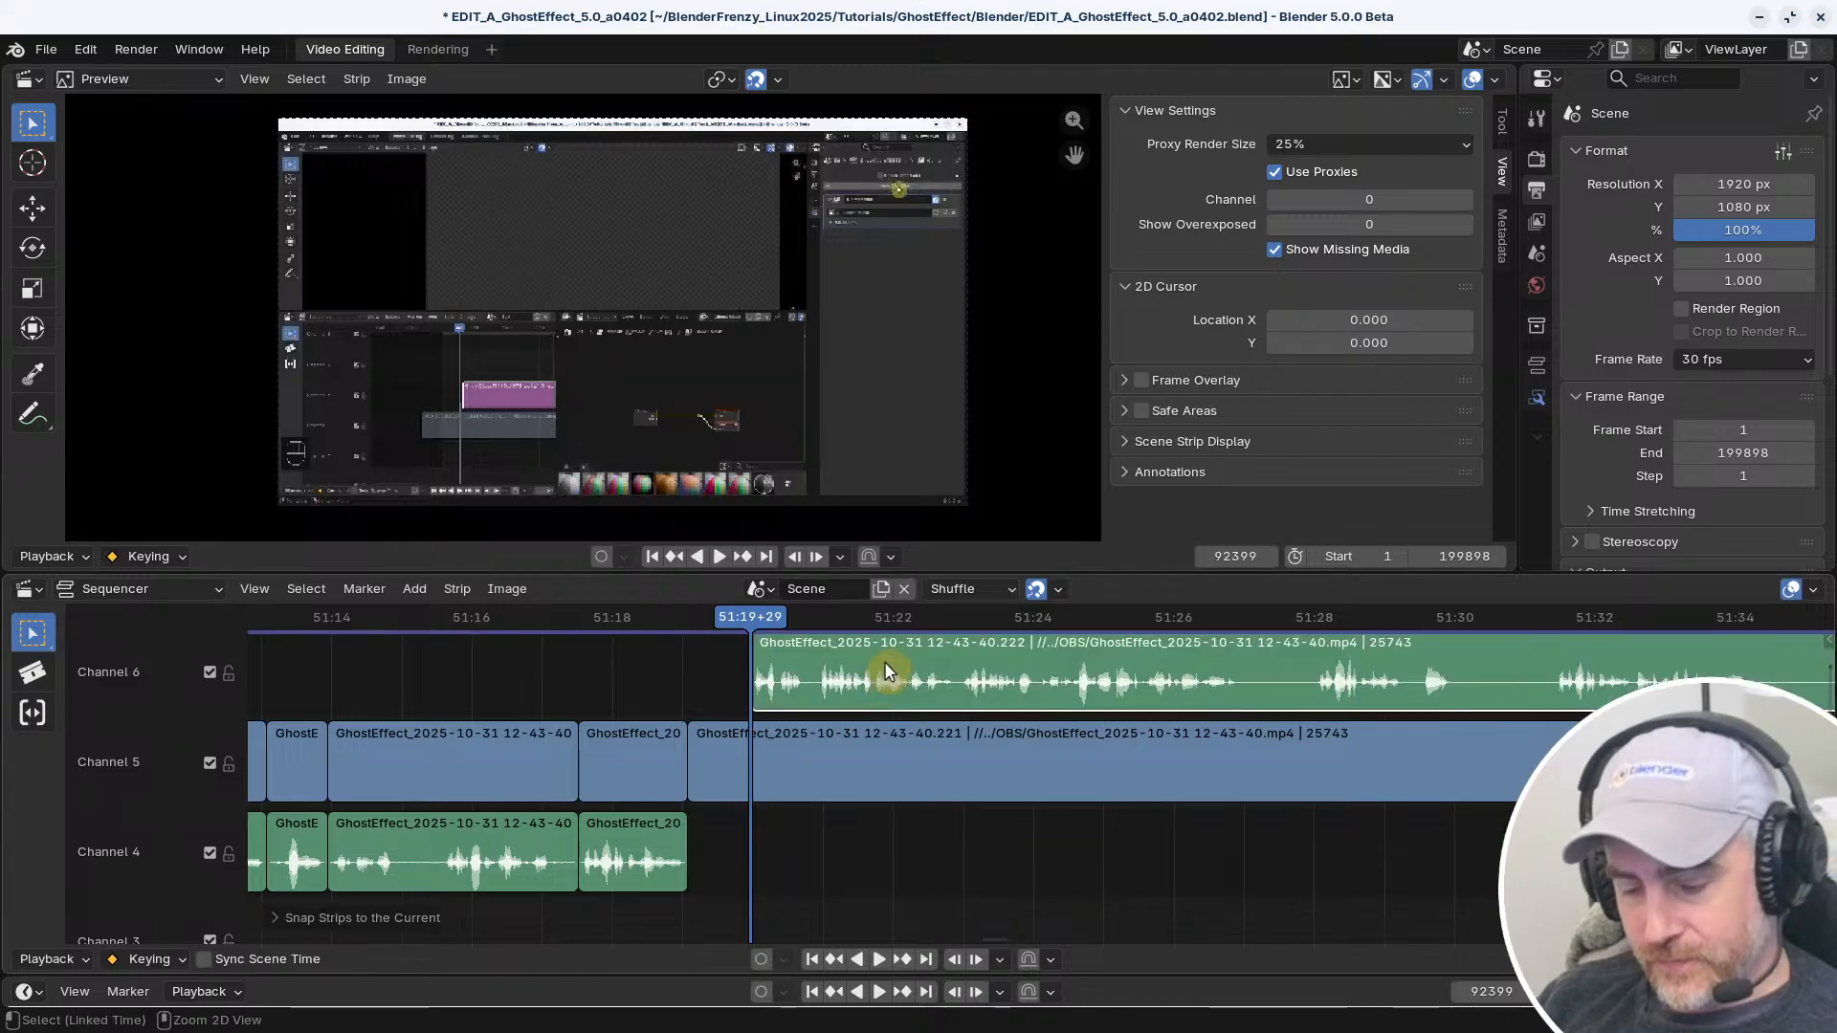
key(ctrl+z)
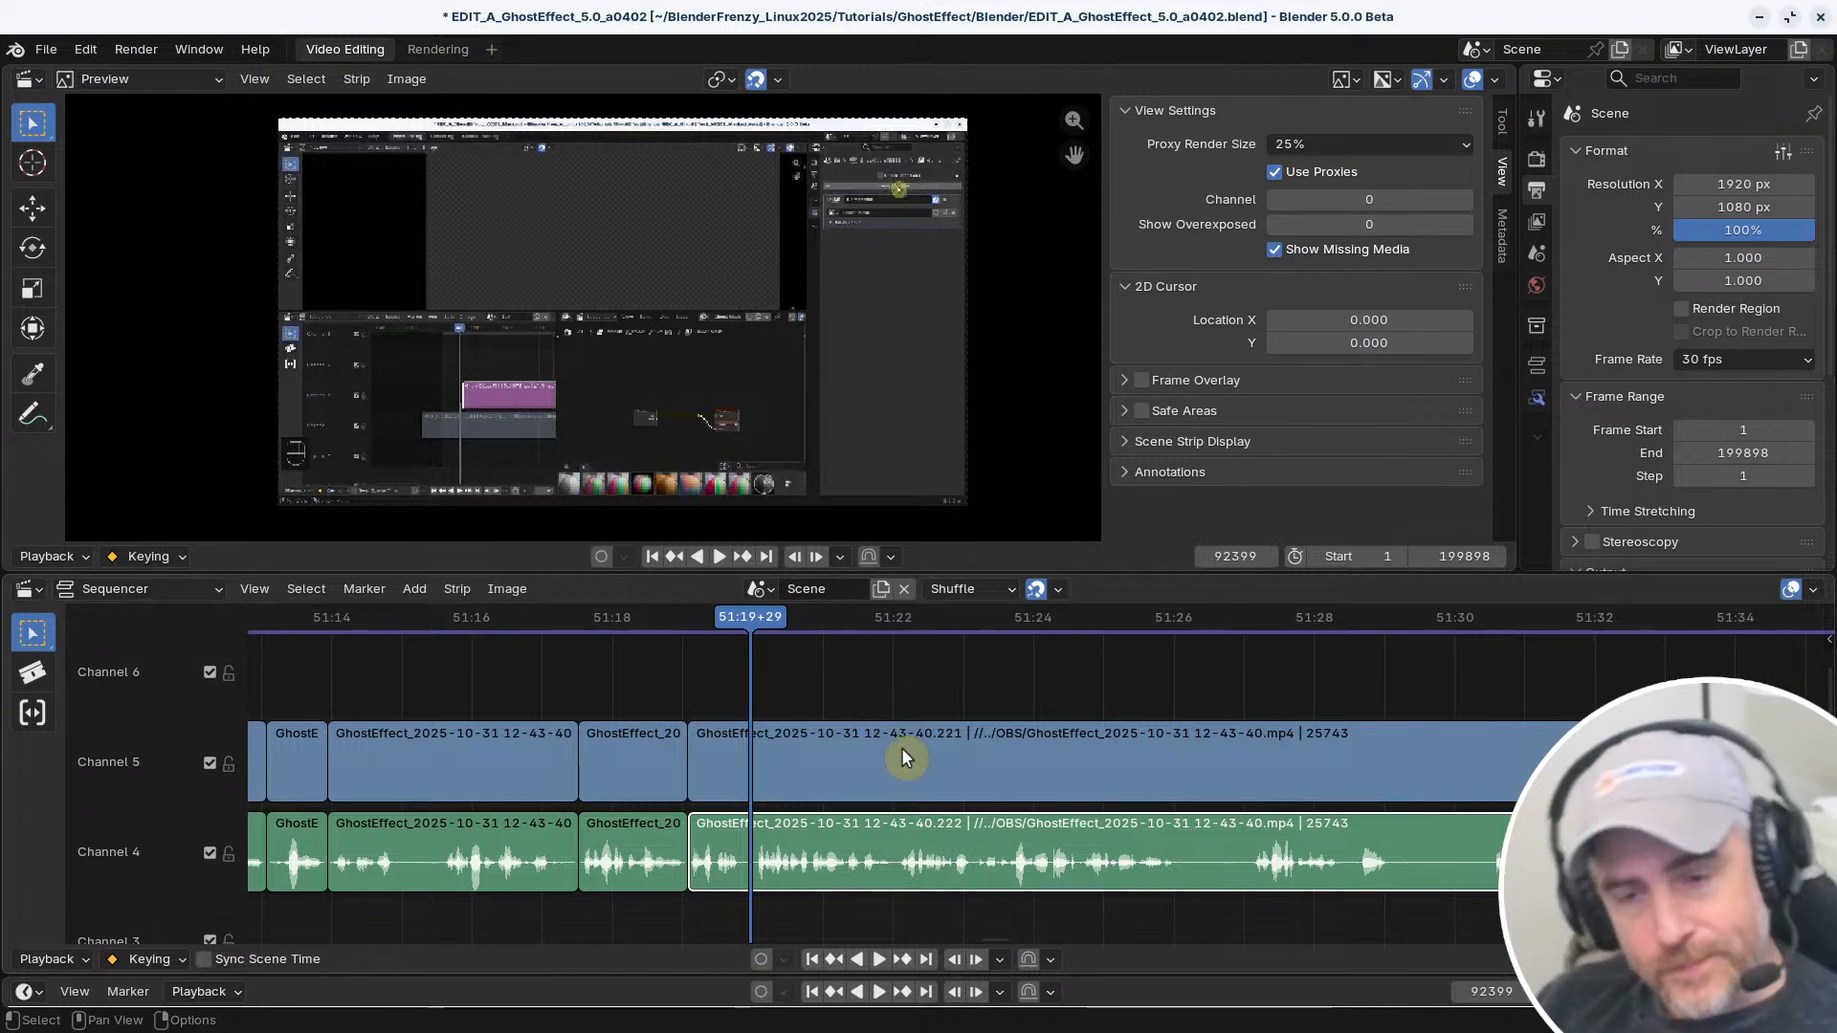
Move the playhead to frame 92422 and split the long video strip and the long audio strip there
right_click(798, 712)
drag(785, 617, 987, 619)
shift+right_drag(1099, 667, 1186, 673)
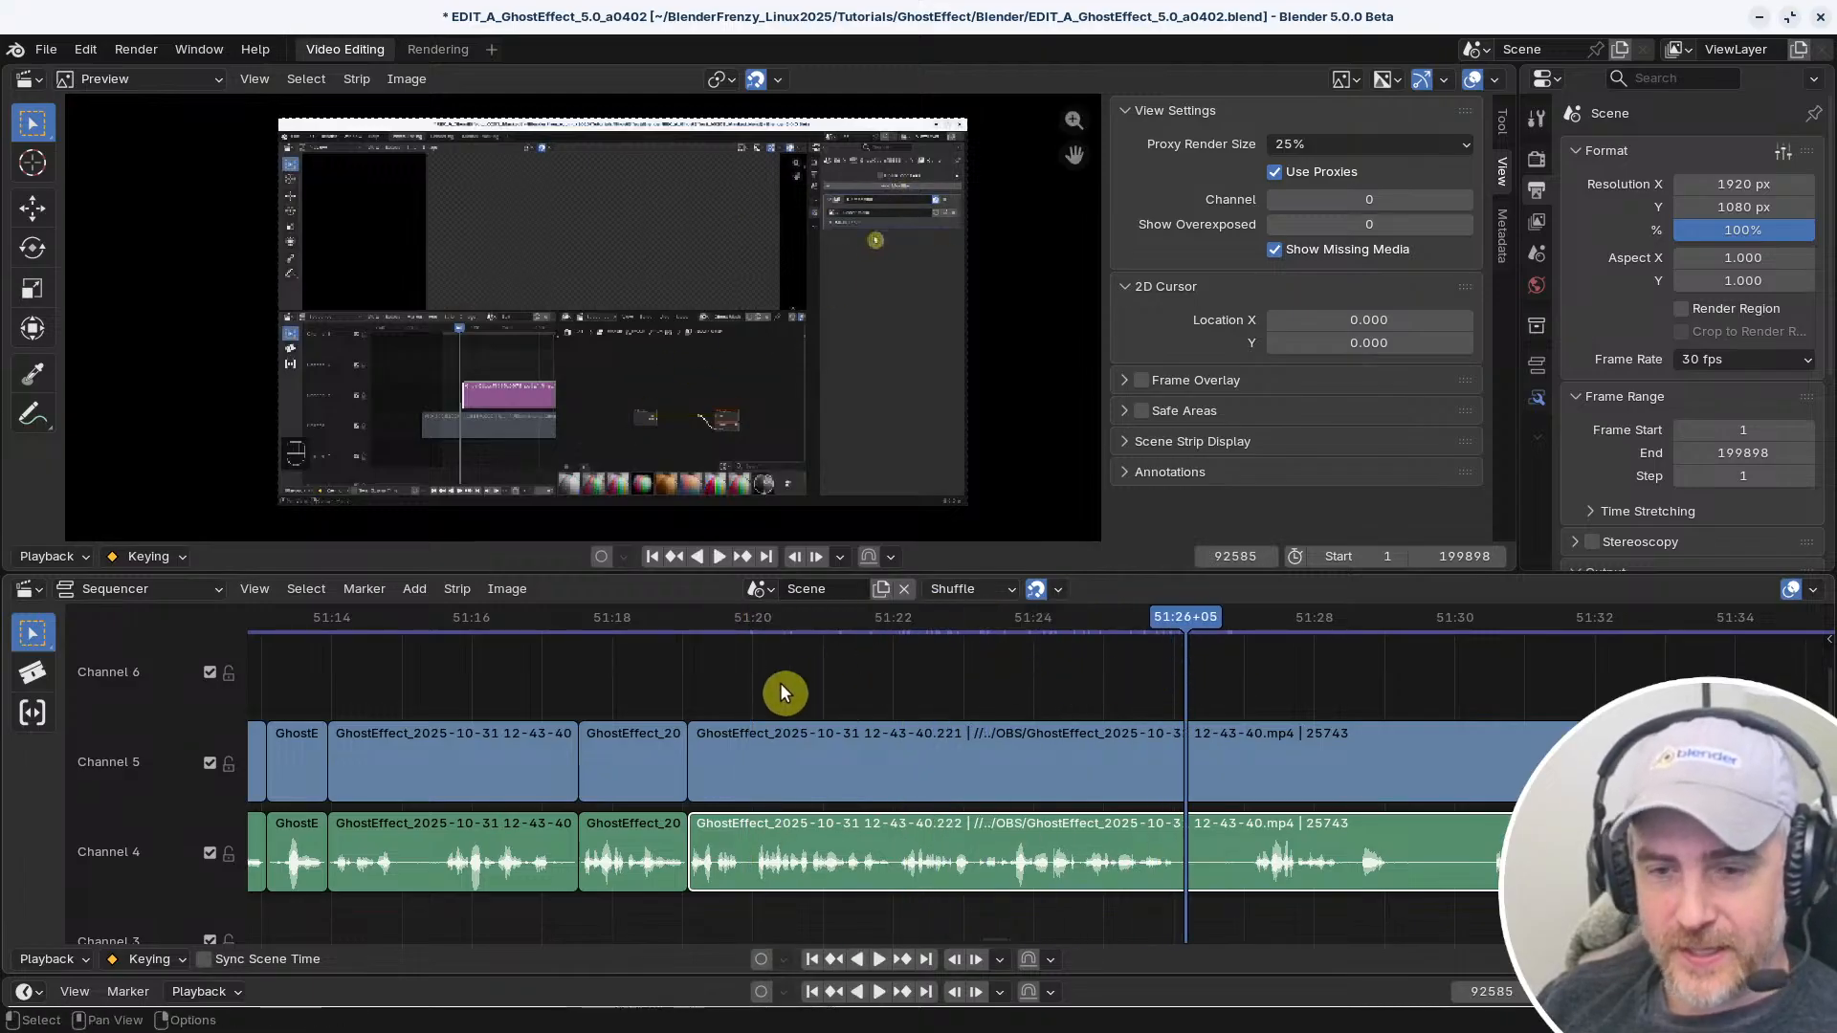
shift+right_drag(767, 683, 803, 687)
click(884, 737)
key(k)
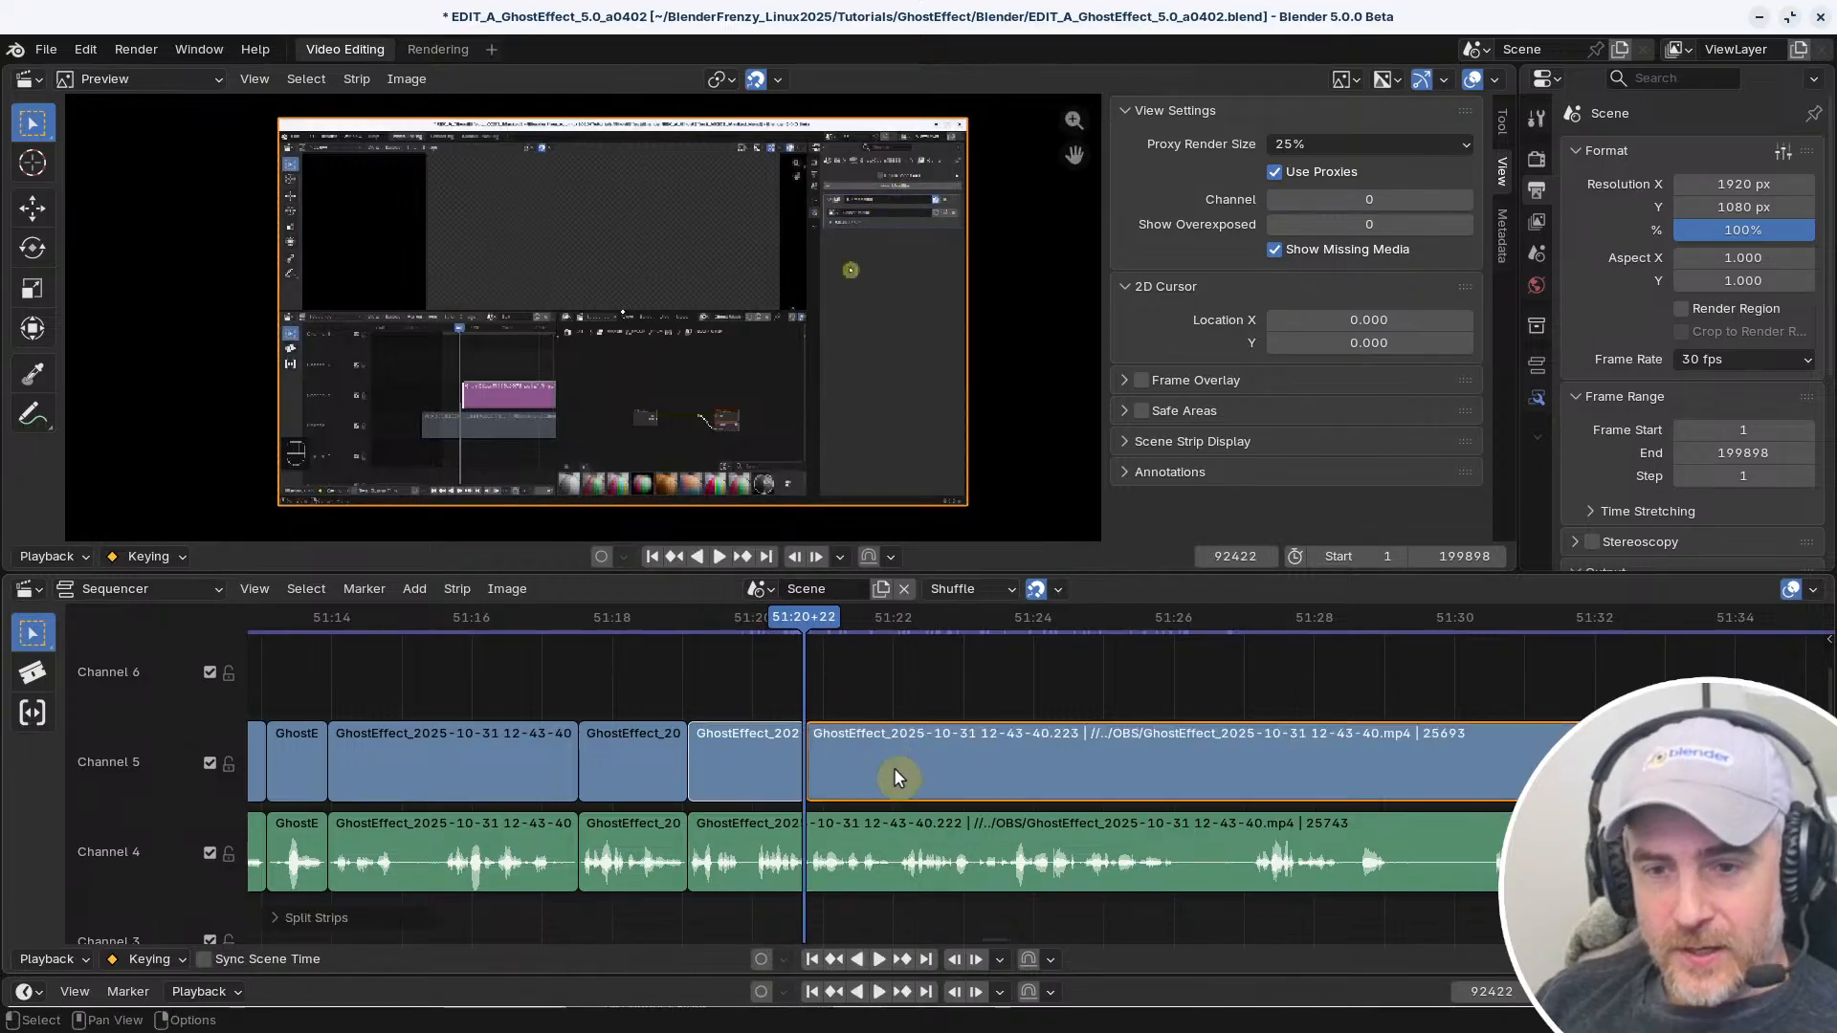
click(894, 840)
key(k)
Select the long video and audio strips after the new cut, try snapping them to frame 92587, and undo it
click(857, 708)
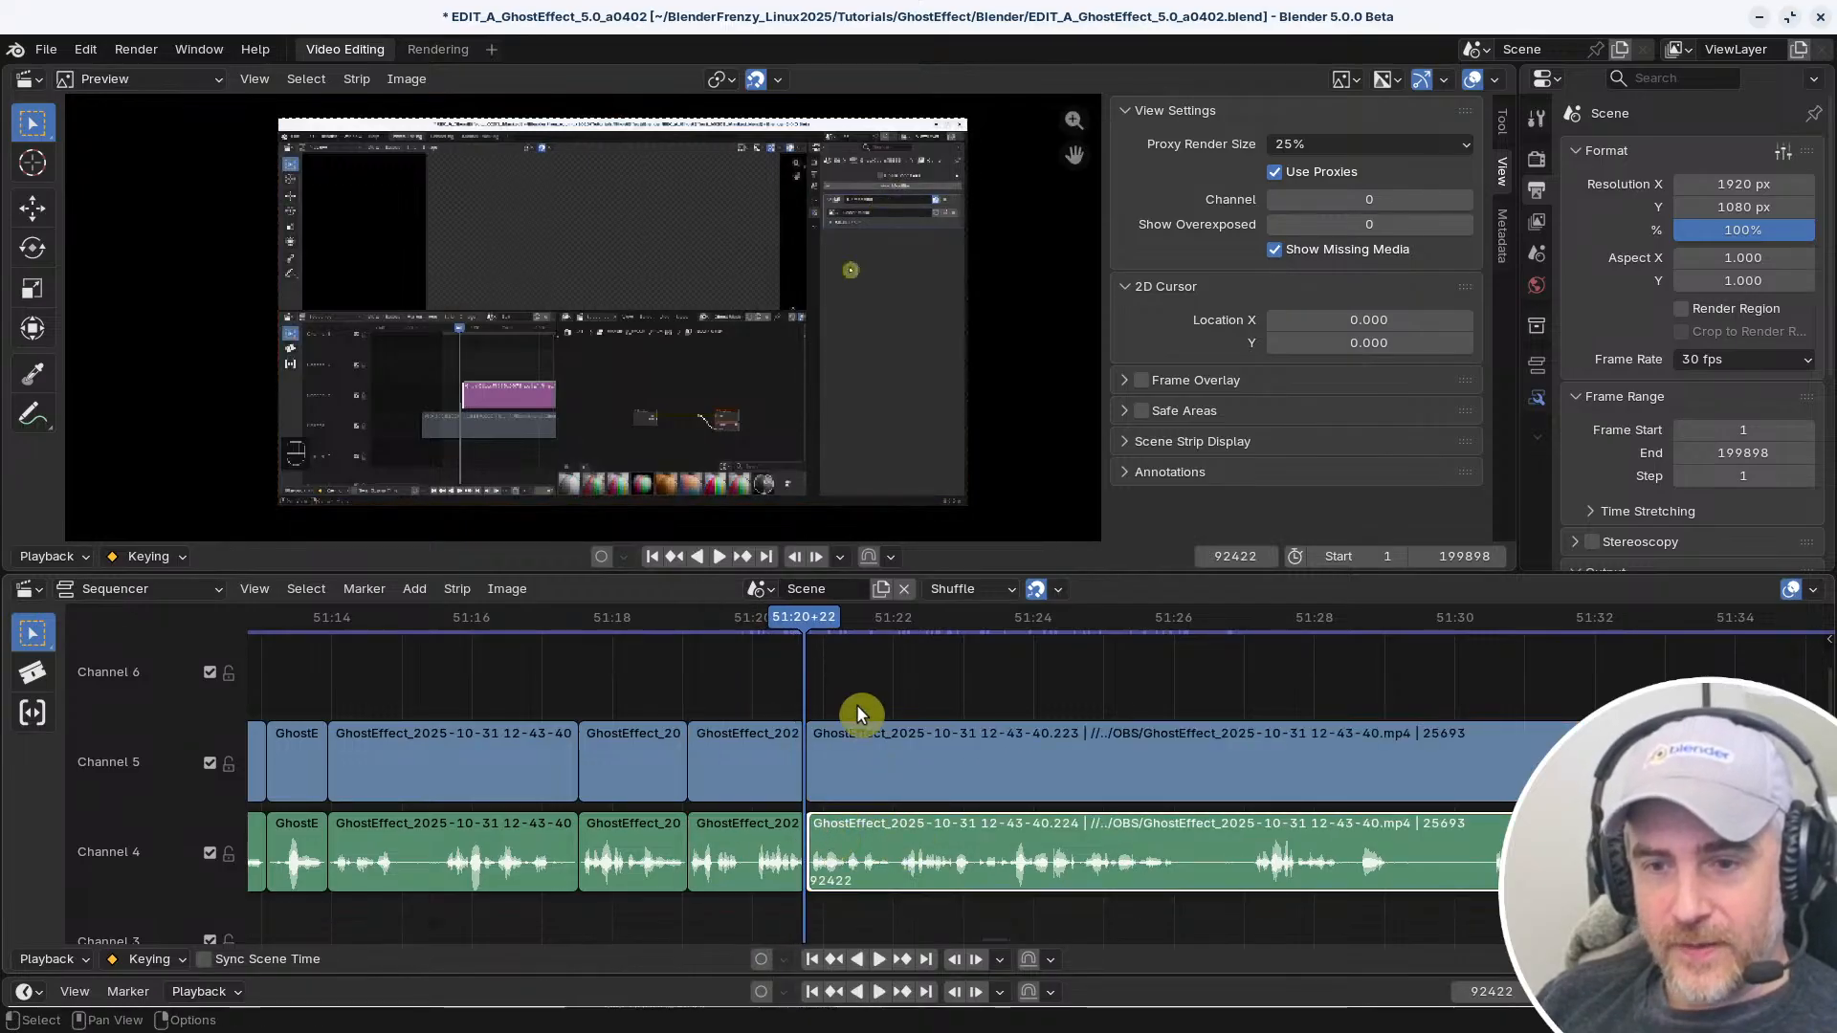
shift+click(824, 739)
drag(1103, 622, 1191, 618)
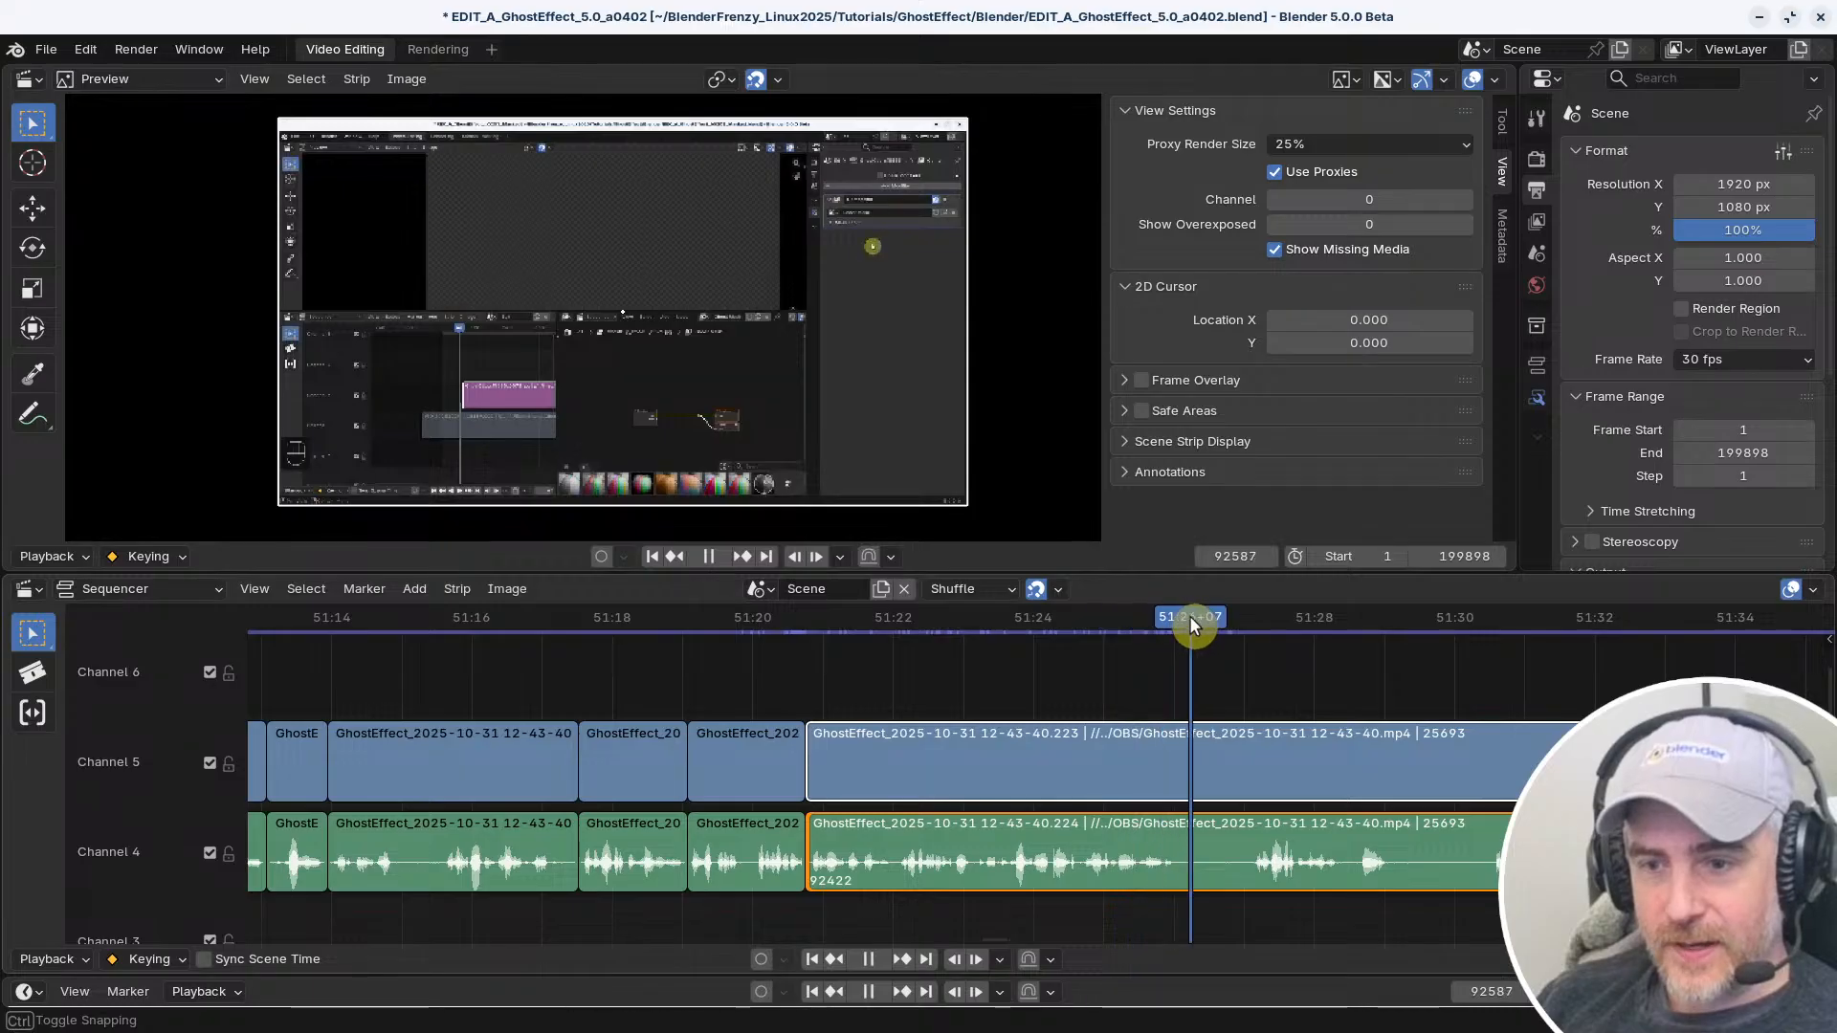
key(shift+s)
key(ctrl+z)
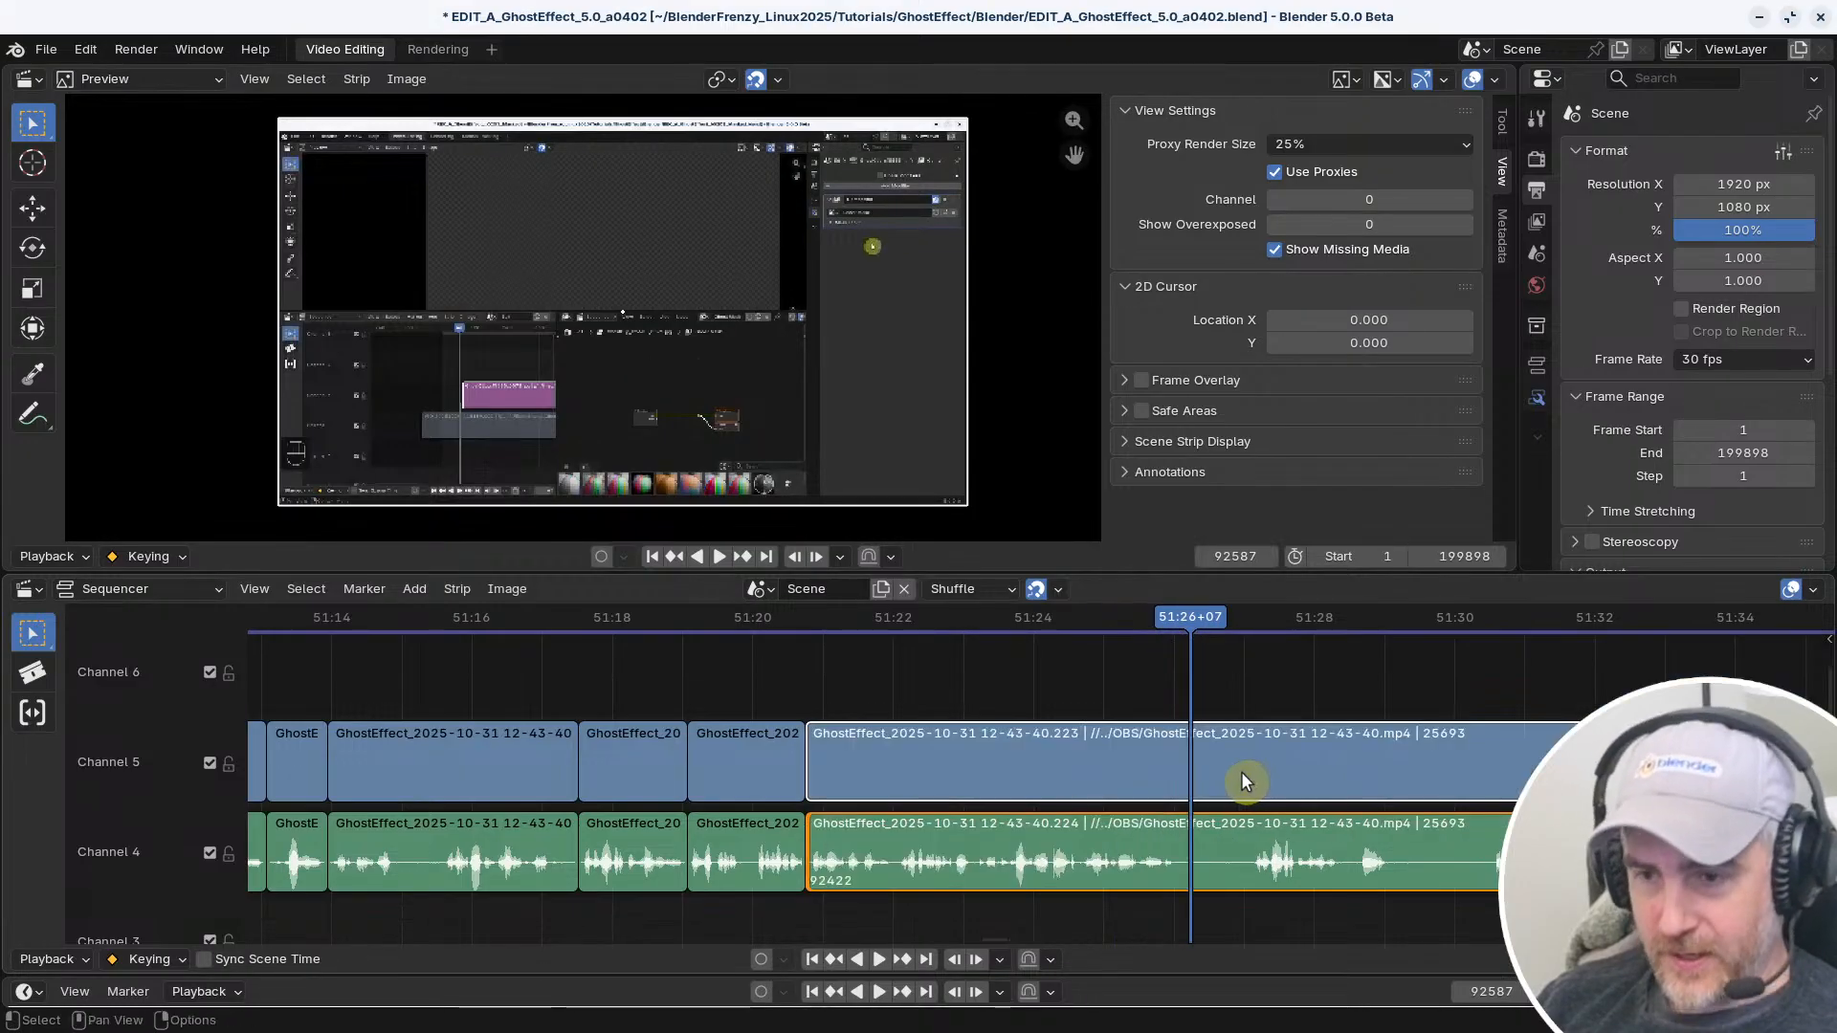
Move the playhead to frame 95218 and select the left handle of the long video strip
ctrl+middle_drag(1397, 796, 1189, 801)
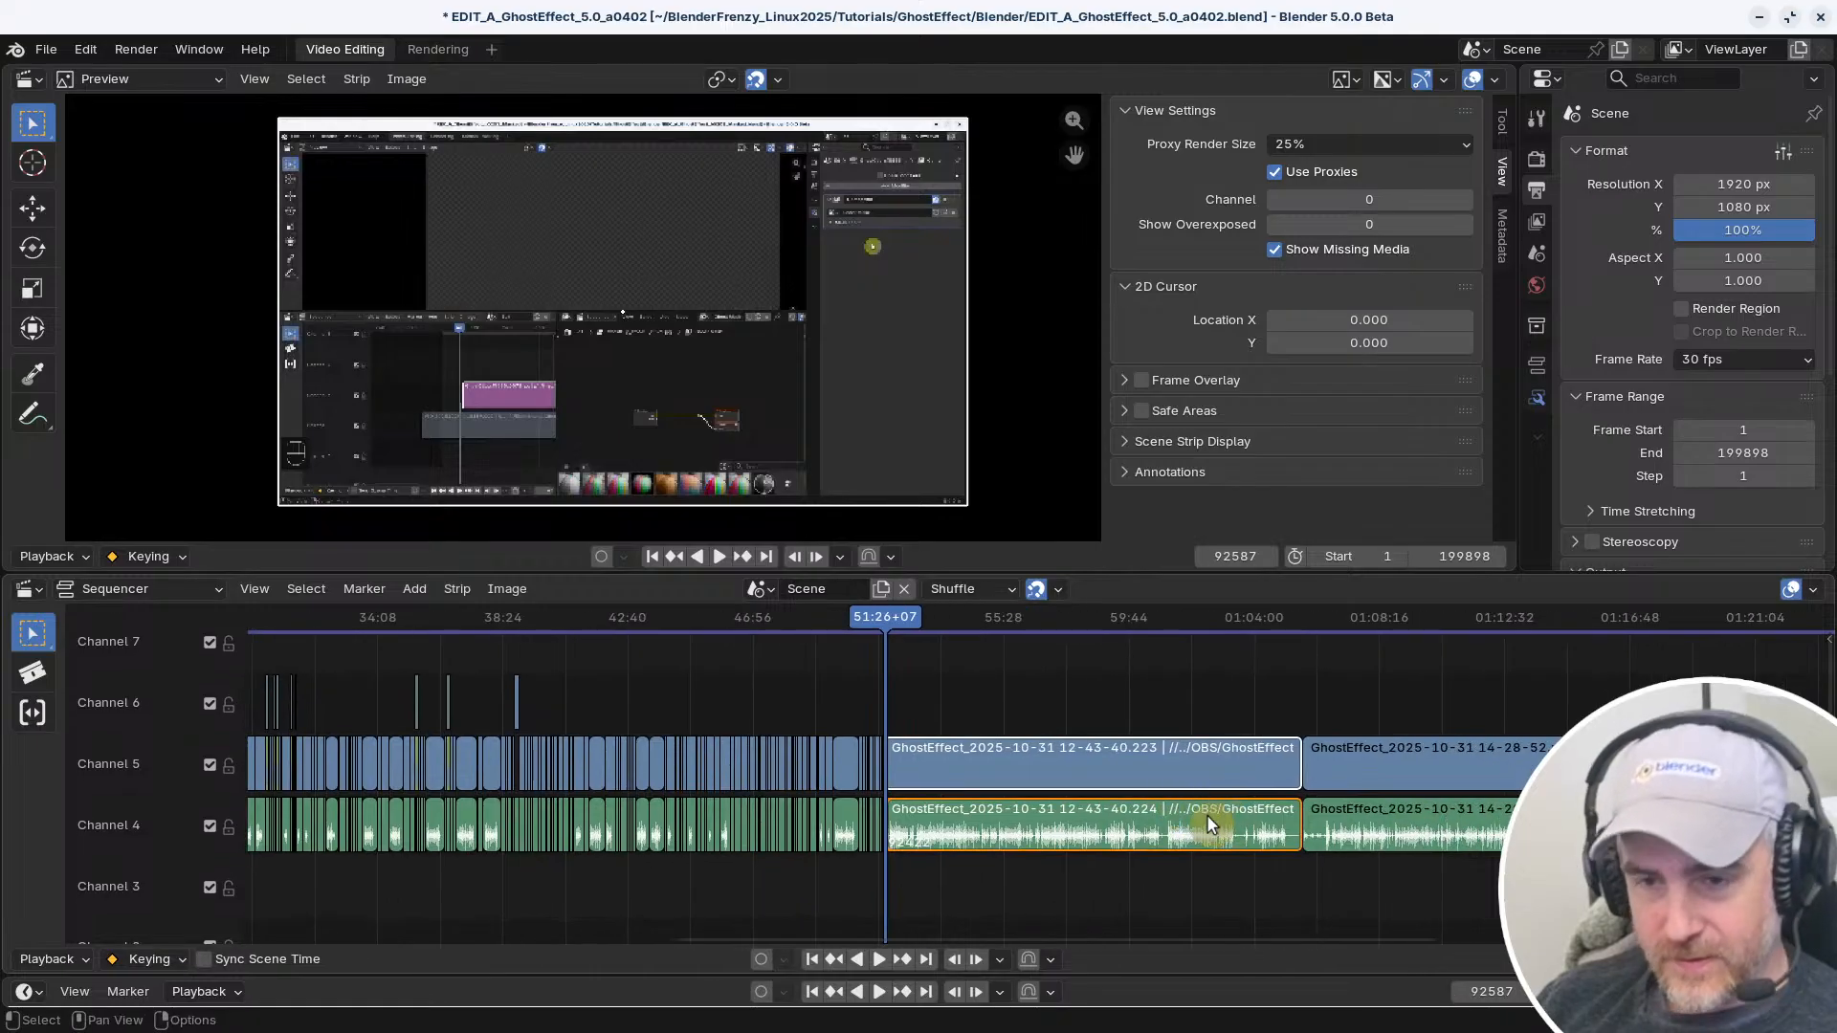
click(927, 618)
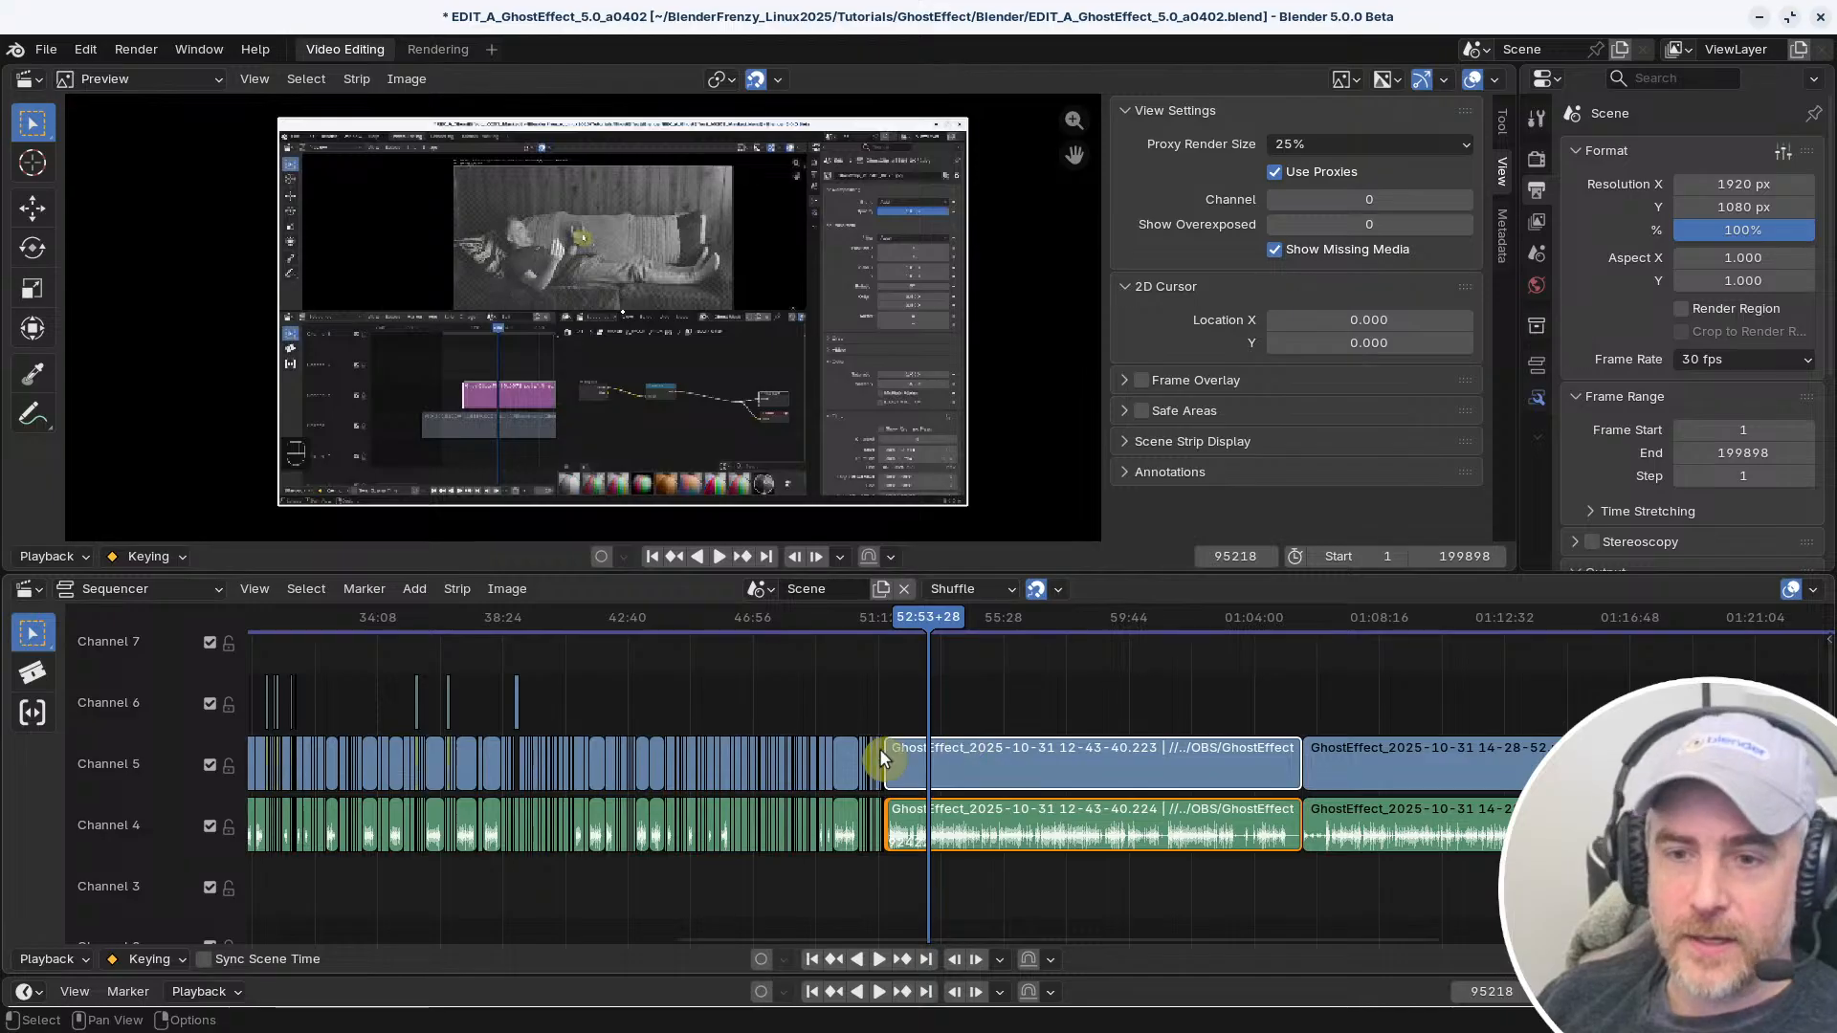
click(891, 752)
scroll(909, 766, up, 10)
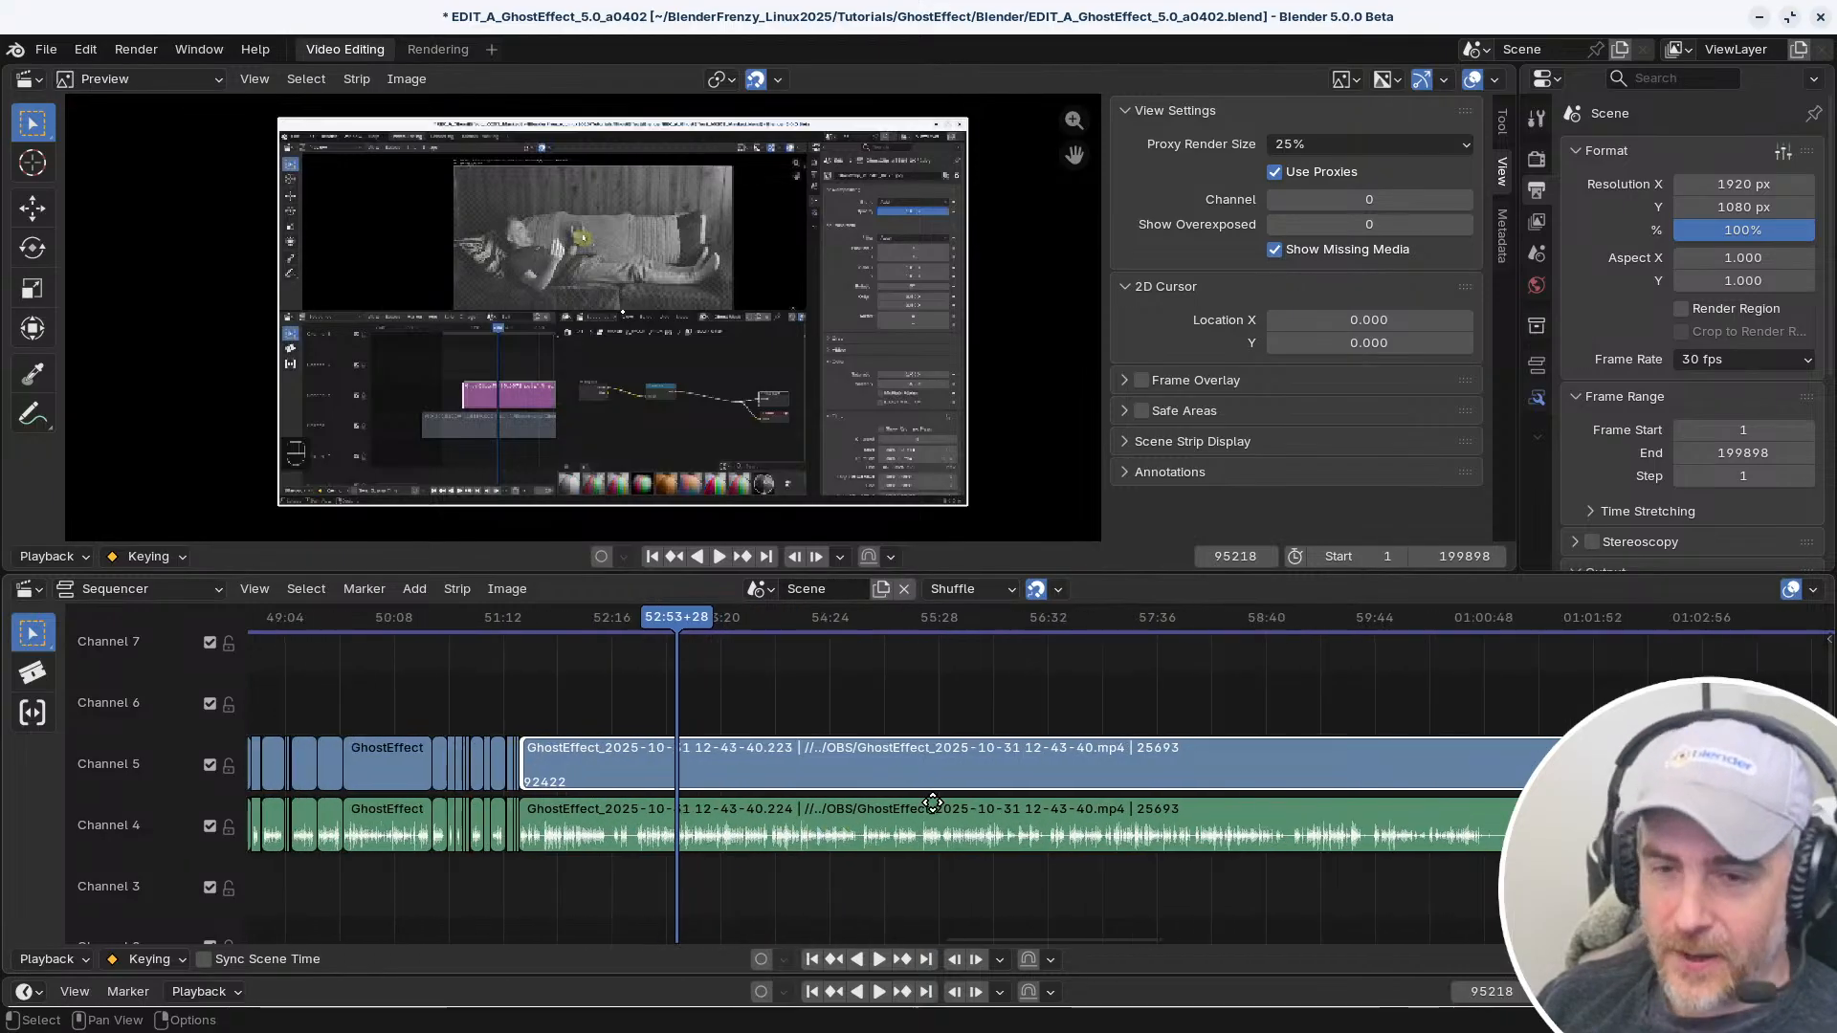
scroll(964, 704, up, 4)
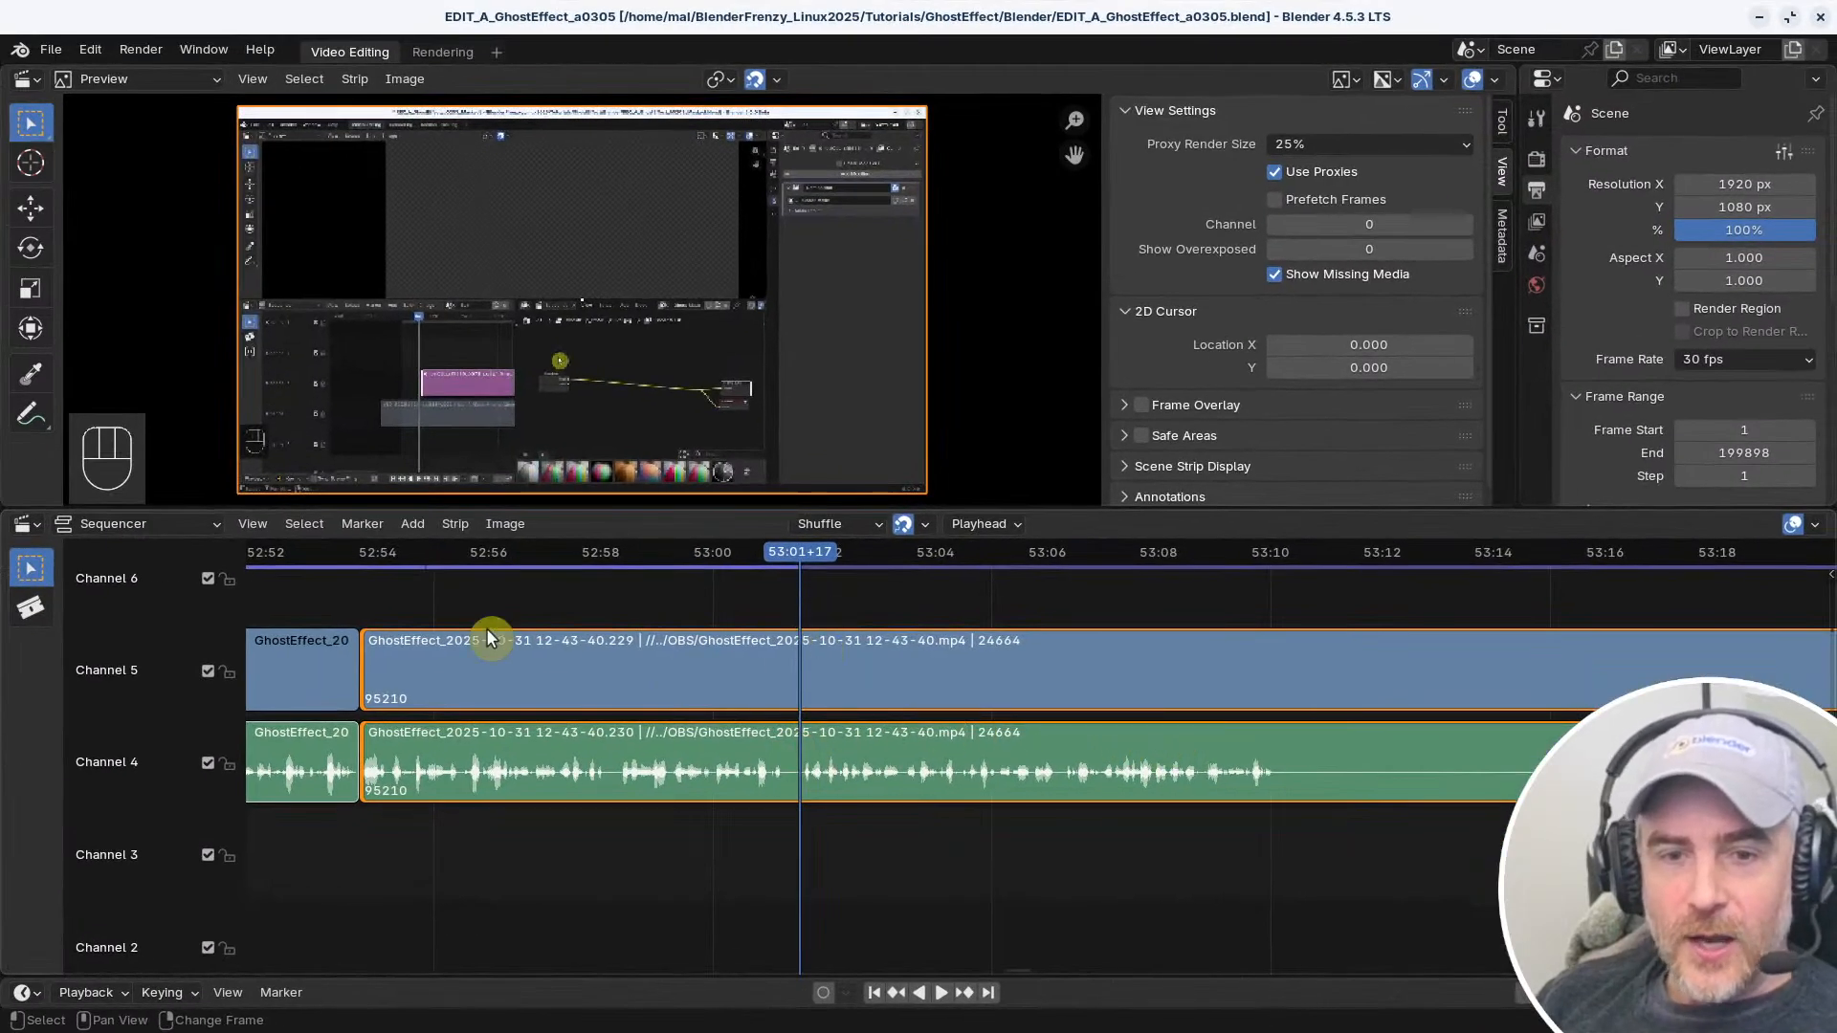
Switch to the Blender 4.5.3 window and select the long video and audio strips after the cut near 52:54
middle_drag(486, 631, 998, 720)
scroll(997, 713, up, 2)
click(959, 618)
click(1138, 700)
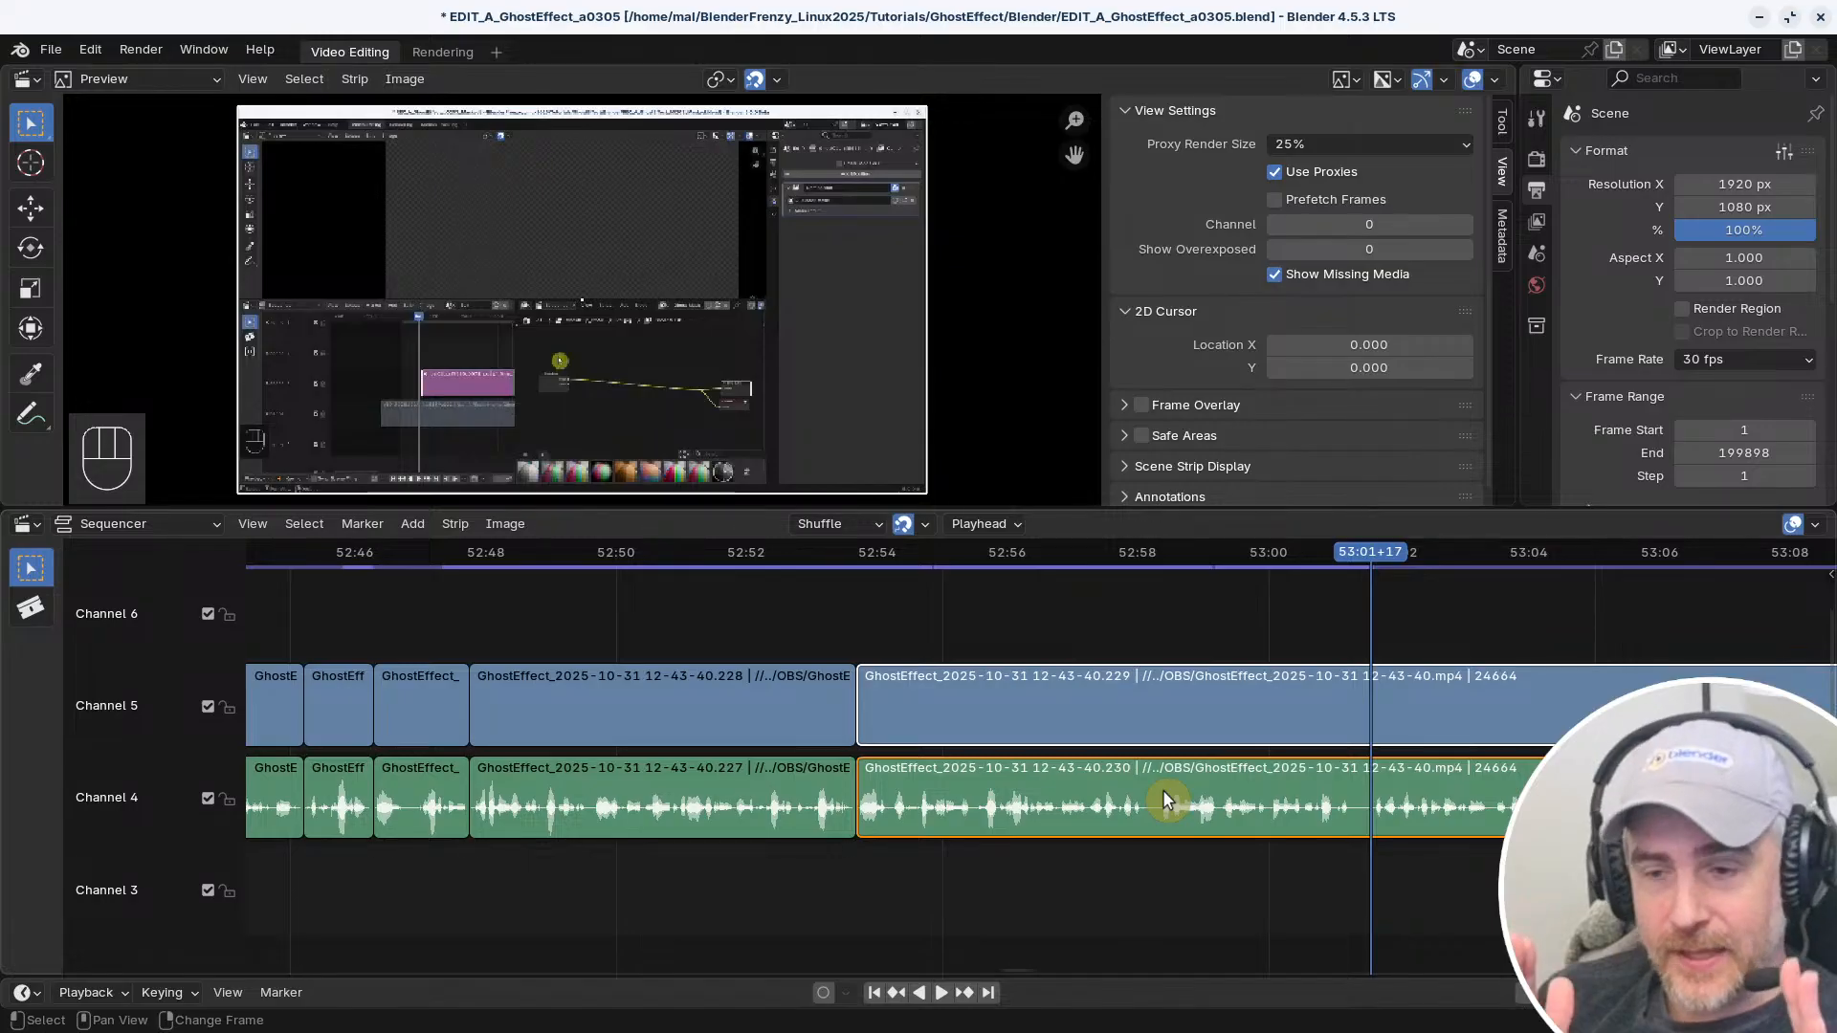
Test selecting the left handles of the long video and audio strips separately and together, and select the preceding strip pair
click(861, 686)
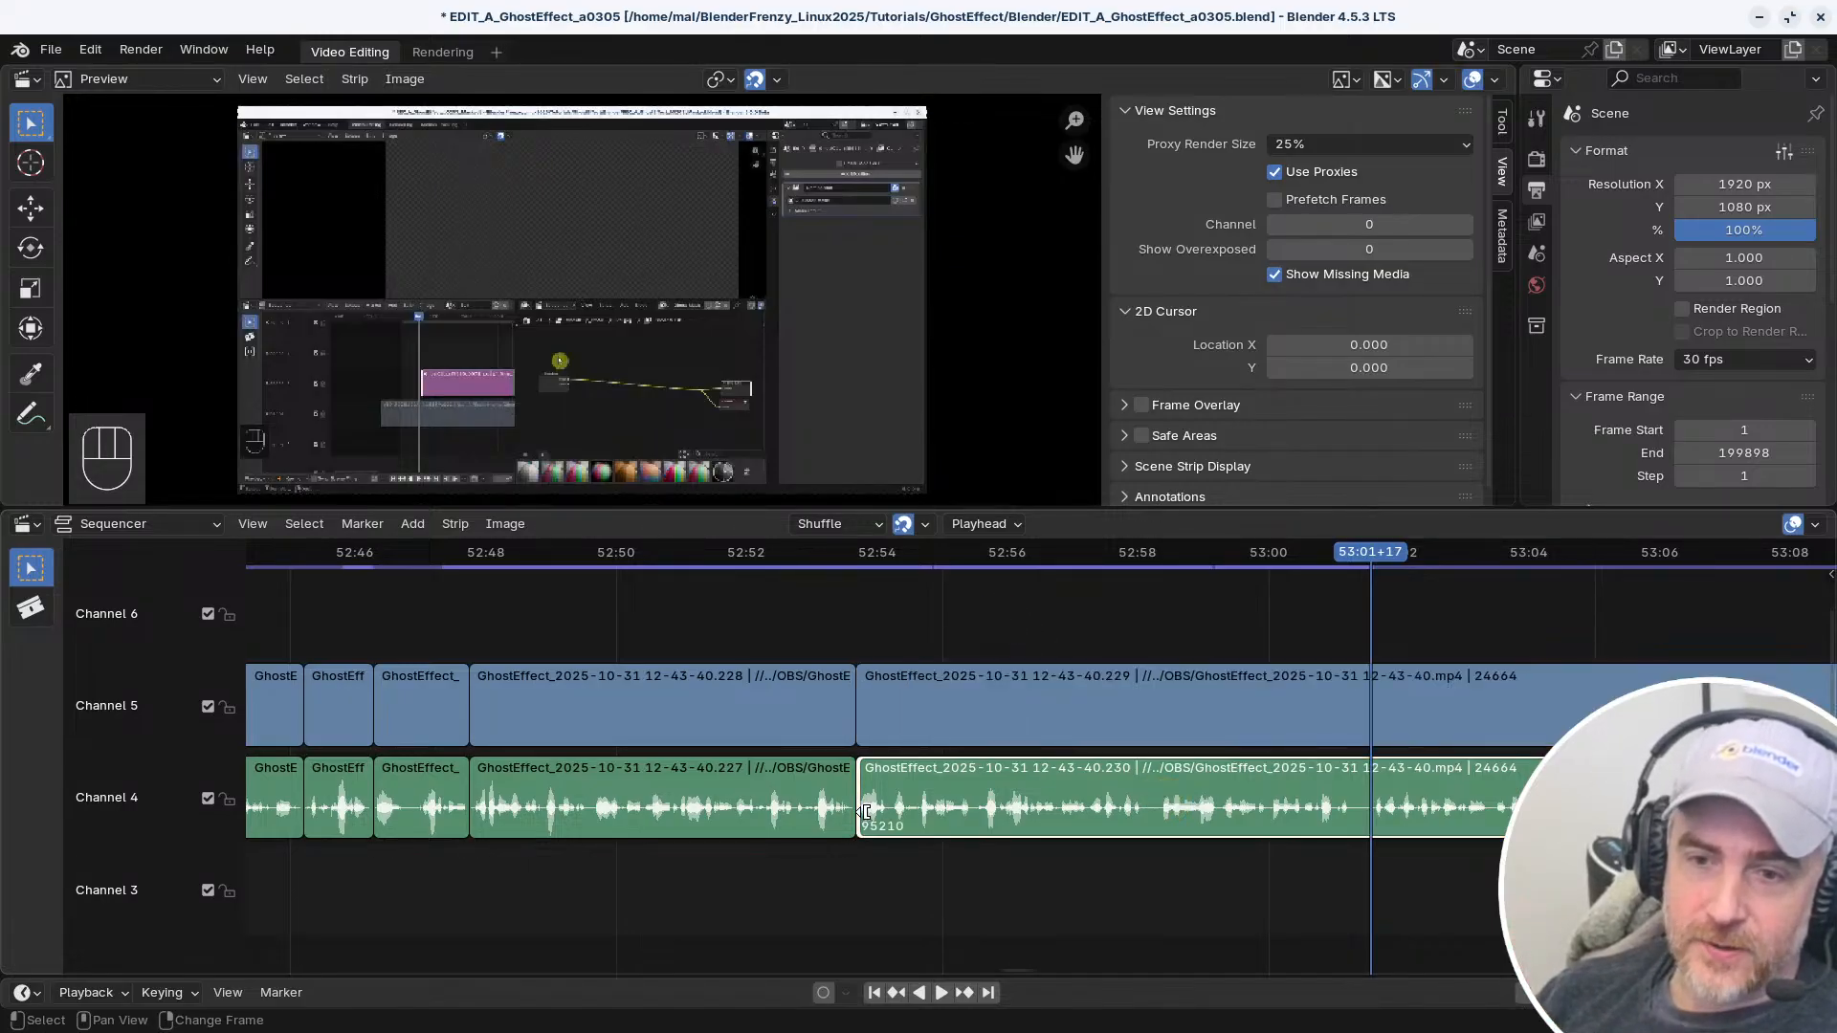
click(865, 916)
click(865, 802)
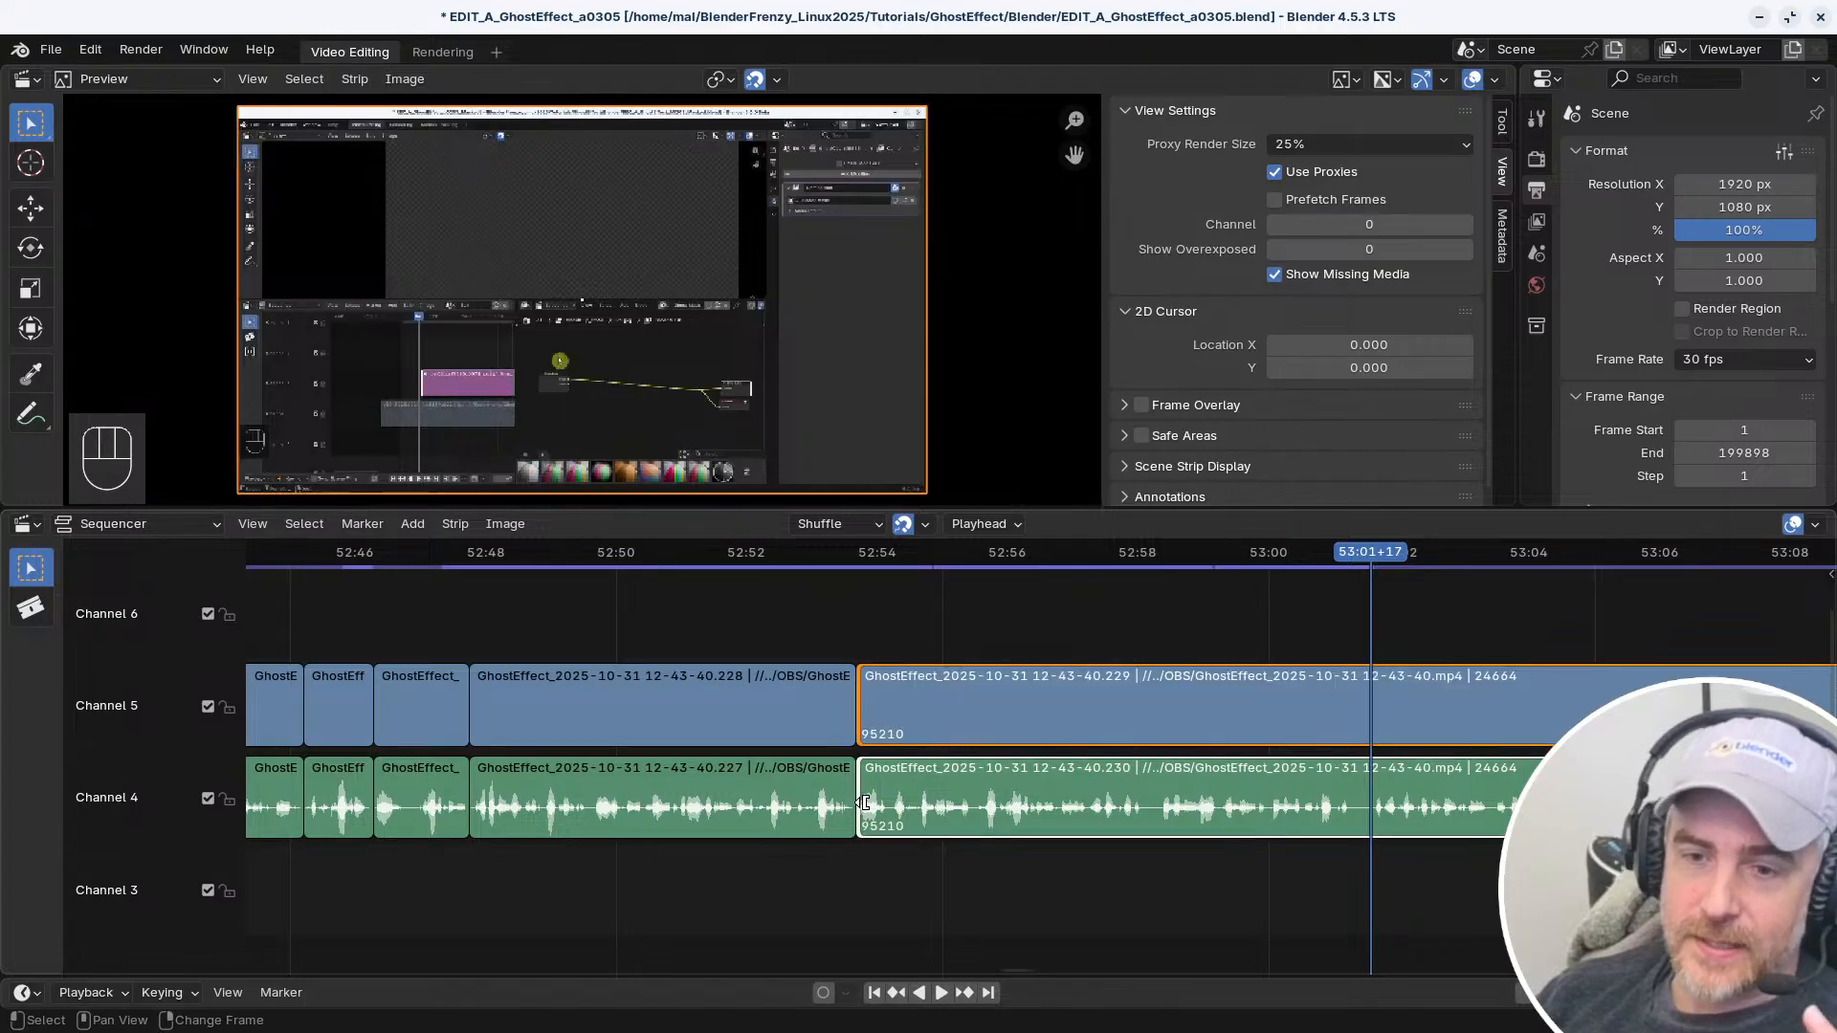
click(865, 803)
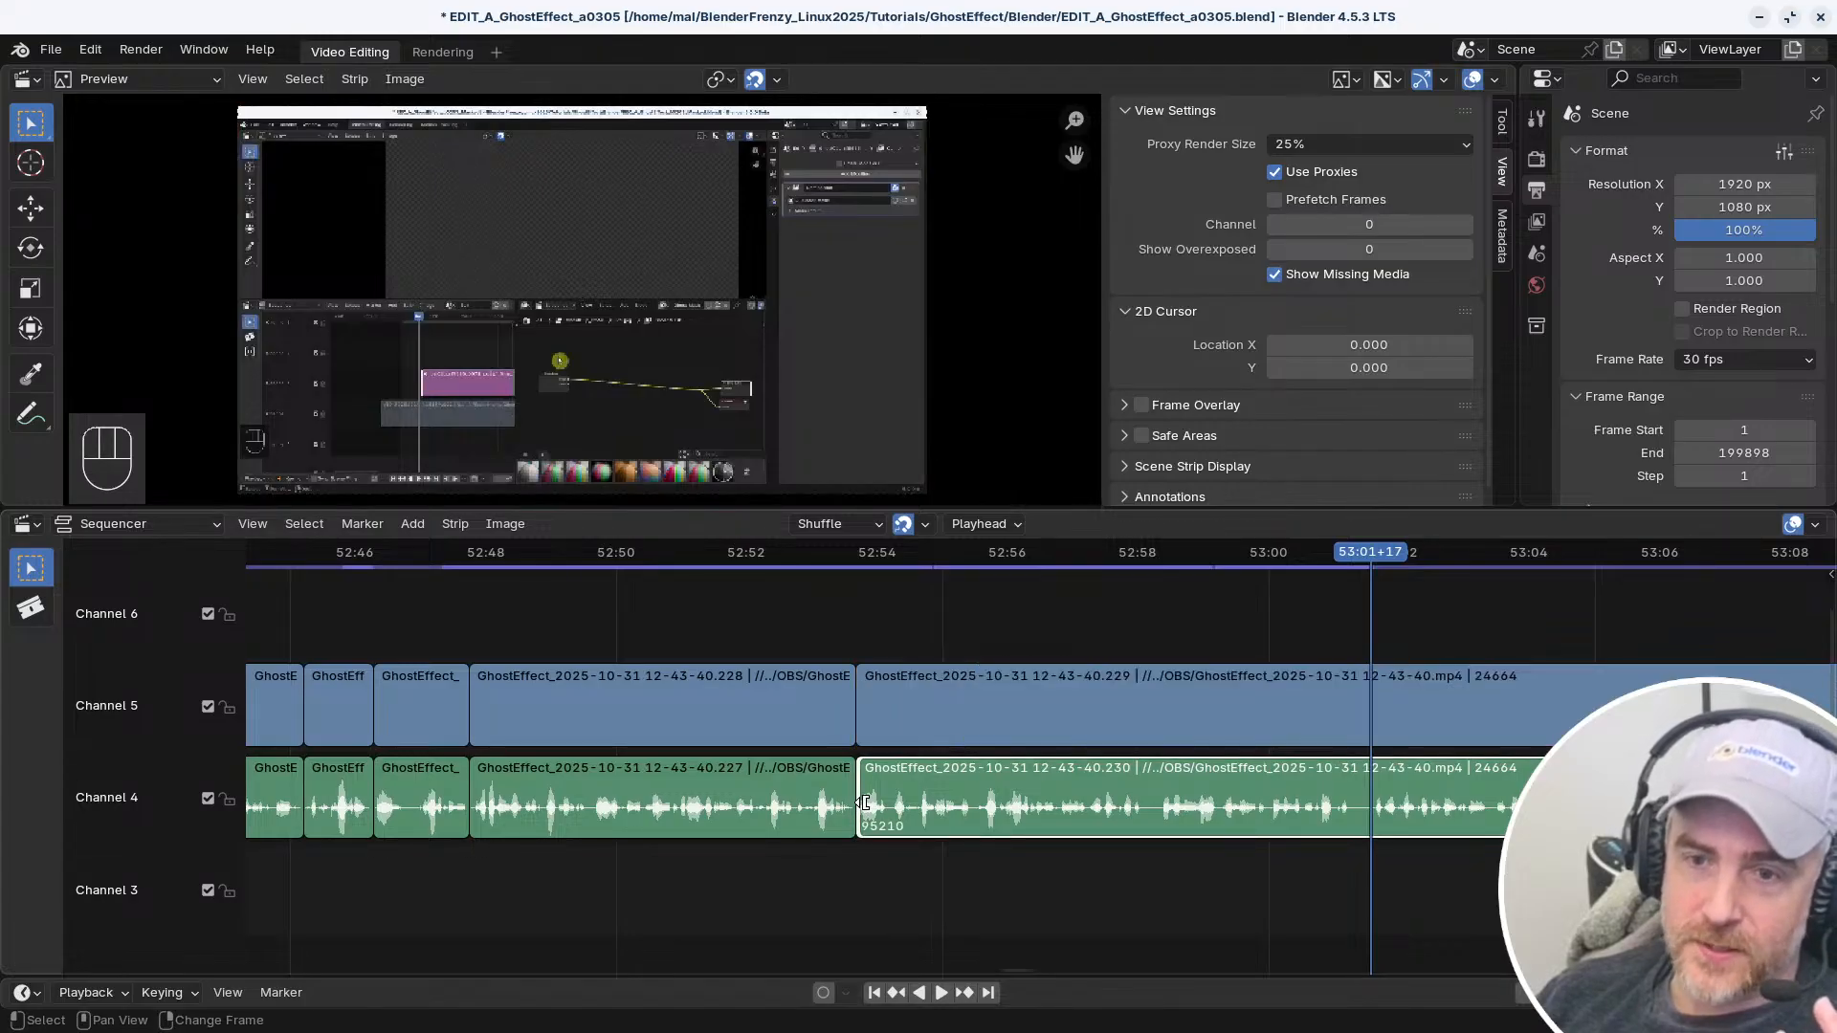
click(867, 710)
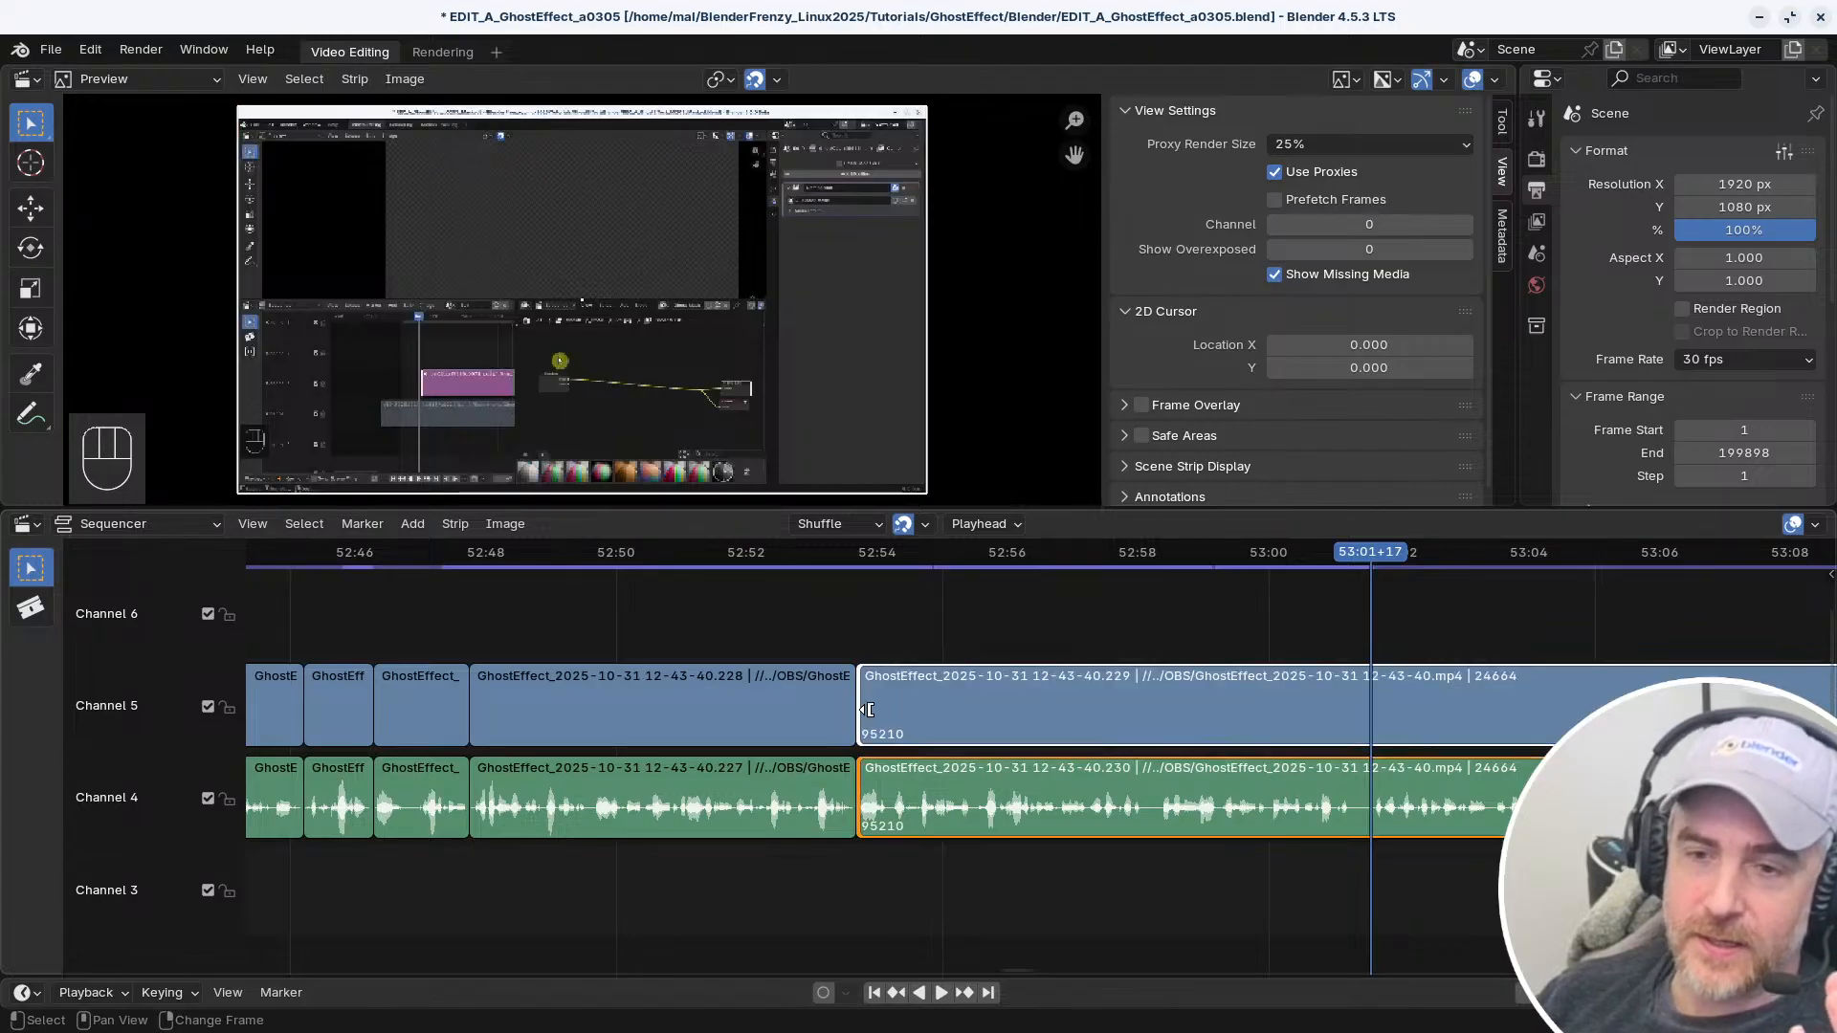
click(871, 803)
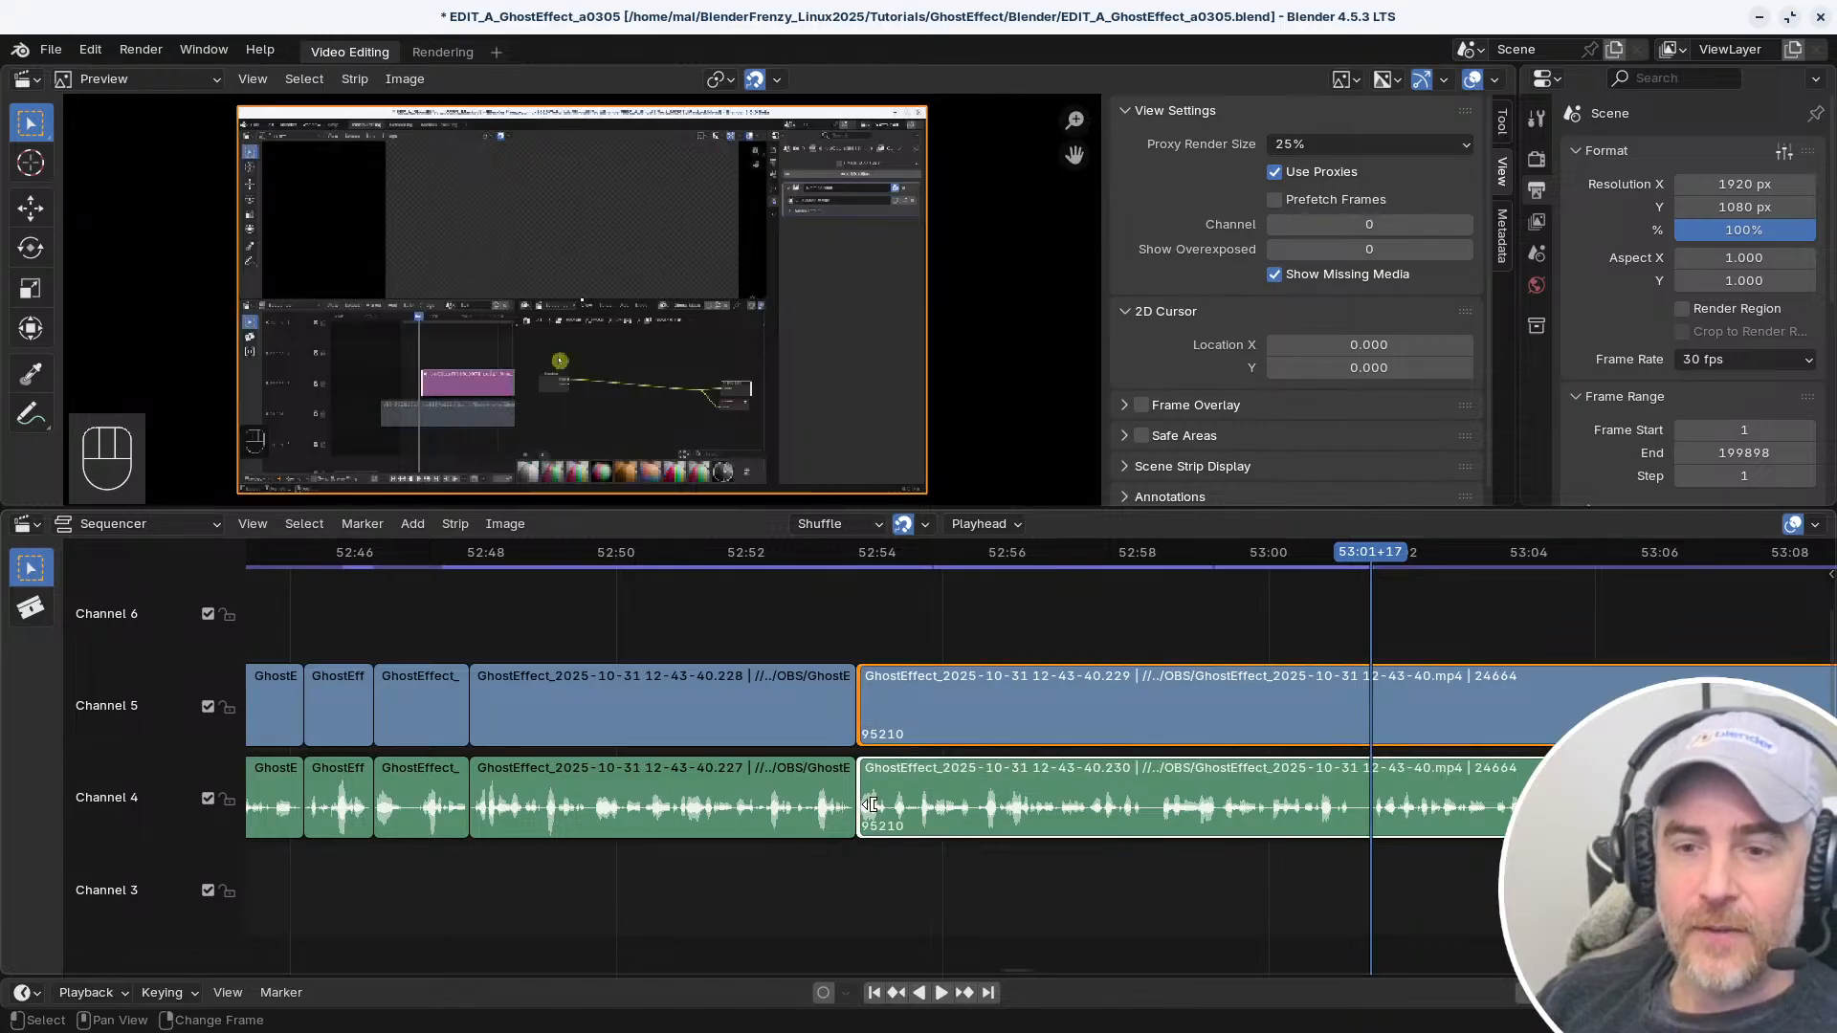
click(521, 763)
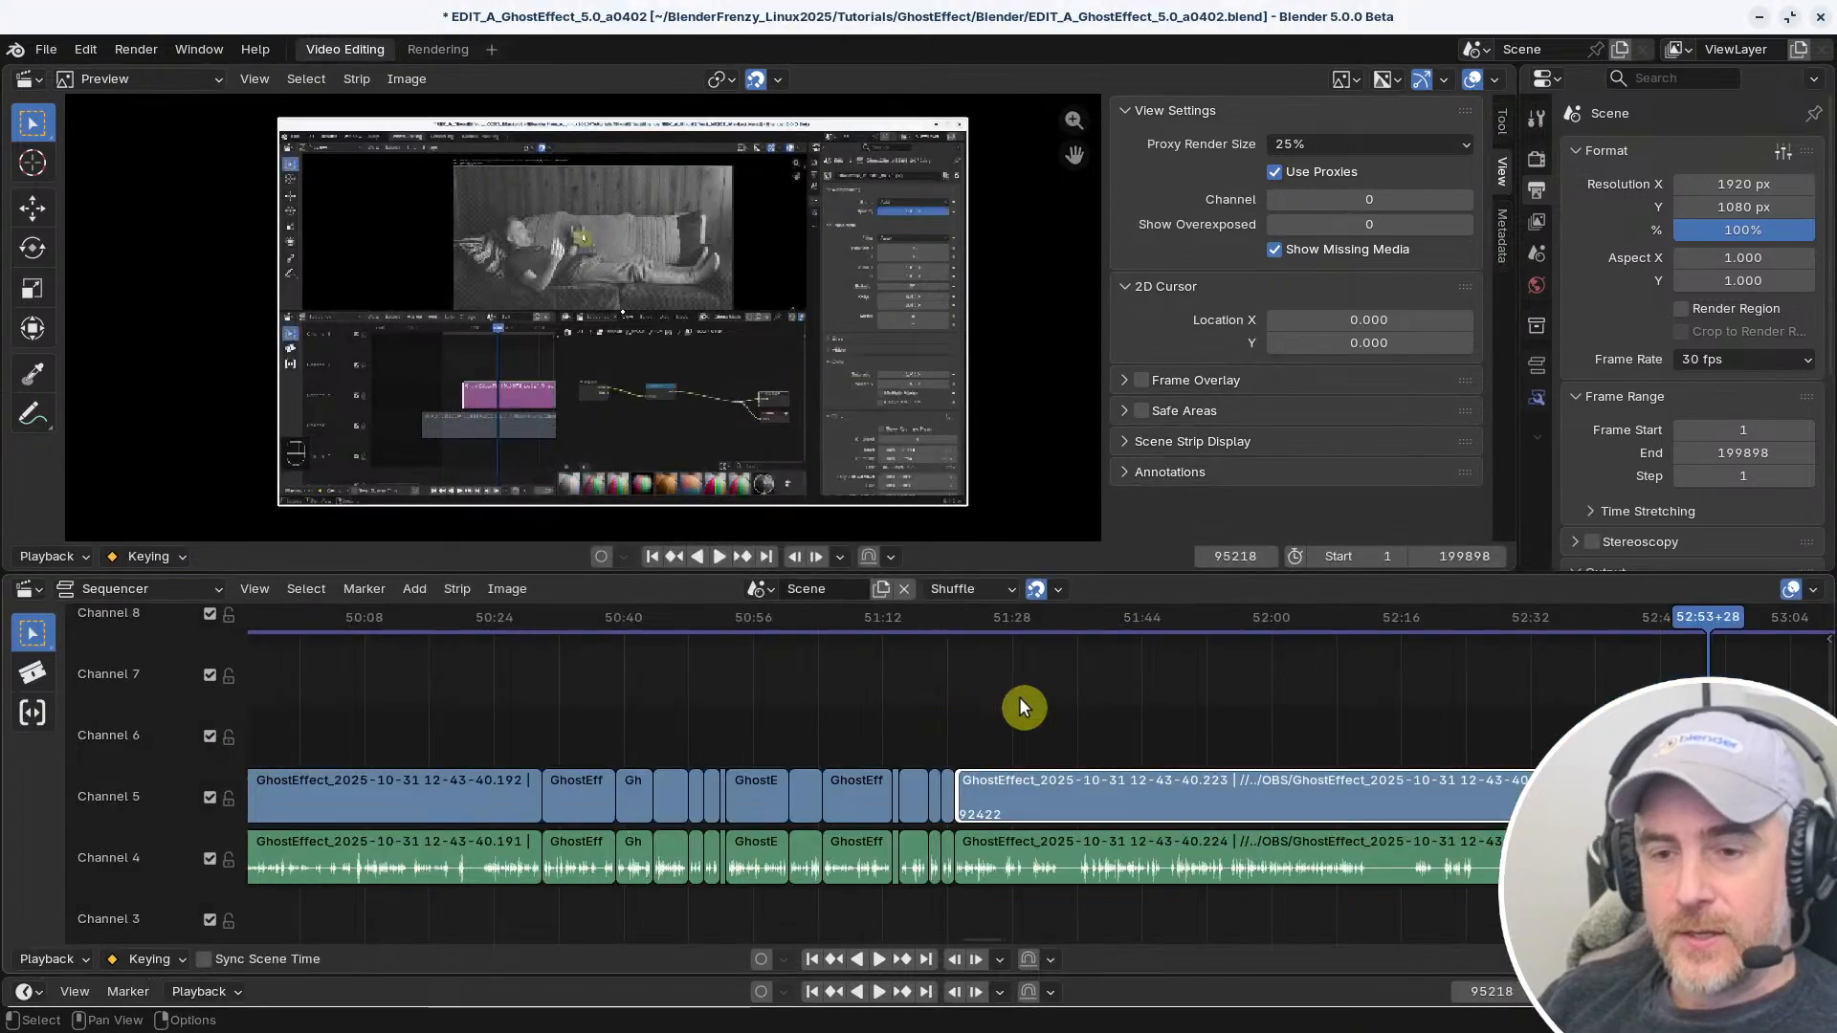
middle_drag(1019, 697, 1012, 692)
middle_drag(1007, 687, 1160, 701)
Switch back to the Blender 5.0.0 window and connect the long video strip with the matching audio strip below it
scroll(1057, 710, up, 4)
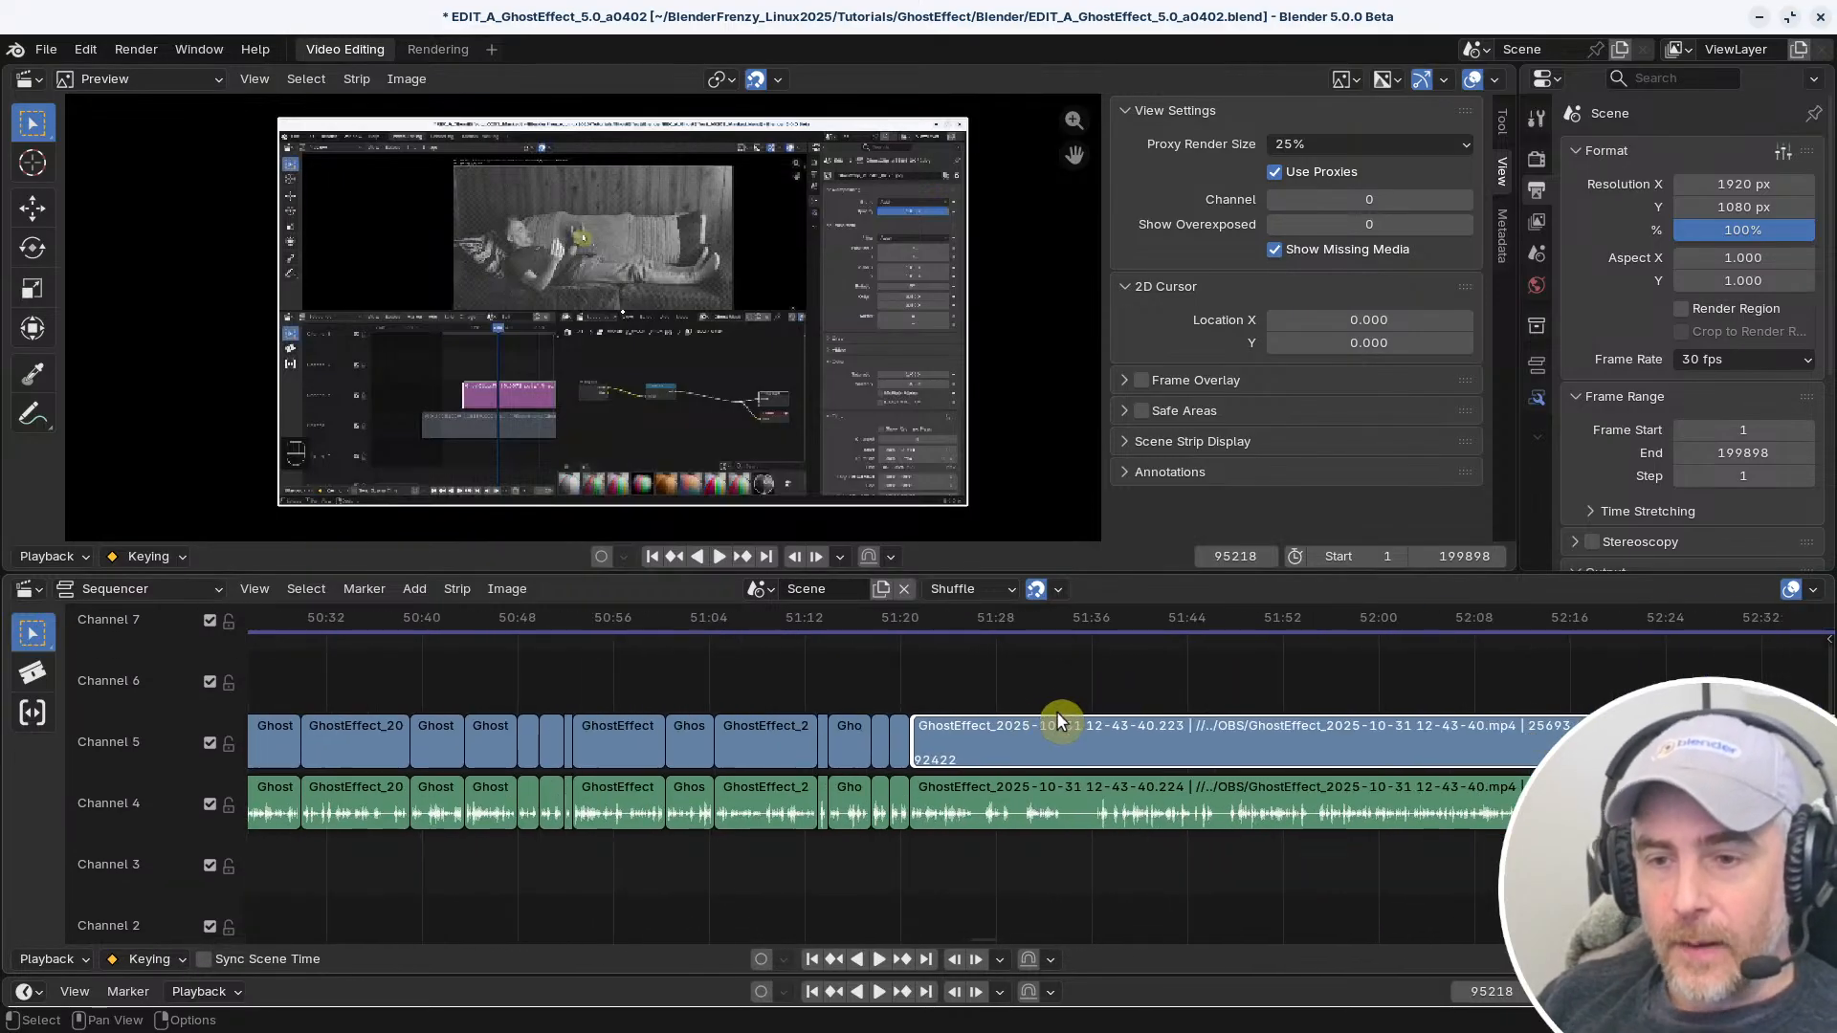
click(991, 756)
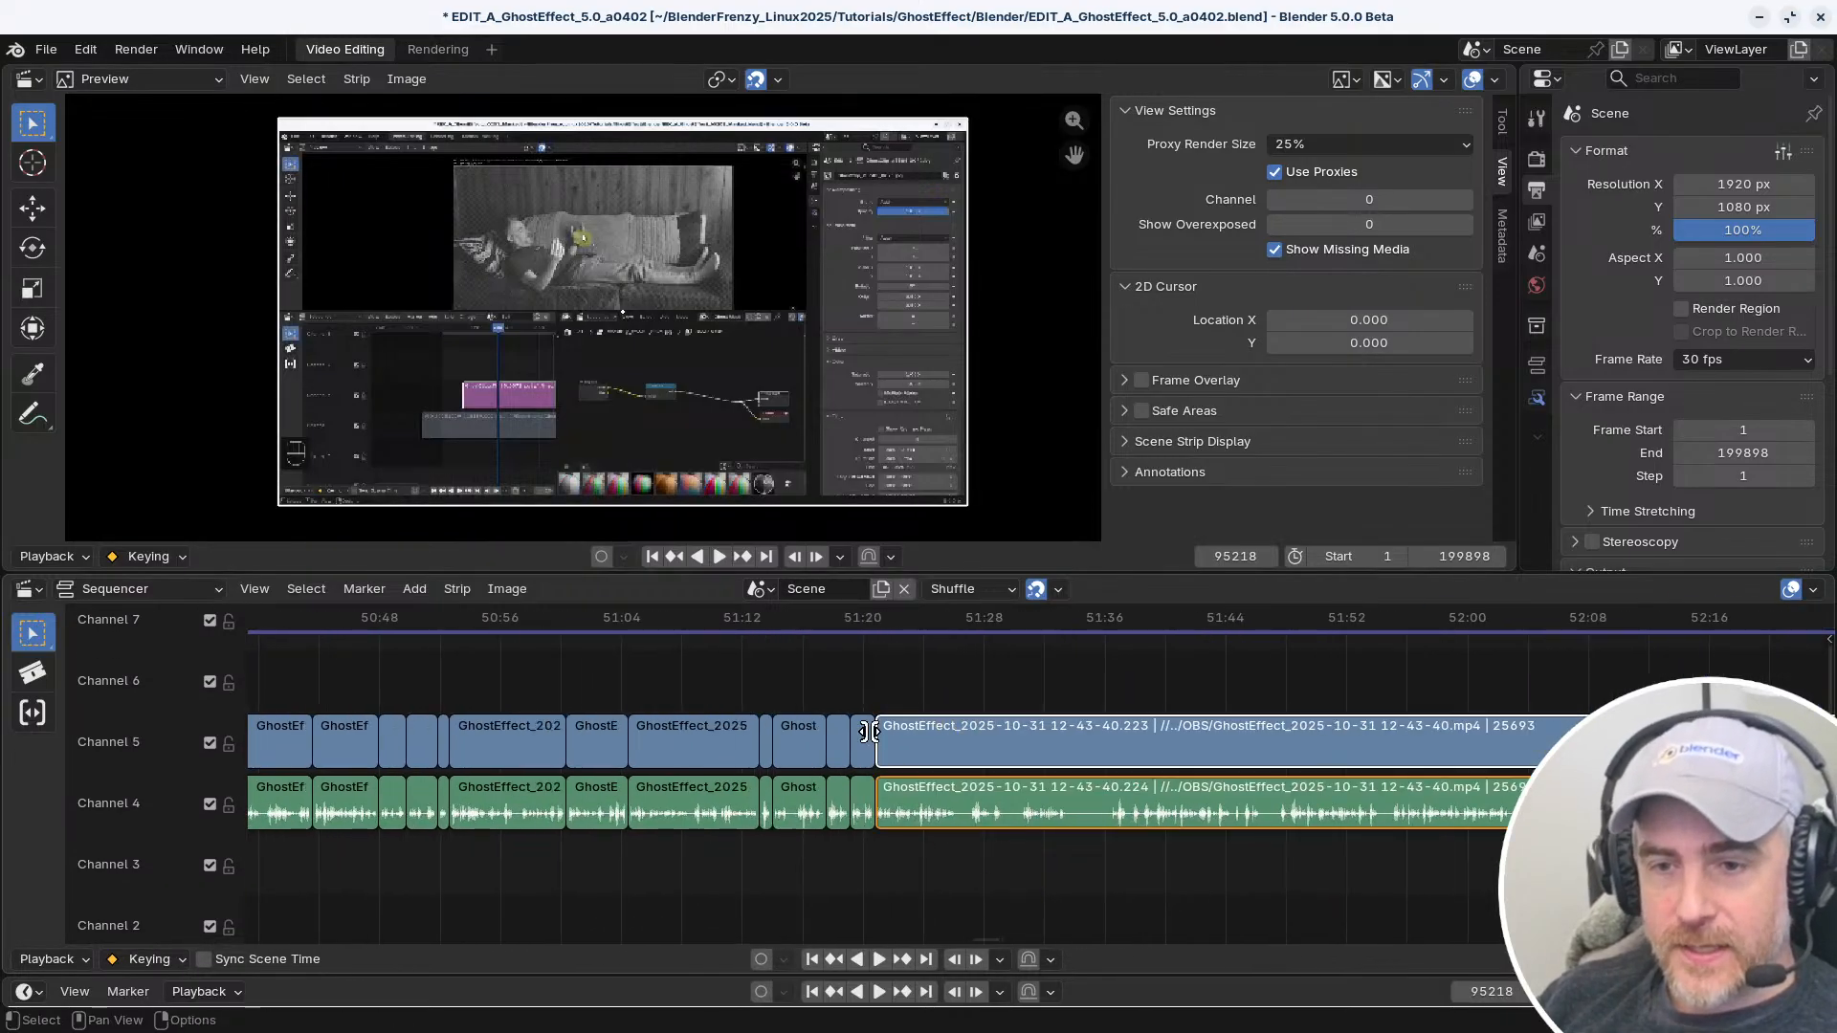
click(465, 585)
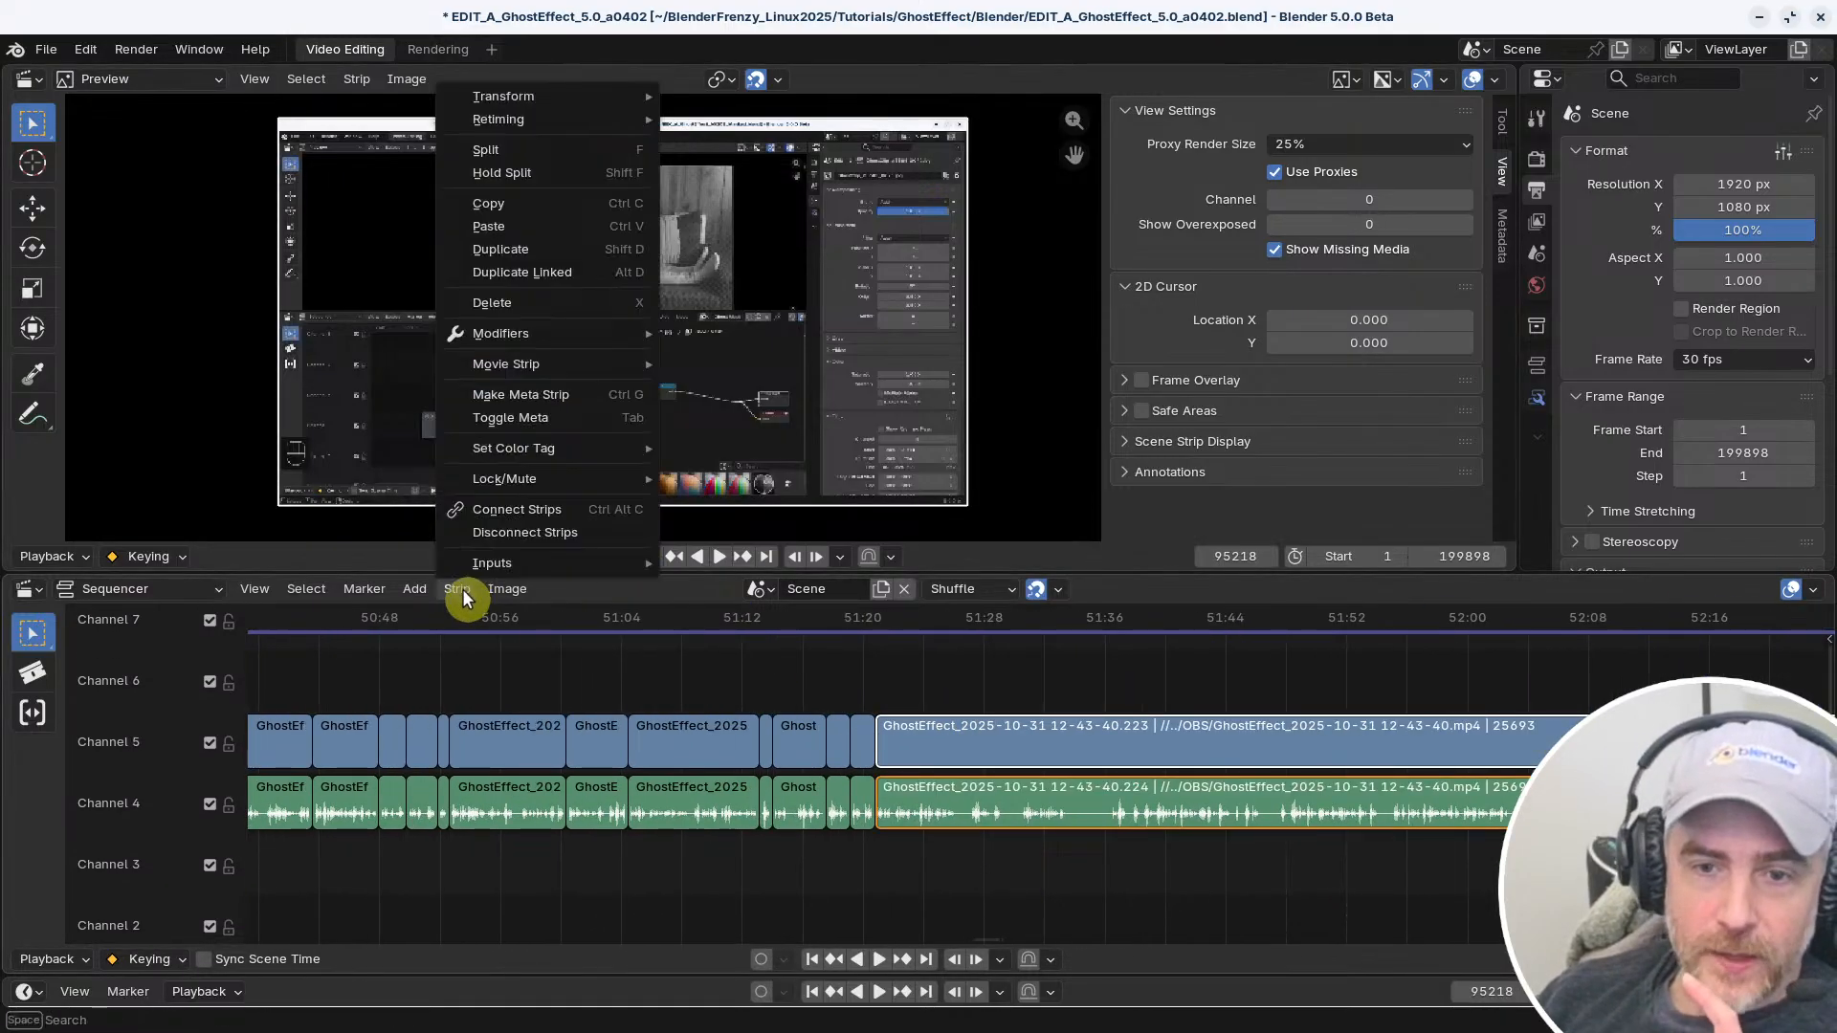
click(518, 510)
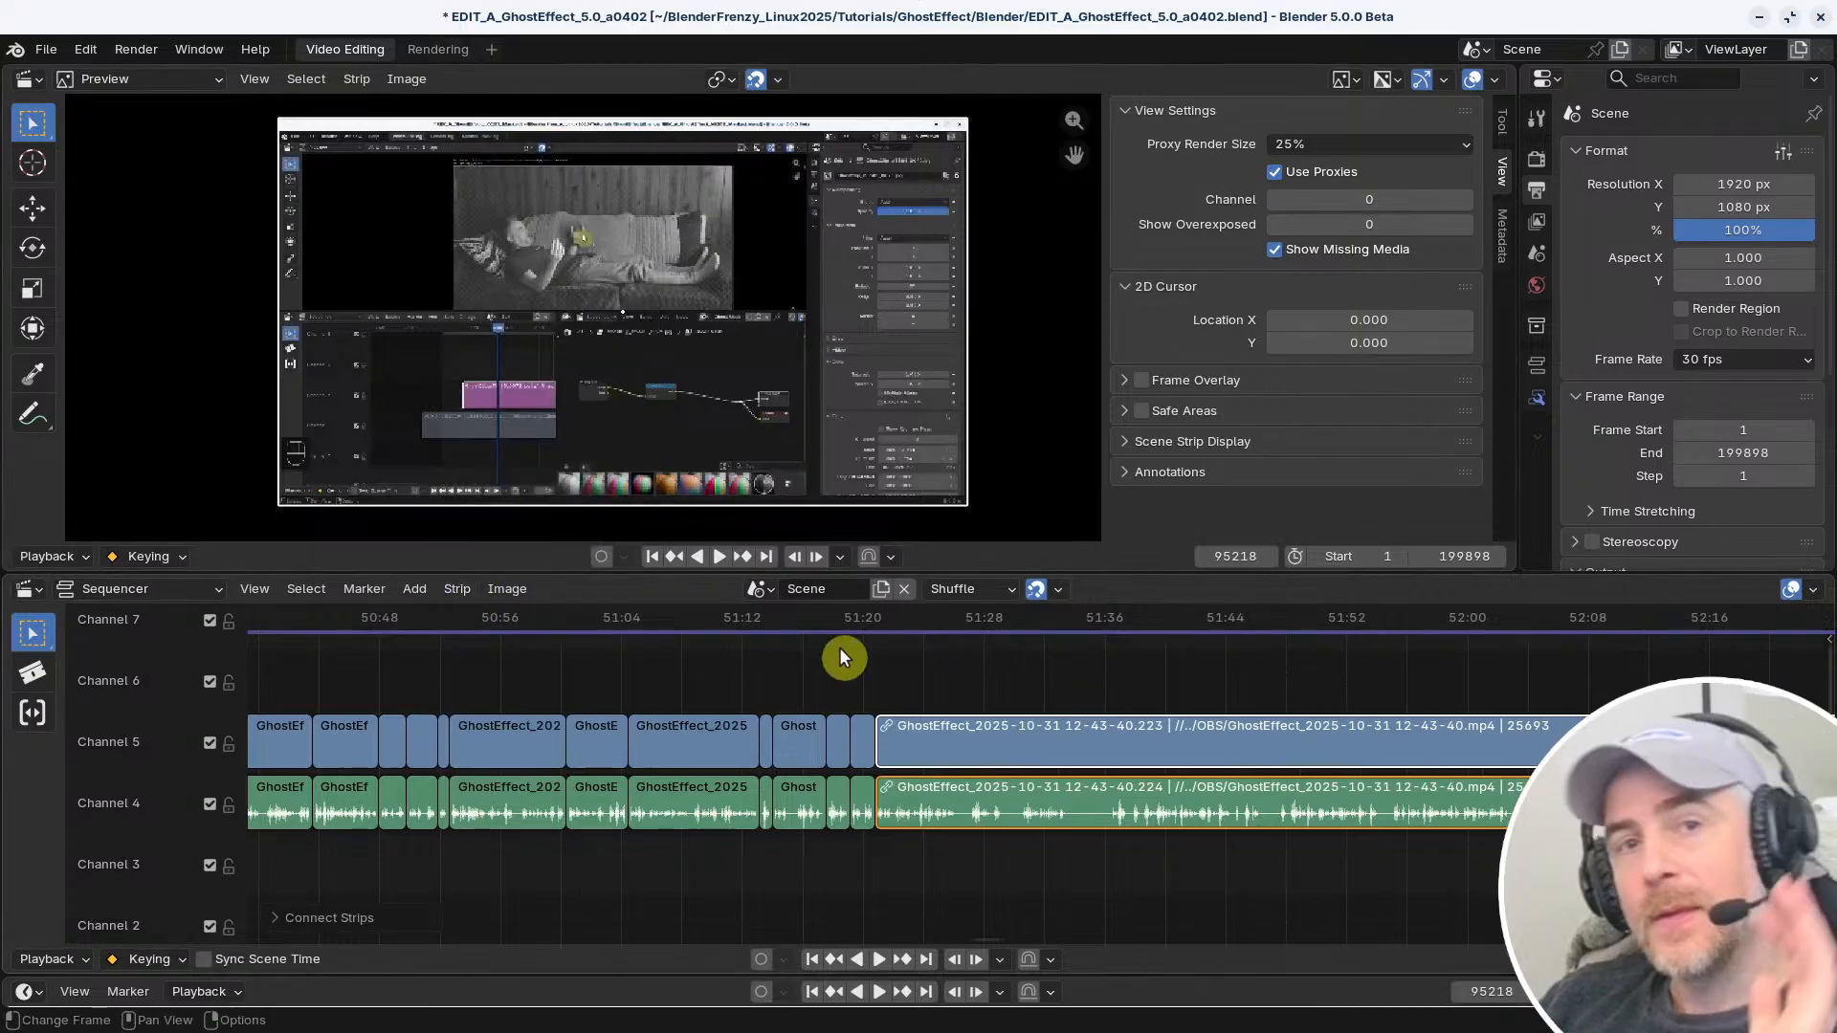
Test selecting the connected long video and audio strips together, trying both the left handle and the strip body
scroll(918, 832, up, 11)
scroll(1009, 735, up, 6)
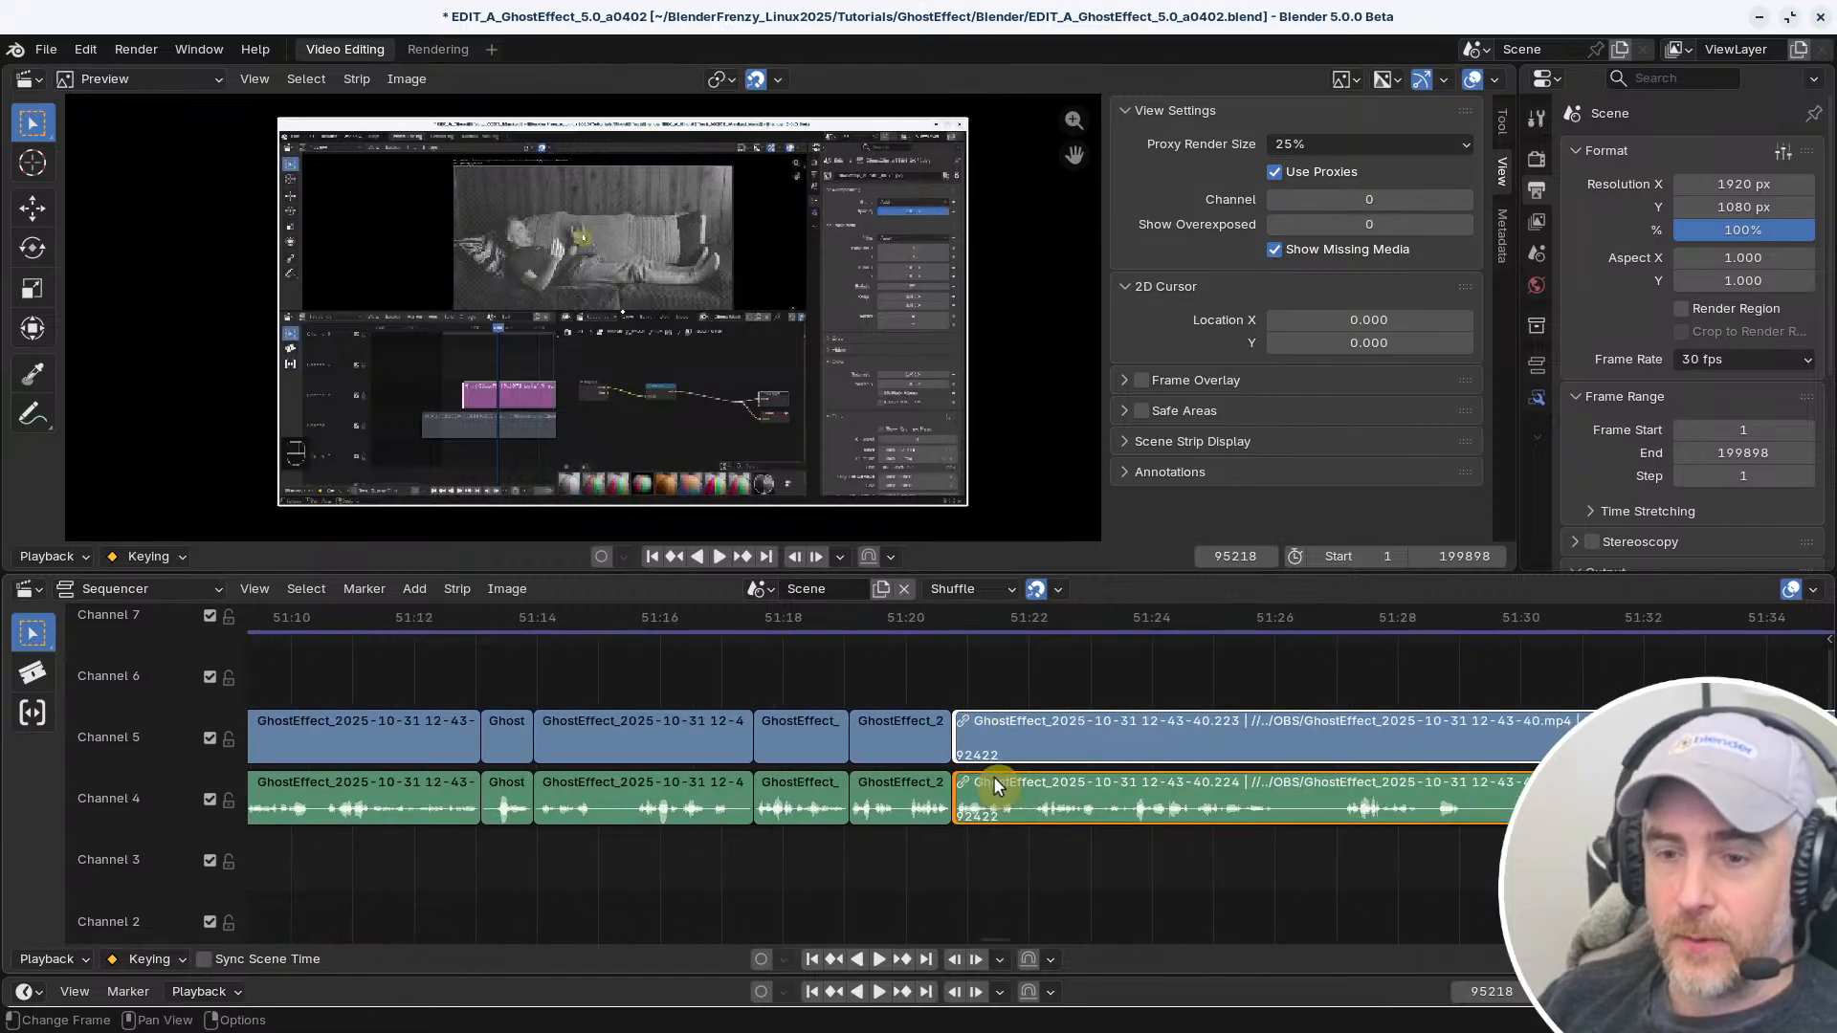
click(972, 686)
click(953, 729)
scroll(947, 825, up, 5)
click(1000, 694)
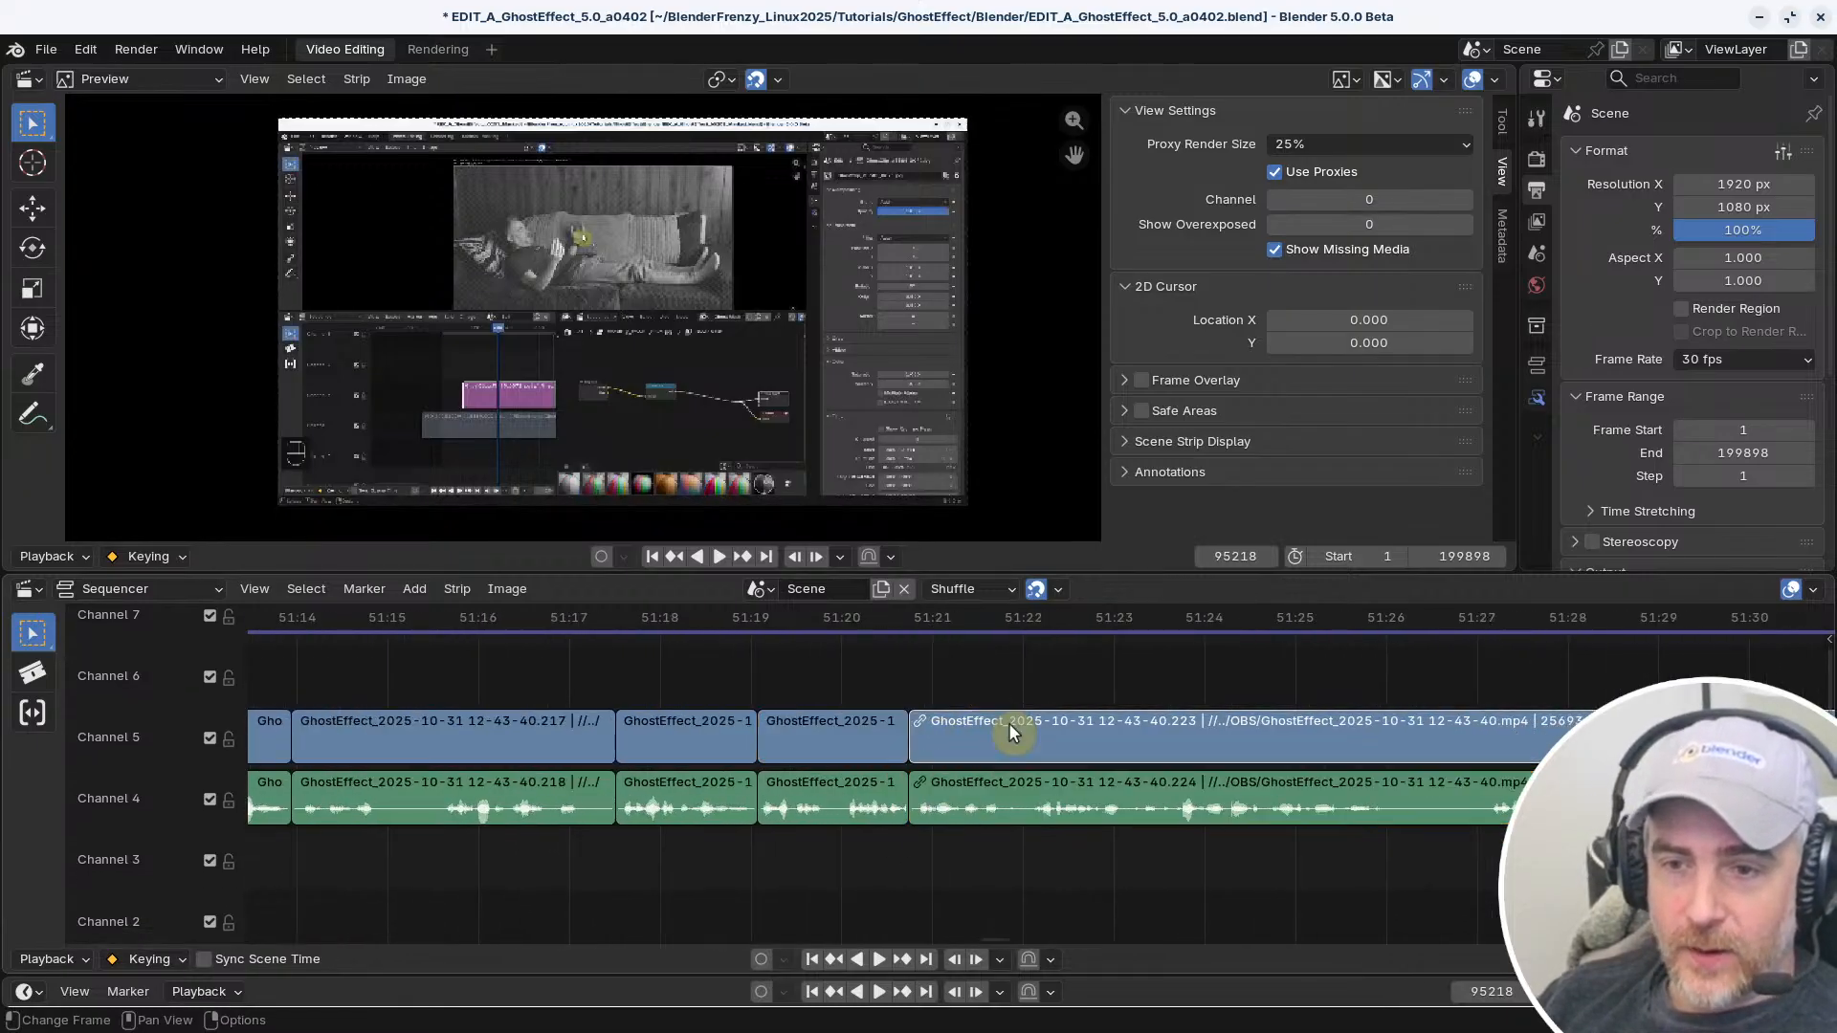
drag(1053, 771, 1108, 739)
scroll(933, 814, down, 2)
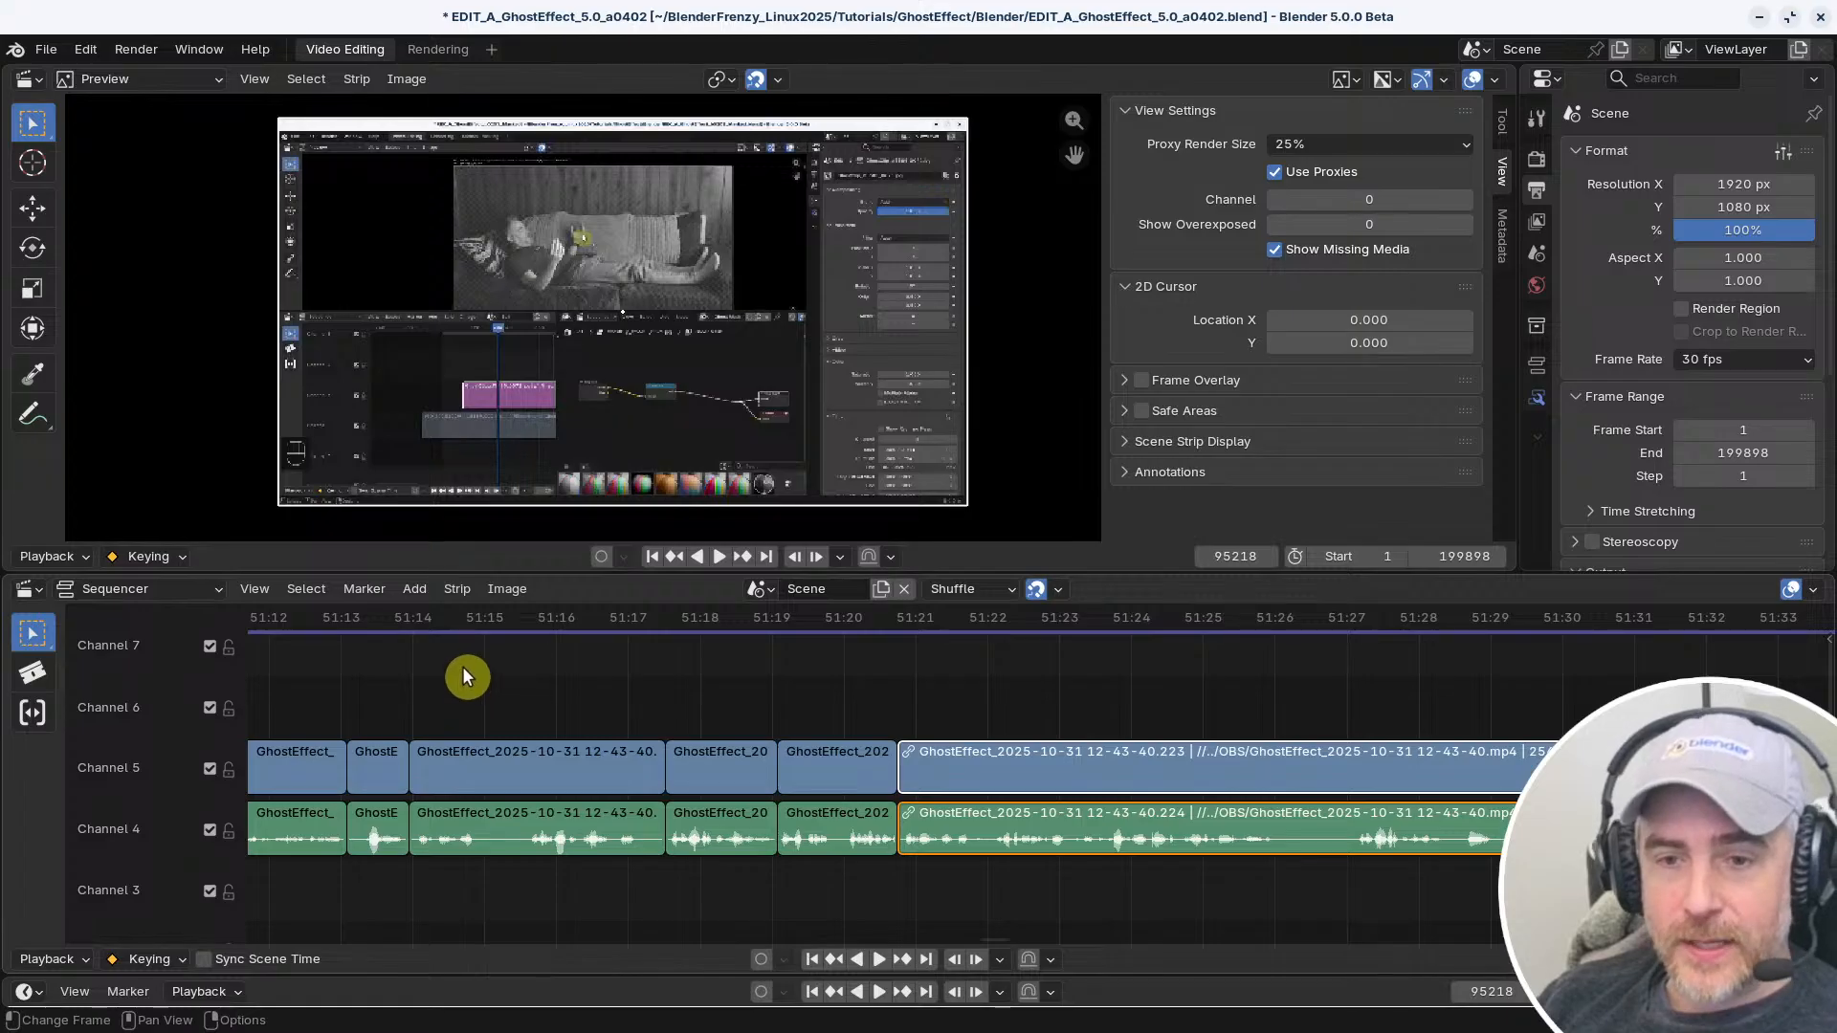
Connect the video strip starting near 51:14 with the non-matching short audio strip just before 51:21
drag(463, 668, 532, 783)
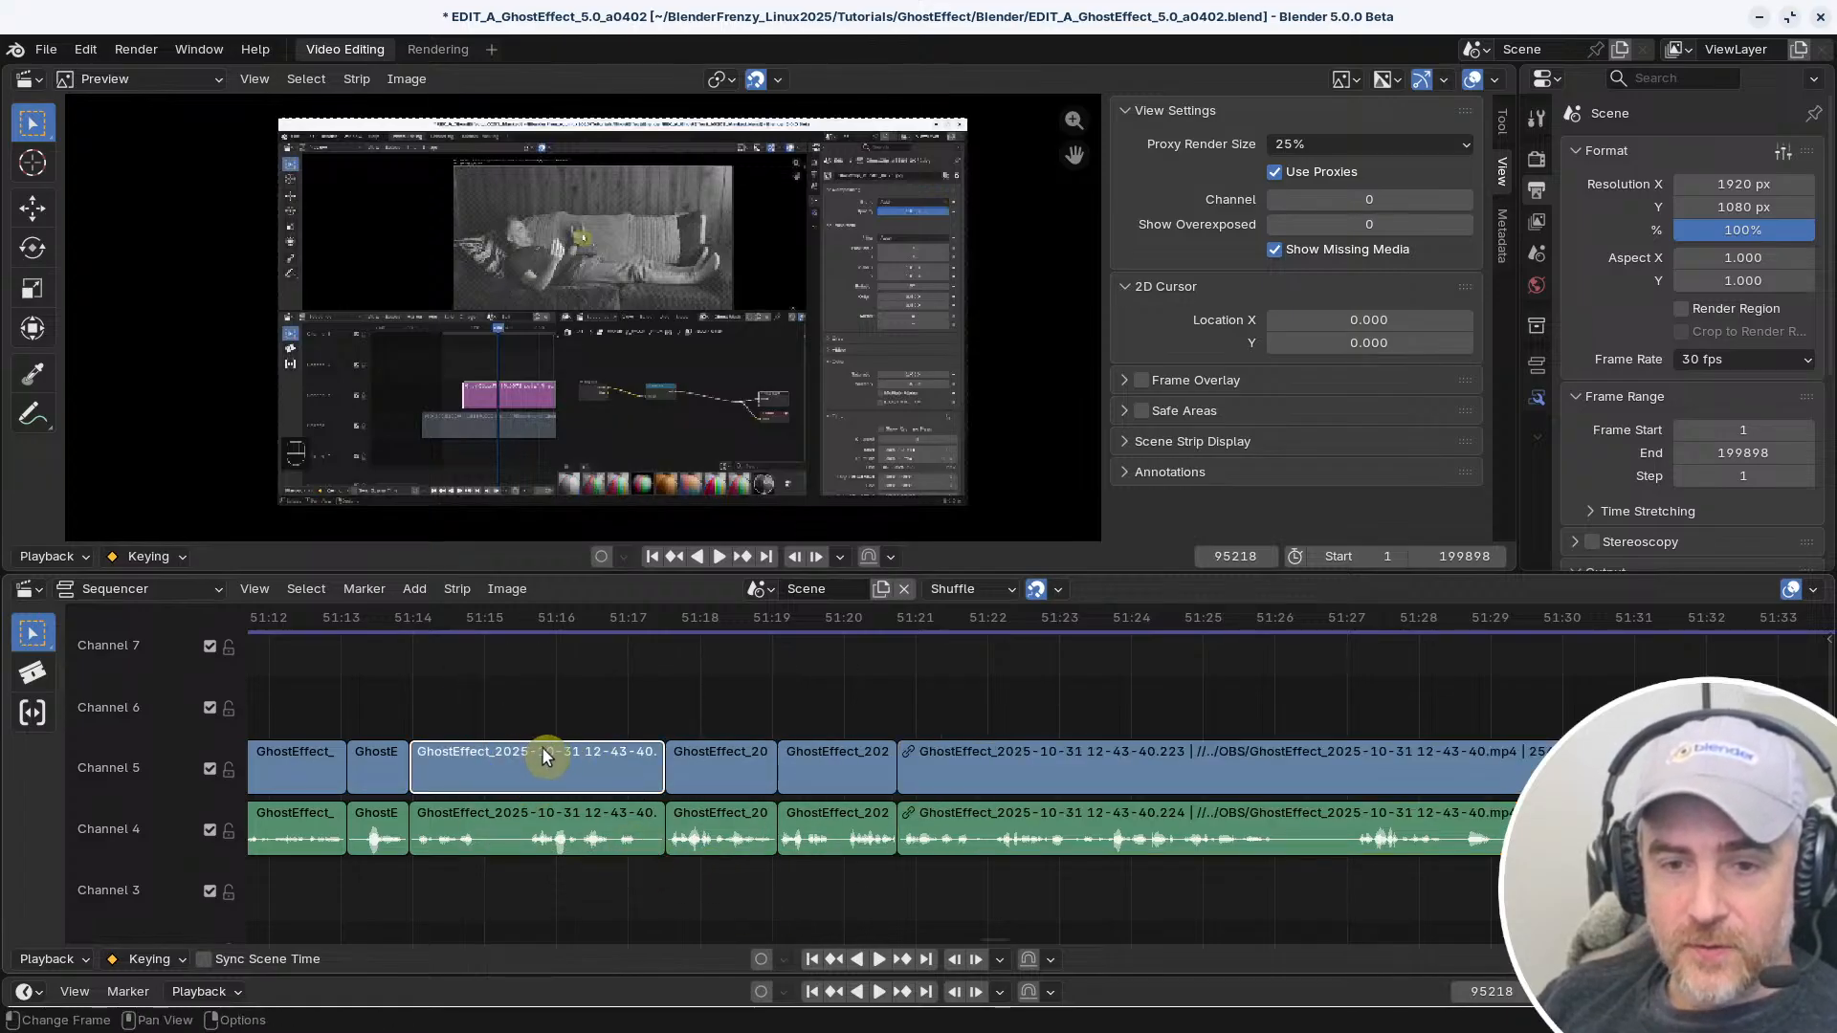
shift+click(851, 823)
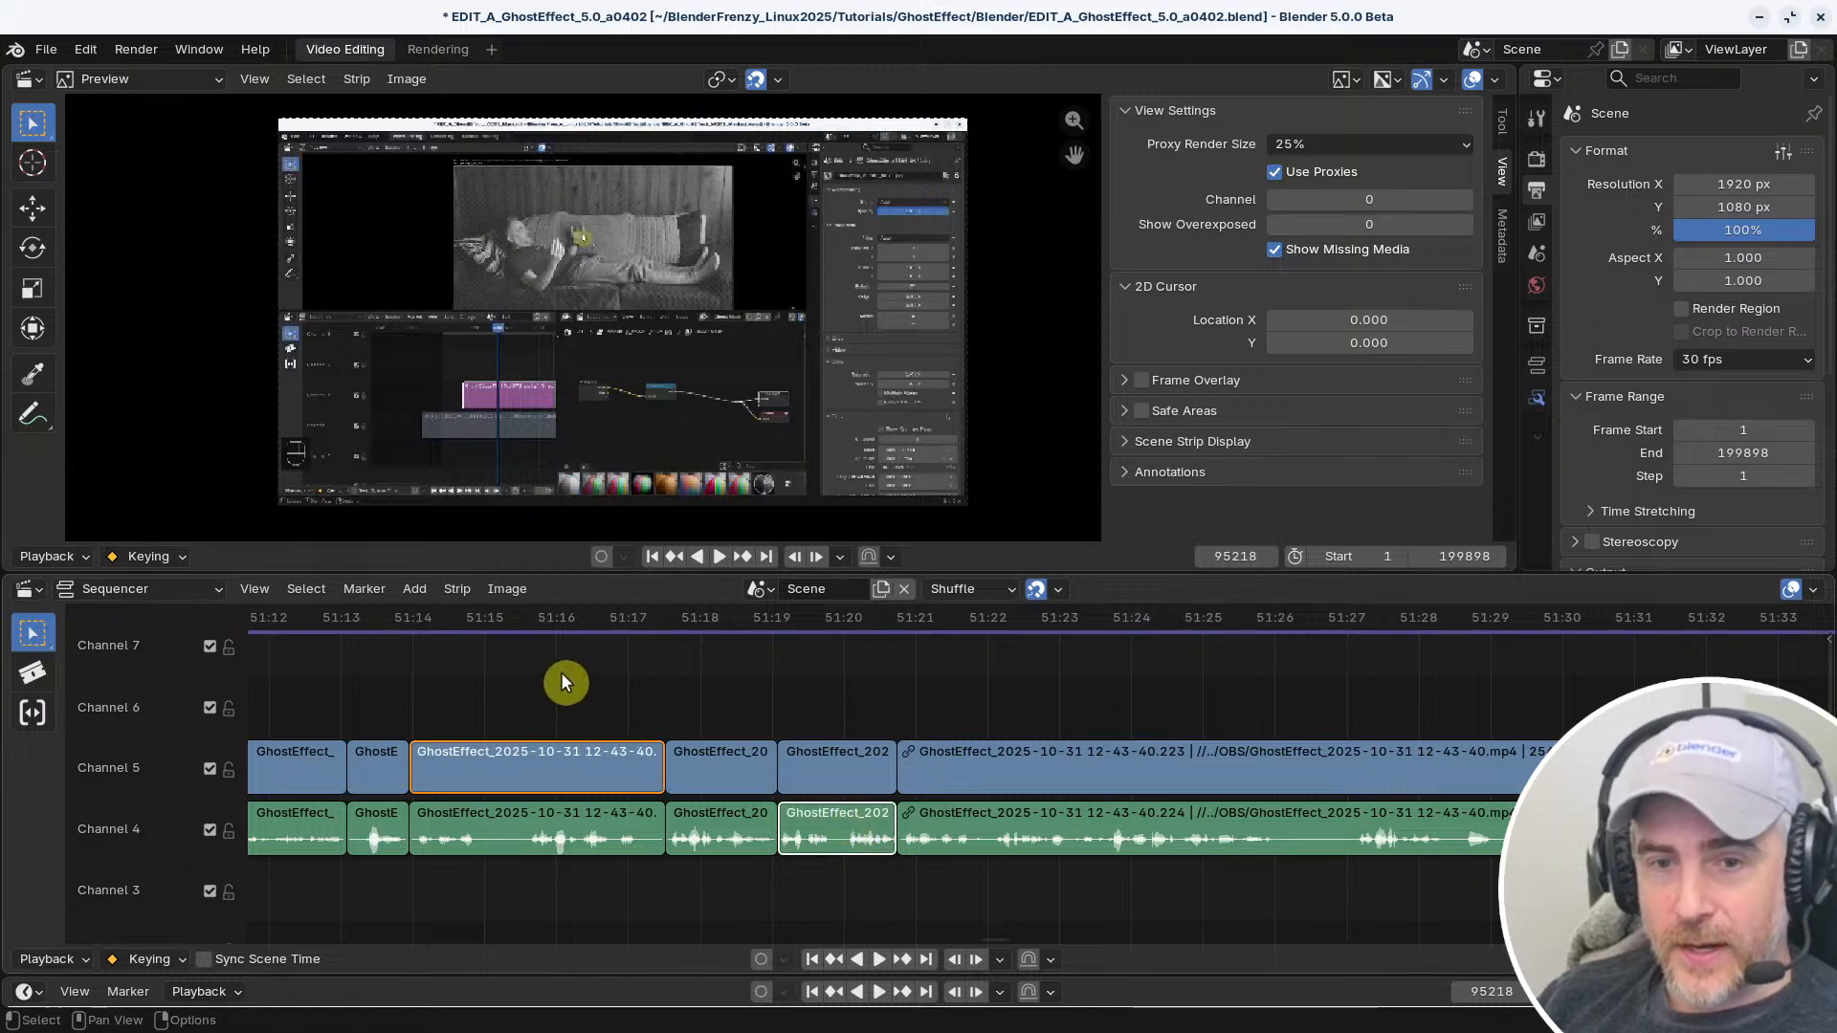
click(457, 589)
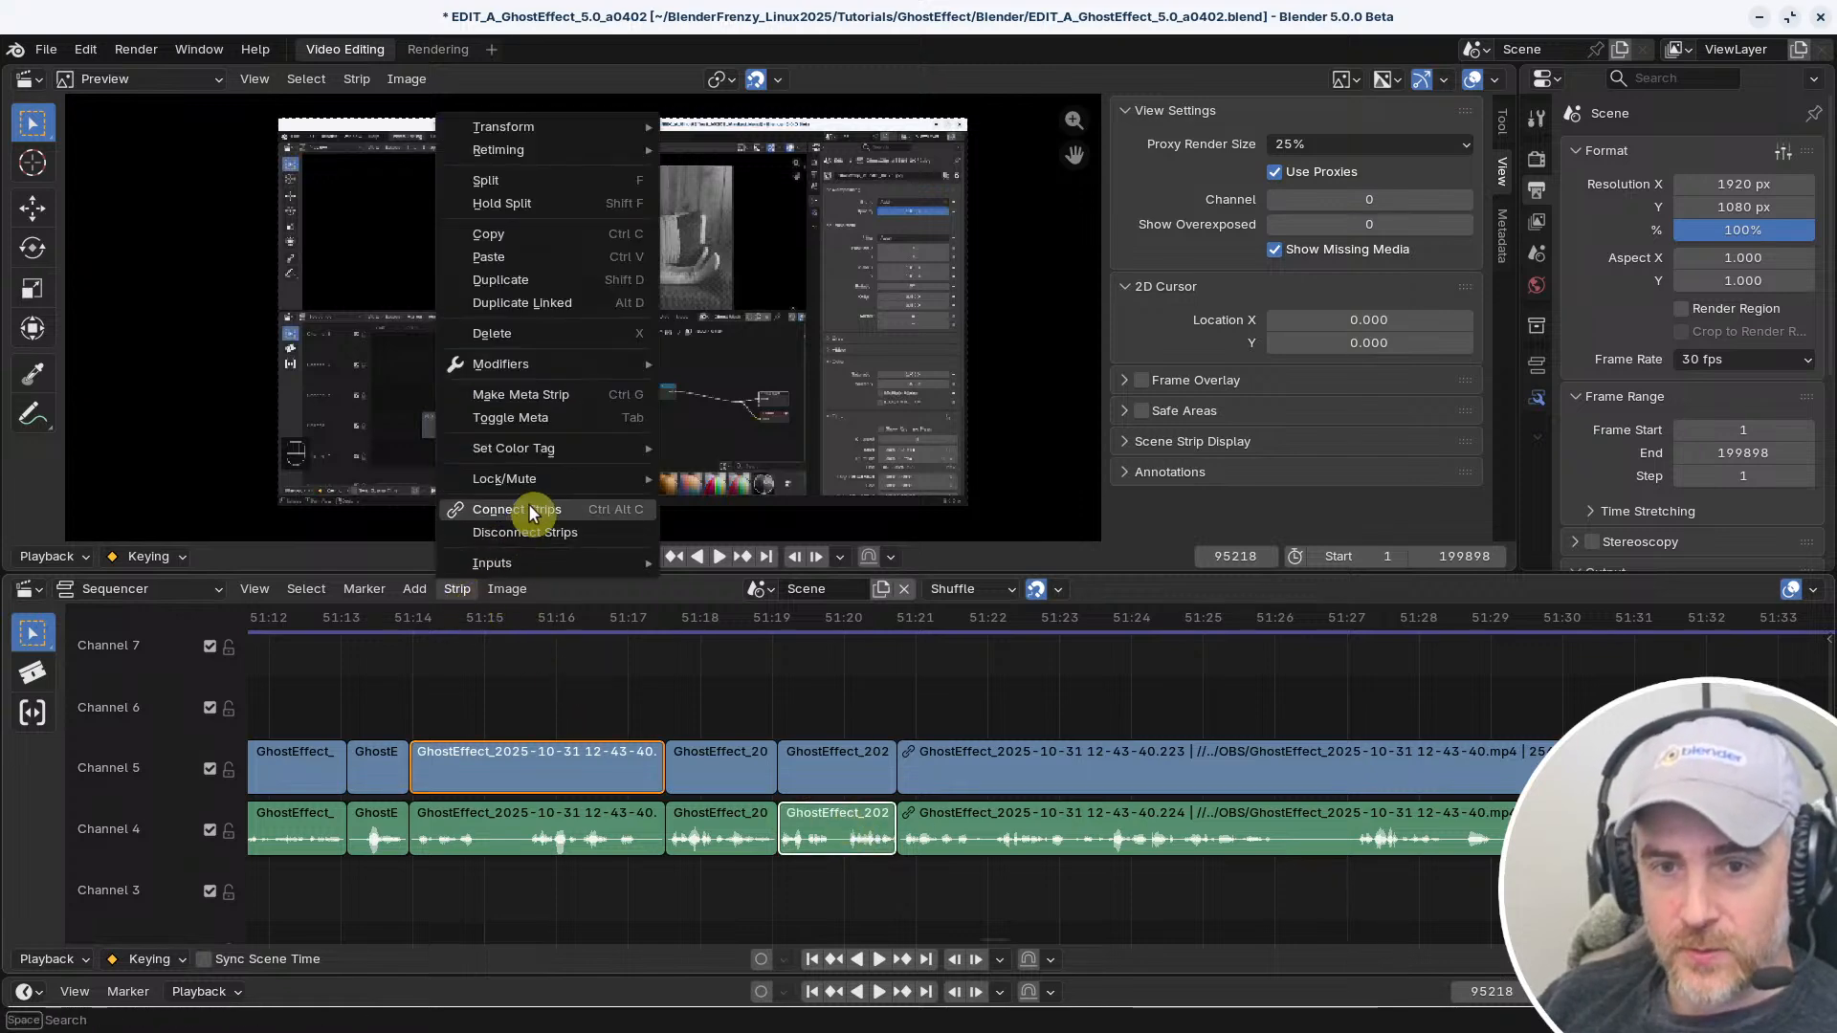
click(516, 578)
Try selecting and moving the mismatched connected pair, first from its video strip and again from its audio strip
mouse_move(462, 750)
mouse_down()
mouse_move(555, 686)
mouse_move(616, 689)
mouse_move(472, 760)
mouse_up()
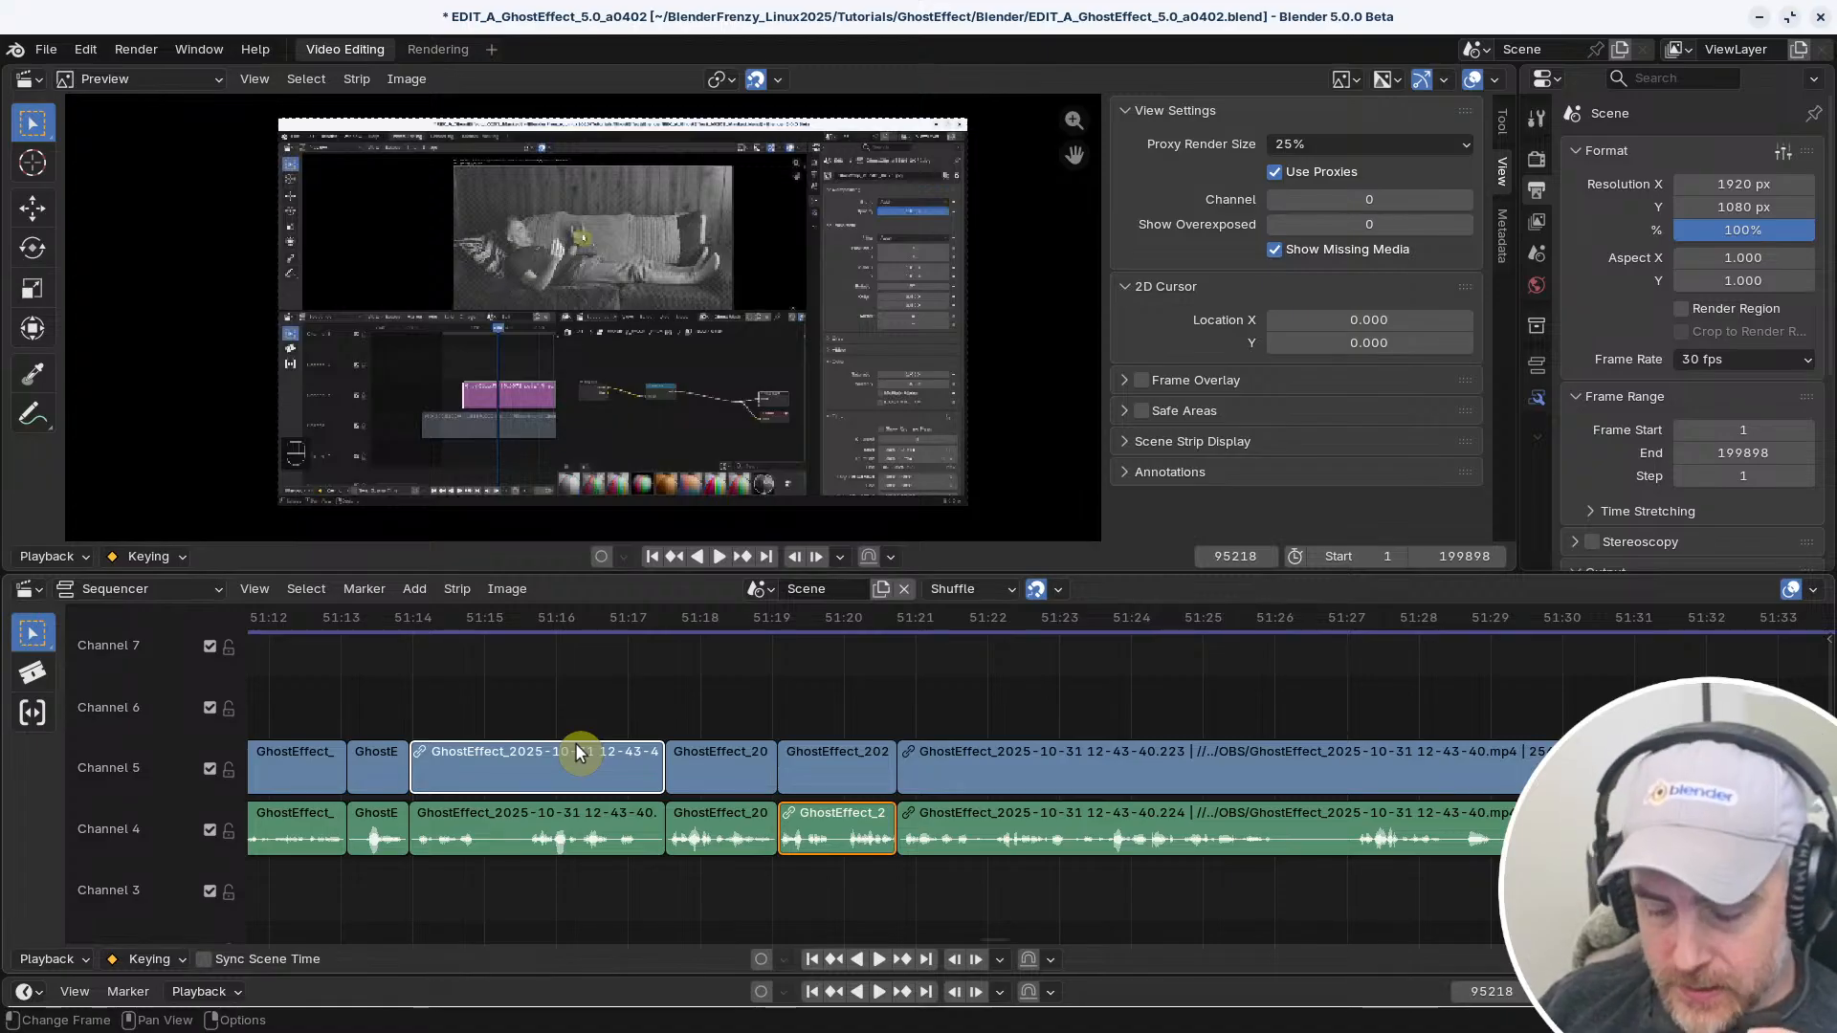
shift+click(817, 831)
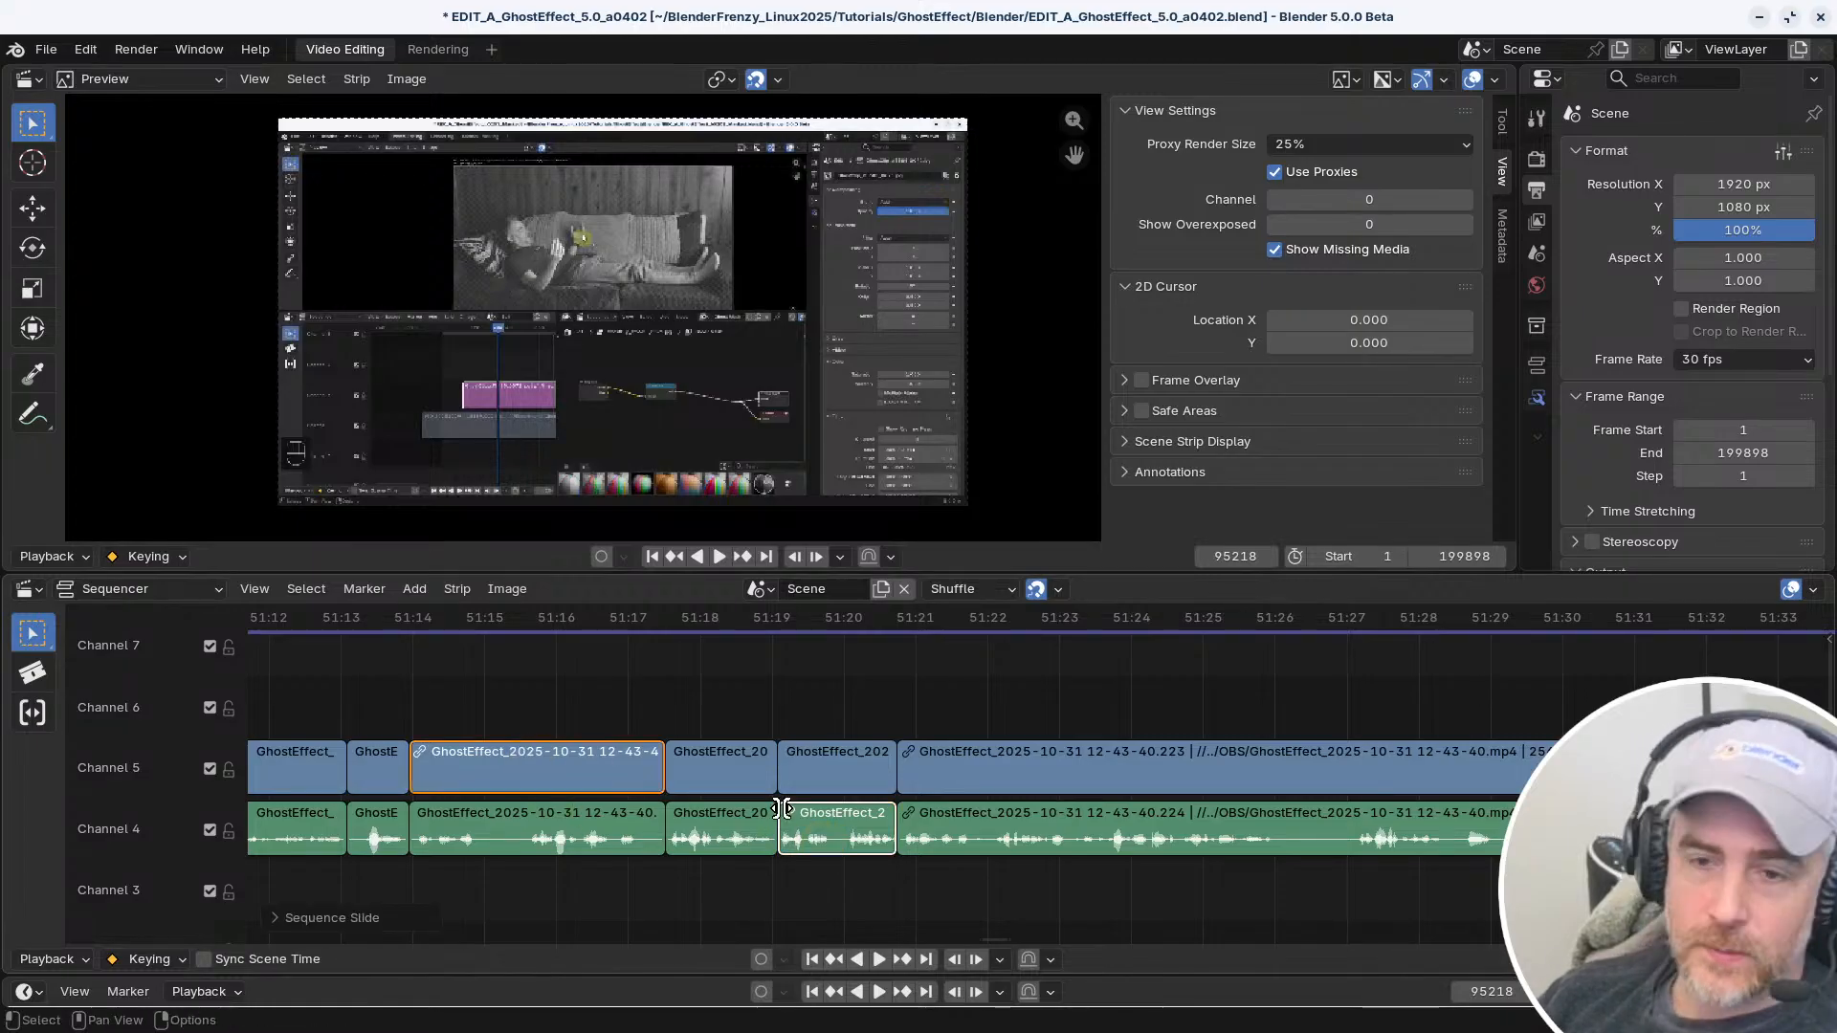
mouse_move(821, 828)
mouse_down()
mouse_move(781, 818)
mouse_move(820, 806)
mouse_up()
right_click(819, 806)
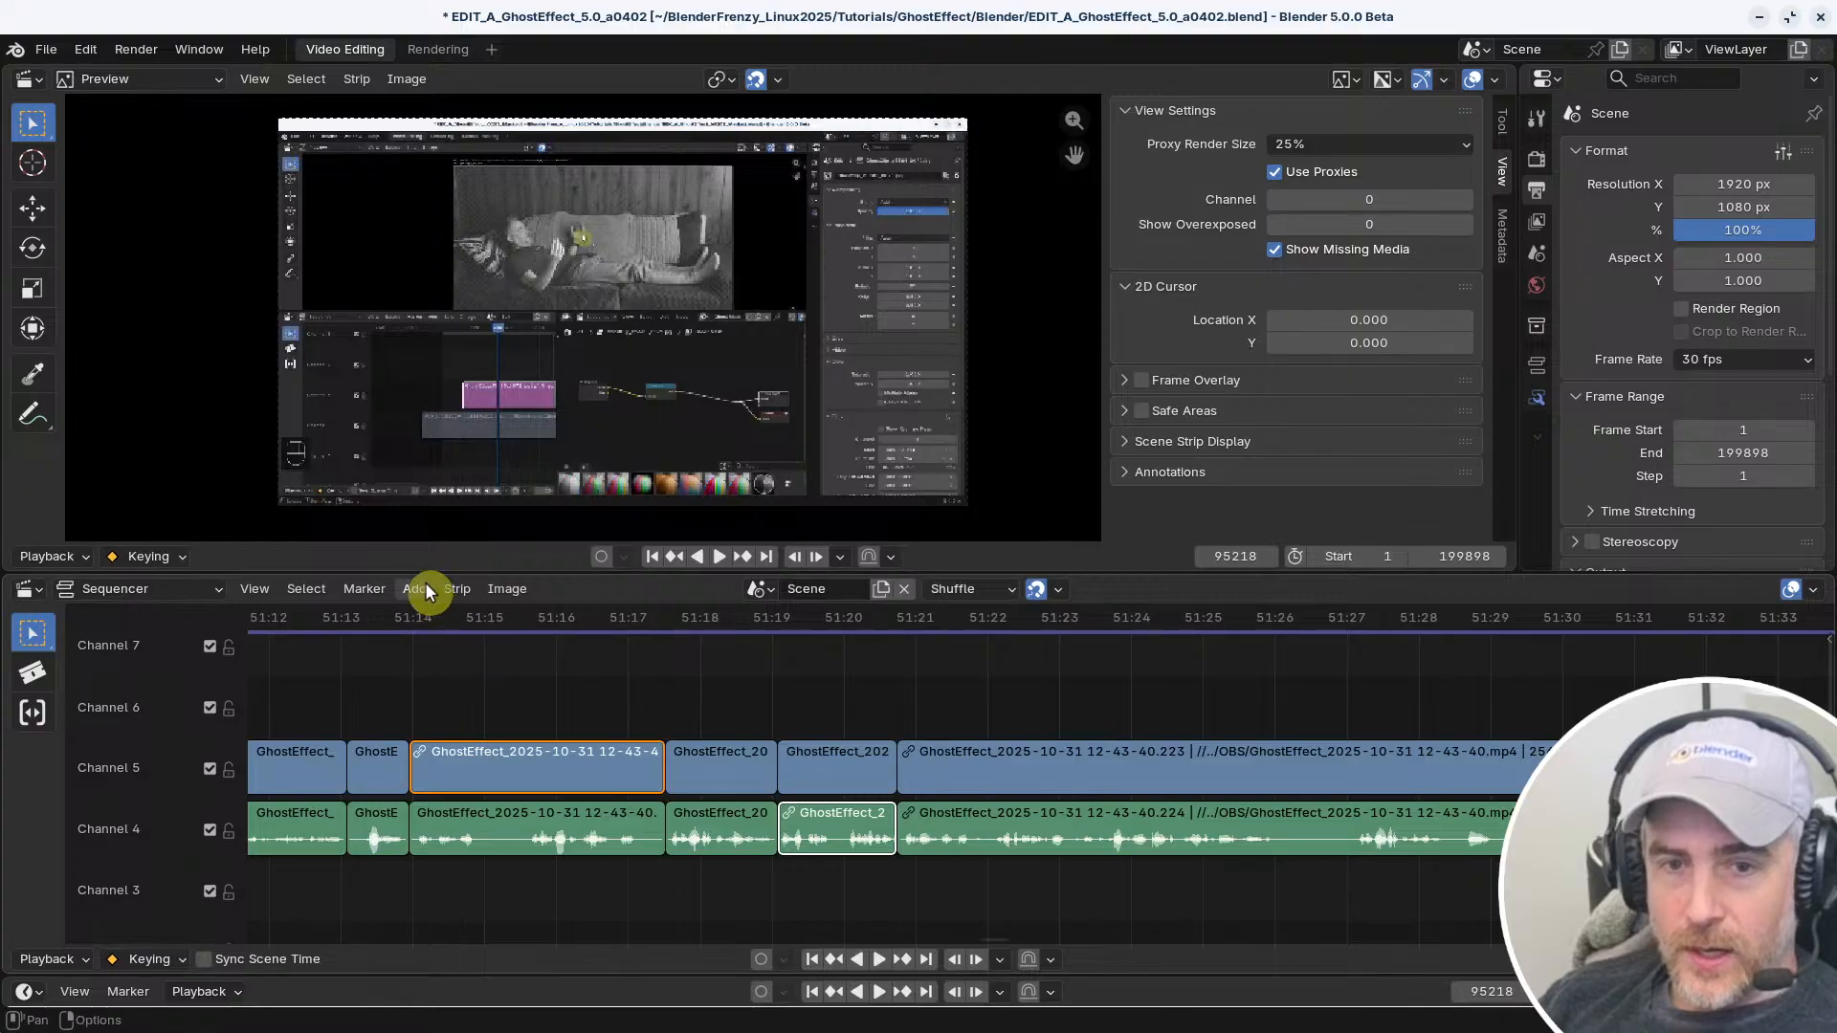
Disconnect the video strip near 51:14 from the short audio strip just before 51:21
click(457, 588)
mouse_move(507, 589)
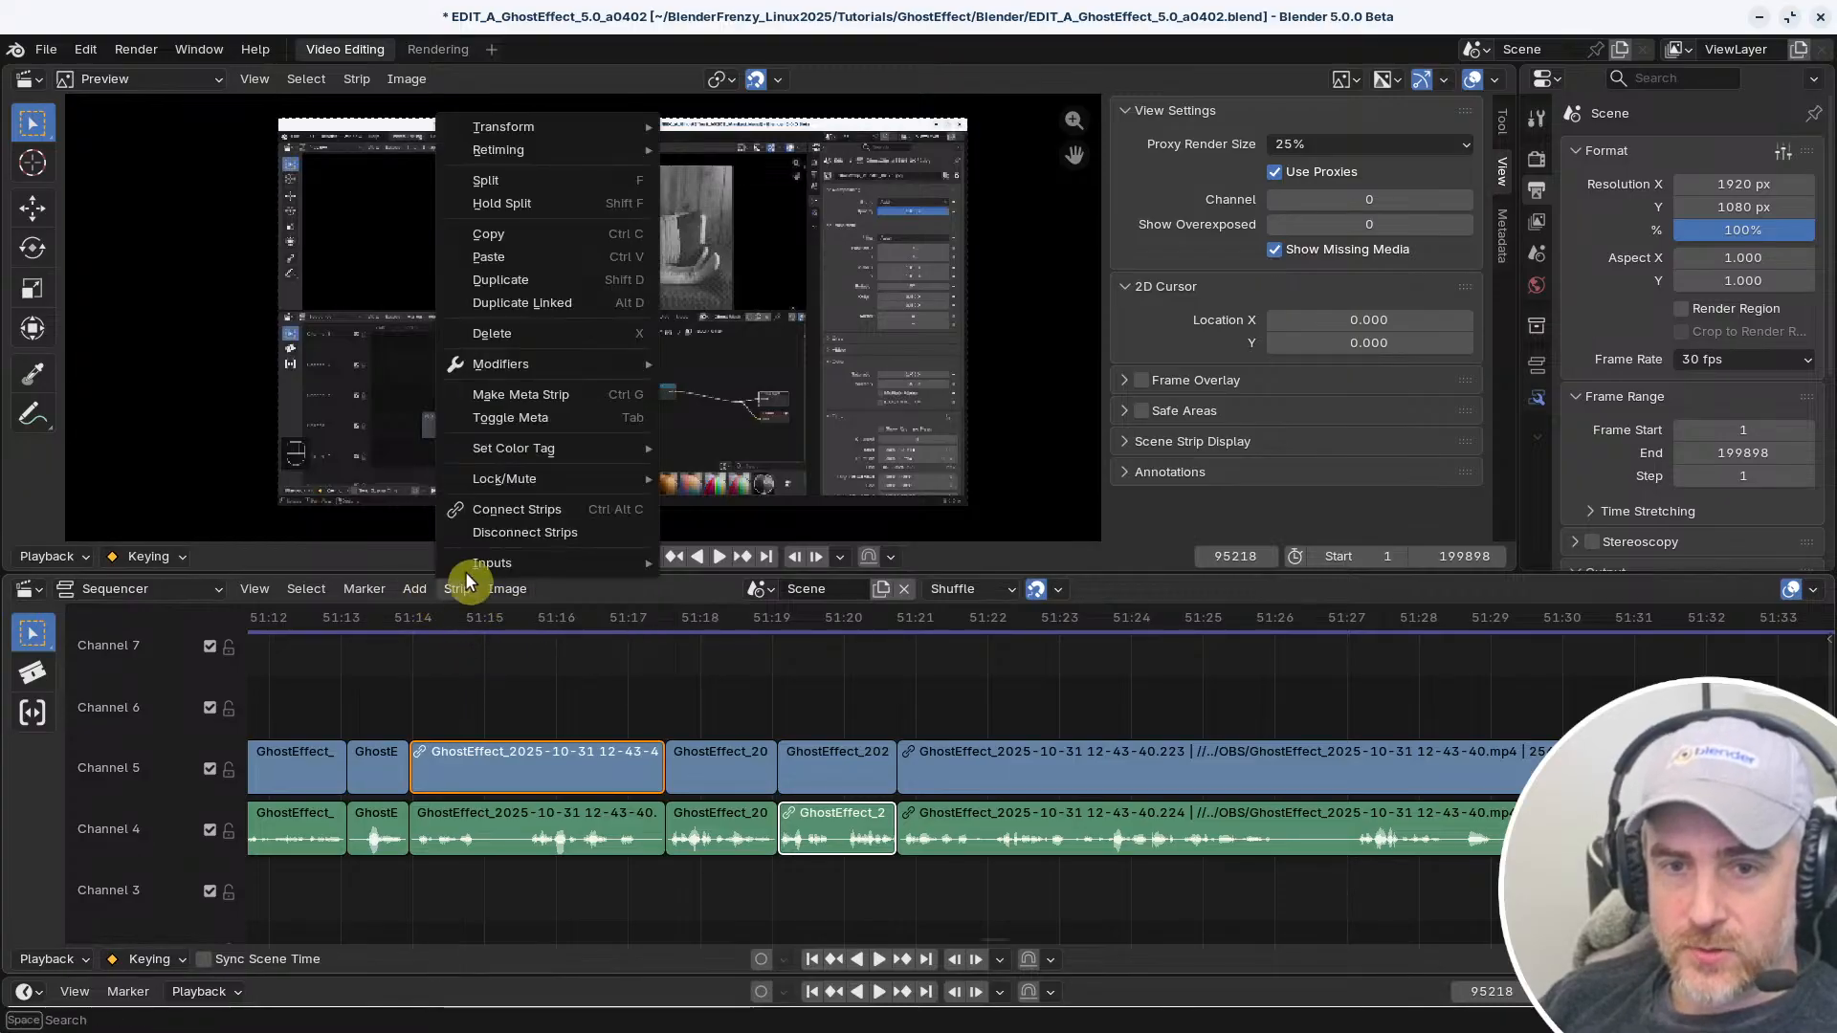
click(489, 526)
Select the long connected video and audio pair starting near 51:21 and disconnect the two strips
click(913, 773)
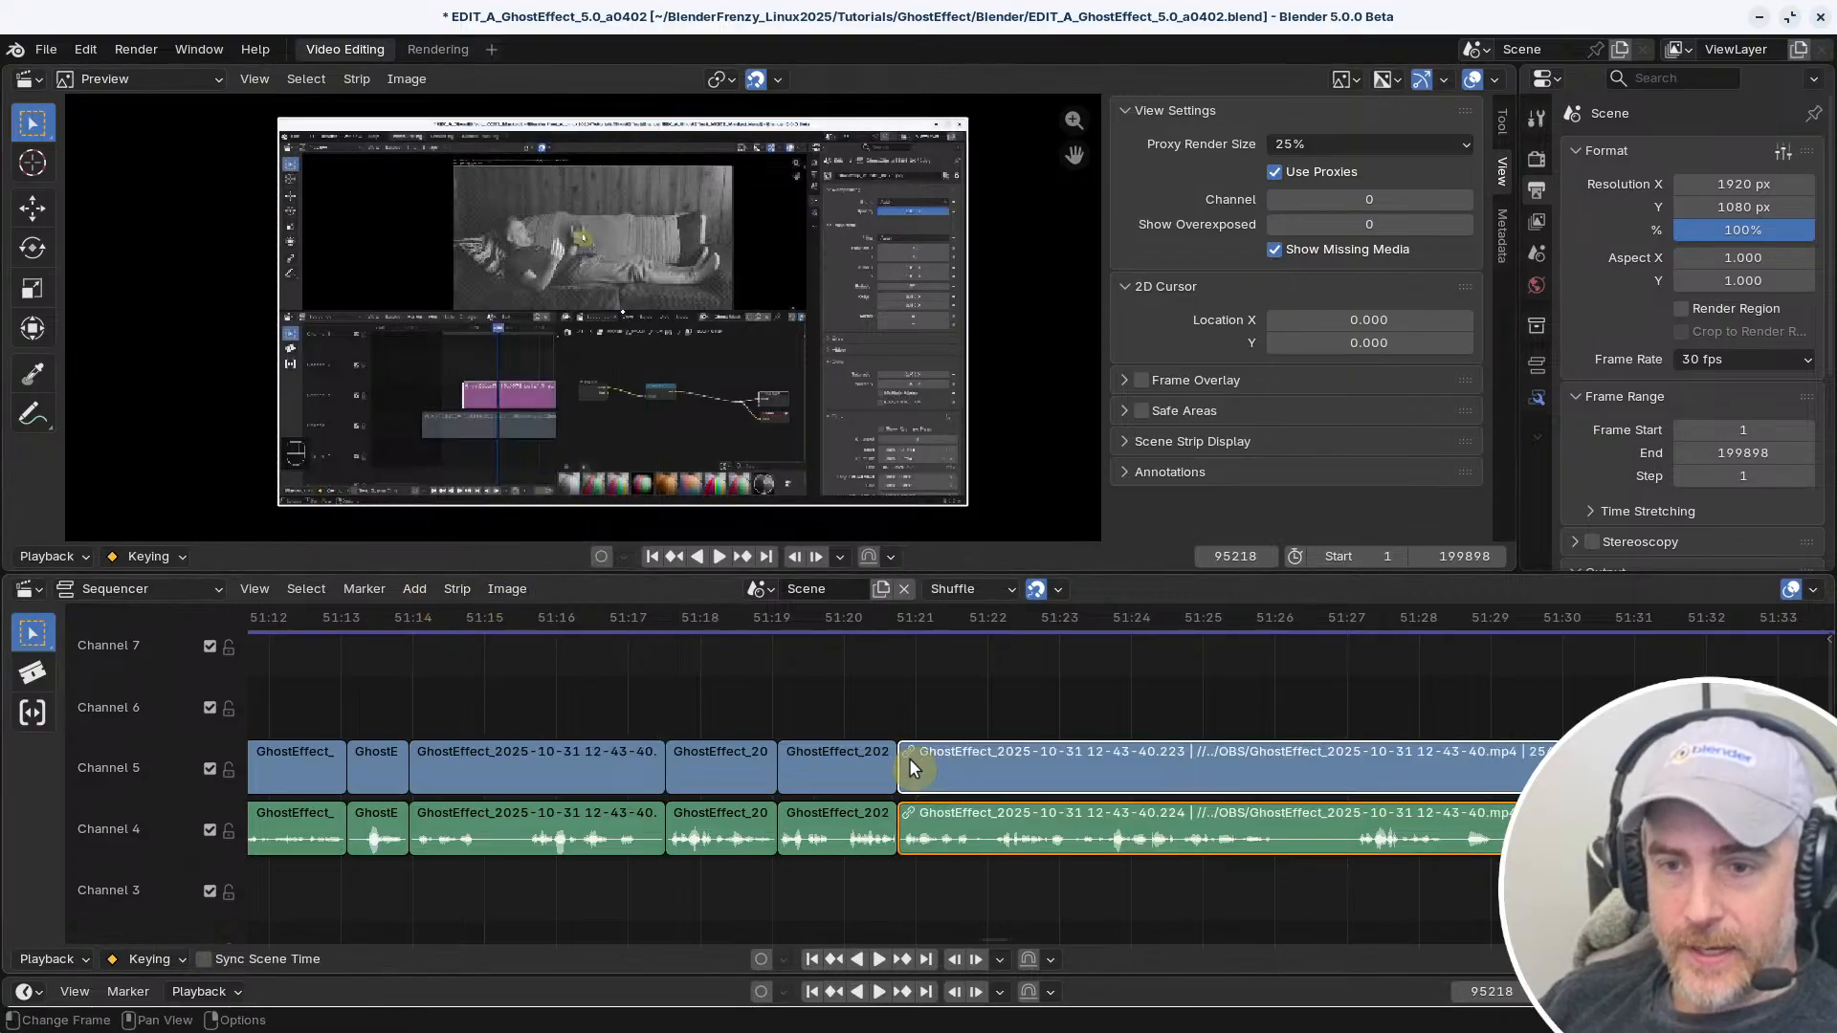
click(457, 589)
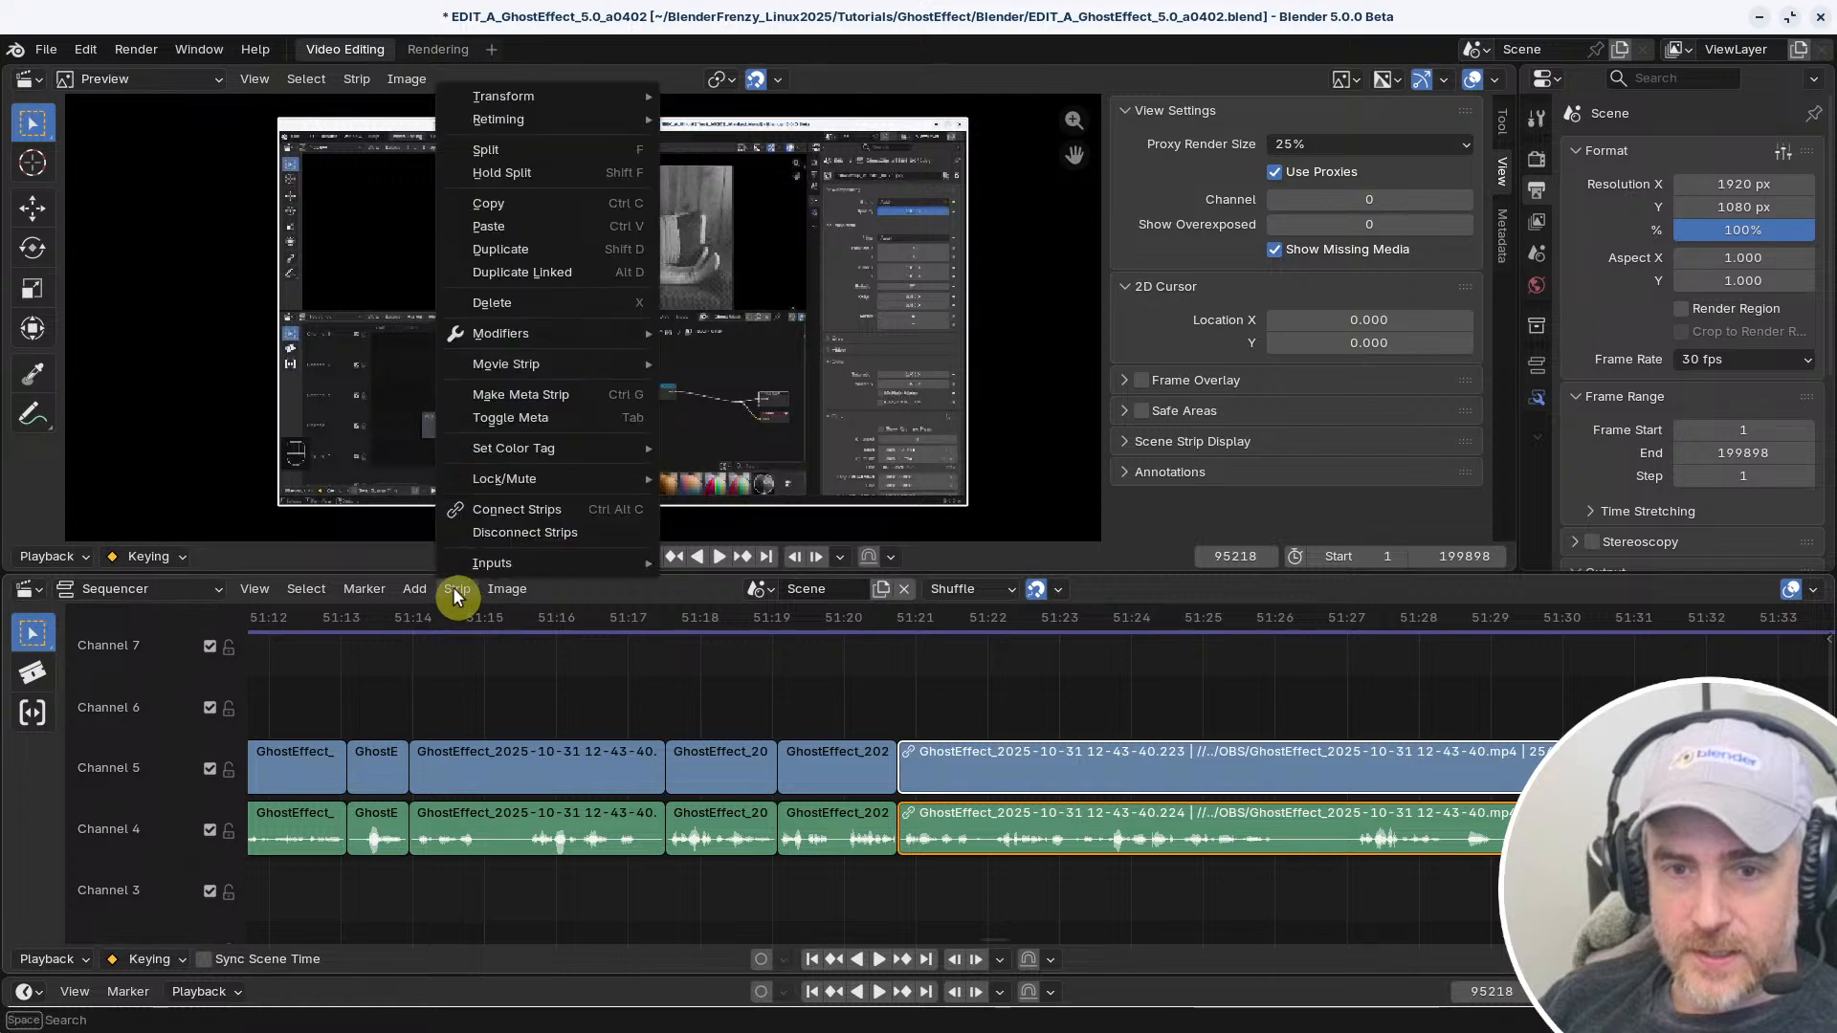
click(498, 533)
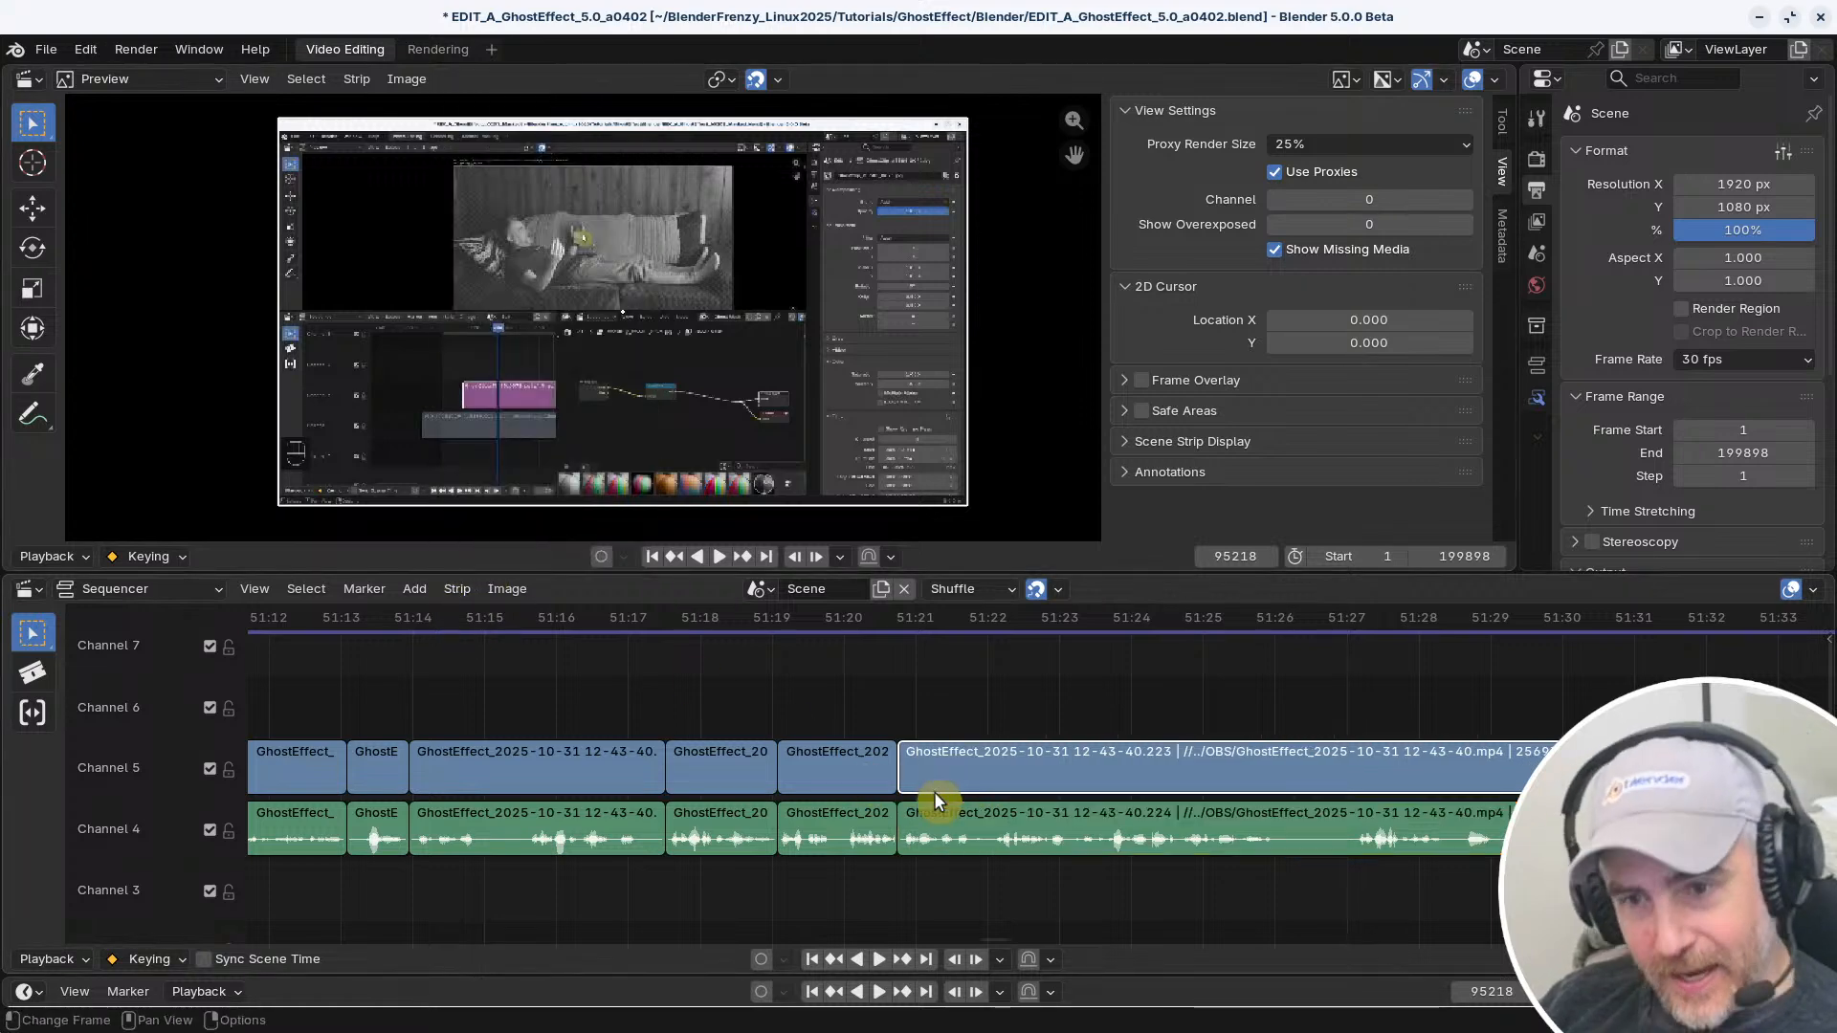
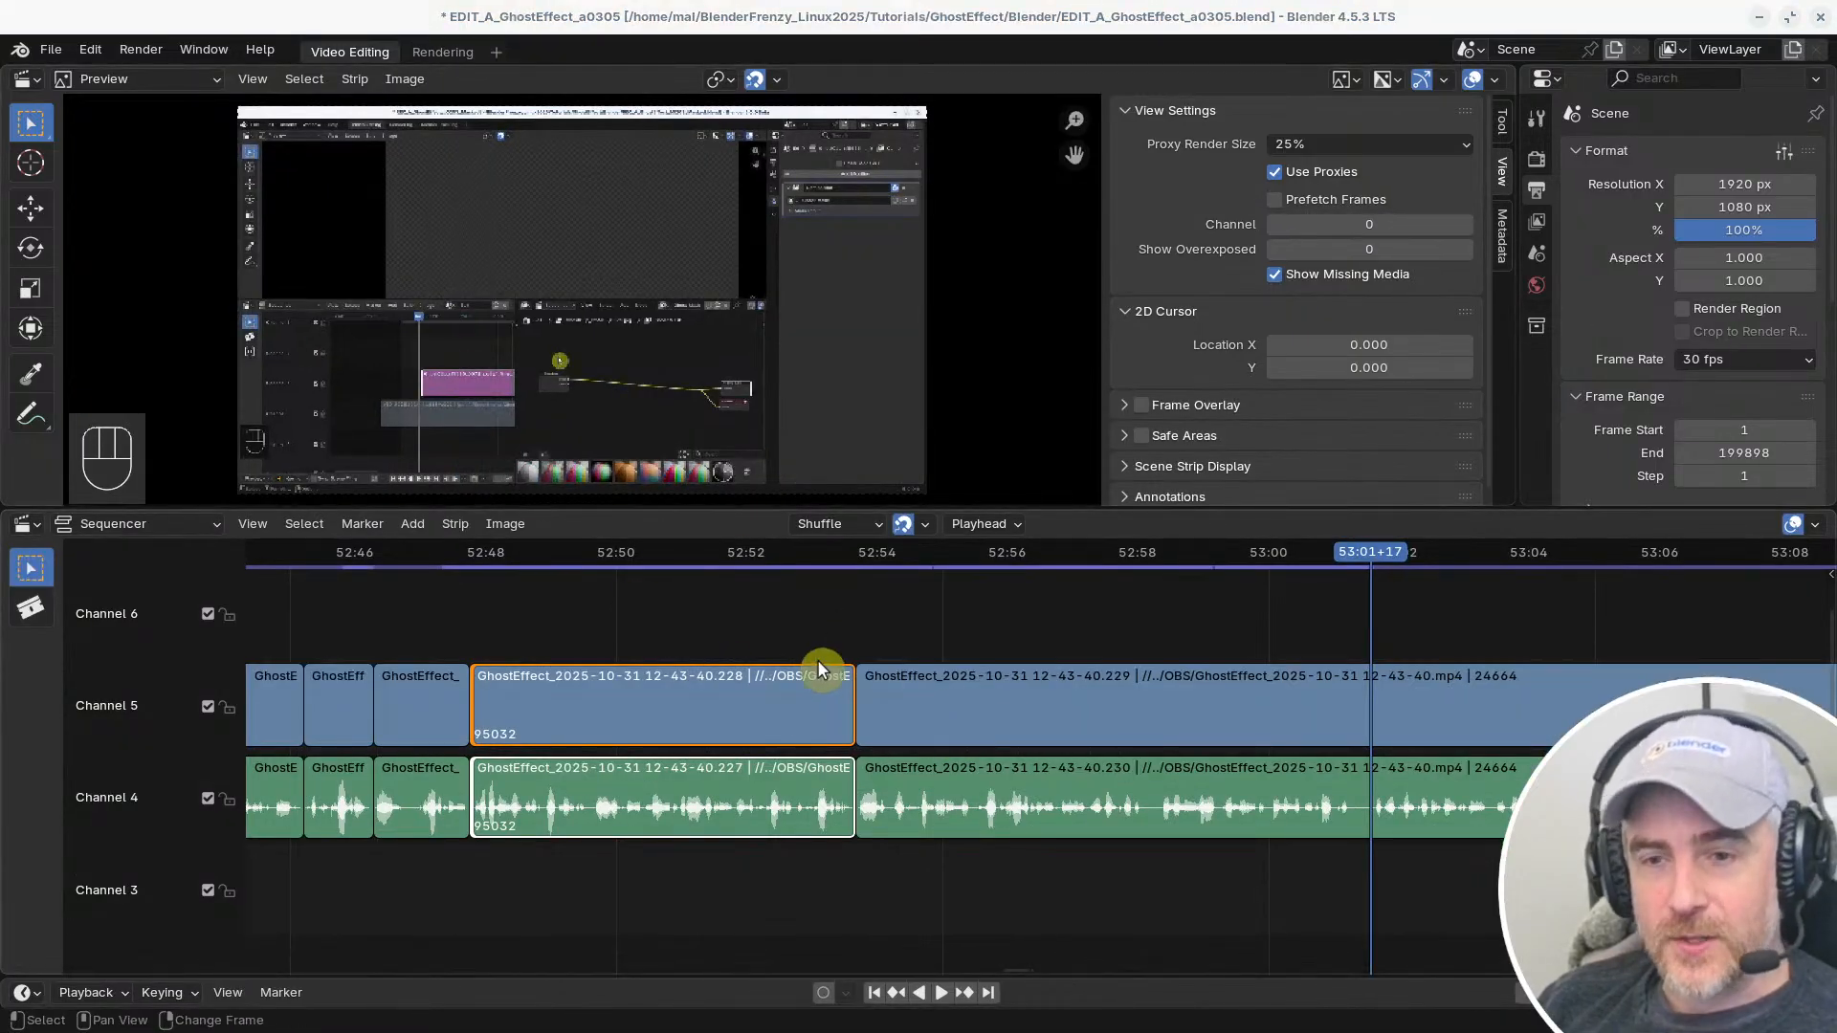
Bring the Preferences keymap forward and search its entries by name for "select"
key(alt+Tab)
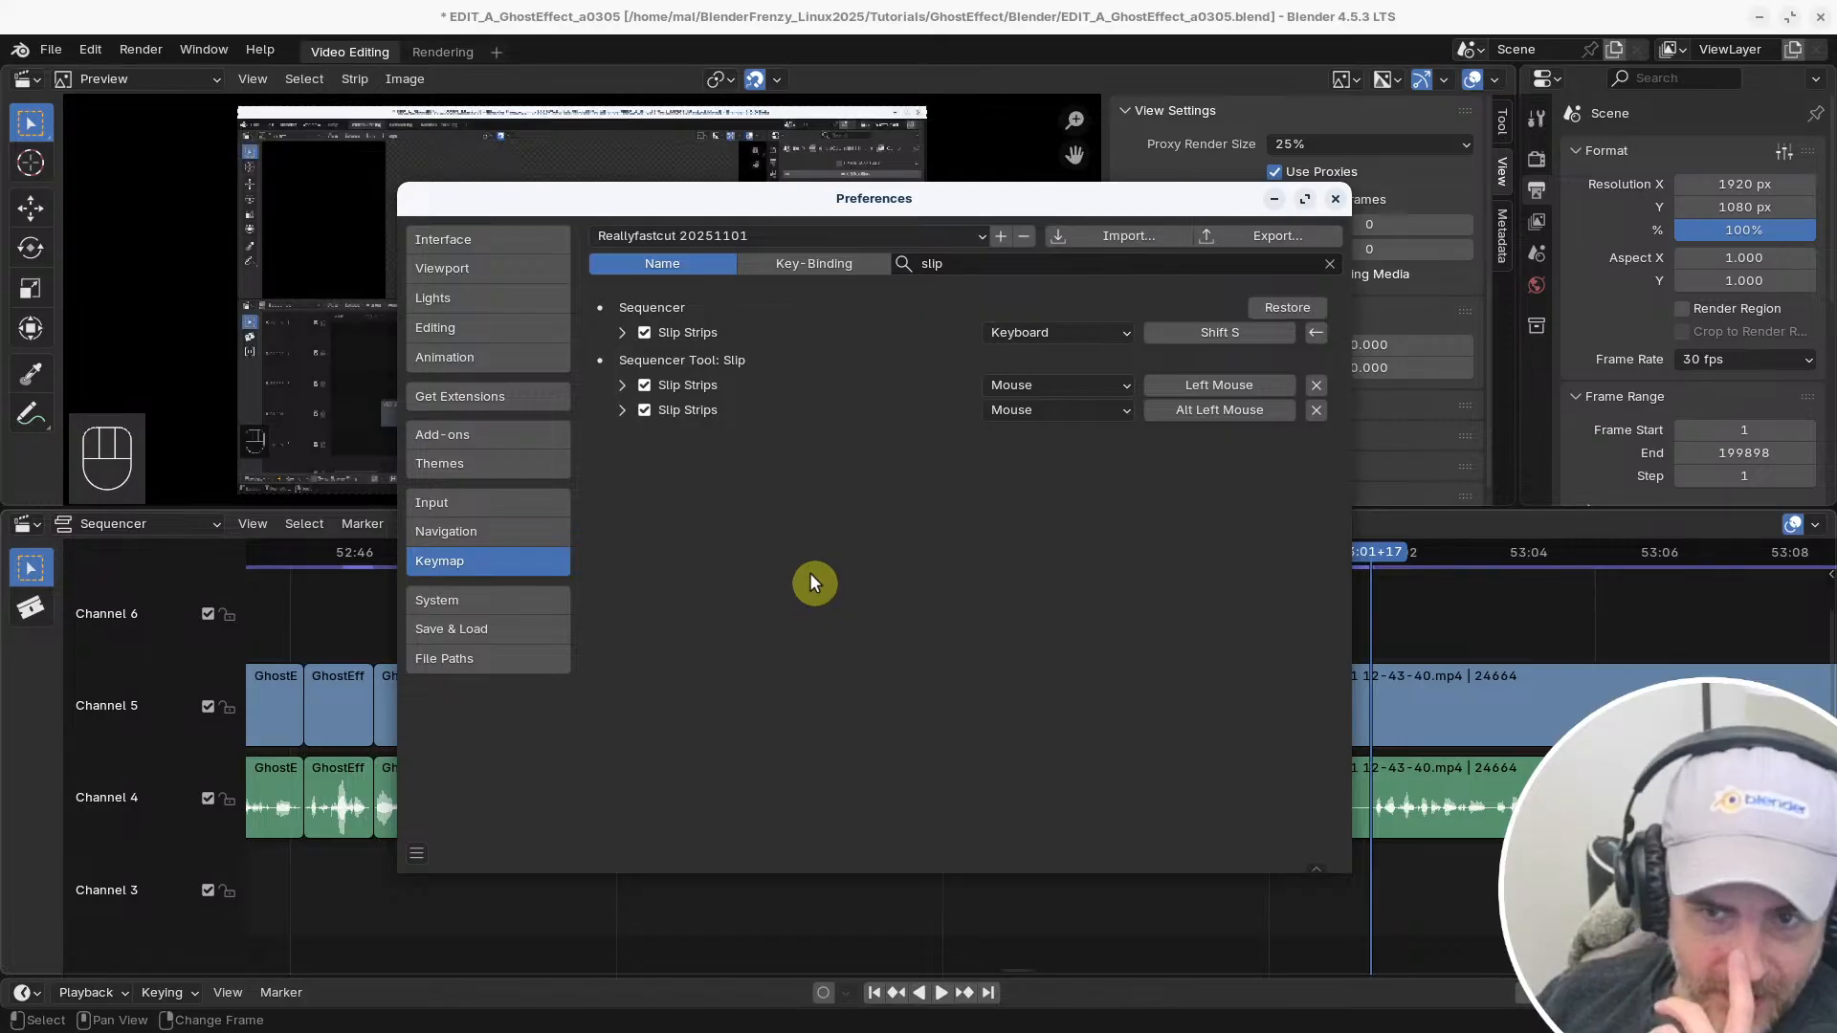
click(974, 261)
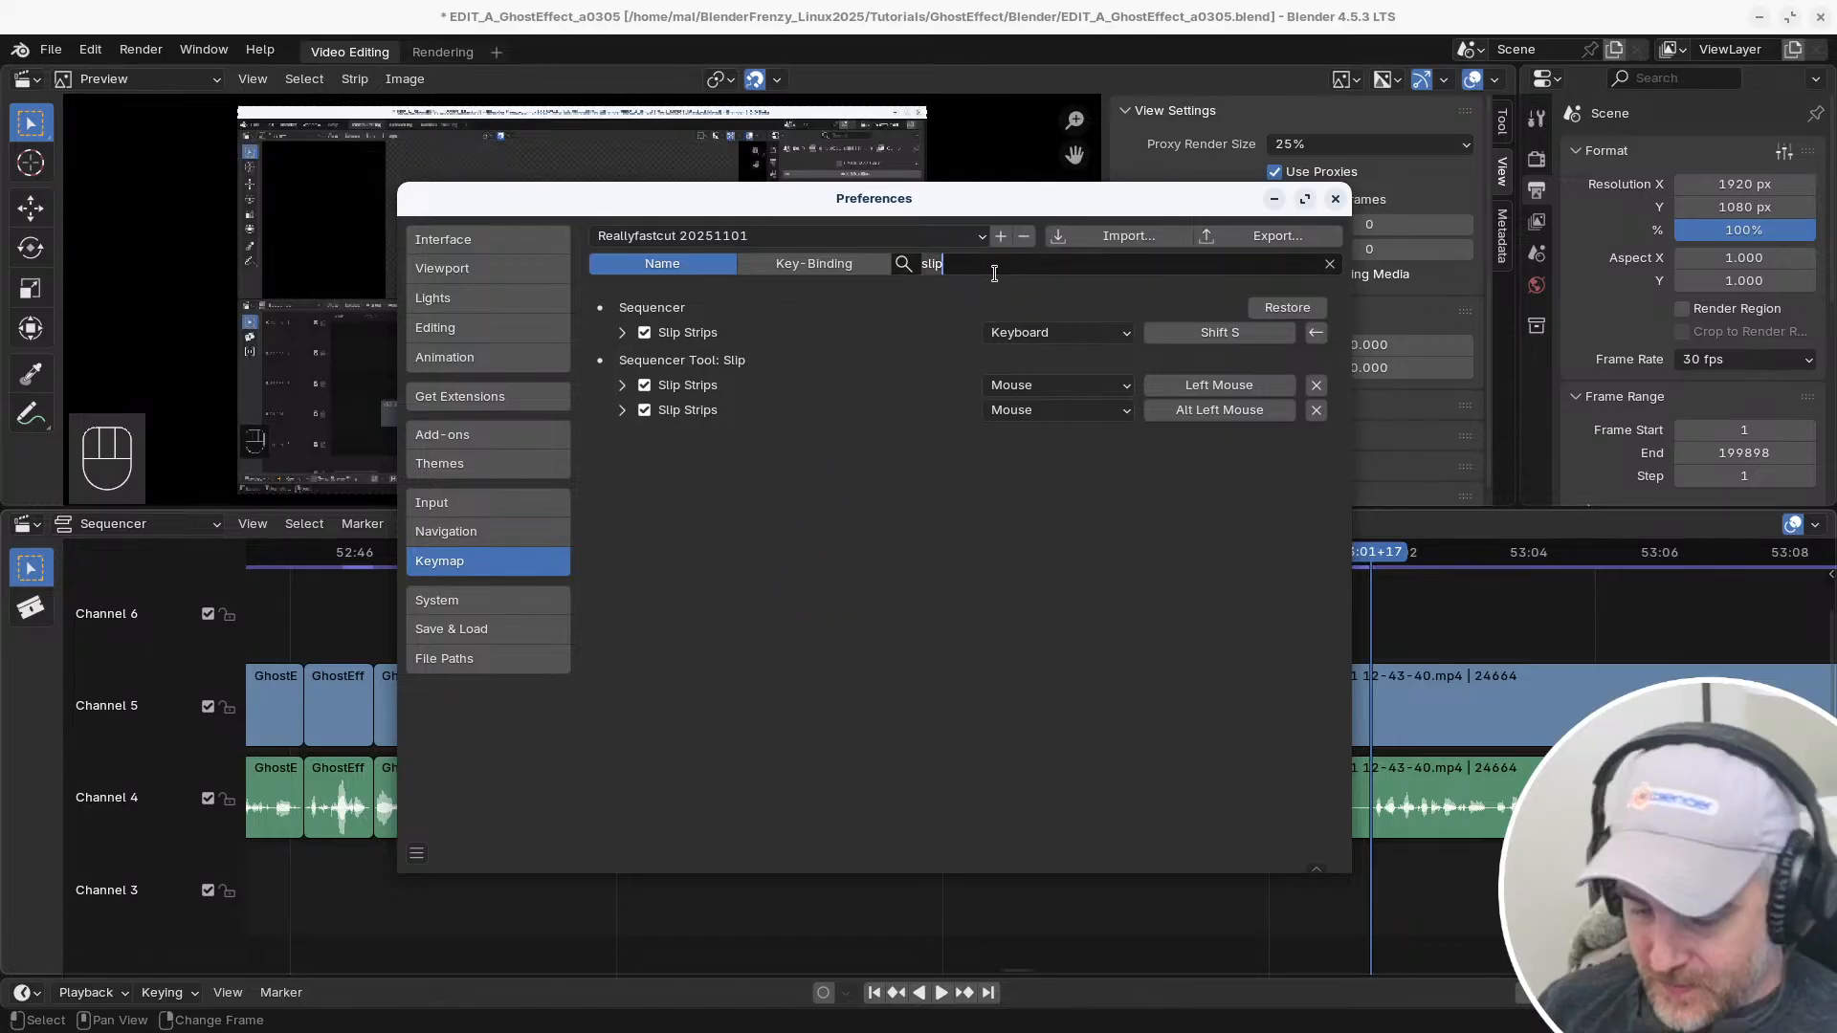
key(BackSpace)
key(BackSpace)
key(BackSpace)
key(BackSpace)
text(select)
click(995, 280)
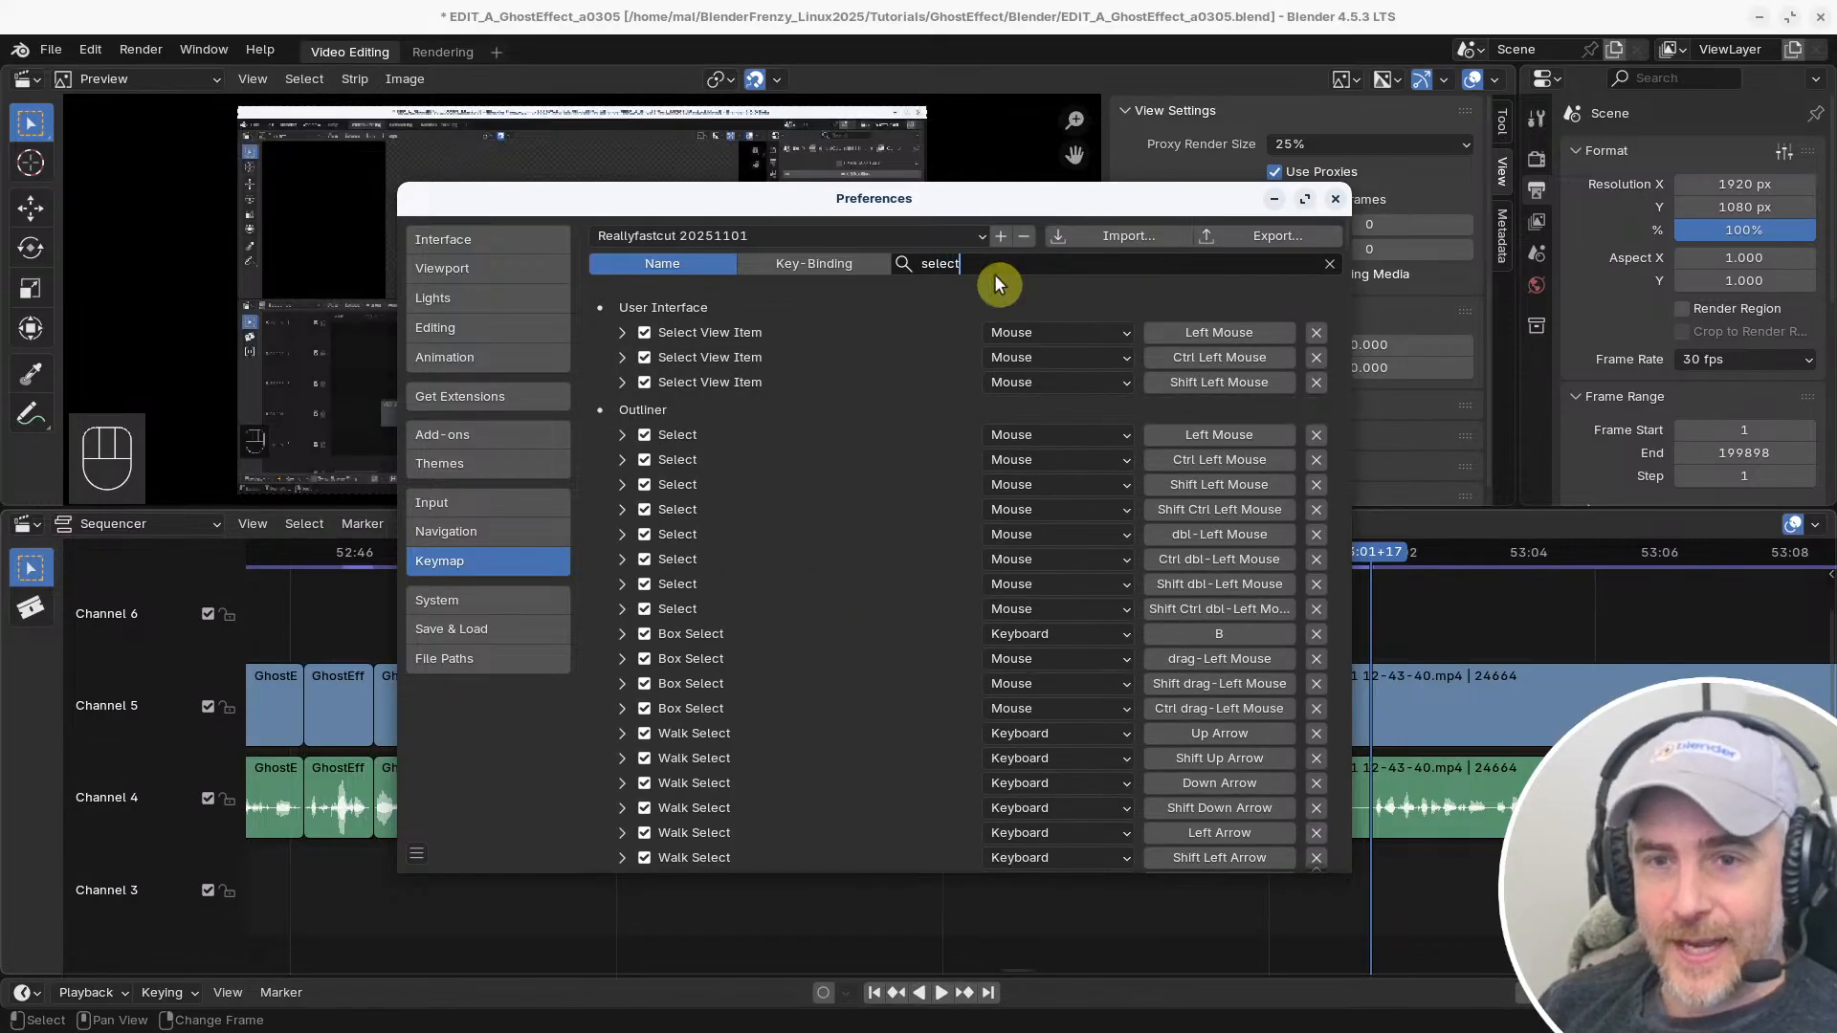
Look through the filtered keymap for the Sequencer section and examine its selection shortcuts, including Select (Unconnected)
scroll(917, 655, down, 20)
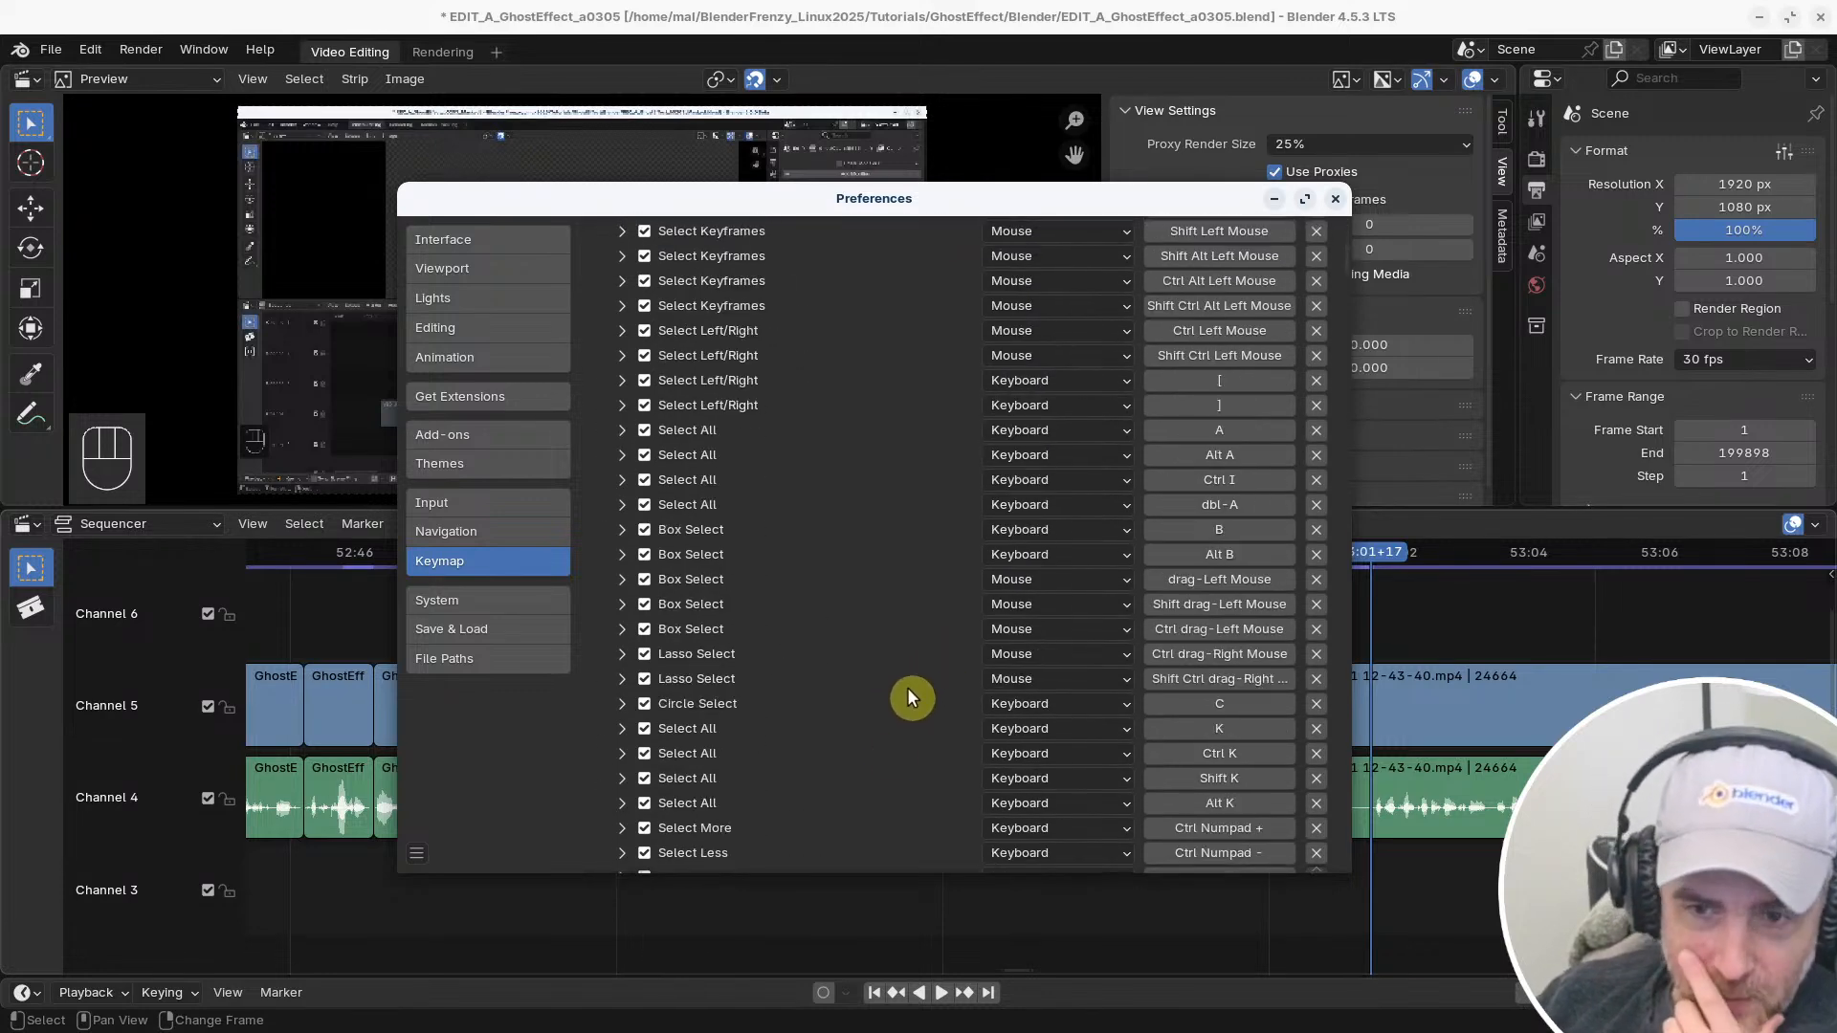
scroll(892, 737, up, 11)
scroll(893, 738, down, 20)
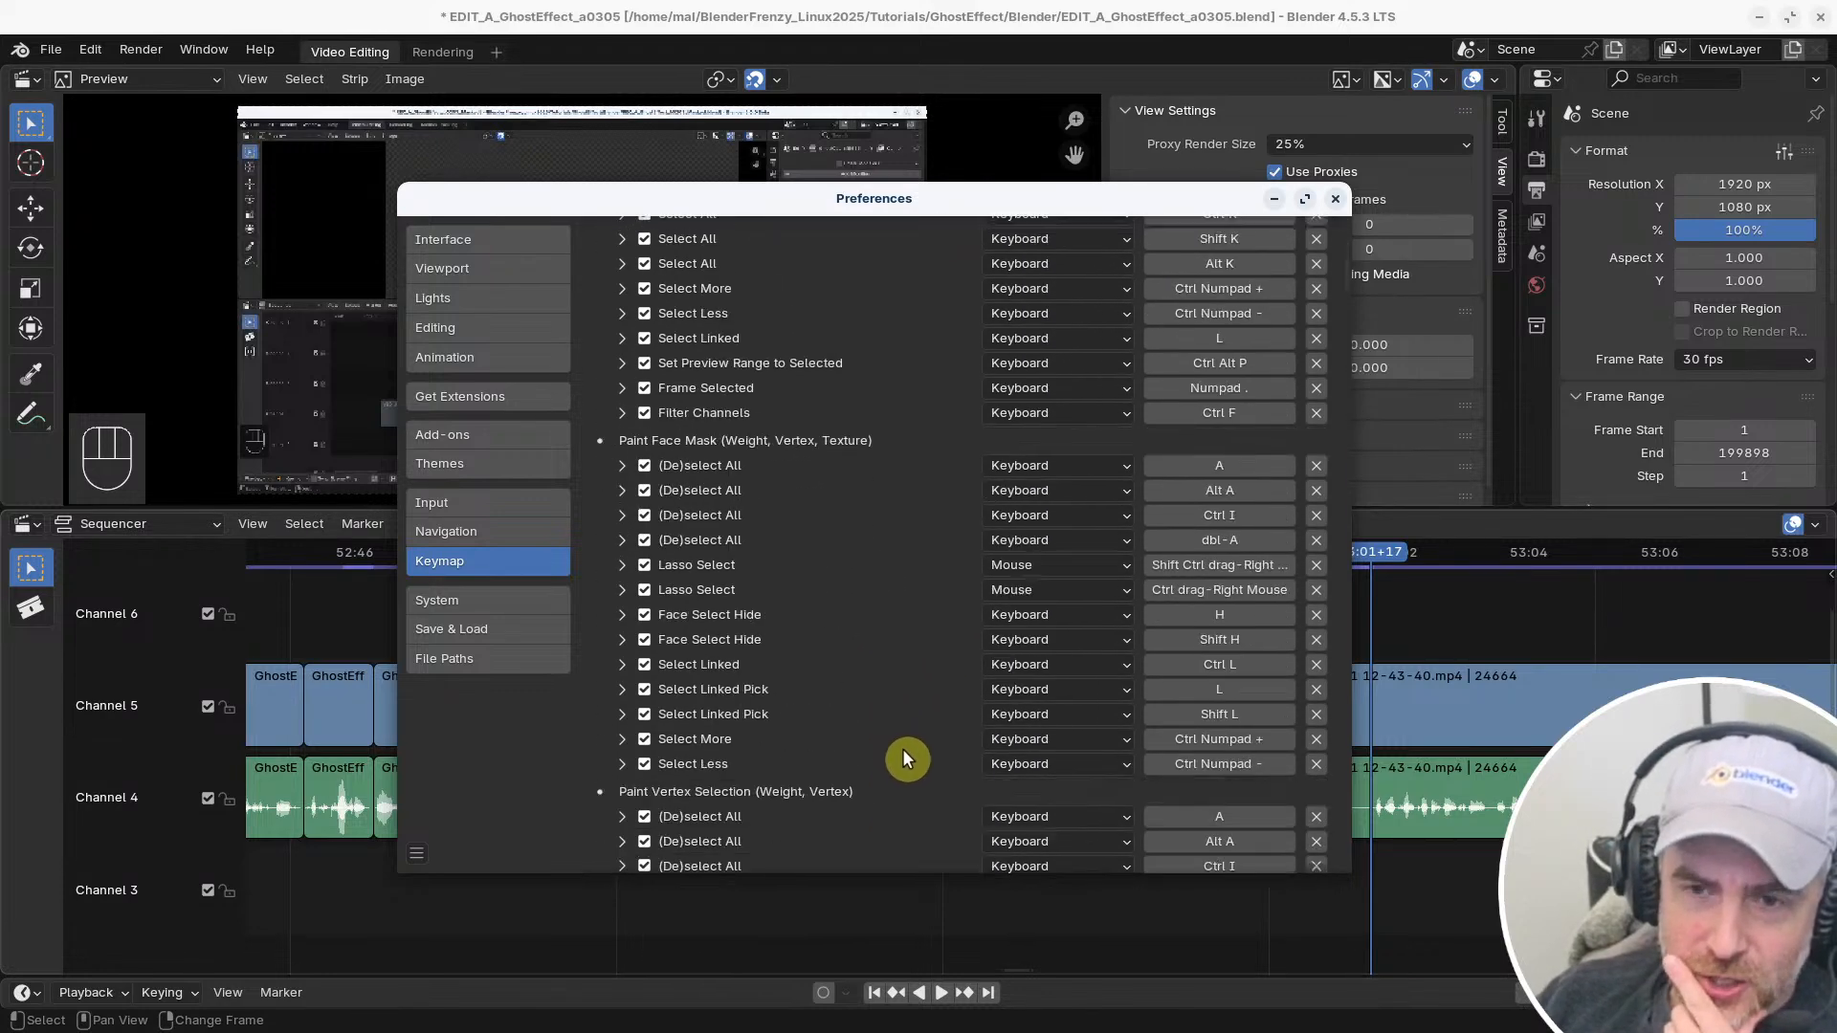
scroll(905, 733, down, 5)
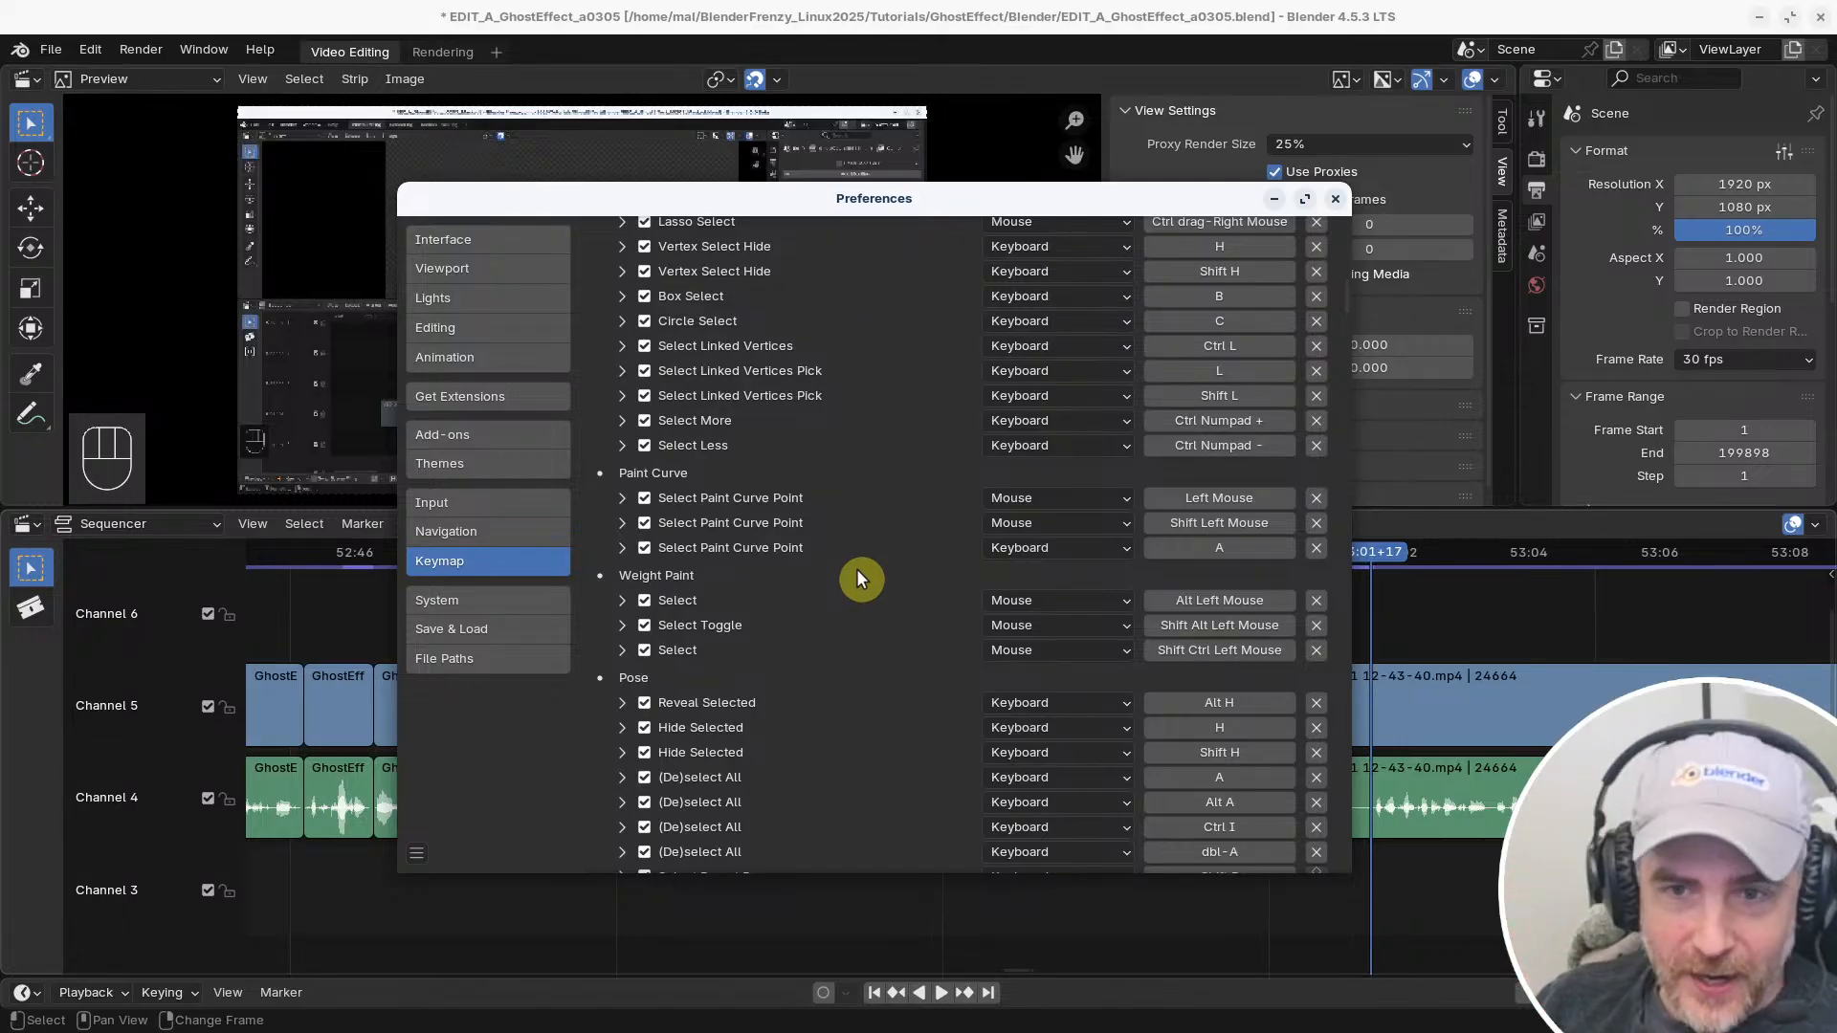
scroll(880, 602, down, 15)
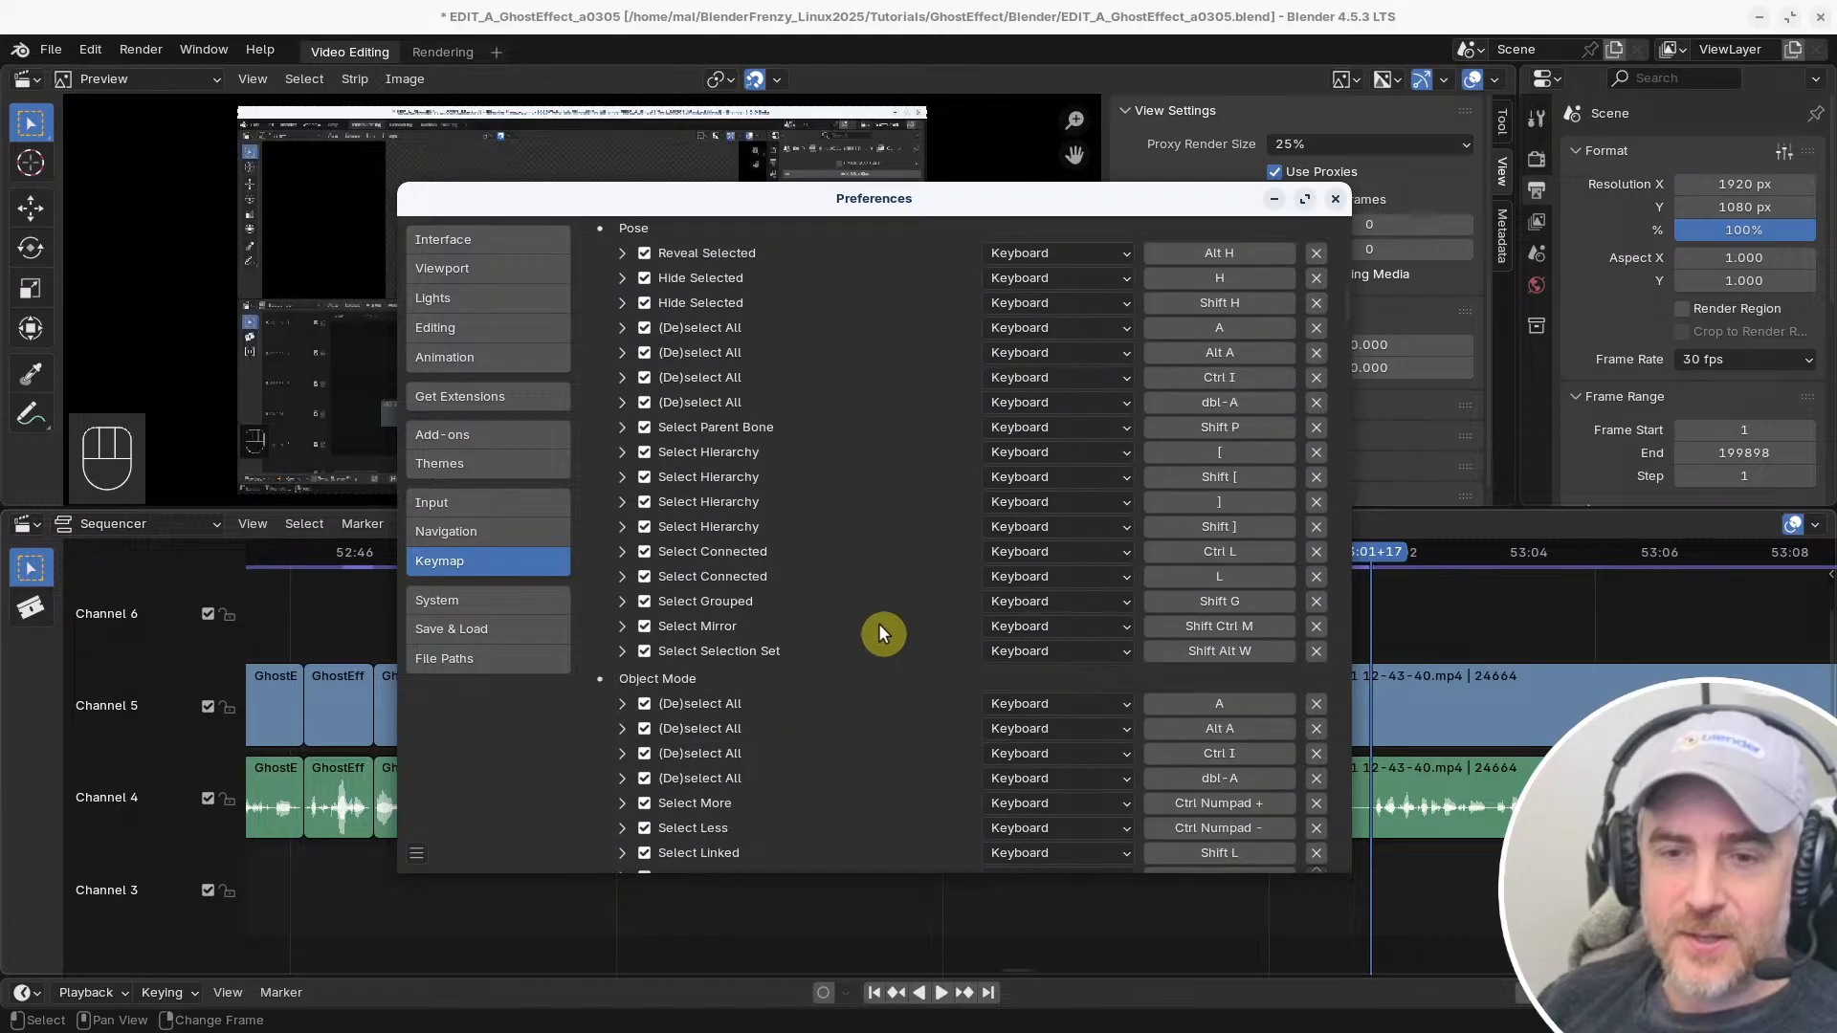
scroll(865, 706, down, 12)
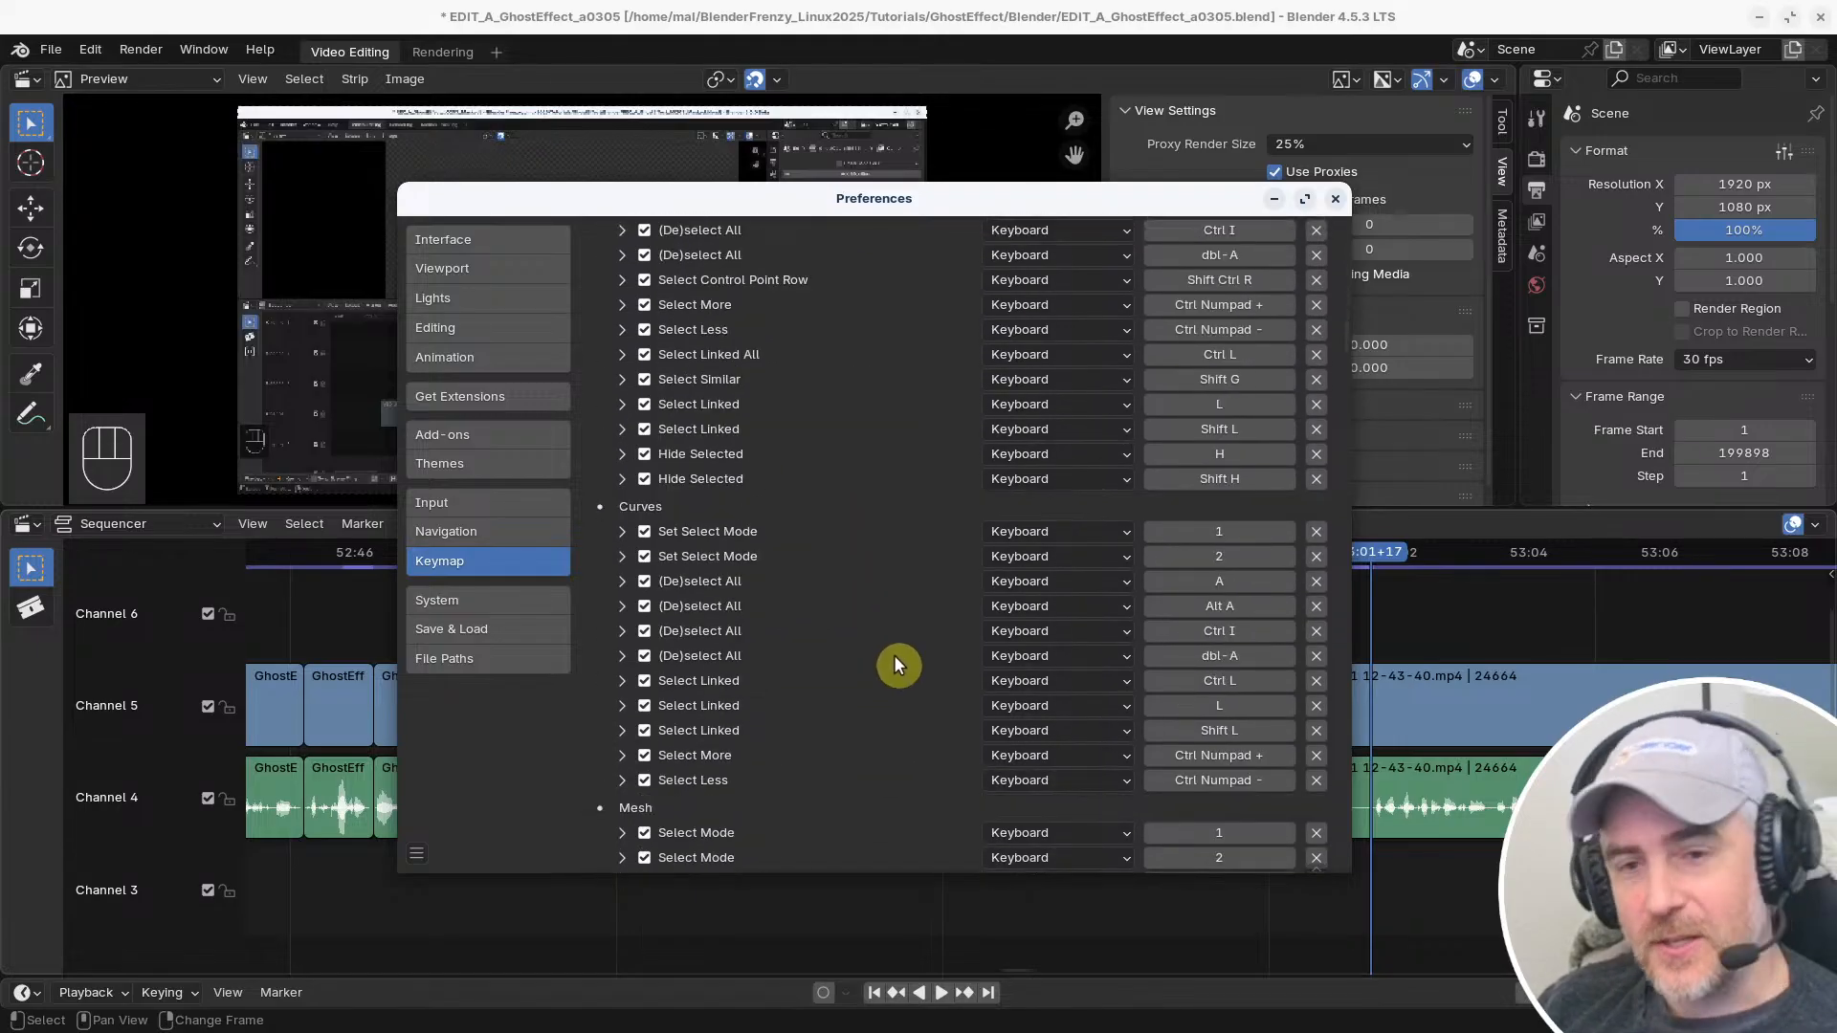
scroll(889, 689, down, 15)
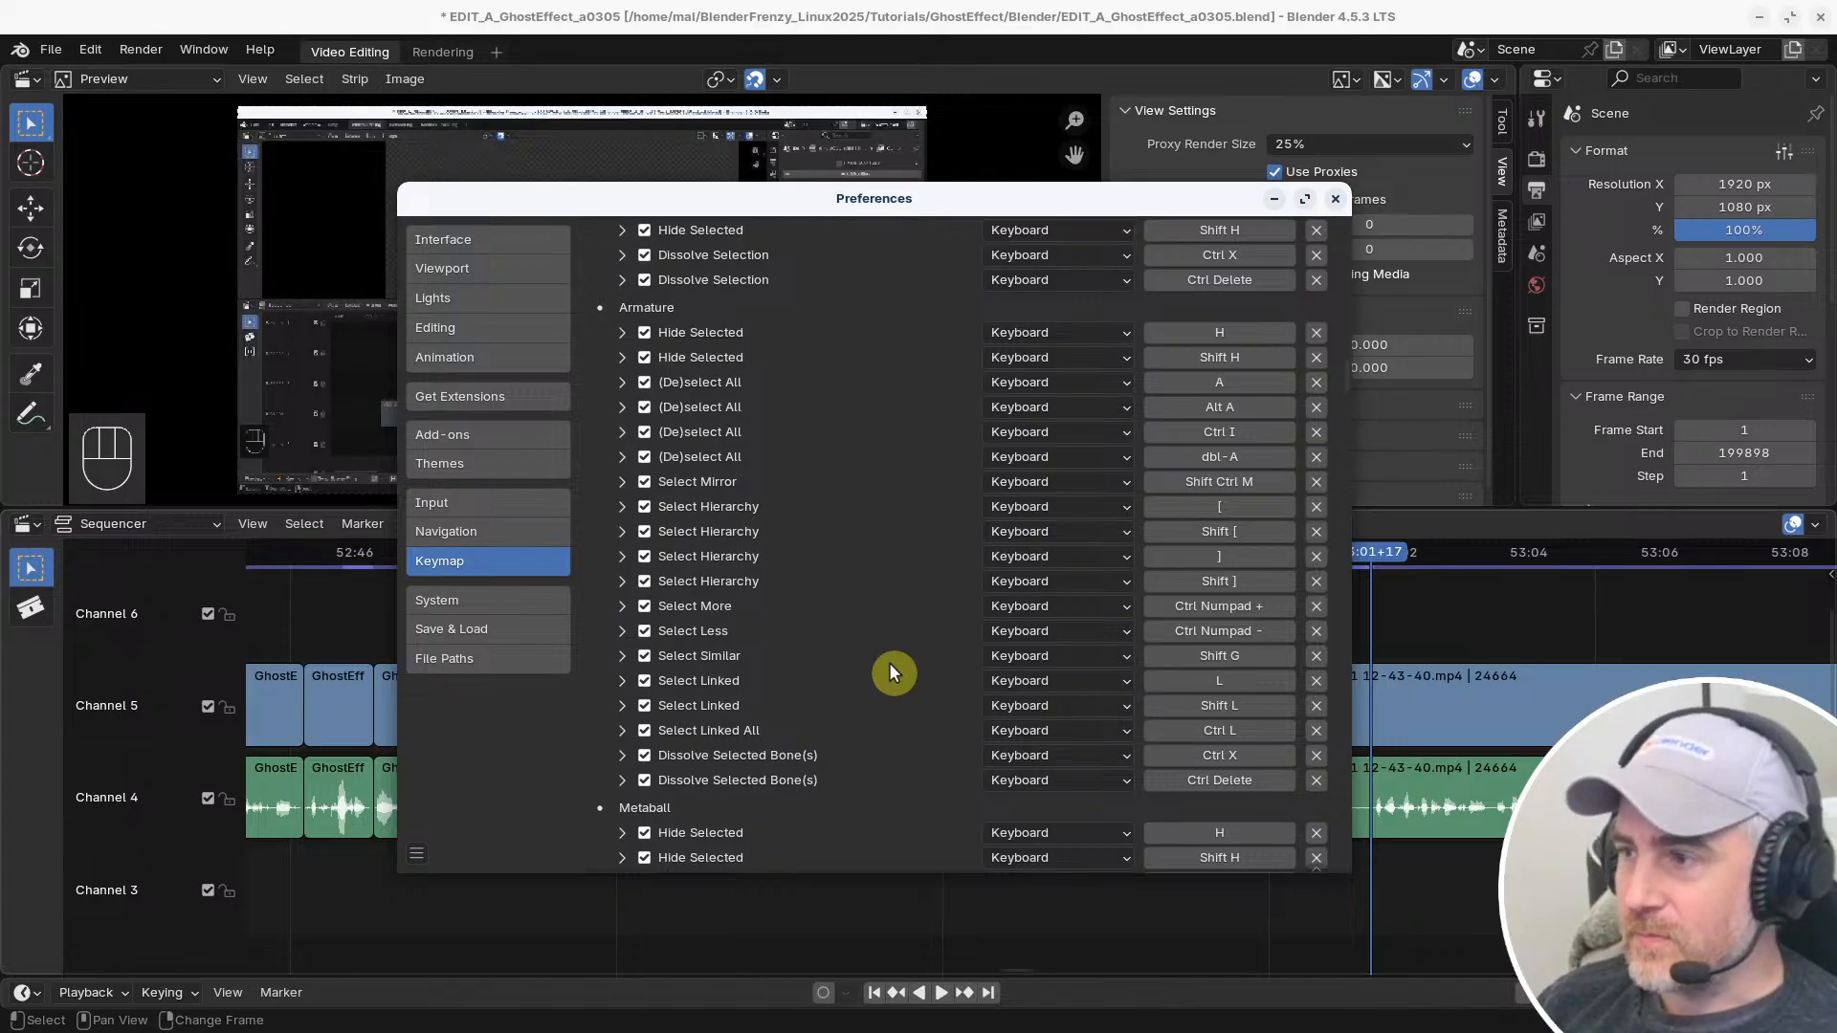
scroll(948, 464, down, 4)
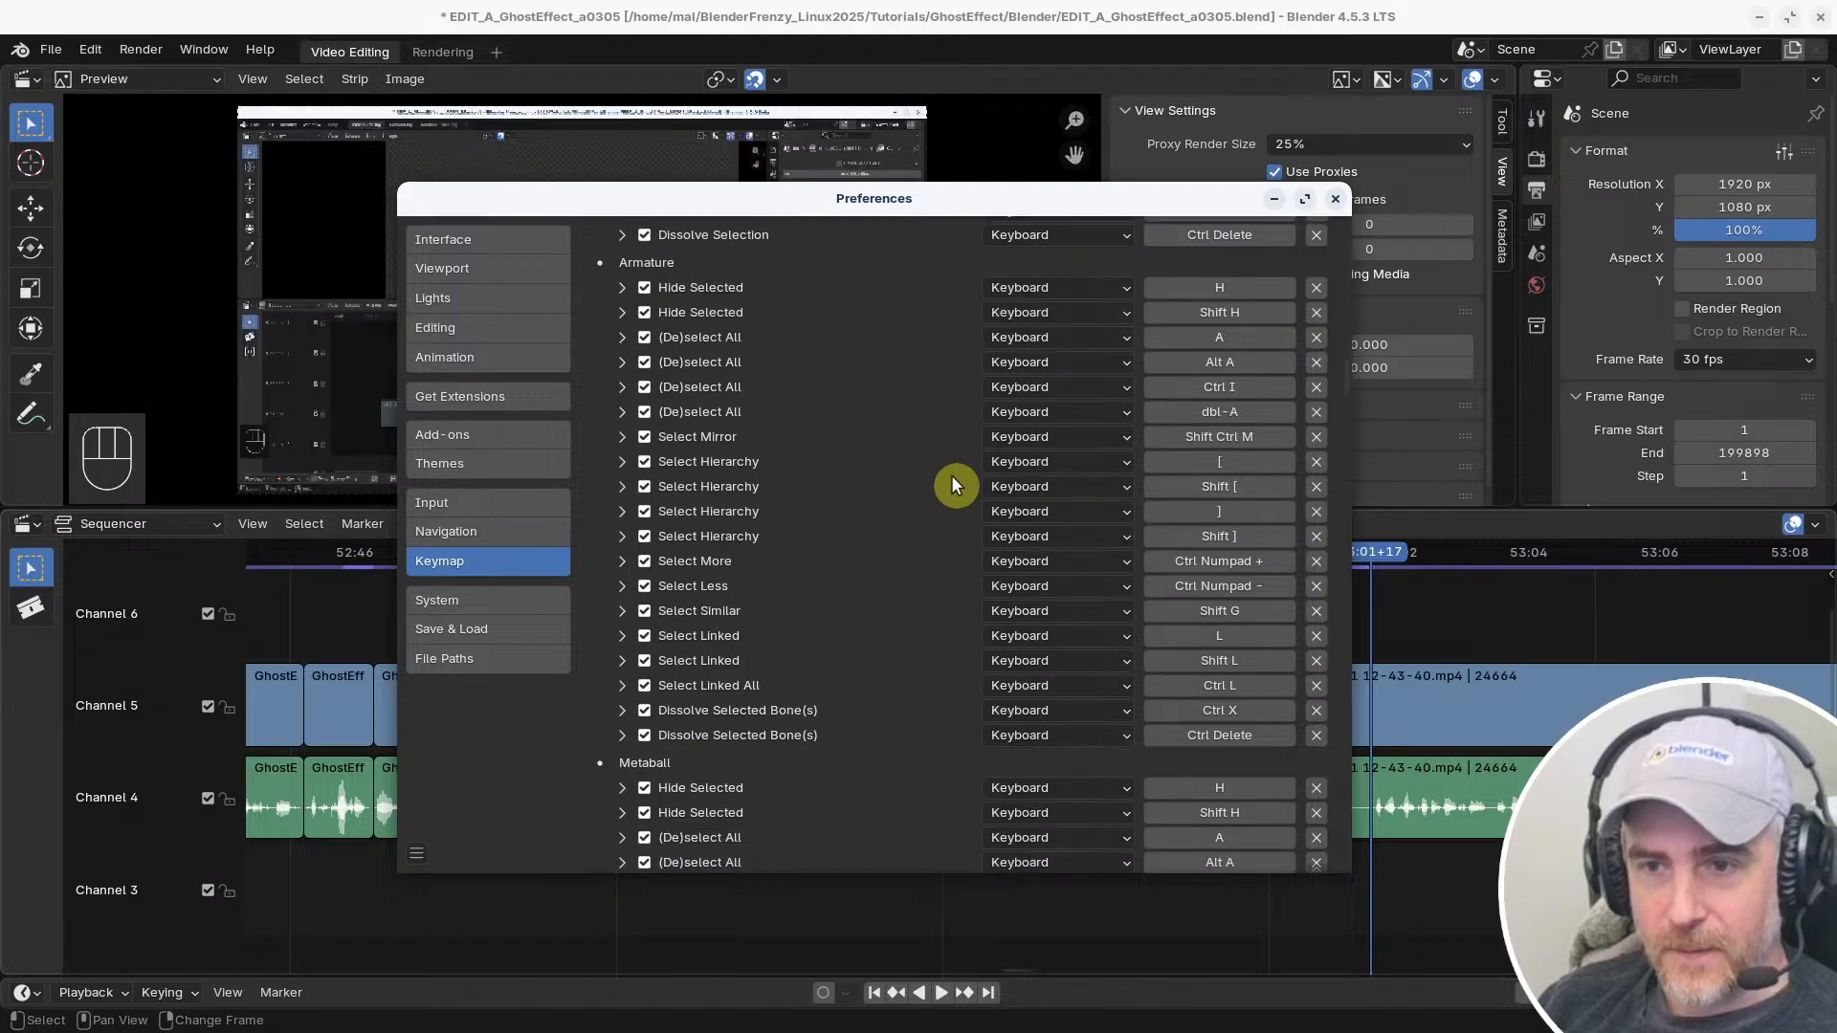
scroll(932, 483, down, 9)
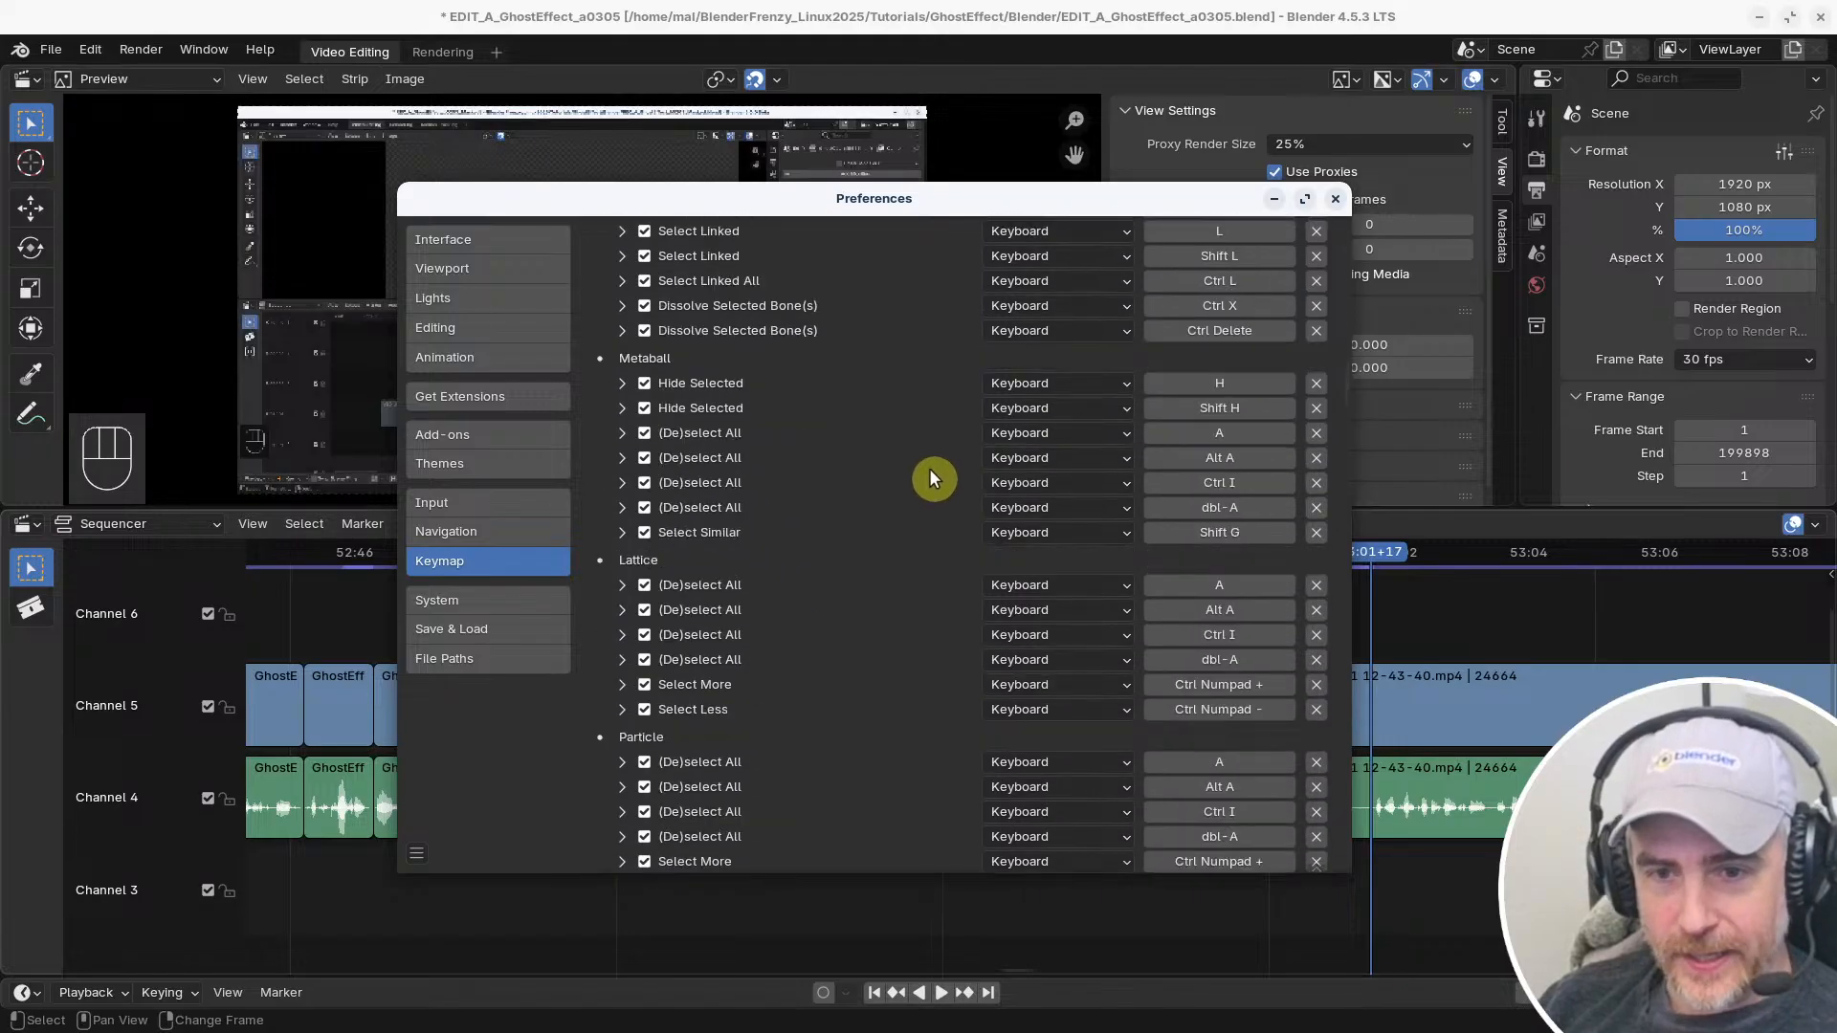
scroll(928, 468, up, 9)
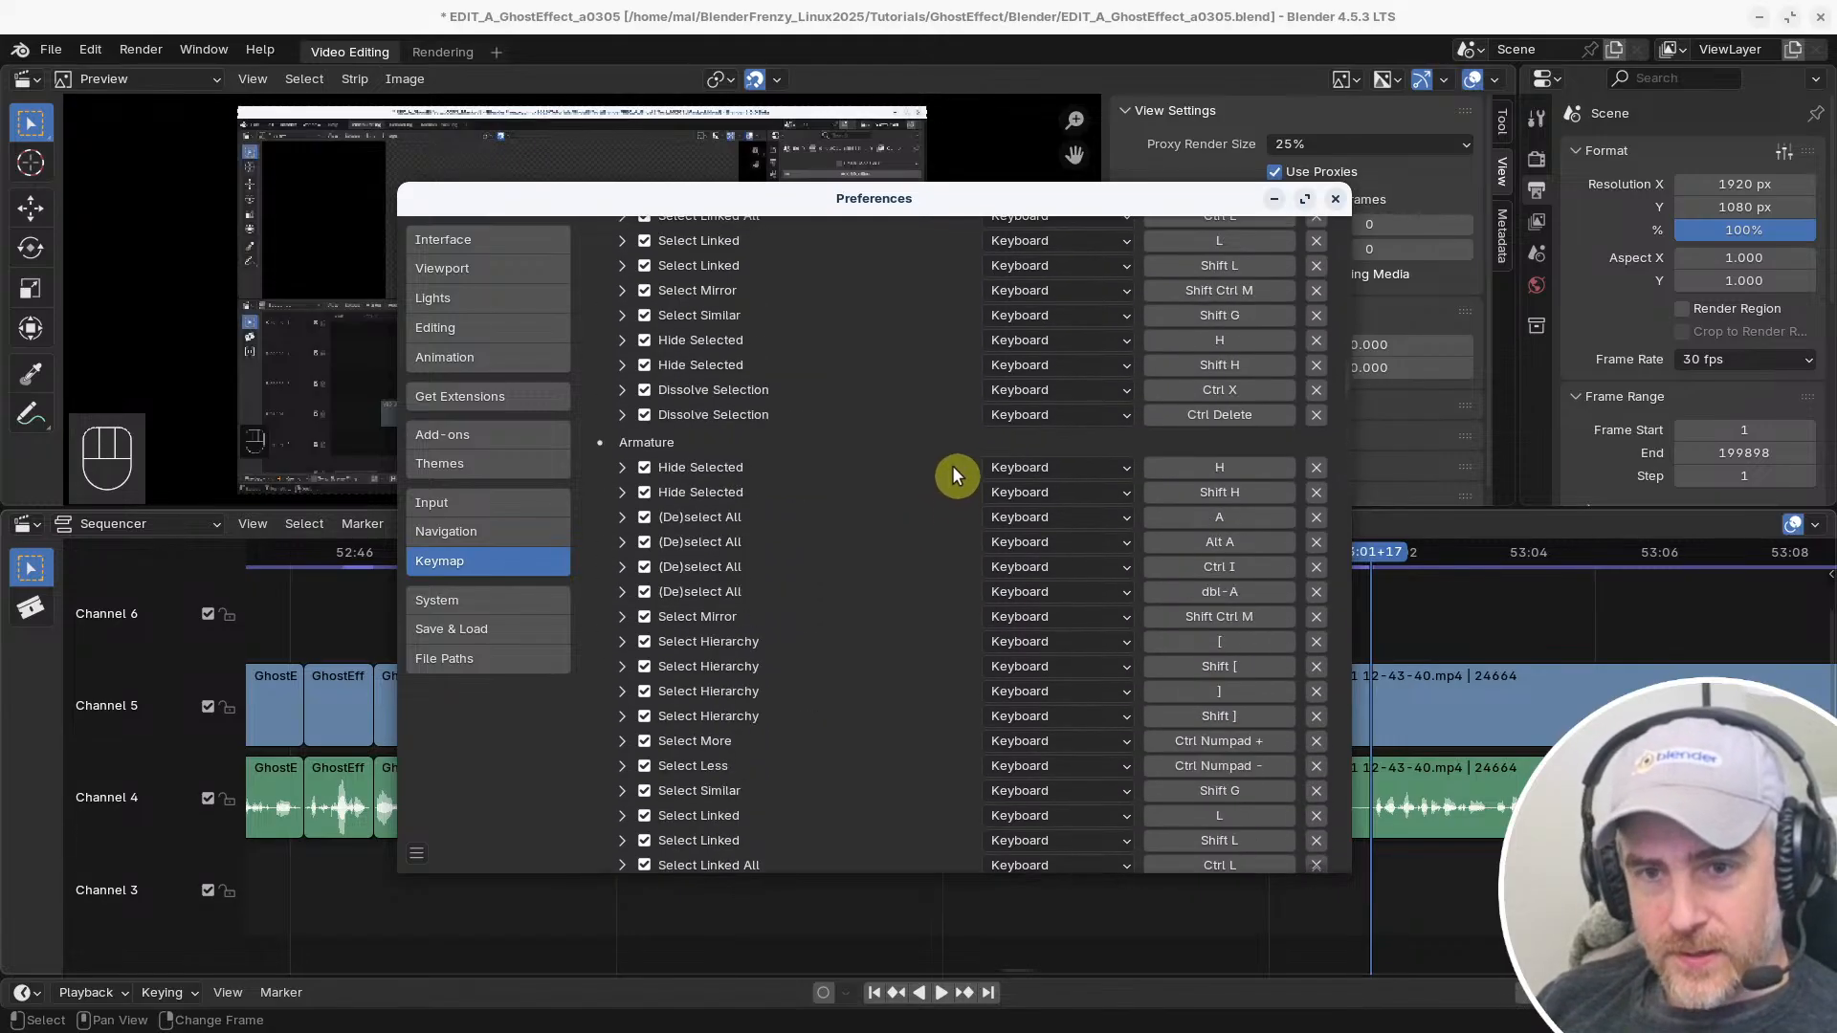
scroll(1020, 457, down, 20)
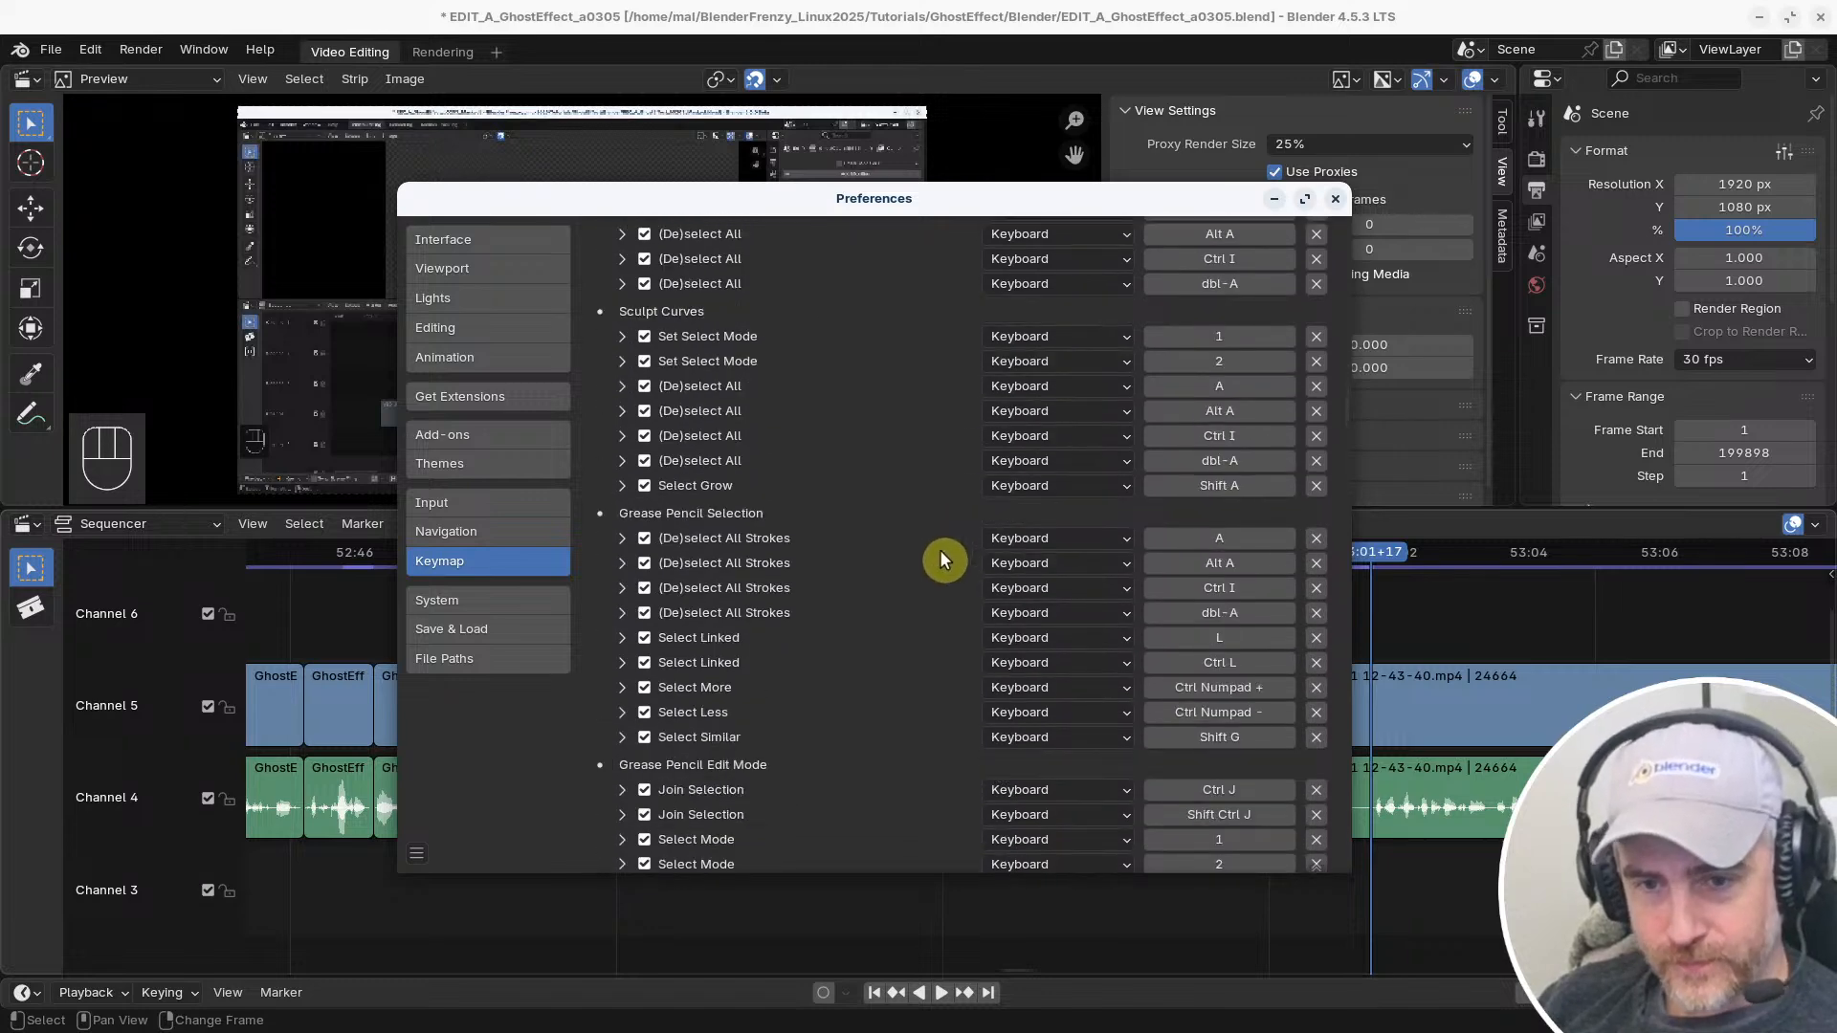
scroll(938, 547, down, 4)
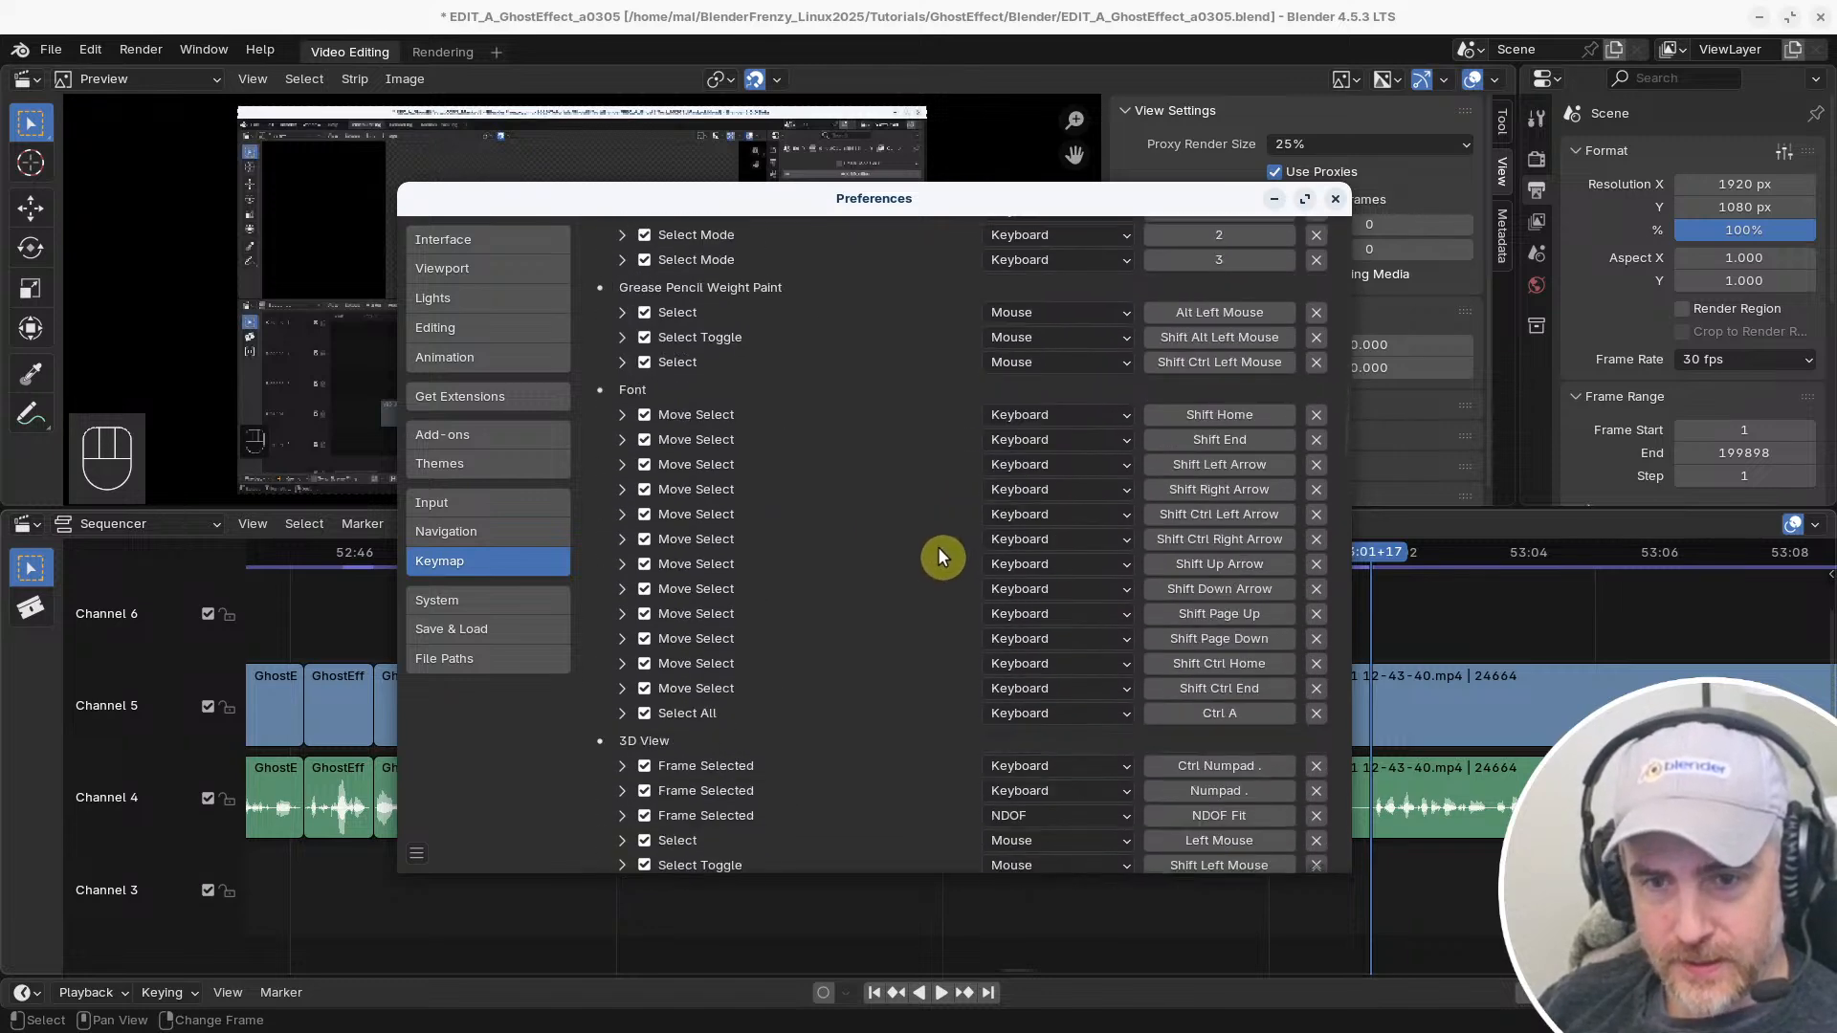
scroll(938, 547, down, 15)
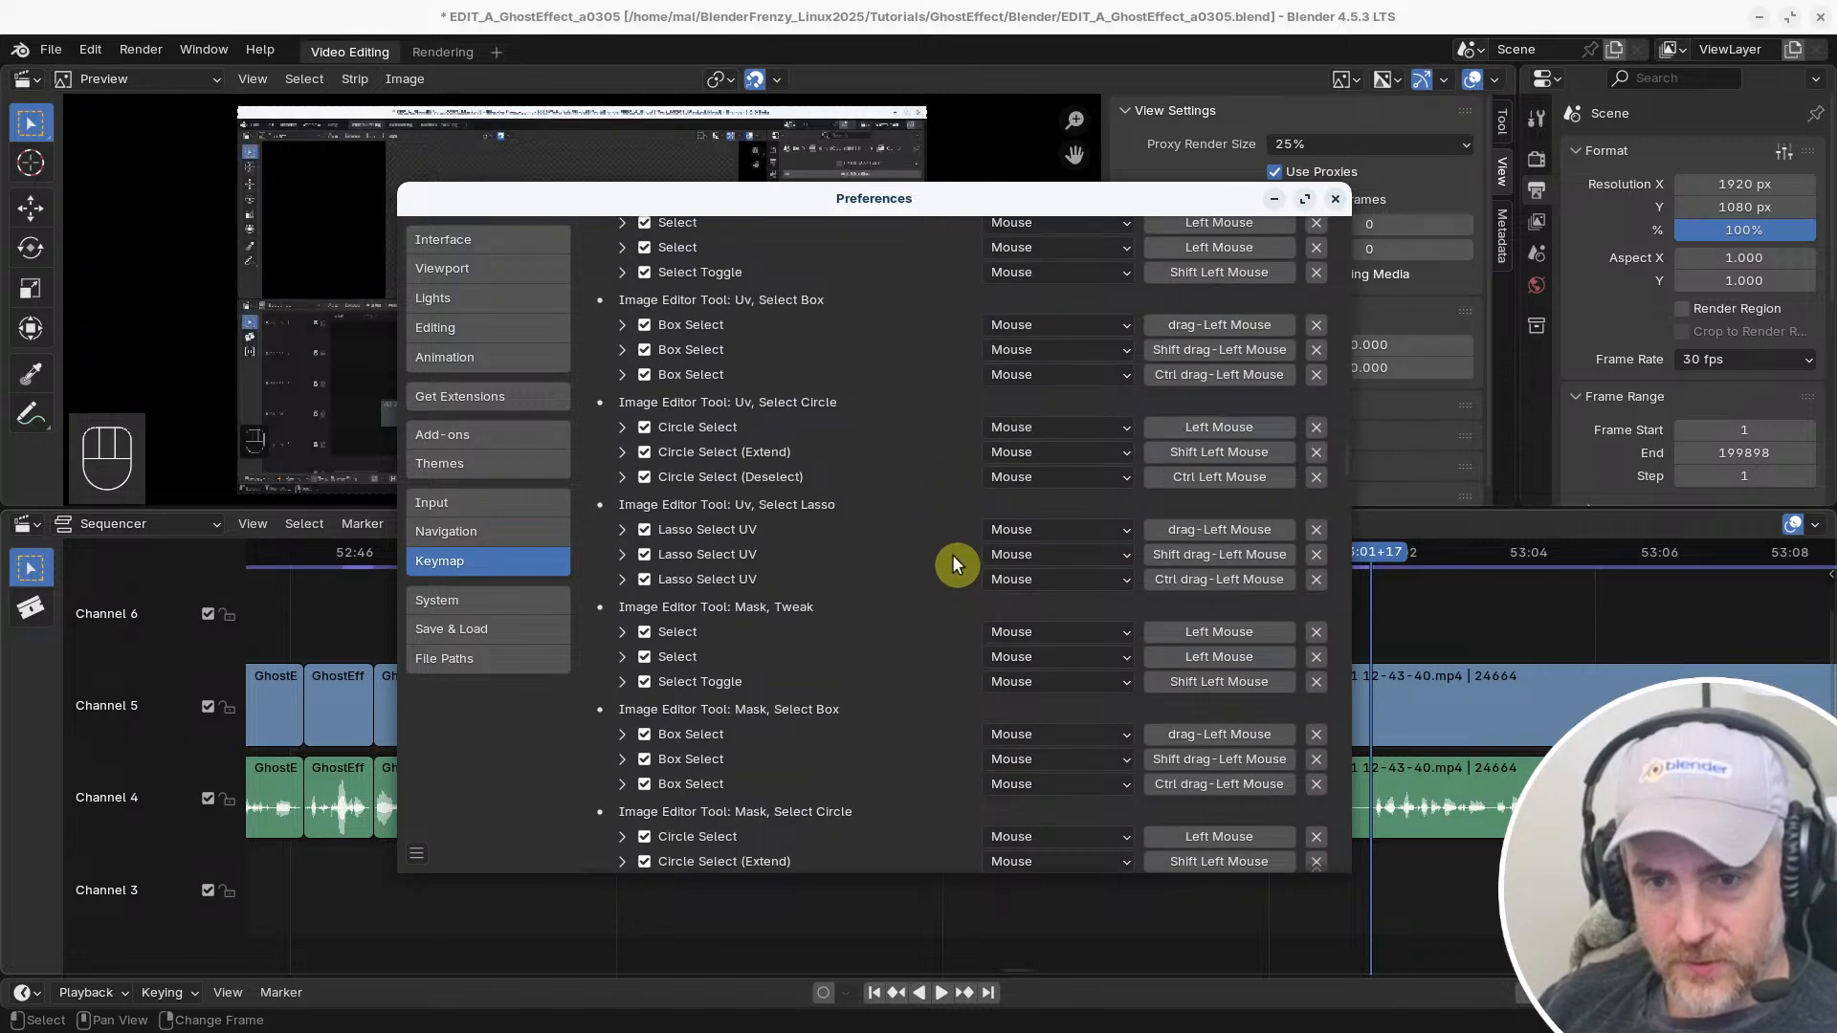
scroll(951, 554, down, 15)
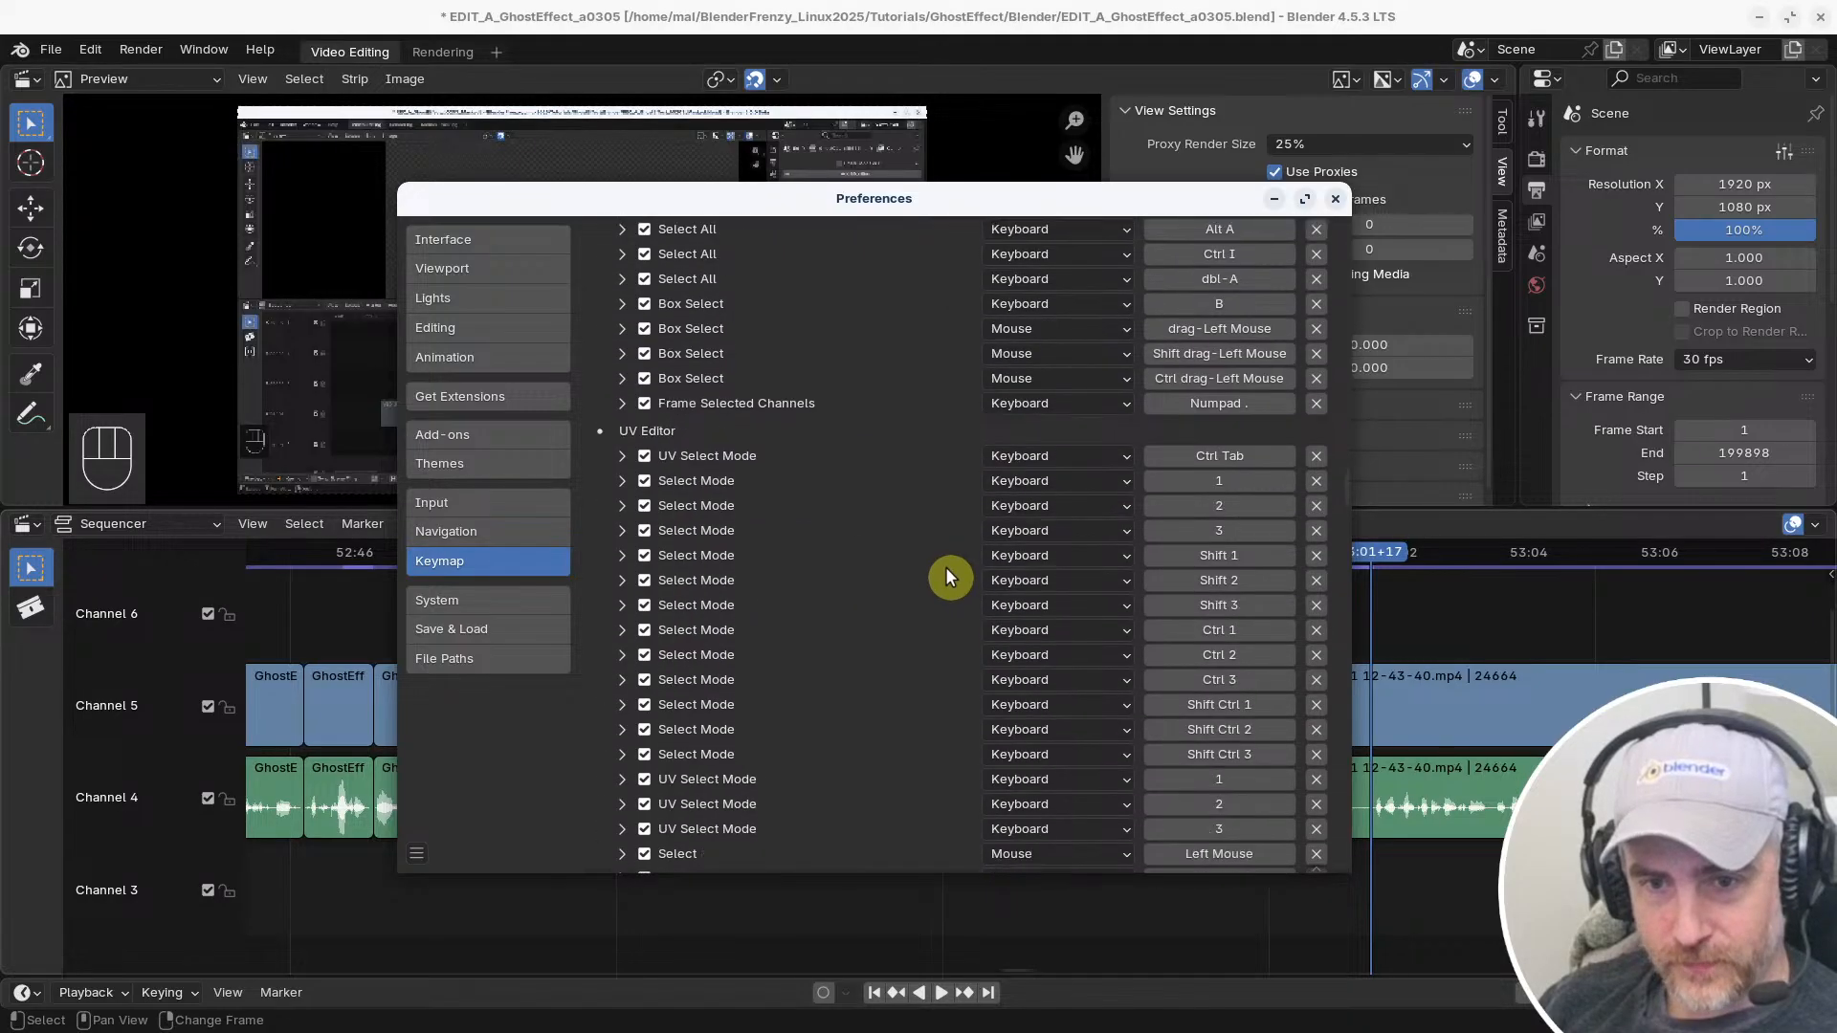
scroll(945, 577, down, 15)
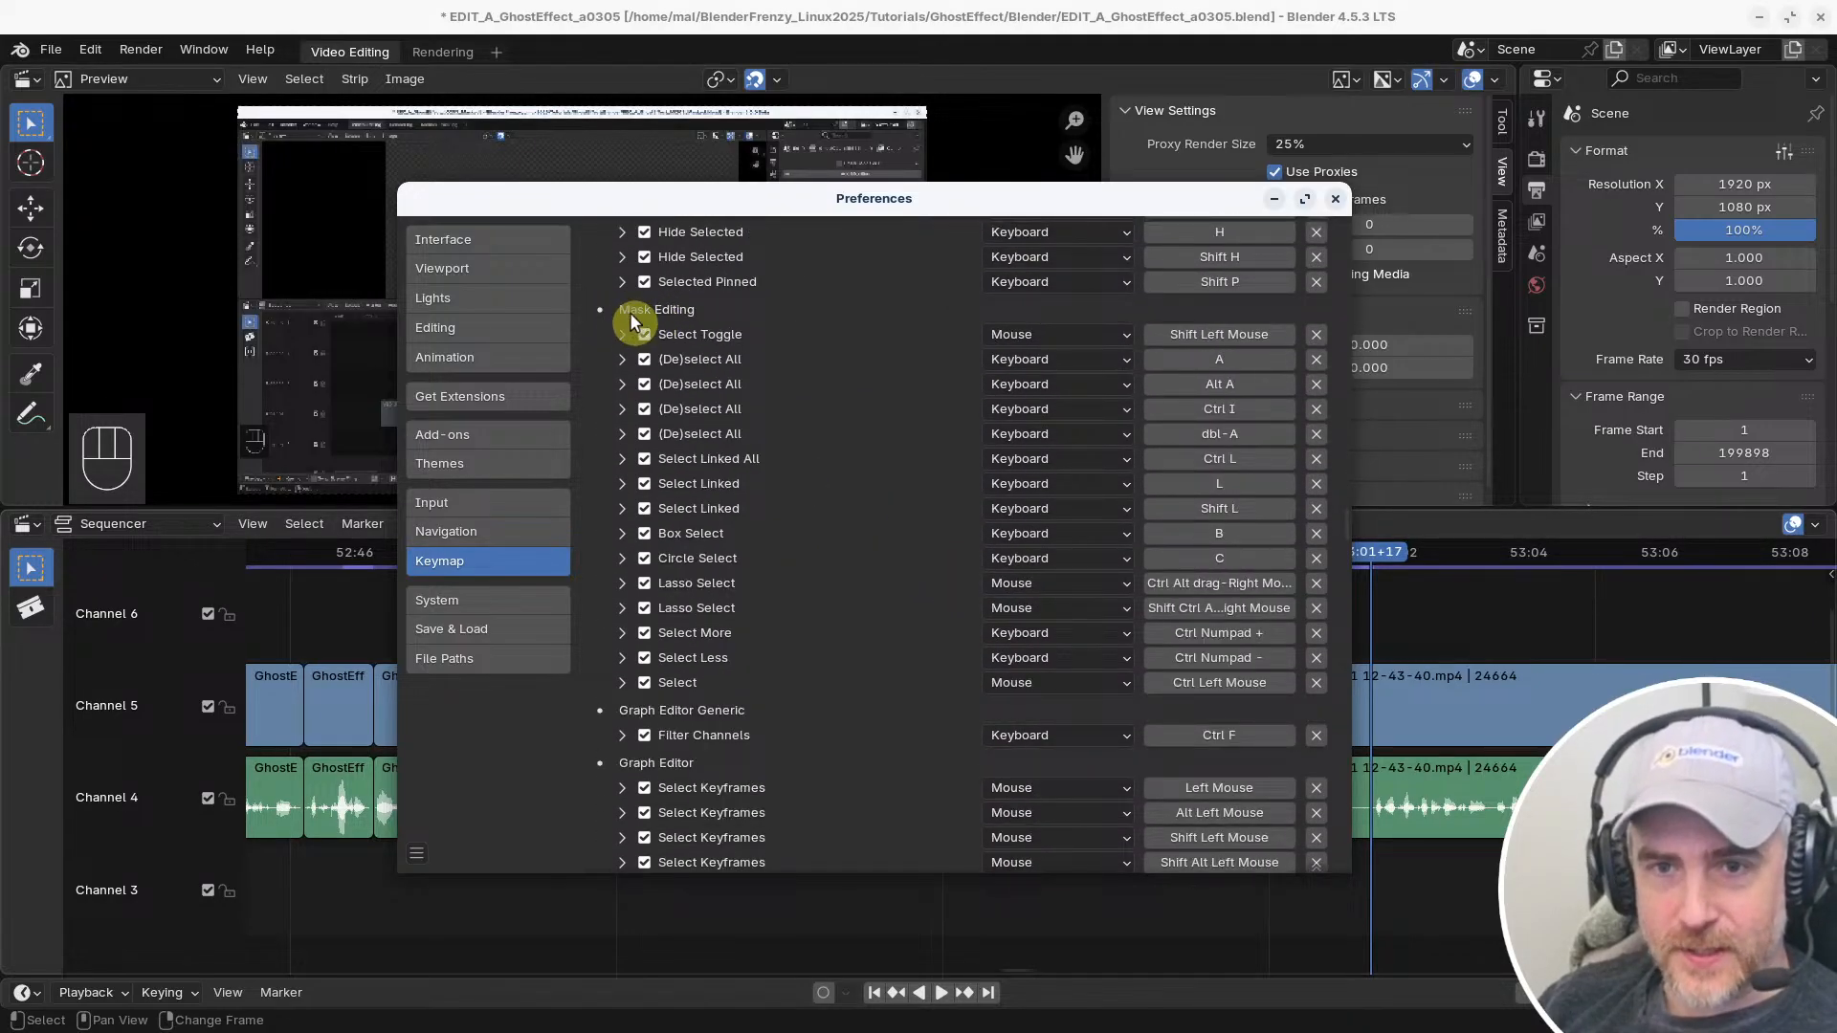
scroll(763, 555, down, 6)
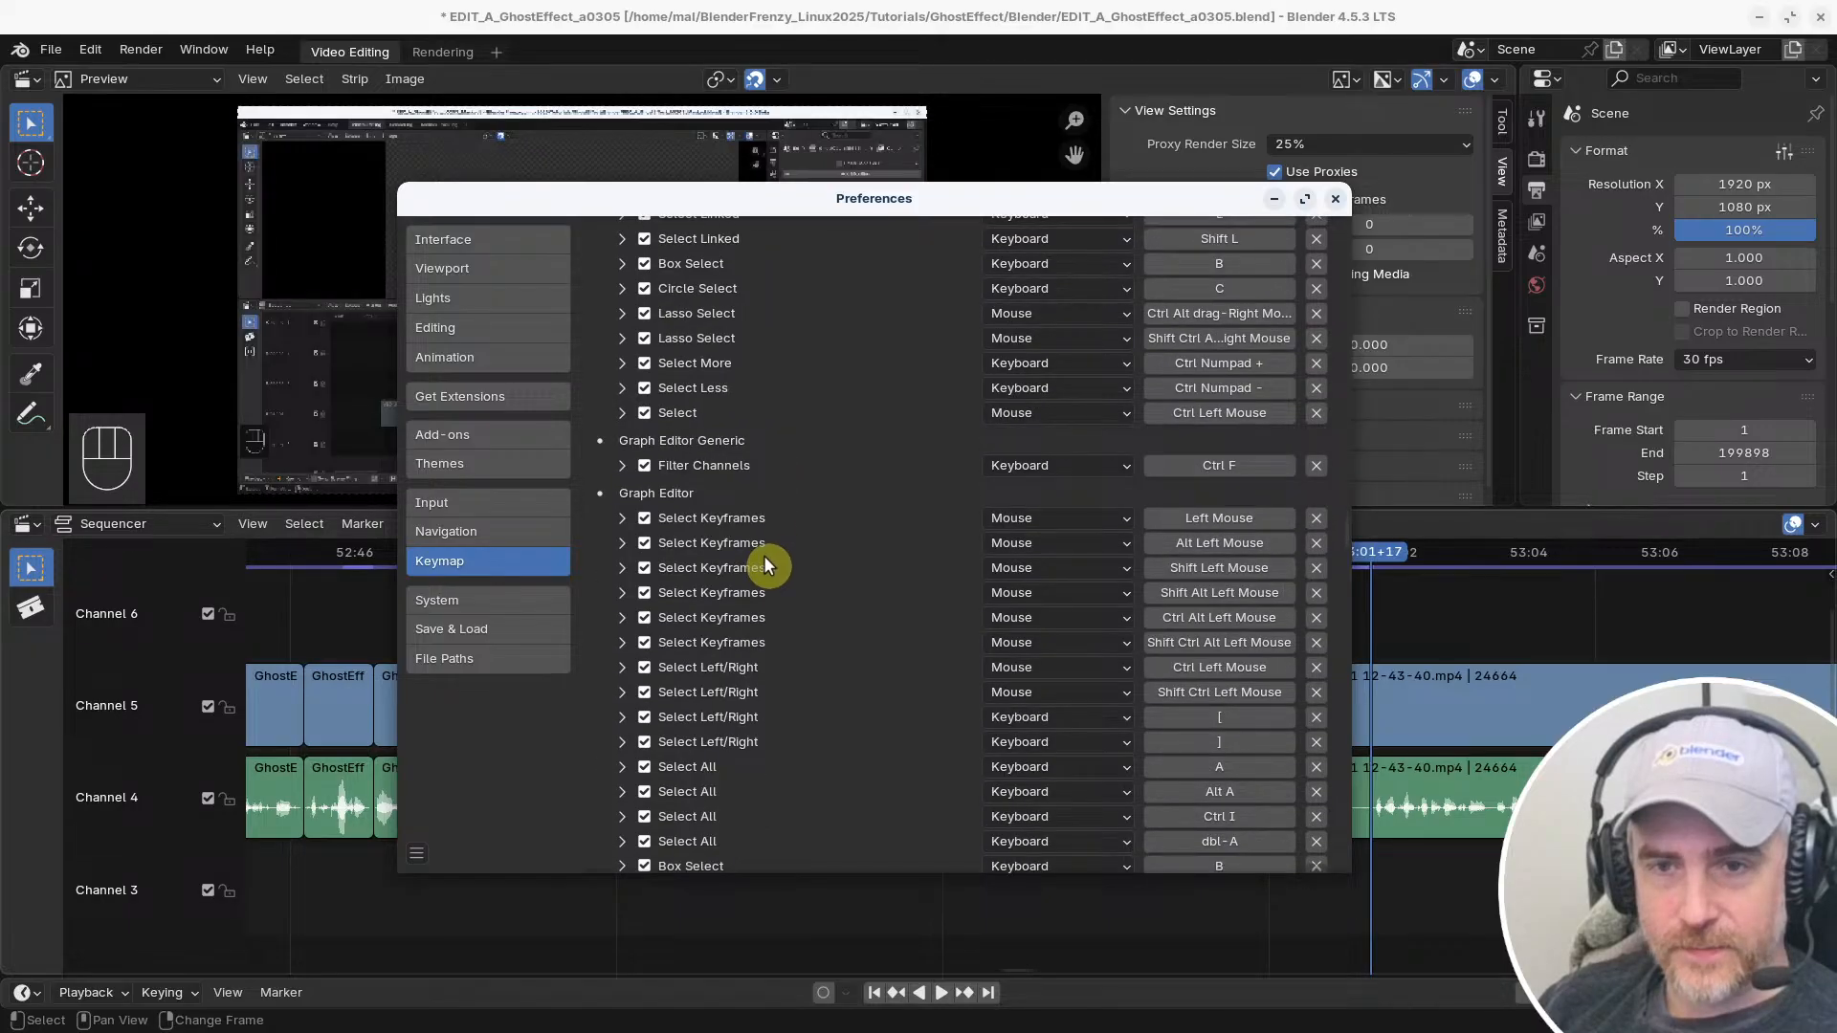
scroll(763, 564, down, 15)
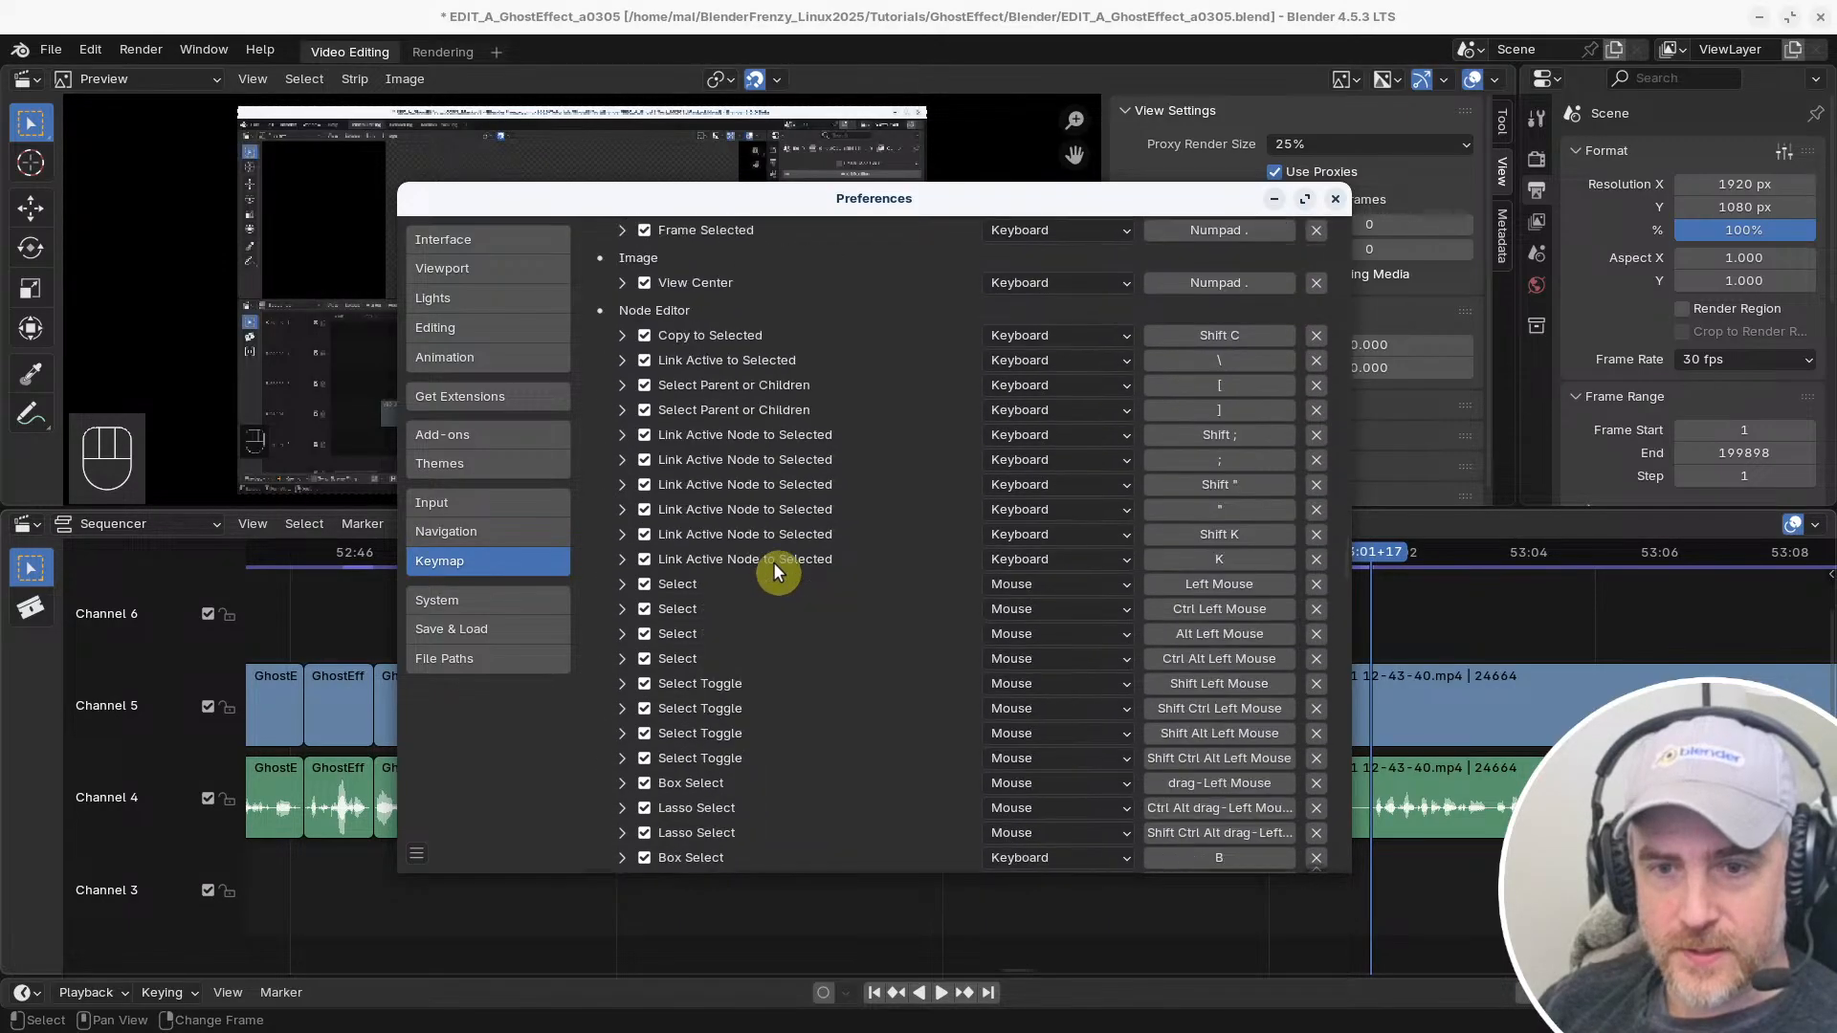
scroll(775, 567, down, 15)
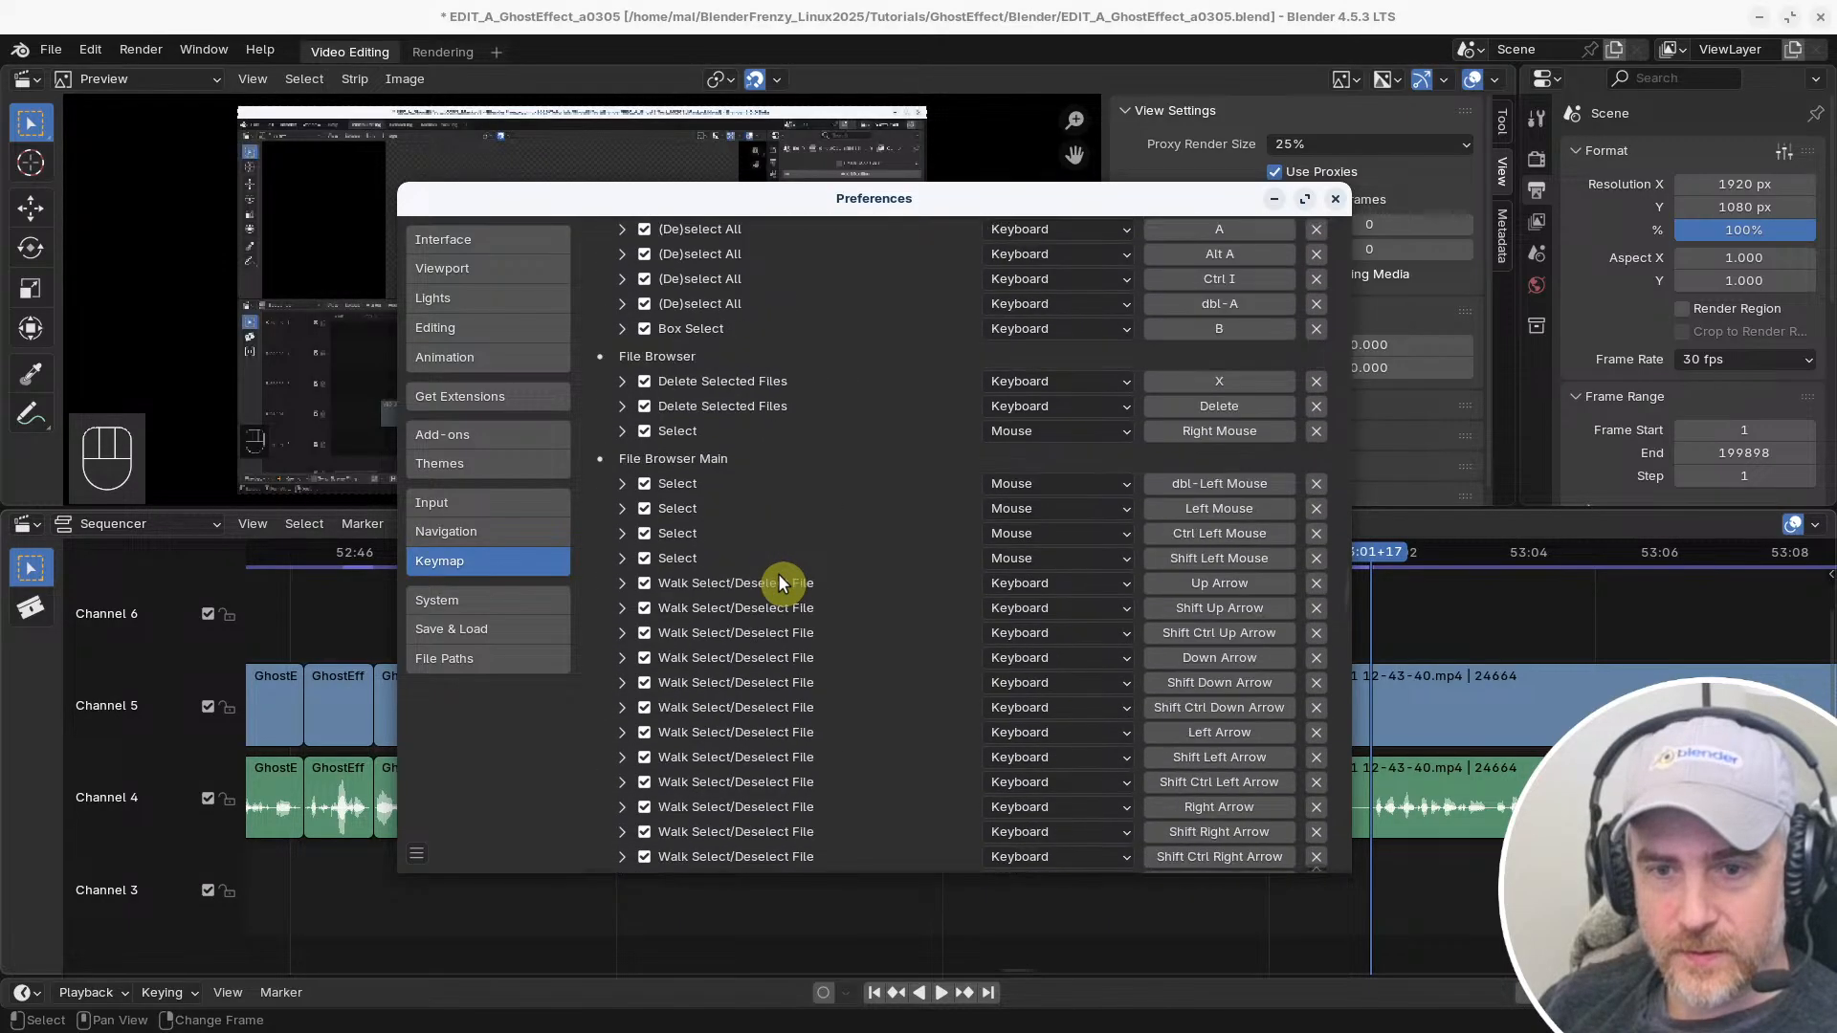
scroll(777, 574, down, 15)
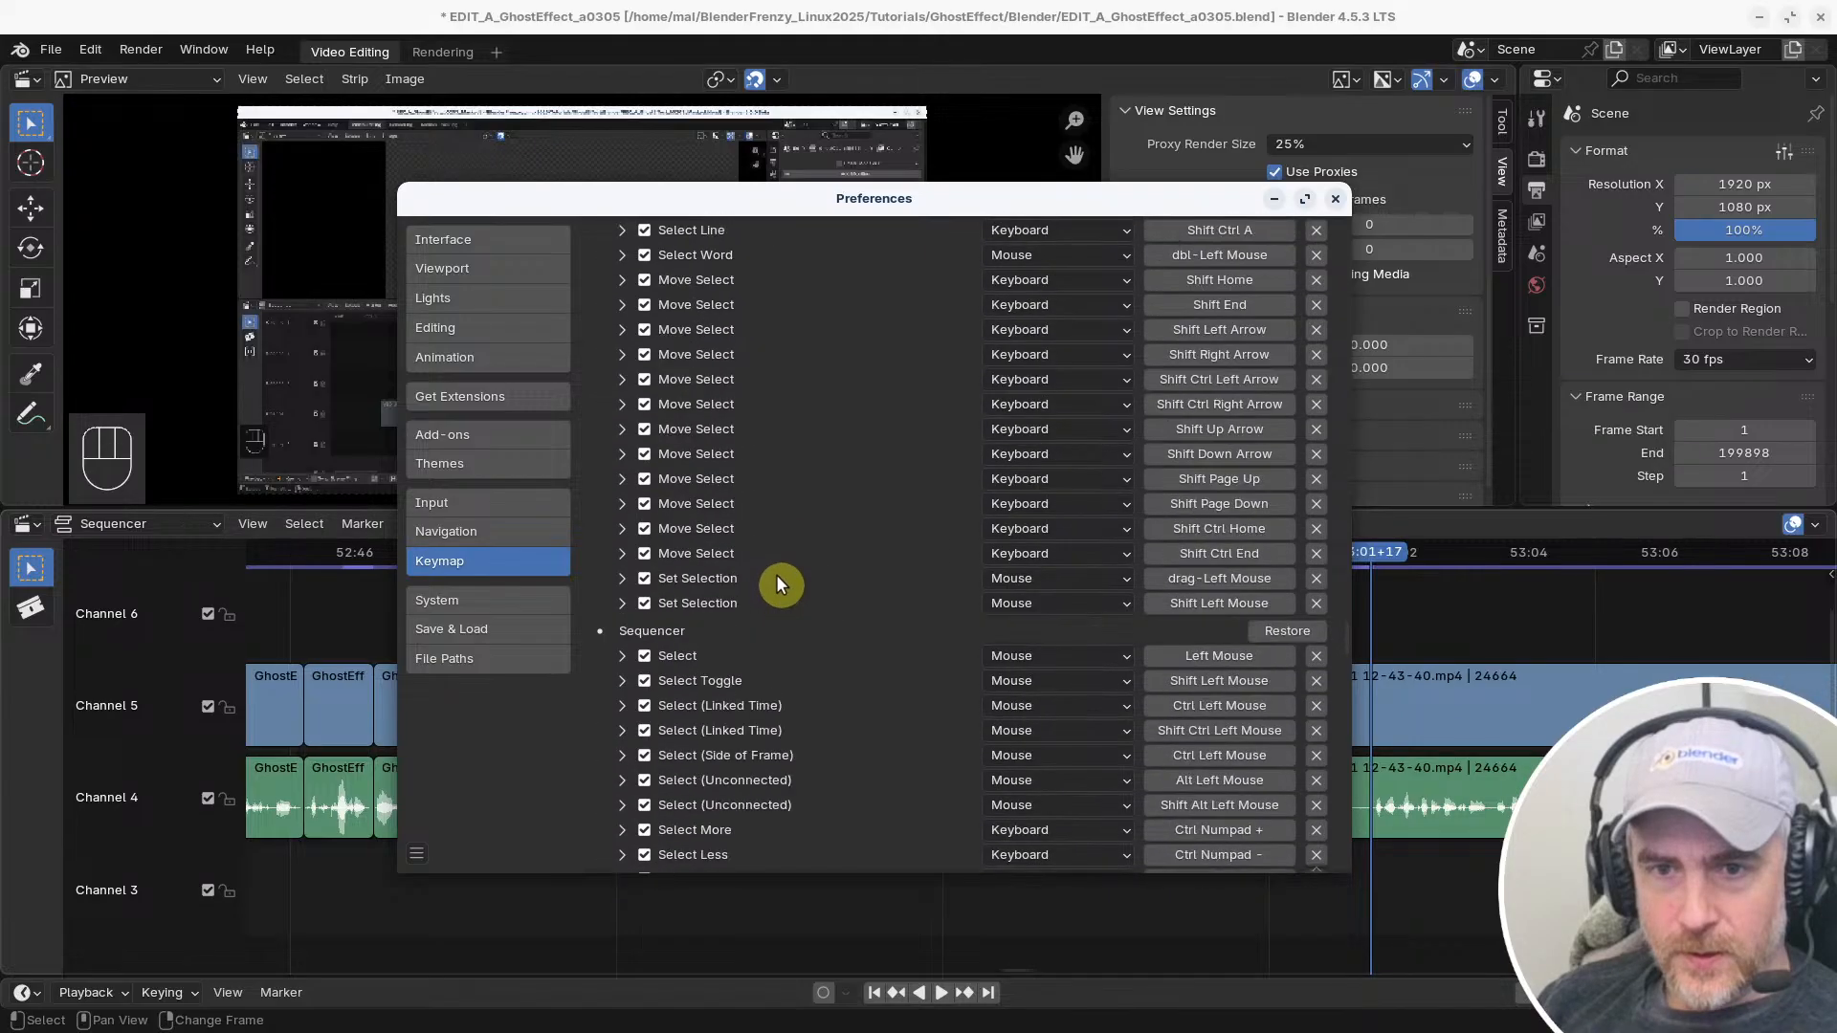
scroll(775, 567, up, 5)
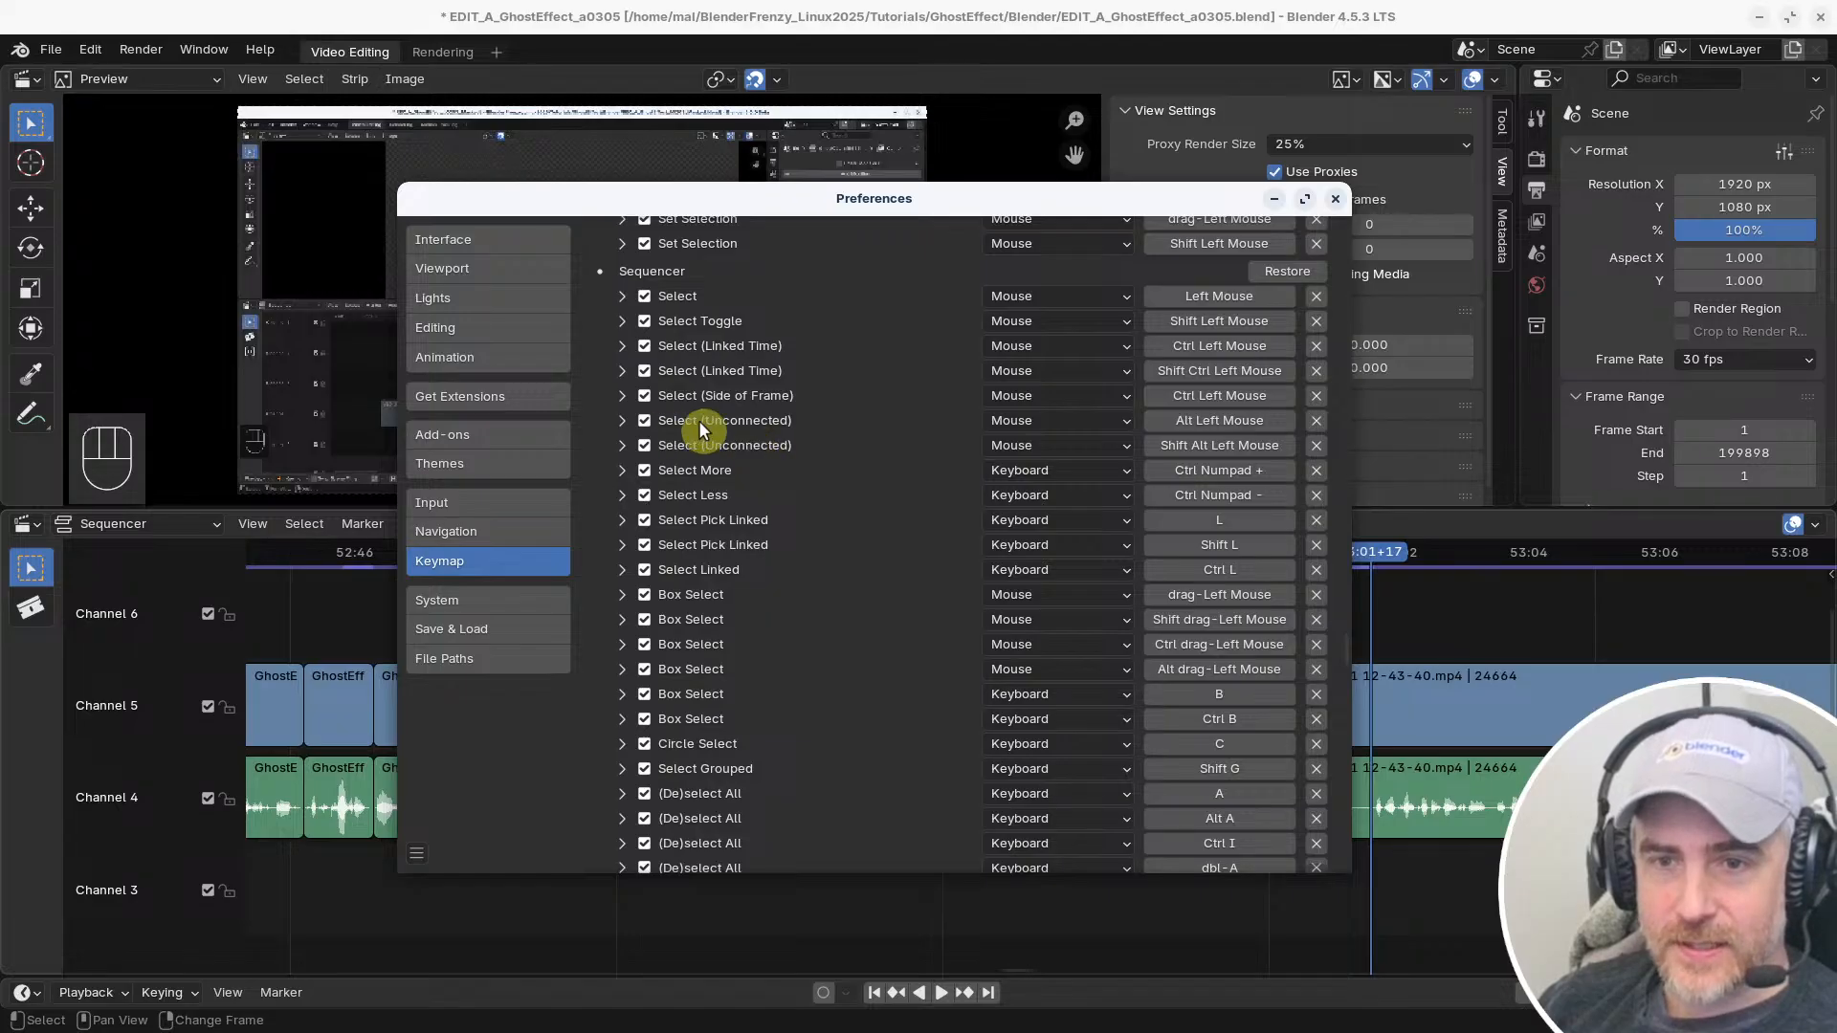
scroll(704, 473, down, 3)
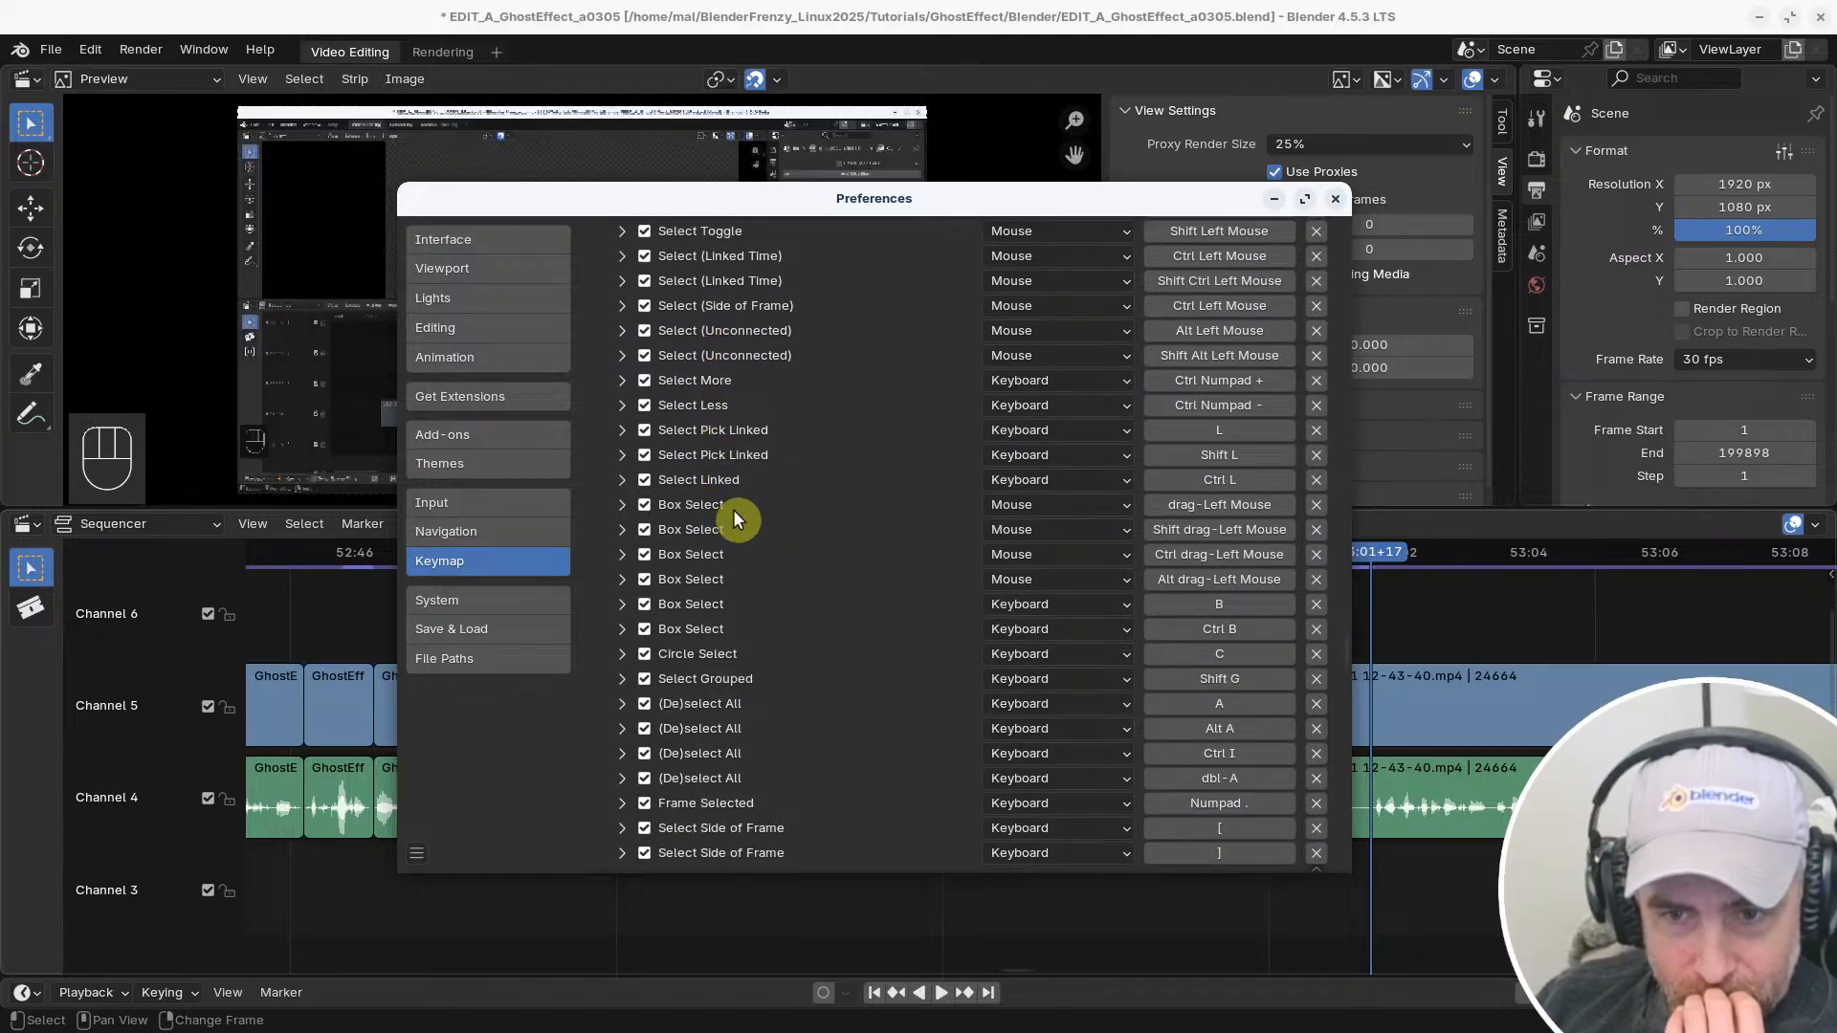
Return to the timeline, select and deselect the connected strip pair starting just before 52:54, and select the pair's left handles
click(1101, 14)
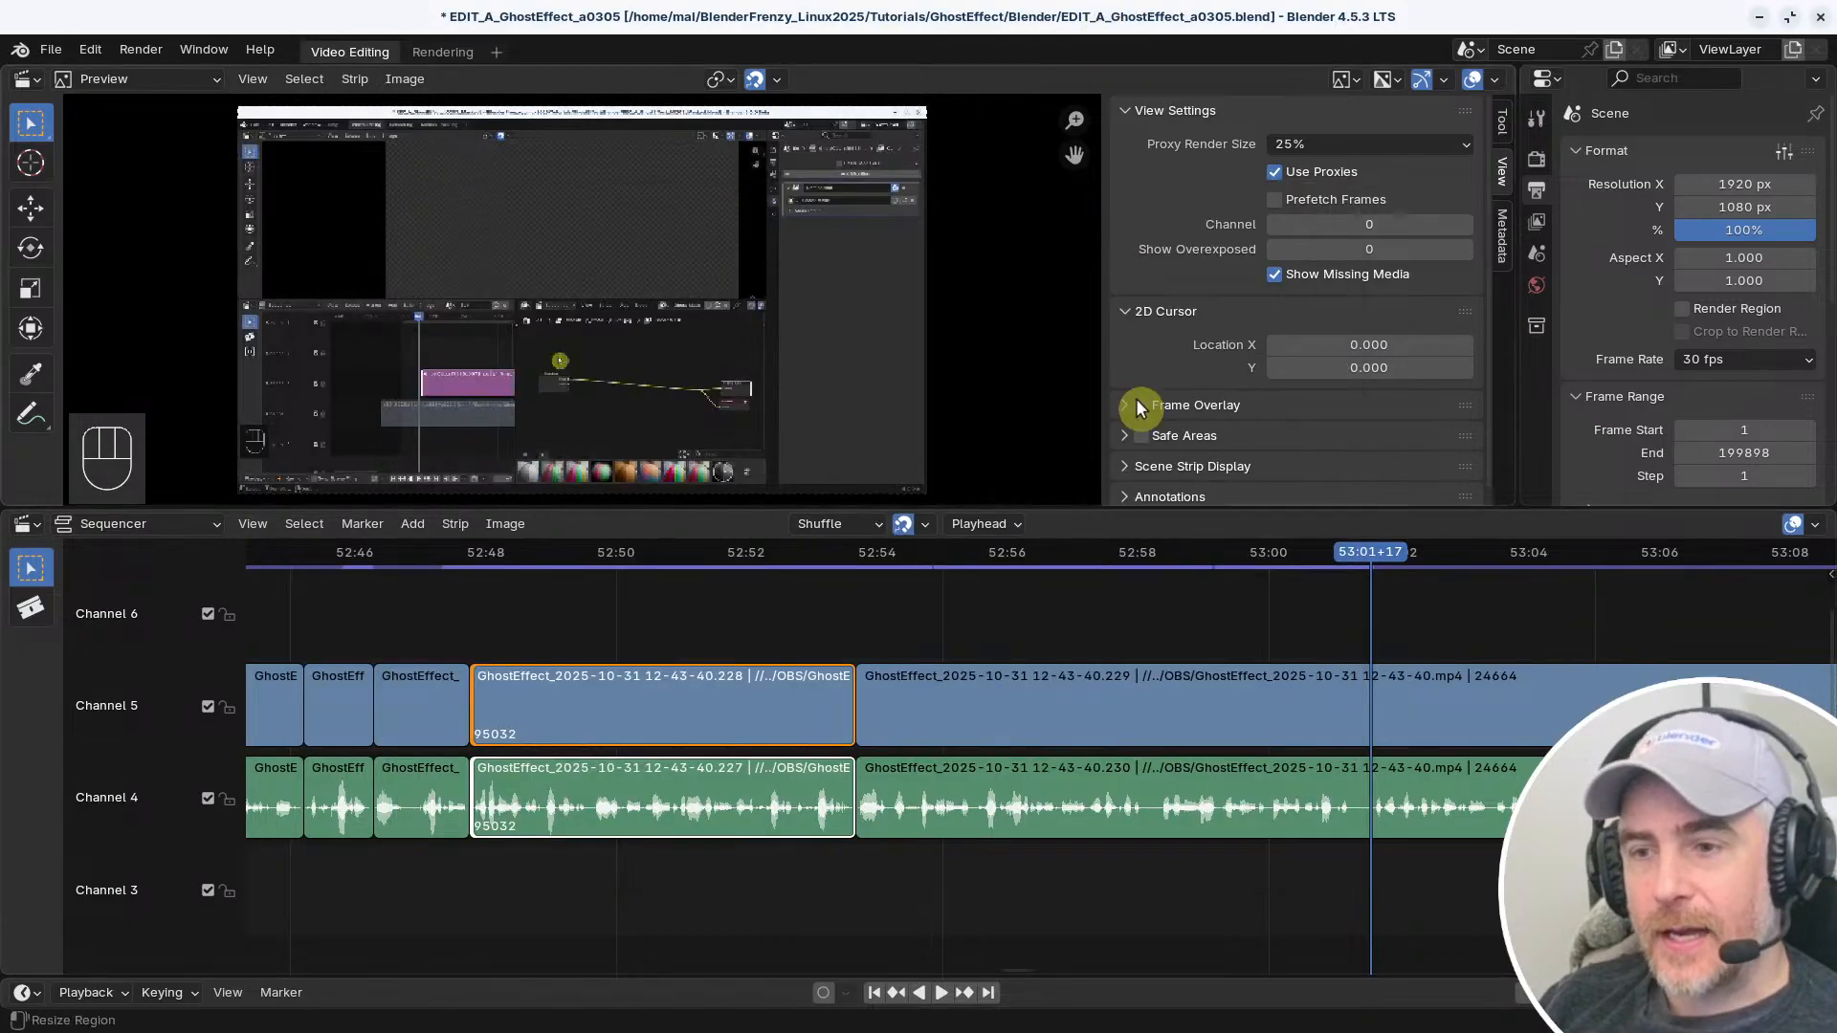
click(933, 633)
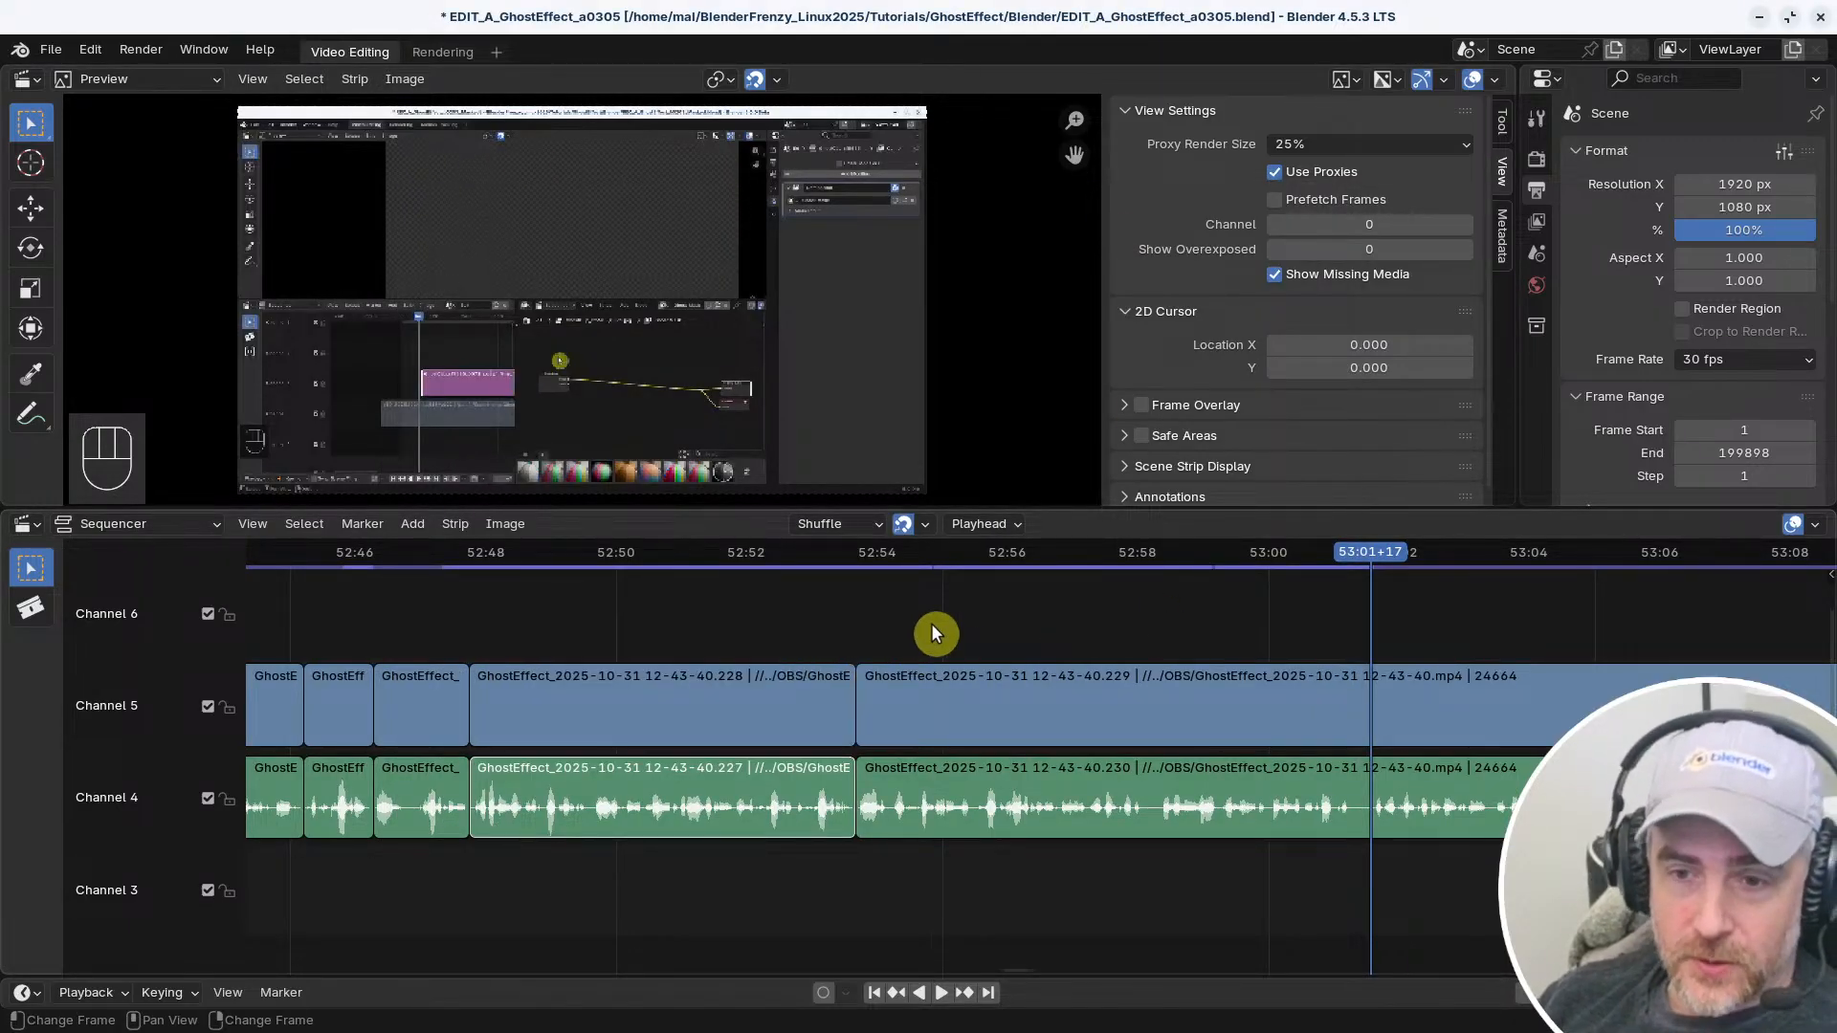
click(961, 702)
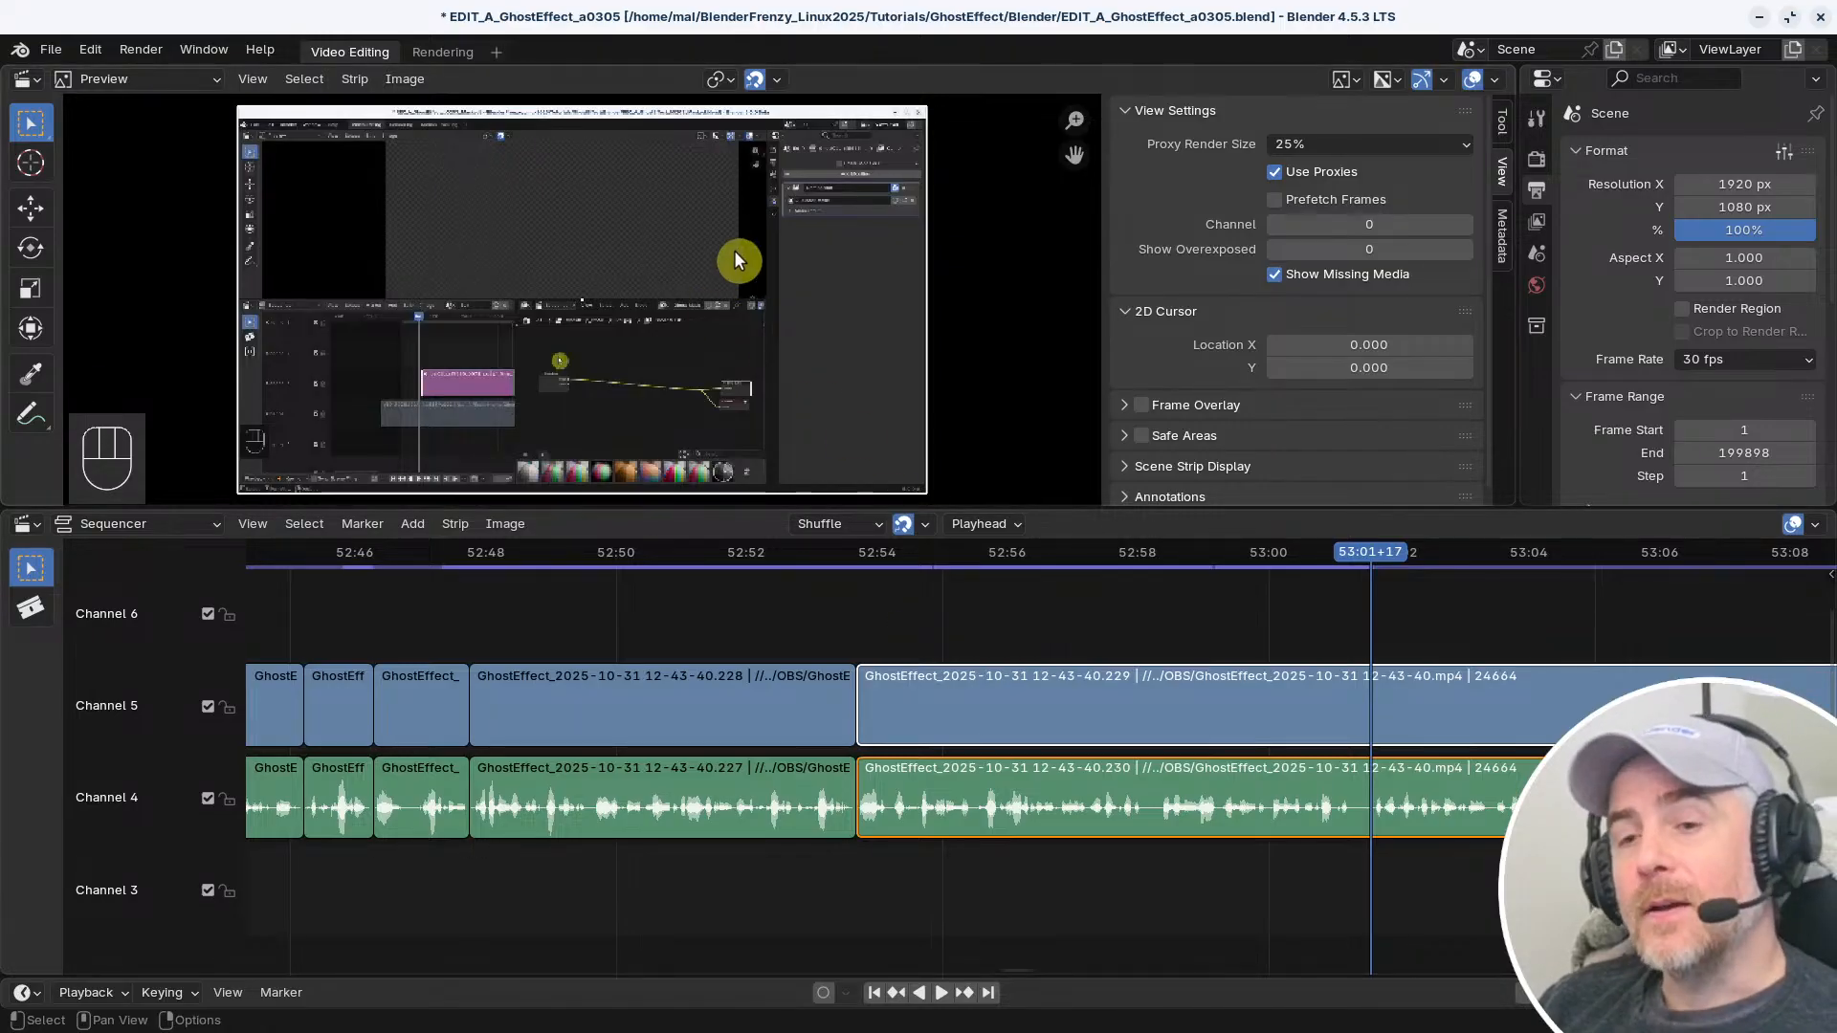
click(962, 626)
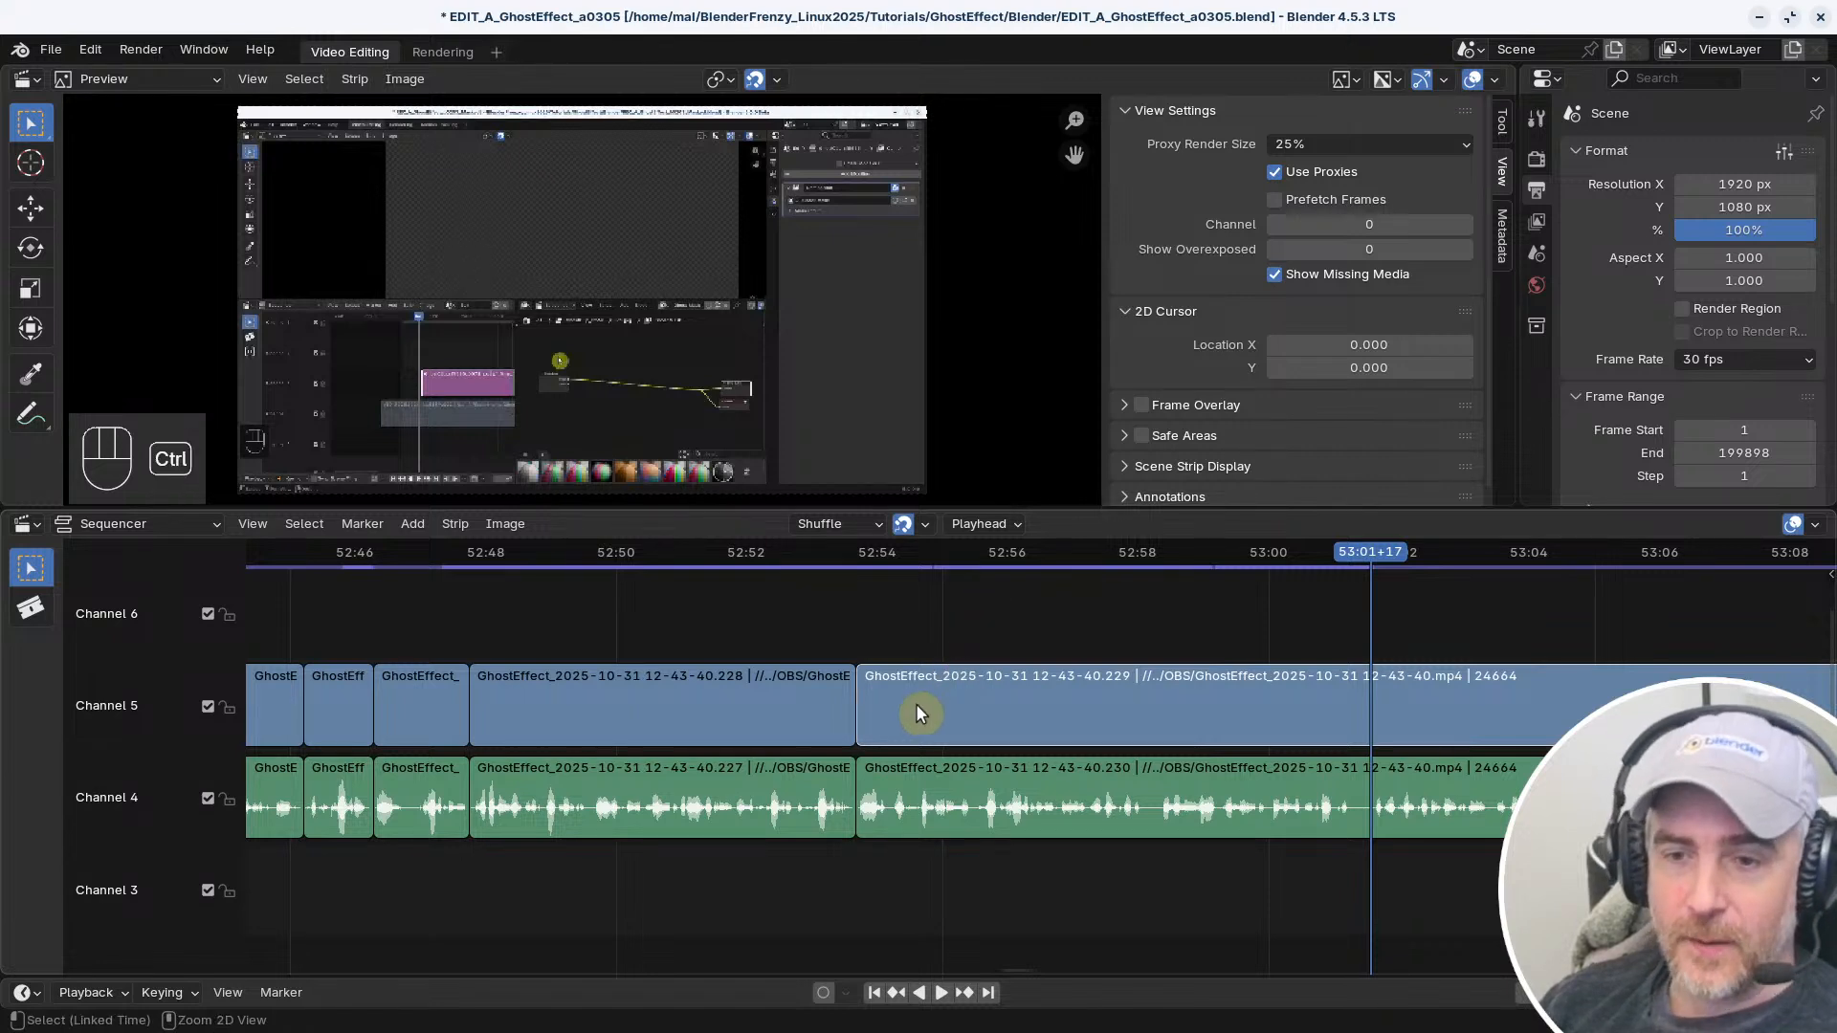
ctrl+click(864, 689)
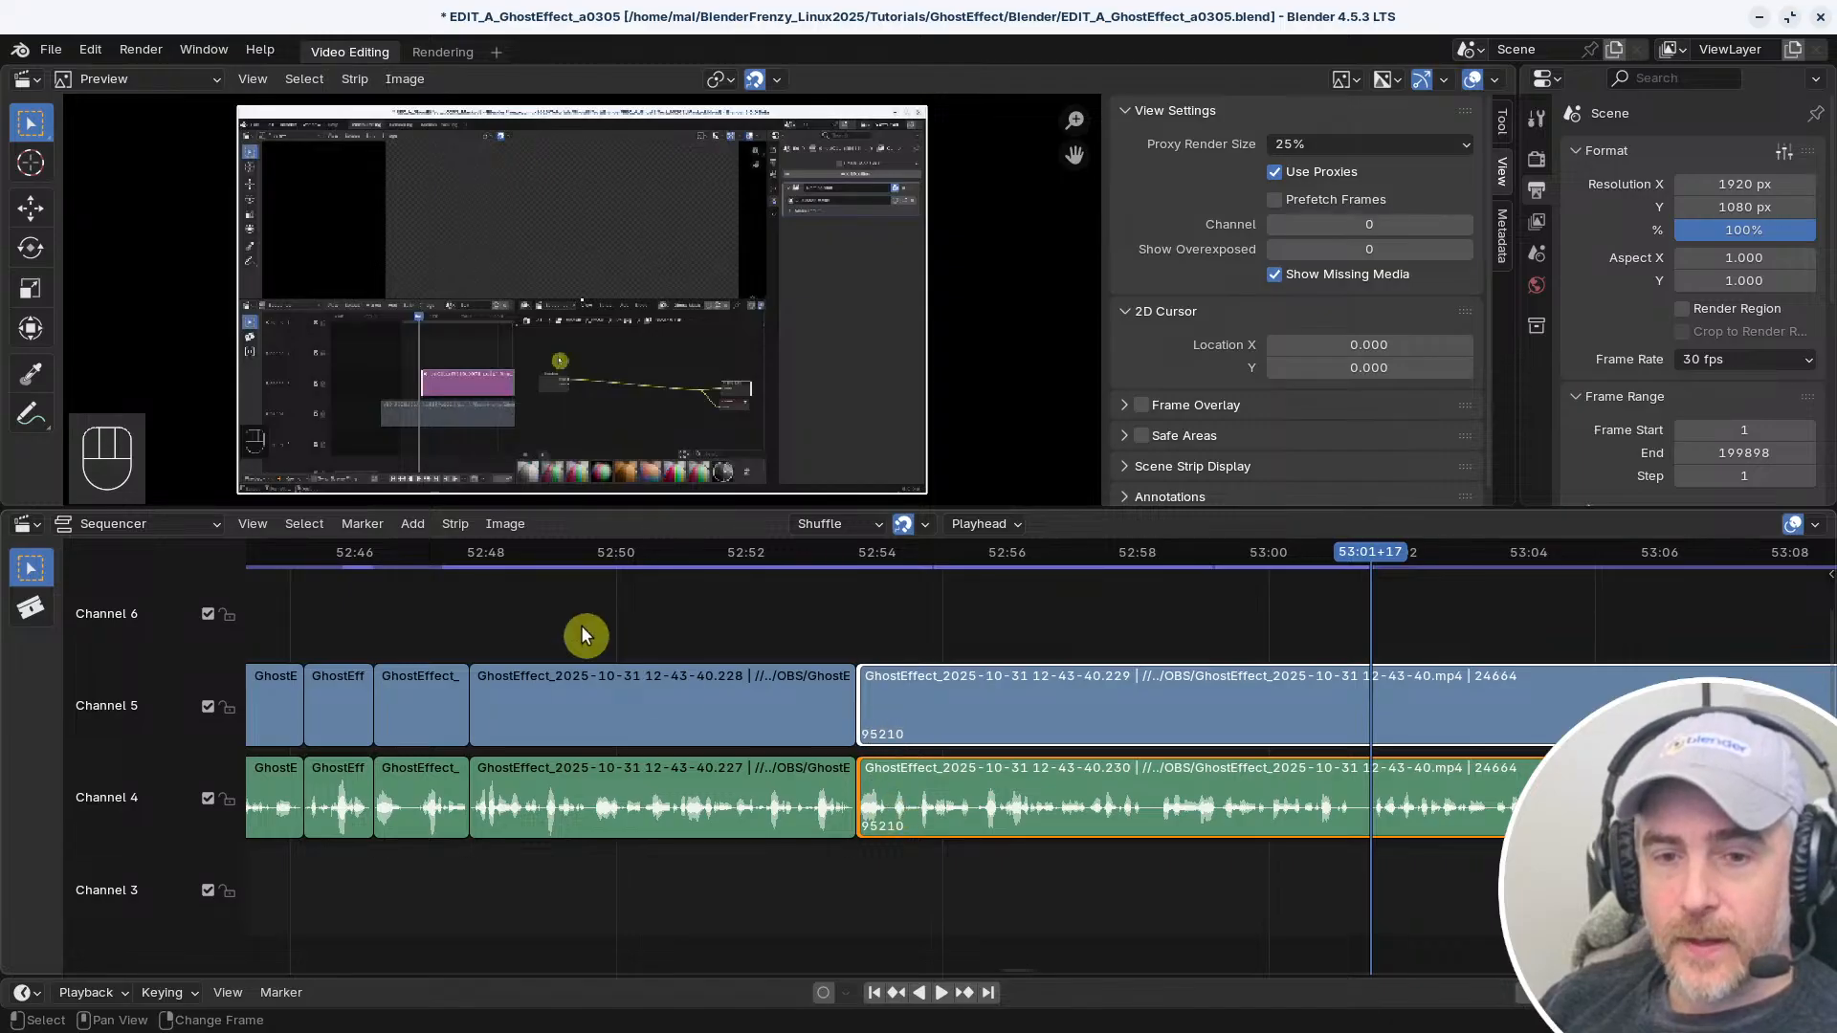
Select the connected video and audio pair starting near 52:48, including the left handles of both strips
click(612, 728)
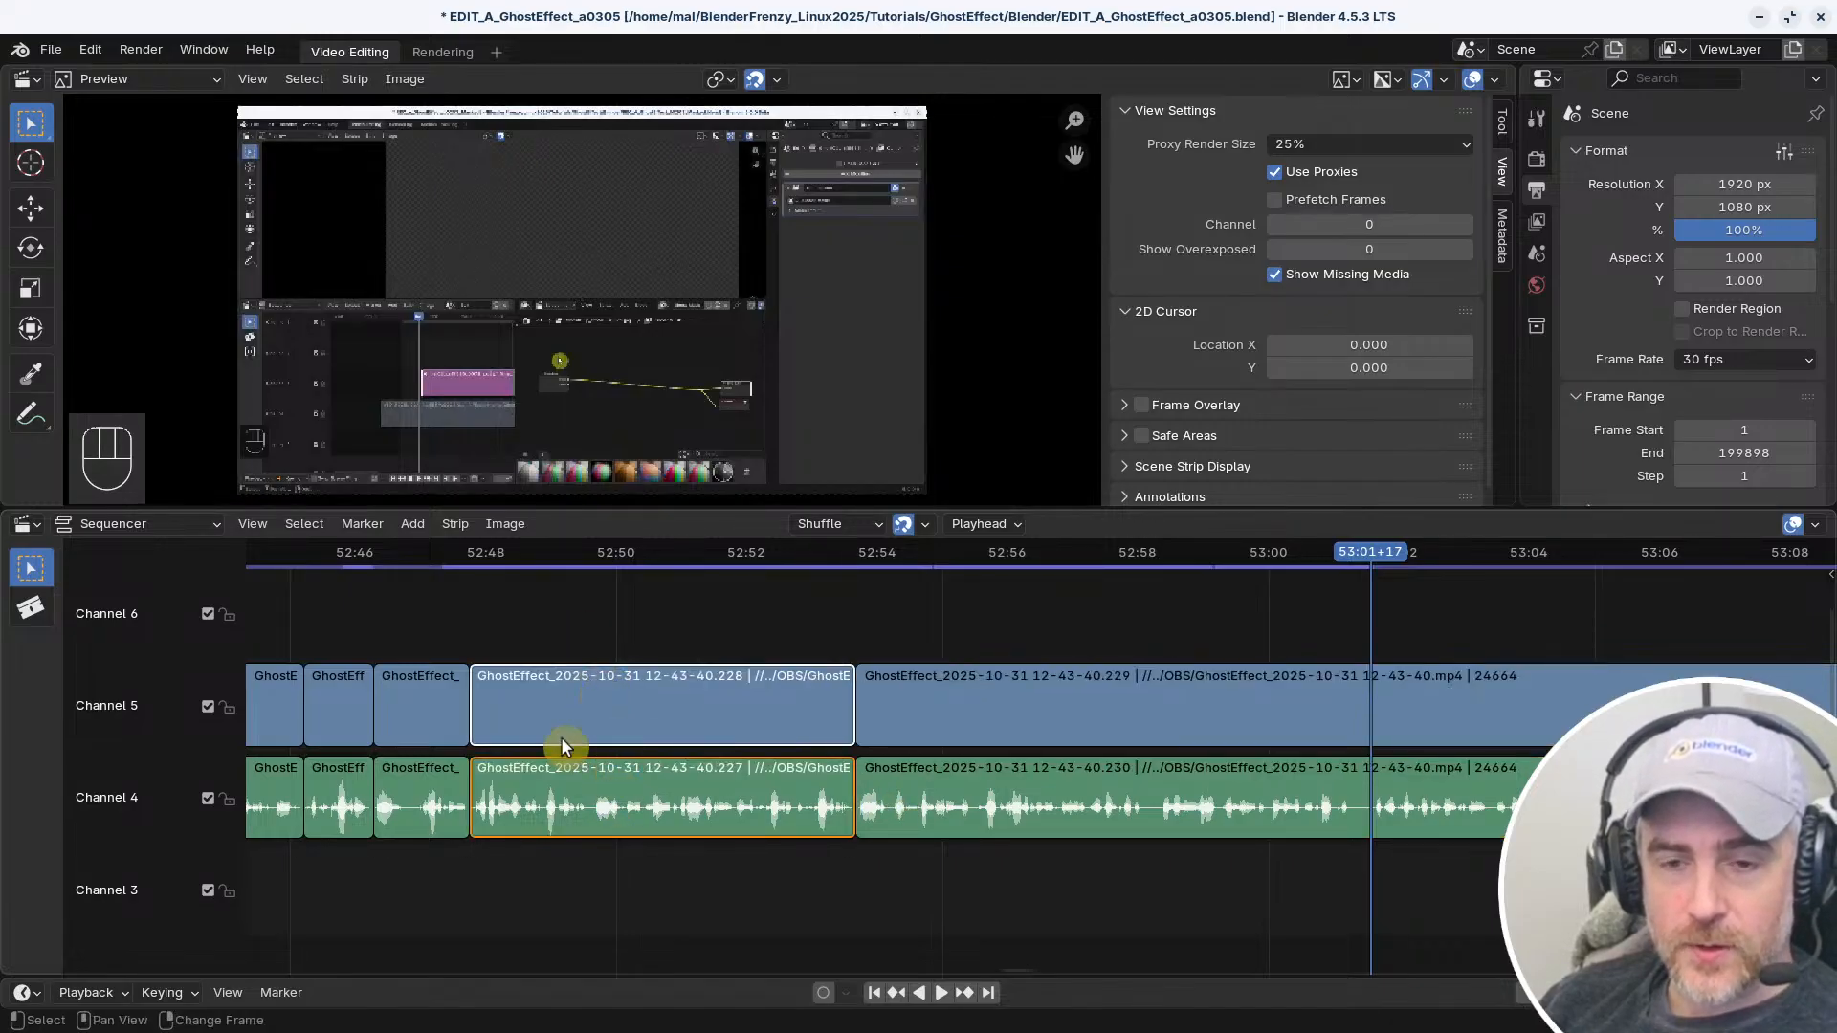
click(488, 724)
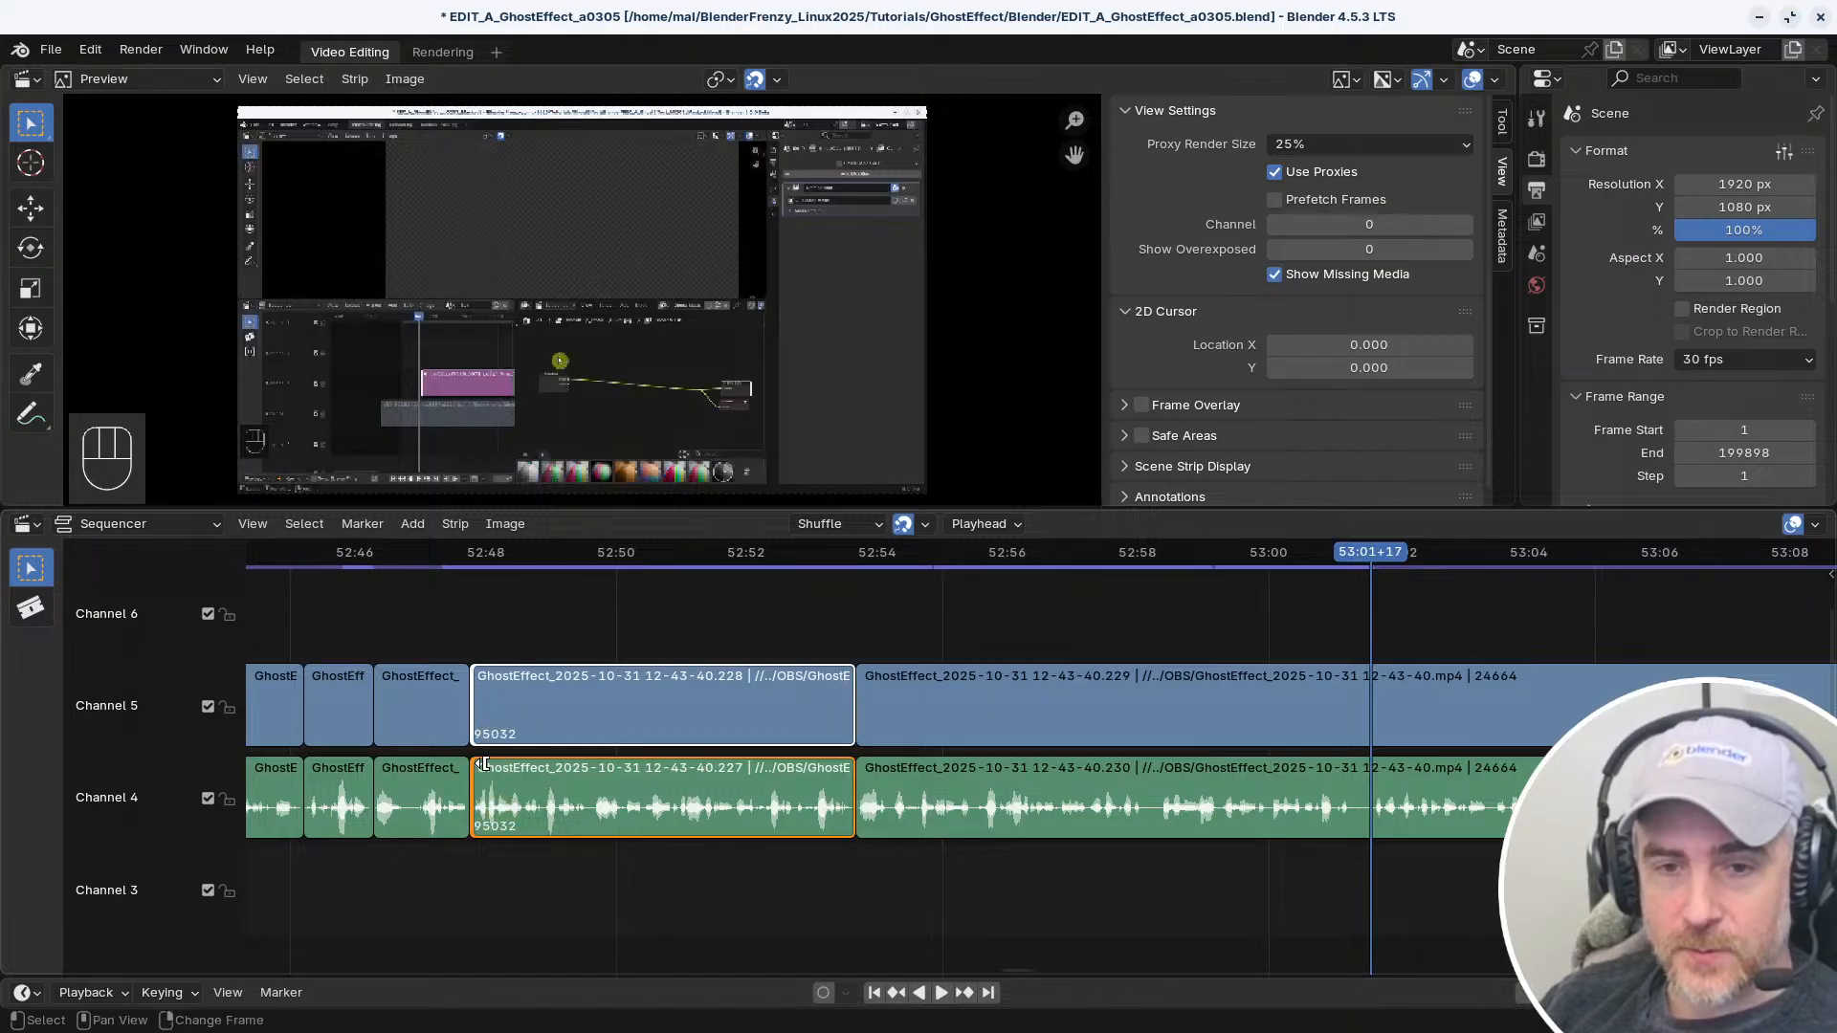
middle_drag(521, 702, 751, 722)
scroll(741, 724, up, 2)
scroll(737, 726, up, 1)
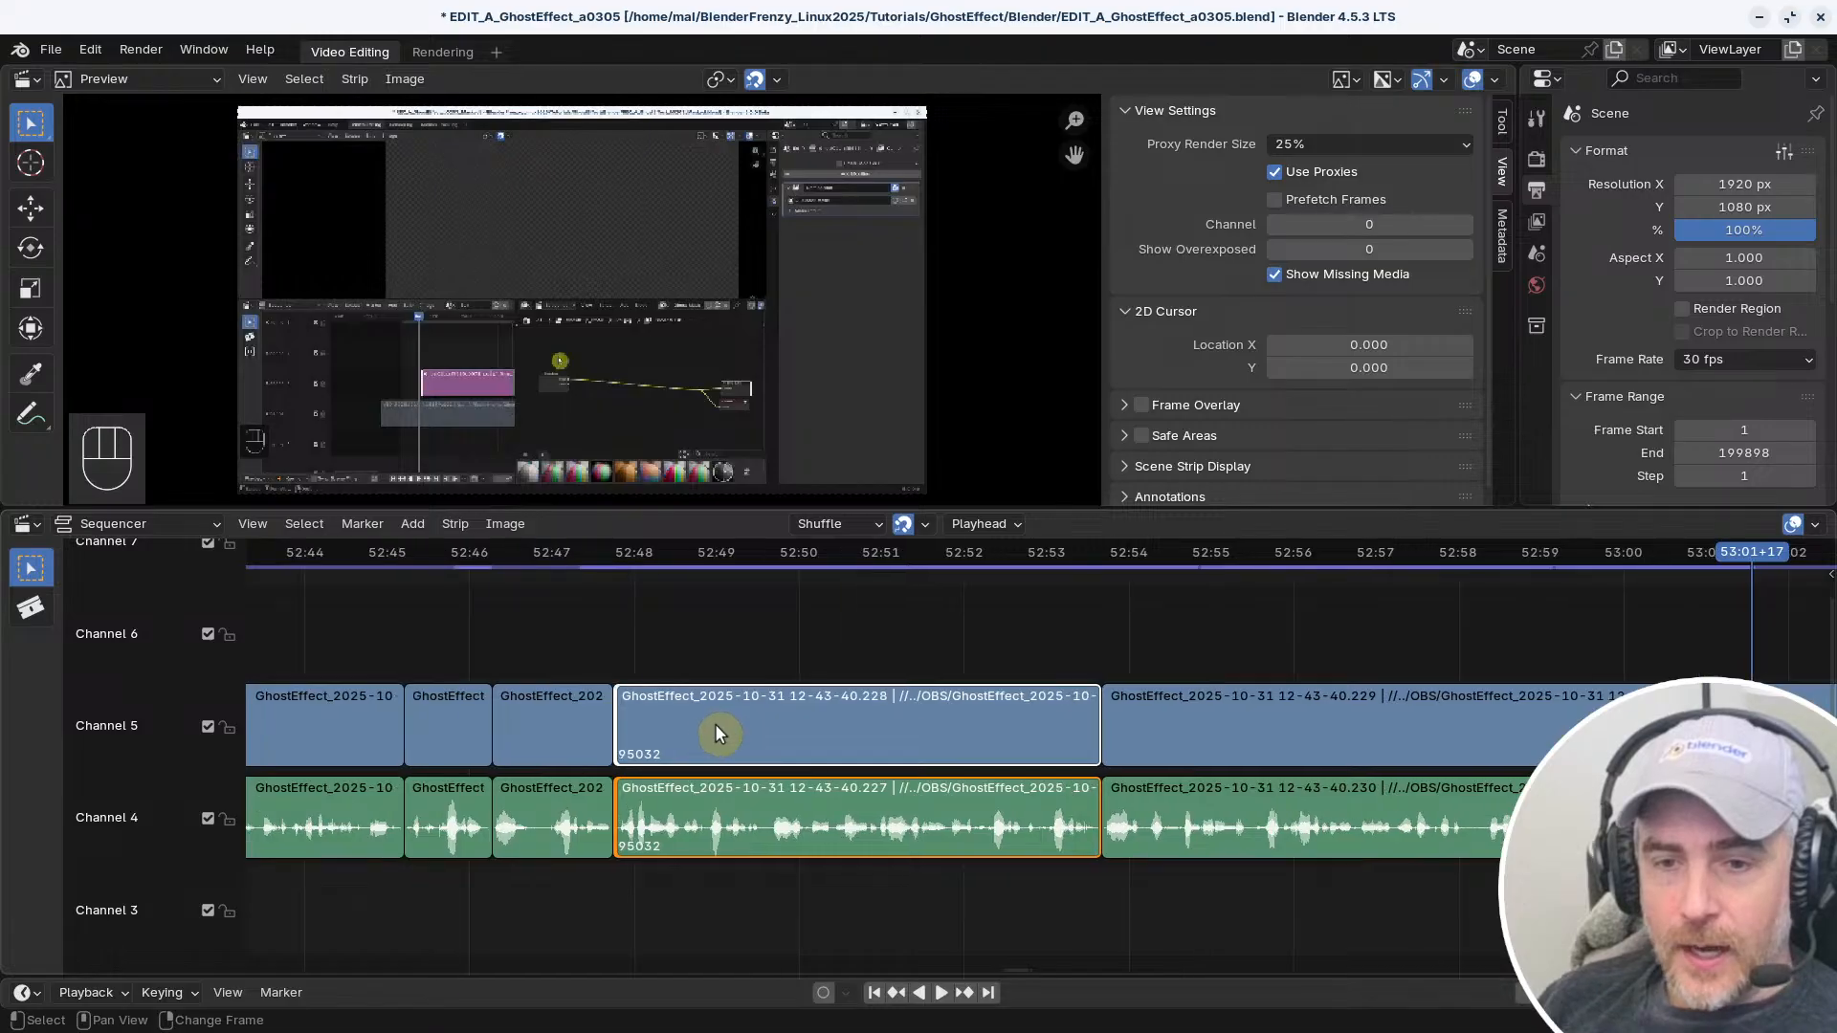
Try moving the left handle of the video strip starting near 52:48, cancel the move and clear the selection
click(675, 600)
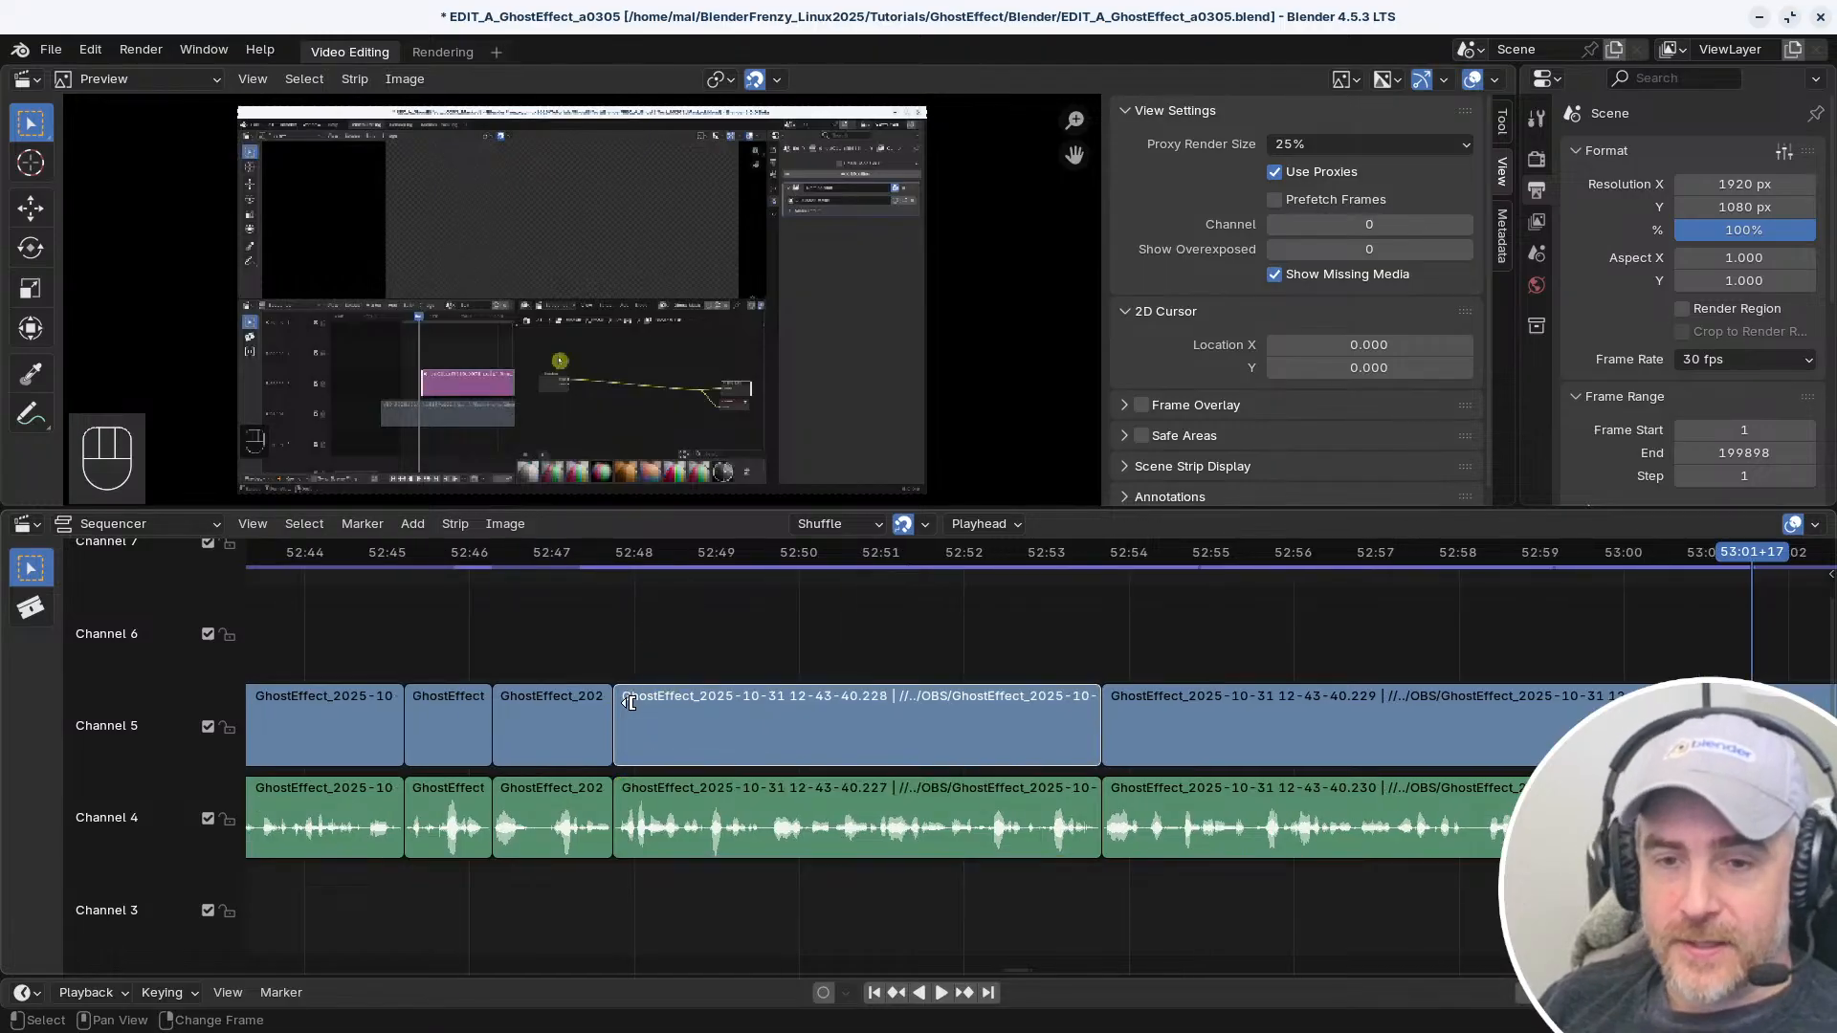
drag(628, 703, 699, 706)
right_click(700, 705)
click(656, 677)
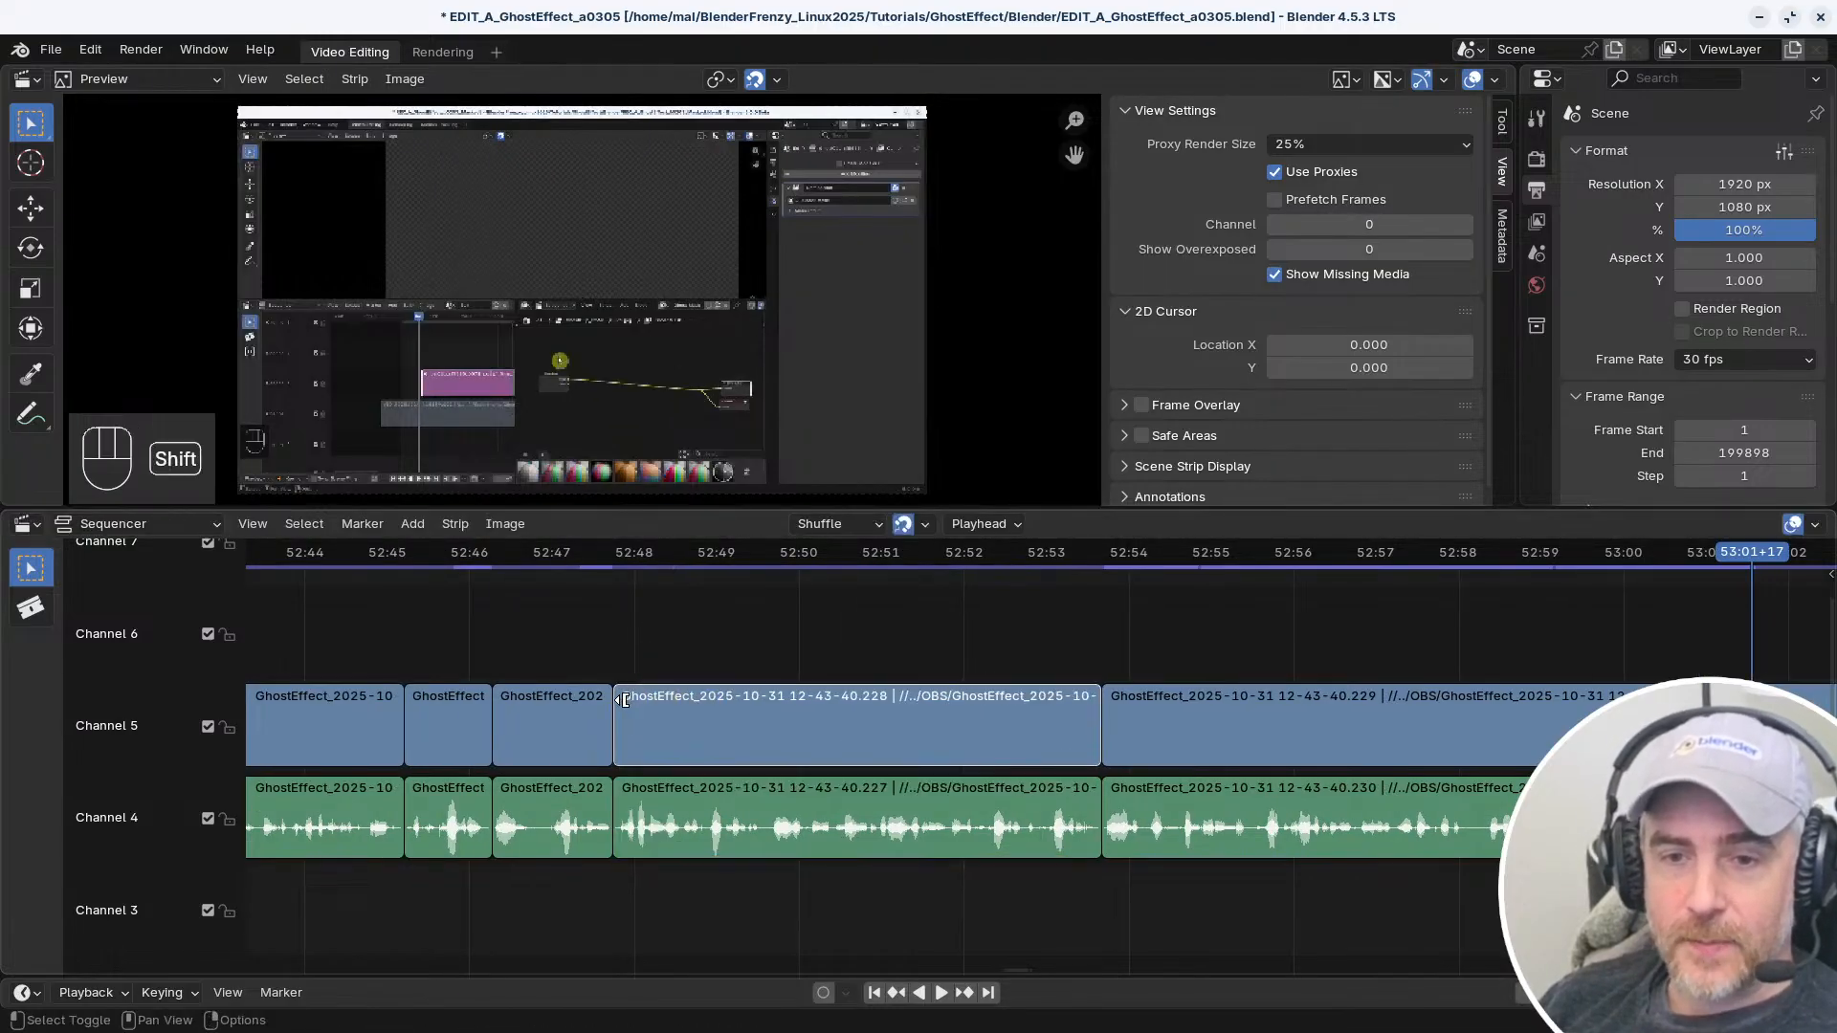
Select the left handle of only the video strip starting near 52:48, leaving its connected audio strip unselected
shift+click(631, 704)
click(710, 603)
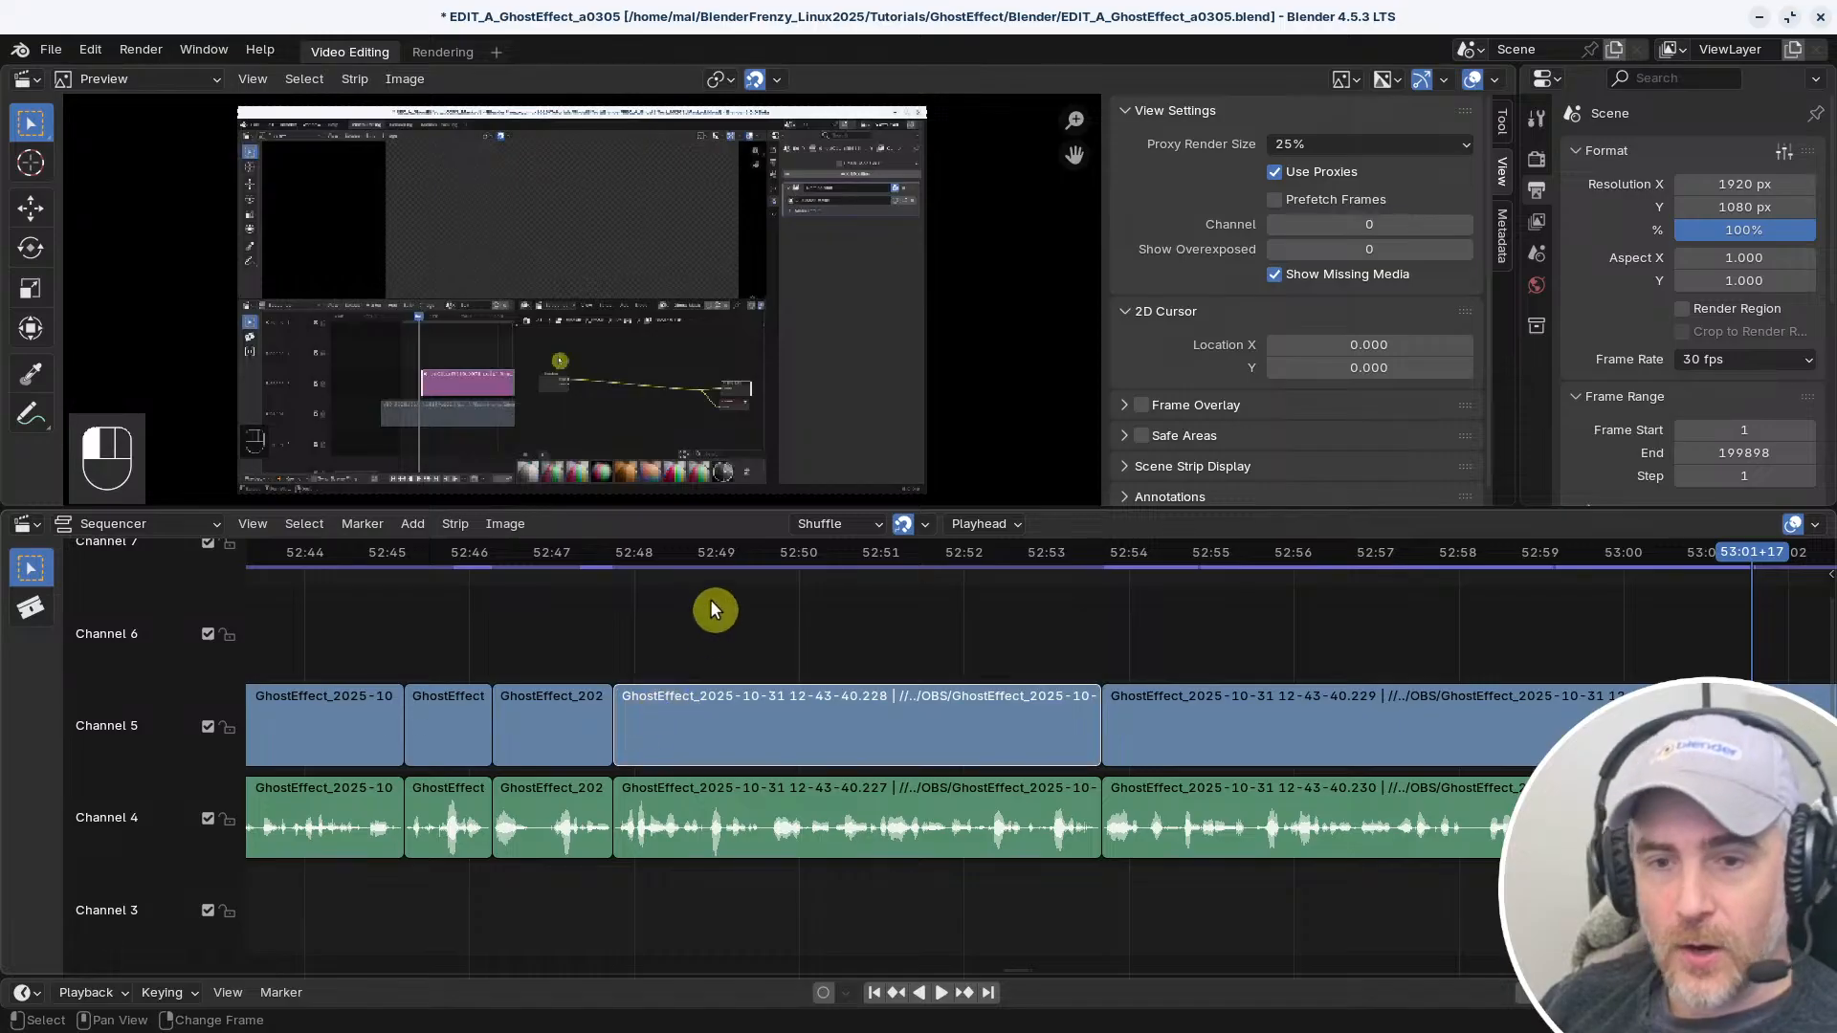
shift+click(619, 702)
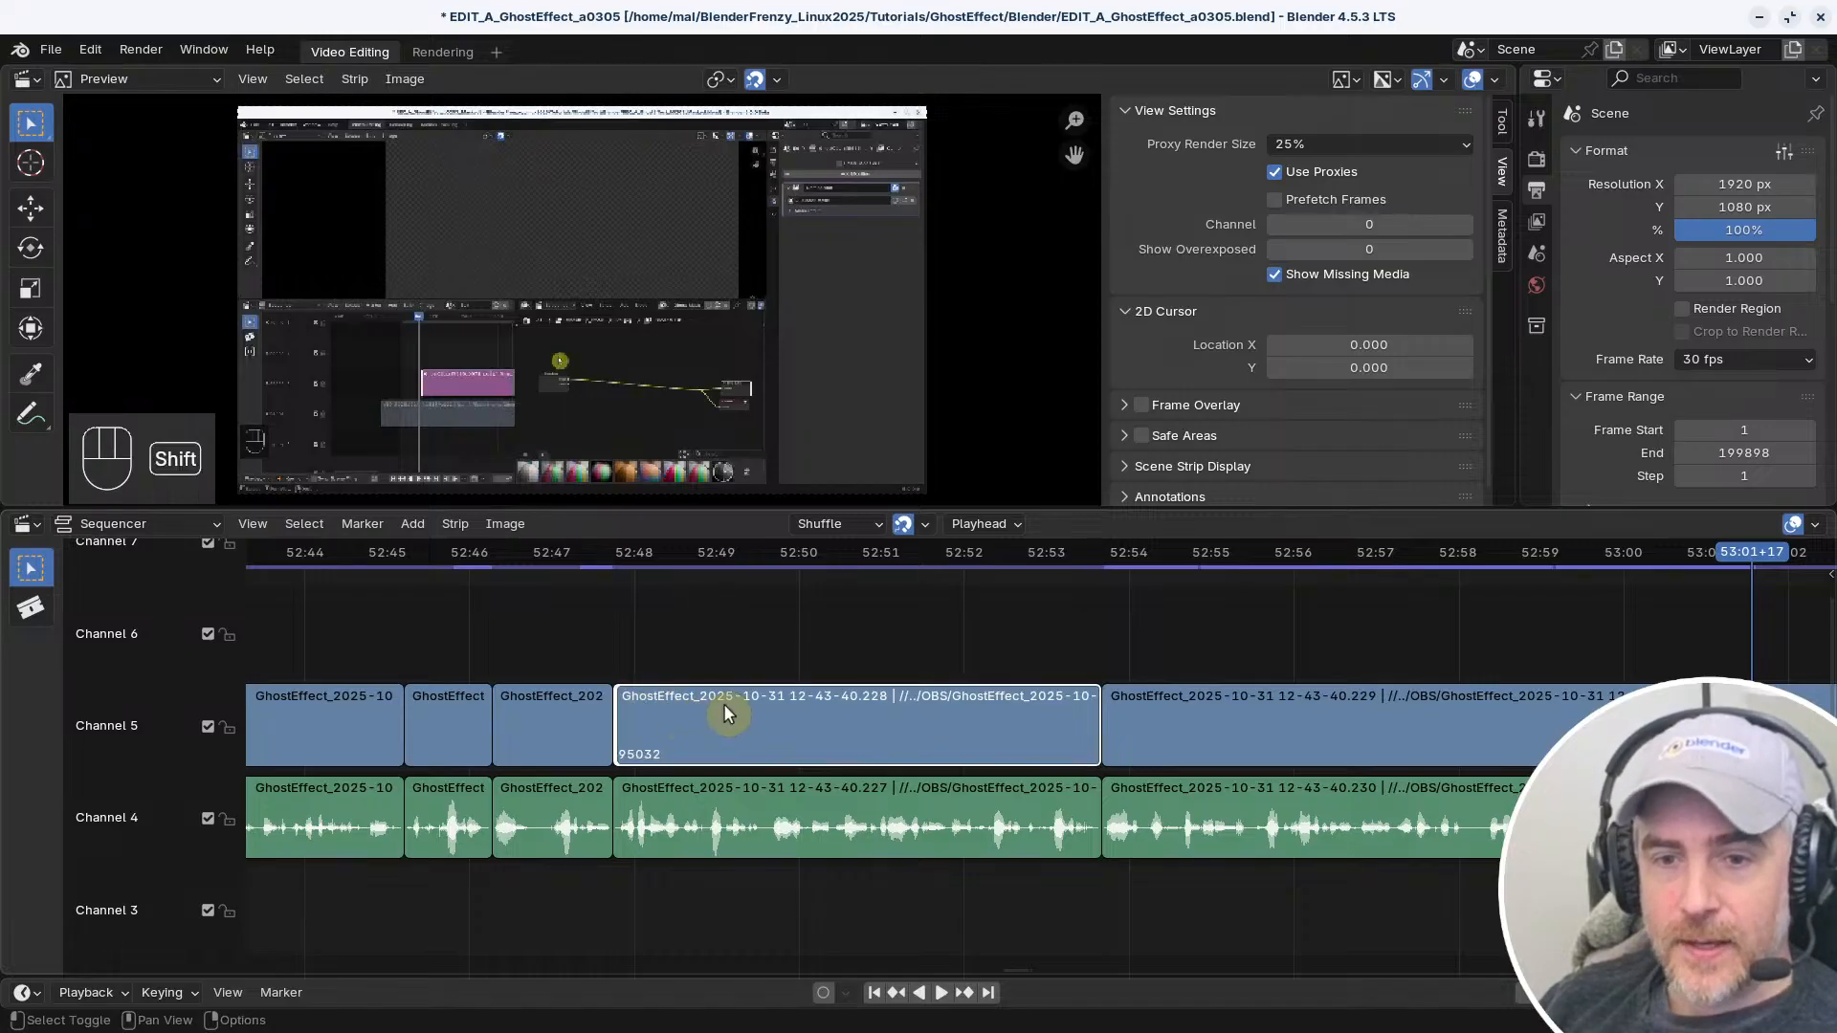
Slide only the left handle of the video strip near 52:48 by 36 frames, and select the video and audio strips separately
key(g)
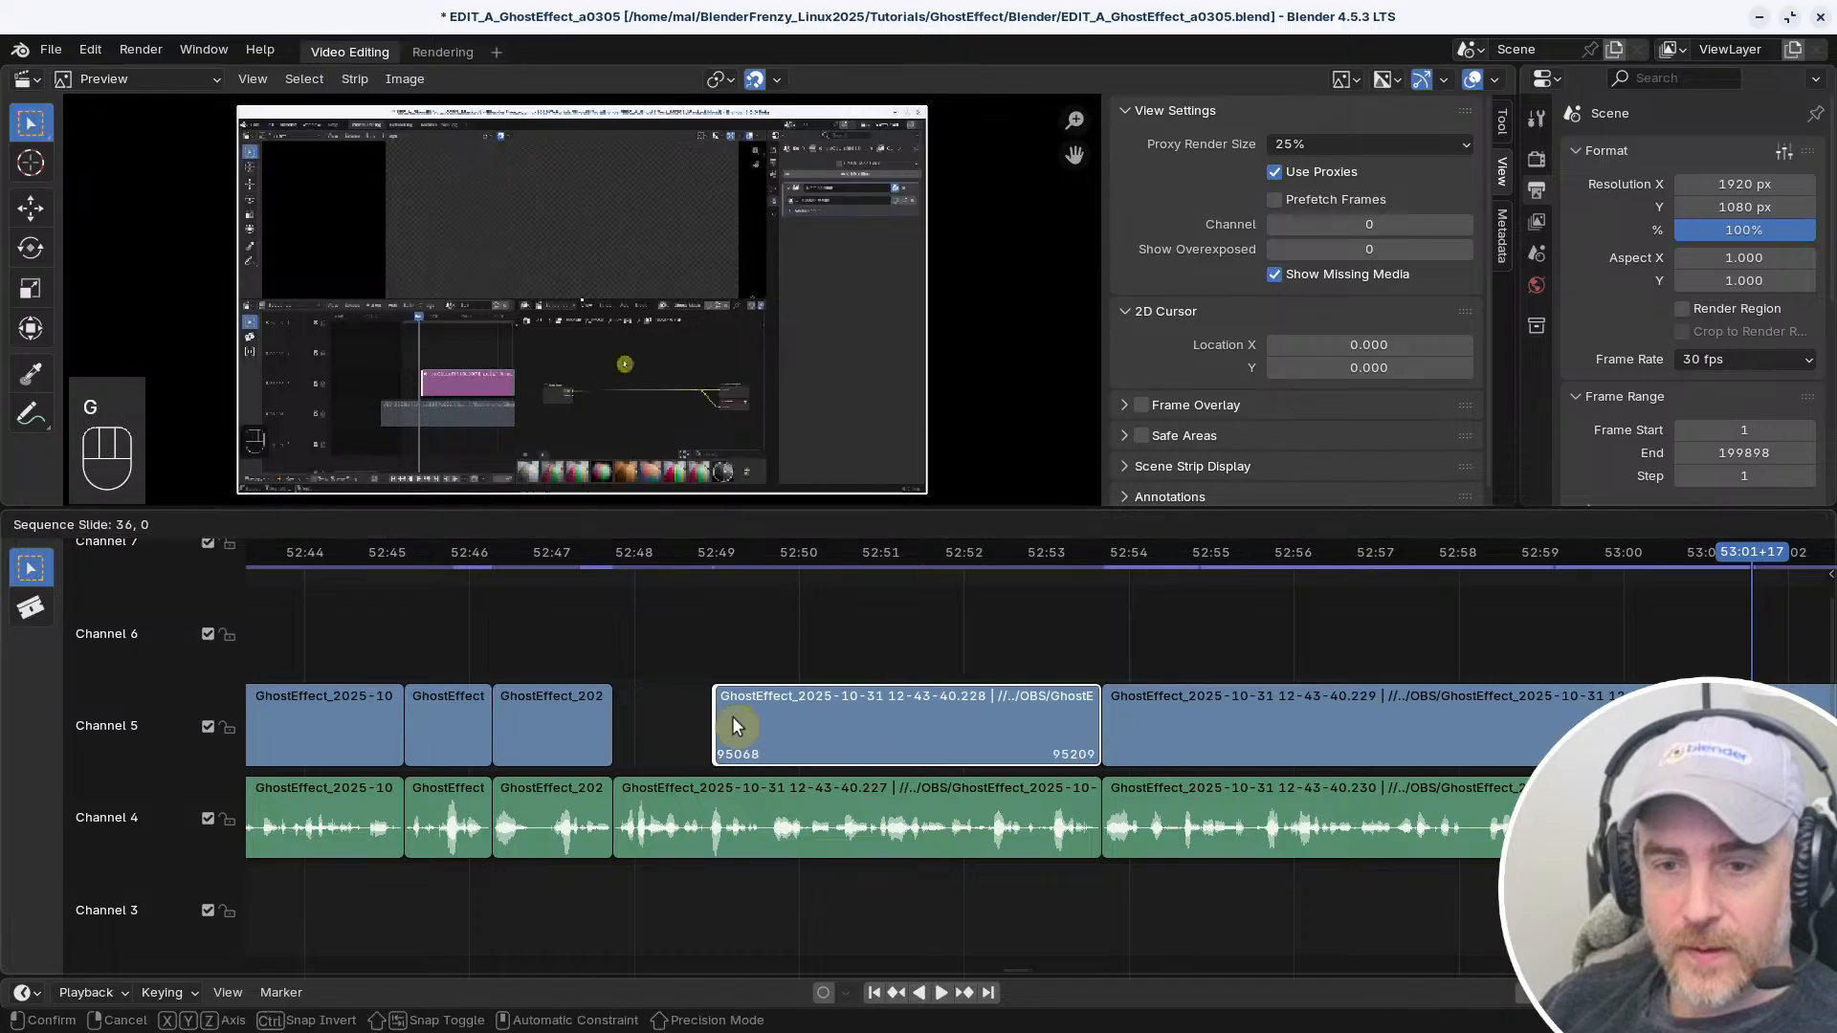
click(710, 632)
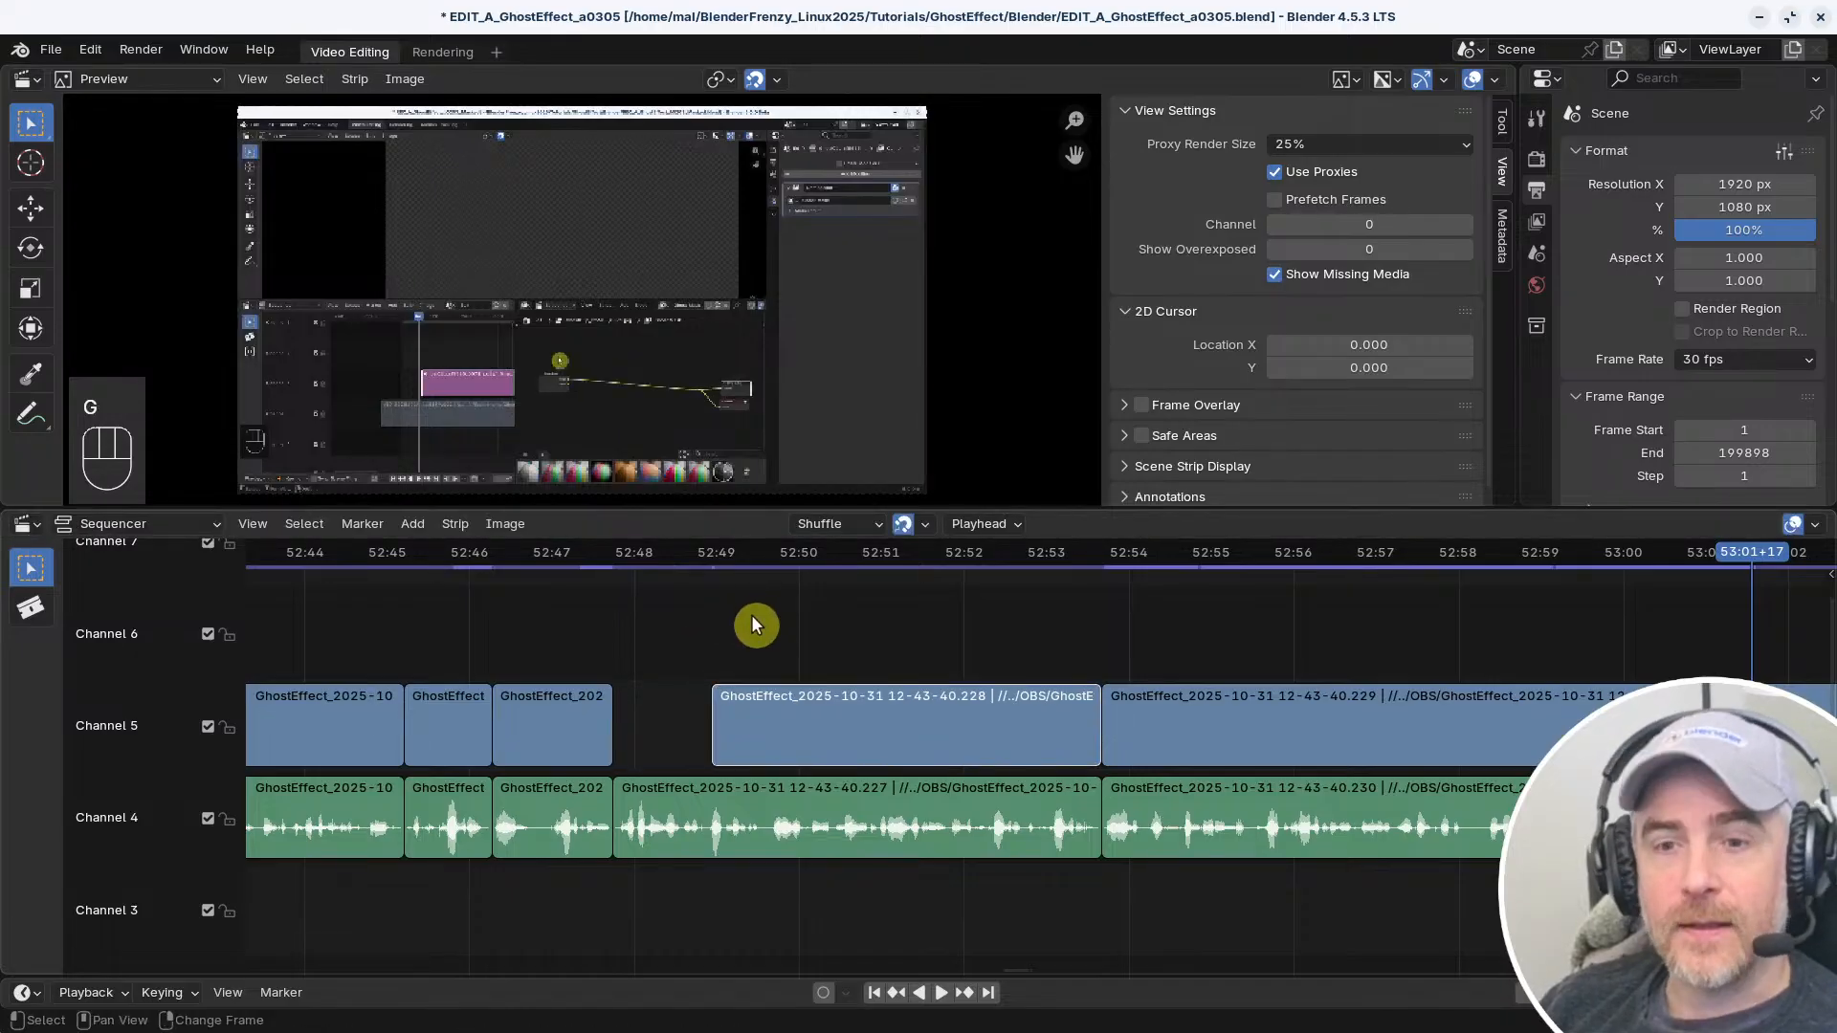
ctrl+click(834, 714)
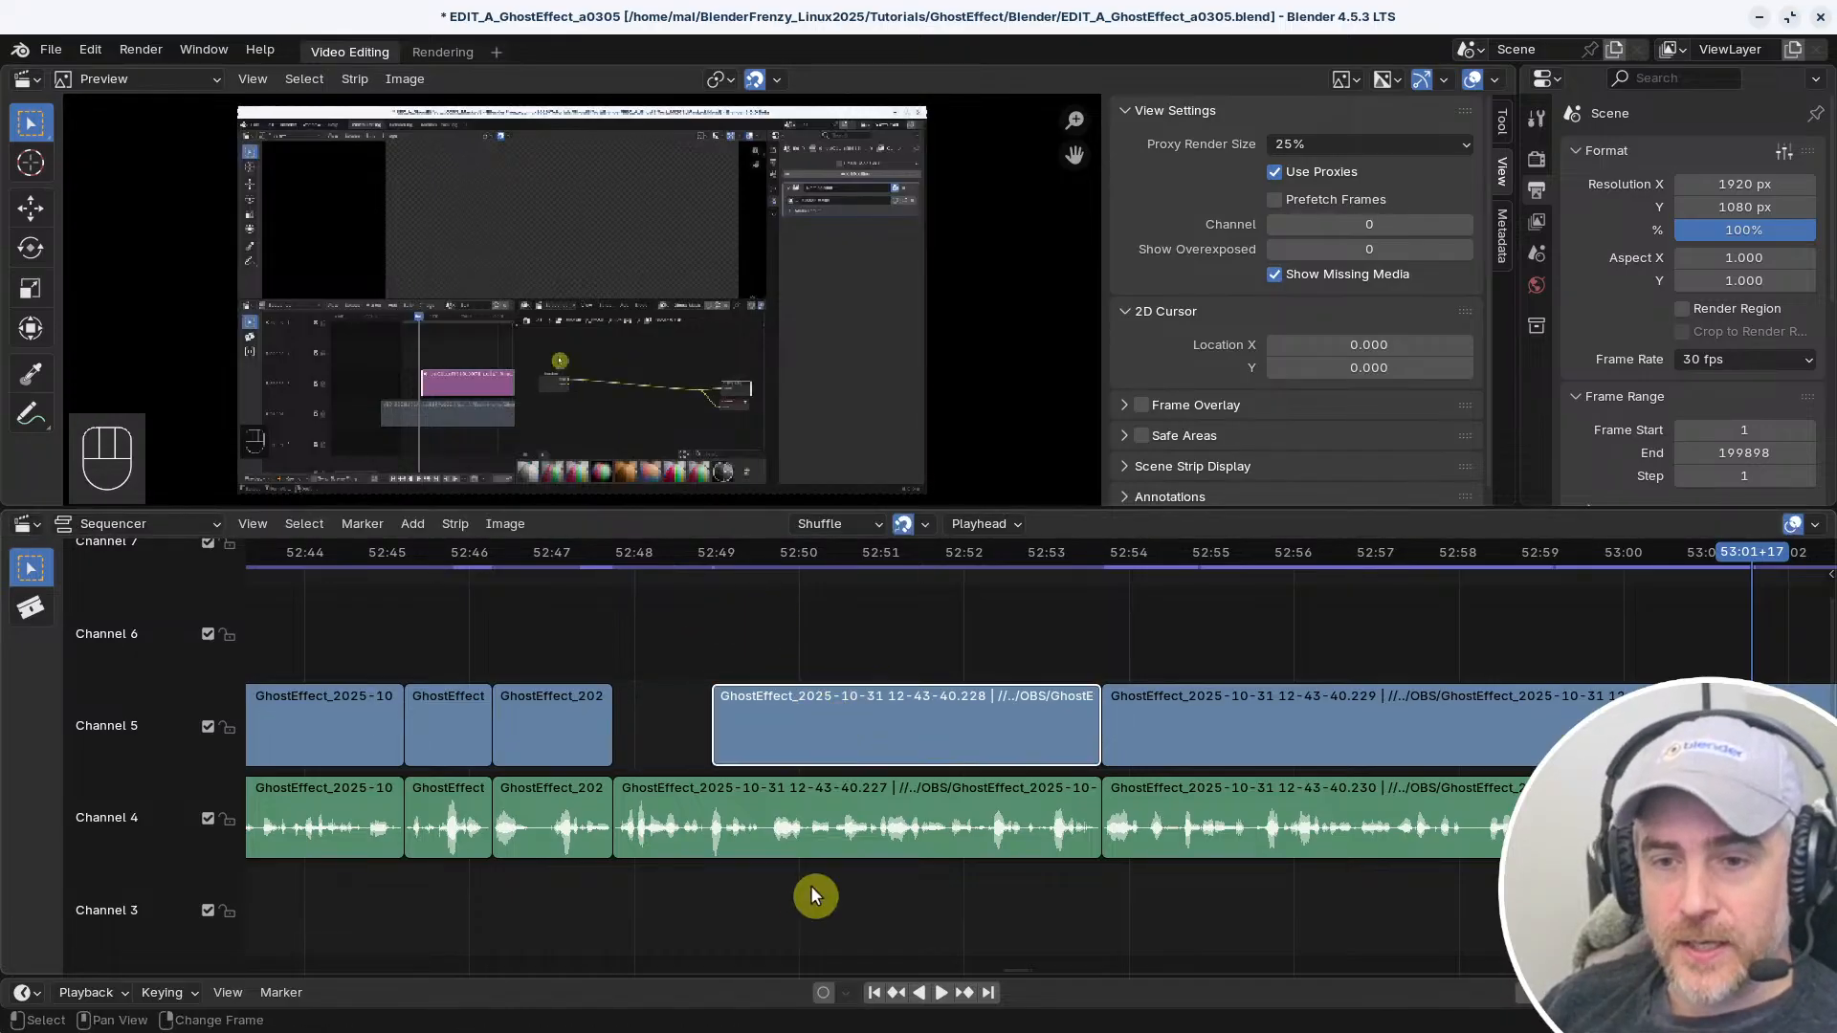
click(825, 804)
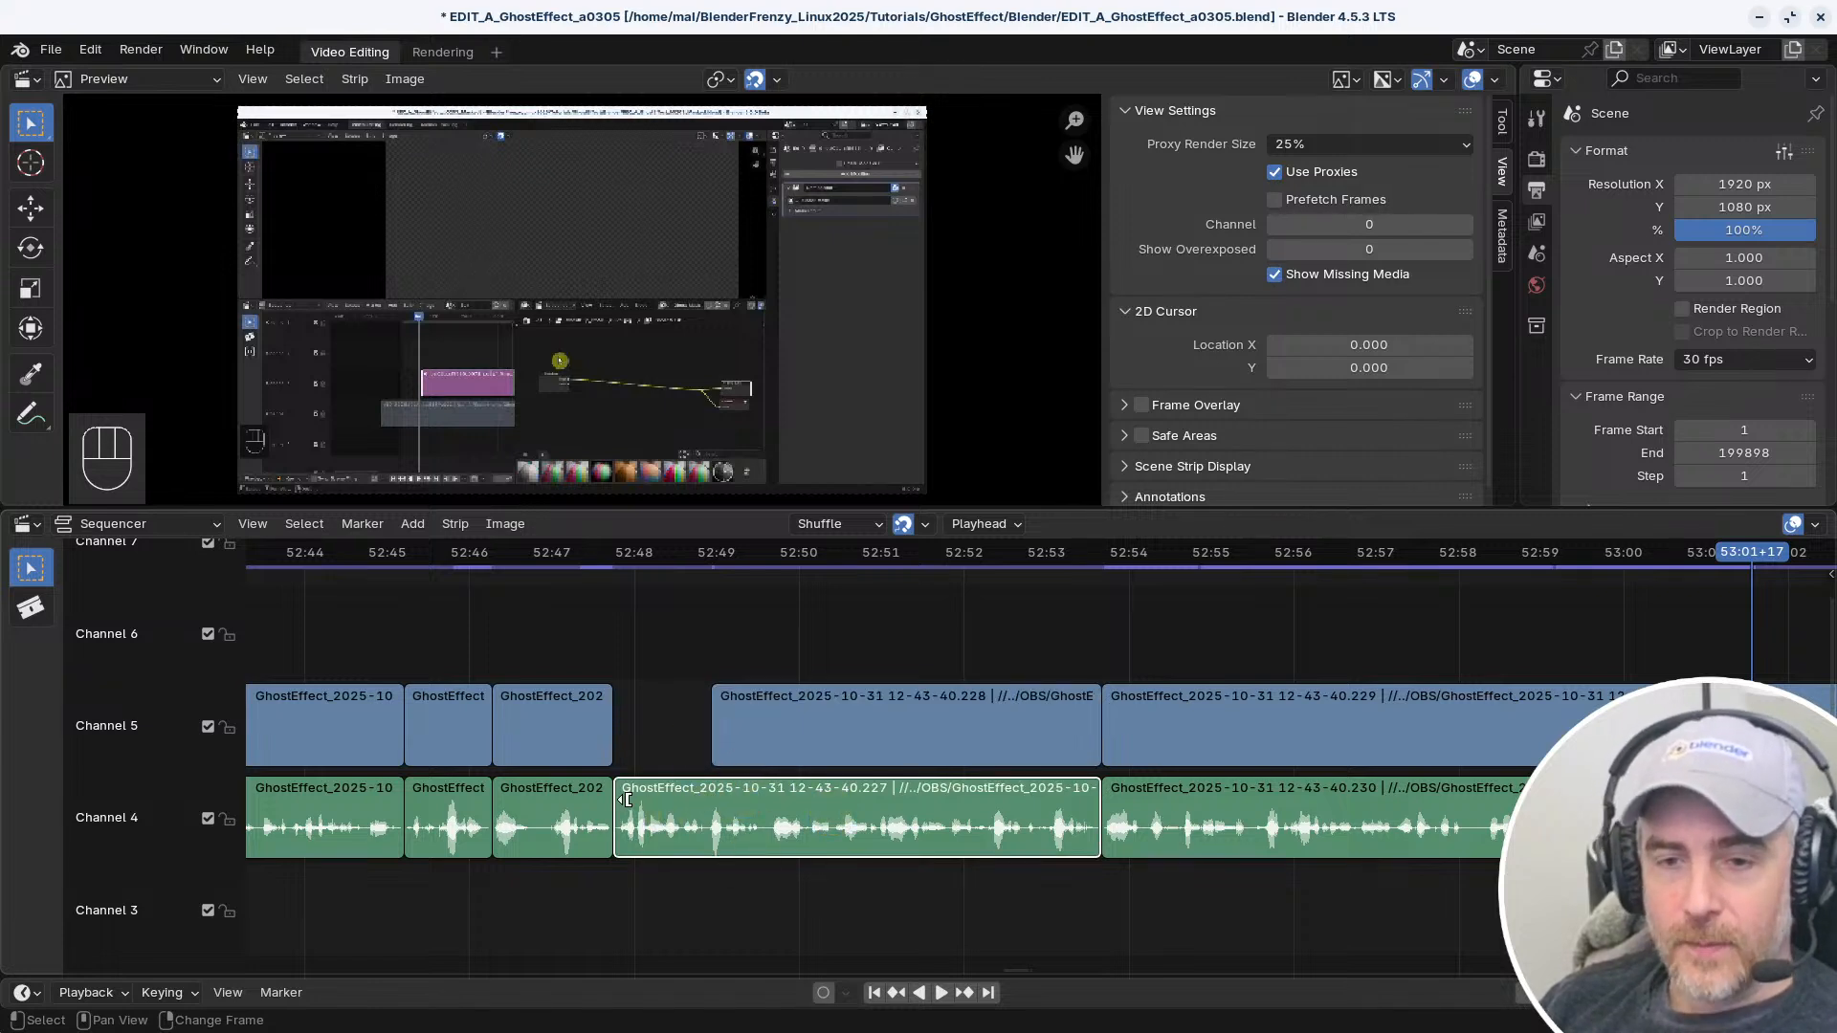
ctrl+click(717, 719)
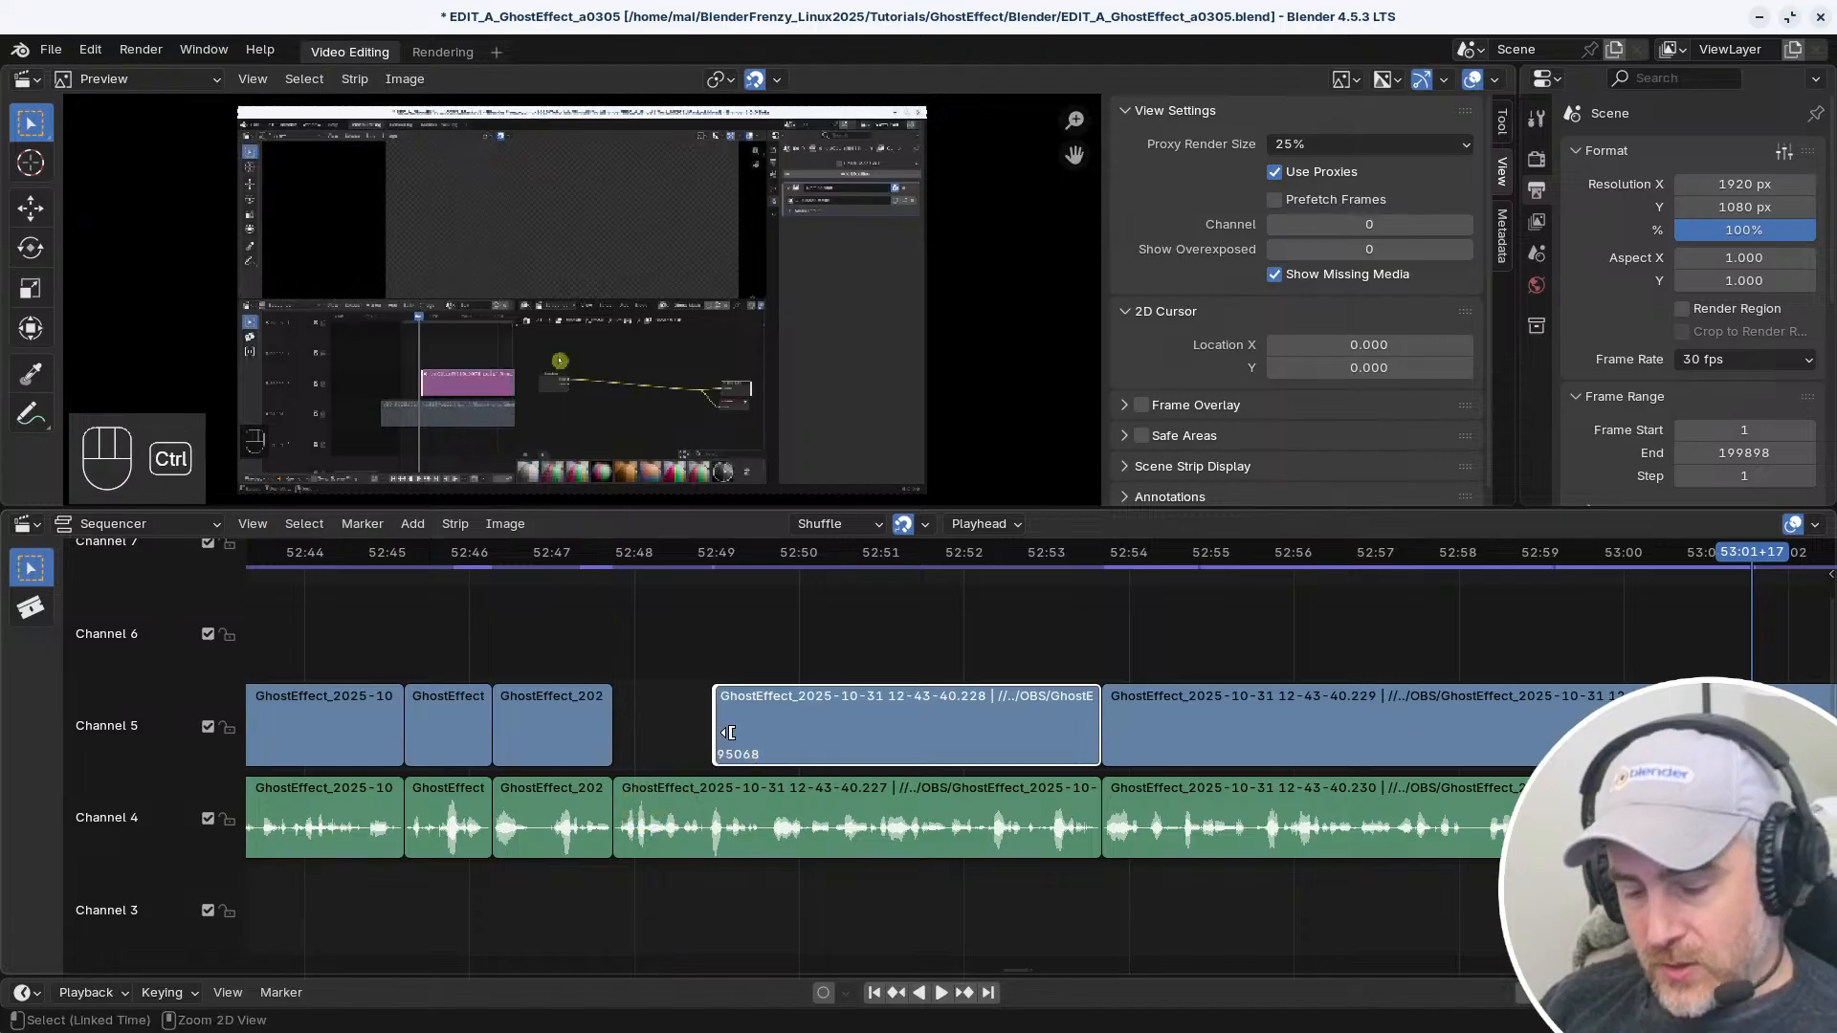
Undo the separate strip selections and the left-handle trim of the video strip starting near 52:48
key(ctrl+z)
key(ctrl+z)
key(ctrl+z)
key(ctrl+z)
key(ctrl+z)
key(ctrl+z)
key(ctrl+z)
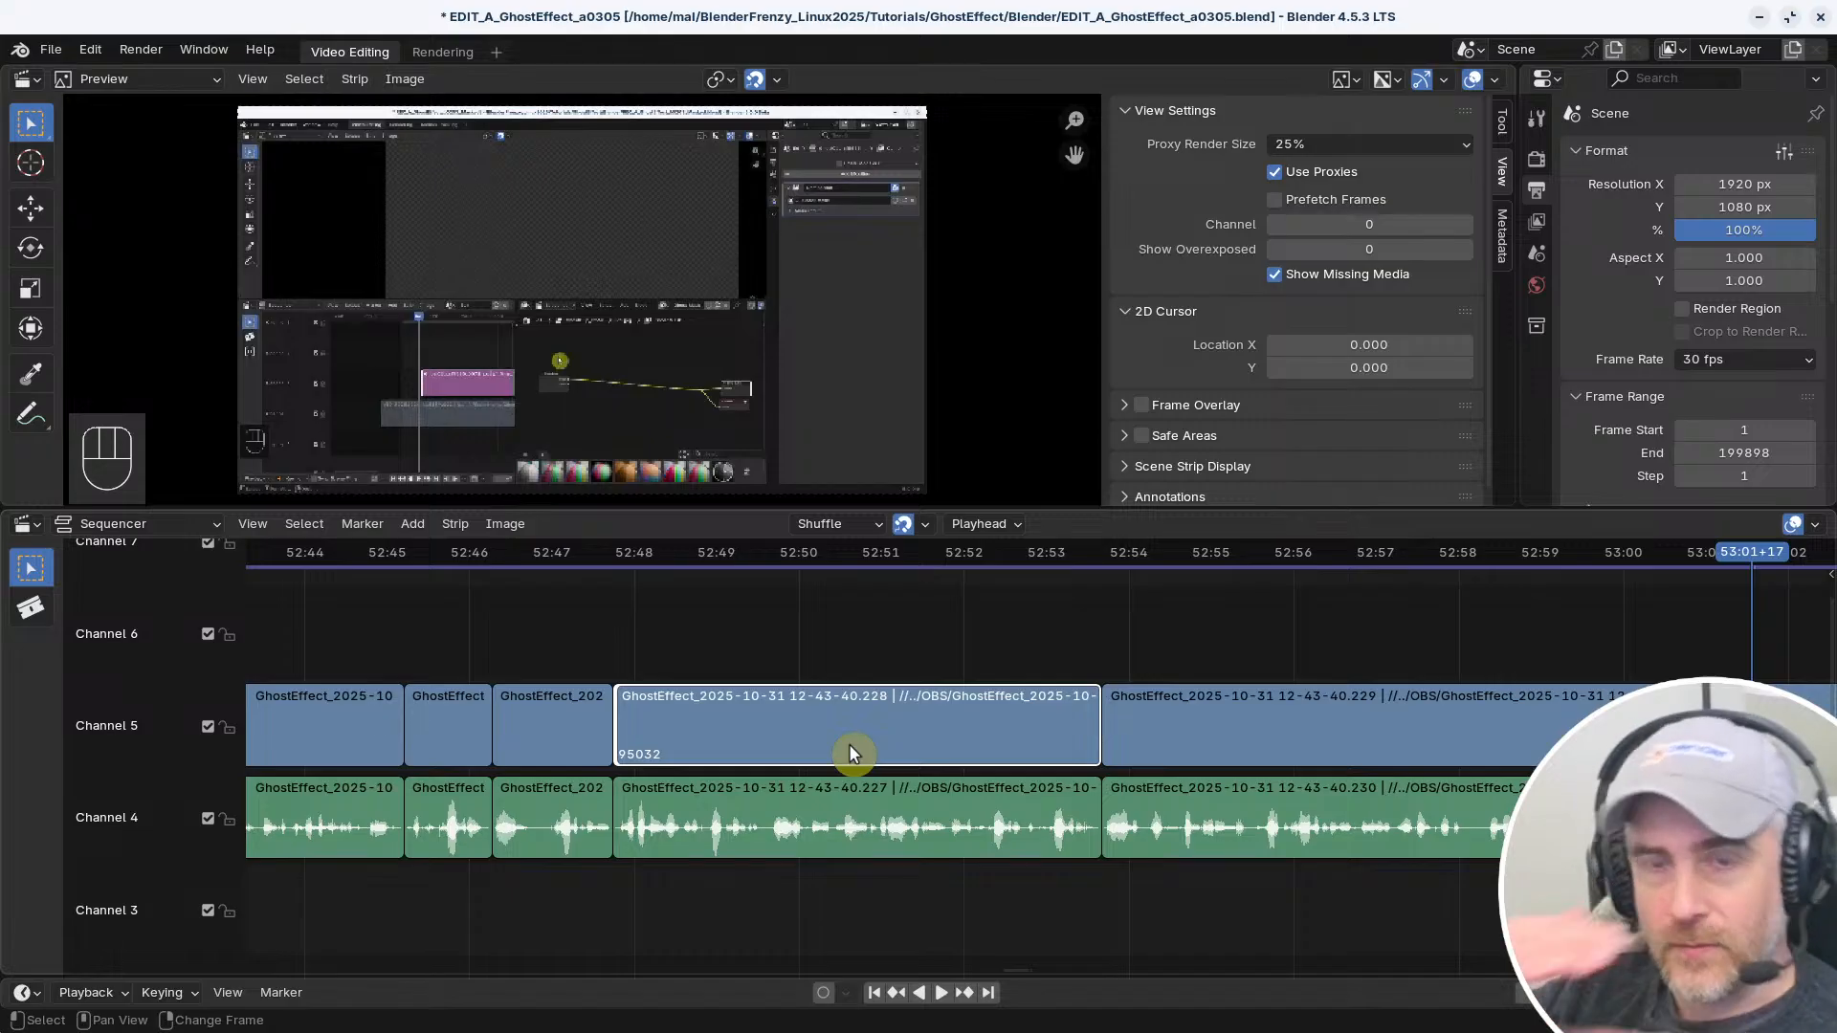
Select the video strip starting near 52:48 together with the audio strip at the same time, using Select (Linked Time)
click(794, 699)
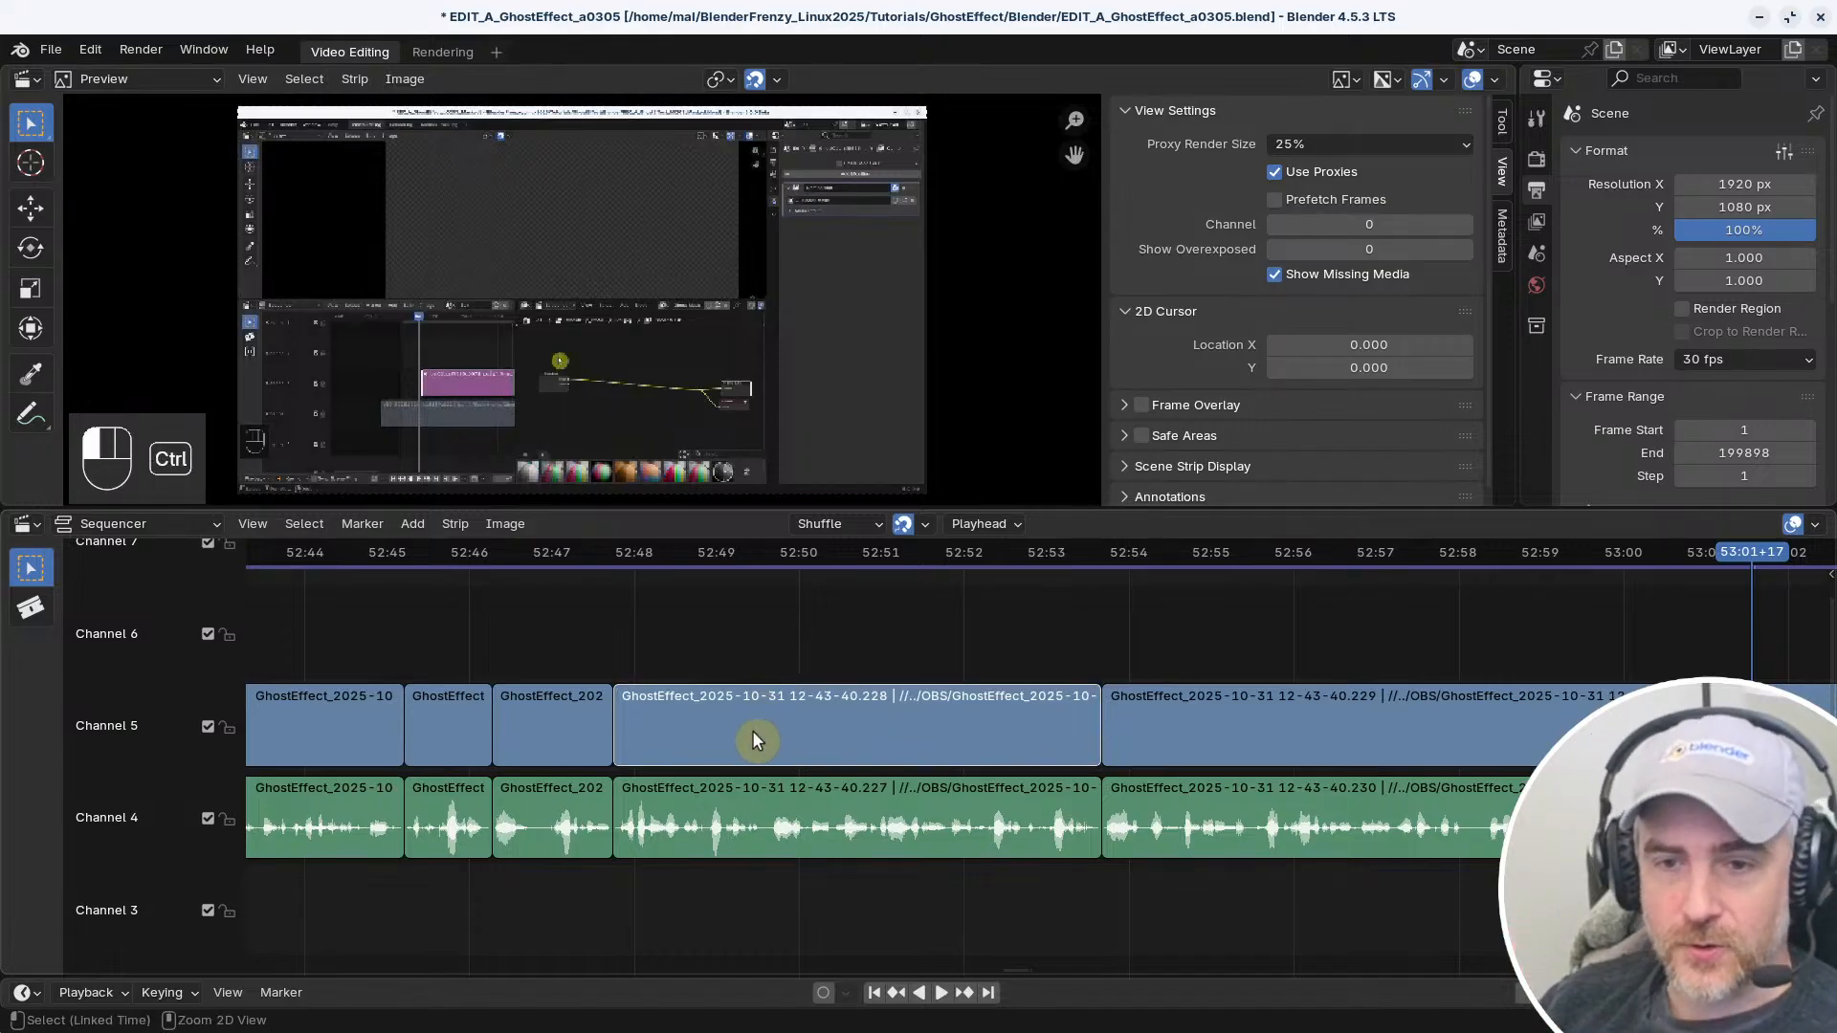
ctrl+click(752, 729)
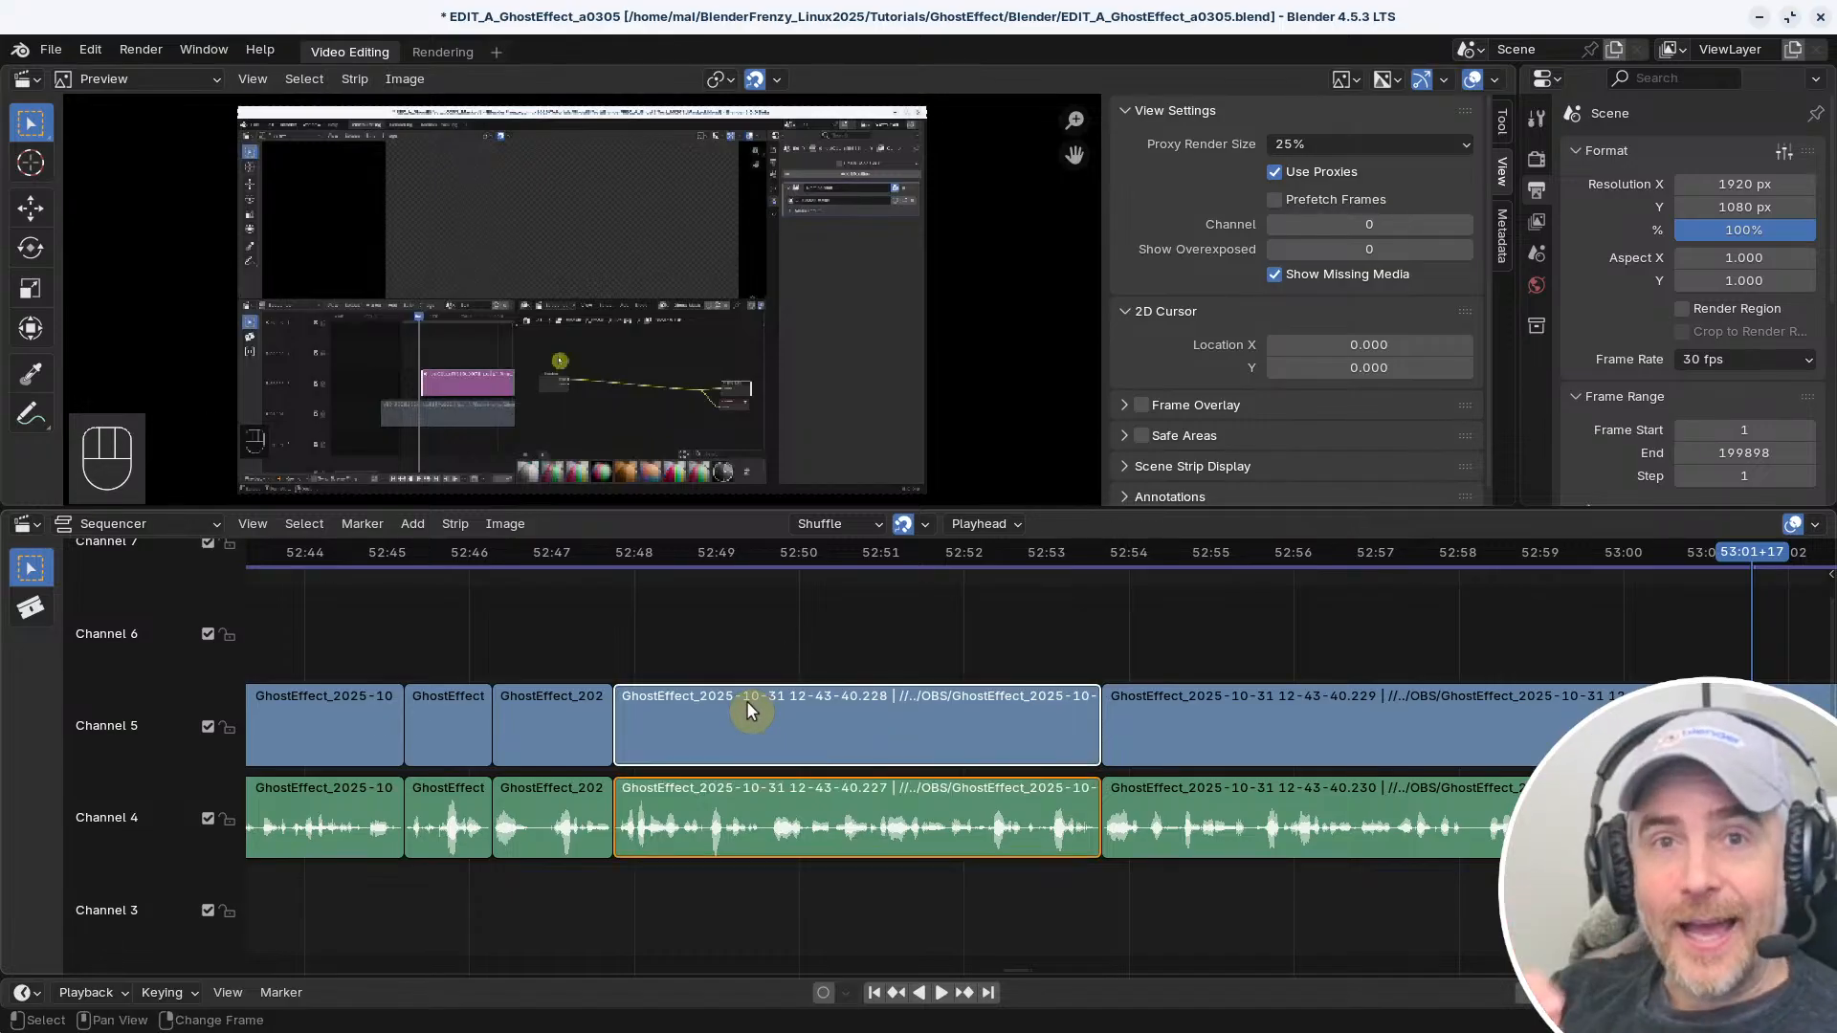
Switch to the Blender 5.0 project window and open its keymap preferences
key(ctrl+comma)
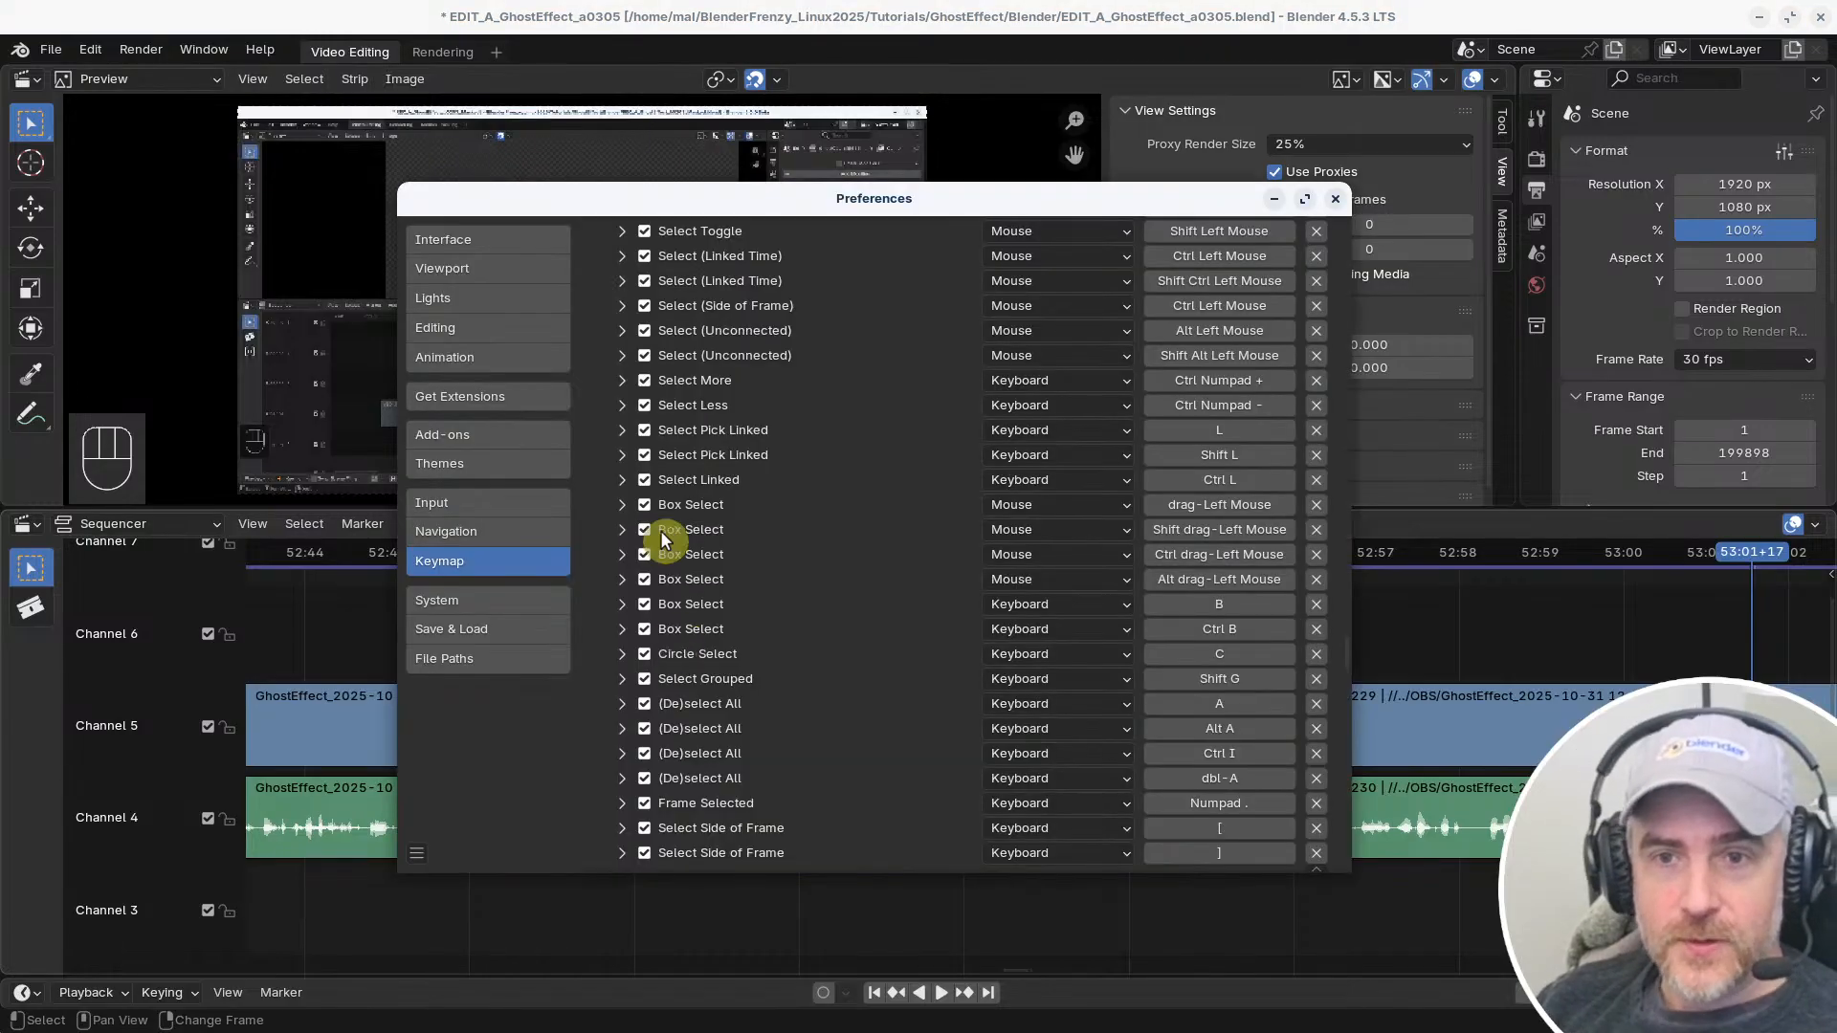
key(alt+F4)
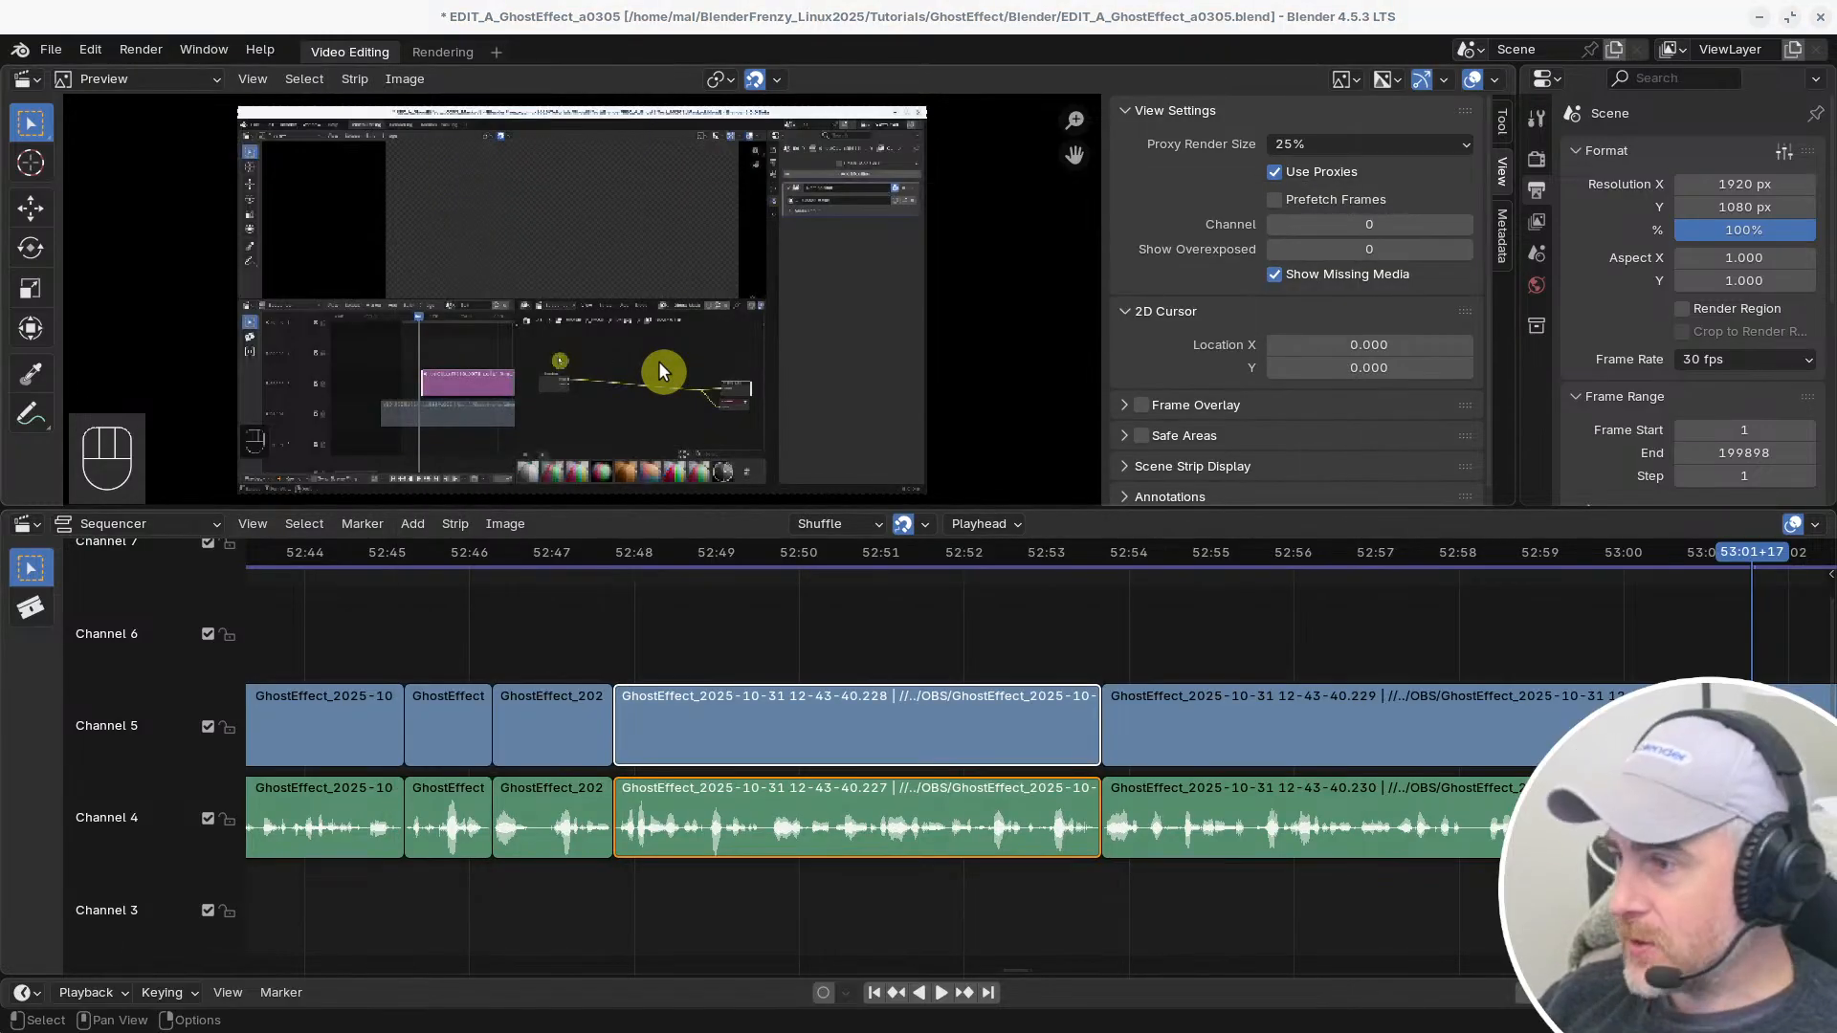
key(alt+Tab)
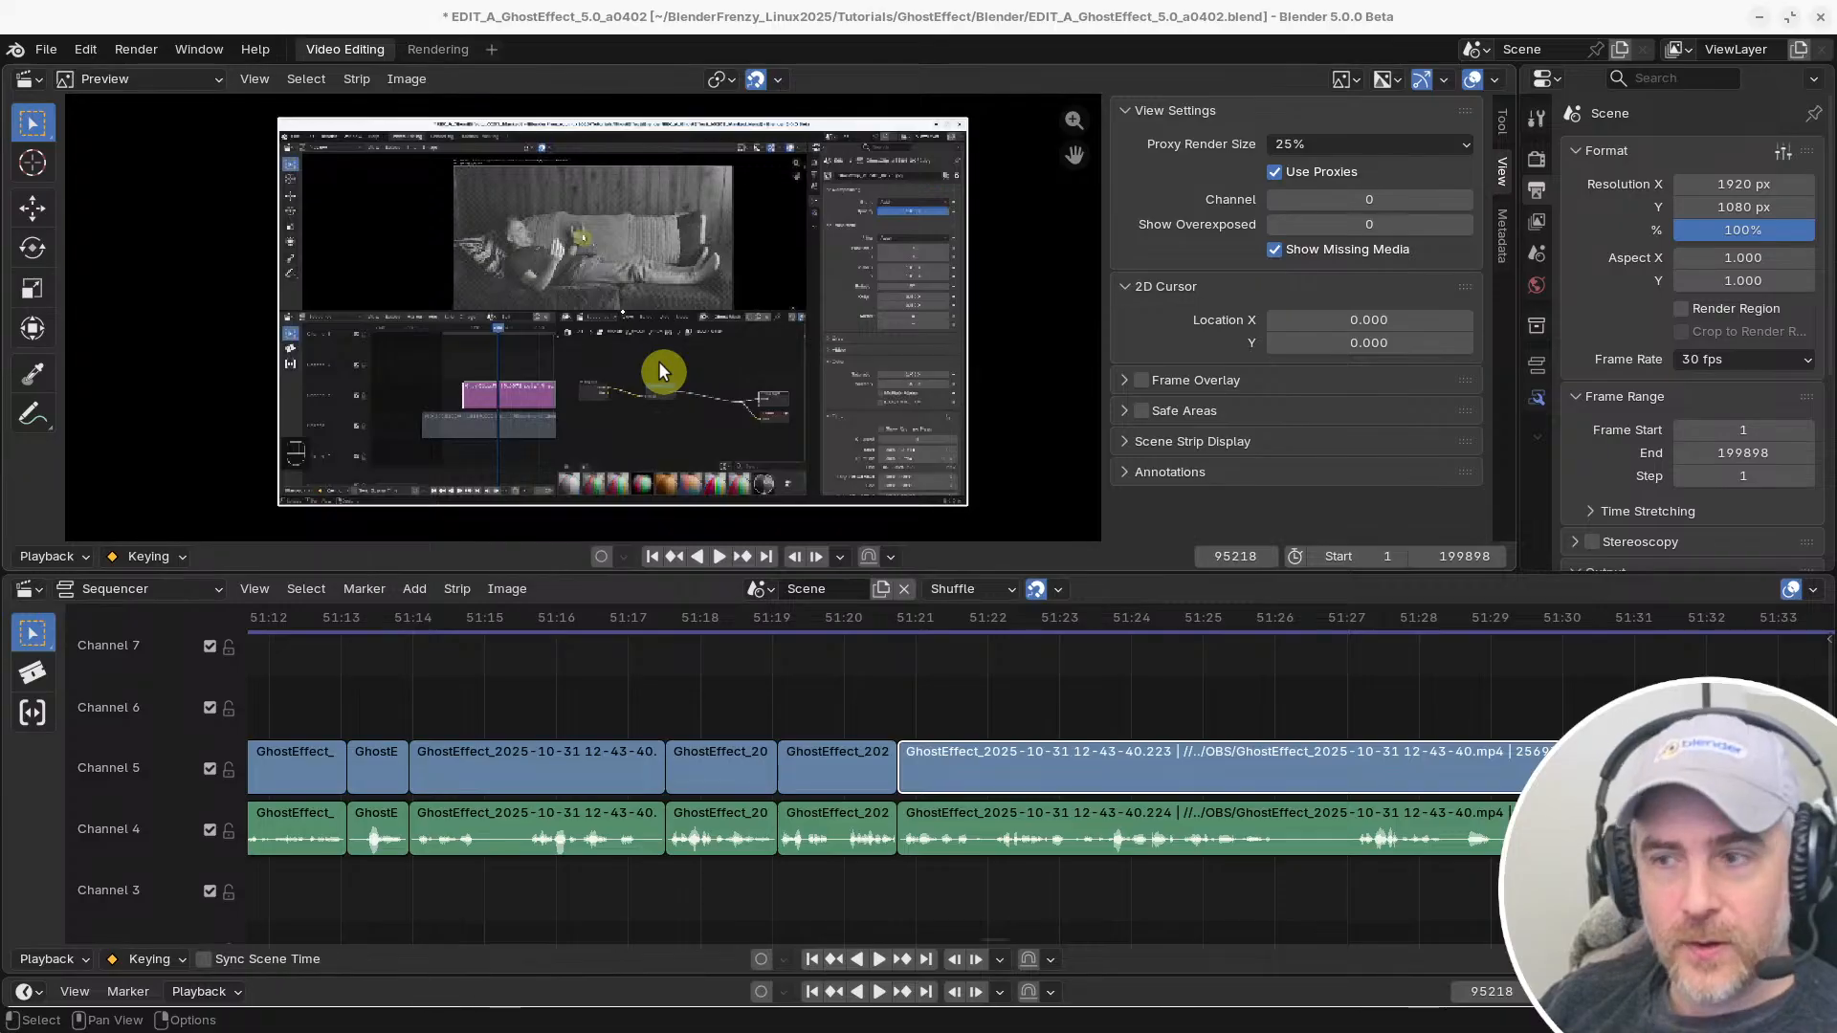
key(ctrl+comma)
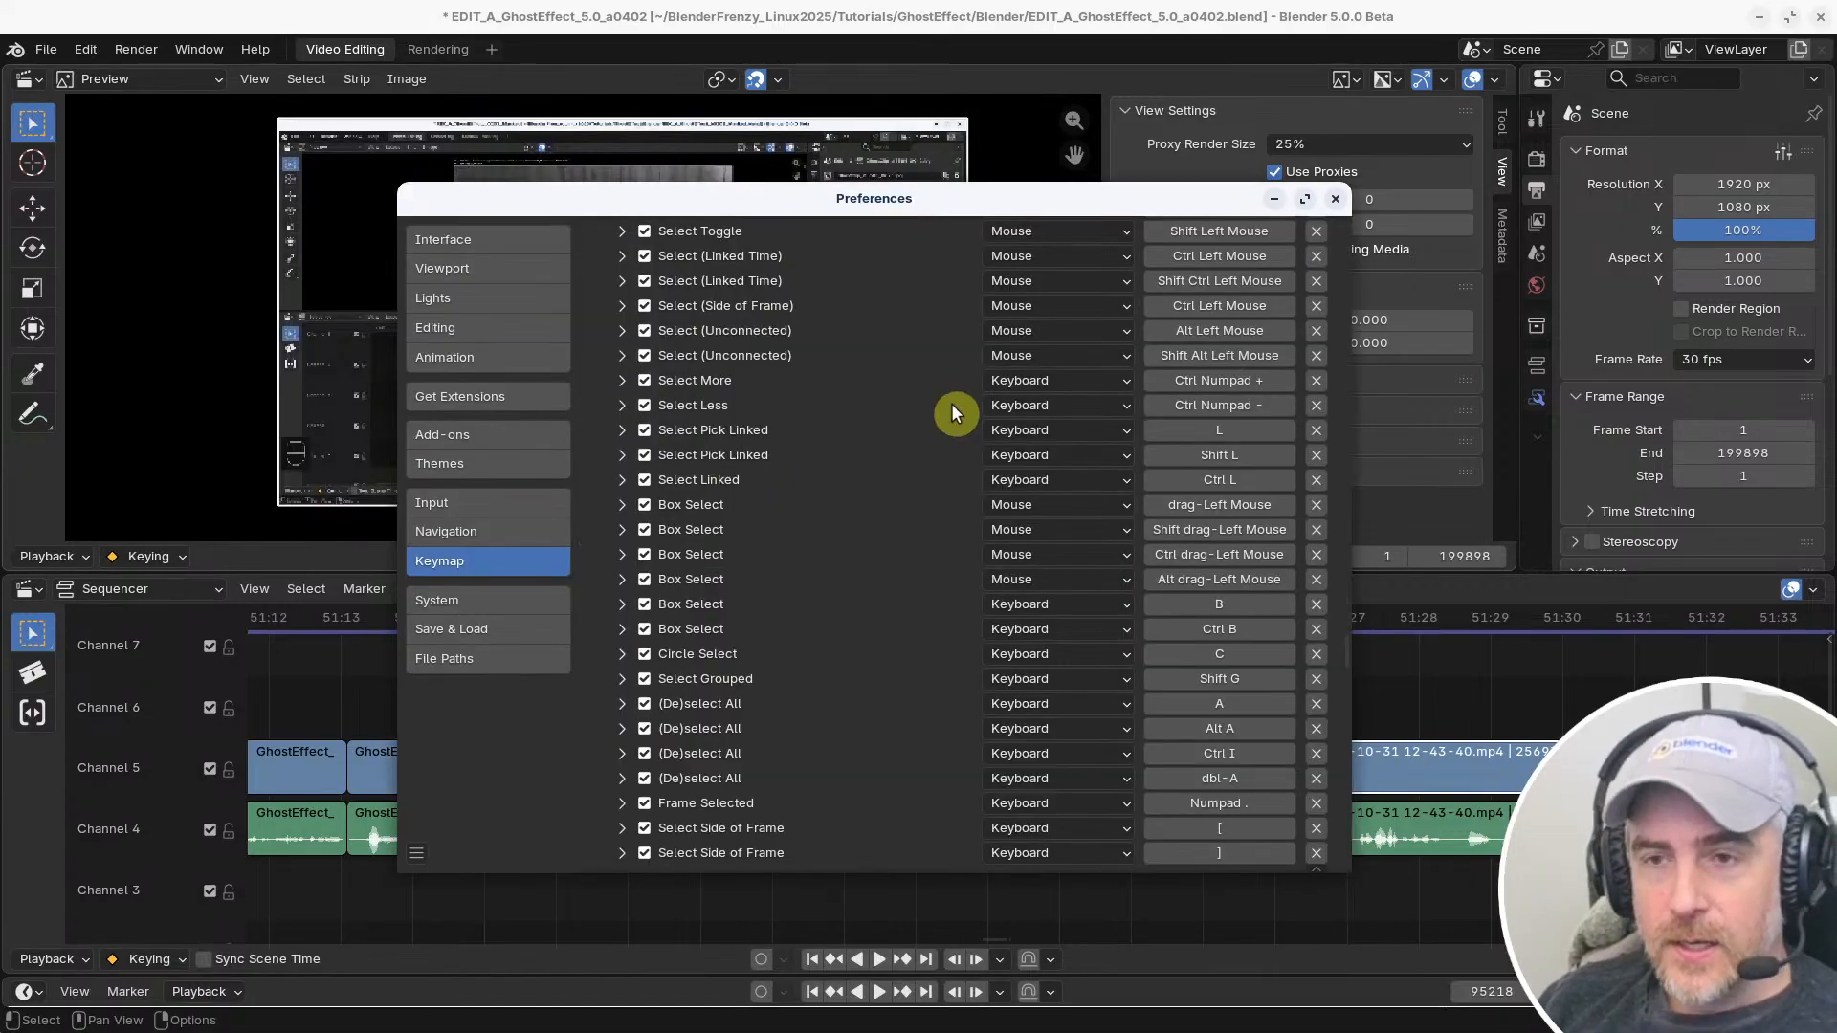
Search the Reallyfastcut 20251101 keymap by key binding for "ctrl left"
scroll(956, 410, up, 7)
drag(1347, 633, 1288, 111)
click(815, 263)
click(995, 260)
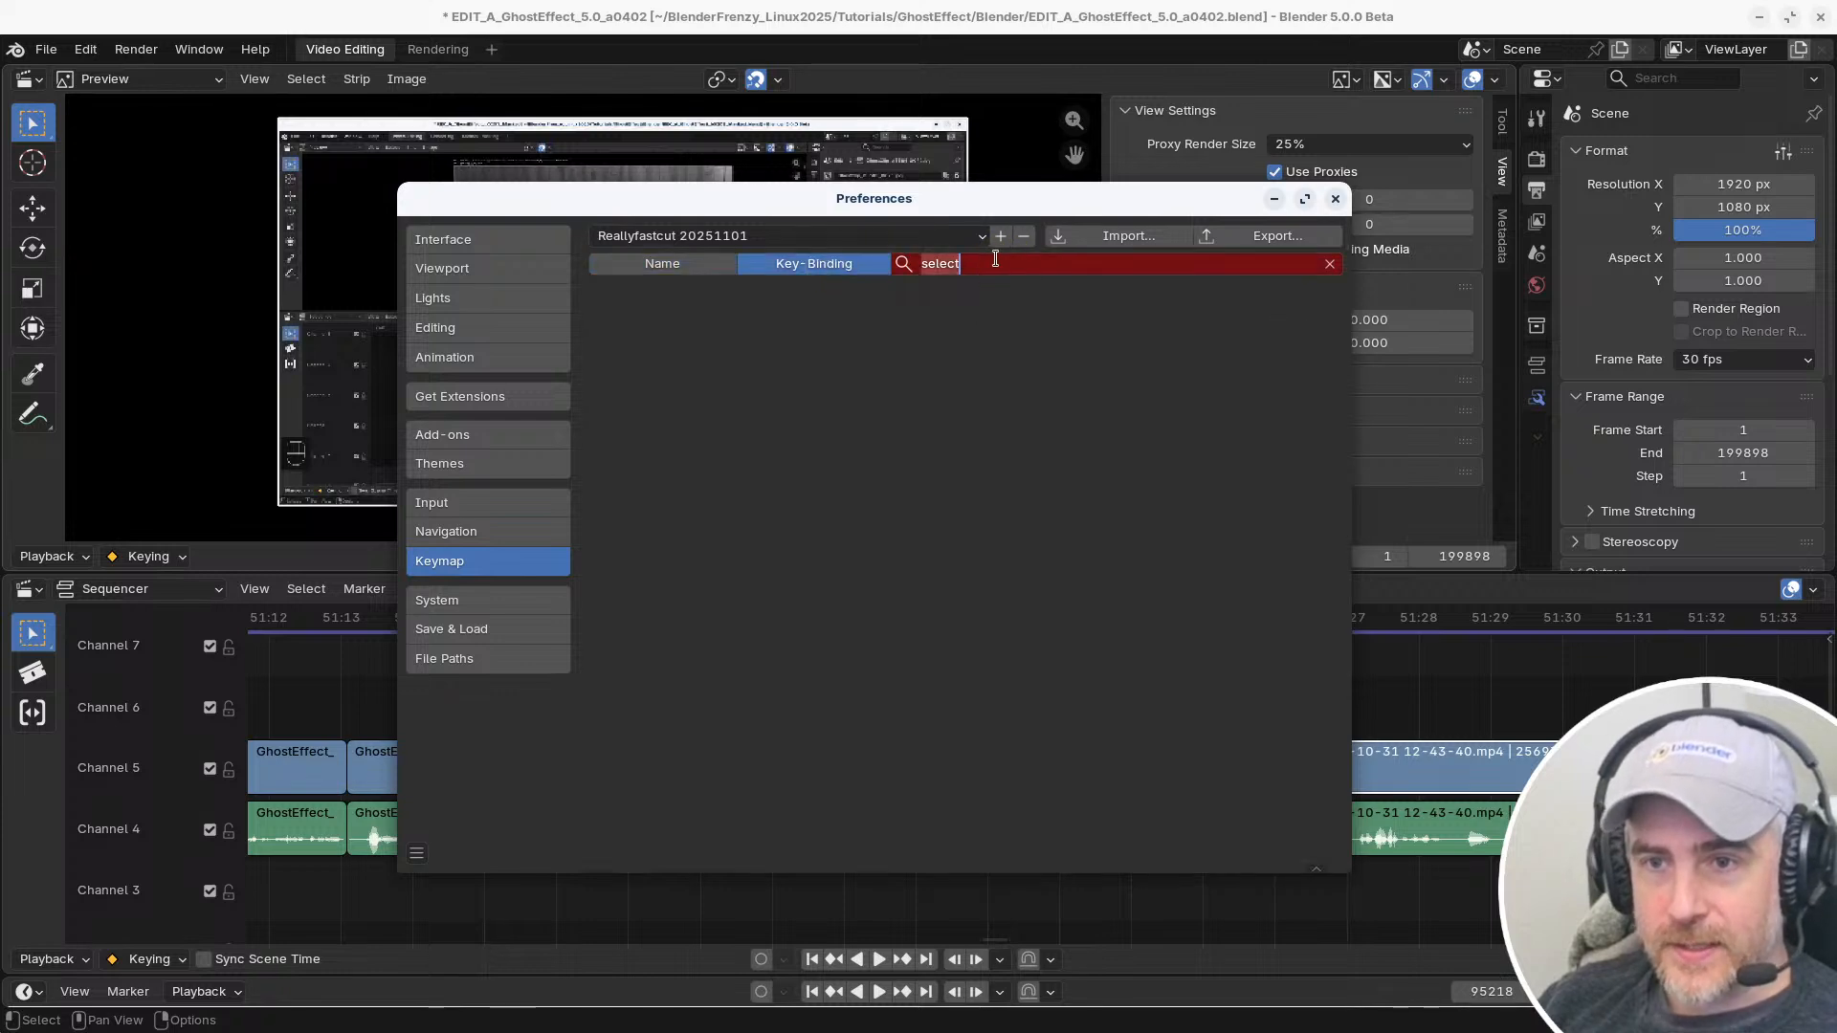
text(c)
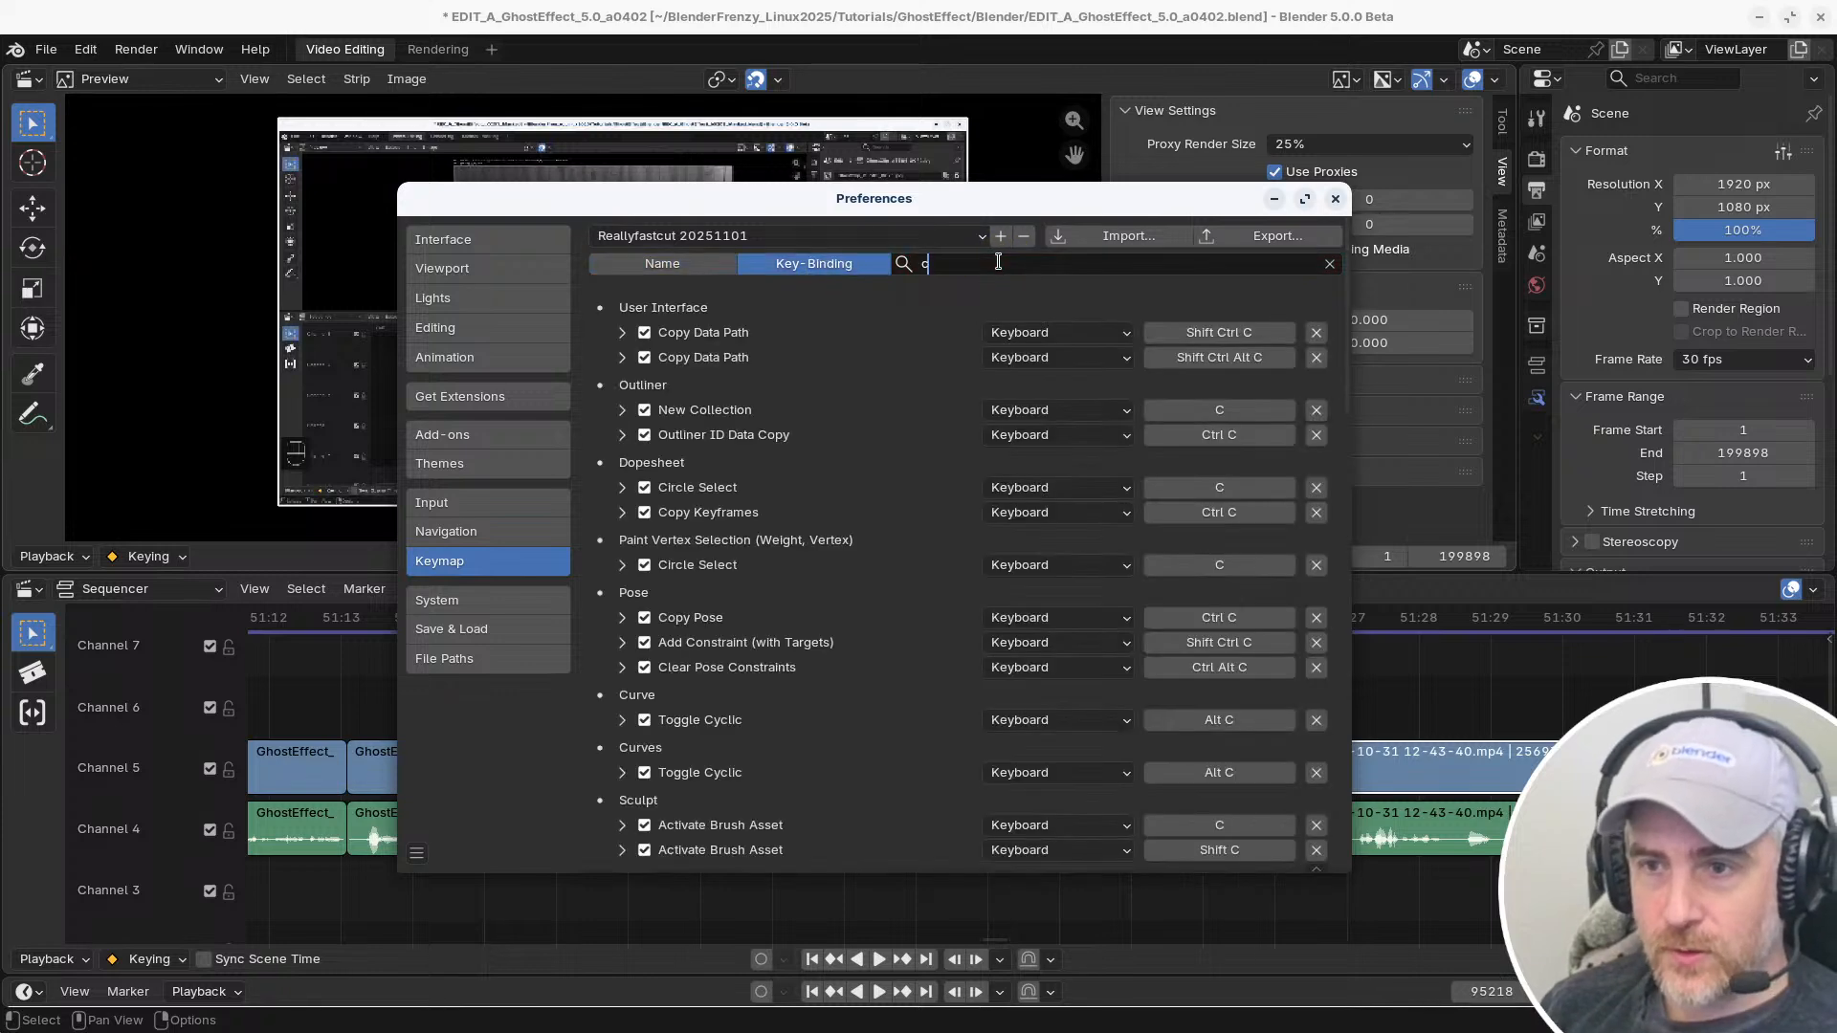
text(trl)
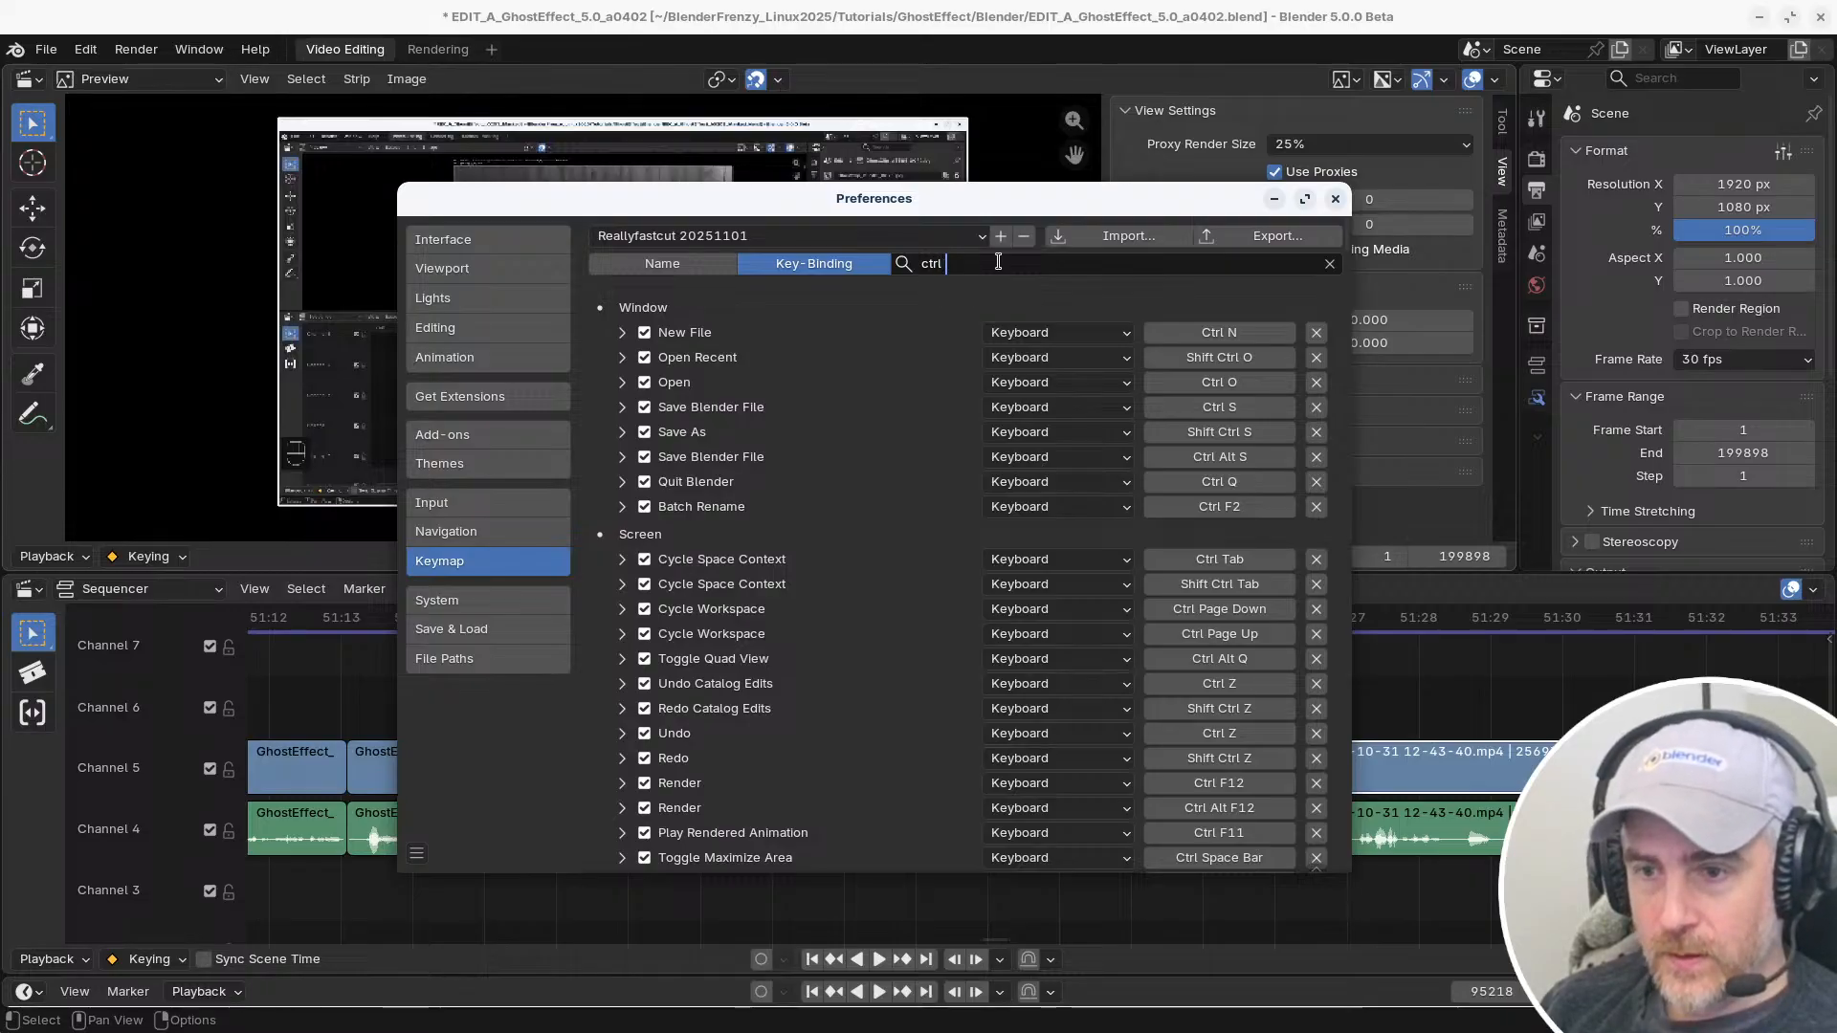
text( c)
key(BackSpace)
text(lm)
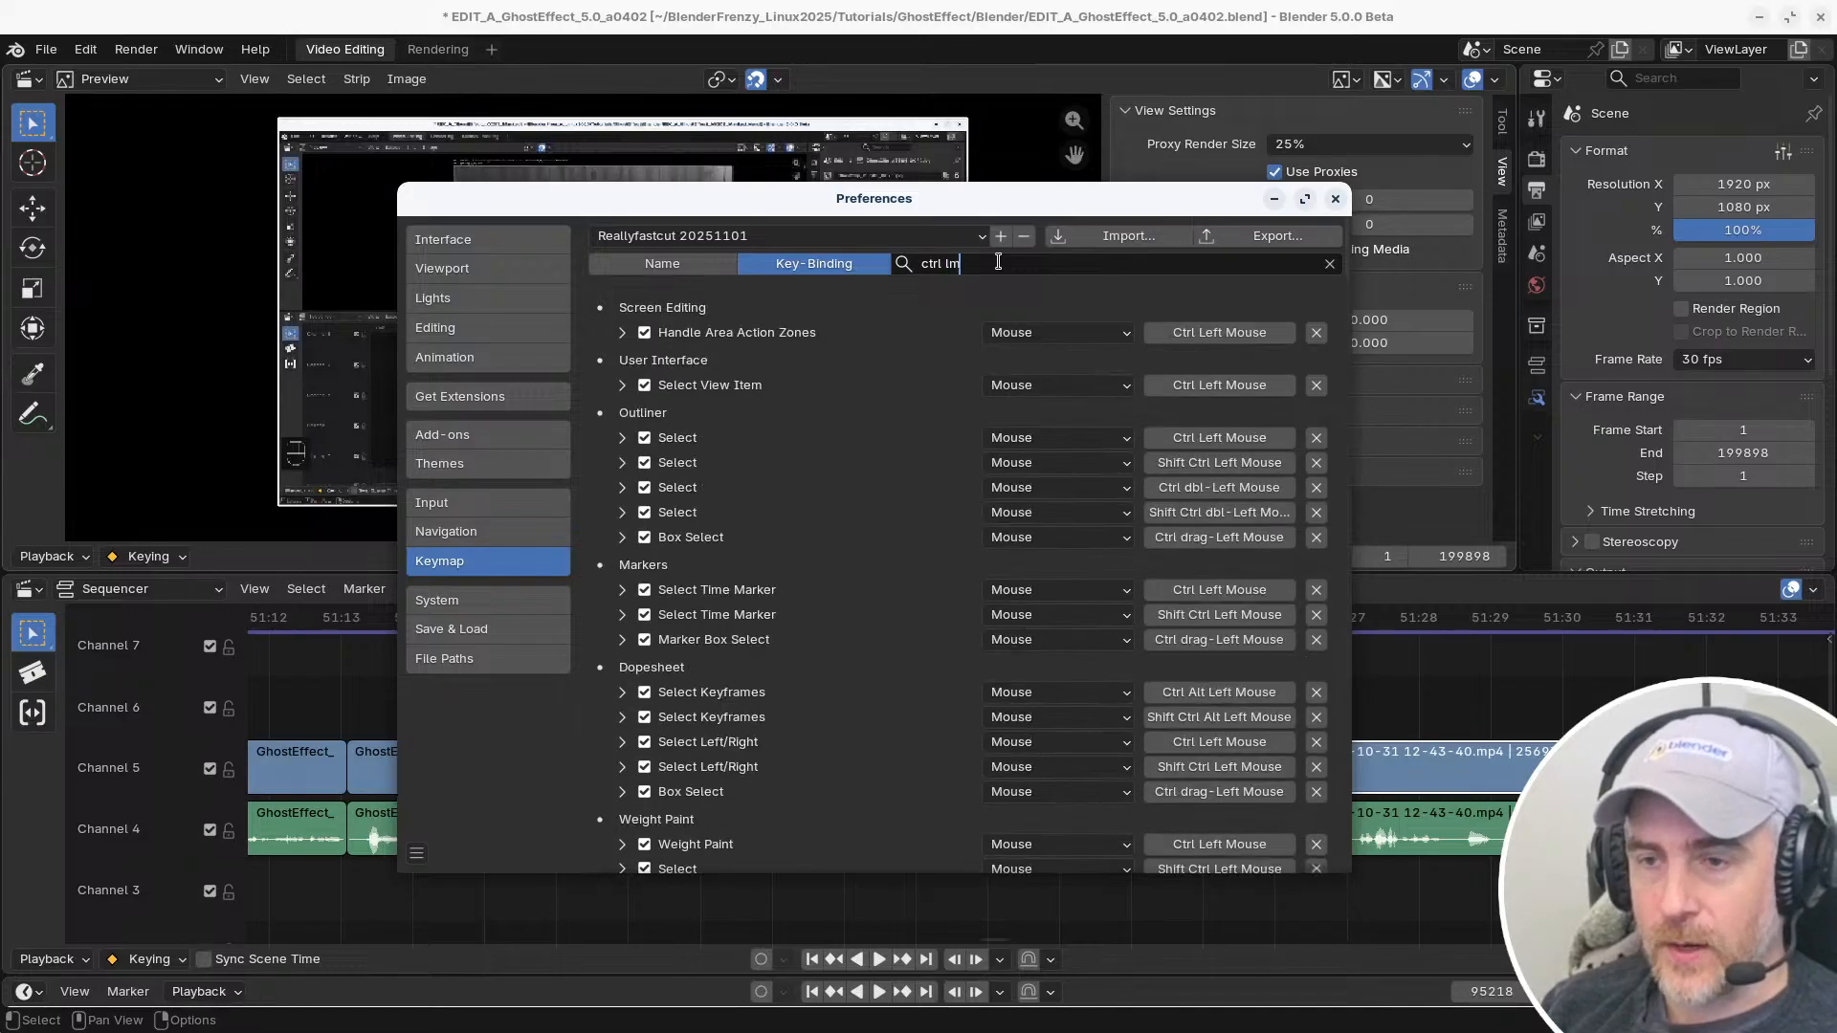
key(BackSpace)
text(eft)
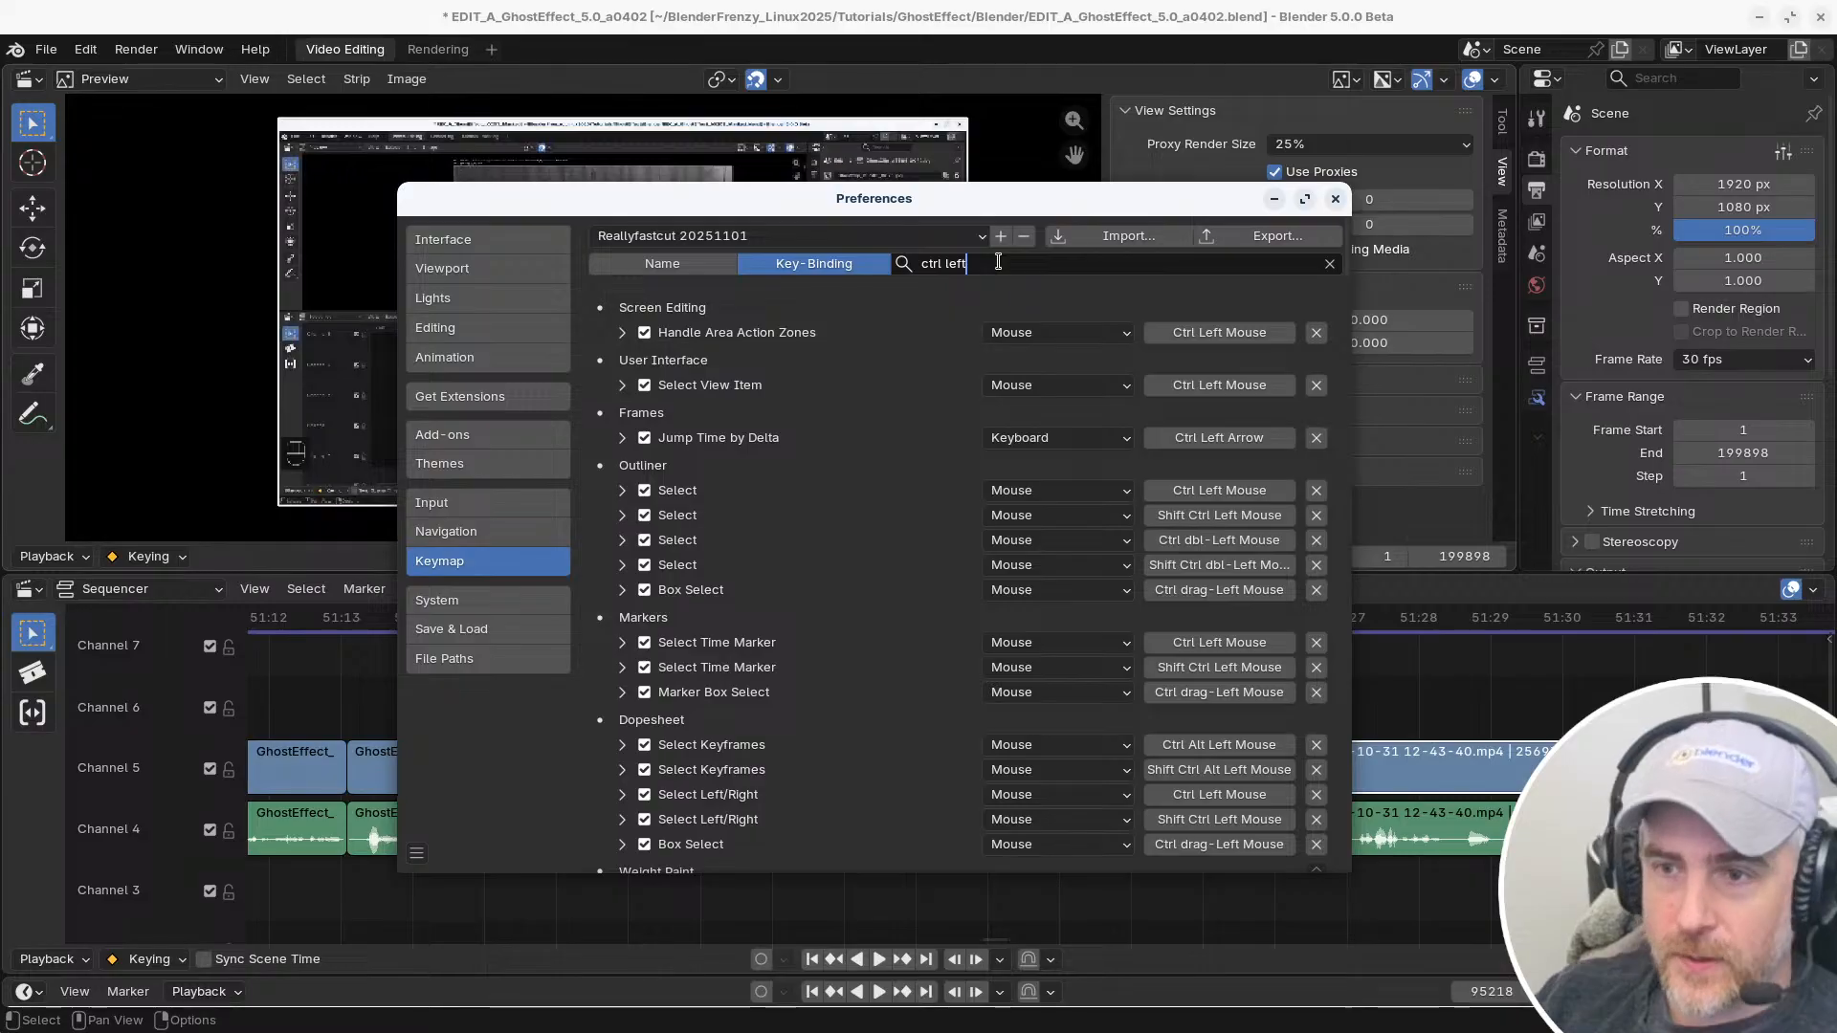
click(1102, 311)
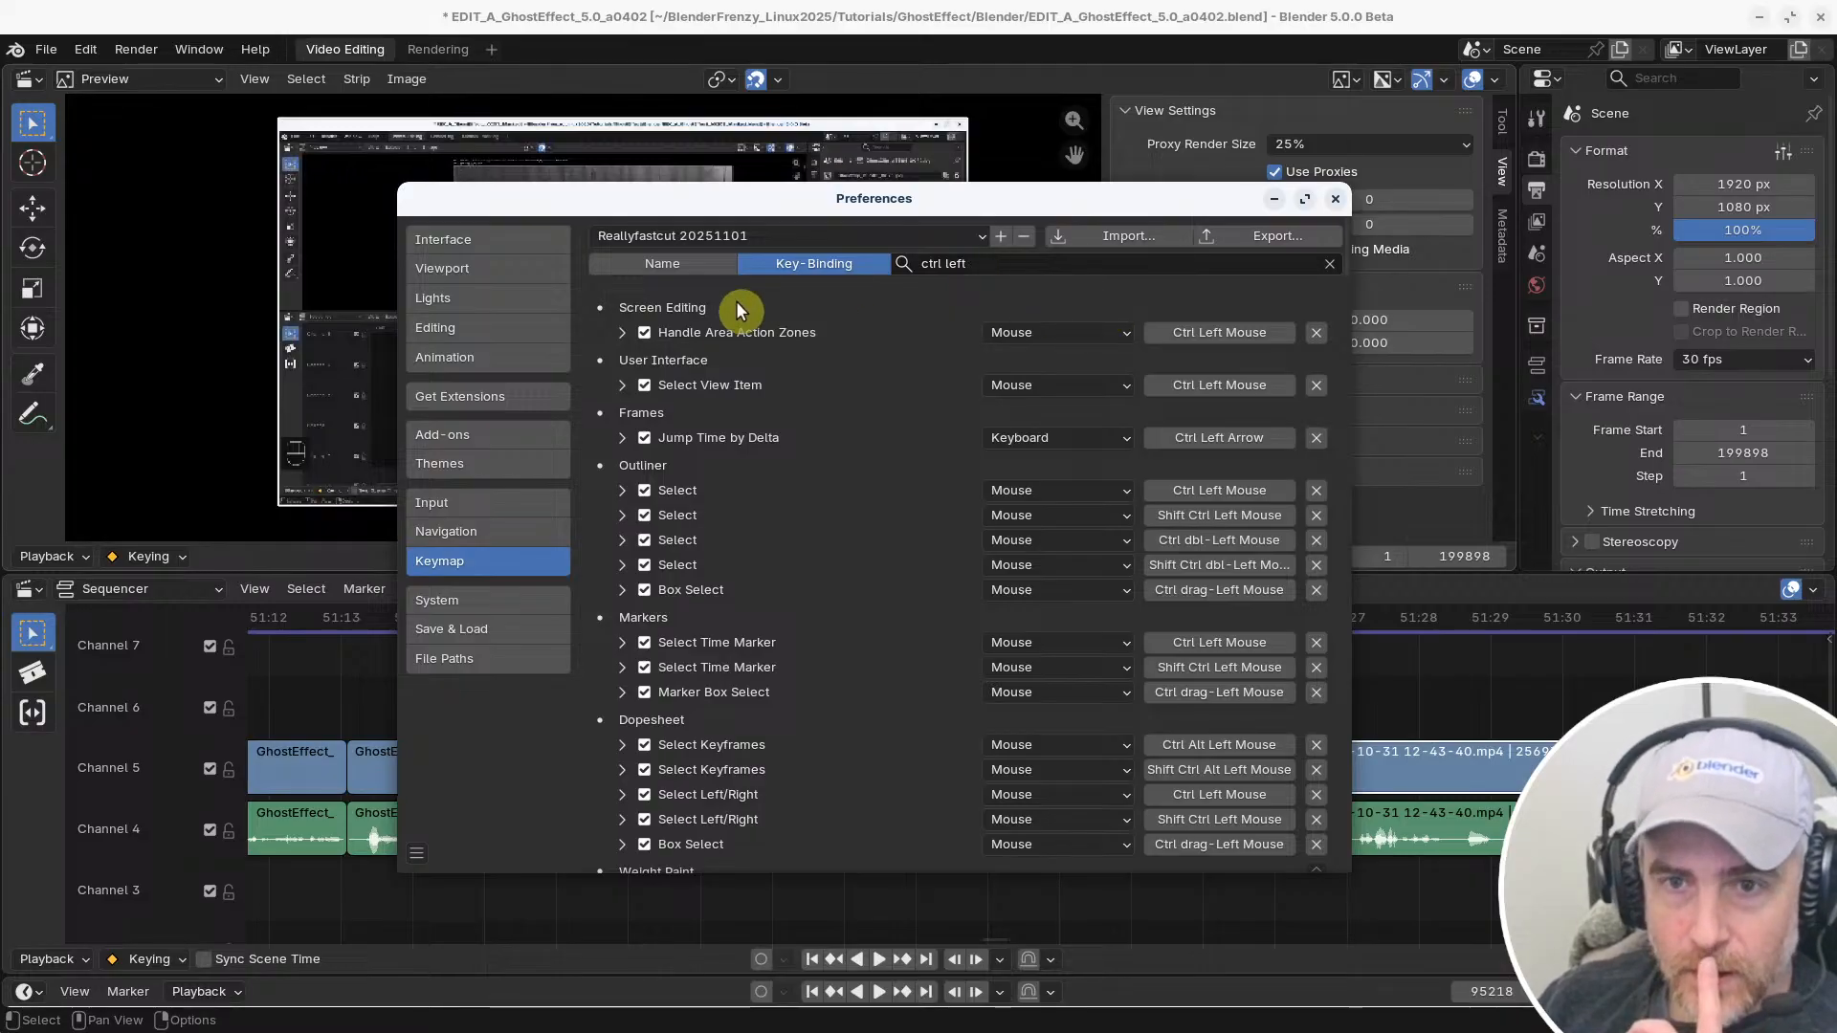
Look through the matching bindings for the Sequencer keymap and the Sequencer and Preview selection tools
scroll(713, 521, down, 5)
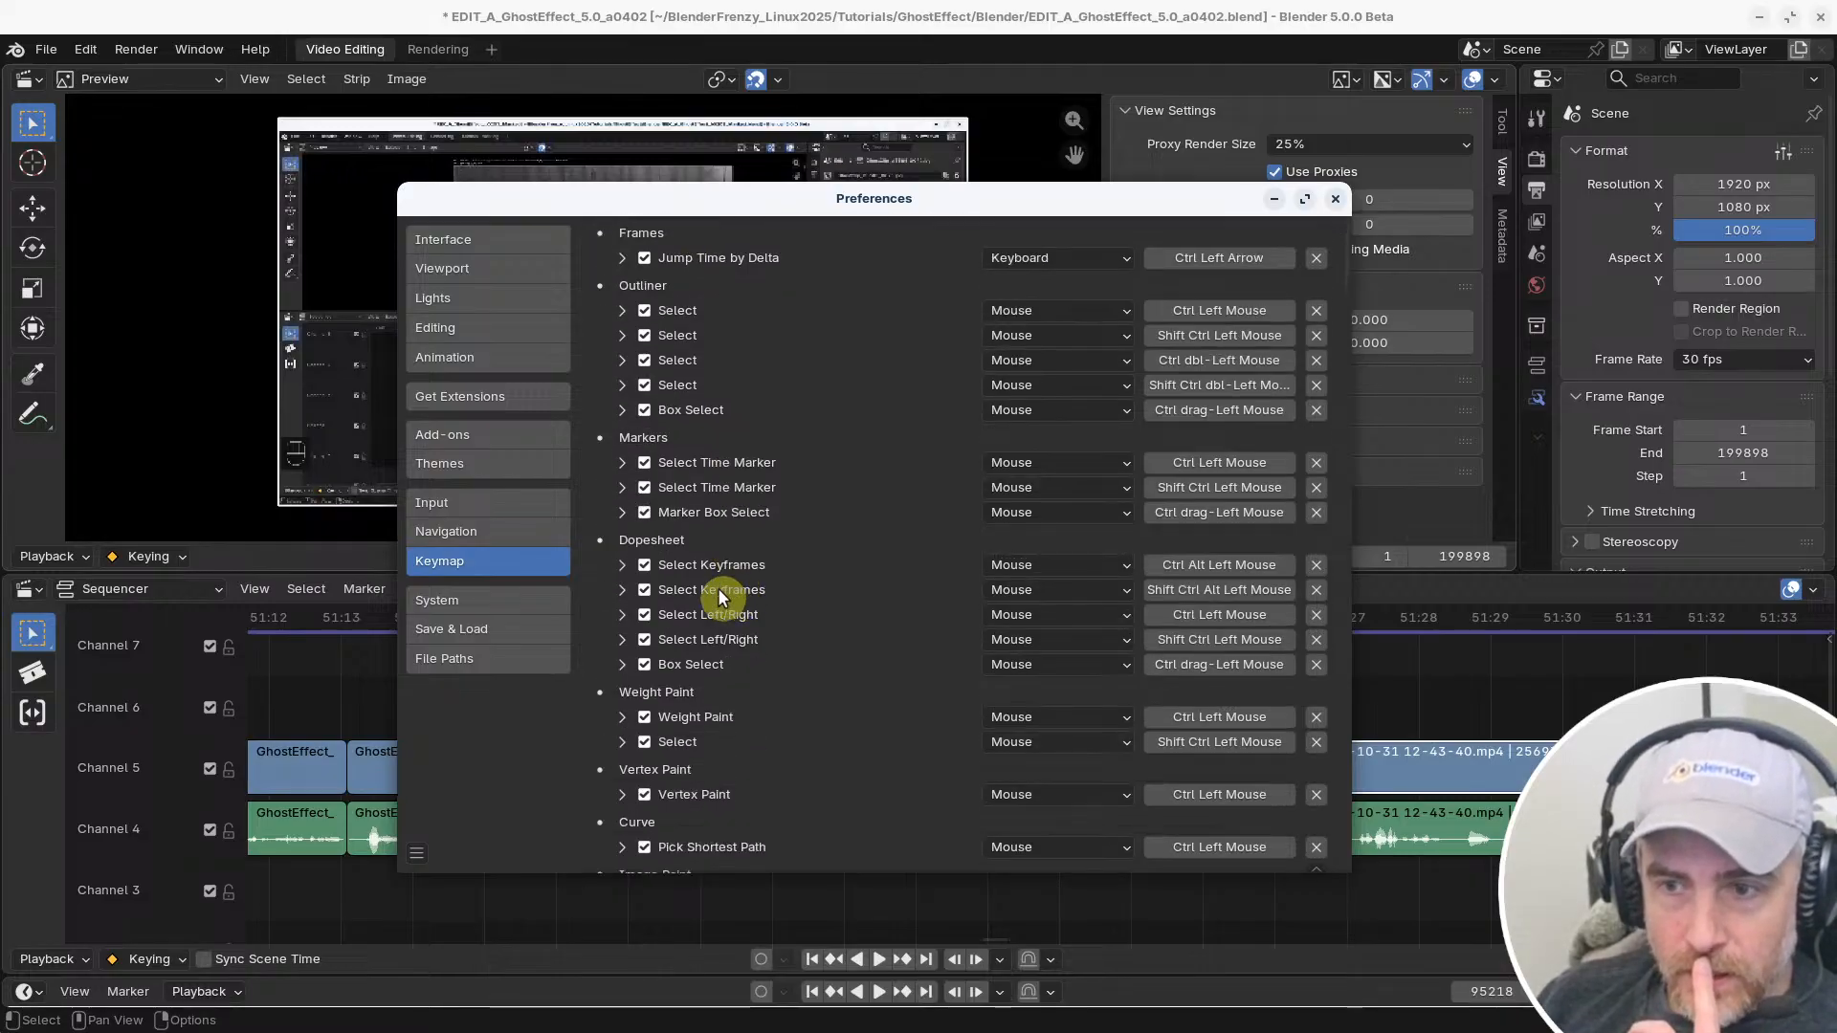
scroll(727, 598, down, 5)
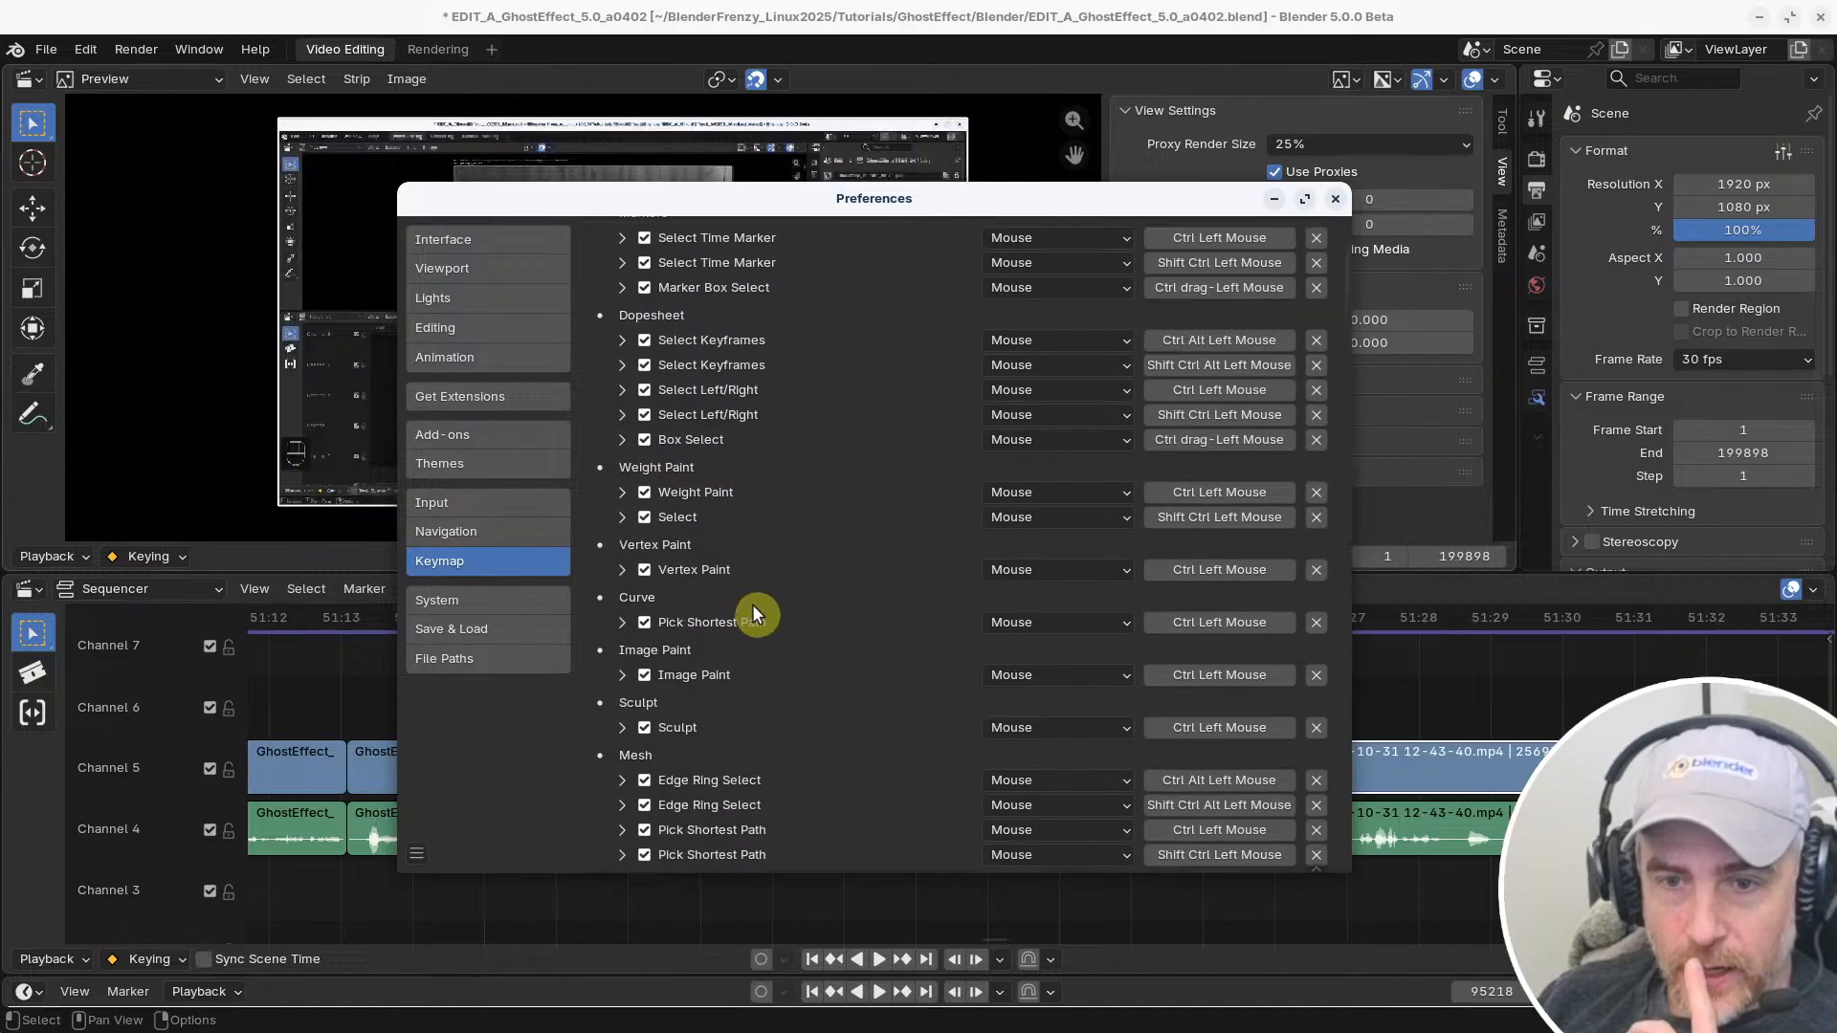
scroll(752, 604, down, 20)
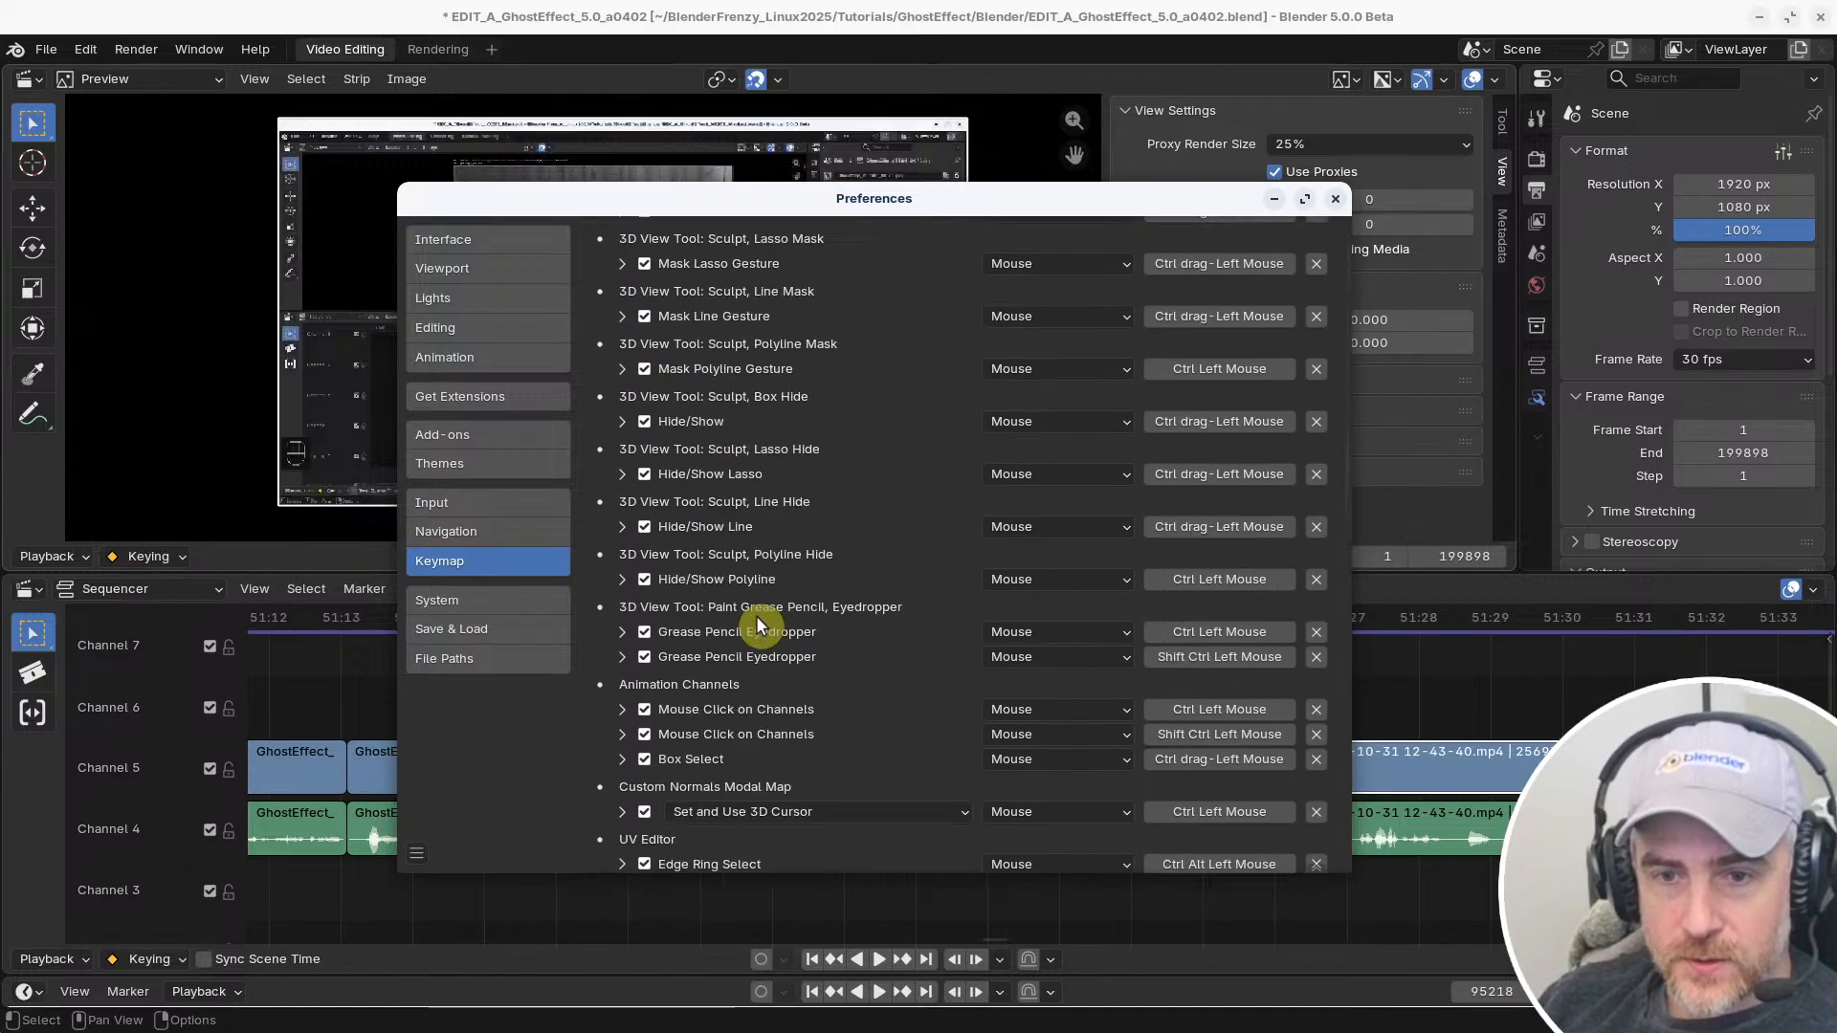
scroll(757, 617, down, 15)
scroll(760, 620, down, 20)
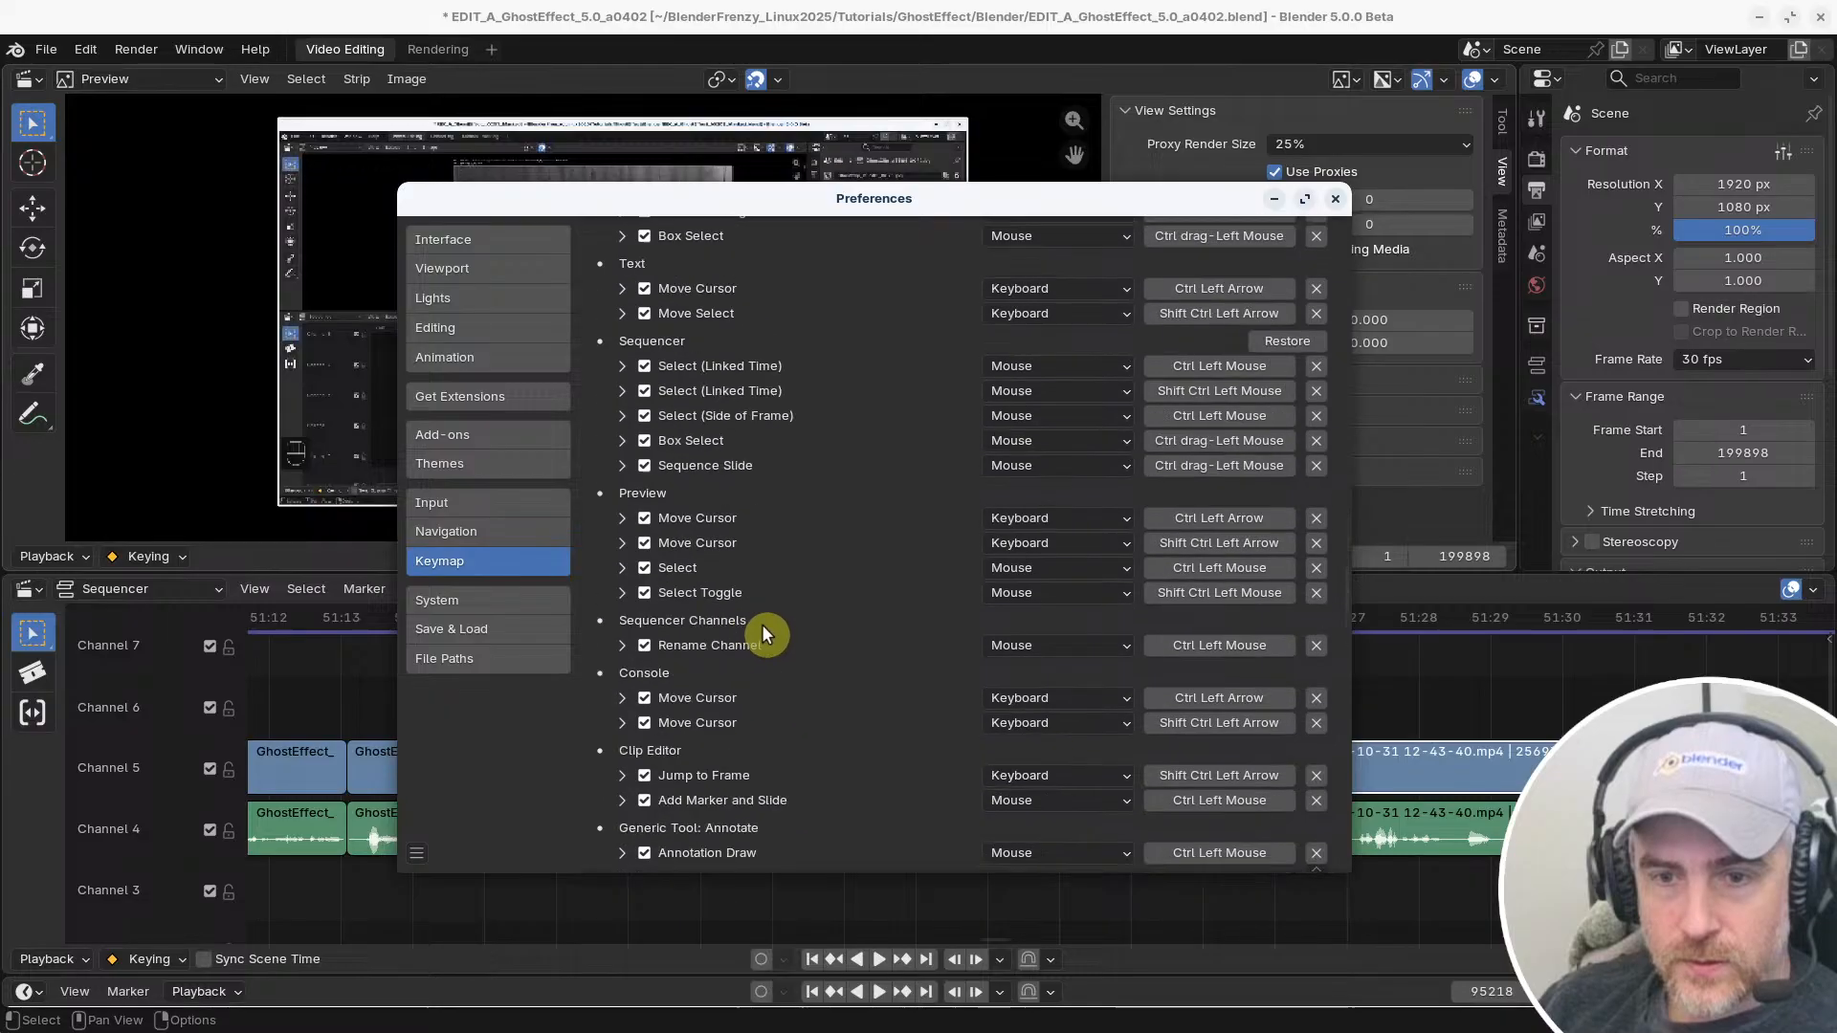
scroll(762, 624, down, 20)
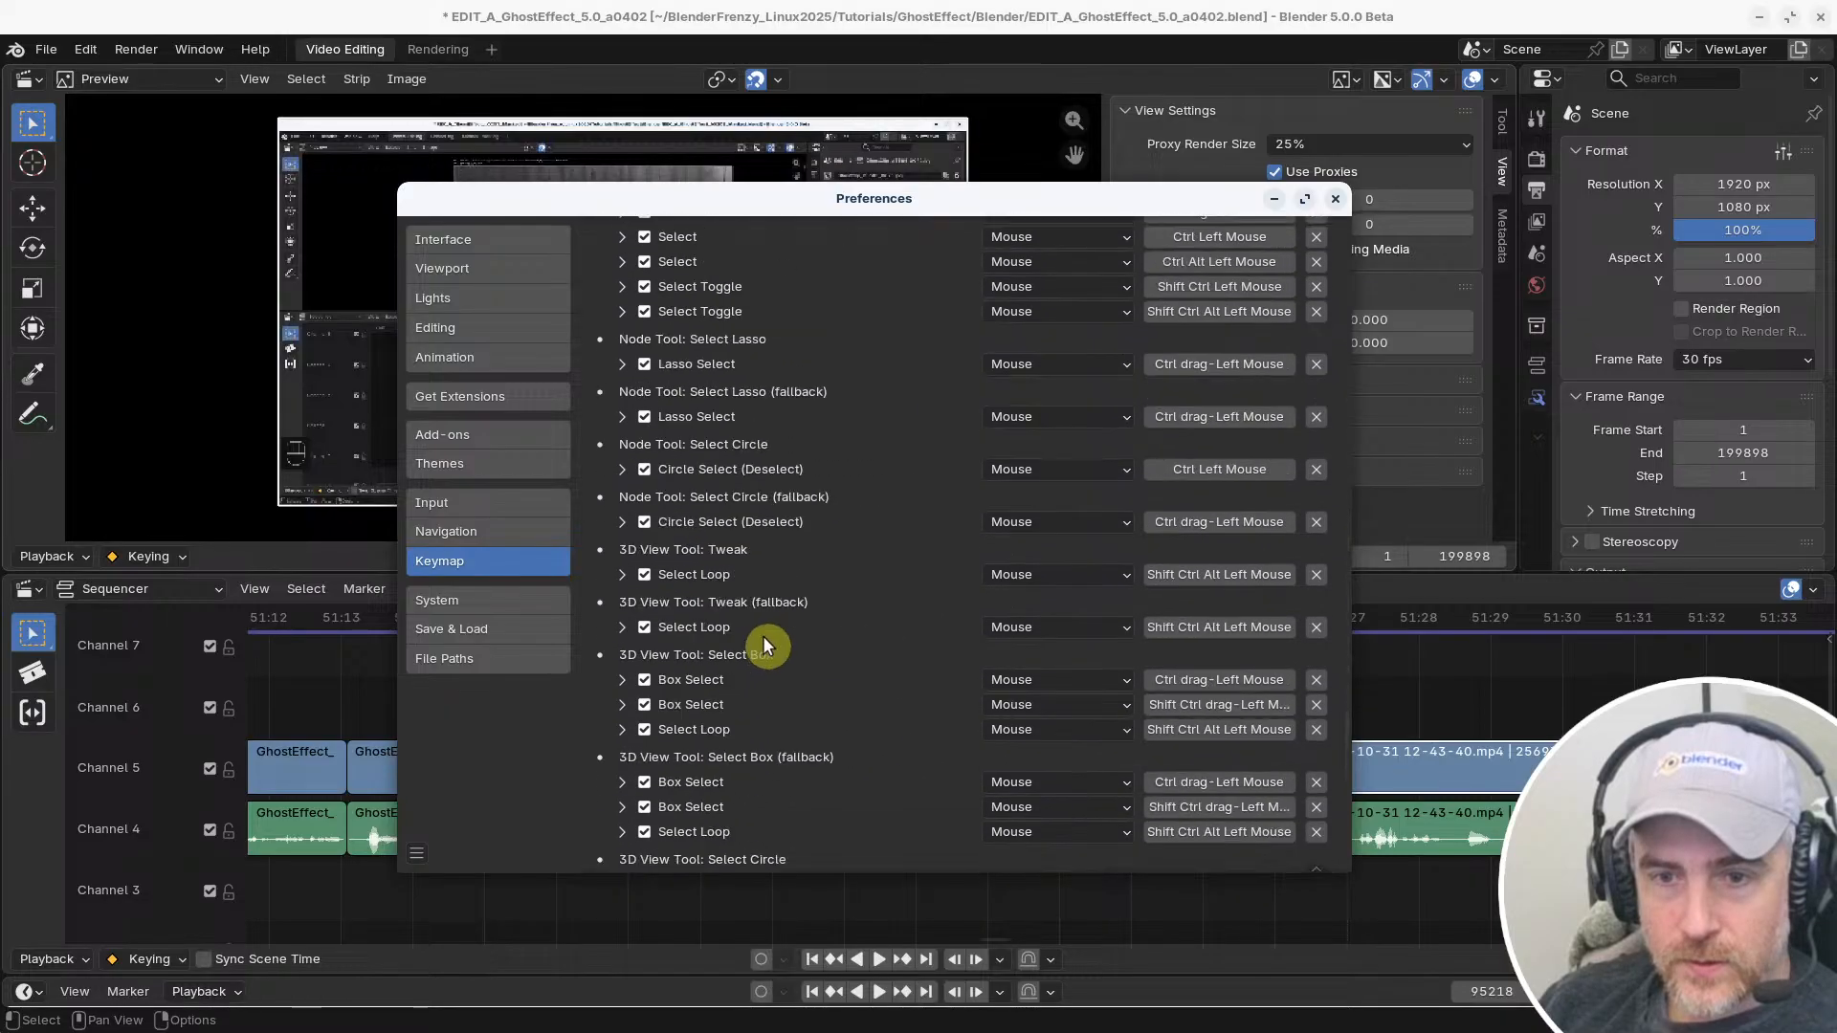
scroll(760, 637, down, 12)
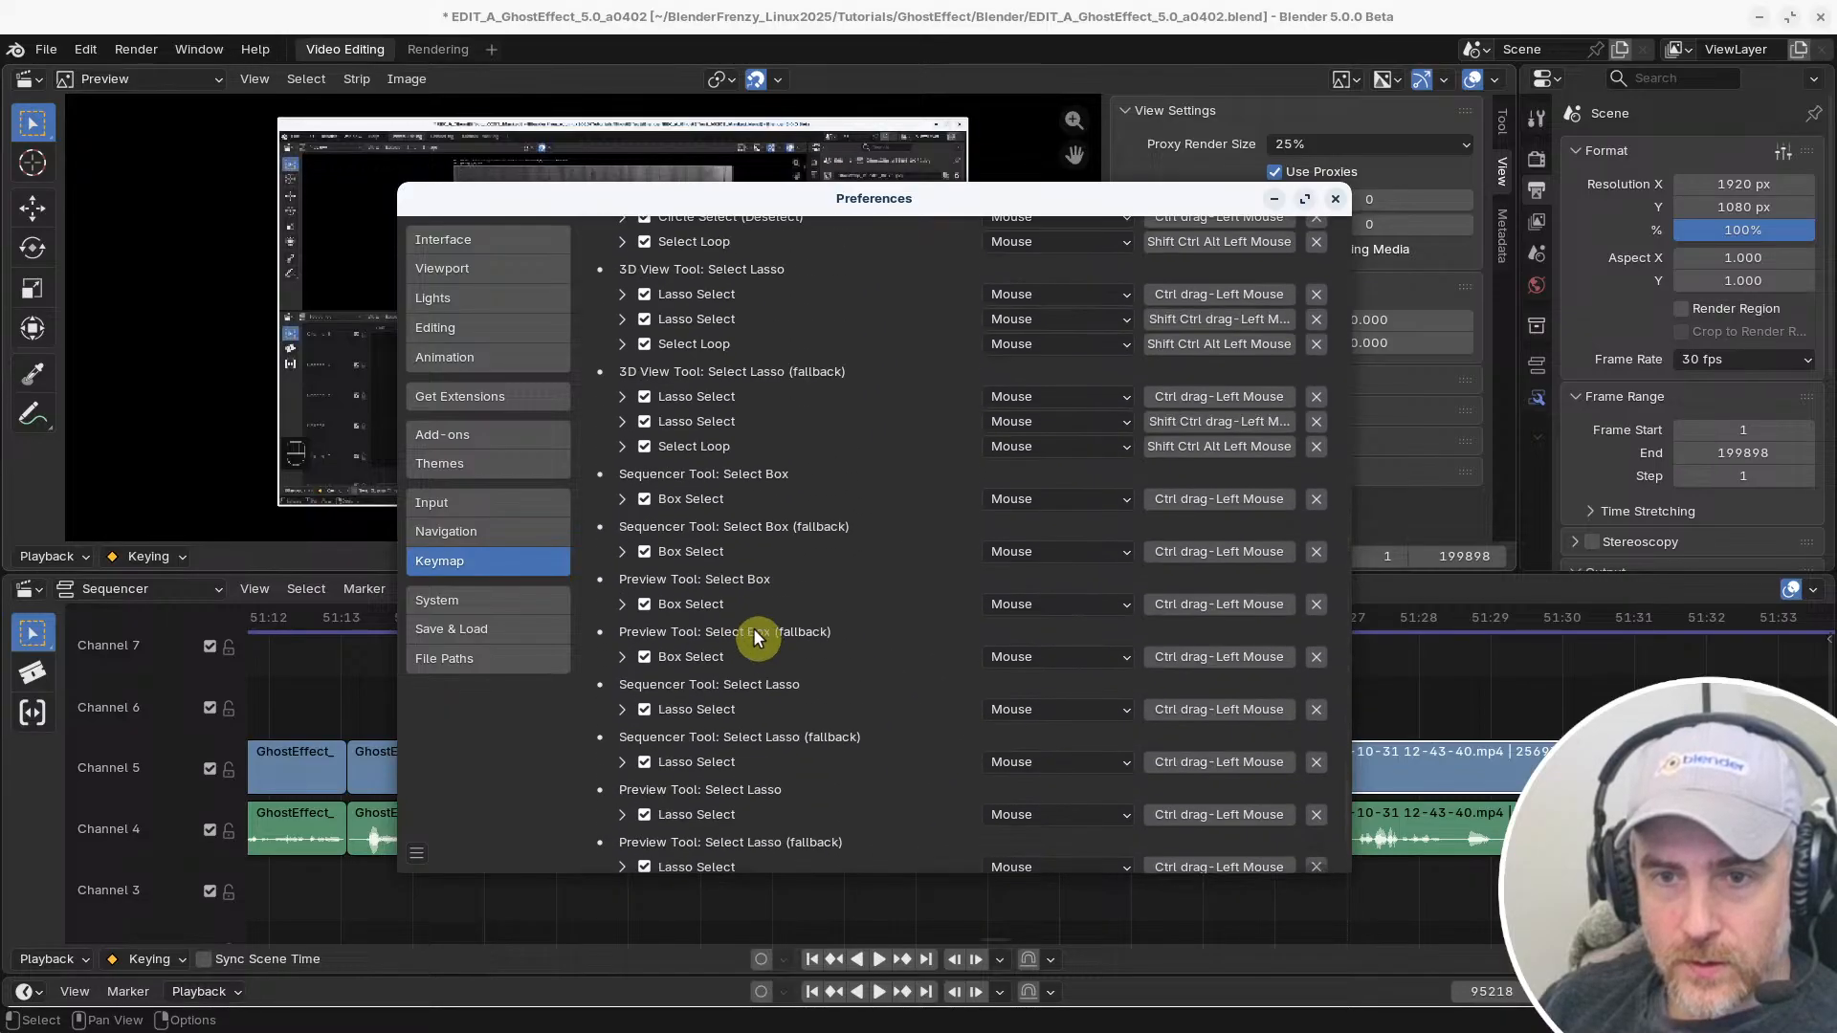
scroll(756, 635, up, 2)
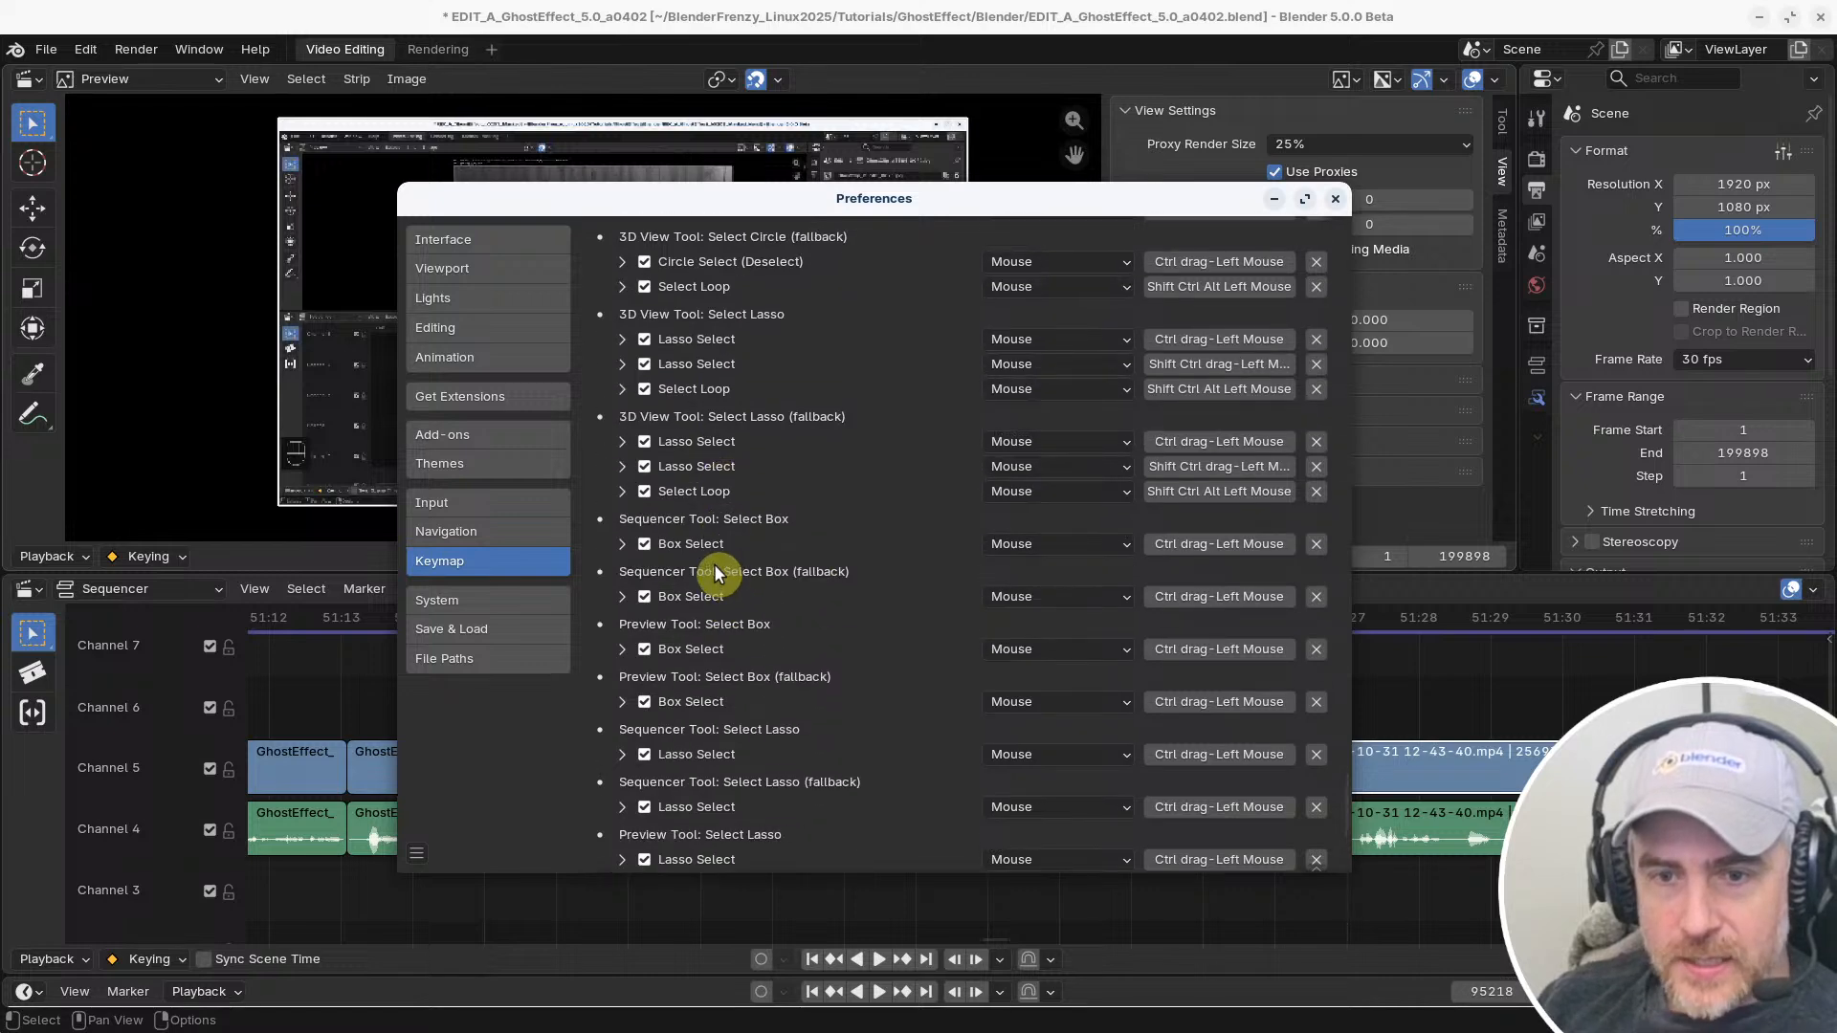
scroll(718, 574, down, 3)
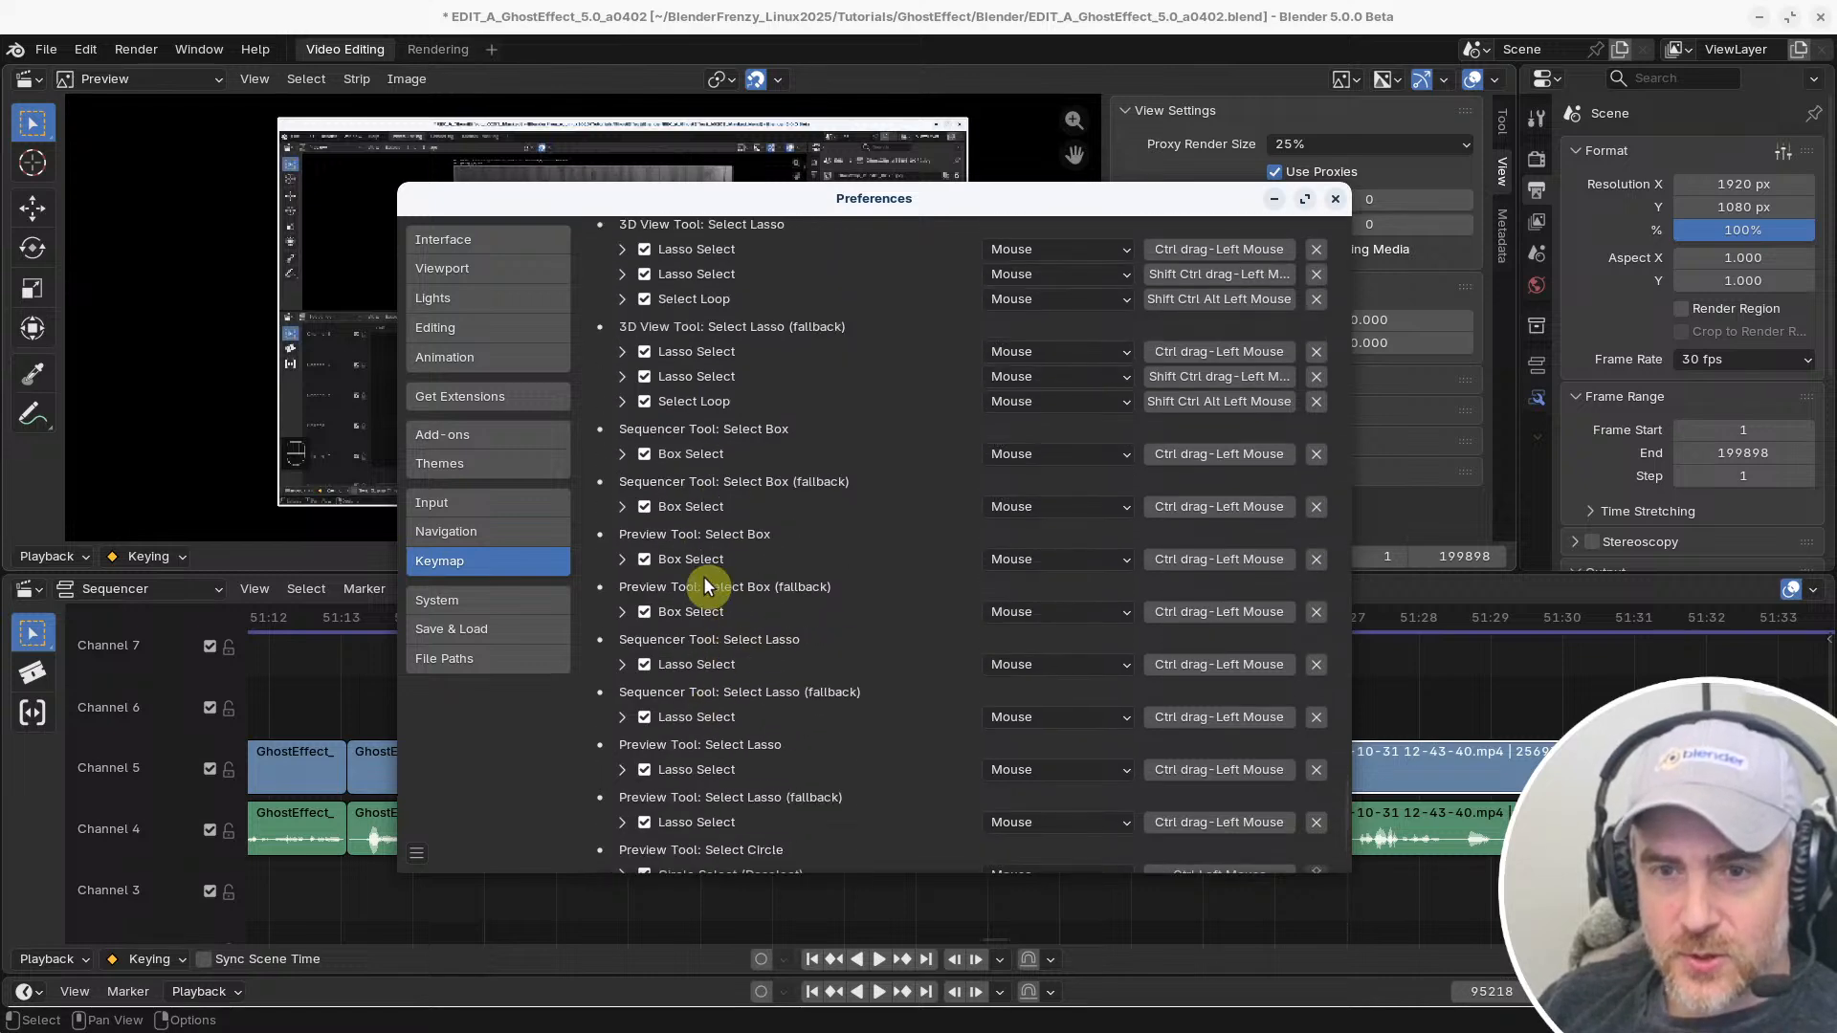
scroll(704, 507, up, 2)
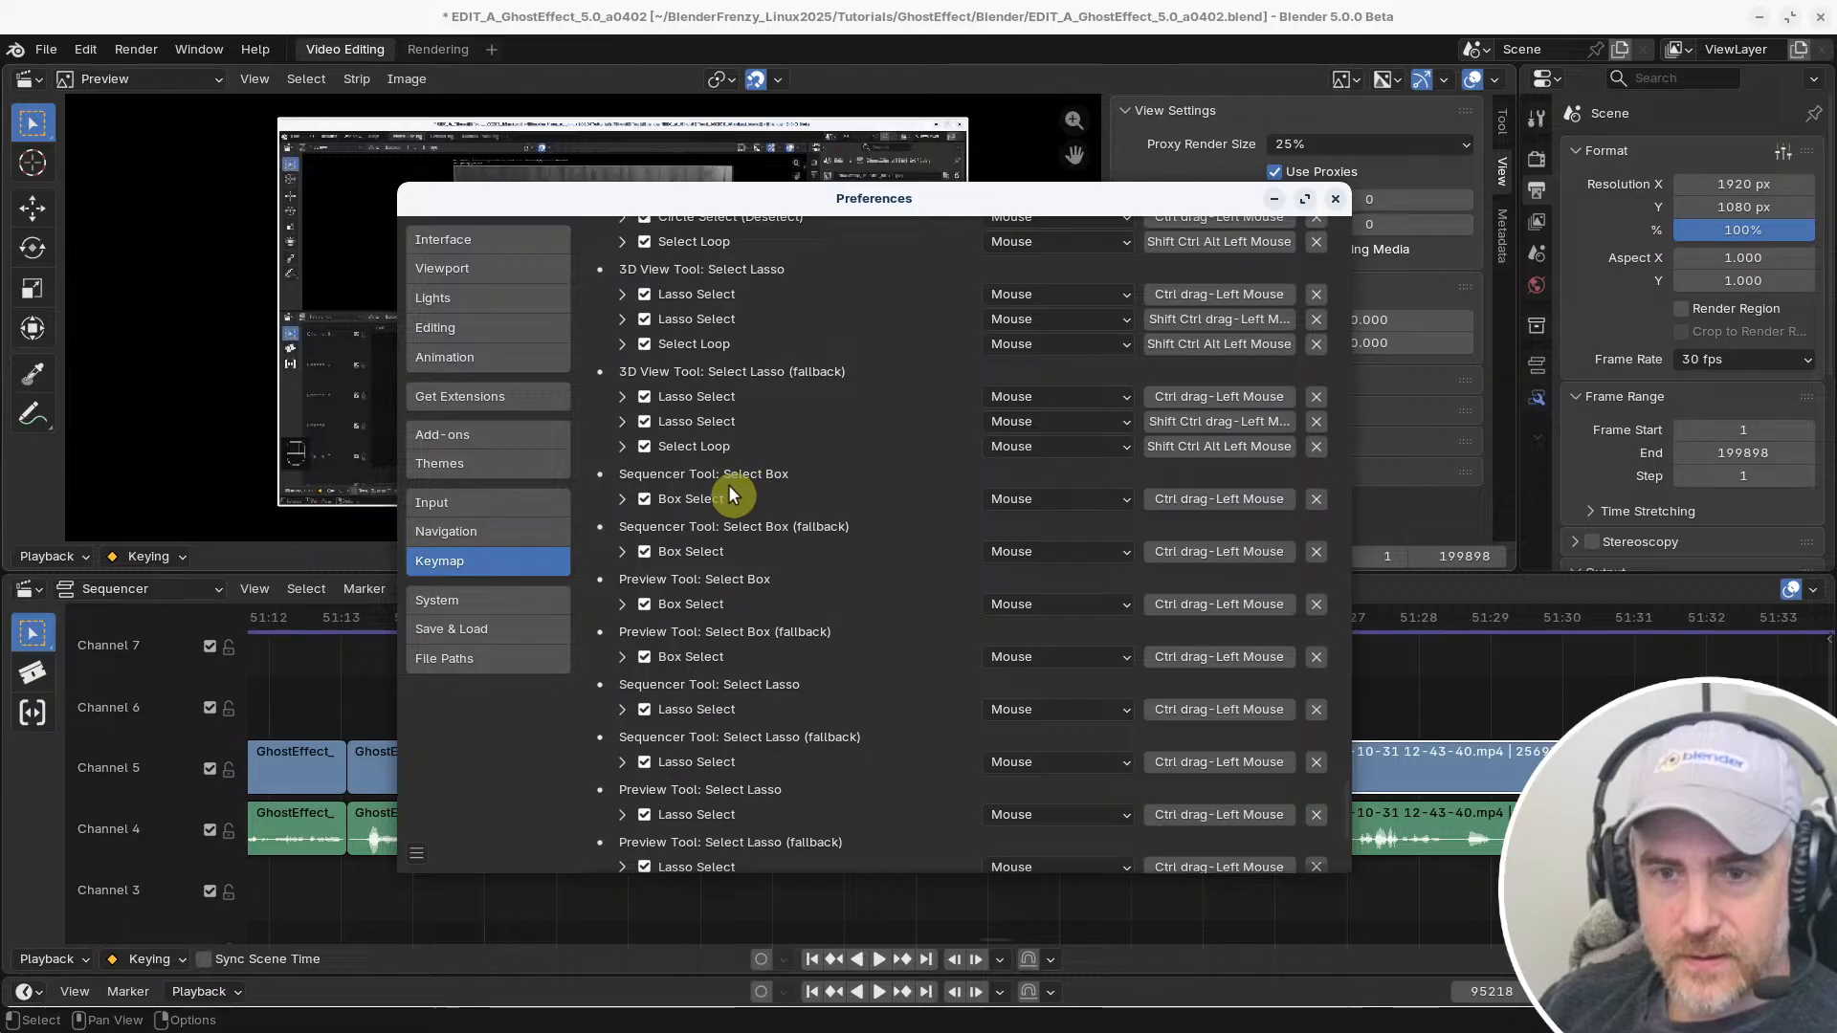
scroll(717, 517, up, 2)
scroll(689, 598, up, 2)
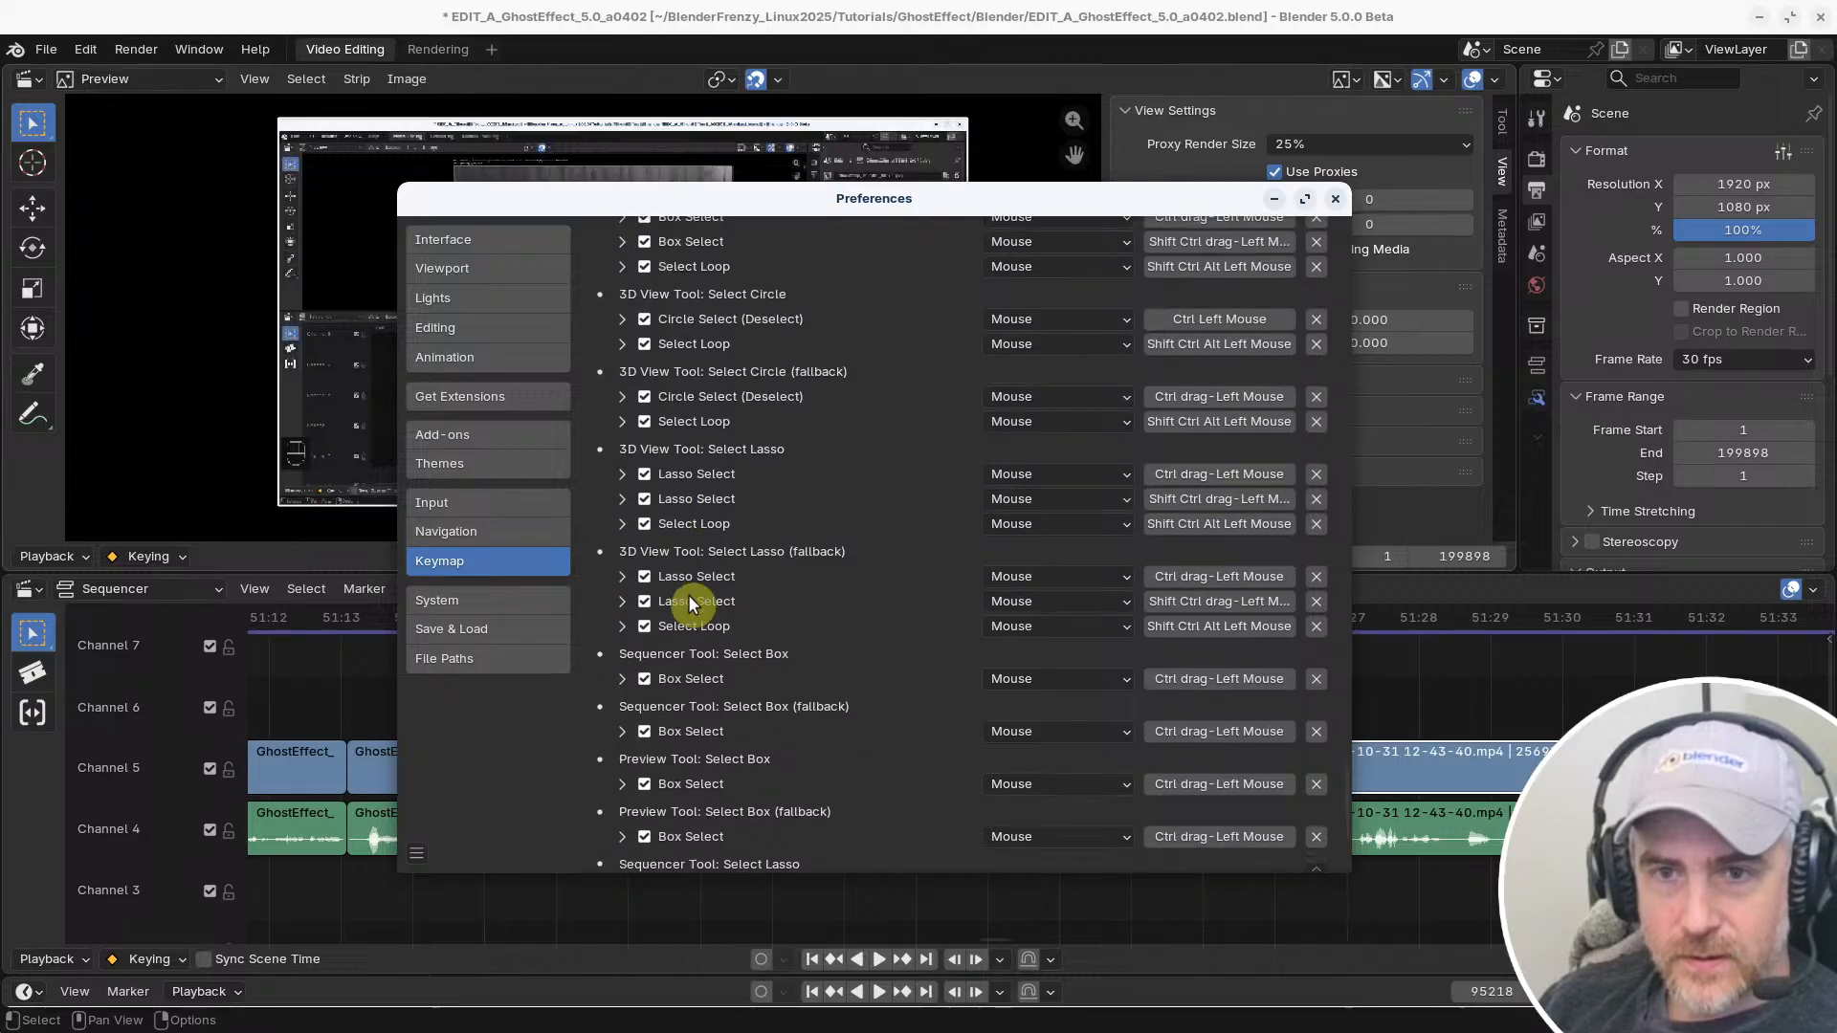
scroll(689, 598, down, 2)
scroll(792, 579, down, 7)
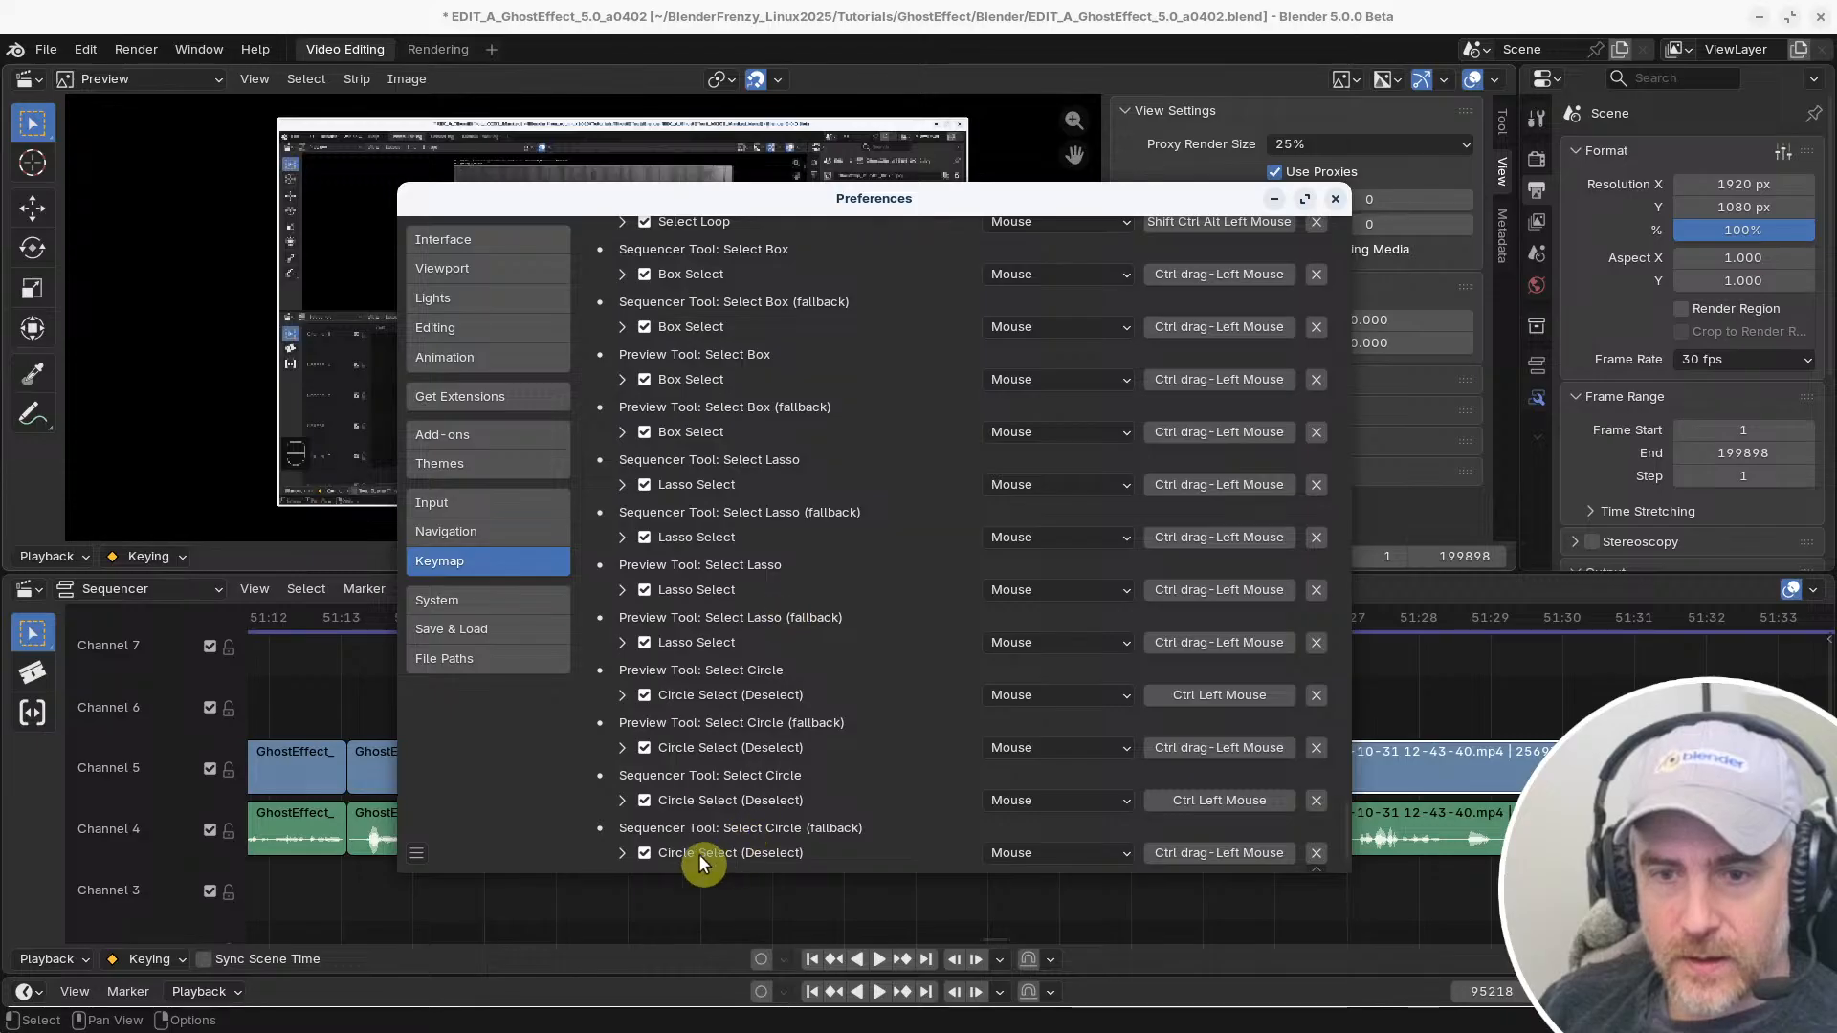
scroll(697, 646, up, 5)
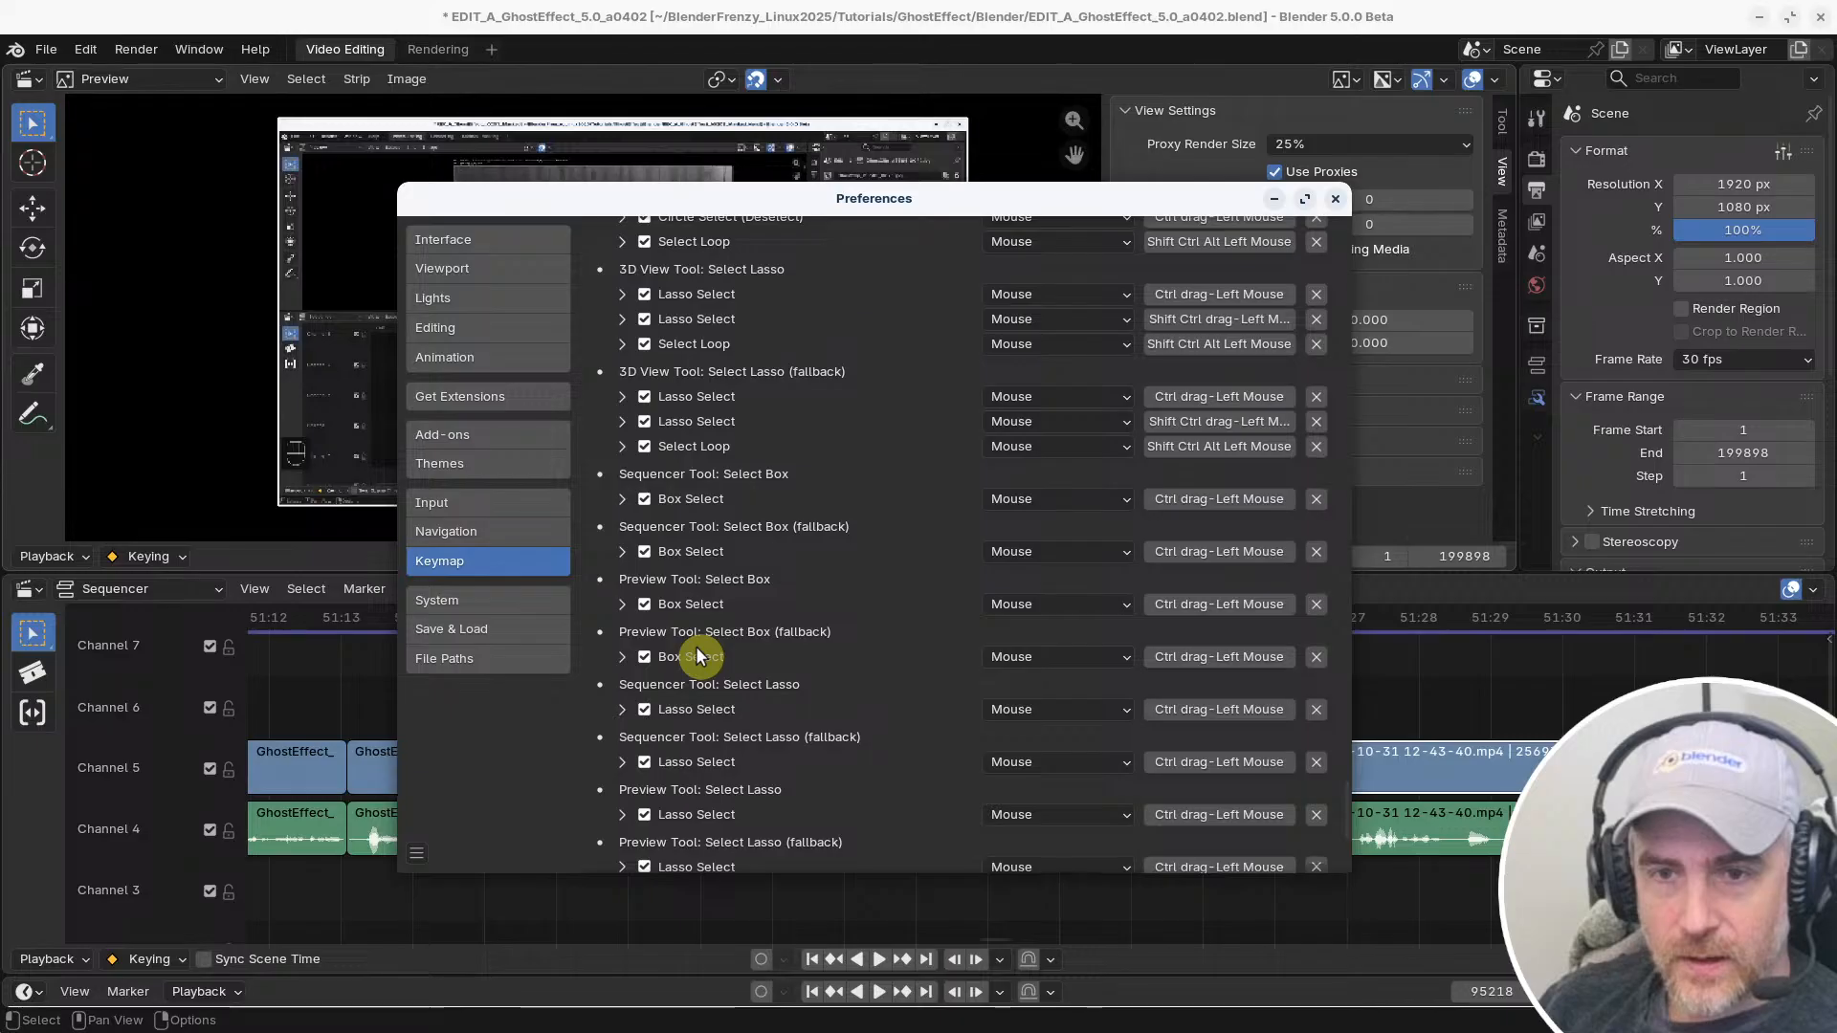
scroll(697, 656, up, 1)
scroll(697, 655, up, 1)
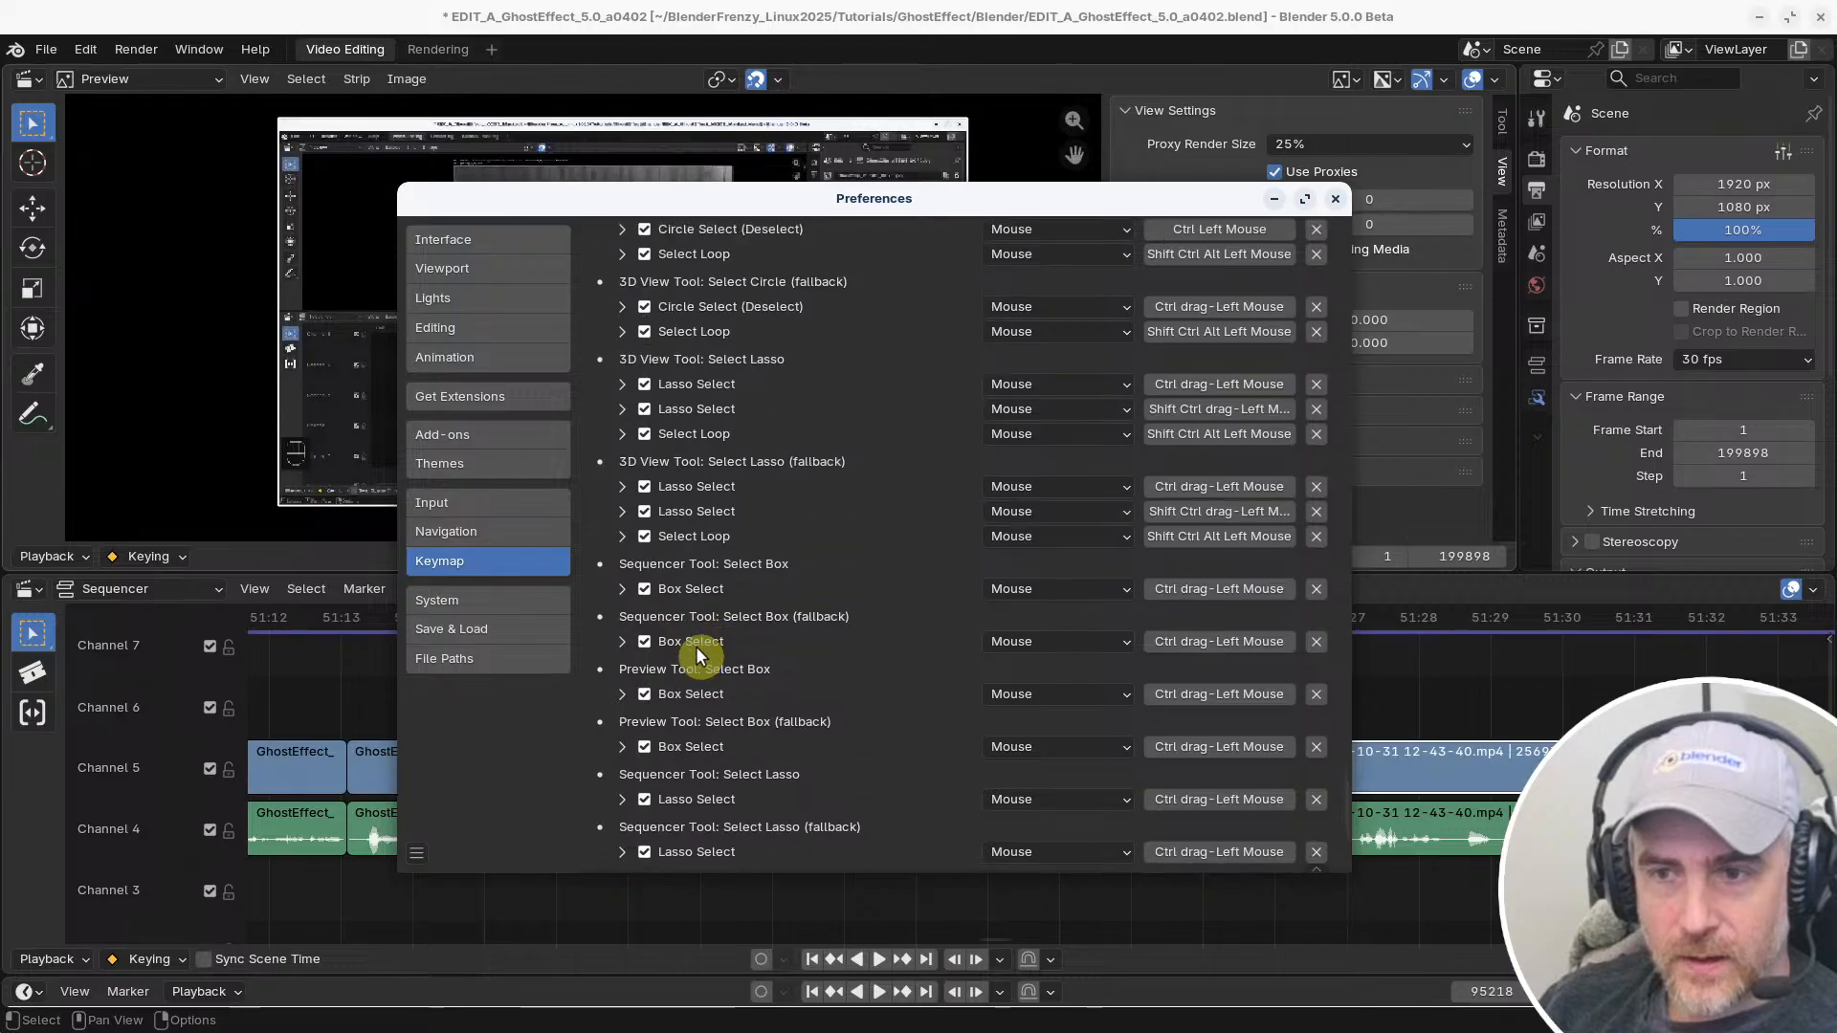
scroll(696, 655, down, 7)
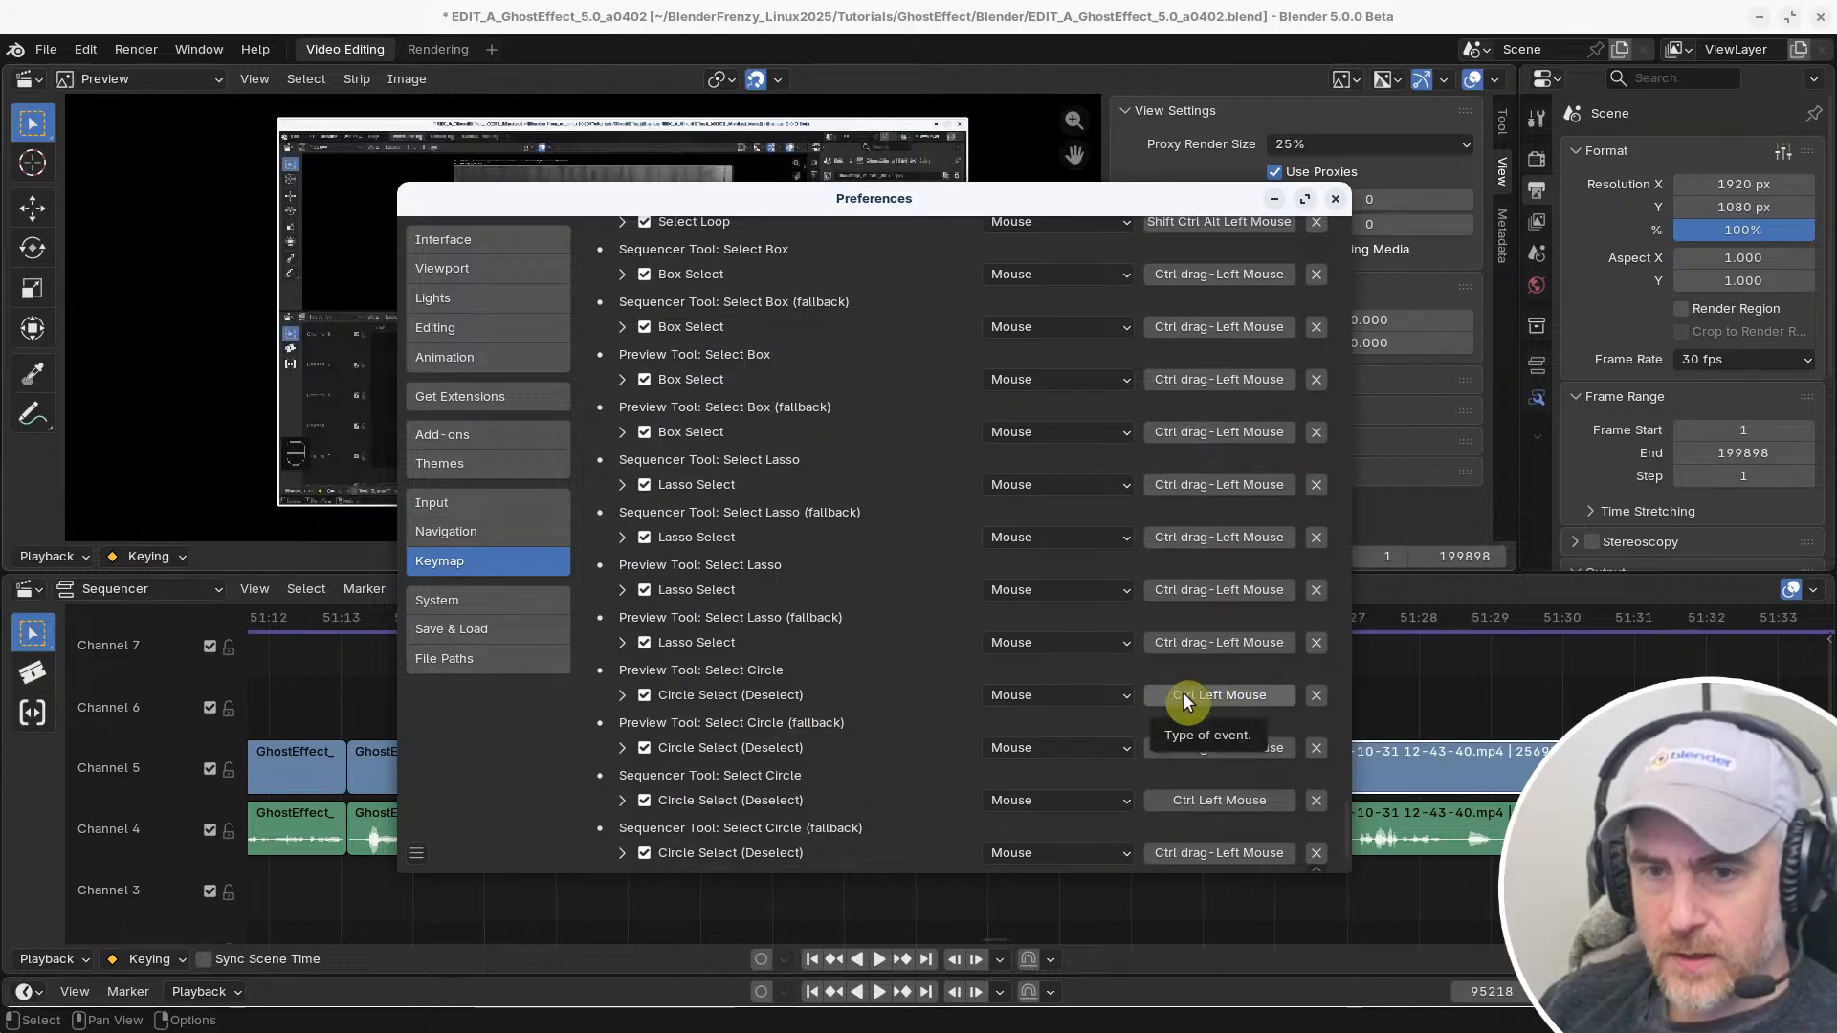
scroll(1219, 751, up, 11)
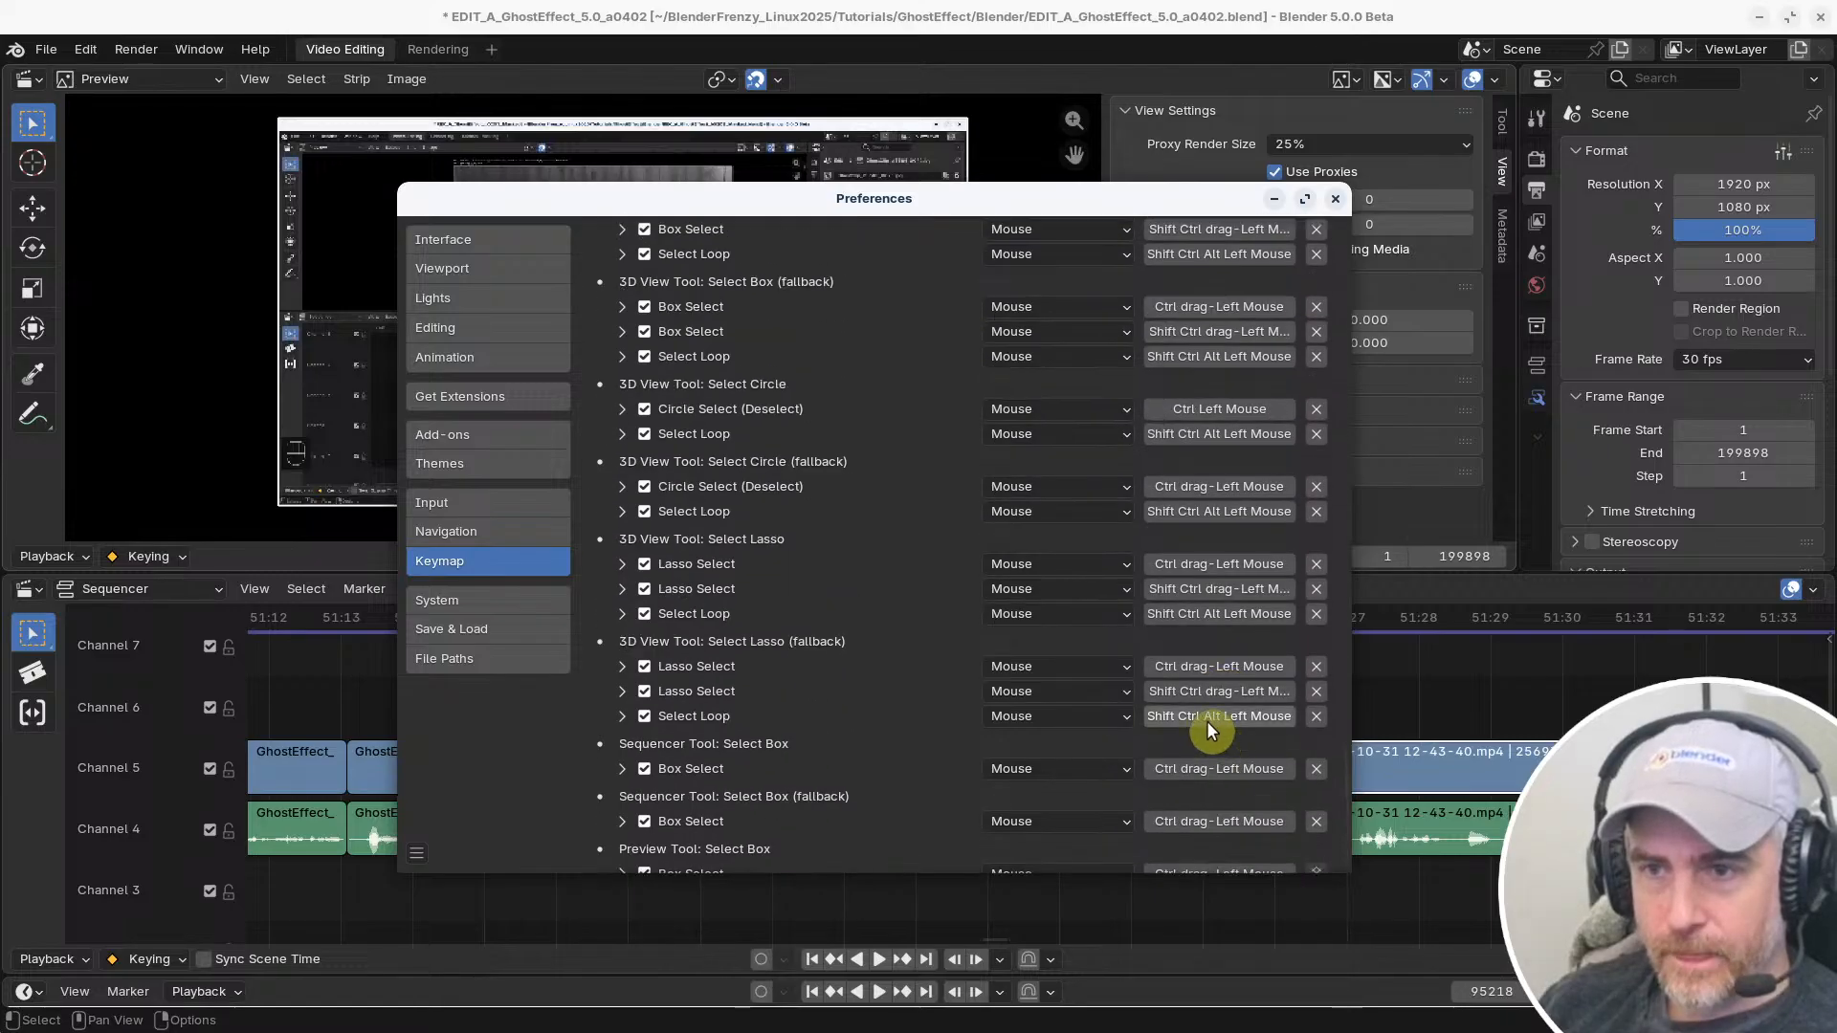
scroll(1208, 727, up, 6)
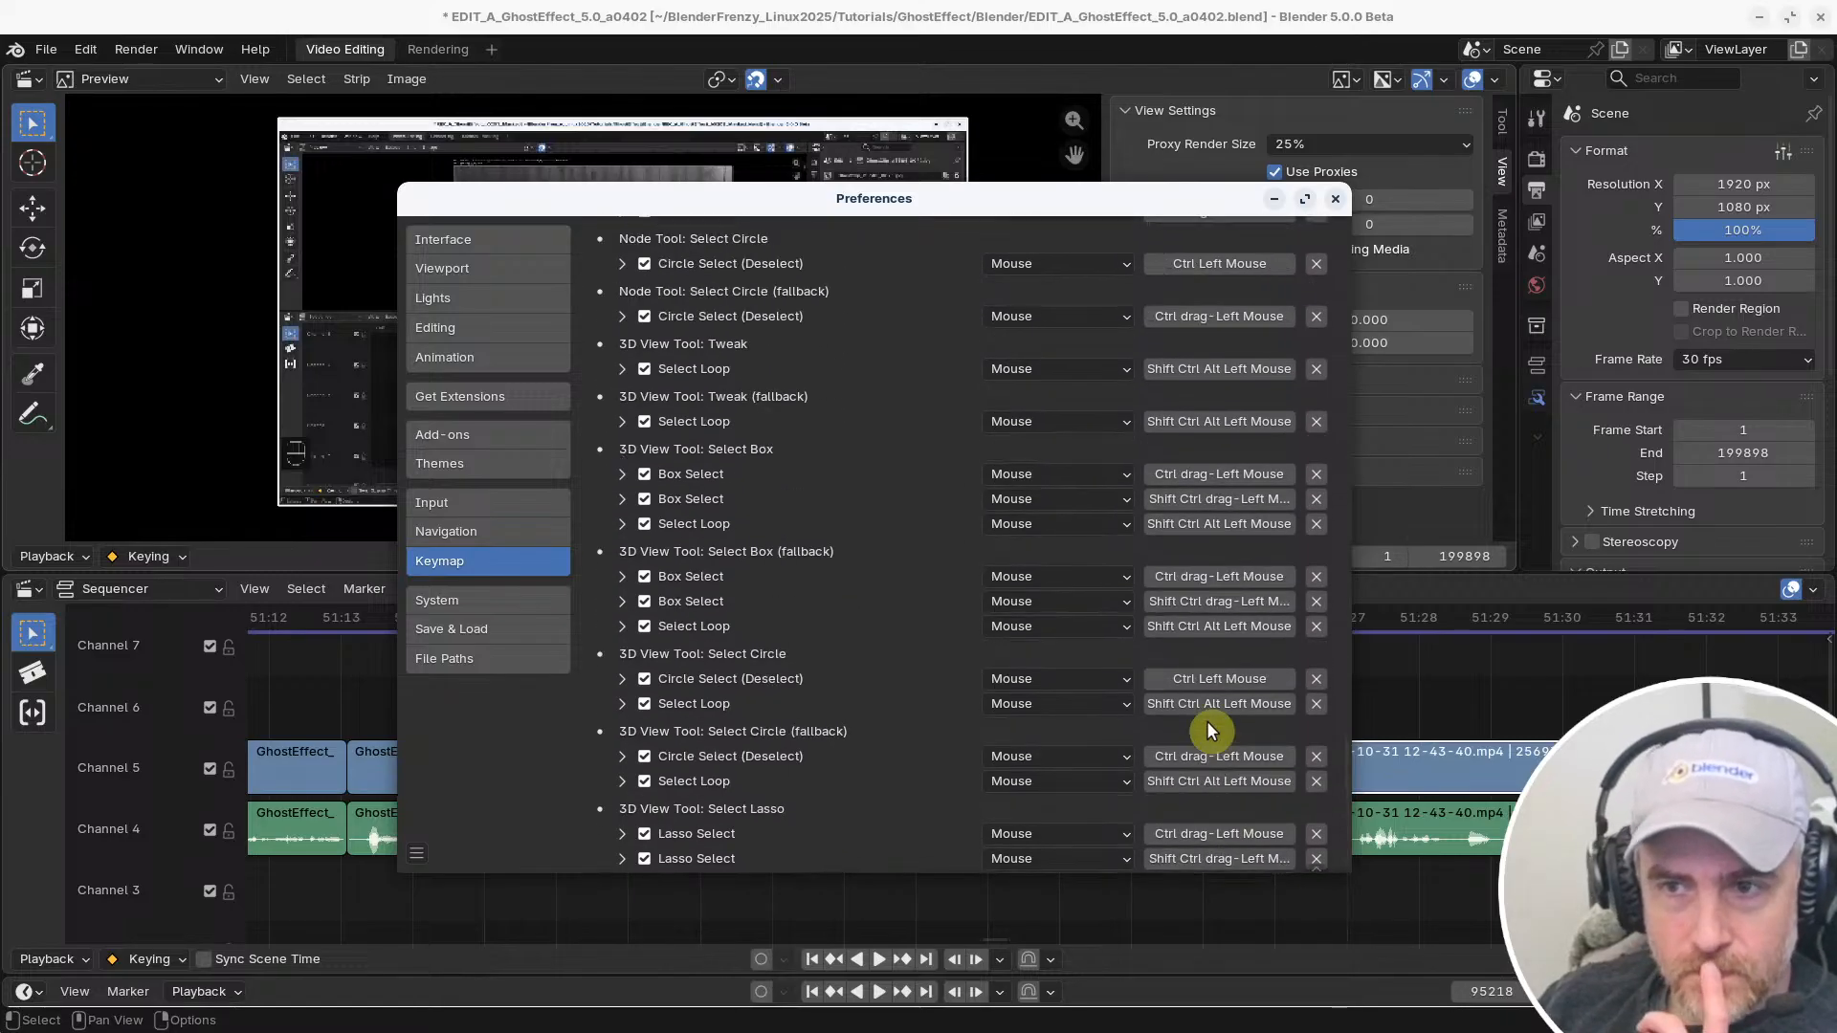
scroll(1211, 708, up, 5)
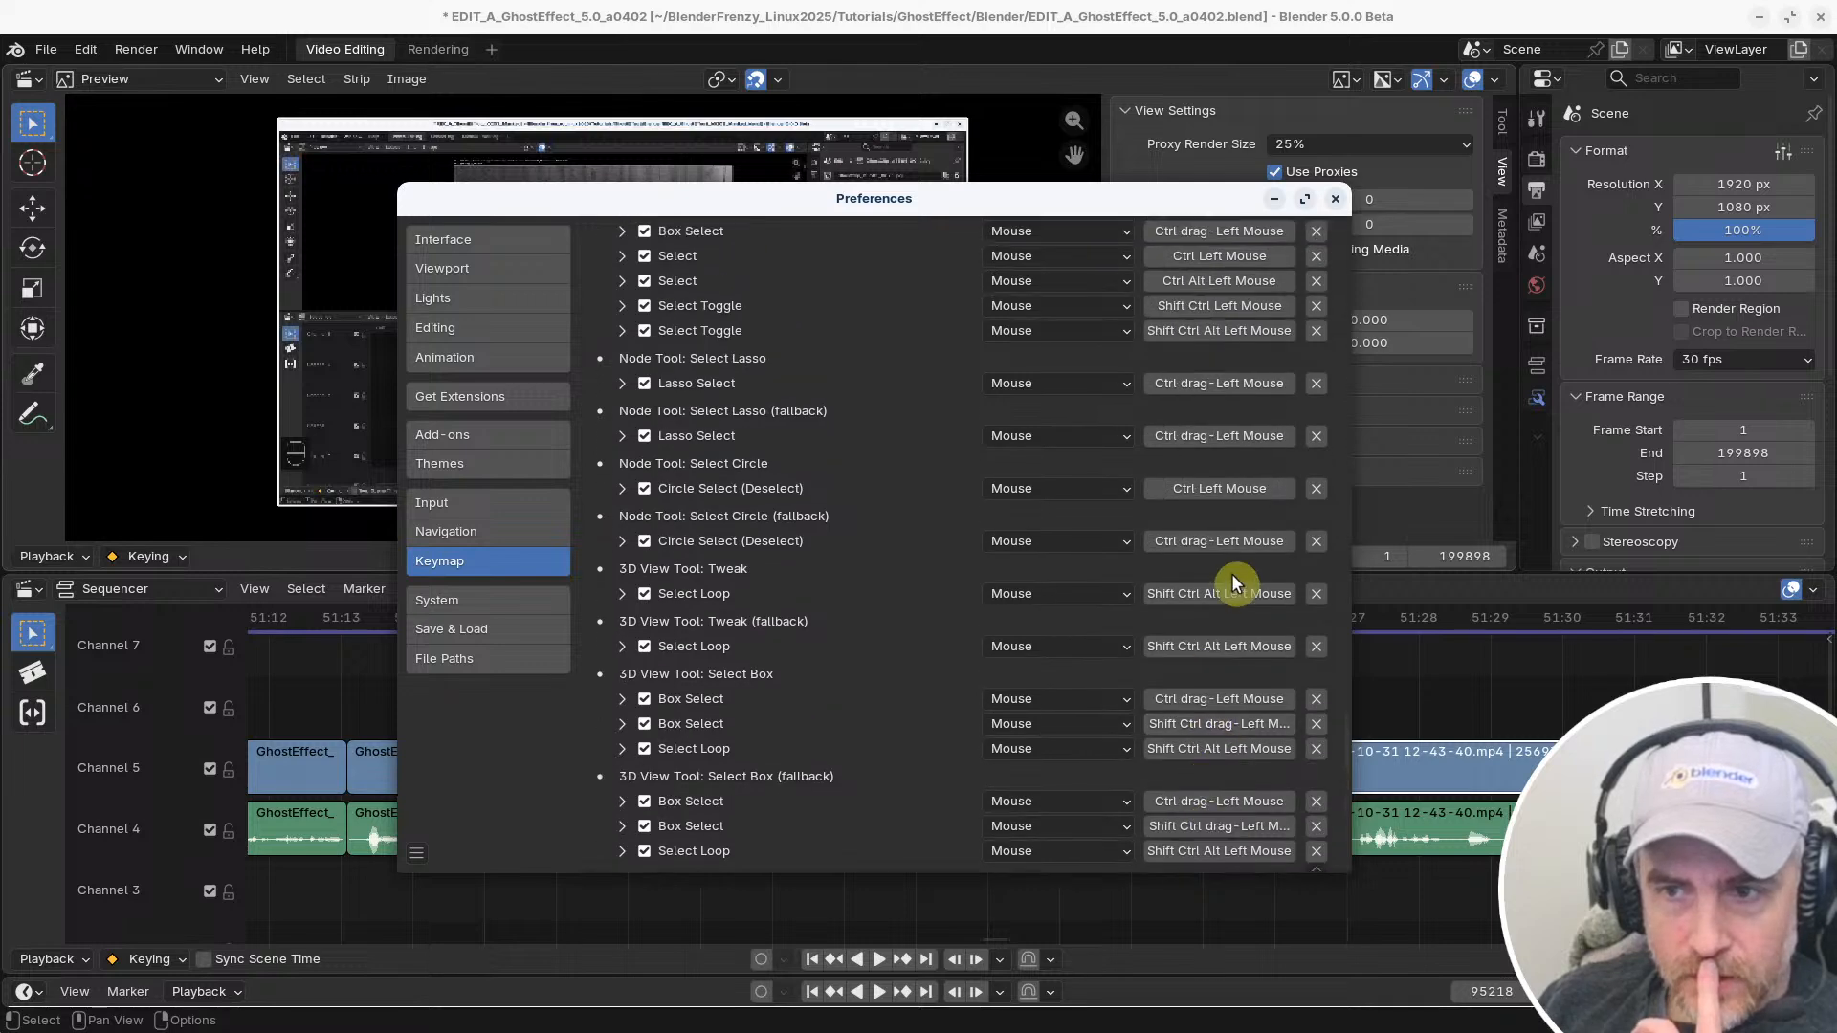
scroll(958, 652, up, 10)
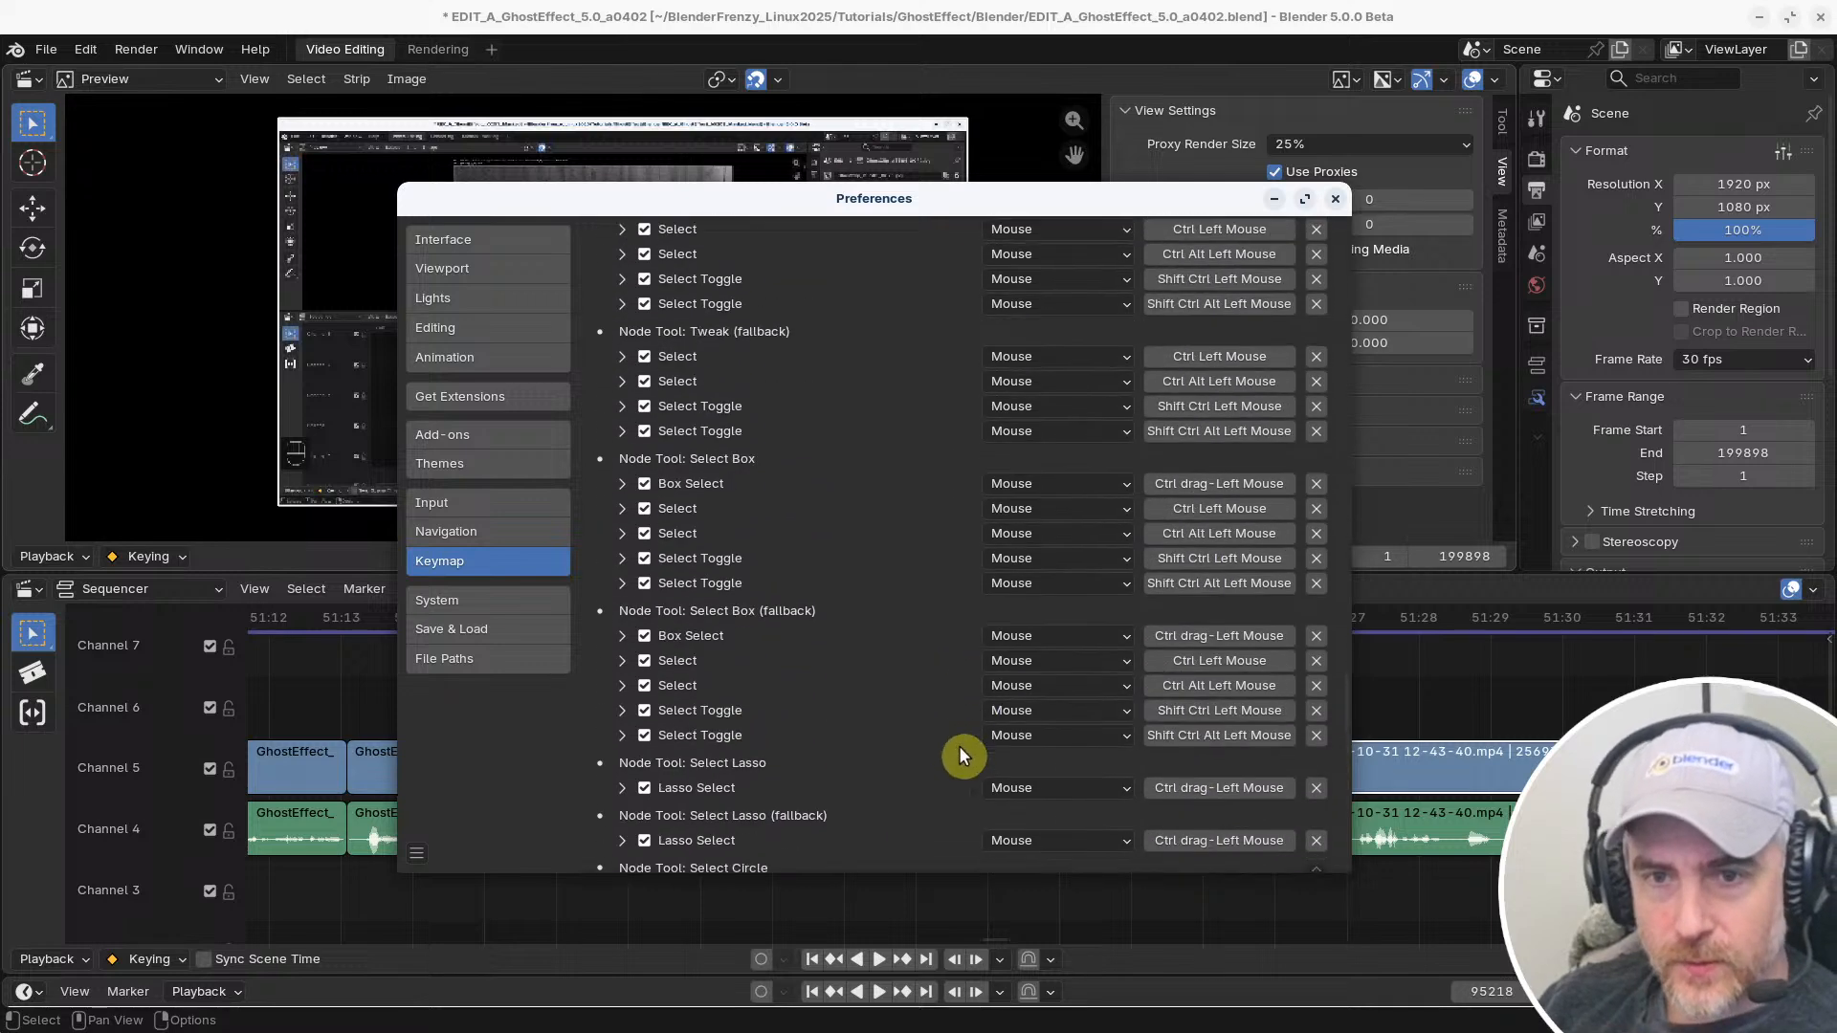
scroll(895, 747, up, 13)
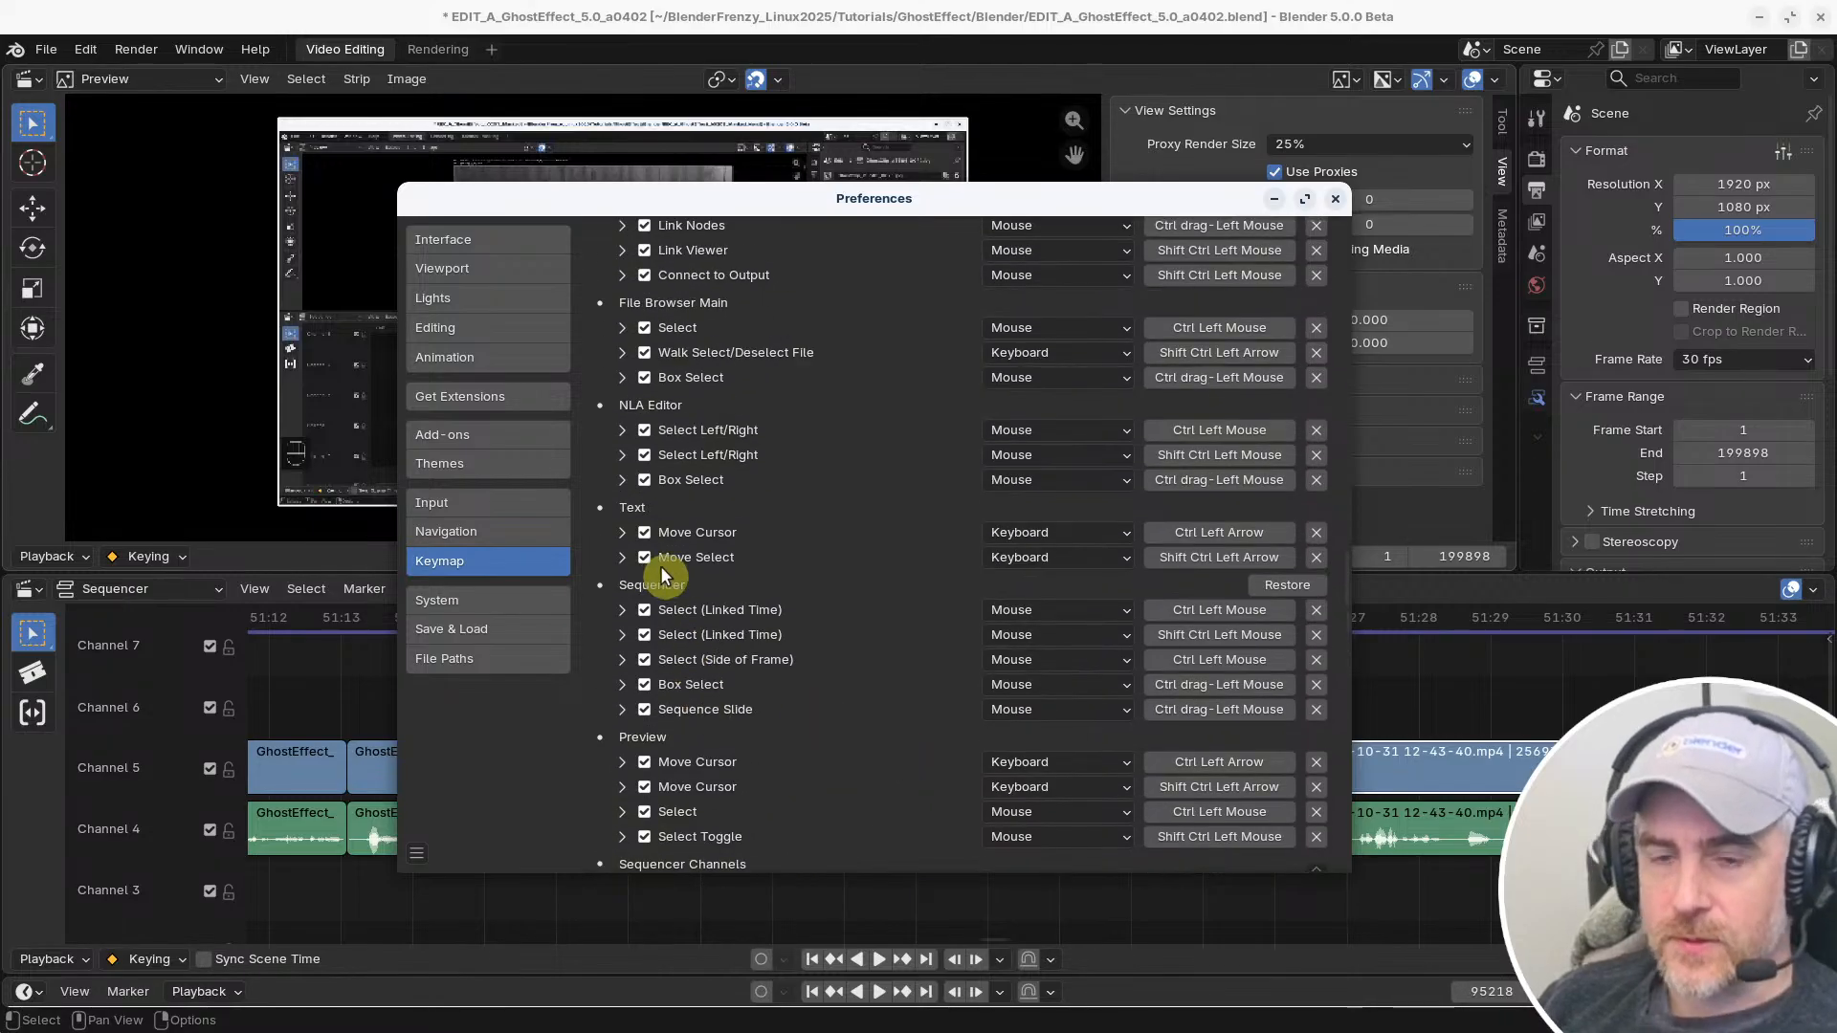
Try changing the modifiers of both Select (Linked Time) bindings and the Select (Side of Frame) binding in the Sequencer keymap
scroll(703, 562, down, 1)
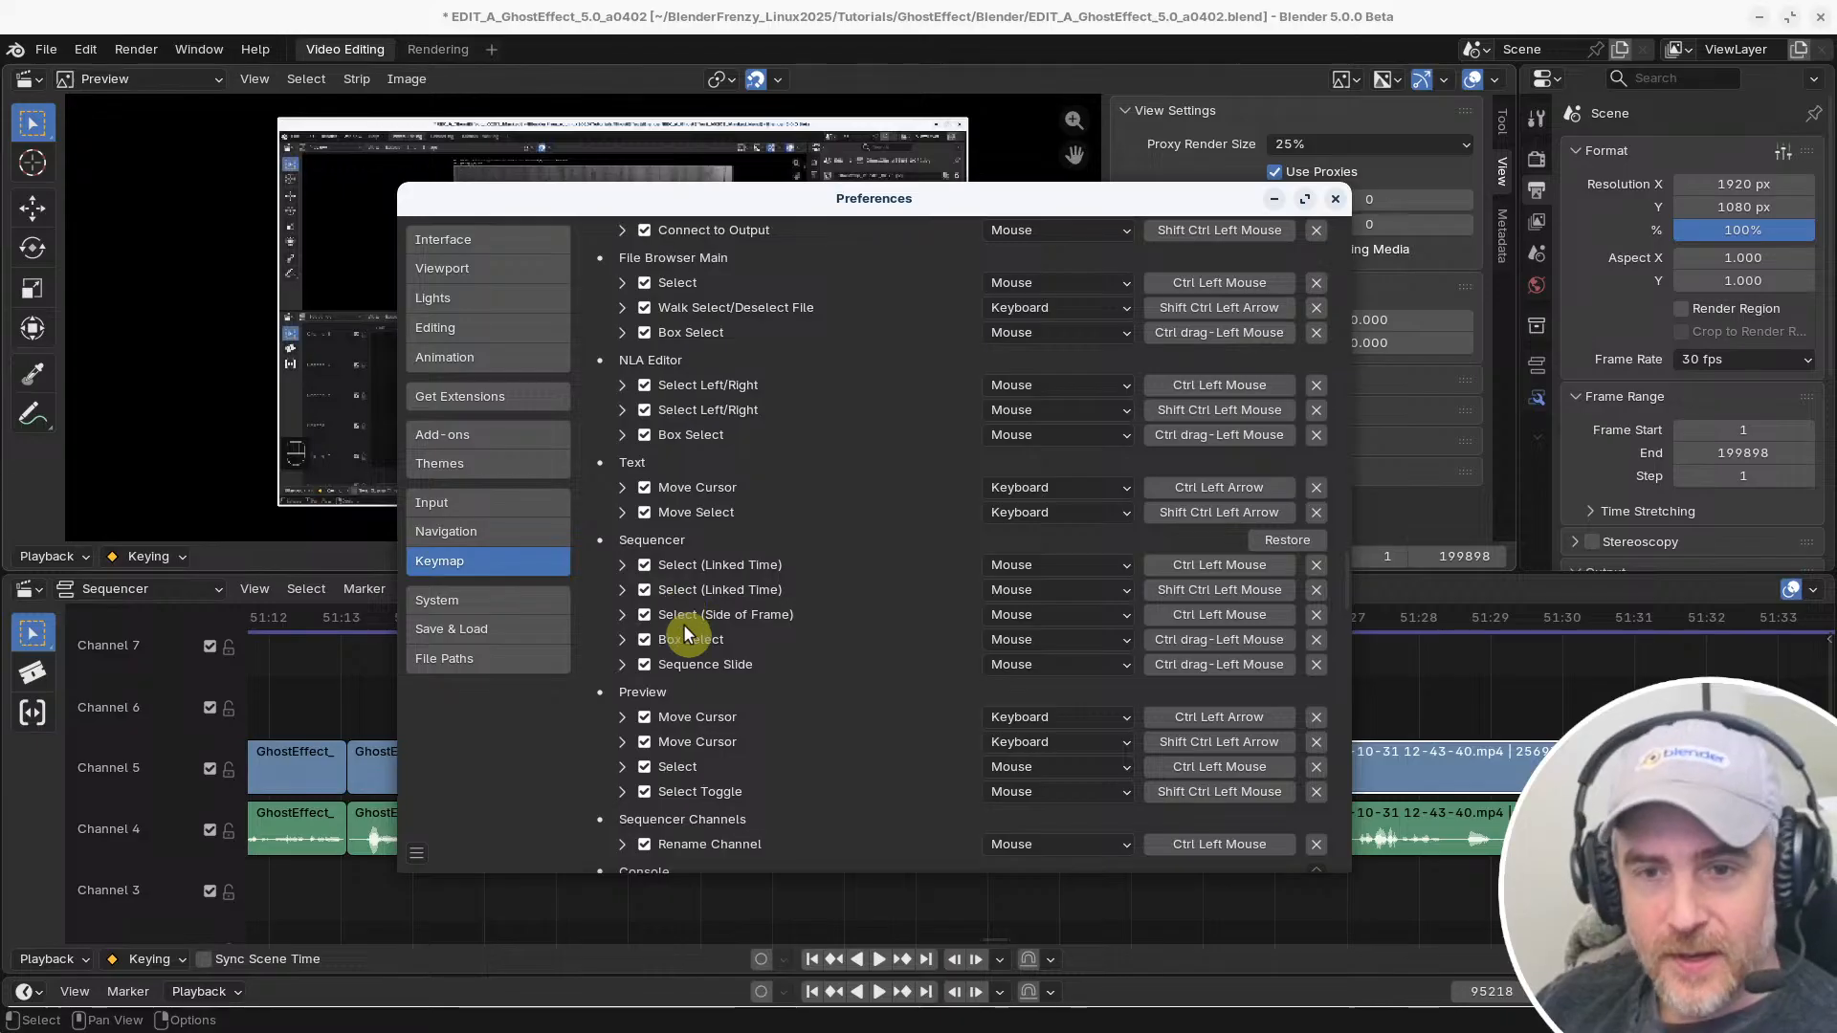
click(623, 564)
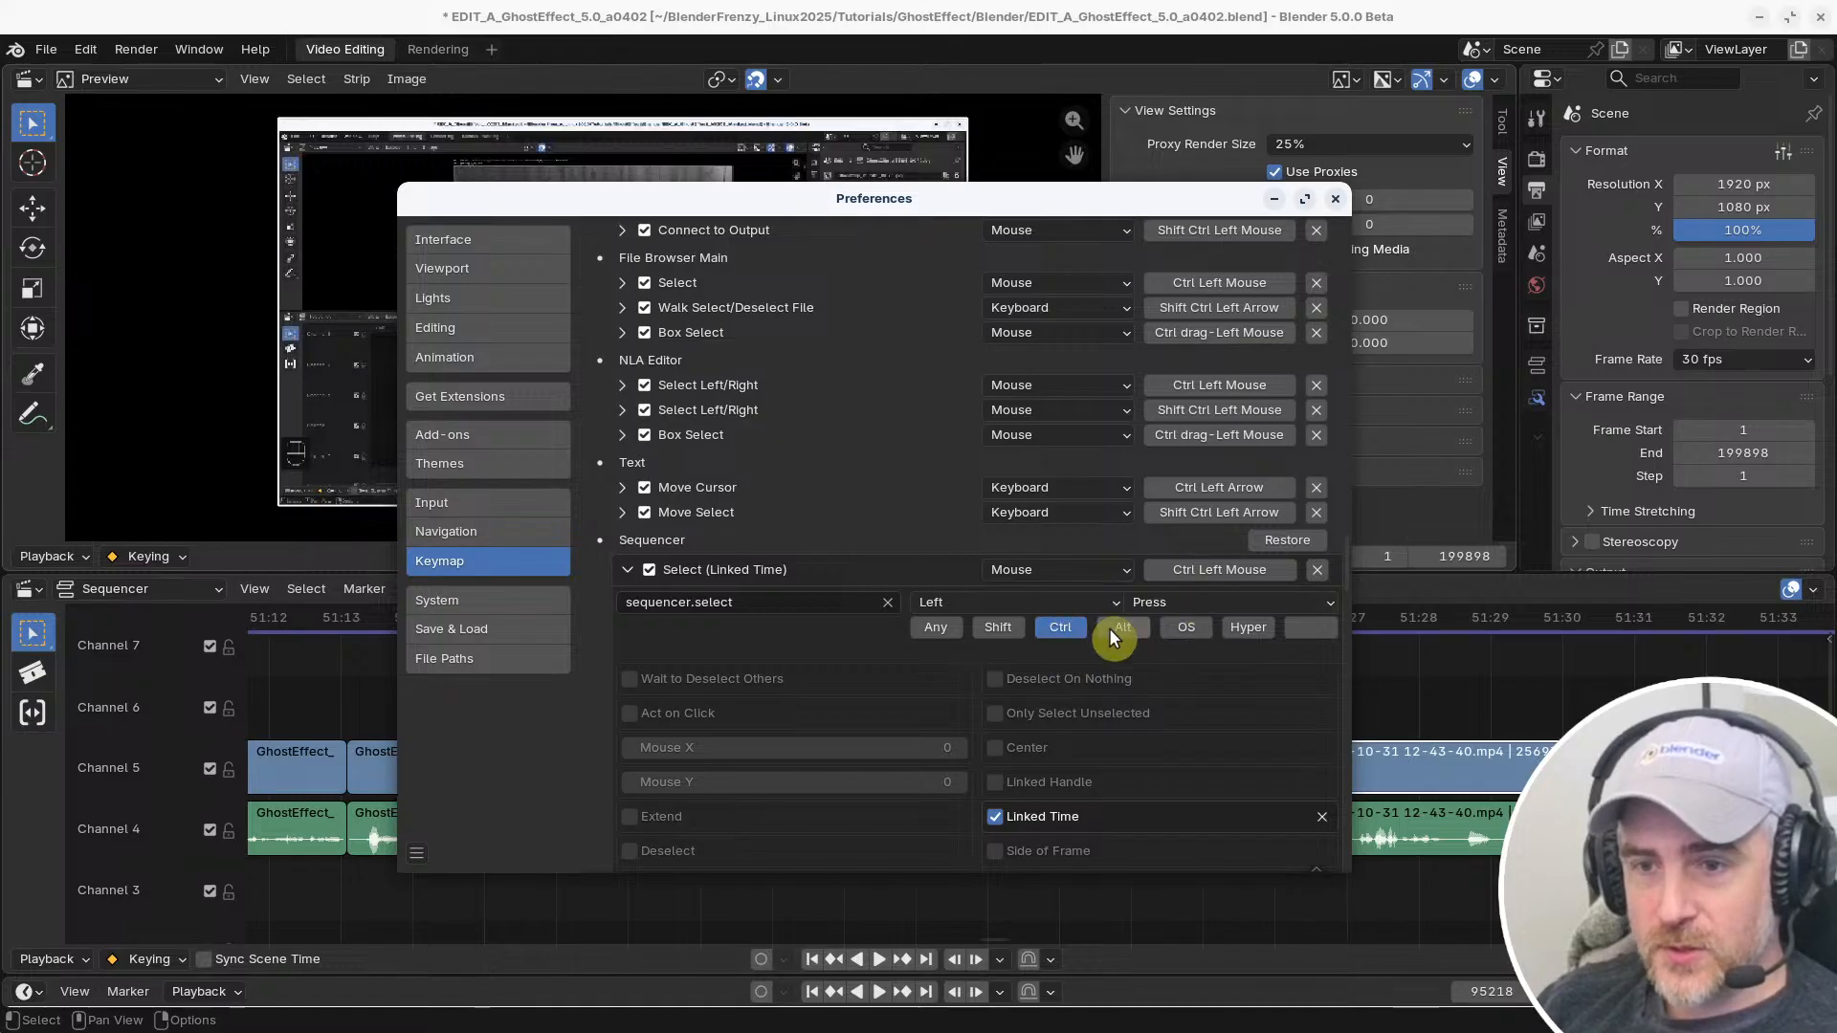
click(998, 626)
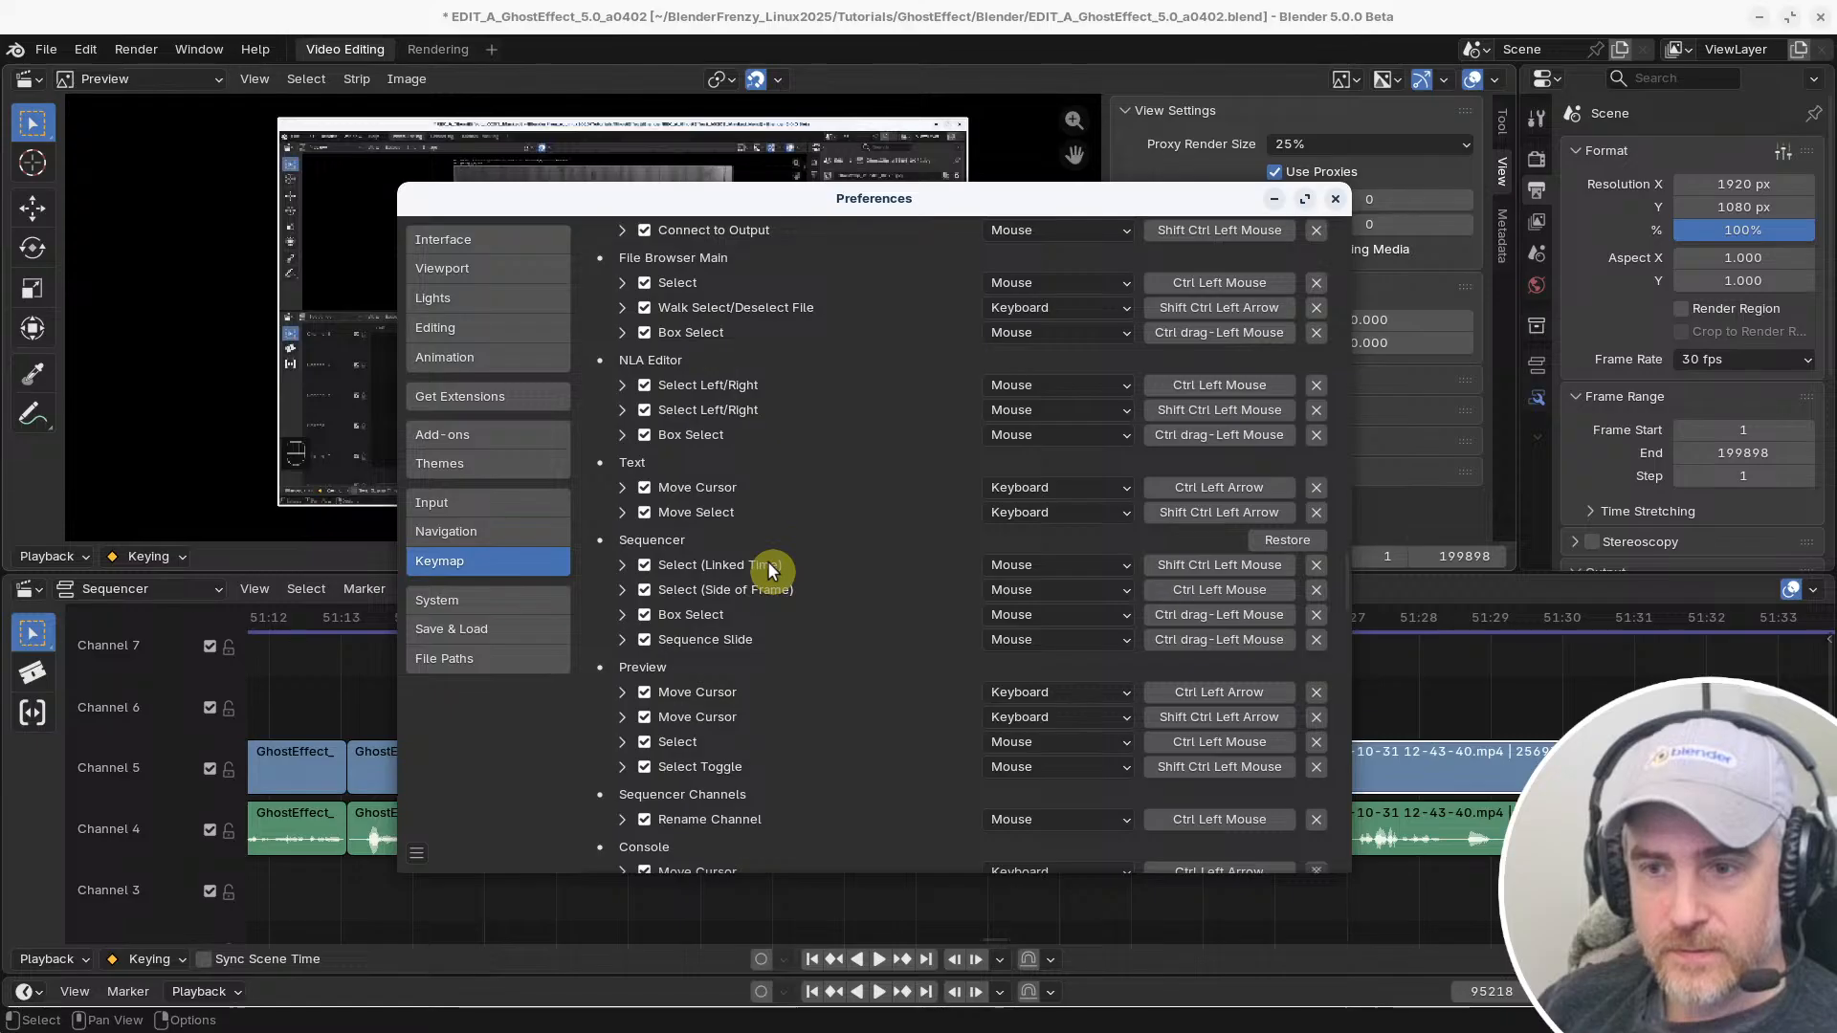
click(628, 565)
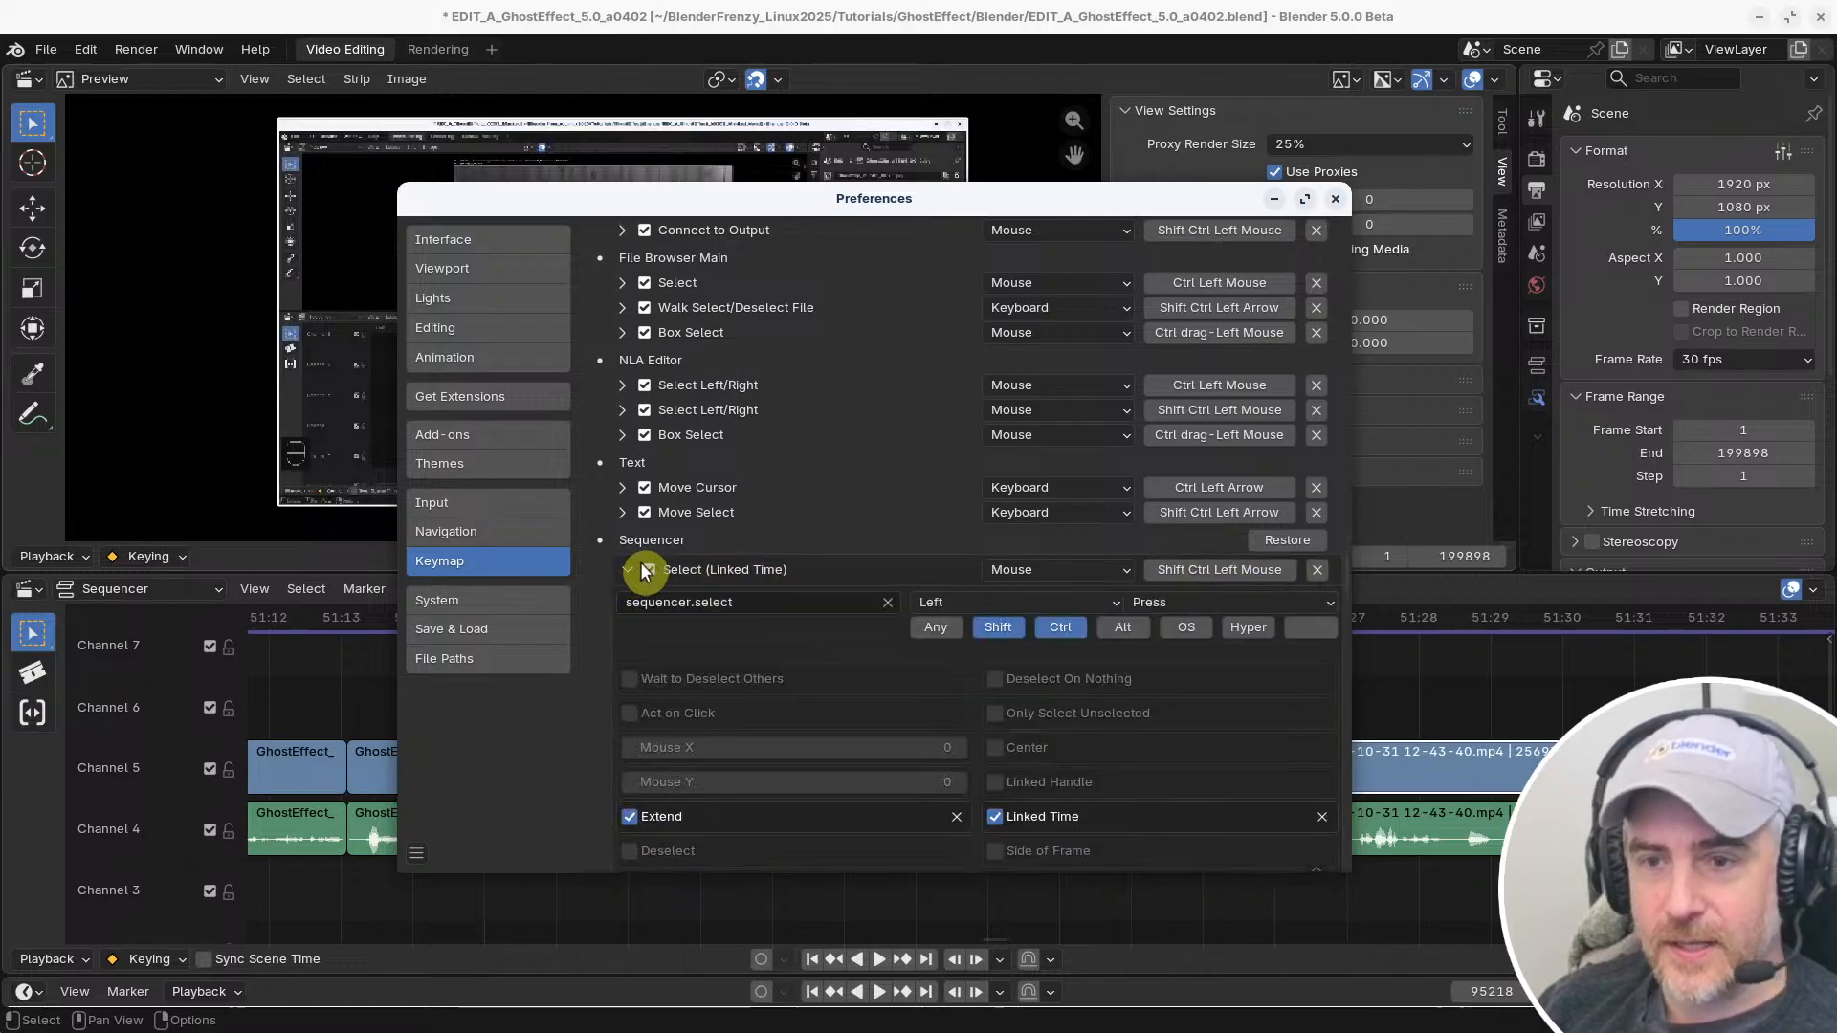
click(1009, 627)
click(1062, 626)
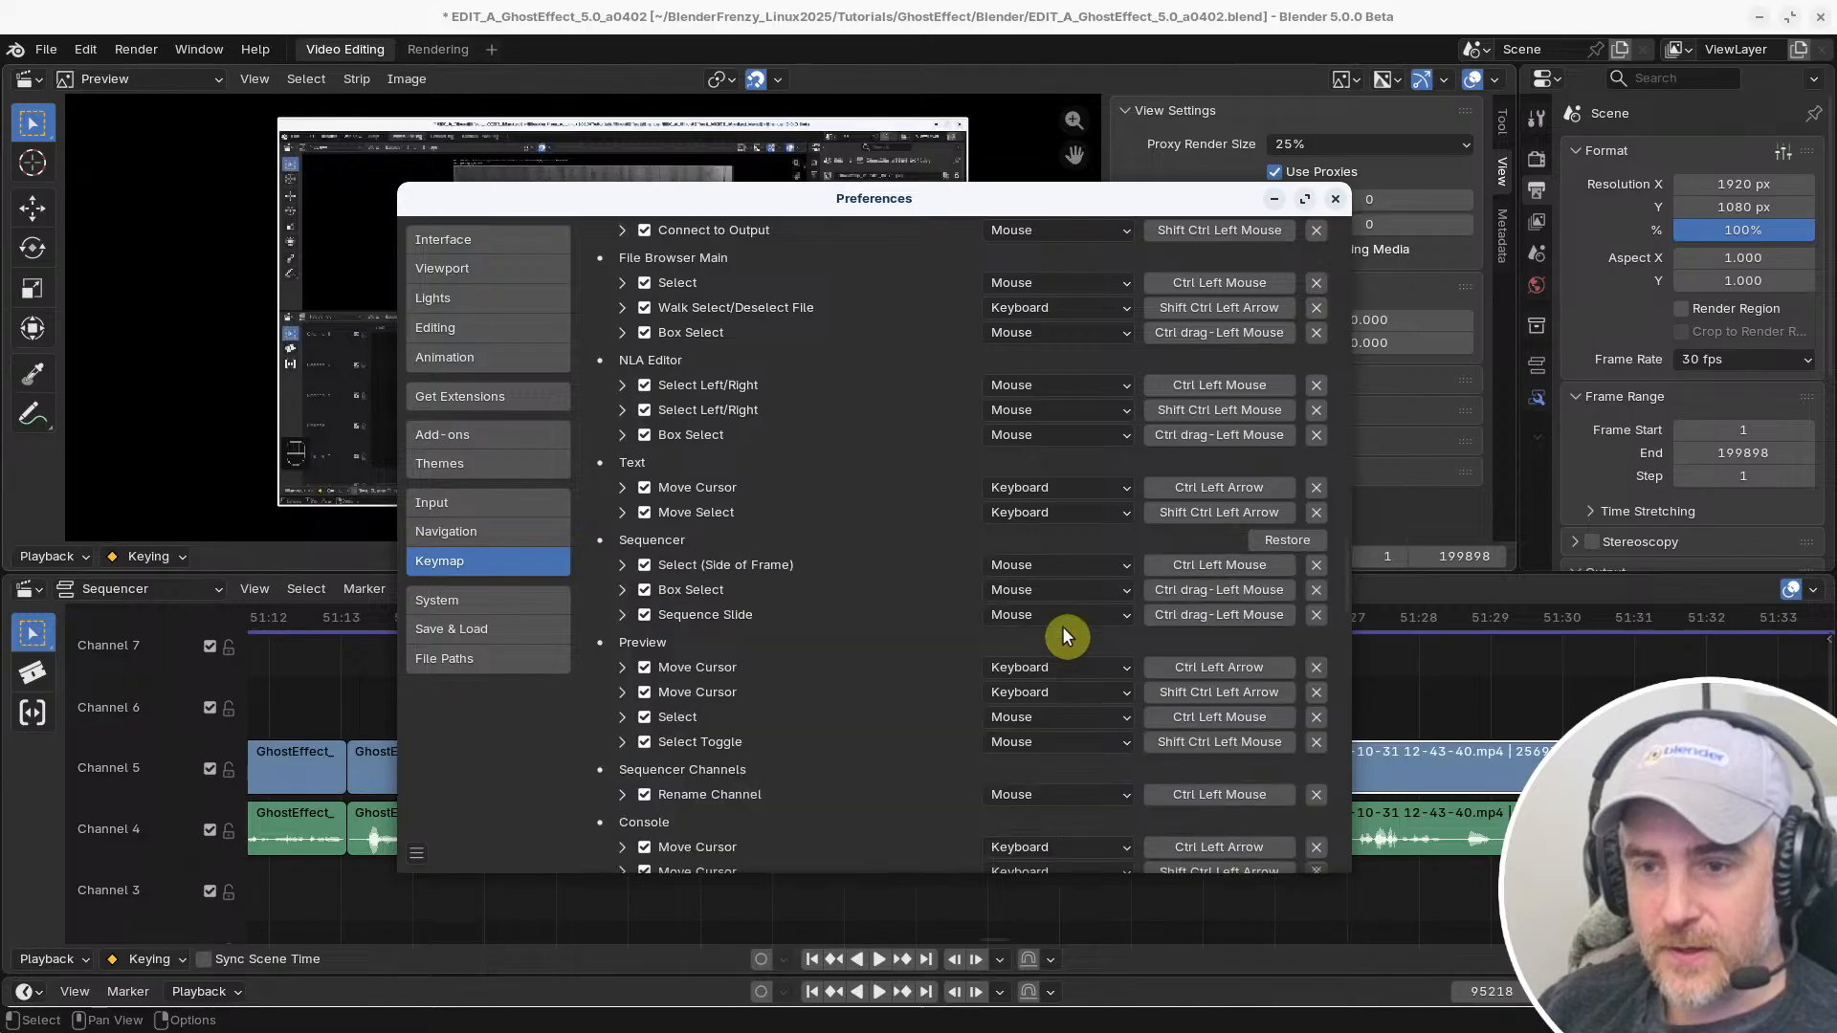
click(614, 566)
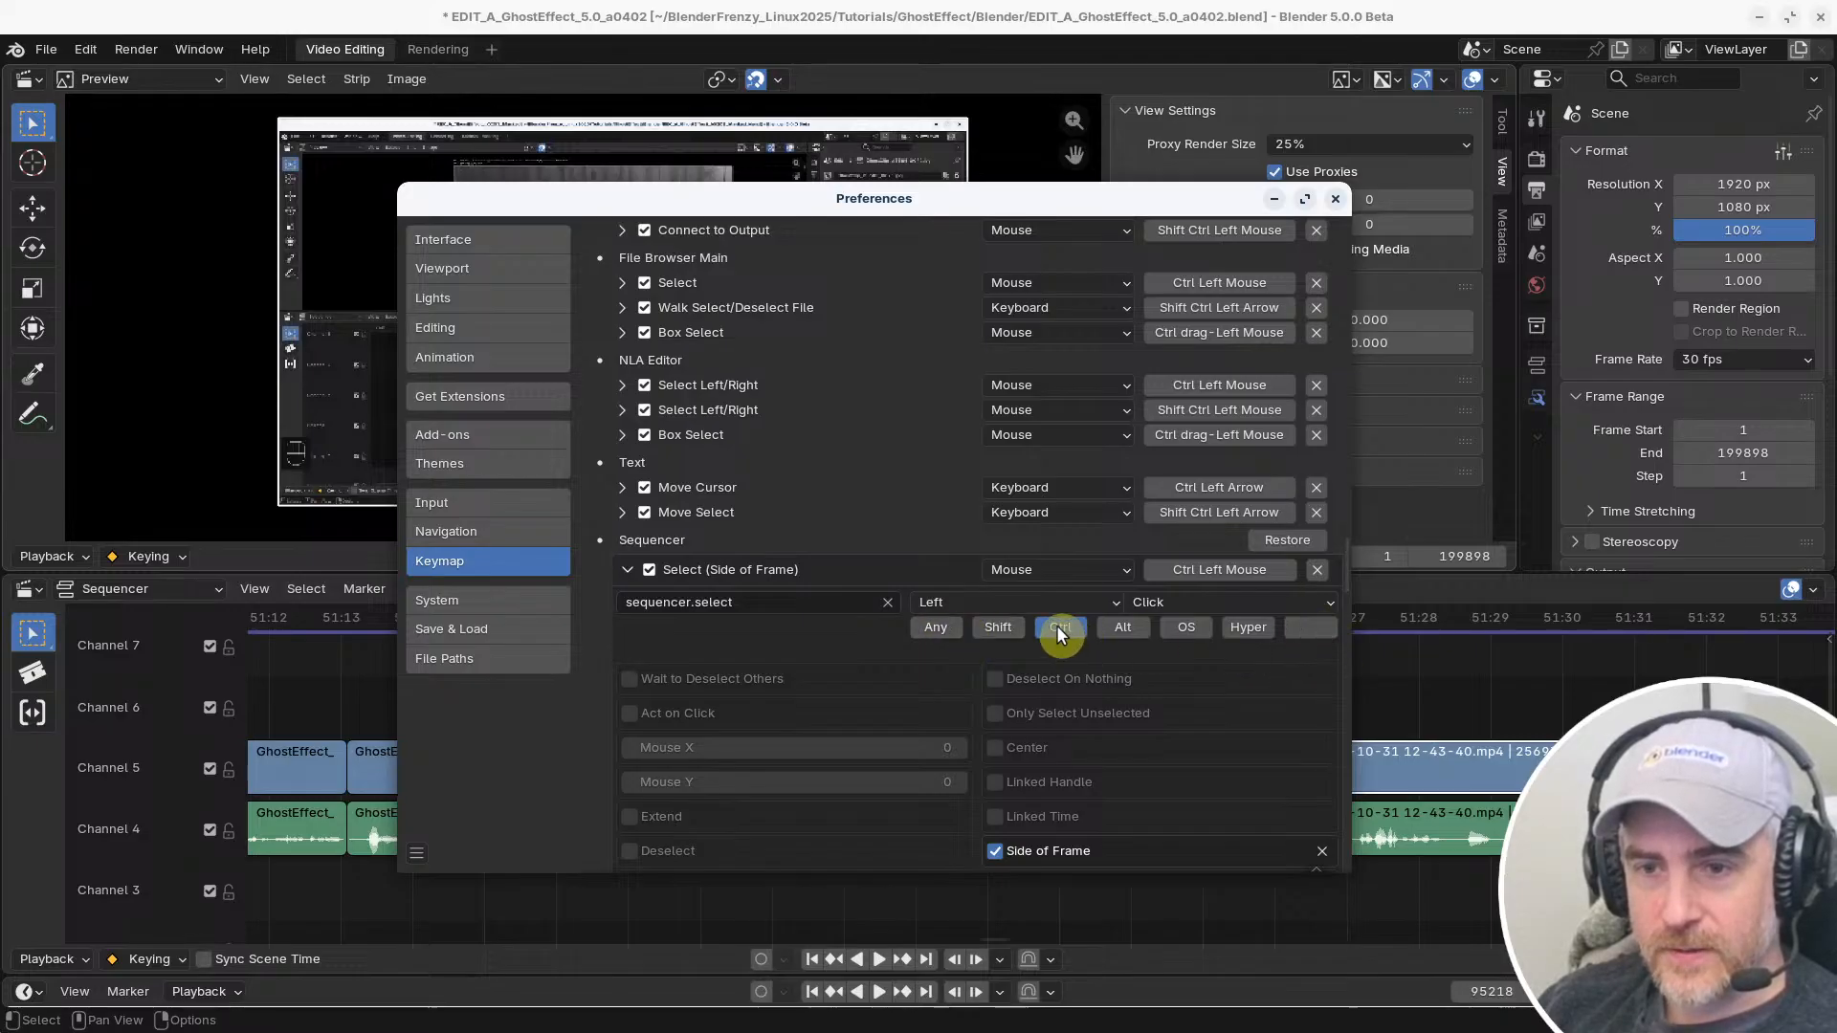
click(943, 625)
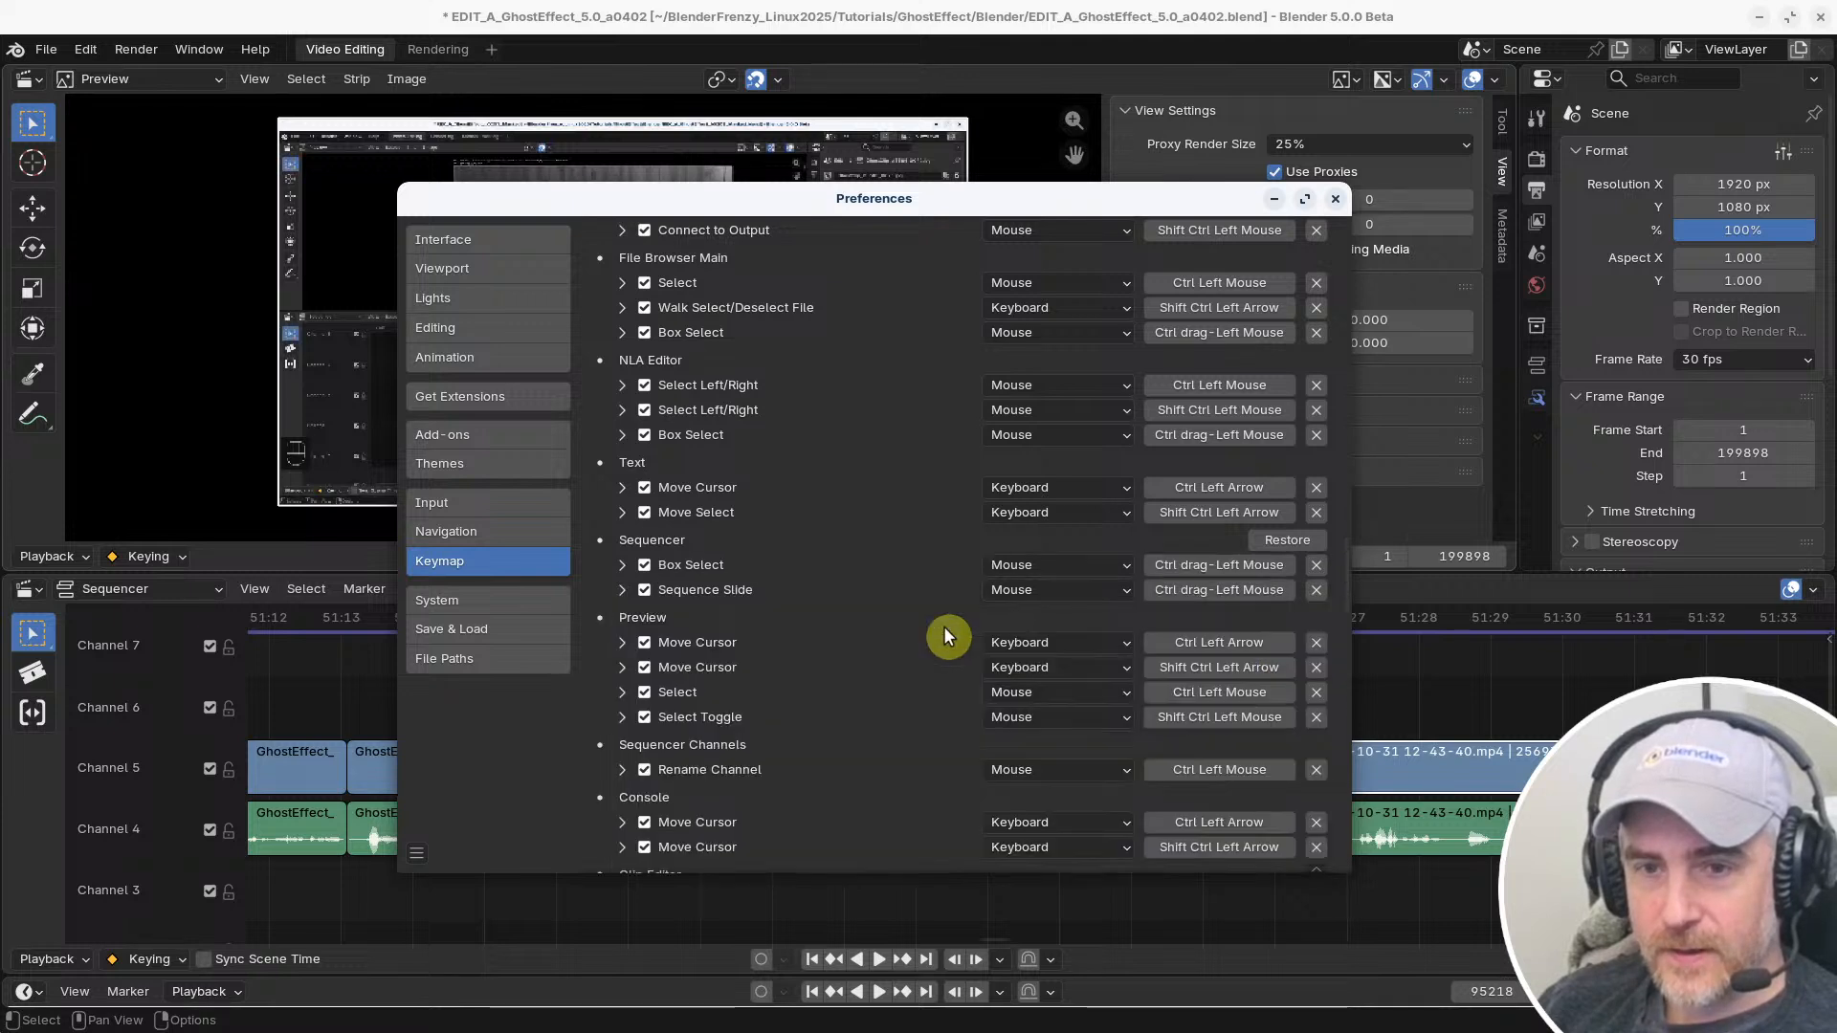
Restore the Sequencer keymap section and collapse the details of its first Select (Linked Time) binding
click(1294, 542)
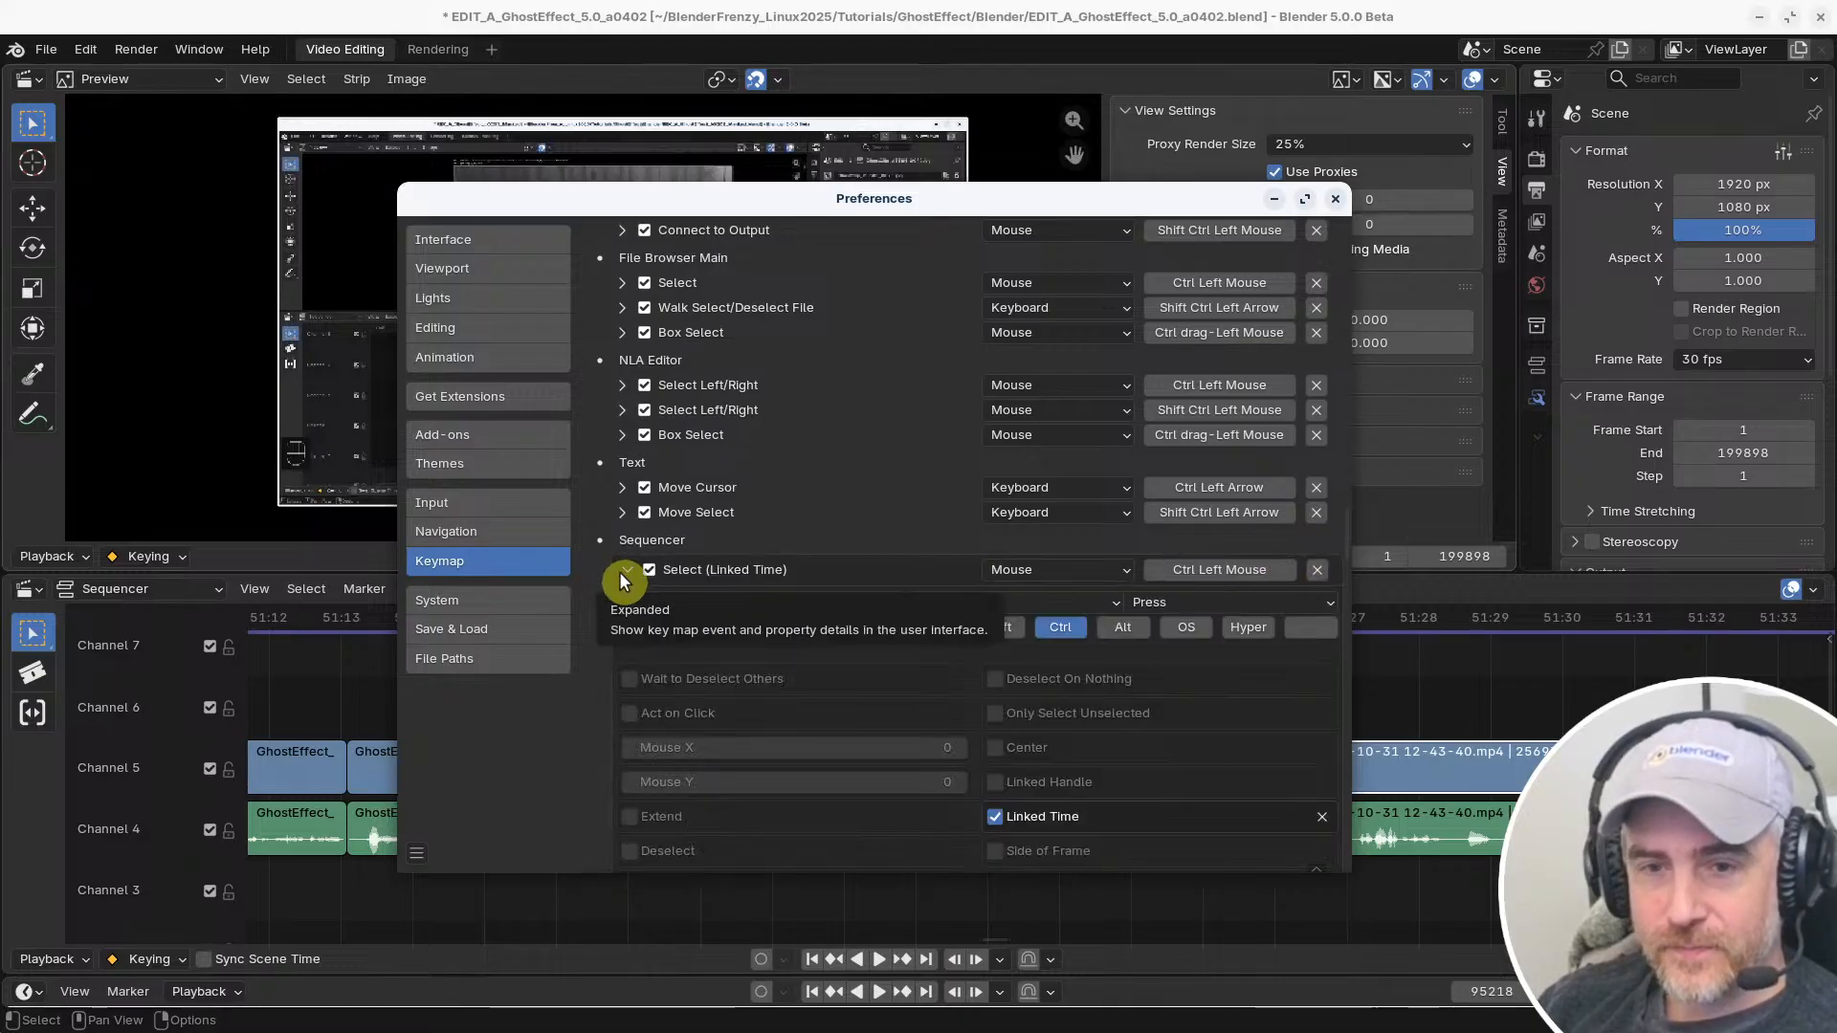
click(624, 569)
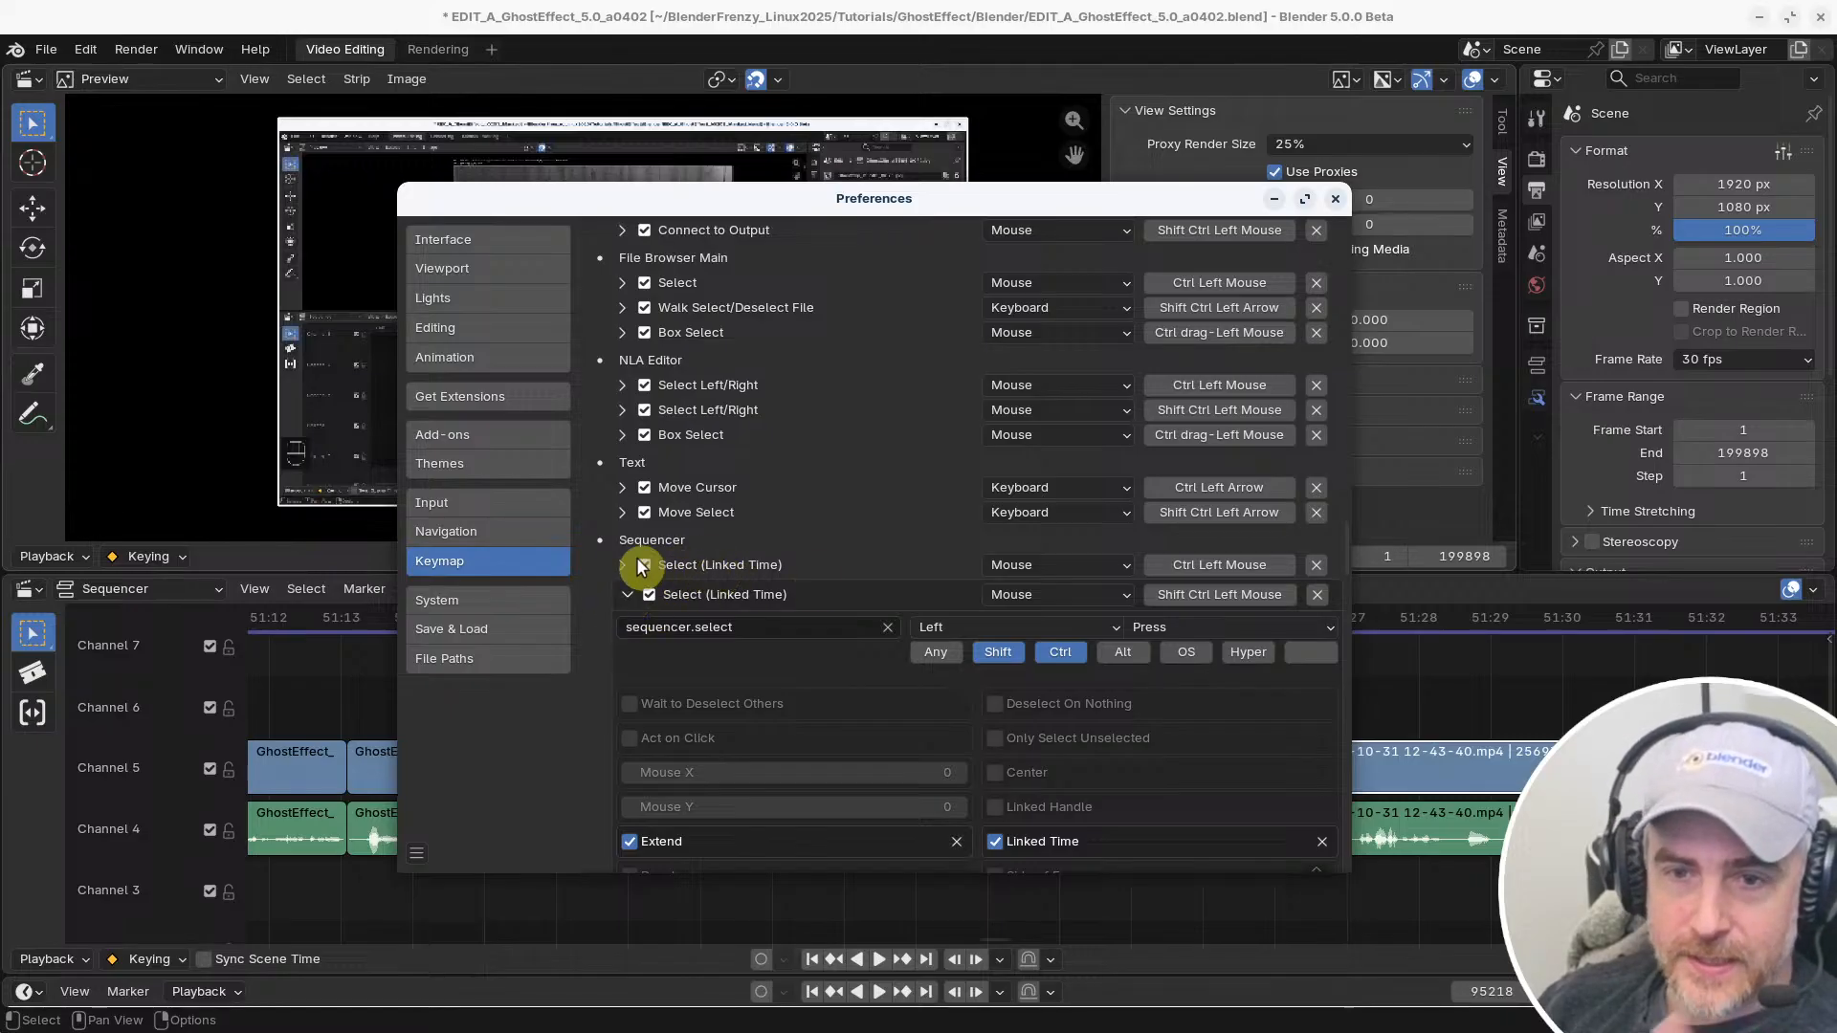
Search the keymap by name for "Select (lin" instead of by key binding
scroll(823, 421, up, 10)
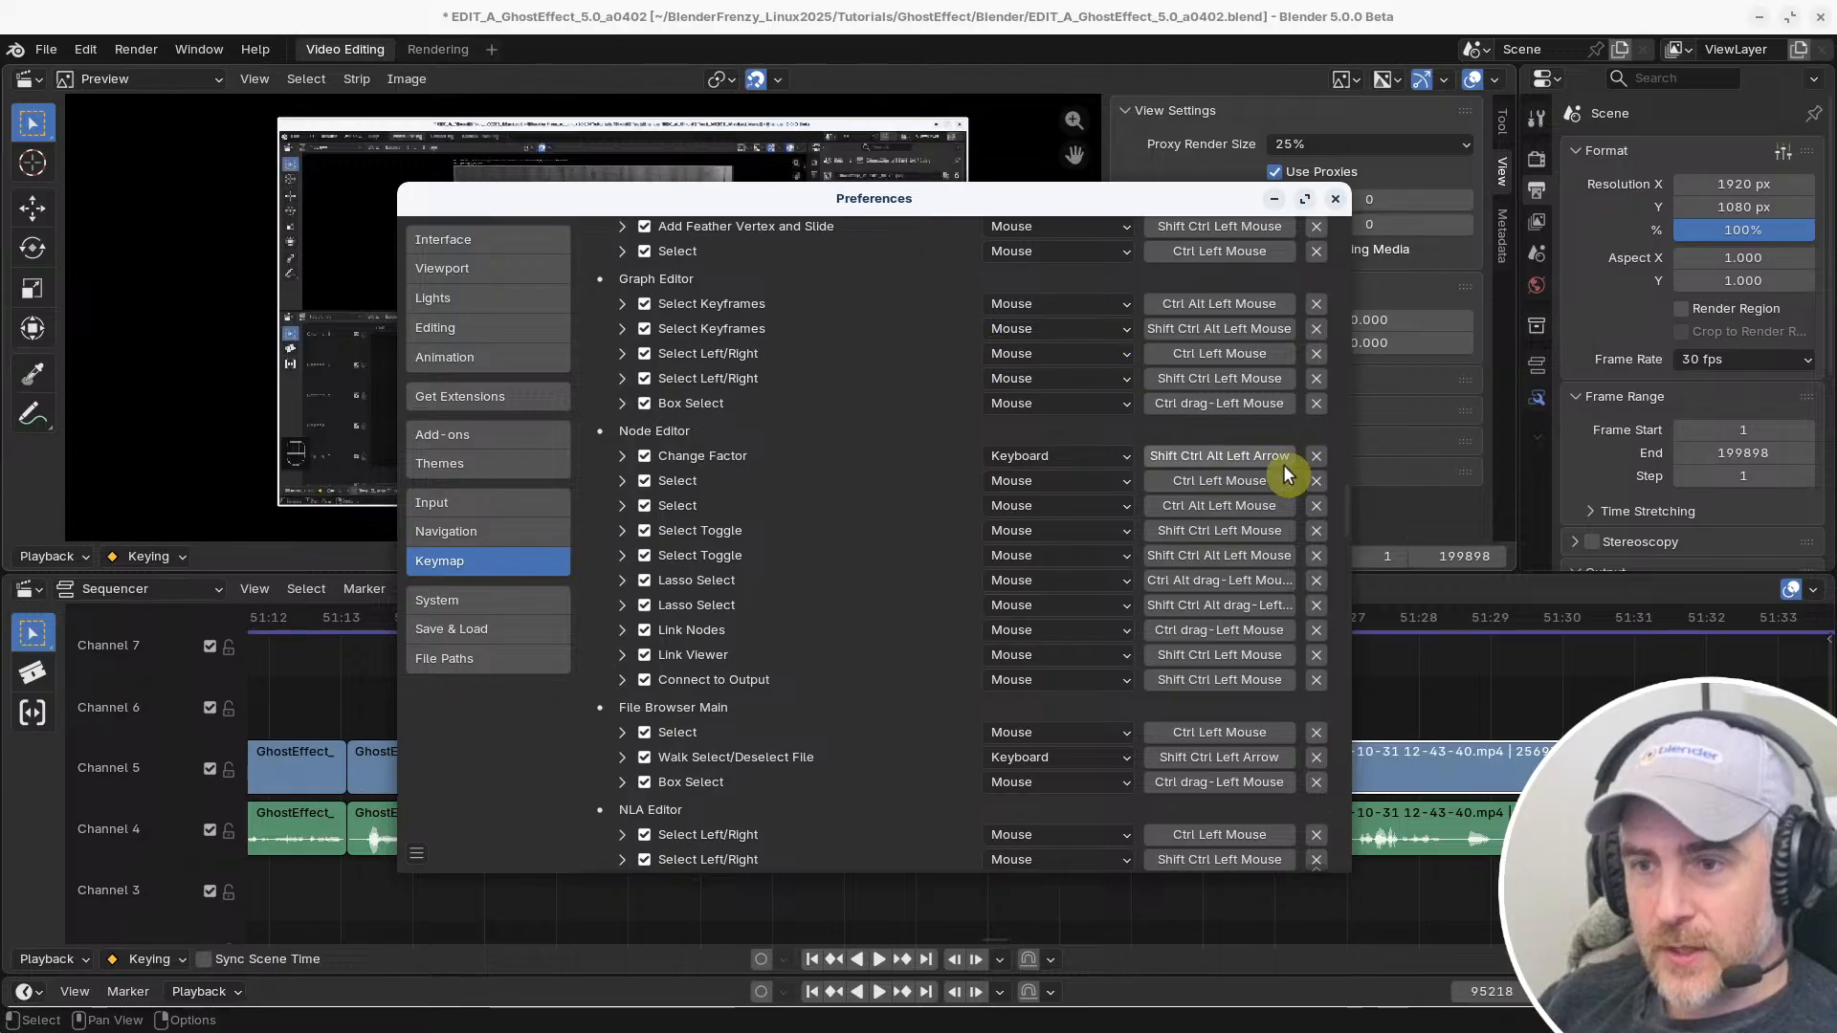
scroll(1345, 478, up, 10)
click(645, 258)
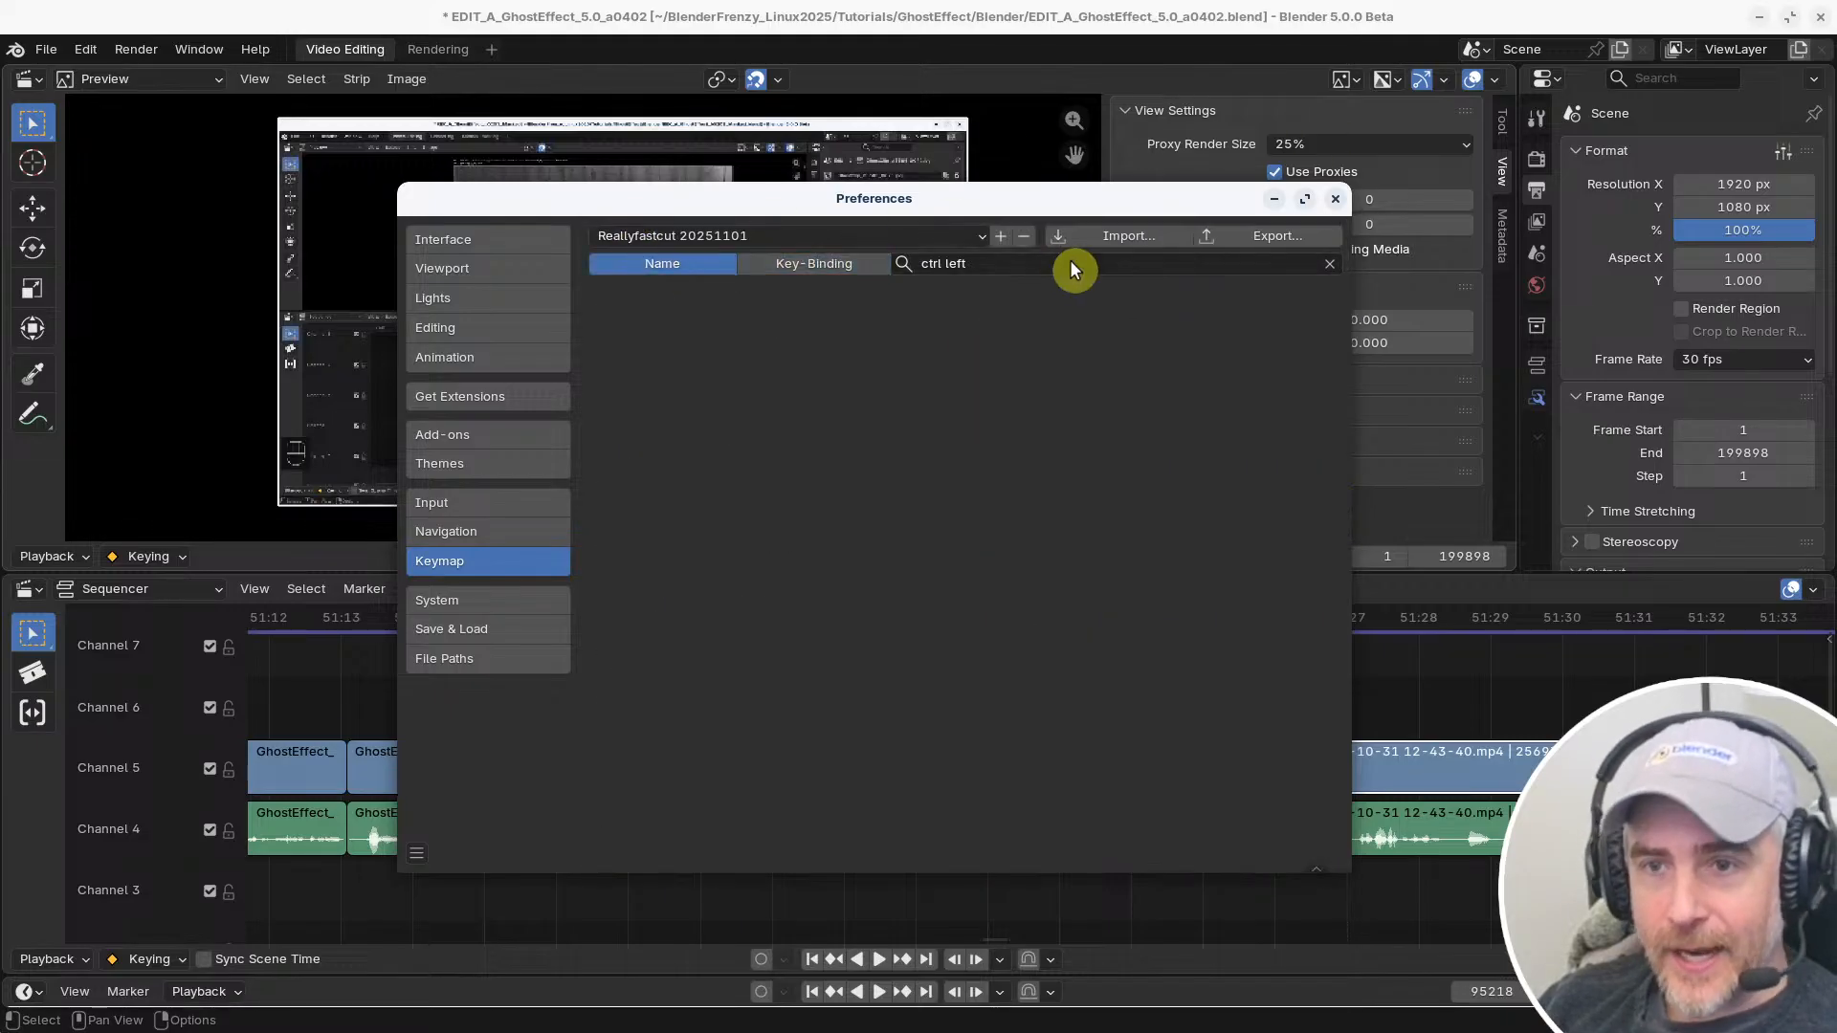
click(1038, 272)
key(ctrl+a)
text(Select)
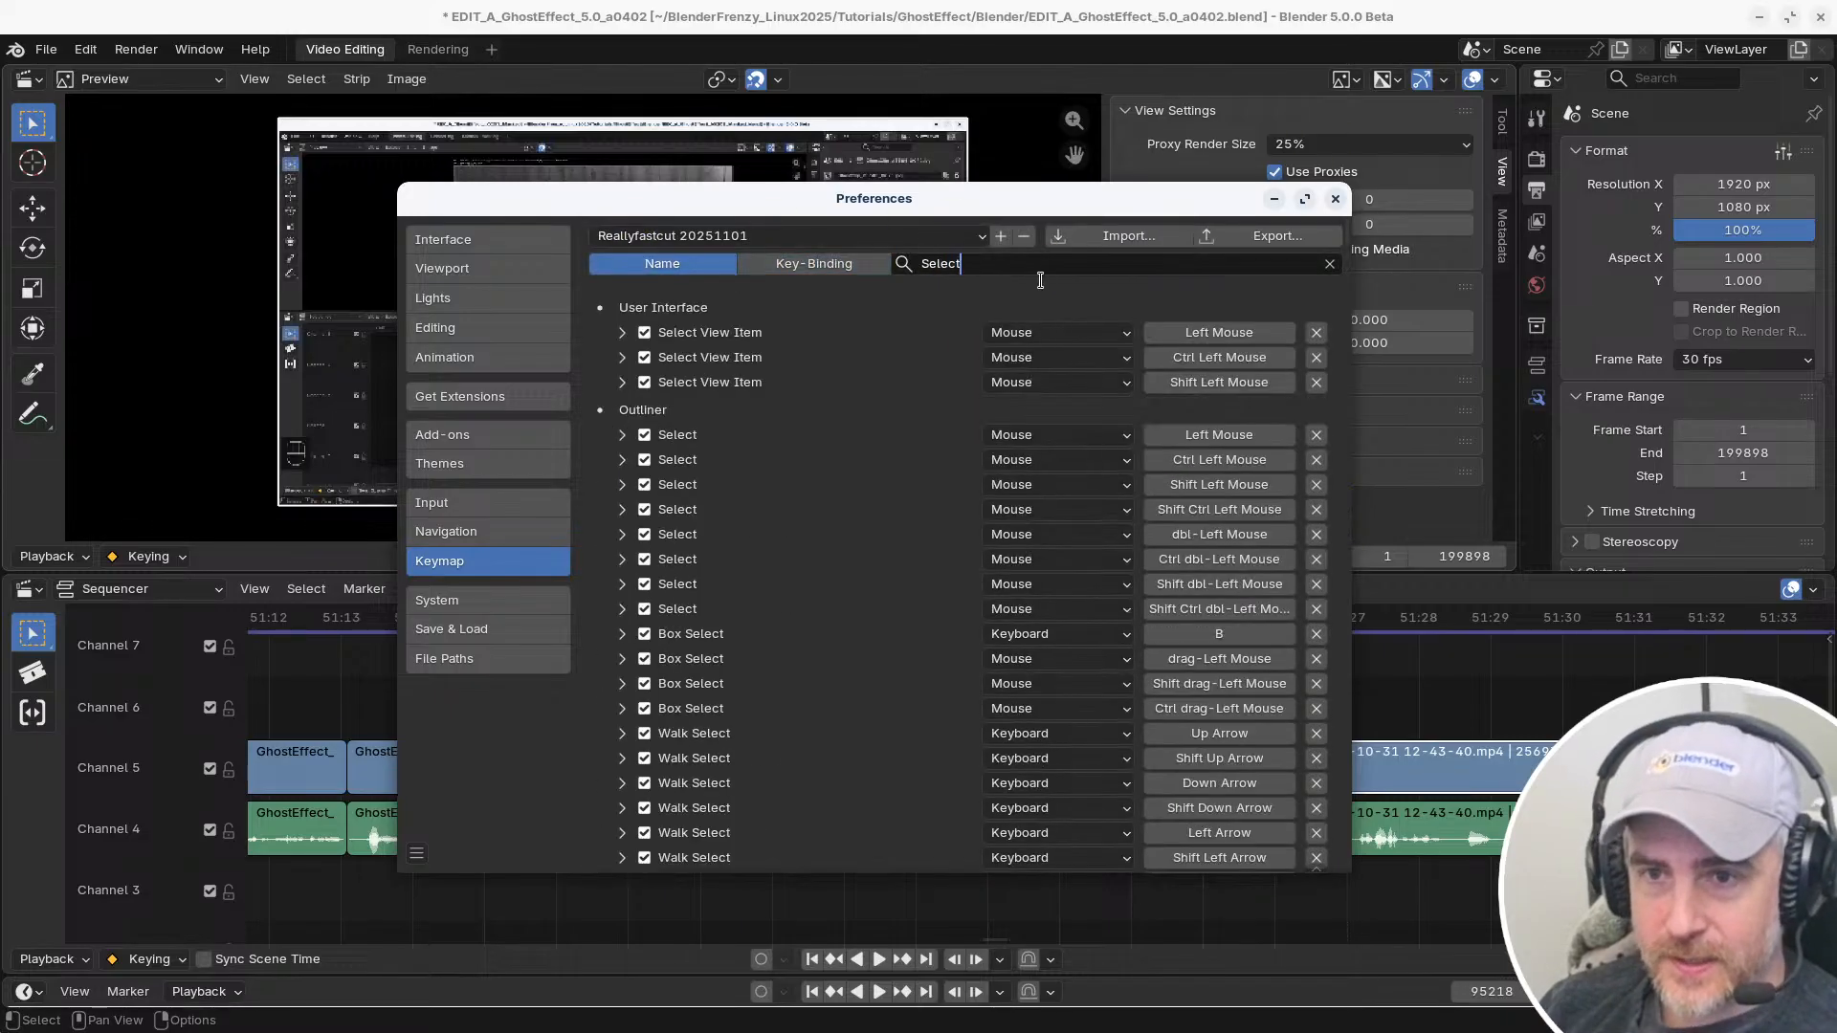
text( (lin)
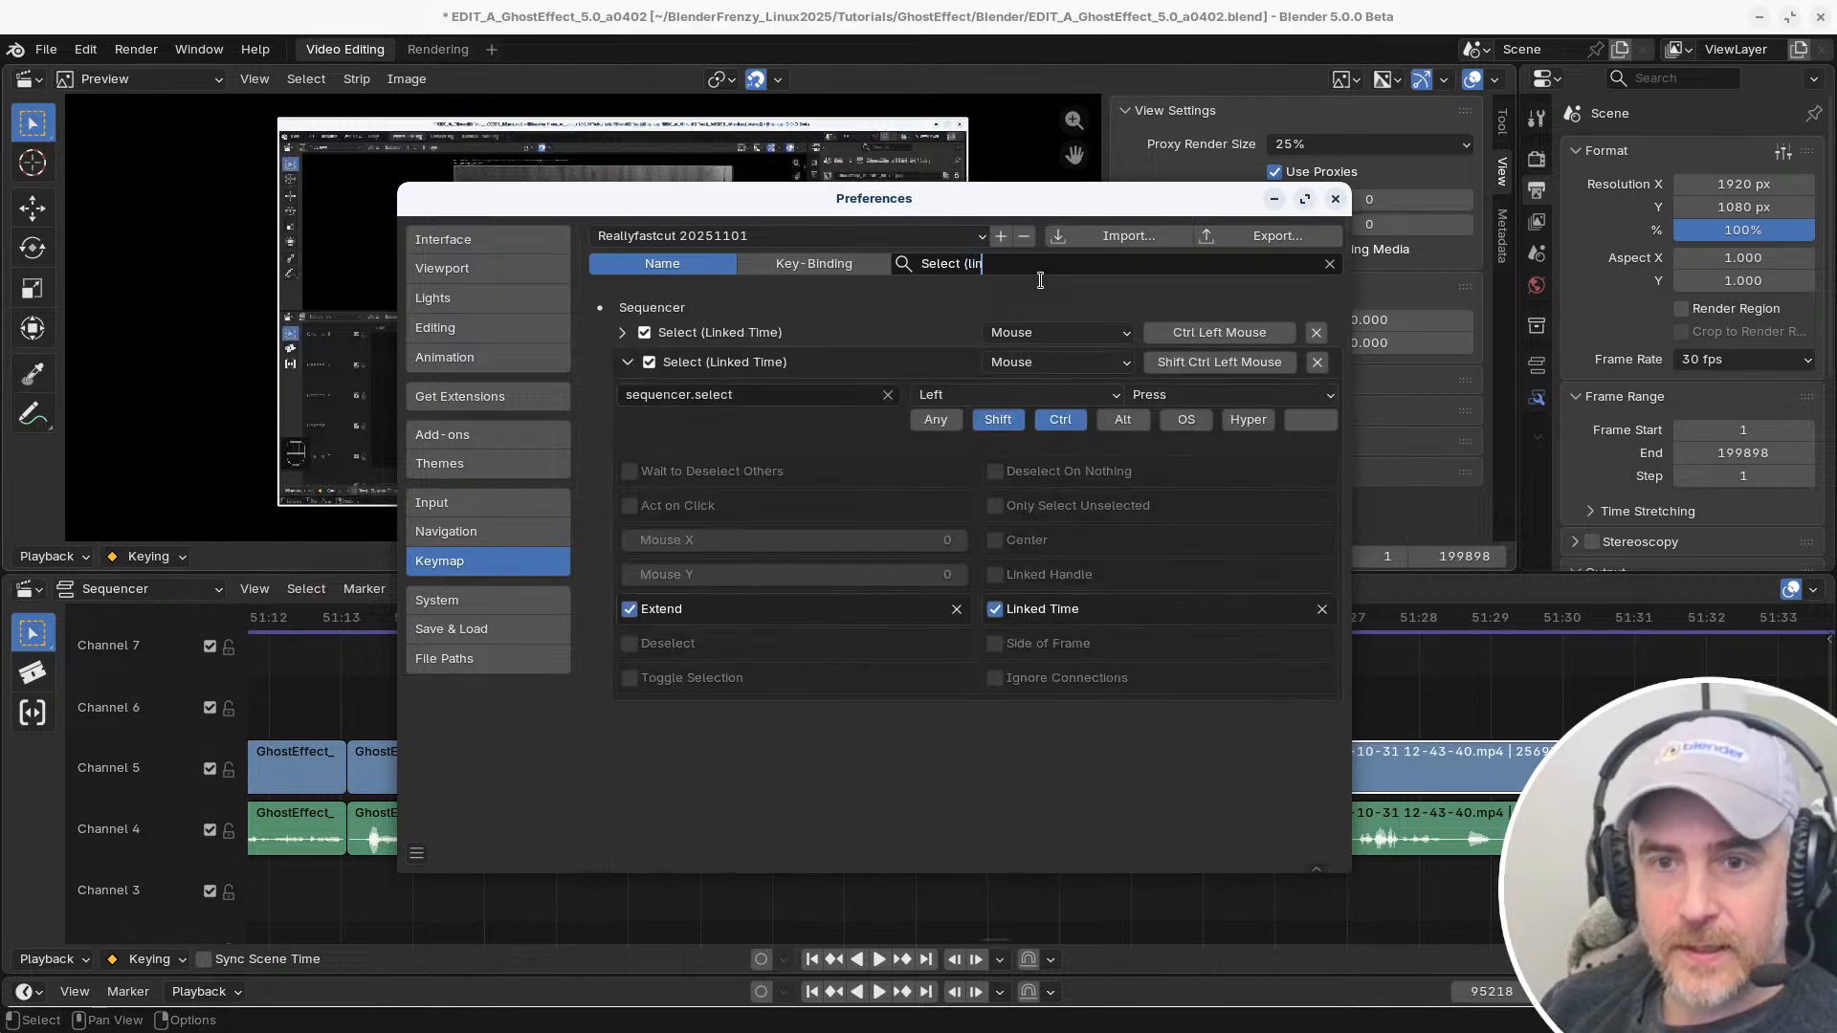
click(815, 311)
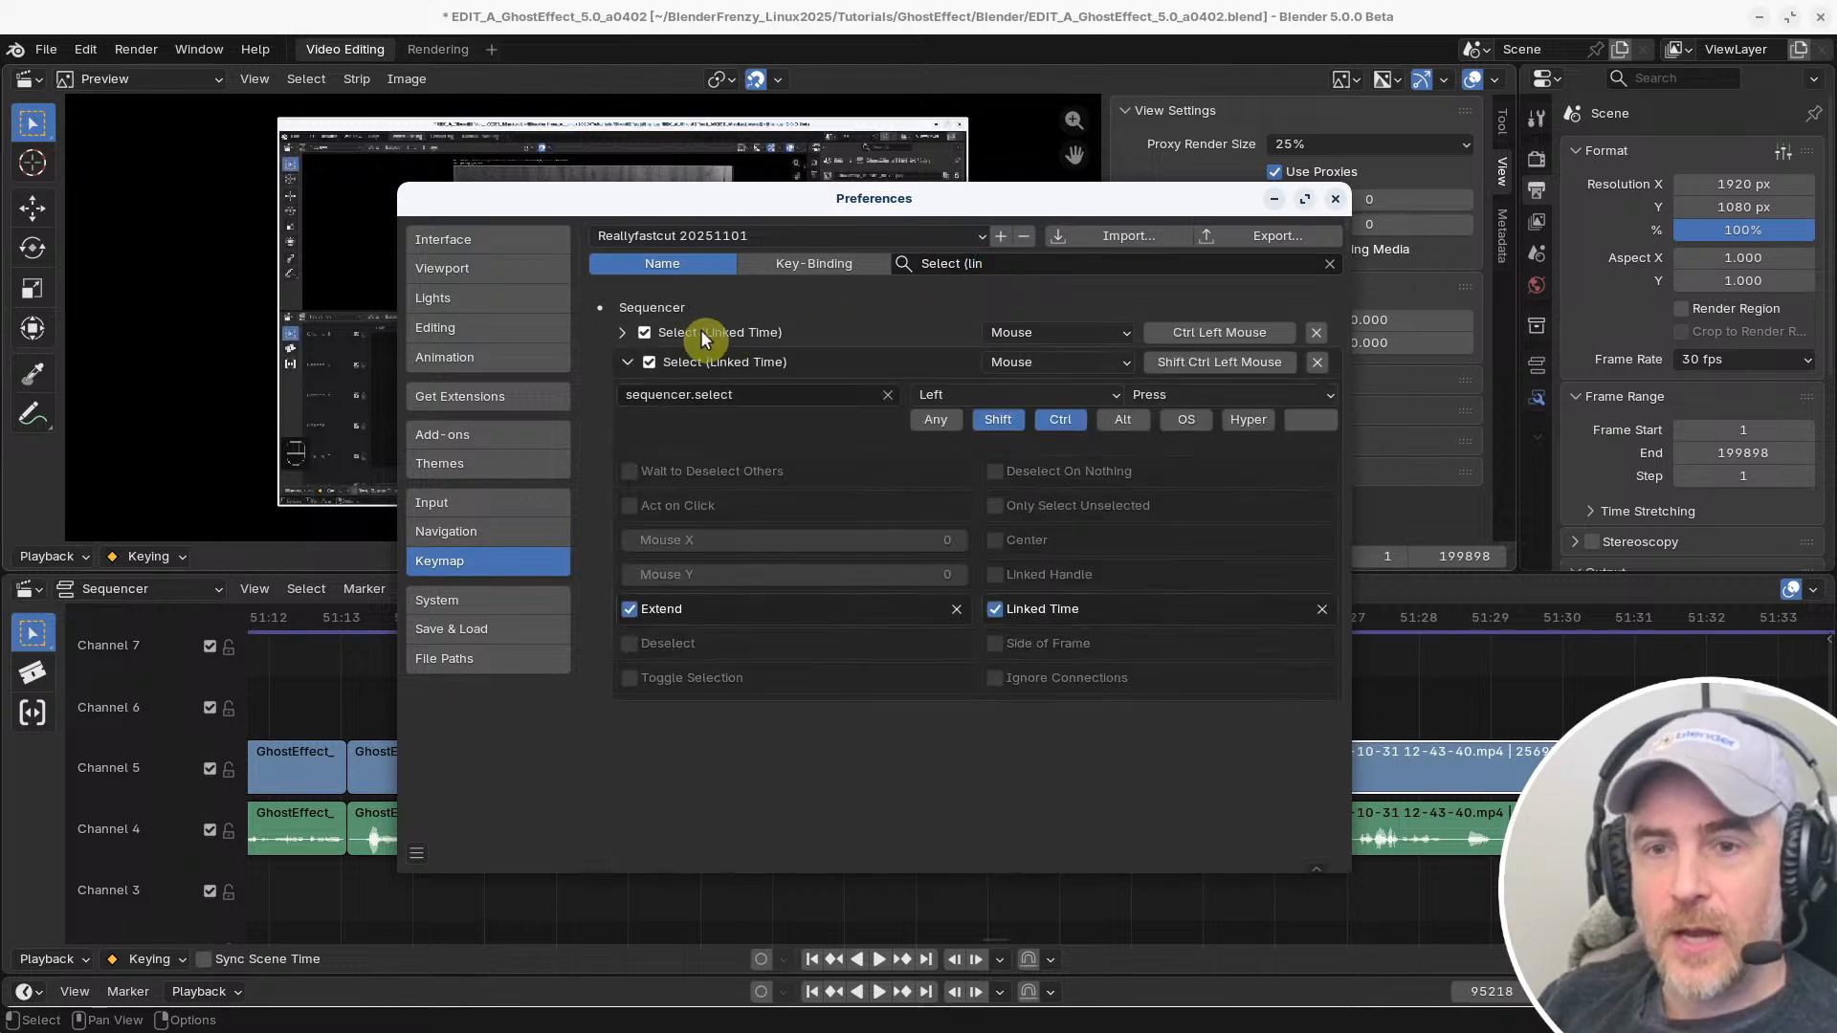
Set the Ctrl Left Mouse Select (Linked Time) binding in the Sequencer keymap to accept any modifier, and collapse its details
click(613, 331)
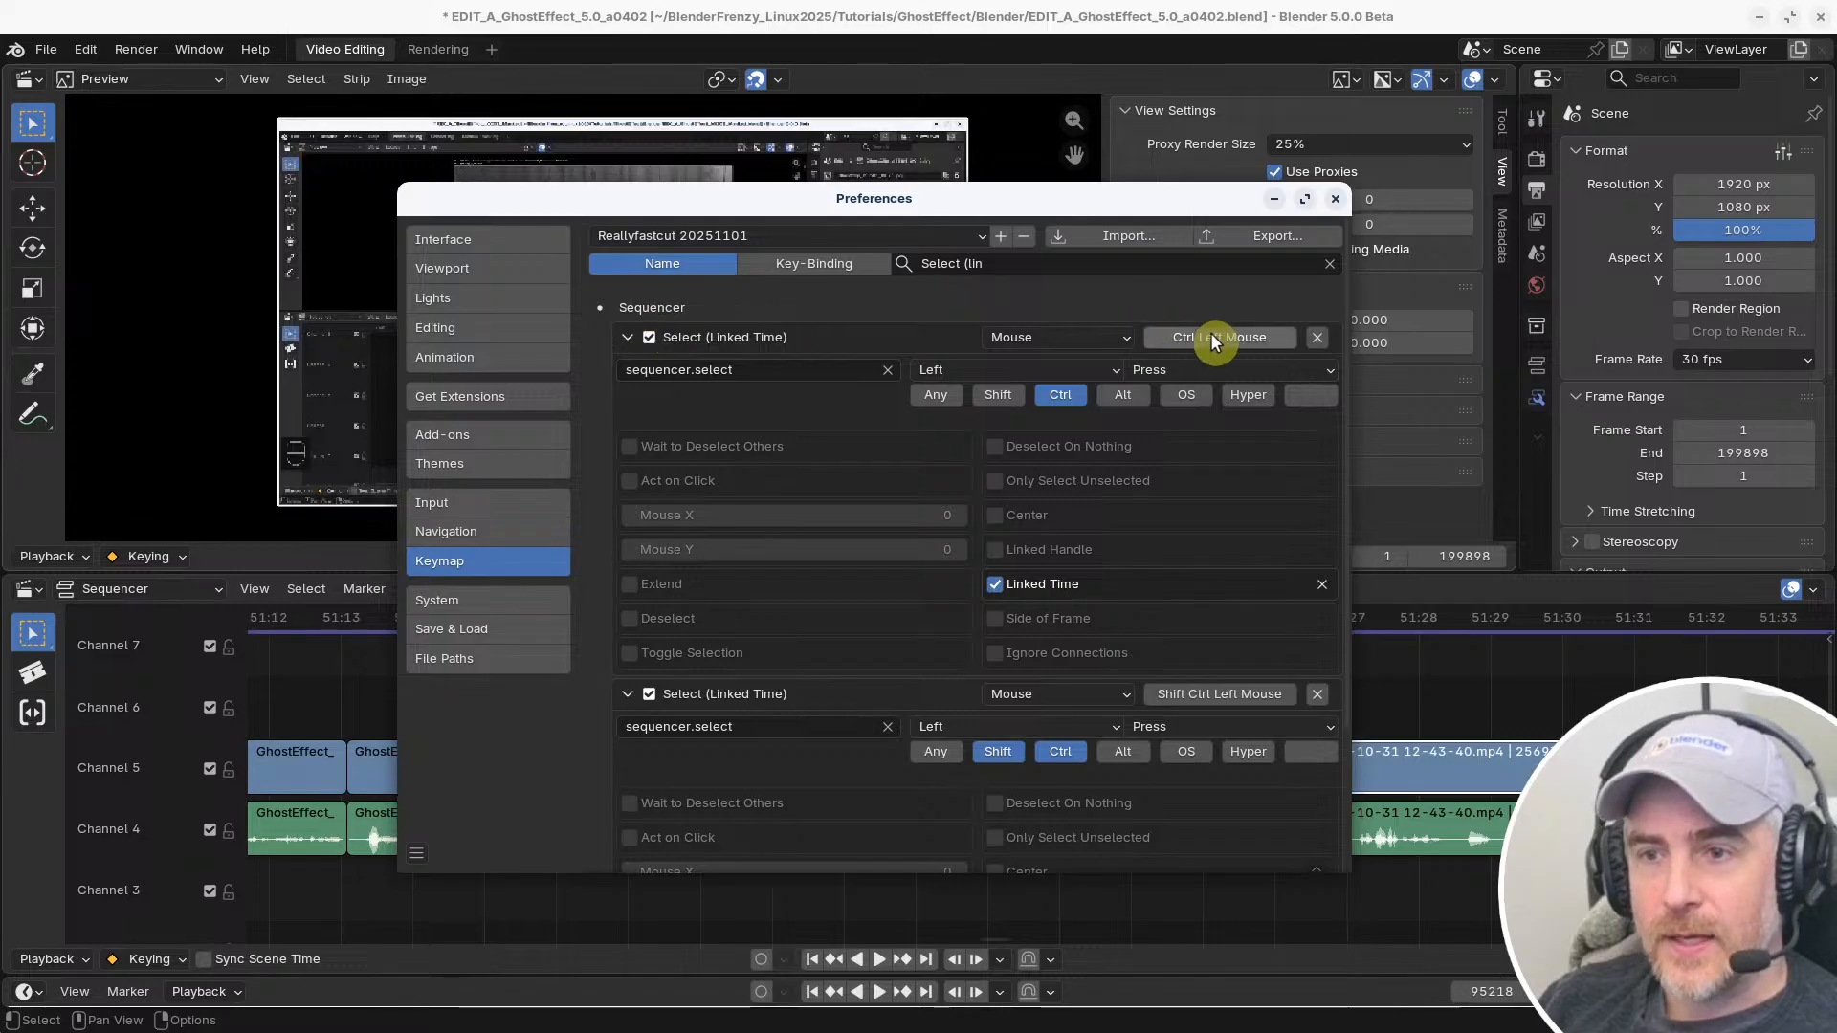
click(936, 395)
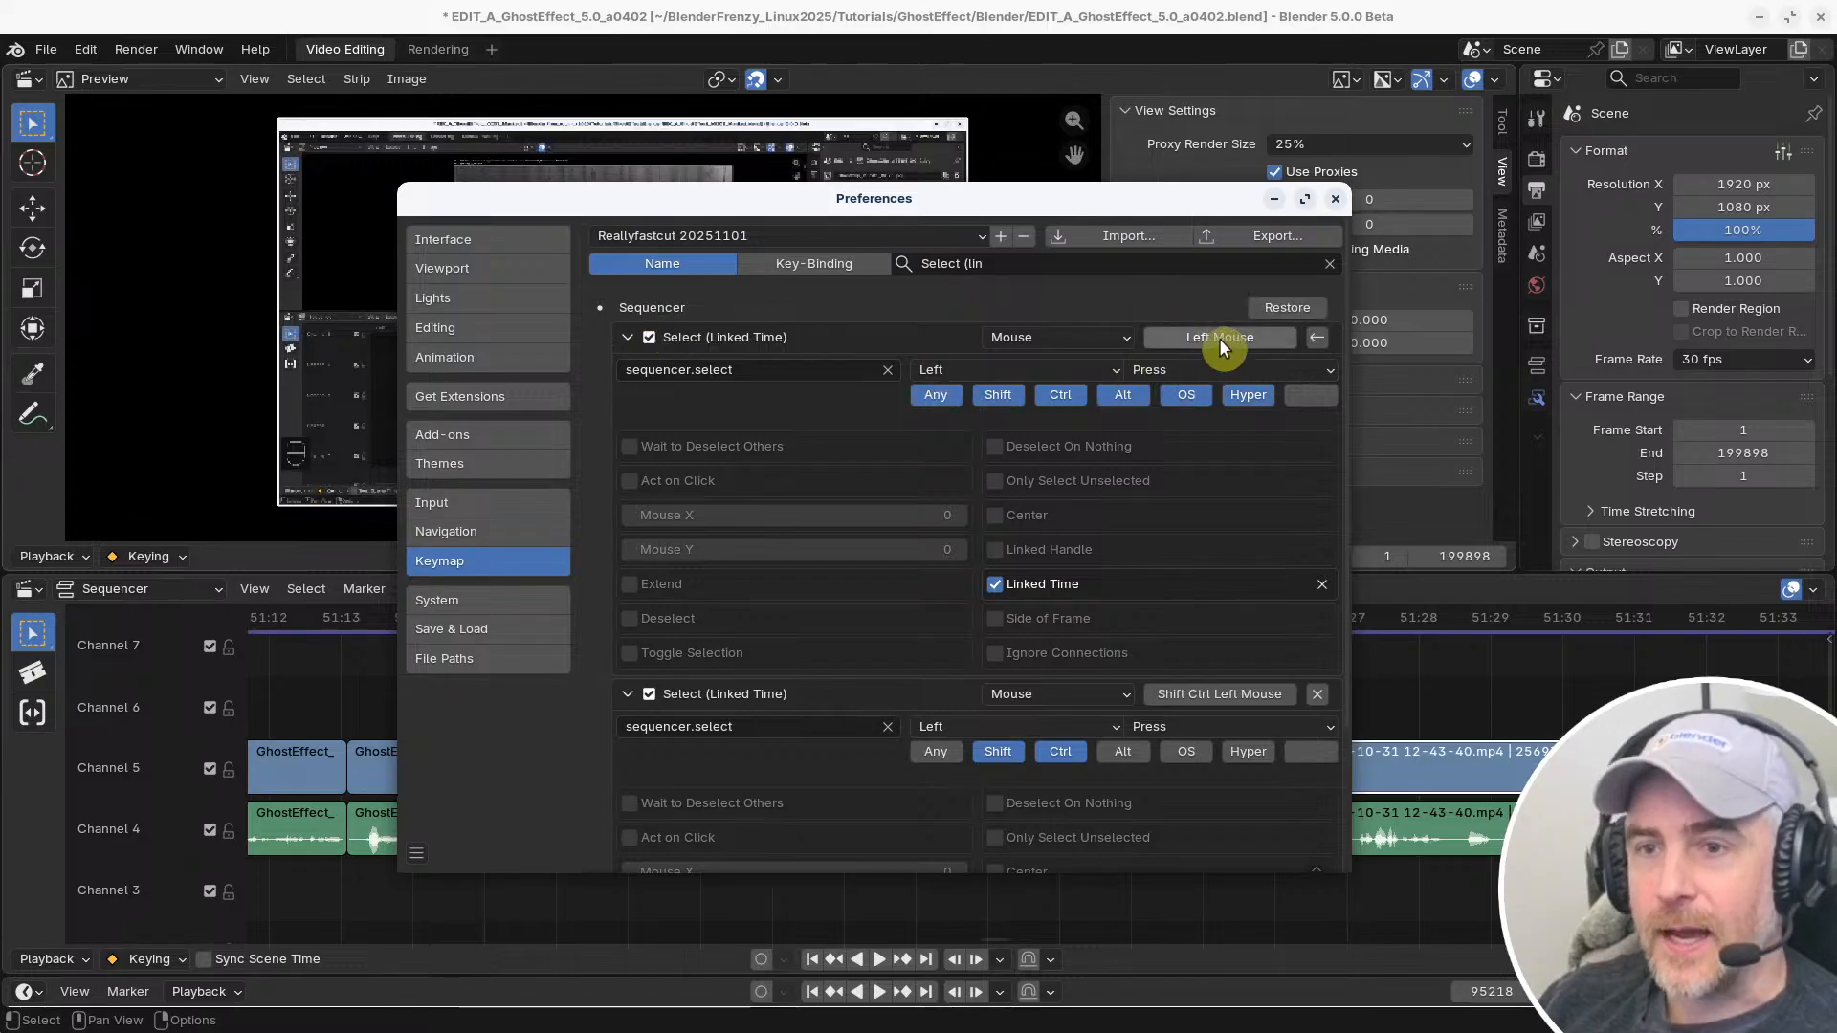
click(627, 336)
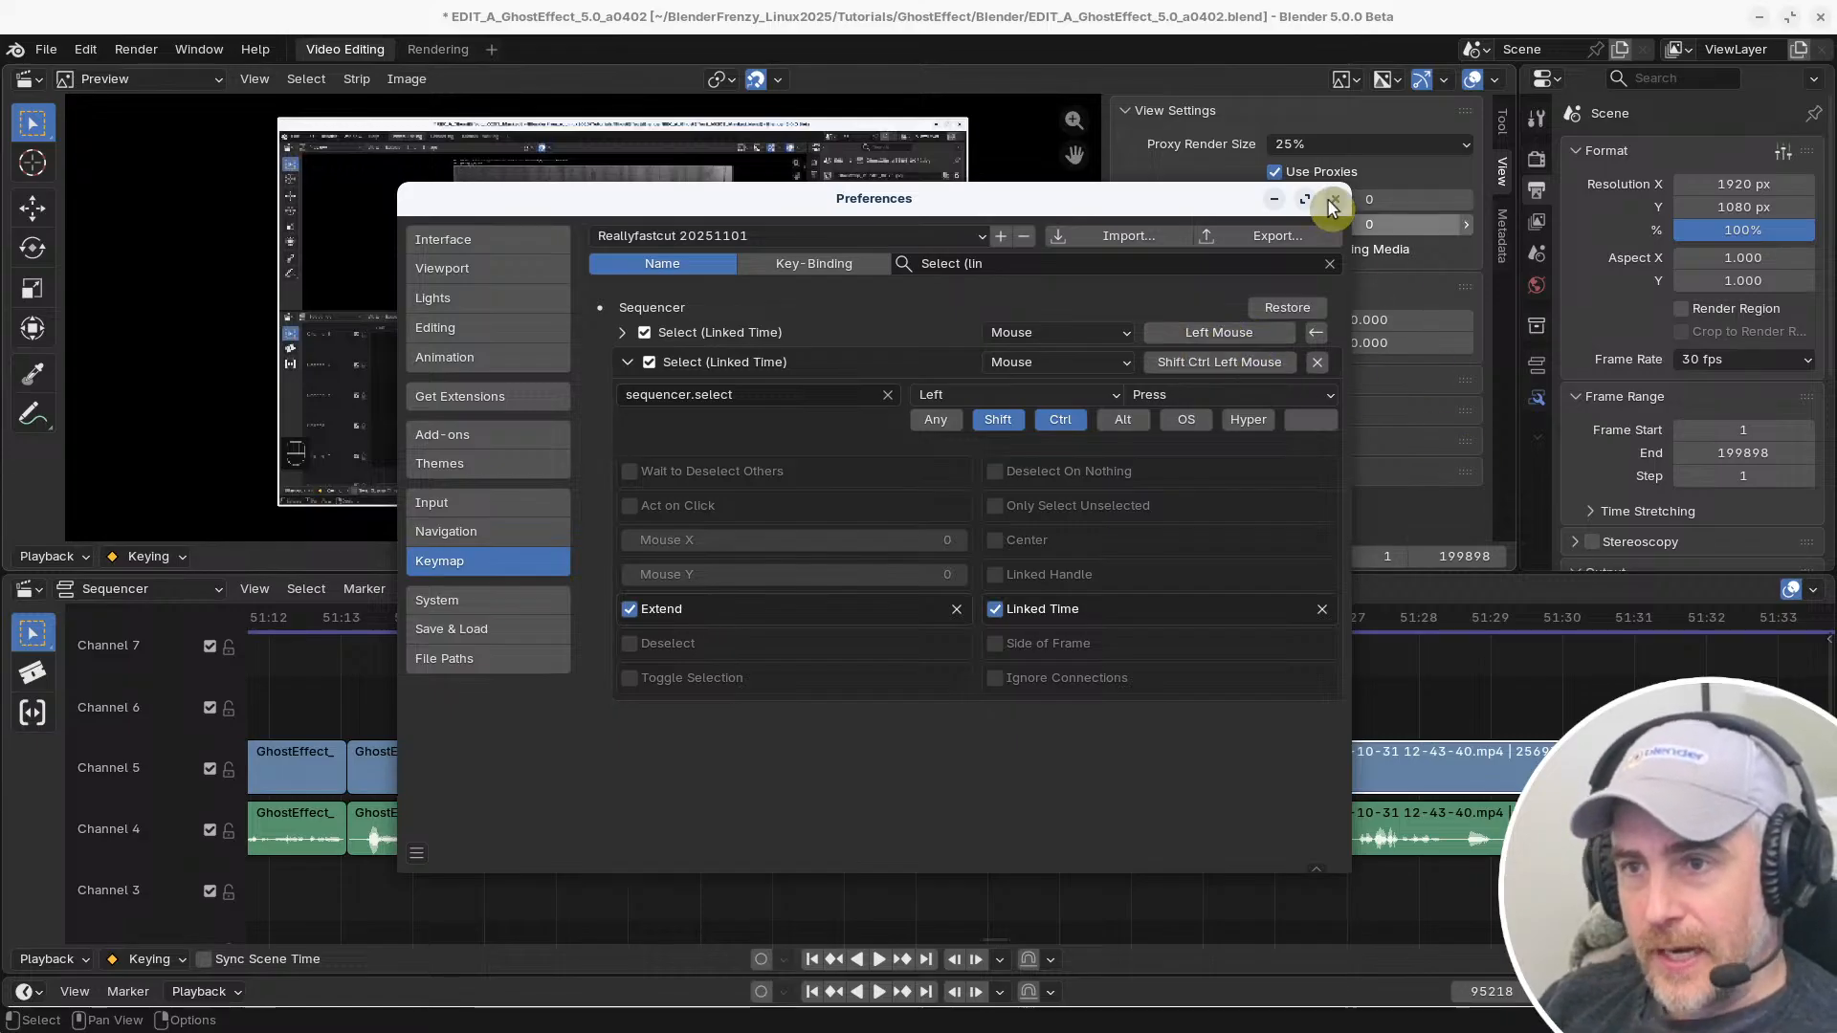
Test linked selection in the timeline by selecting video strips by their body and single strips by their edge handles
click(1472, 664)
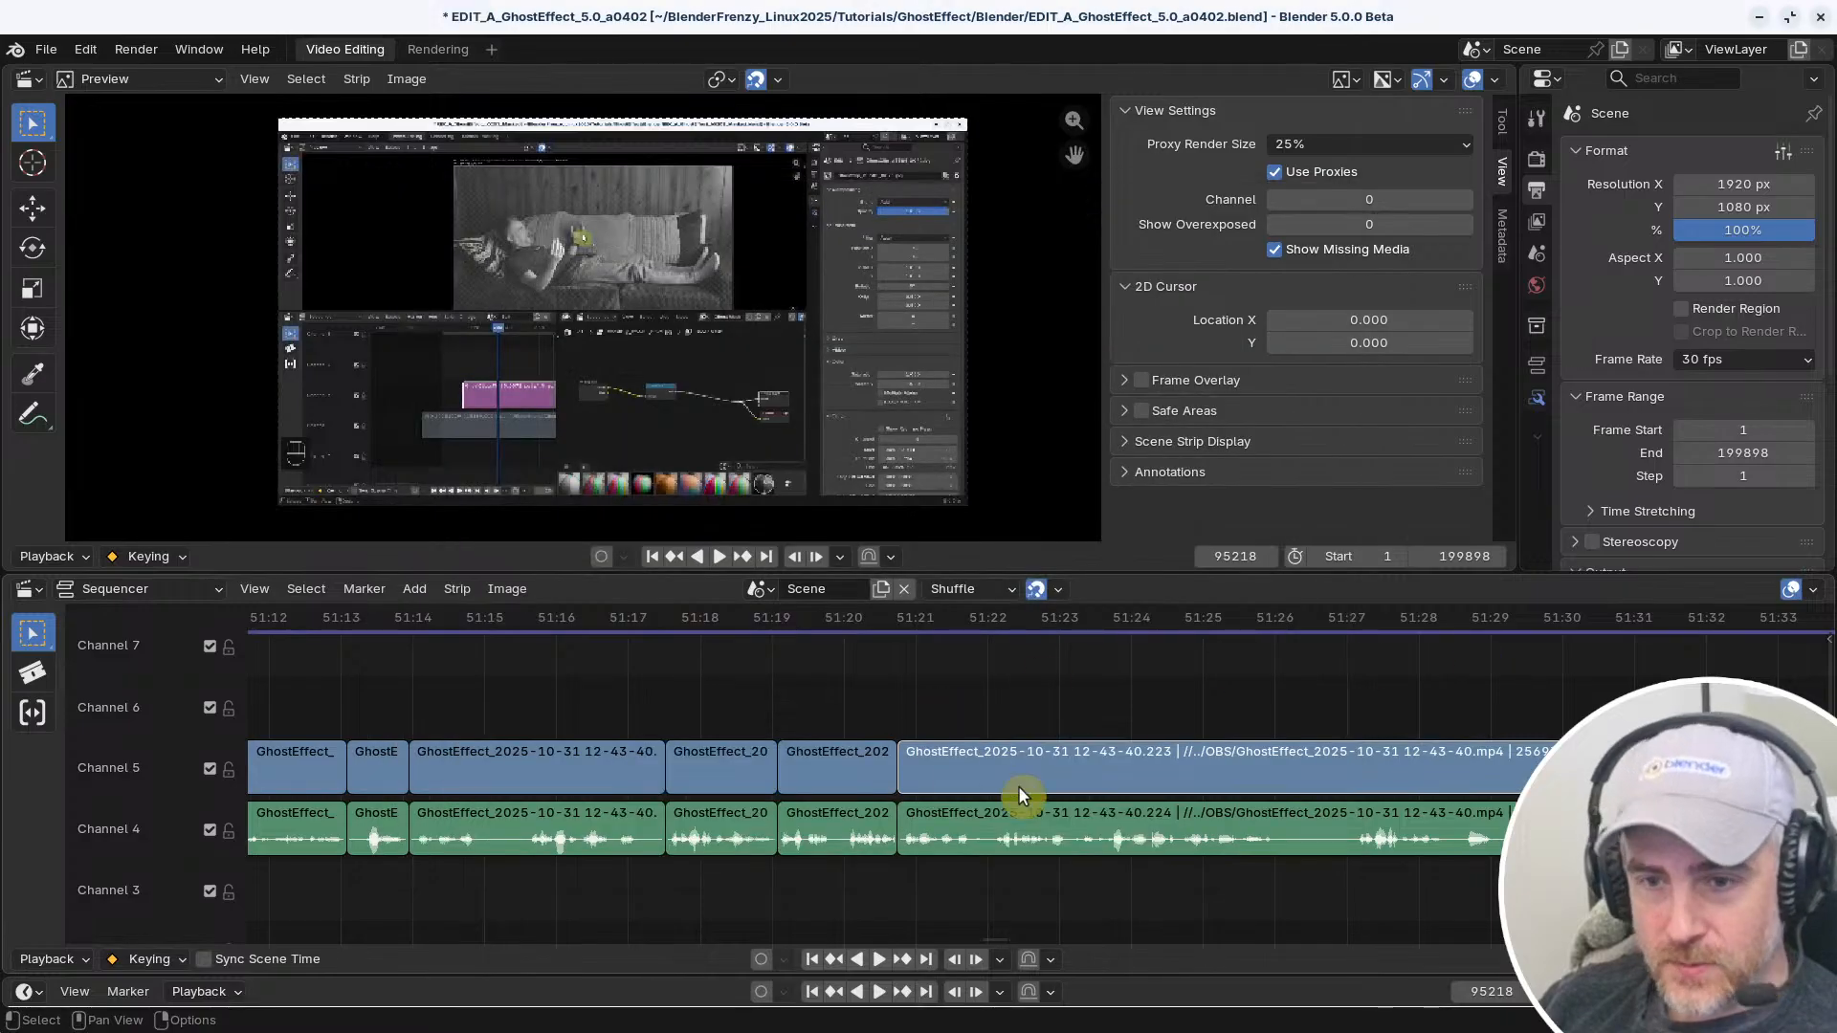
click(1018, 766)
click(1012, 676)
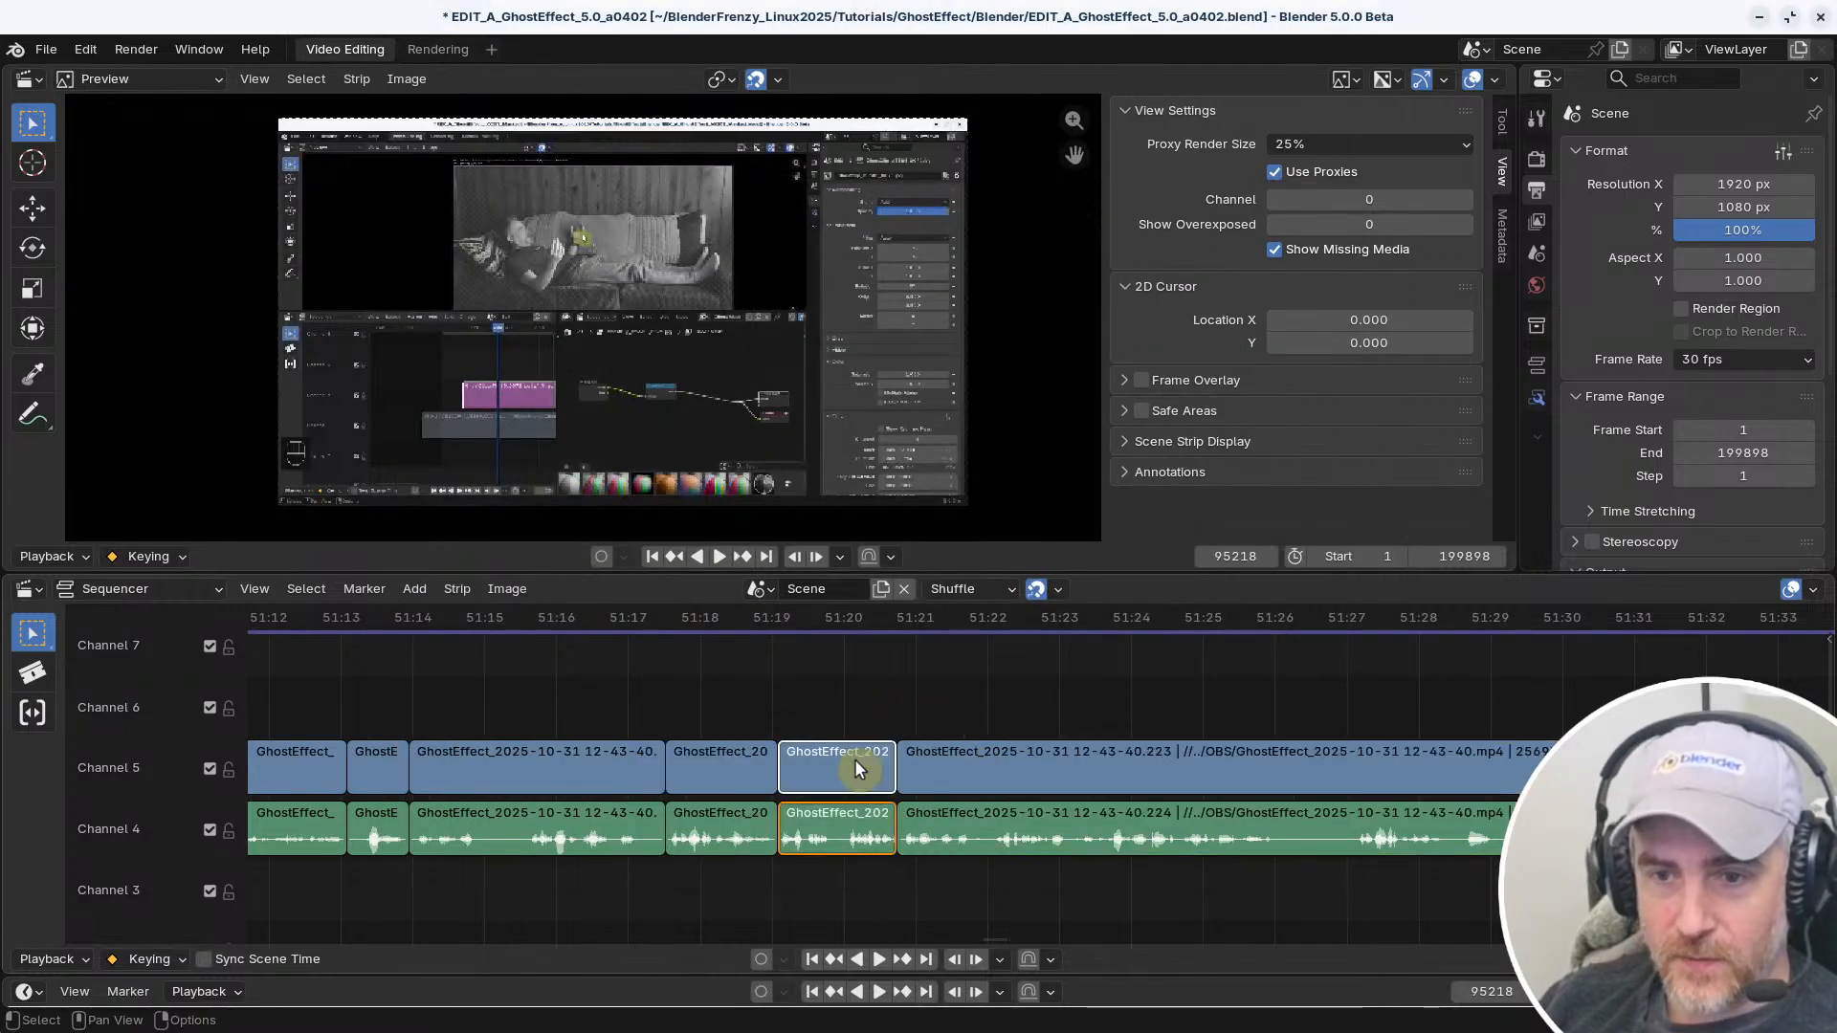
click(799, 765)
click(787, 671)
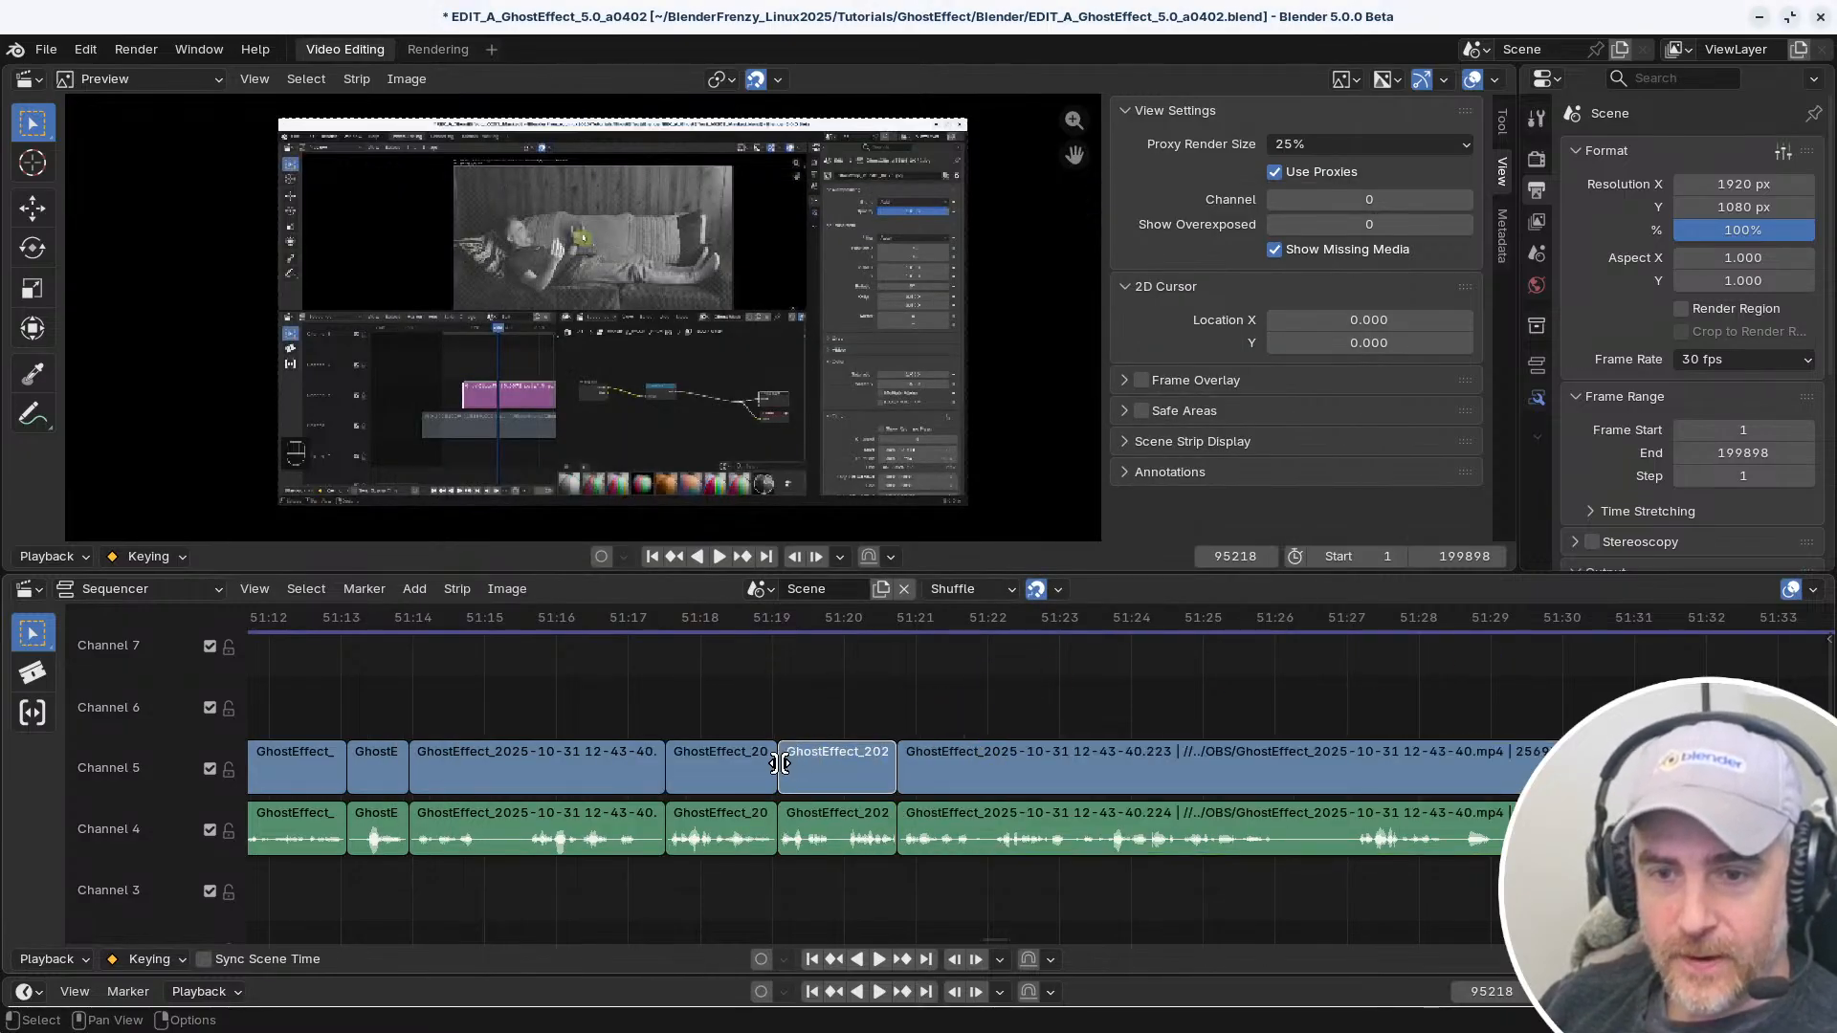
click(780, 763)
alt+click(780, 762)
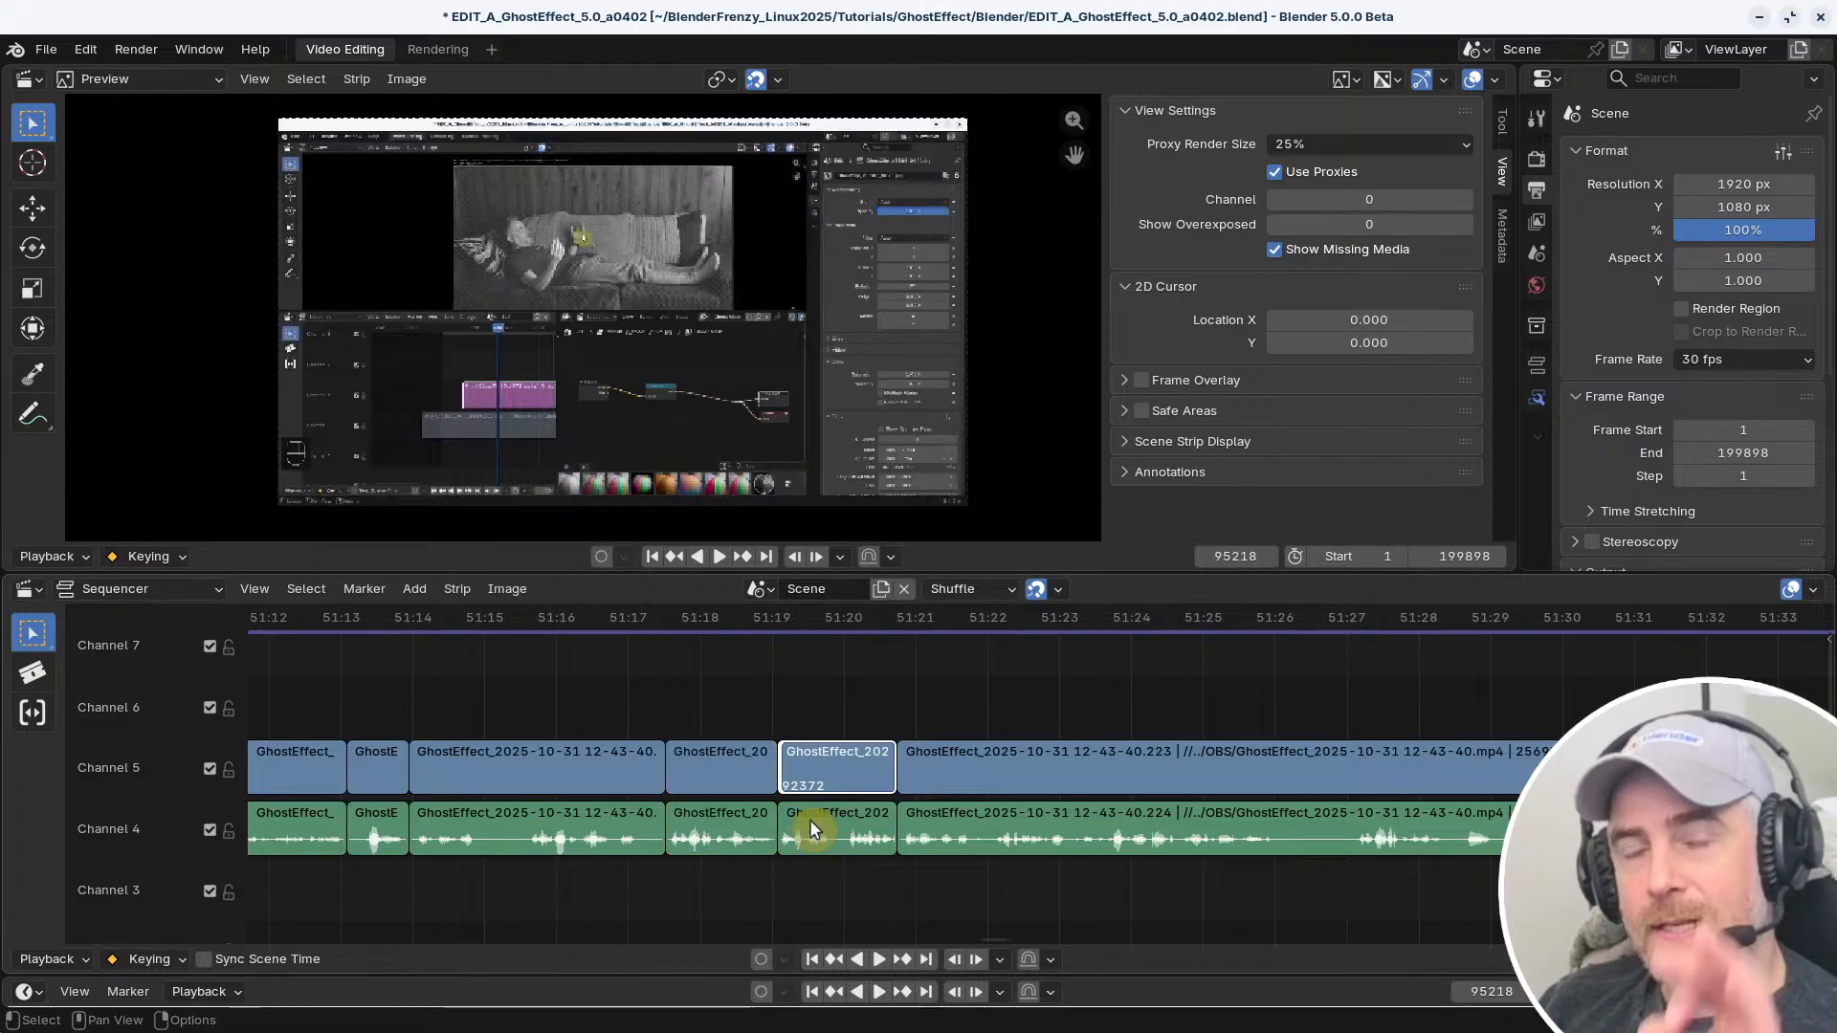
click(906, 819)
alt+click(905, 819)
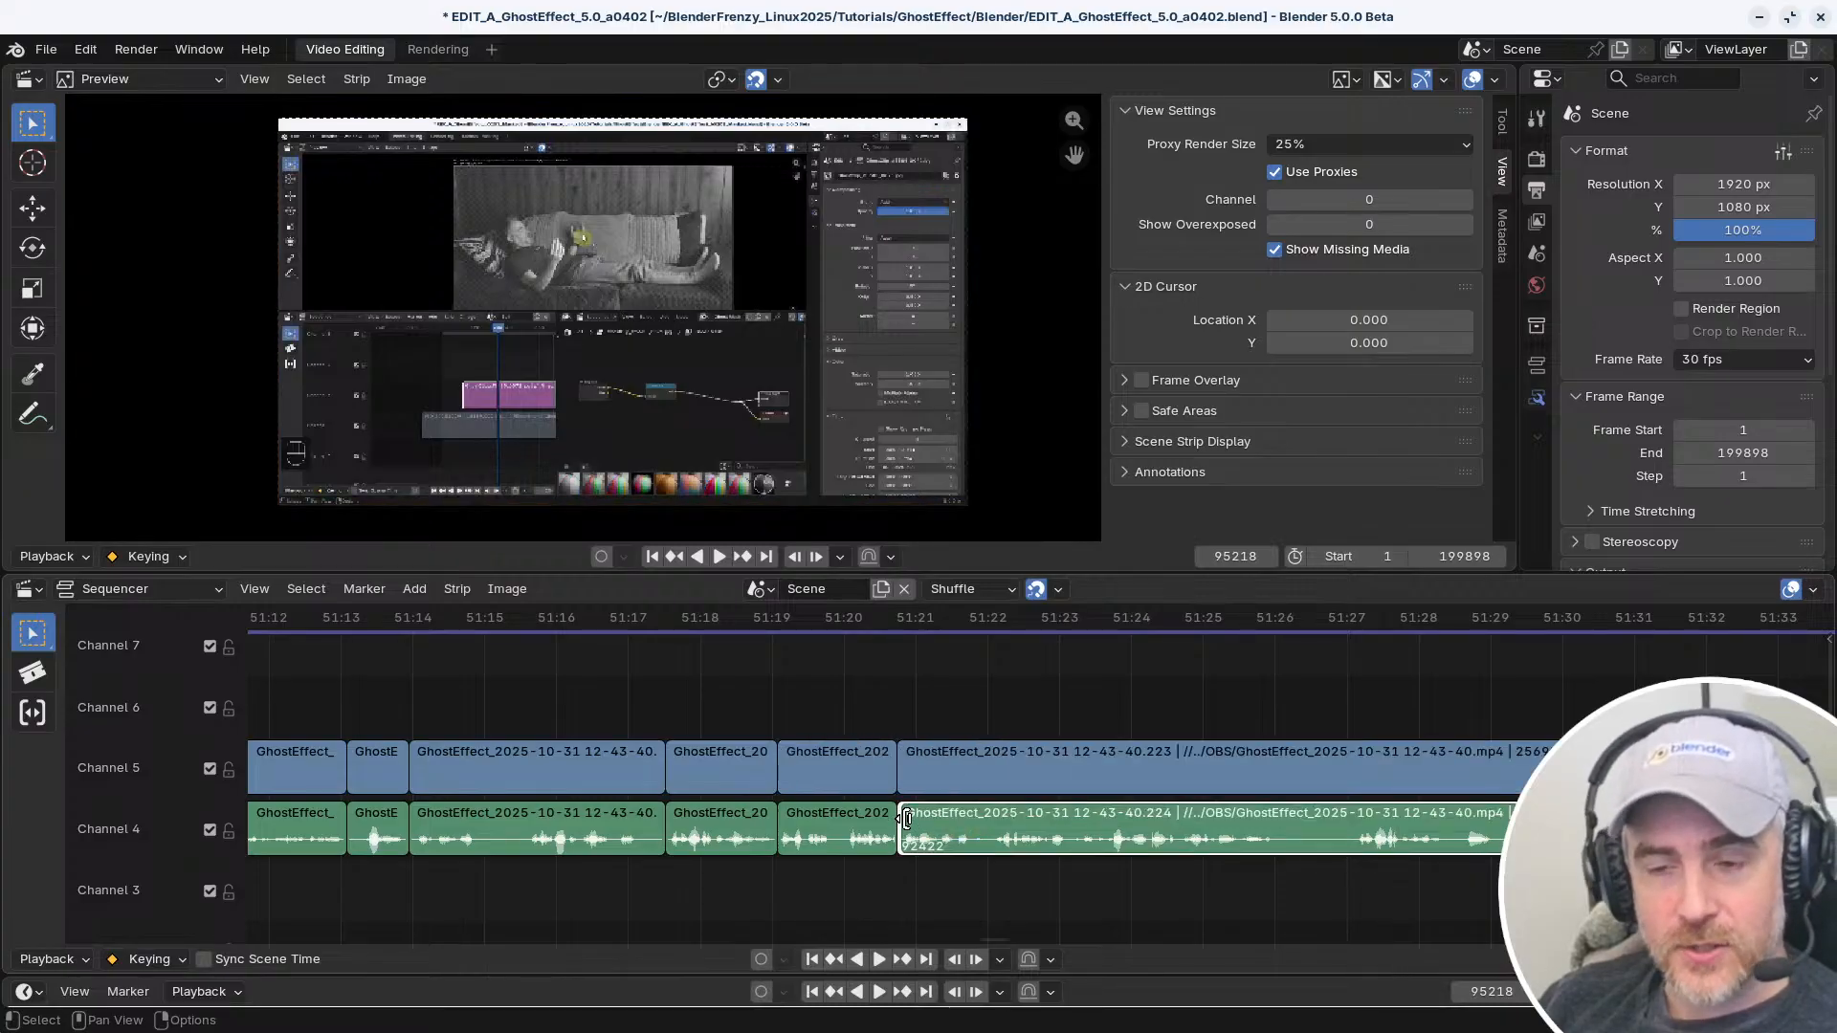
Clear the selection and try sliding the long channel 5 video strip 76 frames later, starting from its left edge
key(alt+a)
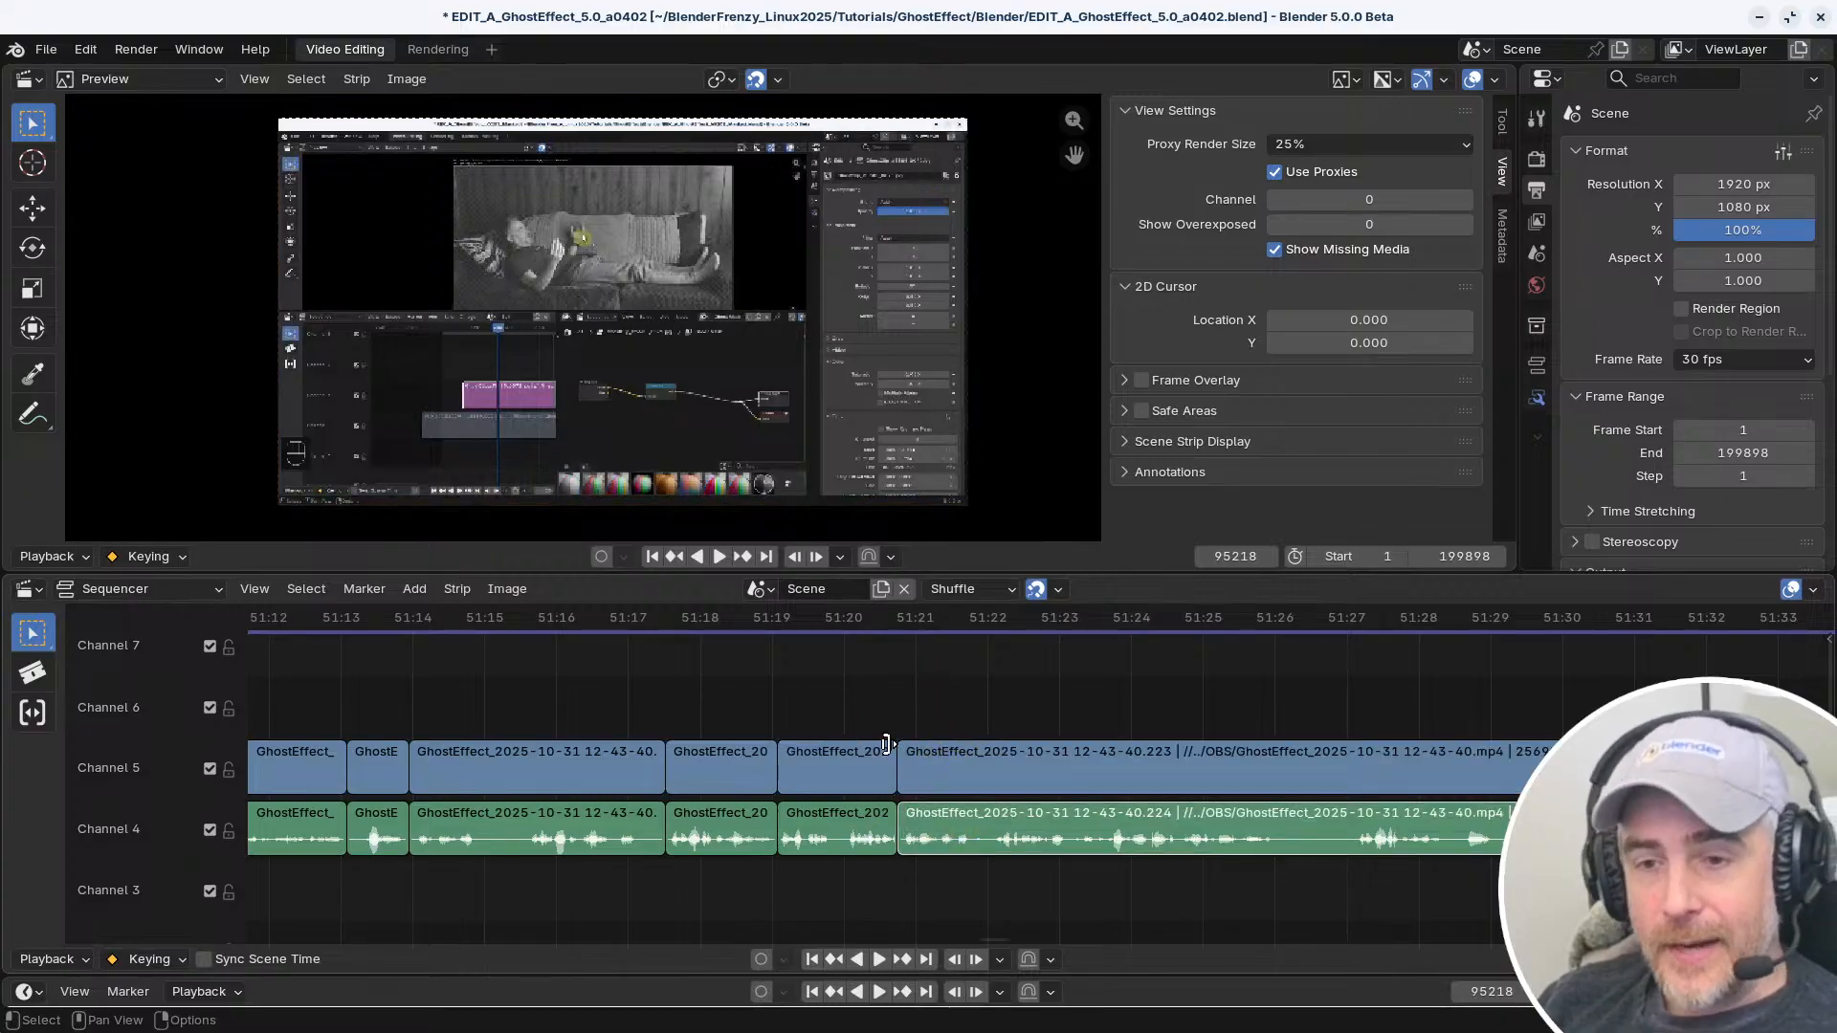
drag(911, 745, 1192, 740)
right_click(1192, 740)
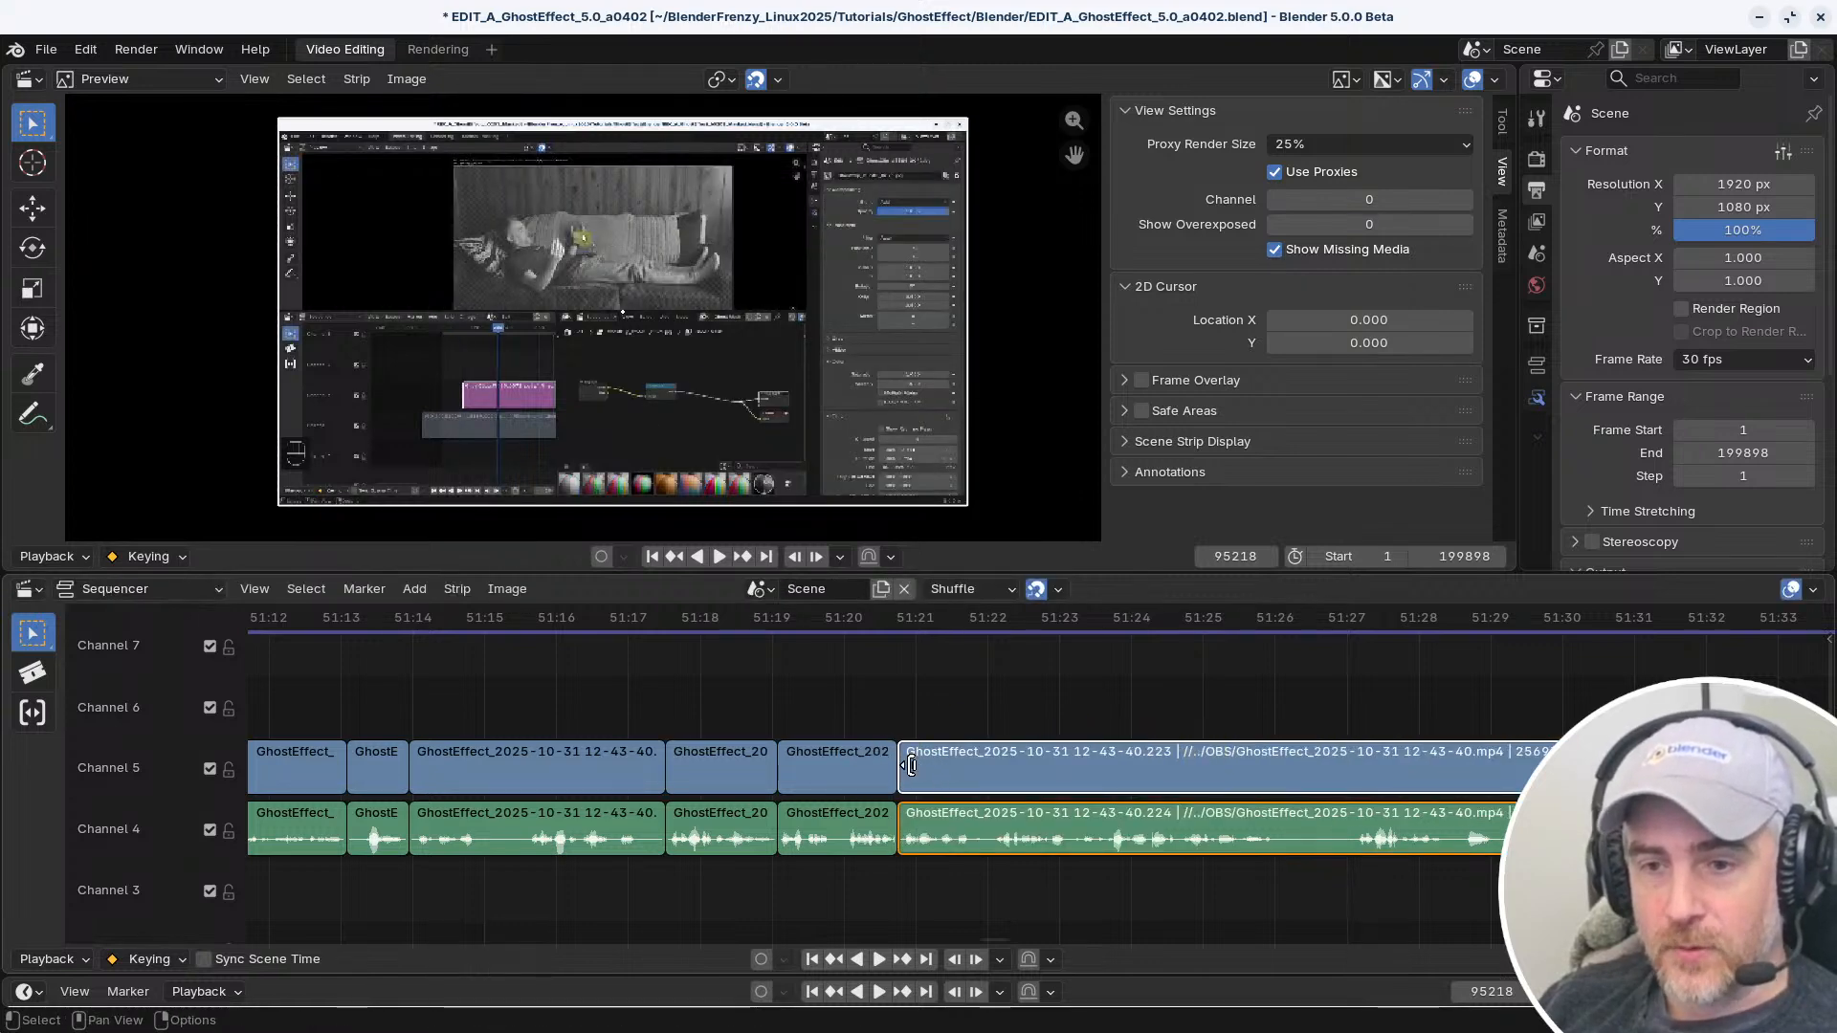
drag(911, 766, 1099, 765)
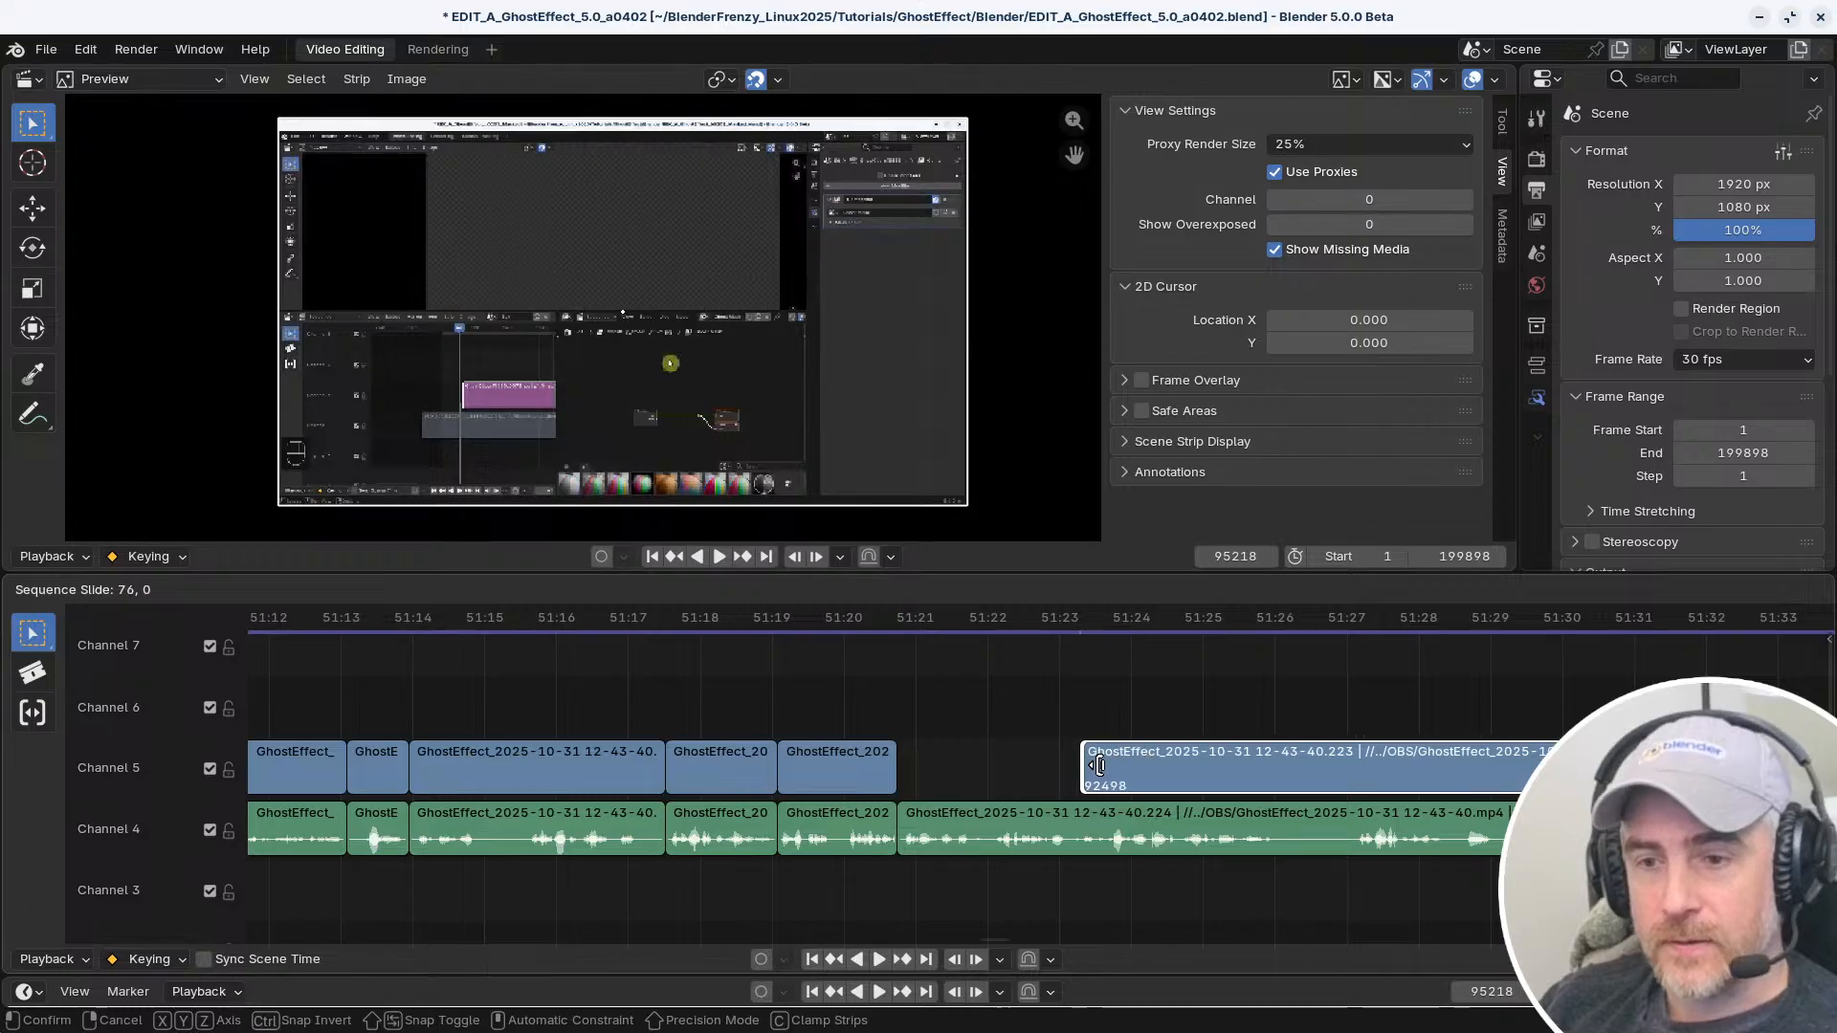
right_click(1098, 765)
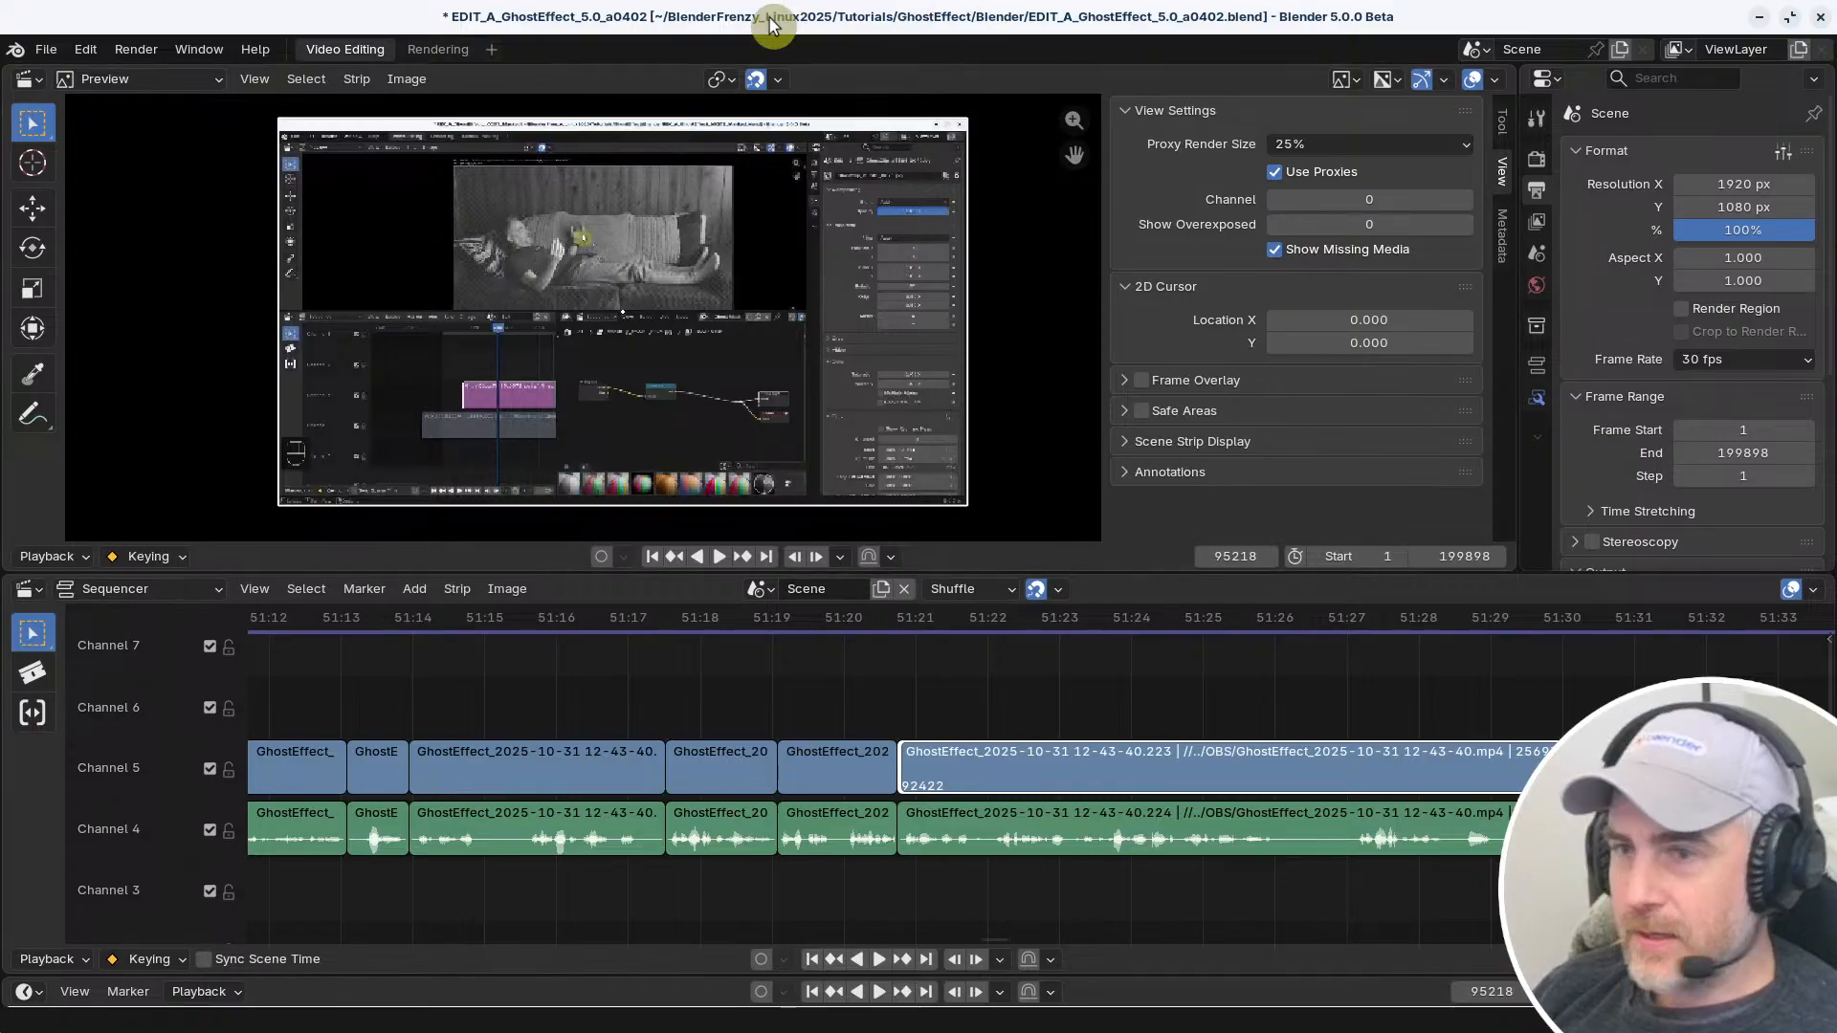
Move the playhead to frame 92456, just past the start of the long strips
click(882, 618)
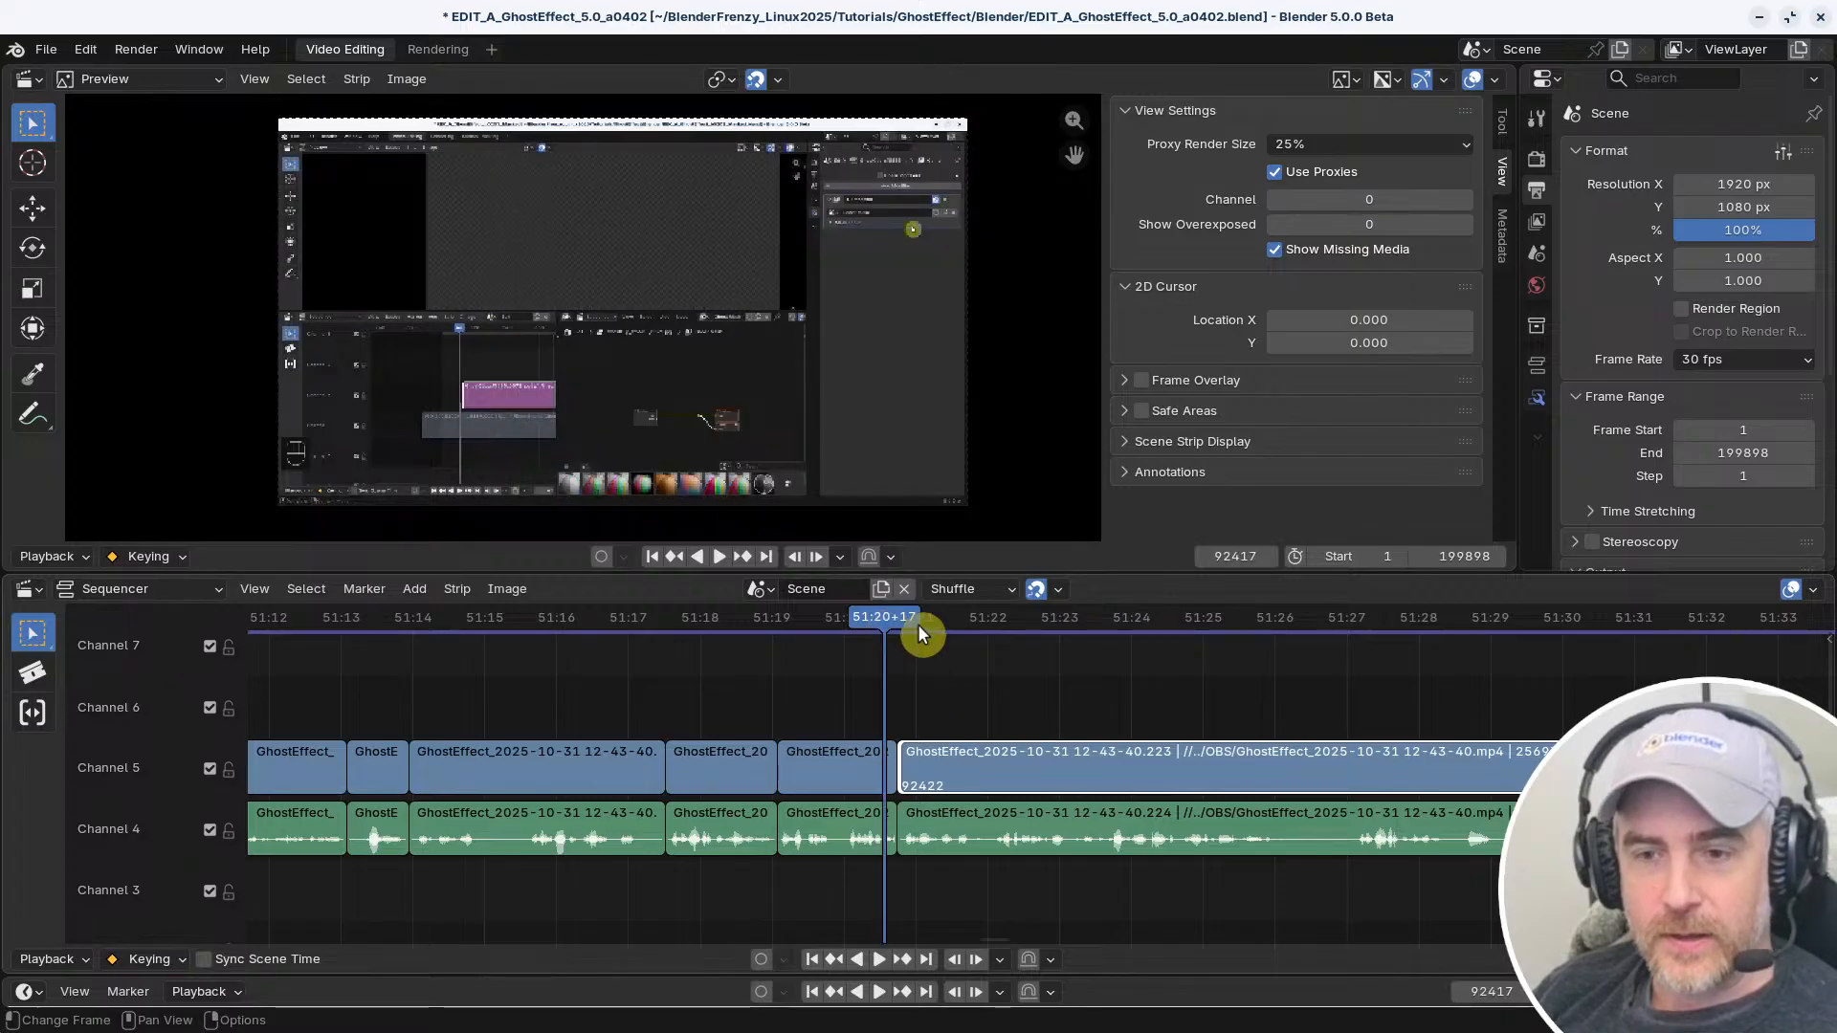
click(978, 622)
right_click(1052, 685)
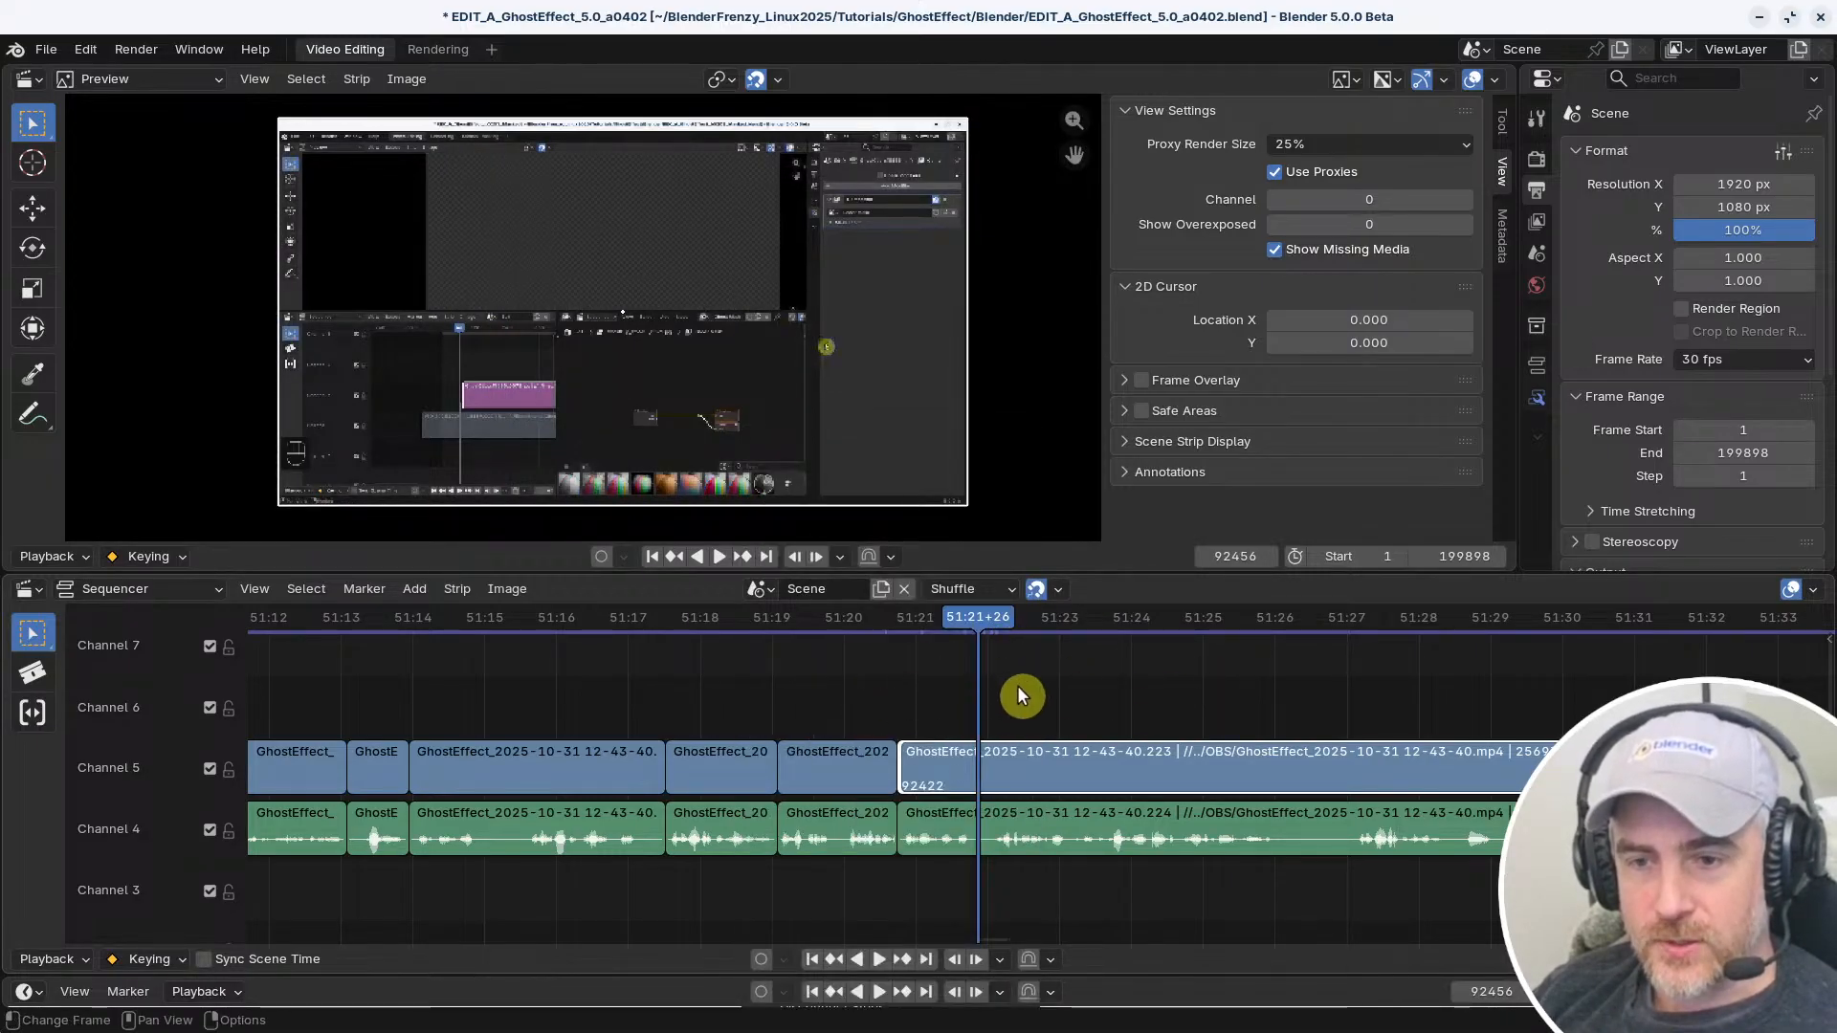
Try sliding the long video strip together with its linked audio strip 76 frames later
click(928, 780)
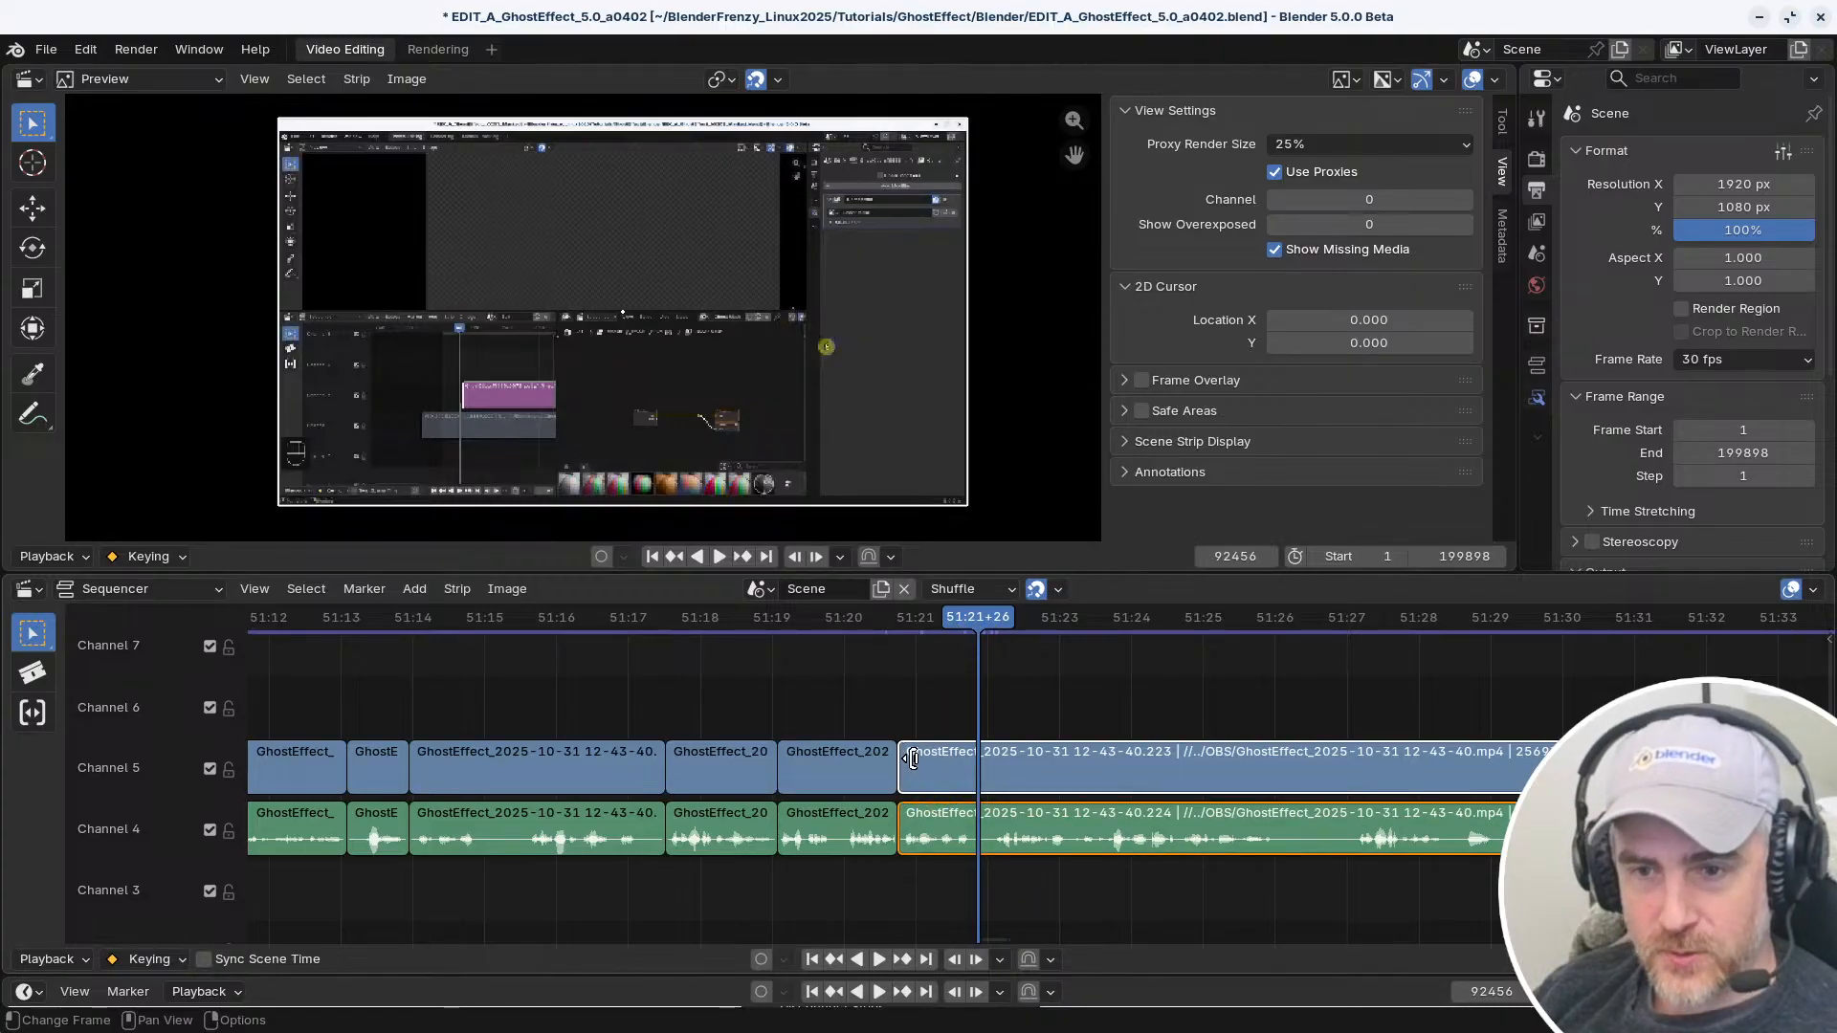
key(g)
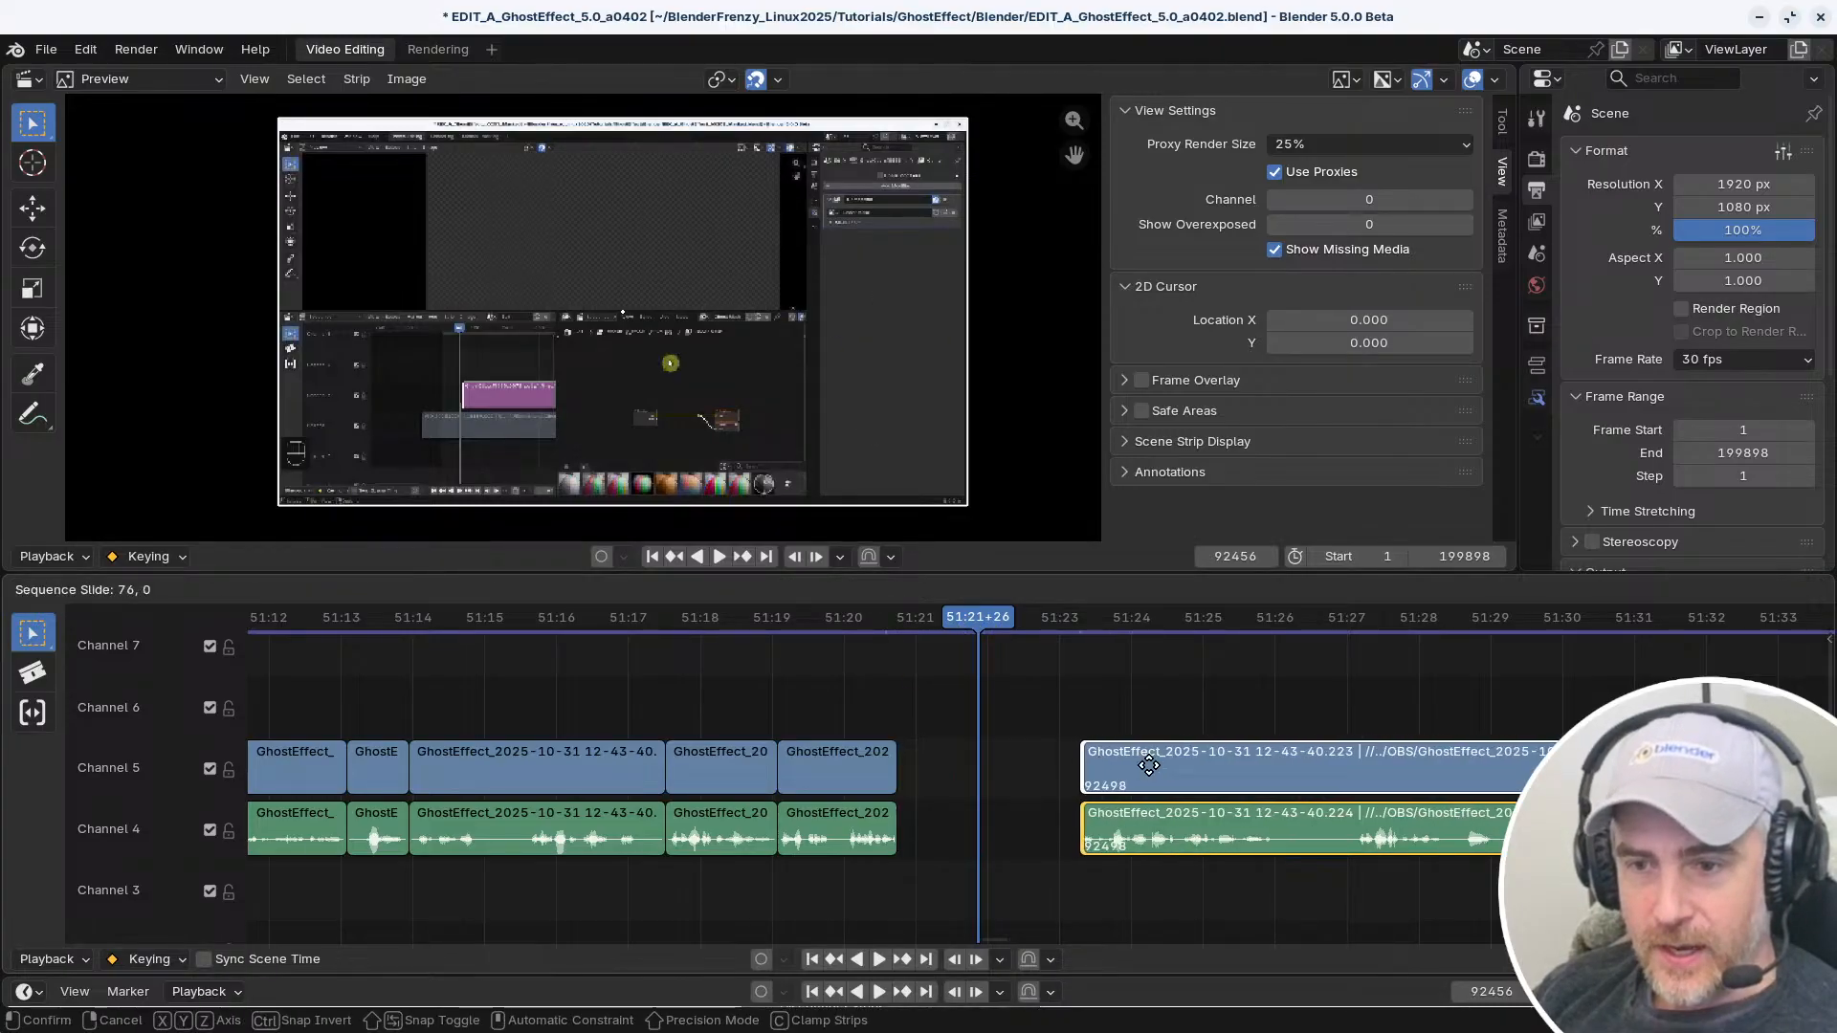
click(1005, 760)
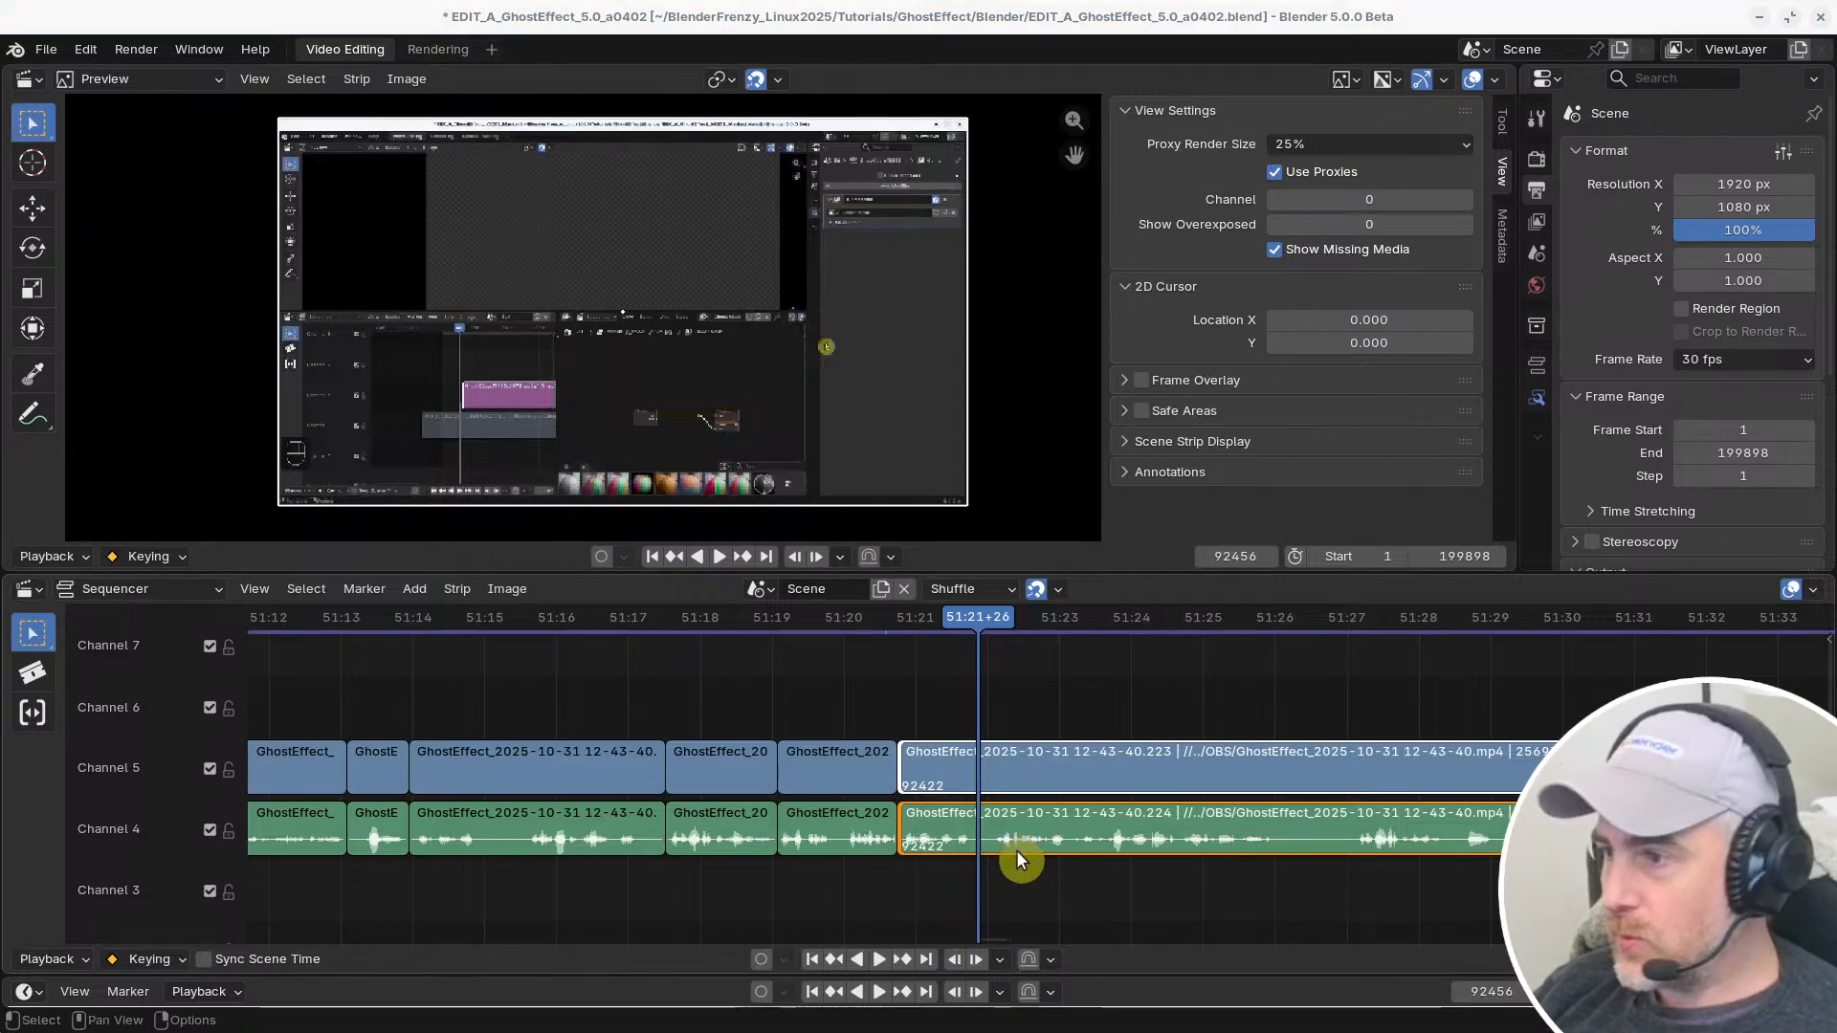
Return to the Preferences window and collapse the details of the second Select (Linked Time) binding
key(alt+Tab)
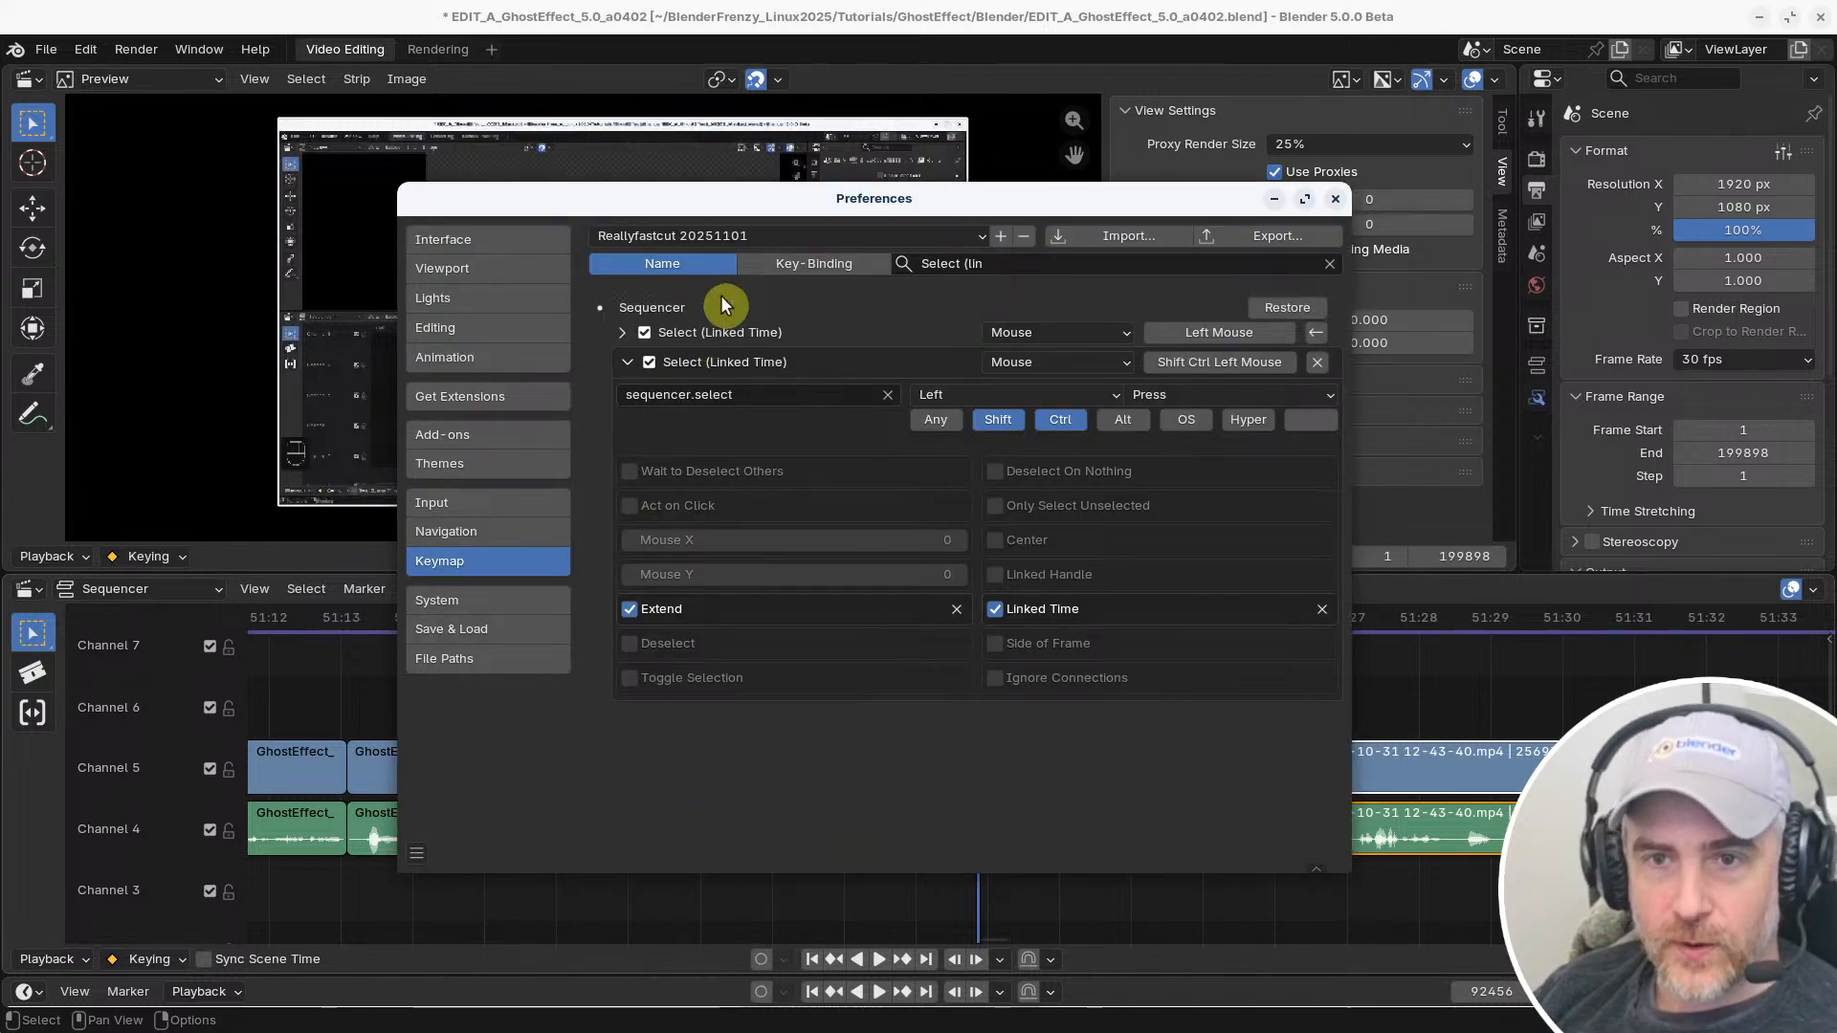
click(626, 331)
click(632, 331)
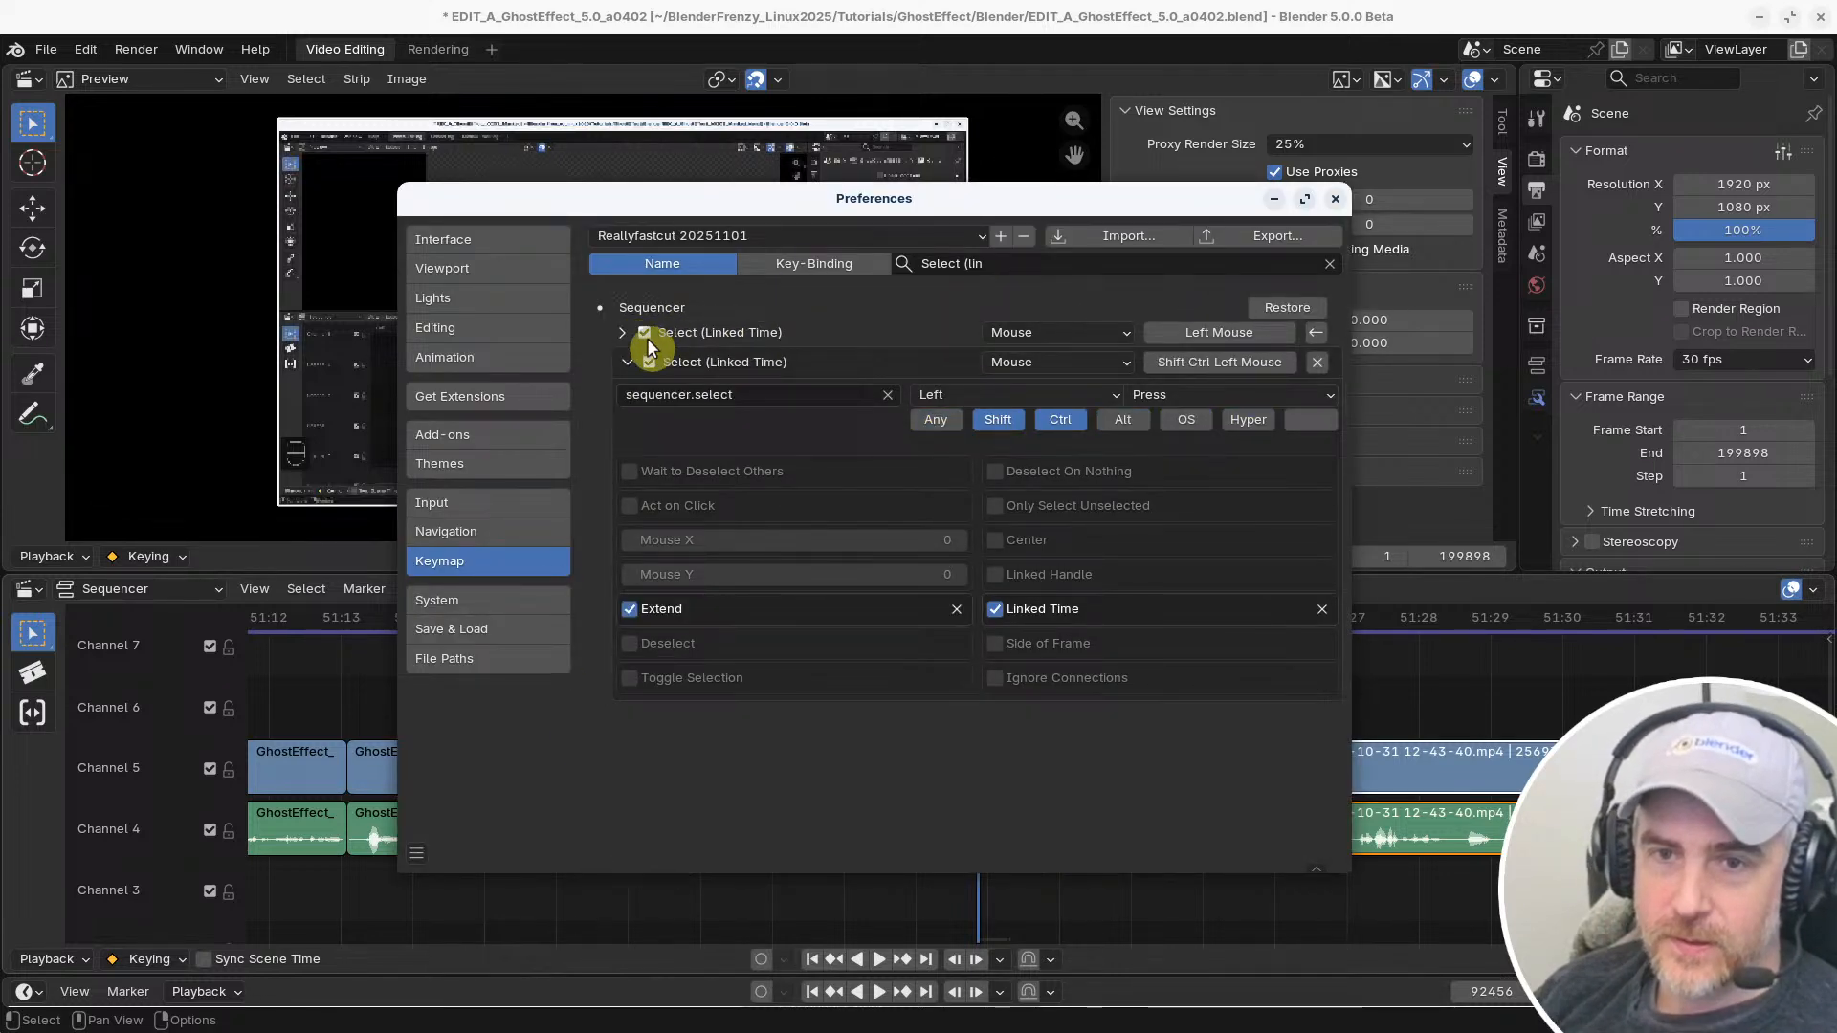
click(624, 360)
Search the keymap by name for "change fra"
click(1018, 262)
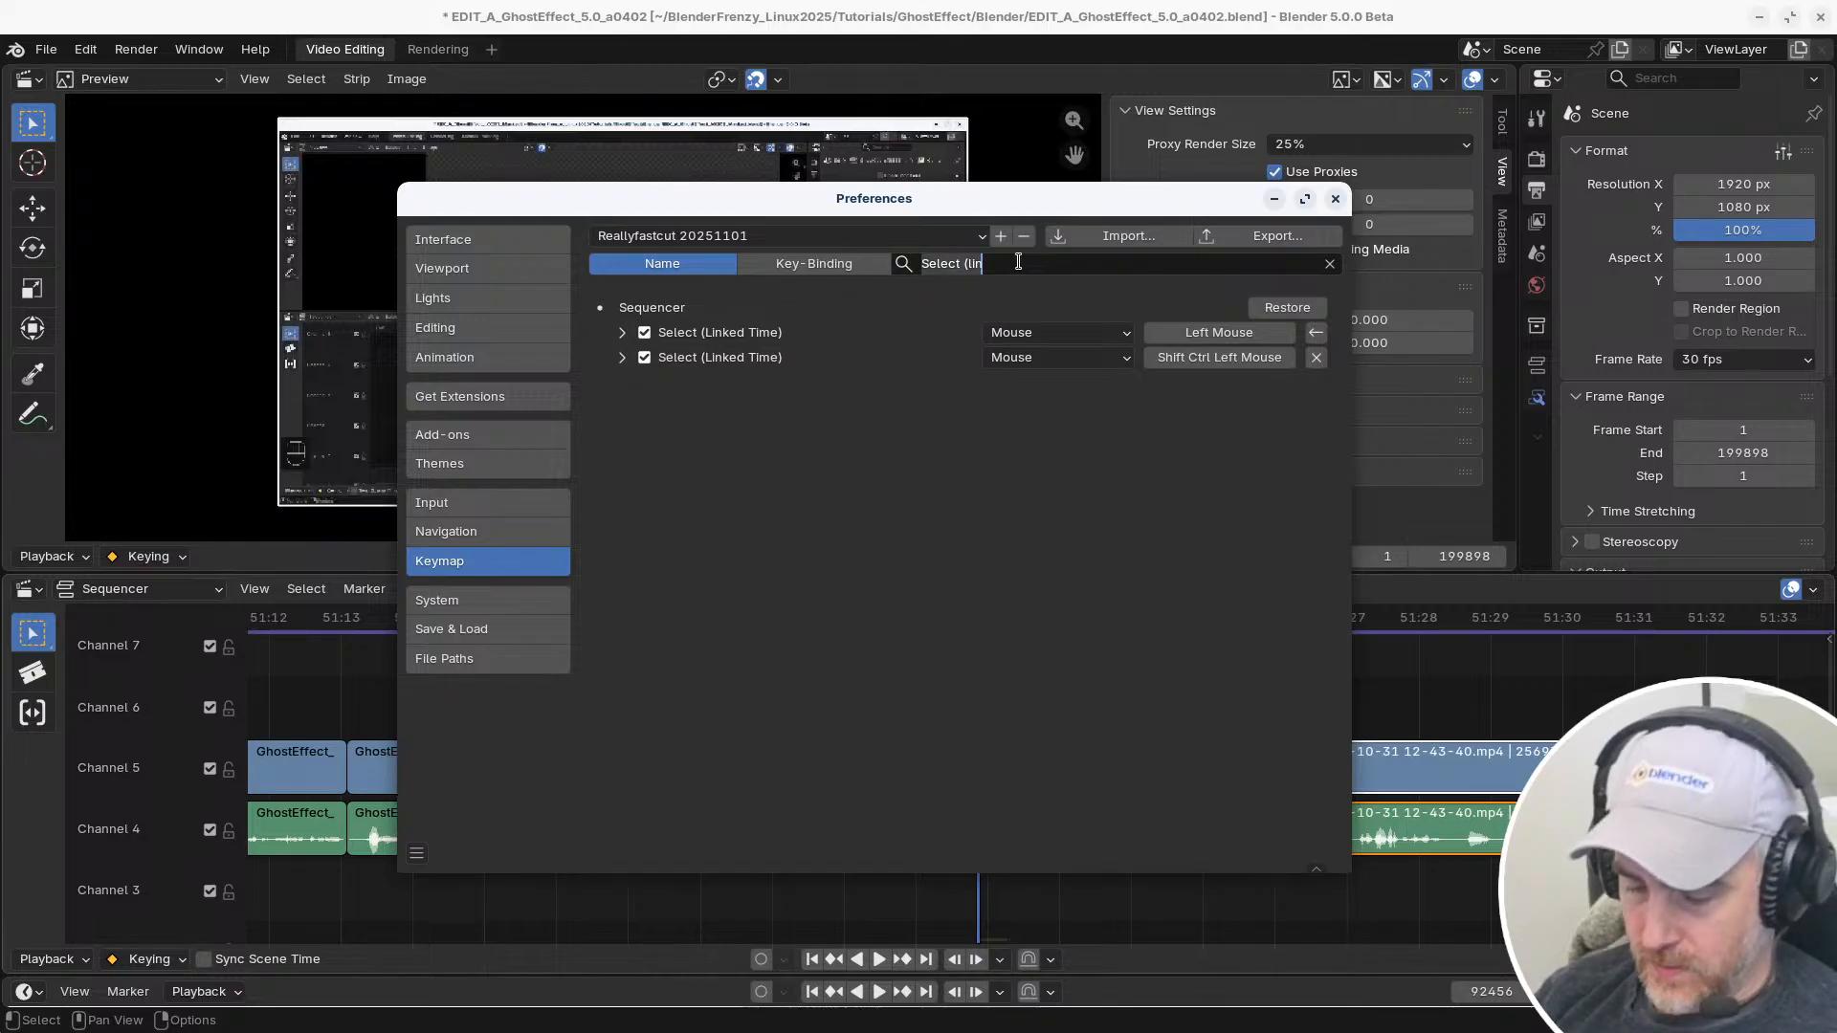
text(change)
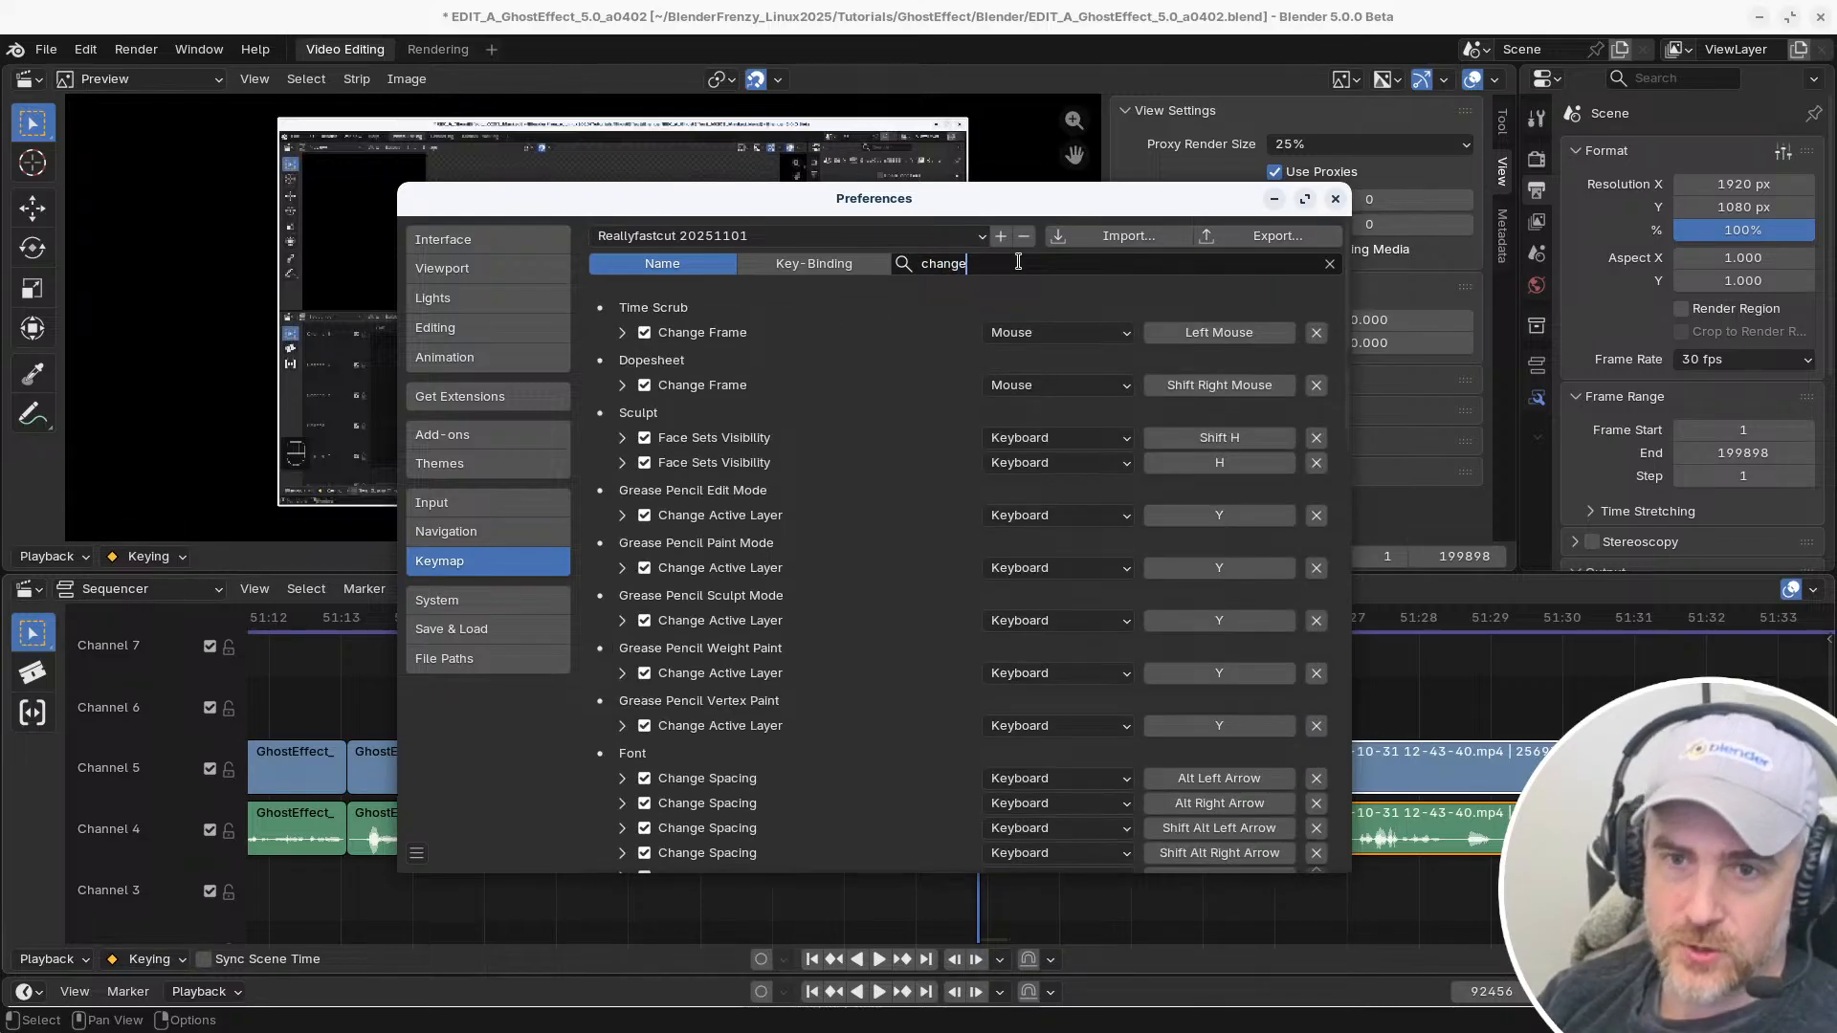
text( fra)
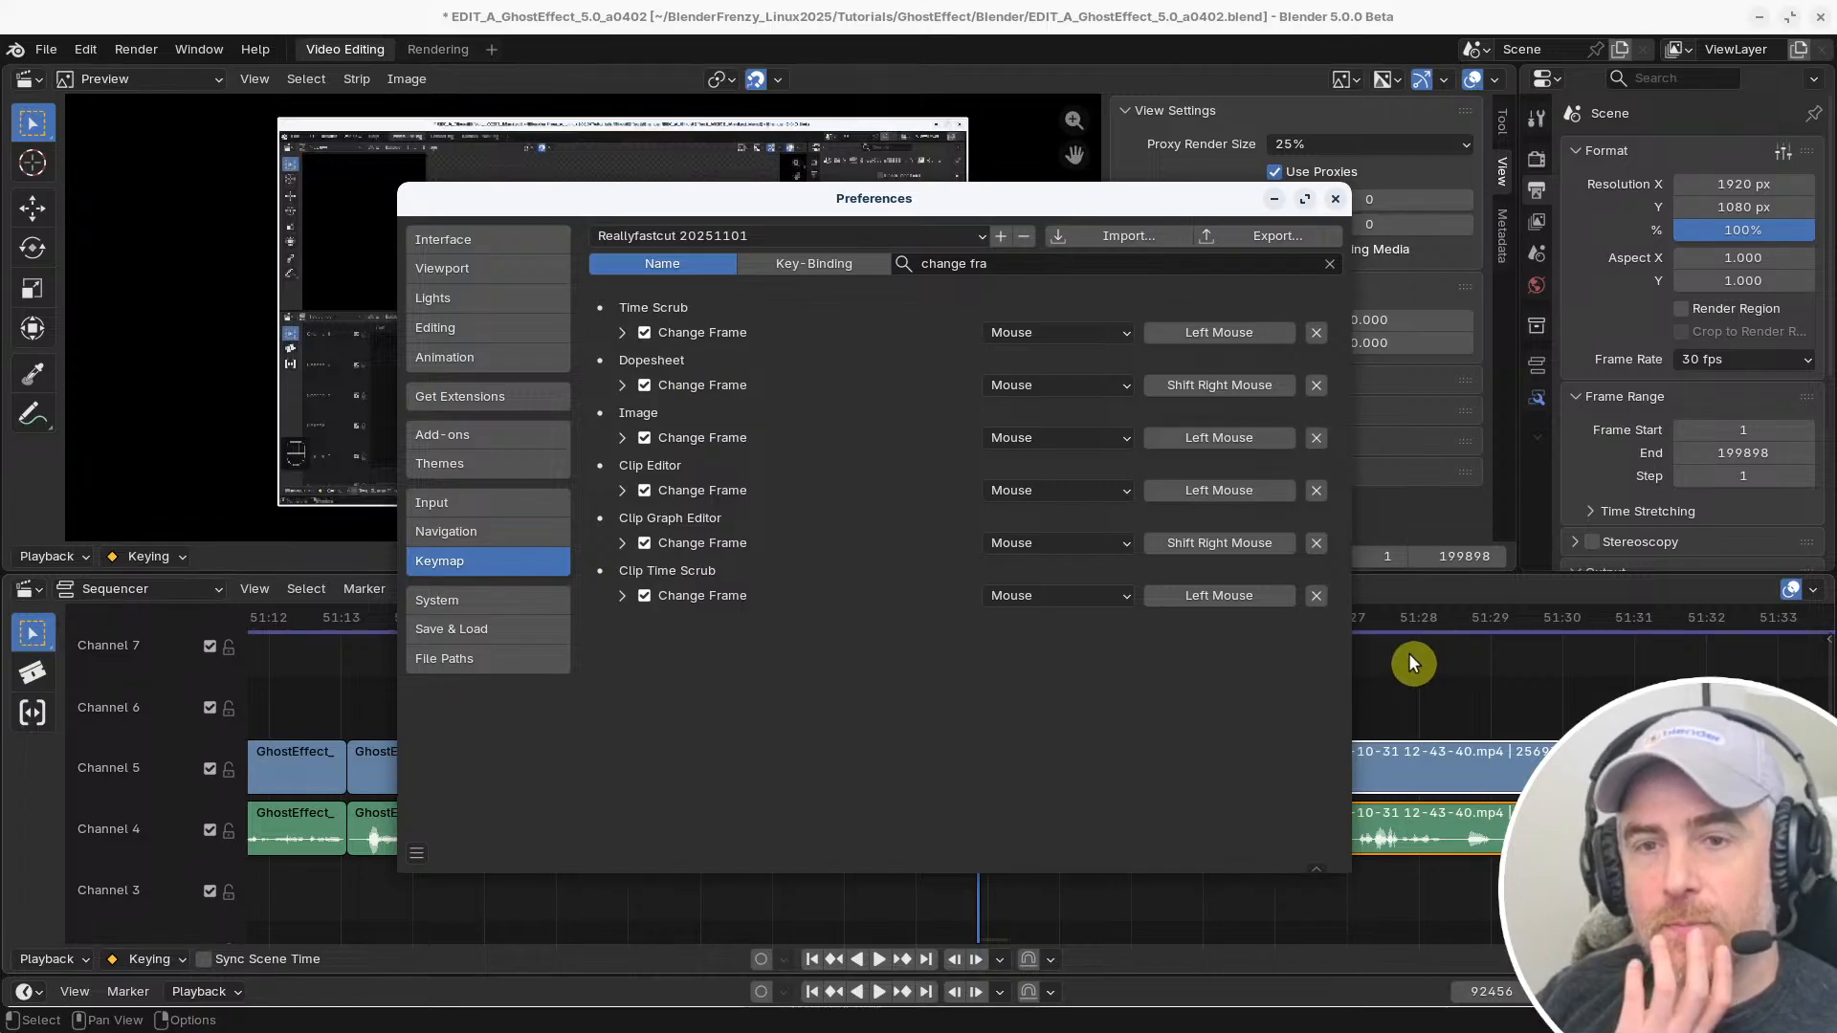
Search the keymap by name for "cursor" instead
click(997, 264)
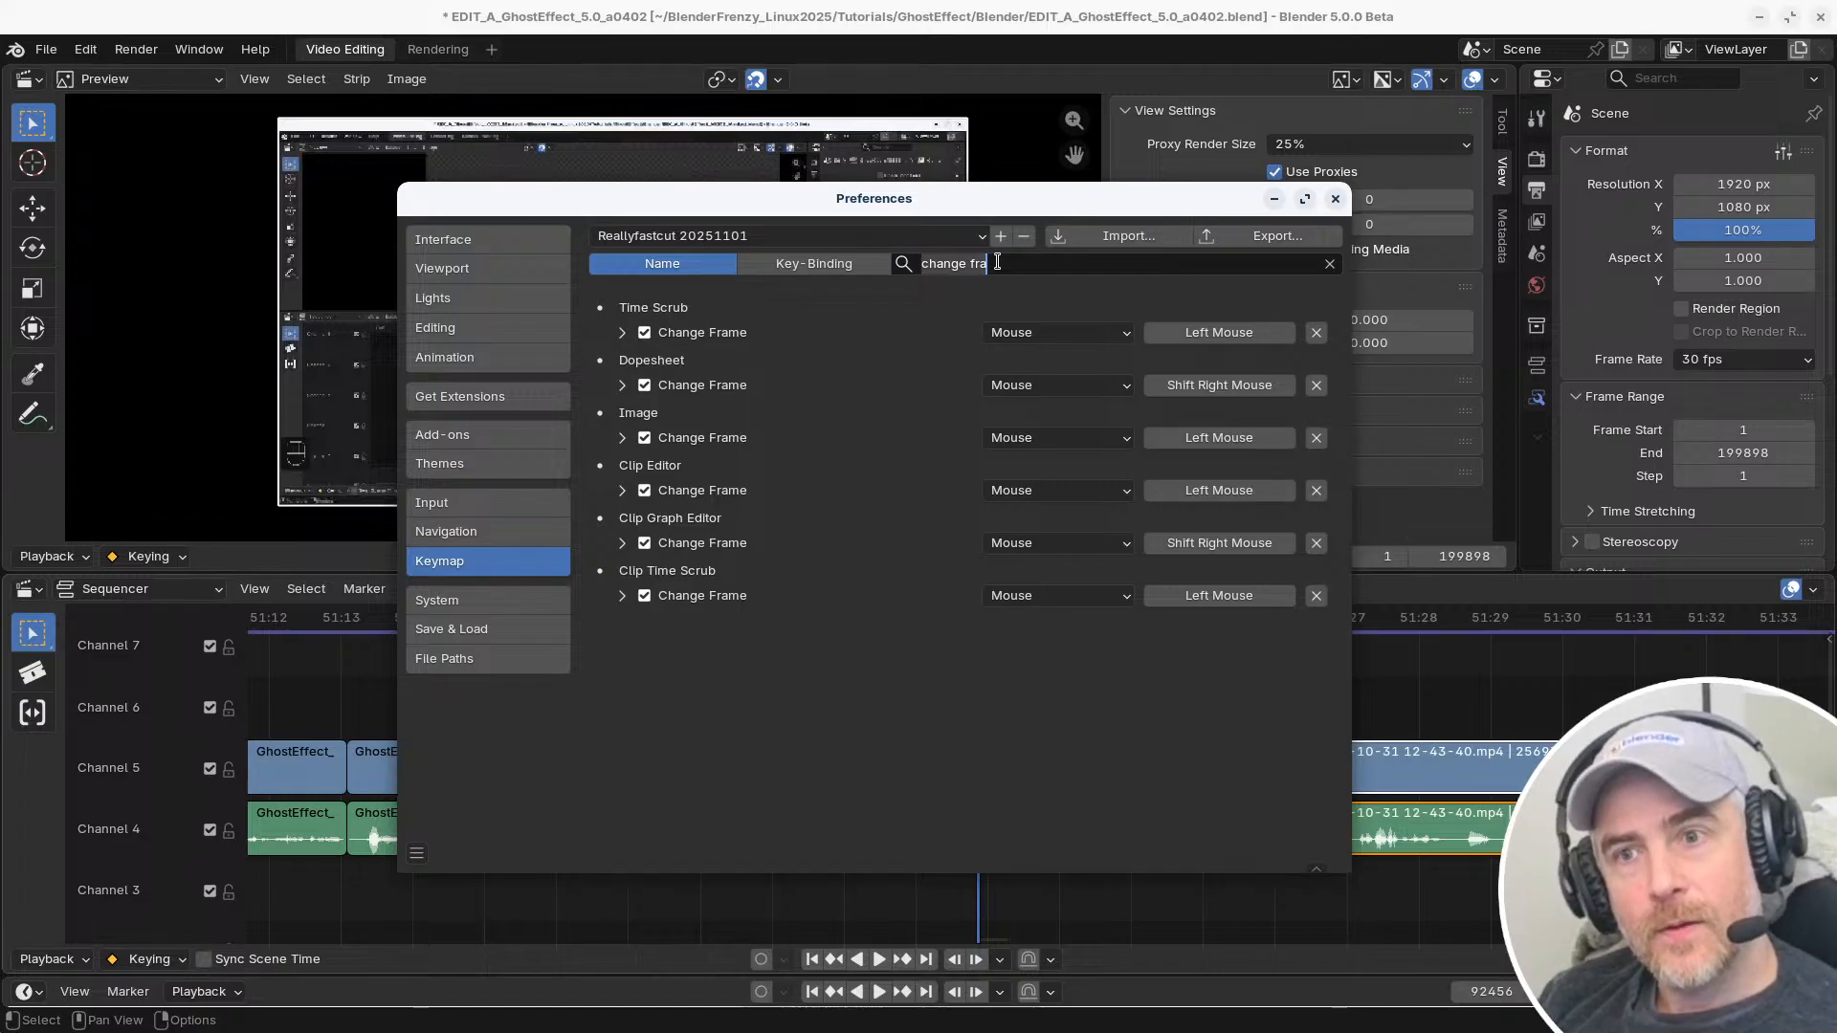
key(ctrl+a)
text(cursor)
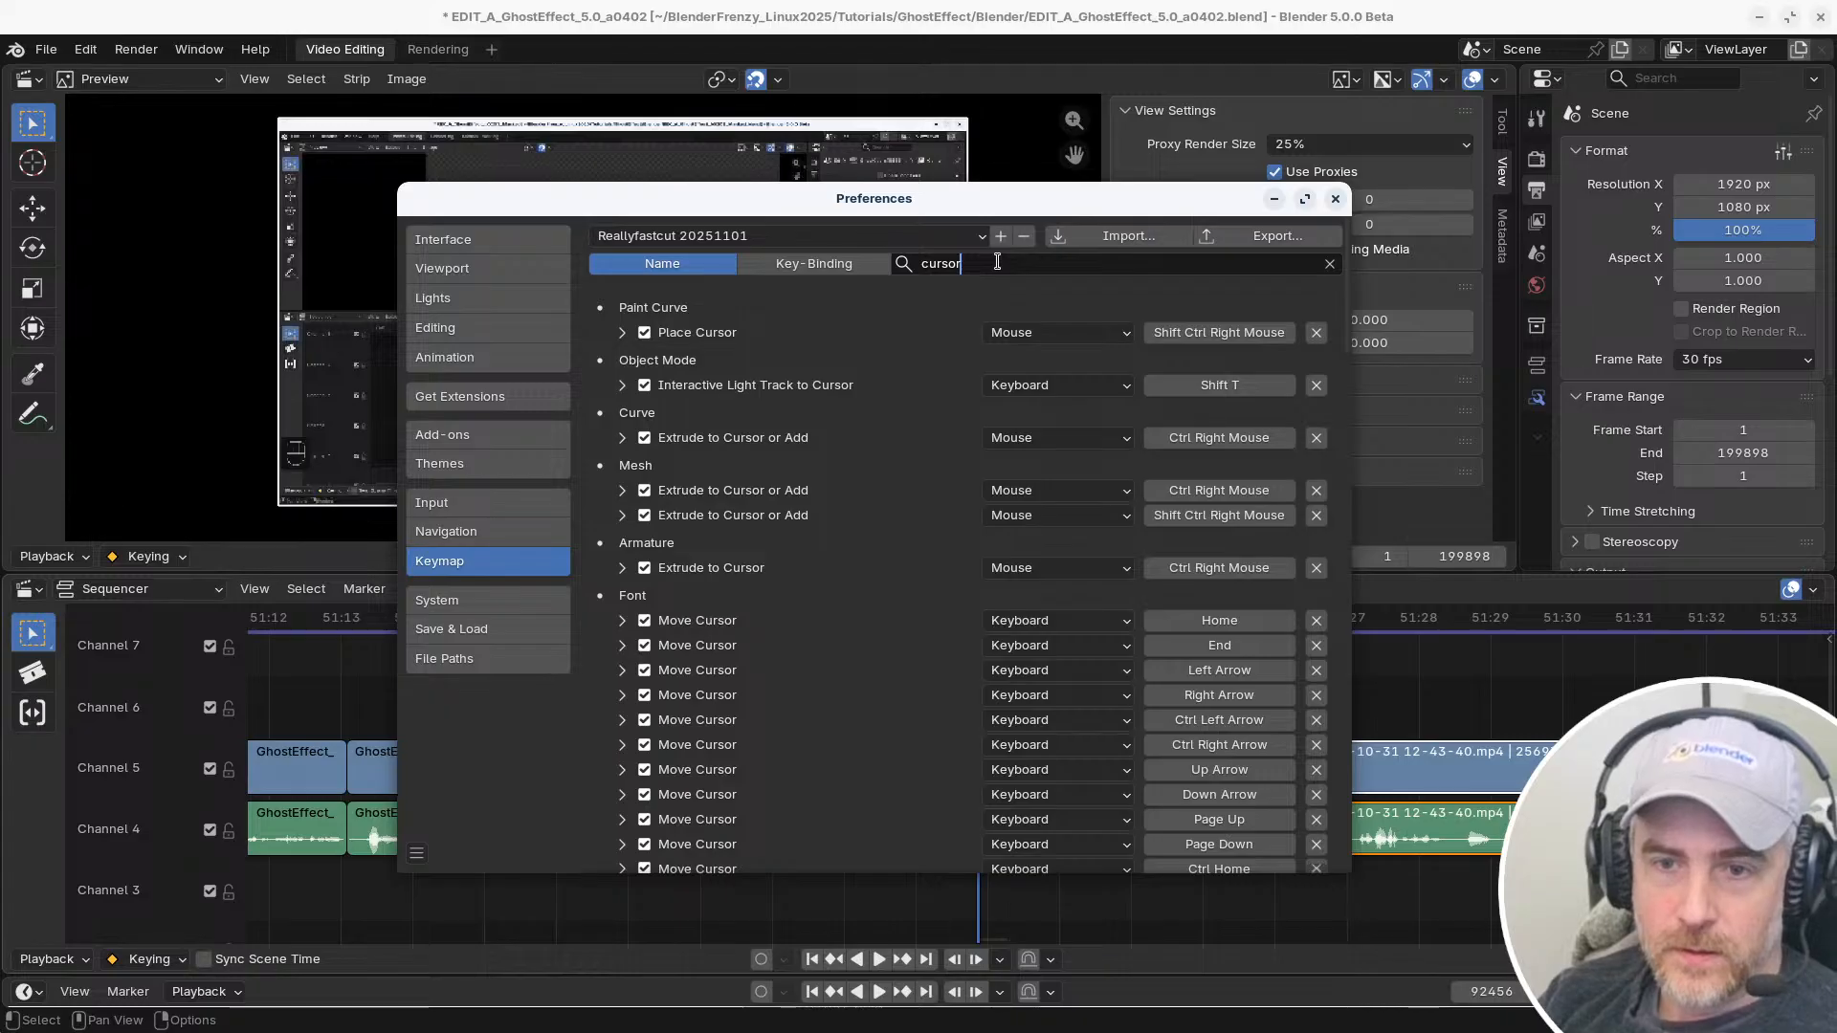
key(Return)
Look through the matching cursor bindings of all editors for one that applies to the Sequencer timeline
scroll(1219, 548, down, 10)
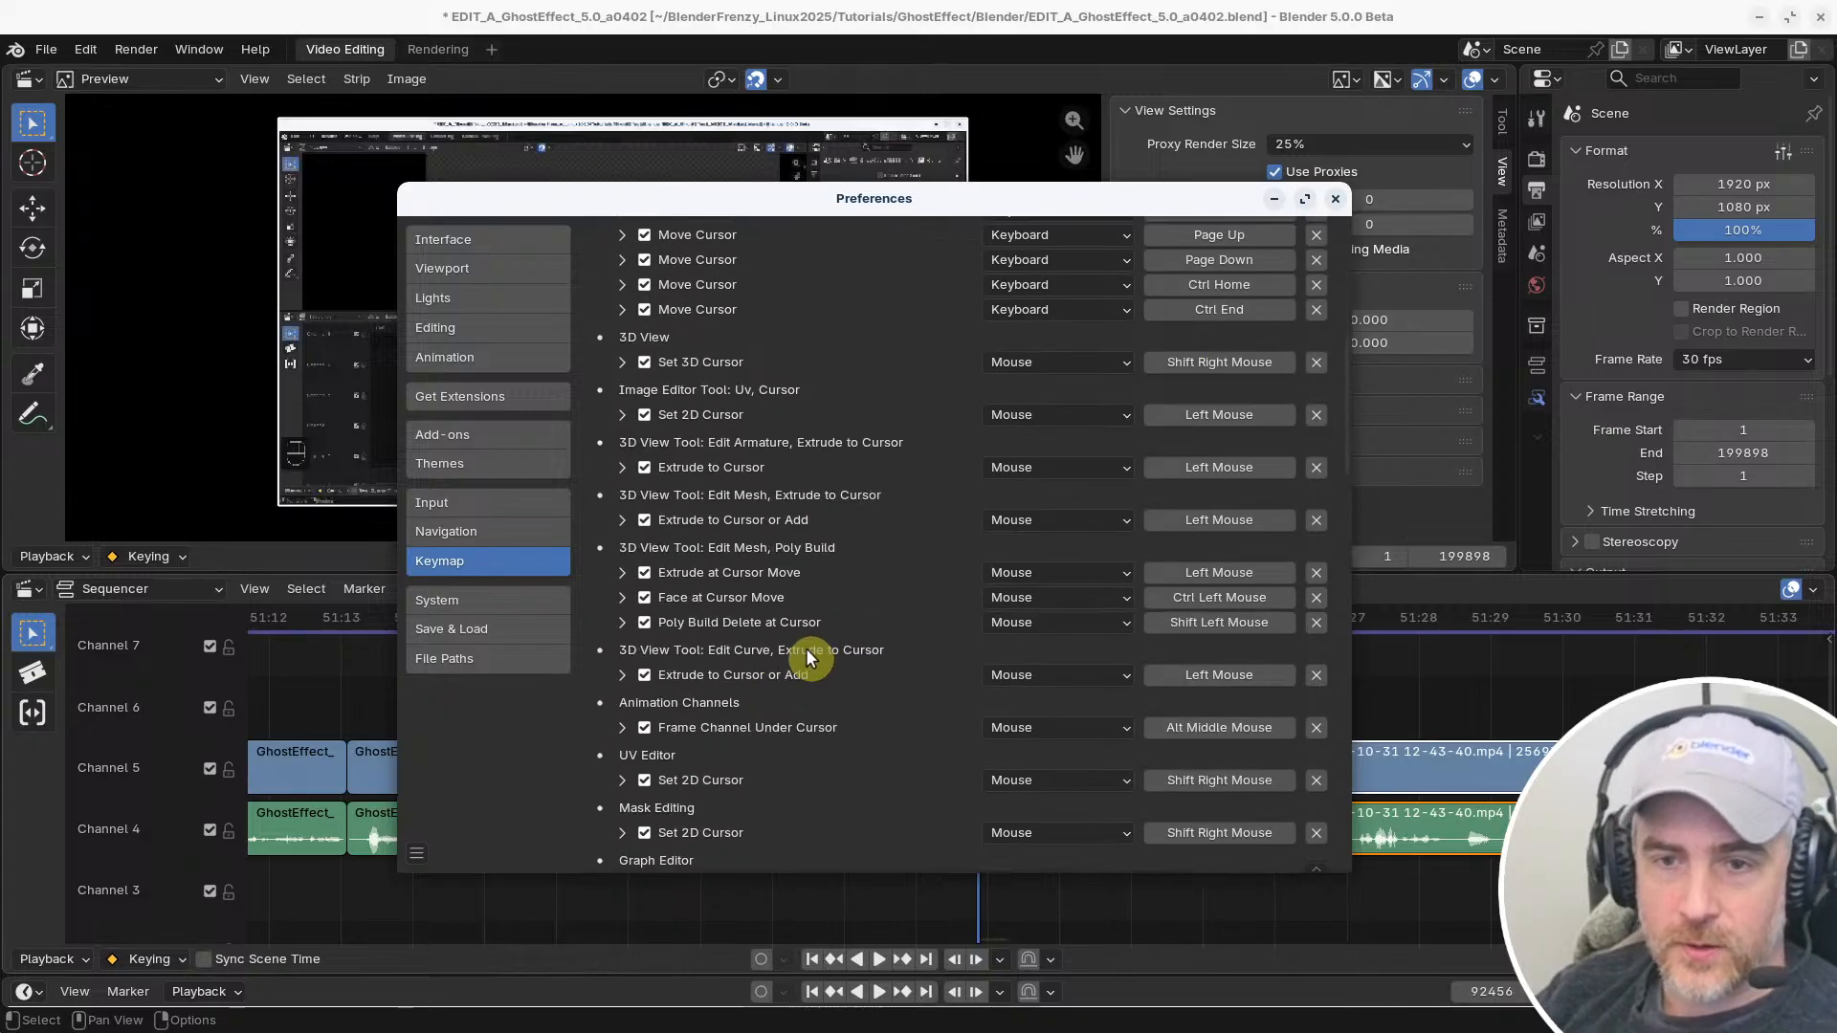
scroll(723, 488, down, 8)
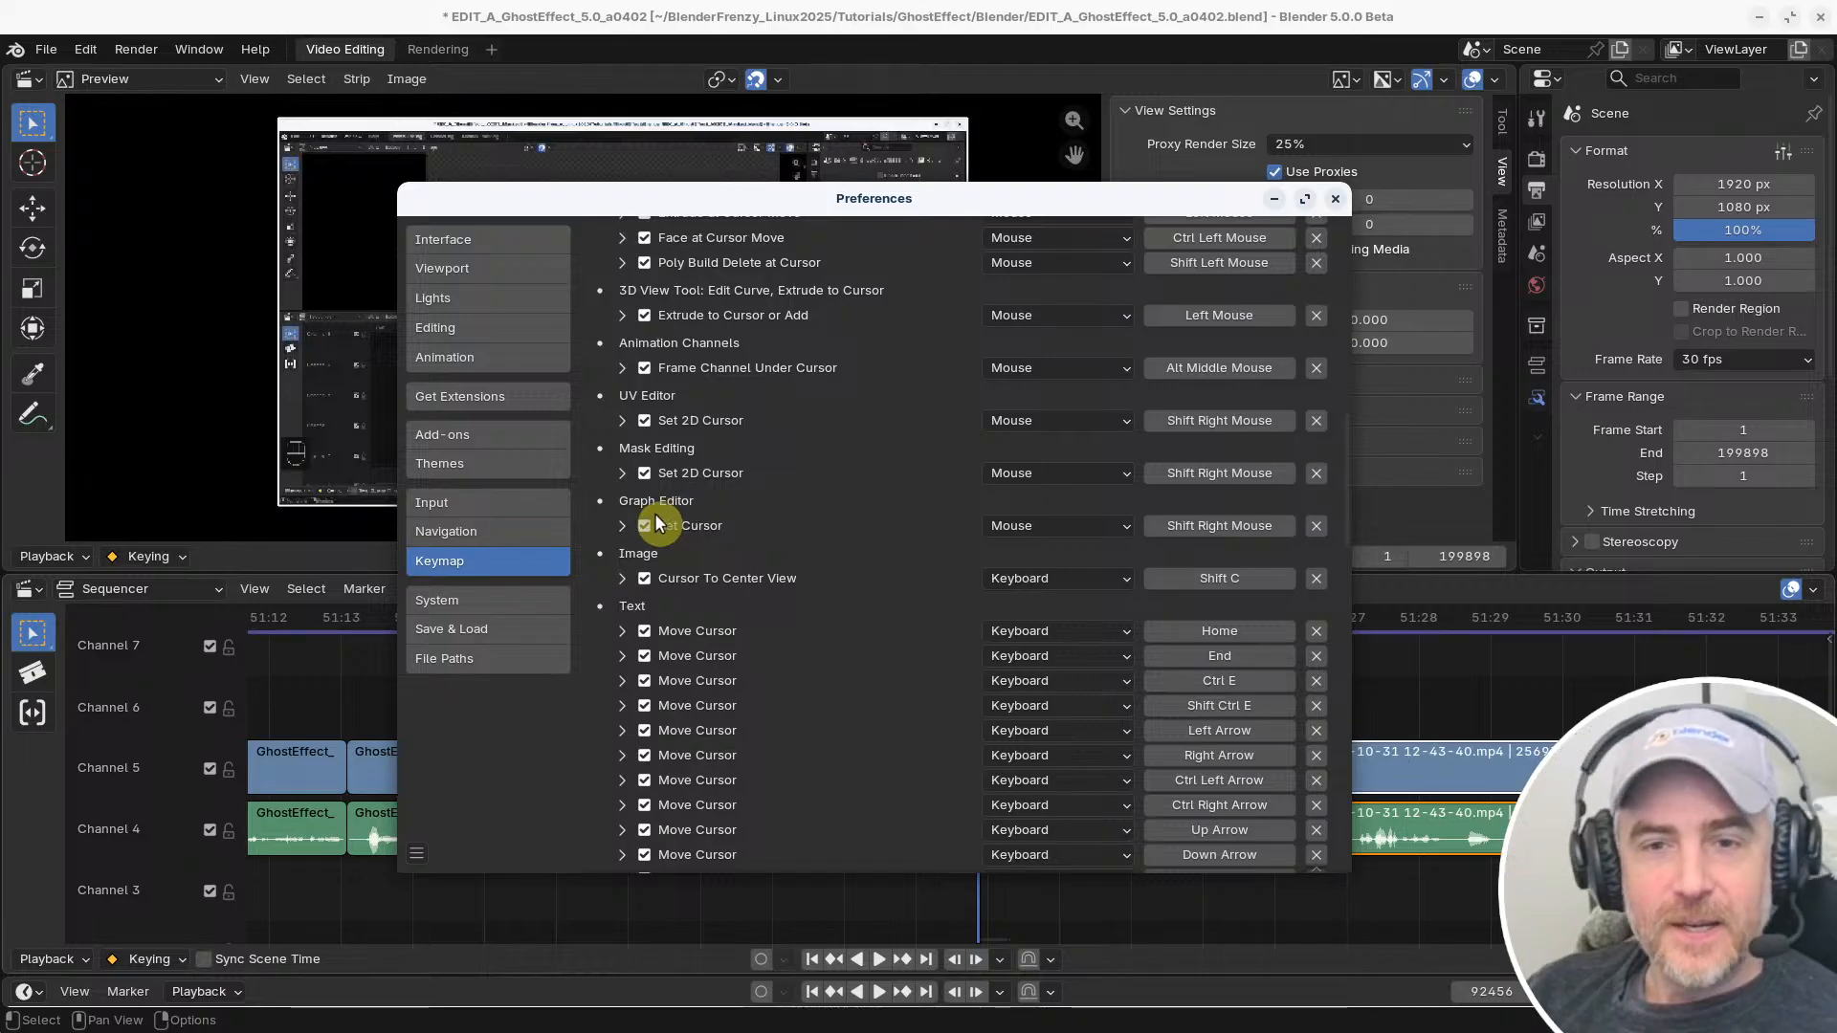
drag(1024, 203, 1163, 208)
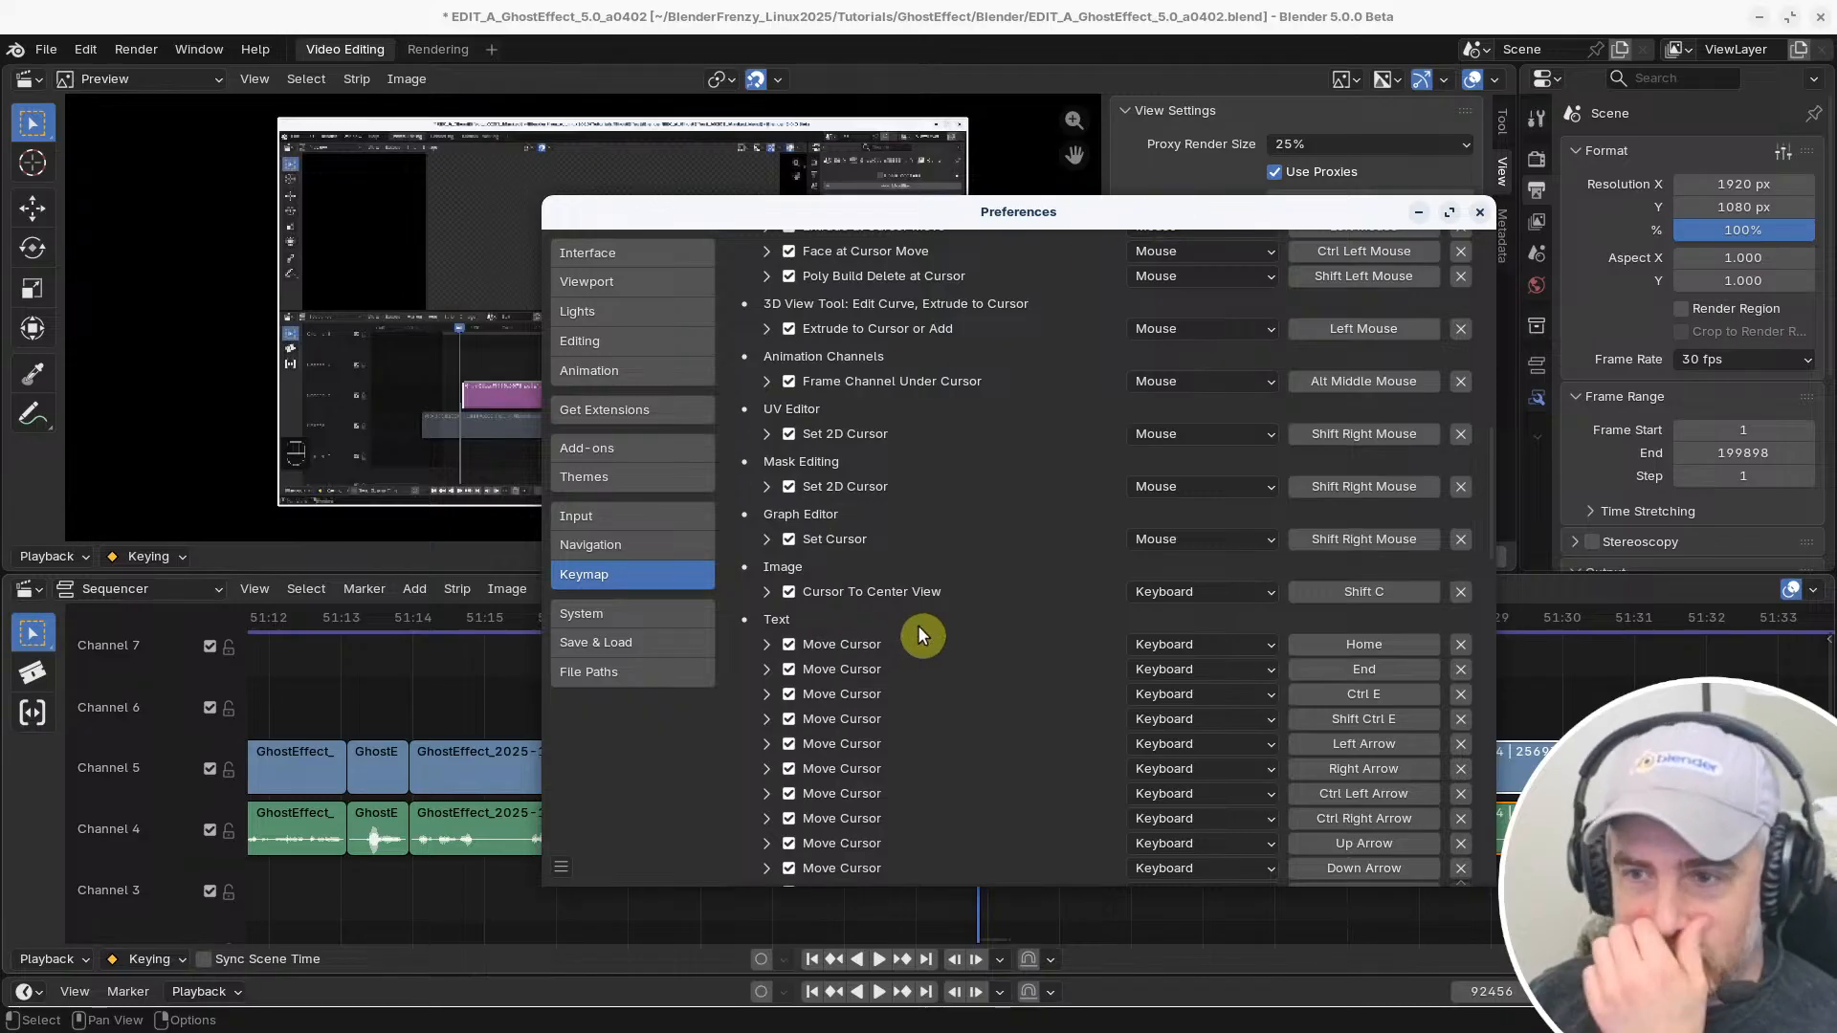
scroll(1037, 617, down, 15)
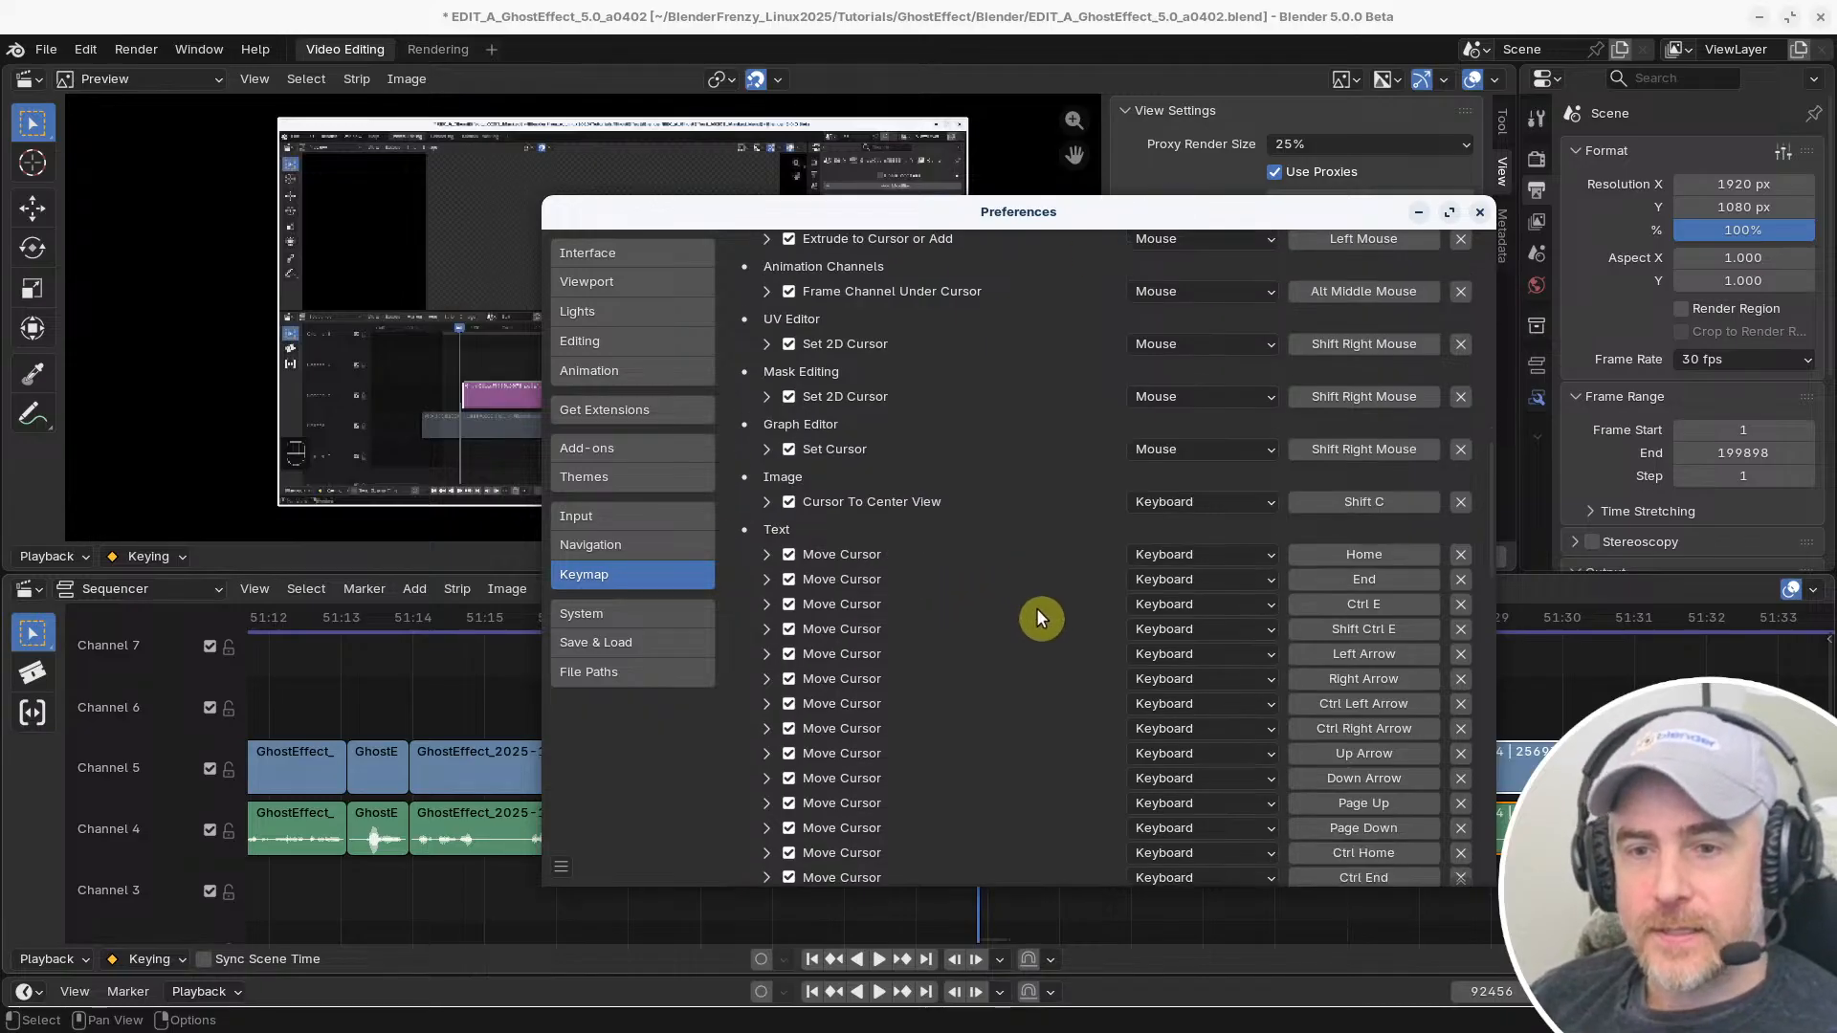
scroll(1041, 623, down, 2)
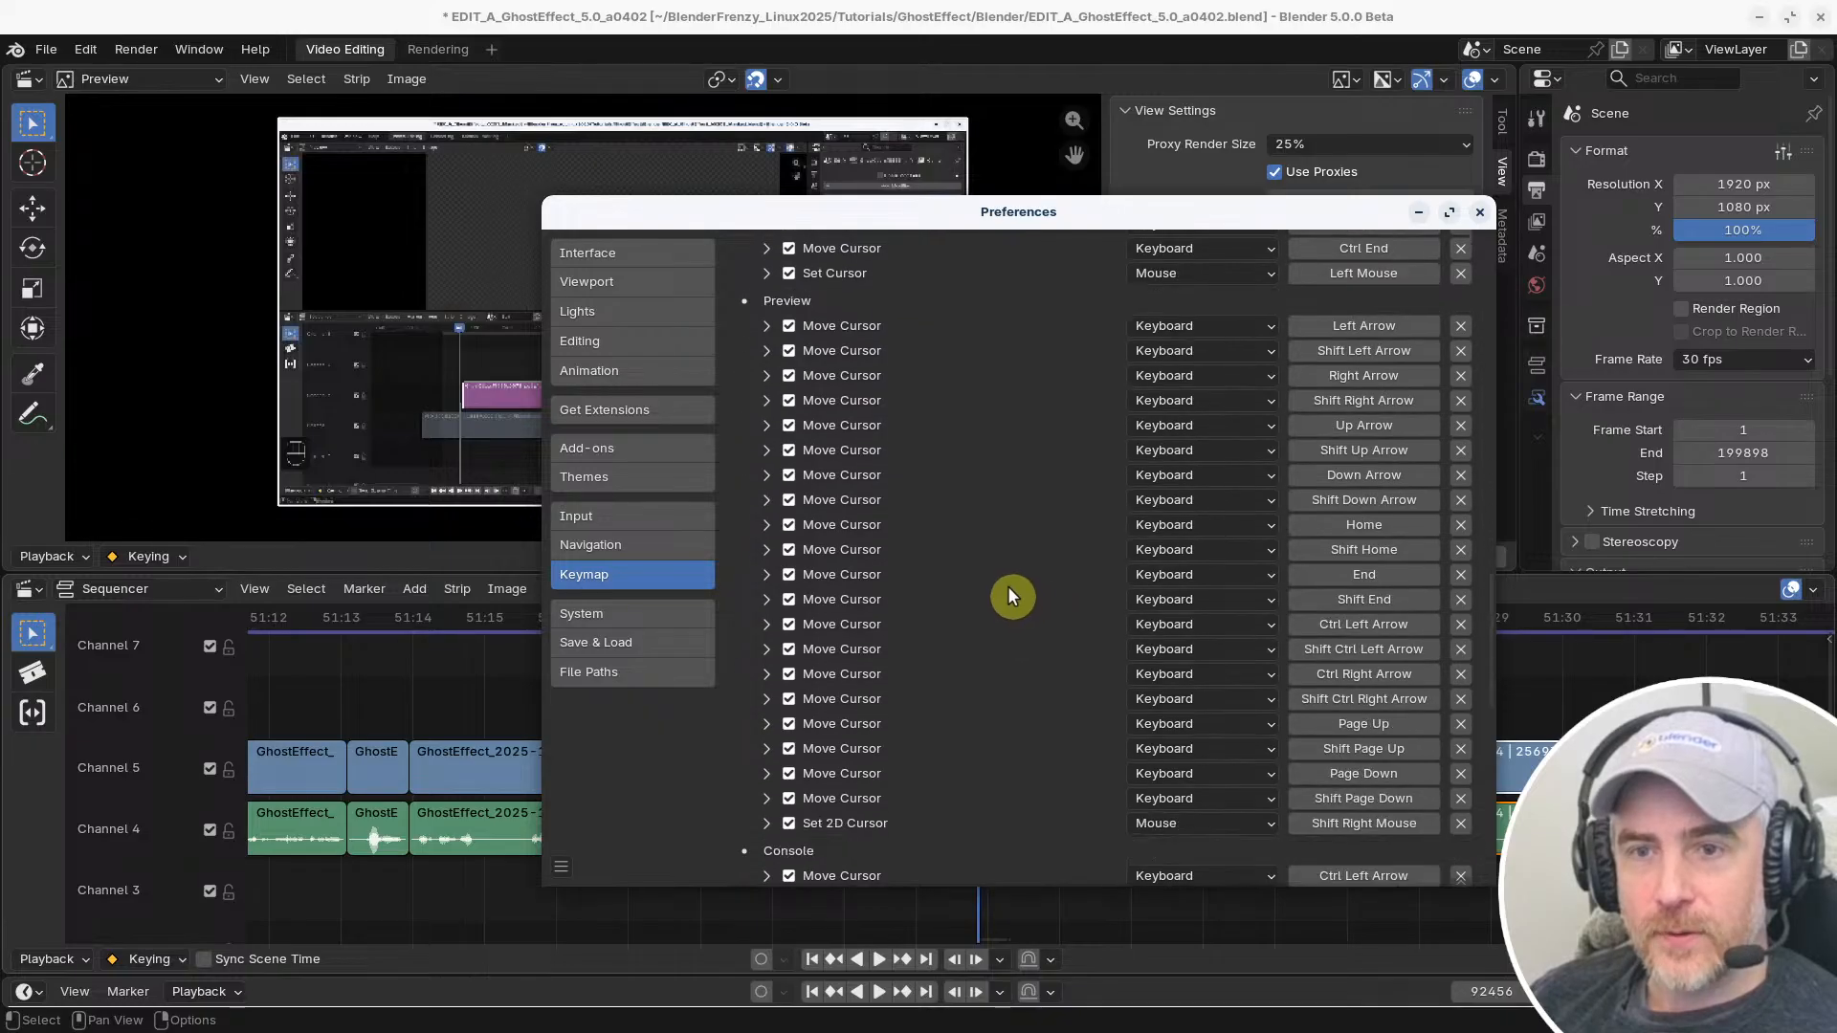
scroll(891, 525, down, 12)
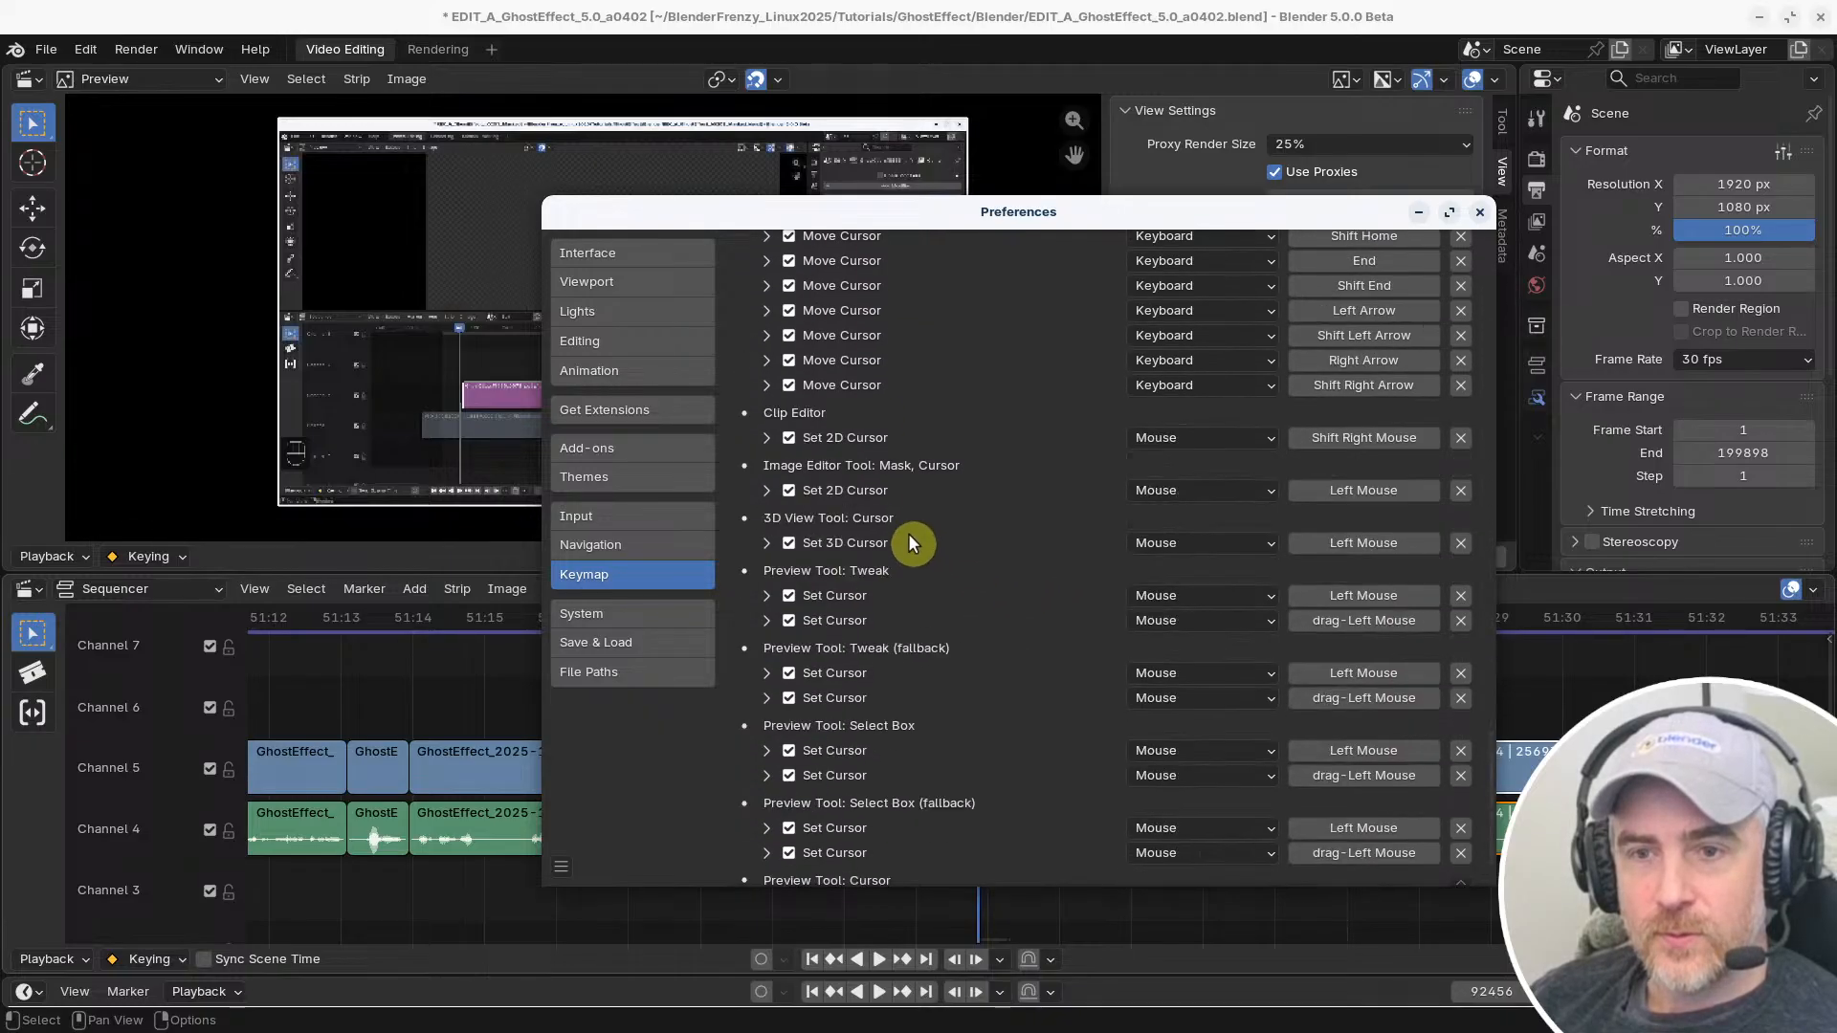
scroll(909, 543, down, 1)
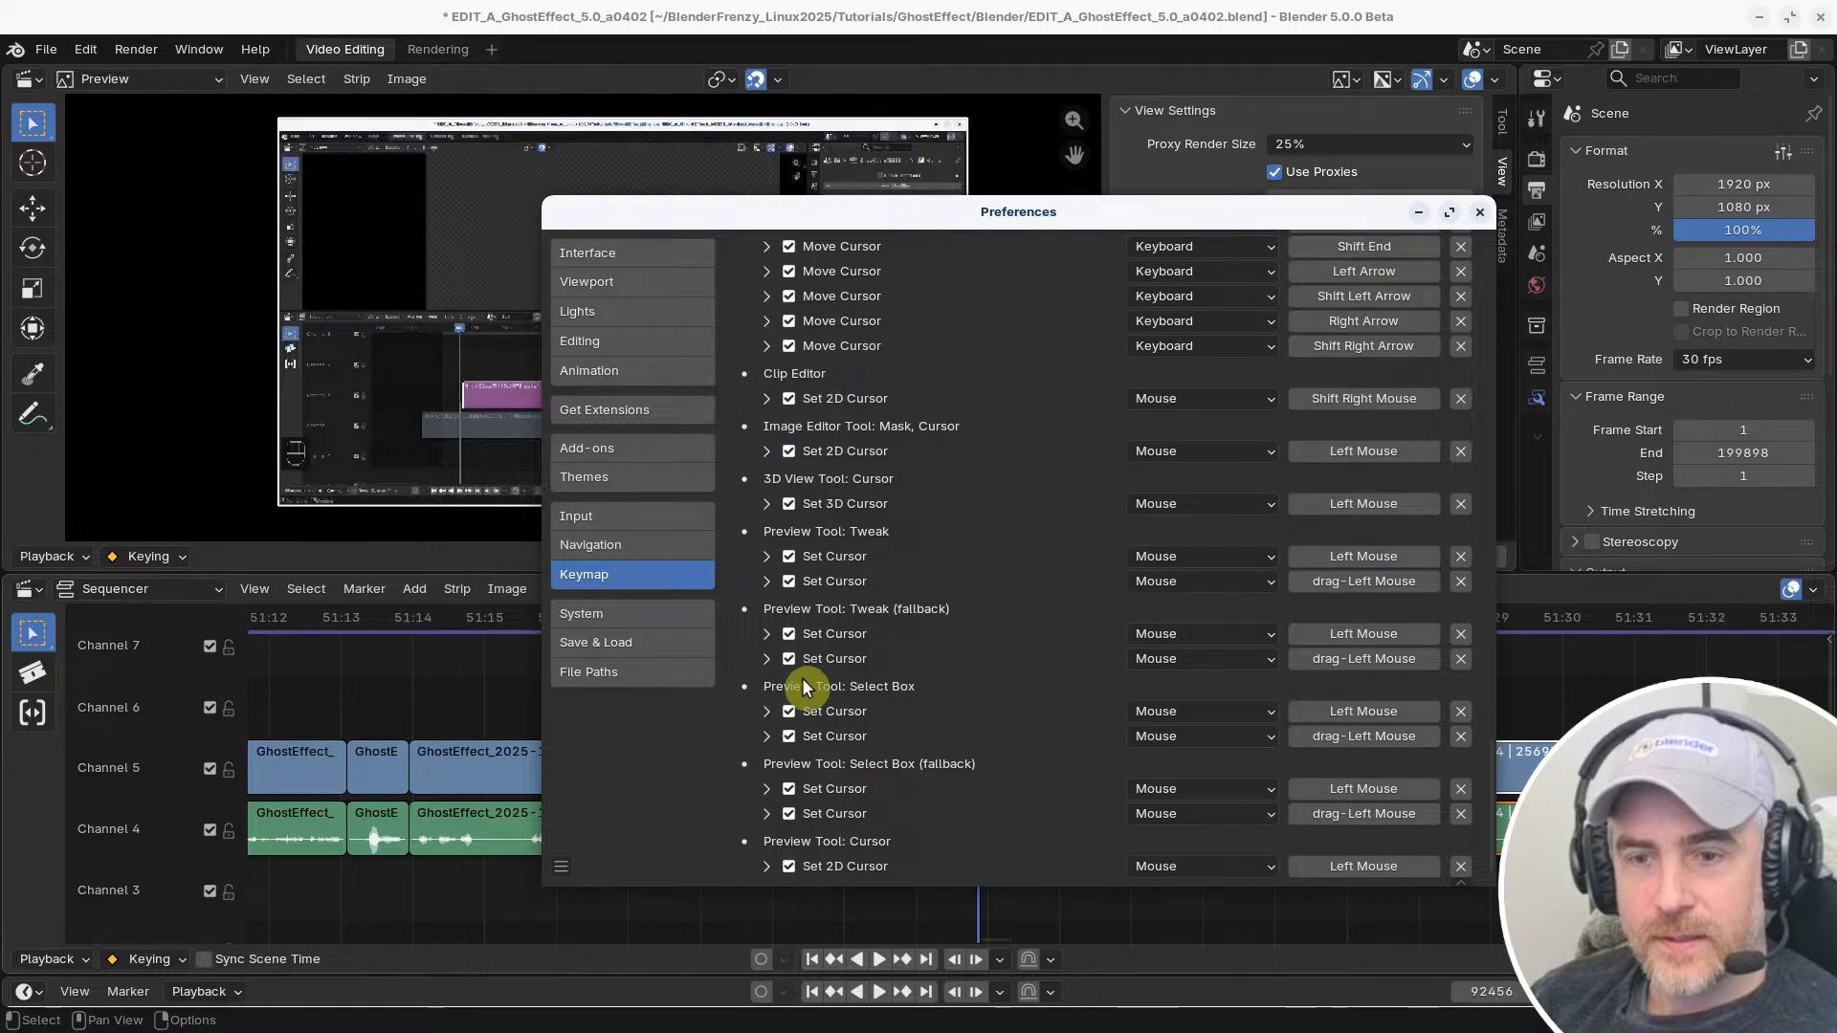
scroll(811, 548, up, 10)
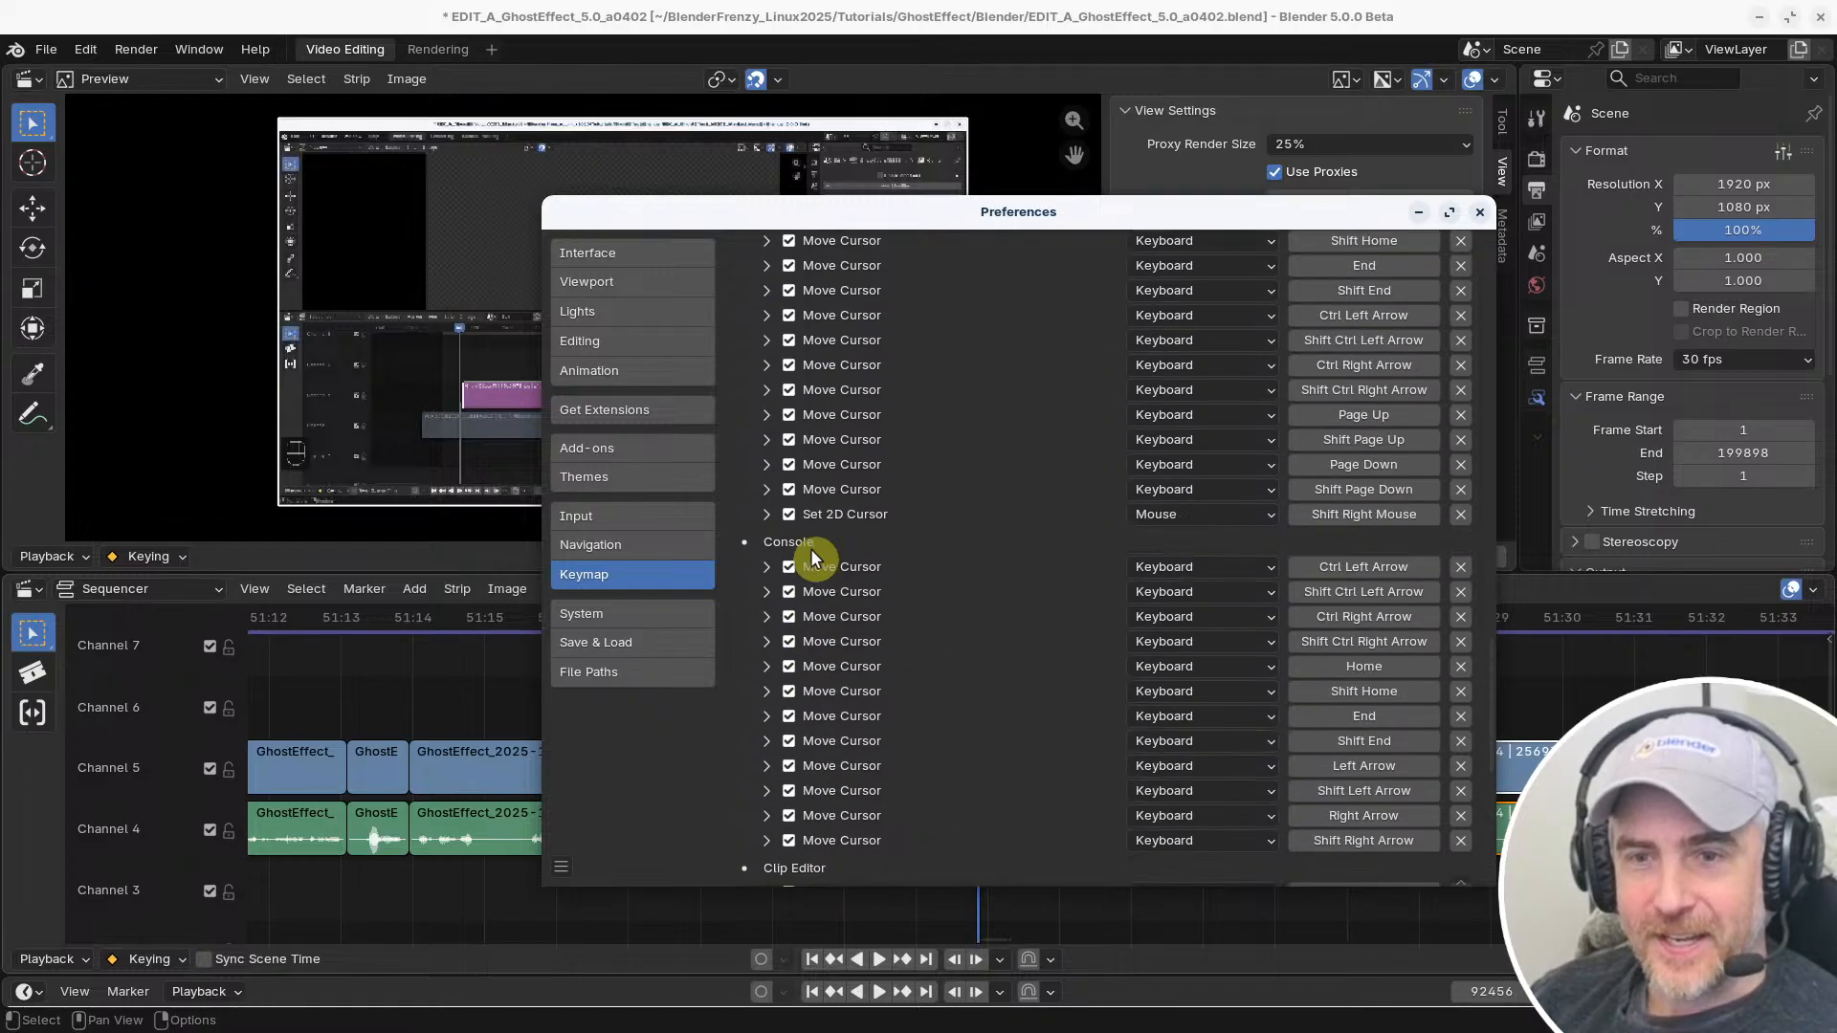
scroll(820, 556, up, 15)
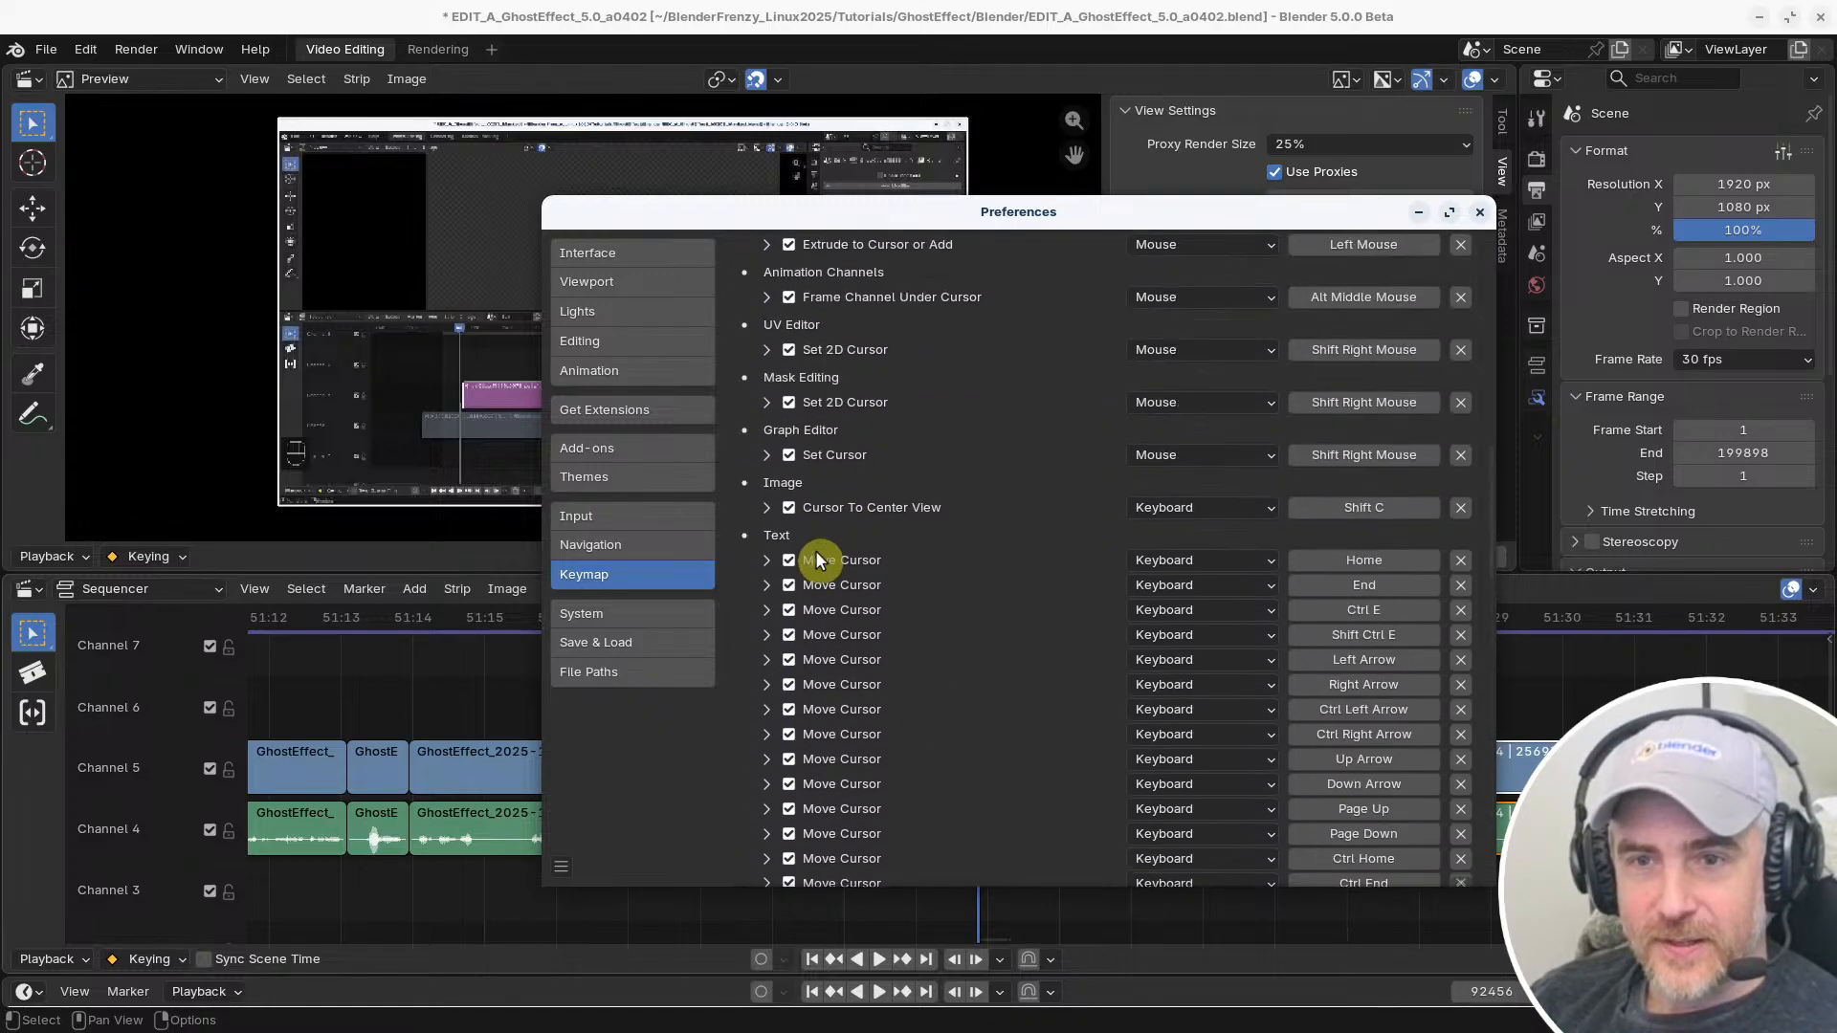
scroll(818, 560, up, 8)
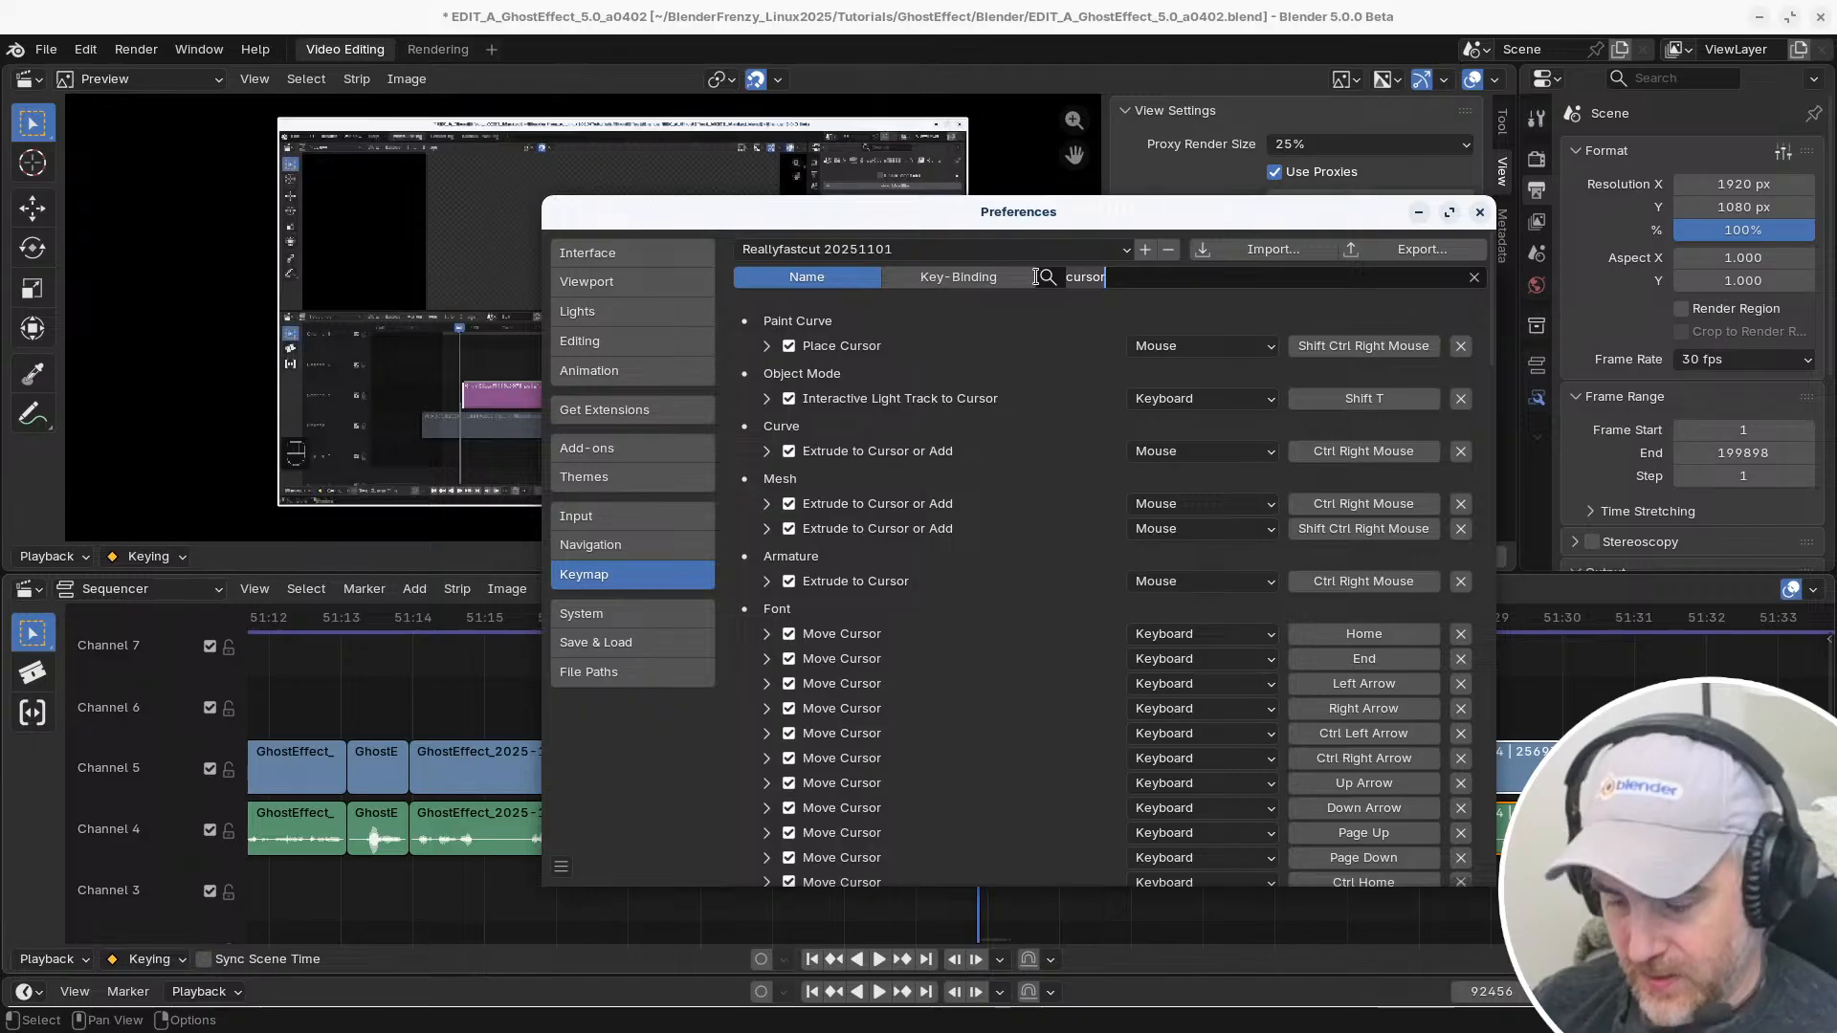
Search the keymap by name for "fram" and collapse the details of the Sequencer's Select (Side of Frame) binding
key(ctrl+BackSpace)
text(frame)
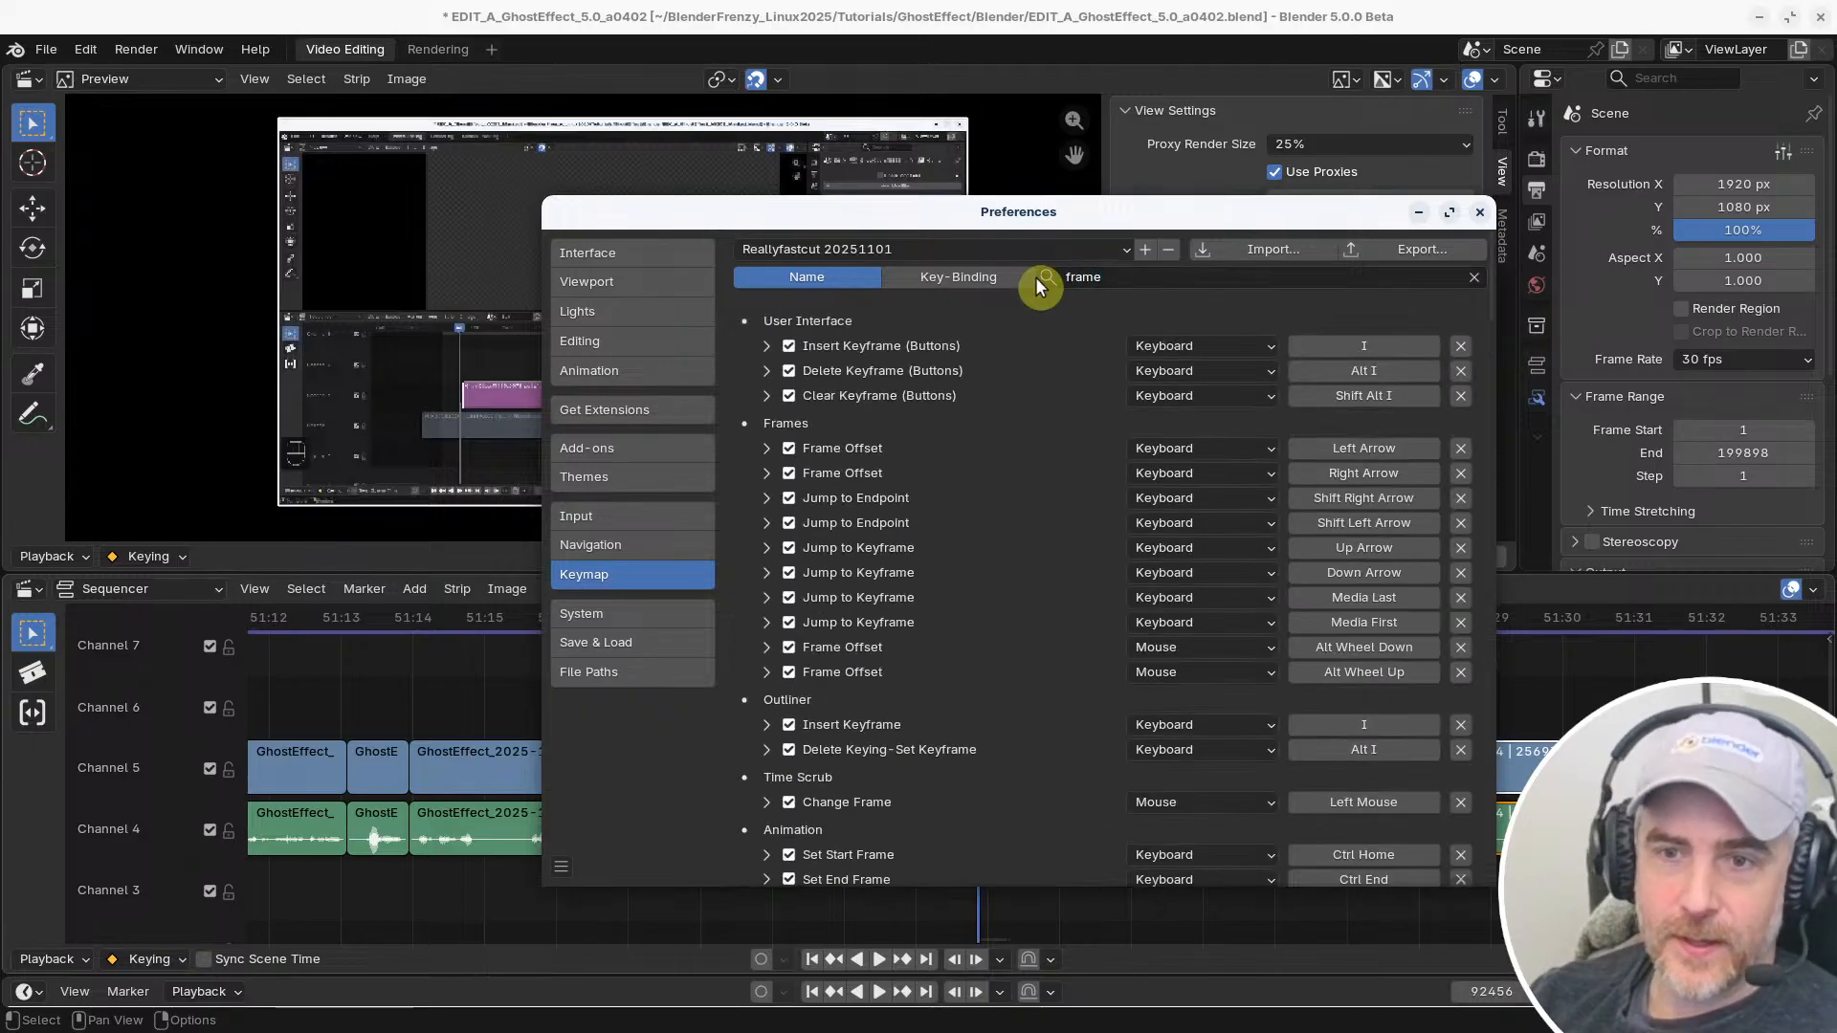
scroll(1019, 412, down, 15)
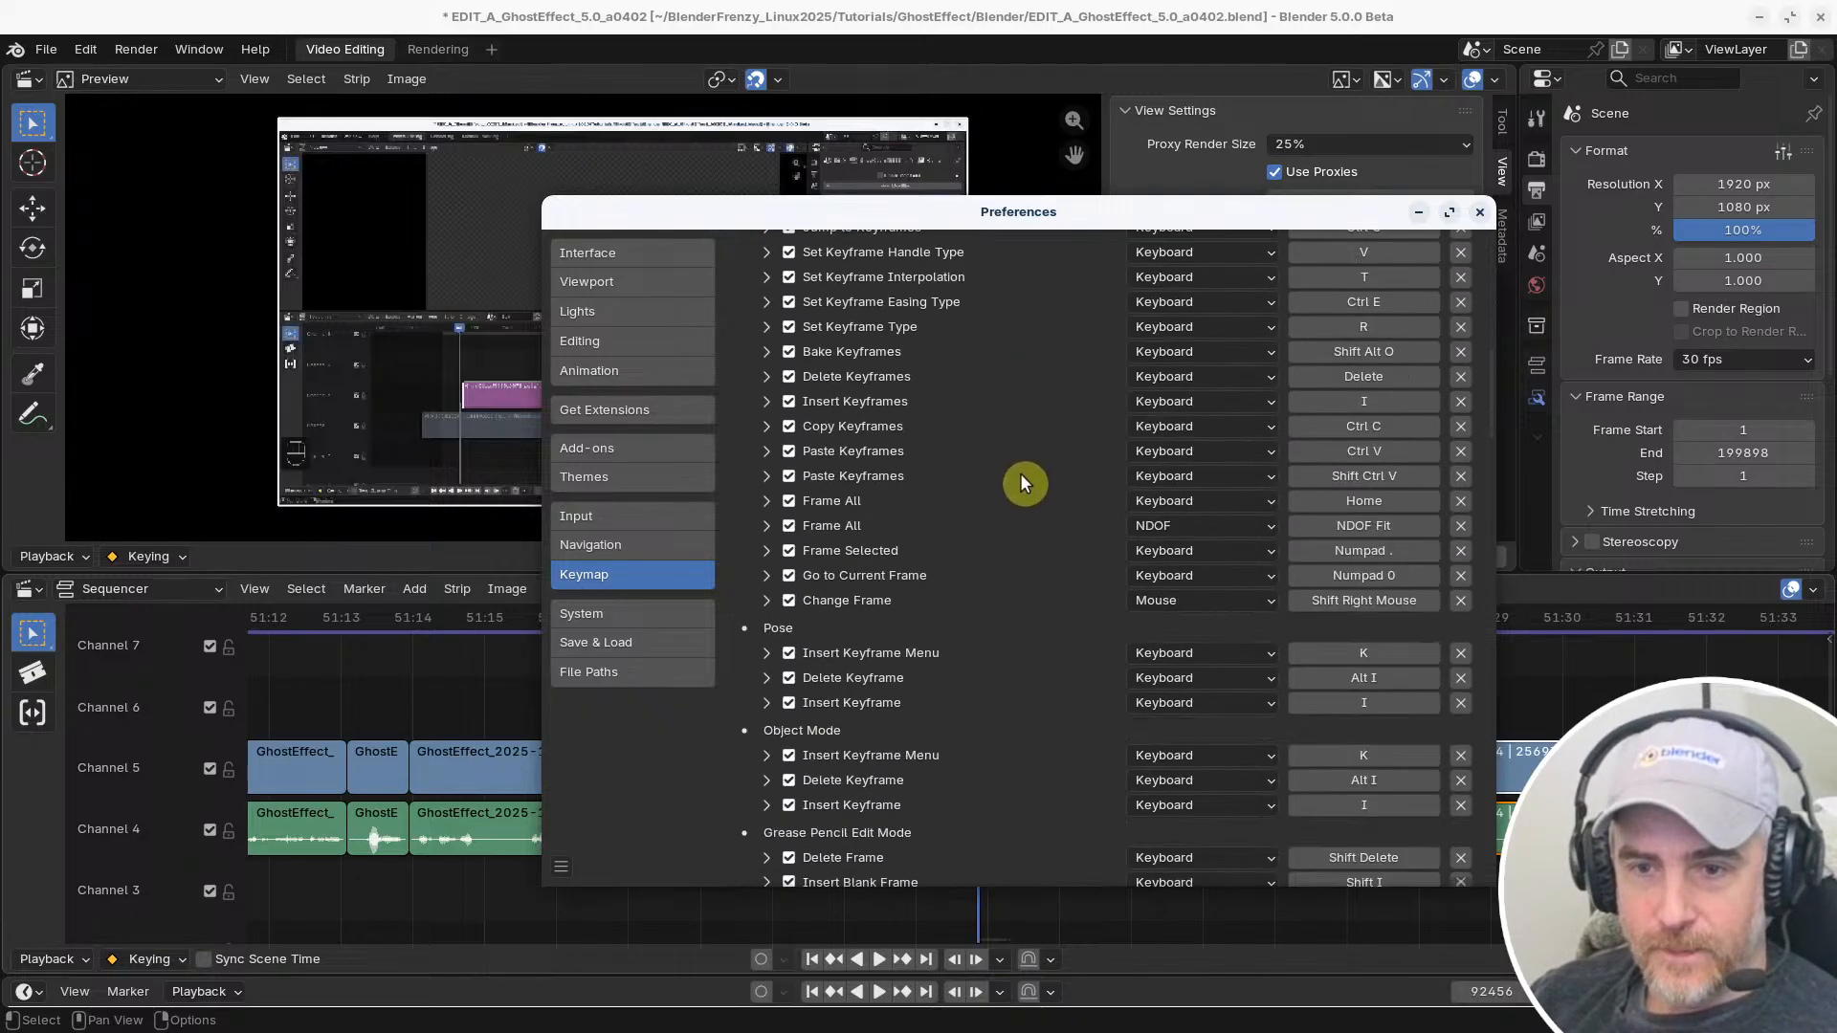
scroll(1020, 473, down, 10)
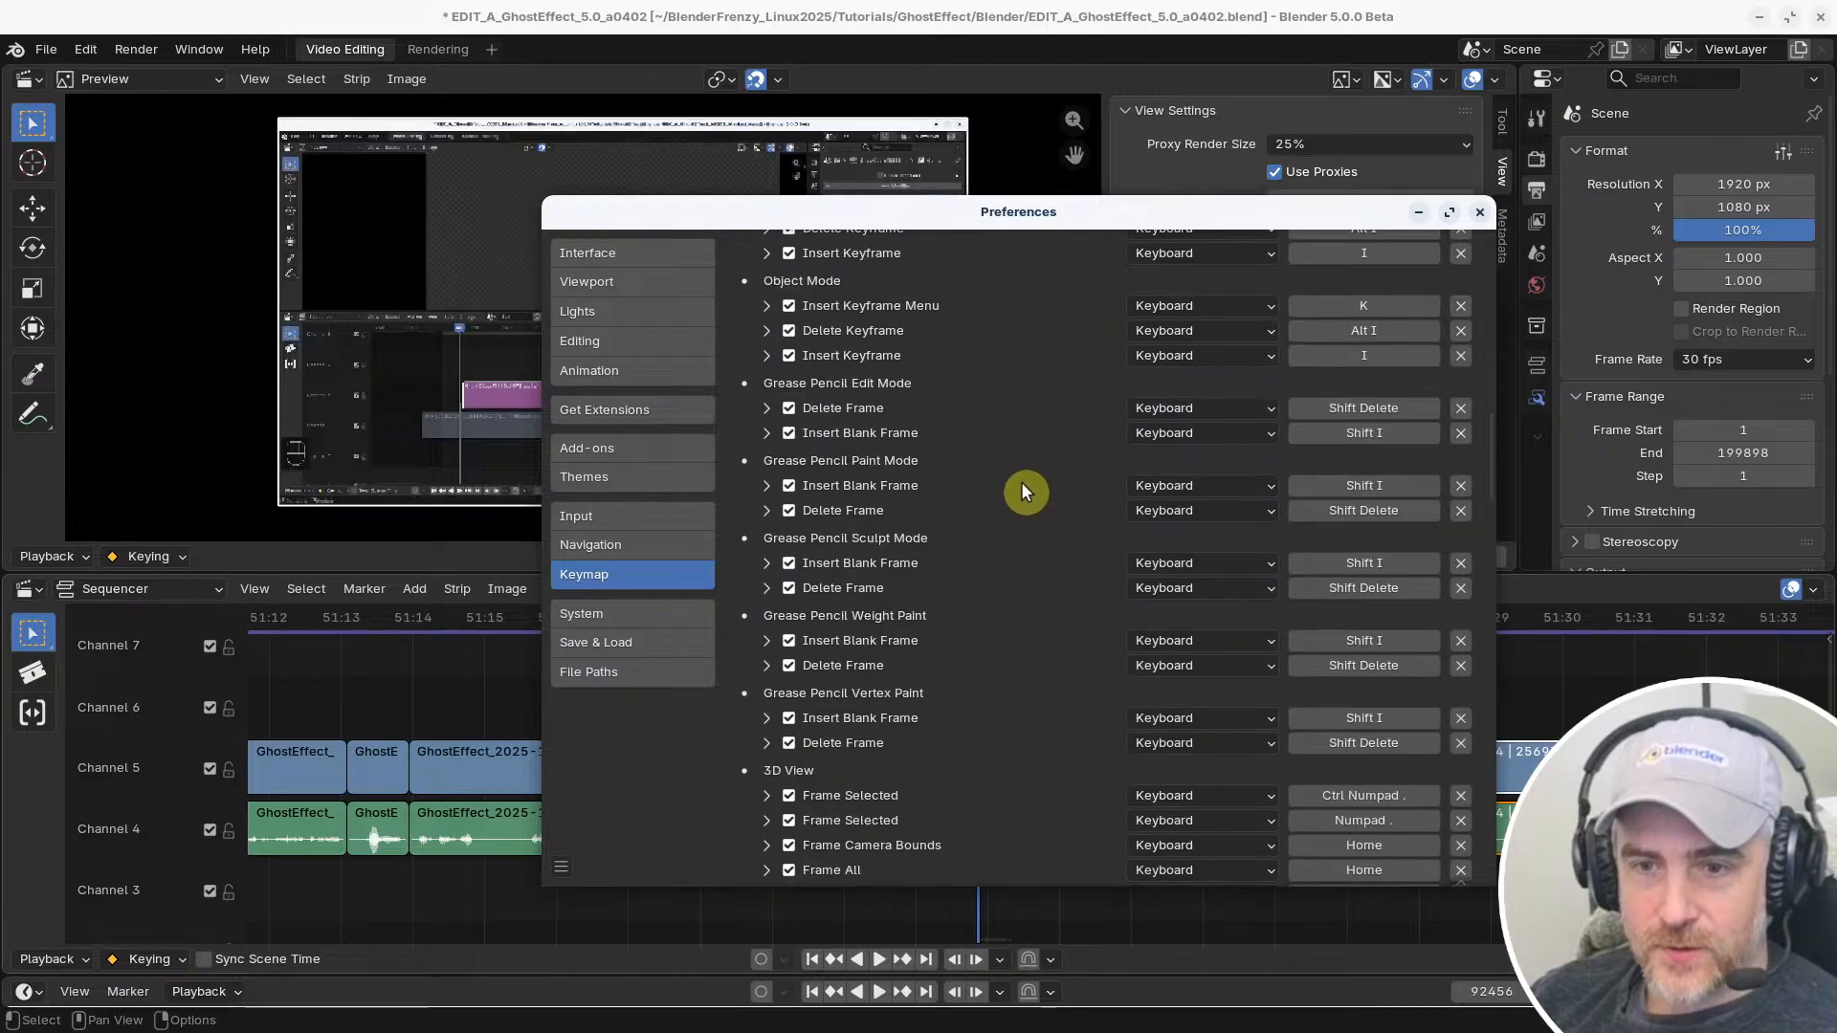
scroll(1020, 480, down, 12)
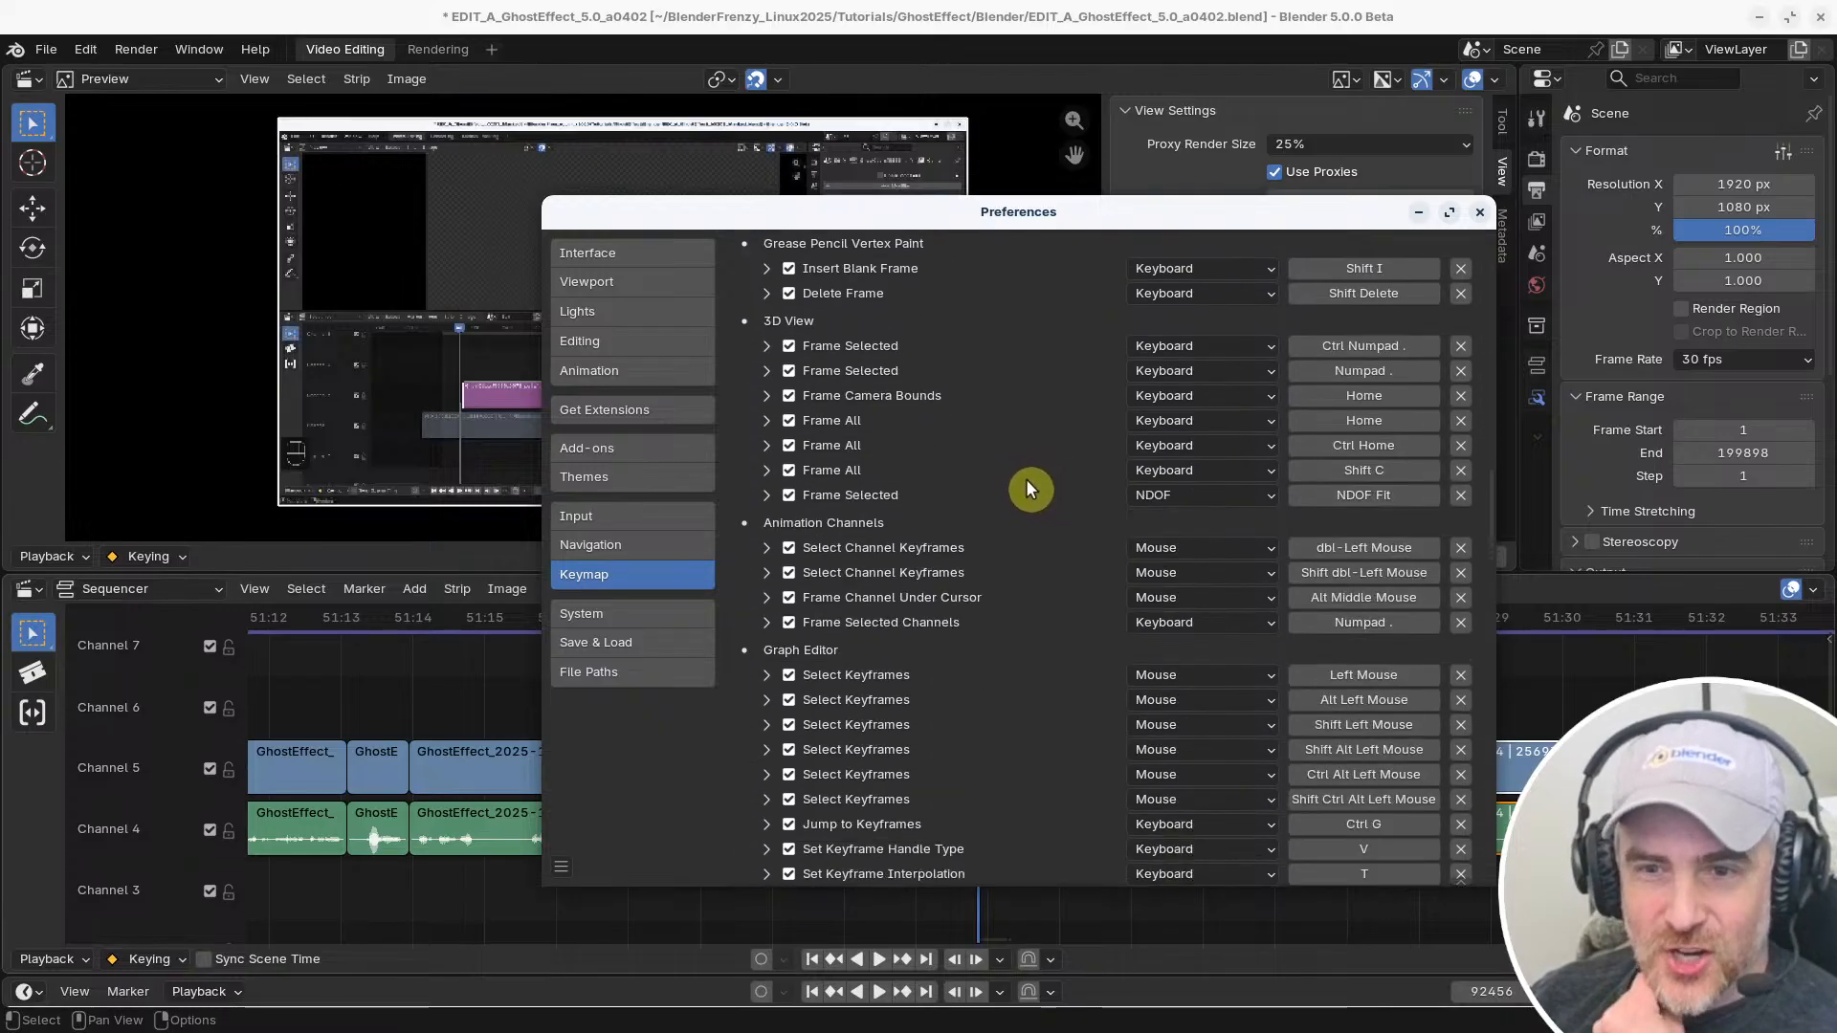
scroll(1026, 478, down, 12)
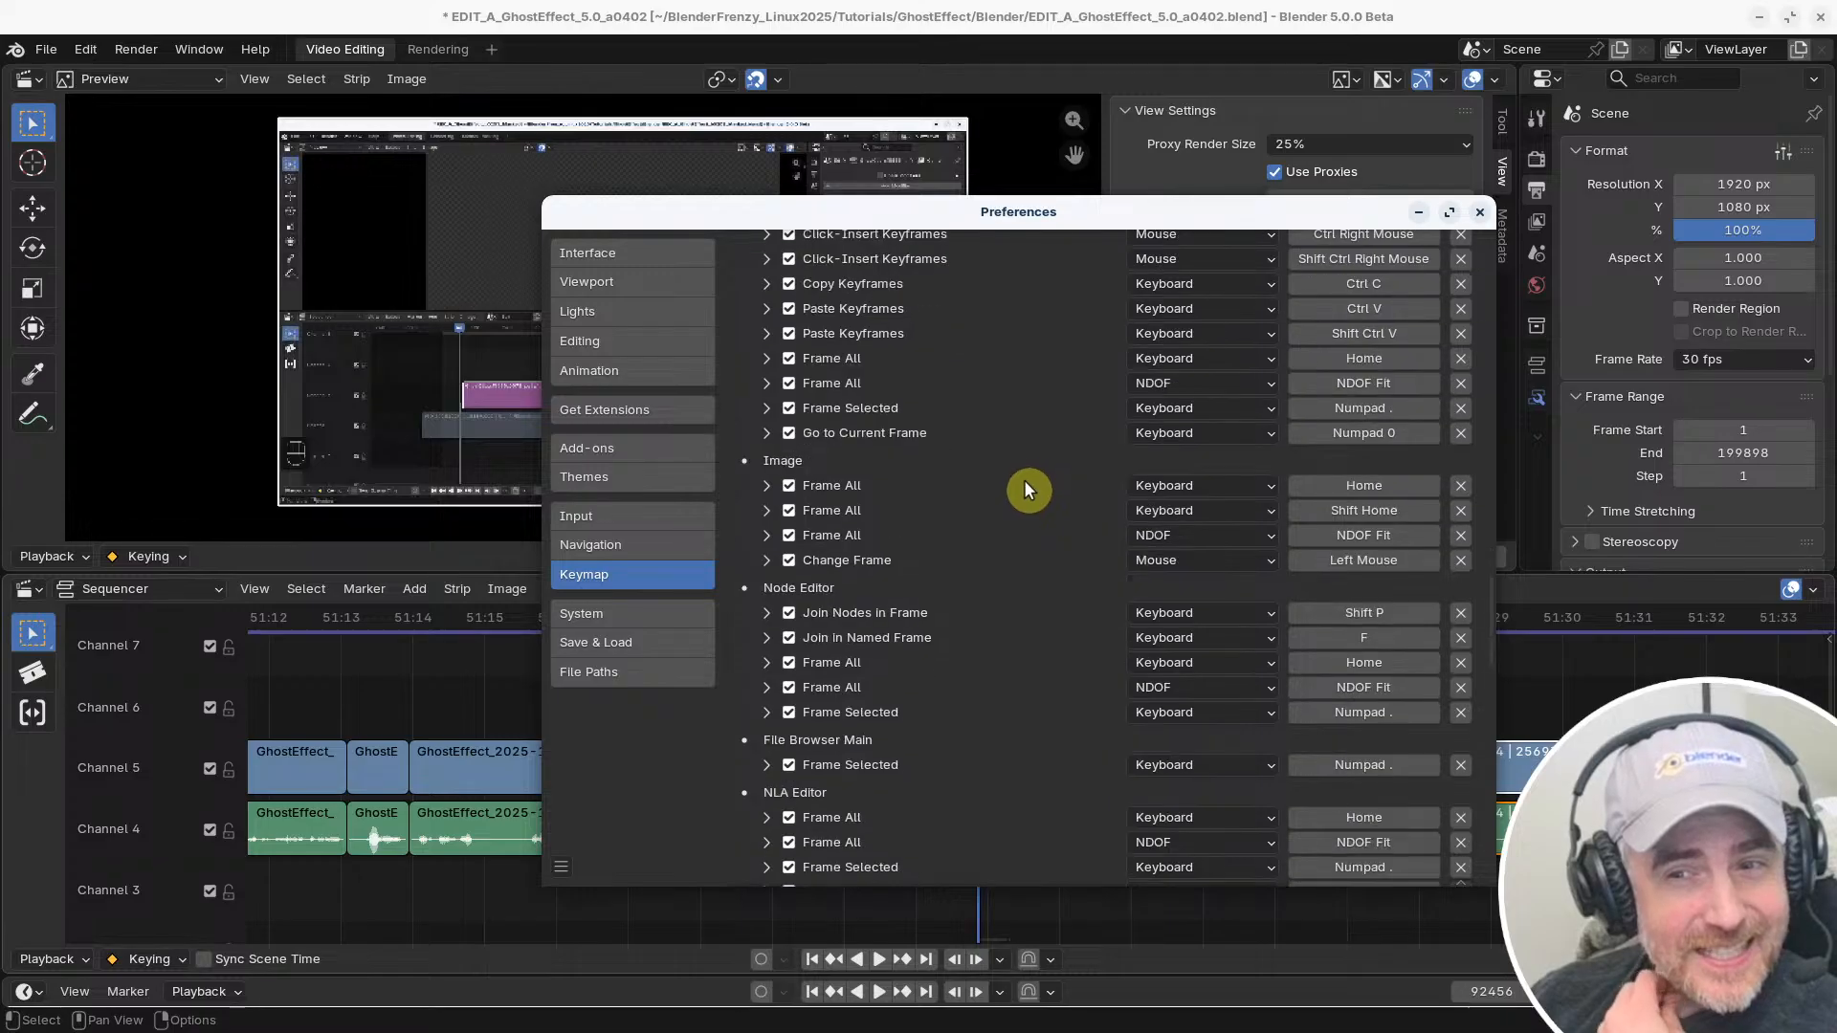
scroll(1027, 500, down, 6)
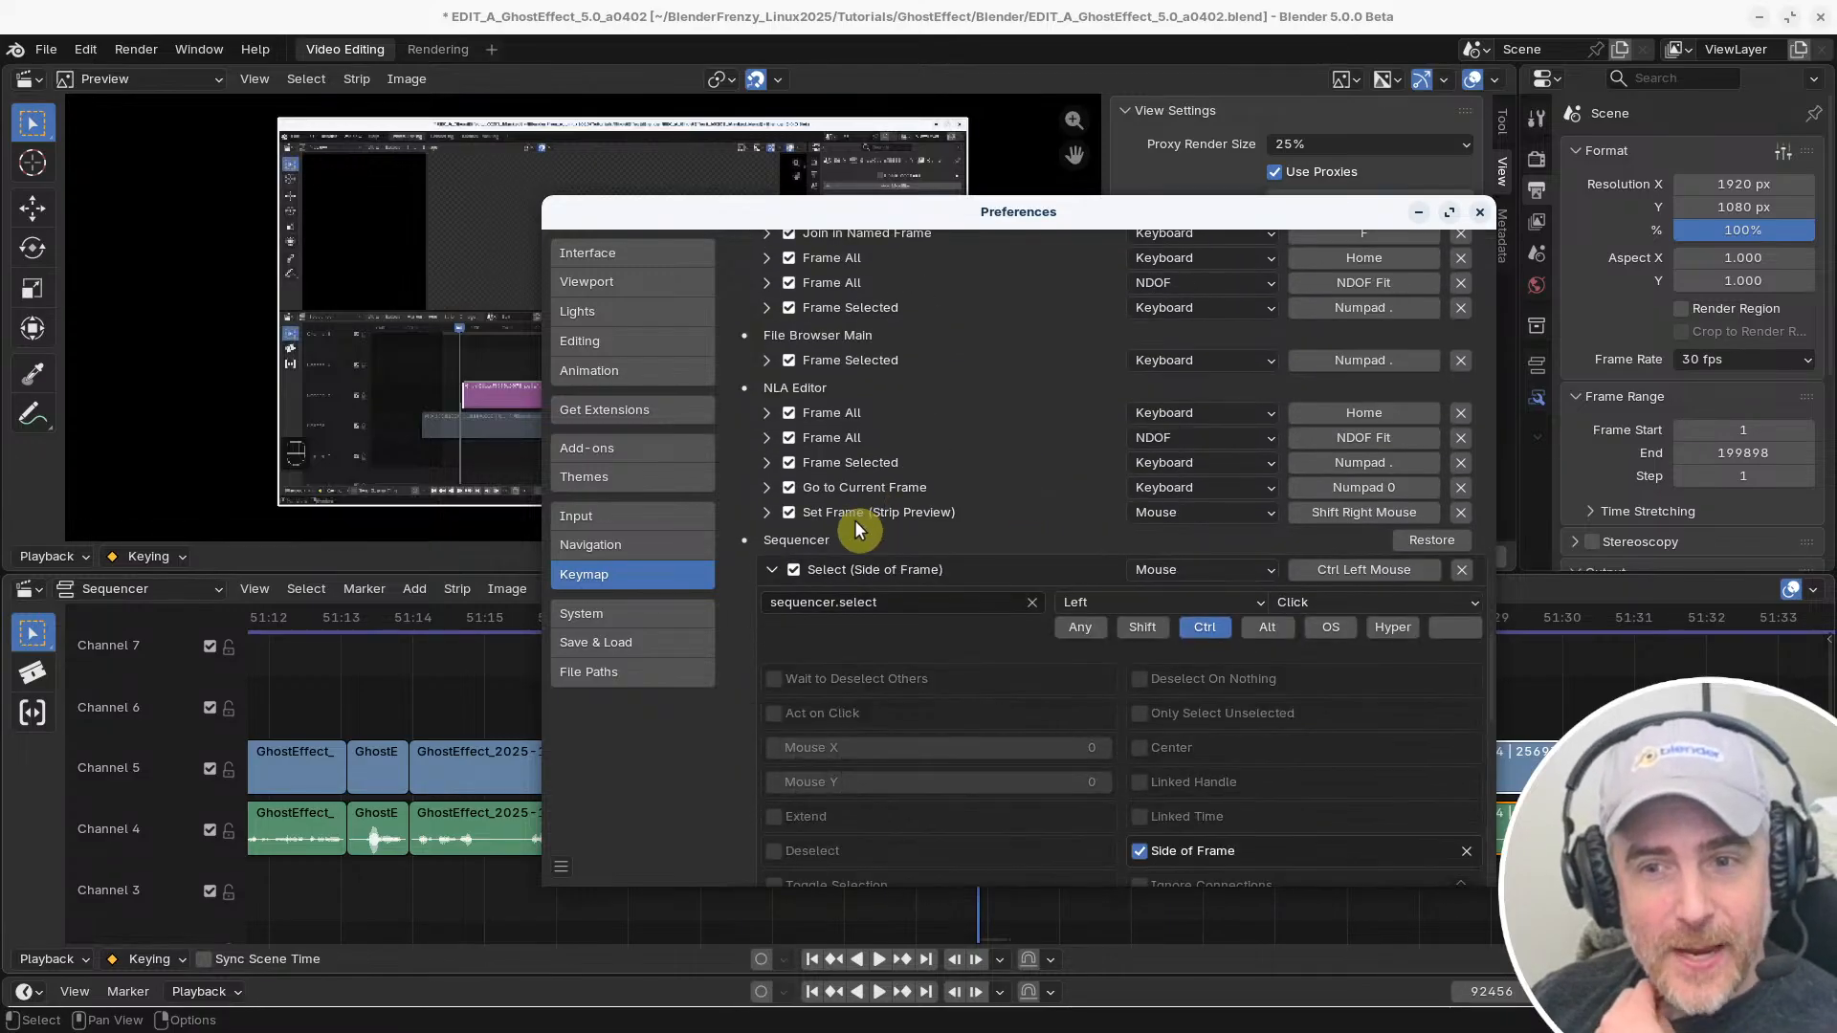
click(771, 570)
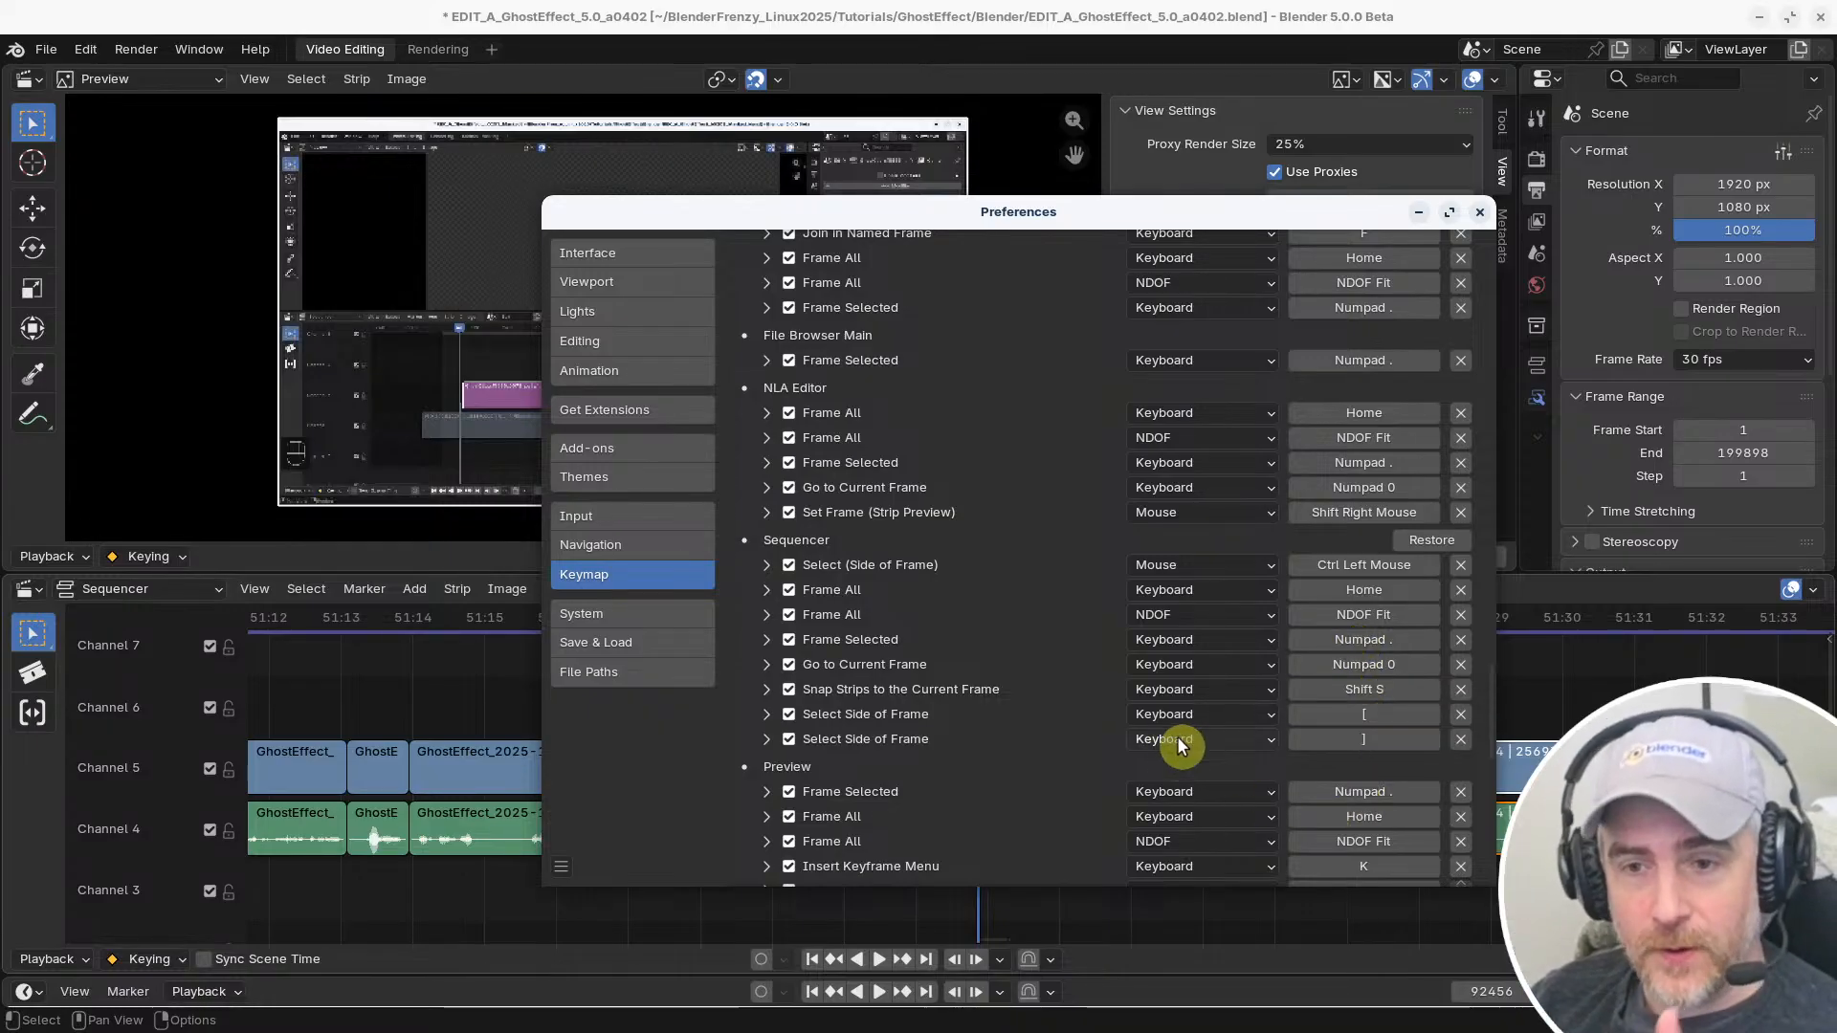
Look through the matching frame bindings of the Sequencer and neighbouring editors, checking the two keyboard Select Side of Frame entries
scroll(1100, 792, down, 3)
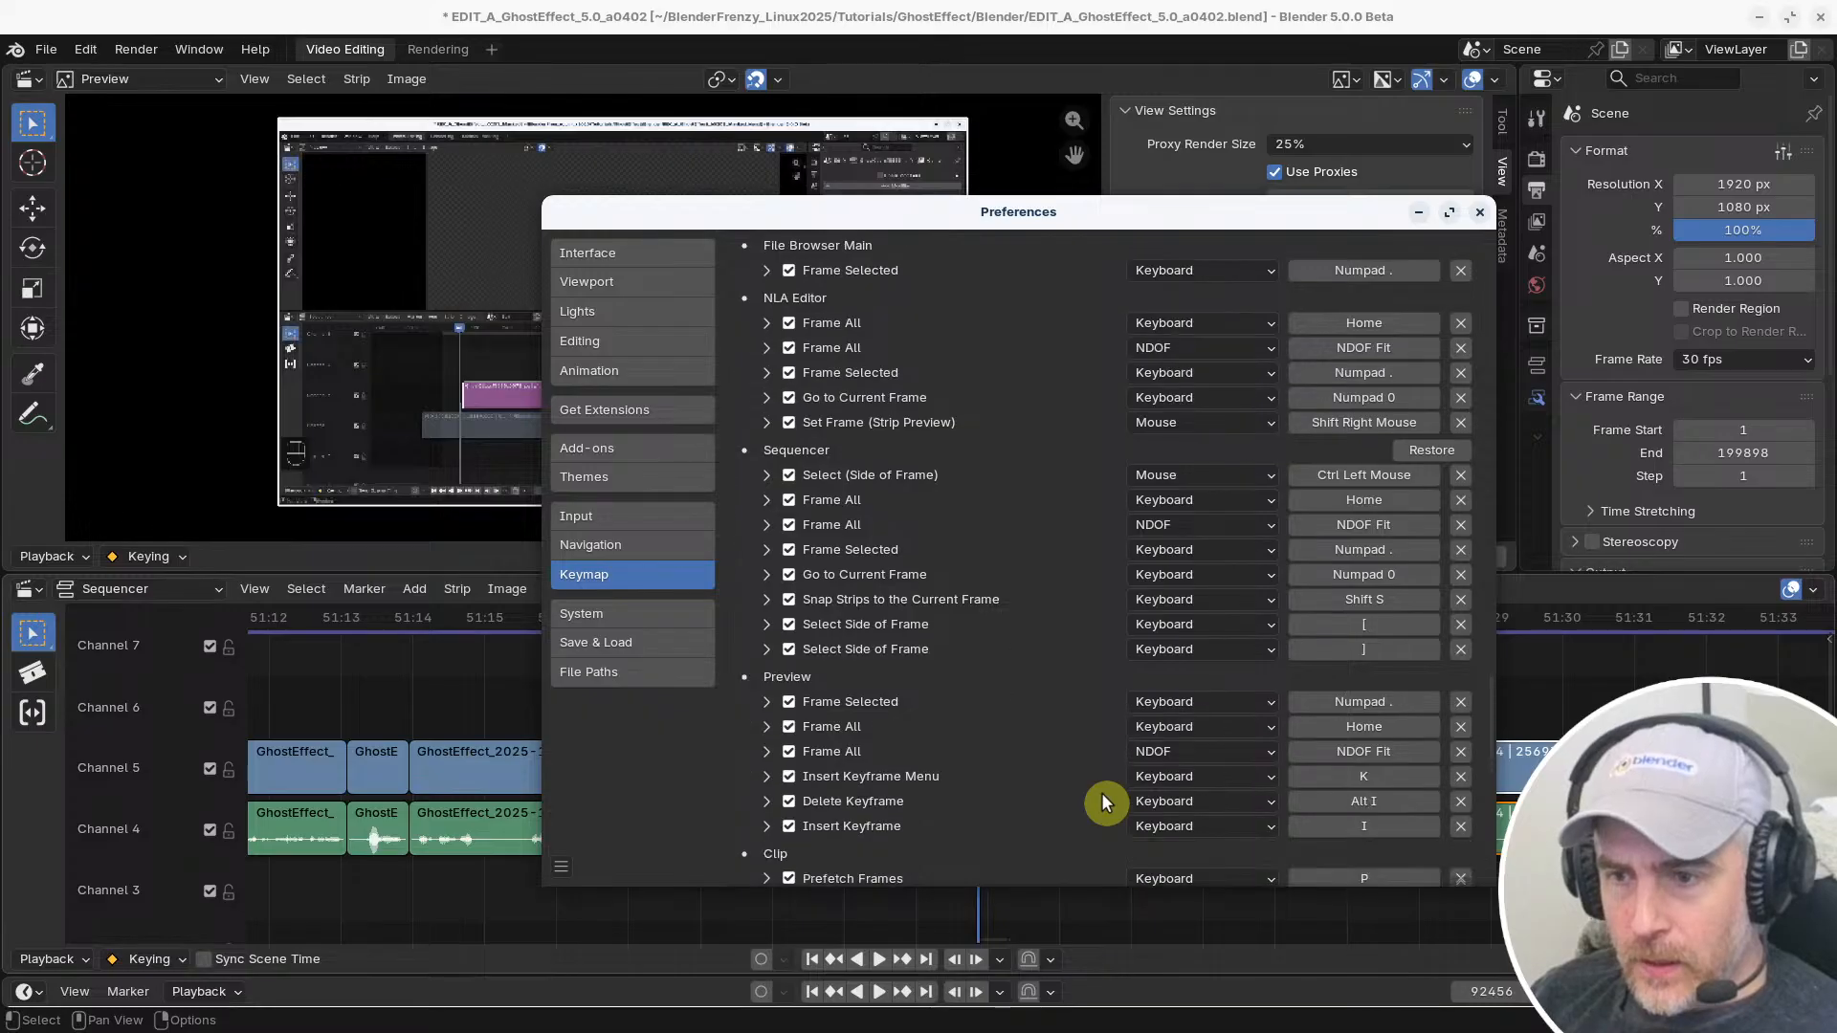
scroll(1100, 802, down, 2)
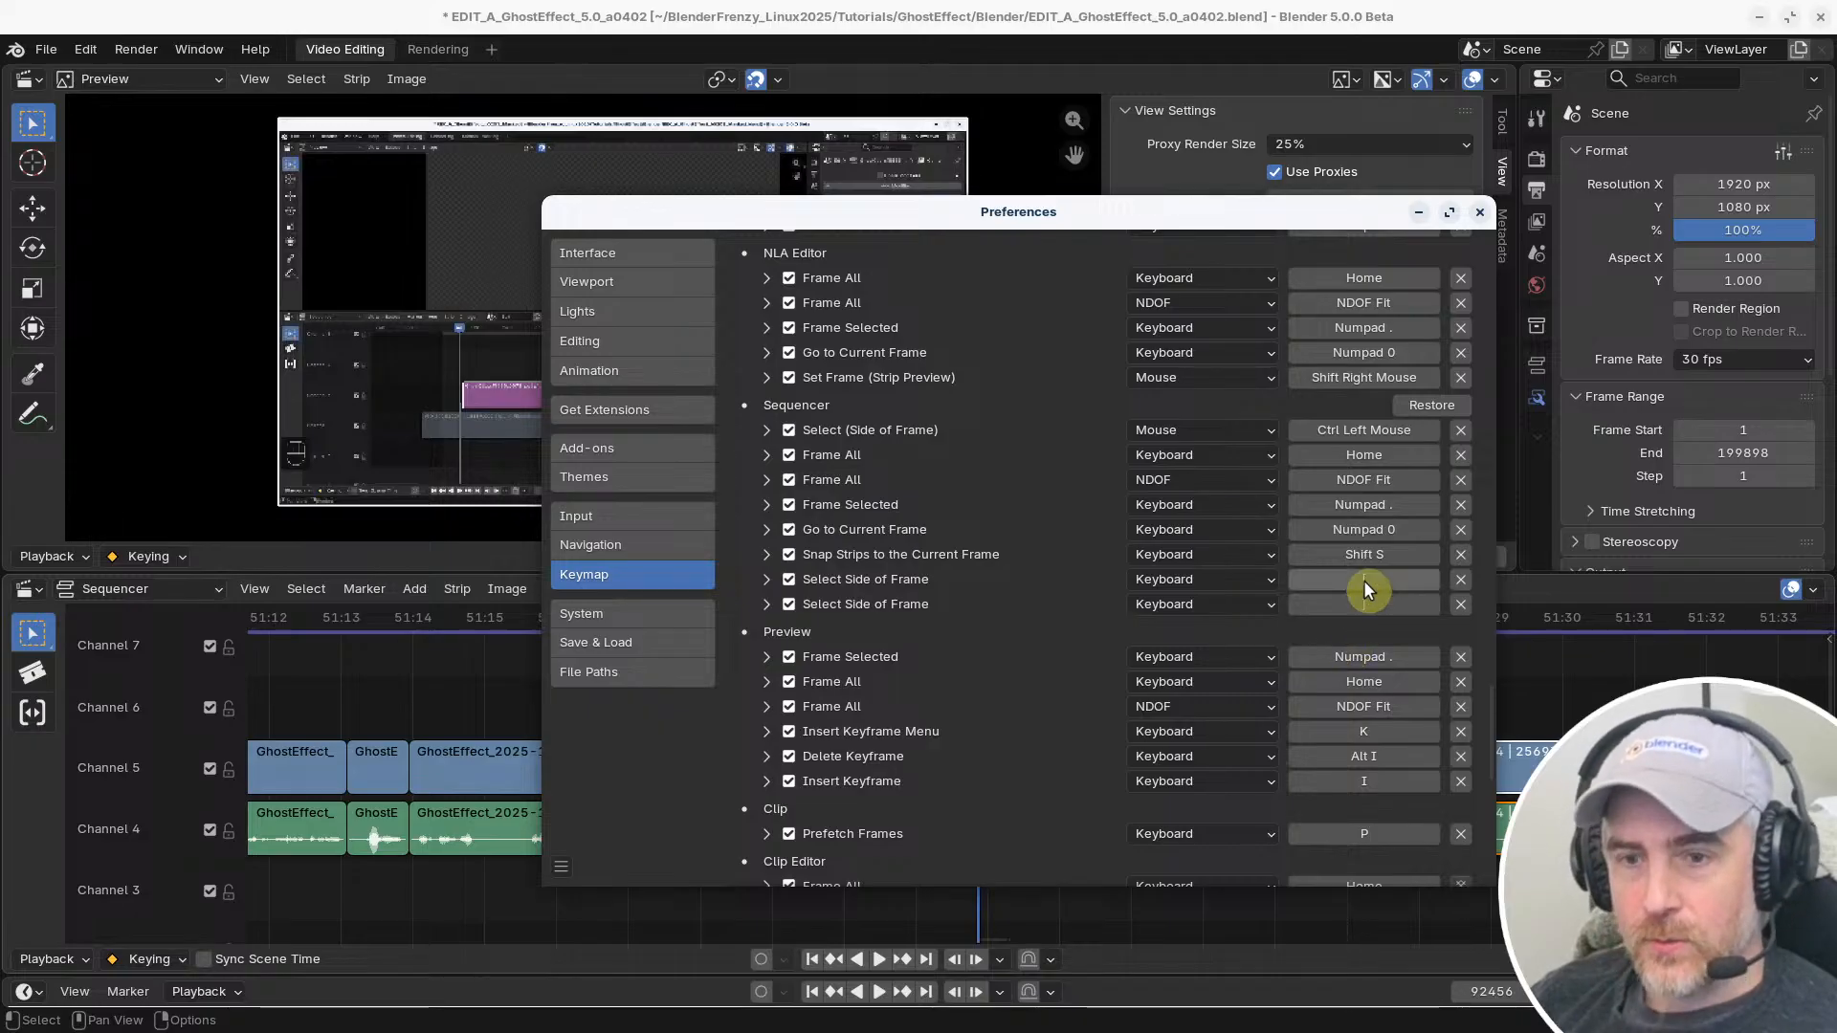
scroll(1368, 578, up, 5)
scroll(1381, 572, up, 5)
scroll(1380, 574, down, 2)
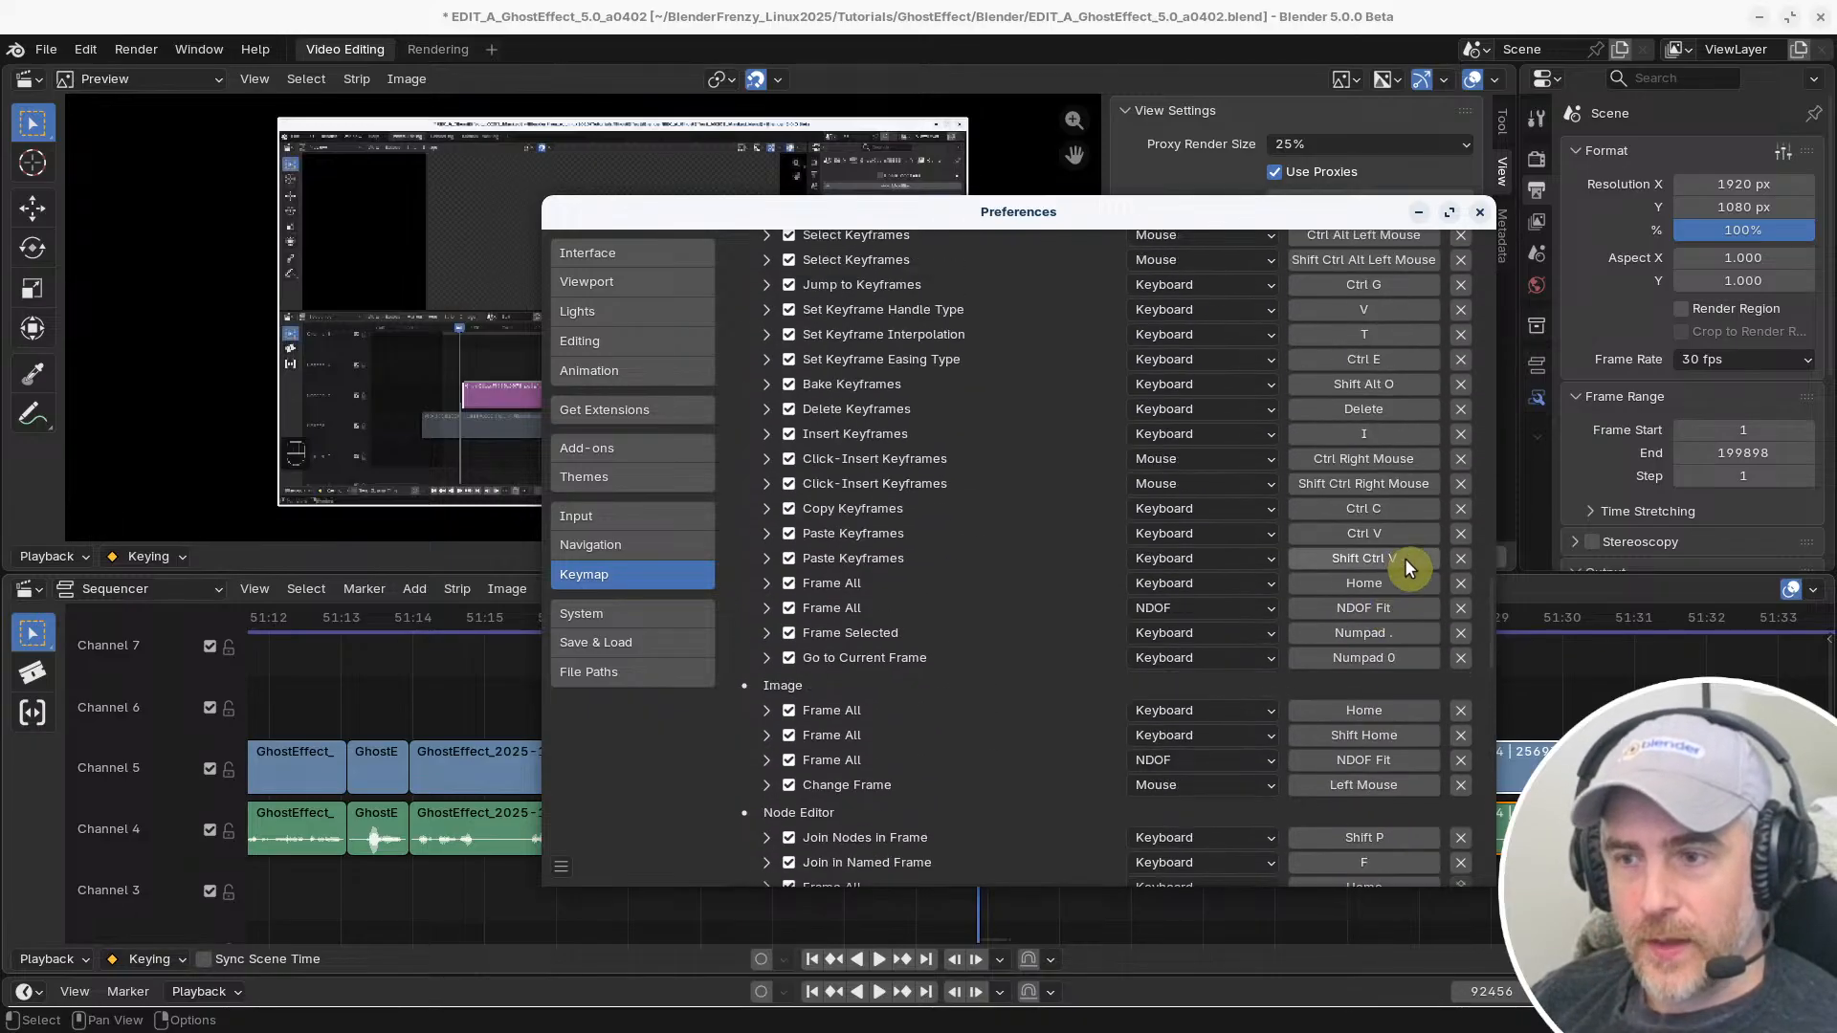
scroll(1489, 593, down, 3)
scroll(1486, 661, down, 7)
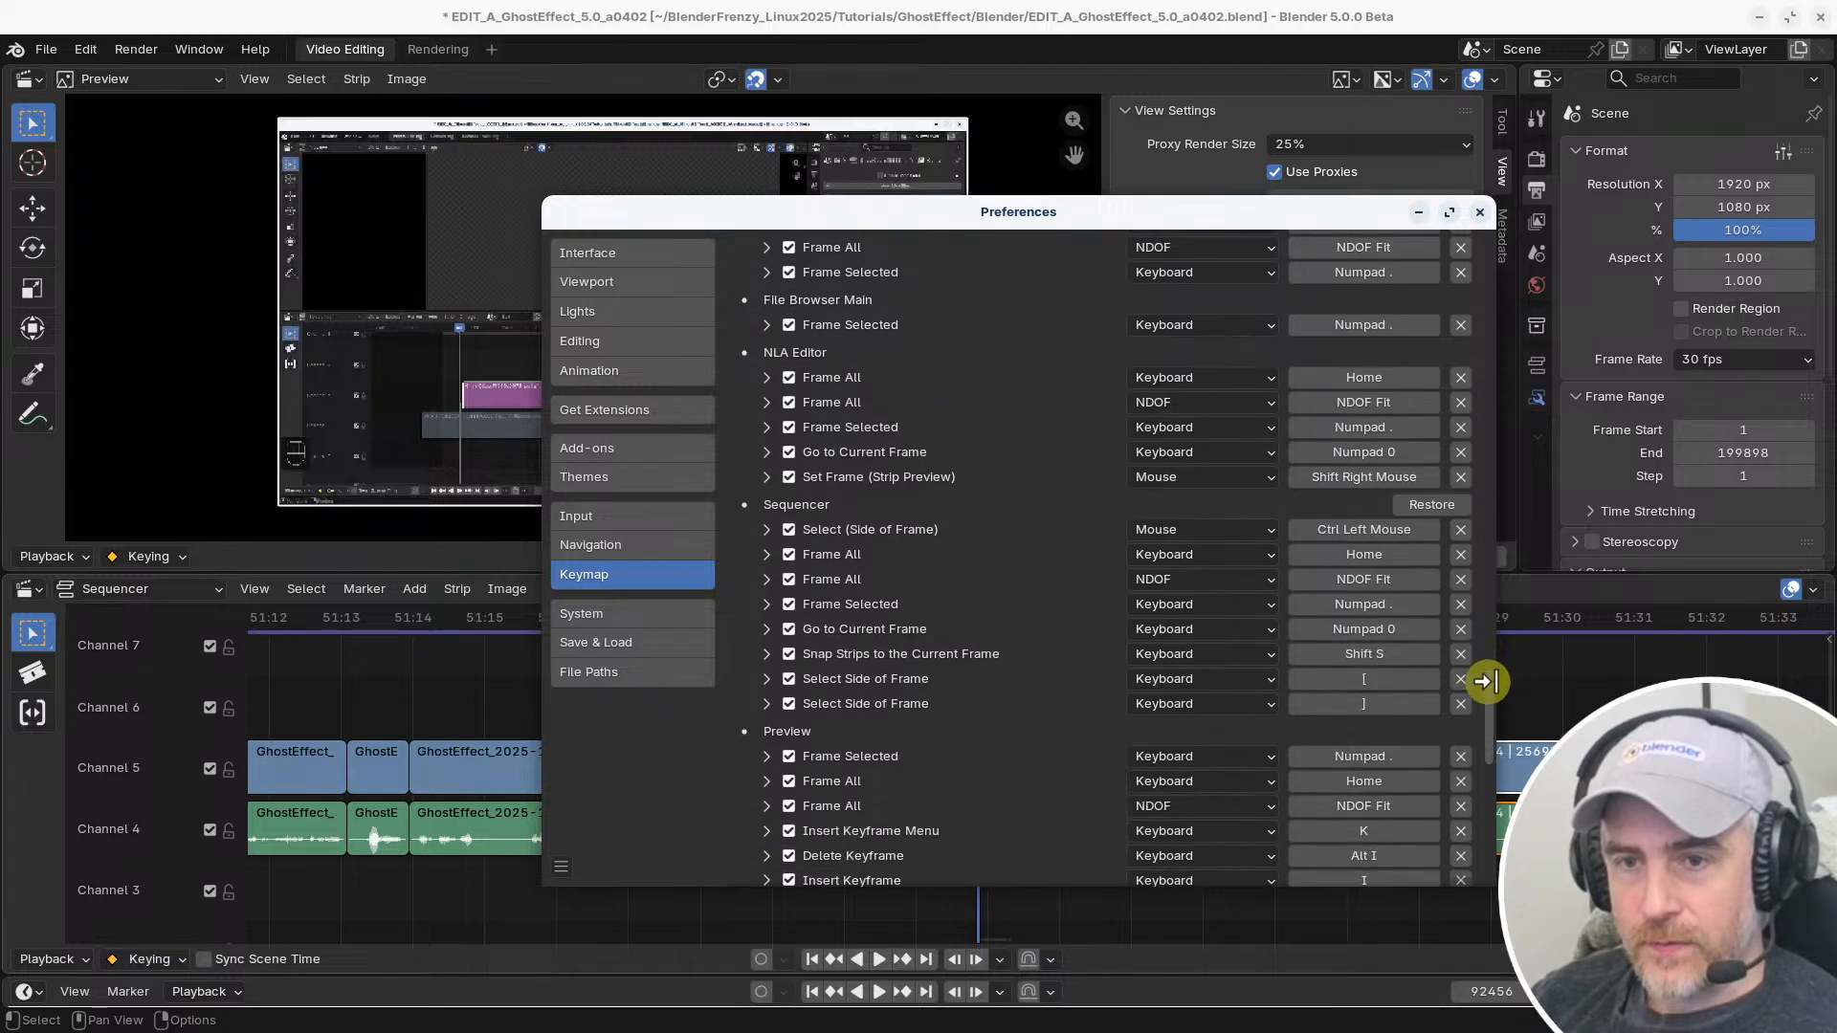
scroll(1488, 689, down, 2)
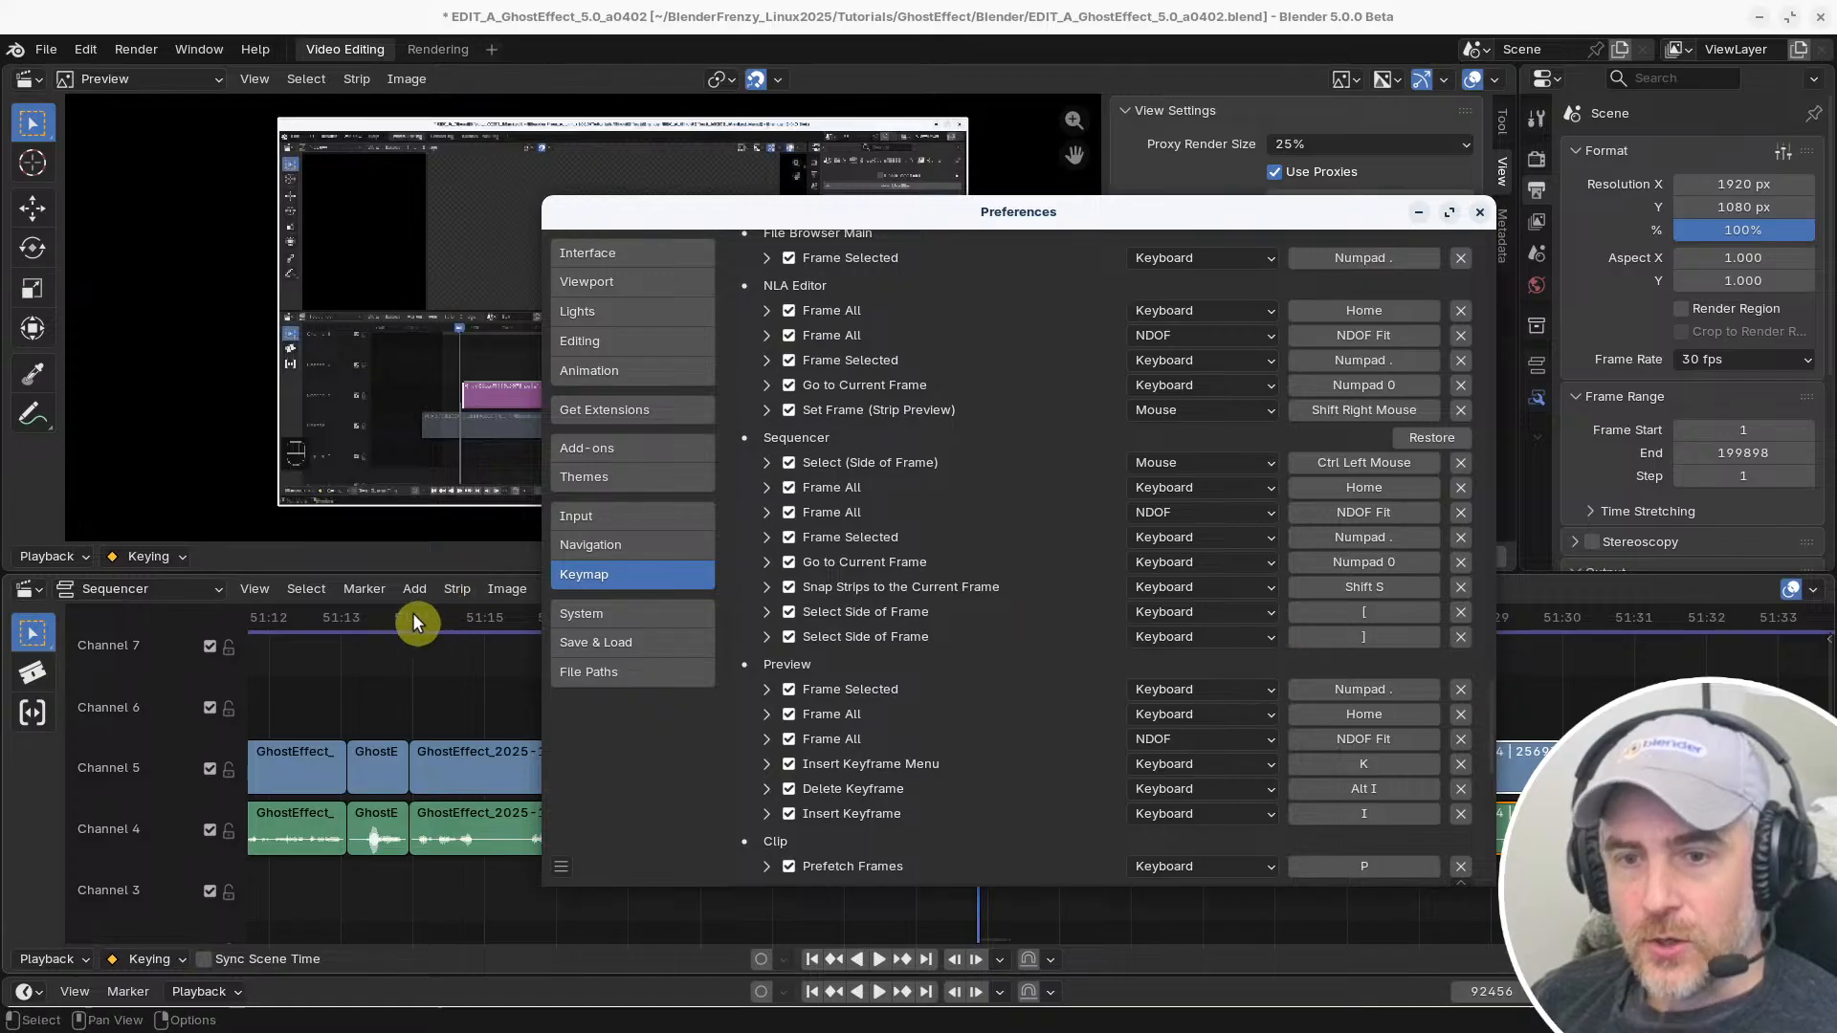
Change the Sequencer's Set Start Frame shortcut to [ and its Set End Frame shortcut to ]
click(411, 692)
click(256, 588)
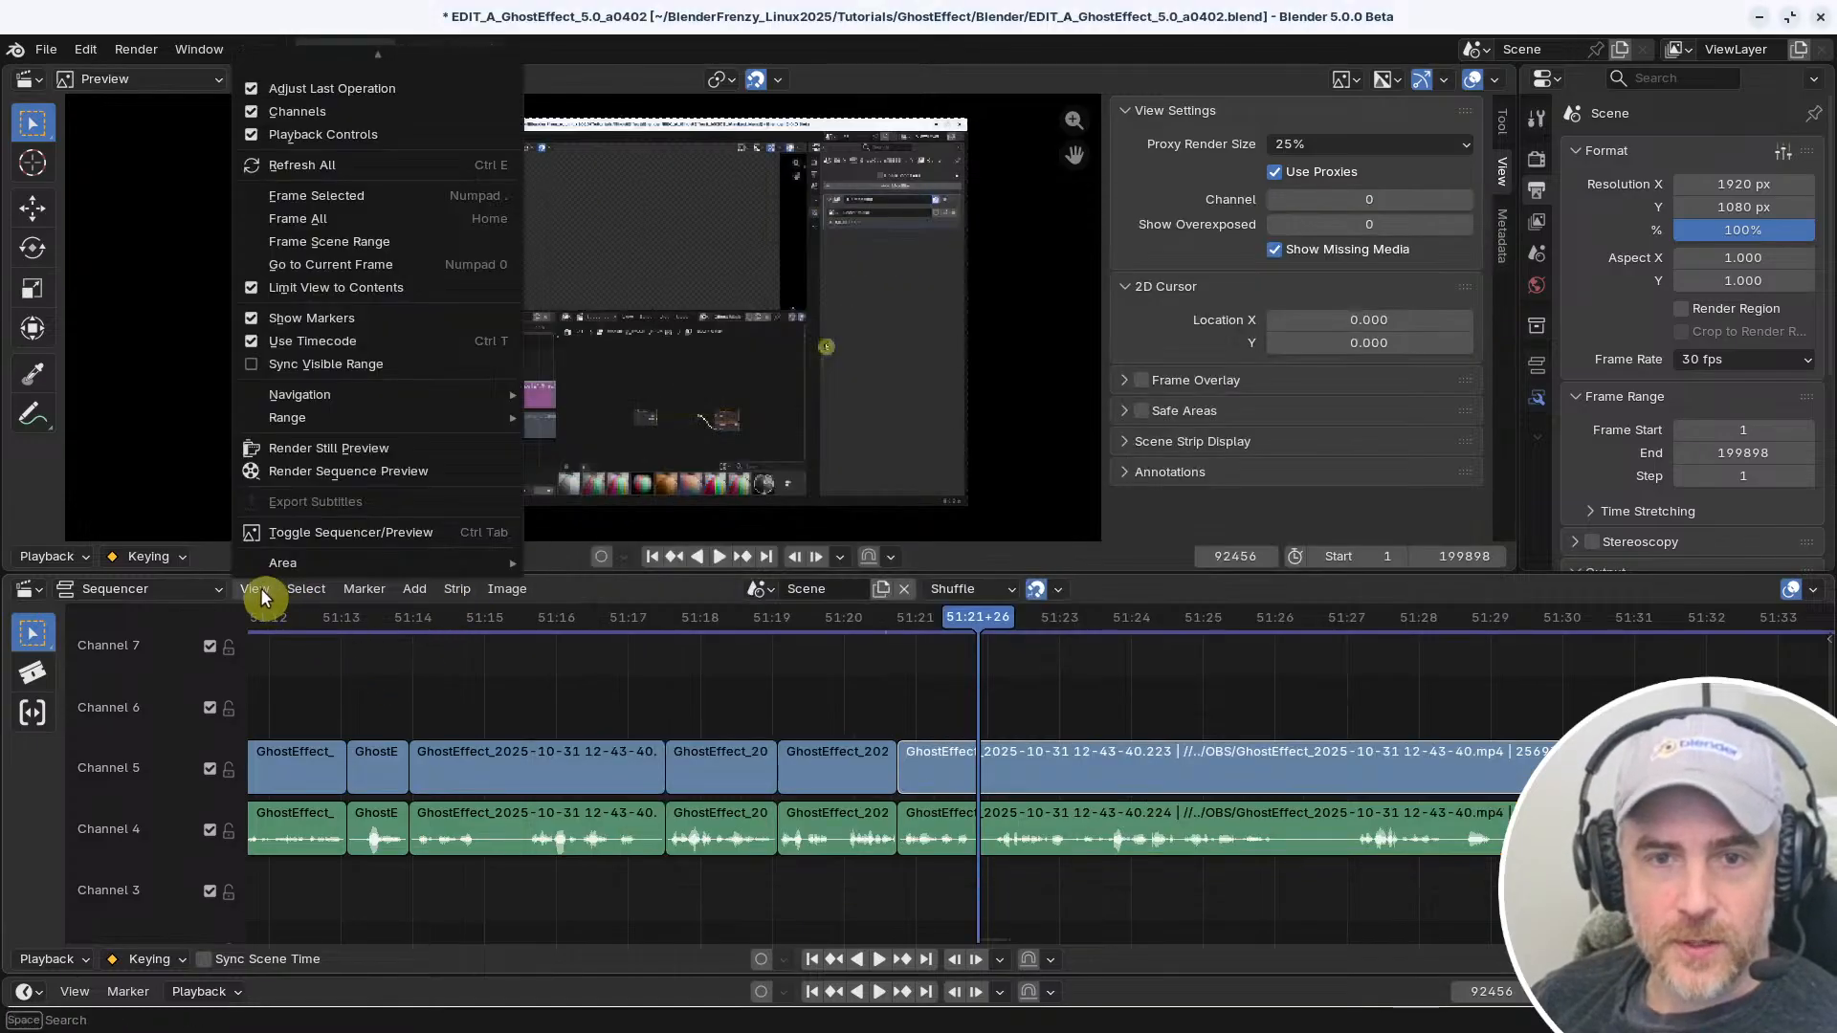
mouse_move(306, 417)
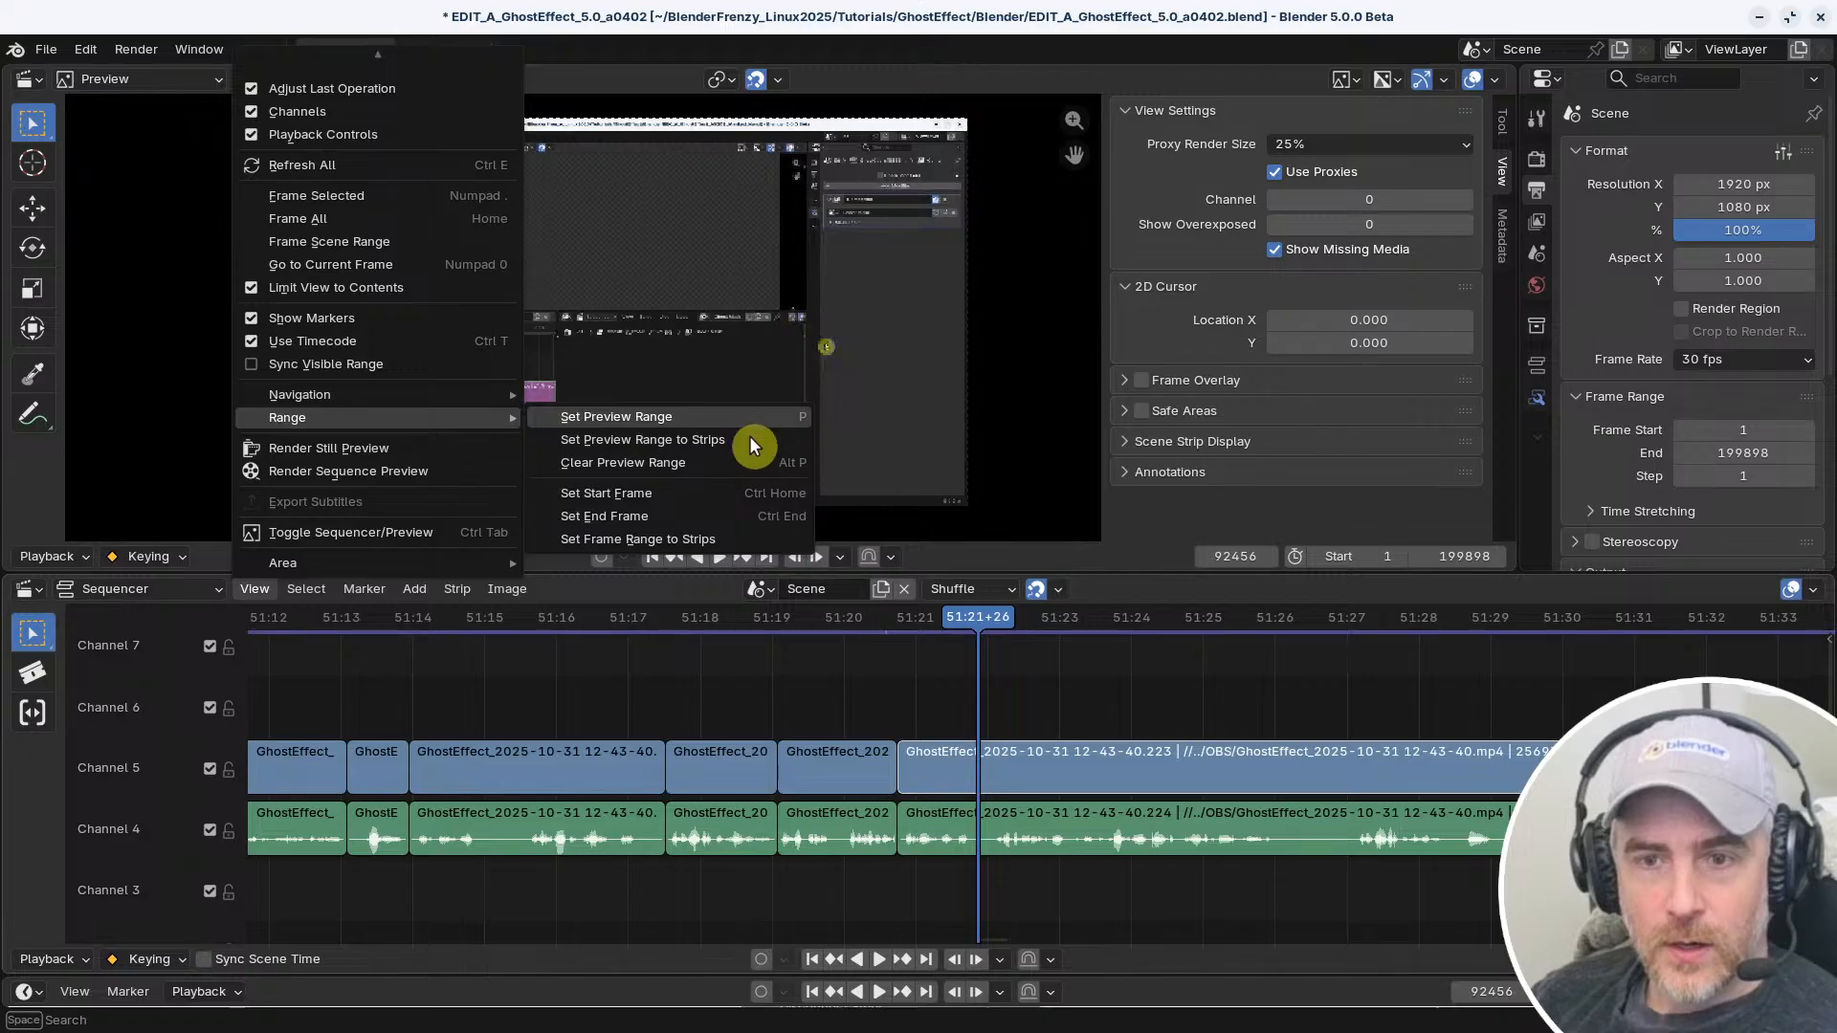
right_click(766, 492)
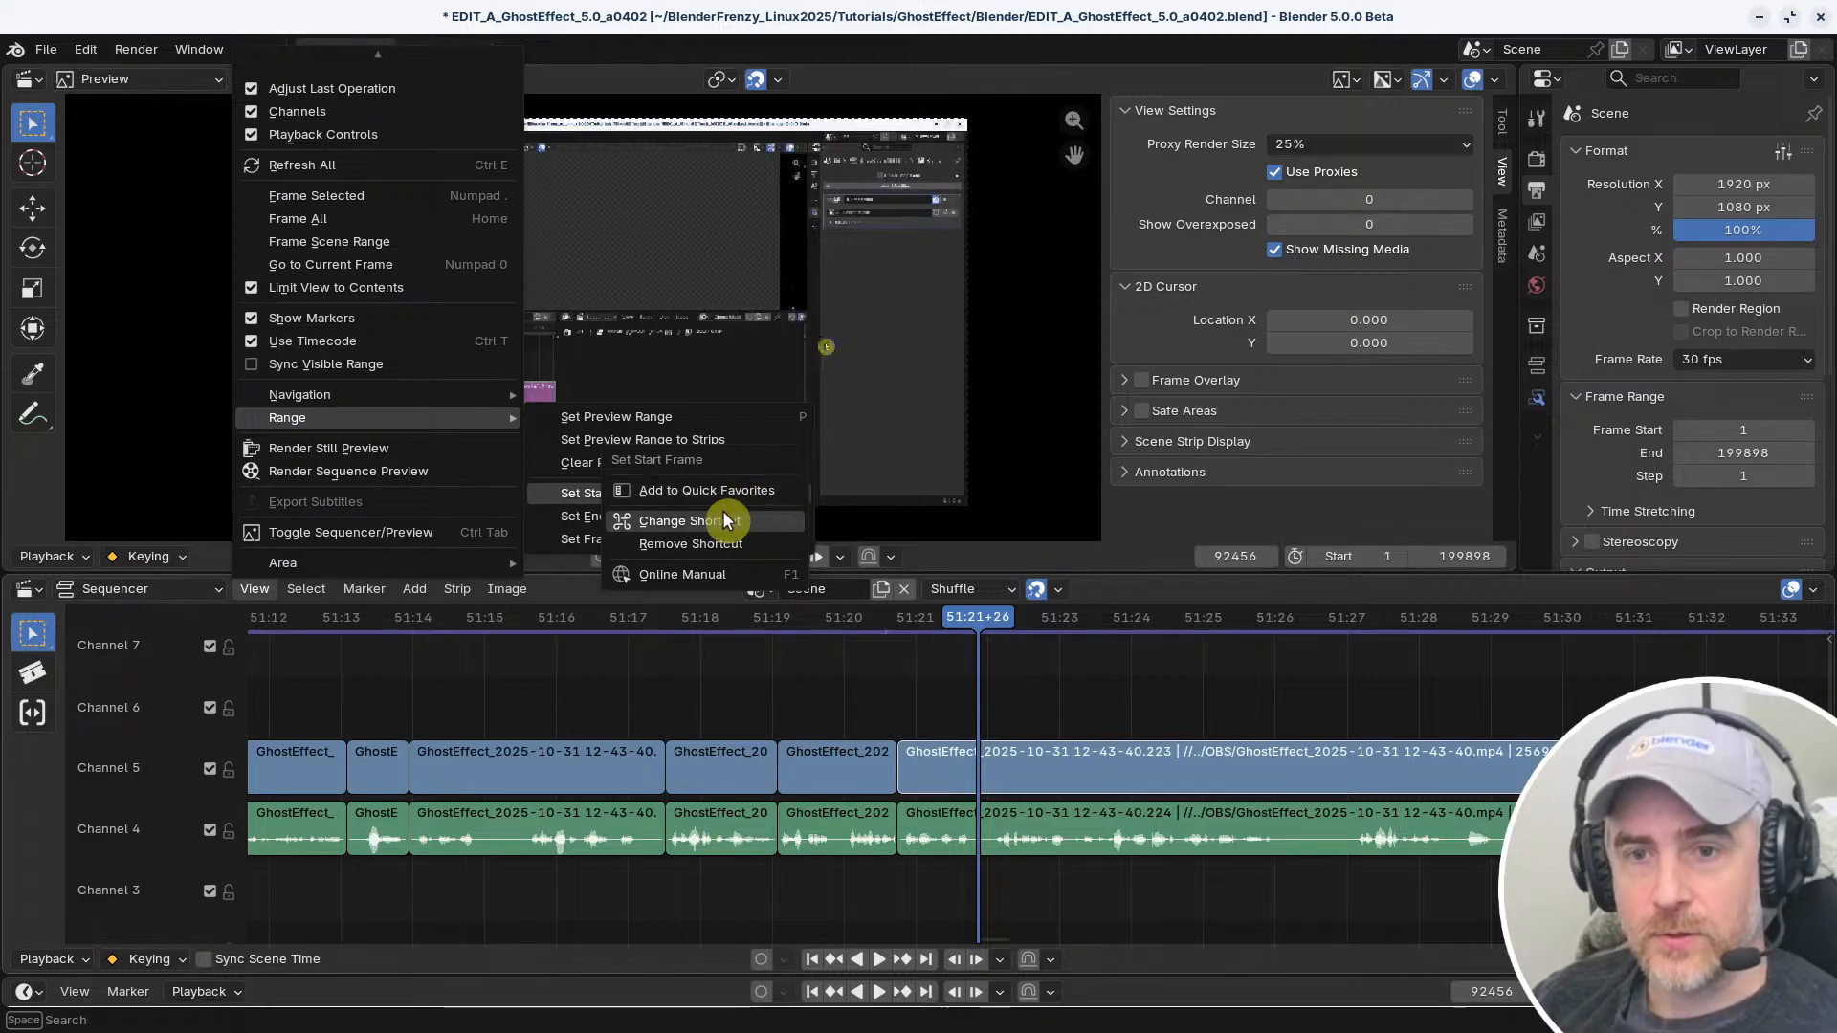
click(681, 525)
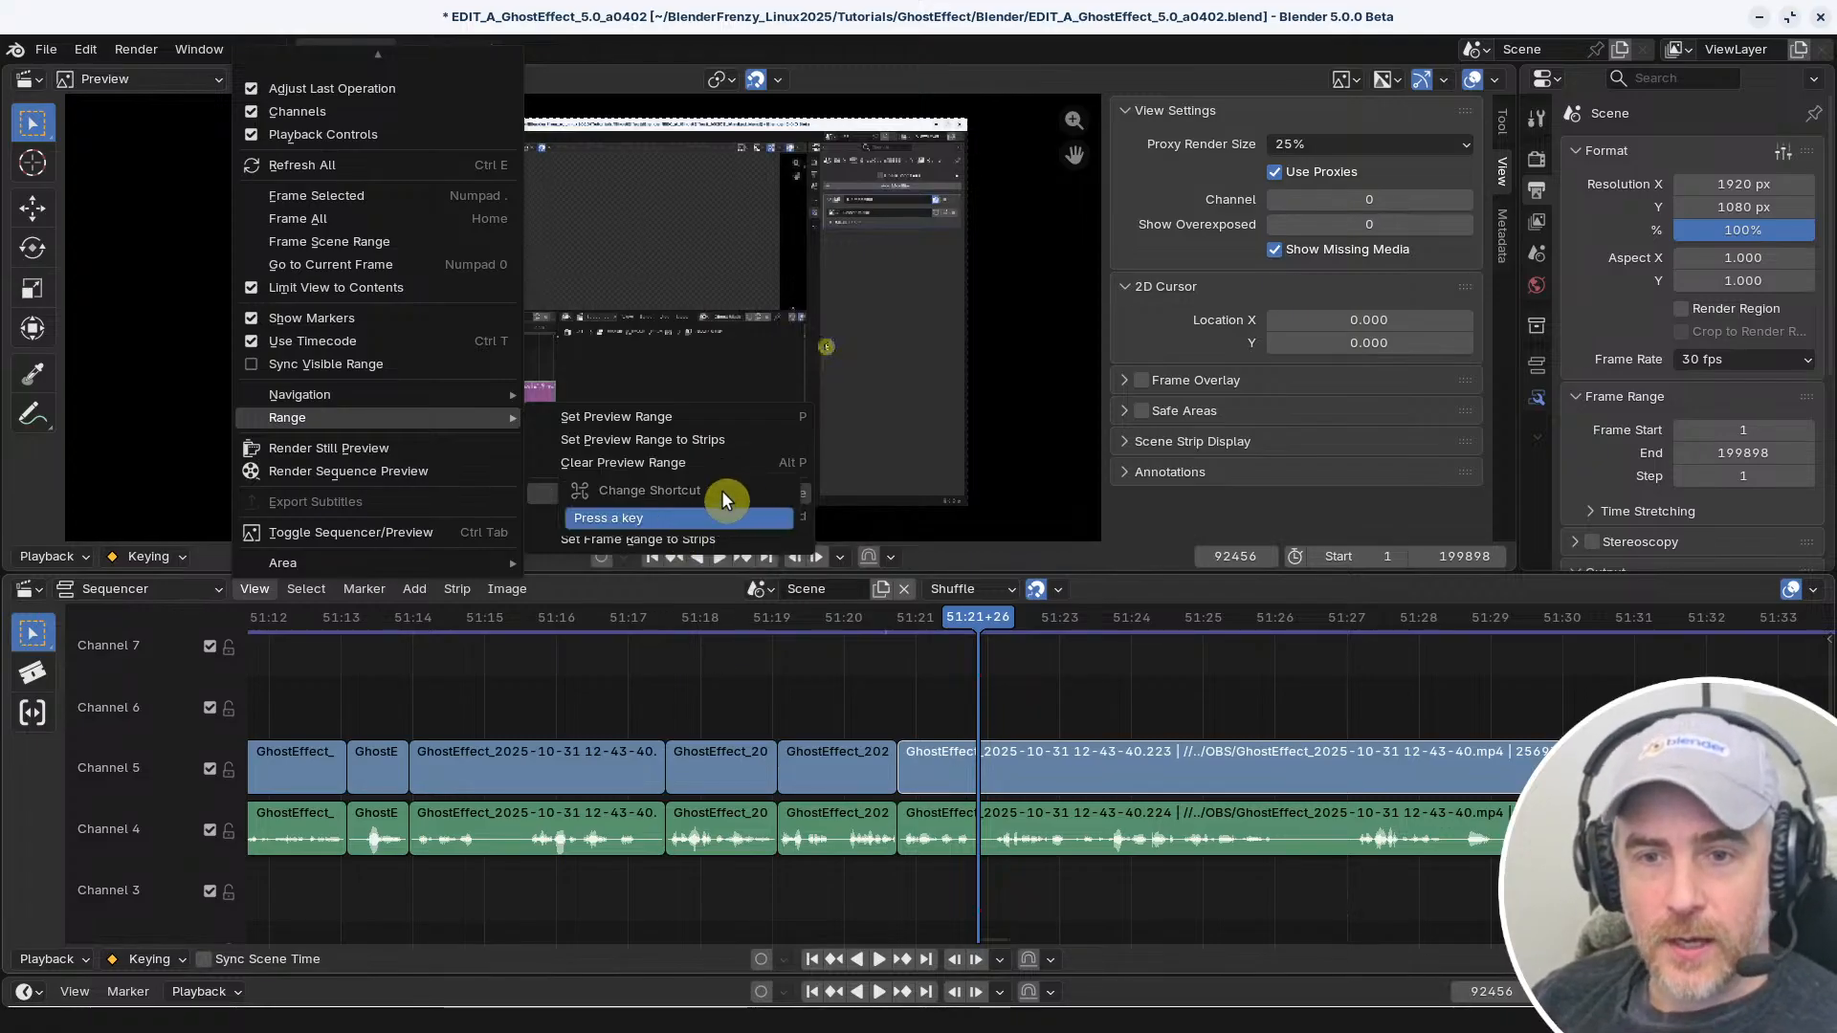
key(ctrl+End)
right_click(674, 515)
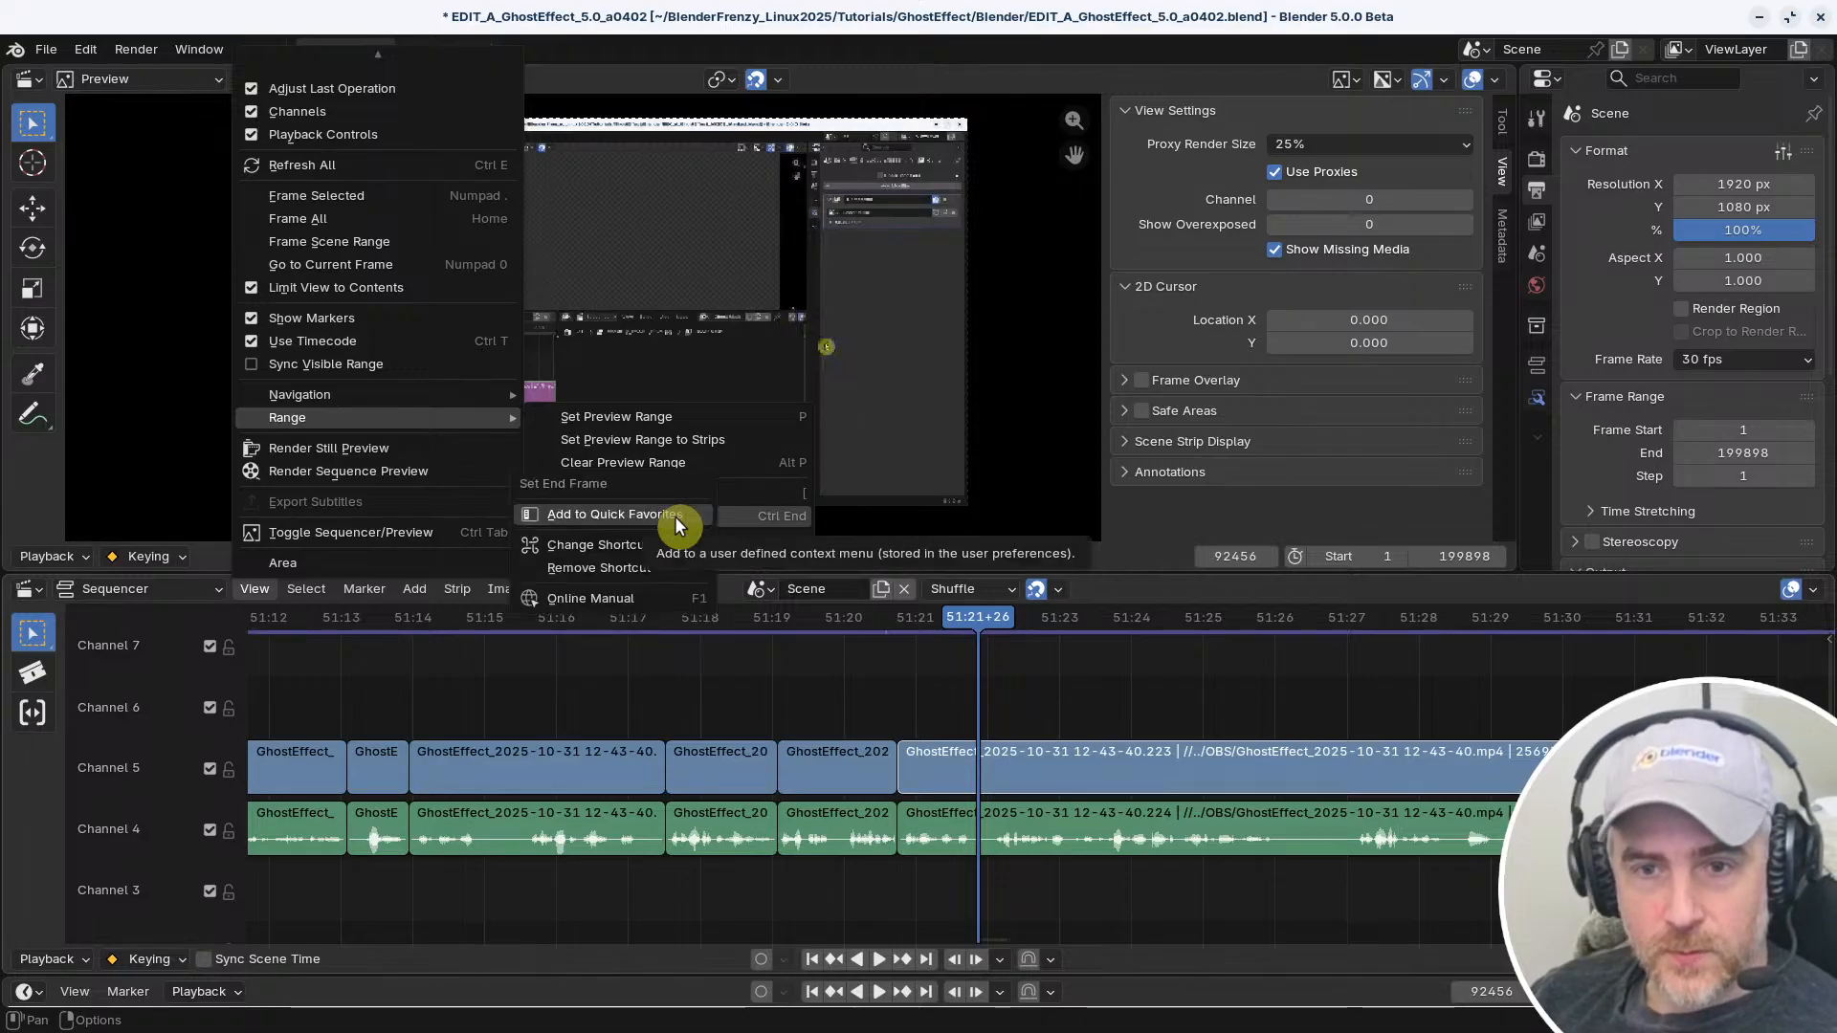
key(Escape)
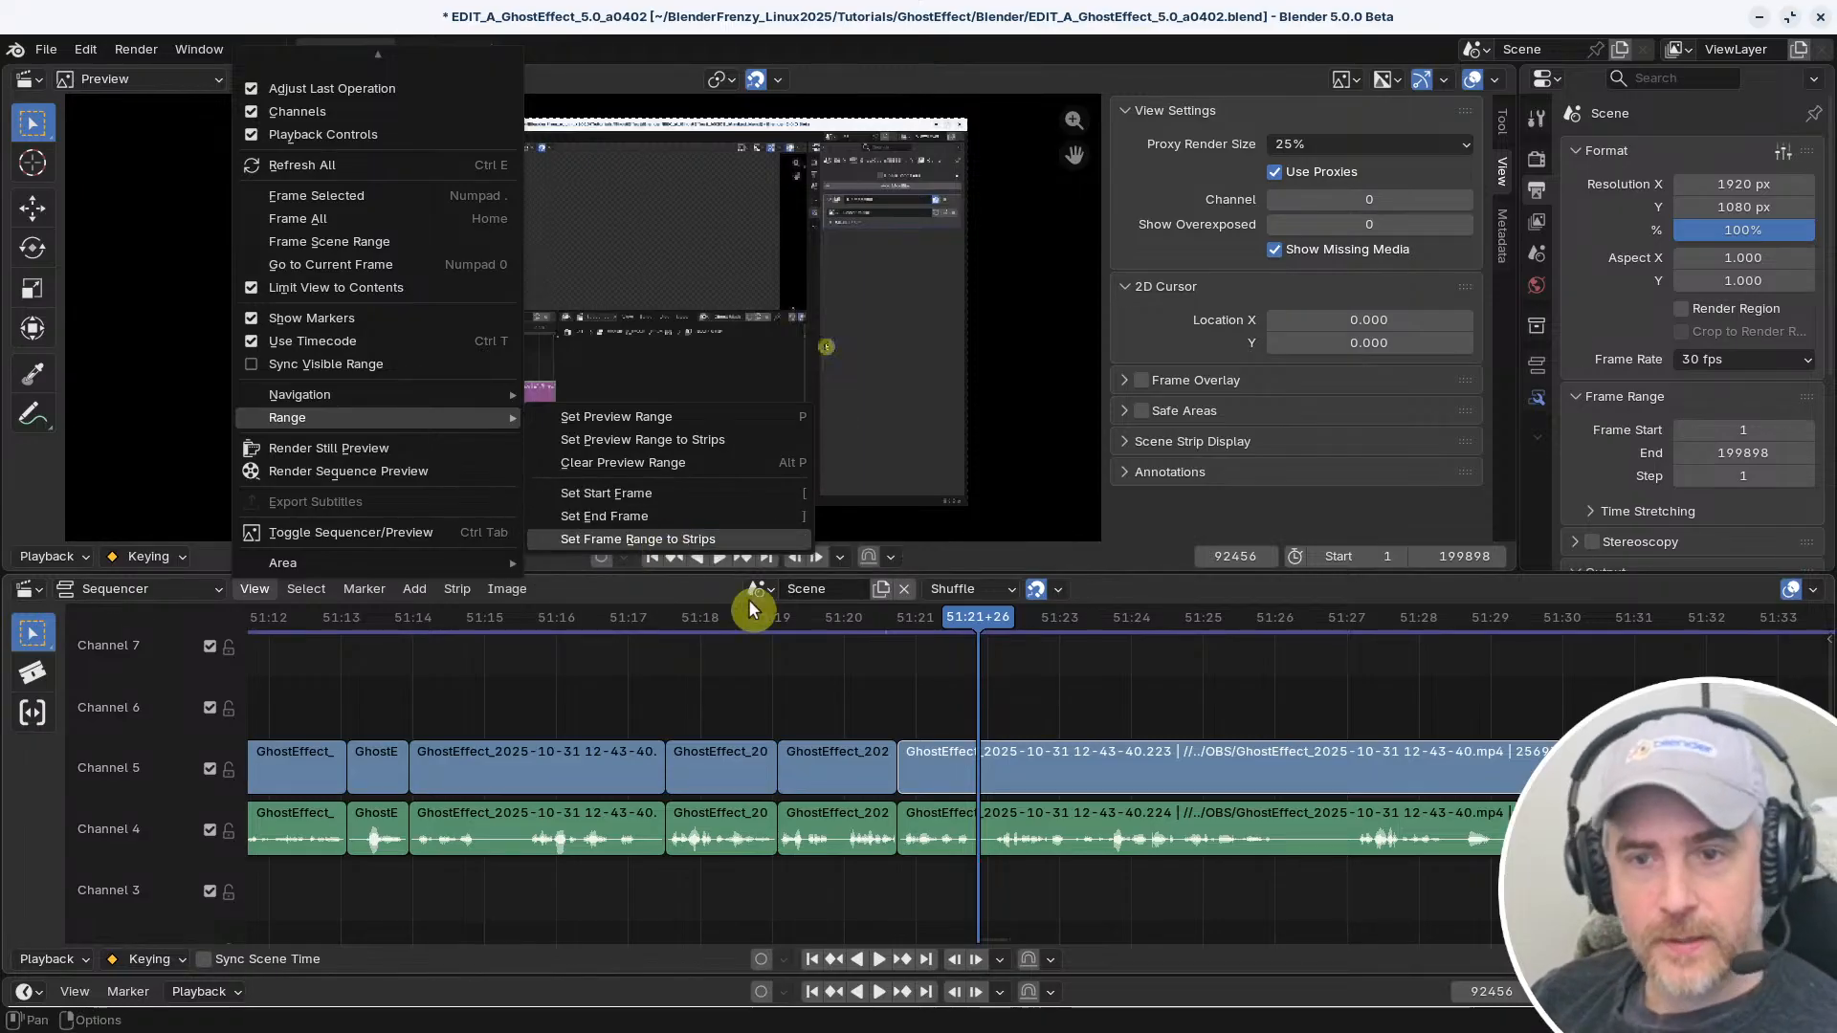
click(740, 667)
Rebind the Sequencer's two keyboard Select Side of Frame entries to Ctrl Home and Ctrl End in the keymap, and close Preferences
key(alt+Tab)
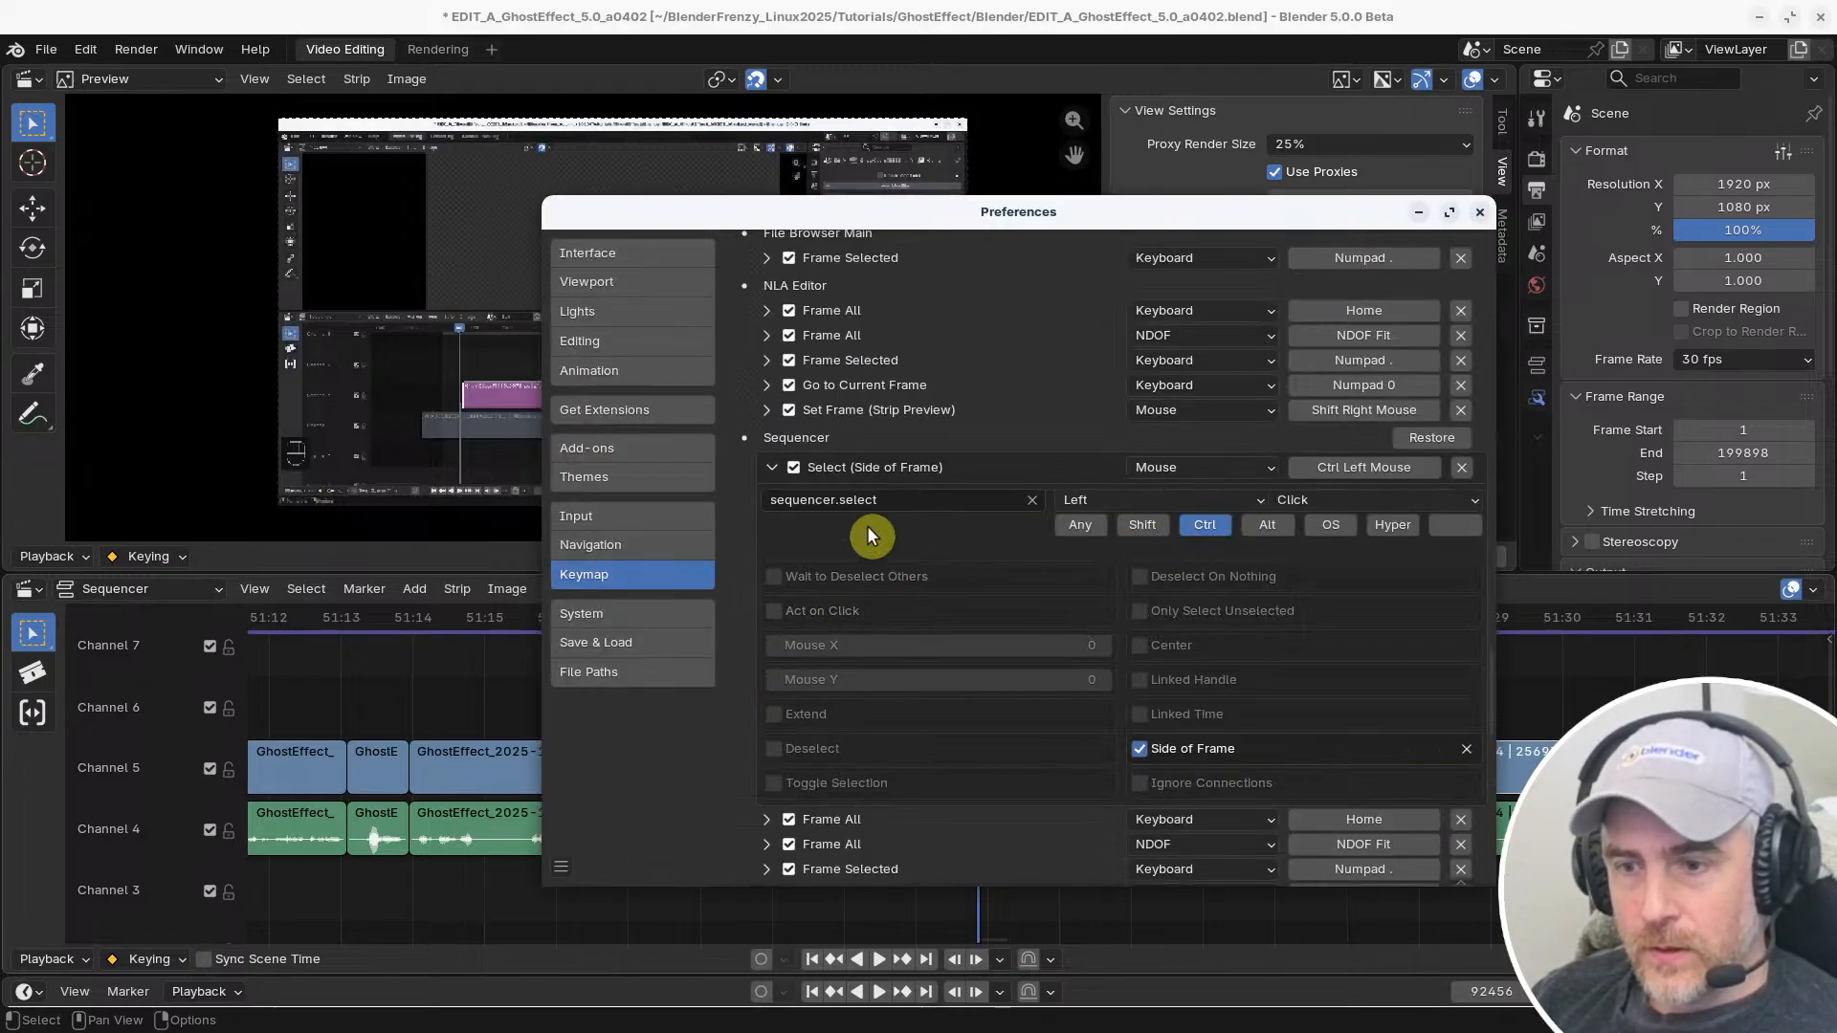
click(771, 467)
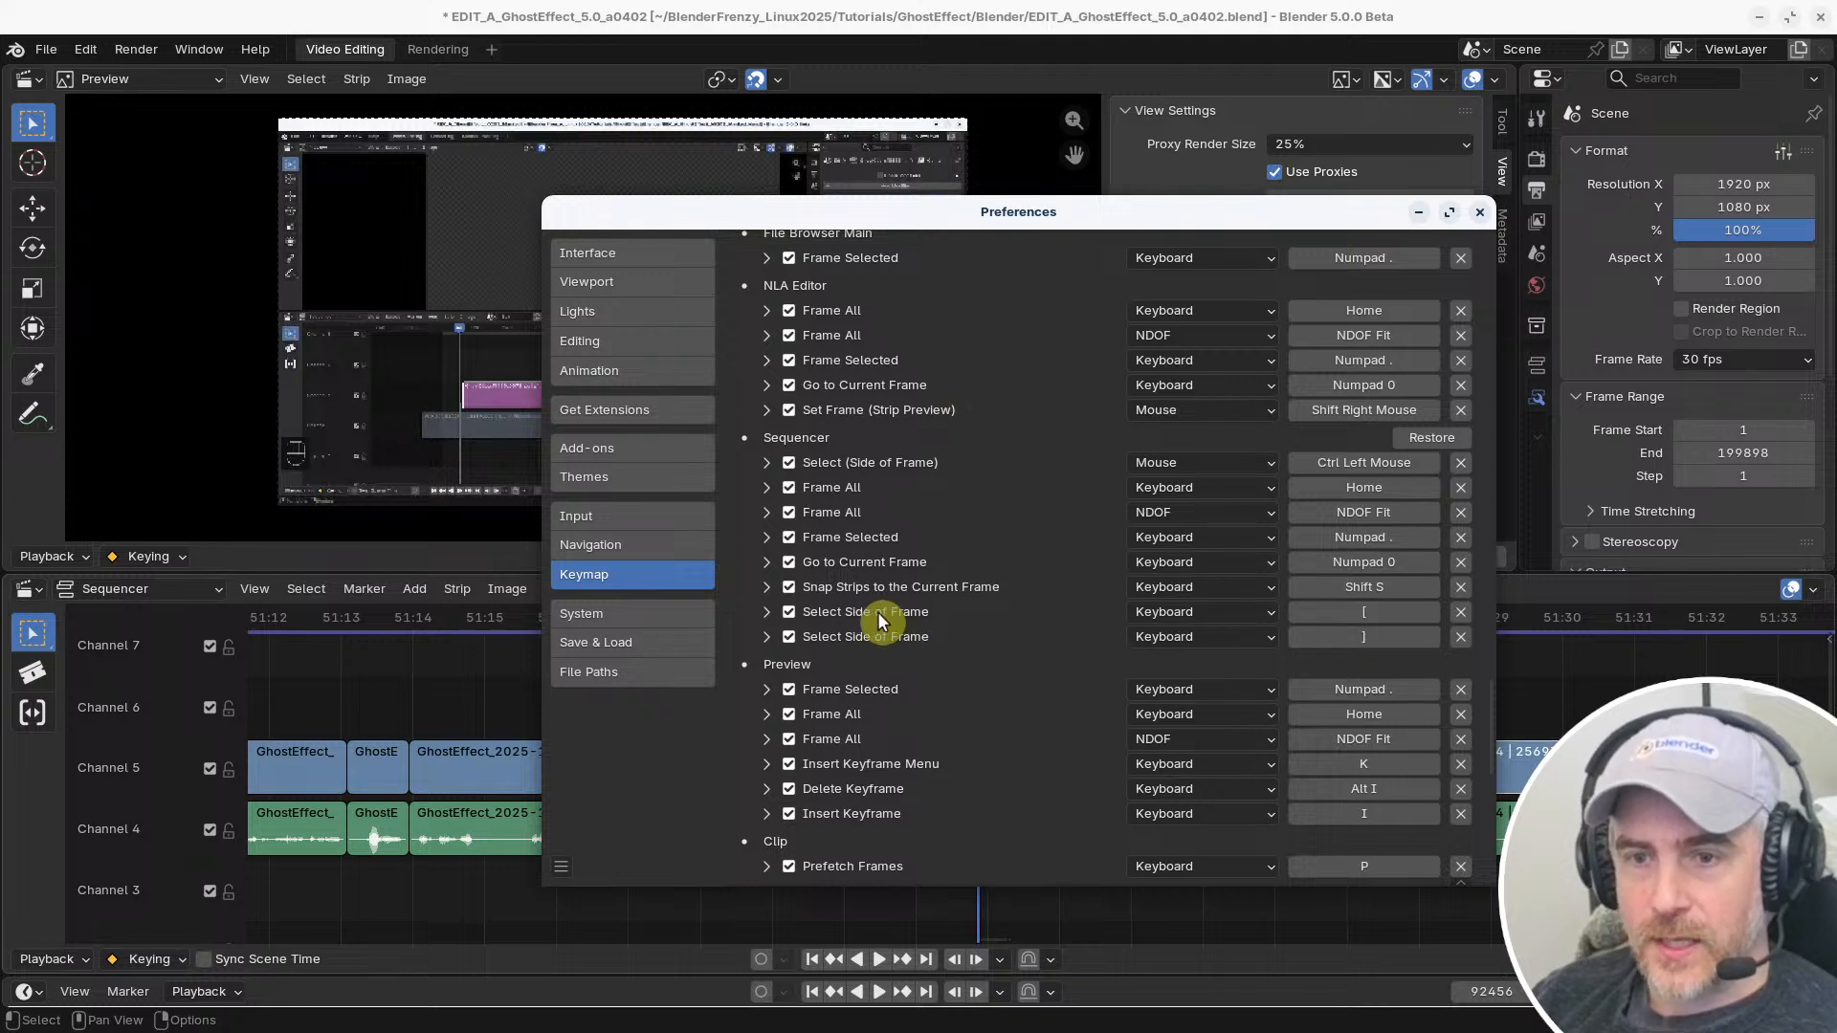
click(1353, 609)
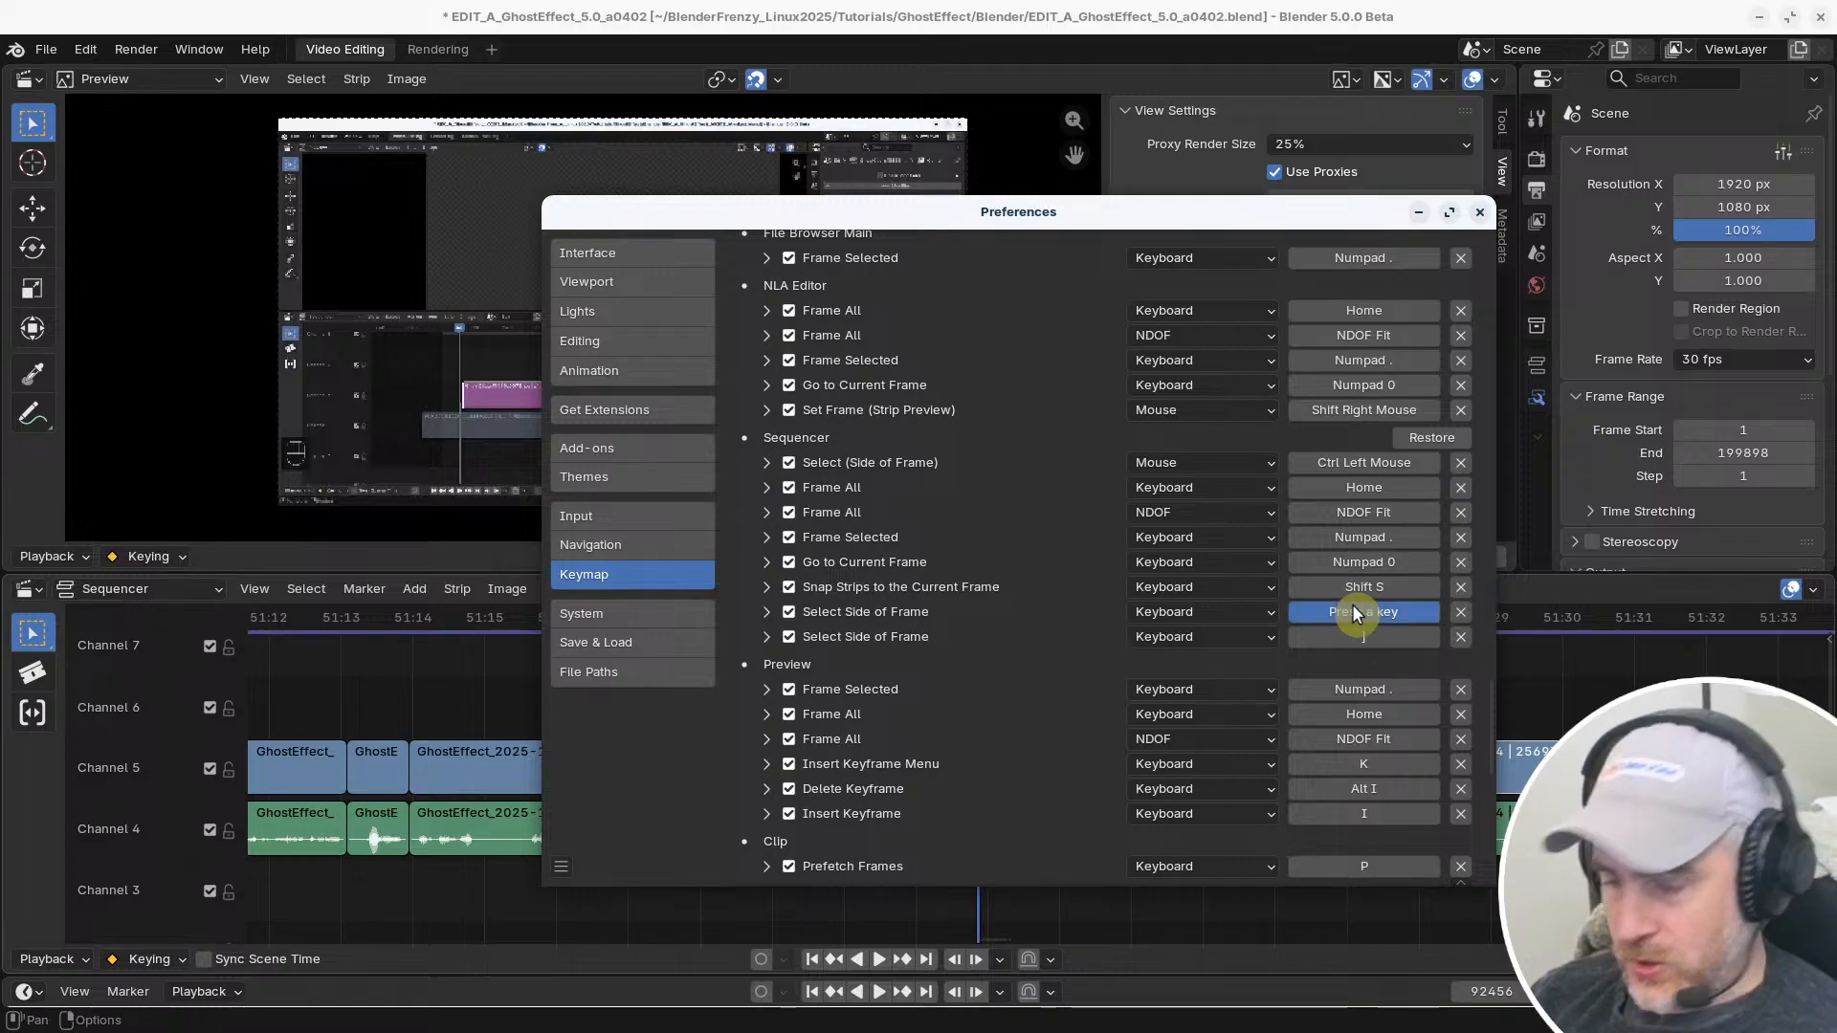
key(ctrl+Home)
click(1359, 633)
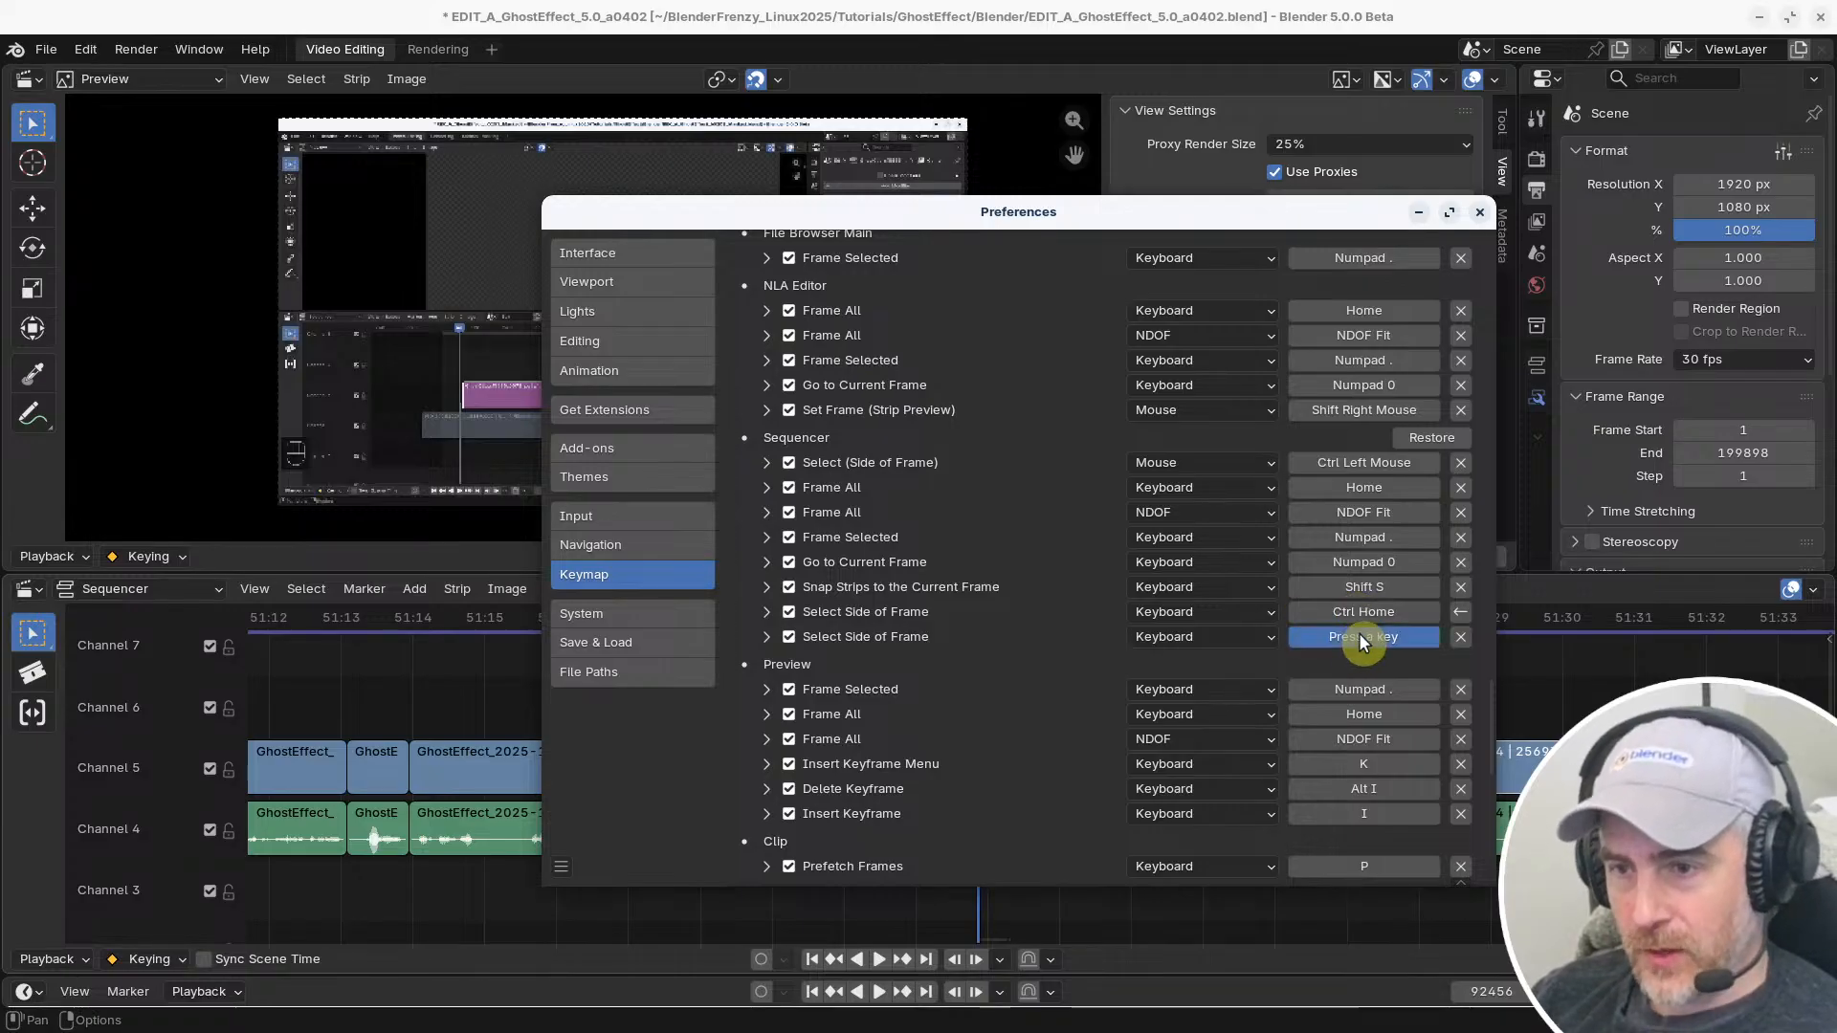
key(ctrl+End)
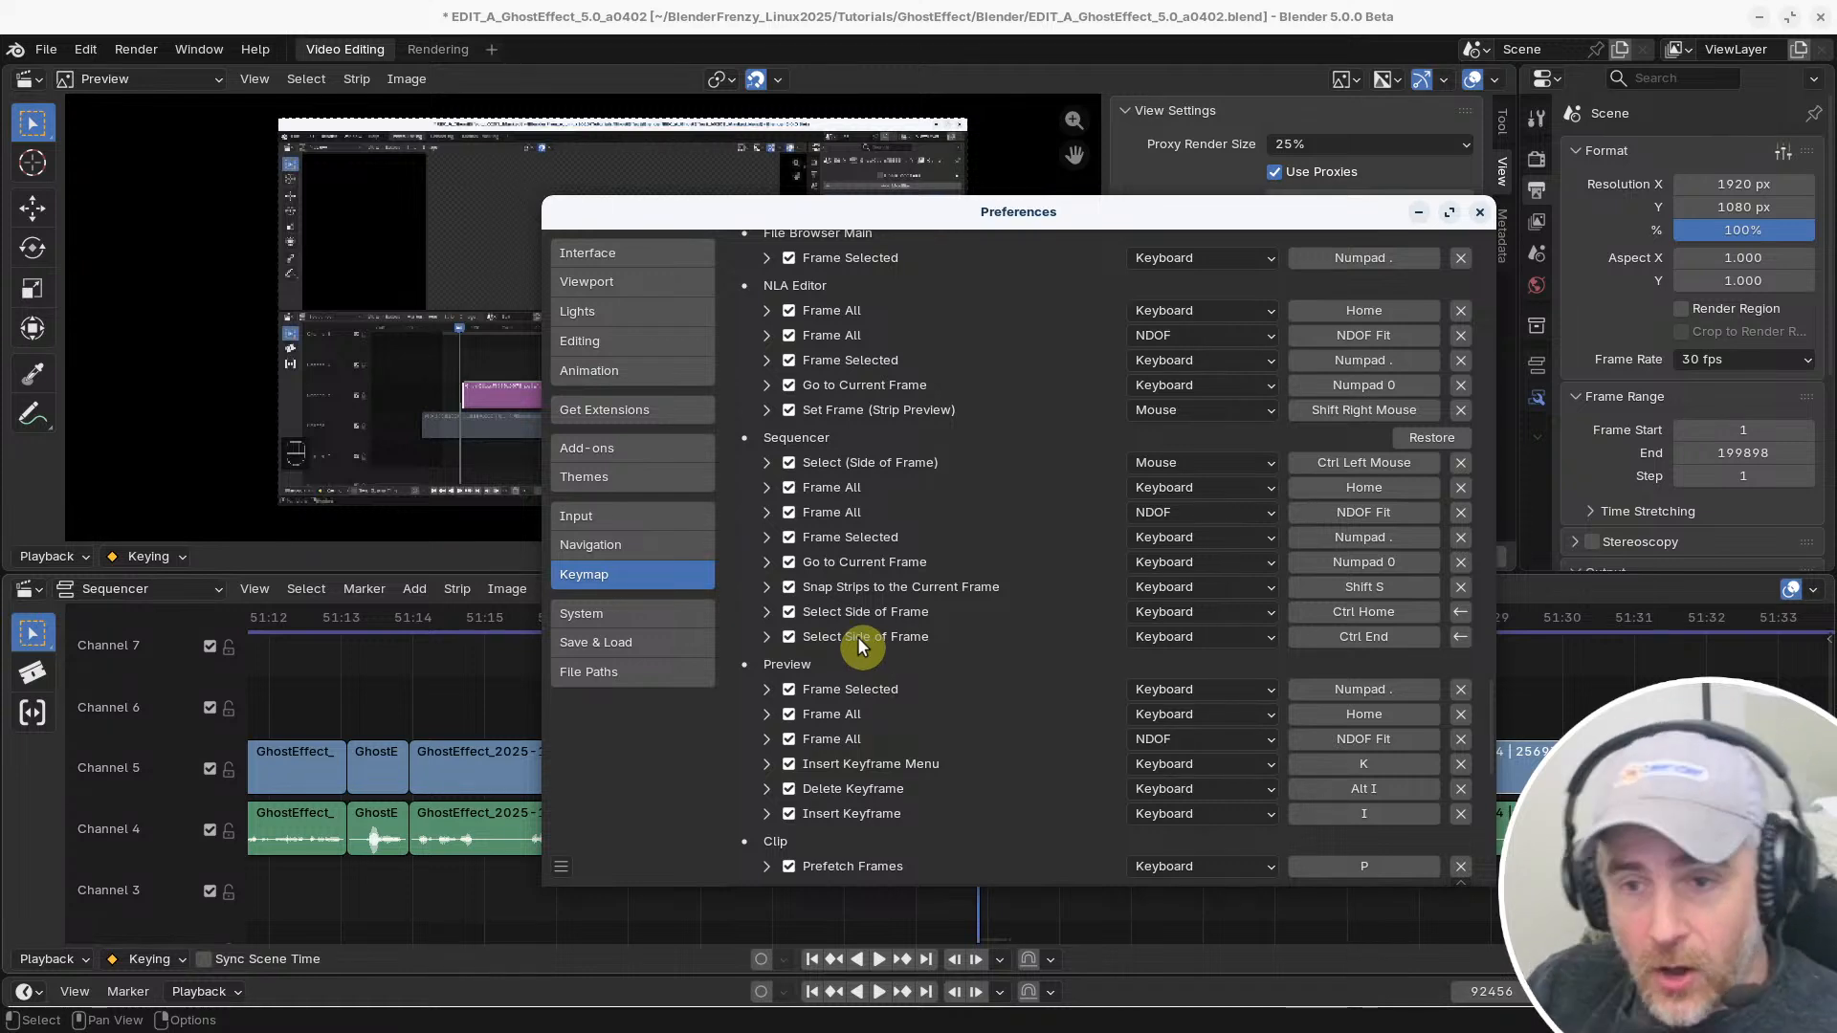
scroll(857, 635, down, 2)
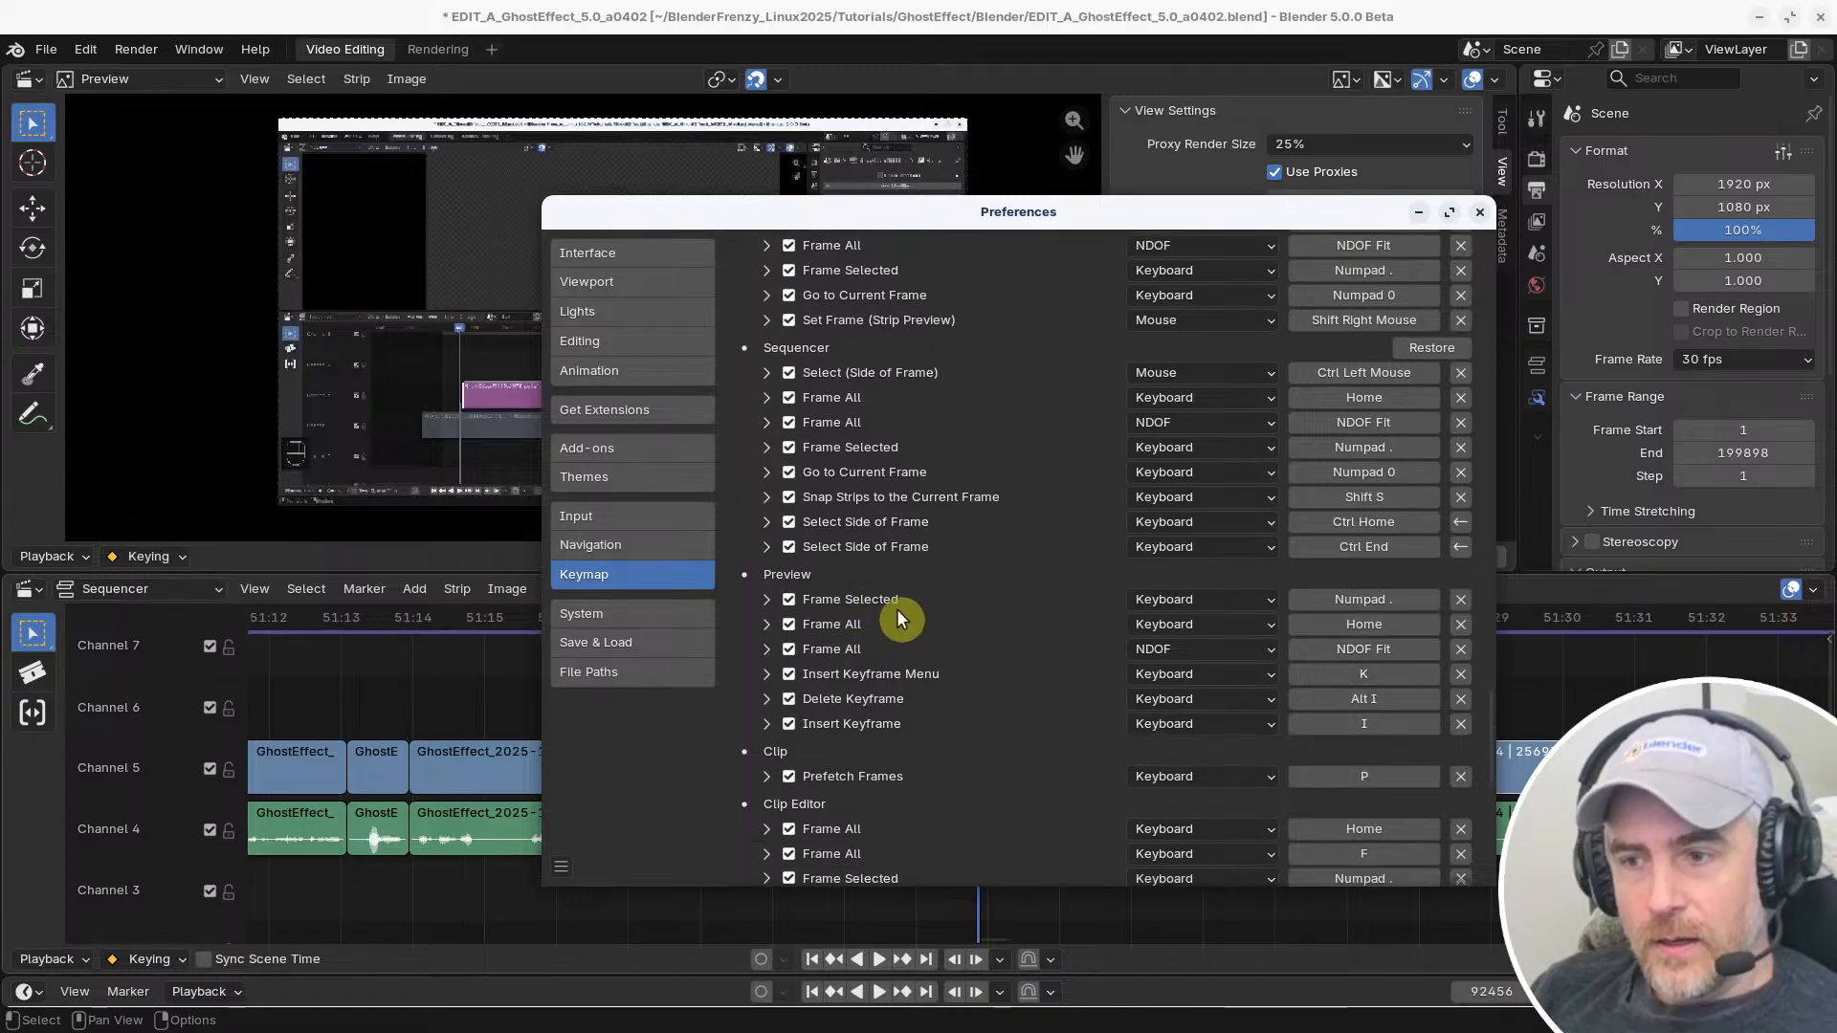
click(1481, 212)
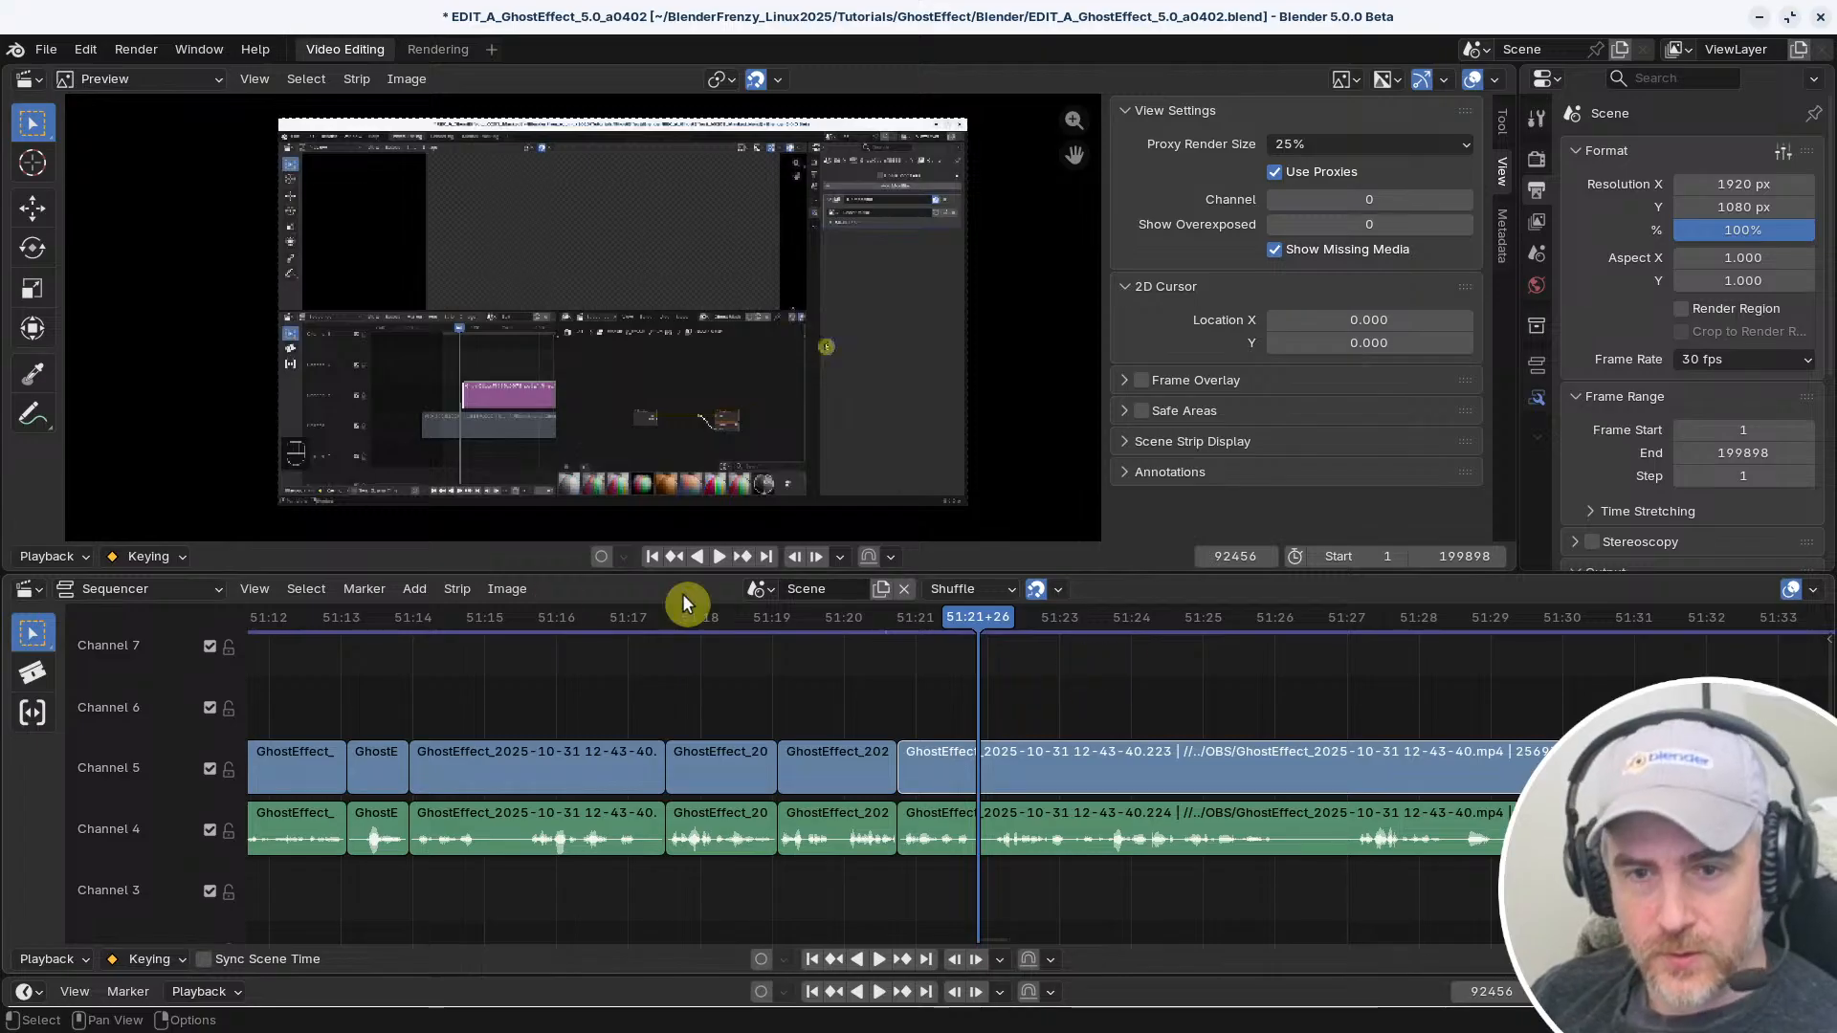
Try the new range shortcuts by setting the scene's start frame to 92228 and end frame to 92392 at the playhead
click(431, 620)
key(ctrl+Home)
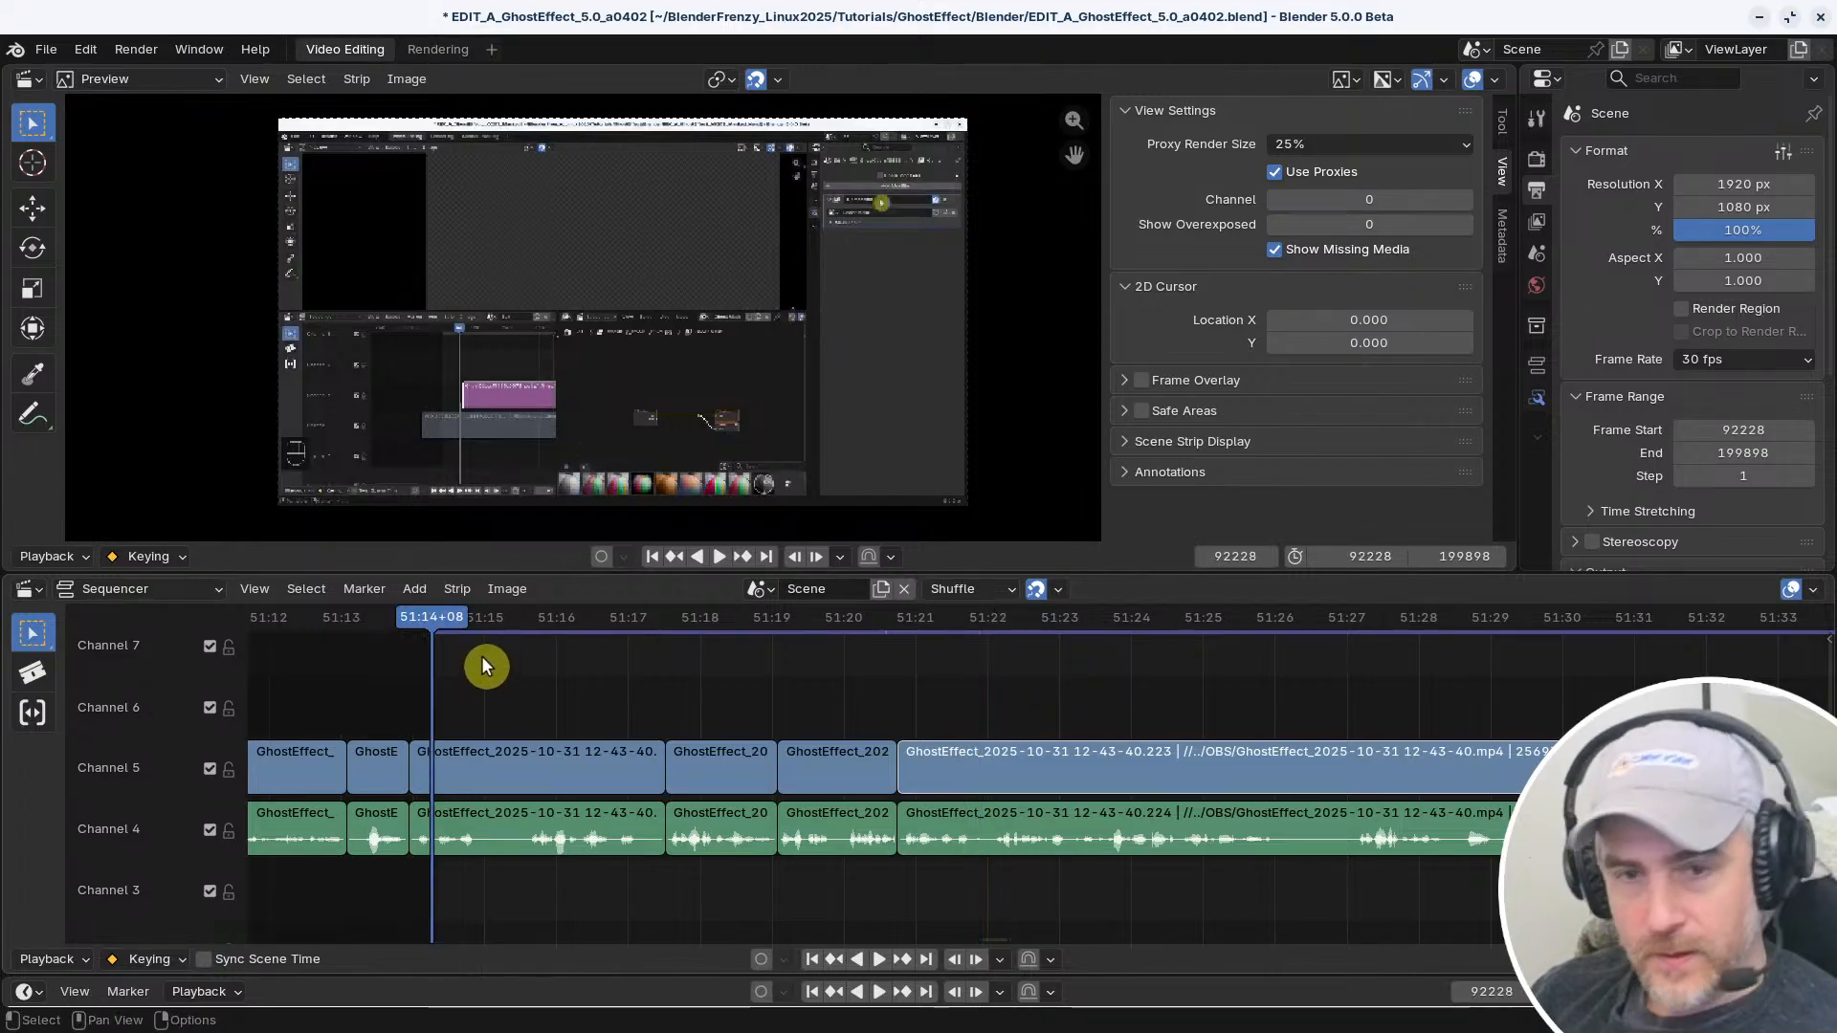
click(825, 623)
key(ctrl+End)
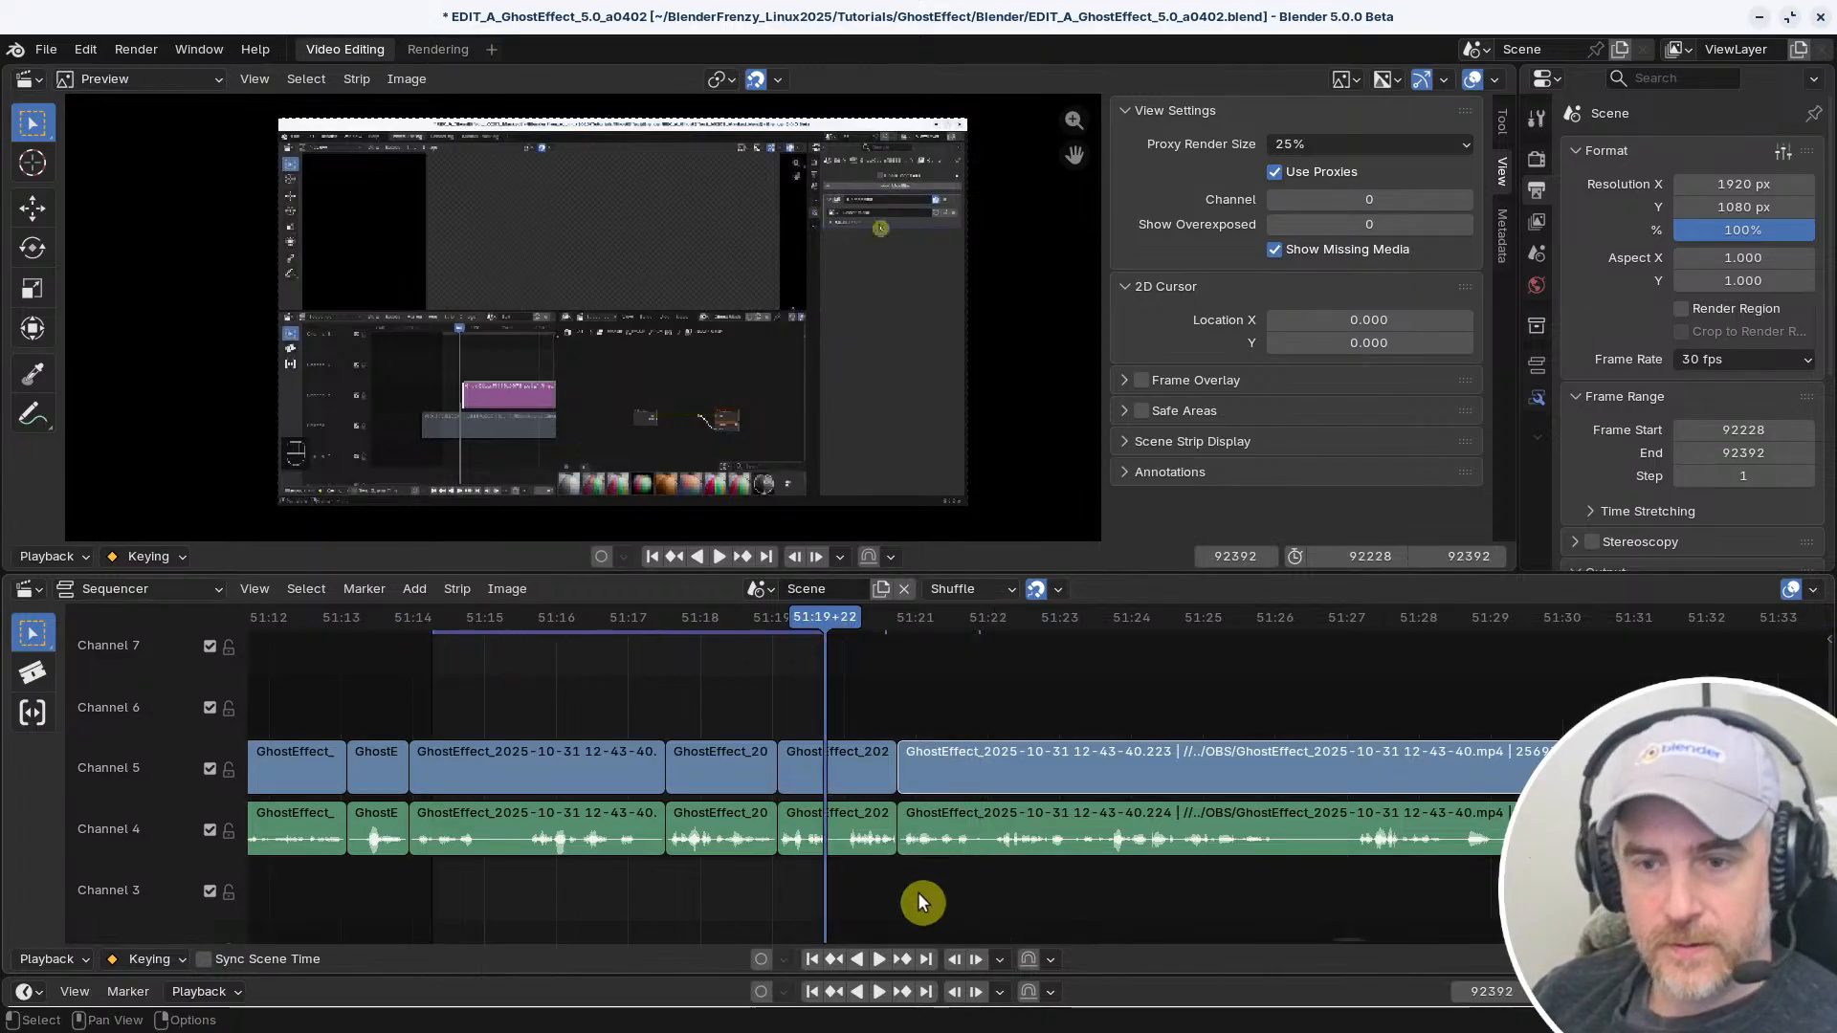
Undo the end frame and start frame changes
key(ctrl+z)
key(ctrl+z)
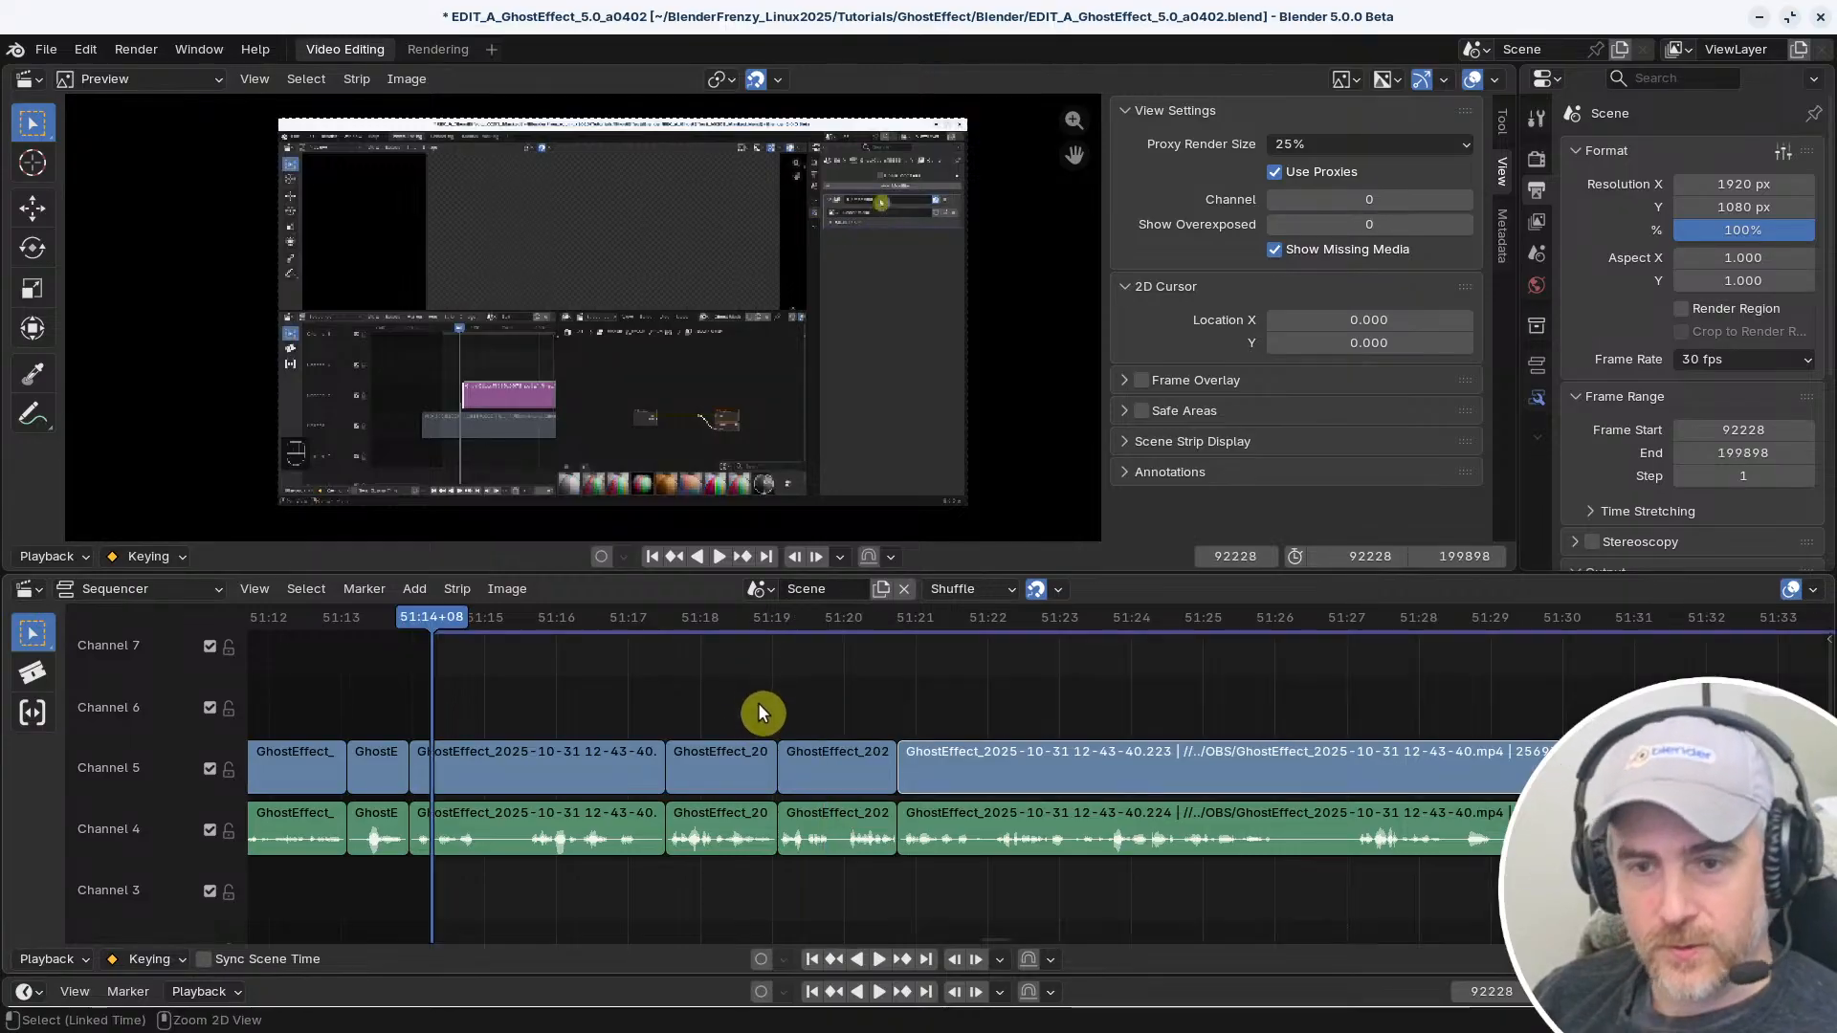
key(ctrl+z)
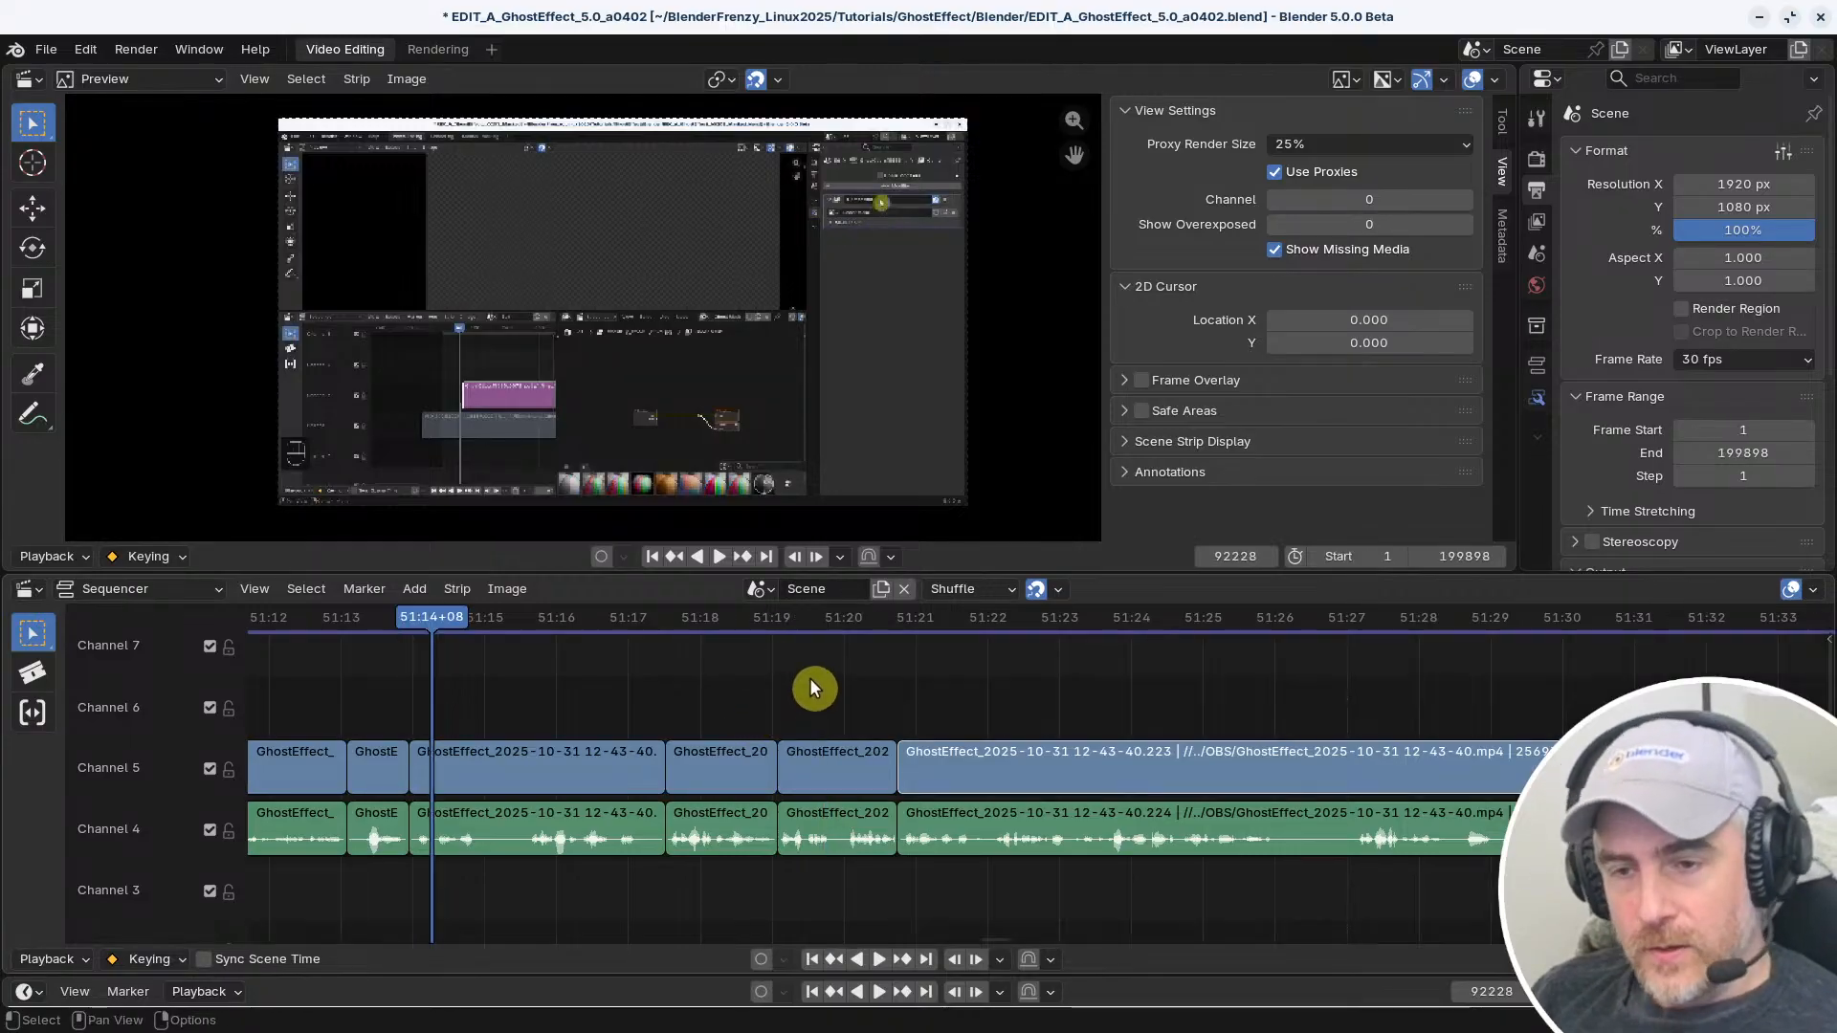
Test the new side-of-frame shortcuts by selecting the strips before and after the playhead at 51:14+08, ending with those after it
ctrl+click(682, 696)
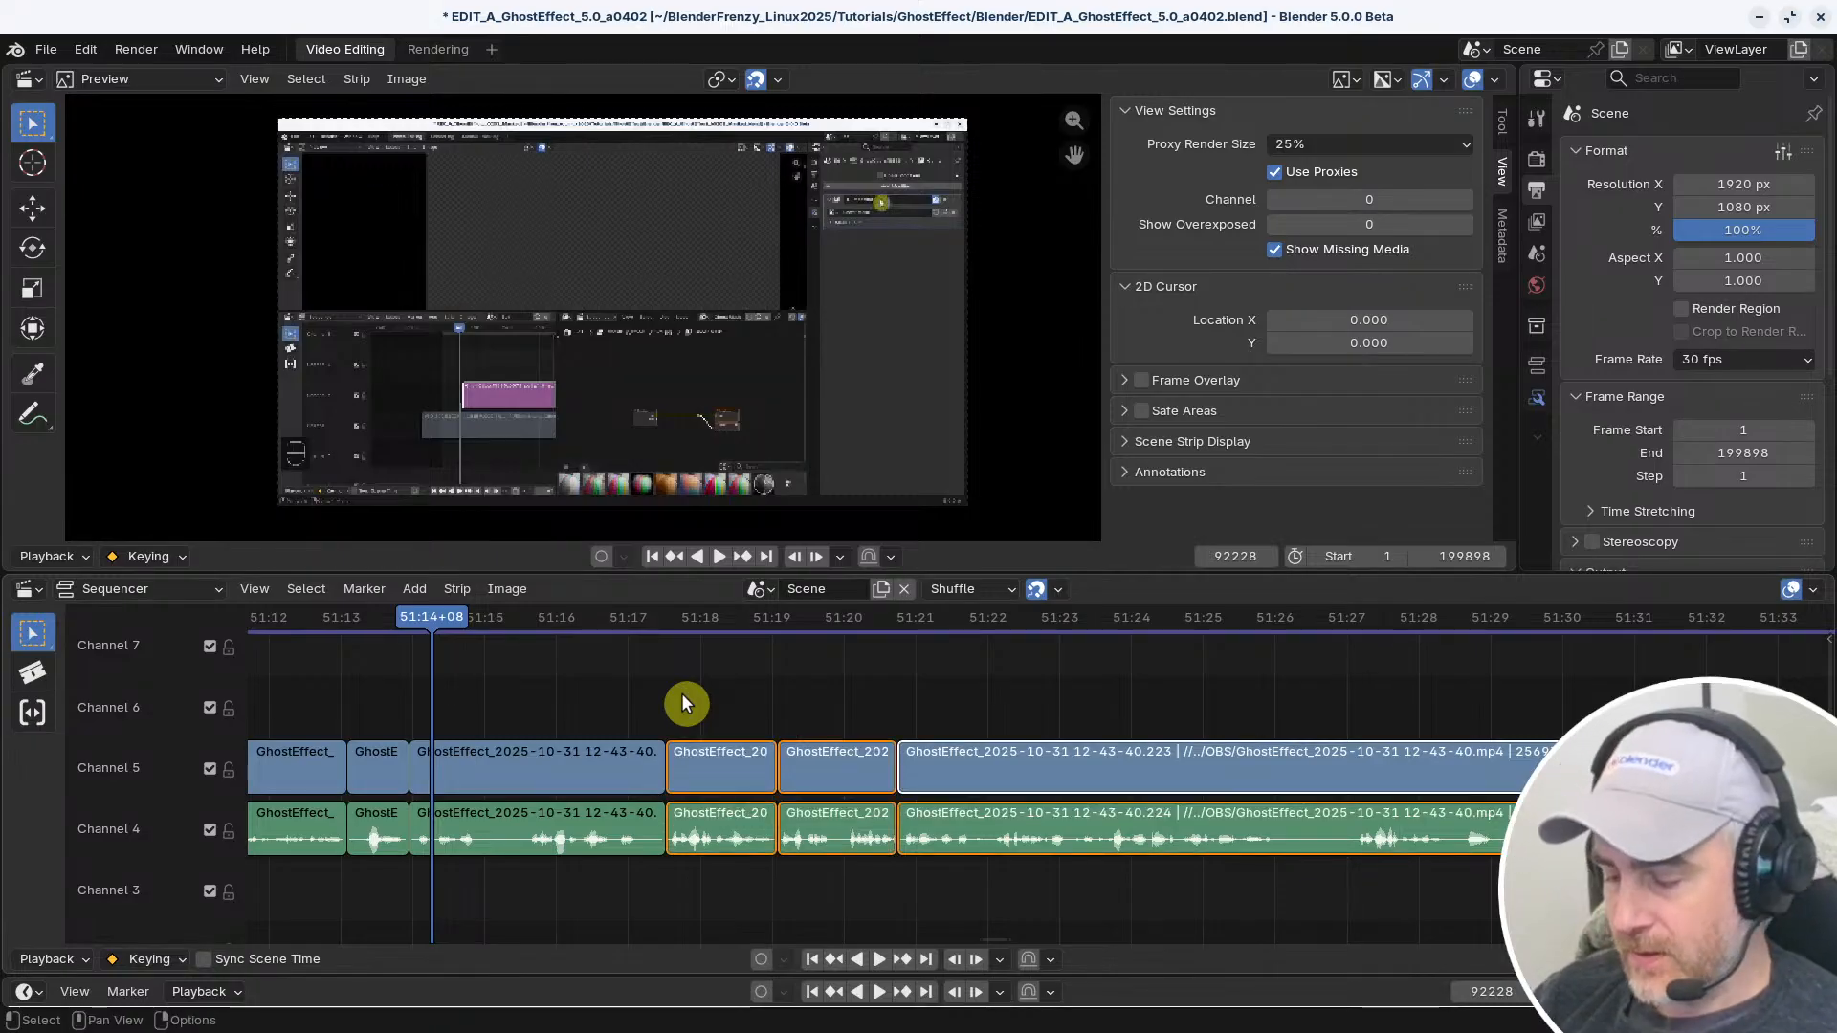
key(bracketleft)
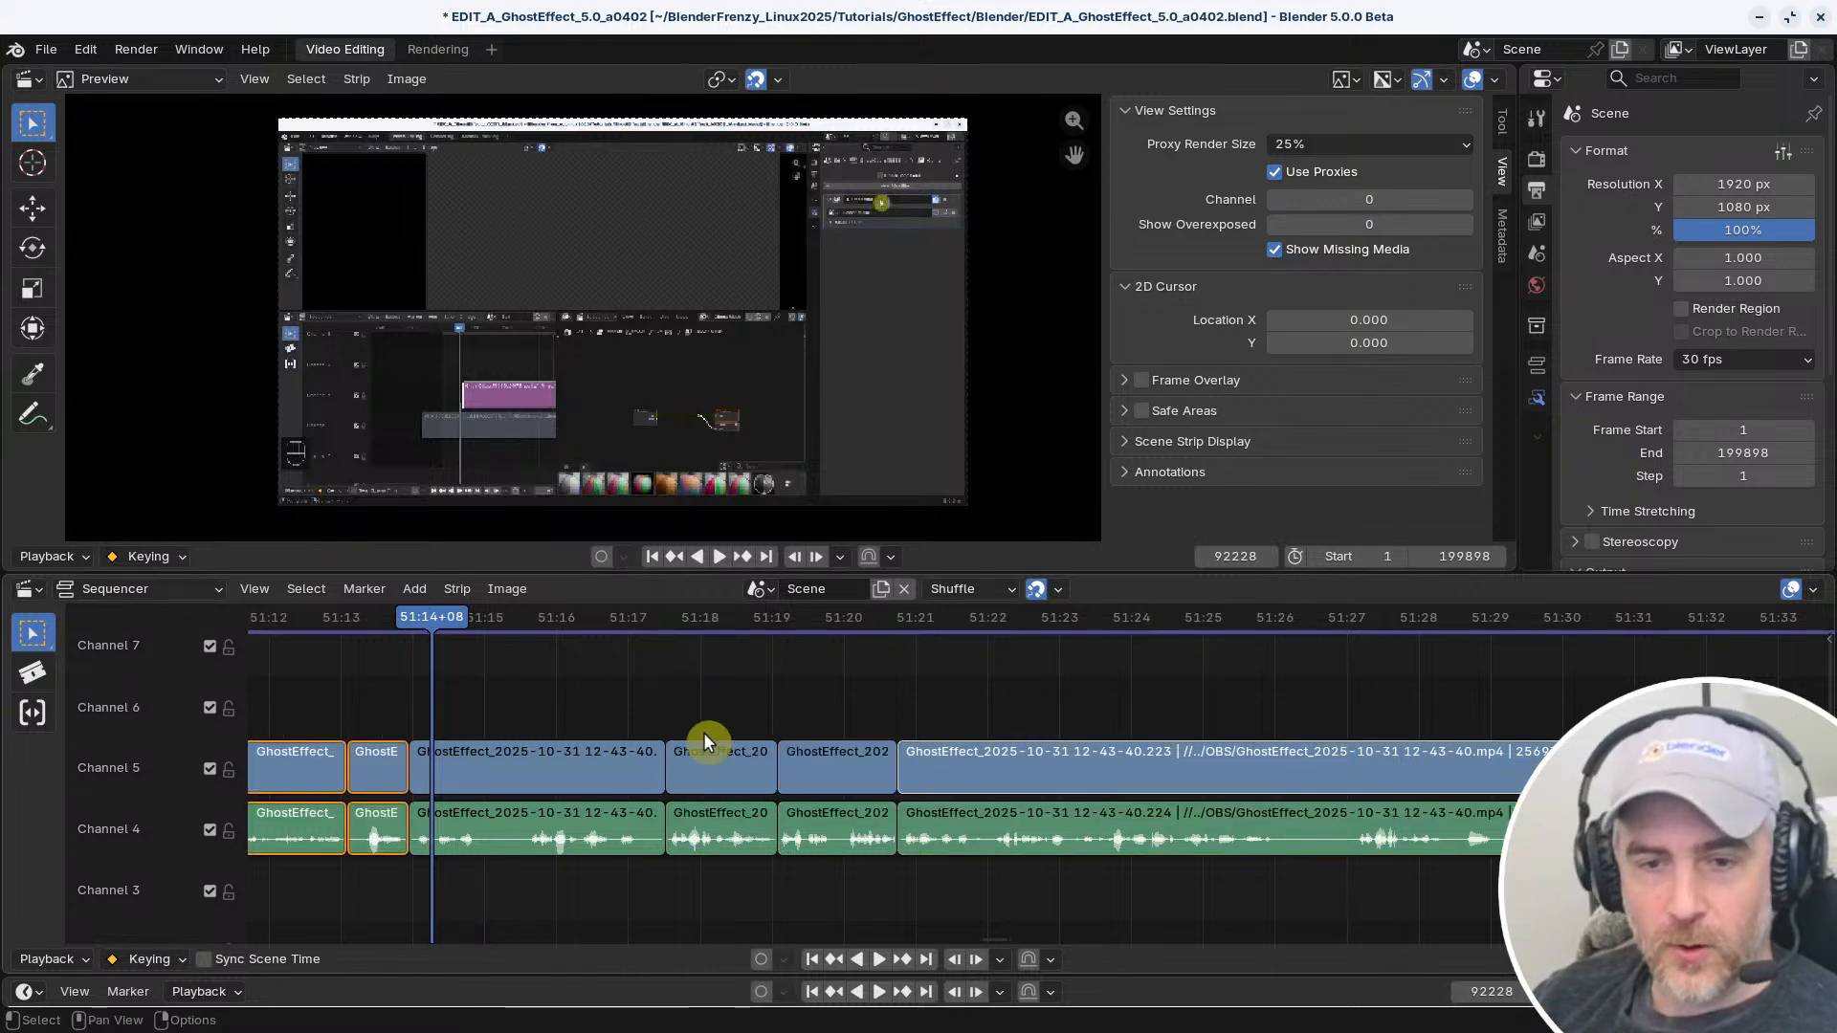
ctrl+click(628, 708)
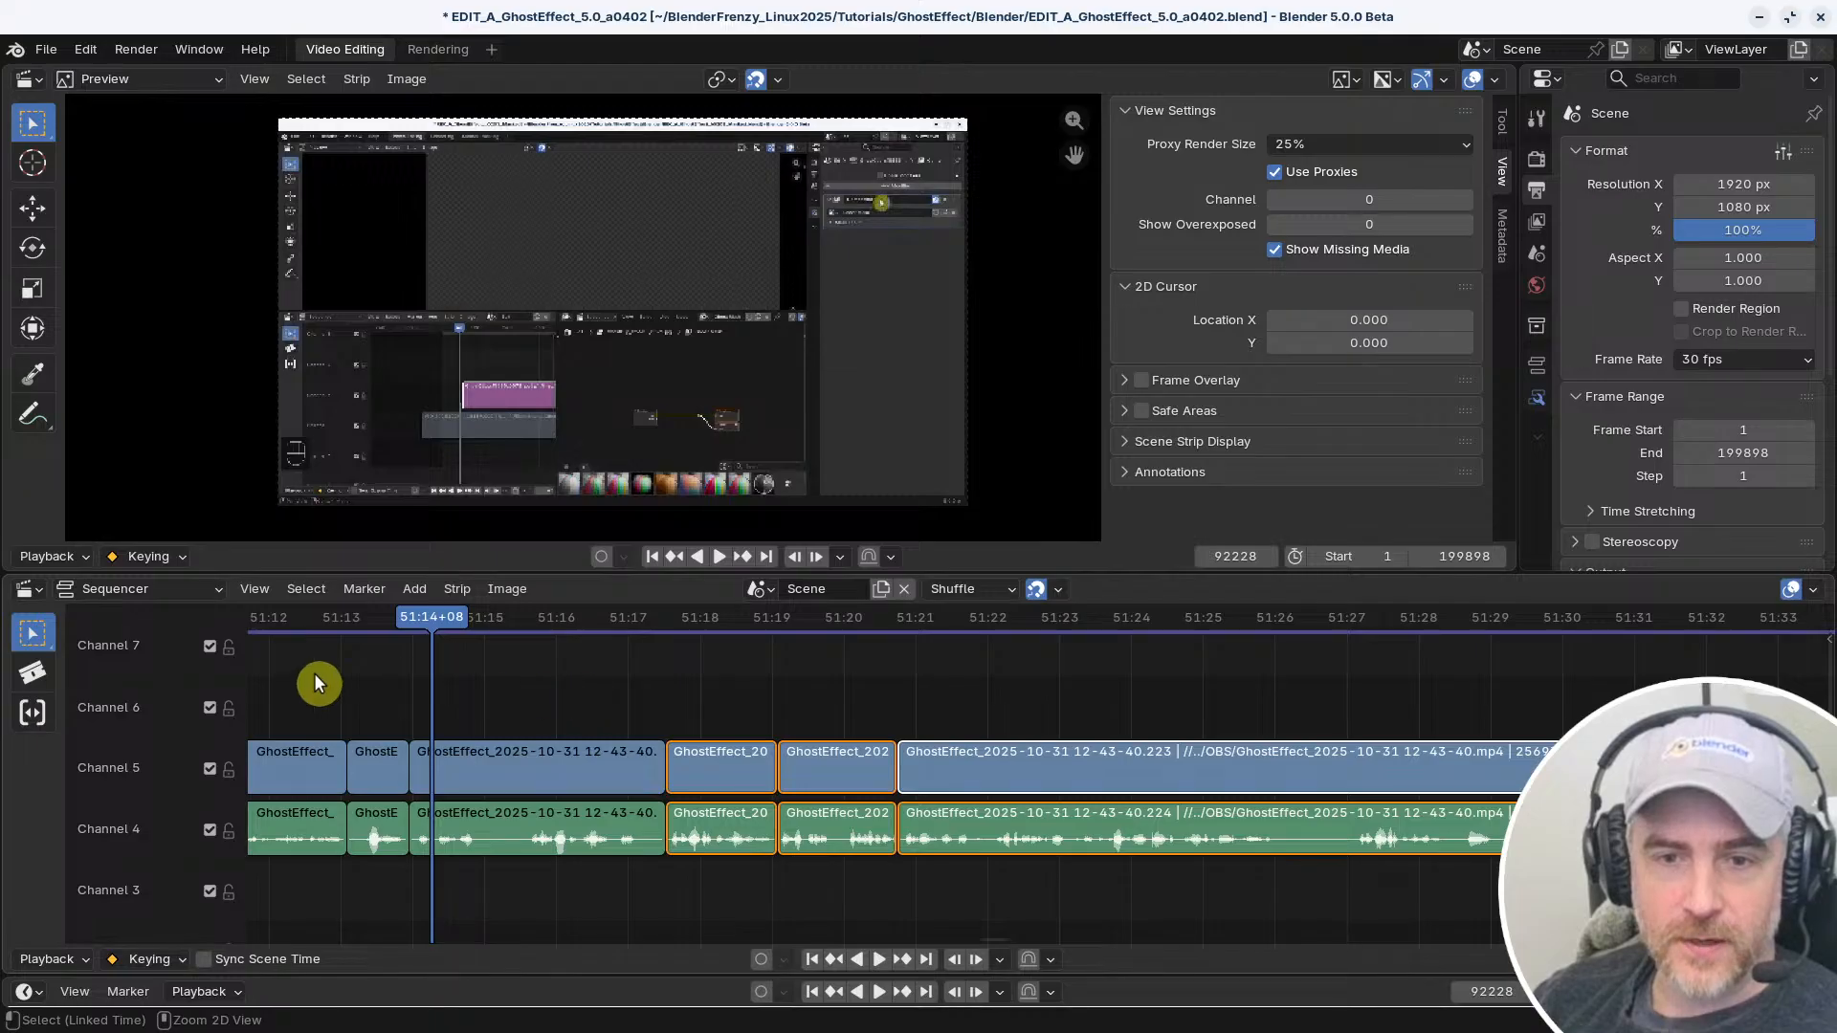
ctrl+click(315, 679)
ctrl+click(550, 679)
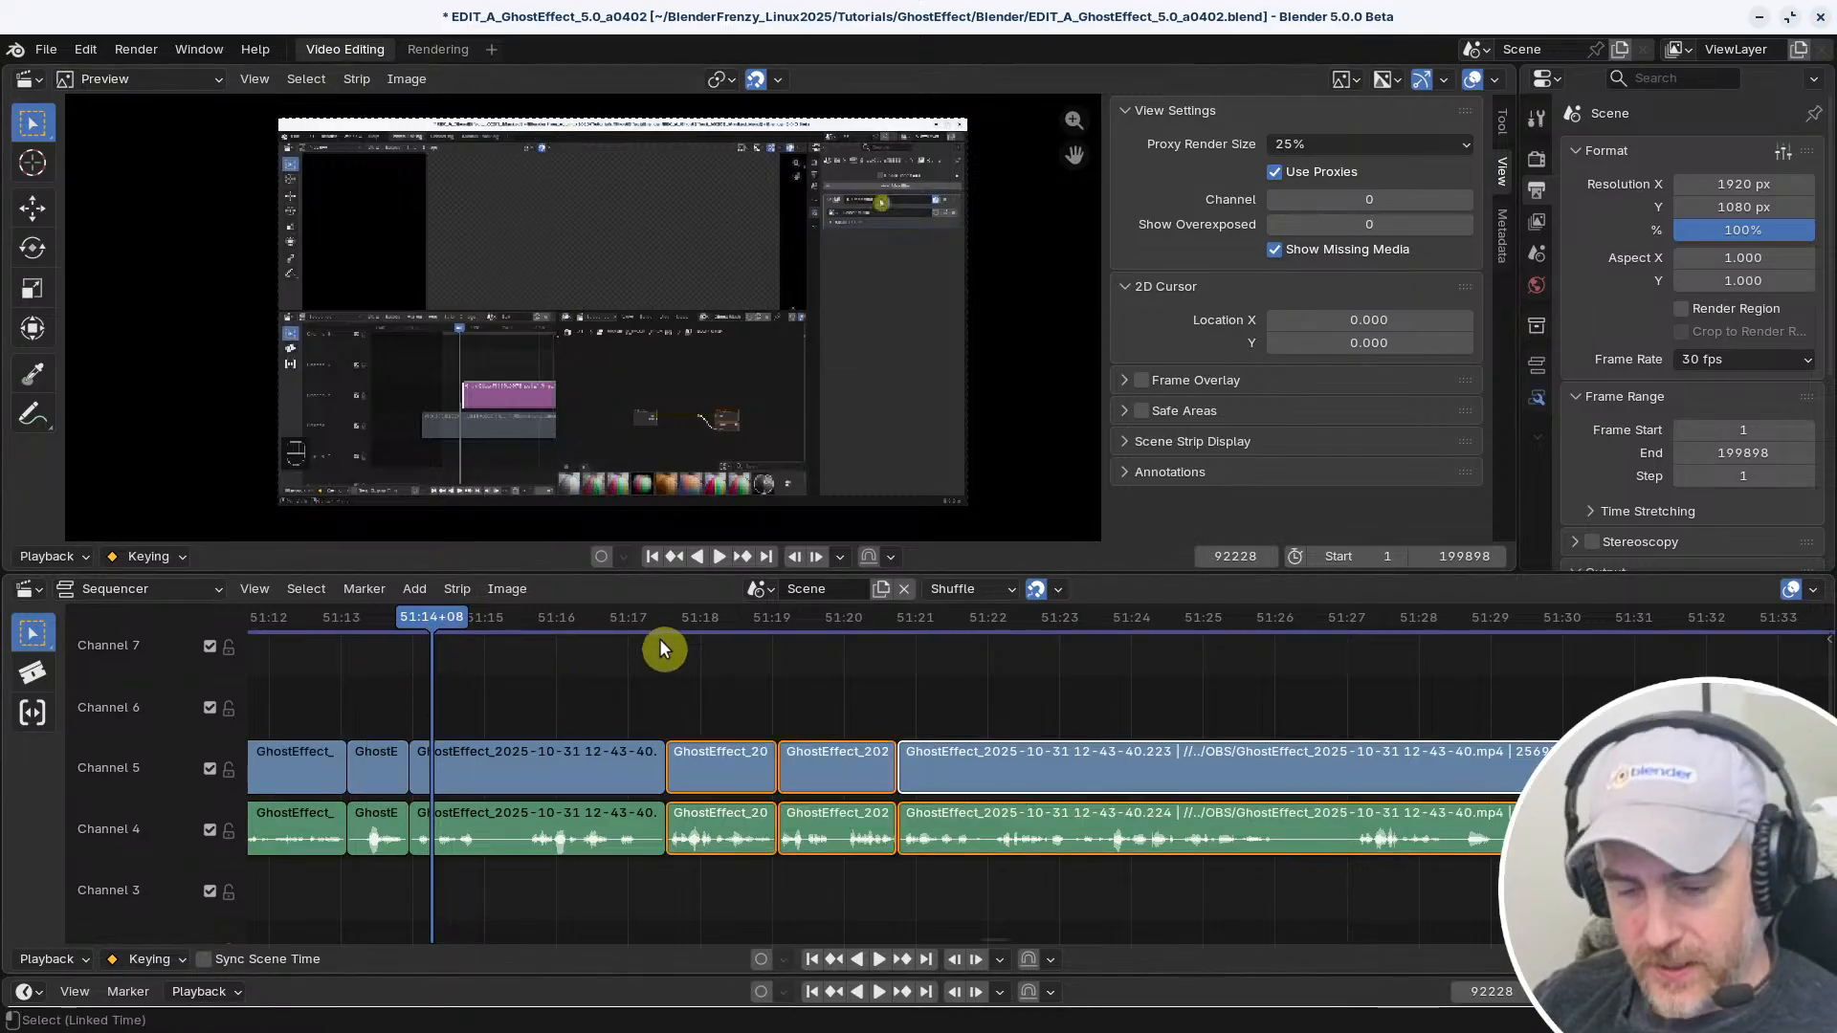
Reopen the keymap preferences and look through the existing frame-related shortcuts
key(ctrl+comma)
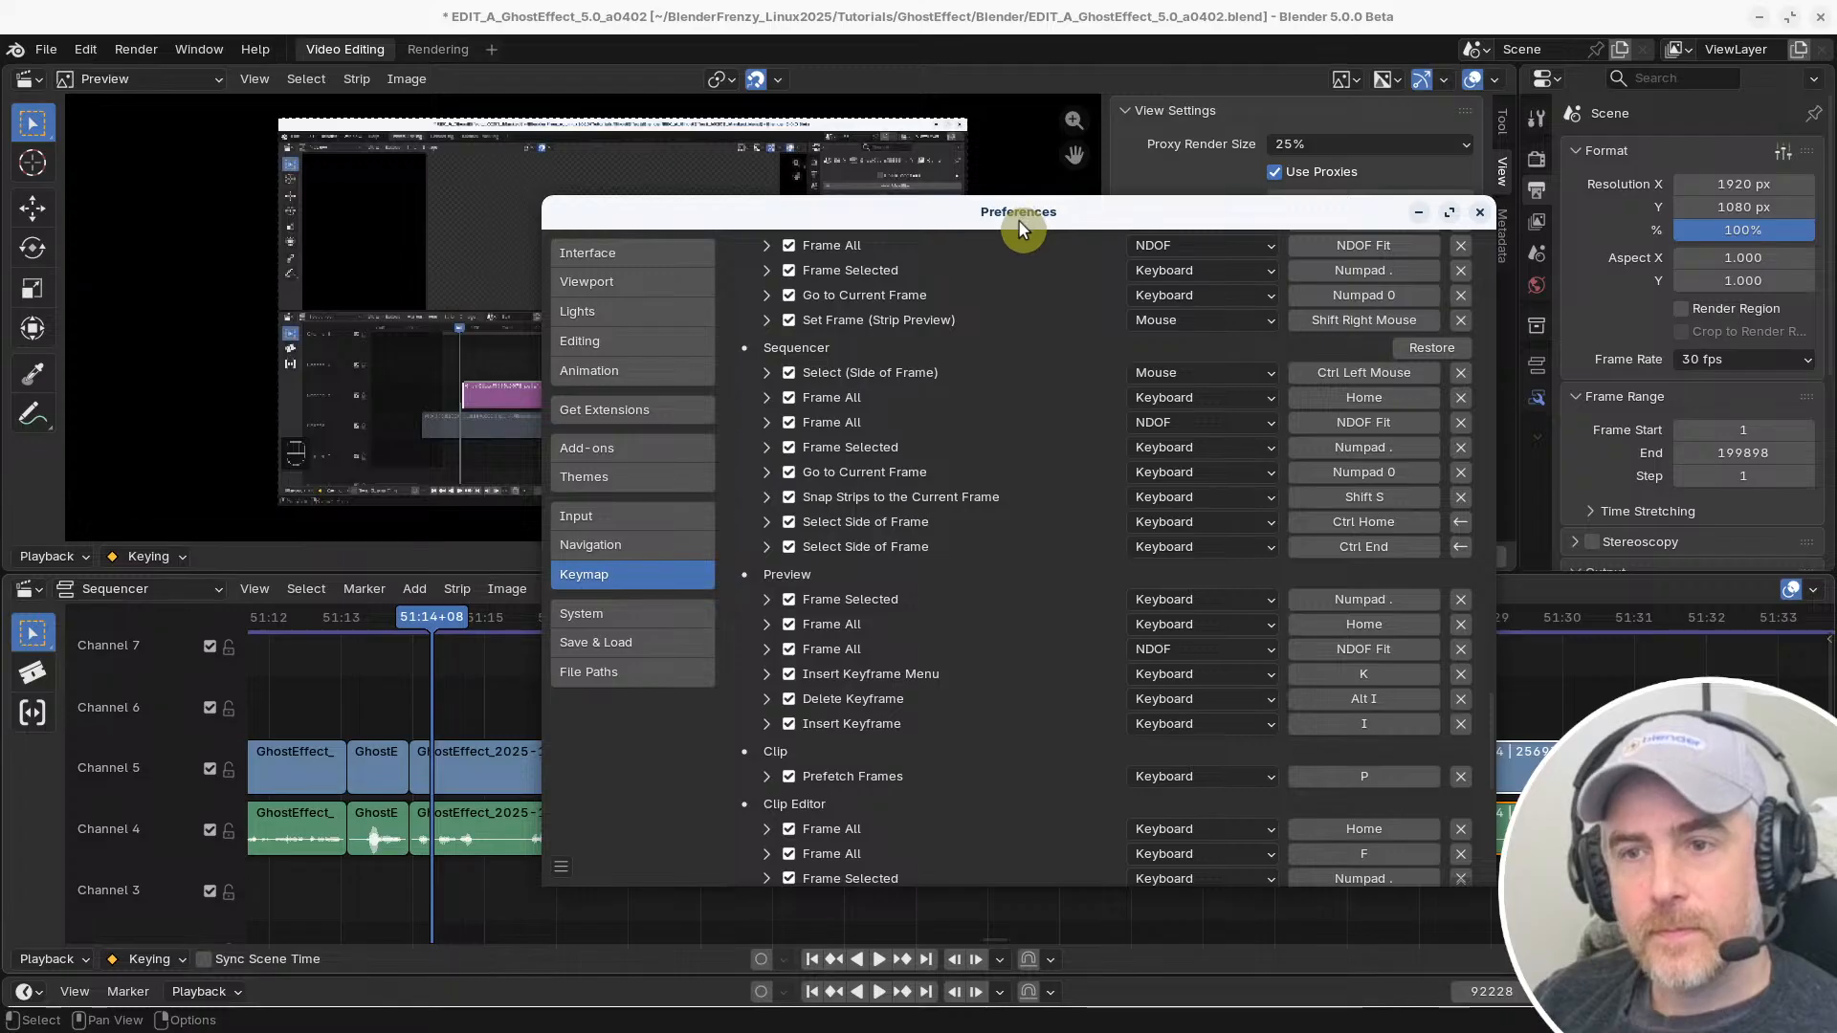
scroll(1022, 725, down, 10)
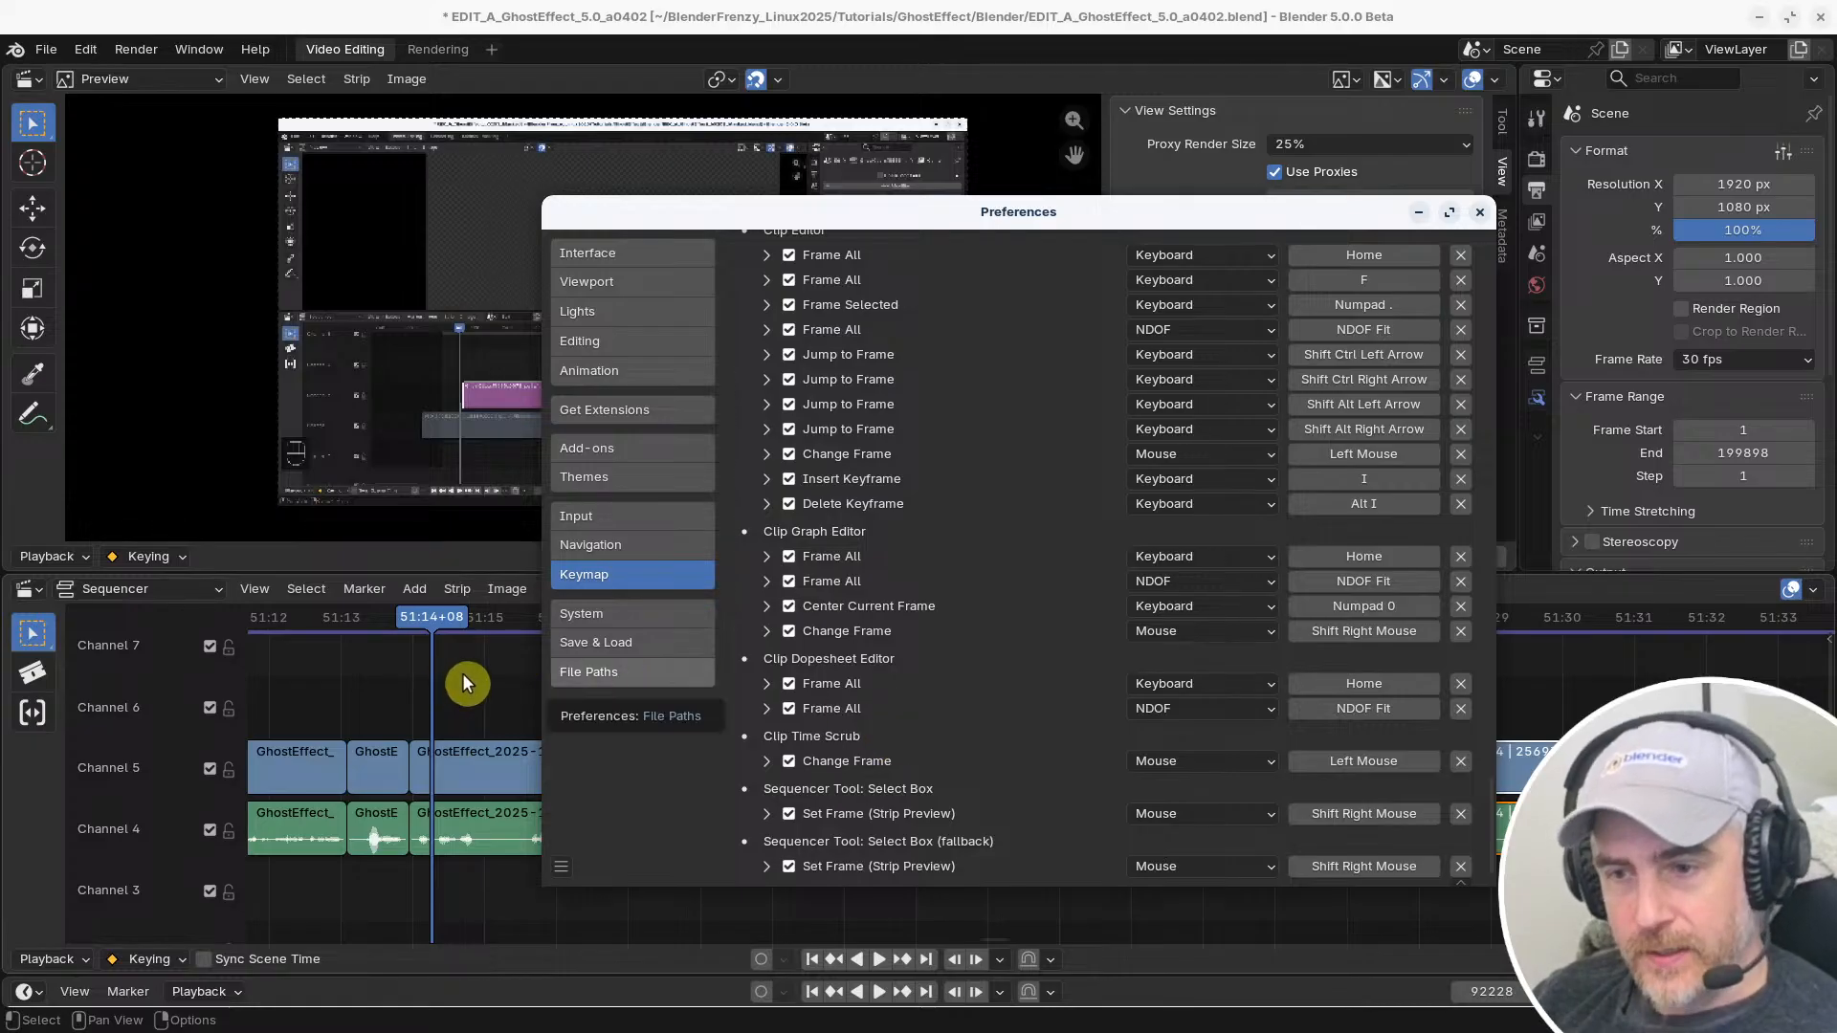
scroll(1053, 536, up, 8)
scroll(1028, 612, up, 10)
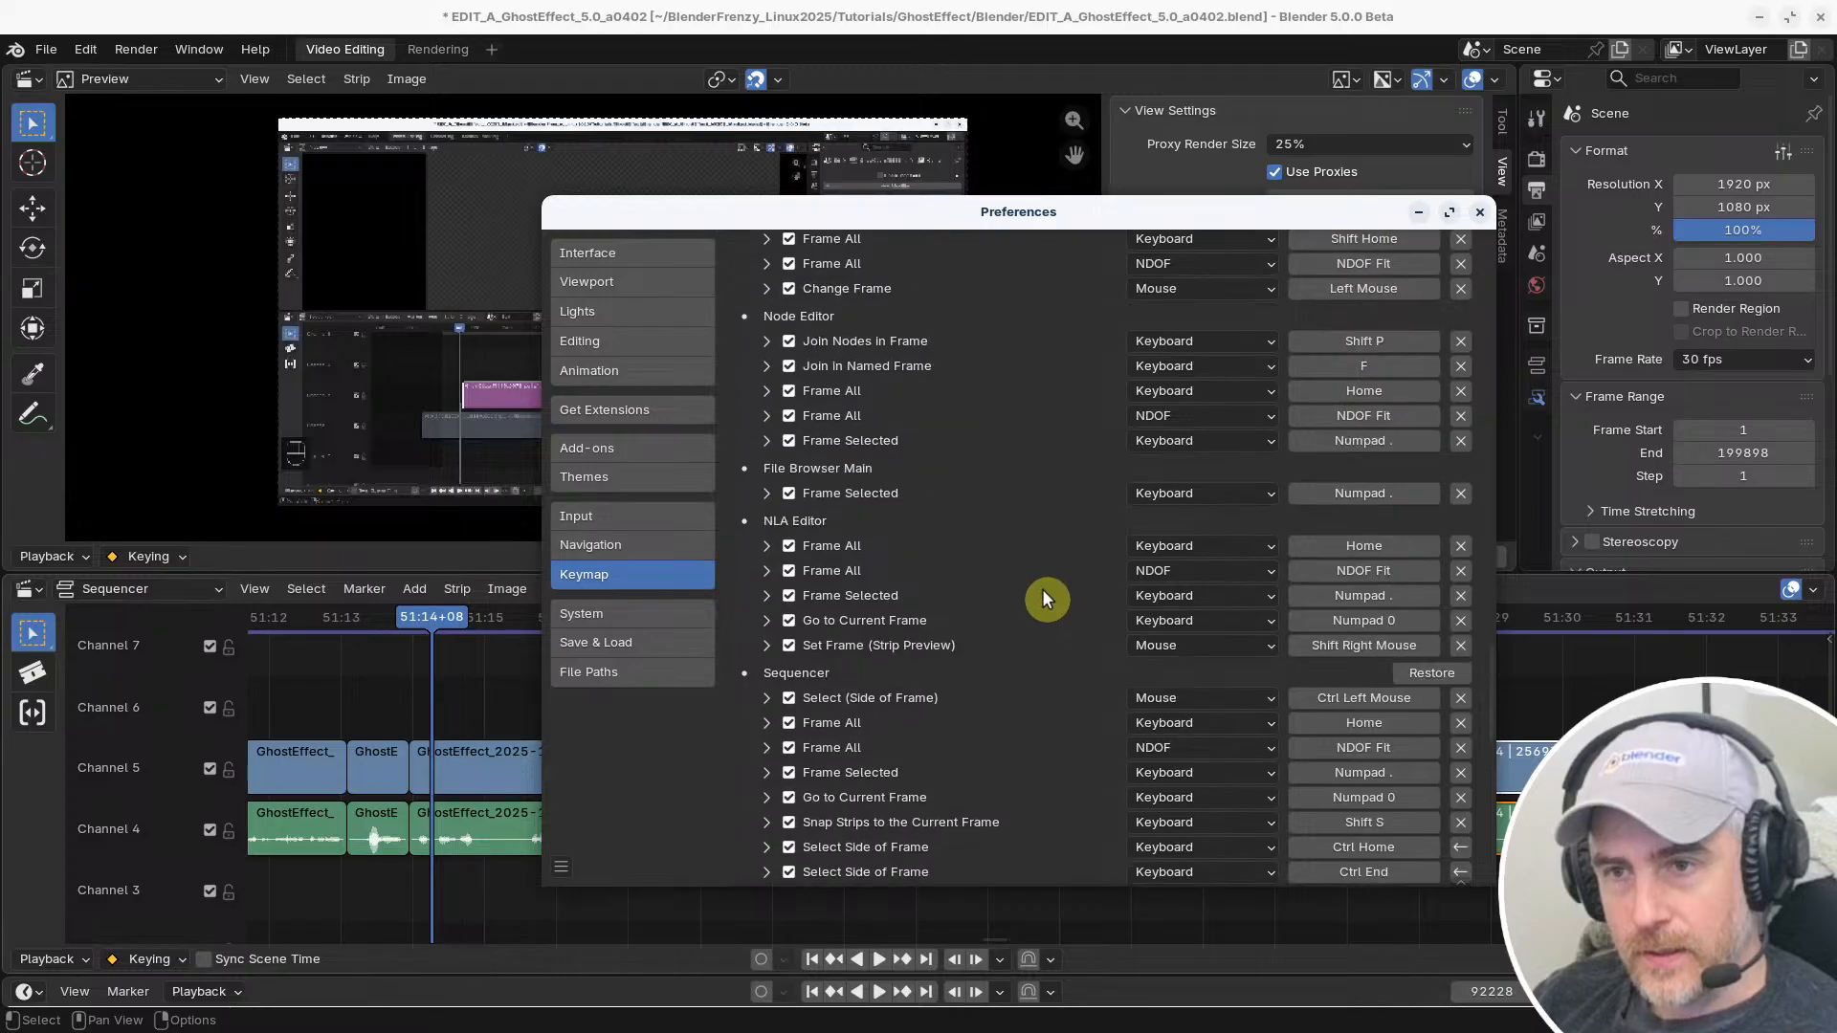
scroll(1487, 575, up, 15)
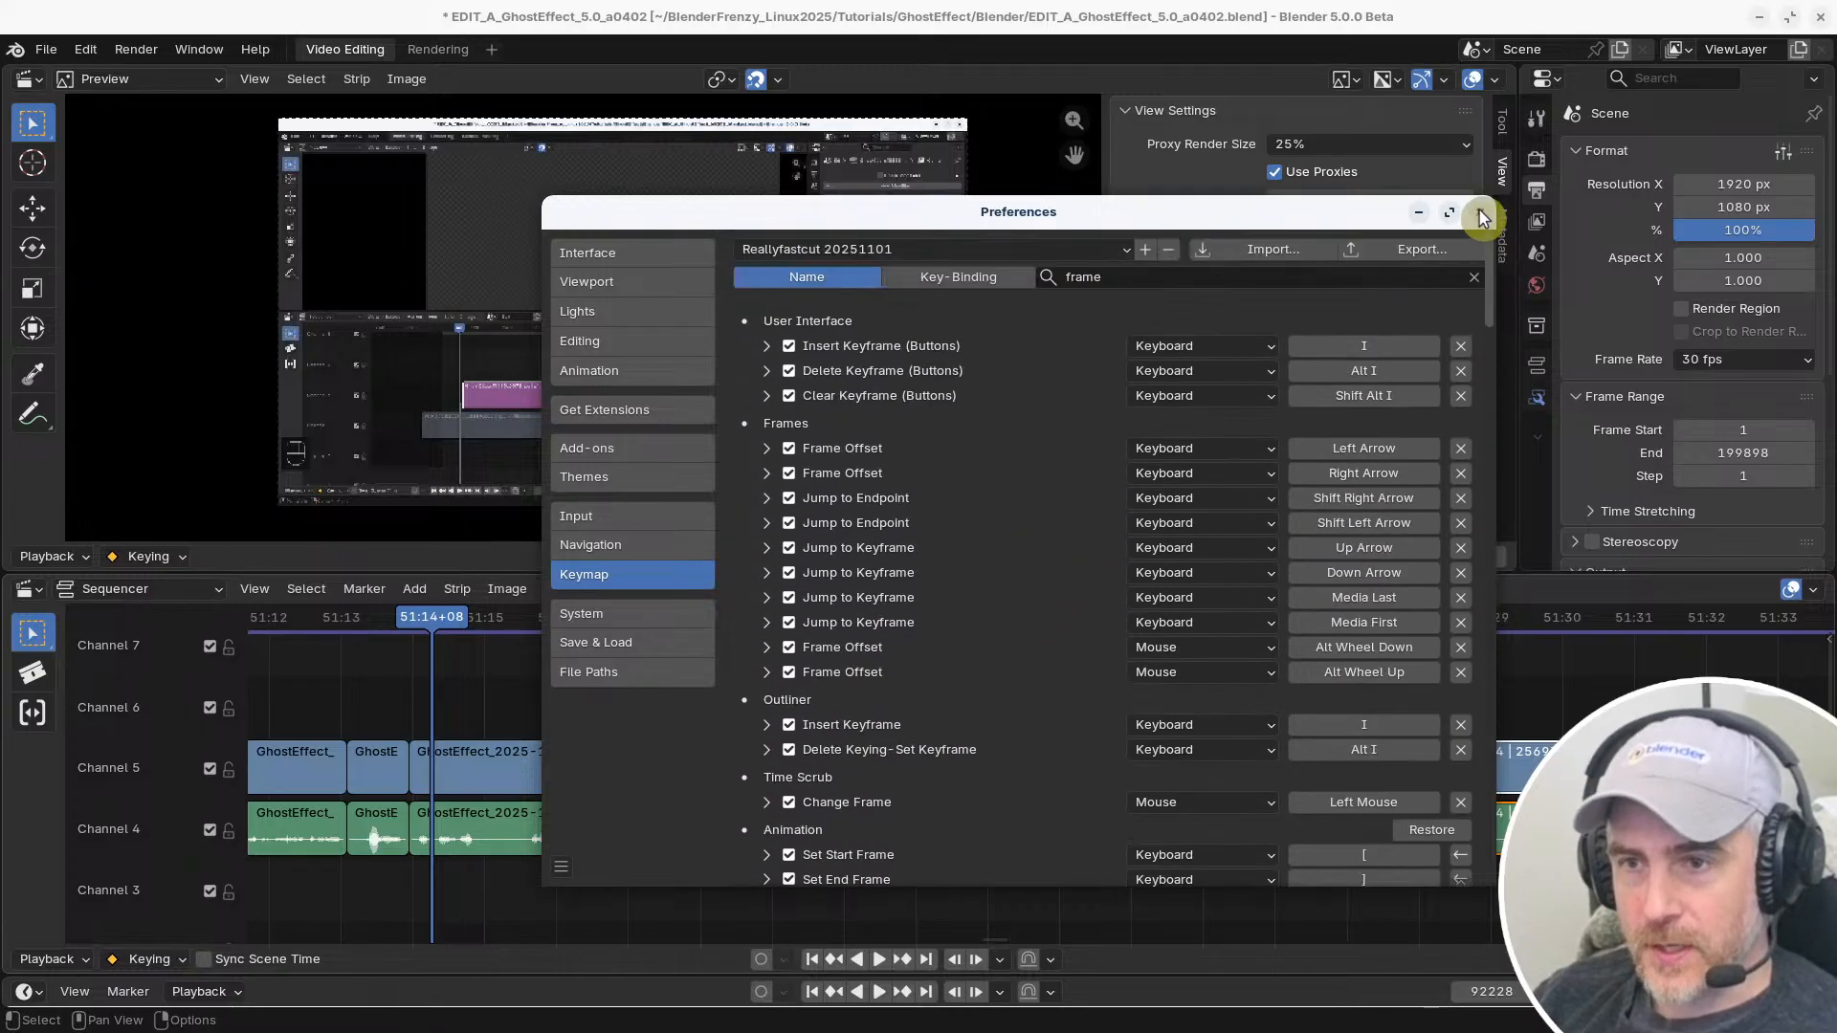
Switch the keymap search to key bindings and search for "right mouse"
click(993, 277)
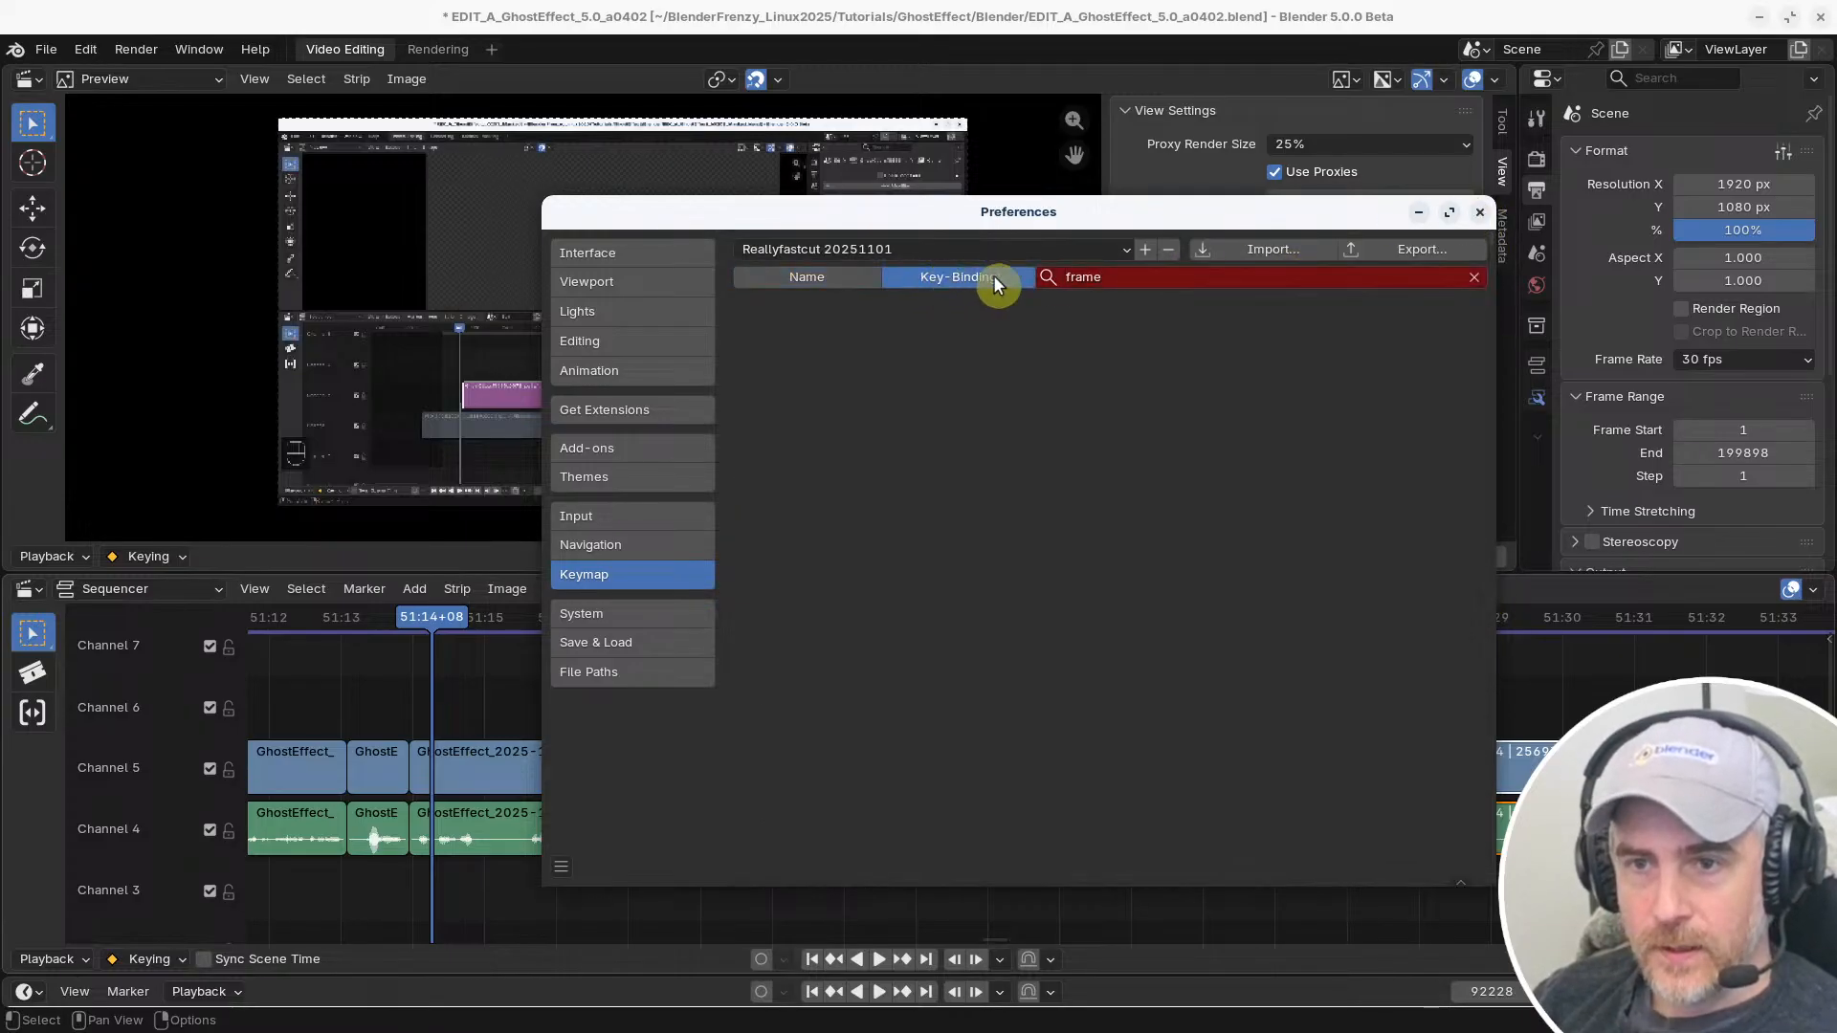
text(dra)
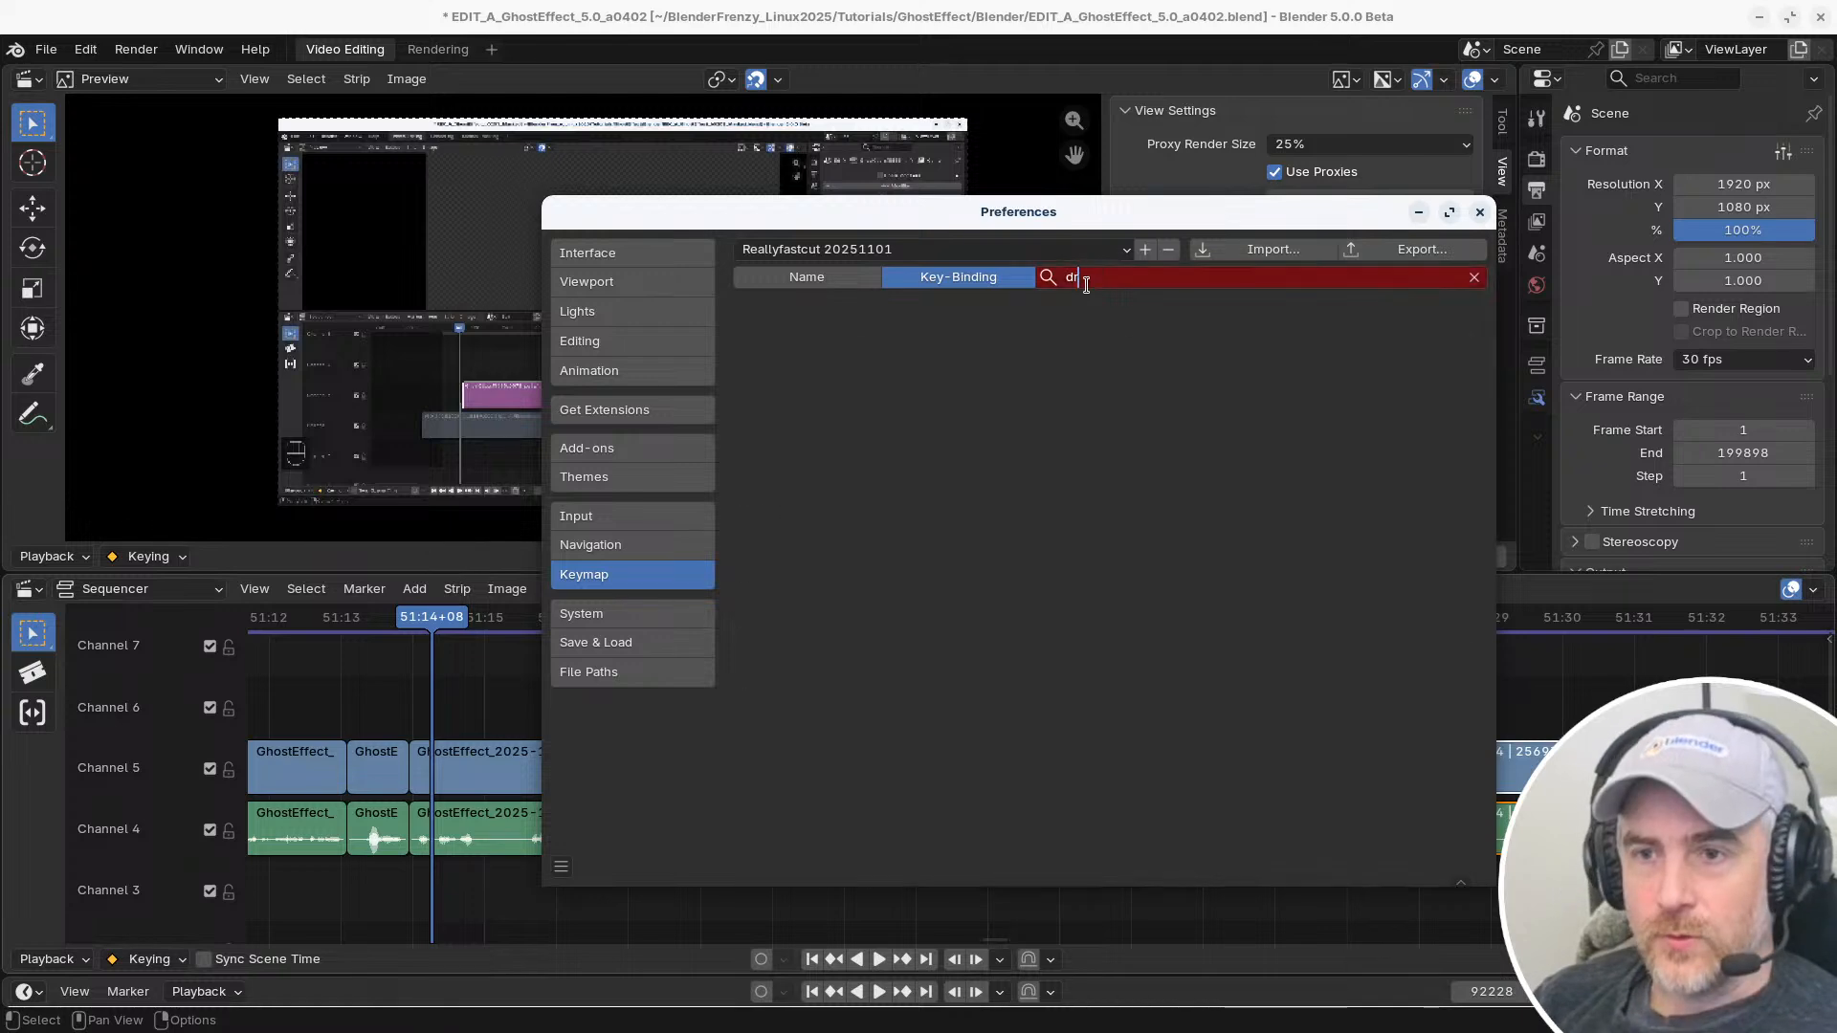
key(BackSpace)
key(BackSpace)
key(BackSpace)
text(right)
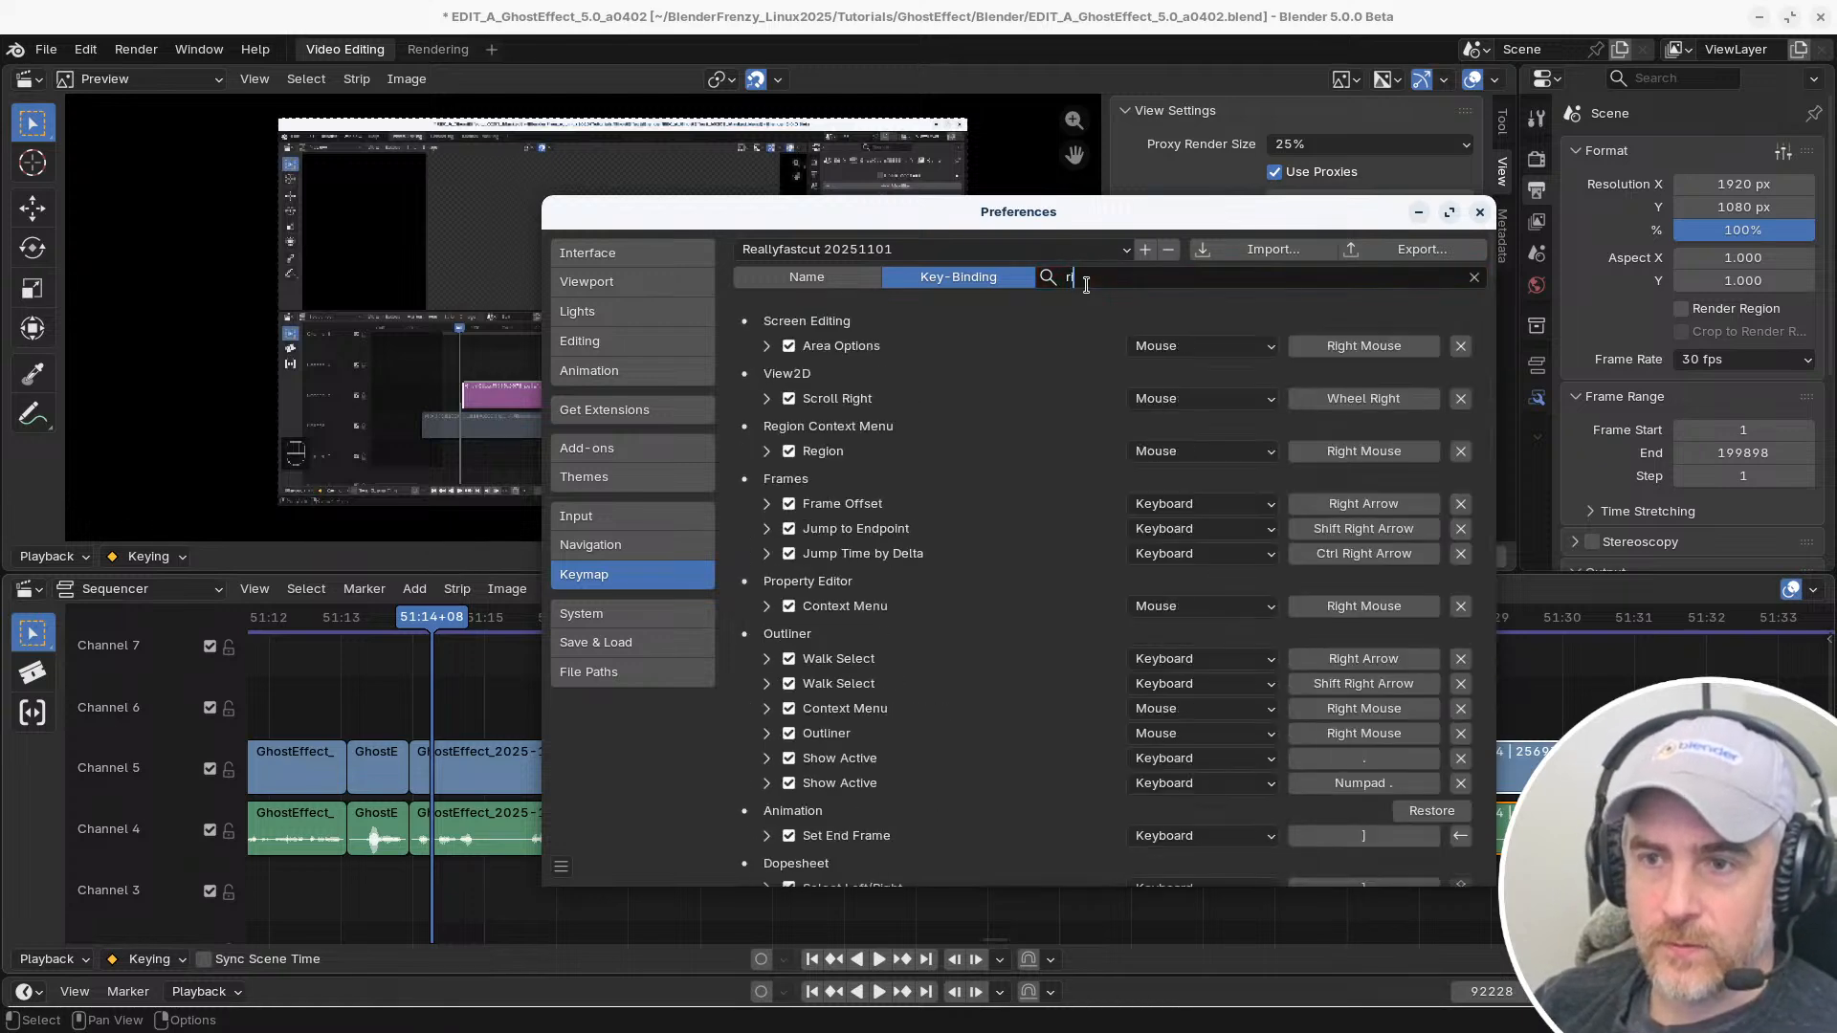
text( mouse dr)
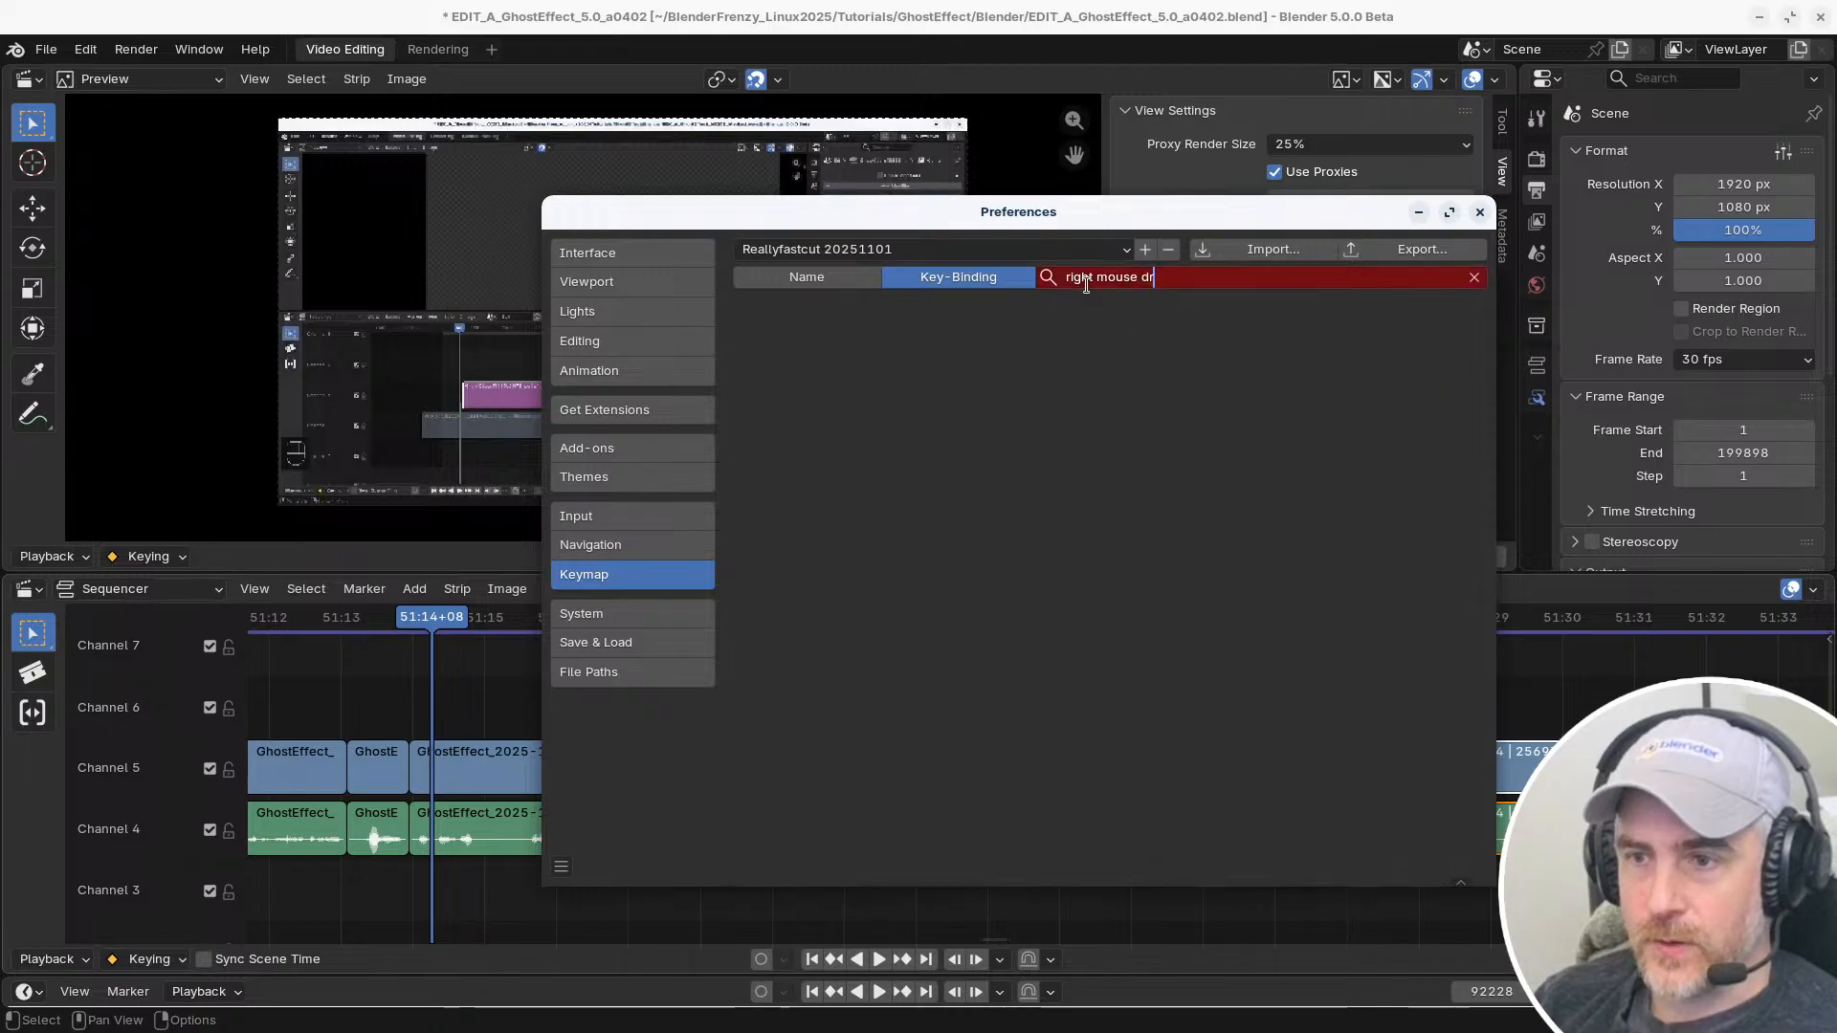
key(BackSpace)
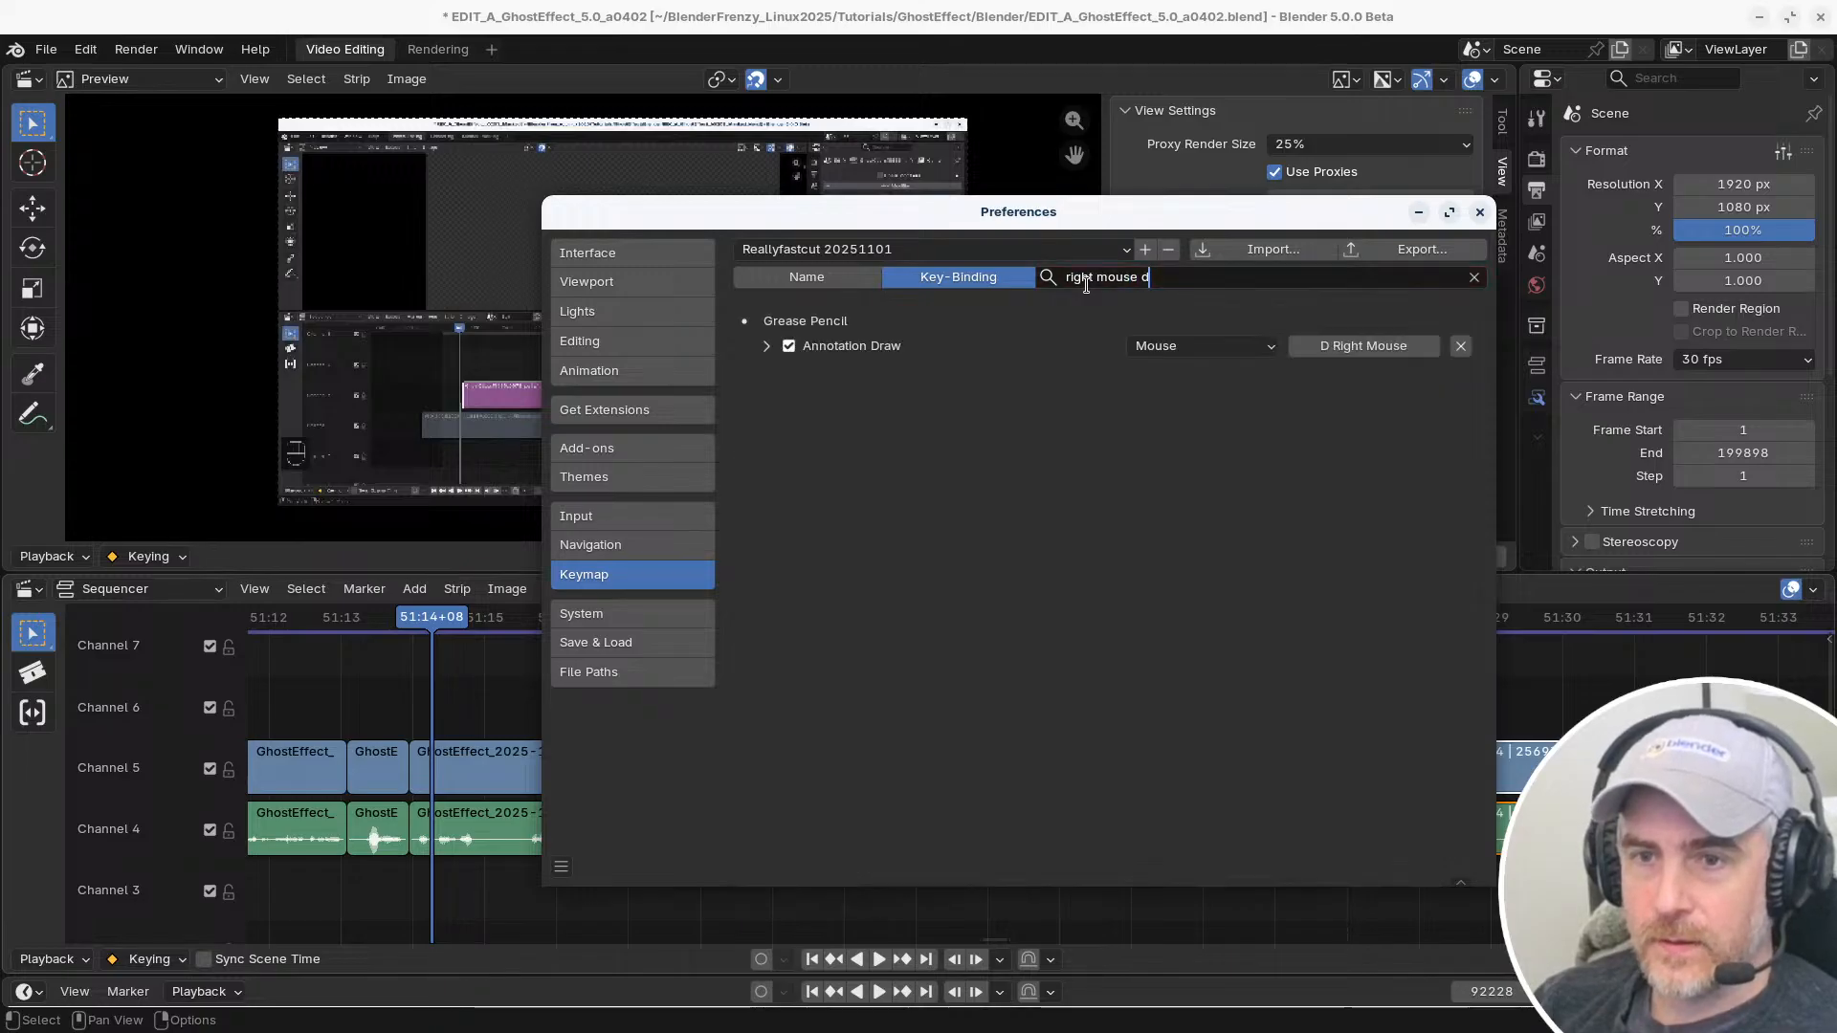
key(BackSpace)
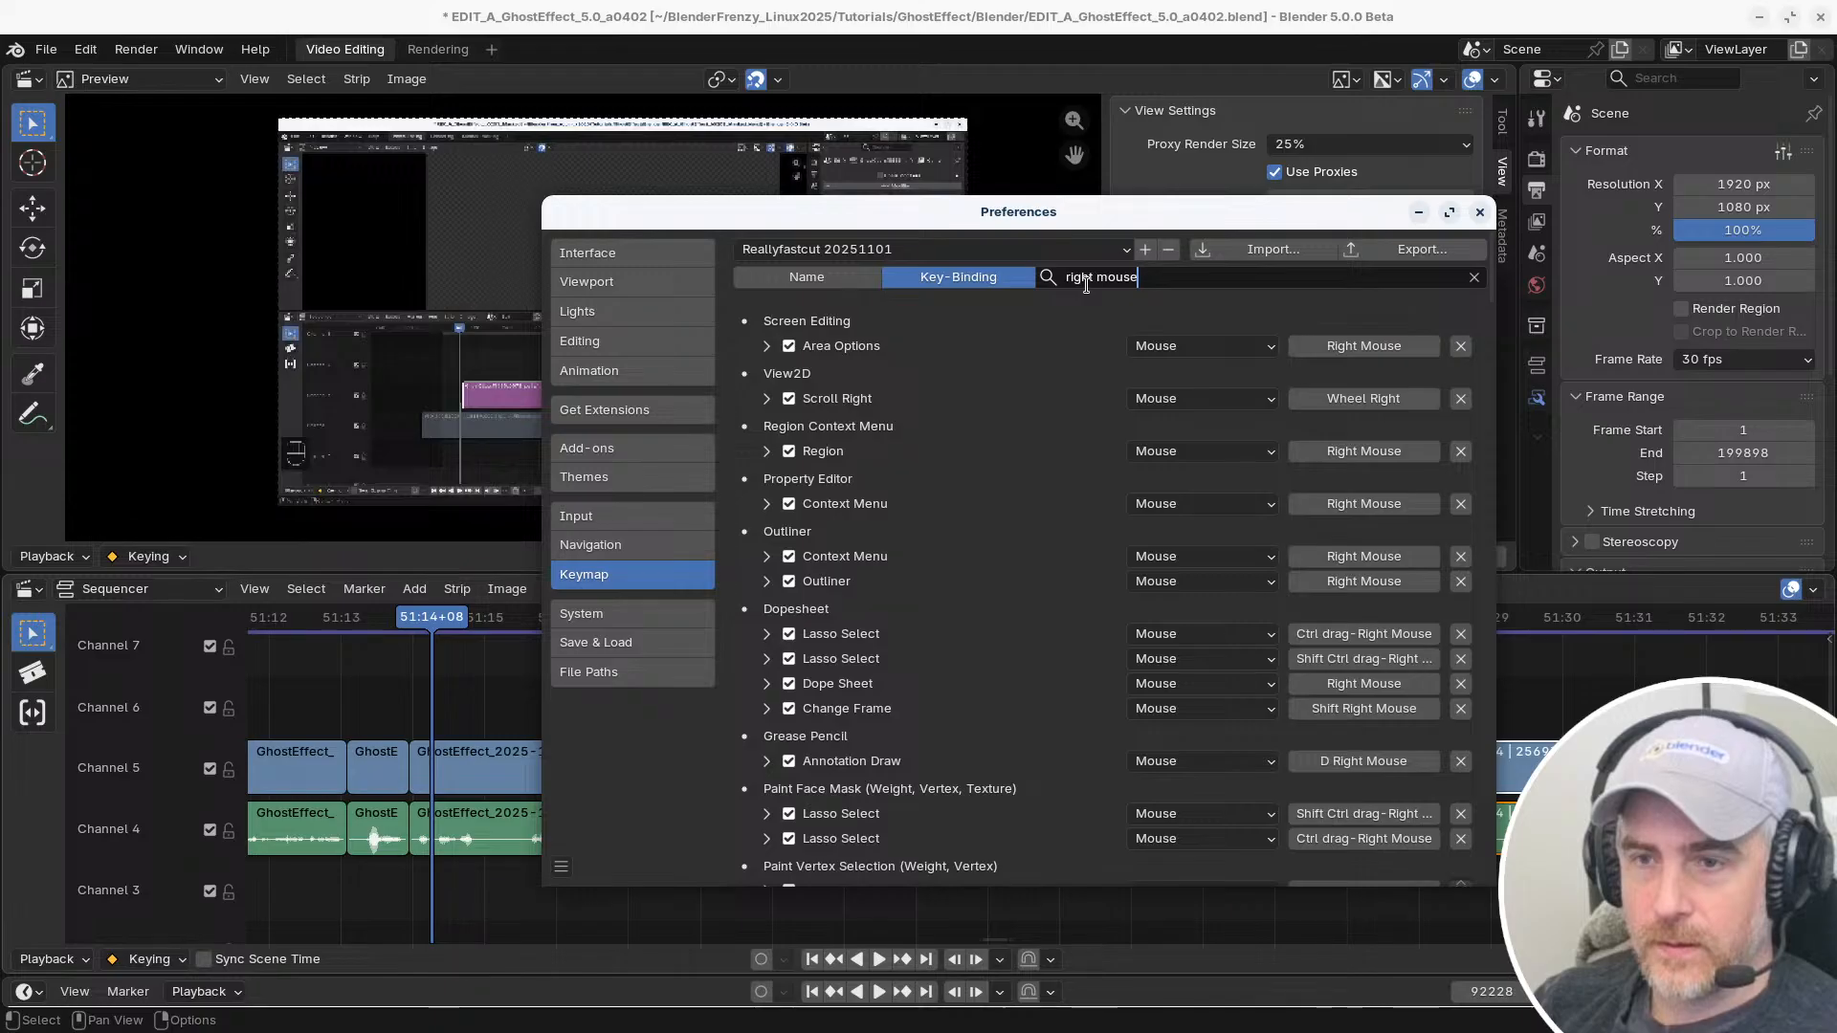
Try narrowing the key-binding search to drag actions with the terms "drag-right" and "drag"
key(ctrl+BackSpace)
key(ctrl+BackSpace)
text(drag-)
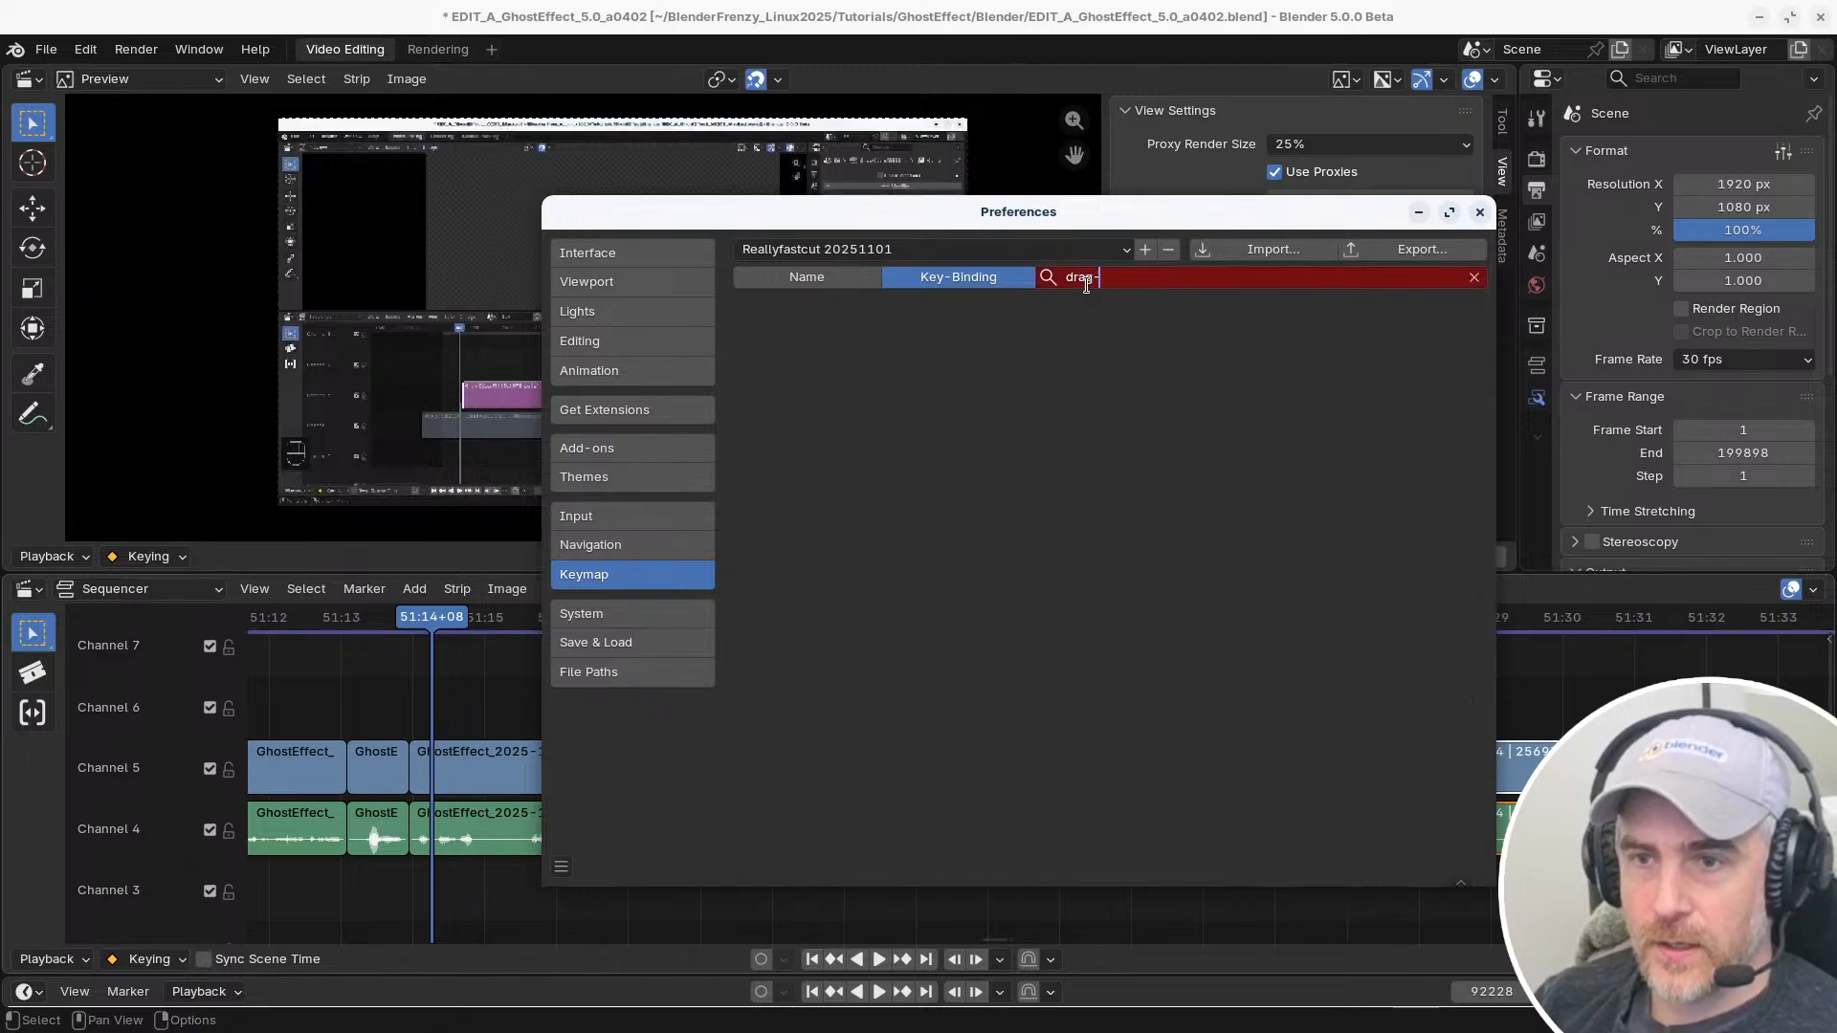
text(right)
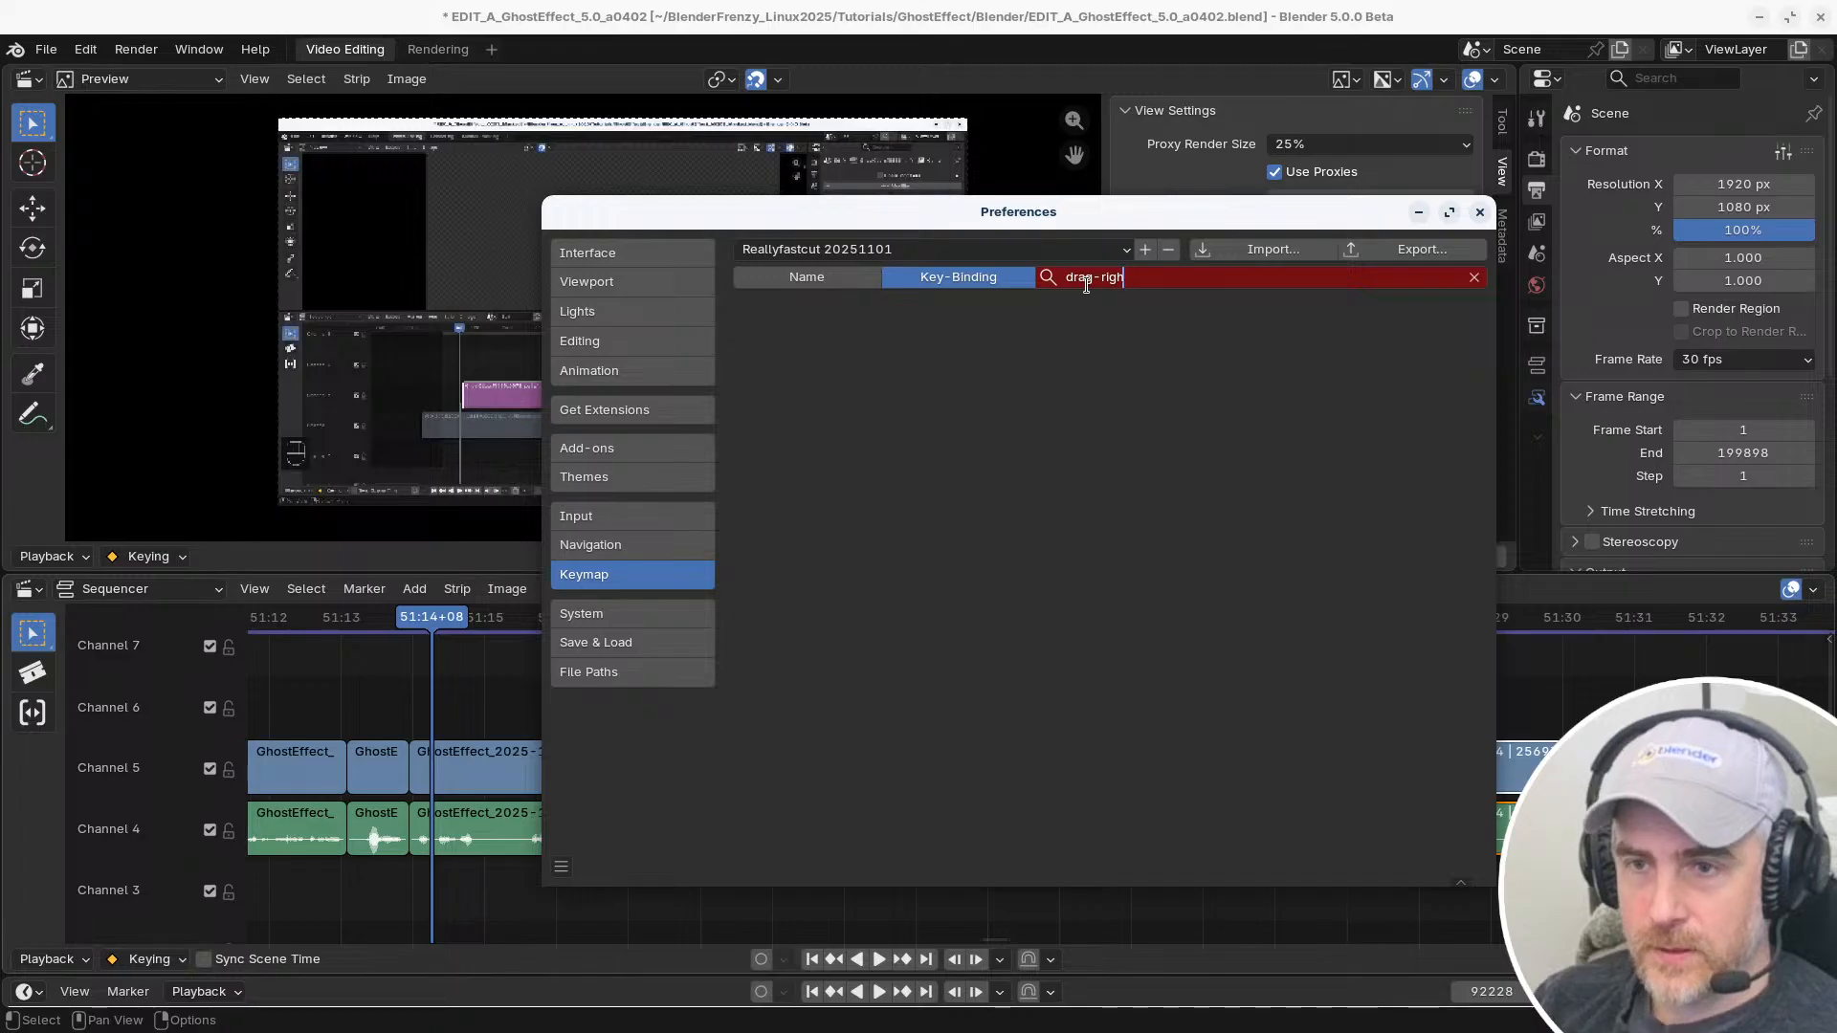
key(BackSpace)
key(BackSpace)
key(BackSpace)
key(BackSpace)
key(BackSpace)
key(BackSpace)
key(BackSpace)
key(BackSpace)
key(BackSpace)
key(BackSpace)
text(r)
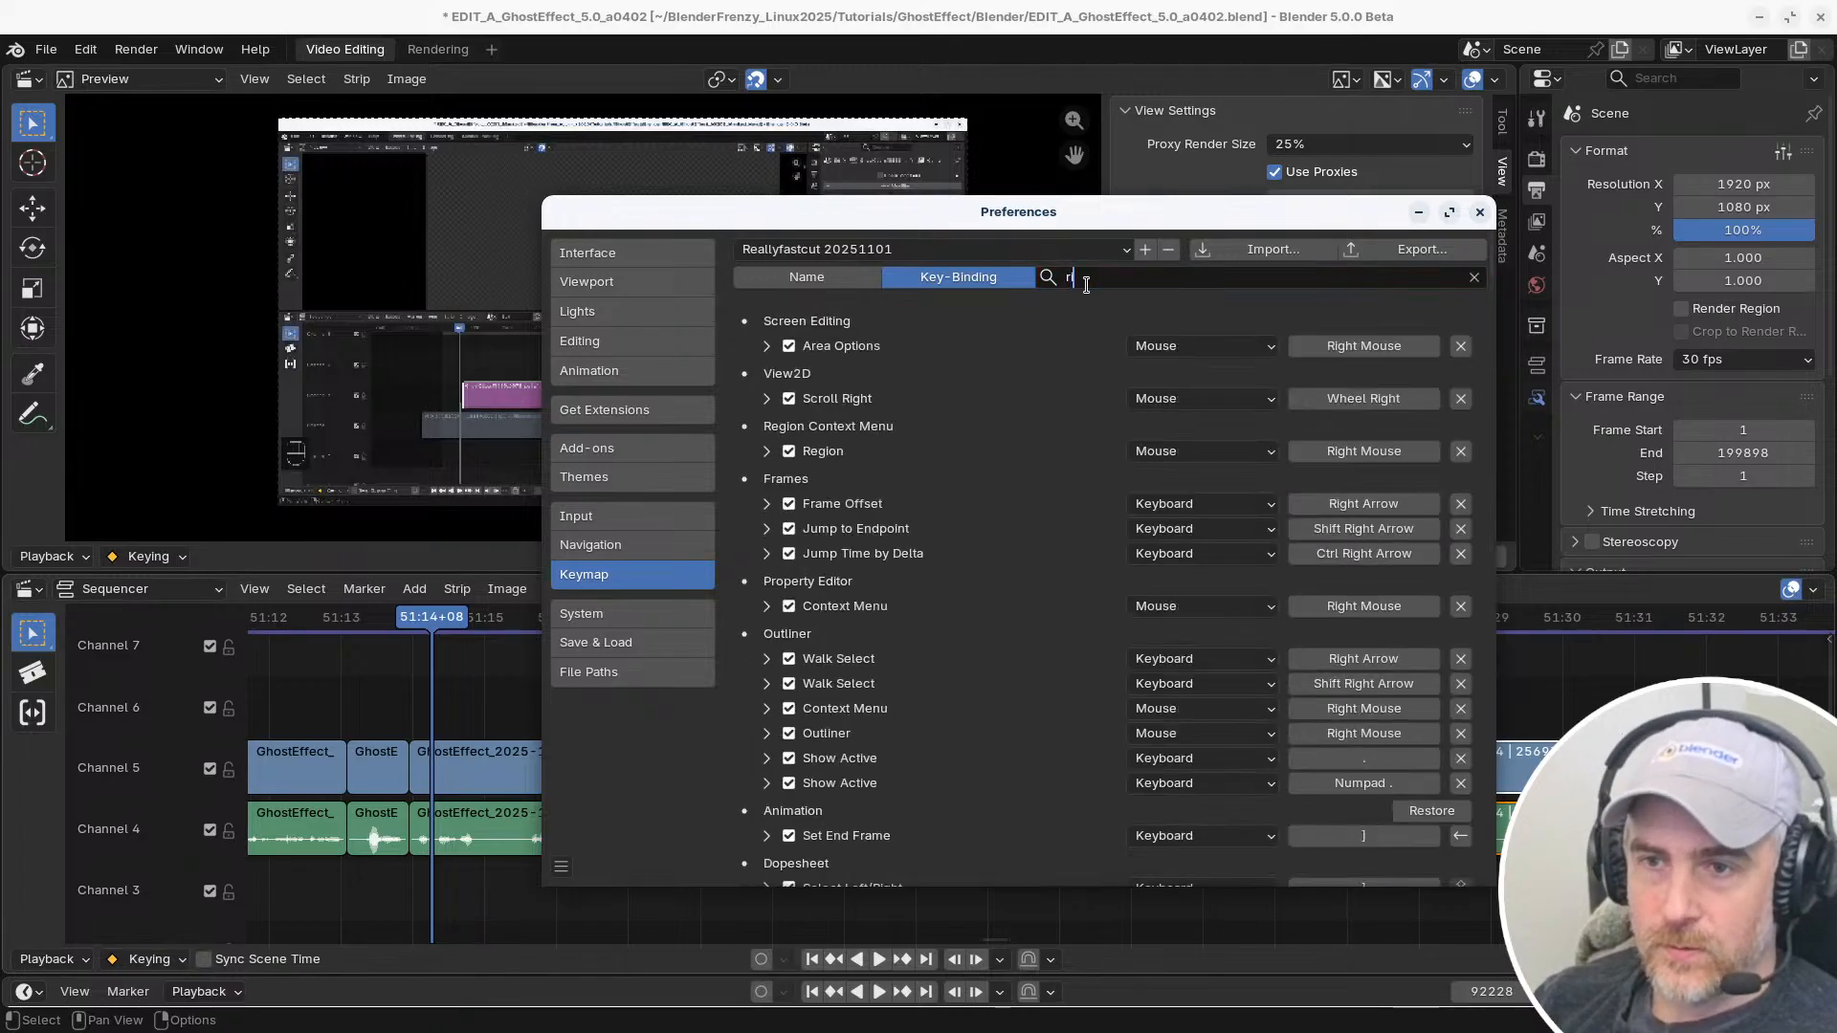
text(ight mouse)
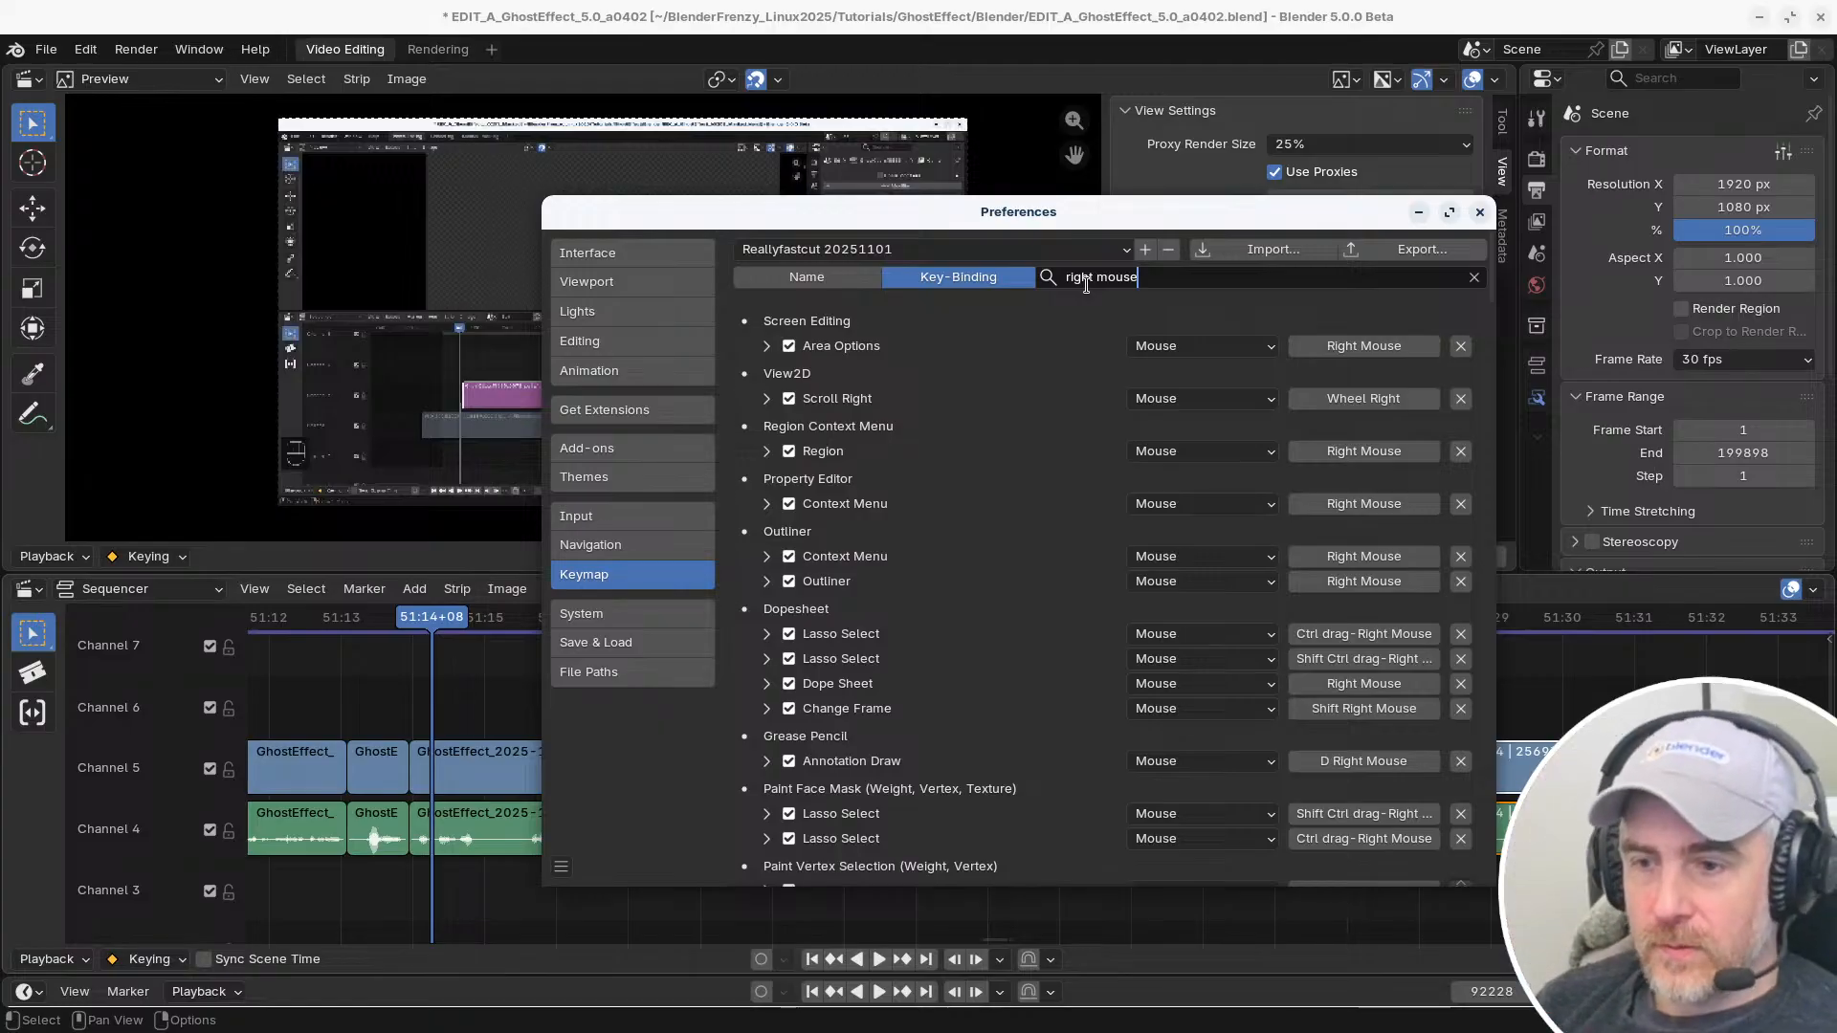
key(BackSpace)
key(BackSpace)
key(BackSpace)
key(BackSpace)
key(BackSpace)
key(BackSpace)
key(BackSpace)
key(BackSpace)
key(BackSpace)
key(BackSpace)
key(BackSpace)
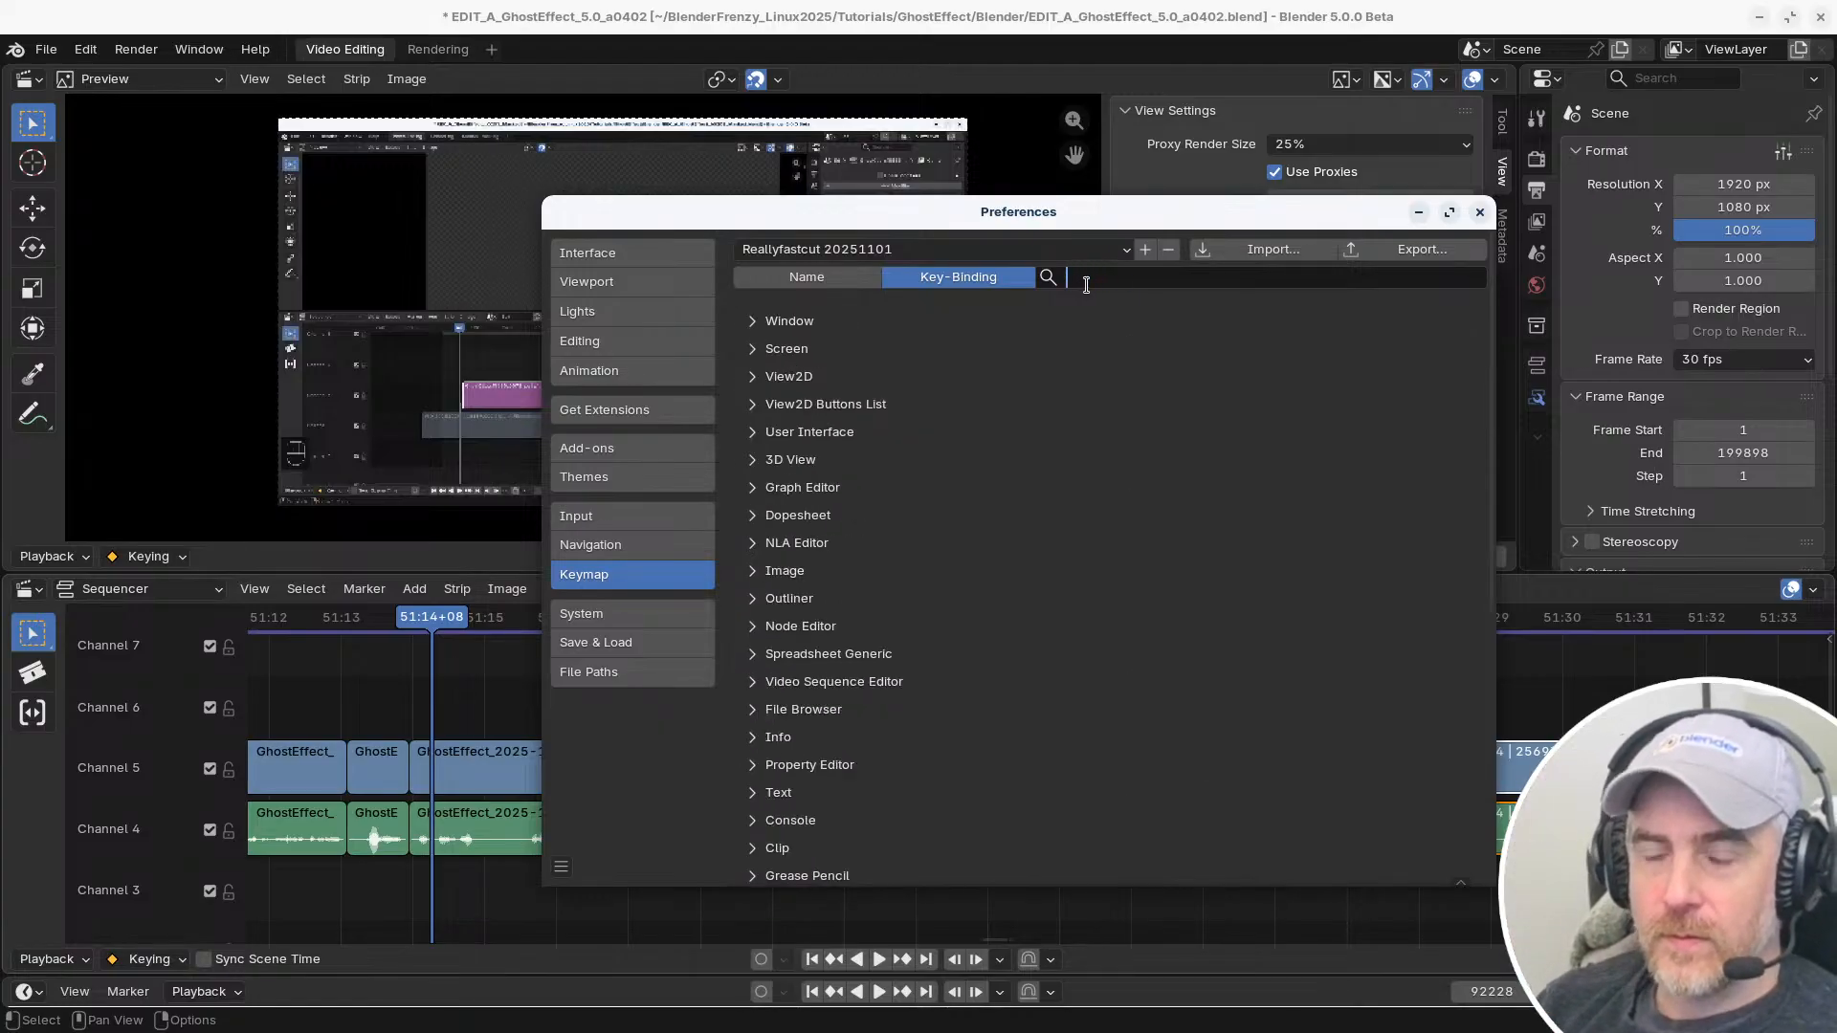
text(dri)
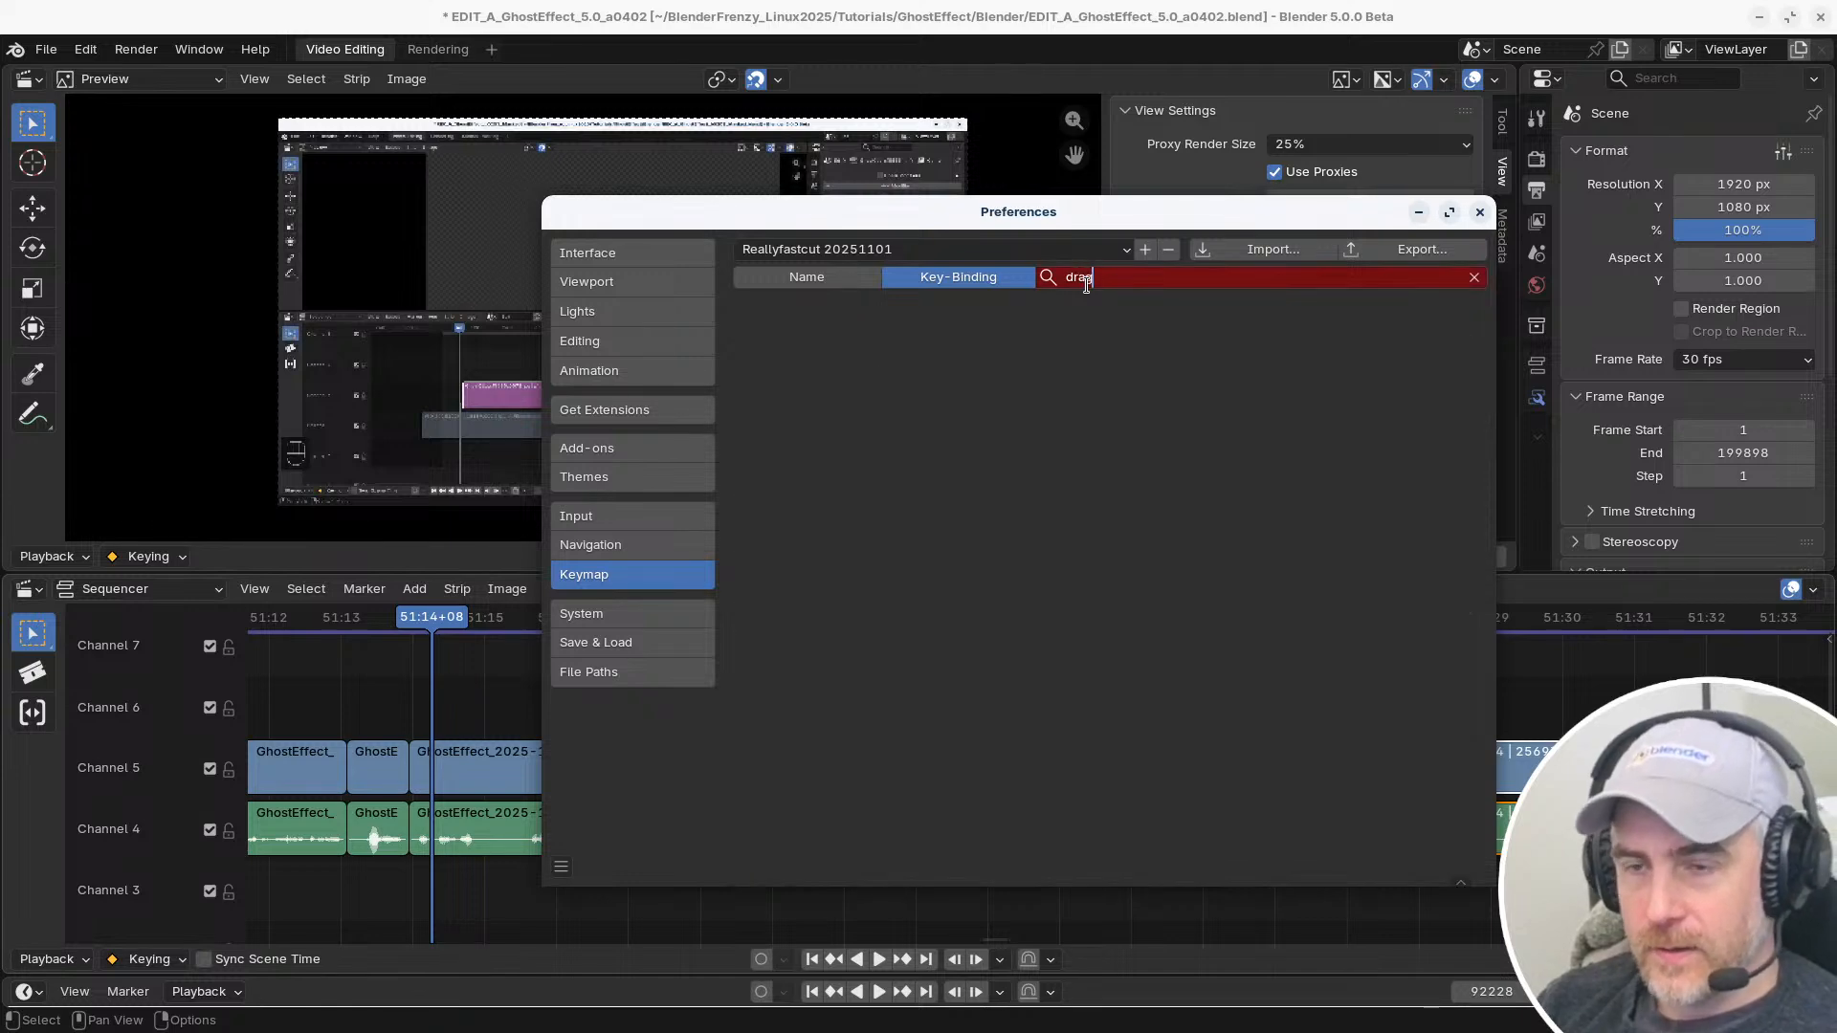
text(g)
key(BackSpace)
key(BackSpace)
key(BackSpace)
key(BackSpace)
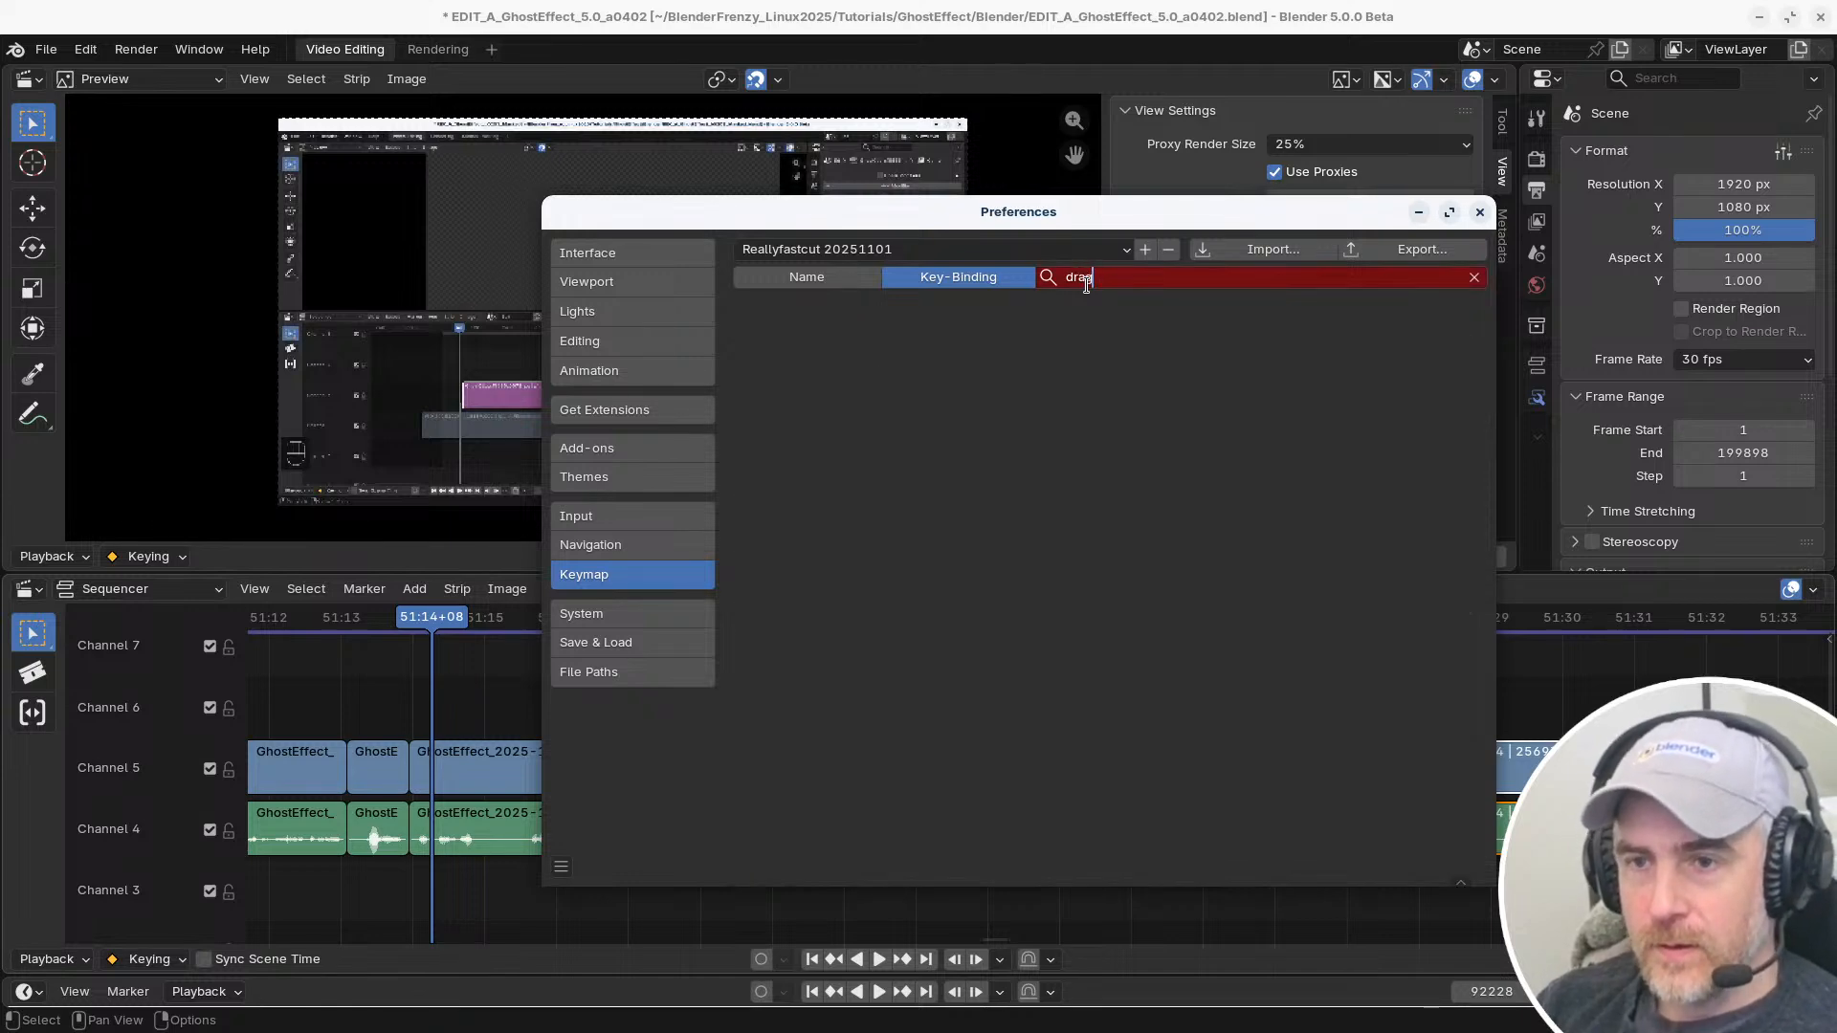
Search the key bindings for "right mouse" again and examine the matching entries down to the Sequencer section
text(right mouse)
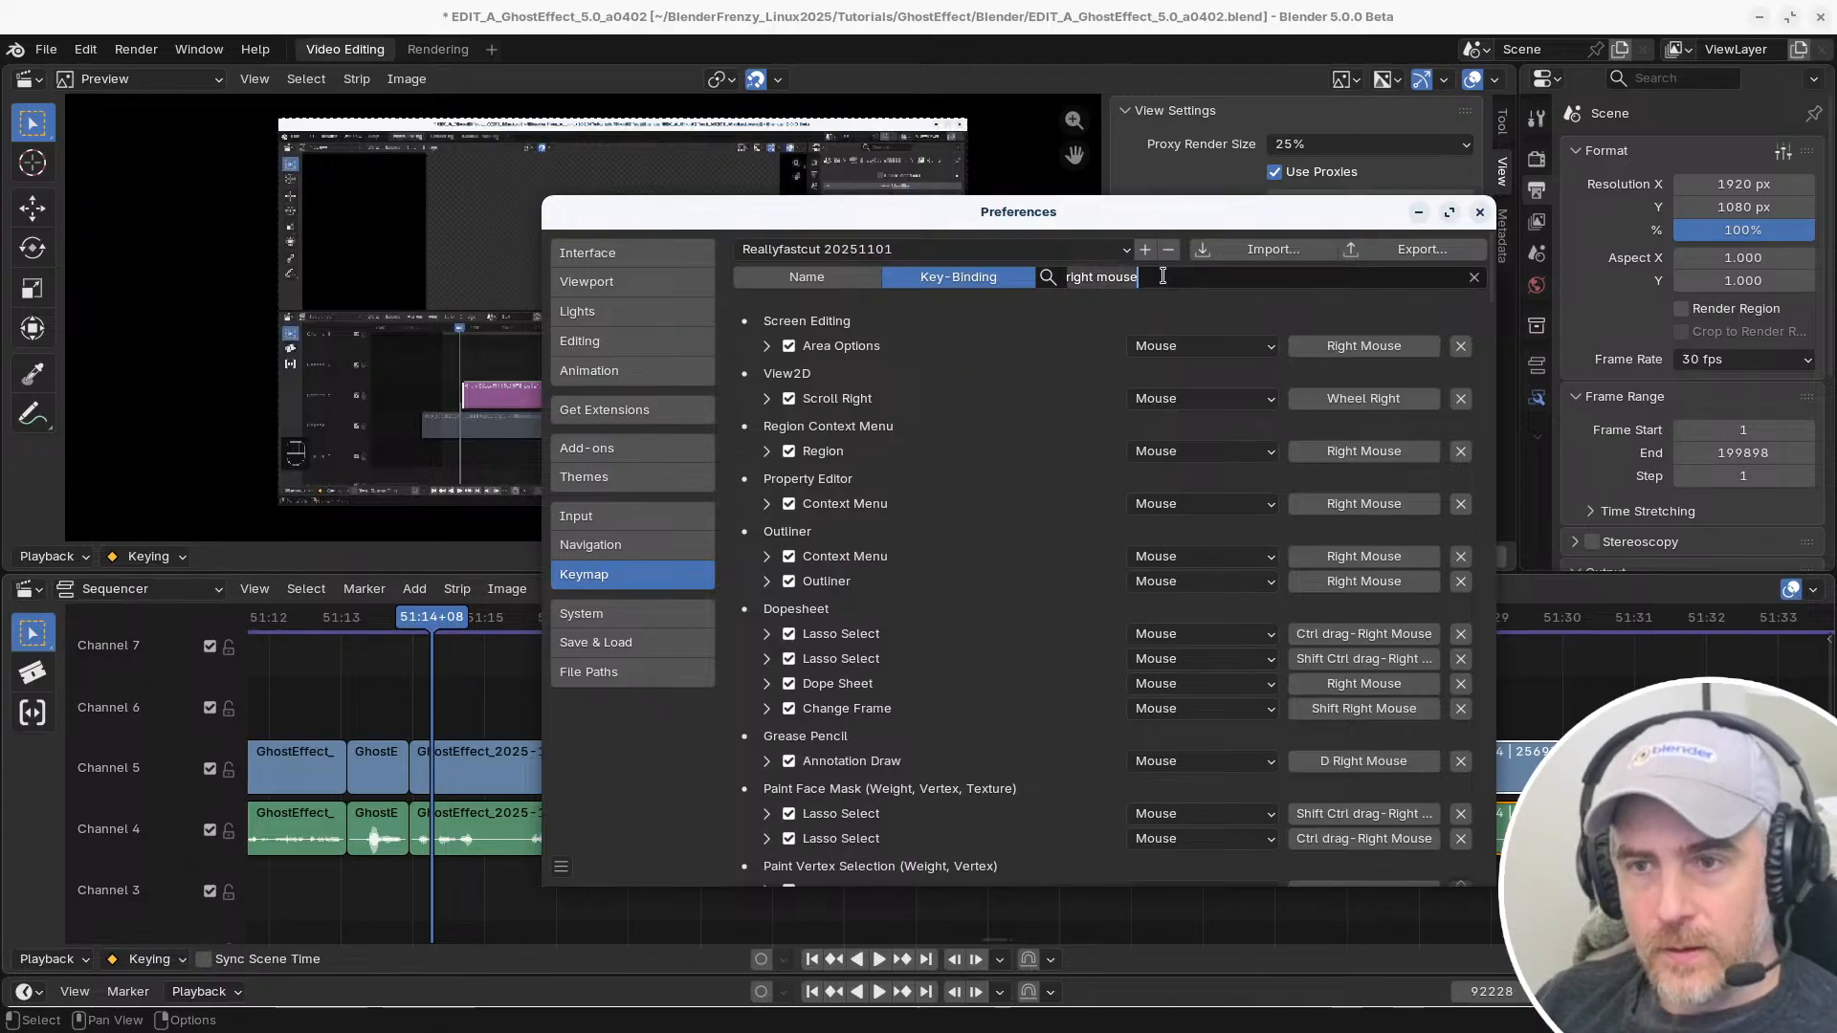
scroll(1081, 574, down, 1)
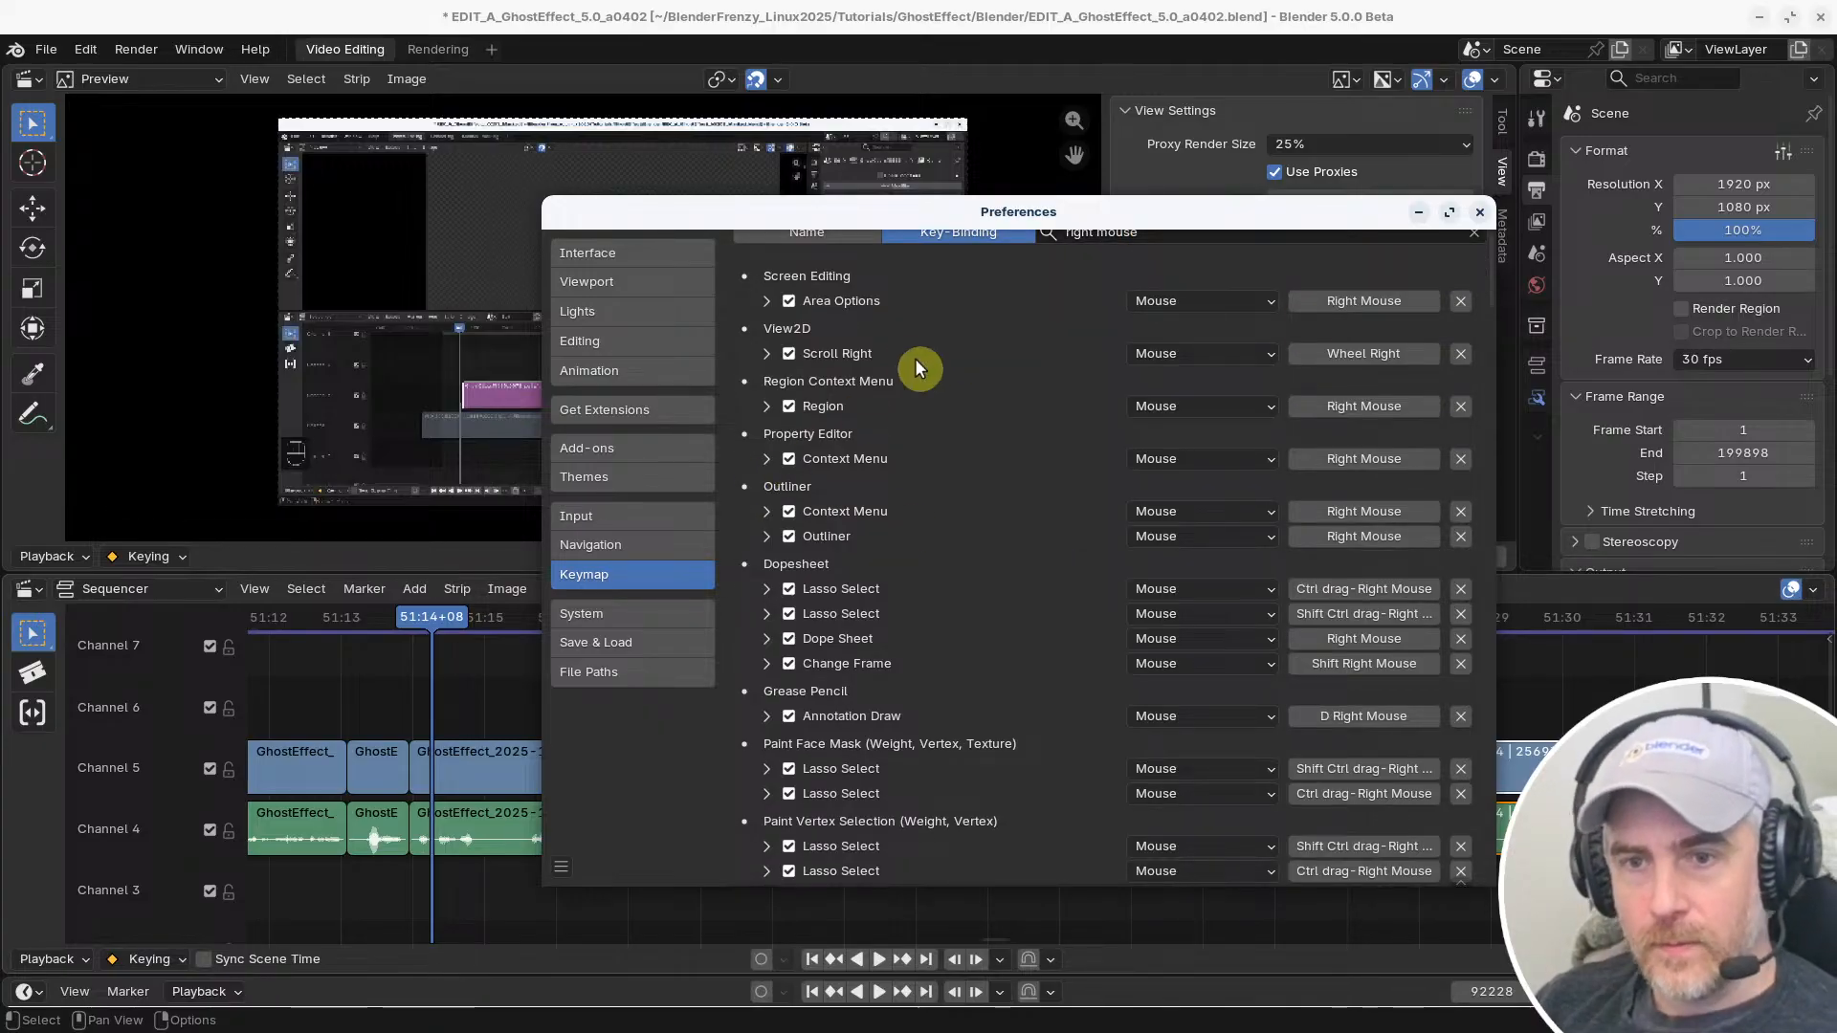
scroll(858, 532, down, 1)
scroll(860, 532, down, 15)
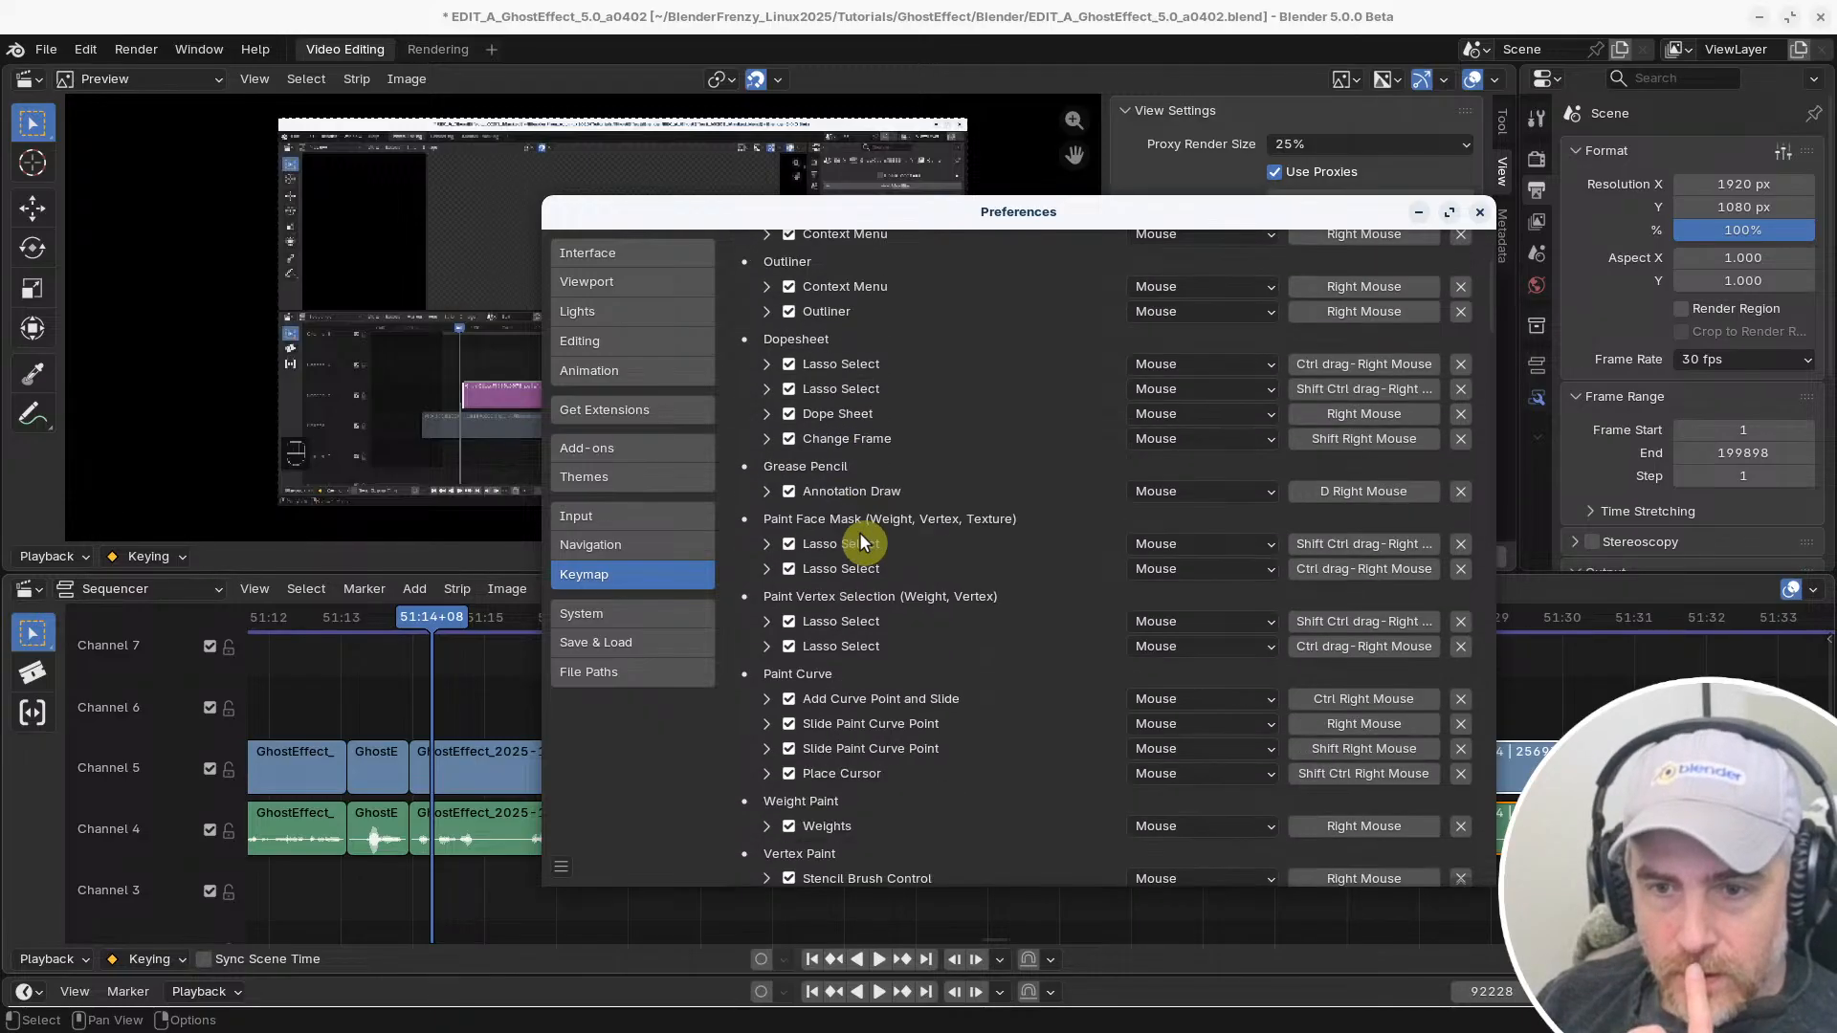
scroll(869, 535, down, 8)
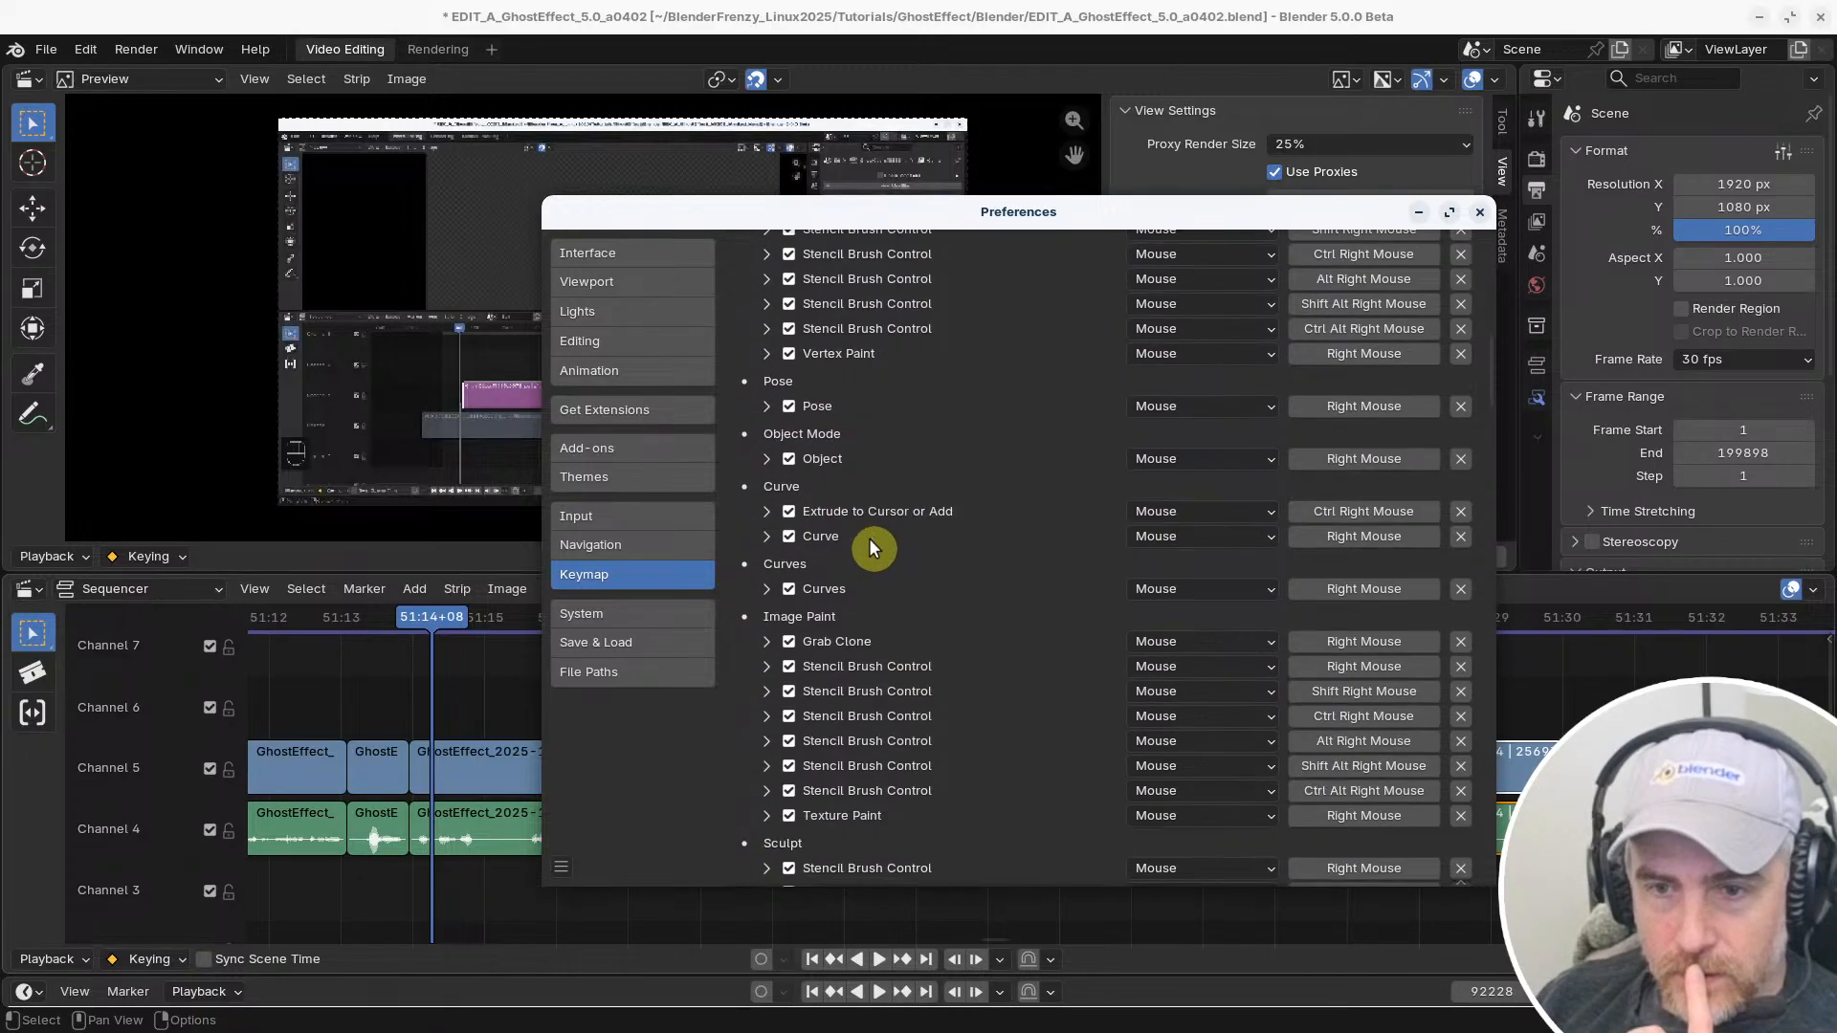
scroll(870, 535, down, 14)
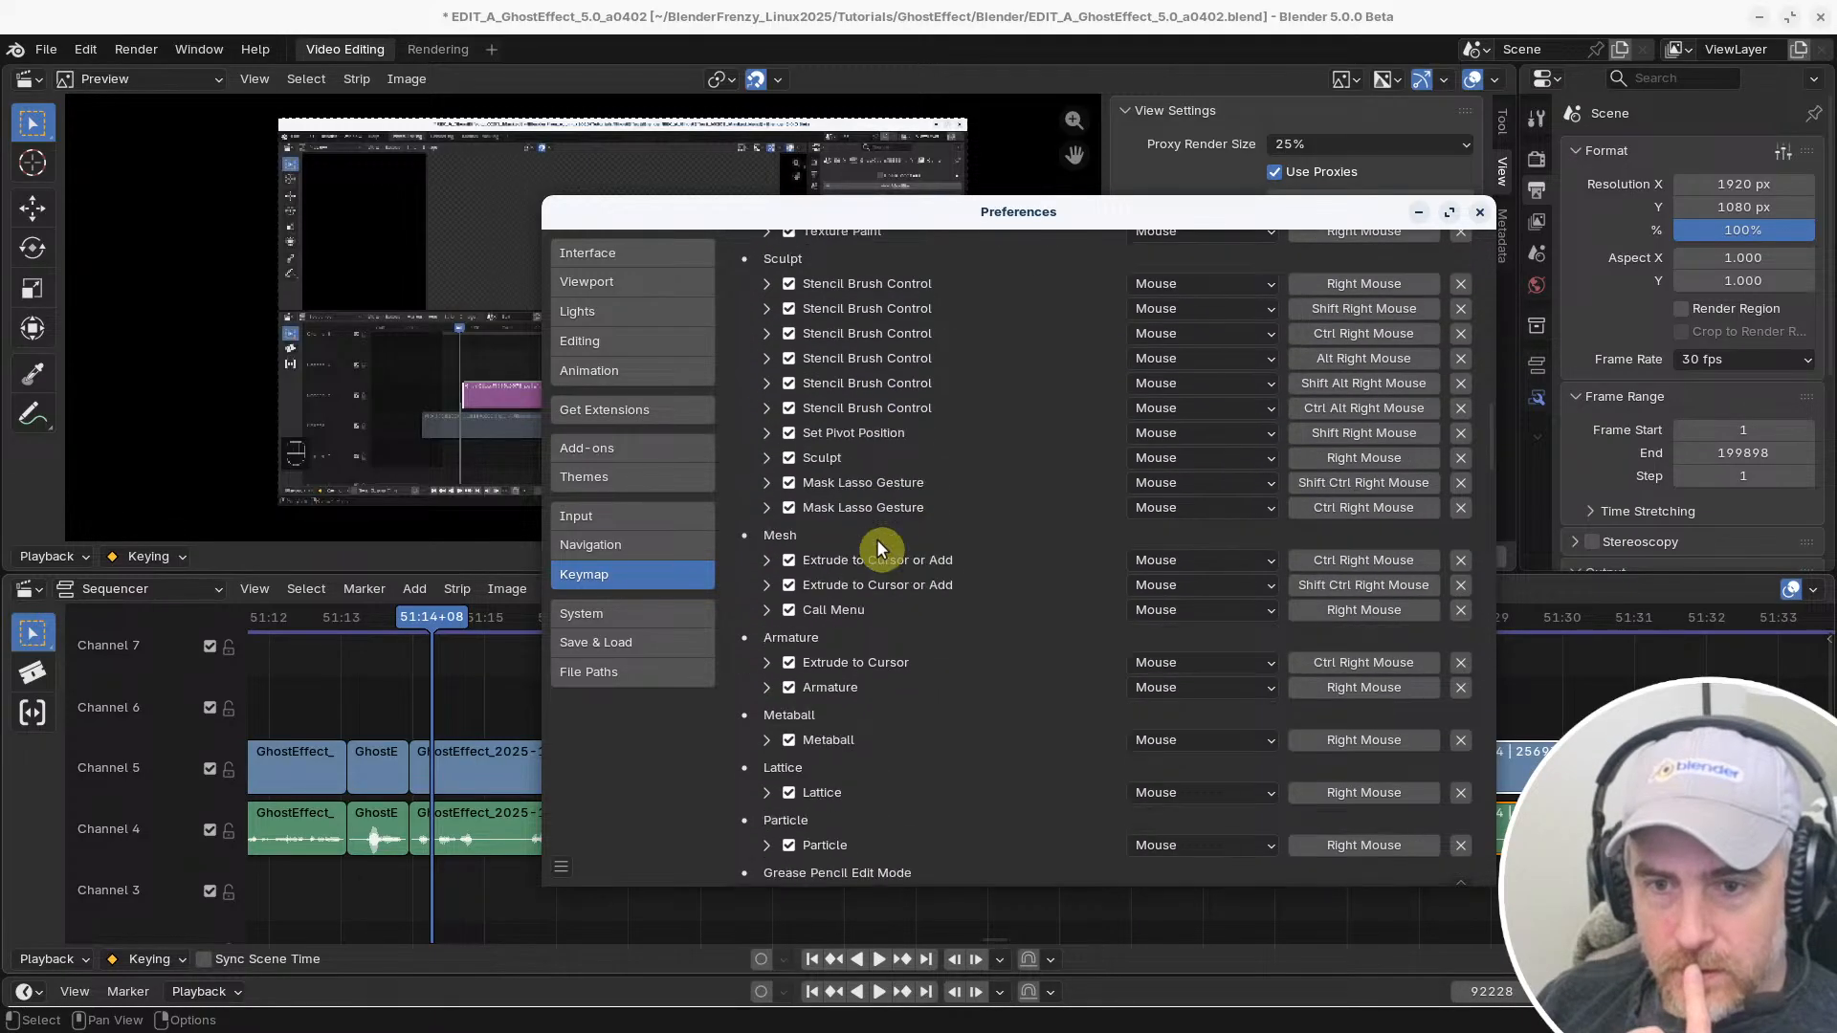
scroll(877, 544, down, 8)
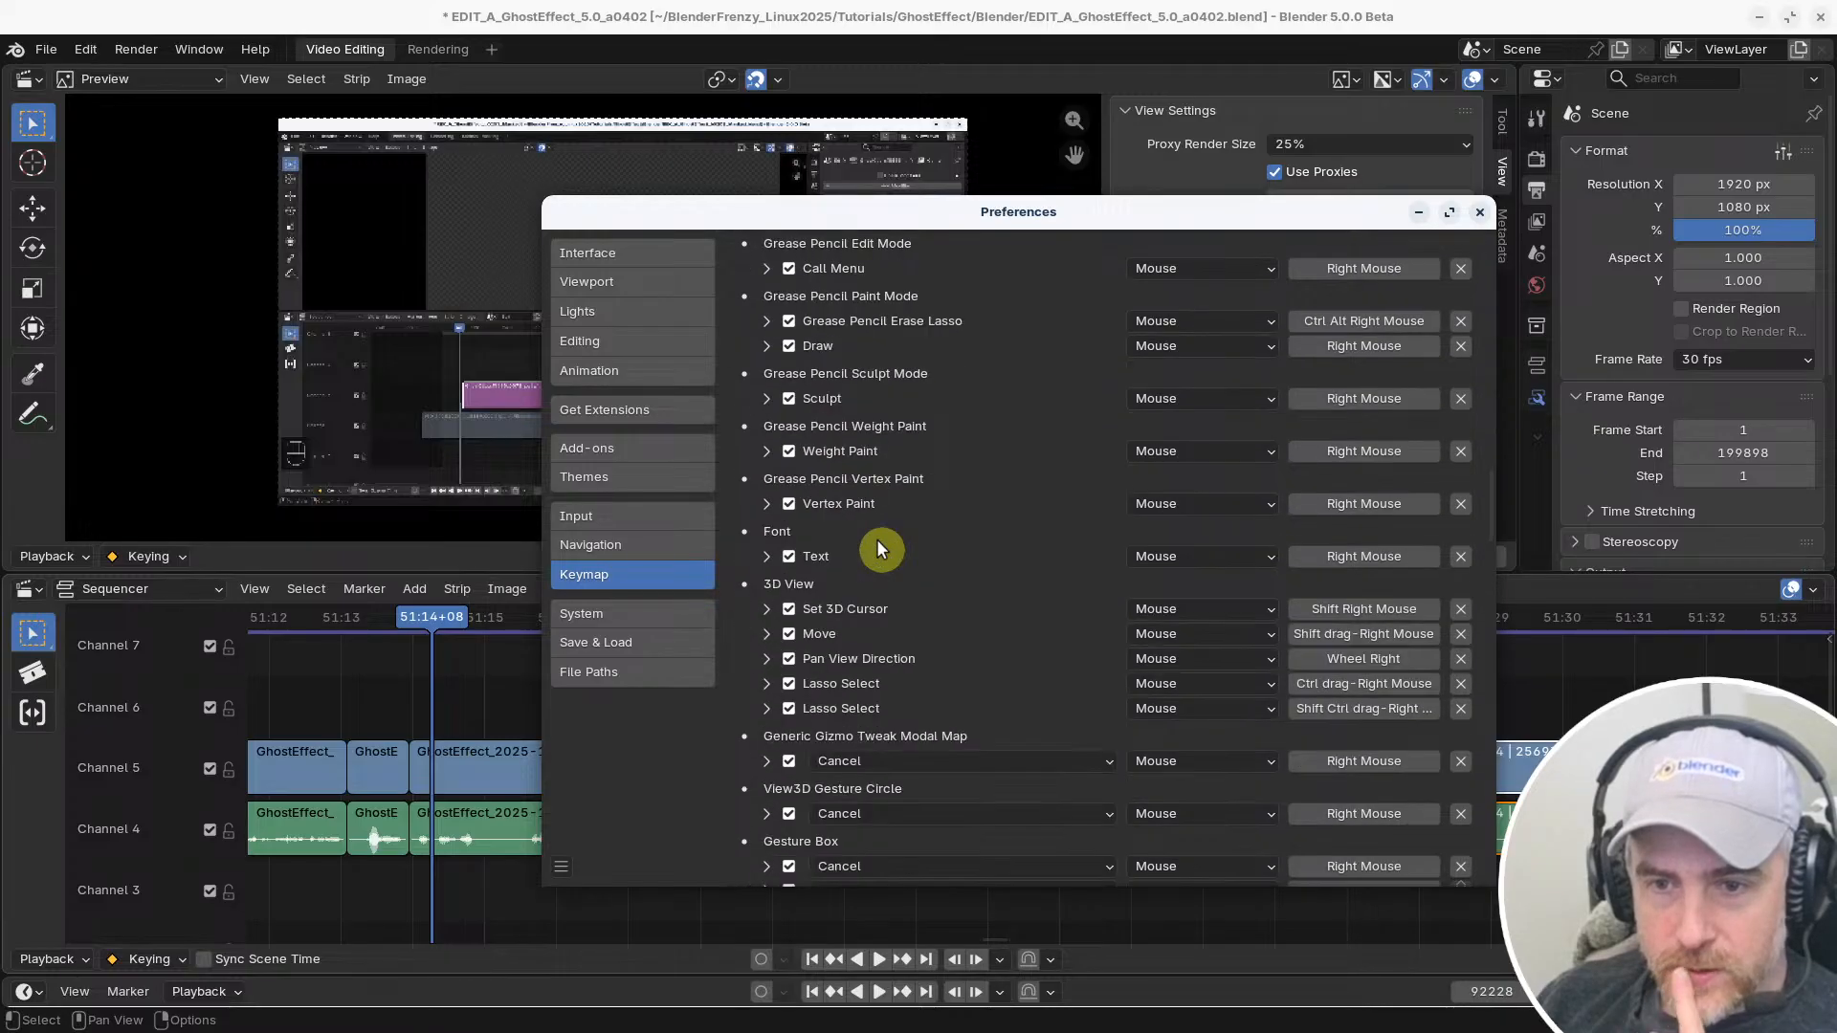
scroll(880, 550, down, 4)
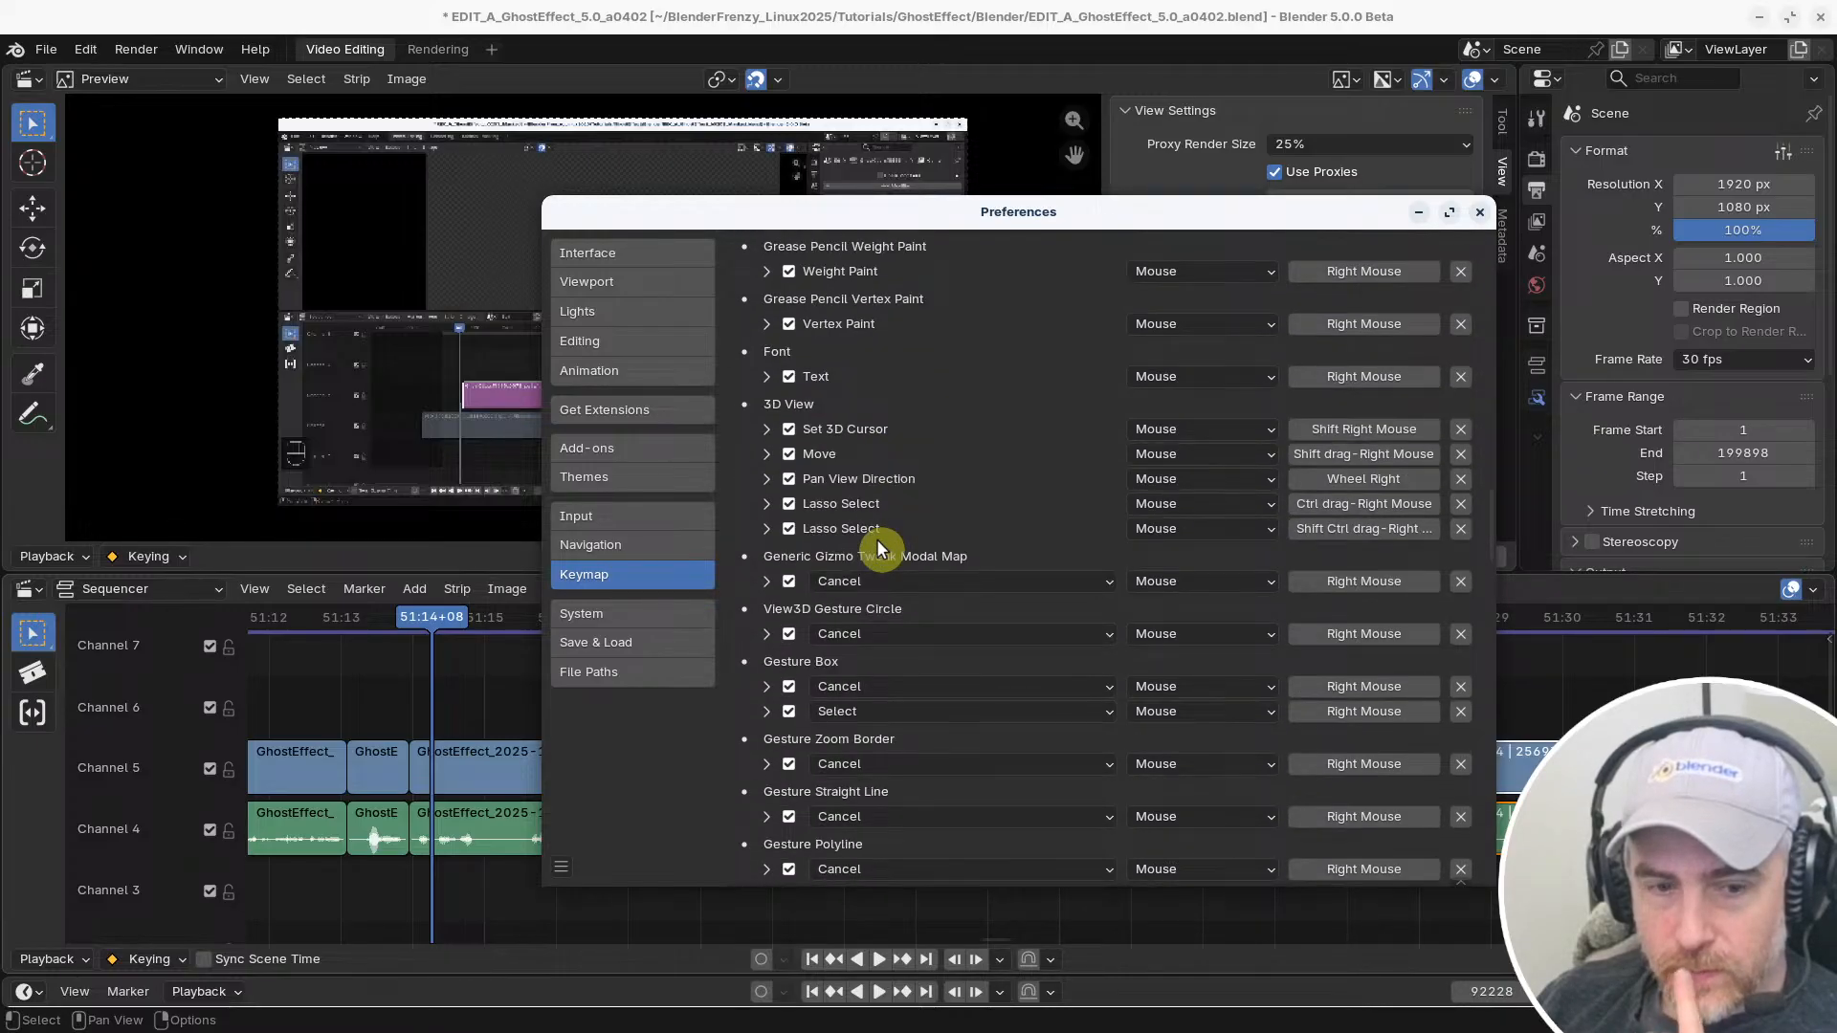
scroll(879, 545, down, 4)
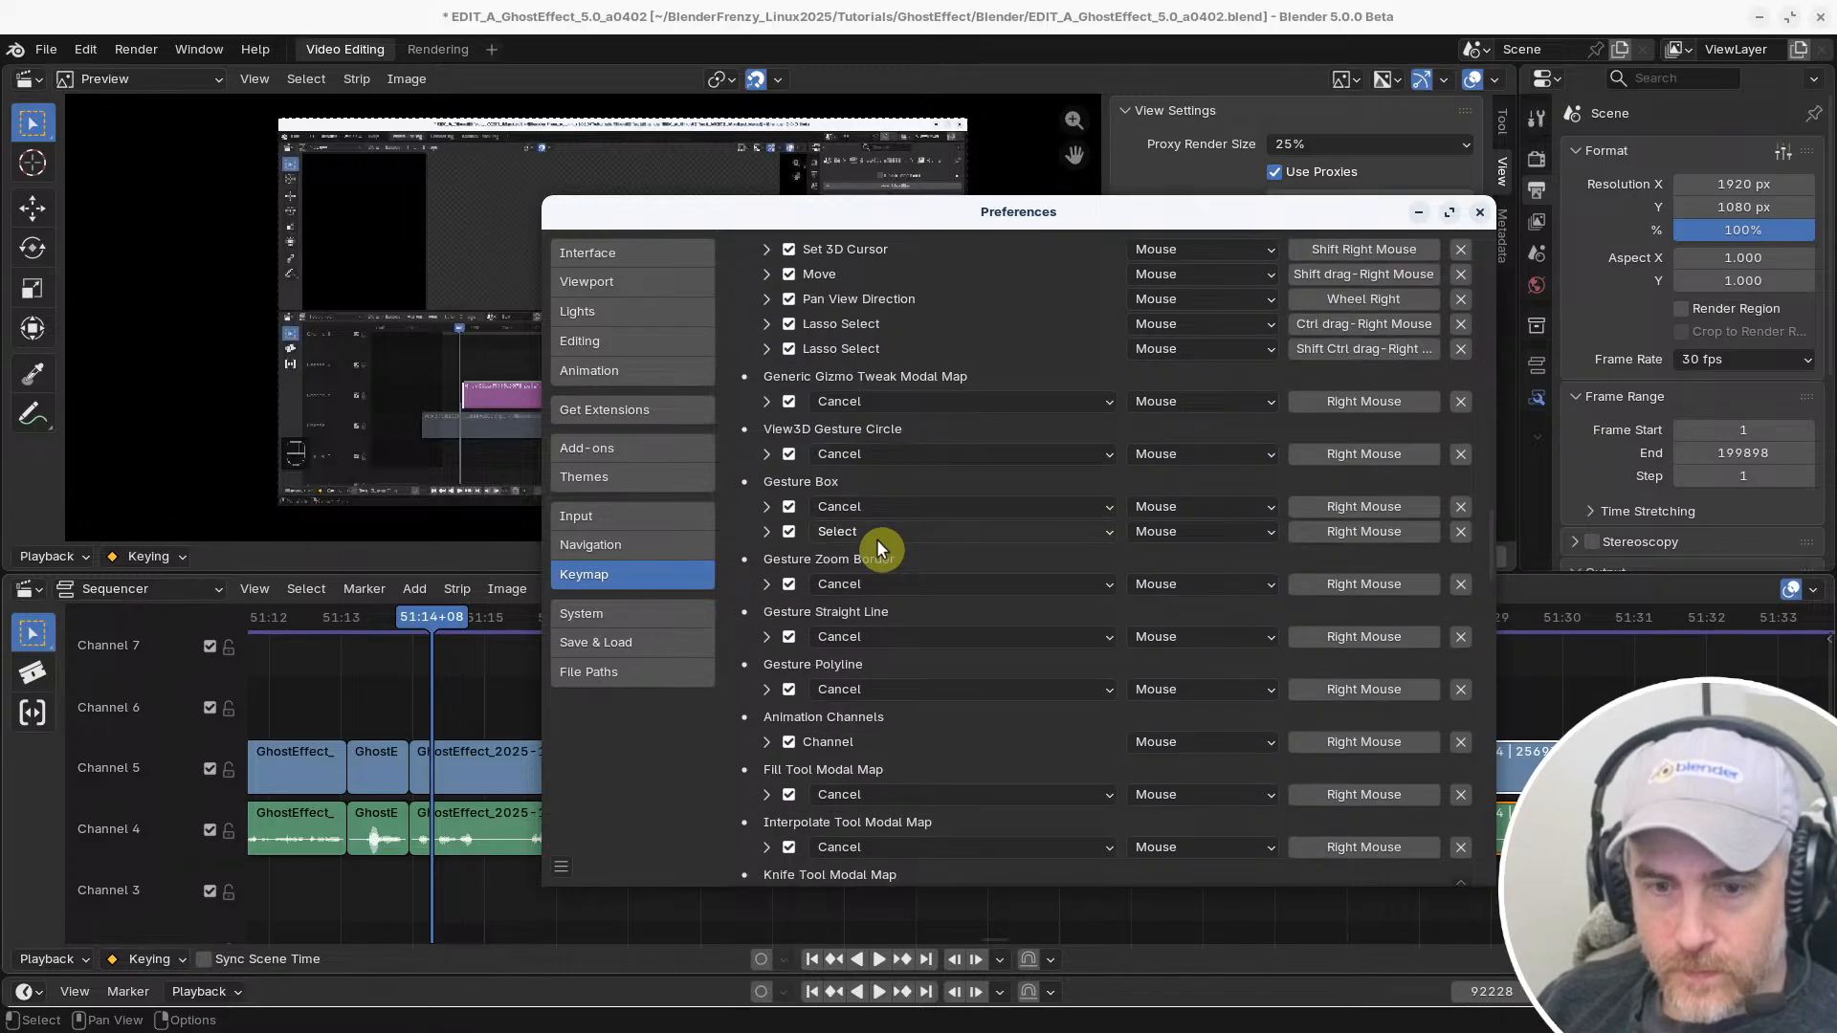
scroll(879, 543, down, 4)
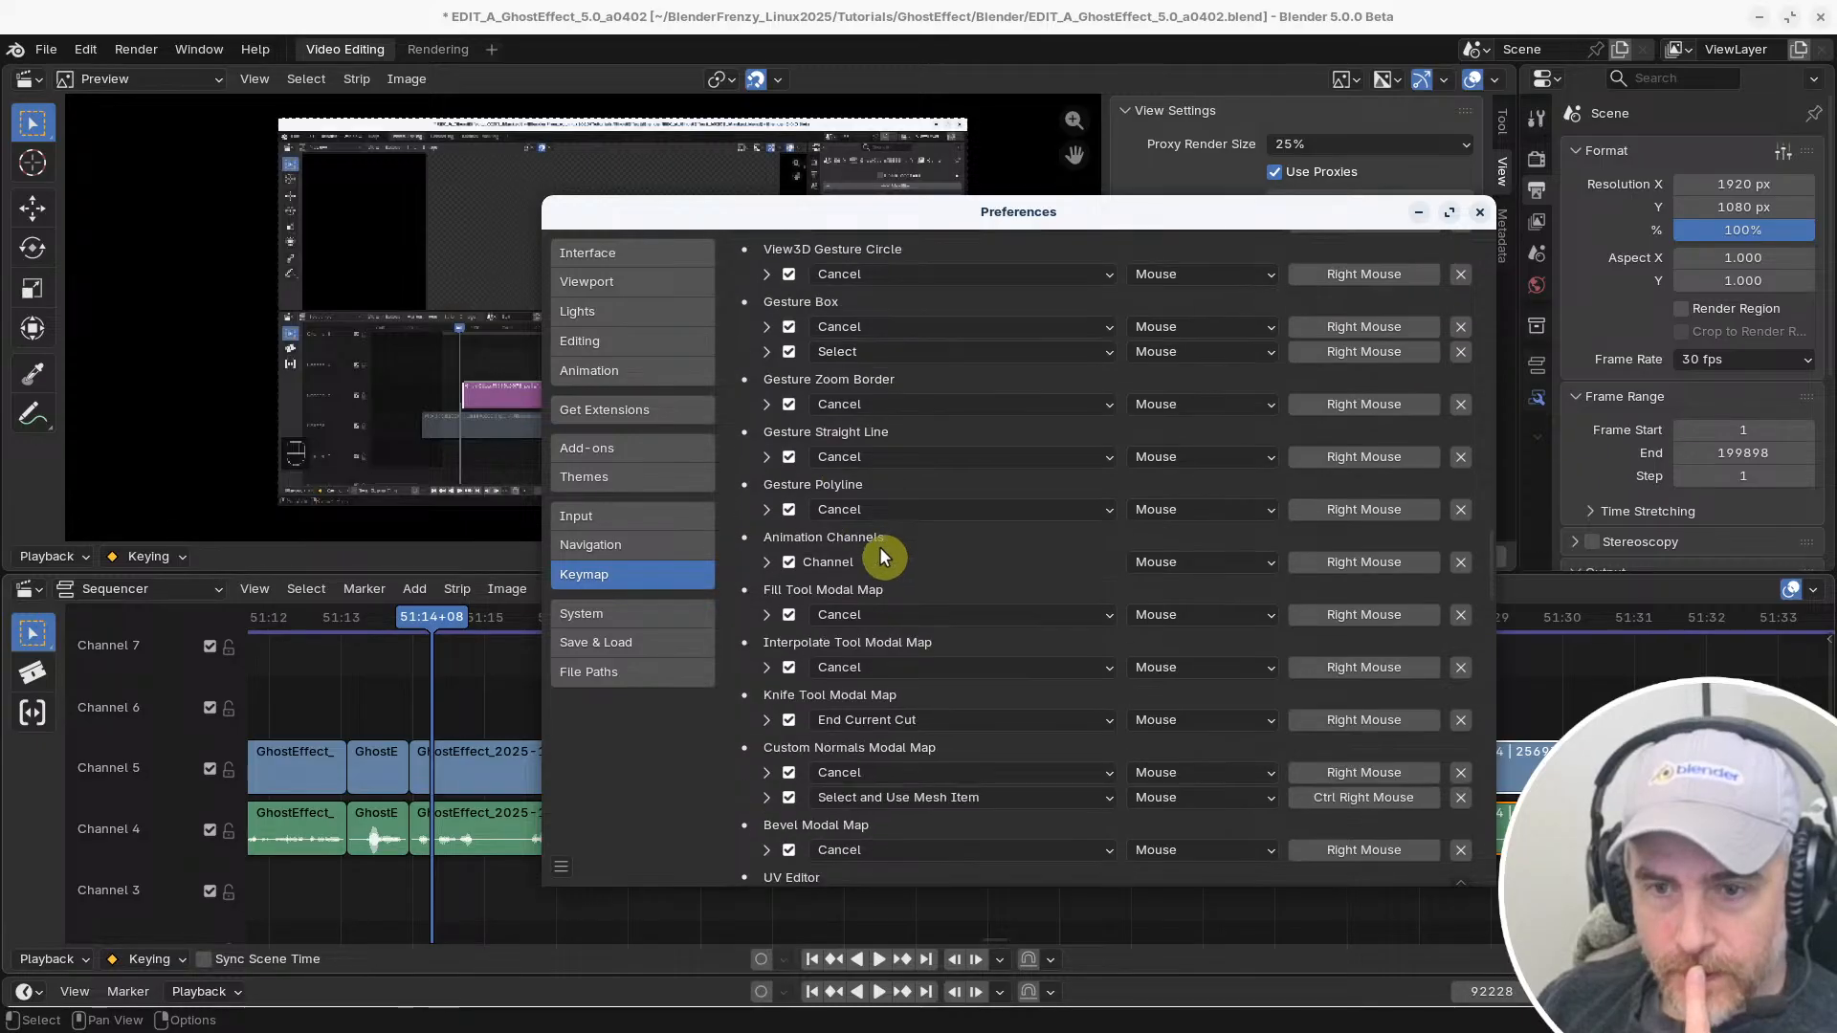
scroll(882, 542, down, 6)
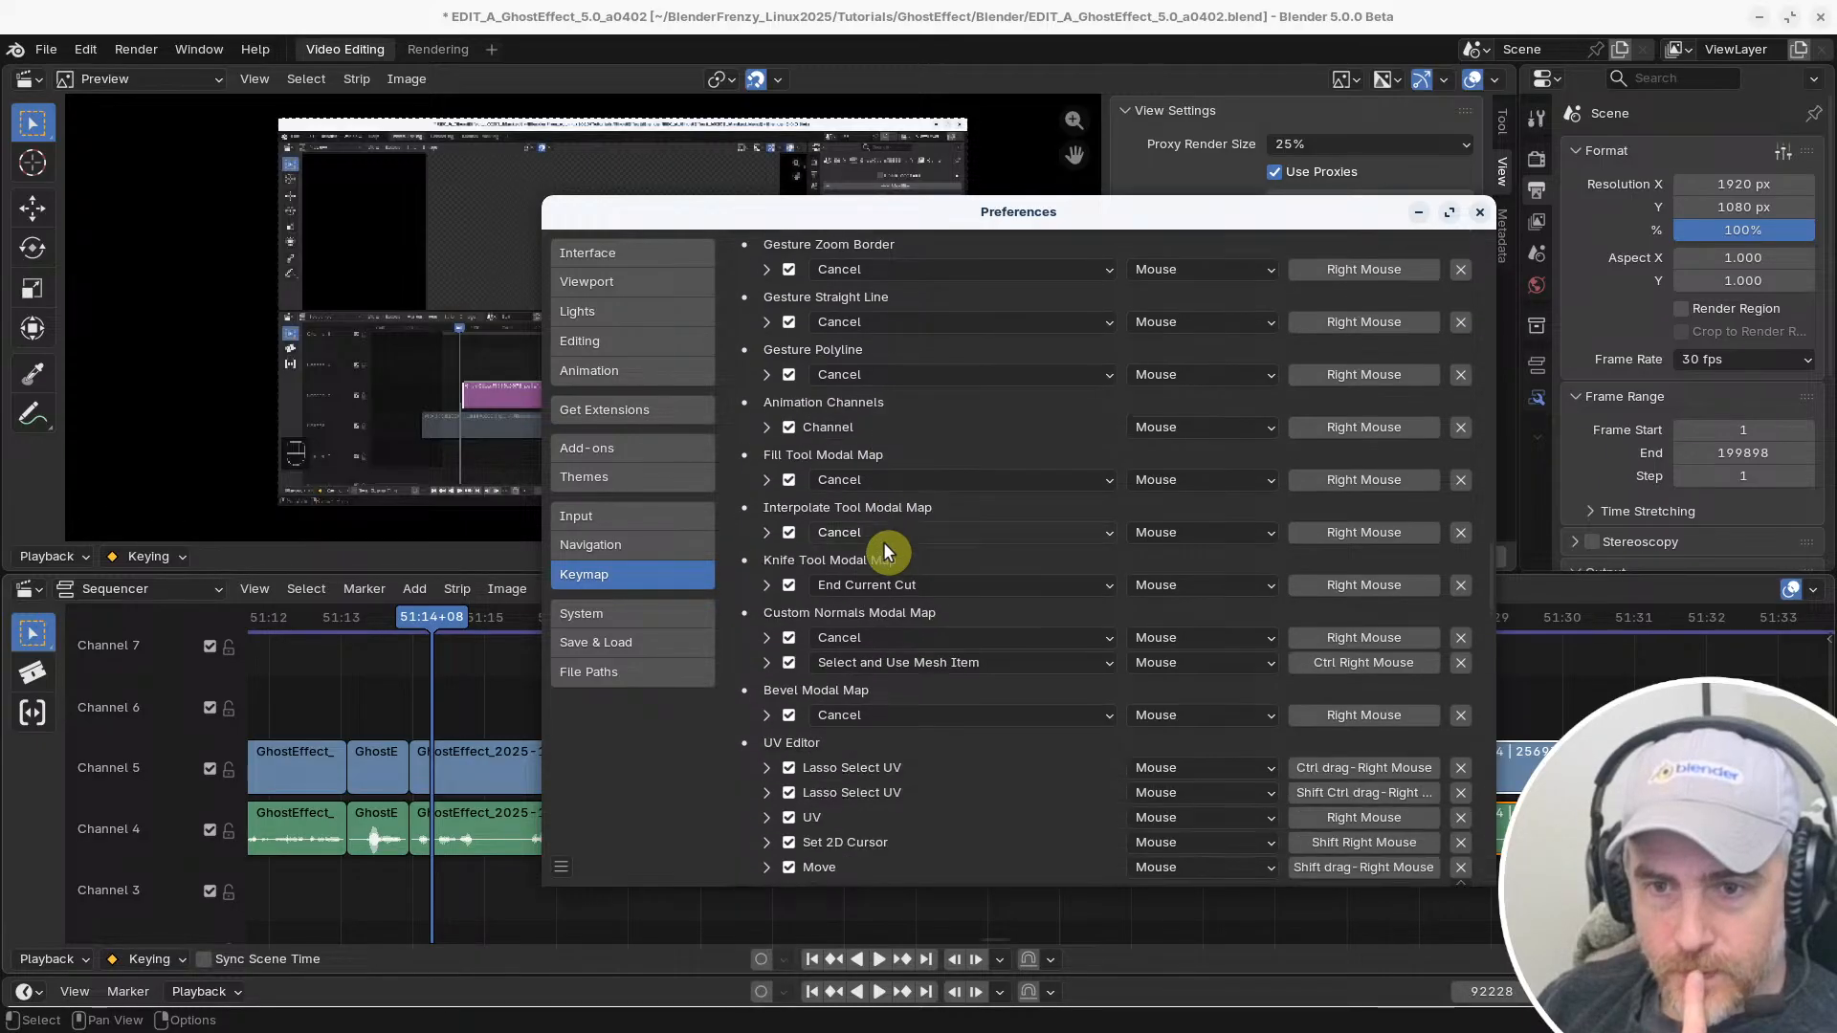
scroll(882, 542, down, 3)
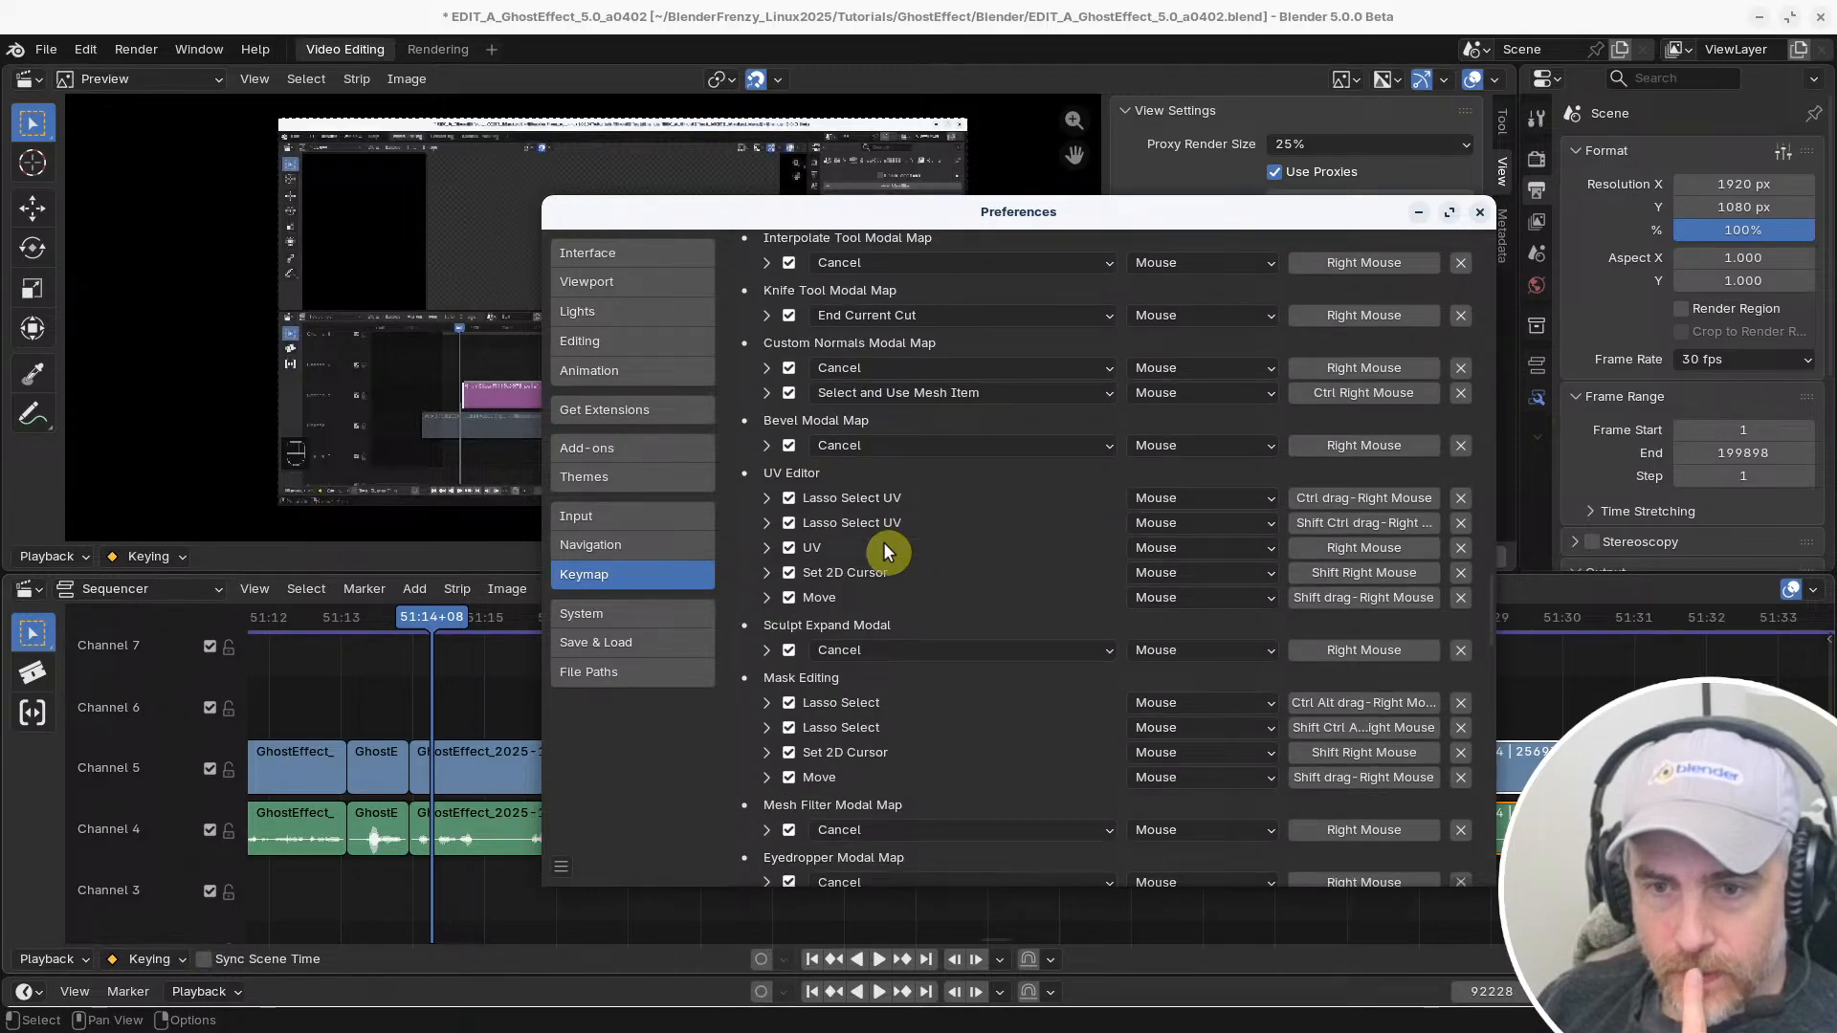
scroll(882, 541, down, 3)
scroll(882, 552, down, 3)
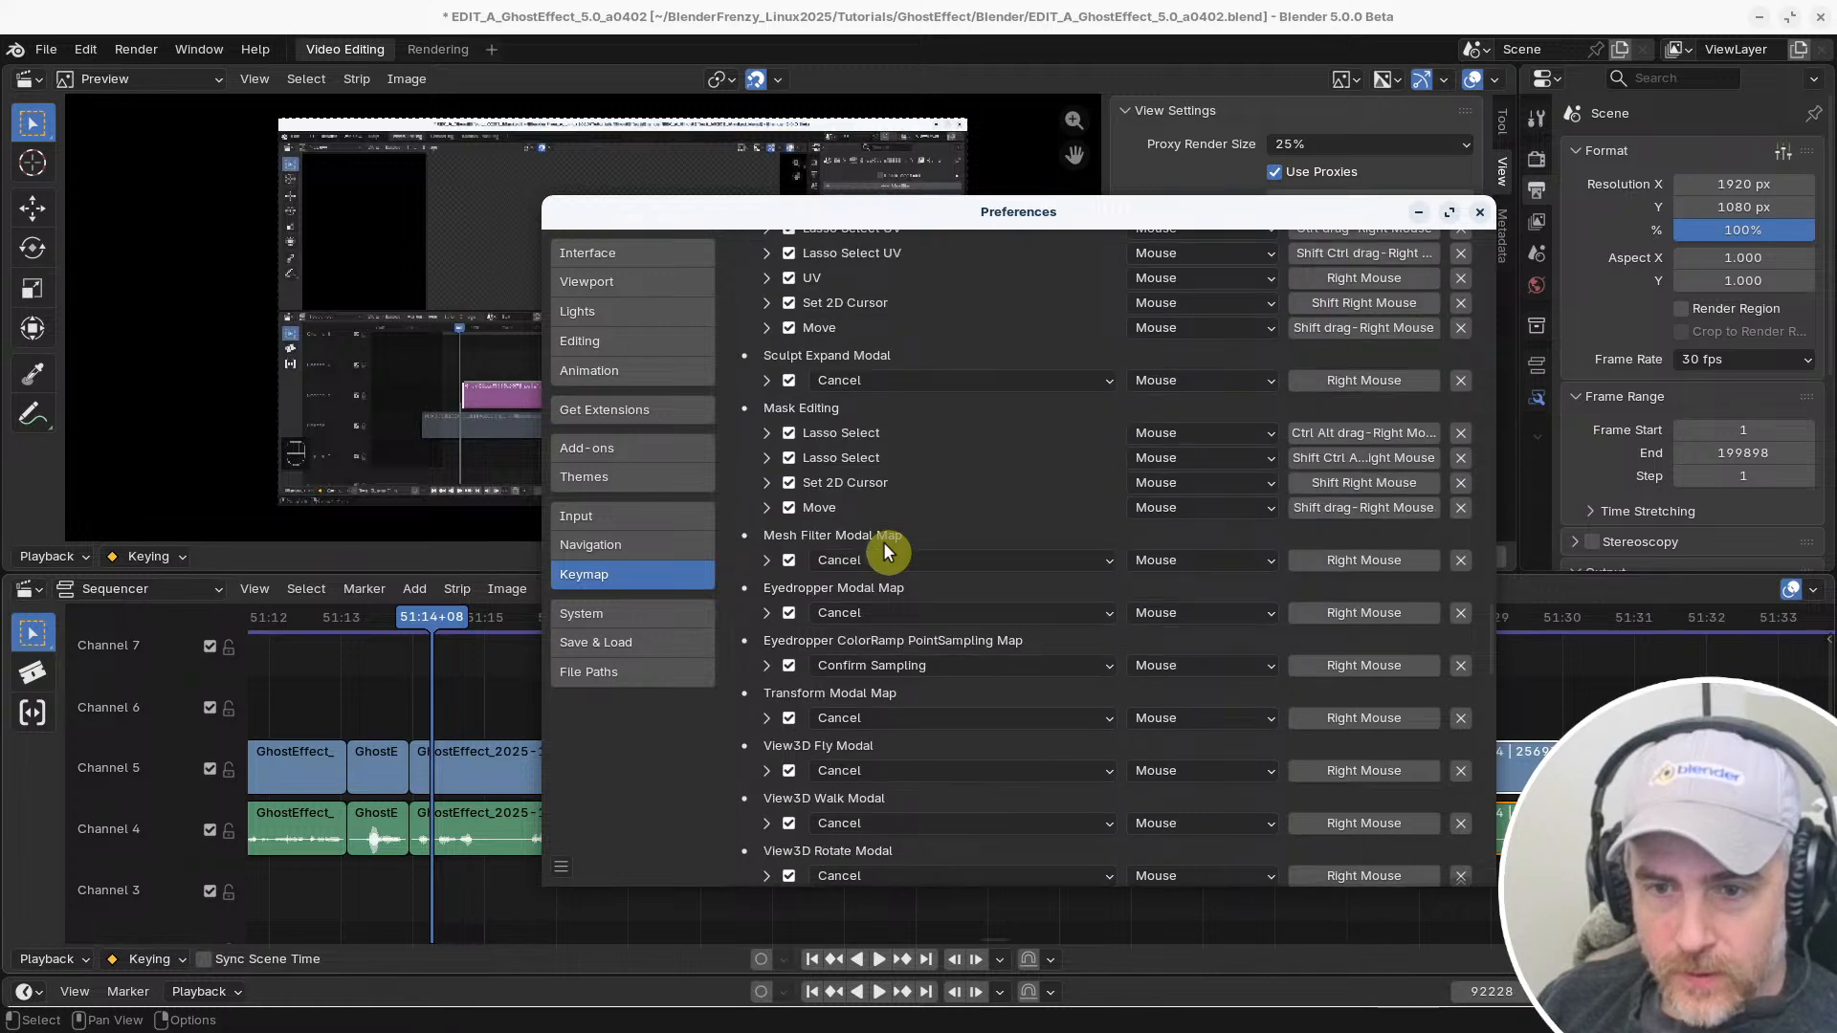
scroll(882, 552, down, 3)
scroll(883, 552, down, 4)
scroll(882, 552, down, 8)
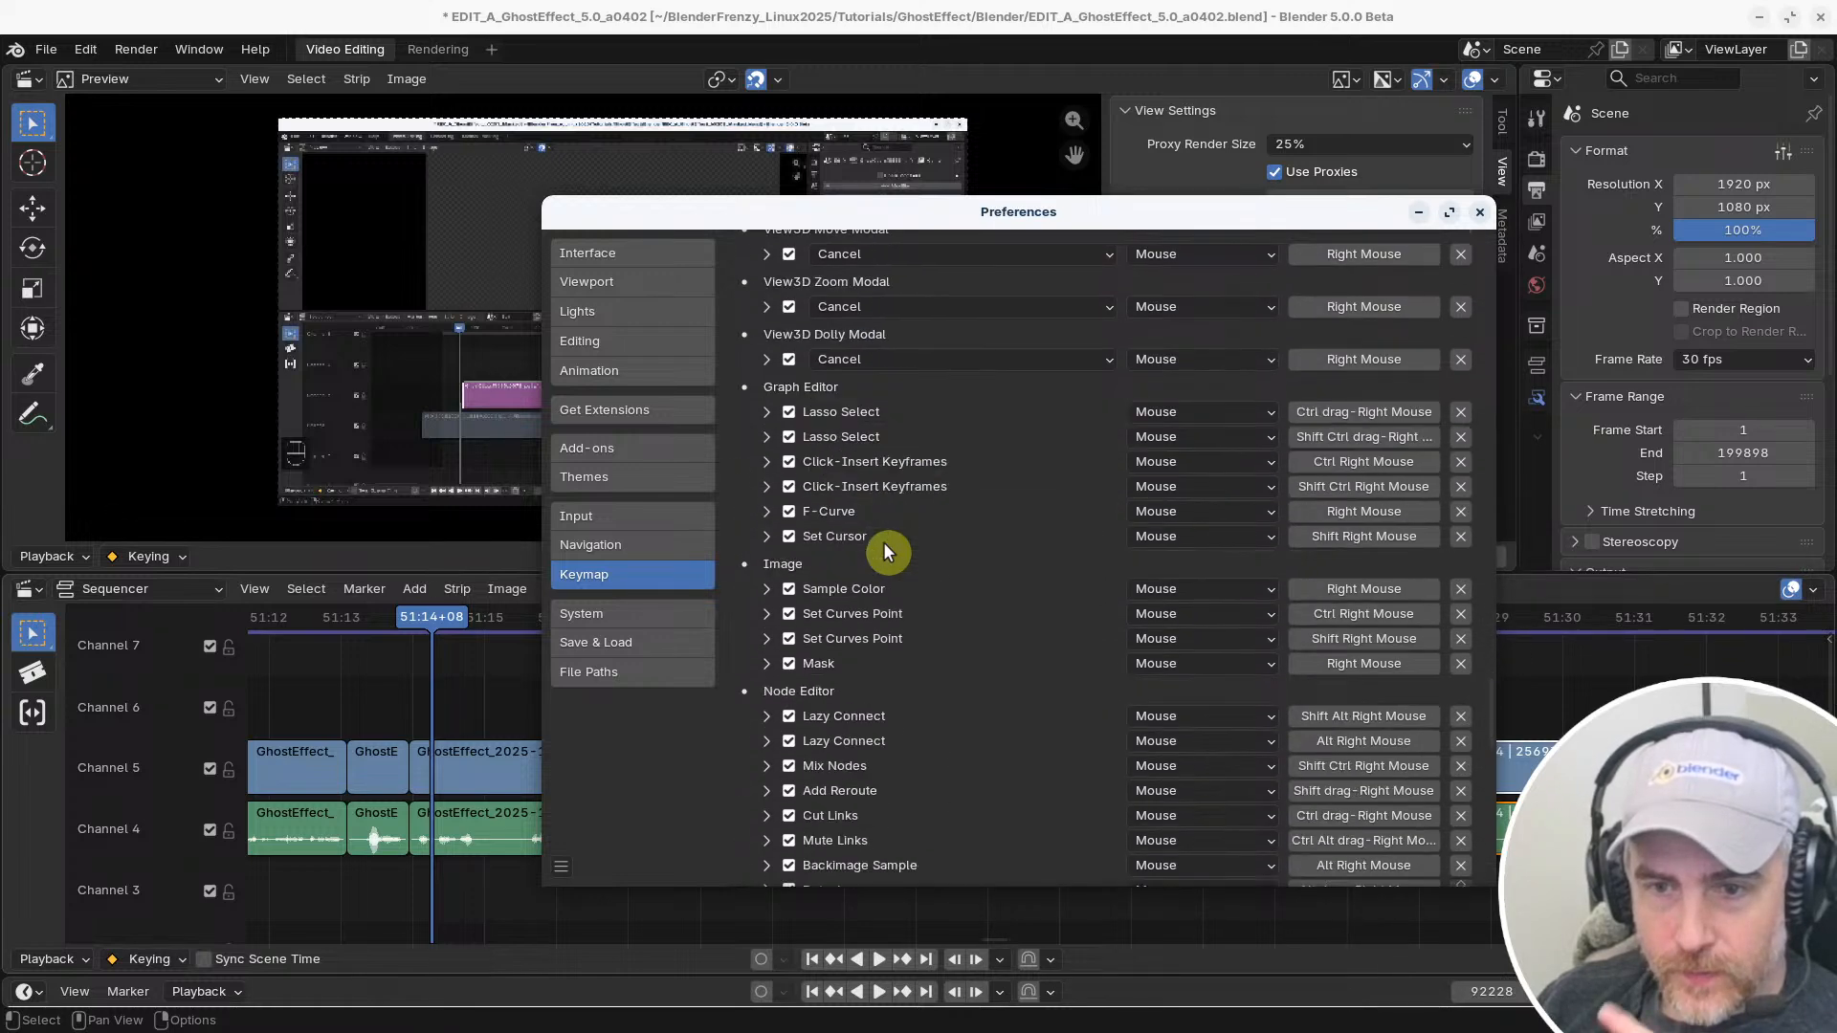
scroll(882, 542, down, 11)
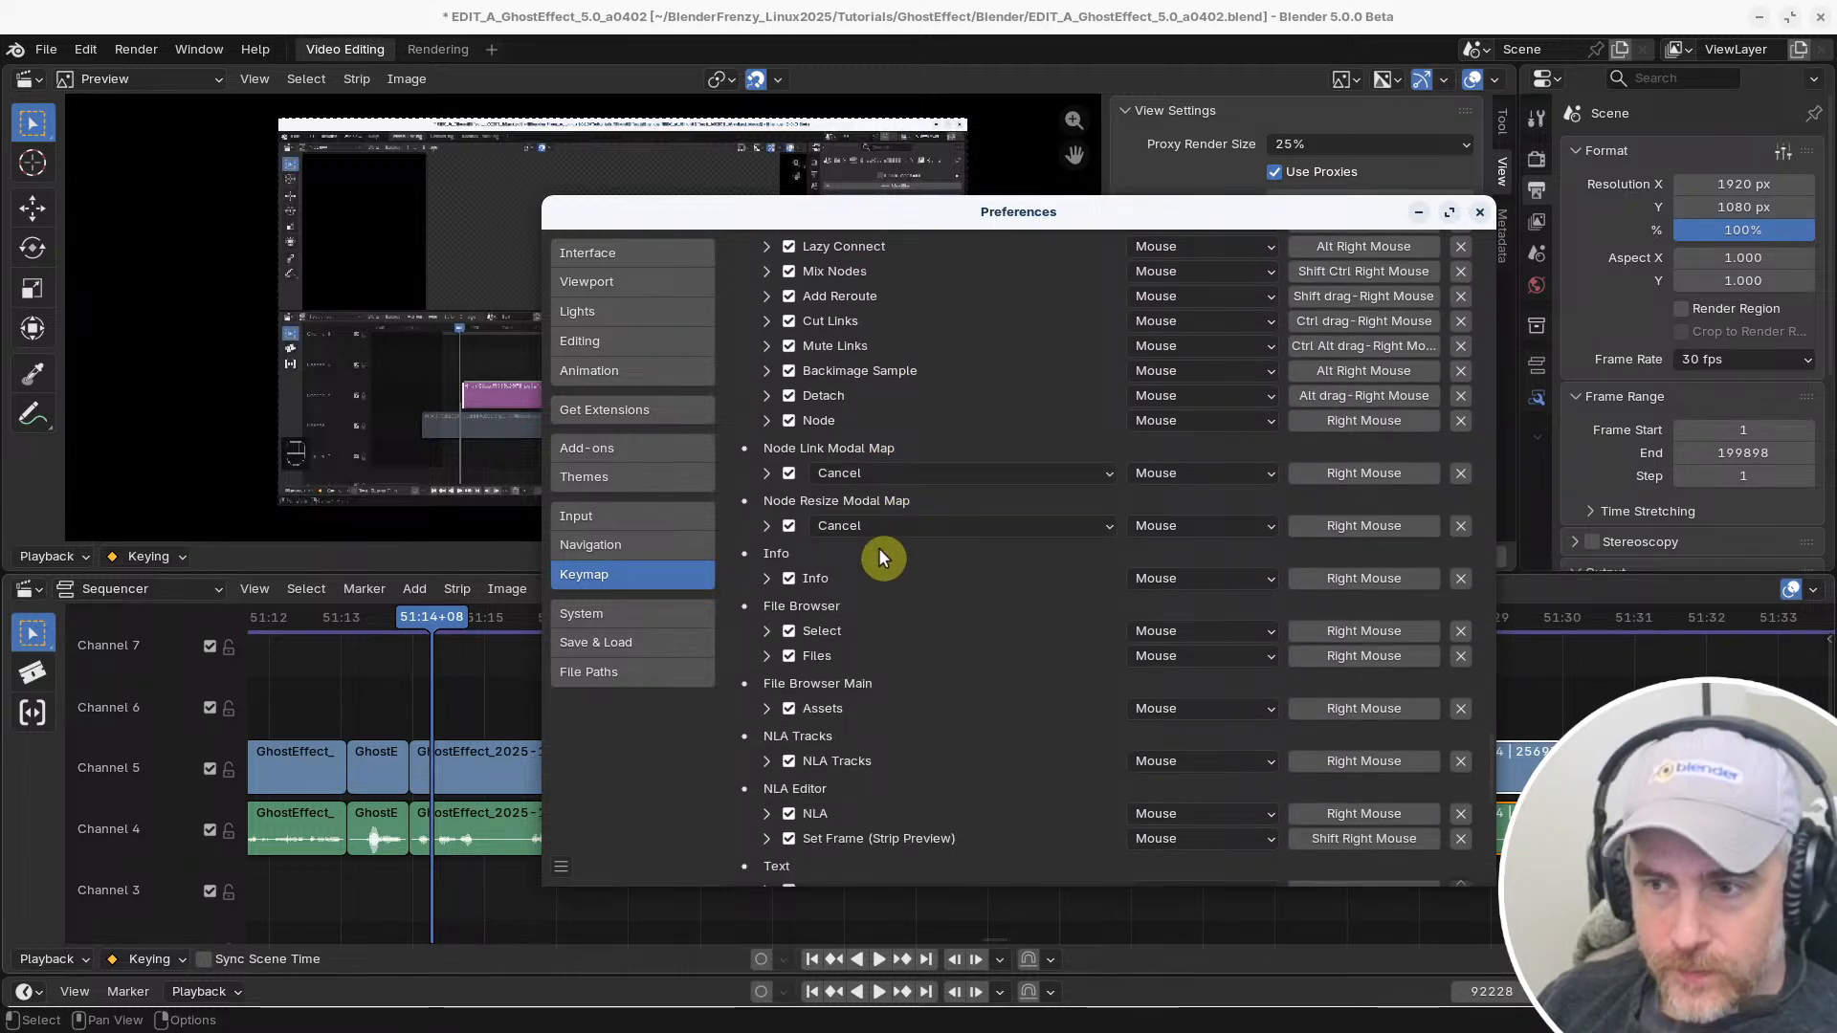
scroll(879, 549, down, 5)
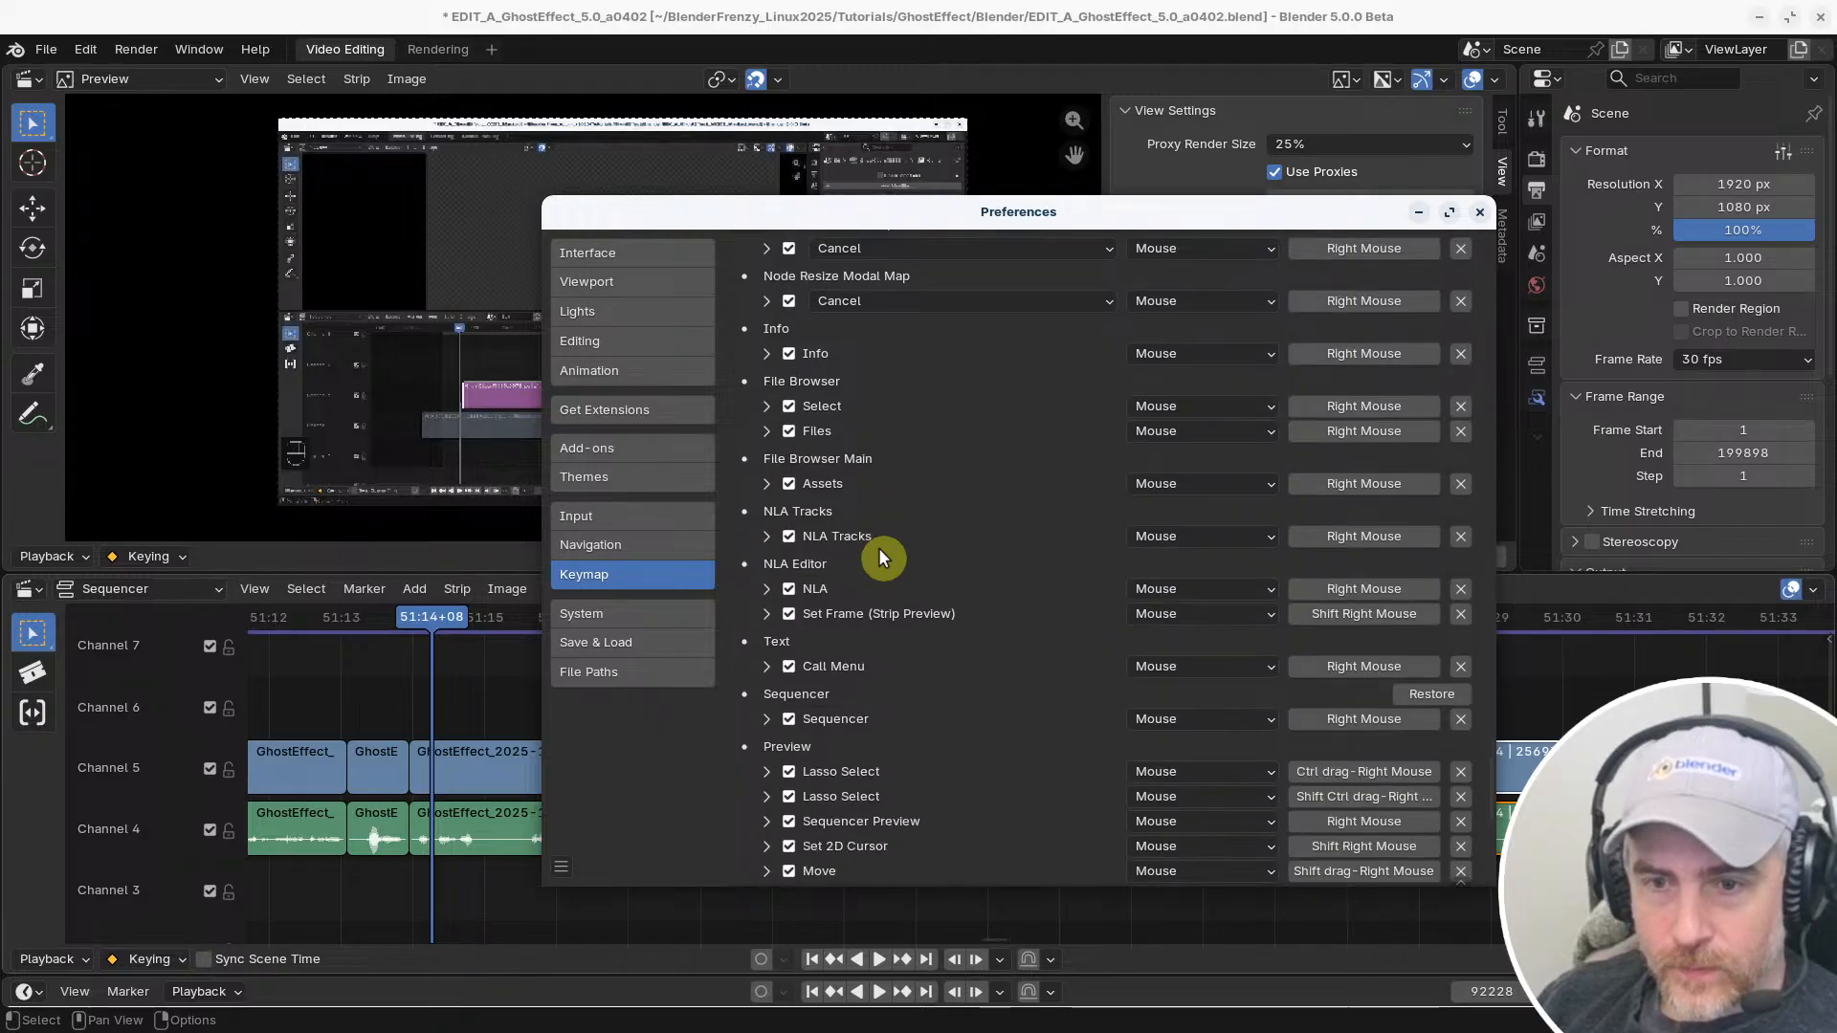
scroll(878, 553, down, 1)
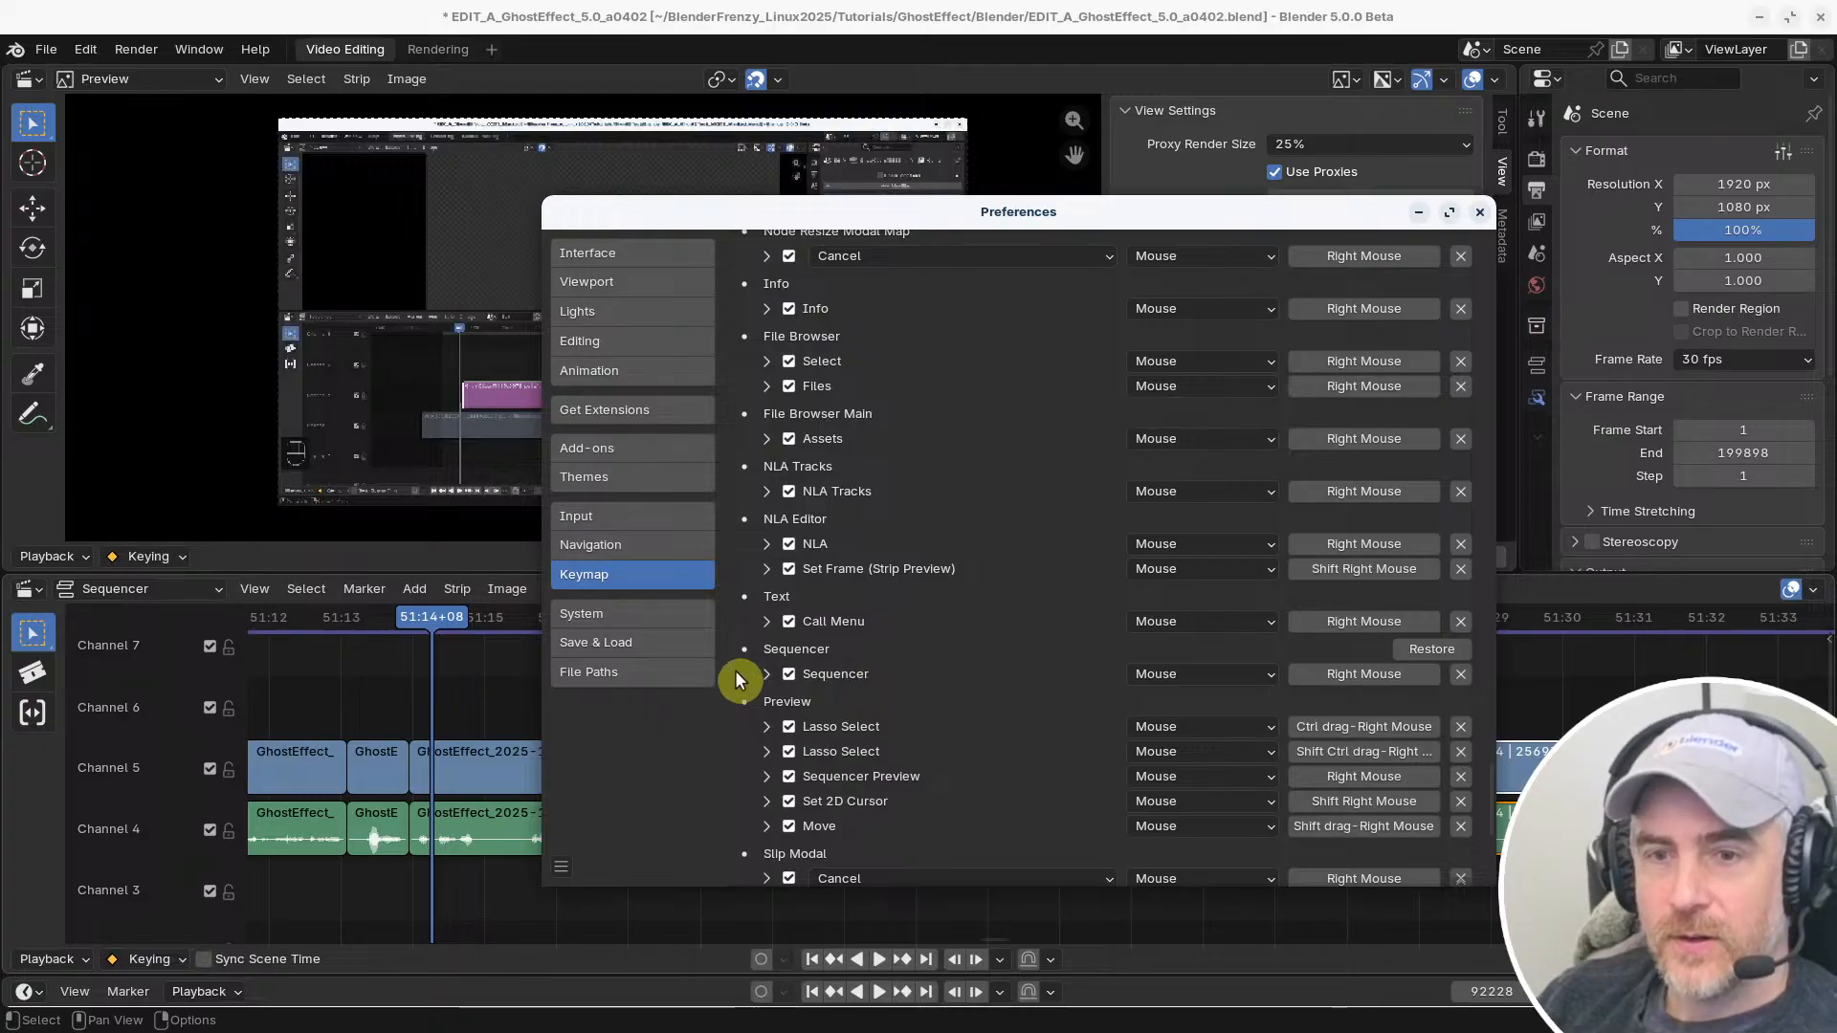
Inspect the settings of the Sequencer section's Right Mouse entry, and return to the timeline with the strips deselected
click(767, 673)
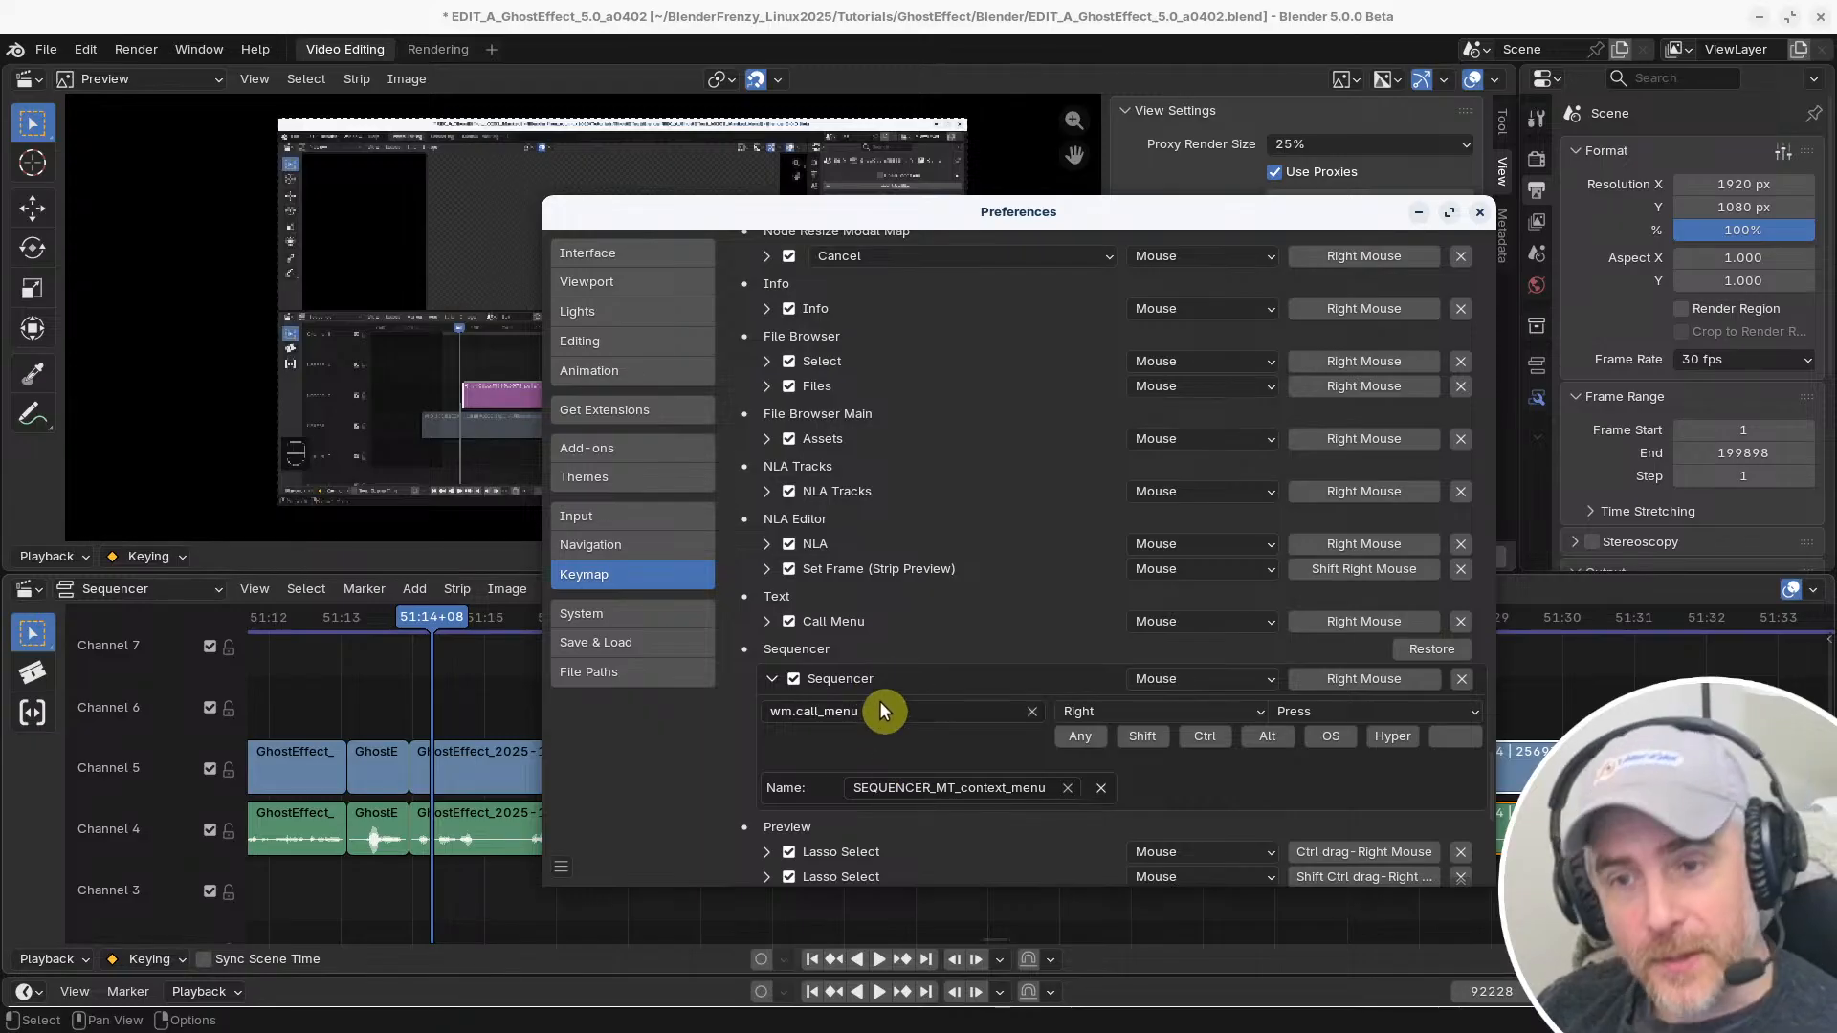
click(1589, 664)
right_click(1462, 675)
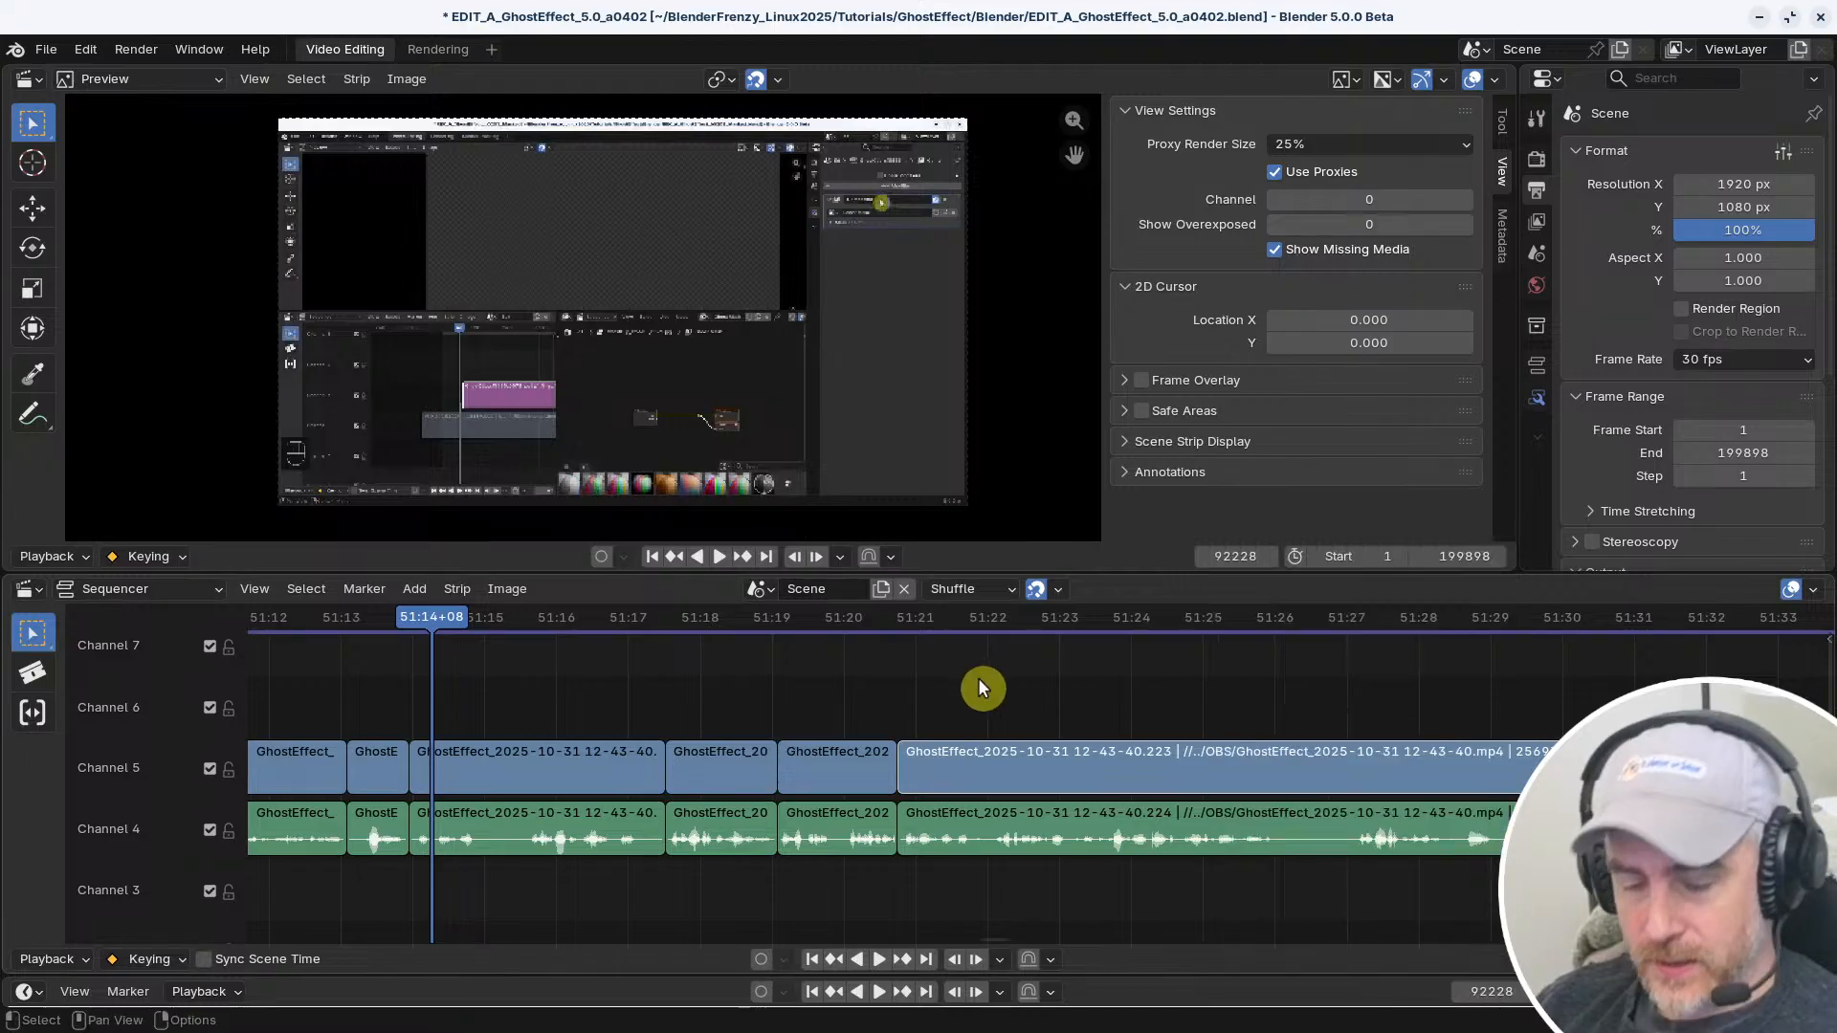
Search the keymap's key bindings for "shift right mouse", scrubbing the timeline's current frame in between to check the shortcut
key(alt+Tab)
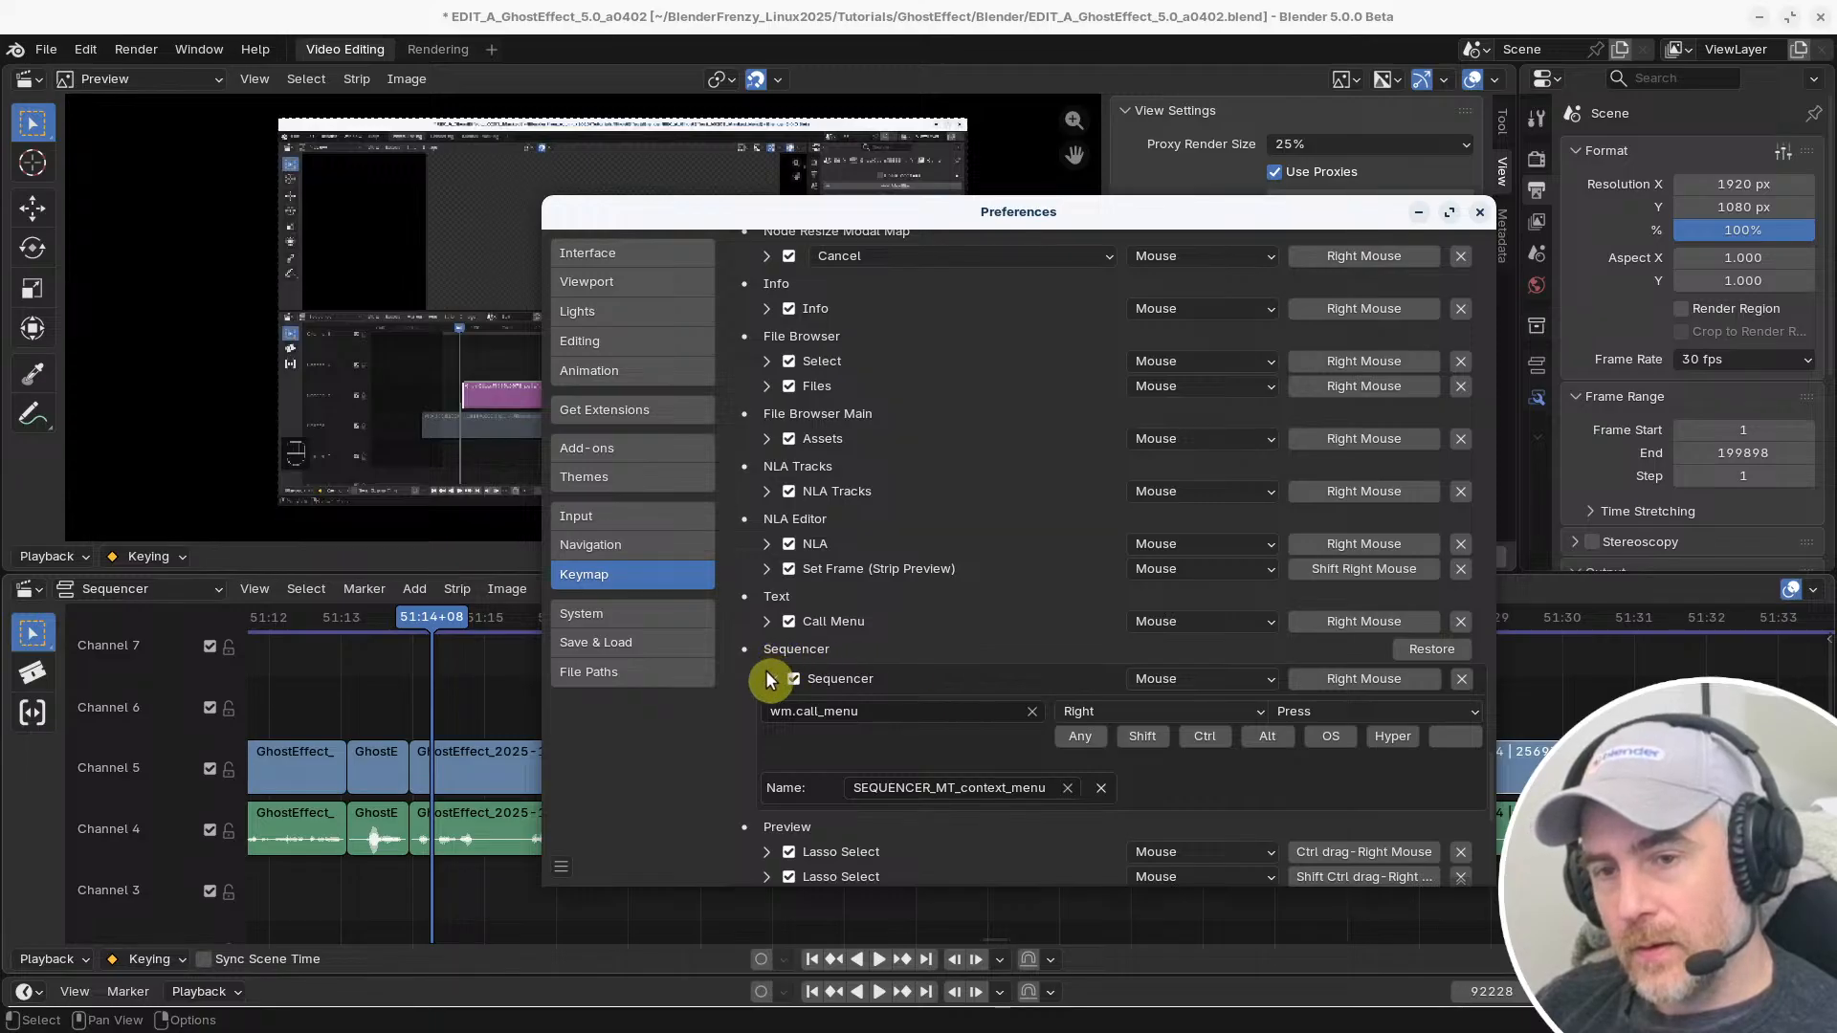
scroll(1449, 639, up, 15)
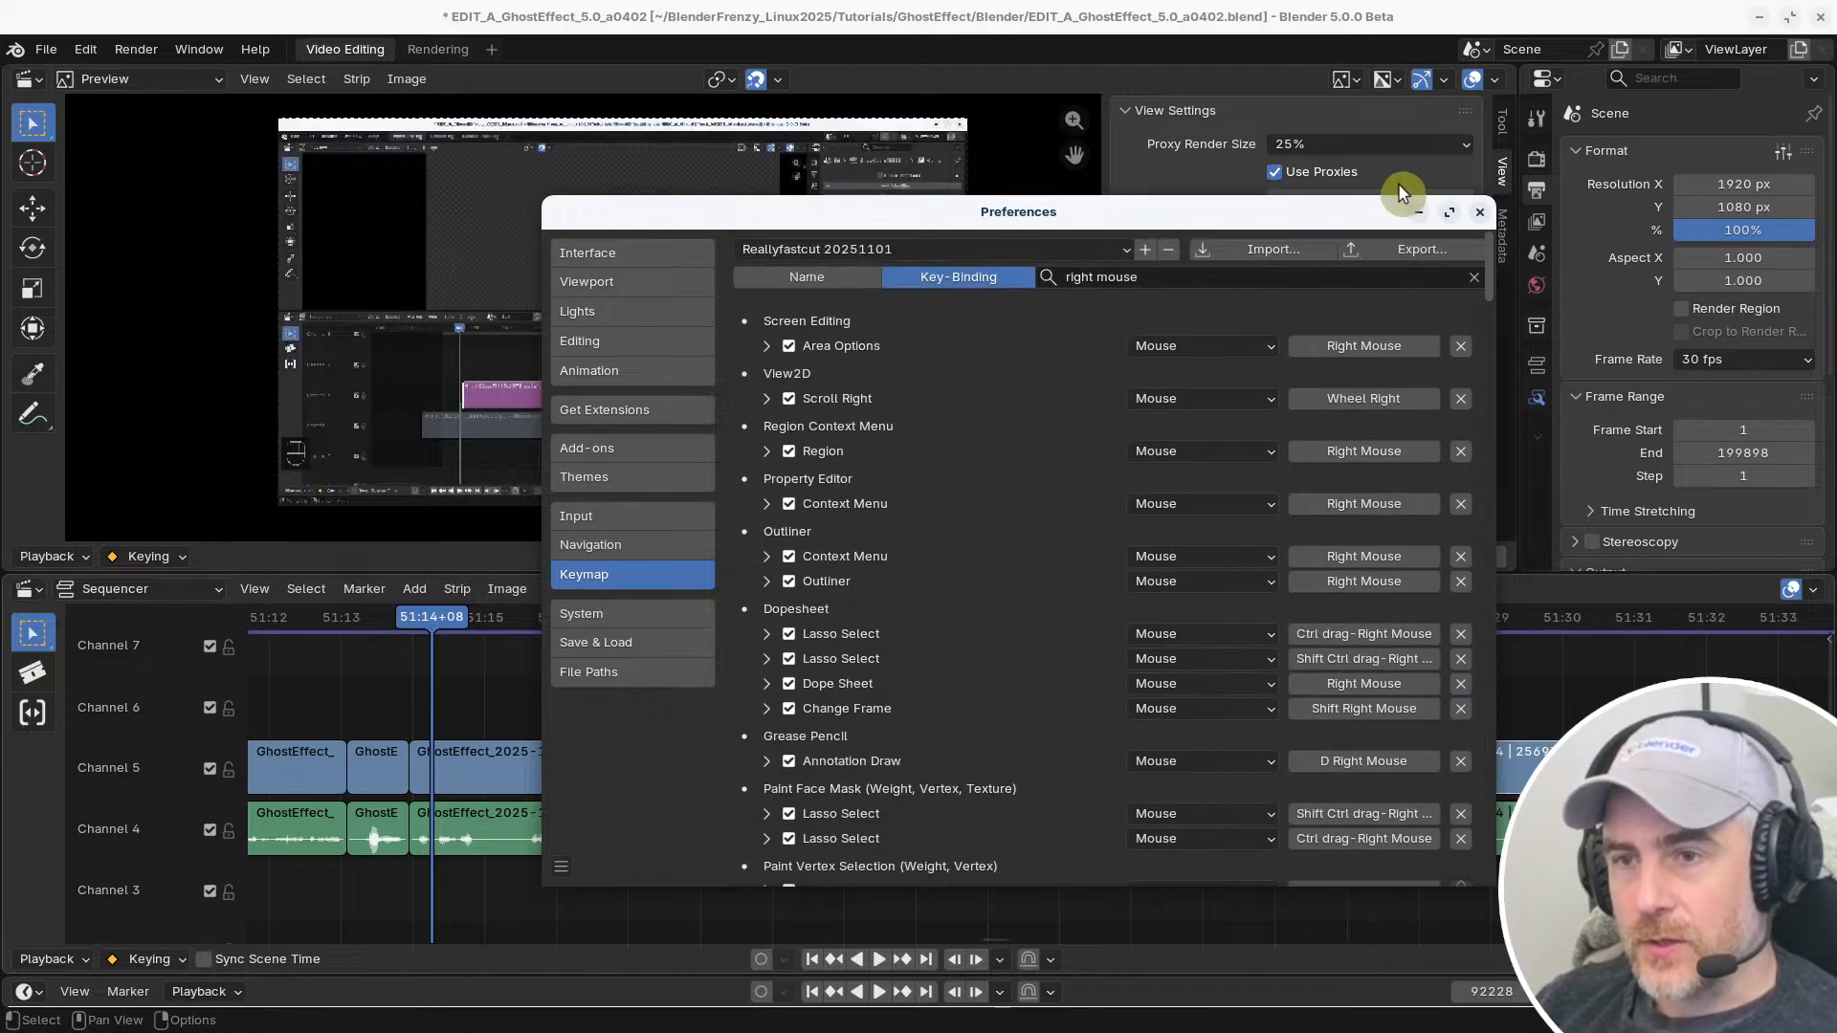
click(1096, 279)
key(Home)
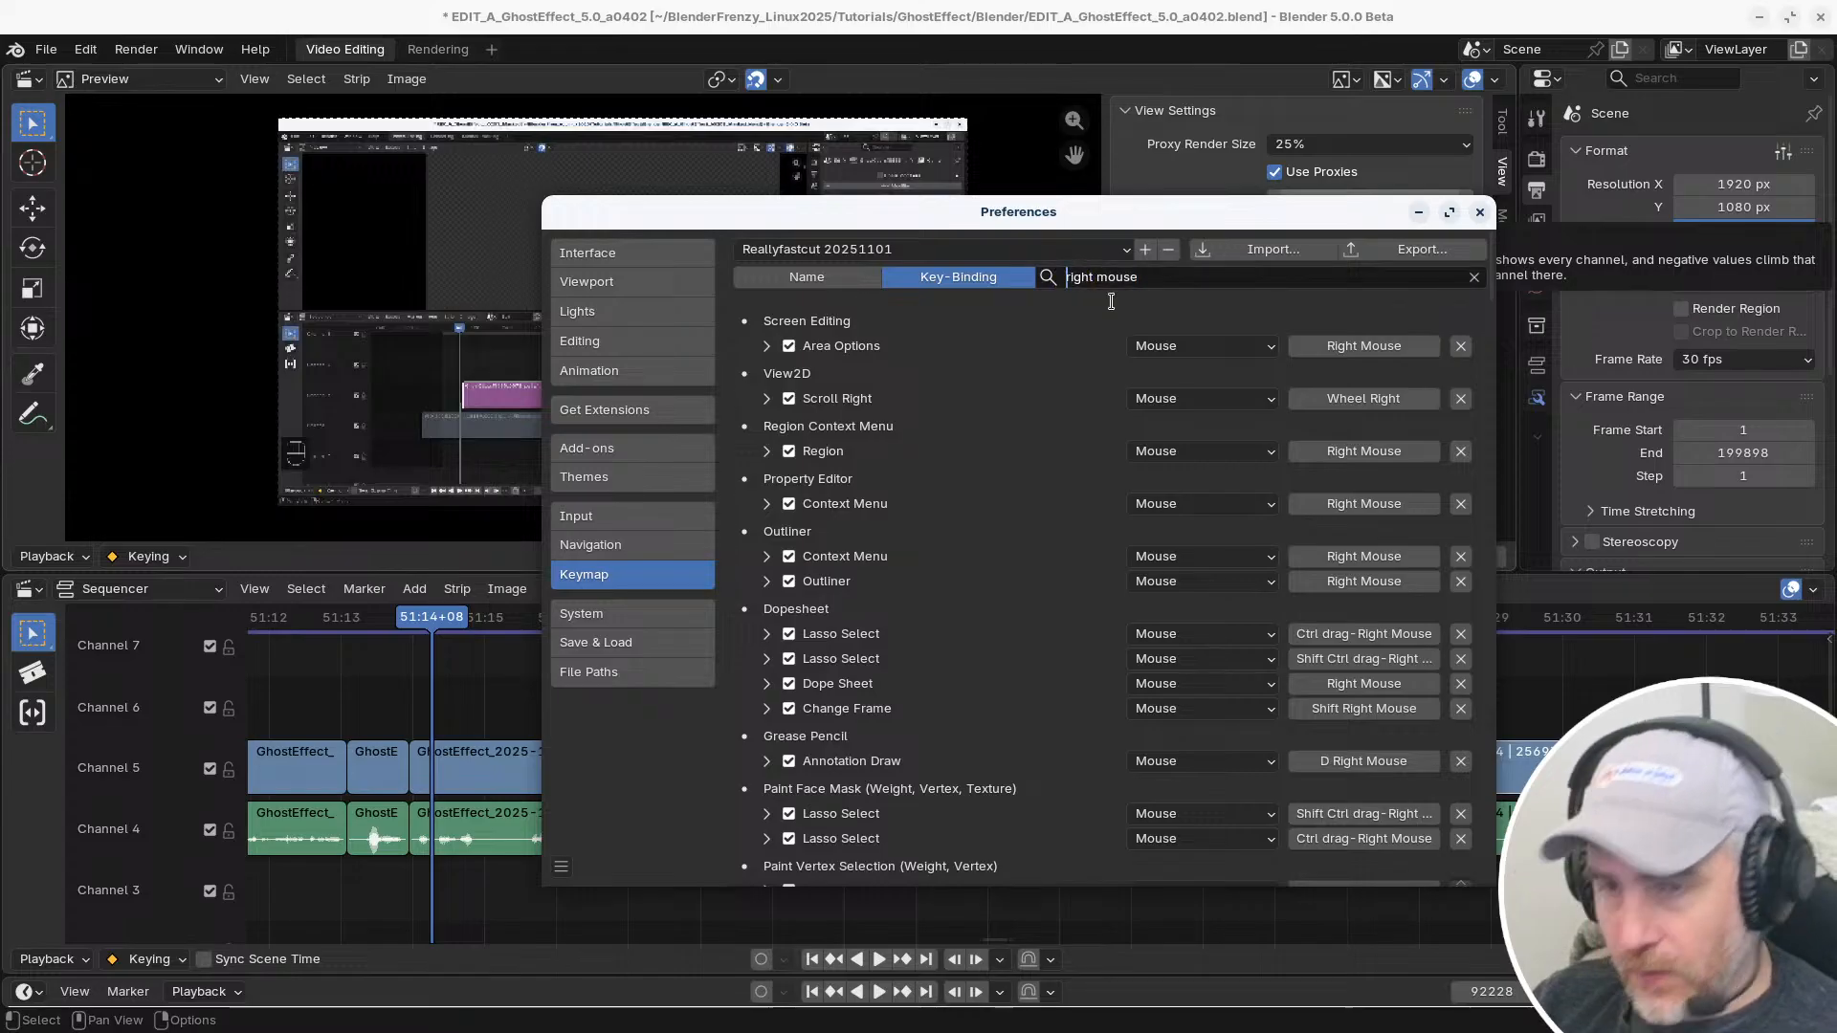
click(1548, 662)
shift+right_drag(1242, 655, 1297, 674)
key(alt+Tab)
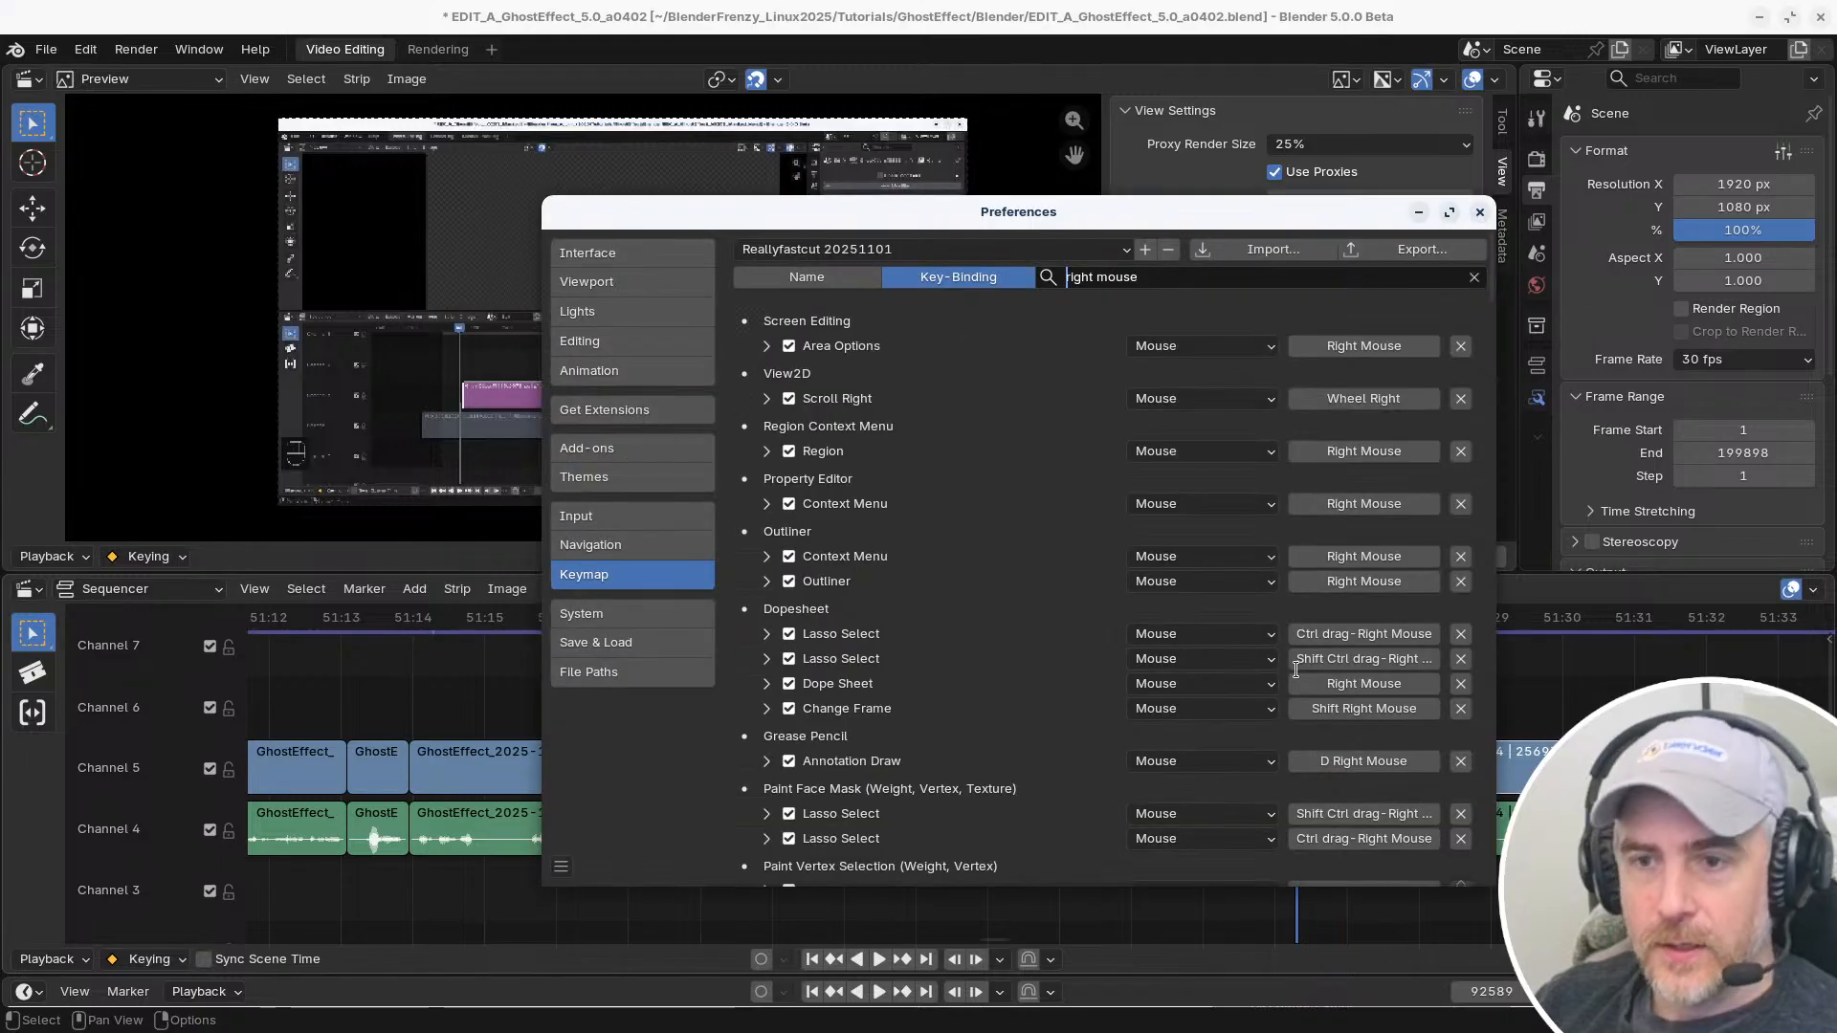
text(shift)
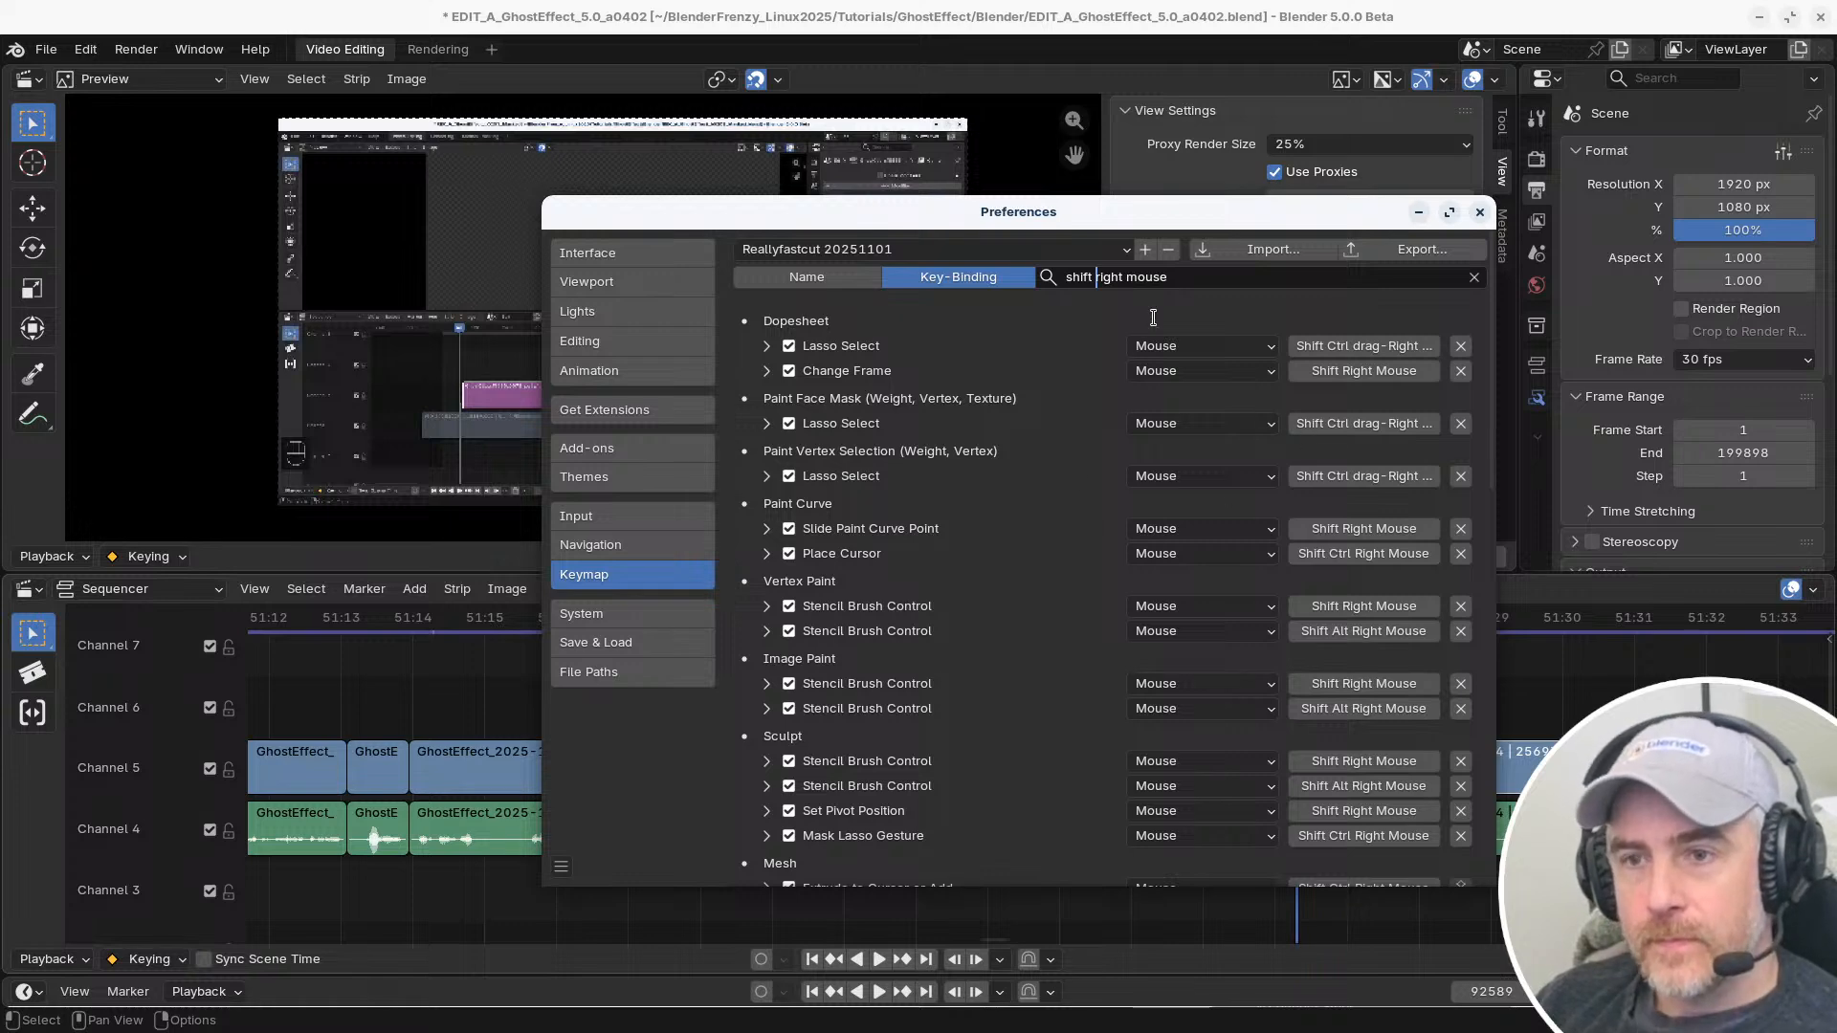
Examine the "shift right mouse" bindings from Dopesheet down to the Sequencer Tool: Select Box sections for frame-change entries
scroll(784, 498, down, 8)
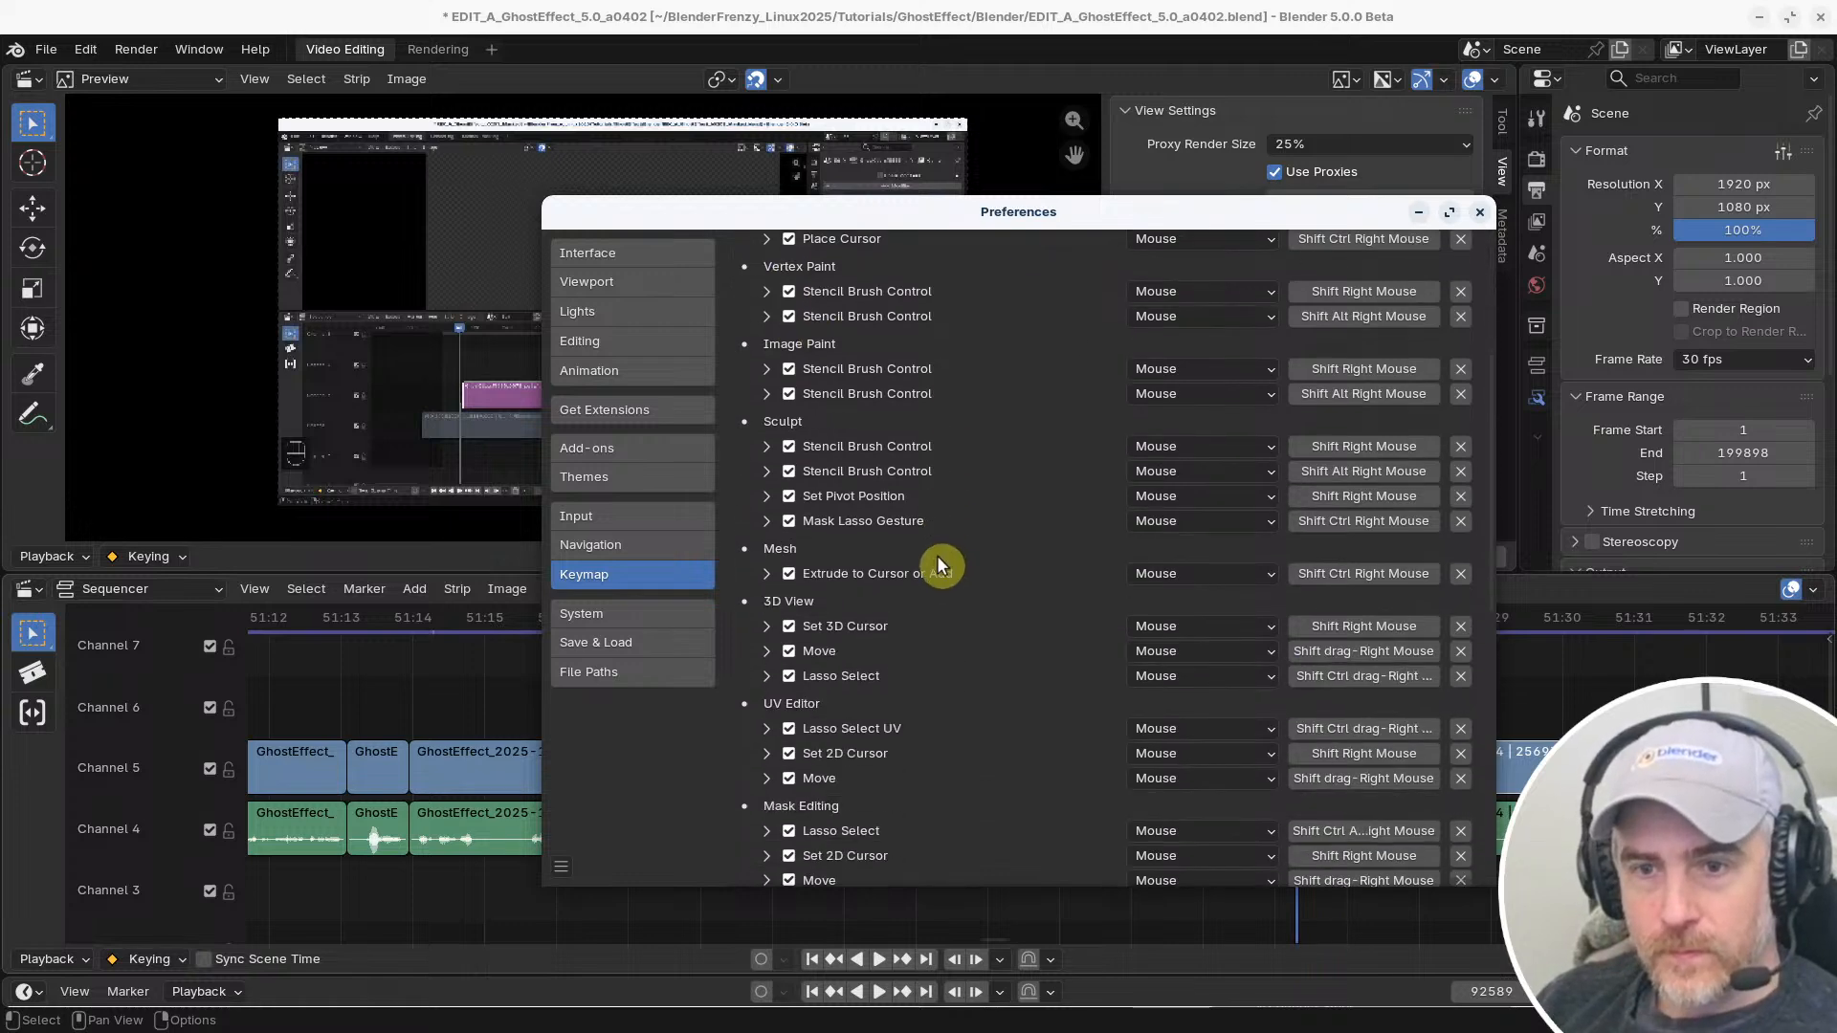
scroll(936, 565, down, 14)
scroll(936, 572, down, 3)
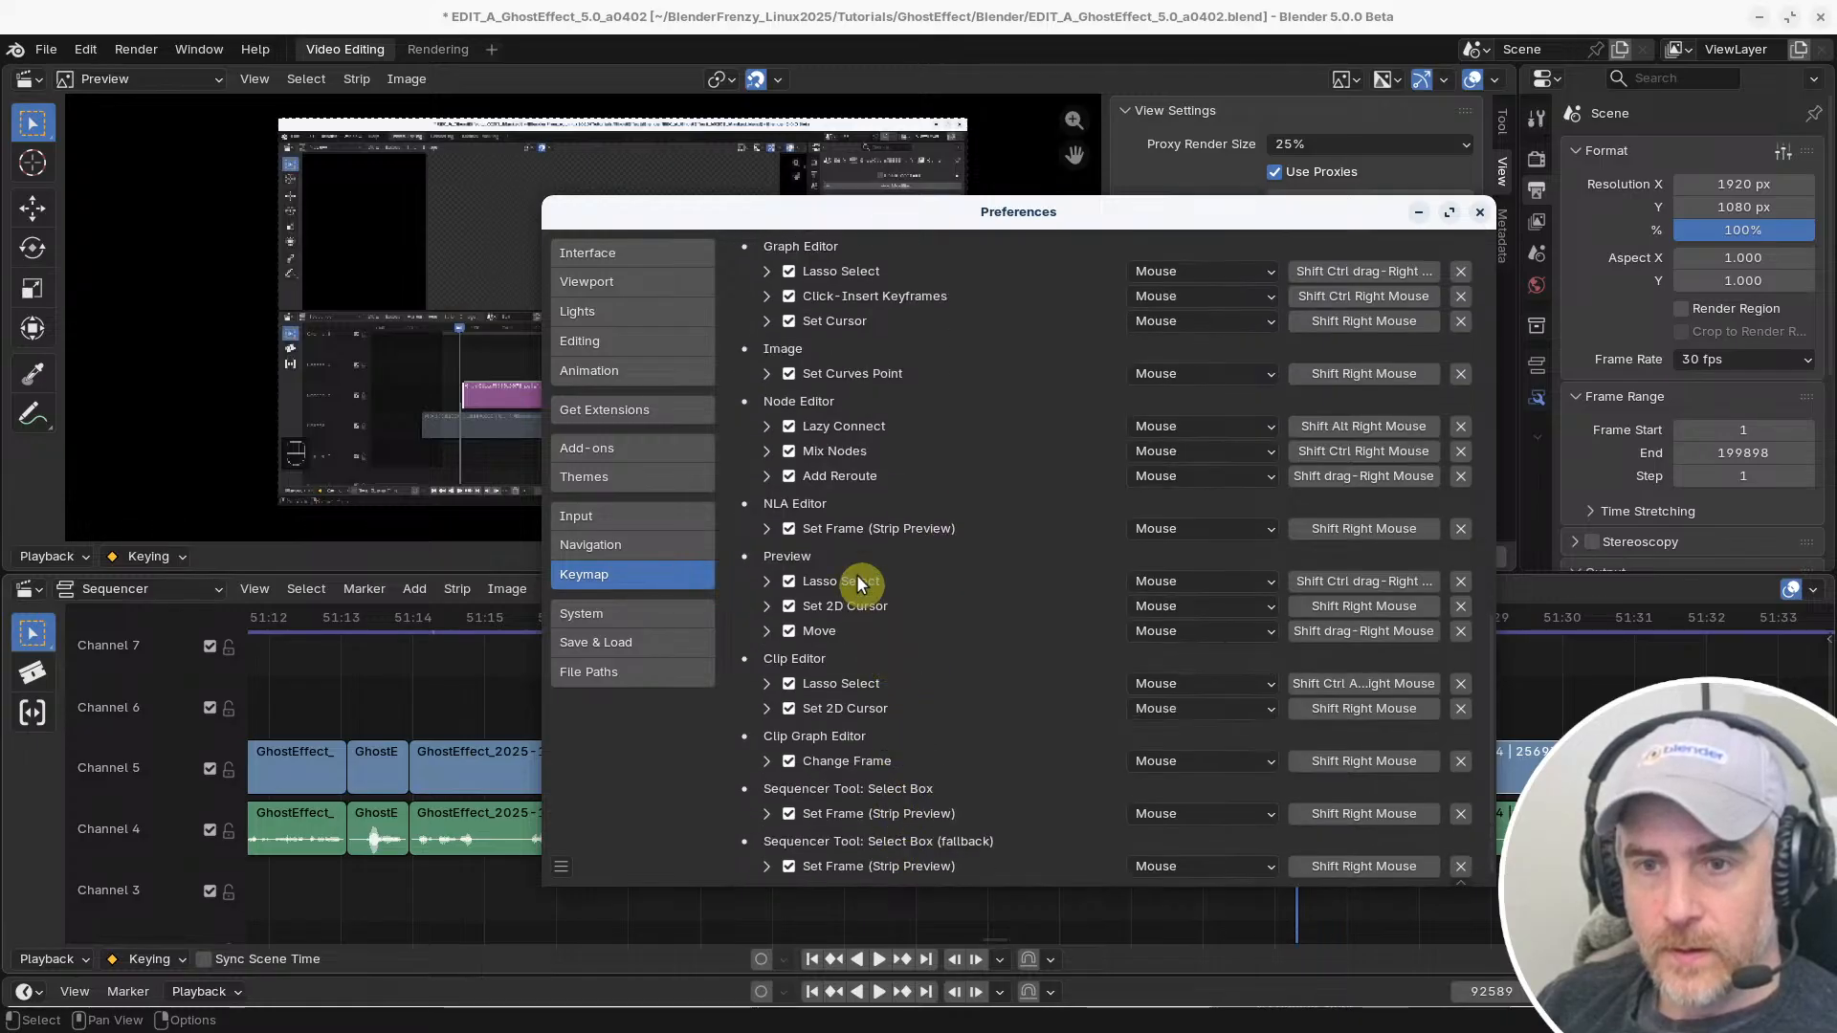
scroll(857, 583, up, 14)
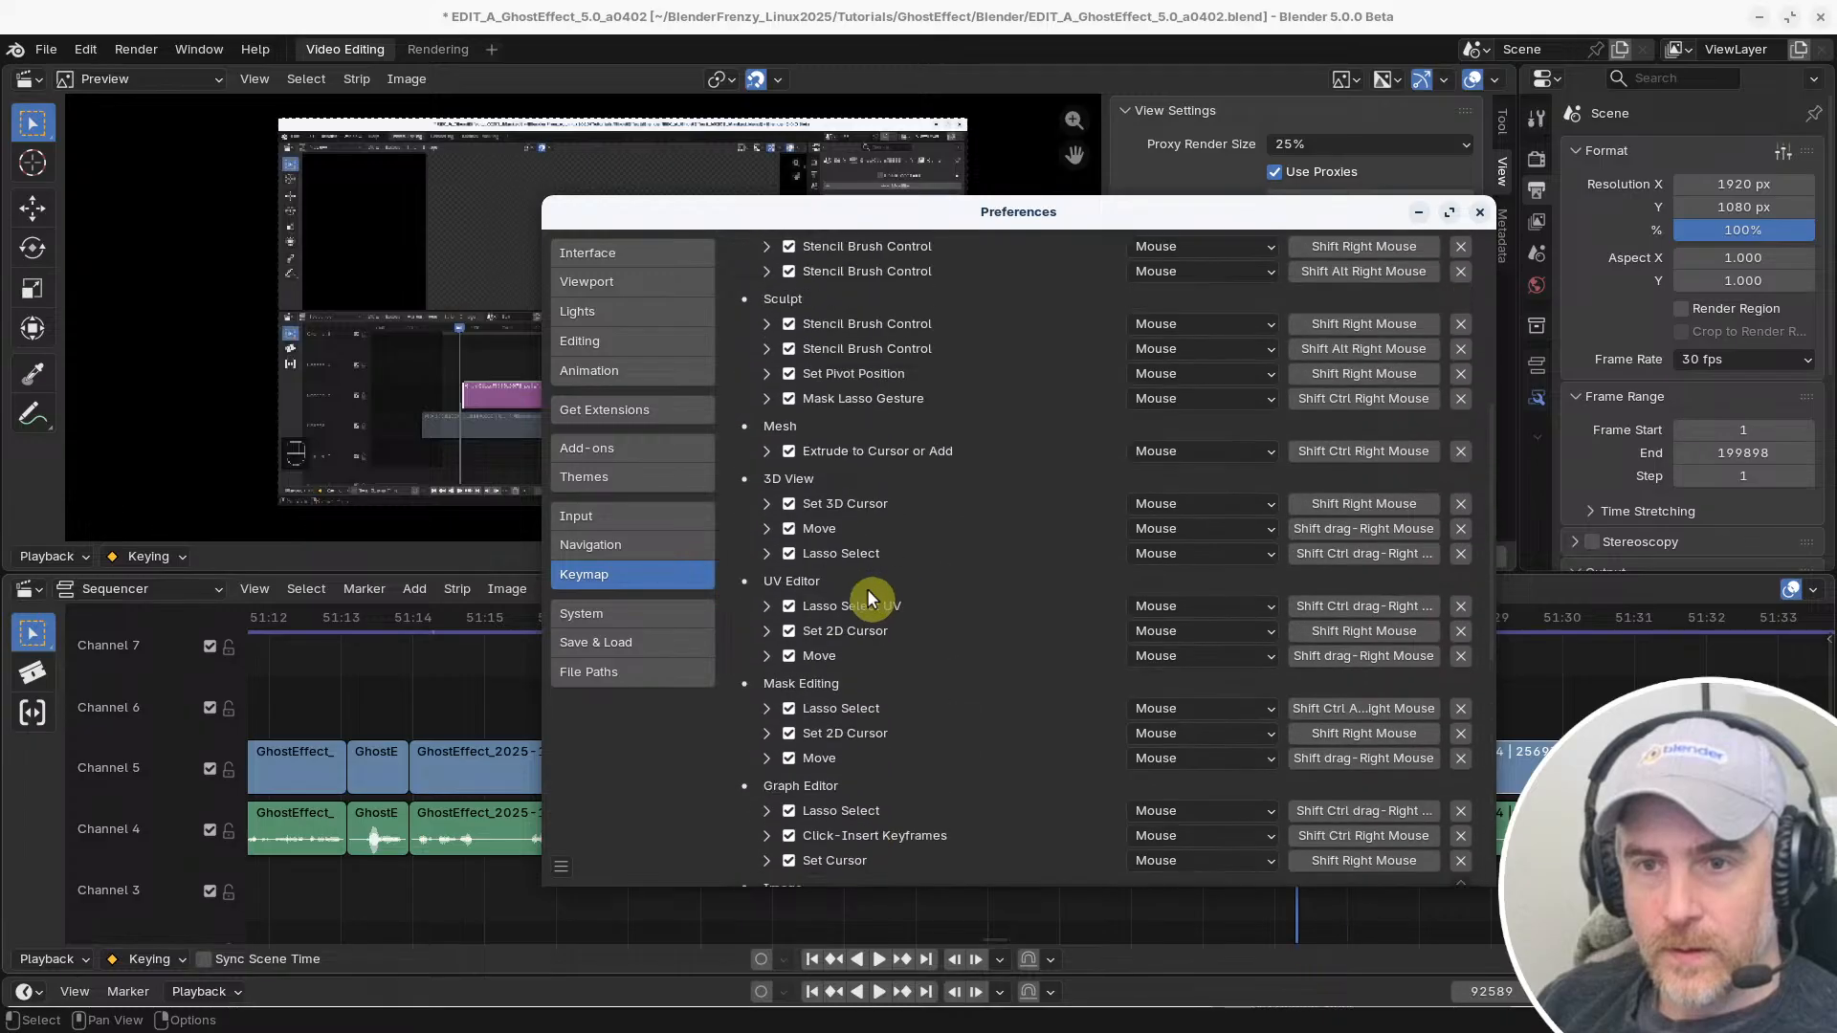
scroll(868, 594, up, 10)
scroll(869, 598, down, 2)
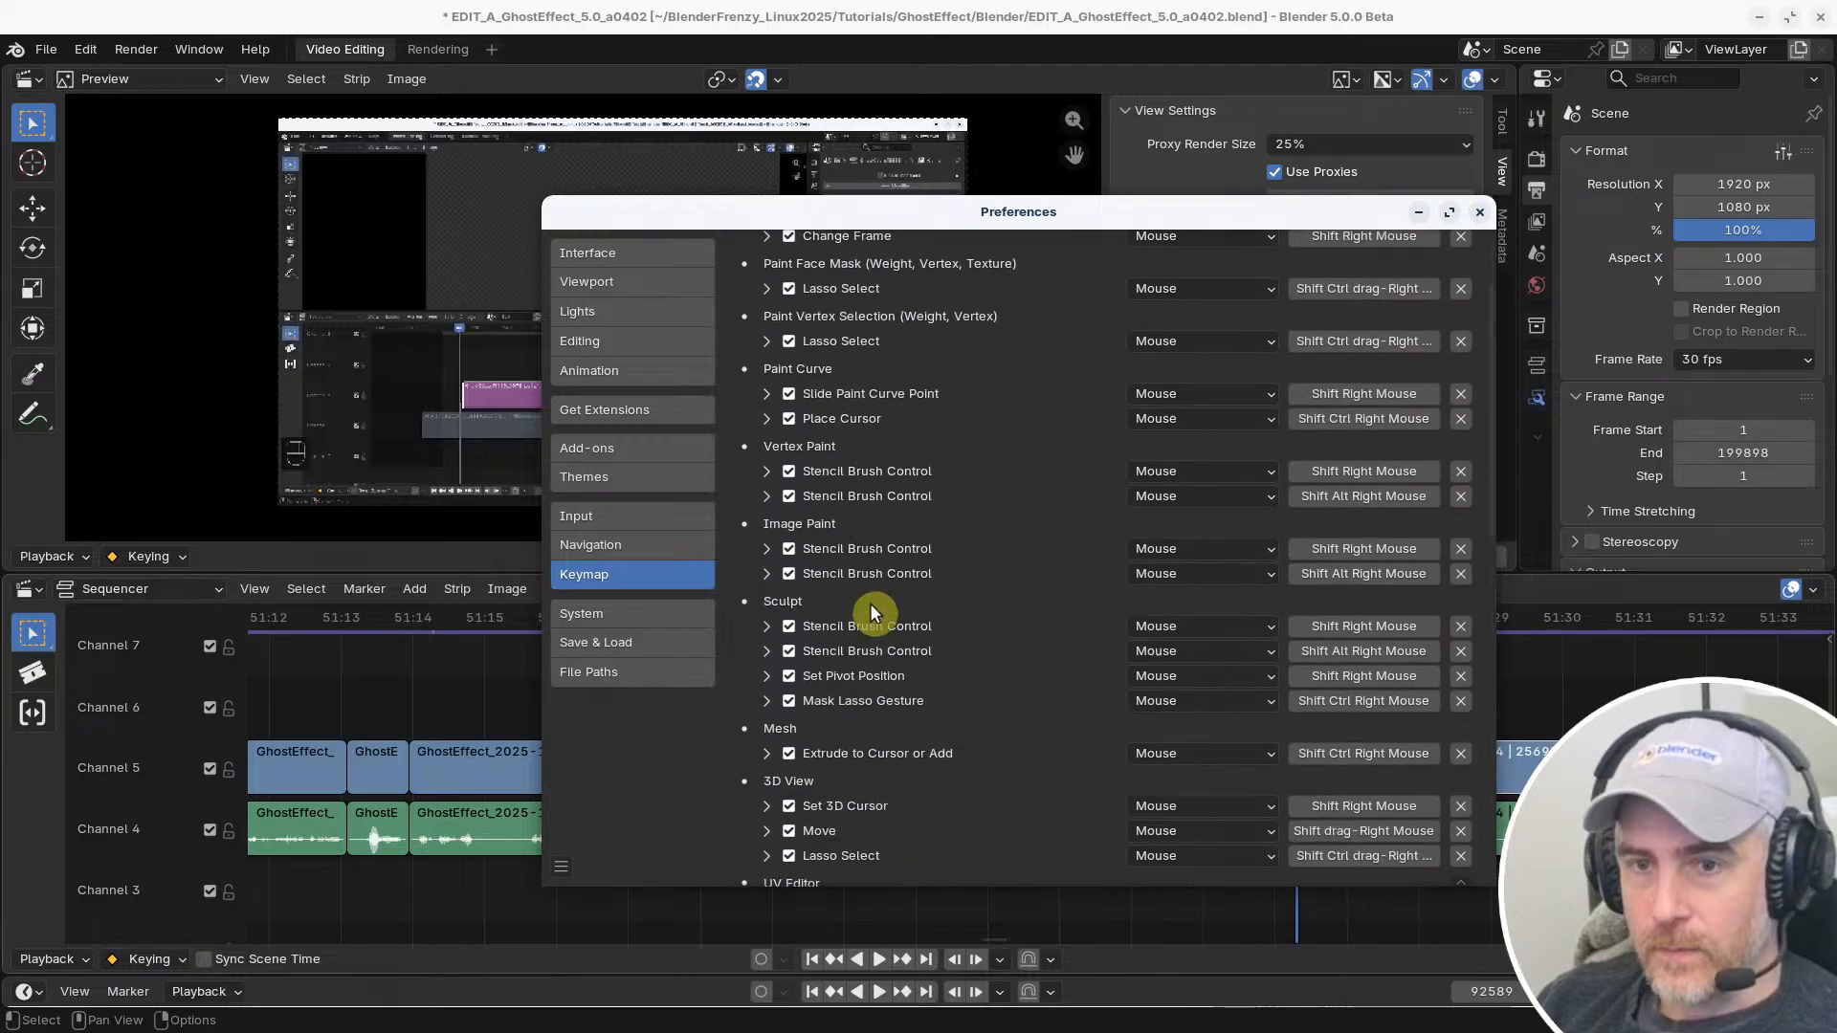
scroll(871, 608, up, 2)
scroll(870, 605, down, 8)
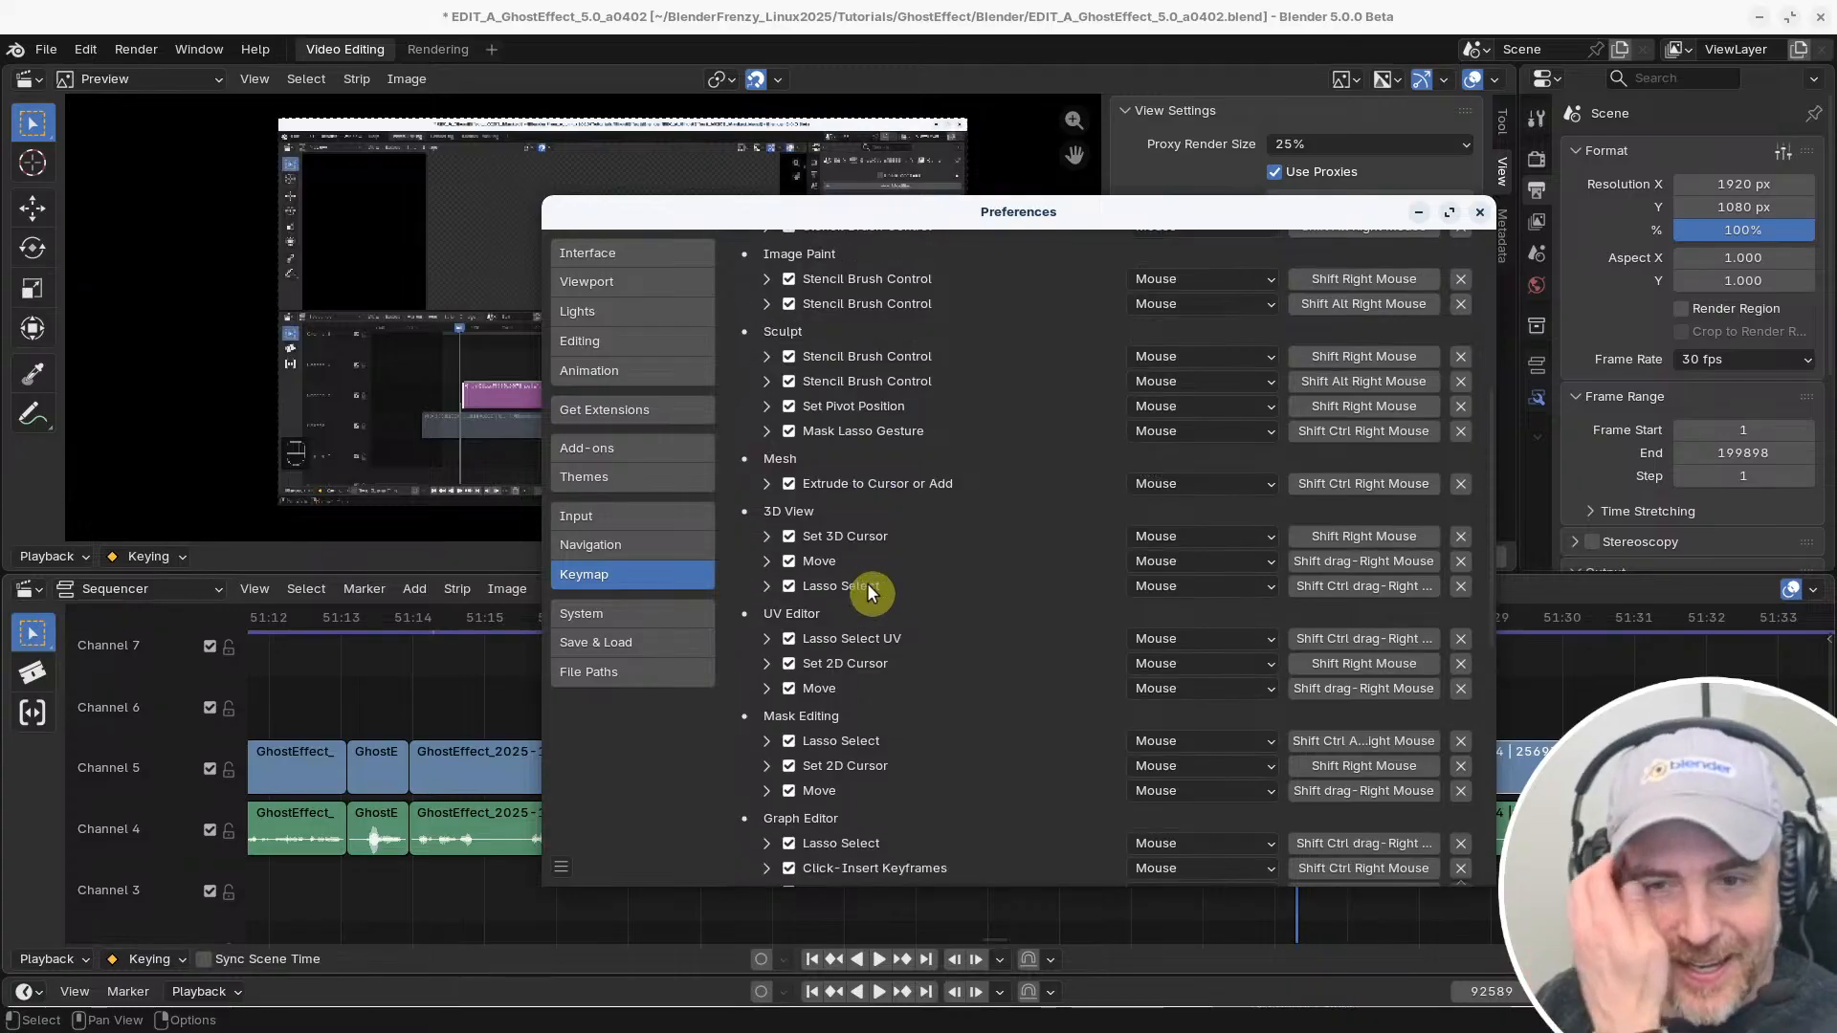
scroll(869, 585, down, 14)
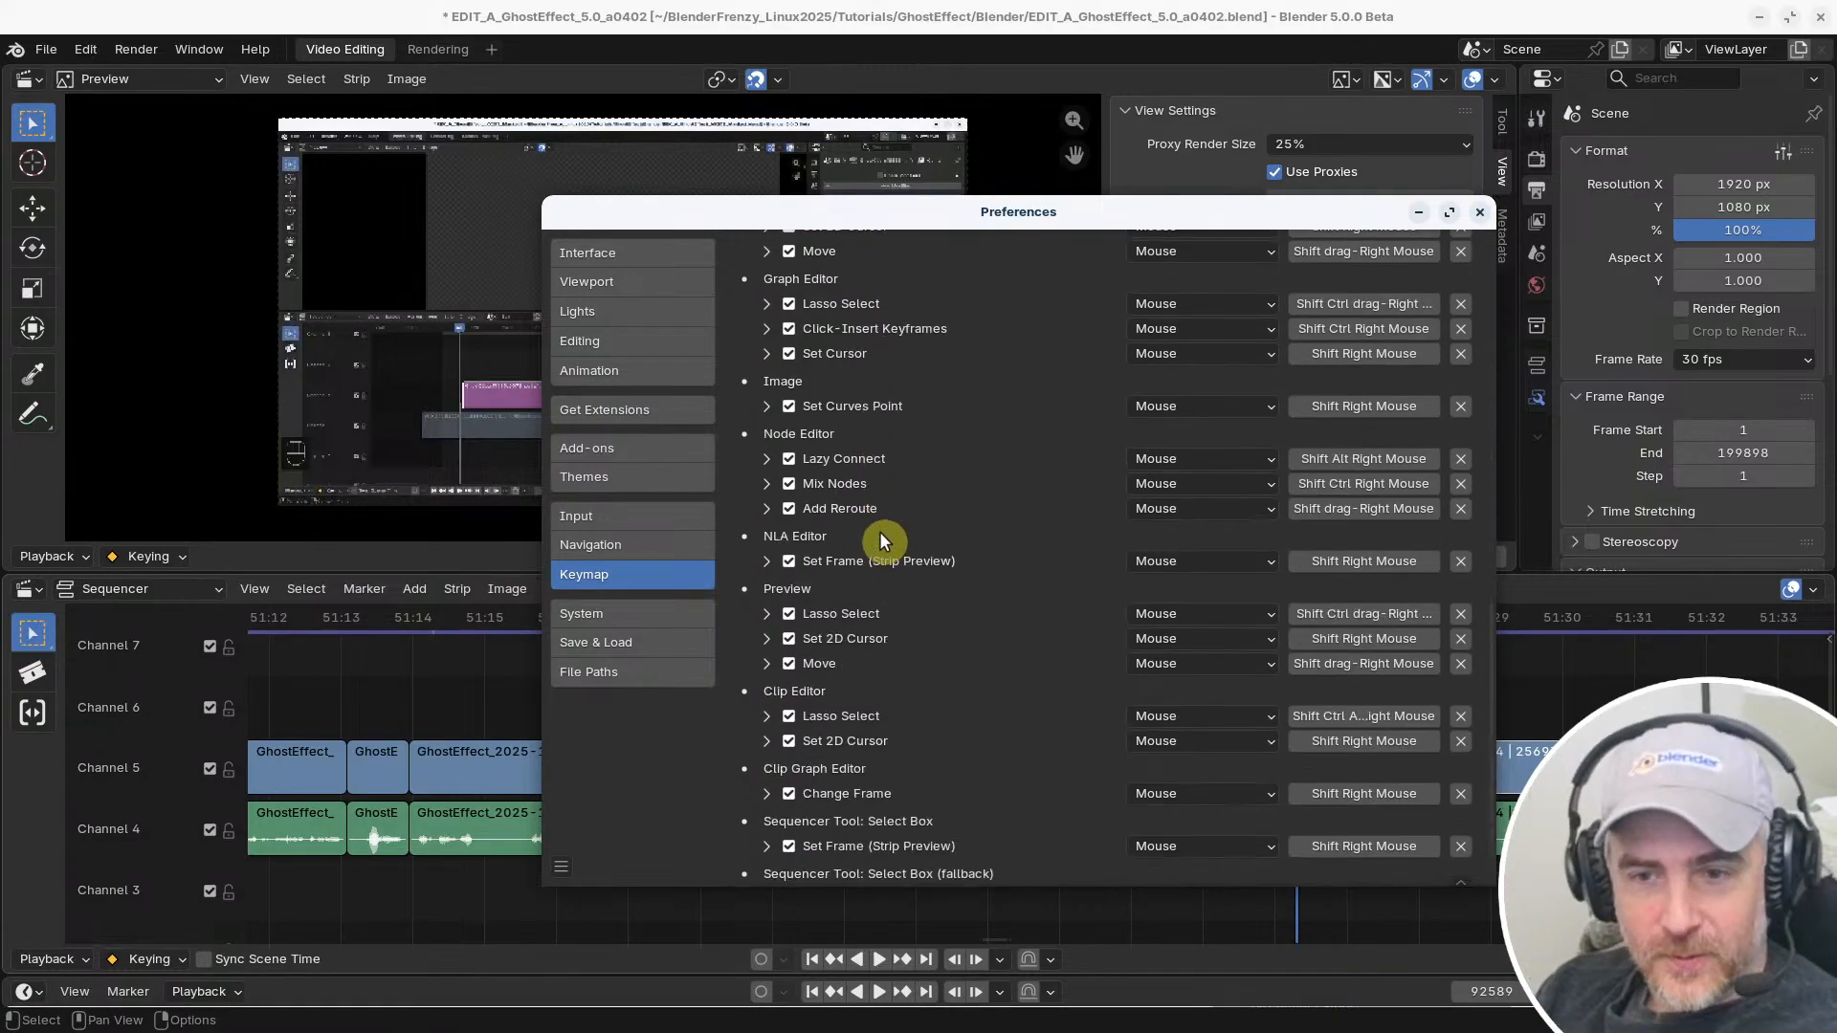
scroll(881, 526, down, 1)
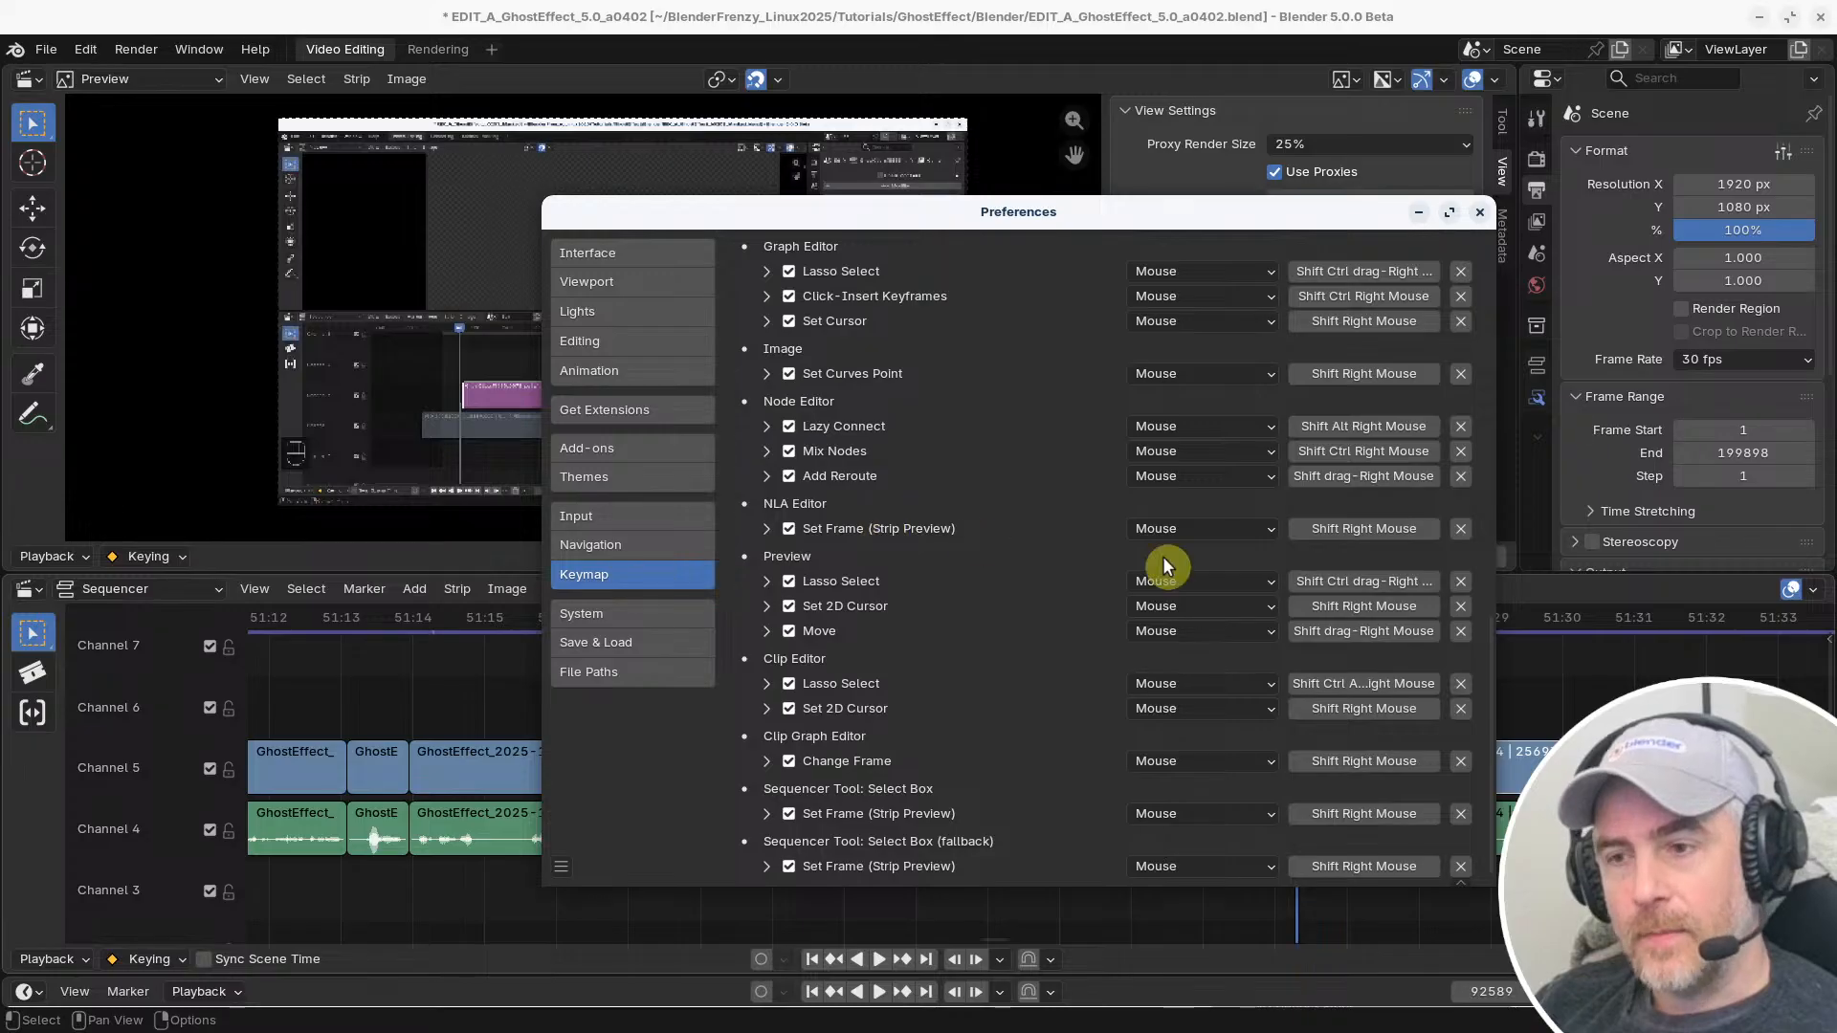
Return to the timeline, check the context menu over the channel 5 strips, and scrub the current frame to 51:21+23
click(1365, 12)
right_click(992, 762)
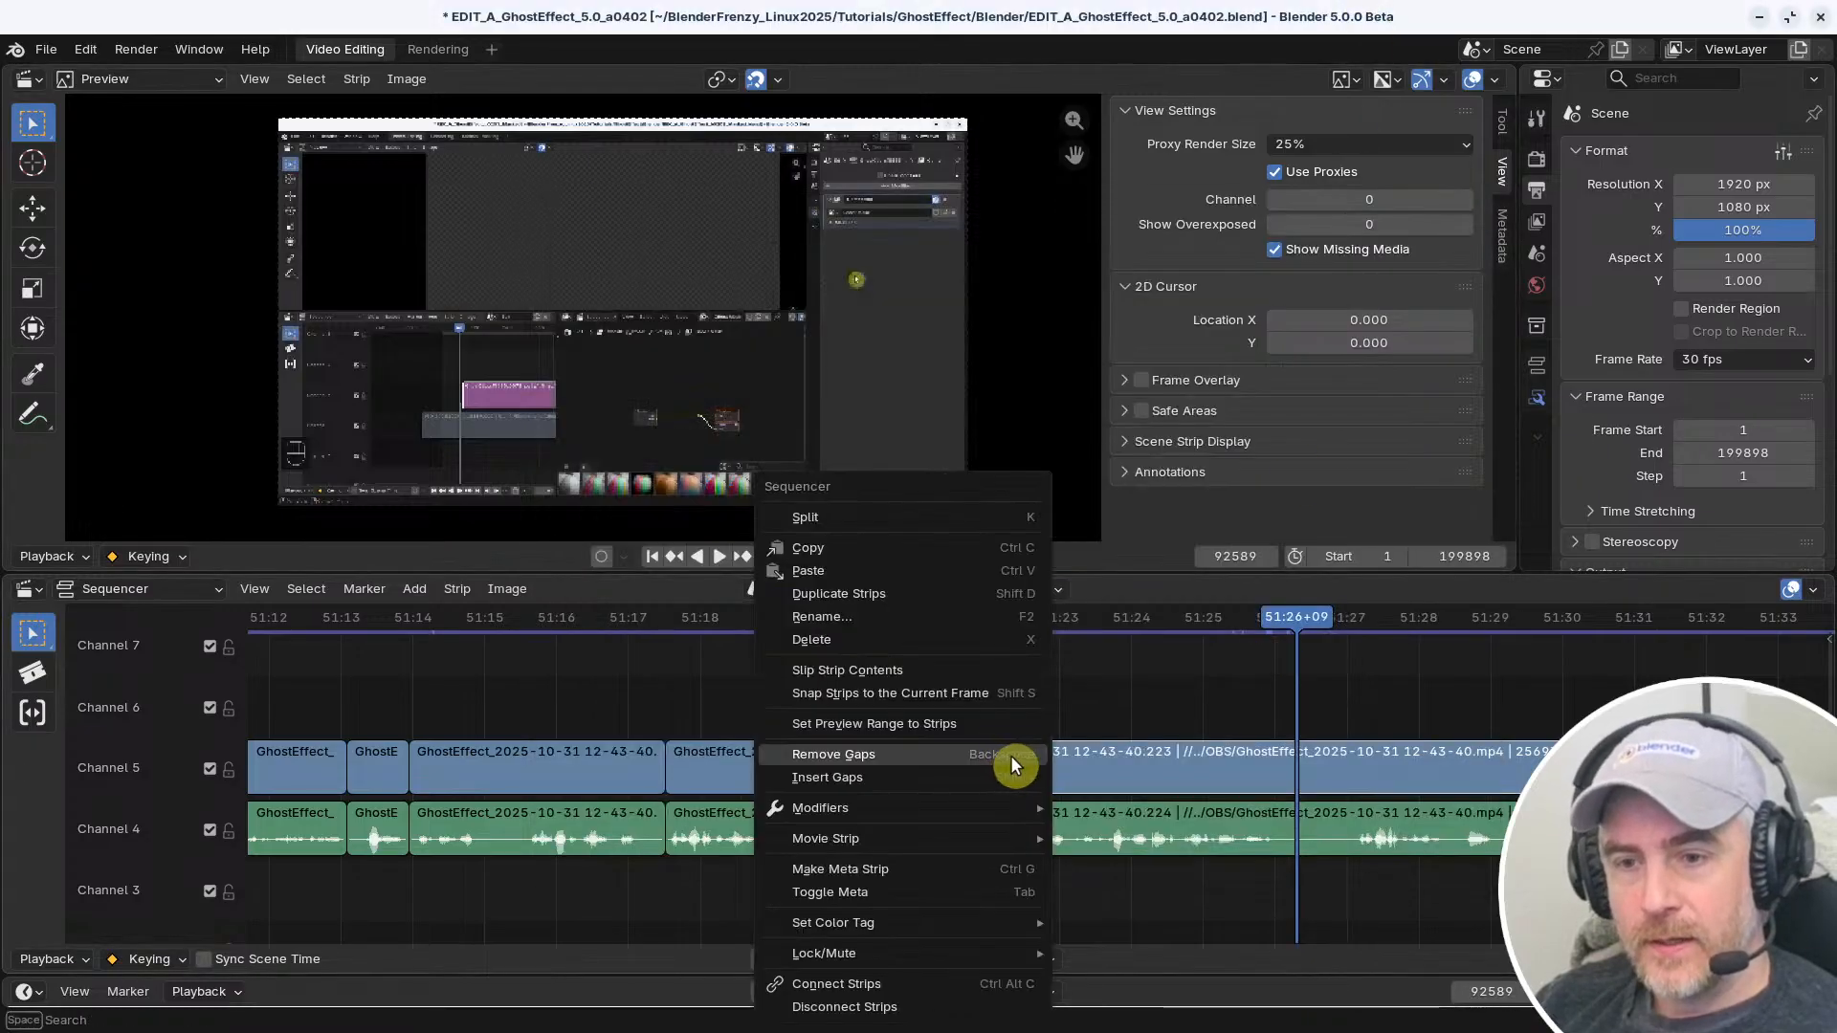
mouse_move(985, 773)
shift+right_down()
mouse_move(849, 766)
mouse_move(974, 769)
shift+right_up()
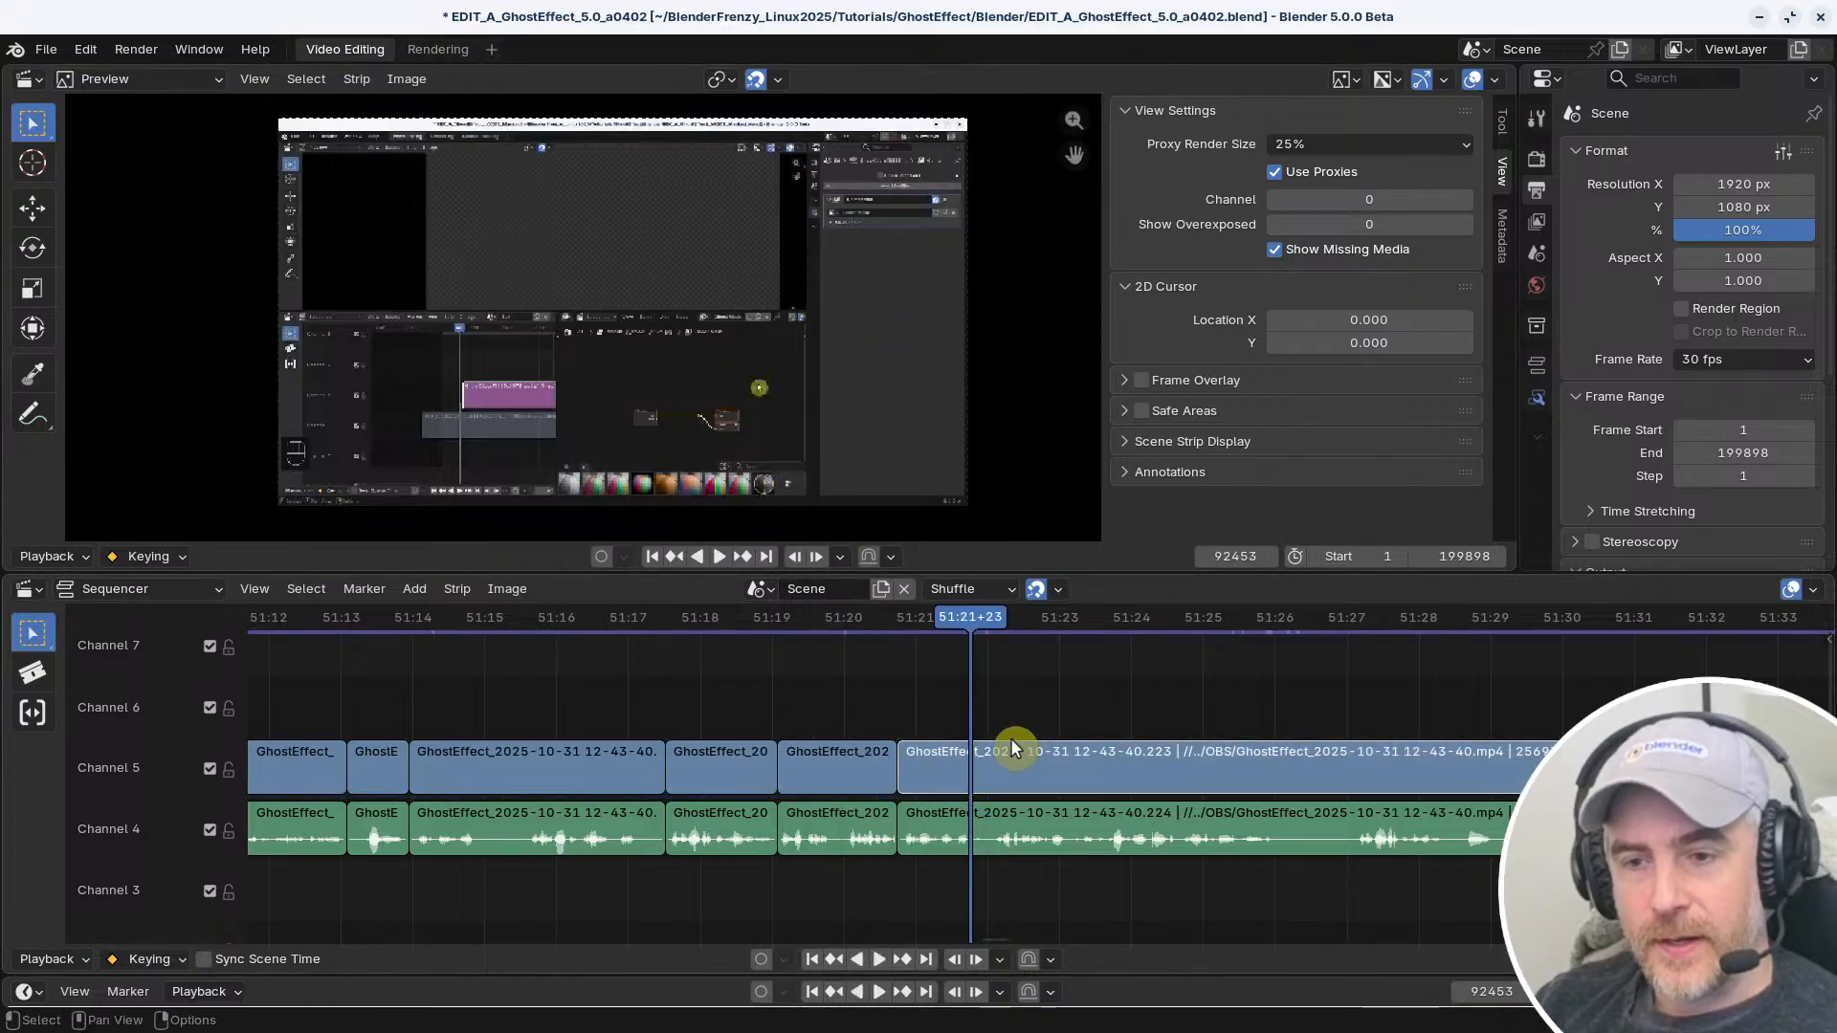
Add a Color strip near the current frame and place it on channel 2 below the audio strips
middle_drag(1010, 738, 937, 777)
key(shift+a)
mouse_move(946, 733)
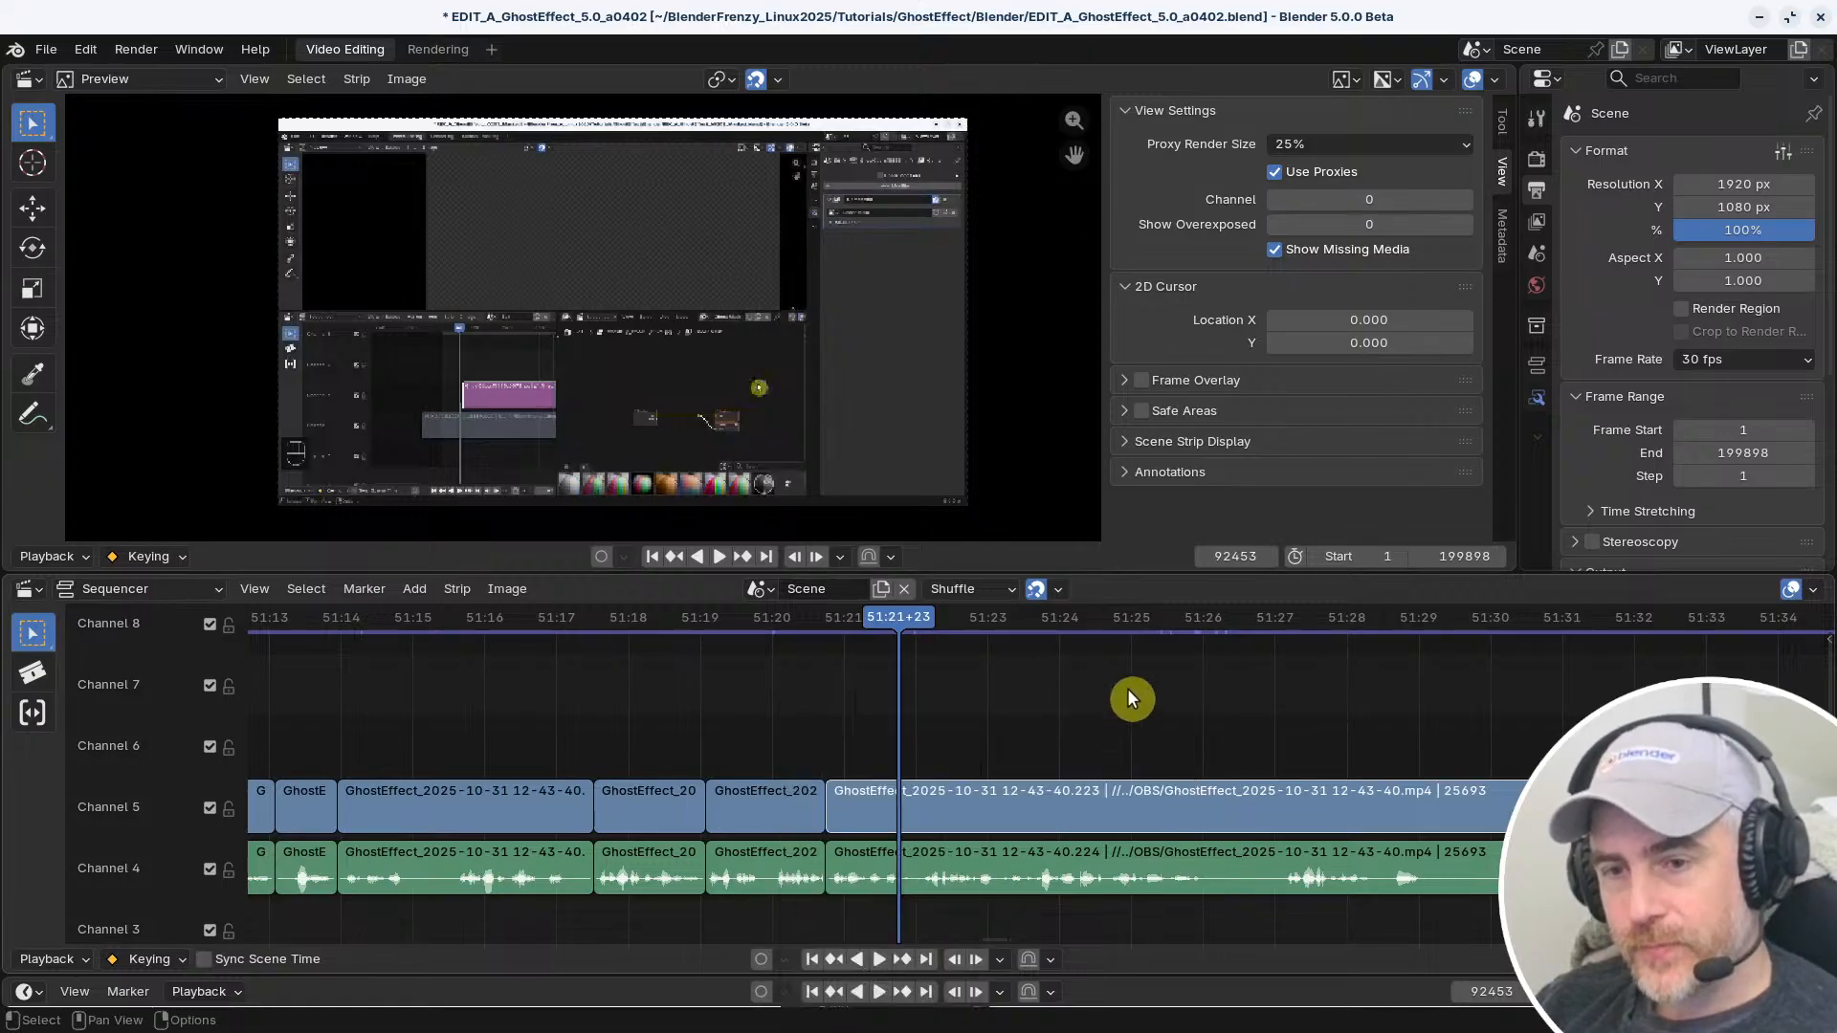
middle_drag(1052, 724, 1105, 668)
key(shift+a)
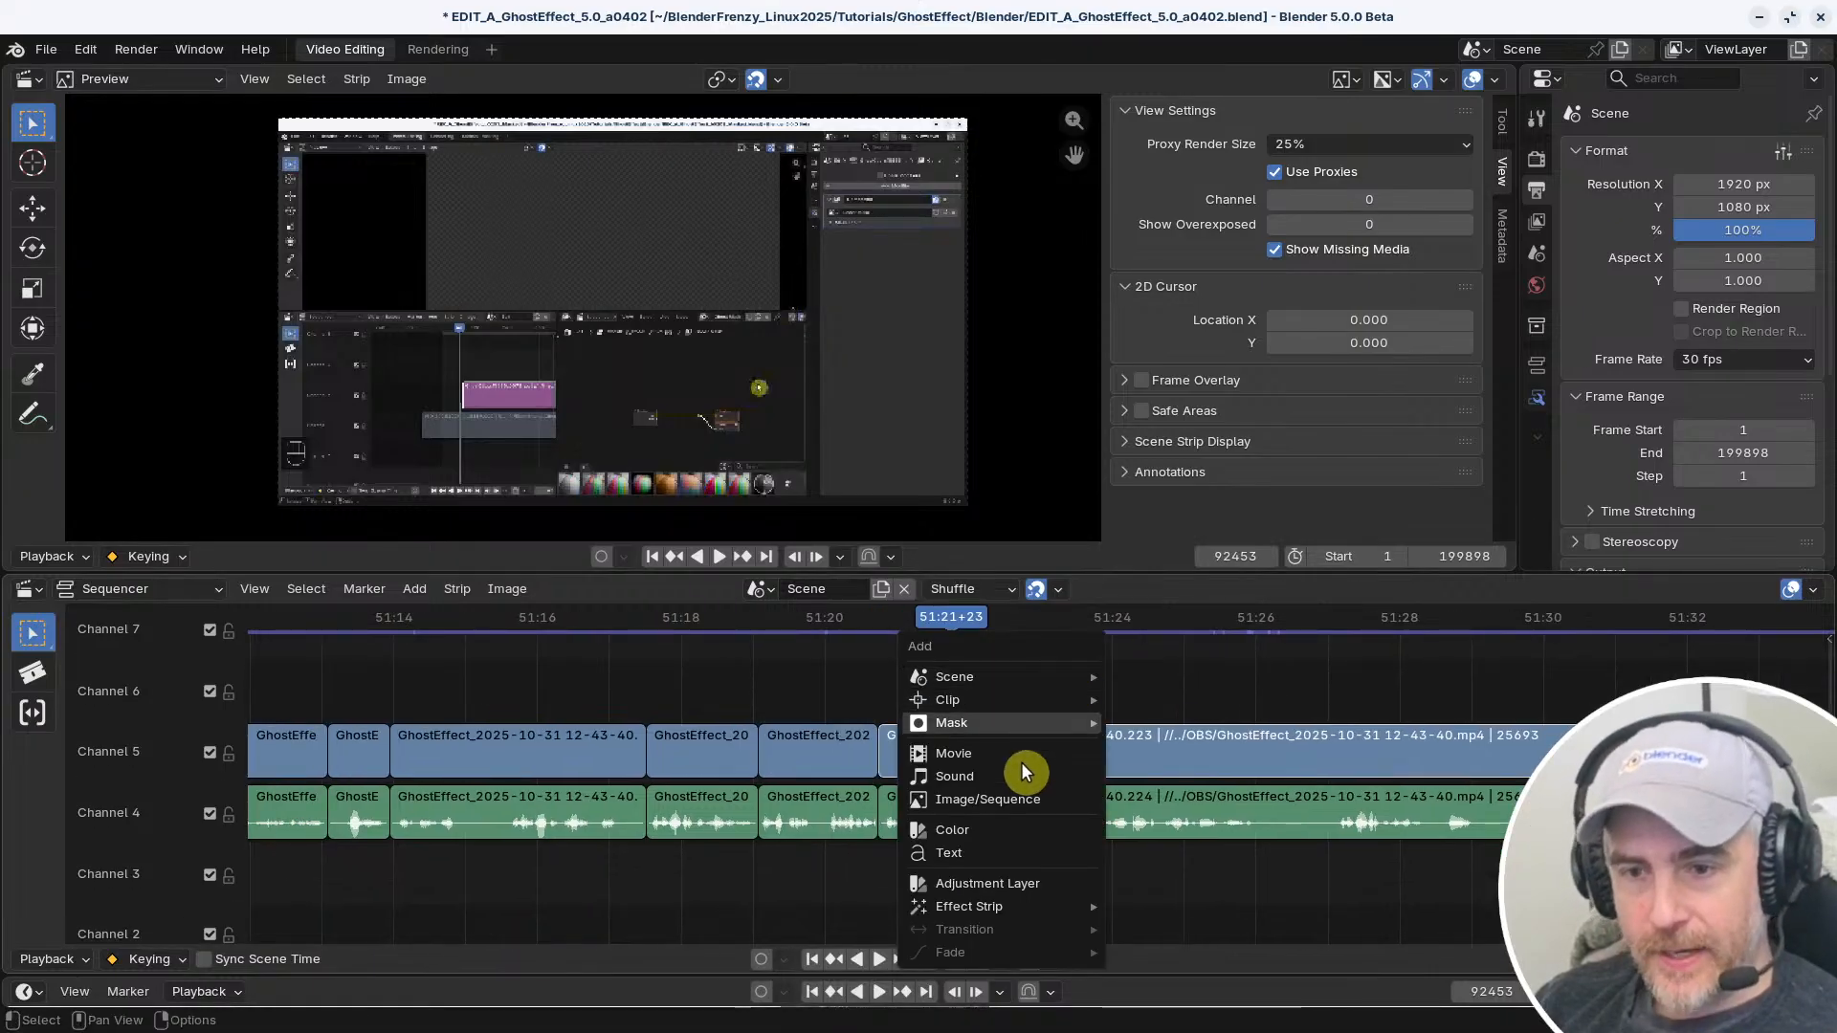
click(993, 823)
click(962, 930)
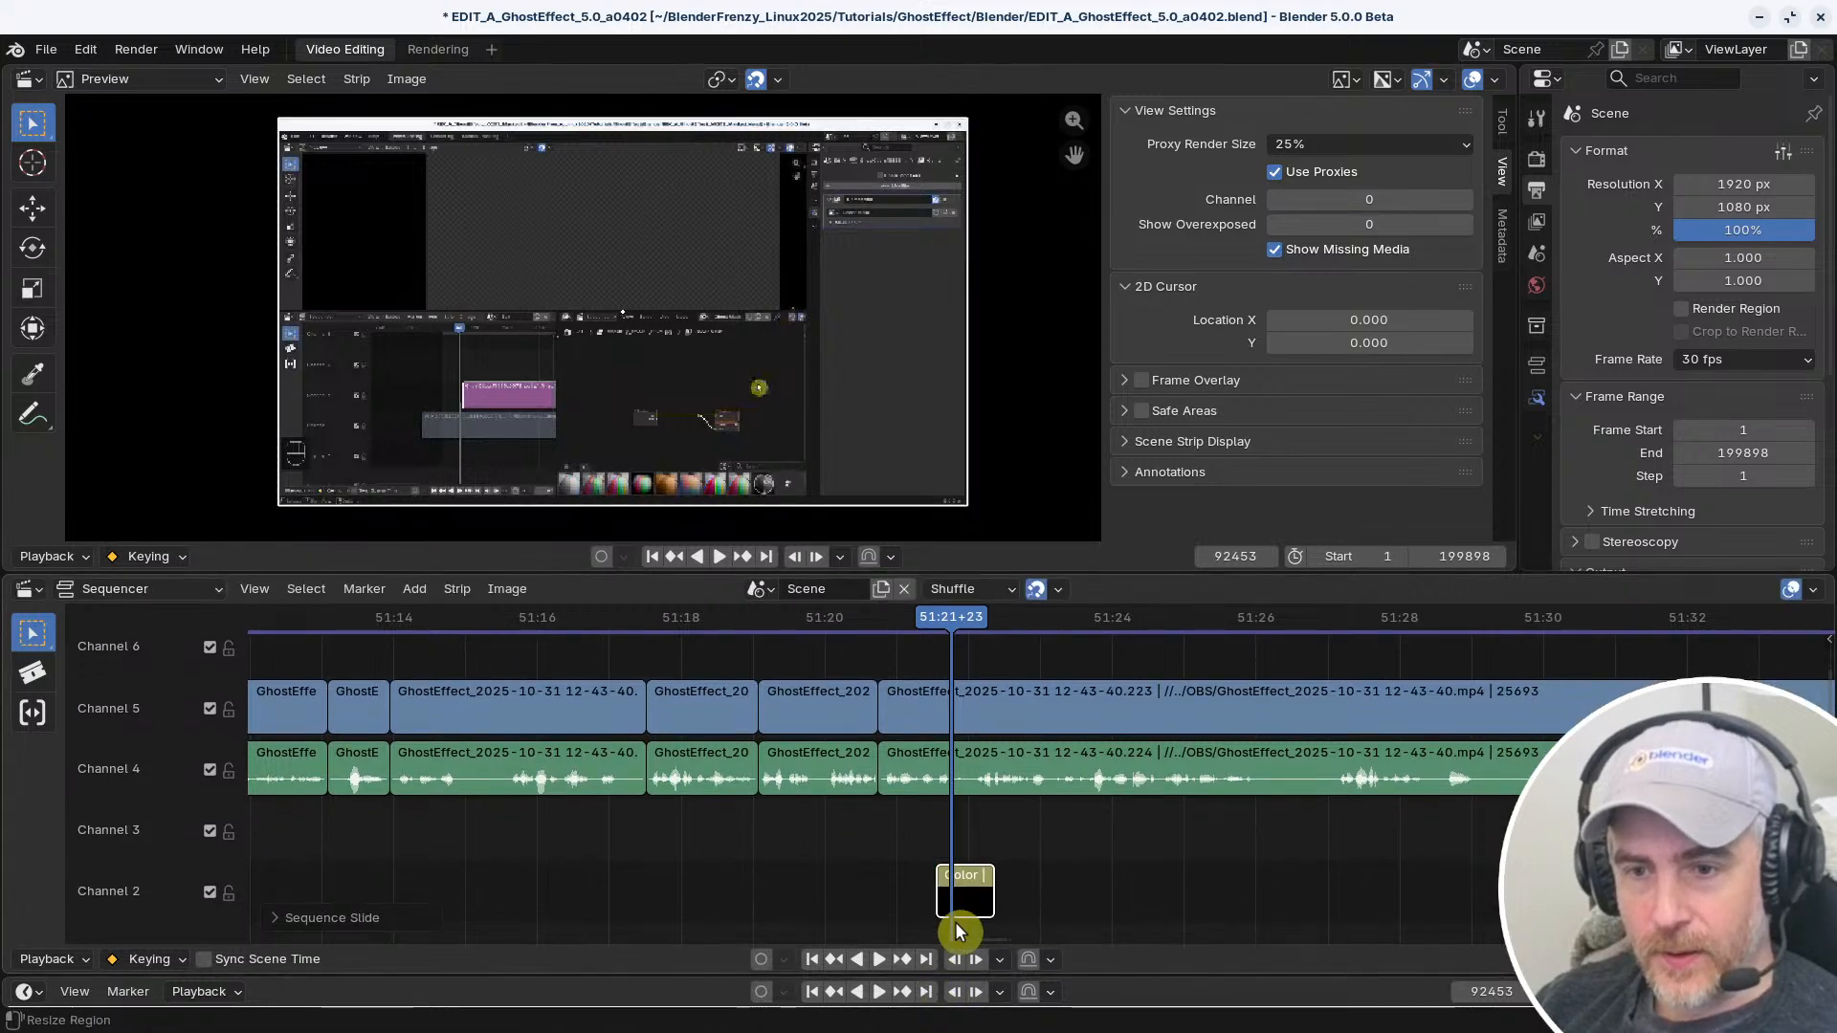
Move the Color strip to channel 6 above the footage, and test playback and strip-preview scrubbing on the channel 5 strip beneath it
key(g)
click(957, 660)
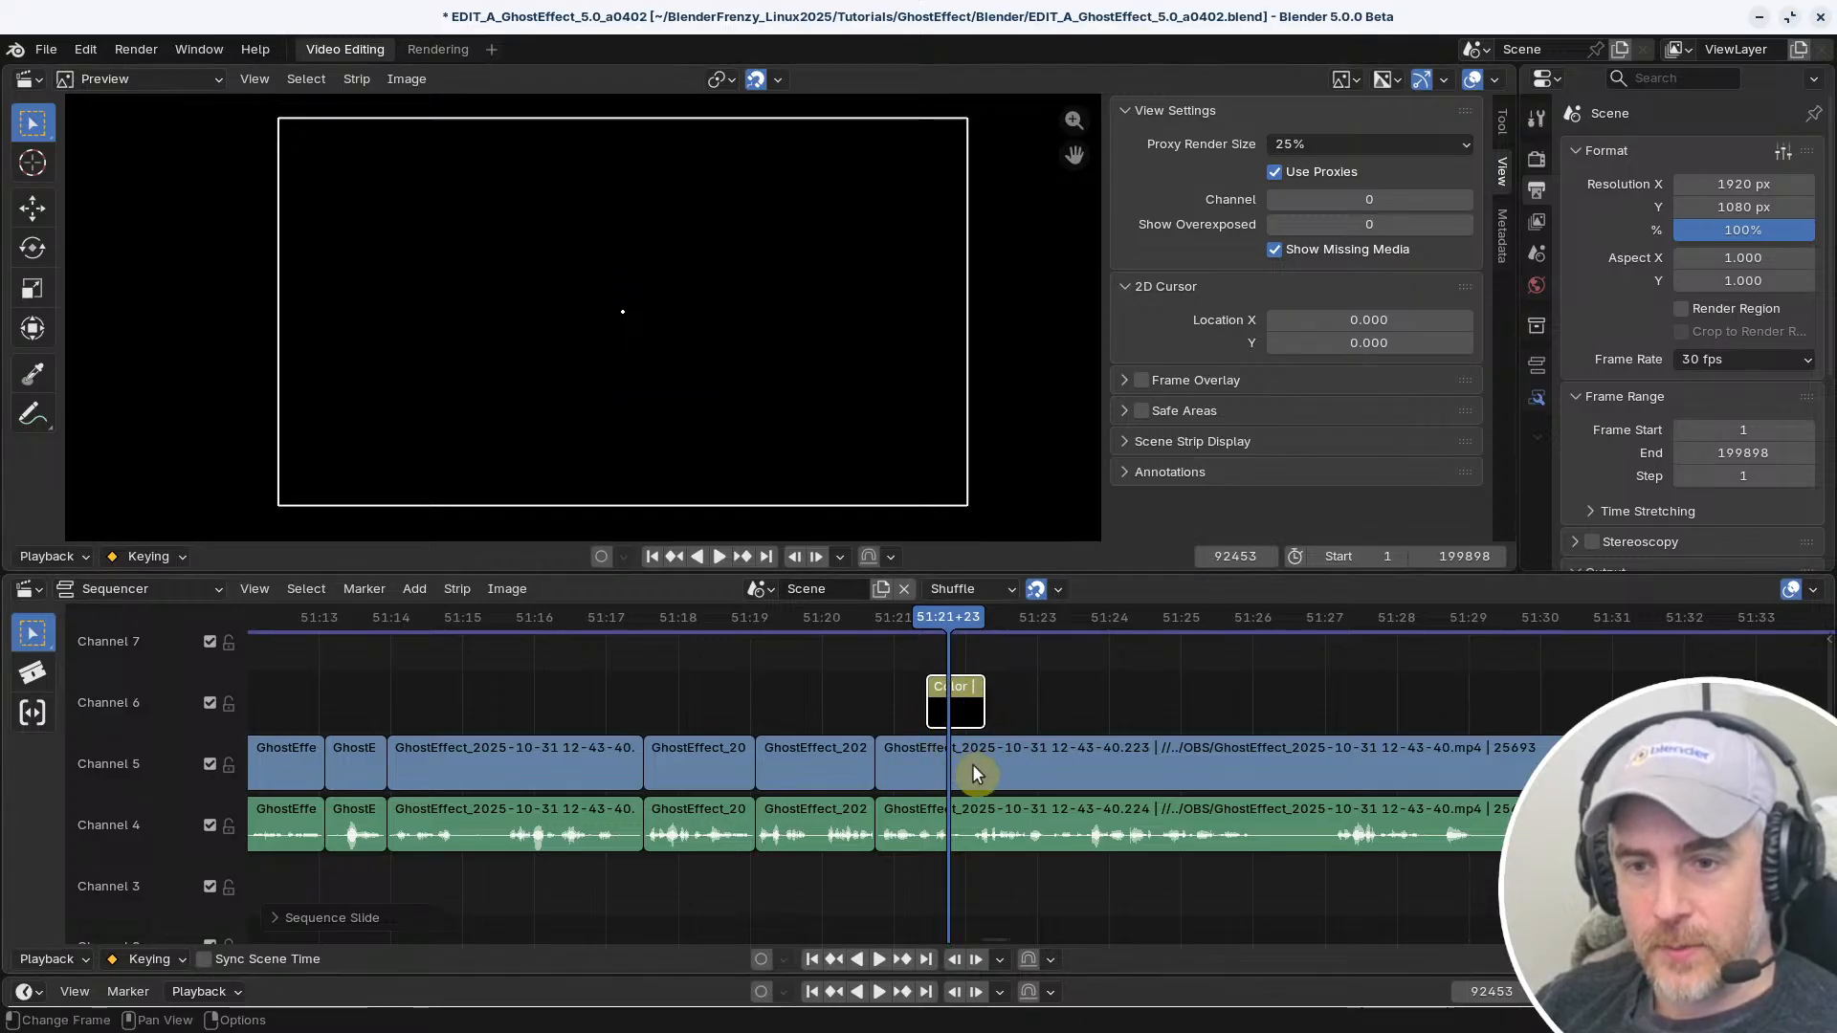
key(shift+space)
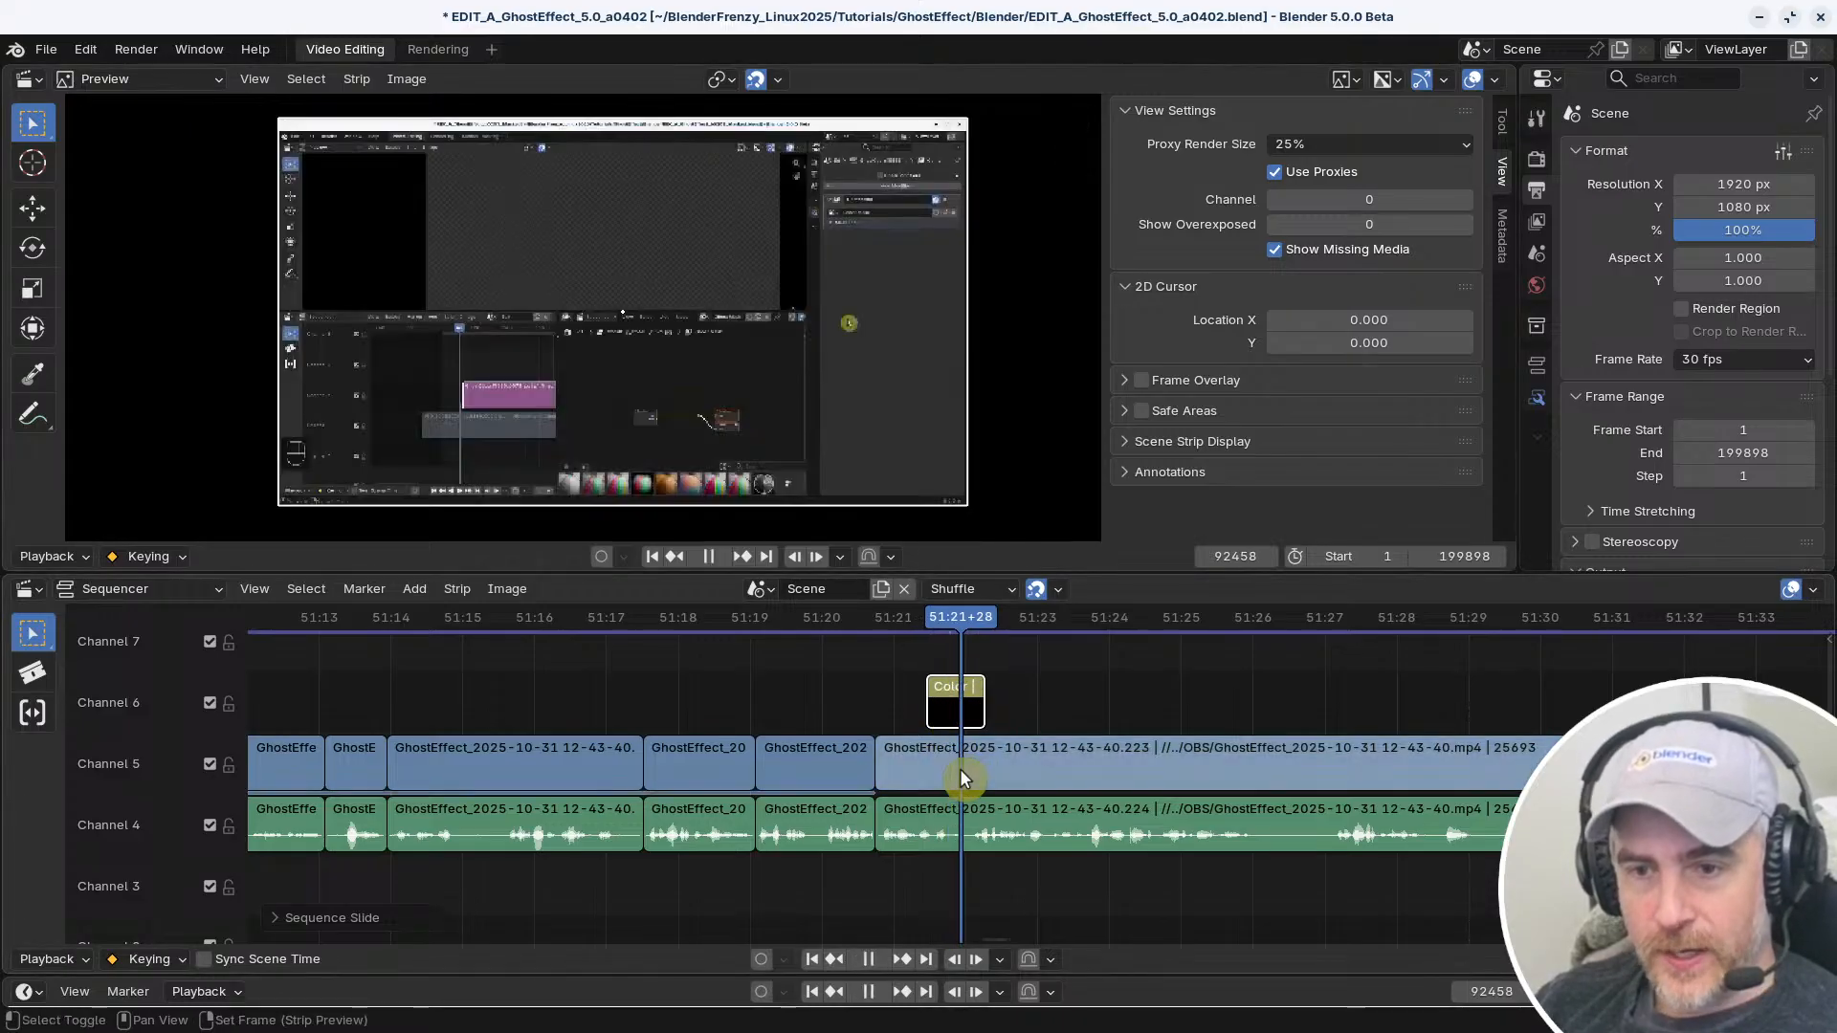
mouse_move(961, 768)
shift+right_down()
mouse_move(945, 767)
mouse_move(962, 754)
shift+right_up()
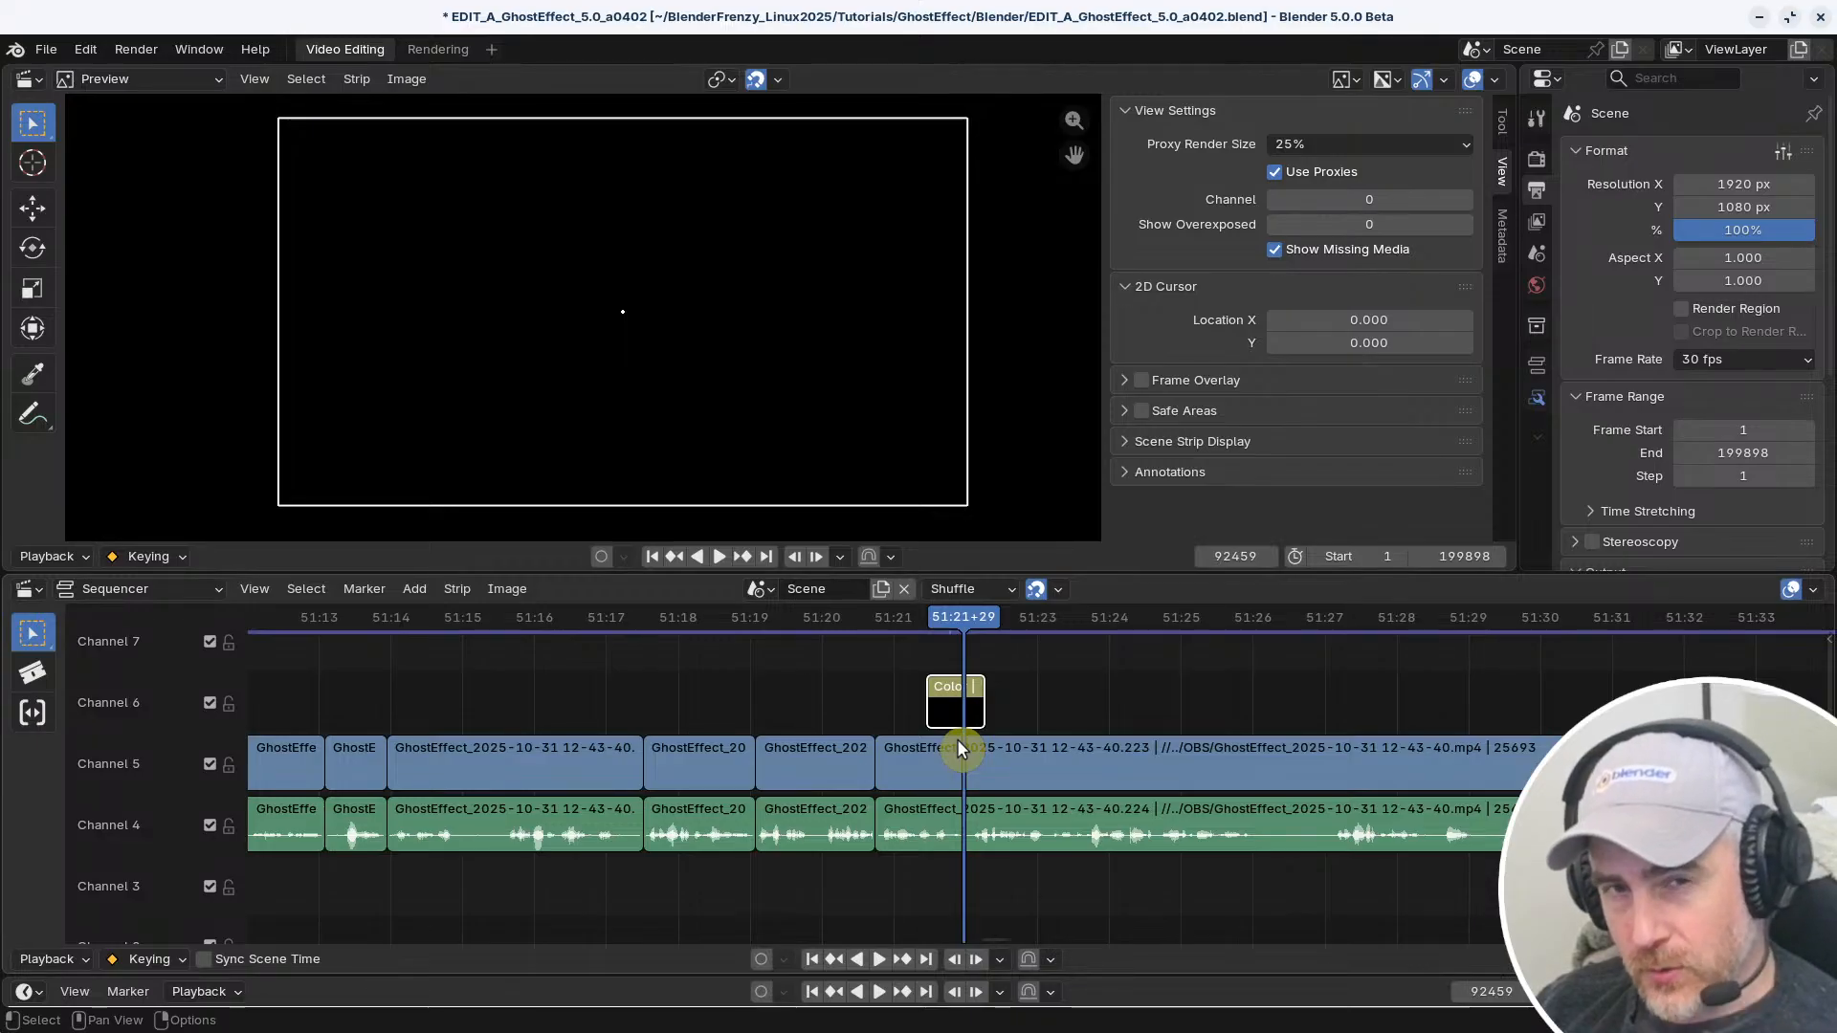
Reopen the keymap preferences and search the shortcuts by name for "set frame"
key(ctrl+comma)
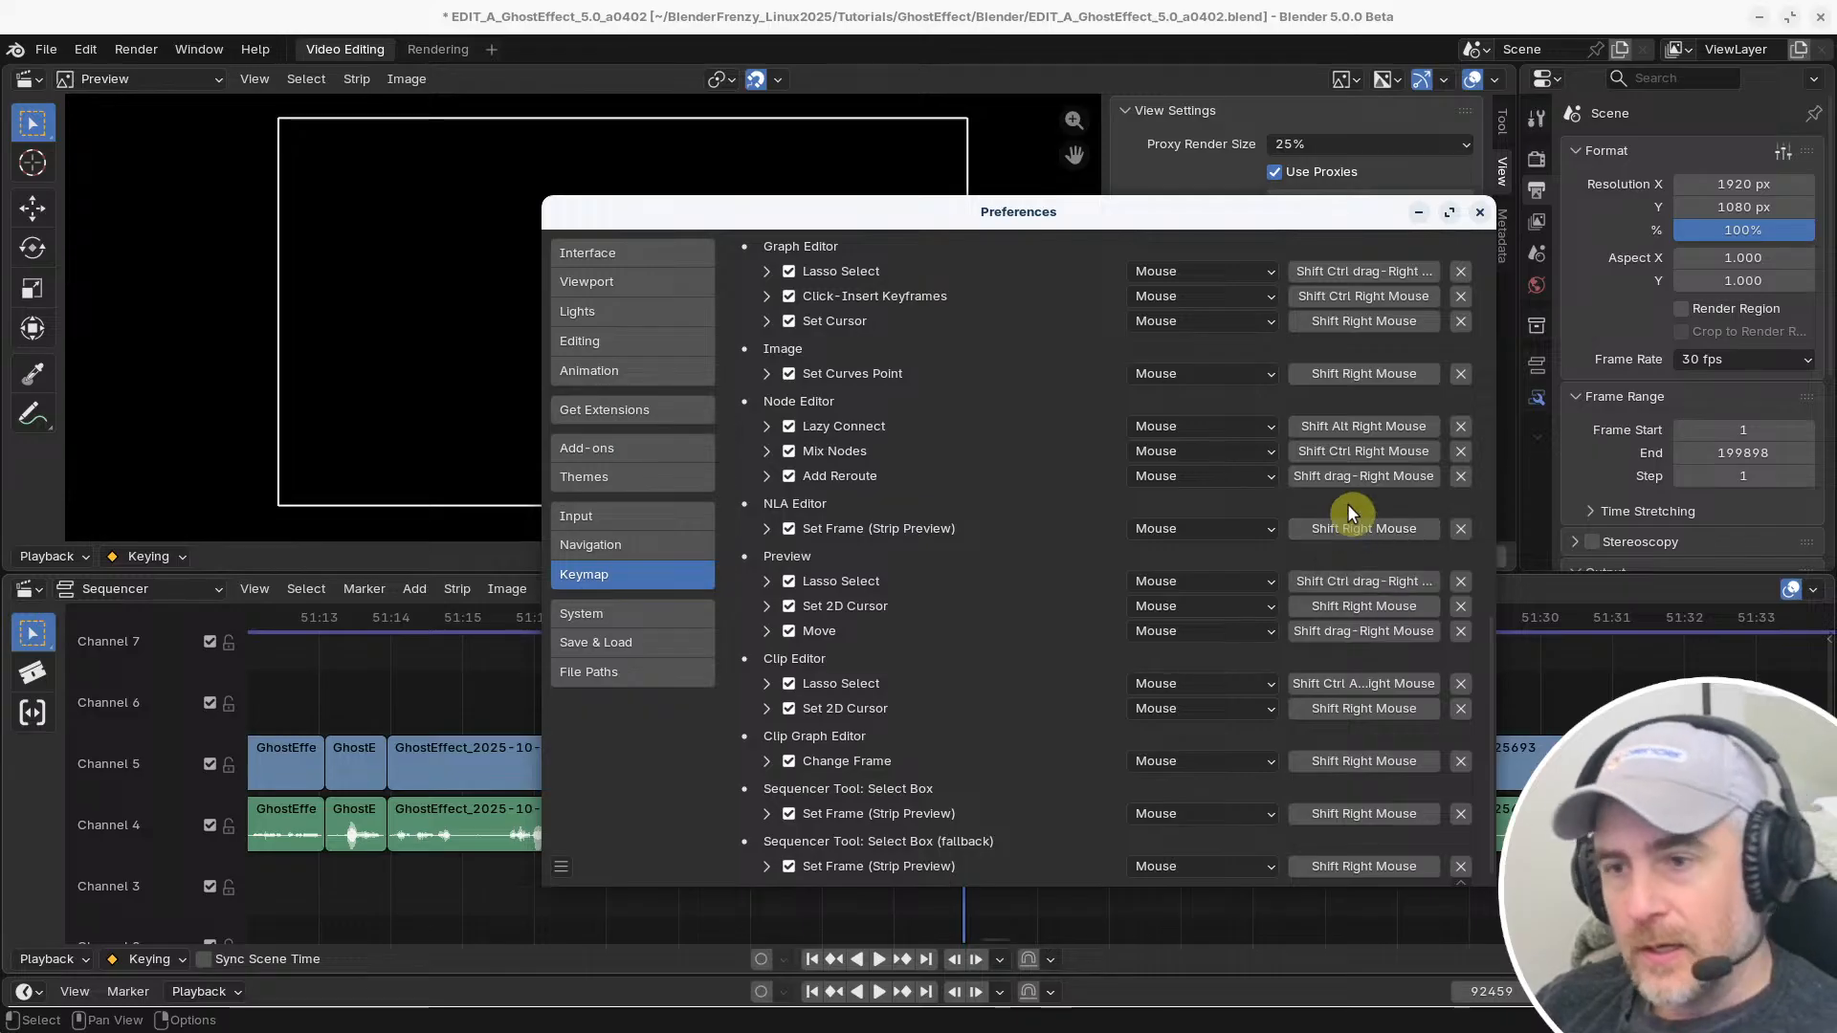
scroll(1050, 421, up, 5)
scroll(1053, 422, up, 12)
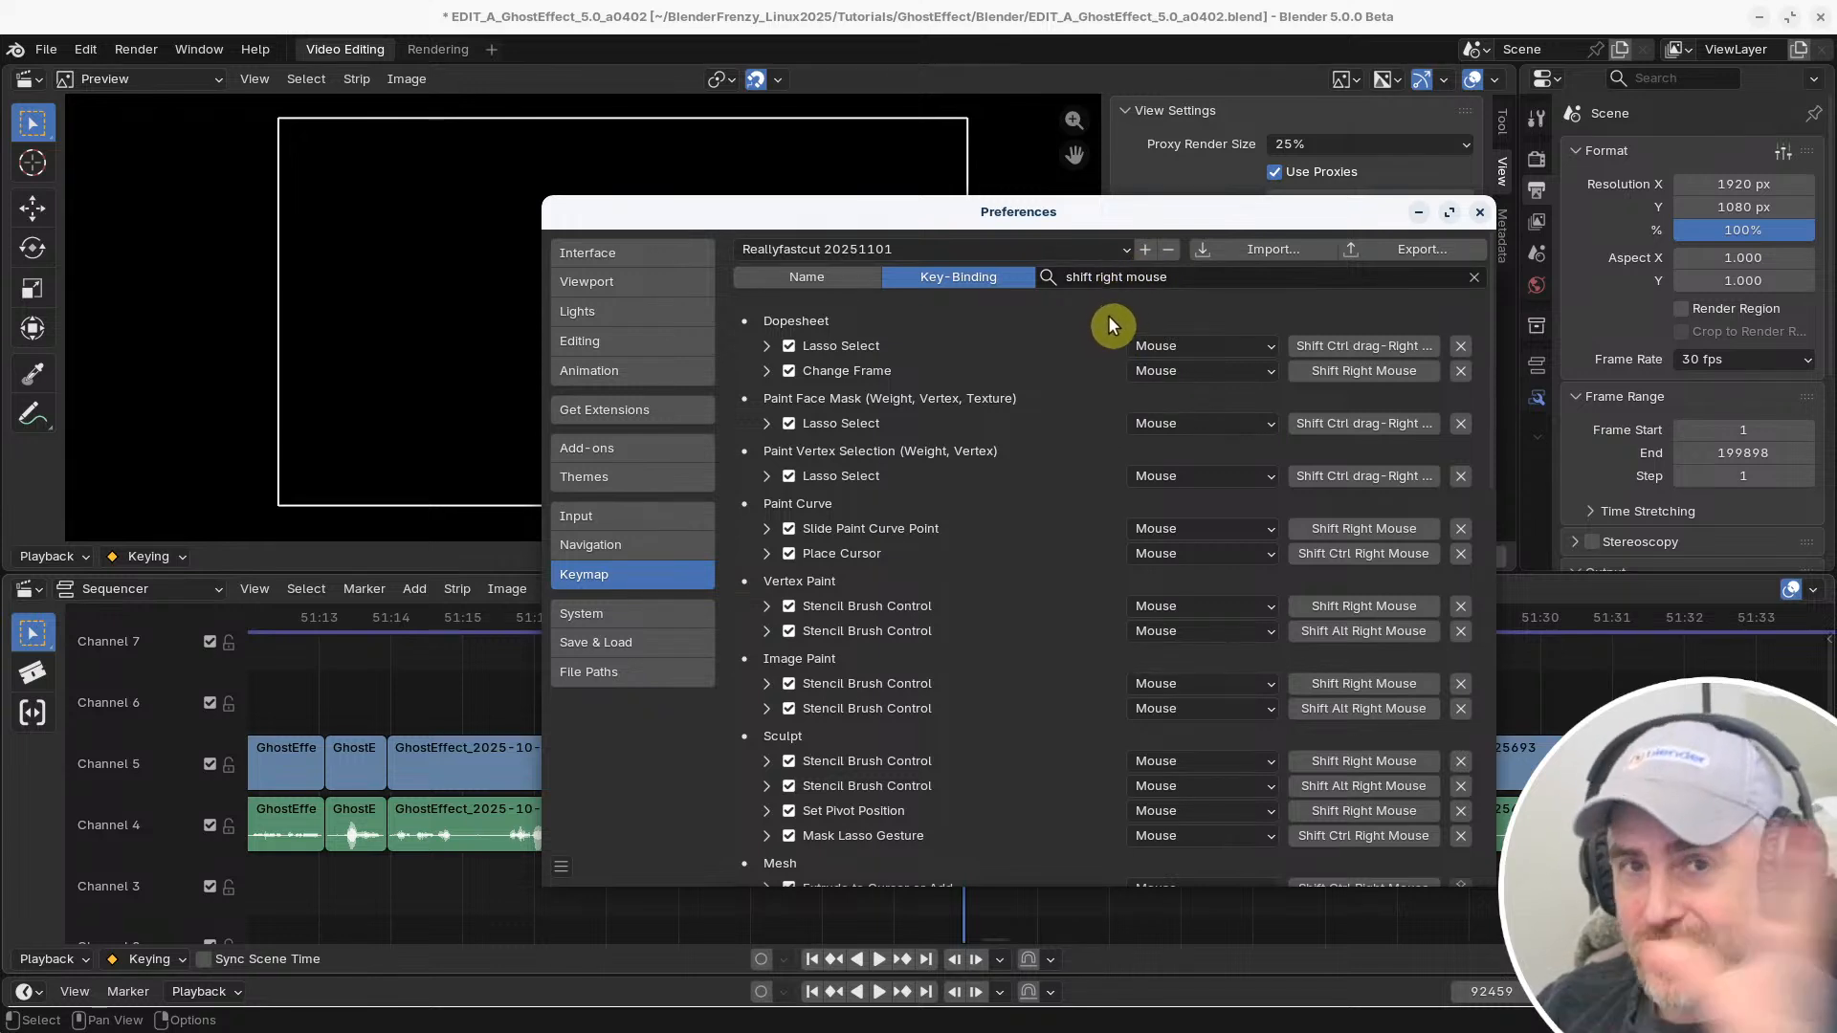
click(852, 279)
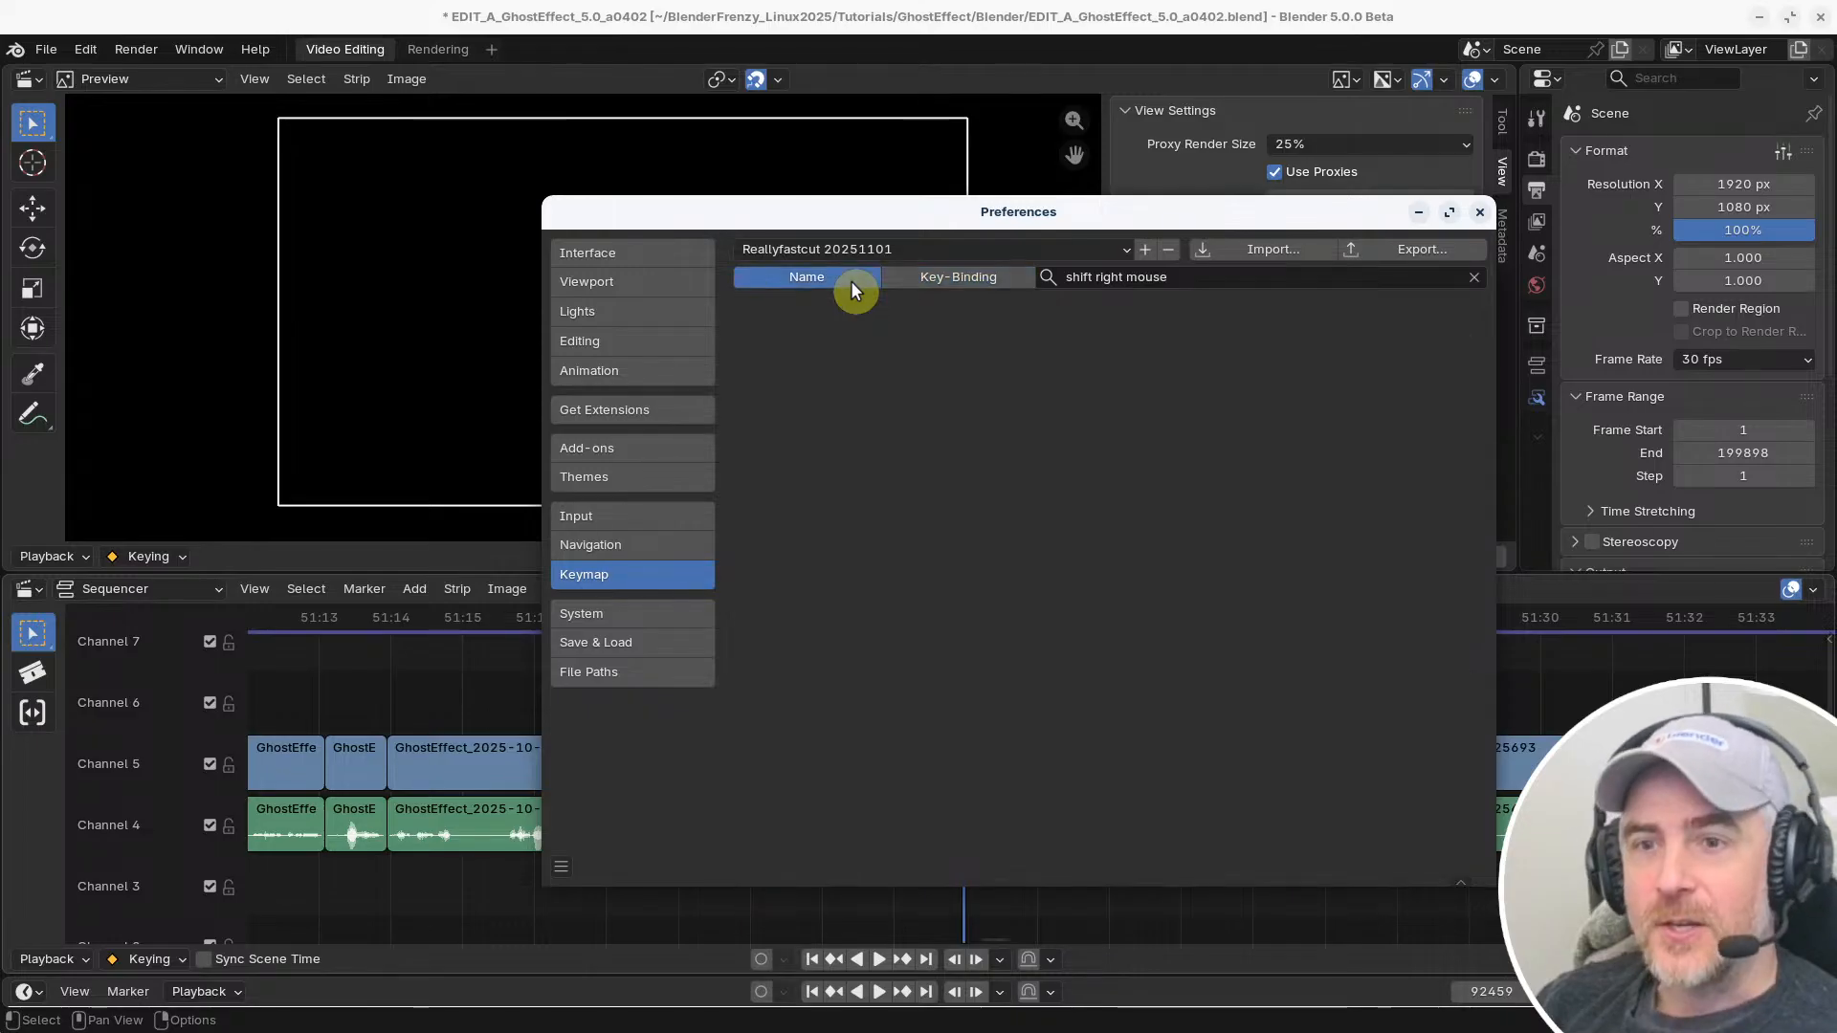
click(1196, 277)
text(set)
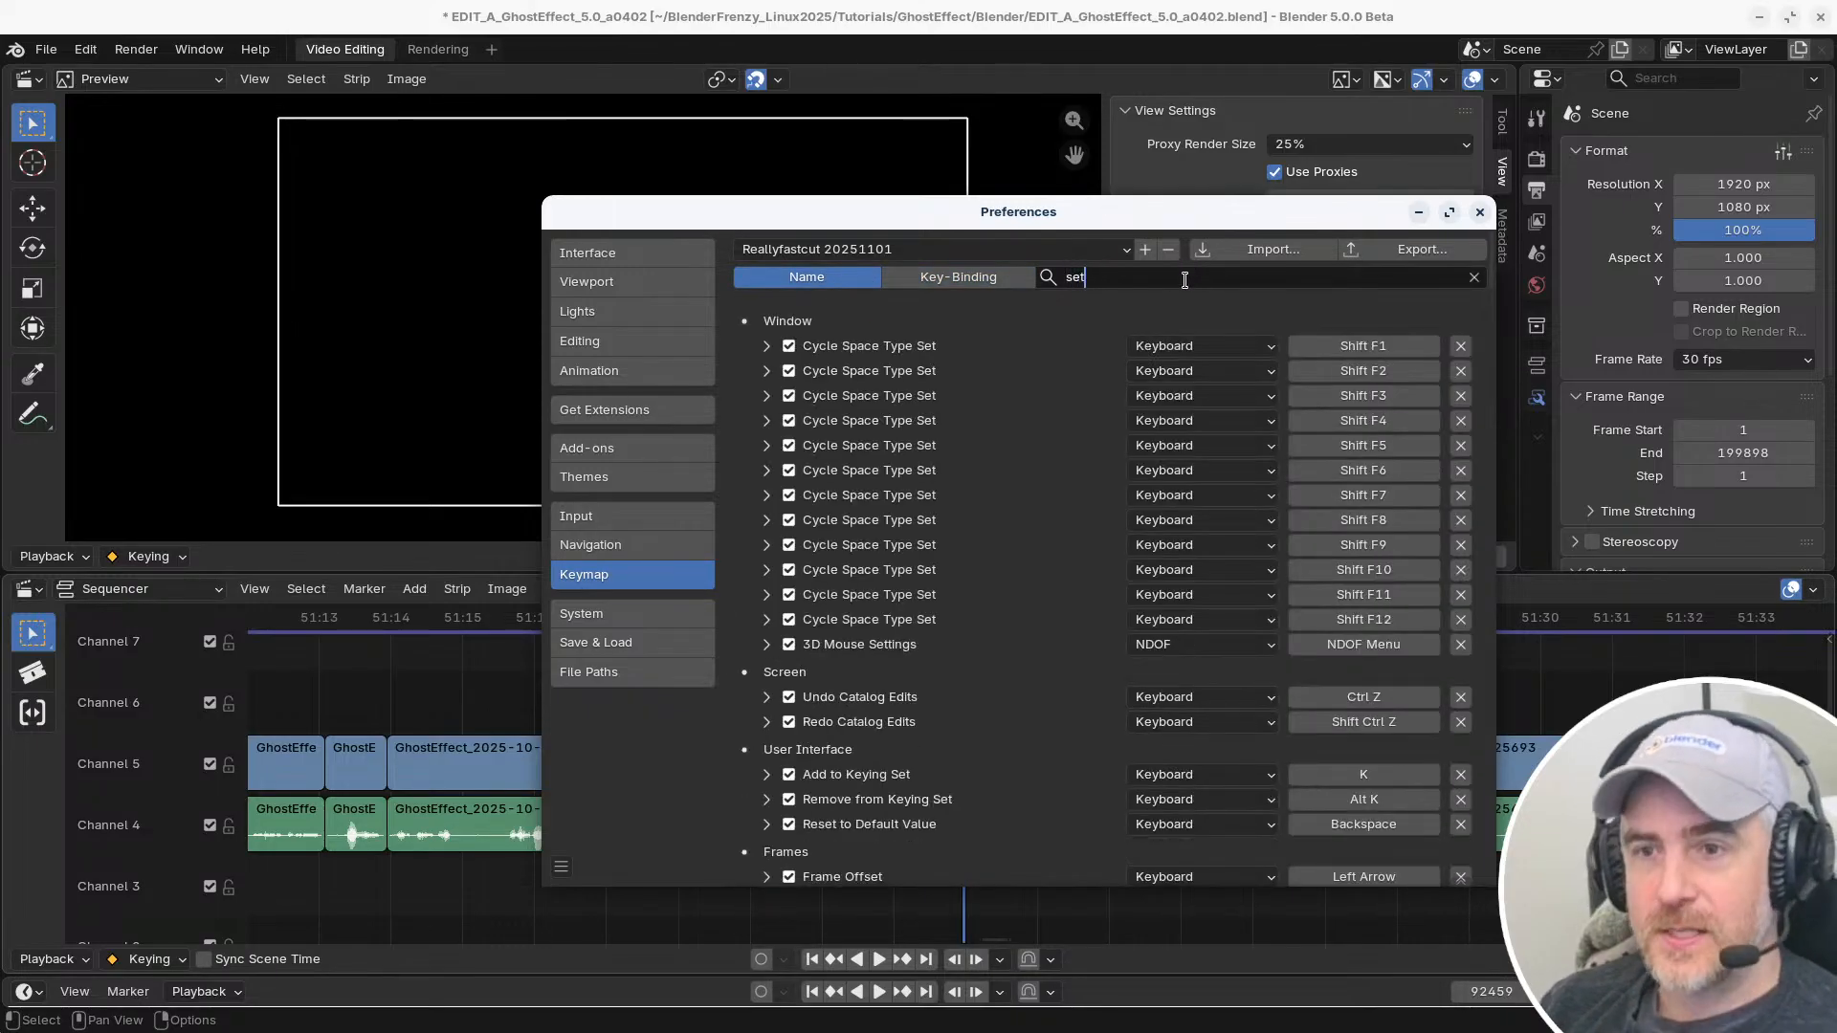
text( frame)
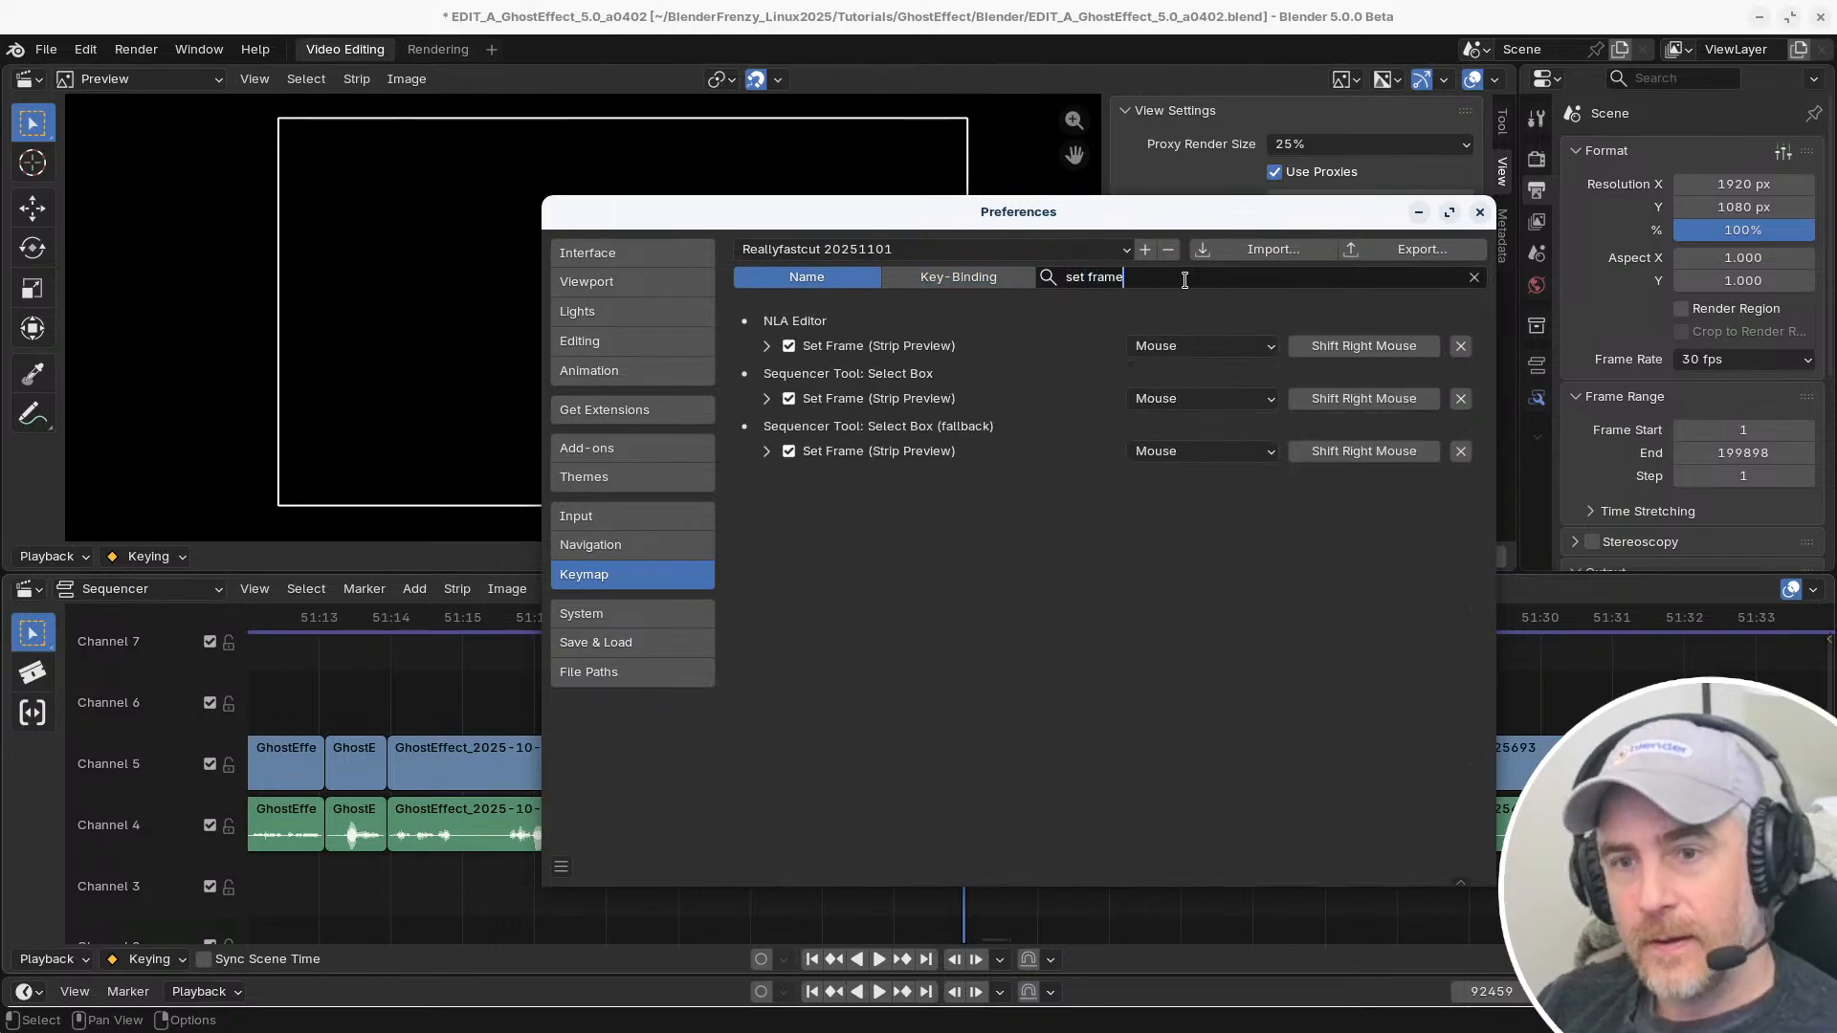
key(Return)
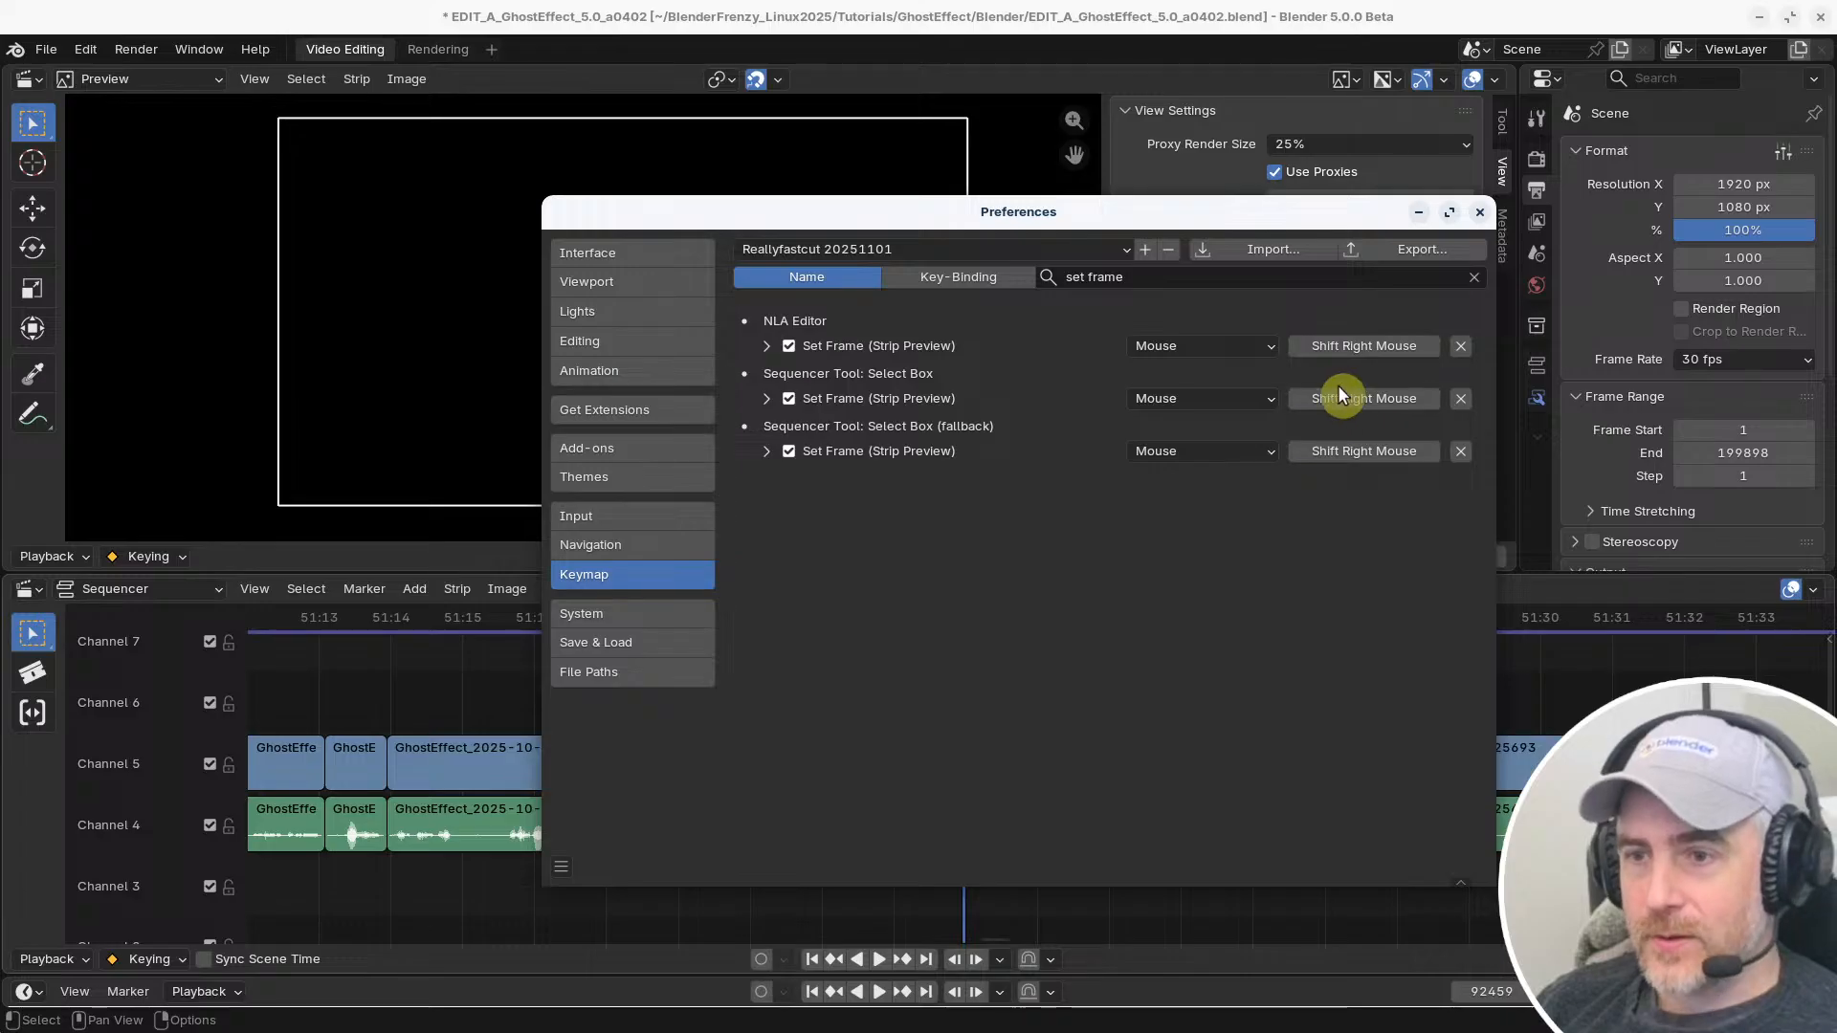
Enable the Any modifier on the Select Box tool's Set Frame (Strip Preview) right-mouse binding, and test scrubbing across the strips
click(767, 398)
click(1087, 462)
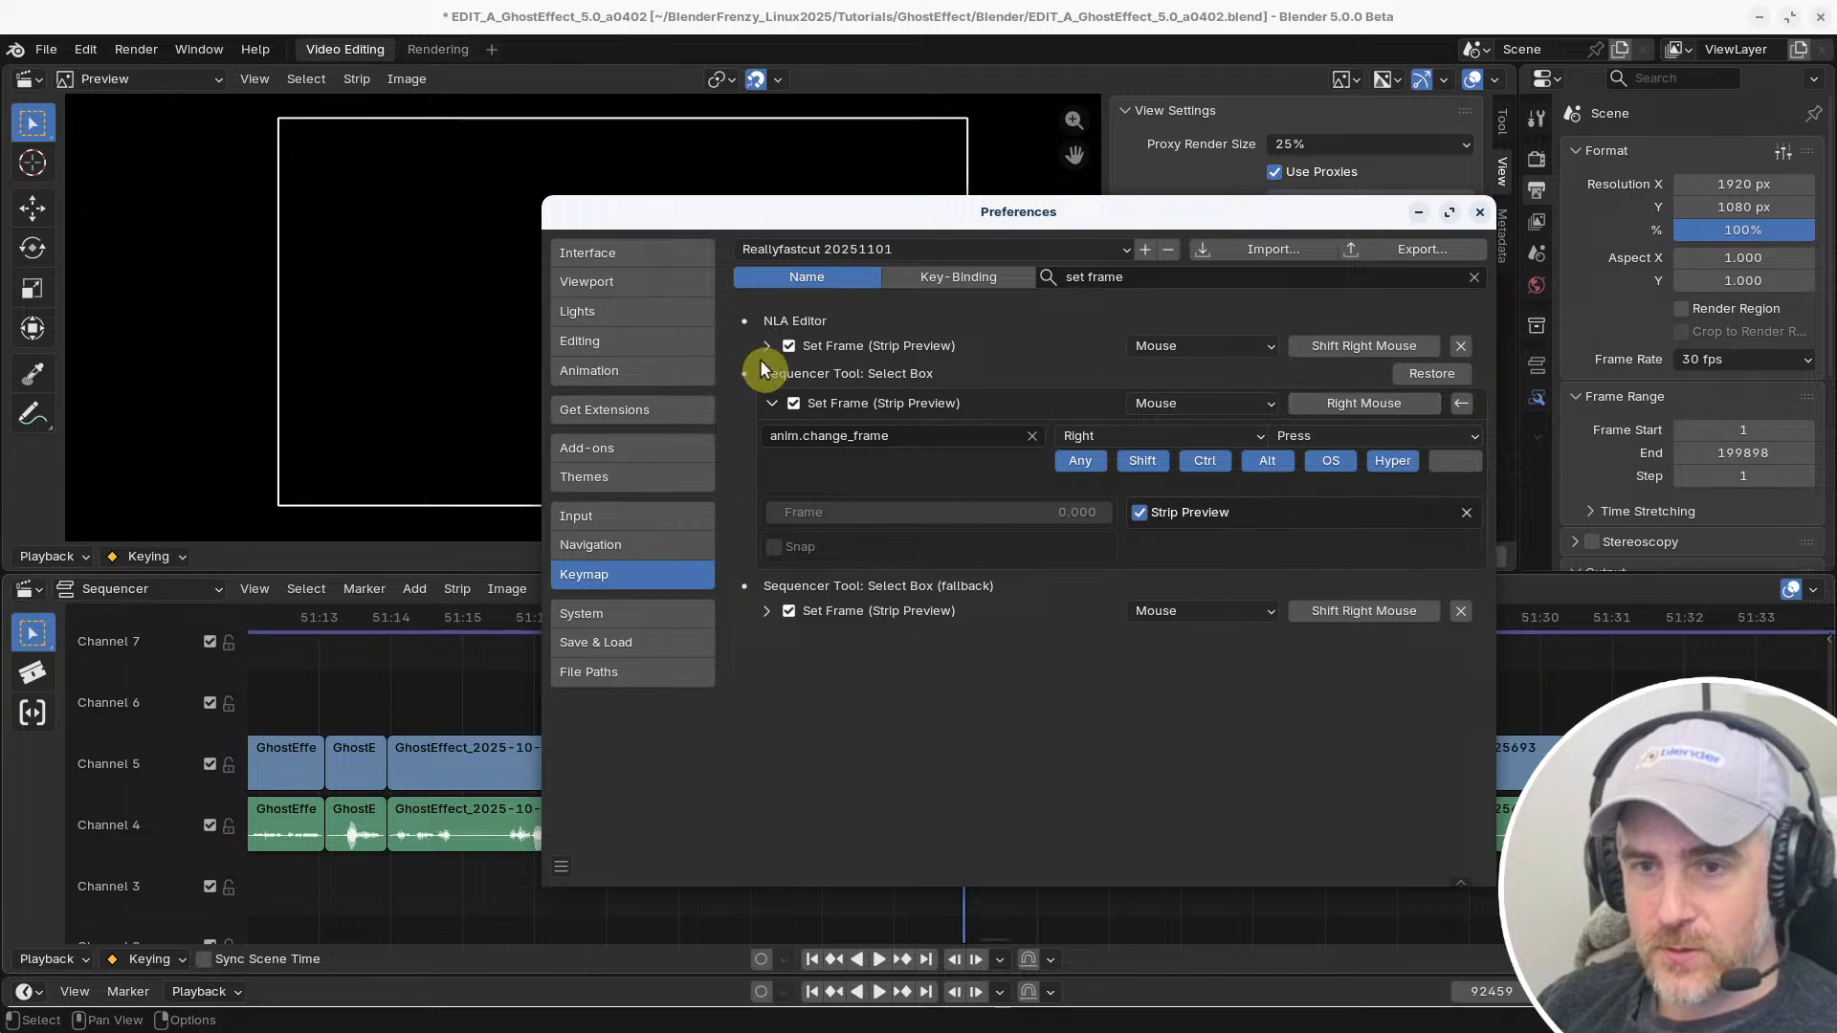
click(1190, 750)
right_drag(1190, 750, 1166, 685)
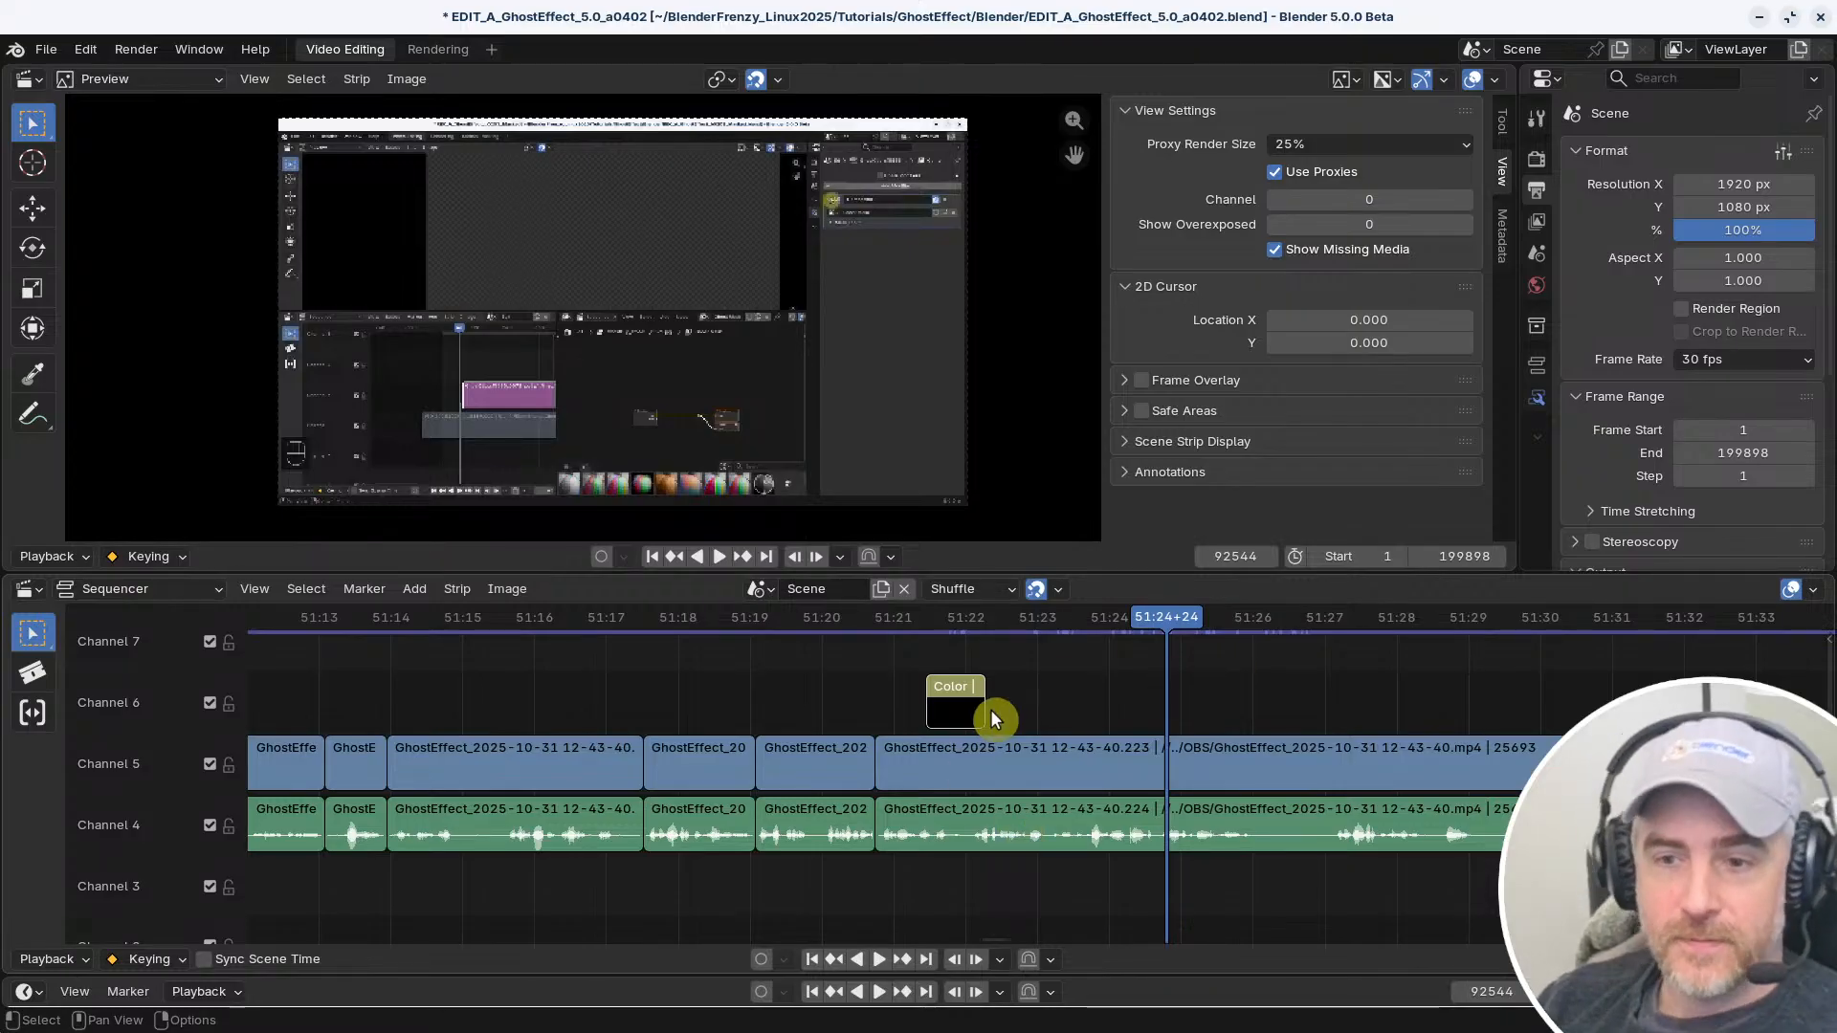
right_drag(1067, 671, 1118, 670)
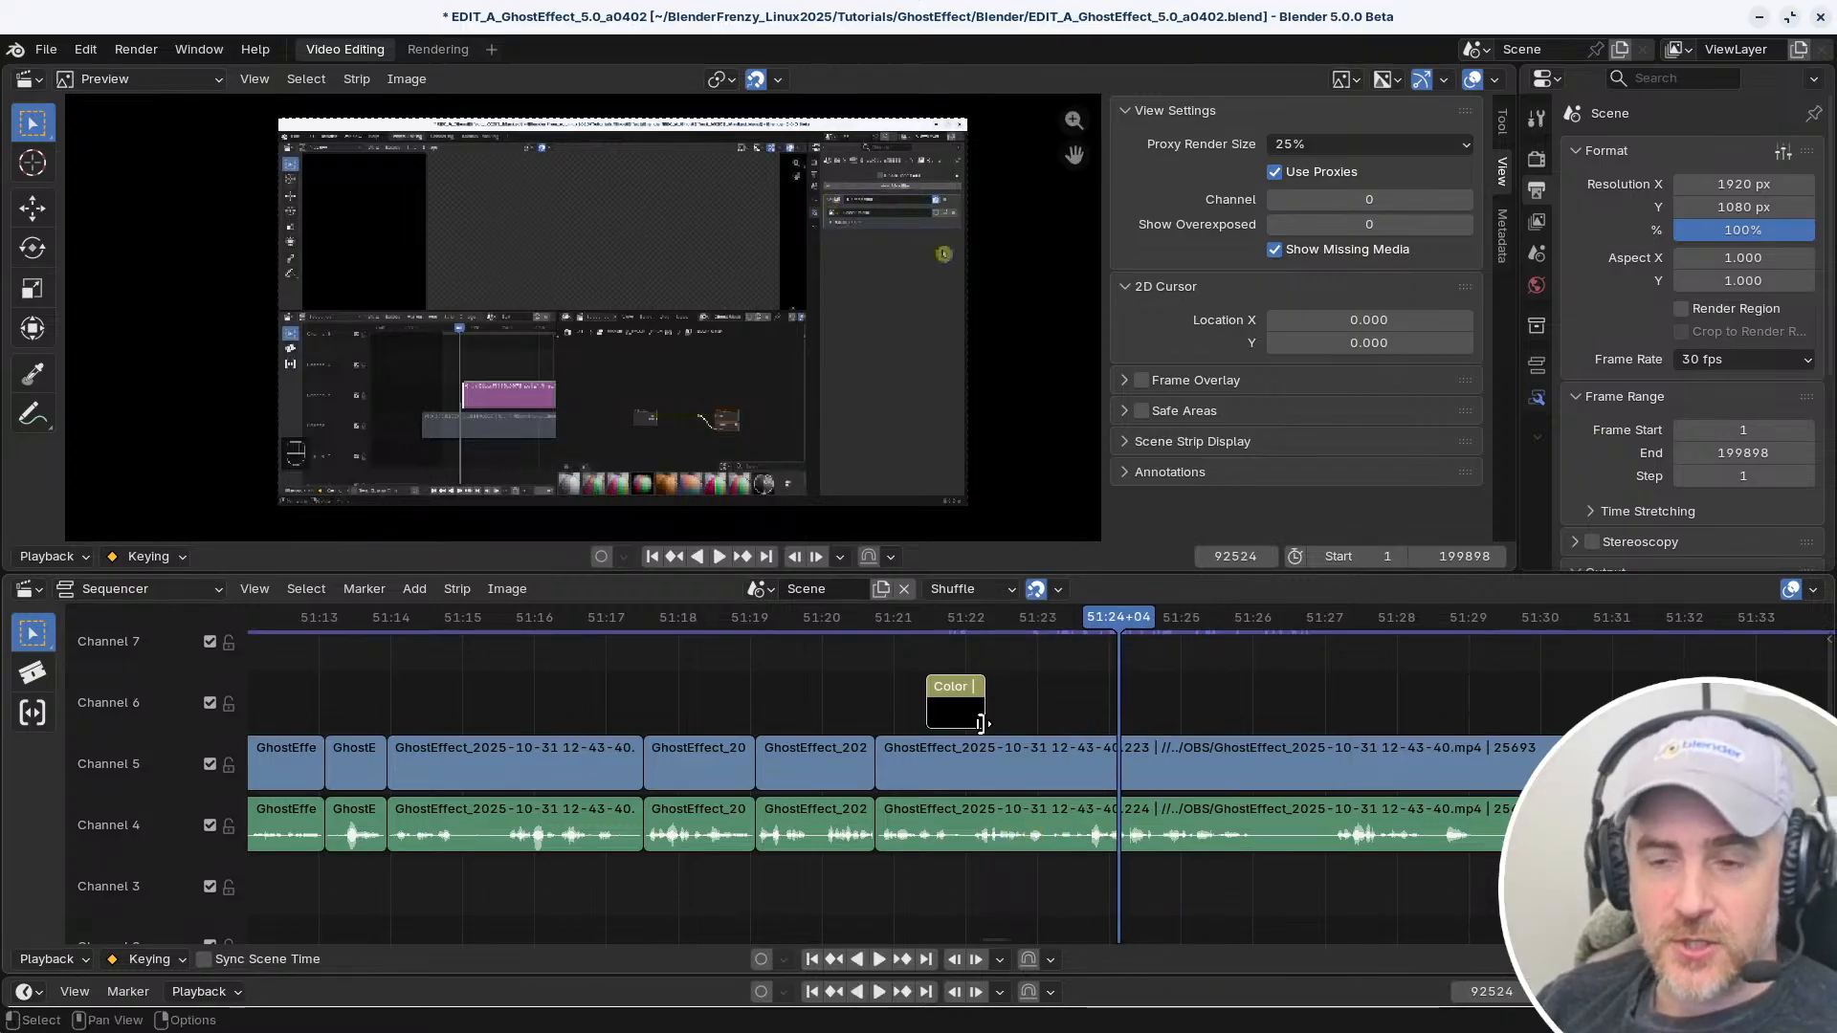
right_drag(976, 730, 962, 744)
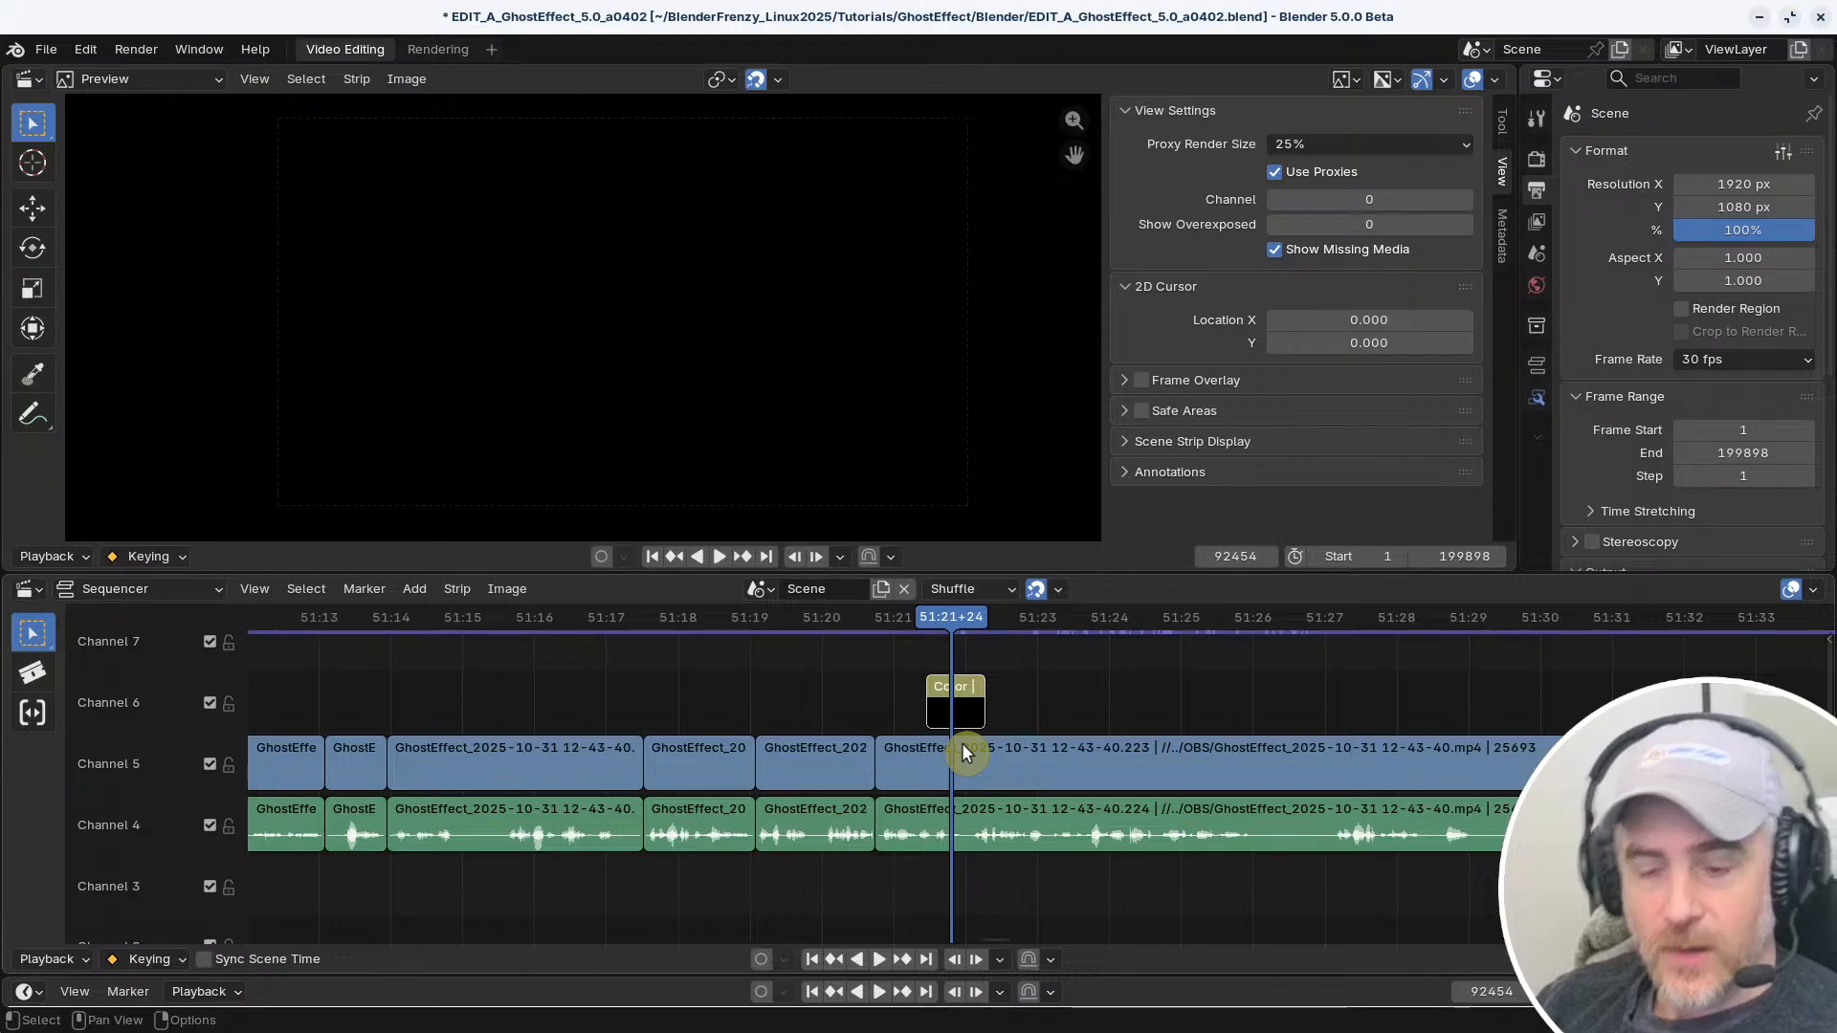
Reopen the keymap preferences and search the shortcut names for "gap"
key(ctrl+comma)
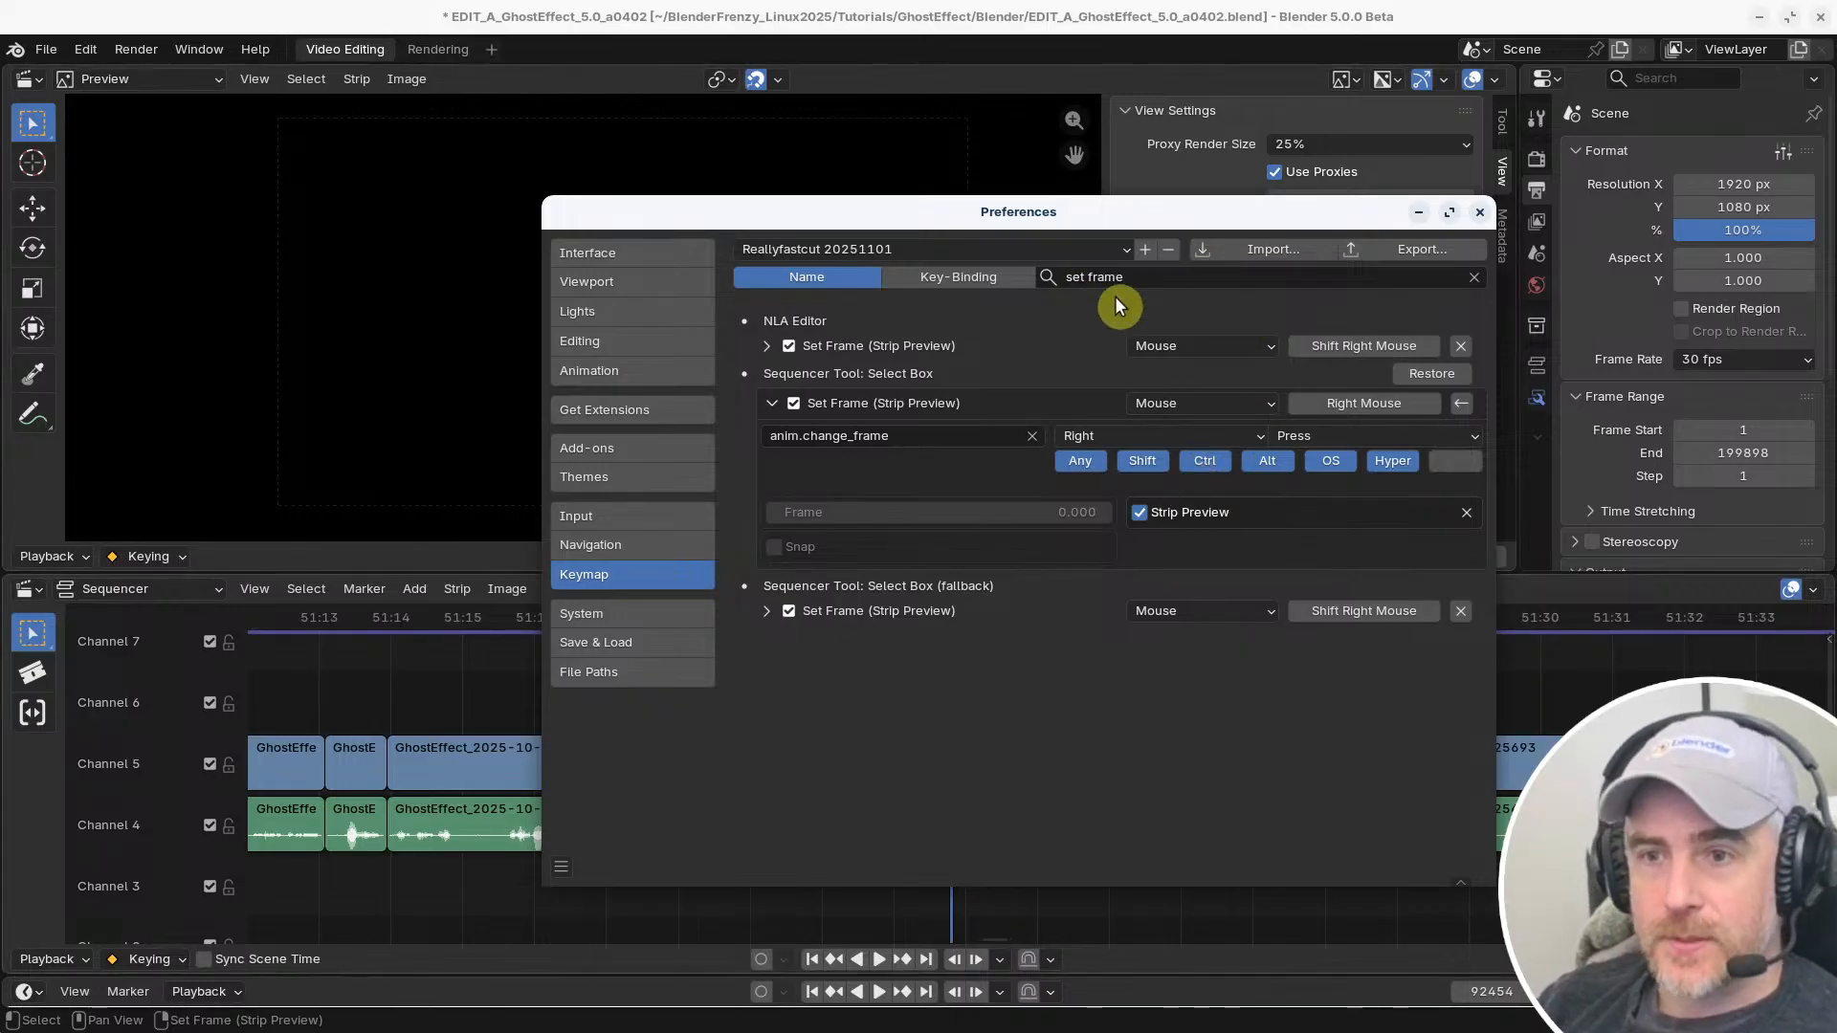
click(1139, 279)
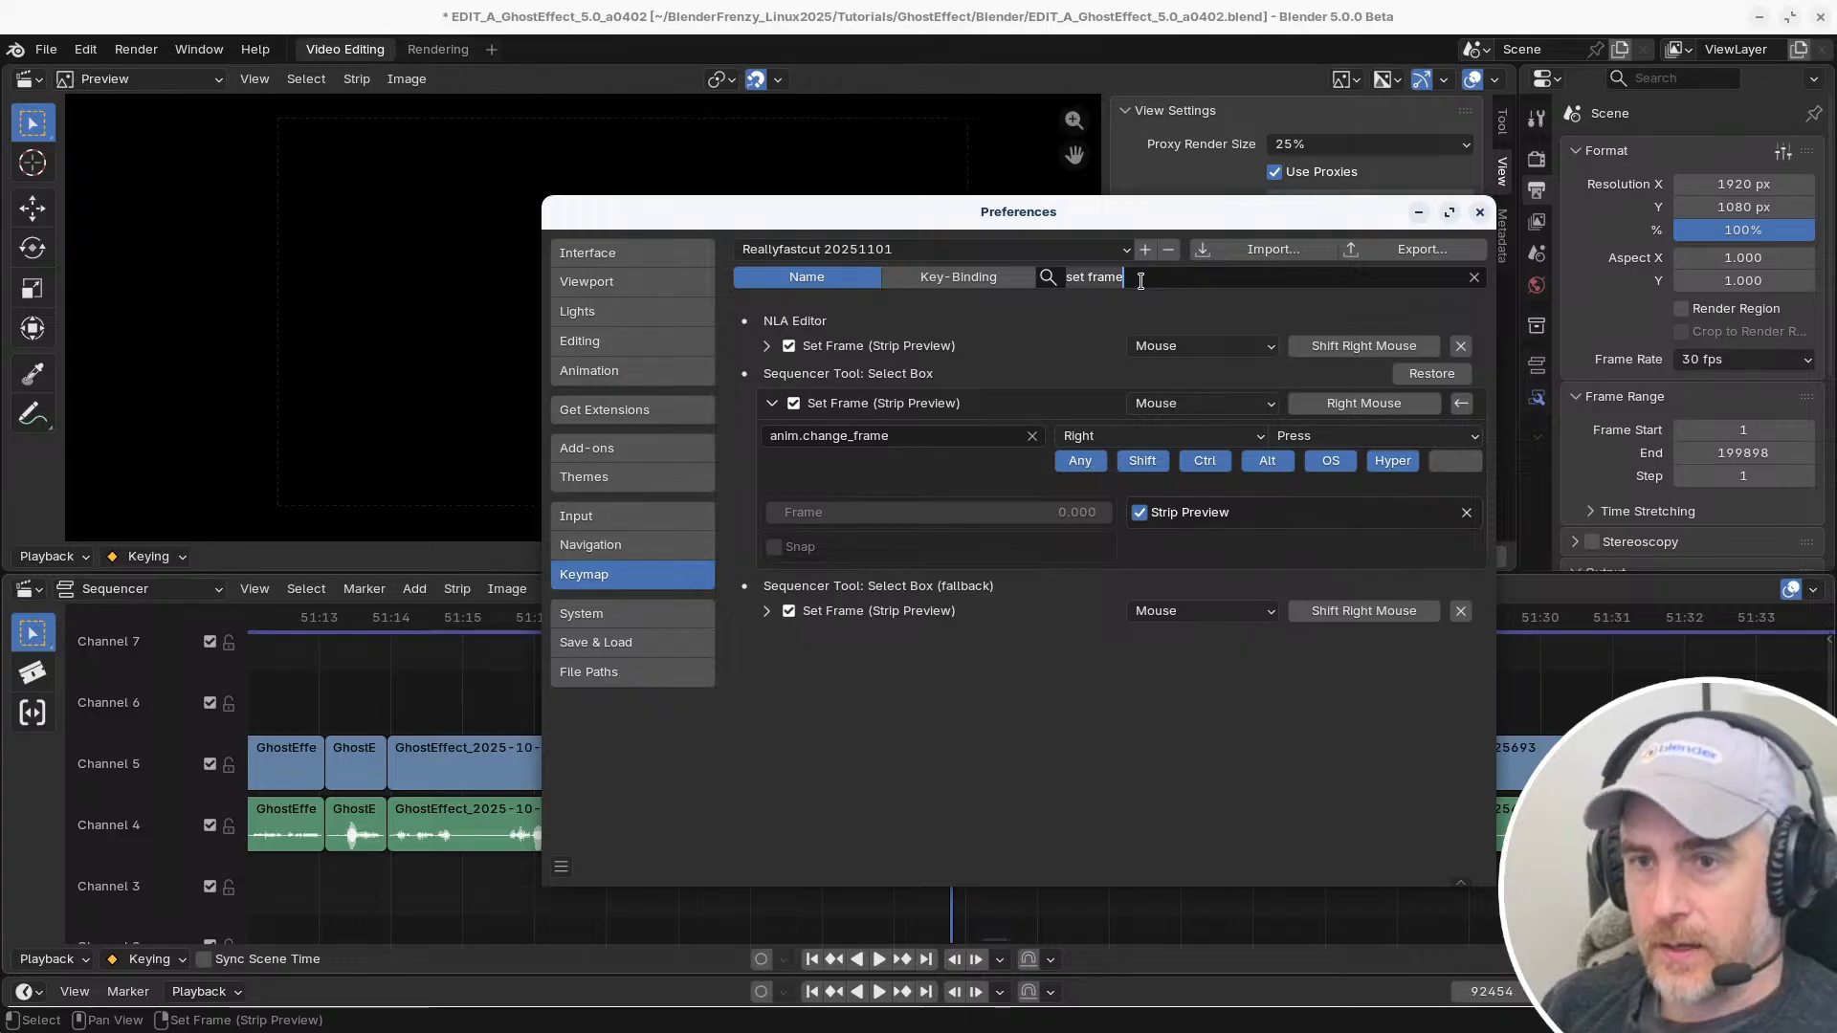
key(ctrl+a)
text(gap)
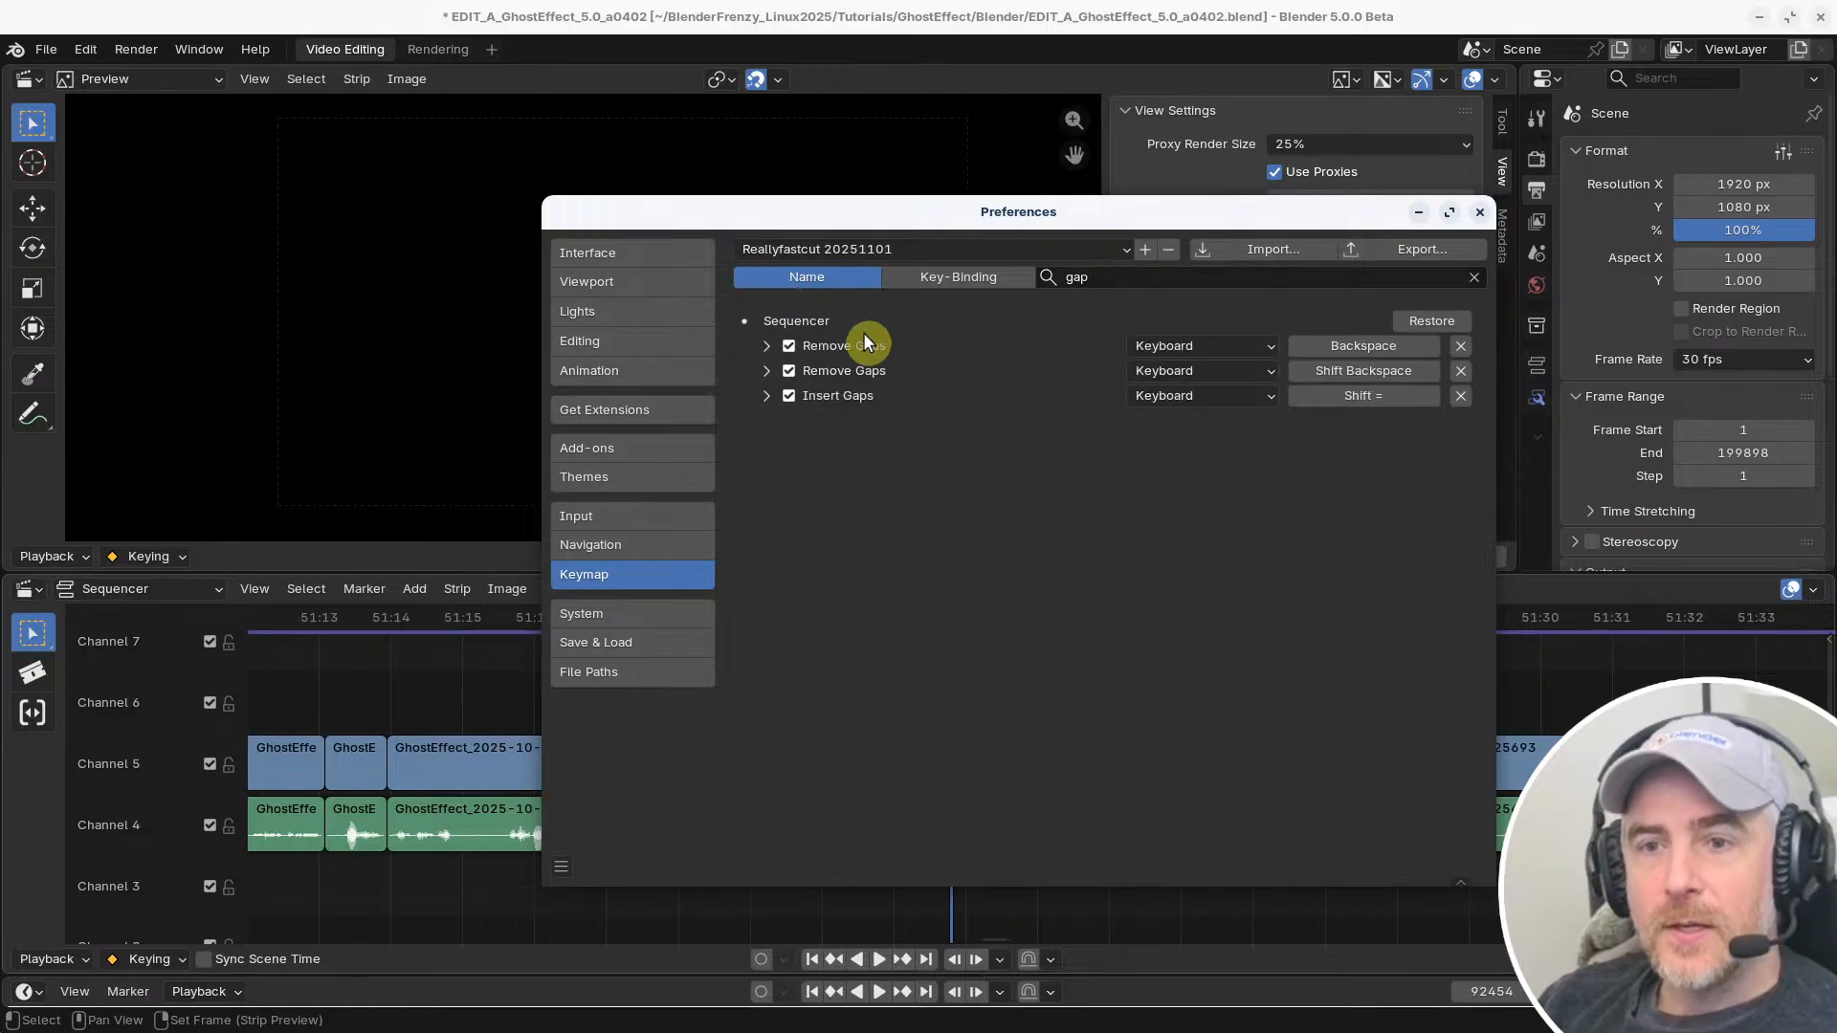
Try the V key for the first Remove Gaps shortcut, and restore its original binding
click(1358, 345)
key(v)
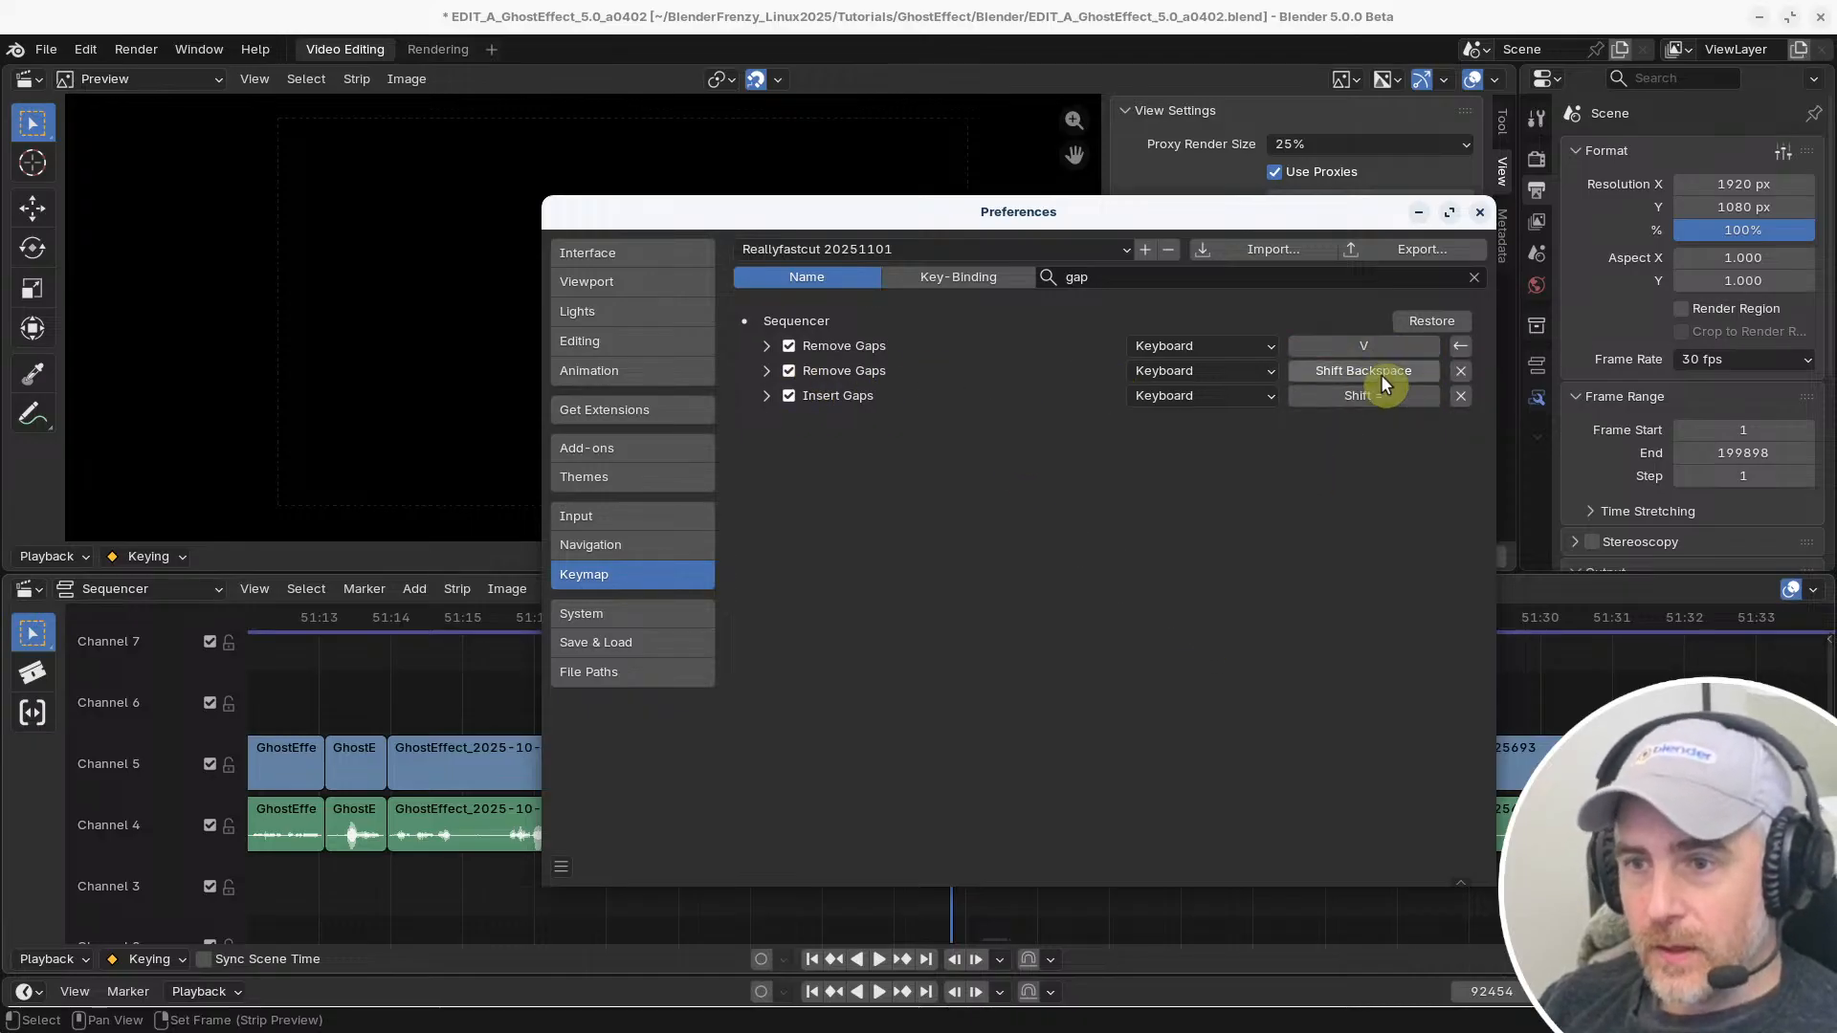
click(1462, 346)
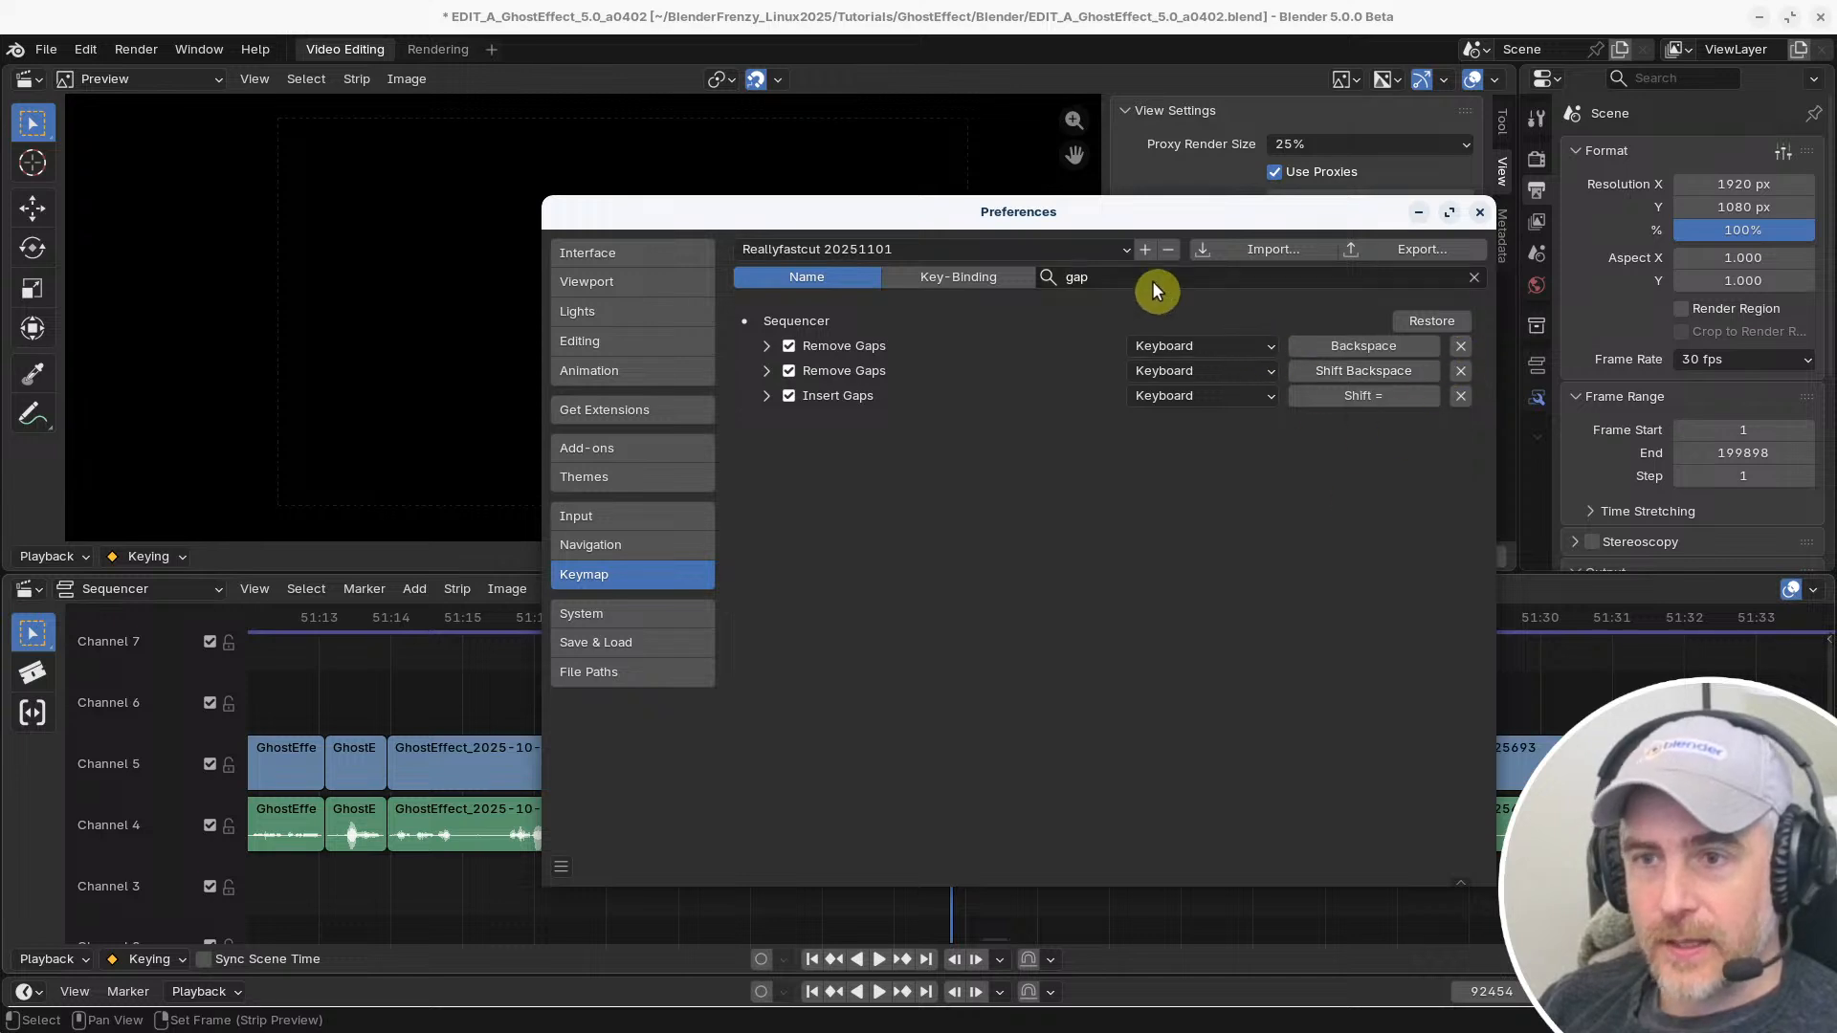
Search the shortcuts by key binding for "v" and examine which Sequencer entries already use that key
click(954, 283)
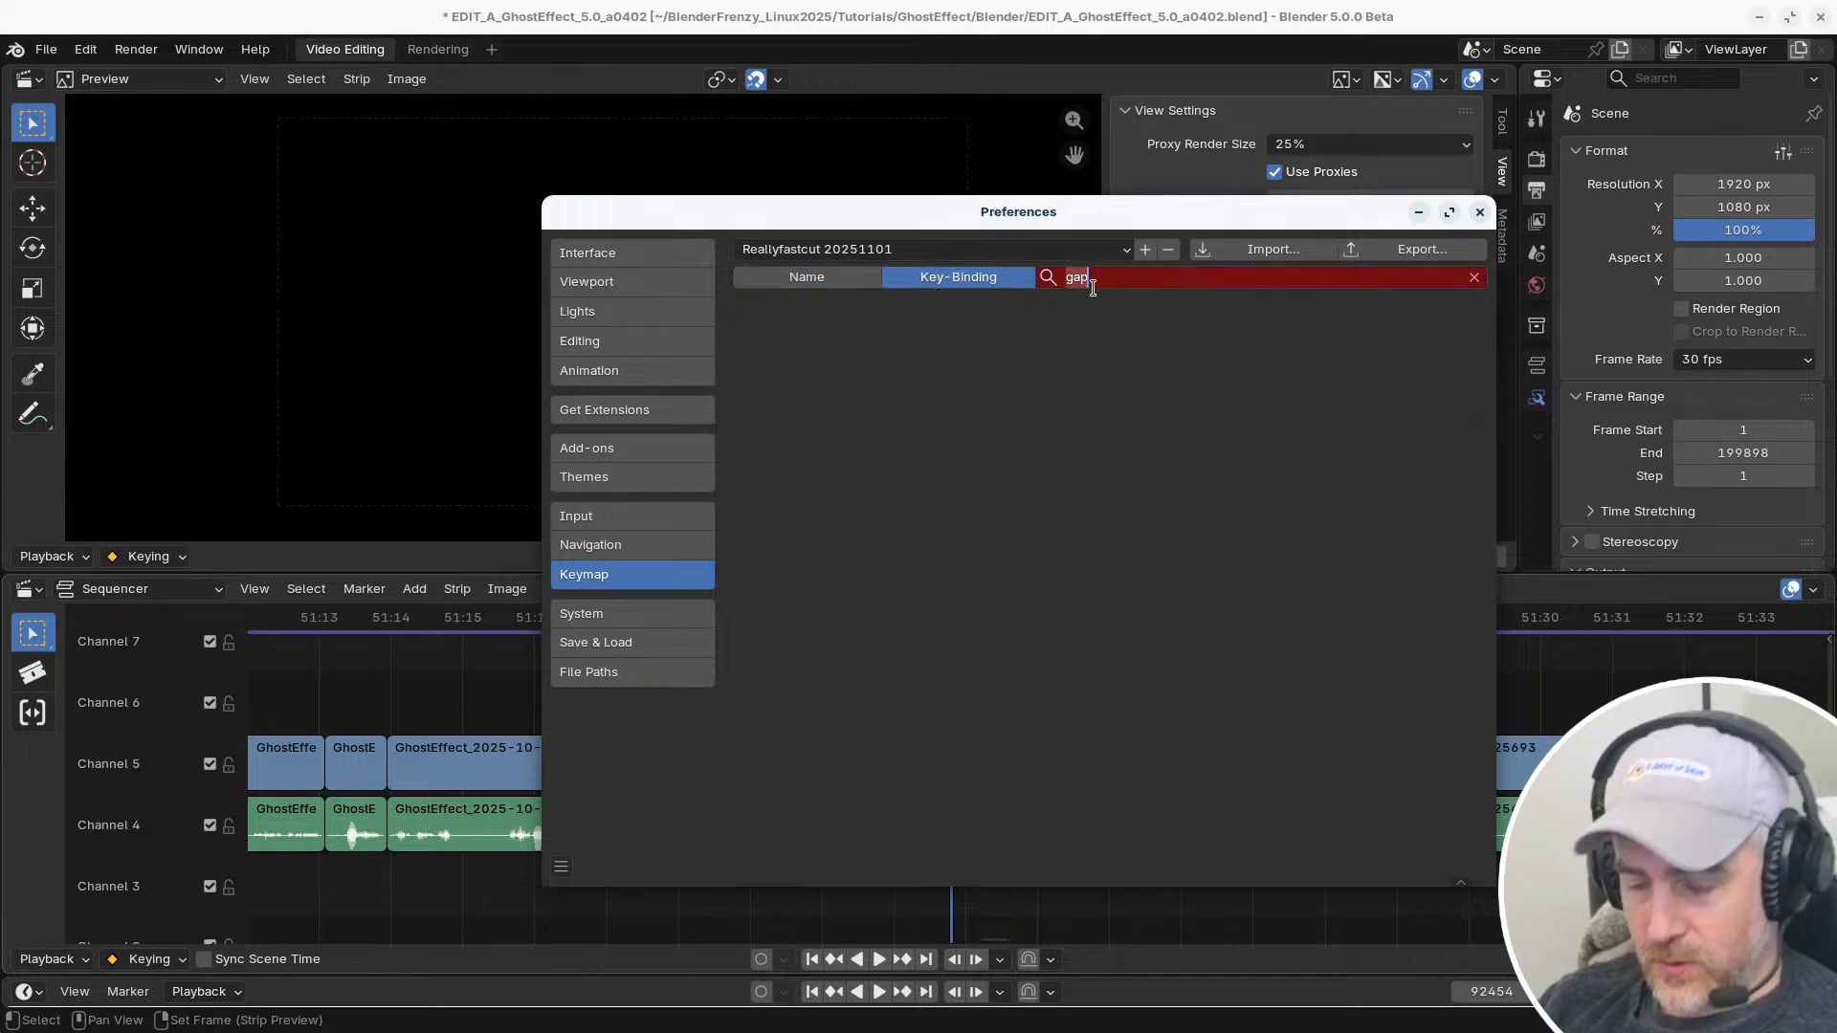
text(v)
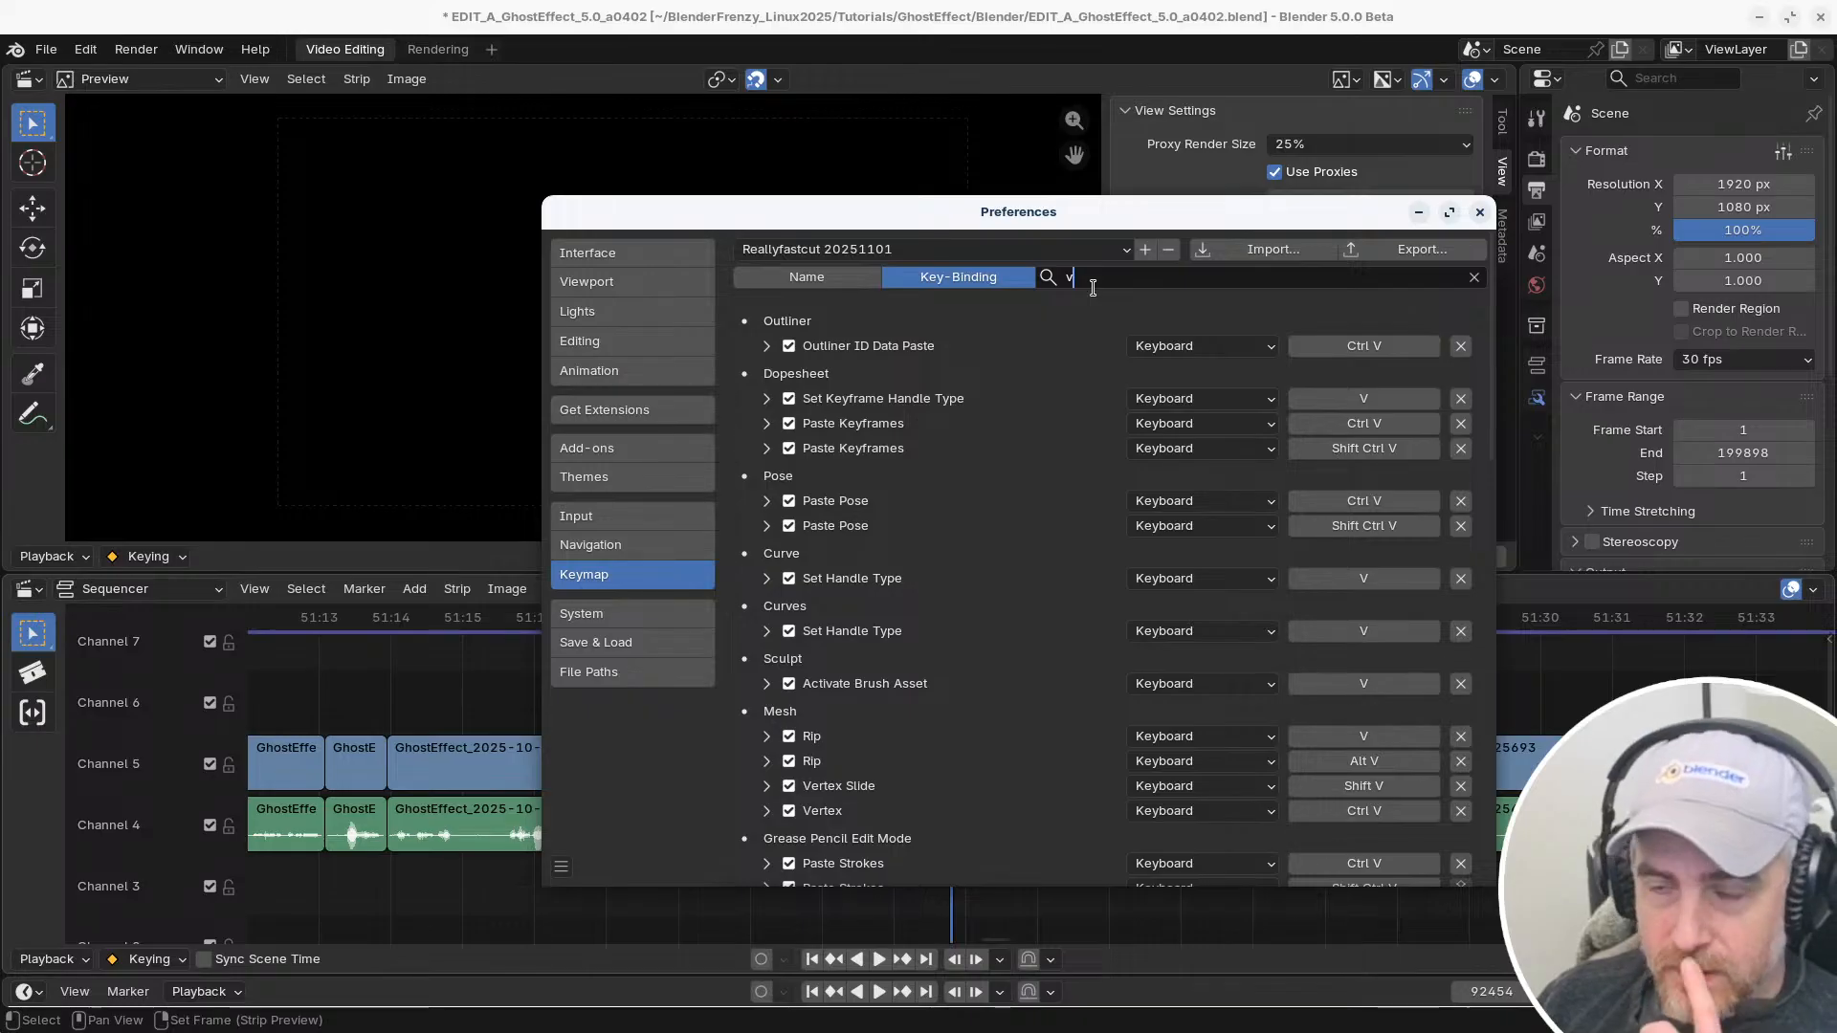
click(1098, 300)
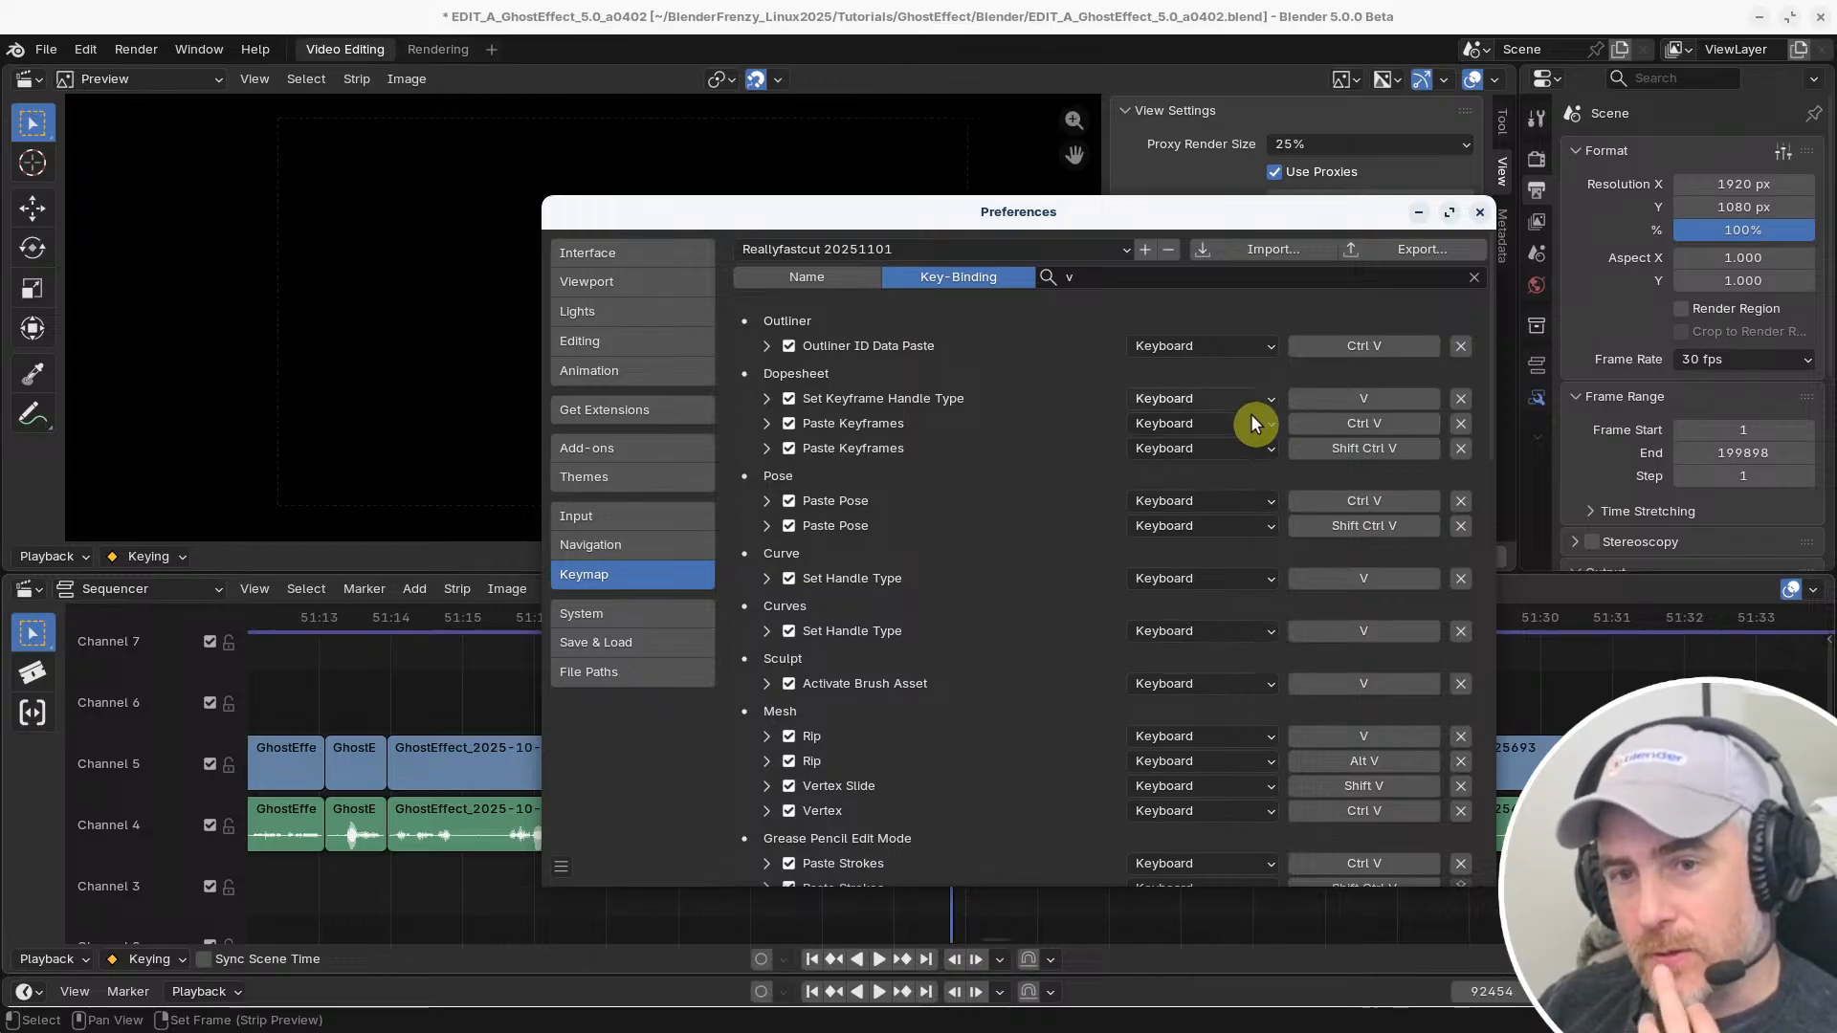
scroll(1215, 433, down, 10)
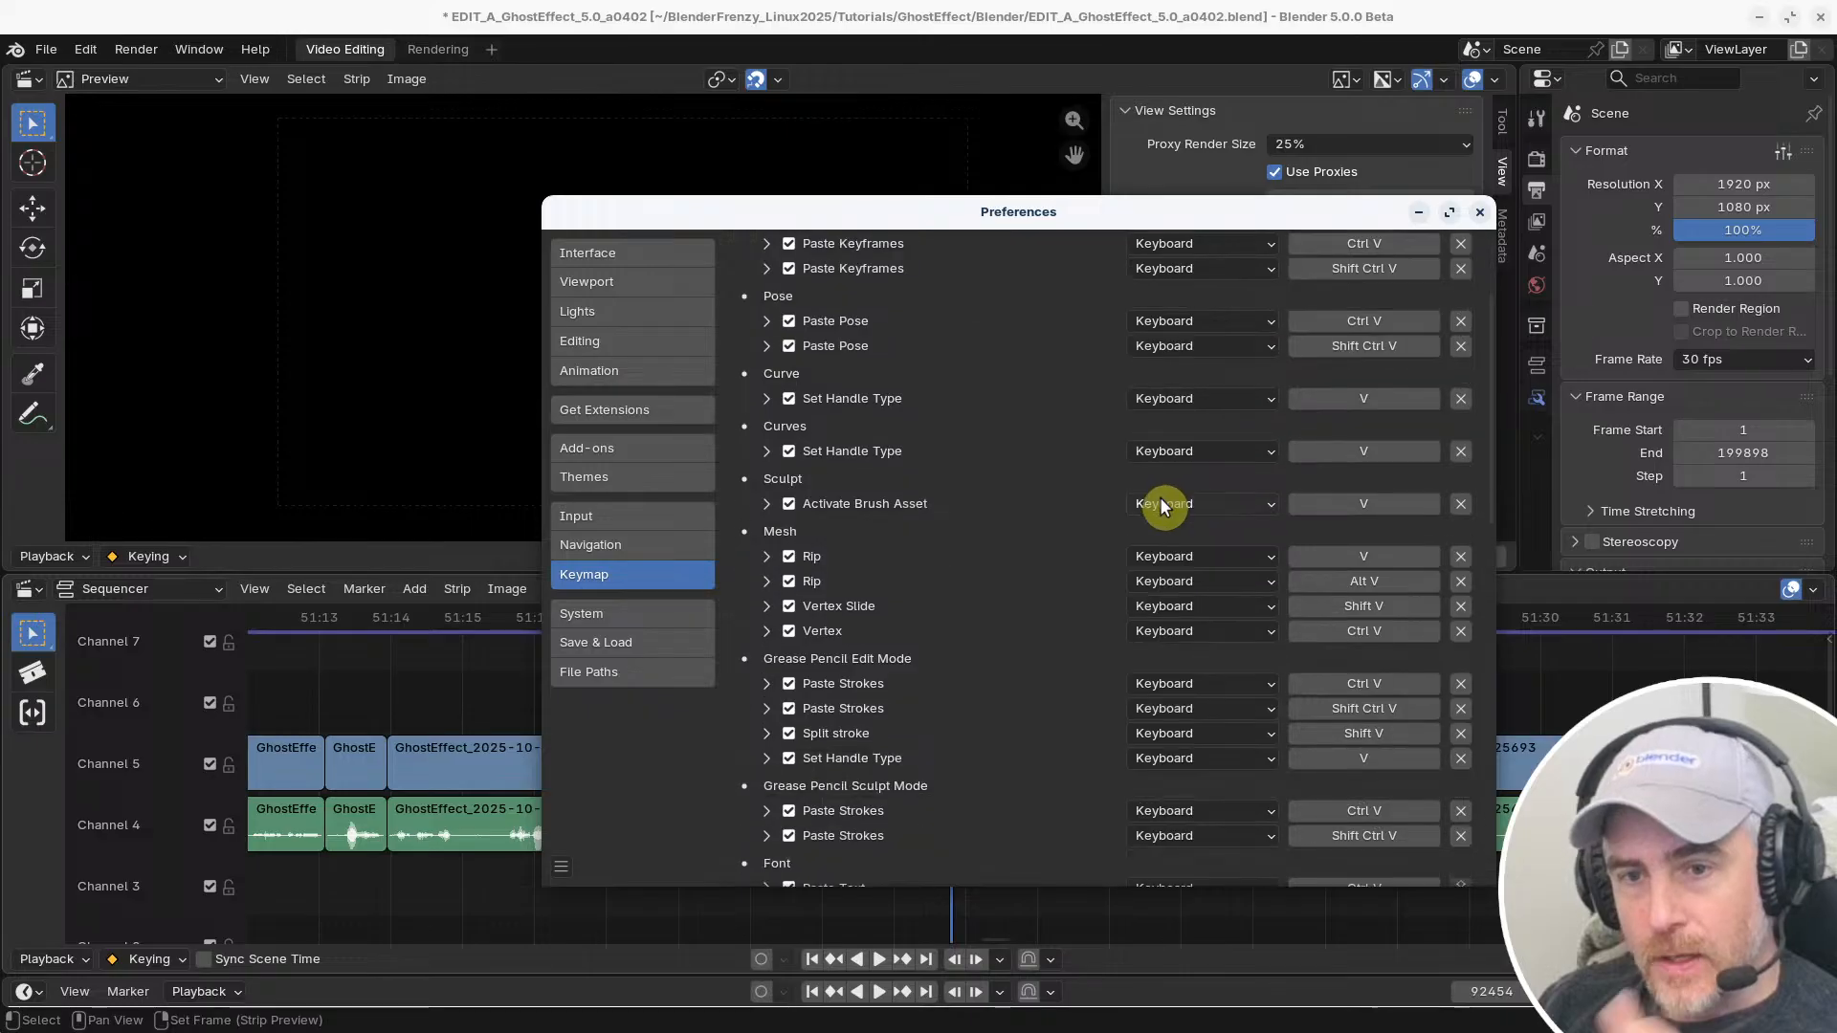
scroll(915, 536, down, 15)
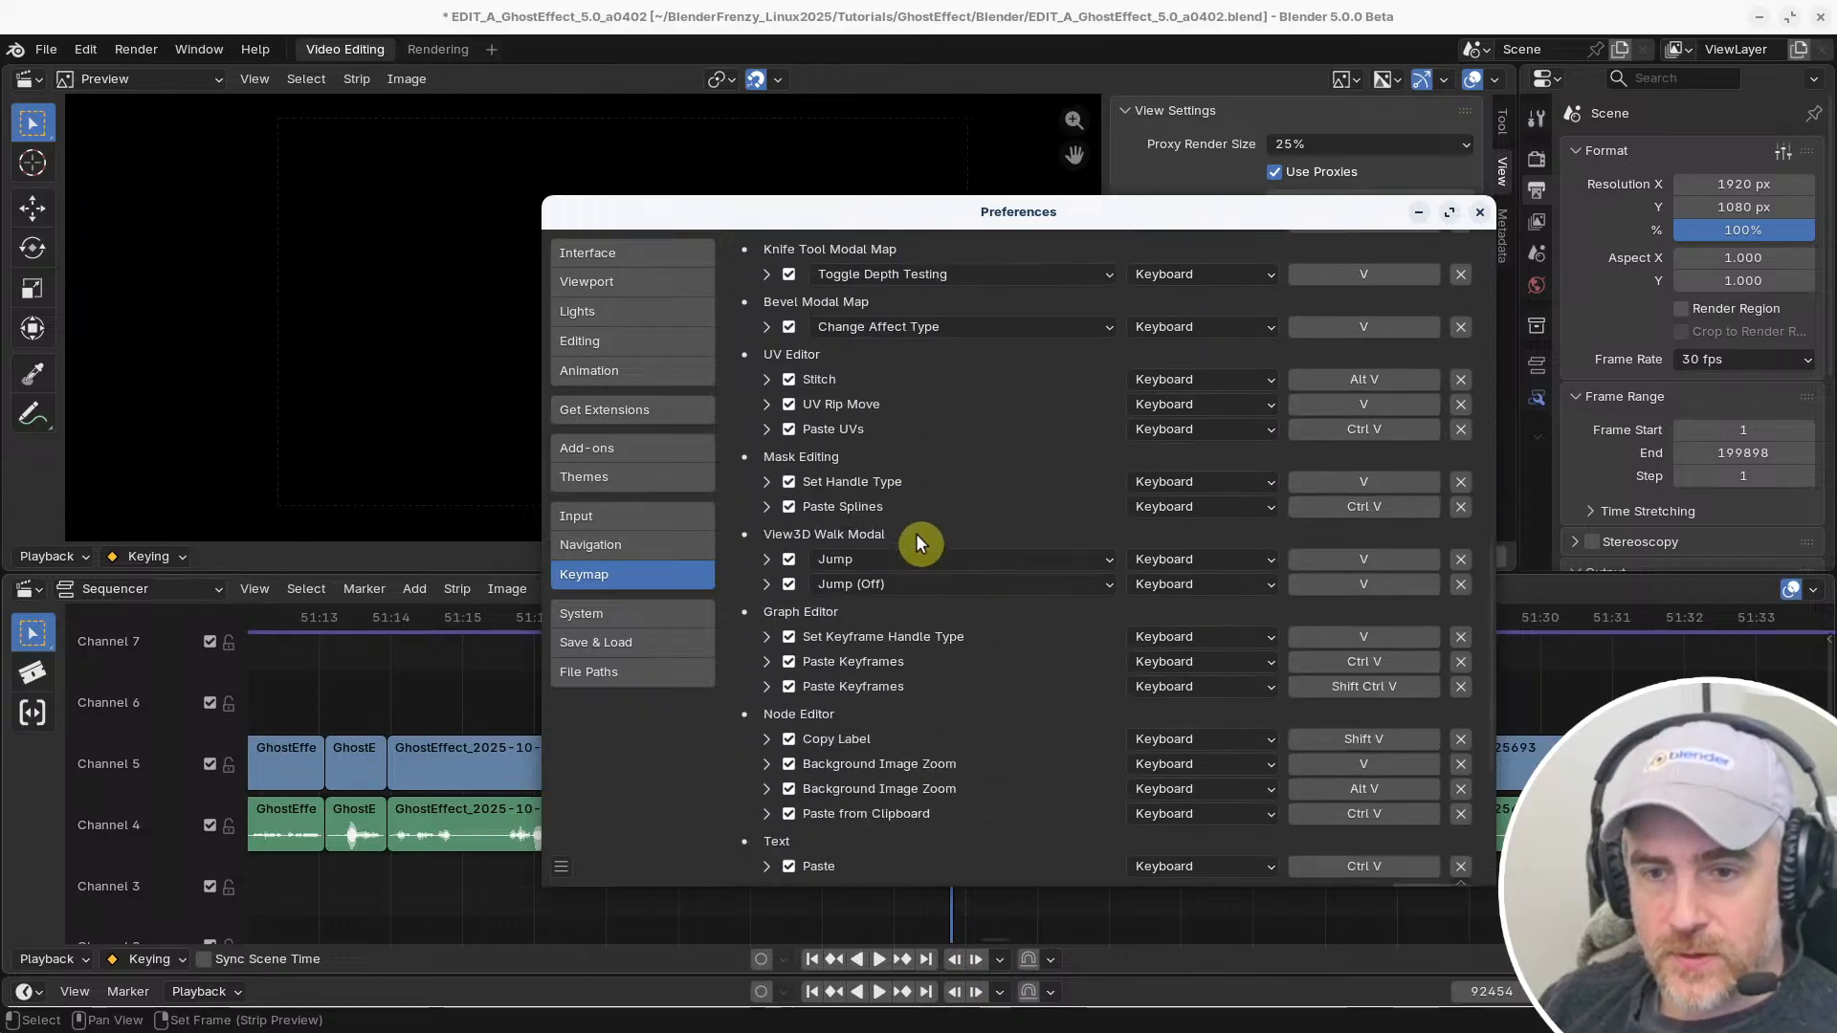
scroll(914, 551, down, 1)
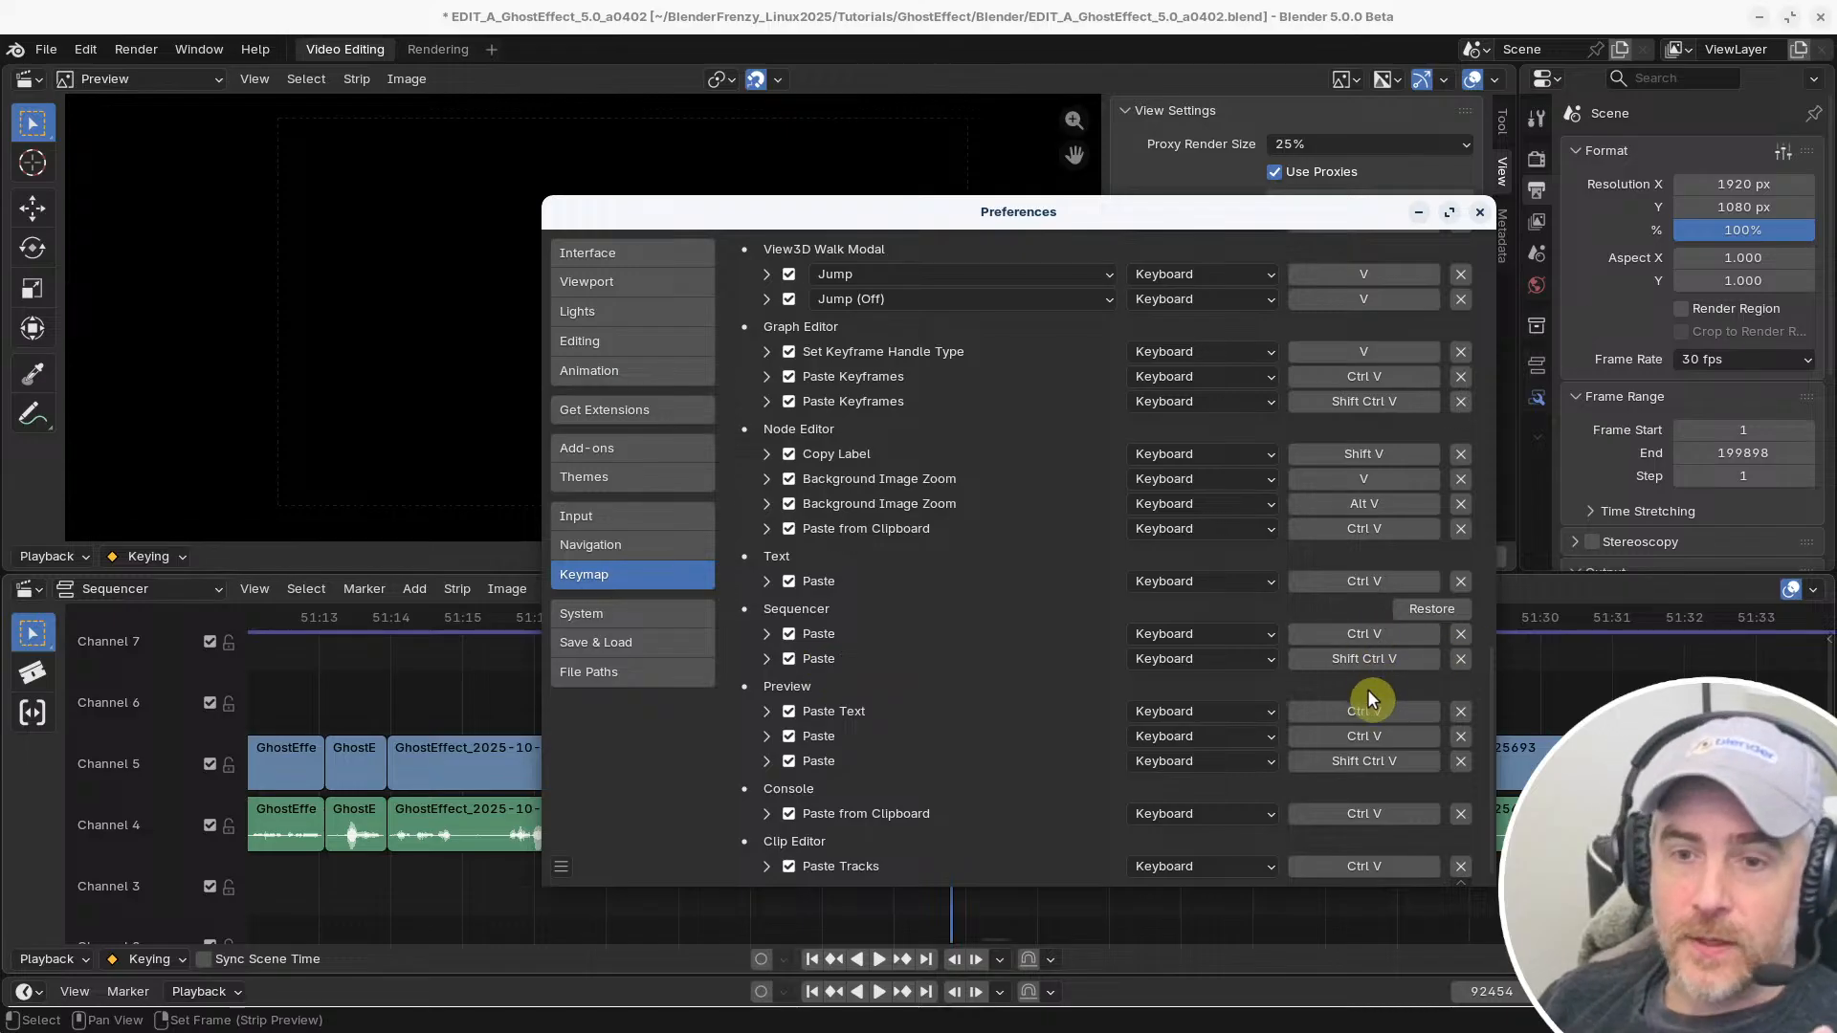
scroll(1374, 681, up, 15)
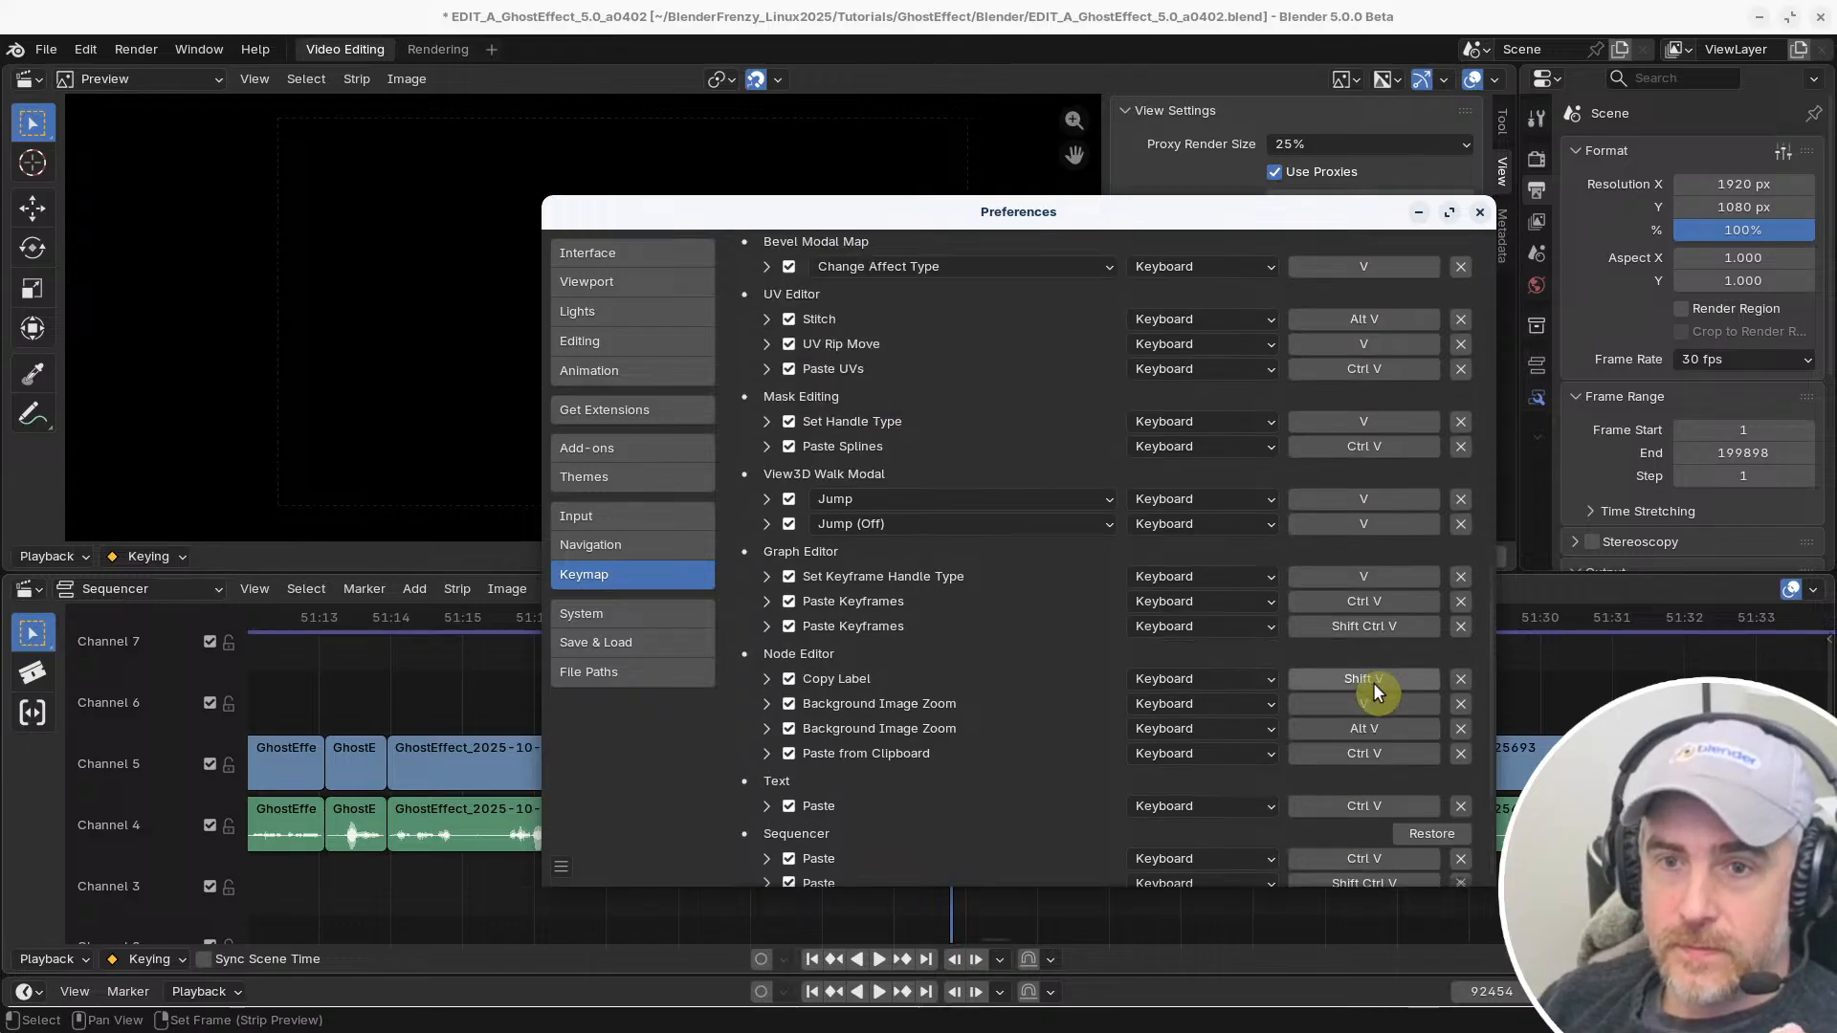
scroll(1386, 612, up, 4)
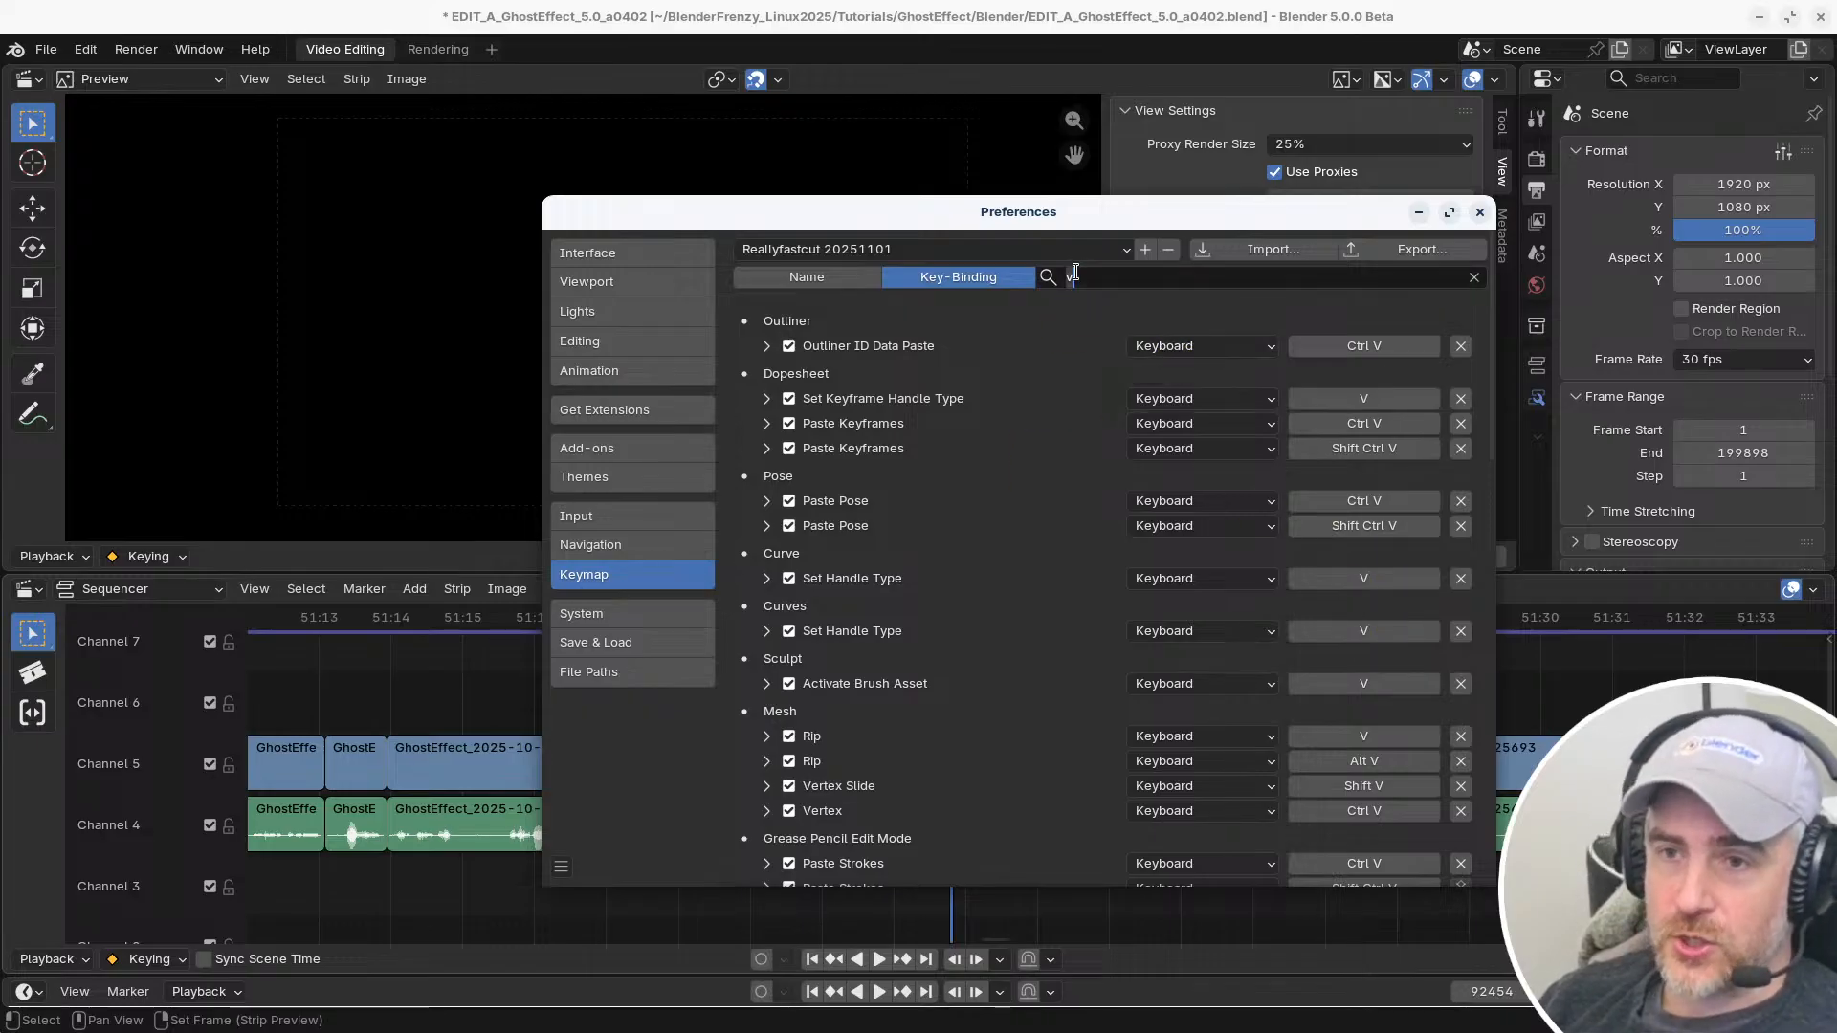
Search the shortcuts by name for "set frame" and check the Select Box tool's Set Frame (Strip Preview) binding
key(BackSpace)
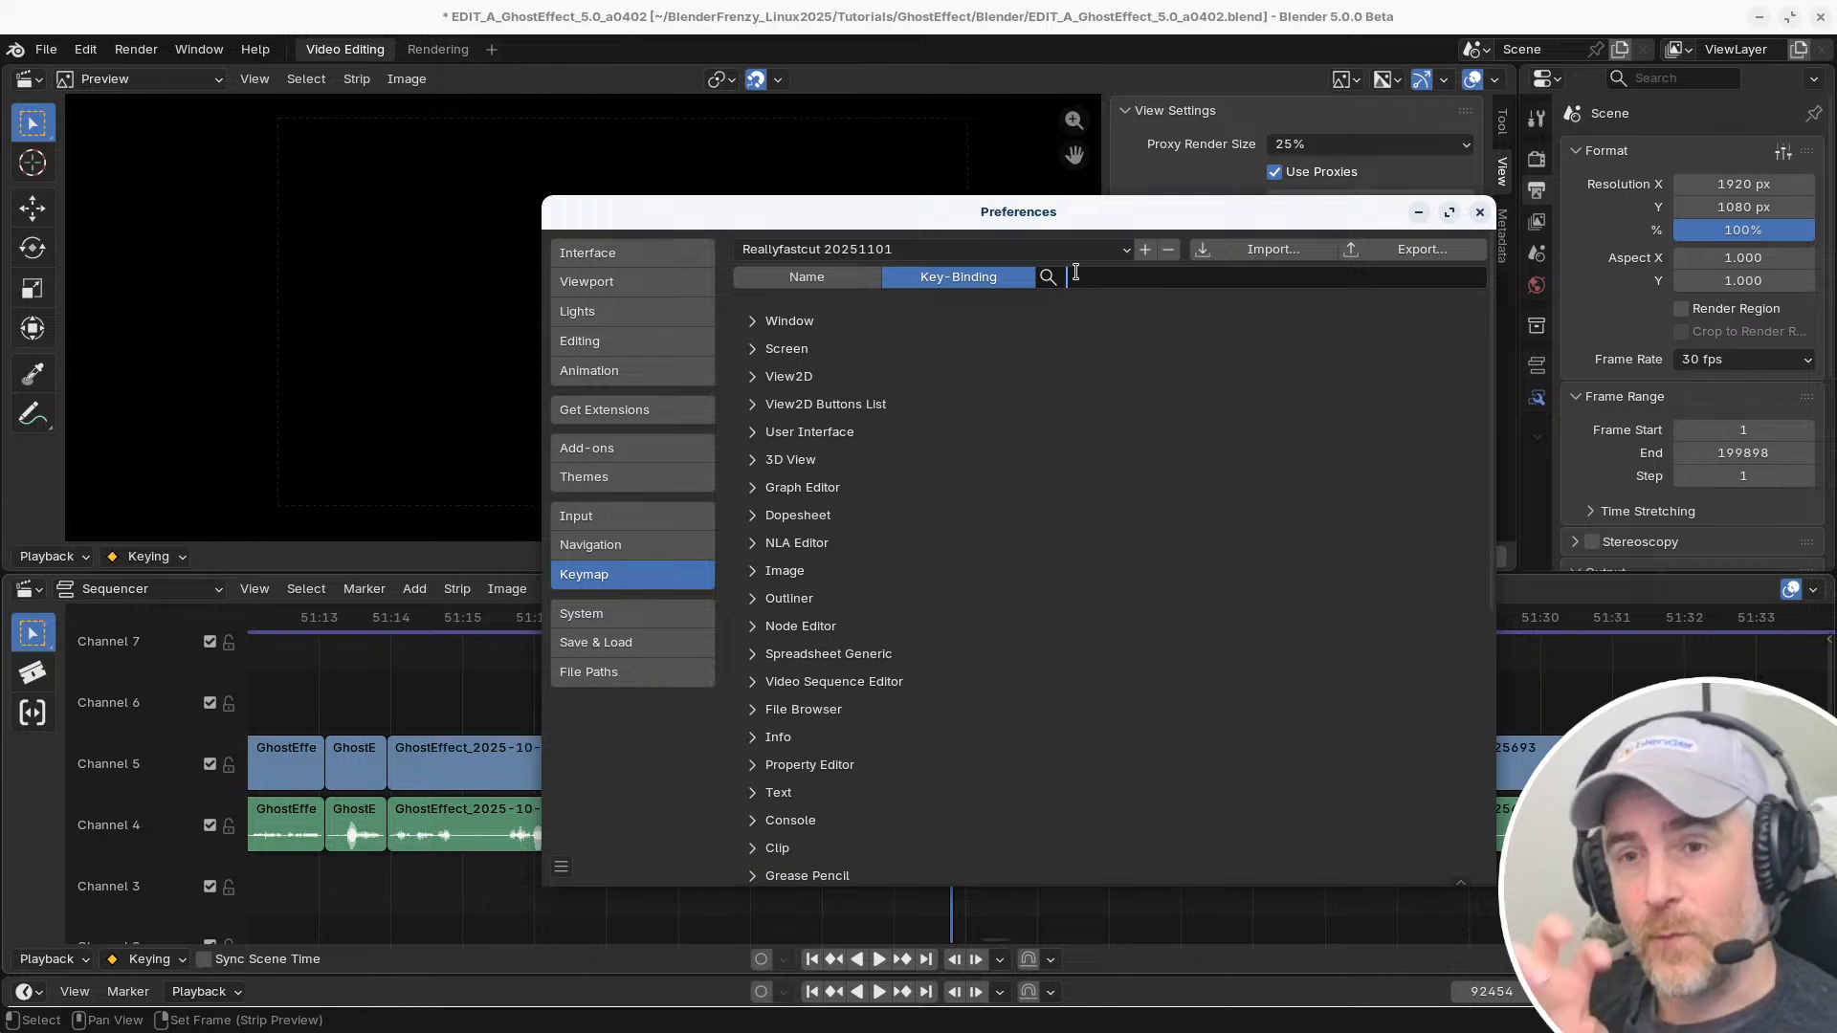
click(847, 276)
click(1157, 276)
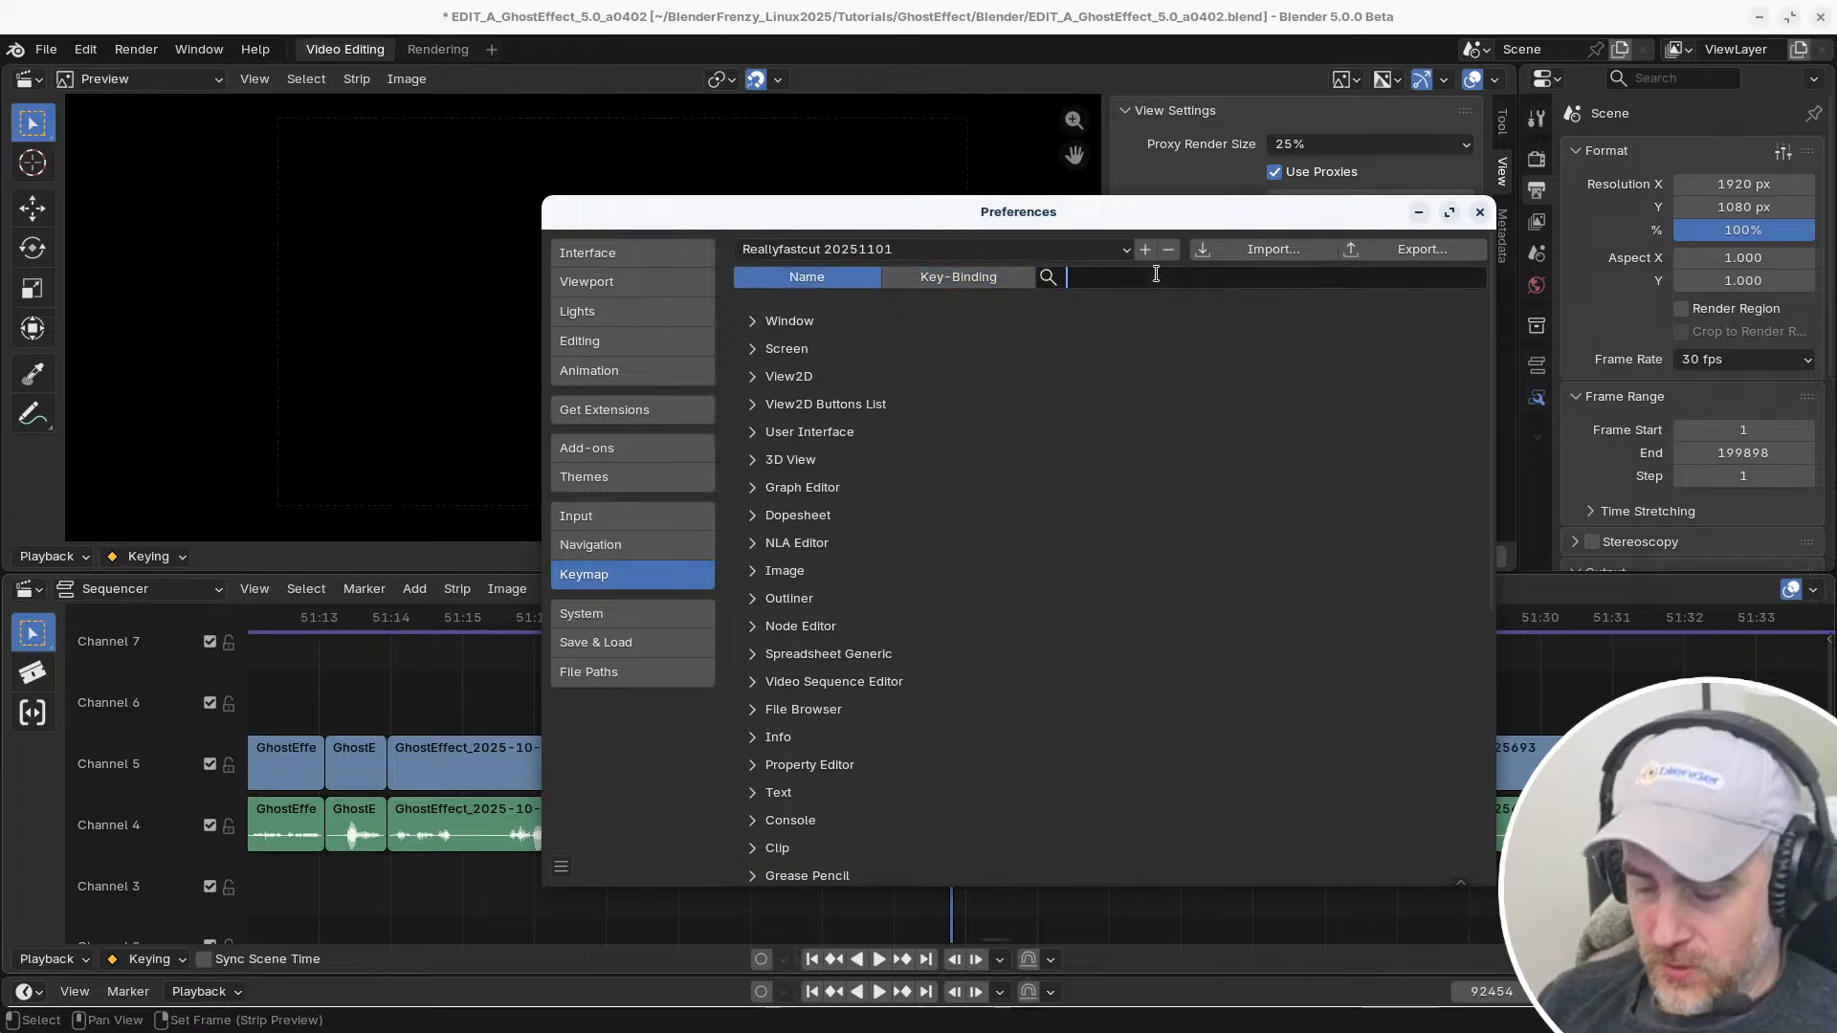
text(set frame)
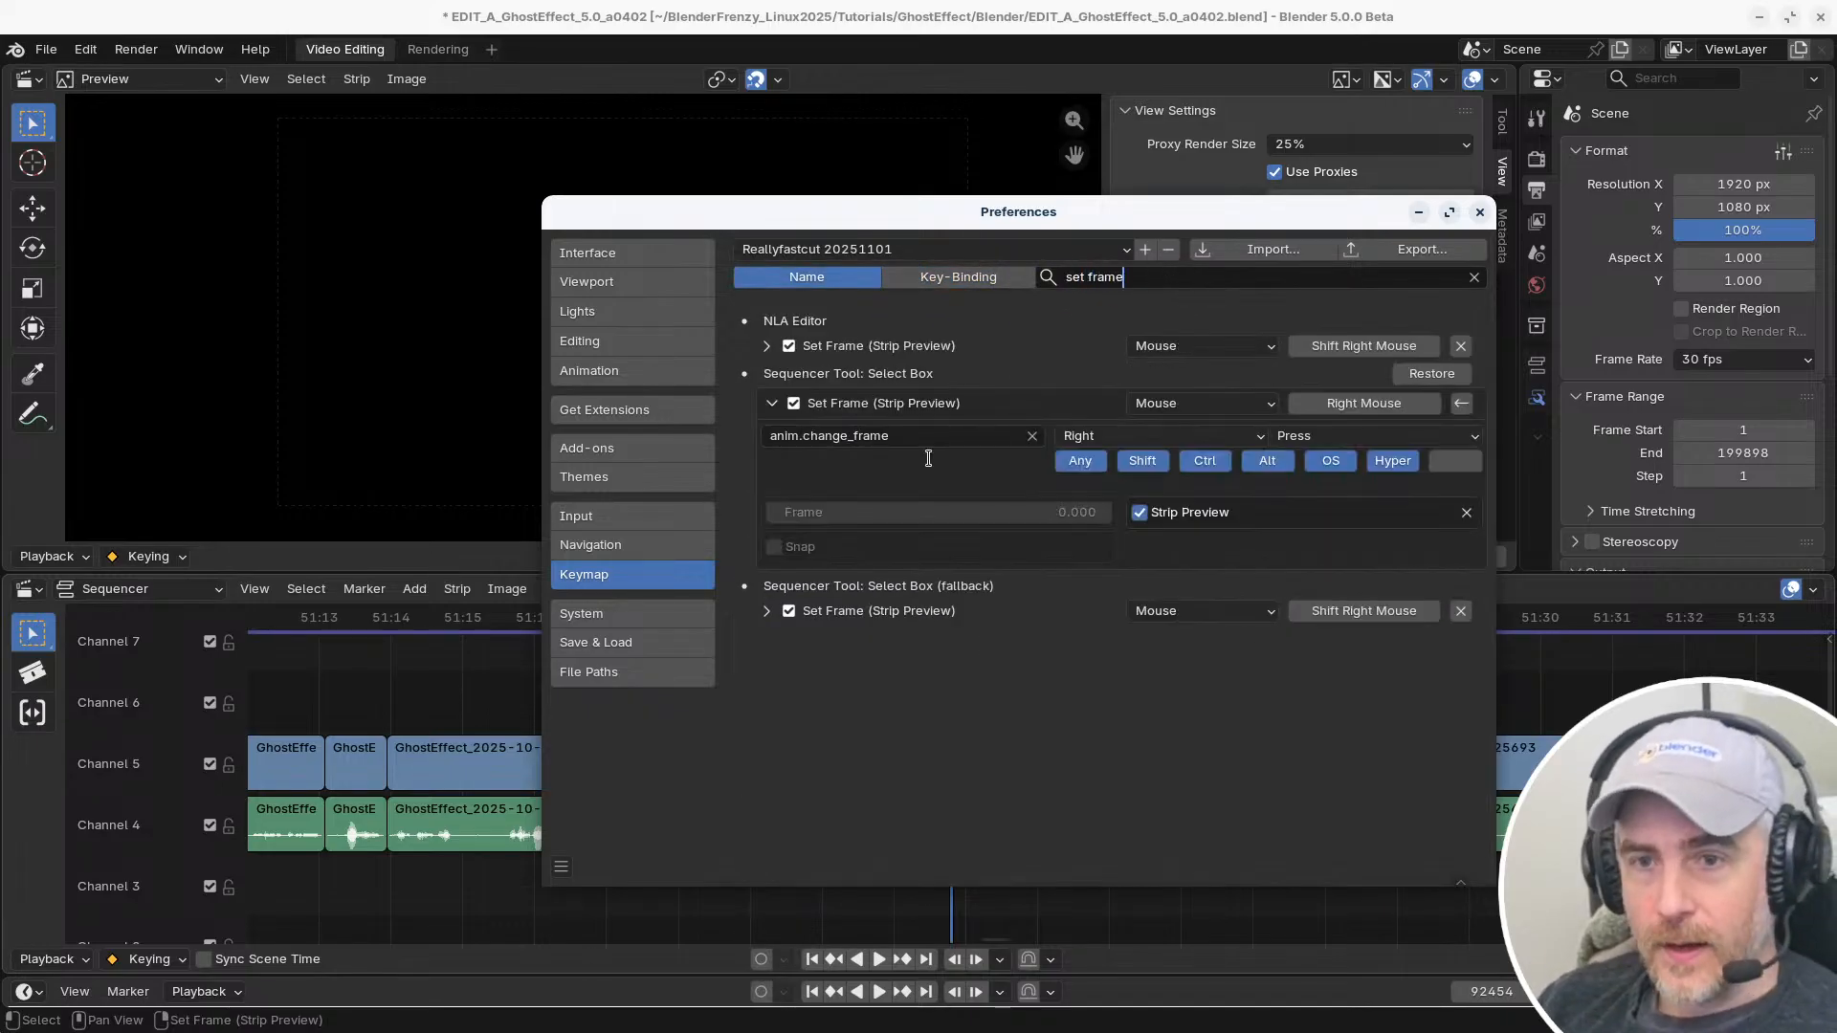
key(Return)
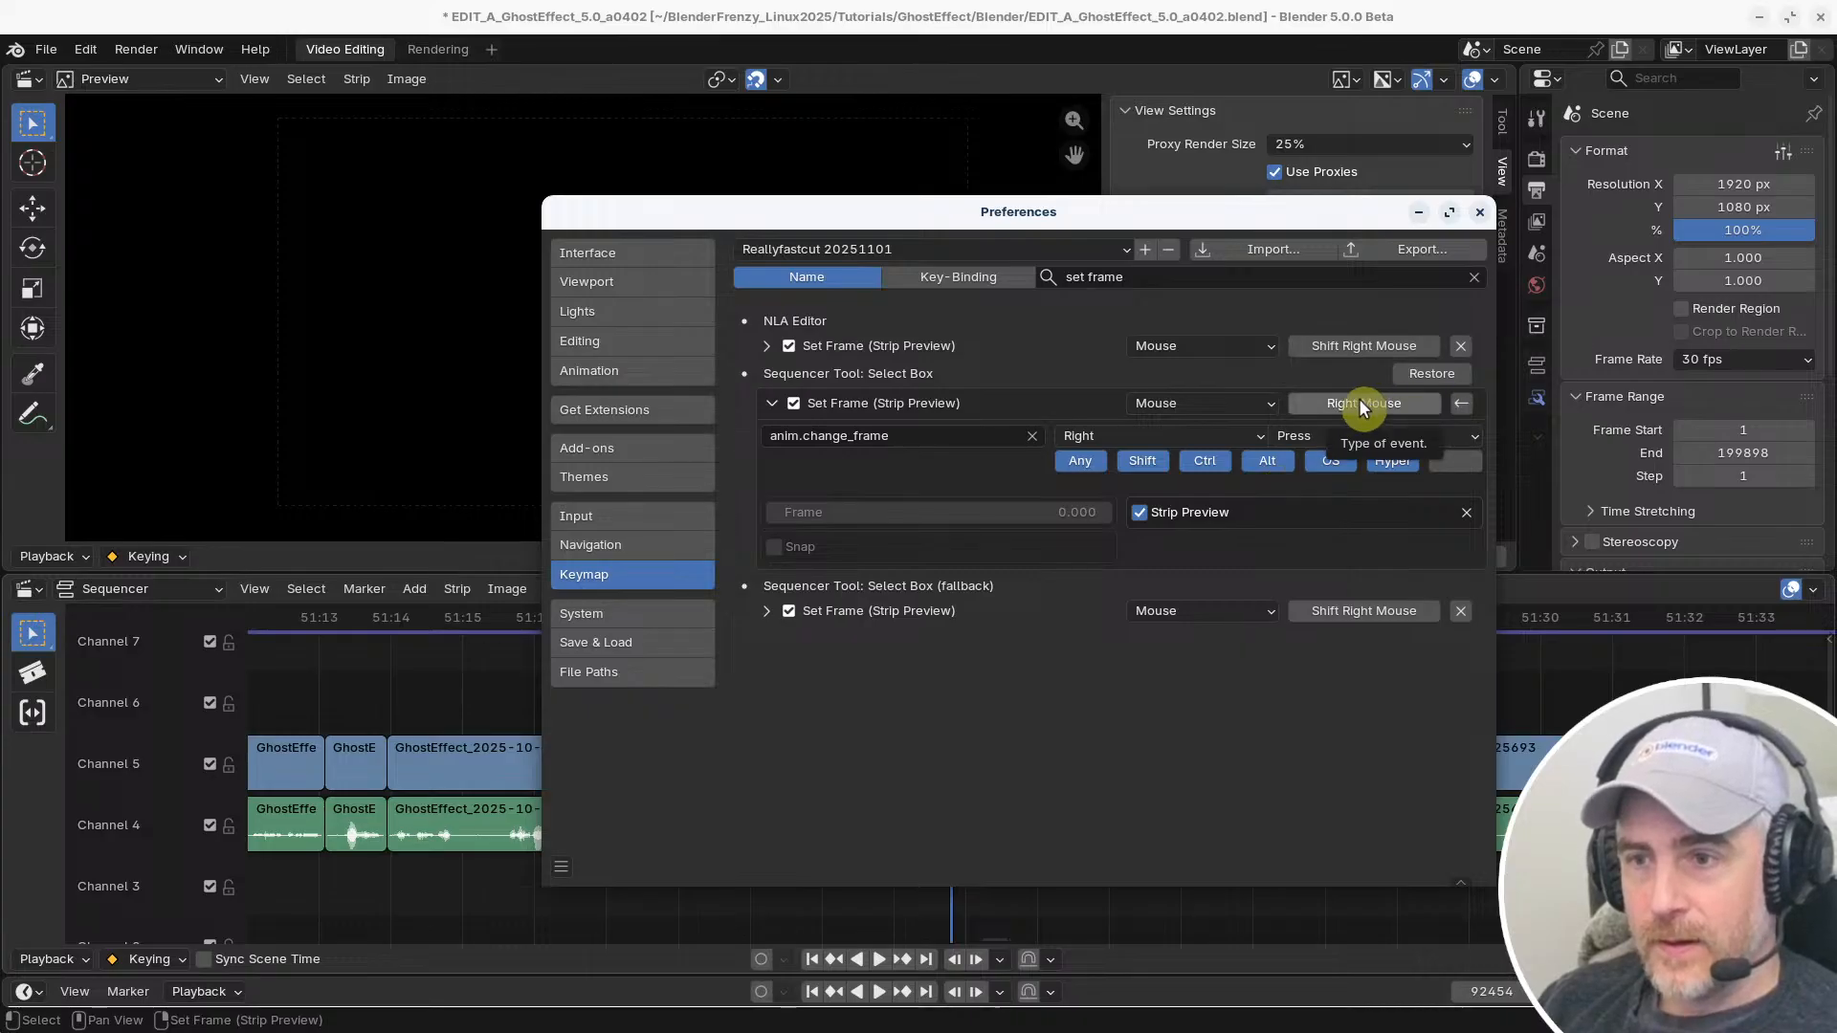
Find the Sequencer's "gap" shortcuts by name, and assign V to the first Remove Gaps entry and Shift V to the second
click(1146, 276)
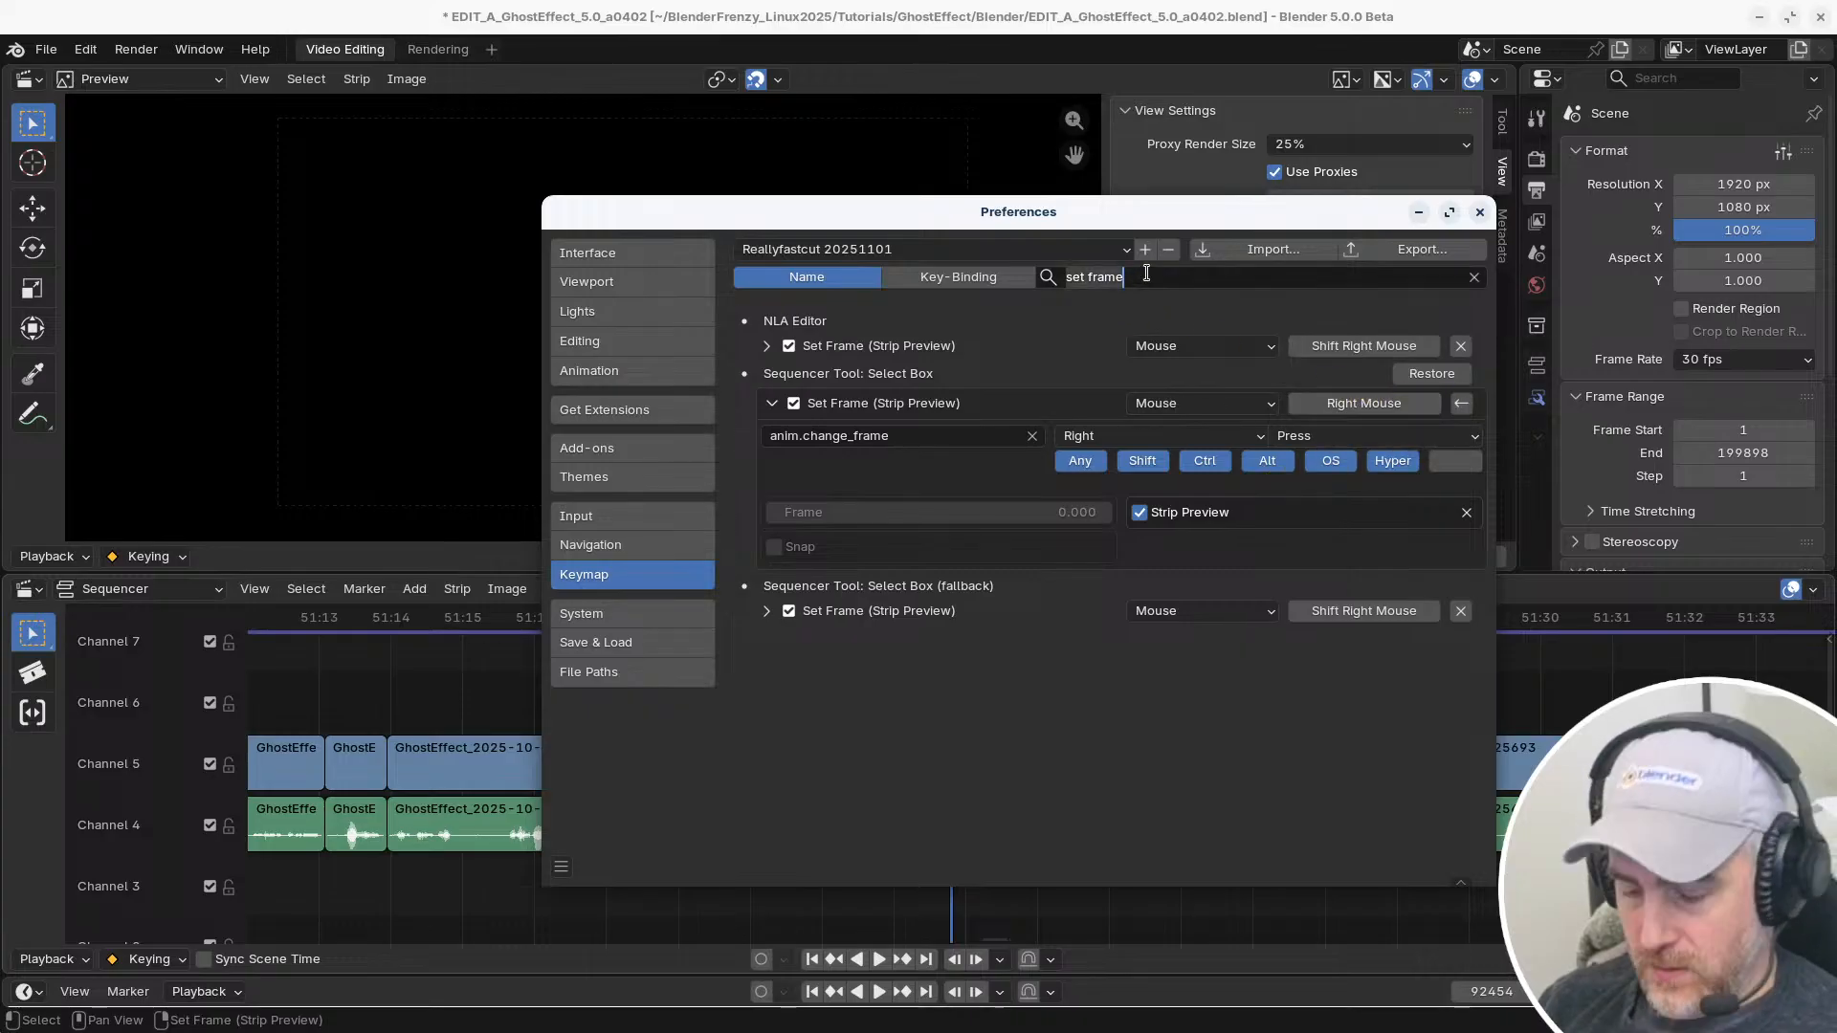
key(ctrl+BackSpace)
key(ctrl+BackSpace)
text(gap)
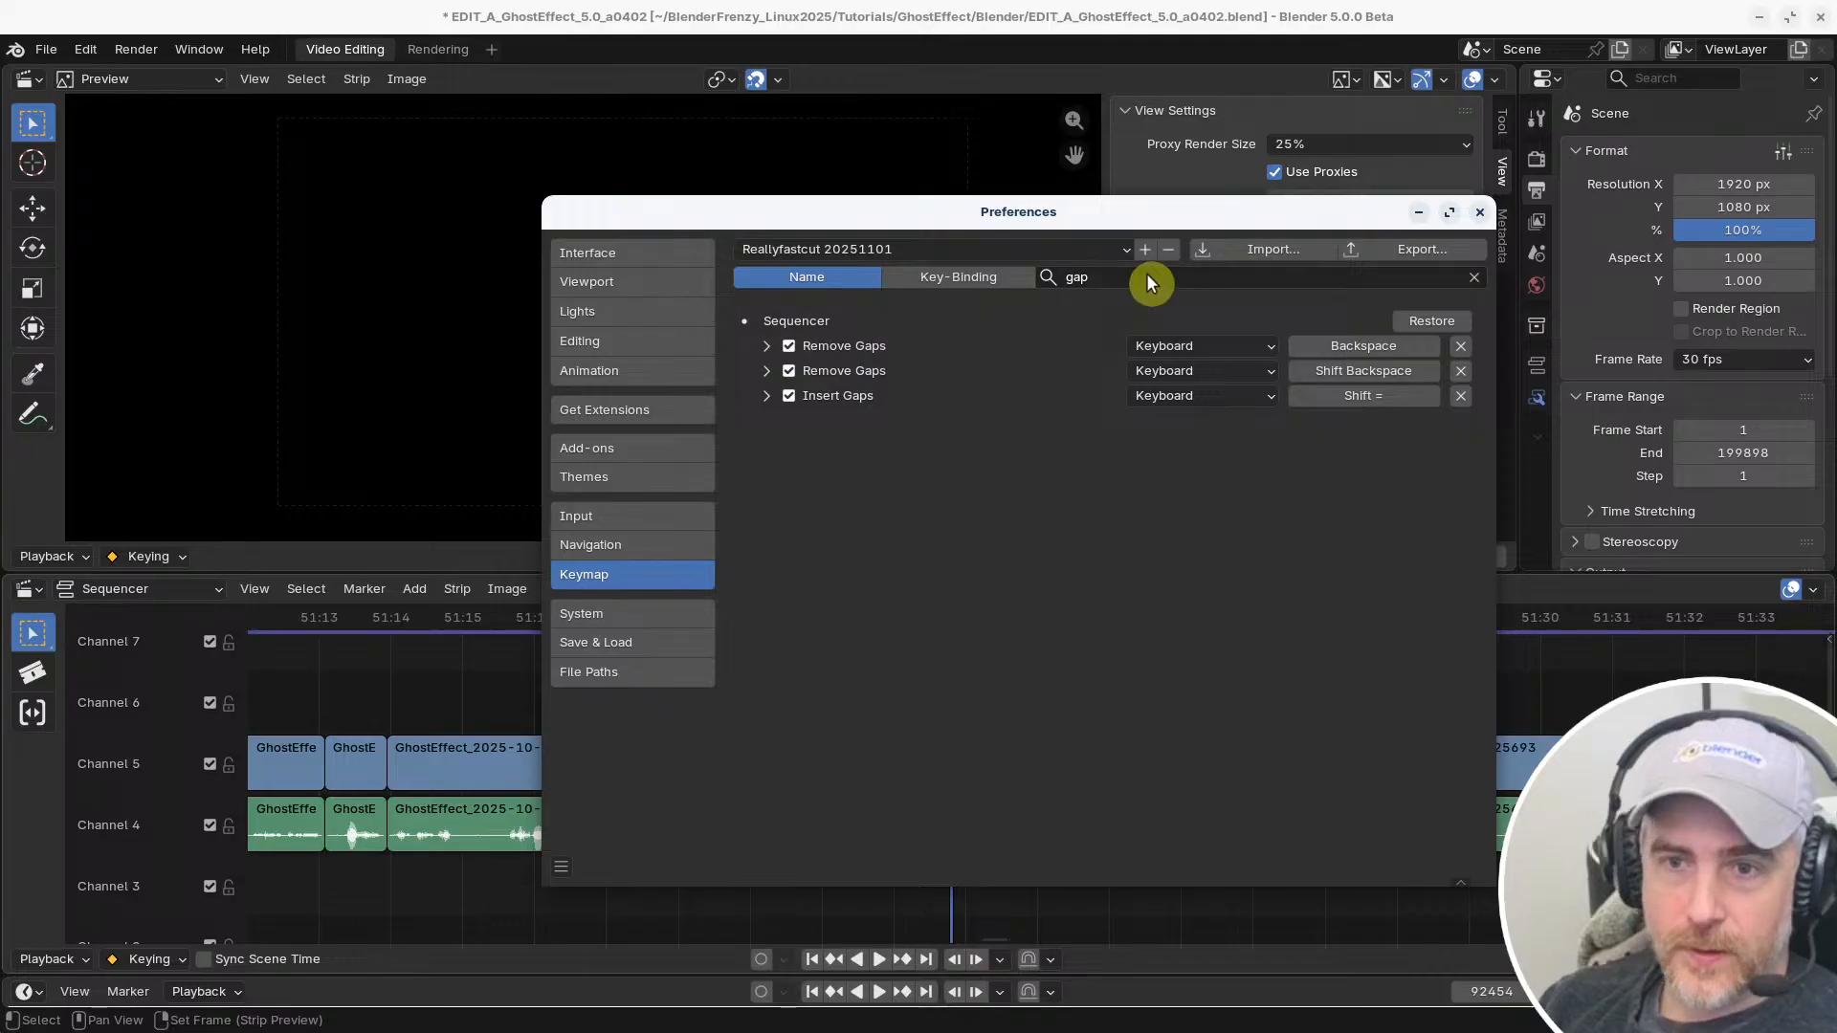
key(Return)
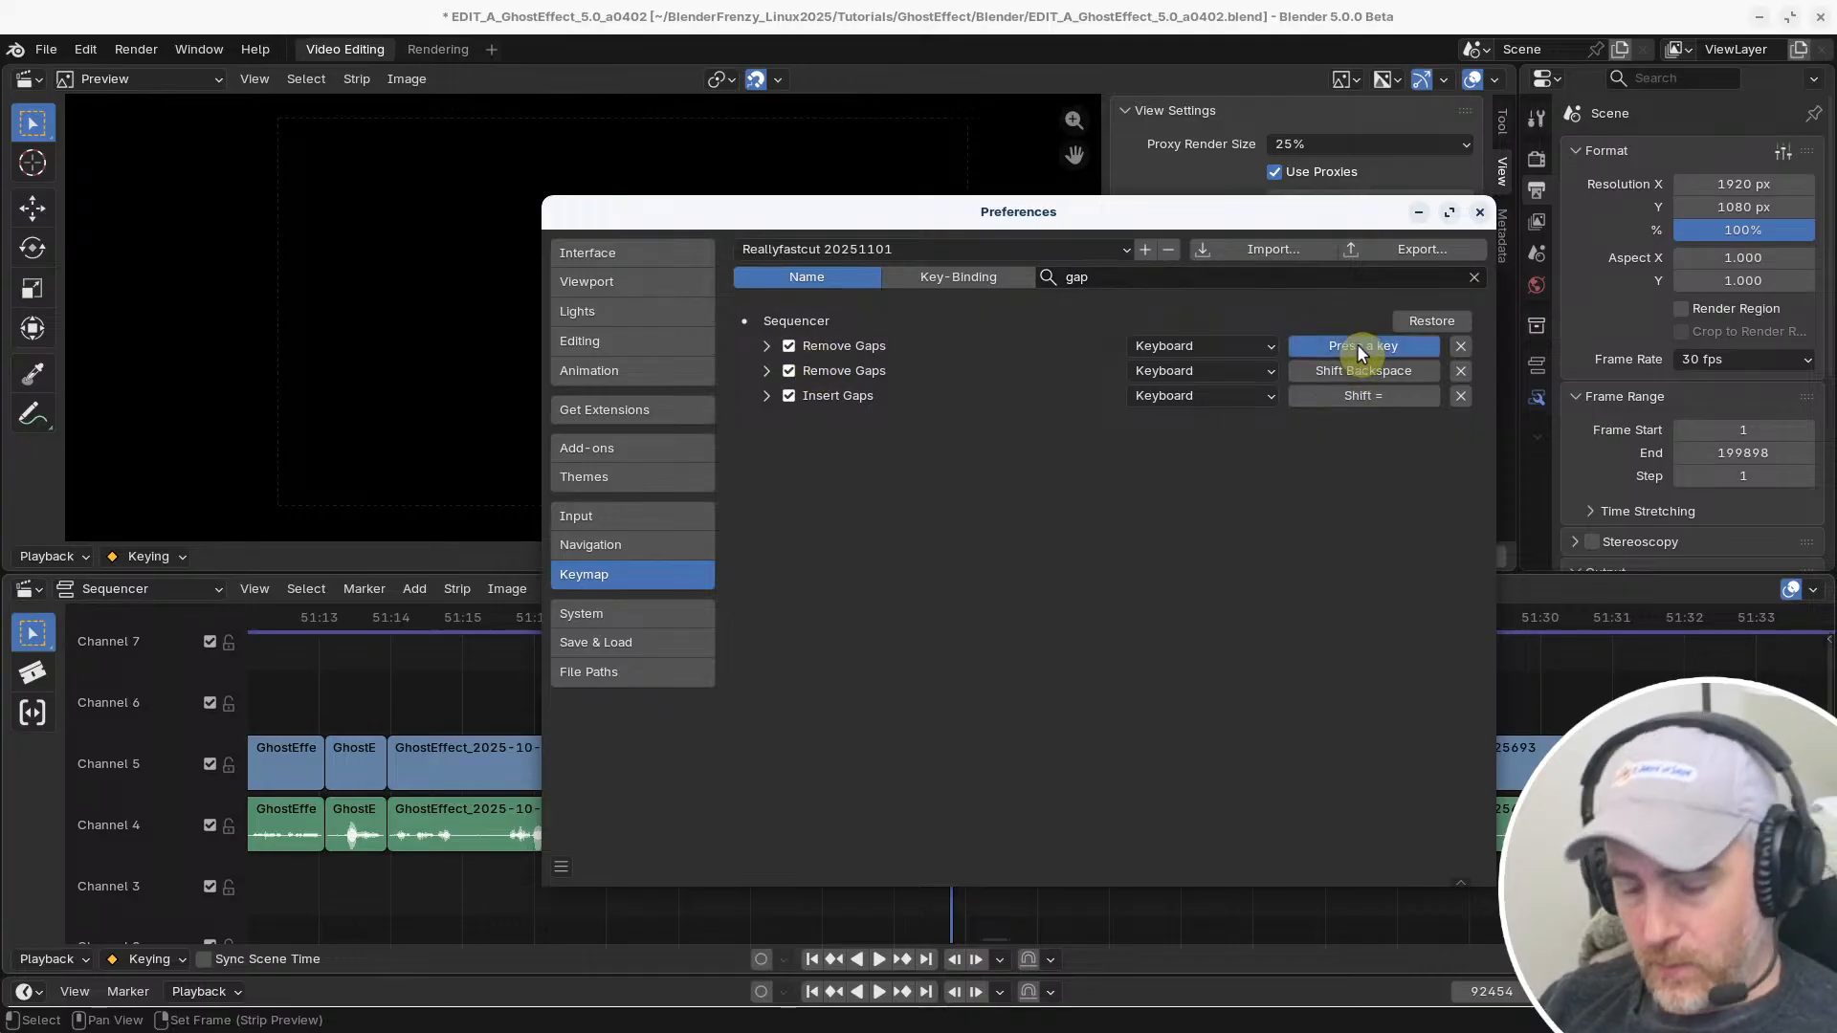
key(v)
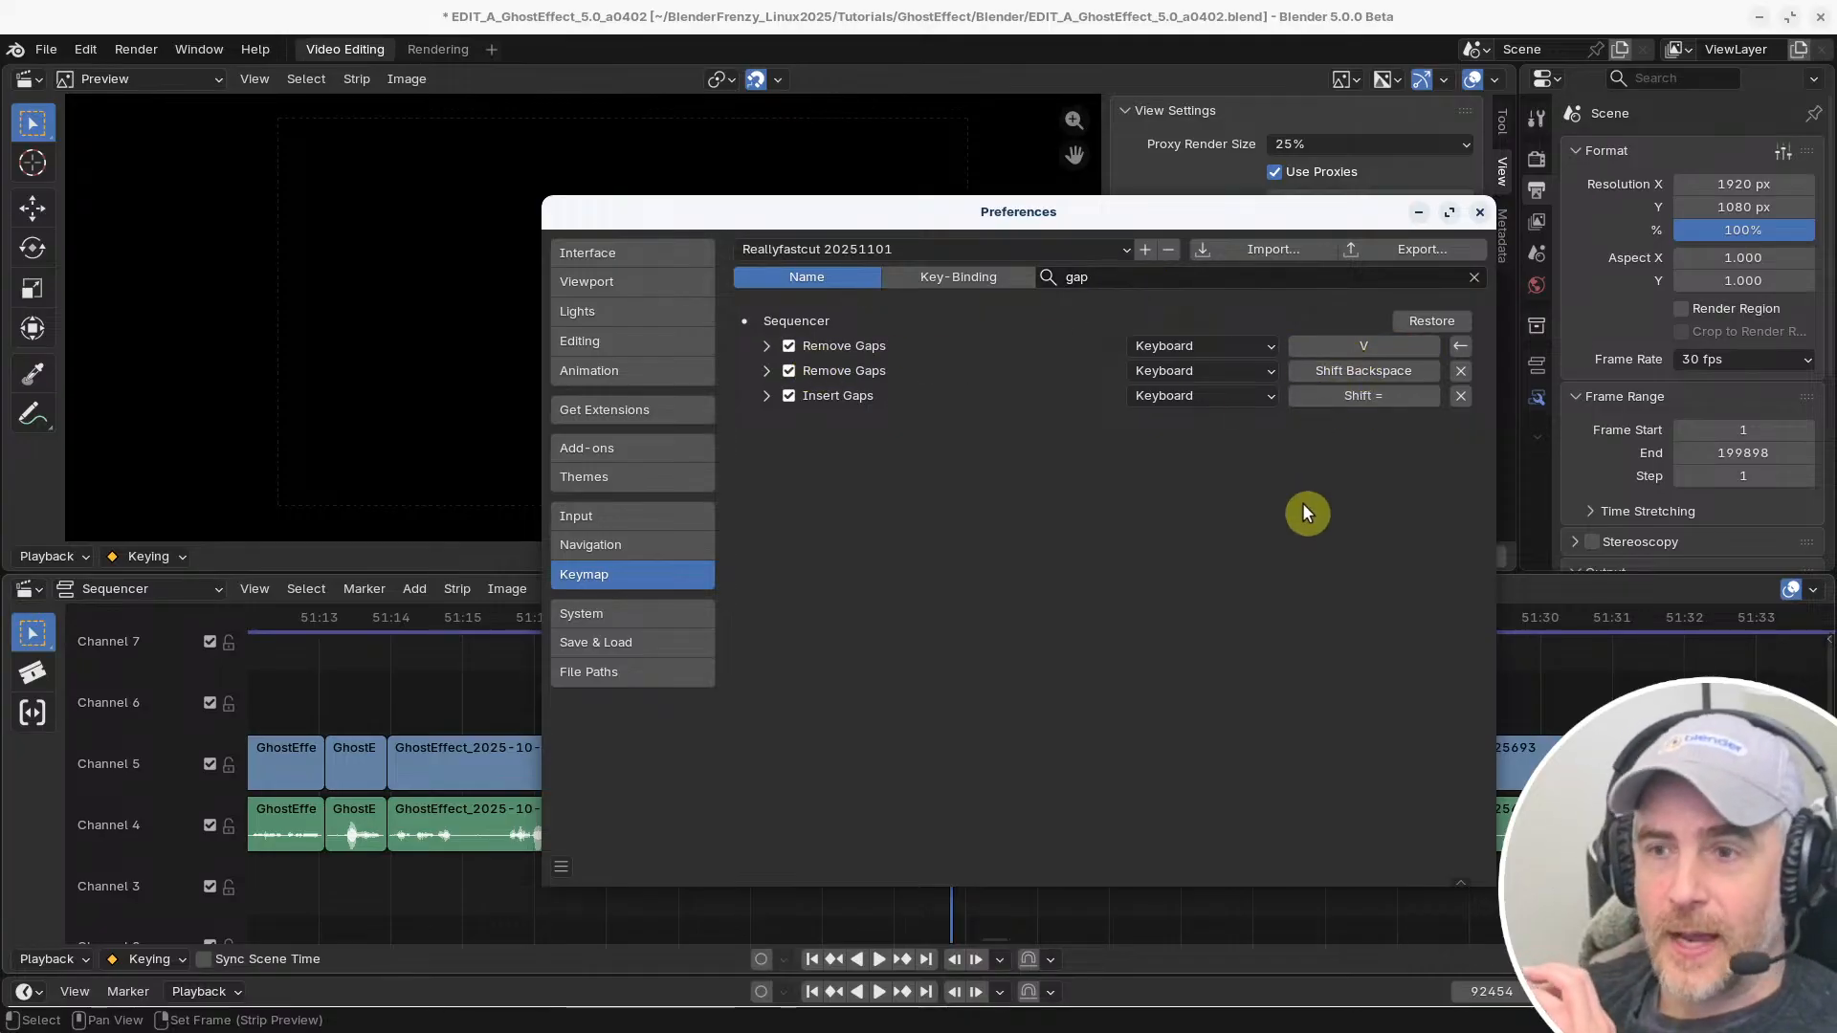
click(1363, 371)
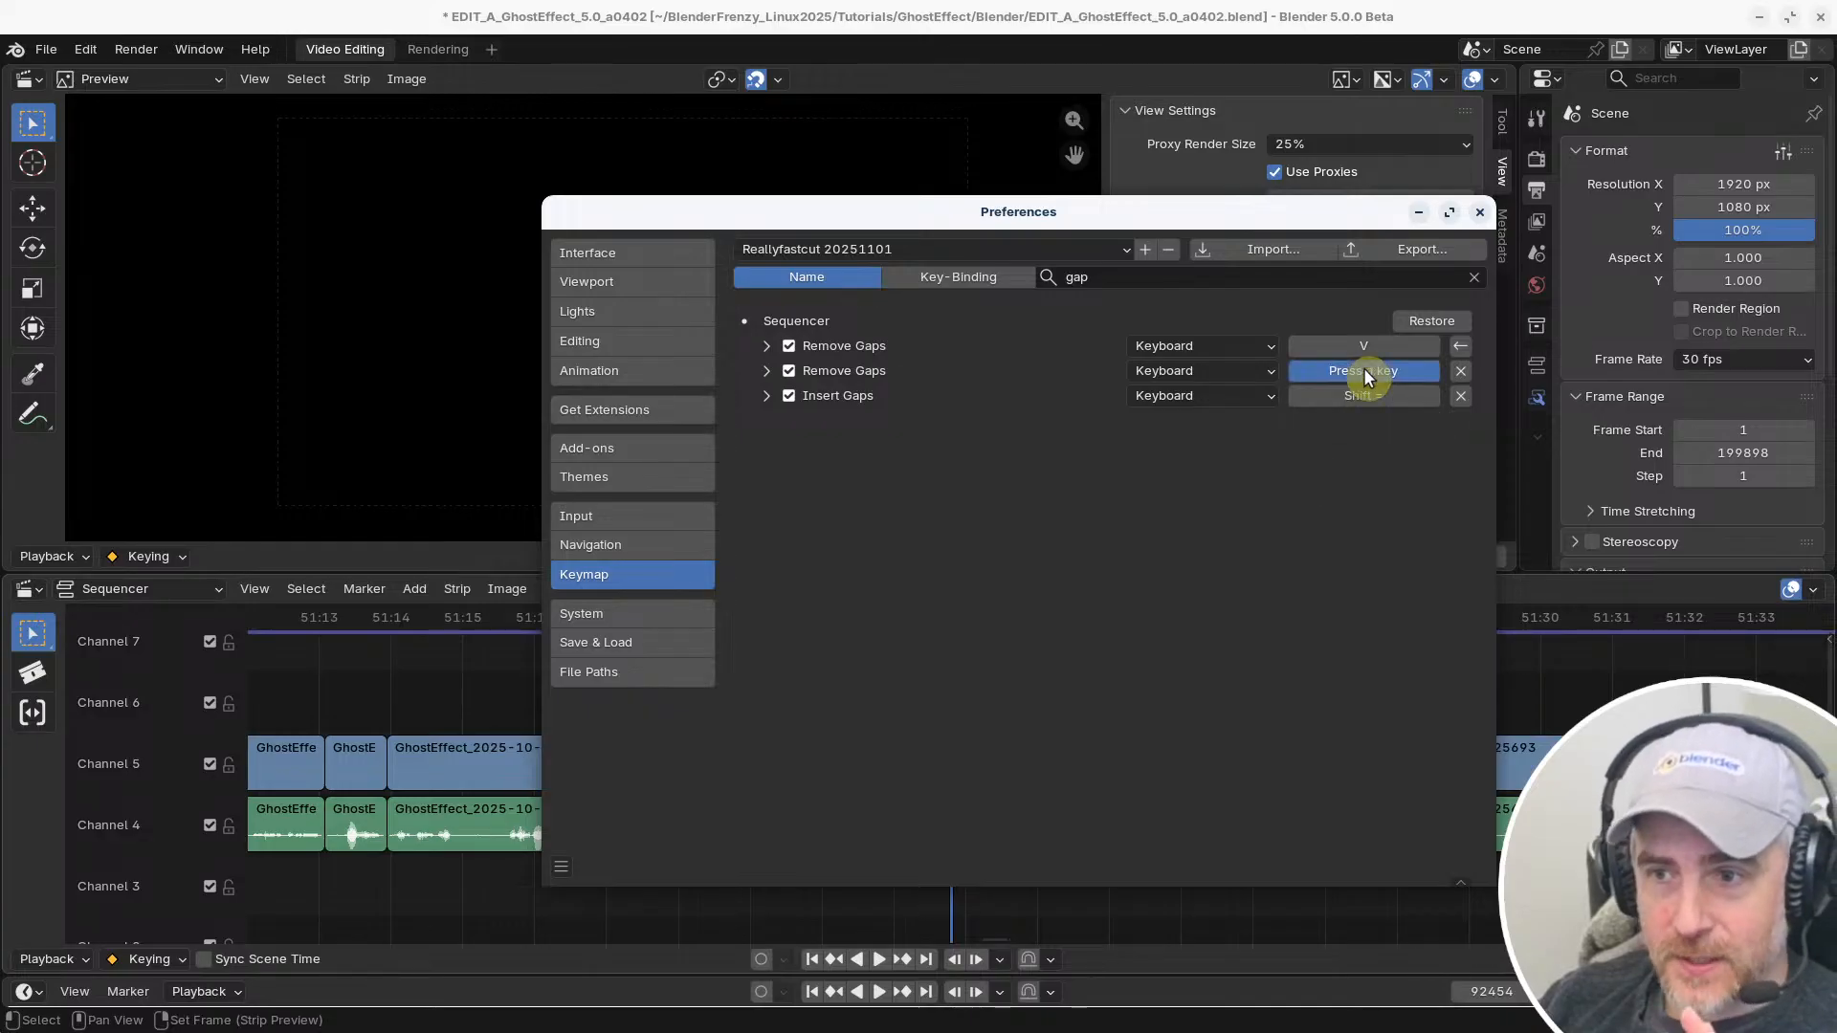
key(shift+v)
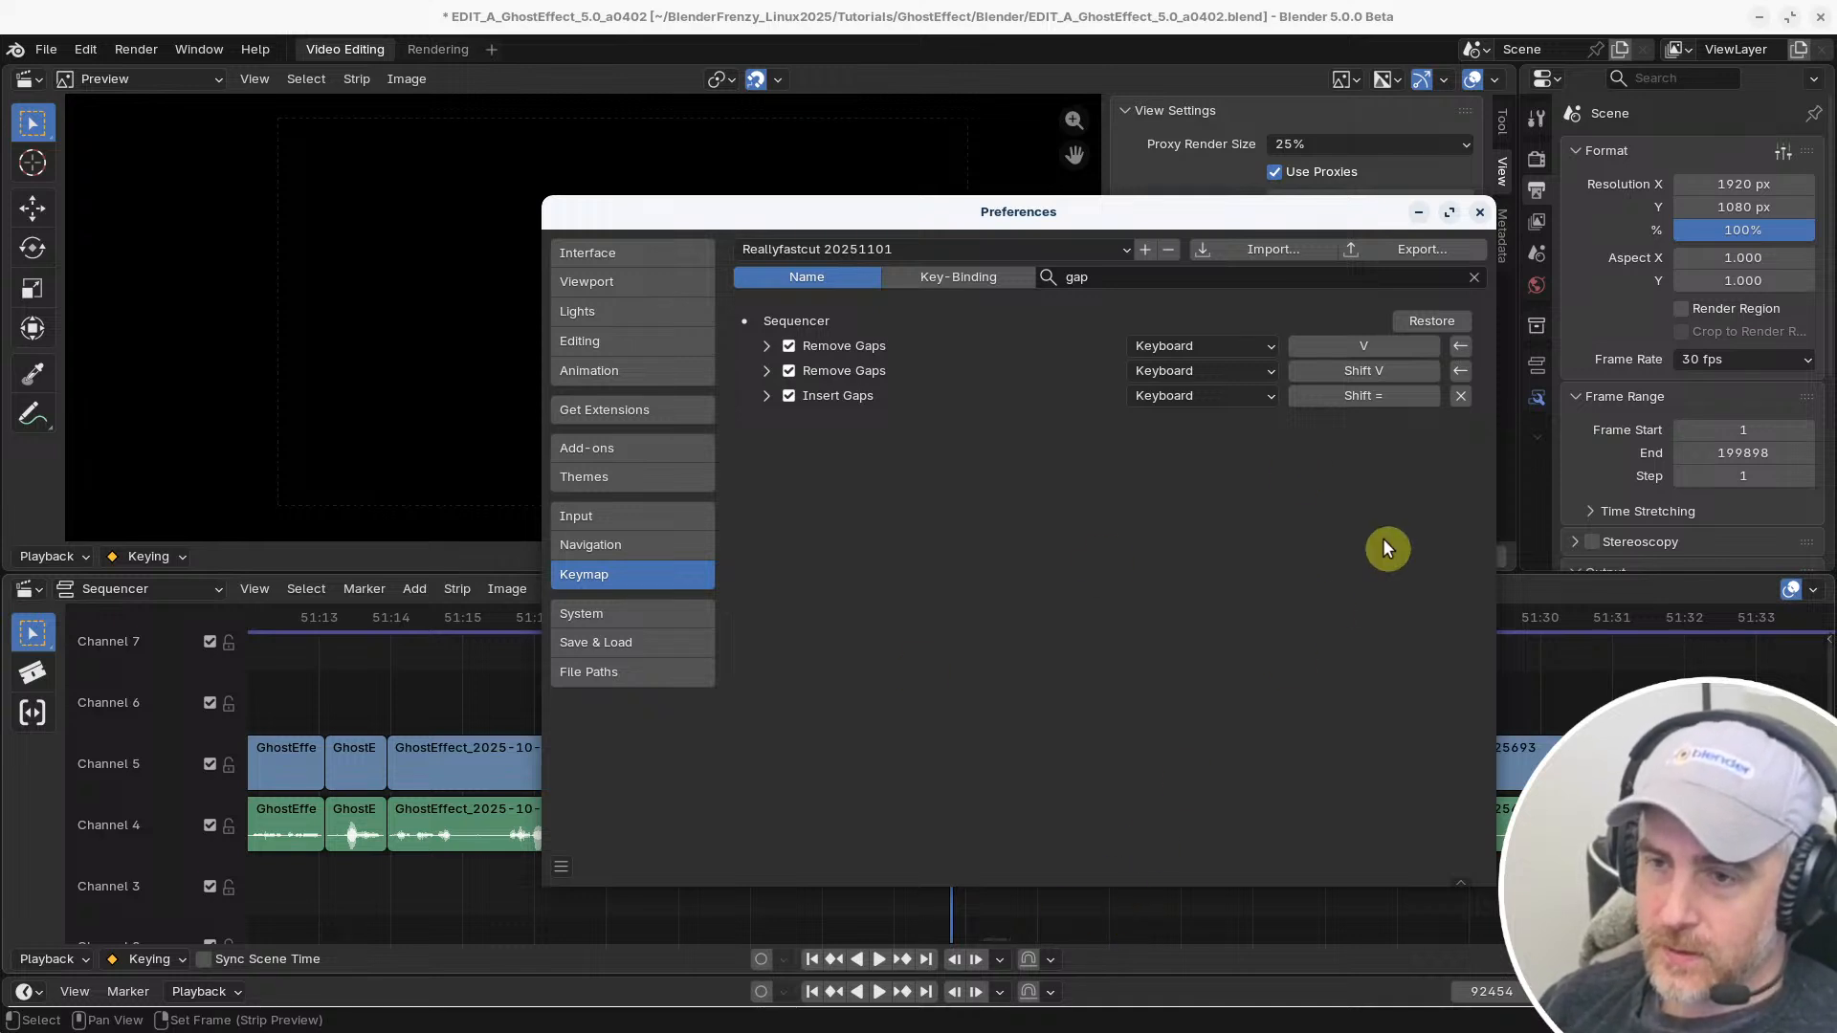
Search the shortcuts by key binding for "=" and assign the = key alone to the Sequencer's Insert Gaps
click(957, 277)
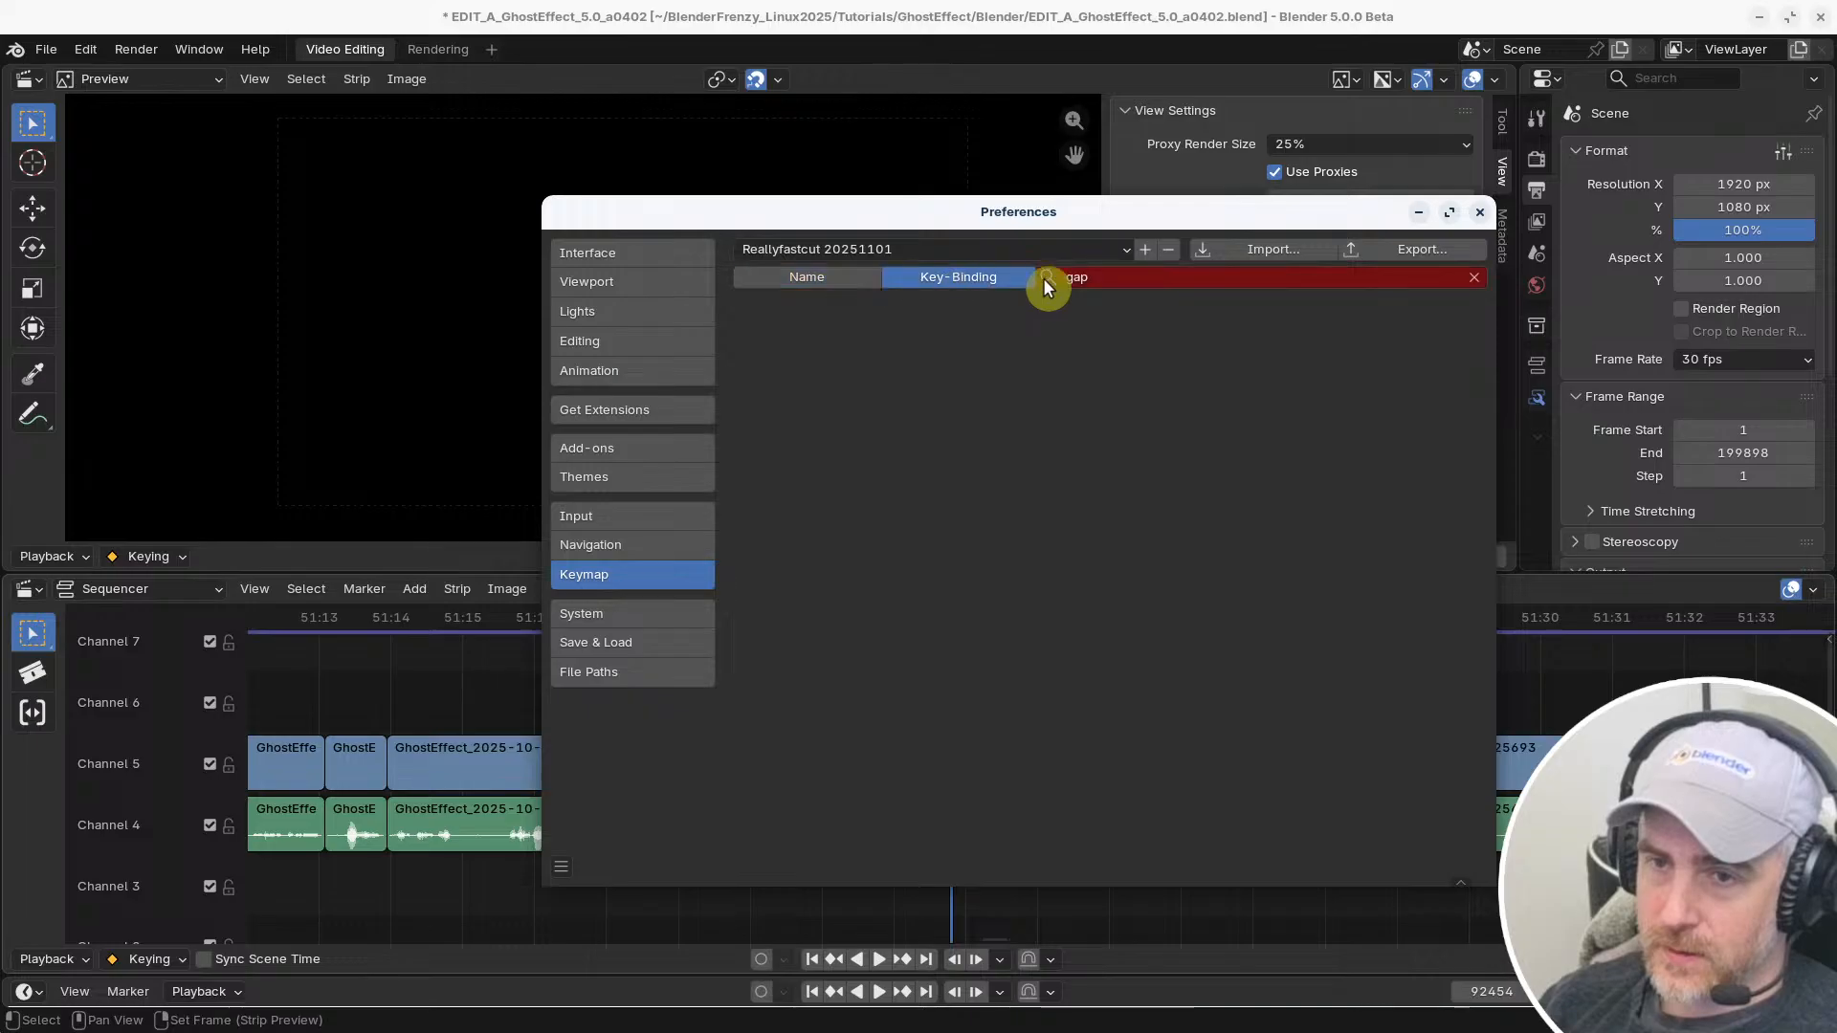
click(1143, 277)
text(=)
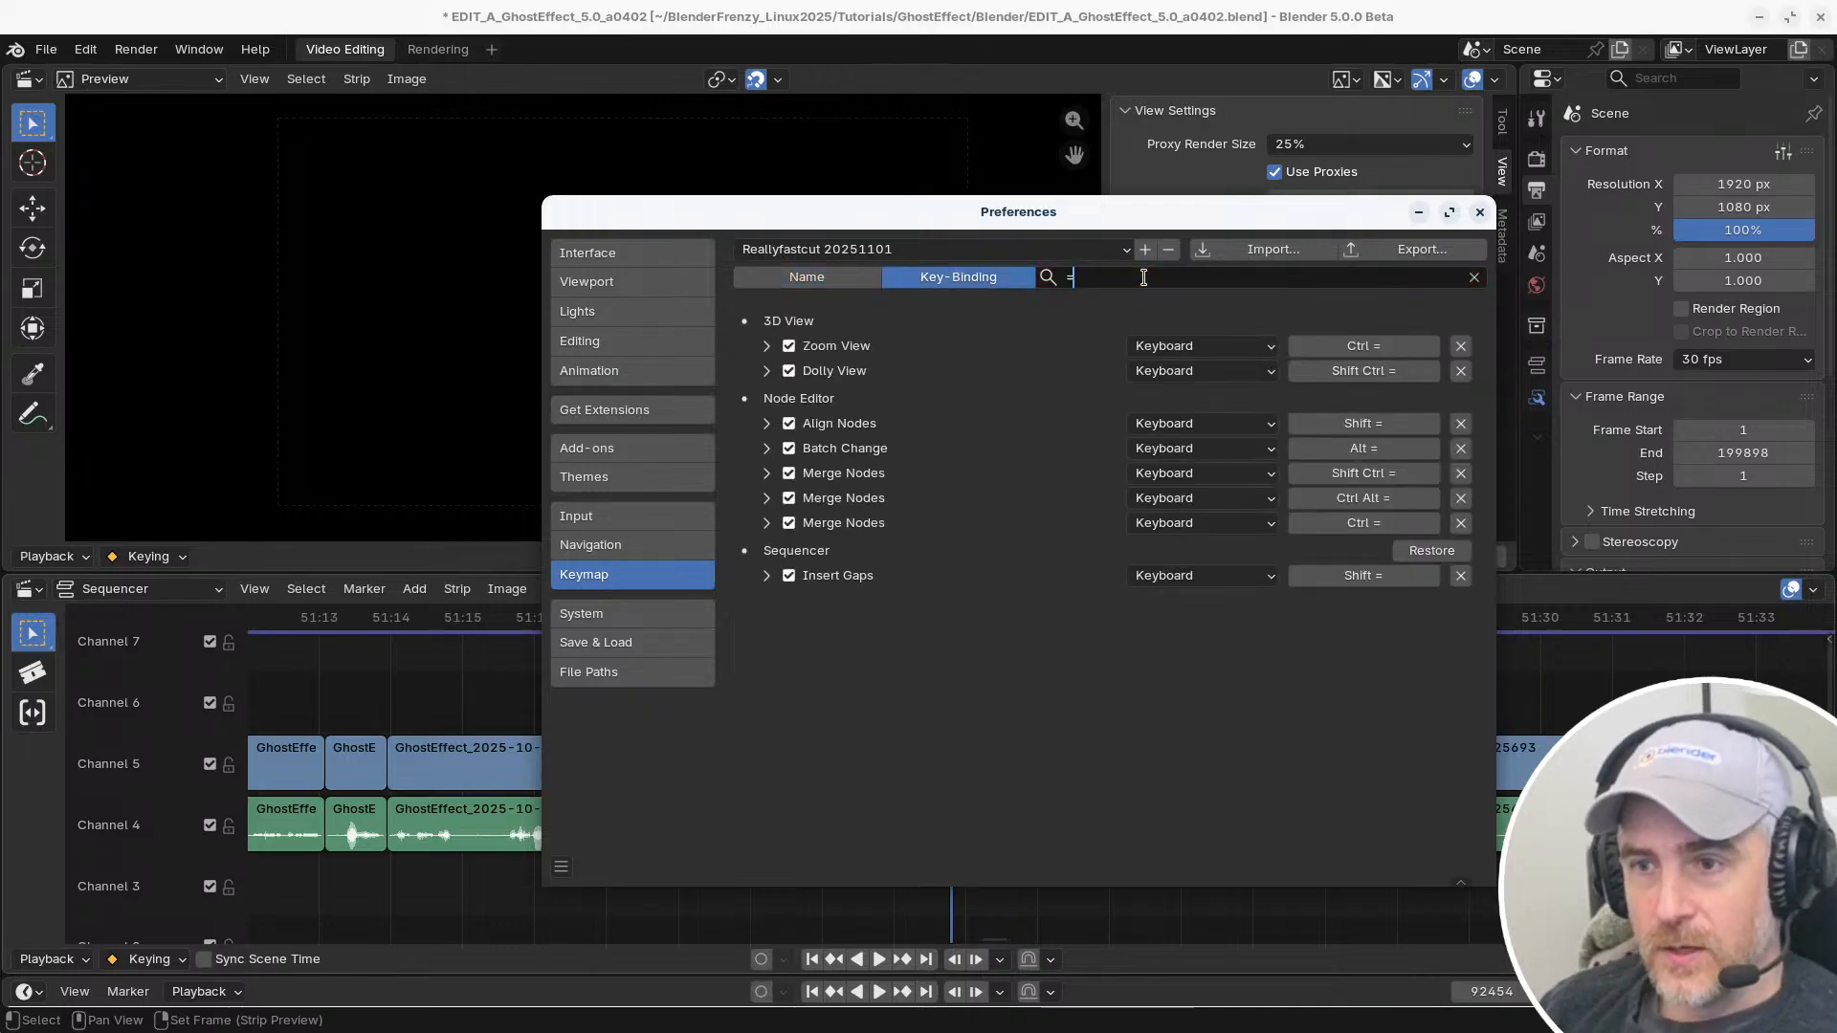
click(1360, 577)
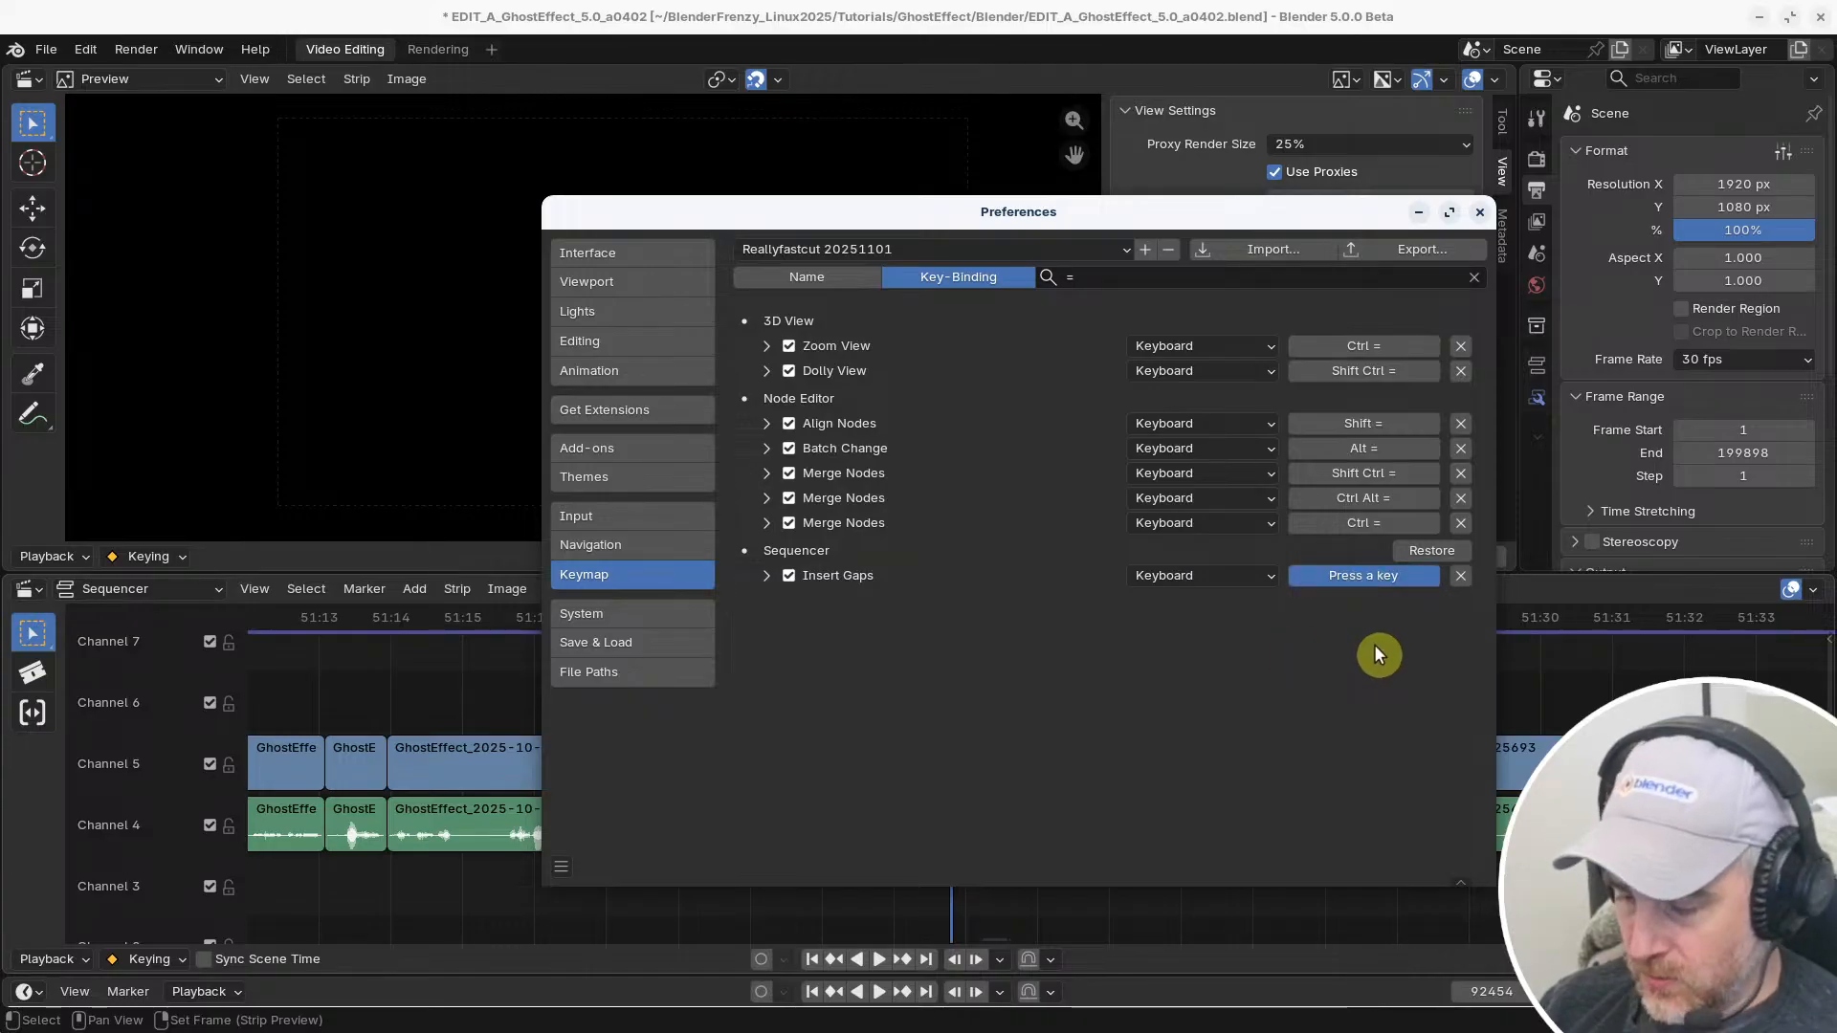
key(equal)
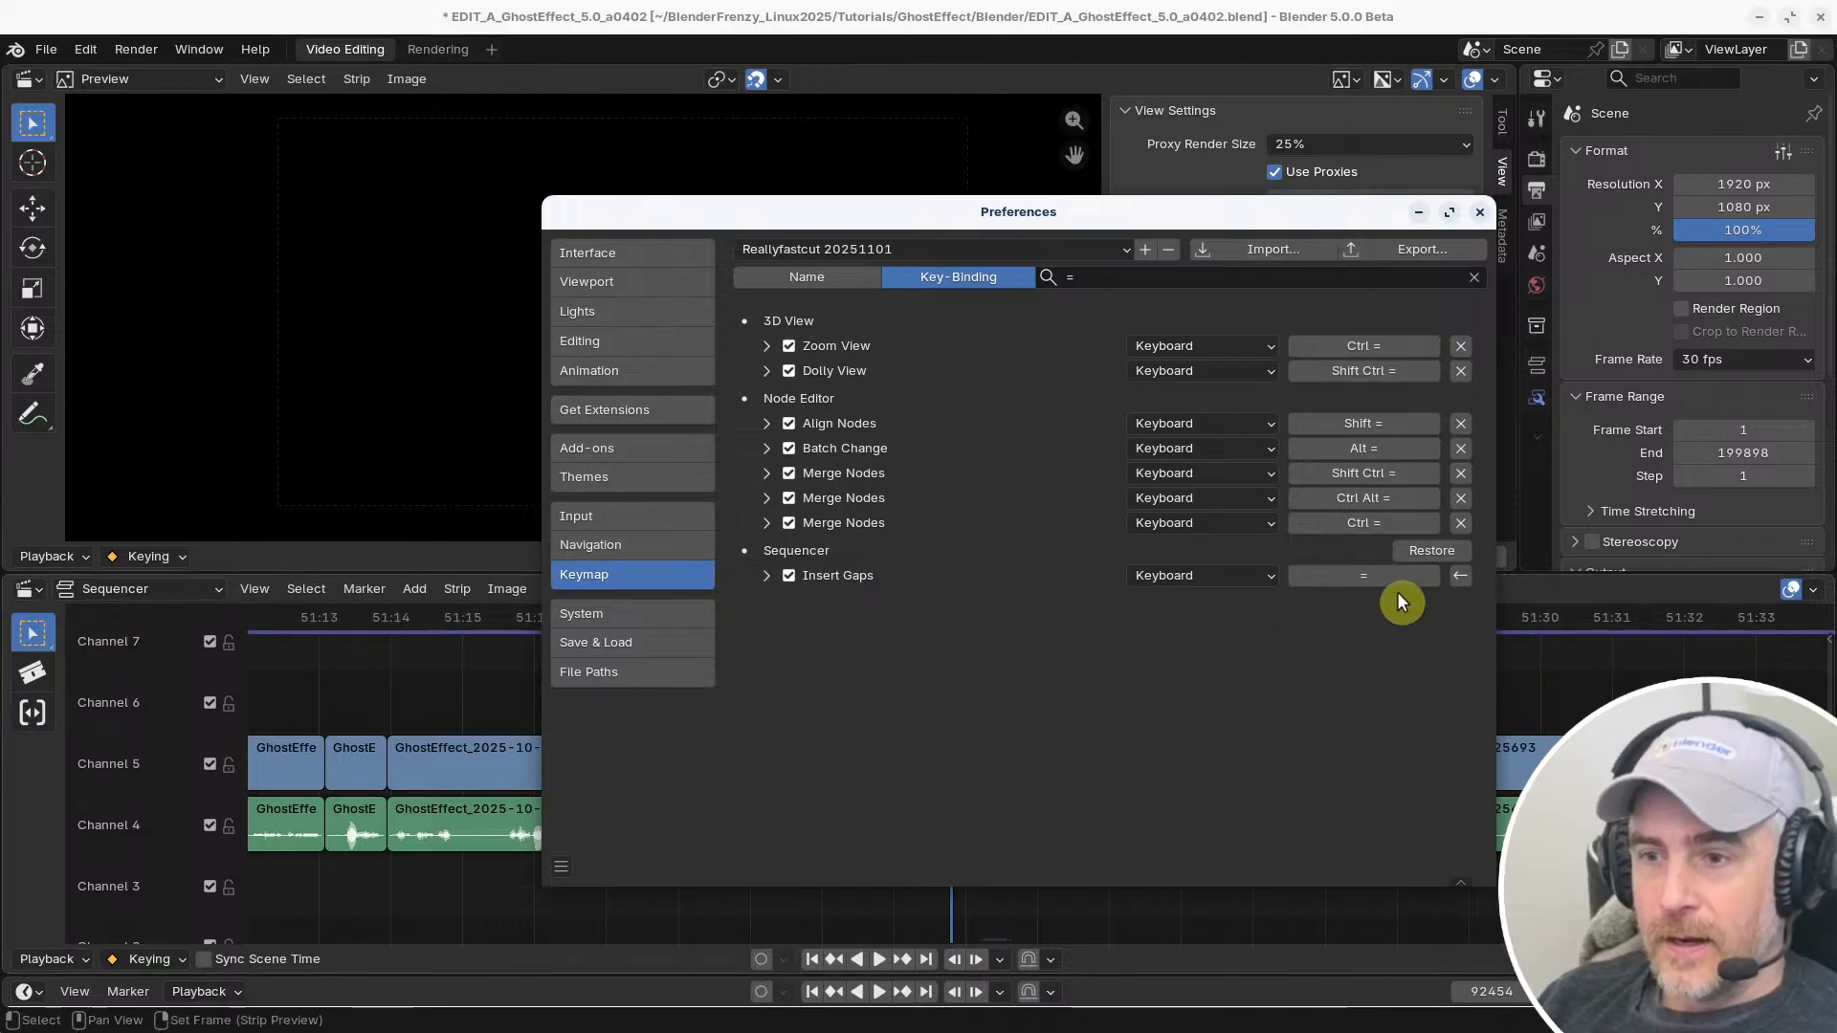
Clear the shortcut search and return it to name matching, and save the preferences before closing their window
click(1094, 274)
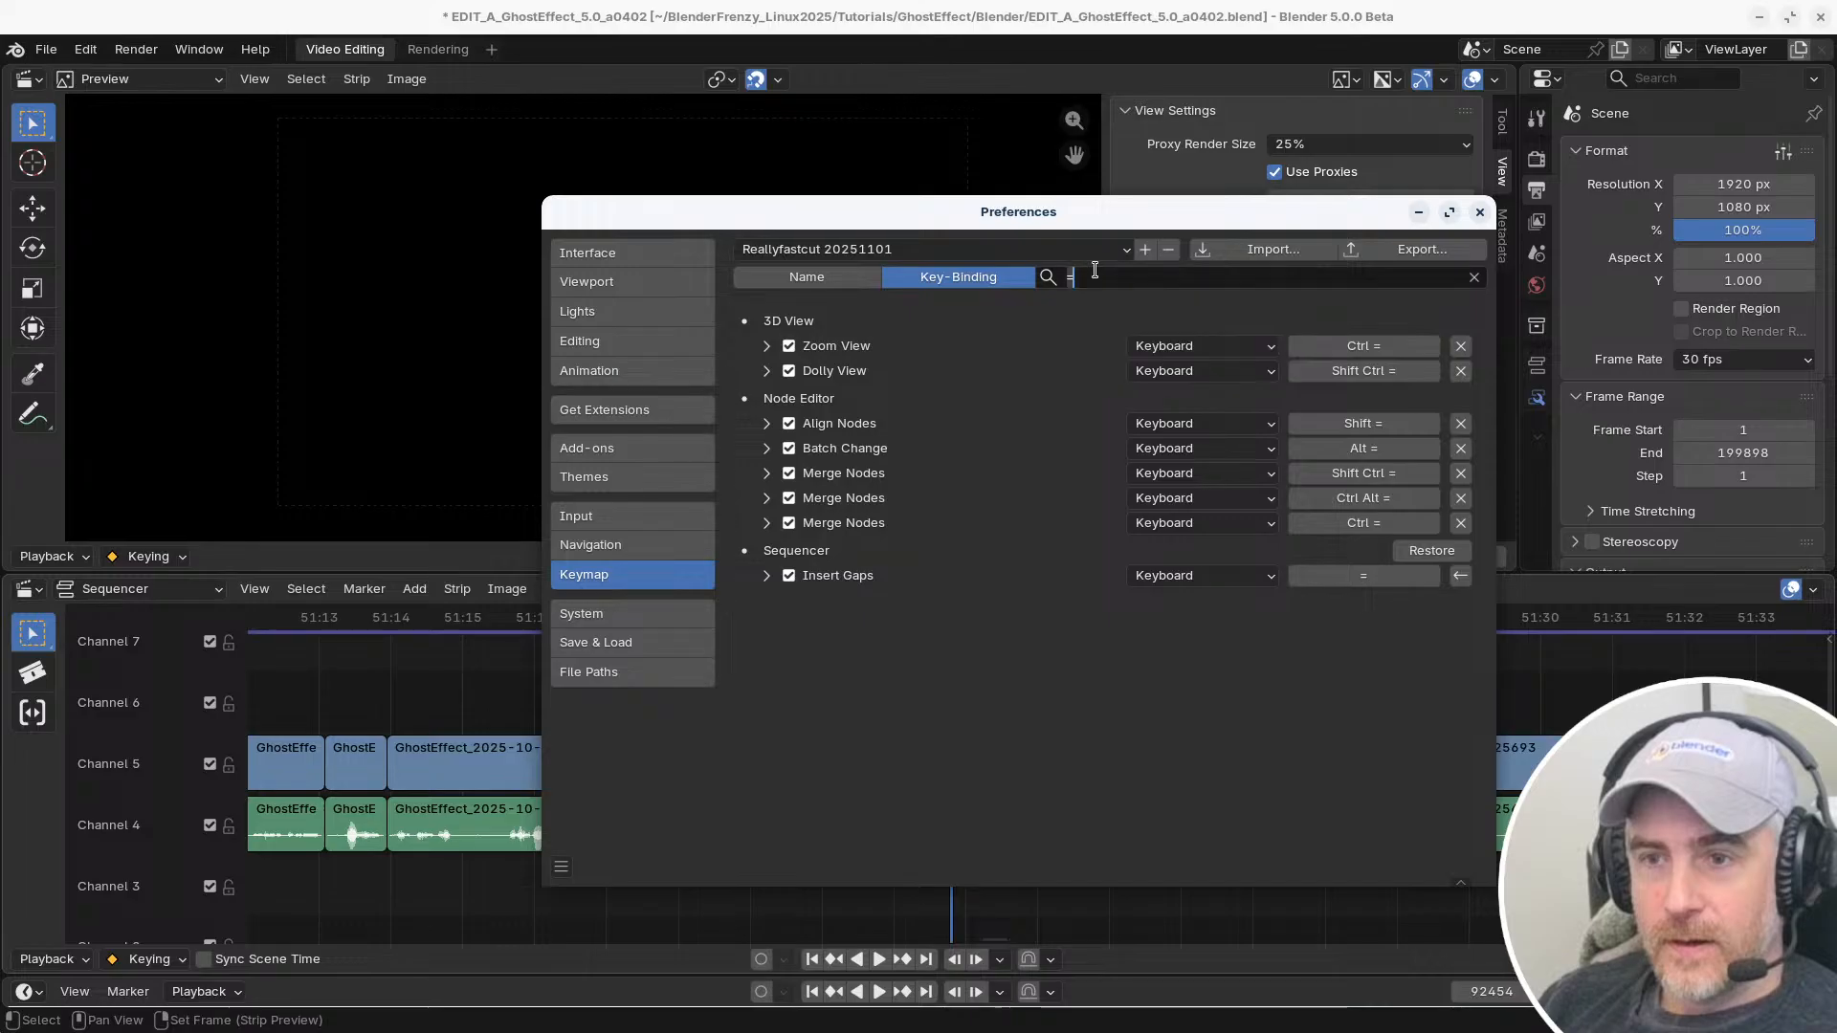
key(BackSpace)
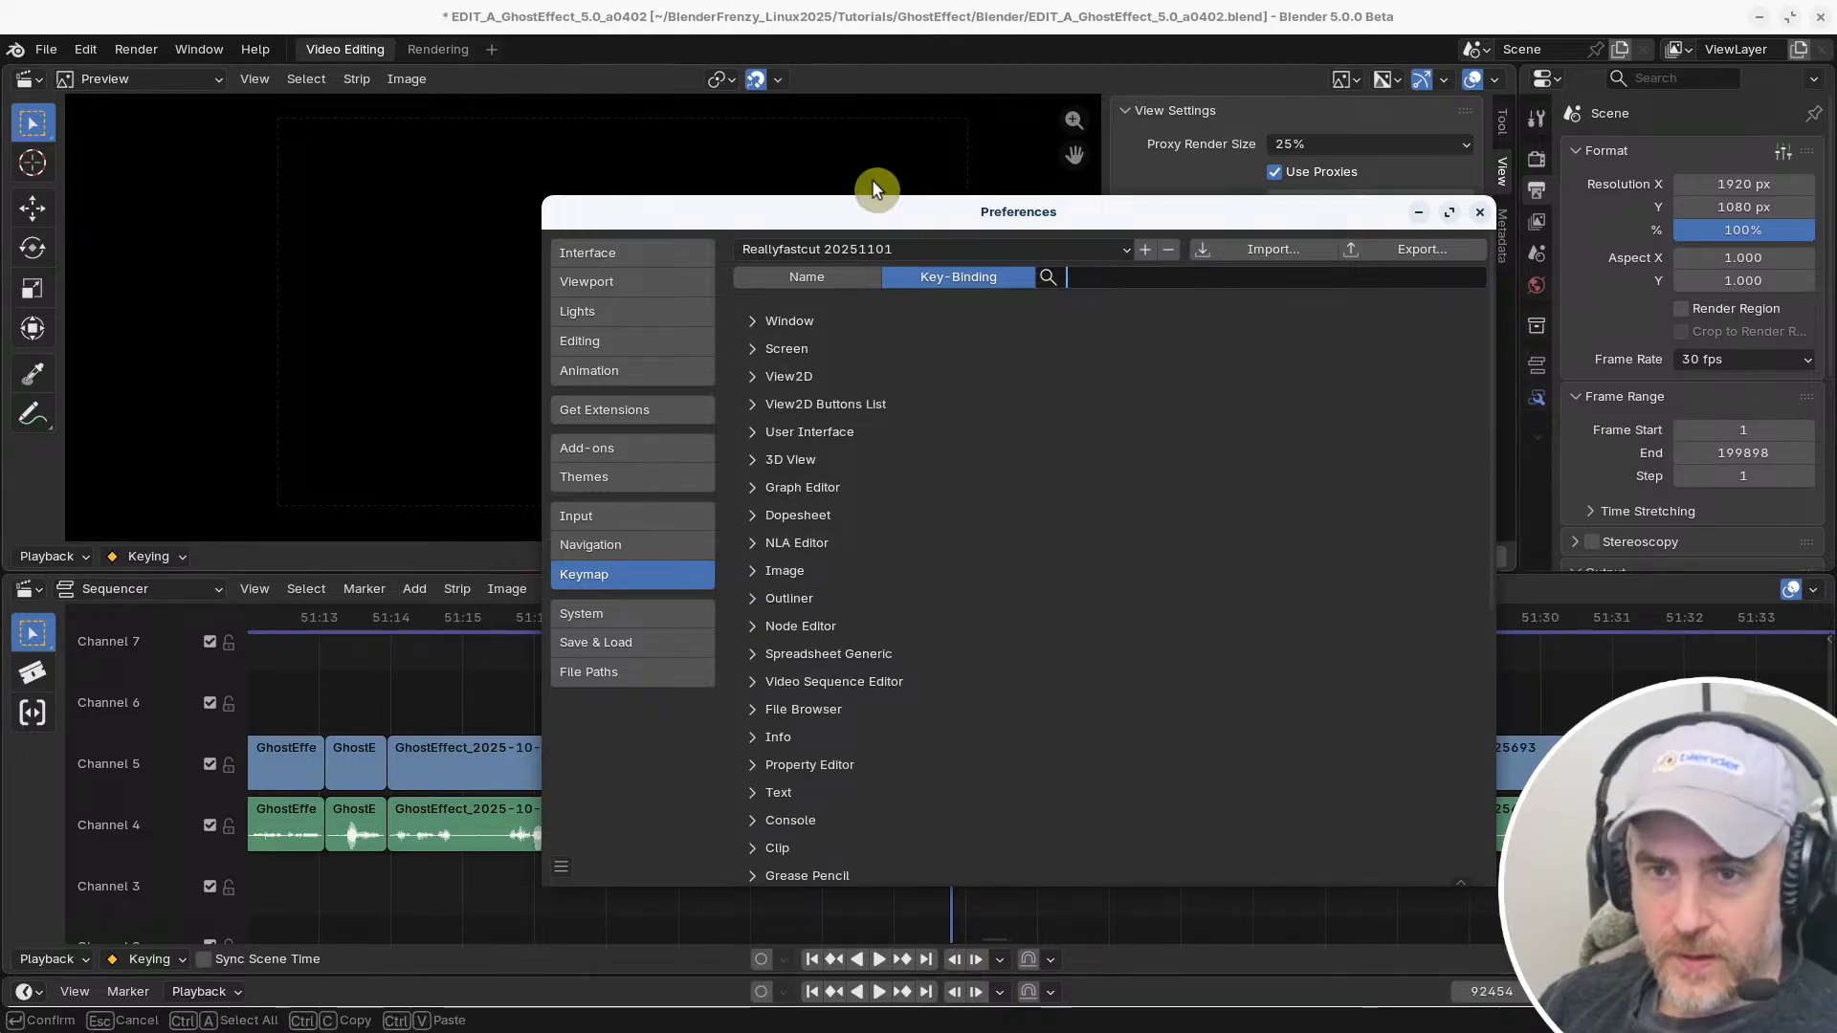
click(819, 281)
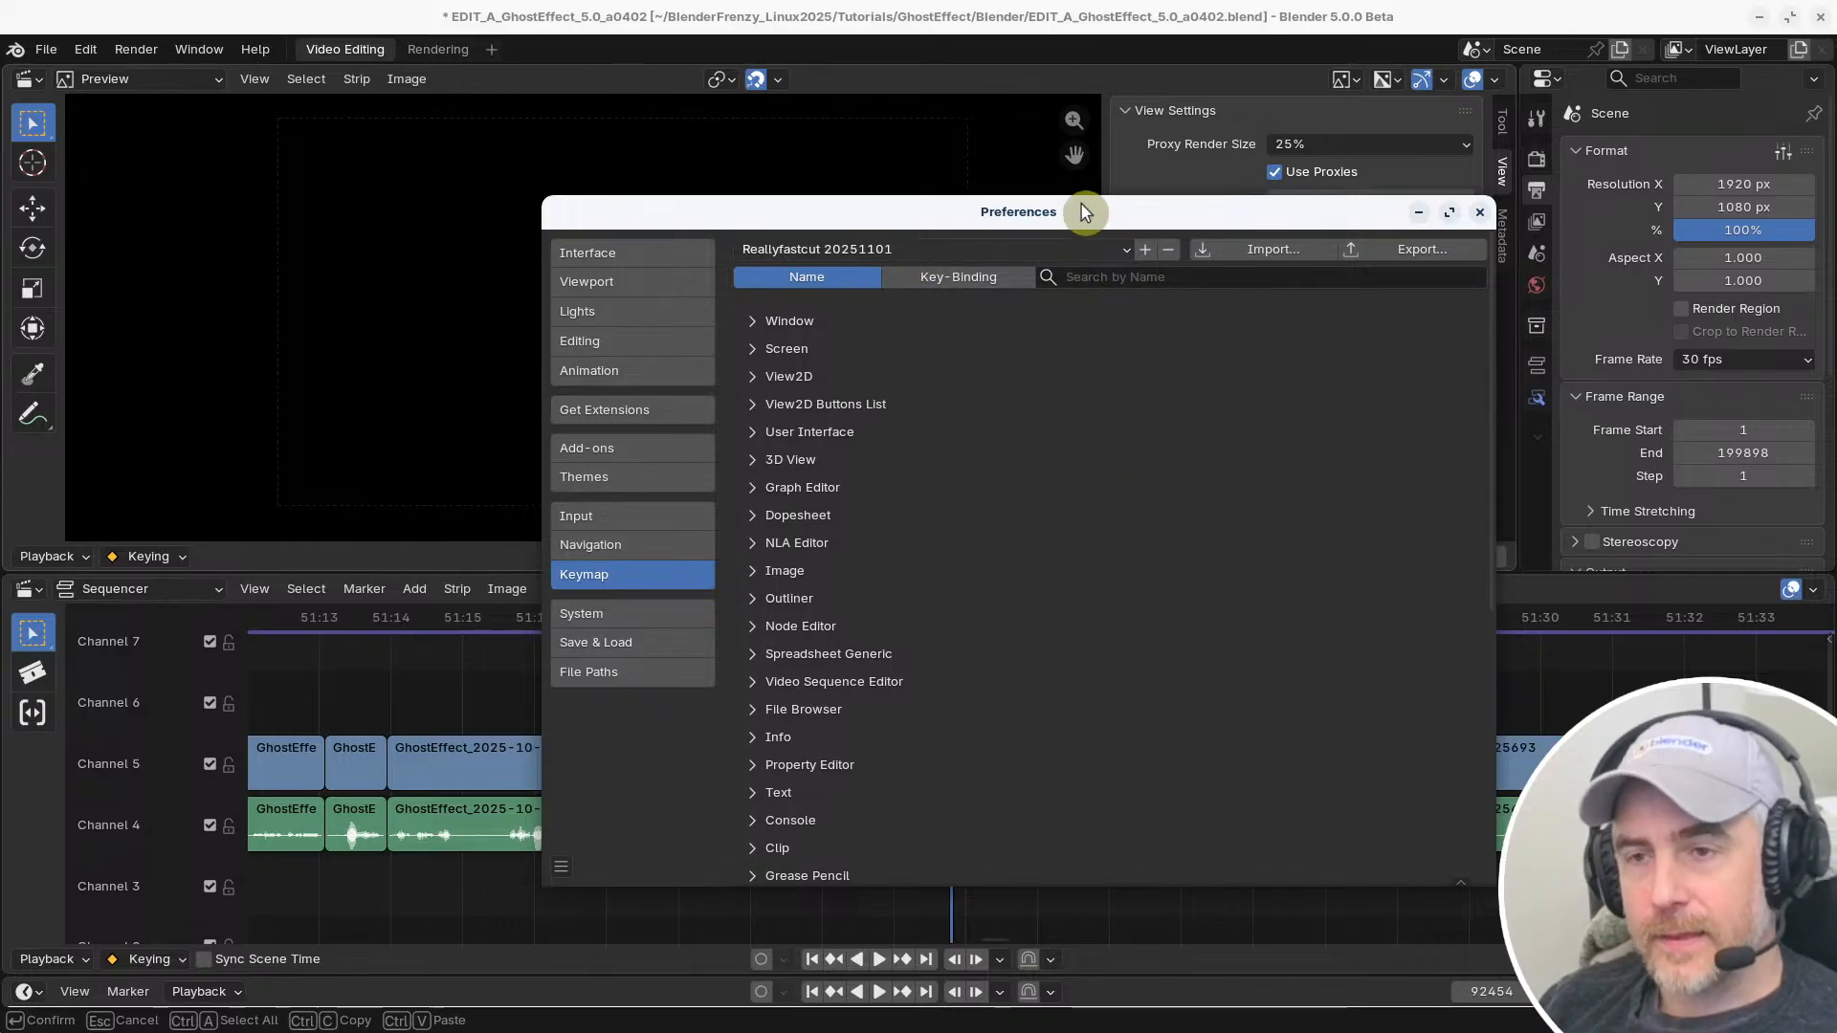
mouse_move(1083, 205)
mouse_down()
mouse_move(1107, 199)
mouse_move(1052, 207)
mouse_up()
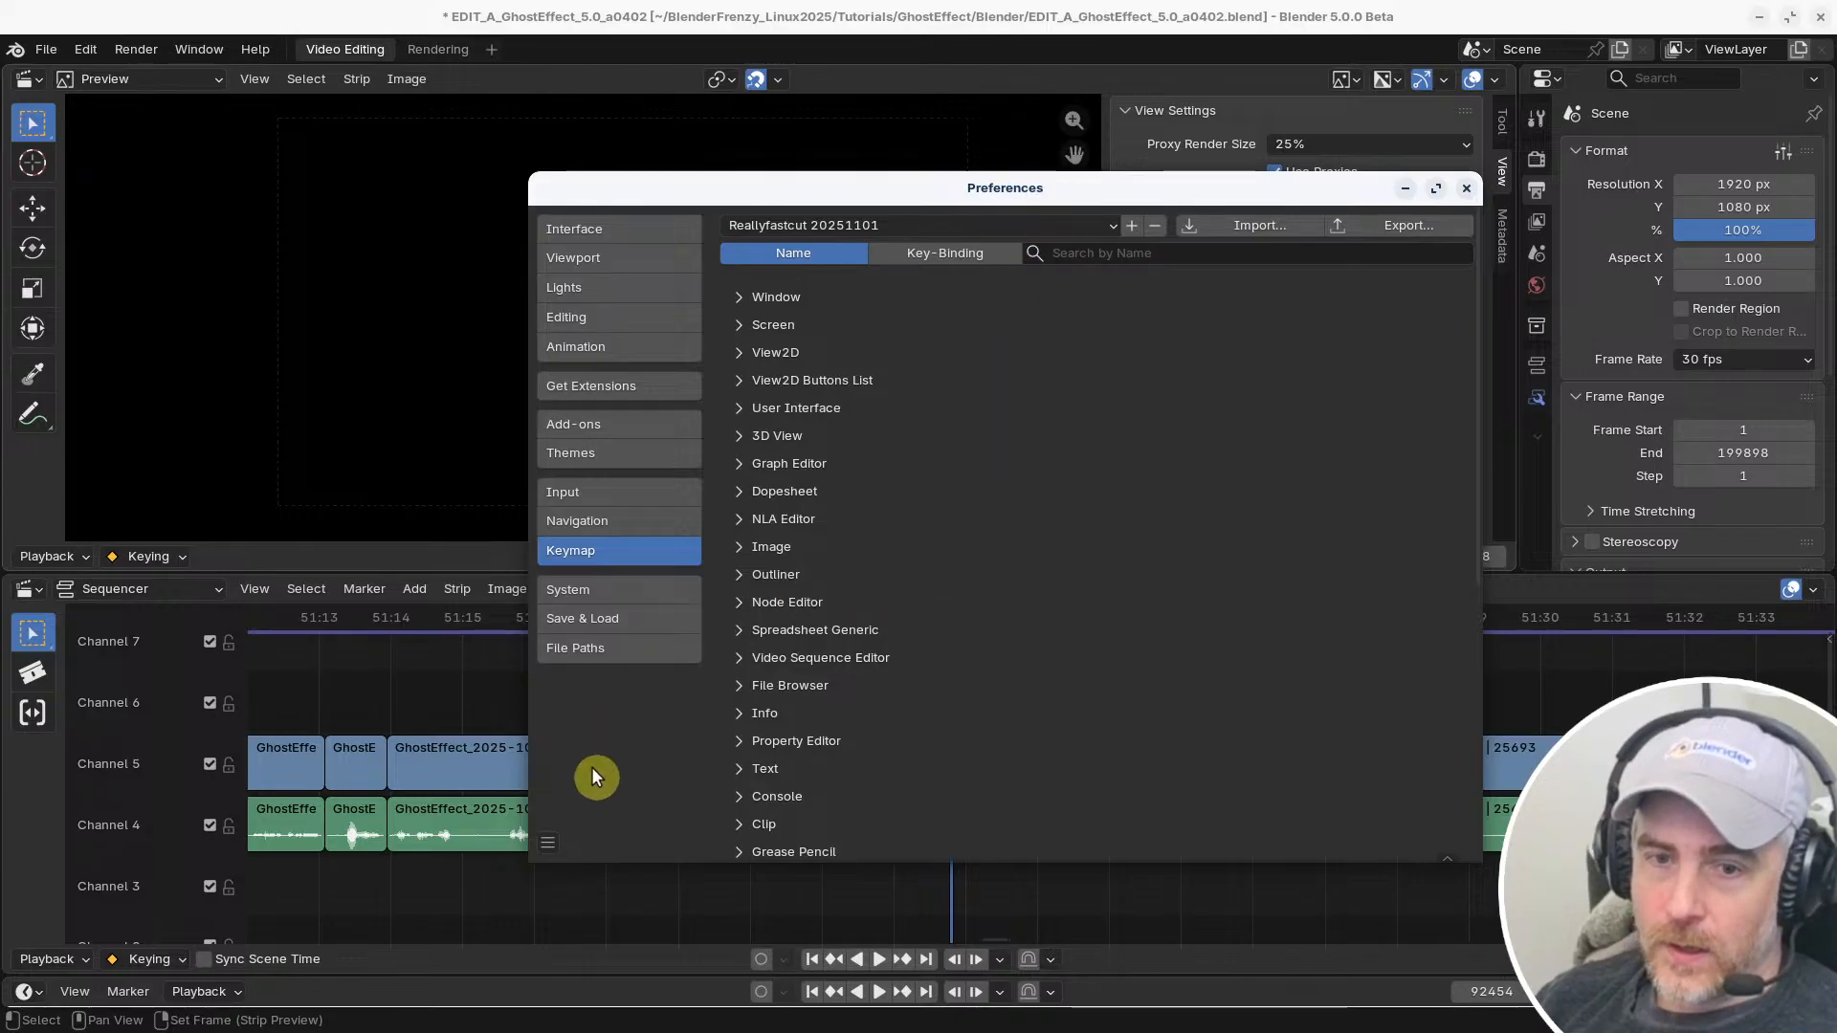
click(549, 842)
click(638, 748)
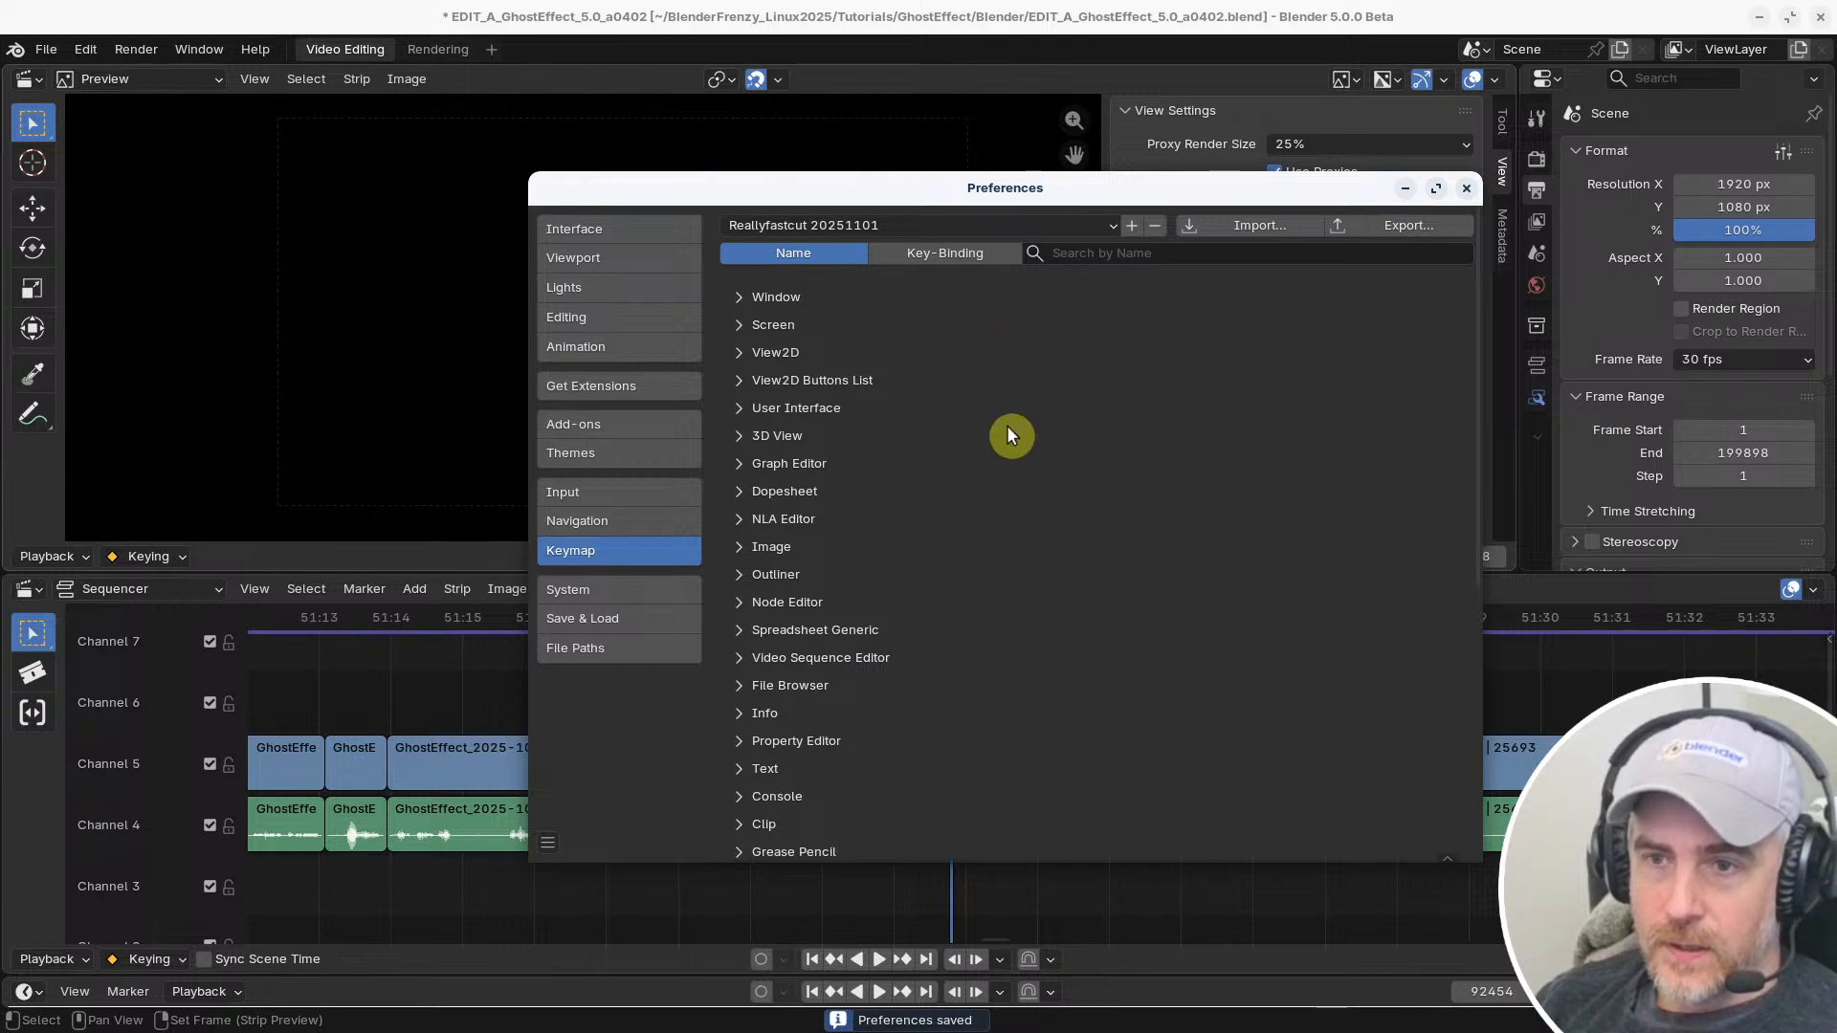
drag(1038, 192, 1049, 110)
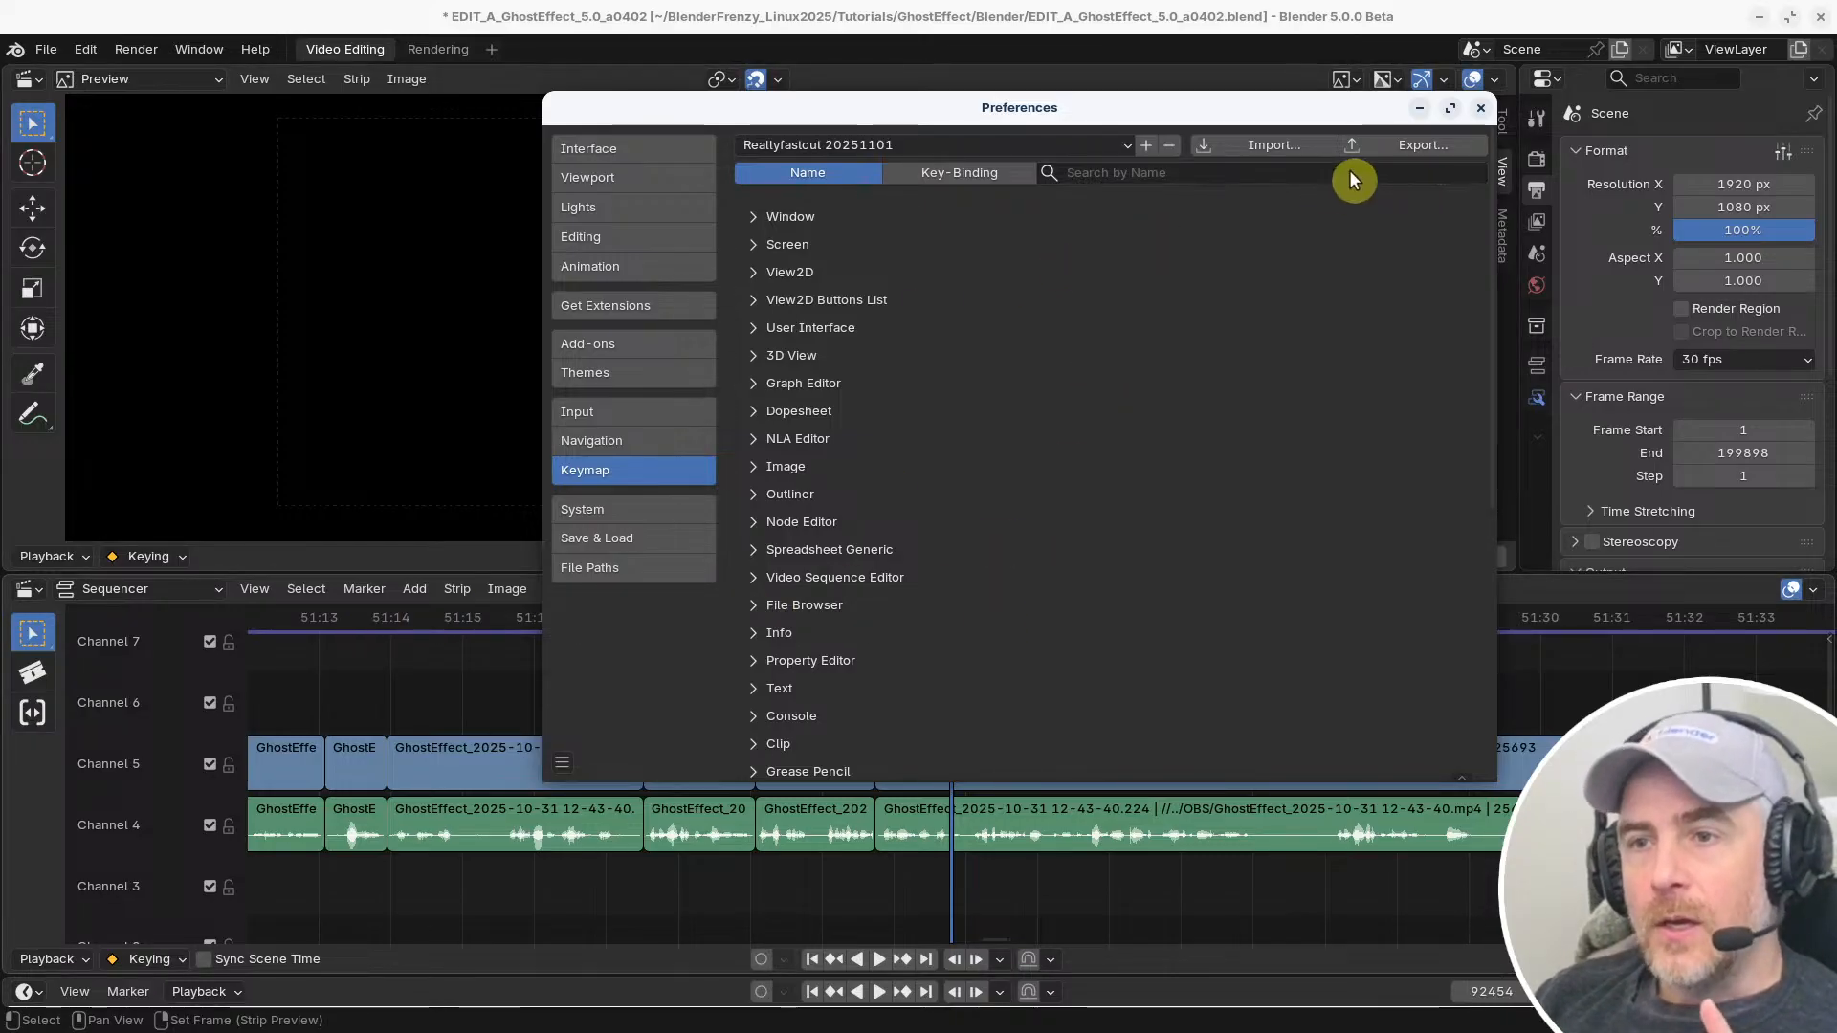
click(1484, 110)
click(268, 590)
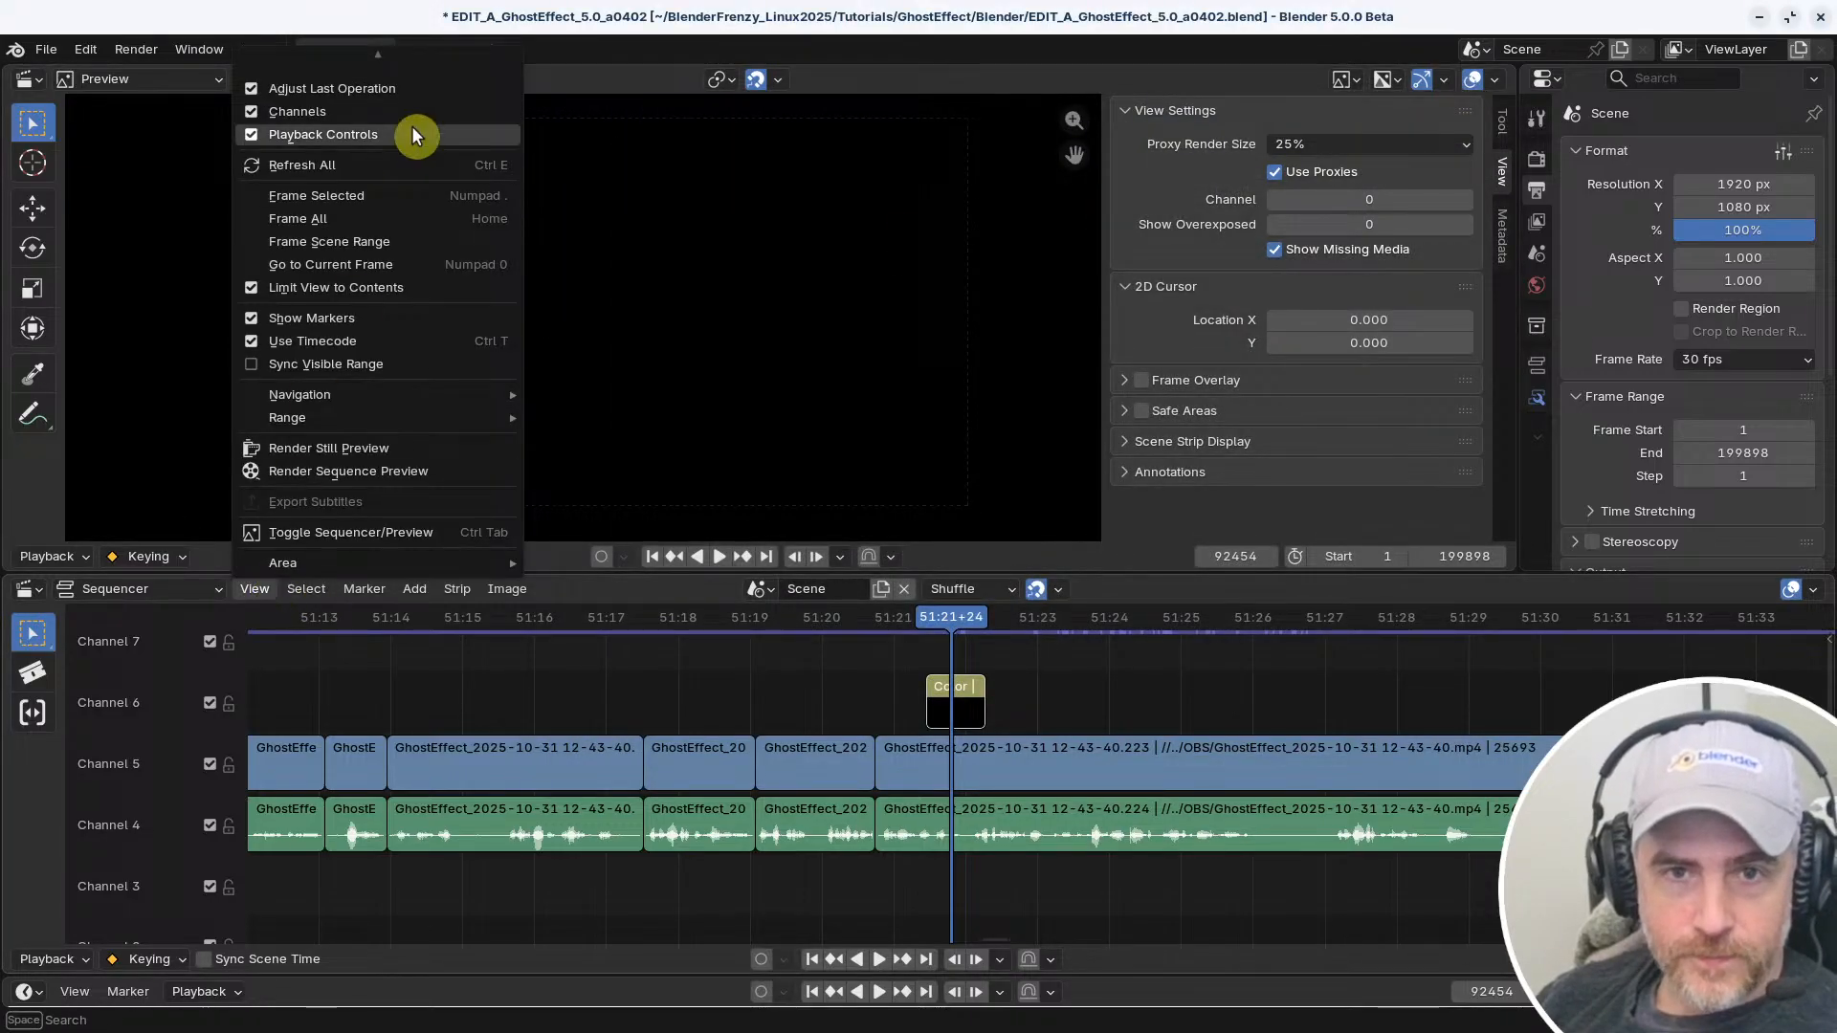
click(258, 591)
click(257, 592)
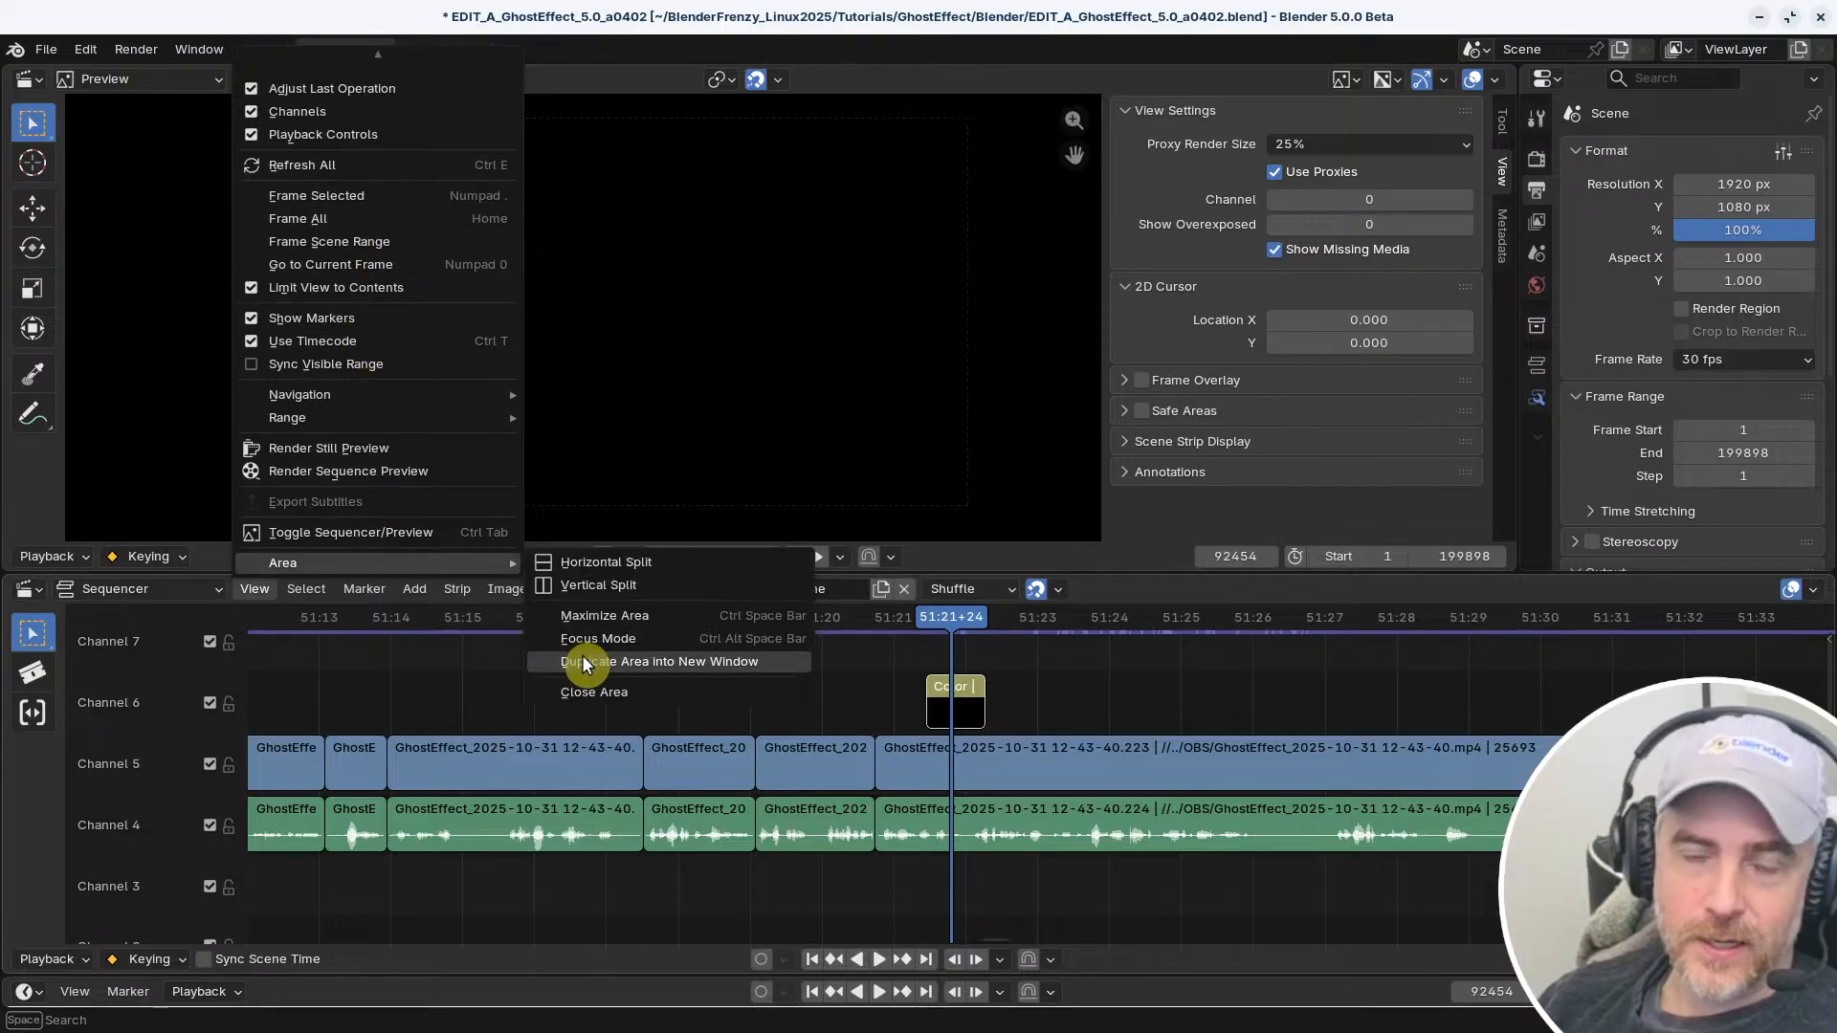
Open the keymap preferences and search the shortcuts by key binding for "ctrl r"
click(86, 49)
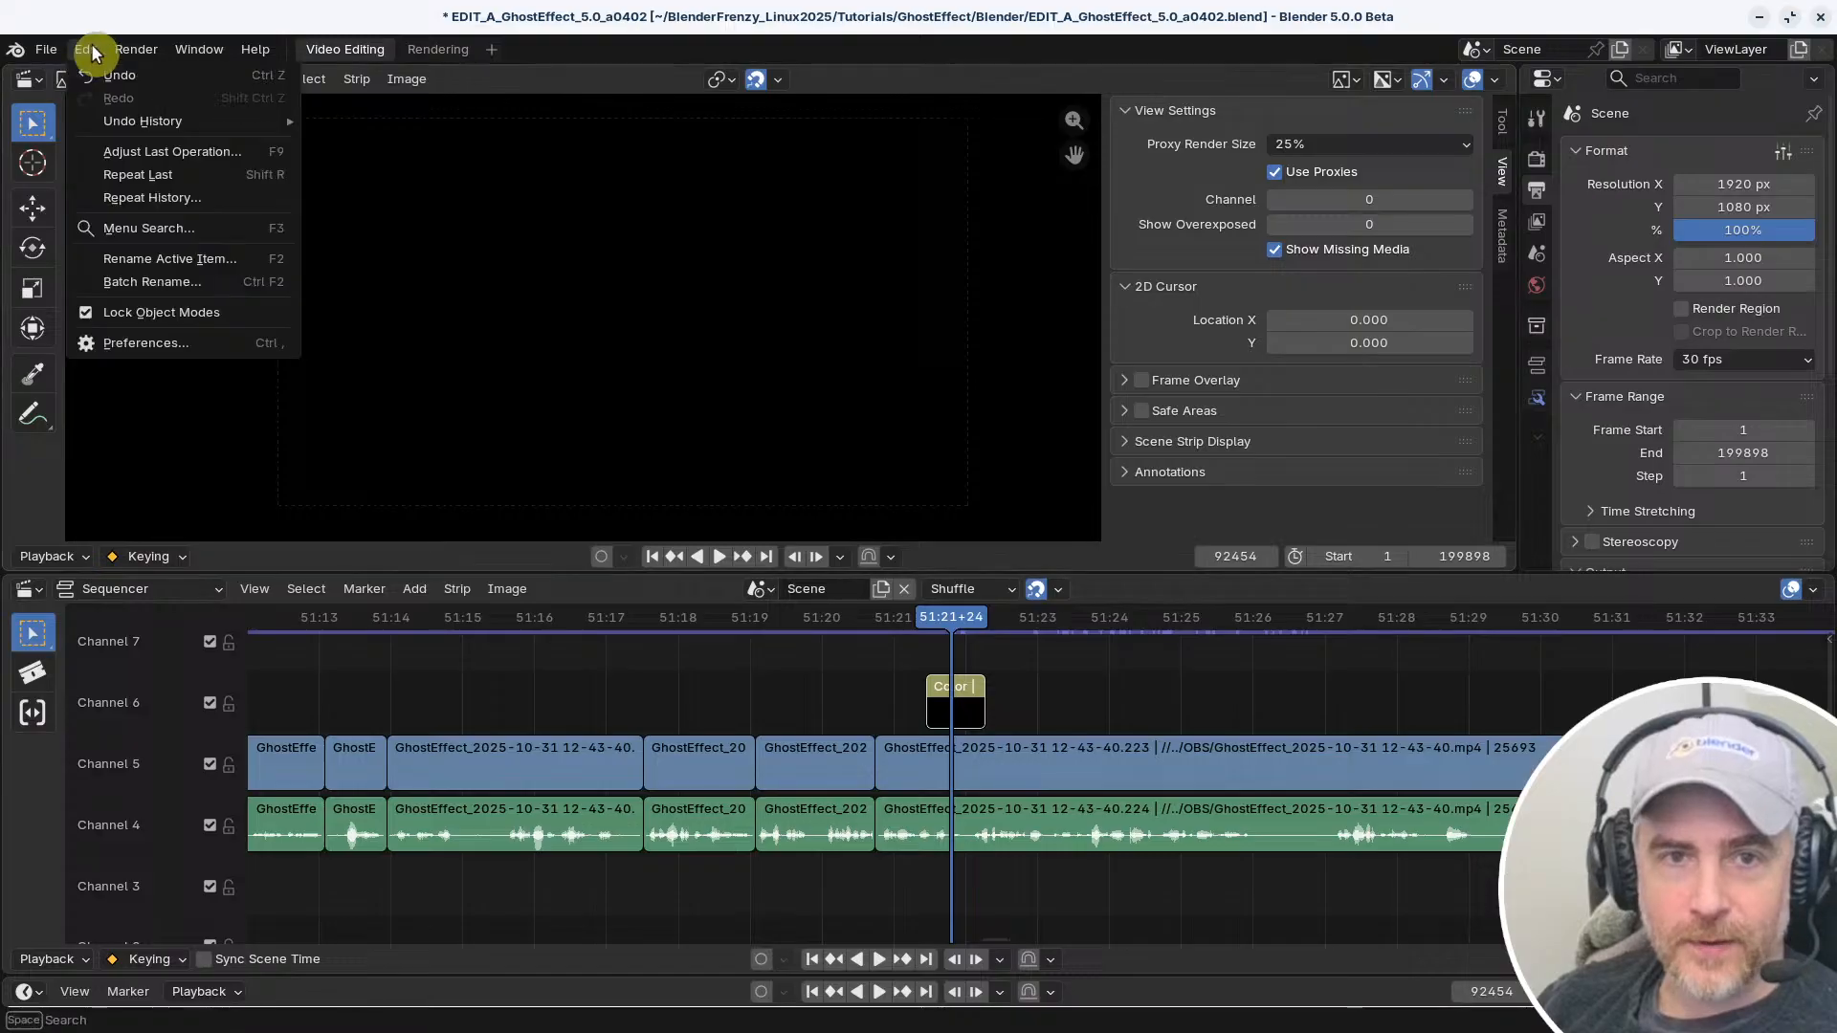
click(128, 345)
click(1110, 208)
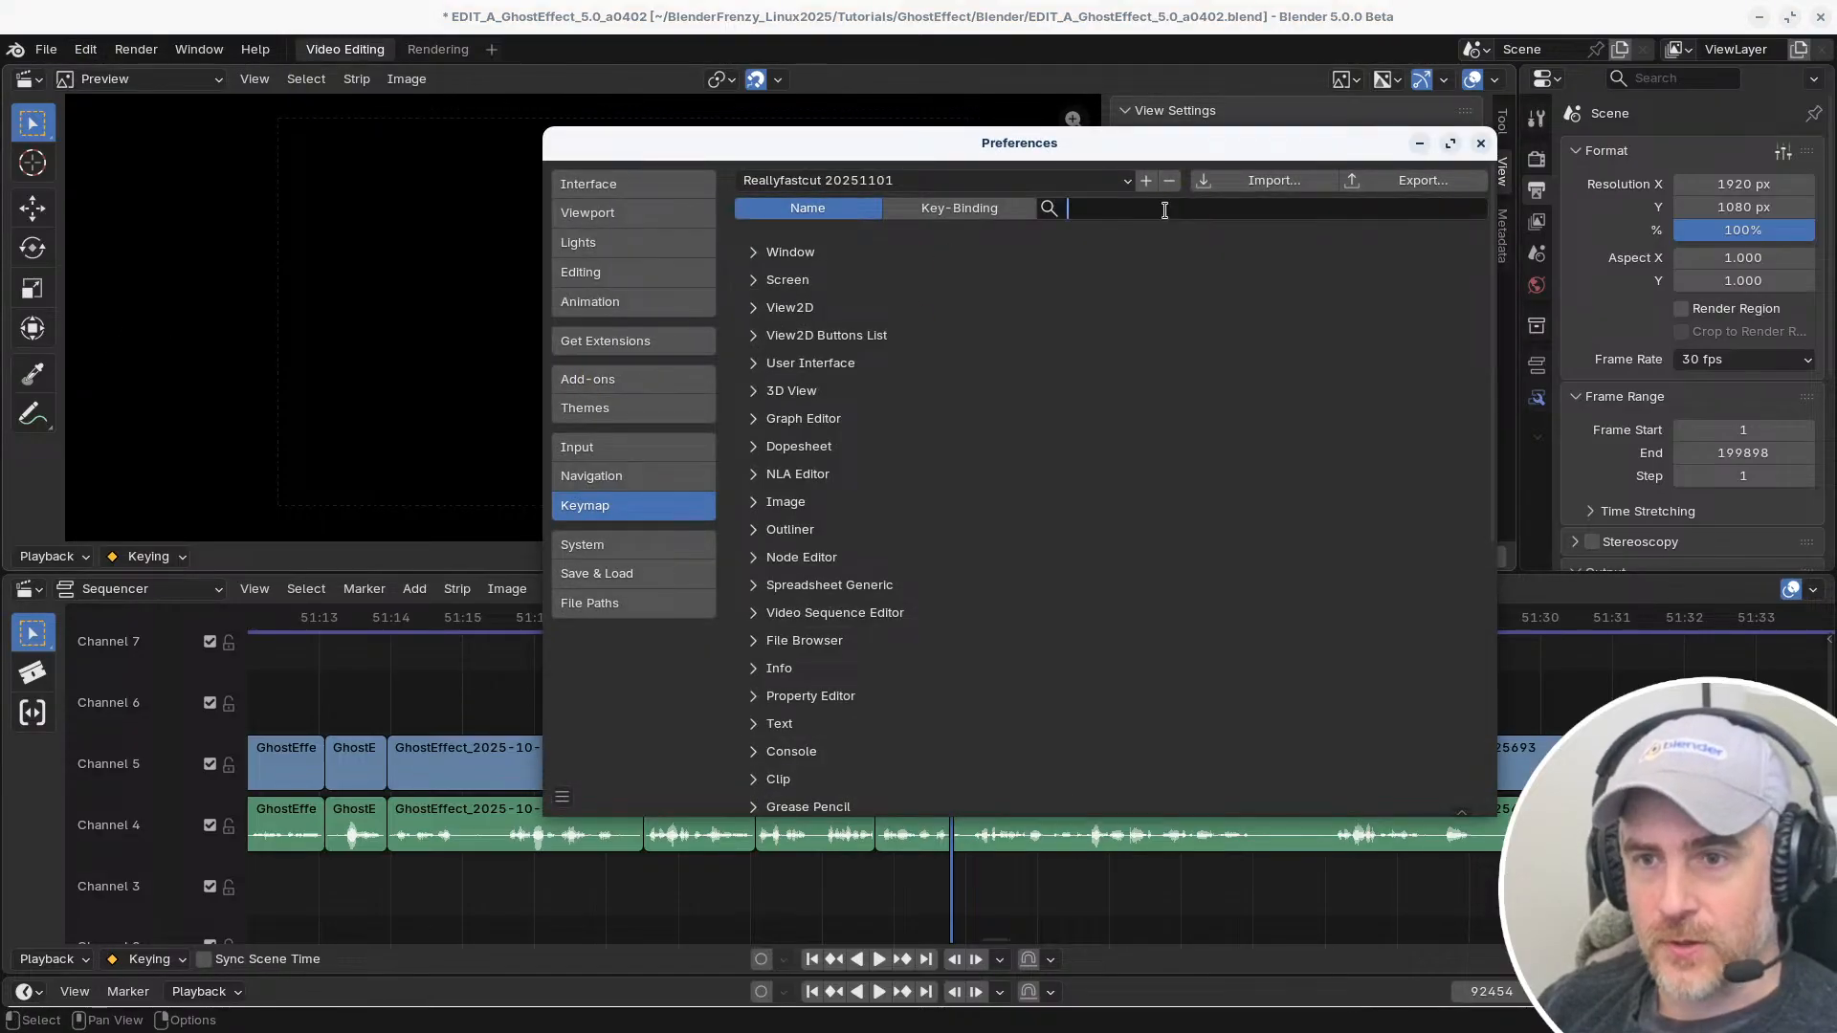
text(r)
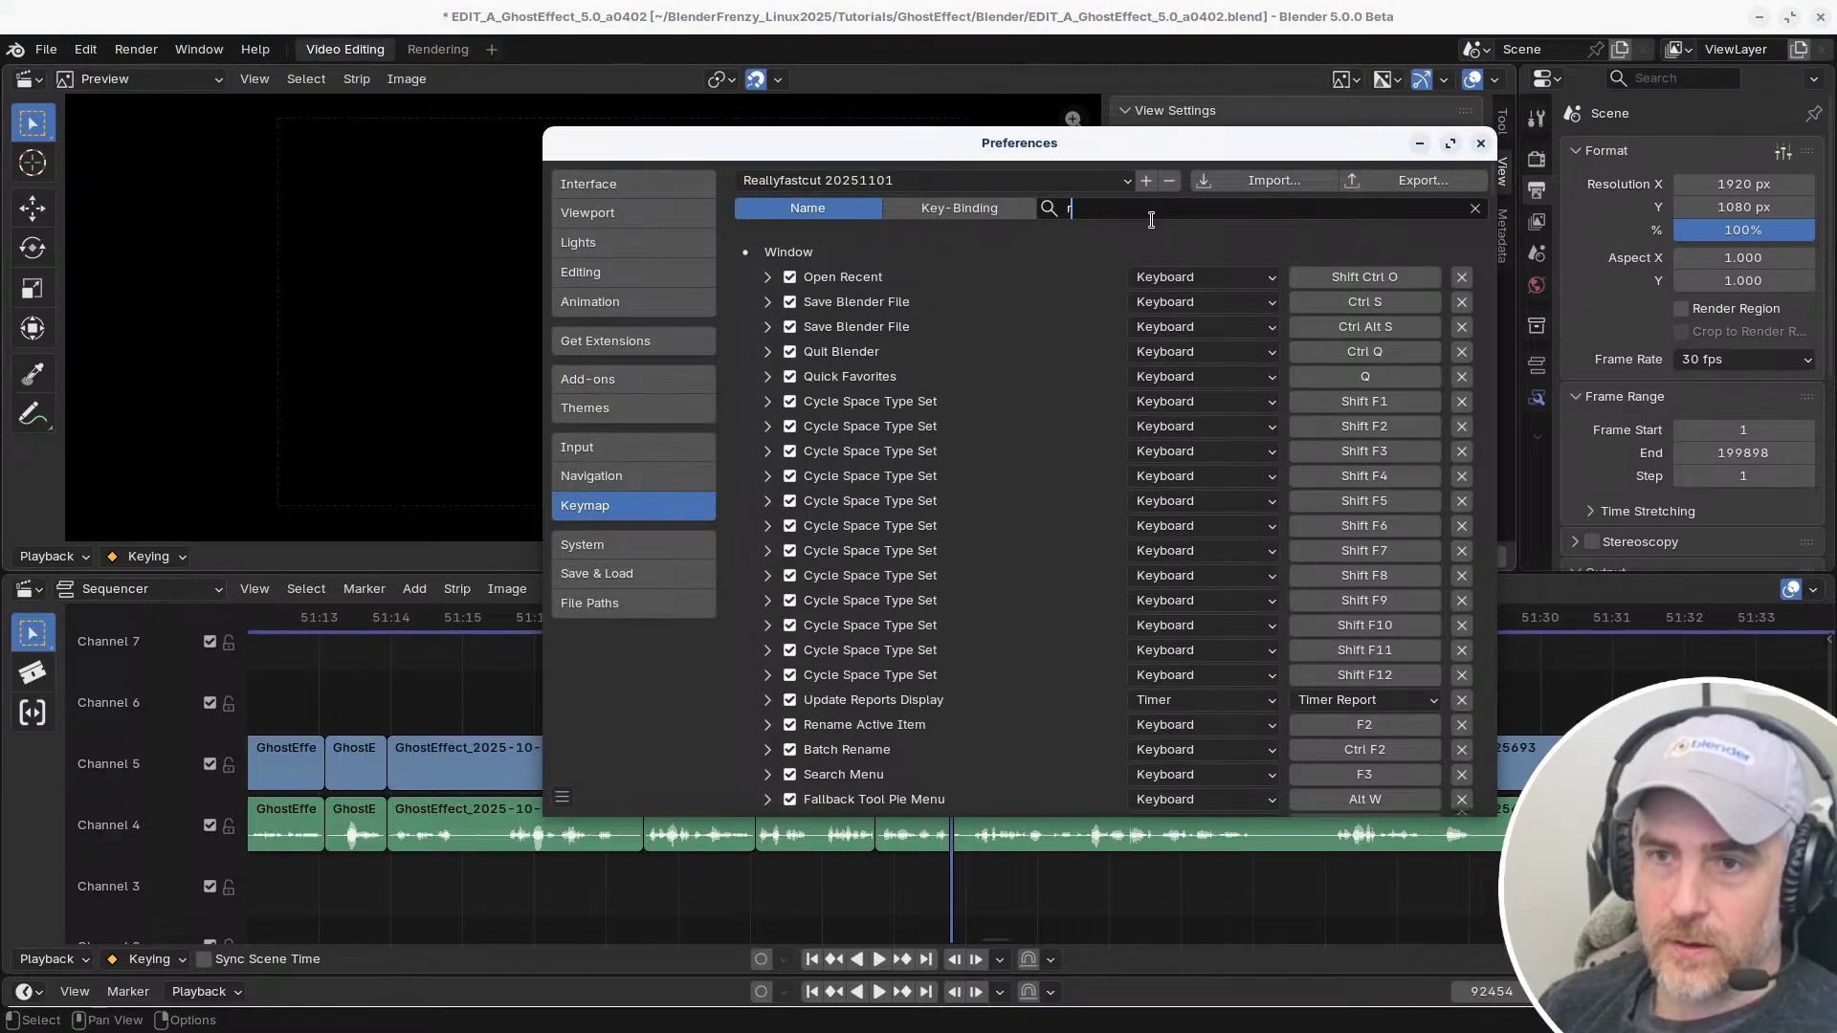
key(BackSpace)
click(934, 208)
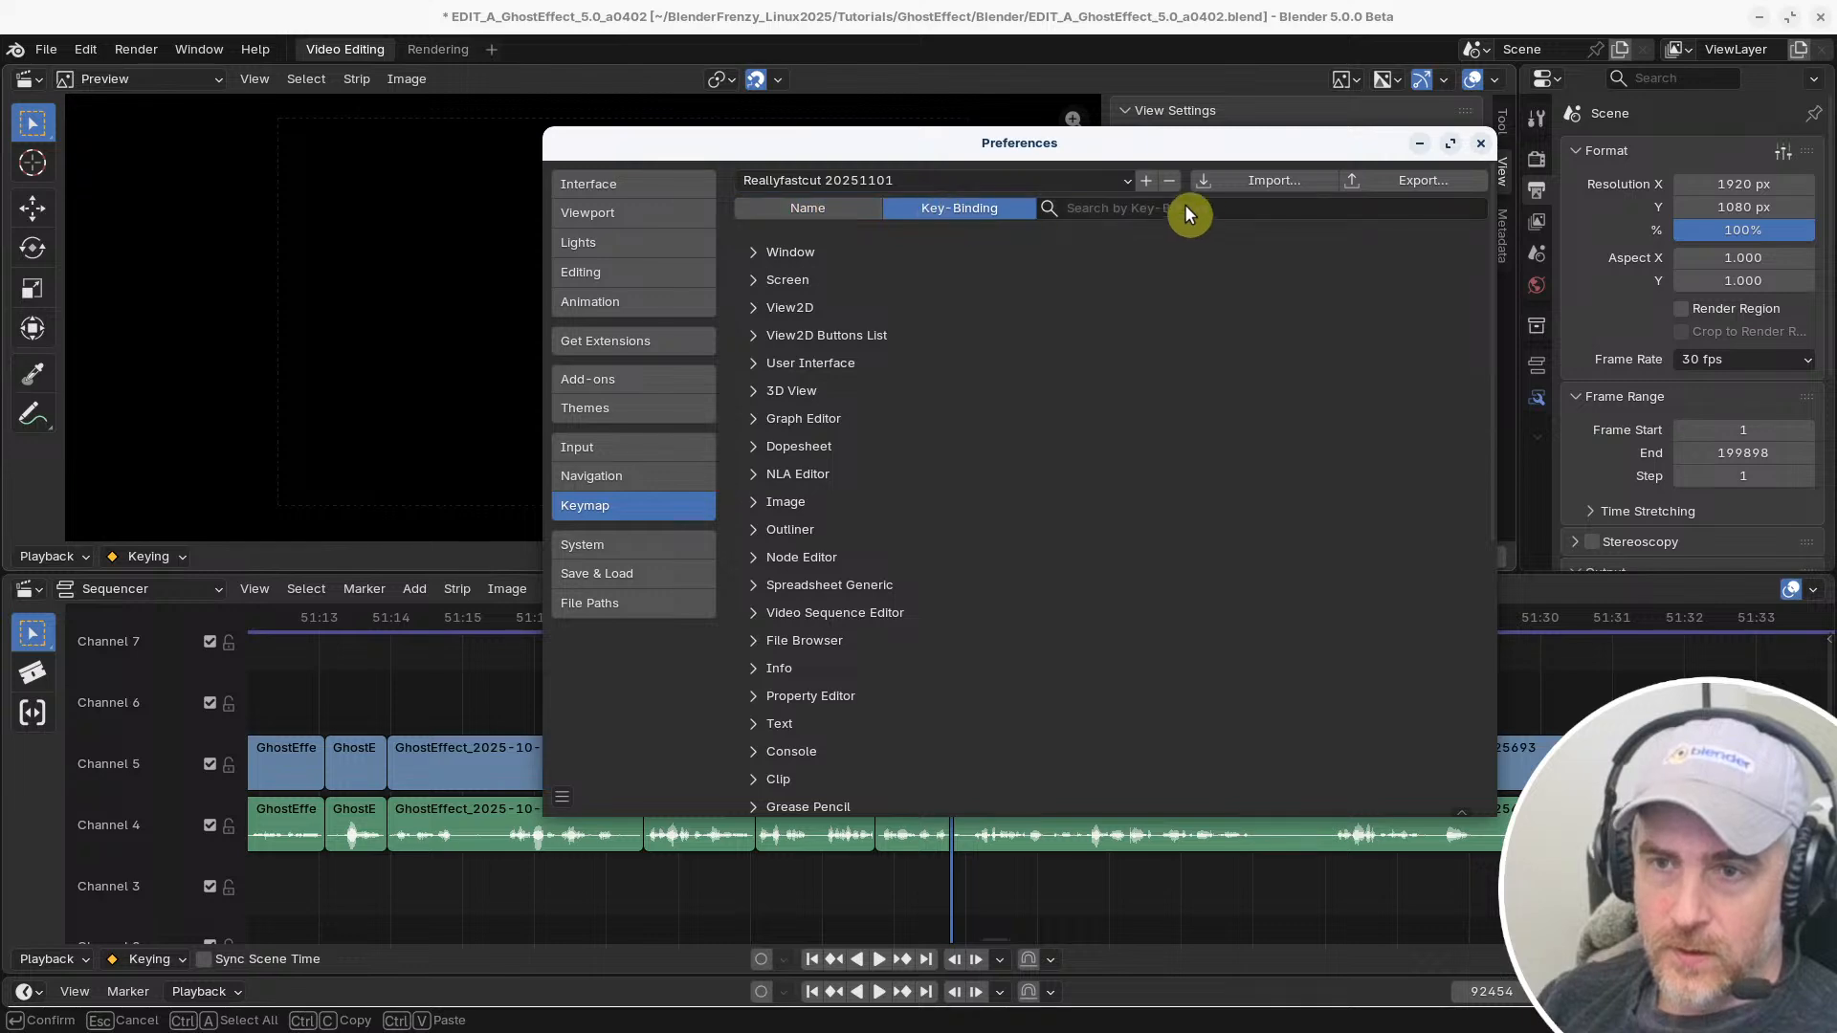
click(1184, 208)
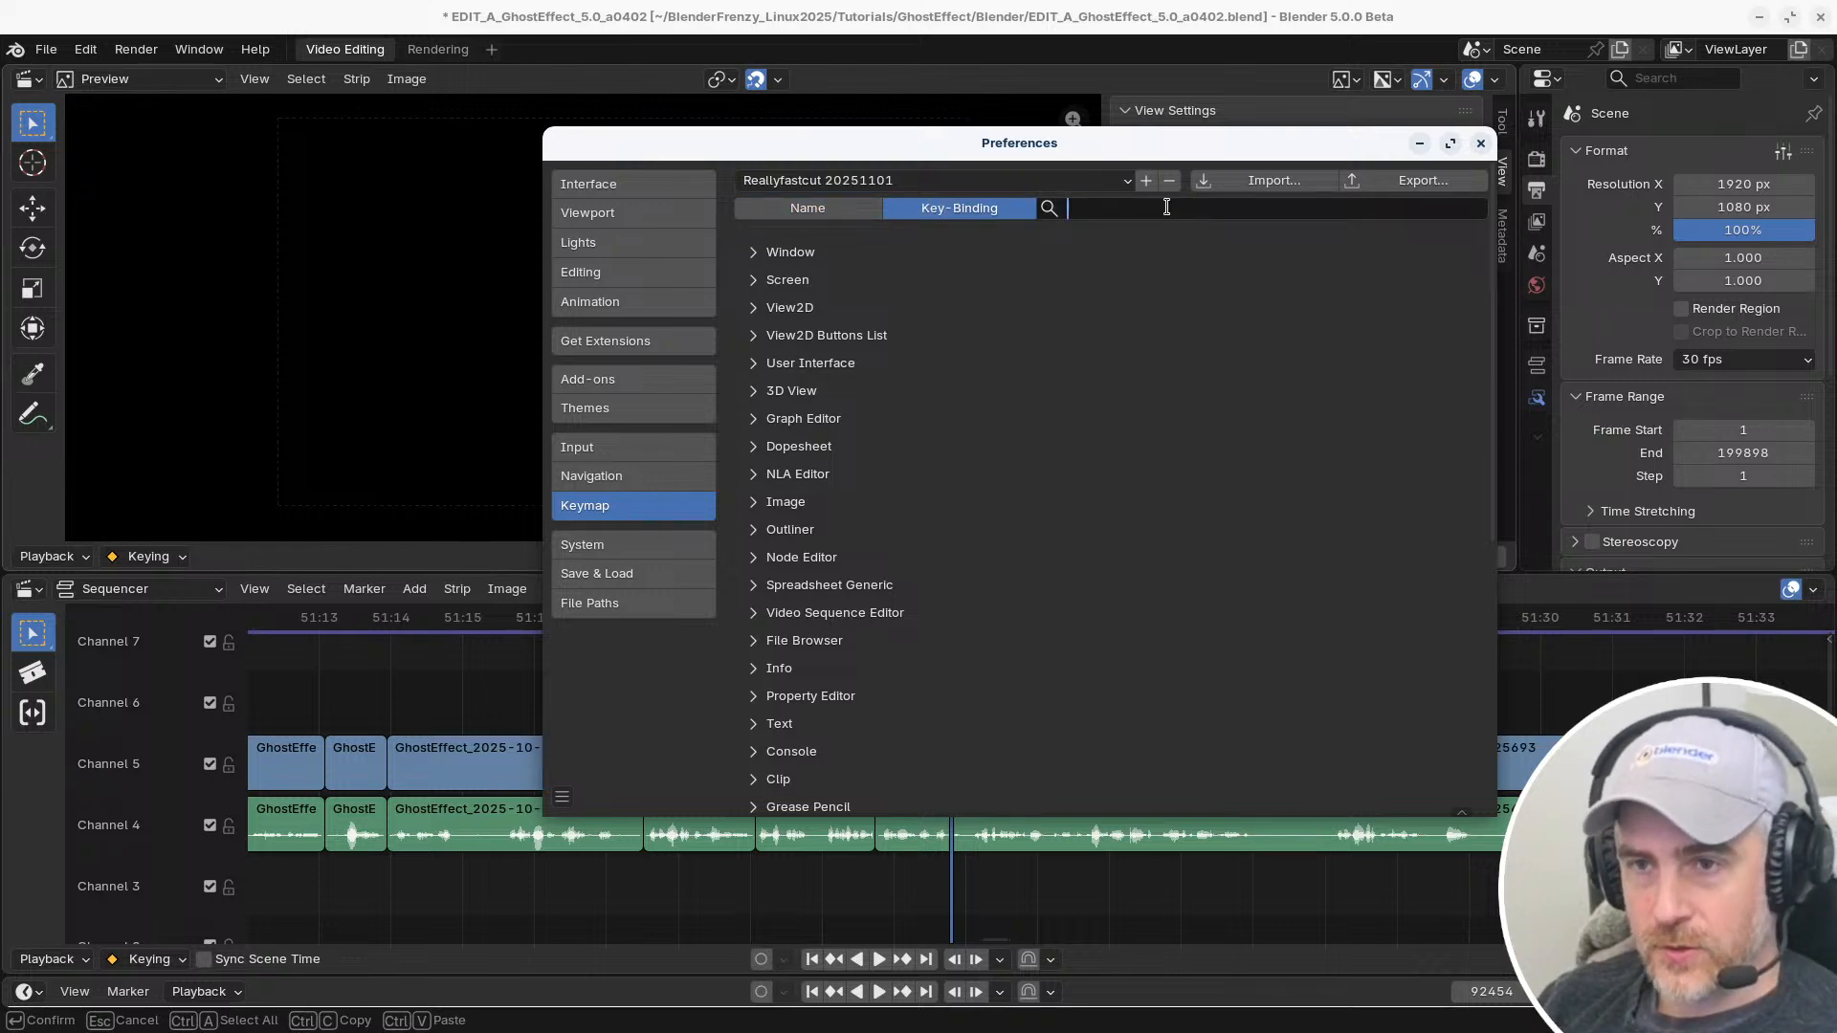
text(ctrl r)
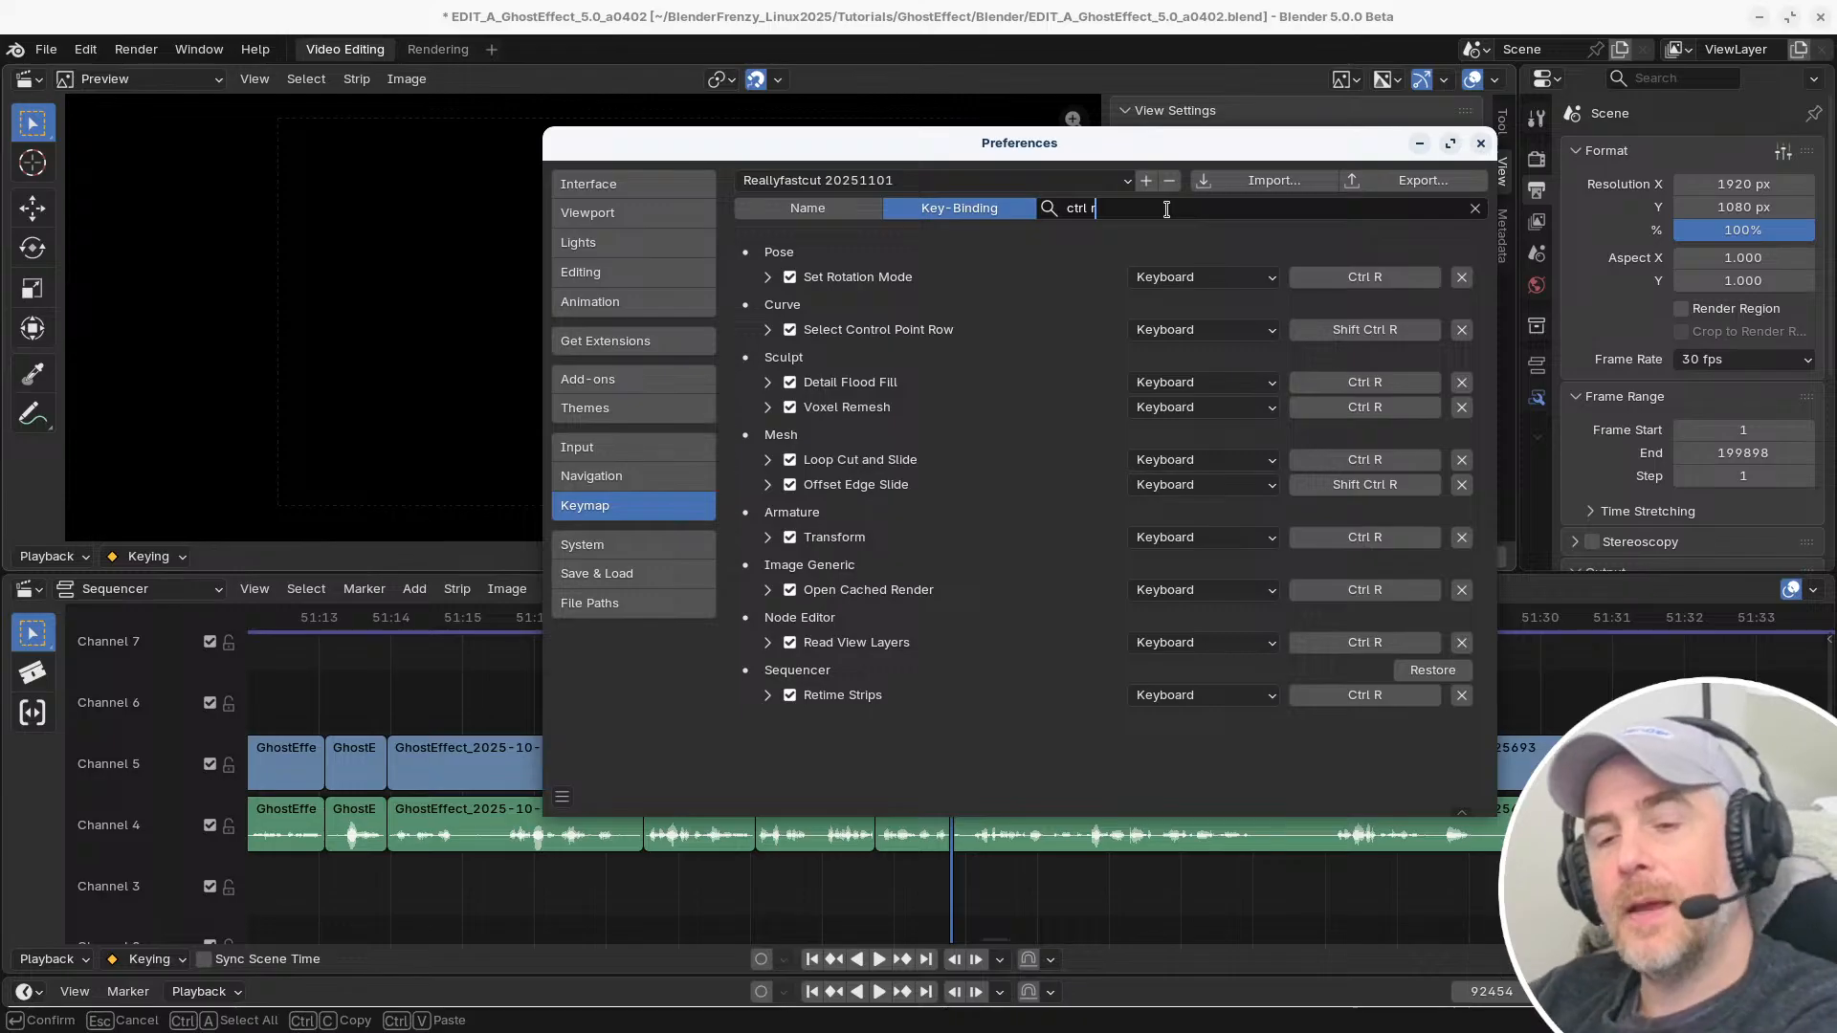
click(845, 782)
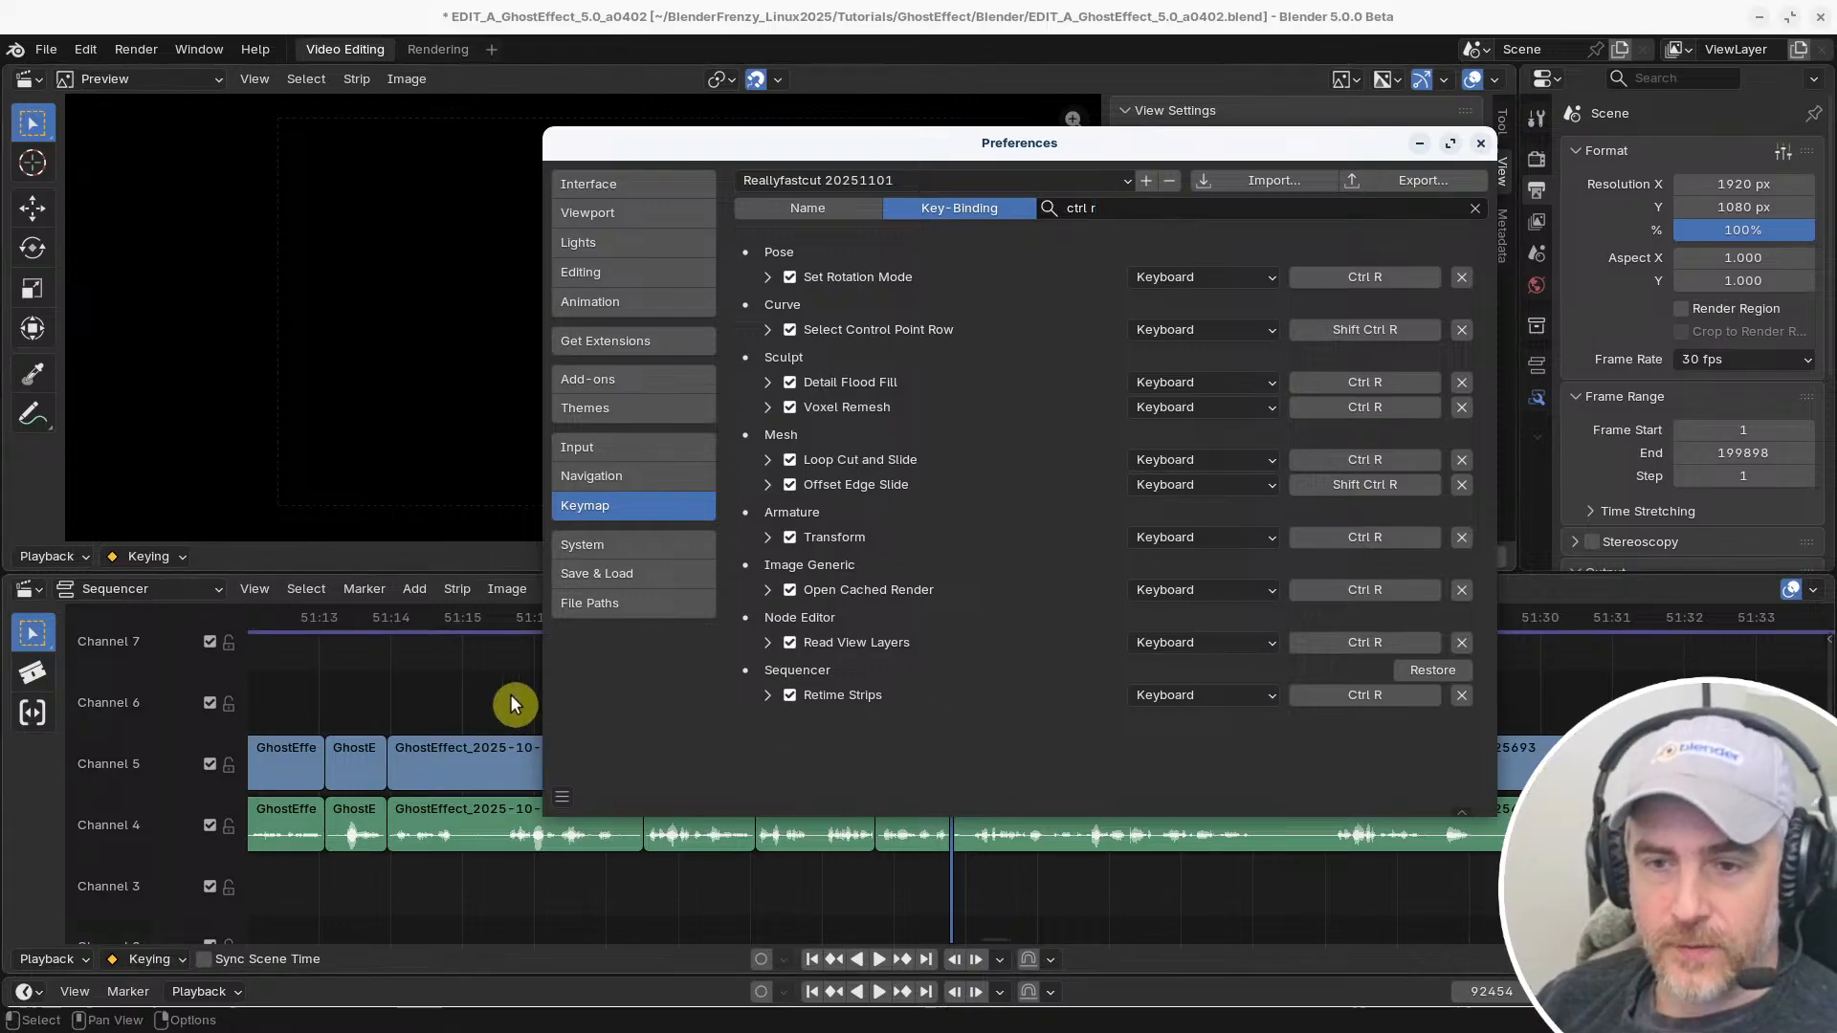
Check the Sequencer's strip retiming and view commands, and return to the keymap preferences
click(403, 685)
click(458, 589)
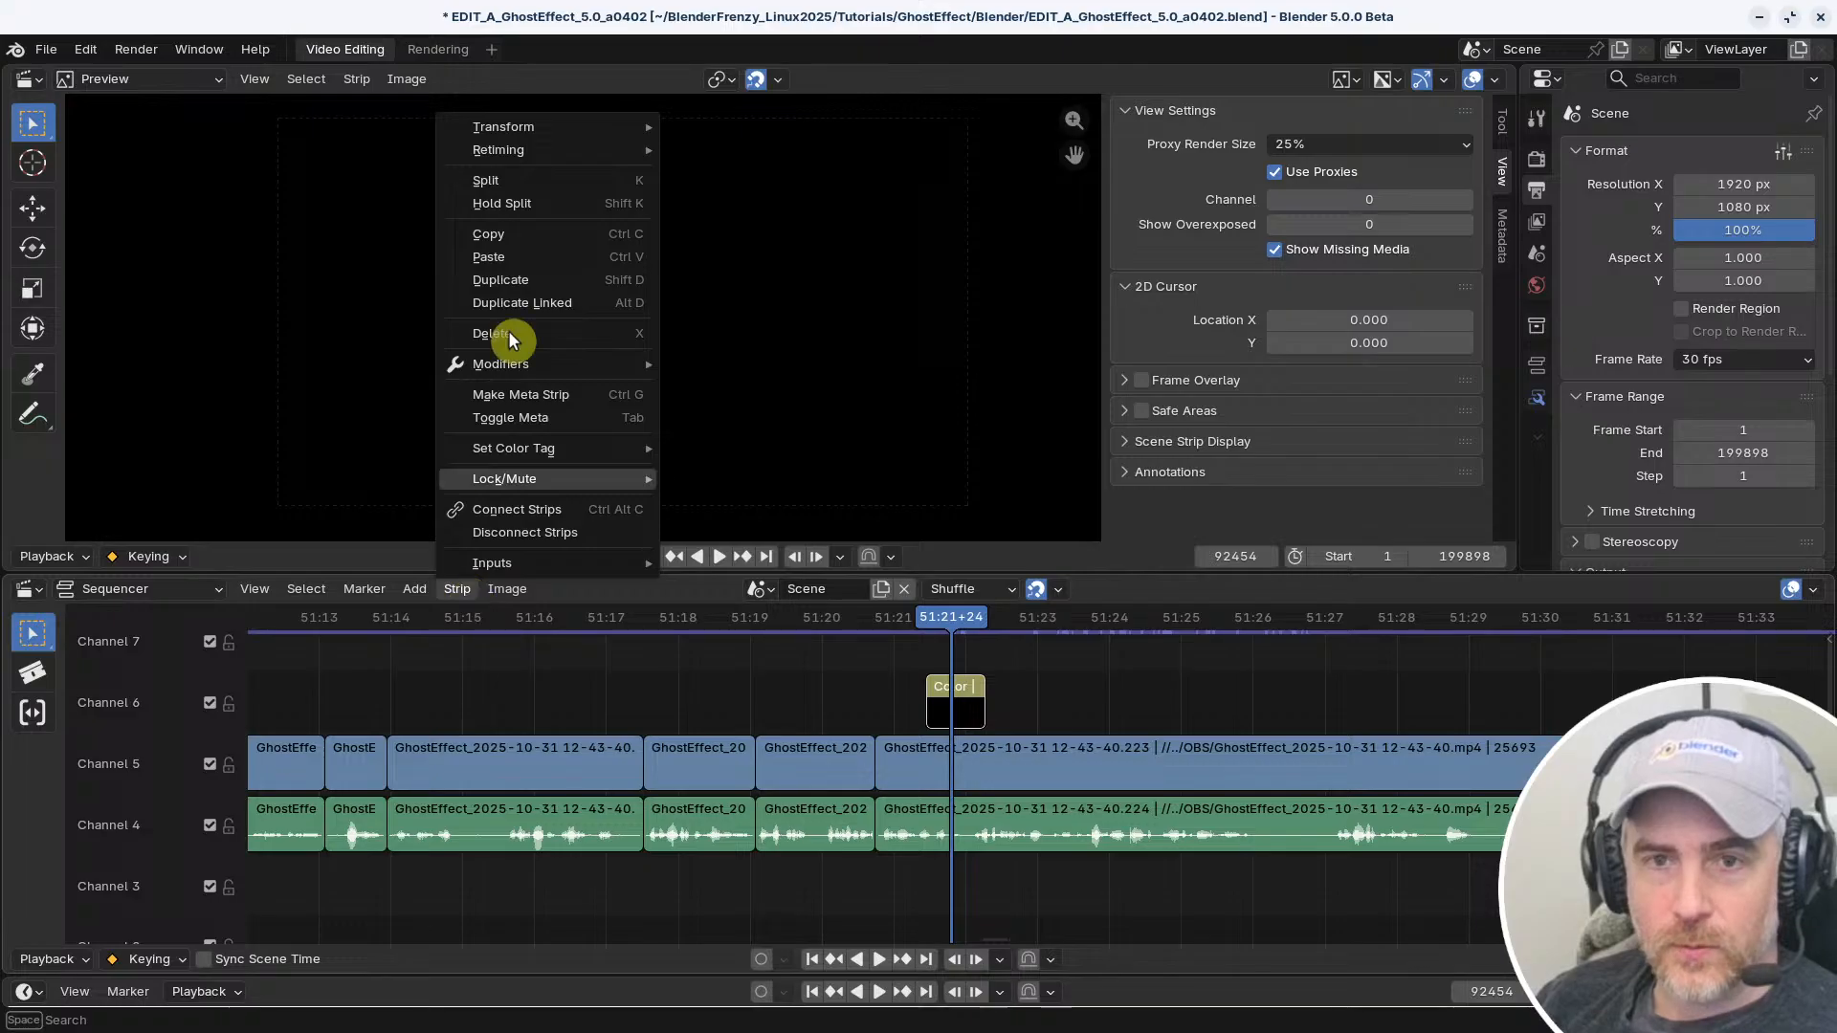
mouse_move(531, 139)
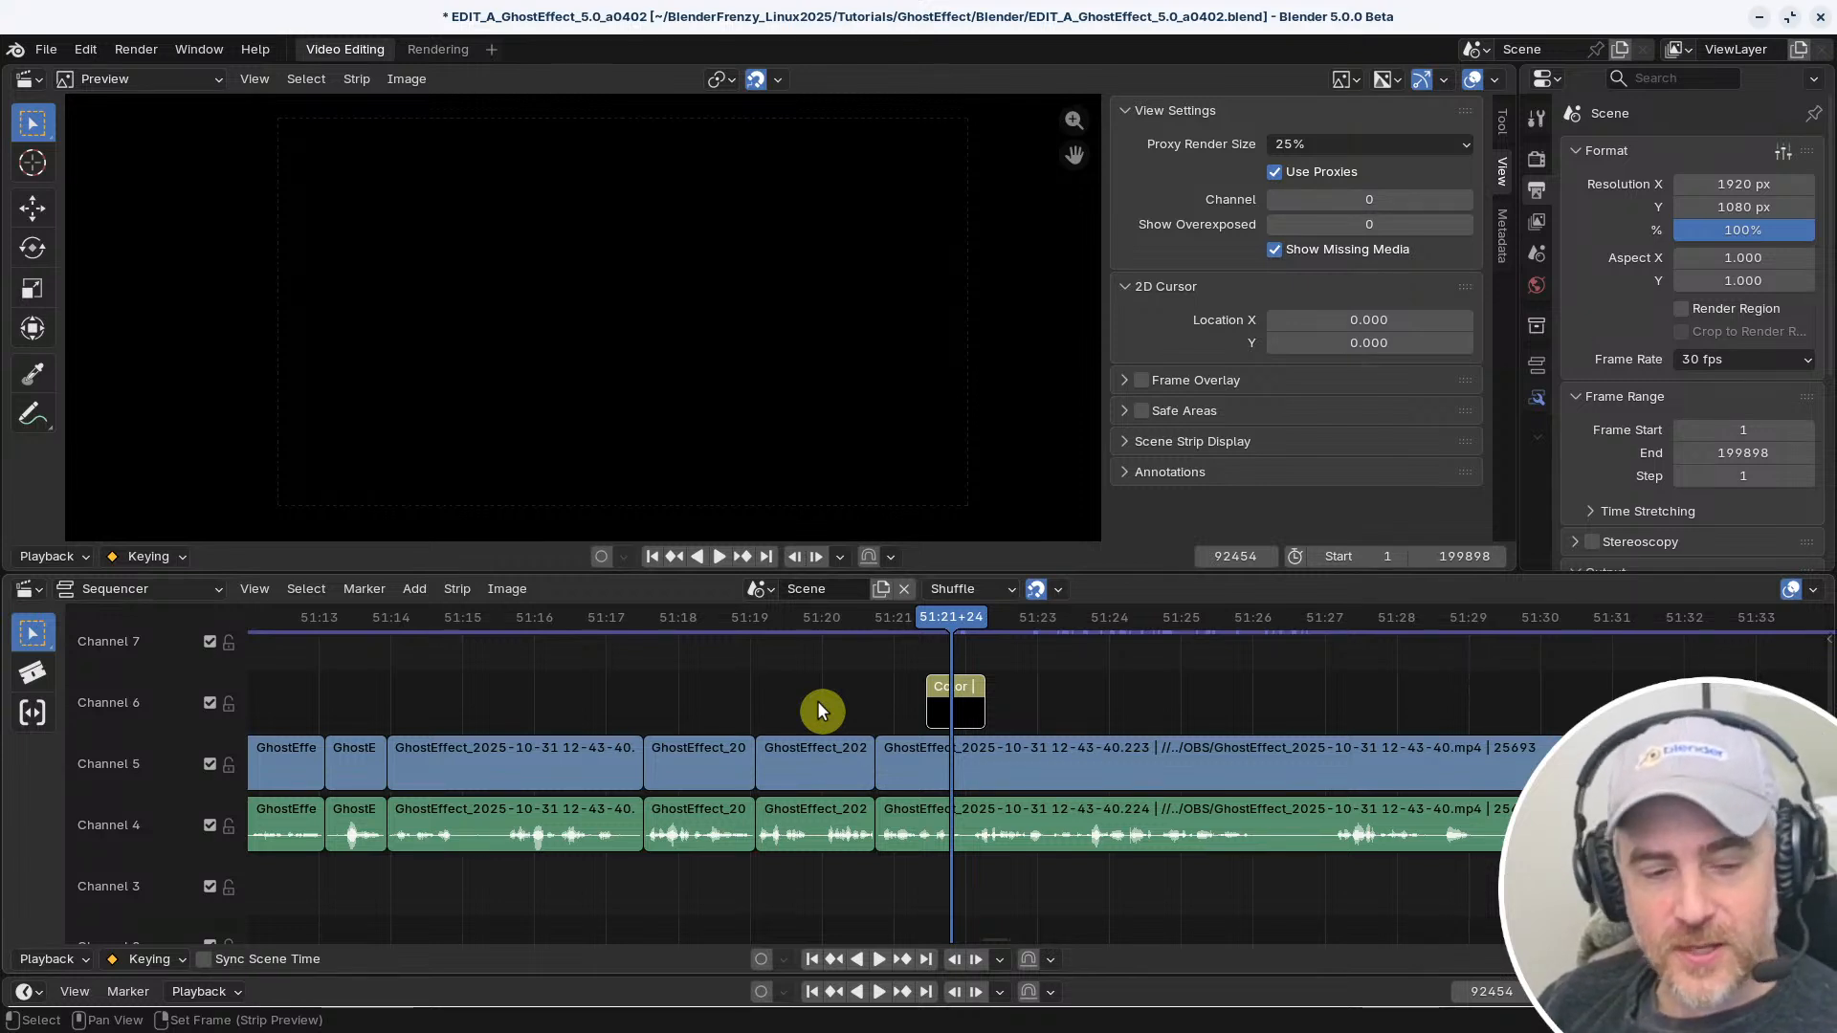
key(ctrl+comma)
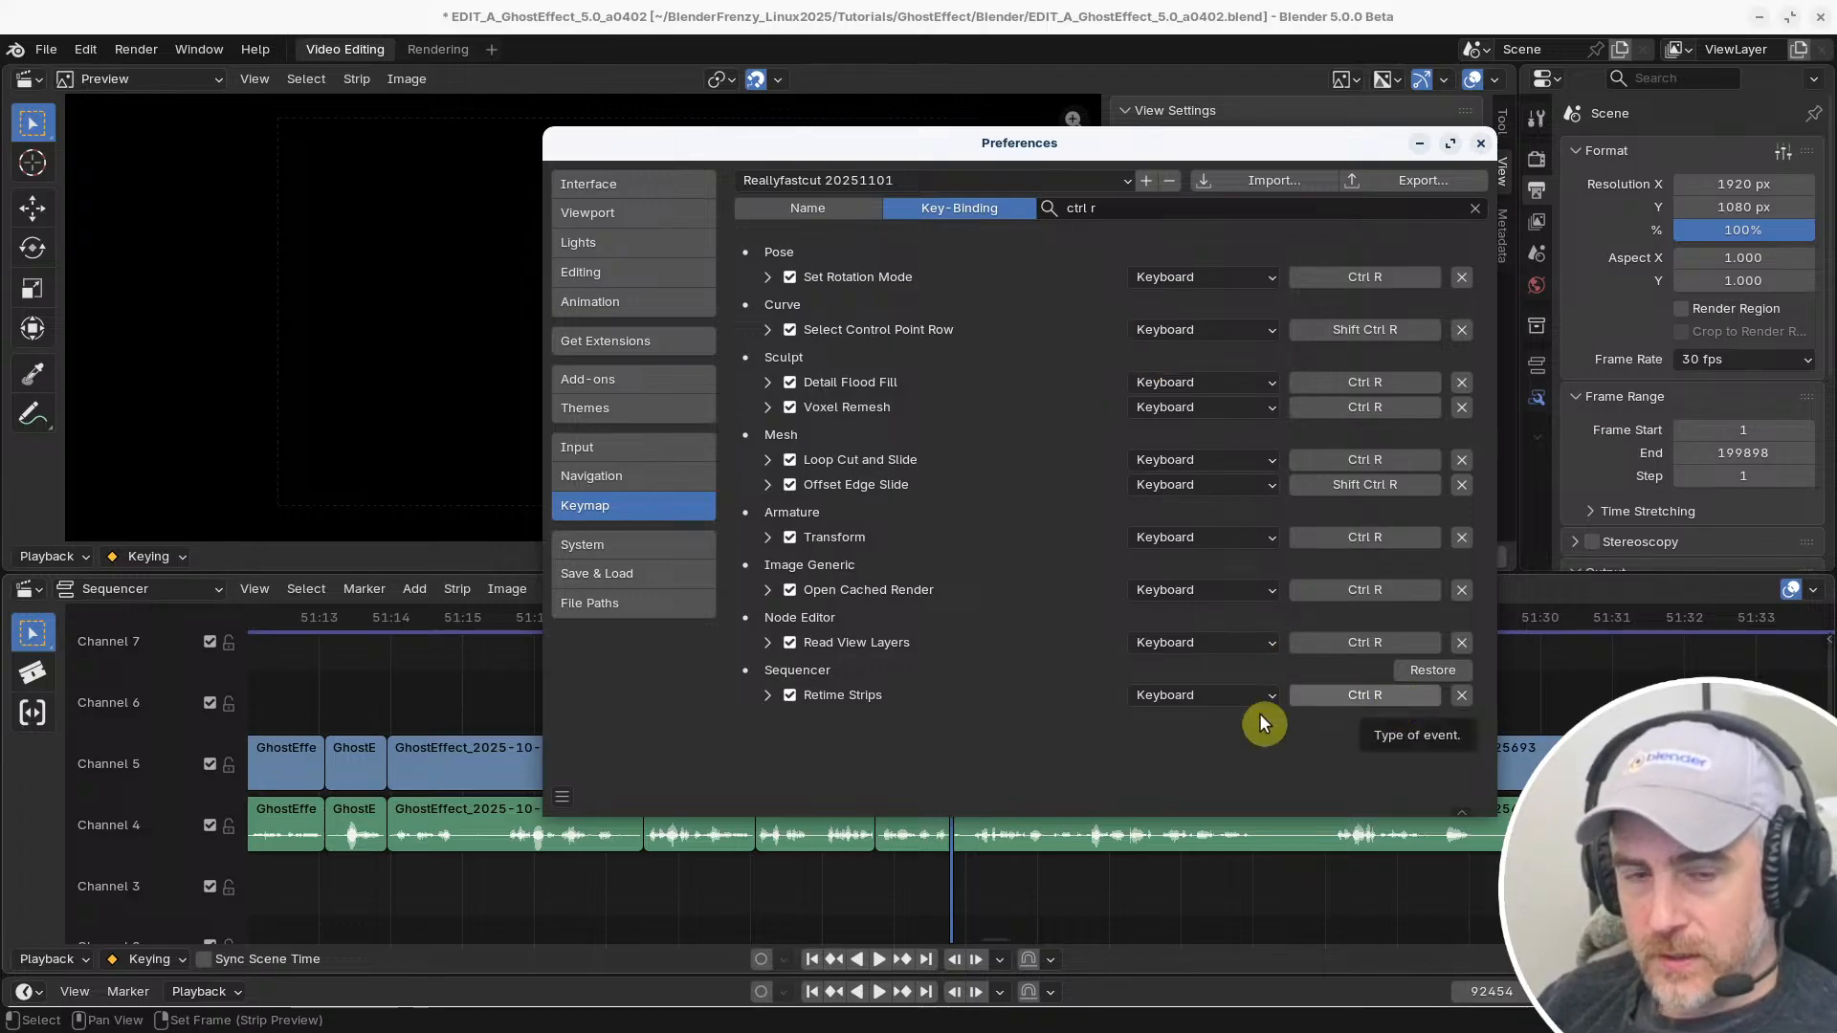
click(256, 589)
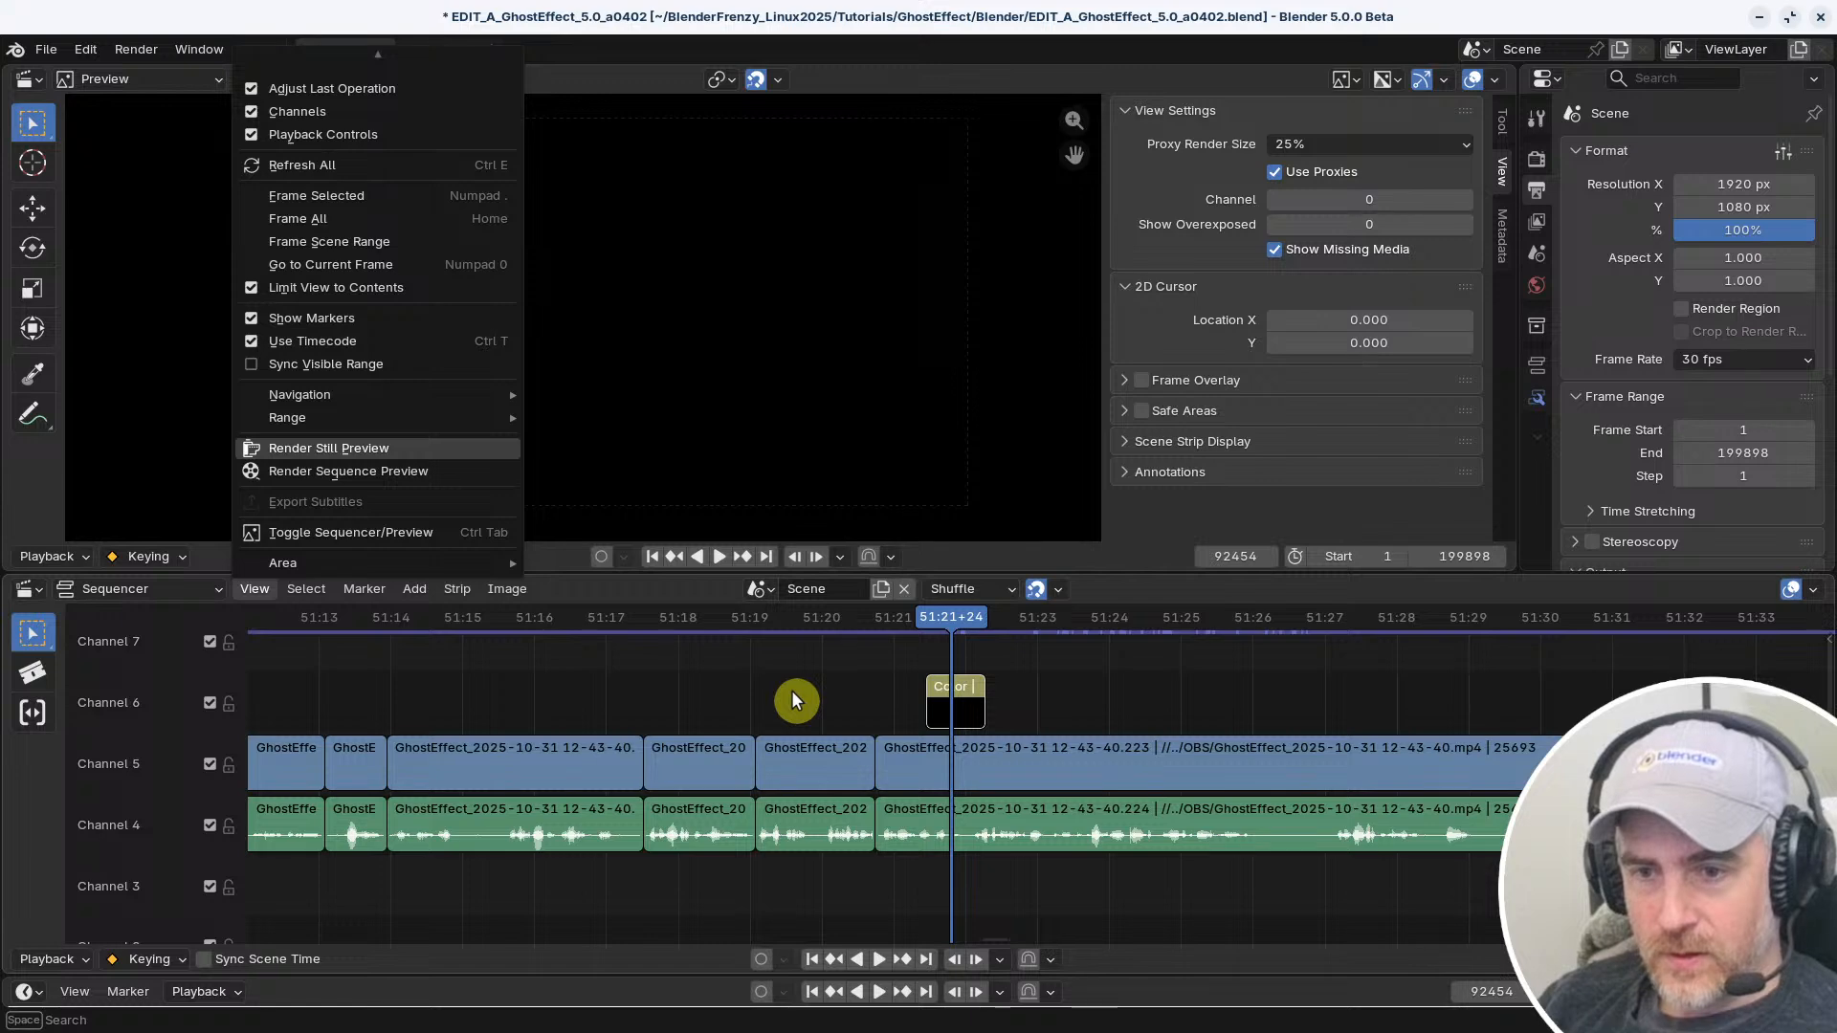
key(alt+Tab)
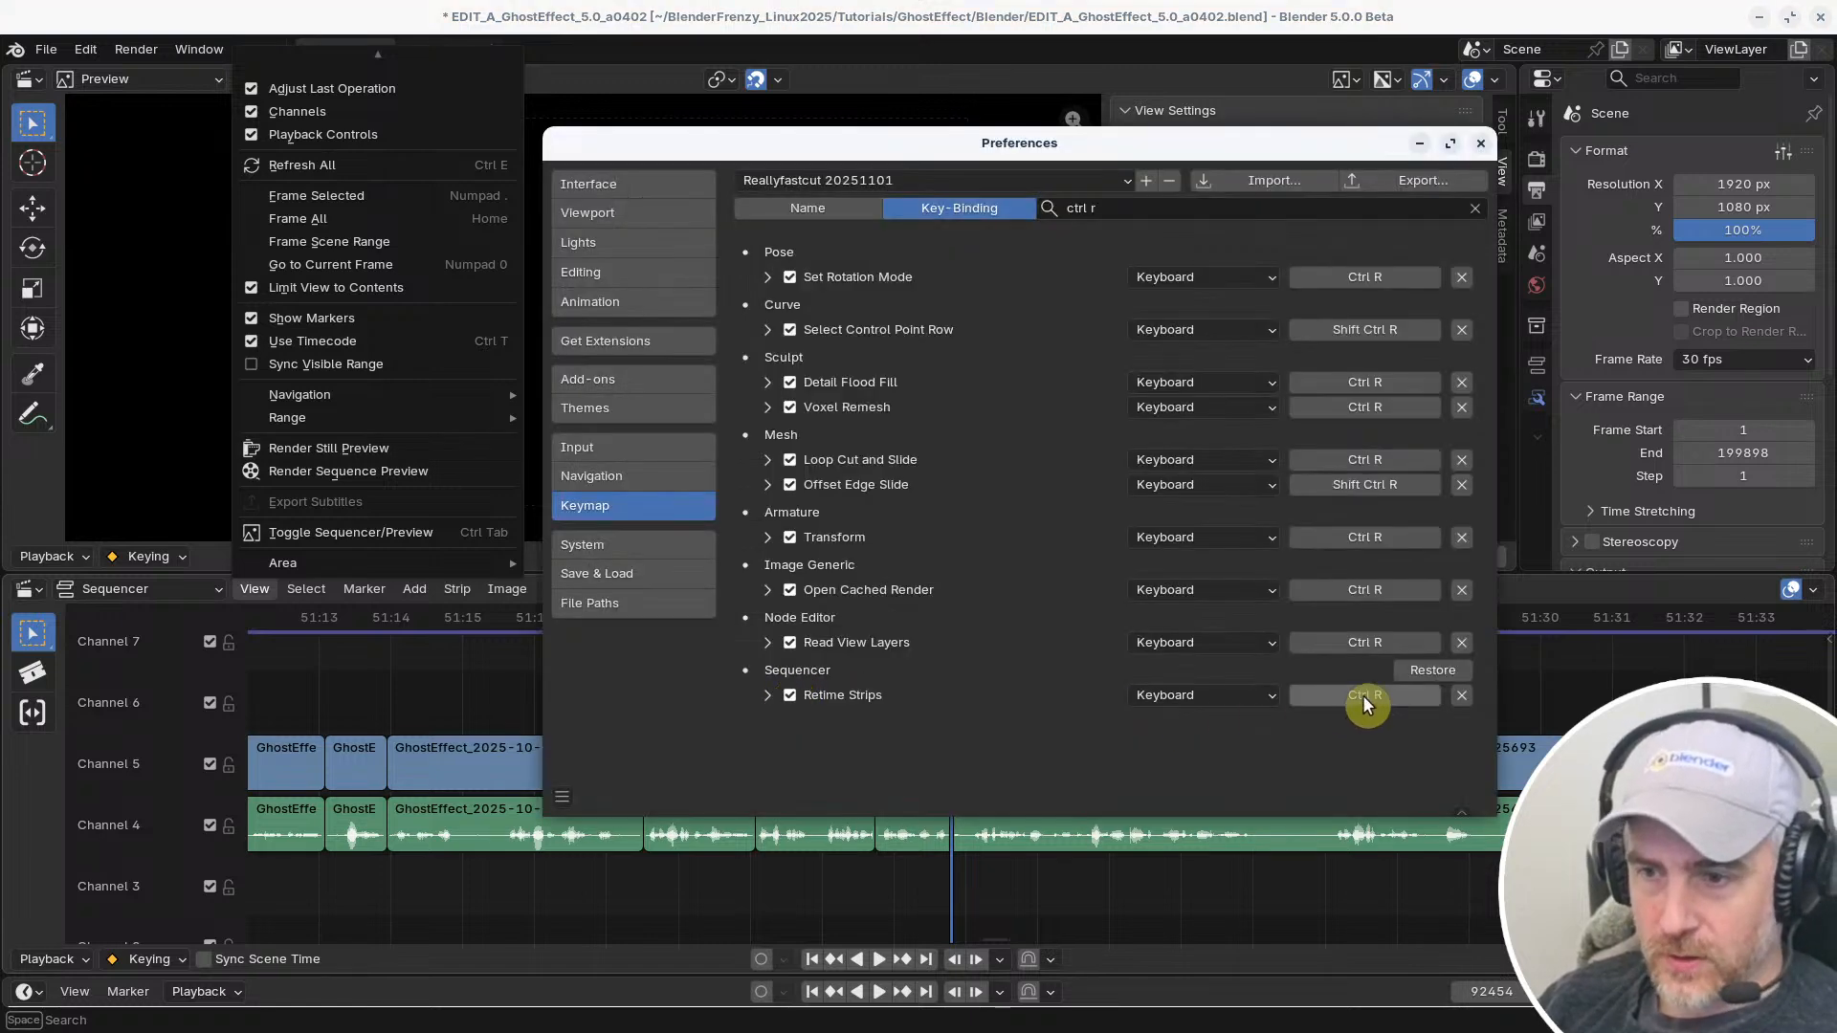
Search the shortcuts by key binding for "r" and examine the Sequencer's entries
click(1114, 210)
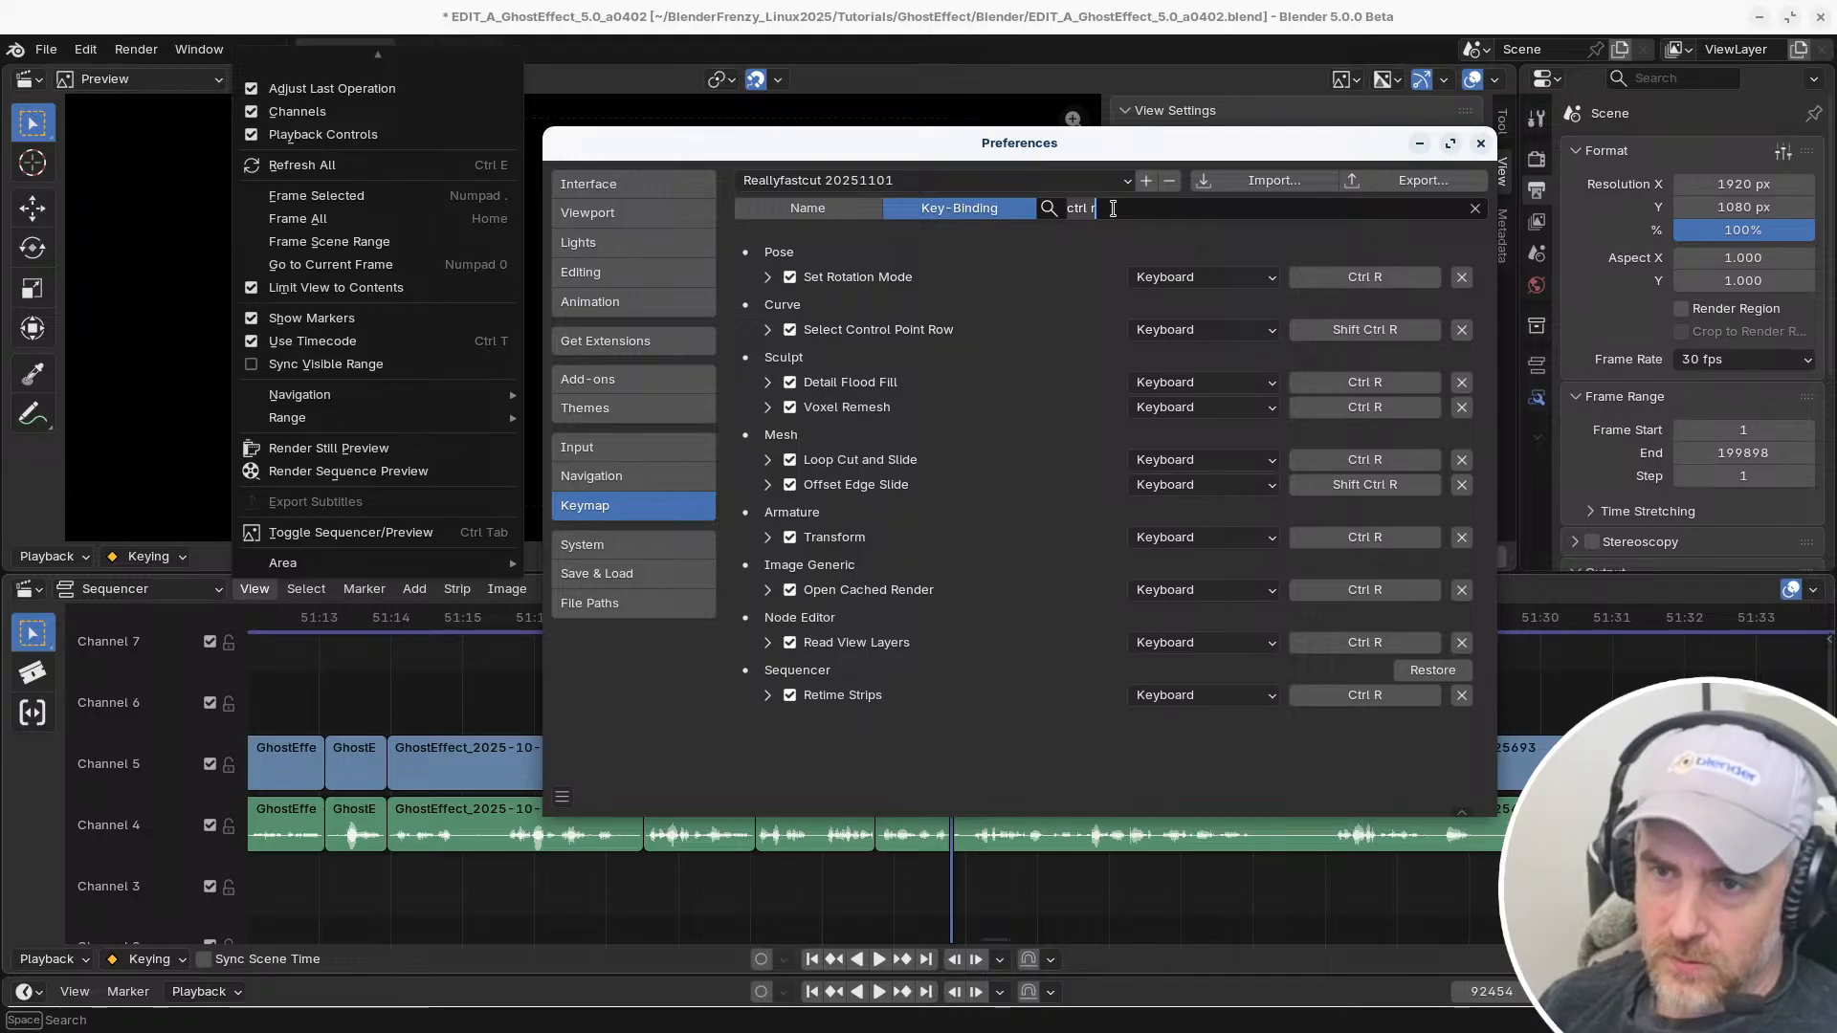
text(r)
key(Return)
scroll(1127, 396, down, 8)
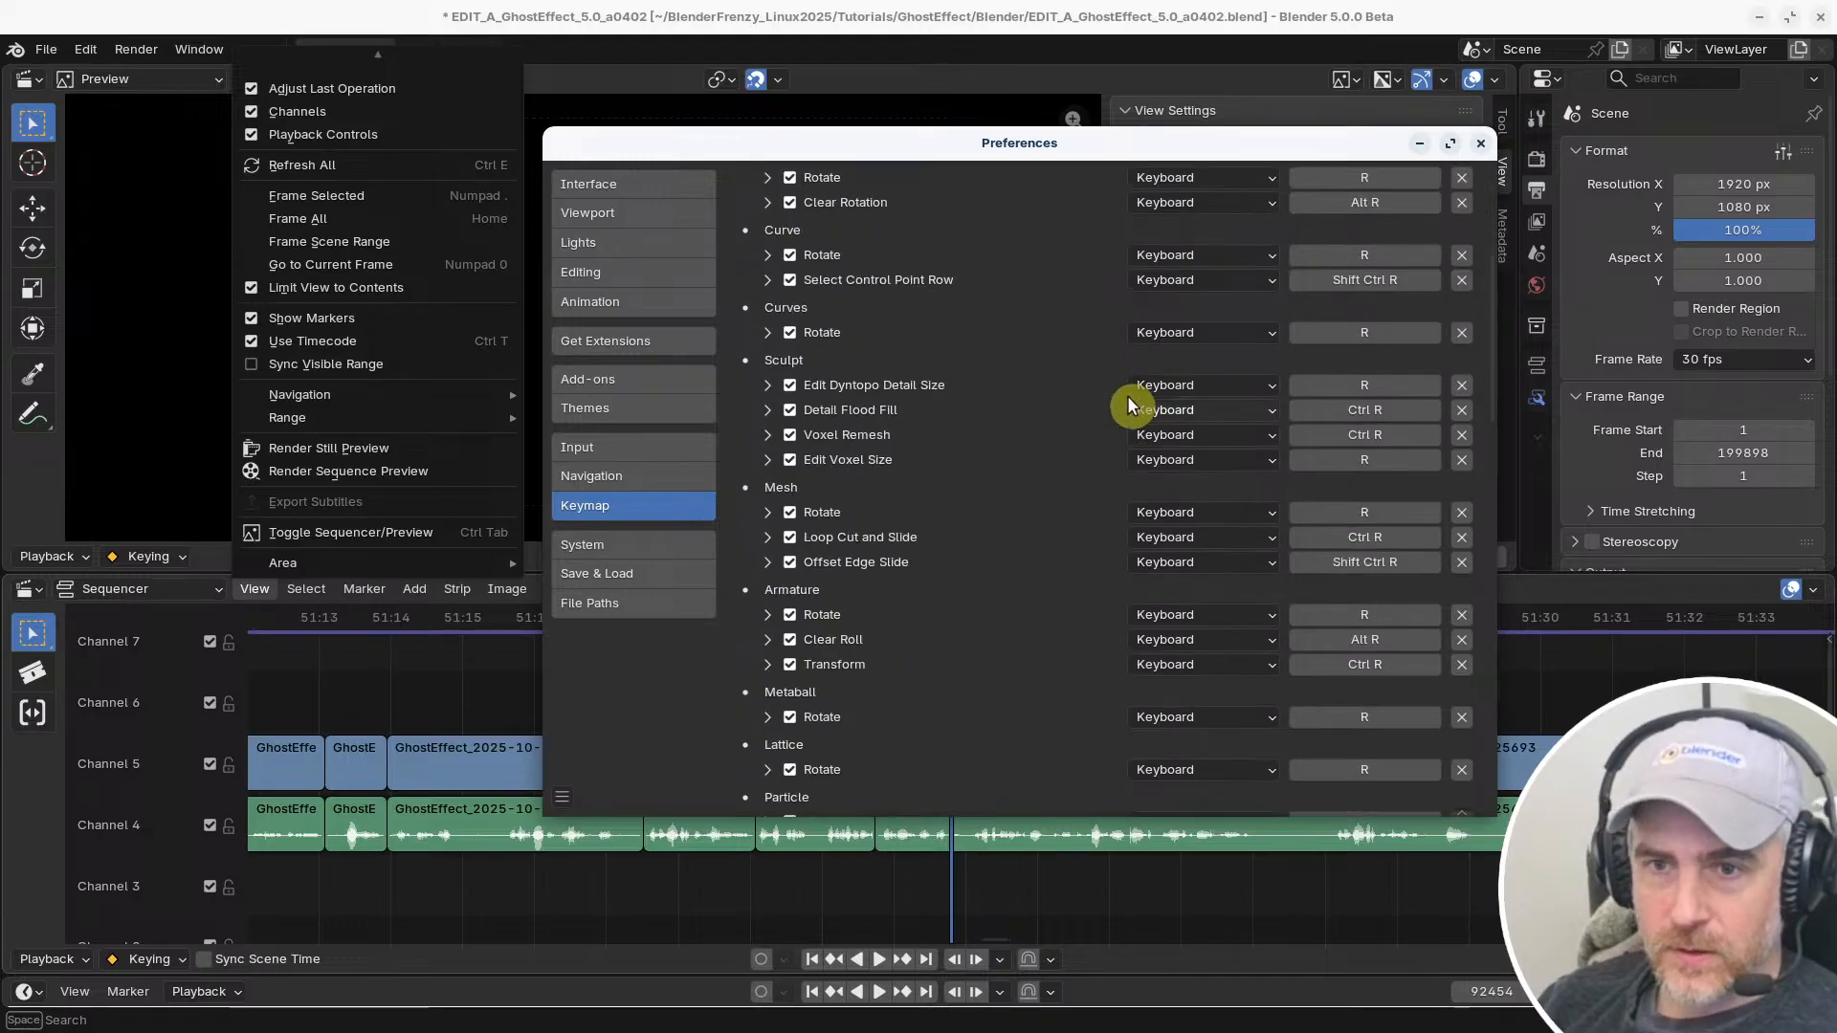
scroll(1143, 536, down, 10)
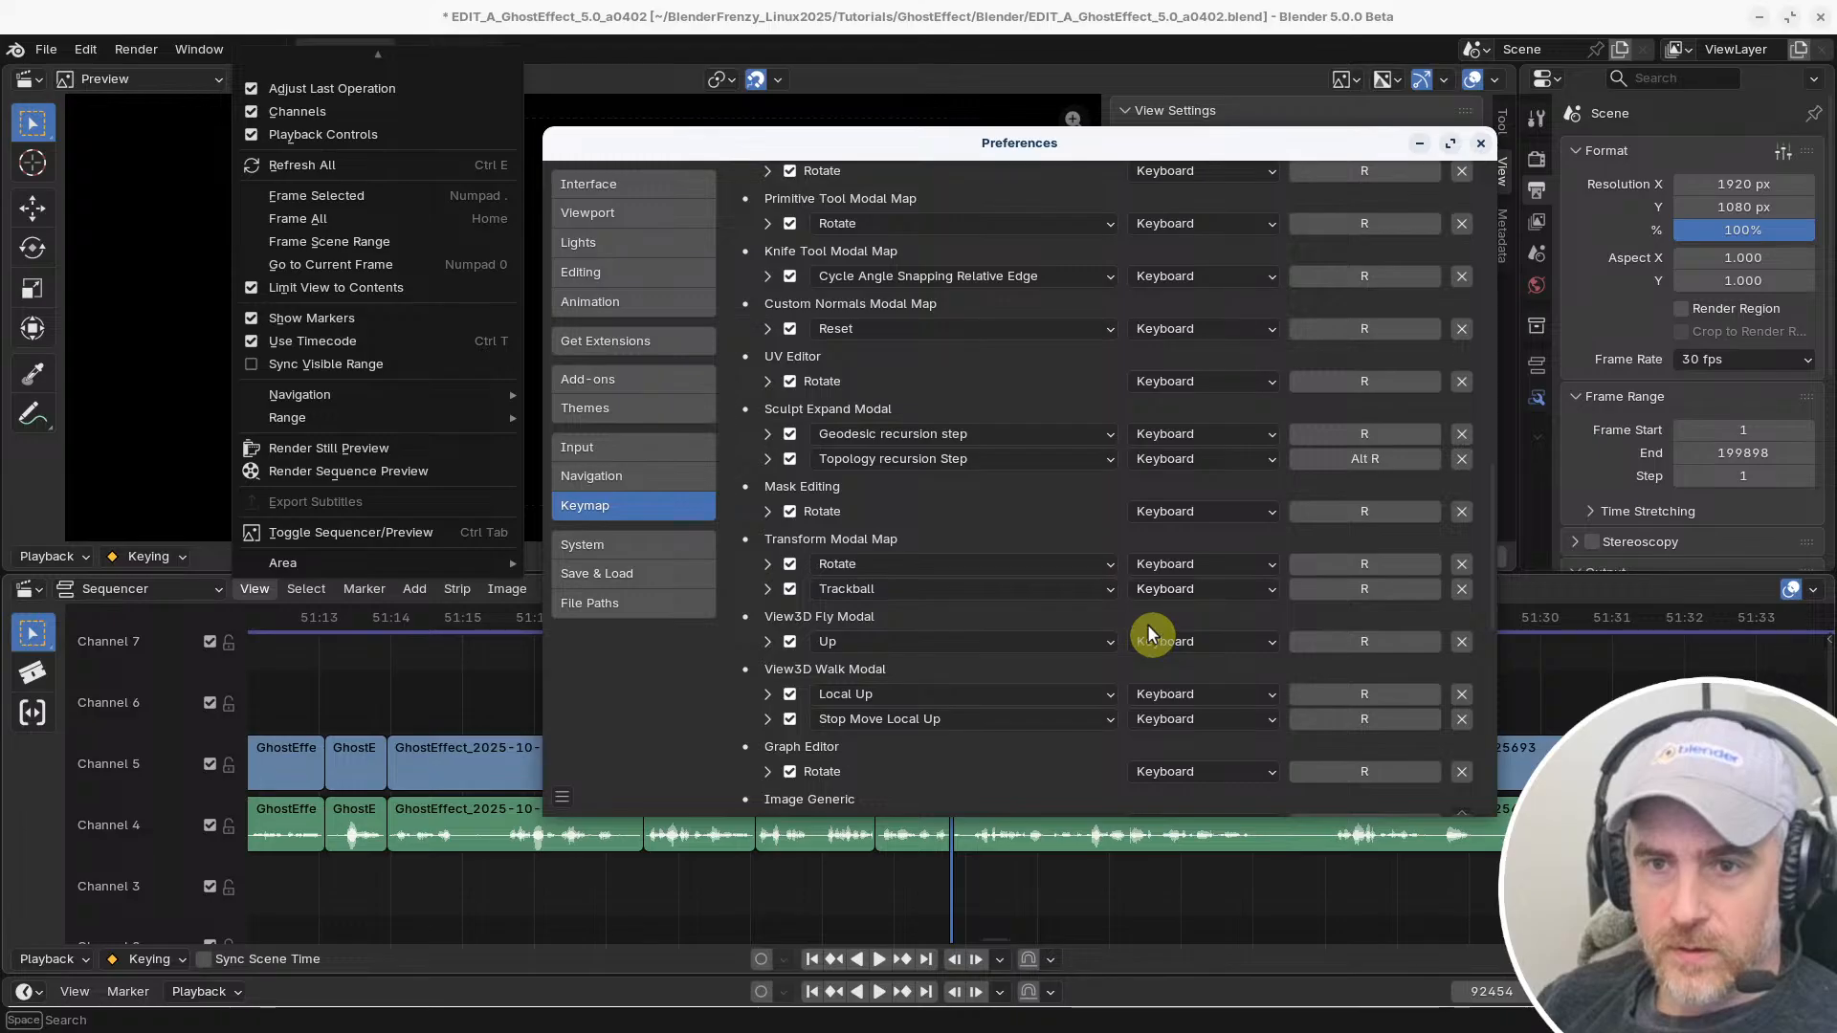
scroll(1146, 624, down, 12)
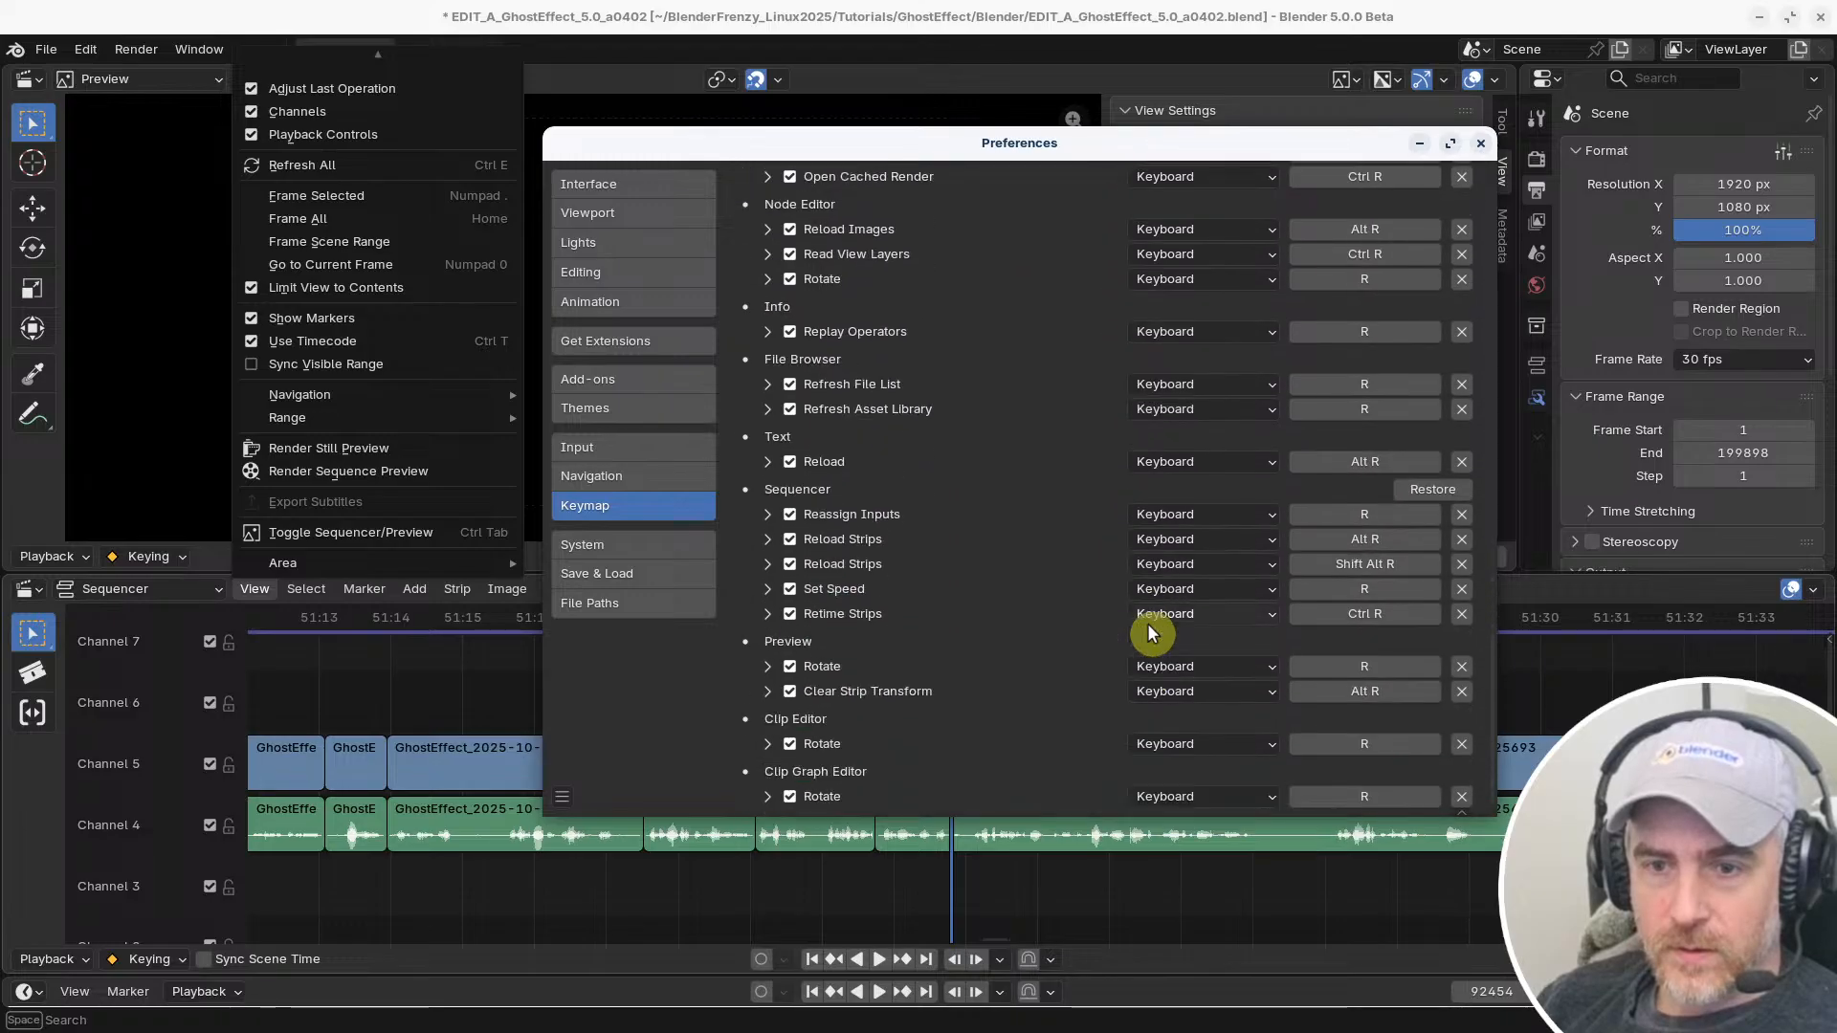
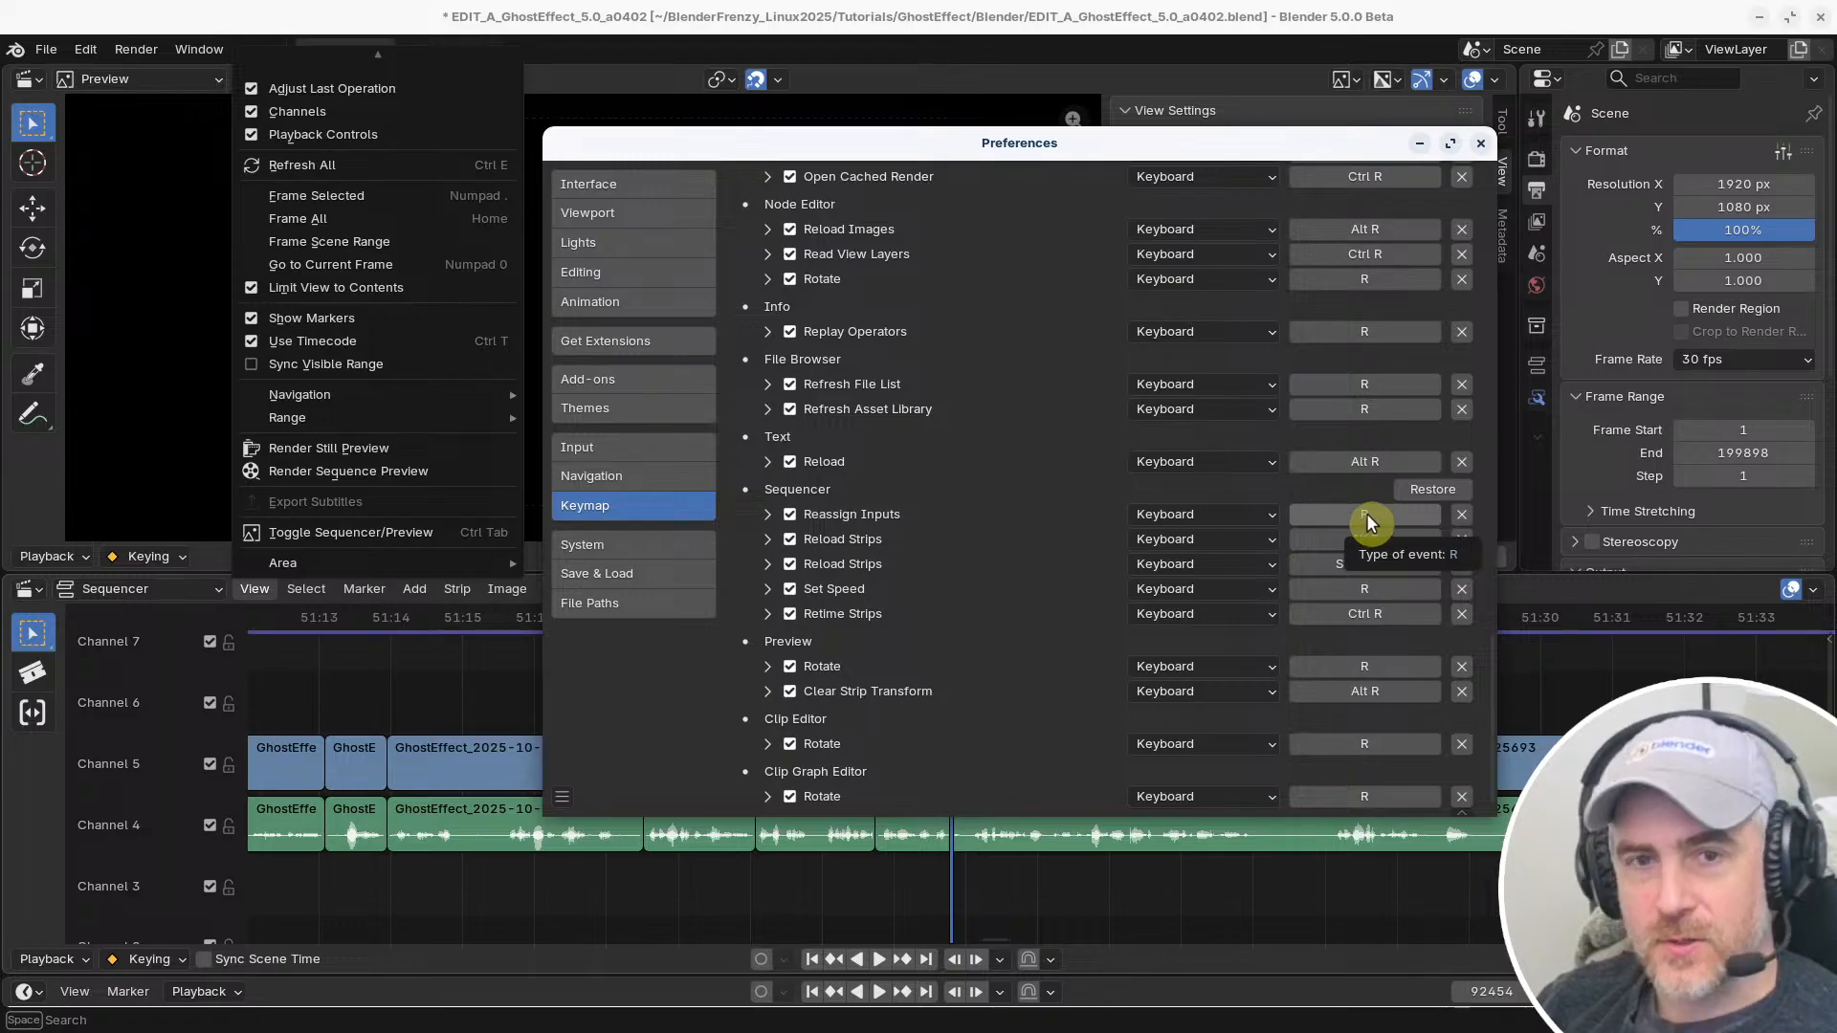
Rebind the Sequencer's Reassign Inputs shortcut to Ctrl E and the Refresh All command's shortcut to R
click(1366, 513)
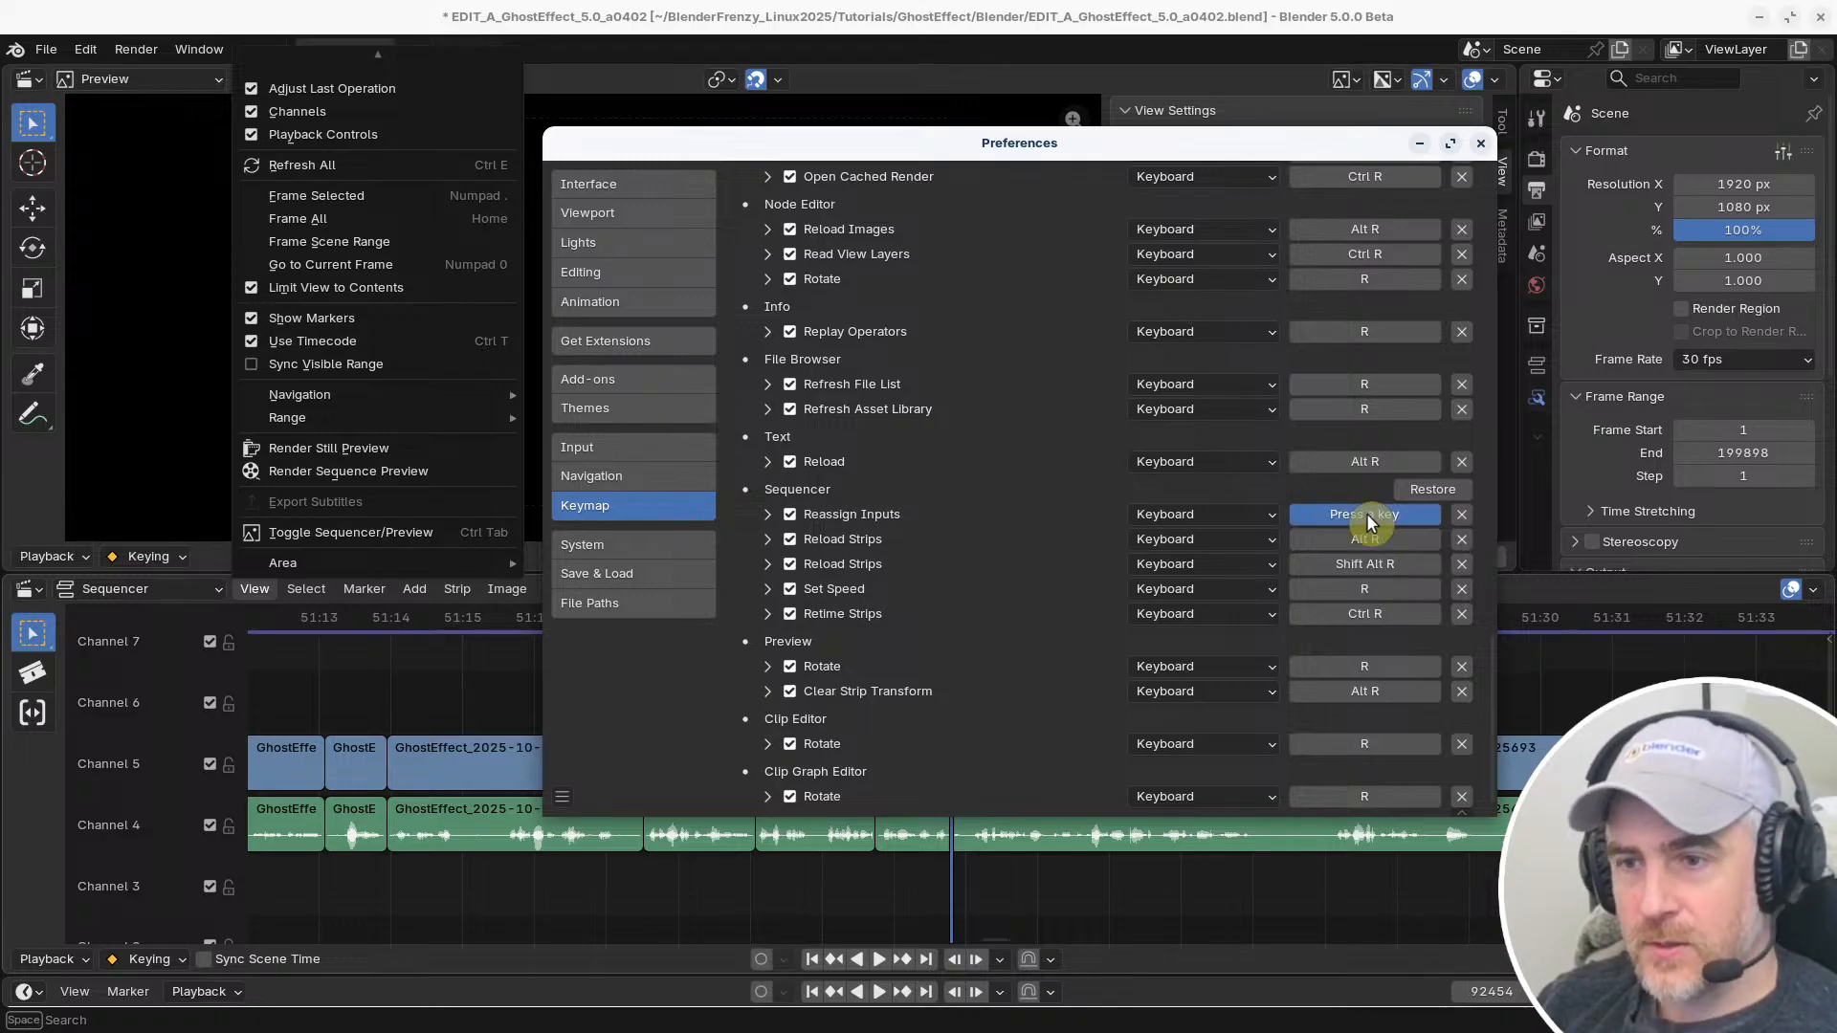
key(ctrl+e)
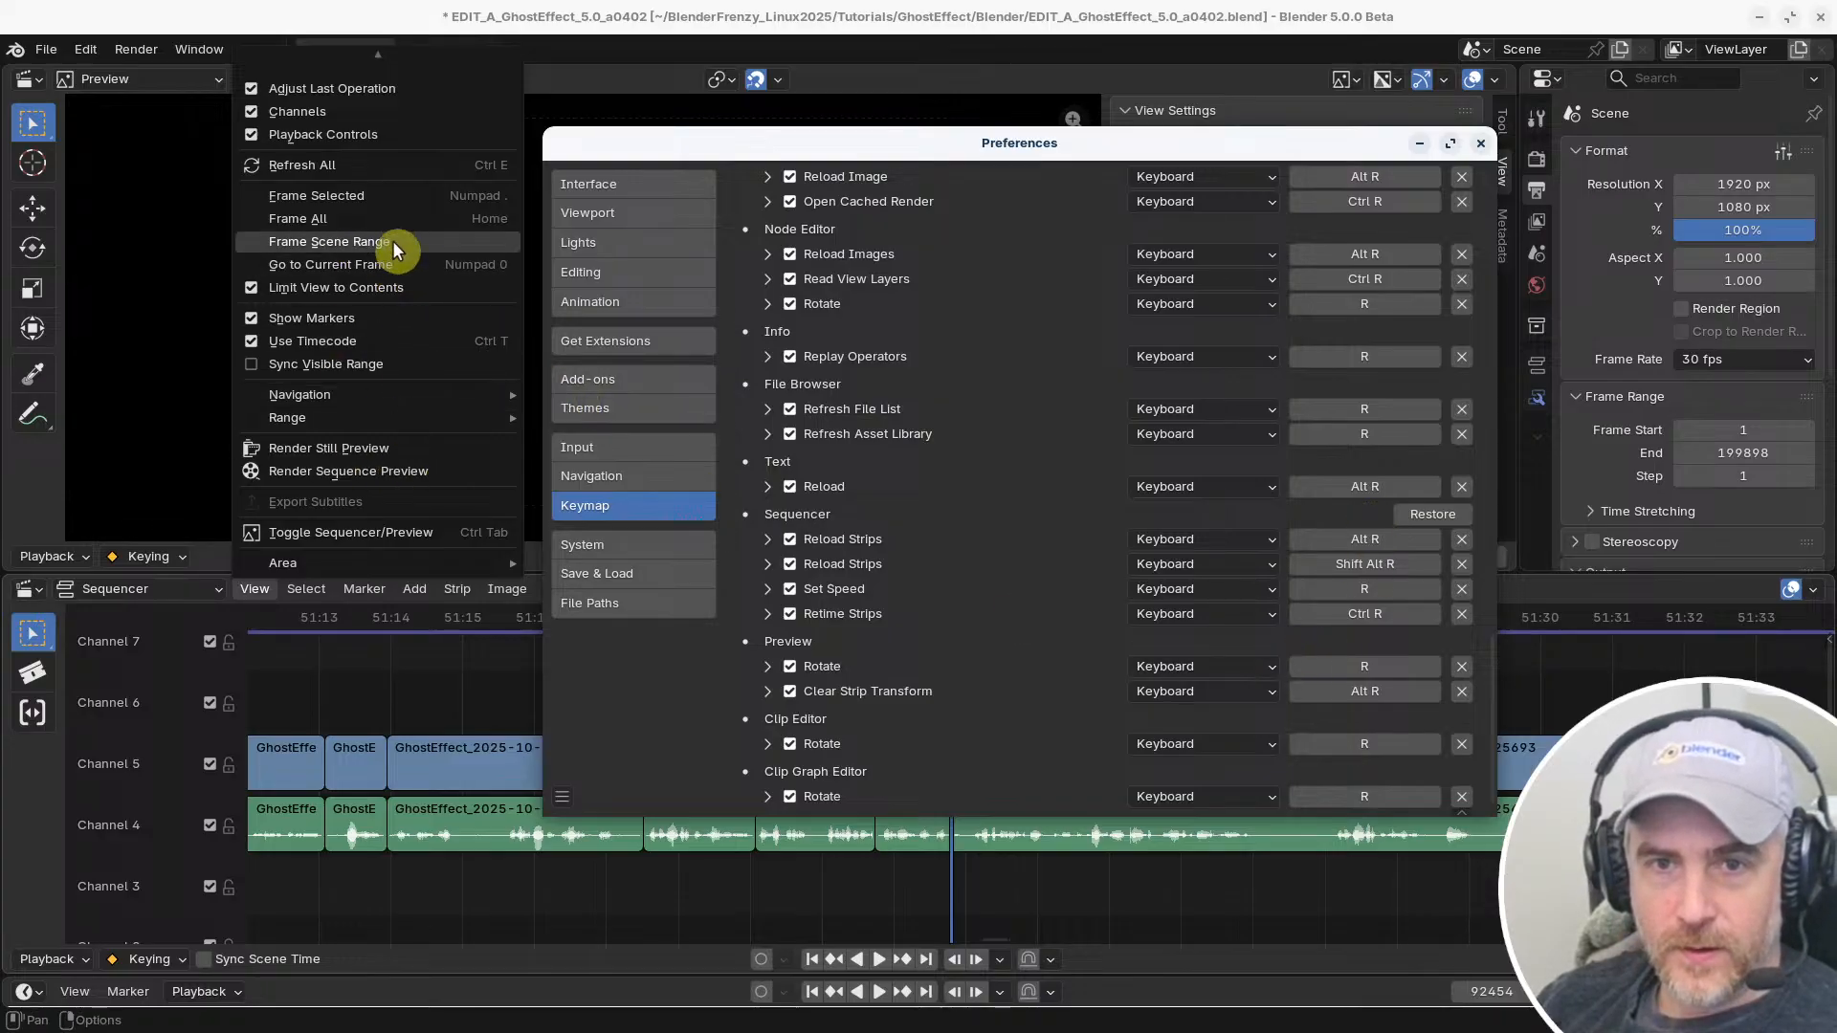
right_click(374, 167)
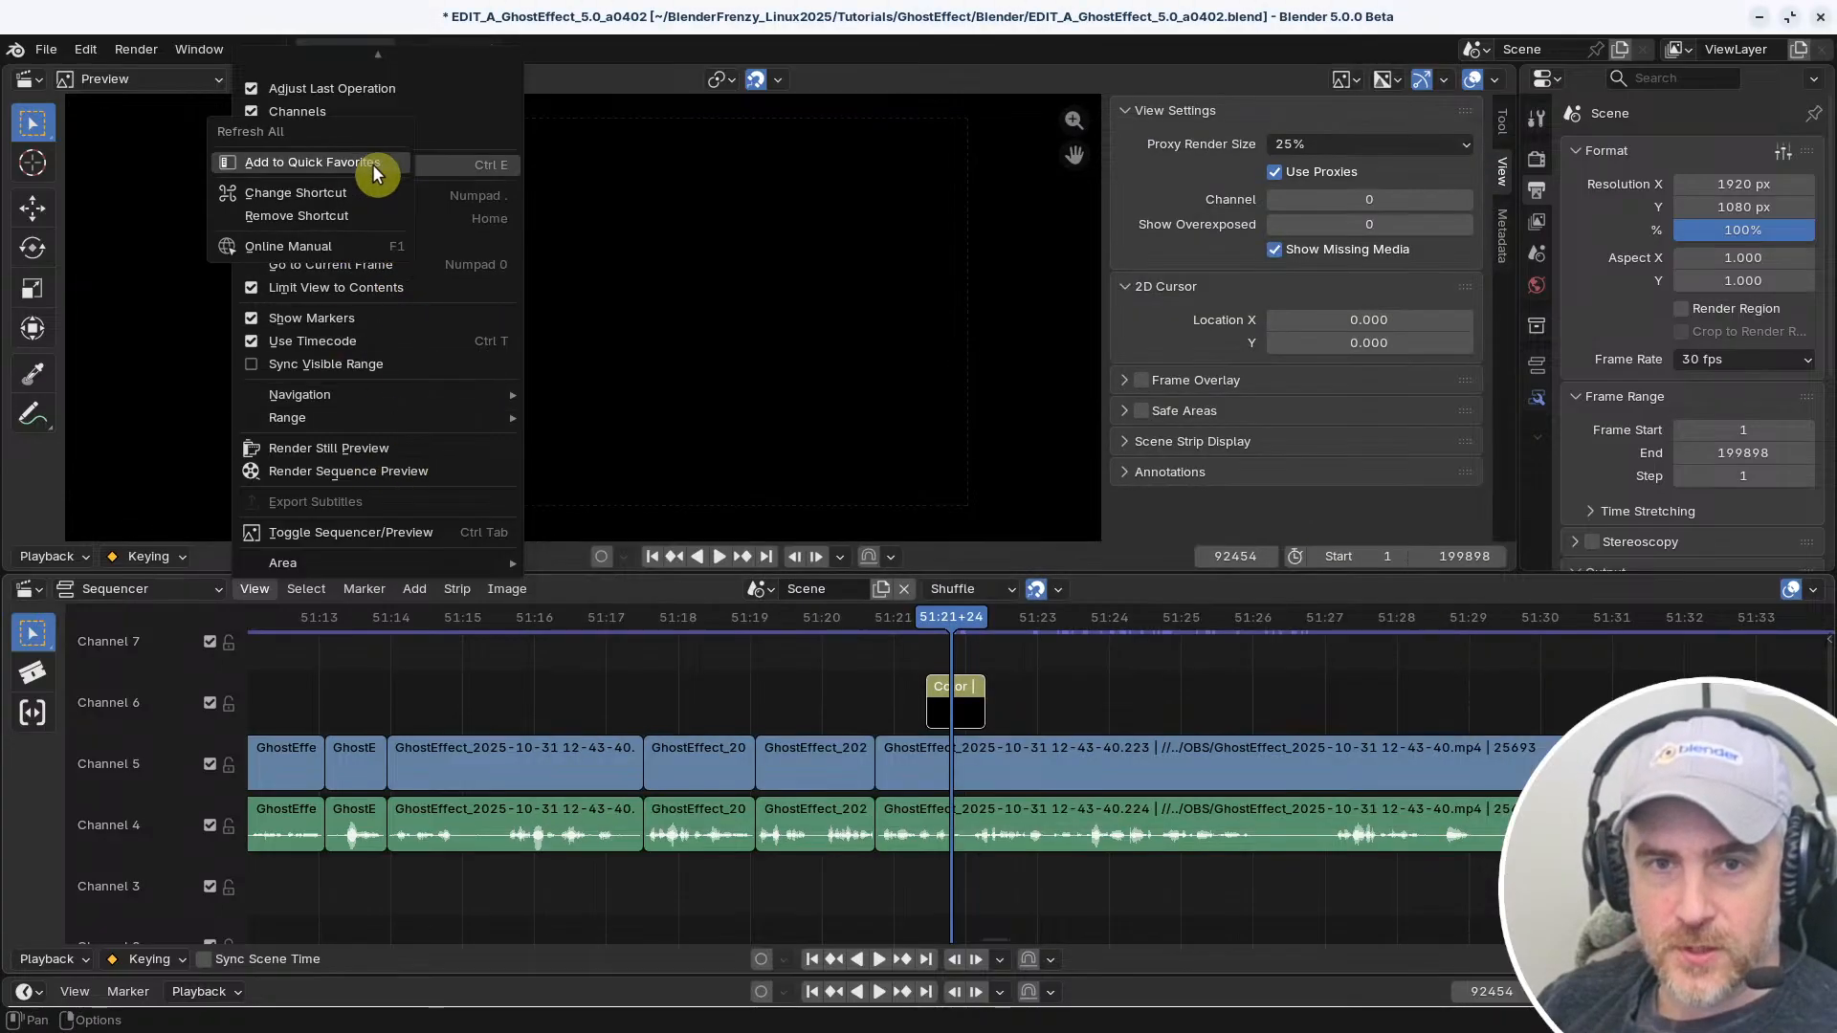
click(441, 166)
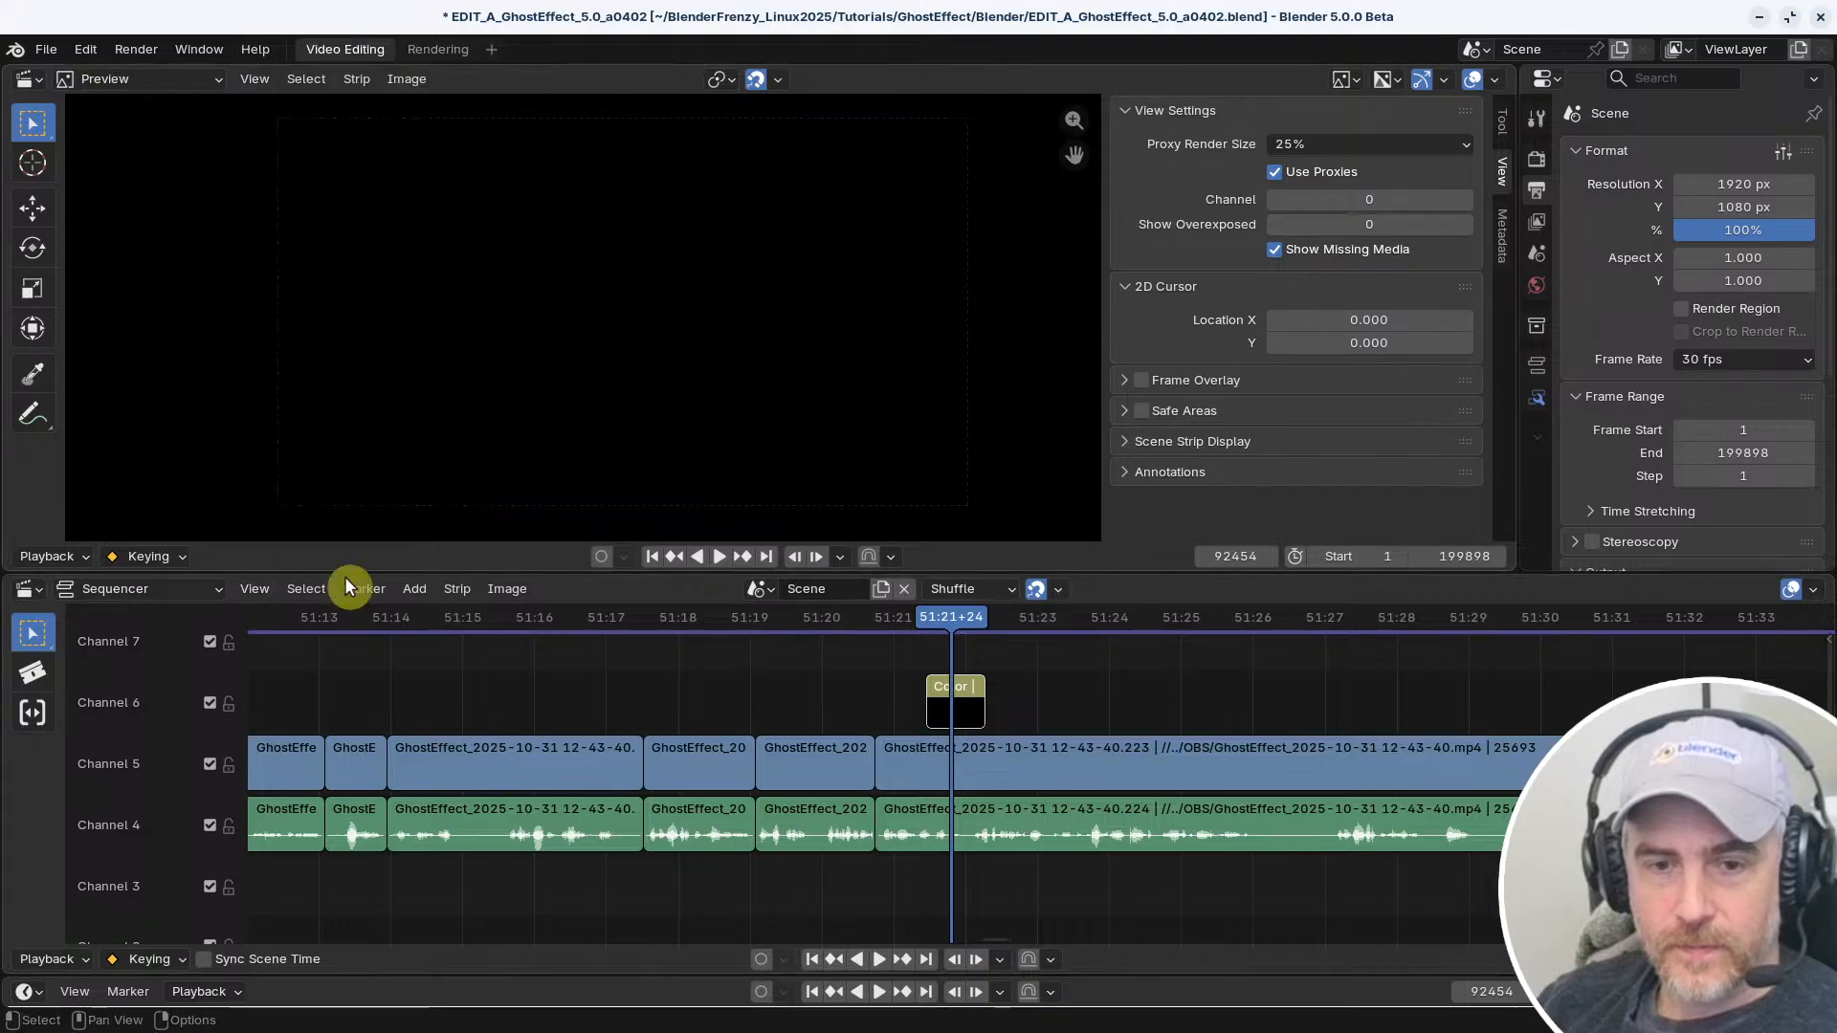
click(254, 589)
right_click(359, 165)
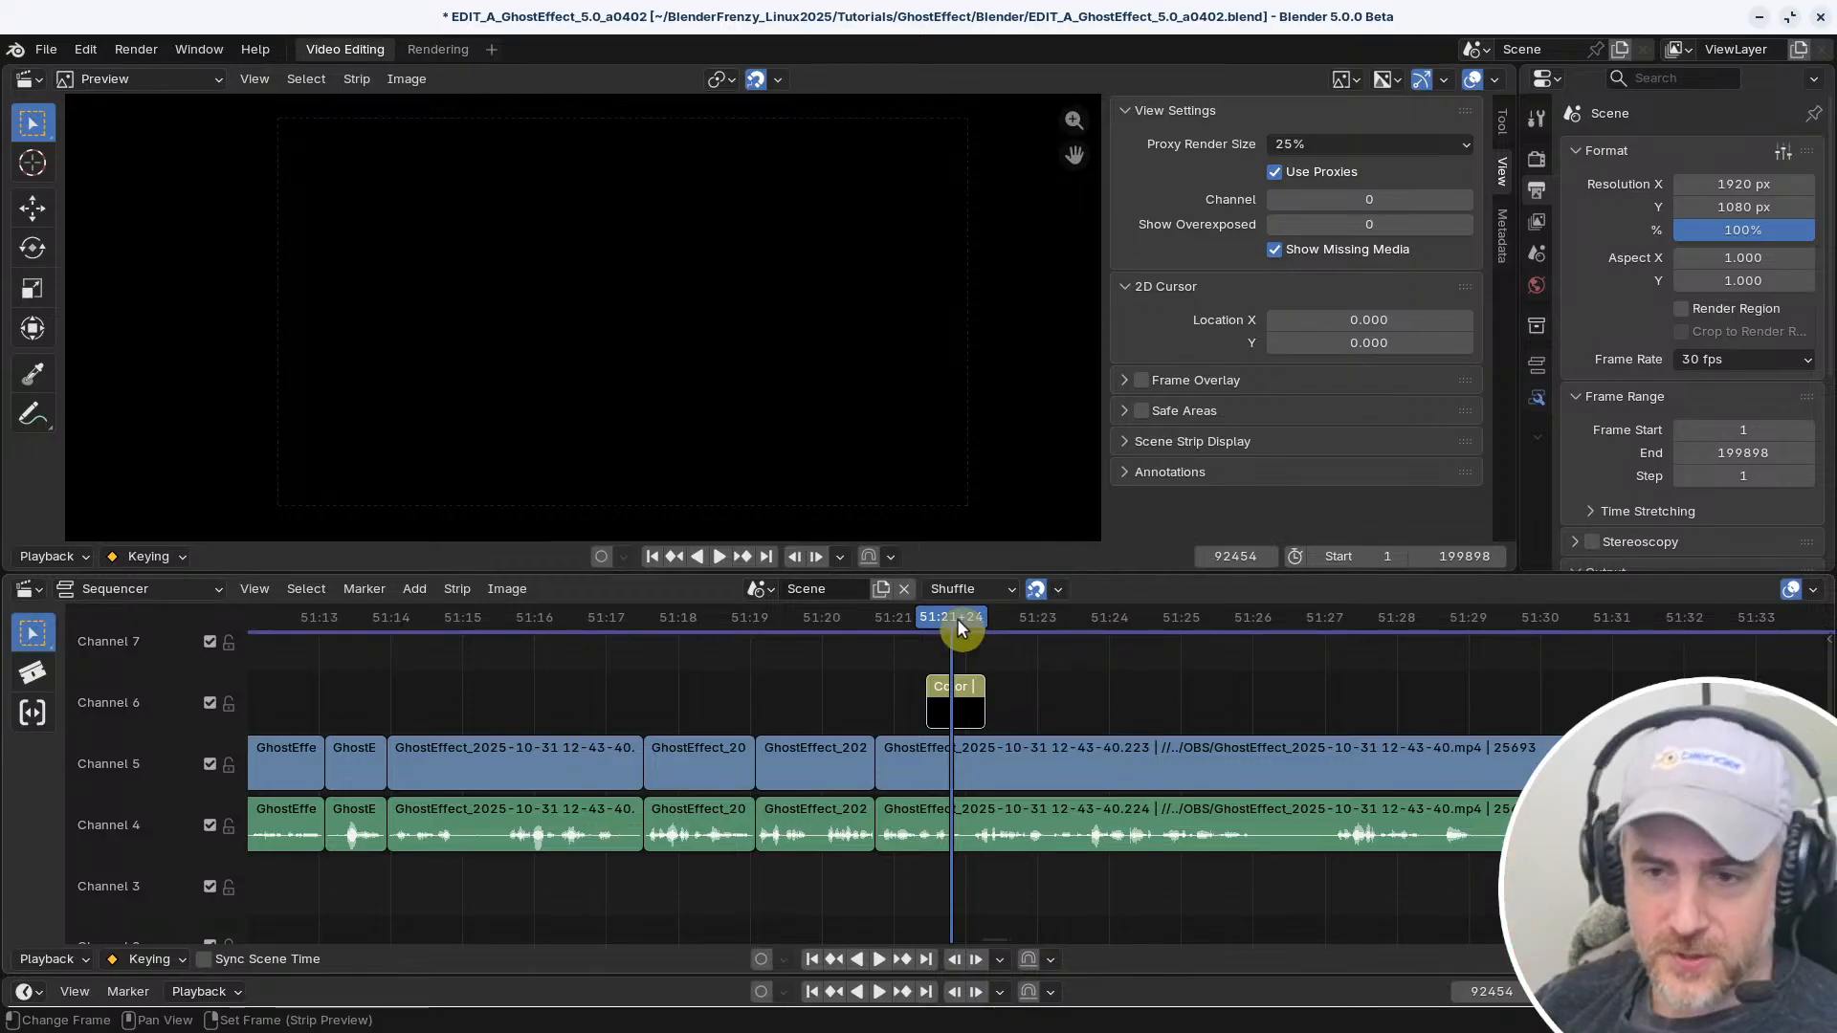
Scrub the playhead to 51:24+02 and enable Prefetch Frames in the Sequencer's cache settings
shift+right_drag(964, 744, 953, 750)
mouse_move(828, 651)
shift+right_down()
mouse_move(860, 655)
mouse_move(830, 666)
shift+right_up()
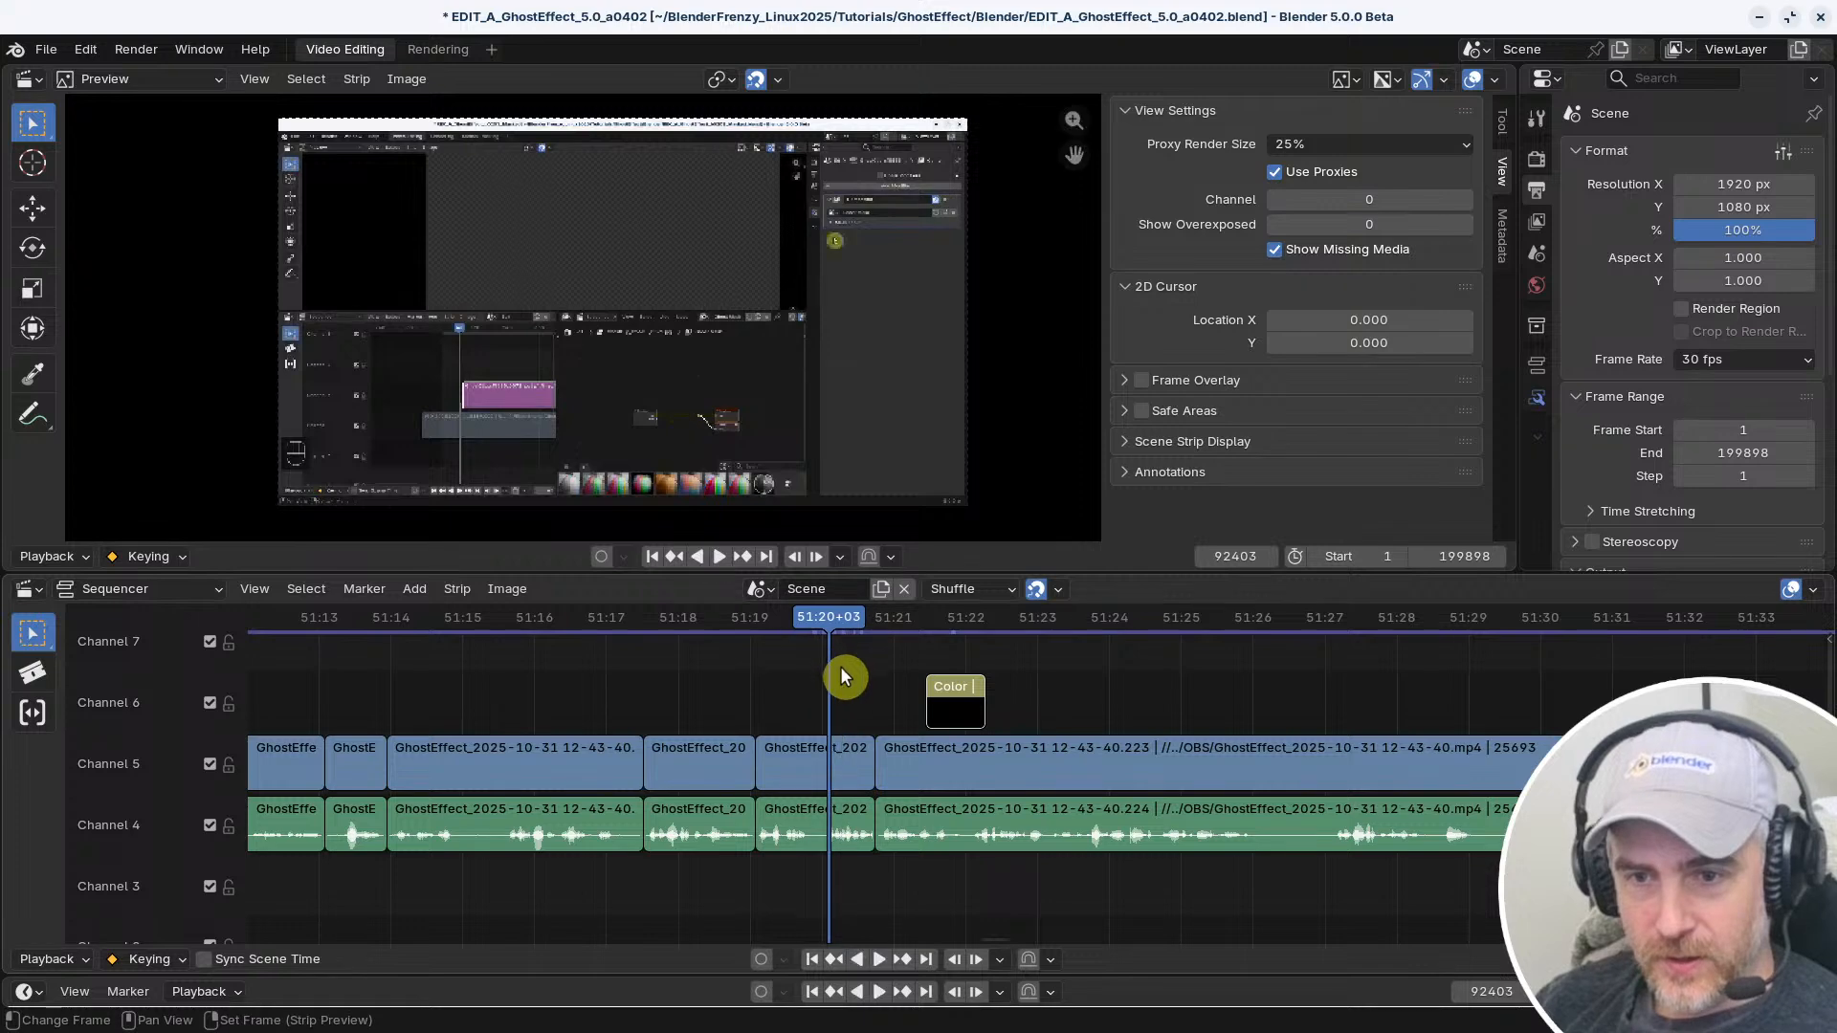
scroll(779, 626, up, 1)
scroll(756, 636, up, 4)
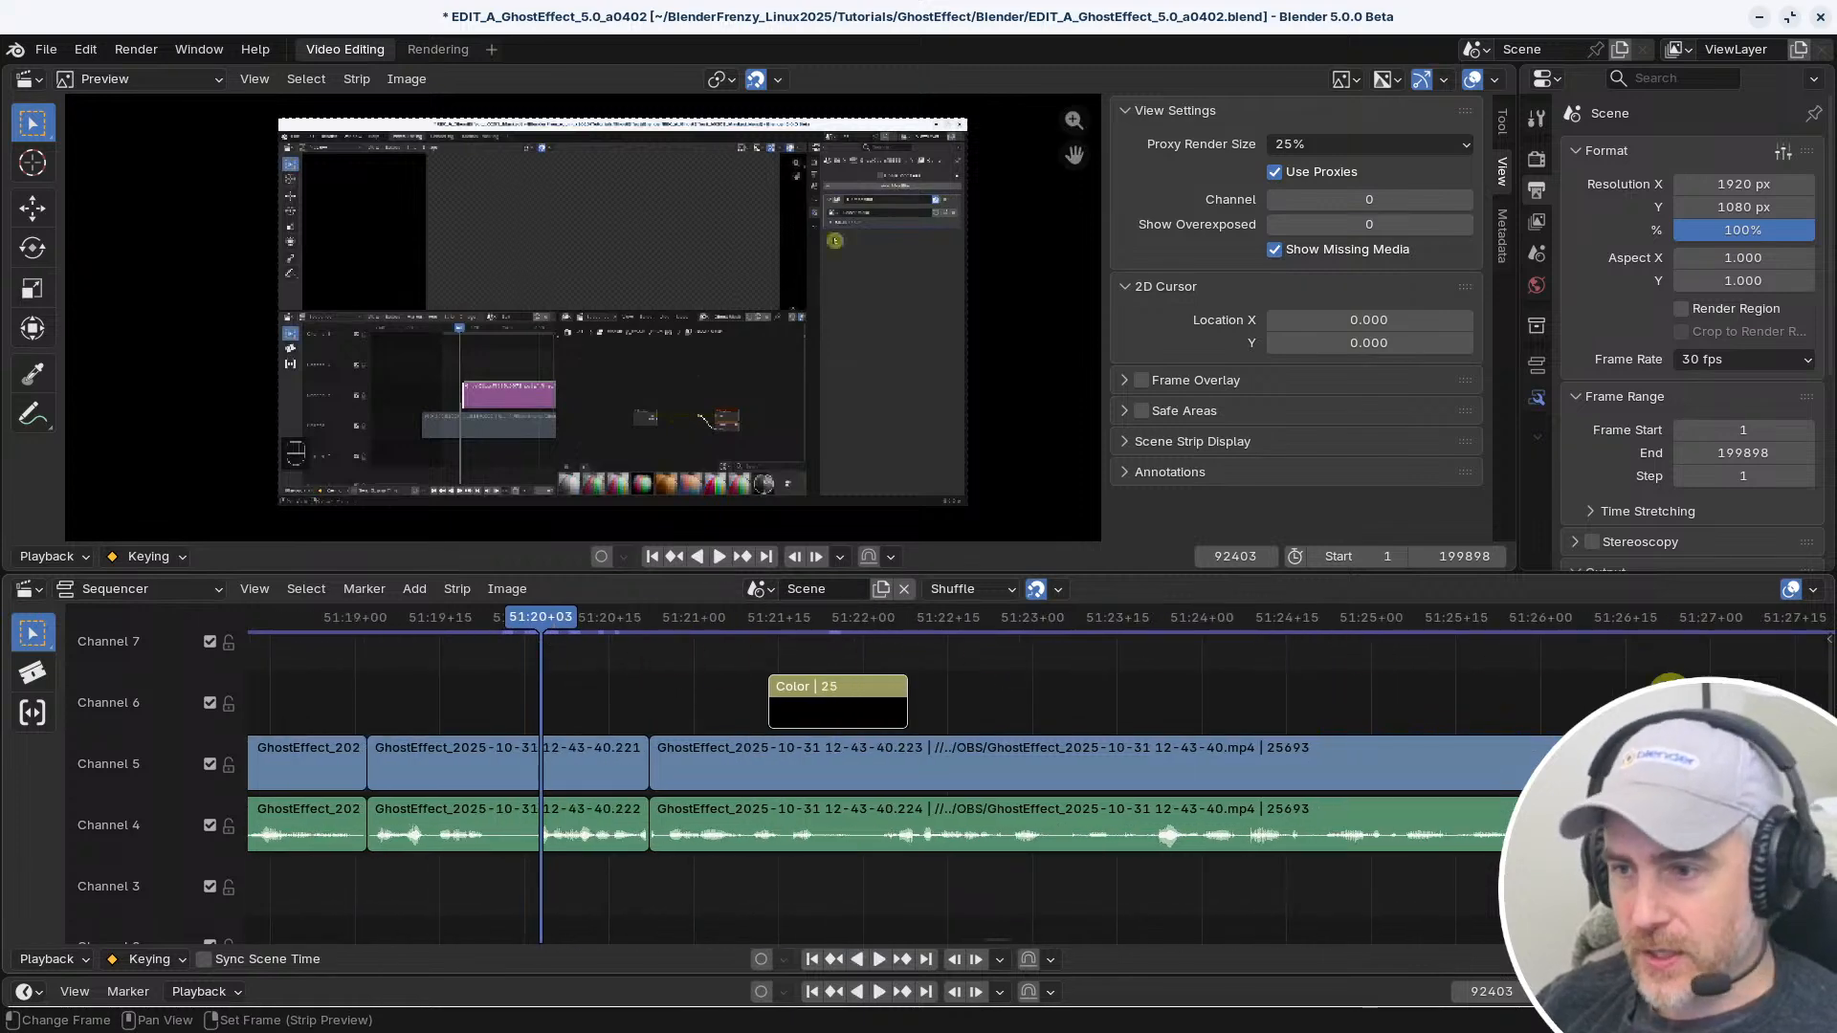
drag(613, 632, 1213, 660)
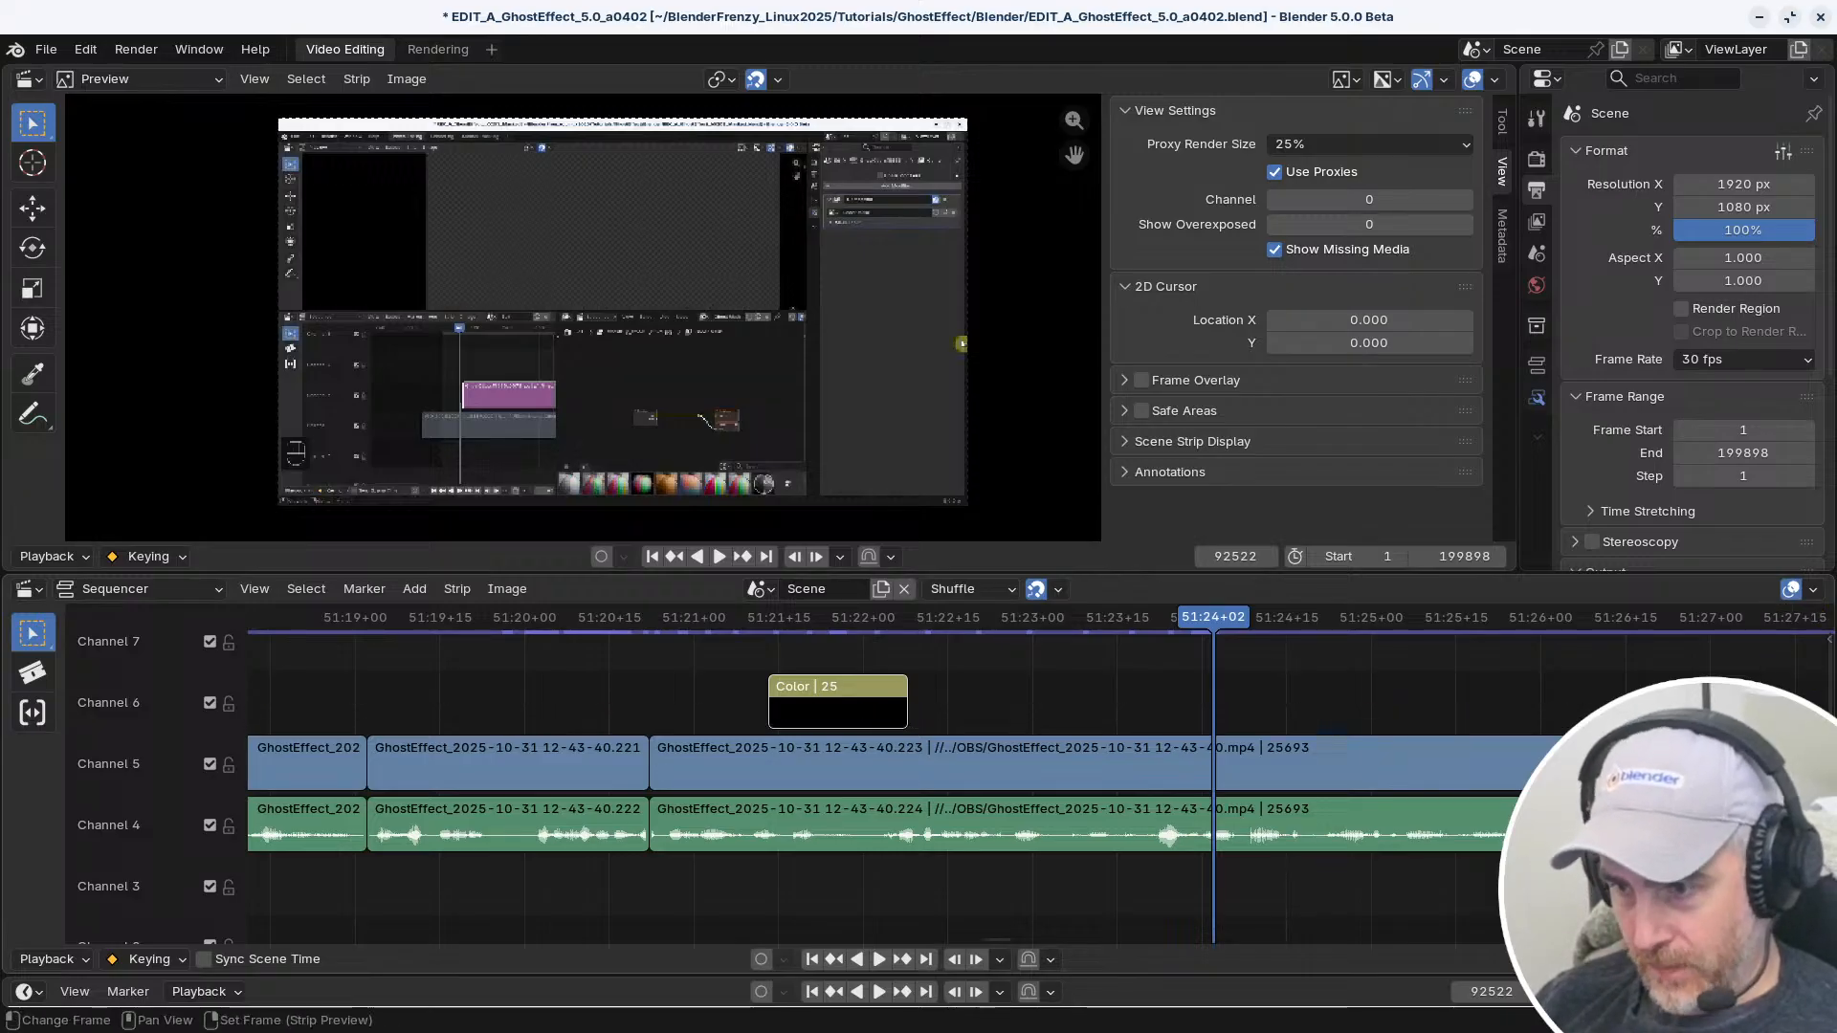
key(n)
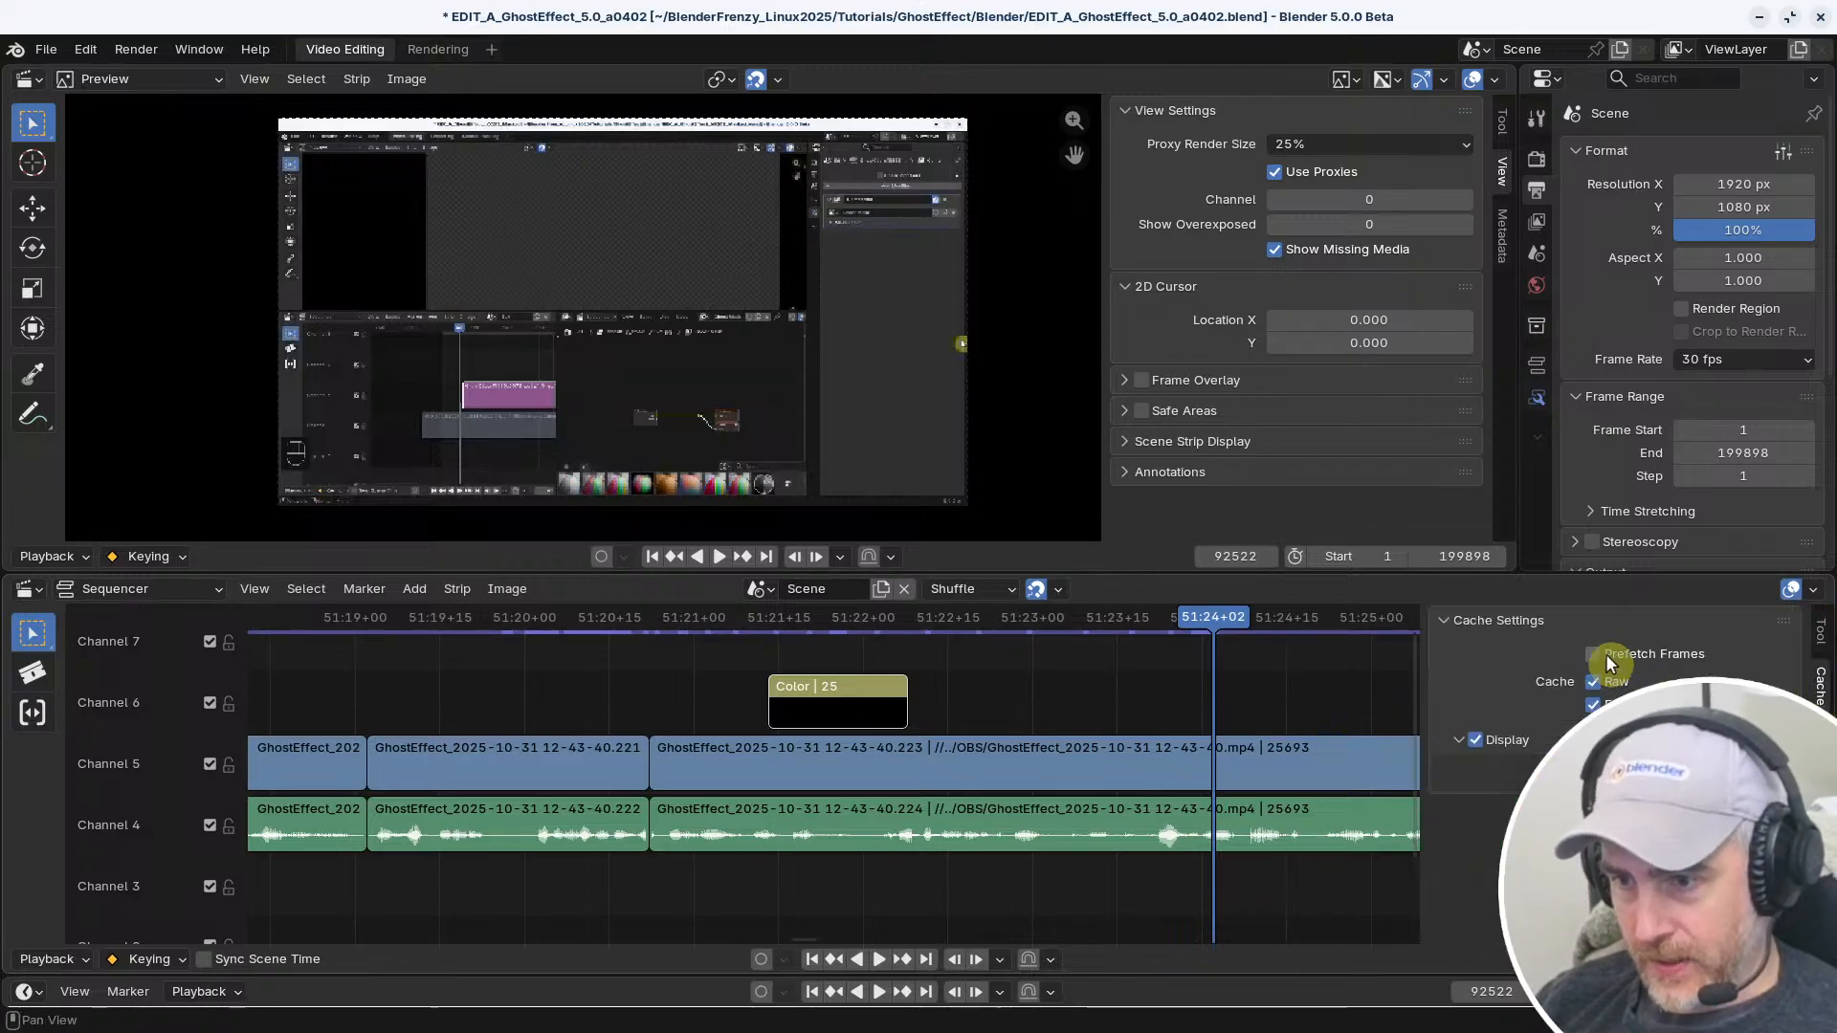
key(n)
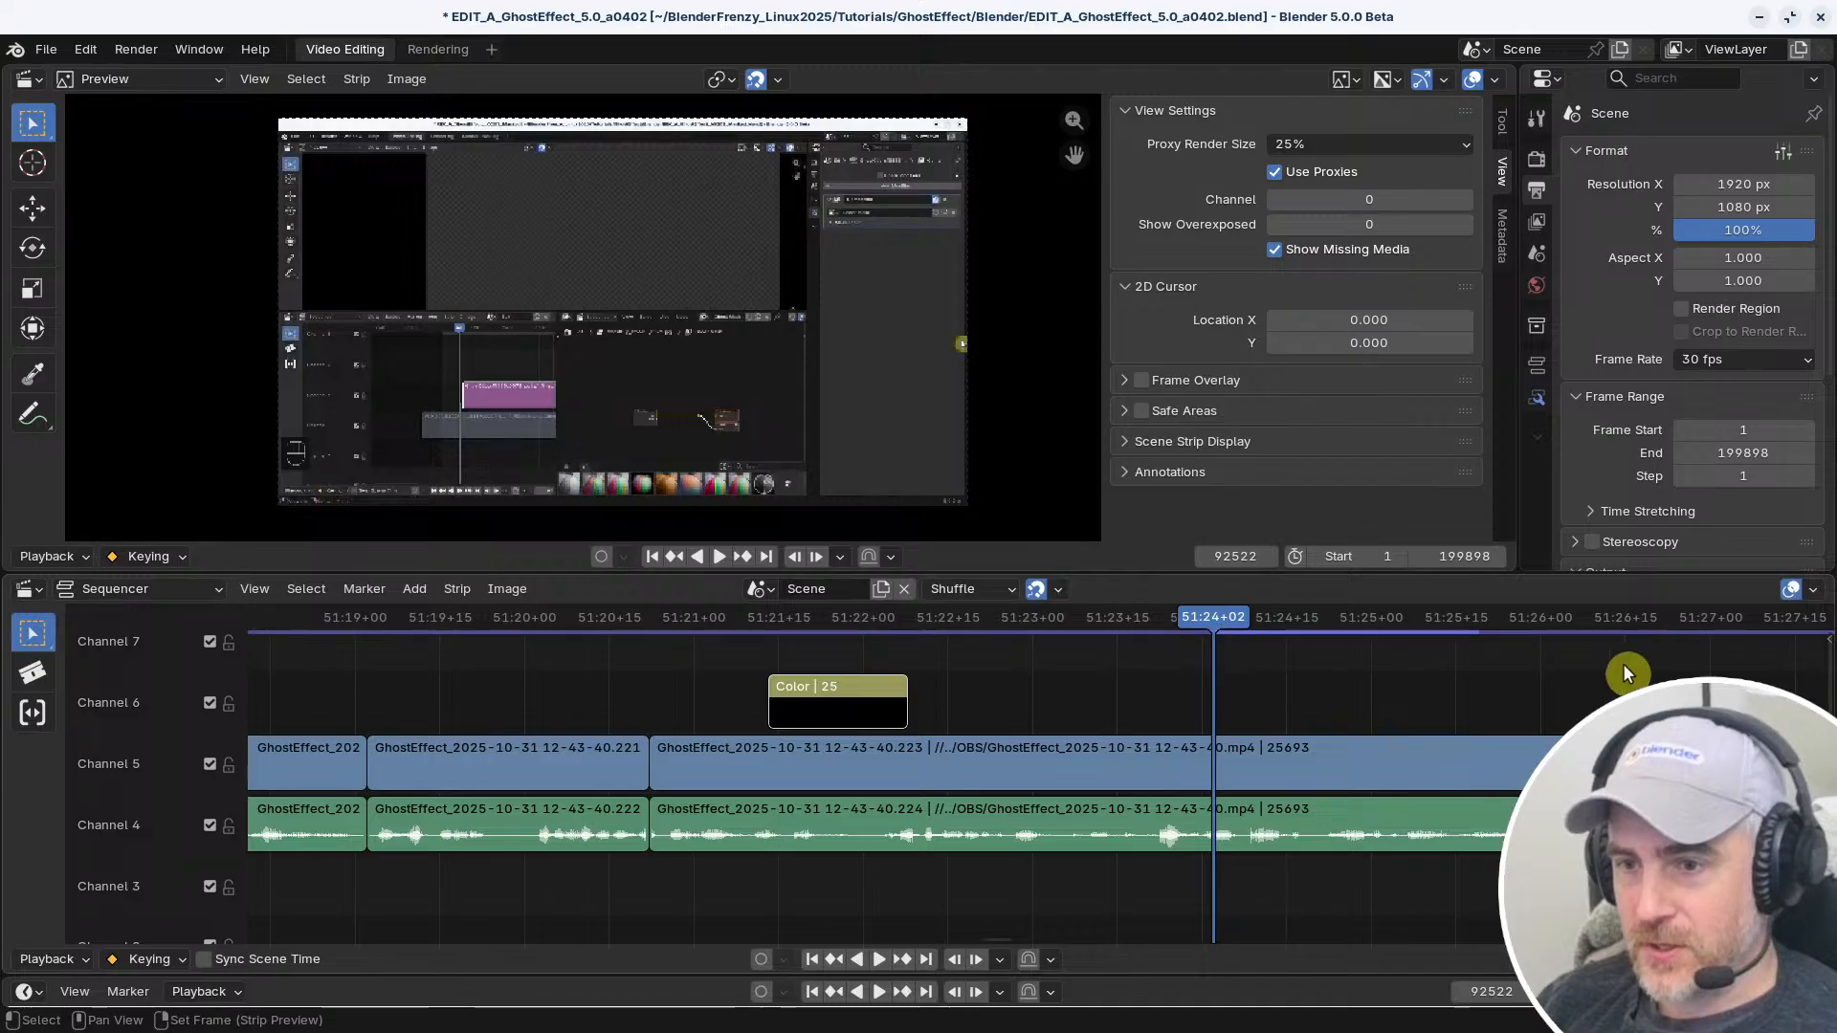
Play the sequence from 51:20+21 past the color strip, and move the playhead back onto that strip at 51:21+22
click(641, 617)
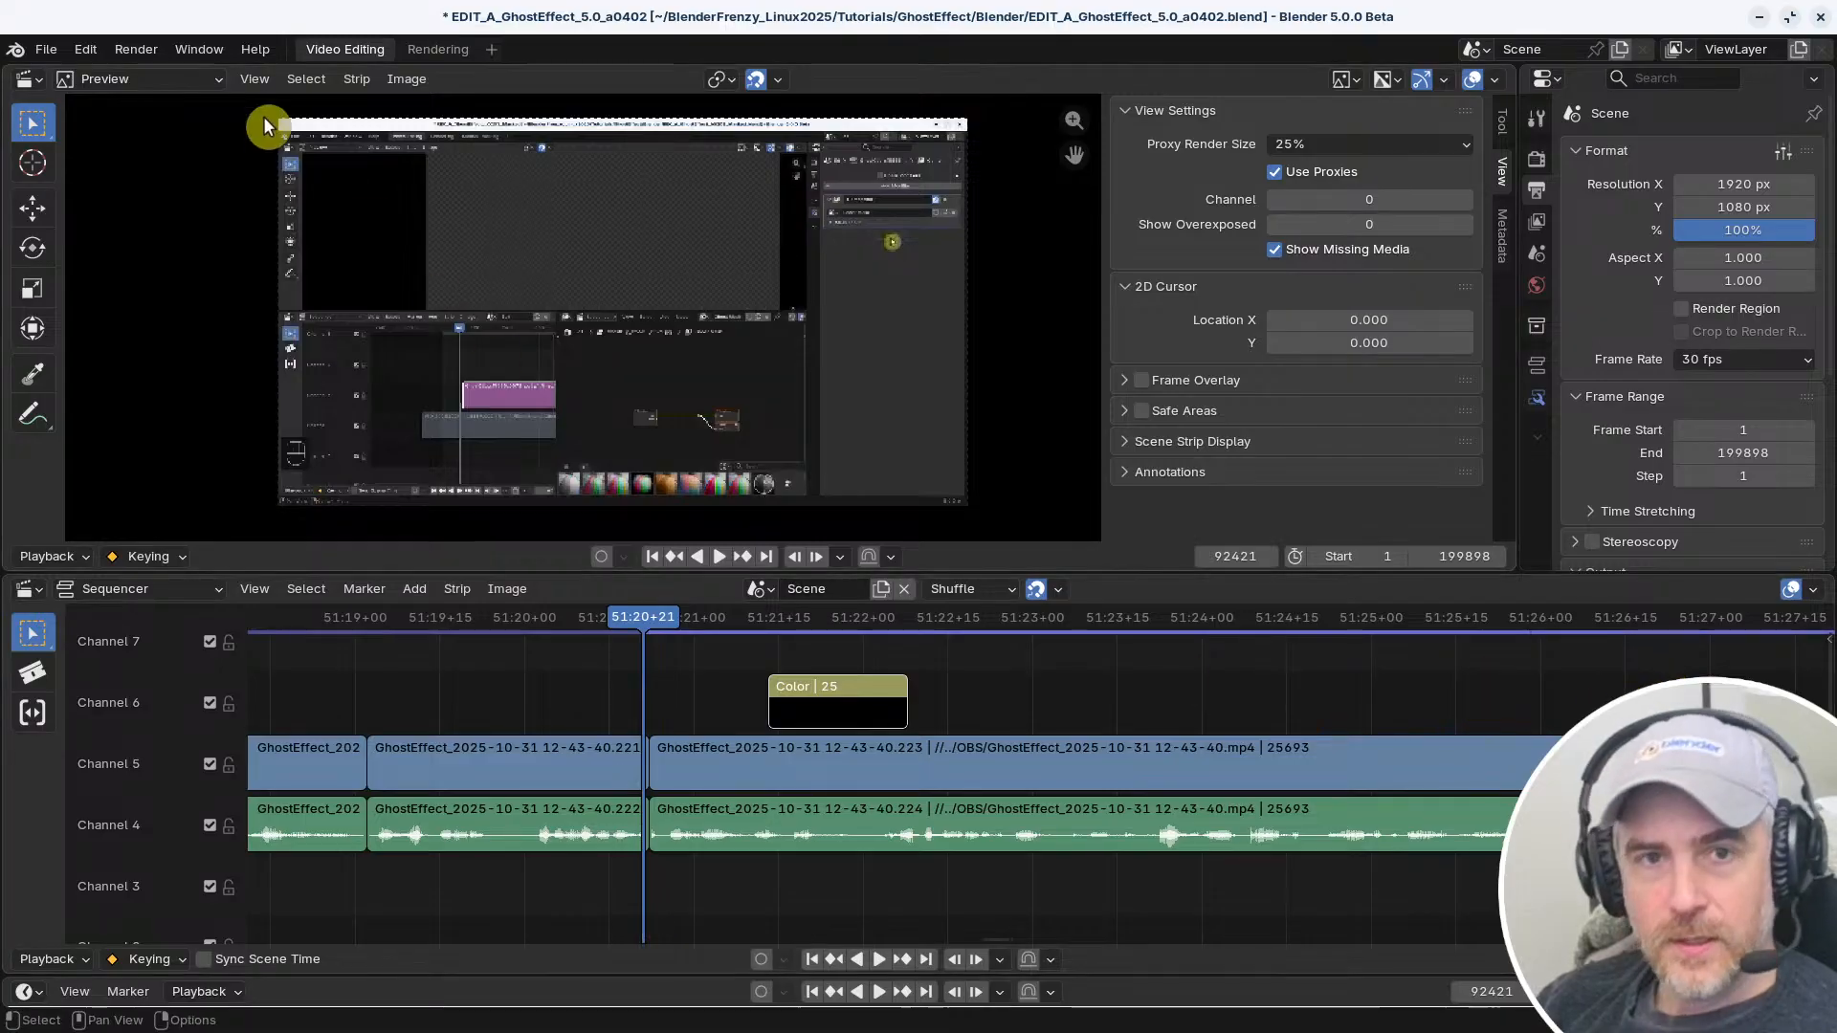
click(984, 668)
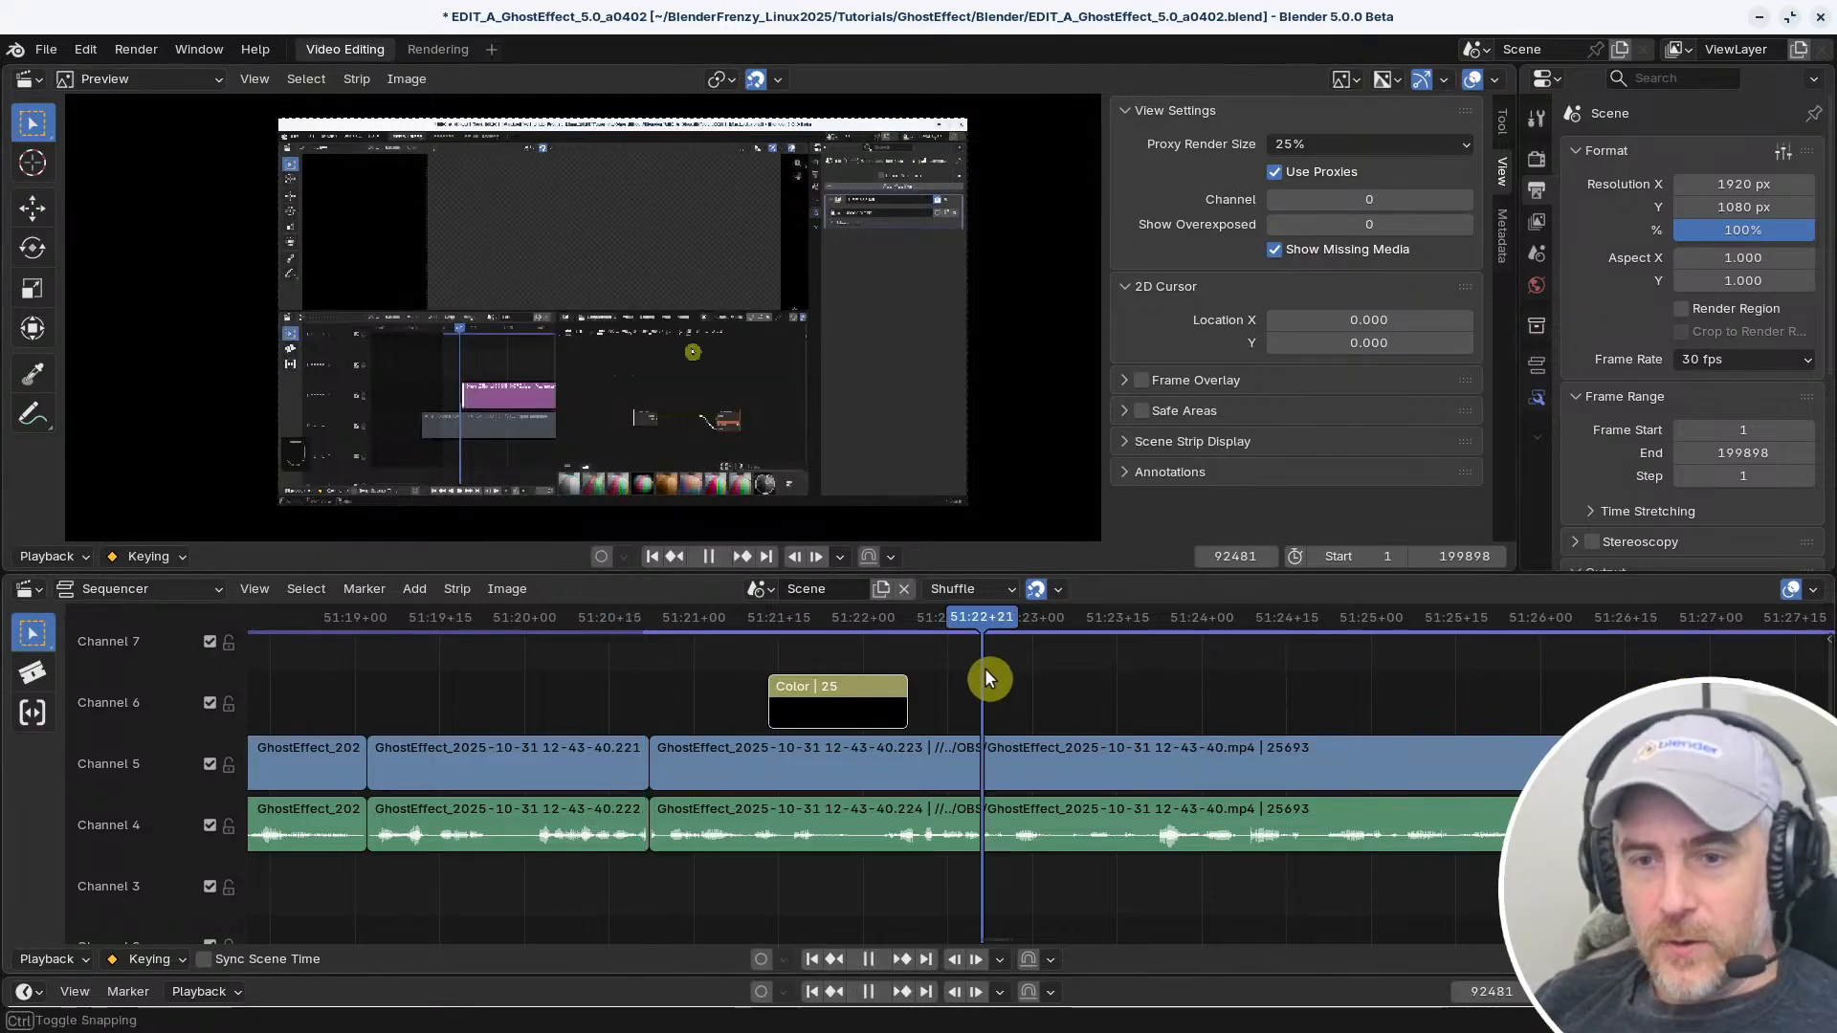
drag(704, 622, 819, 630)
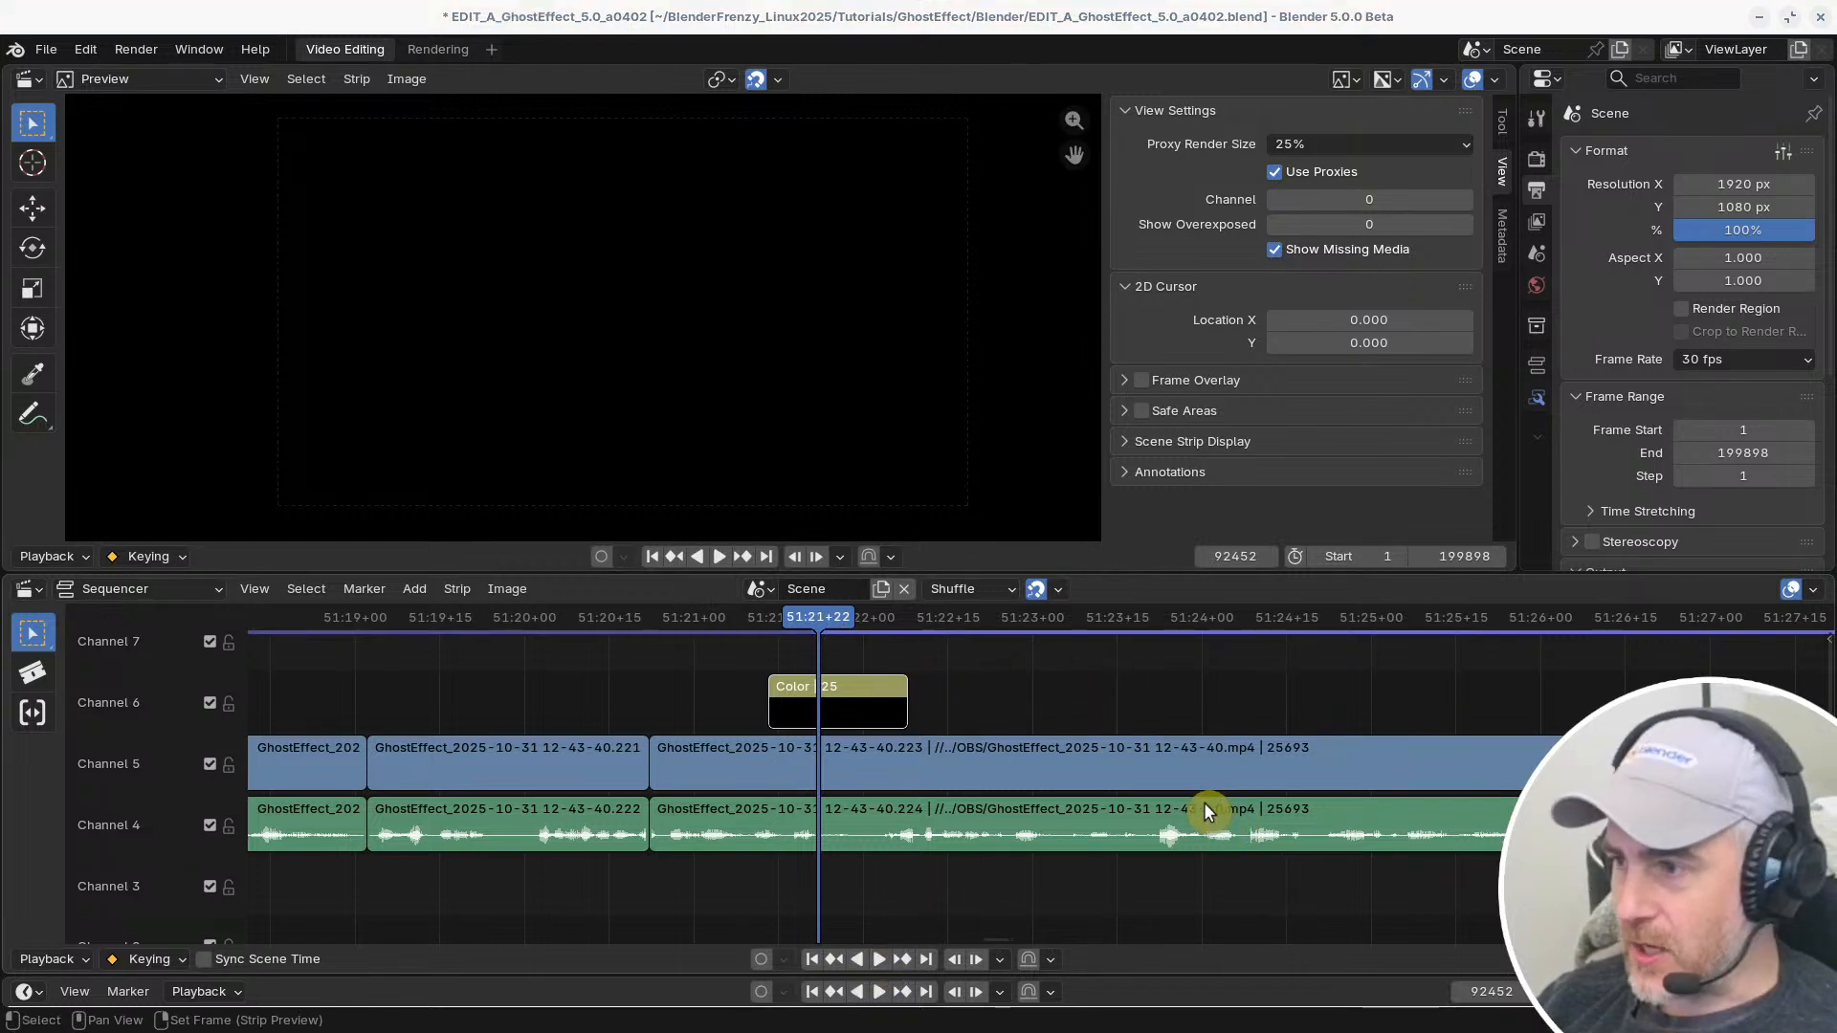
Open the keymap preferences and search the shortcuts by key binding for "shift alt s"
key(ctrl+comma)
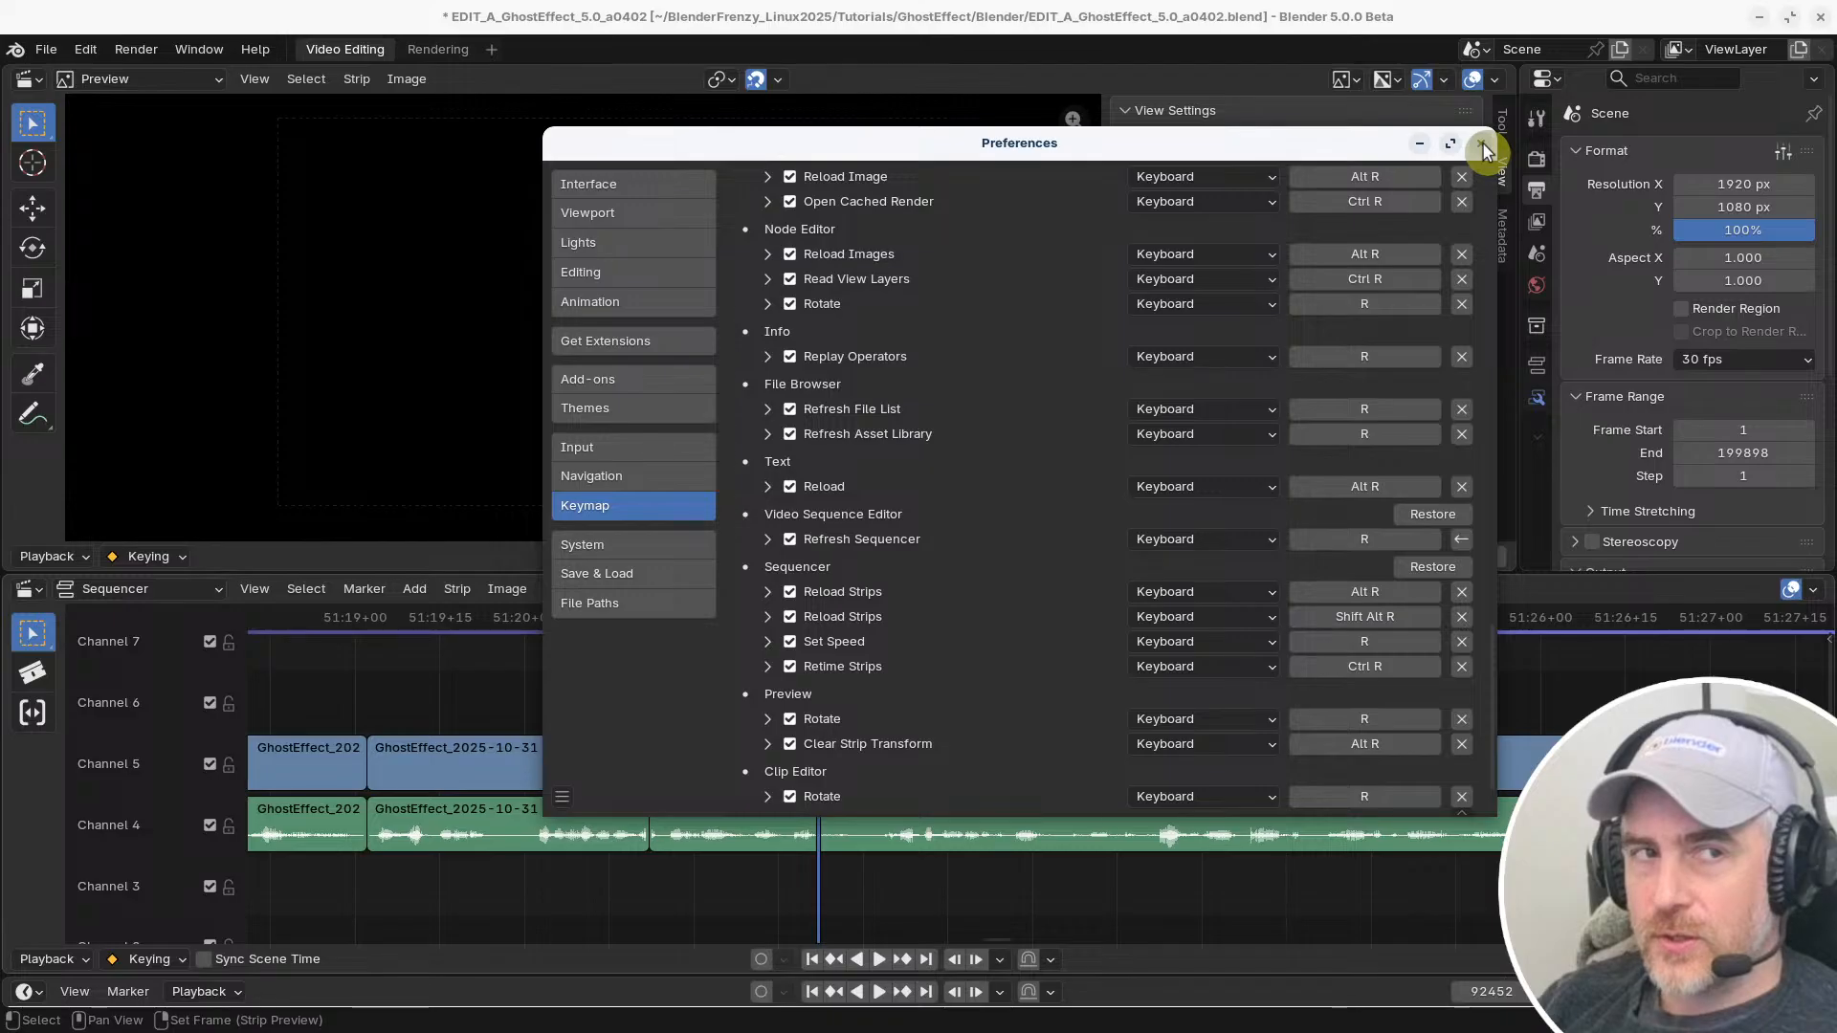
scroll(1110, 356, up, 15)
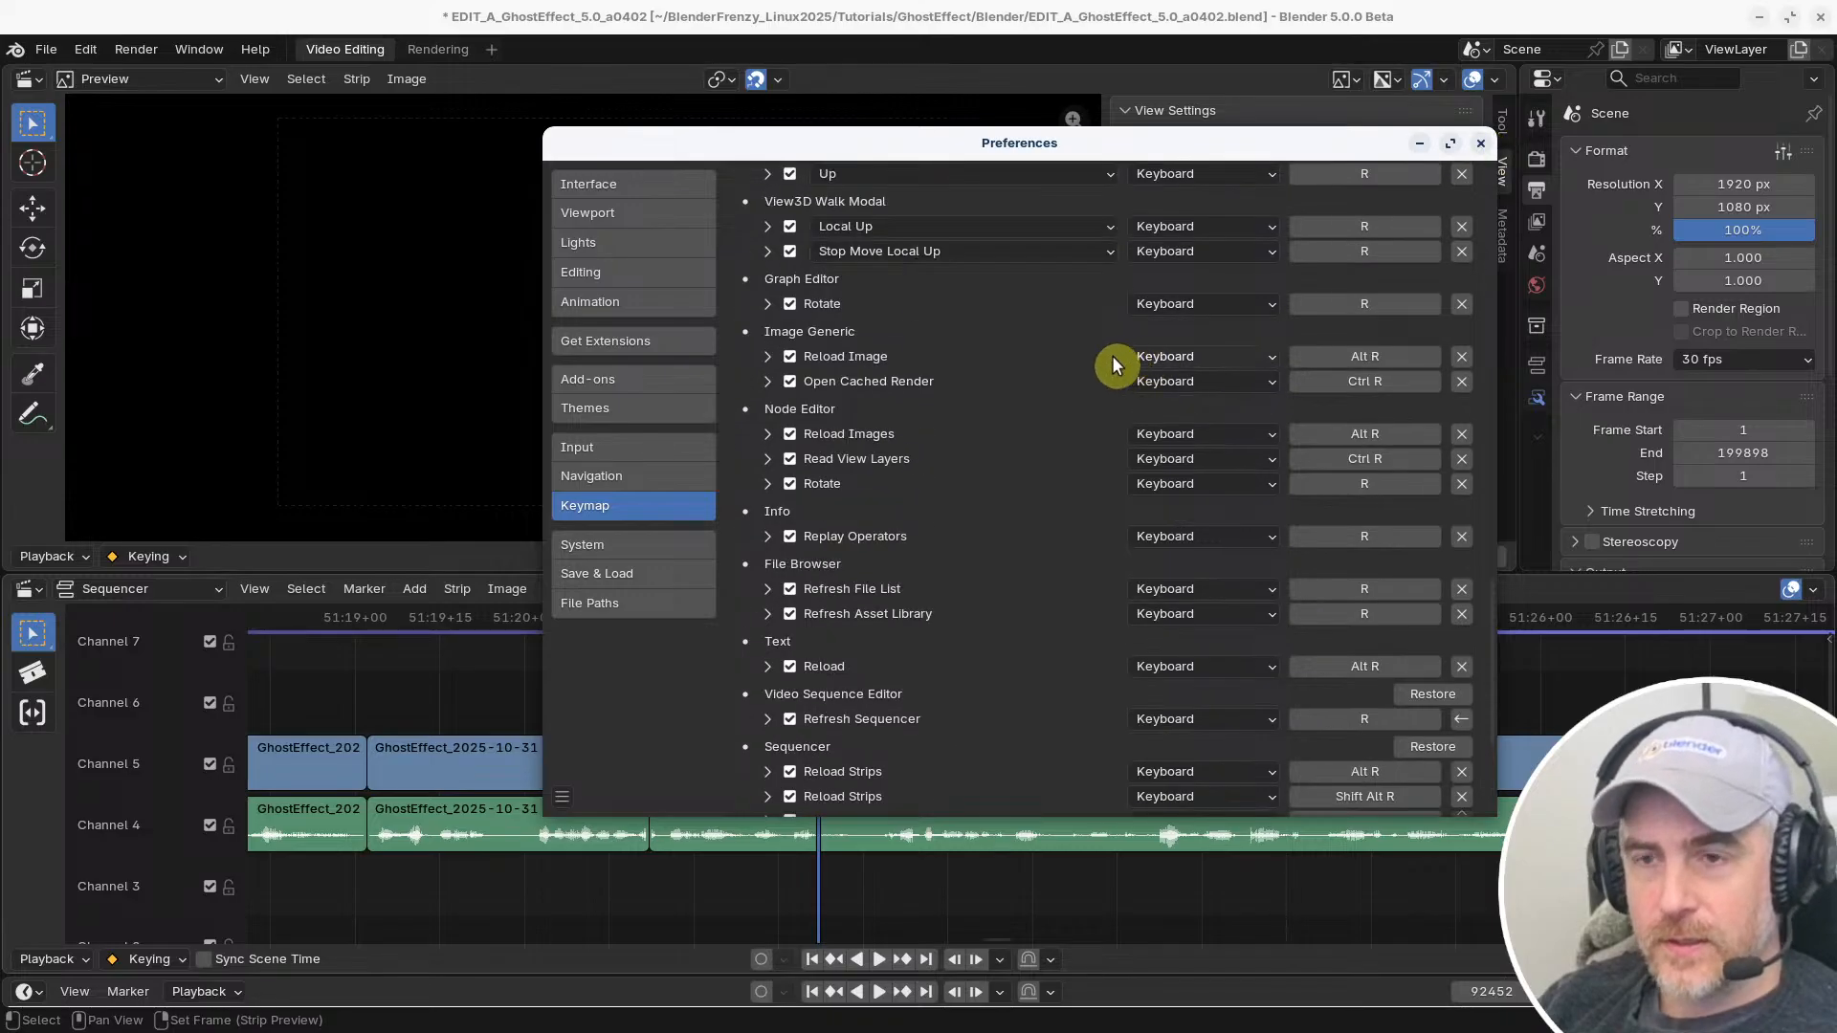
scroll(1053, 330, up, 2)
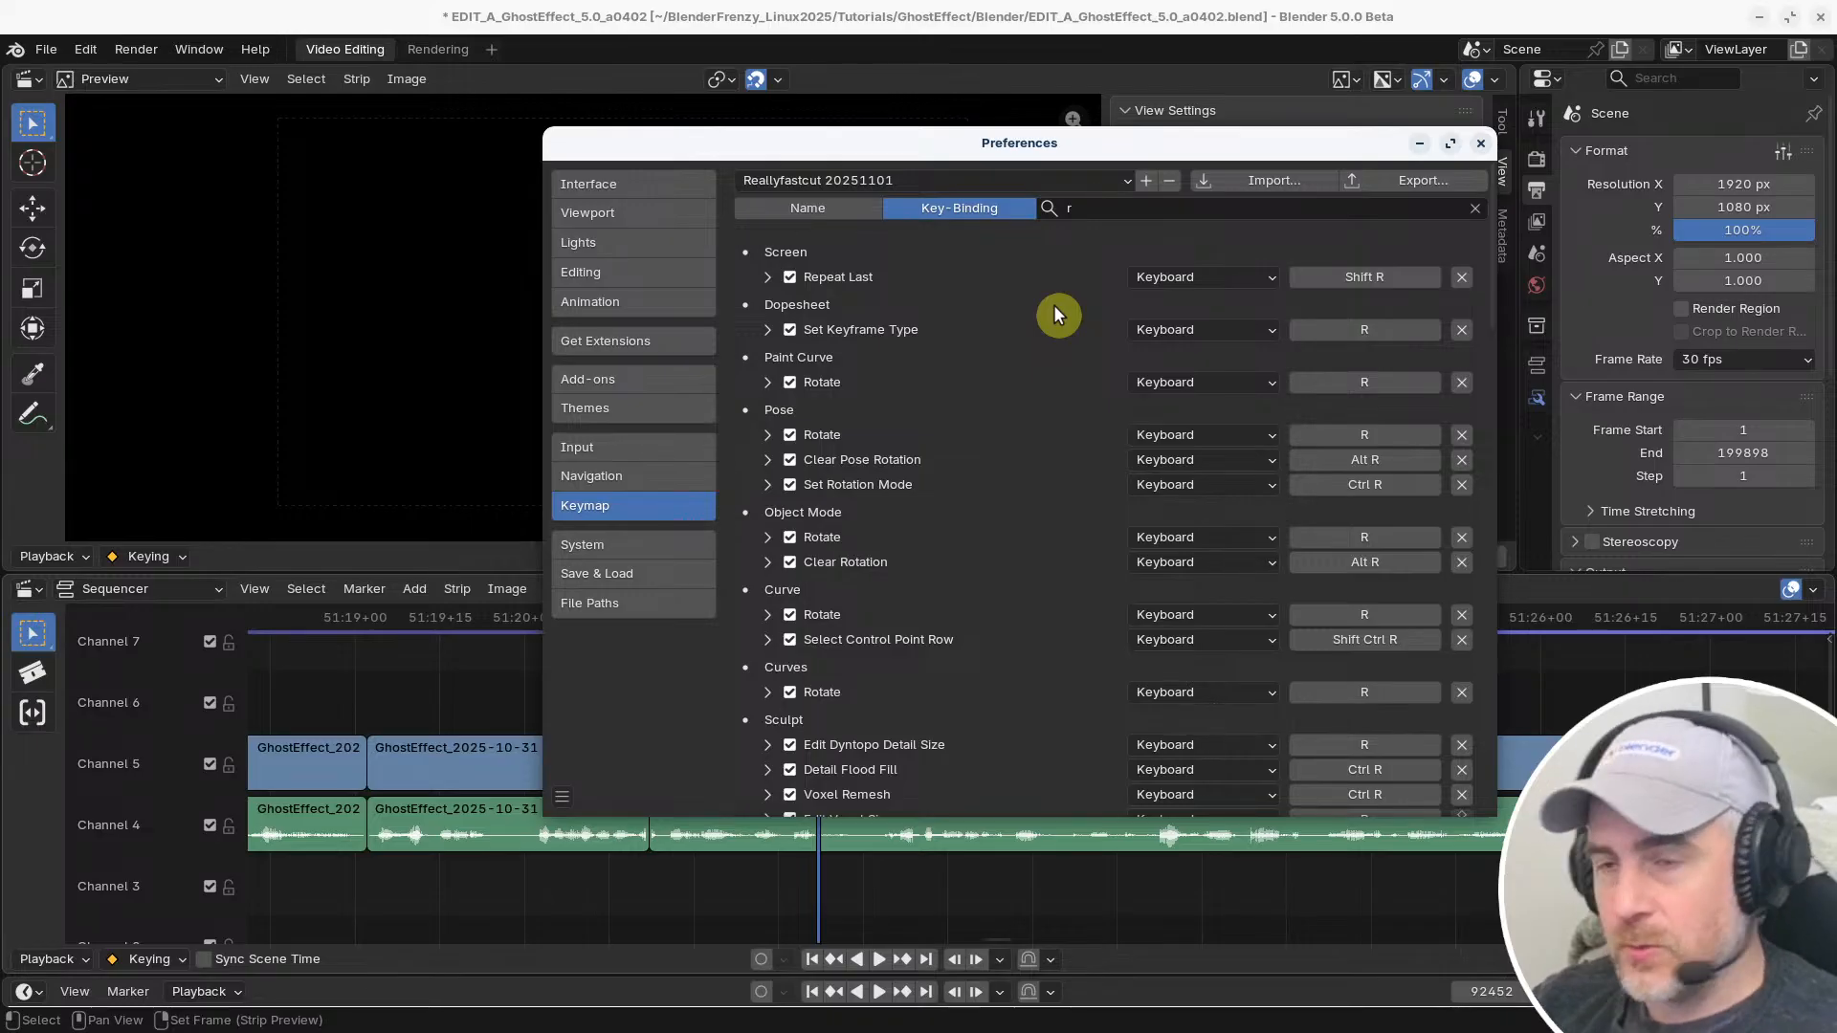
click(1110, 206)
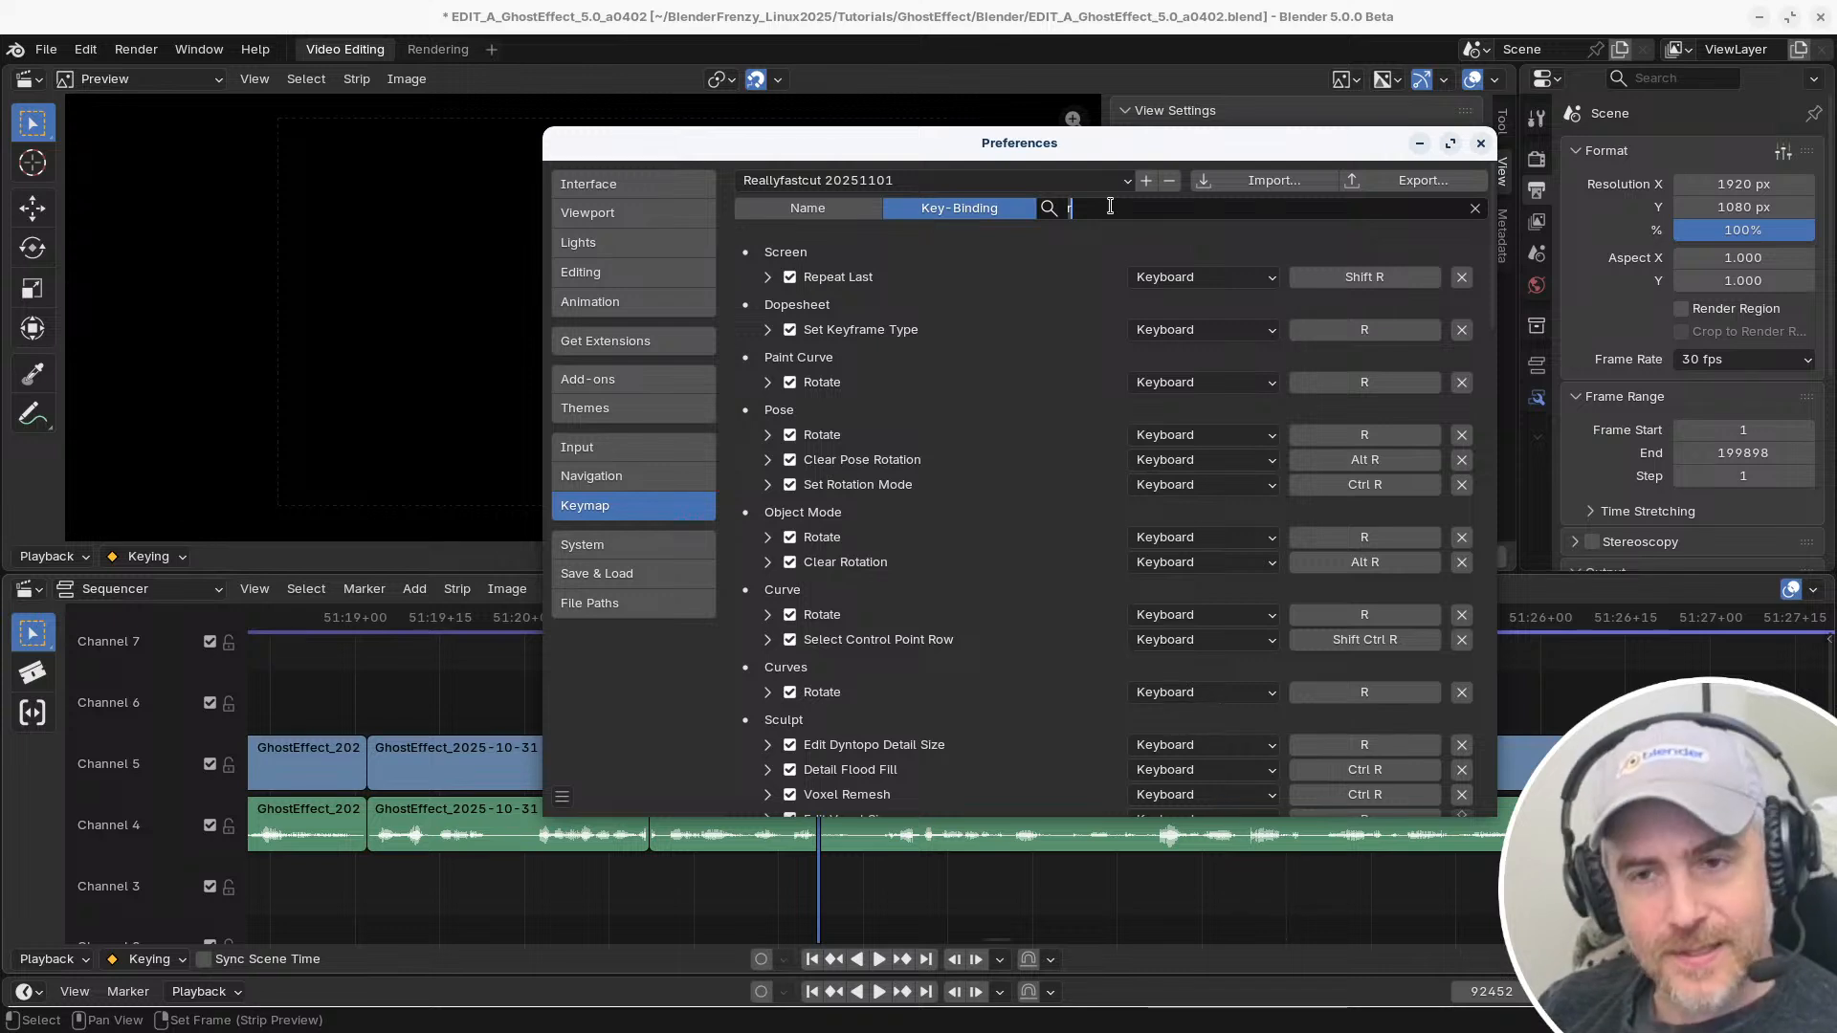
key(BackSpace)
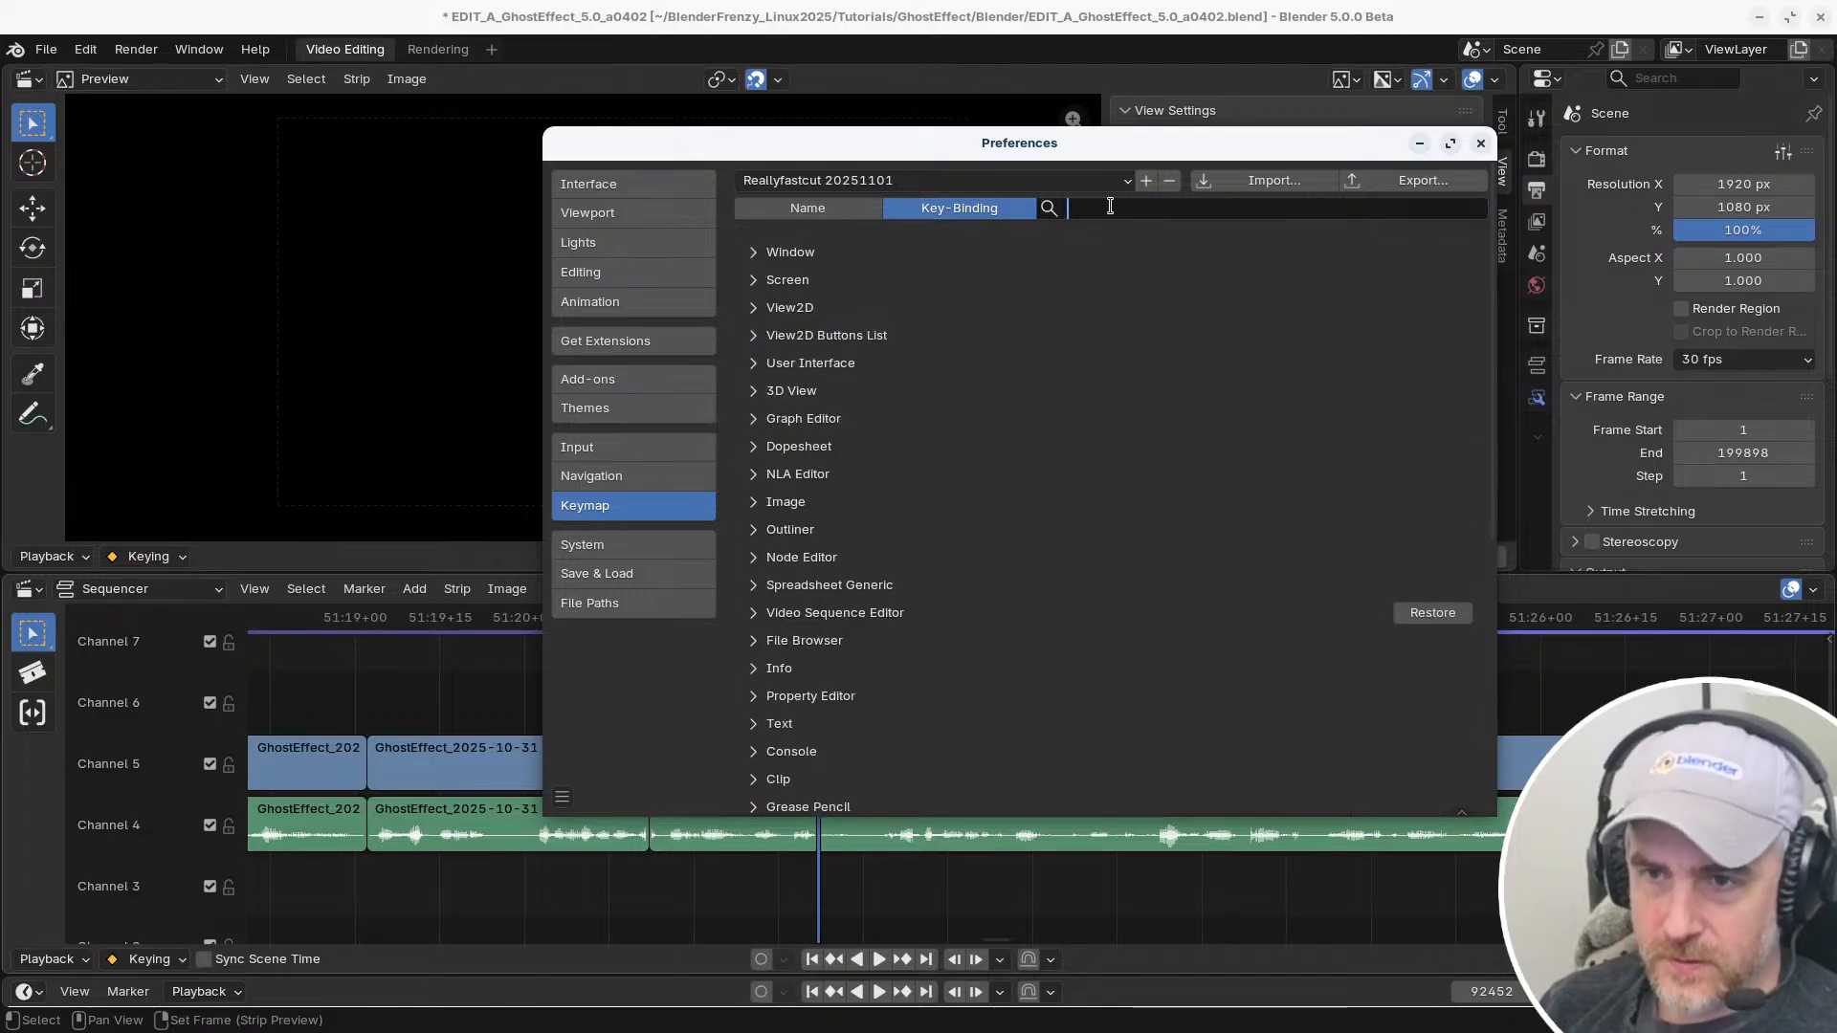
text(shift alt)
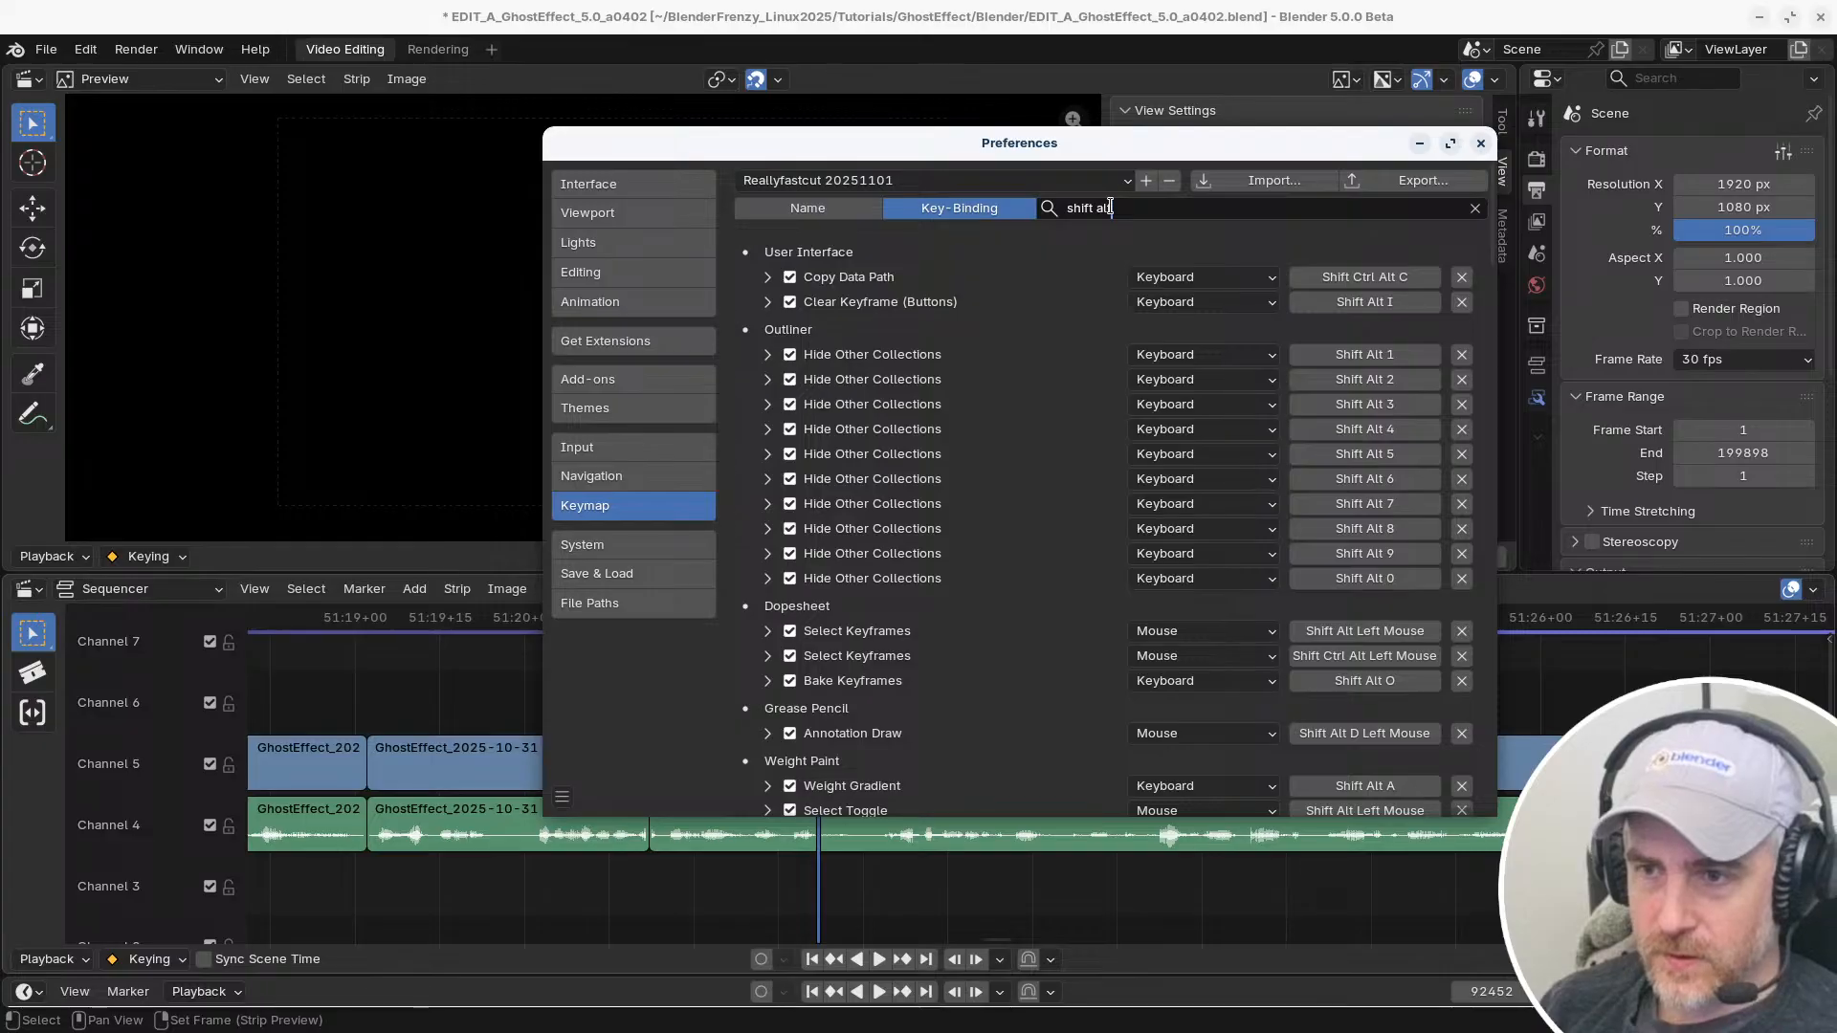
text( s)
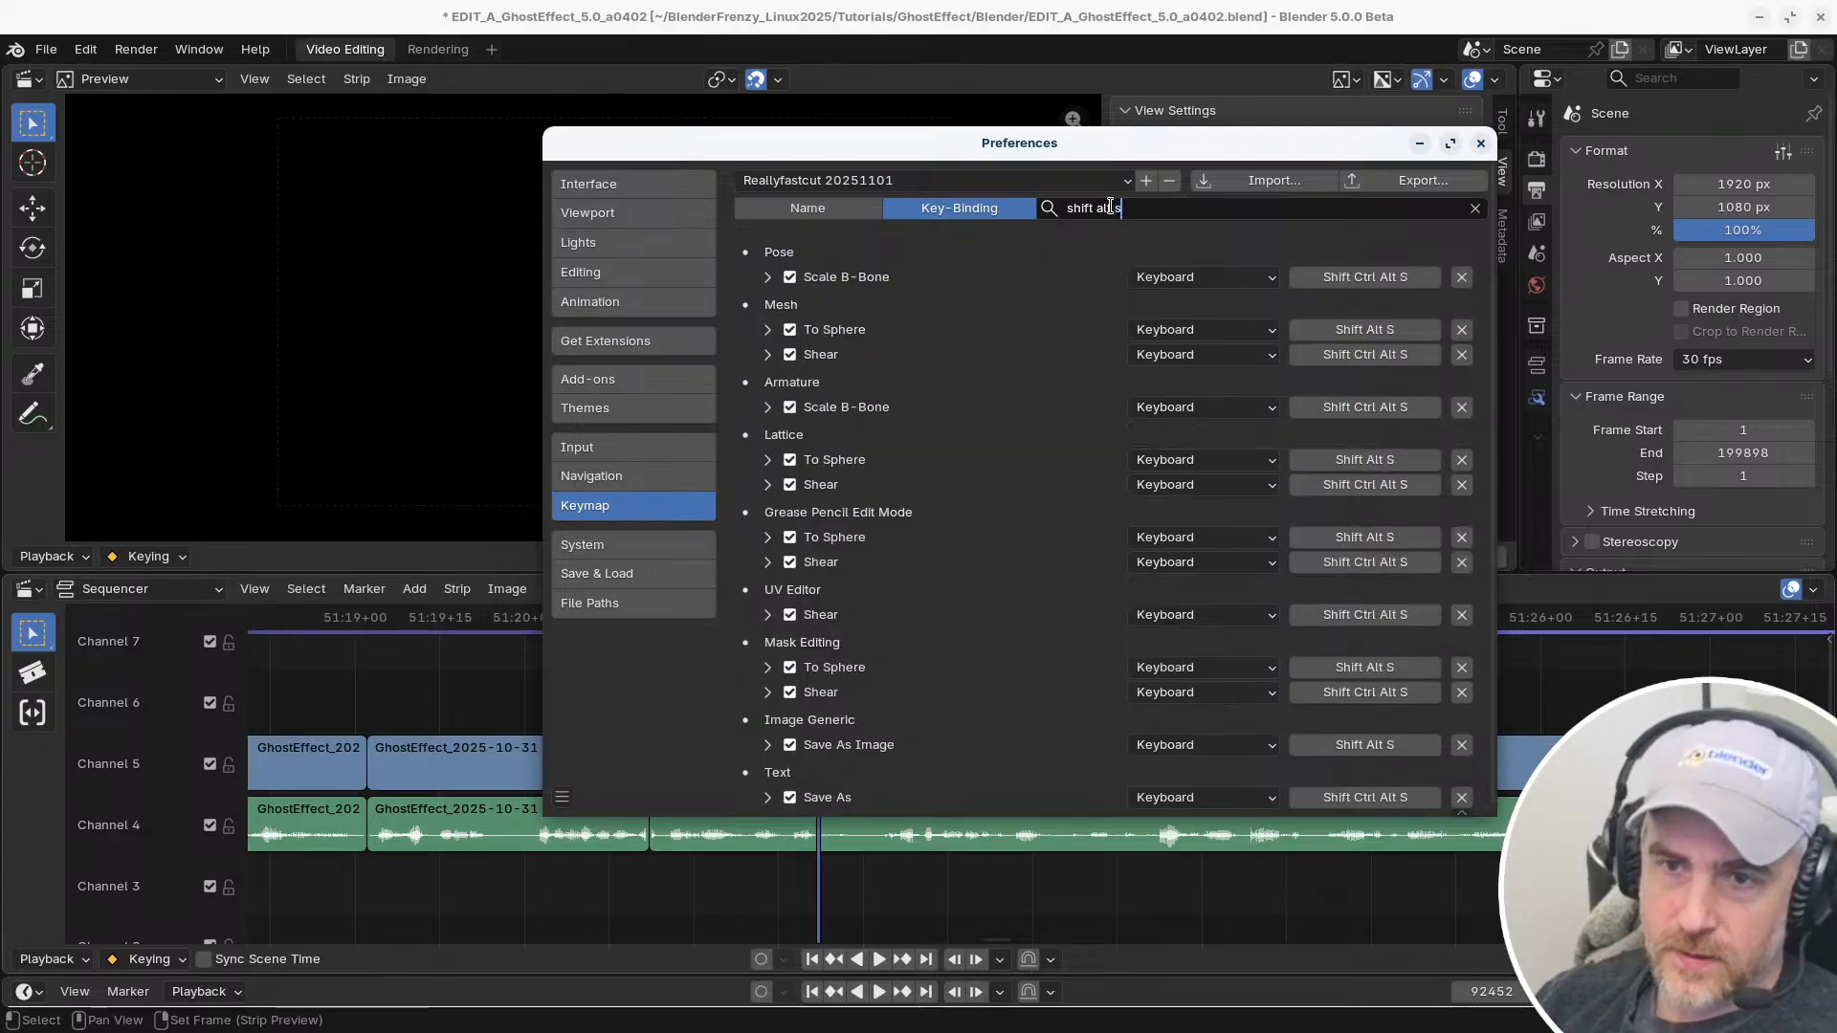
key(Return)
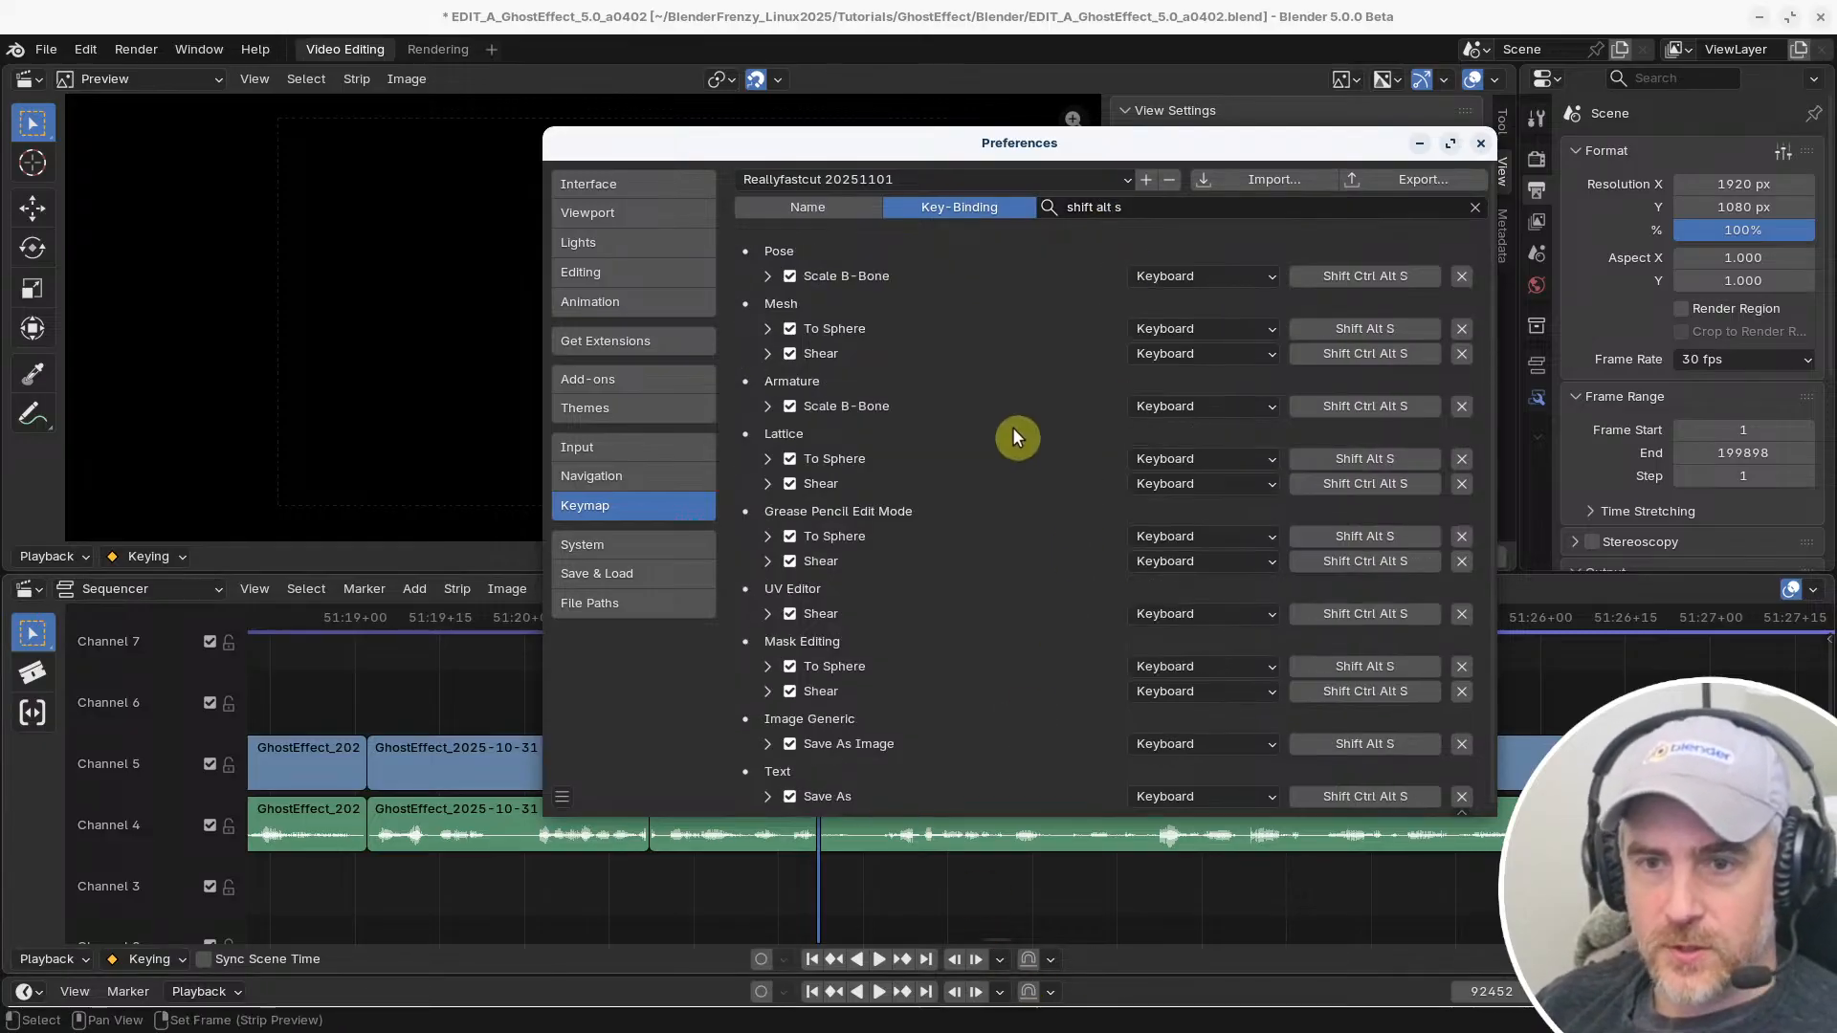
Return to the timeline and select the consecutive video and audio strips on Channels 5 and 4 from about 51:04 up to 51:21
drag(904, 152, 995, 115)
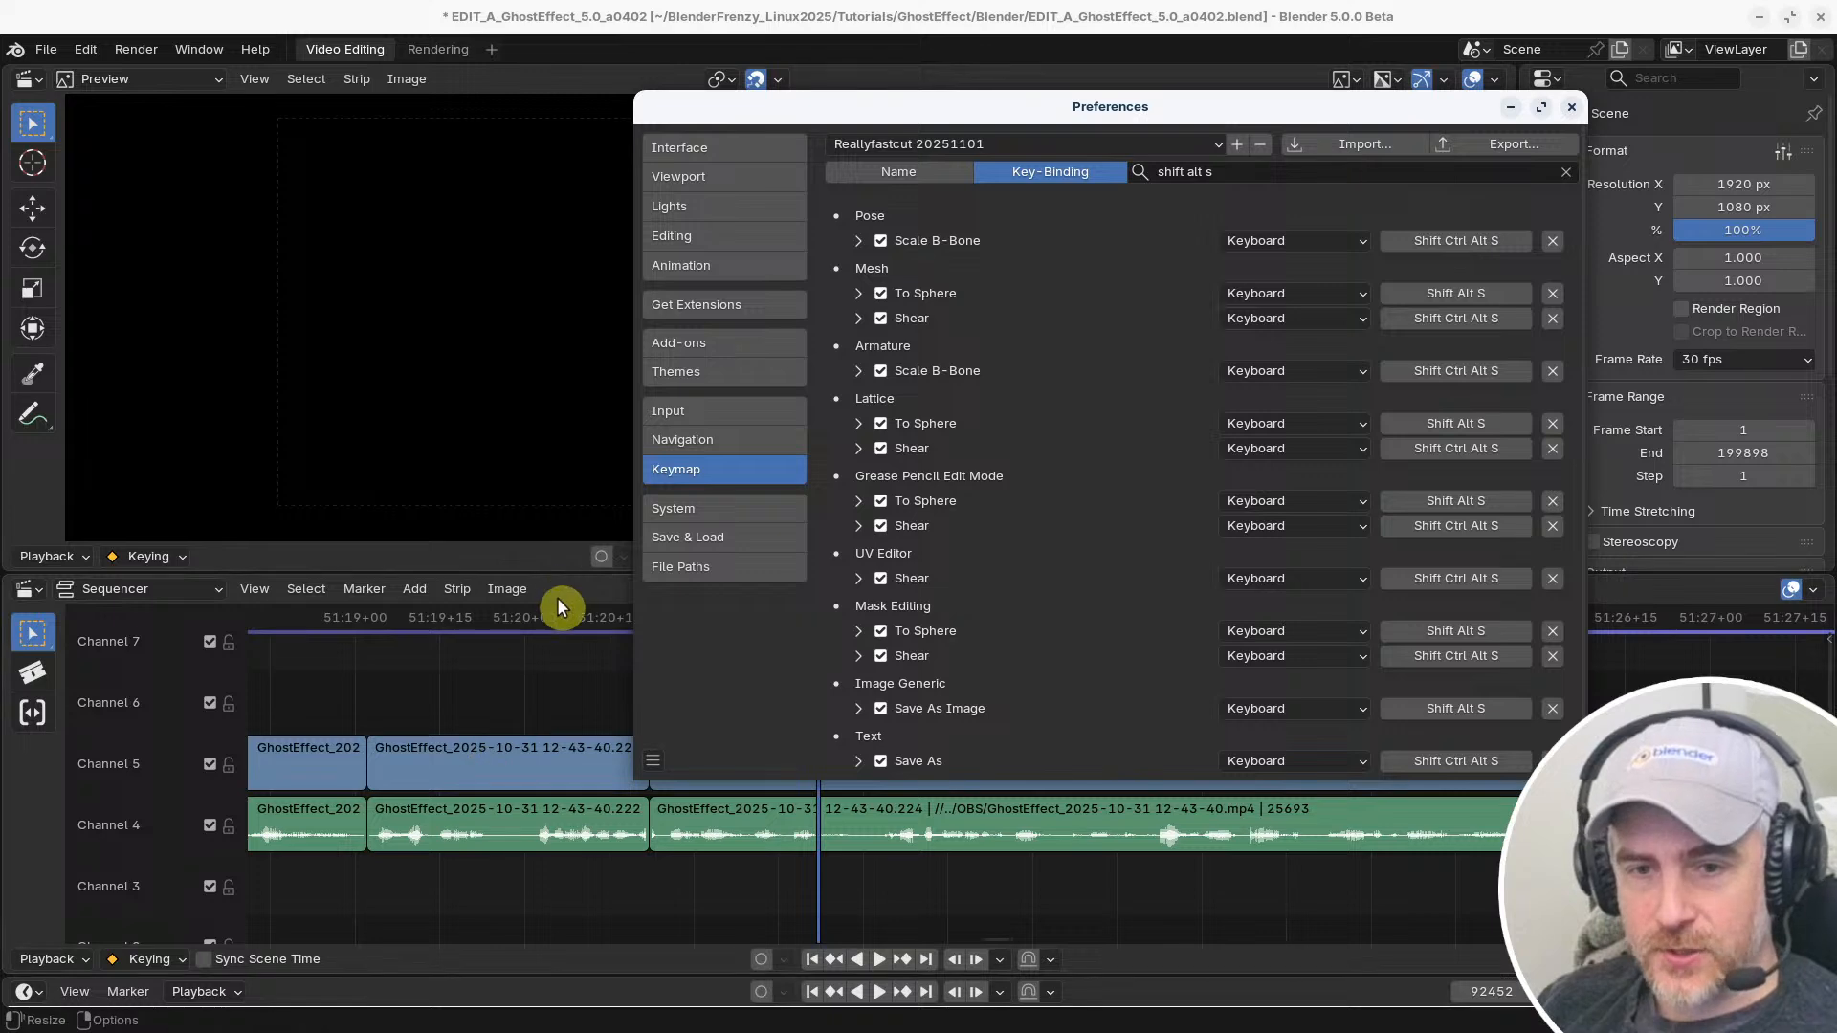
scroll(574, 670, down, 2)
click(580, 693)
scroll(695, 721, down, 4)
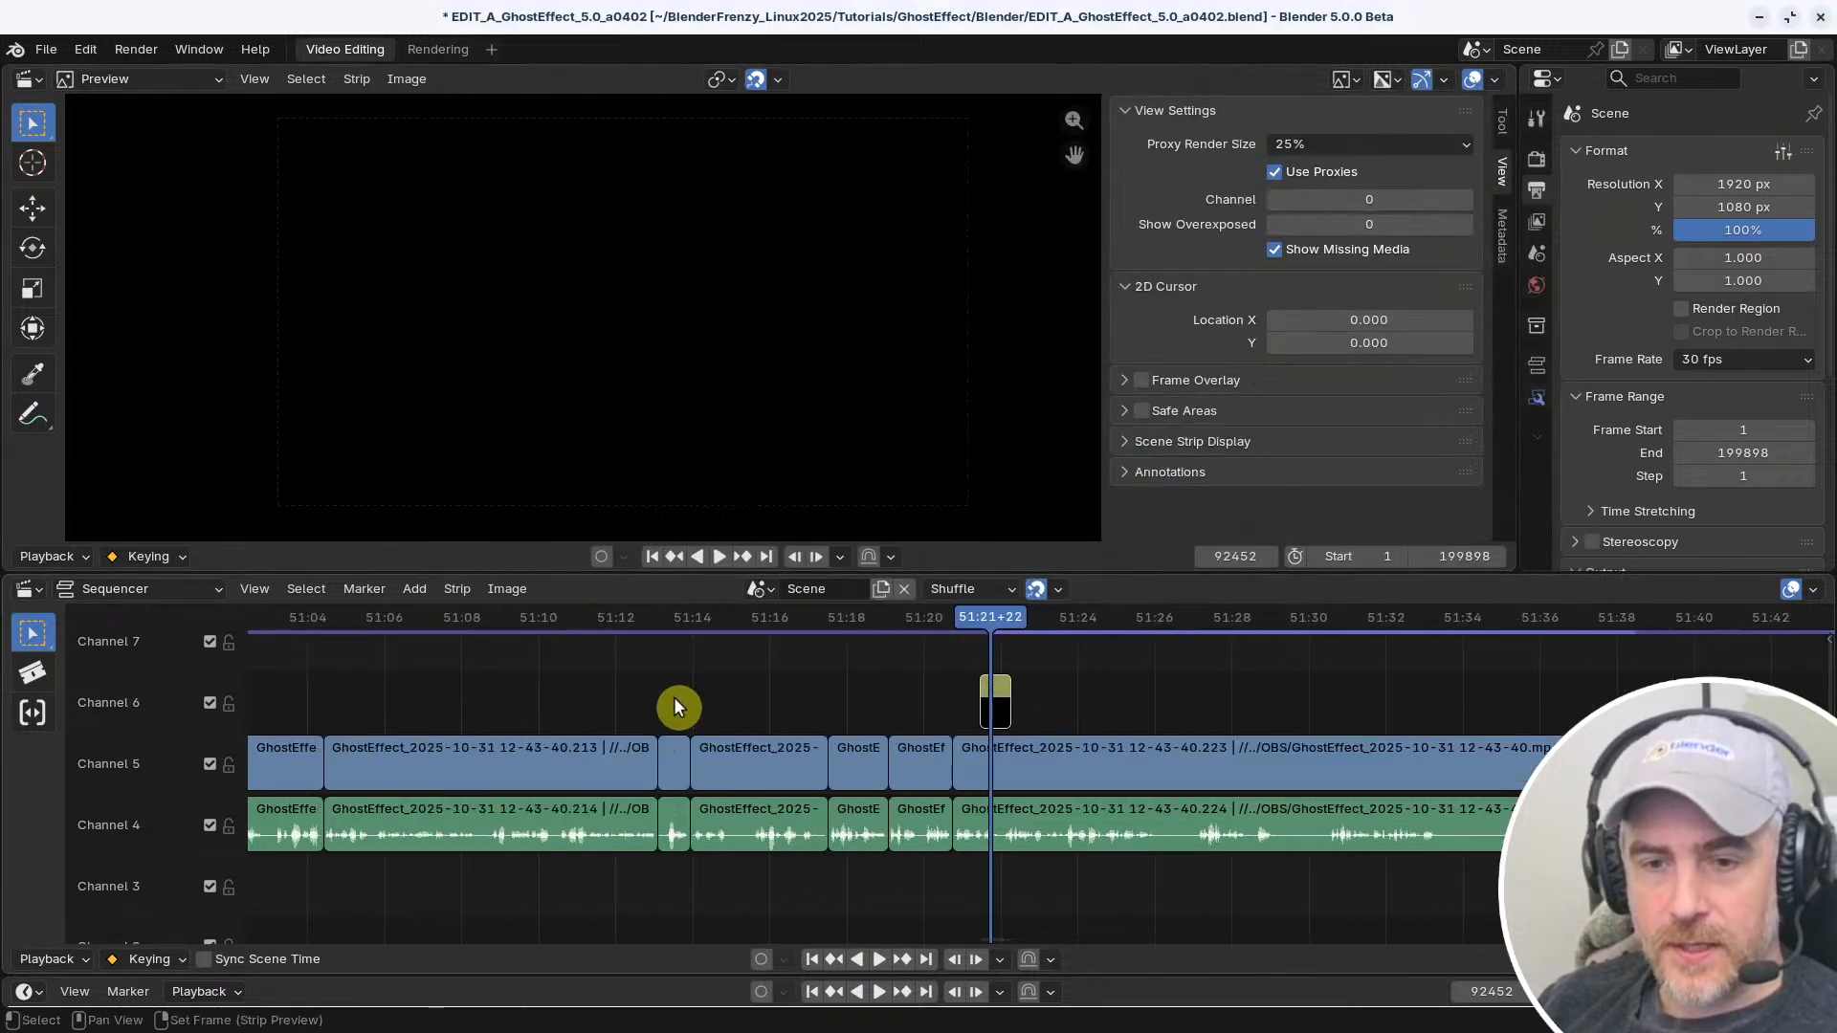
drag(488, 698, 952, 914)
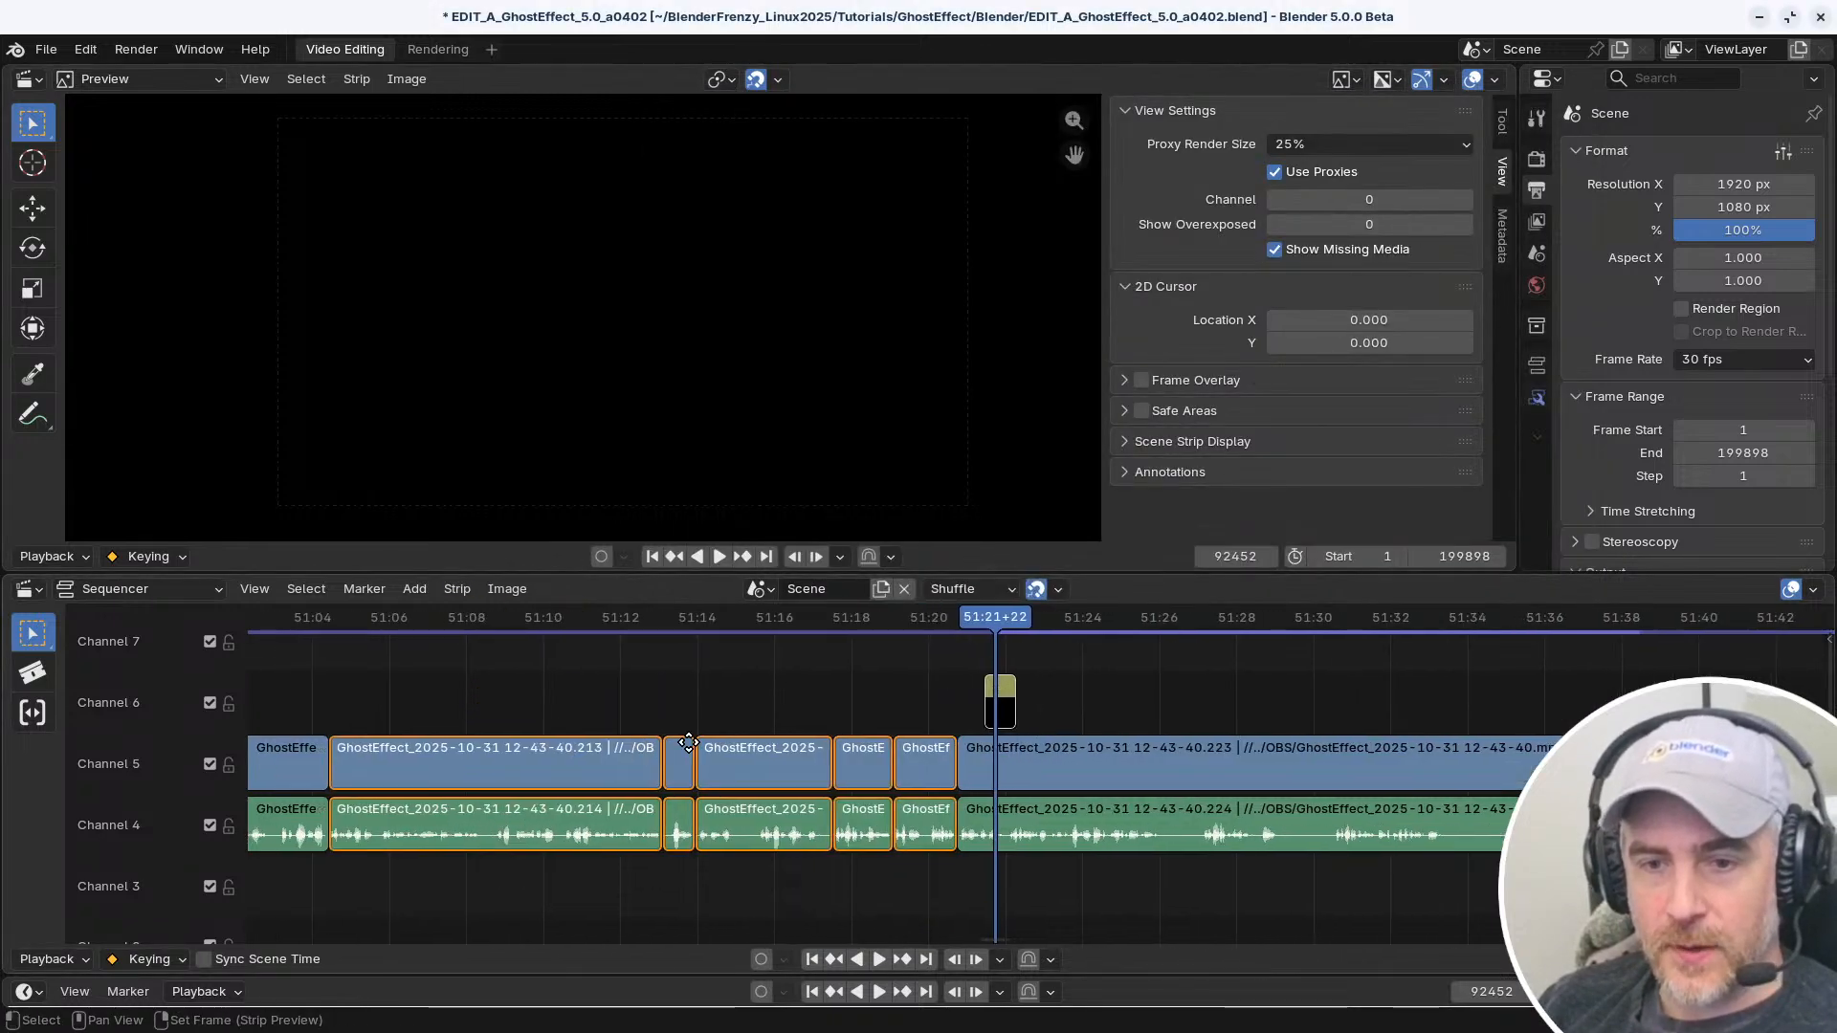
middle_drag(564, 737, 729, 728)
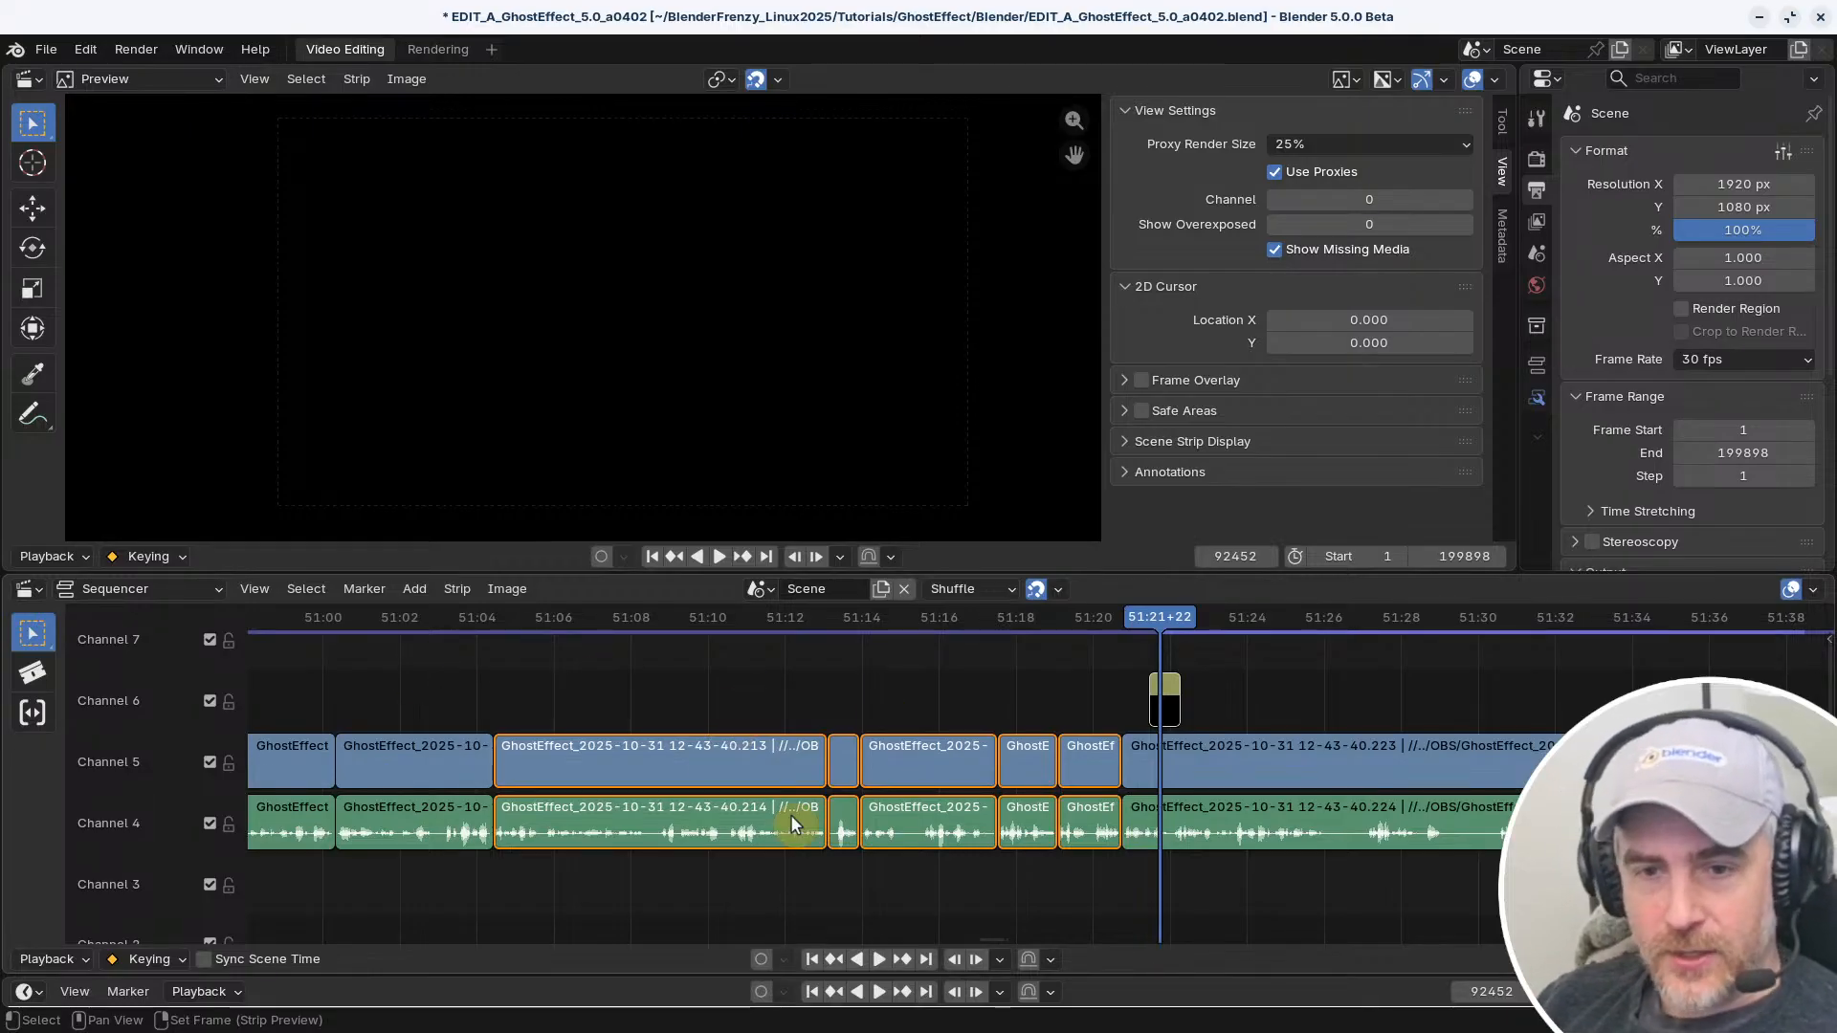
Assign a keyboard shortcut to the Sequencer's Set Frame Range to Strips command
click(251, 589)
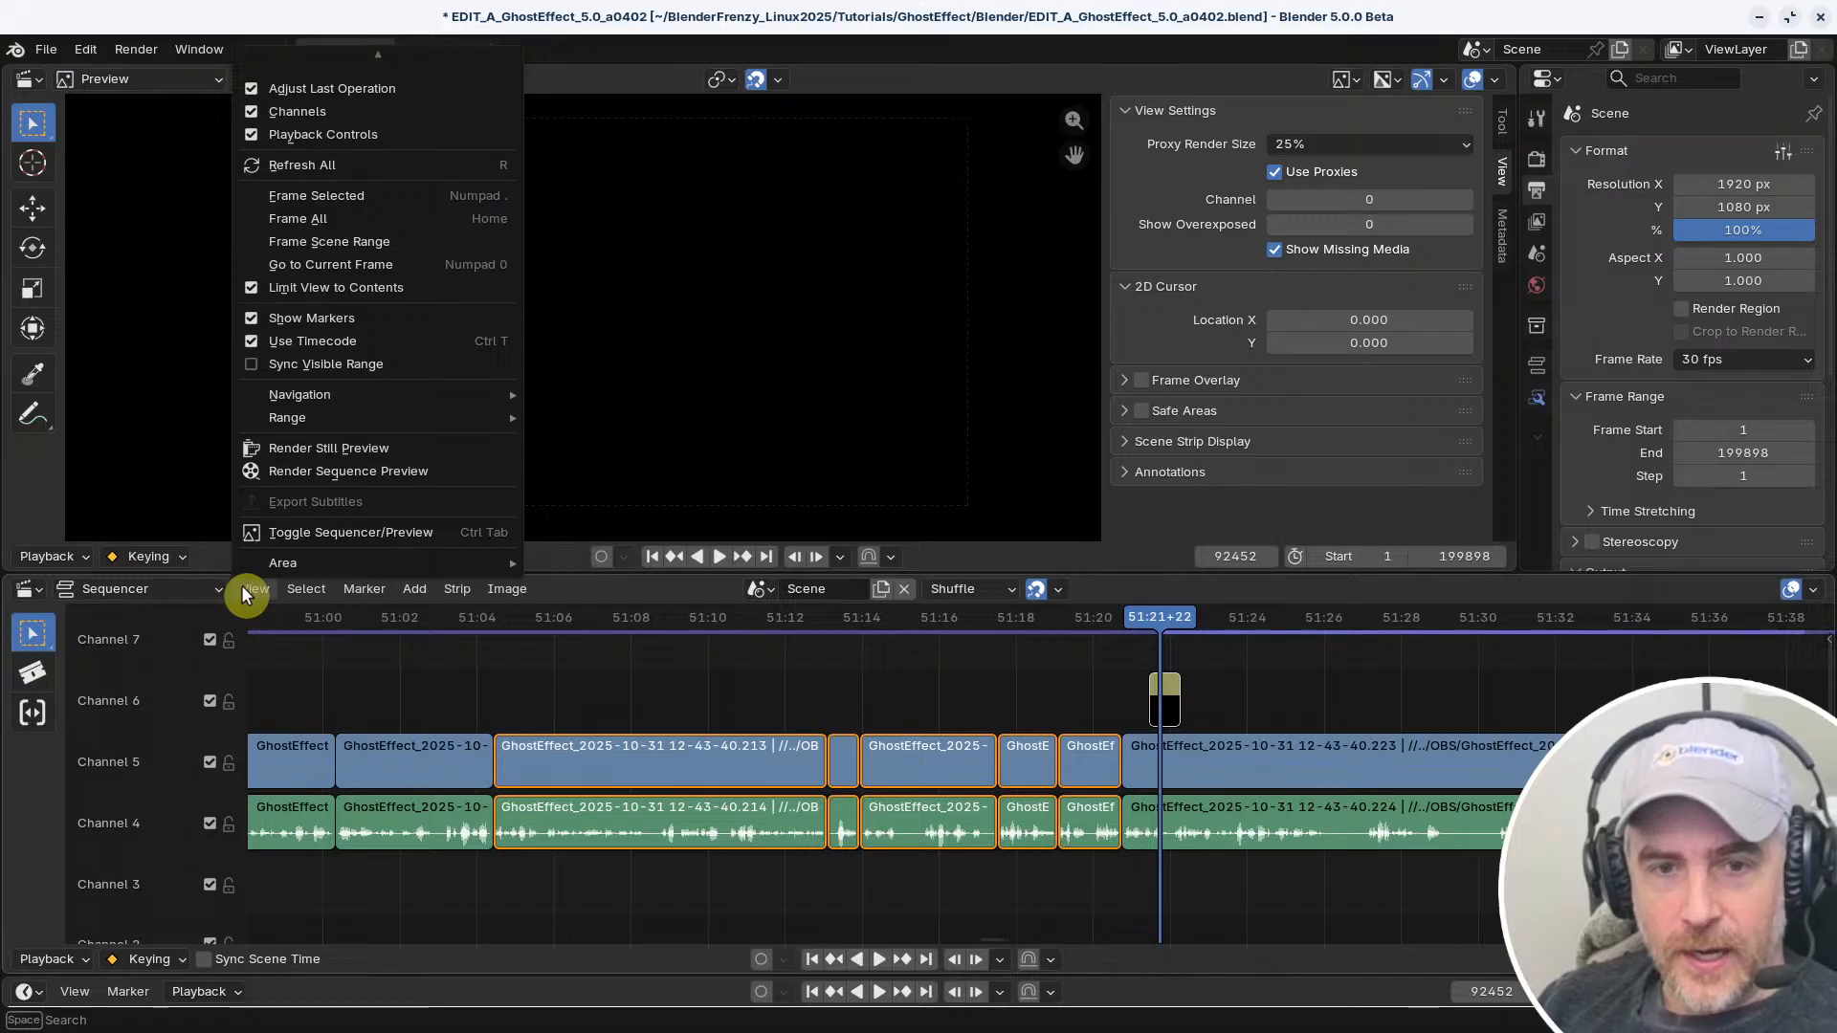
mouse_move(287, 417)
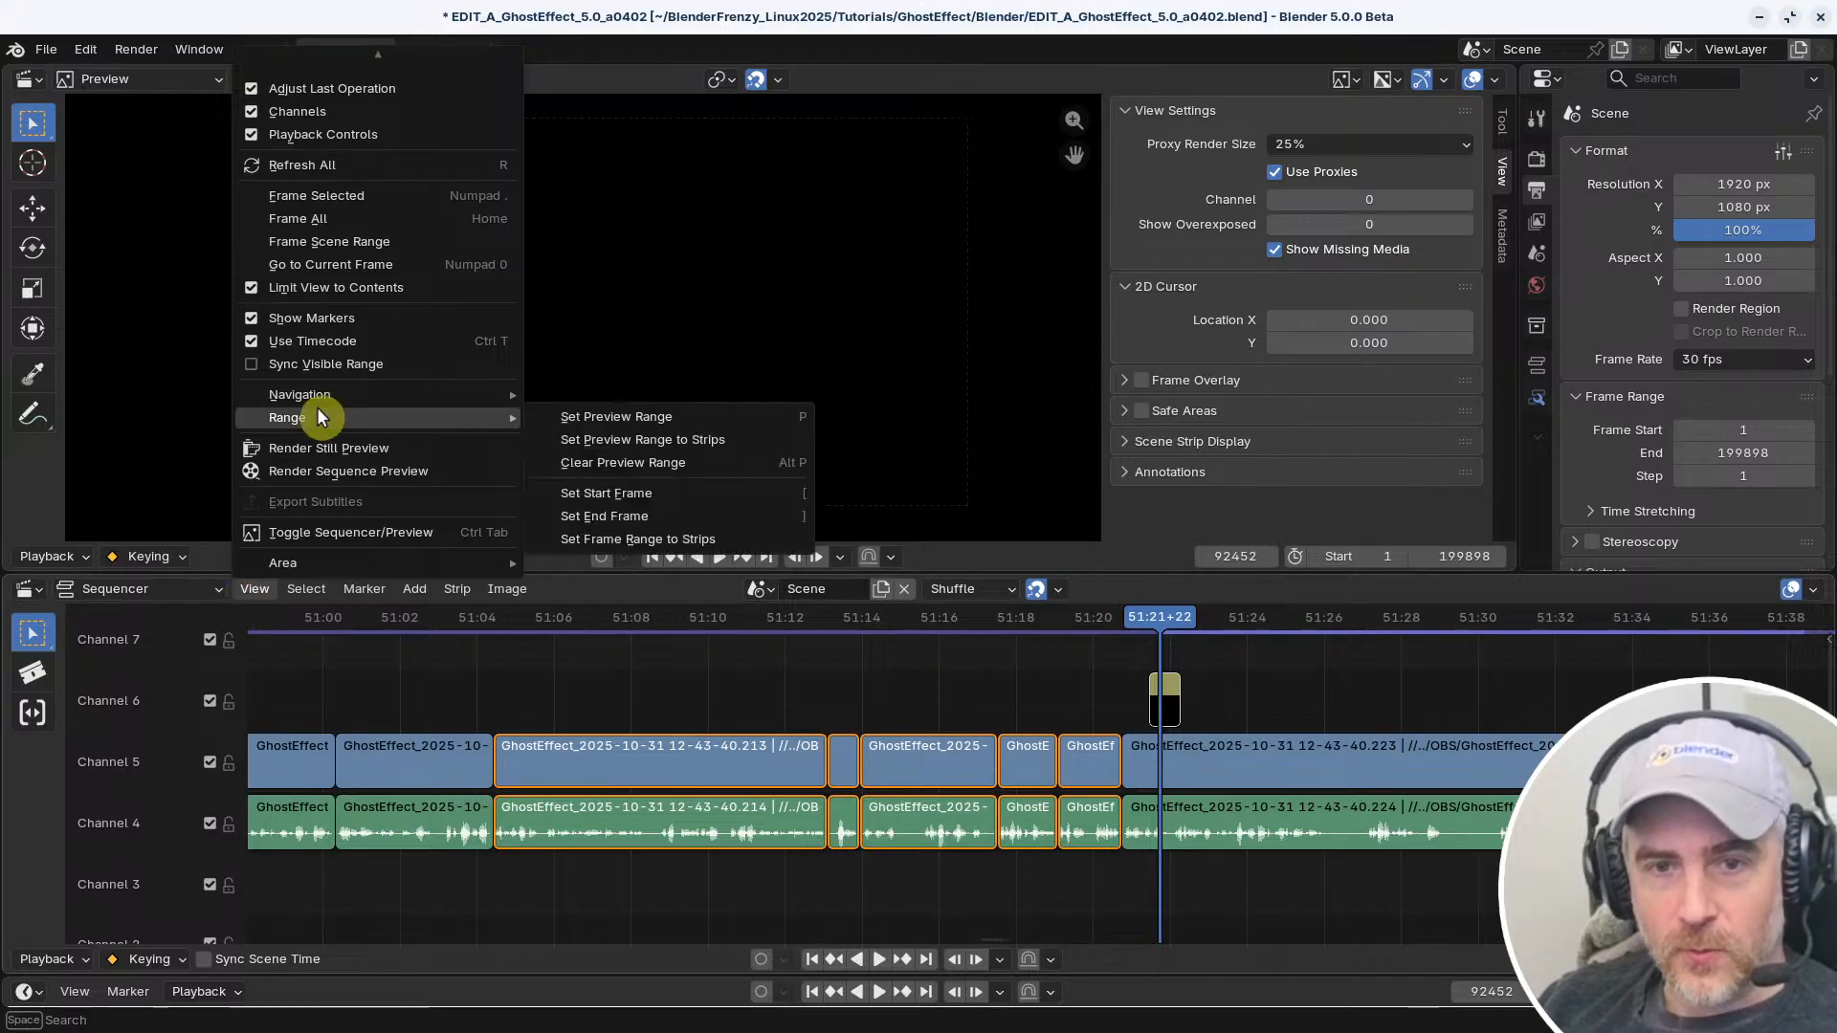
right_click(758, 536)
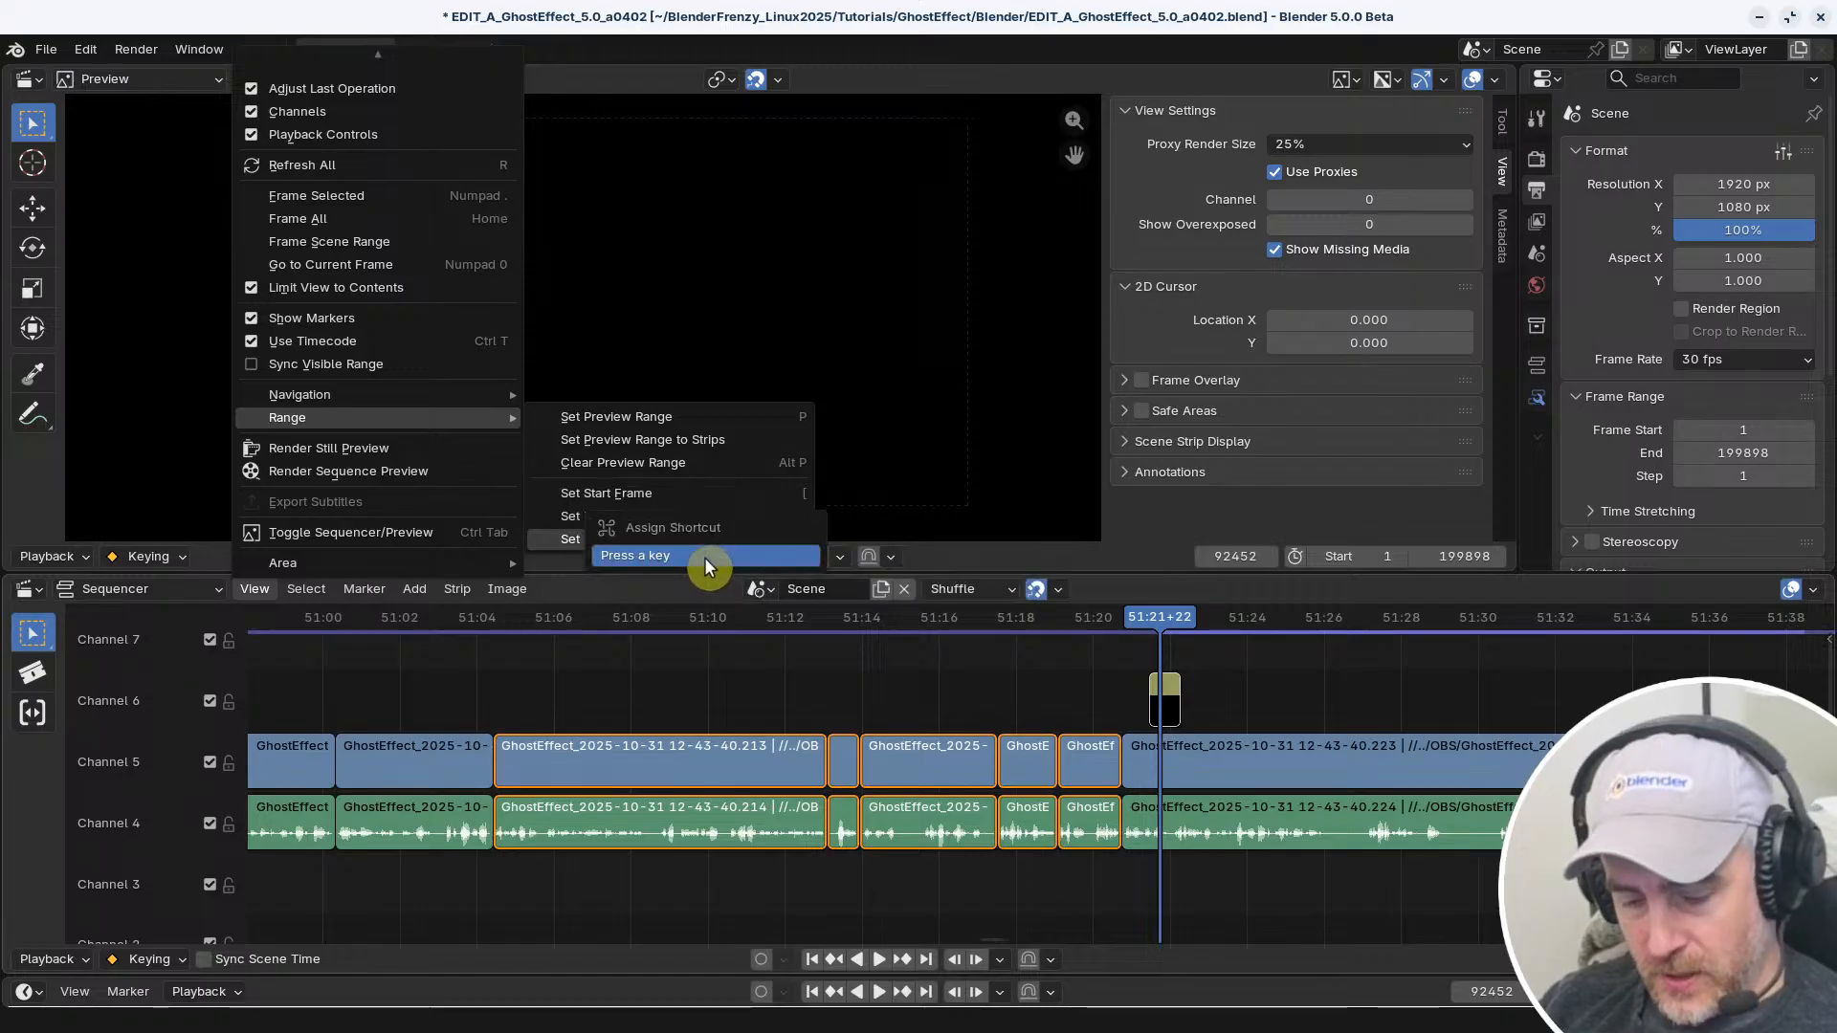
key(Escape)
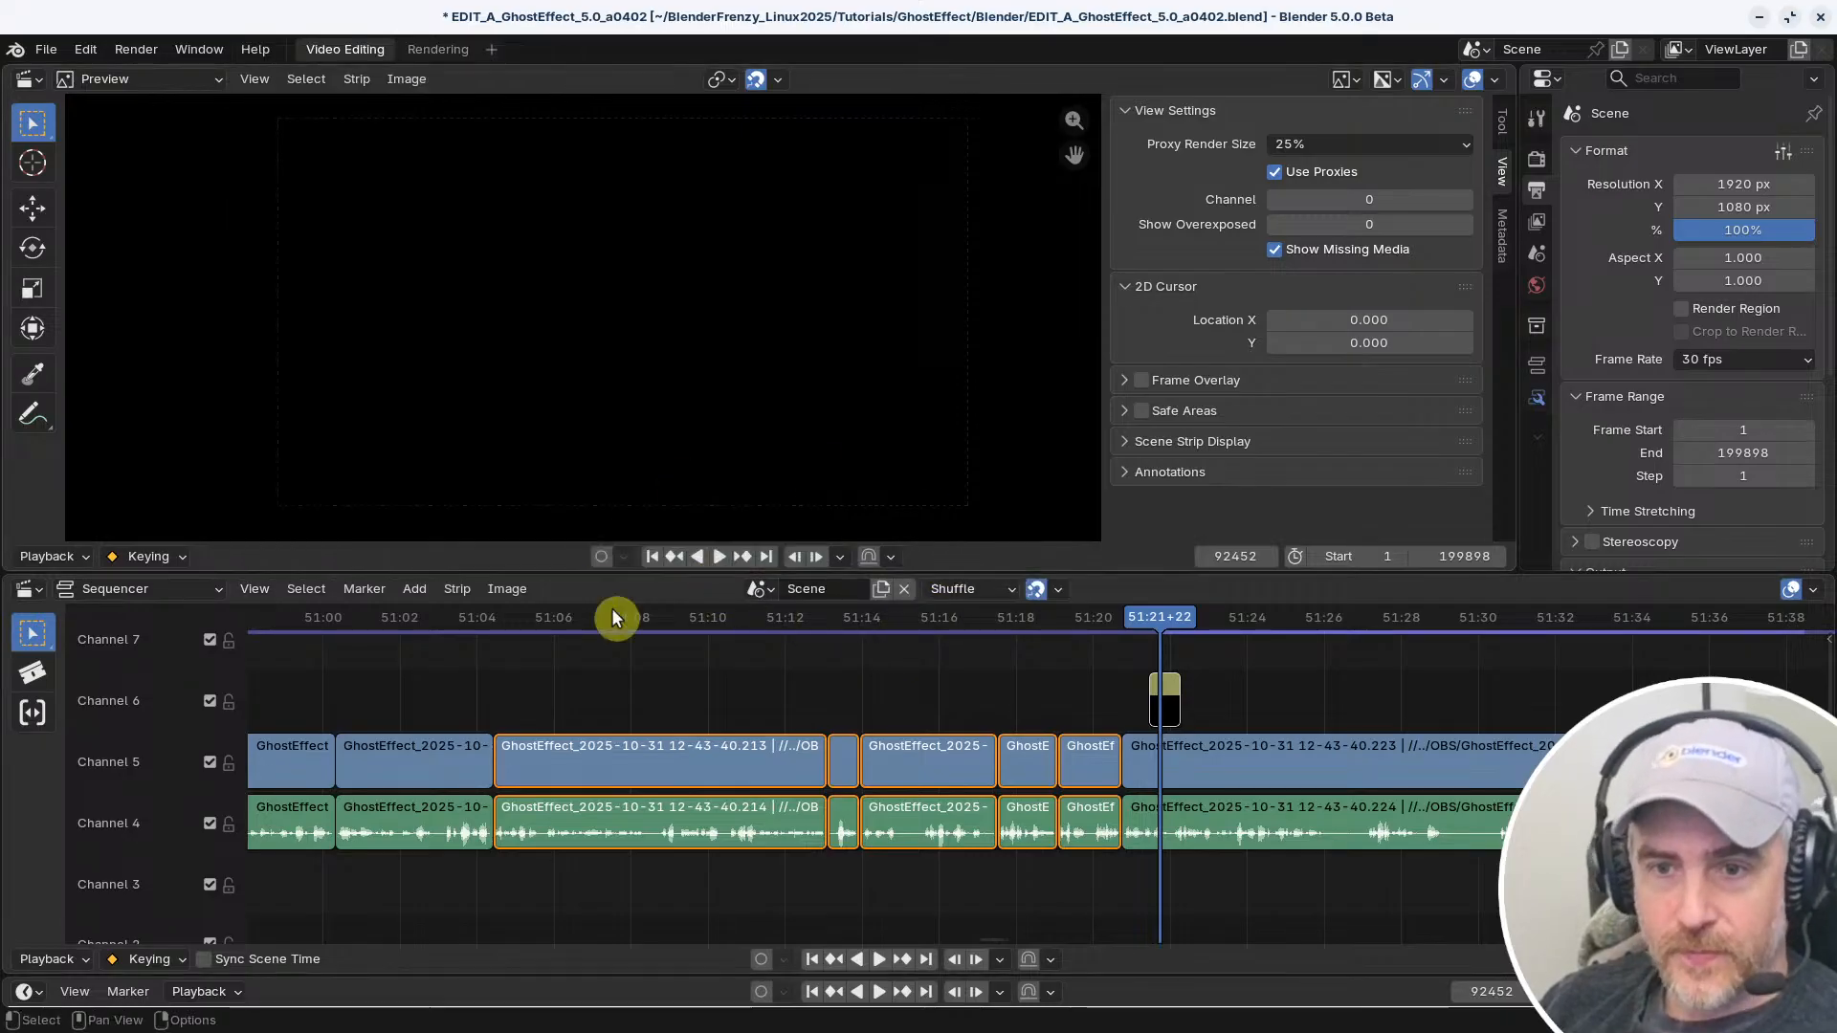
Try setting the frame range to the selected strips by shortcut, undo it, and deselect the strips
key(ctrl+alt+p)
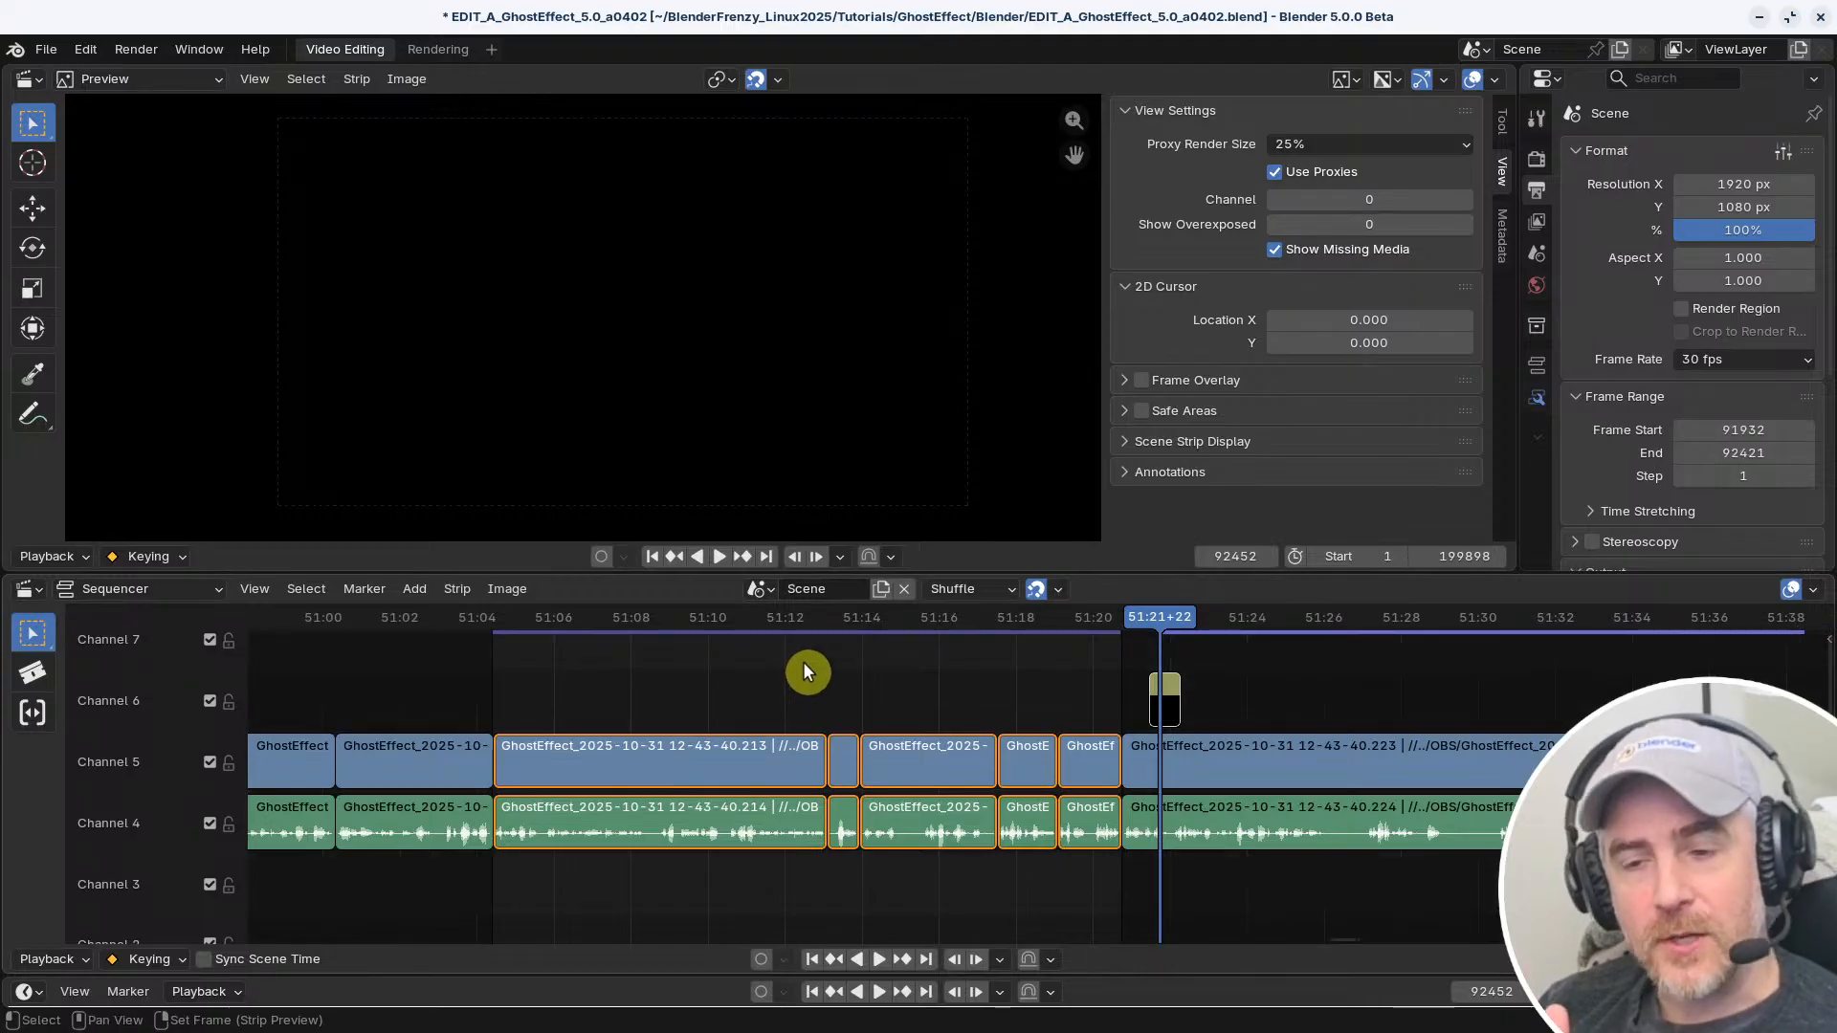
key(ctrl+z)
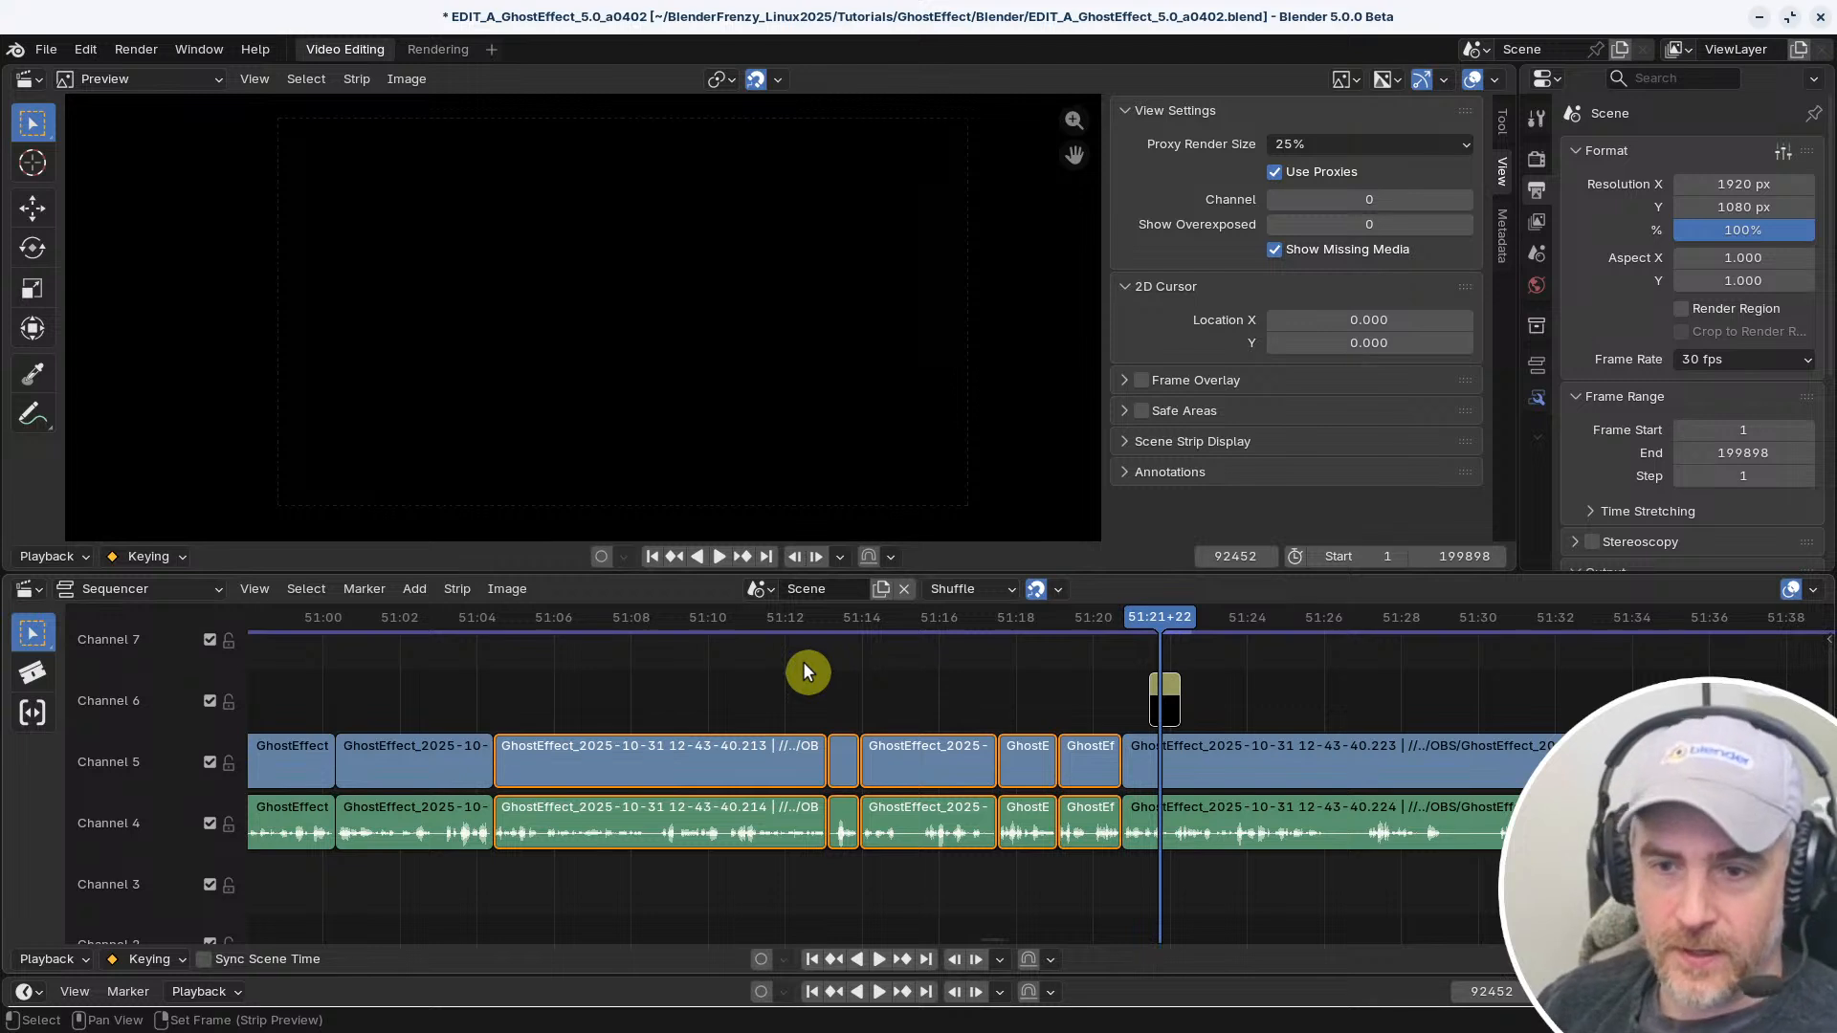
click(794, 675)
middle_drag(968, 702, 653, 694)
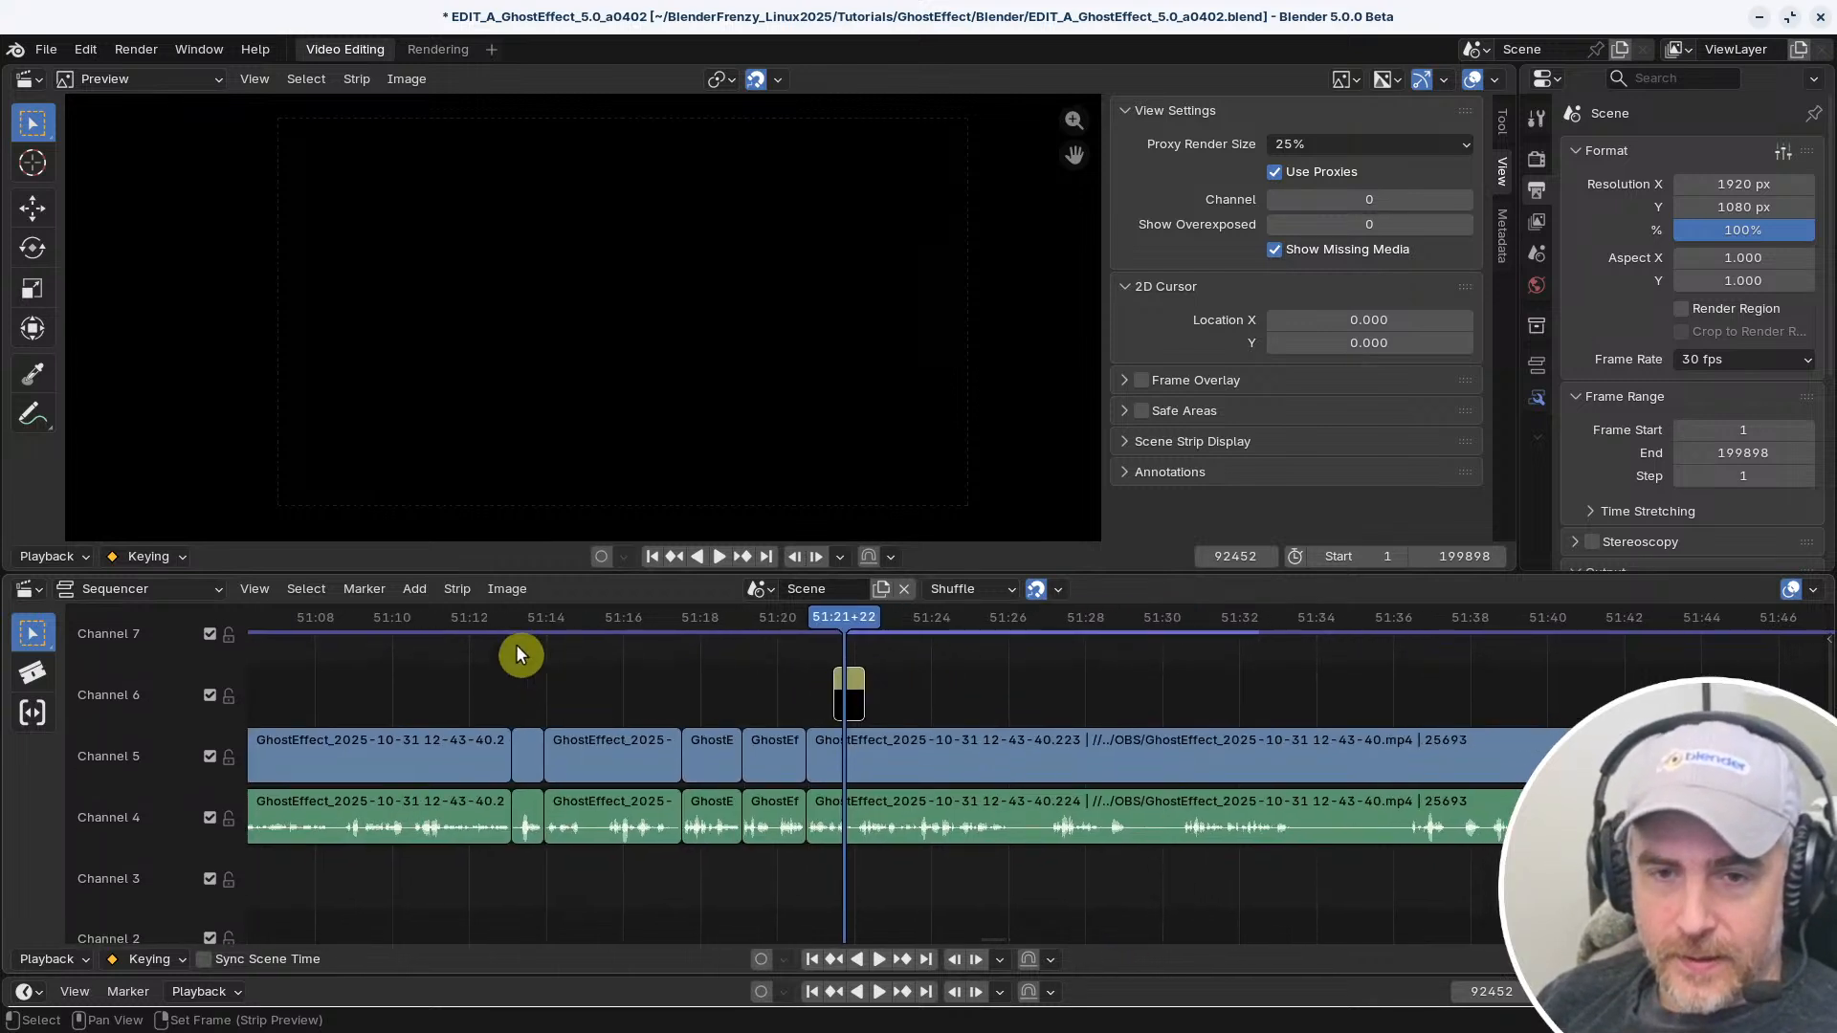
click(456, 589)
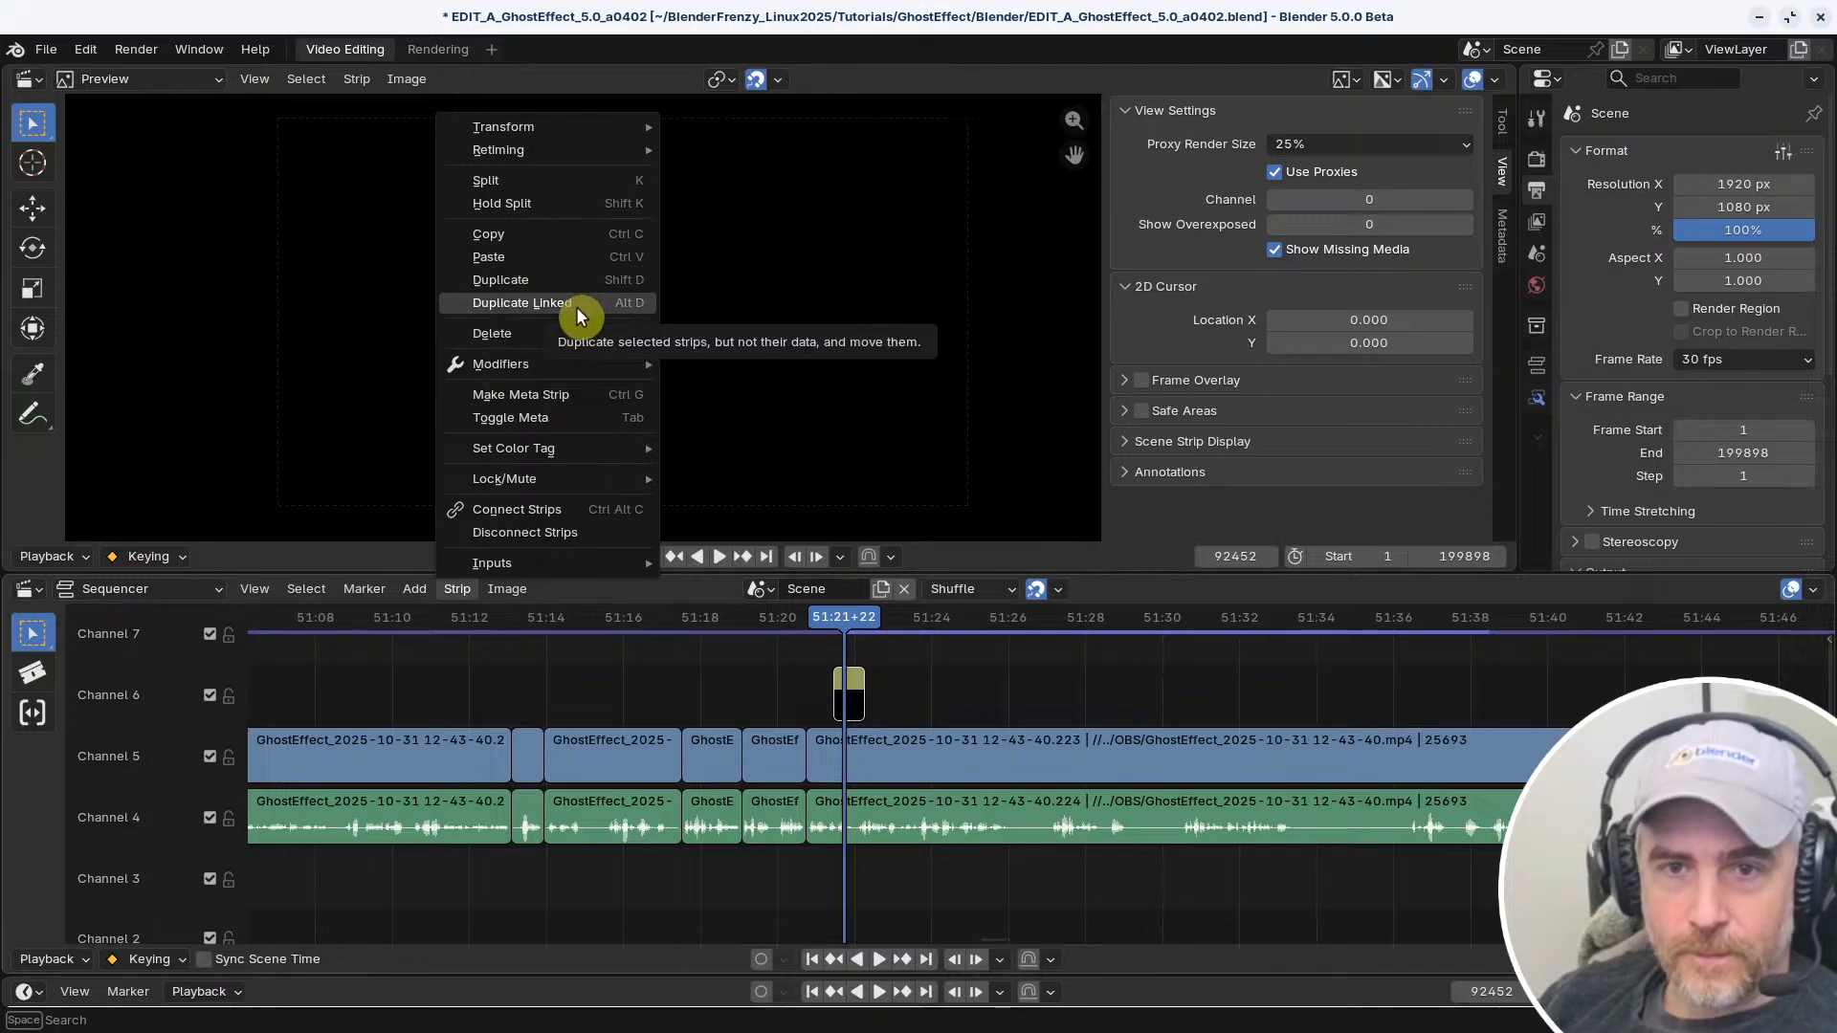
mouse_move(562, 127)
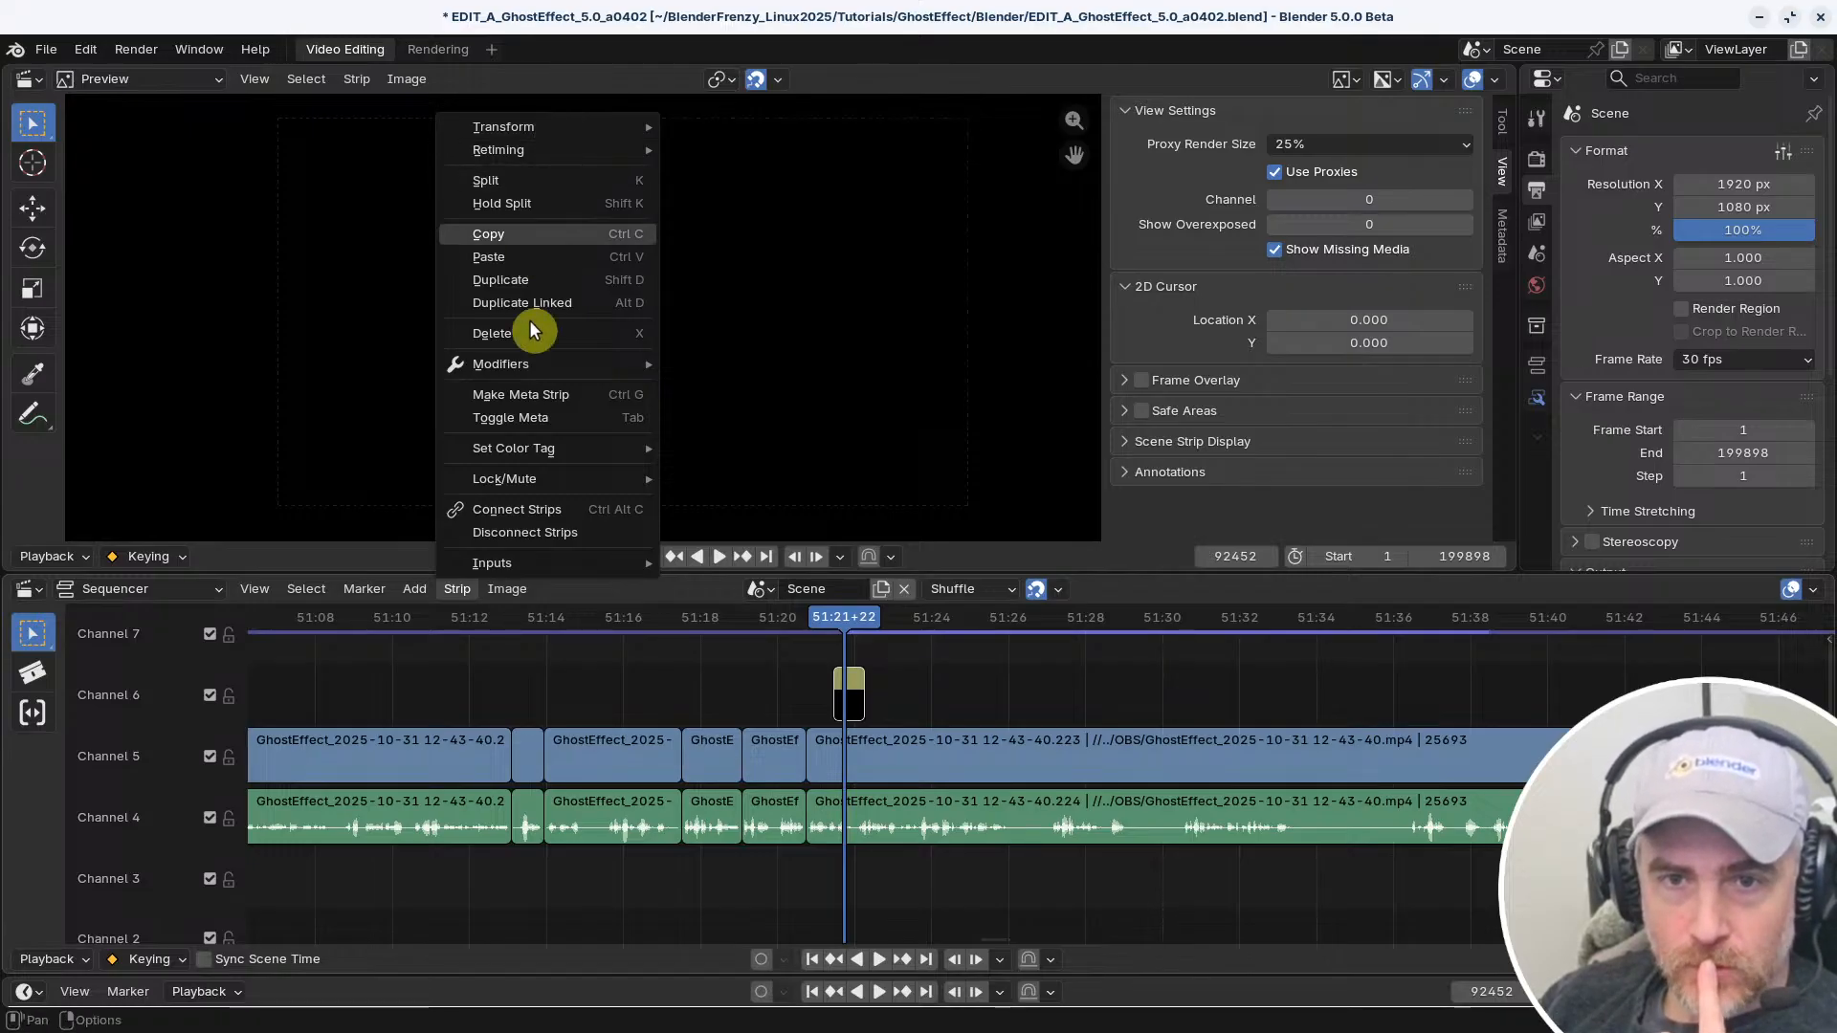
mouse_move(546, 365)
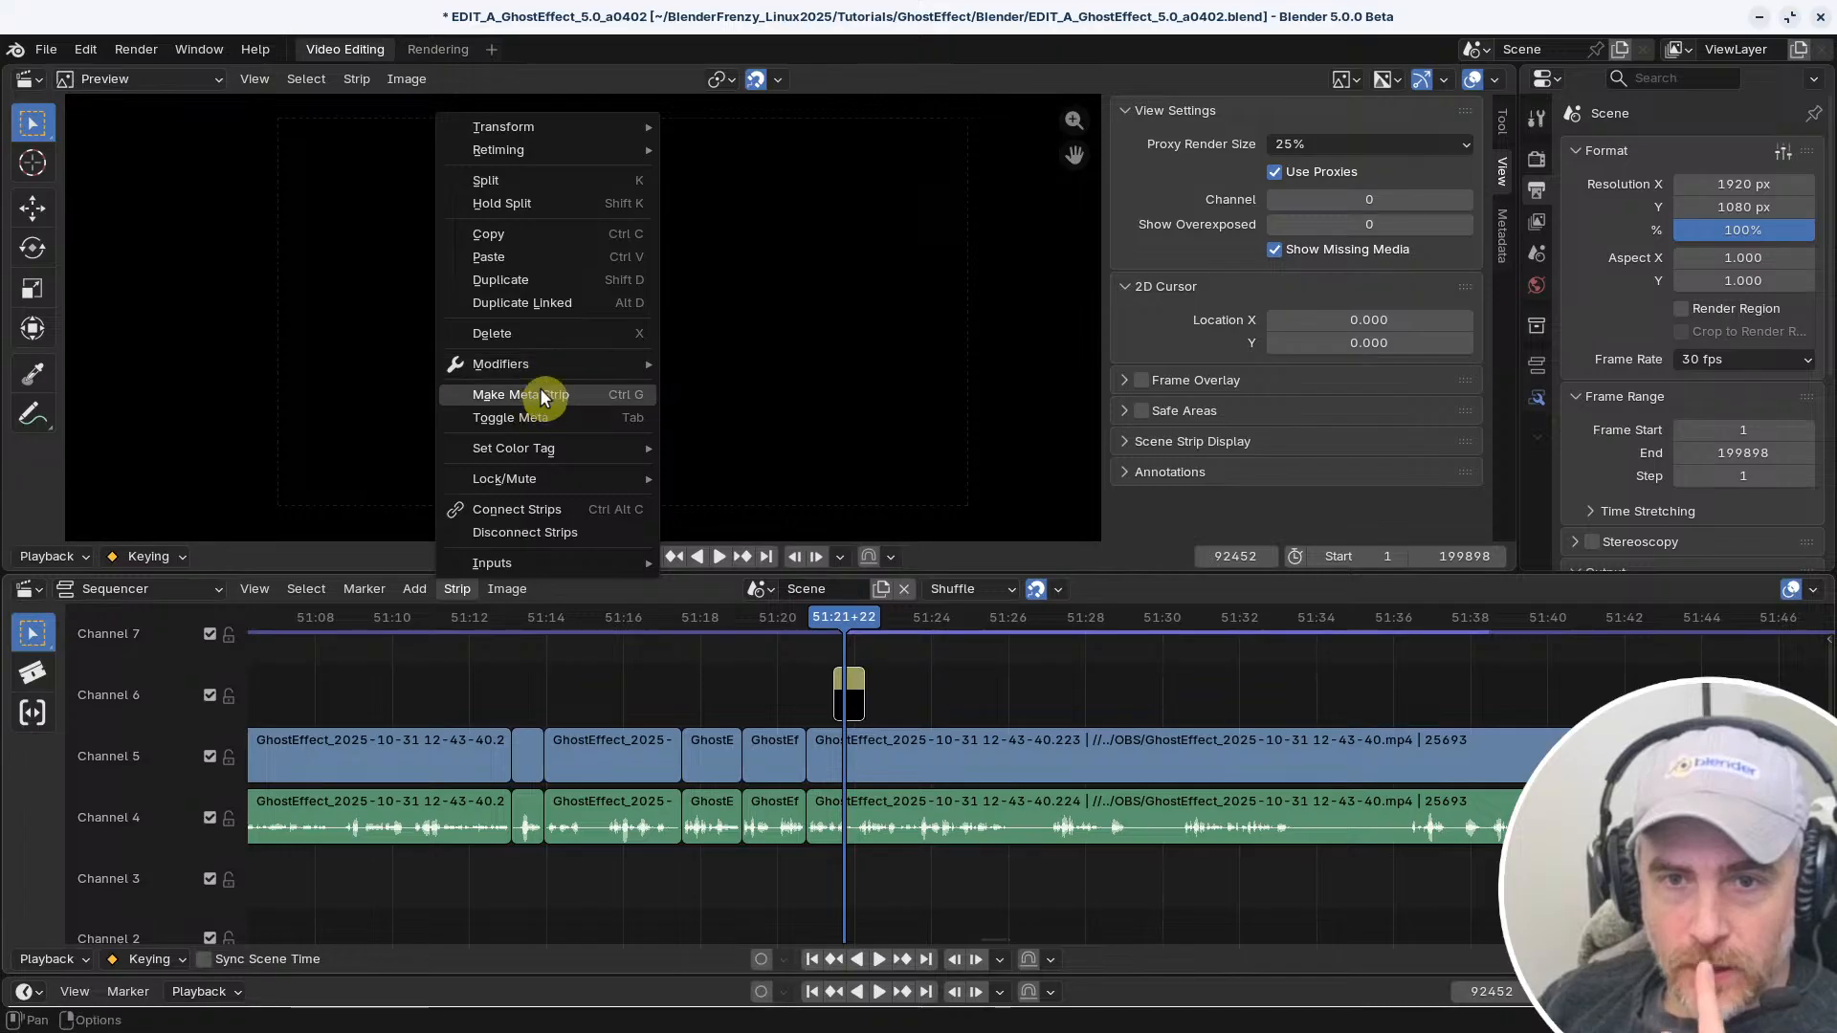
mouse_move(557, 451)
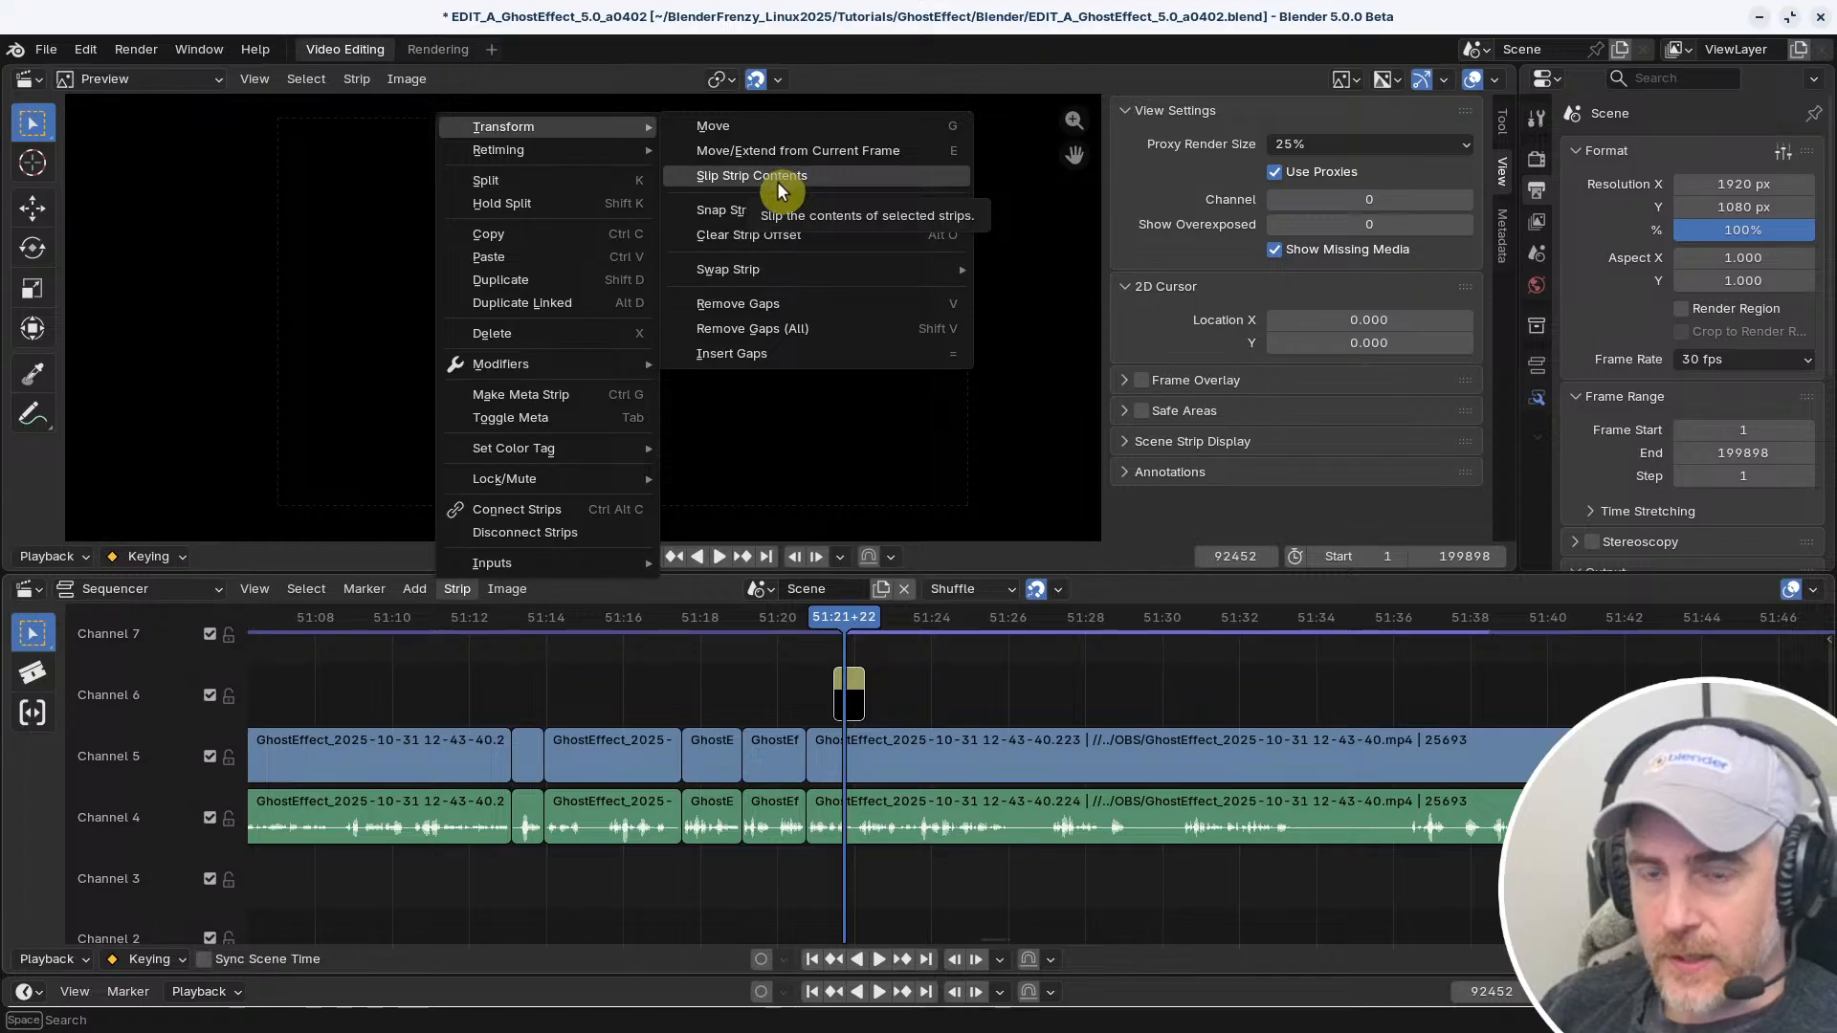
Test snapping the Channel 4 audio strip under the playhead to the current frame and slipping its contents, reverting each attempt
click(893, 803)
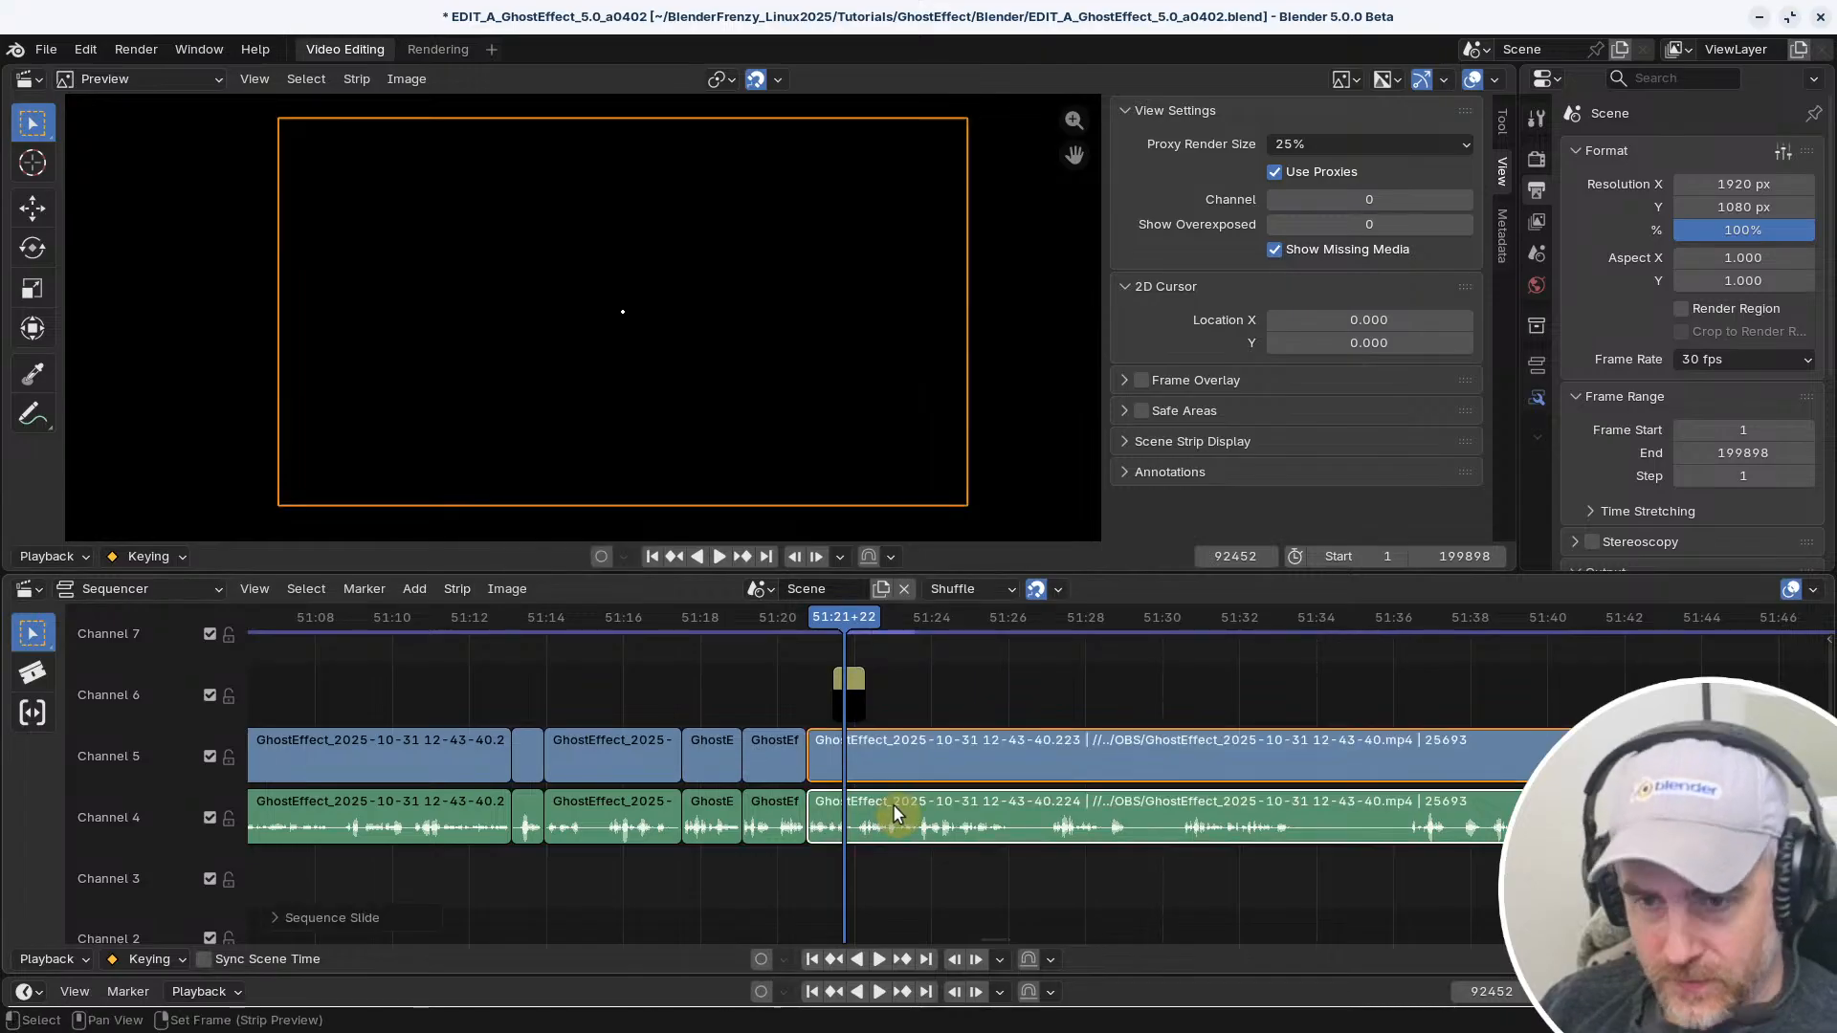
alt+click(892, 804)
key(shift+s)
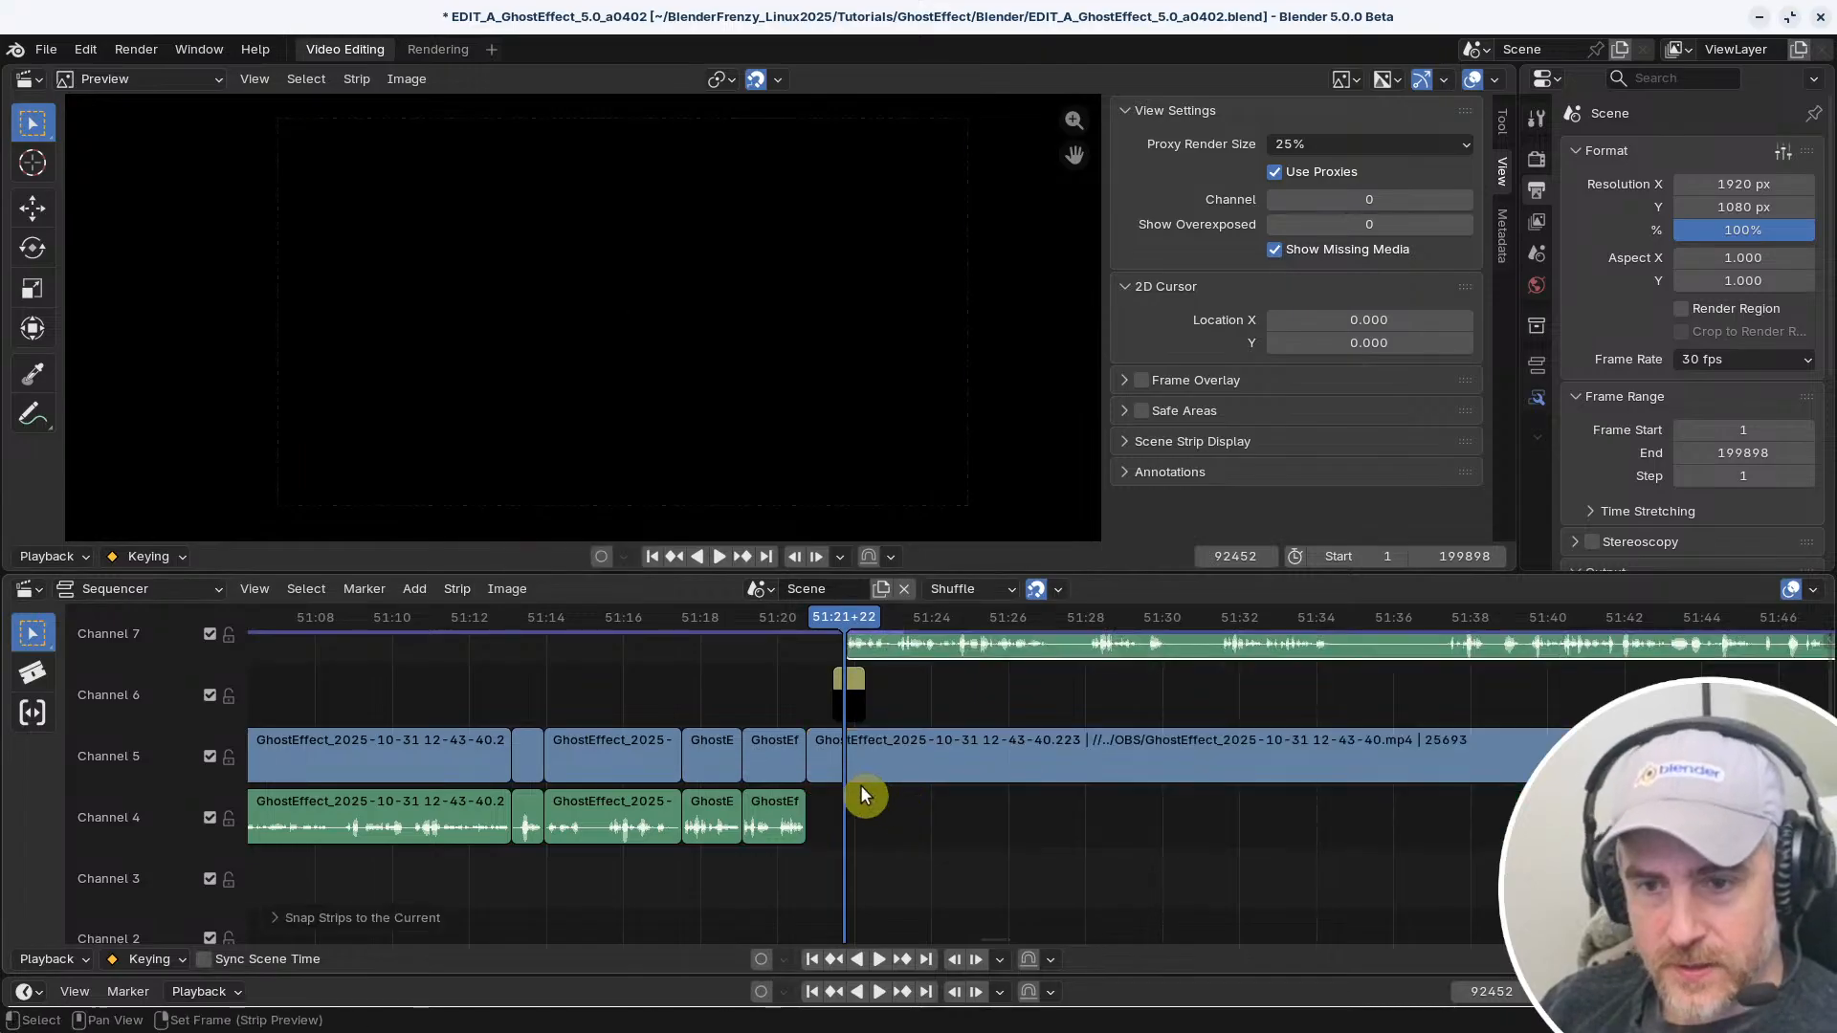
key(ctrl+z)
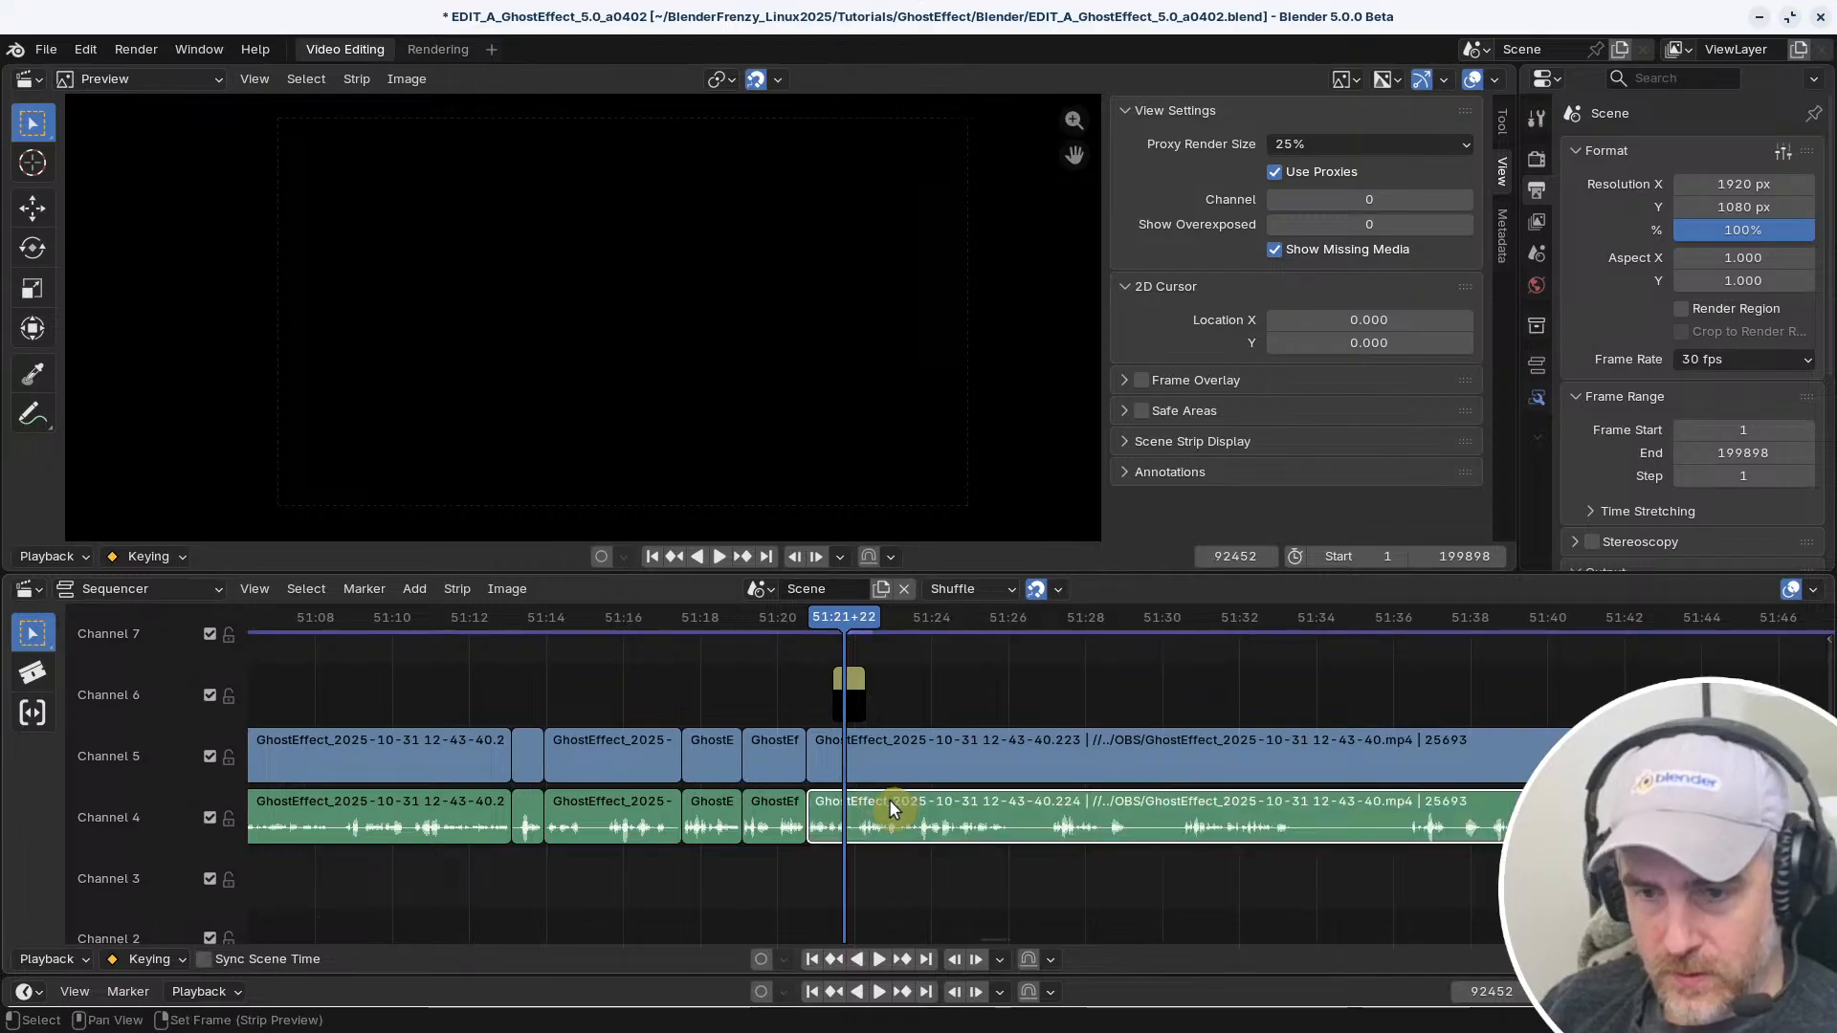
key(shift+s)
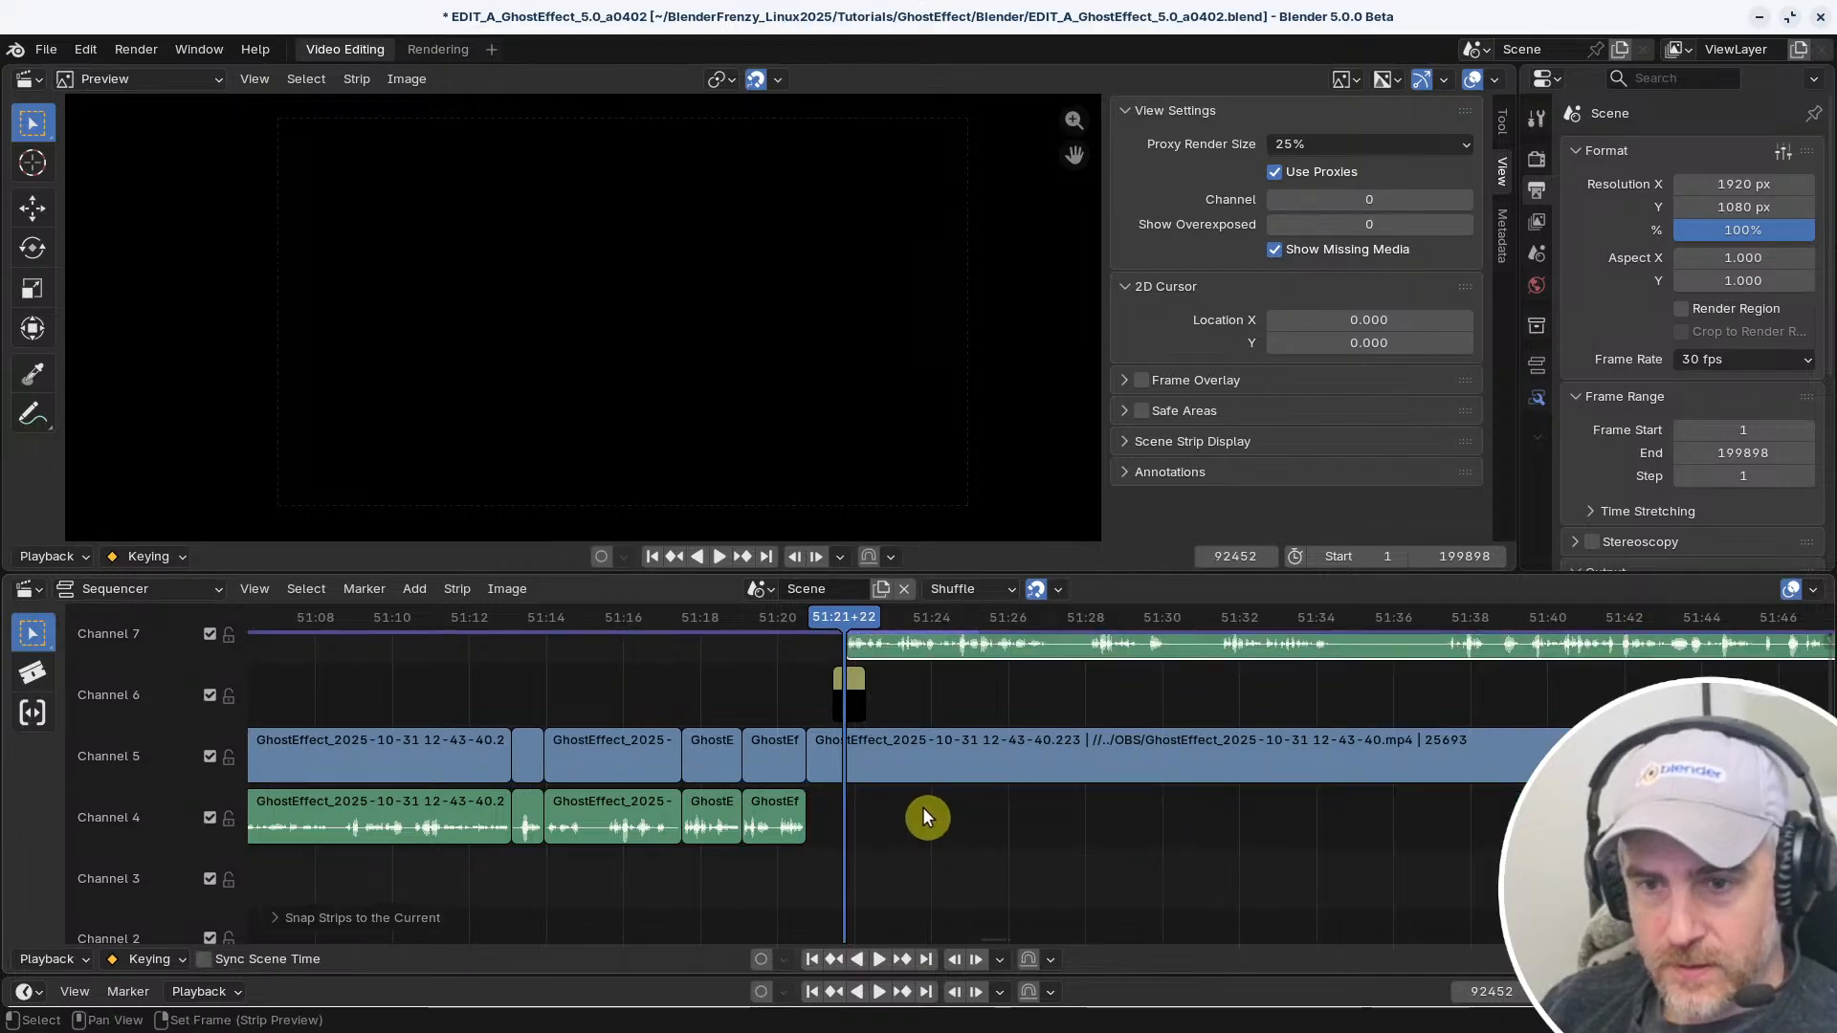
key(ctrl+z)
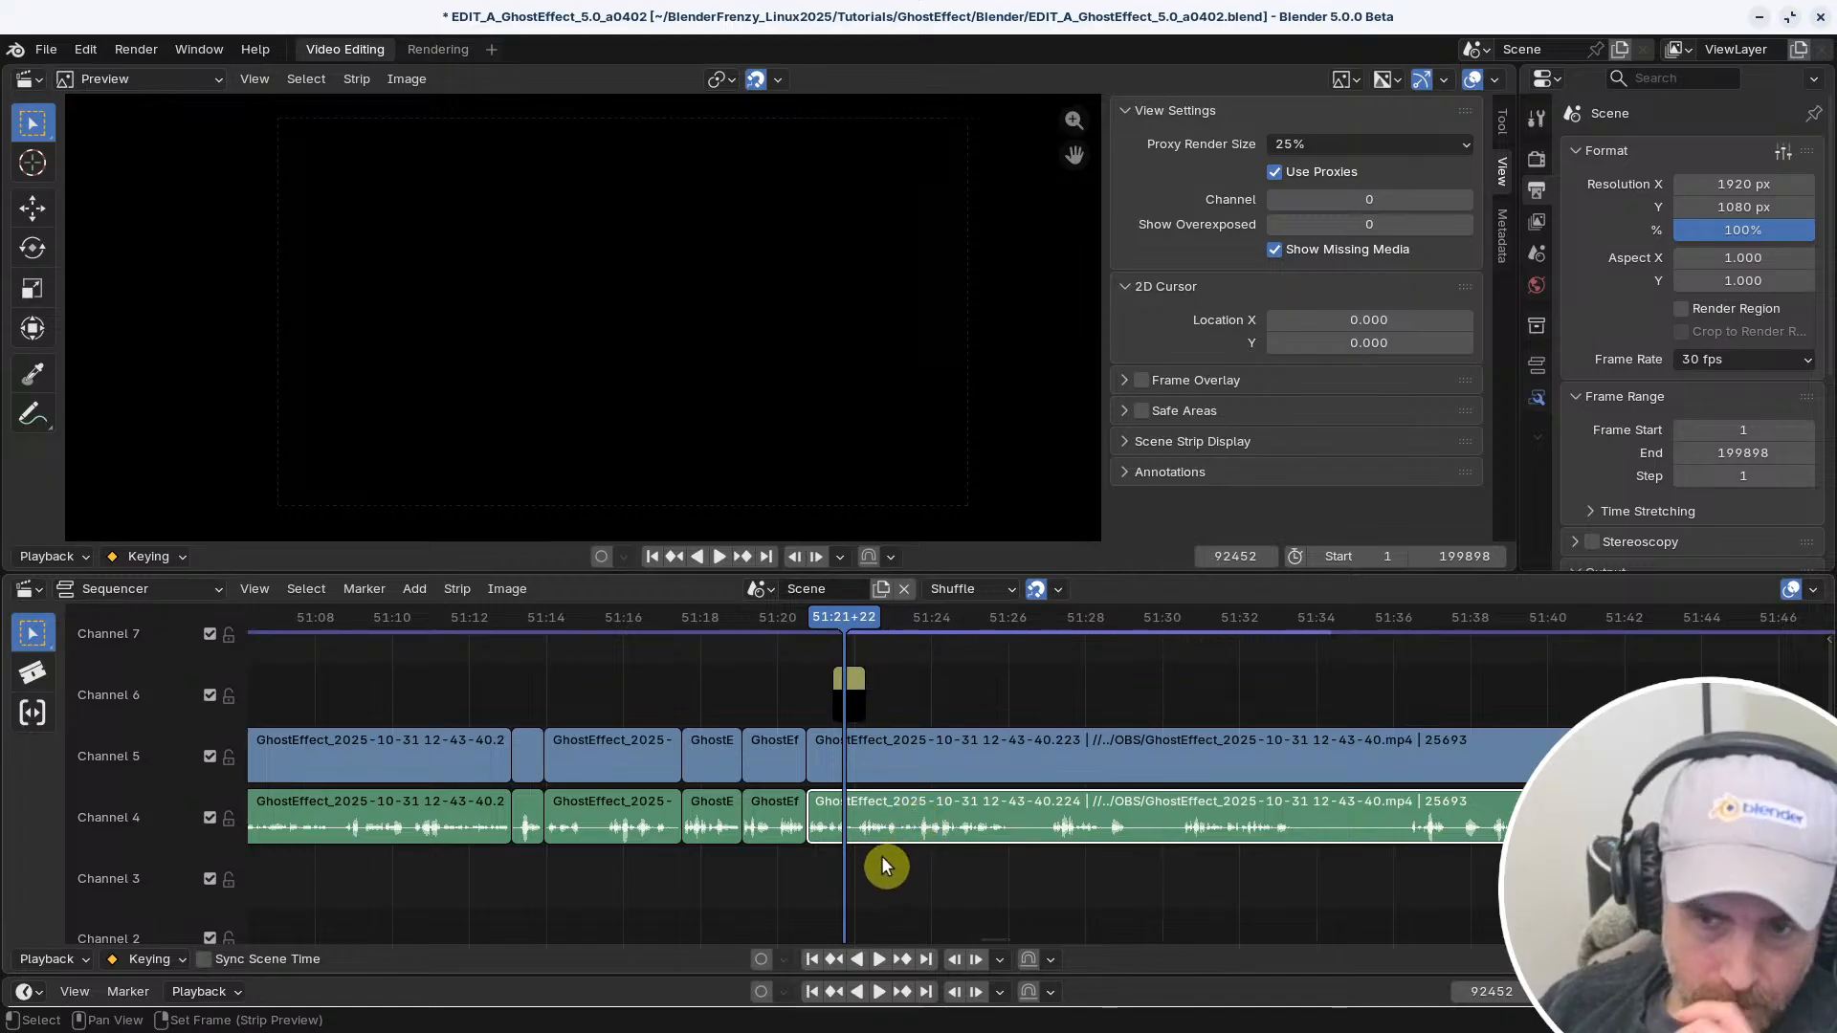
key(s)
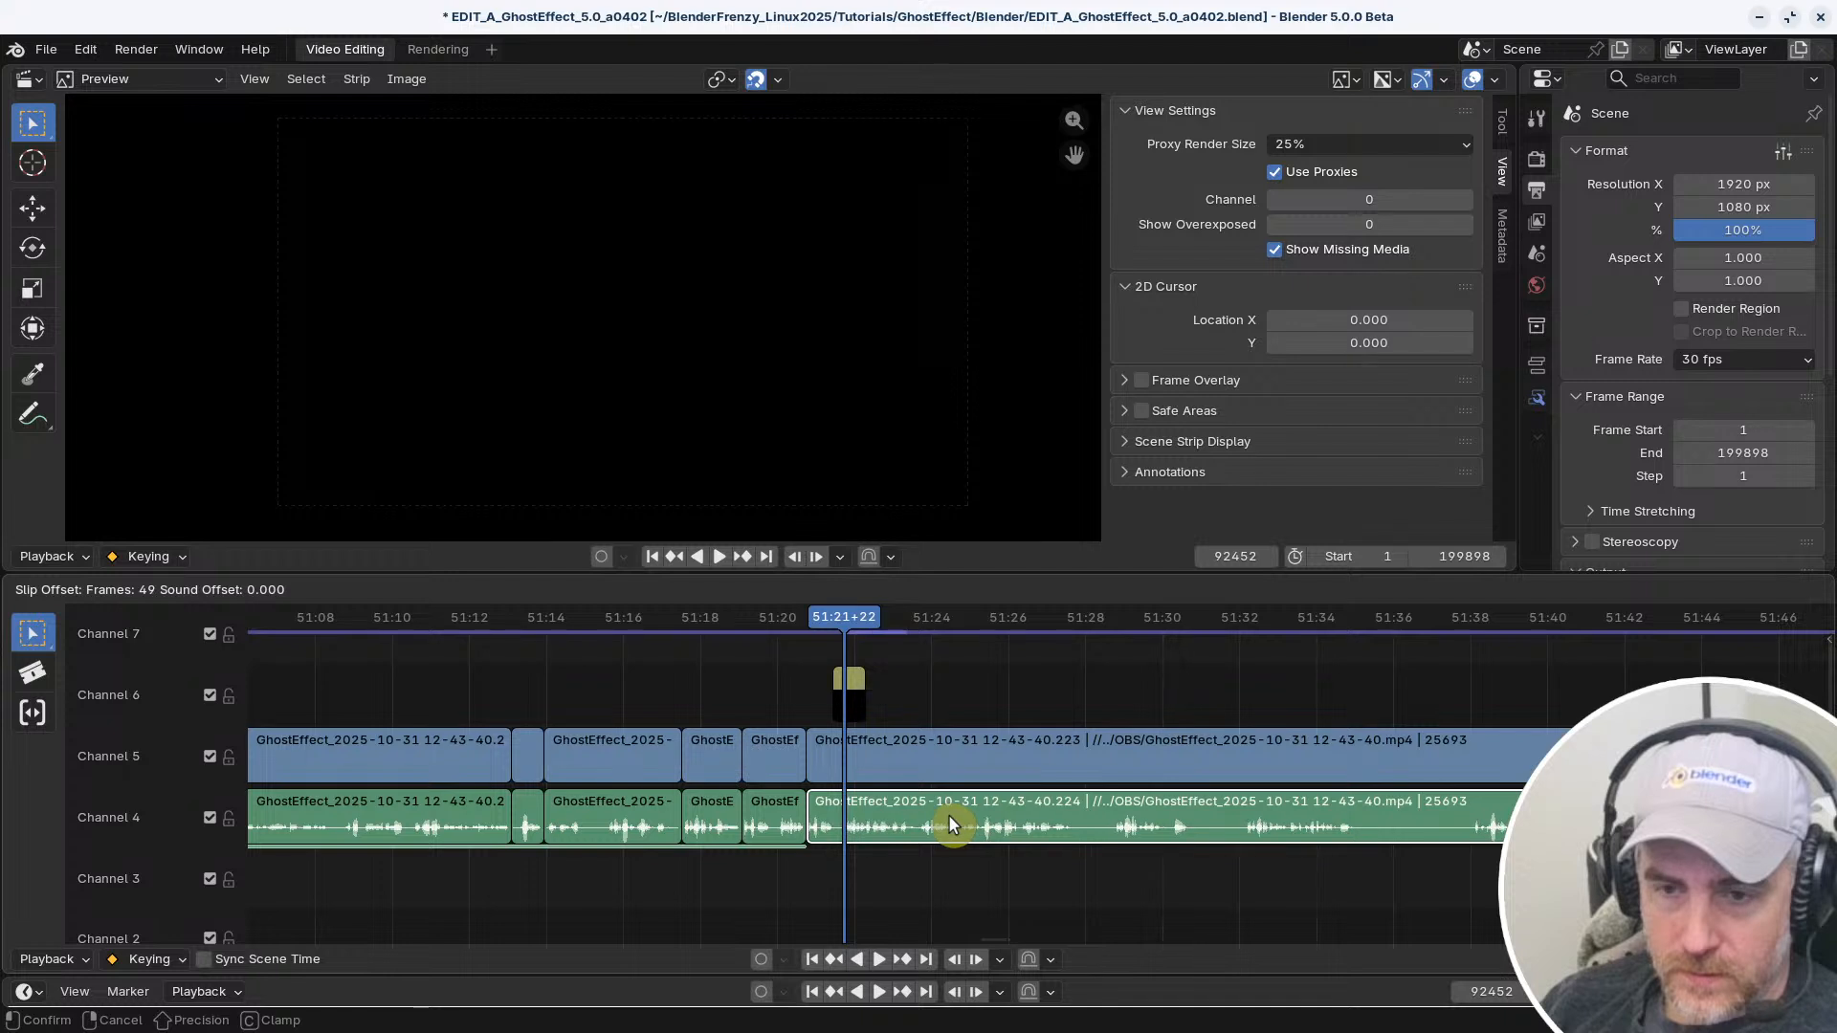
click(947, 813)
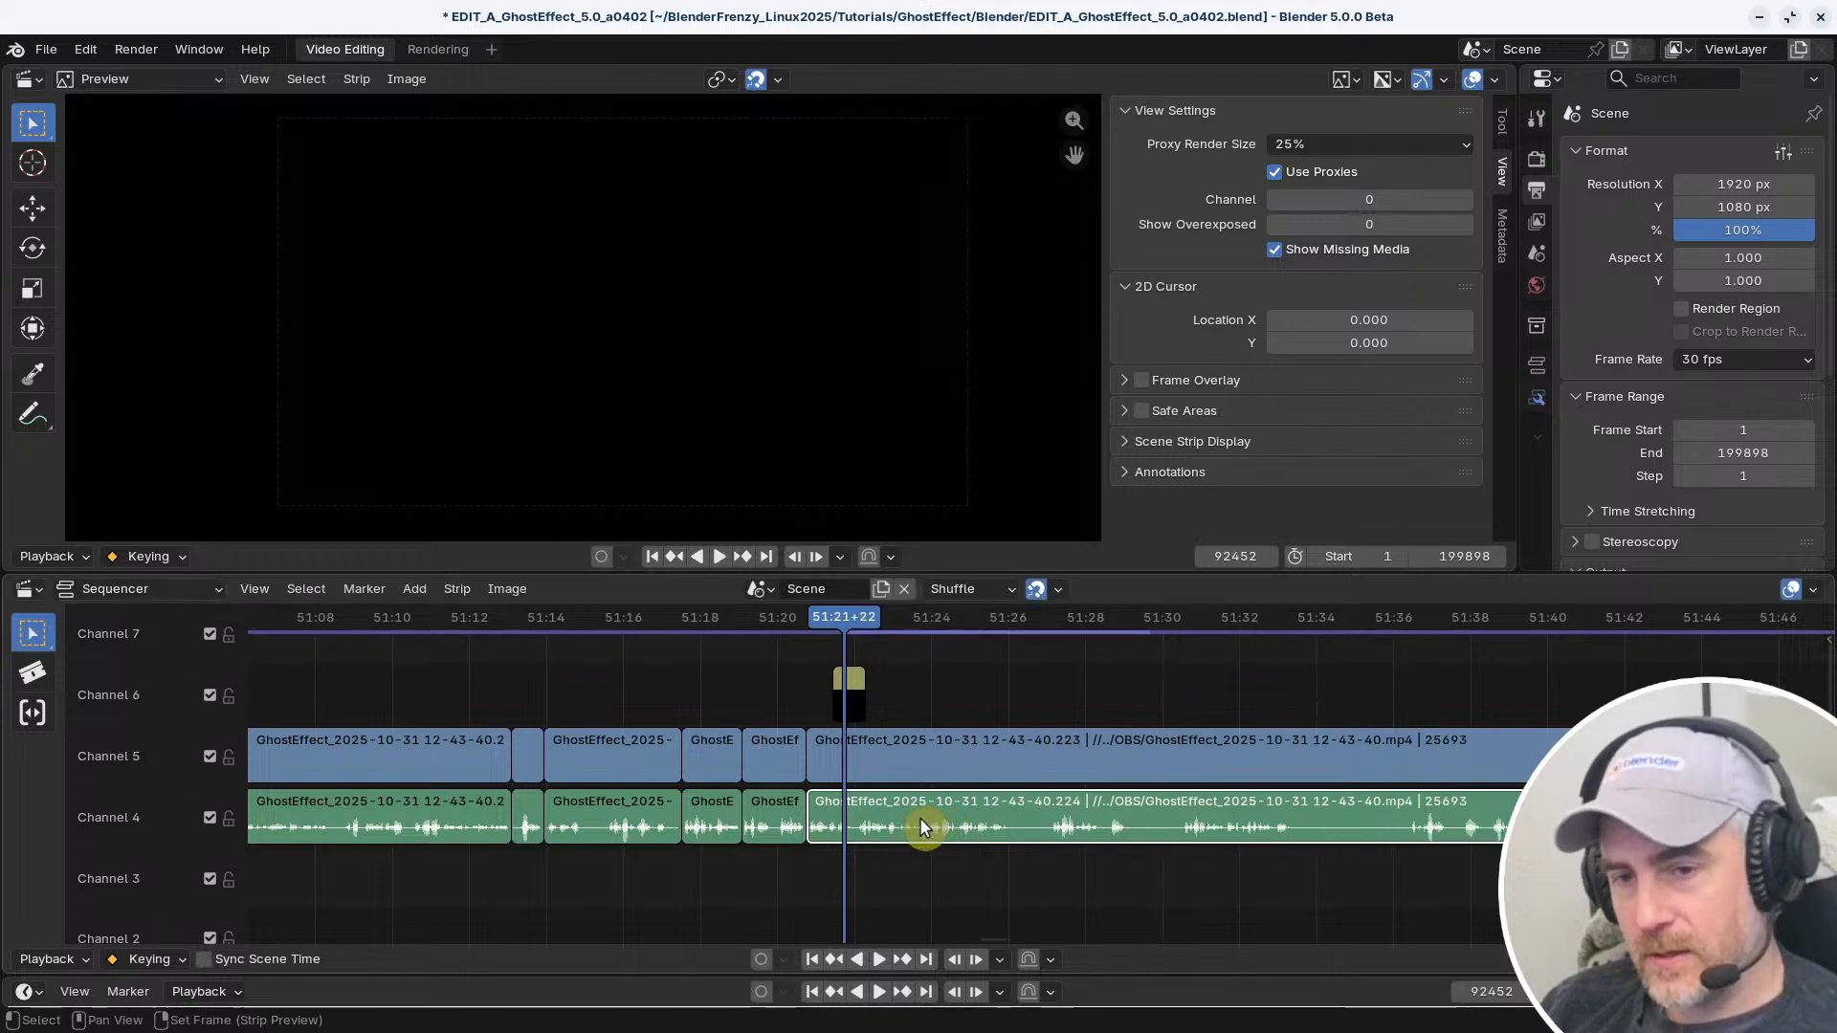
Try to change the keyboard shortcut of Snap Strips to the Current Frame and undo the accidental snap
click(452, 588)
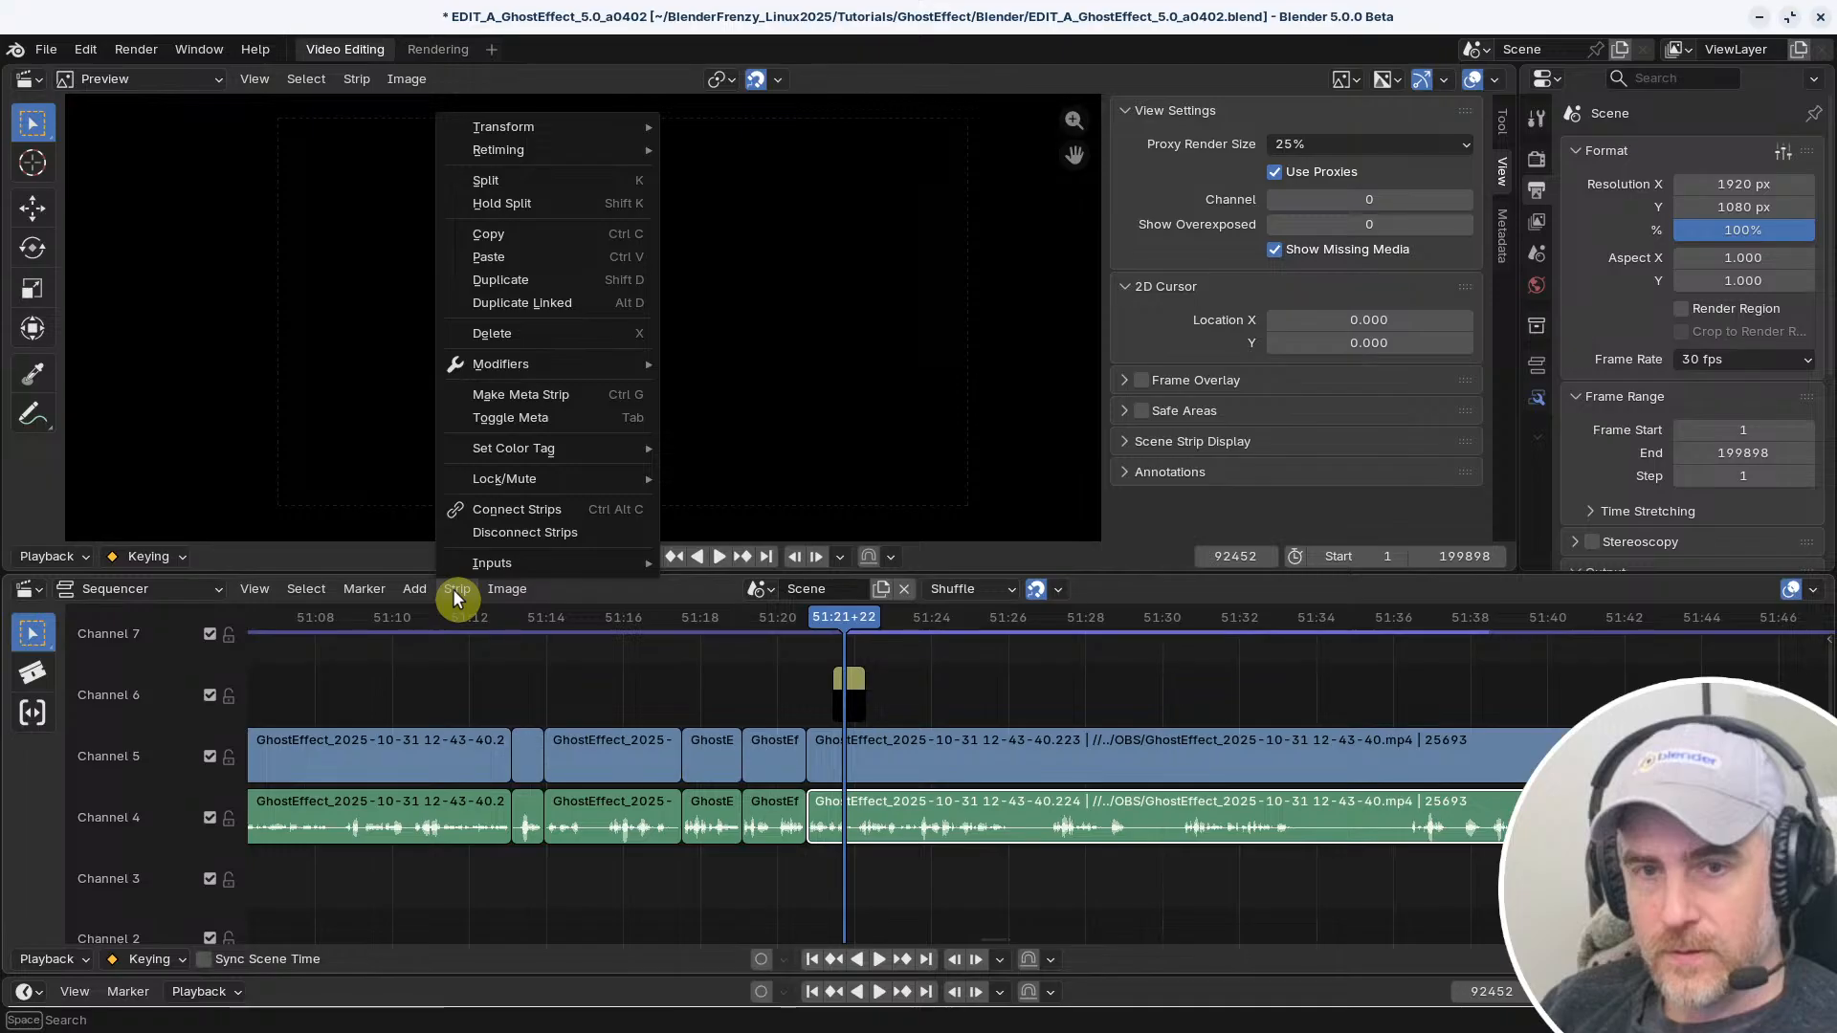
mouse_move(459, 588)
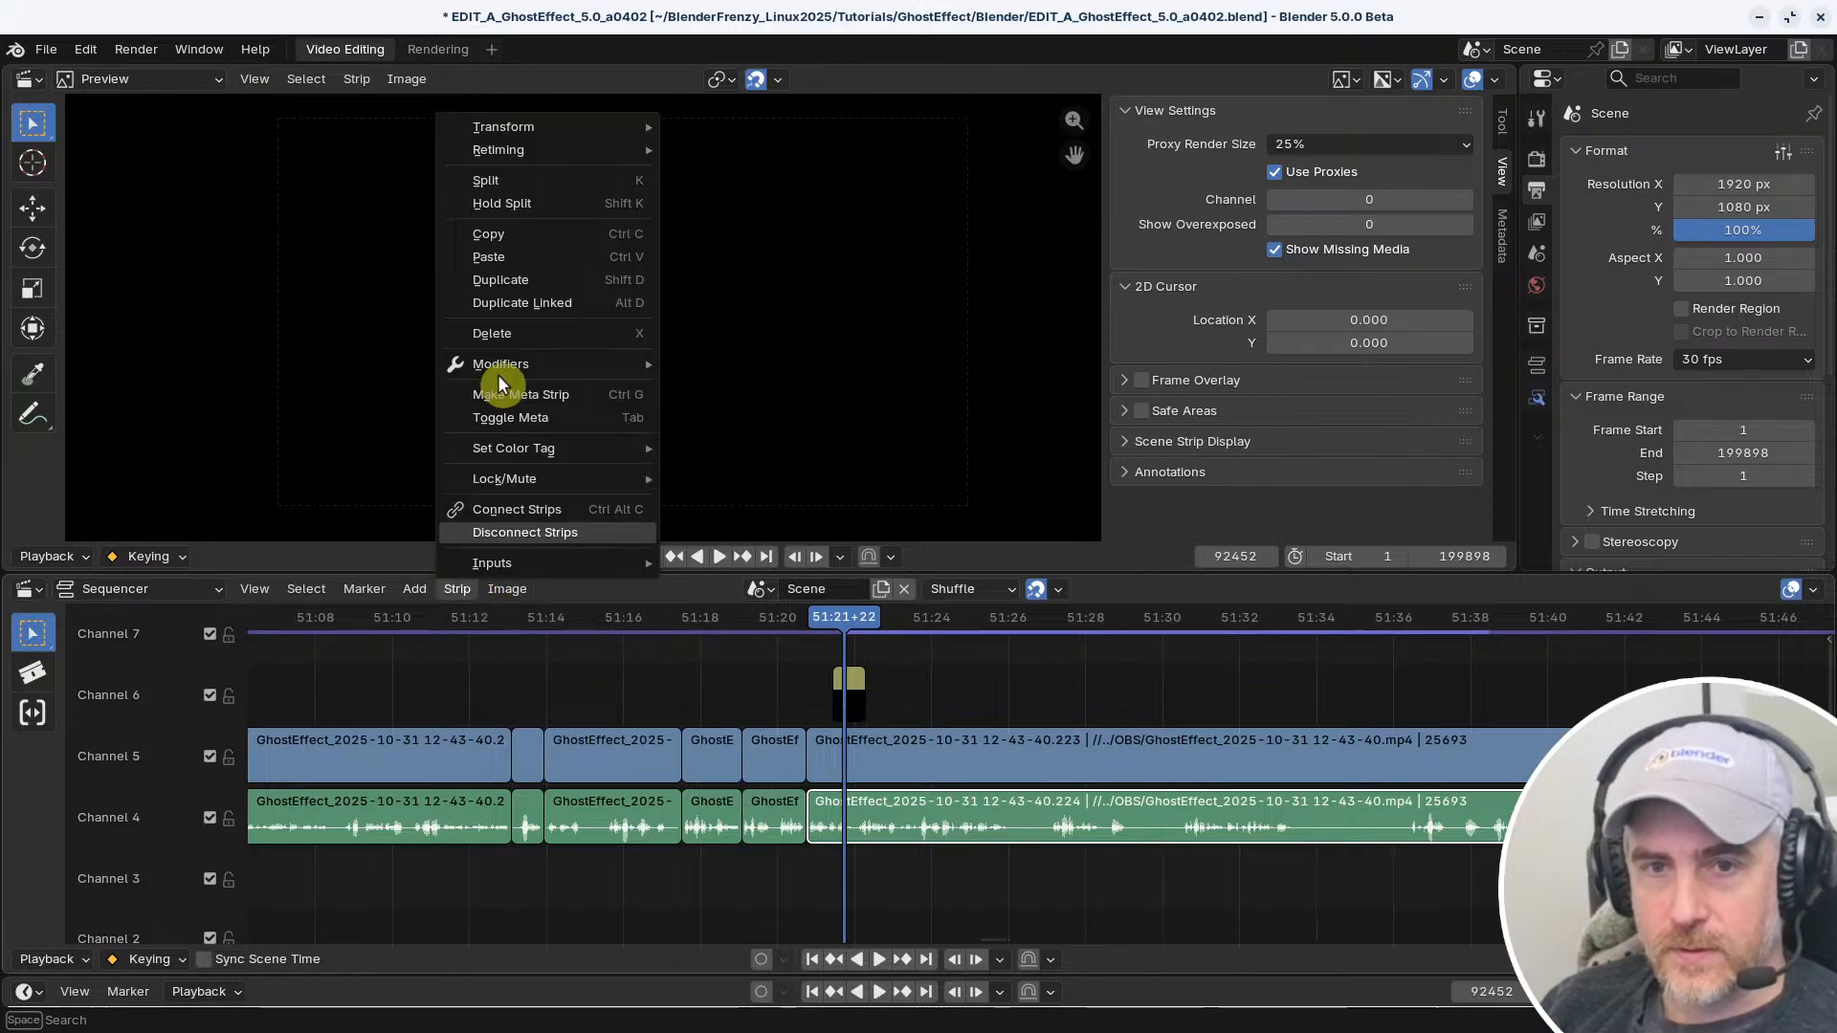
mouse_move(500, 126)
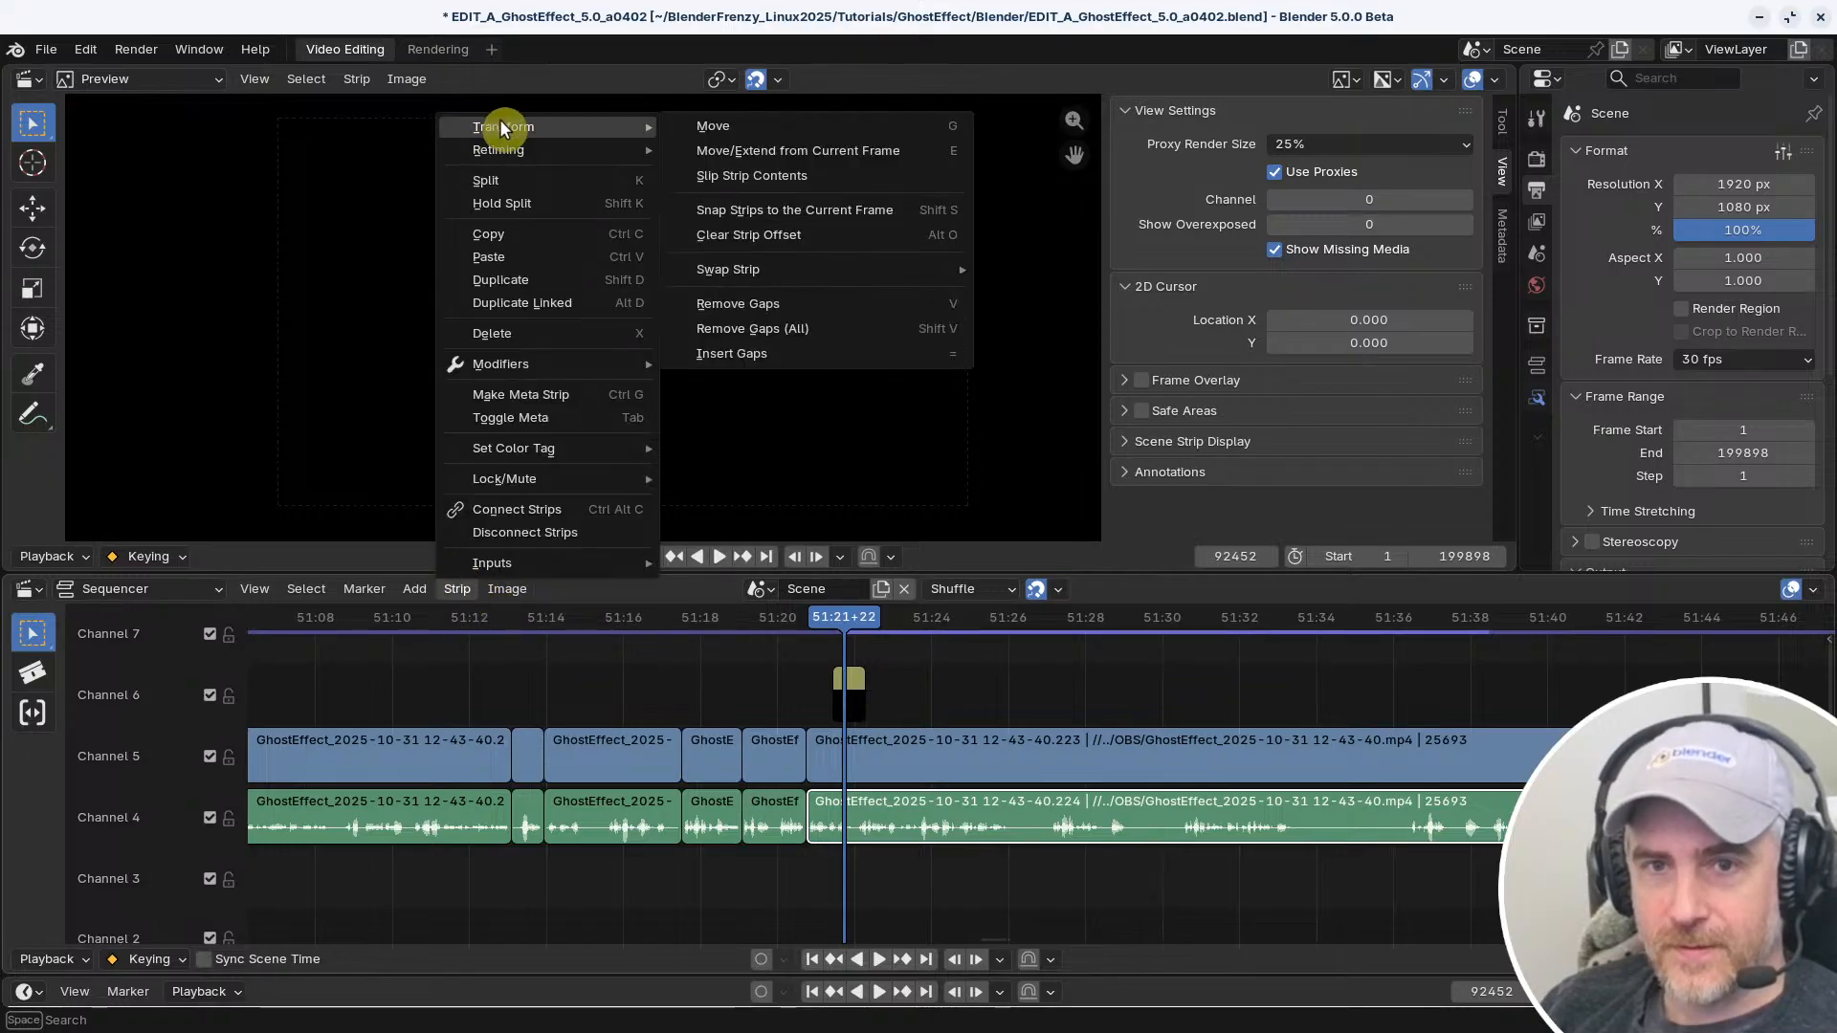
right_click(855, 218)
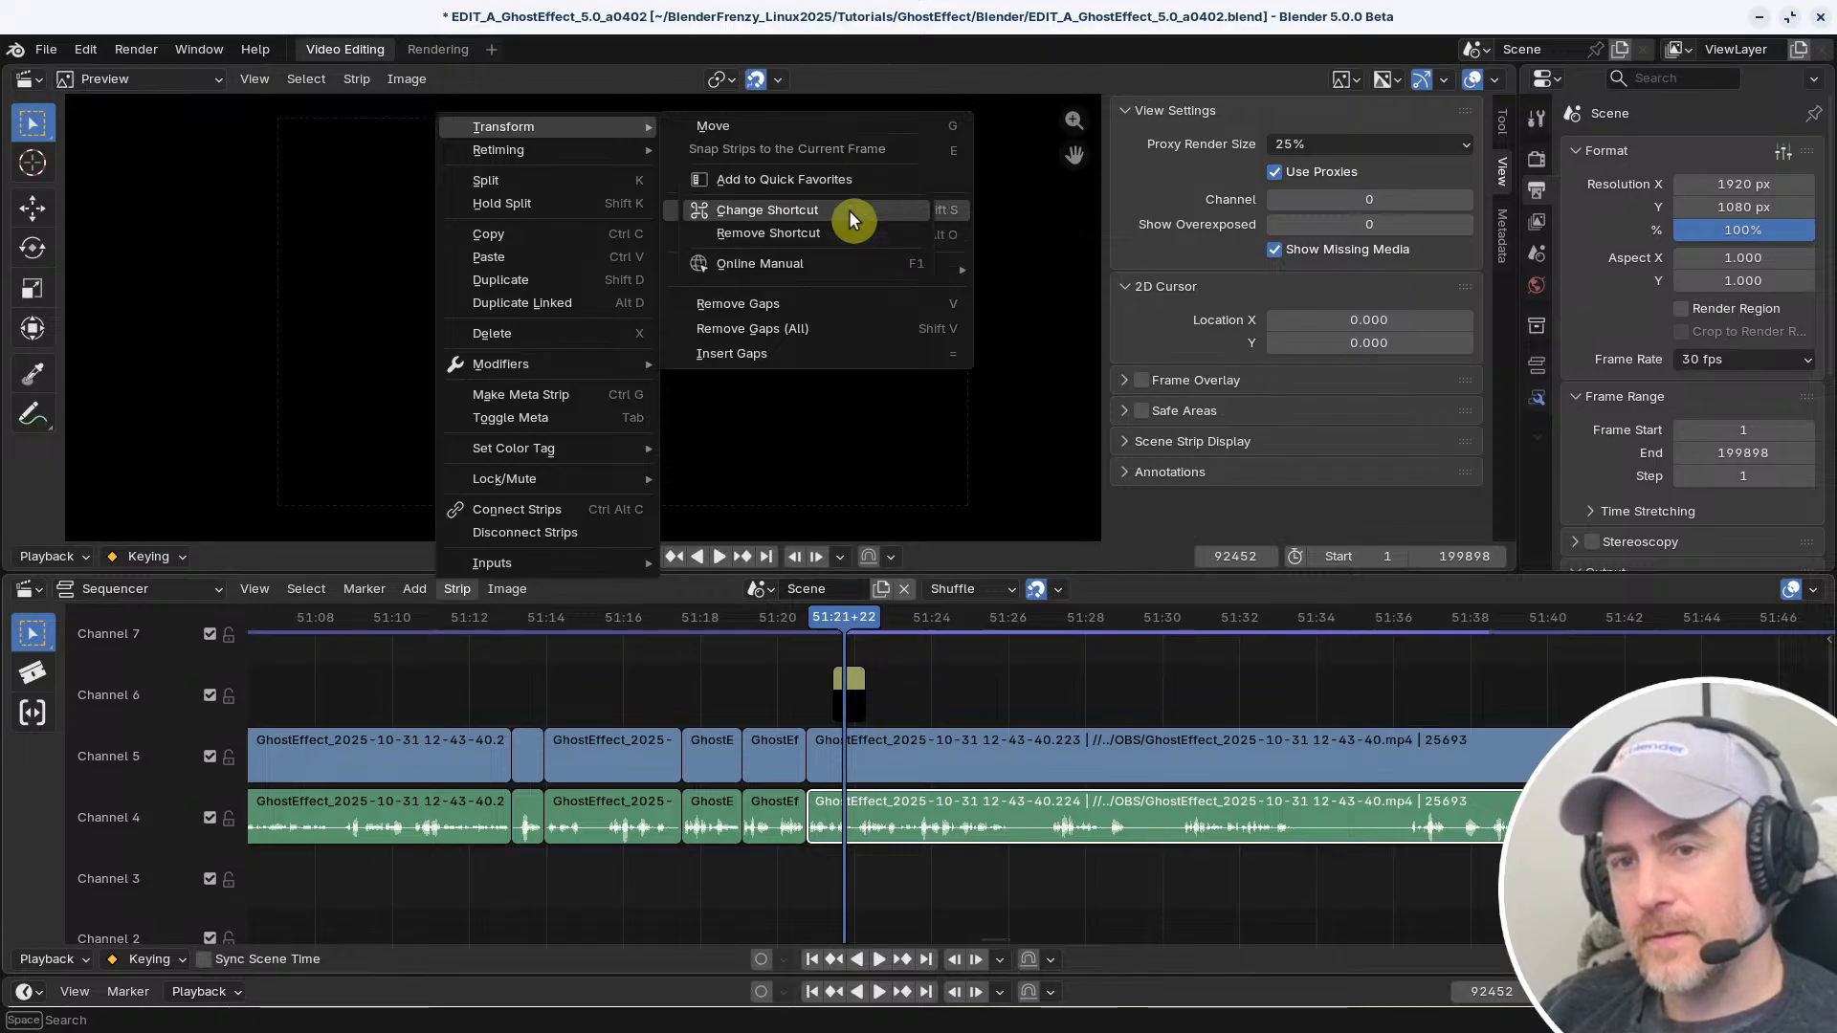
click(826, 205)
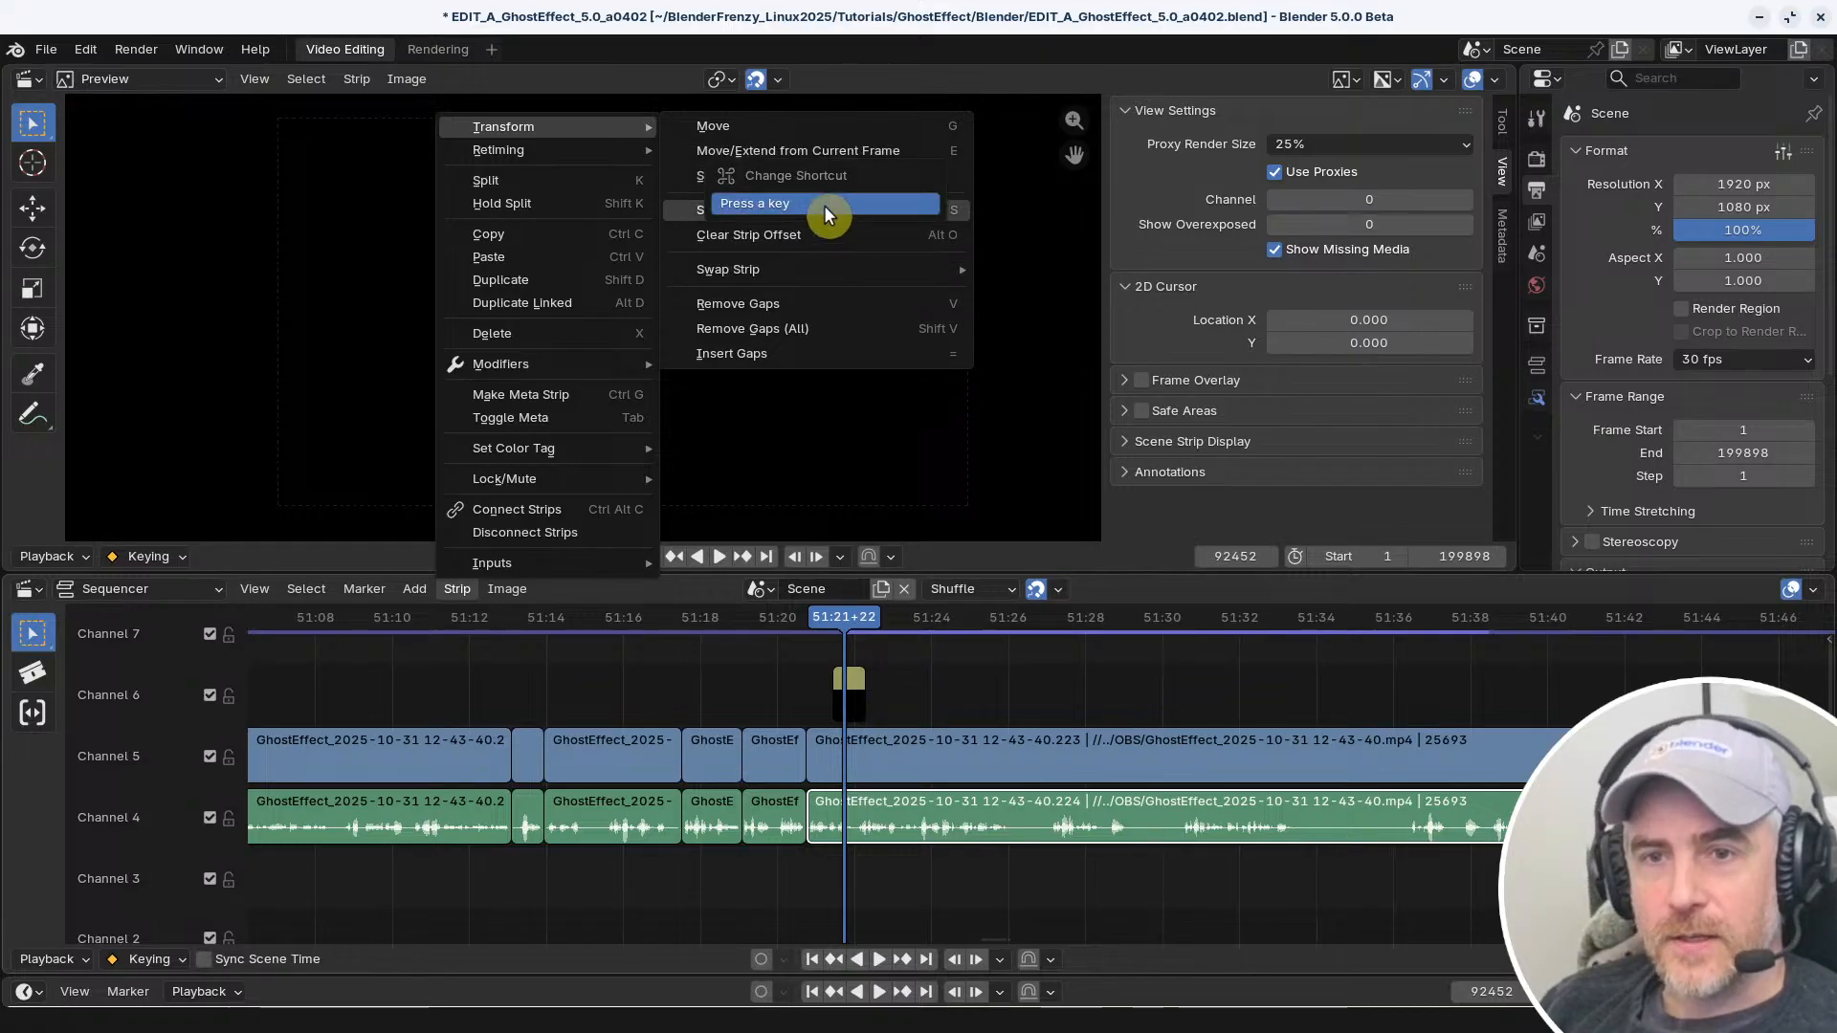
key(ctrl+shift+s)
click(824, 205)
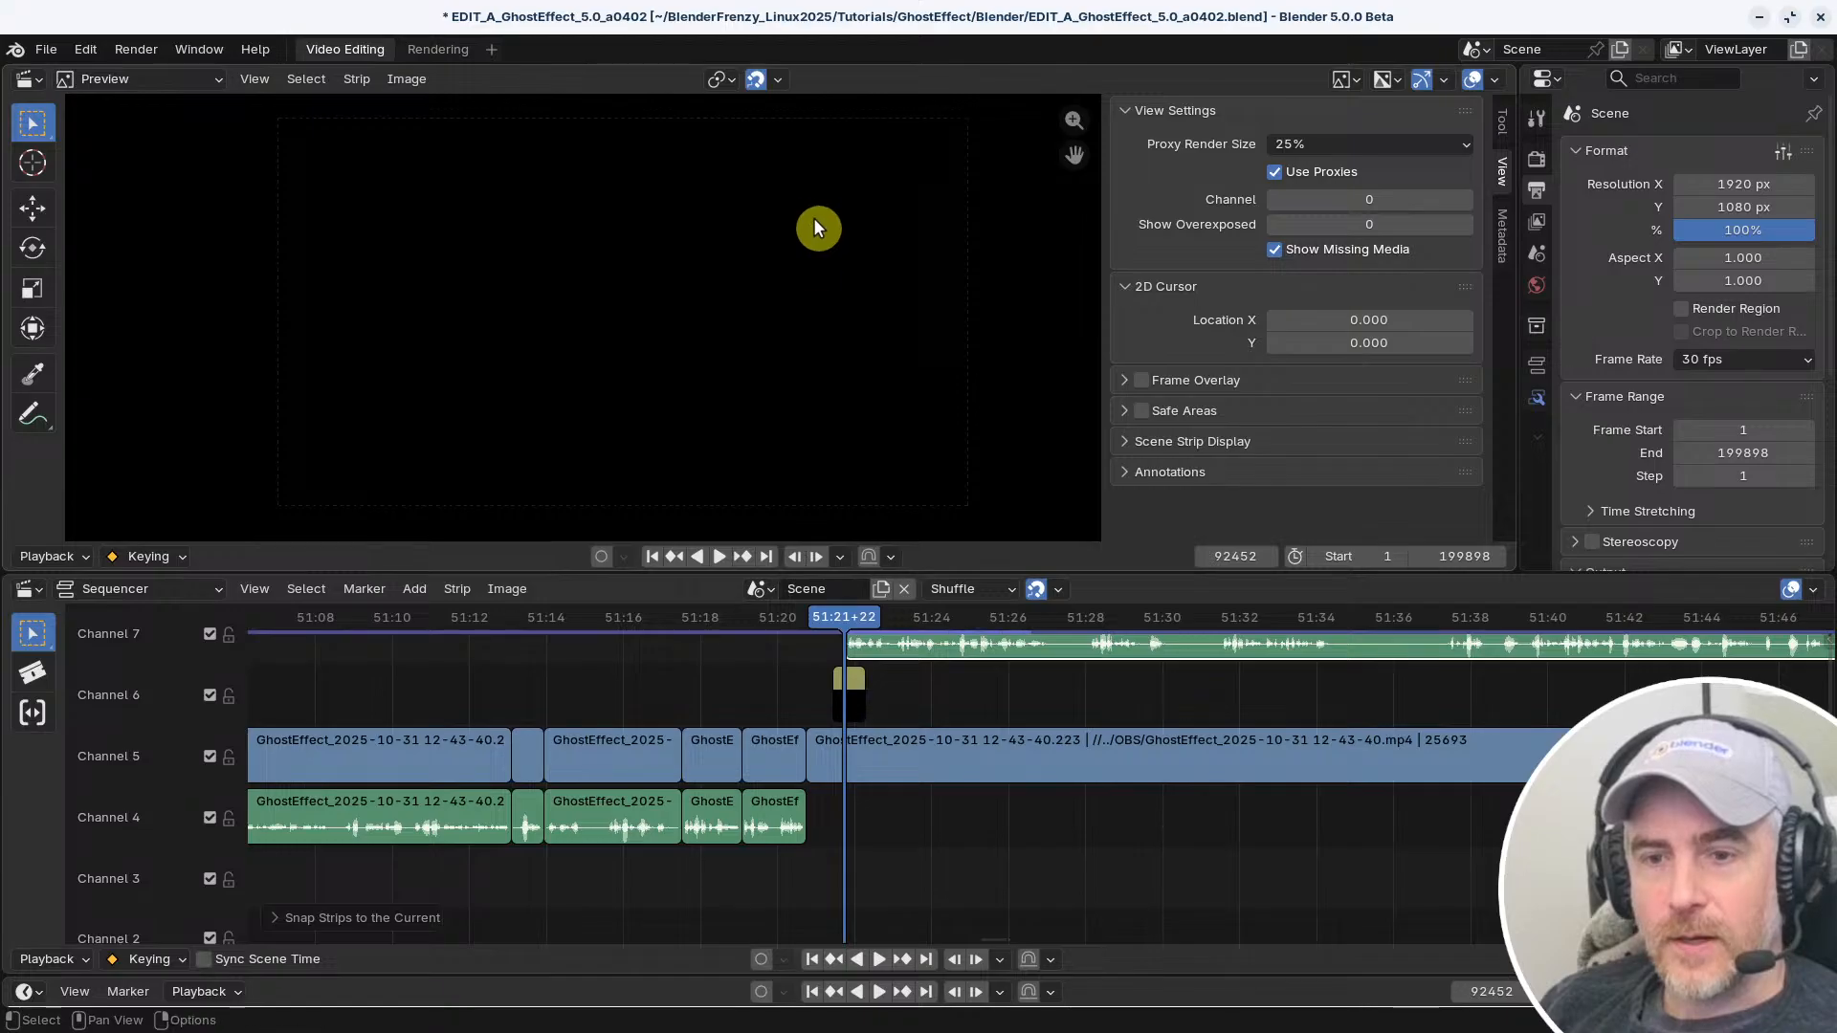
key(ctrl+z)
Remove the mistaken mouse binding from Snap Strips to the Current Frame and assign S as its shortcut
click(459, 589)
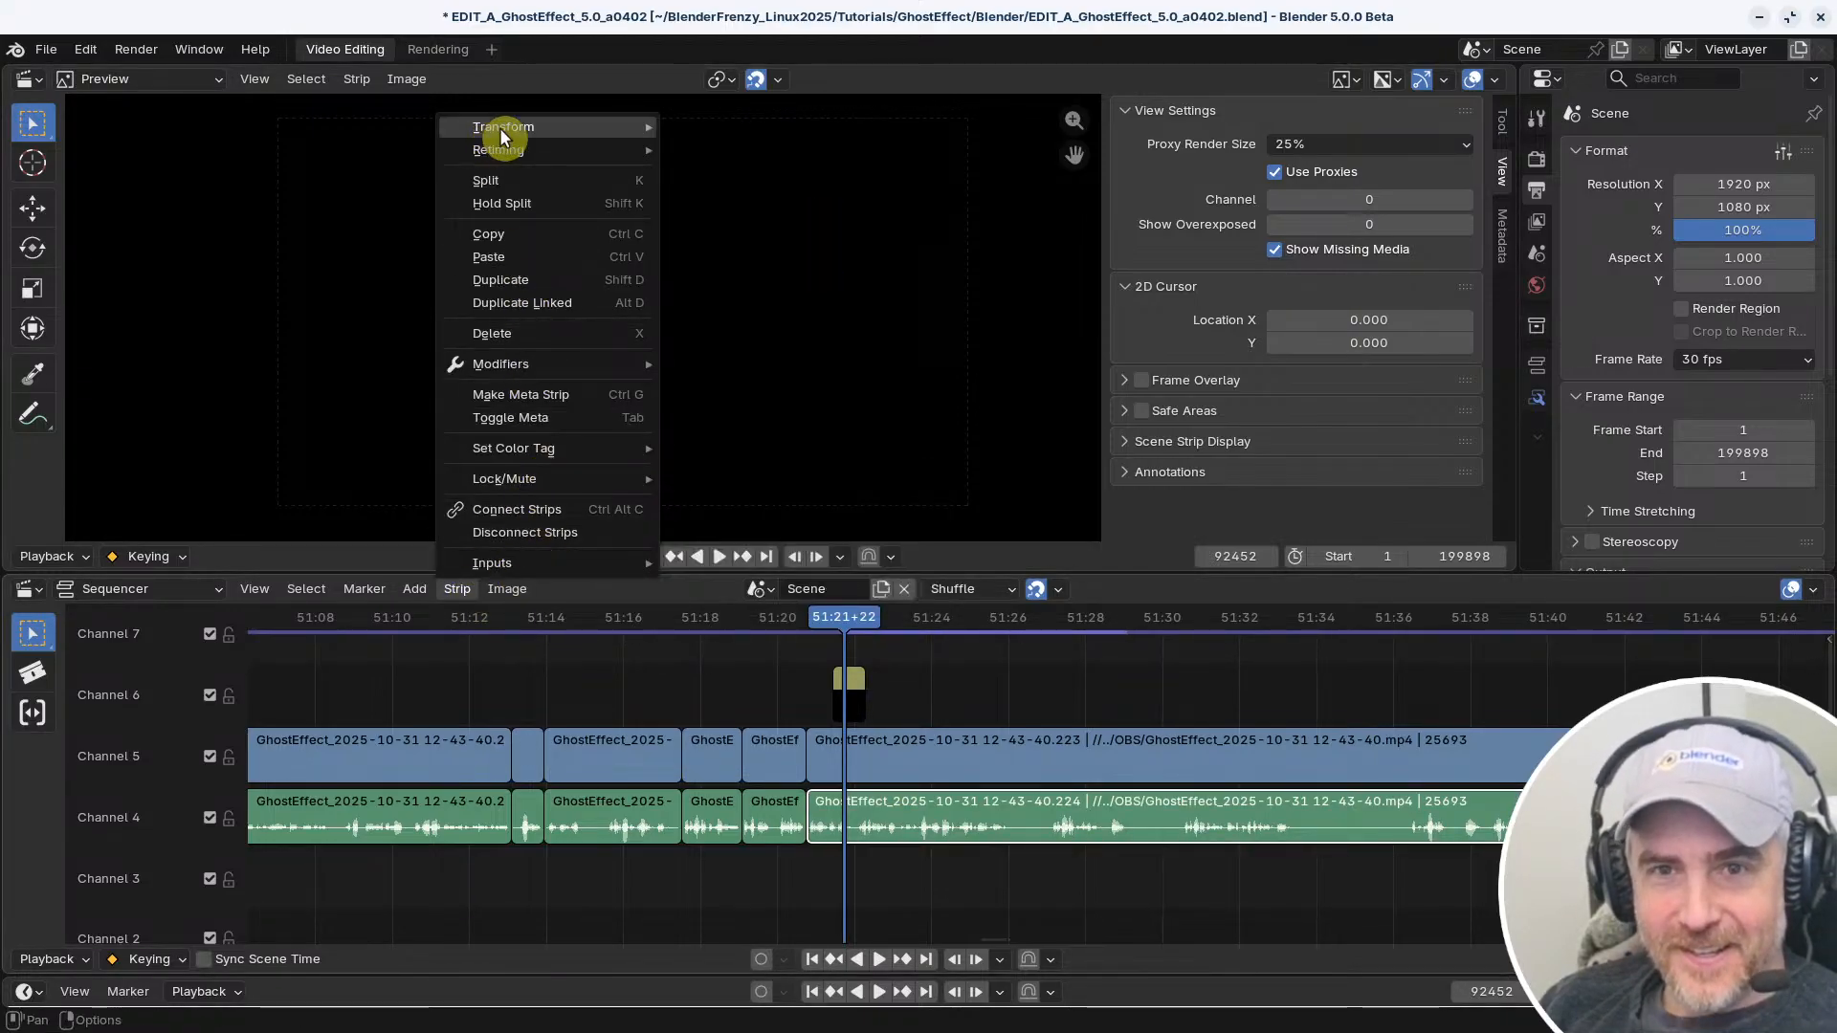
mouse_move(503, 127)
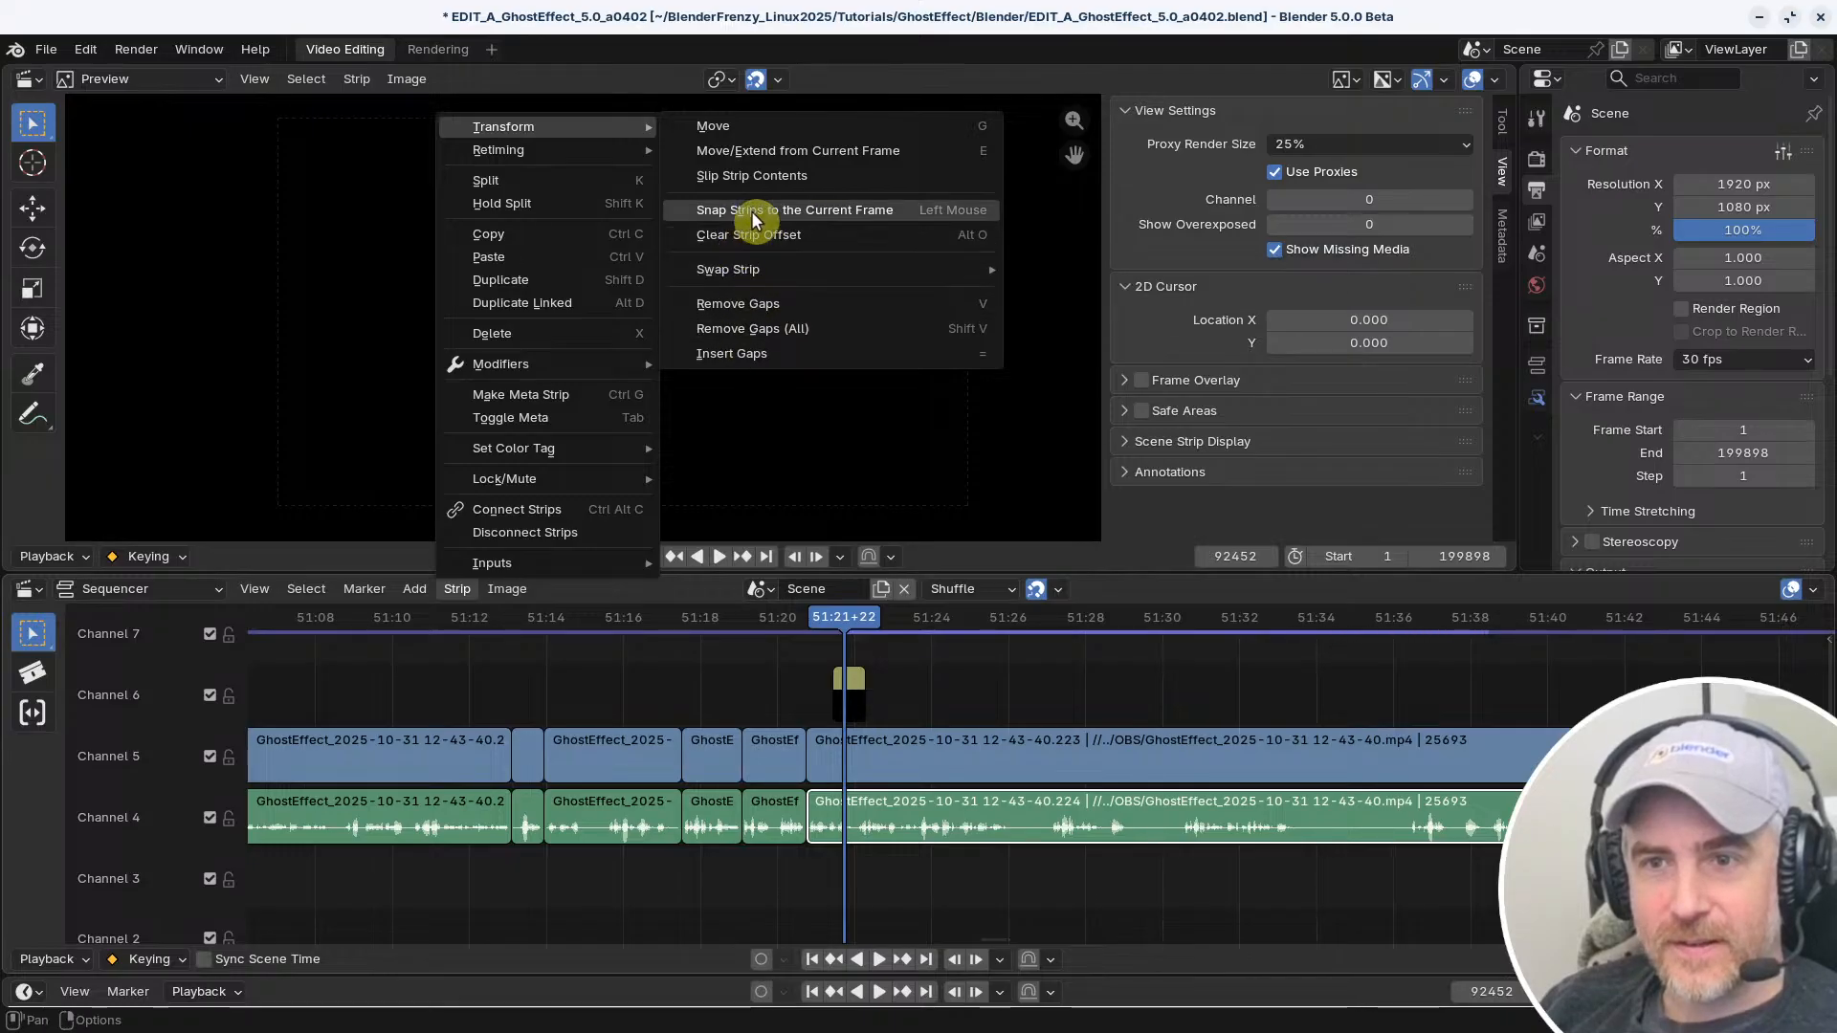
right_click(781, 209)
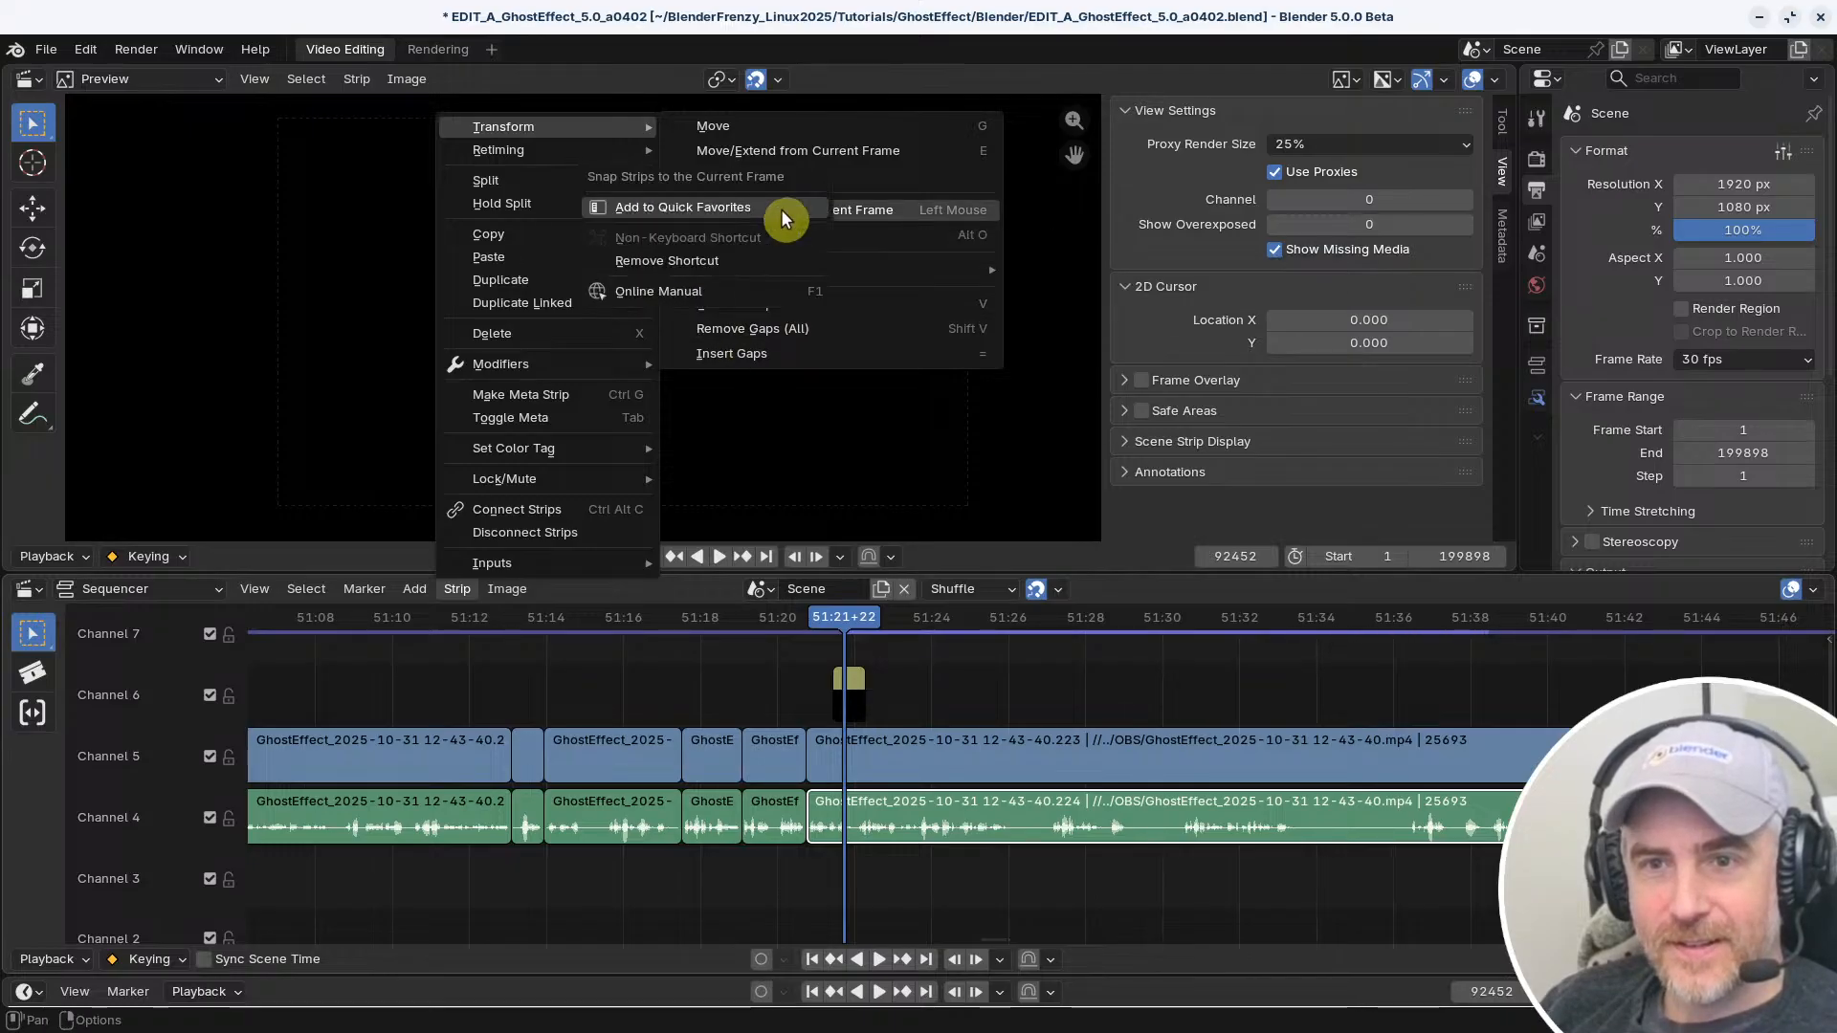
click(699, 261)
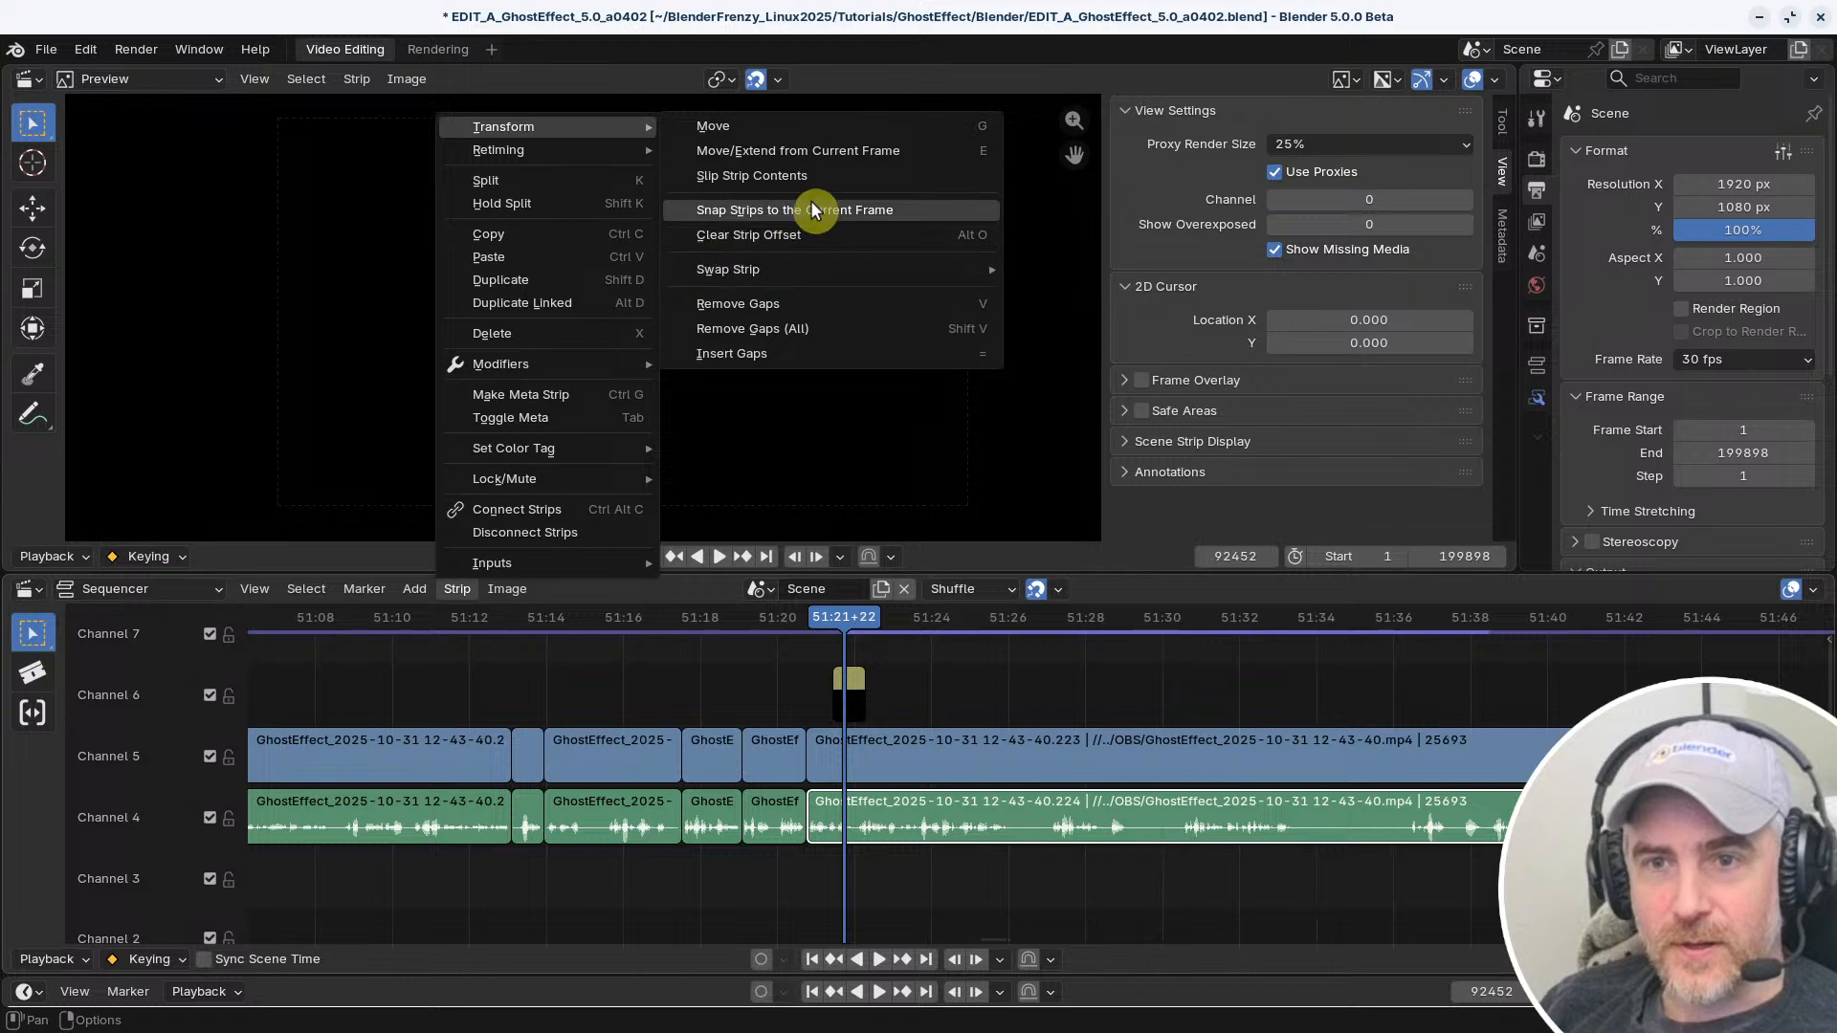
right_click(804, 201)
click(724, 231)
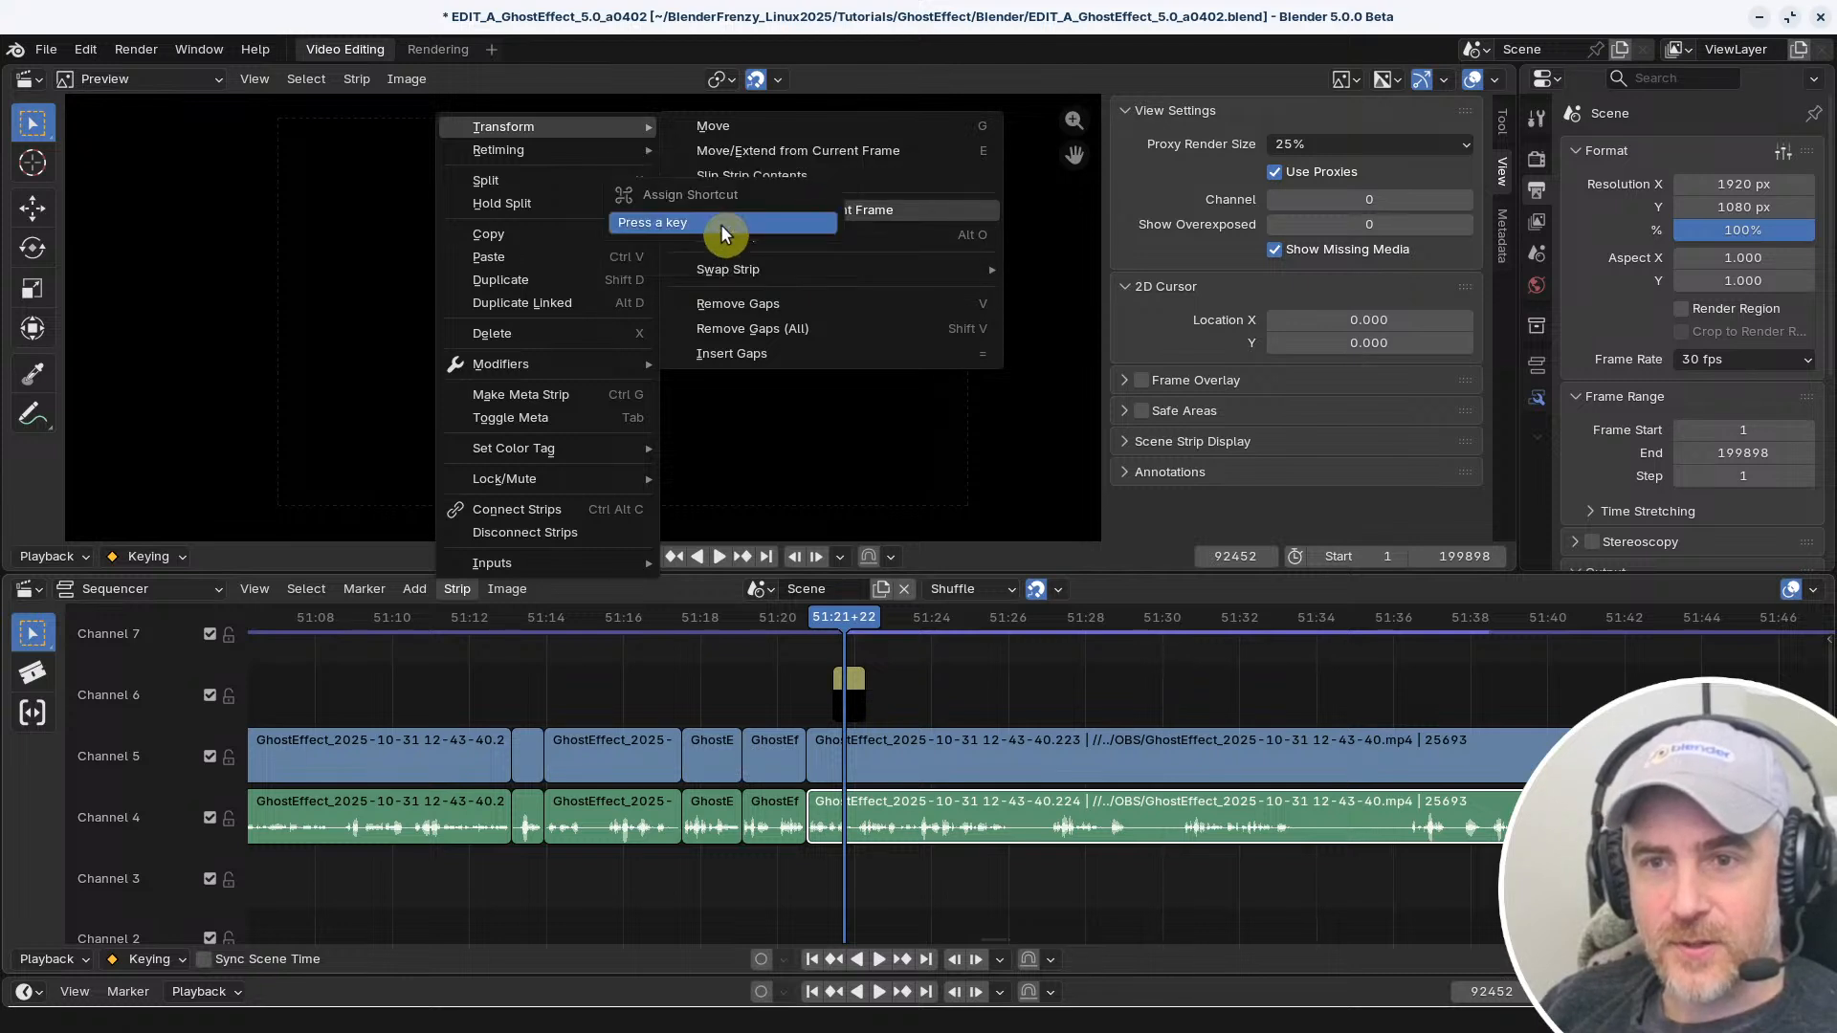
key(s)
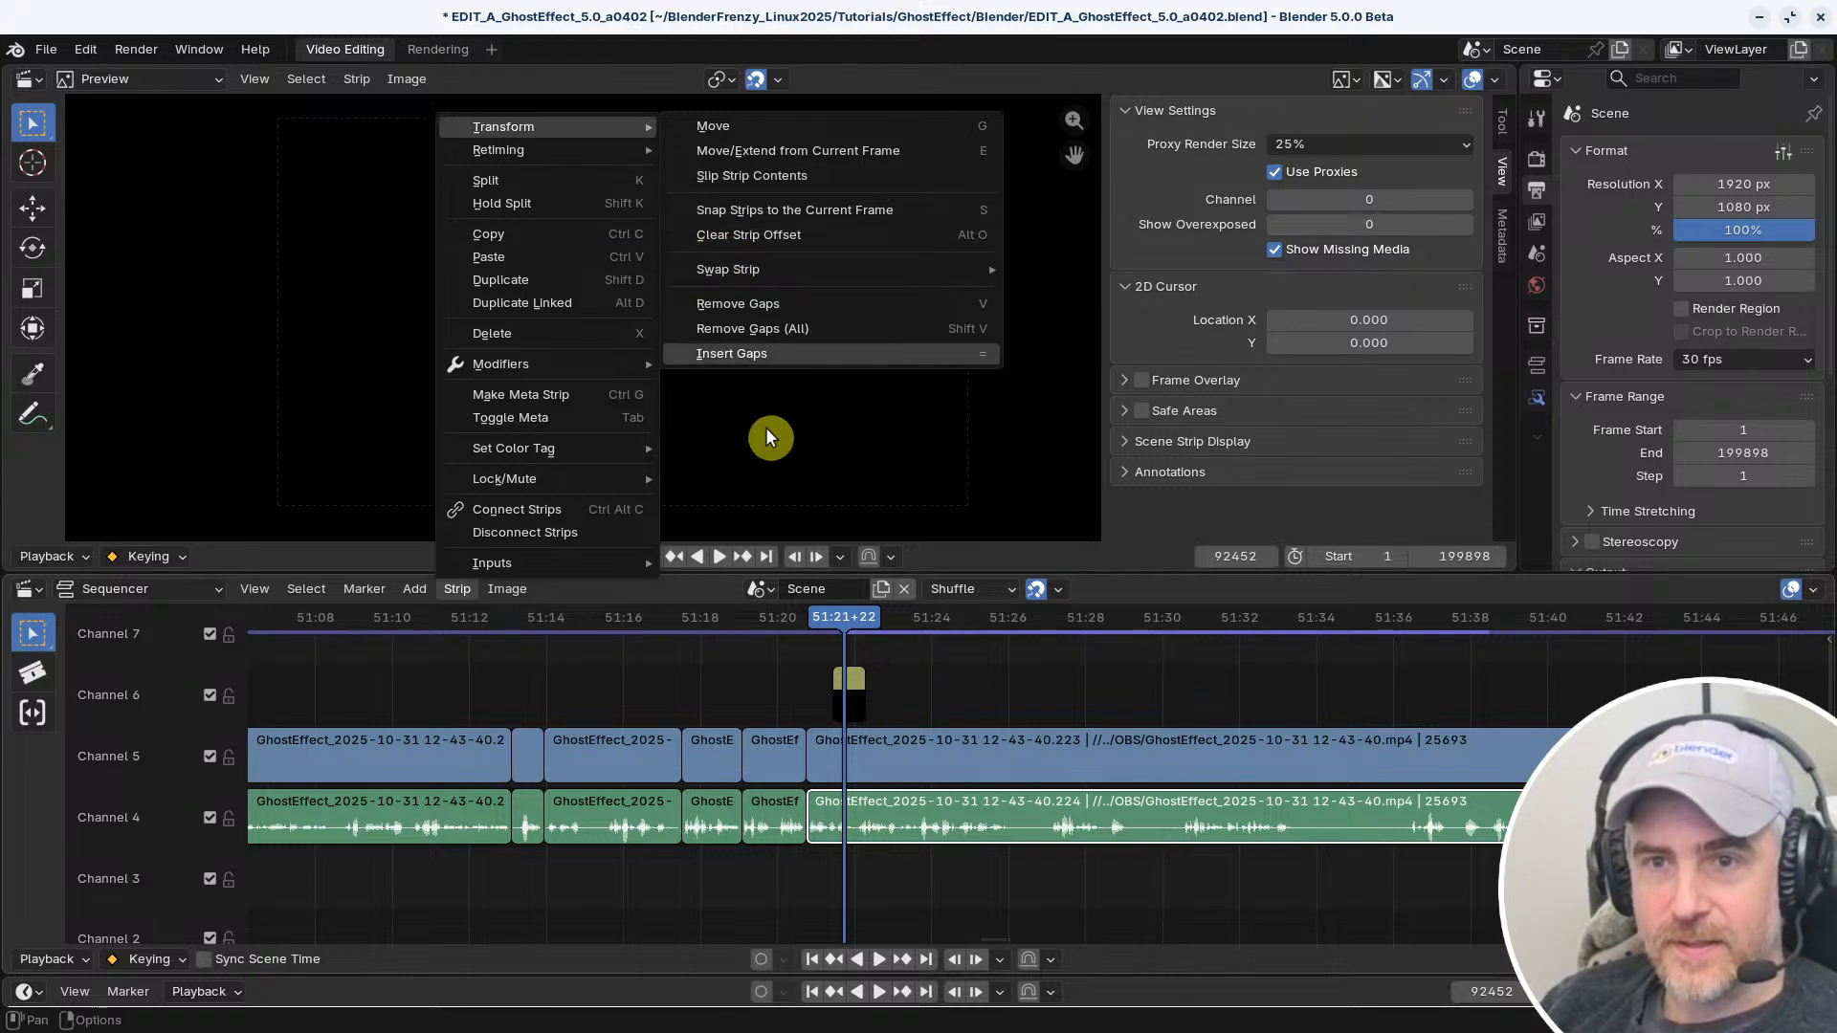
key(Escape)
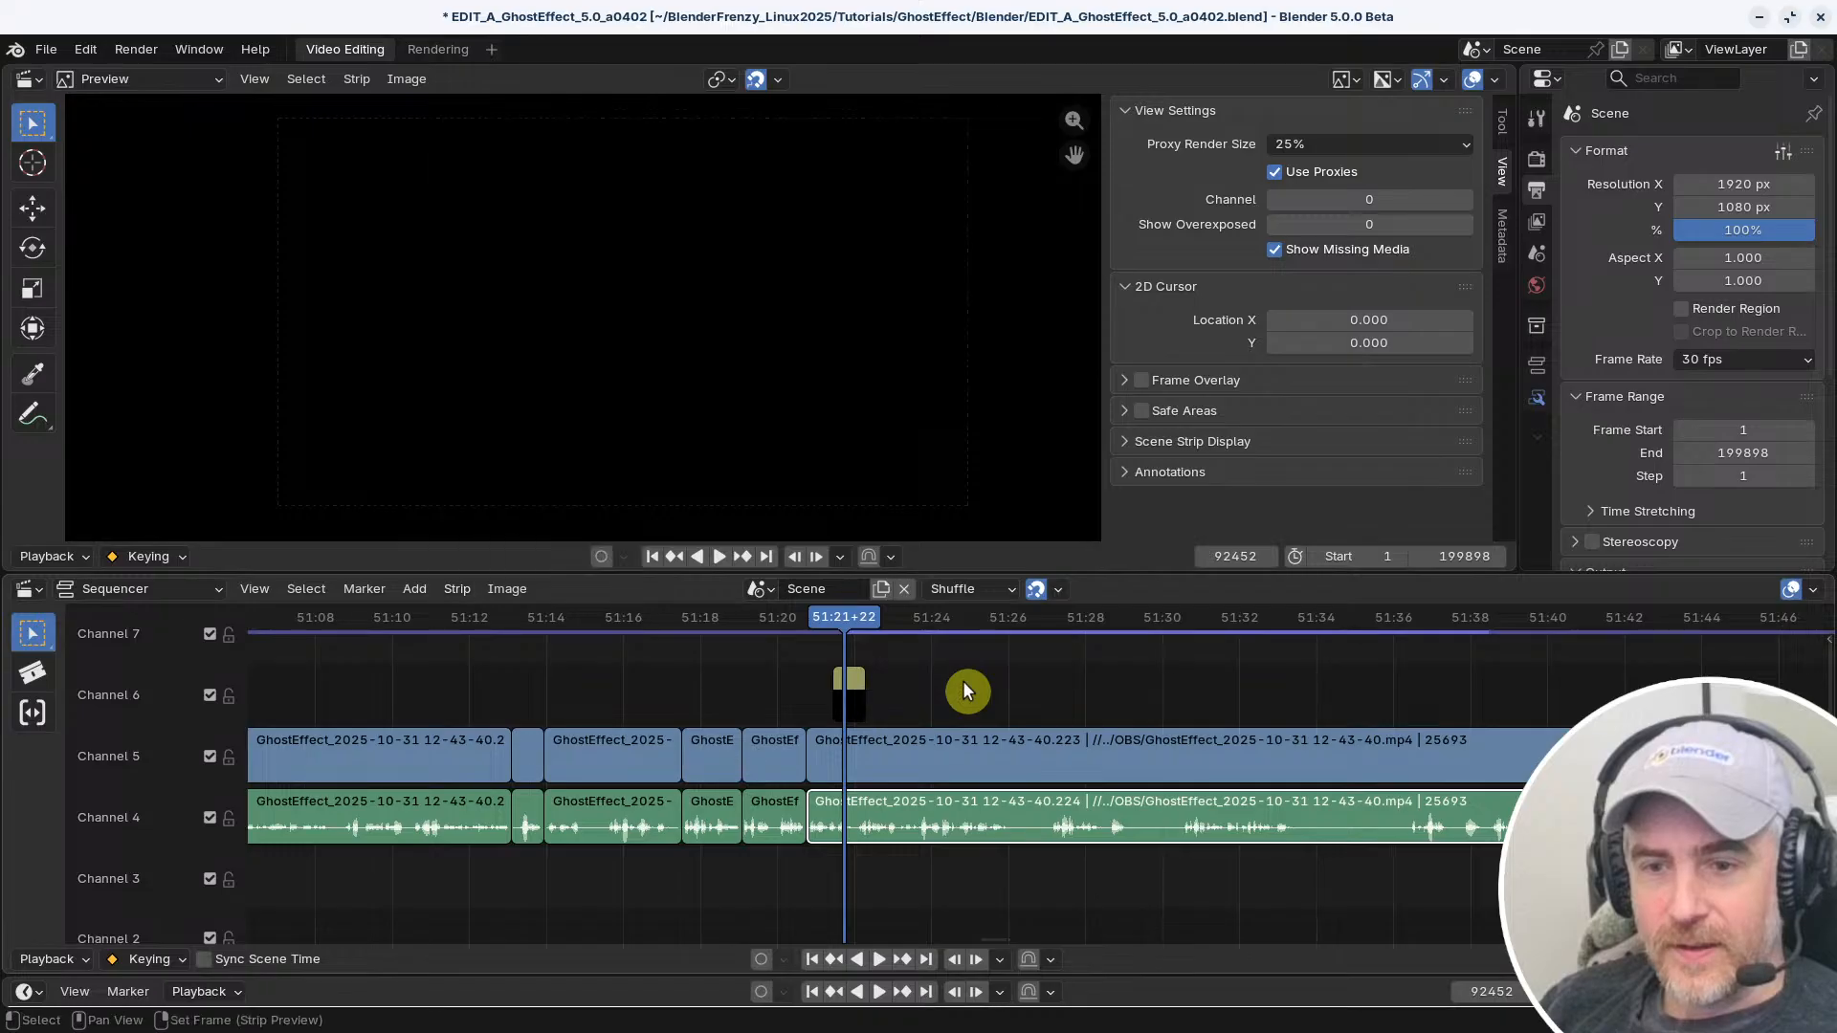
key(y)
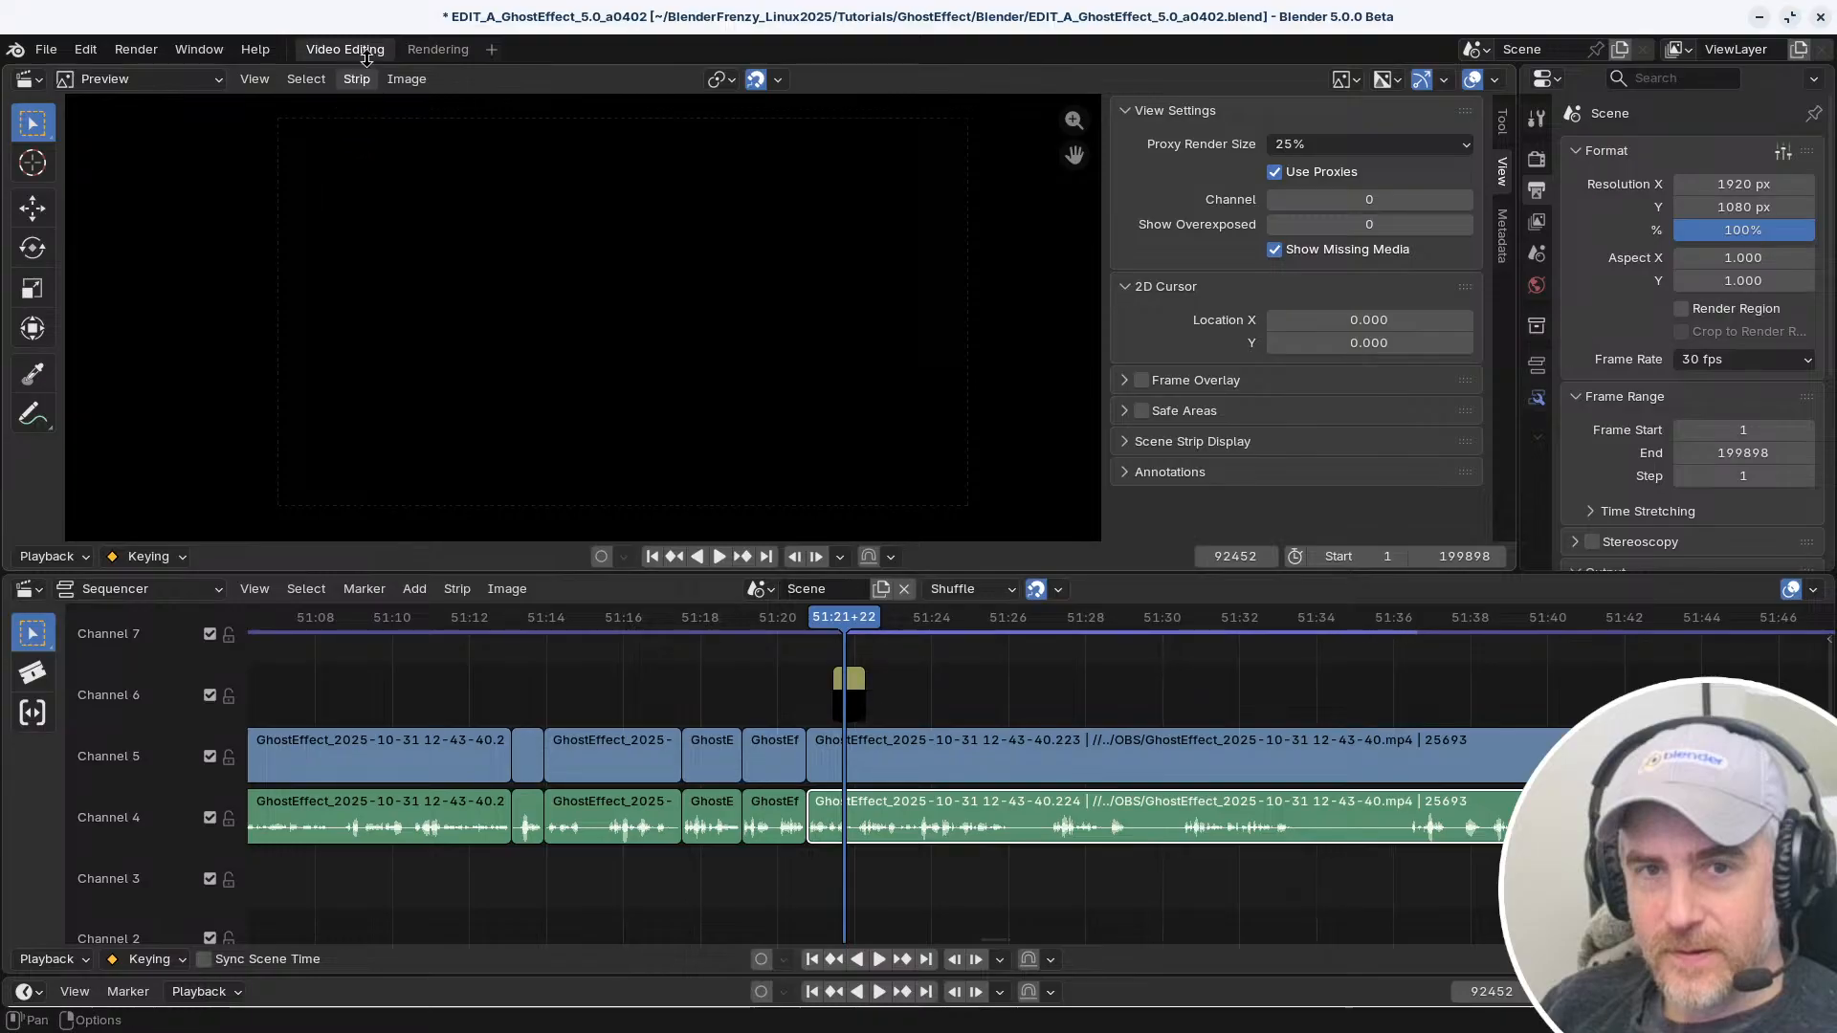
Assign a shortcut to the Slip Strip Contents command and set it to Shift S
click(454, 590)
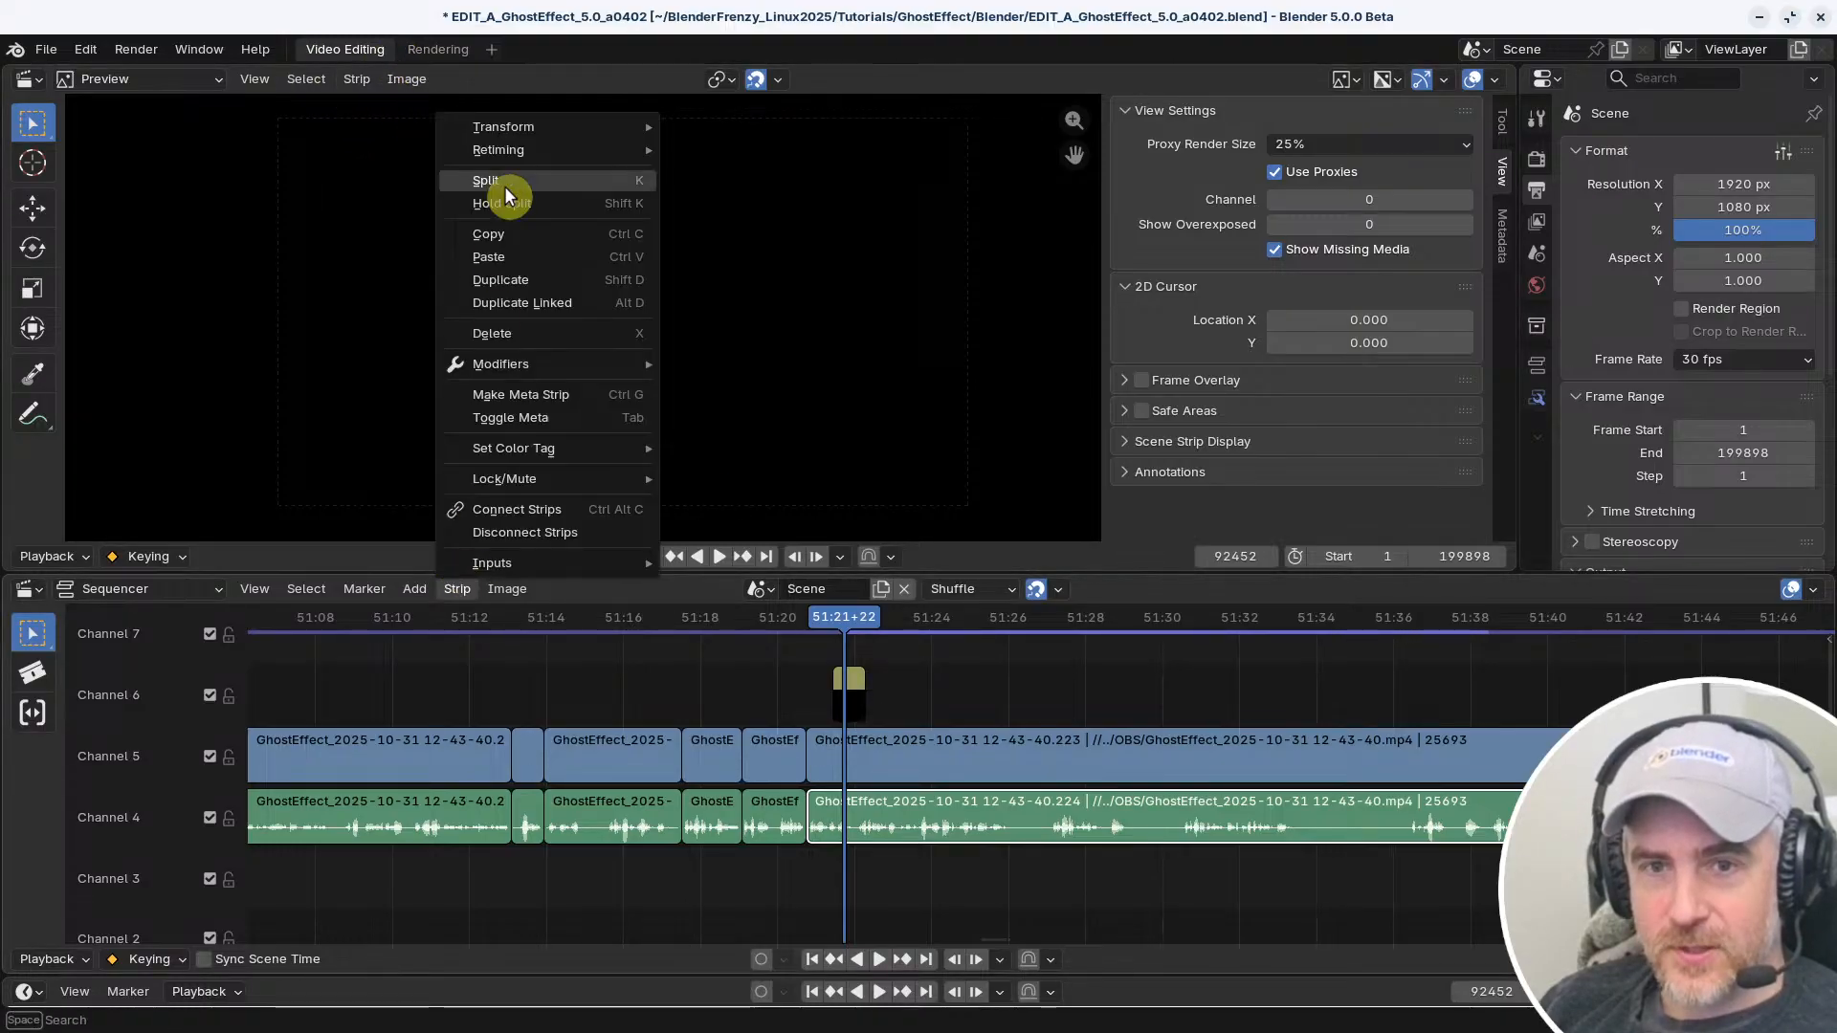
mouse_move(517, 128)
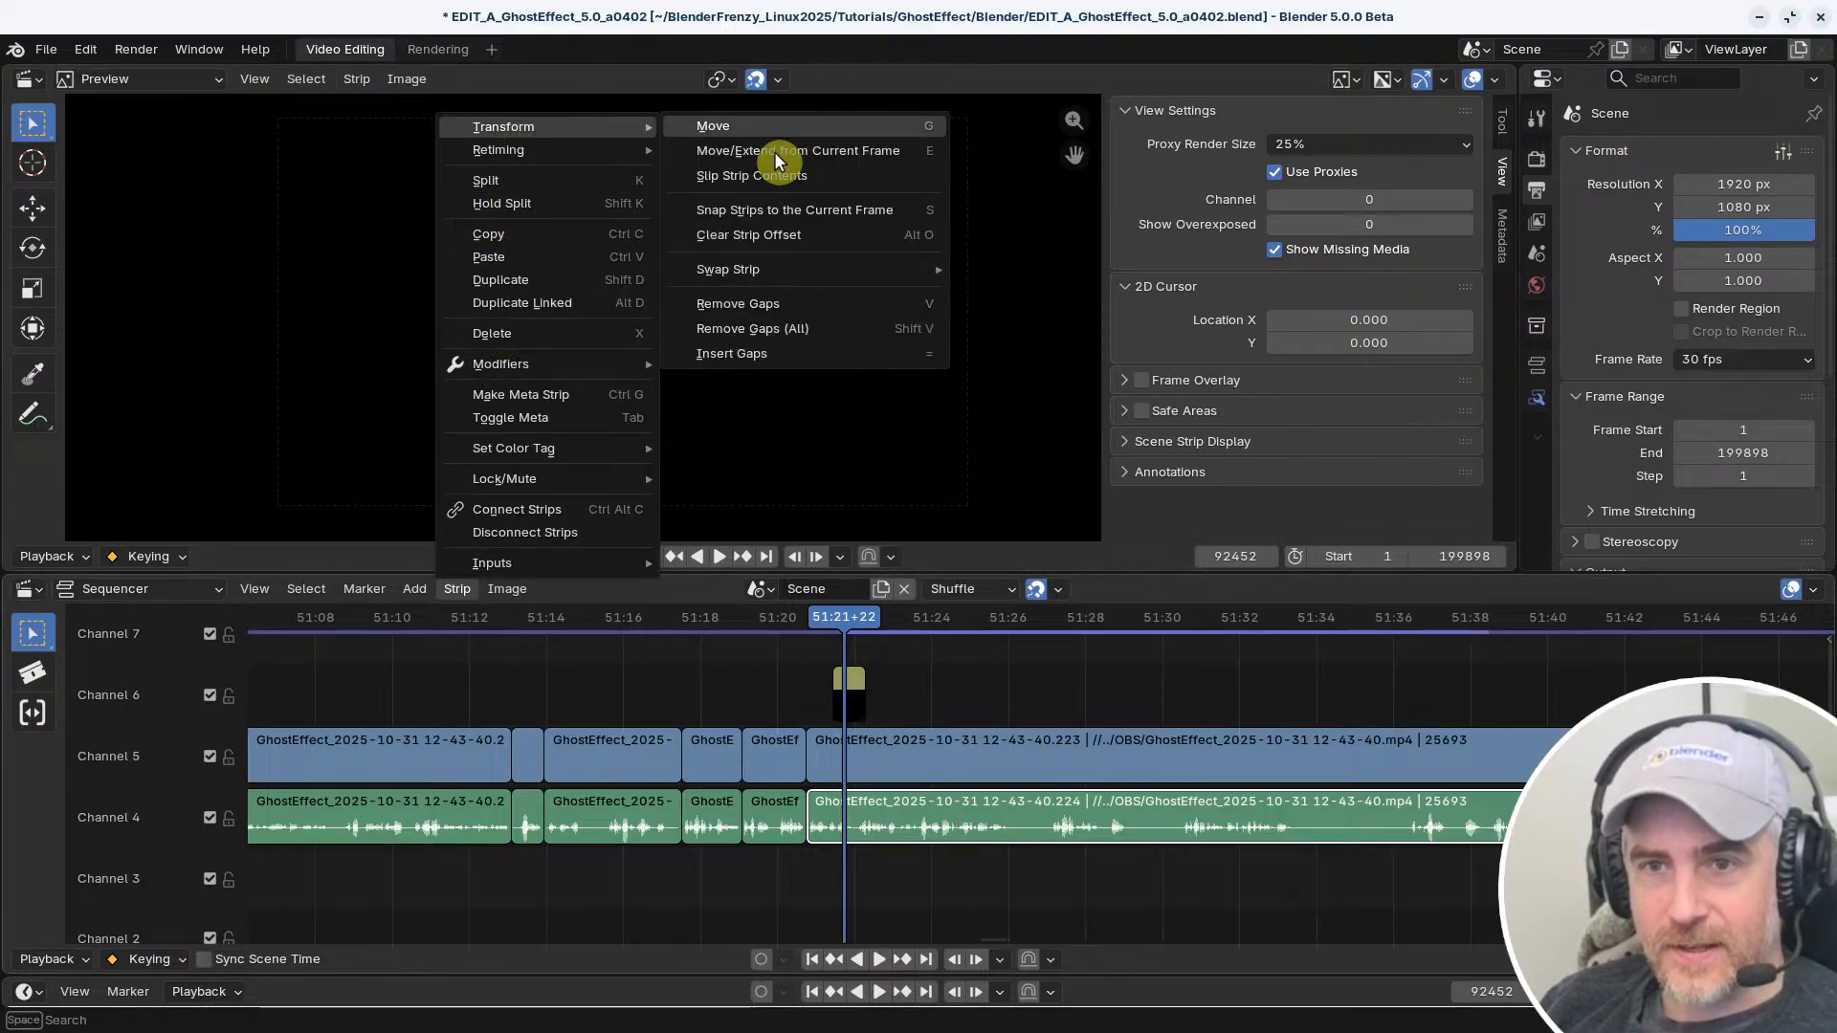
right_click(762, 176)
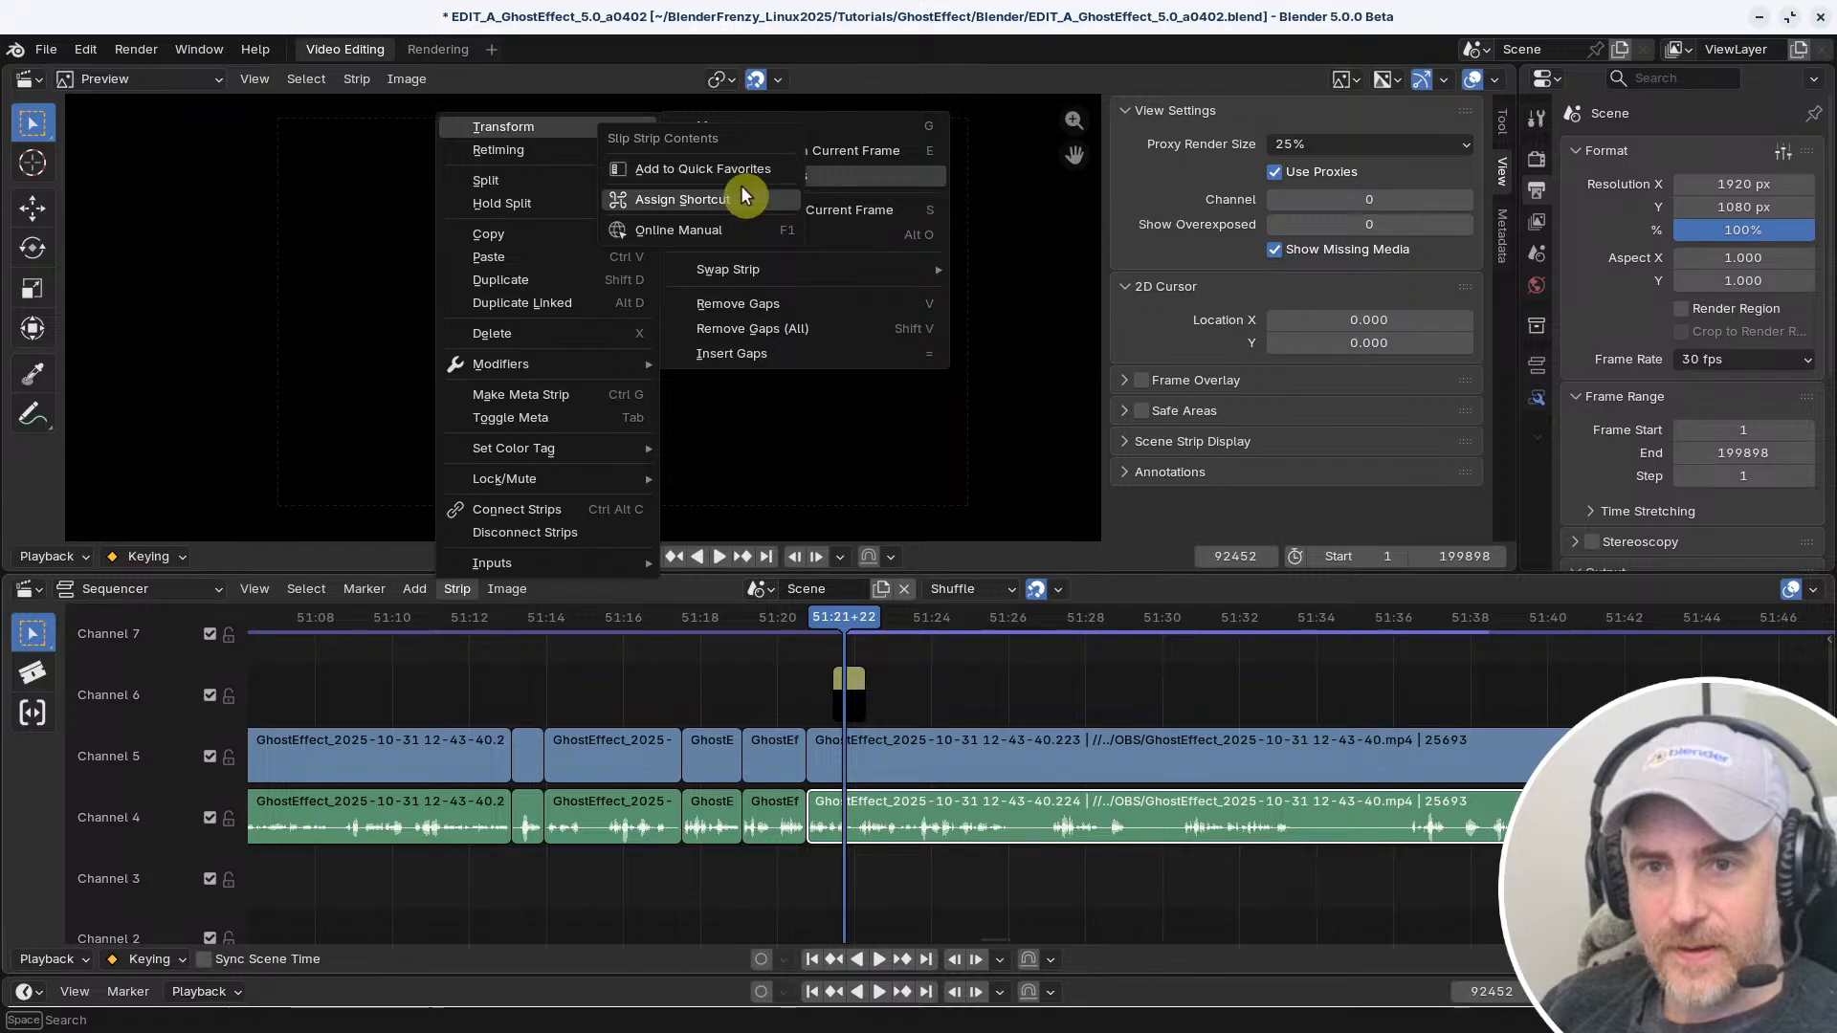
click(730, 200)
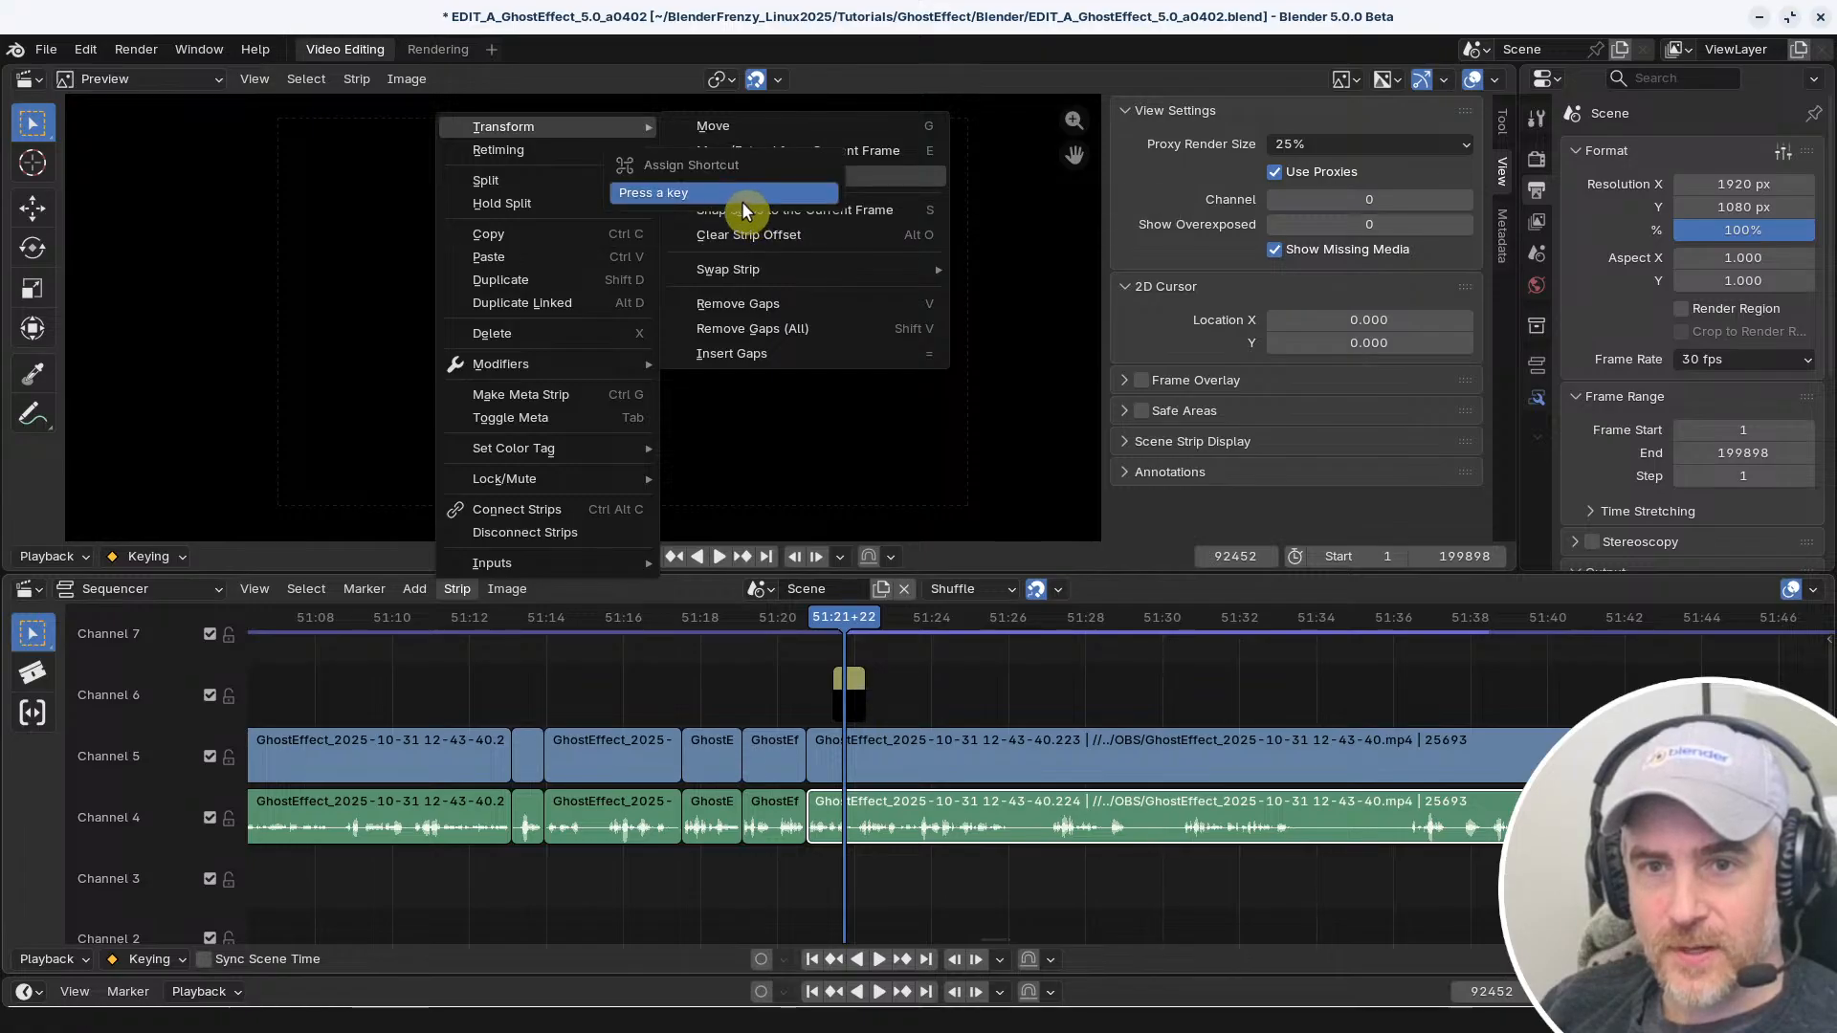
key(s)
right_click(795, 176)
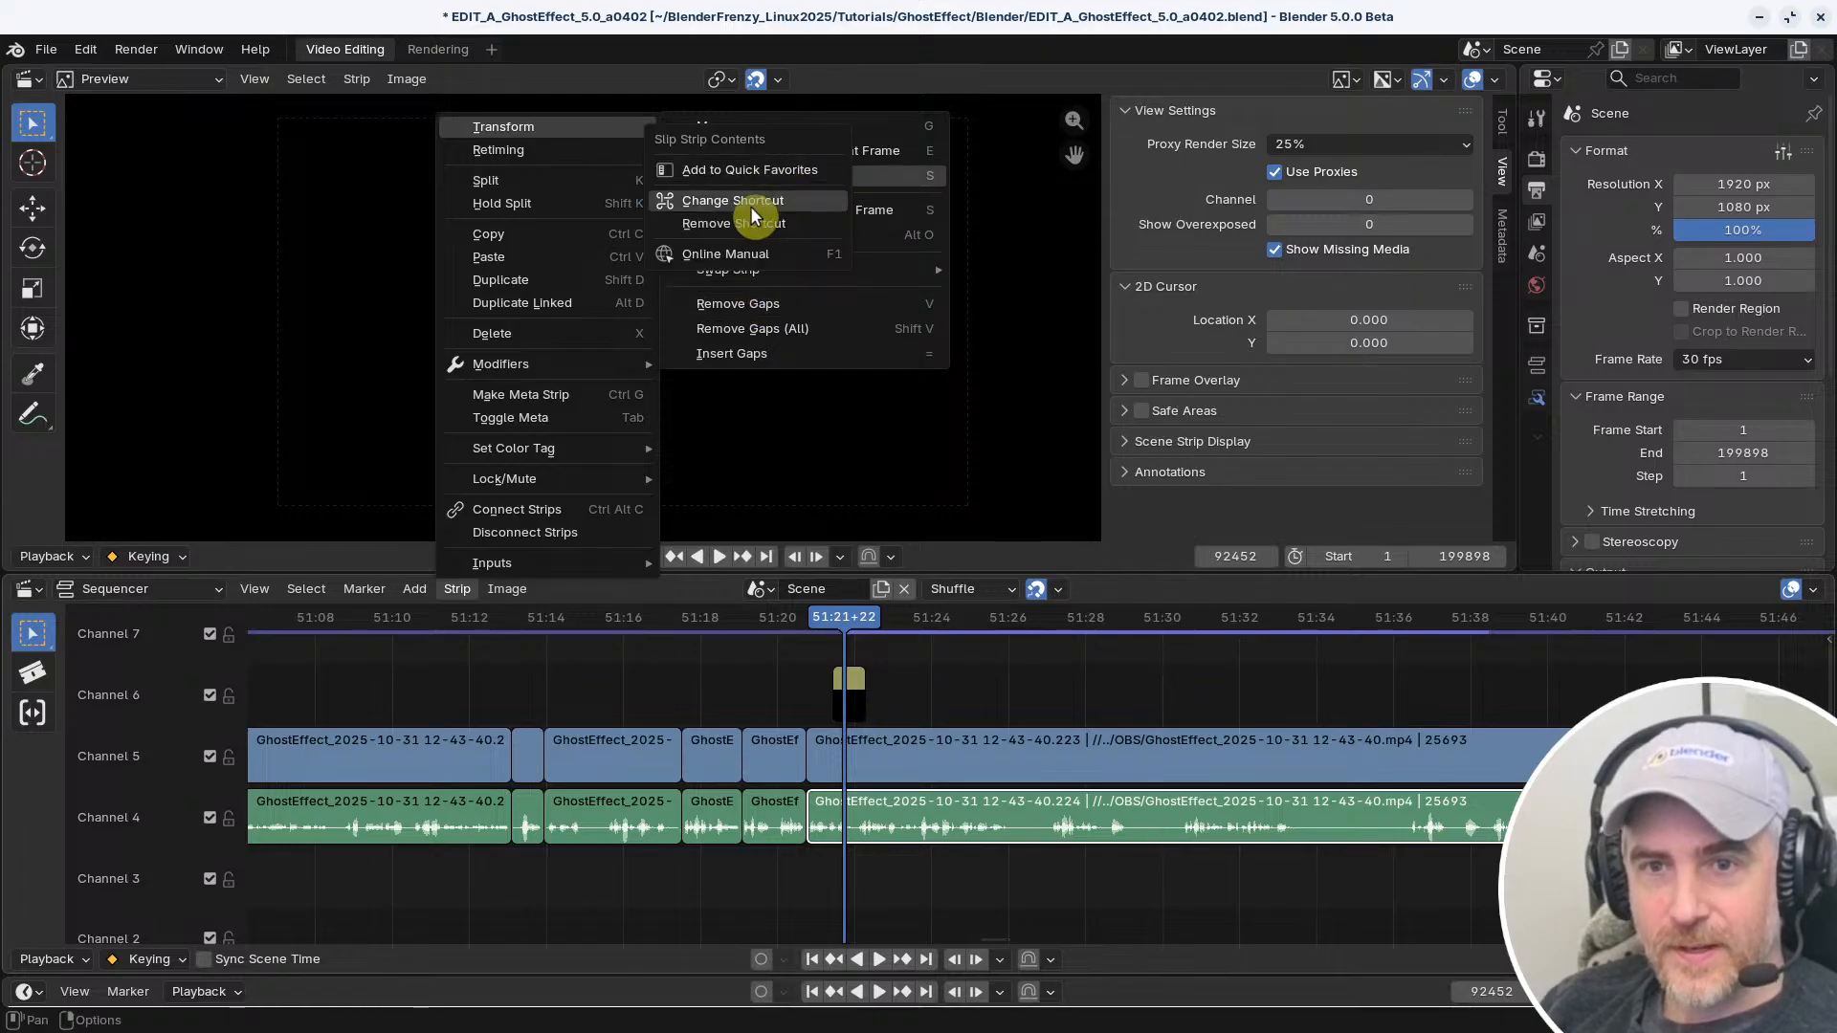
click(746, 201)
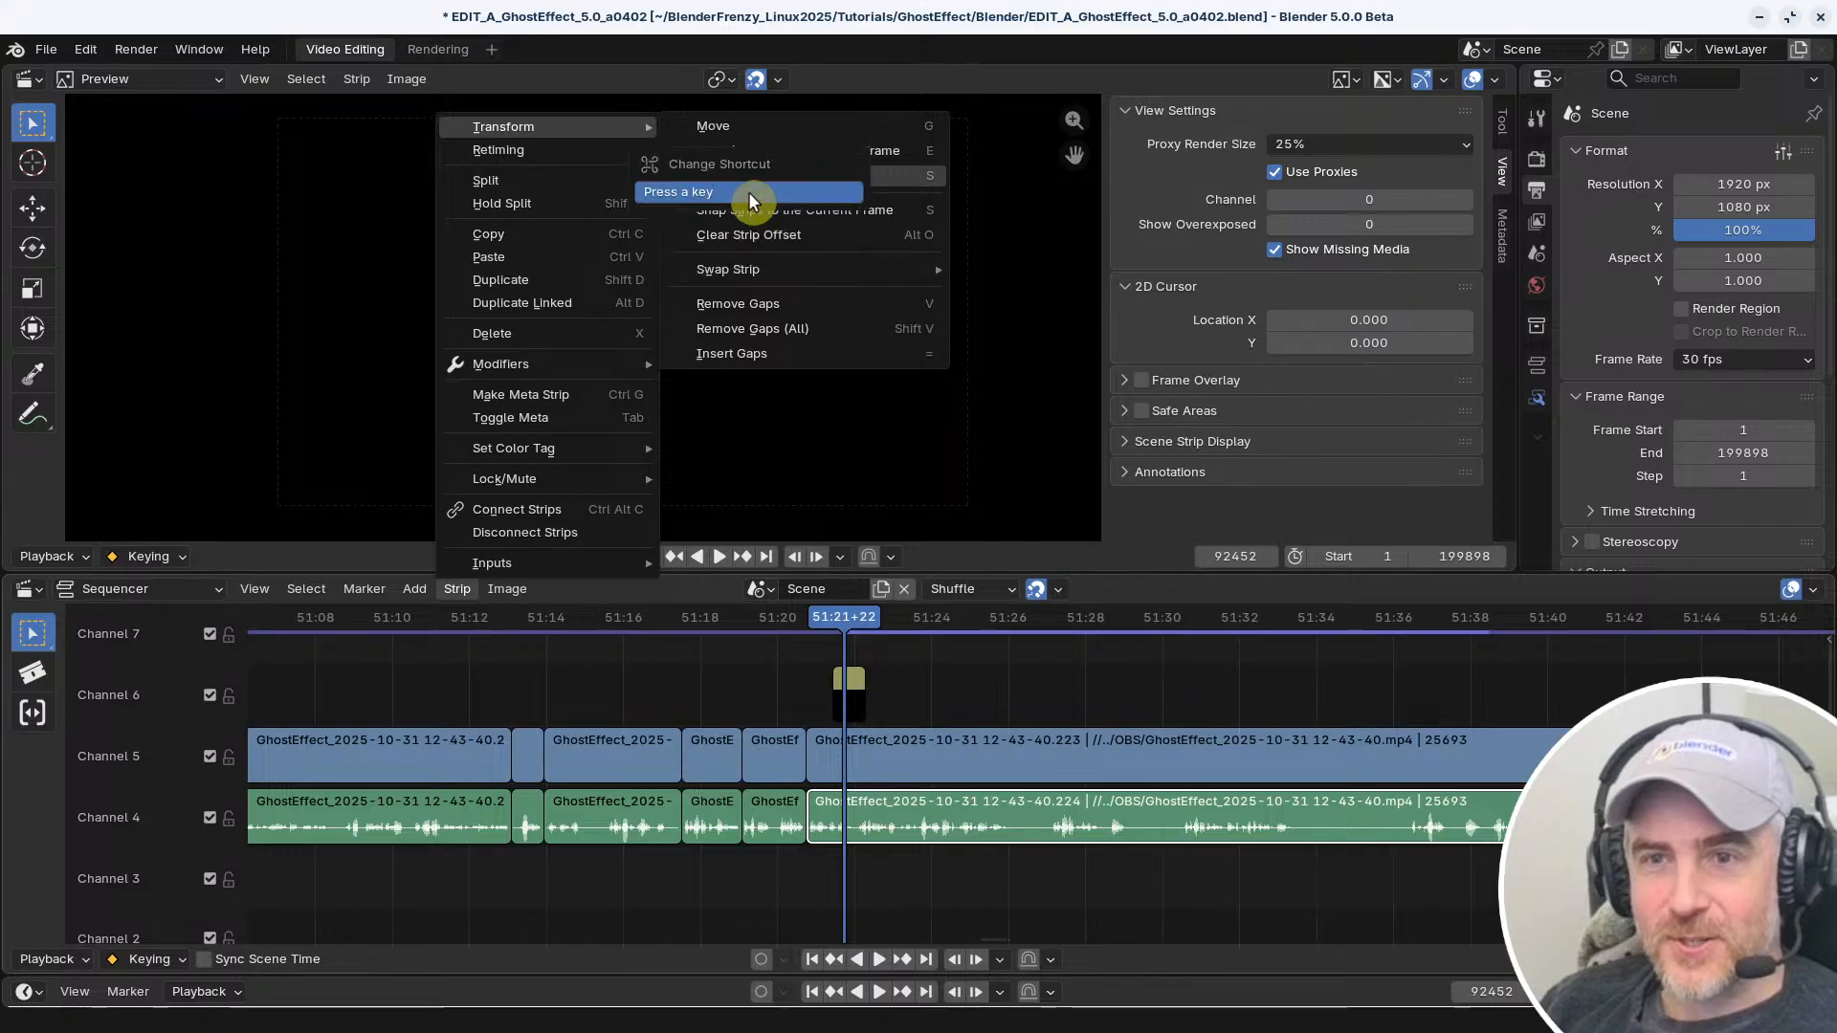
key(shift+s)
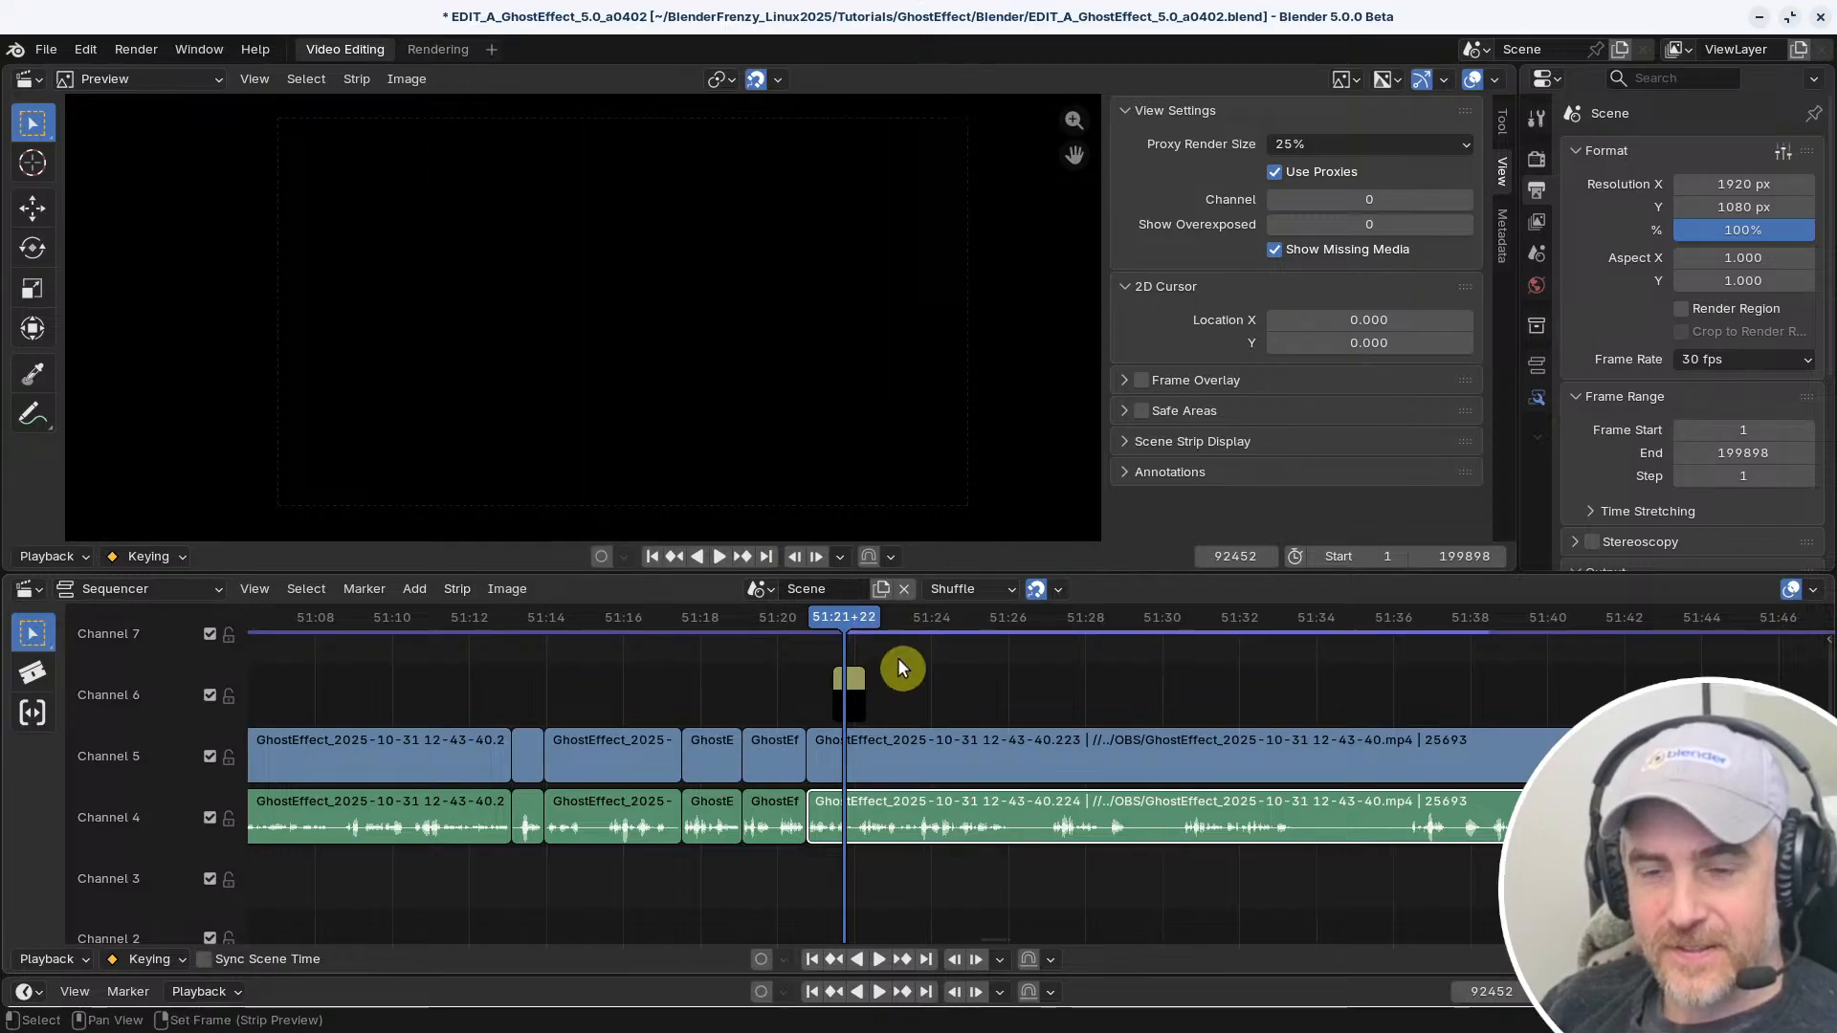
Test the Slip Strip Contents shortcut three times on the selected Channel 4 audio strip, cancelling each slip
key(shift+s)
key(Escape)
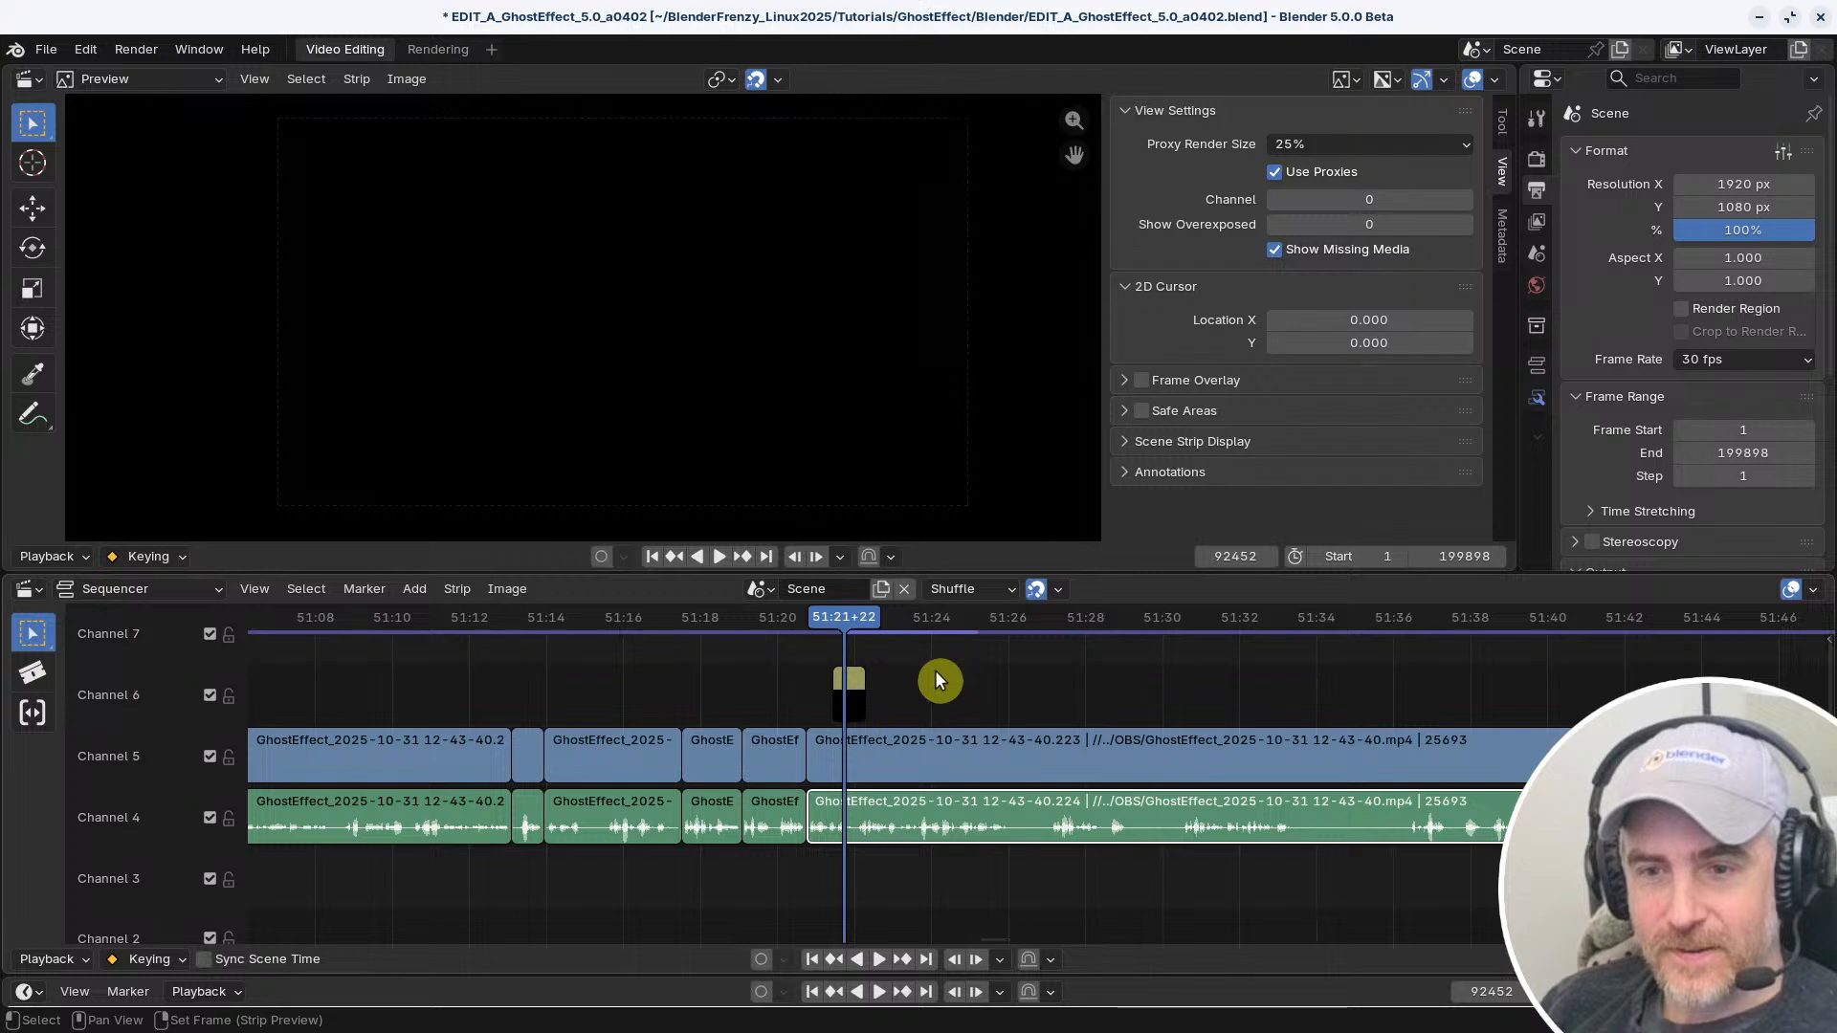
key(shift+s)
key(Escape)
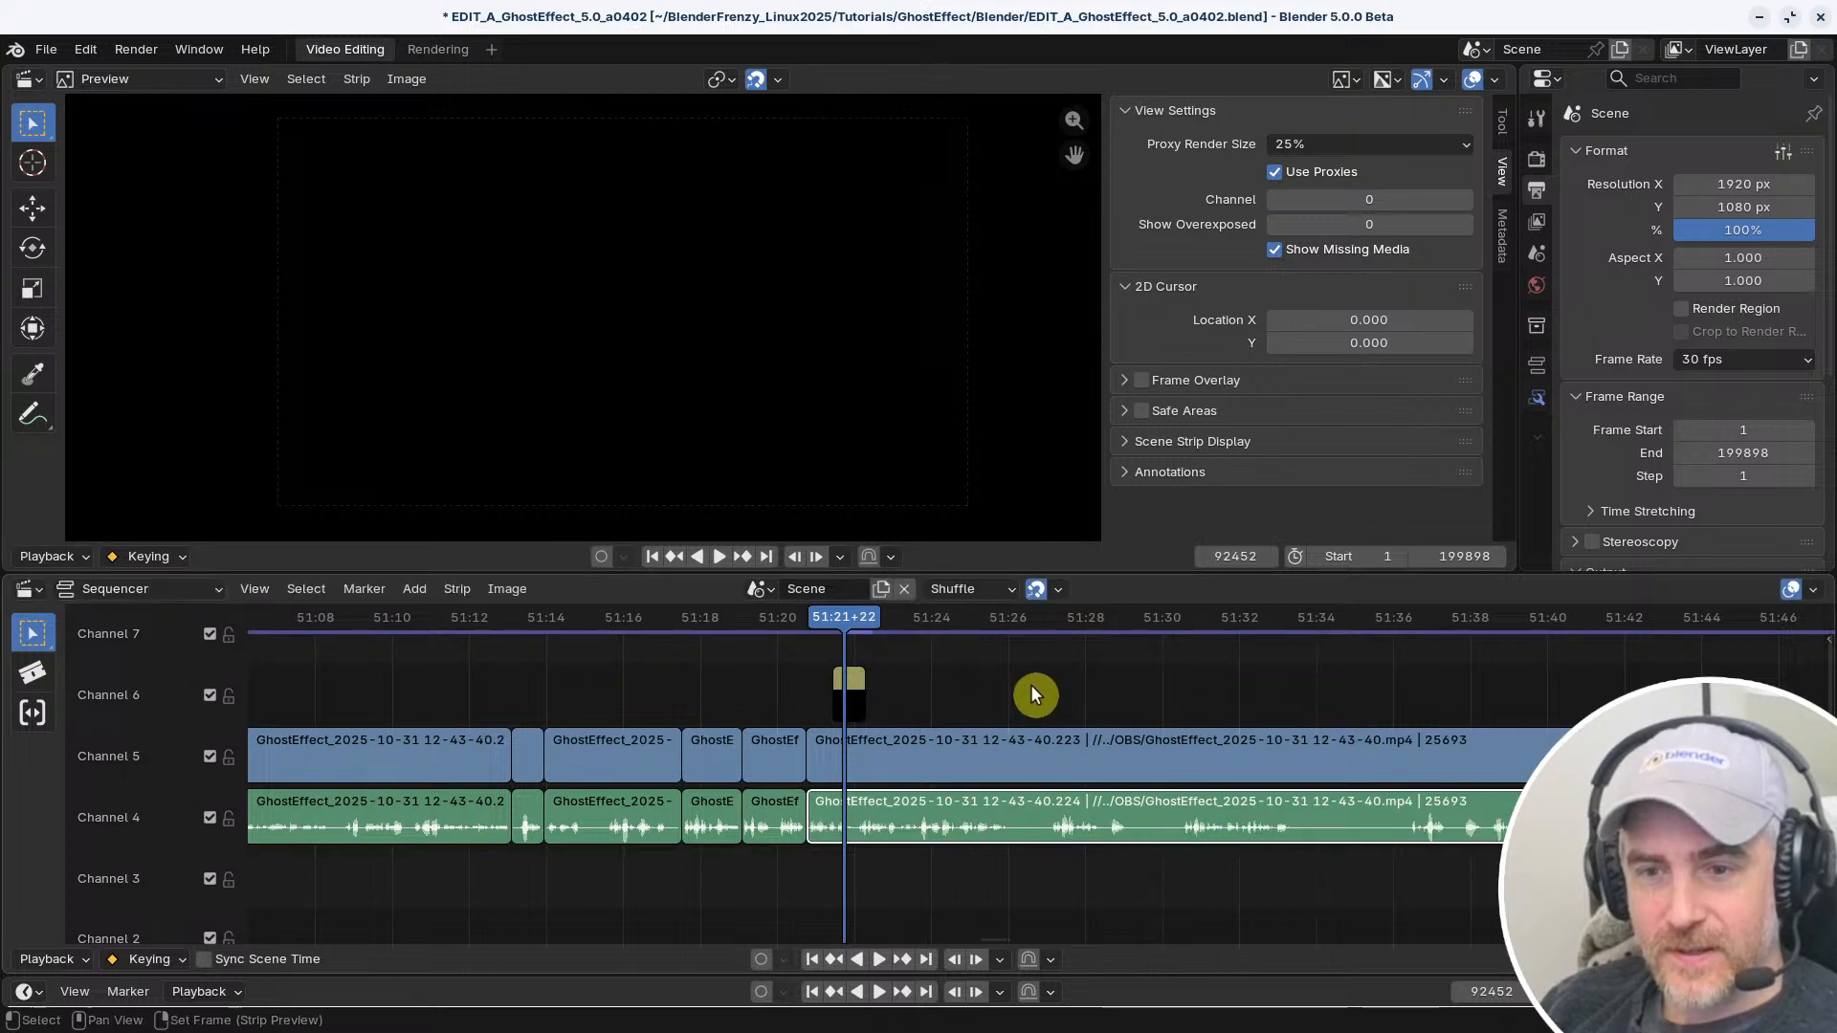
key(shift+s)
key(Escape)
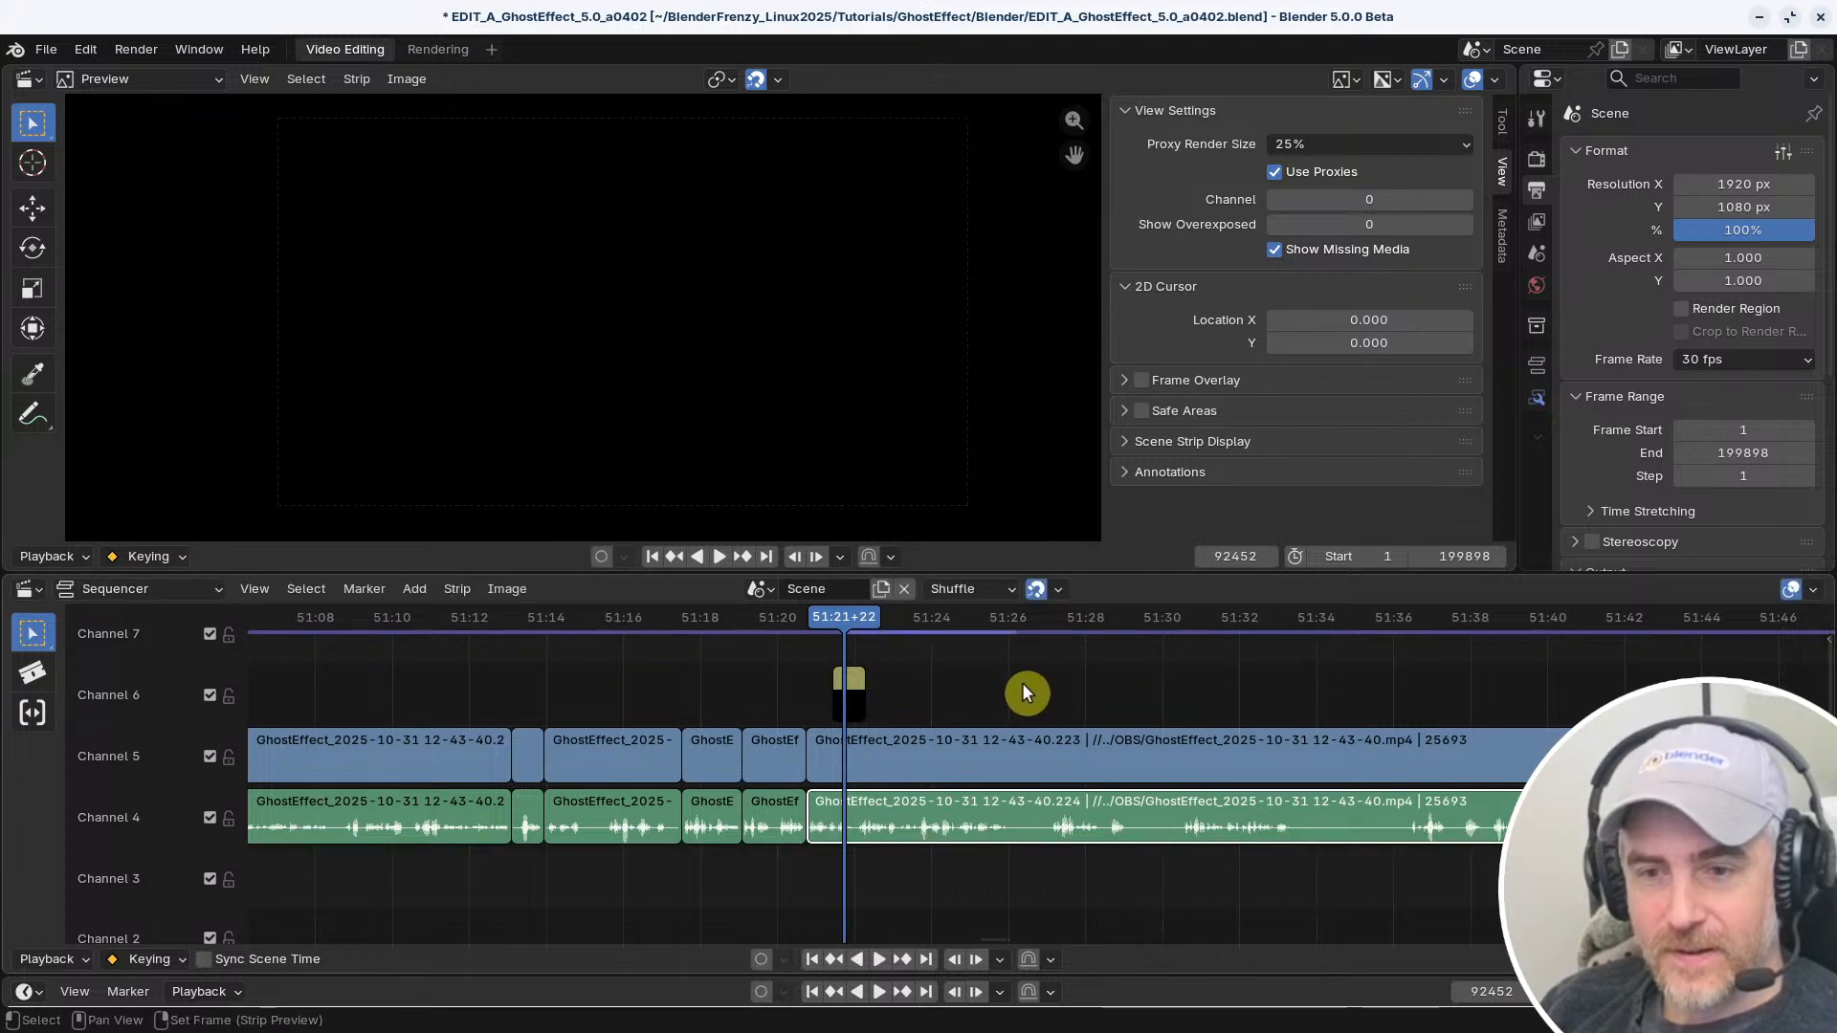
Check the strip Transform commands for the selected Channel 4 audio strip and save the project file
click(459, 589)
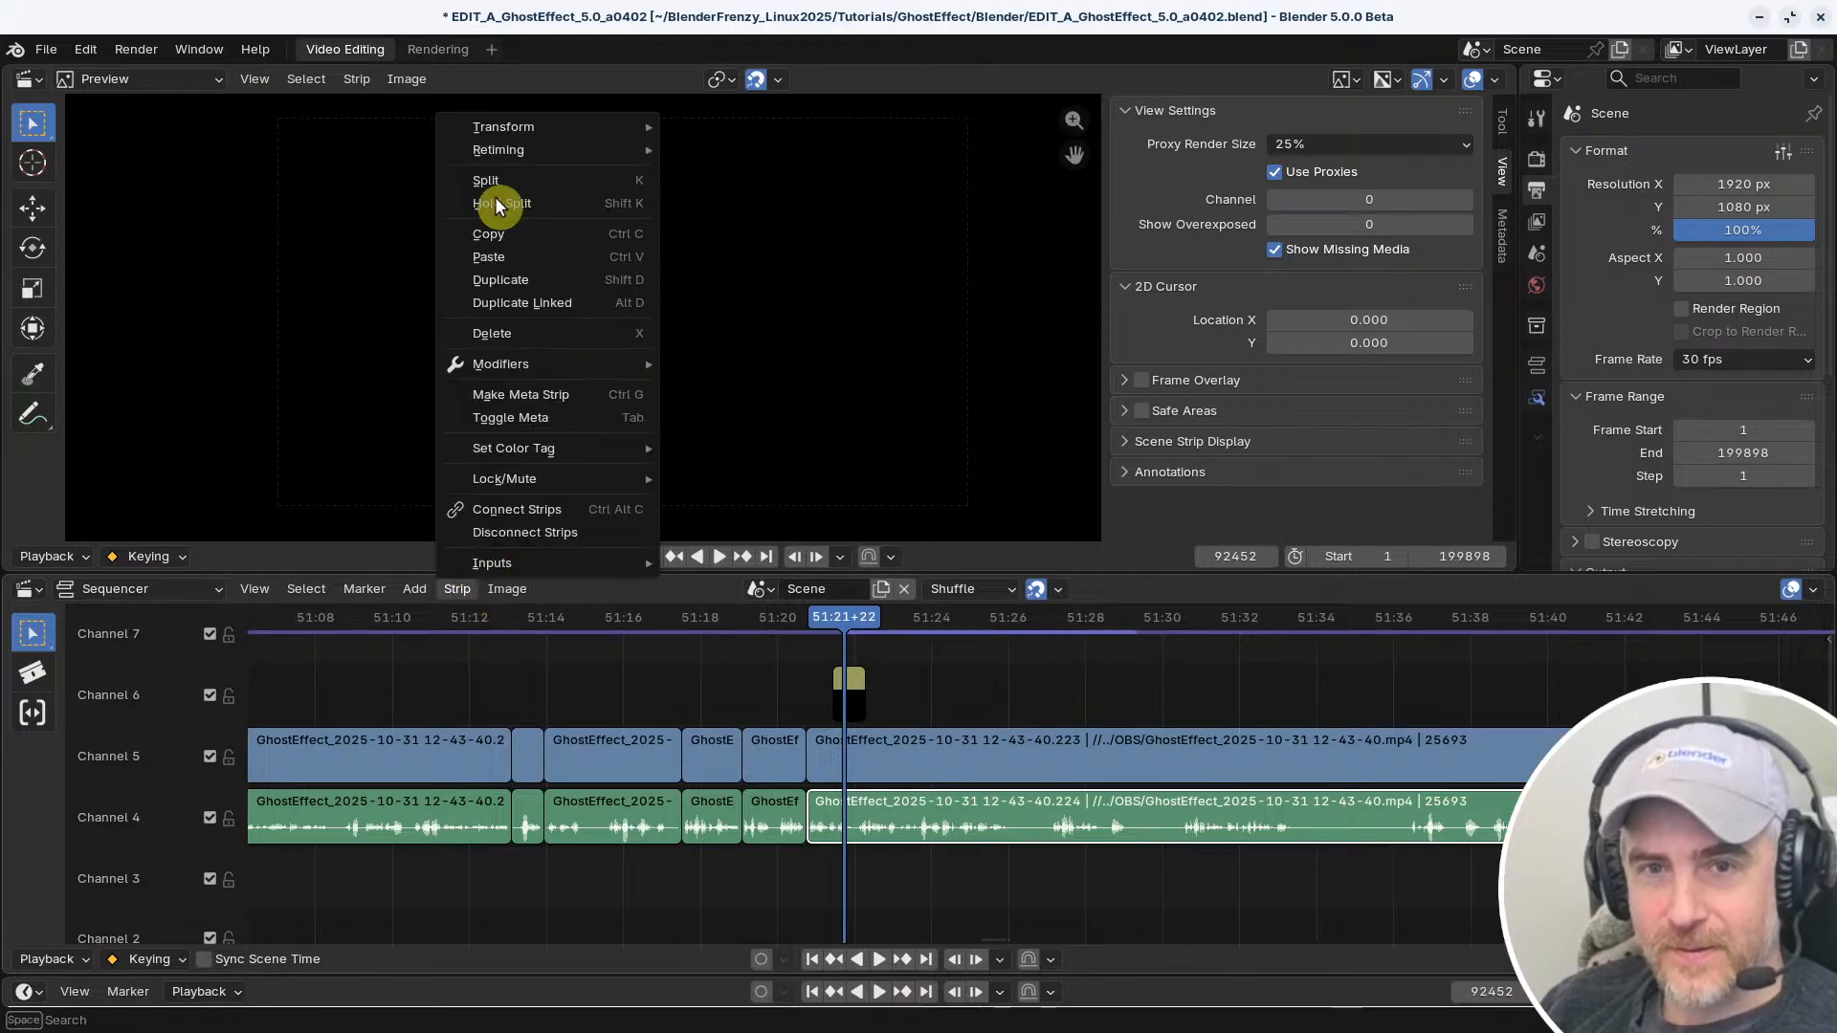
mouse_move(518, 130)
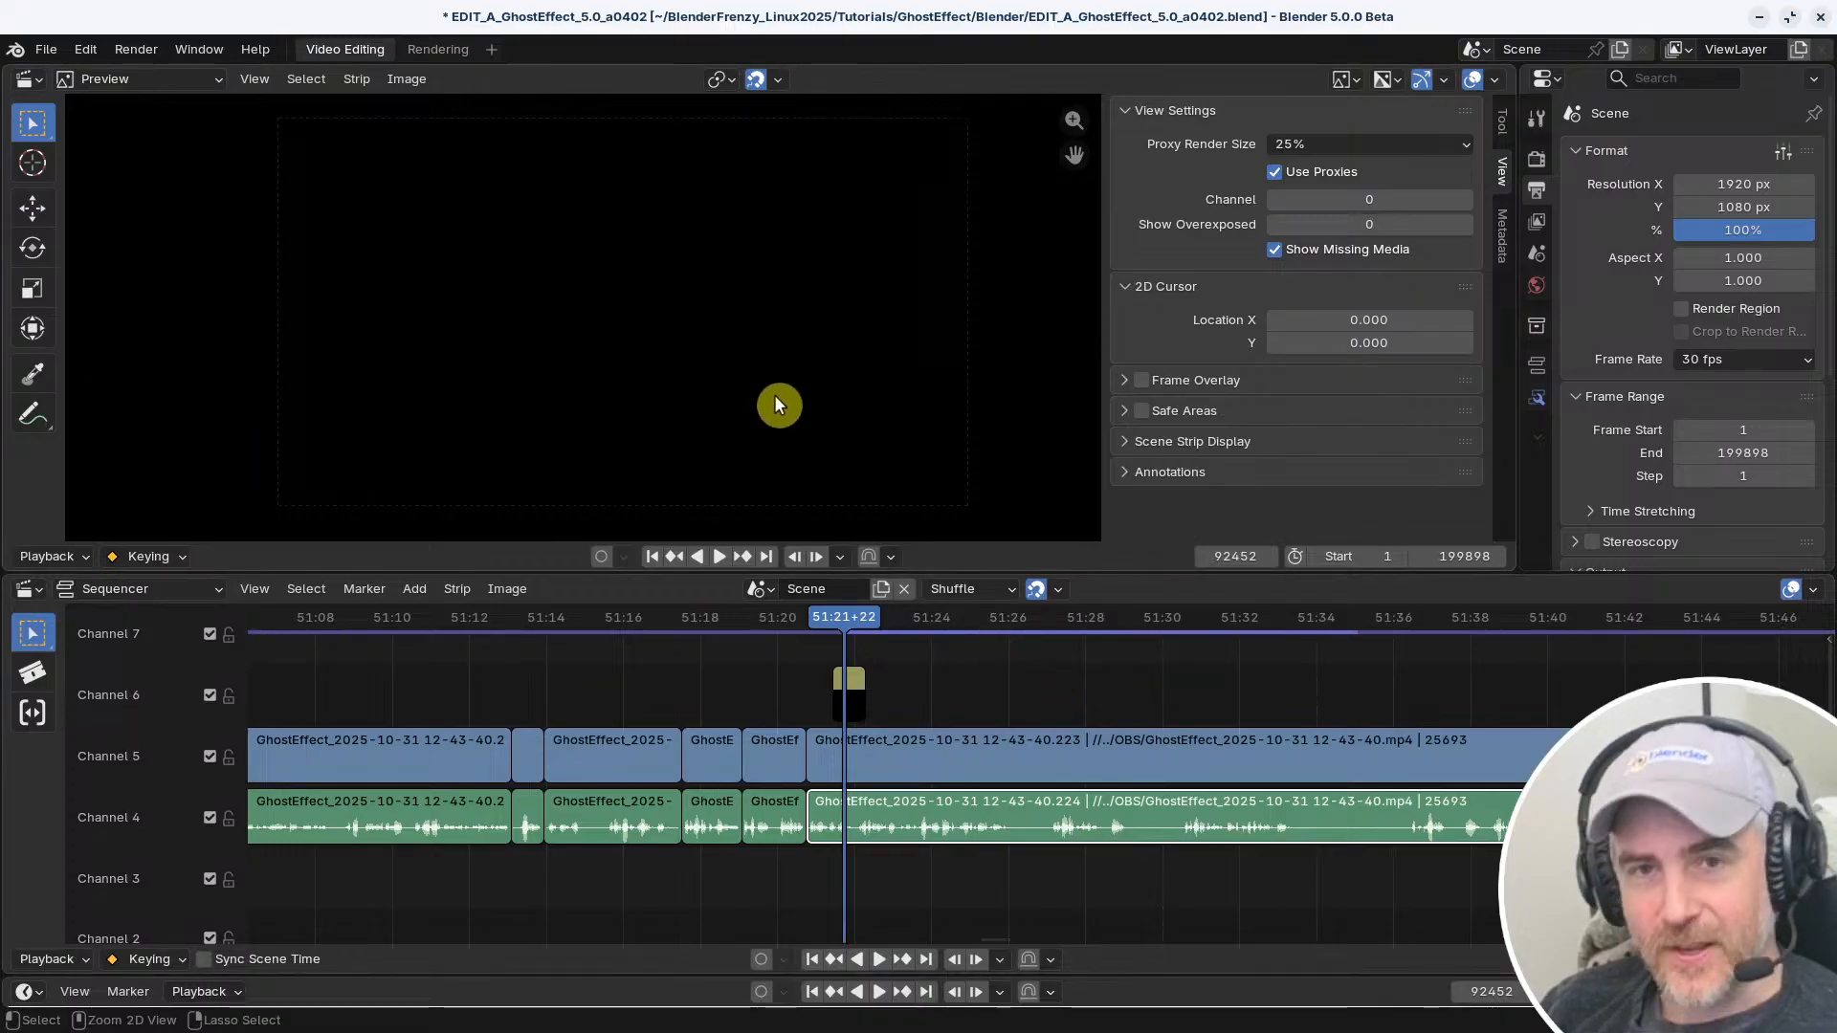
key(ctrl+s)
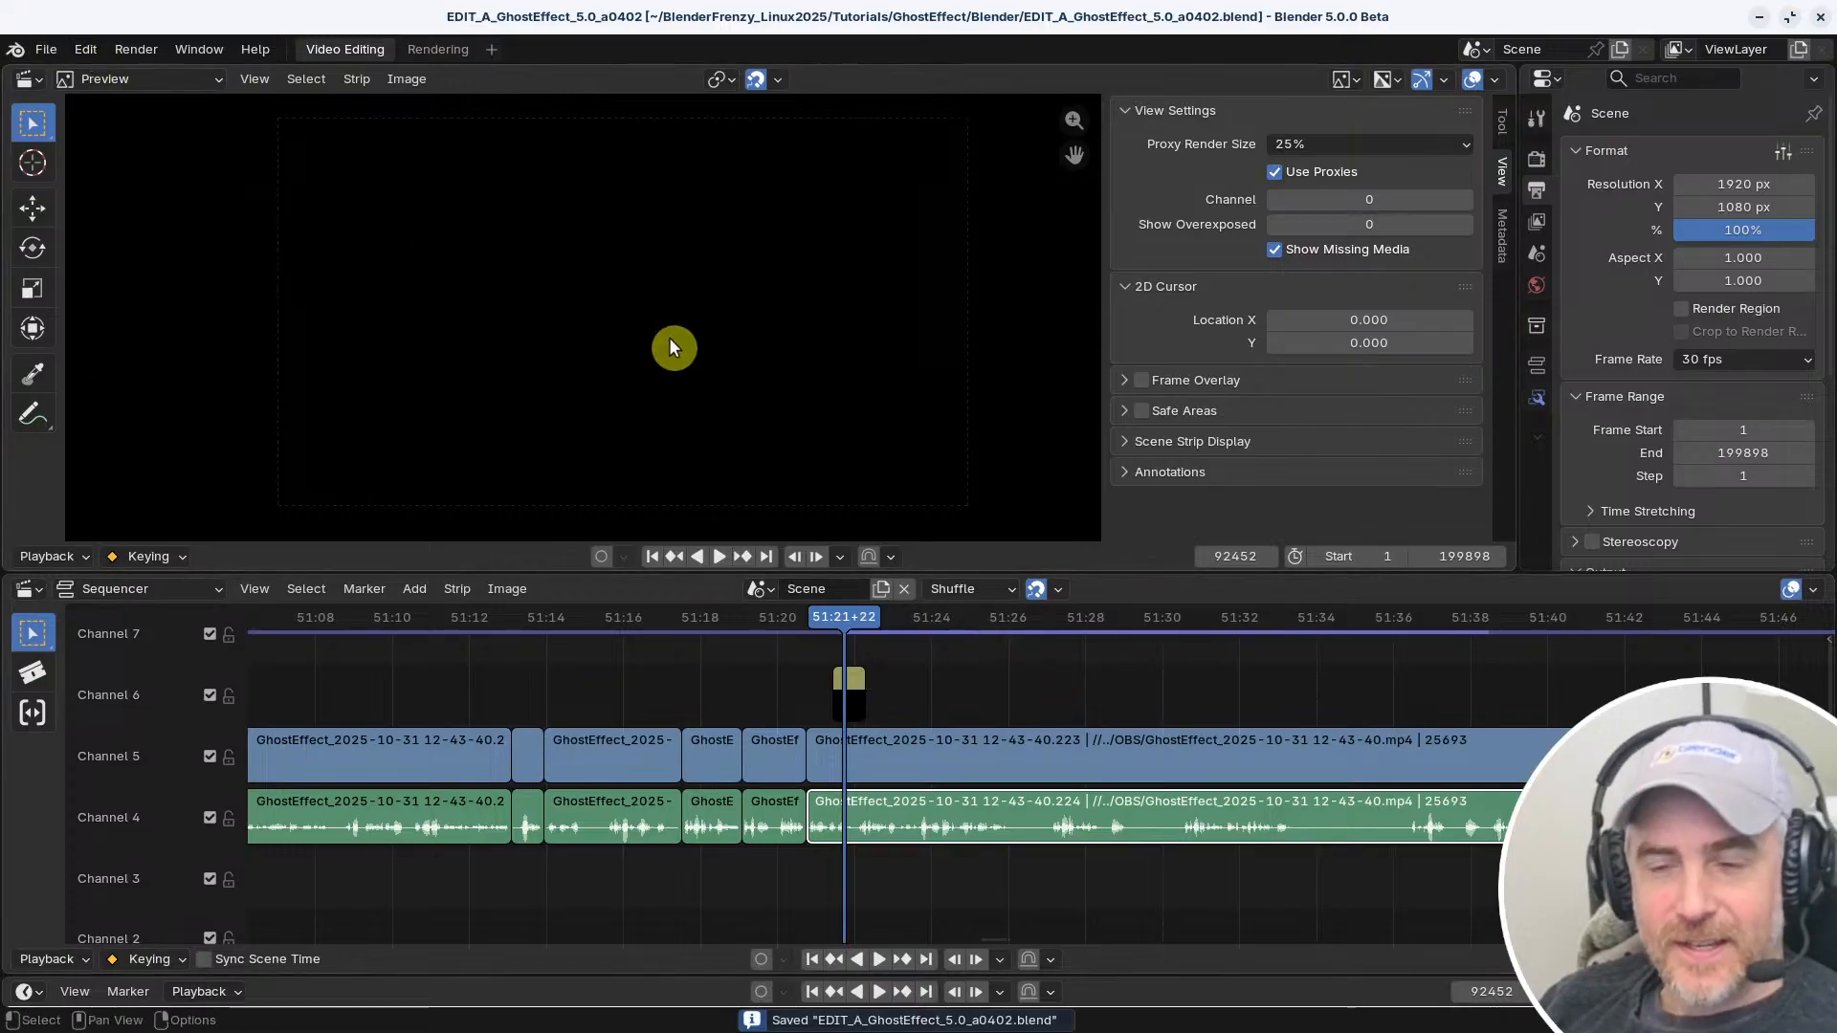
Reopen the keymap preferences and search the bindings by name for "slip"
key(ctrl+comma)
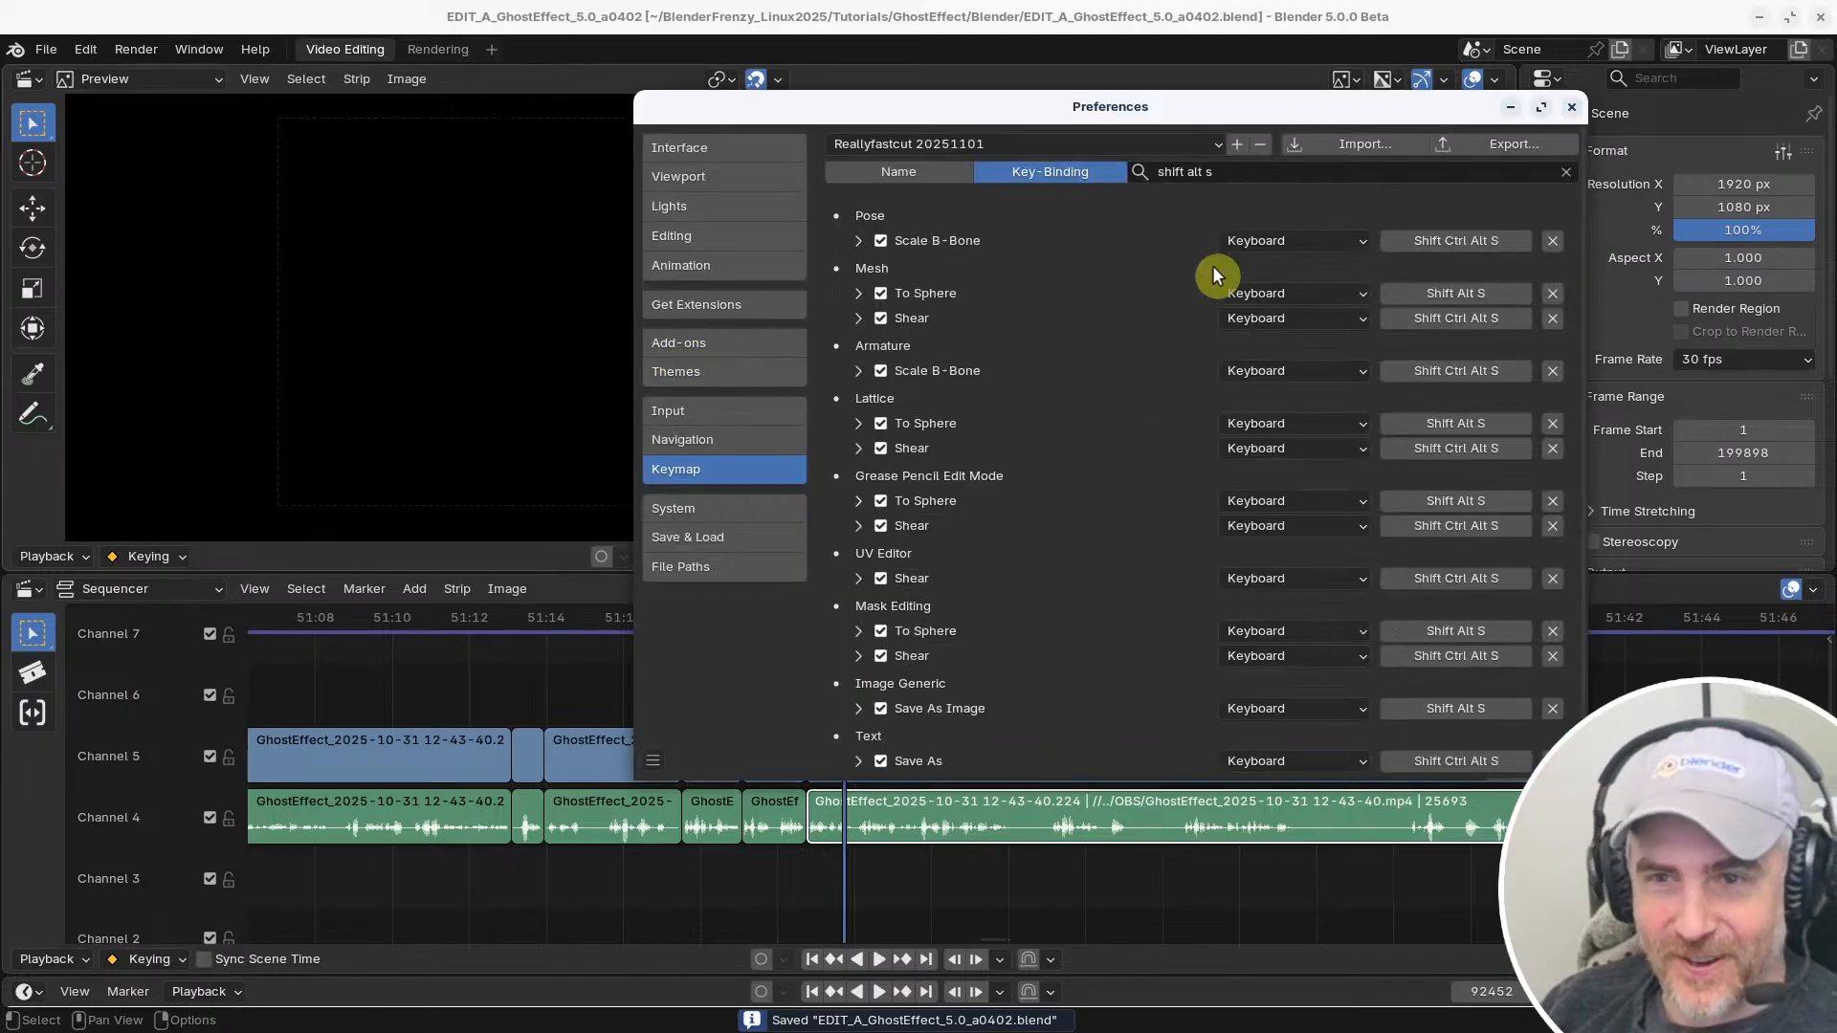
click(1245, 172)
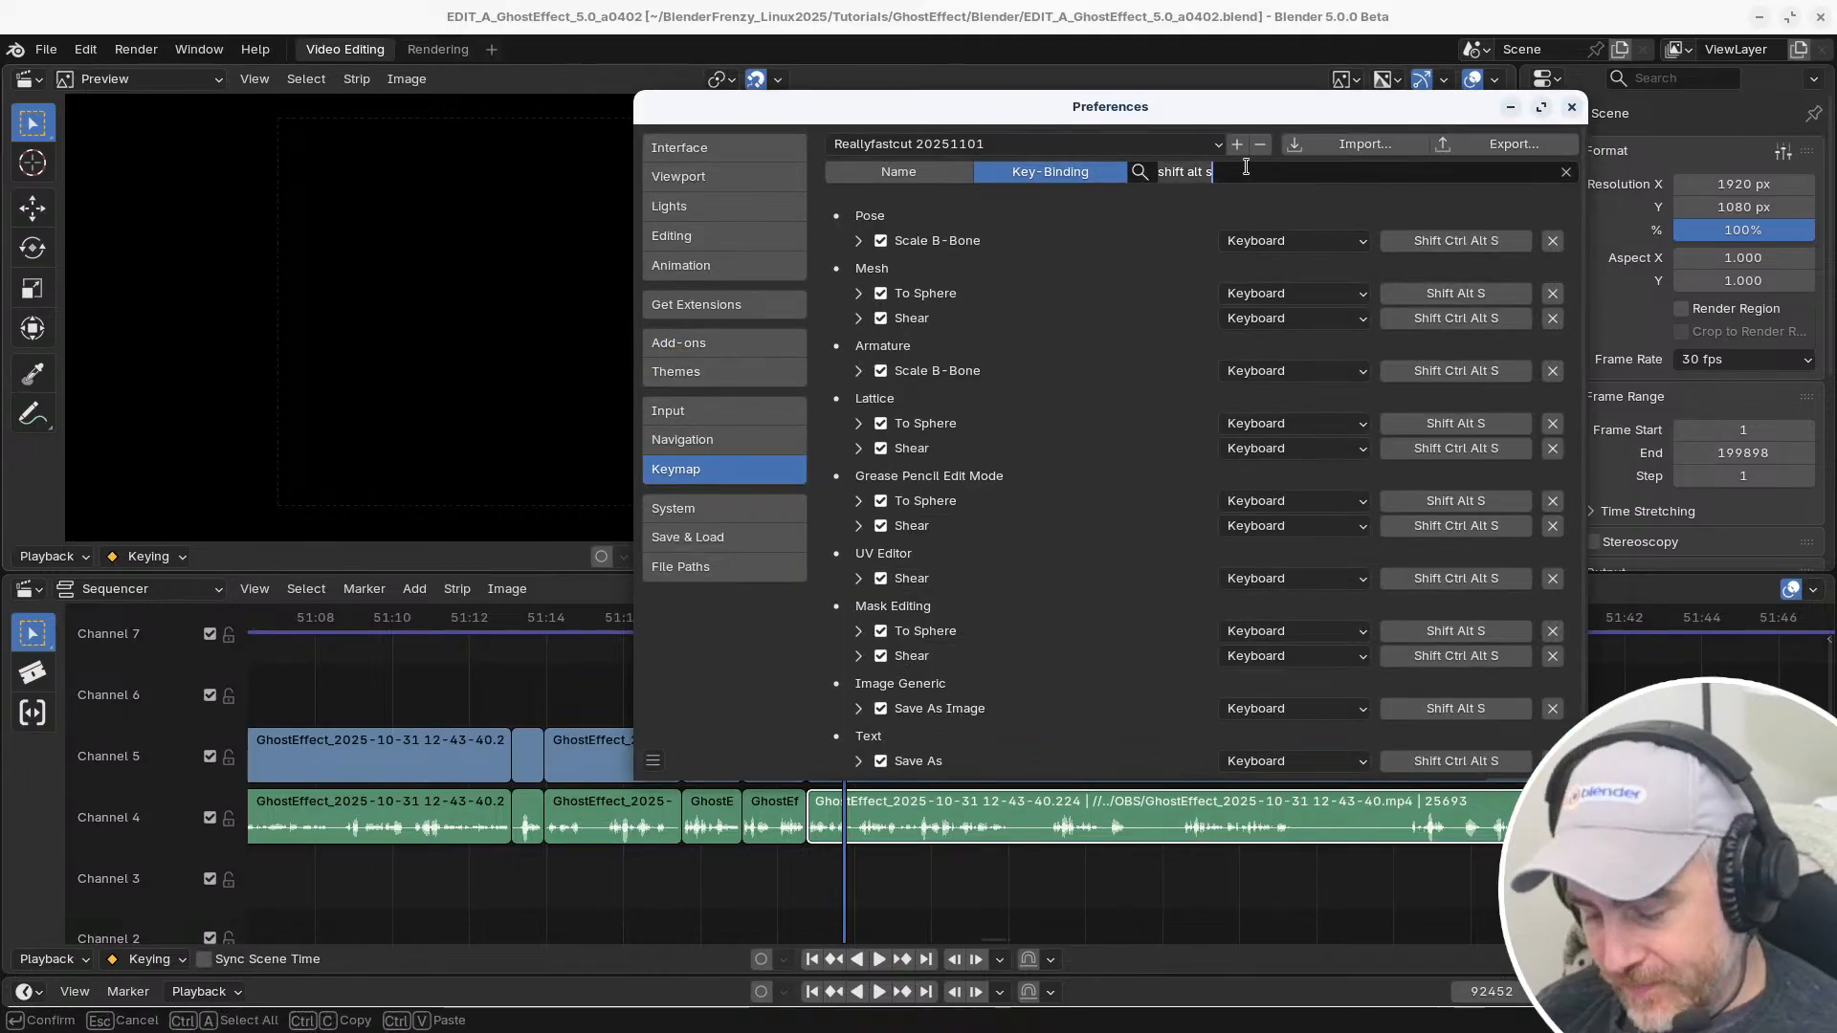
key(ctrl+a)
text(slip)
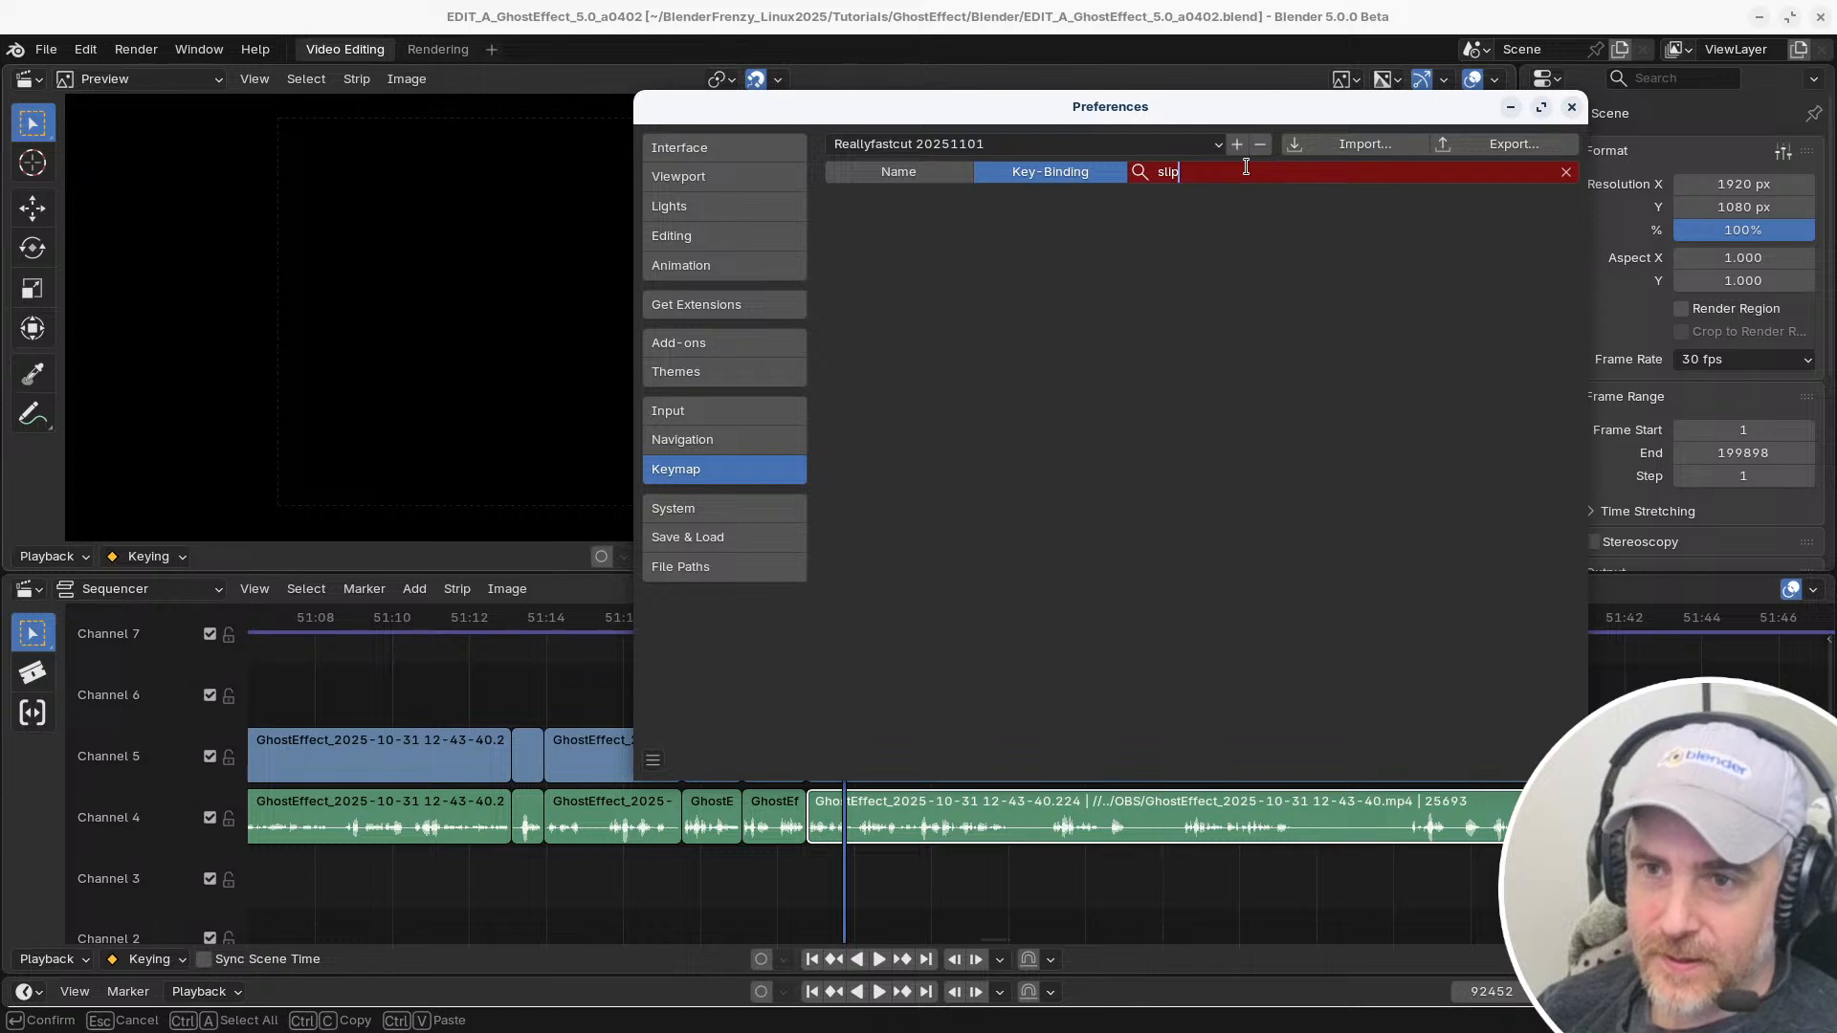
click(938, 180)
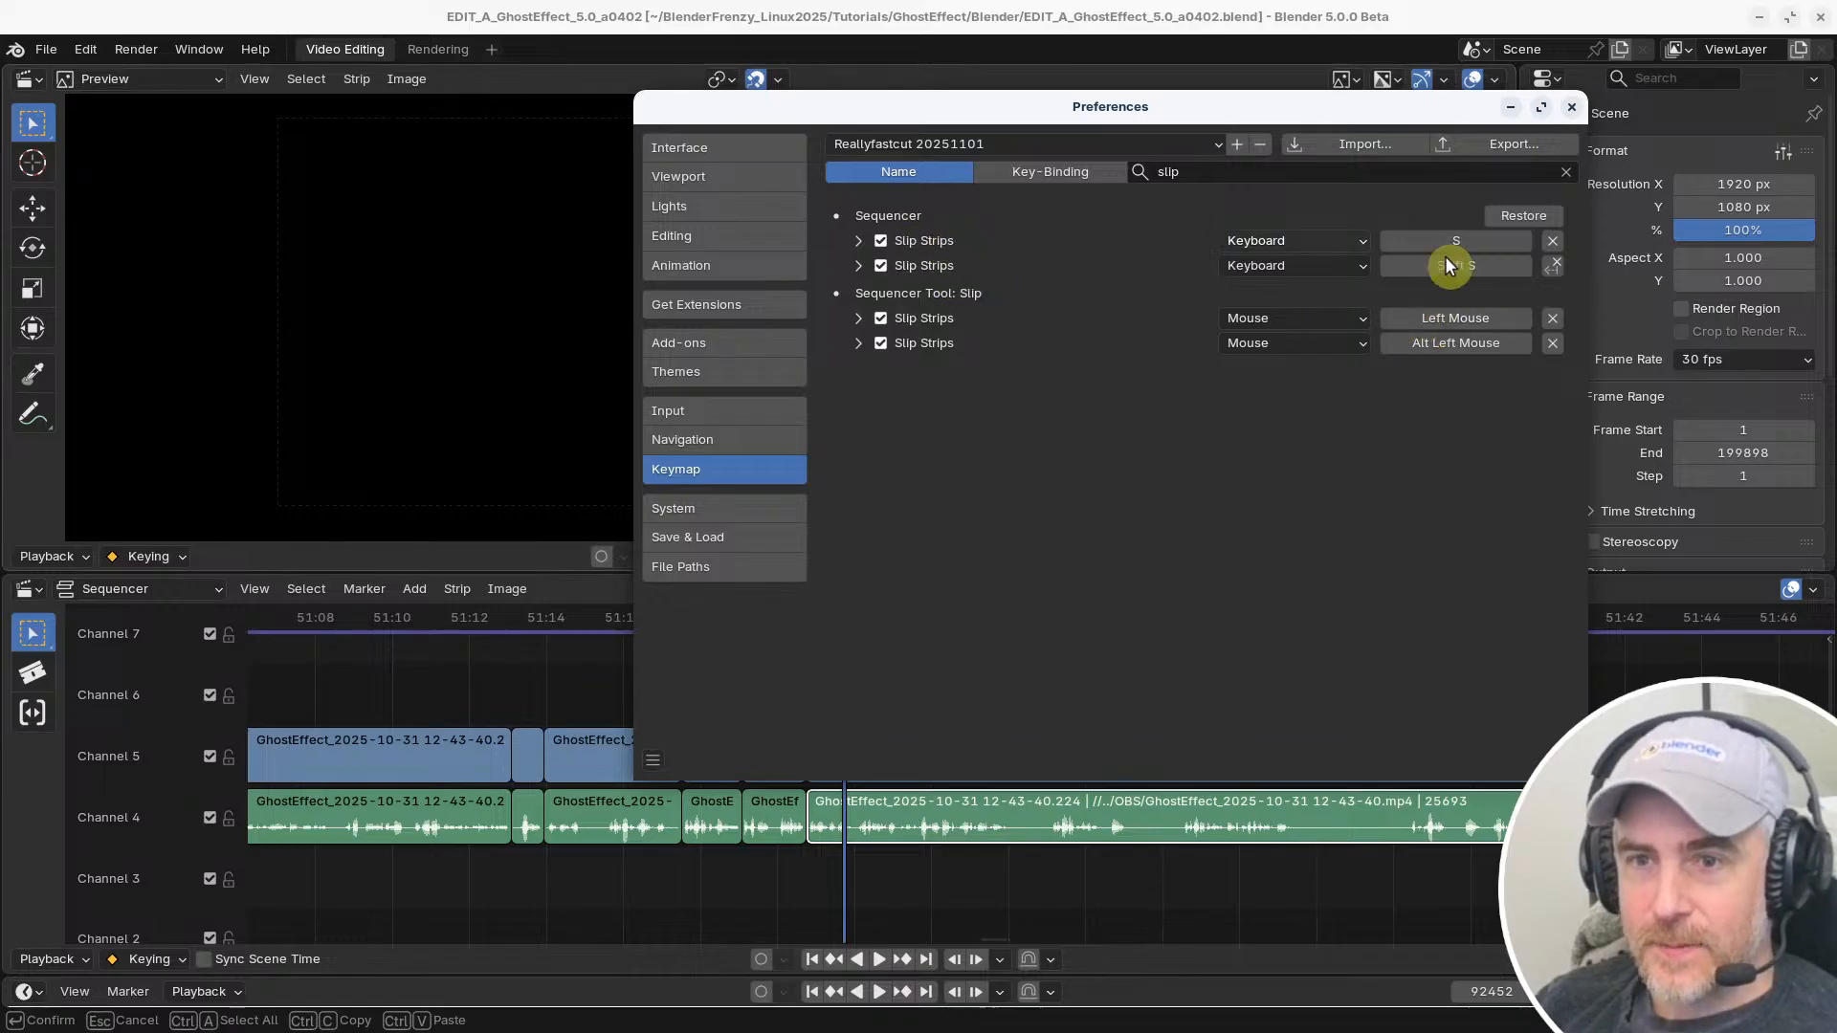
Expand both Sequencer Slip Strips keymap entries, enable Repeat on the second and add the Shift modifier to the first
click(859, 241)
click(867, 423)
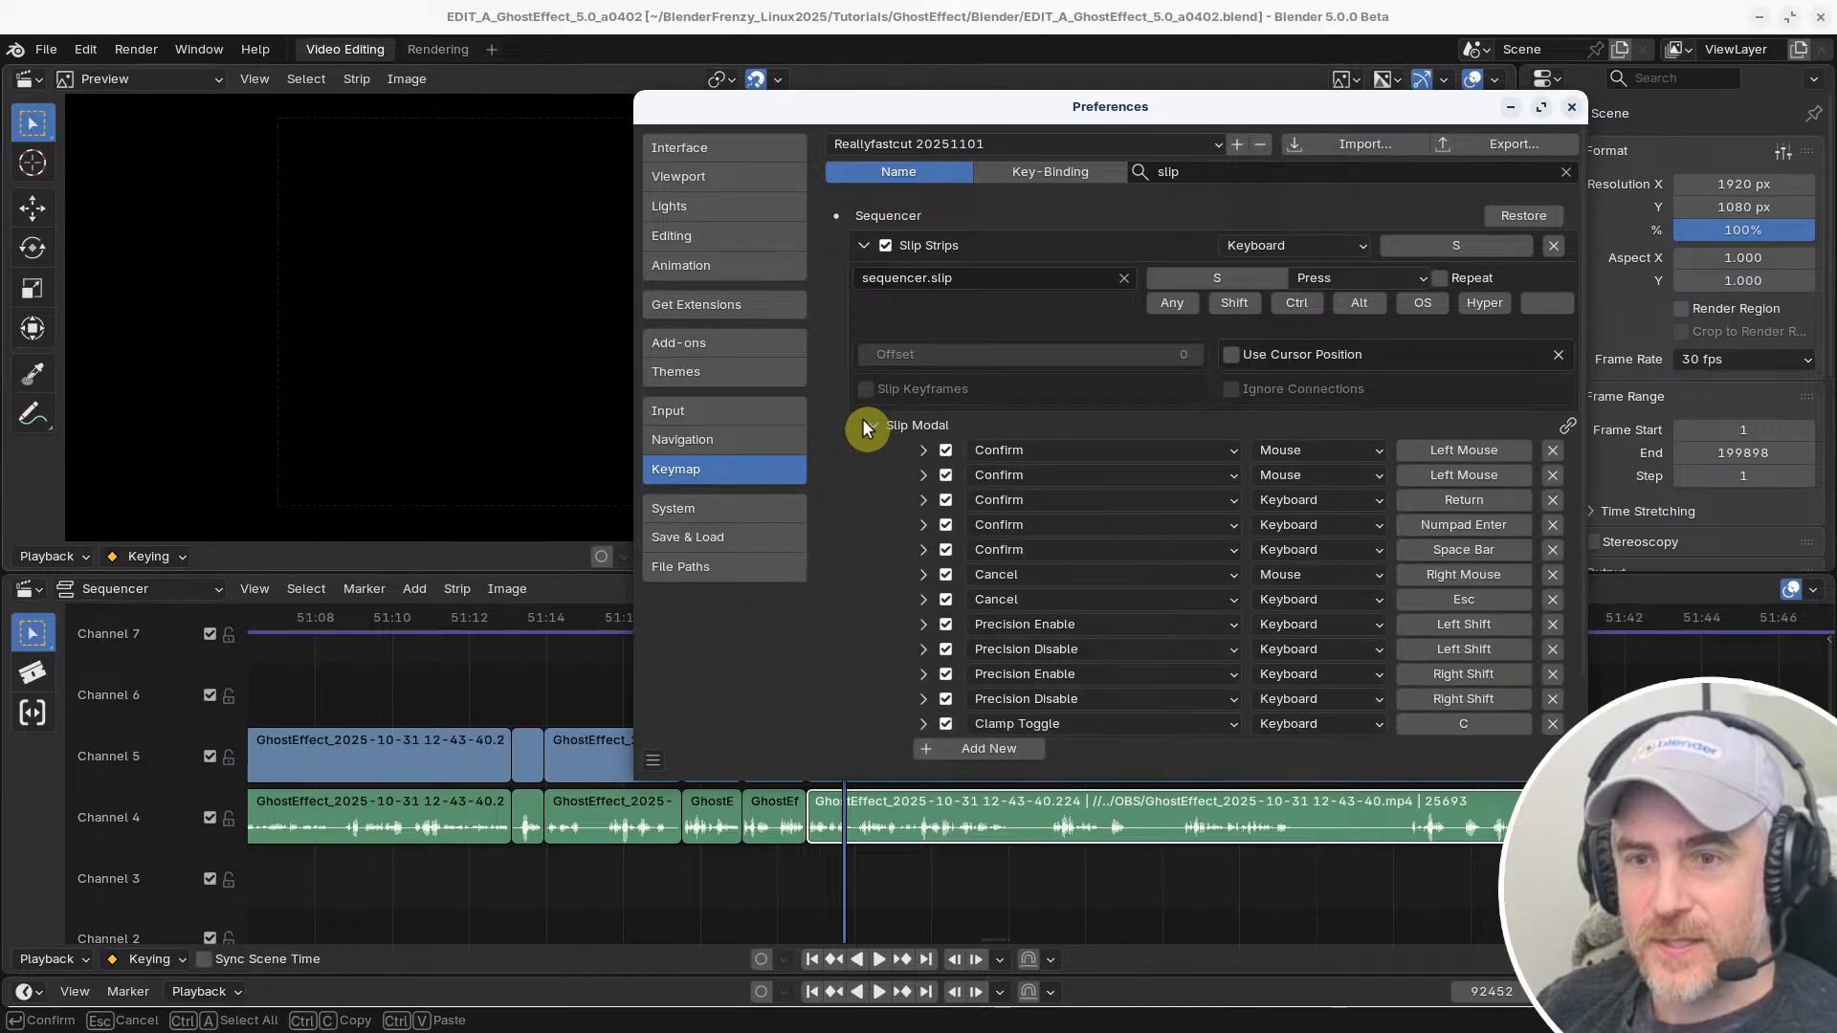
click(870, 424)
click(860, 454)
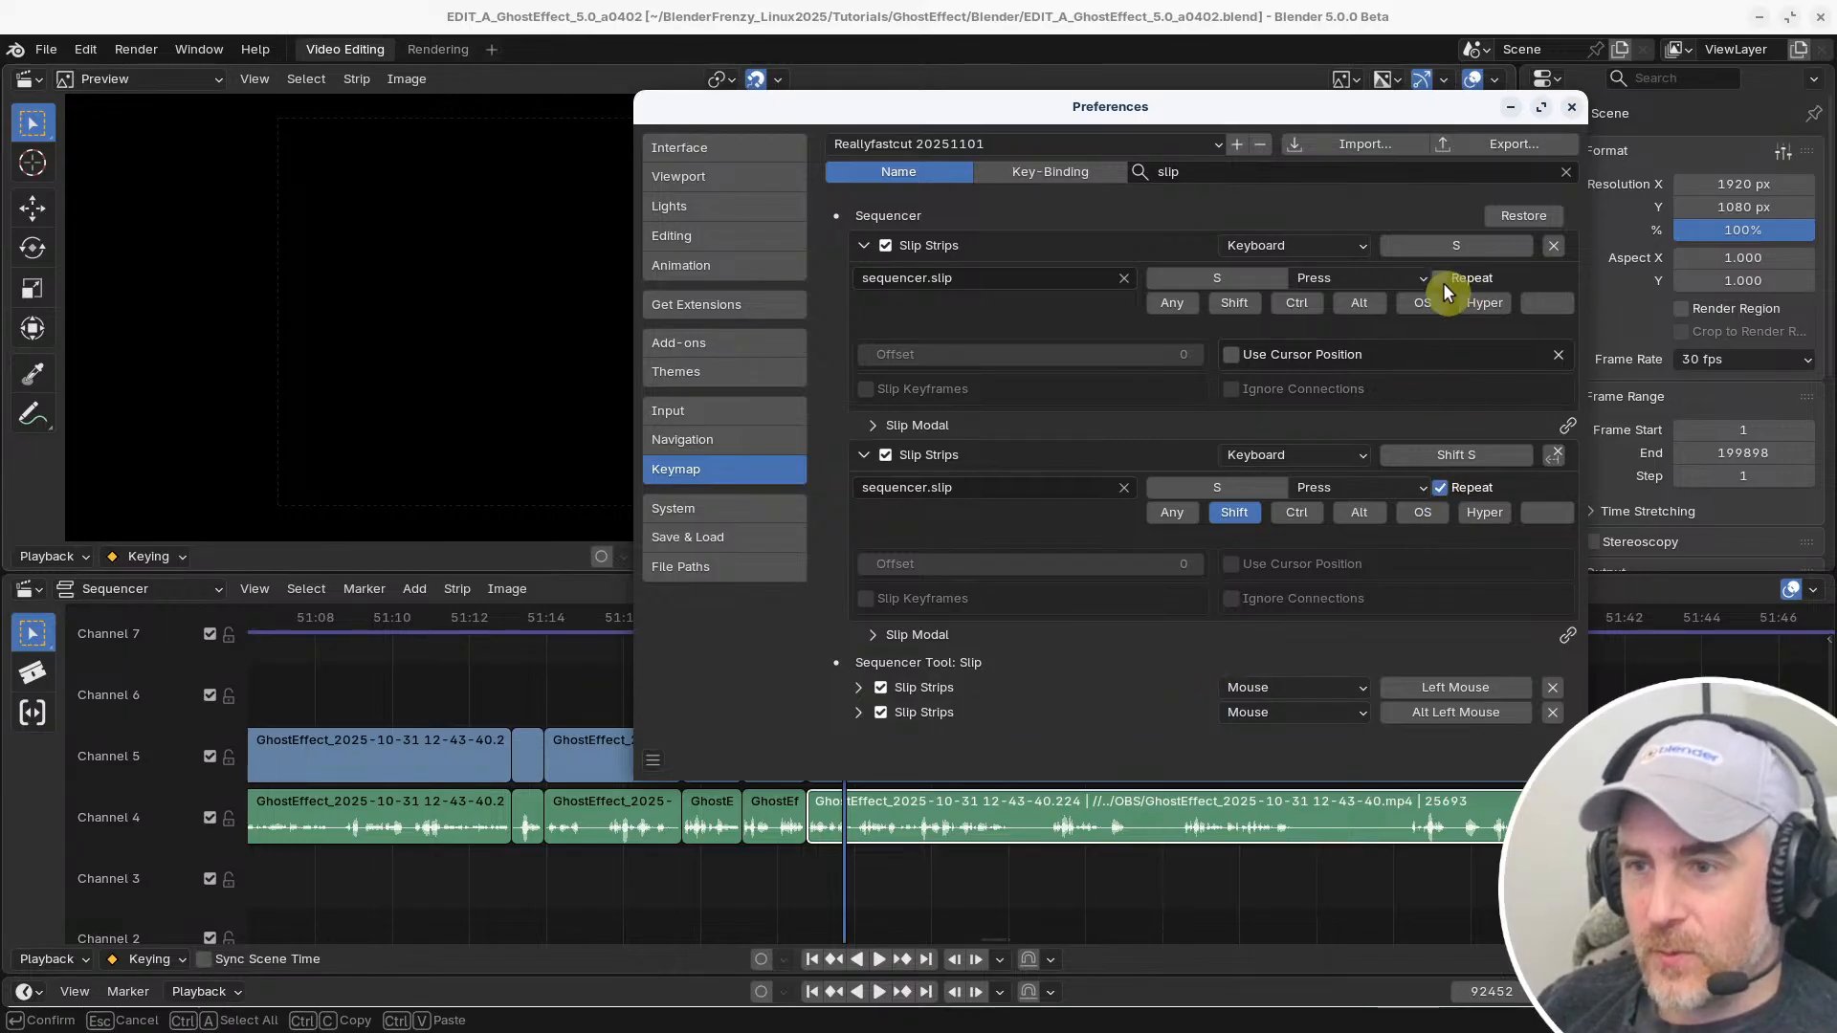
click(1439, 488)
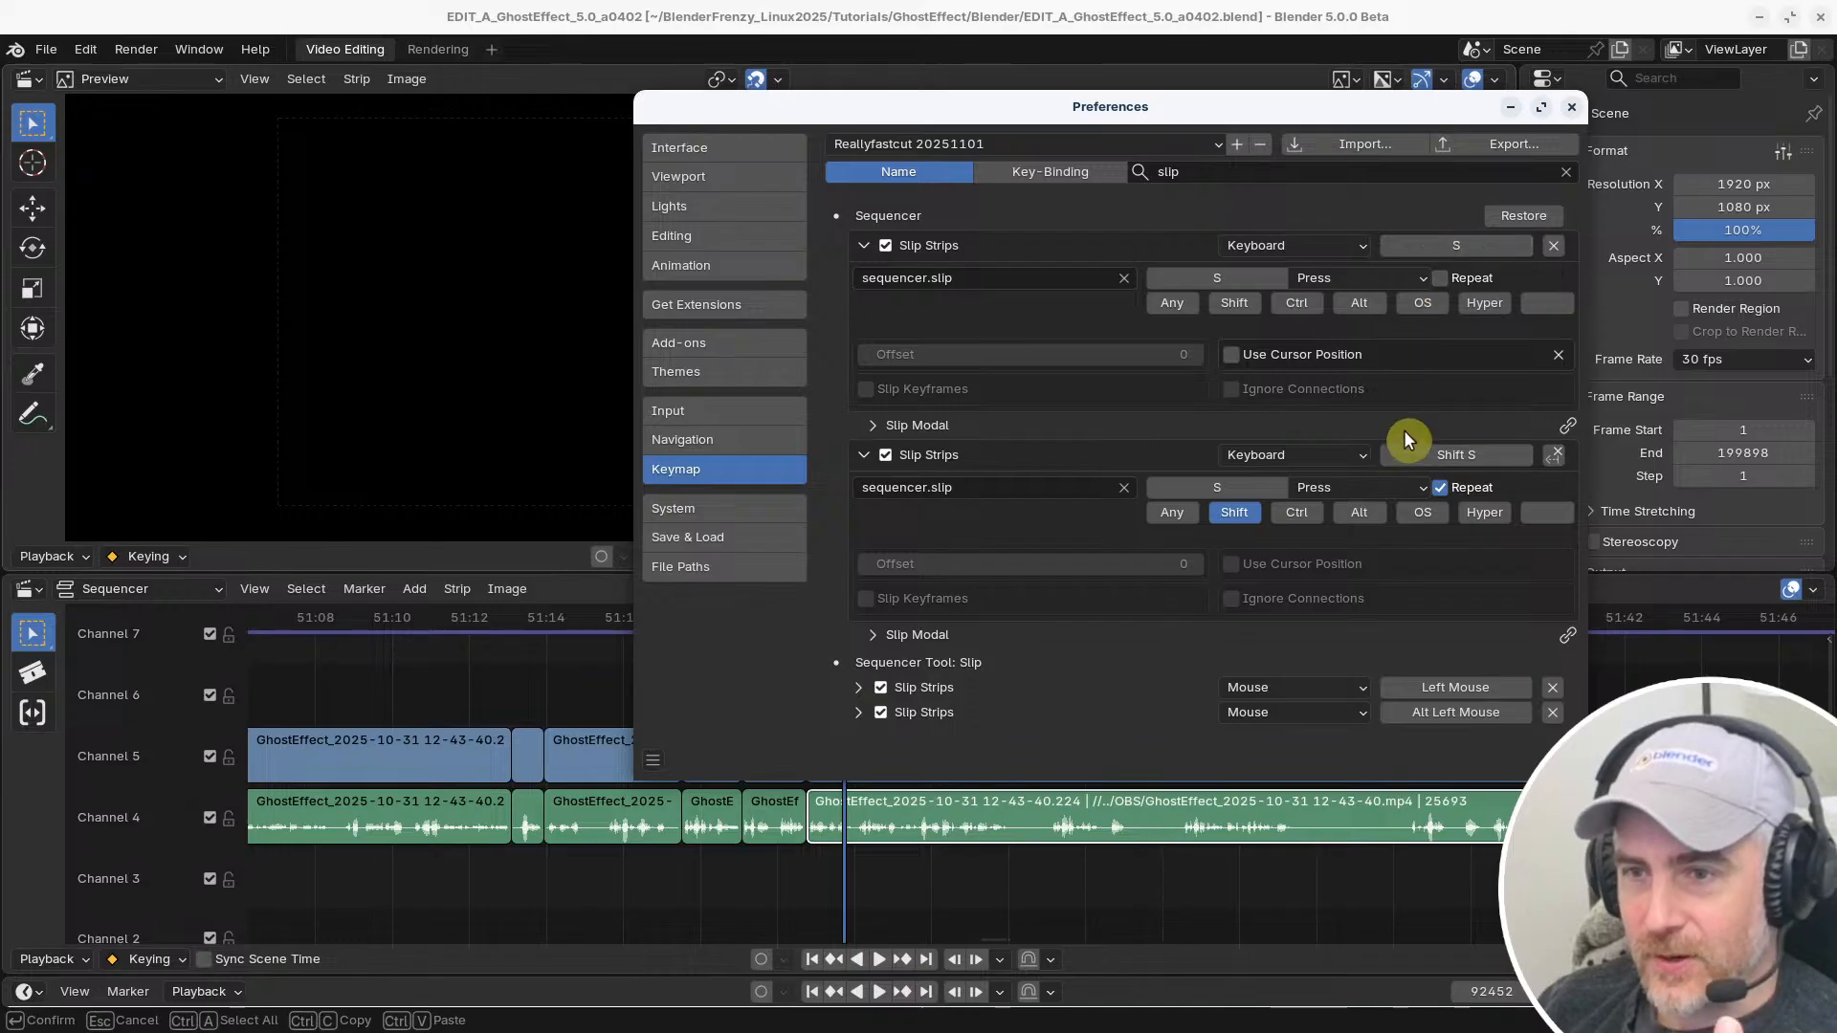
click(1247, 306)
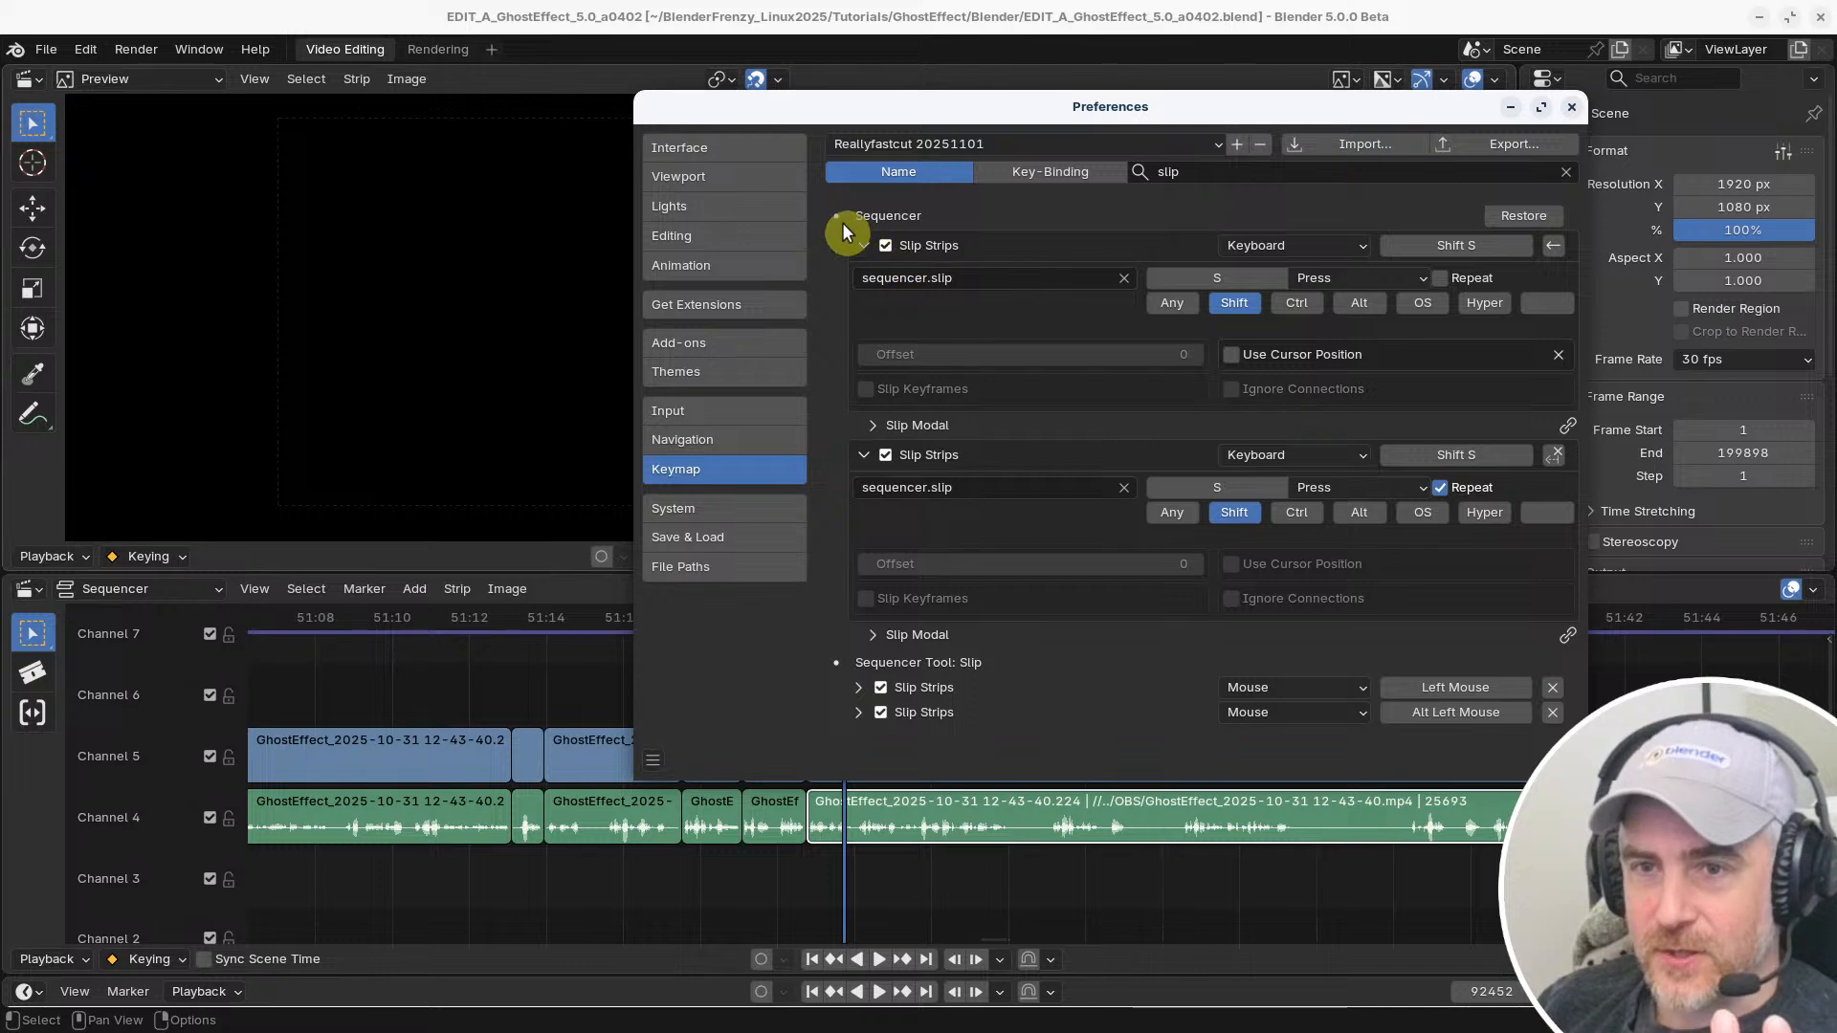
click(864, 245)
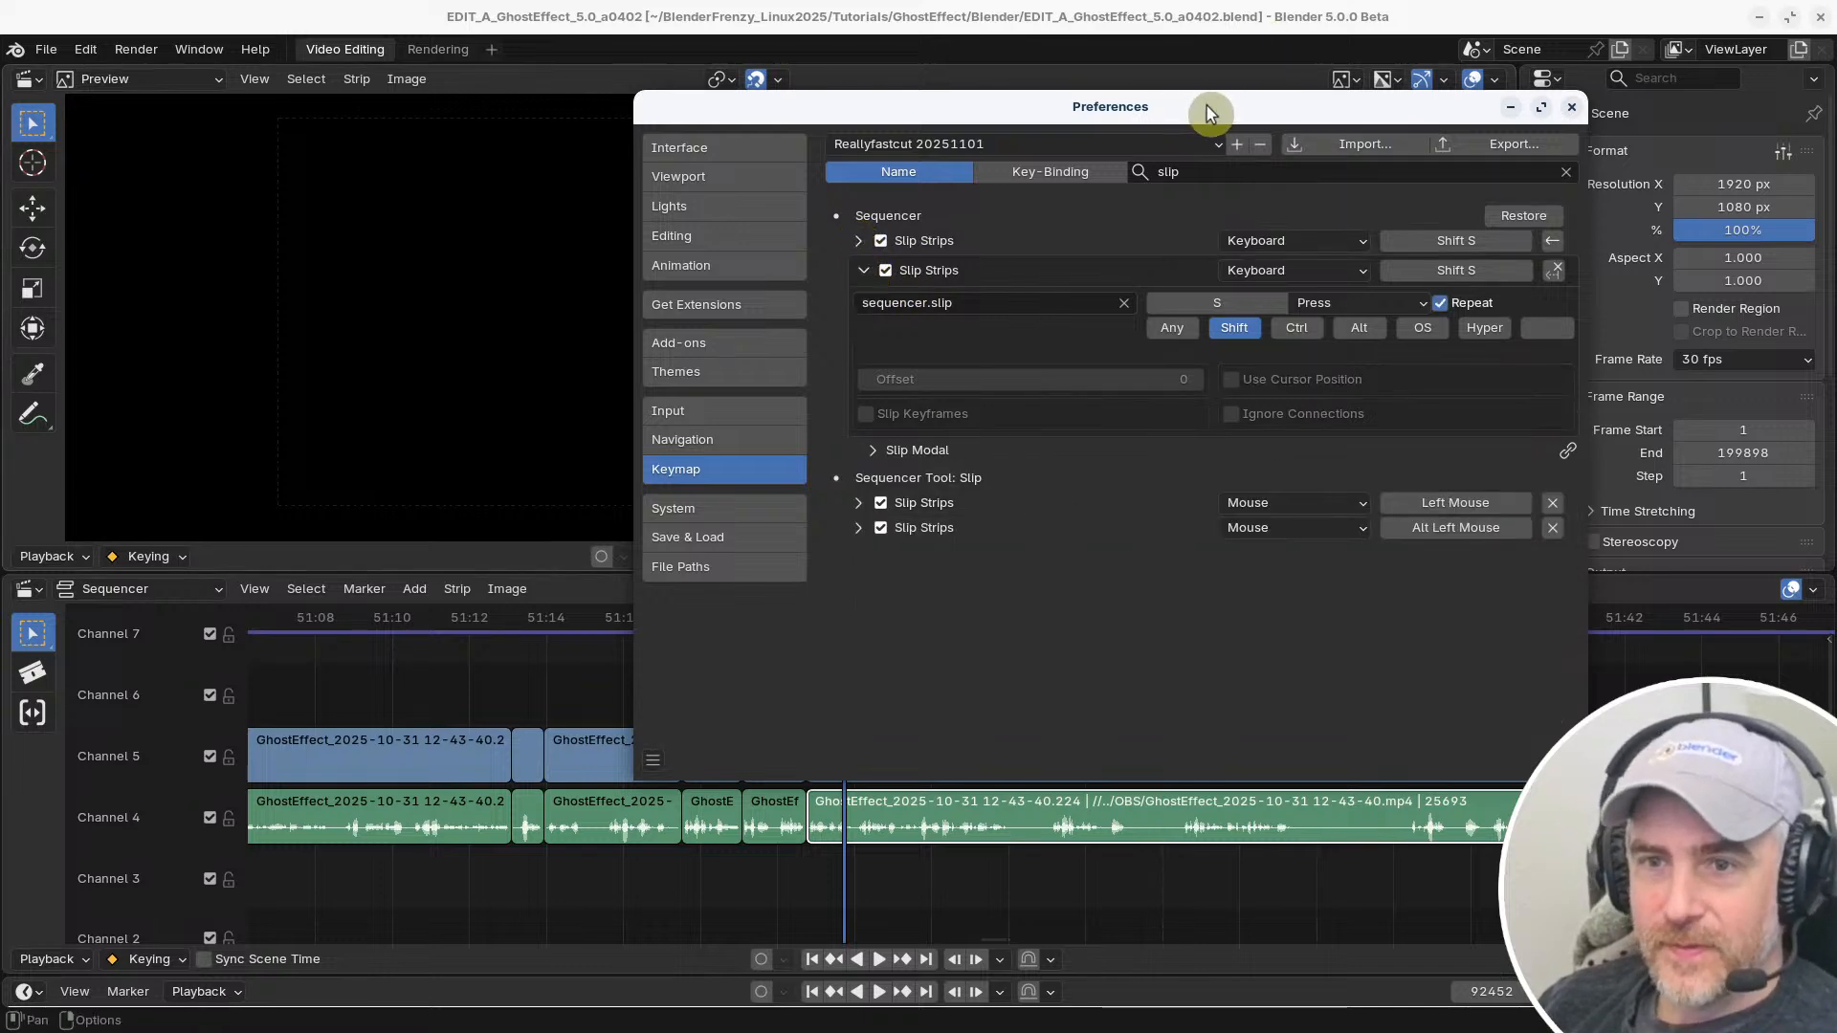
Test the Shift S slip shortcut on the selected Channel 4 audio strip and undo the change
click(1164, 19)
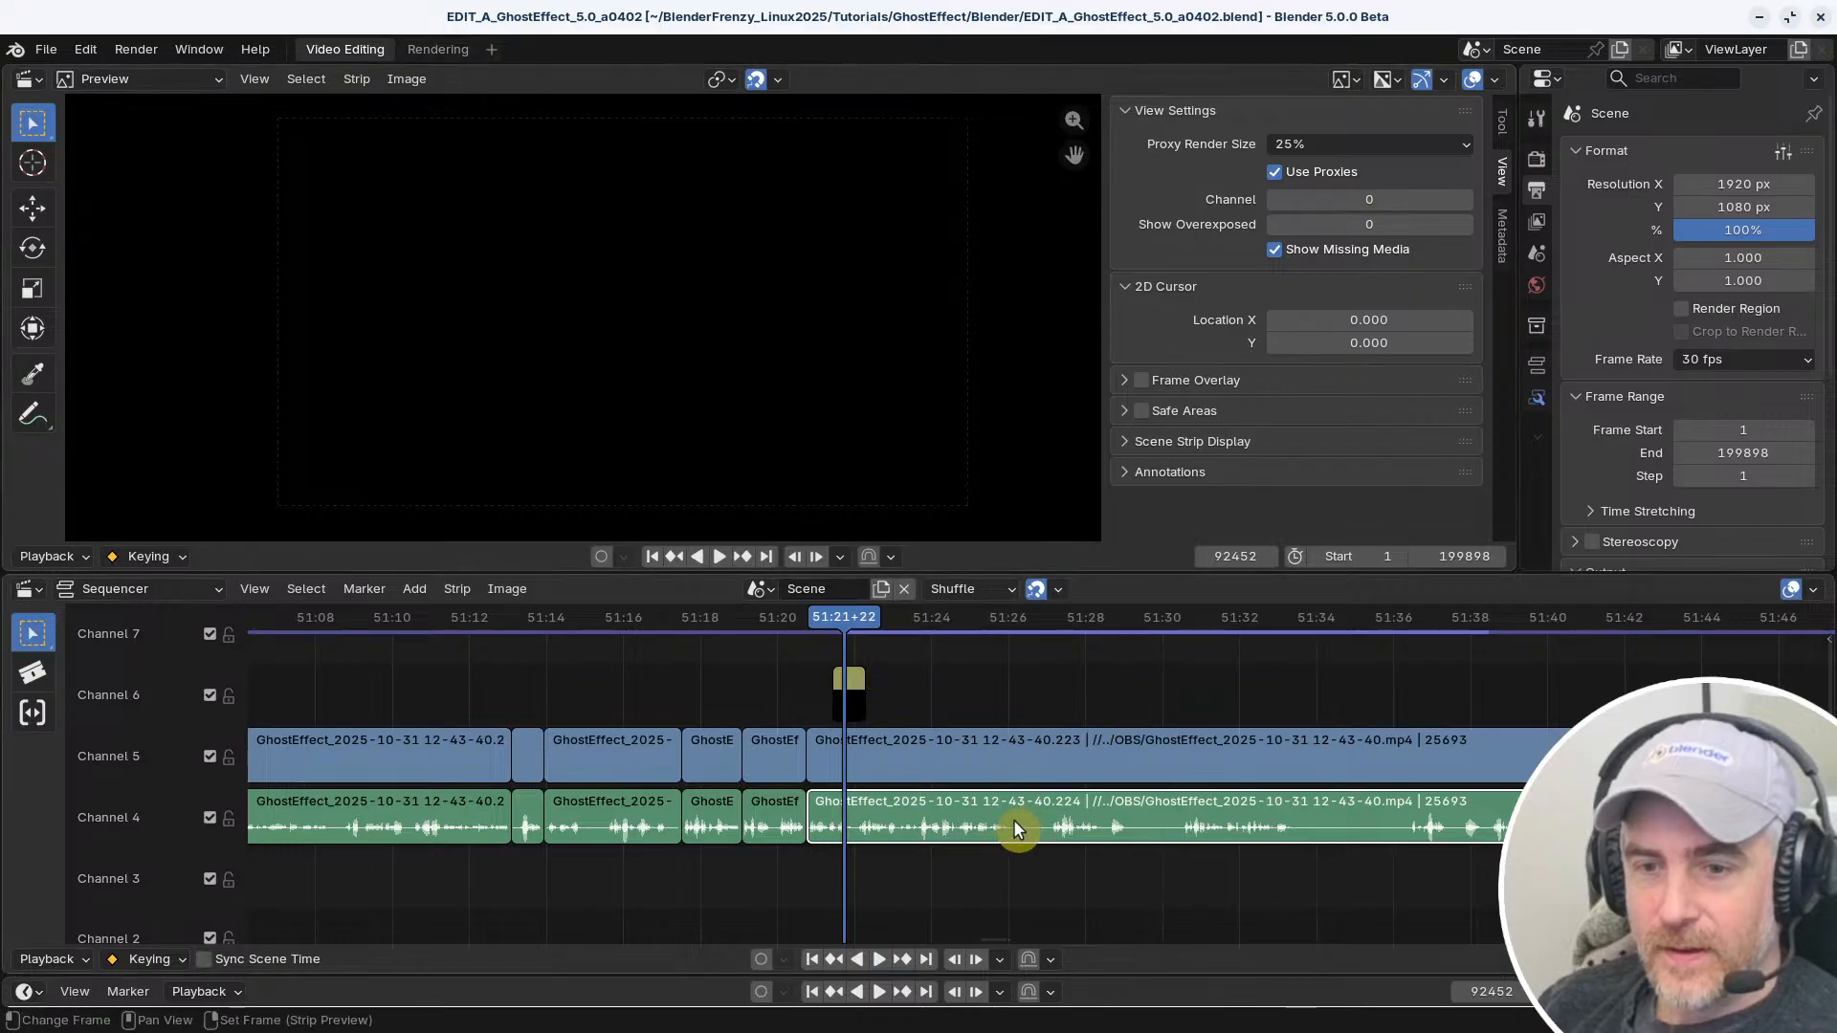
key(shift+s)
key(ctrl+z)
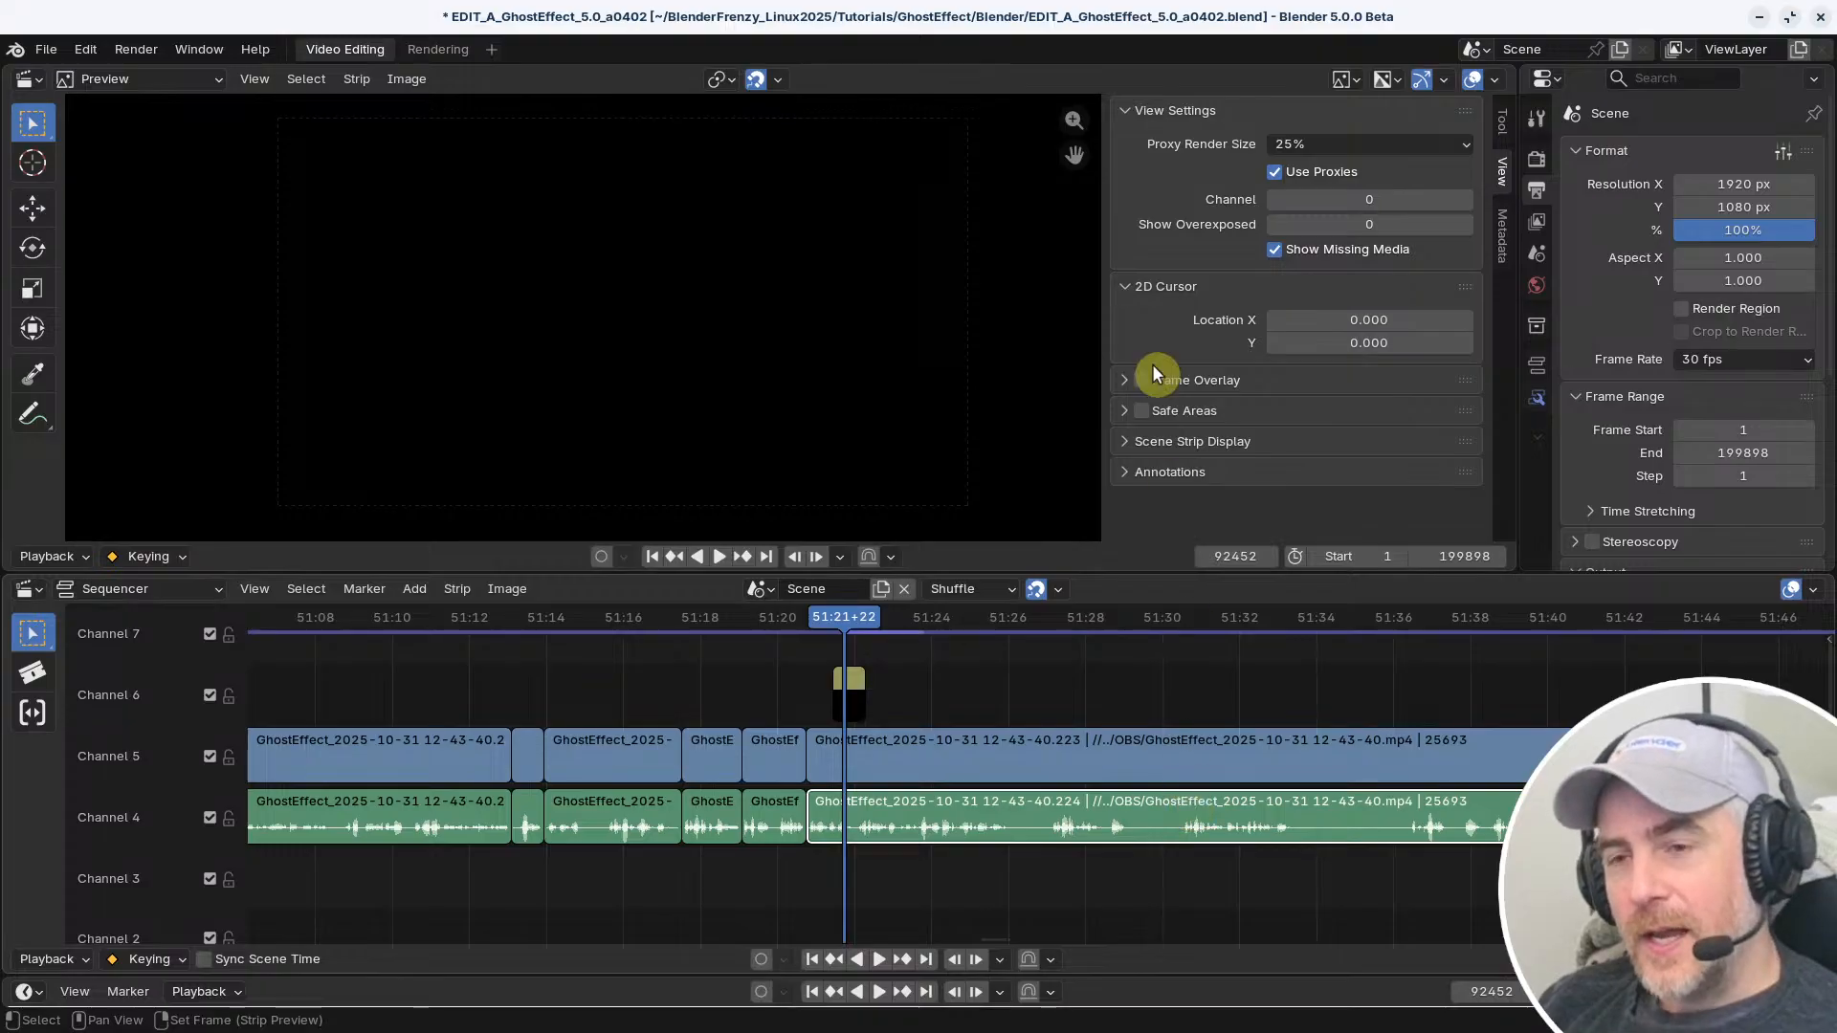
Search the keymap by name for "conten" and clear the search to list all keymap categories
key(alt+Tab)
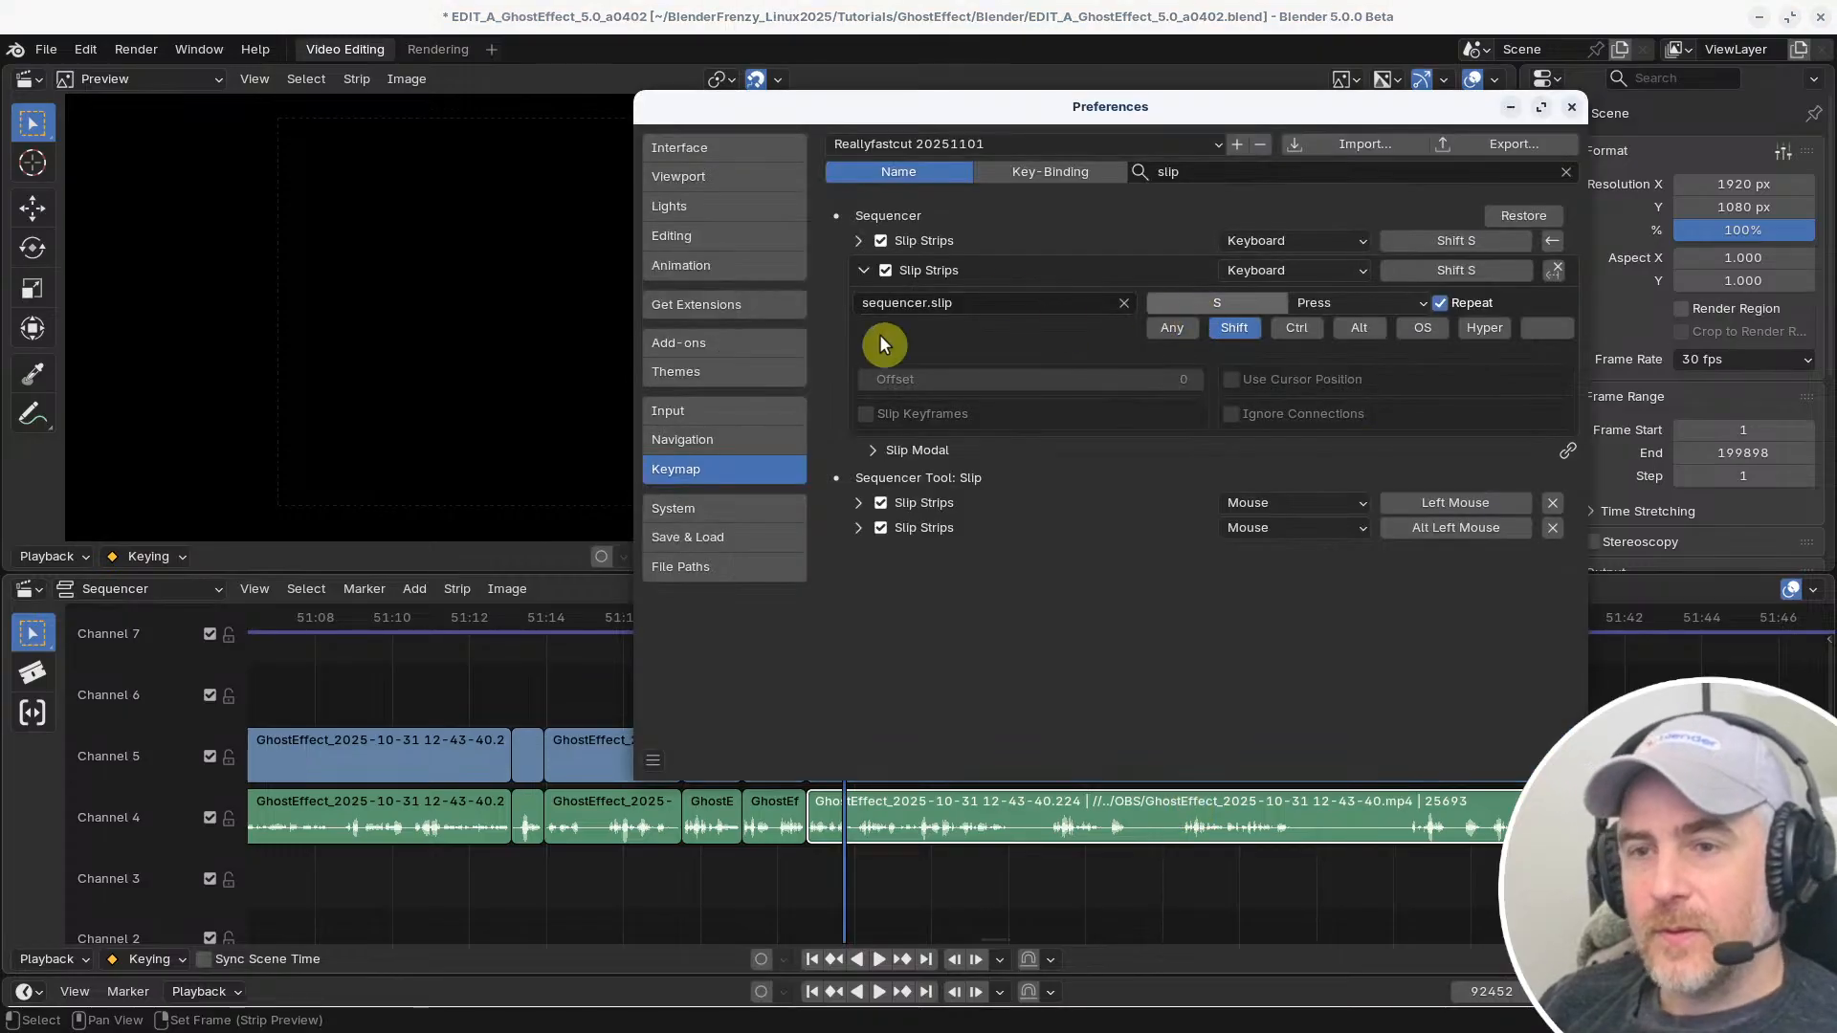
click(1200, 174)
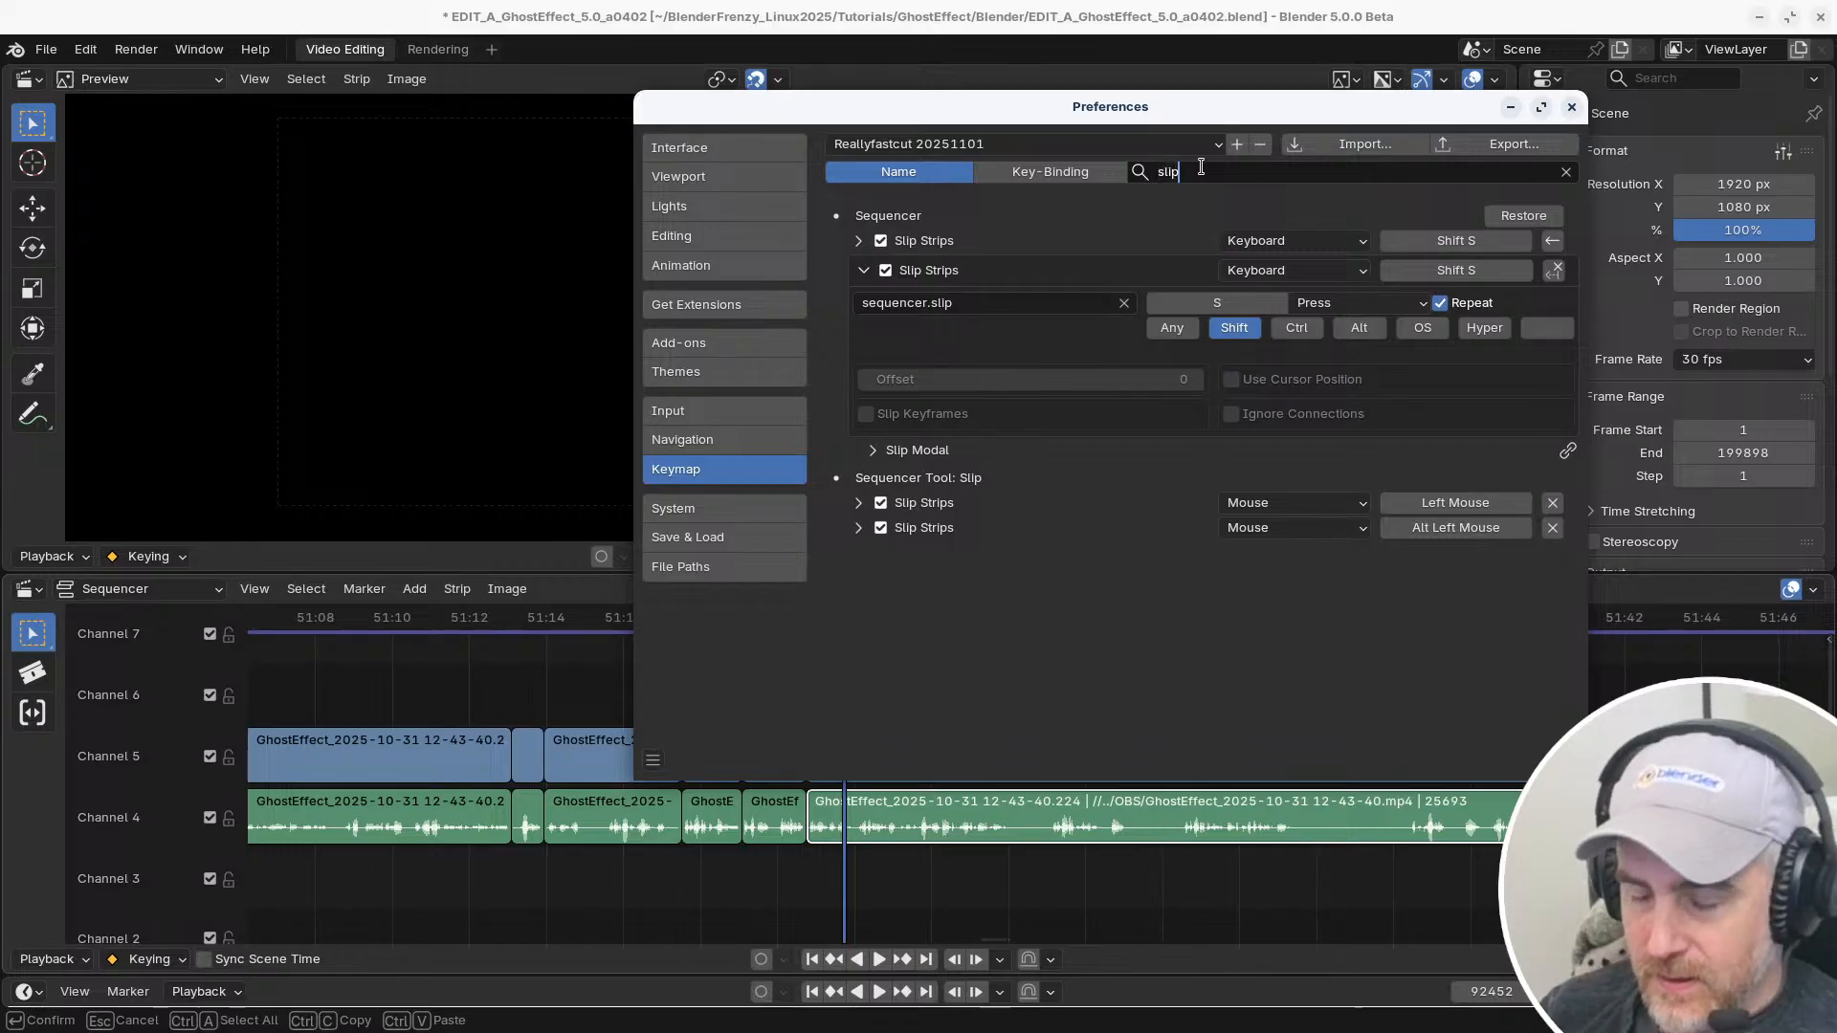
key(BackSpace)
key(BackSpace)
key(BackSpace)
key(BackSpace)
text(conten)
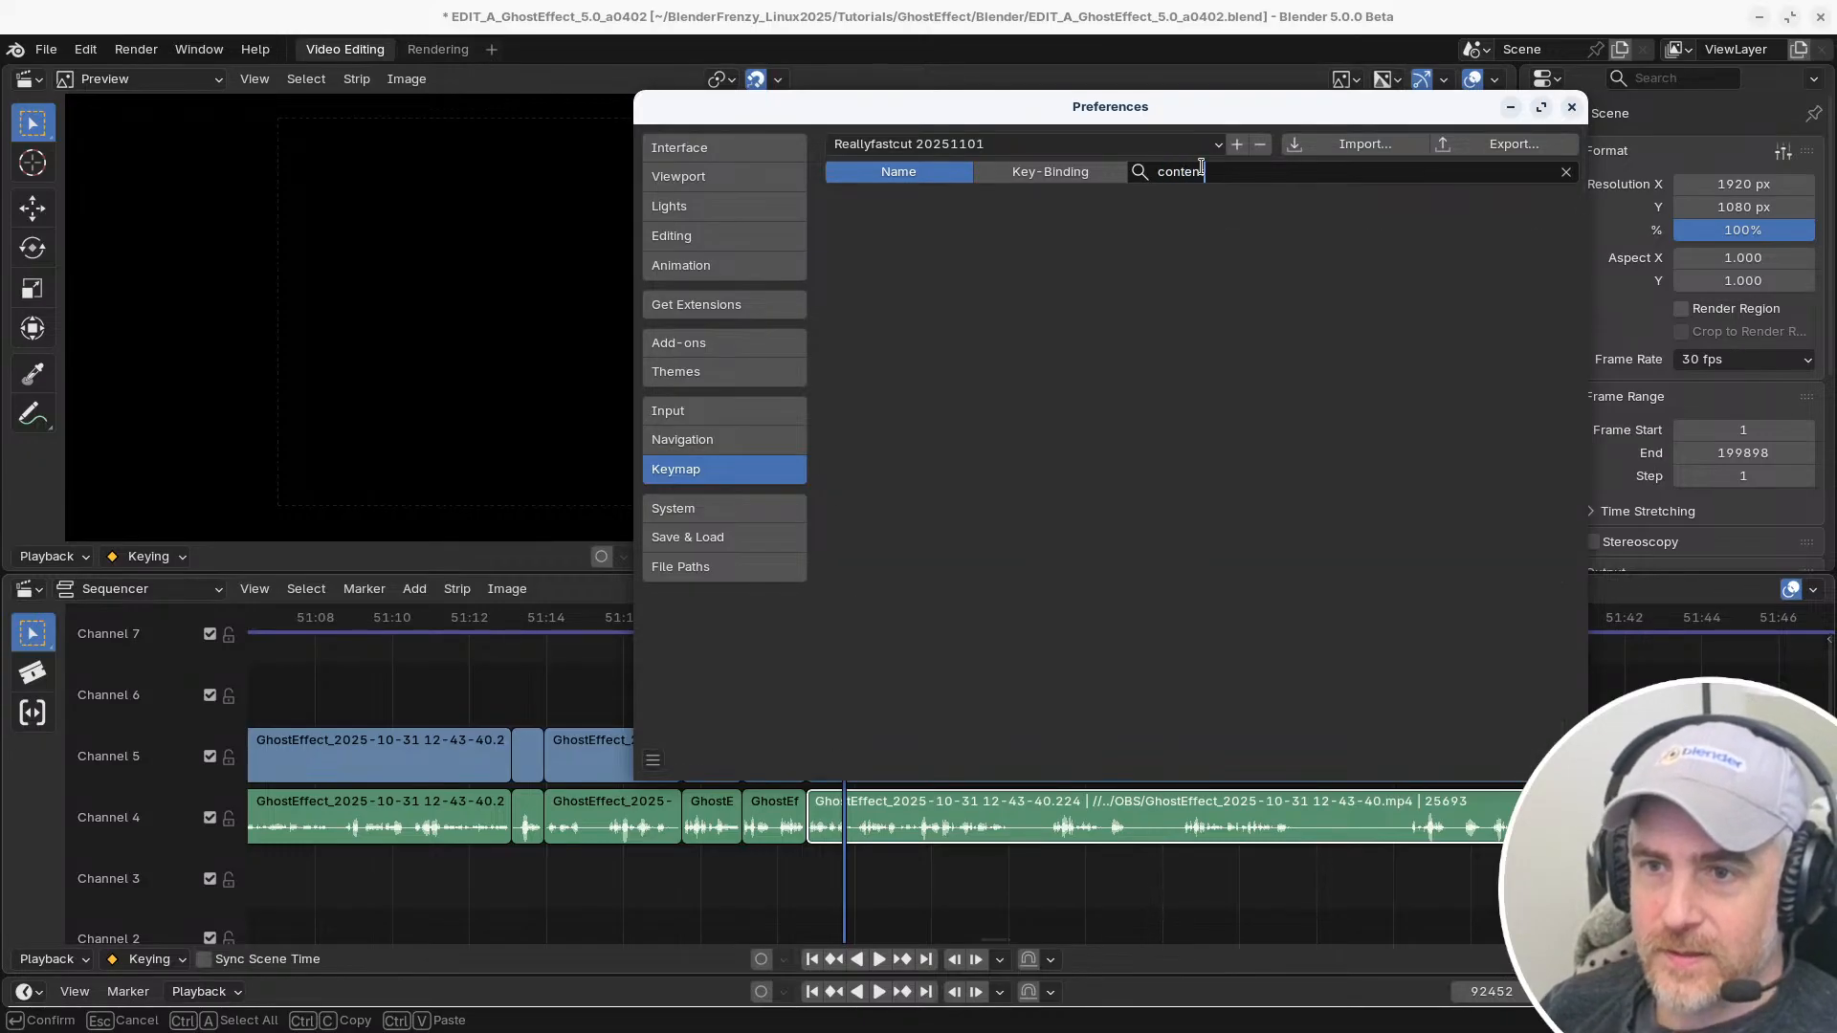
key(BackSpace)
key(BackSpace)
key(BackSpace)
key(BackSpace)
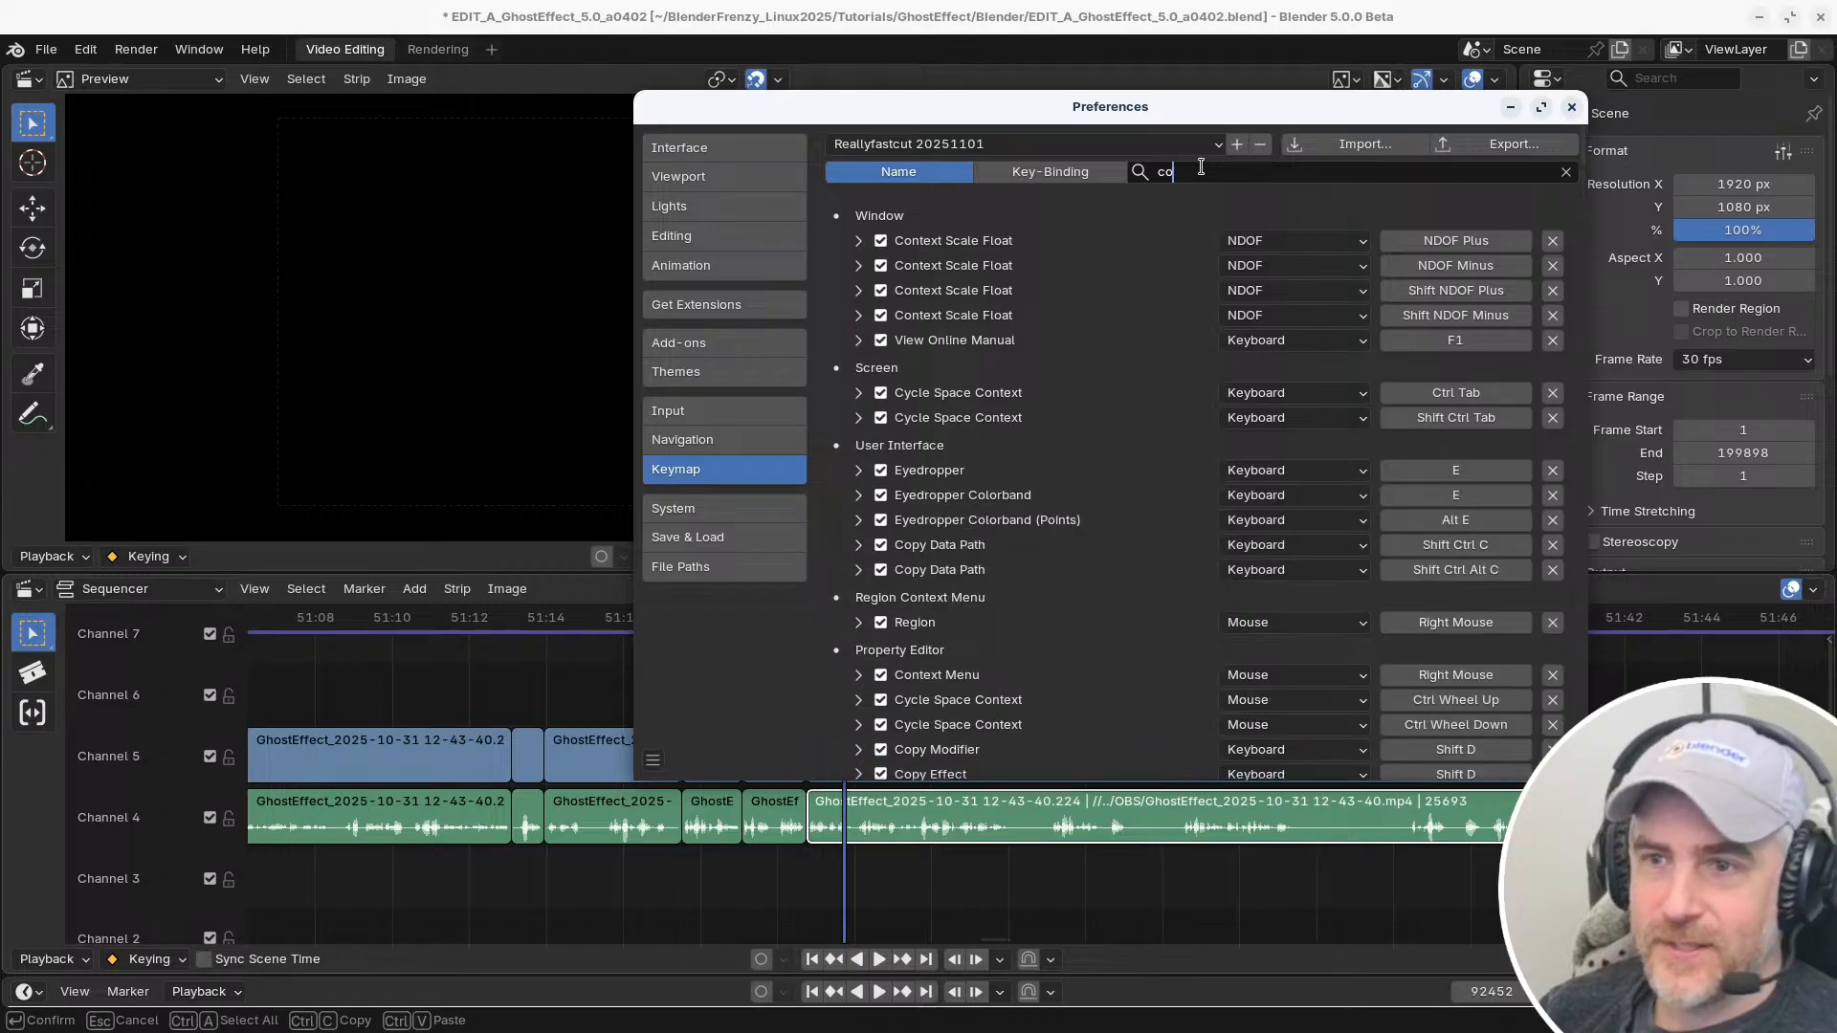
key(BackSpace)
key(BackSpace)
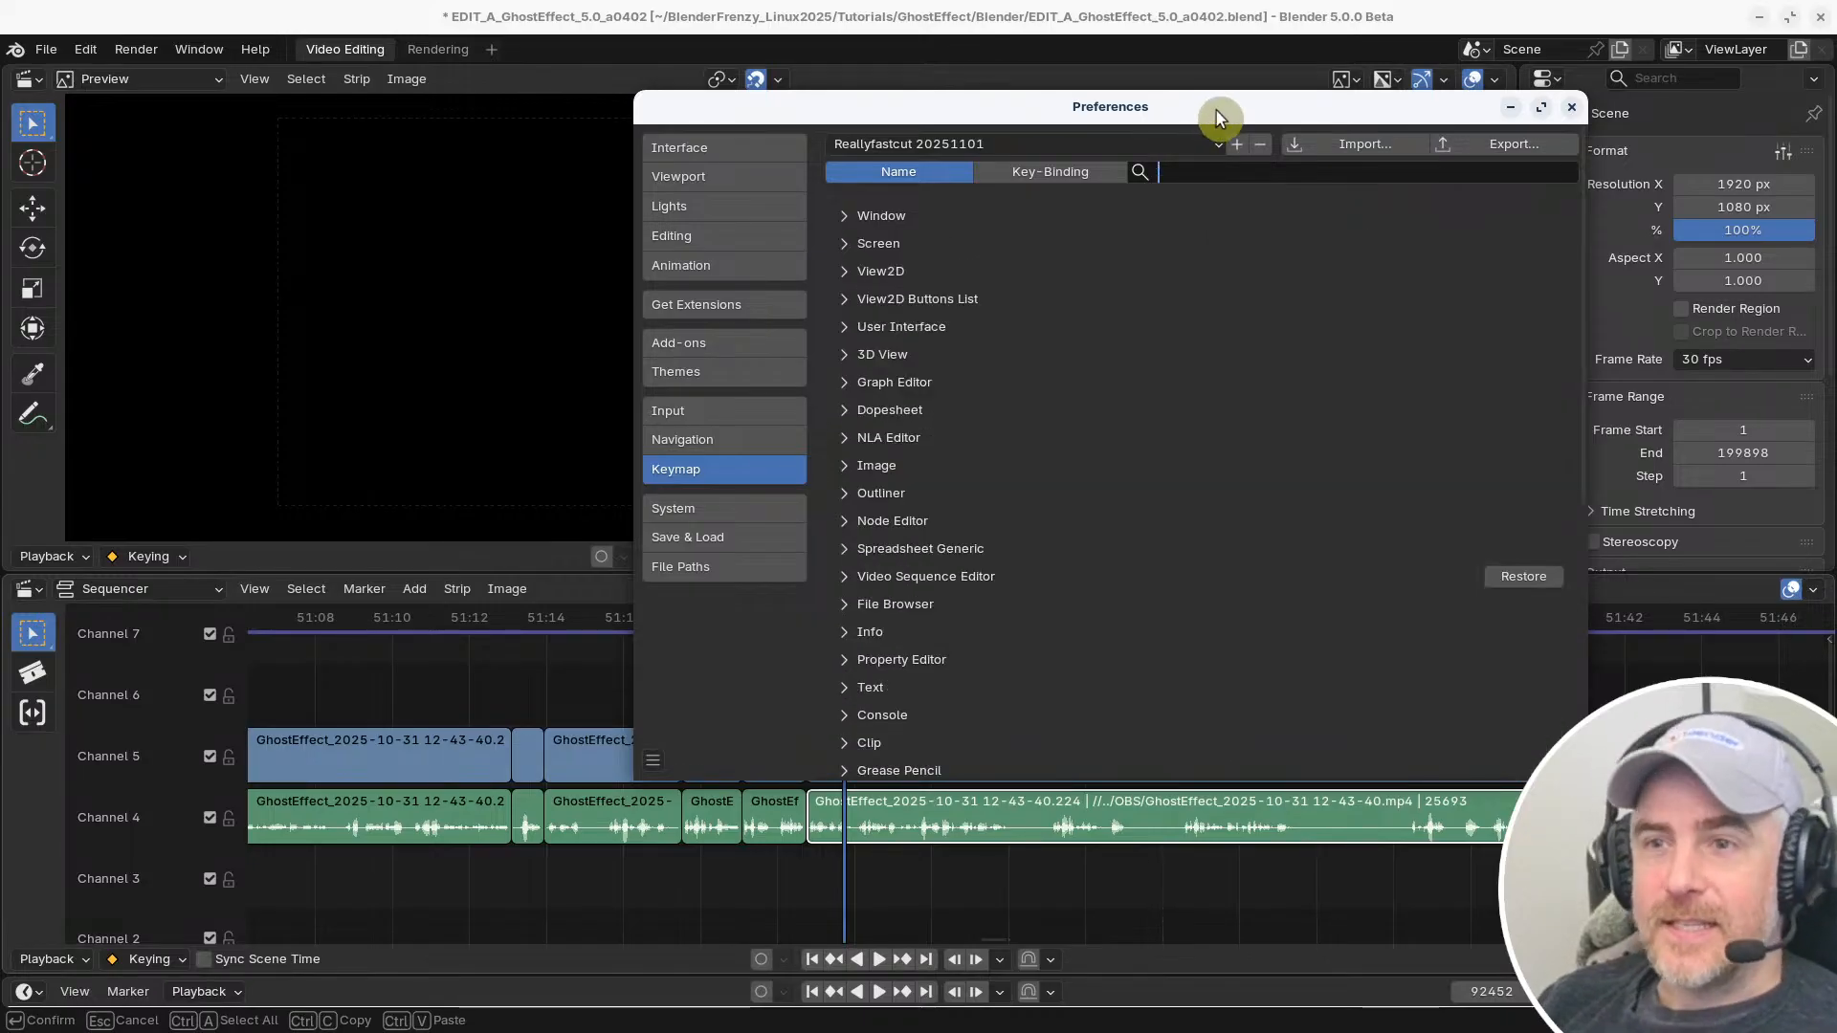
click(1190, 225)
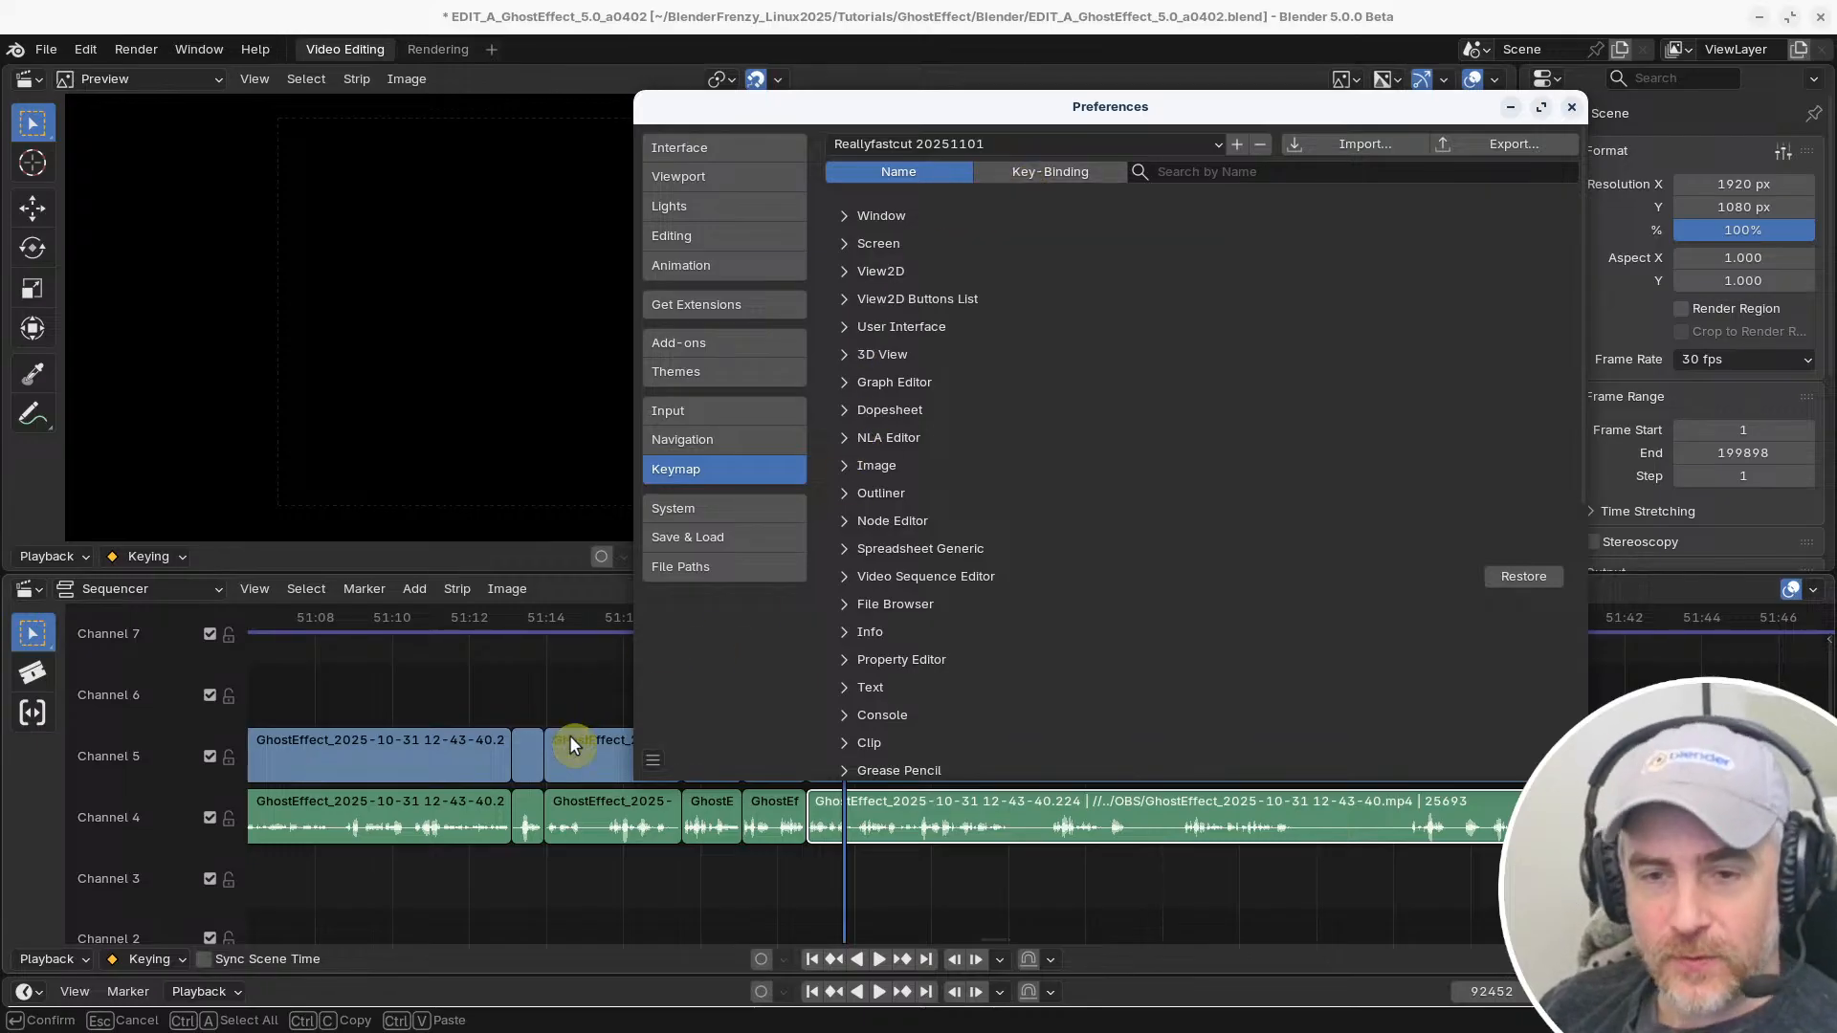
Look over the sequencer's view commands and search the keymap by key binding for "shift e"
click(570, 670)
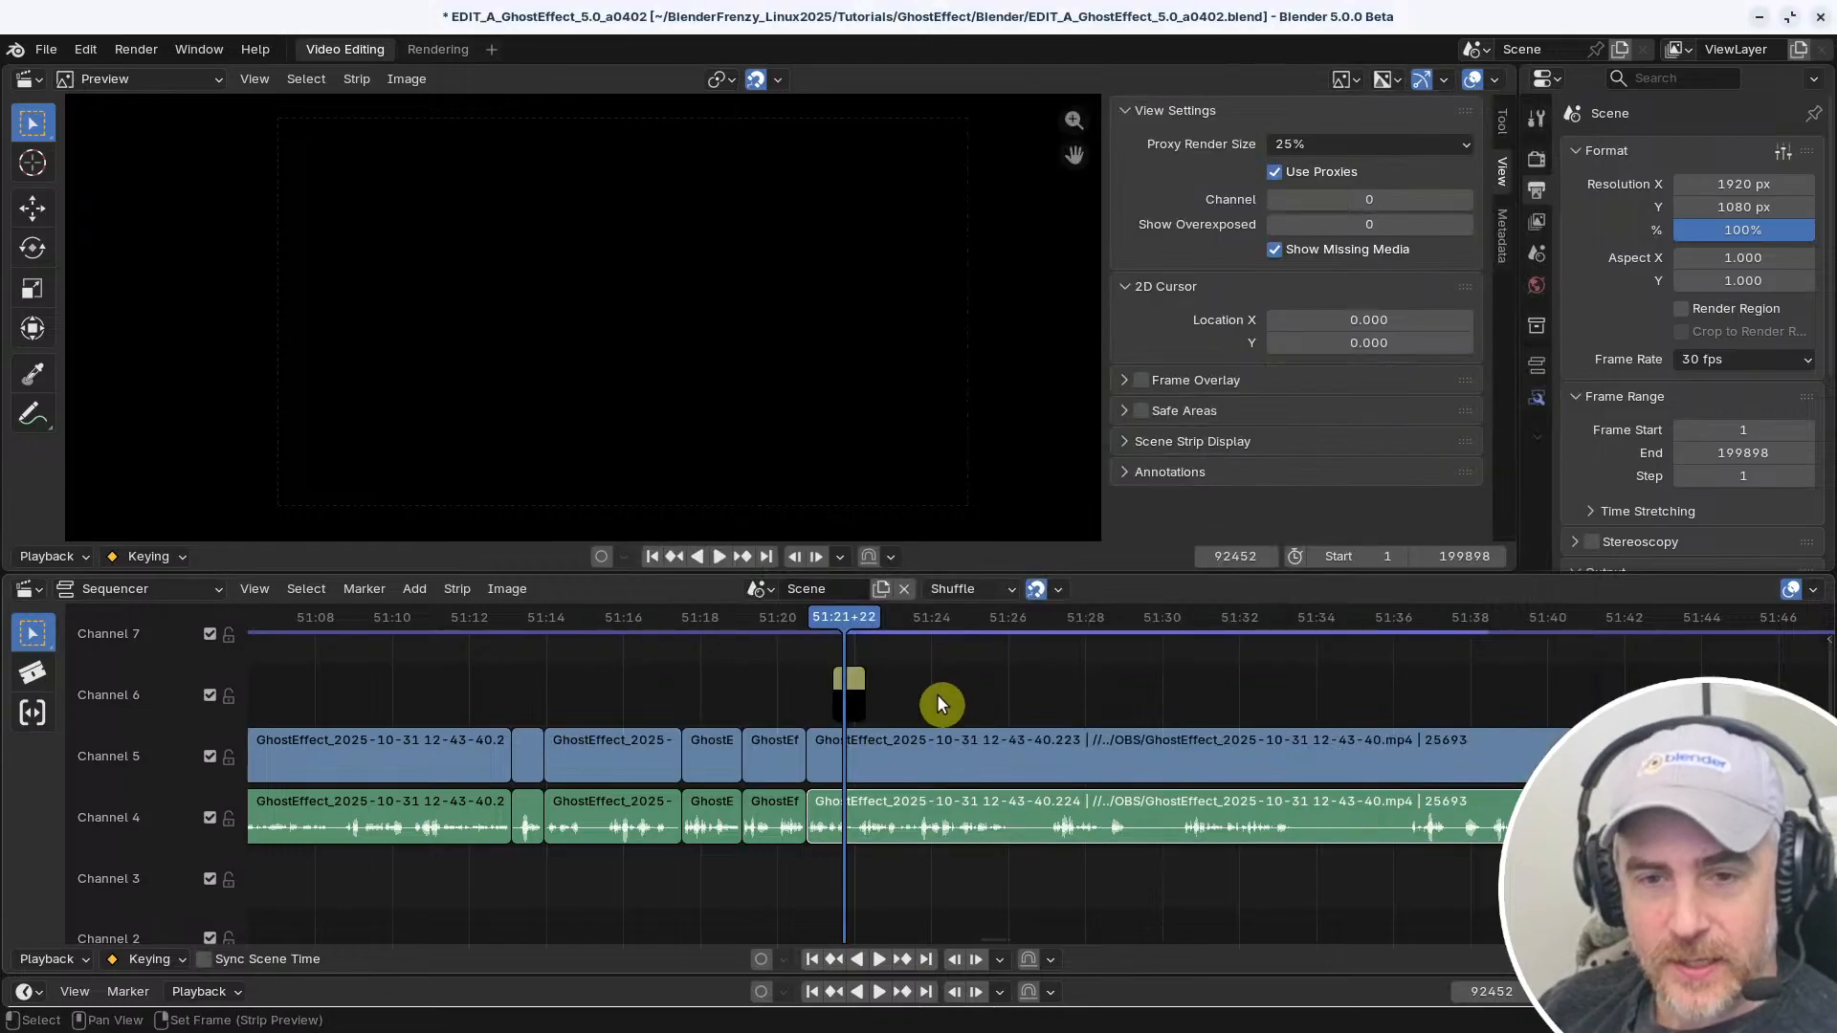
click(260, 588)
mouse_move(317, 421)
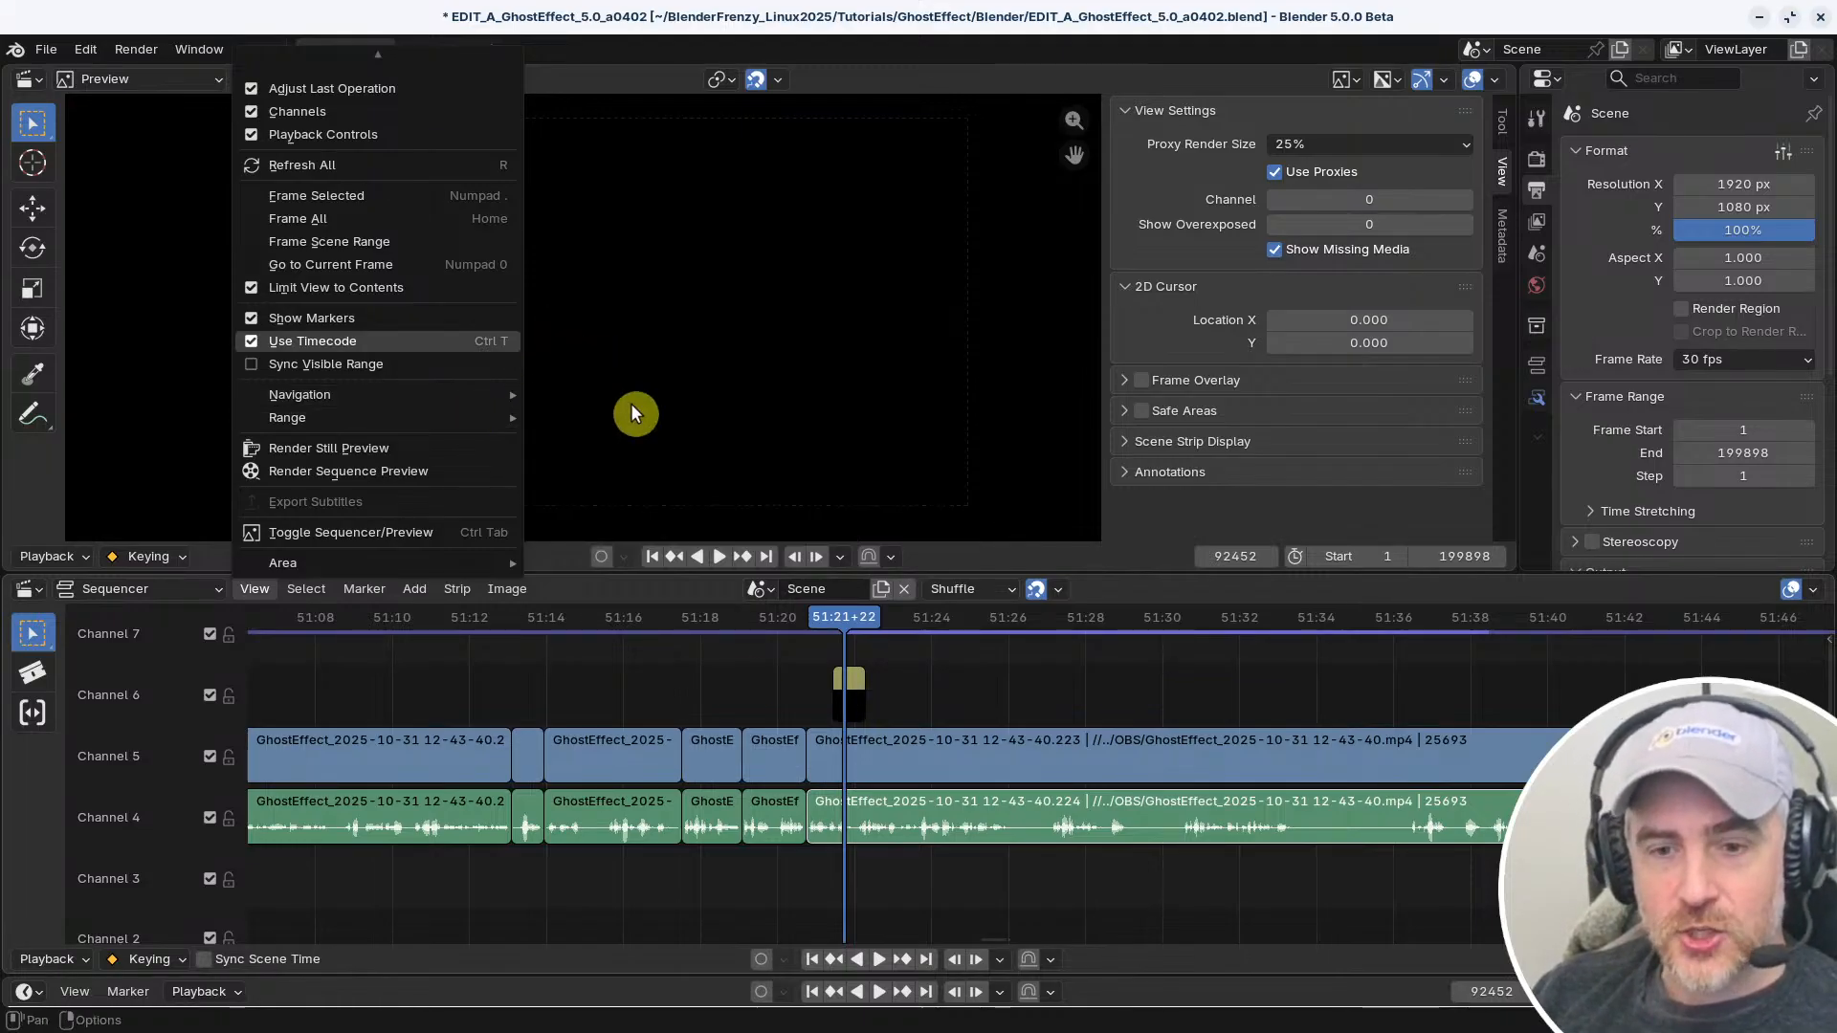
key(ctrl+comma)
click(1284, 174)
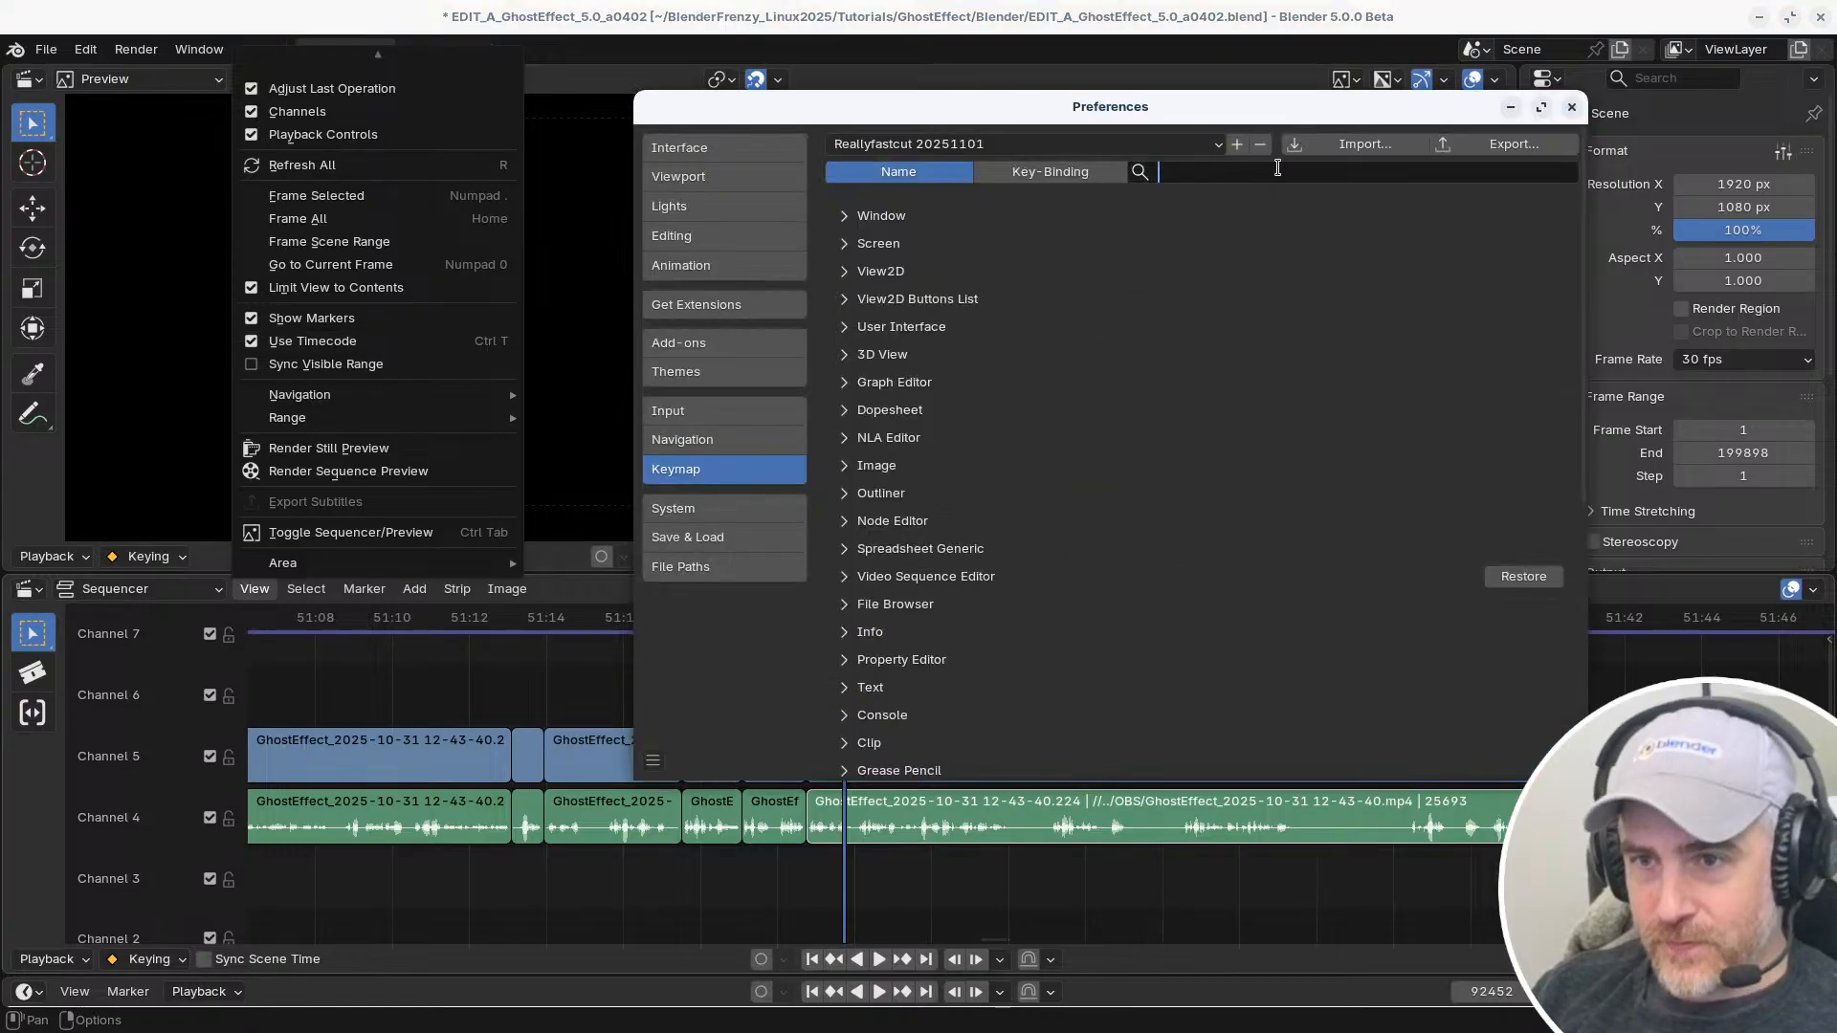
click(1016, 175)
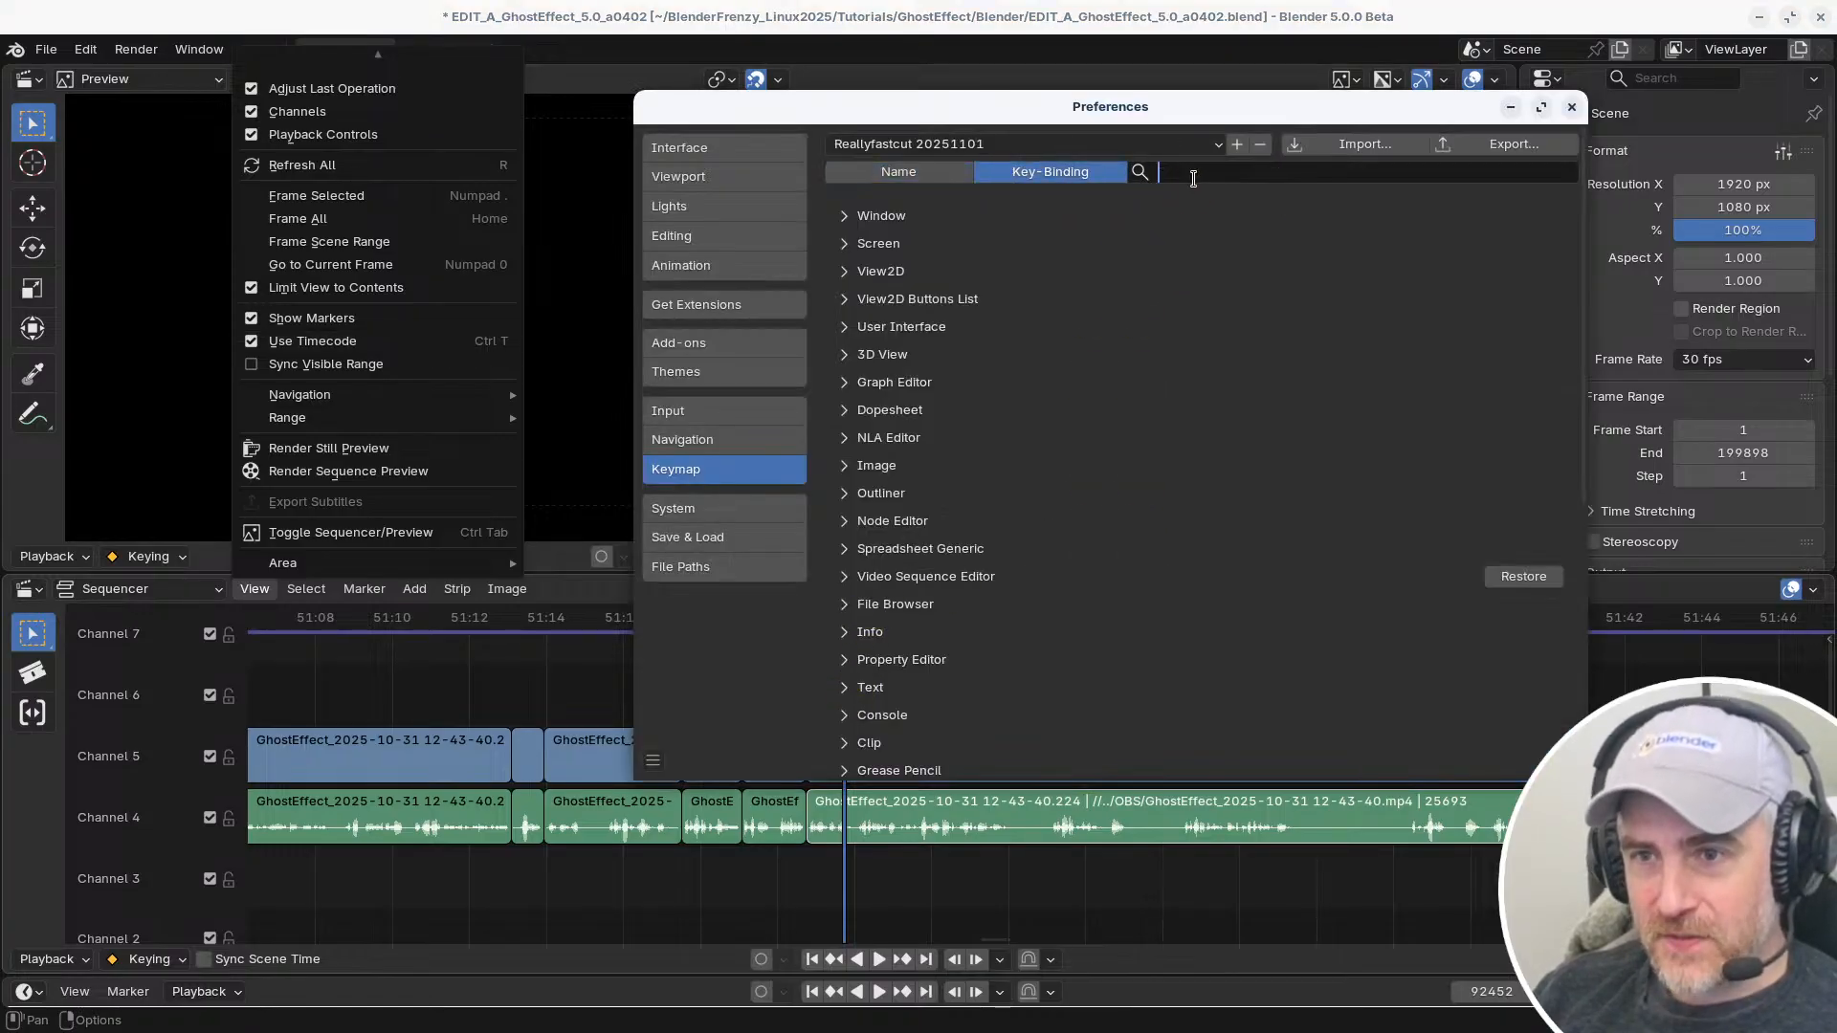
text(shif)
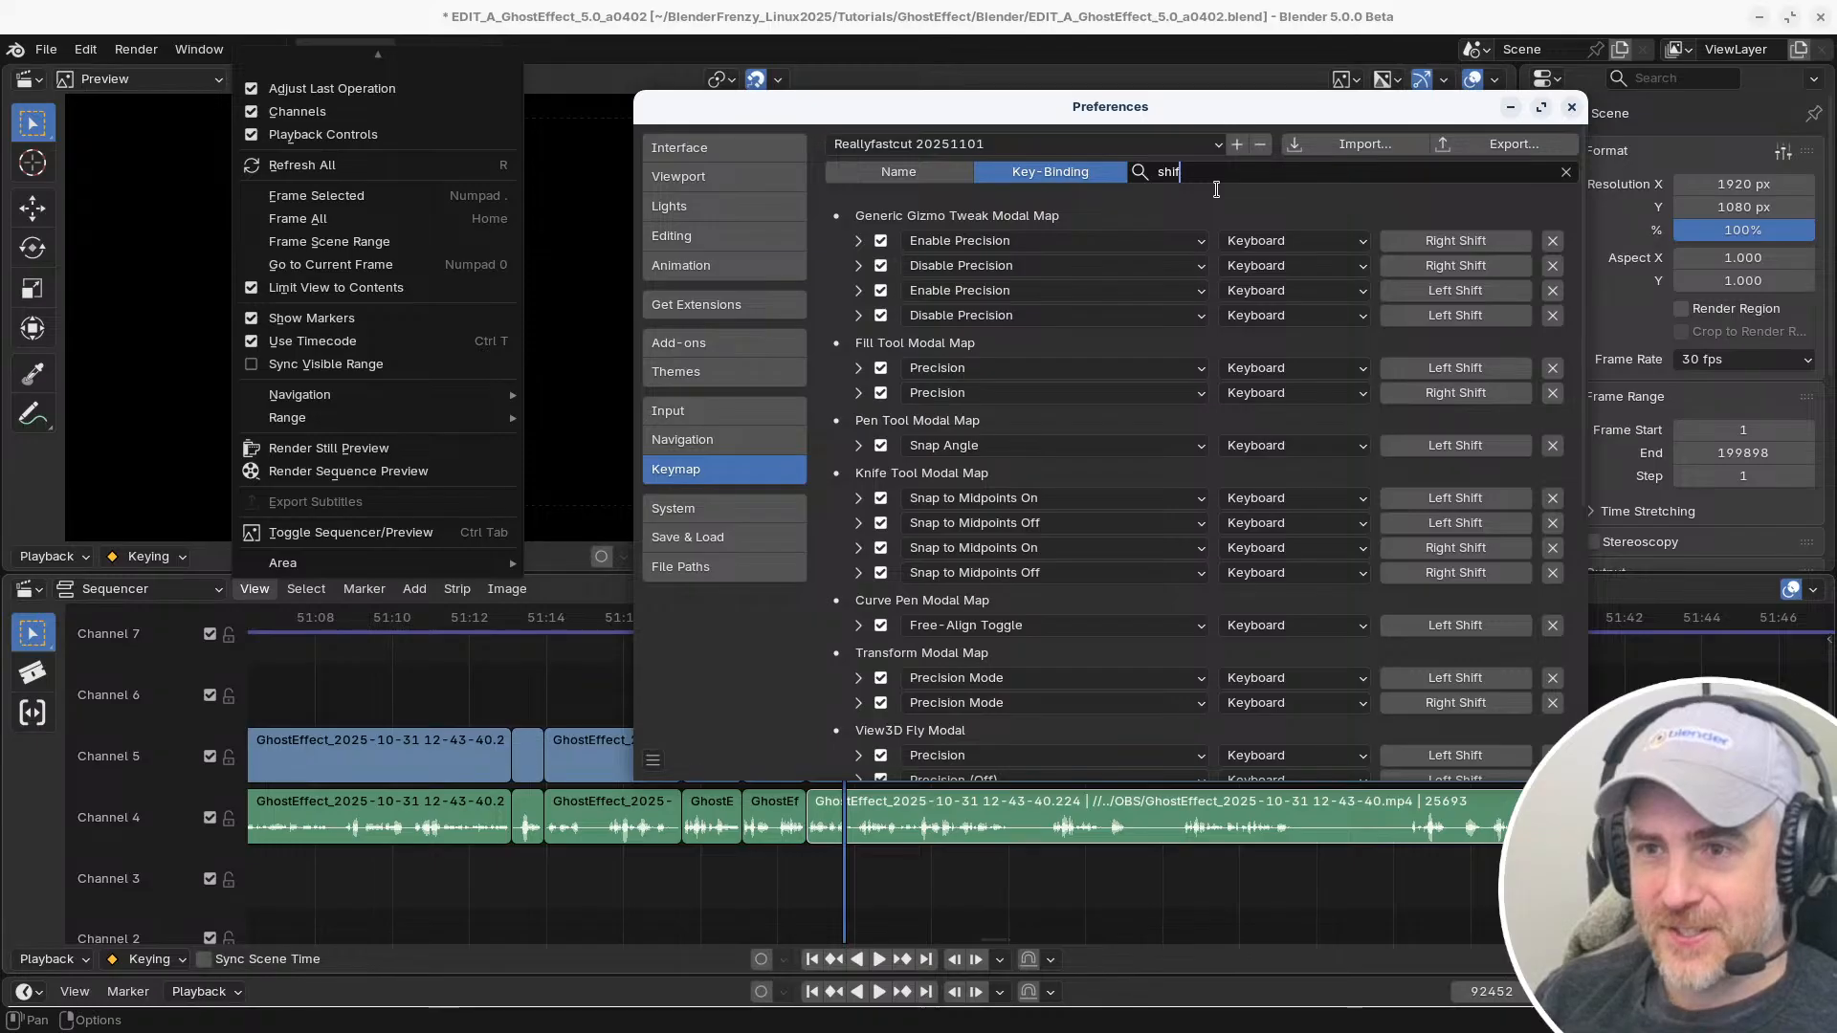
text(t e)
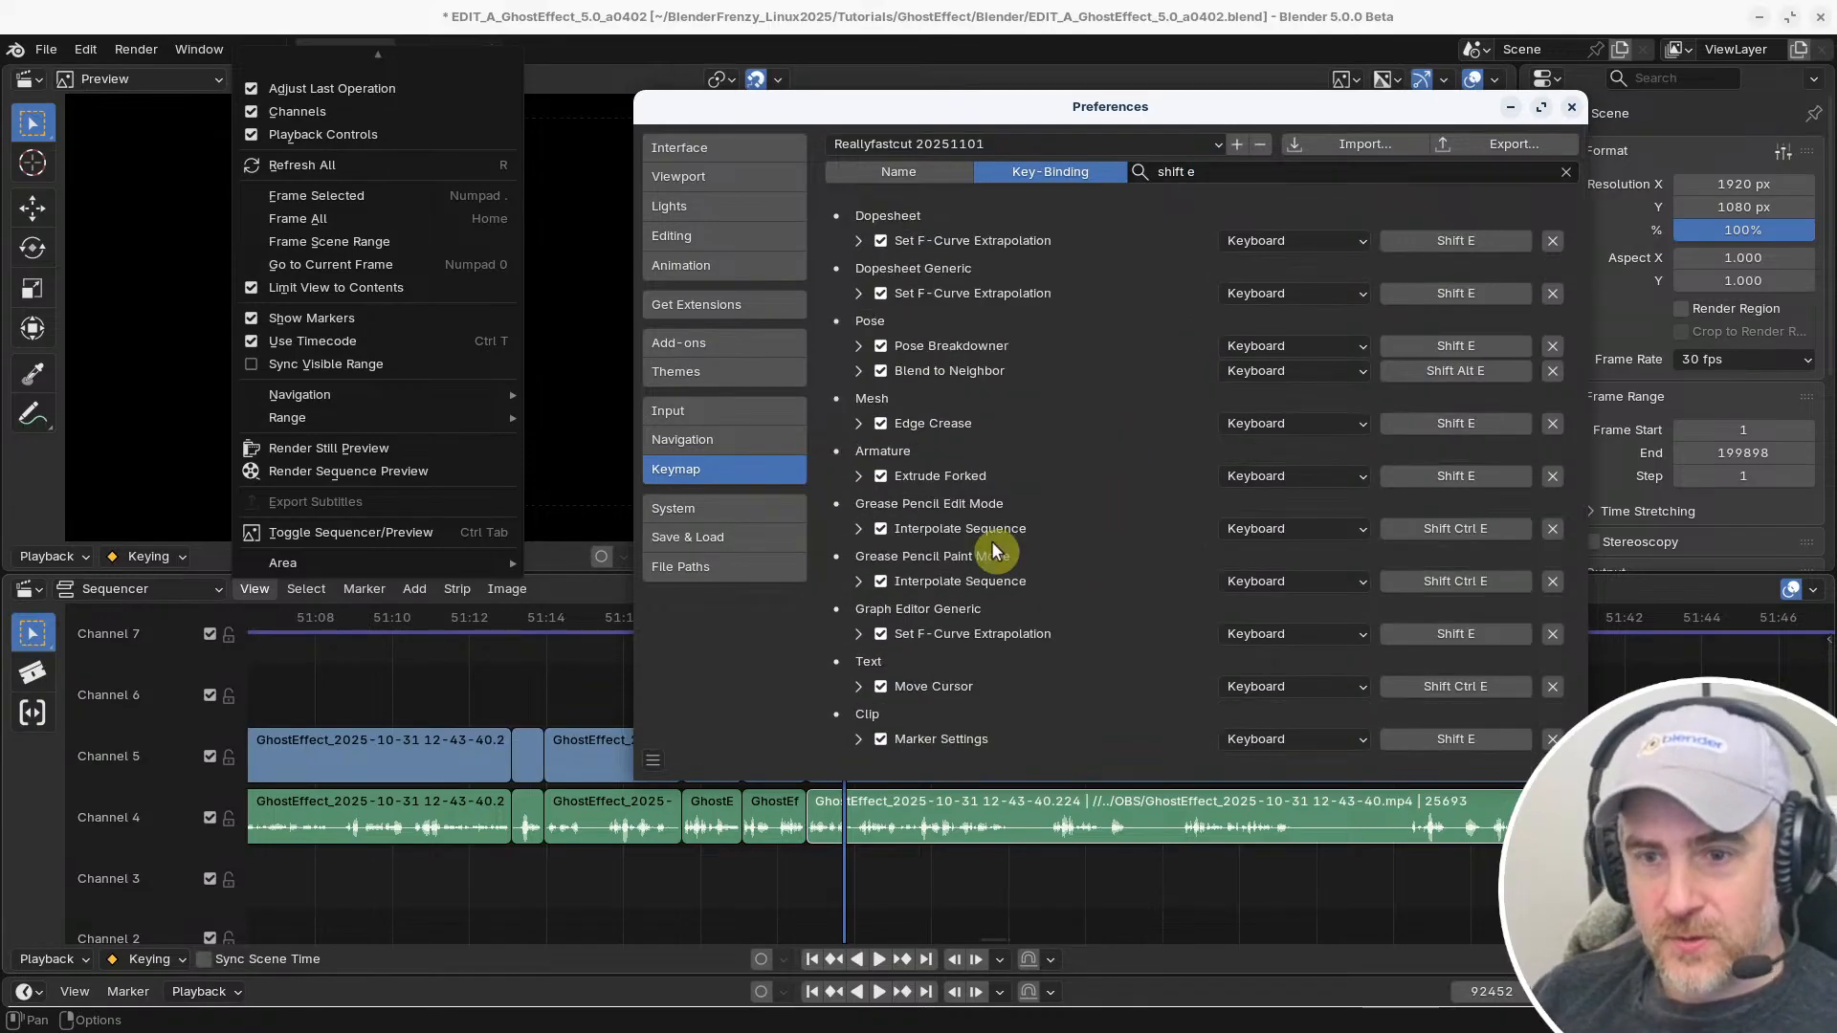
Search the key bindings for "shift w", review which editors use it, and return to the sequencer
click(1227, 167)
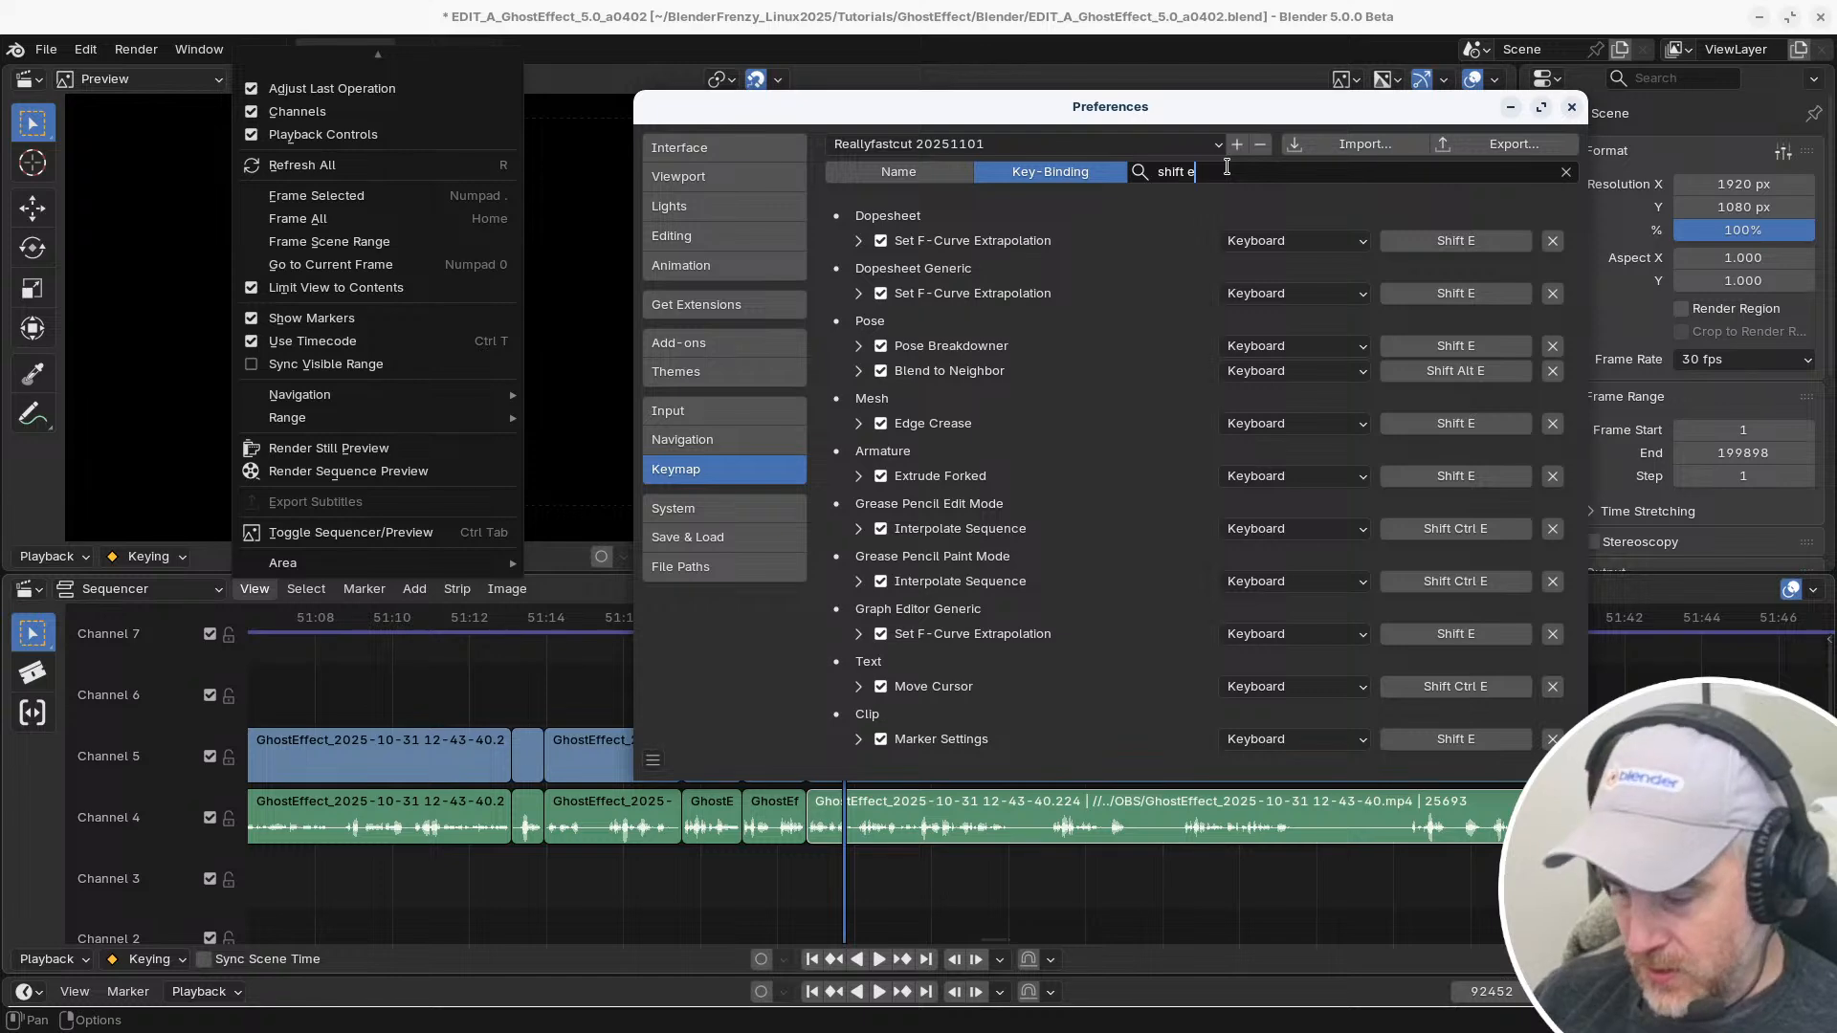
key(BackSpace)
text(w)
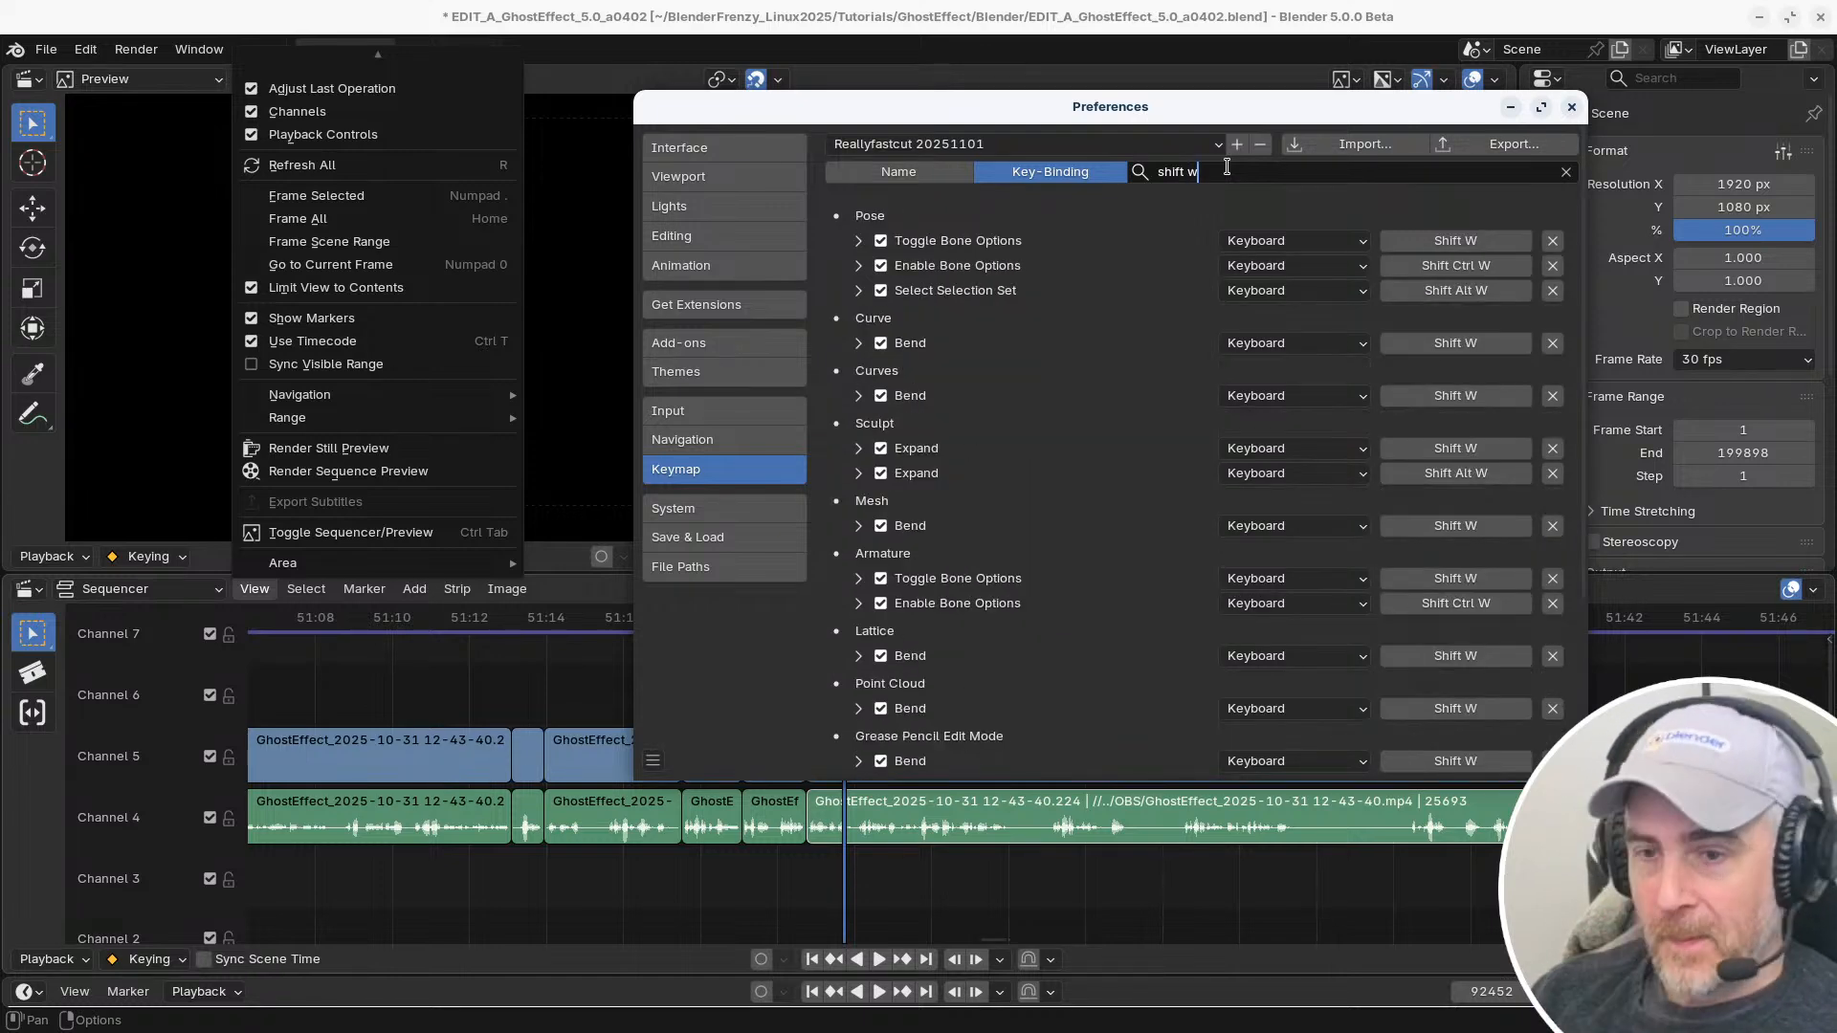
scroll(1079, 343, down, 5)
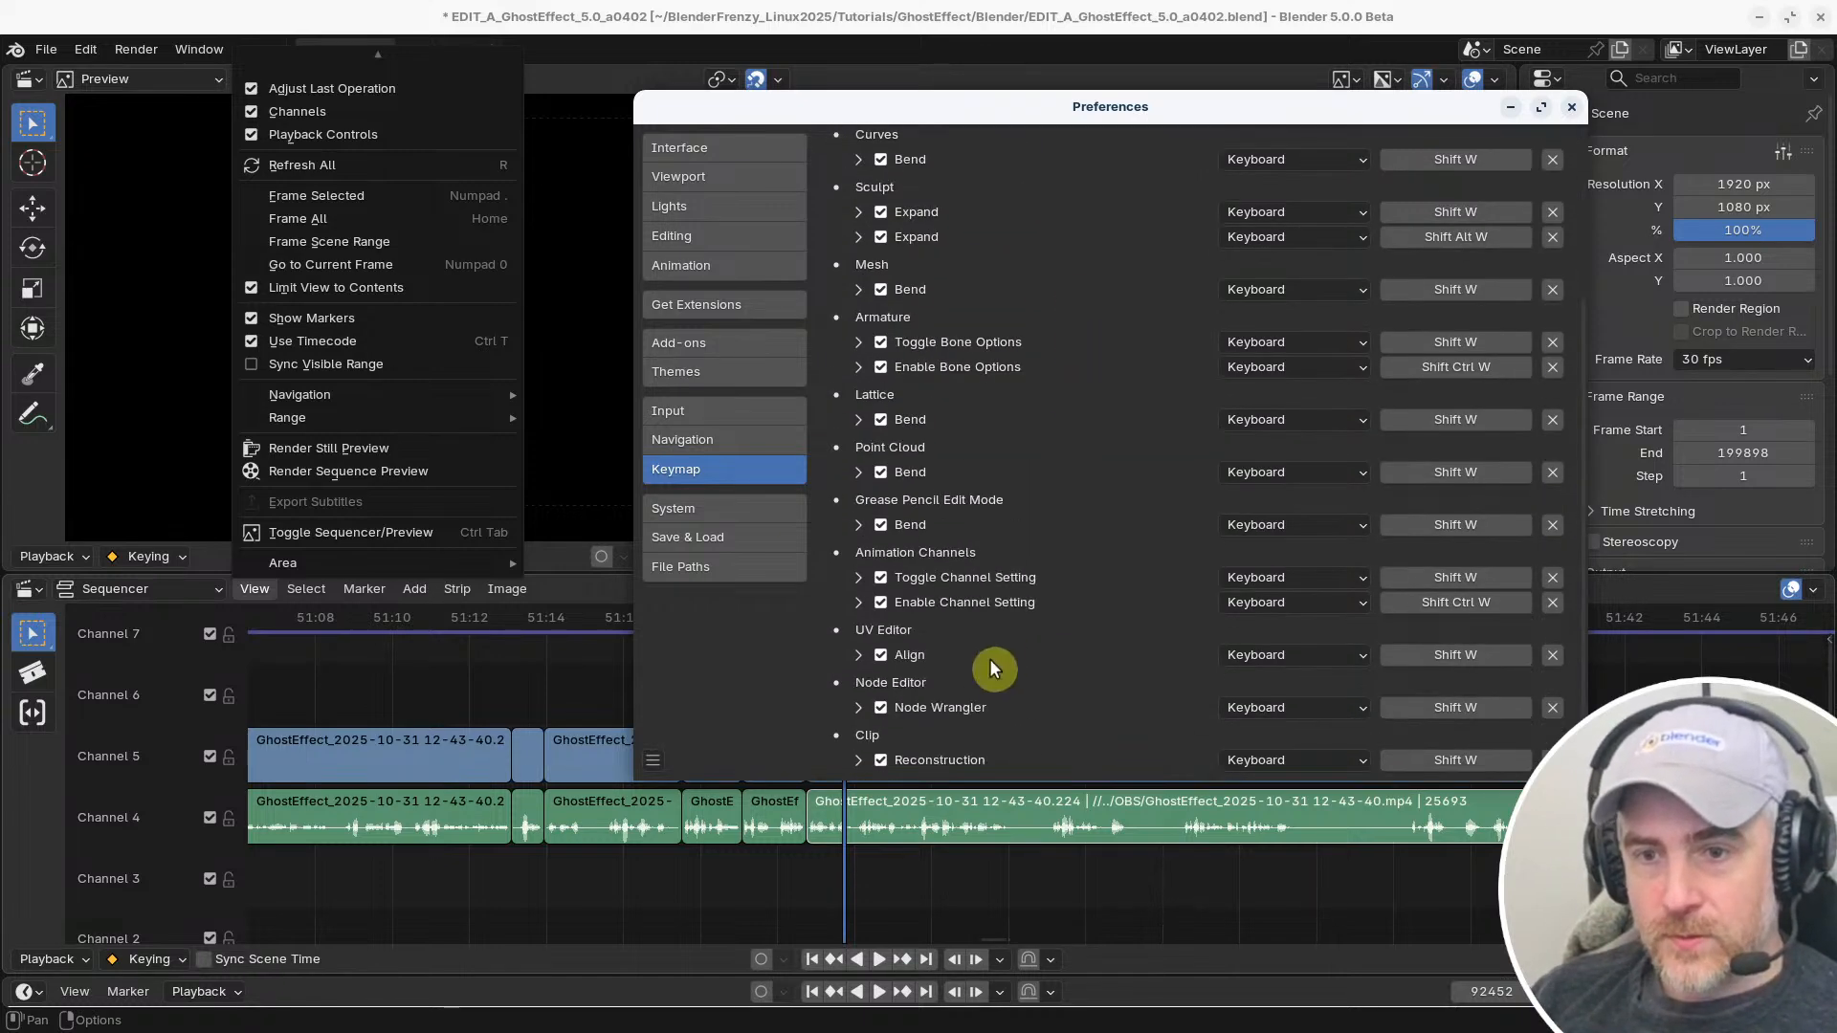
scroll(890, 325, up, 3)
scroll(890, 319, up, 3)
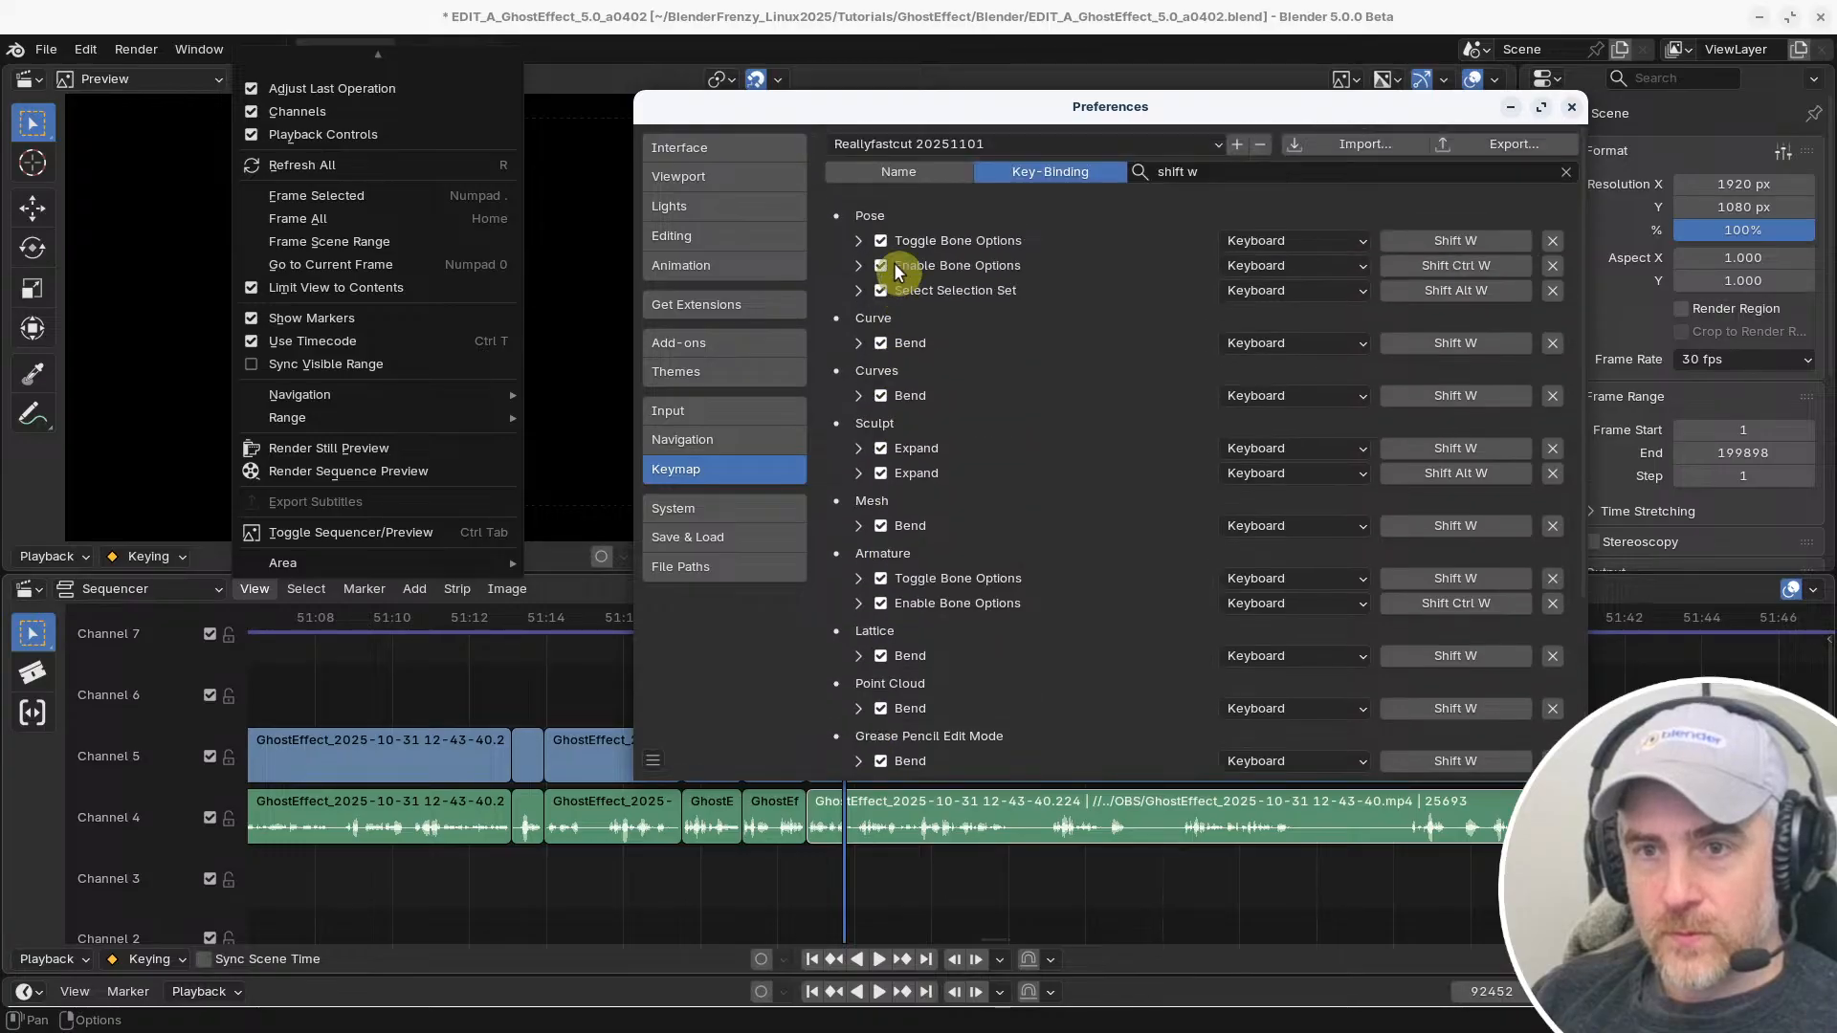
mouse_move(475, 51)
click(653, 13)
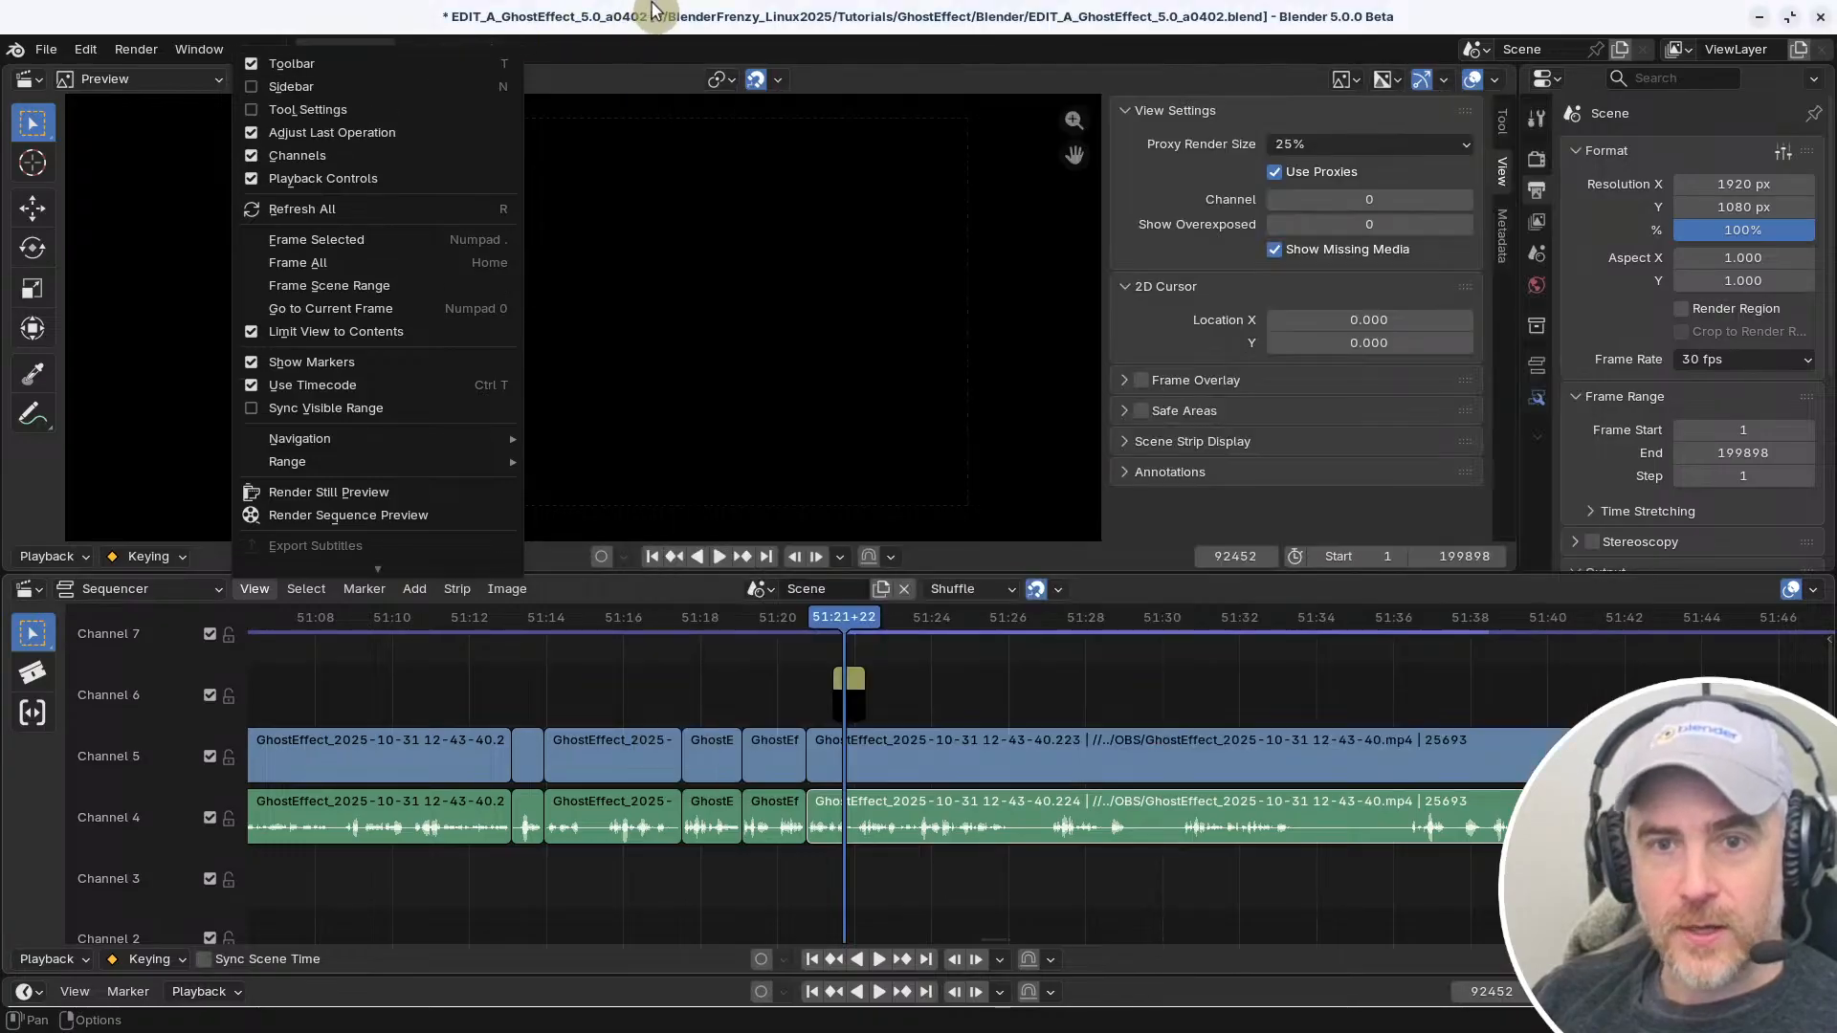
Change the shortcut of the Jump to Previous Strip navigation command to Shift W
click(260, 589)
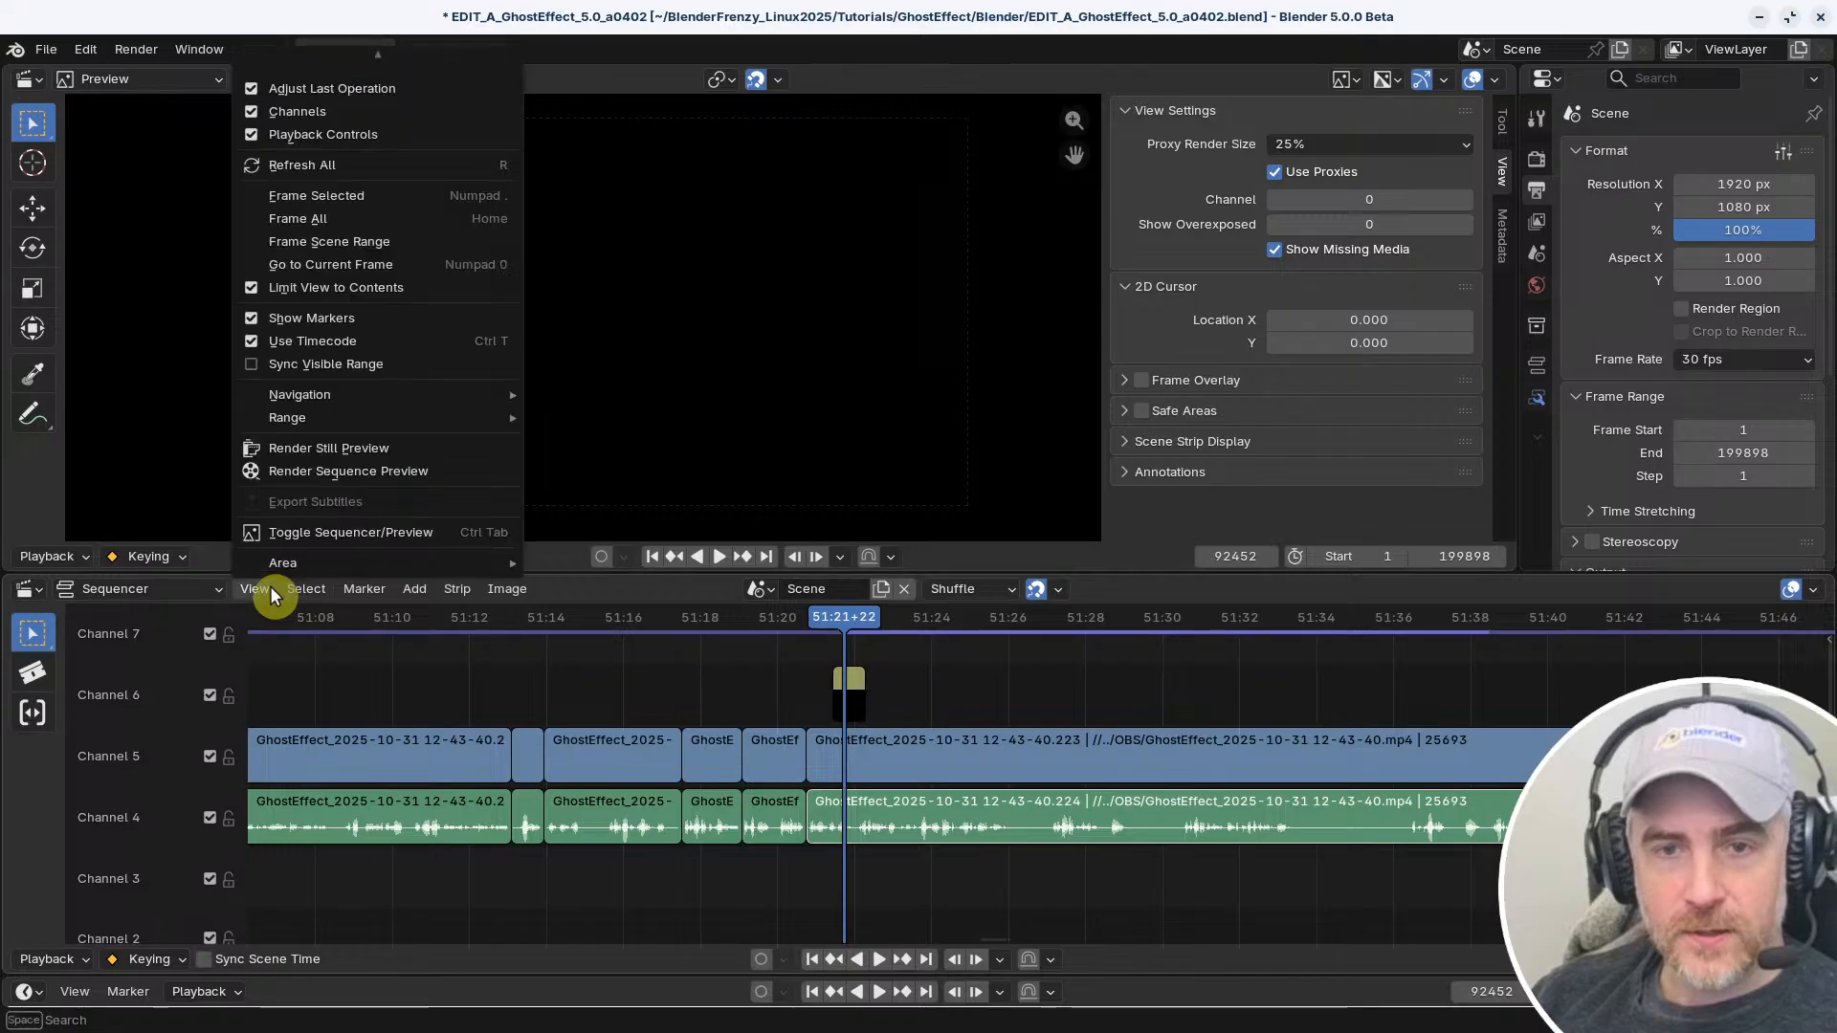
mouse_move(296, 392)
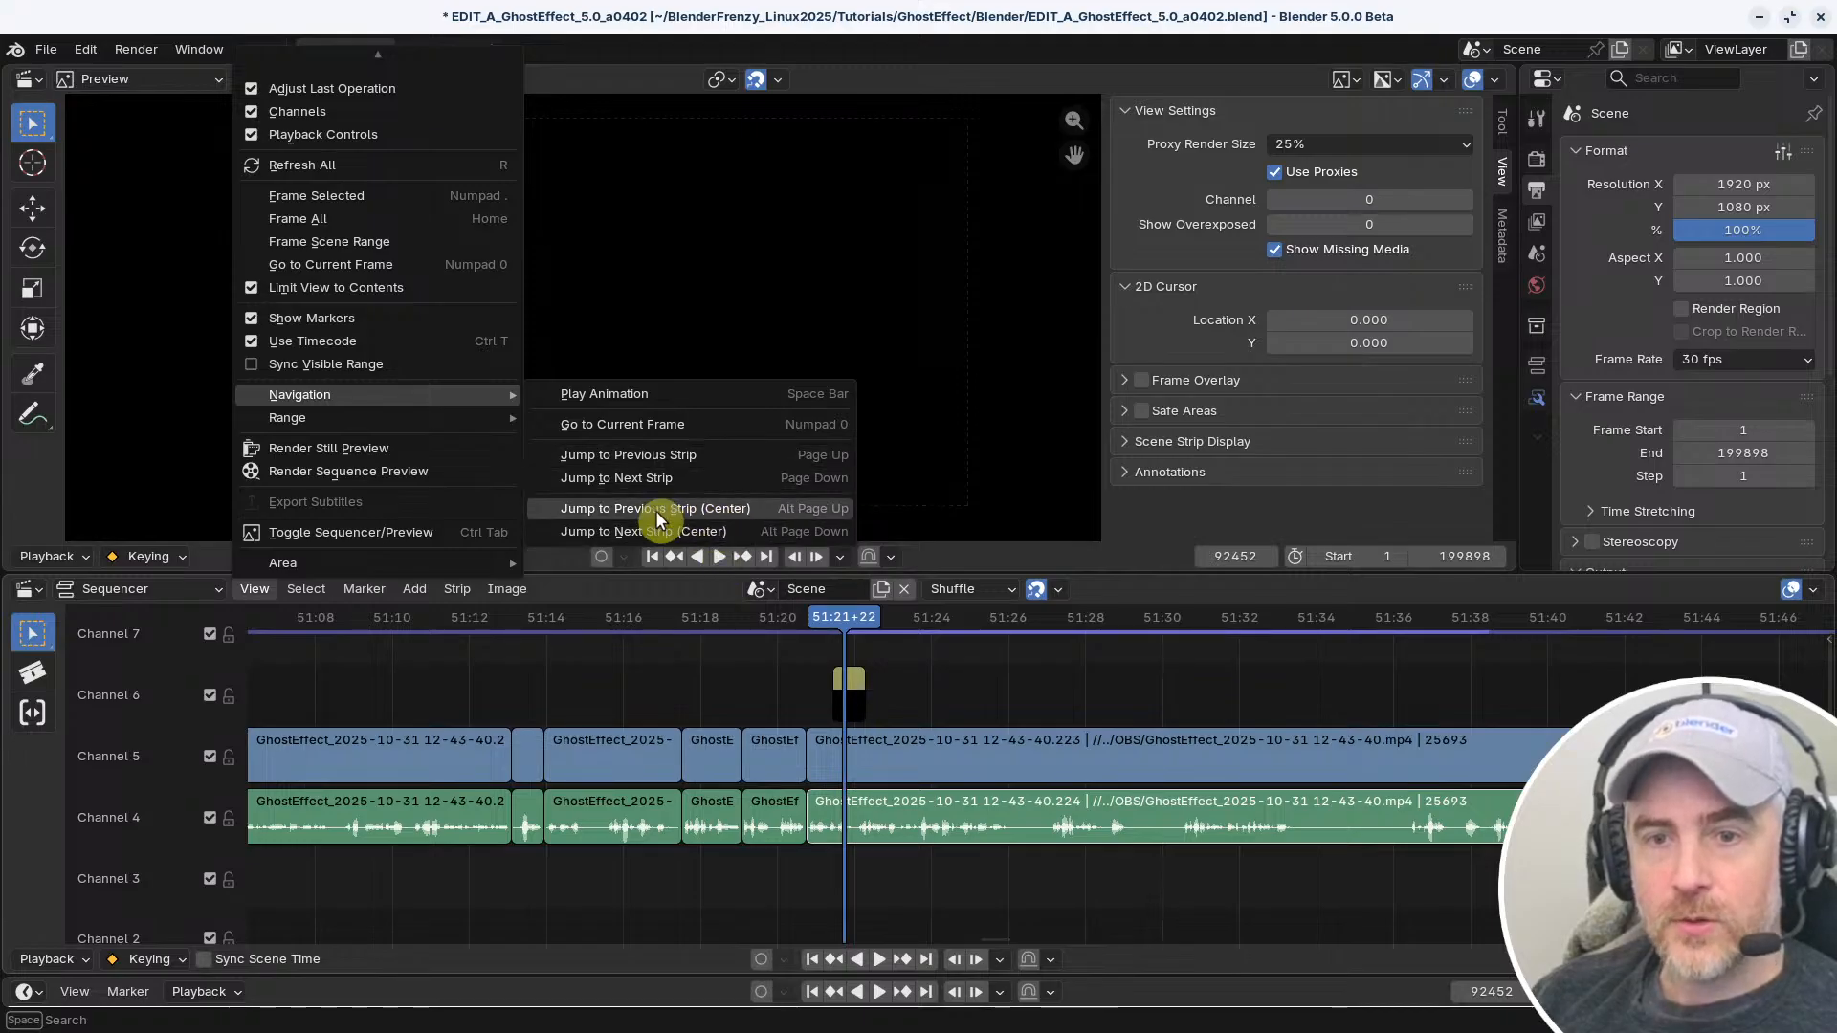
right_click(705, 451)
click(668, 475)
key(shift+w)
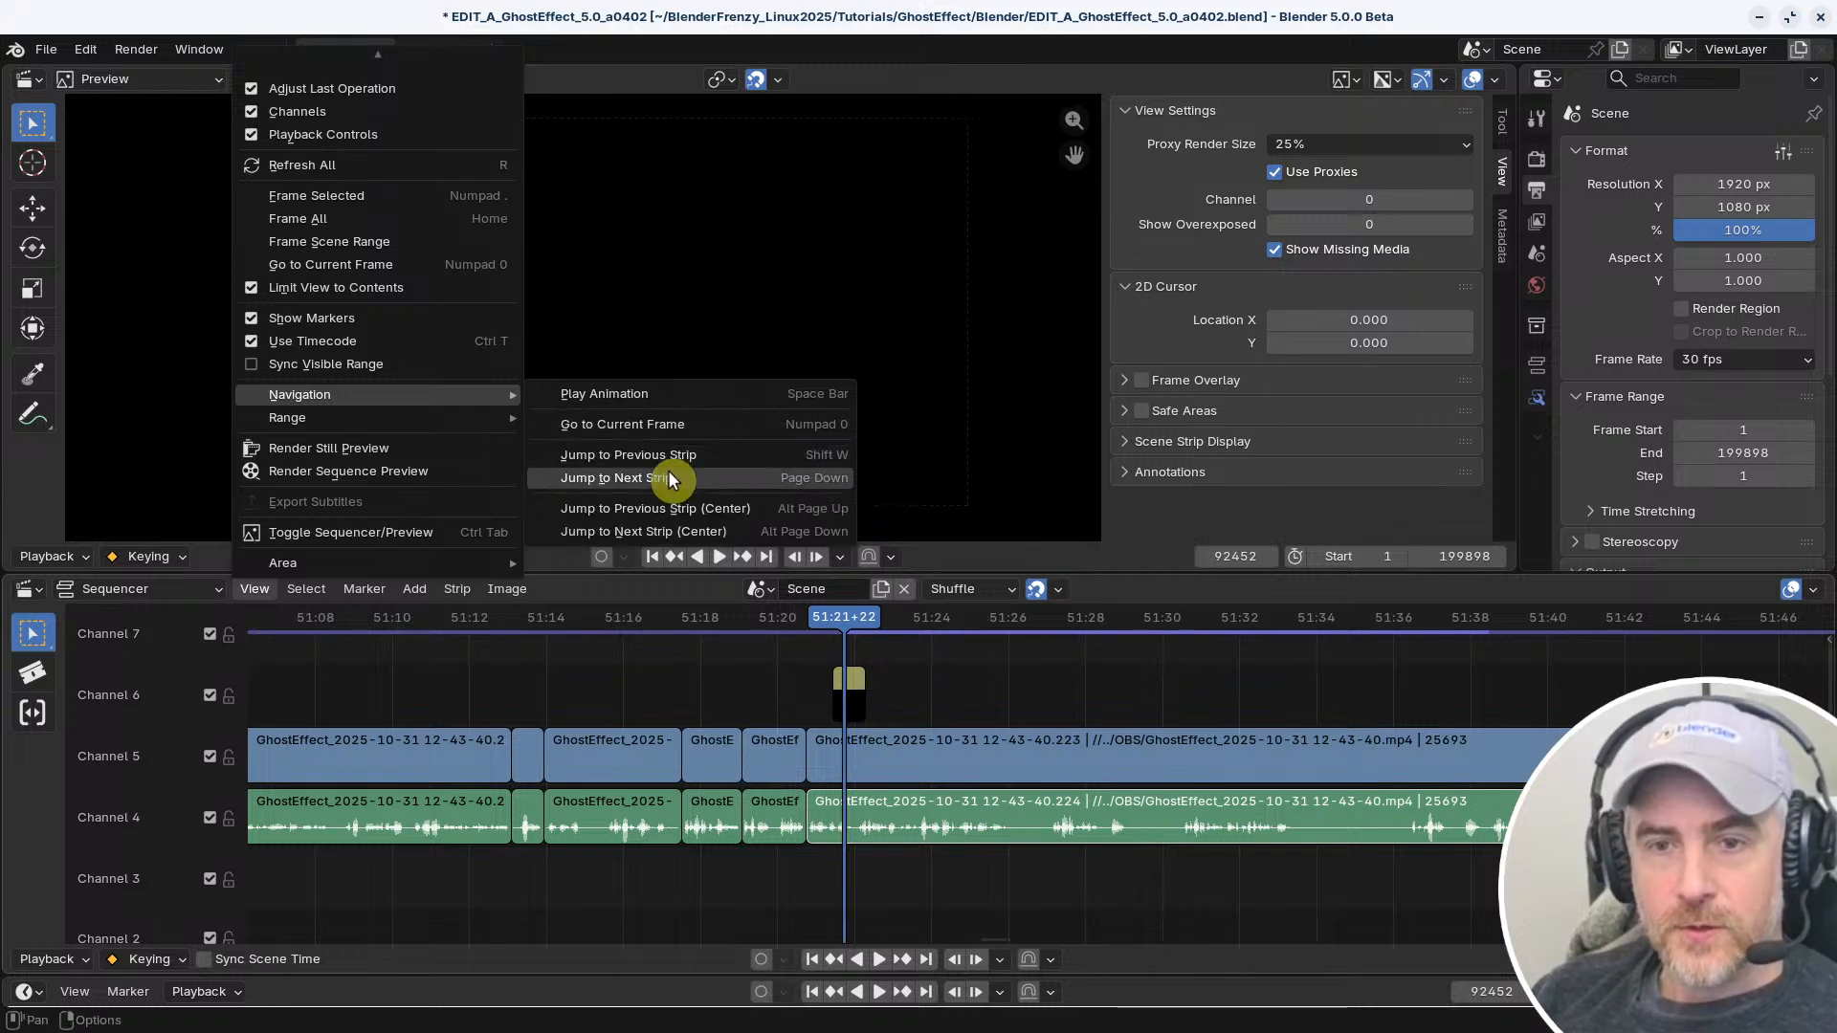
Change the shortcut of the Jump to Next Strip navigation command to Shift E
right_click(669, 478)
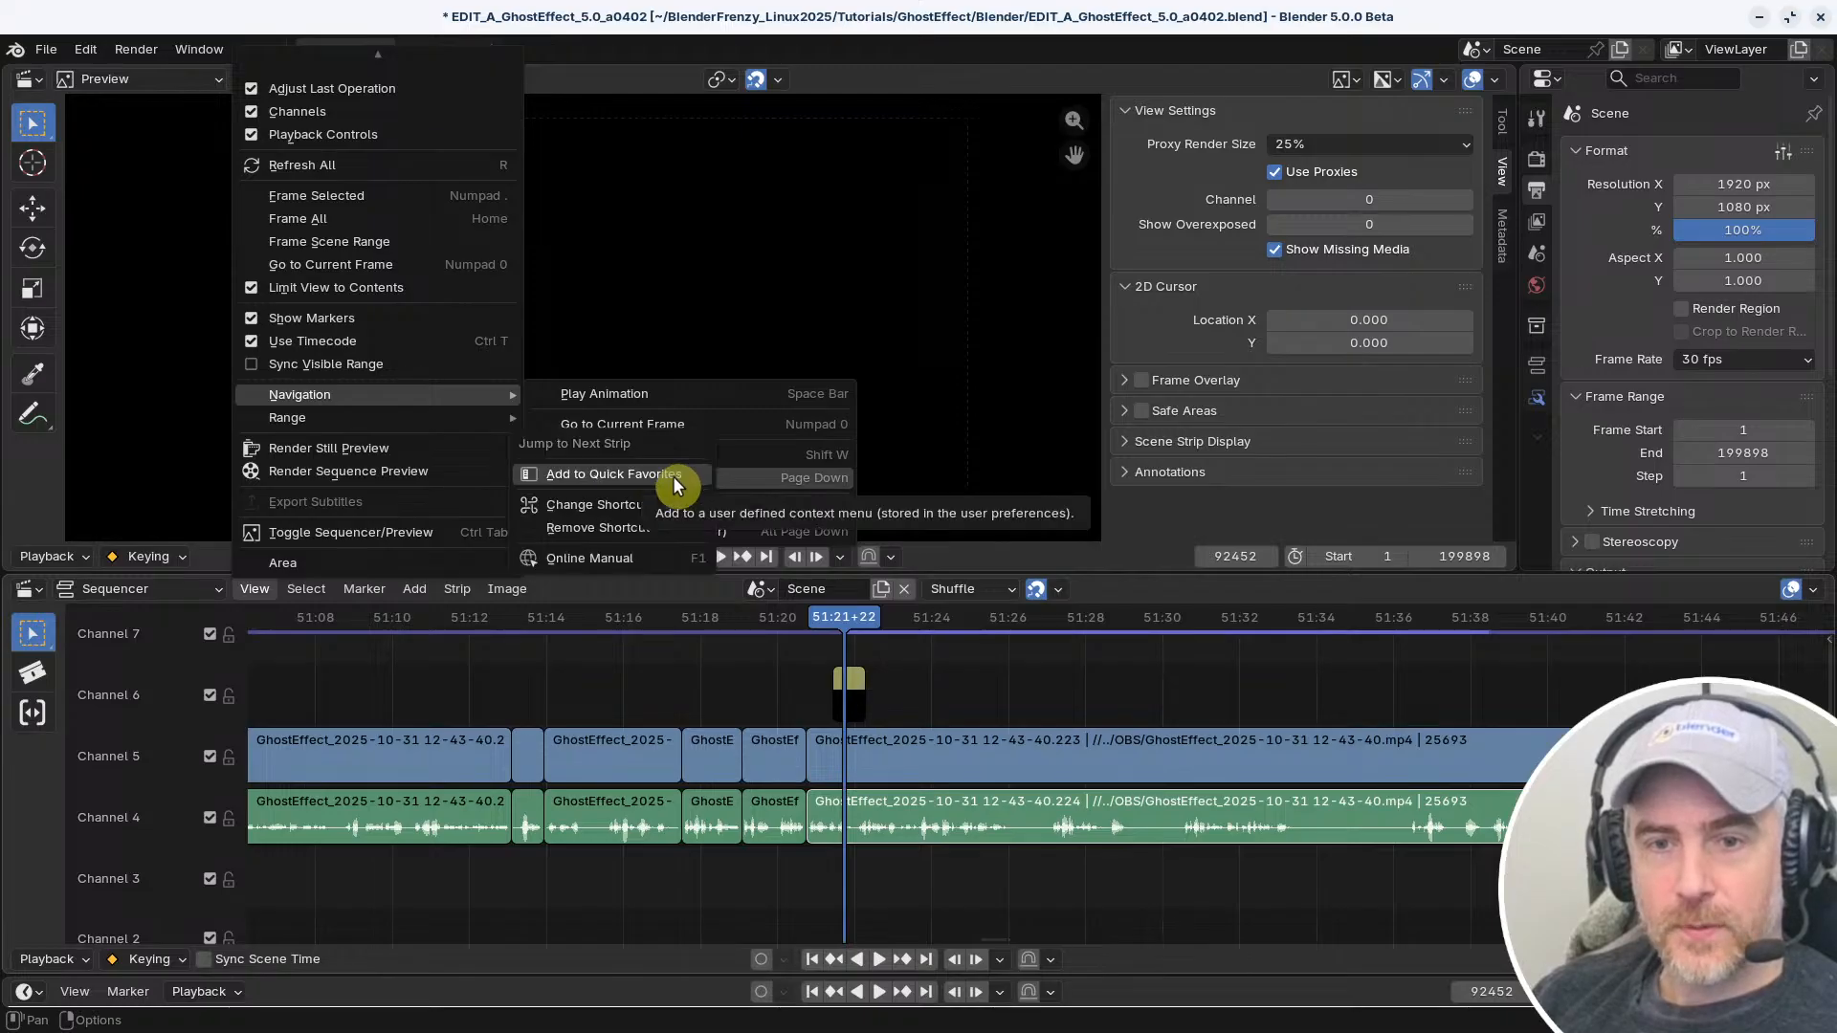
click(654, 505)
key(shift+e)
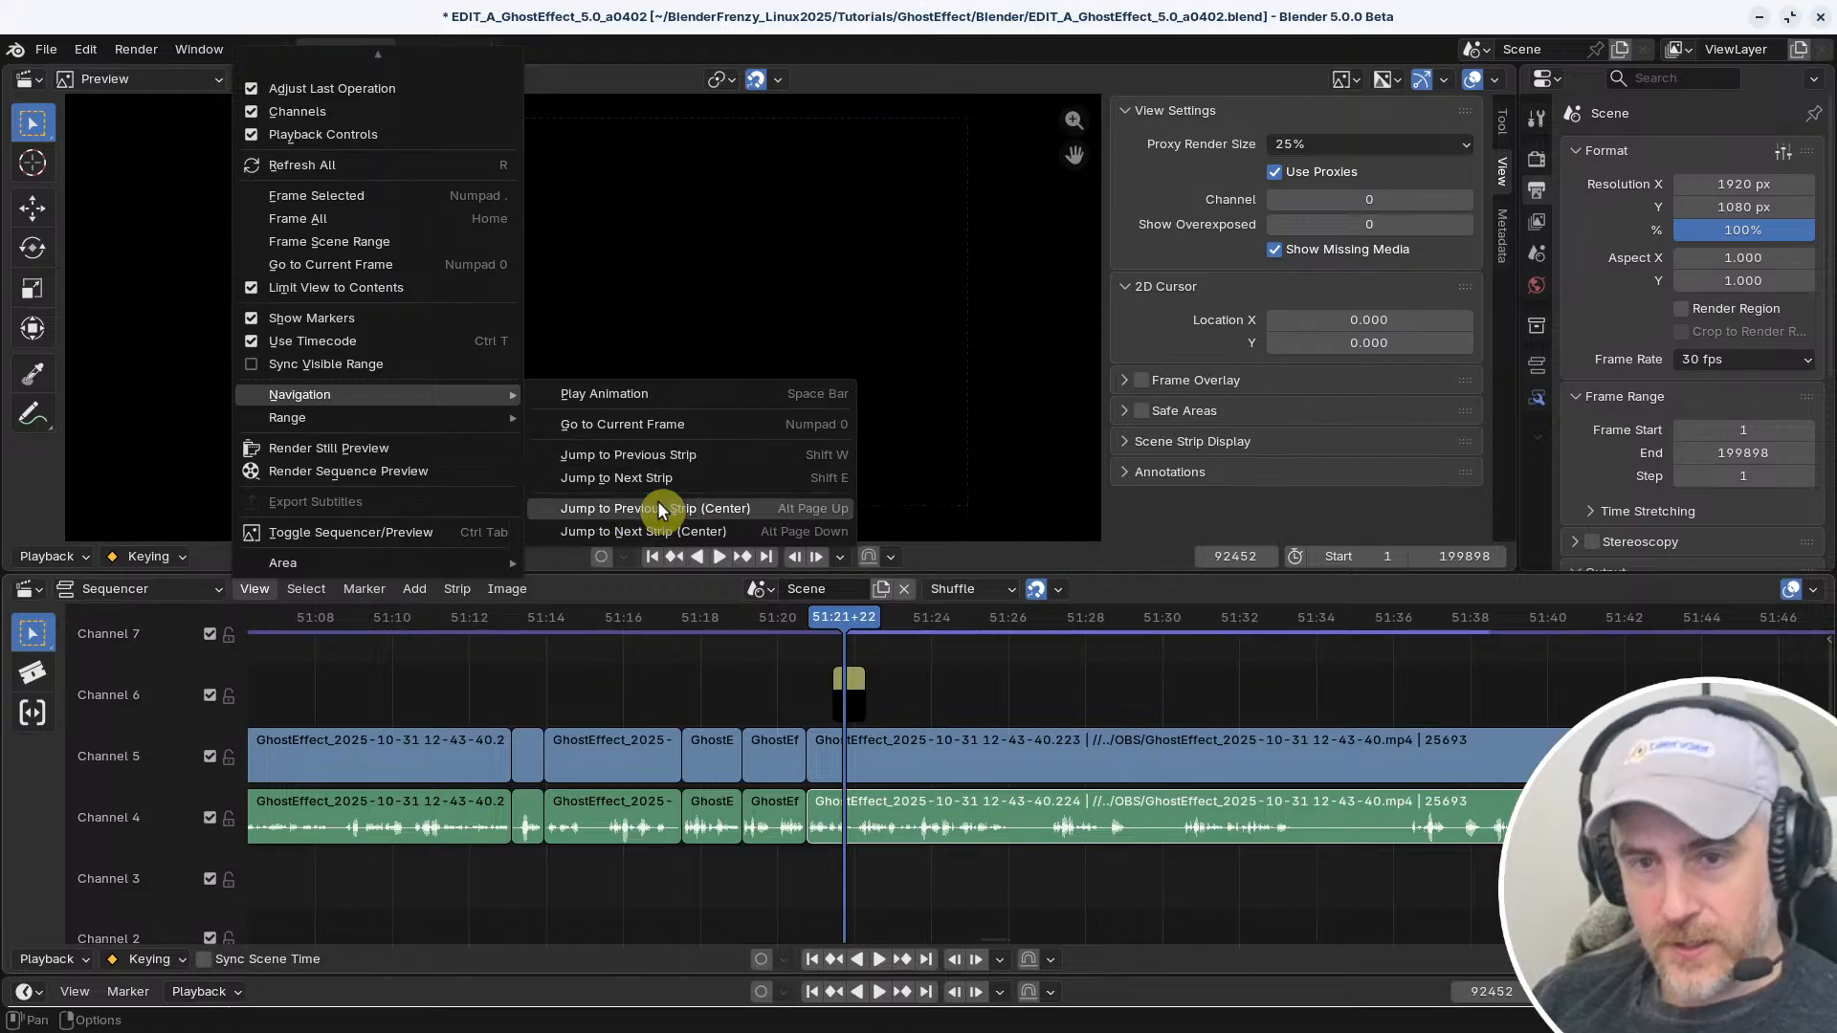
Test the Shift W binding by jumping the playhead back across strip edges to 51:13+02
key(shift+w)
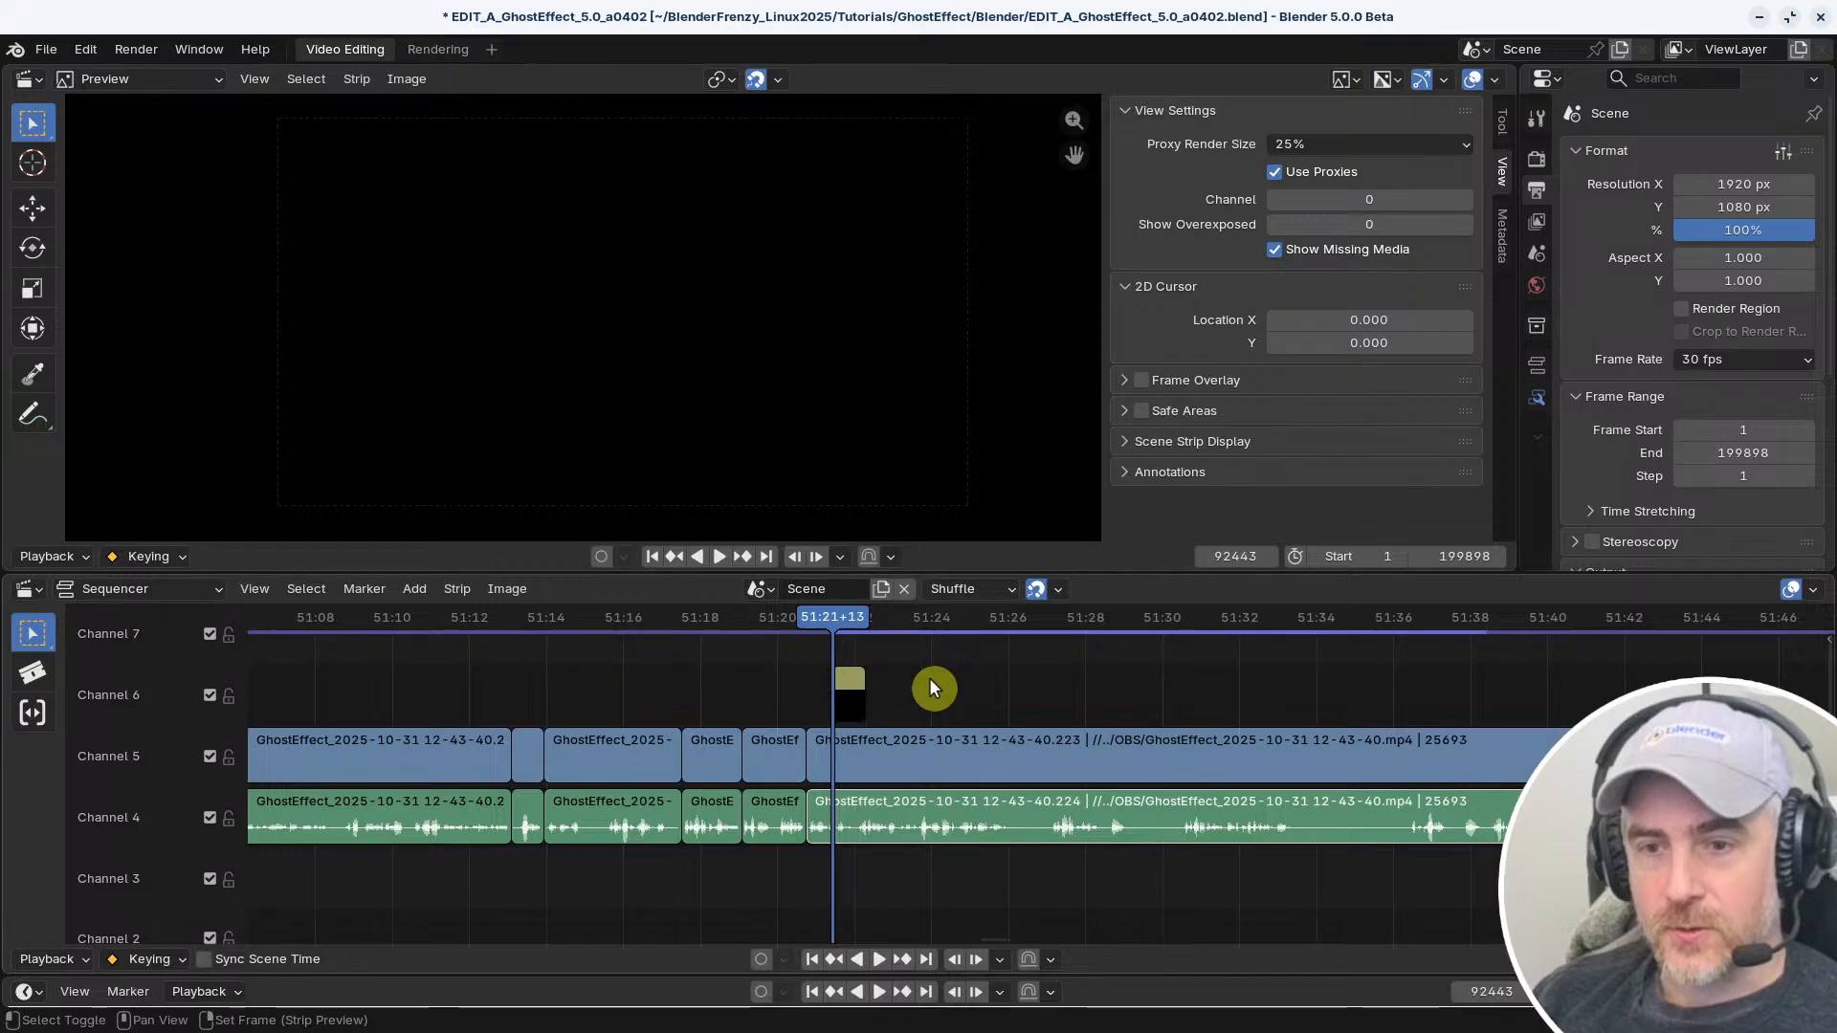
key(shift+w)
key(shift+w)
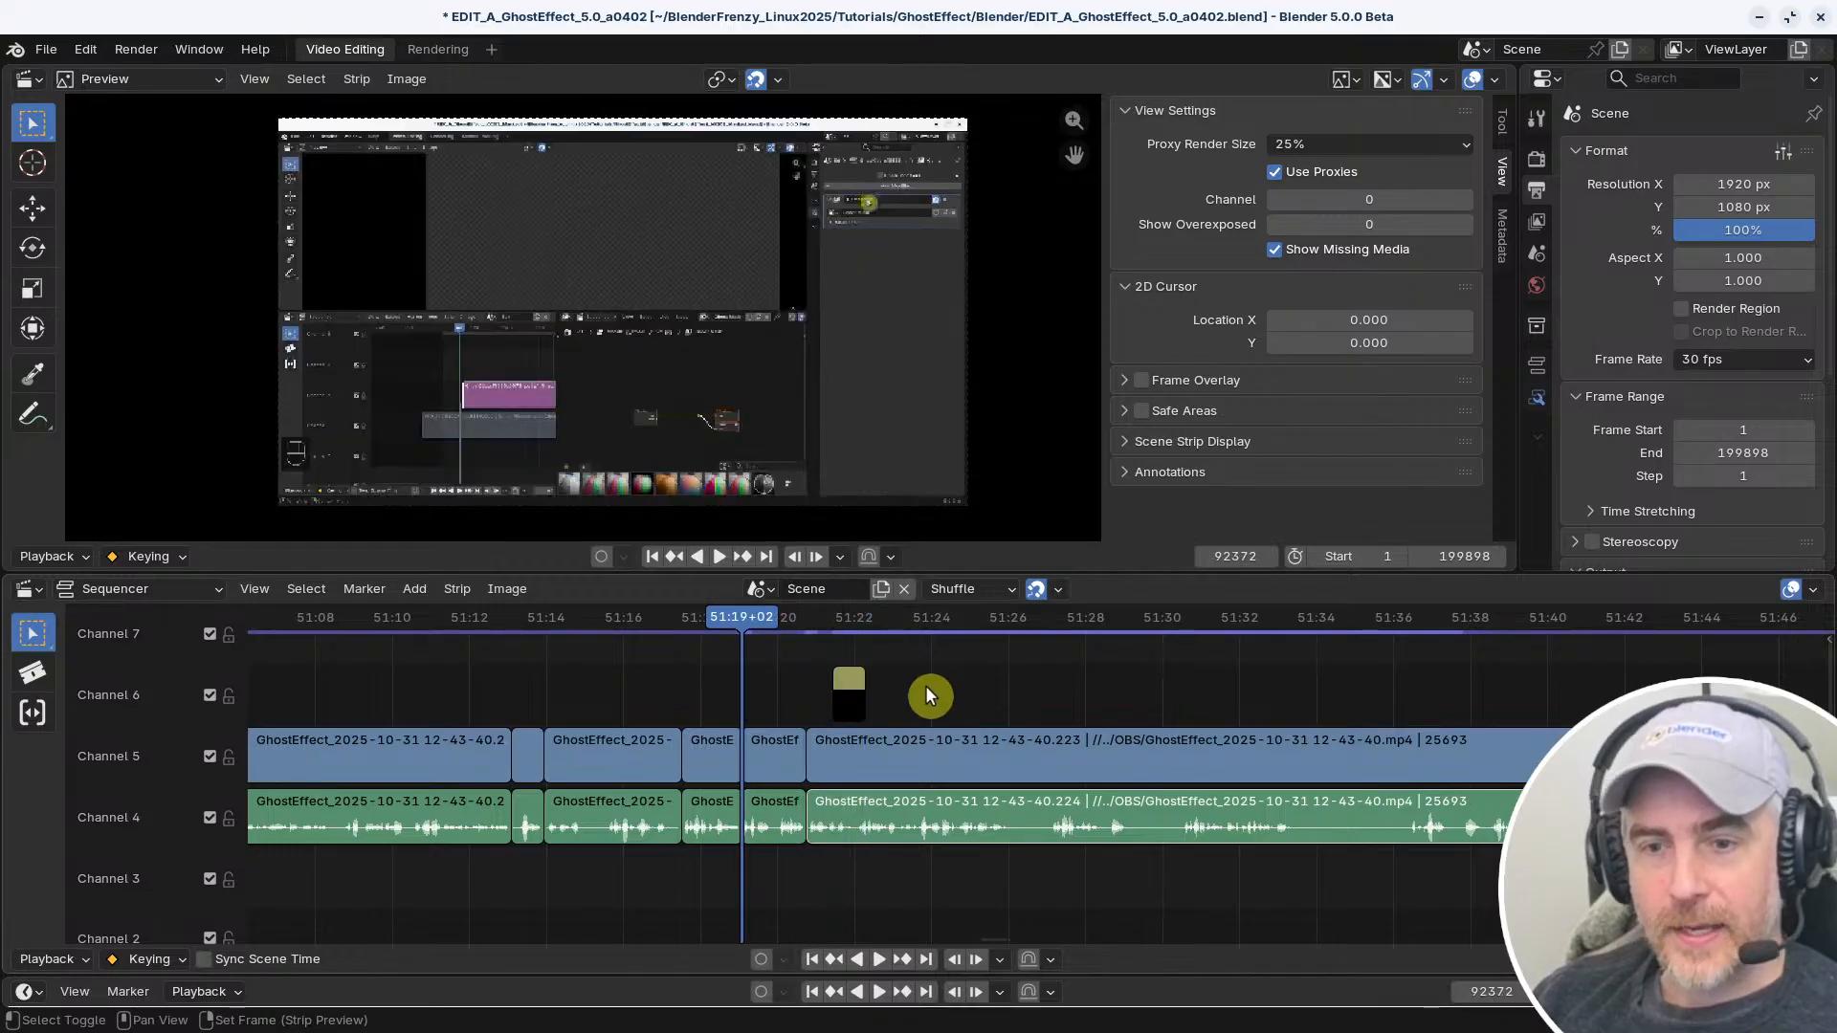
key(shift+w)
key(shift+w)
key(shift+w)
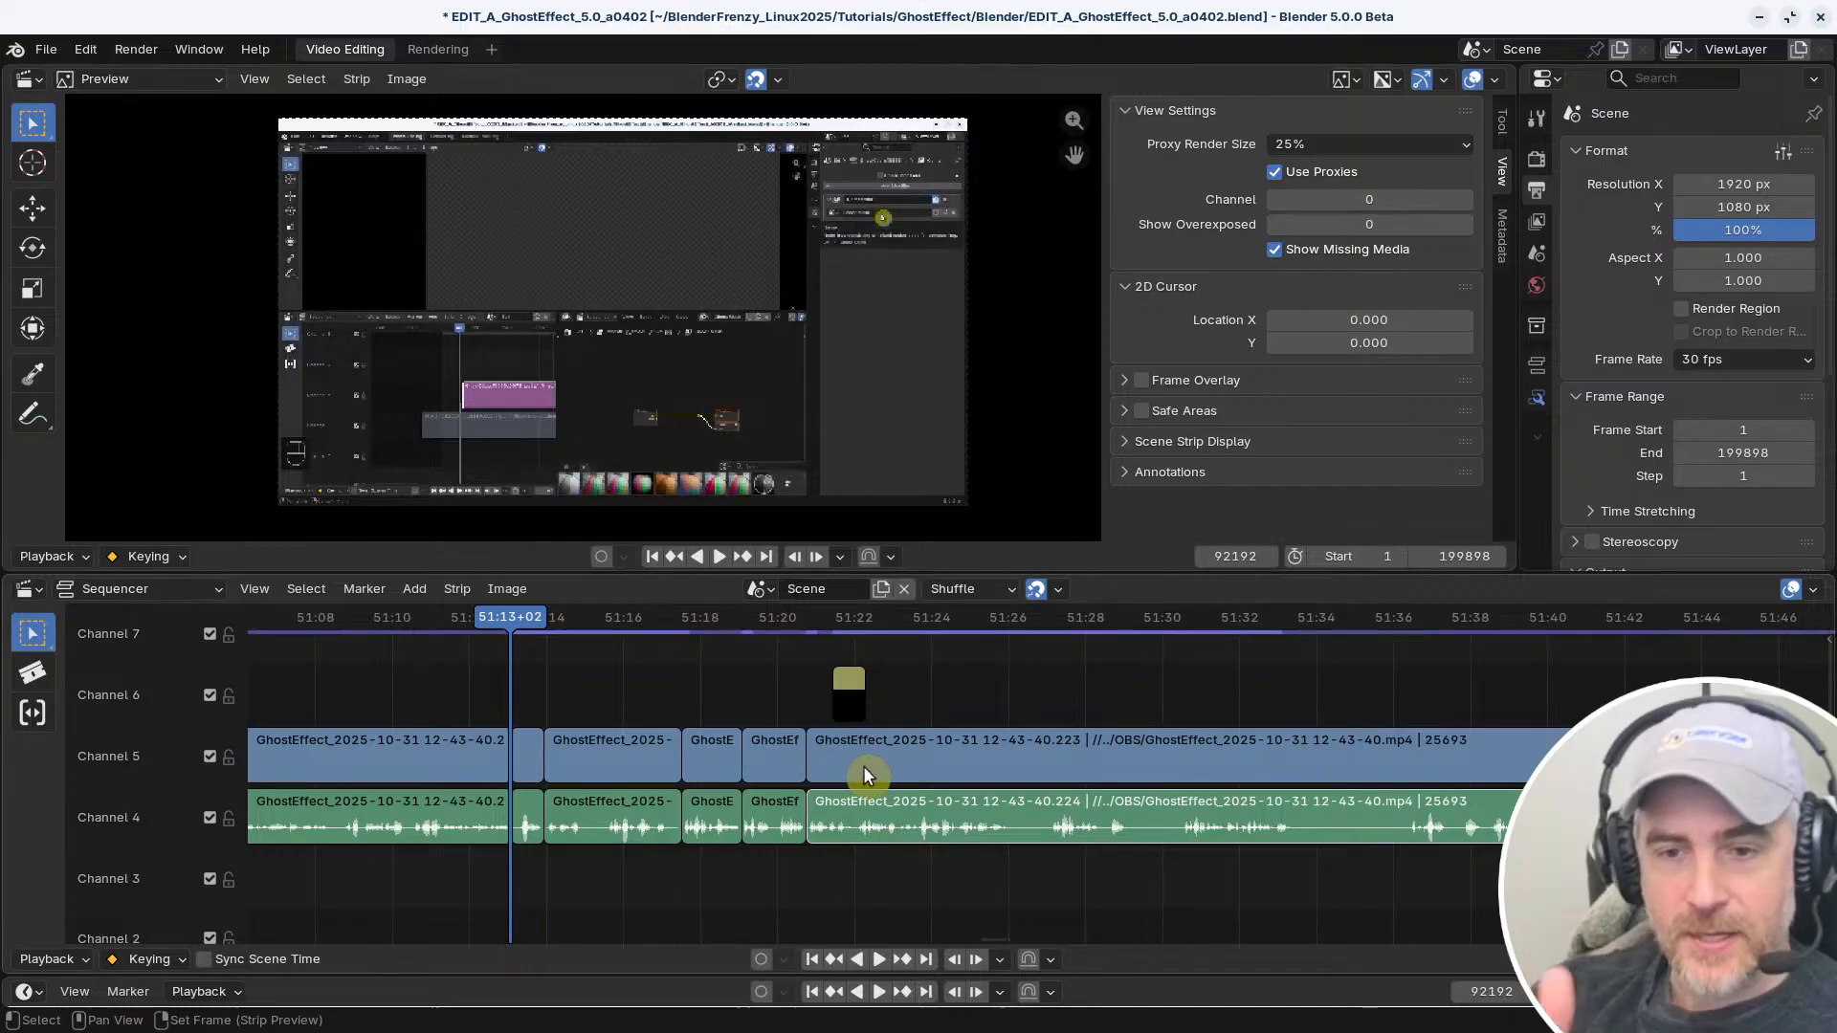
Test the Shift E binding by jumping the playhead forward across strip edges to 51:21+13
scroll(861, 766, up, 2)
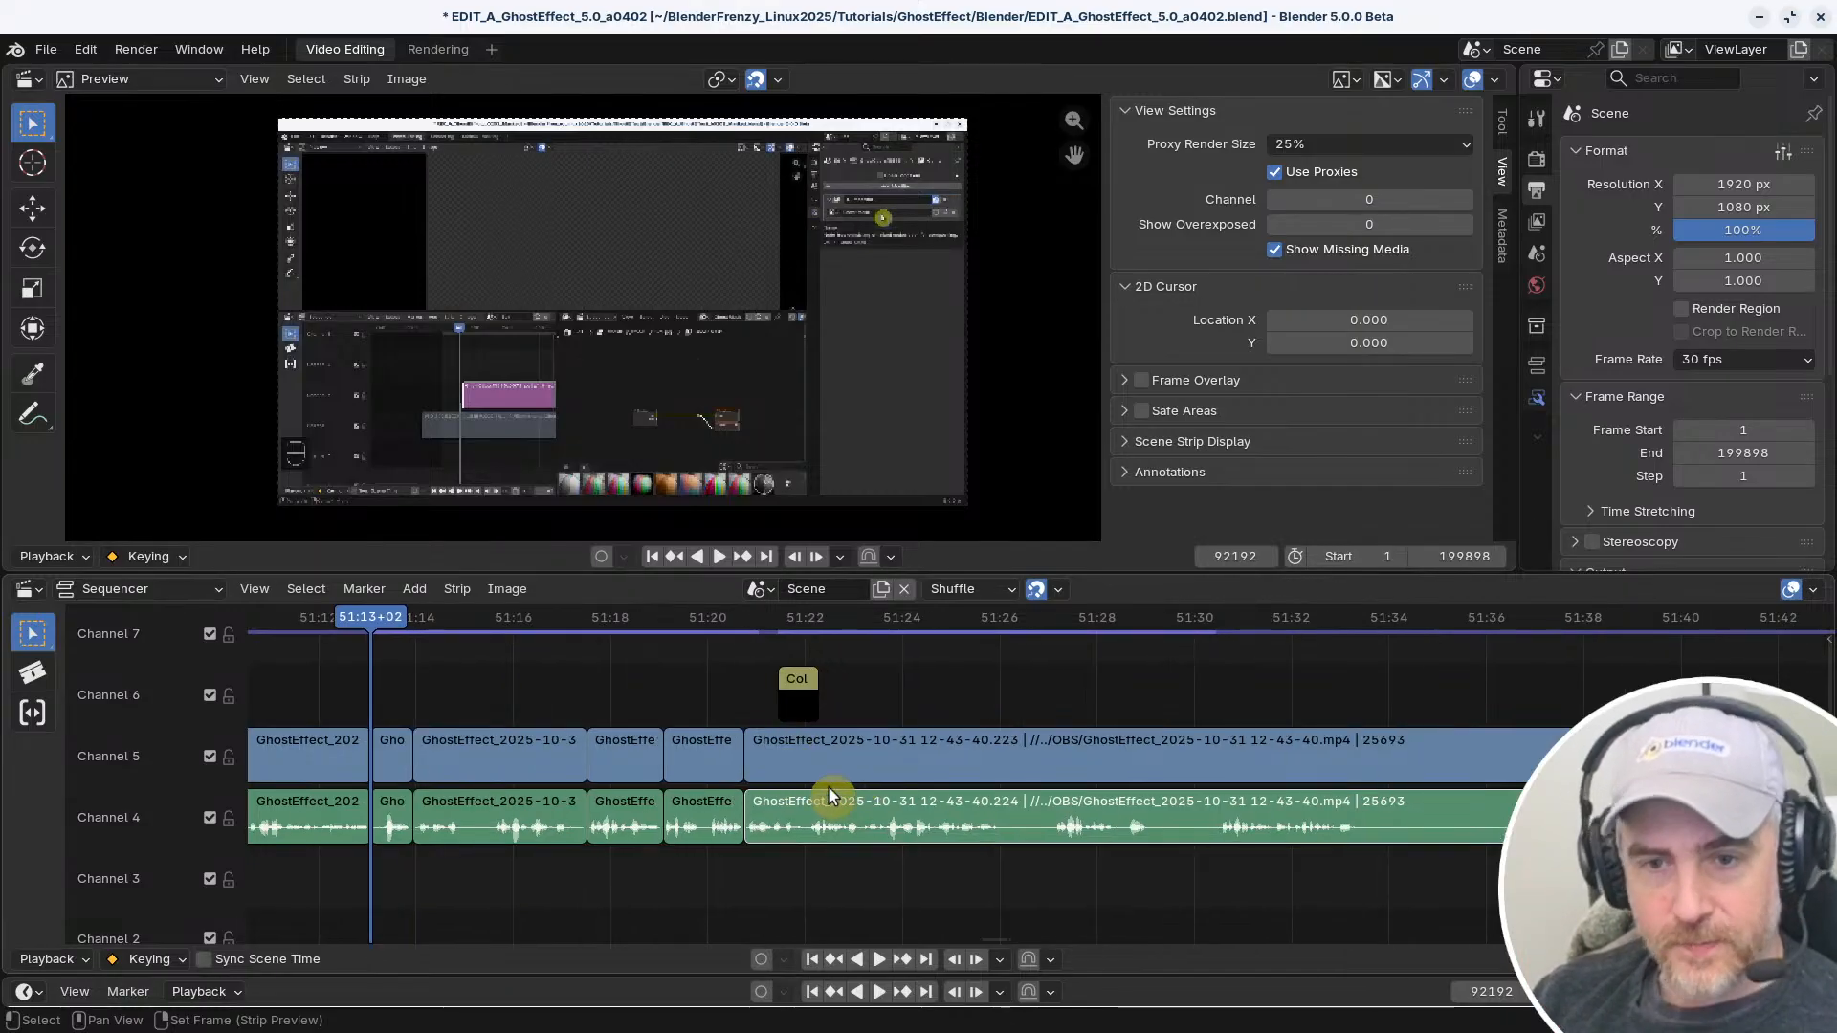
key(shift+e)
key(shift+e)
key(shift+e)
key(shift+e)
key(shift+e)
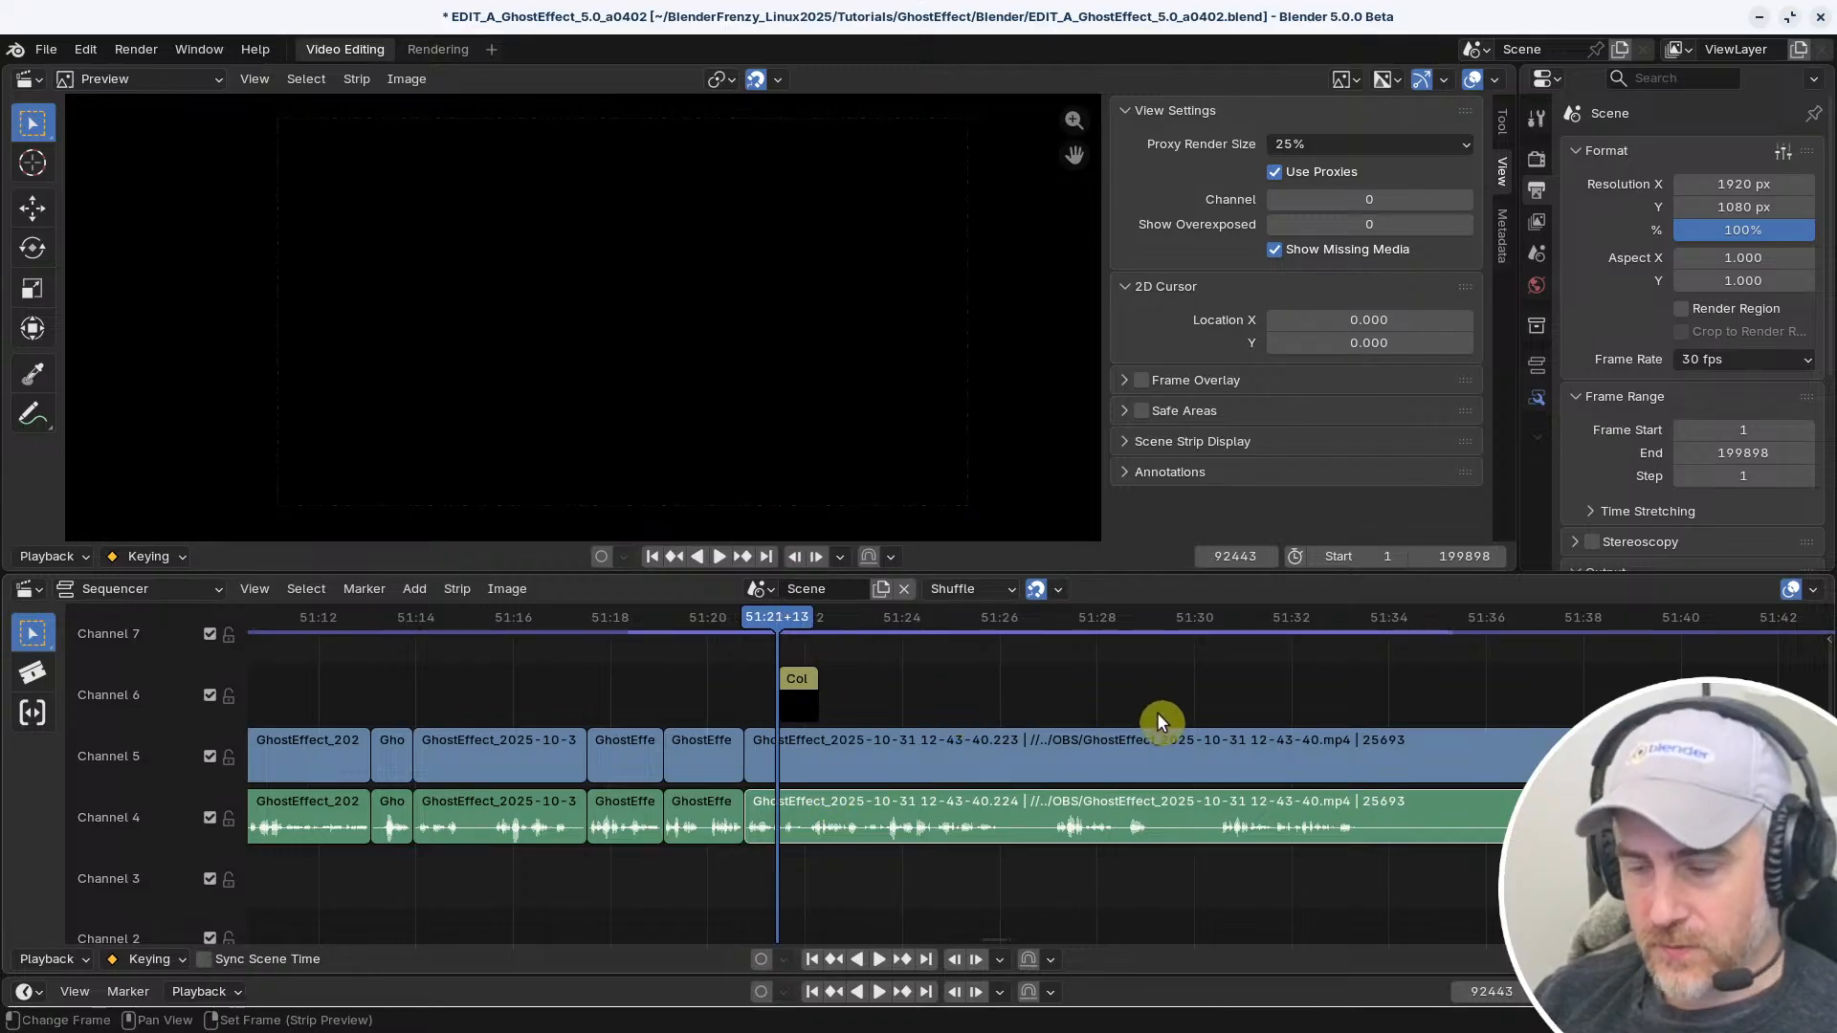
key(n)
key(n)
key(n)
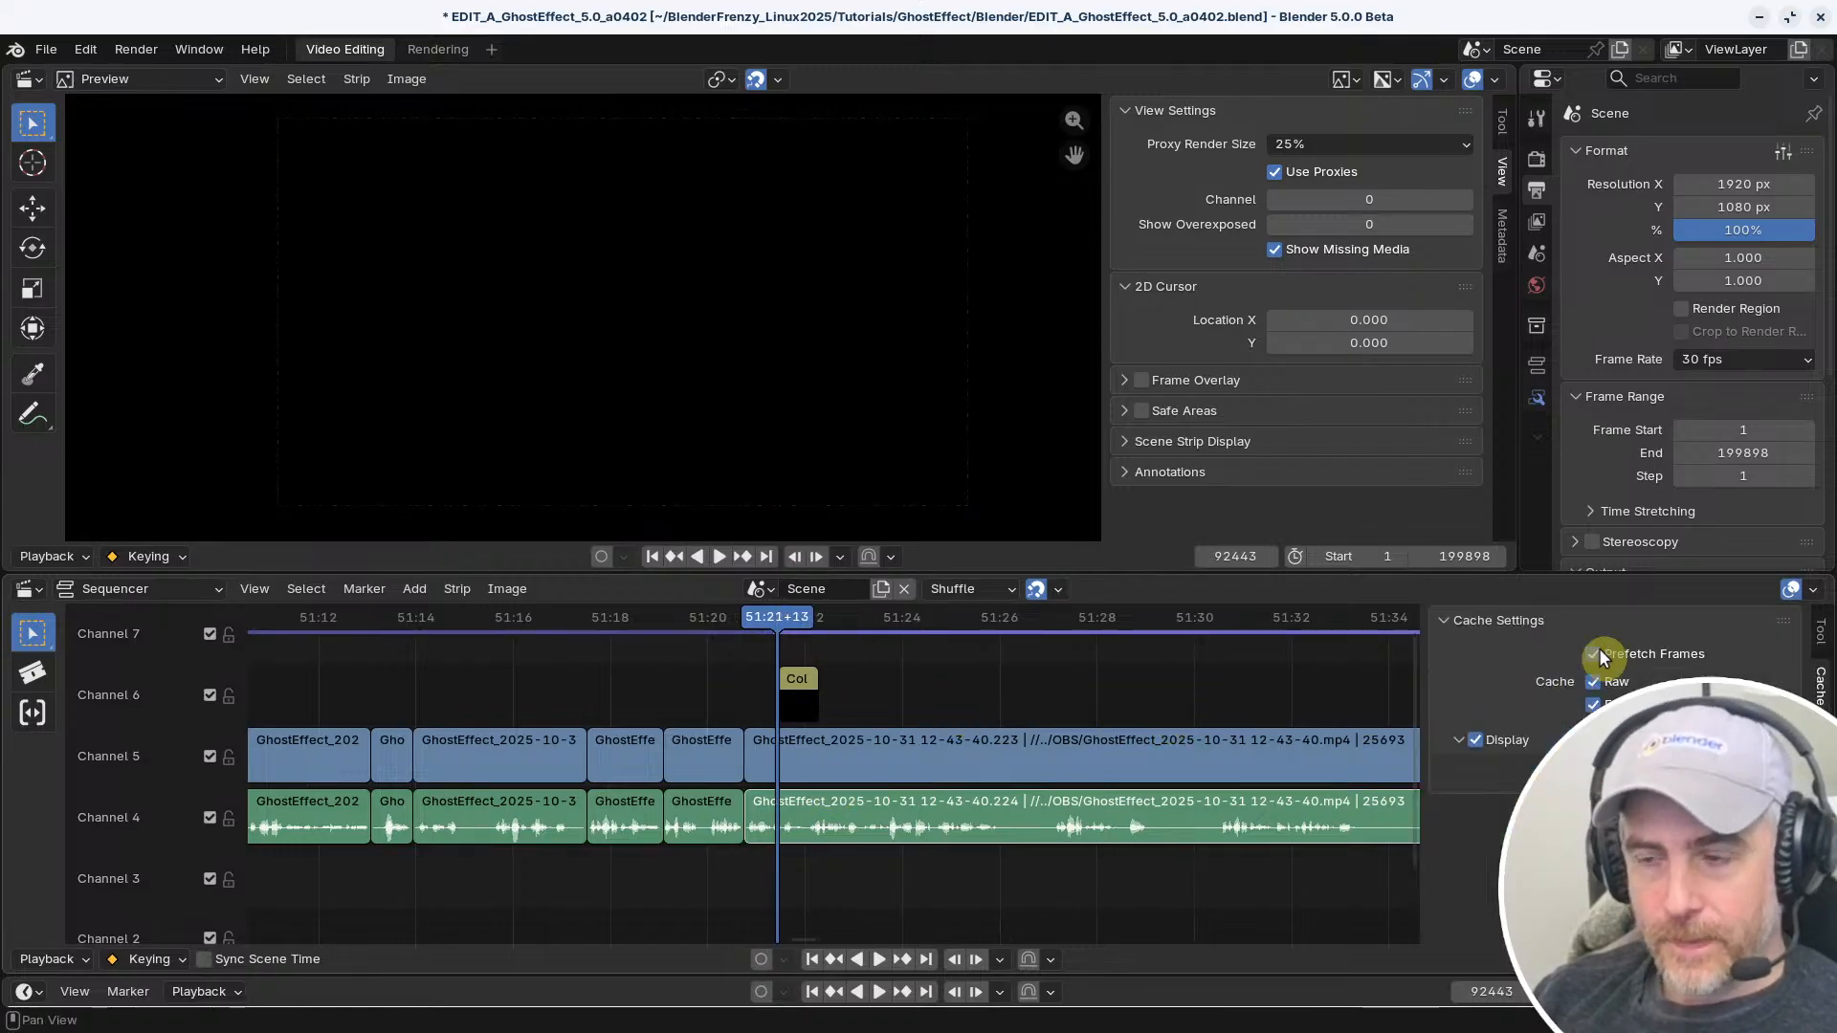
key(n)
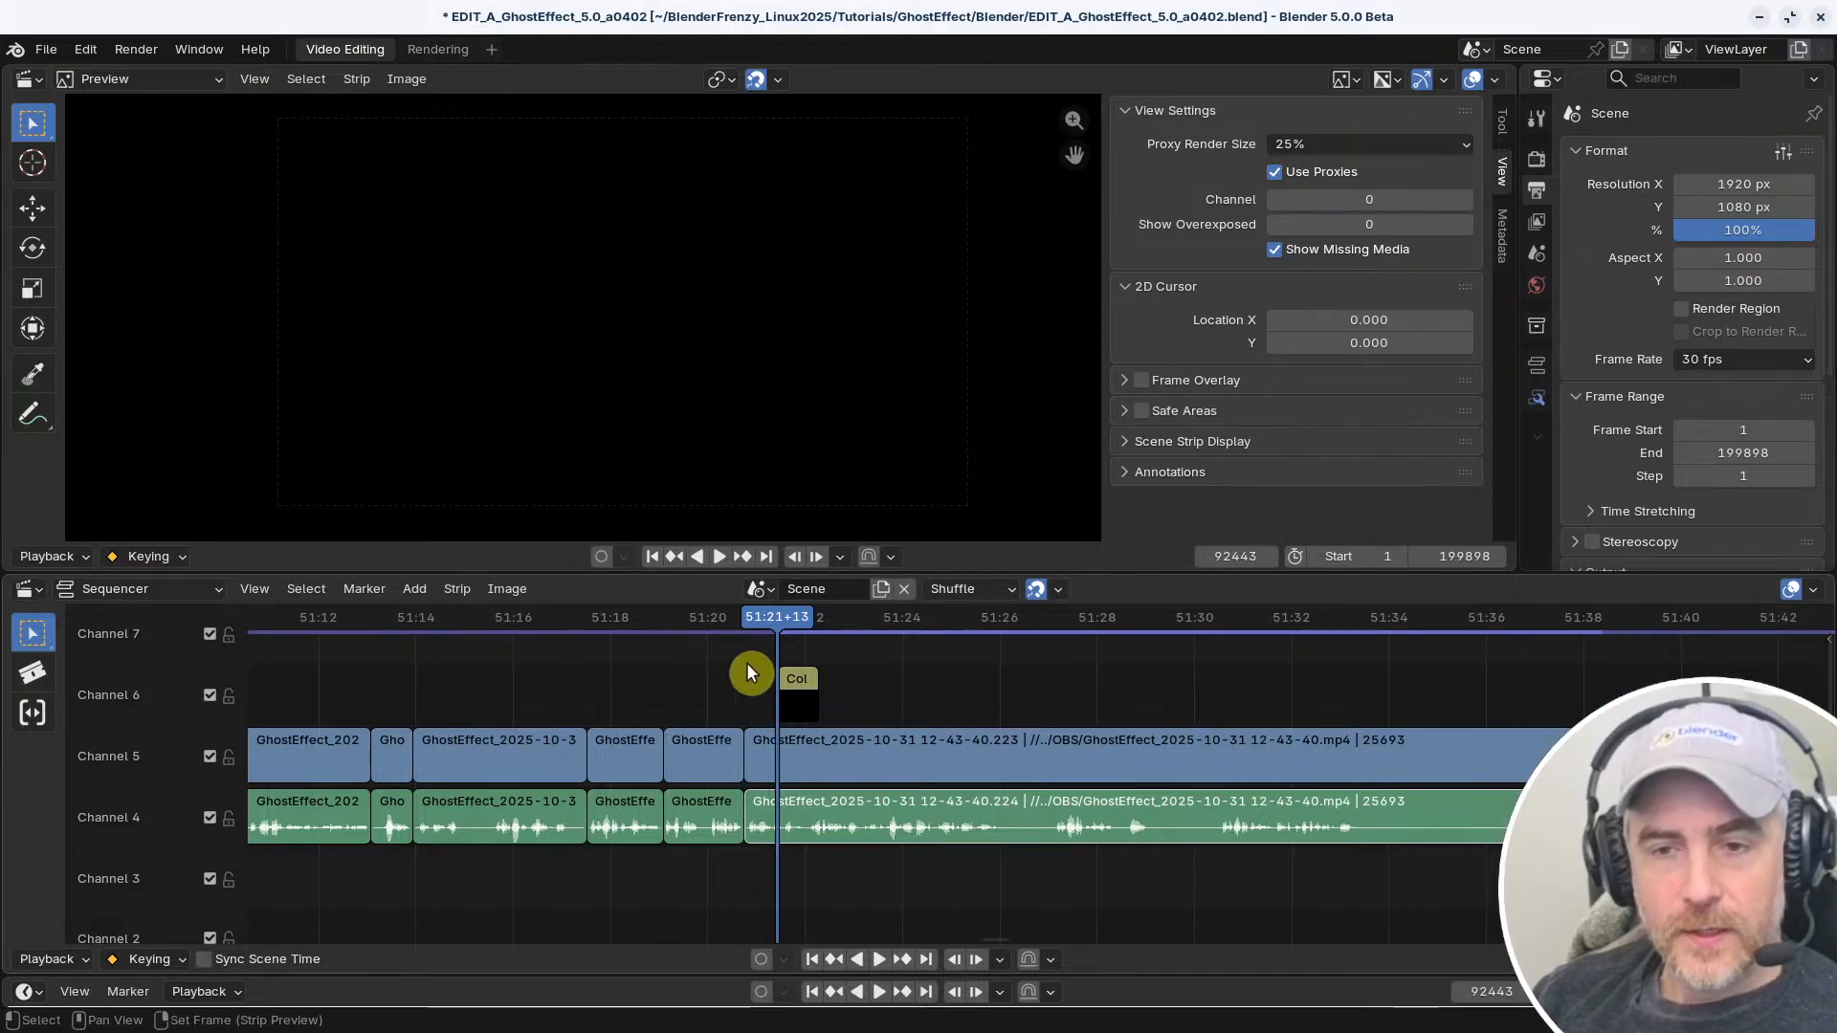
key(ctrl+comma)
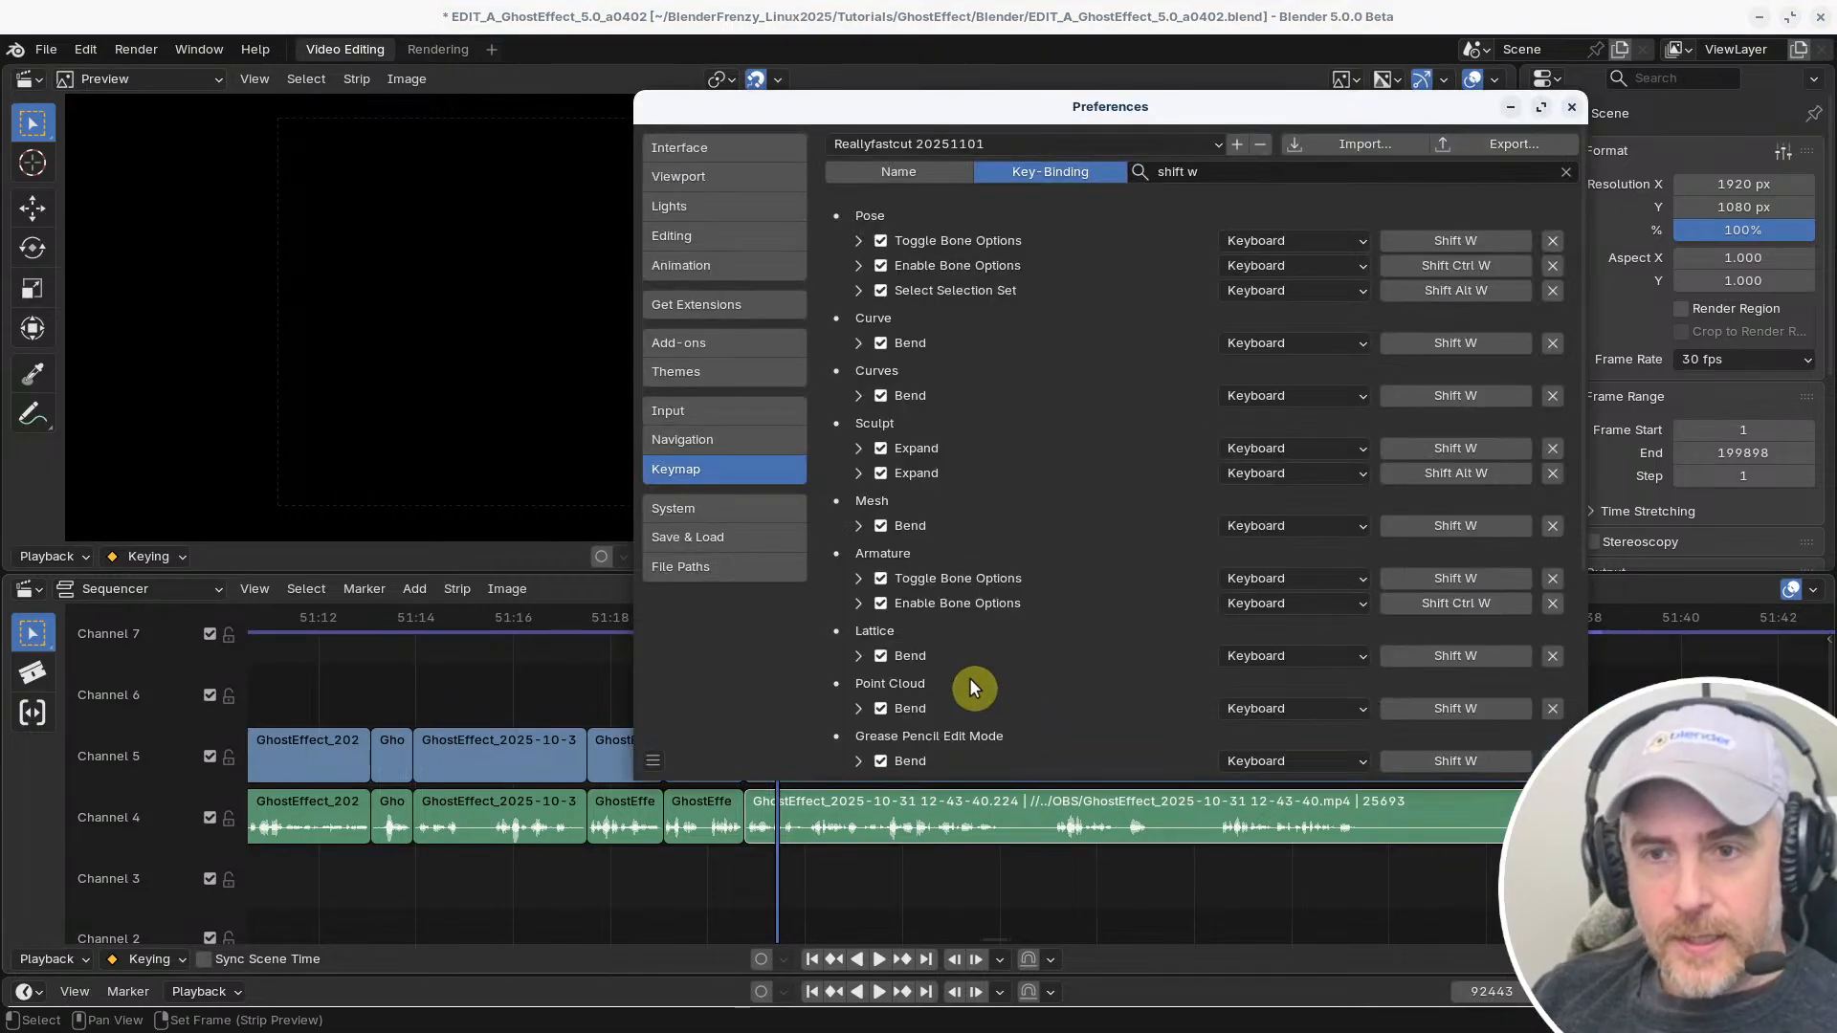
click(564, 514)
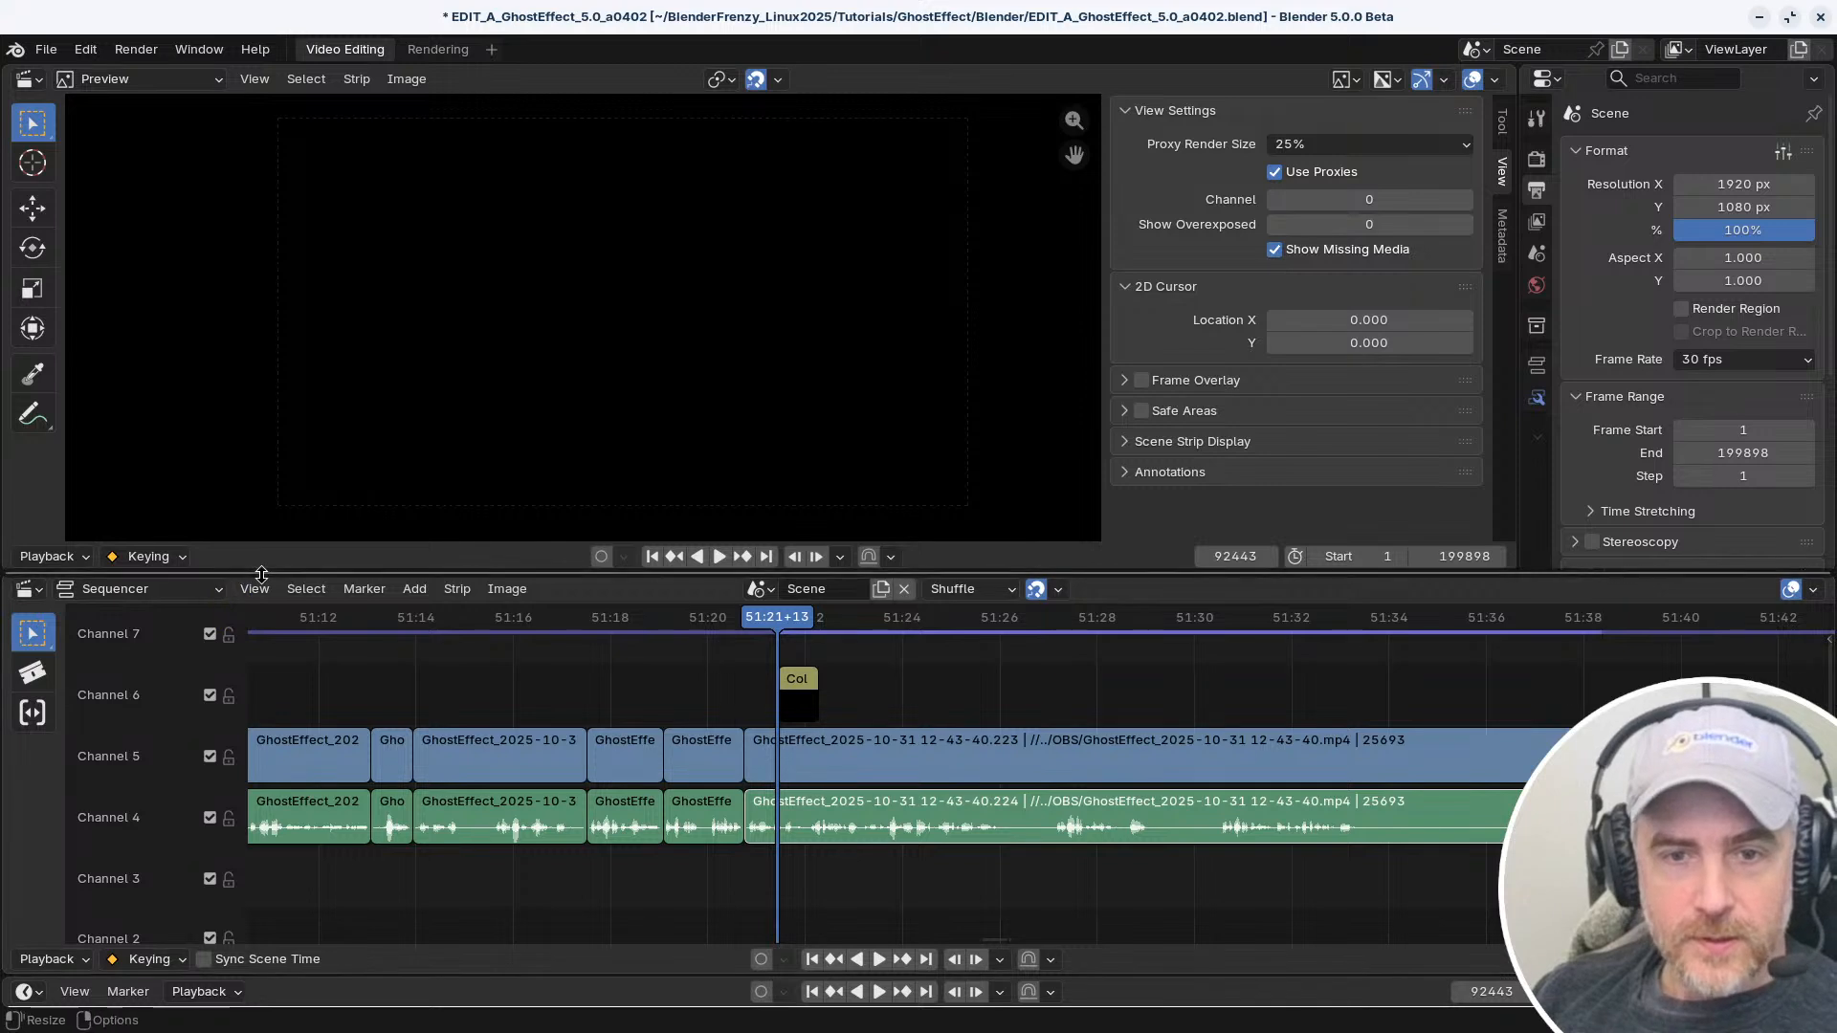
Look over the sequencer's view, add and select commands, including the side-of-frame and handle selection options
click(255, 588)
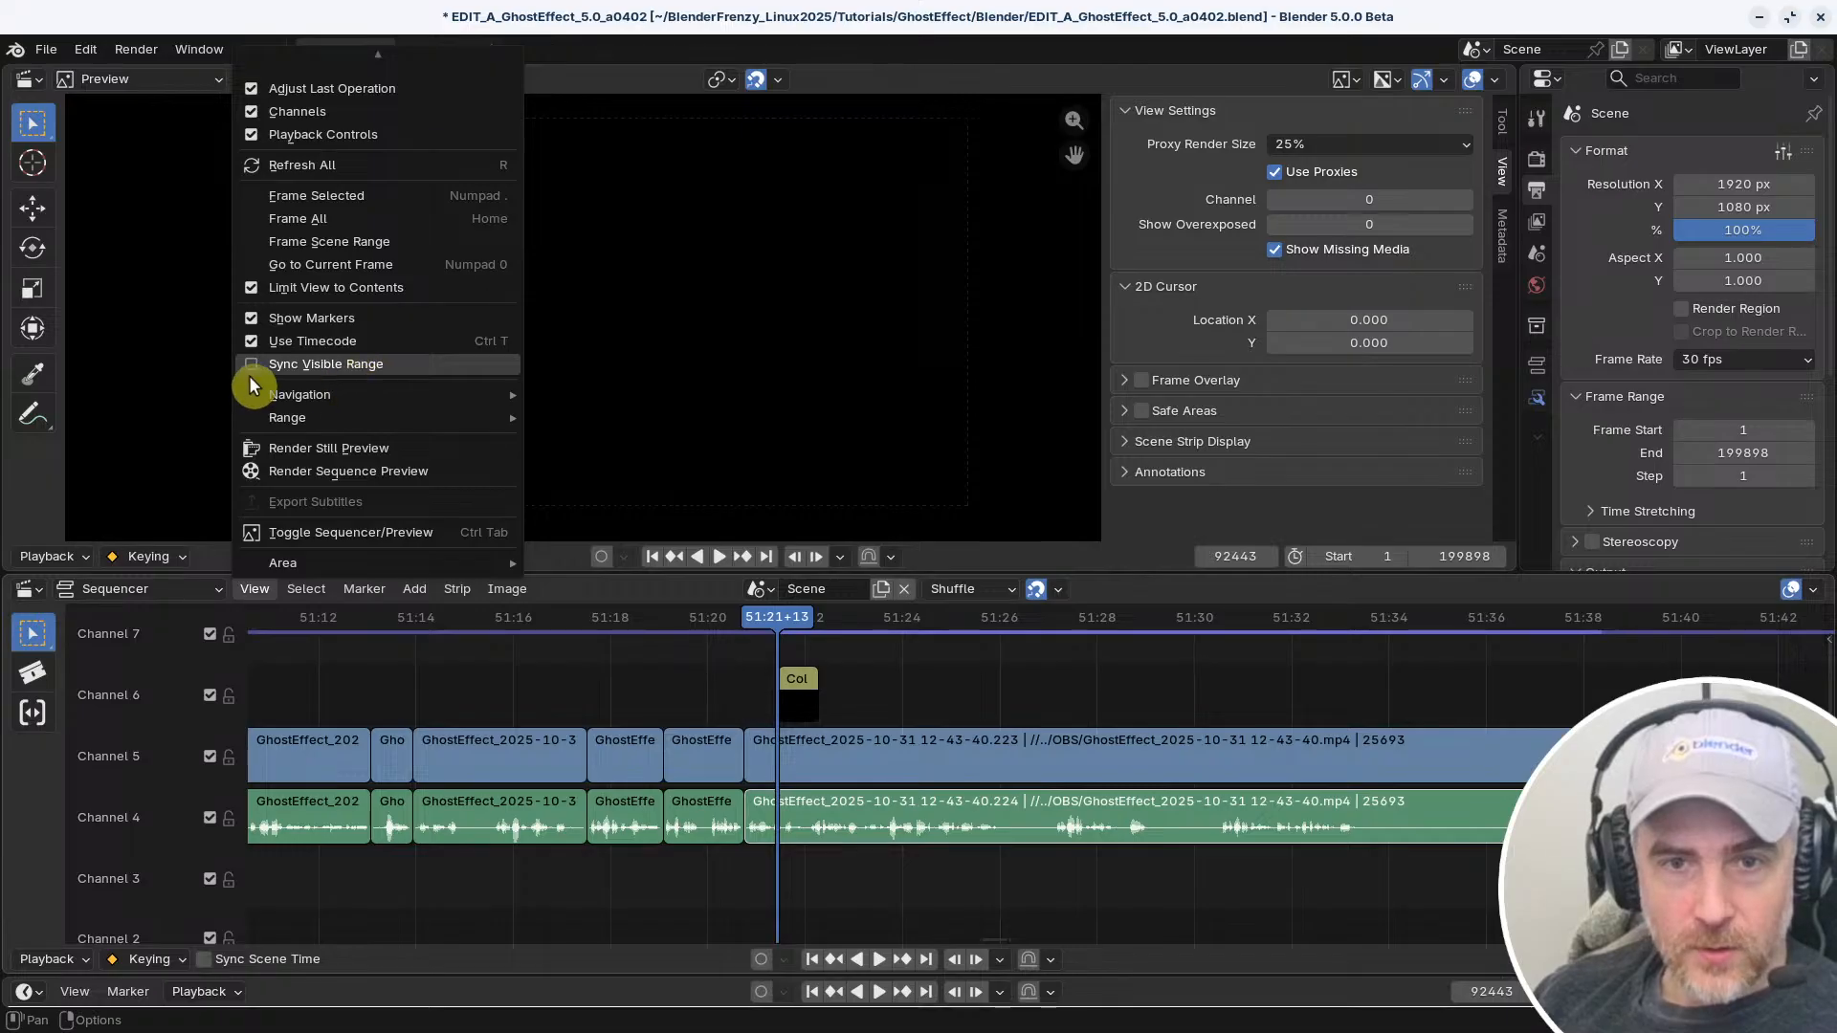
mouse_move(414, 589)
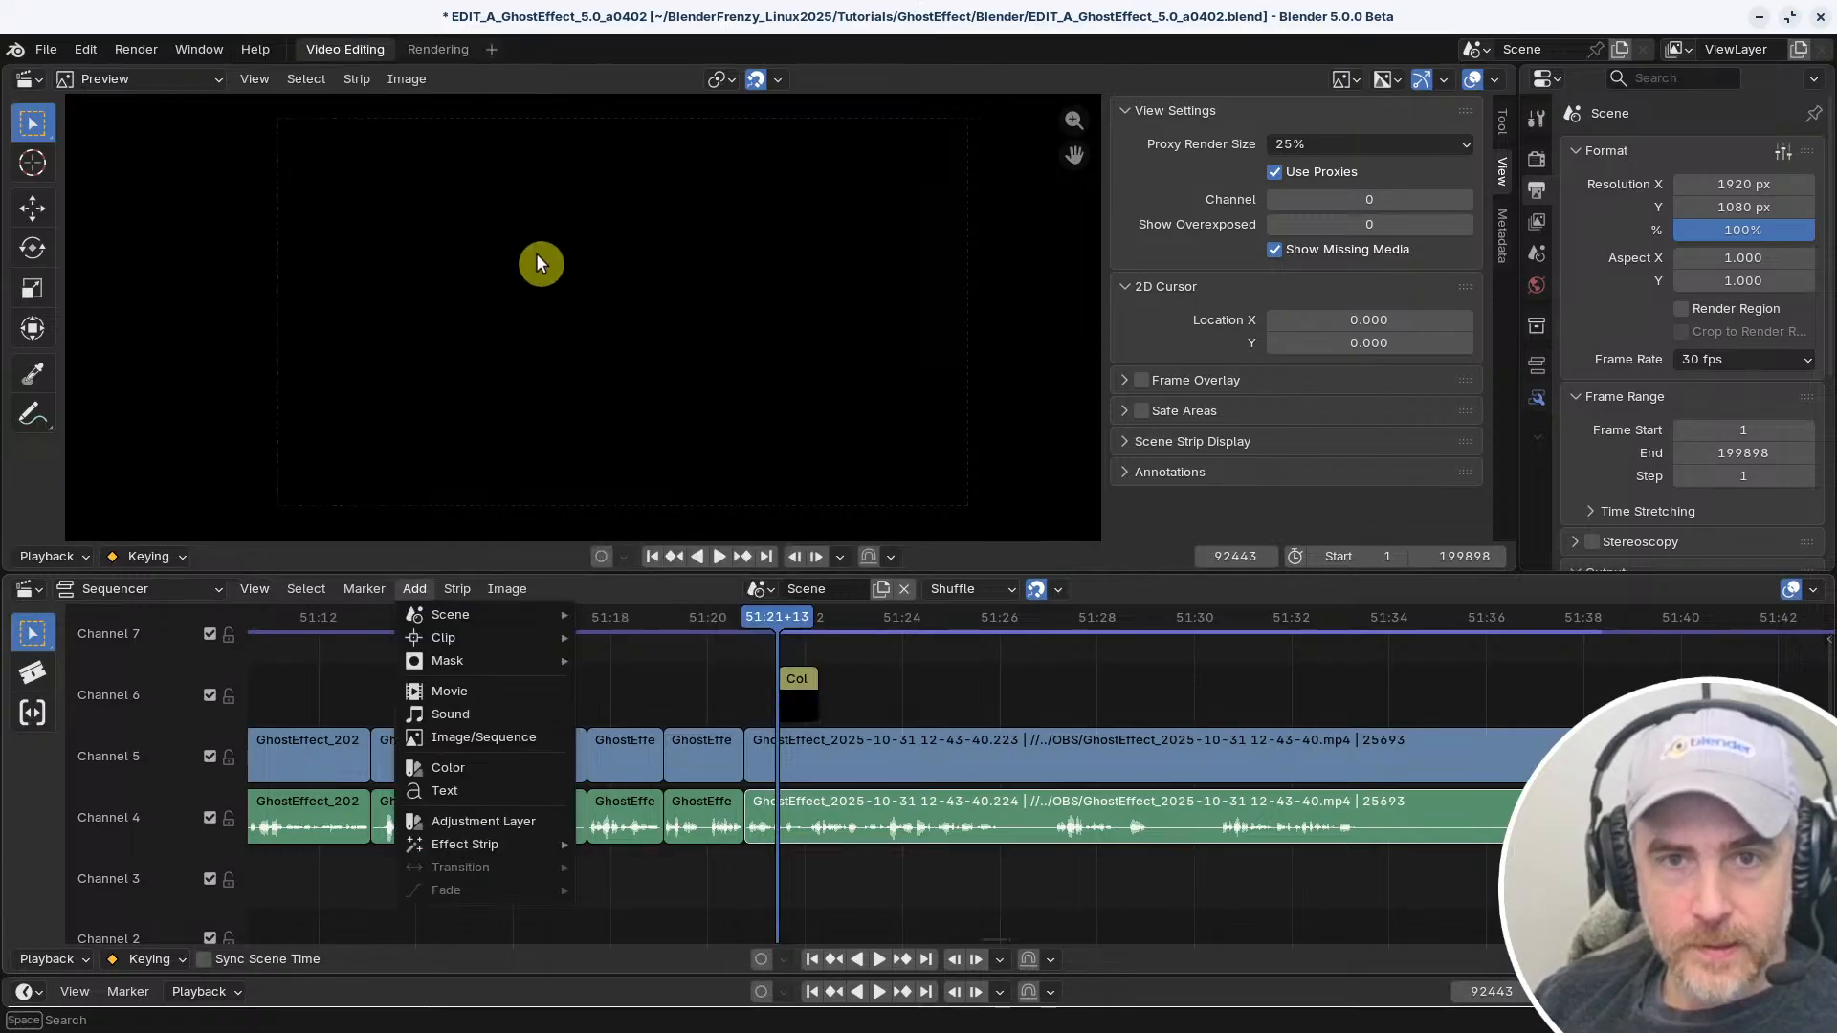
click(306, 590)
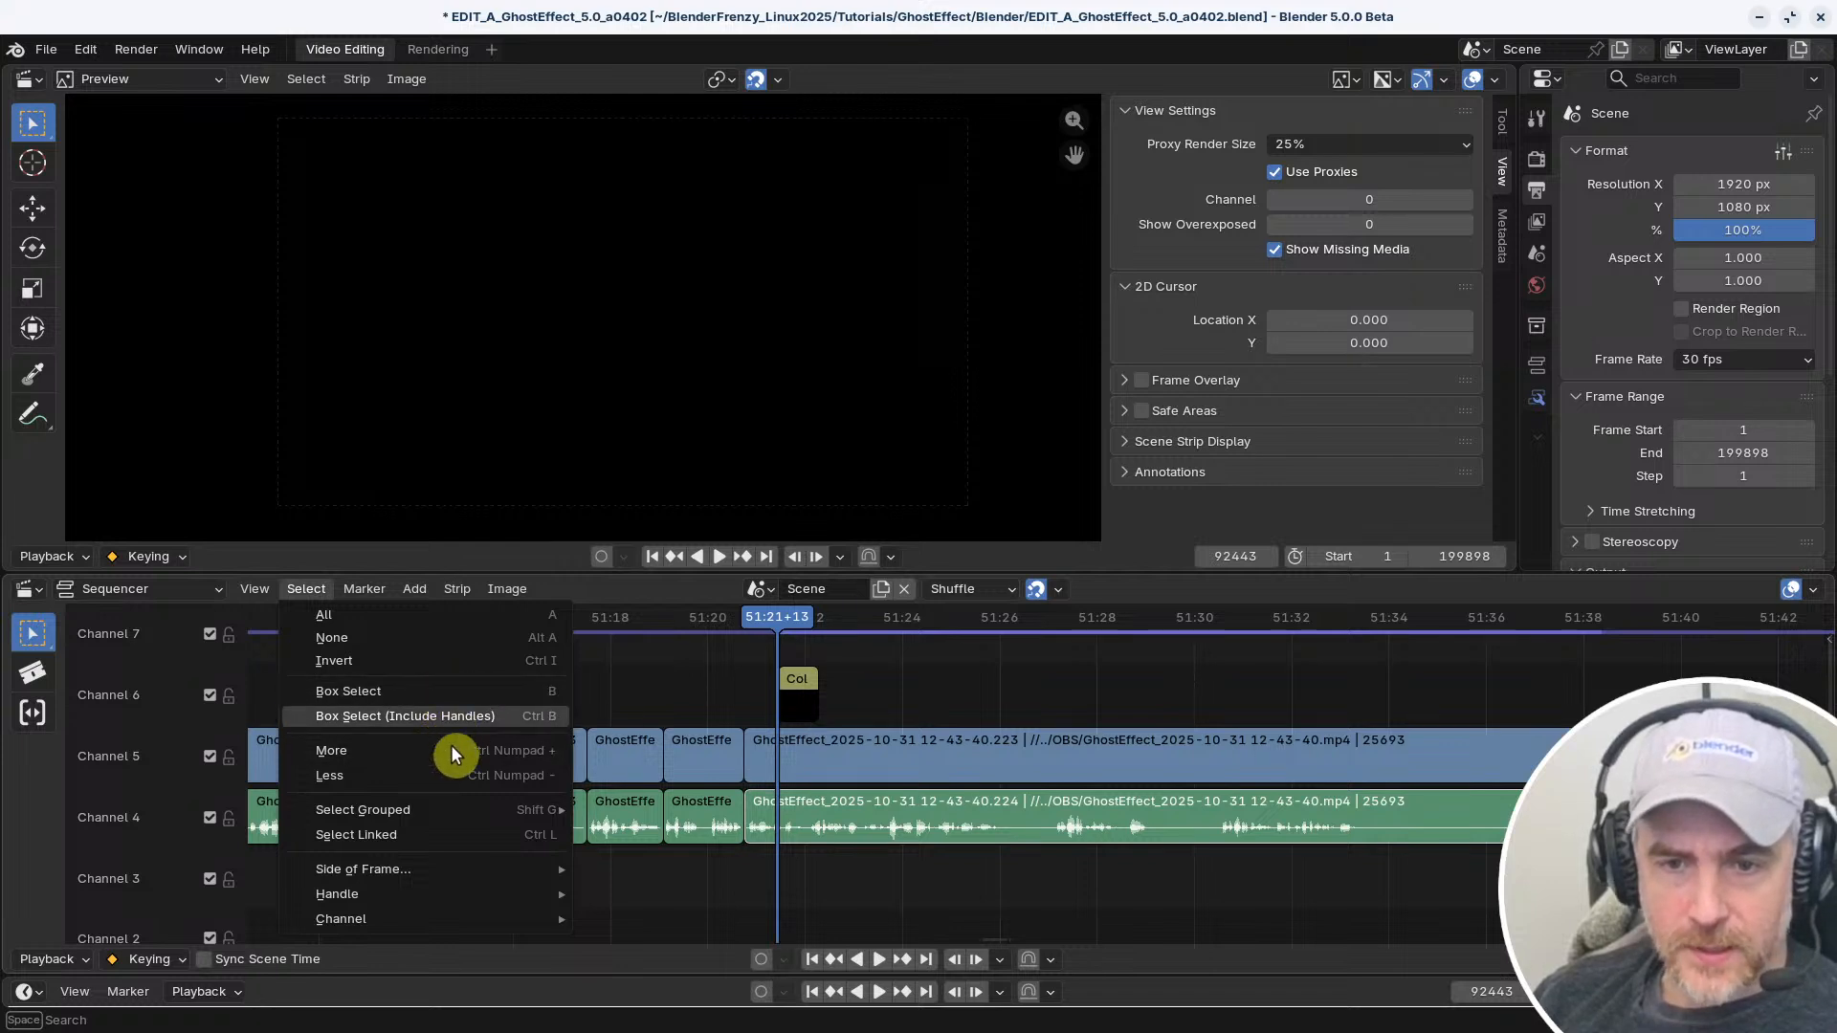
mouse_move(456, 813)
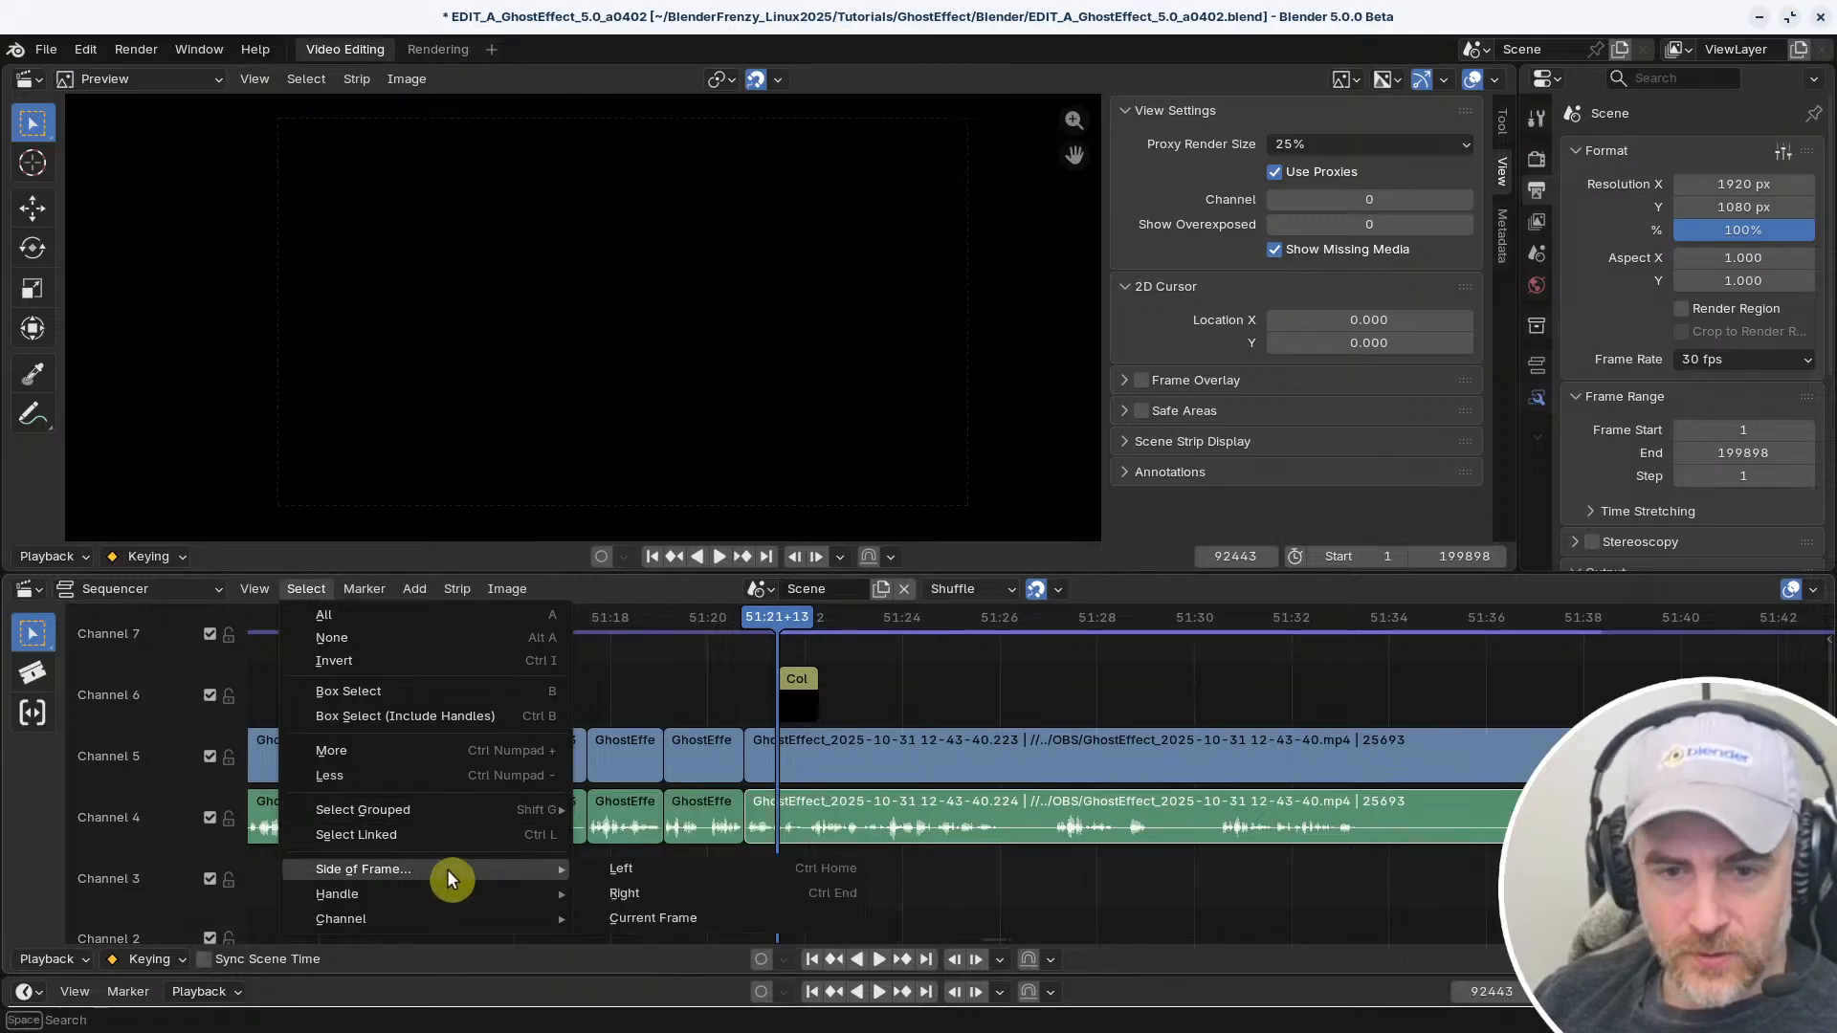
mouse_move(458, 928)
mouse_move(451, 883)
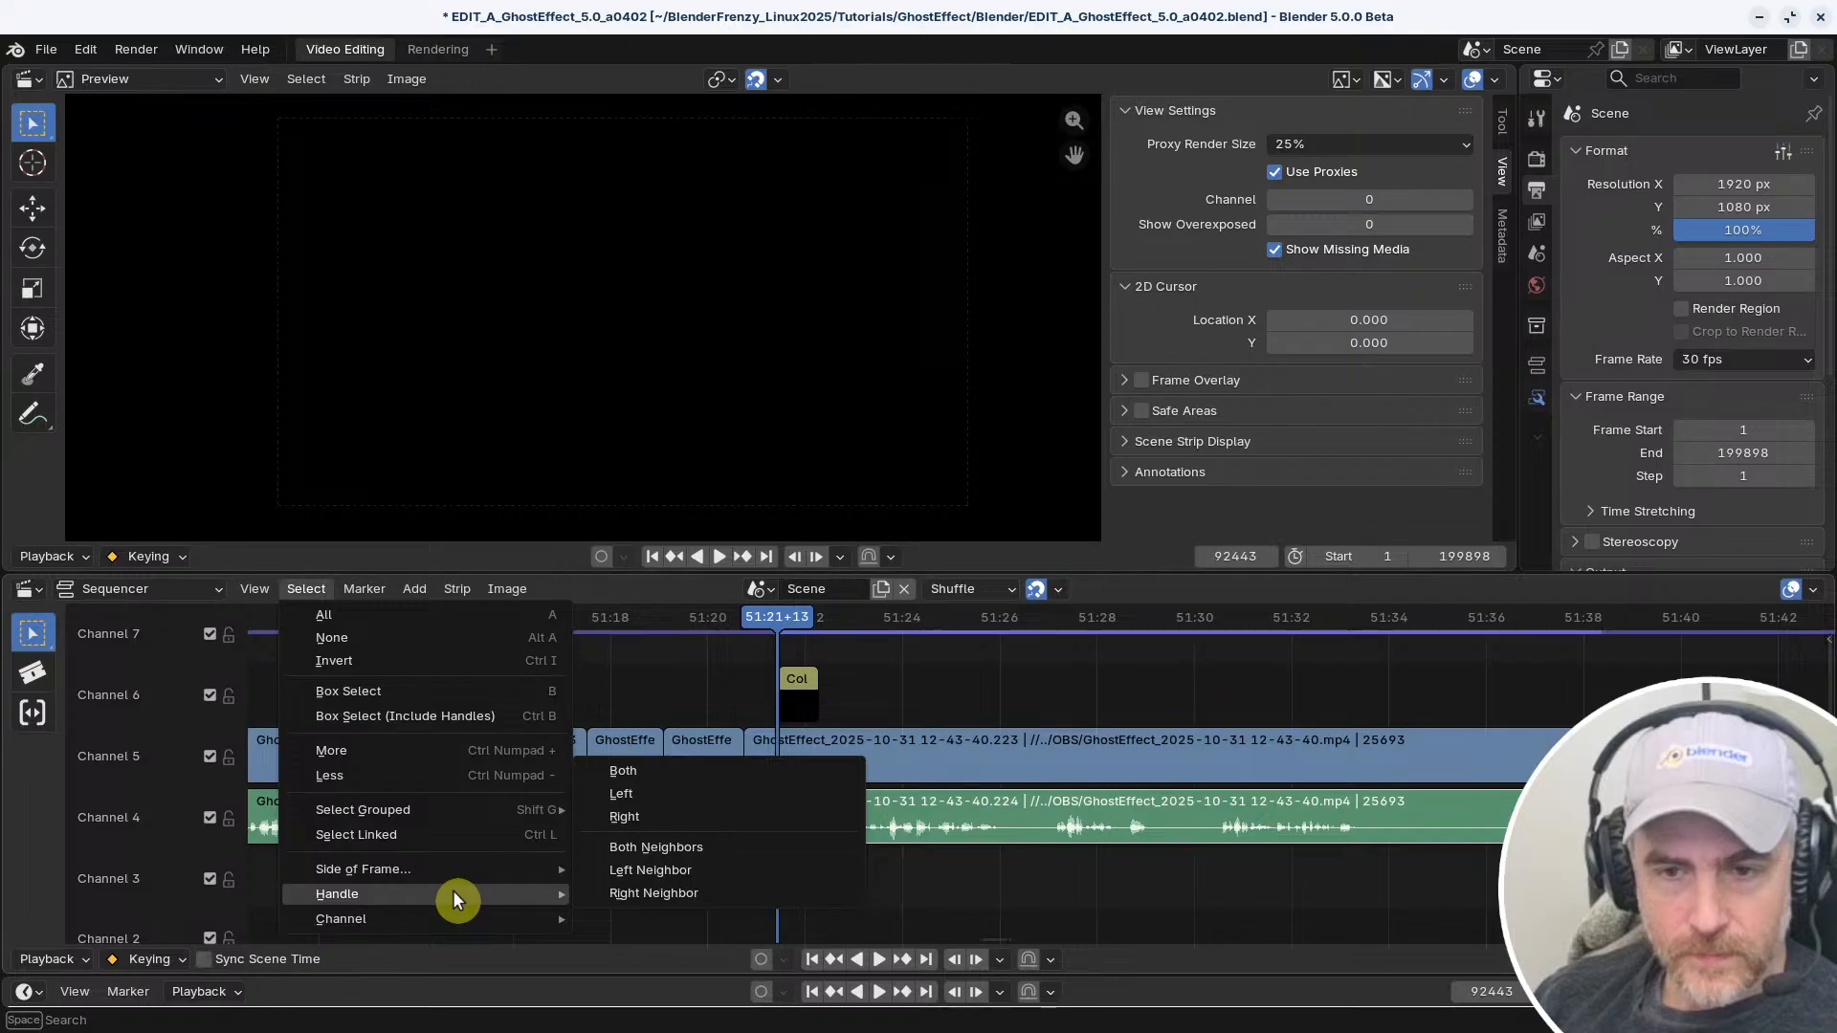
click(685, 699)
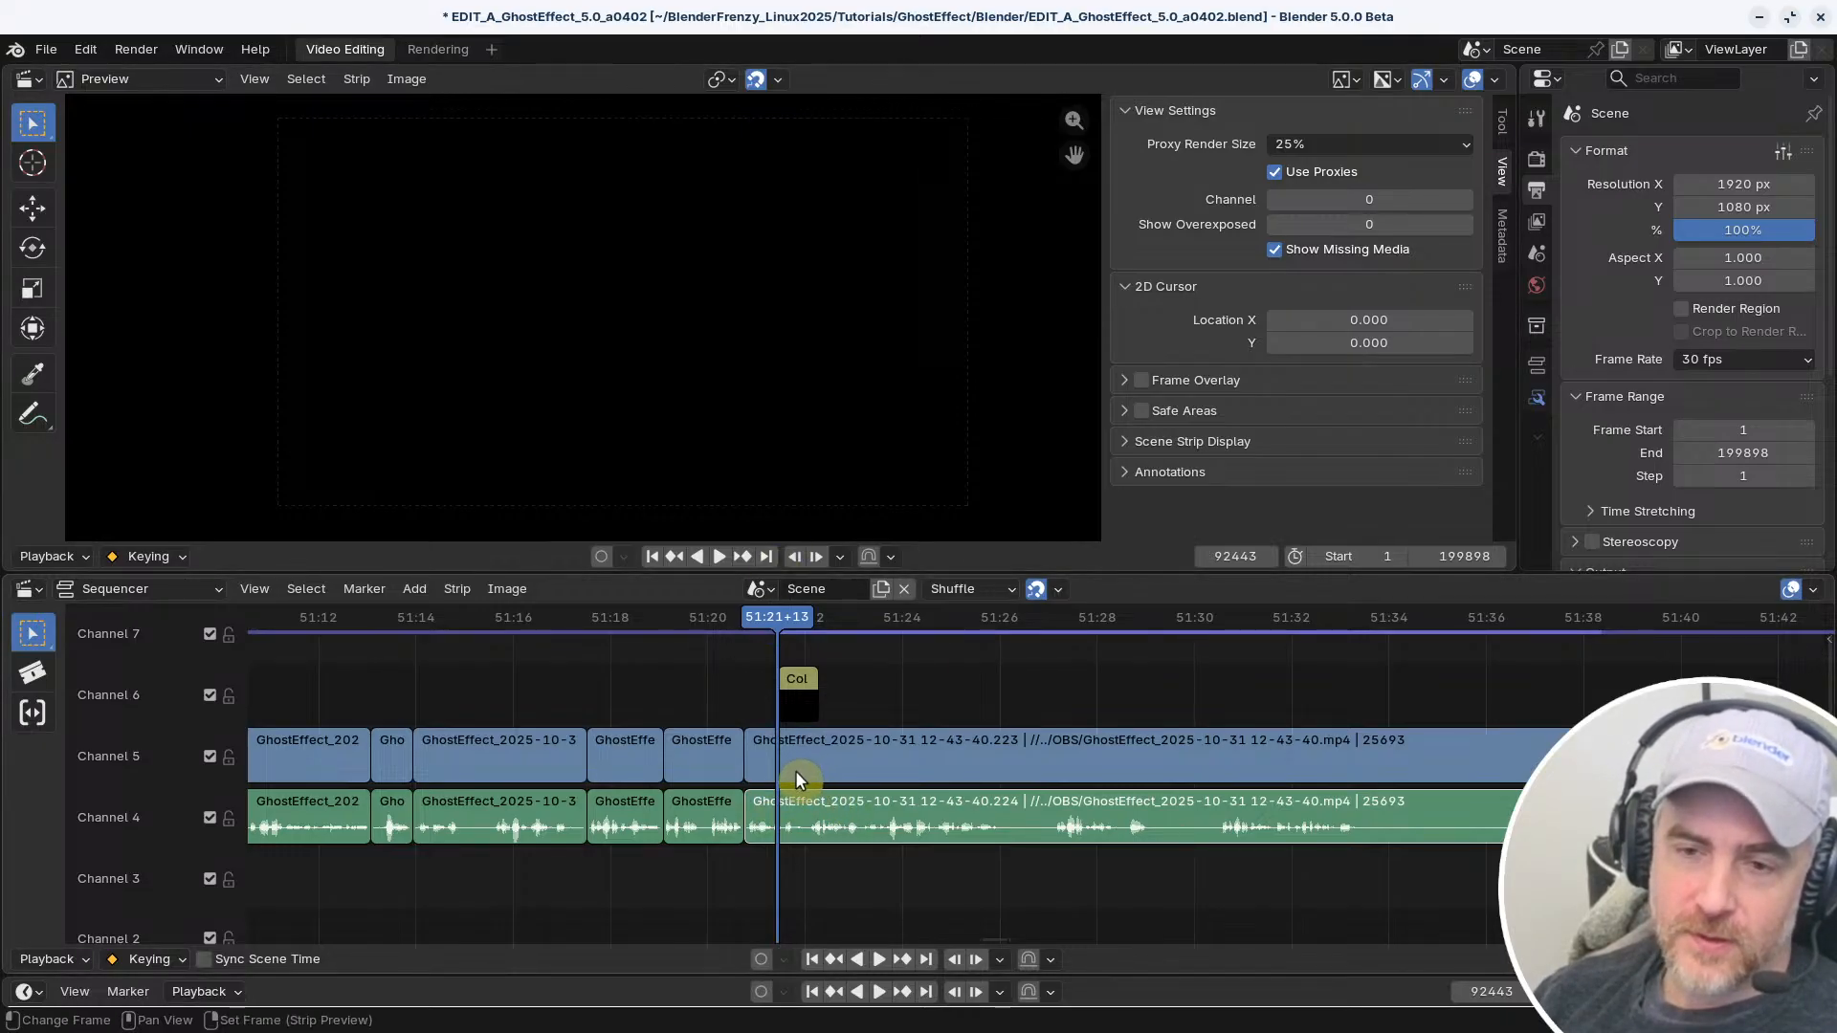
Select the long movie strip in channel 5 with its connected audio, and place the playhead at 51:23+19
click(770, 767)
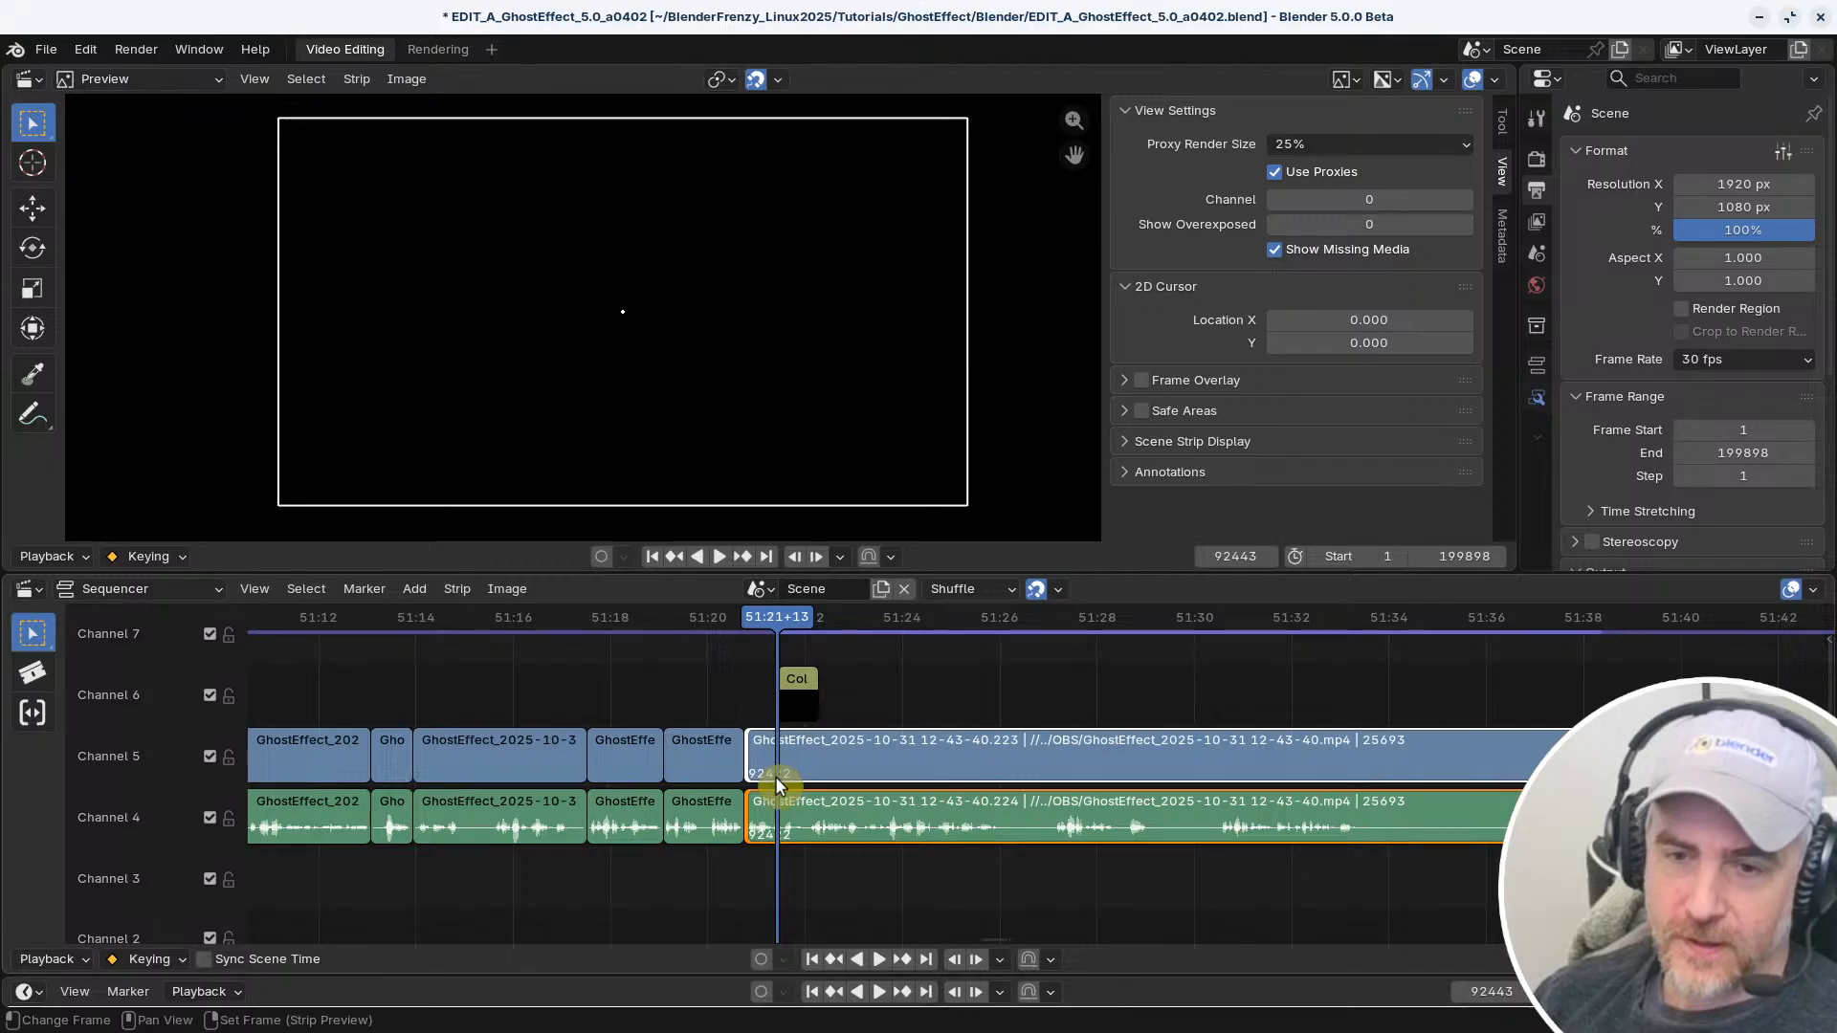
key(g)
right_click(1067, 807)
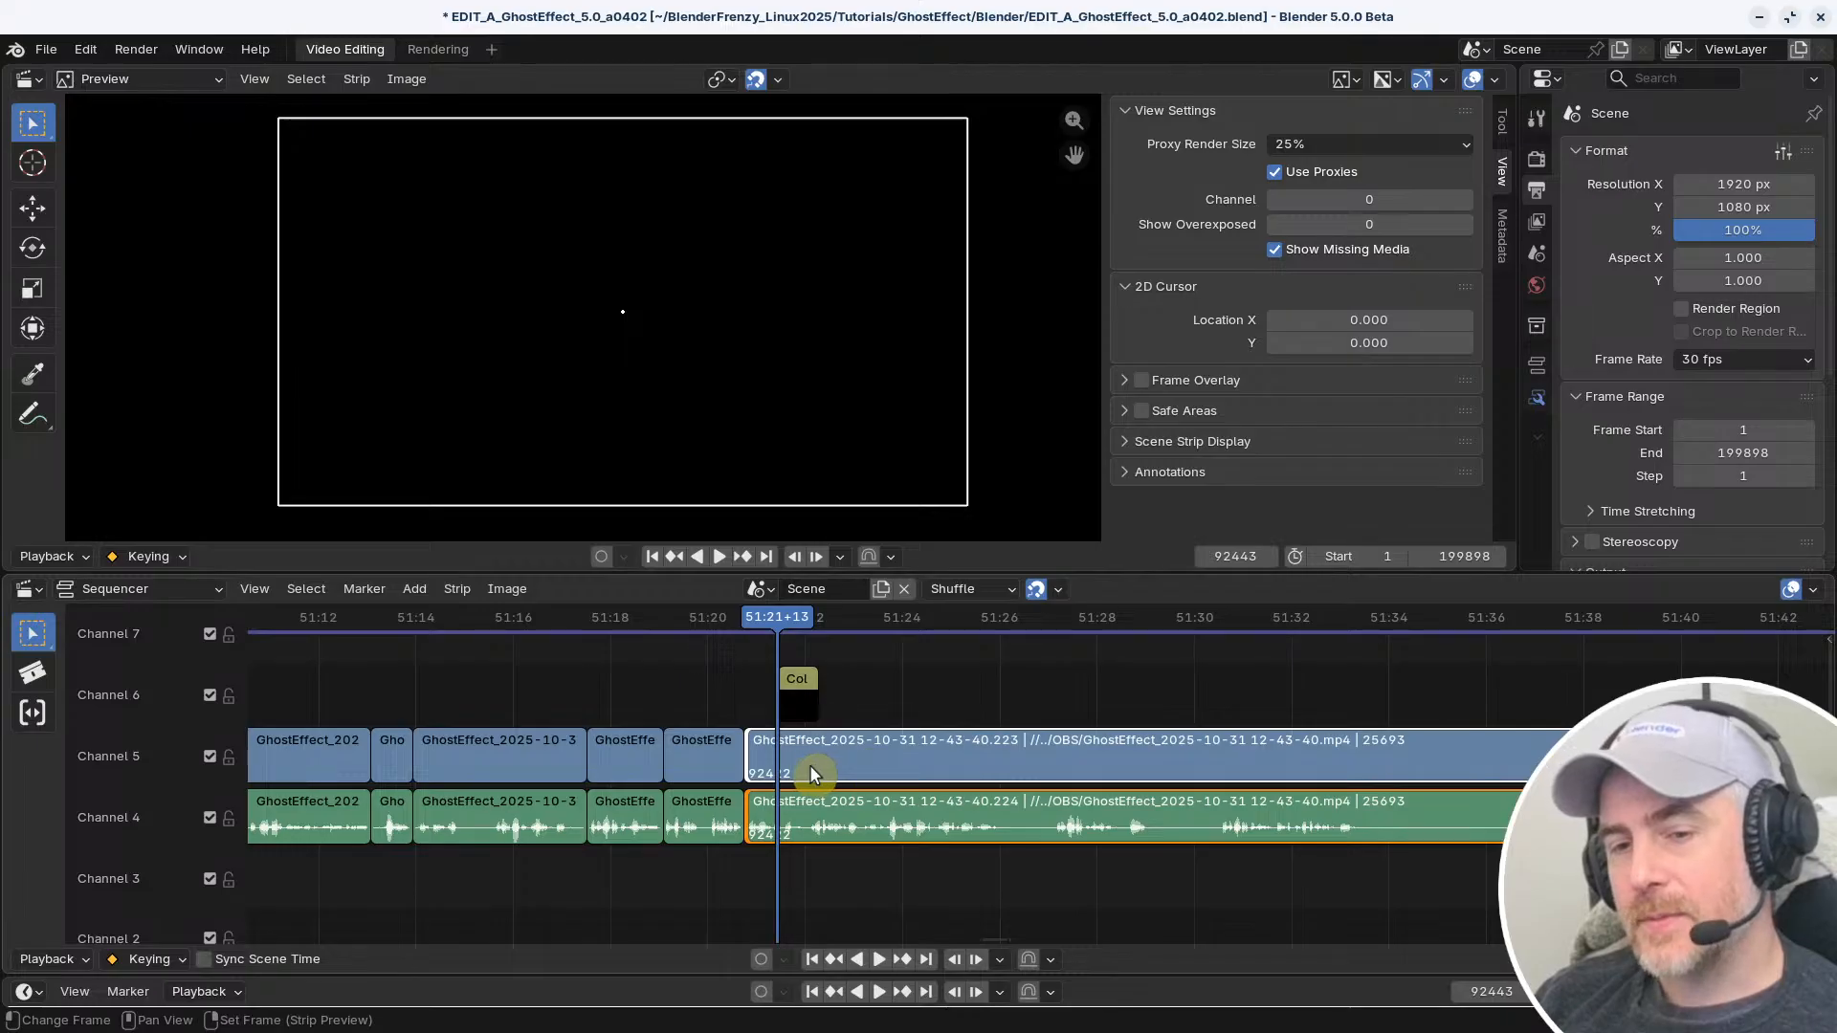
click(884, 617)
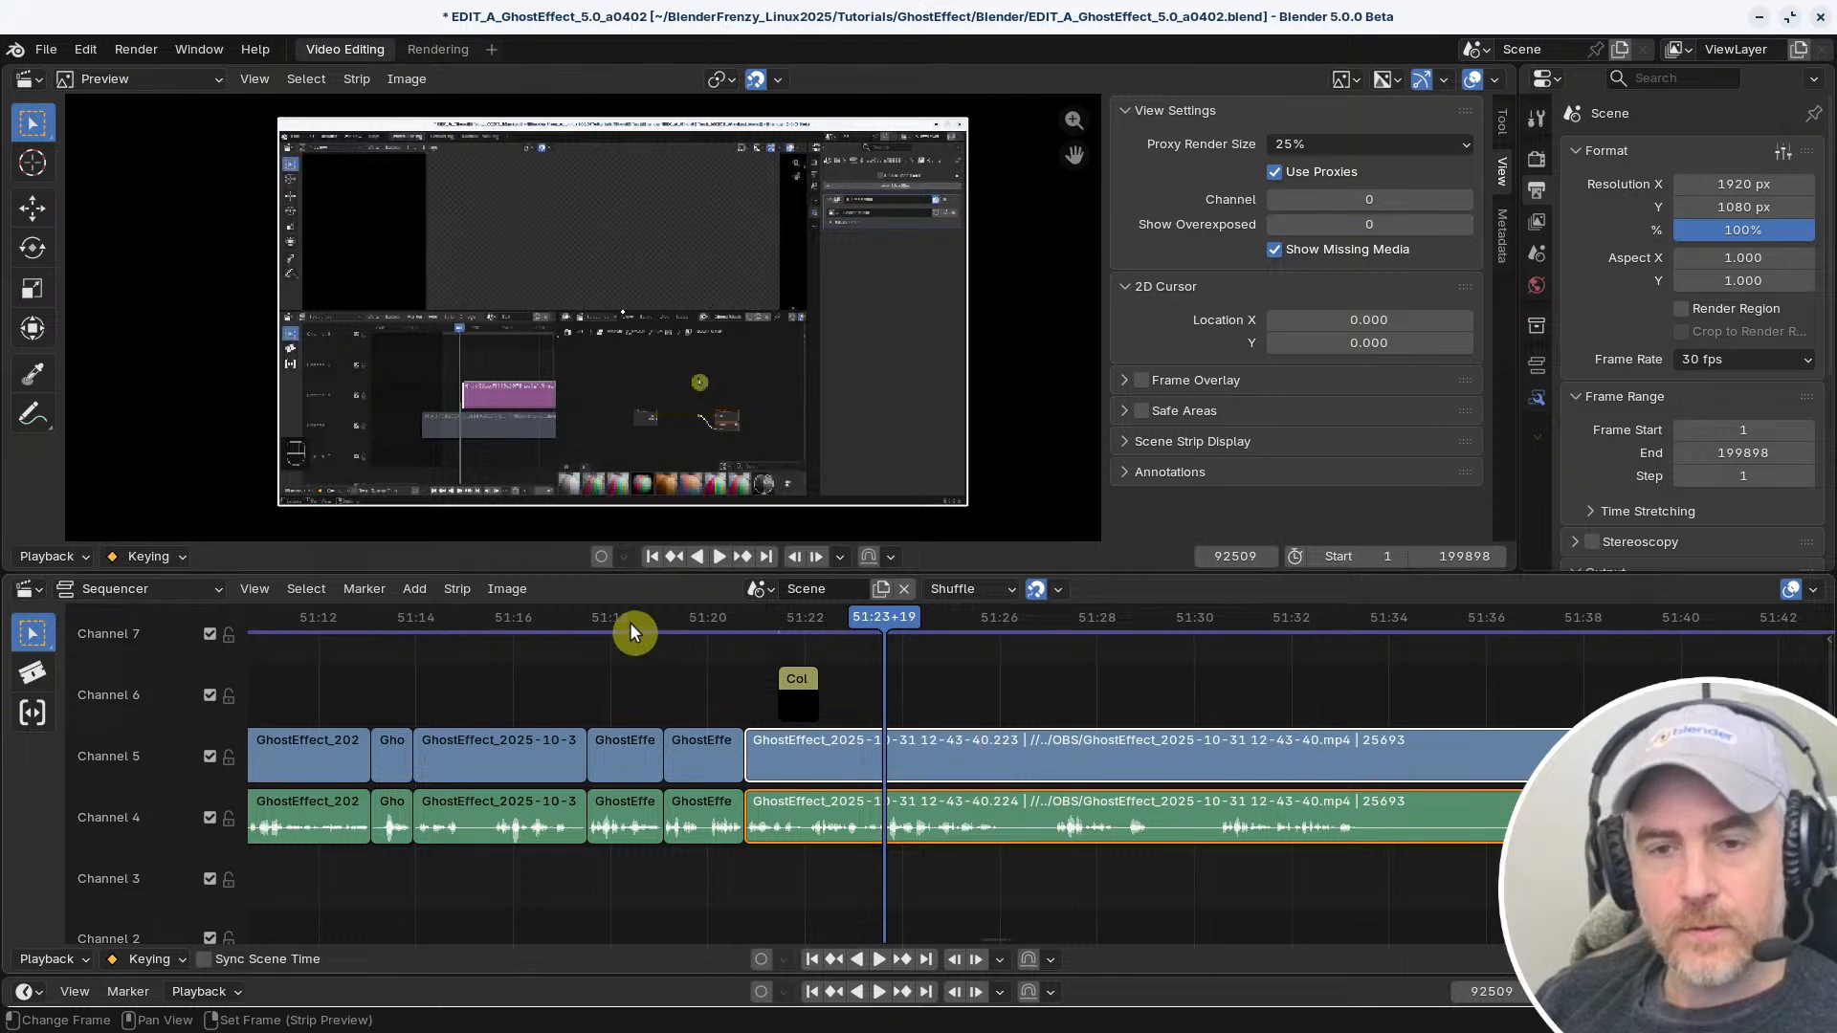
Change the shortcut of the strip Split command to F
click(458, 588)
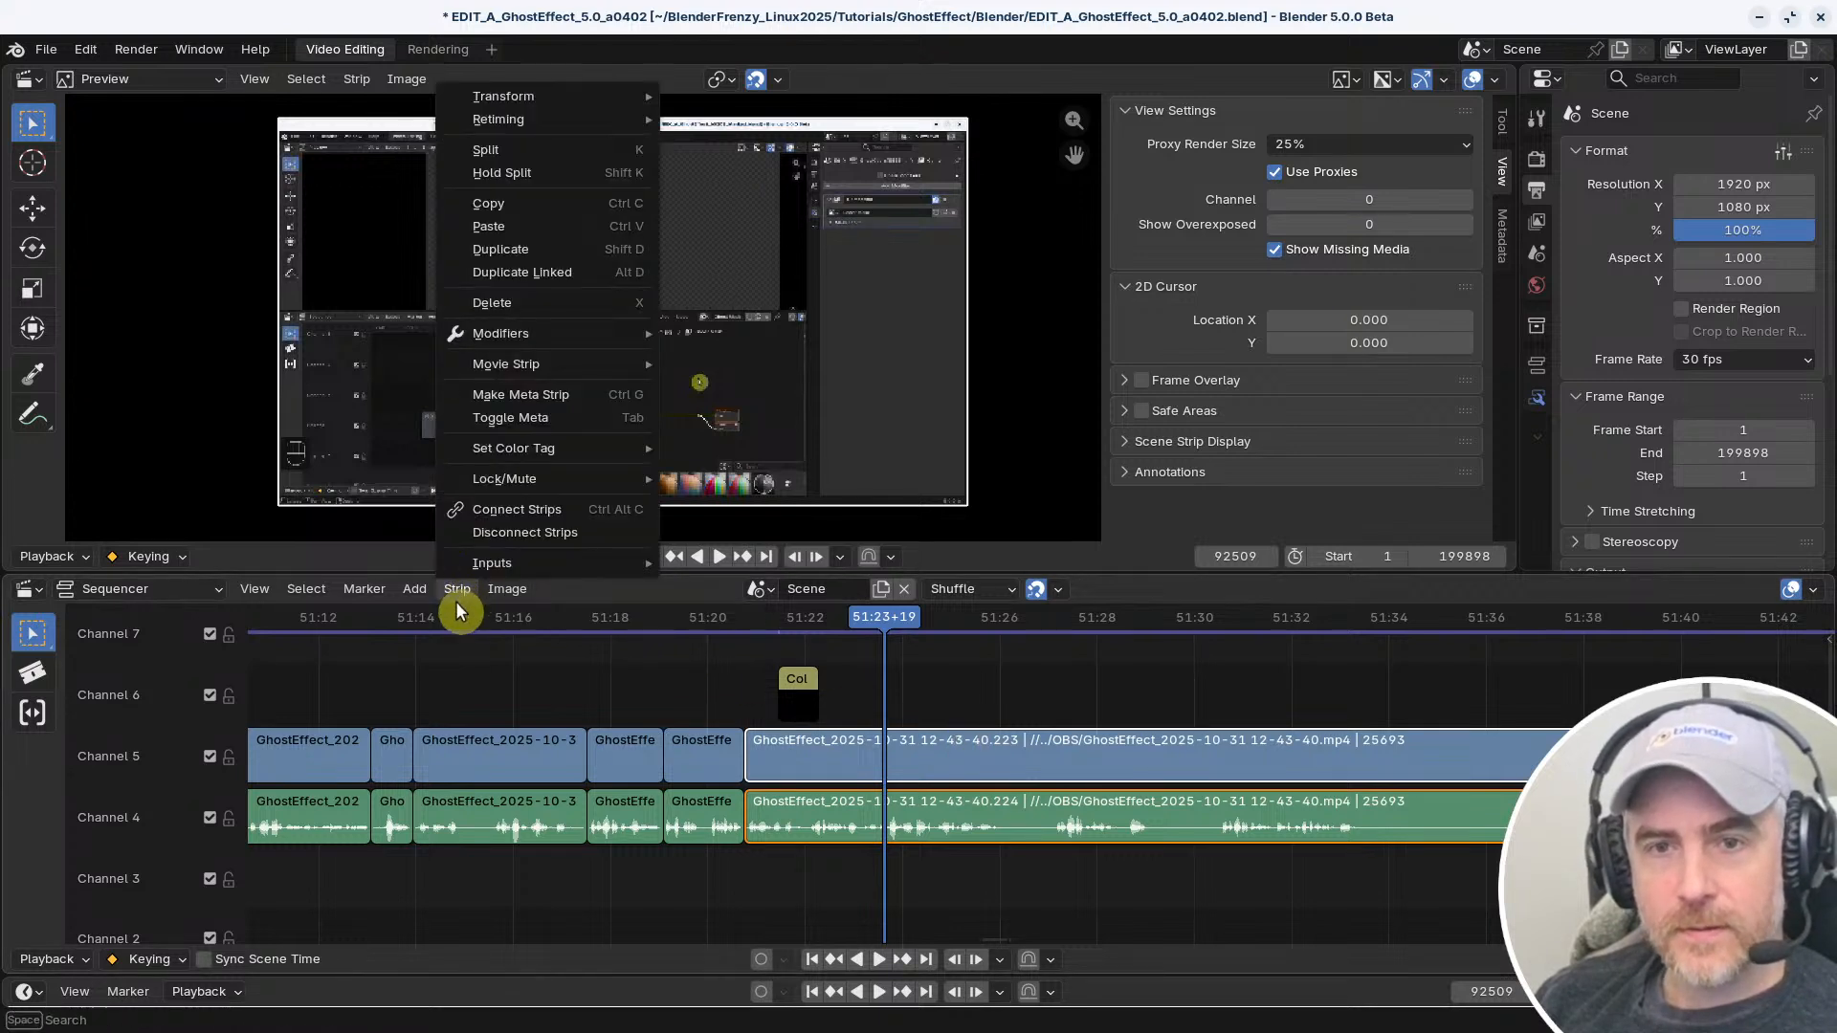
right_click(567, 149)
click(566, 149)
key(f)
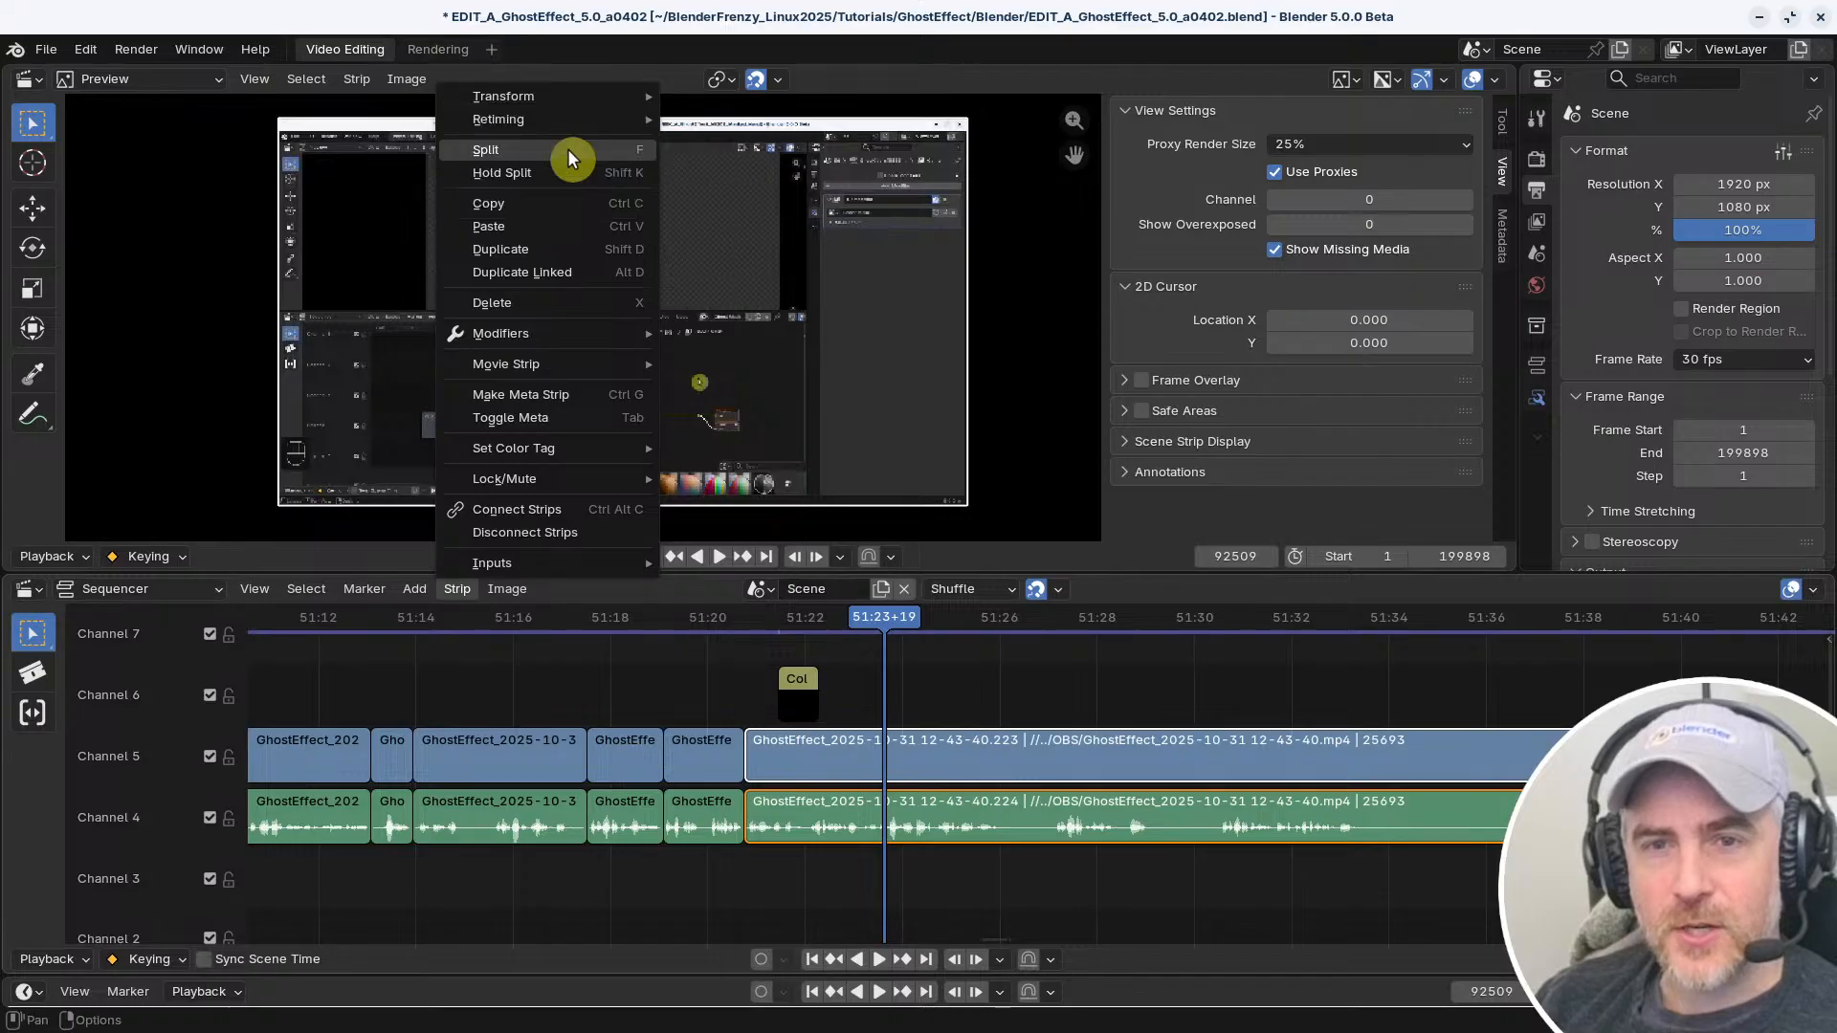
Change the shortcut of the strip Hold Split command to Shift F
right_click(559, 174)
click(559, 174)
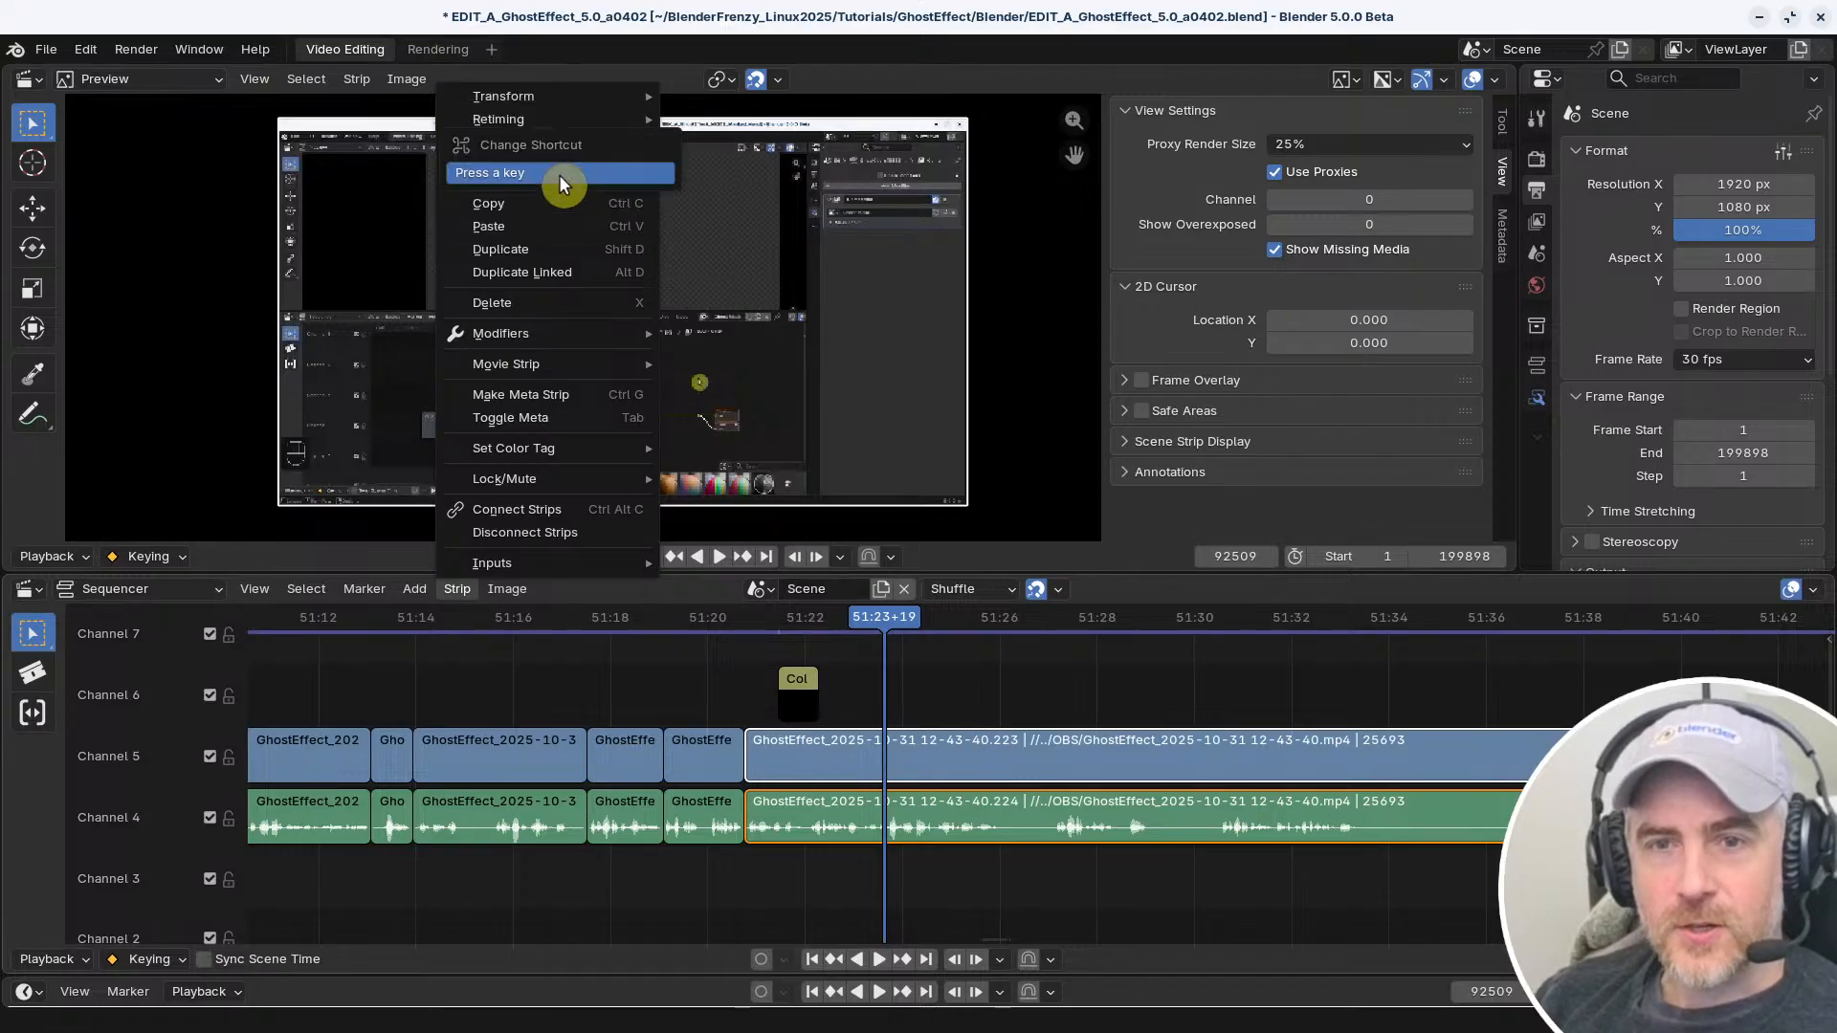
key(shift+d)
right_click(558, 175)
click(559, 174)
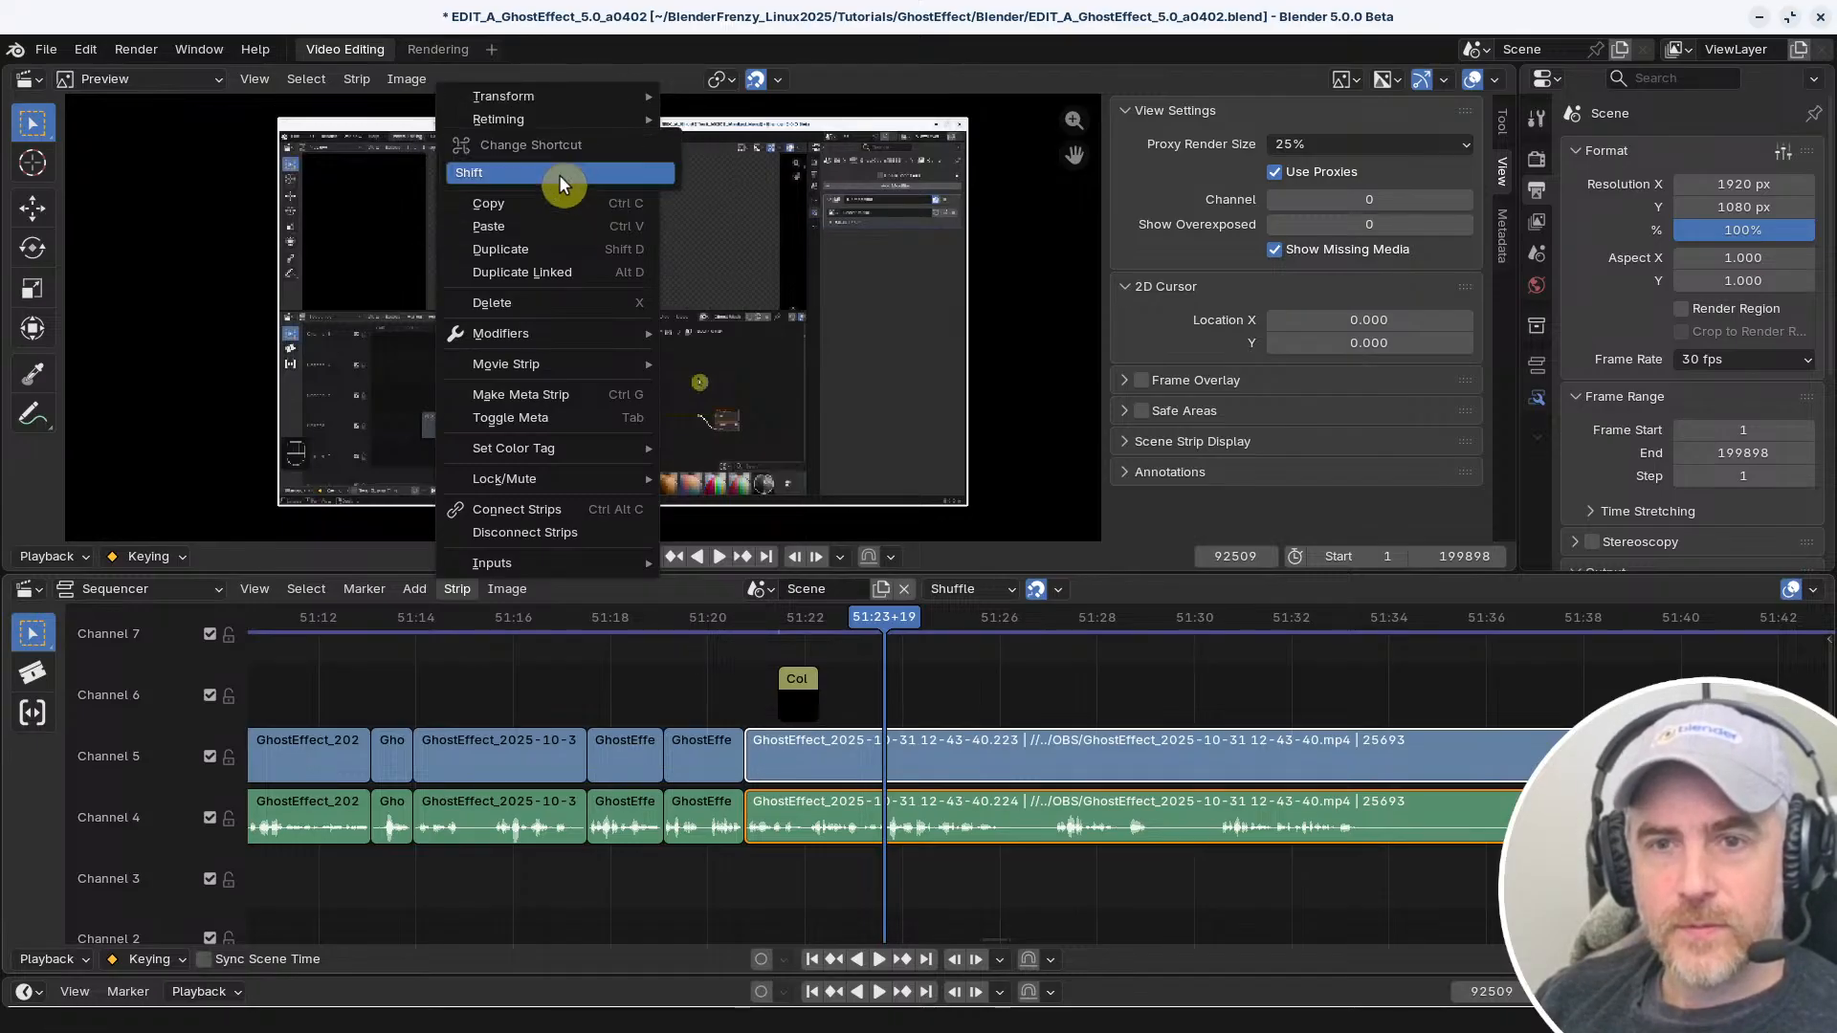
key(shift+f)
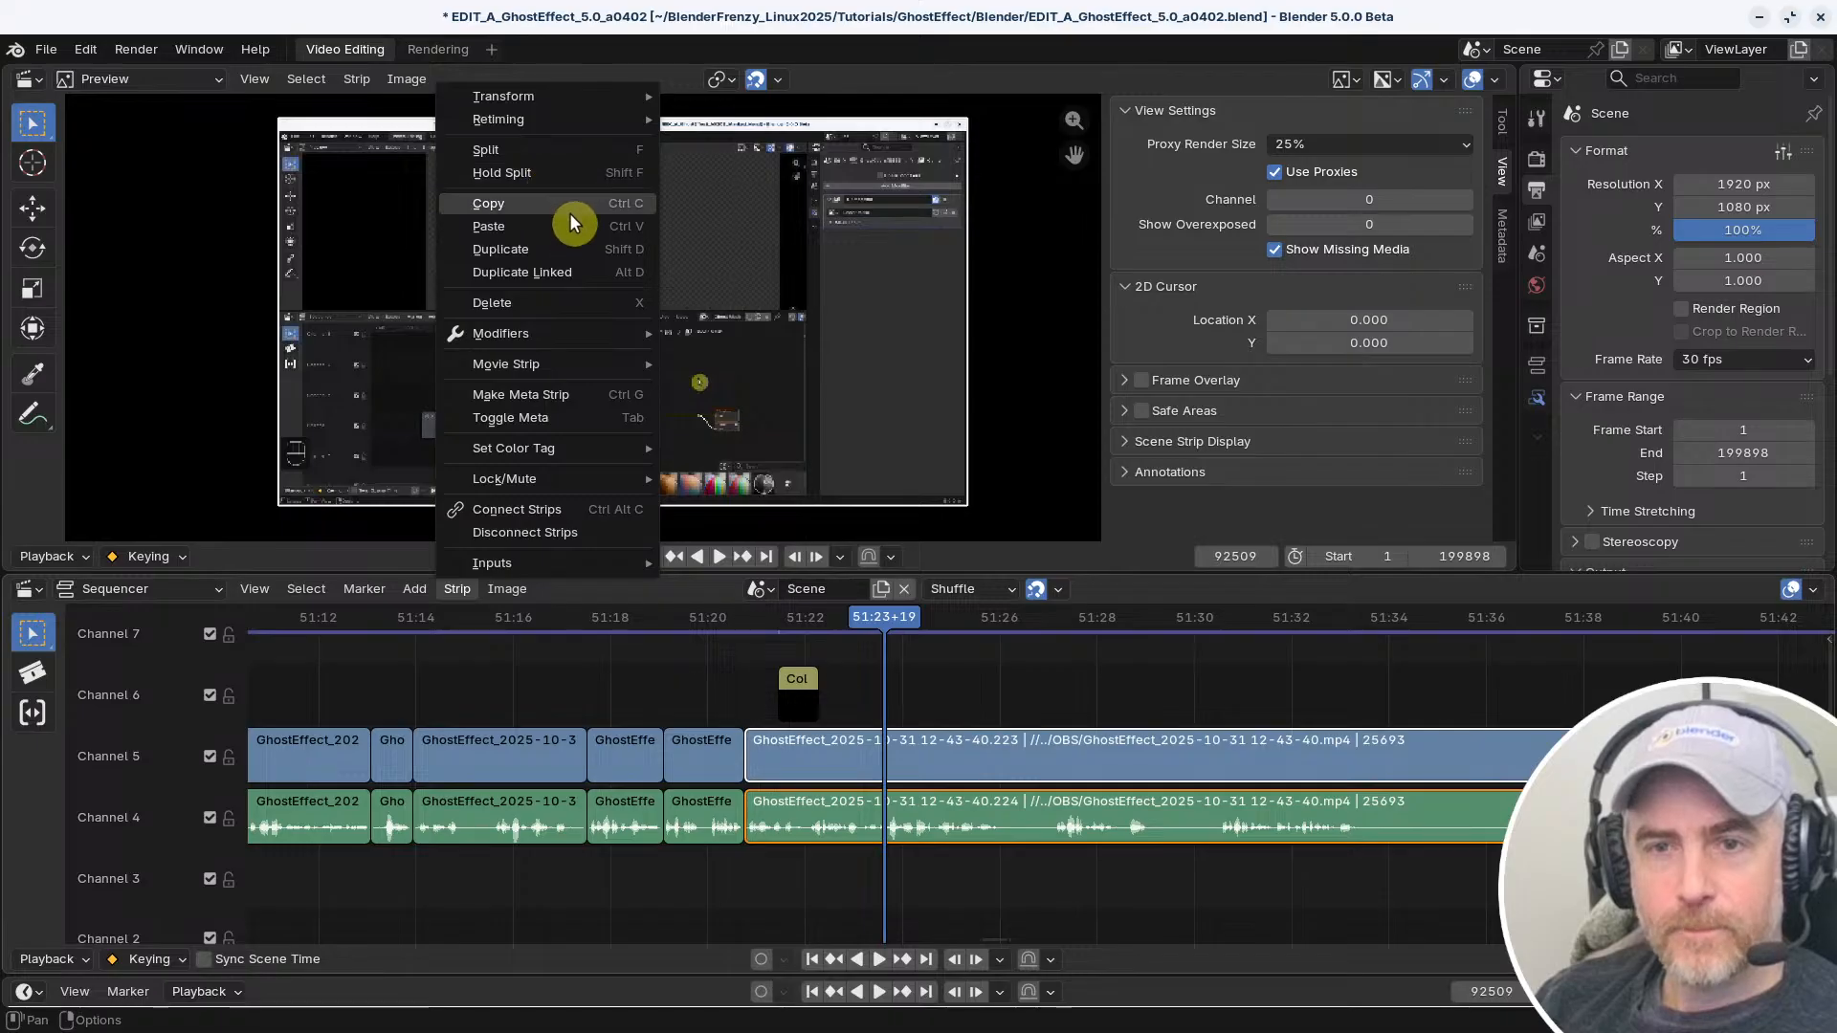
Check the strip transform commands and split the selected movie and audio strips at the playhead
mouse_move(558, 99)
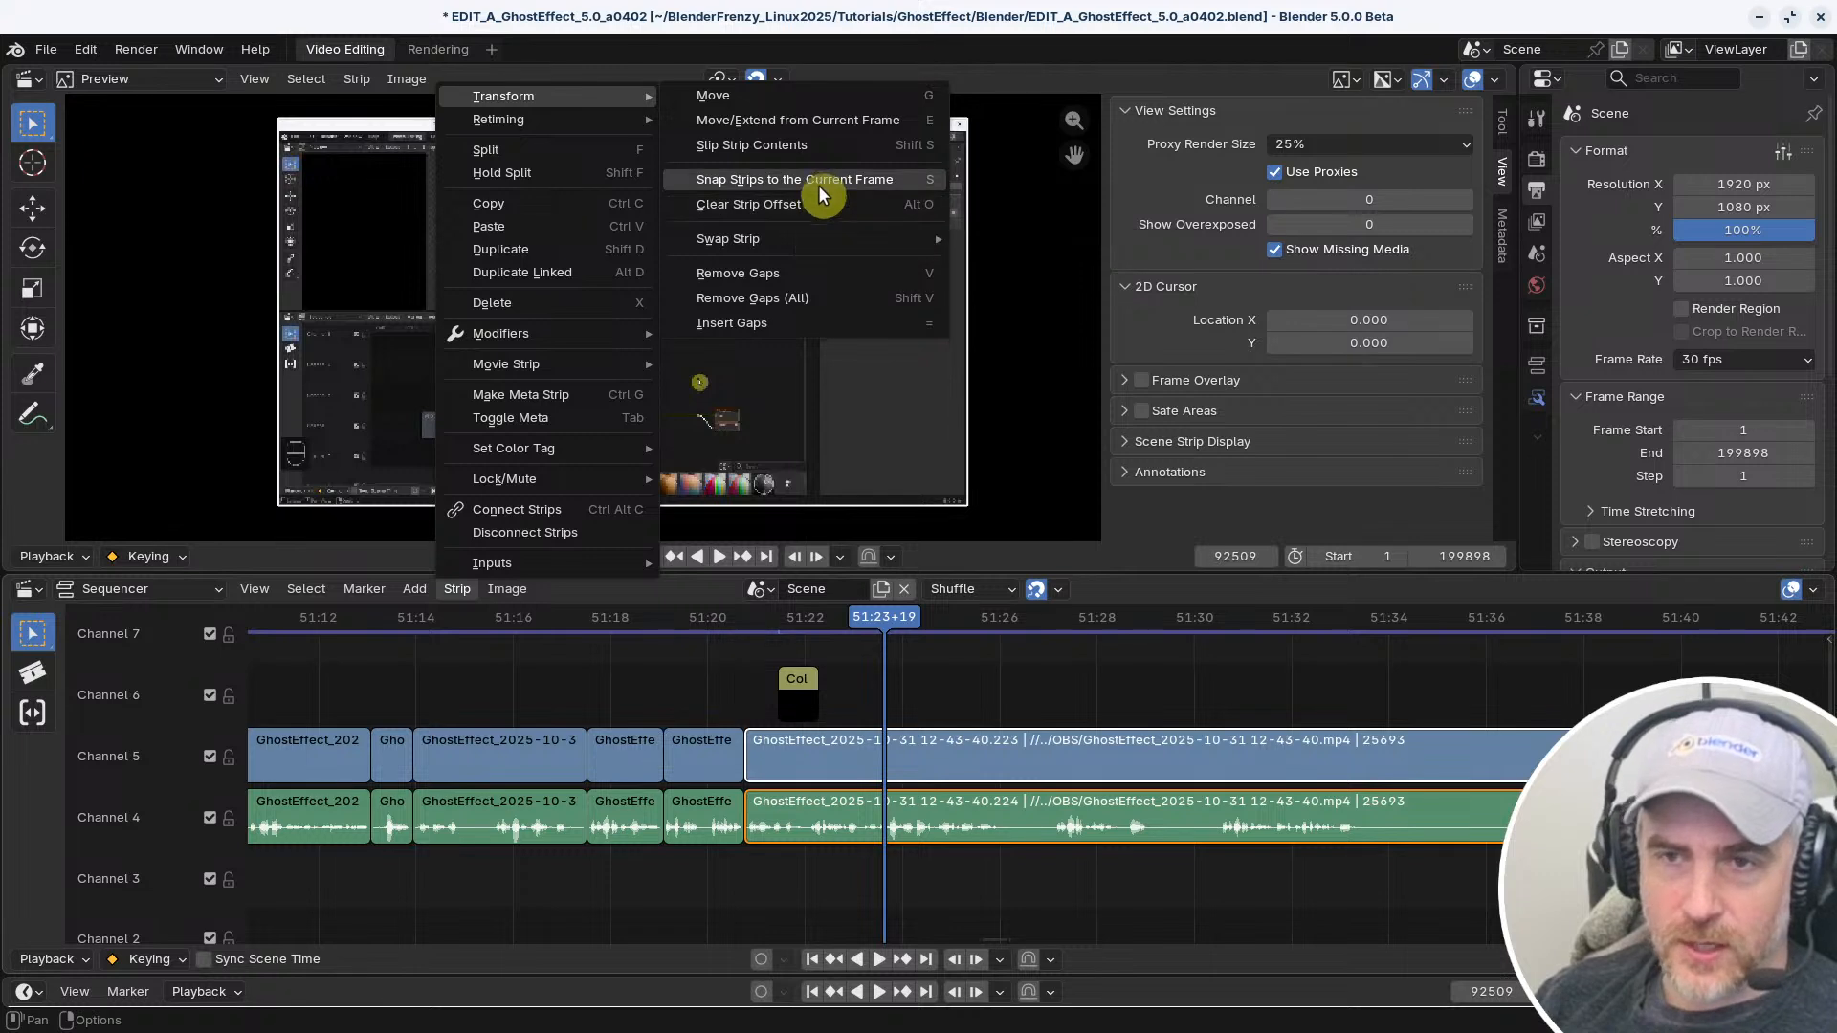
mouse_move(796, 241)
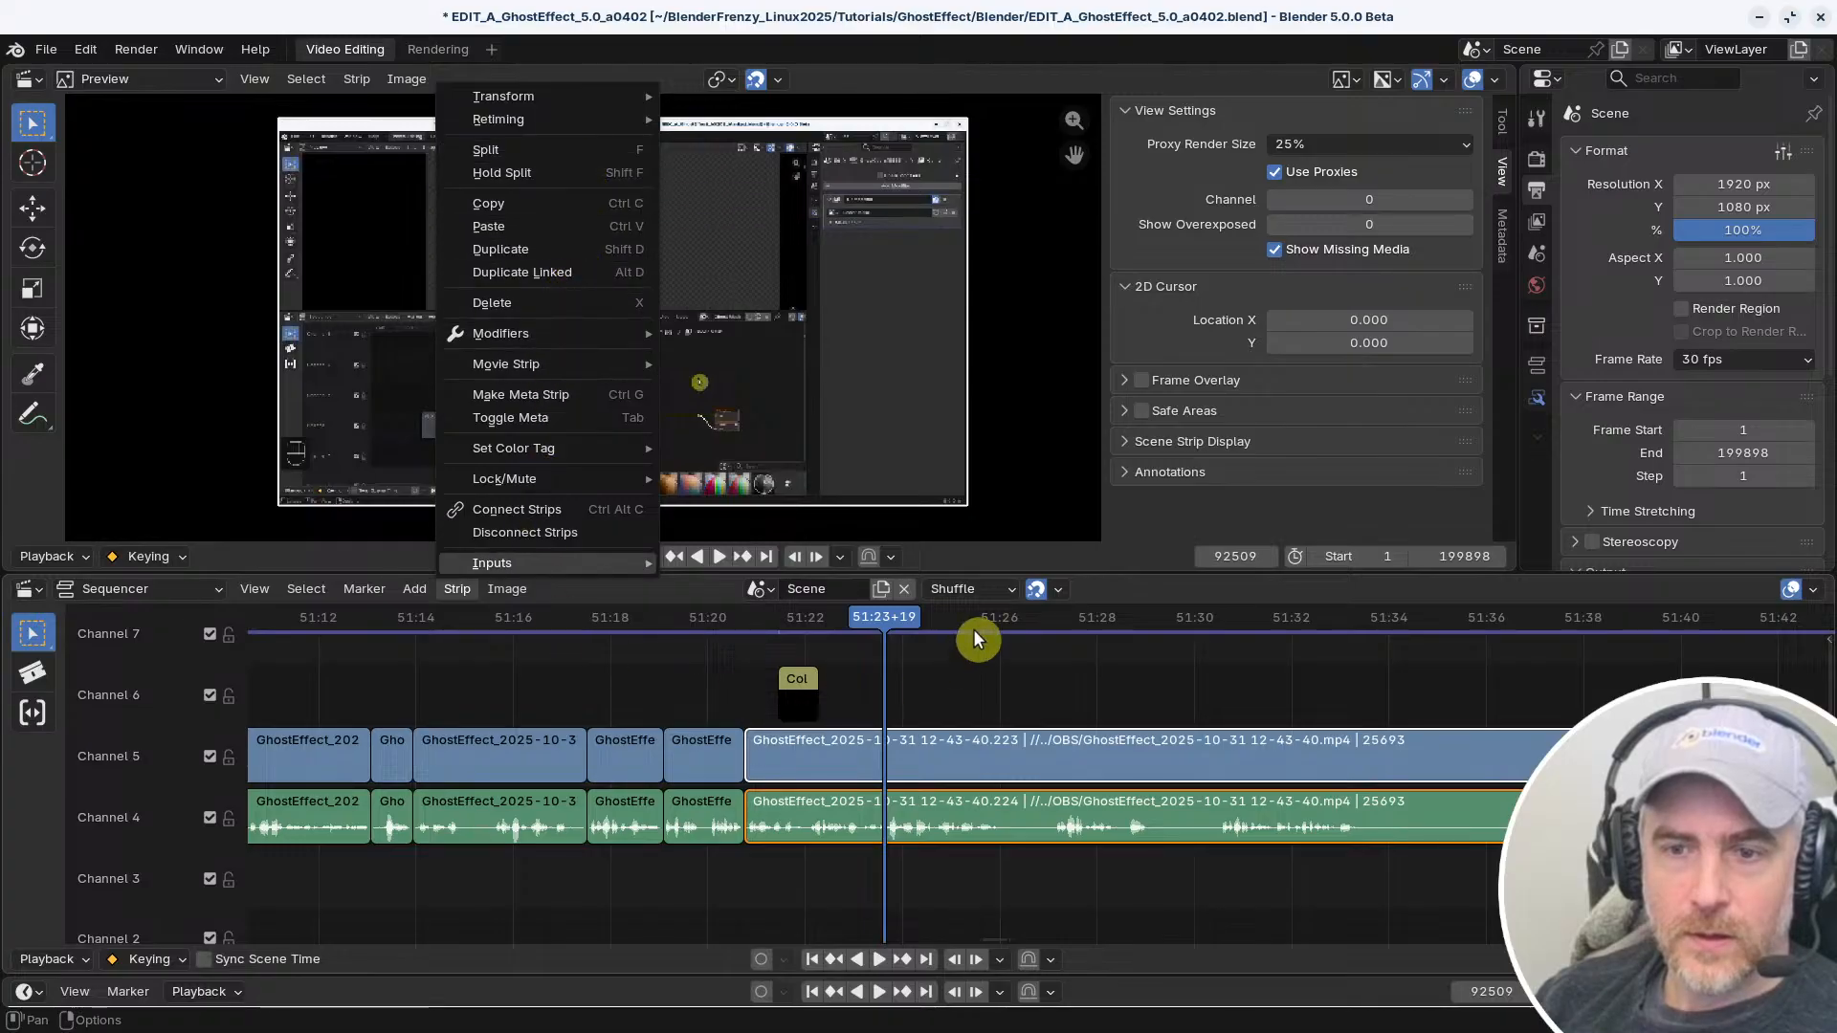
key(k)
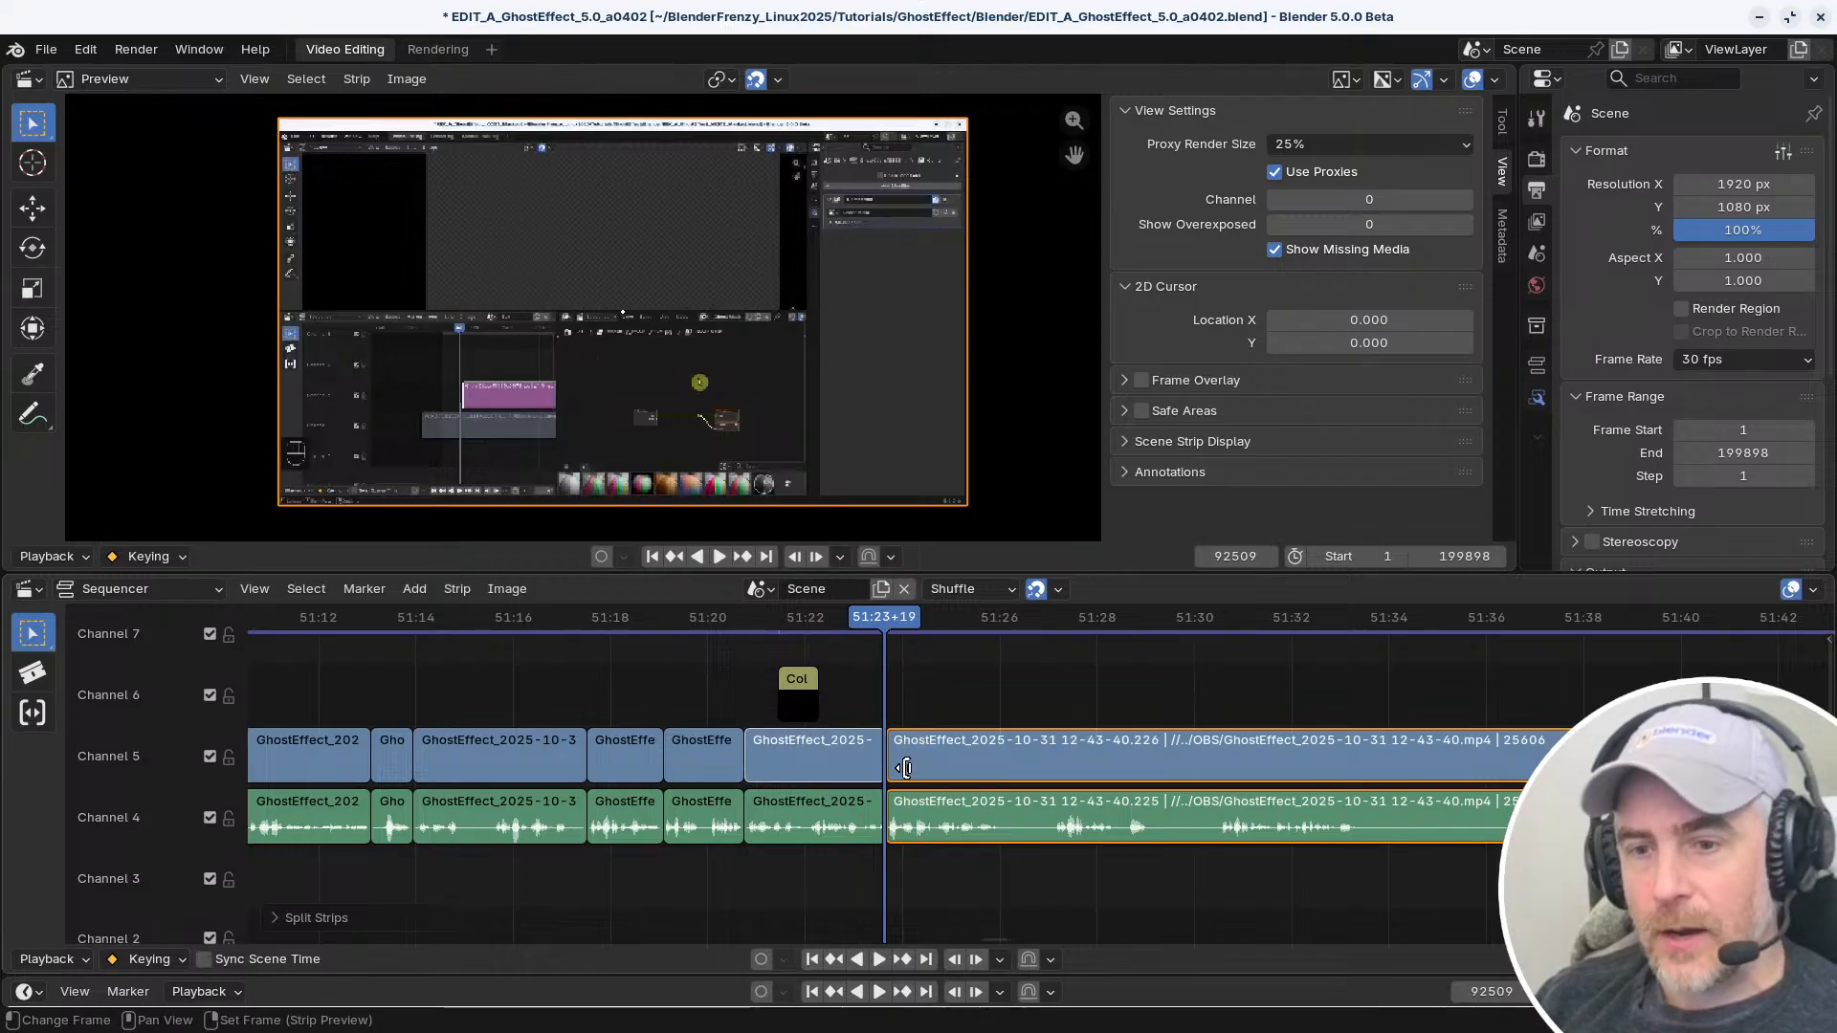
Move the playhead to 51:27+24 and select the movie strip after the cut with its connected audio
drag(934, 639, 1087, 655)
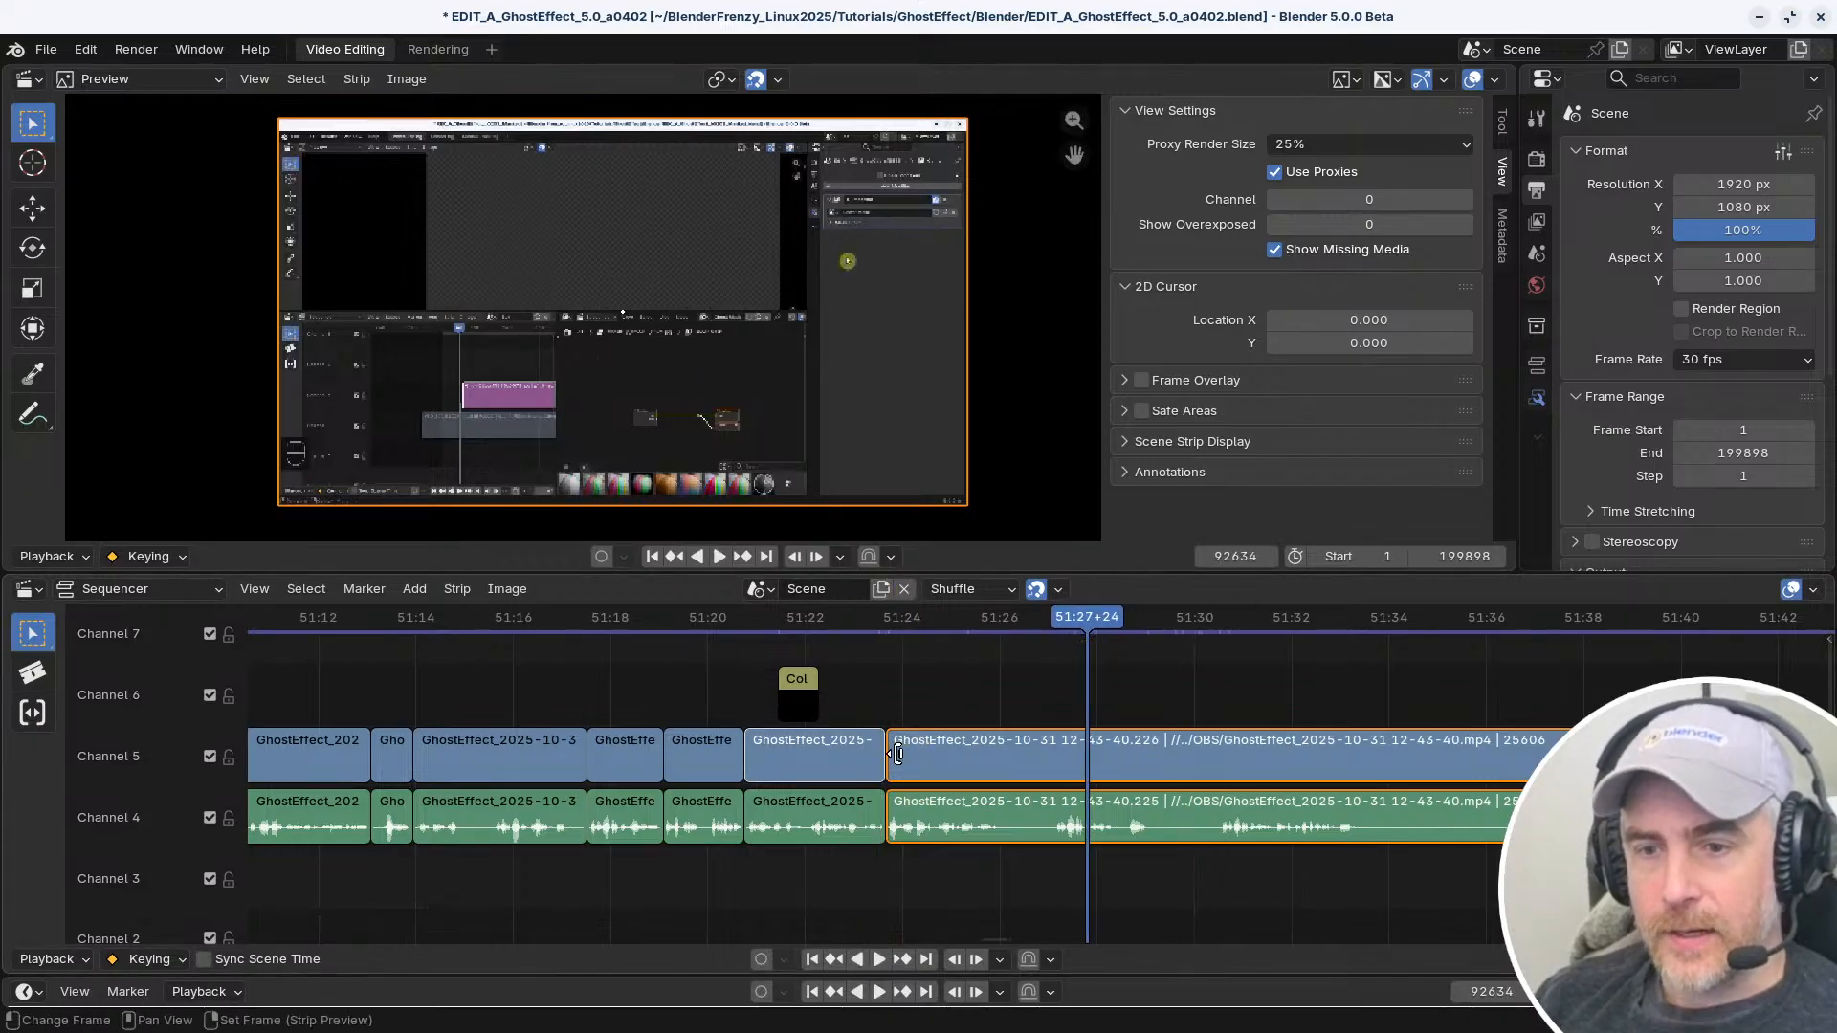
scroll(849, 780, up, 2)
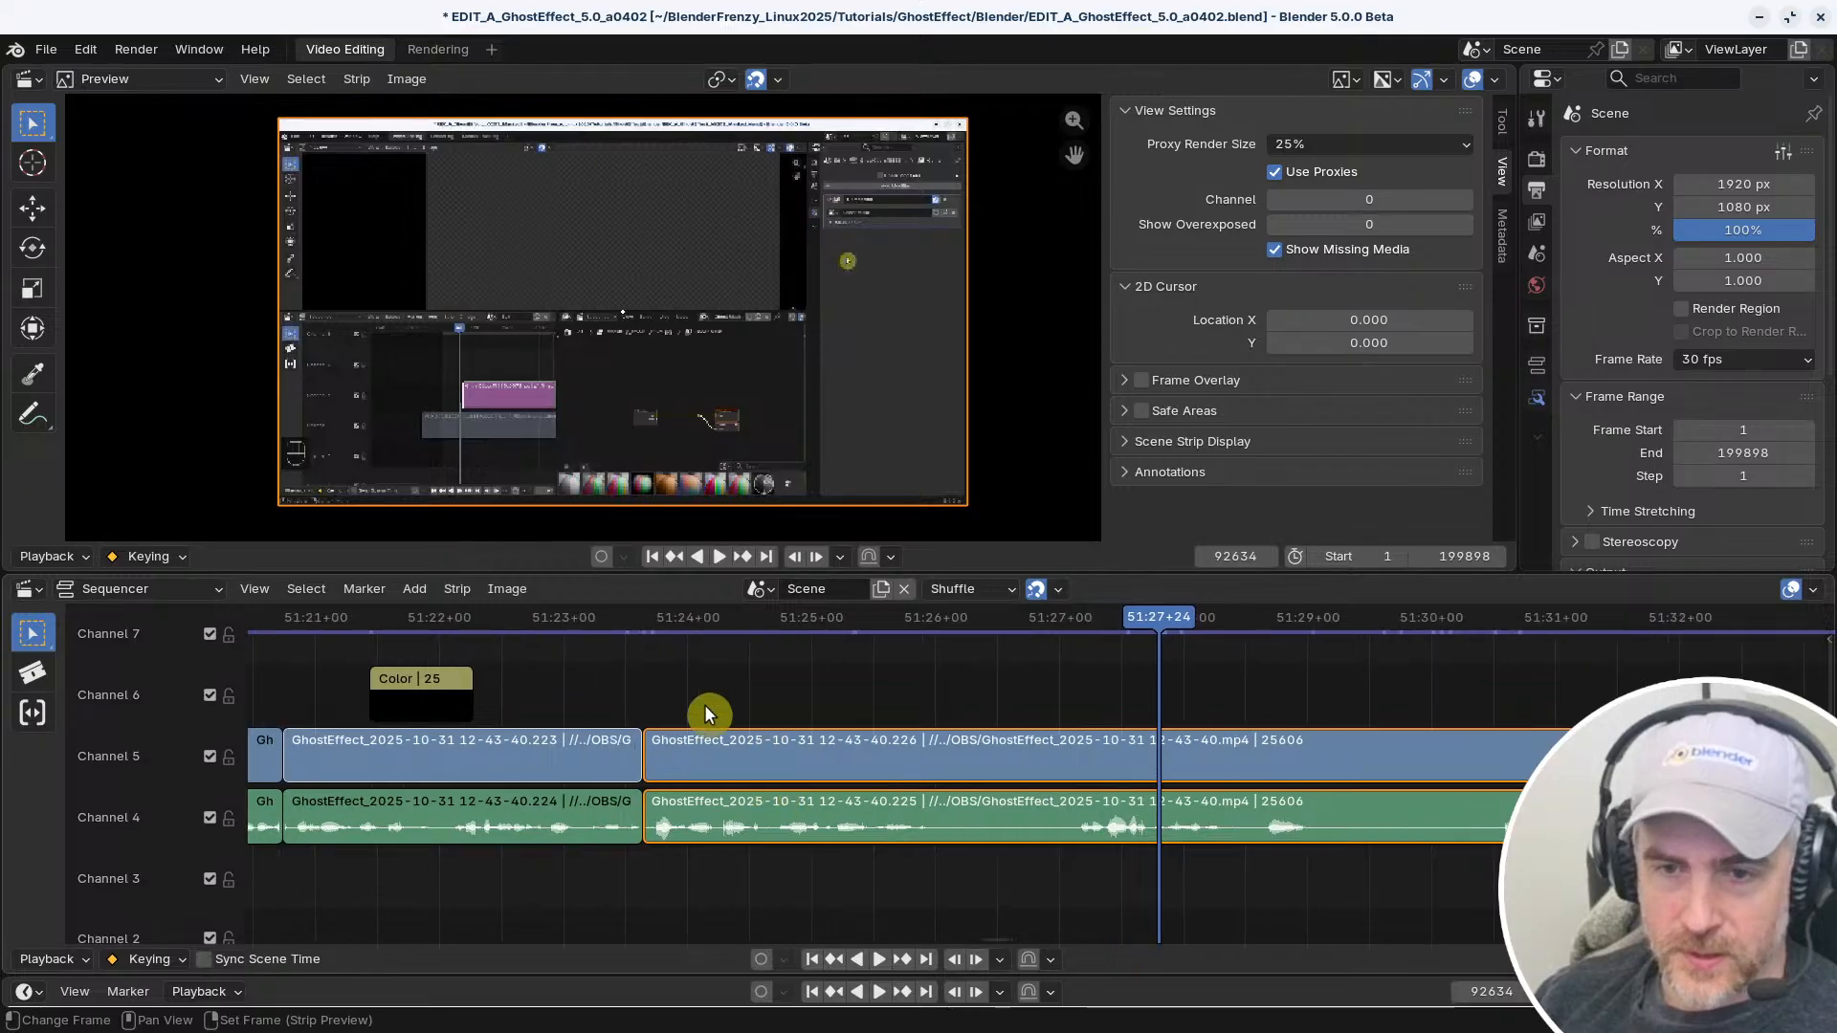
click(660, 746)
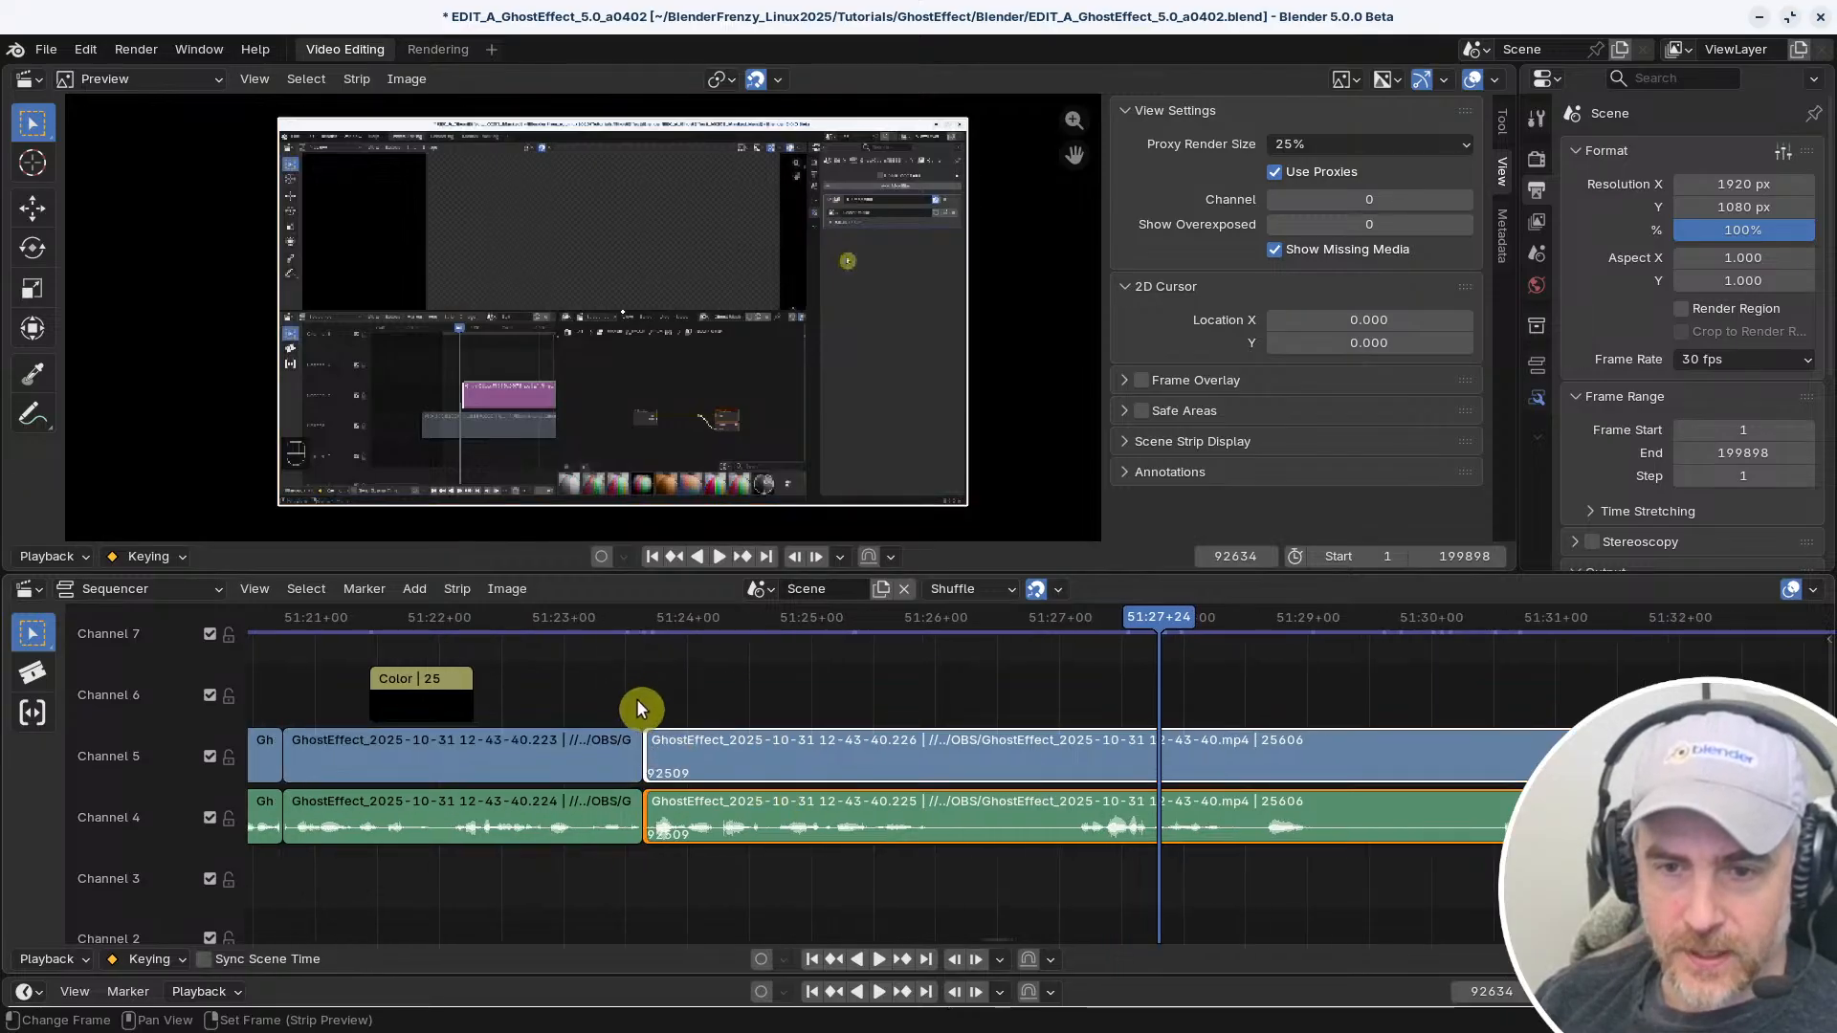
click(713, 703)
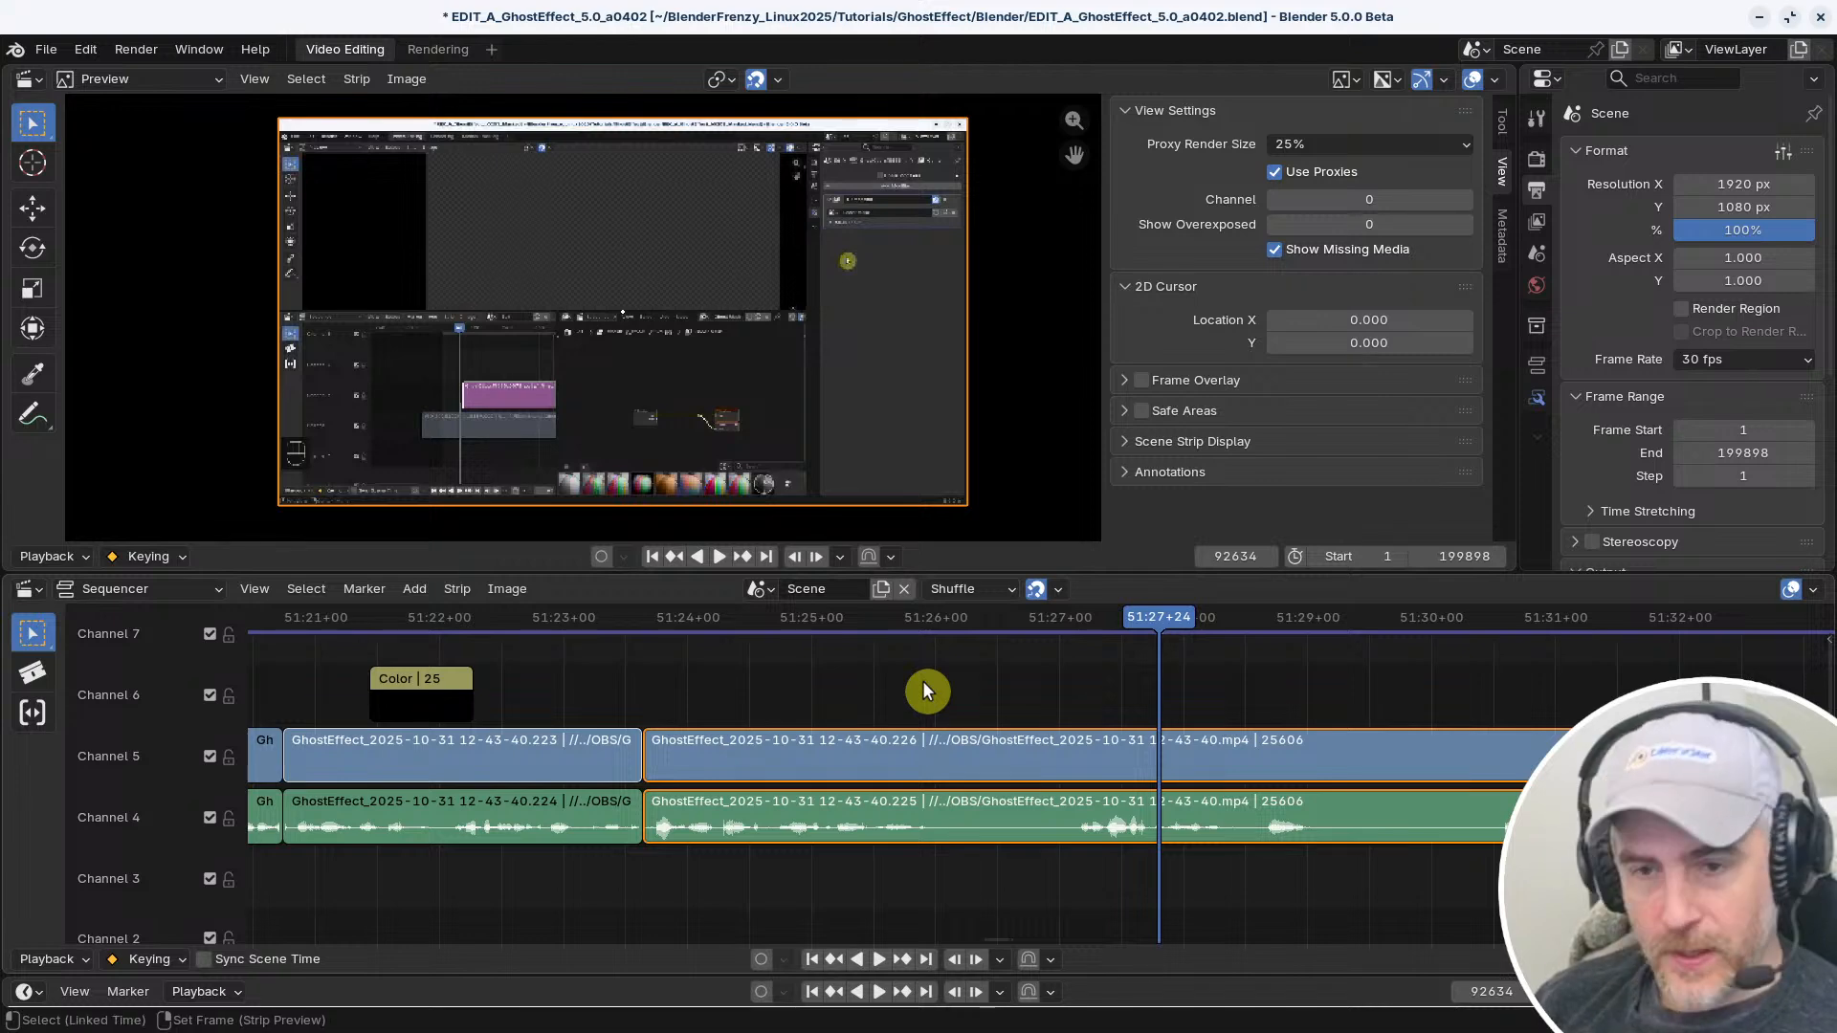
Select the left handles of the movie and audio strips after the cut and try to move them
key(ctrl+shift+z)
key(ctrl+shift+z)
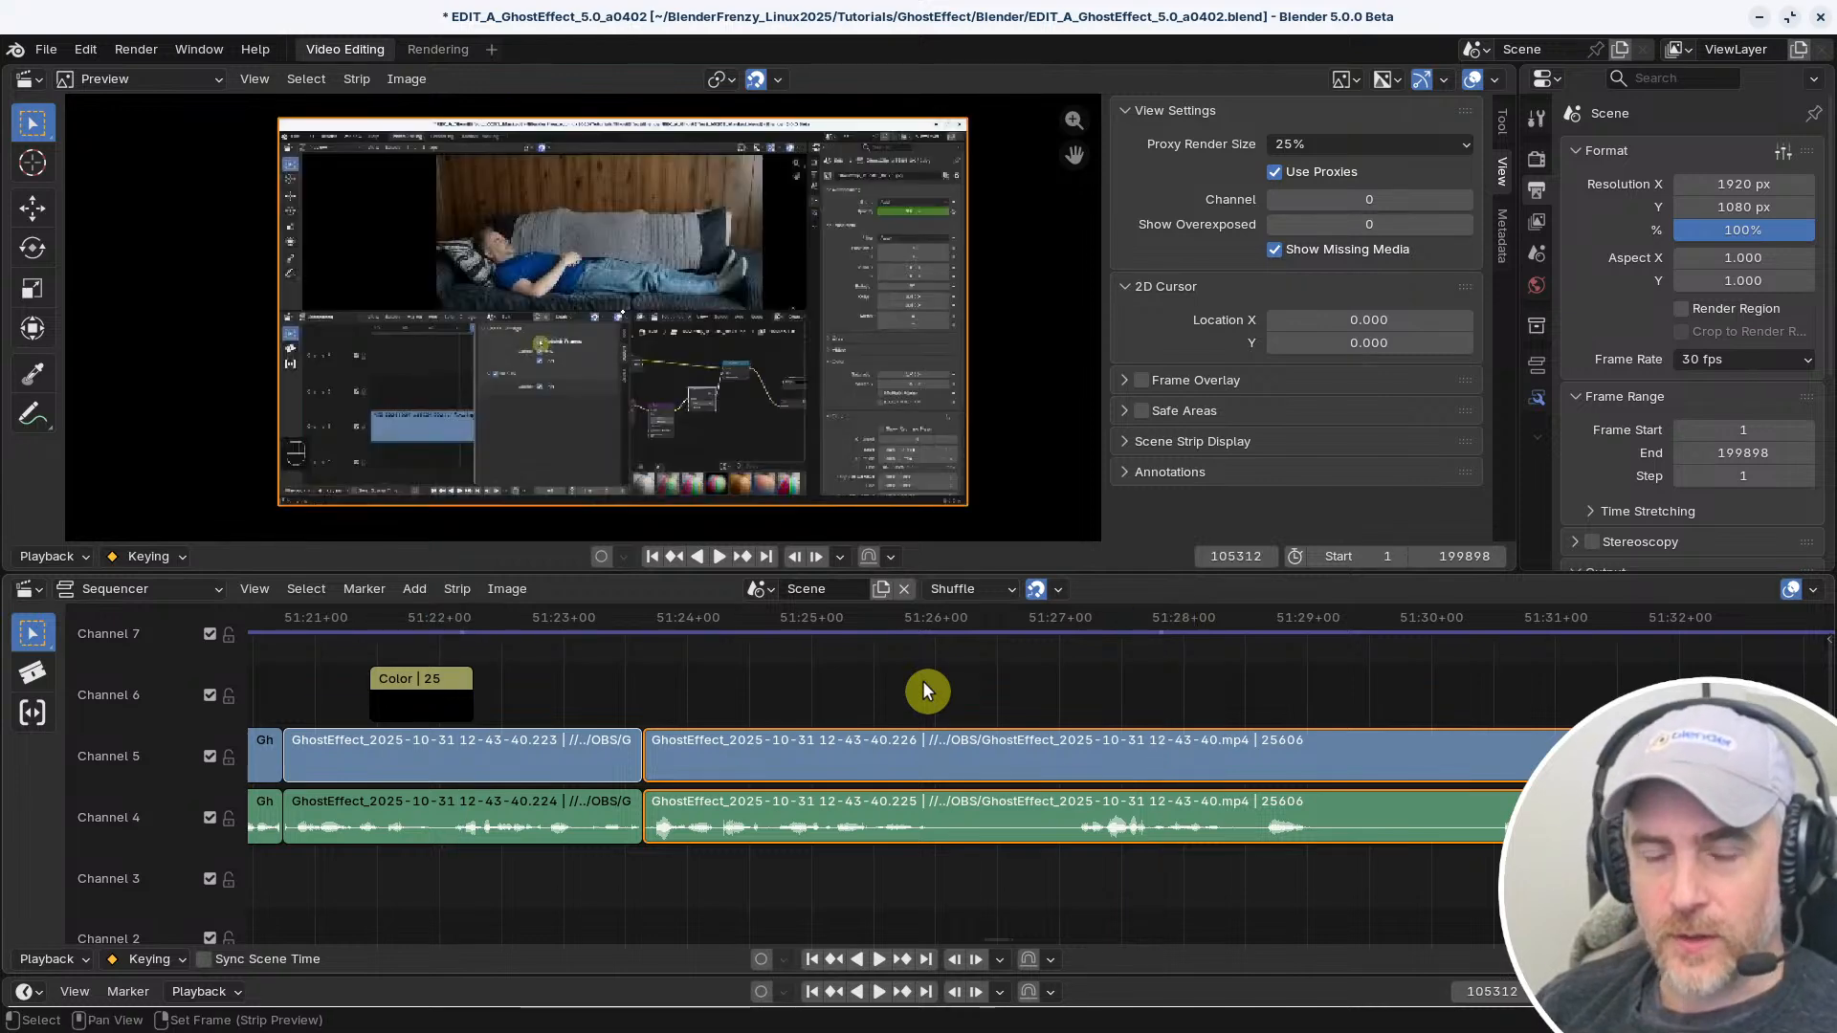
click(251, 587)
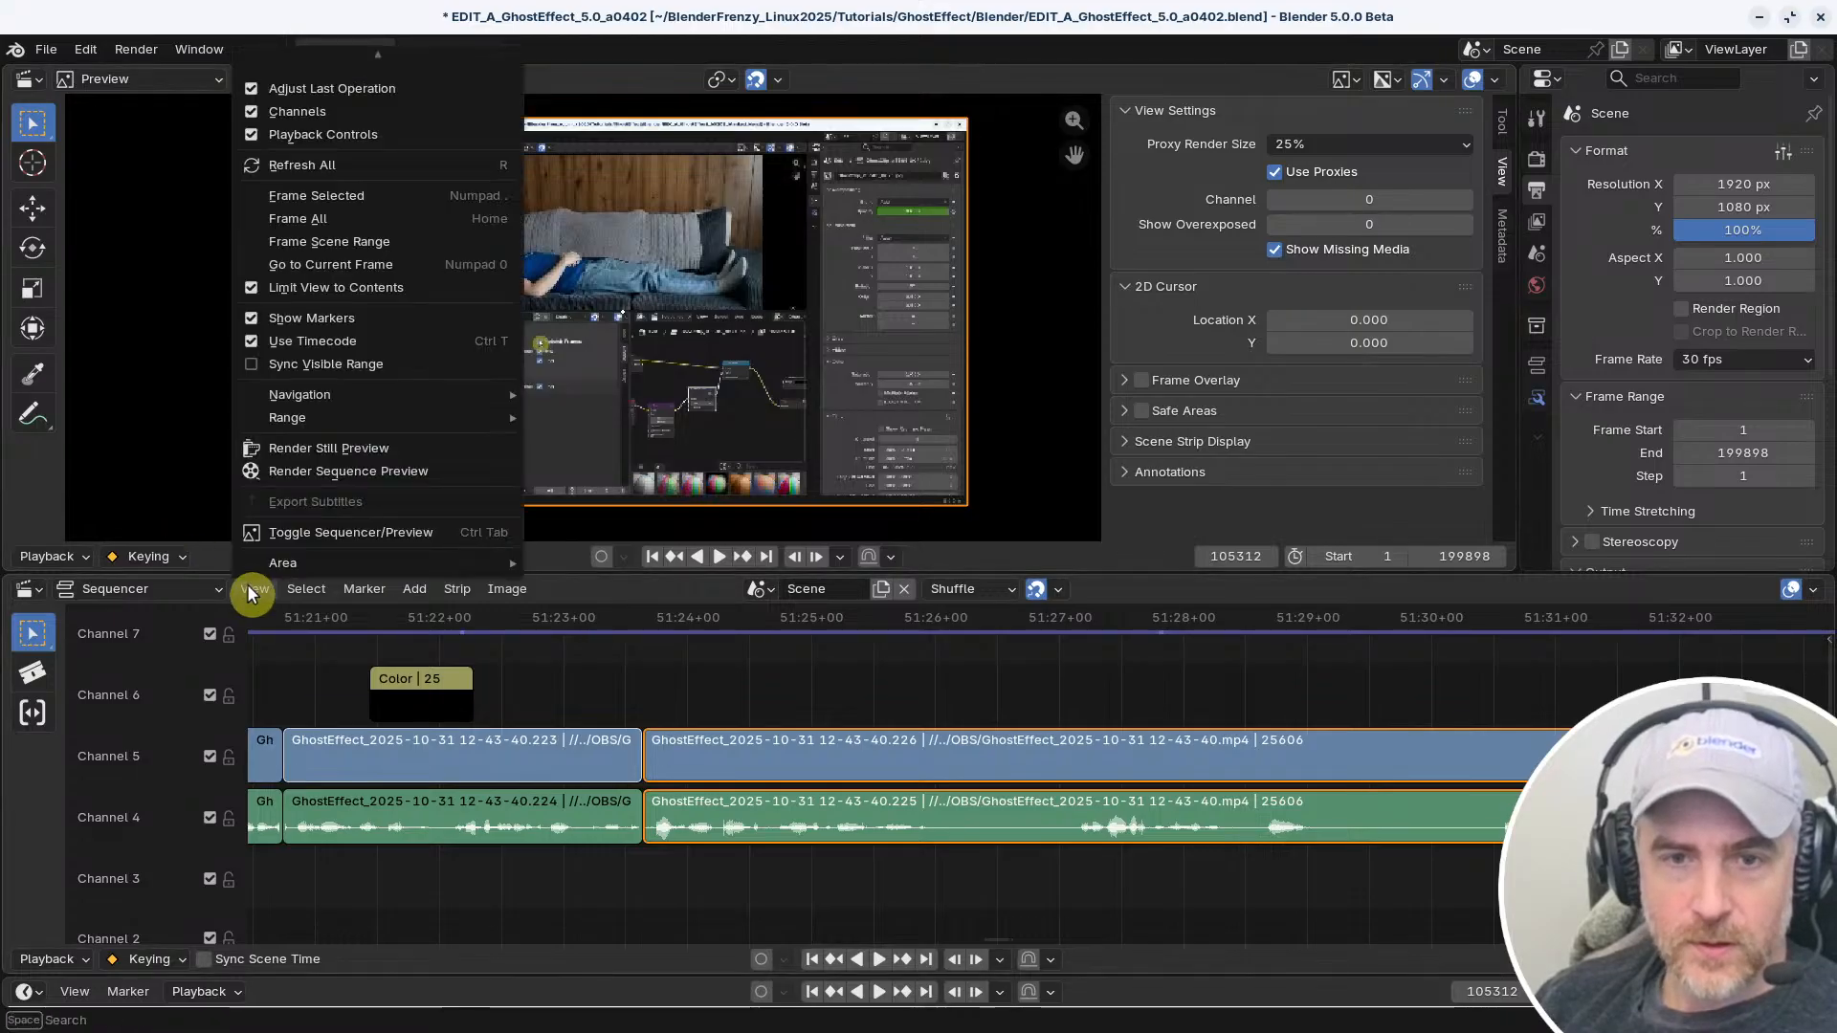
mouse_move(327, 396)
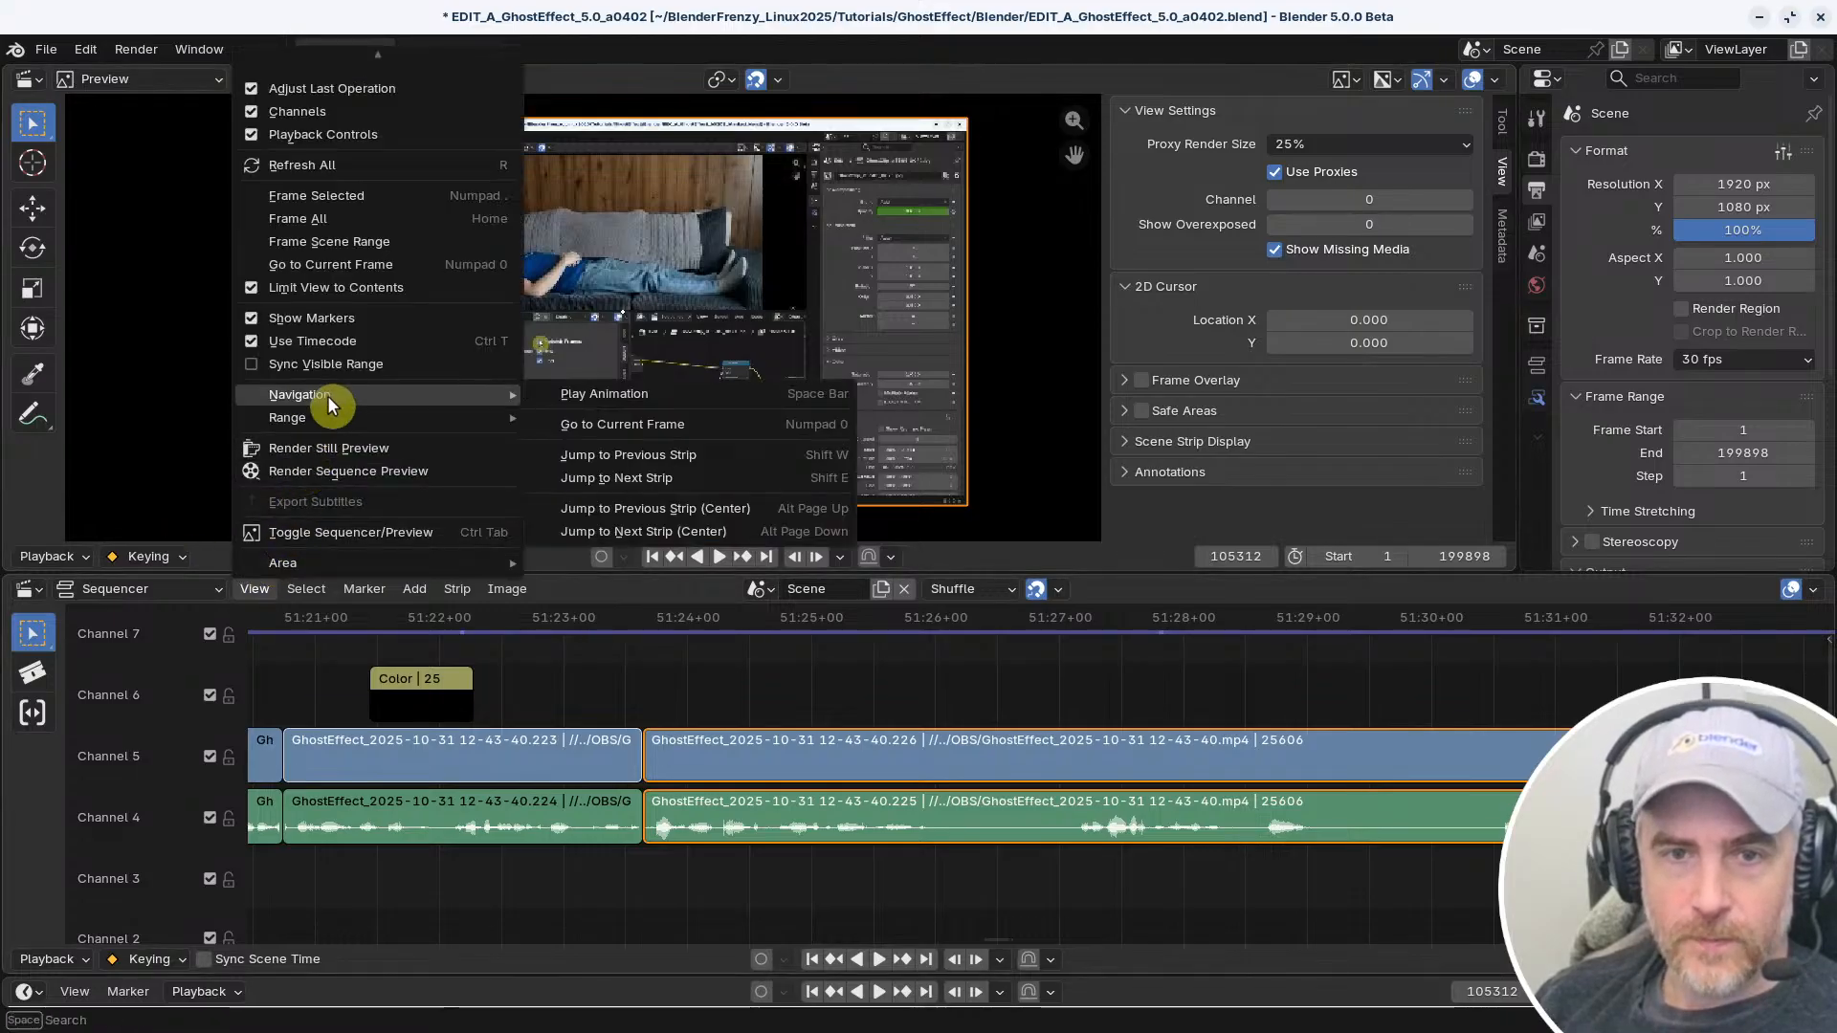
click(308, 588)
mouse_move(337, 898)
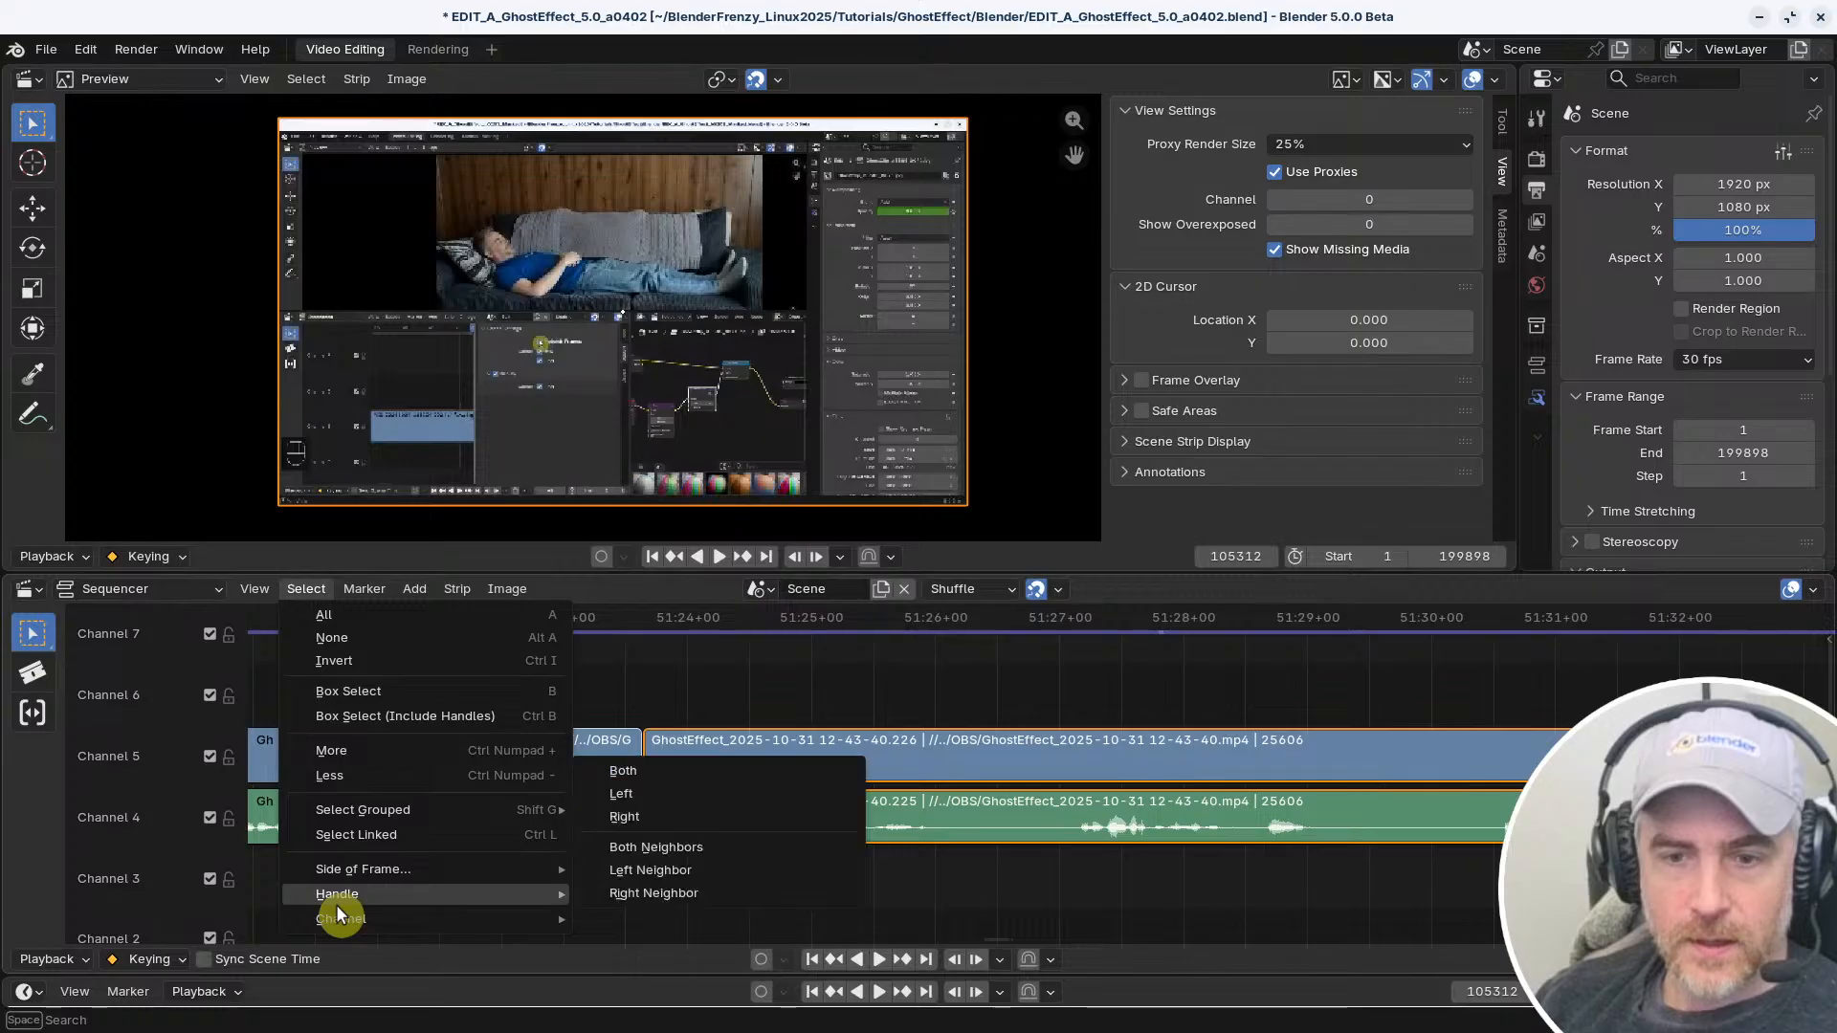
click(634, 794)
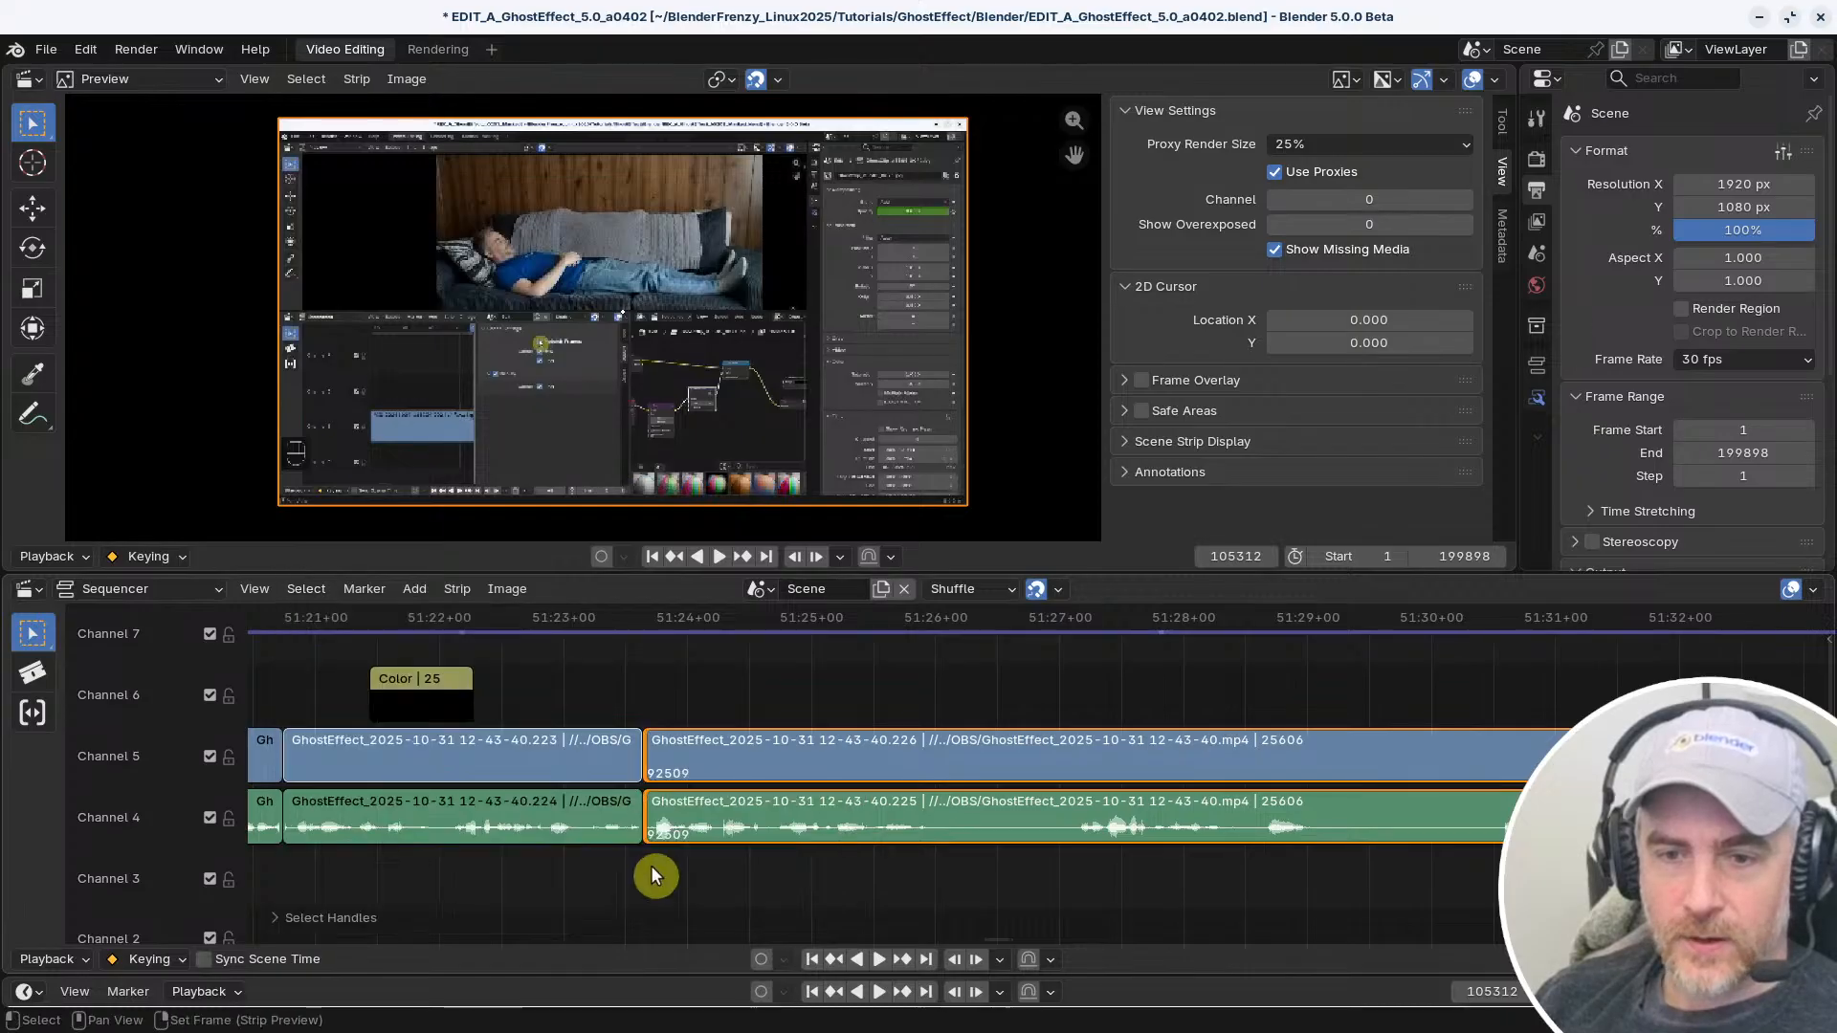
key(g)
right_click(1184, 875)
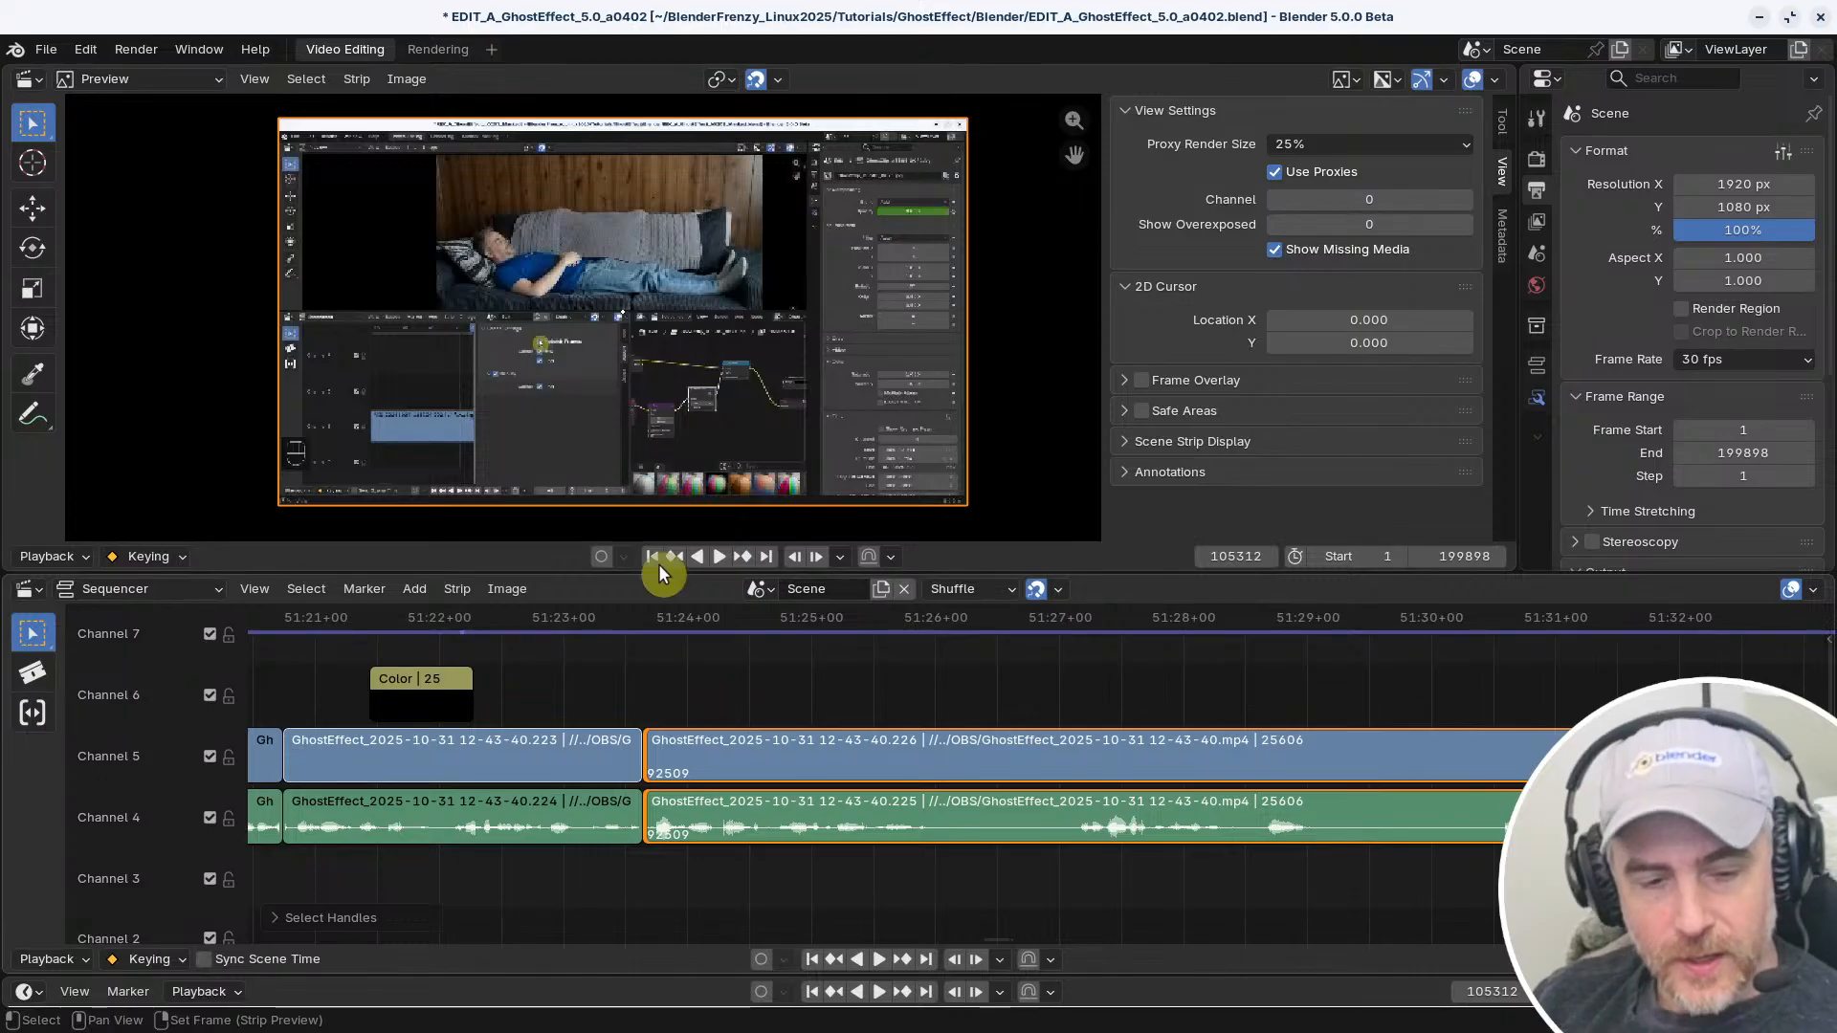
Check the strip types that can be added and the available marker commands with their shortcuts
scroll(789, 697, down, 4)
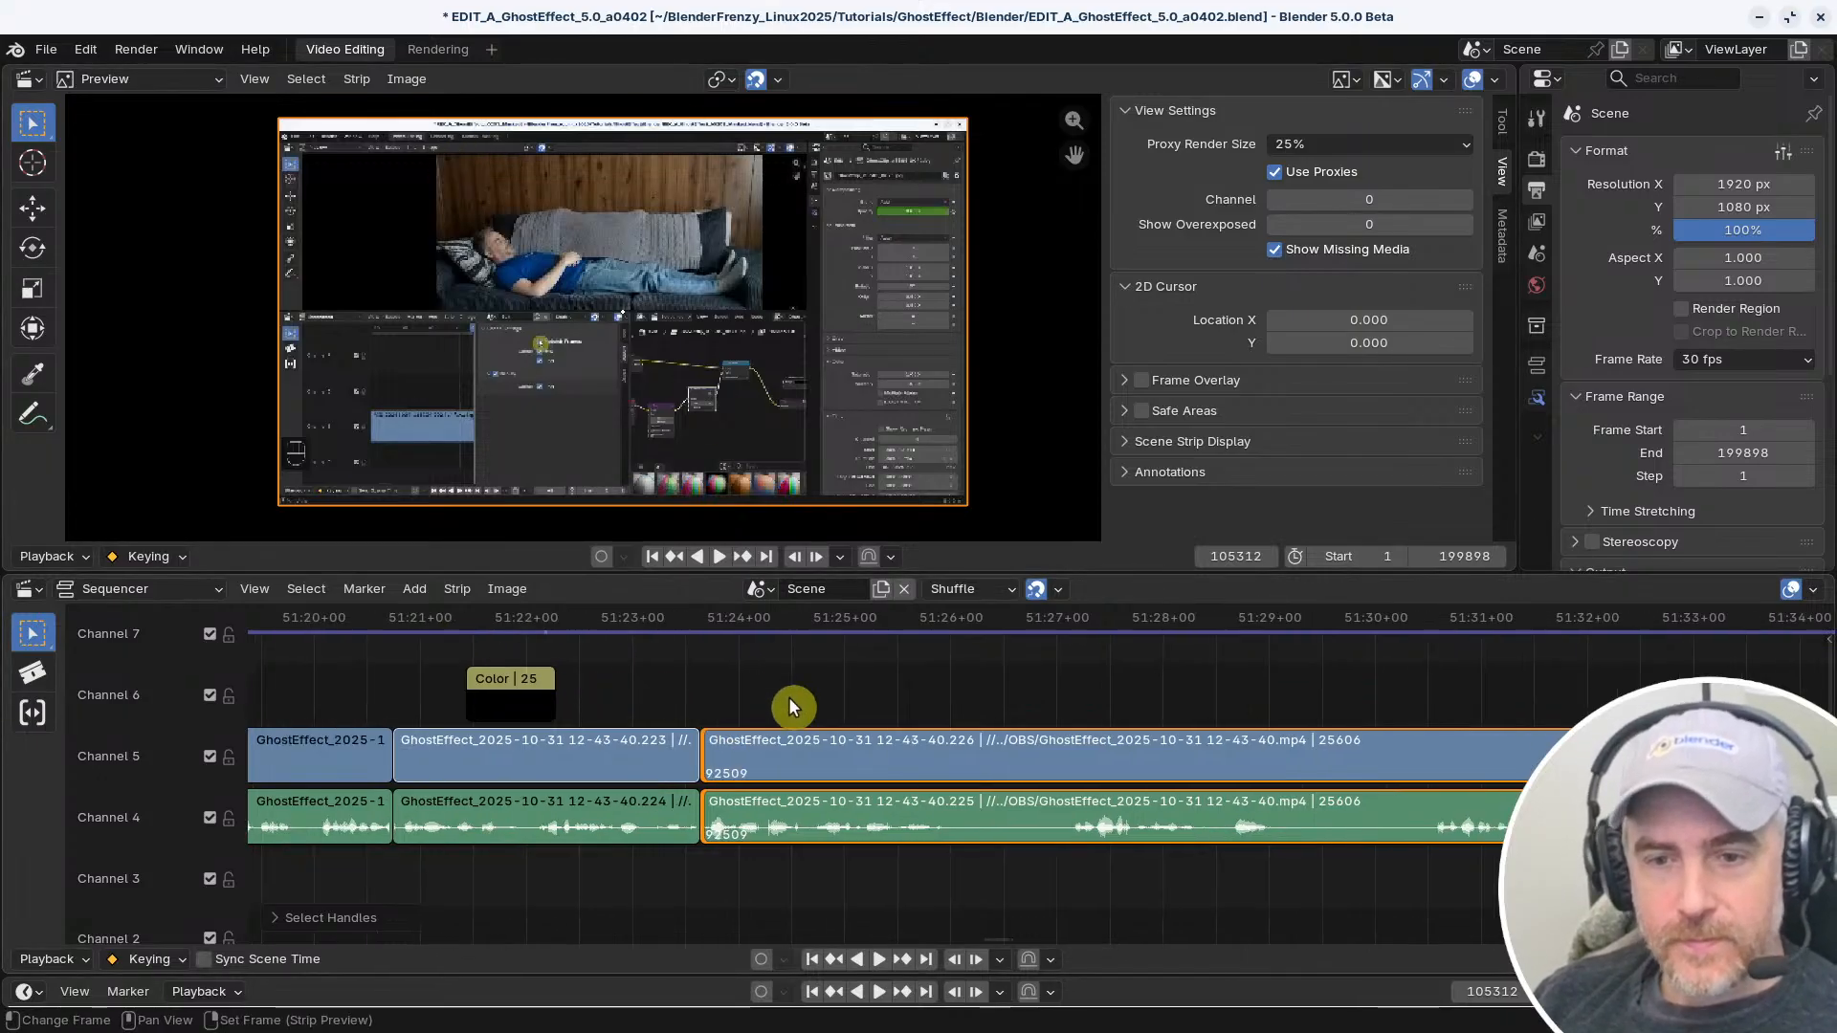
ctrl+middle_drag(835, 725, 957, 691)
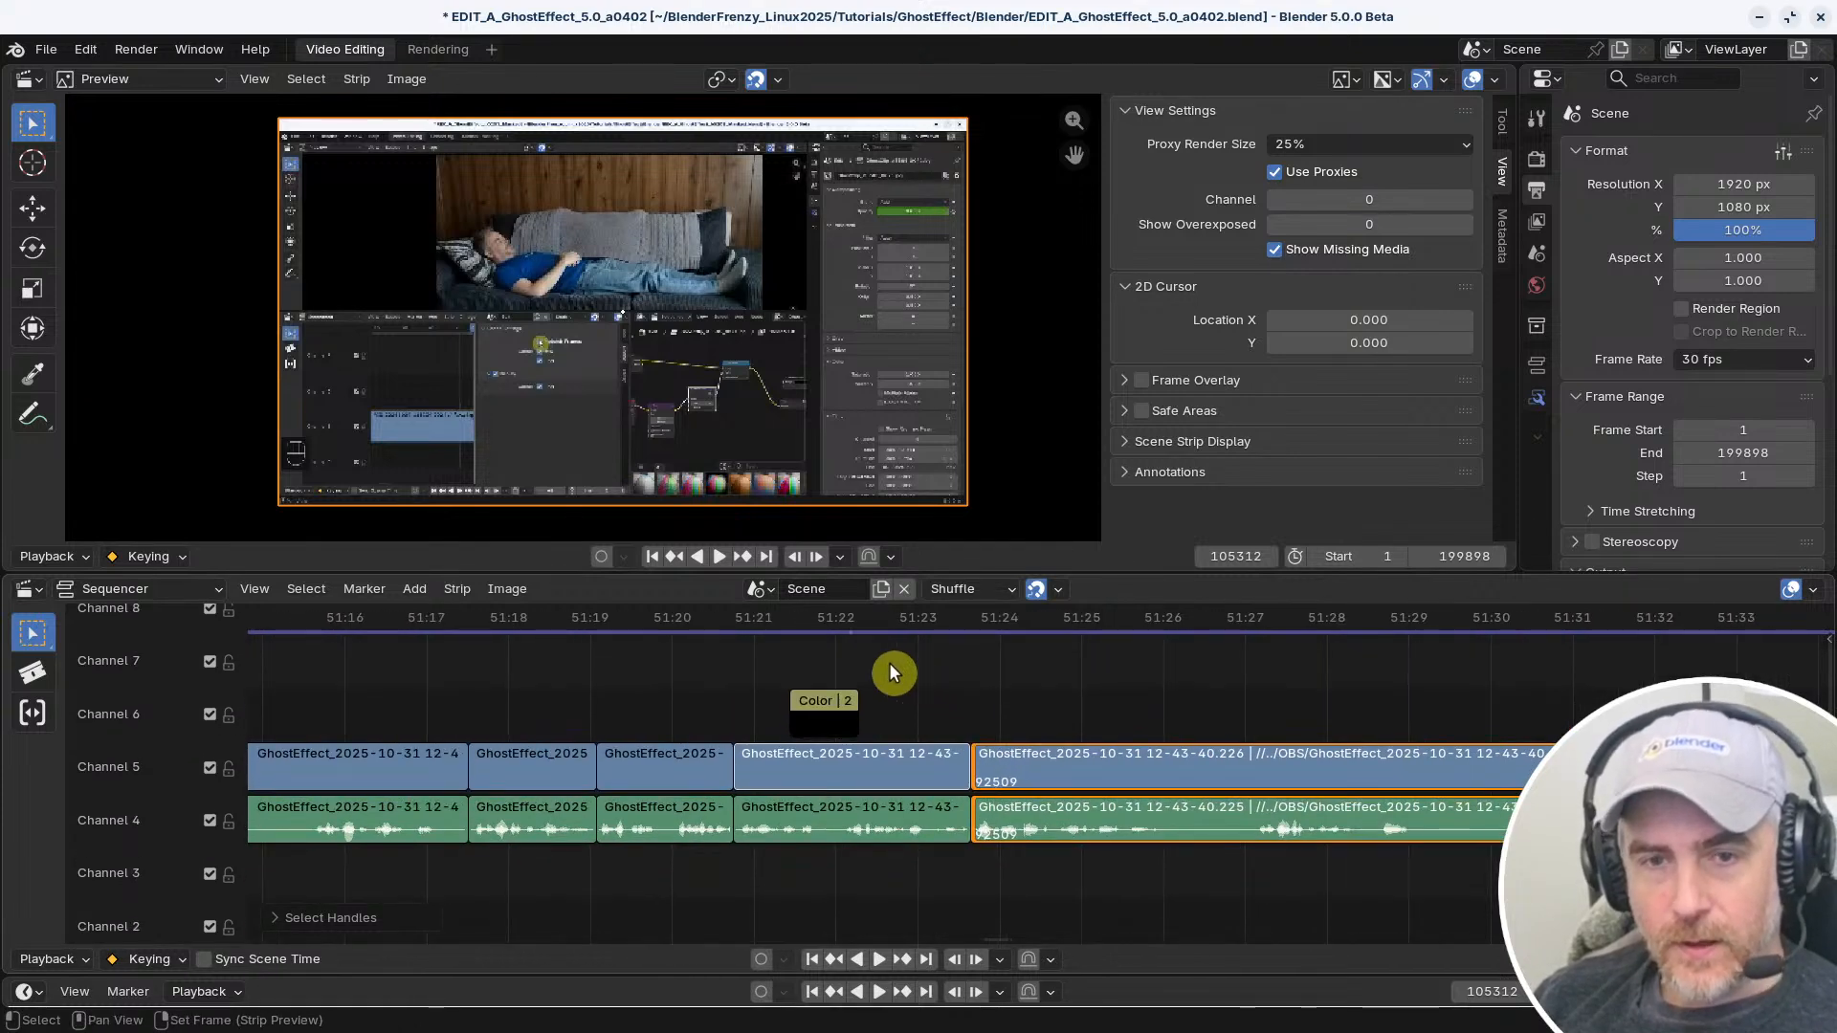
click(414, 589)
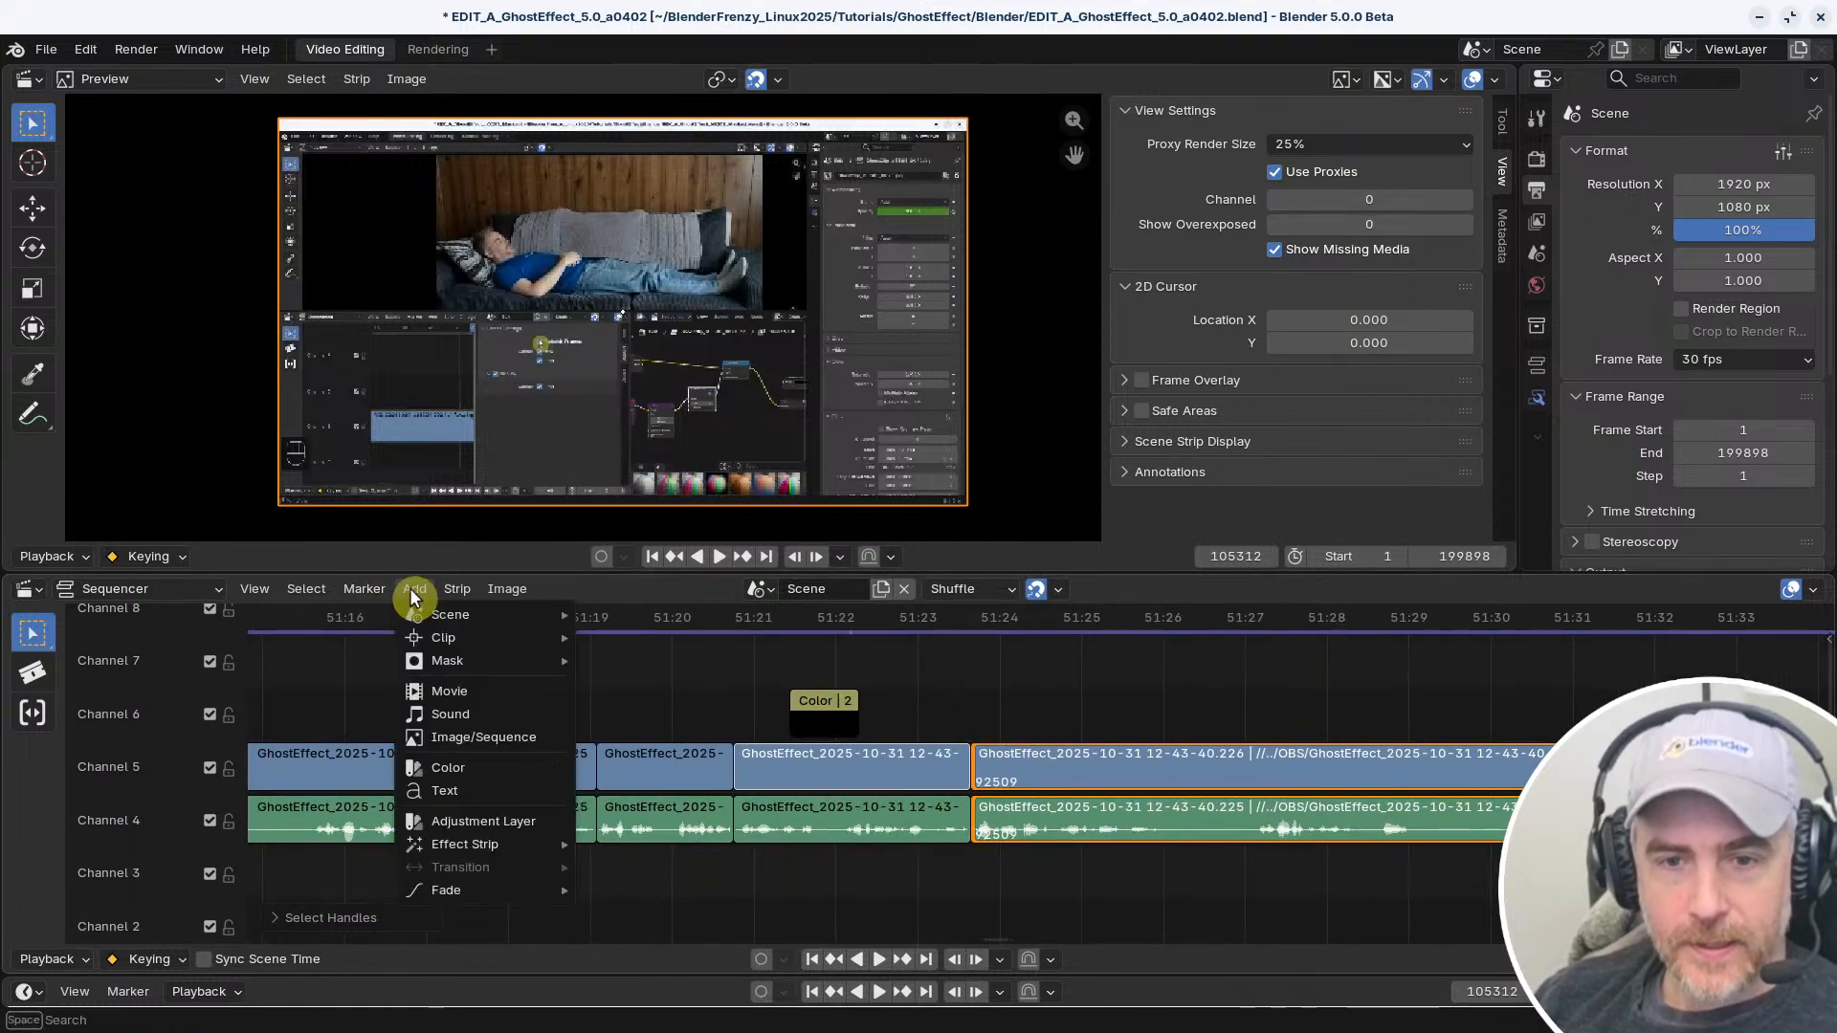
key(shift+a)
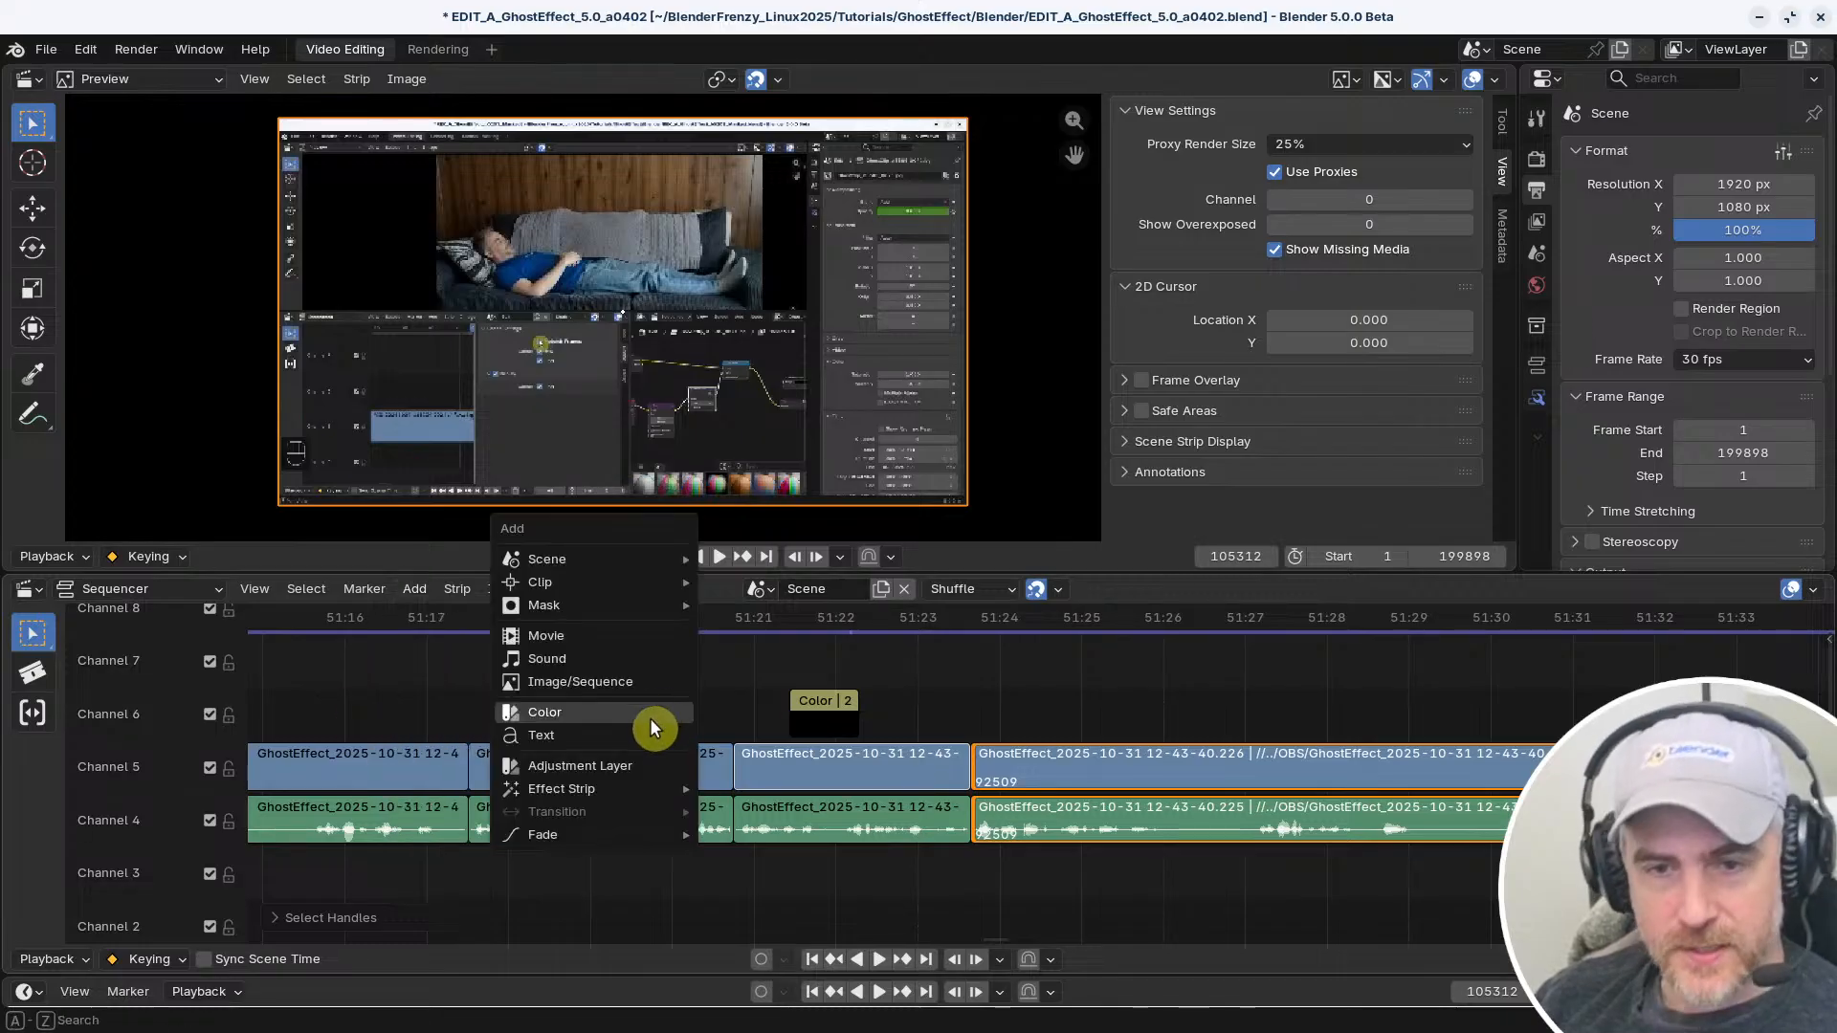
click(364, 590)
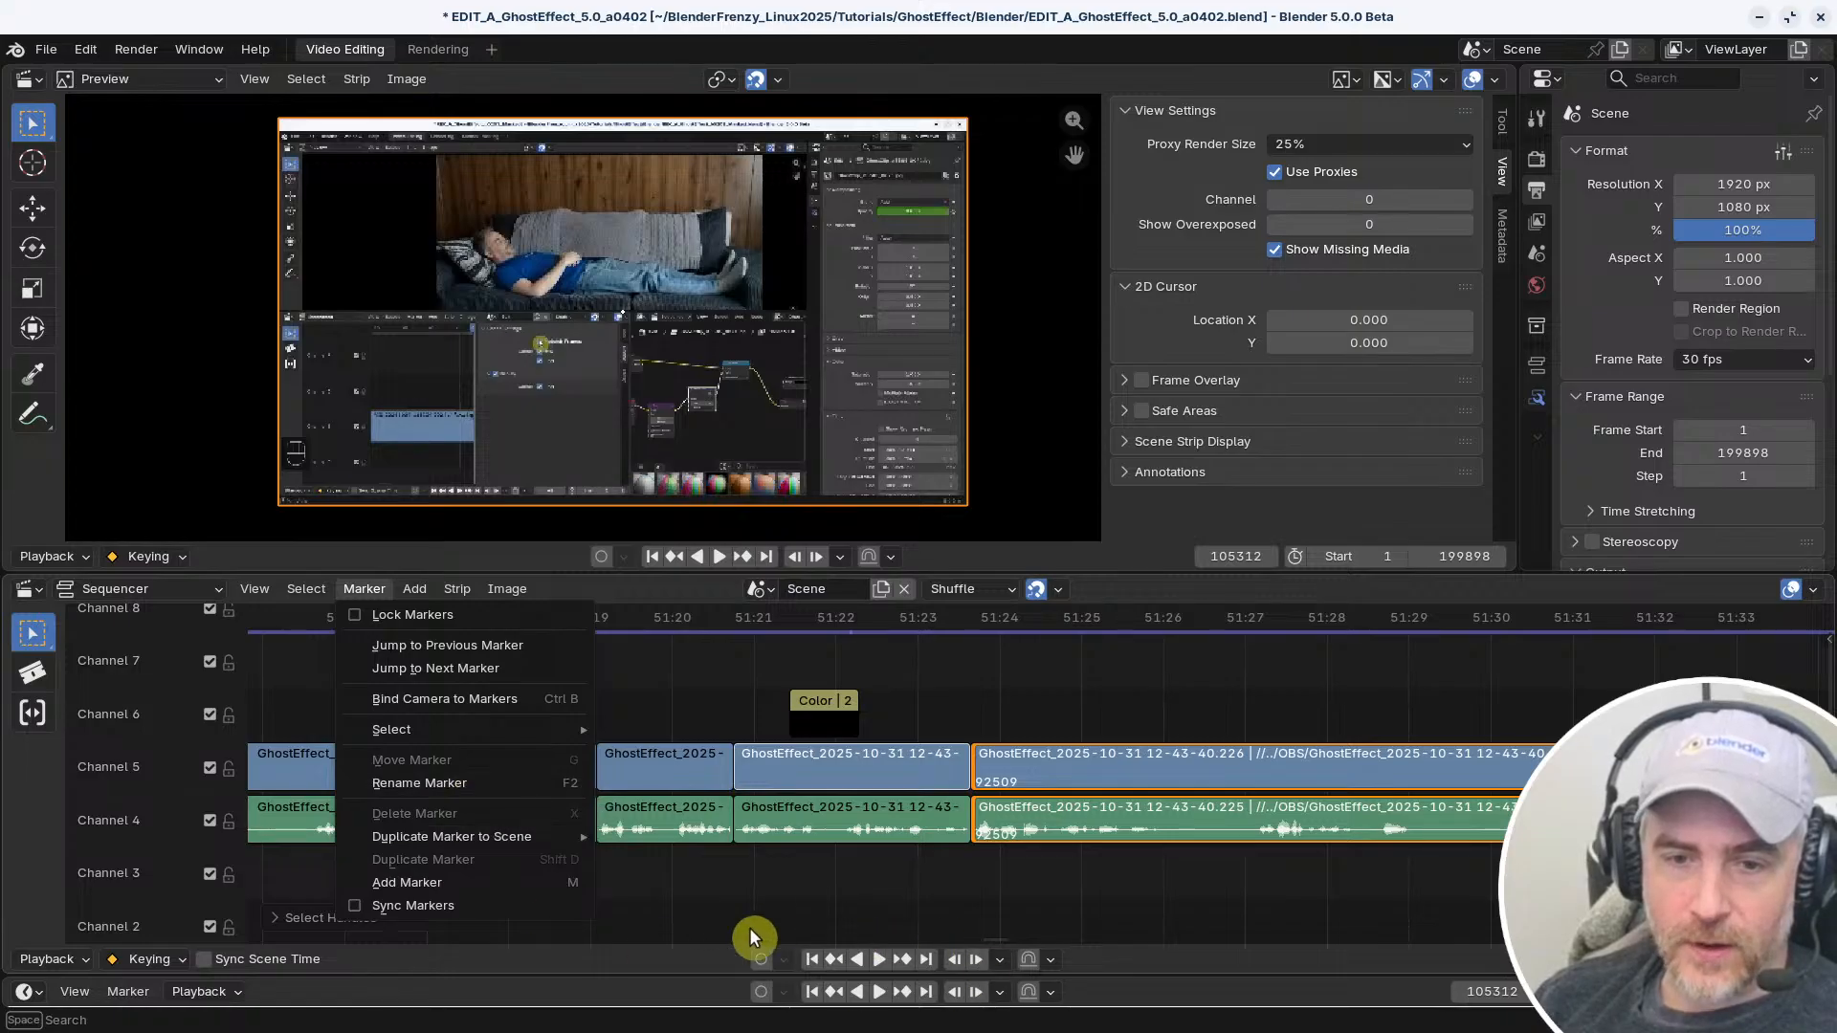
click(792, 915)
Add a timeline marker at 51:19+15 and open the active strip's name for editing
click(629, 634)
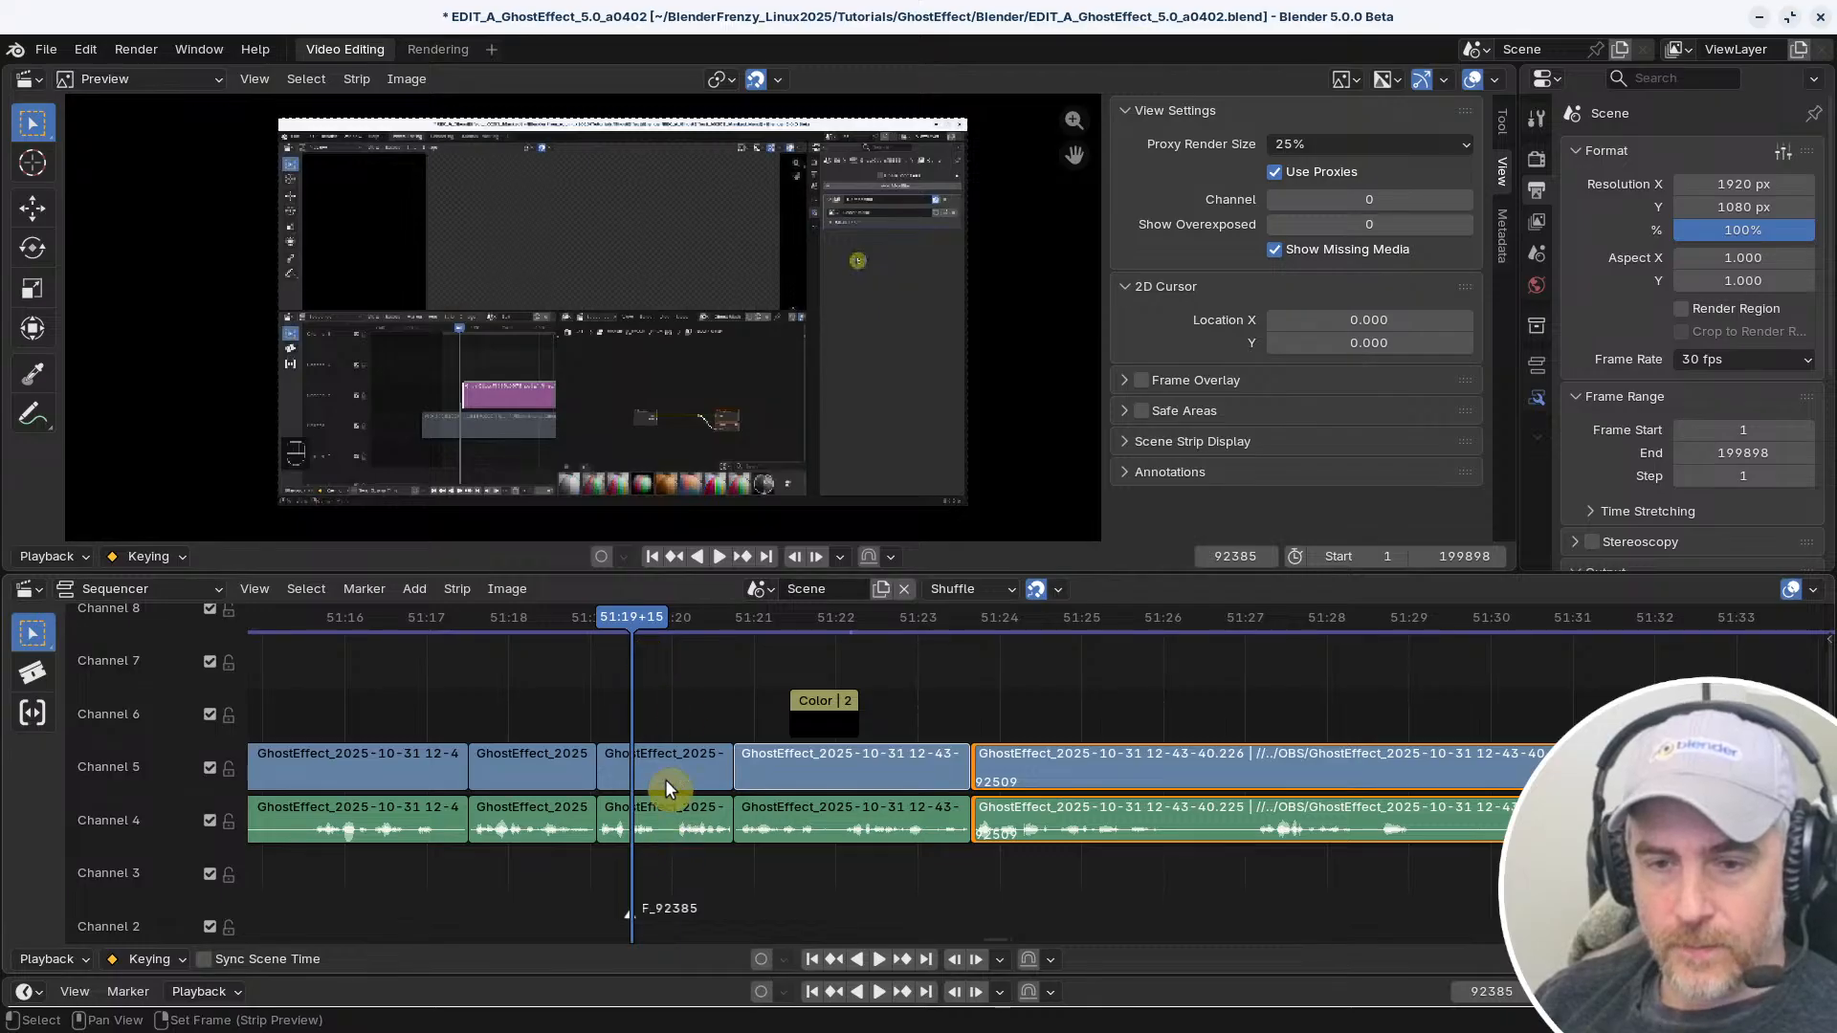
key(F2)
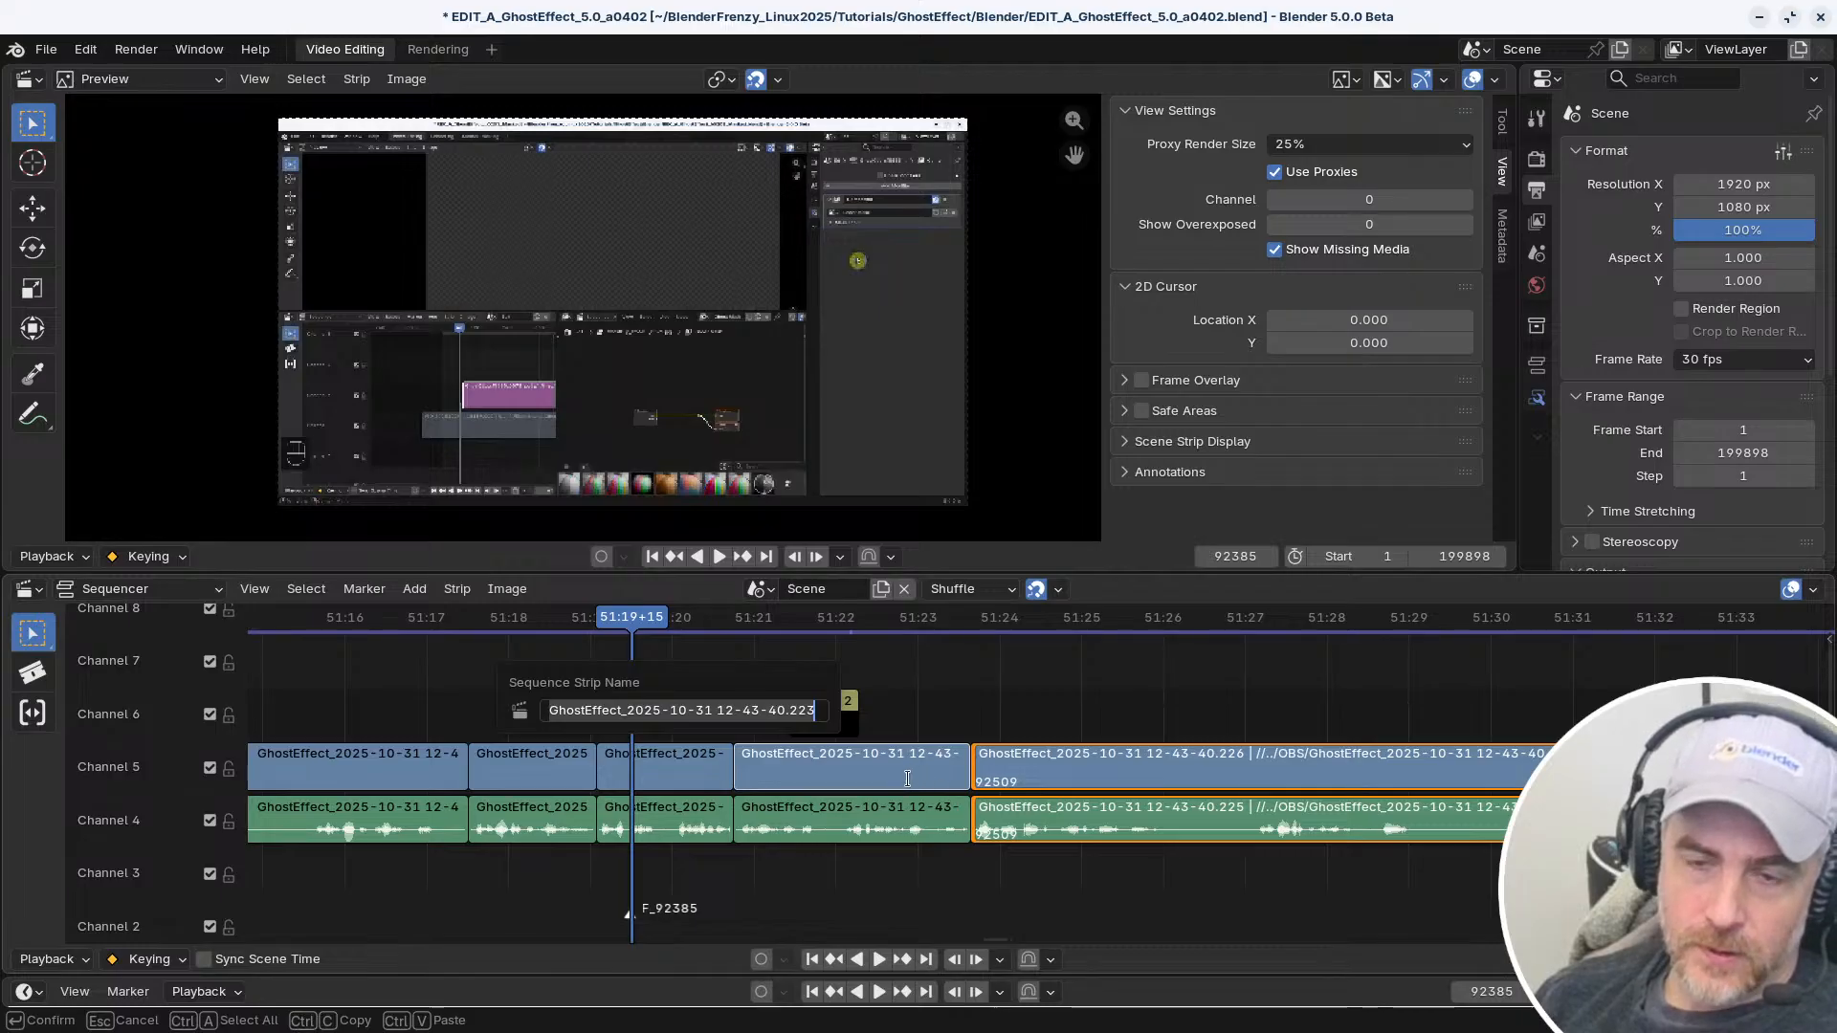
key(Escape)
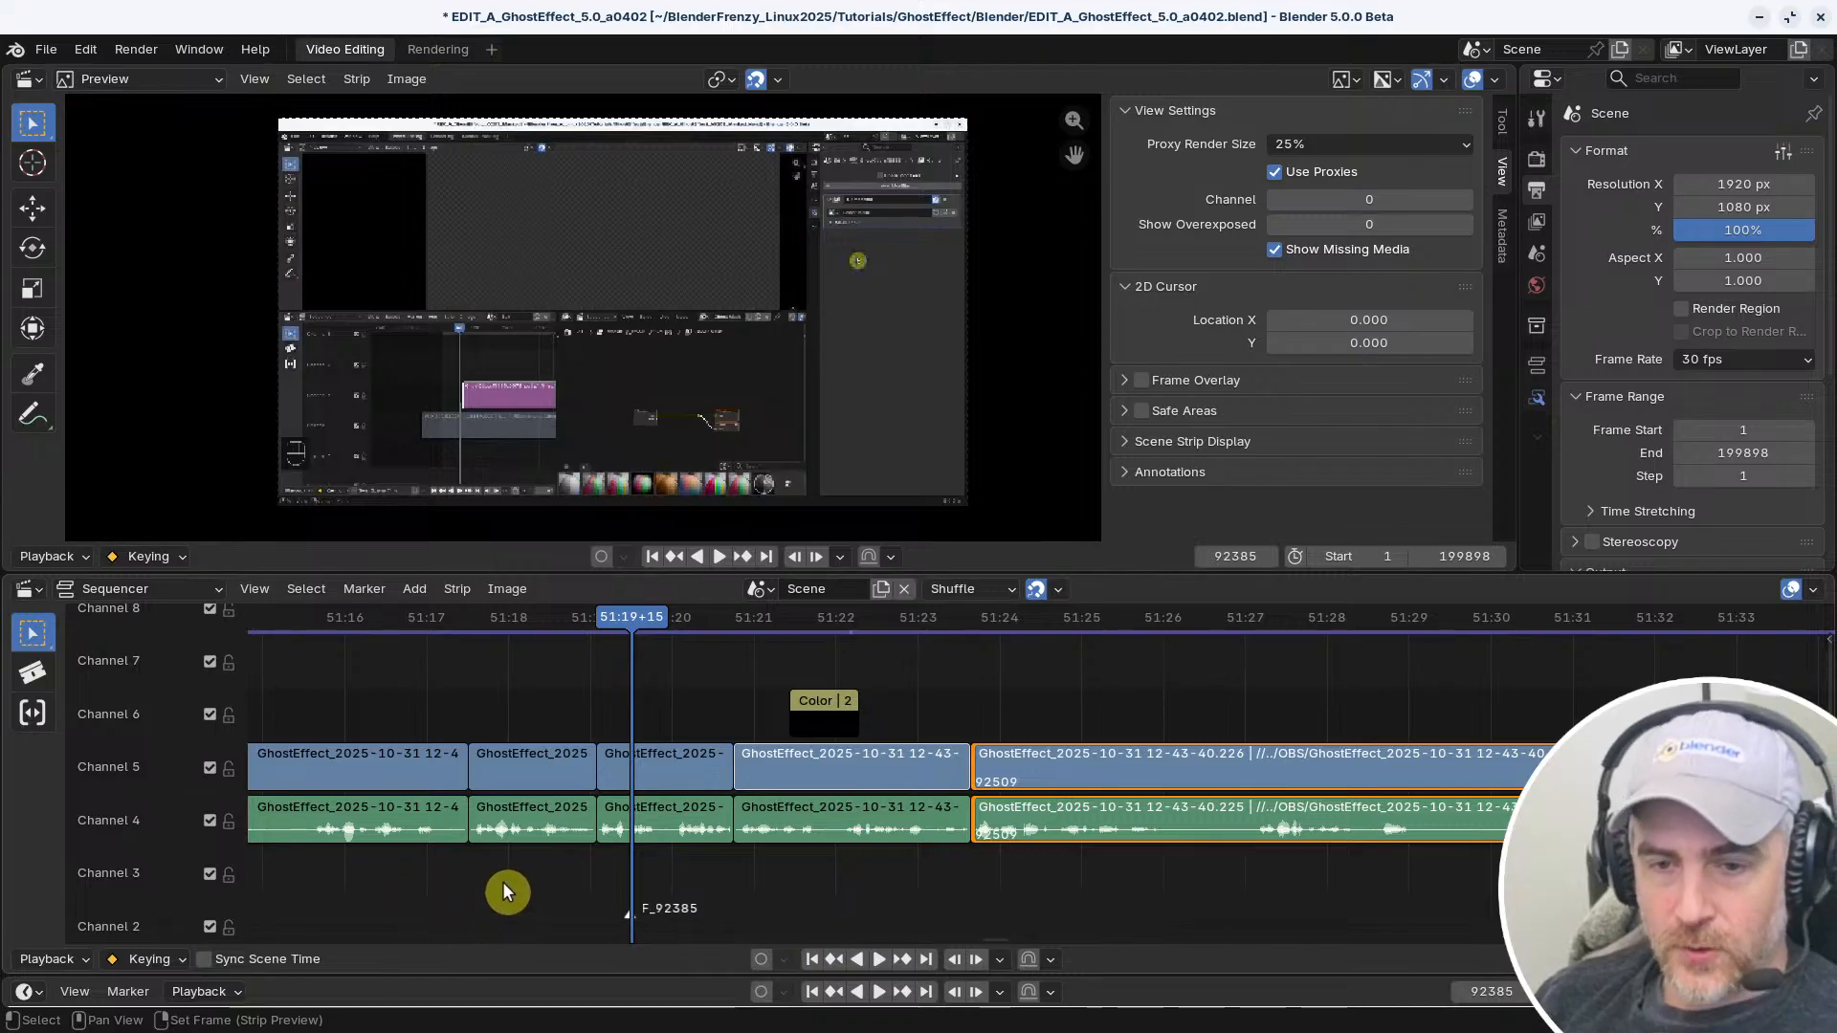
Hide the sequencer's markers and show them again
click(377, 590)
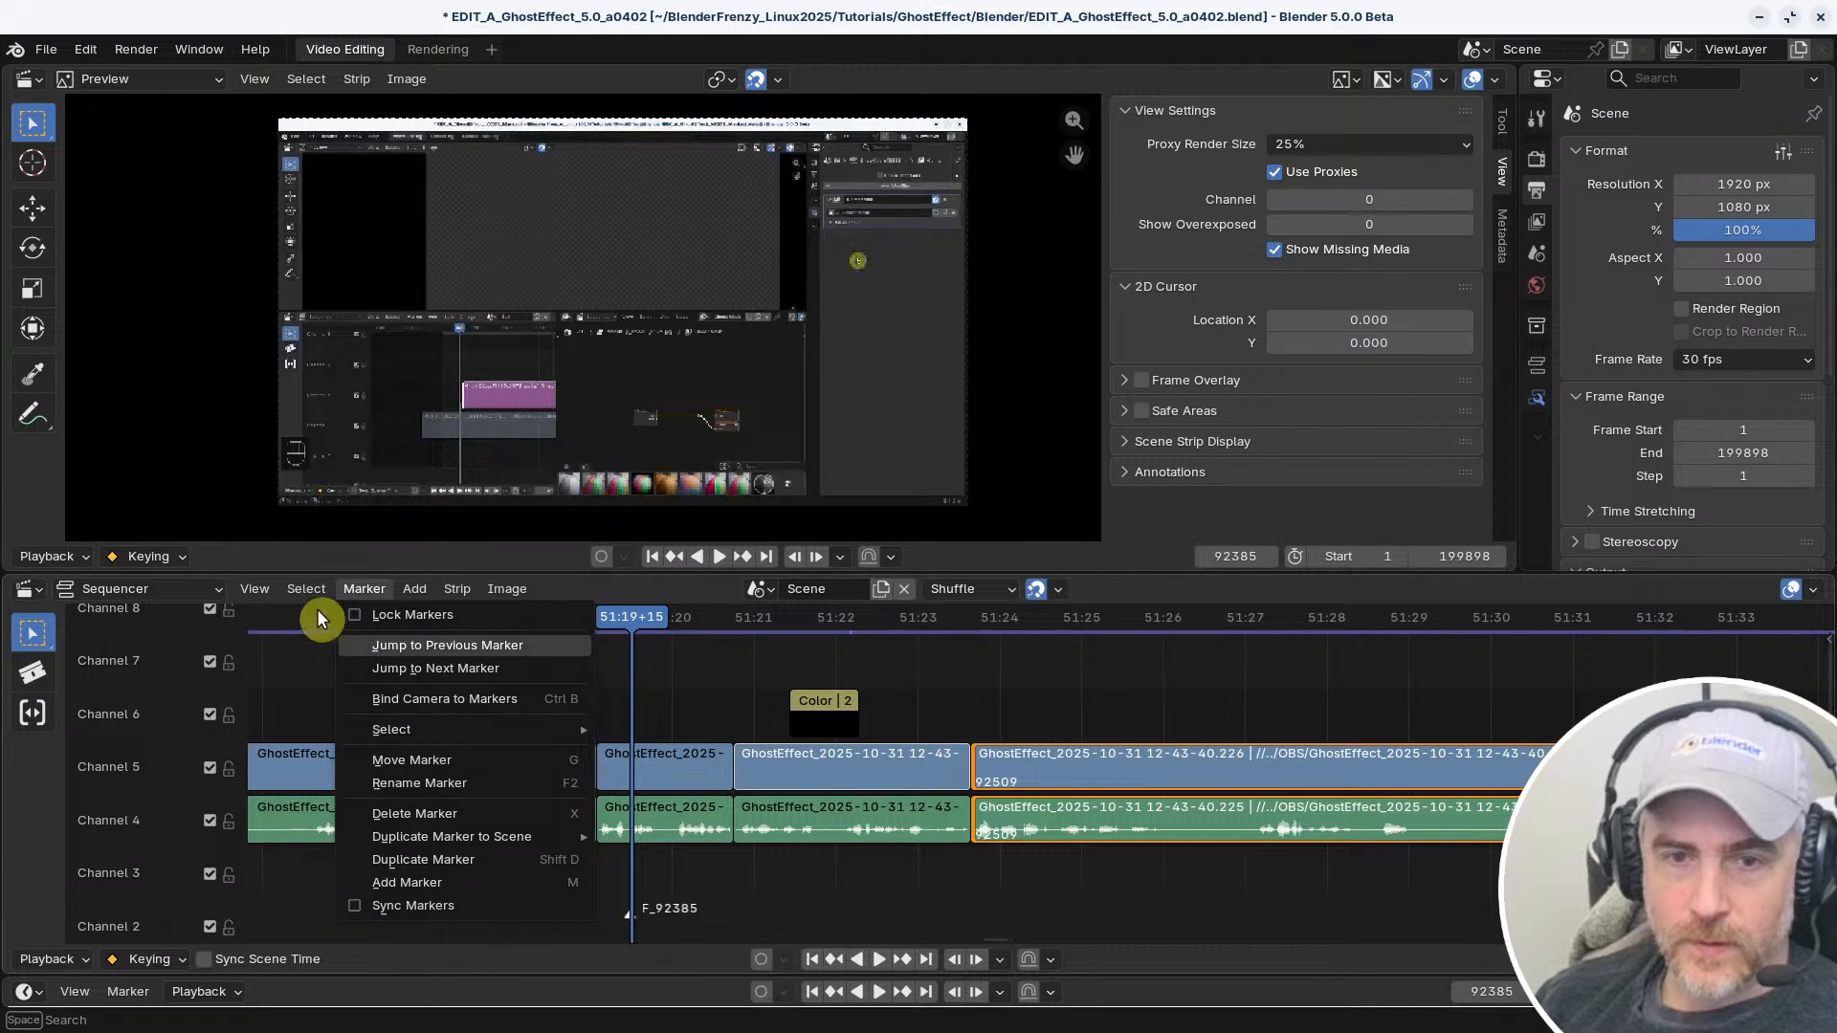
mouse_move(262, 589)
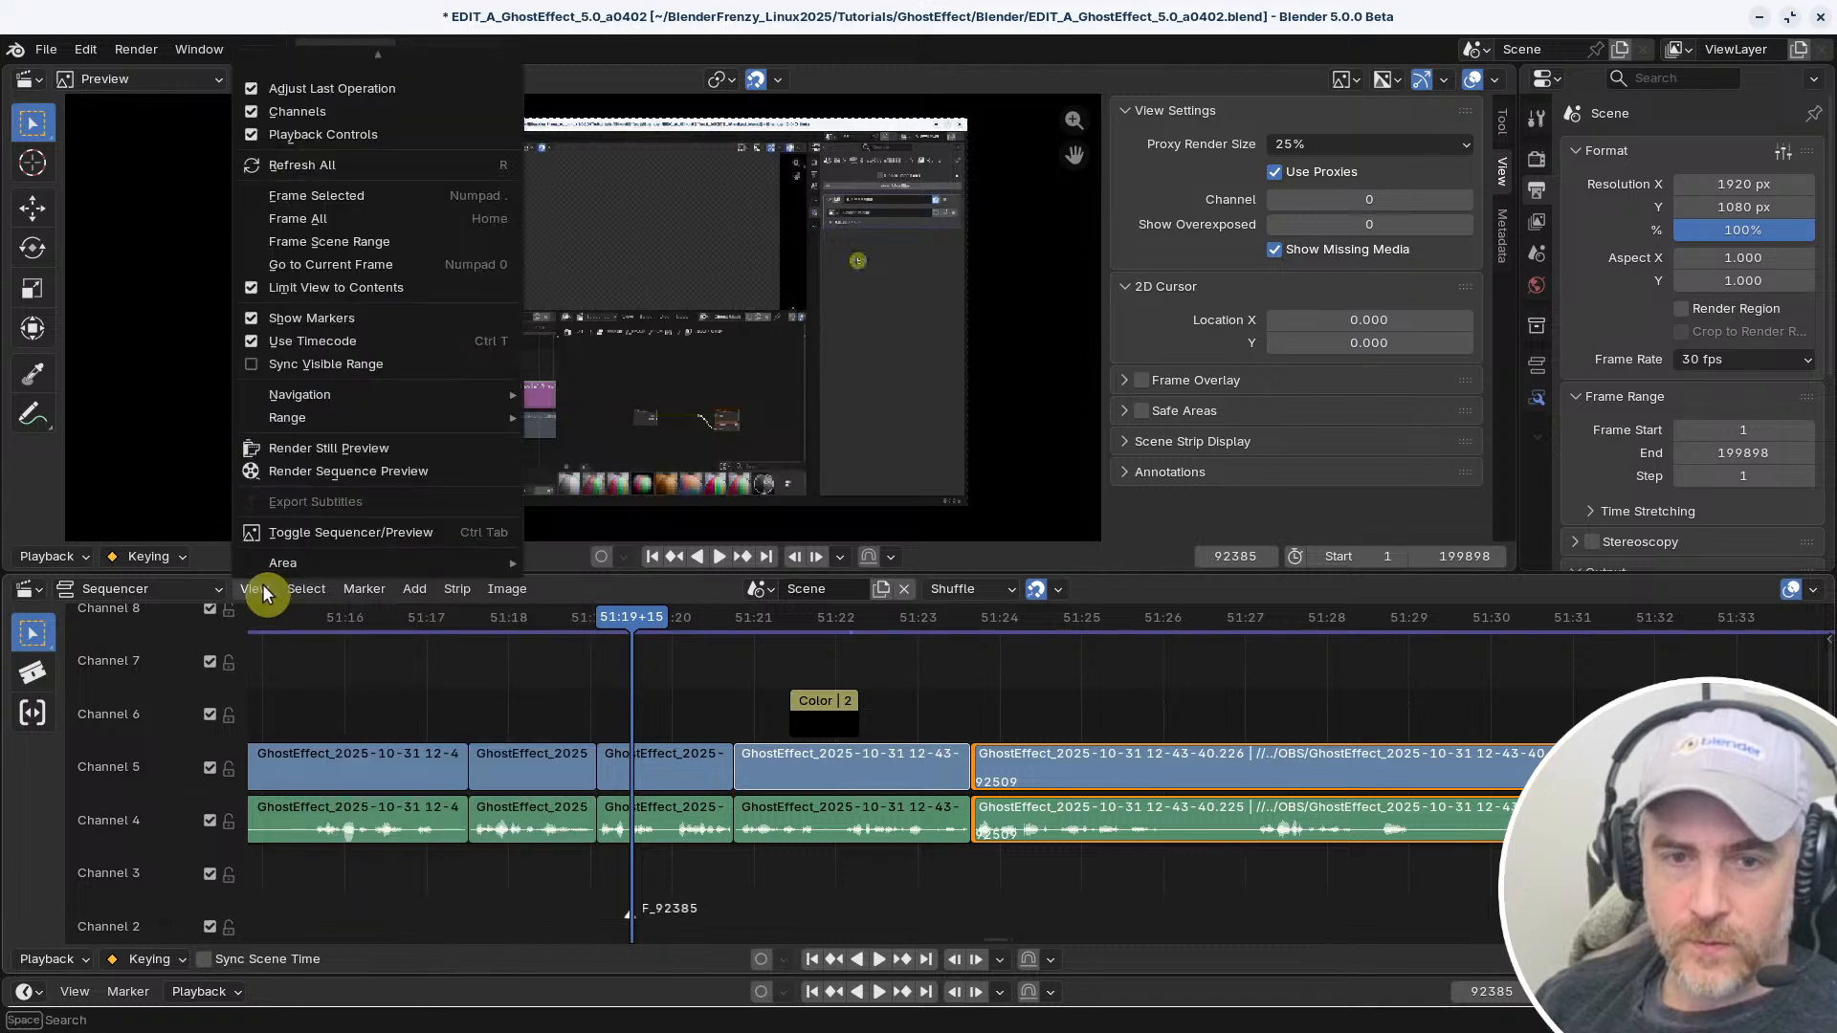
click(264, 319)
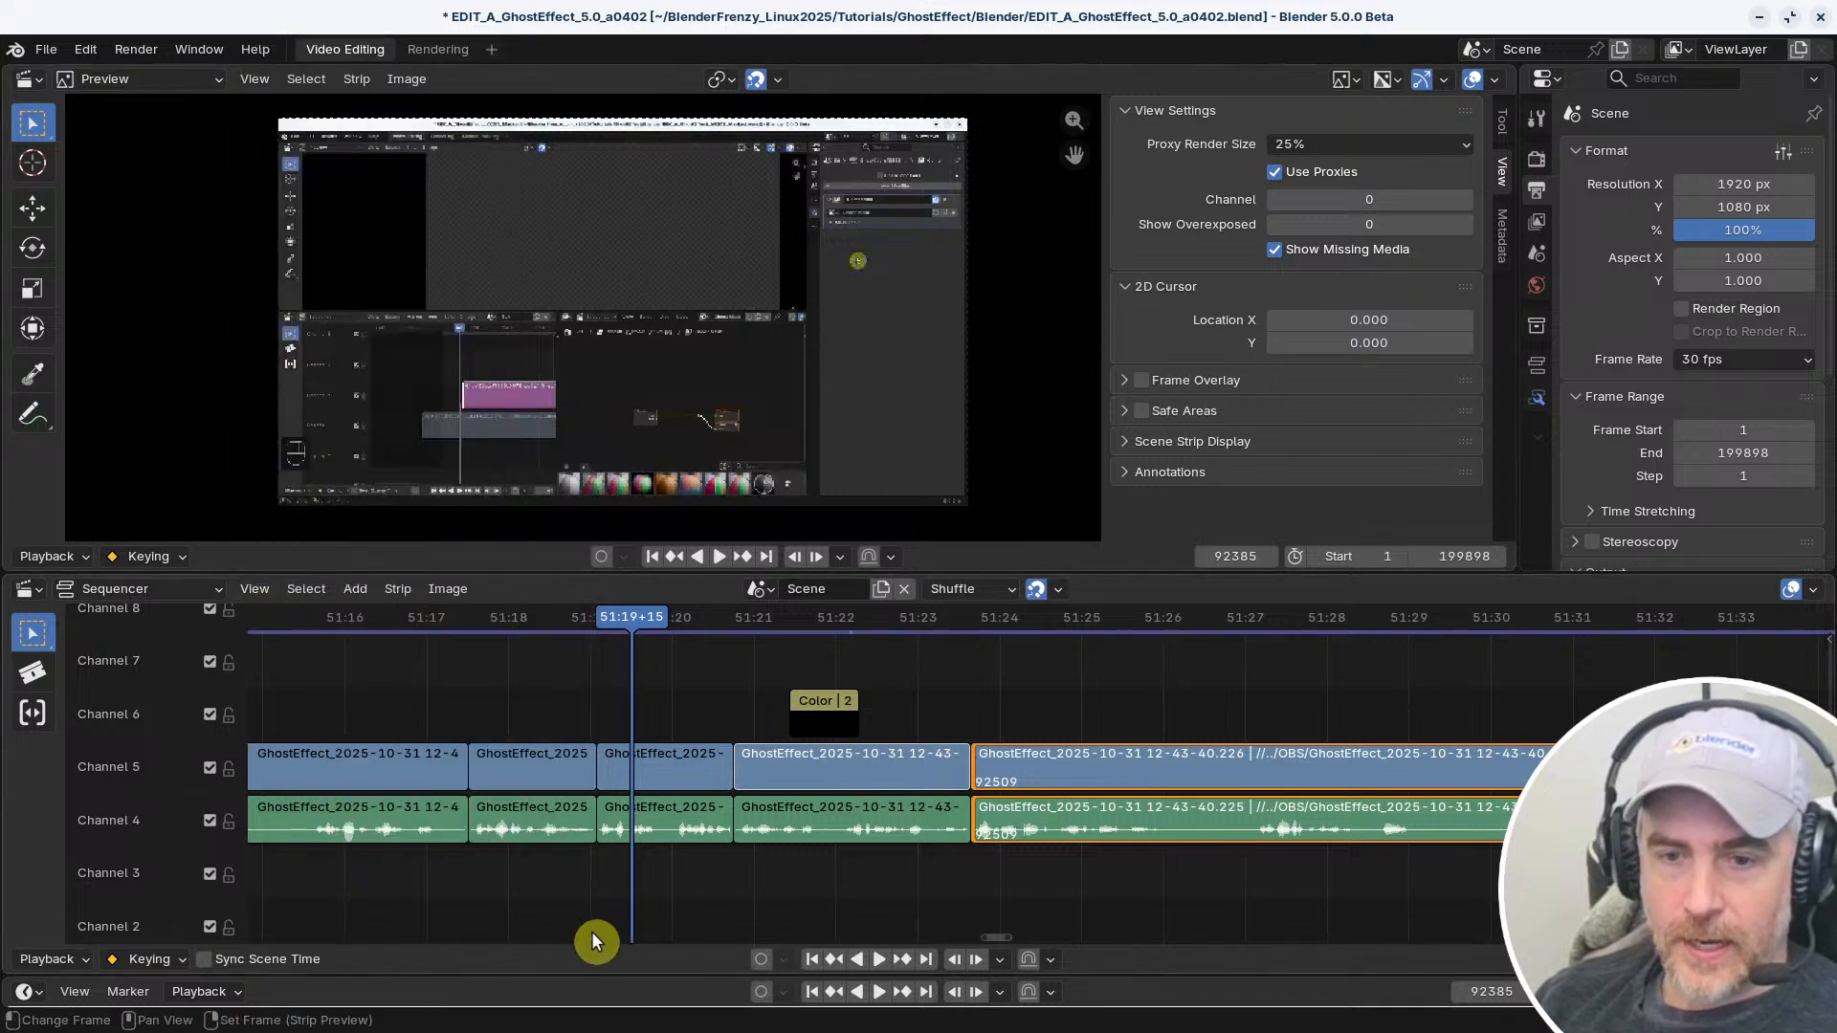
click(255, 588)
click(300, 320)
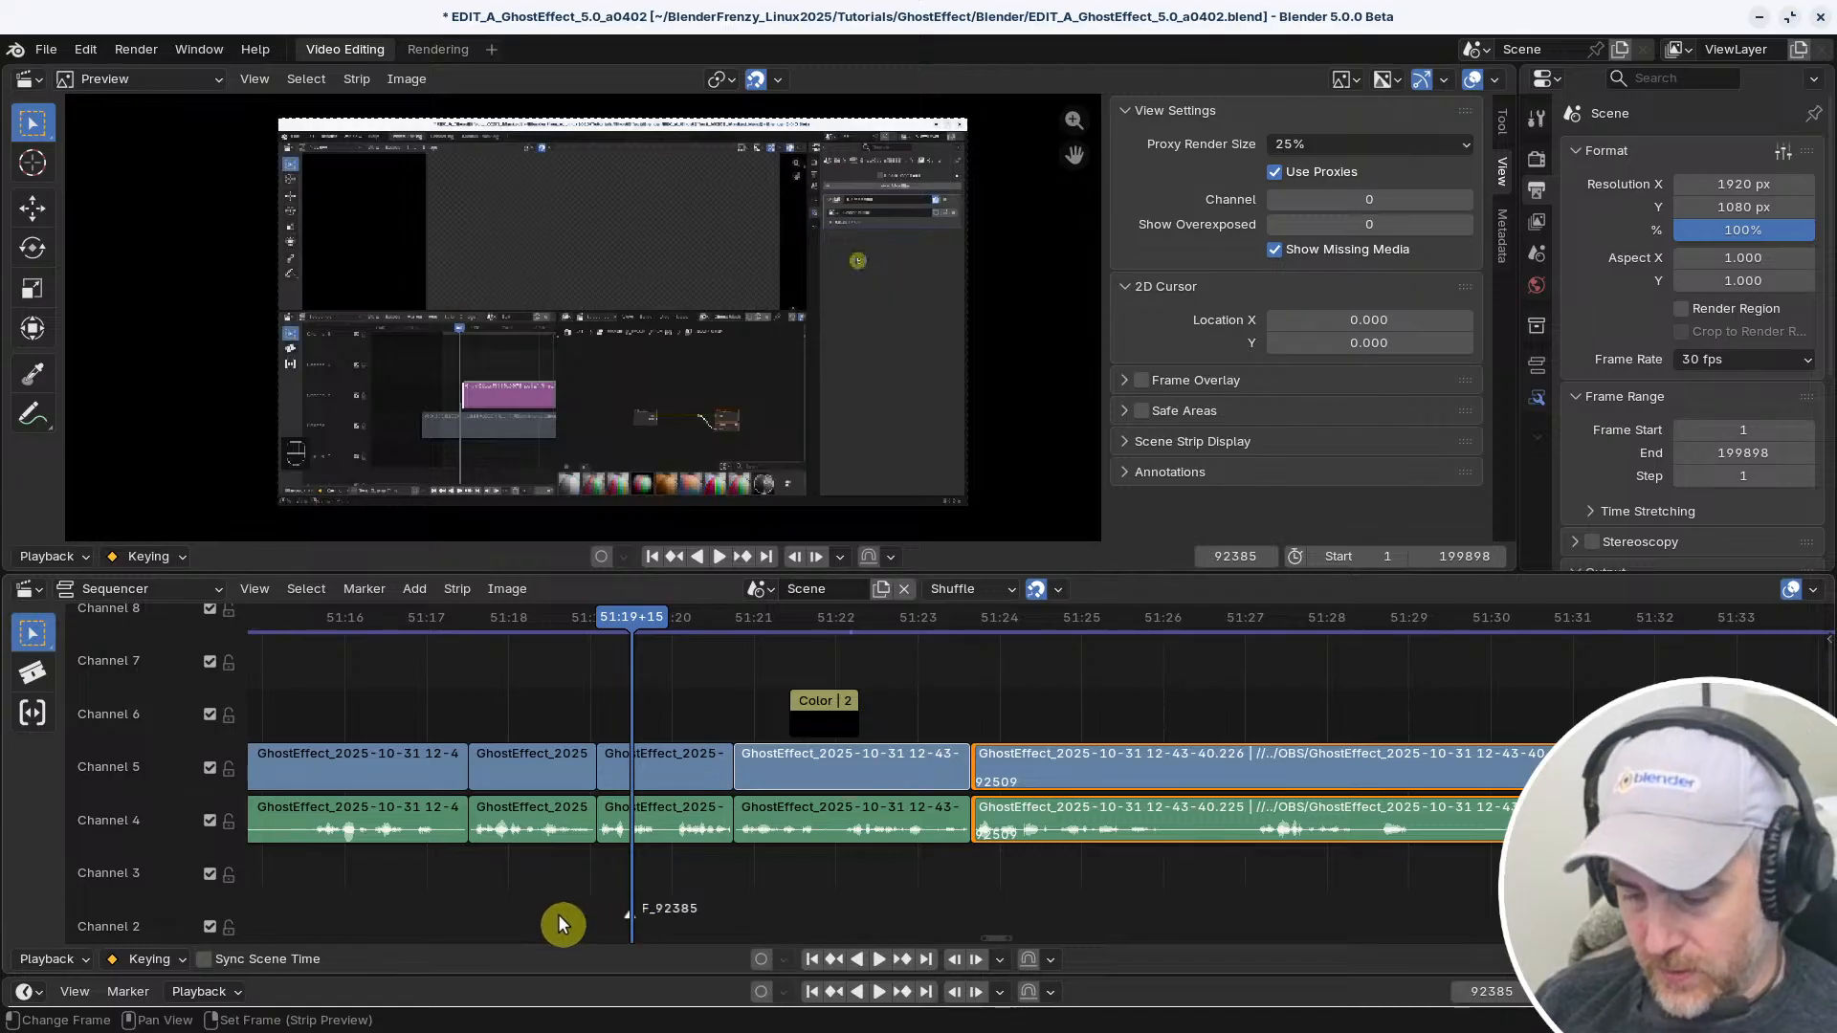
Check the first marker's name and add two more markers at 51:20+09 and 51:20+28
key(F2)
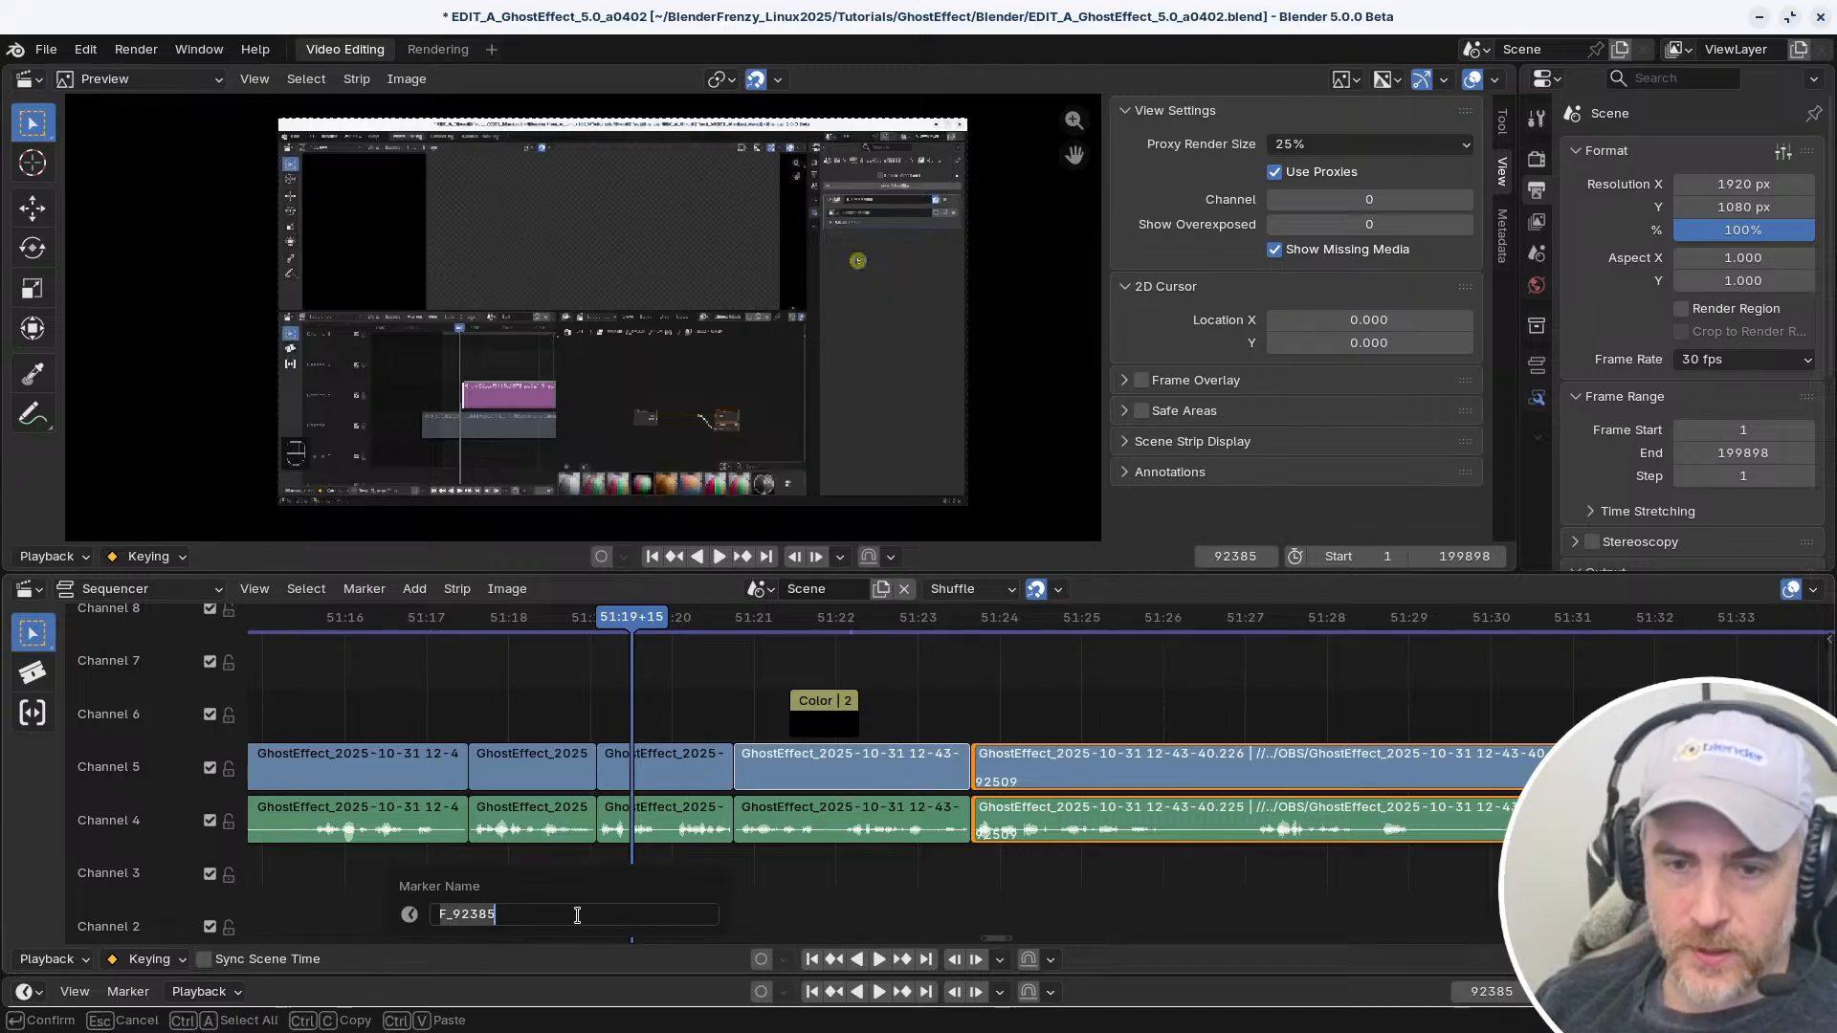
key(Return)
click(695, 614)
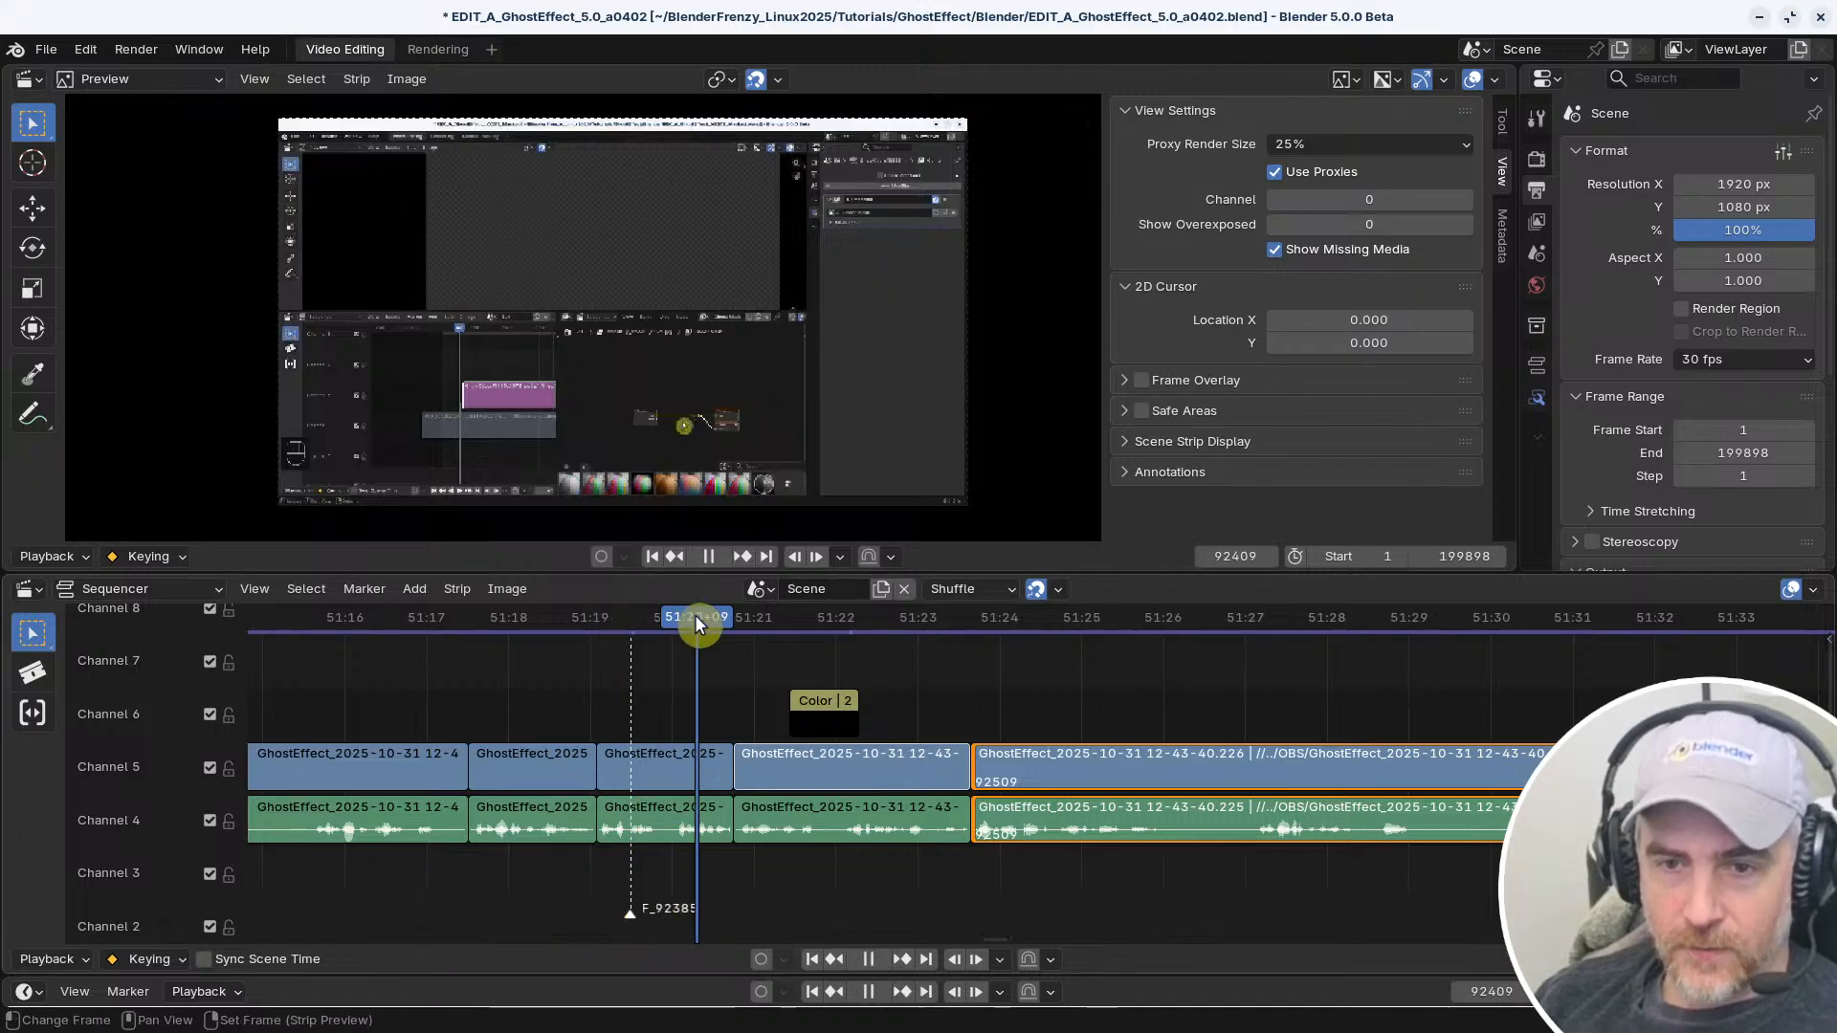
key(m)
click(748, 620)
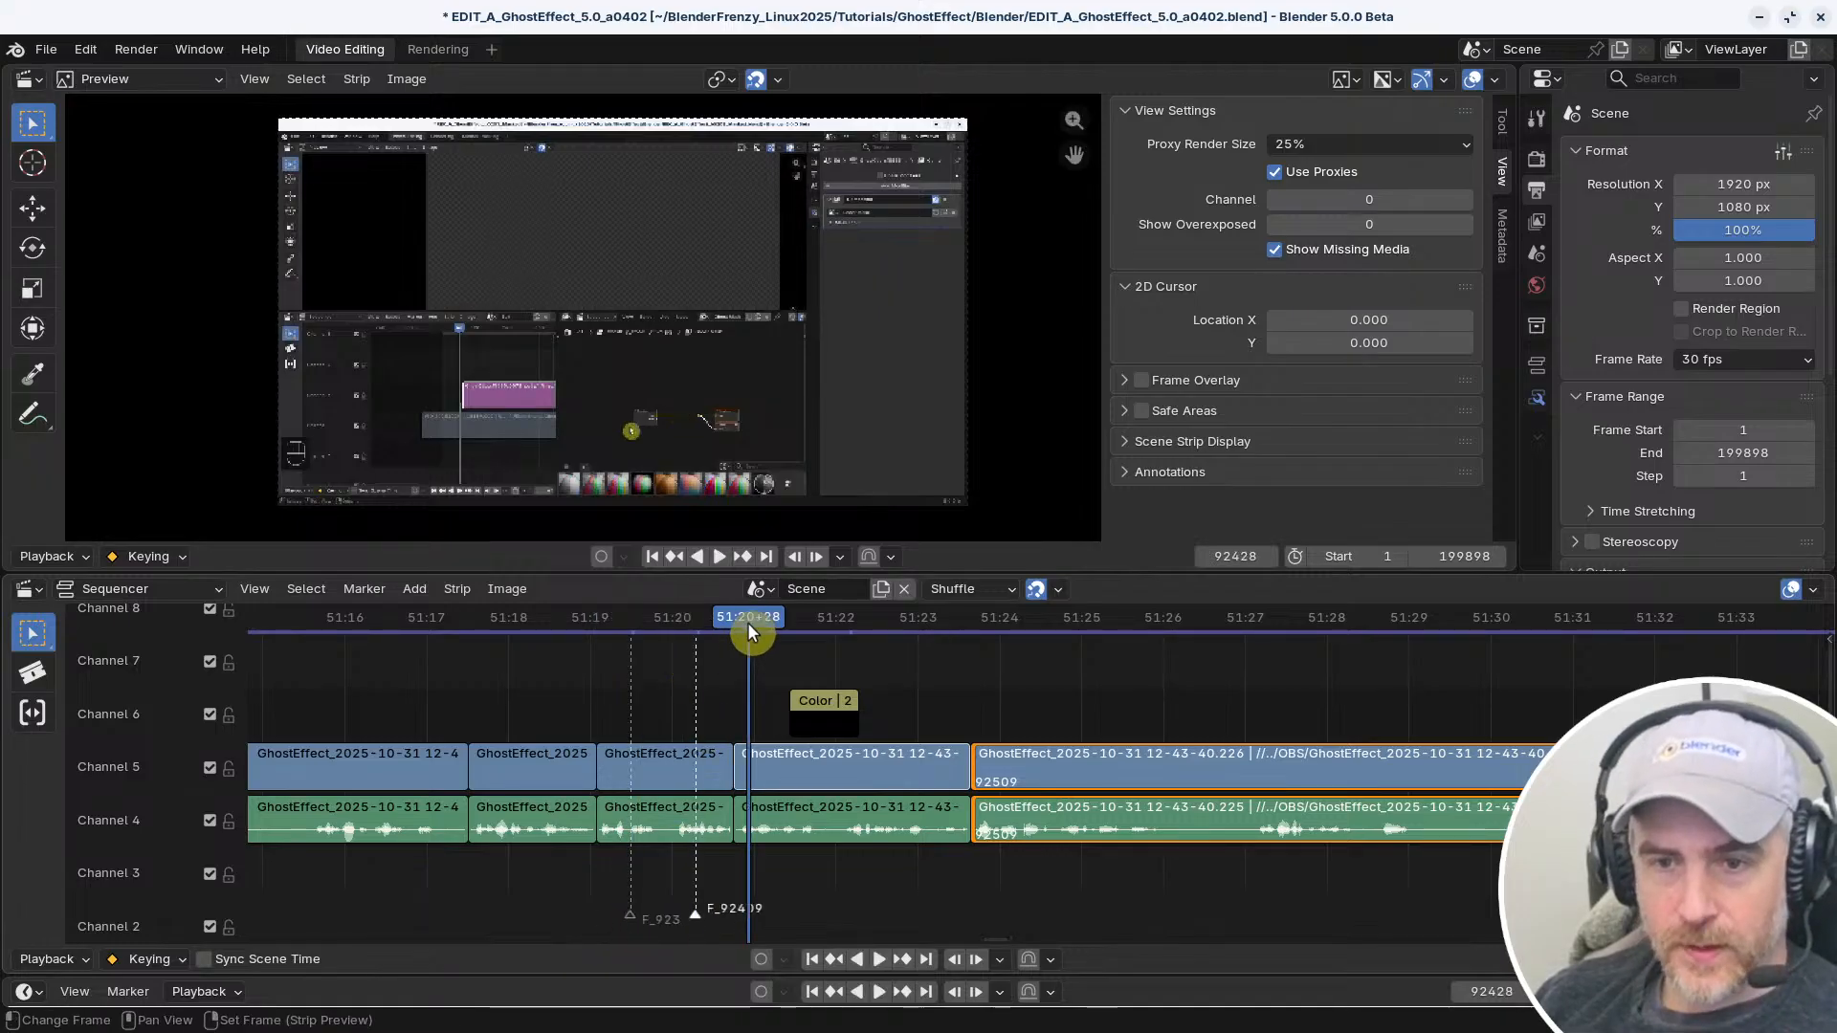
key(m)
Select the marker at 51:19+15 and open its name for editing
click(687, 915)
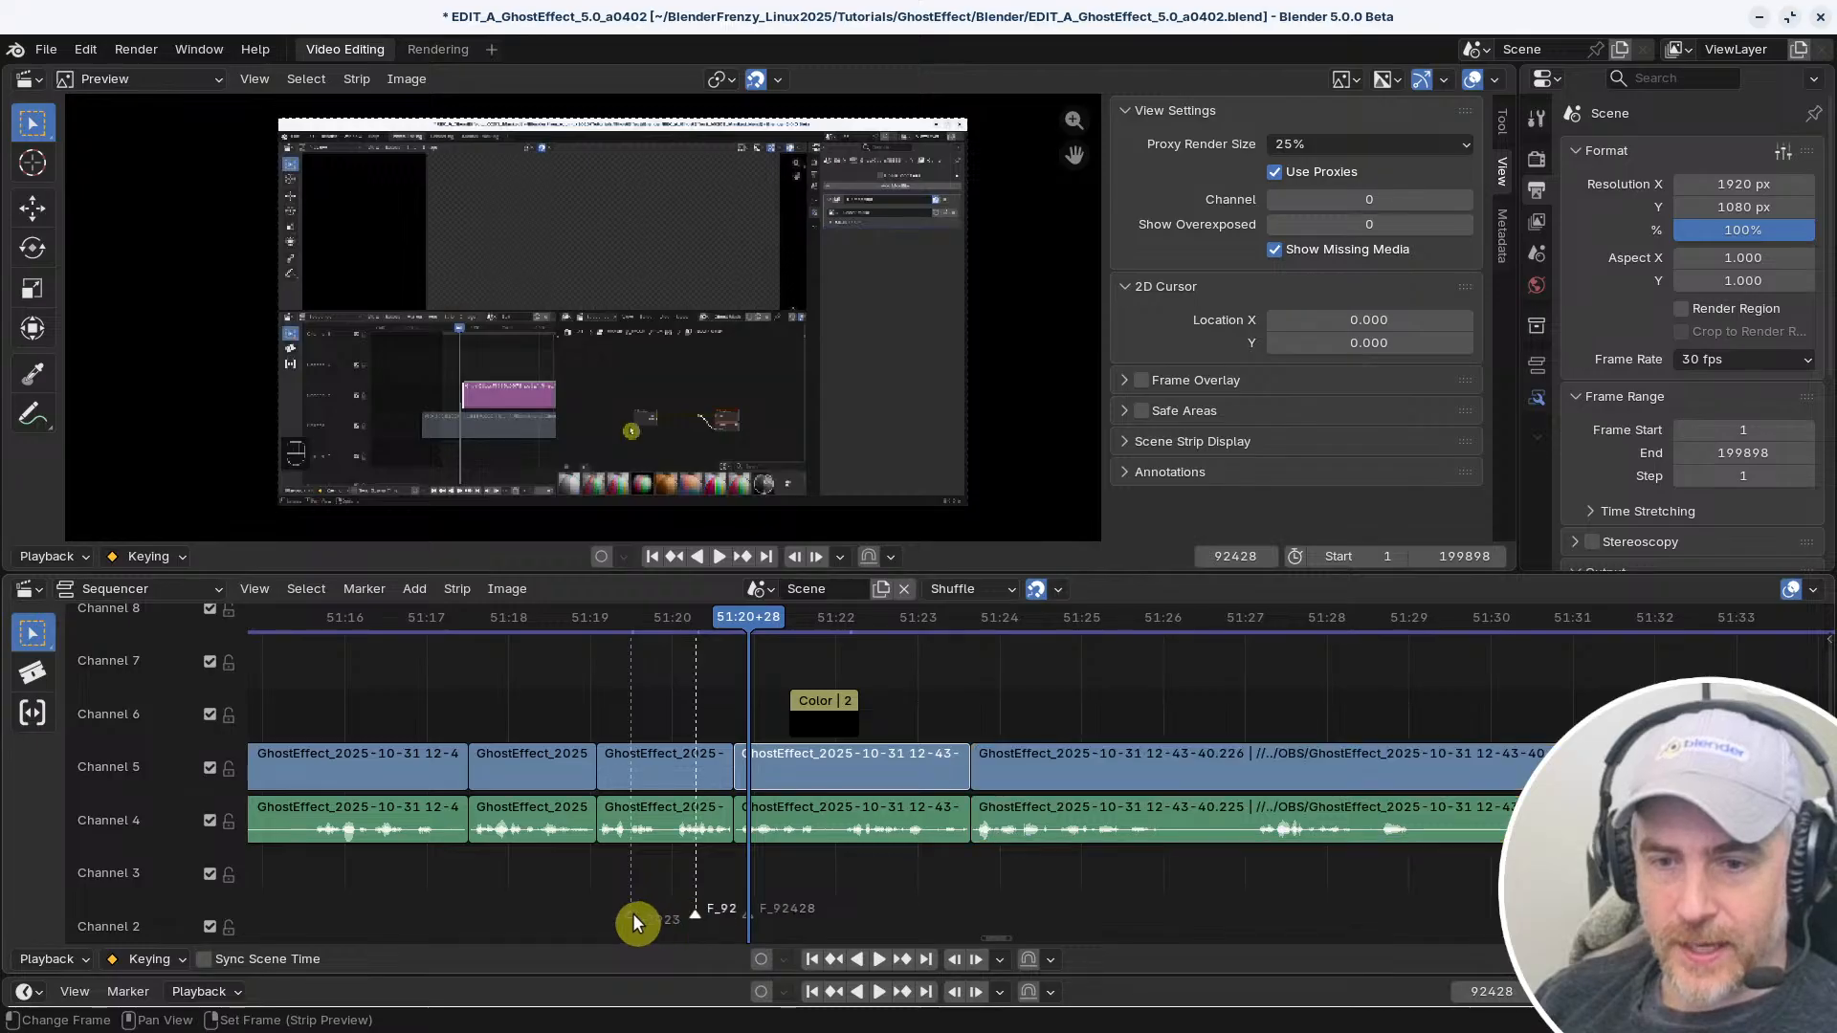
click(629, 912)
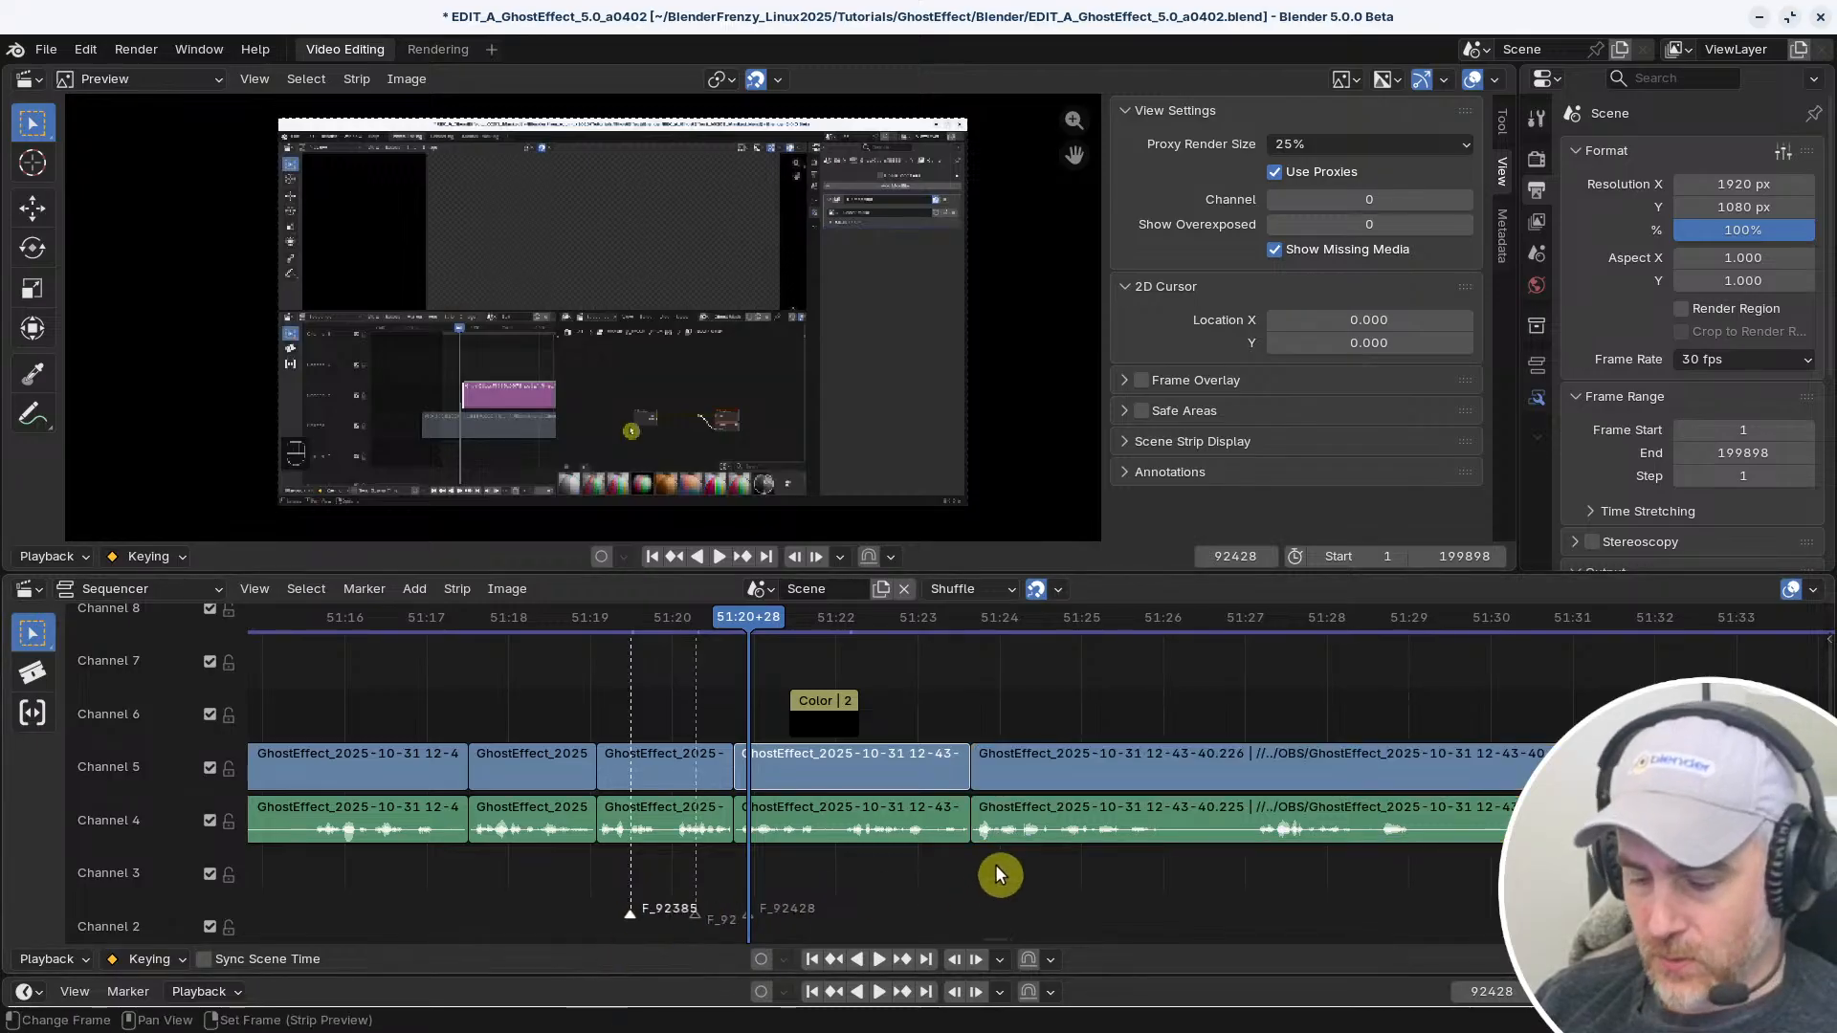
key(F2)
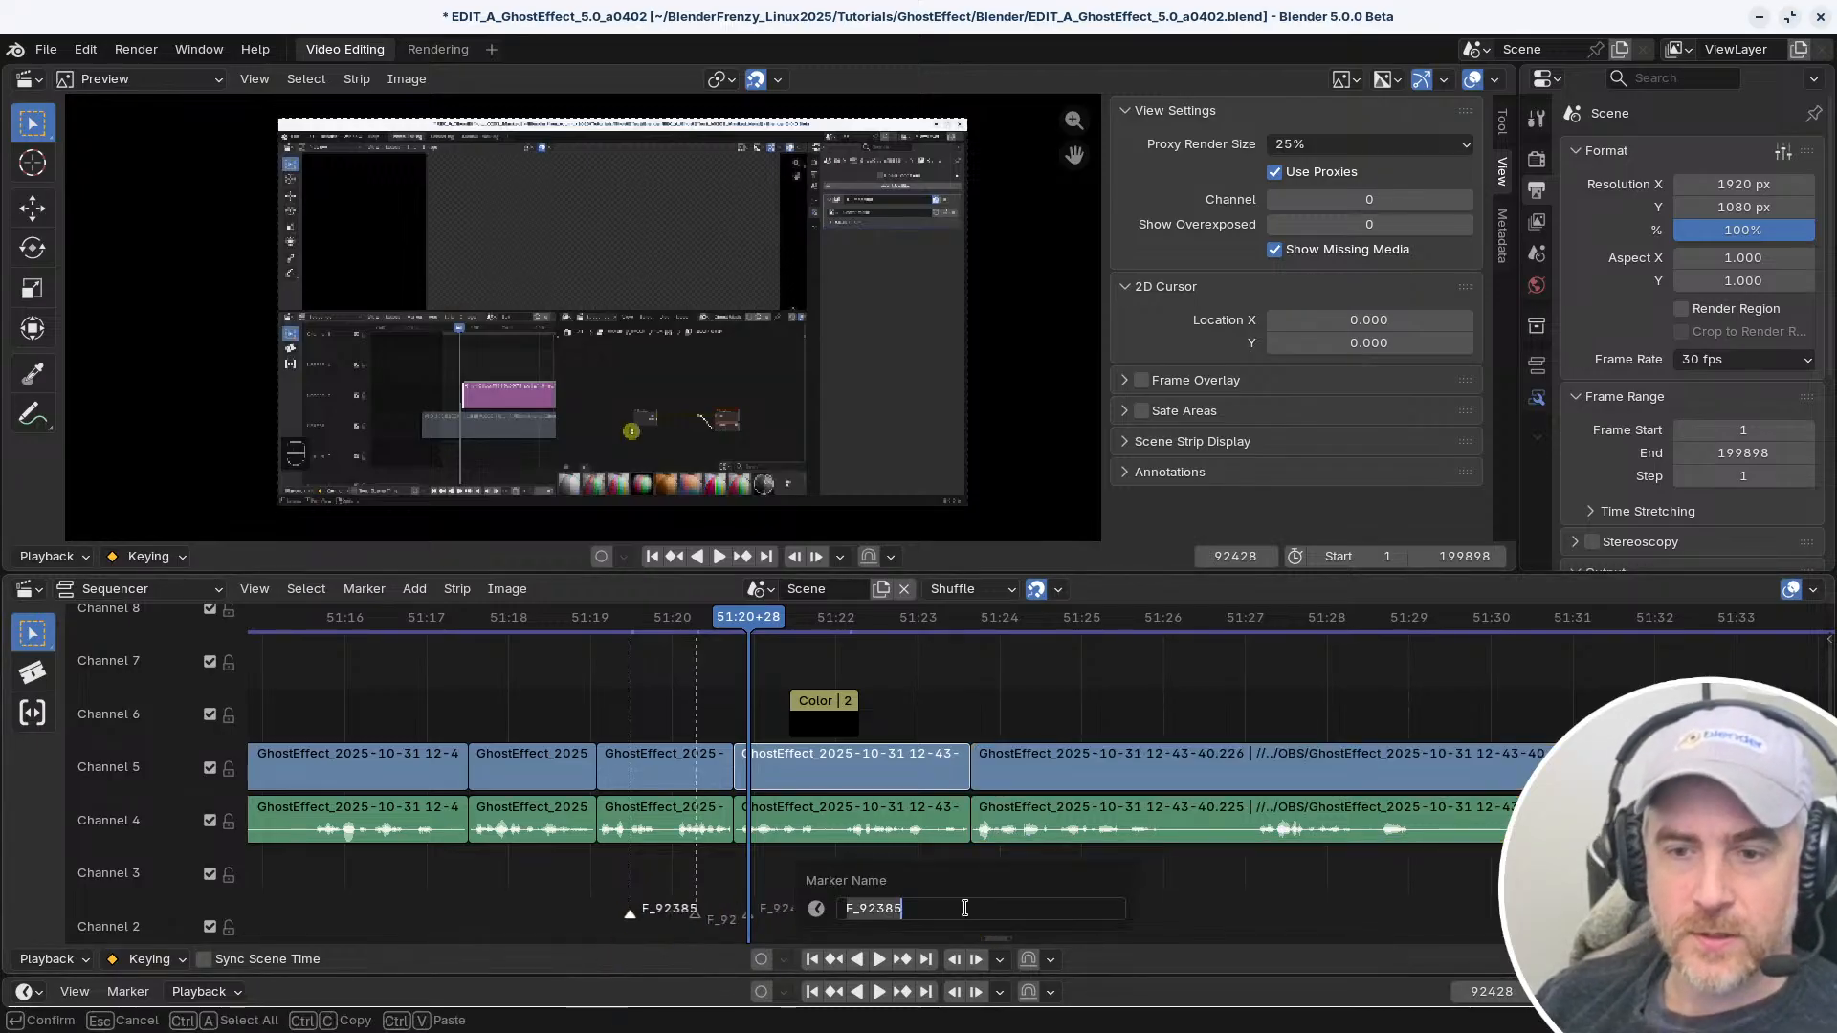
click(960, 908)
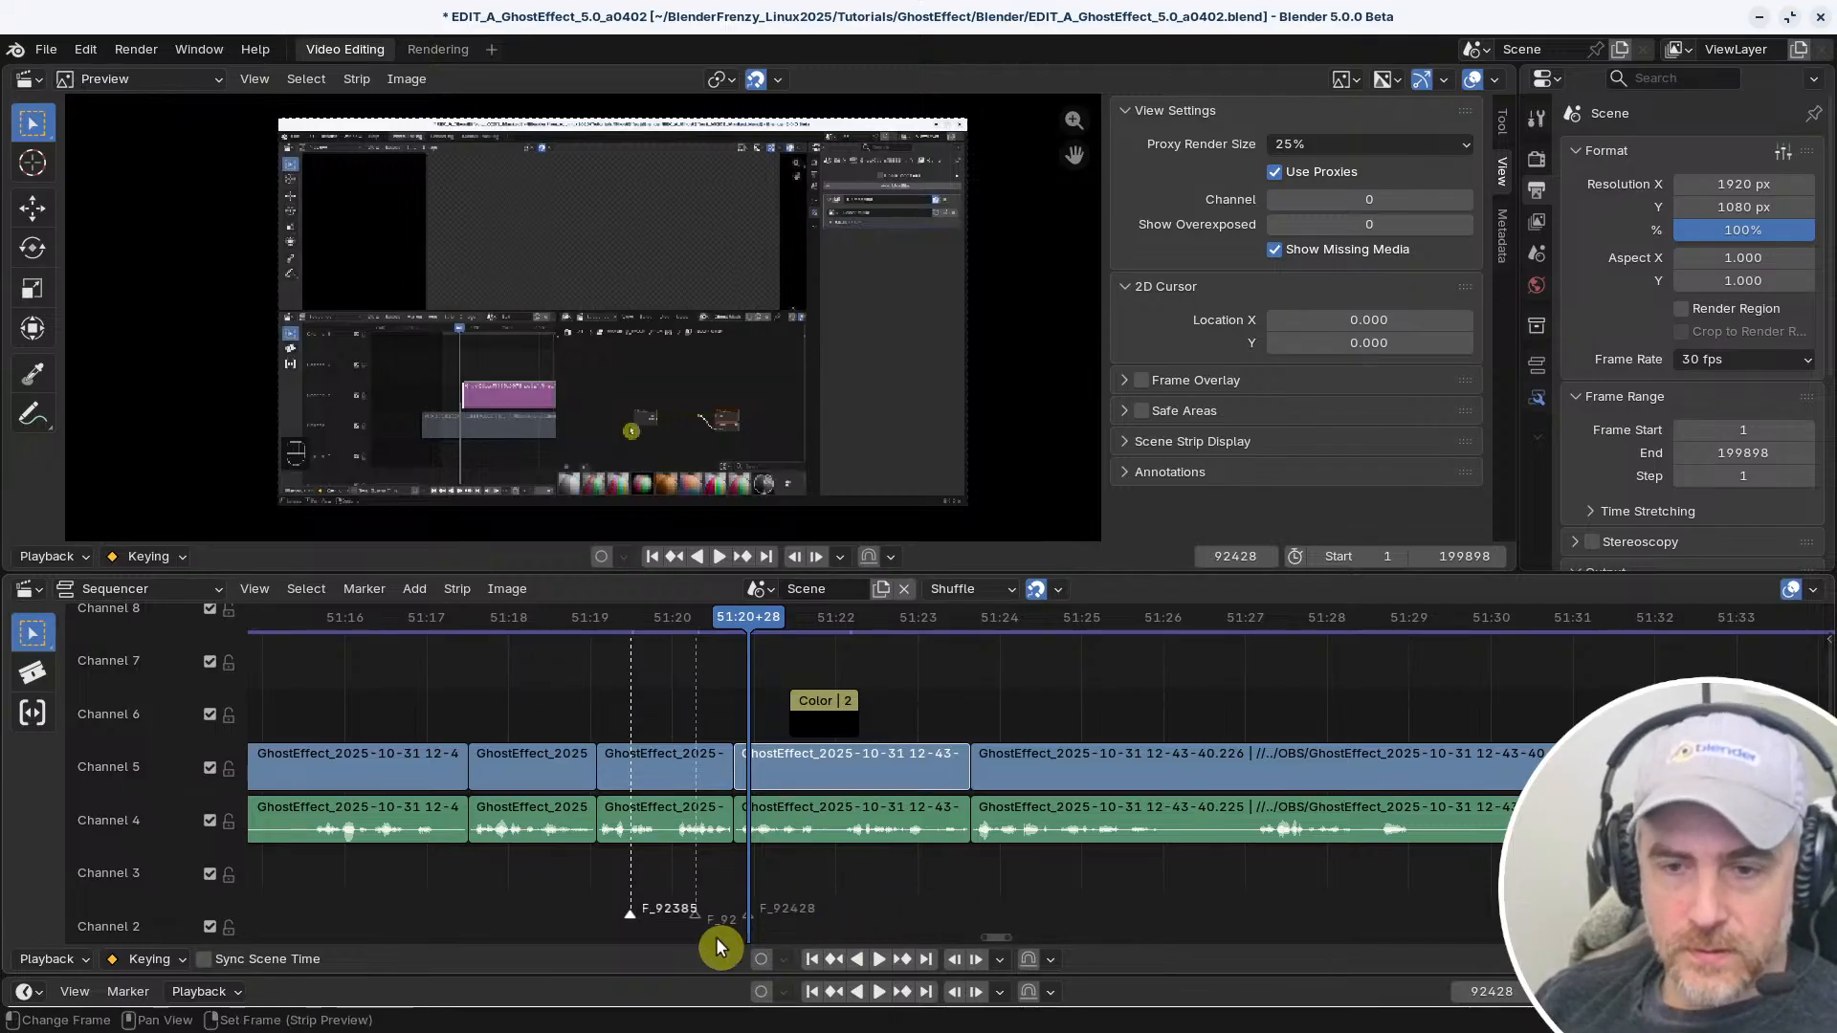
Select and delete all three markers, check the marker commands, and undo the deletion
shift+click(697, 917)
shift+click(742, 913)
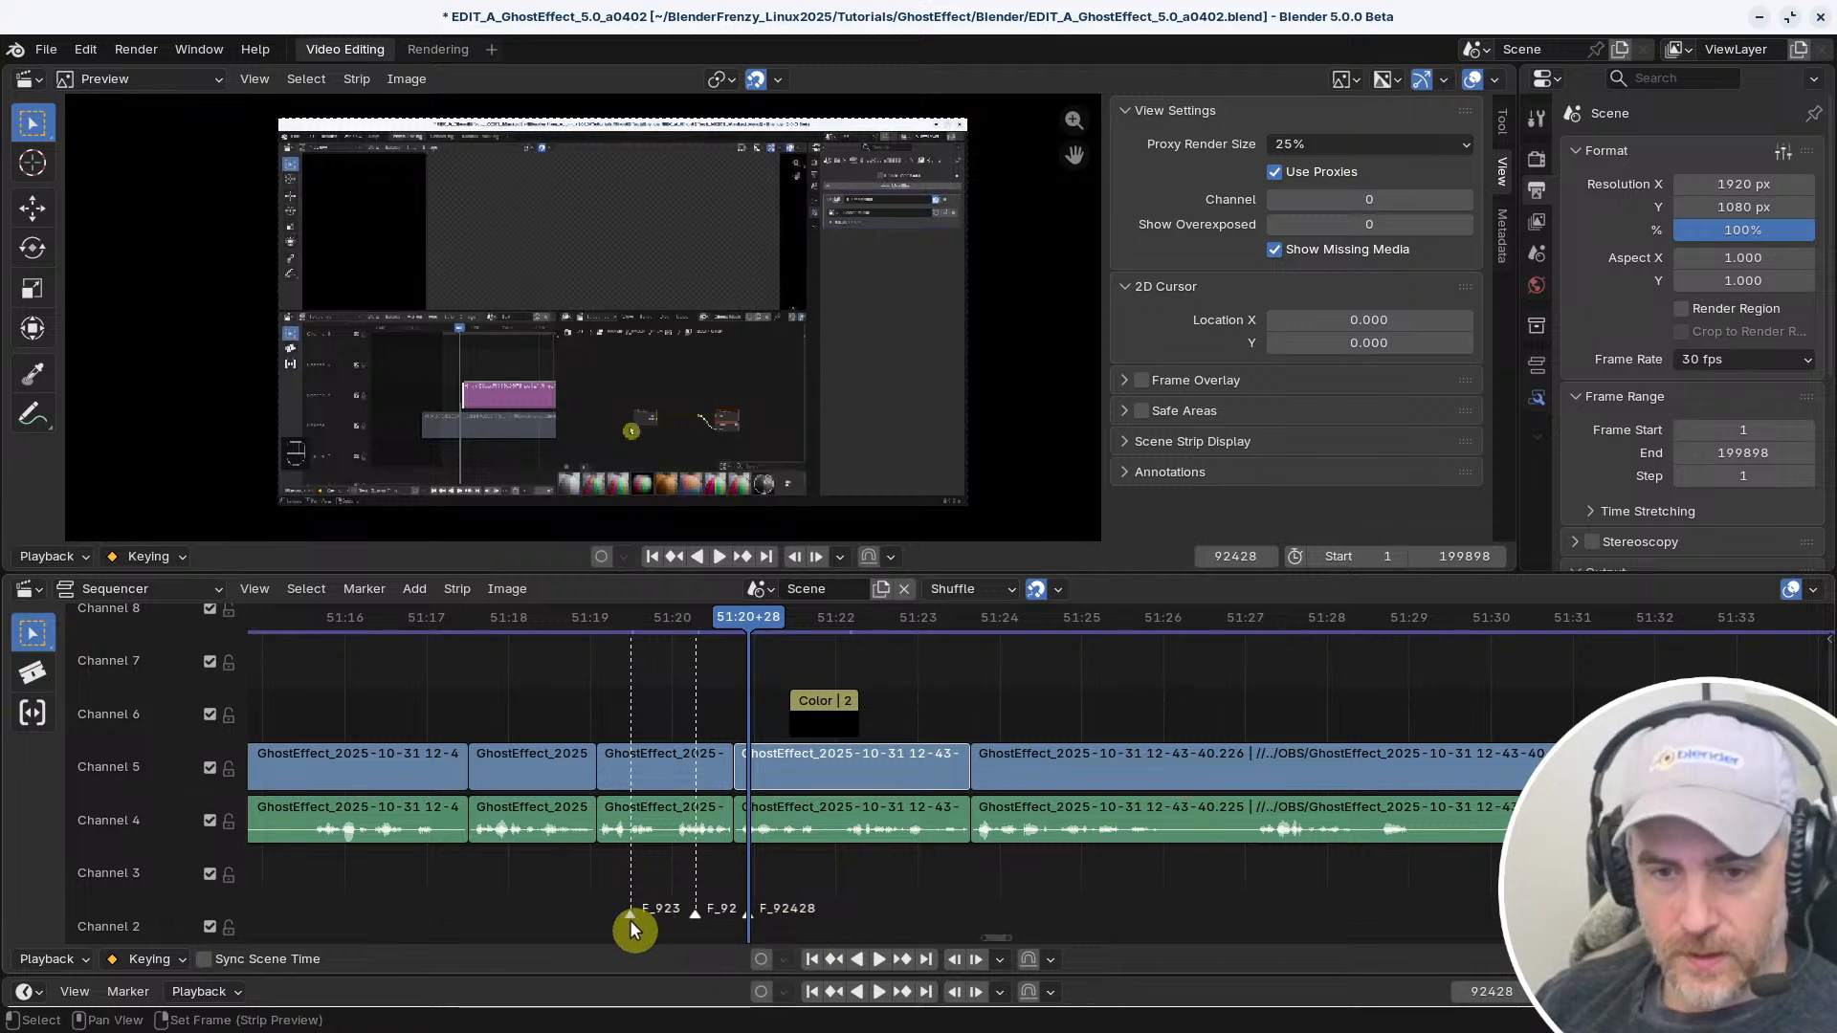
click(605, 918)
key(a)
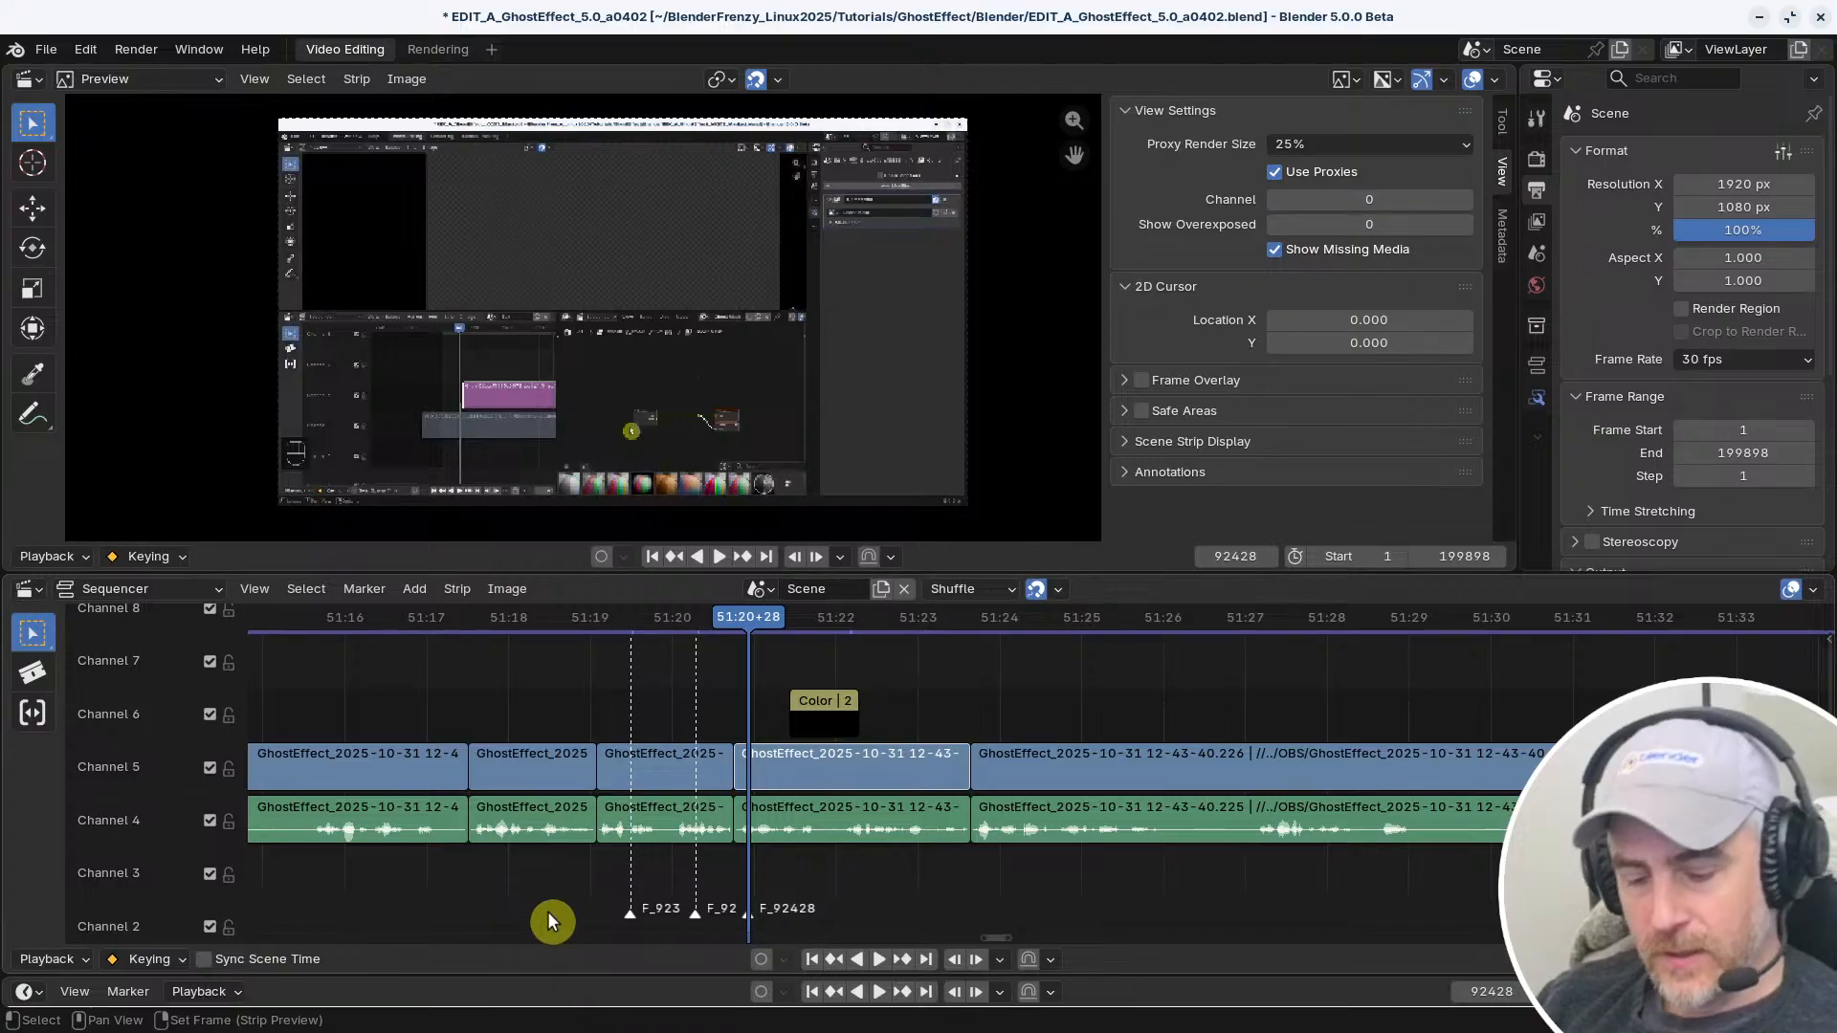
key(x)
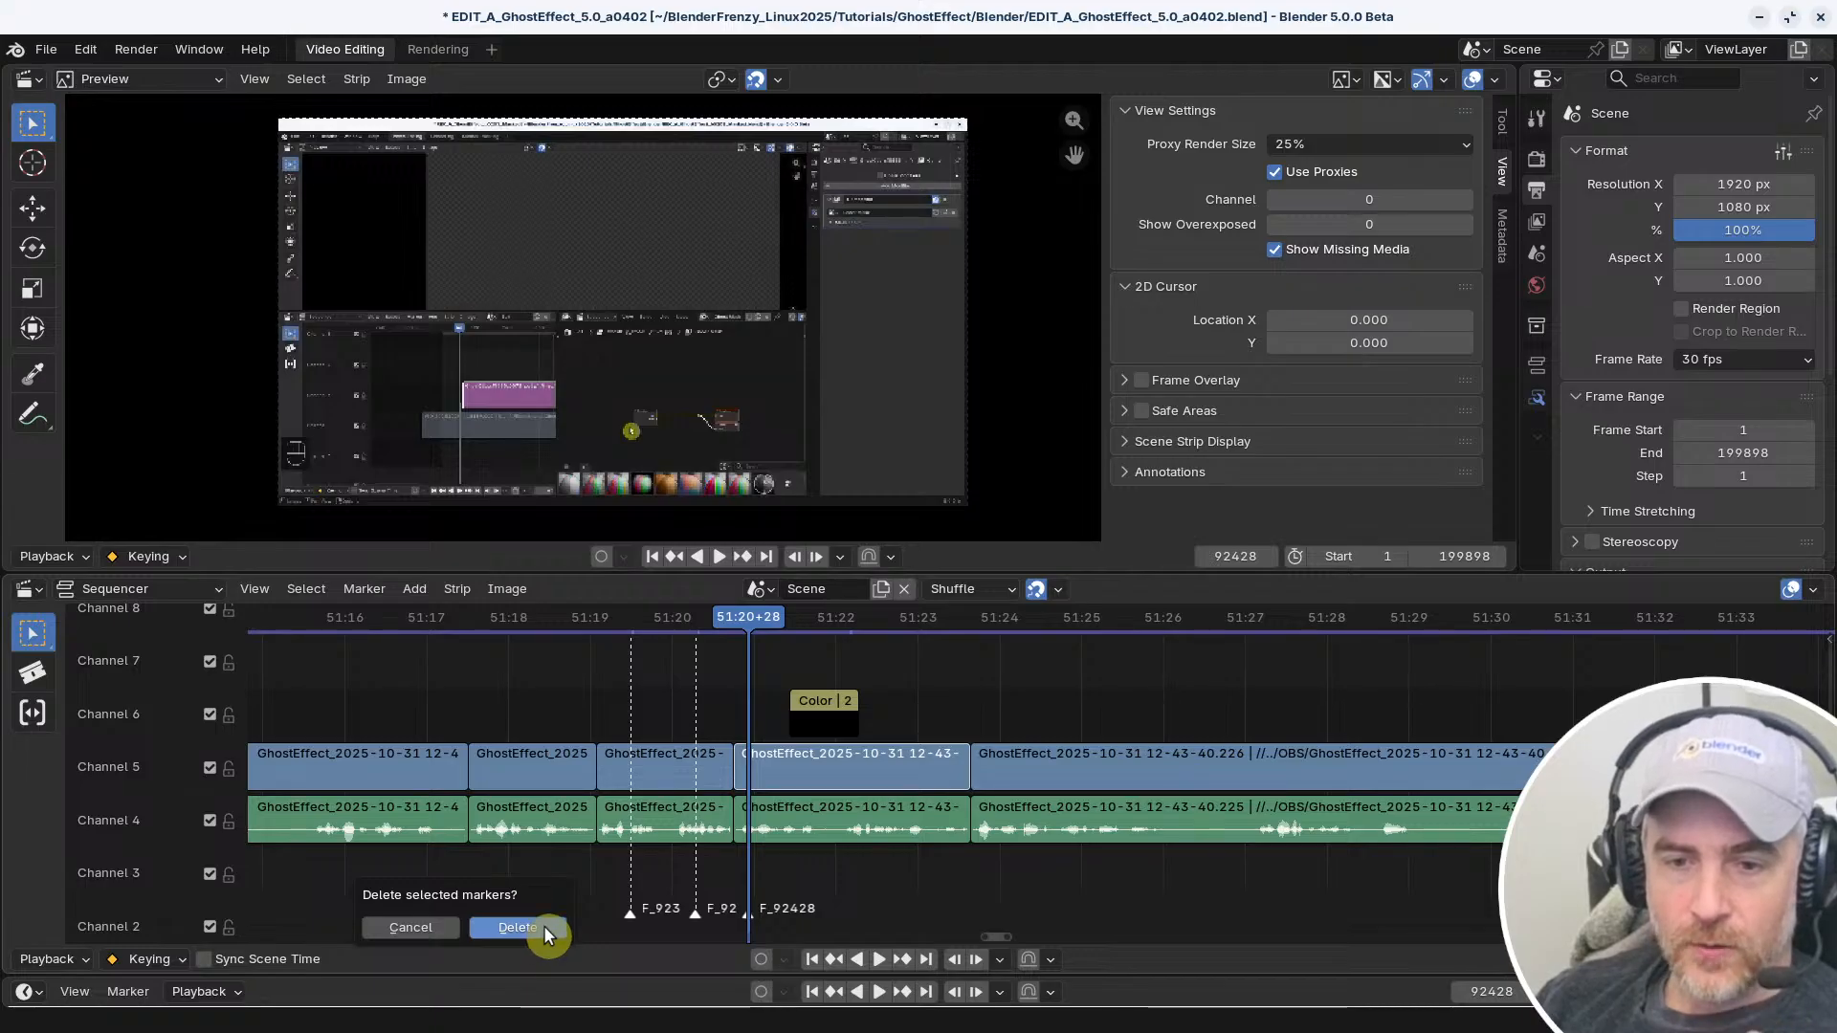
click(544, 926)
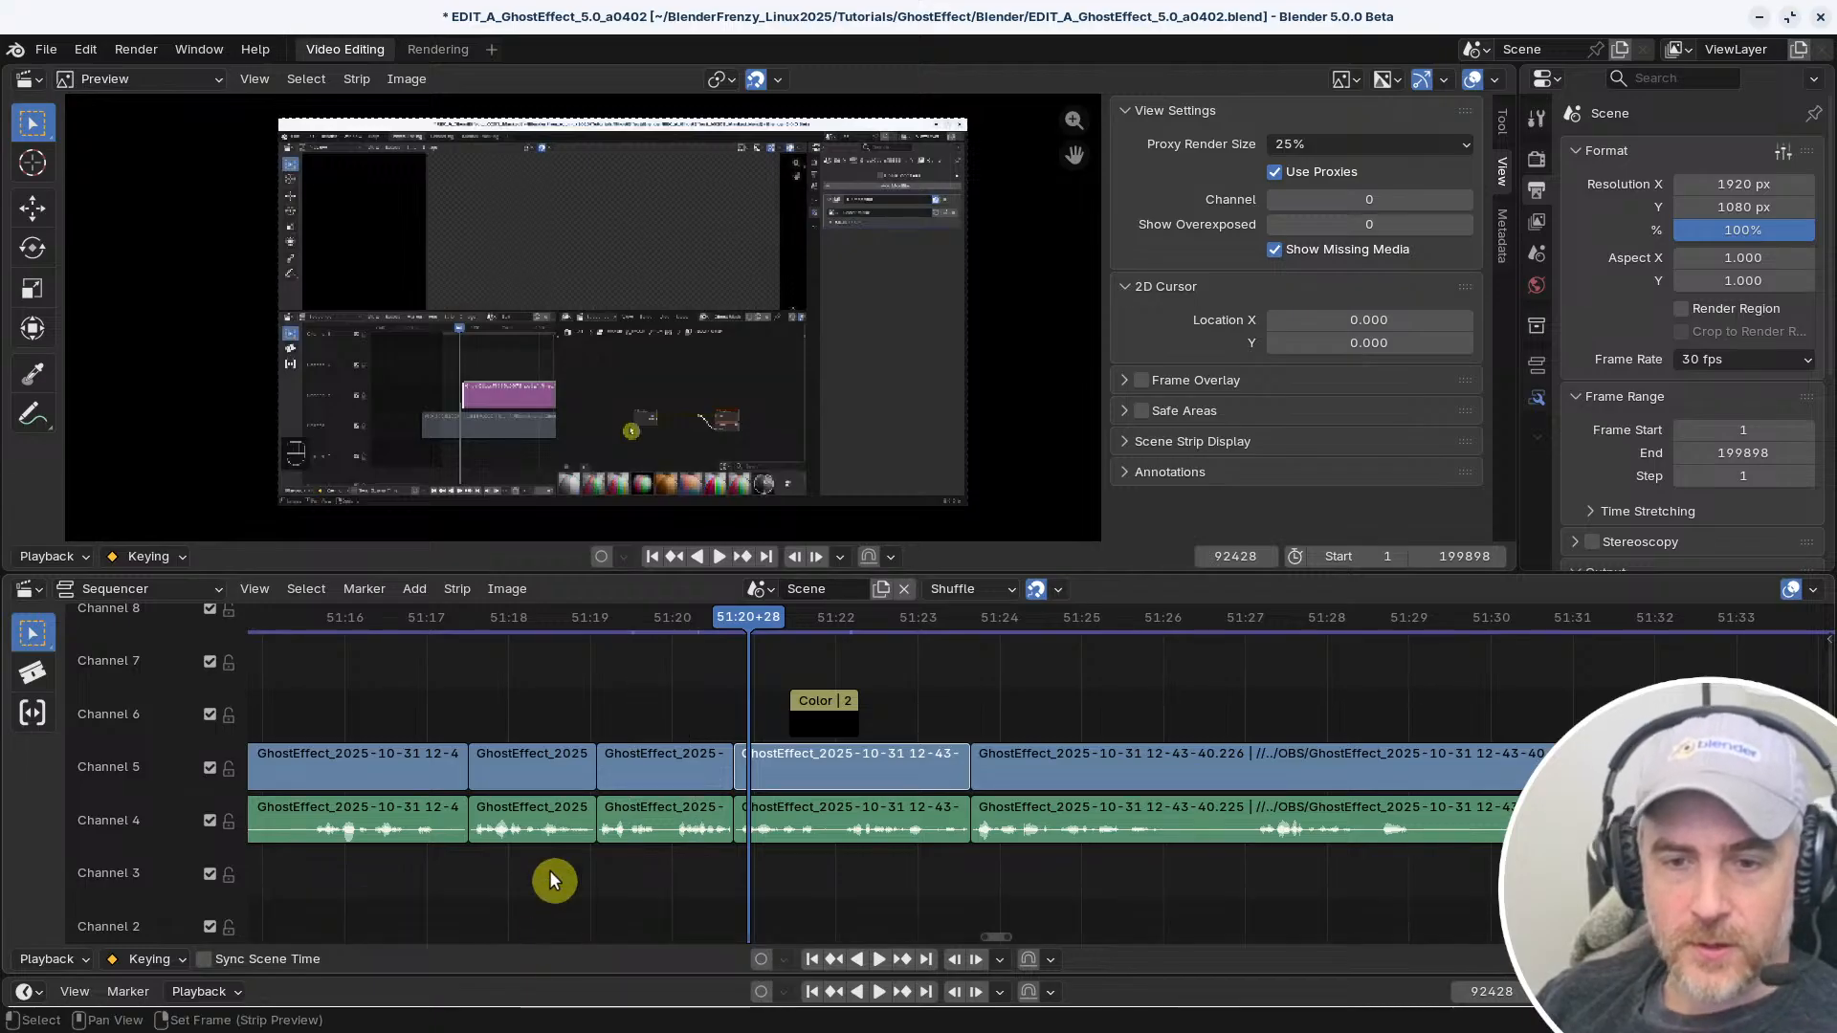
click(381, 590)
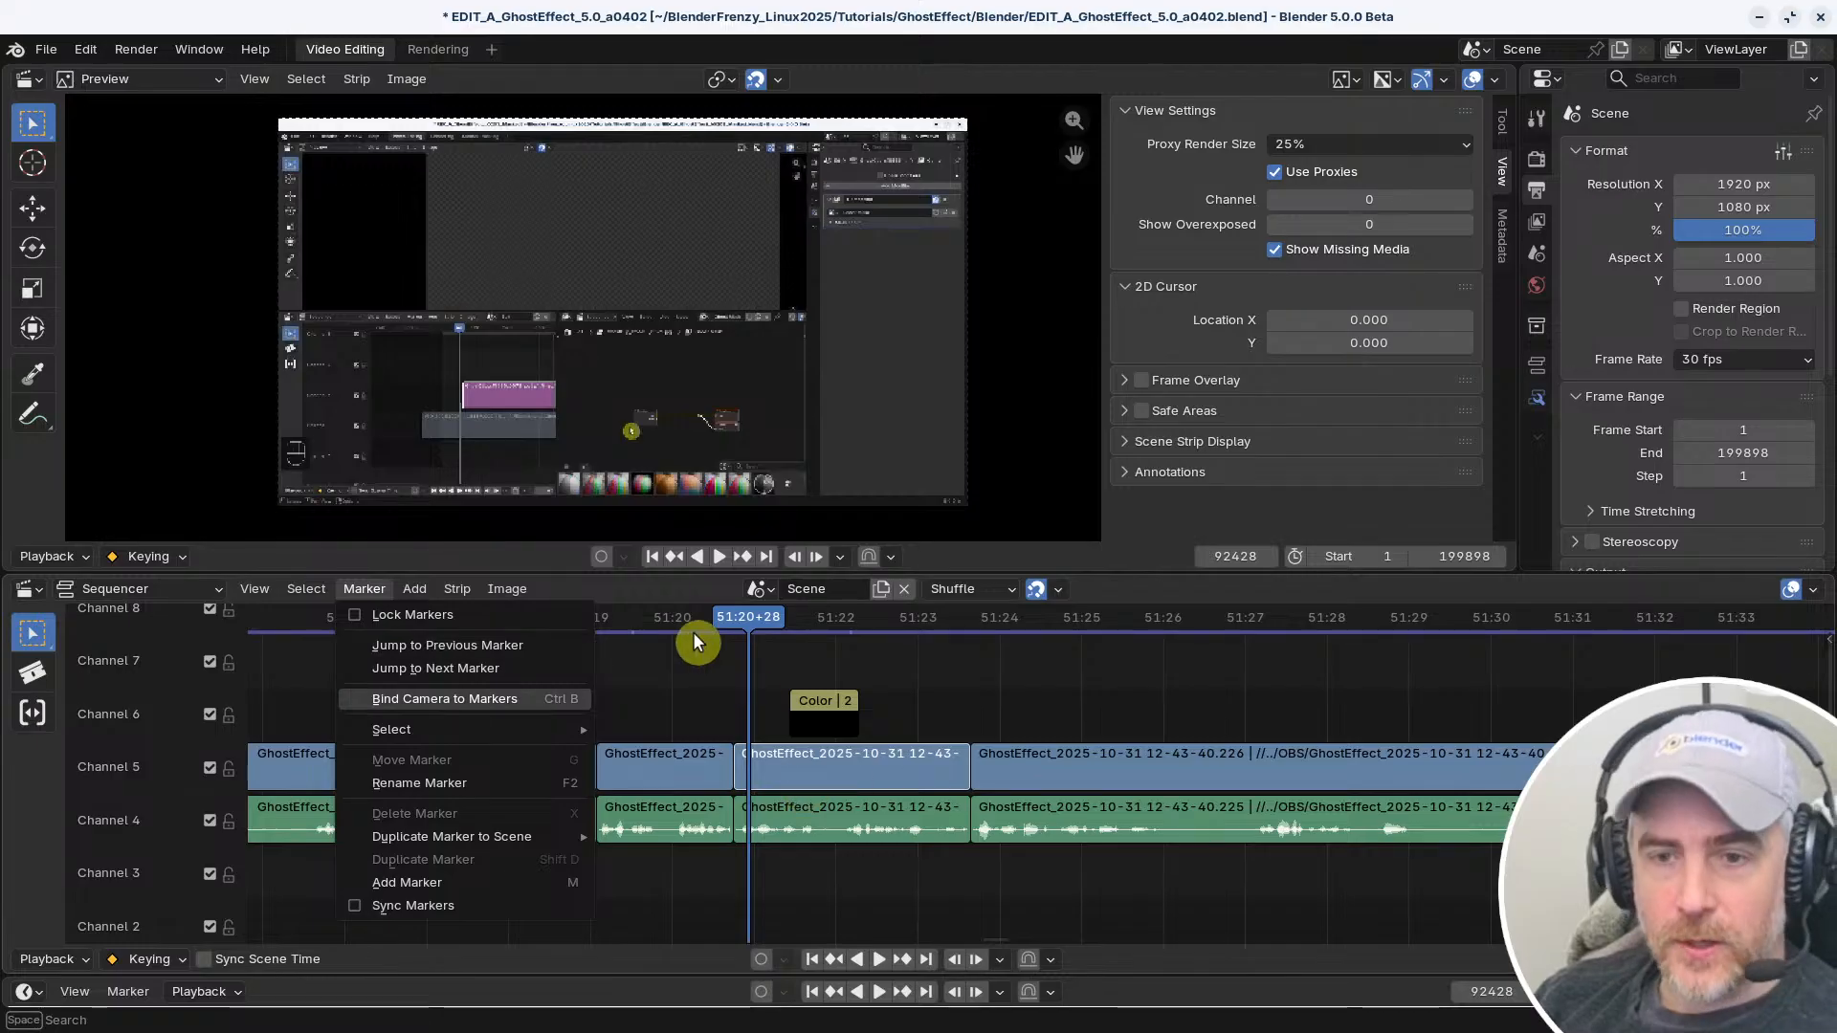
key(ctrl+z)
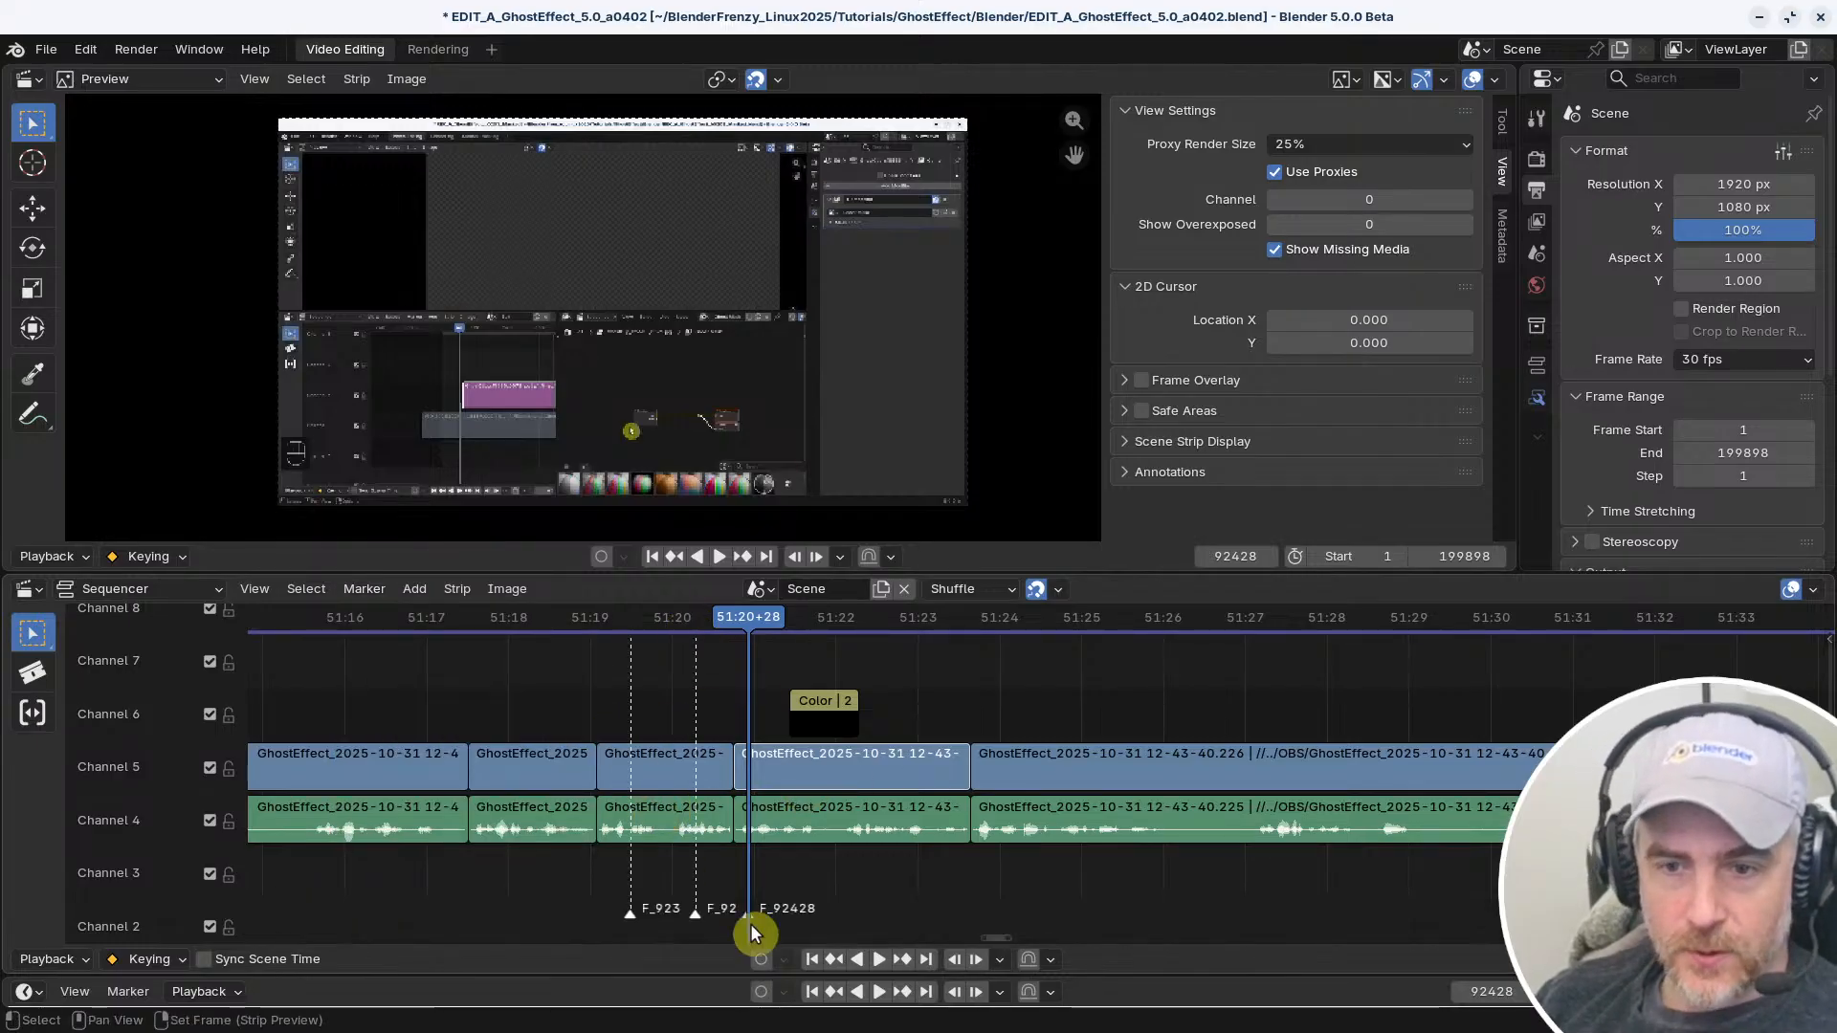
Spread the three markers apart, placing them at about 51:18, 51:21 and 51:25
drag(748, 916, 1025, 886)
right_click(1026, 886)
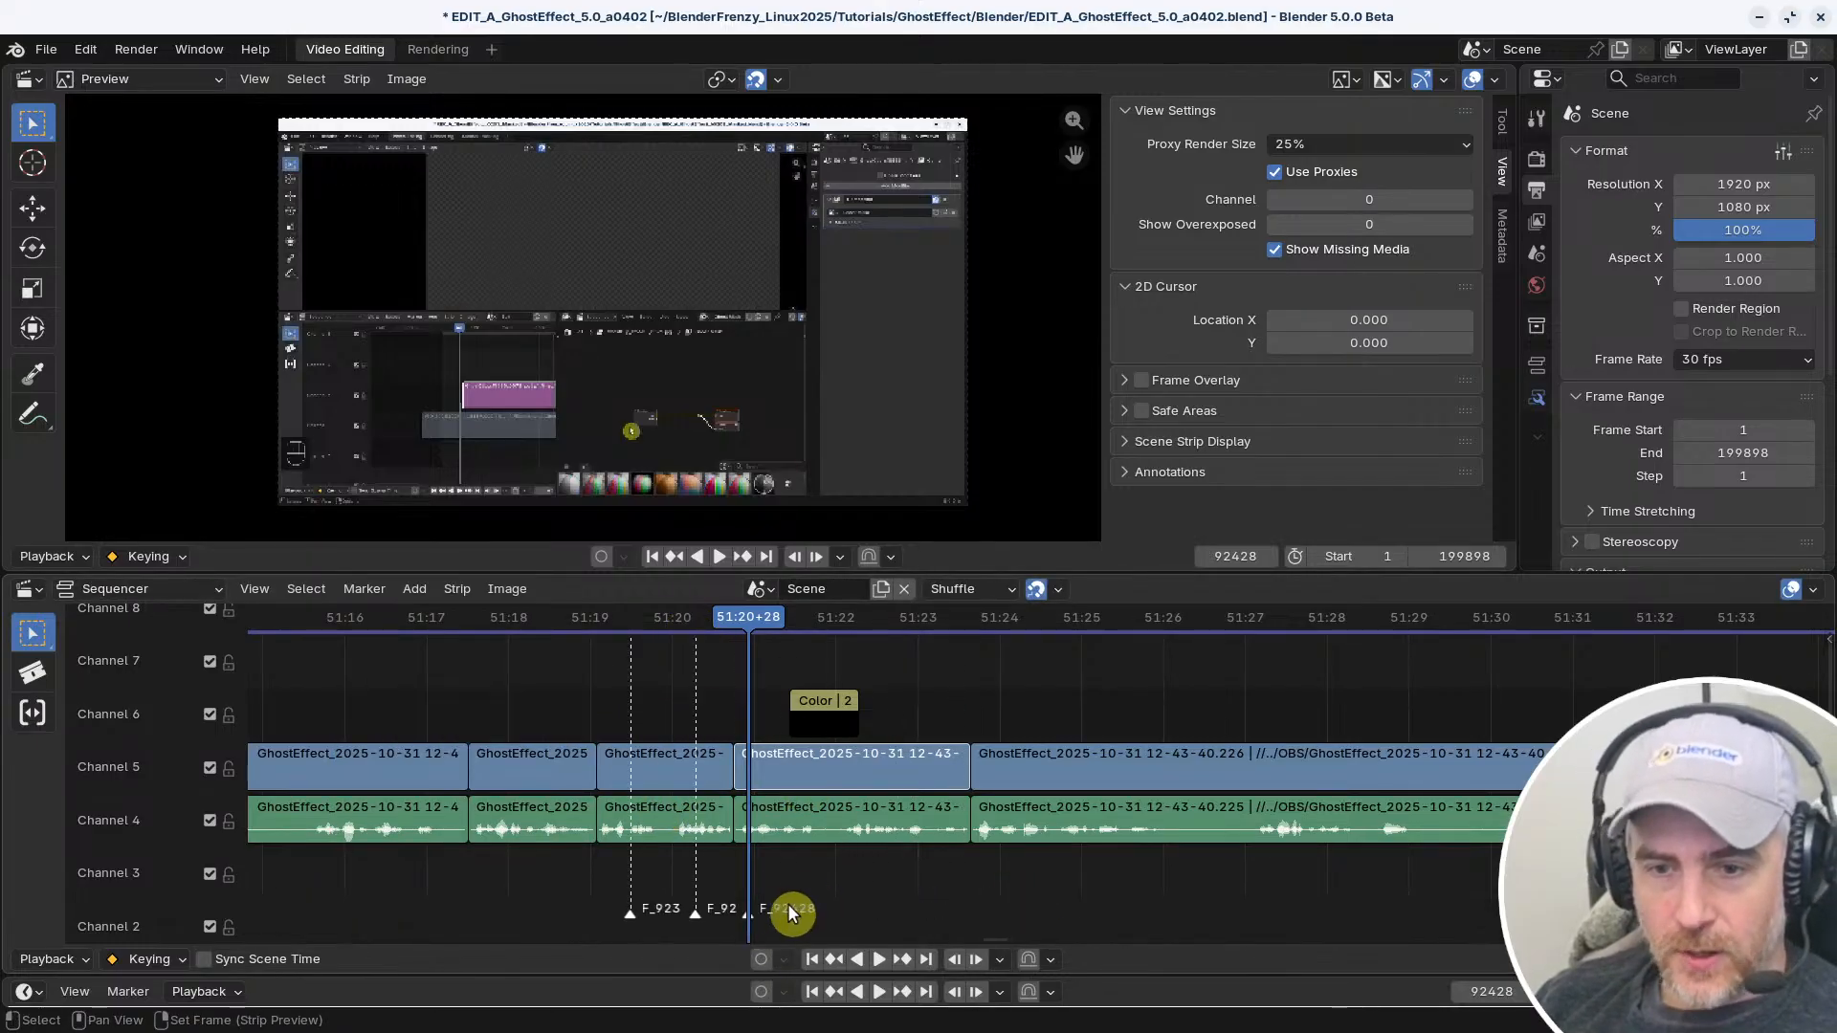
mouse_move(750, 914)
mouse_down()
mouse_move(1091, 881)
mouse_move(1091, 900)
mouse_up()
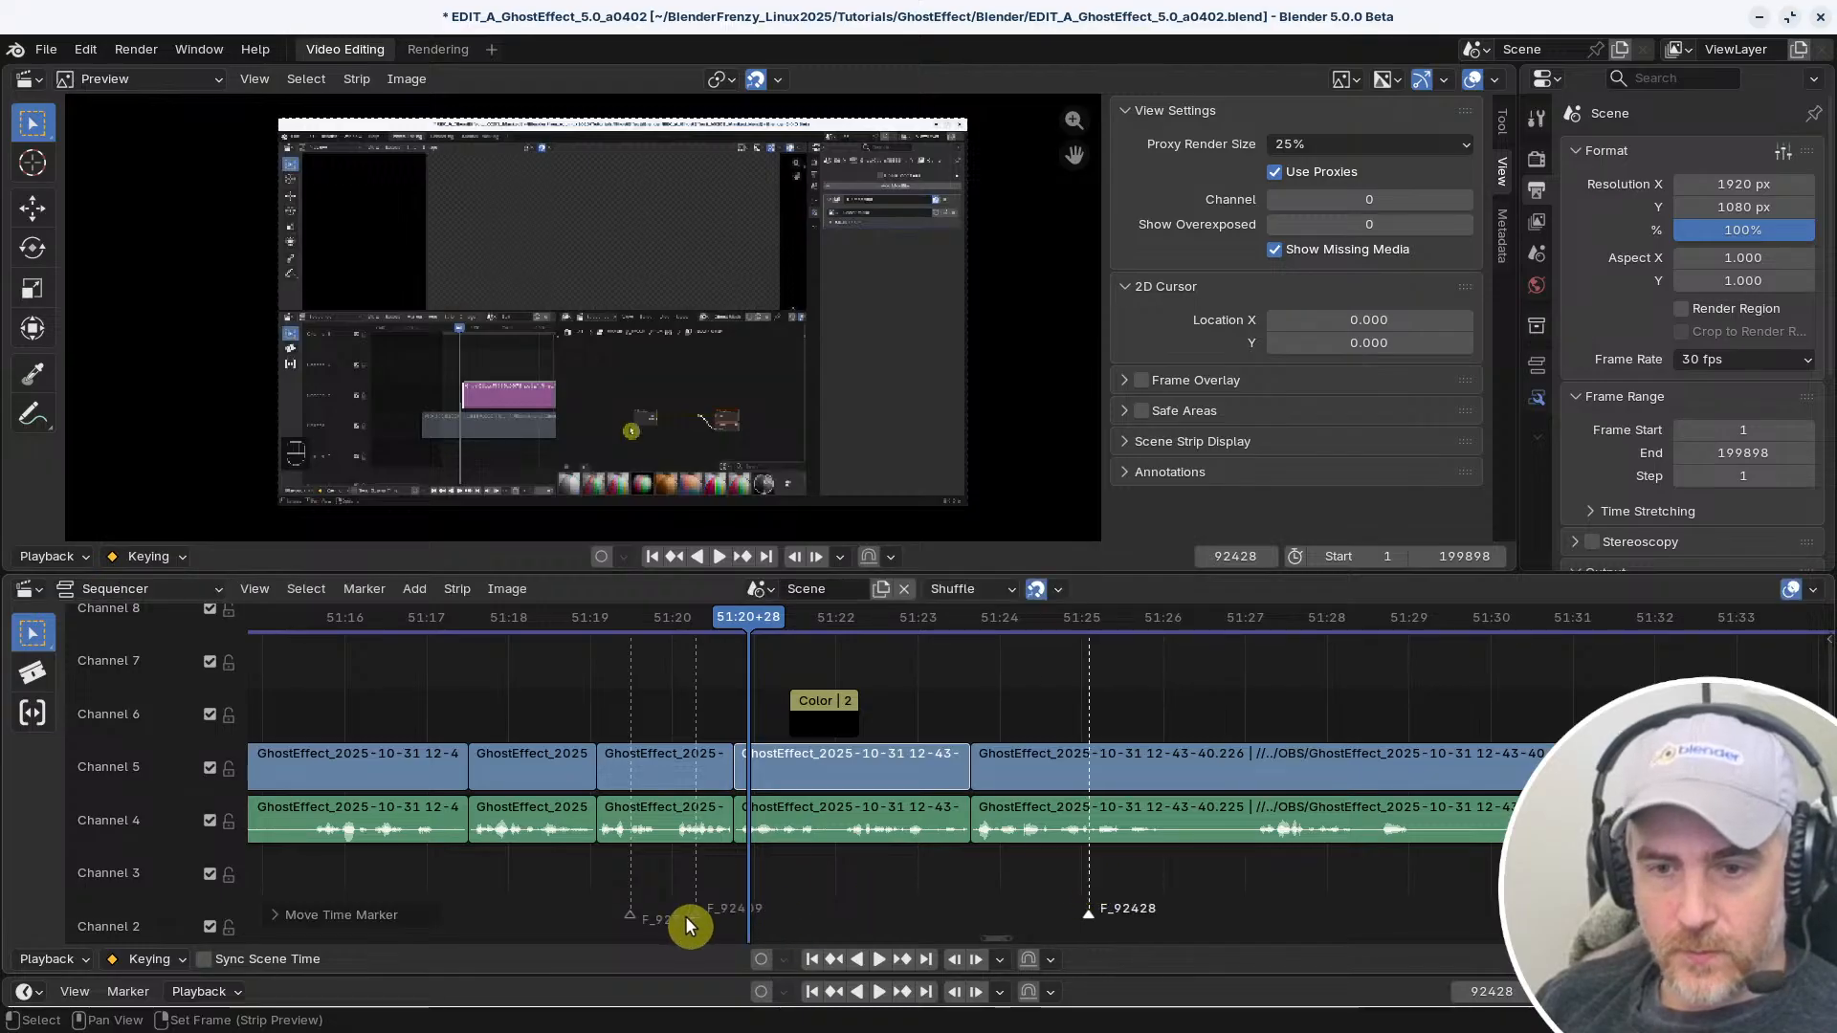
drag(689, 925, 756, 919)
drag(632, 914, 505, 911)
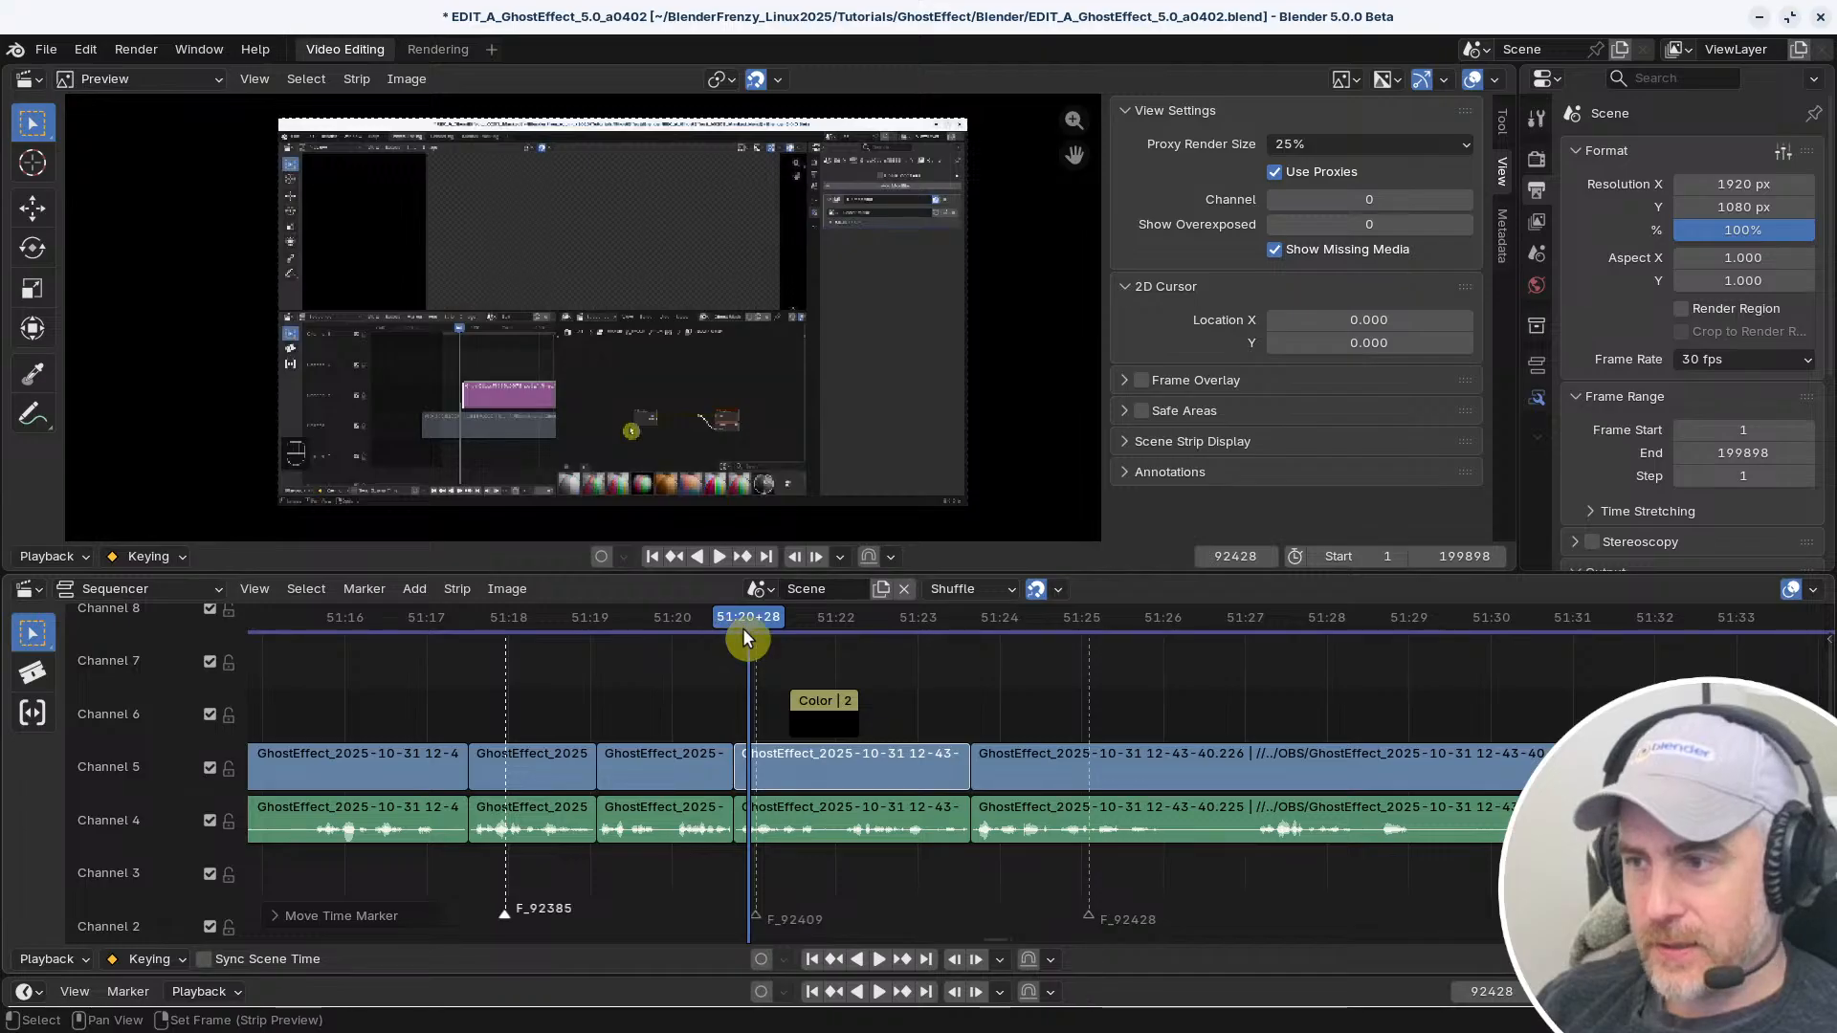
Move the playhead back to 51:18+23, between the first two markers
key(ctrl+shift+space)
drag(721, 628, 574, 636)
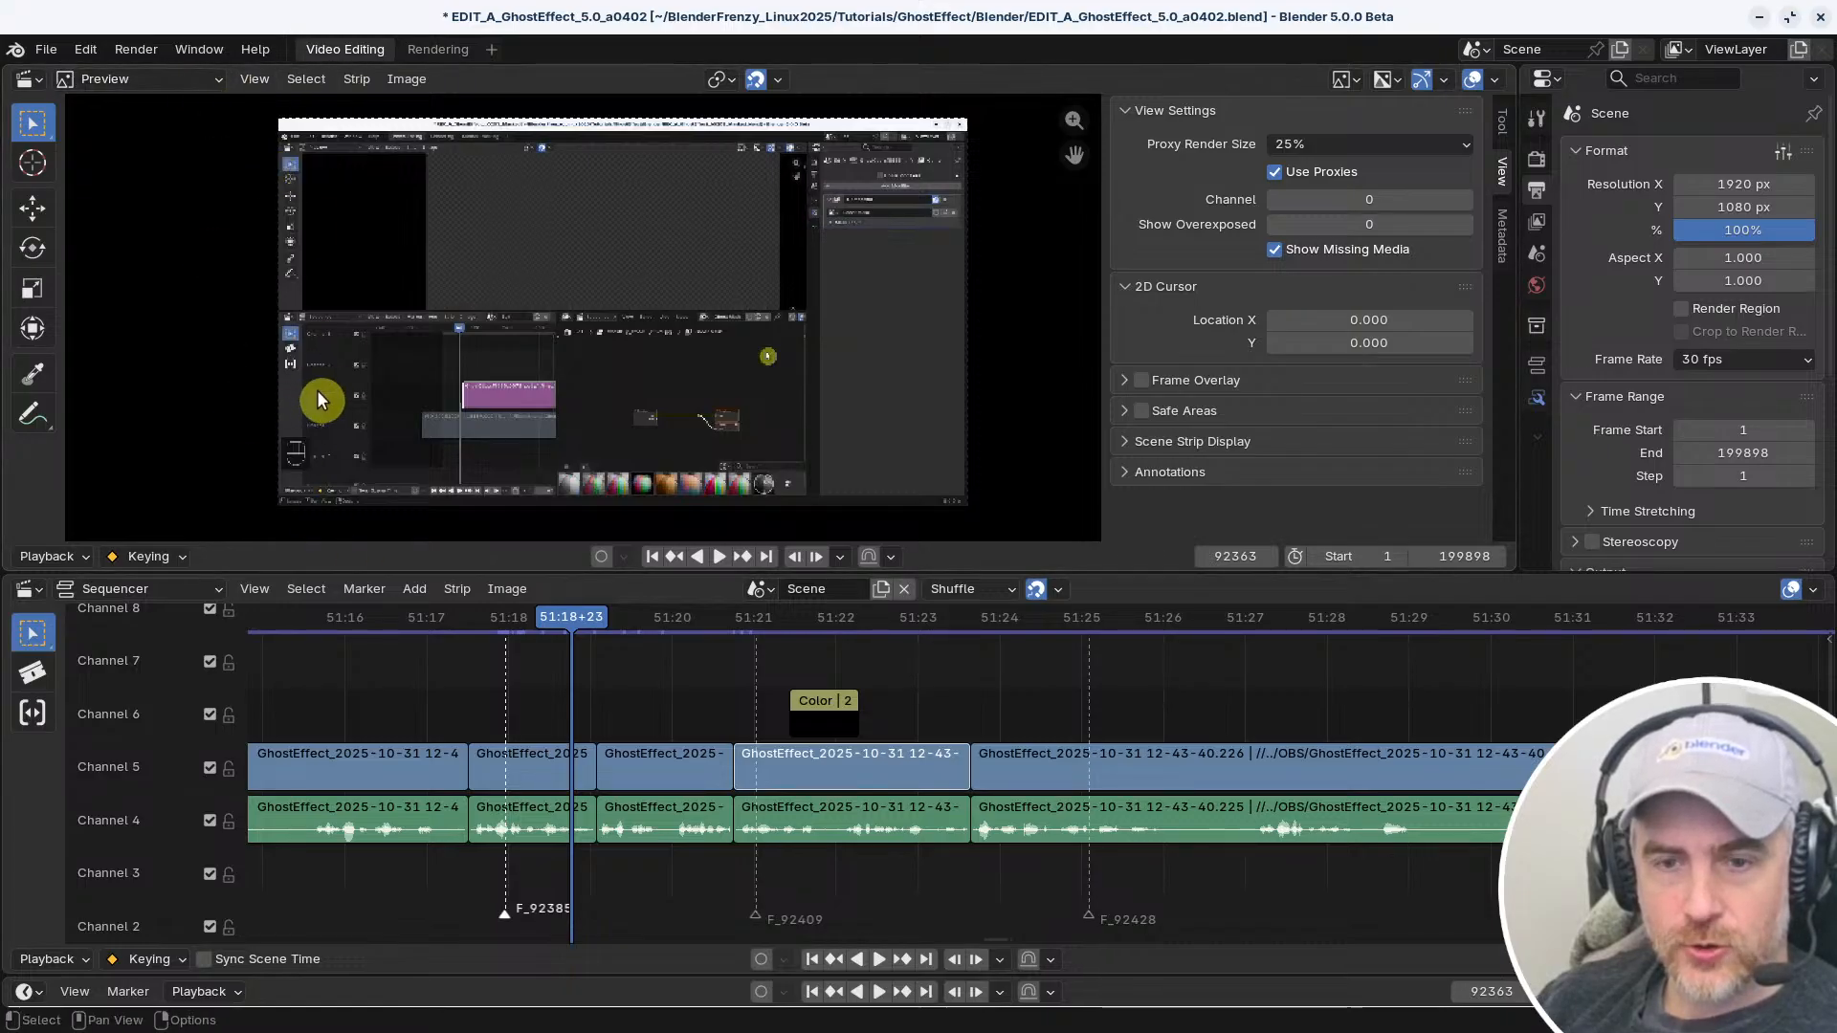
Check the marker commands and try the slip command on the video and audio strips beneath the color strip
click(366, 590)
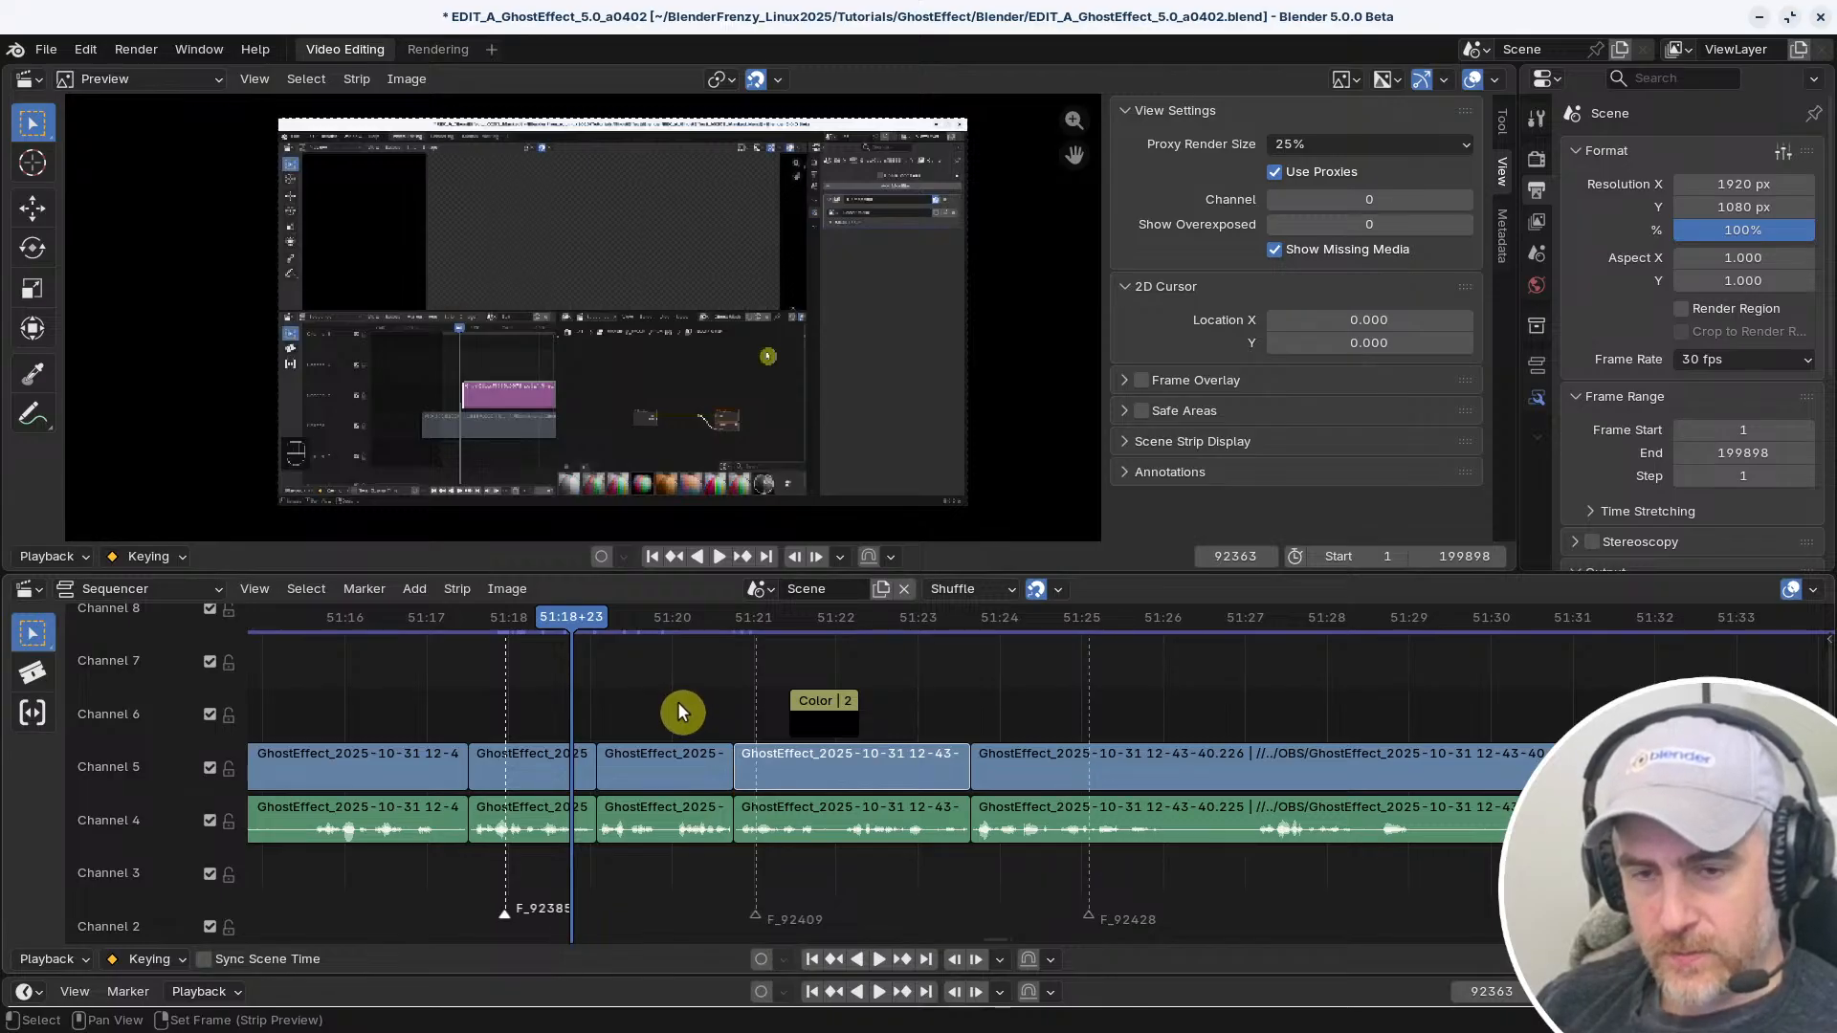
key(shift+a)
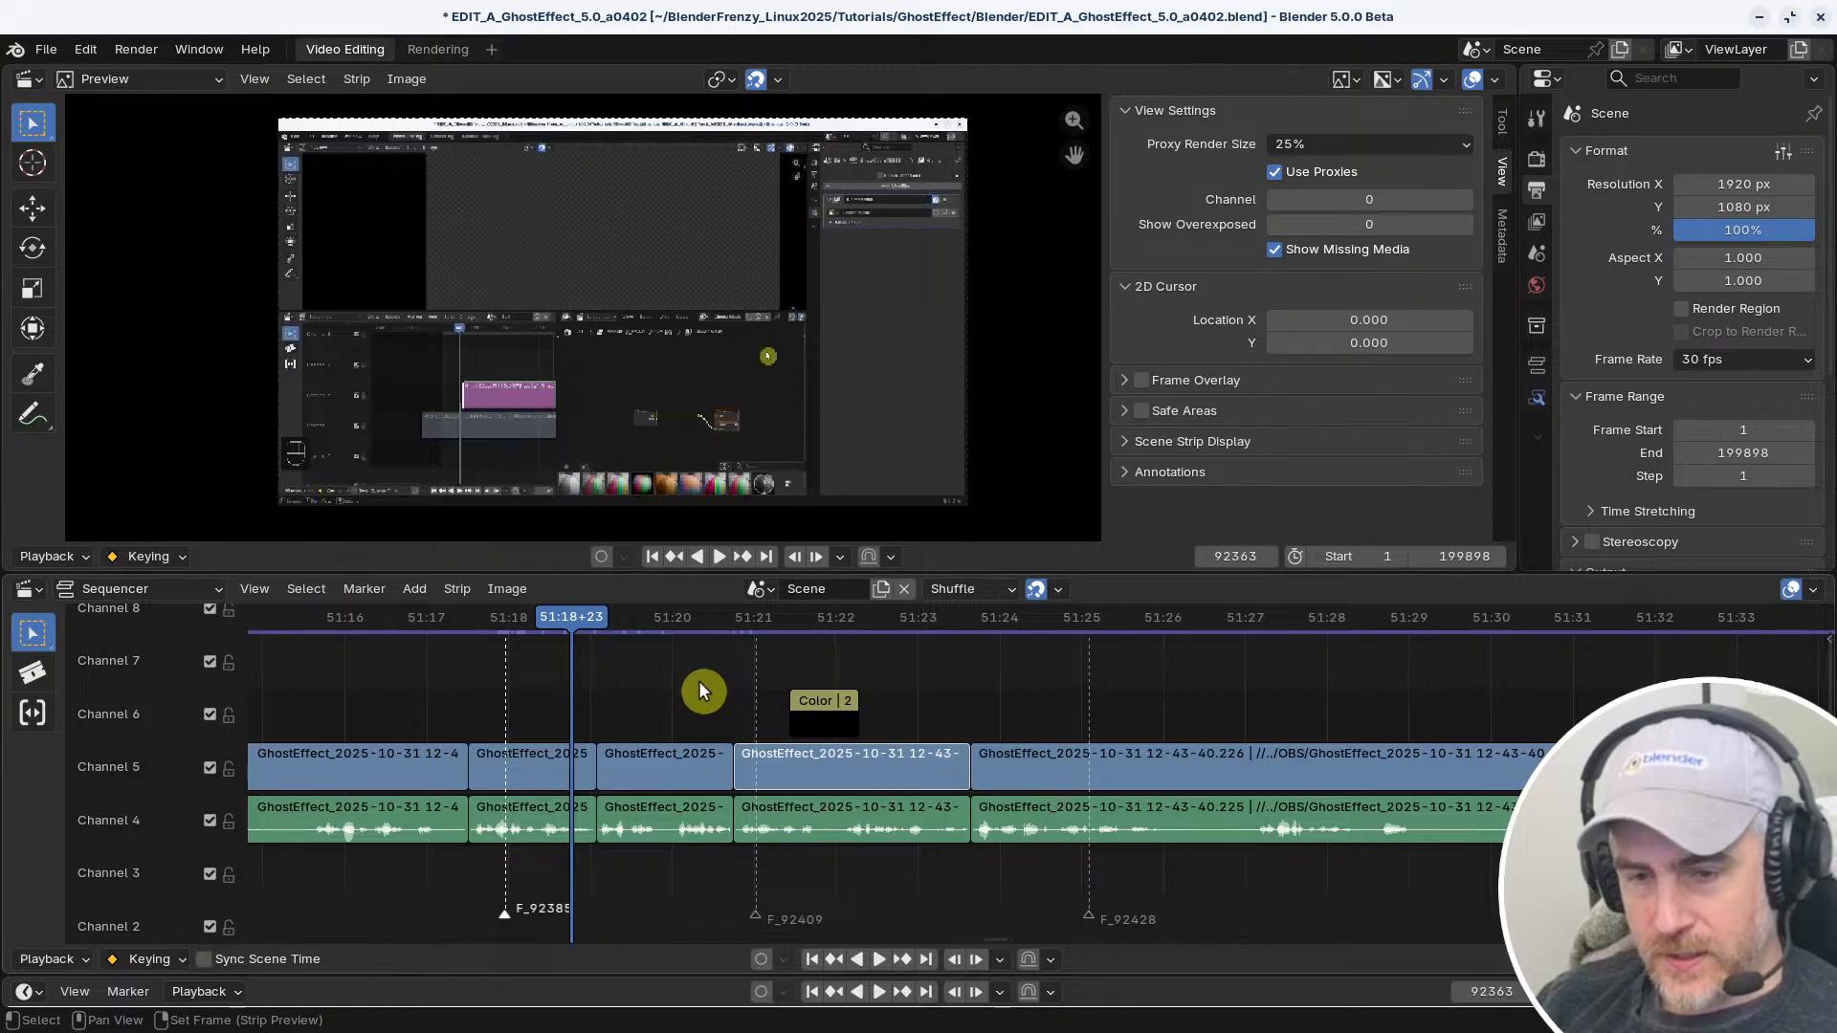
click(791, 770)
key(s)
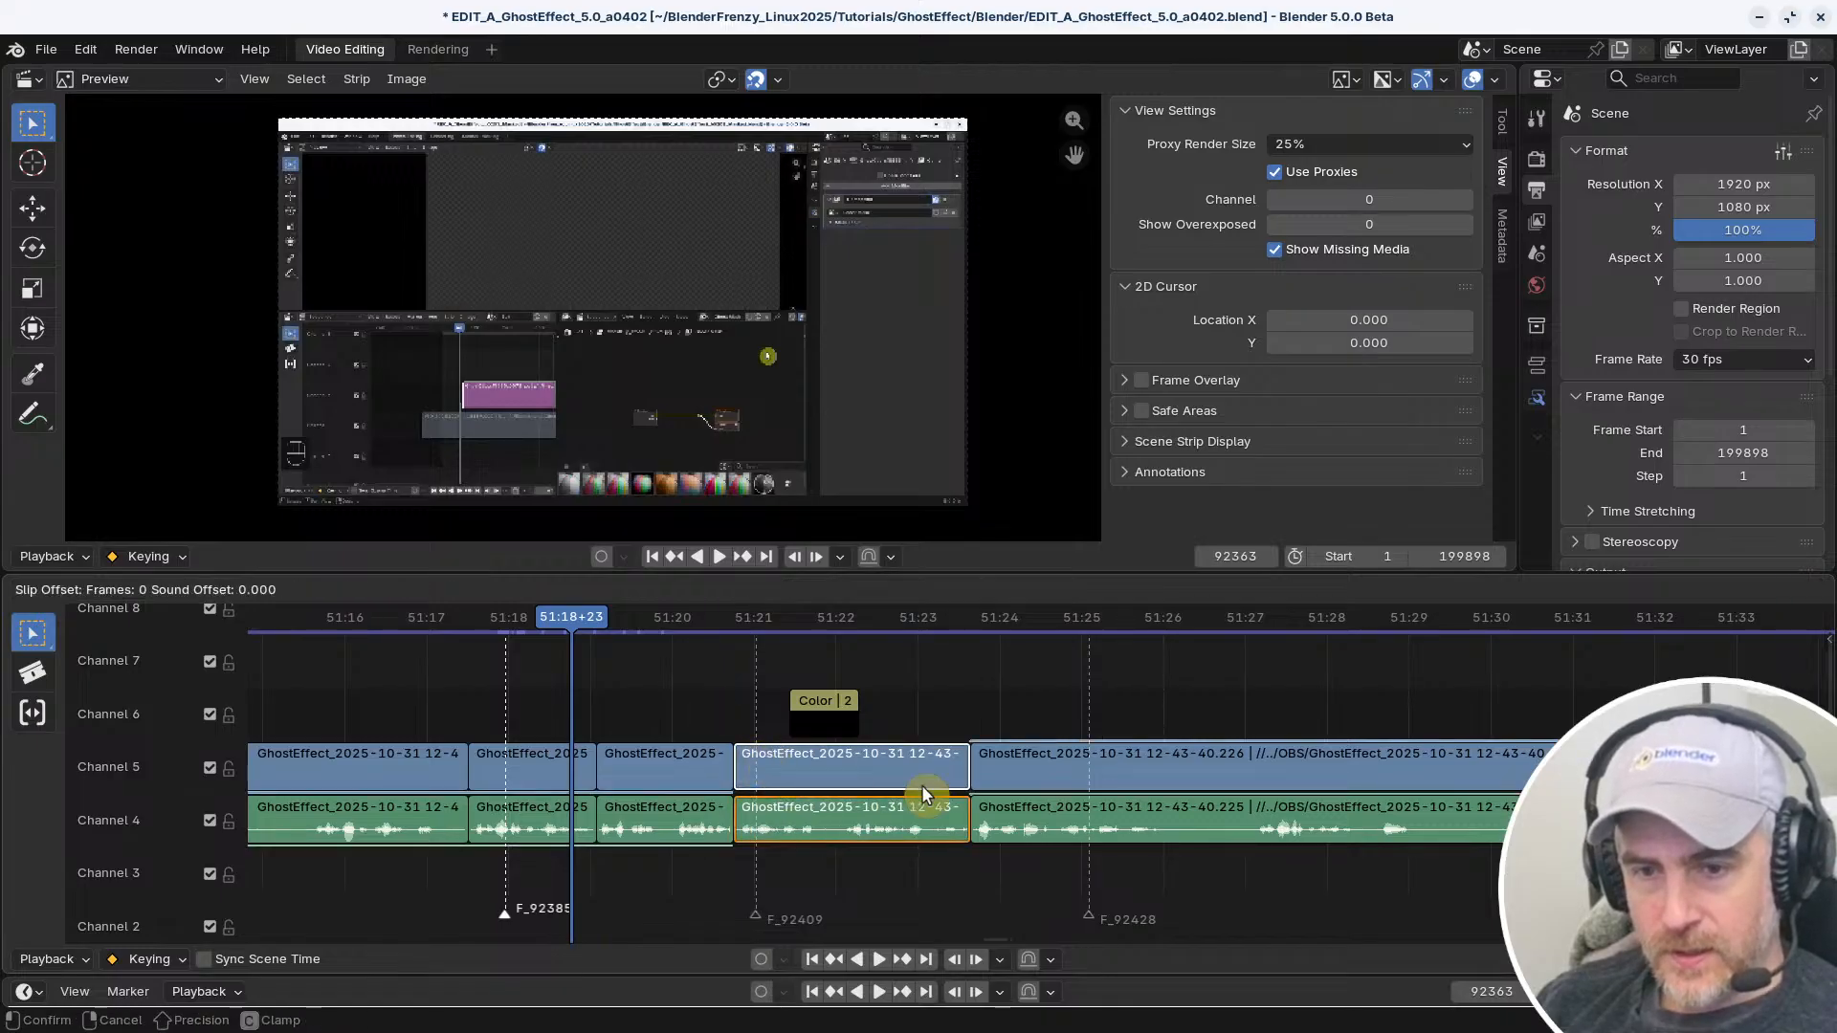
right_click(720, 715)
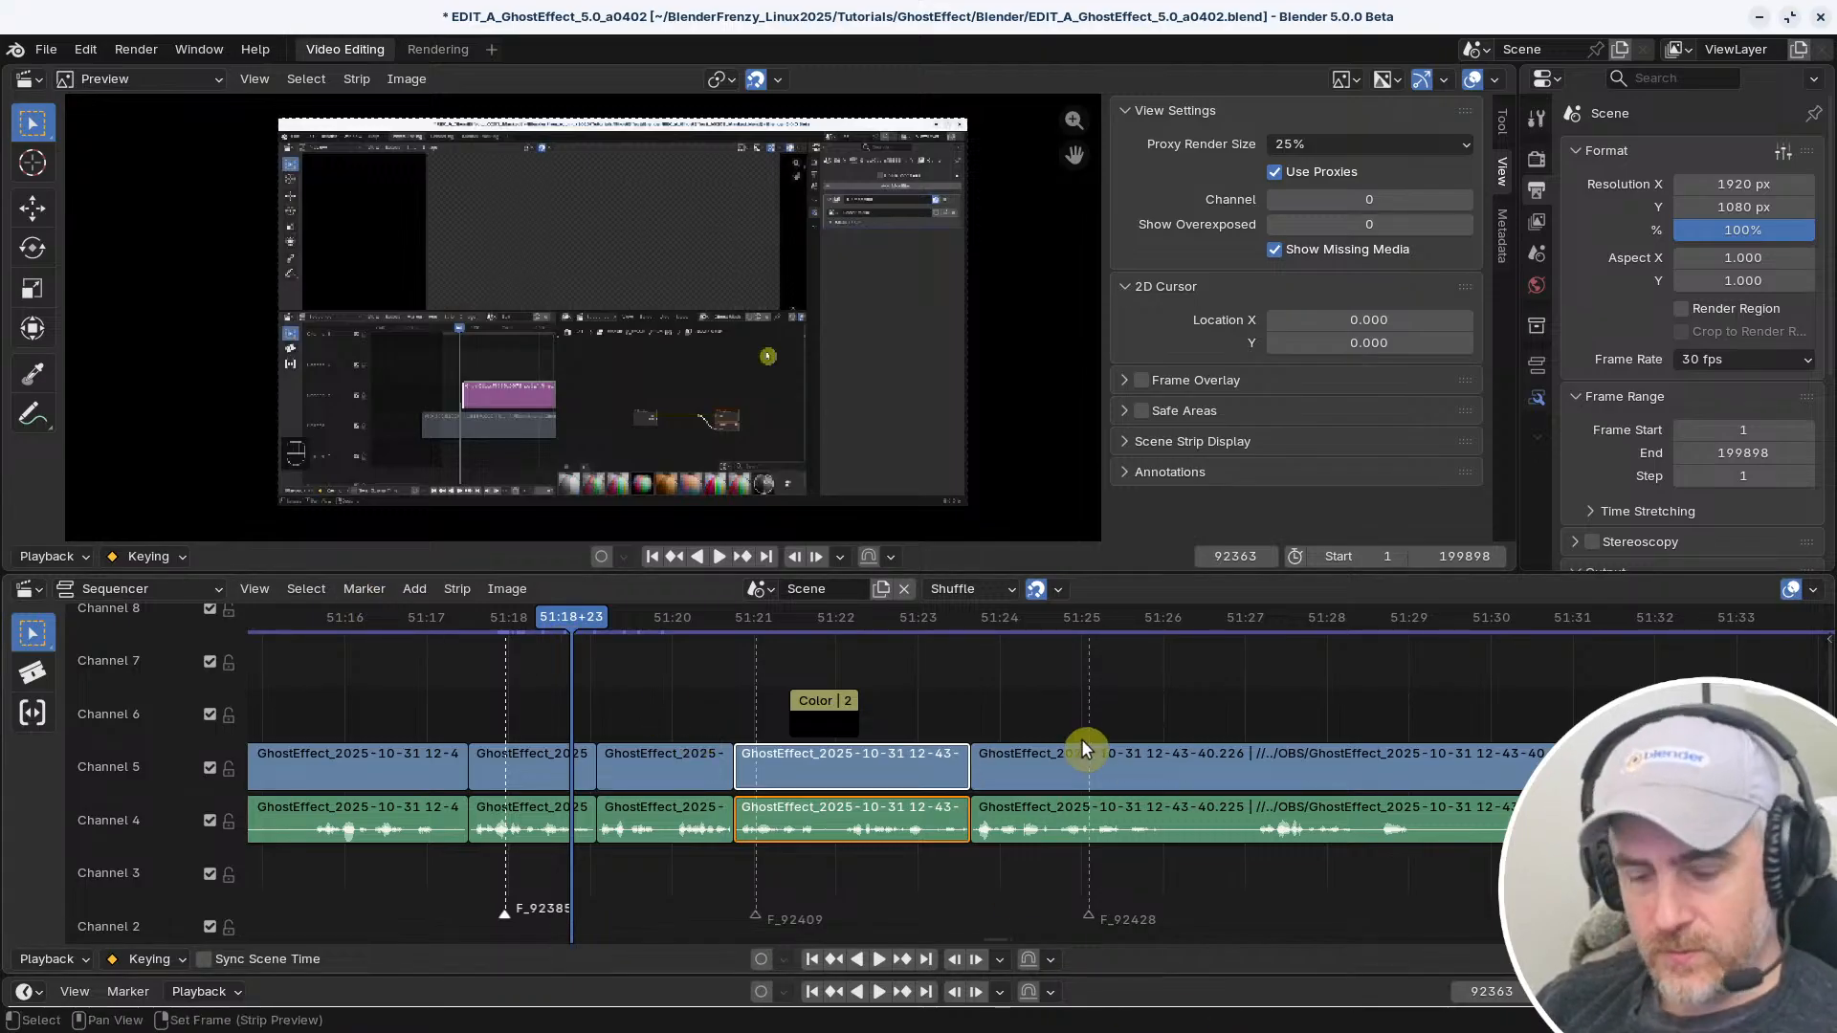
Open the keymap preferences and search the key bindings for J
key(ctrl+comma)
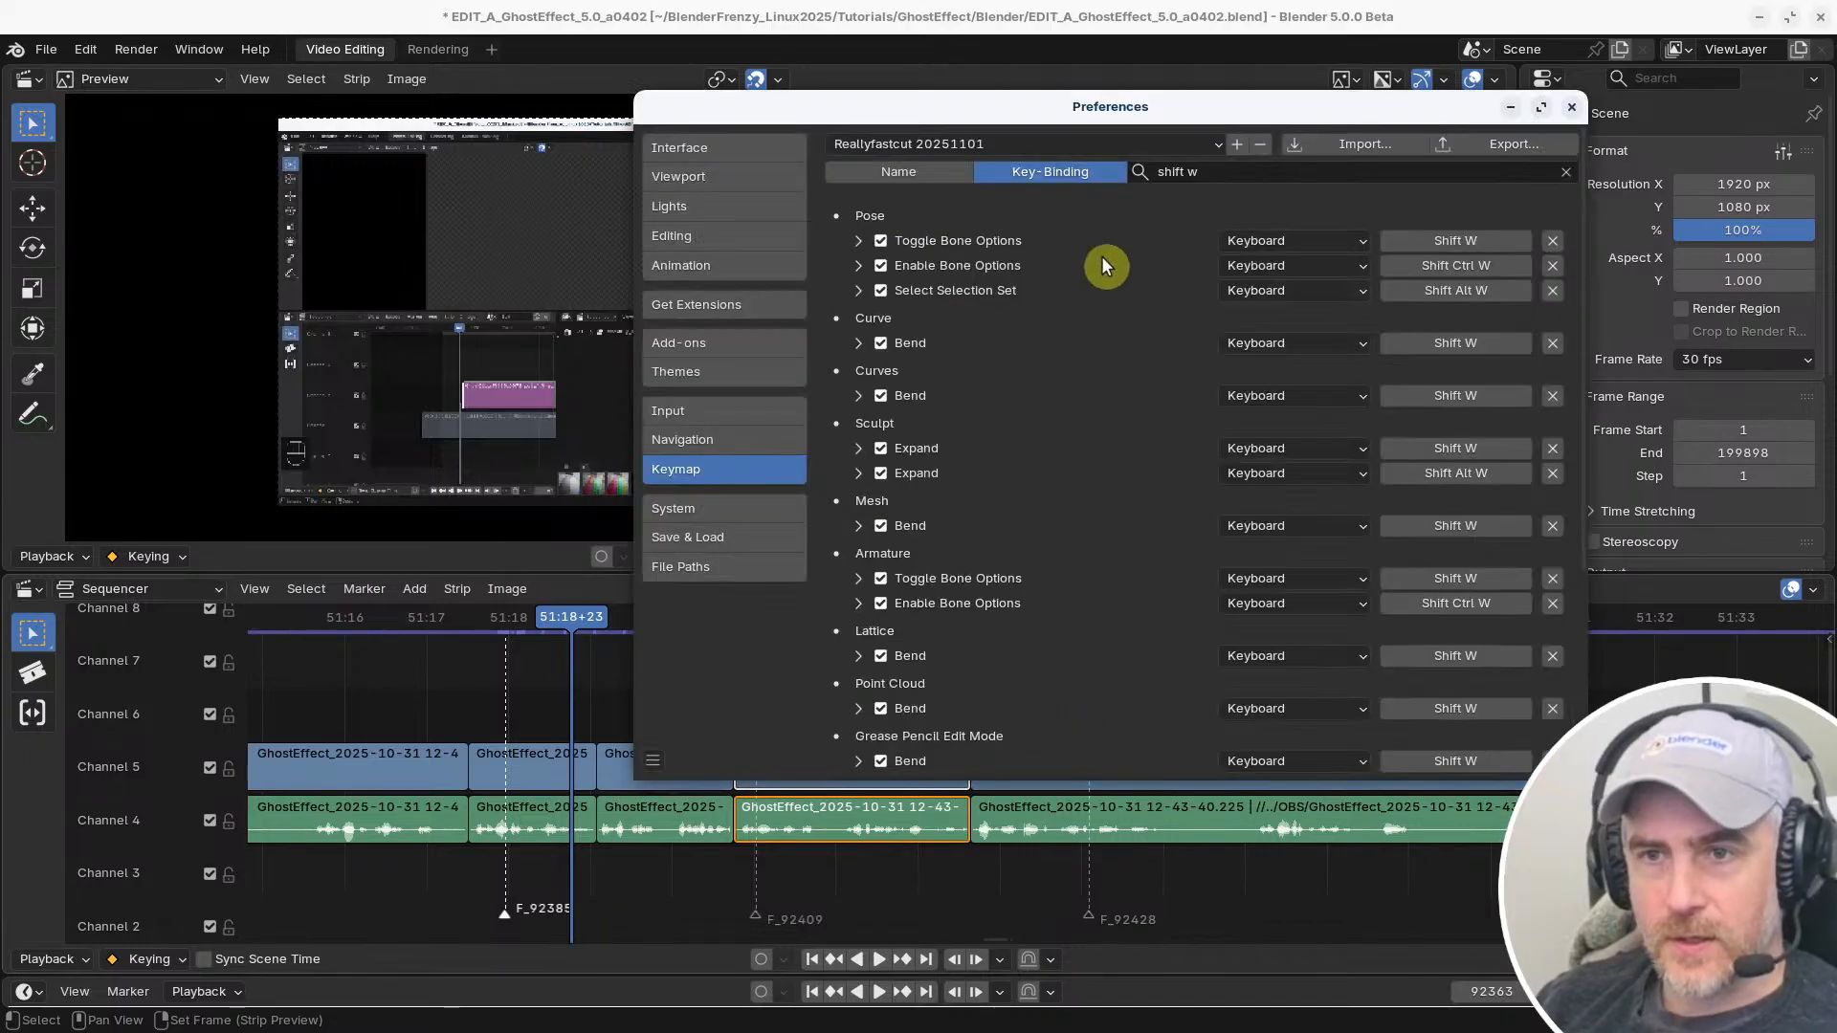
click(1220, 164)
key(ctrl+a)
text(j)
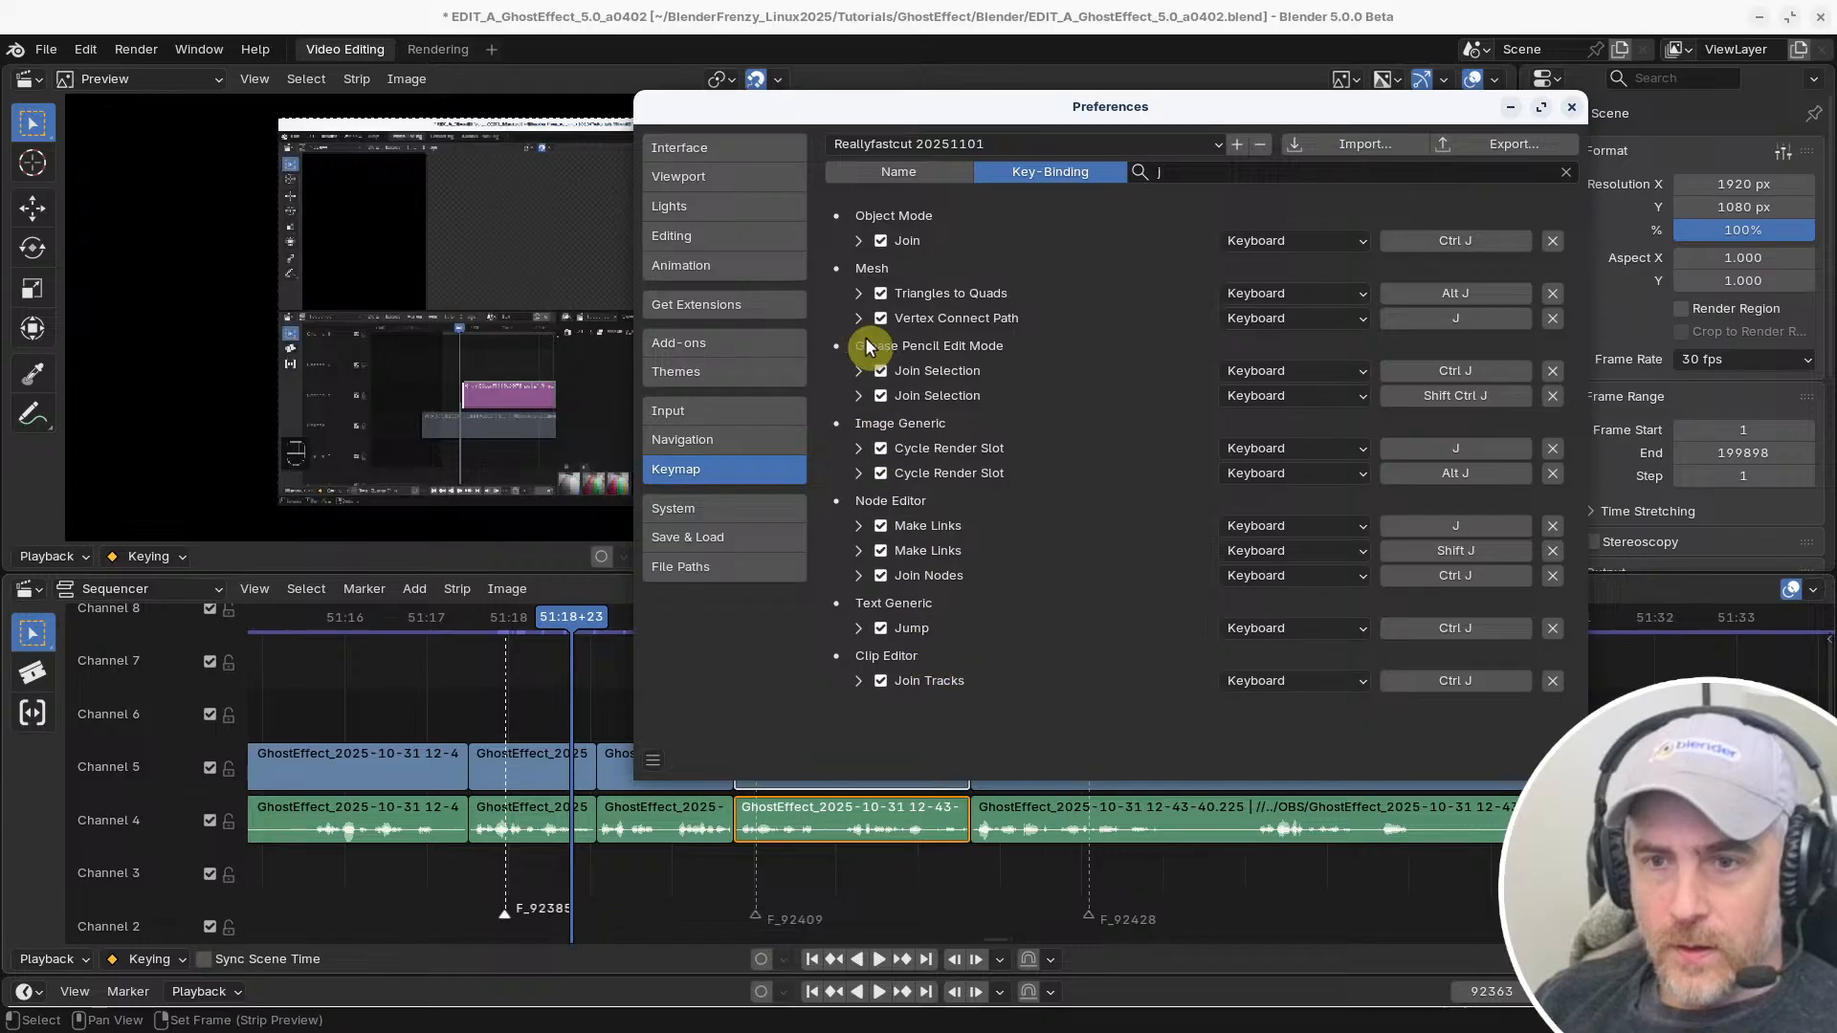
Search the key bindings for K and examine which editors already use it, looking for sequencer conflicts
click(1161, 173)
key(Return)
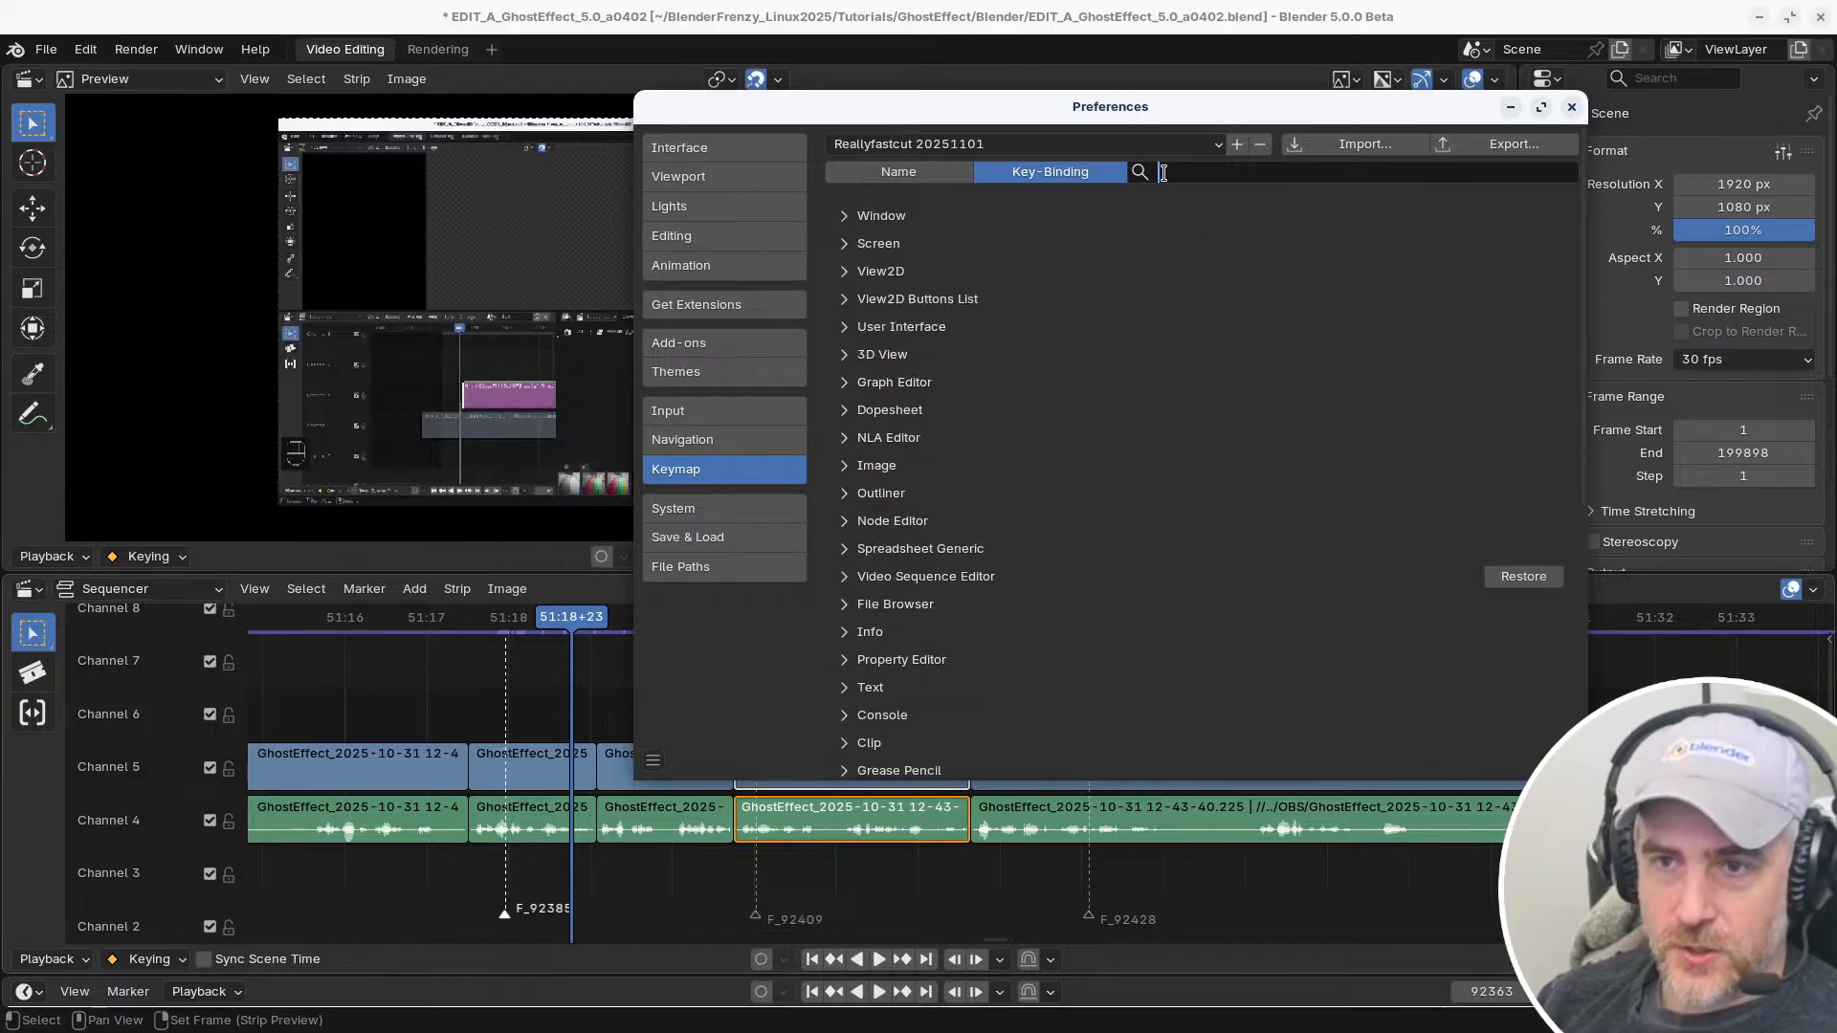
text(k)
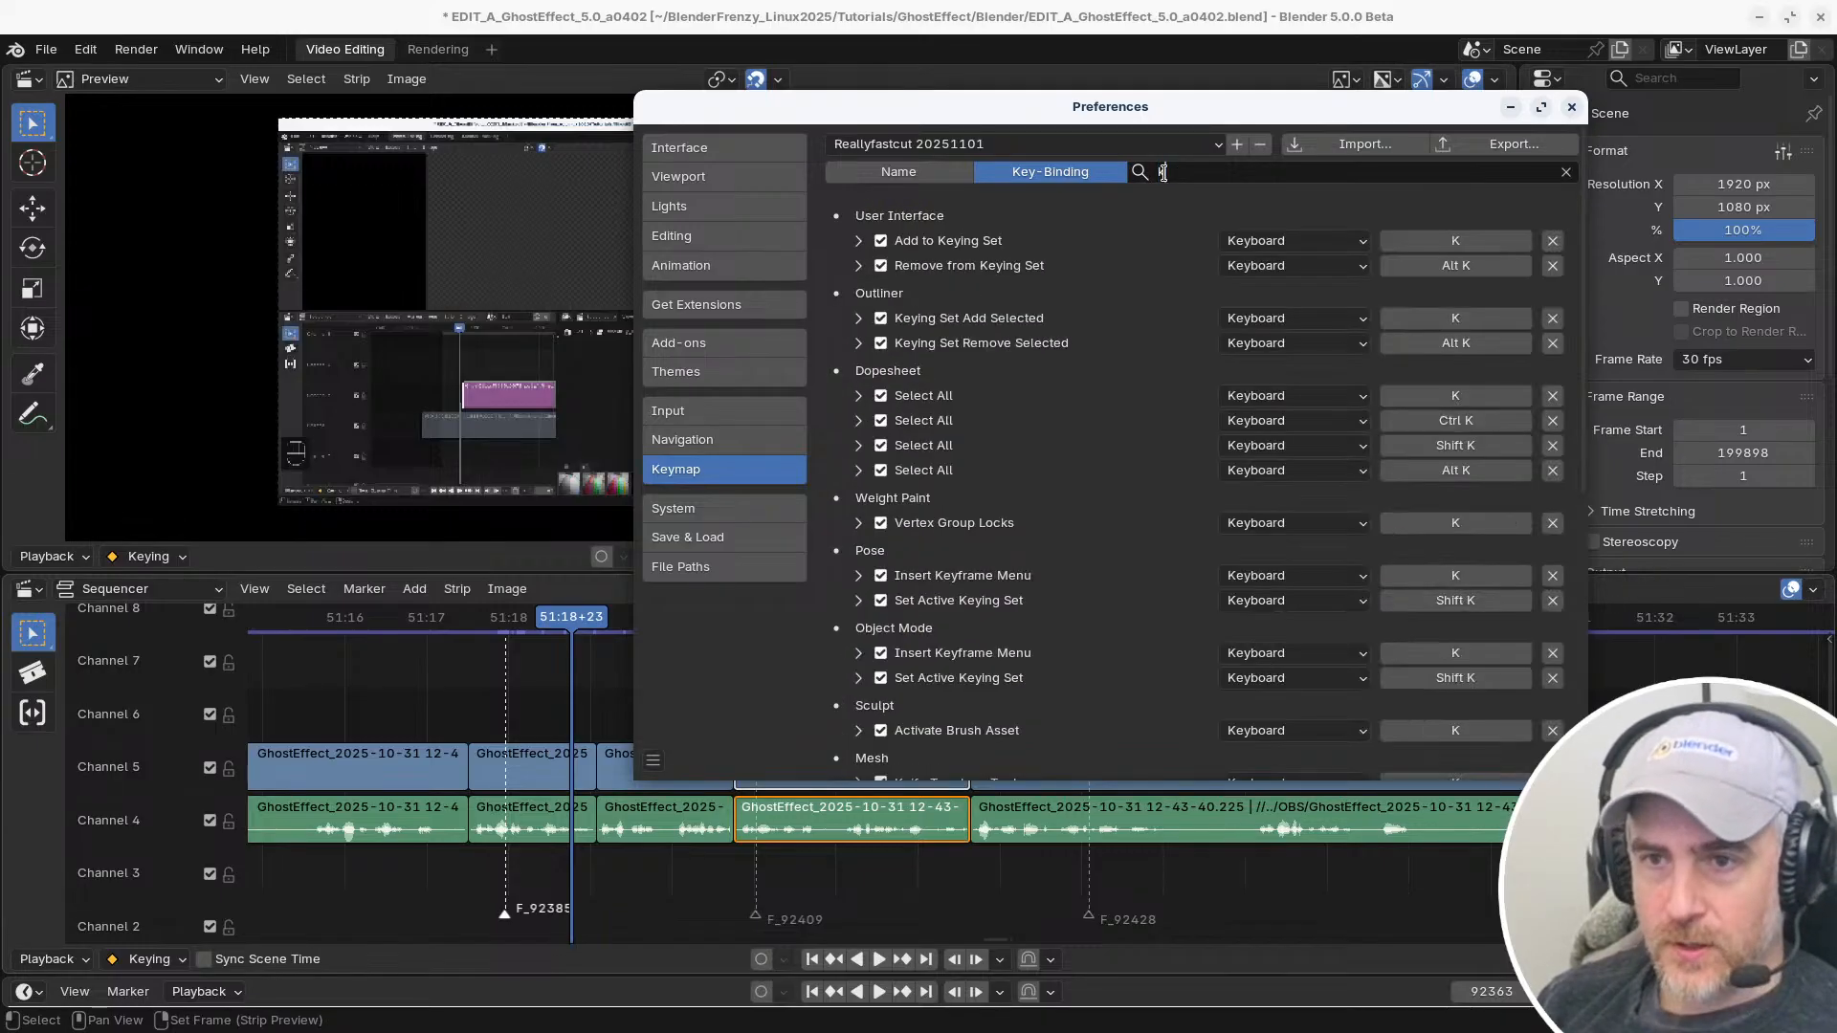
key(Return)
scroll(1016, 419, down, 2)
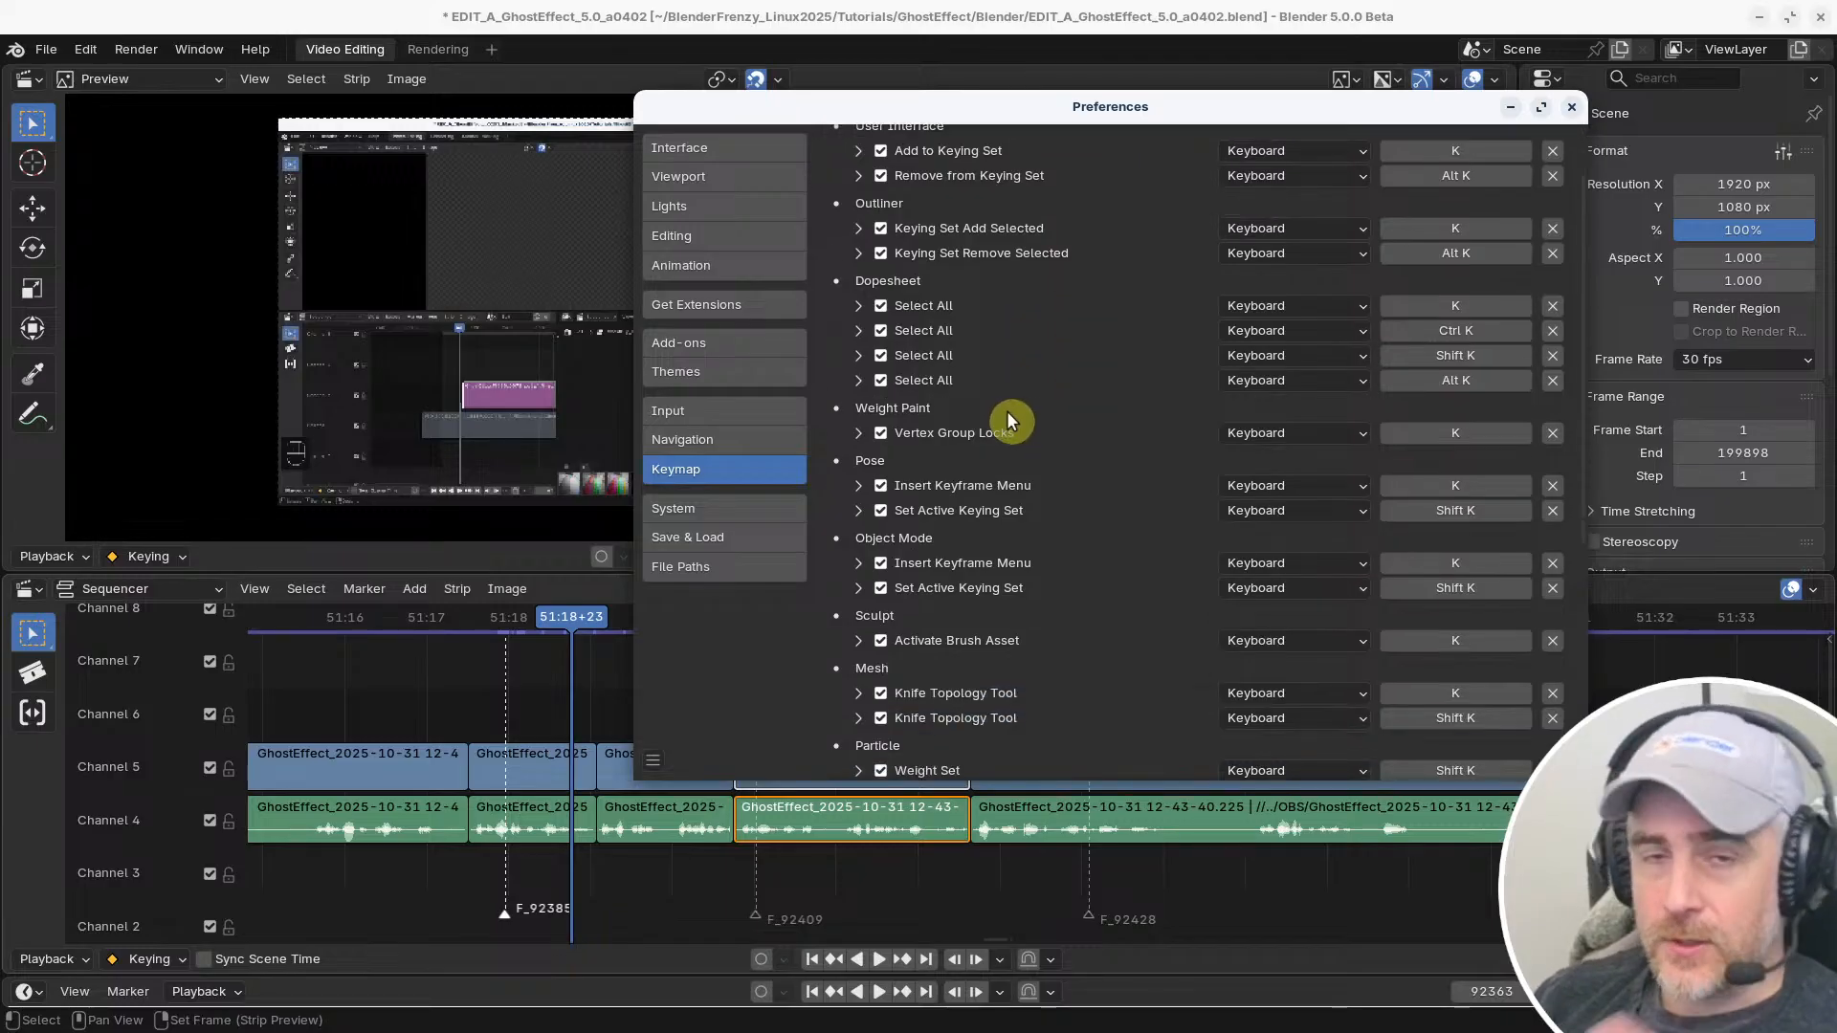
scroll(1024, 408, down, 4)
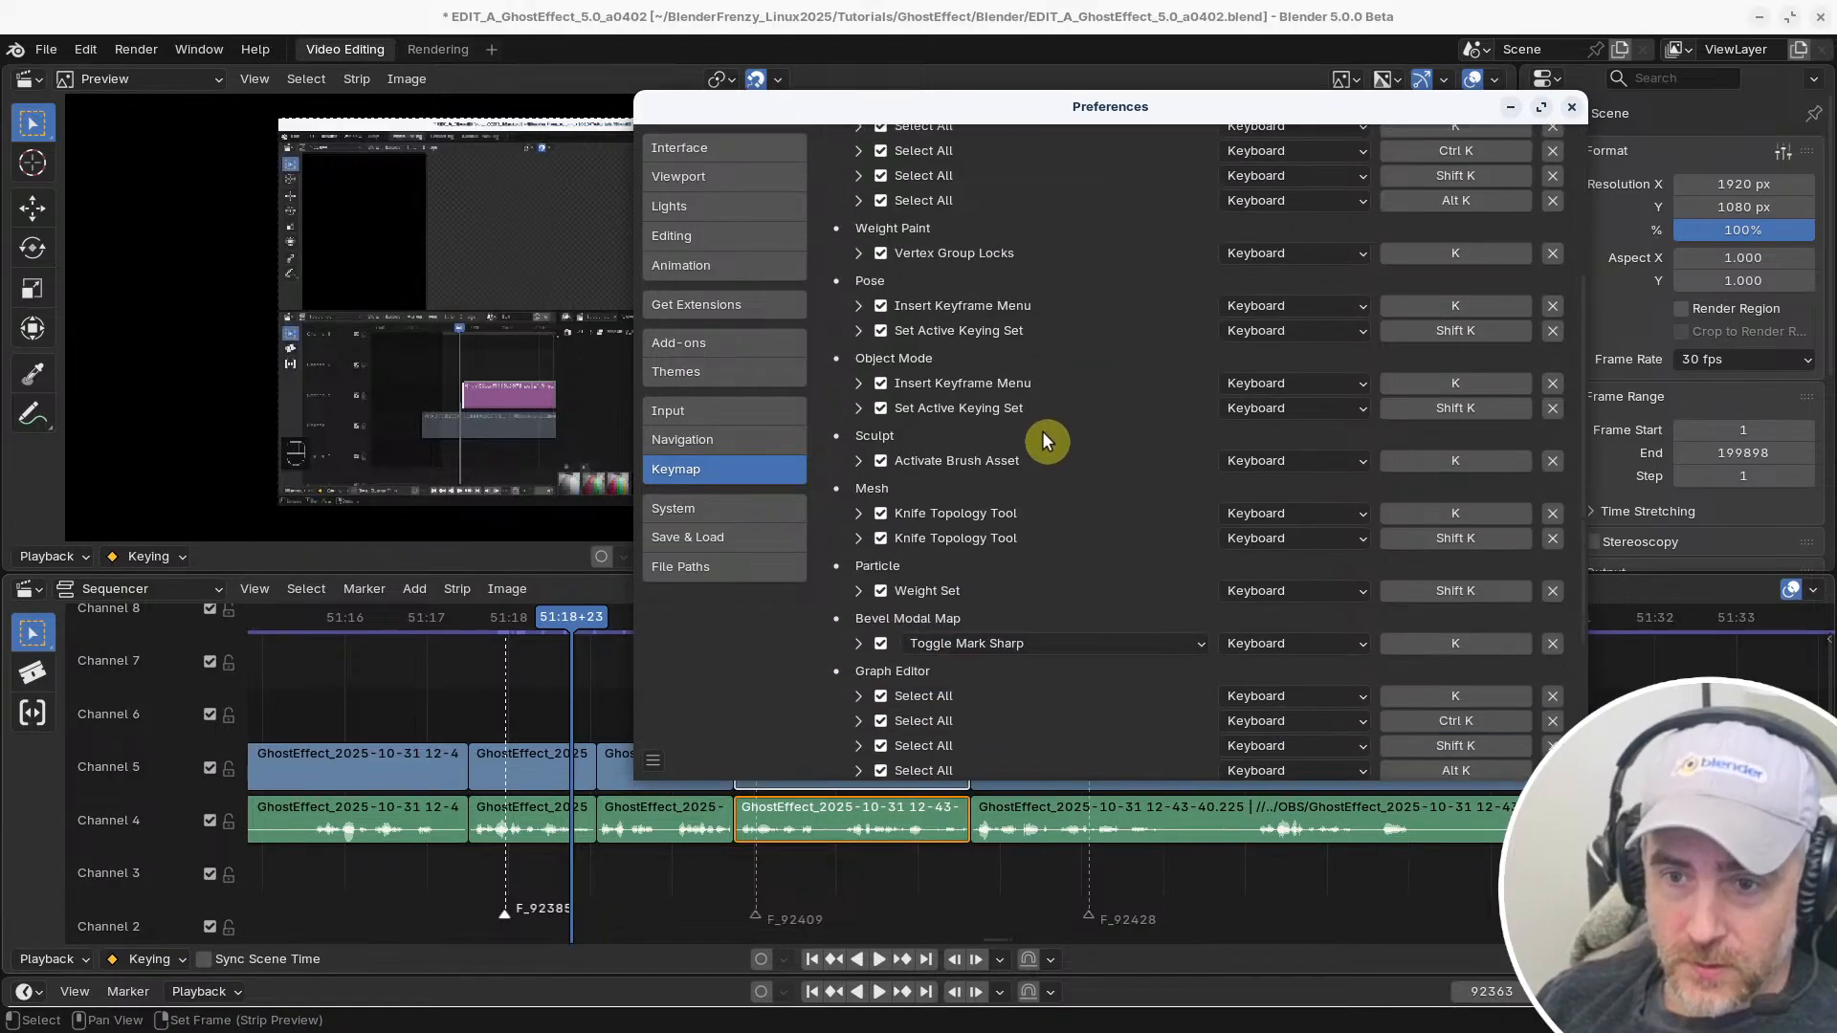
scroll(1042, 430, down, 5)
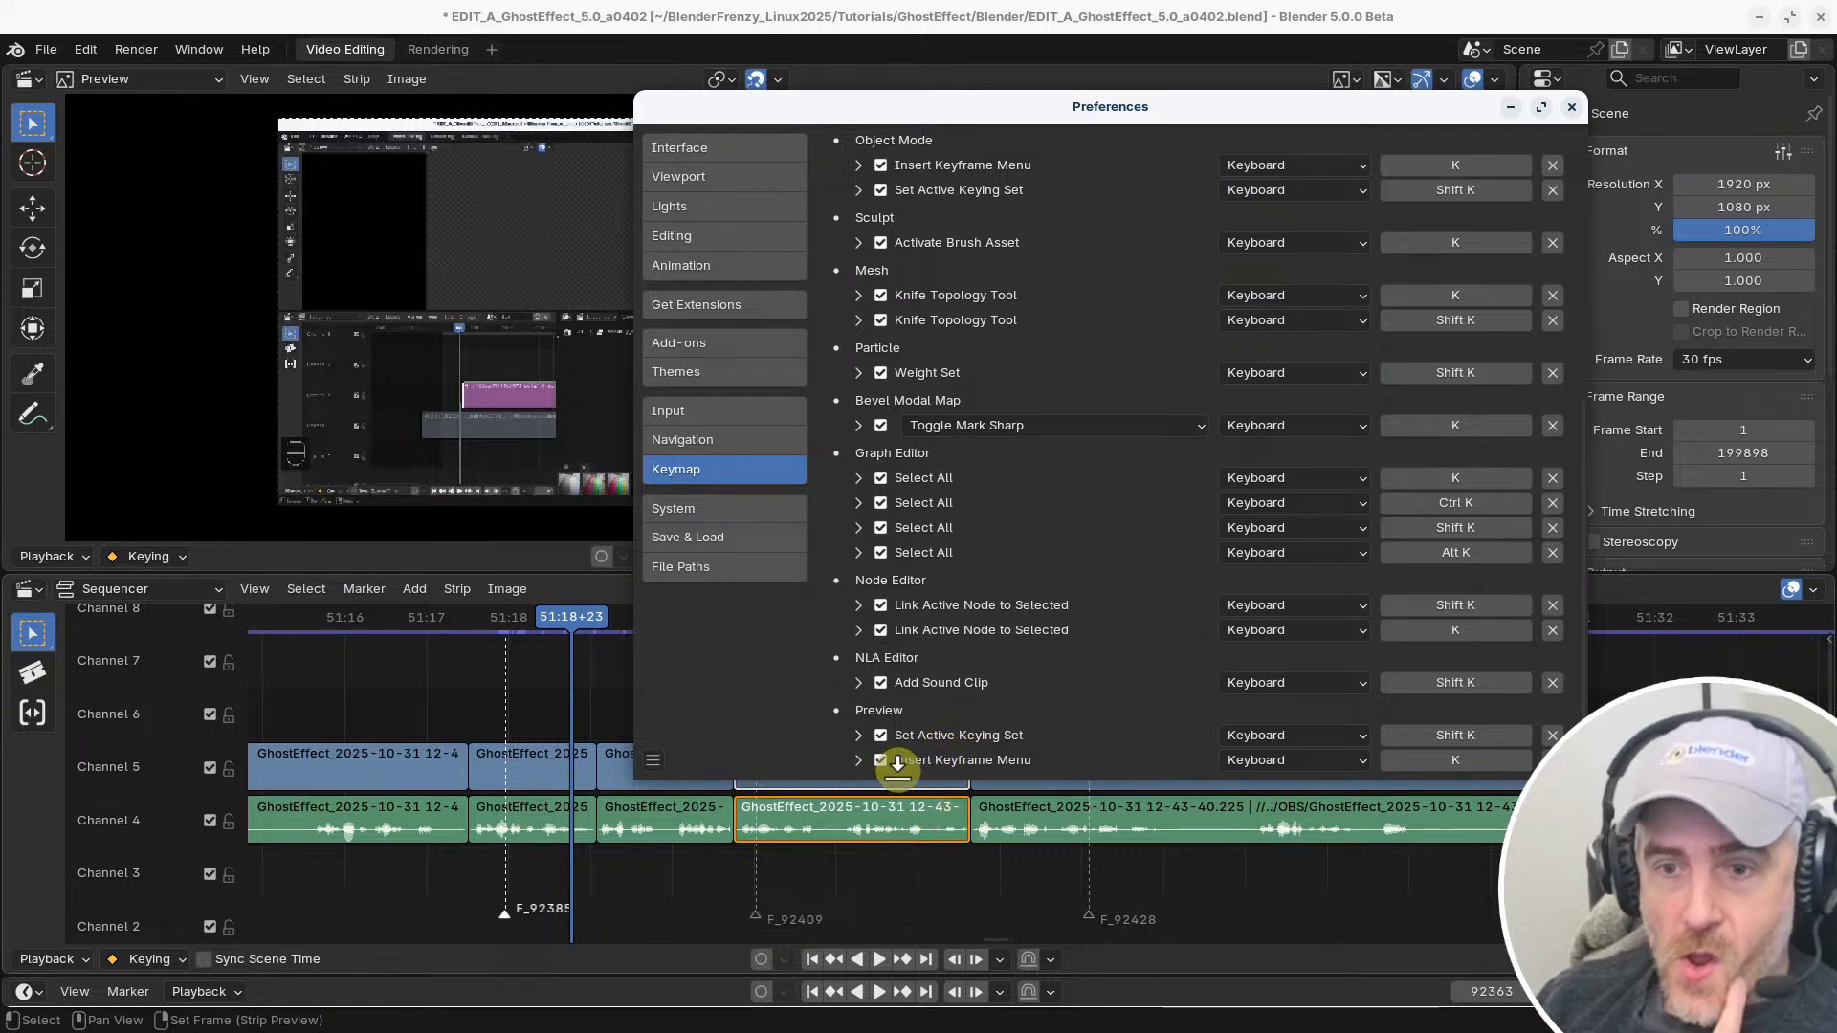
scroll(888, 737, up, 1)
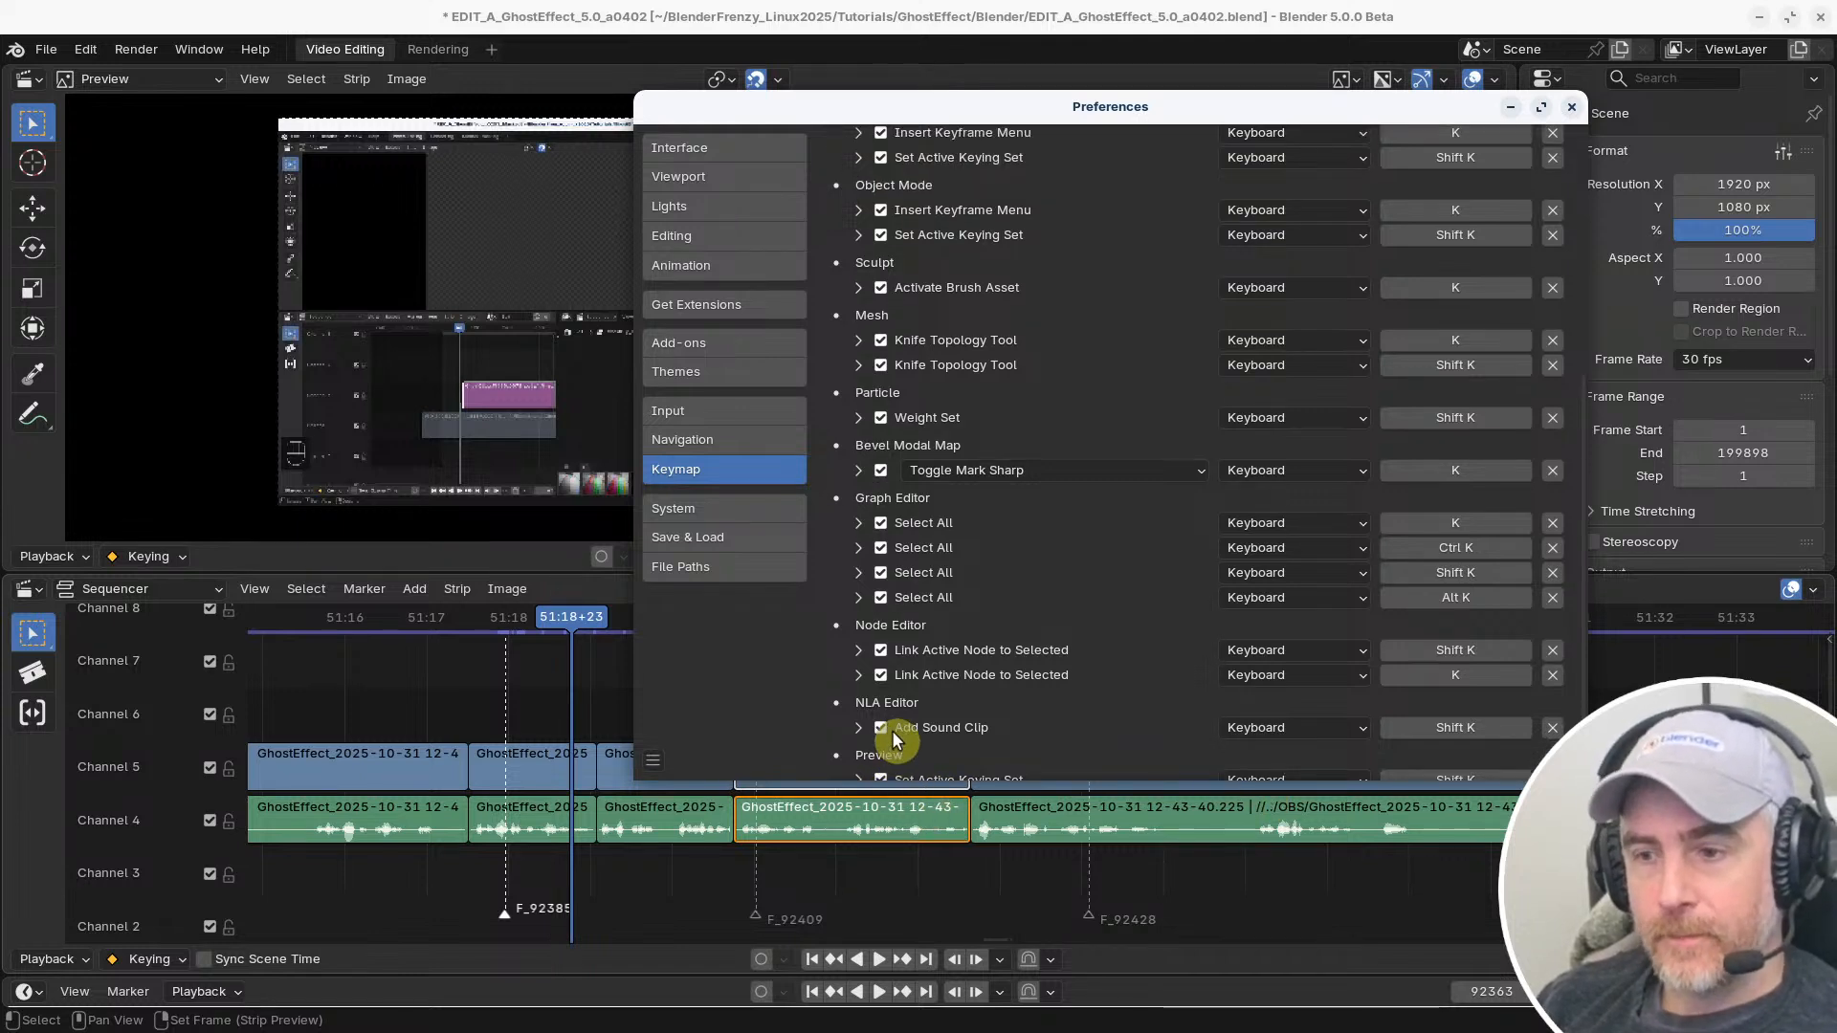
scroll(893, 738, up, 5)
scroll(893, 732, up, 5)
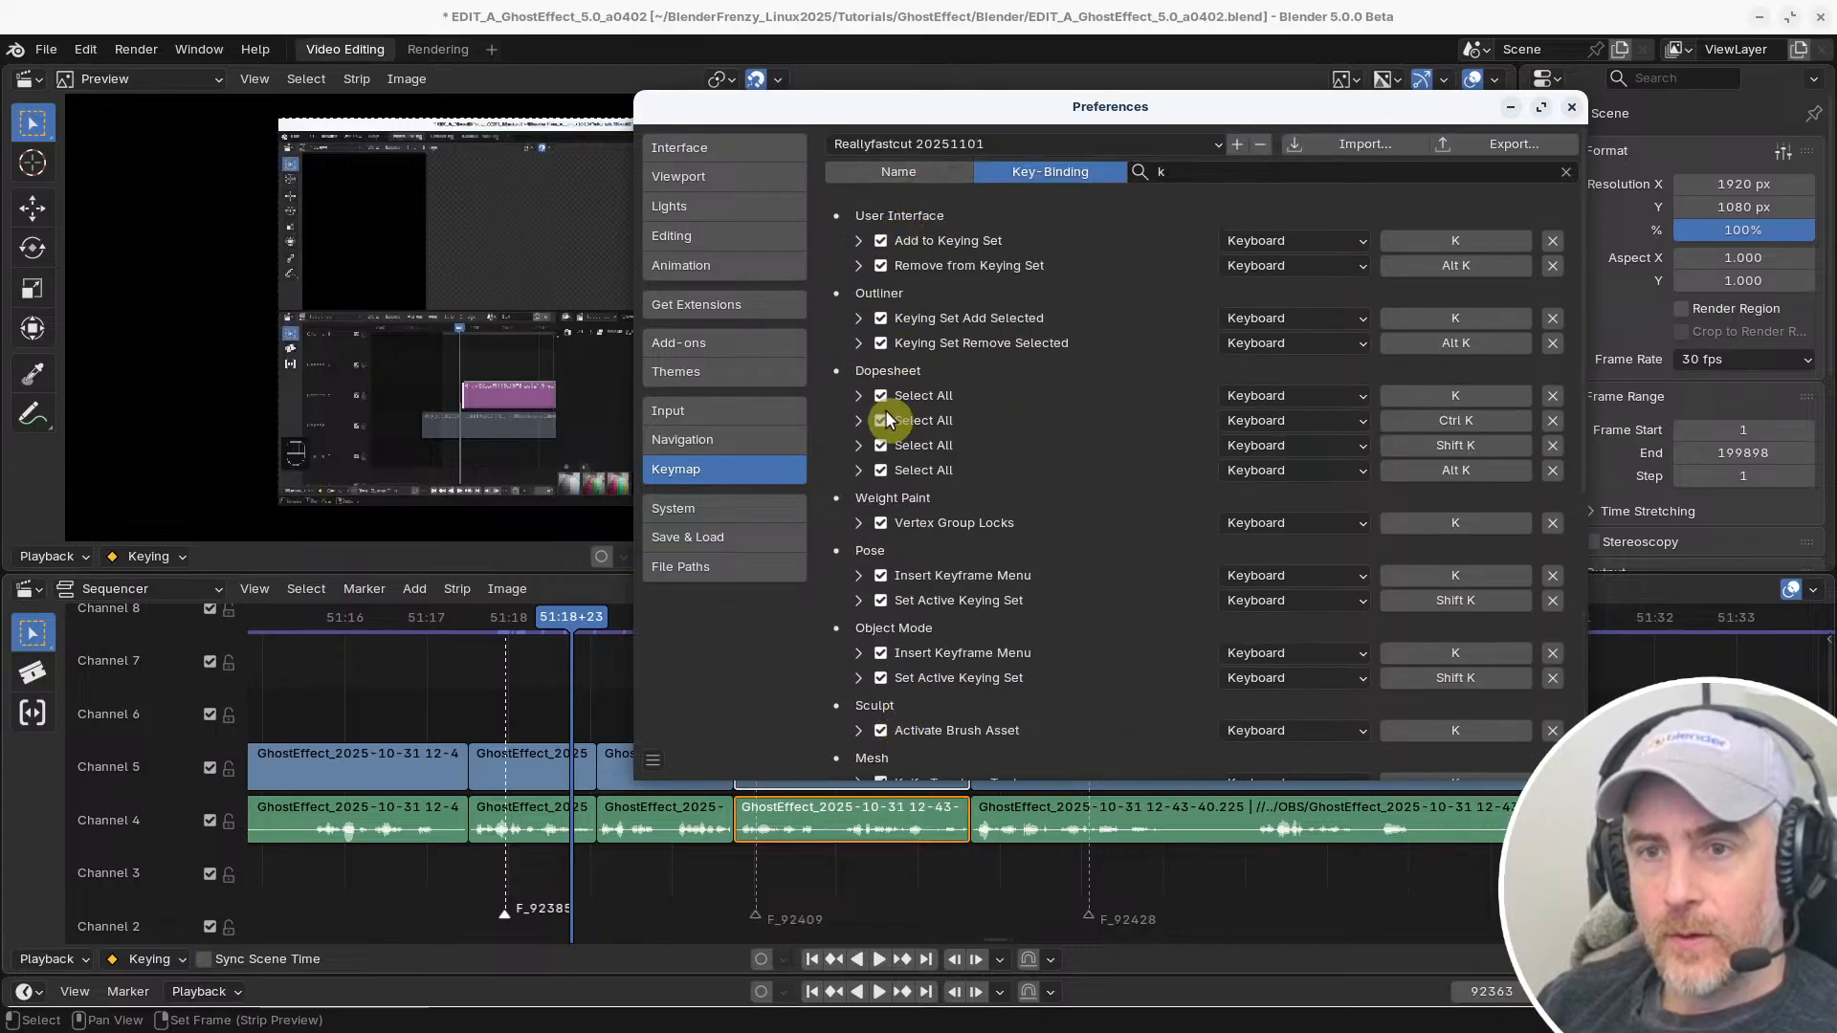
scroll(887, 427, down, 8)
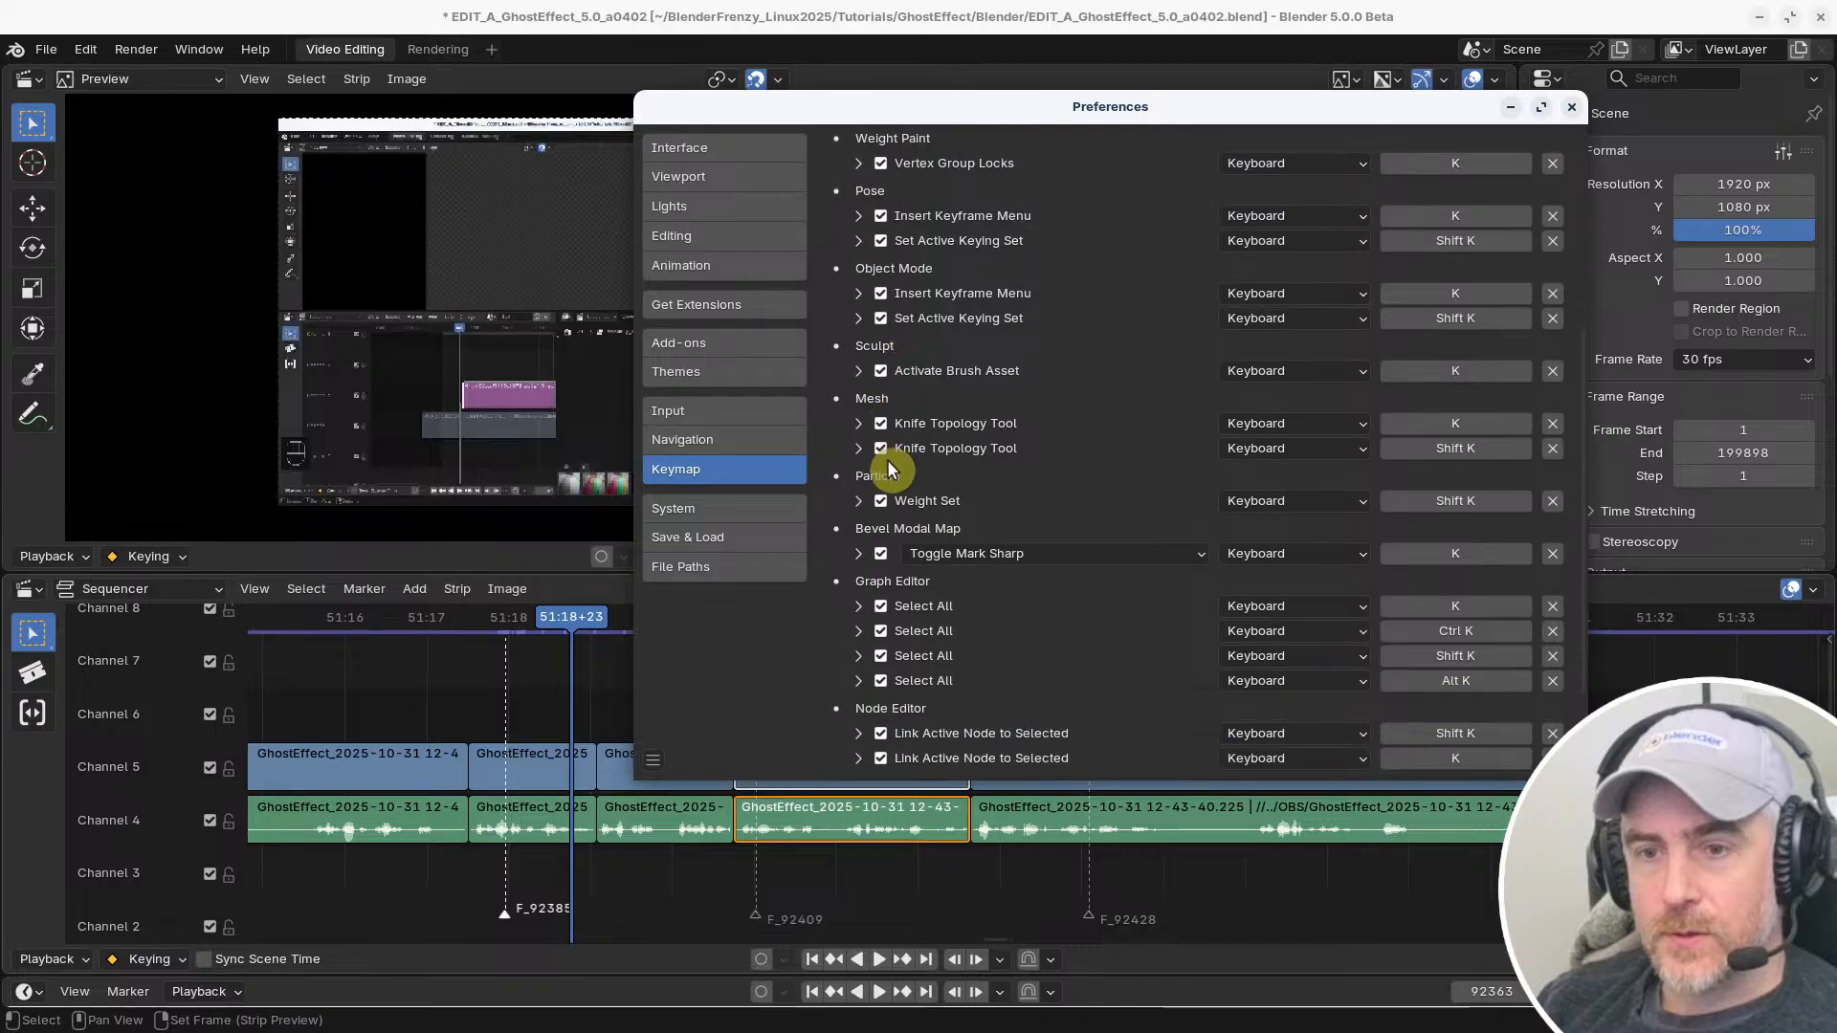
scroll(887, 464, down, 3)
scroll(895, 536, up, 6)
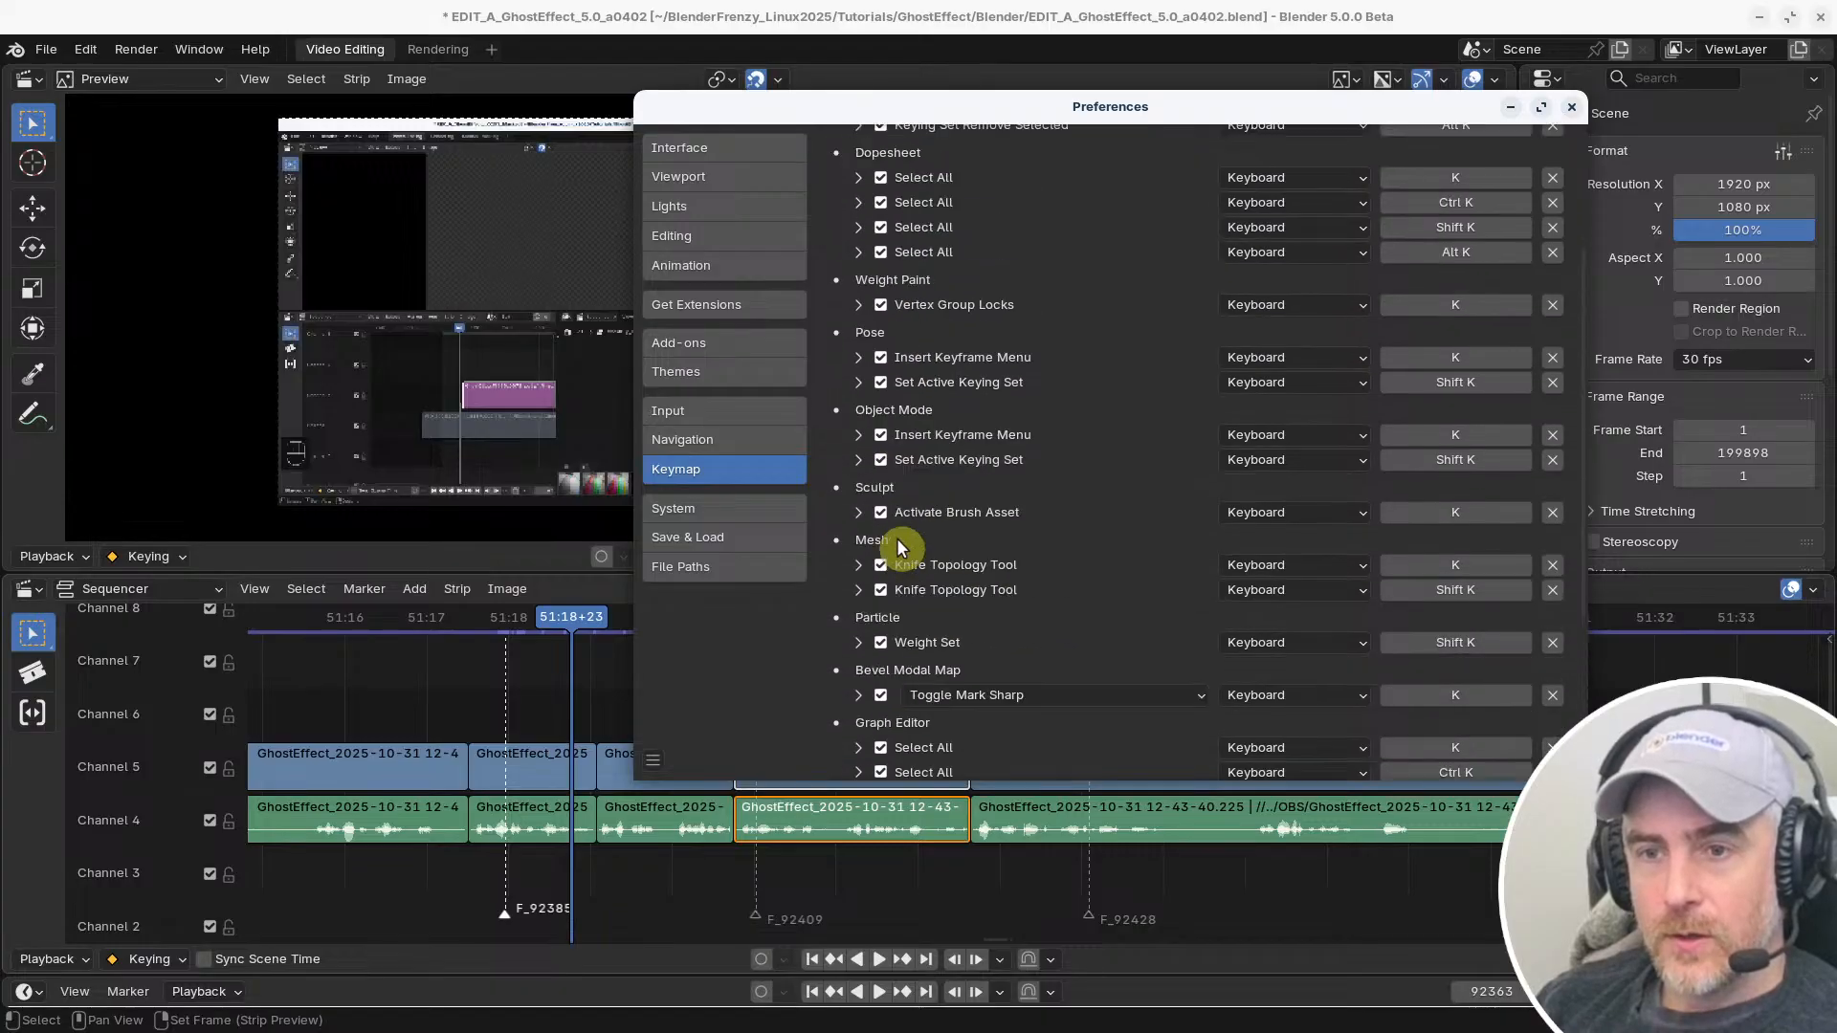
scroll(904, 540, up, 5)
scroll(911, 533, down, 13)
scroll(927, 533, up, 10)
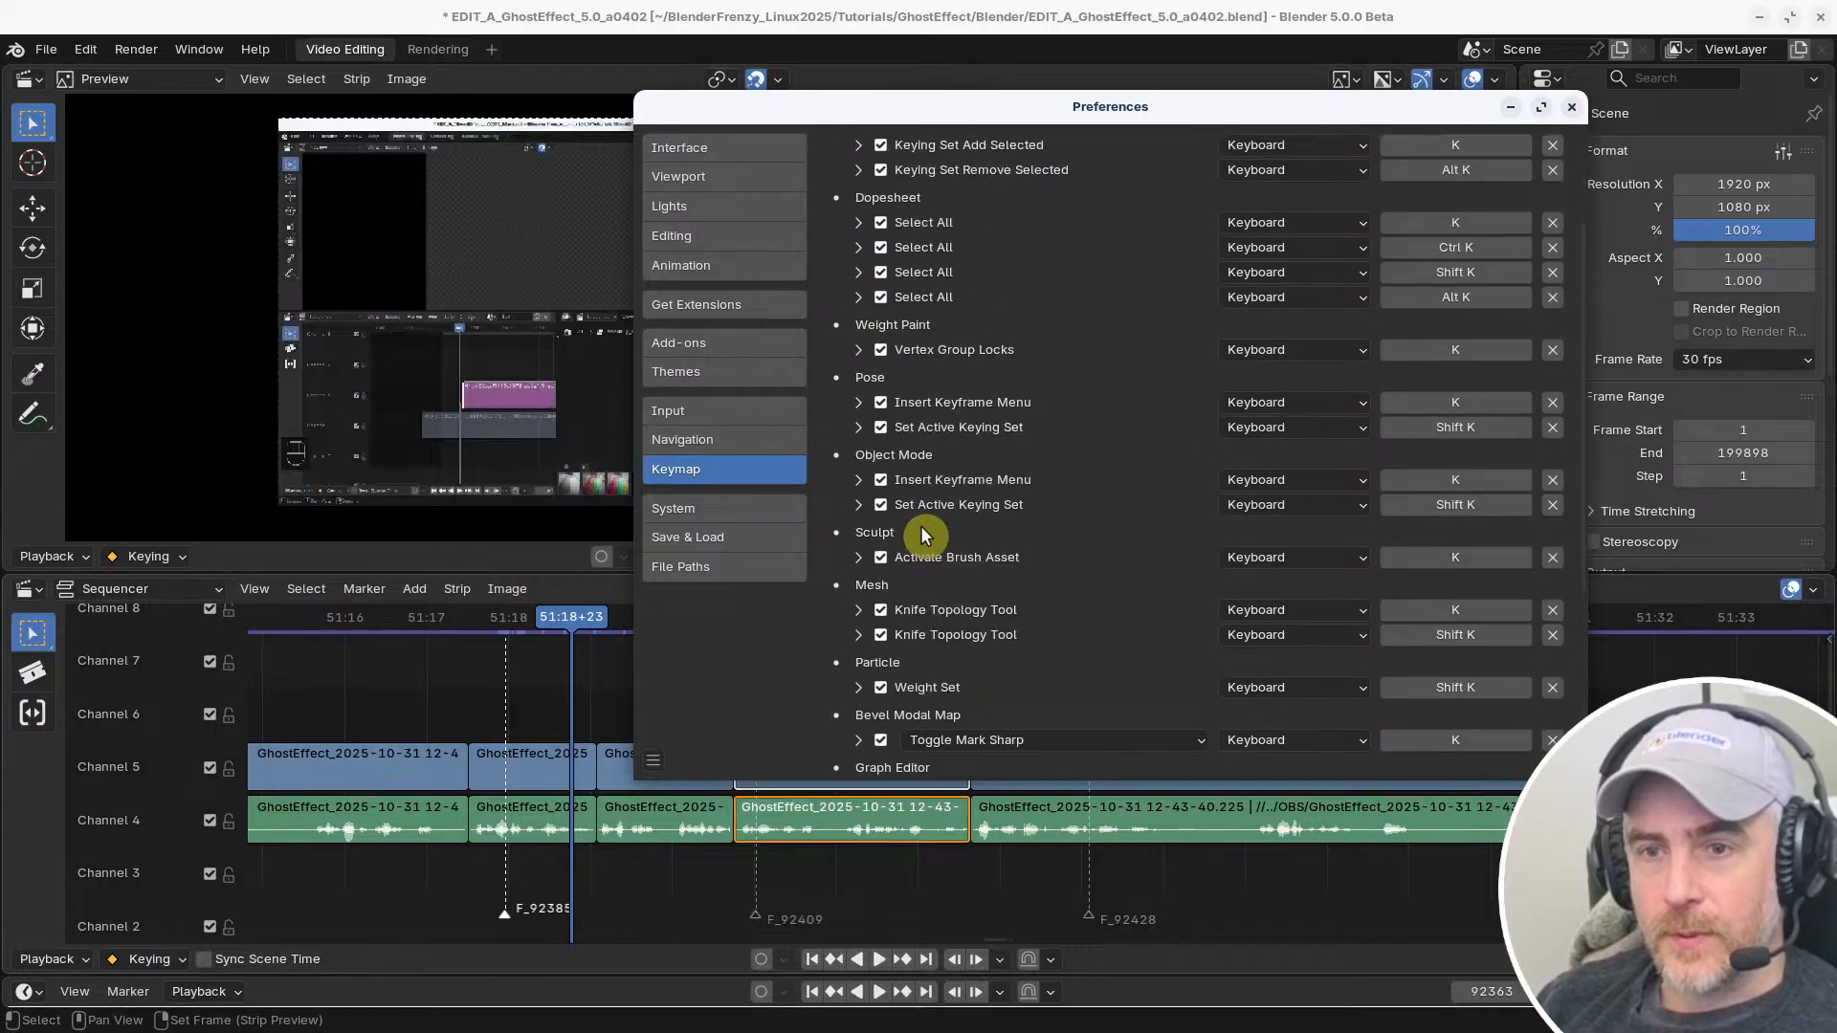
scroll(927, 533, up, 4)
Clear the keymap search and close the preferences
click(1159, 169)
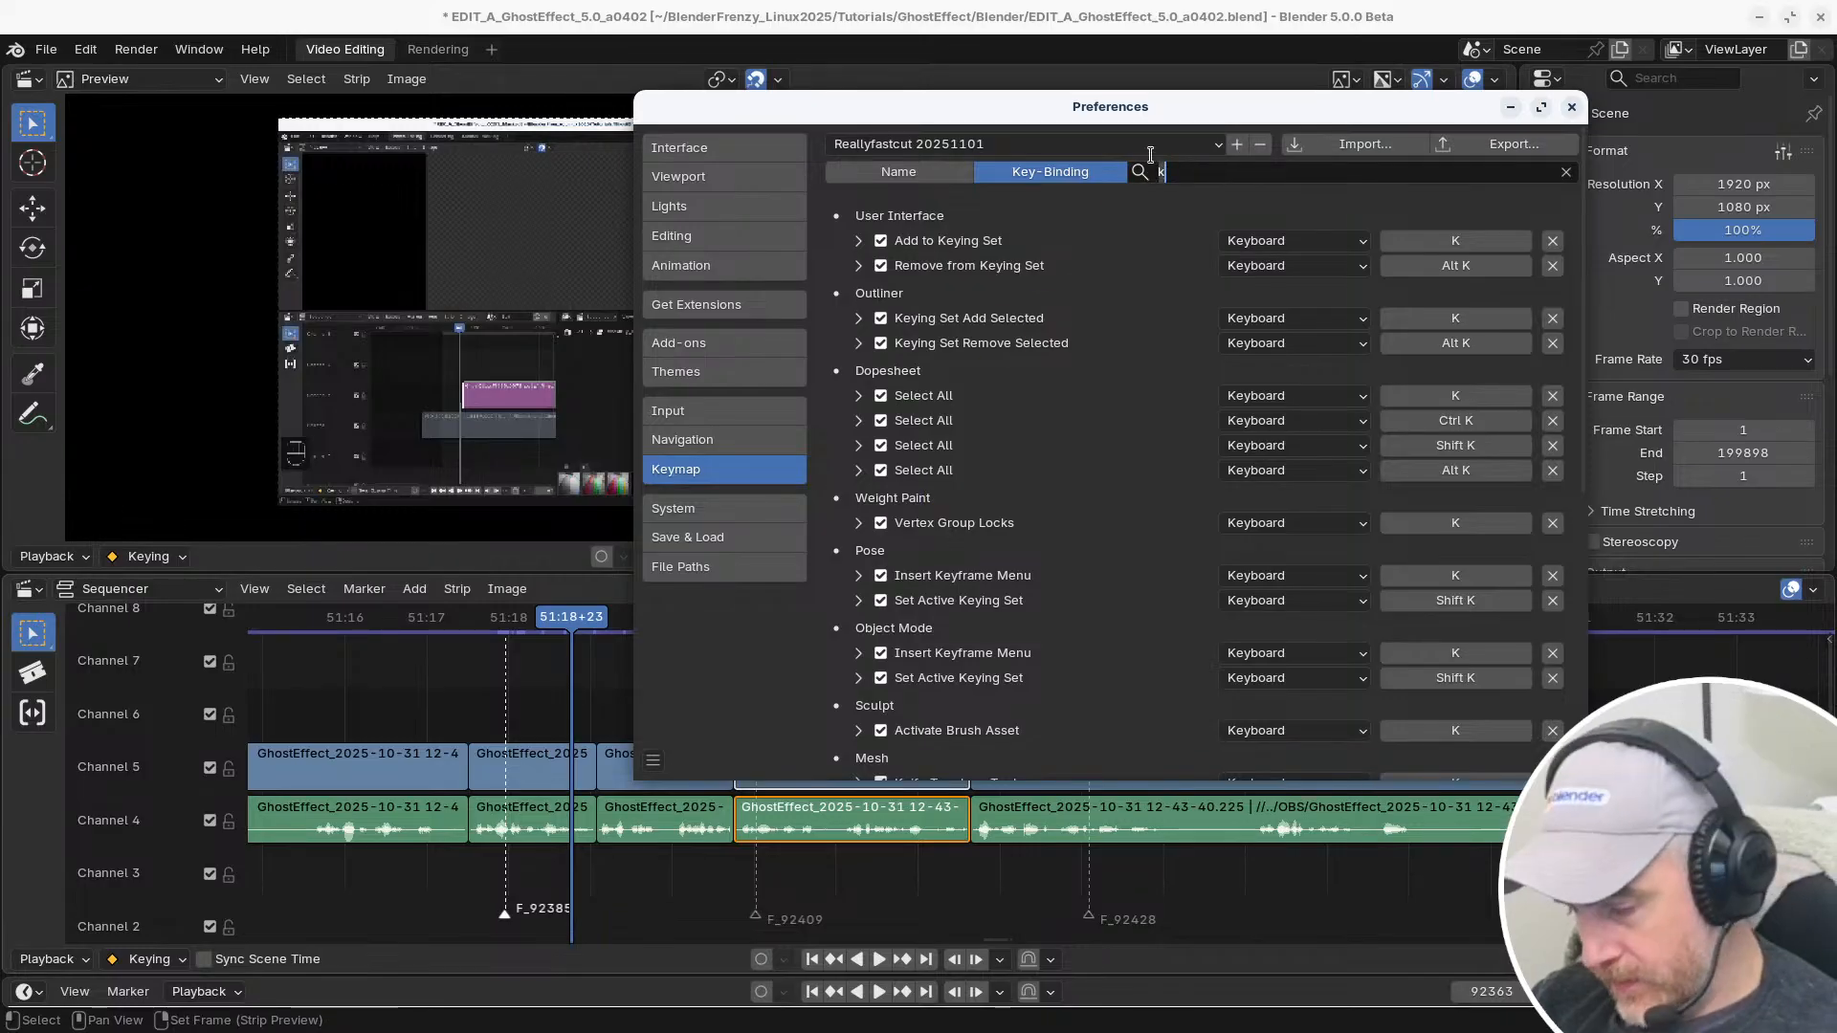
key(BackSpace)
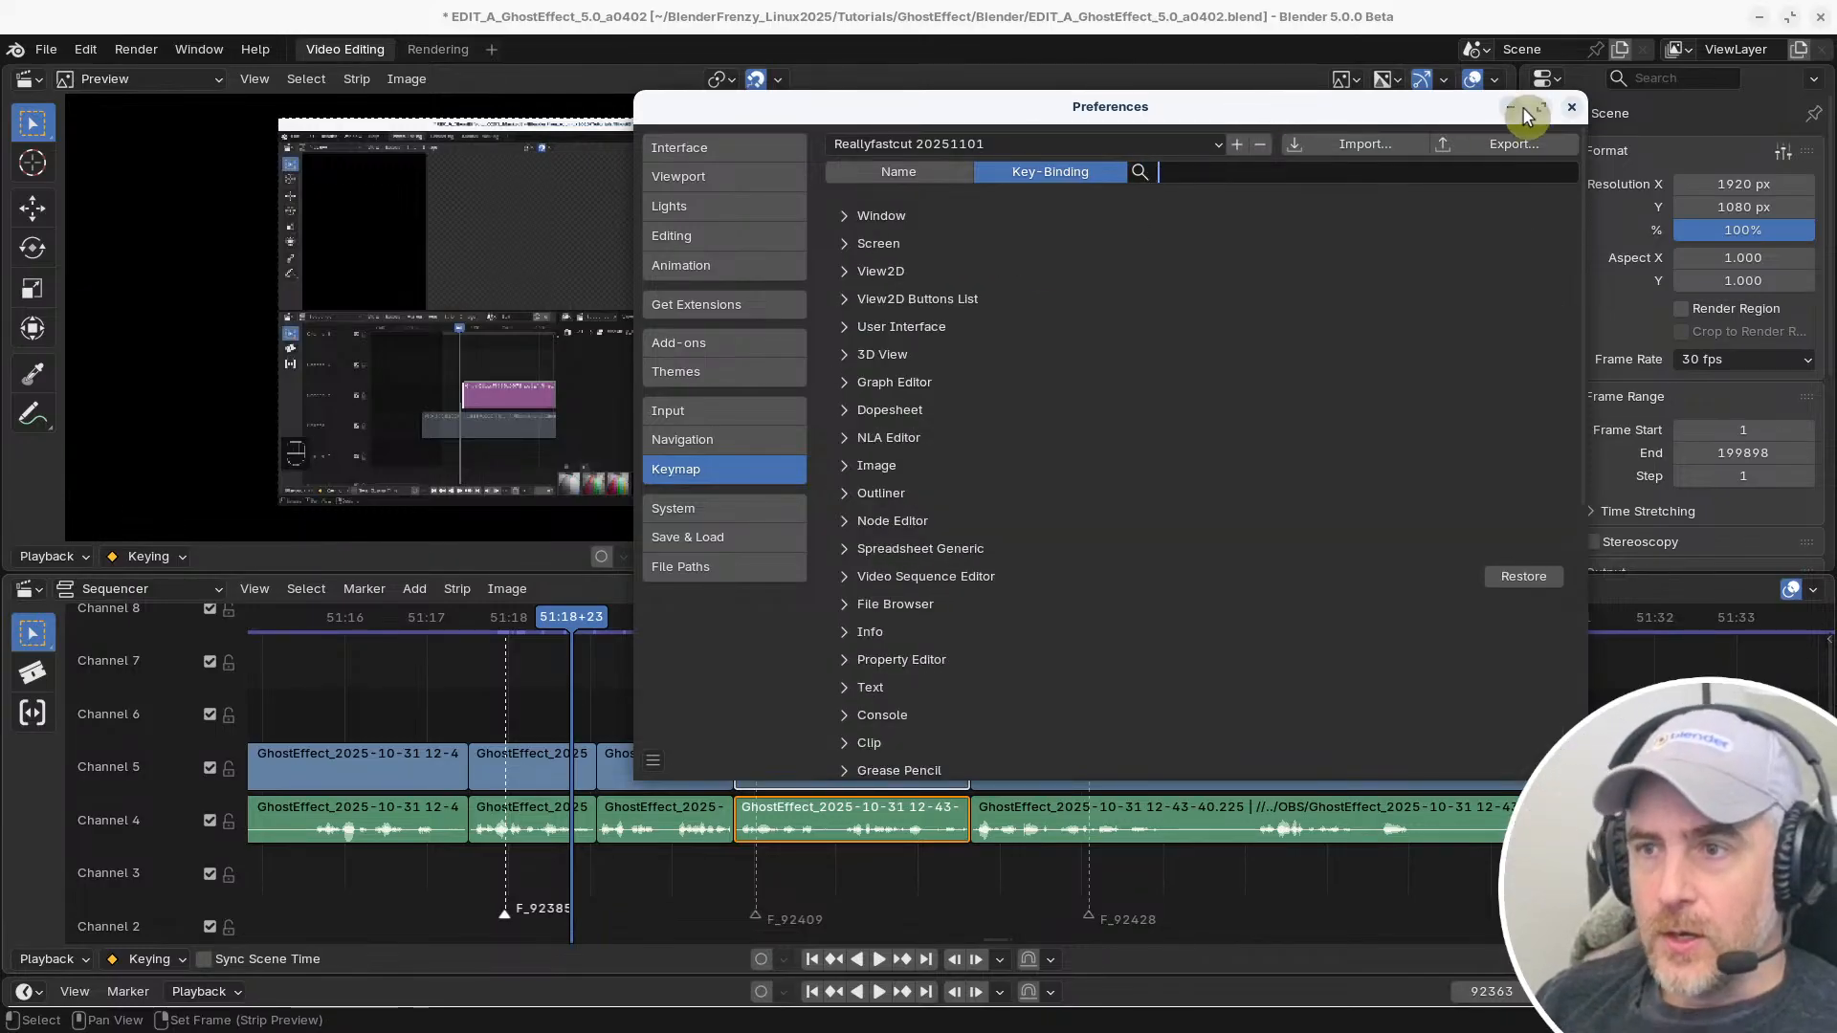
click(1571, 106)
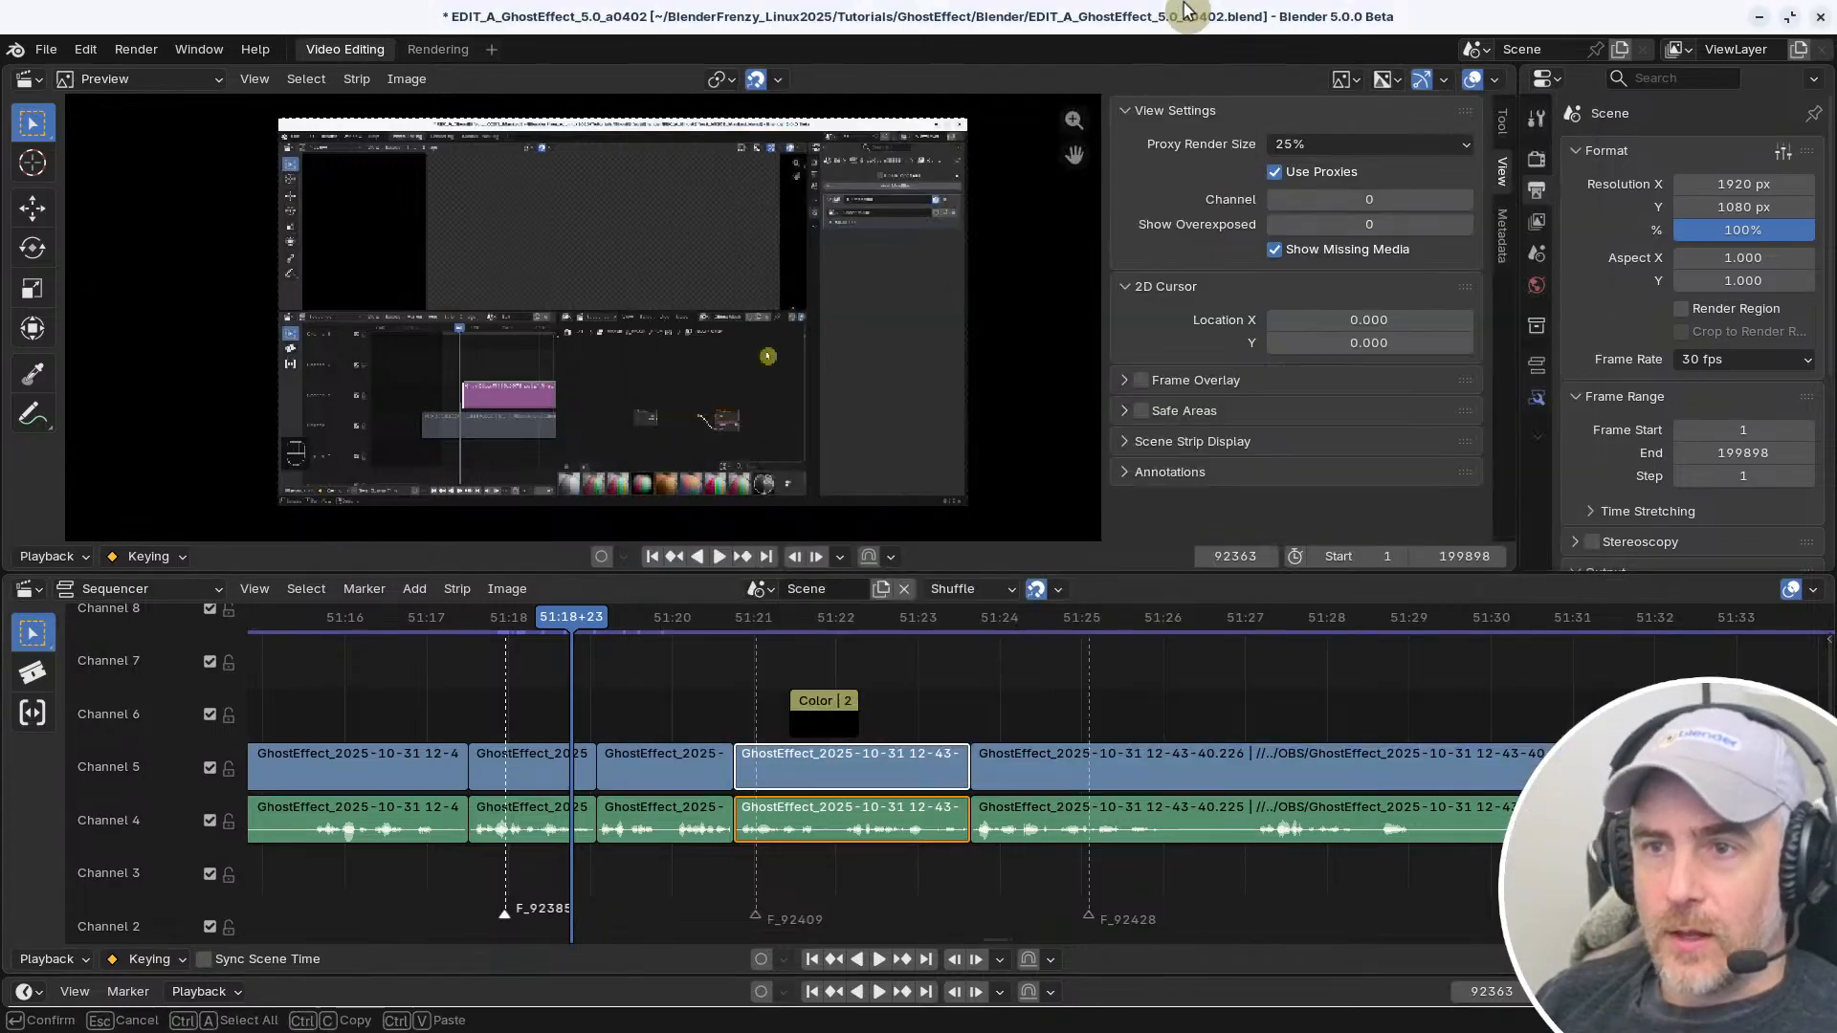
Assign the shortcut J to Jump to Previous Marker and K to Jump to Next Marker
click(371, 588)
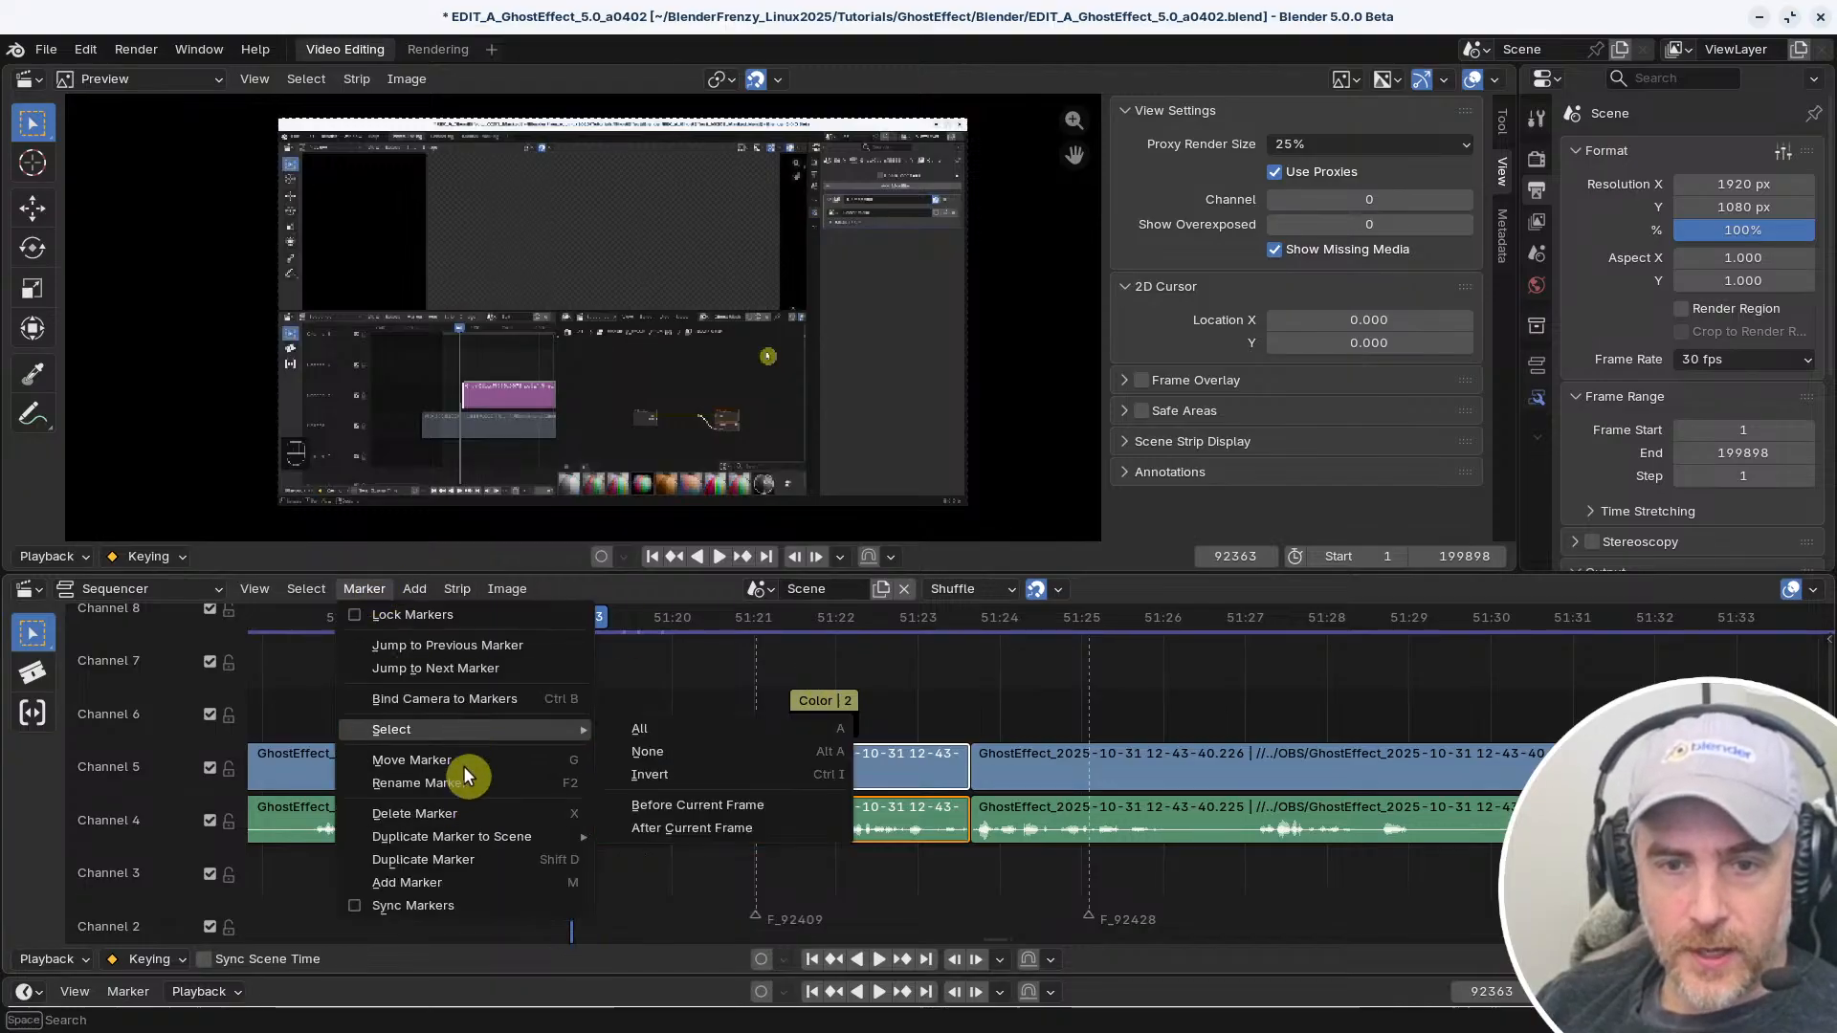
right_click(470, 645)
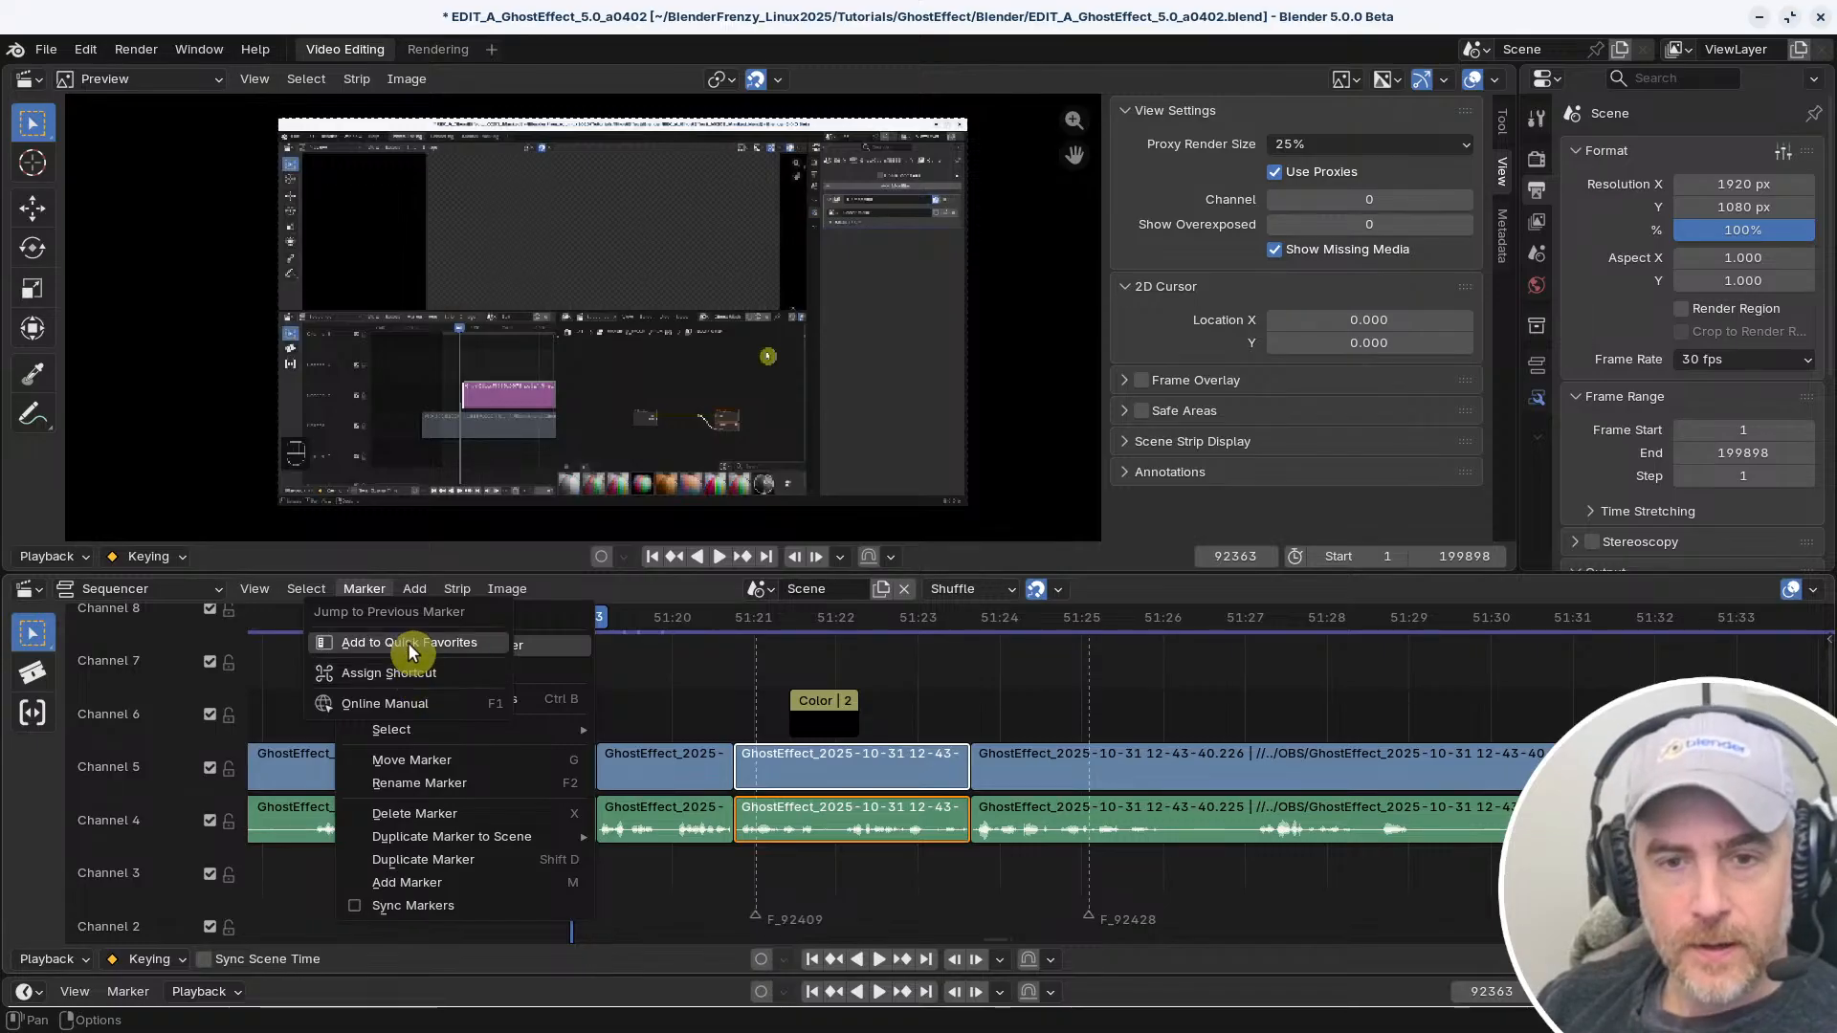
key(Escape)
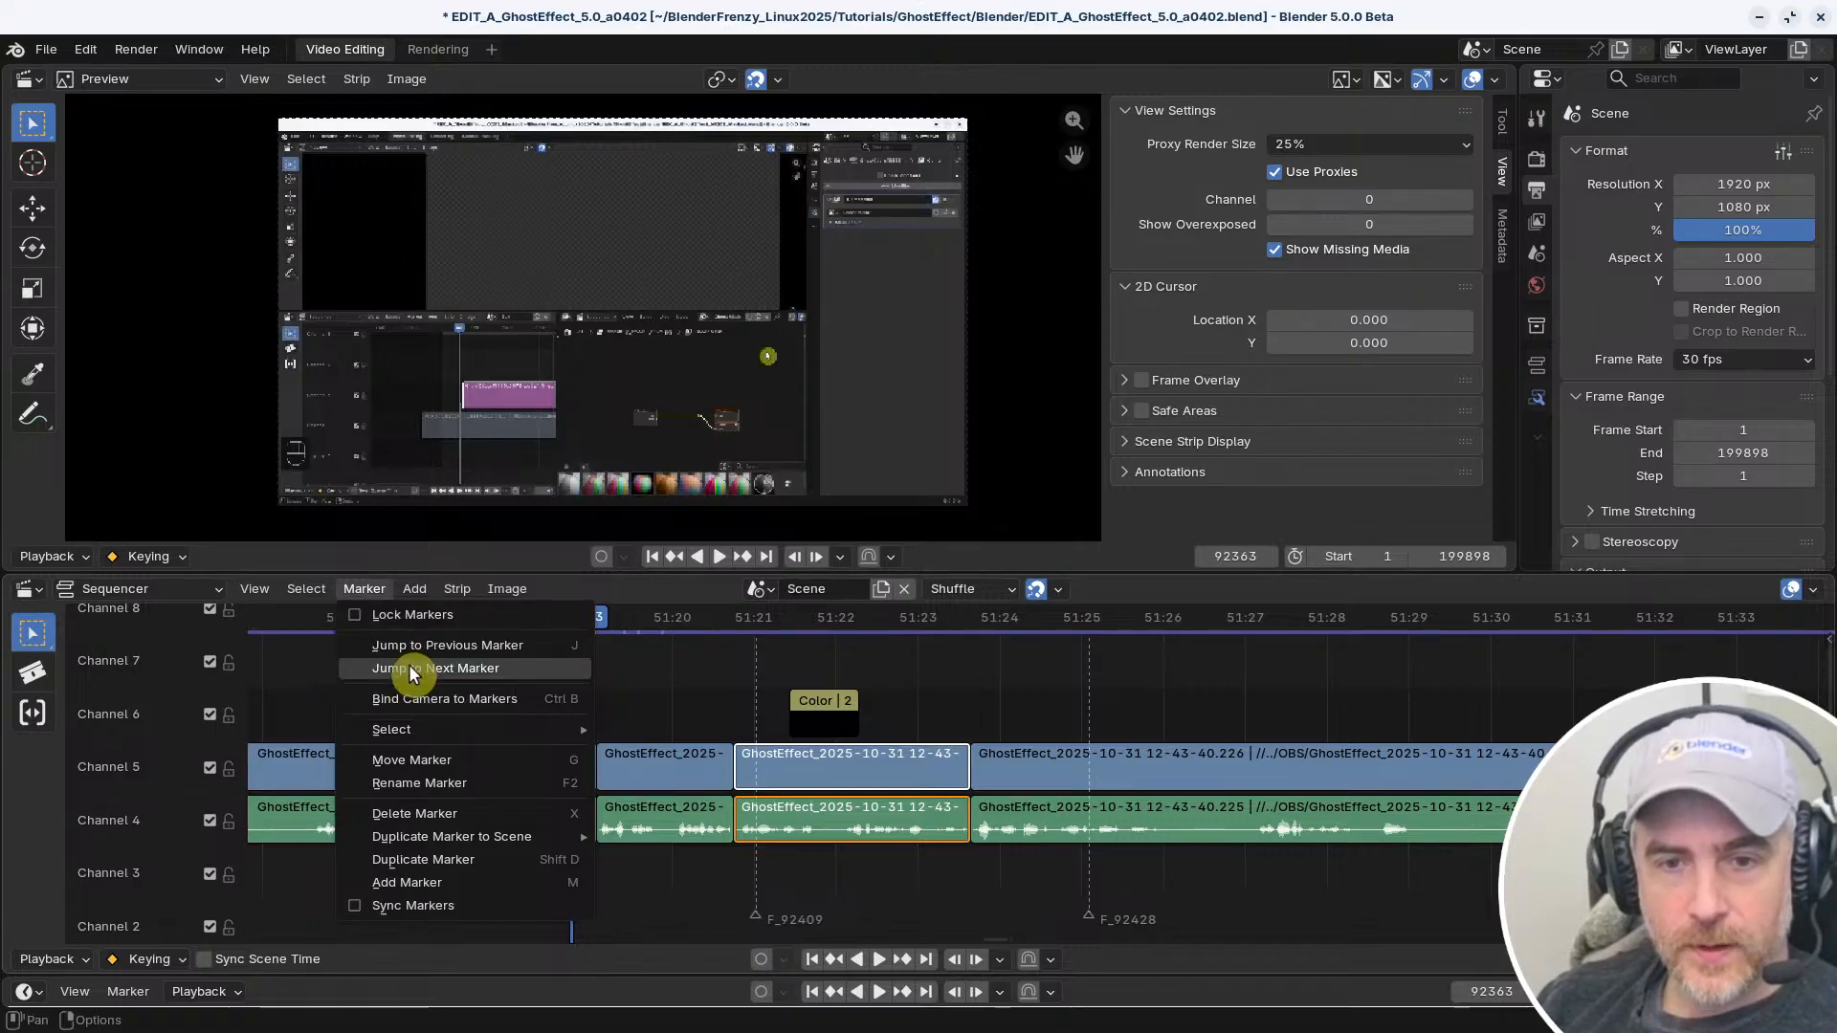
right_click(412, 673)
click(388, 686)
key(k)
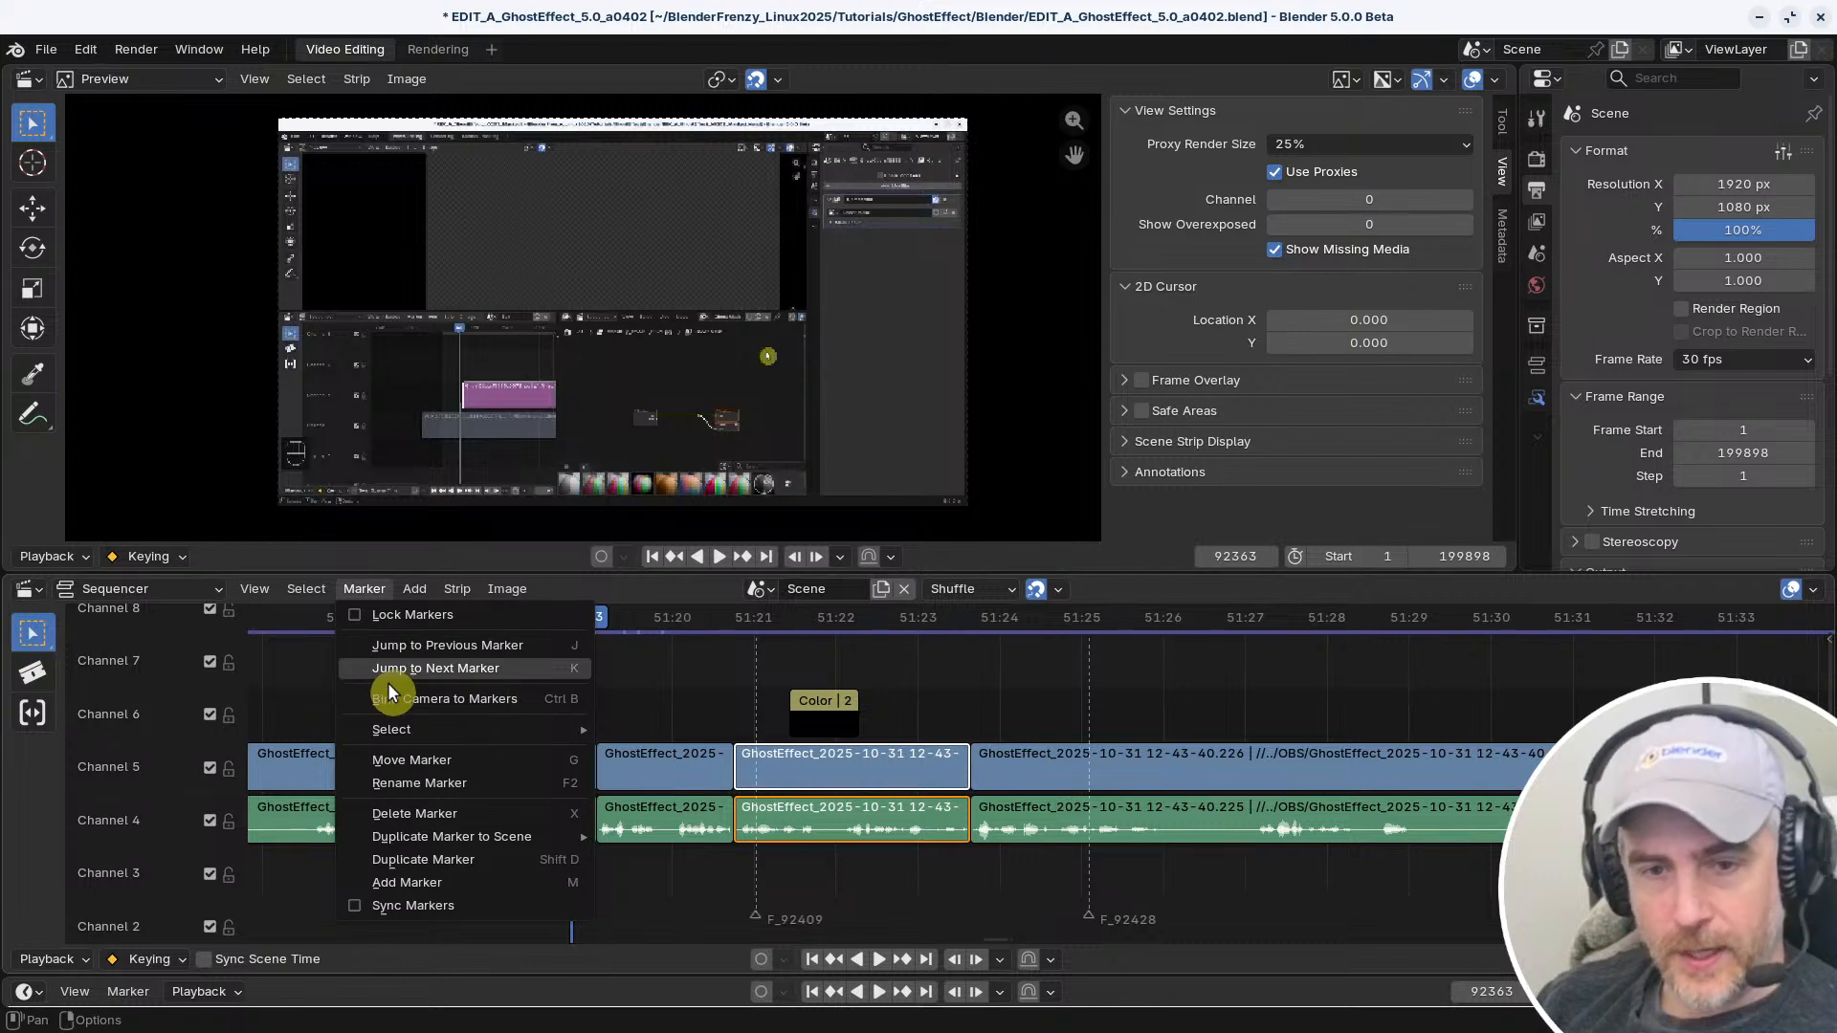
click(634, 649)
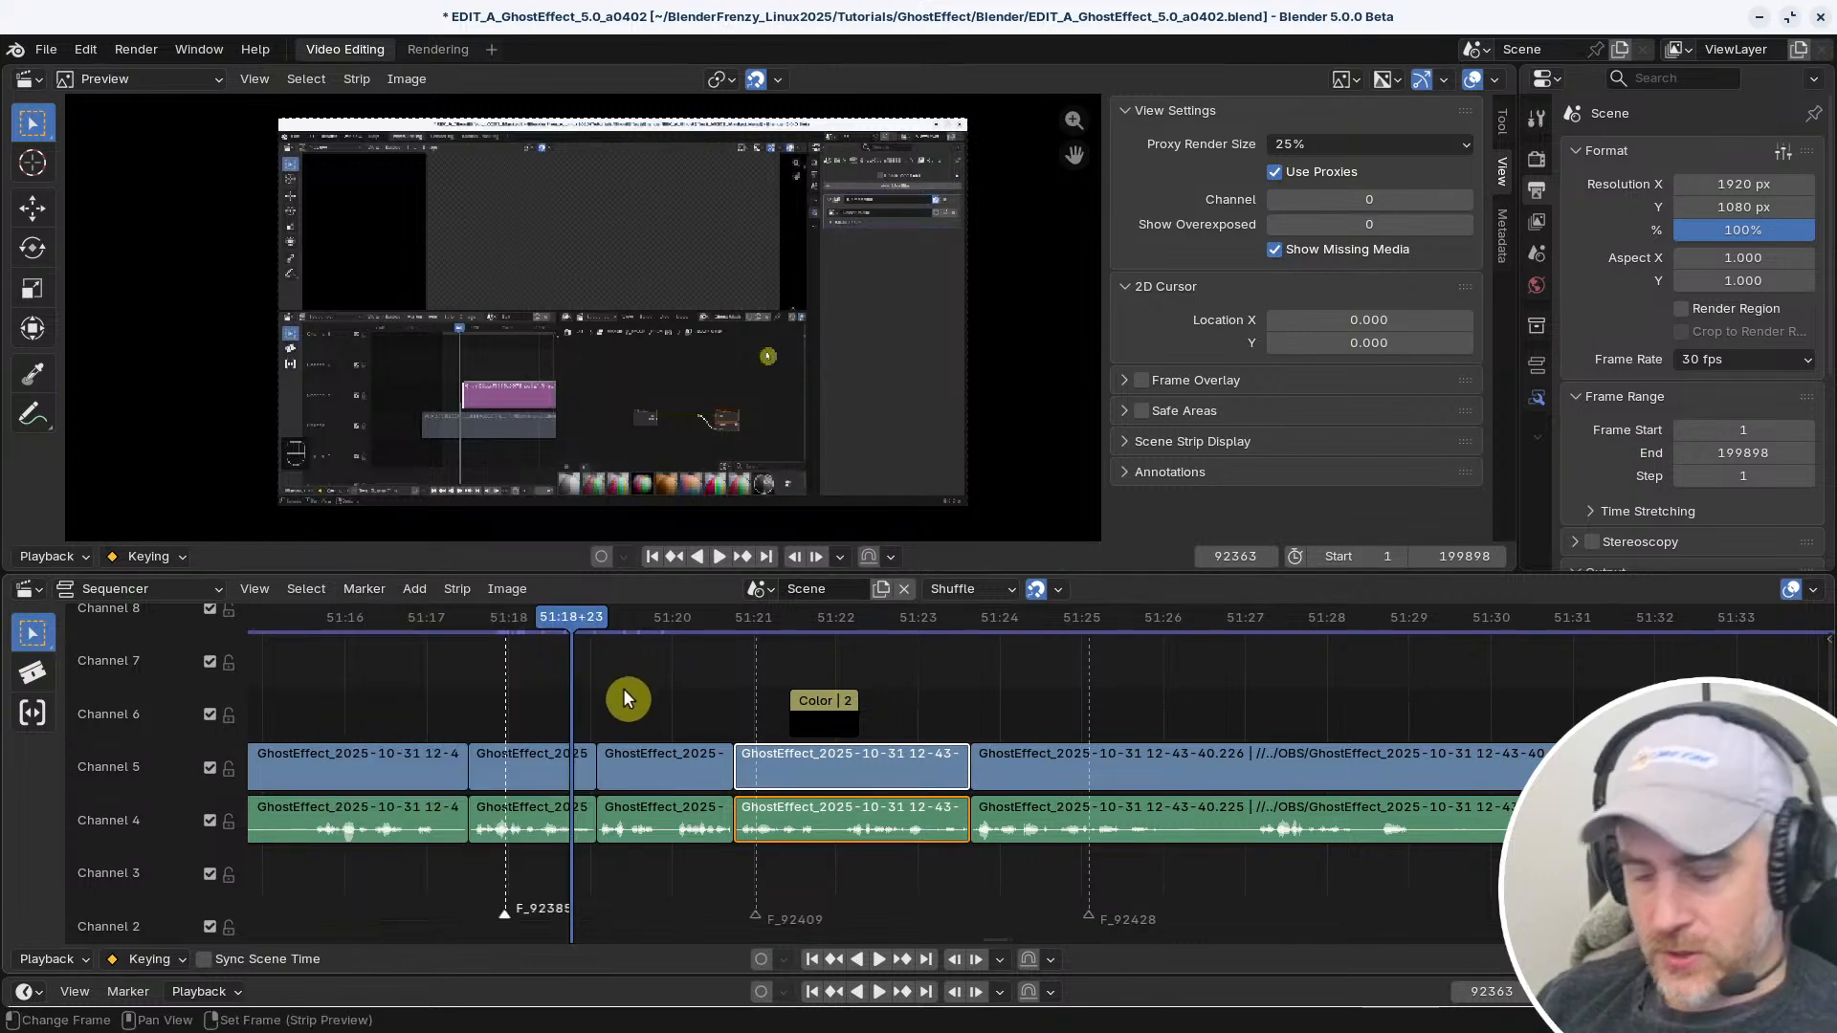
Test the new marker jump shortcuts by moving the playhead back and forth, ending on the last marker at 51:25+03
key(k)
key(k)
key(k)
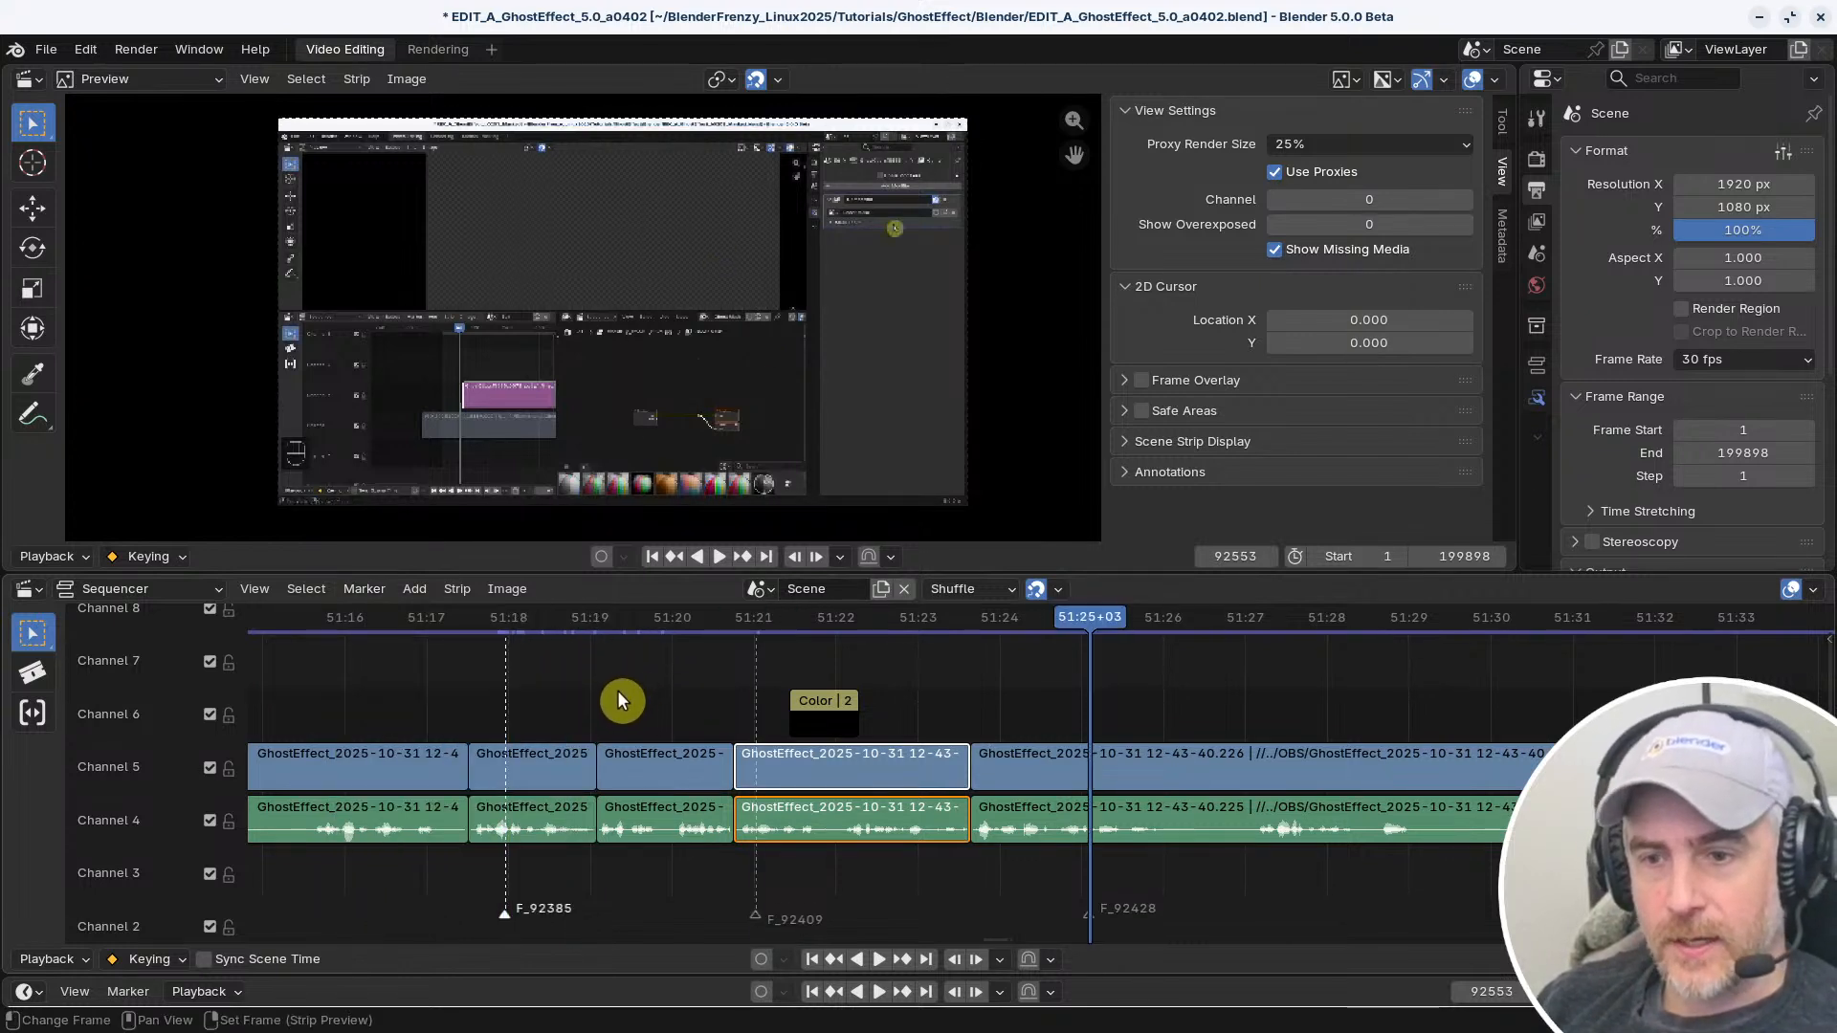
key(j)
key(j)
key(k)
key(k)
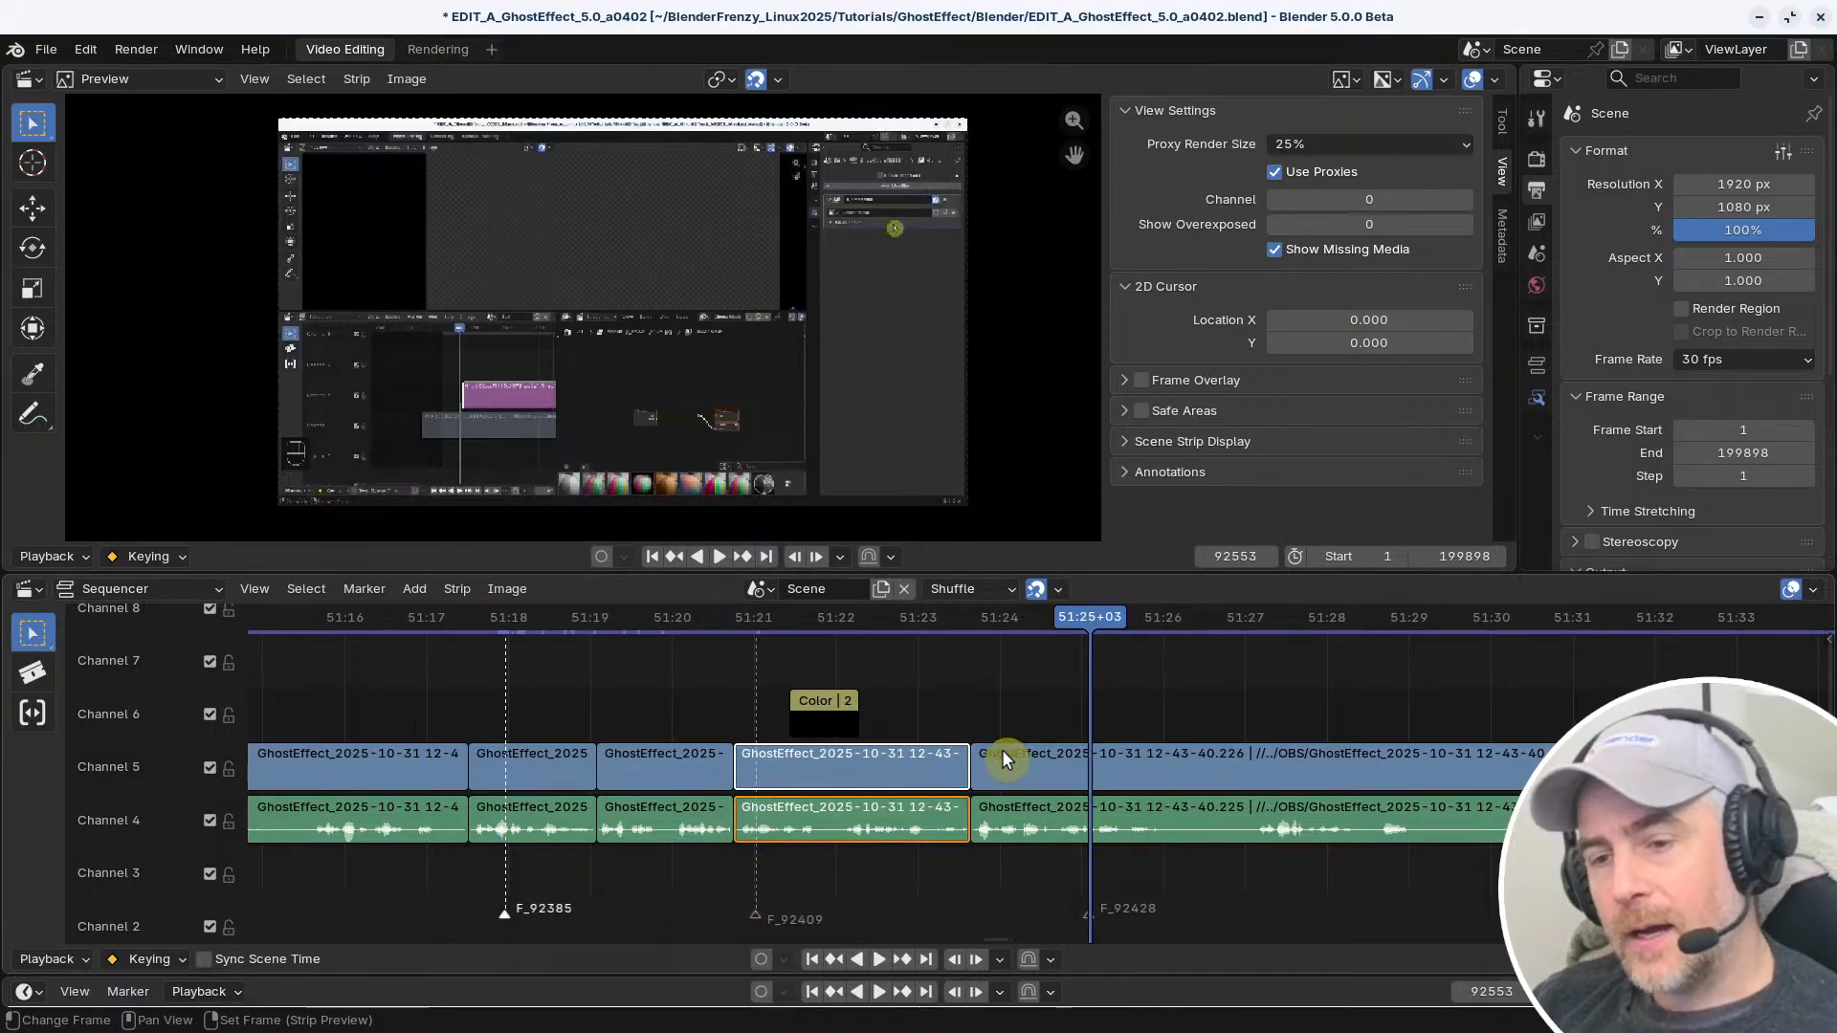
Move the first marker back to about 50:14 and the last marker forward to about 52:39
scroll(947, 739, down, 6)
scroll(985, 765, down, 3)
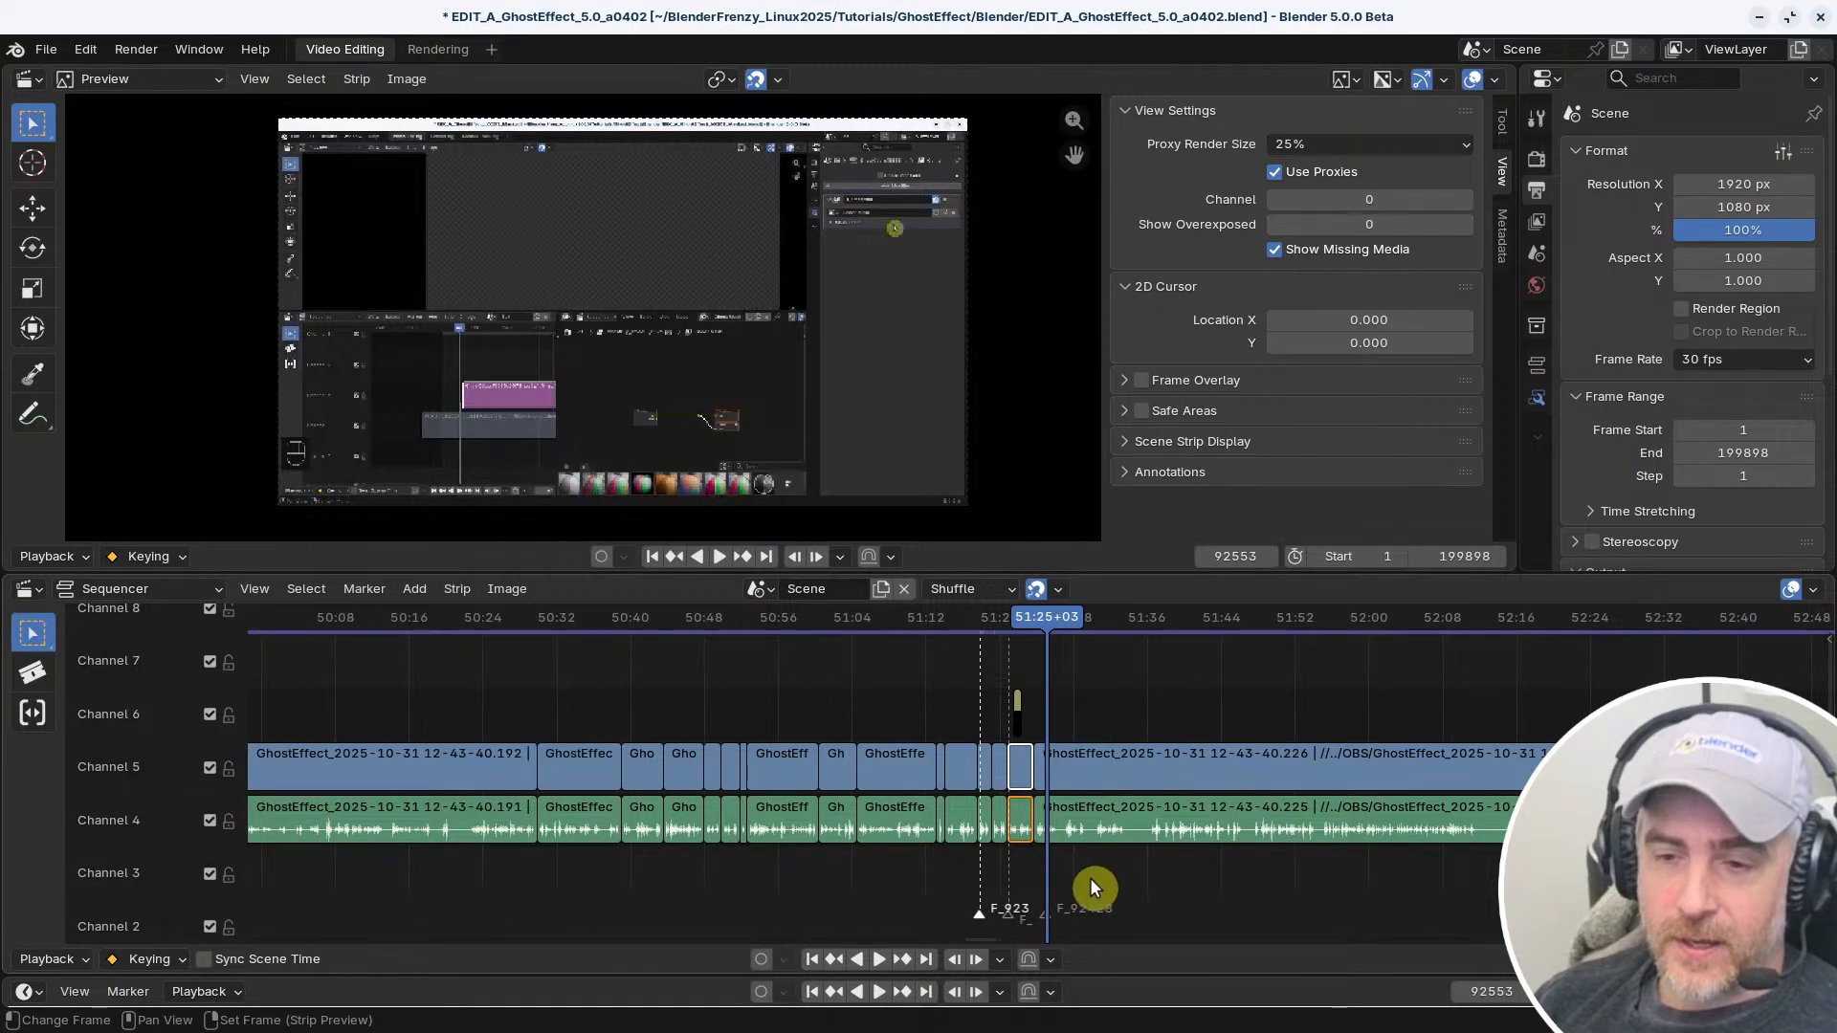
drag(976, 916, 334, 865)
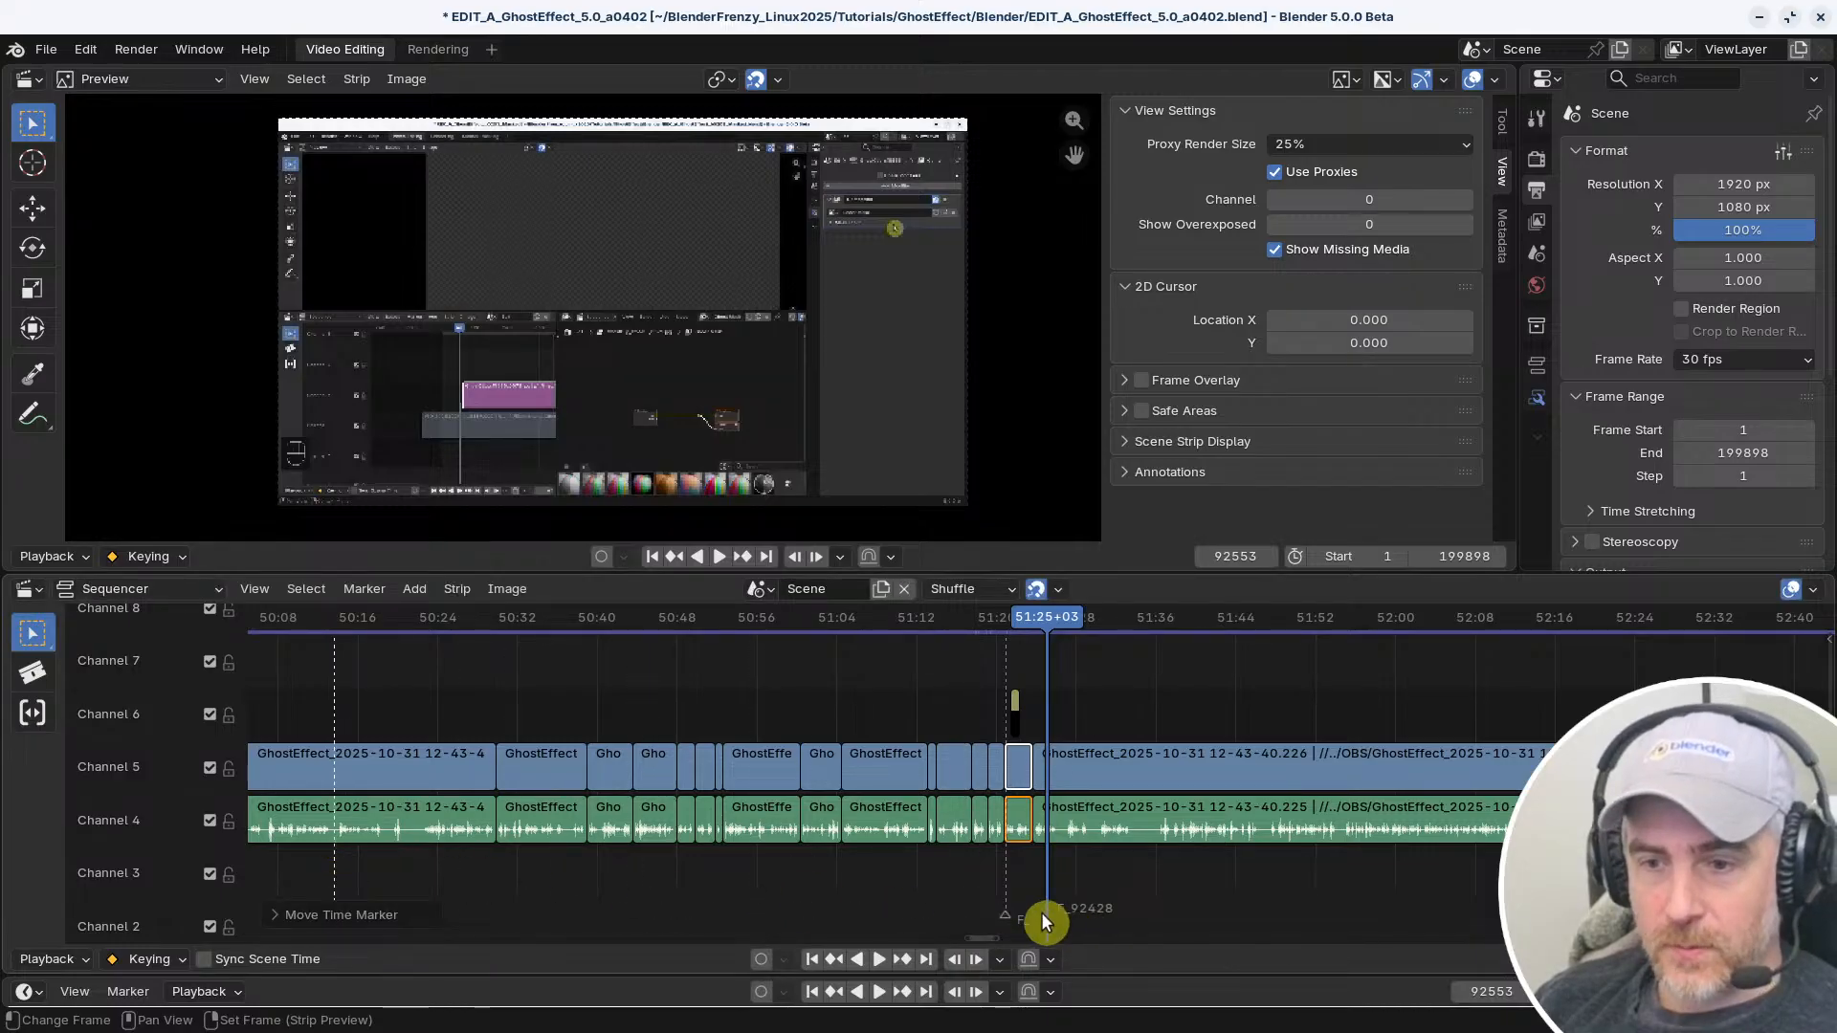
drag(1043, 919, 1760, 896)
Jump to the next marker and center the timeline view on the playhead
scroll(1091, 870, up, 7)
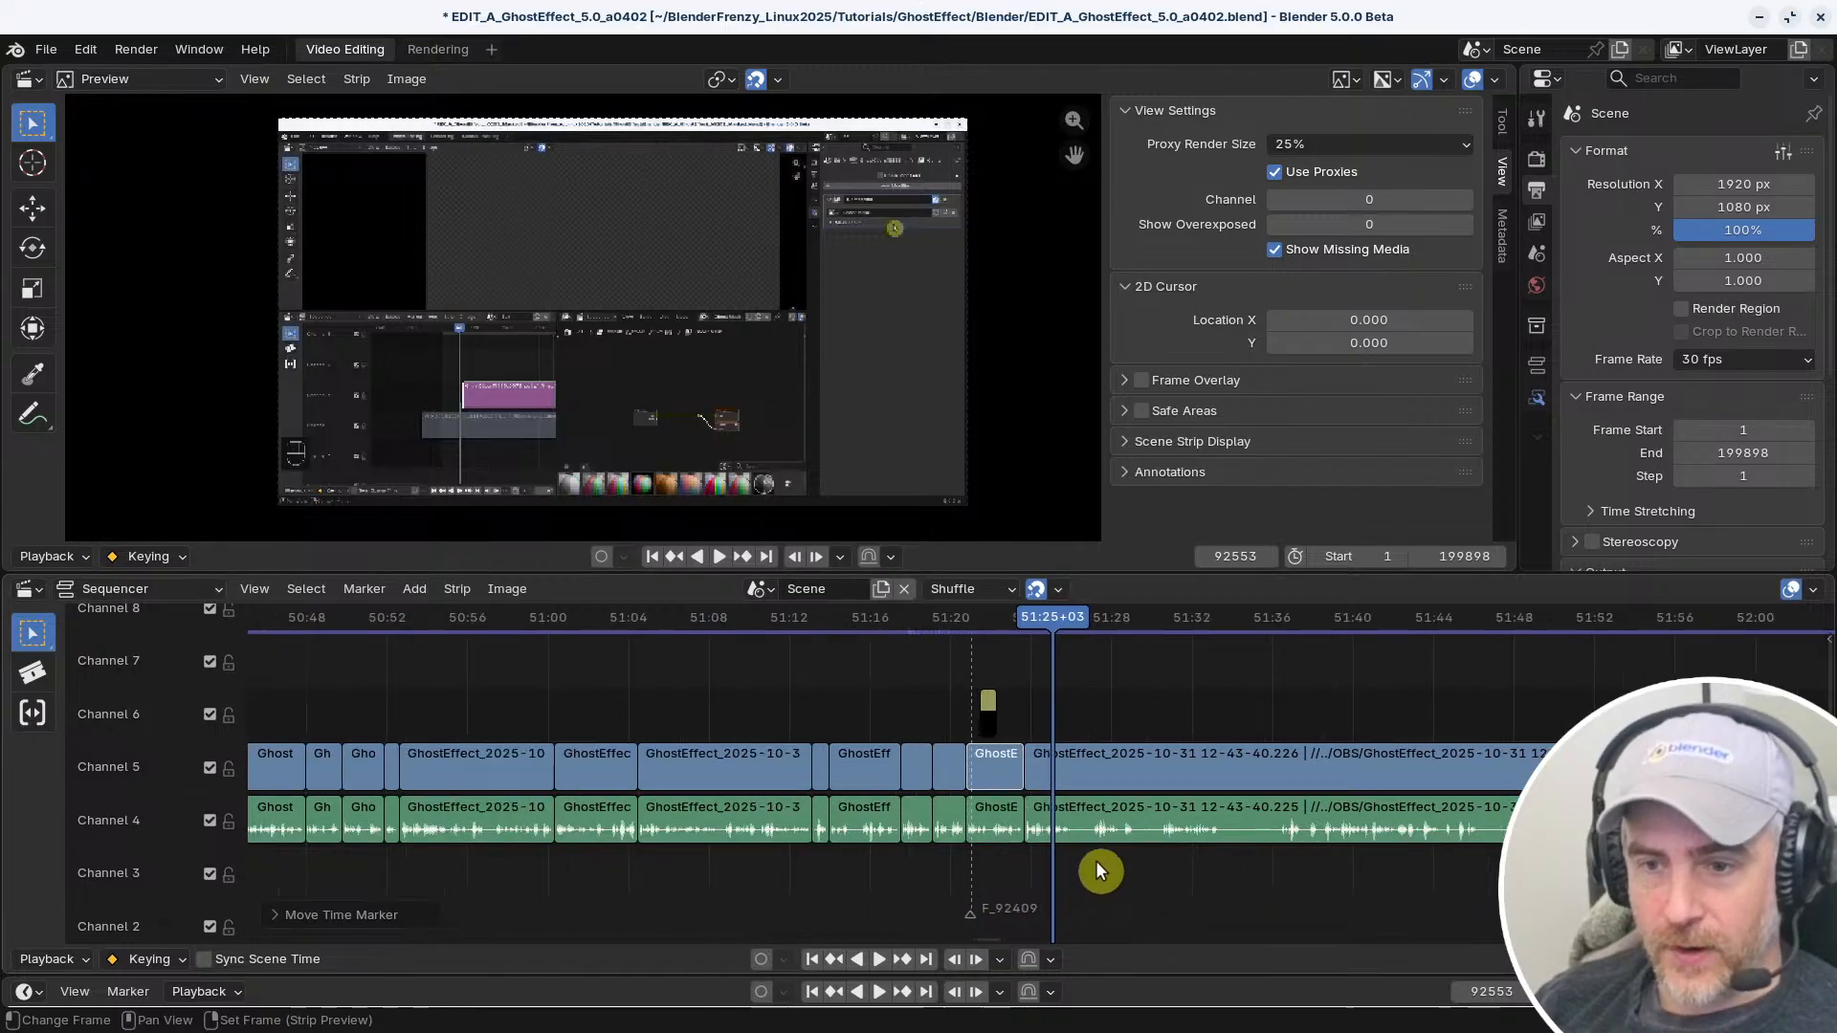
scroll(1066, 853, up, 6)
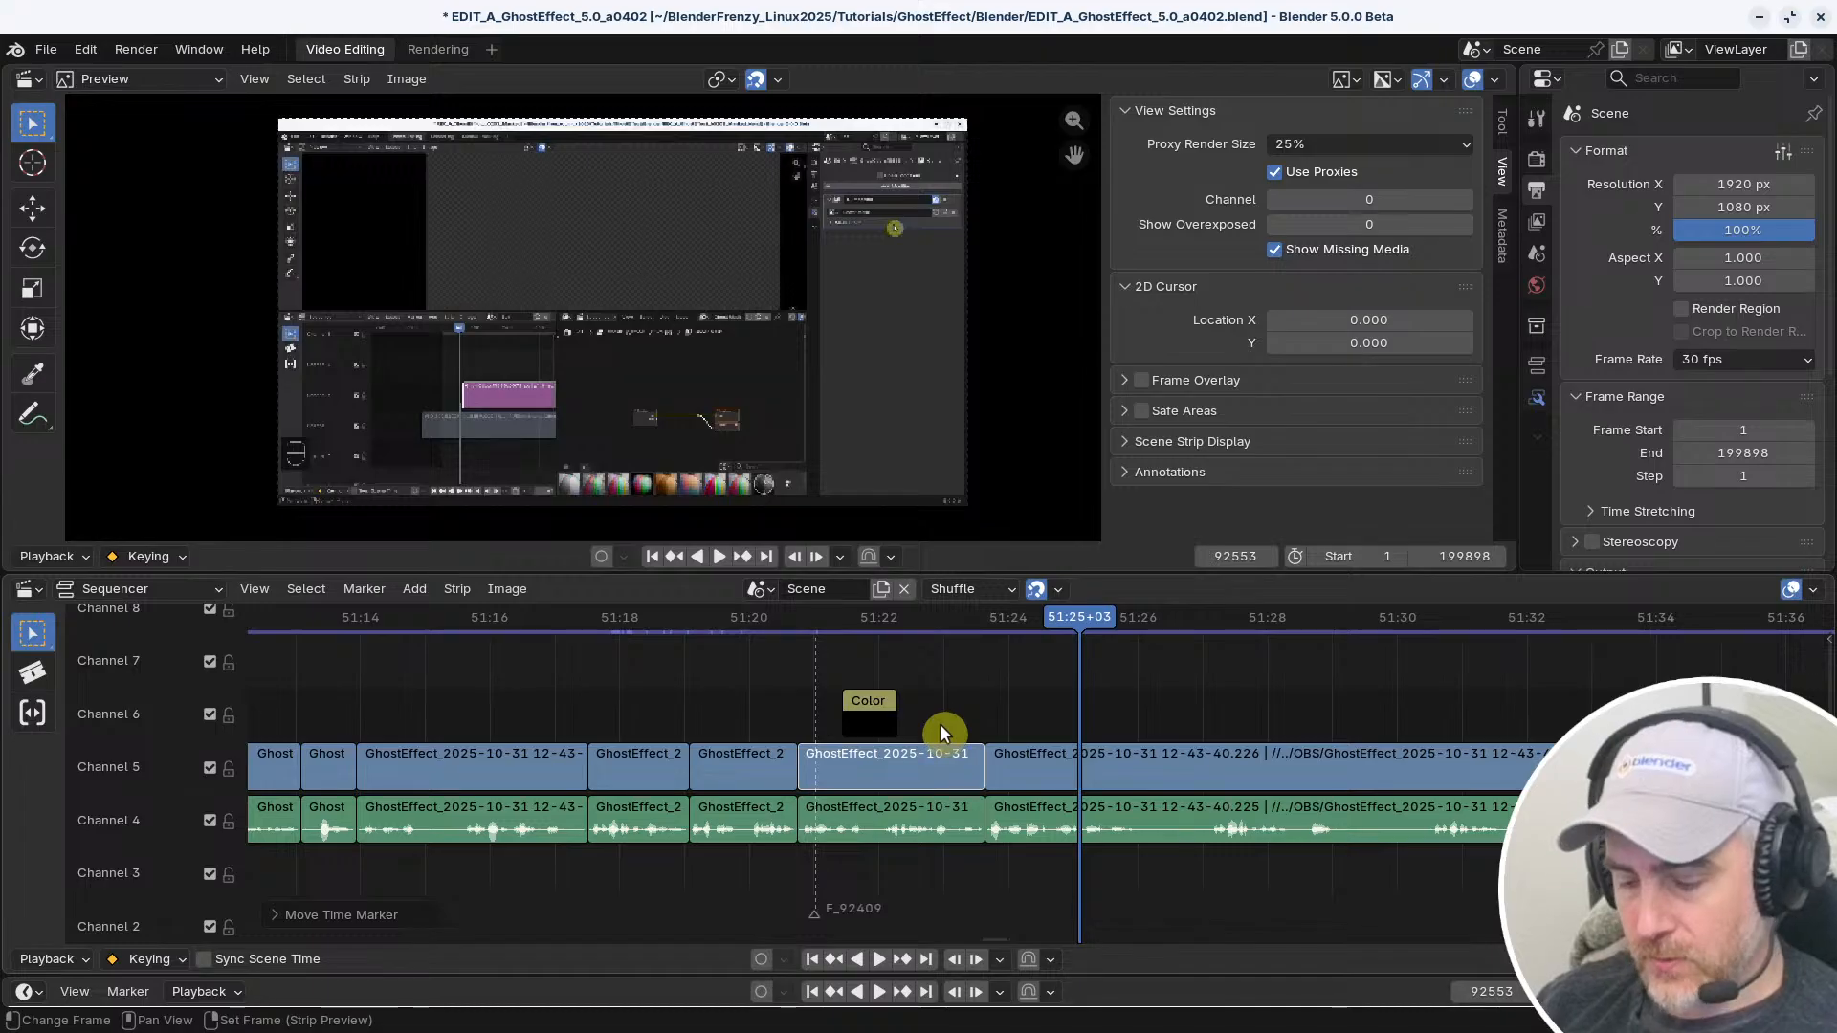
key(Page_Up)
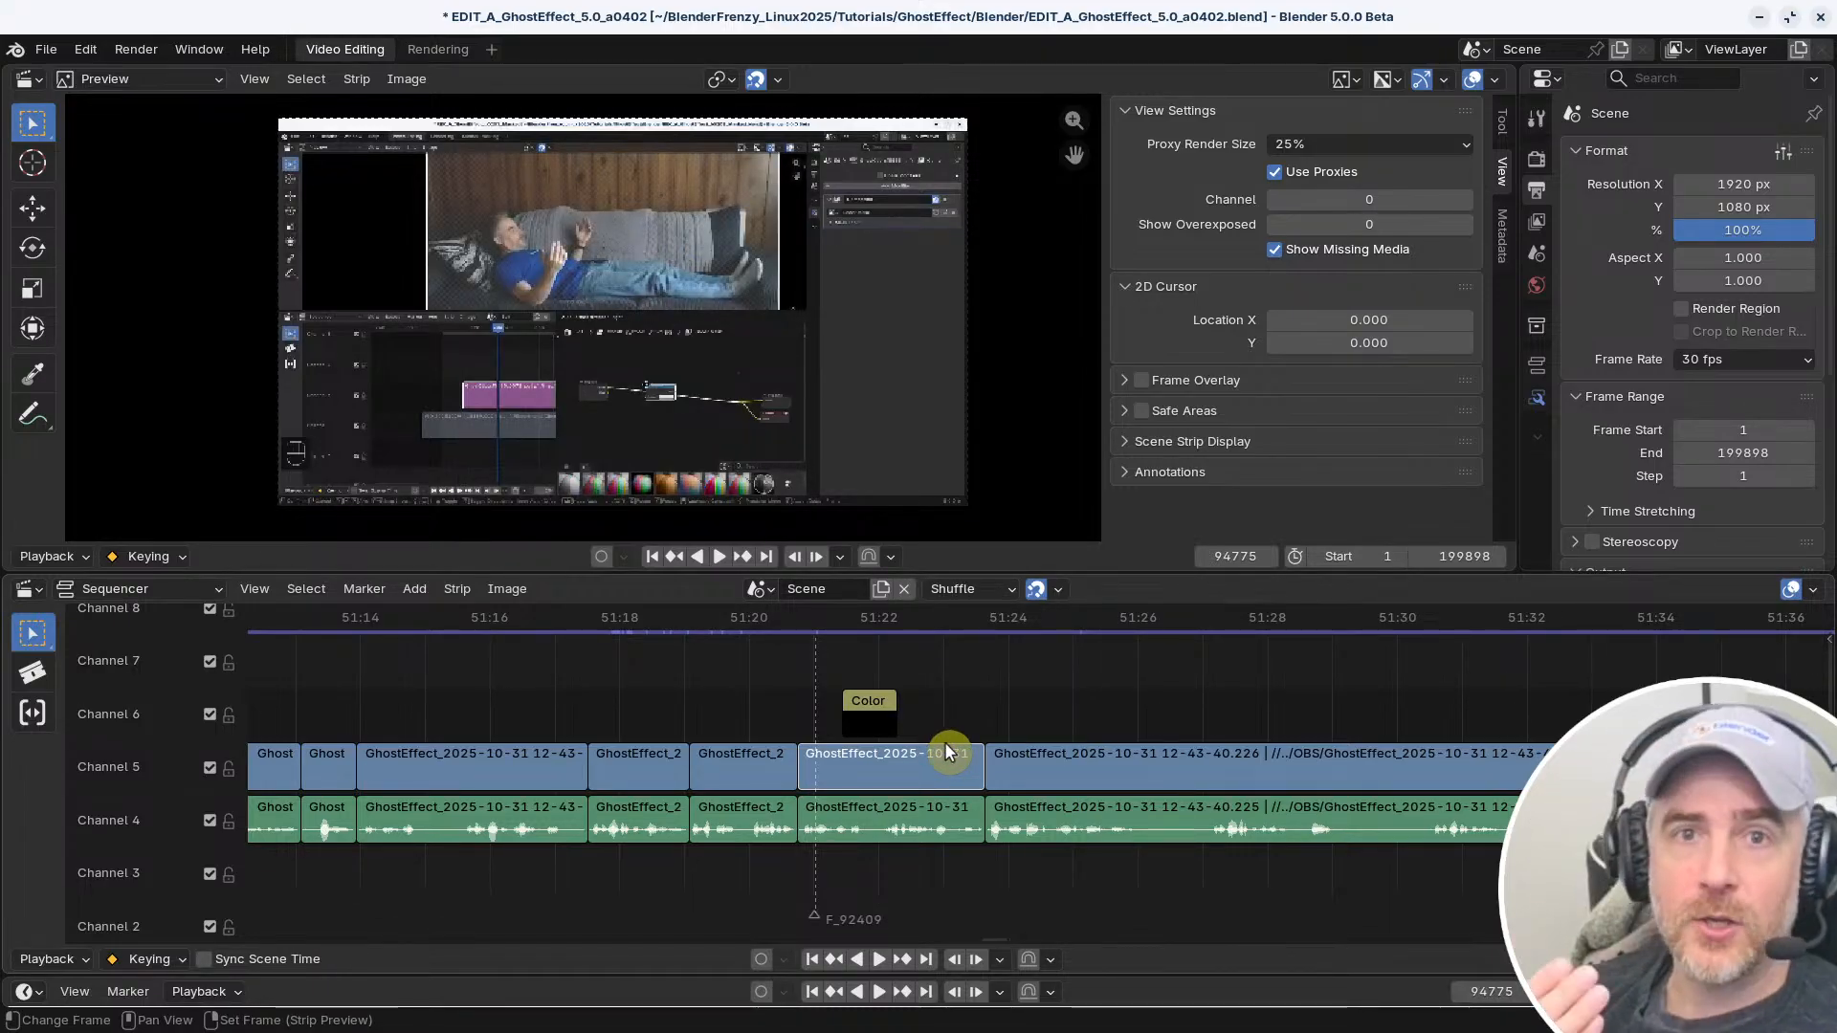
key(KP_0)
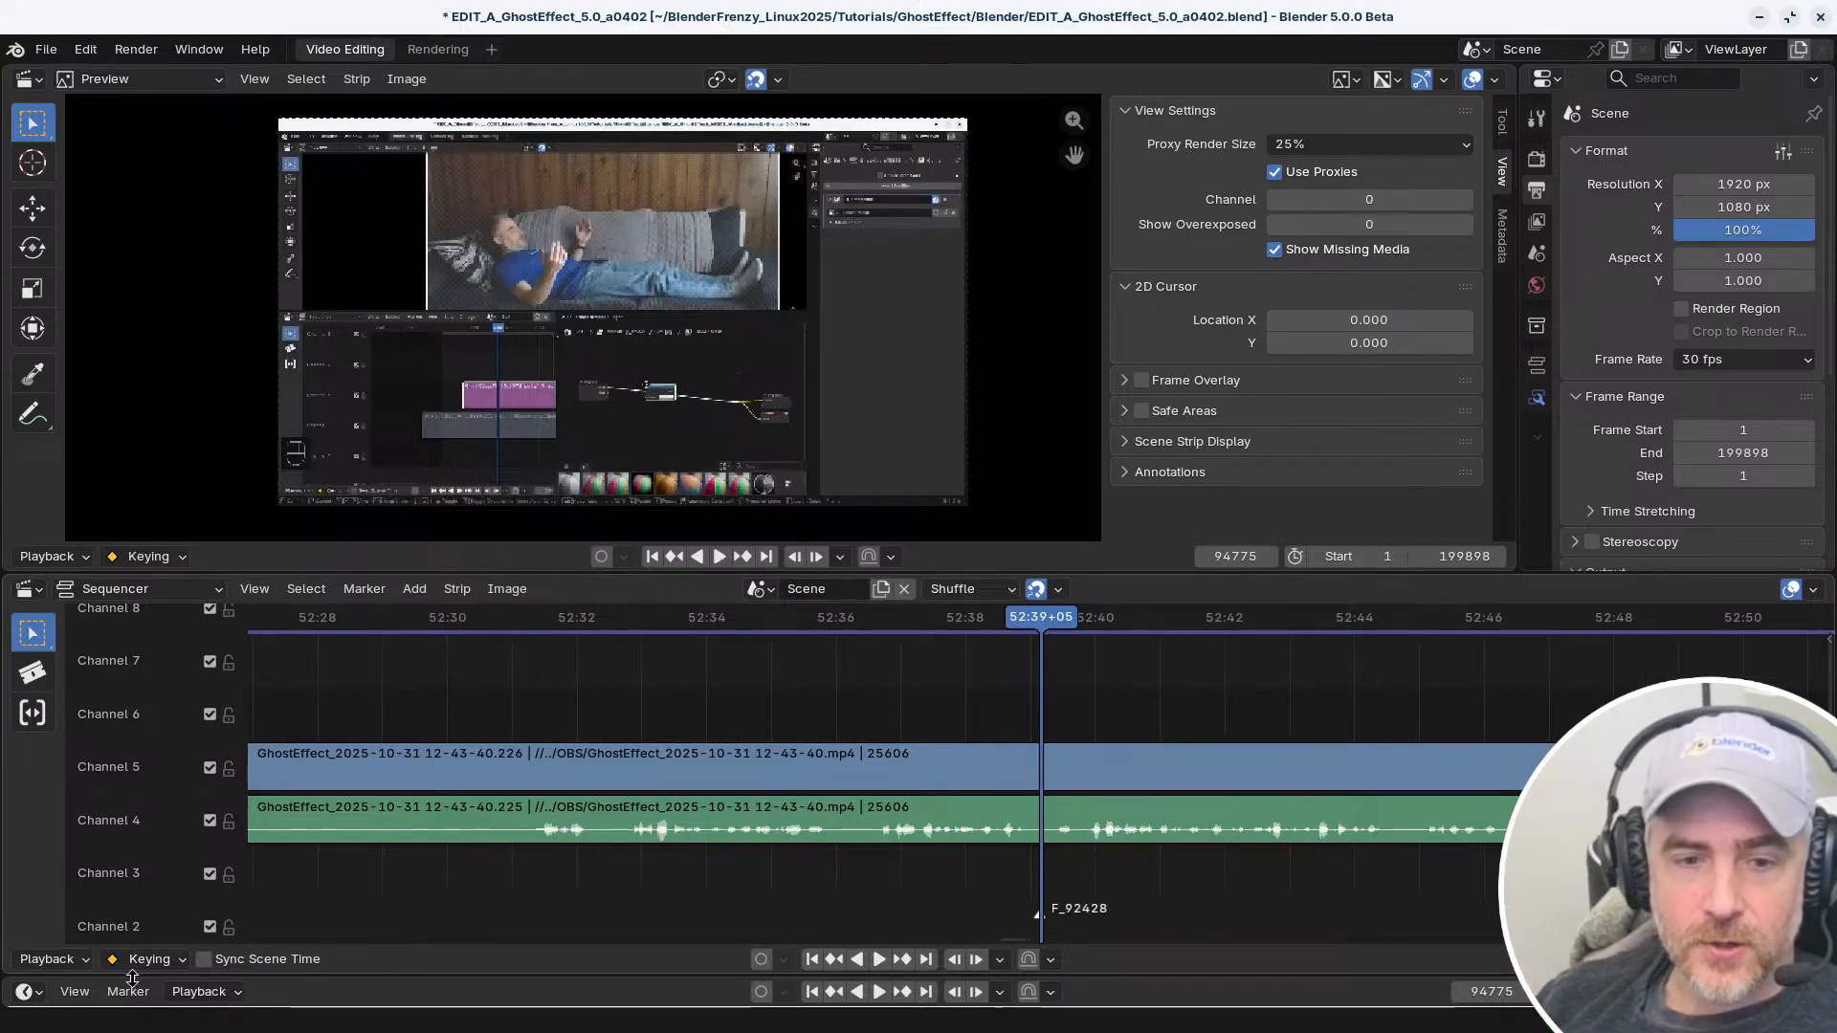
Check the sequencer's playback options and jump back through the markers to the first one at 50:13+21
click(47, 959)
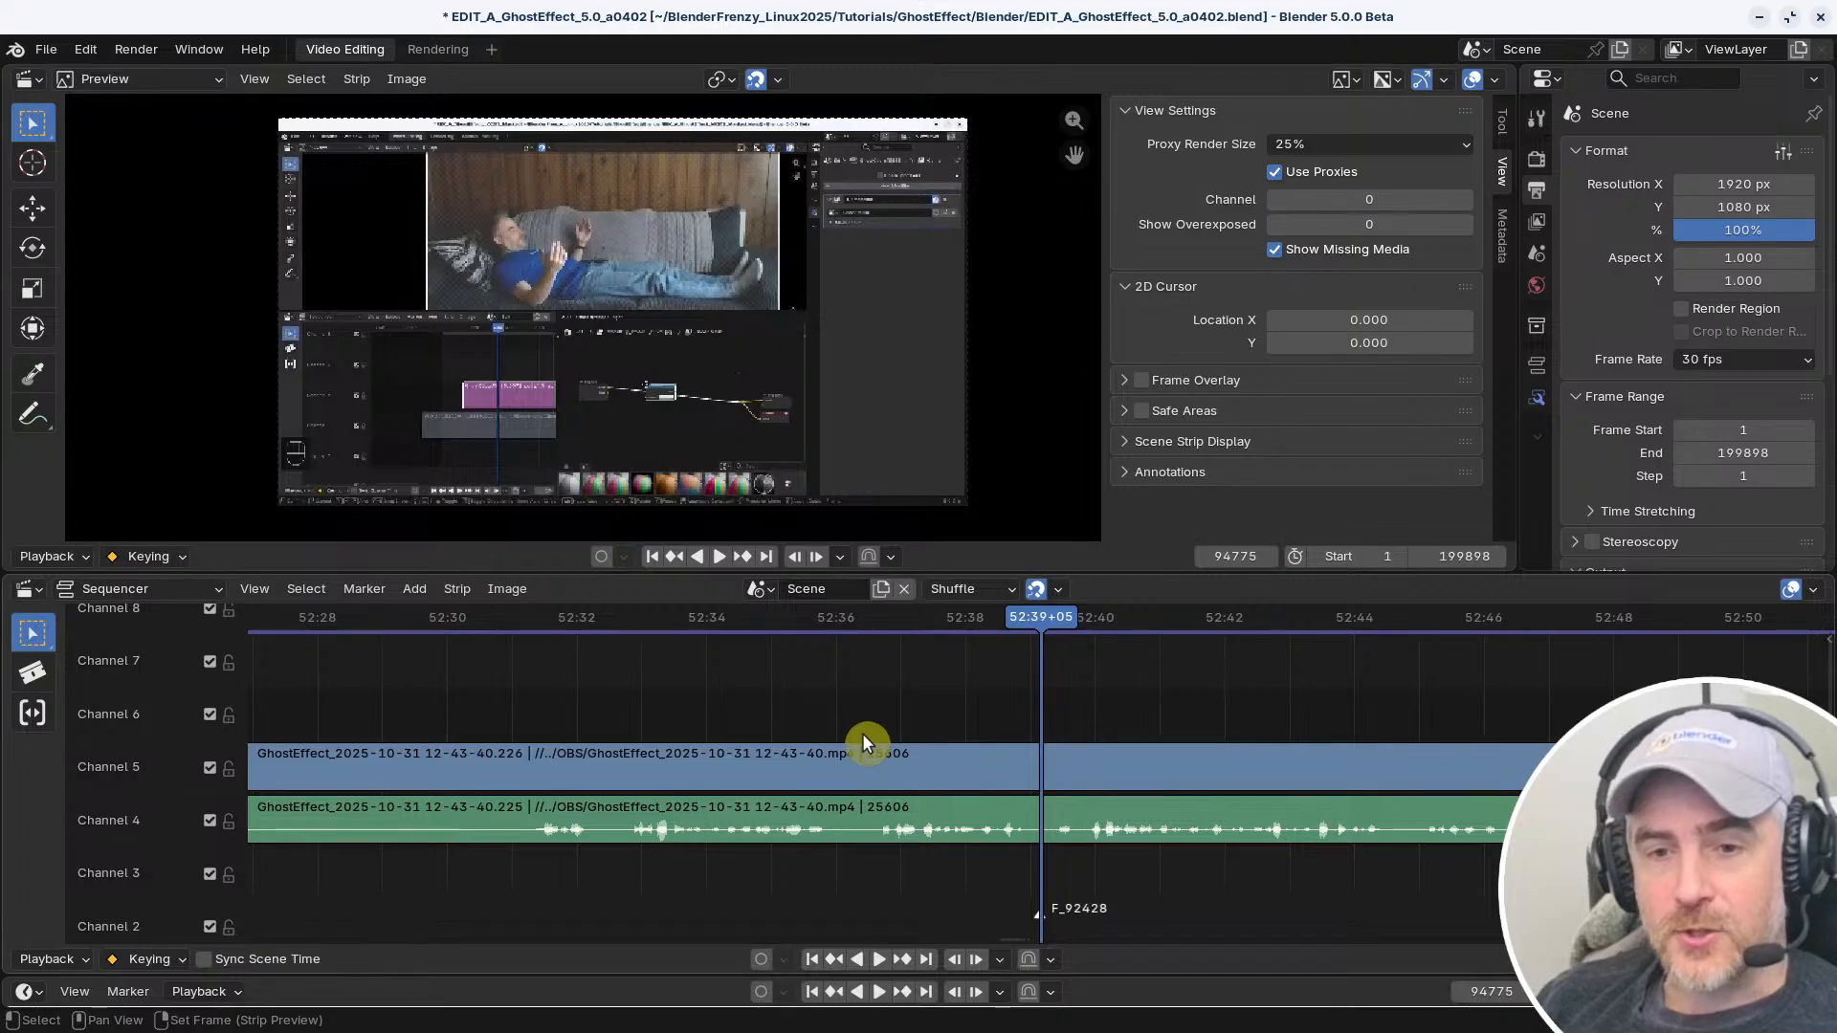
key(Page_Down)
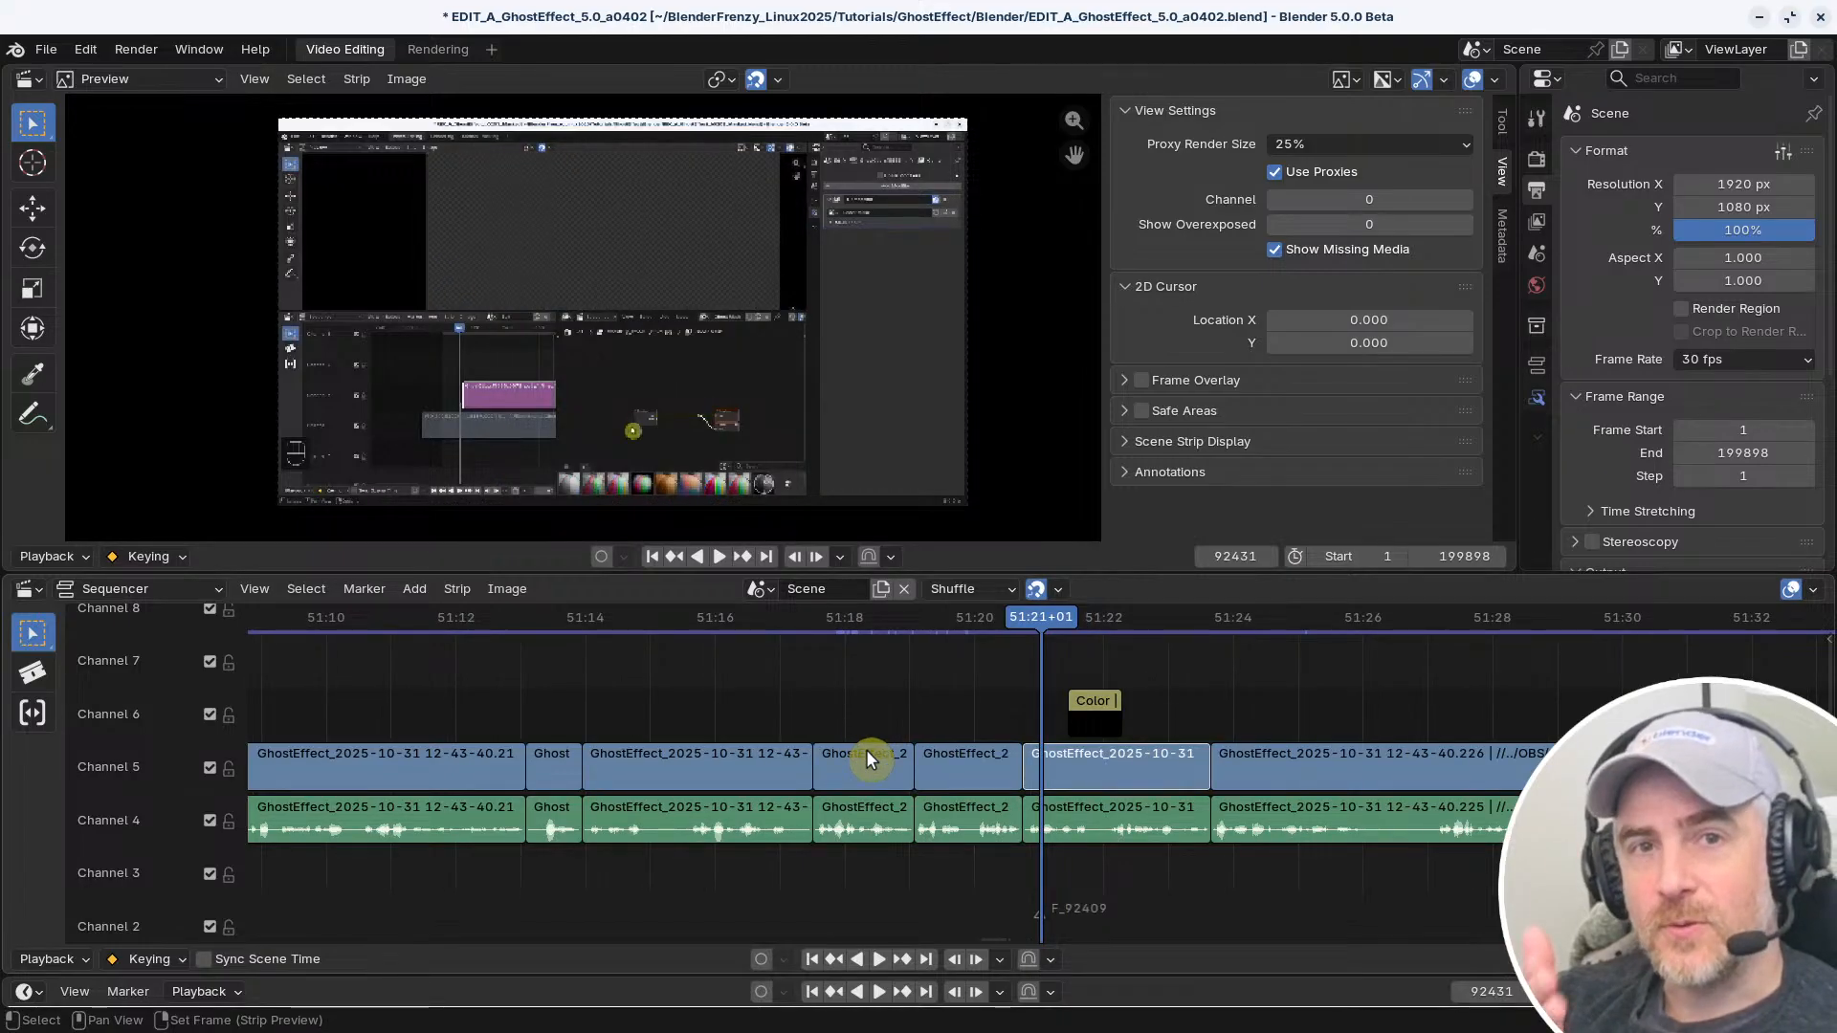
key(Page_Down)
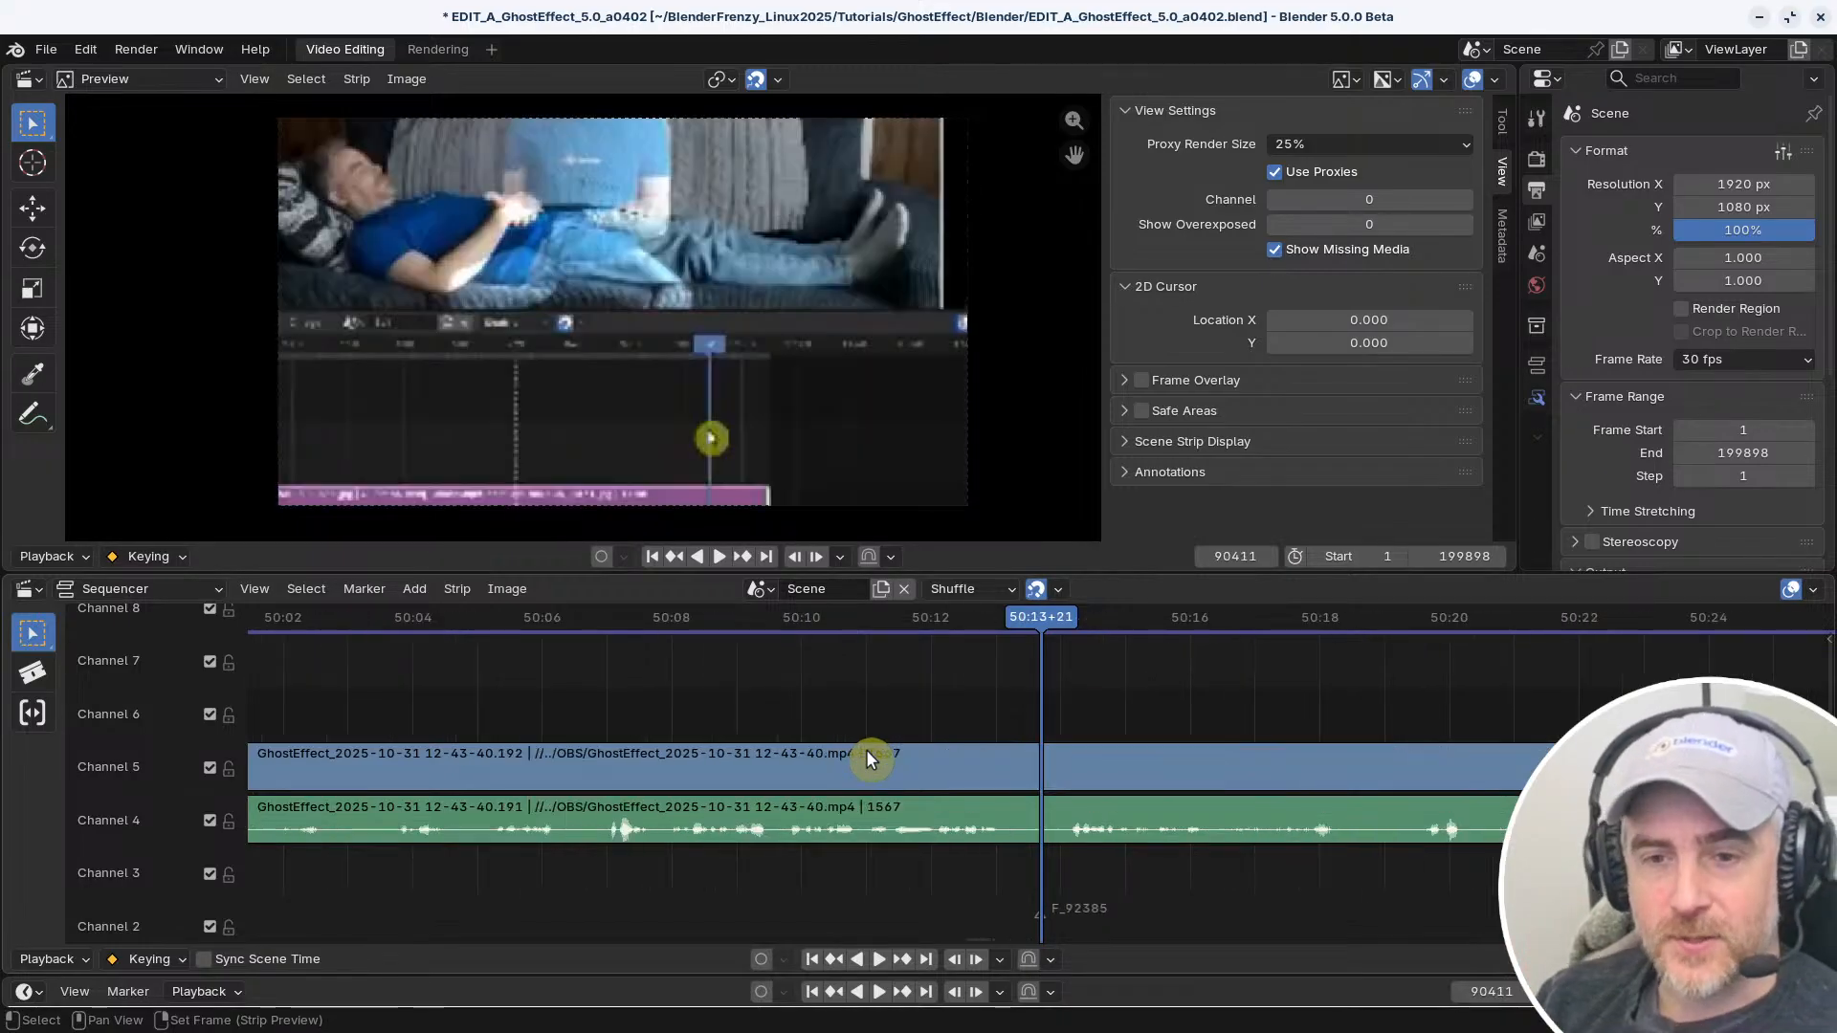
Test the marker jumps by moving the playhead forward to the last marker and back to the one at 51:21+01
key(Page_Up)
key(Page_Up)
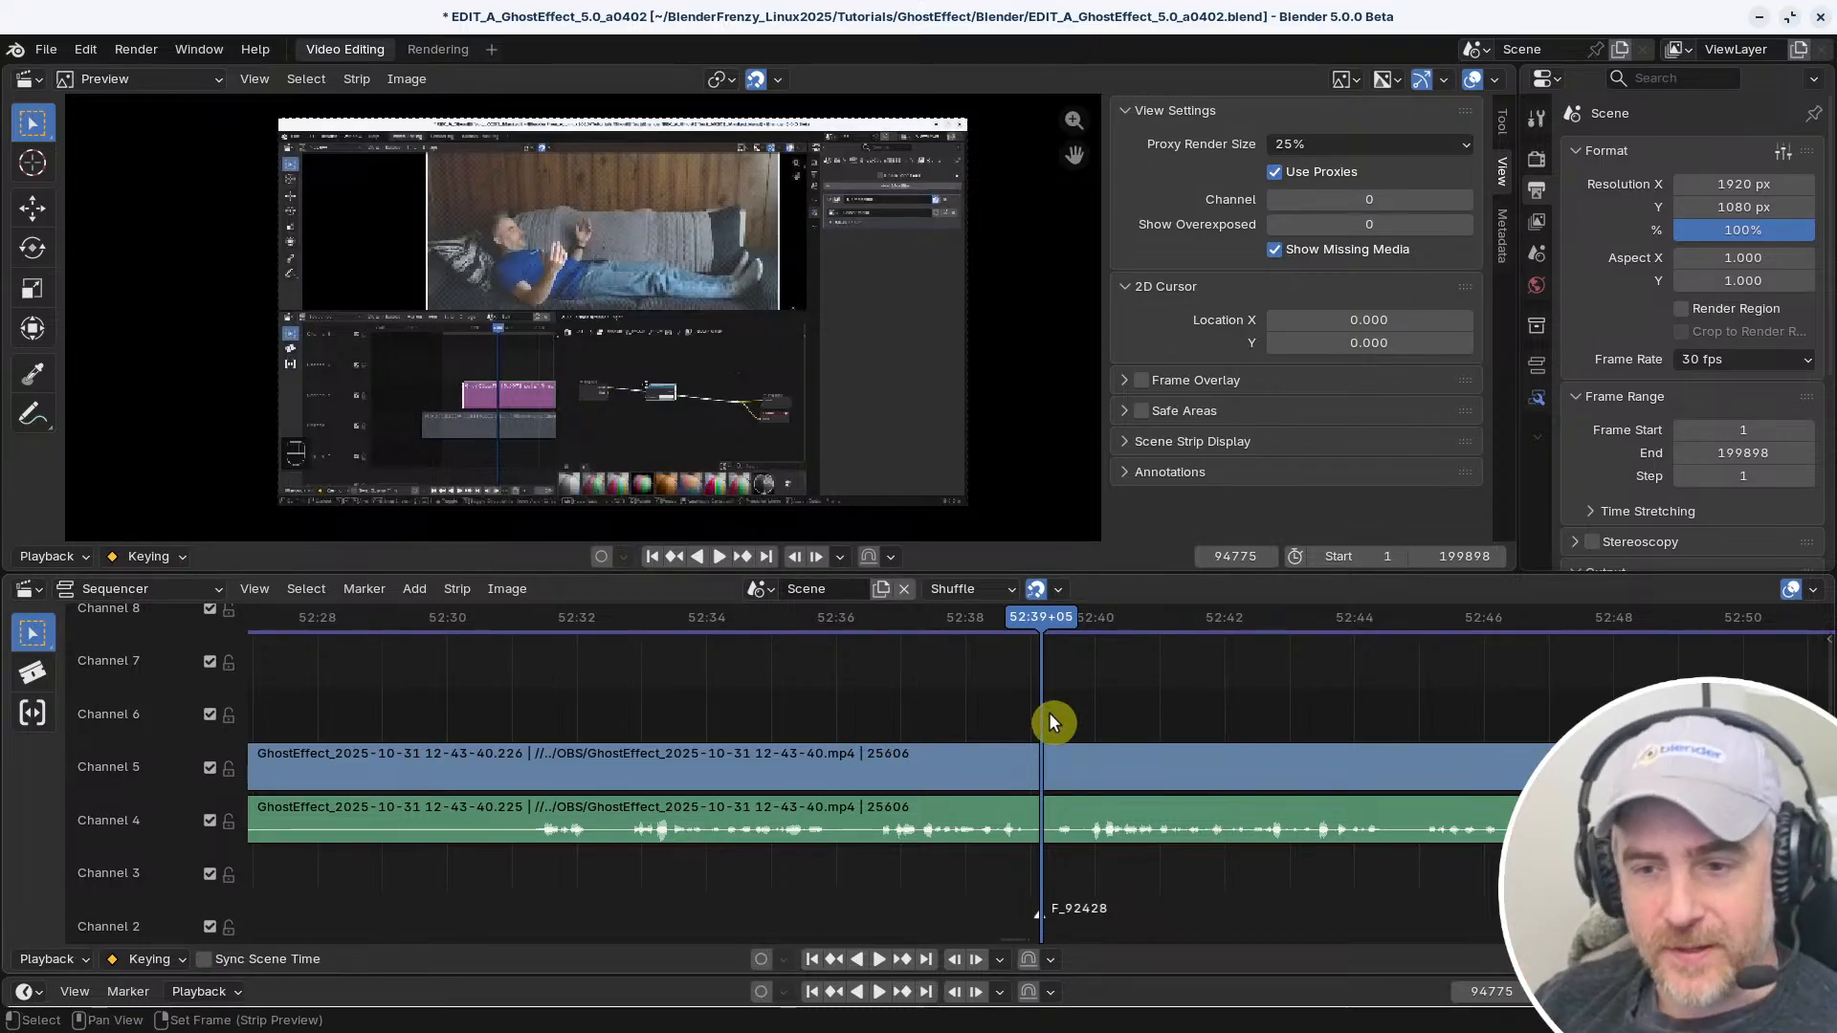
key(Page_Down)
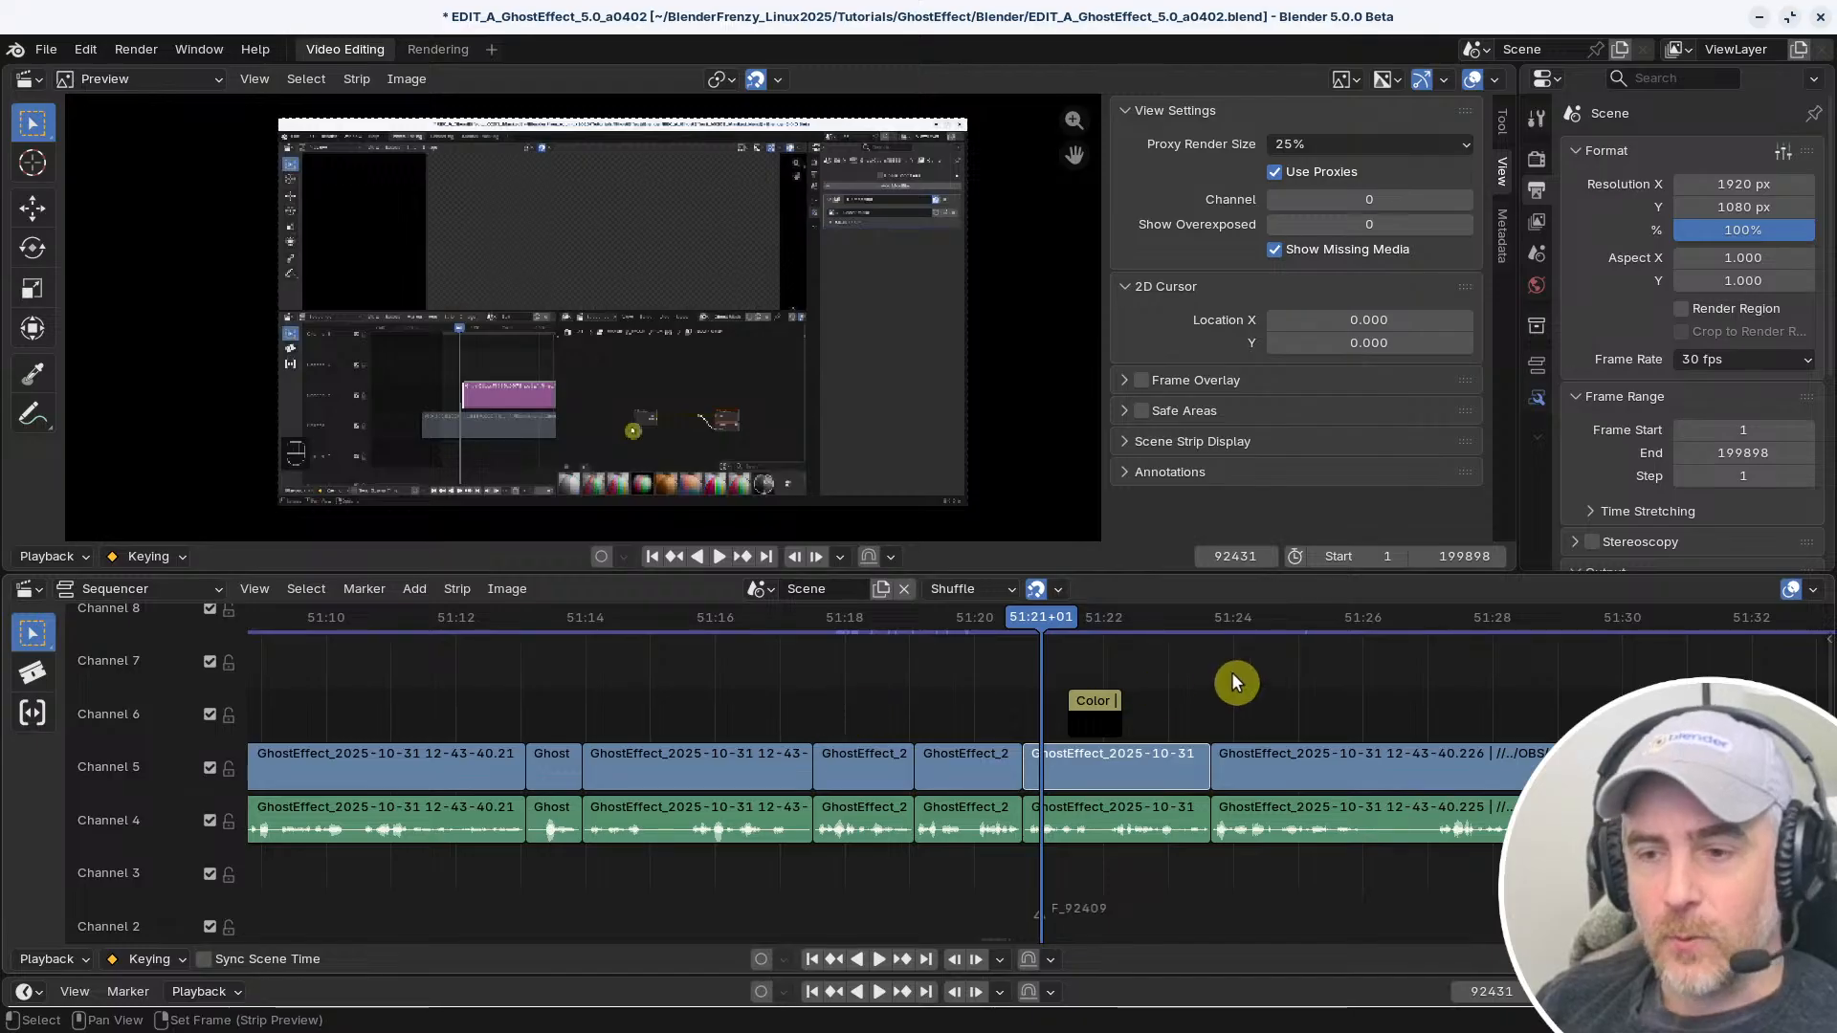
Scrub the playhead to about 51:31 and play the following footage in short stretches, stopping at 51:41+04
drag(1615, 616, 1655, 651)
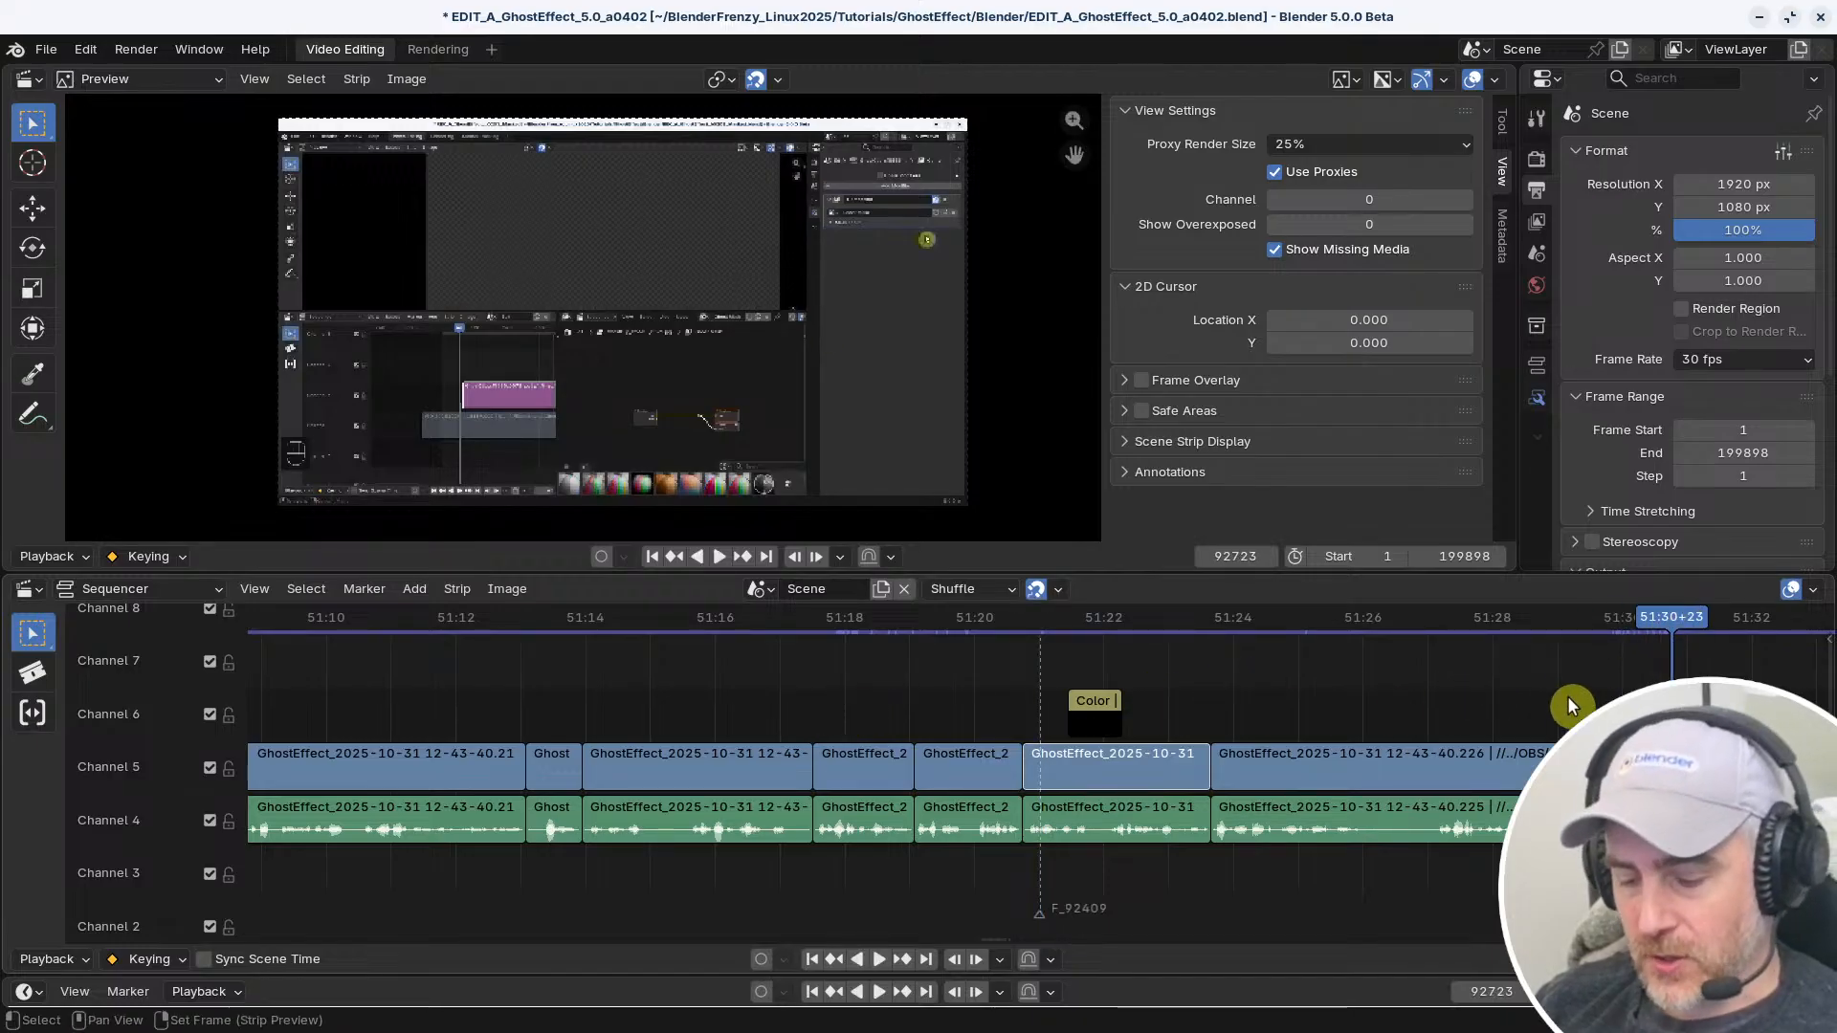
key(space)
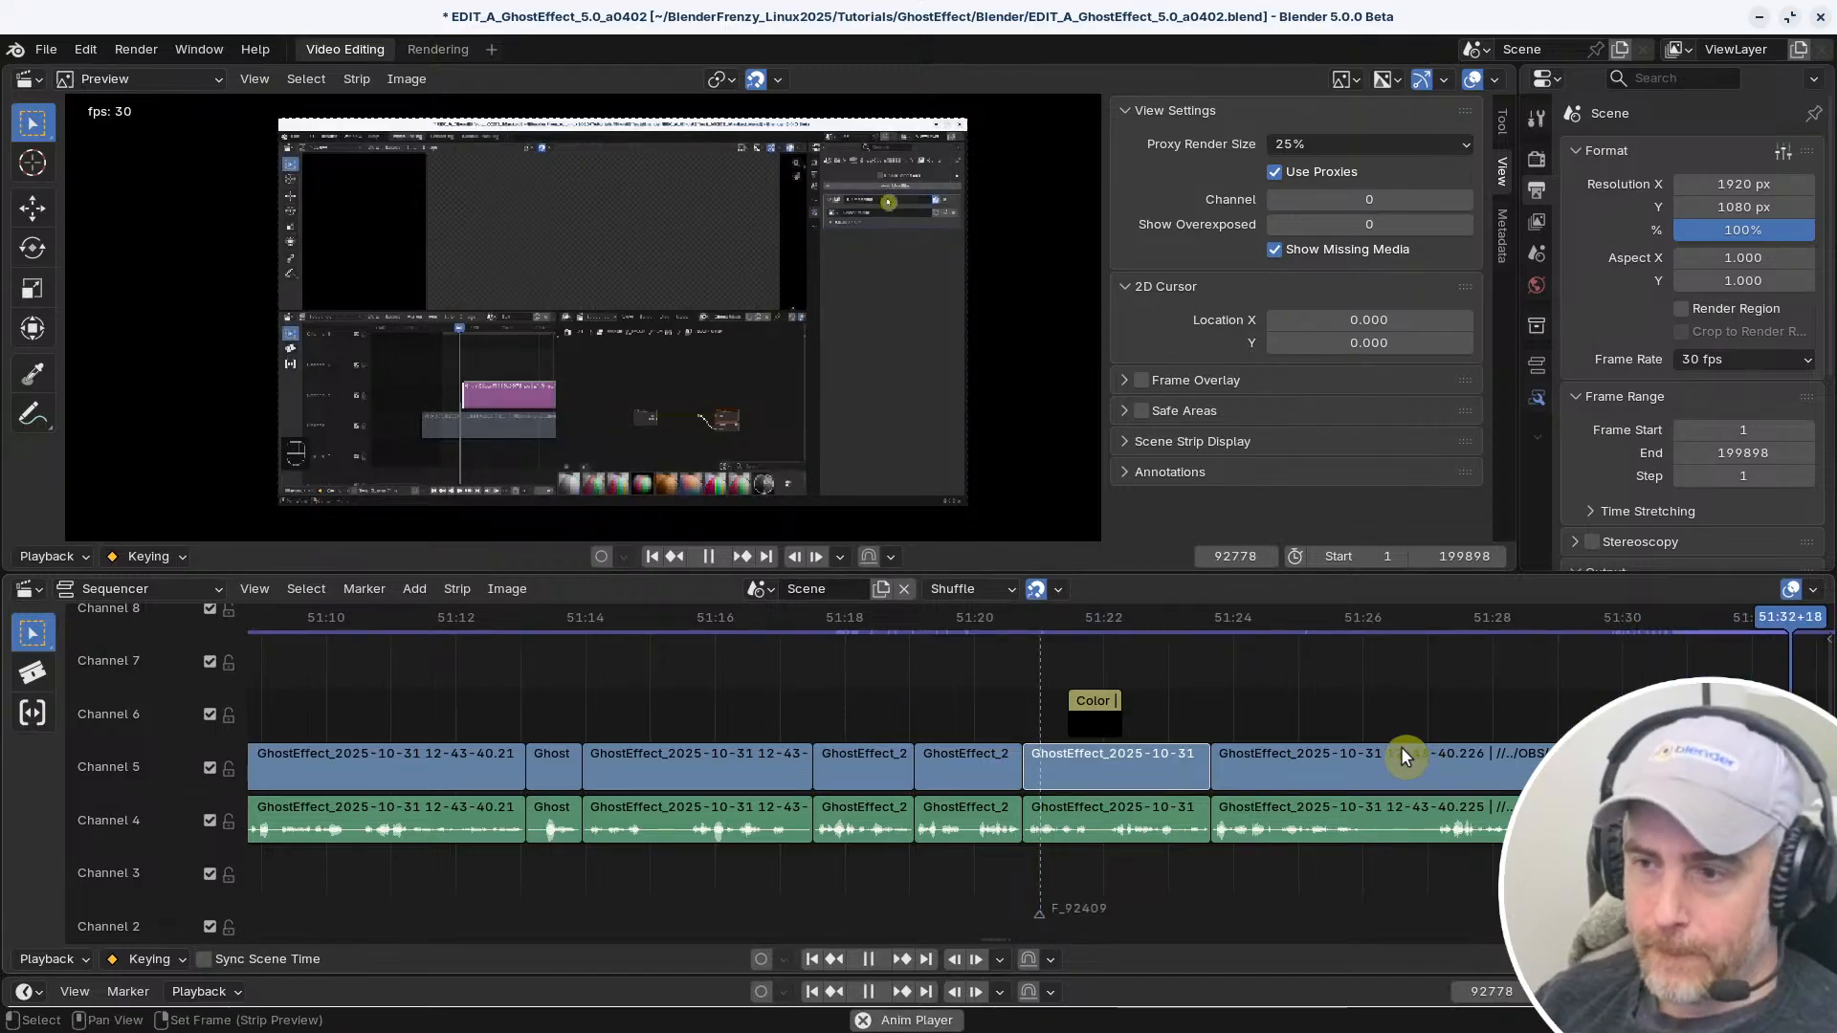
key(space)
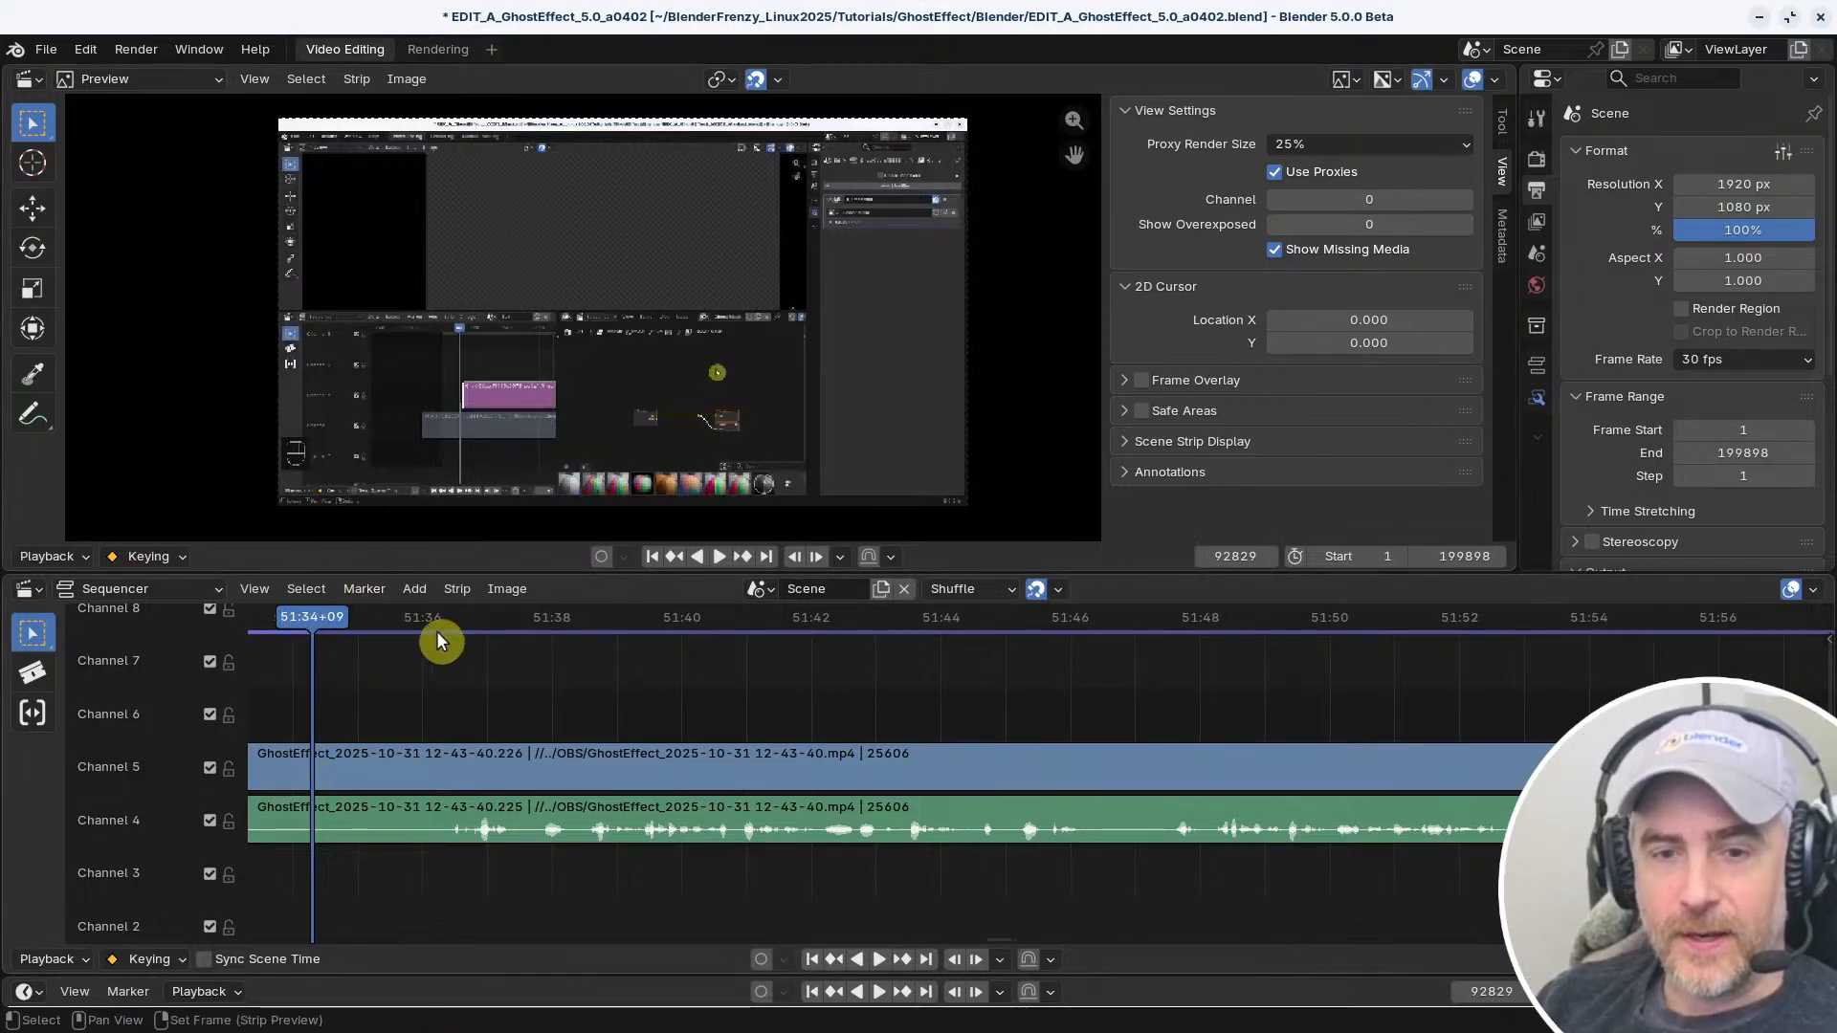
key(space)
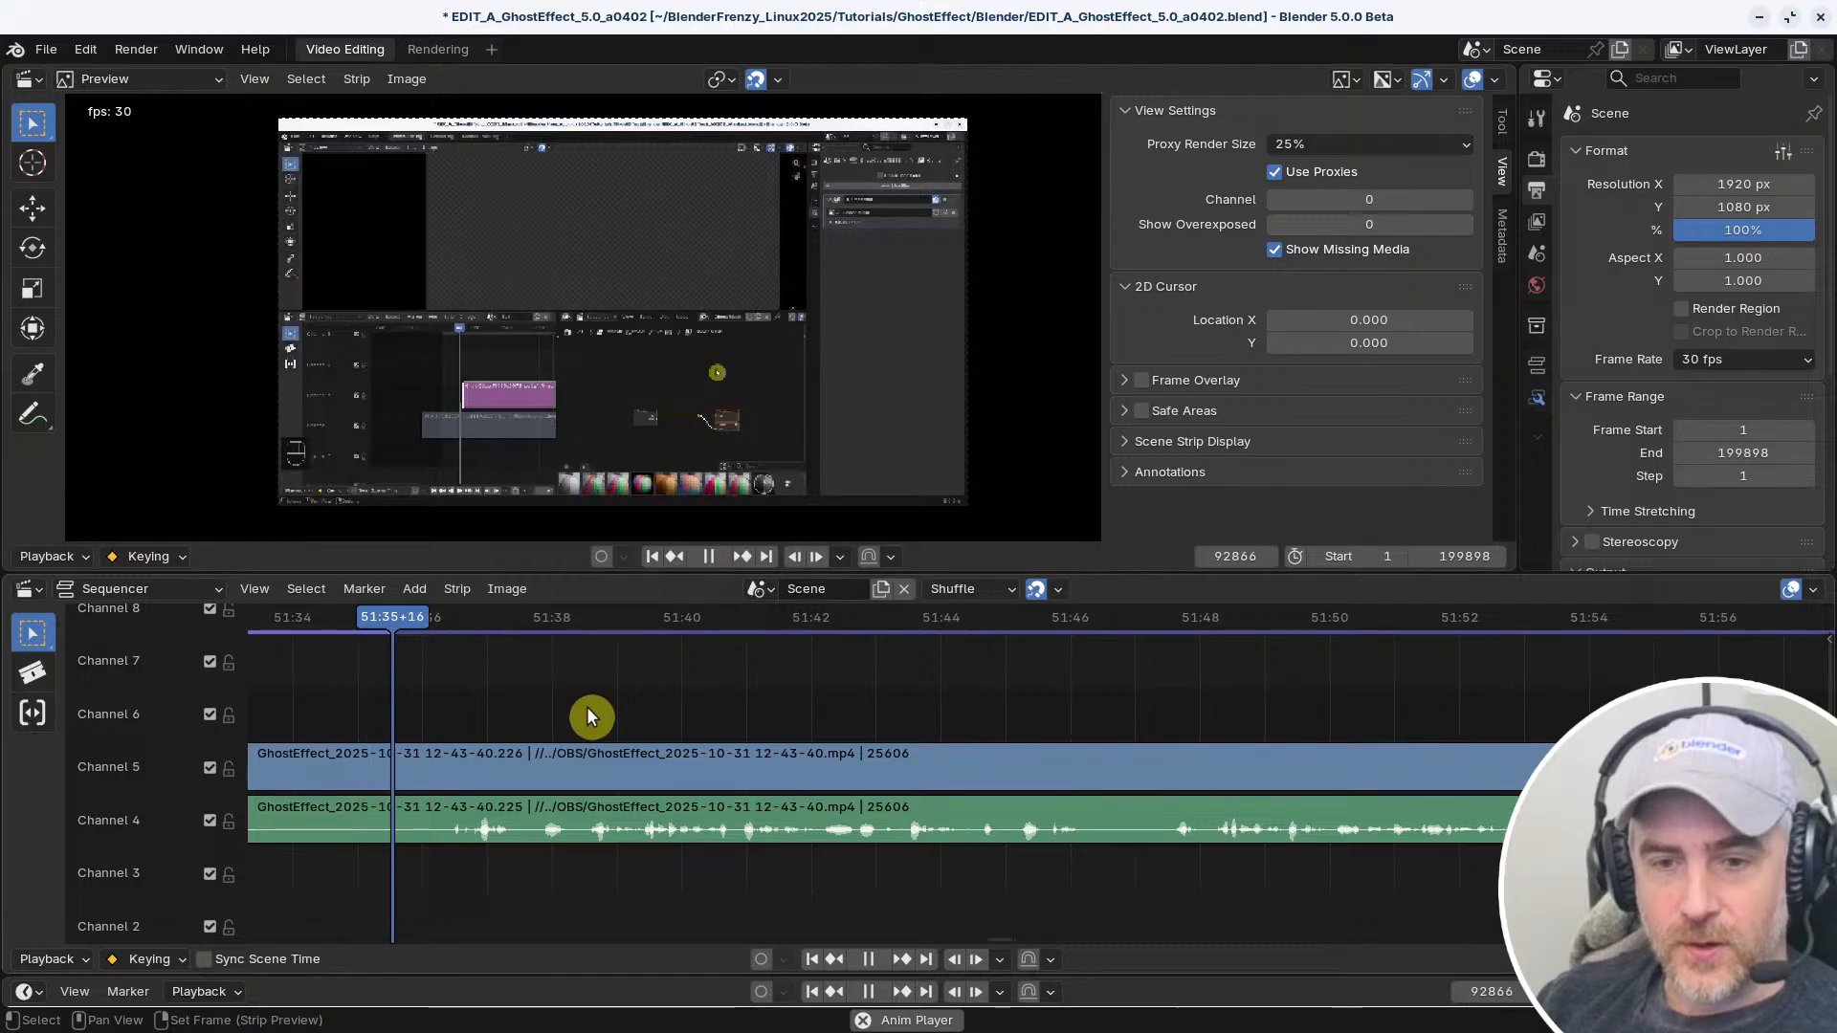
key(space)
middle_drag(613, 746, 1816, 761)
key(space)
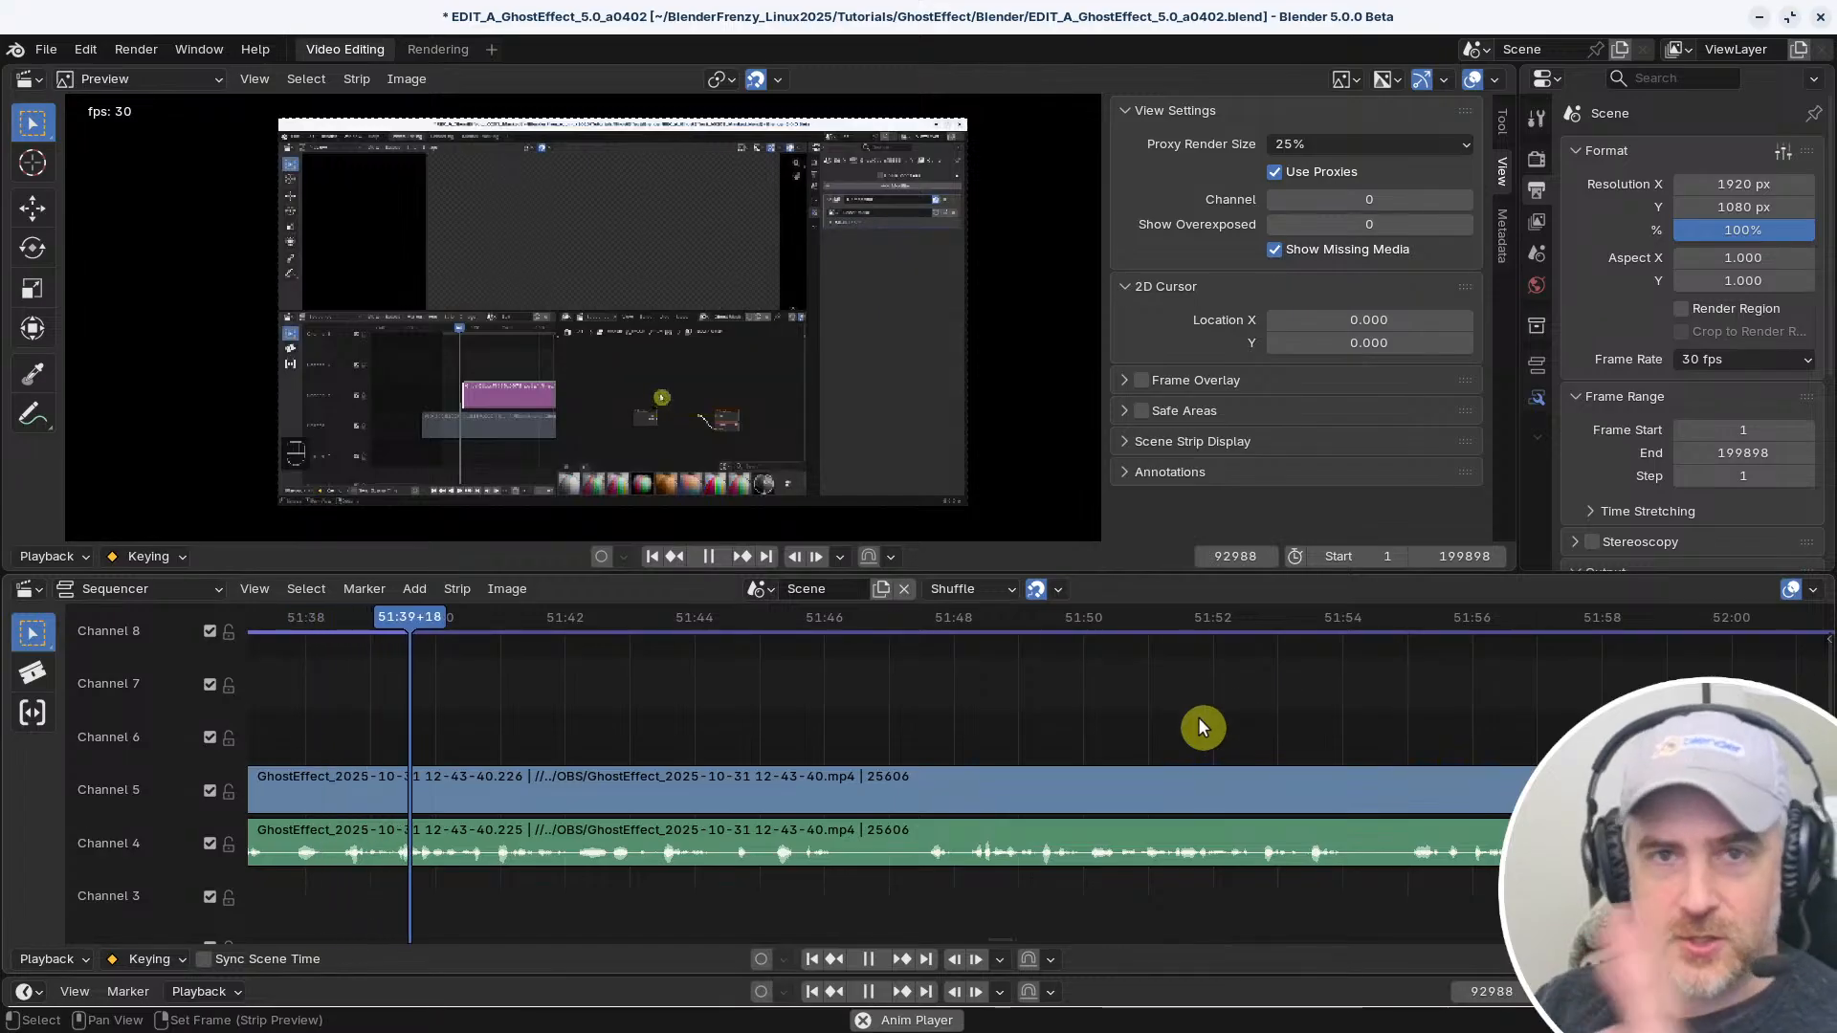
key(space)
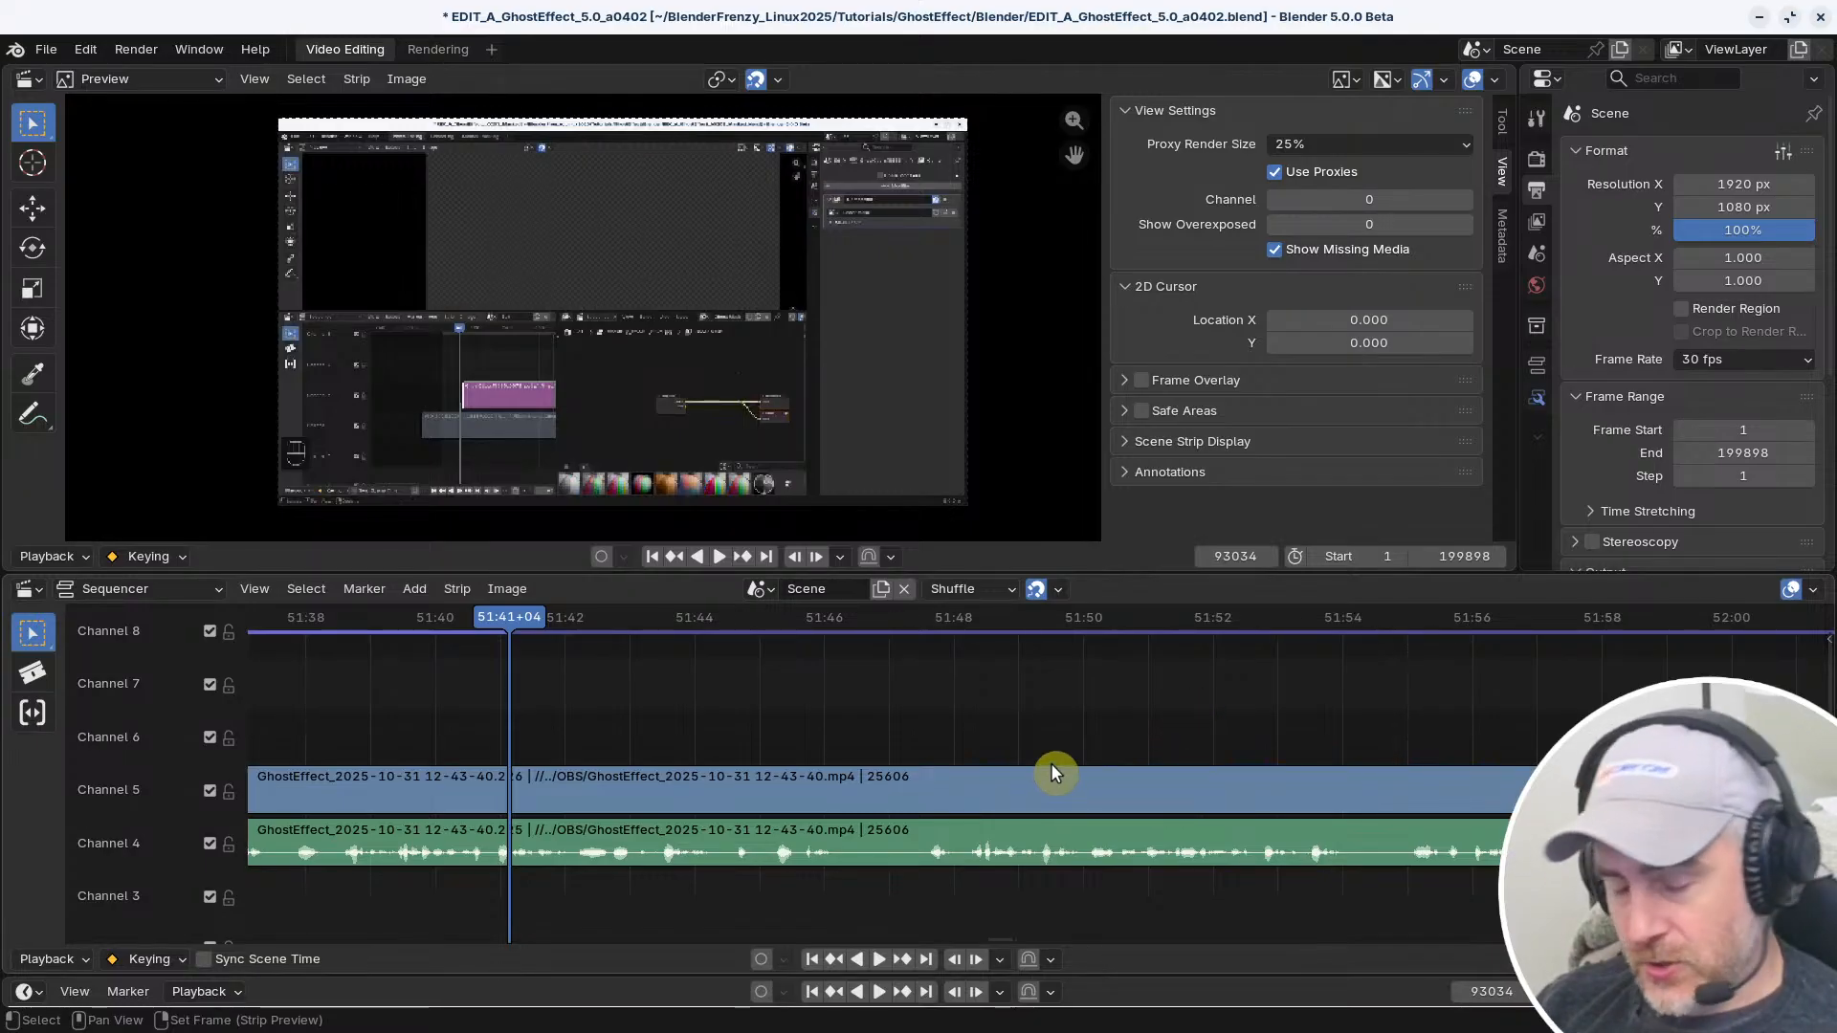
Continue reviewing the long uncut strip in short playback stretches, stopping the playhead at 51:46+00
ctrl+middle_drag(1118, 719, 820, 738)
key(space)
key(space)
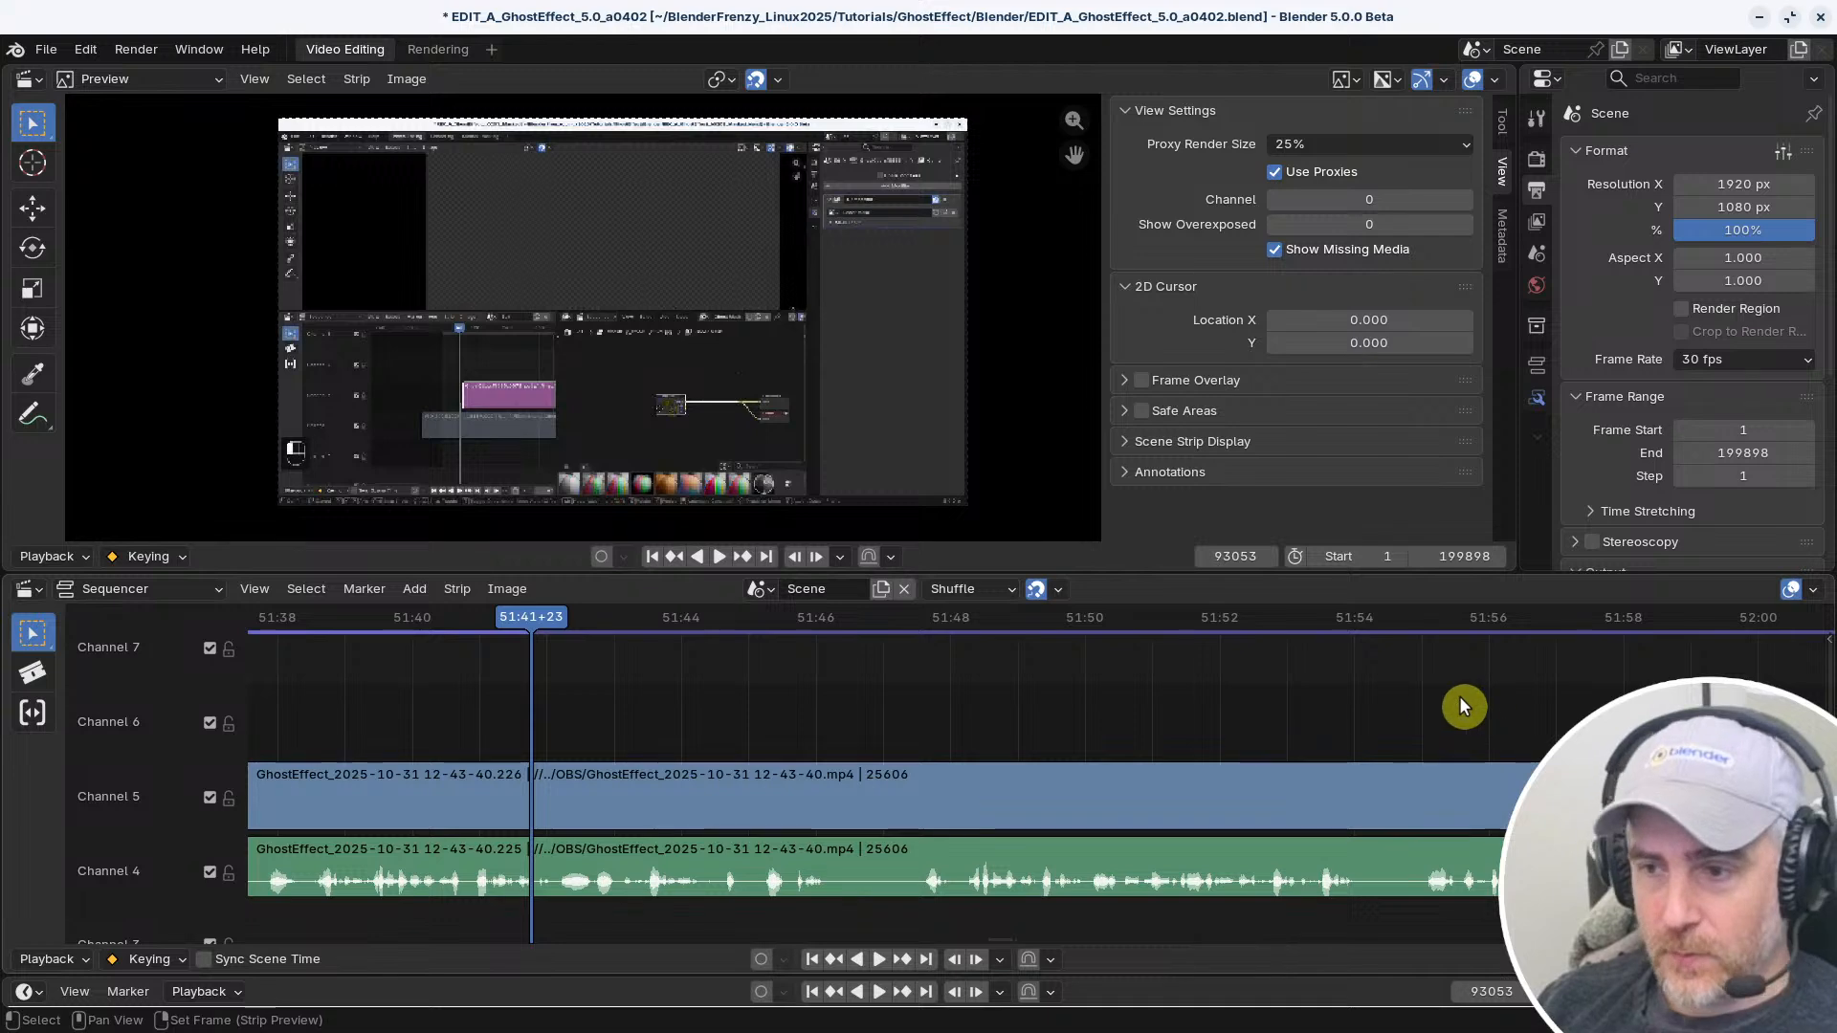
ctrl+middle_drag(1444, 713, 1119, 708)
key(space)
middle_drag(791, 750, 1829, 735)
middle_drag(720, 733, 1407, 713)
middle_drag(836, 725, 1123, 775)
key(space)
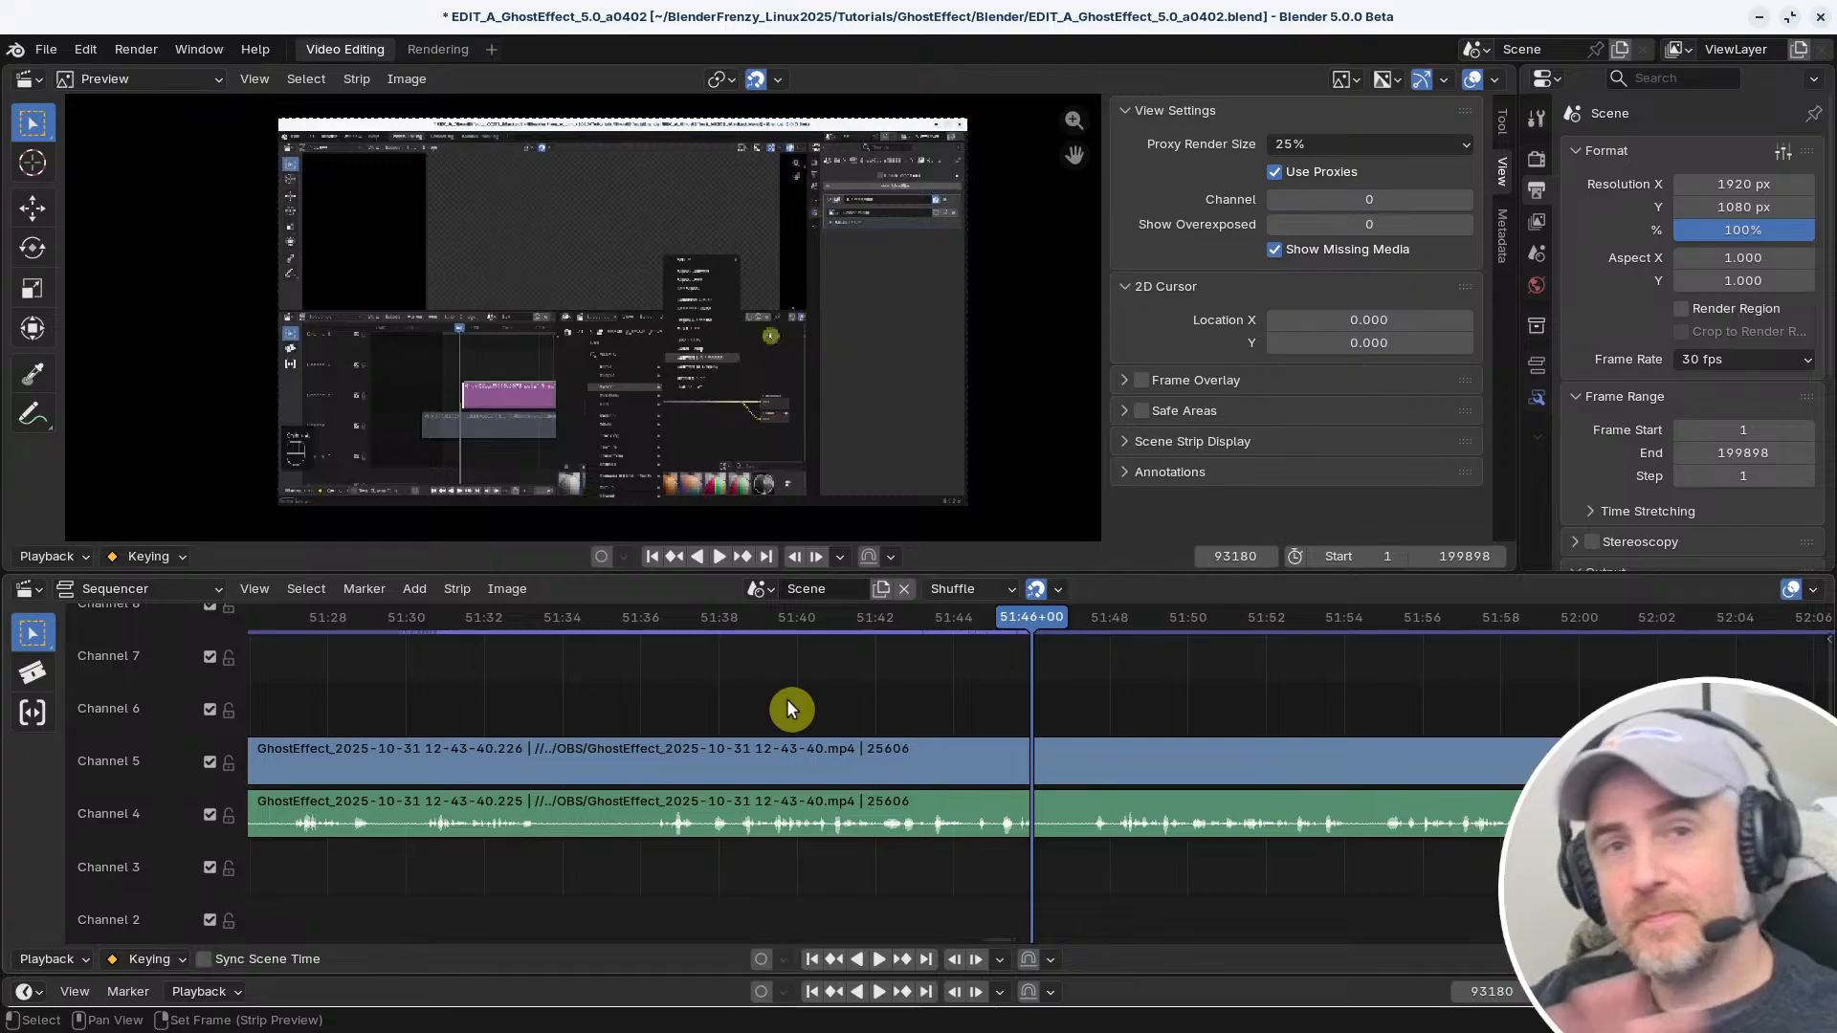
Look back over the already cut strips from about 51:30 to 50:40, and play the footage on to 51:47+05
middle_drag(692, 636, 1115, 718)
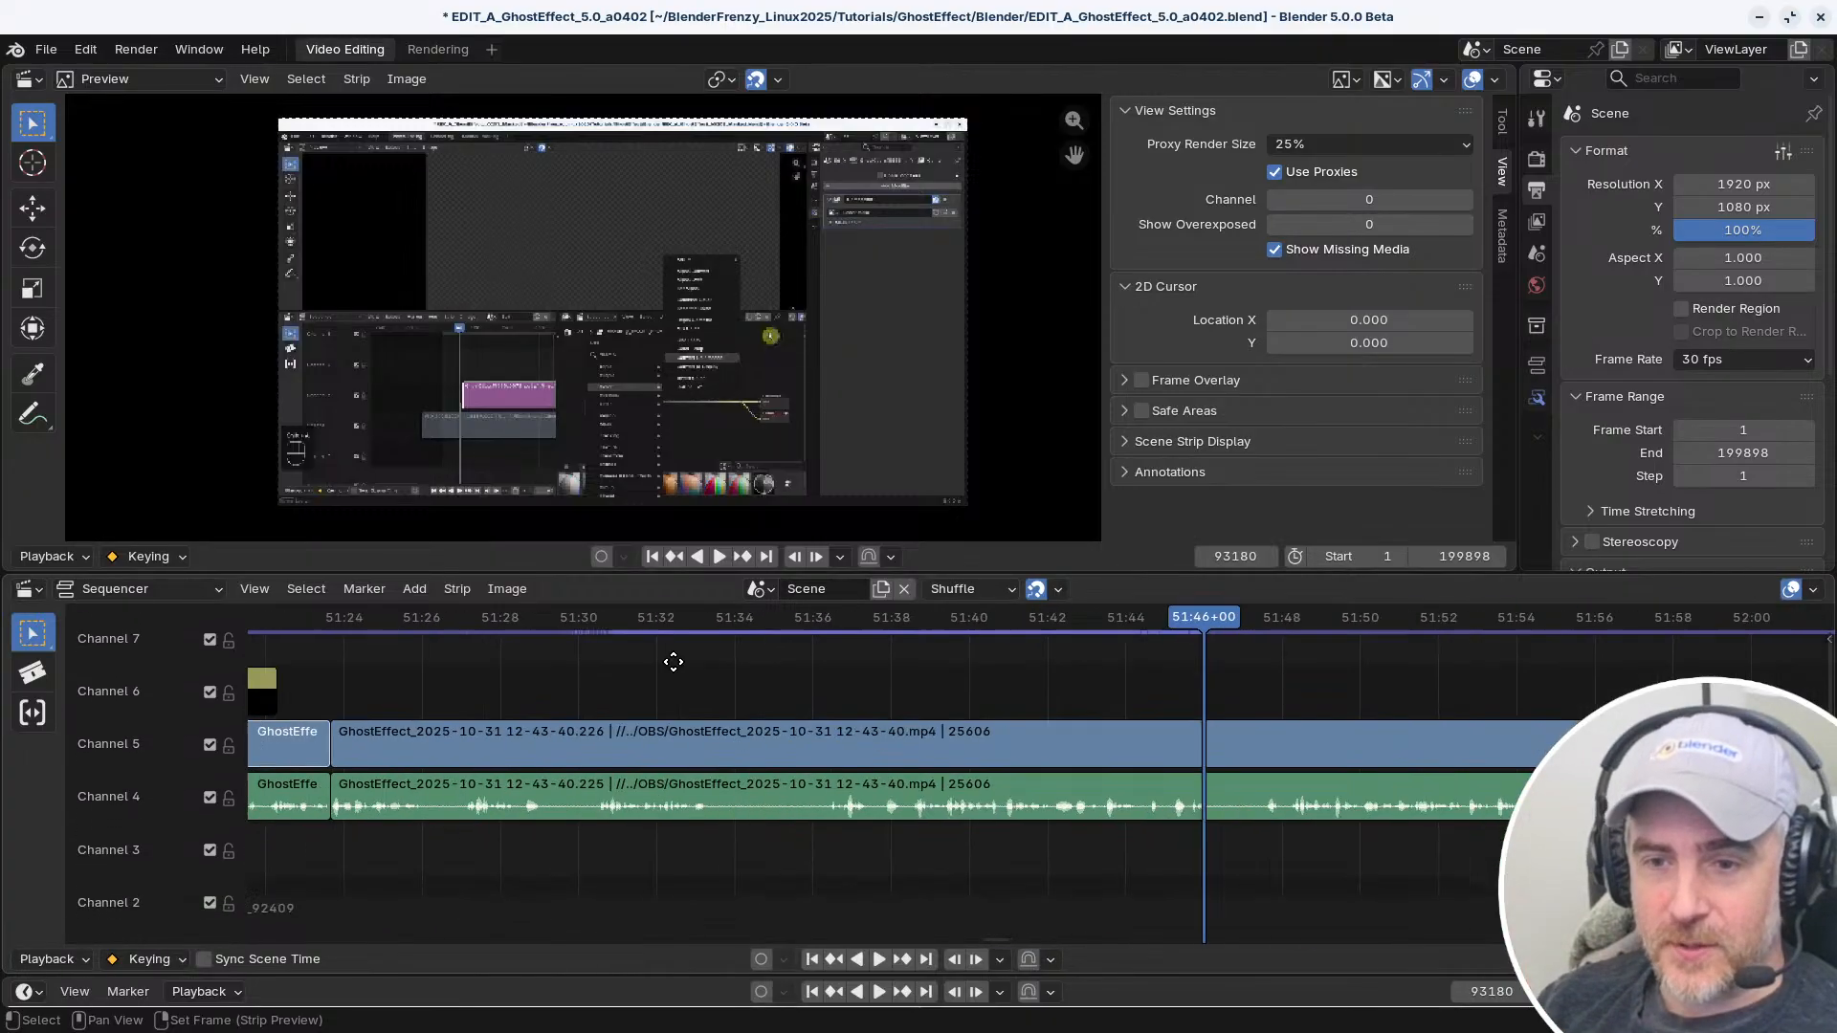
middle_drag(668, 660, 1617, 751)
mouse_move(689, 746)
middle_down()
mouse_move(947, 726)
mouse_move(1435, 738)
middle_up()
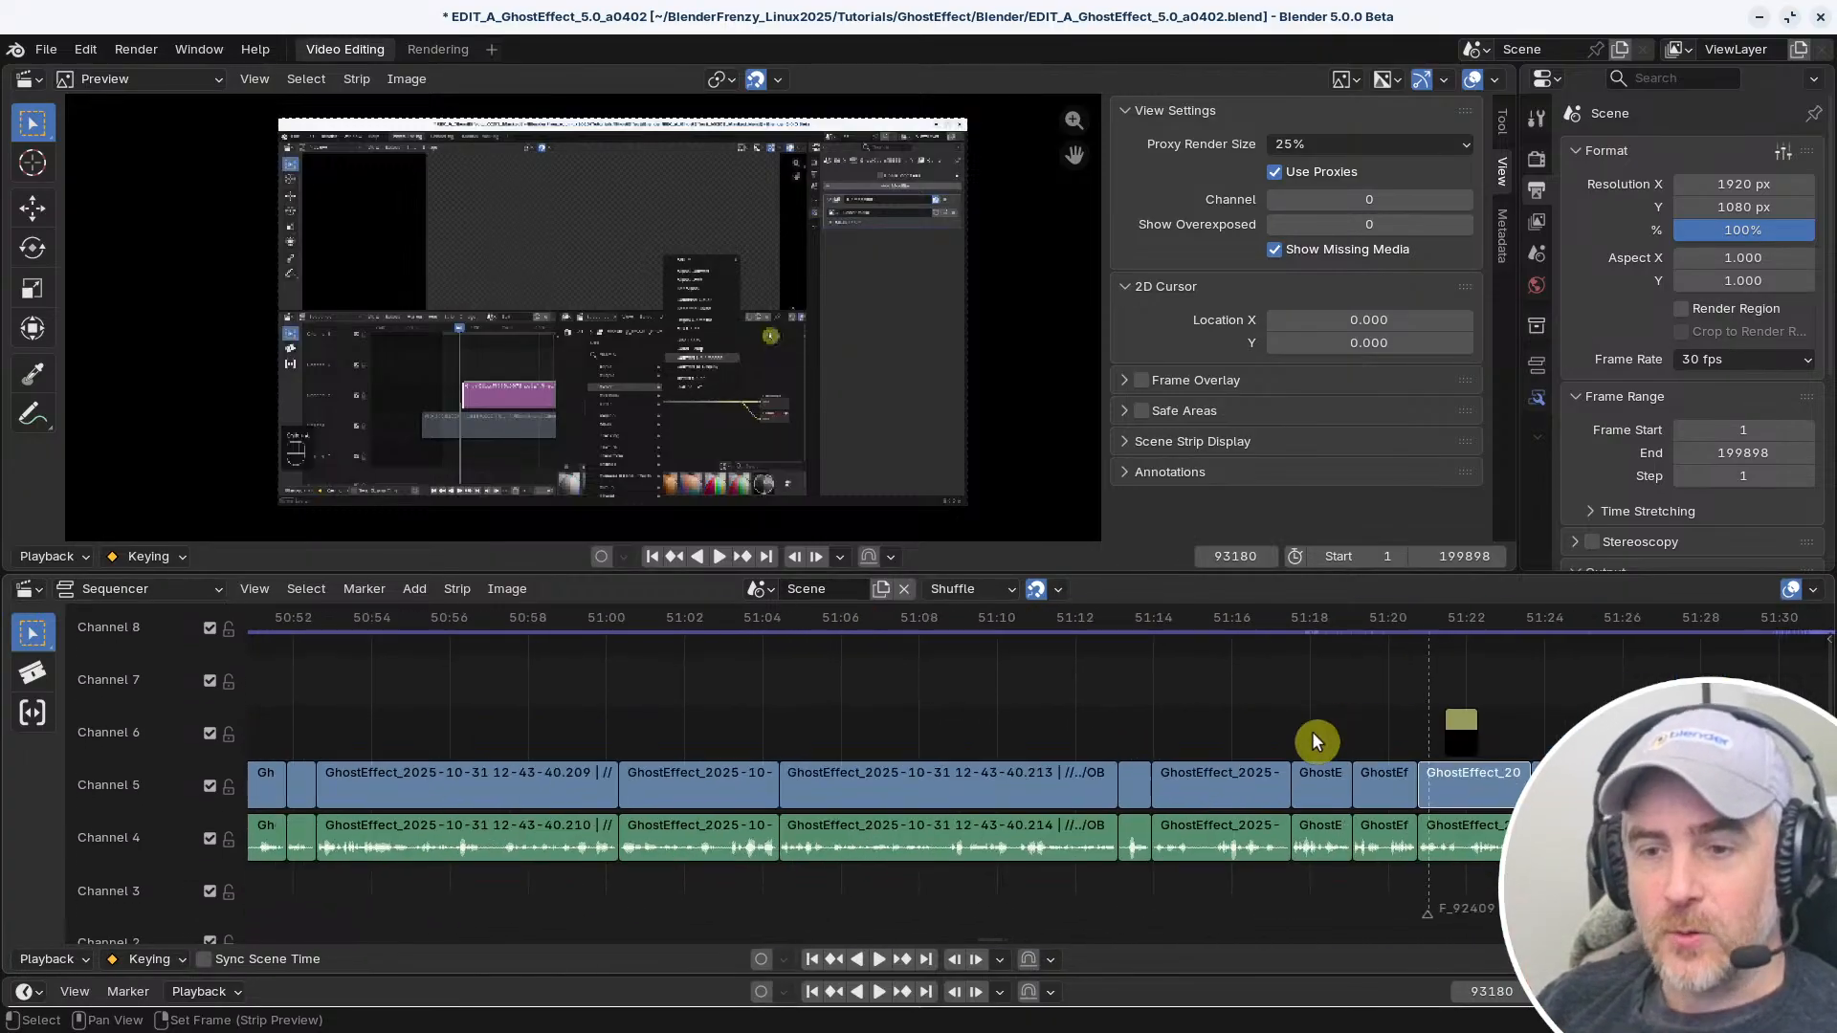
middle_drag(665, 708, 1124, 695)
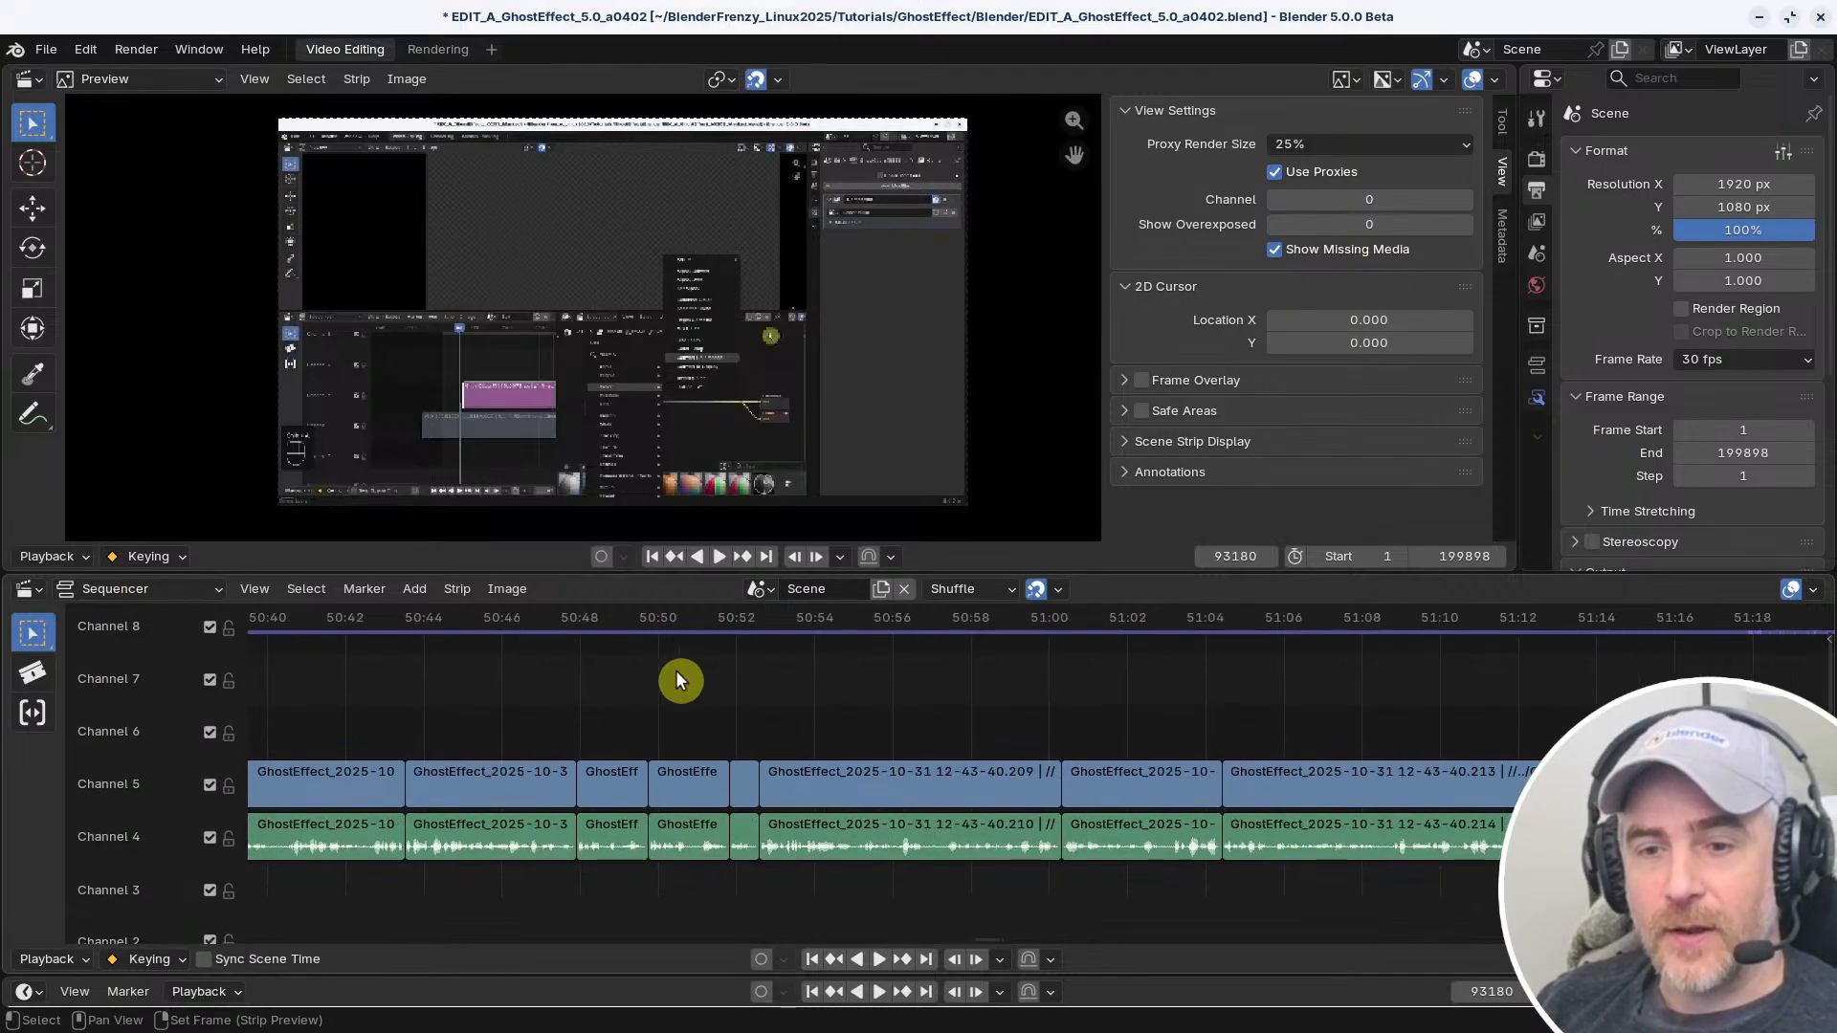
key(space)
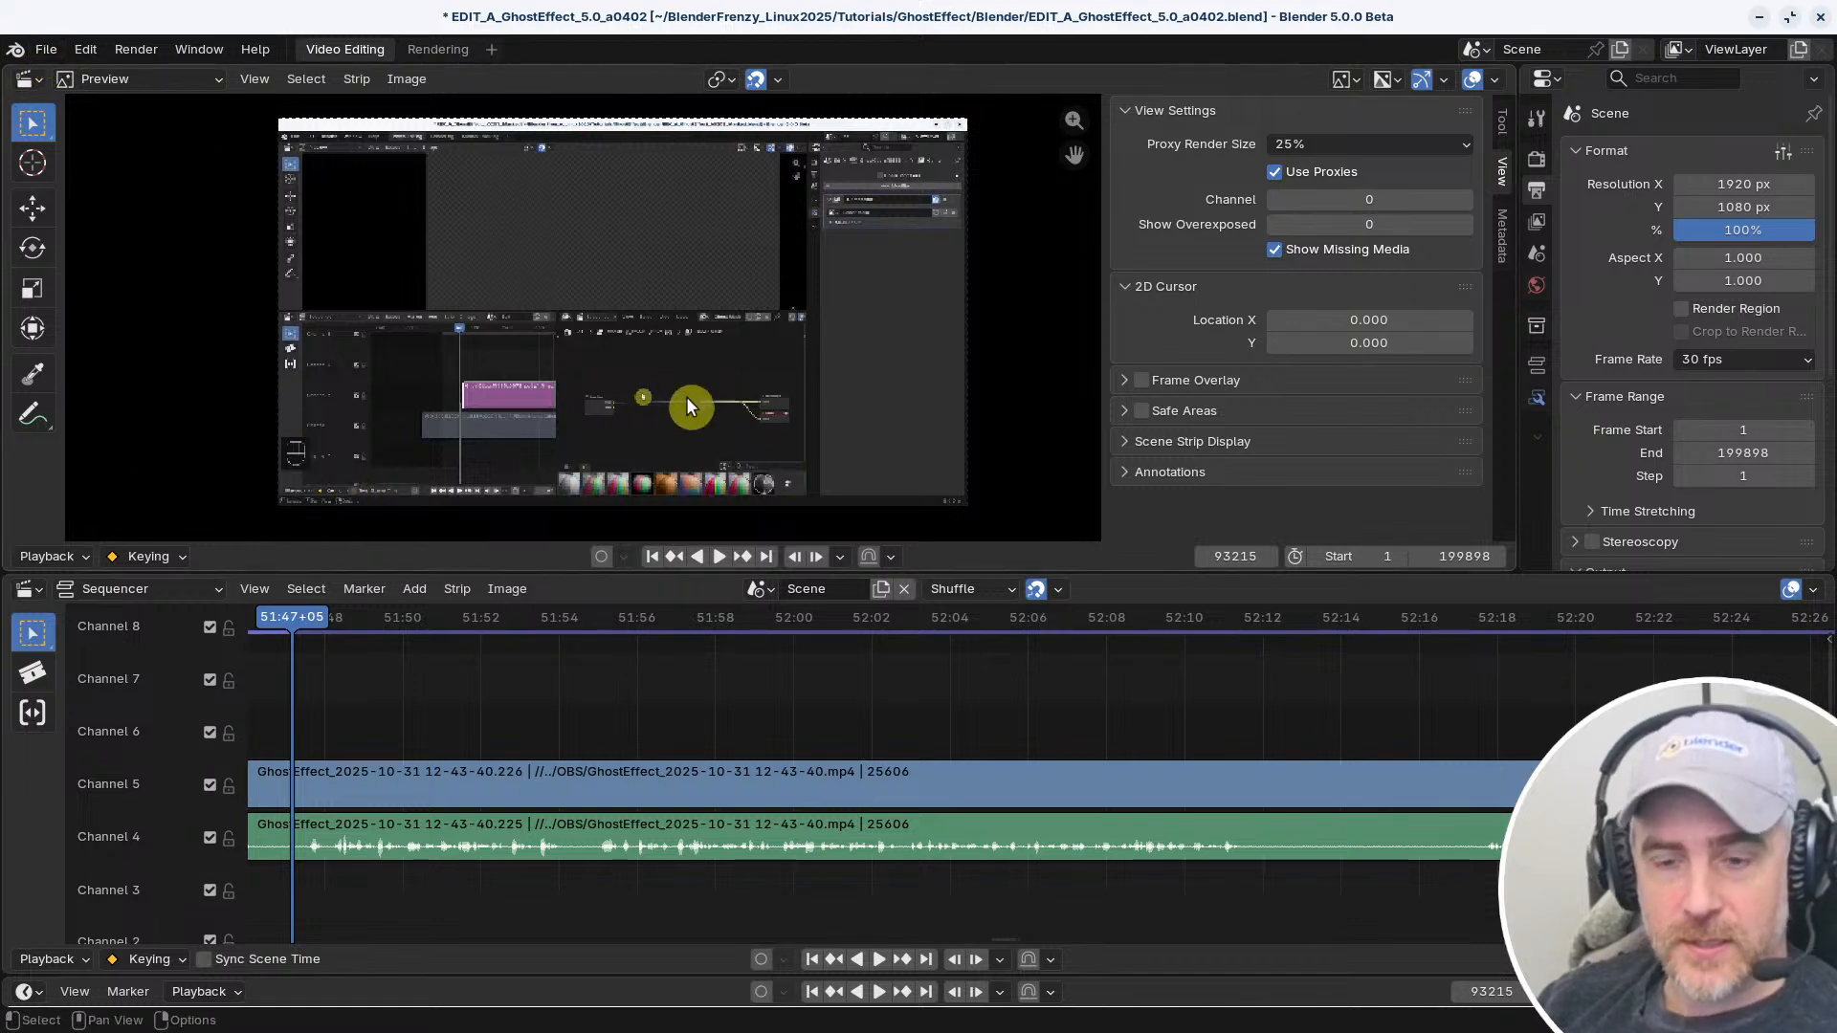
Open the Preferences with the Reallyfastcut 20251101 keymap and save the preferences
key(ctrl+comma)
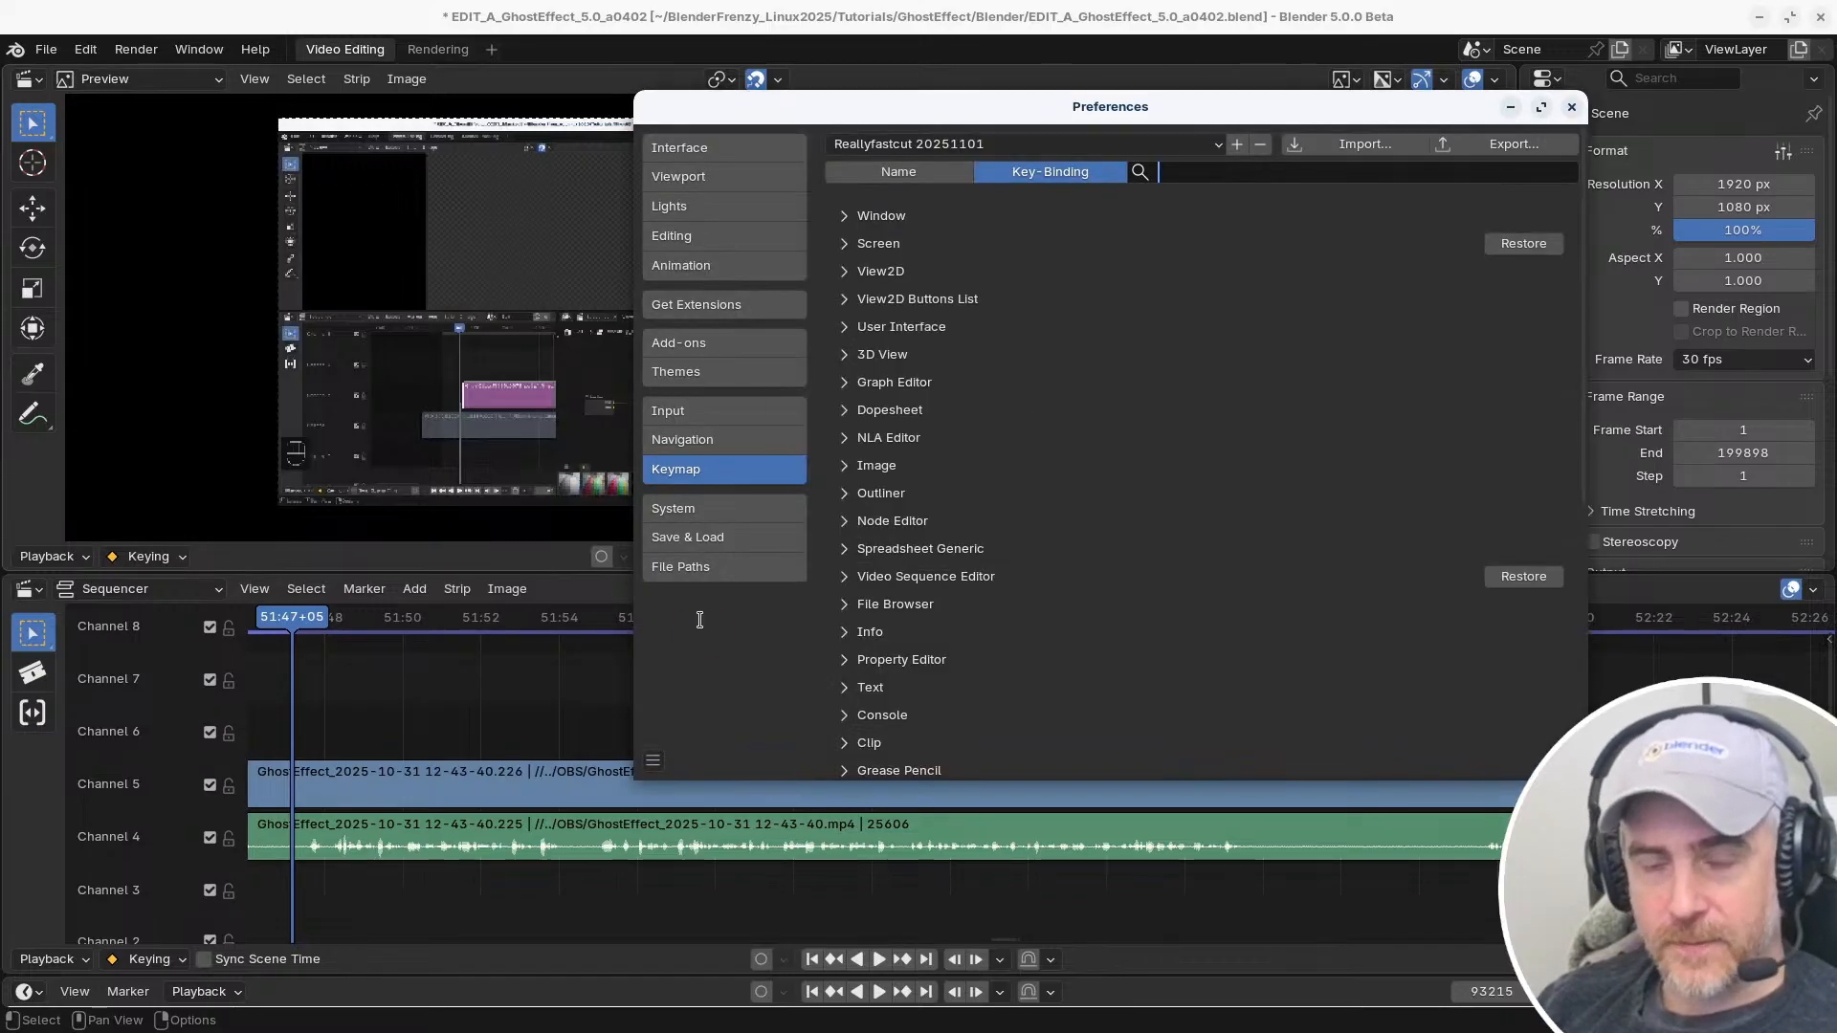
click(701, 621)
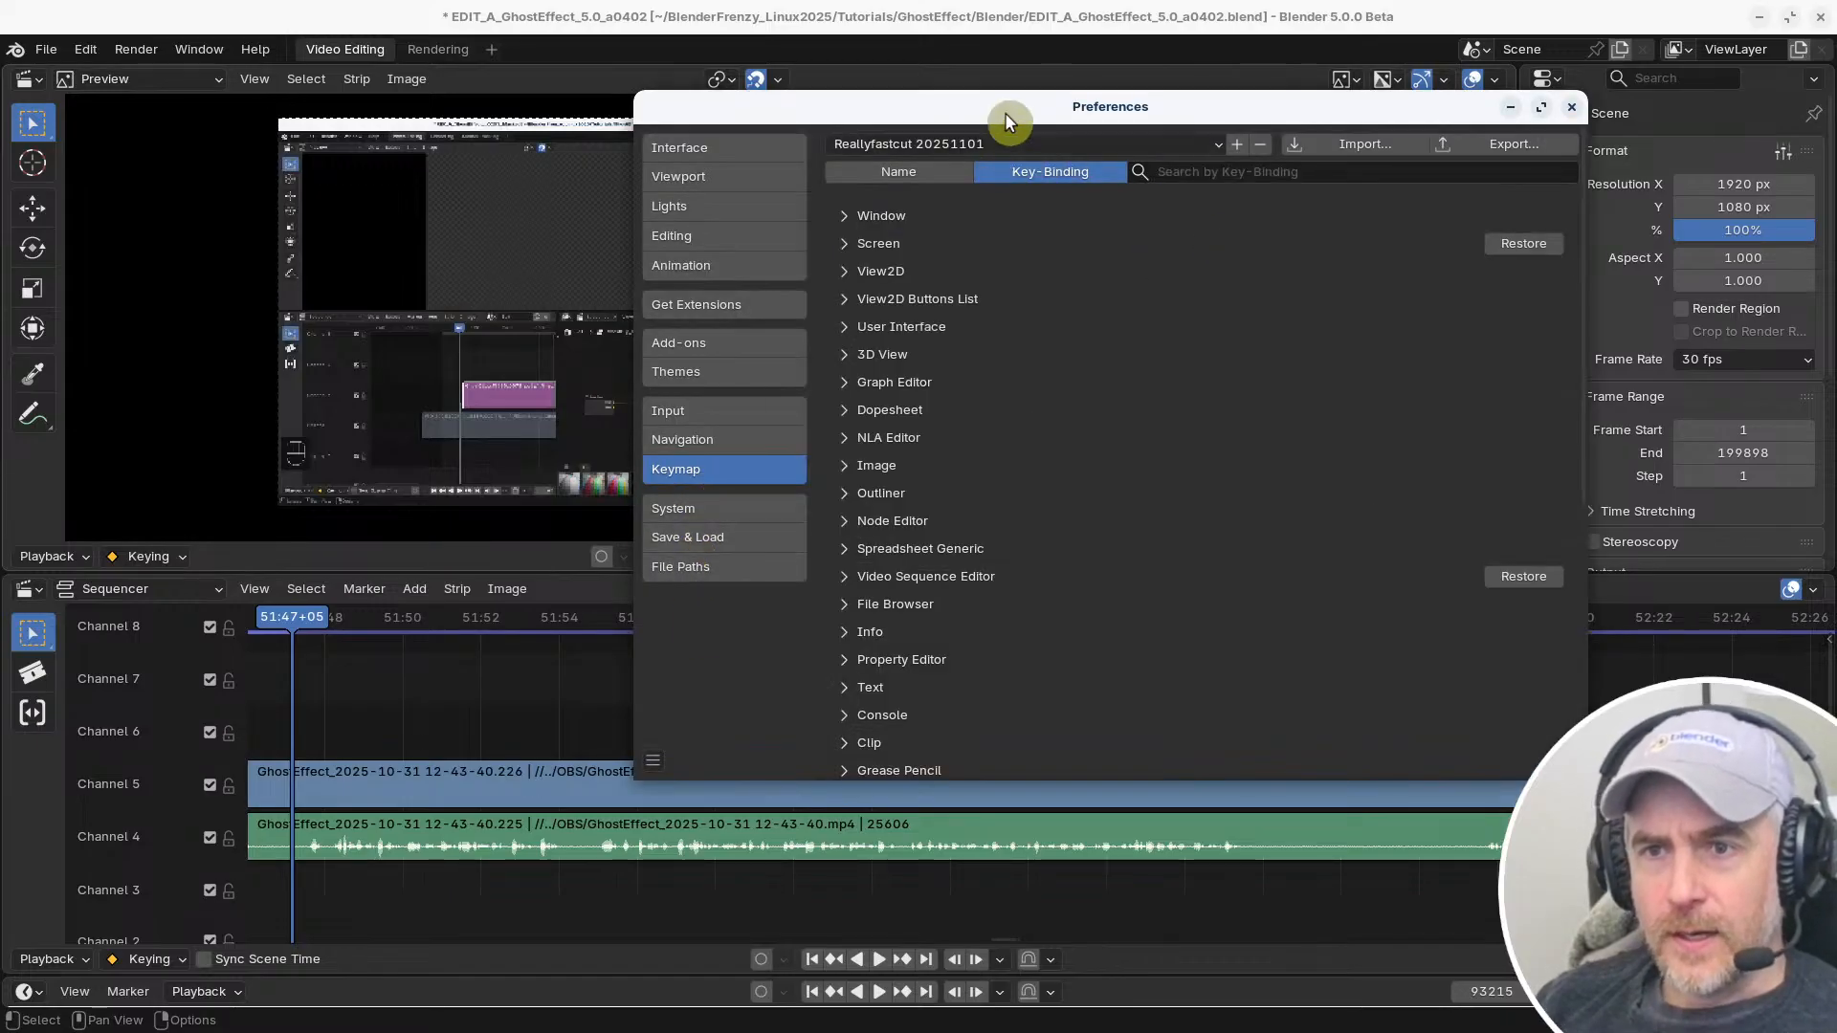
click(652, 760)
click(722, 665)
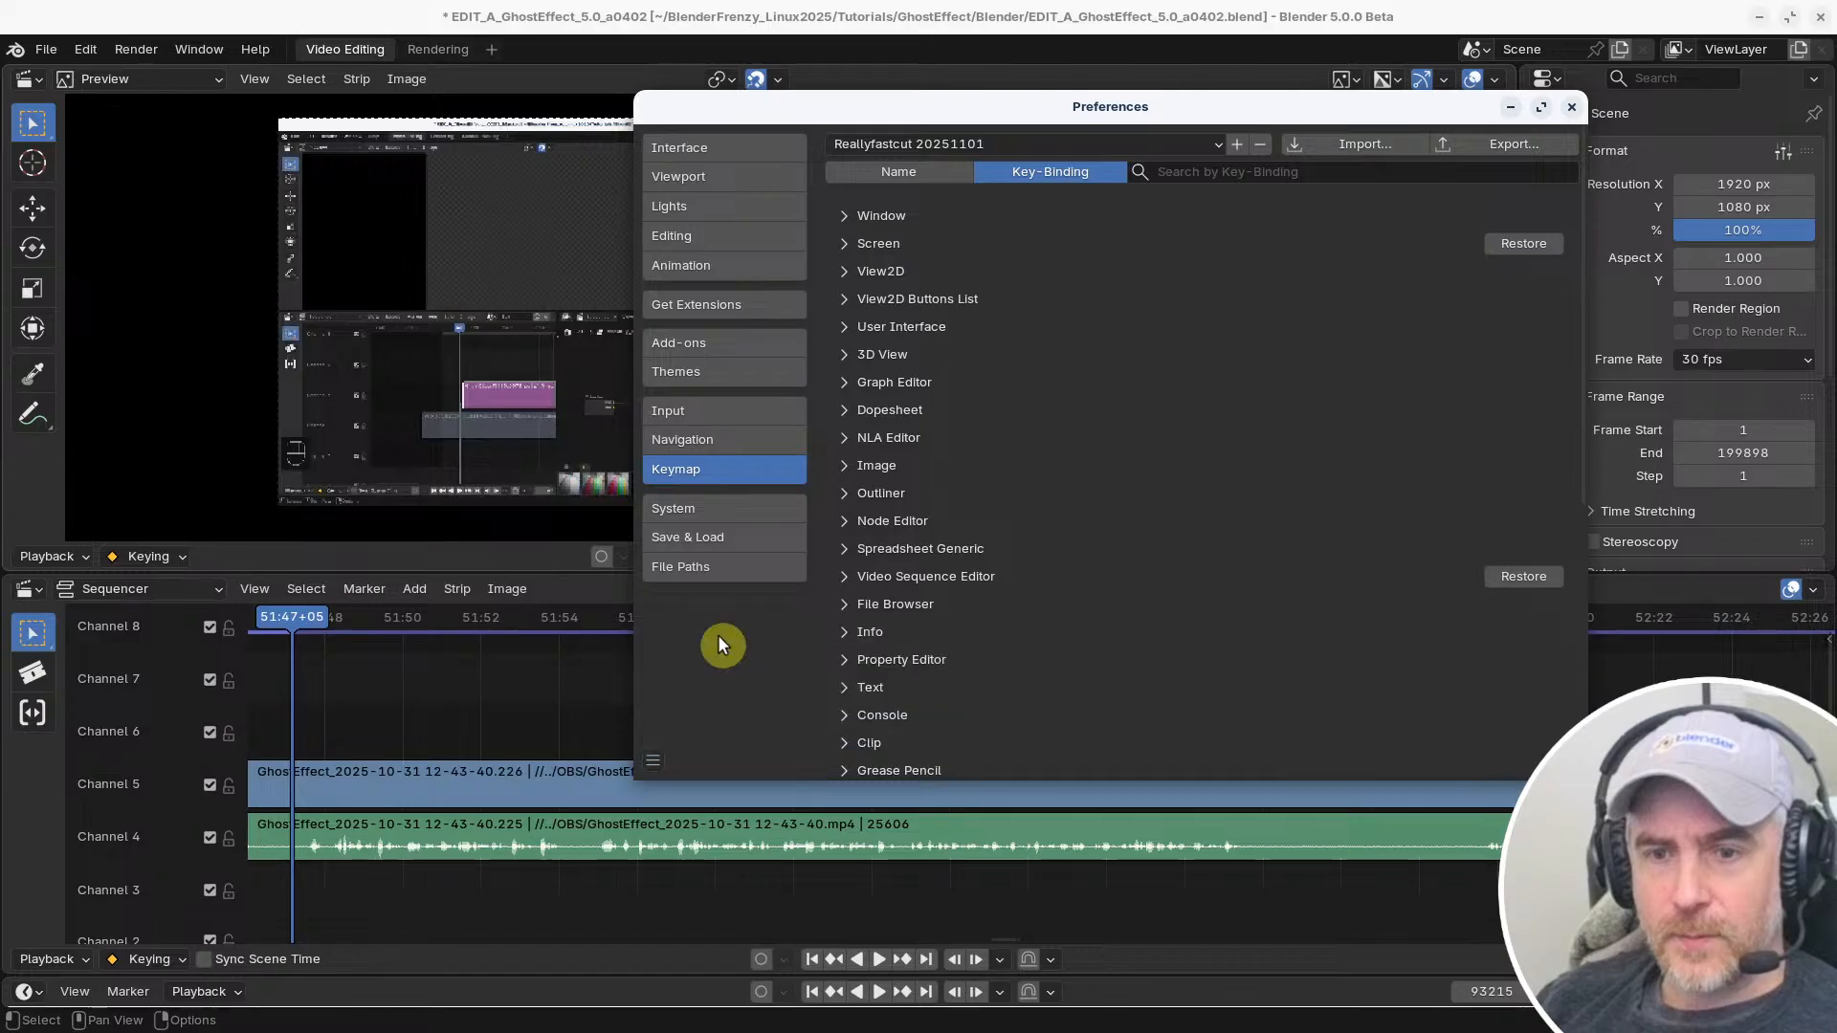
drag(1082, 106, 904, 111)
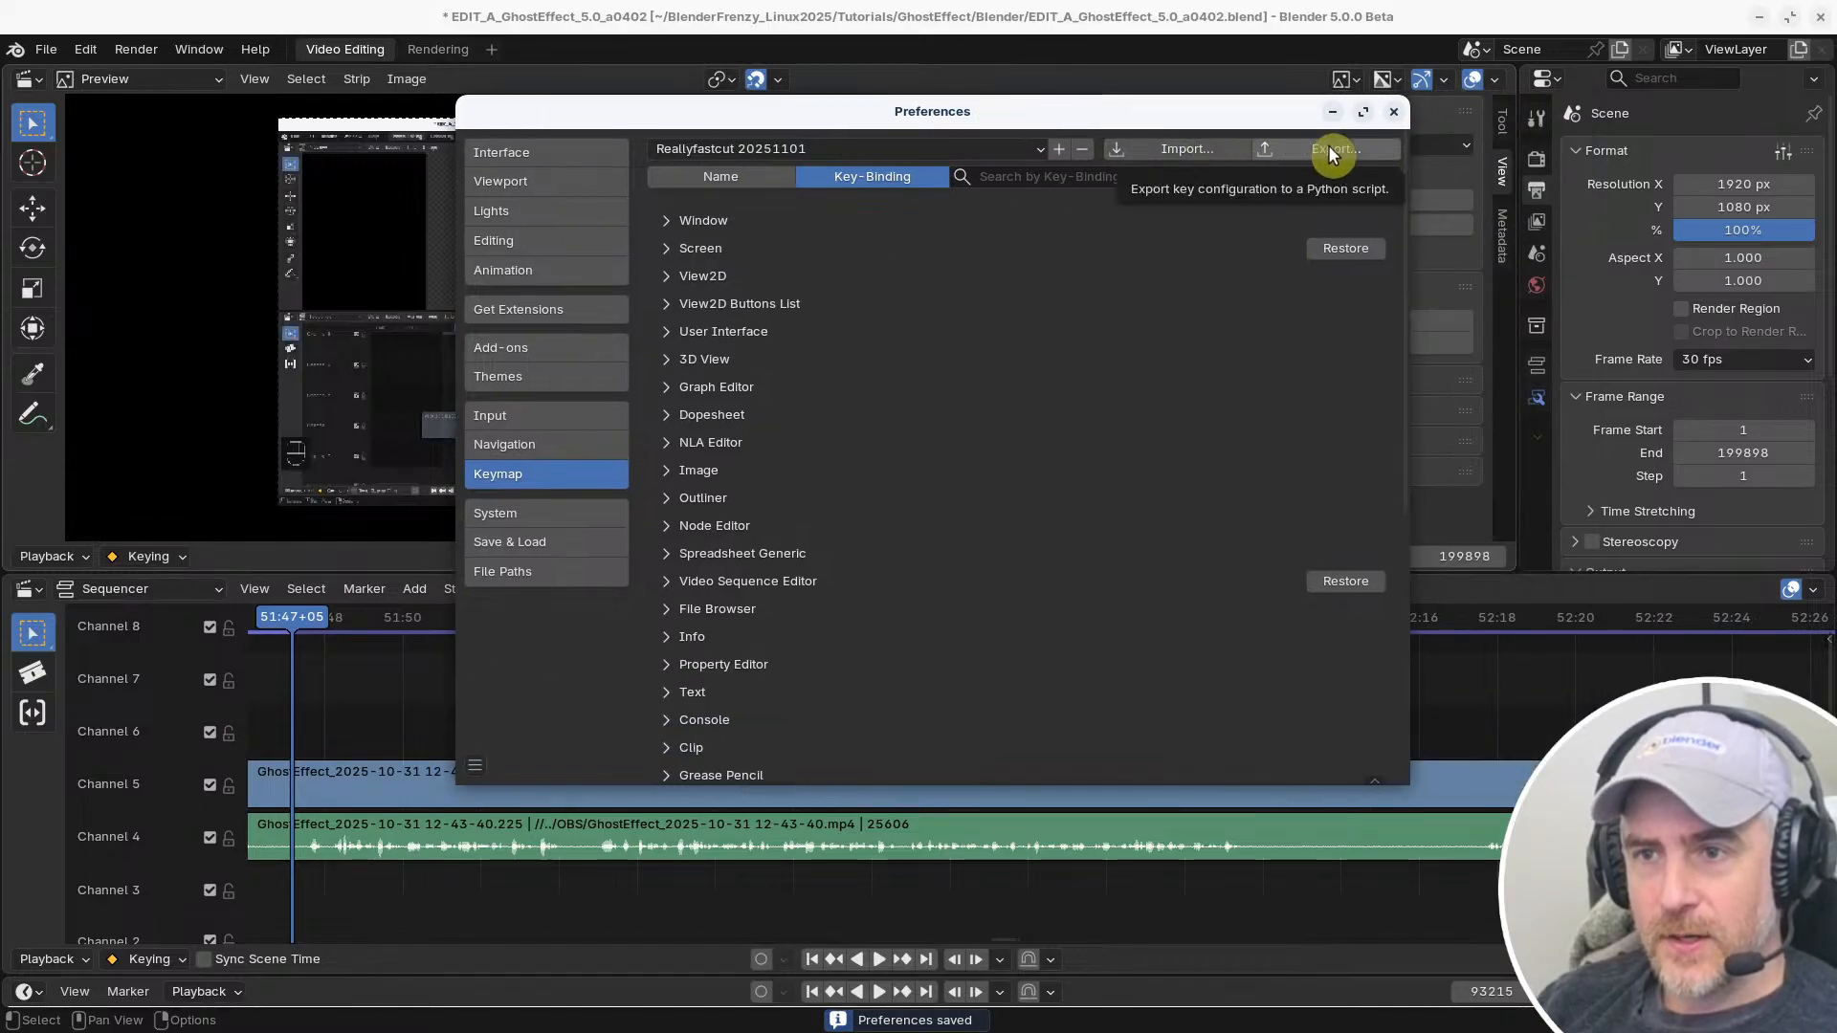
Export the key configuration over the existing Reallyfastcut_20251101.py and import that same file back, keeping the original
click(1333, 151)
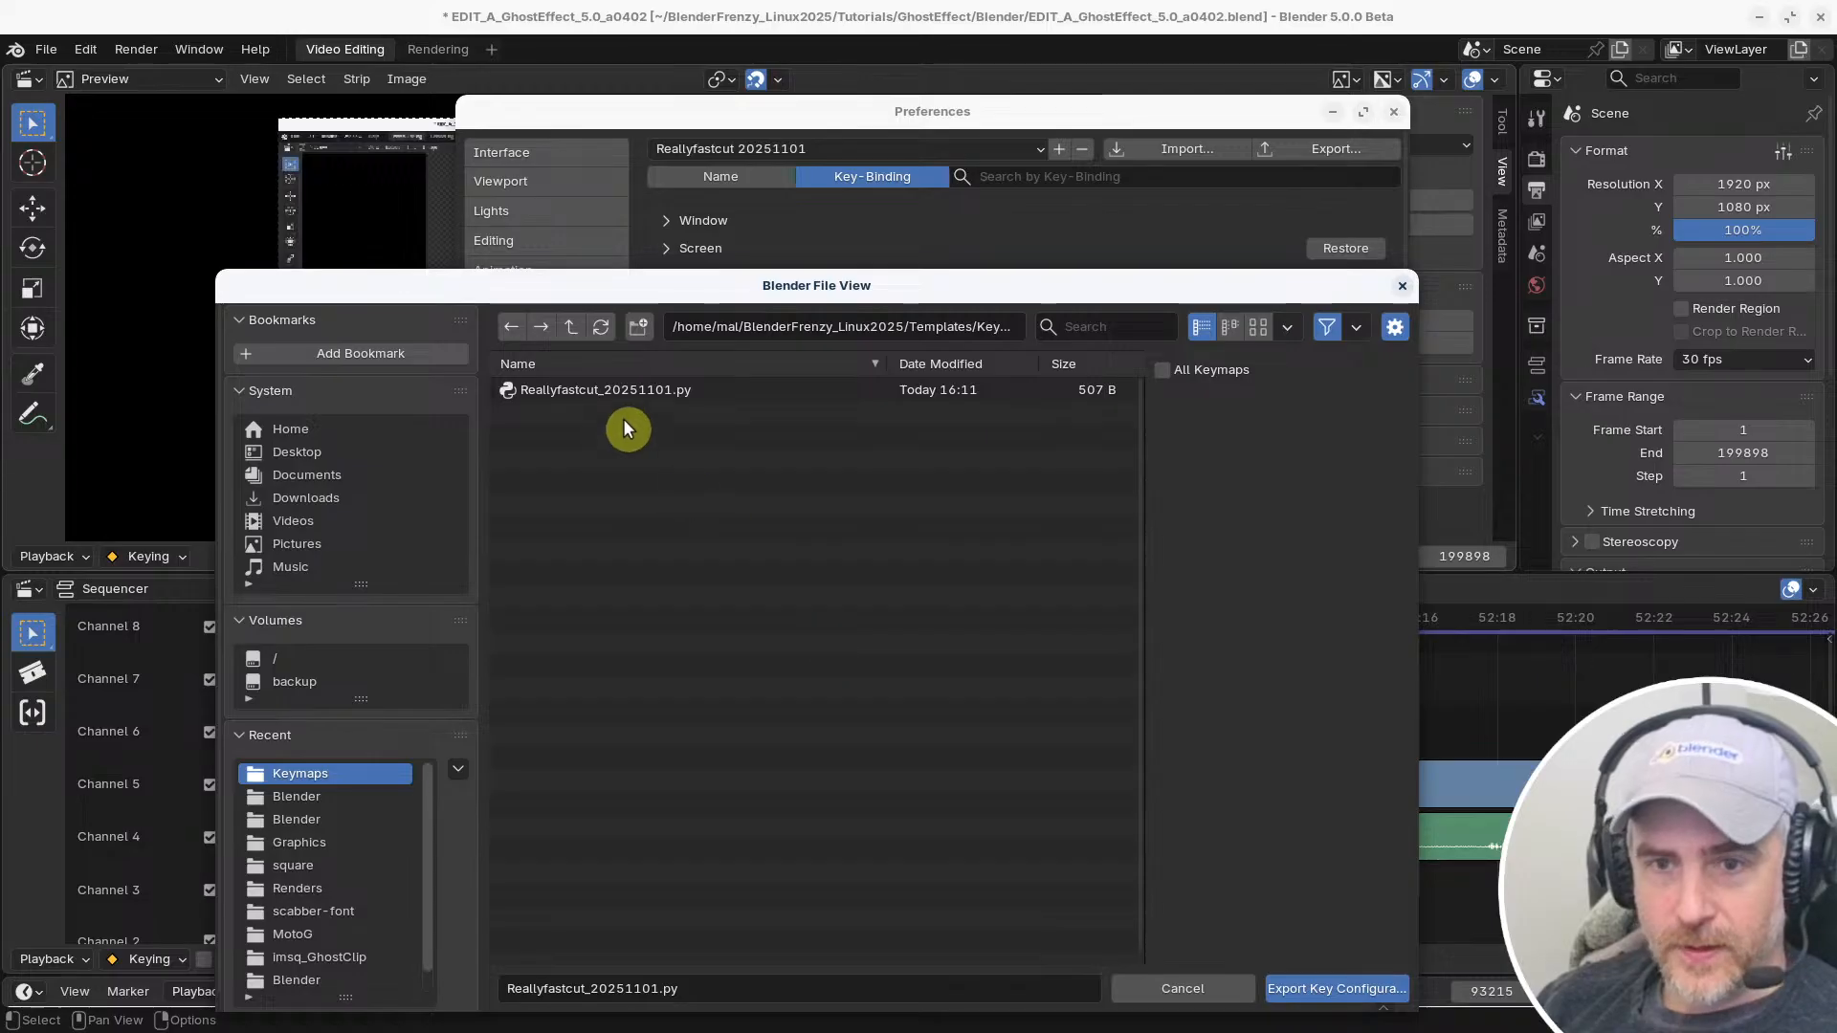
click(630, 394)
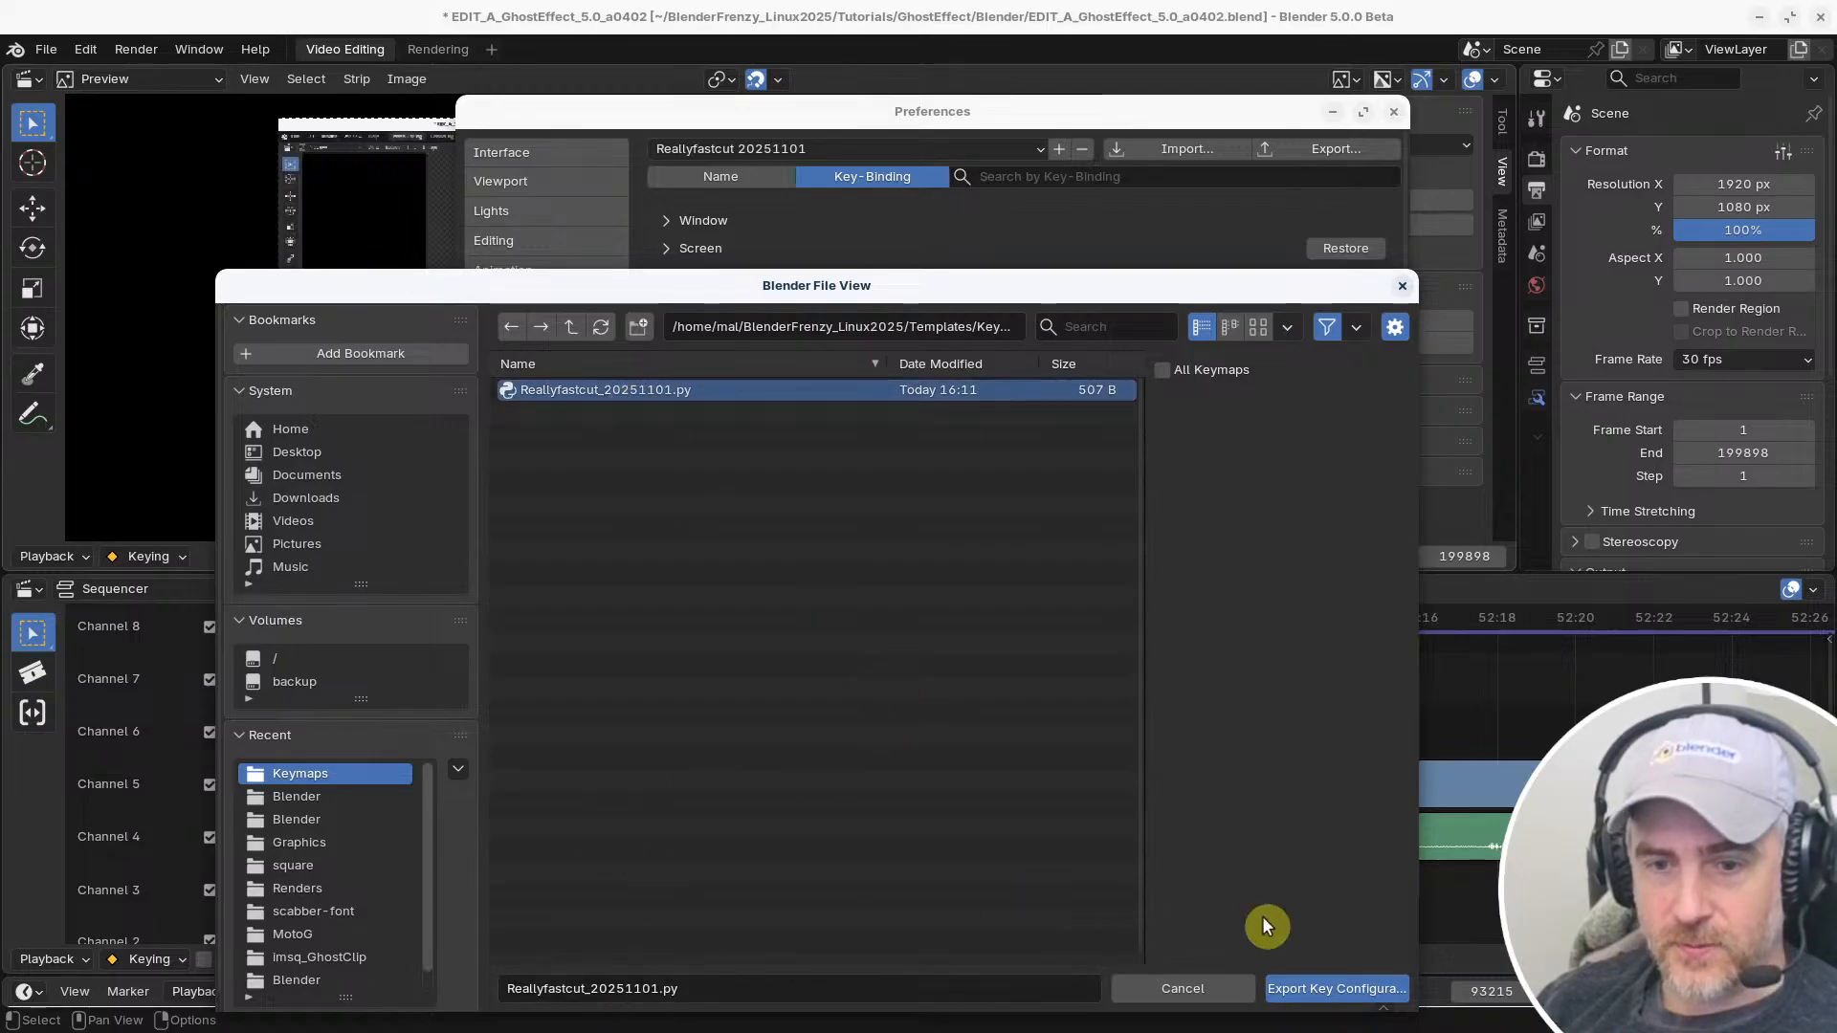
click(1307, 987)
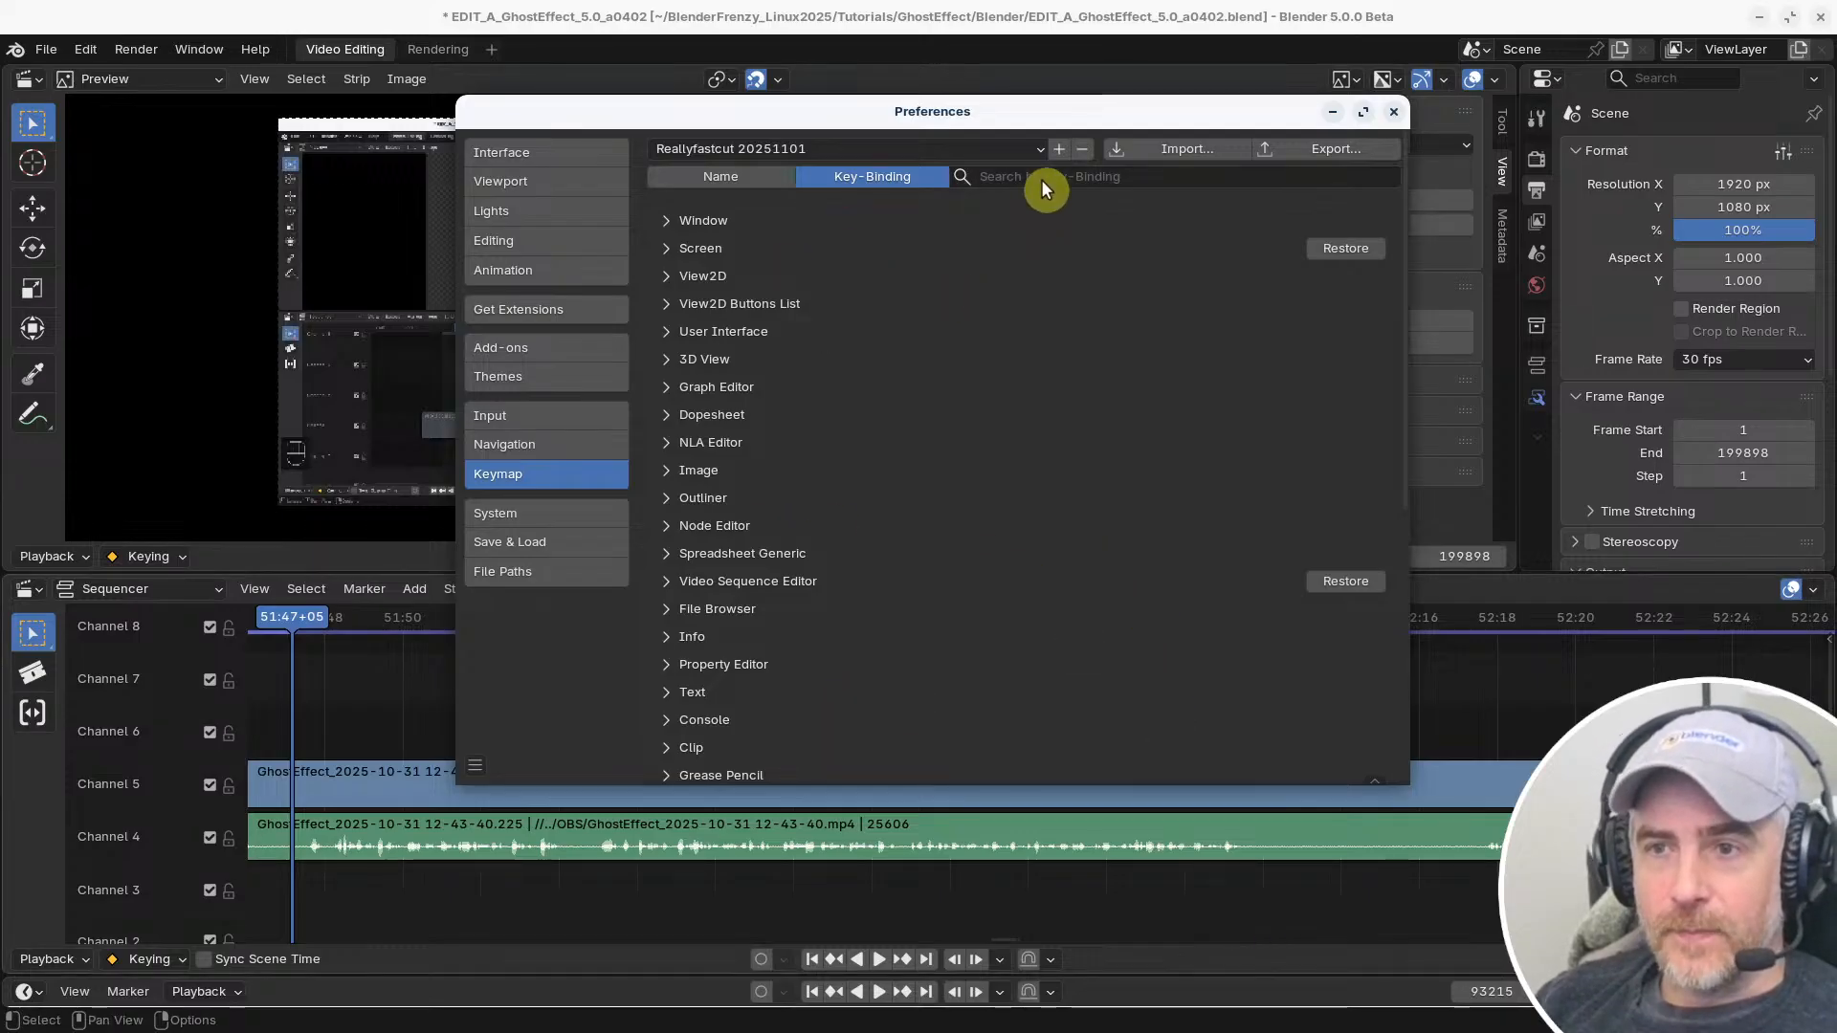
click(1202, 146)
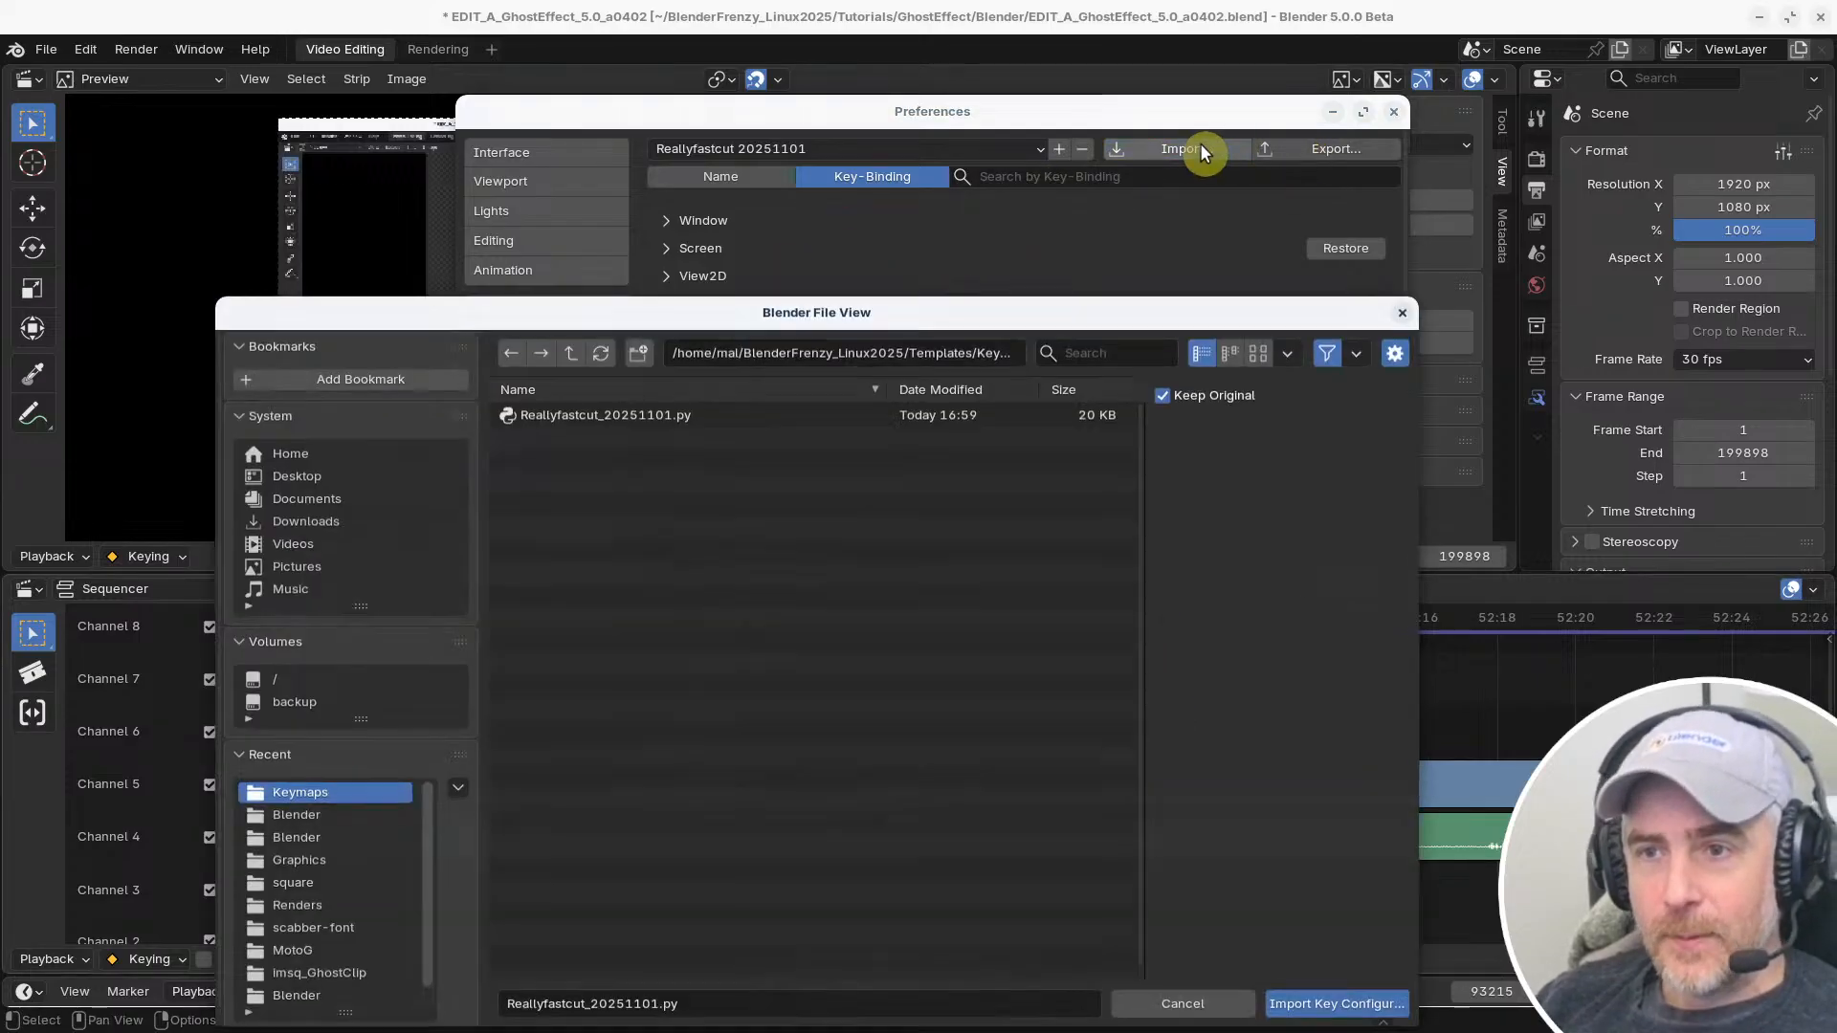
double_click(592, 410)
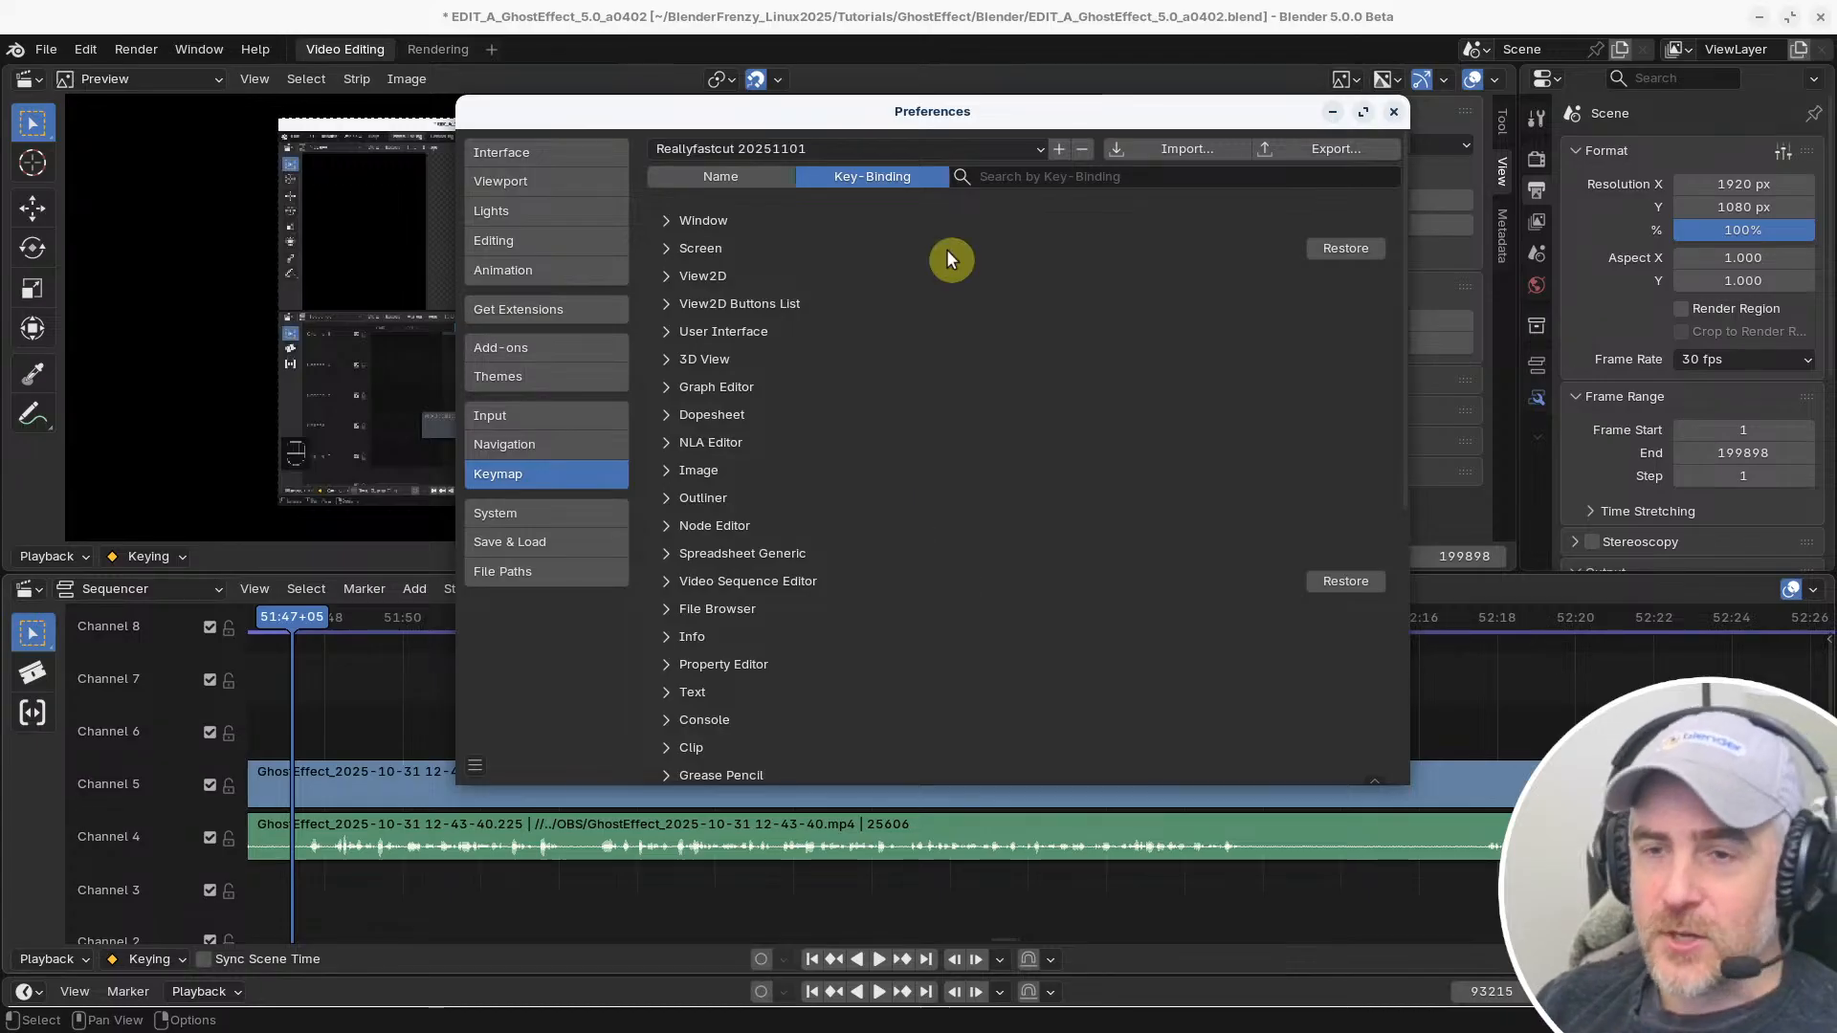
Switch the active keymap preset to Blender and return to the main video editing window
click(1028, 151)
click(681, 170)
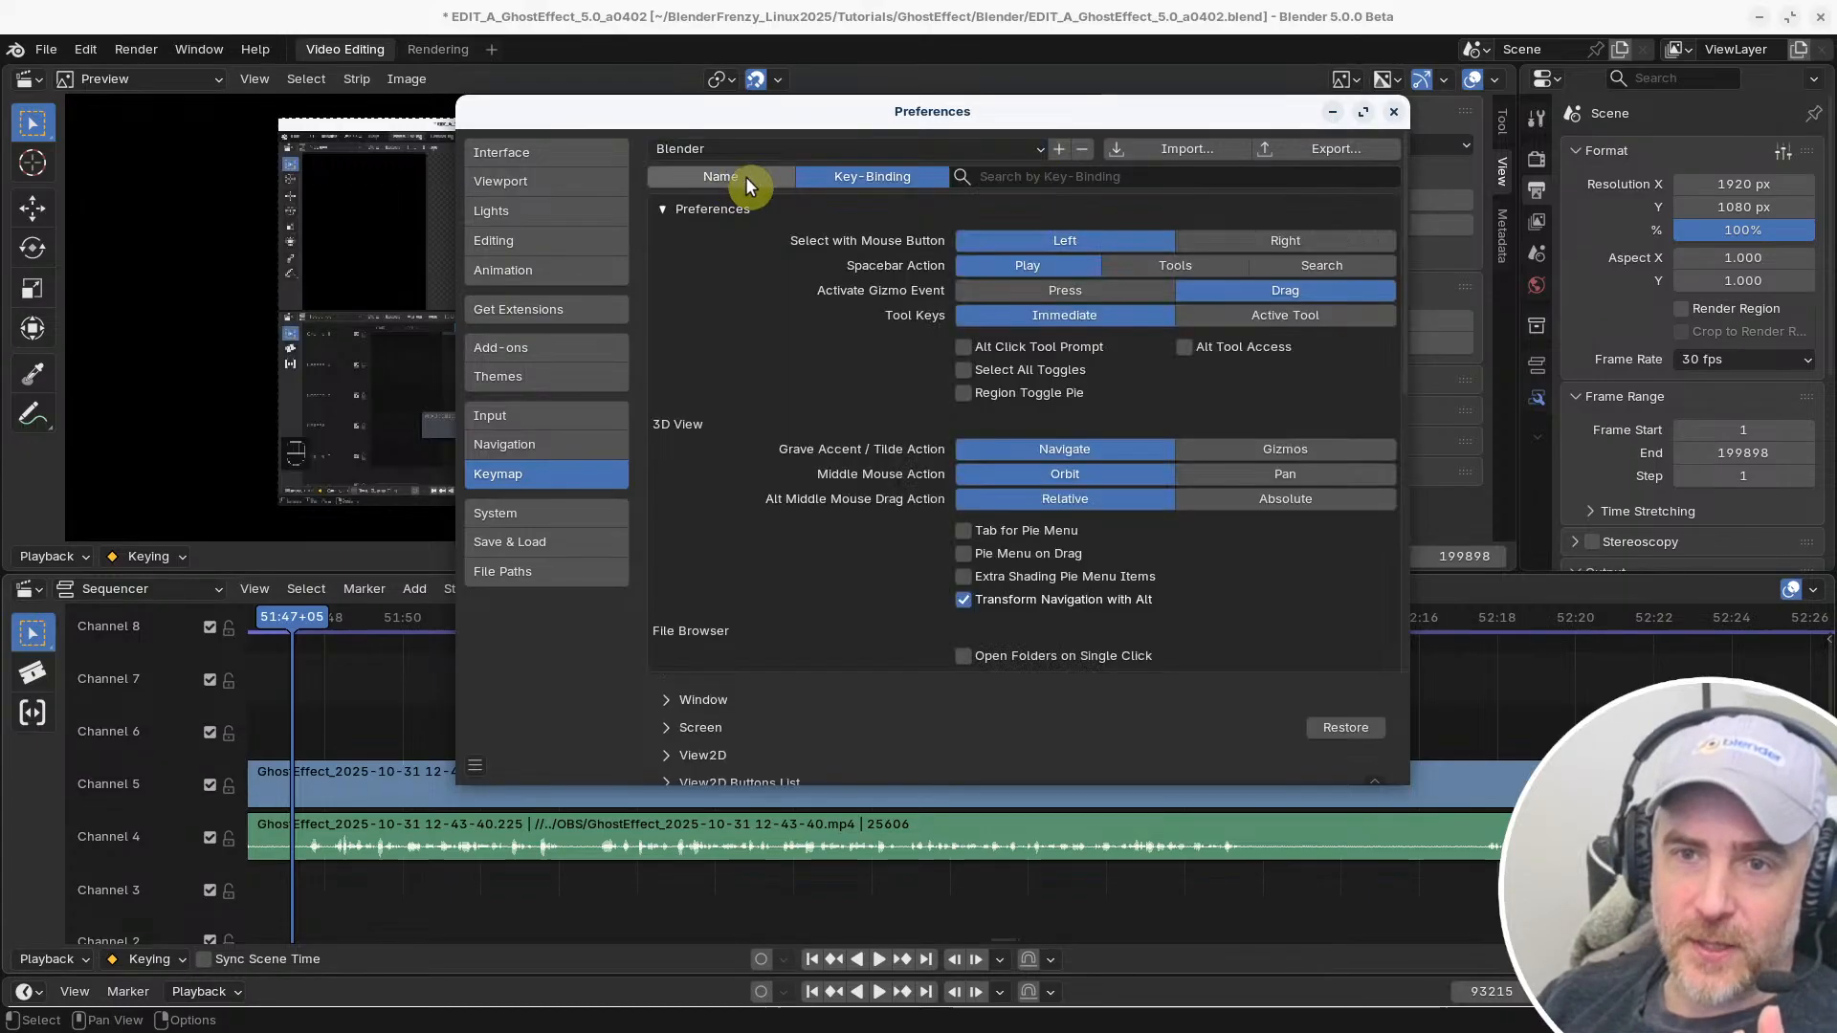
click(1236, 11)
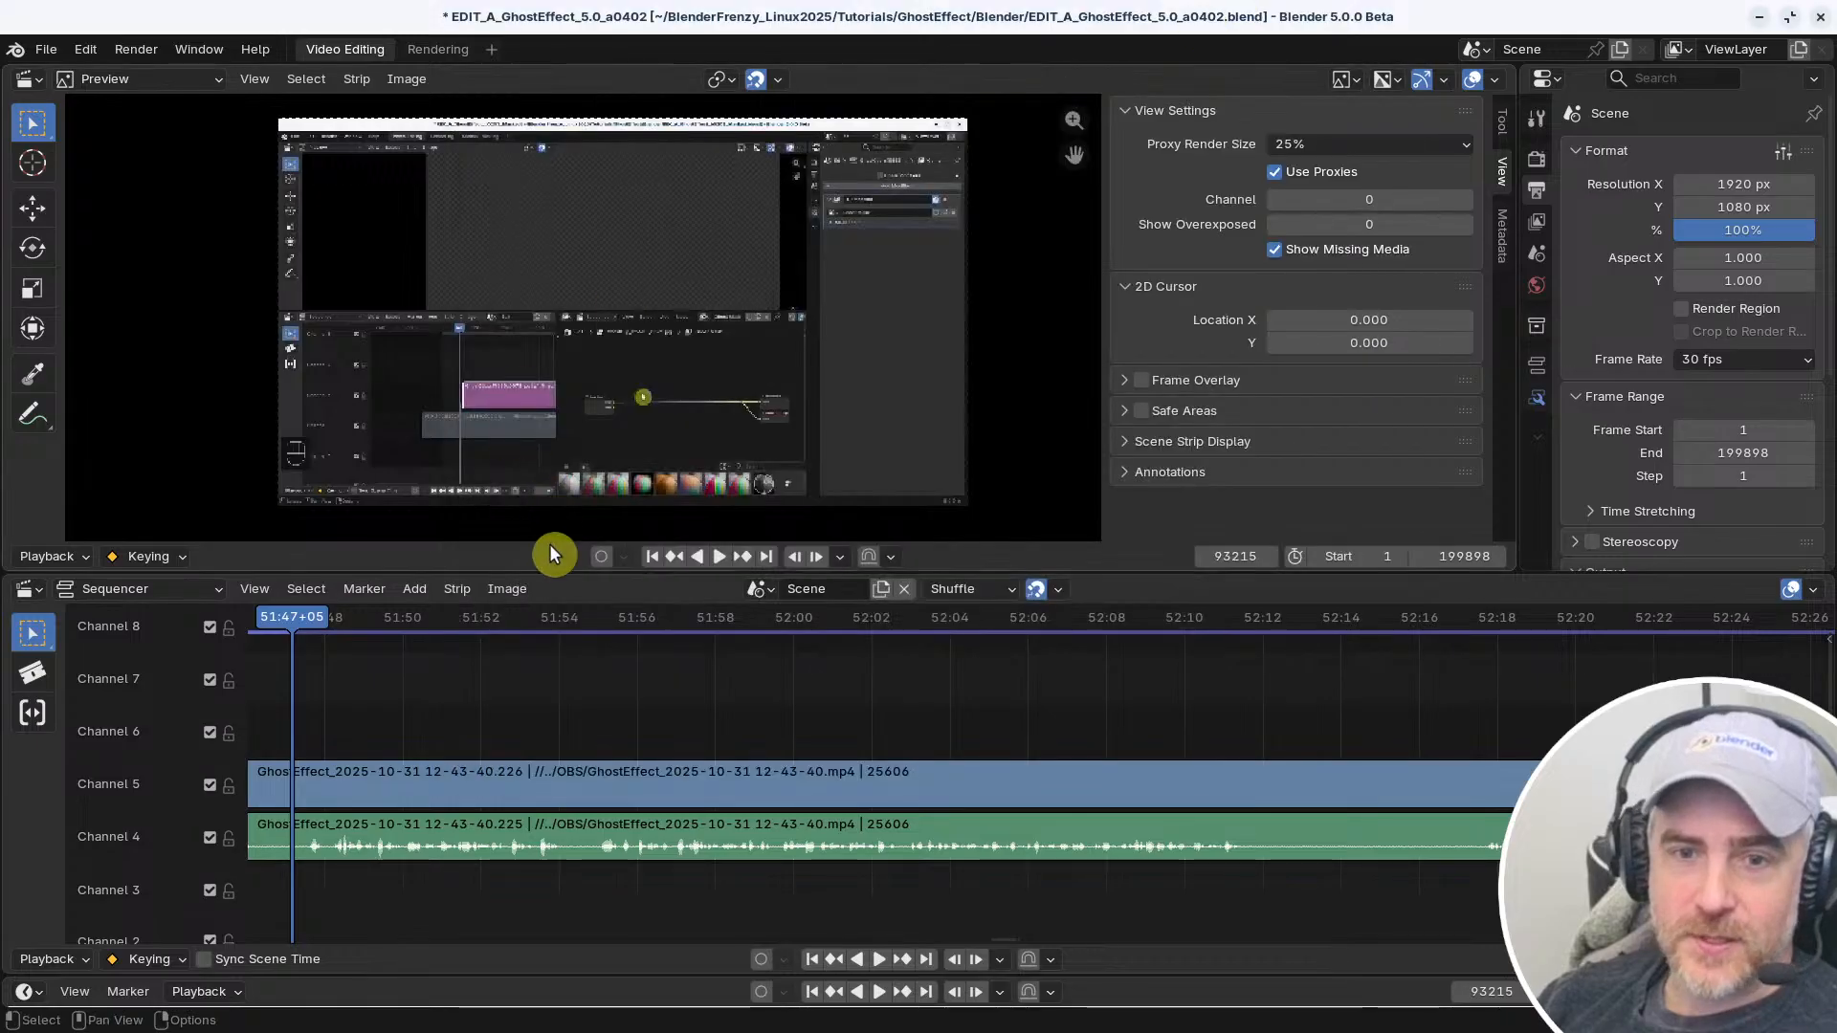
click(460, 590)
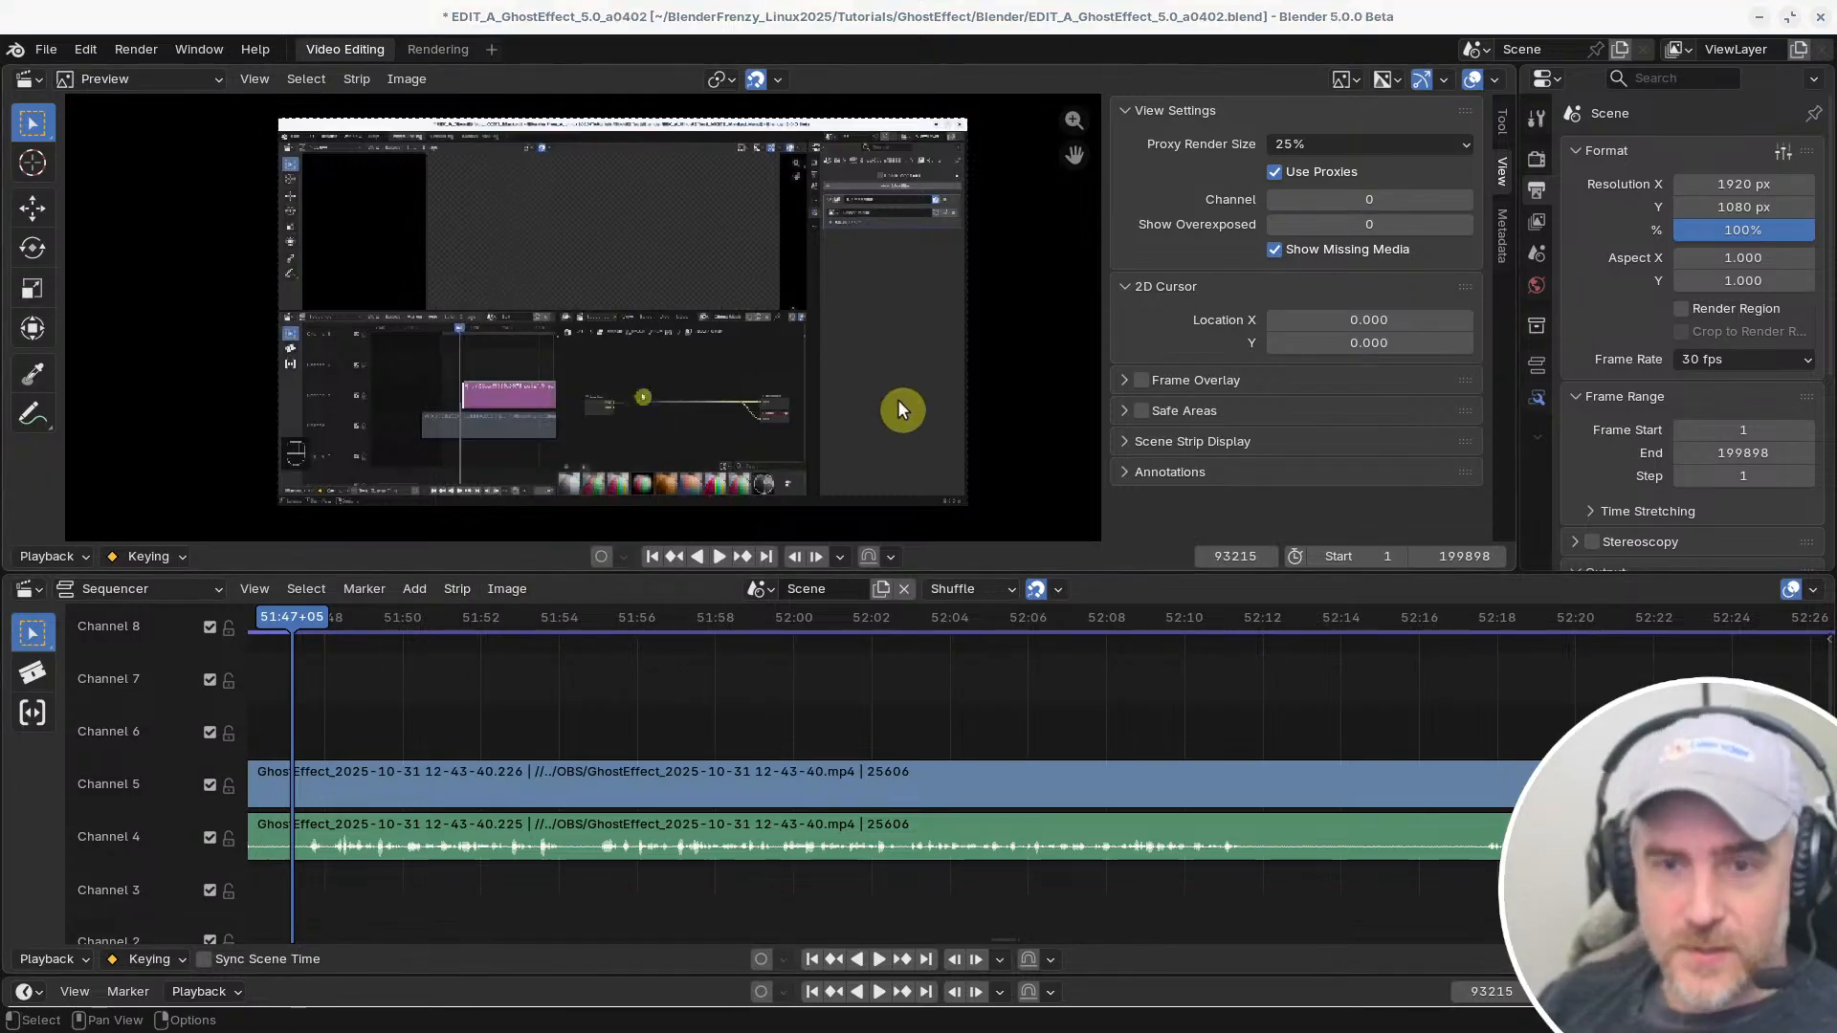
Reopen the keymap preferences and examine the Screen (Global) shortcuts of the Blender preset for the custom marker jump entries
key(ctrl+comma)
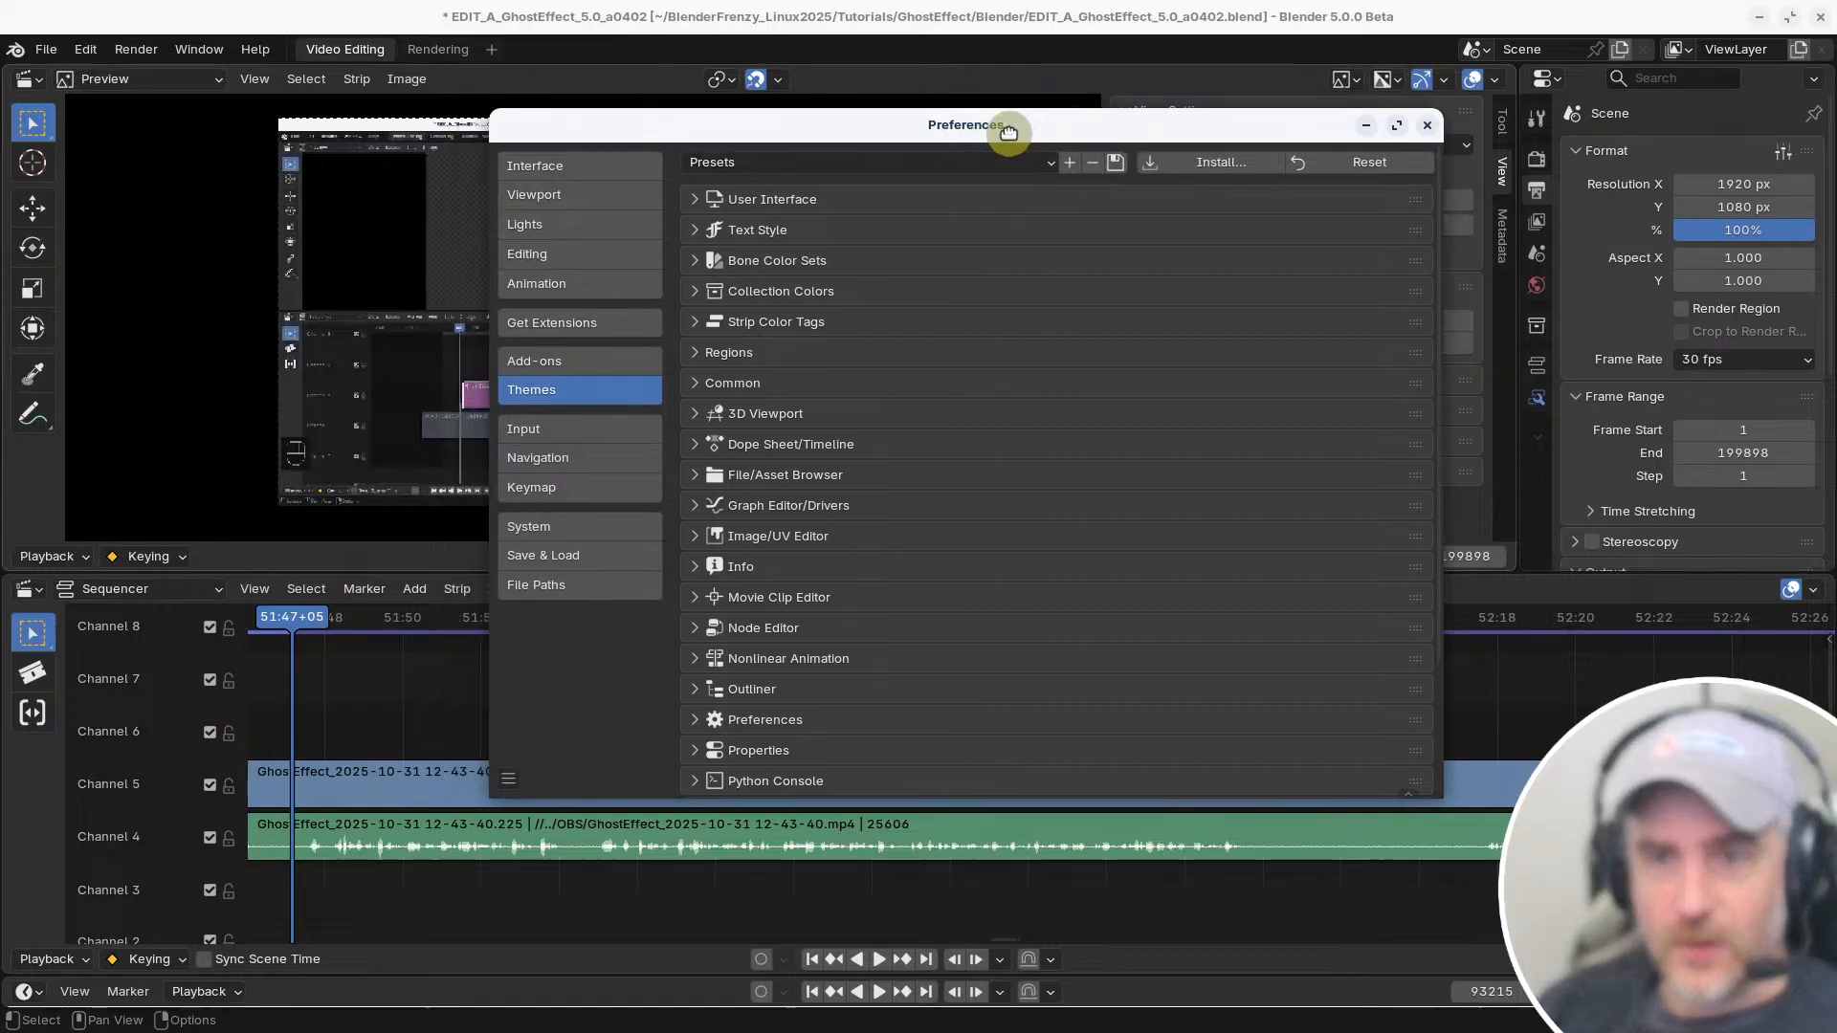
drag(1009, 132, 1014, 132)
click(537, 488)
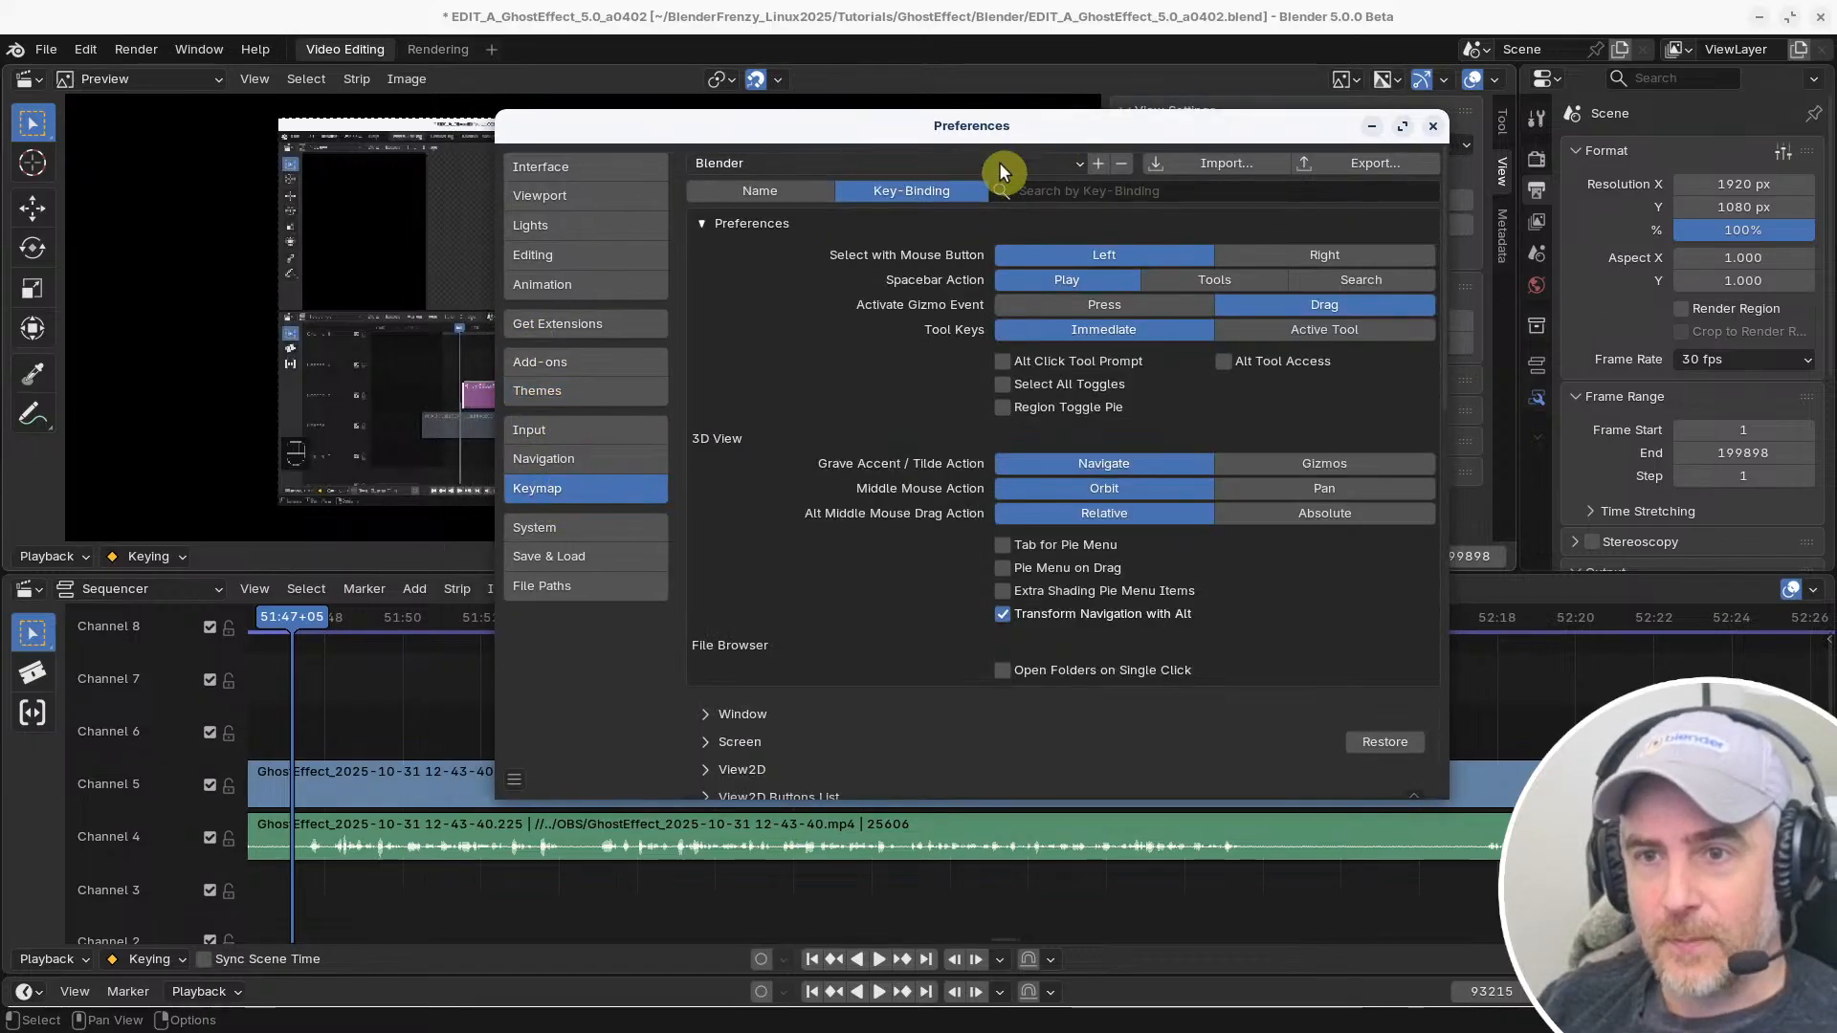
scroll(742, 683, down, 5)
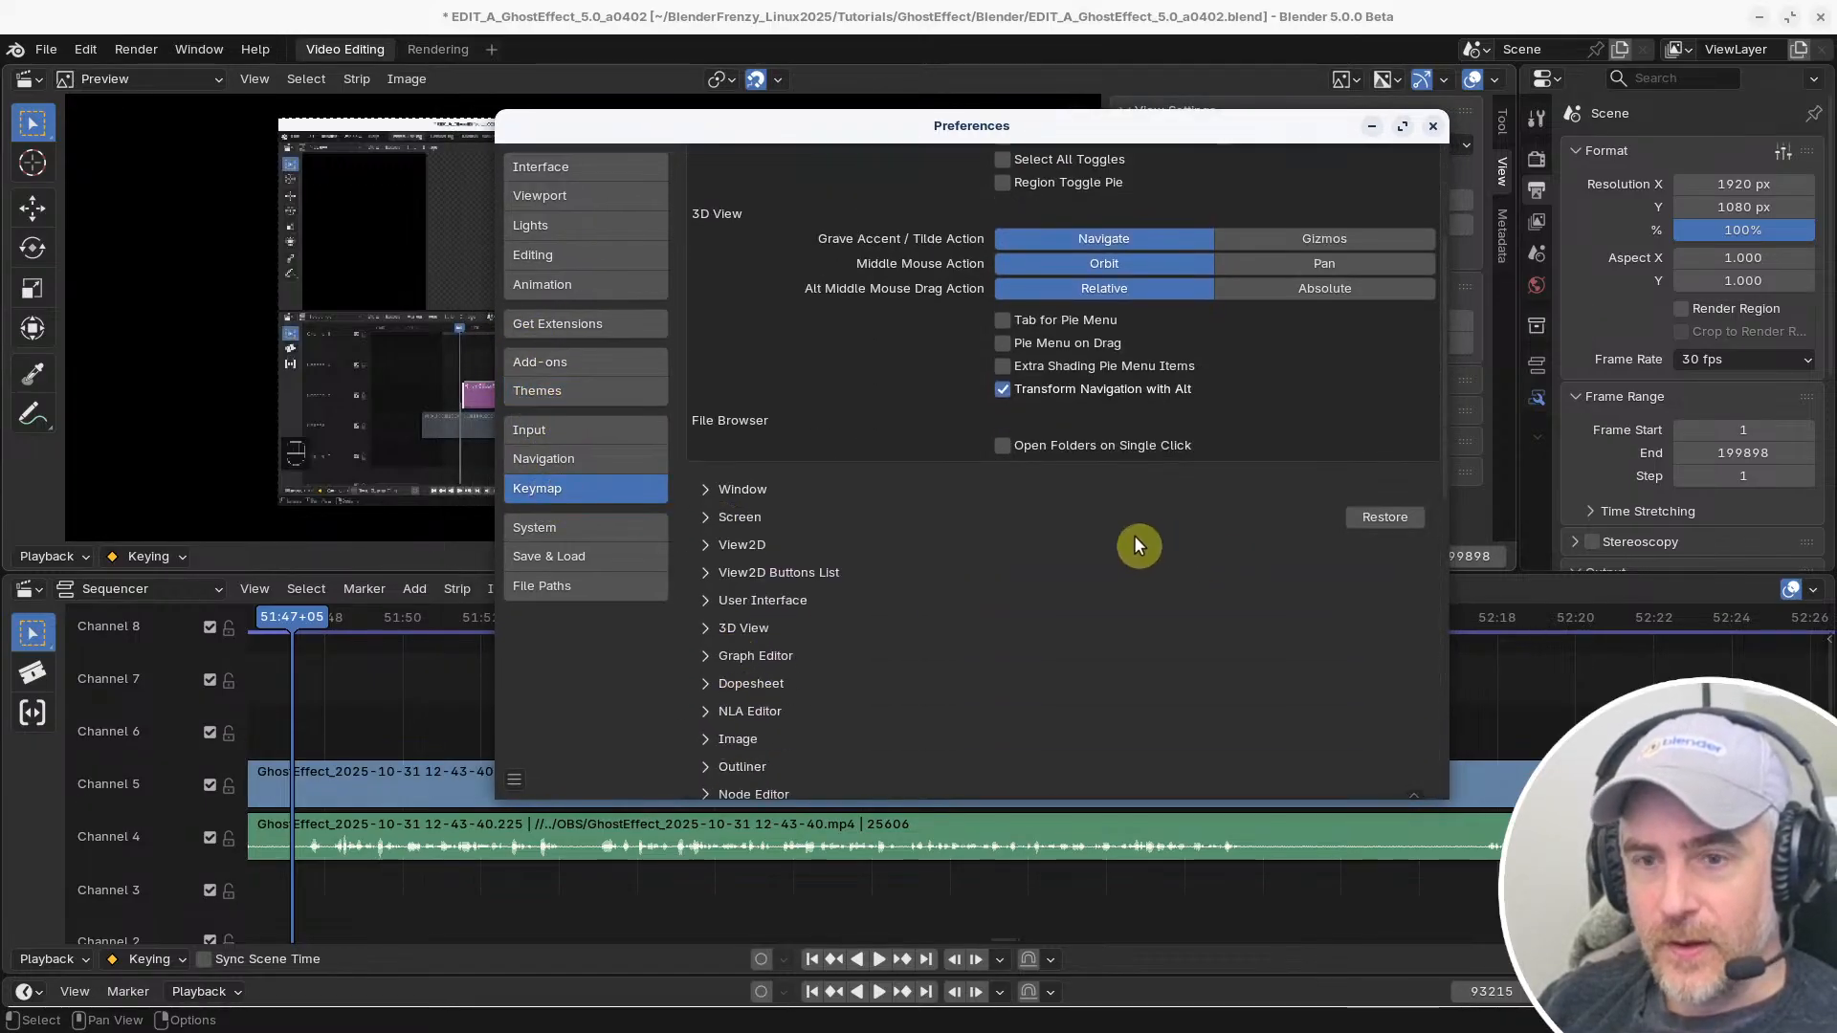
click(705, 517)
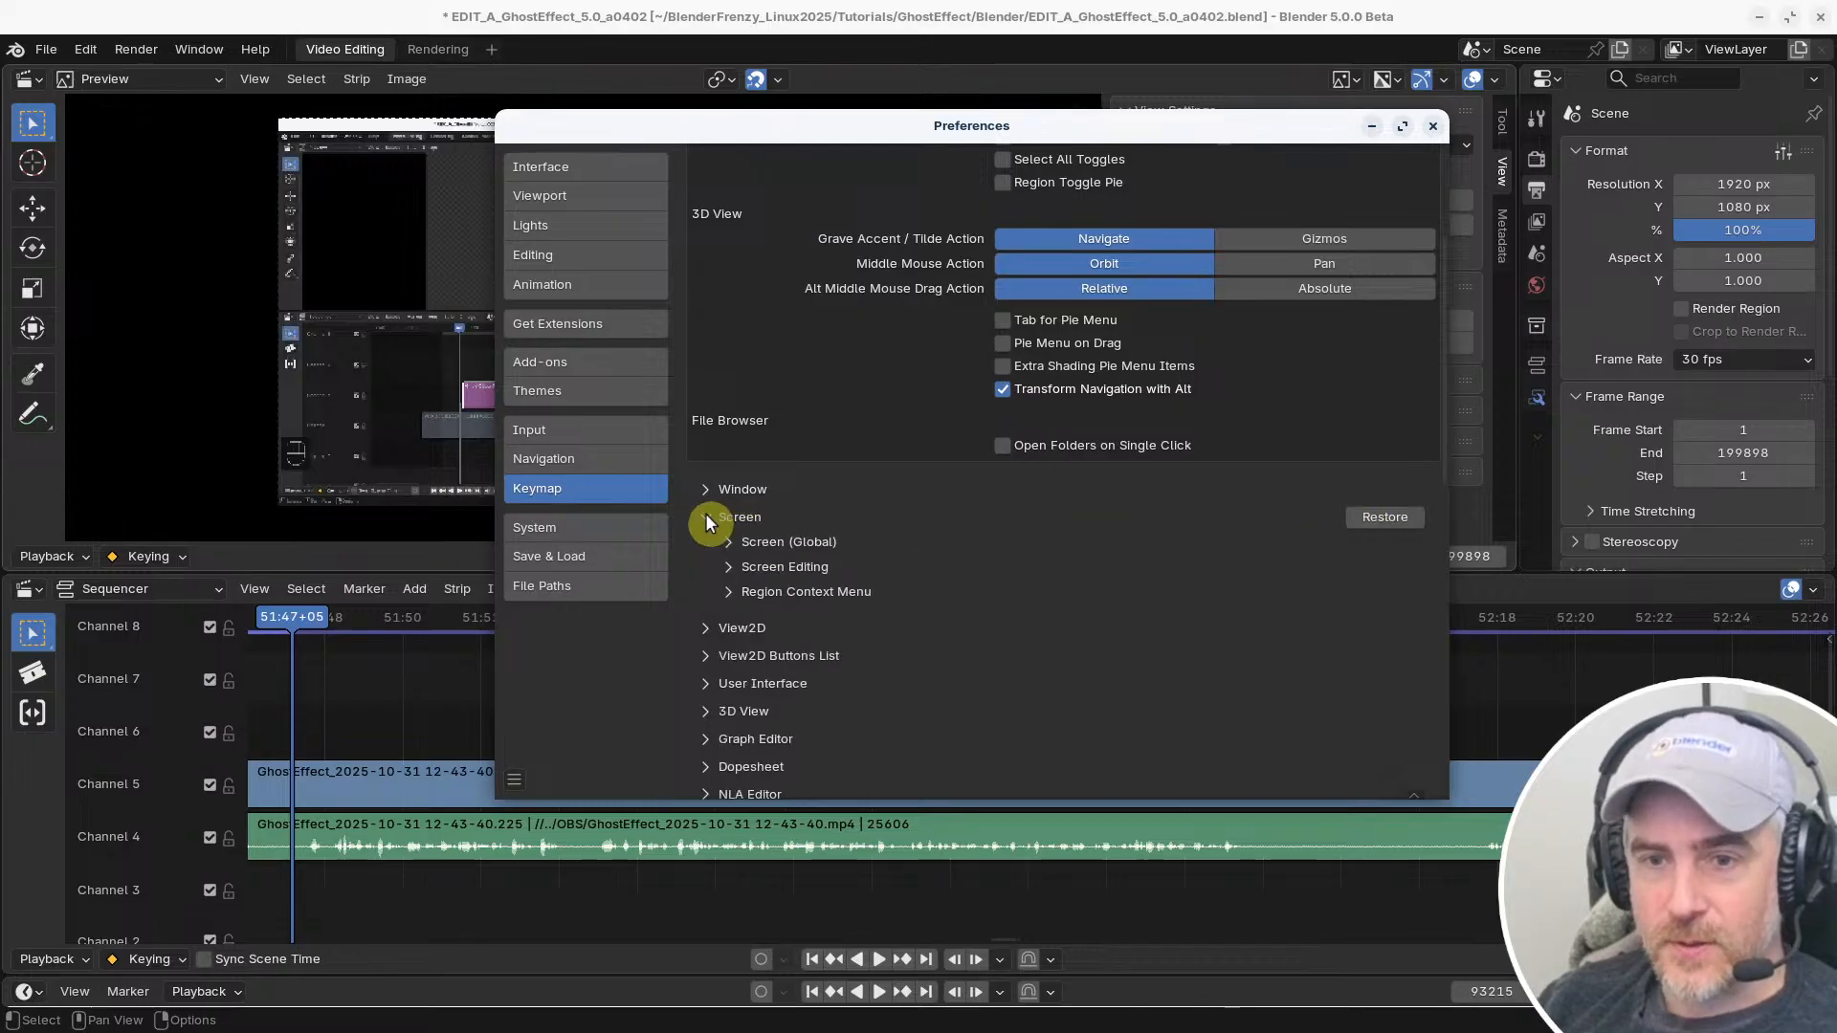
click(731, 543)
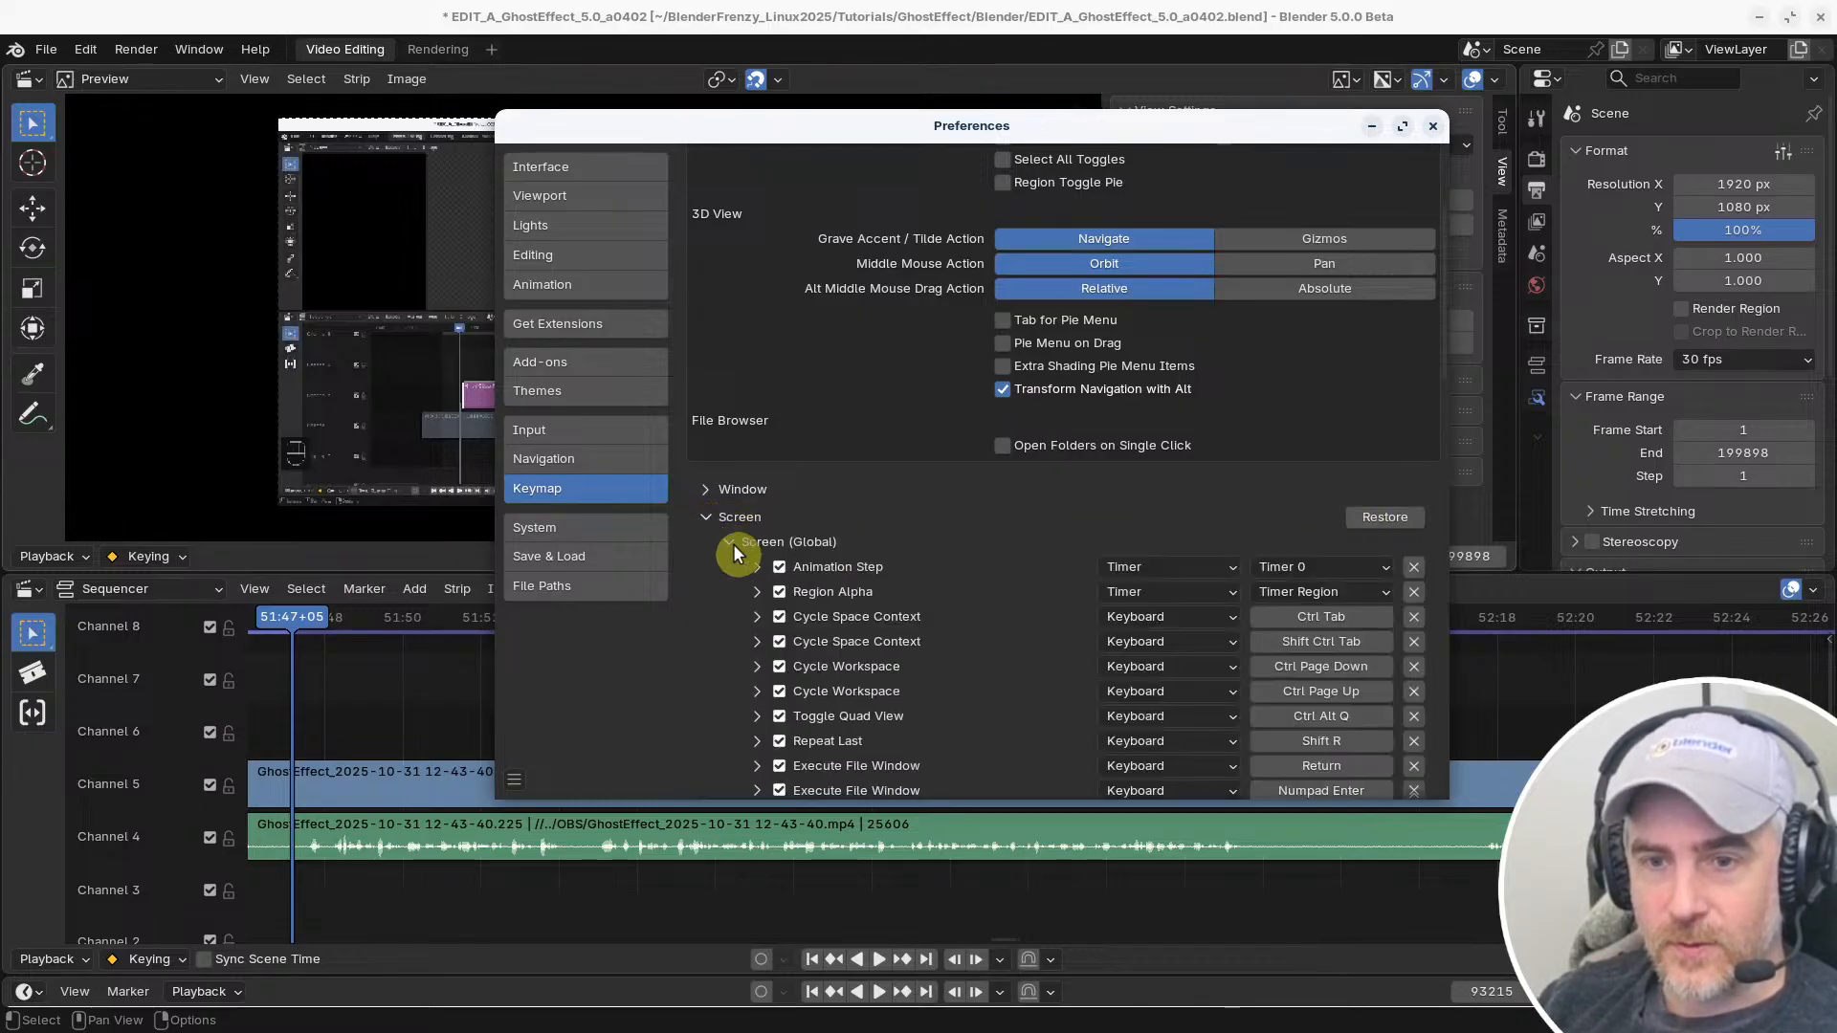
scroll(1241, 643, down, 6)
scroll(1241, 643, down, 7)
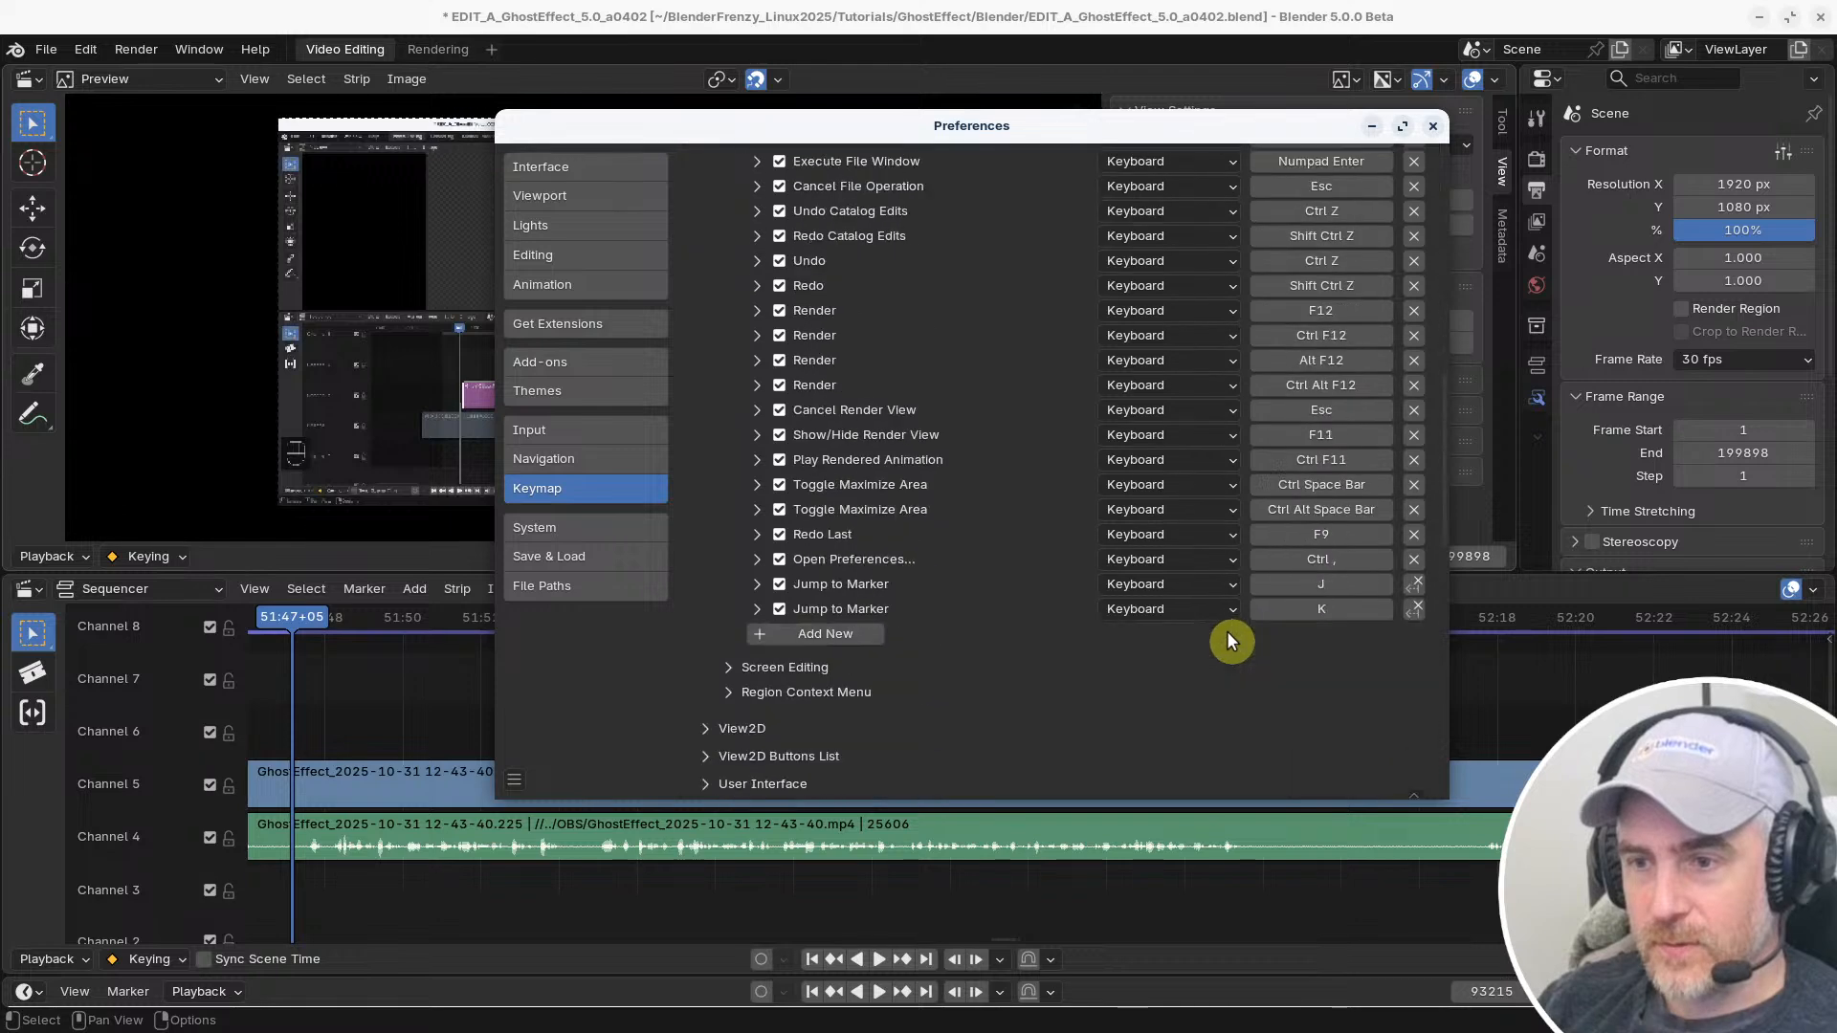
scroll(1226, 635, up, 2)
scroll(1218, 635, down, 2)
scroll(1222, 635, up, 6)
scroll(1154, 601, up, 1)
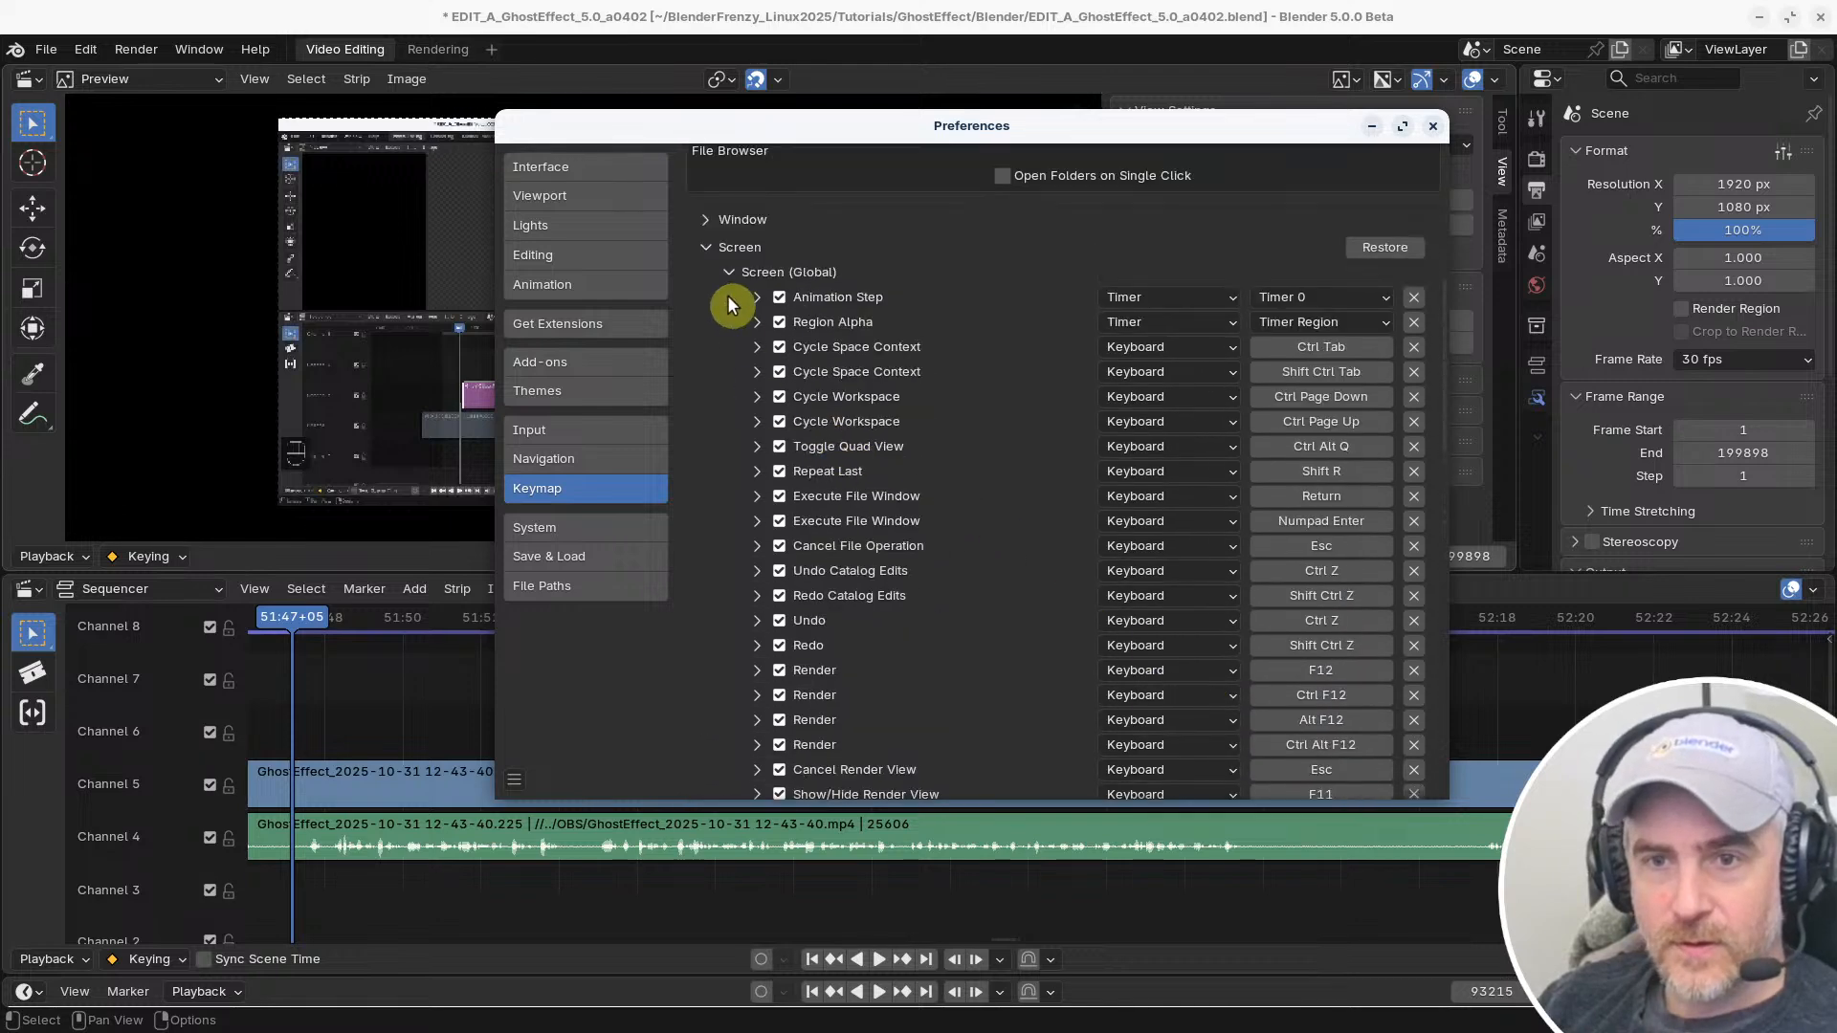
Collapse Screen (Global) and check the Screen Editing and Region Context Menu shortcuts for custom entries
click(731, 273)
click(738, 298)
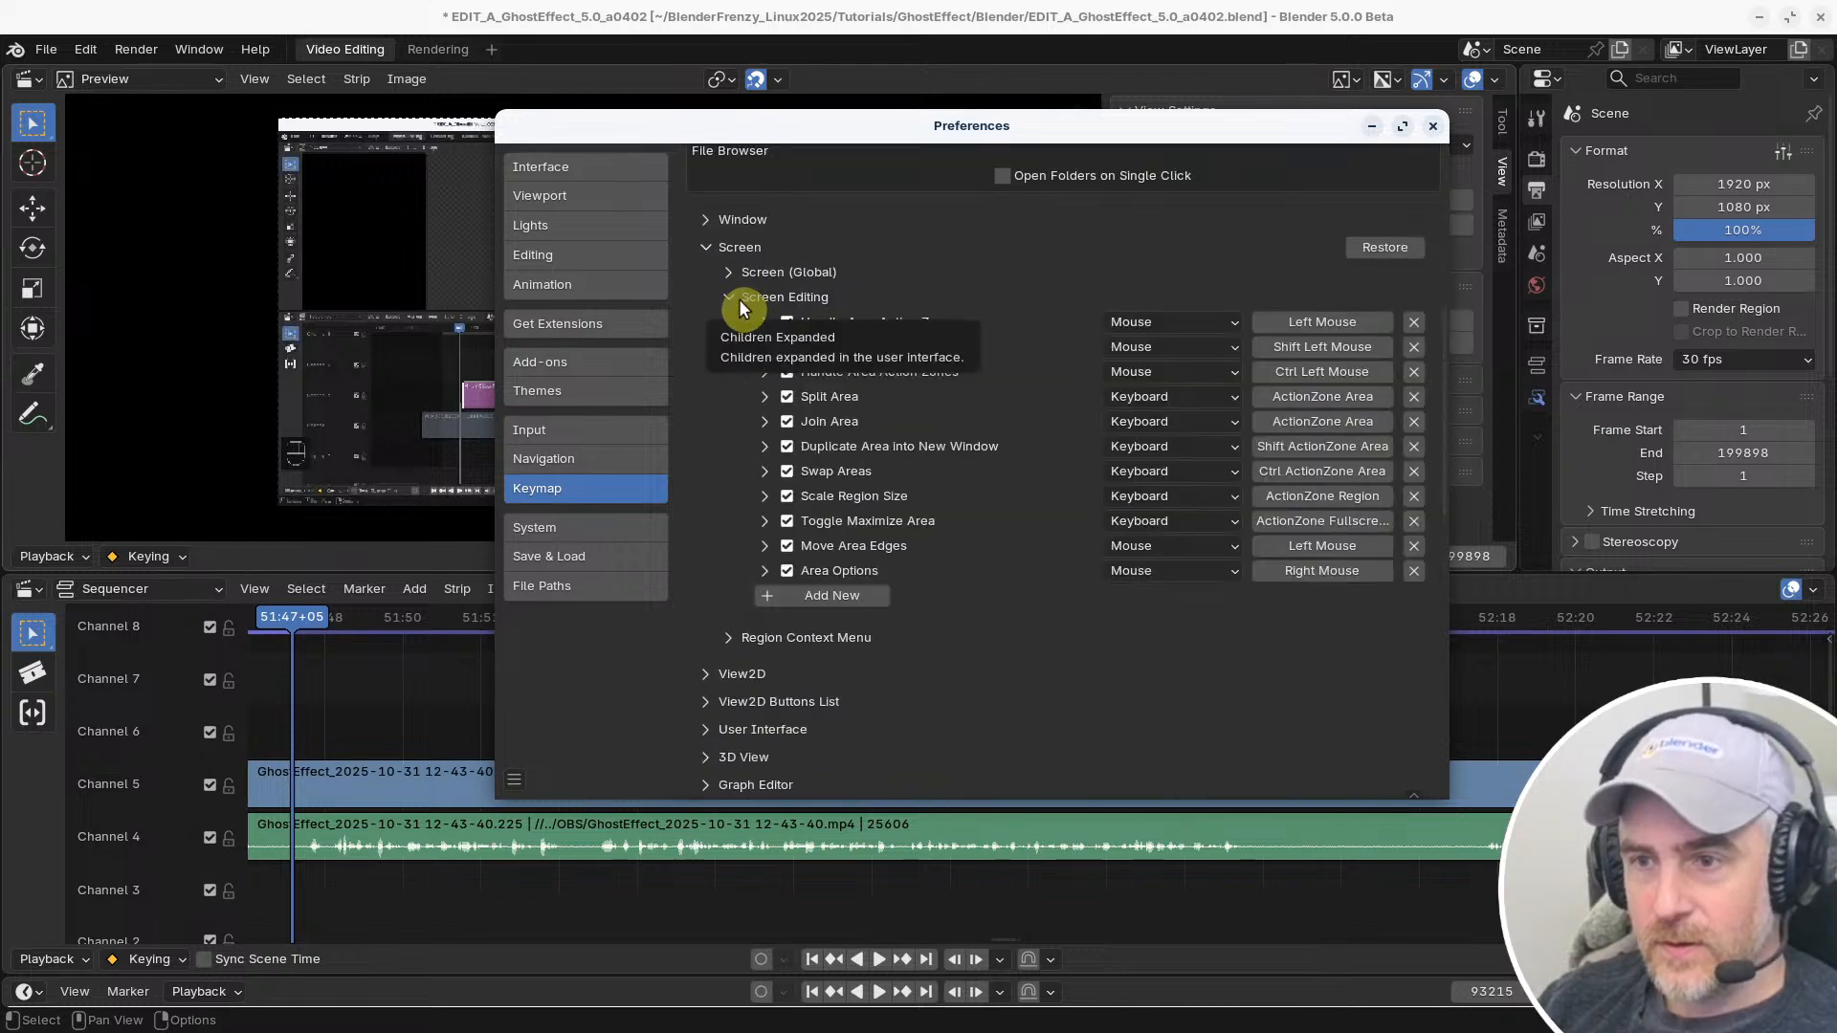
click(739, 299)
click(727, 324)
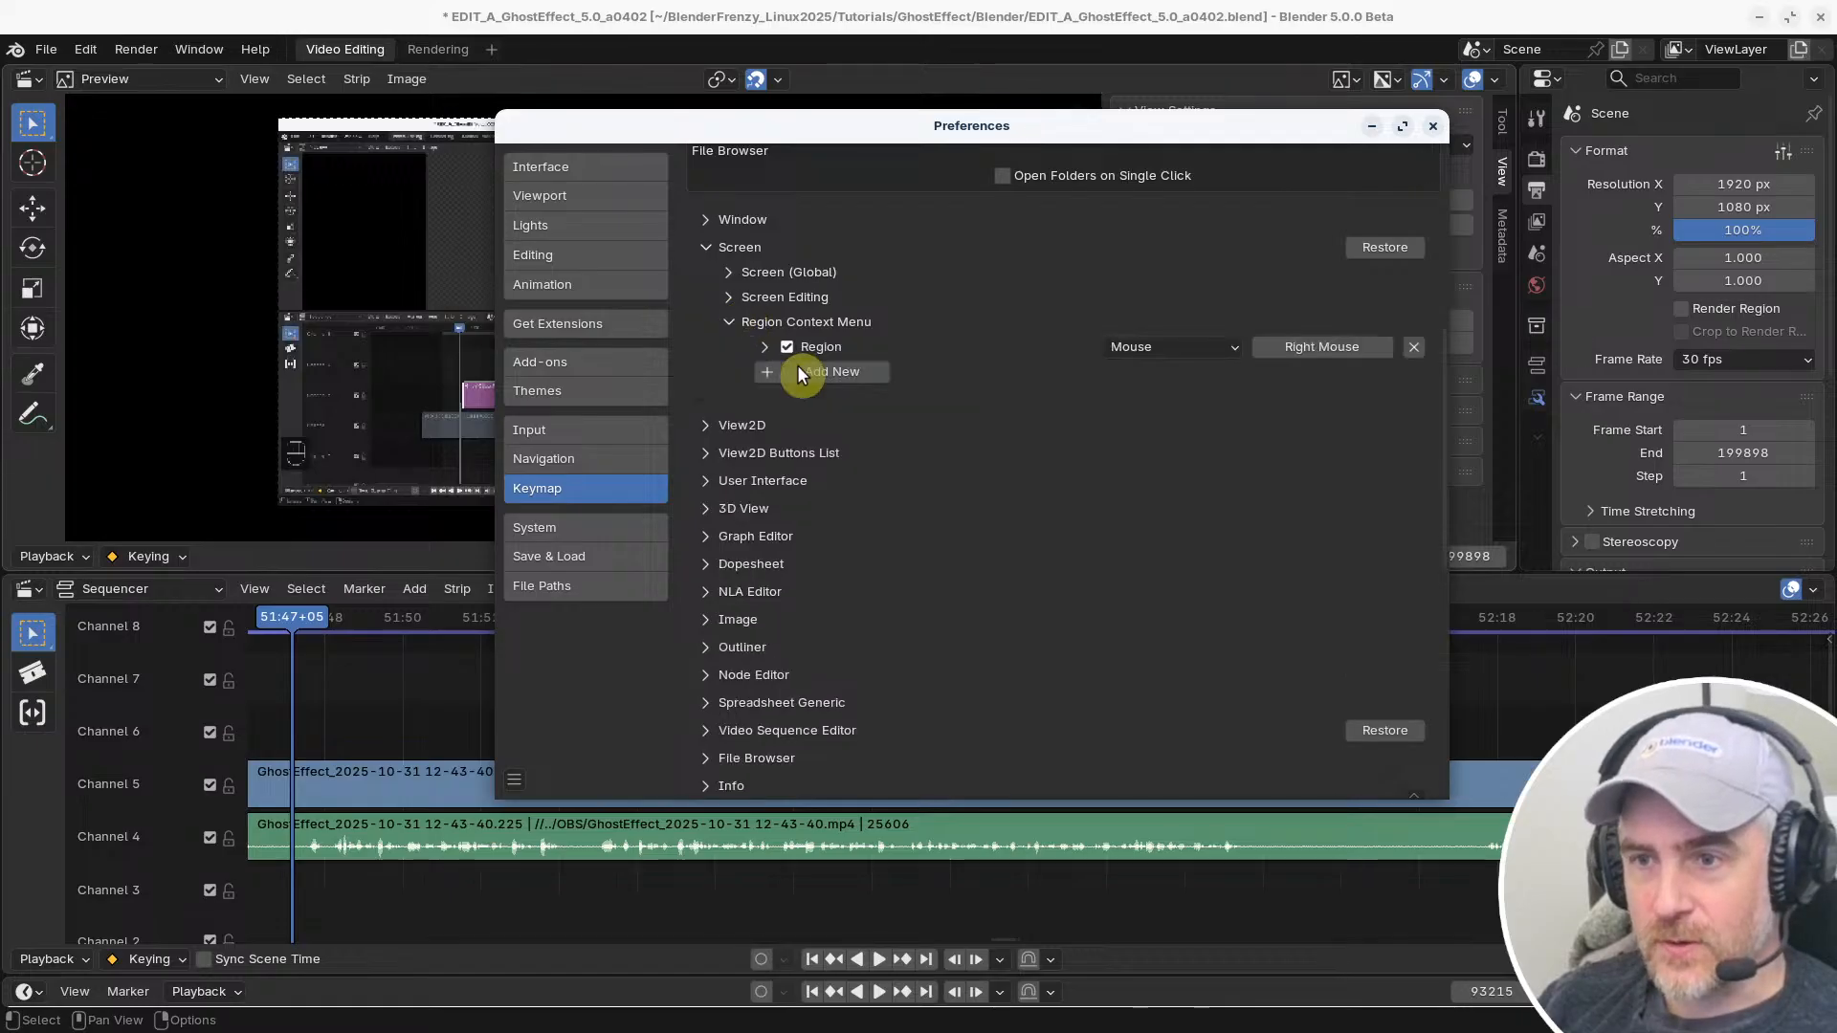
Collapse Region Context Menu and check the Video Sequence Editor keymap group and its Sequencer subgroup for modified shortcuts
click(729, 324)
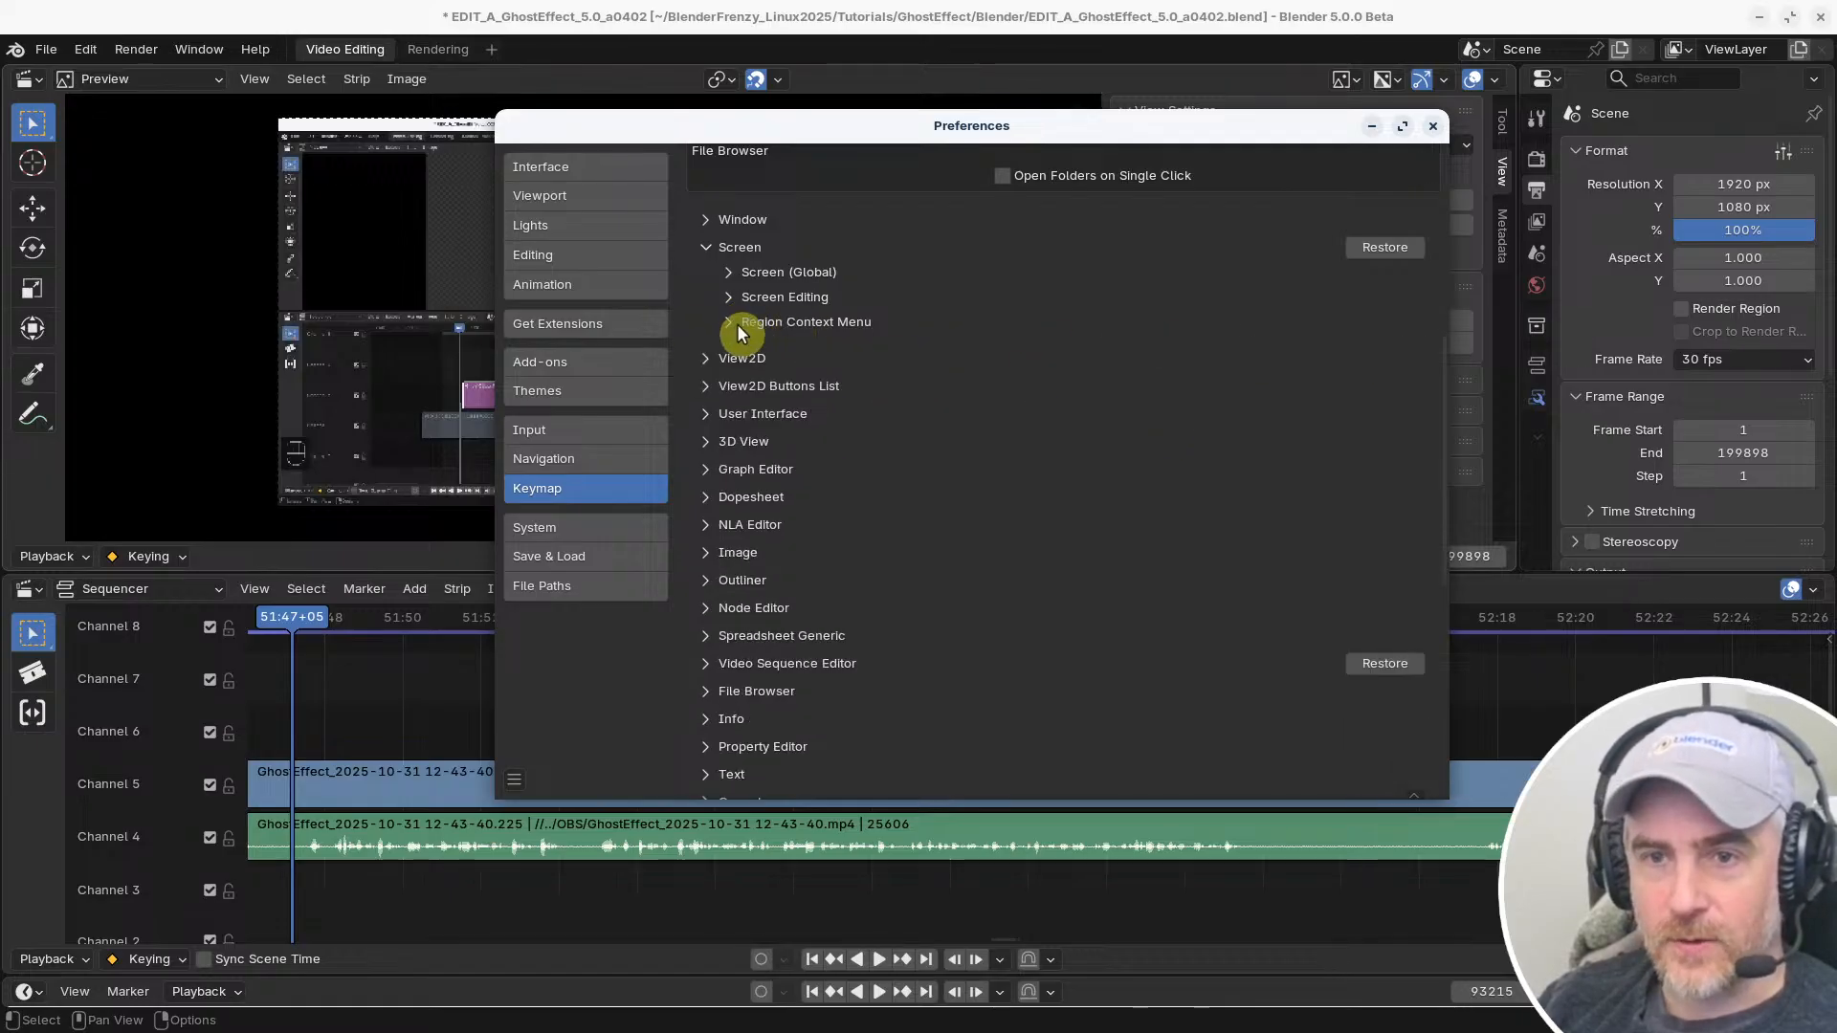
click(708, 664)
click(730, 713)
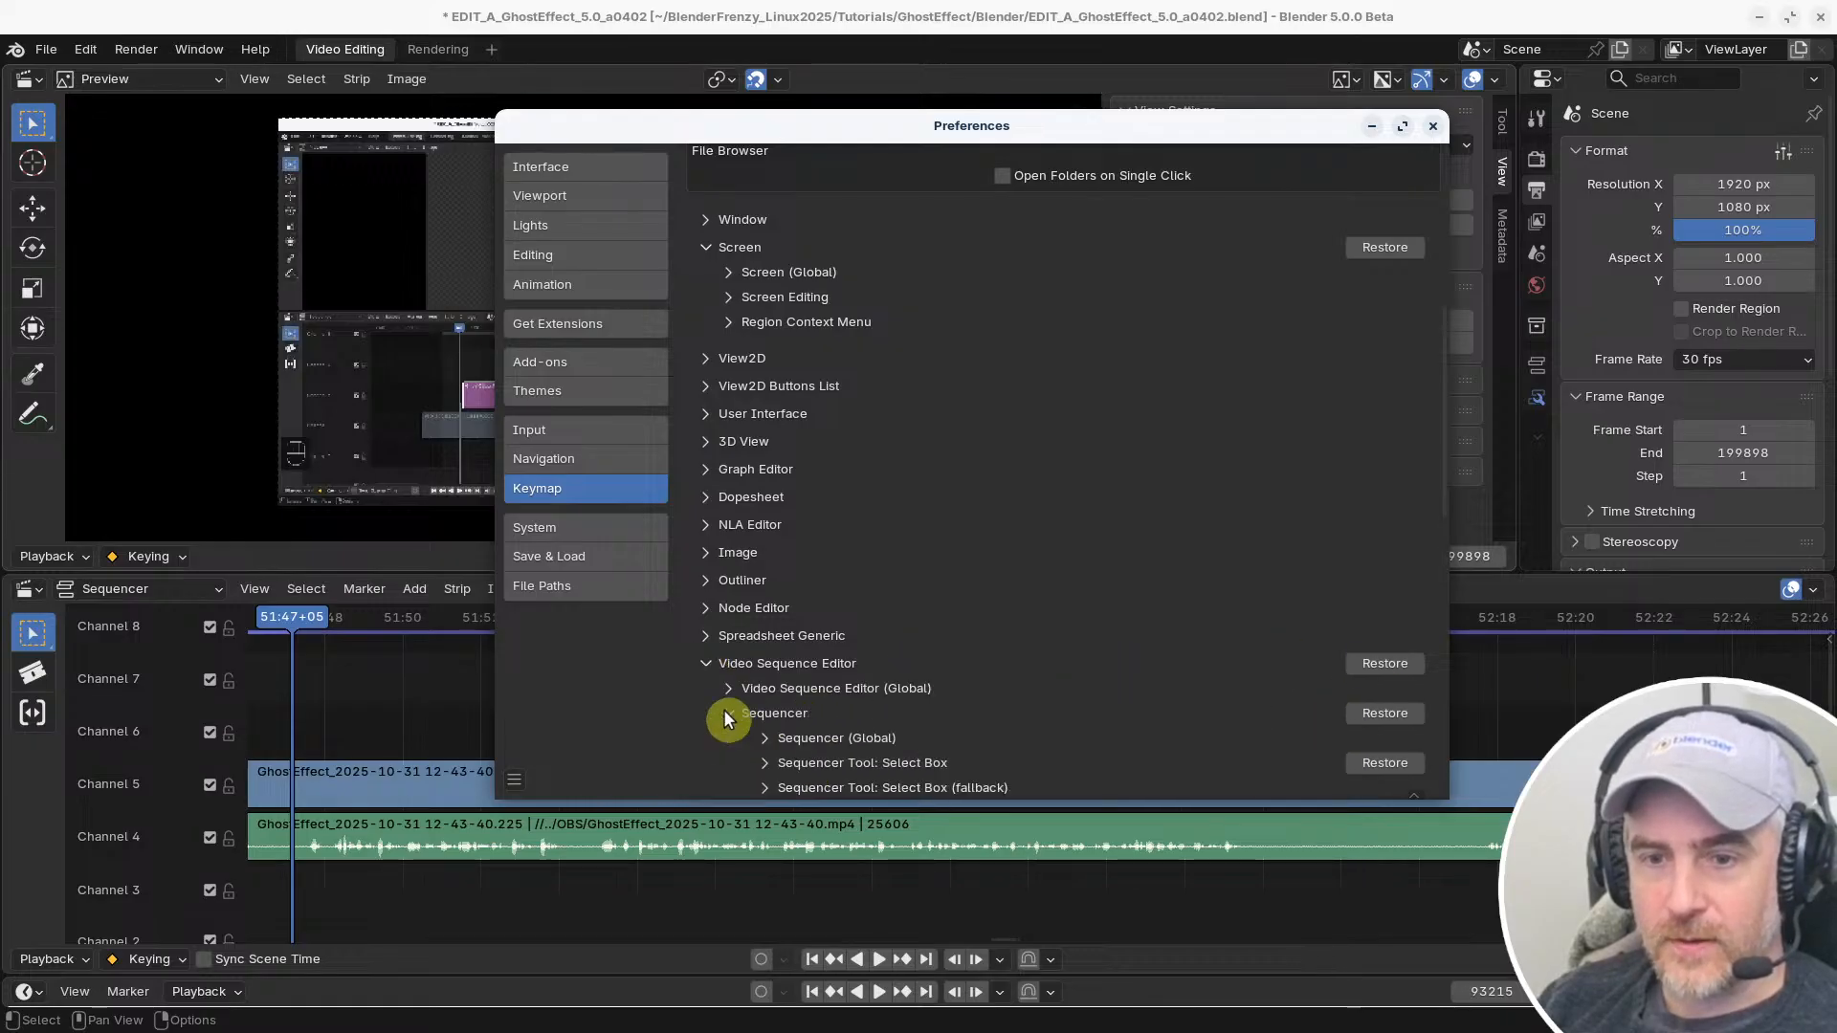
scroll(976, 697, down, 3)
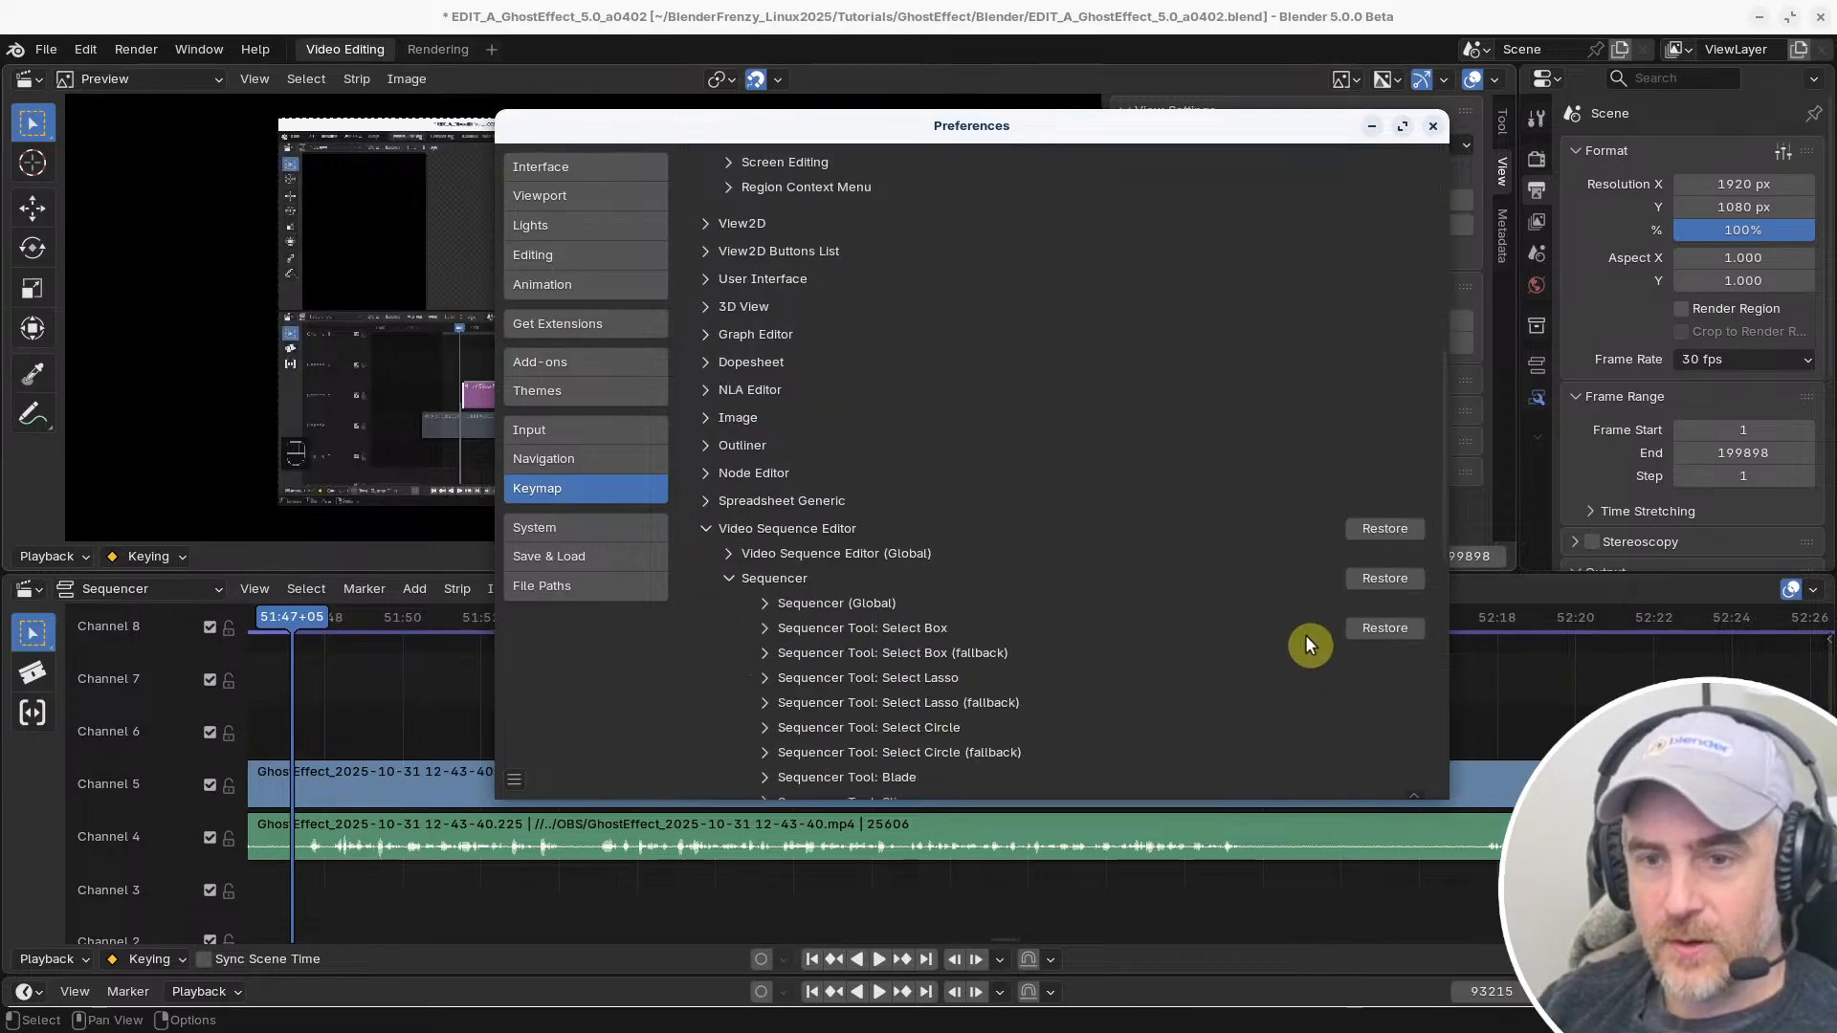
click(729, 578)
scroll(784, 497, up, 7)
Restore the Screen, Video Sequence Editor, Sequencer and Animation keymap groups of the Blender preset to their defaults
click(705, 428)
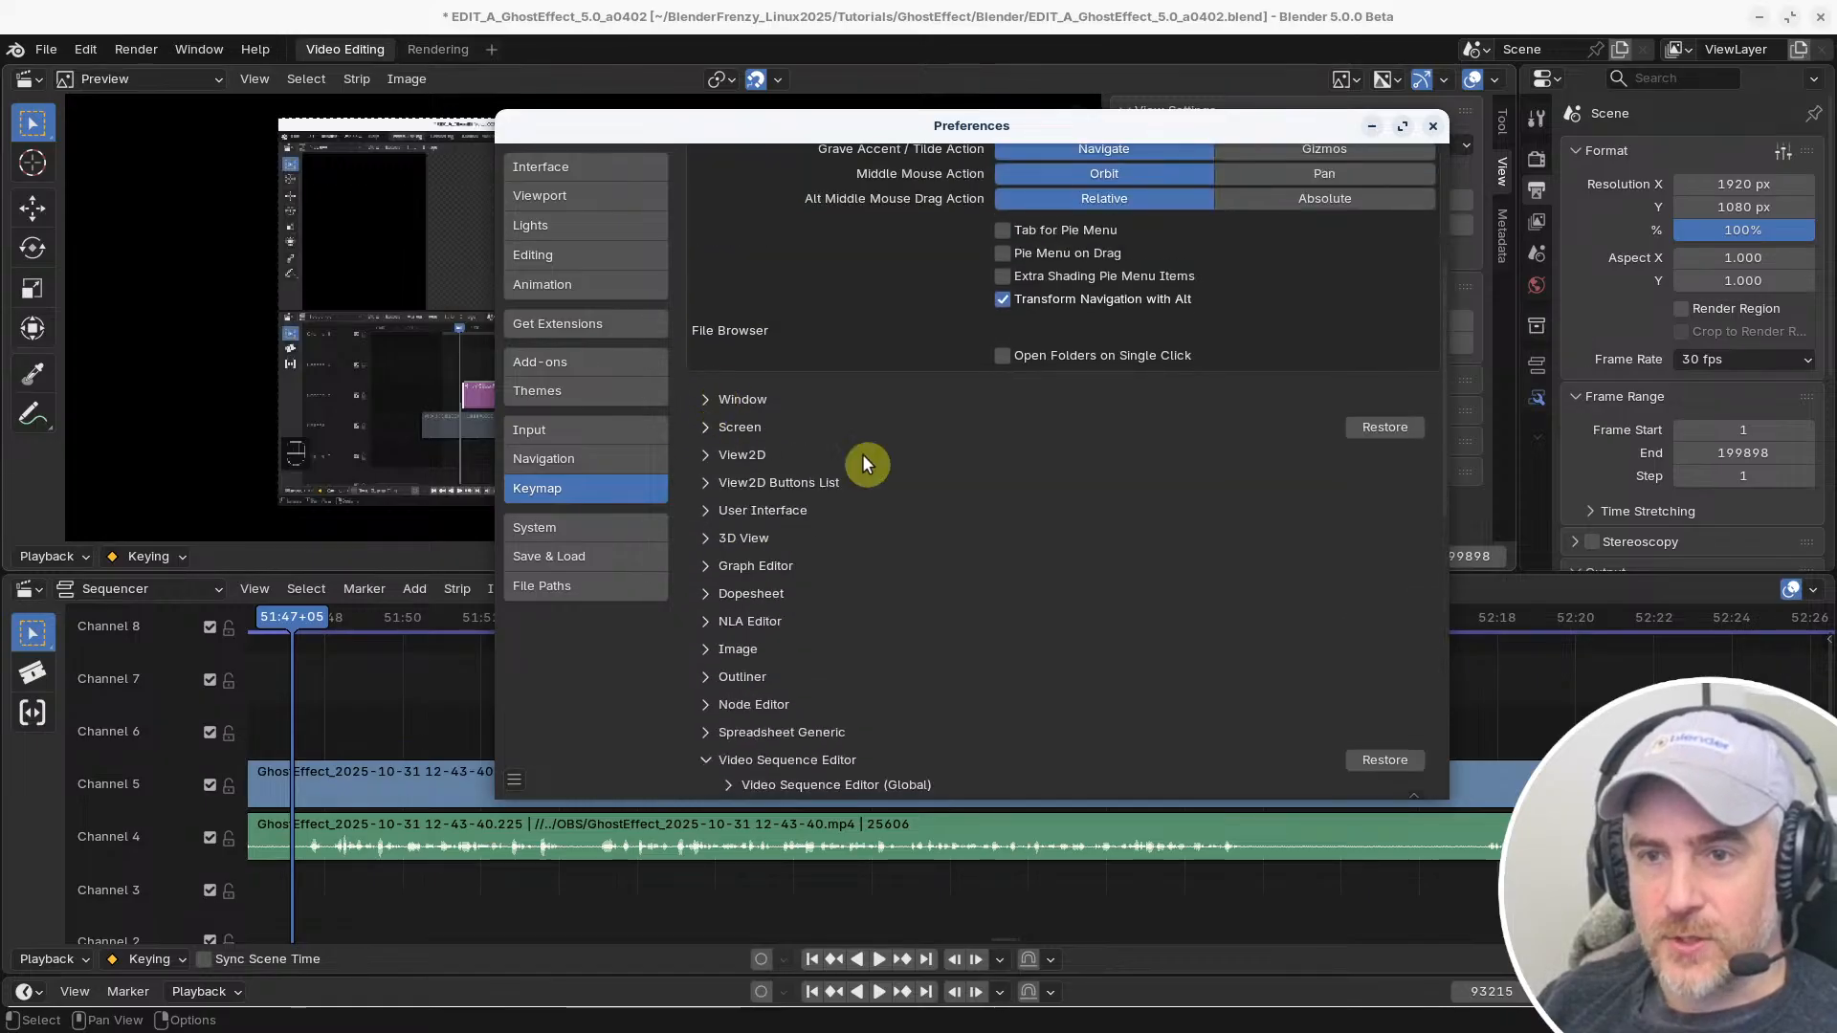
scroll(1357, 496, down, 4)
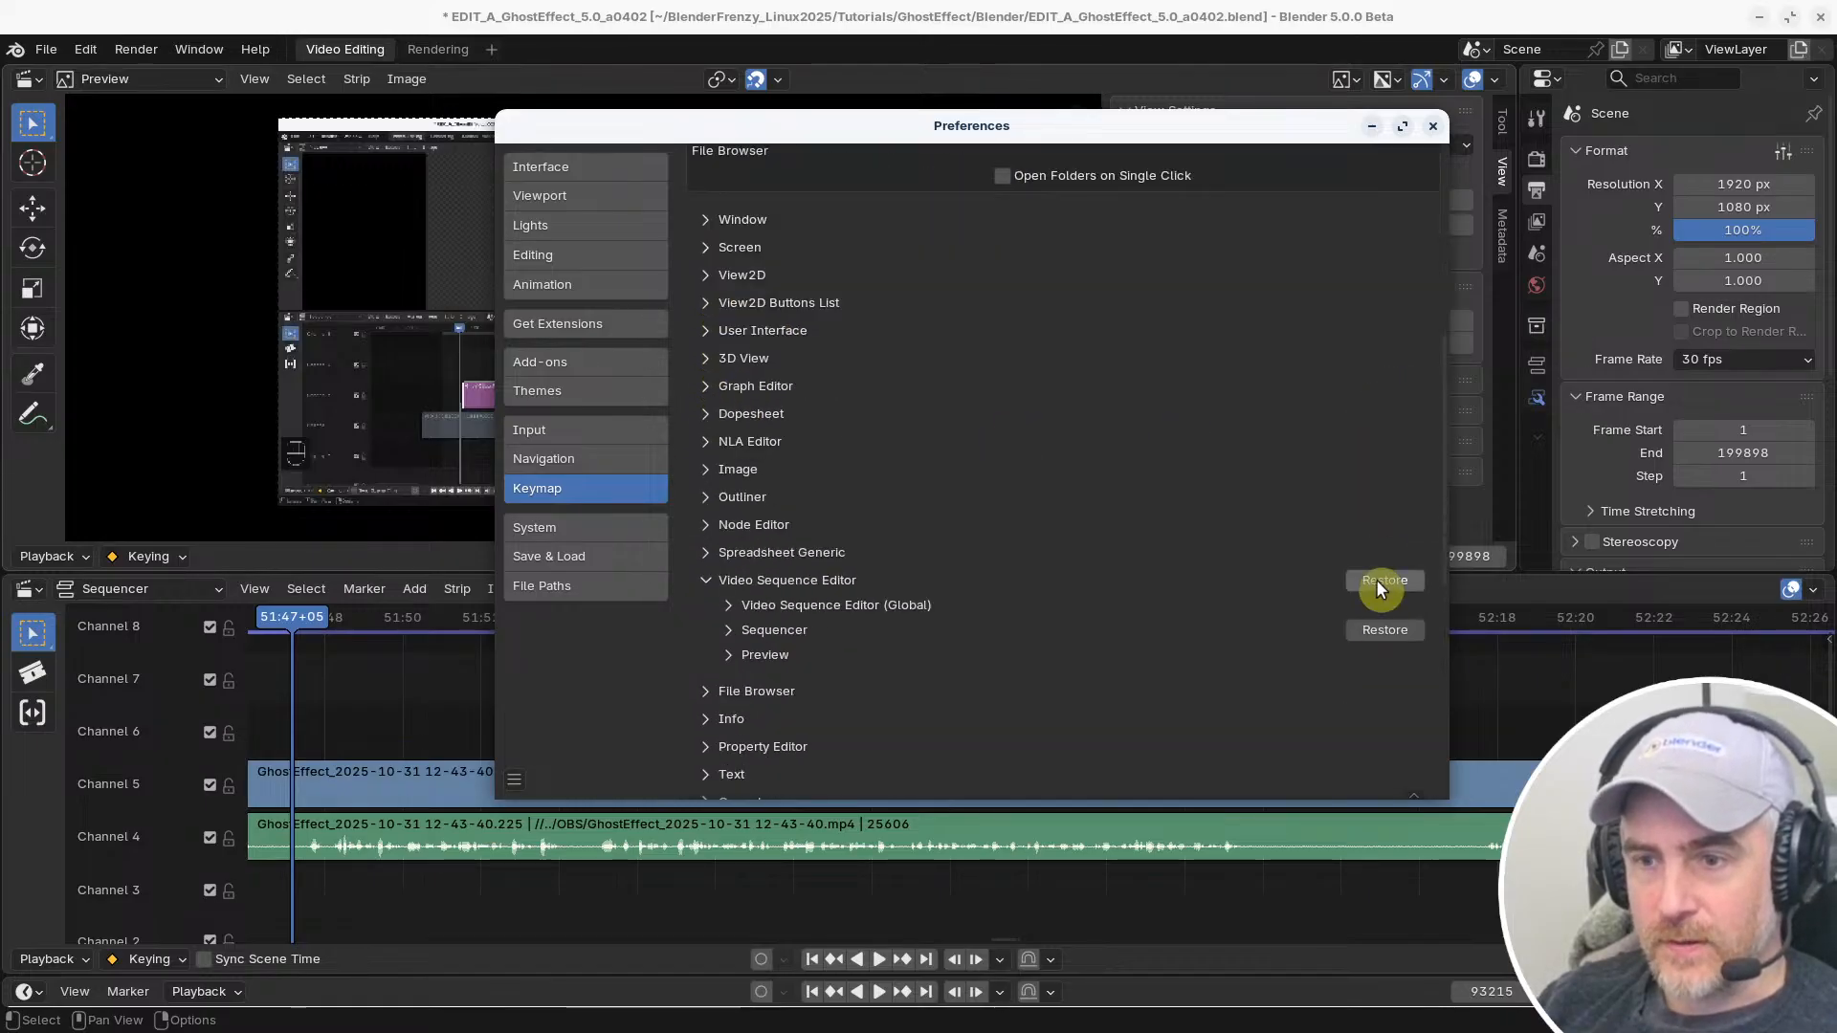
click(1383, 580)
click(1384, 630)
scroll(1008, 639, down, 8)
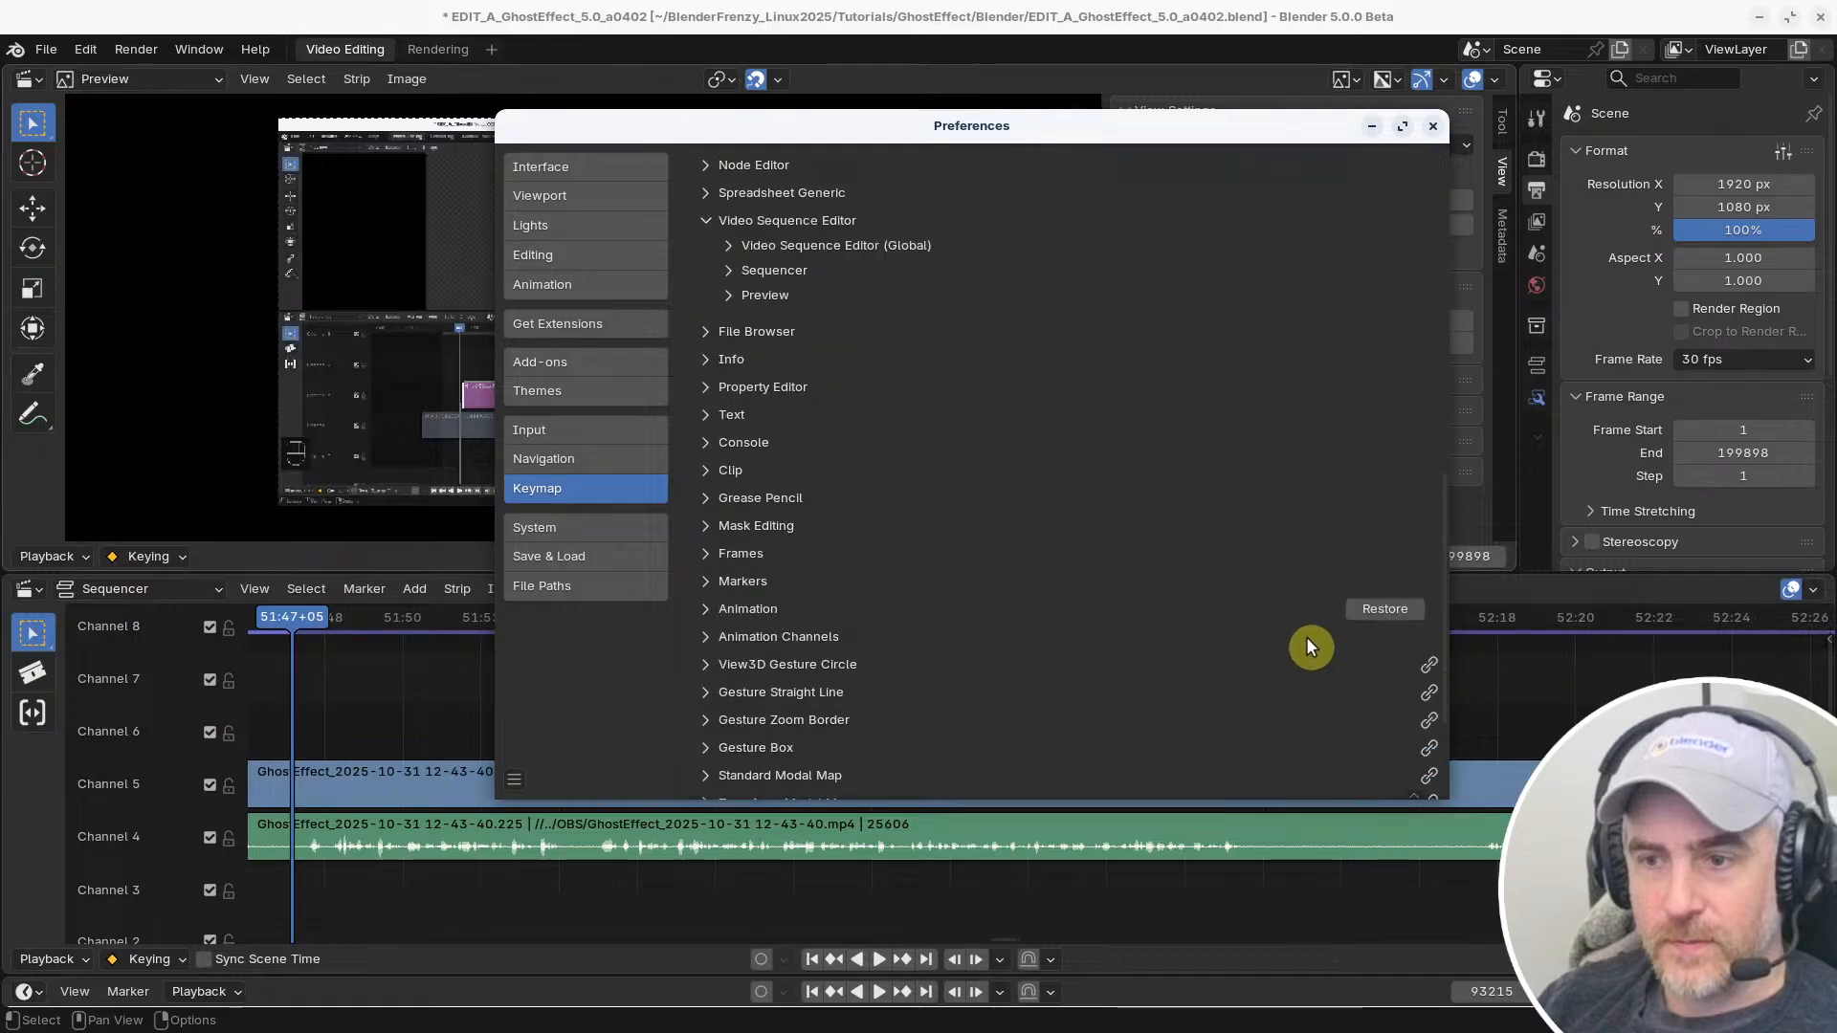
click(1383, 610)
scroll(1024, 565, down, 4)
scroll(1209, 623, up, 7)
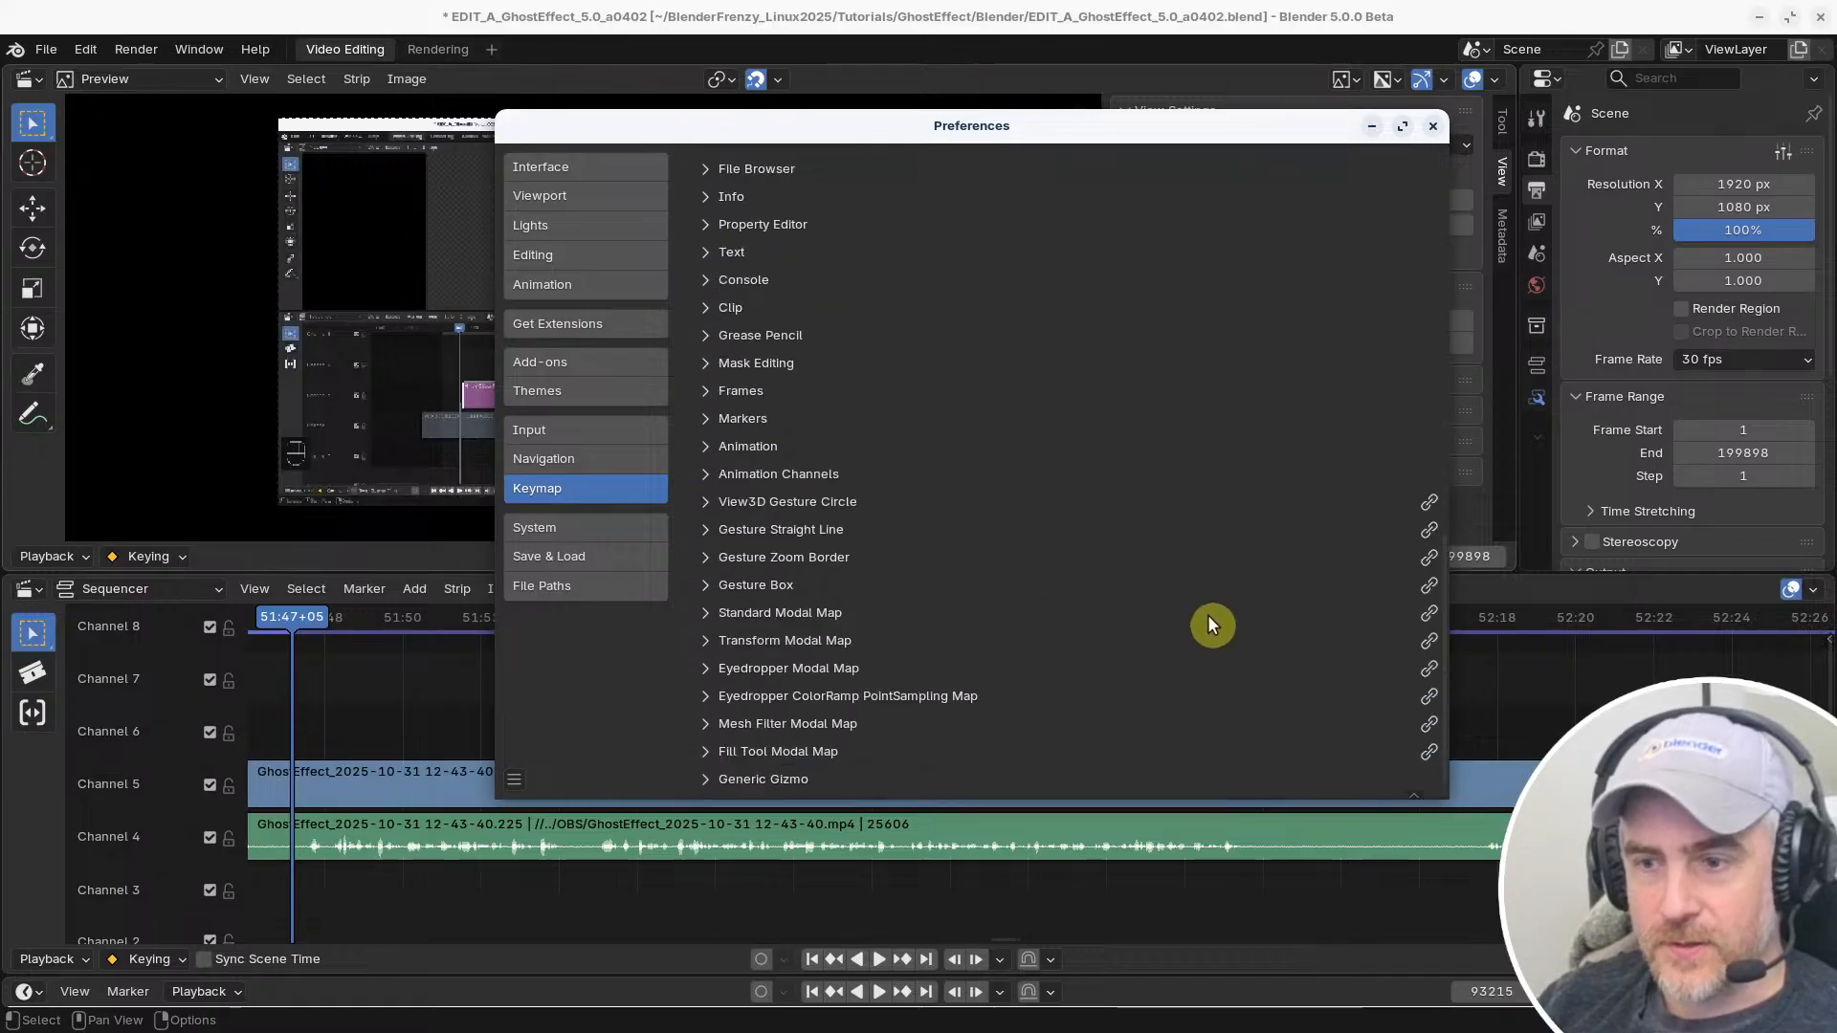
scroll(1052, 574, up, 8)
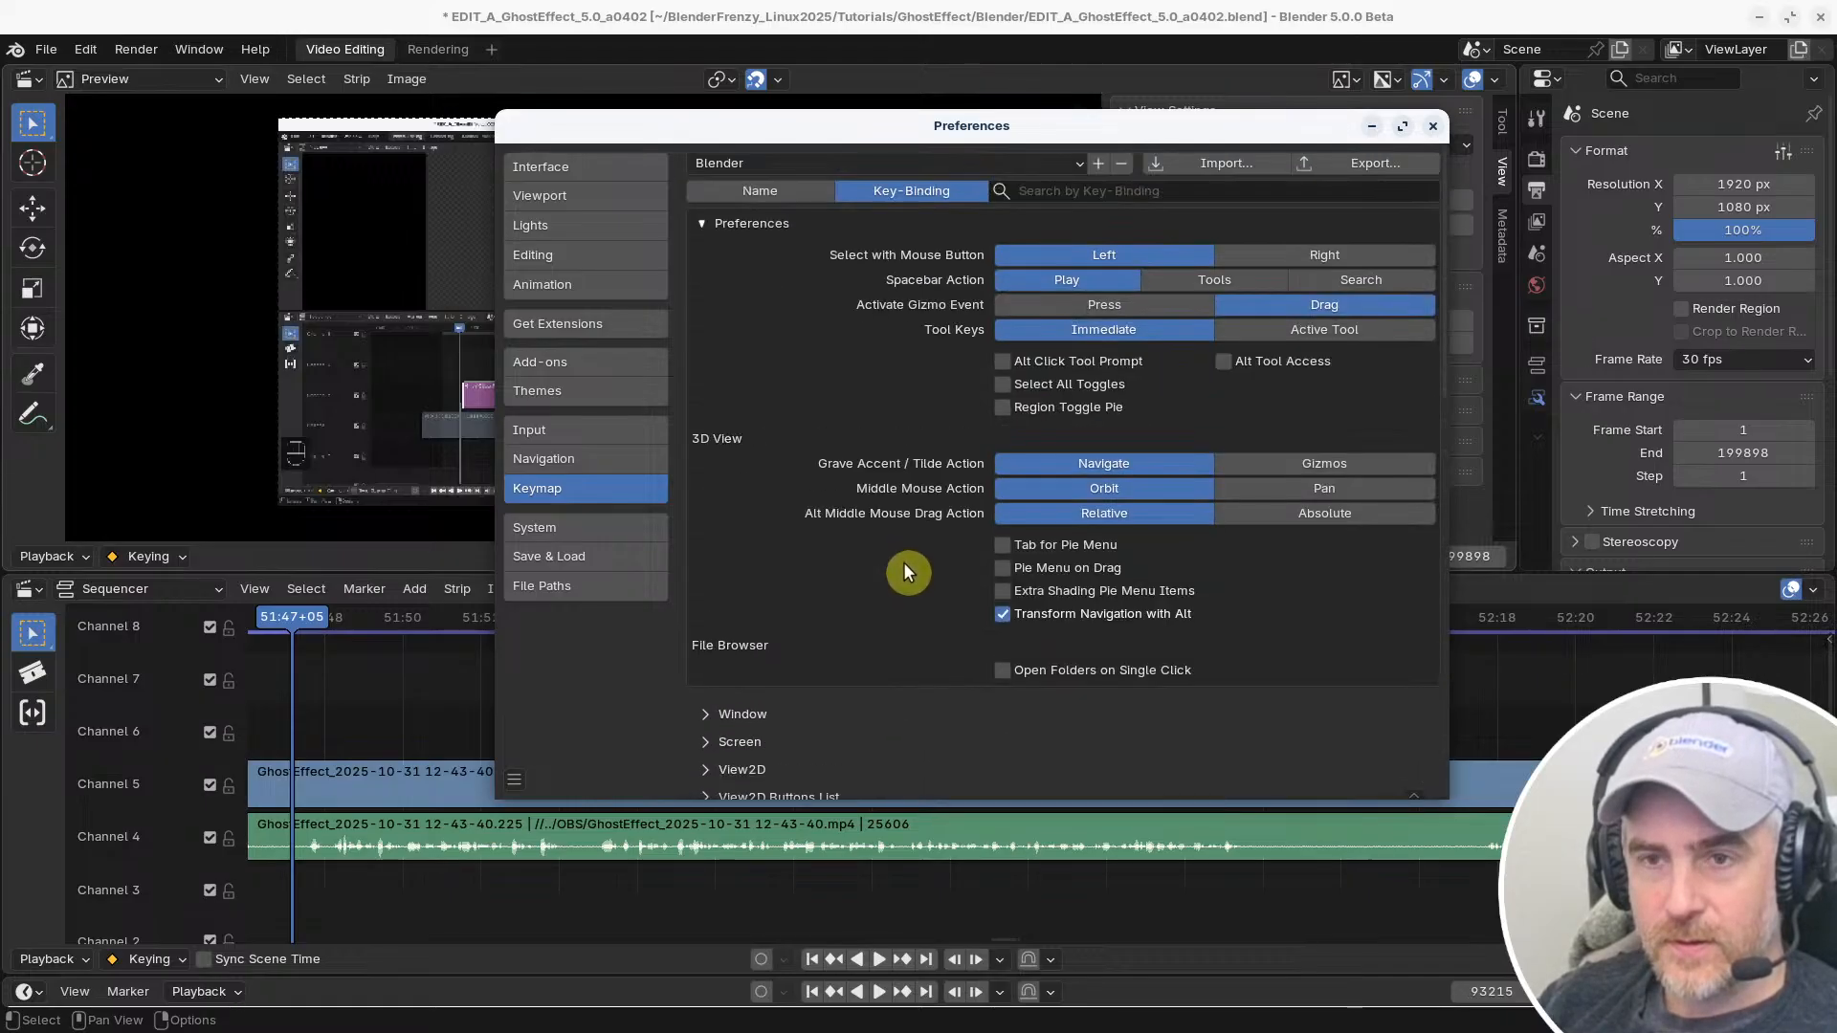
Save the preferences with the restored Blender keymap
click(704, 717)
click(514, 780)
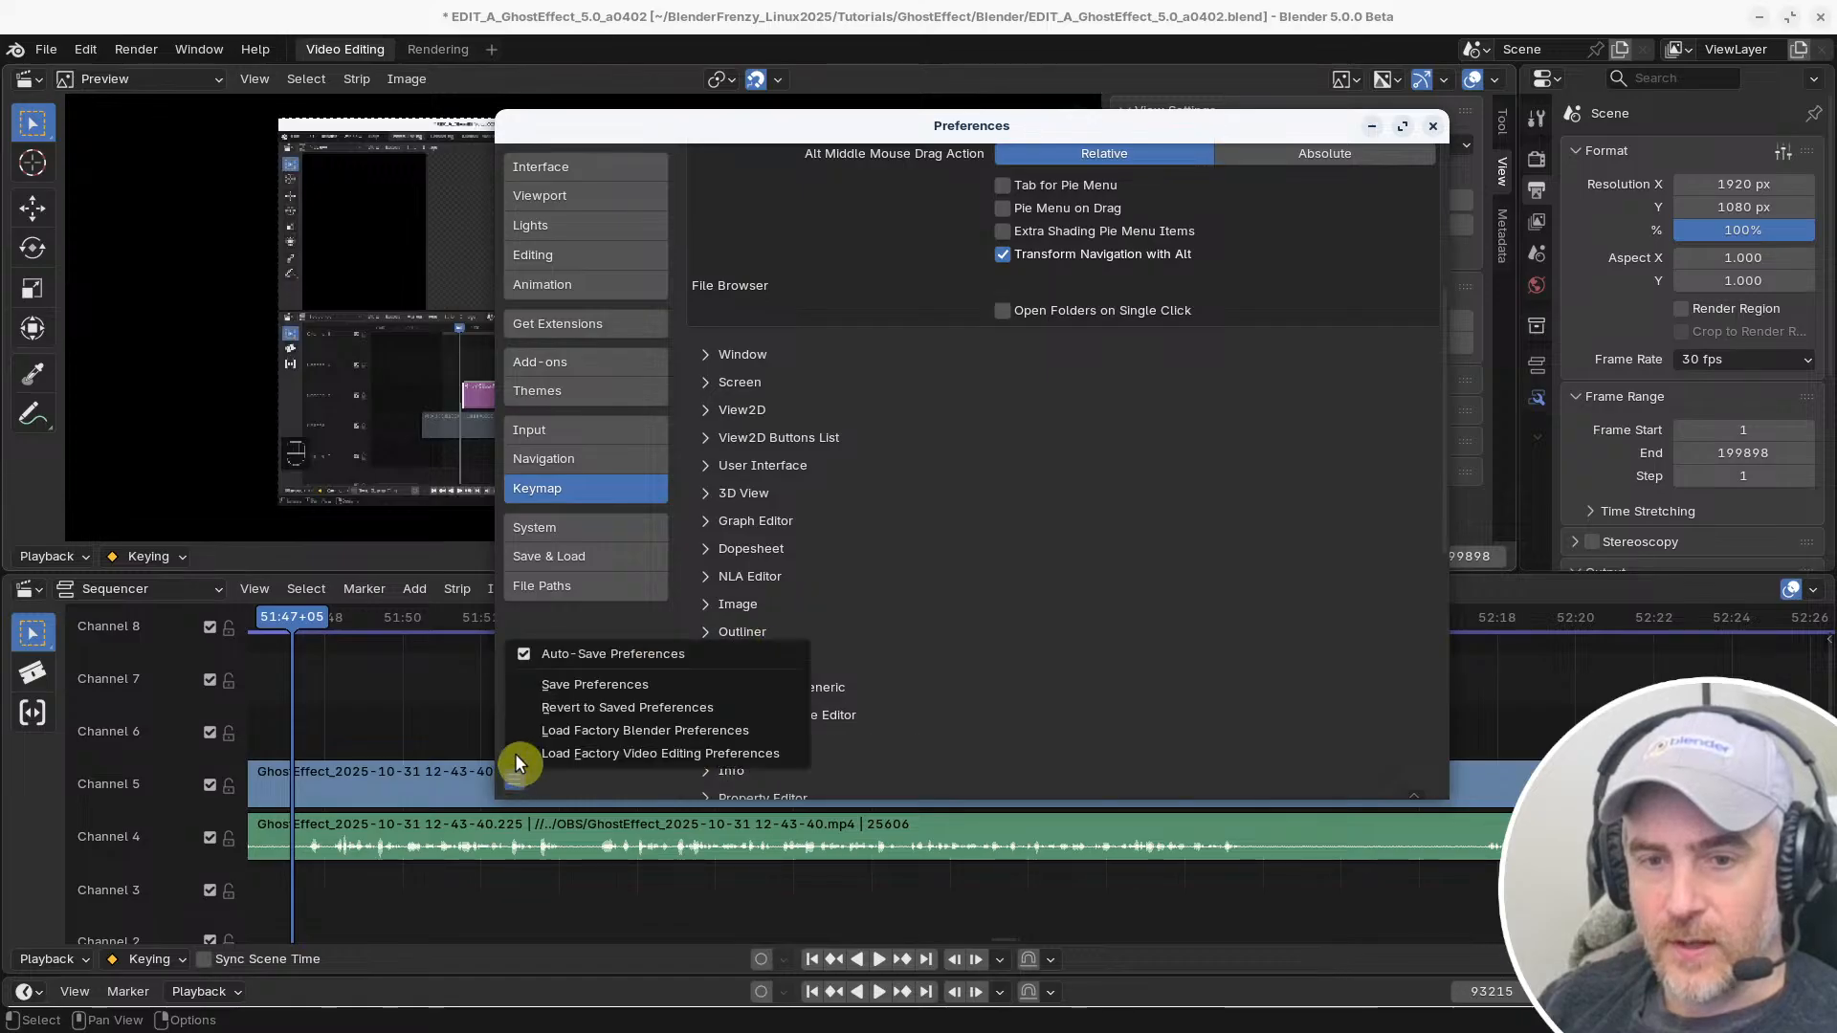
click(552, 687)
scroll(751, 728, up, 8)
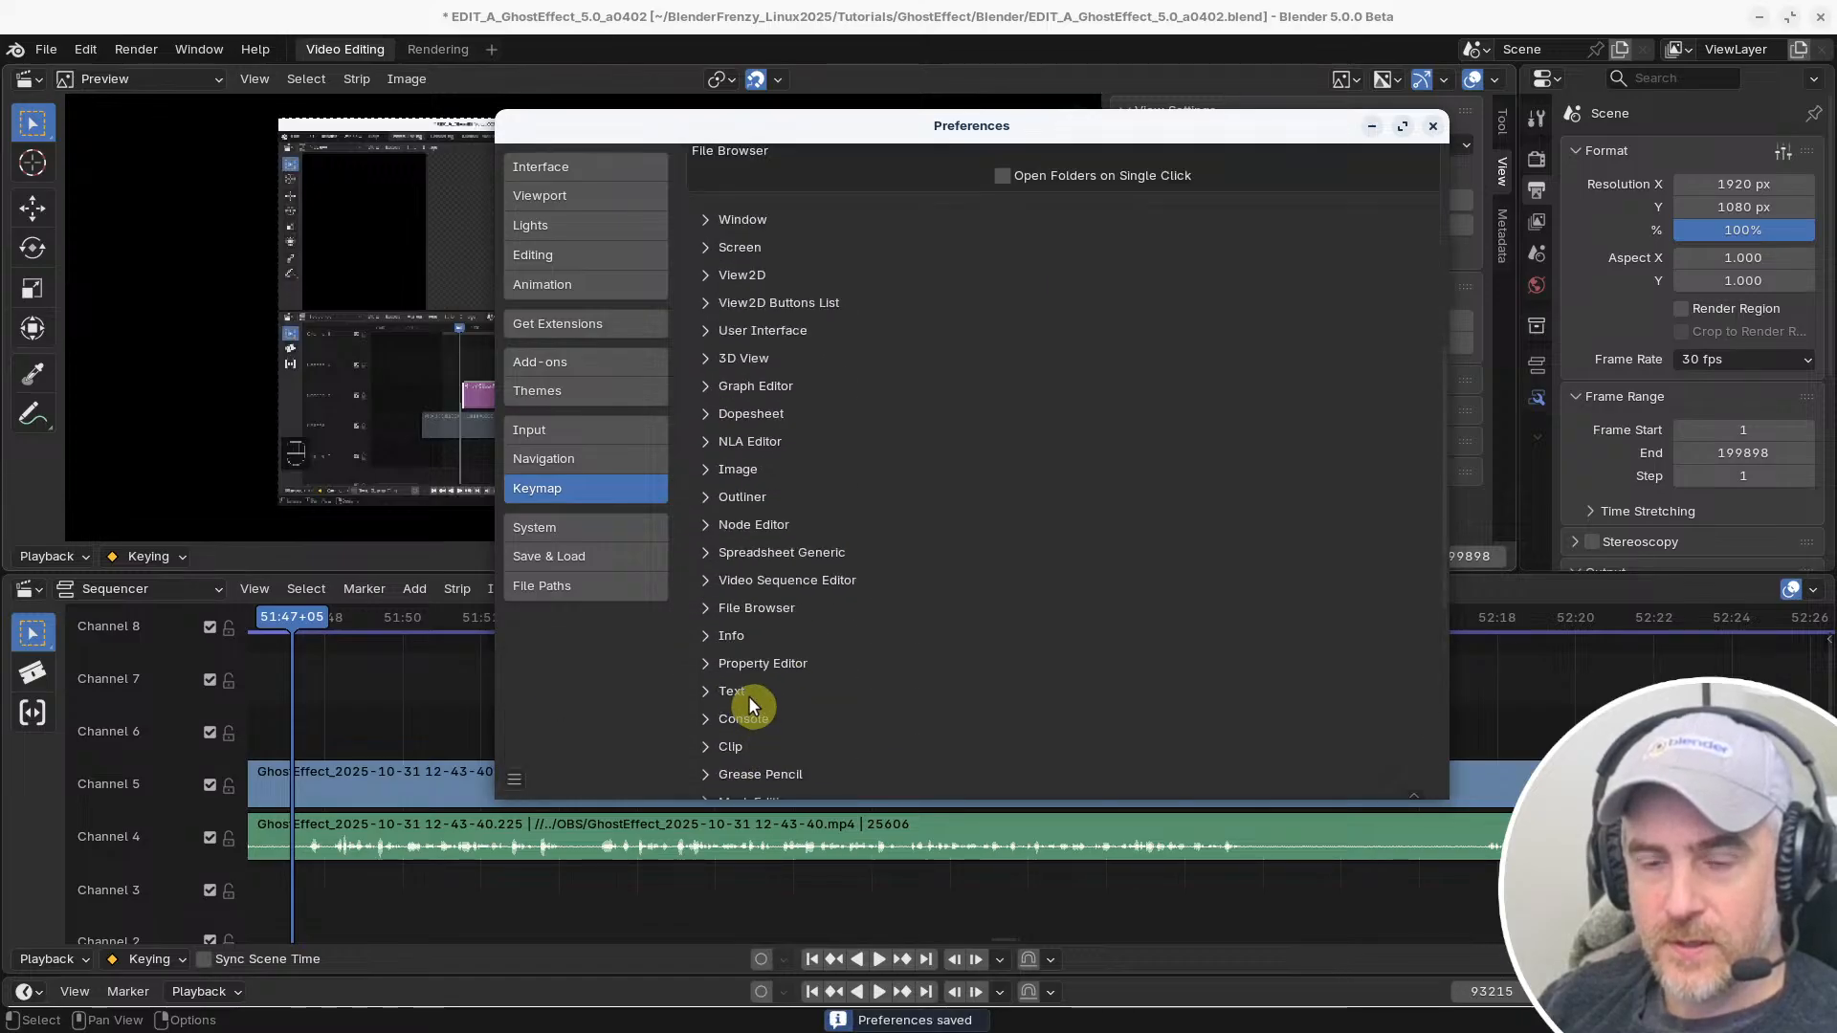
Return to the main video editing window and check the Sequencer's Strip and View commands under the Blender keymap
click(799, 24)
click(456, 589)
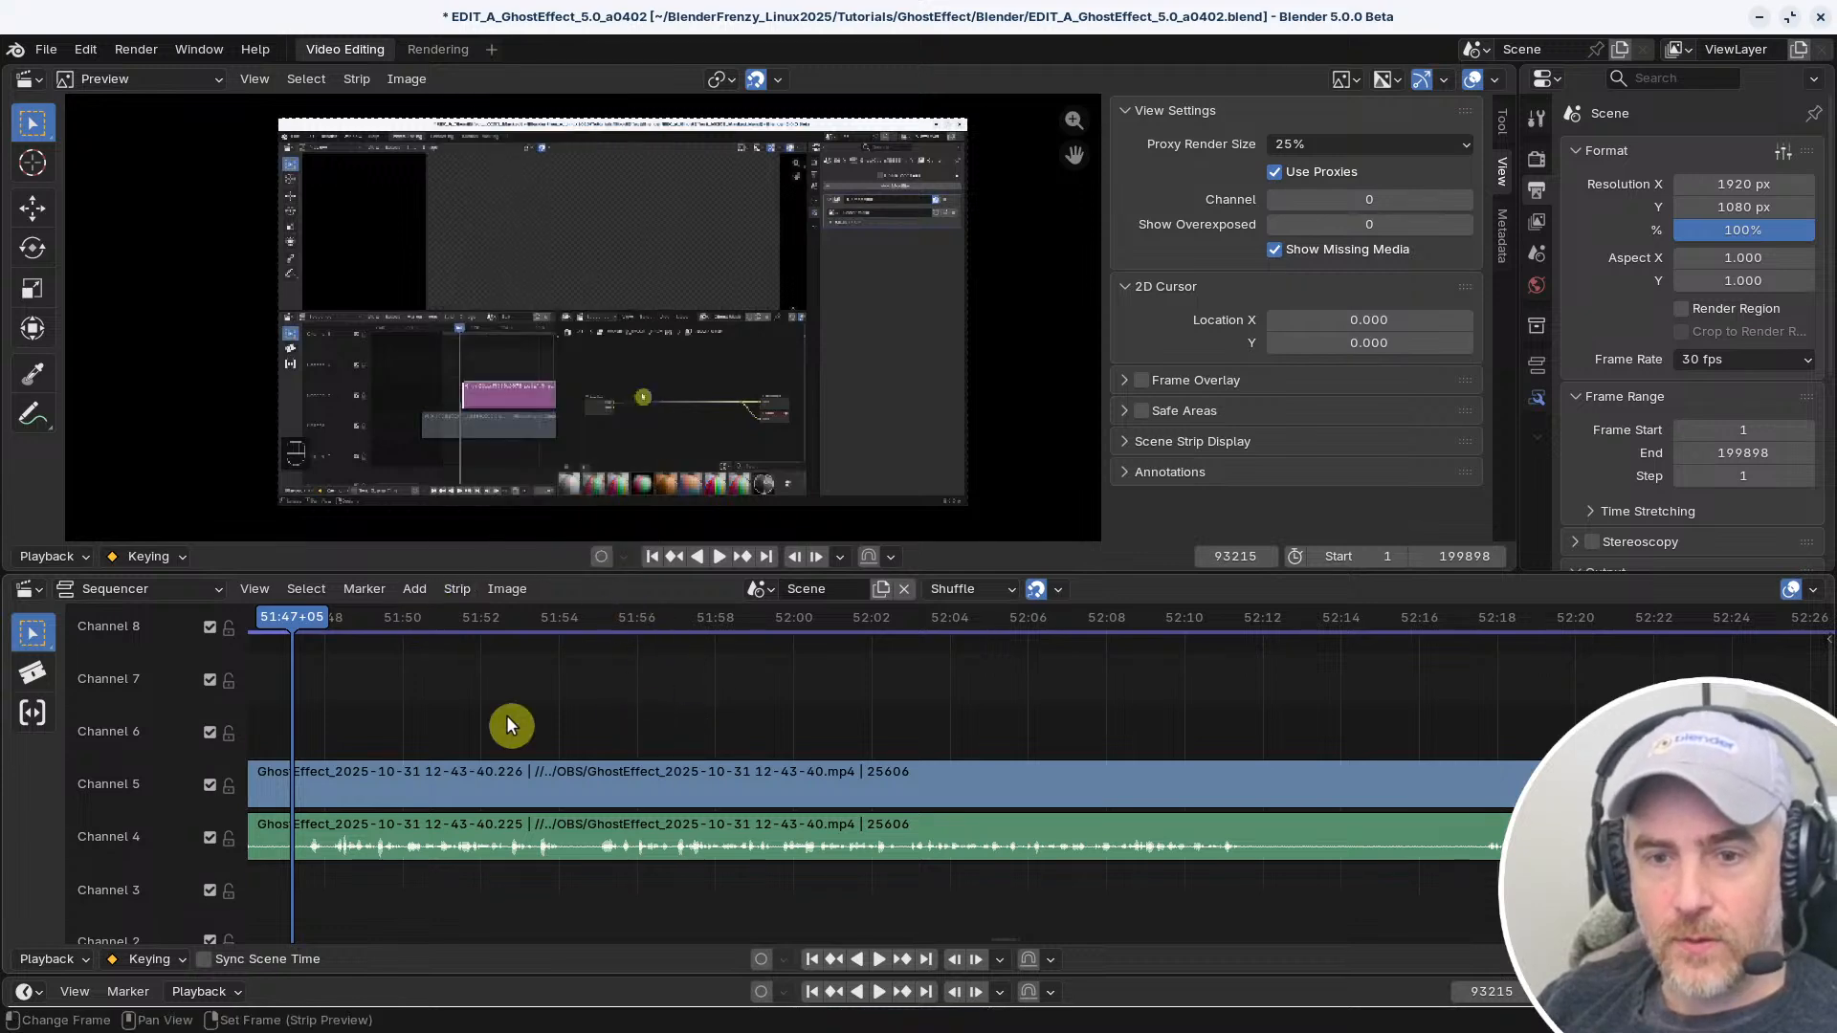
middle_drag(259, 726, 768, 719)
scroll(767, 720, down, 1)
scroll(768, 706, down, 4)
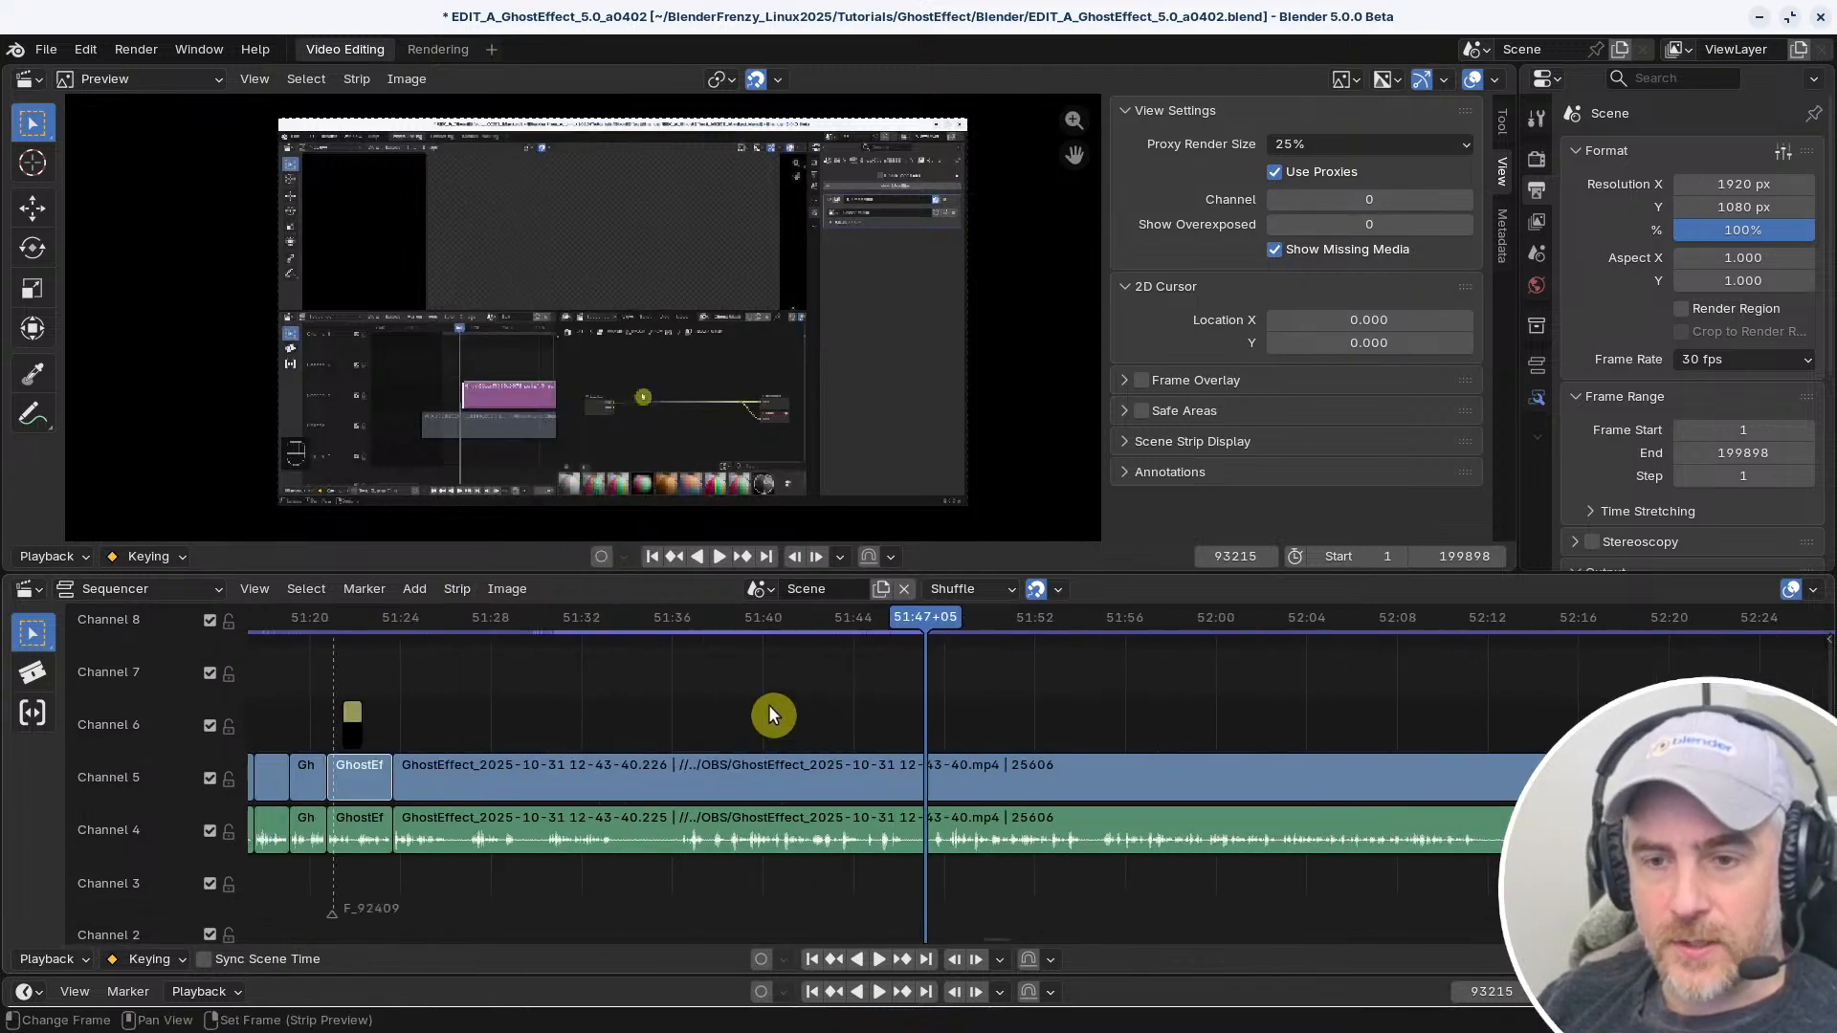
click(254, 588)
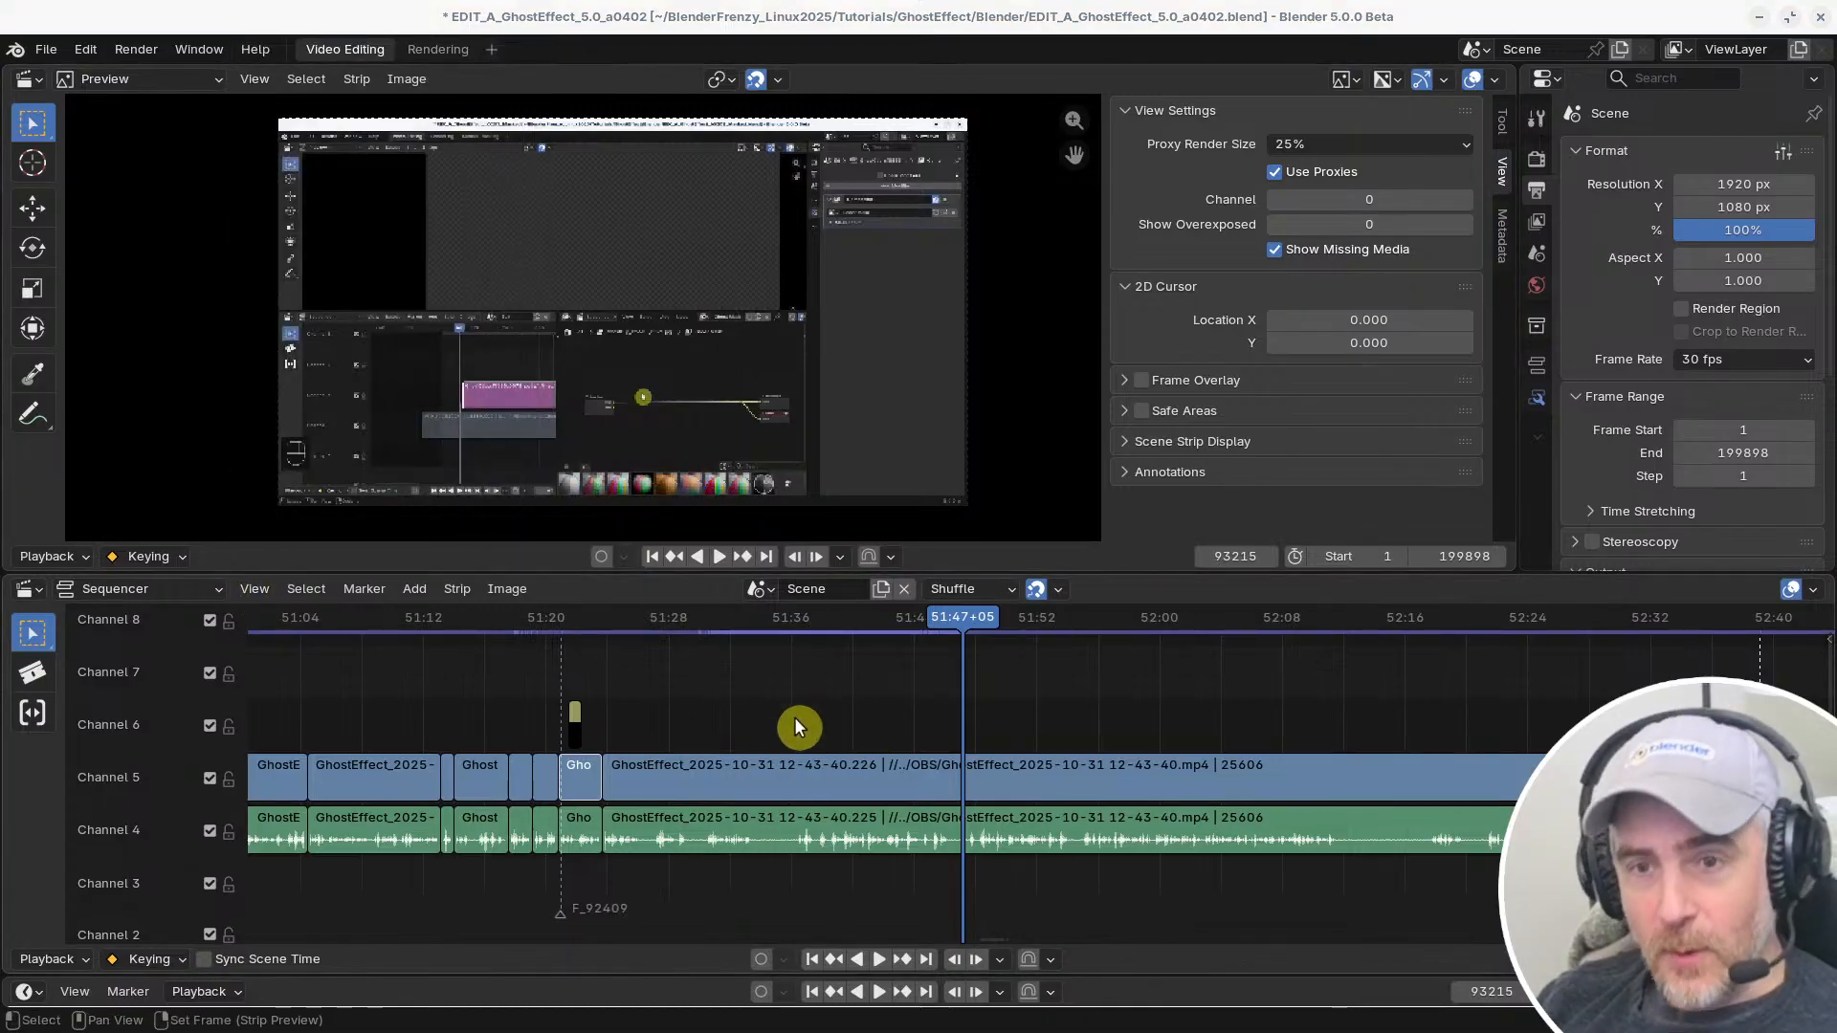
Switch the active keymap preset to Reallyfastcut 20251101 and return to the main video editing window
key(ctrl+comma)
click(786, 170)
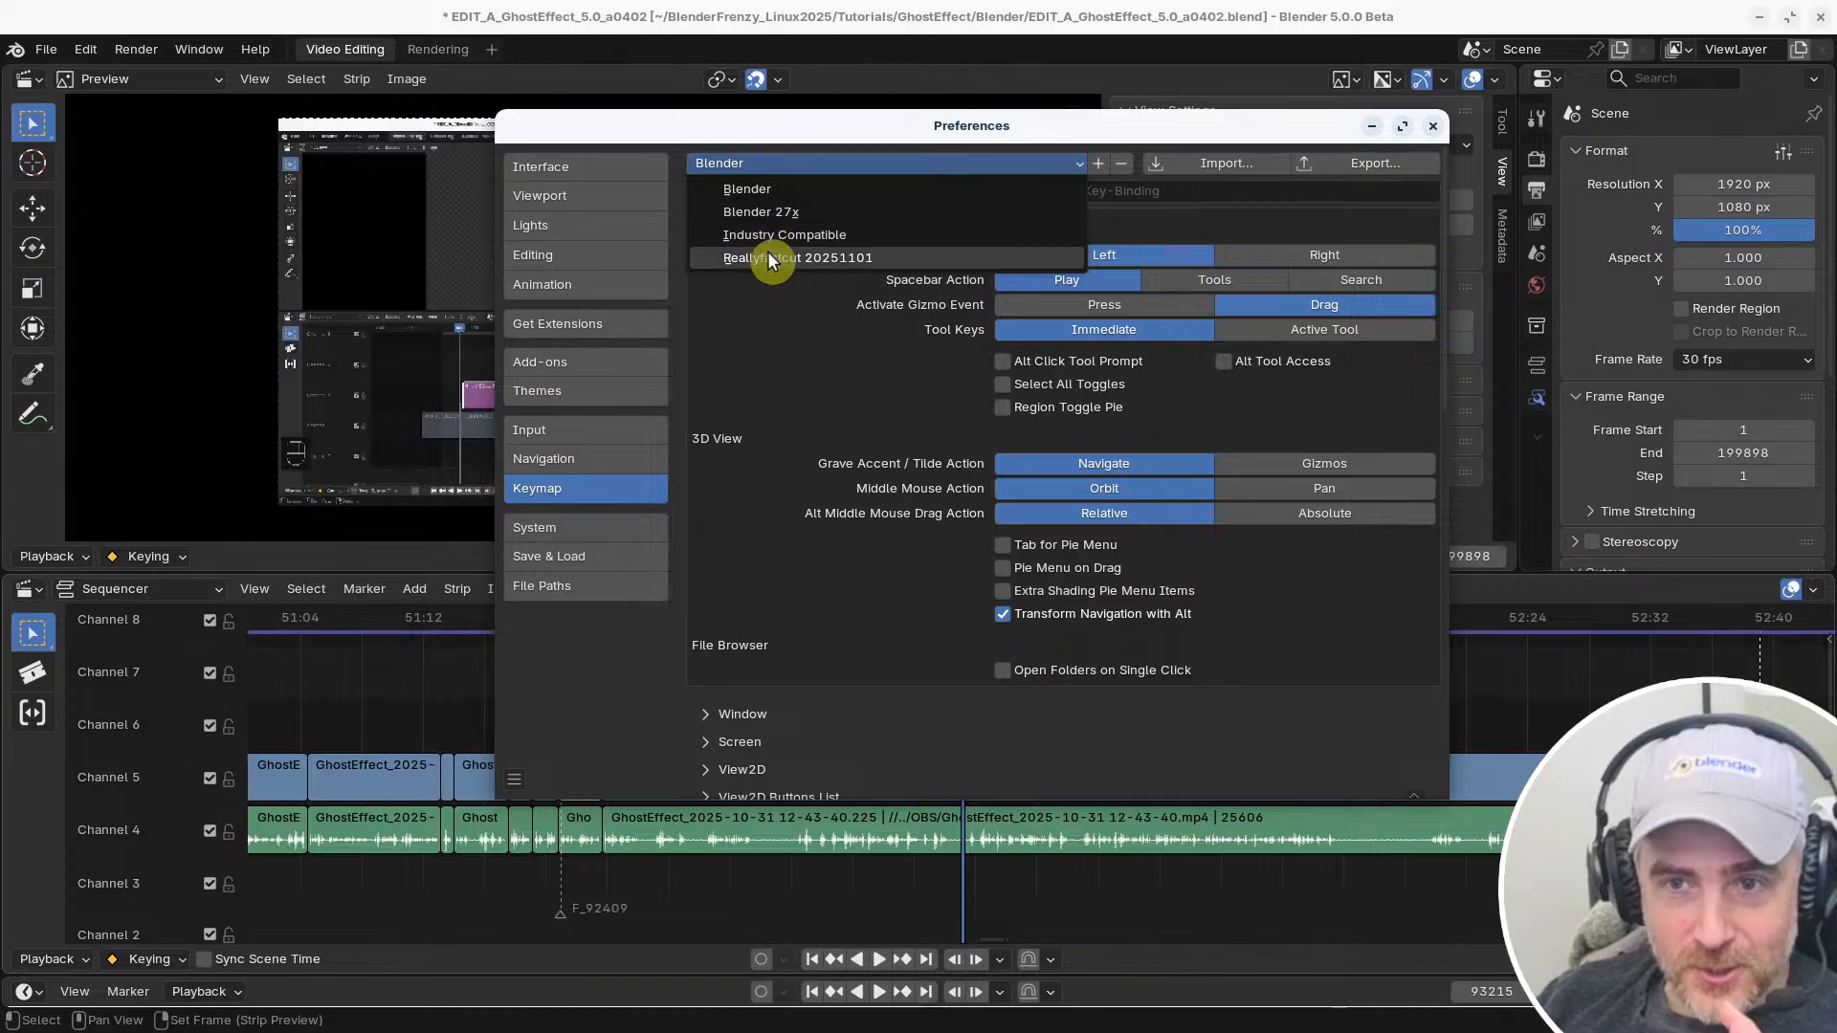
click(770, 259)
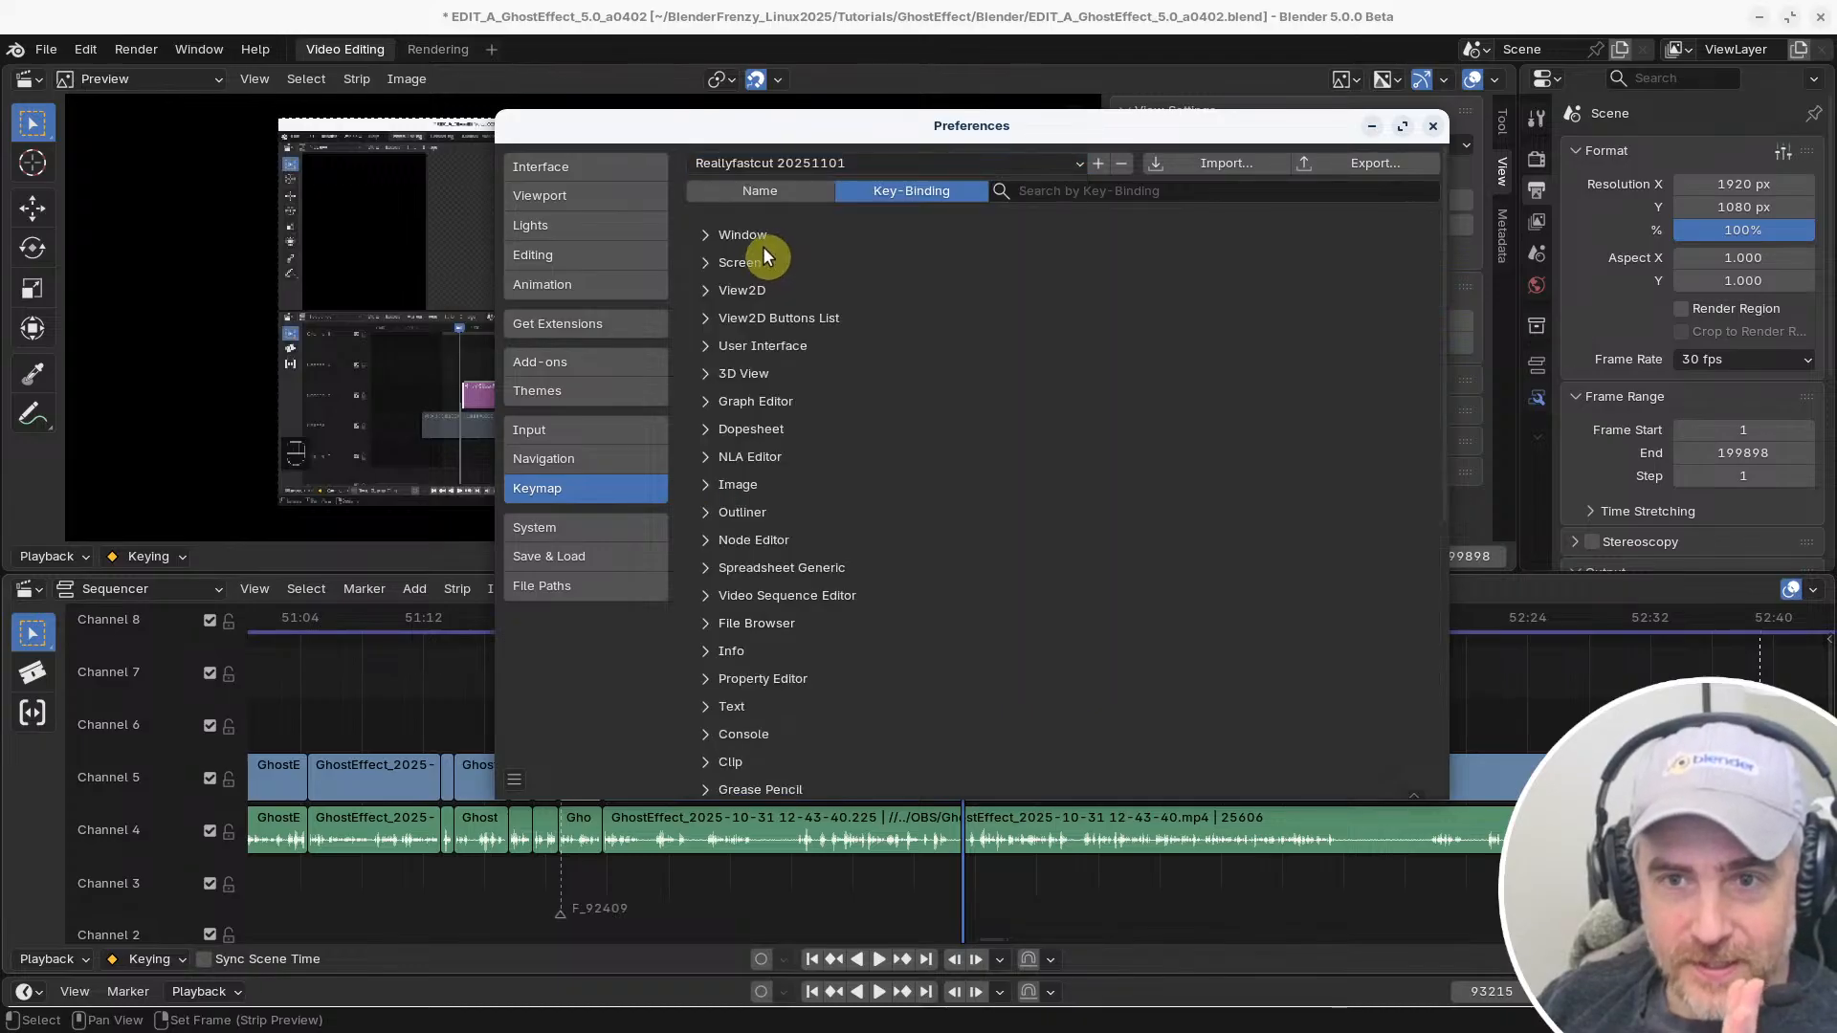
click(399, 688)
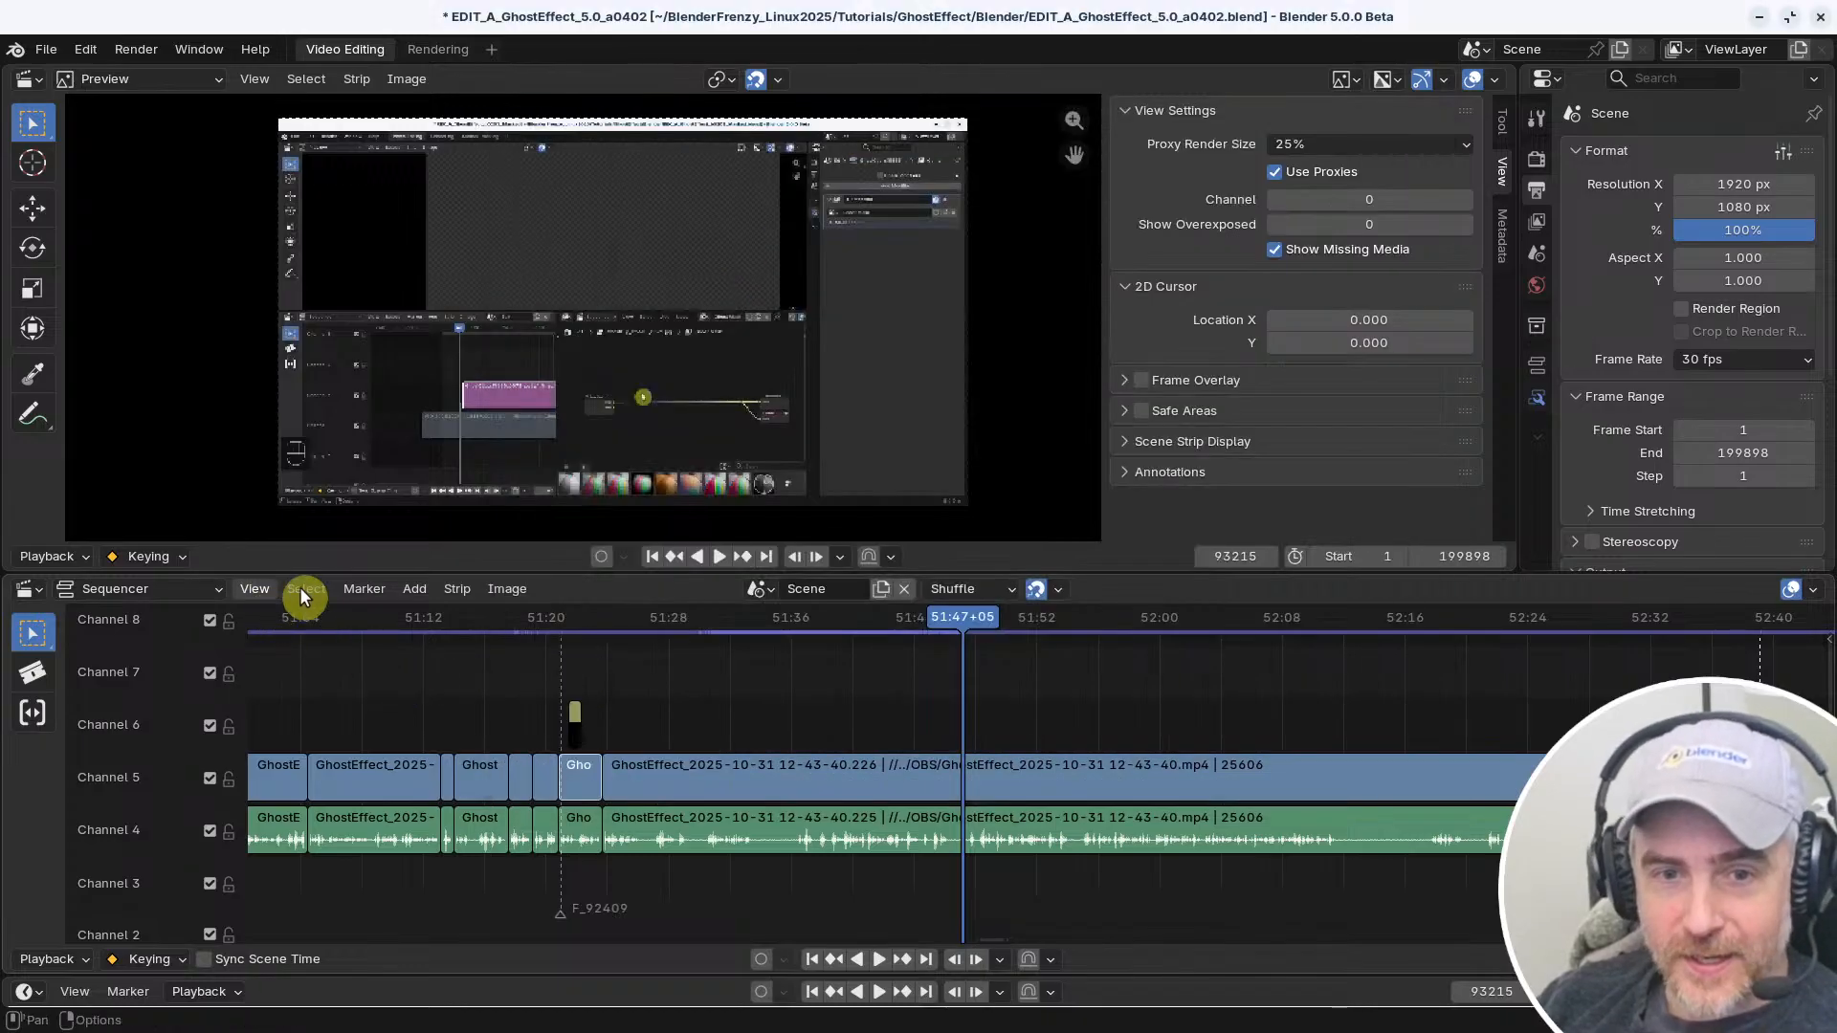
Check the shortcuts listed for the Sequencer's Strip, Select and View commands under the Reallyfastcut 20251101 preset
click(452, 589)
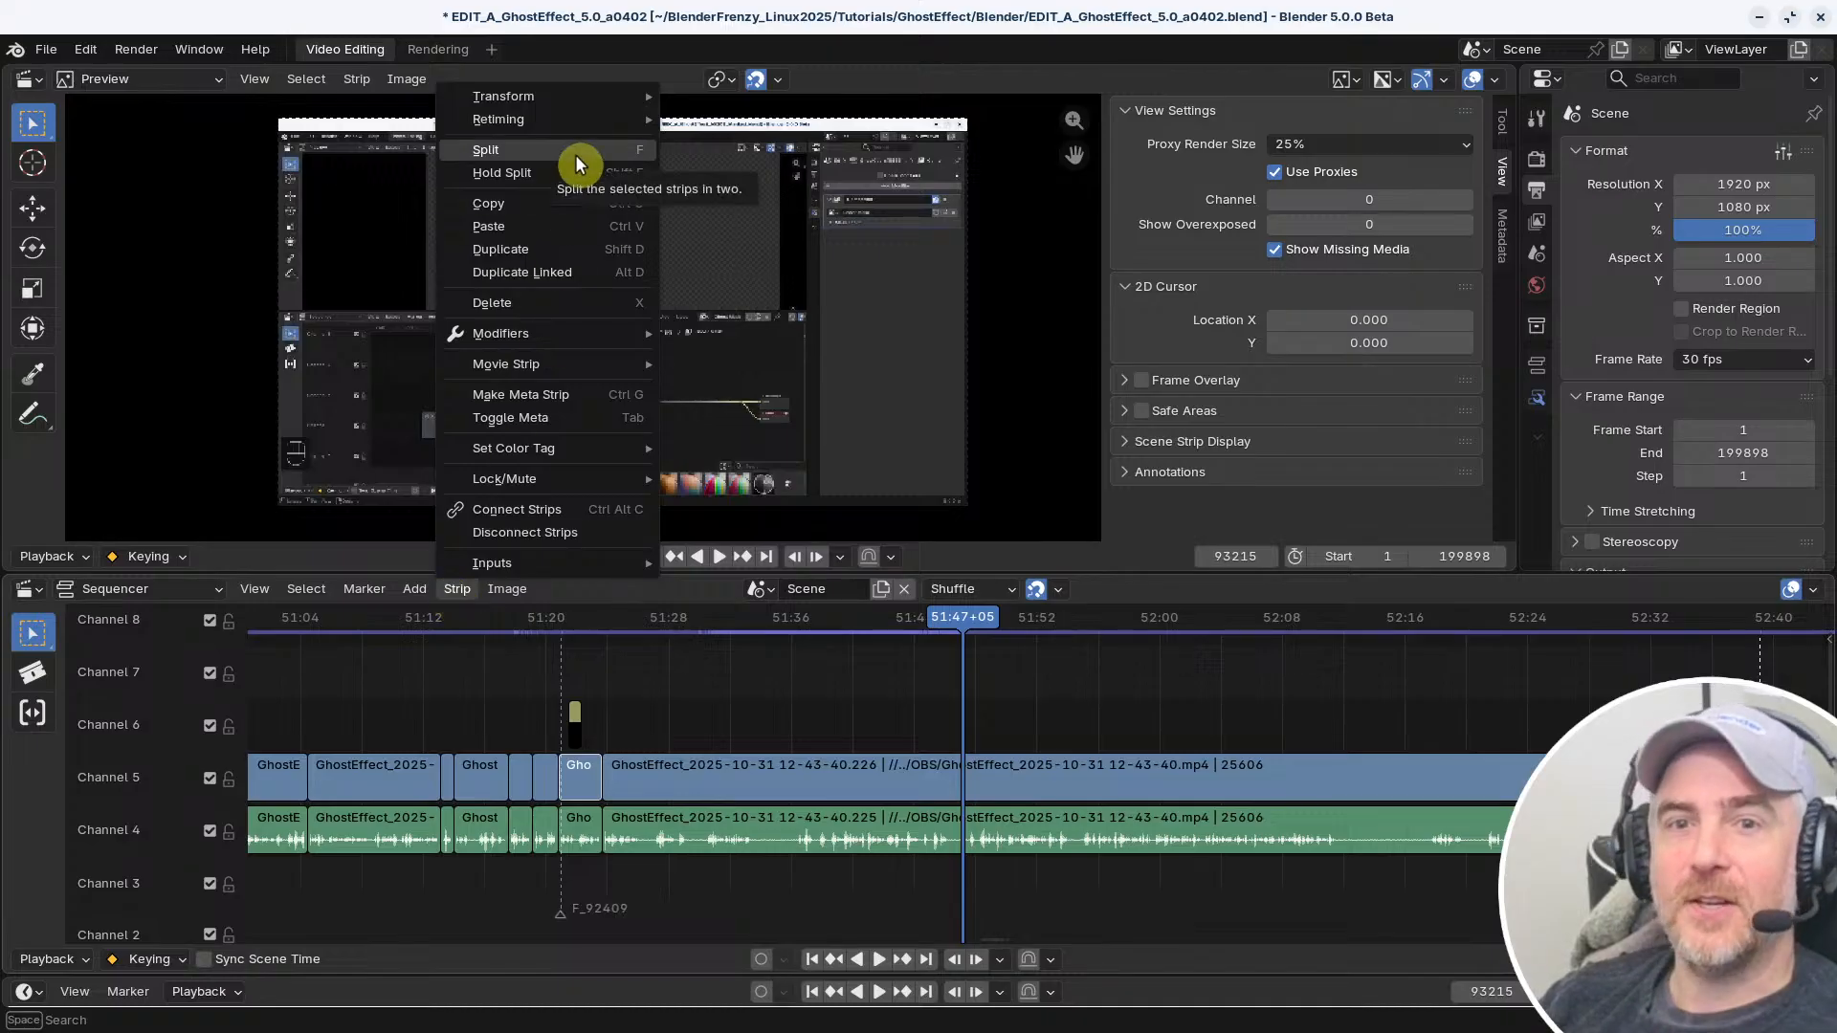
mouse_move(571, 95)
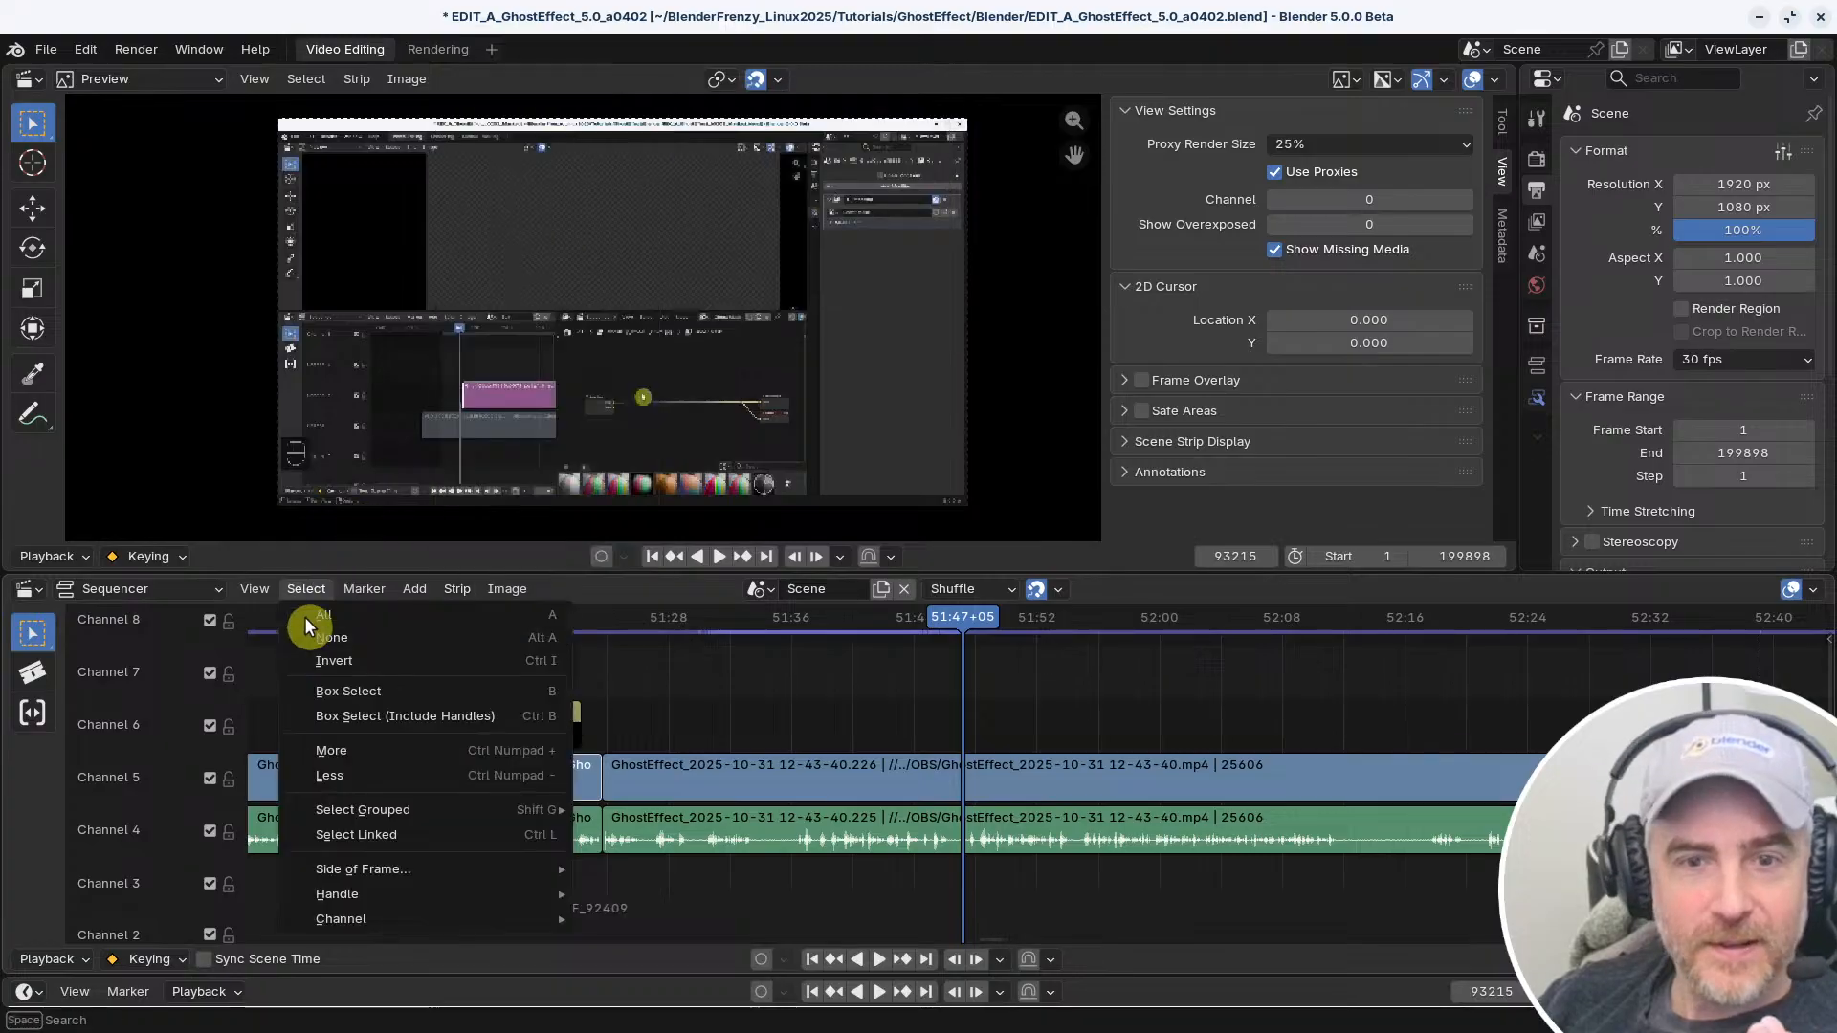
click(254, 588)
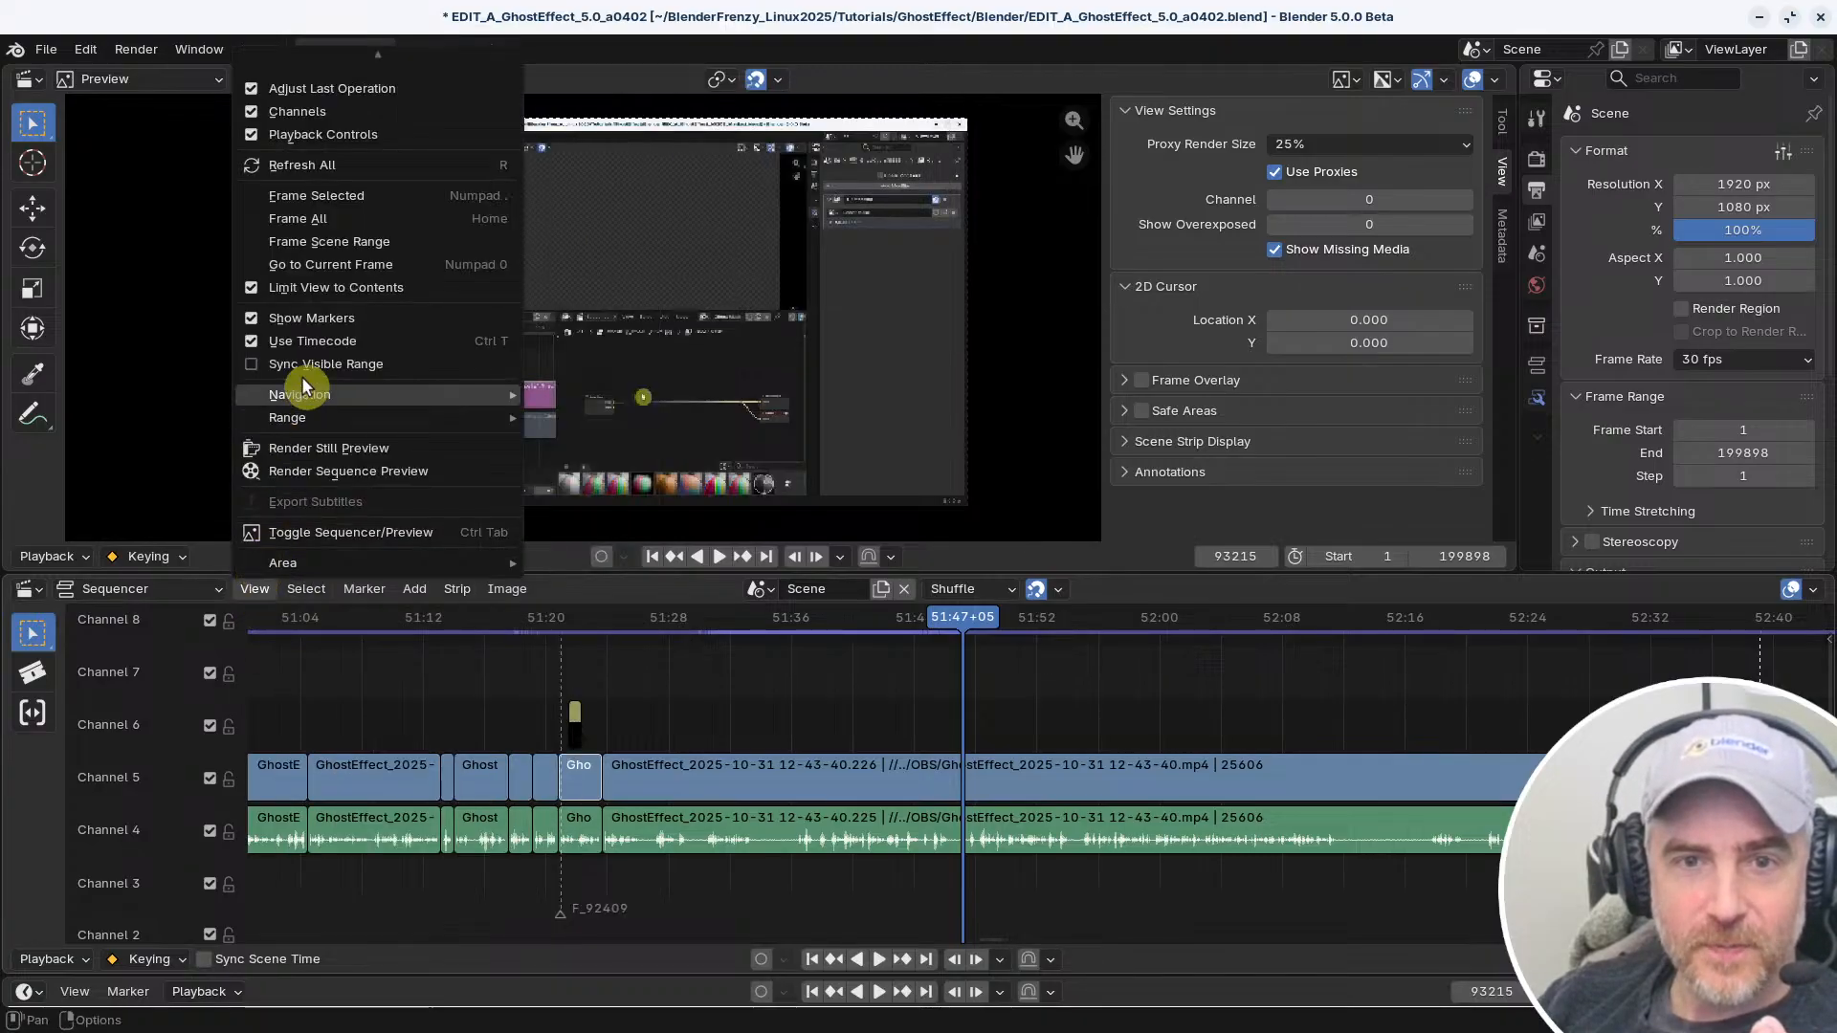
mouse_move(312, 402)
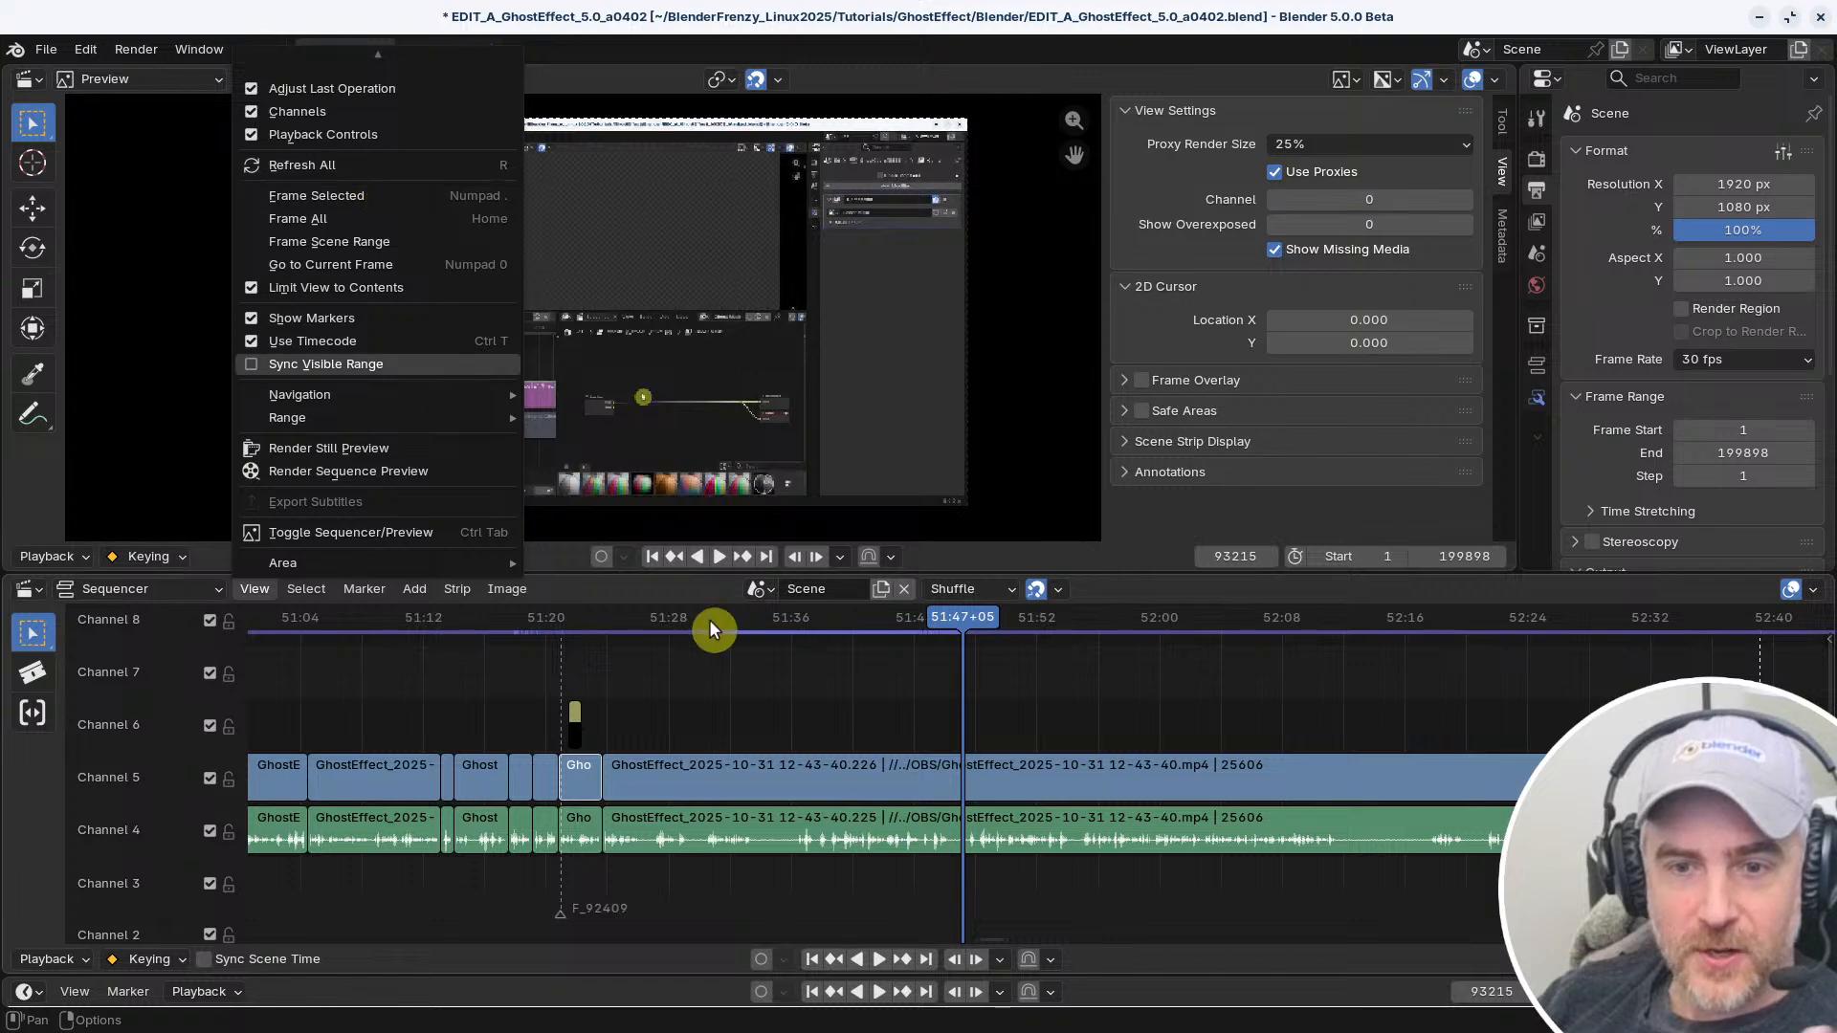
Split the long video strip in channel 5 and its audio at 51:47+05, and advance the playhead to 52:05+15
click(697, 771)
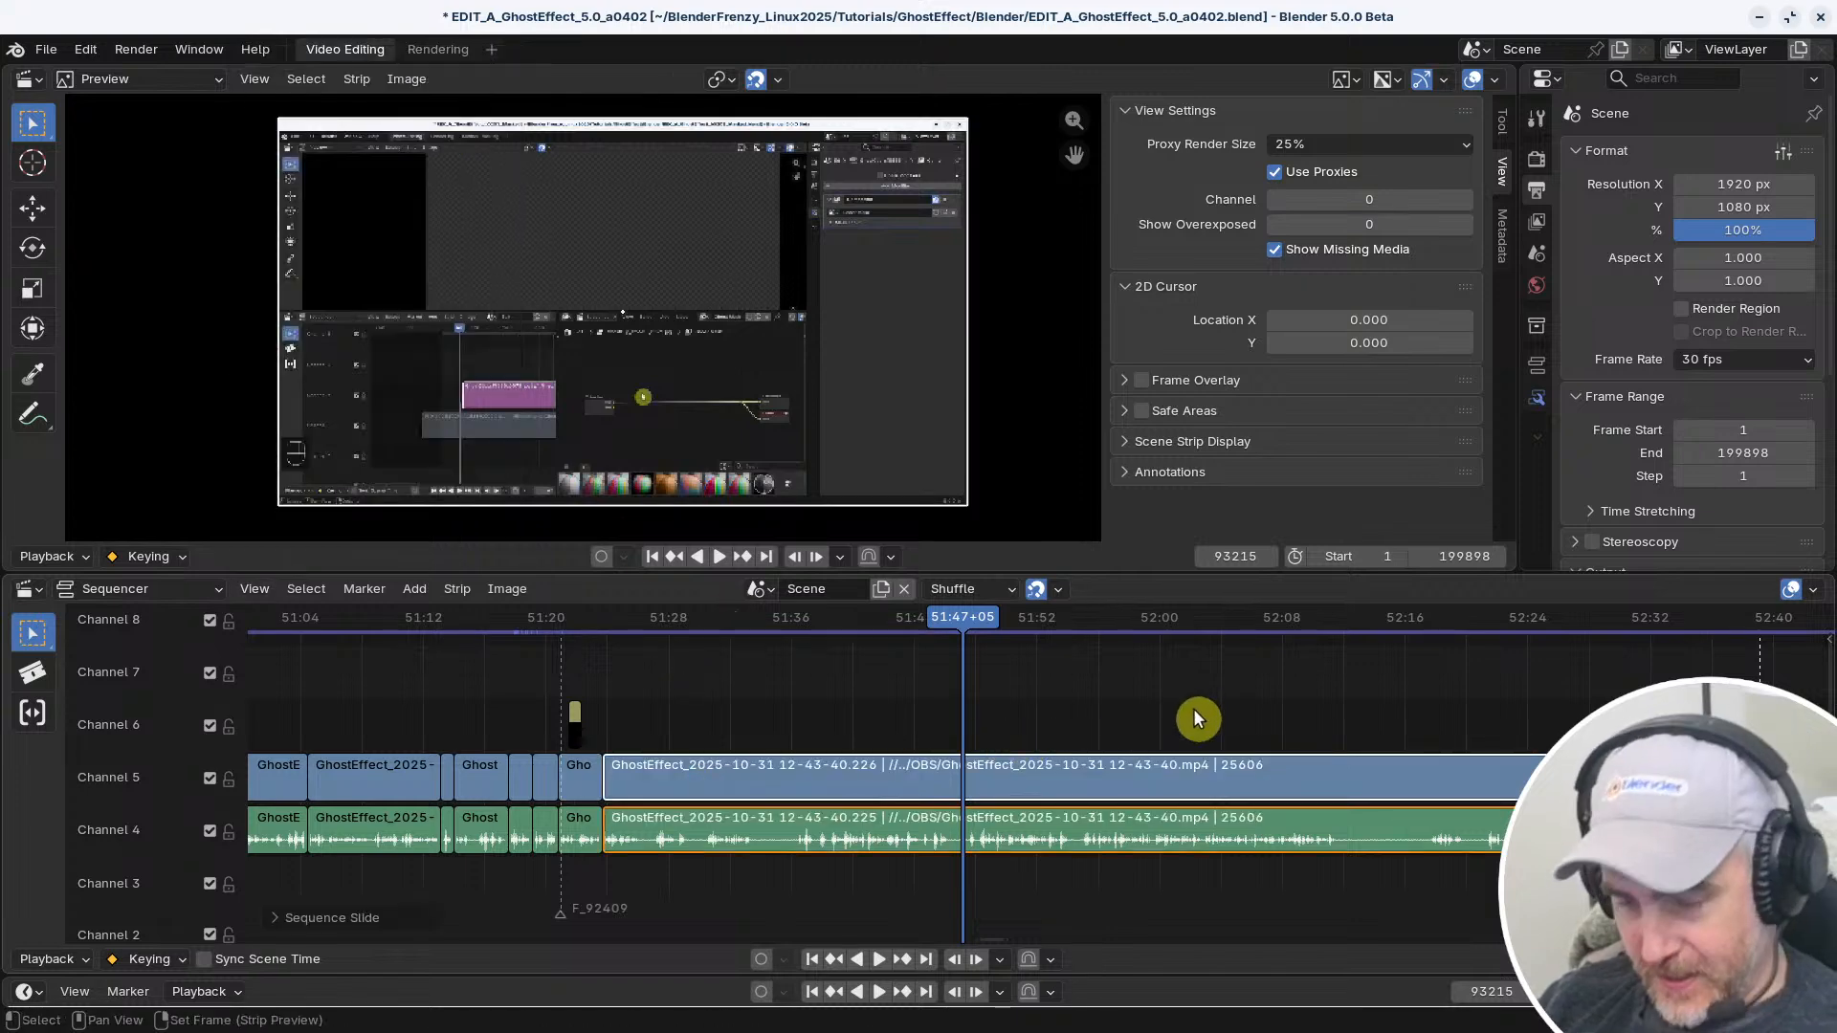
key(k)
right_drag(1054, 657, 1243, 704)
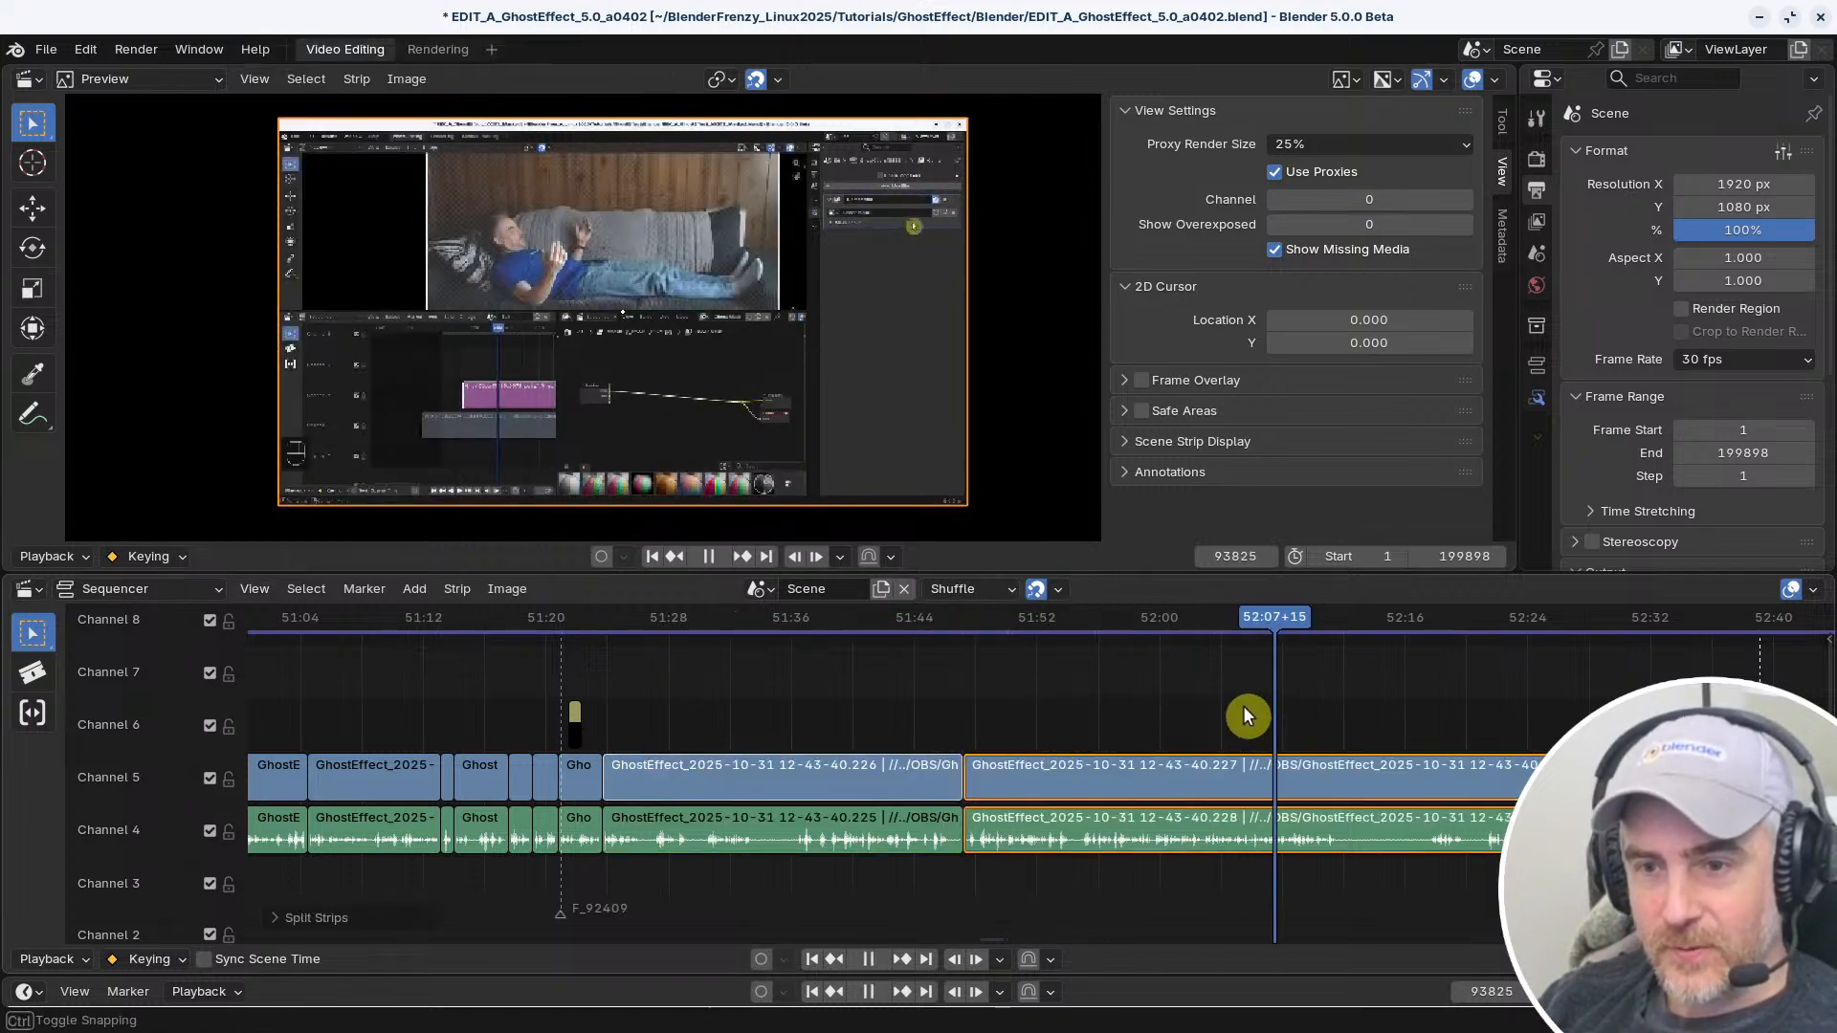
scroll(1022, 780, up, 2)
scroll(952, 727, up, 2)
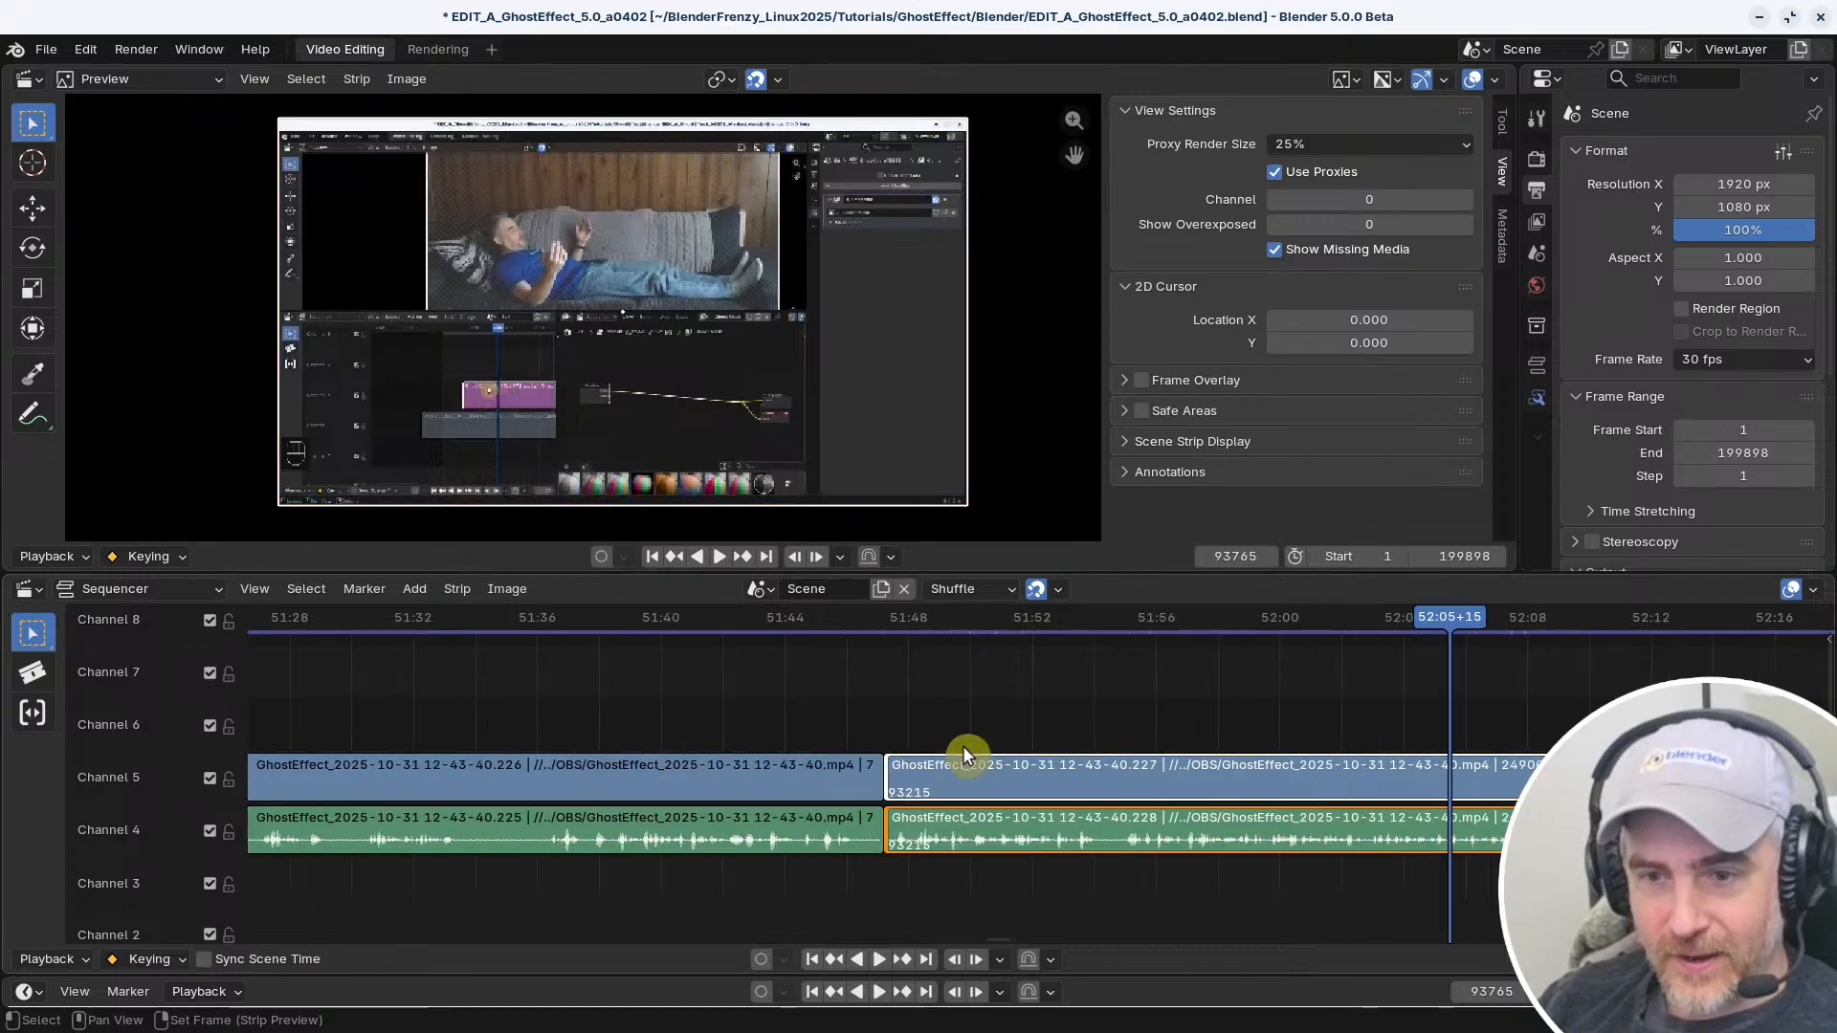
Test selecting the adjoining strip handles at the new cut, clear the selection and set the playhead to 51:53+18
click(980, 733)
click(891, 770)
click(884, 769)
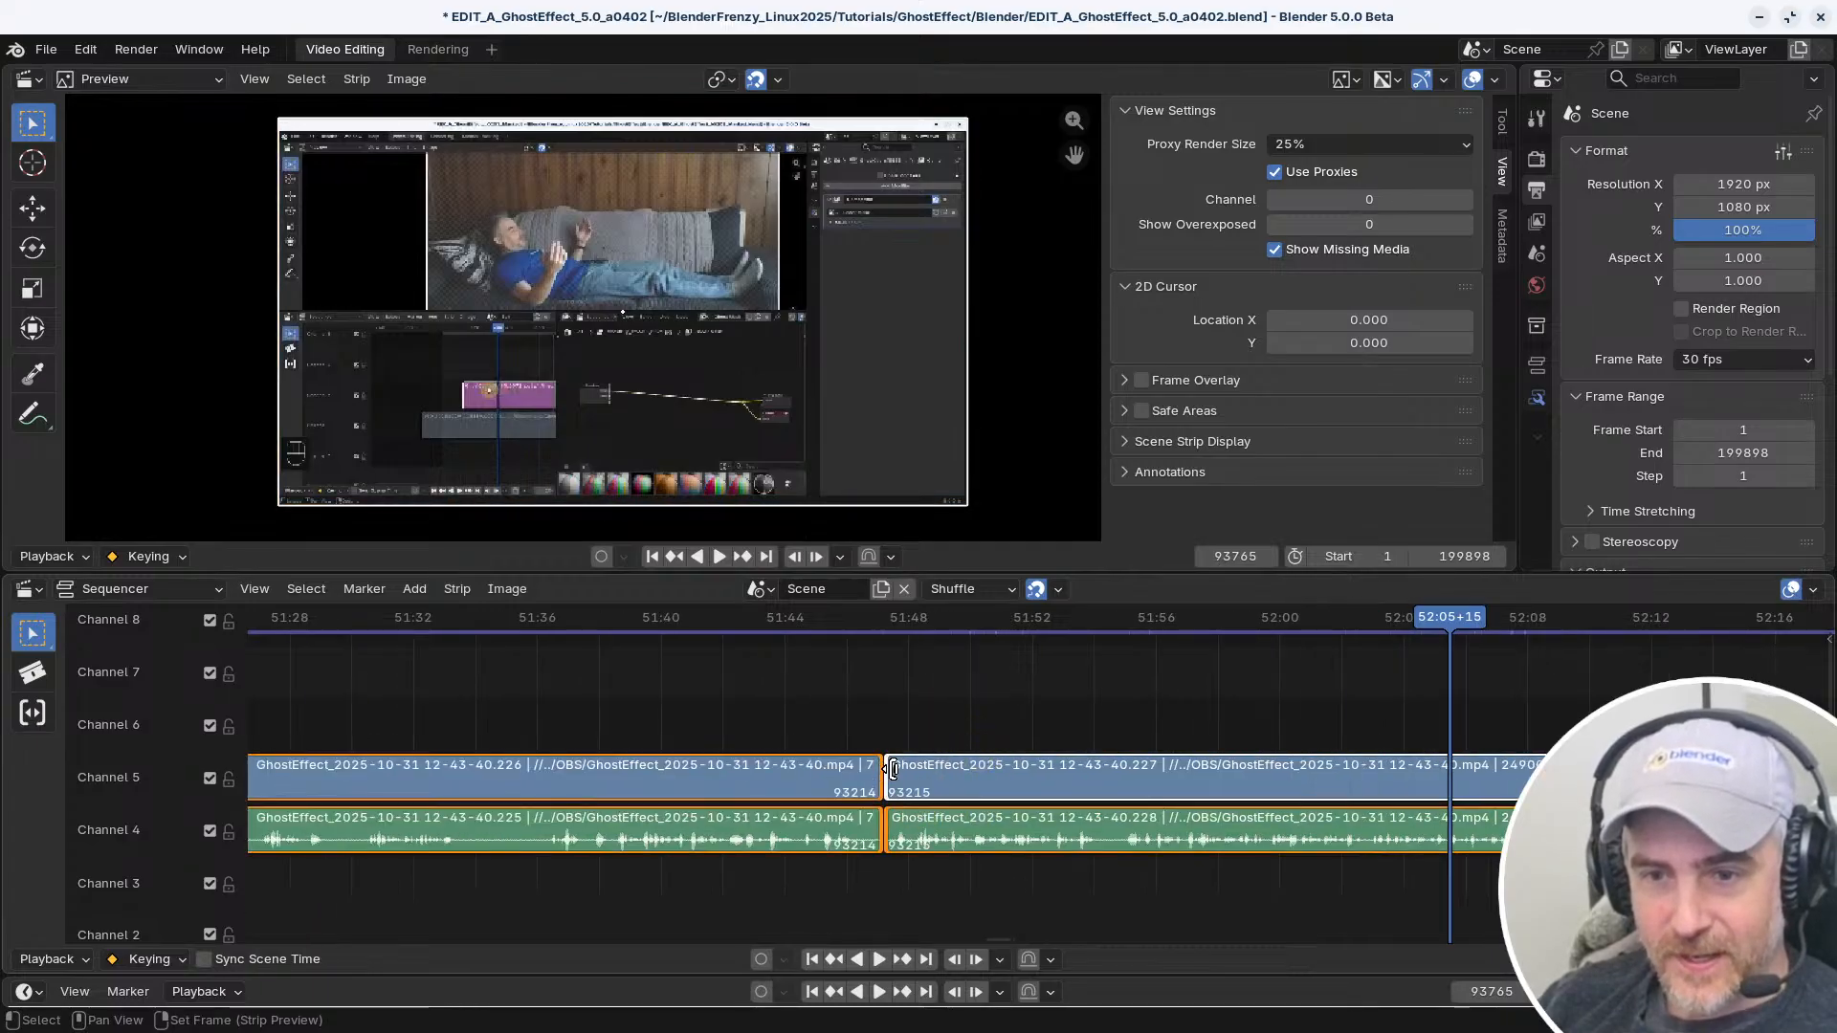
click(890, 769)
click(916, 651)
scroll(1006, 727, down, 5)
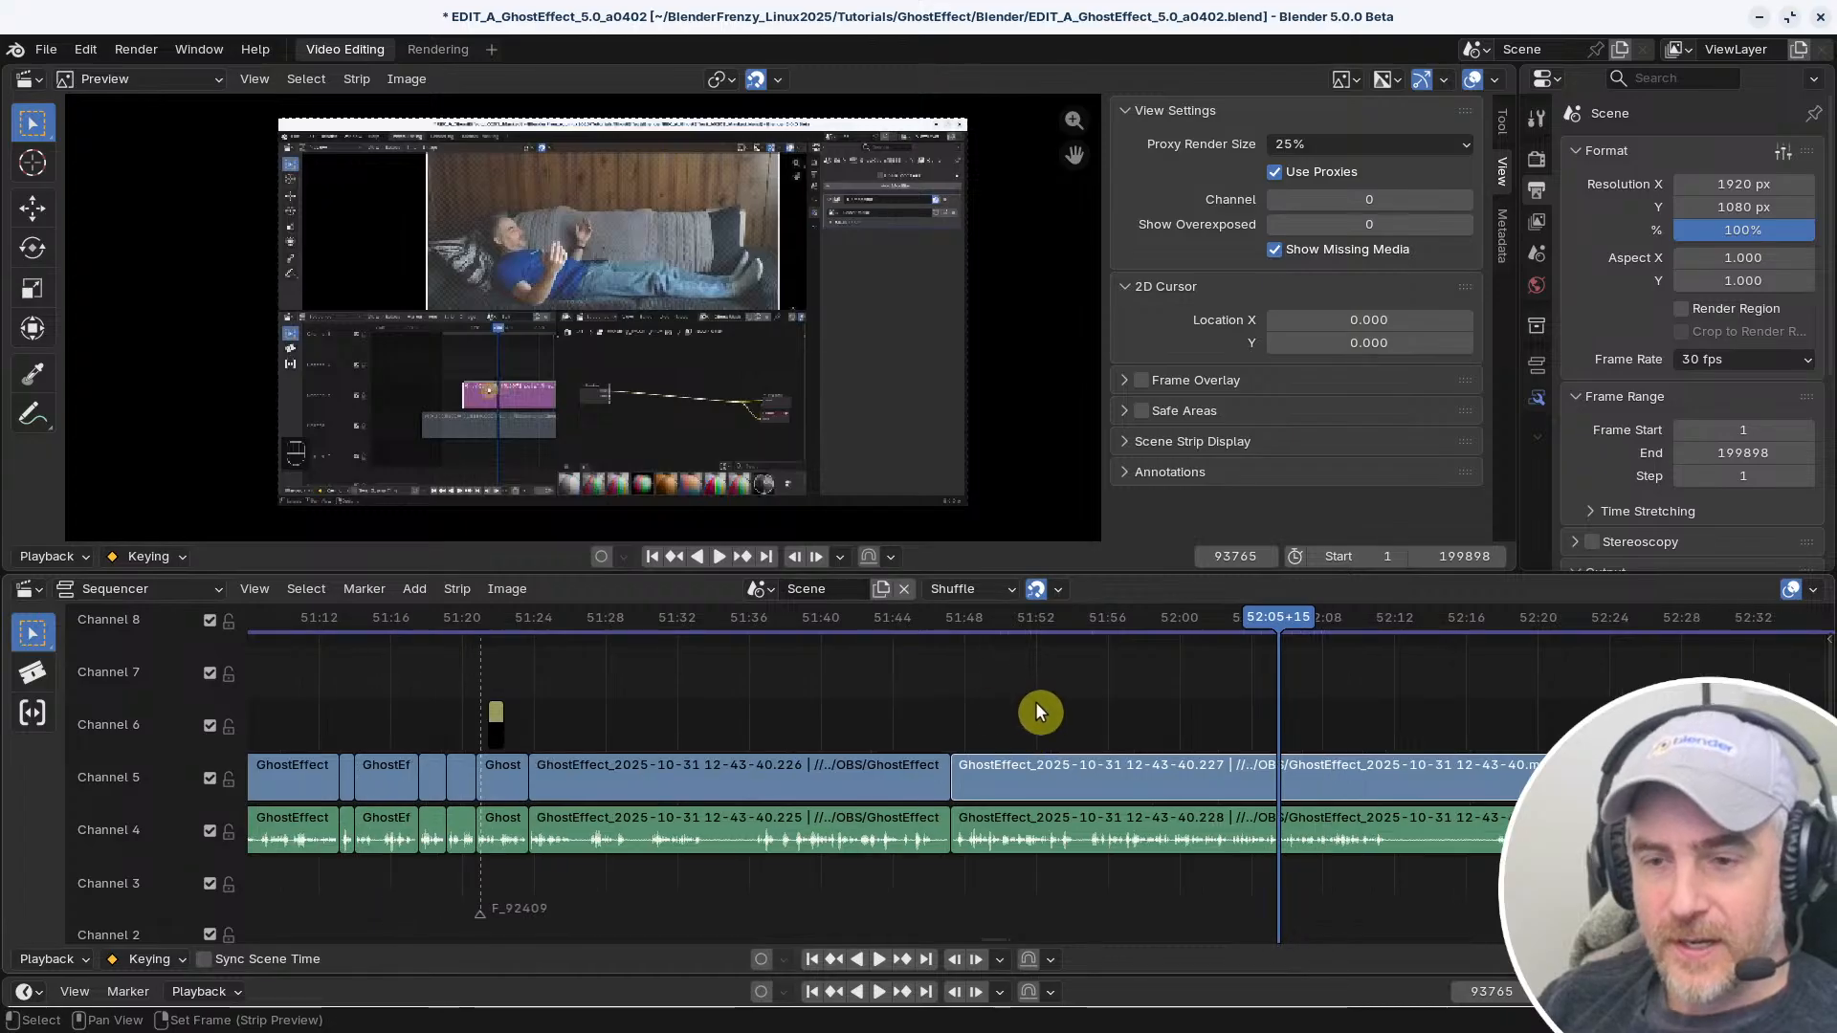
right_click(1058, 731)
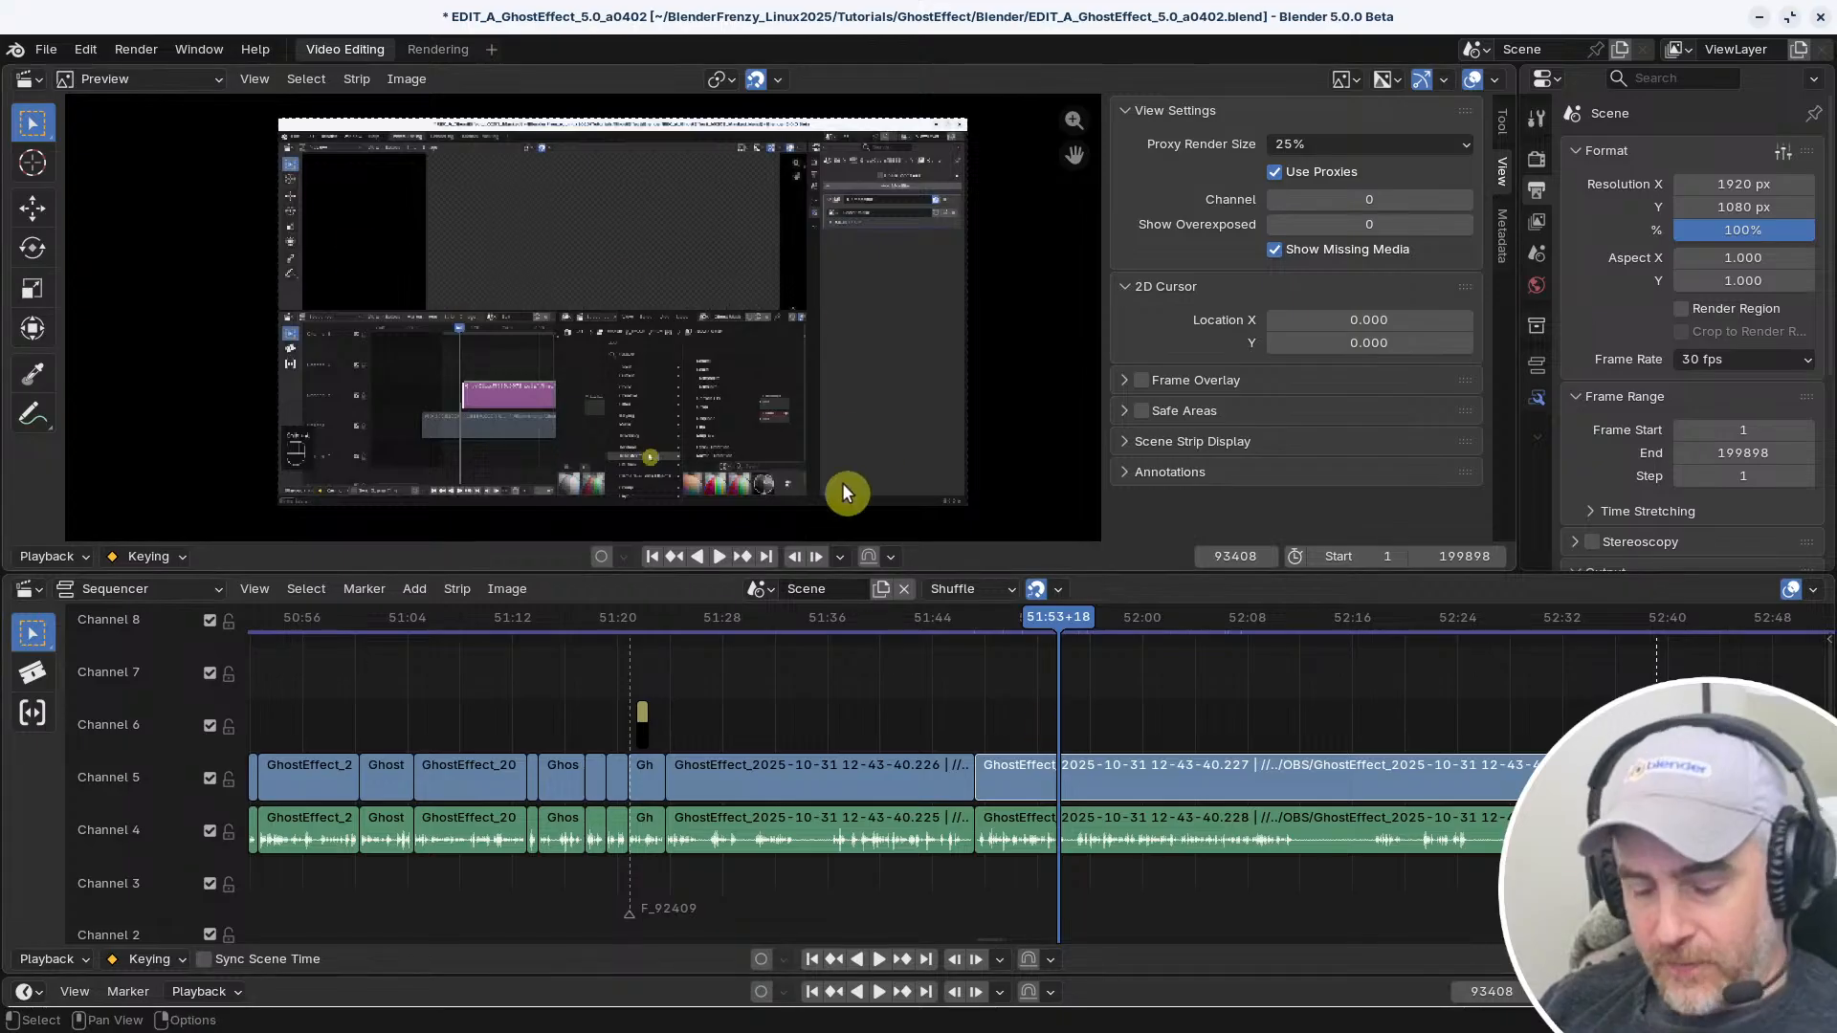
Reopen the keymap preferences and look through the Reallyfastcut 20251101 keymap groups for modified entries
key(ctrl+comma)
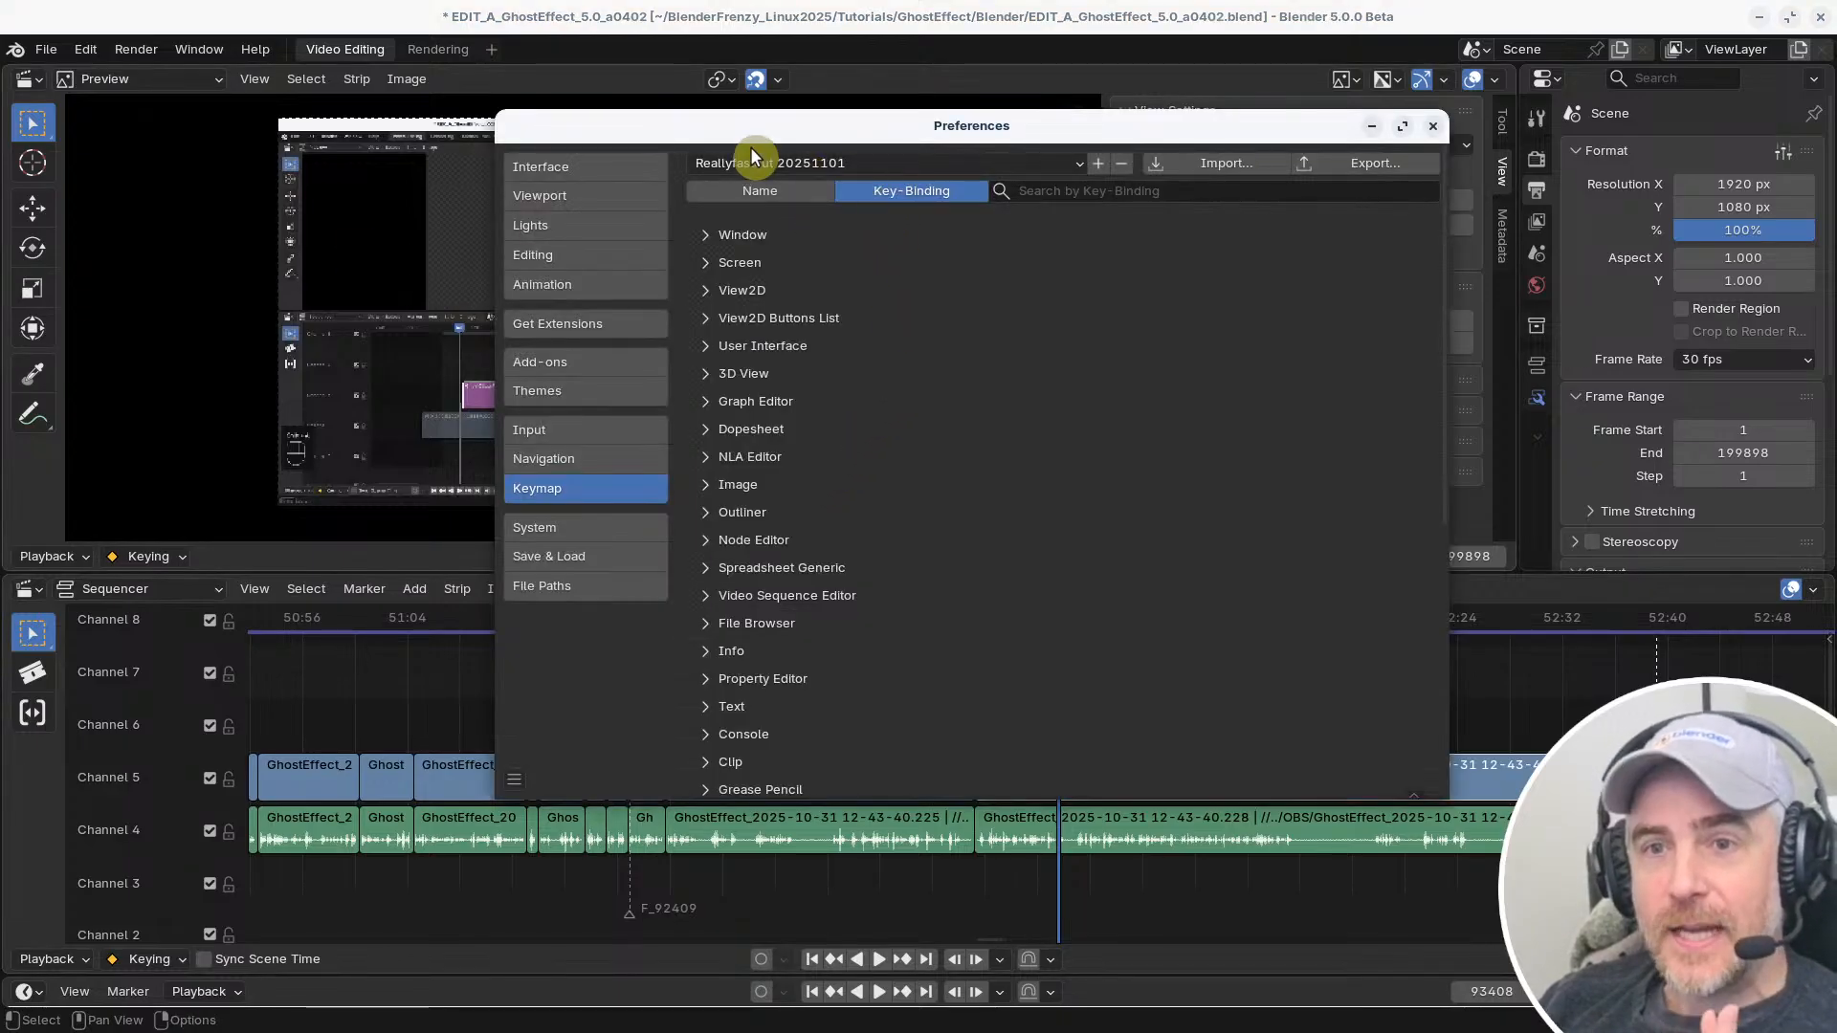
scroll(1363, 595, down, 10)
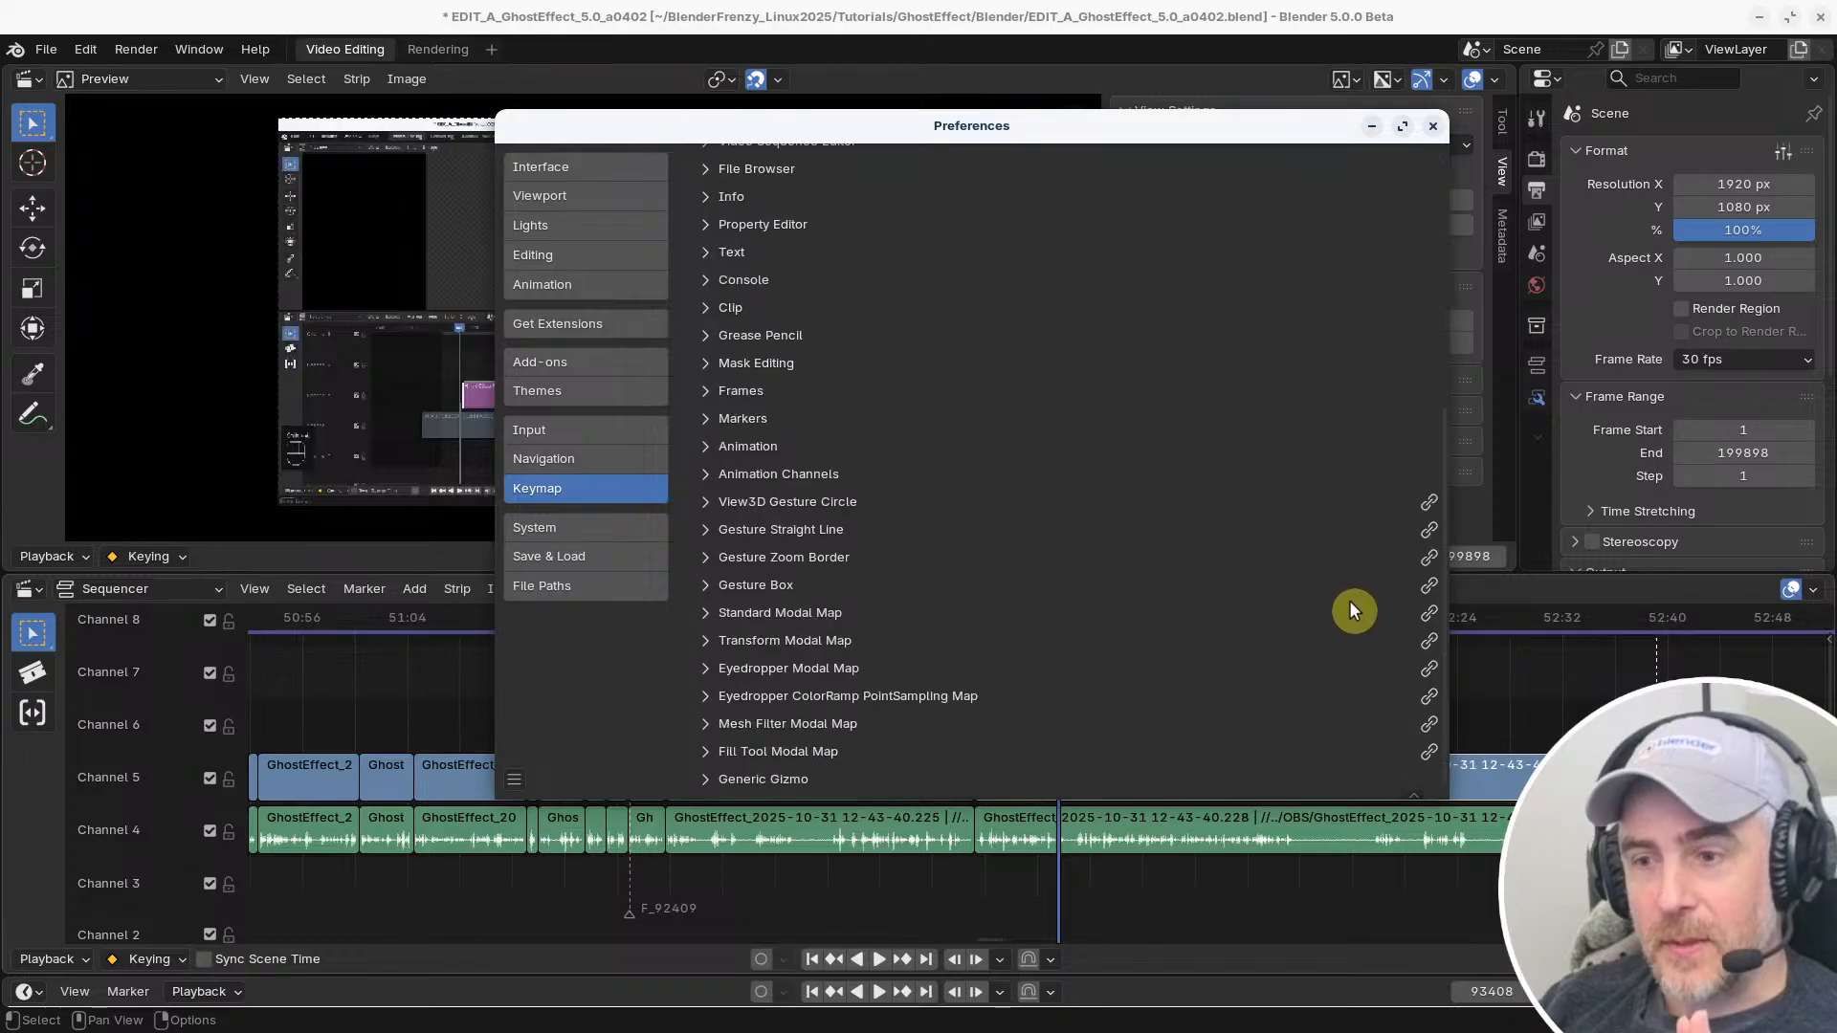
scroll(1349, 600, up, 10)
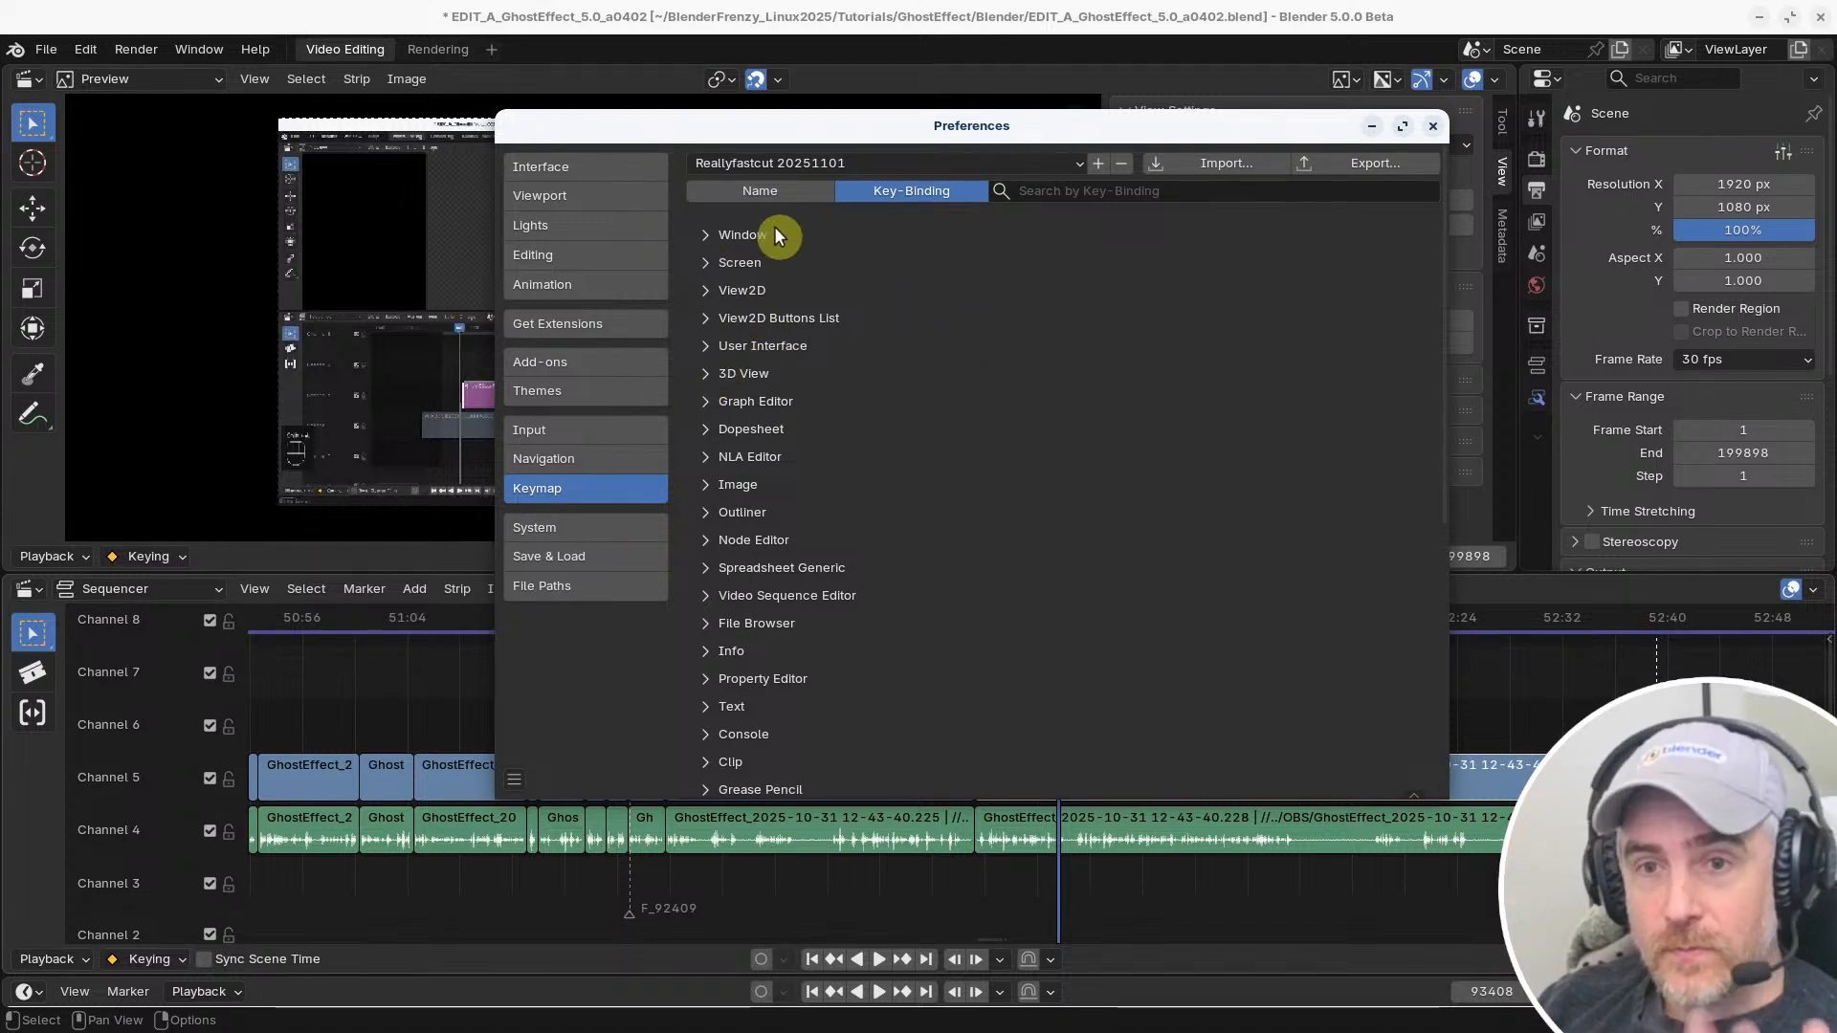
Try rebinding New File in the Window keymap group to N, restore the group's defaults and collapse it
click(706, 235)
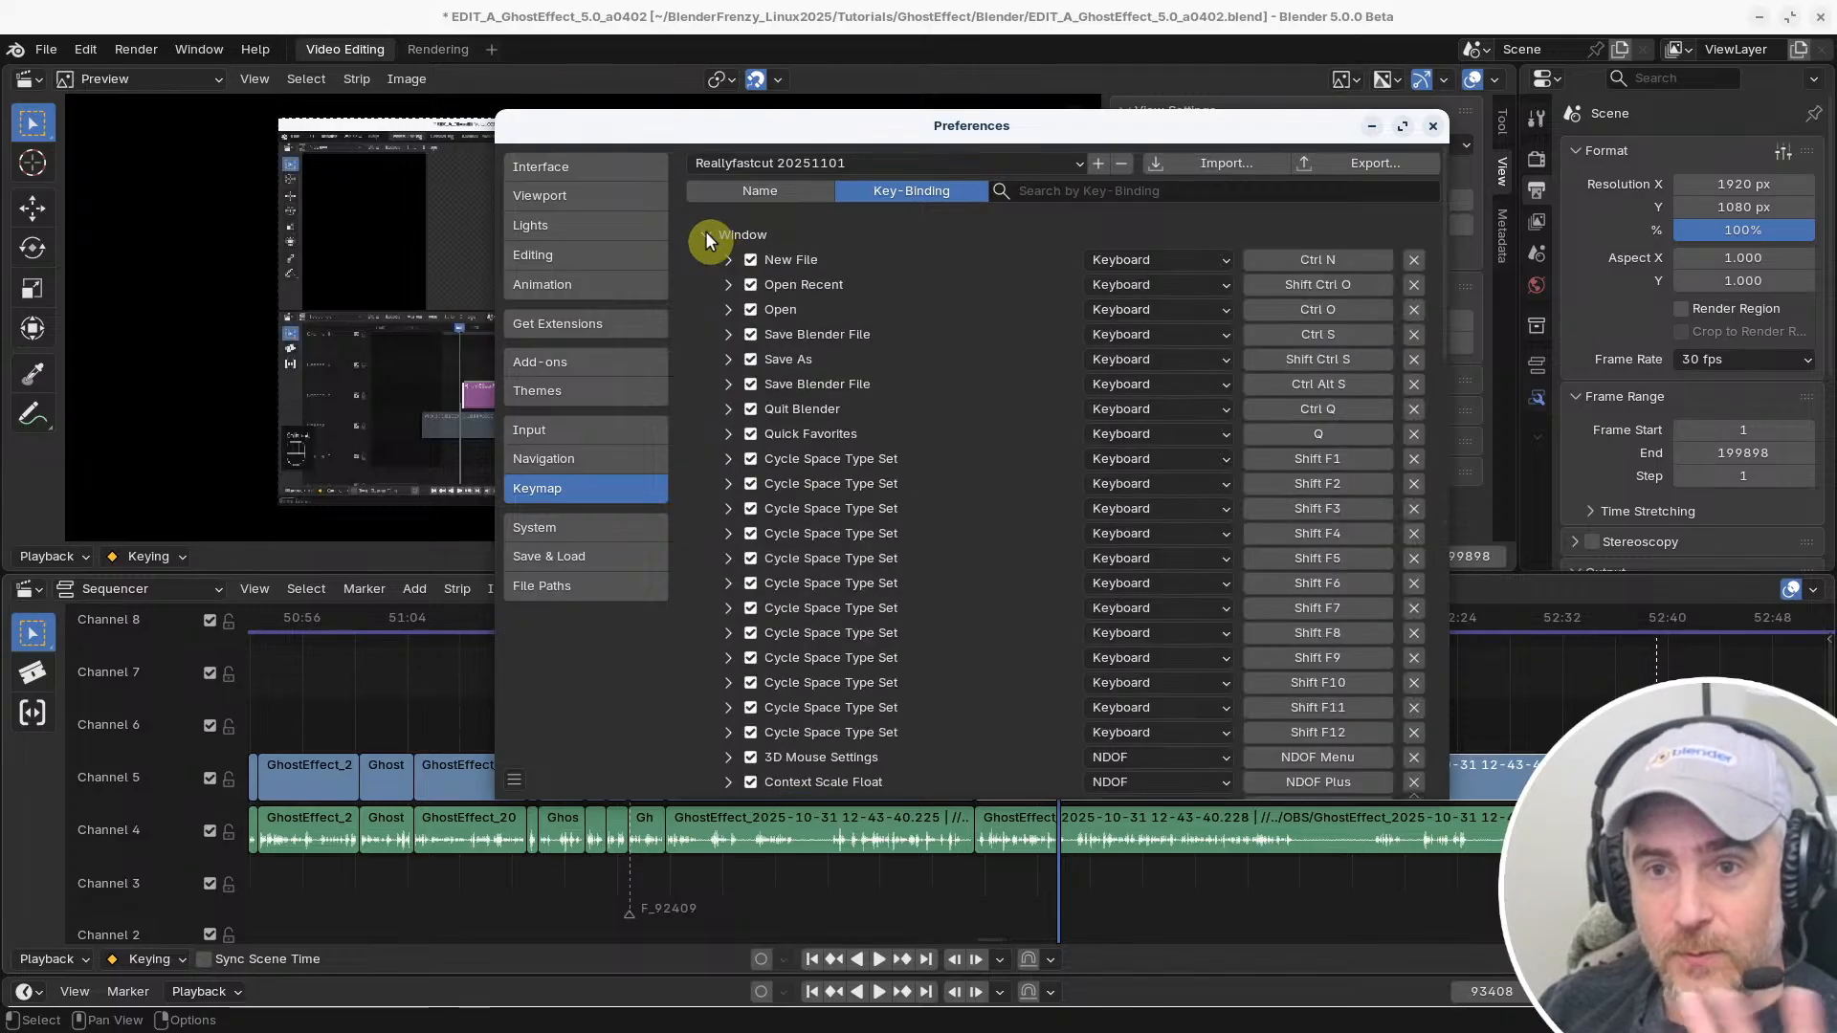
click(706, 235)
click(708, 234)
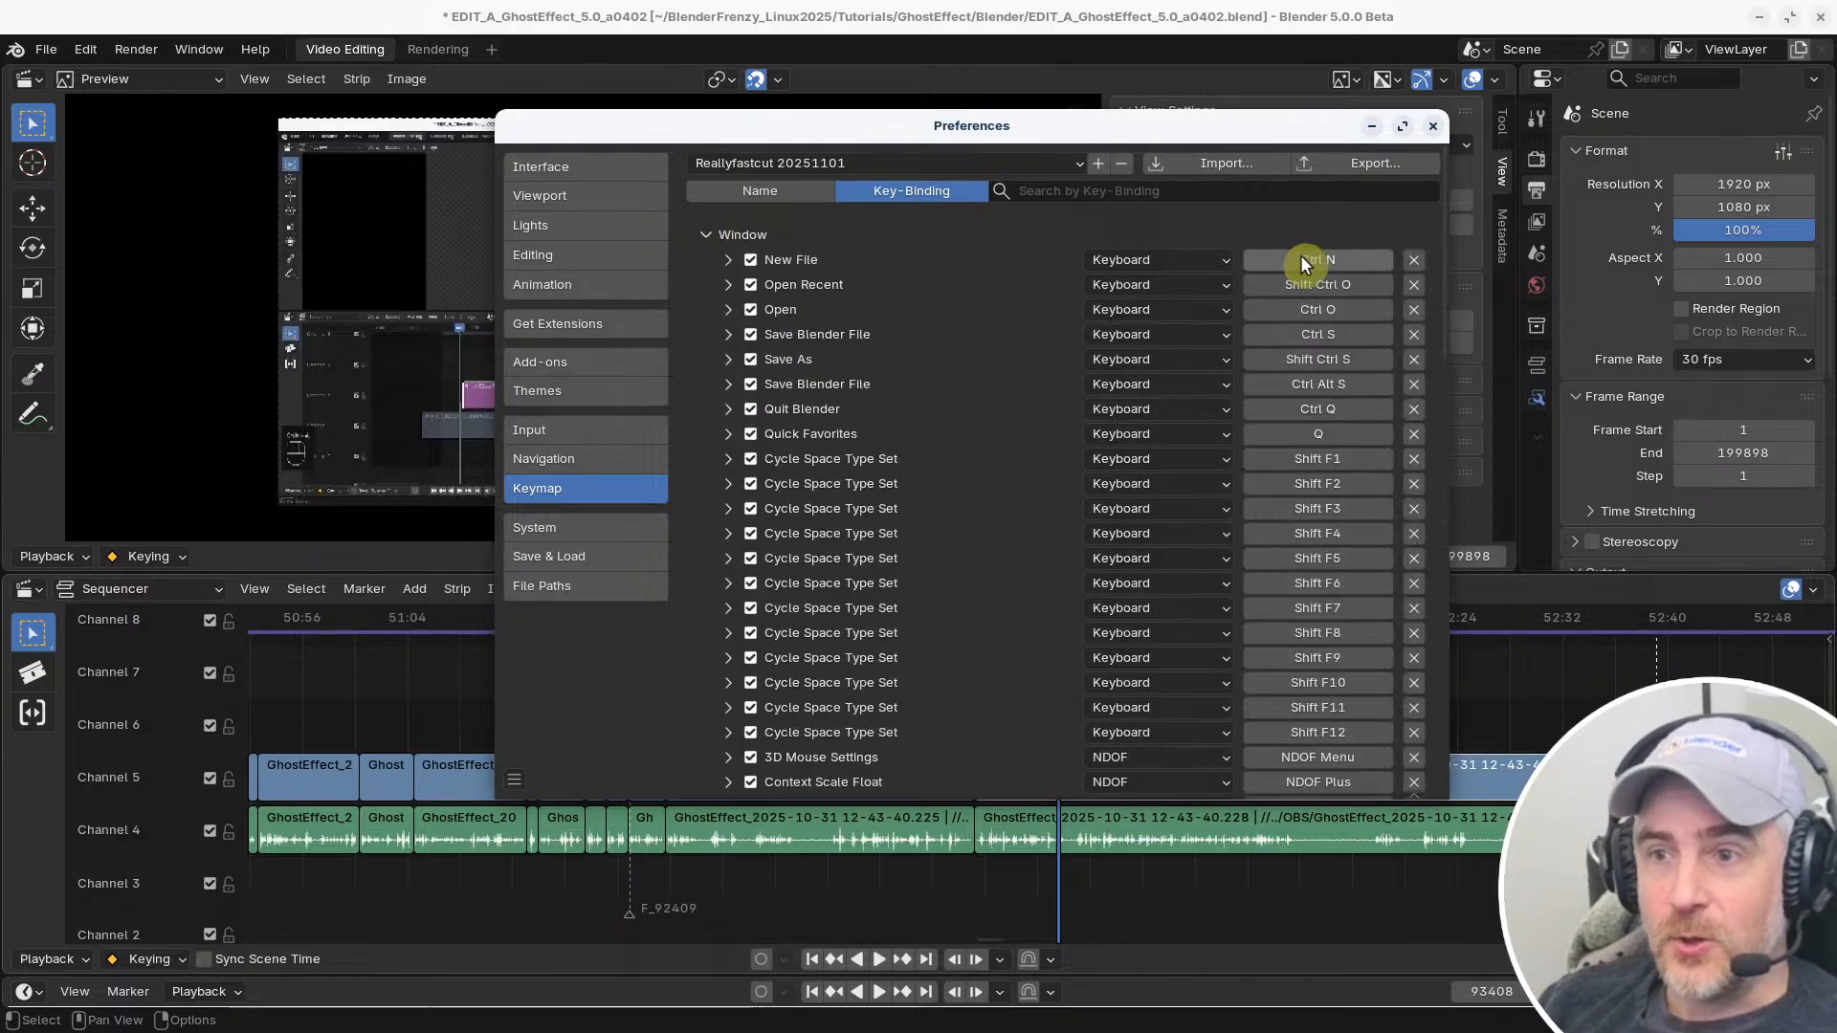
click(1328, 259)
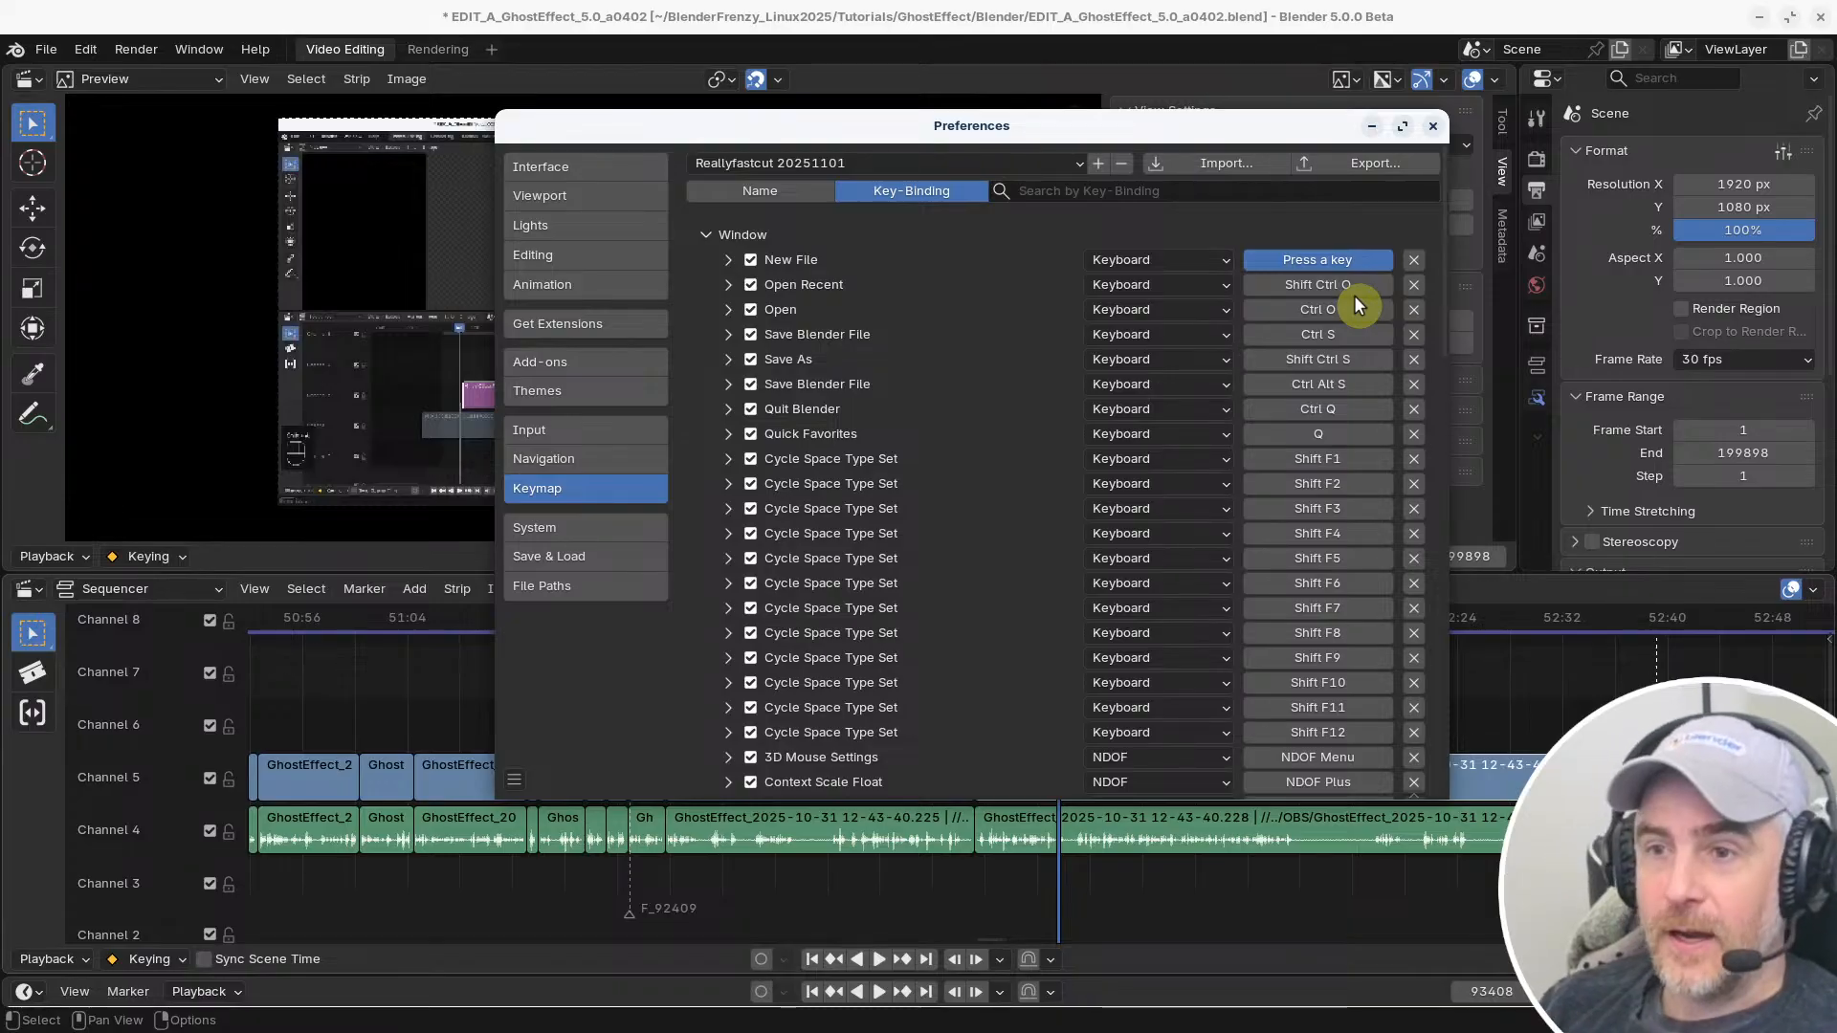
key(n)
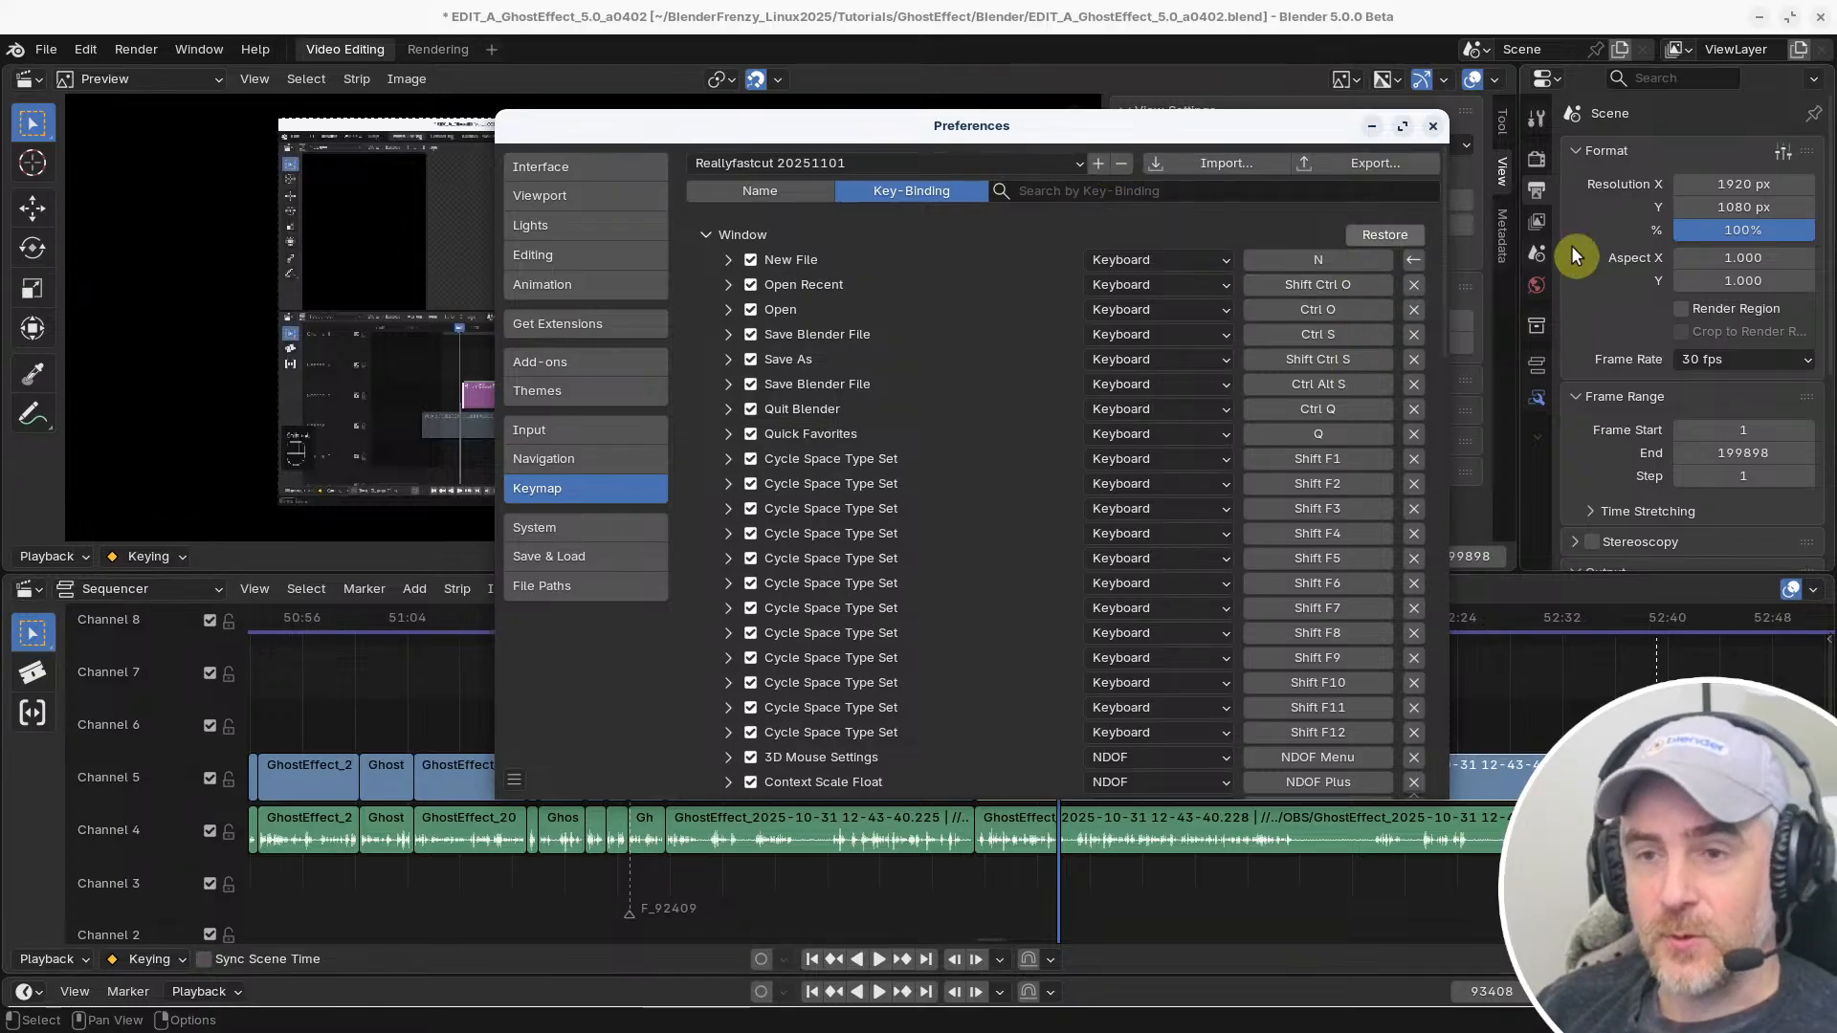
click(708, 235)
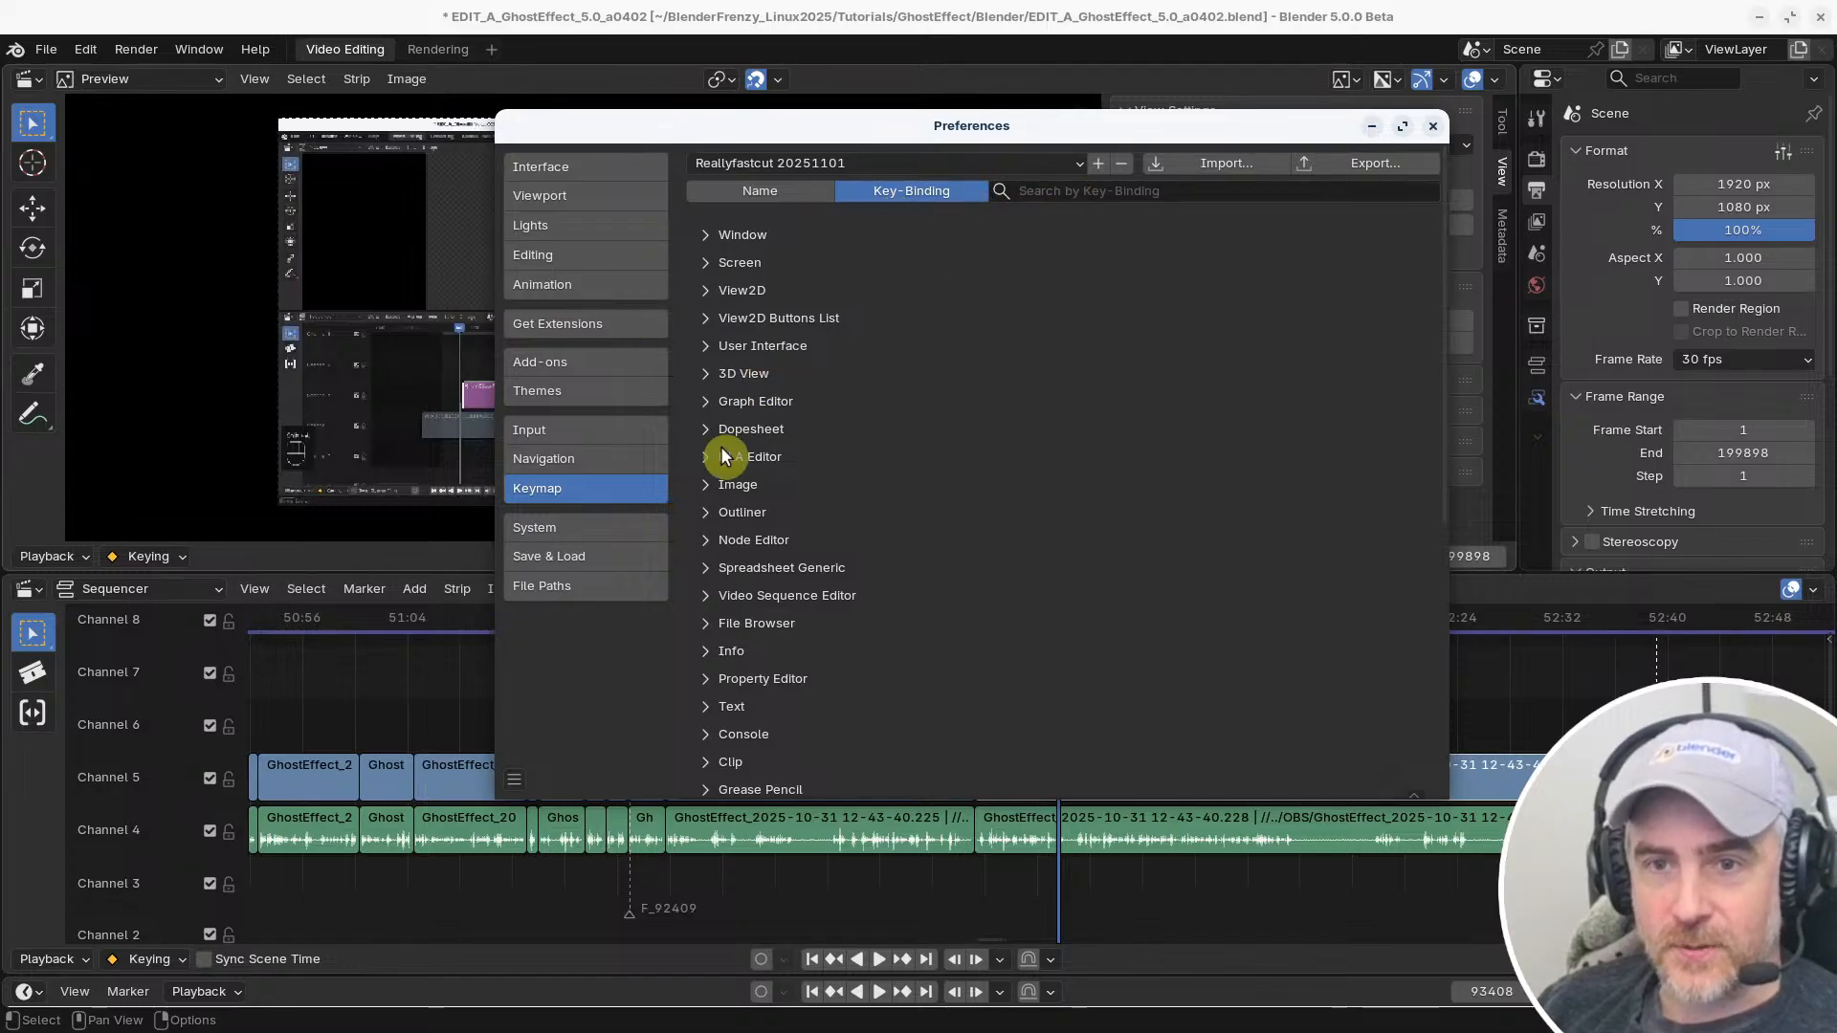
Expand the Video Sequence Editor's Sequencer group and examine the modified Sequencer Tool: Select Box shortcuts
scroll(784, 501, down, 10)
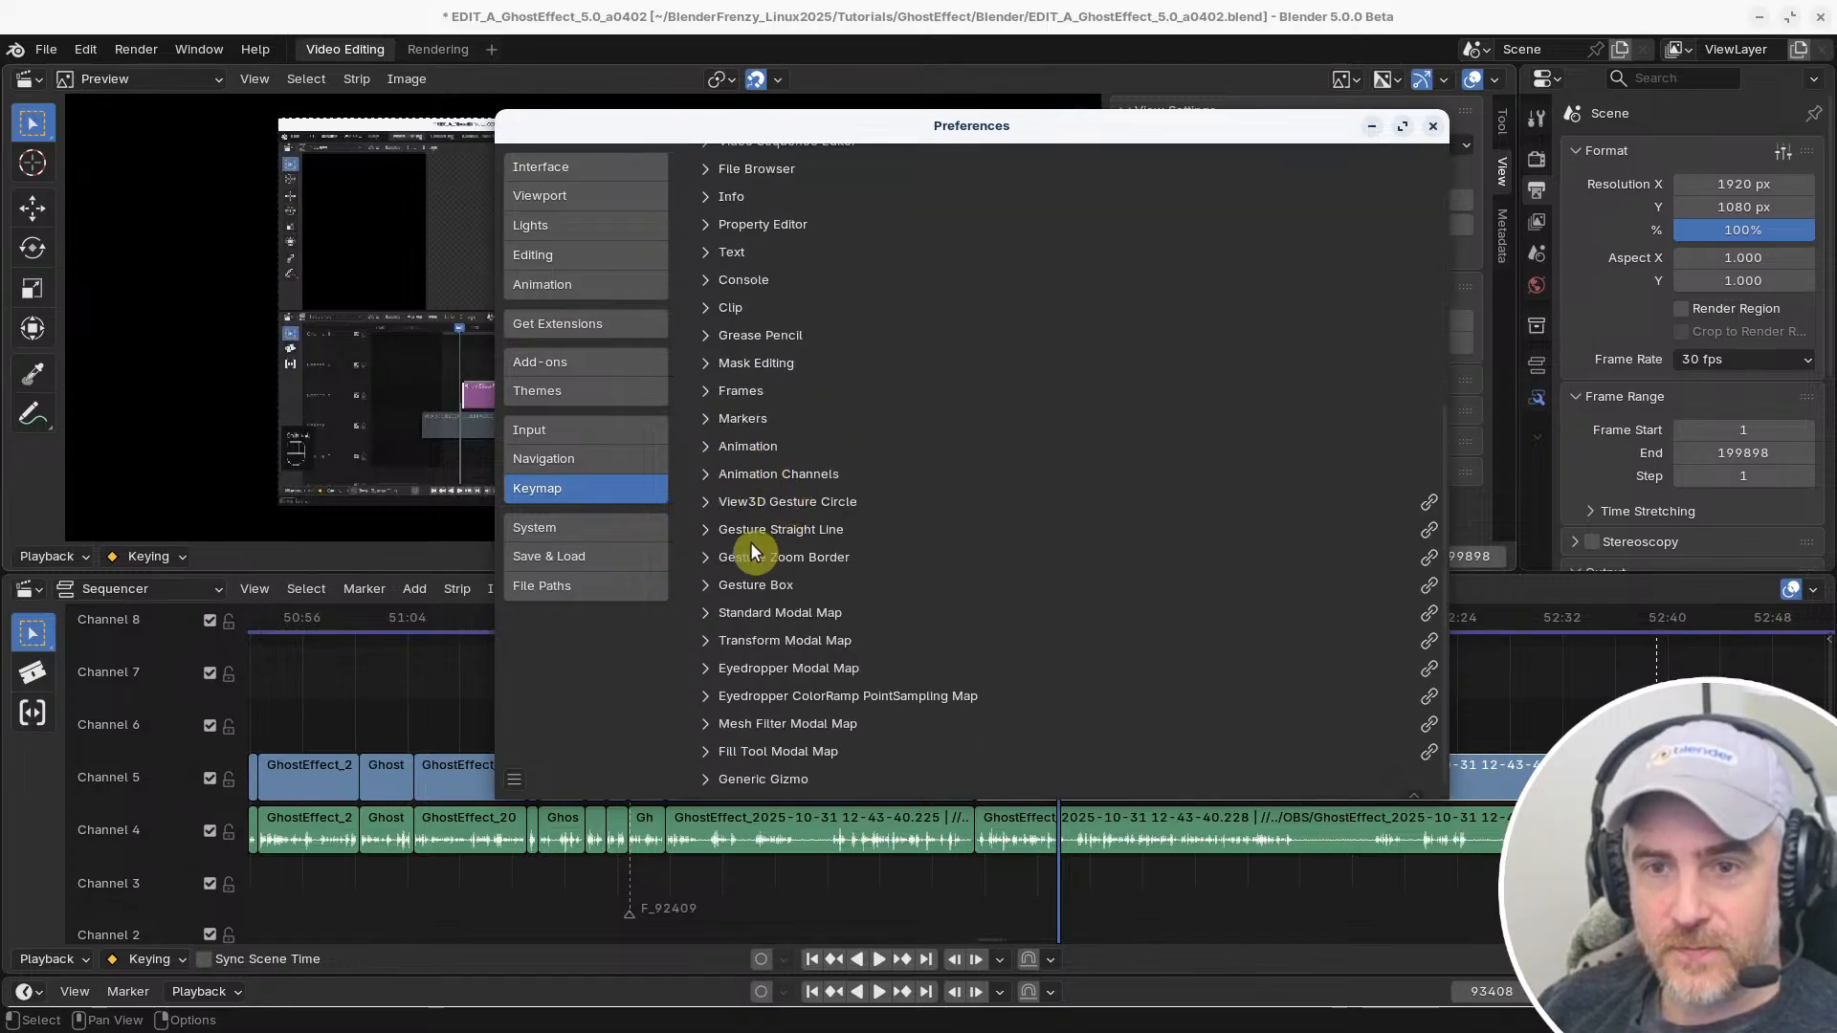
scroll(750, 542, up, 10)
scroll(742, 329, up, 2)
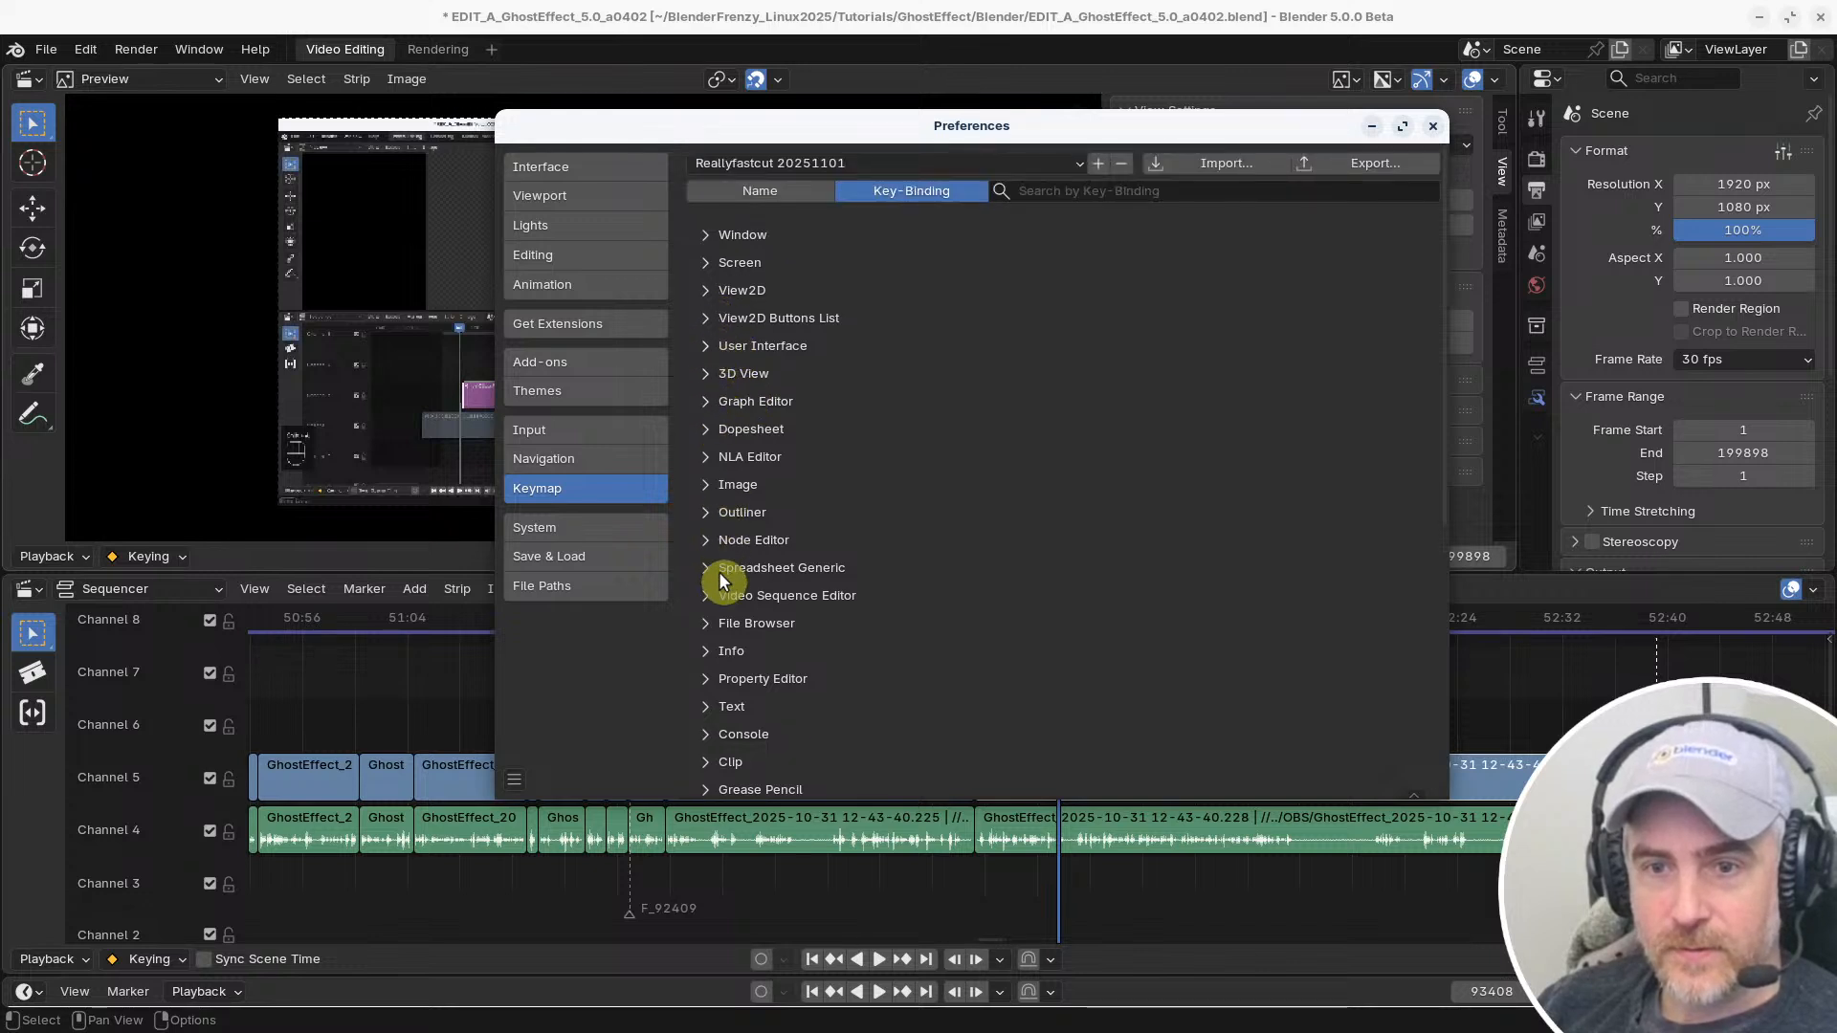
click(728, 595)
scroll(739, 536, down, 4)
click(731, 464)
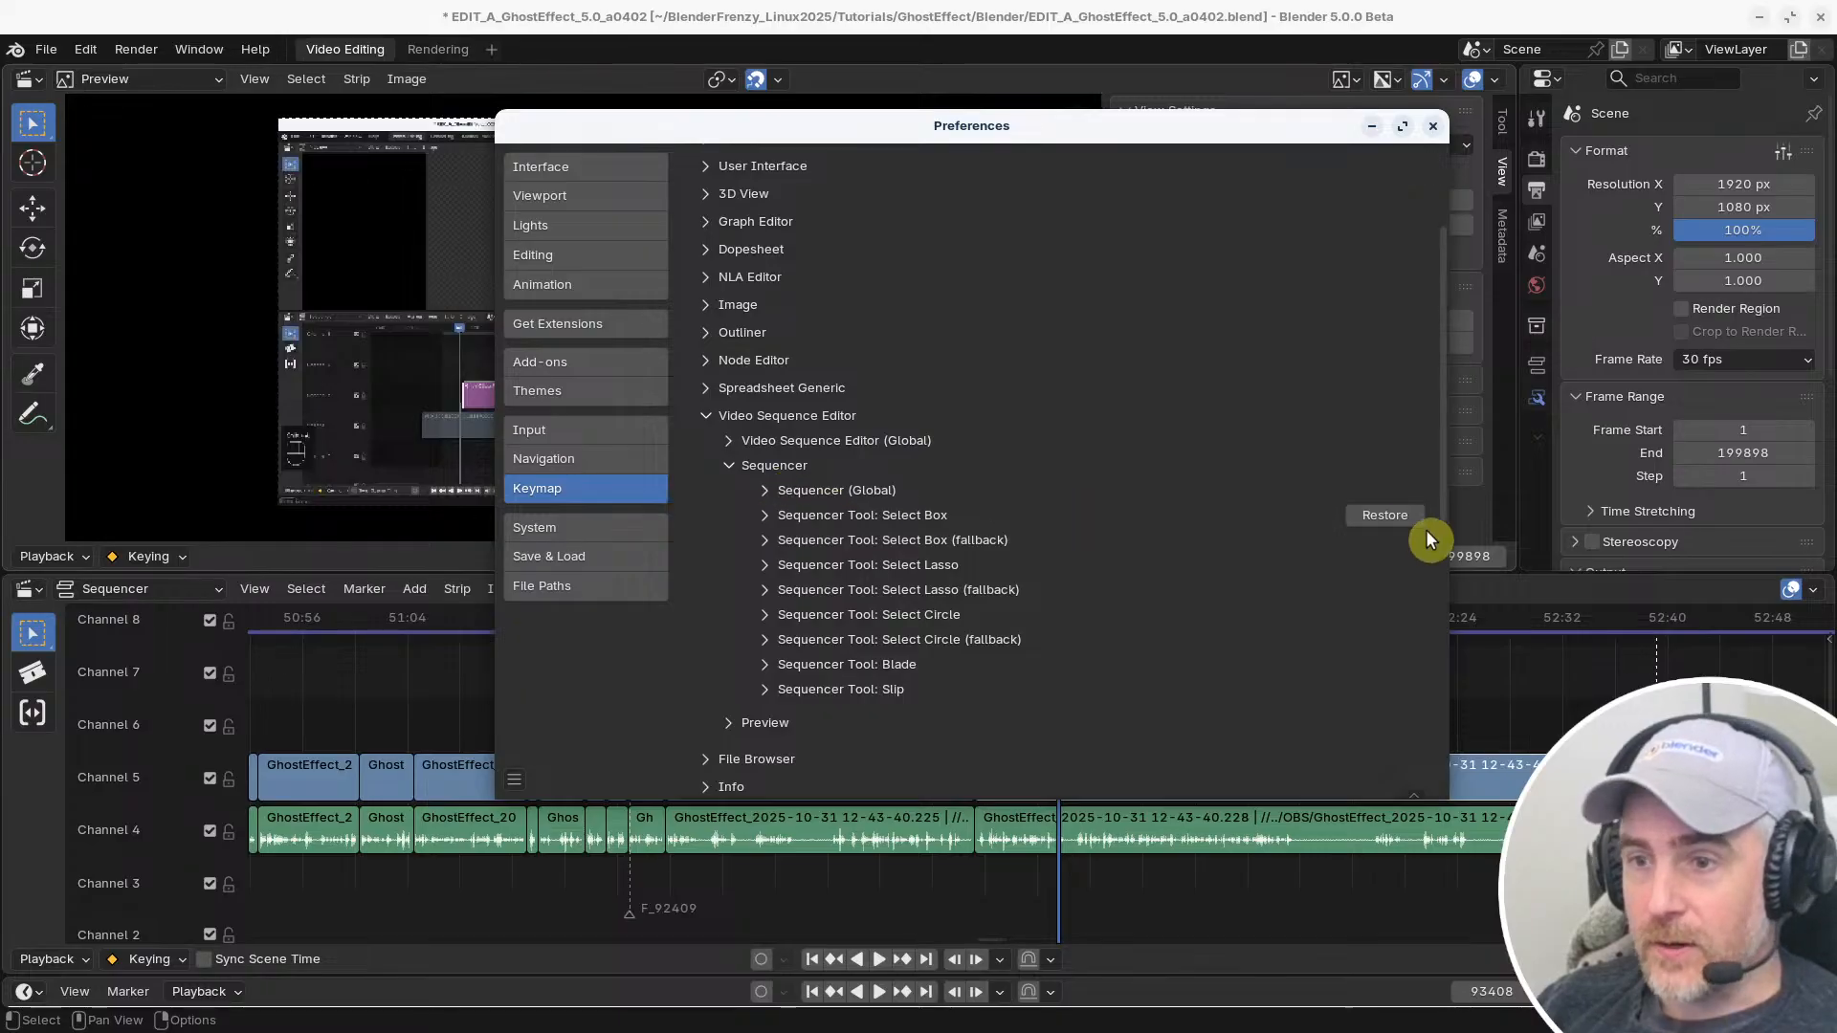
click(764, 515)
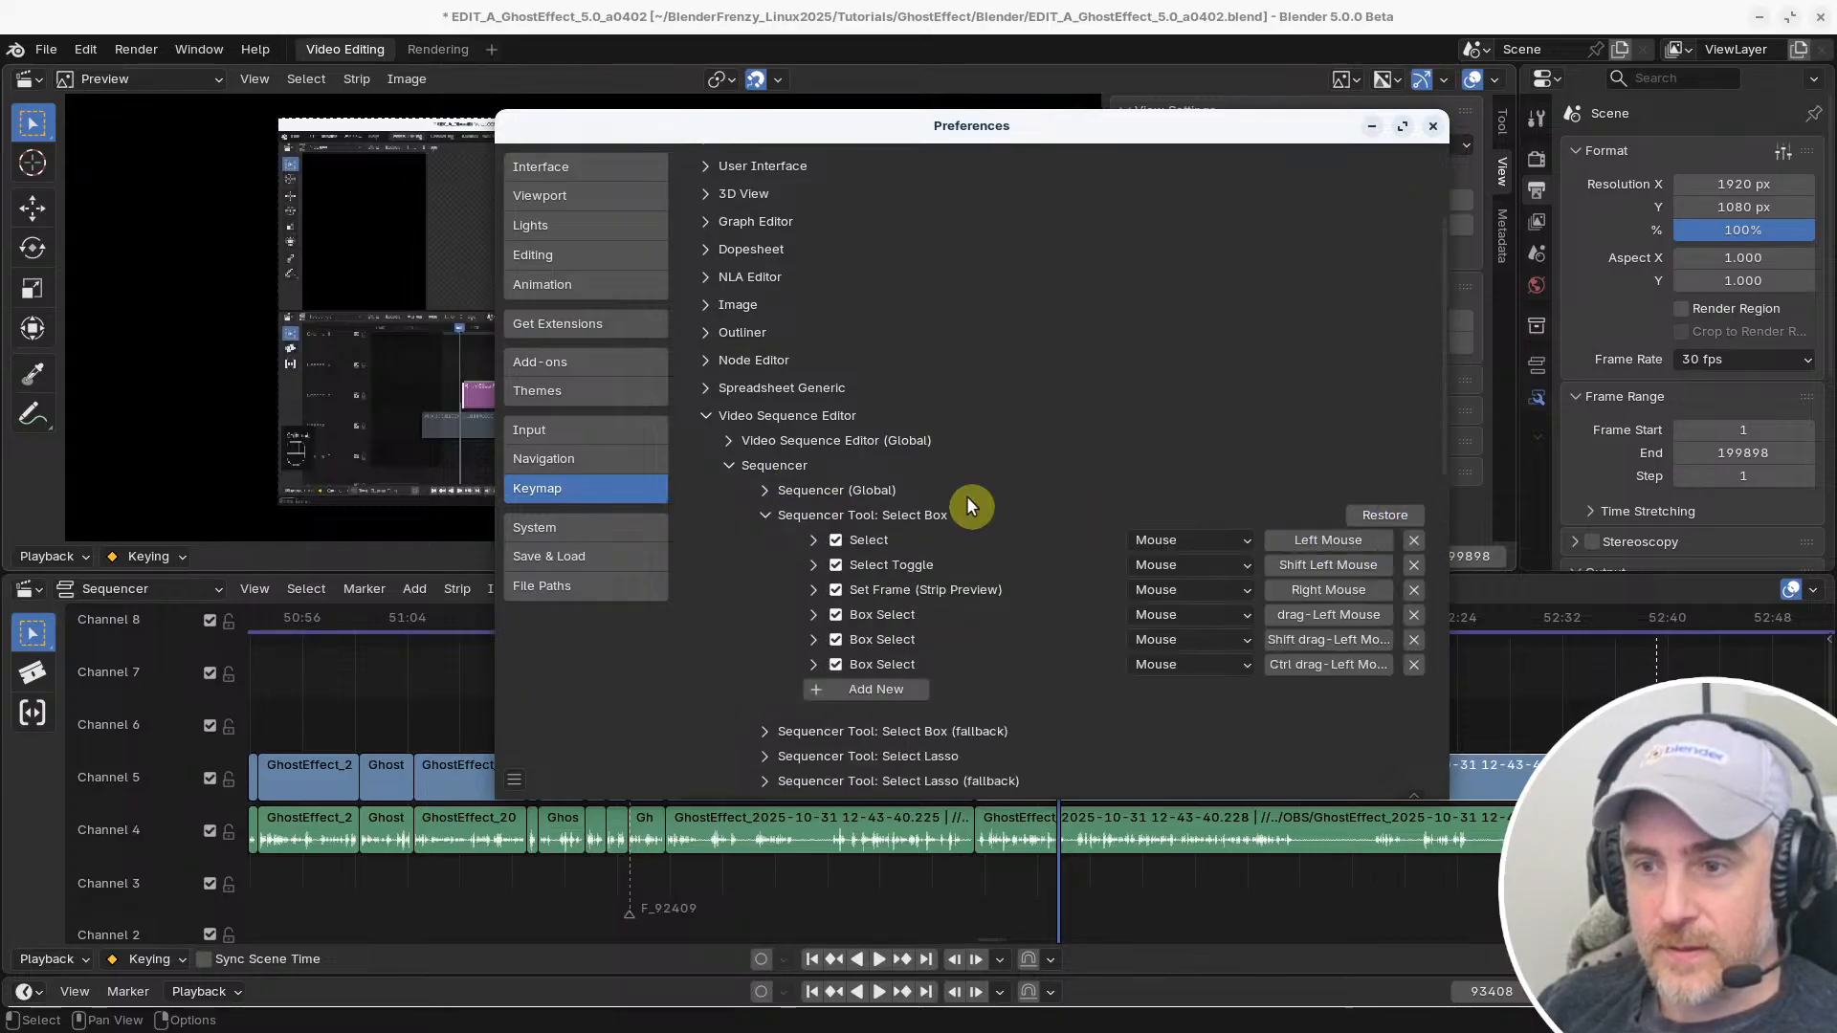
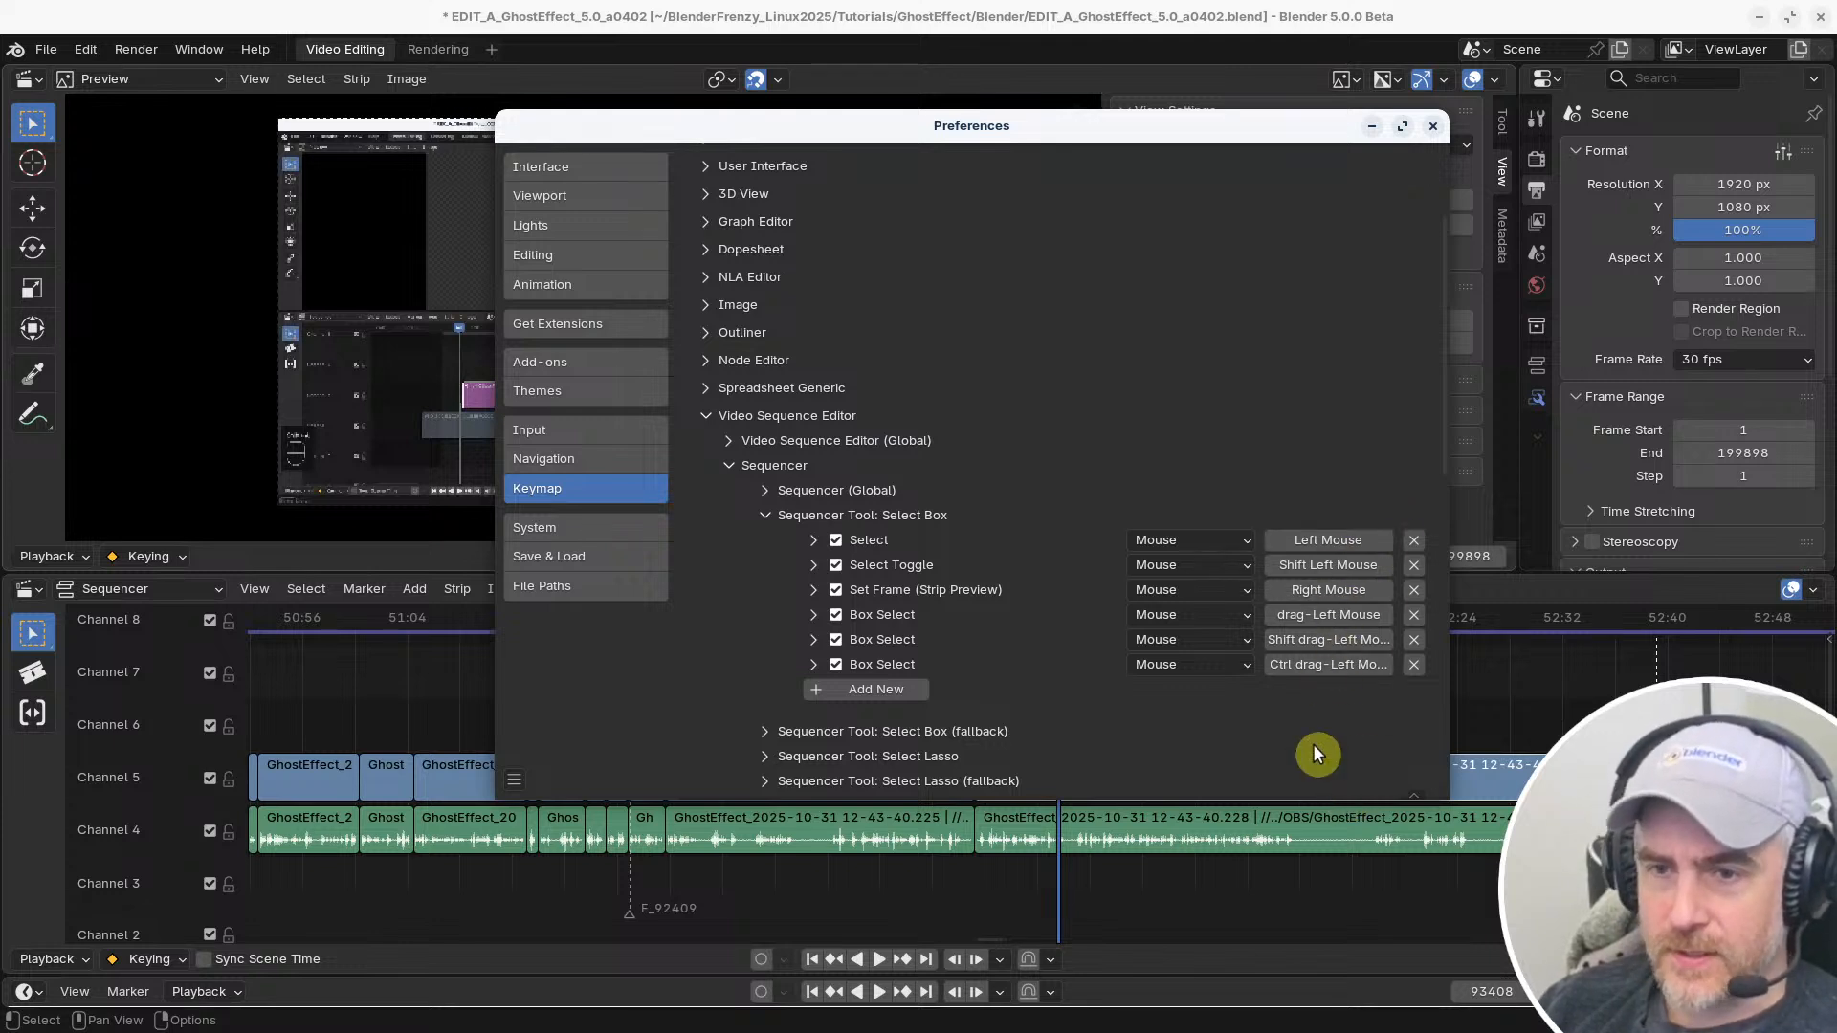
Rebind Set Frame (Strip Preview) in the sequencer's Select Box keymap to Shift Right Mouse, and restore the original binding
scroll(1055, 536, down, 11)
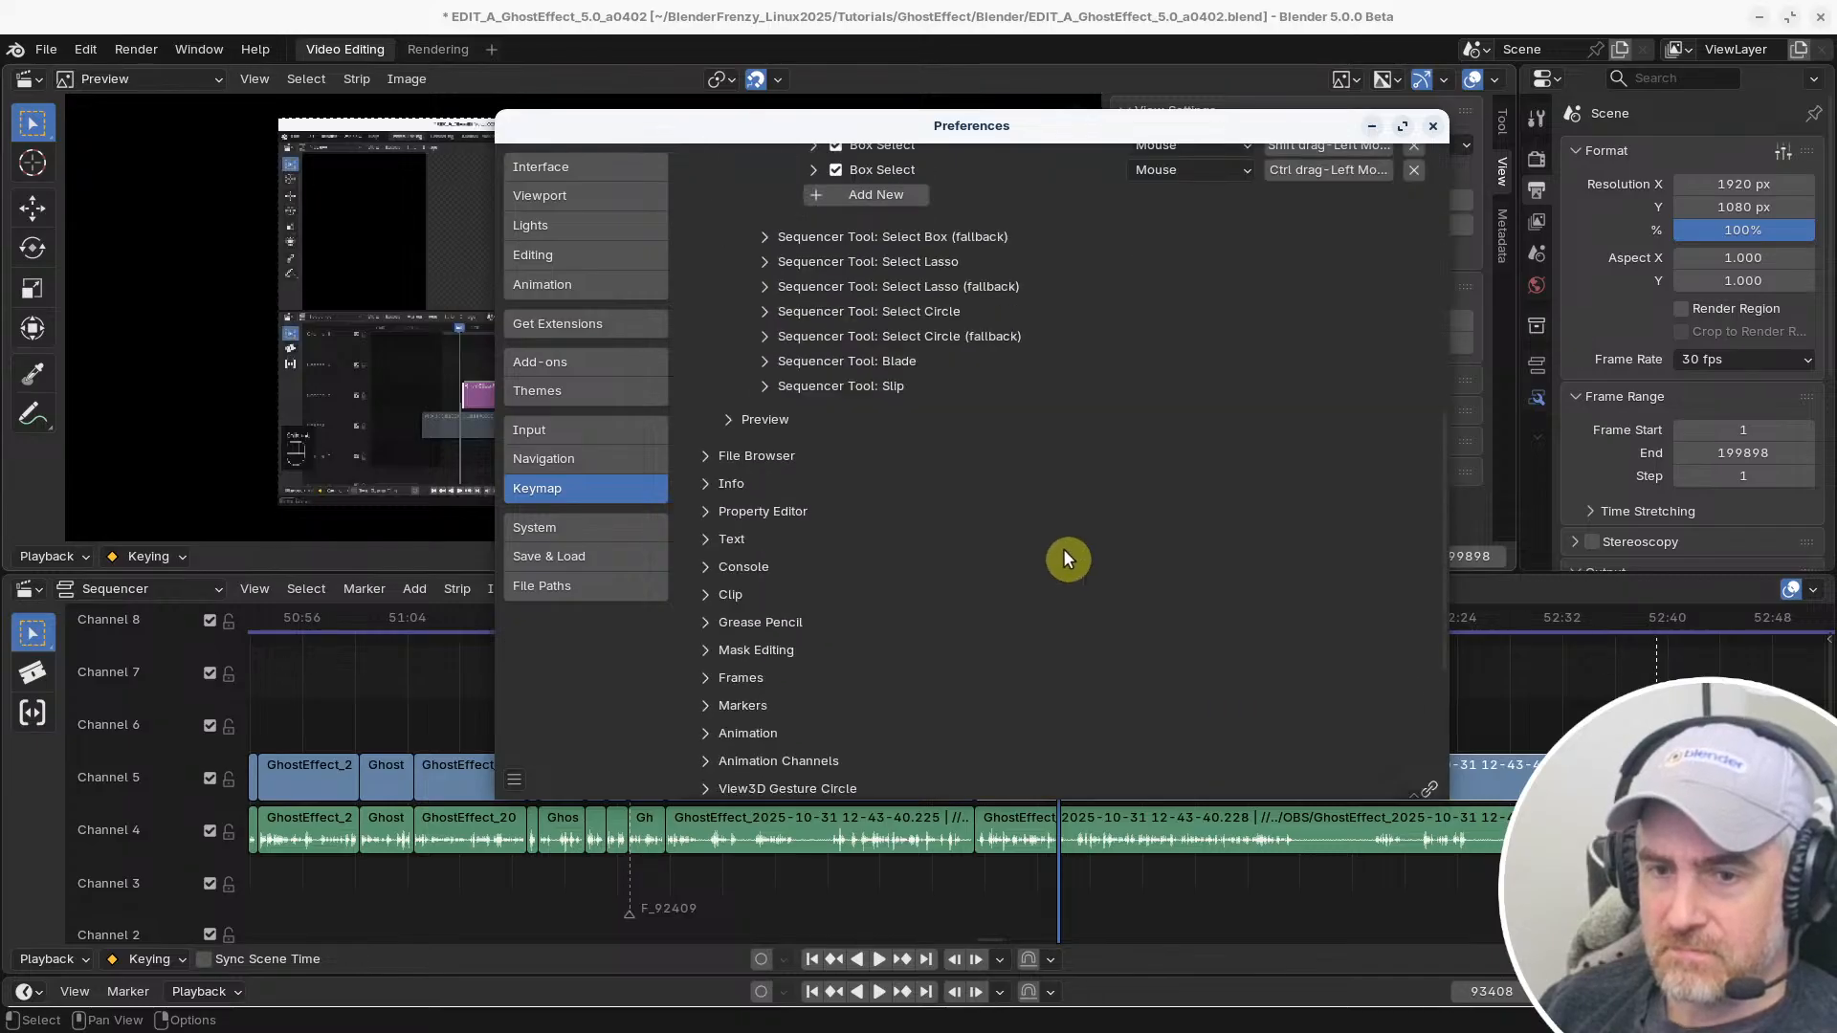
scroll(1067, 550, up, 11)
scroll(1071, 552, up, 4)
scroll(1057, 541, down, 4)
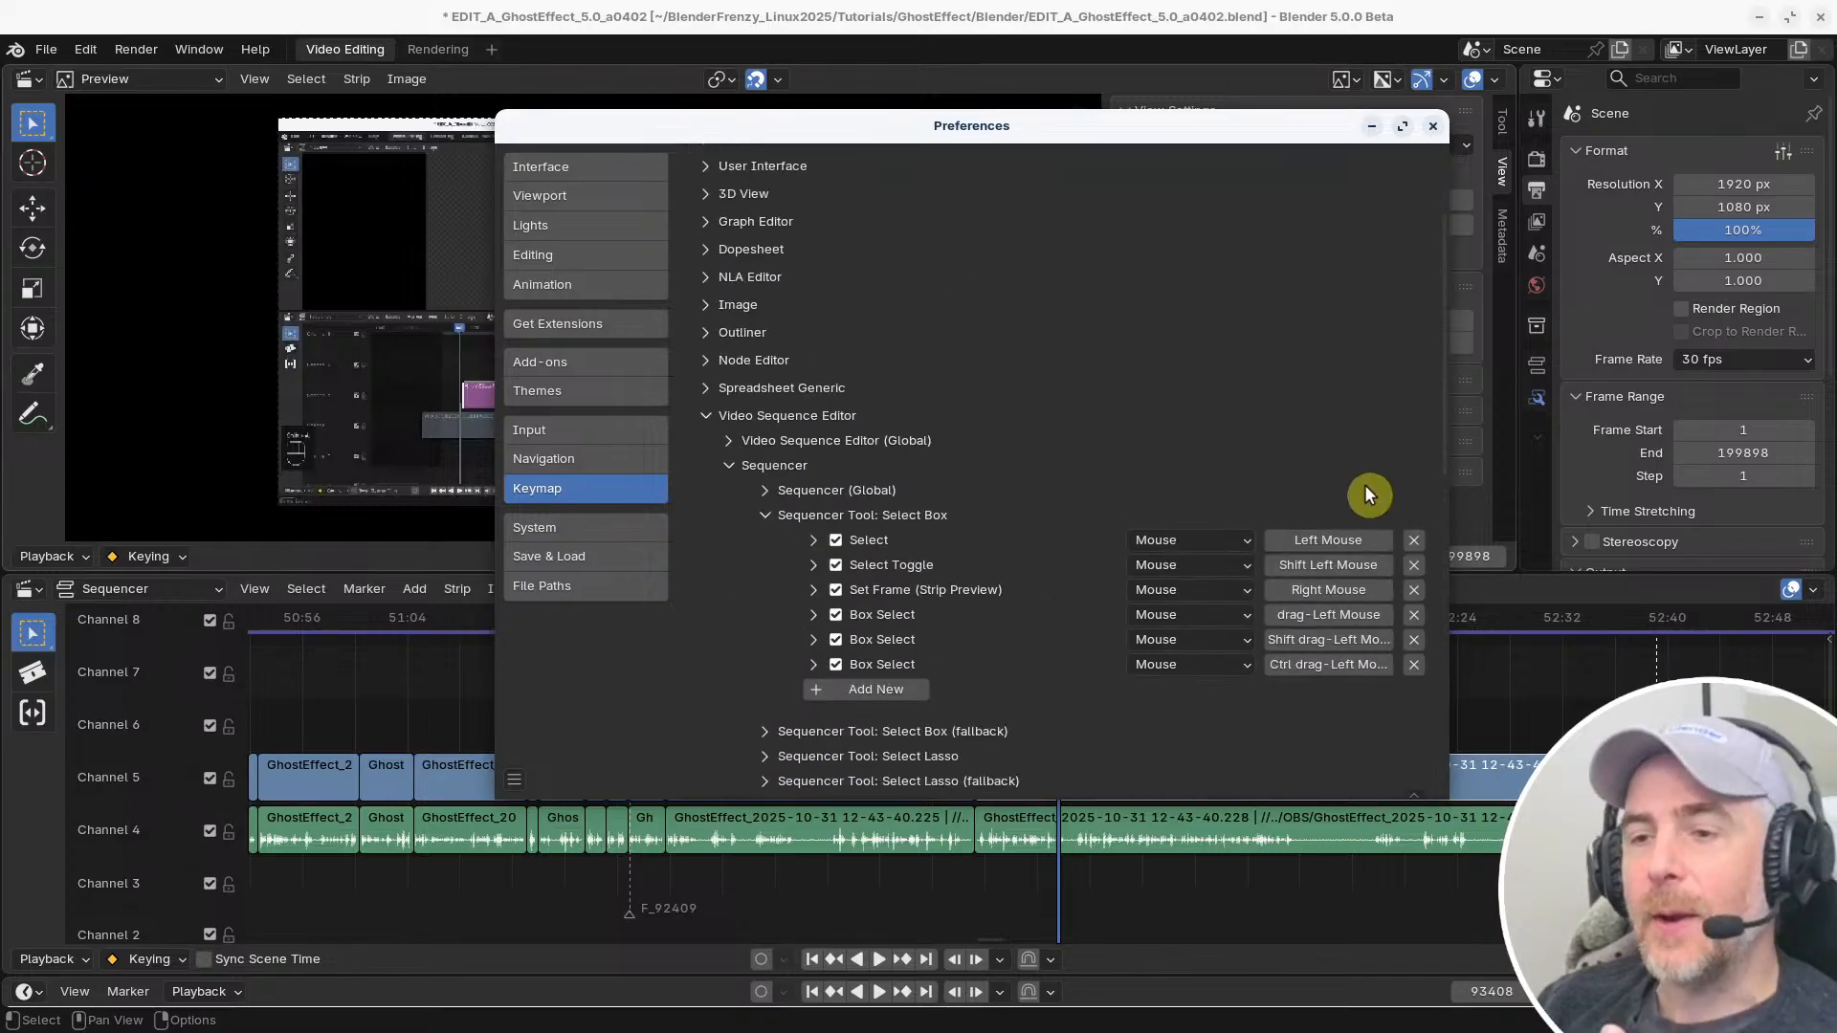
click(1328, 590)
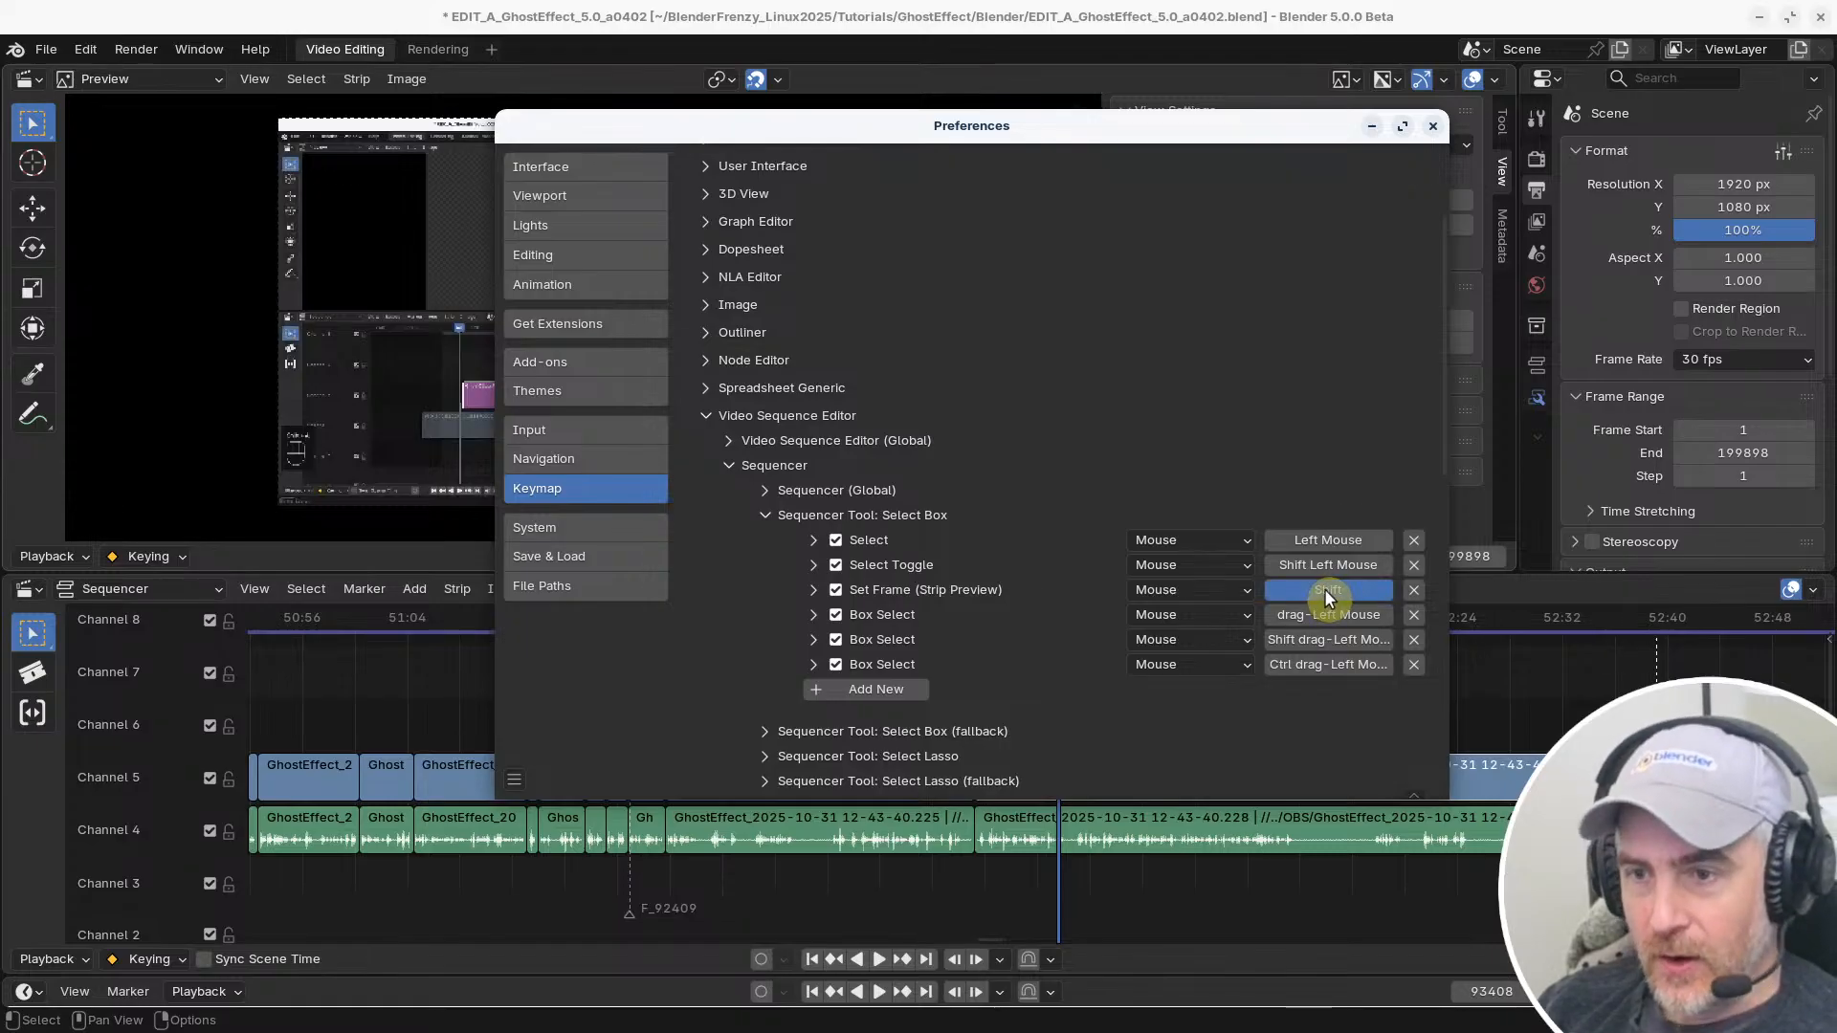
shift+right_click(1327, 592)
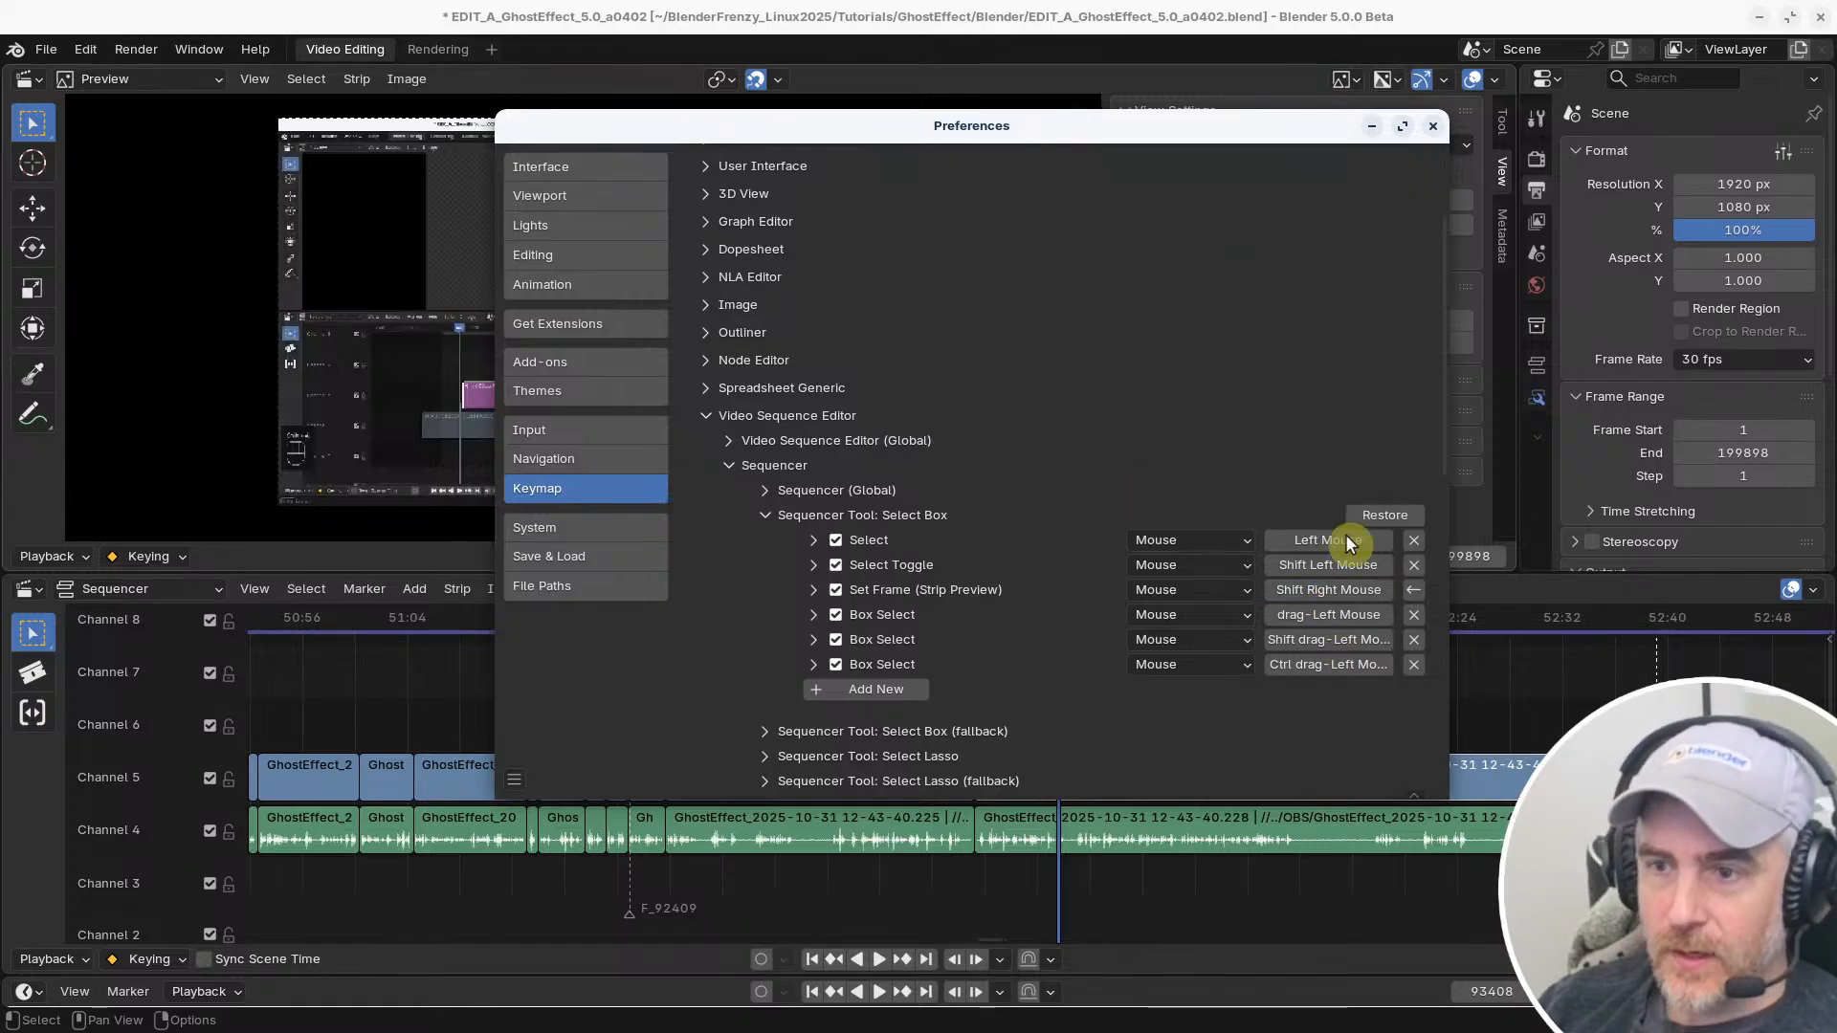
click(1404, 515)
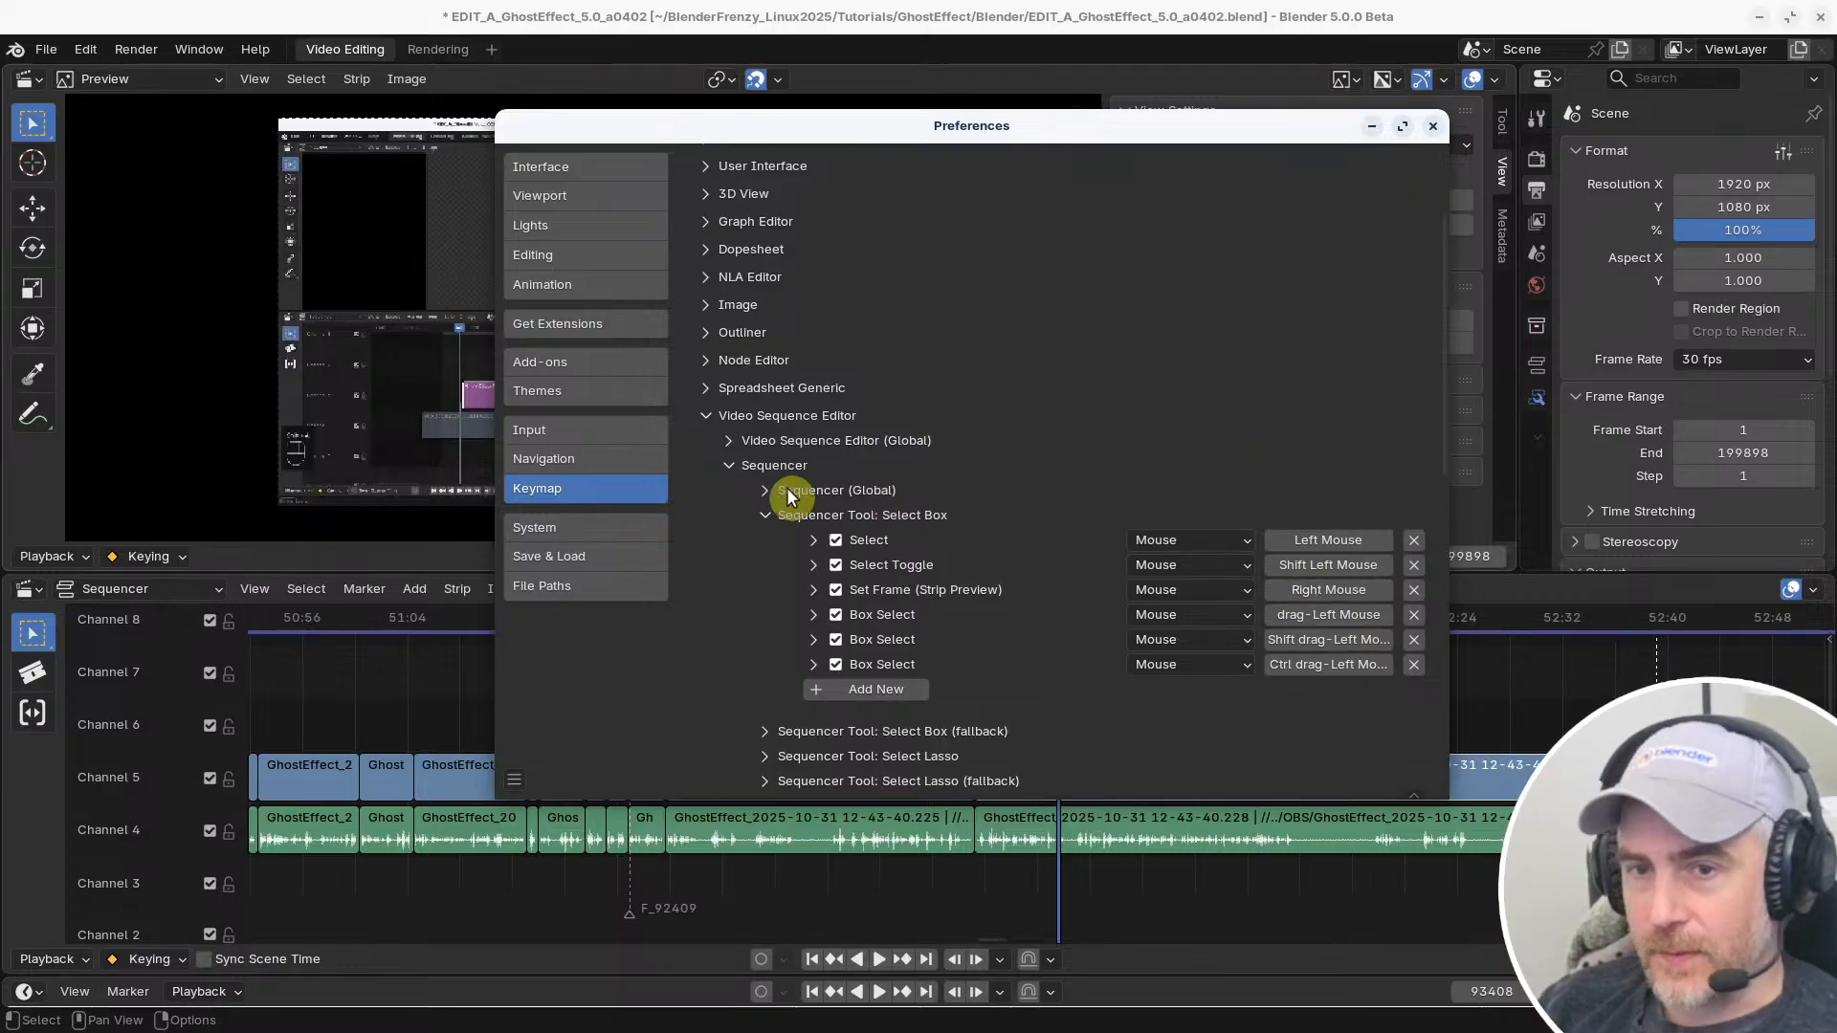
Collapse the Sequencer and Video Sequence Editor keymap categories and close the Preferences
click(737, 473)
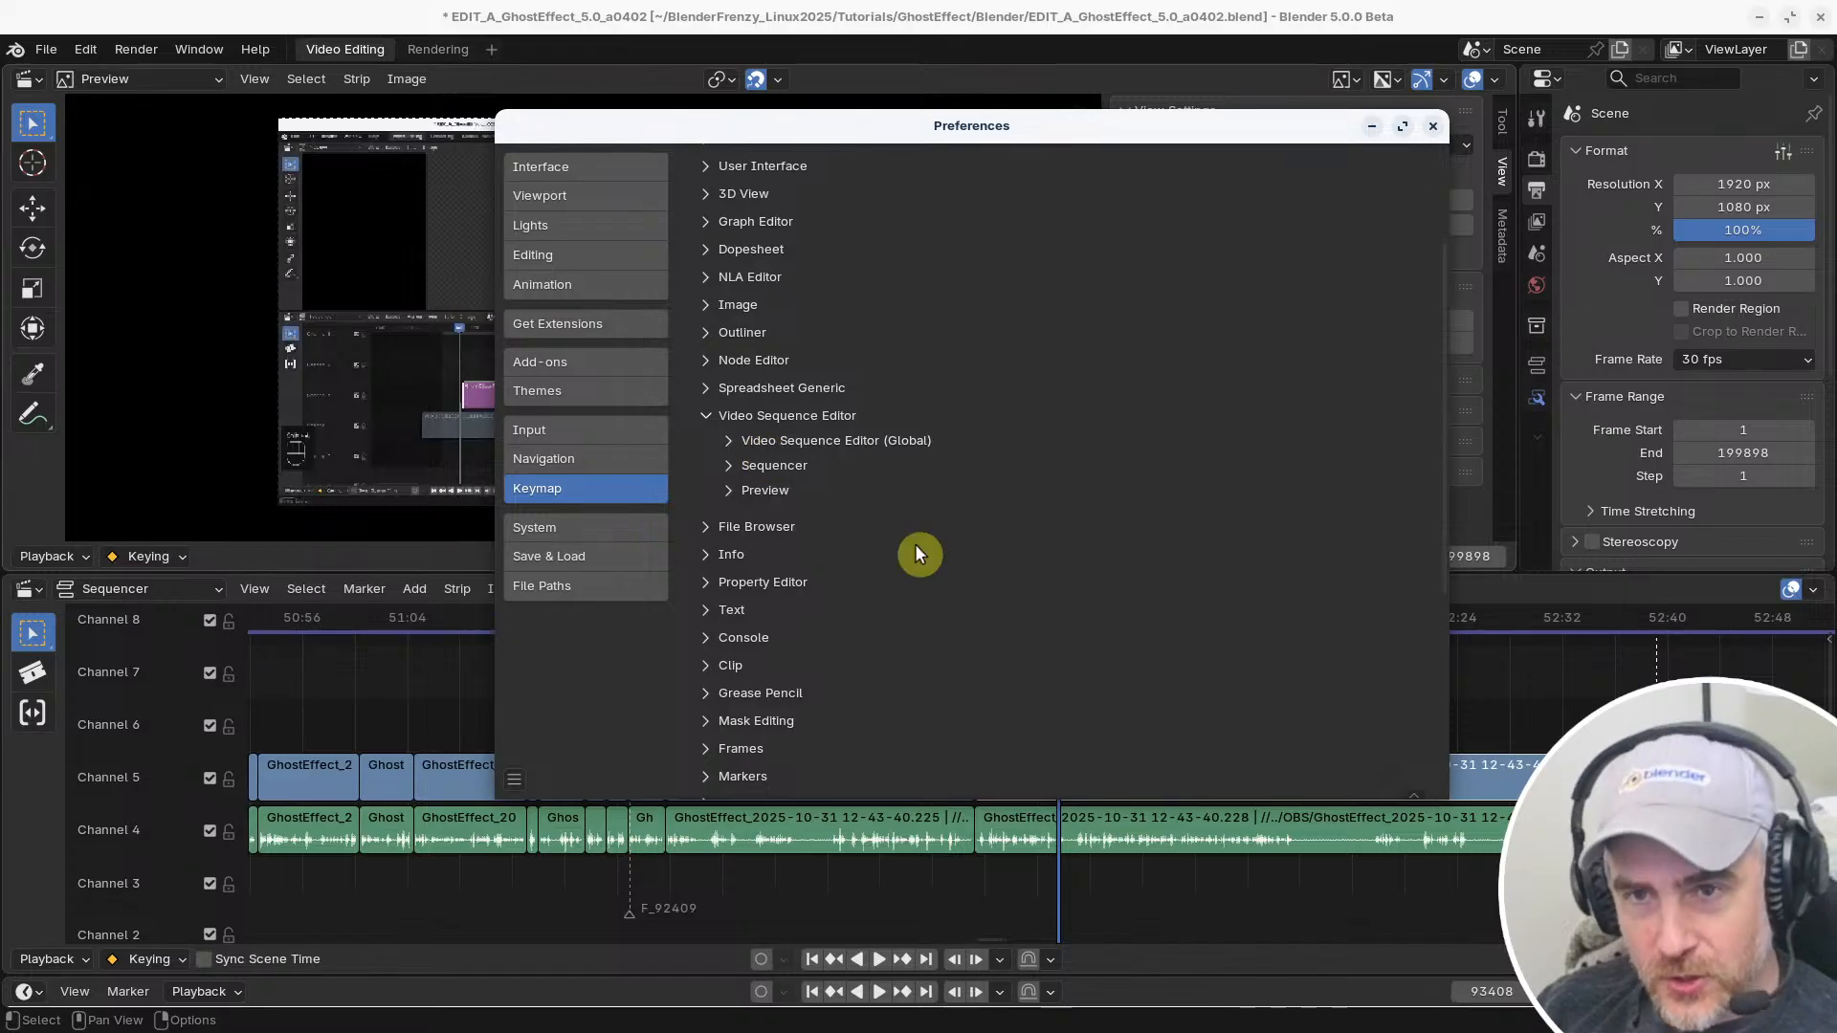
scroll(770, 531, up, 3)
click(706, 550)
scroll(794, 492, up, 2)
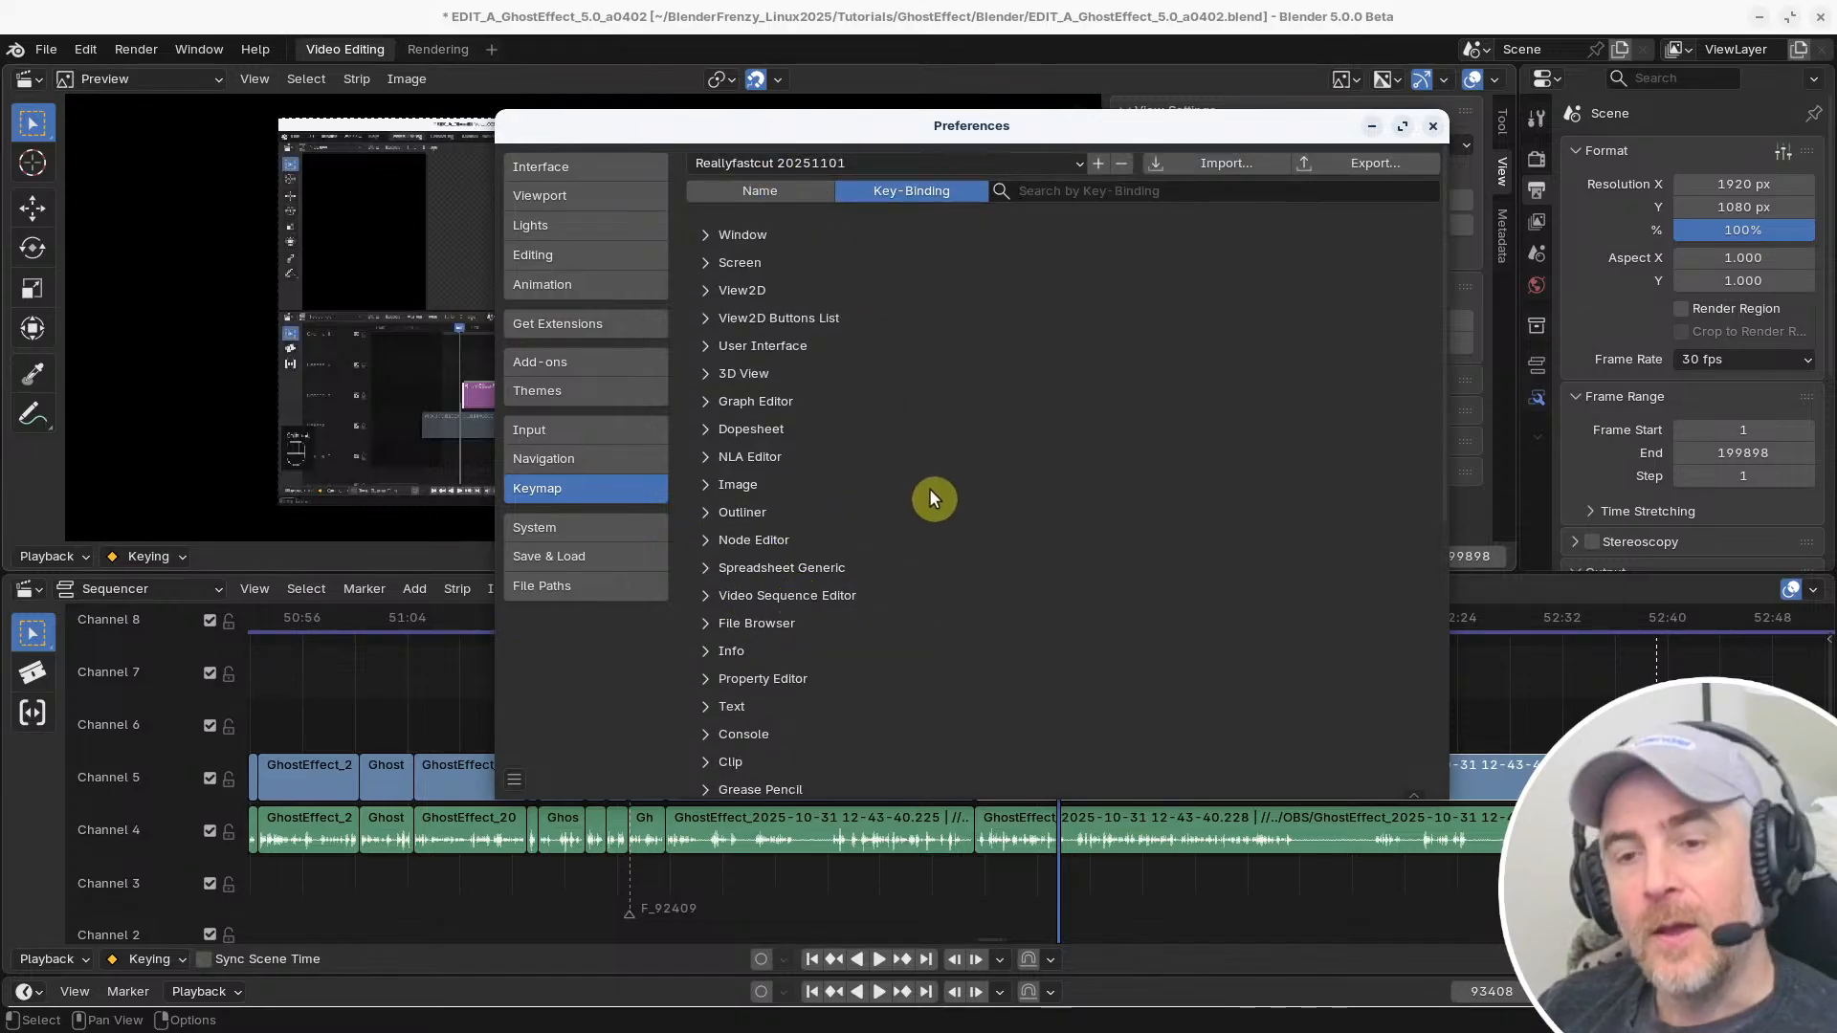
click(1432, 127)
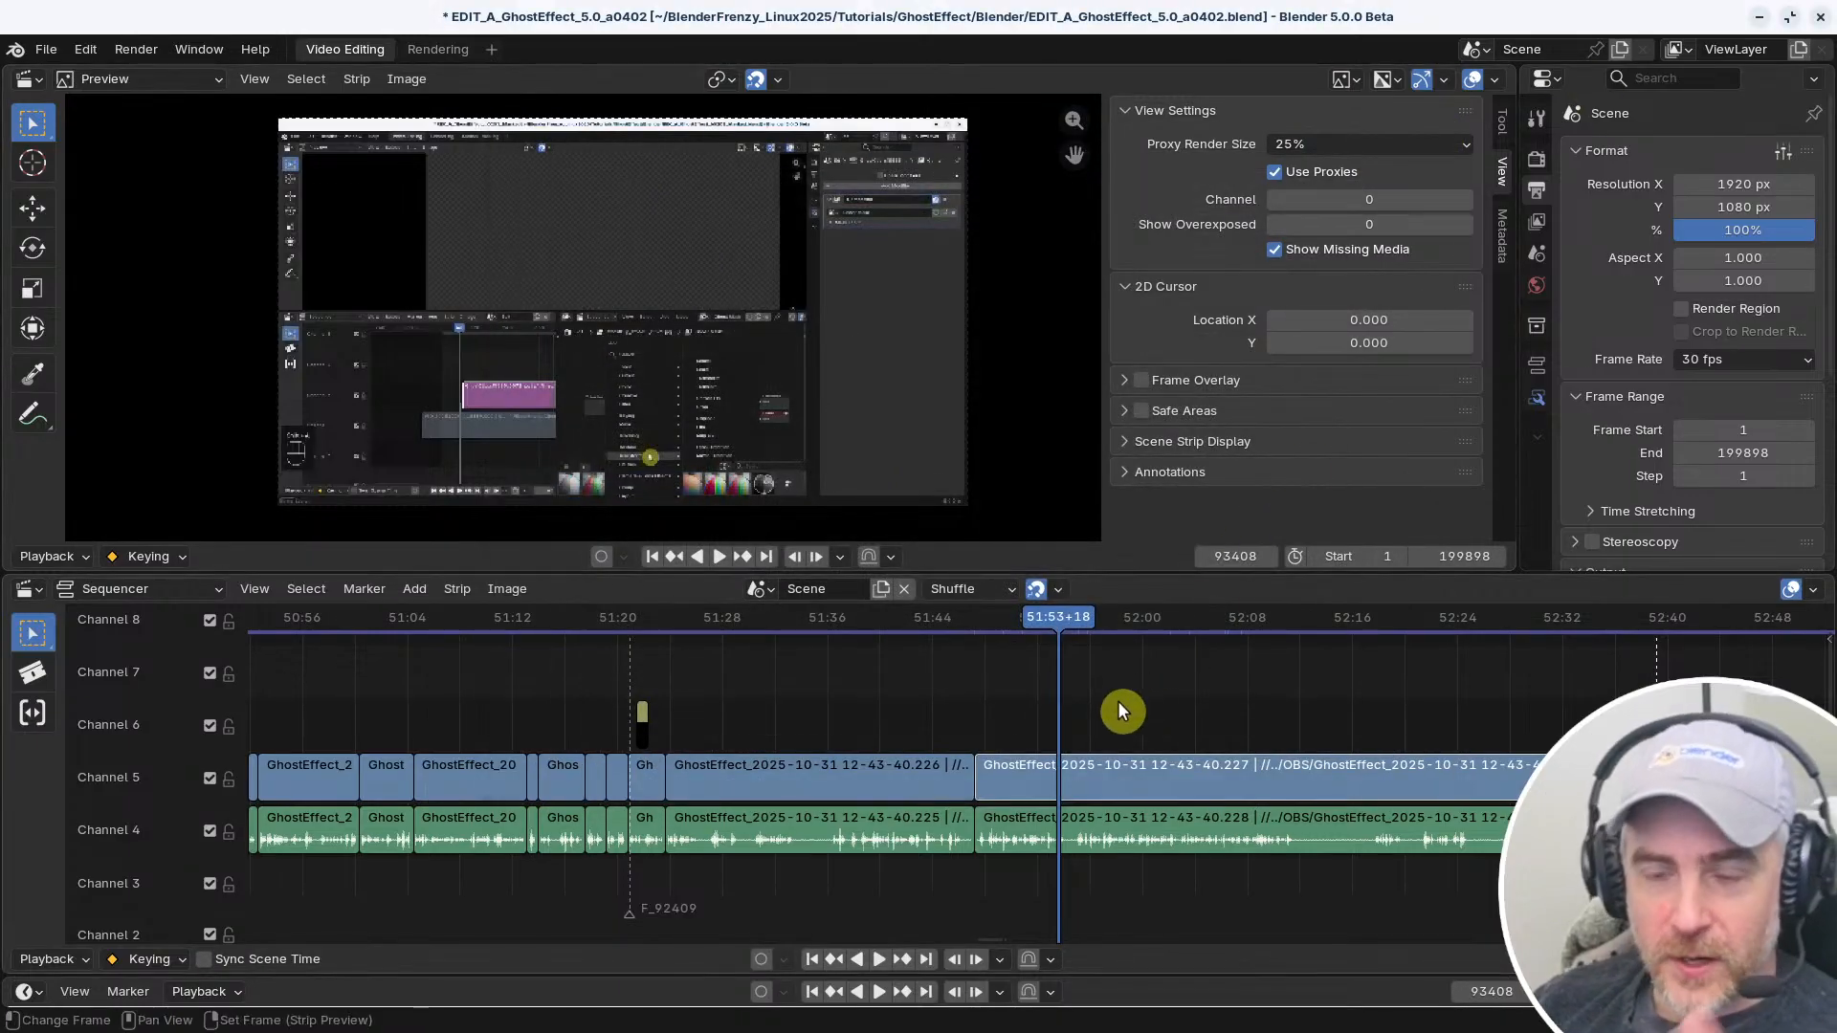
Select the GhostEffect video strip under the playhead on channel 5 together with its connected audio strip
scroll(727, 708, down, 2)
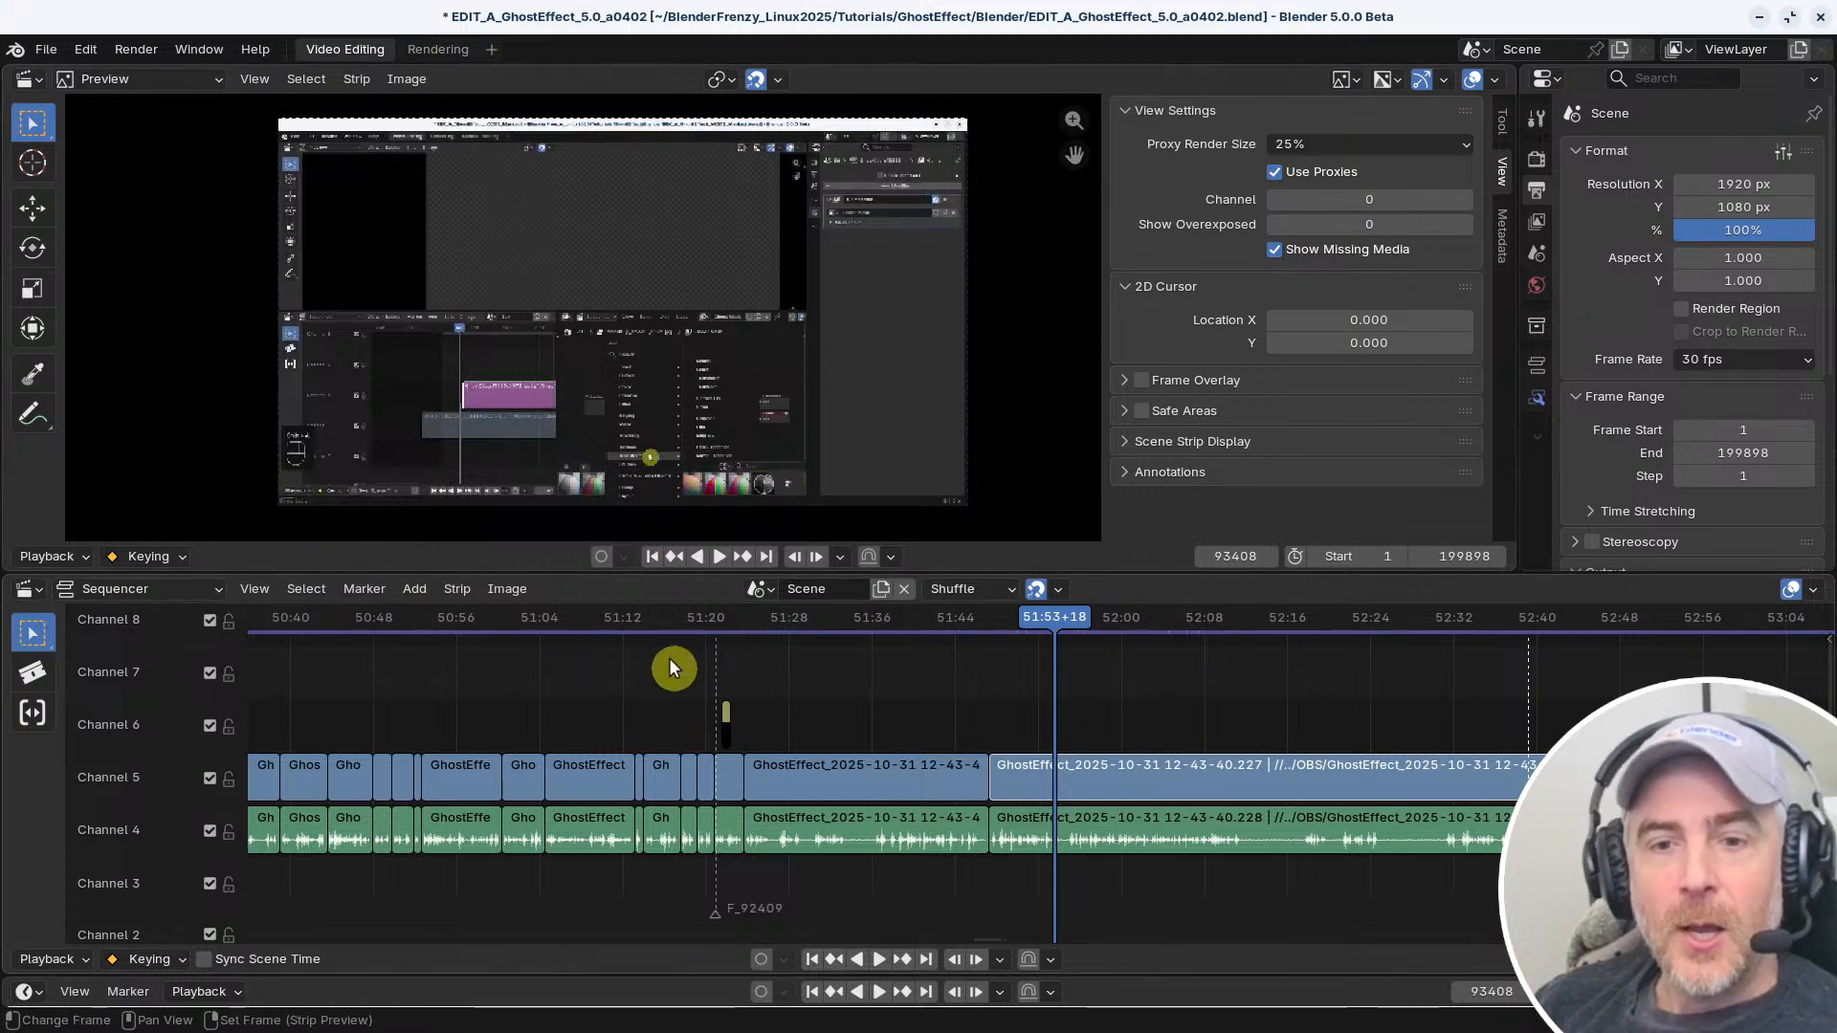
scroll(669, 657, up, 3)
middle_drag(624, 688, 960, 679)
middle_drag(726, 680, 583, 692)
middle_drag(1074, 644, 1022, 666)
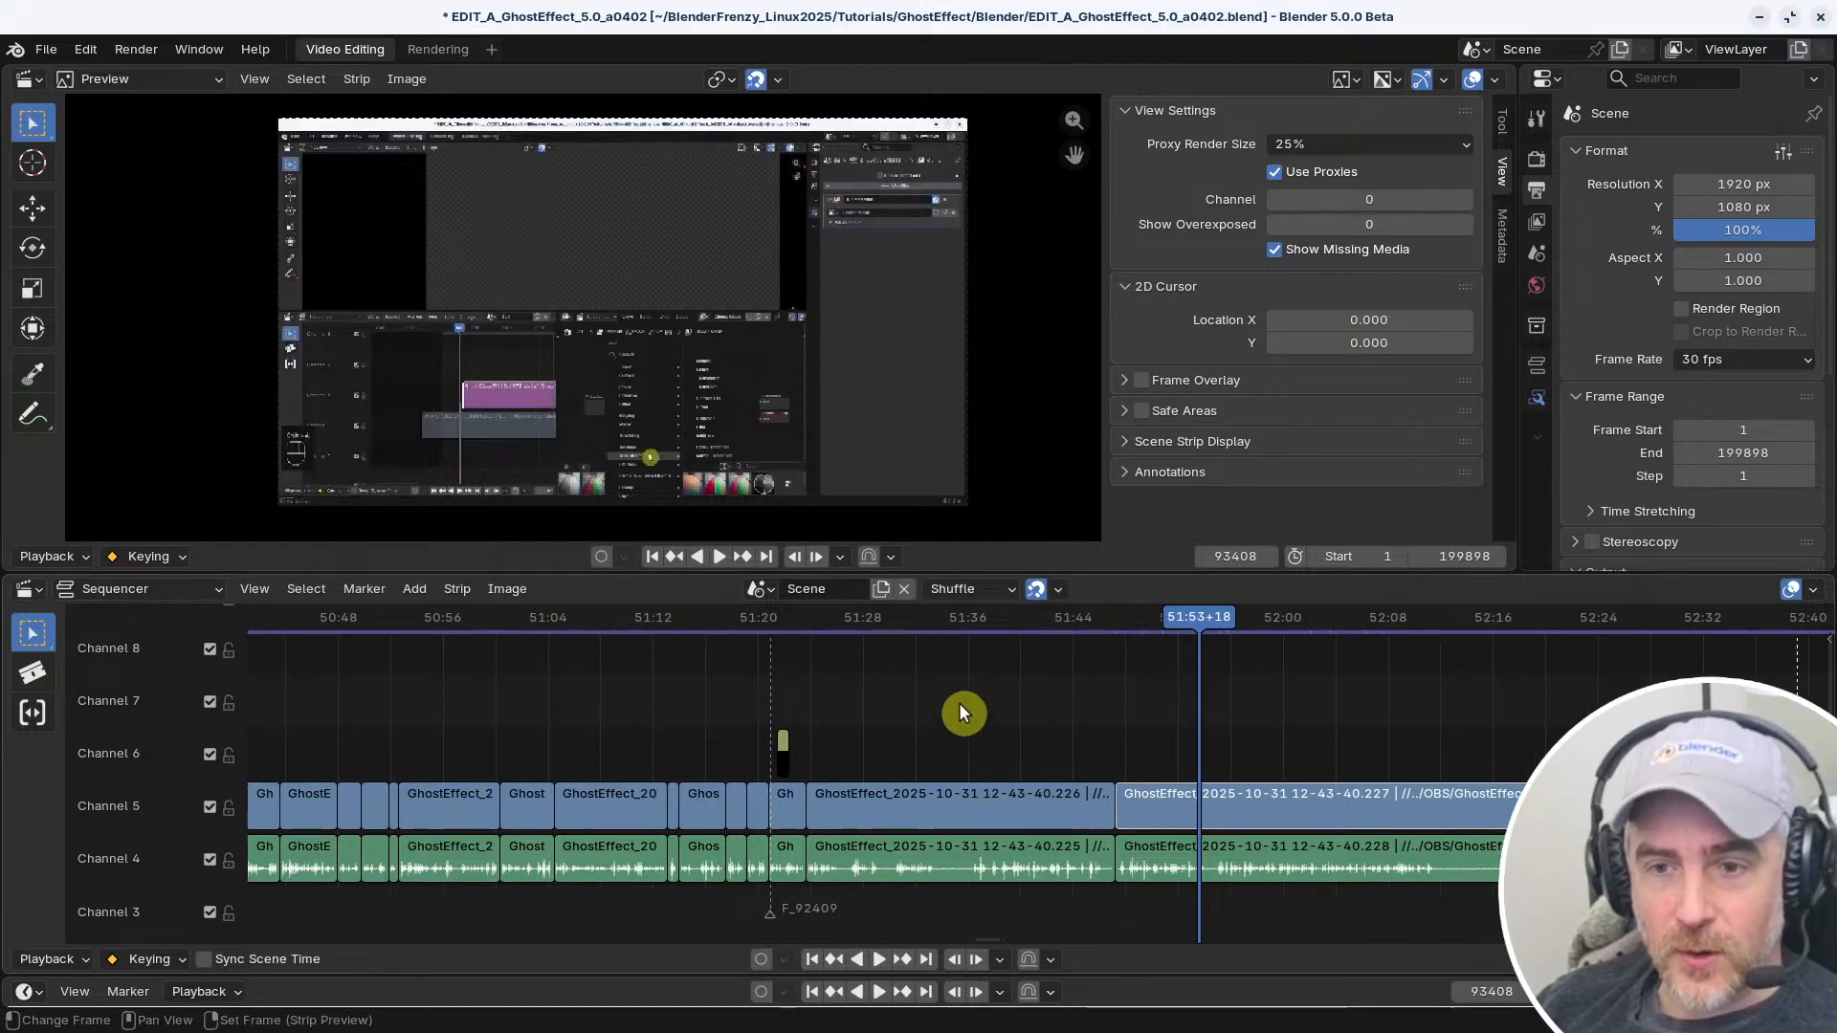
click(1194, 820)
middle_drag(1197, 813, 1006, 769)
scroll(928, 751, up, 2)
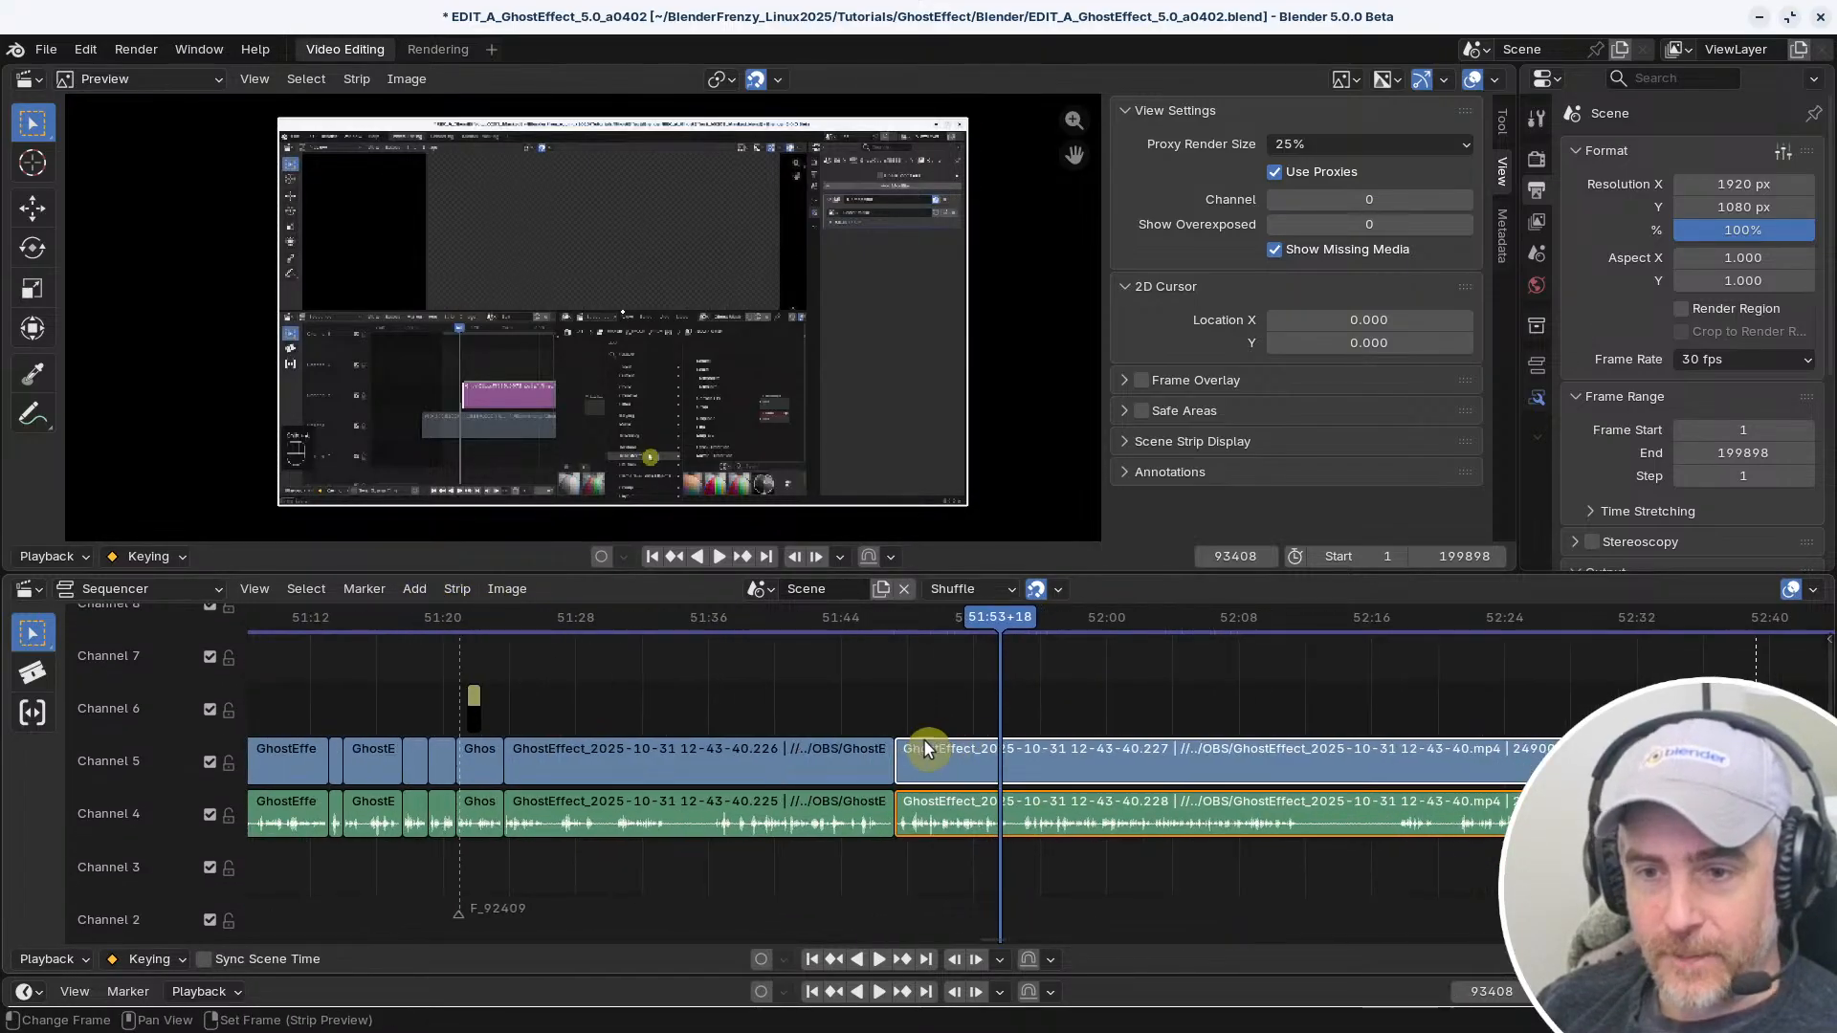
Check the context options of Connect Strips and look over the Quick Favorites entries for the sequencer
click(445, 592)
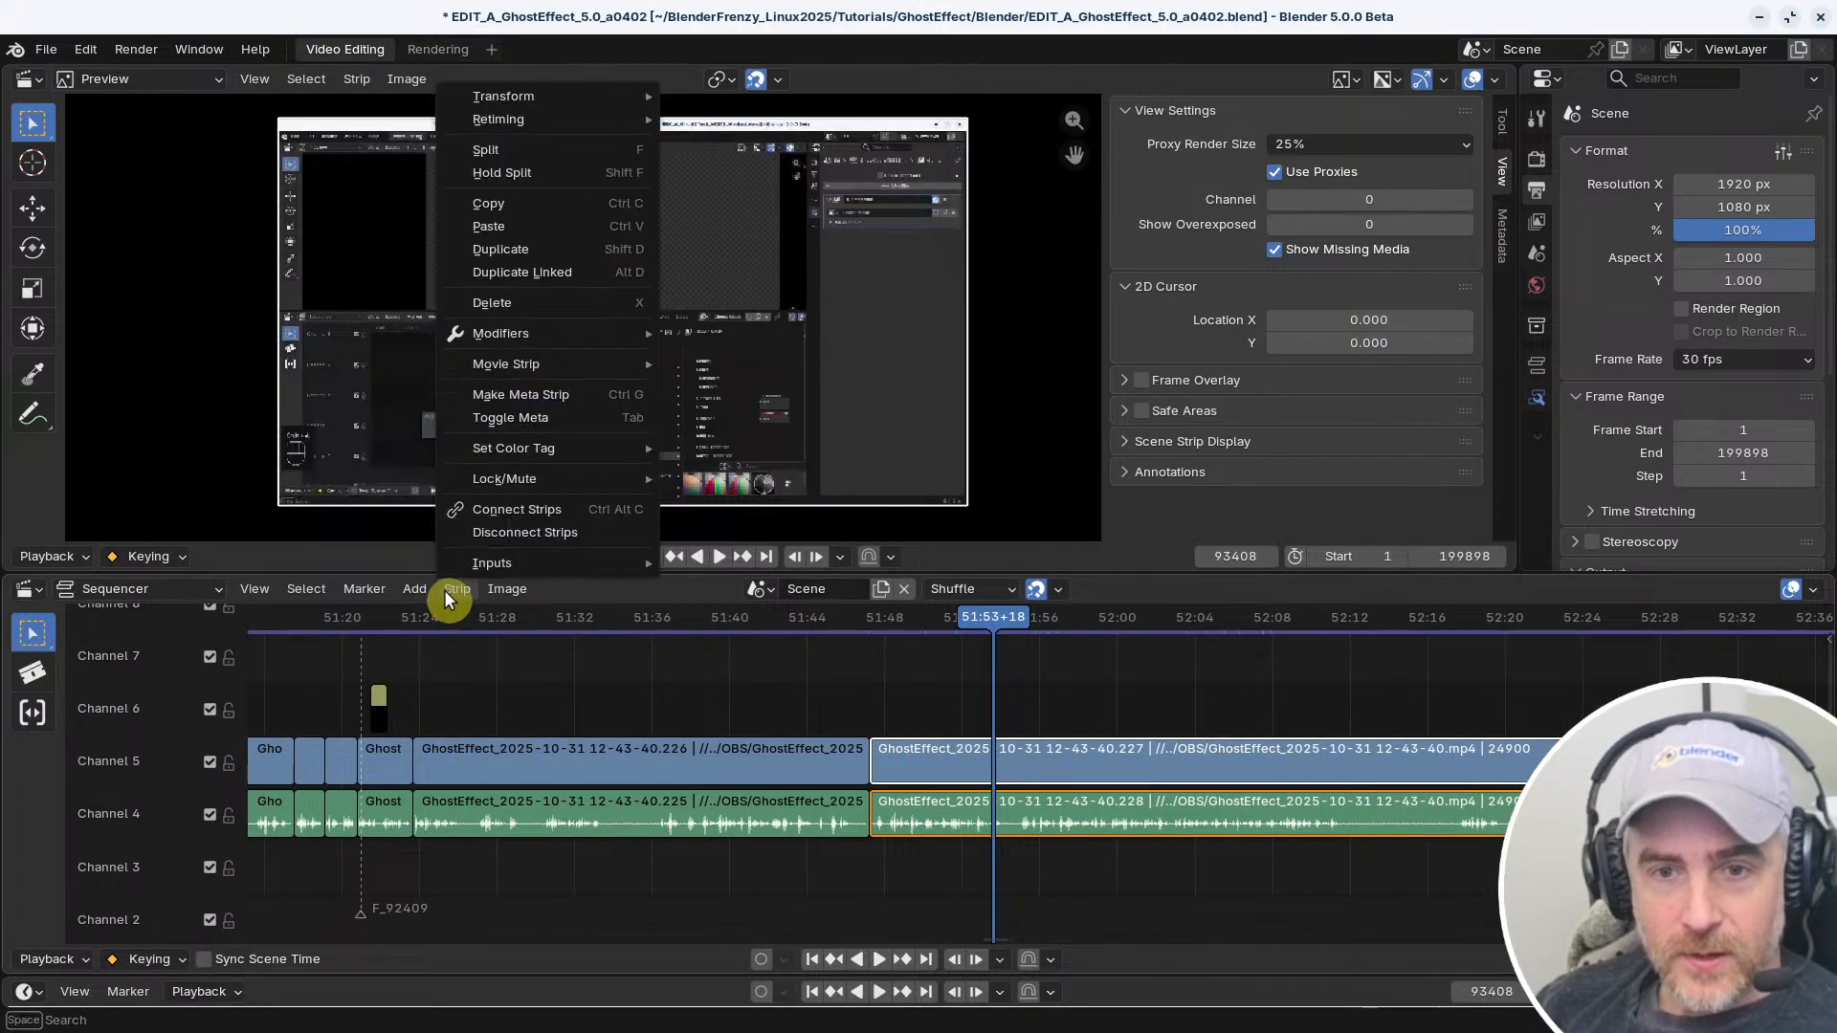
right_click(563, 512)
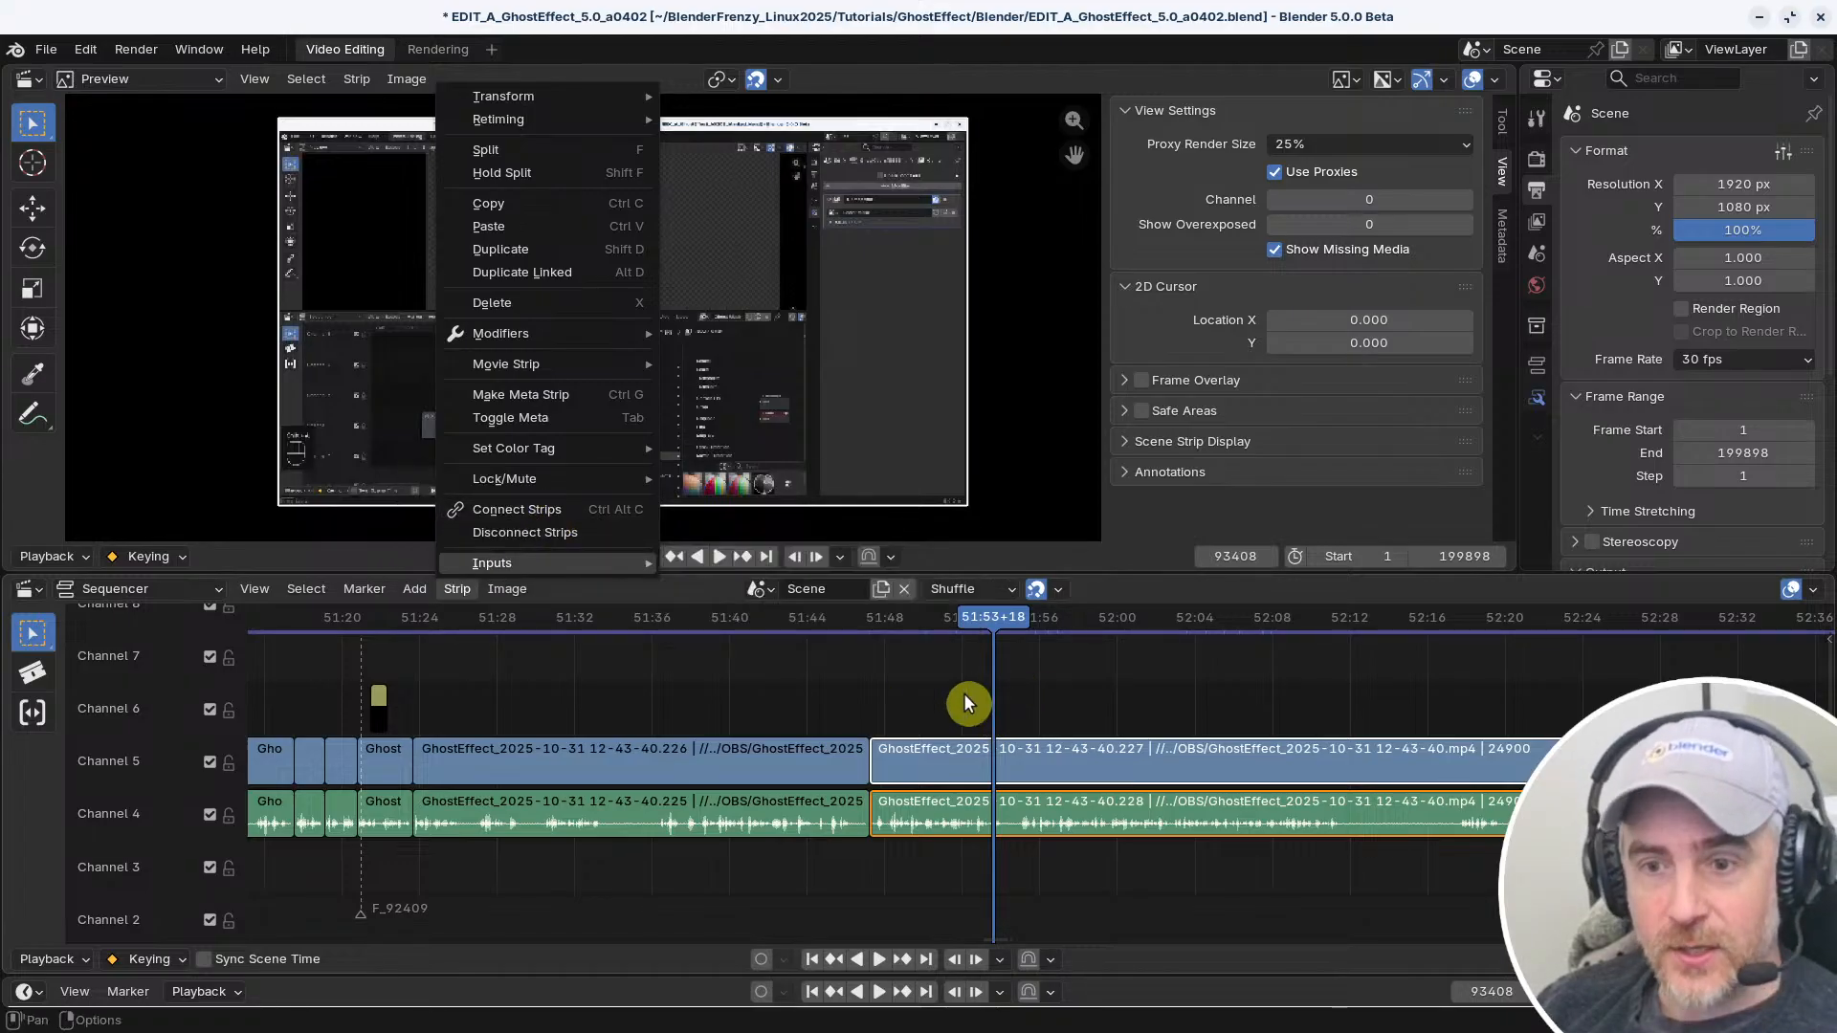
key(Escape)
key(q)
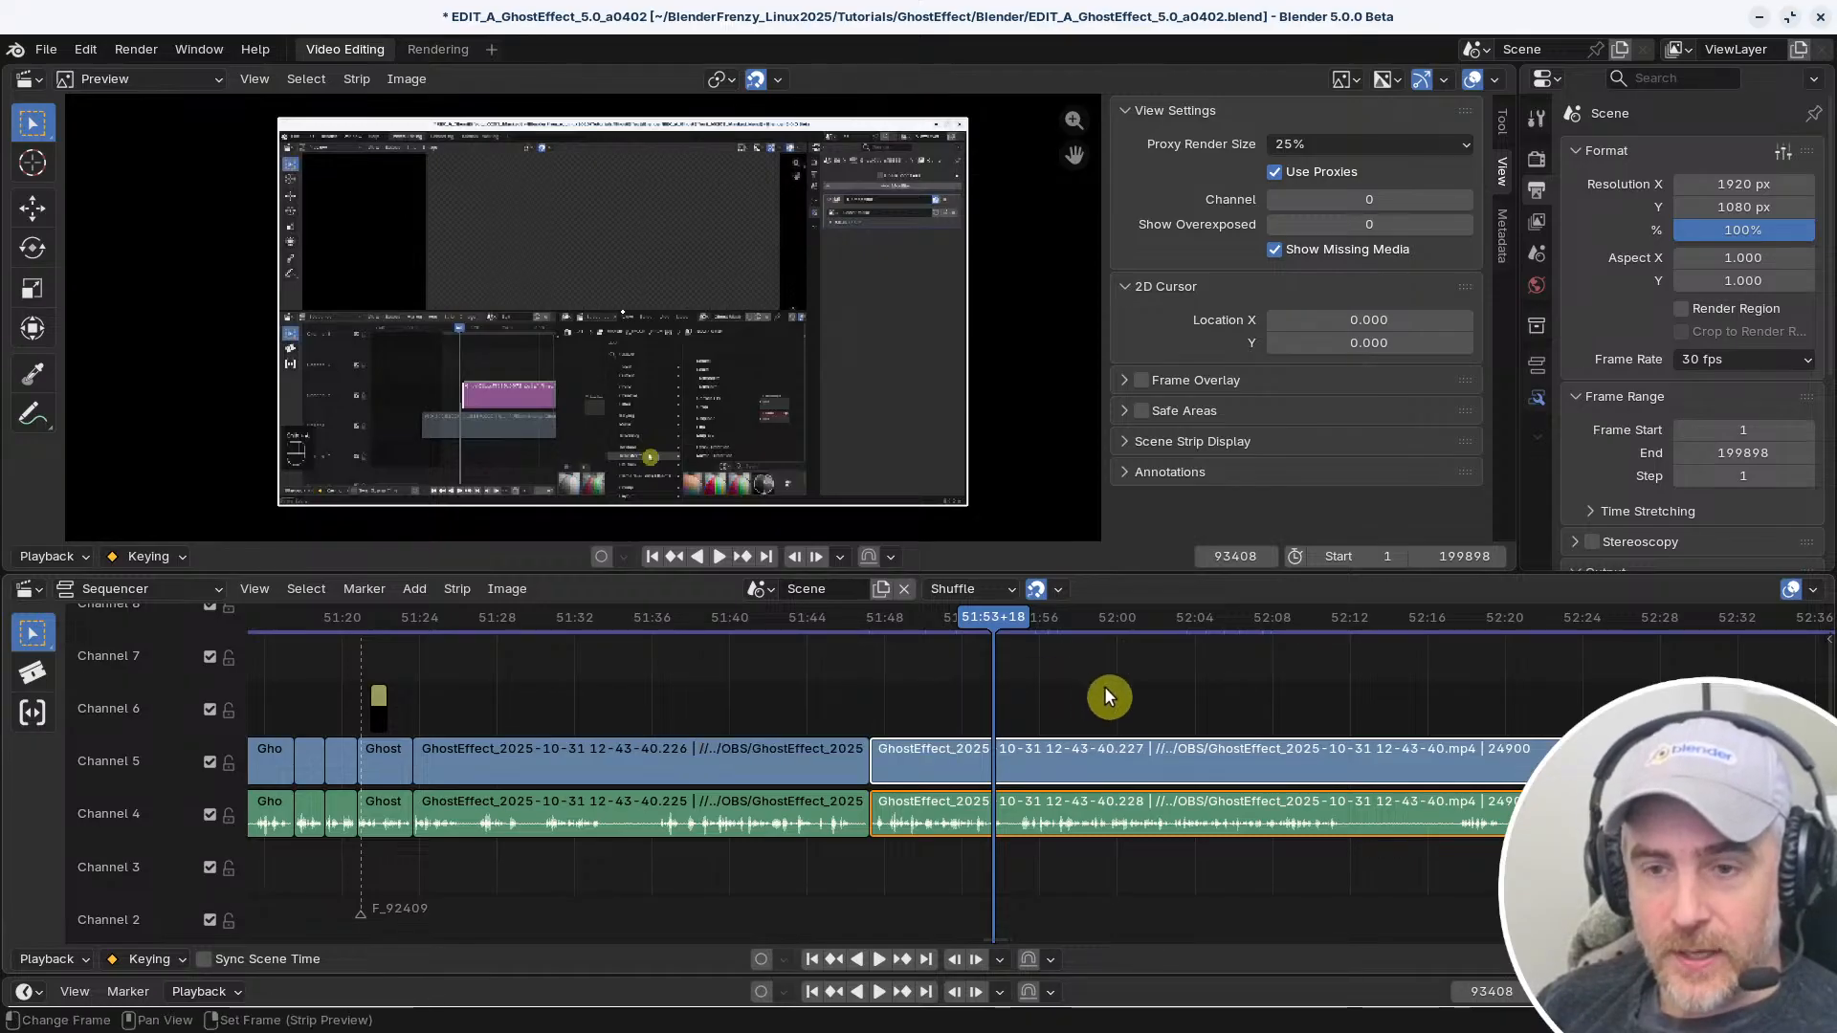
key(q)
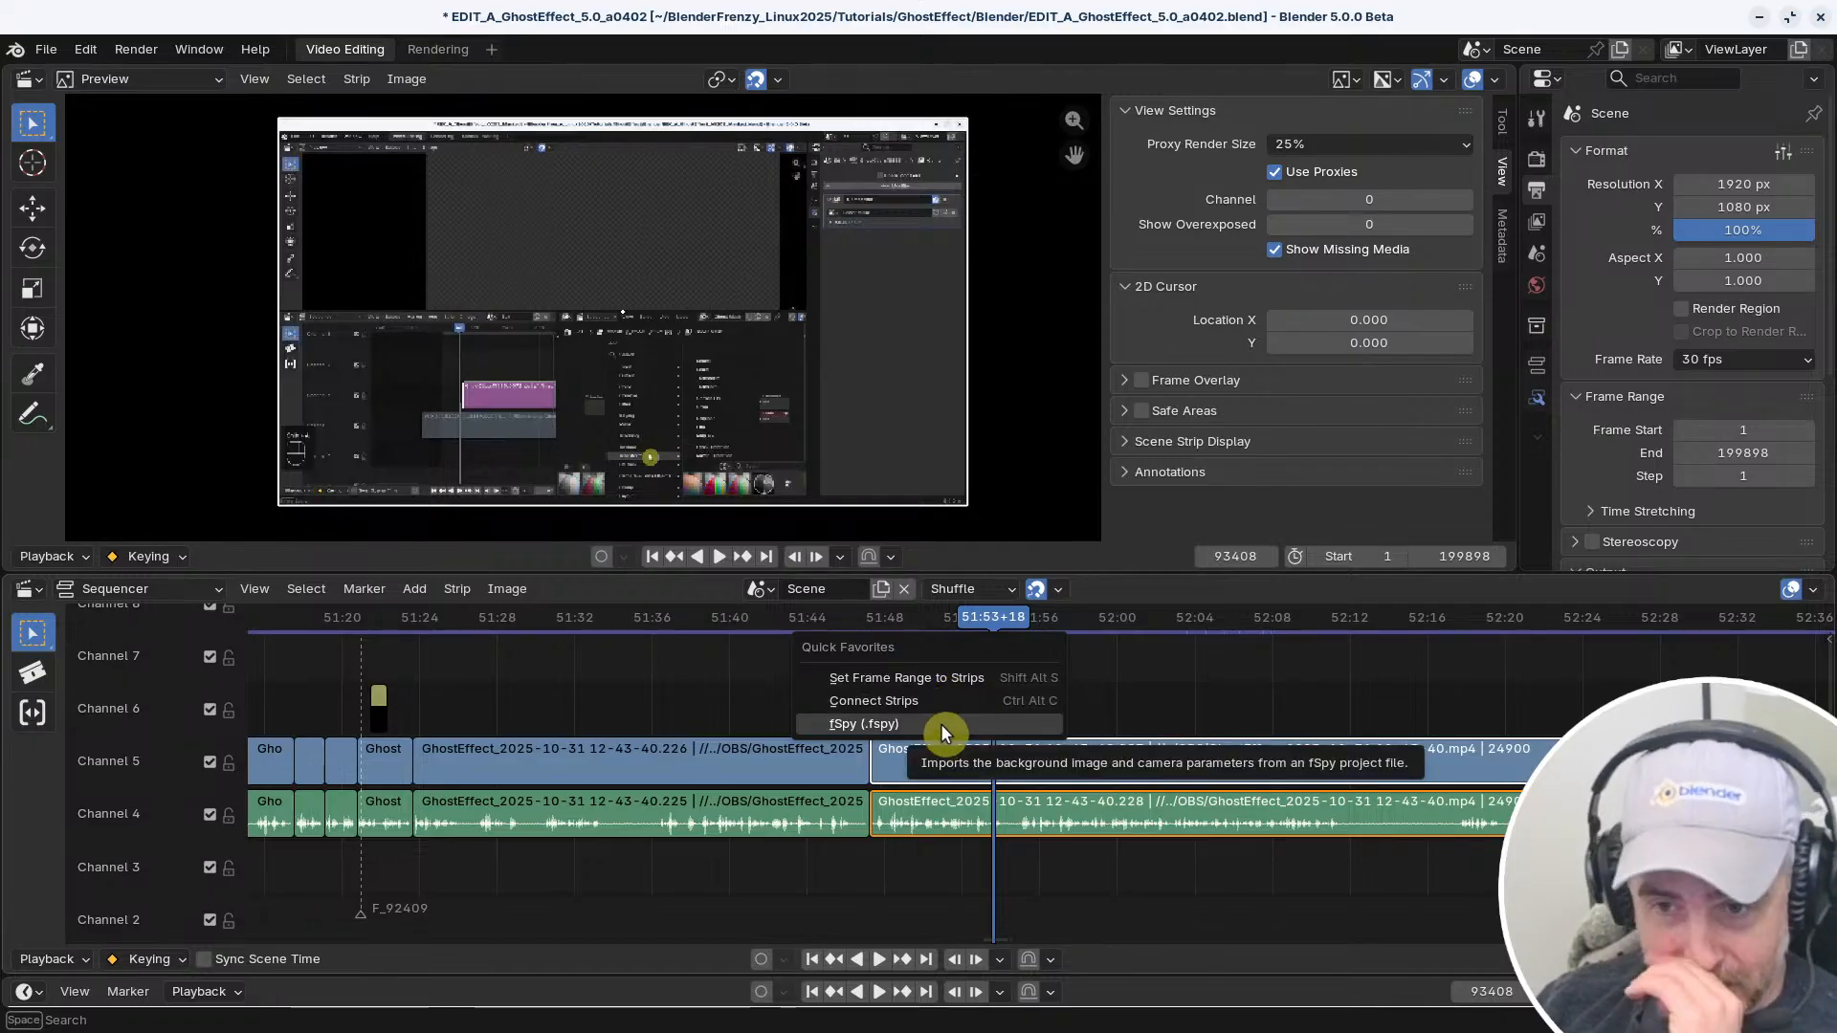
key(Escape)
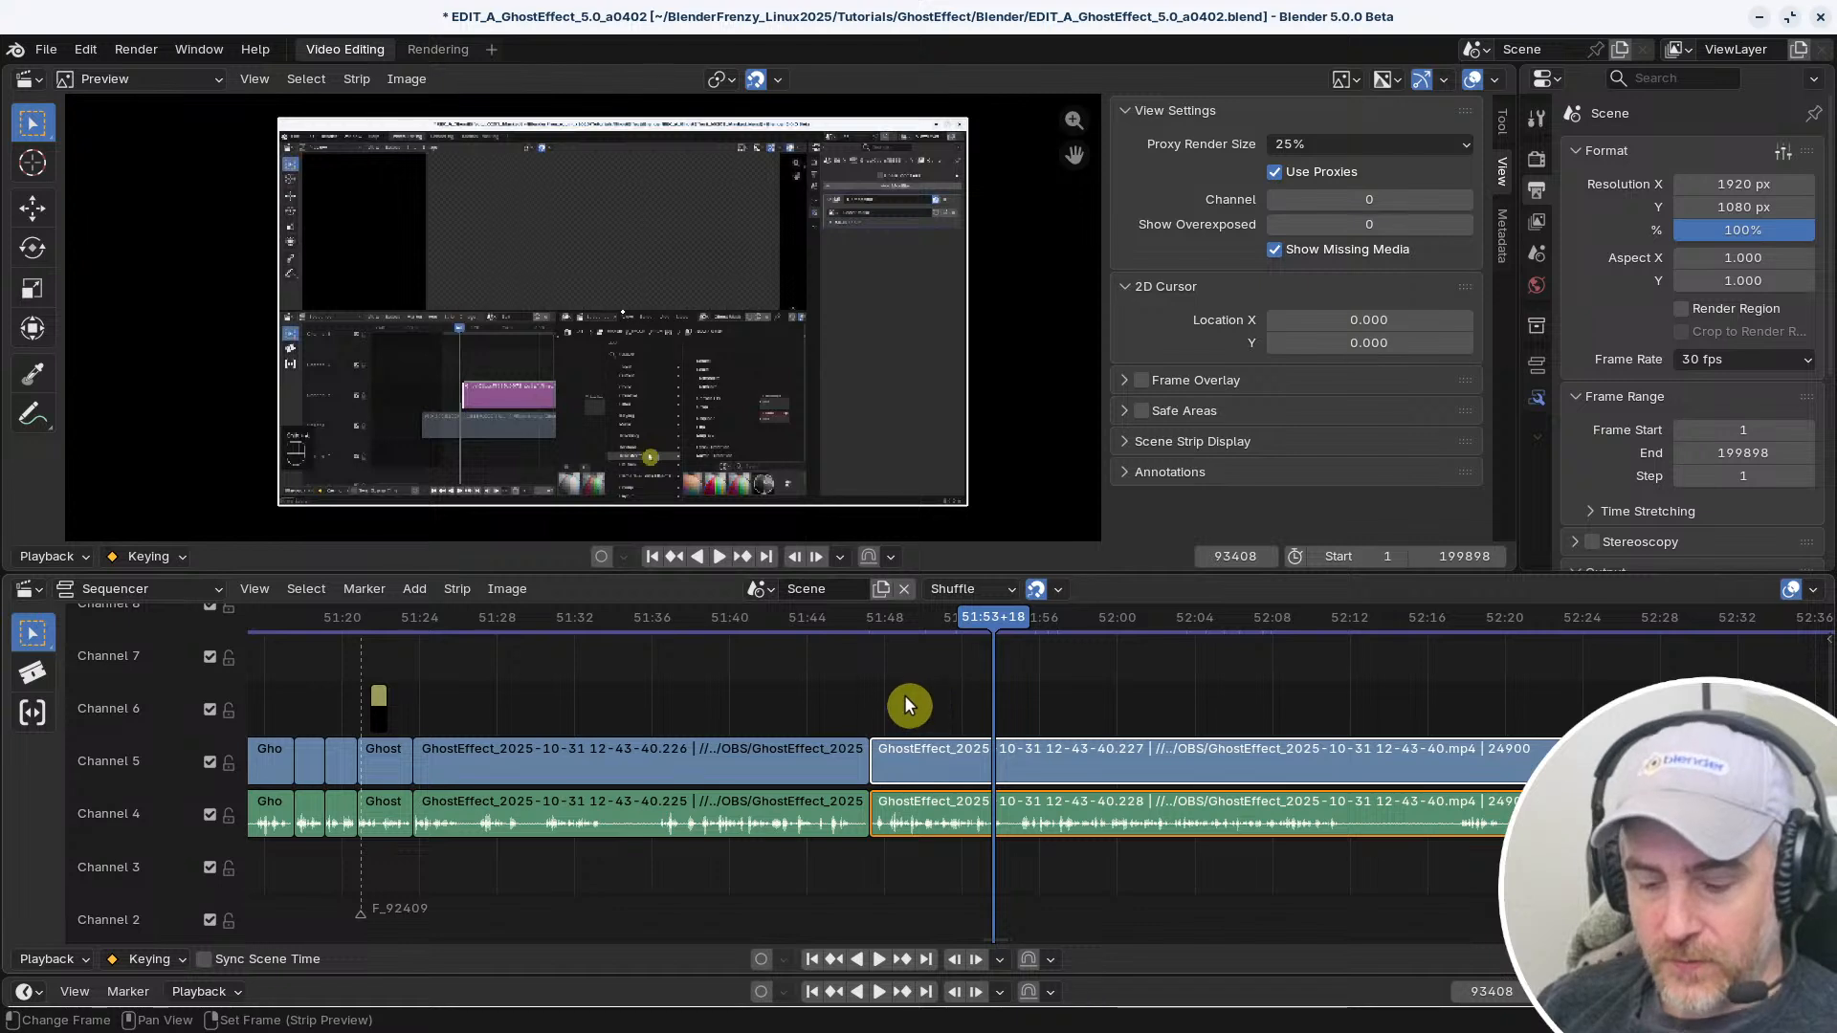
Remove Set Frame Range to Strips from the Quick Favorites
key(q)
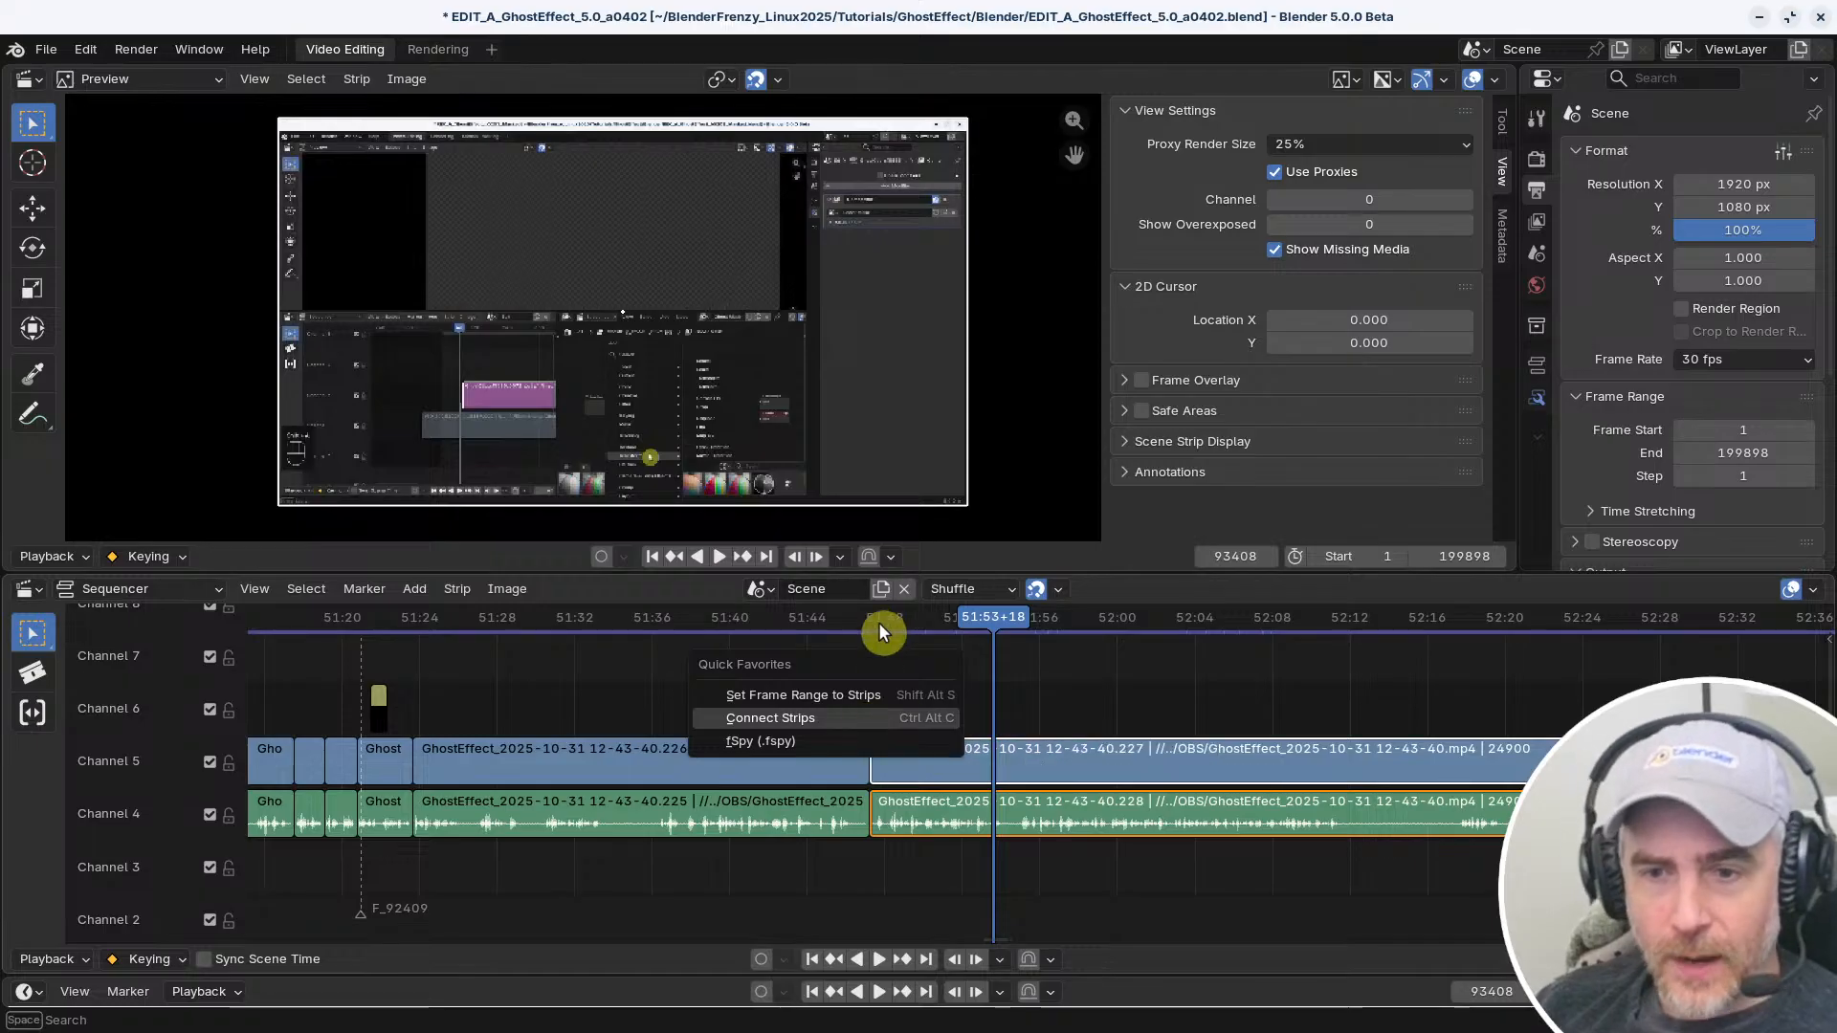
right_click(859, 693)
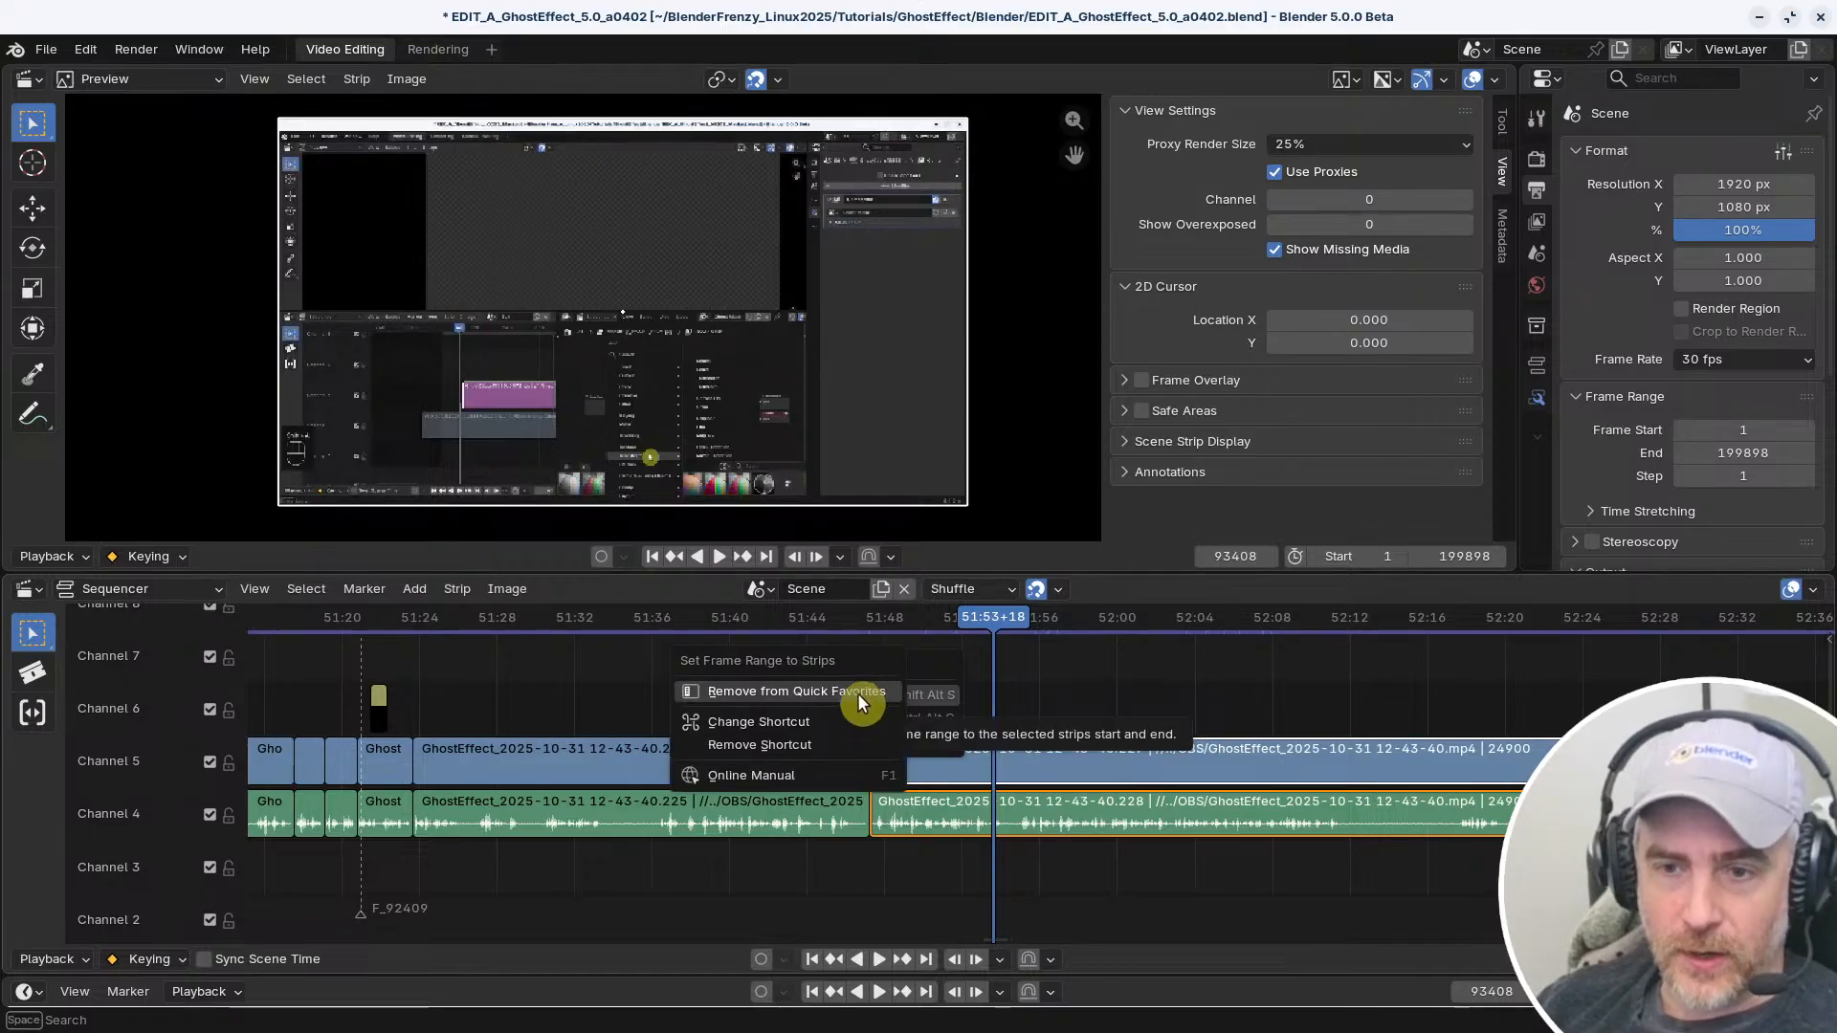
click(857, 692)
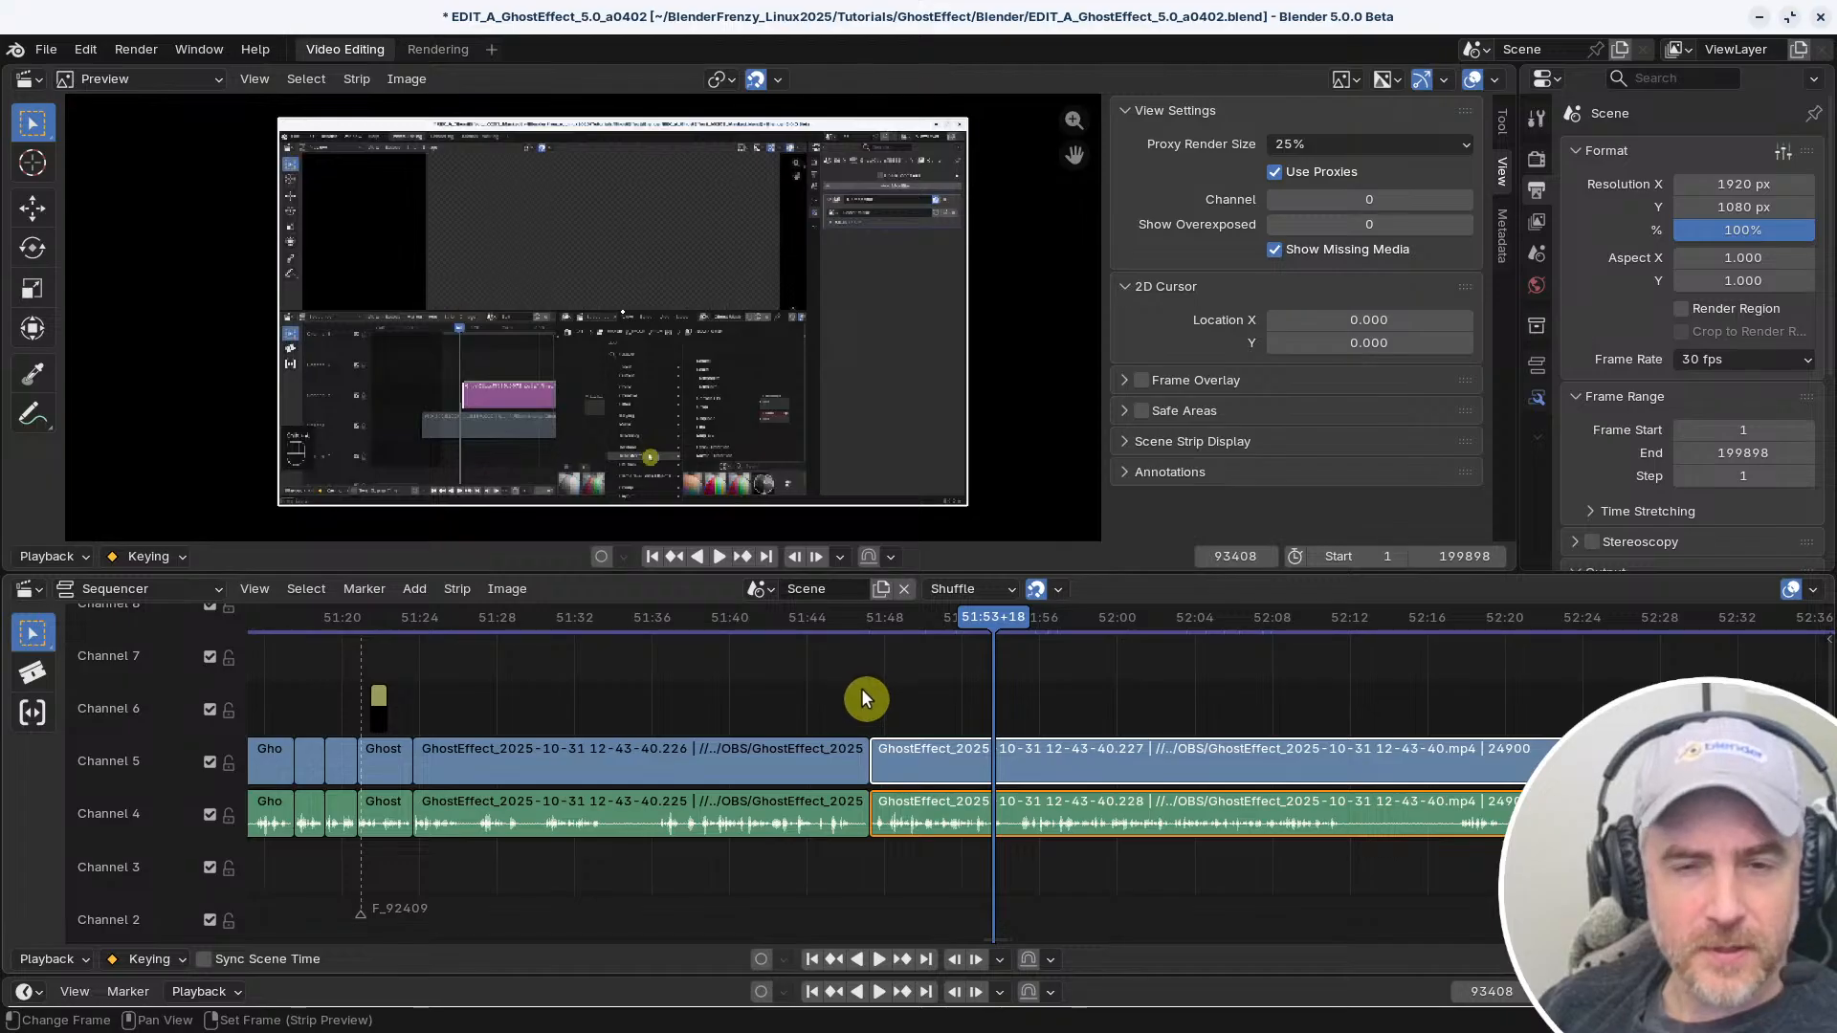
Remove the fSpy (.fspy) import entry from the Quick Favorites
key(q)
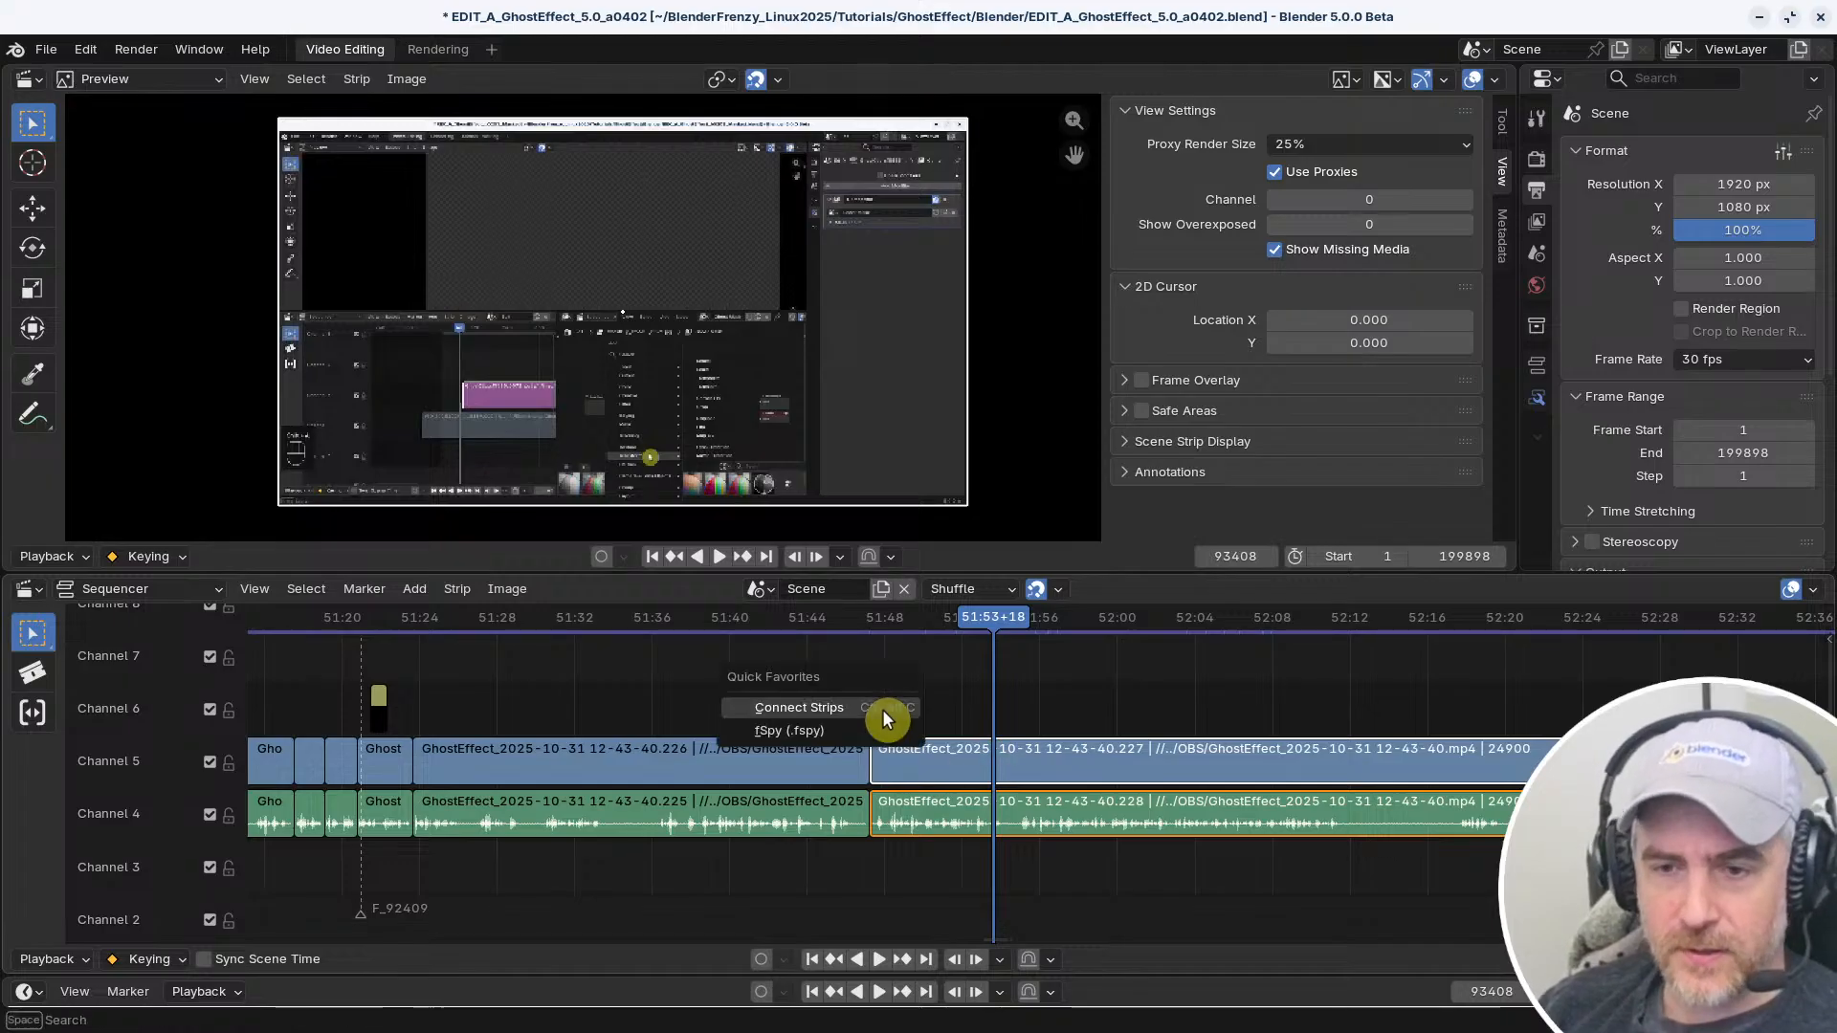
key(q)
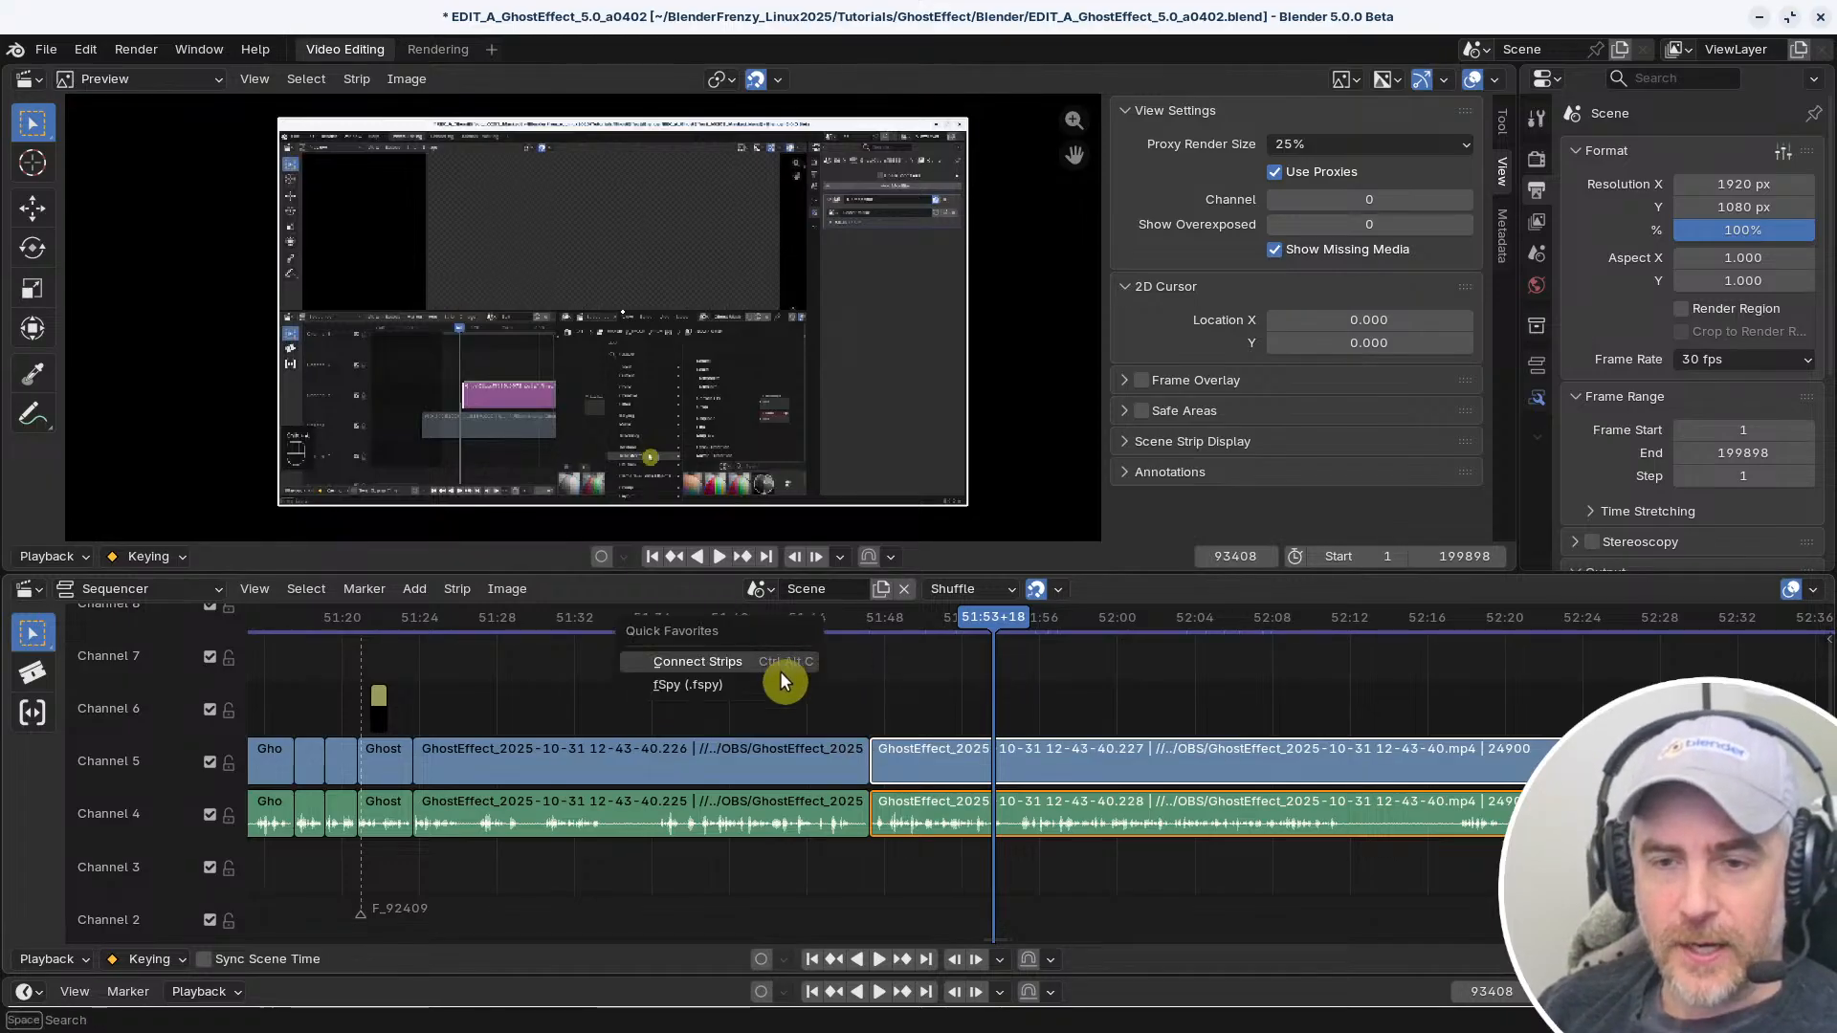
right_click(778, 681)
click(746, 685)
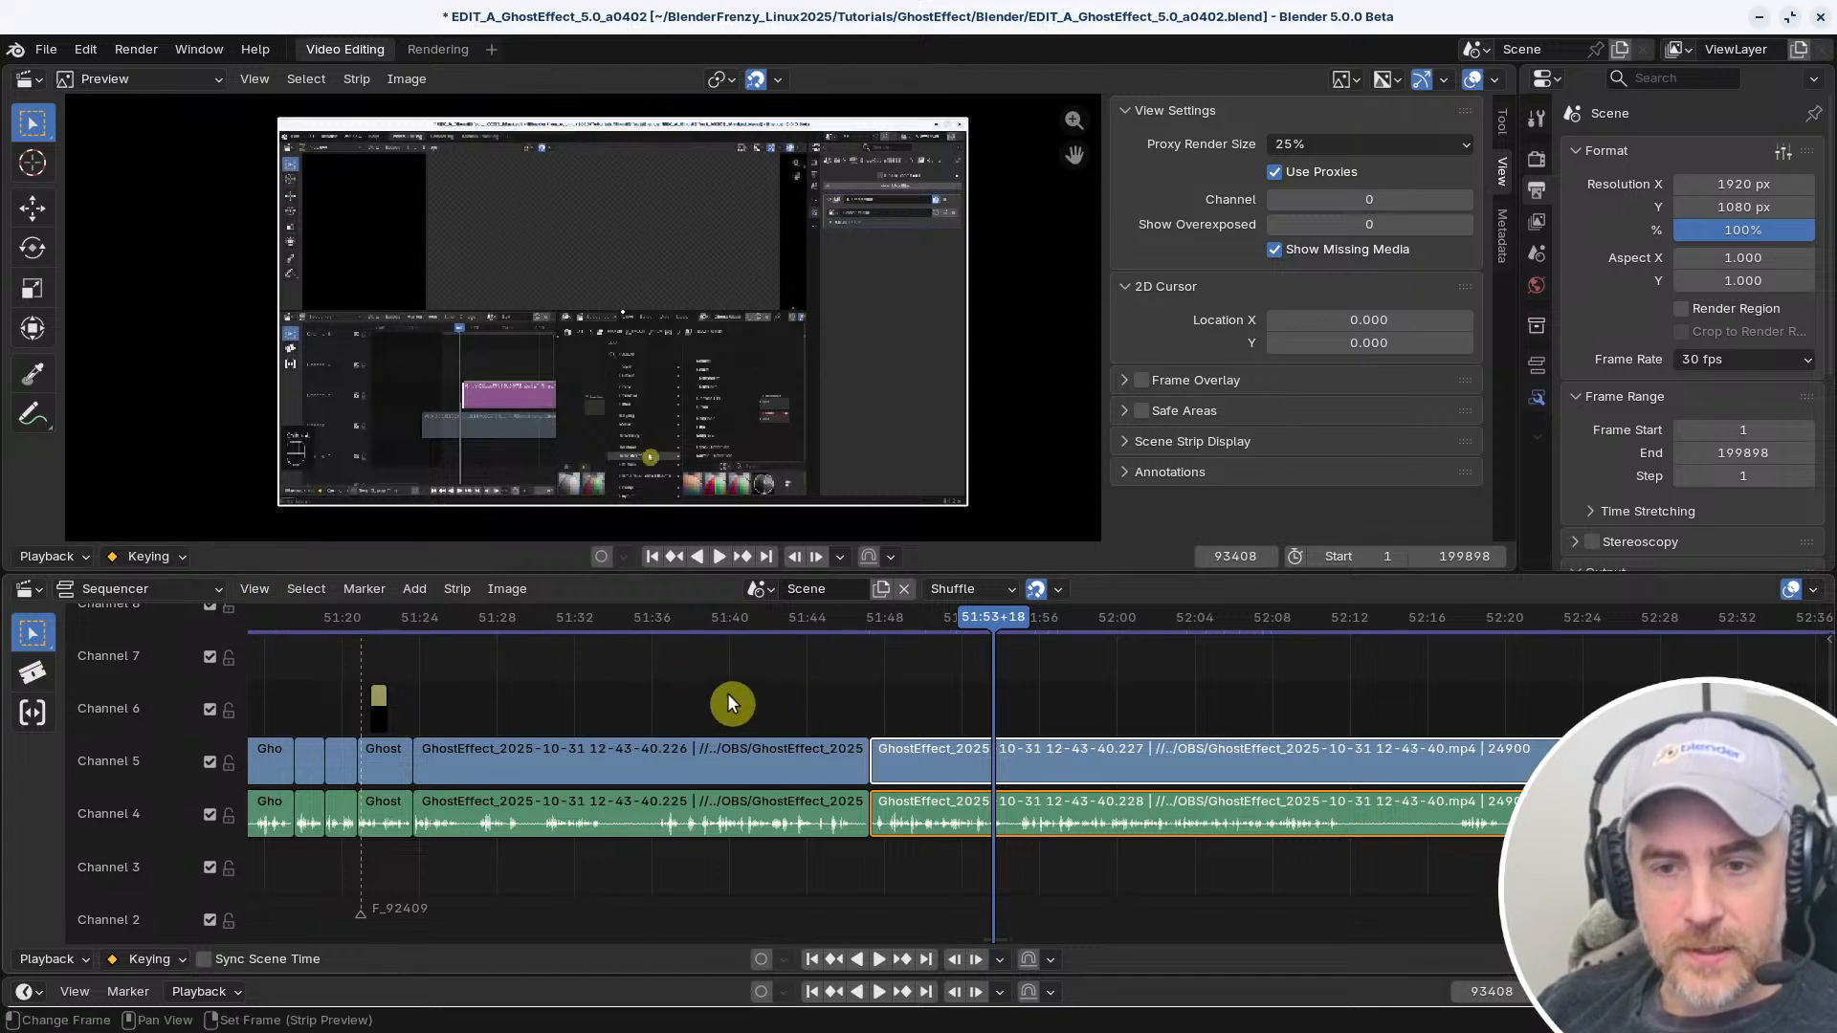
Check which context options Prefetch Frames offers in the sequencer's Cache Settings, and look at the Quick Favorites again
click(451, 593)
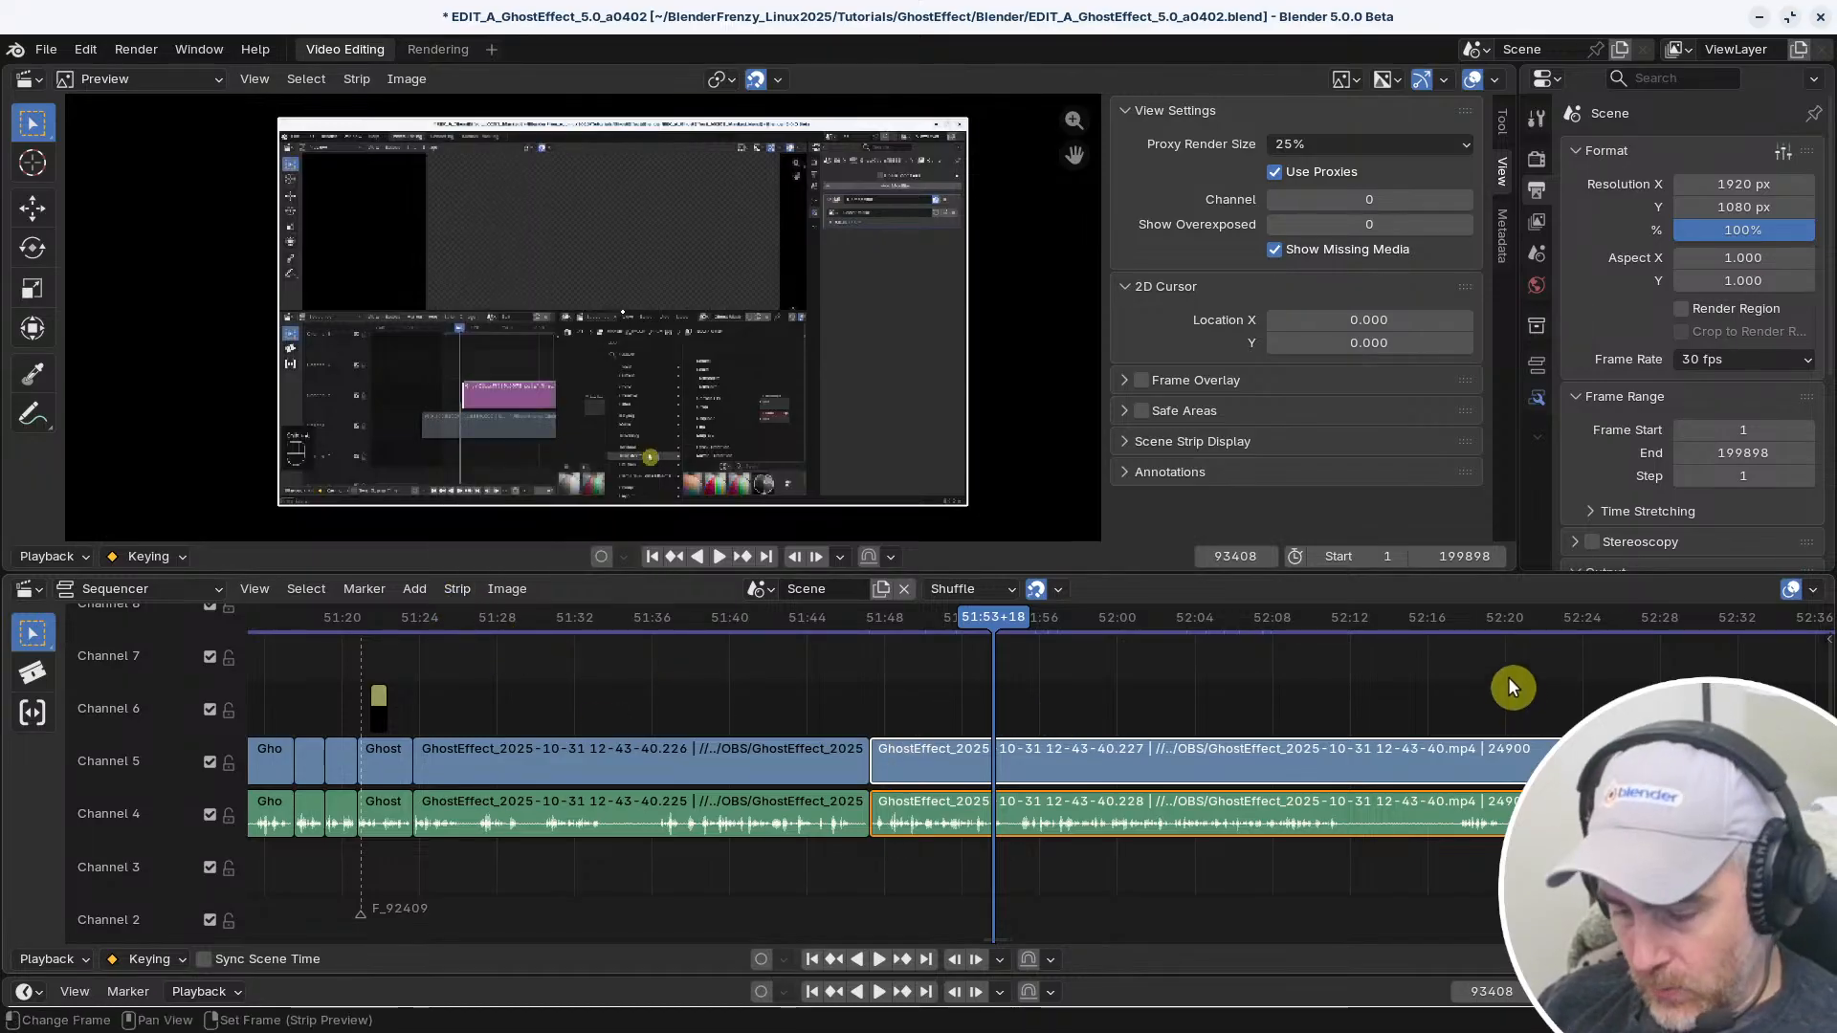
key(n)
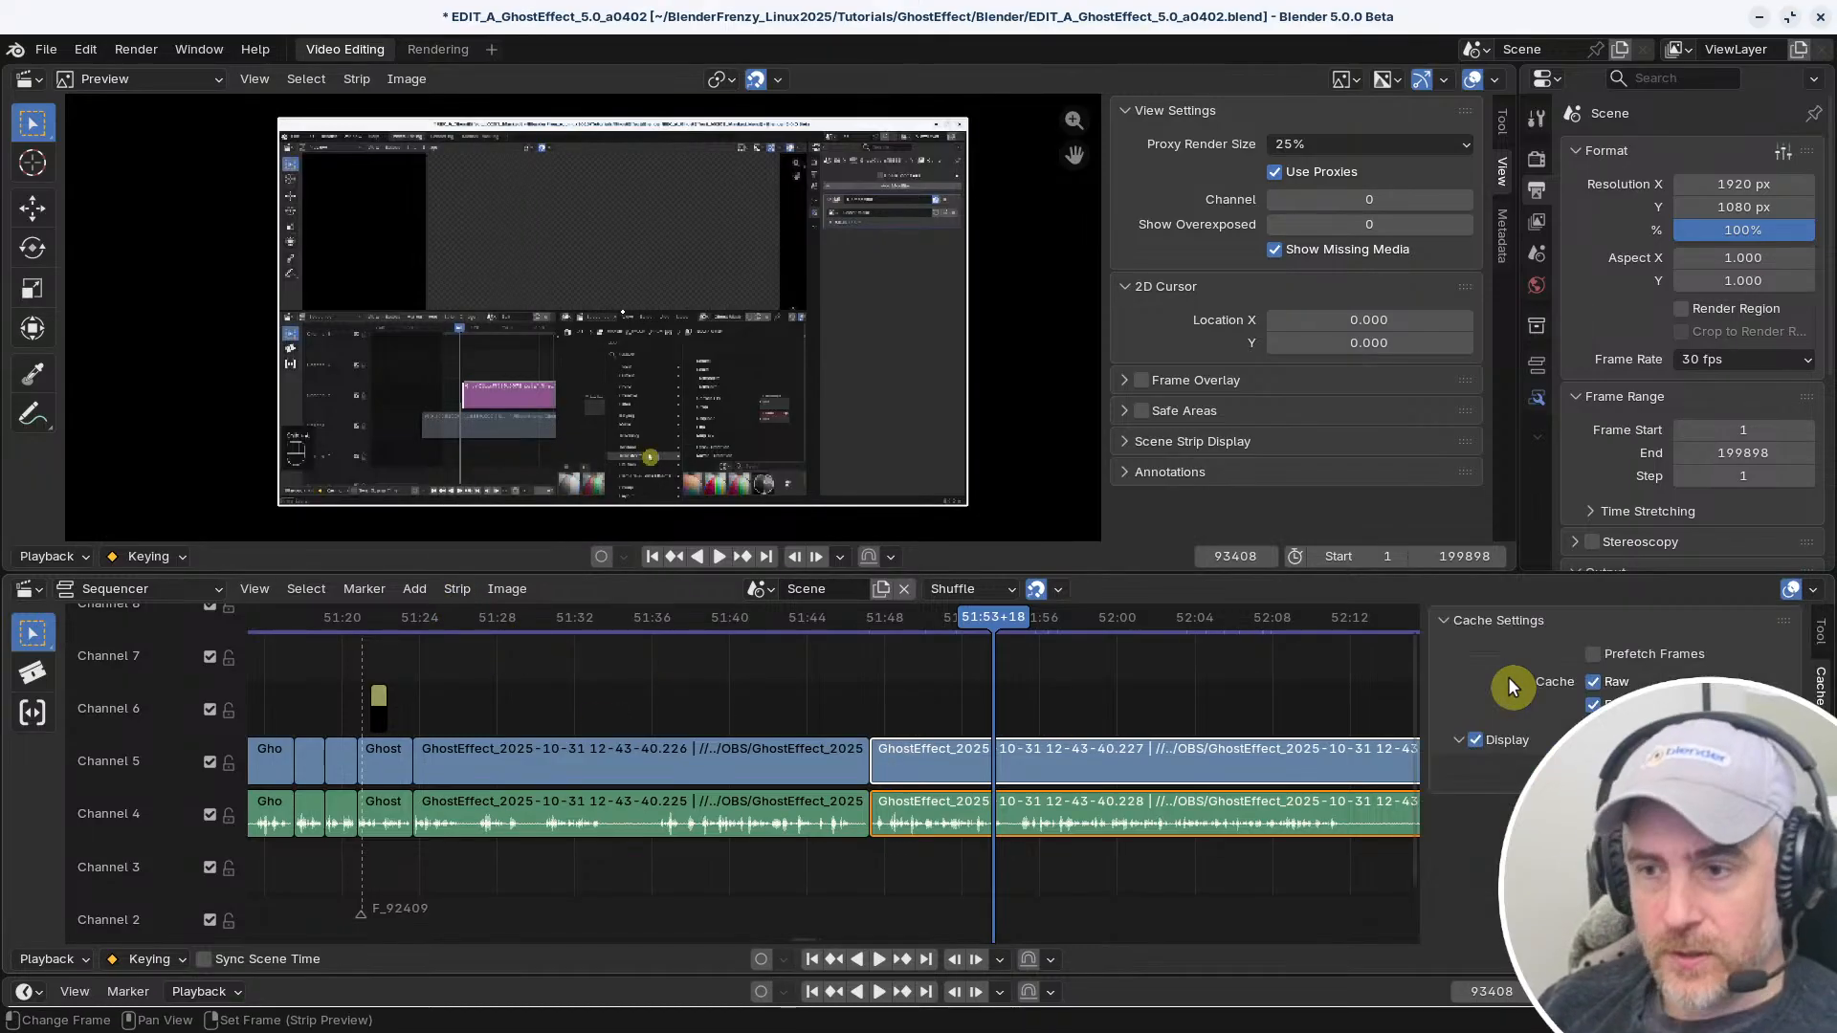
right_click(1591, 653)
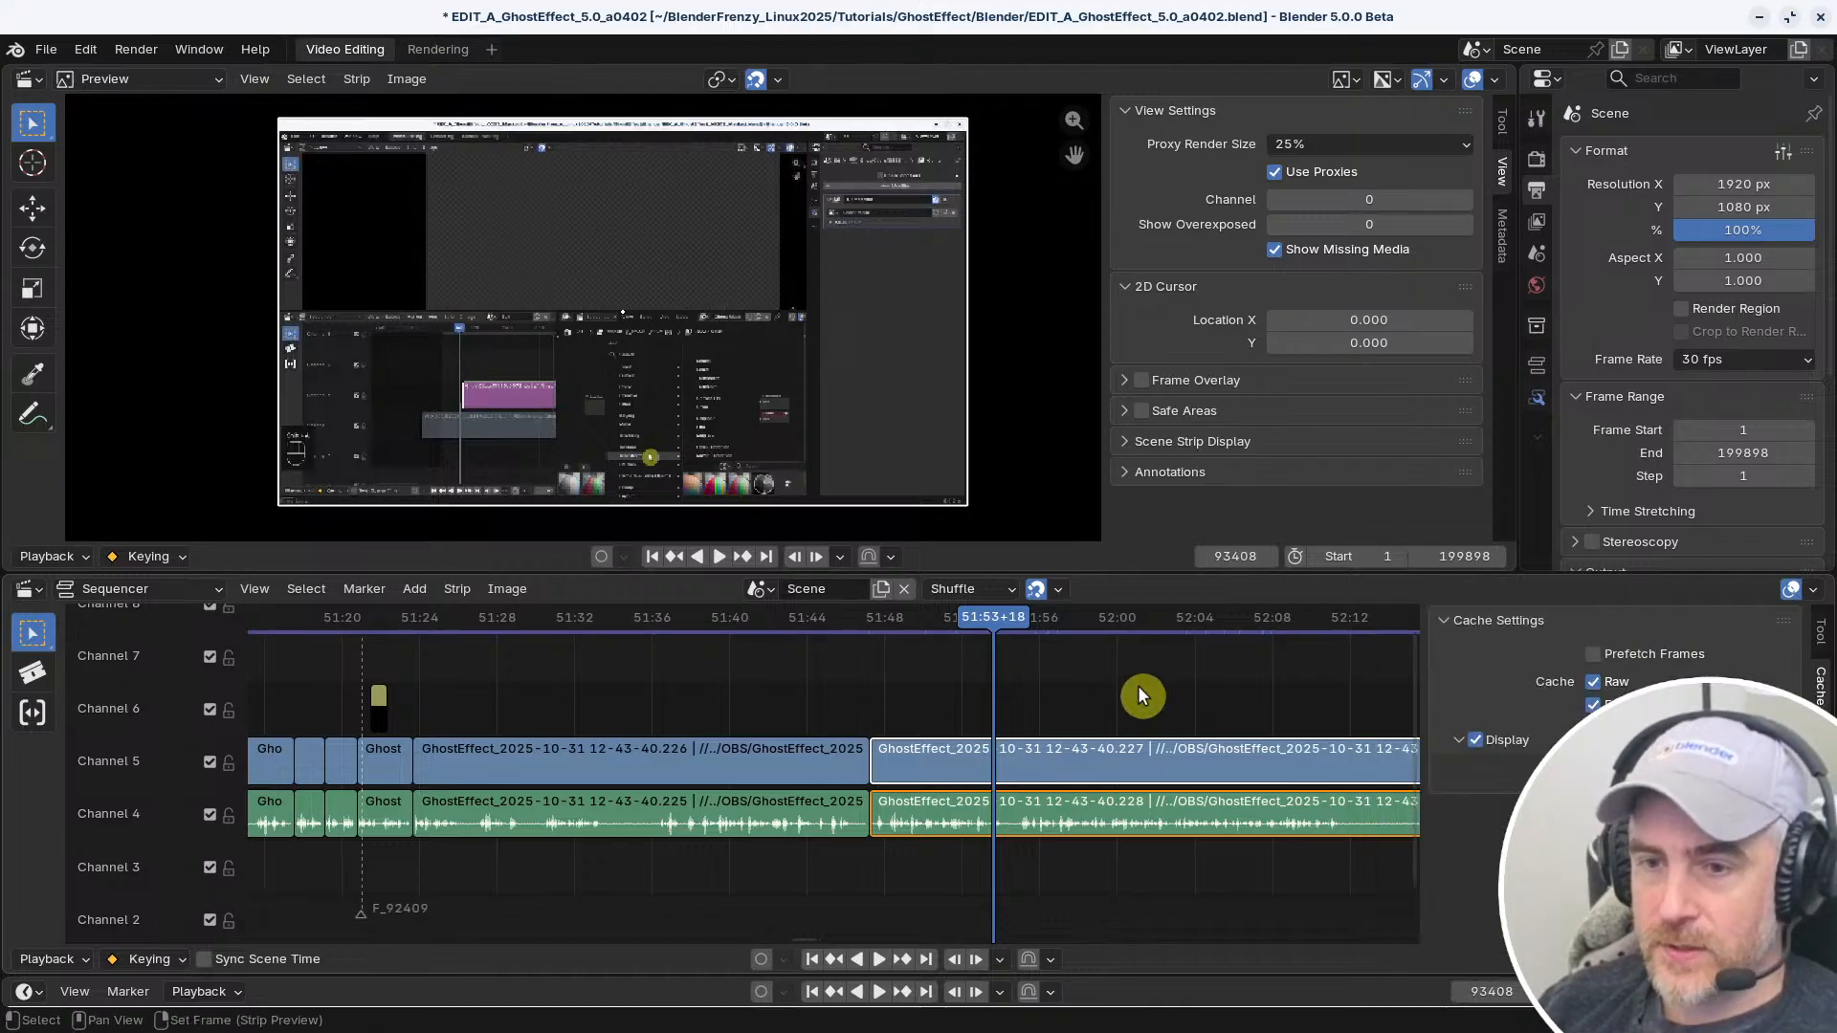
key(n)
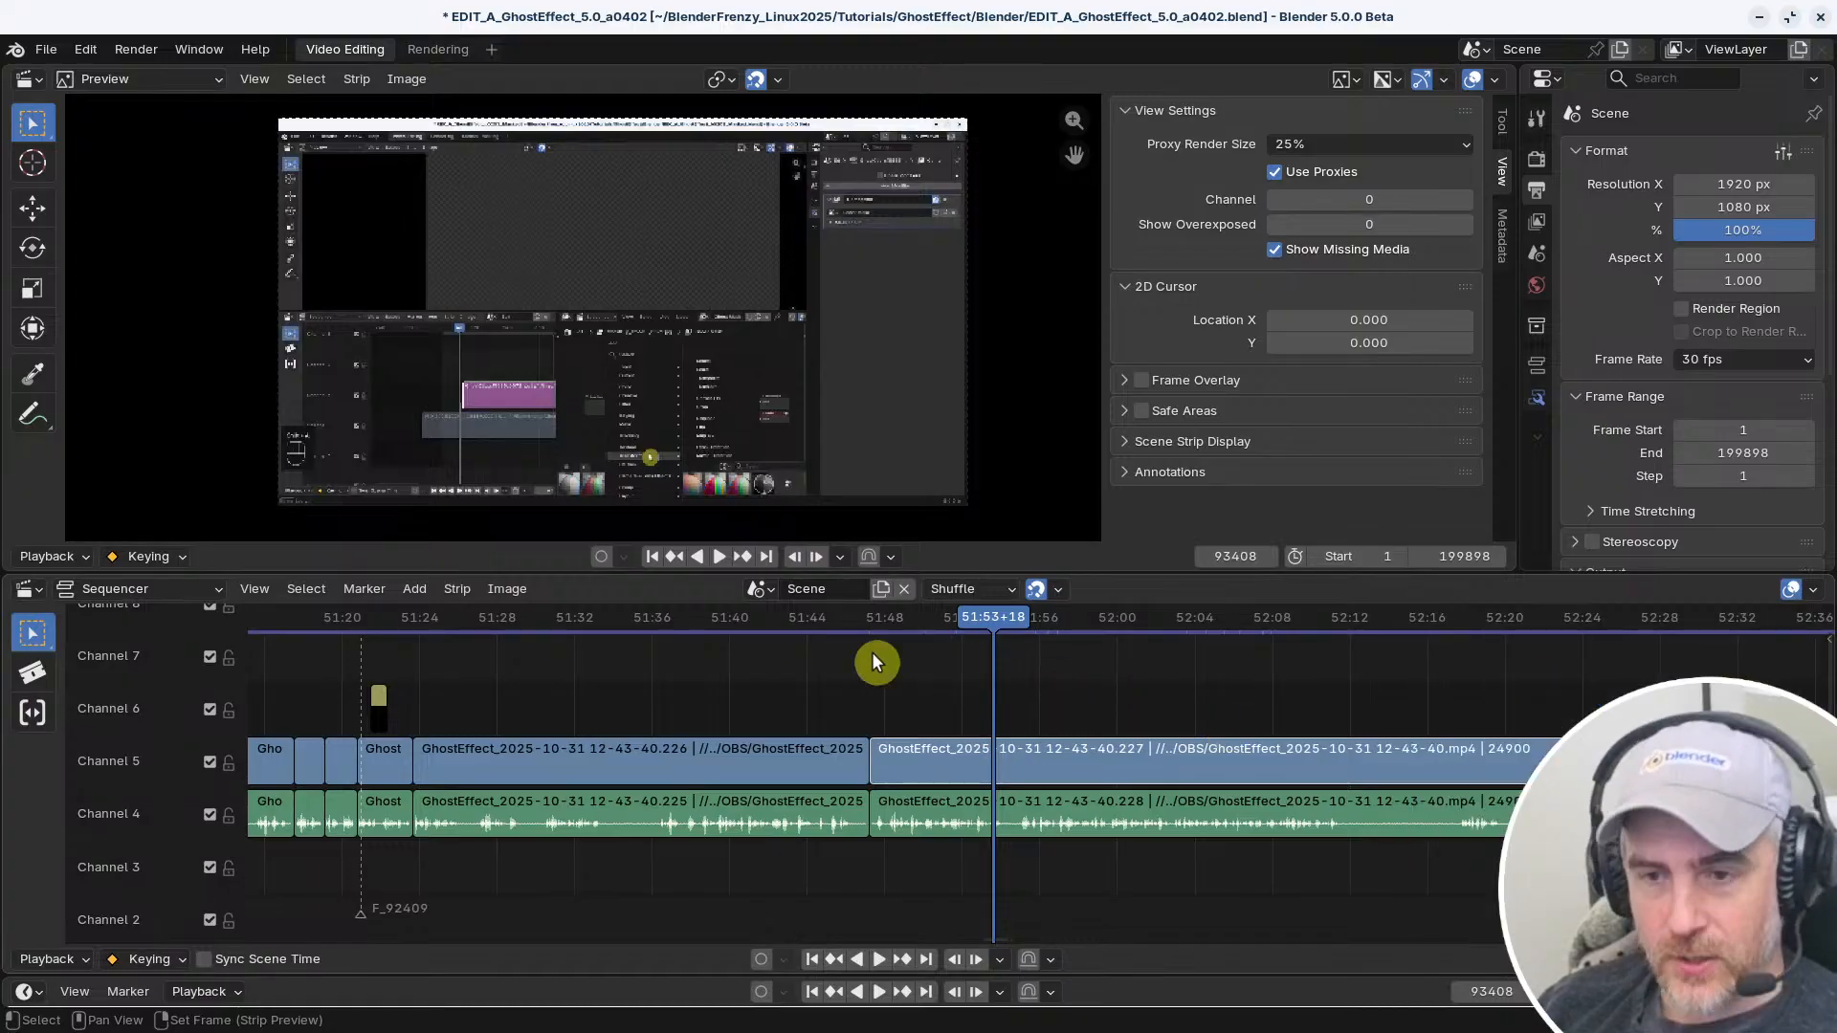
right_click(788, 668)
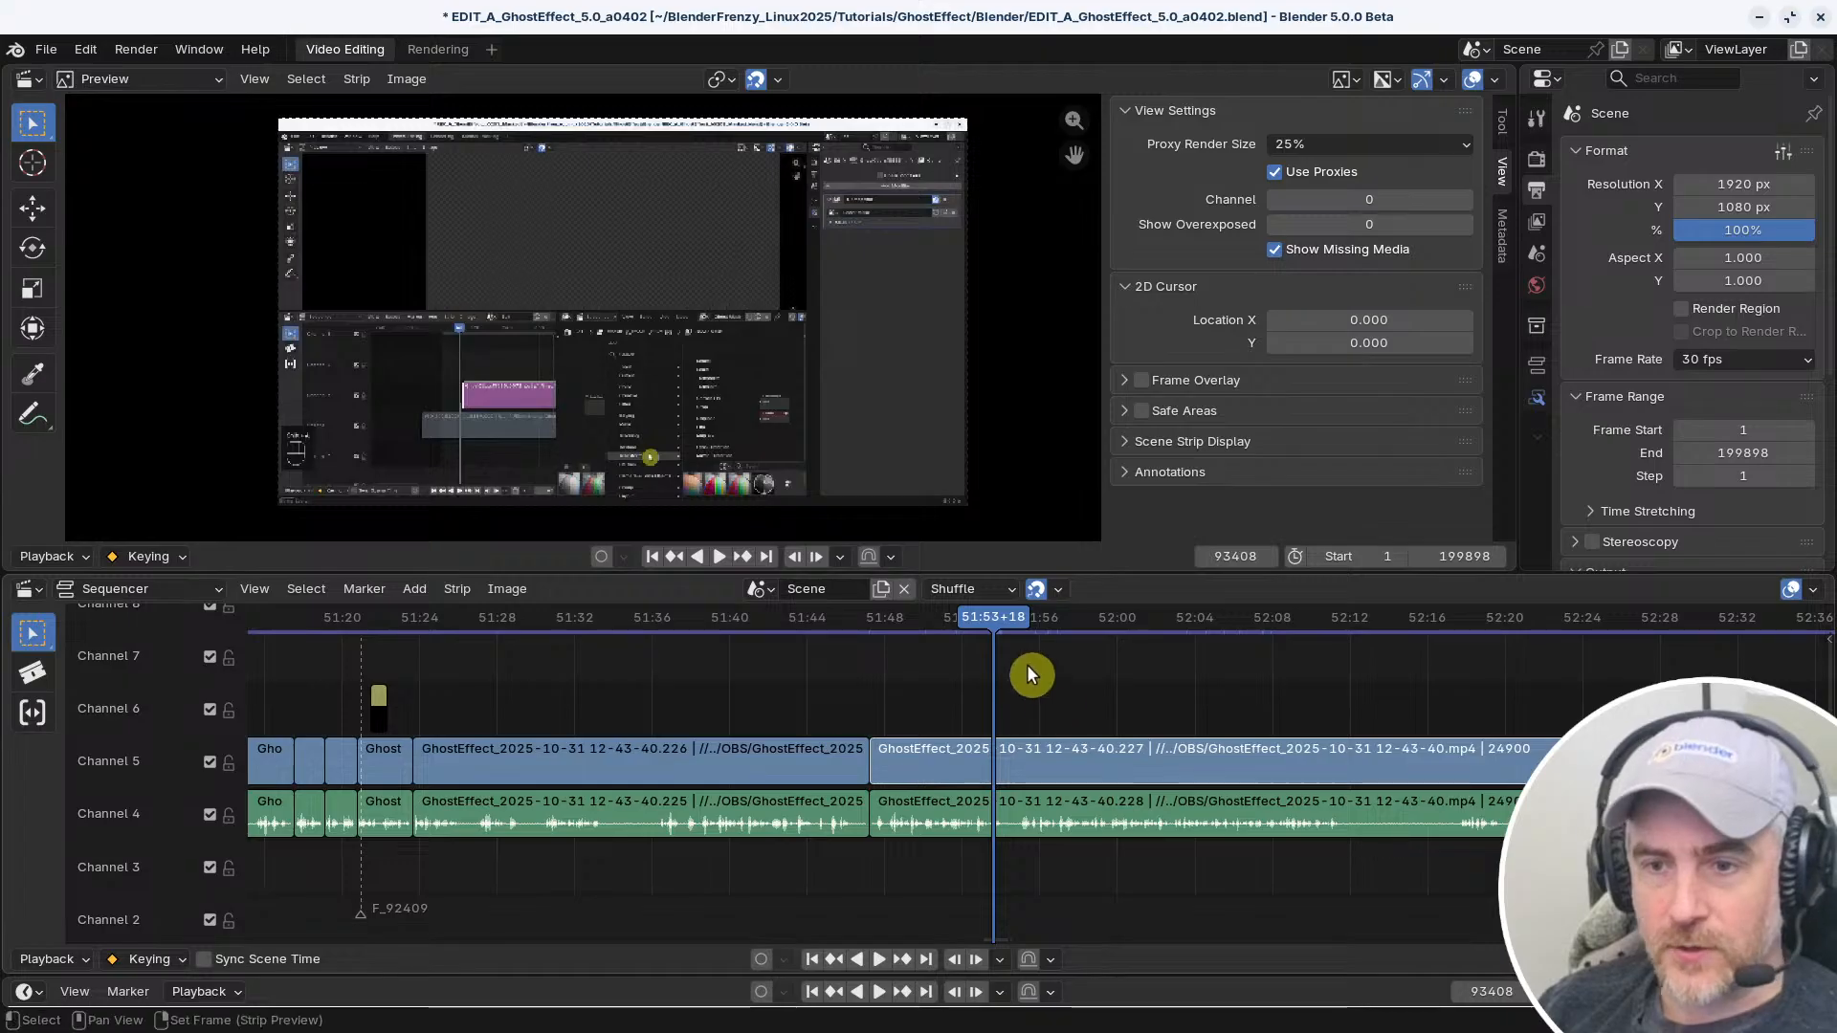
scroll(1098, 646, up, 2)
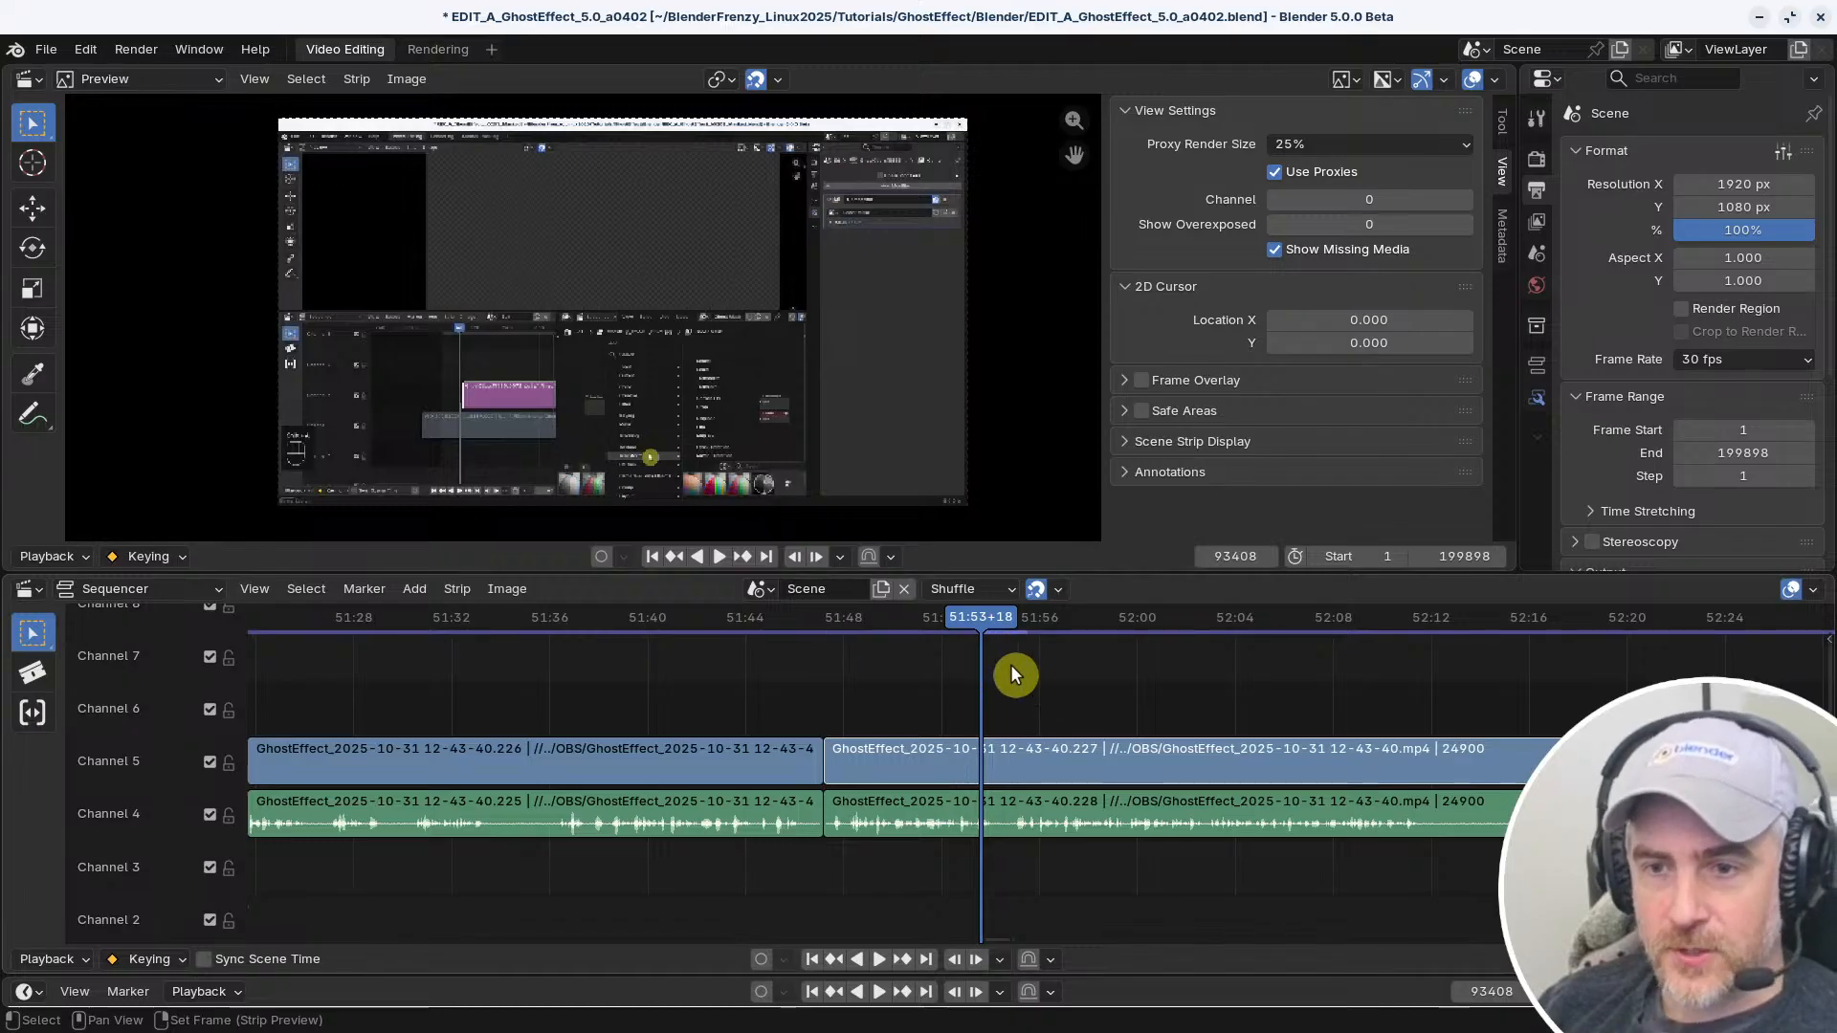
key(q)
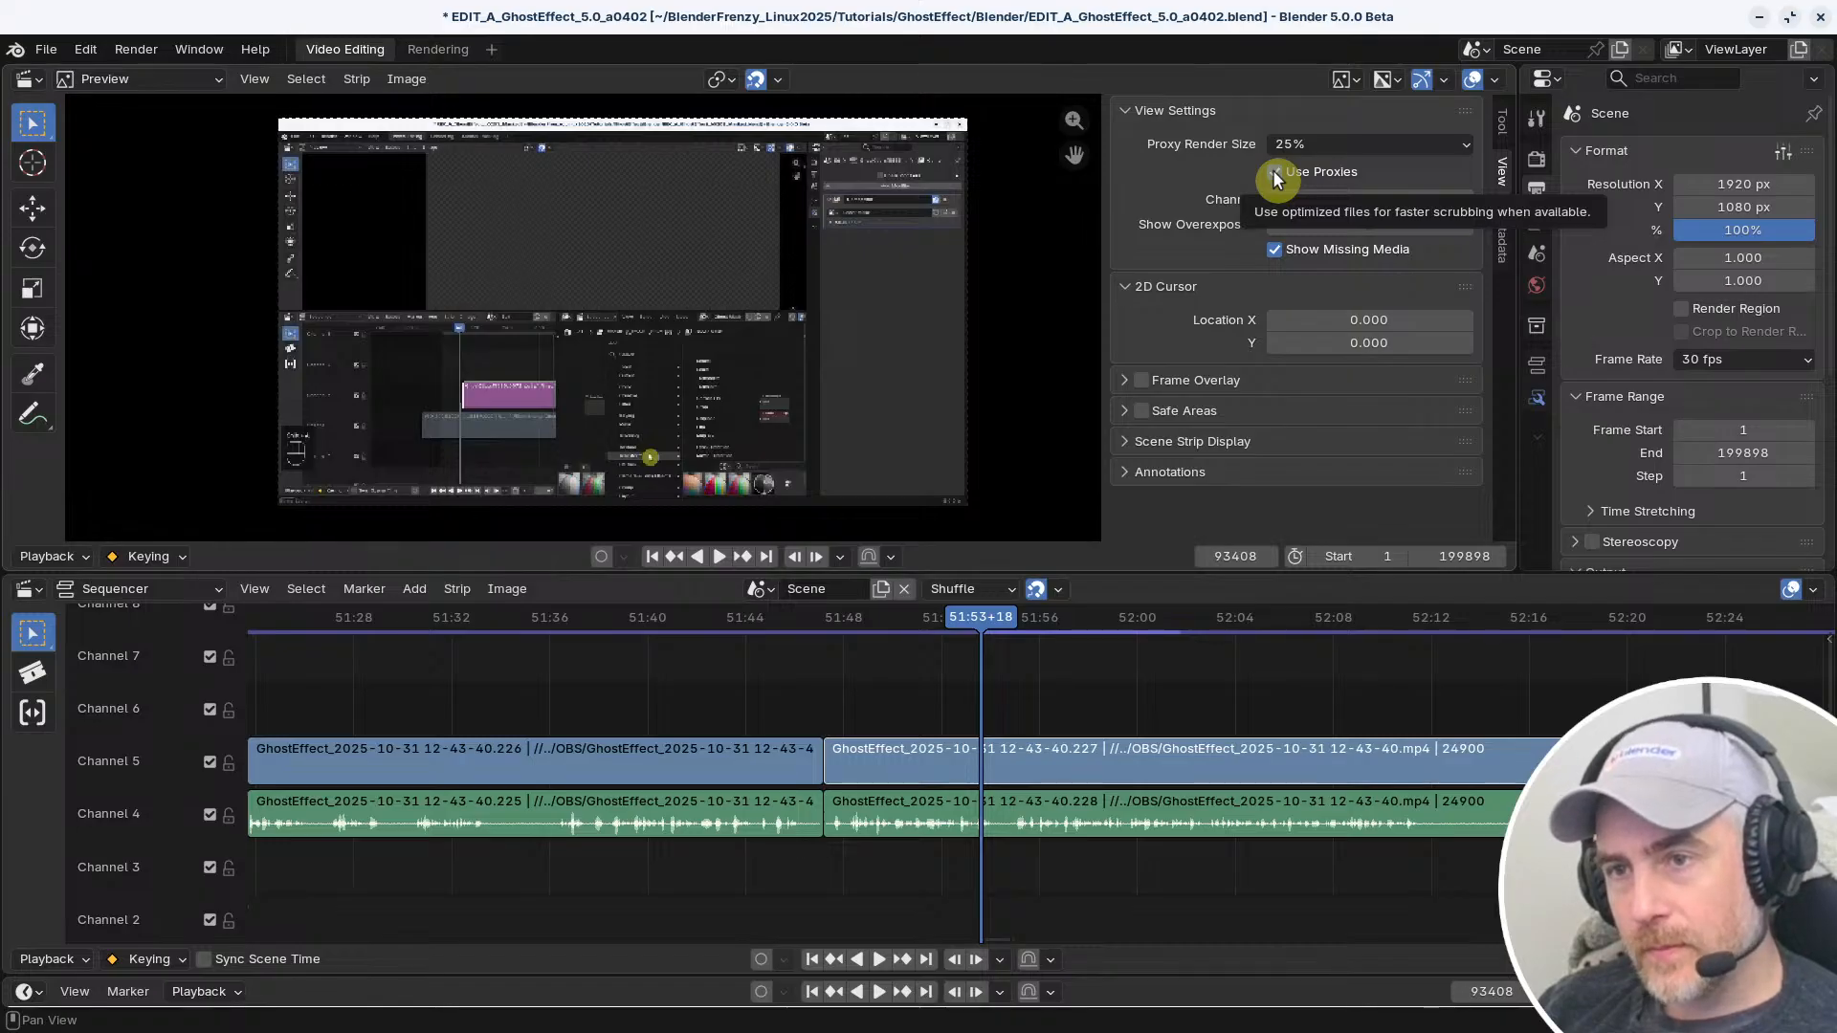
Try to assign a shortcut to the preview's Proxy Render Size setting
right_click(1301, 144)
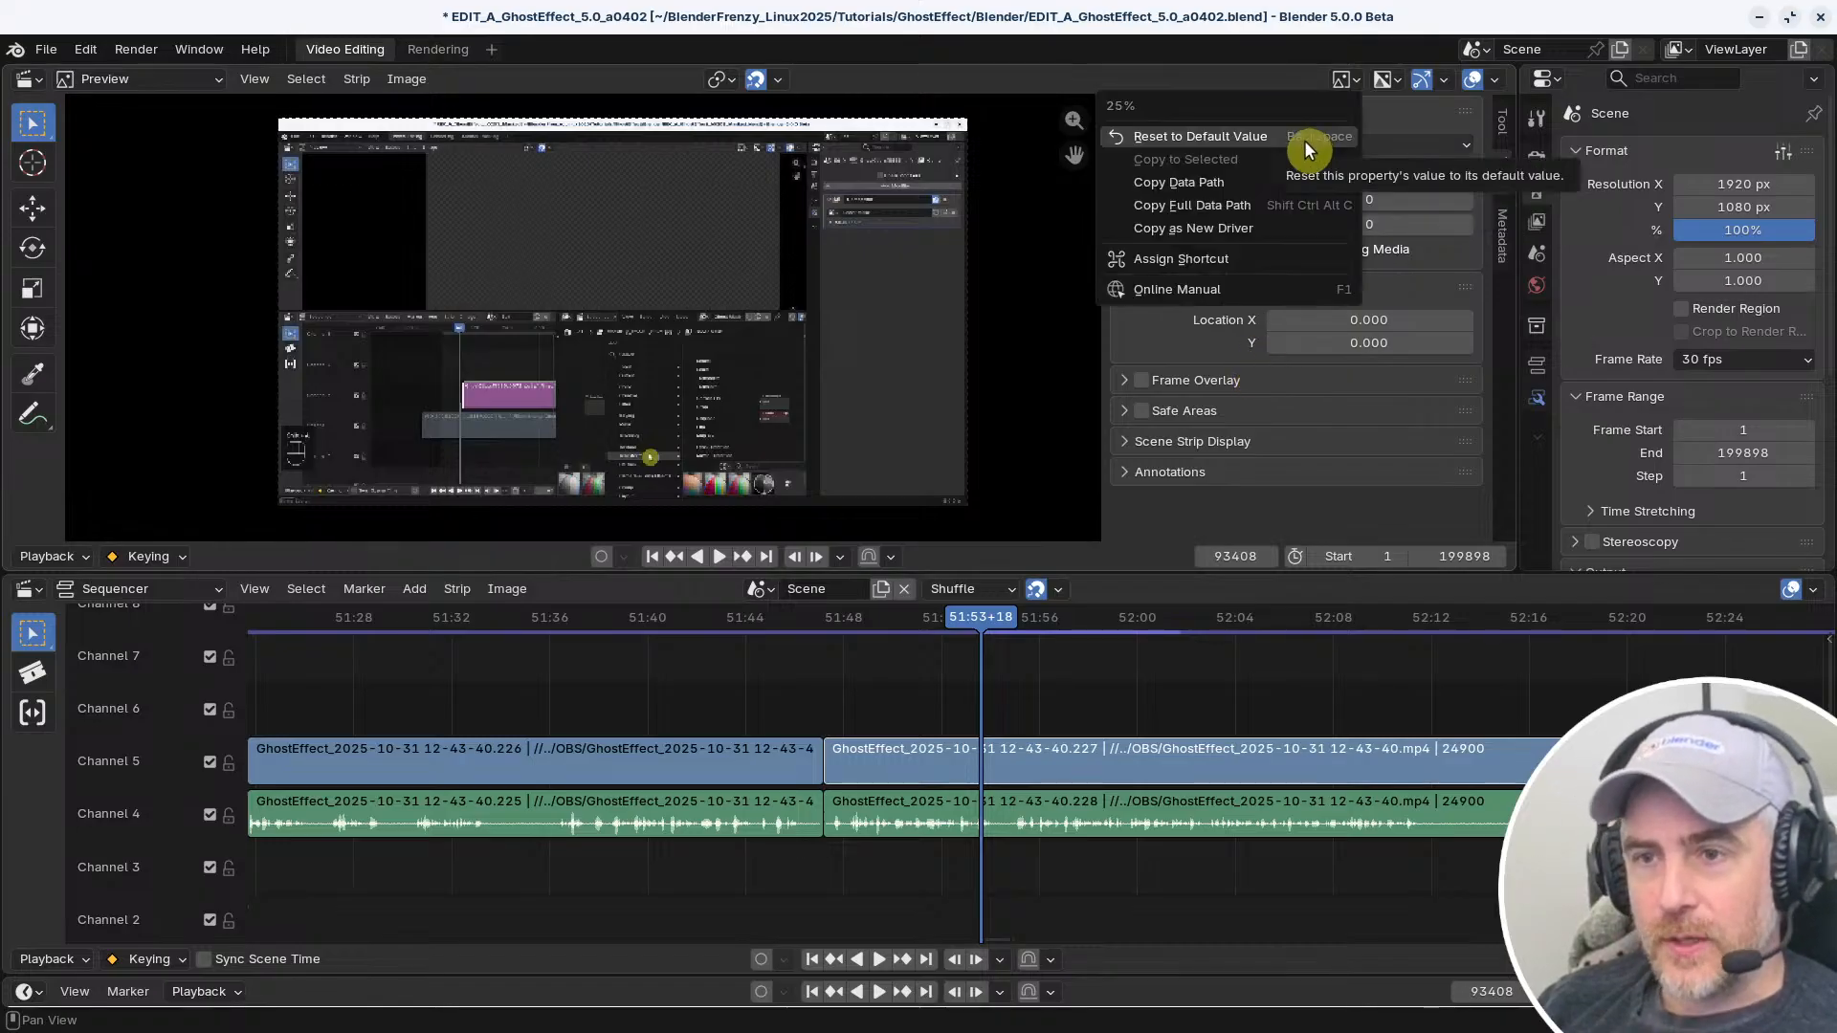
click(1192, 257)
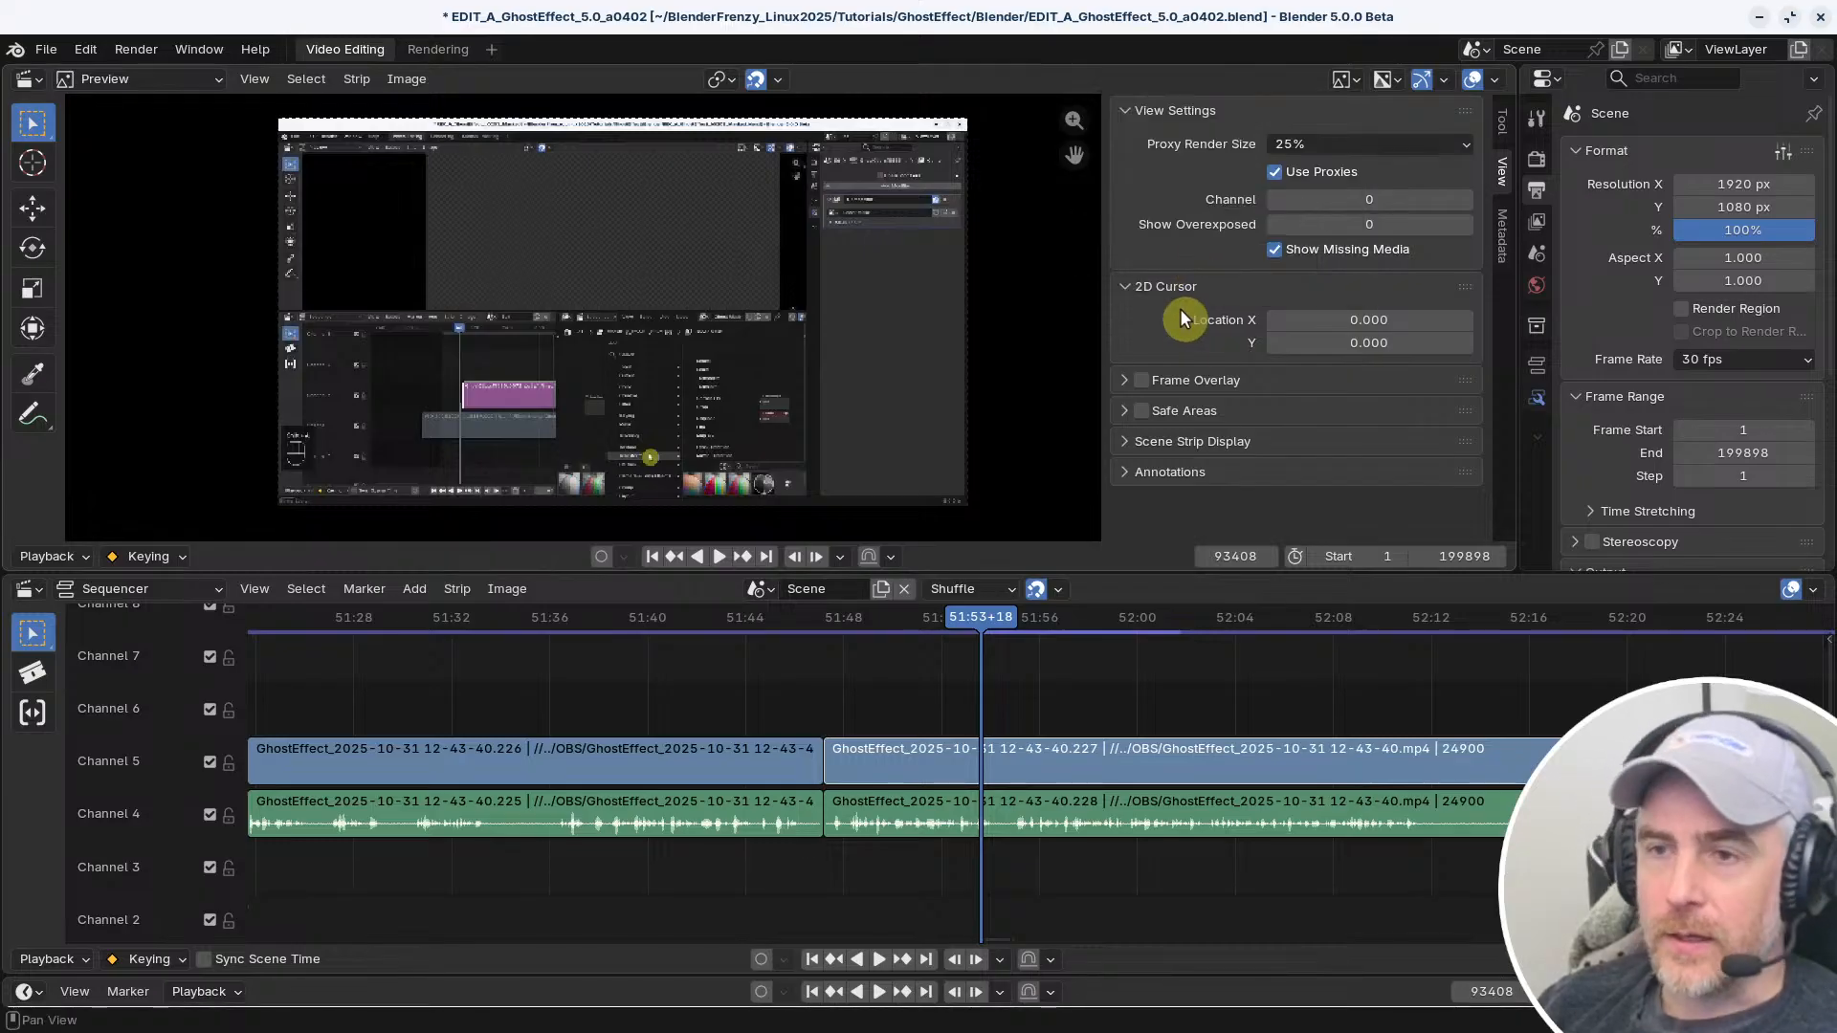
right_click(1299, 142)
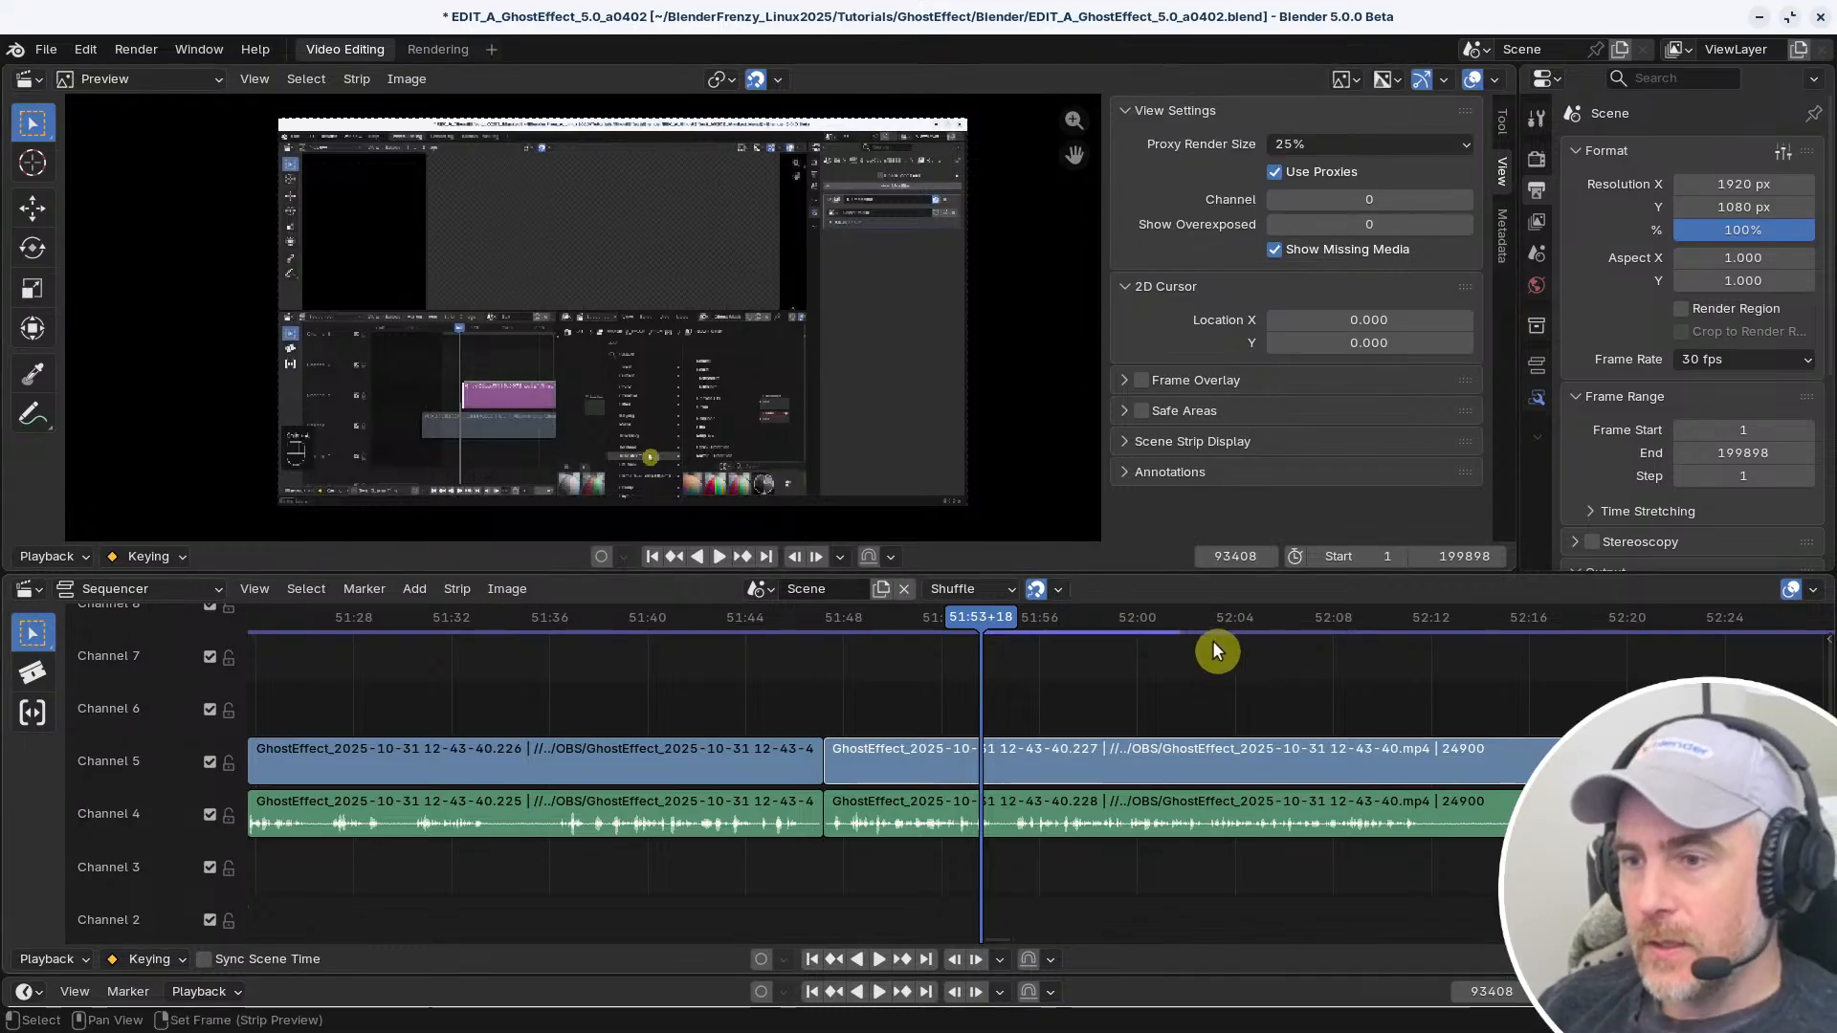
click(457, 589)
mouse_move(498, 588)
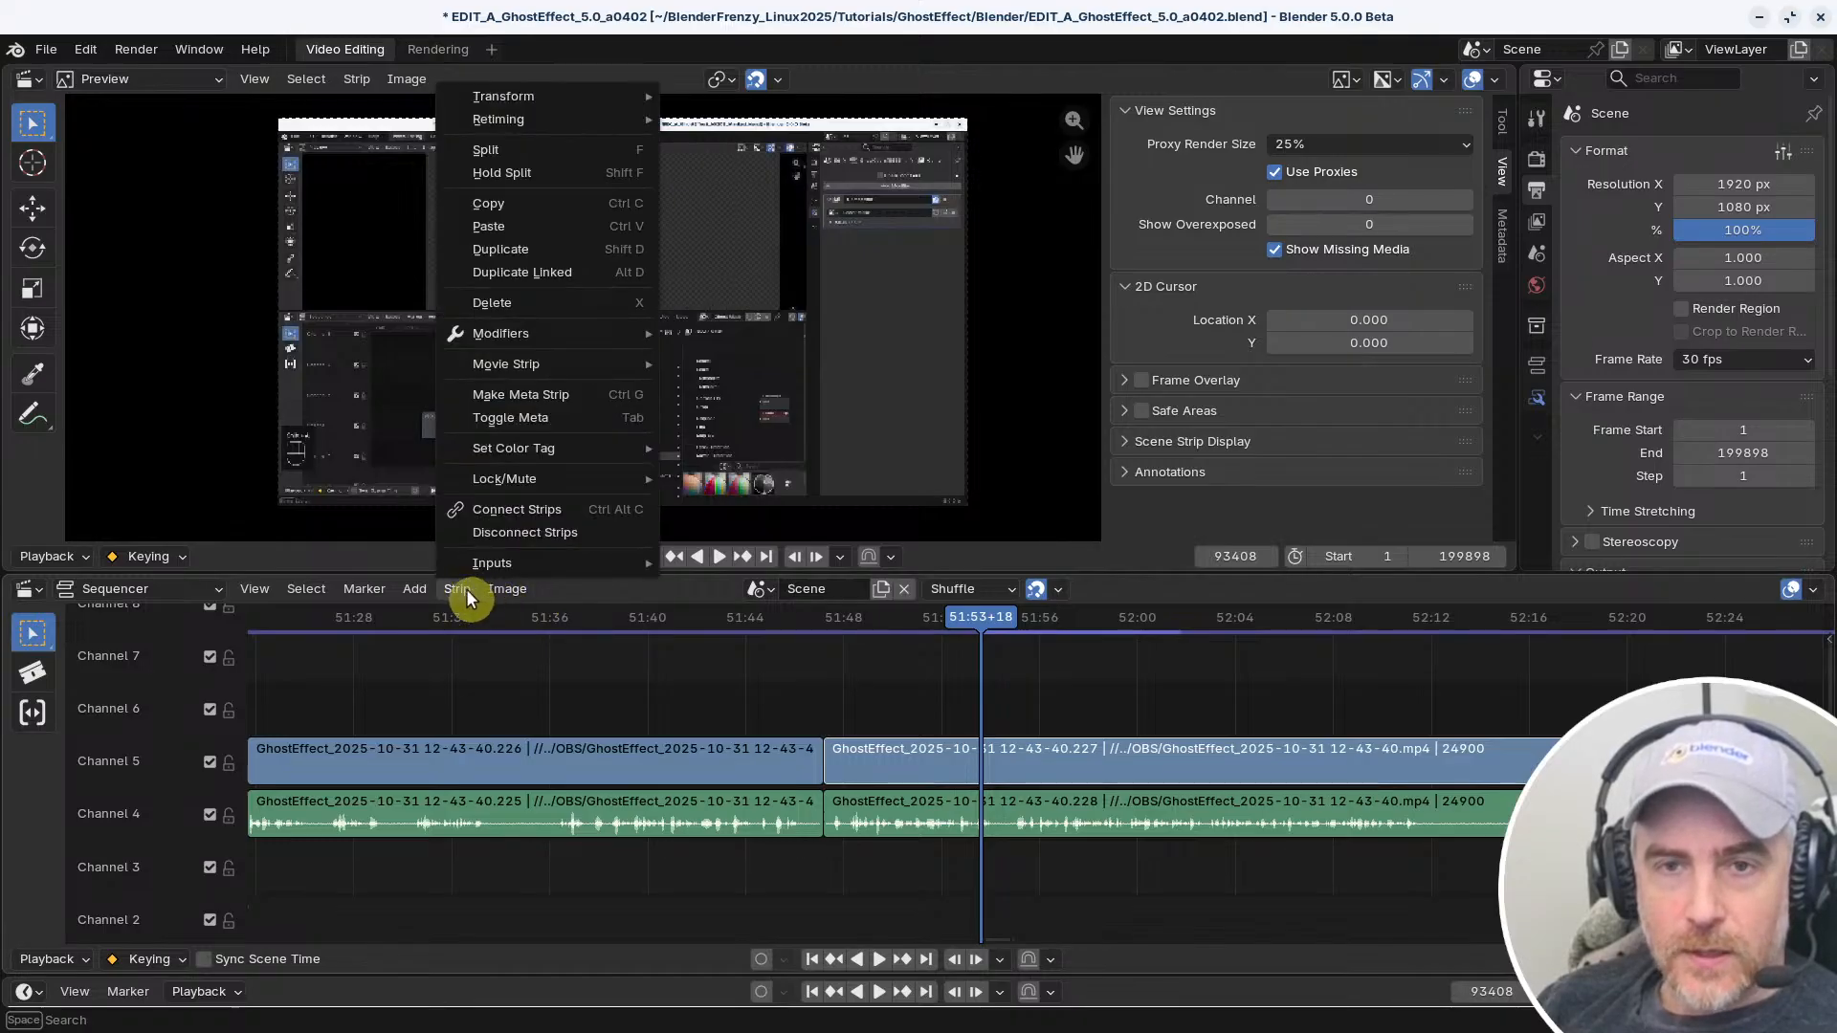
mouse_move(568, 99)
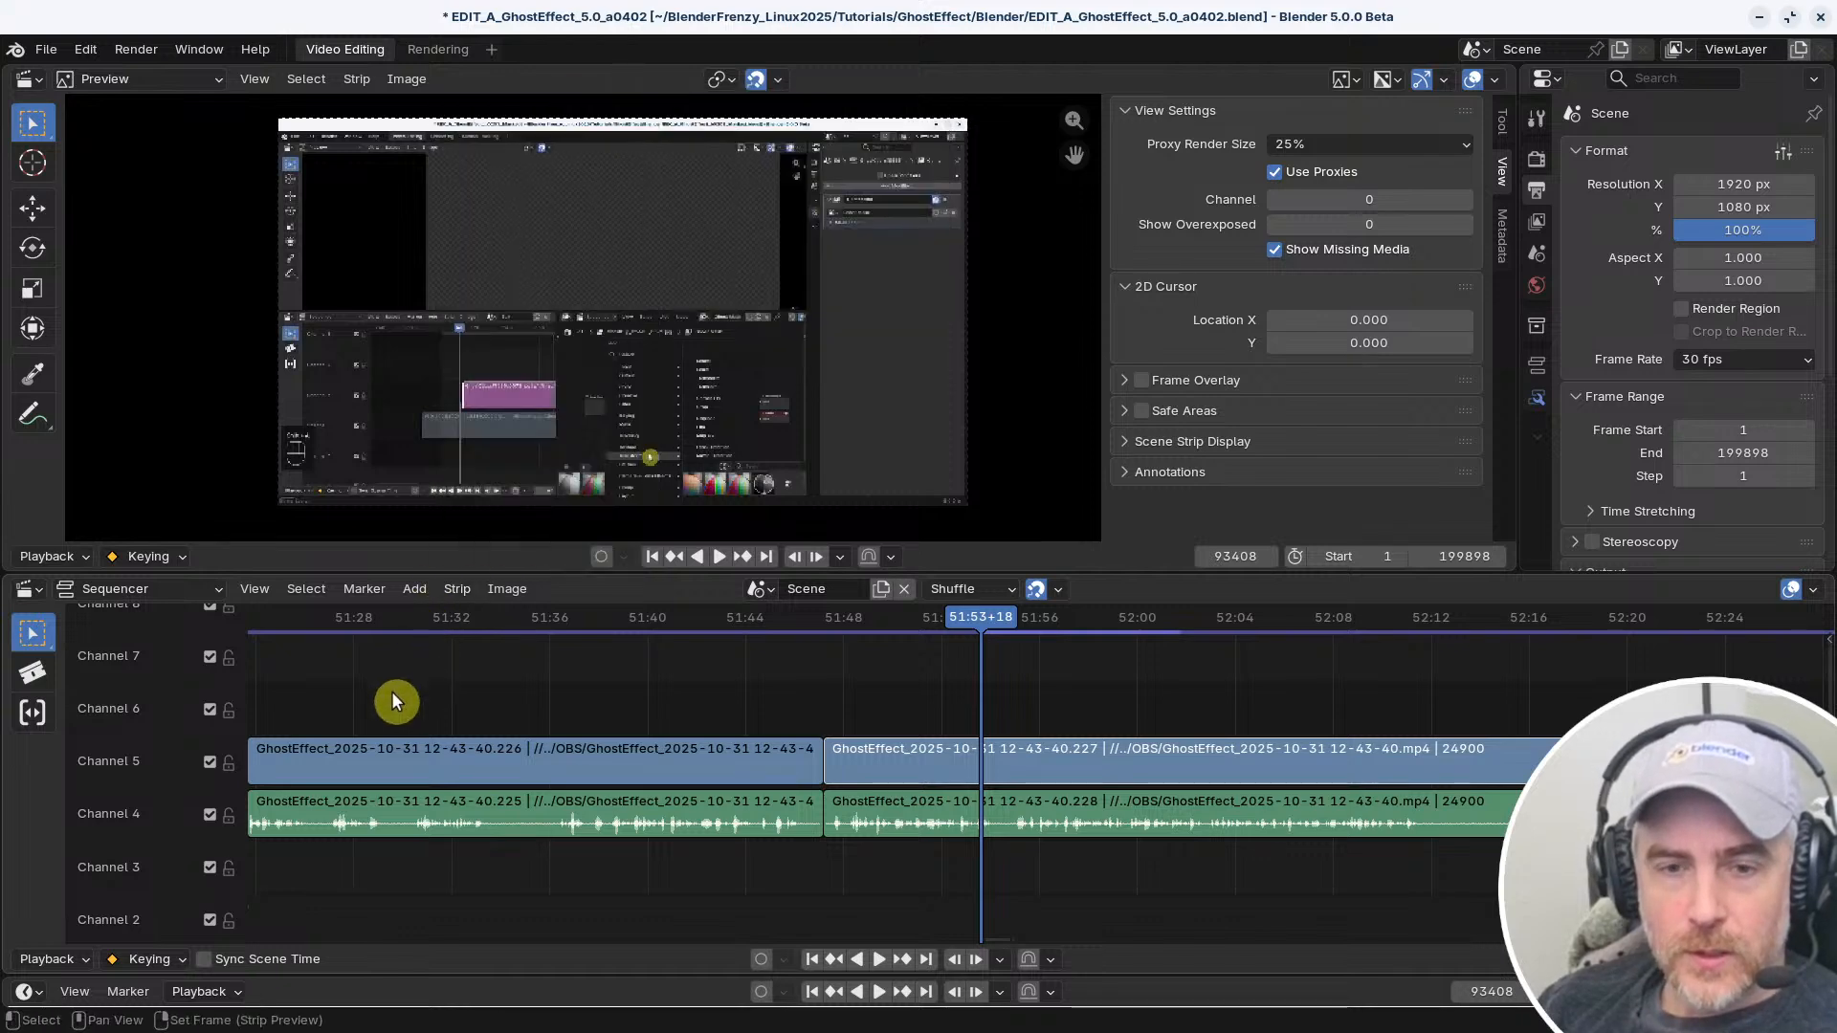
middle_drag(393, 691, 850, 710)
scroll(856, 668, down, 6)
middle_drag(717, 685, 800, 679)
scroll(800, 679, up, 3)
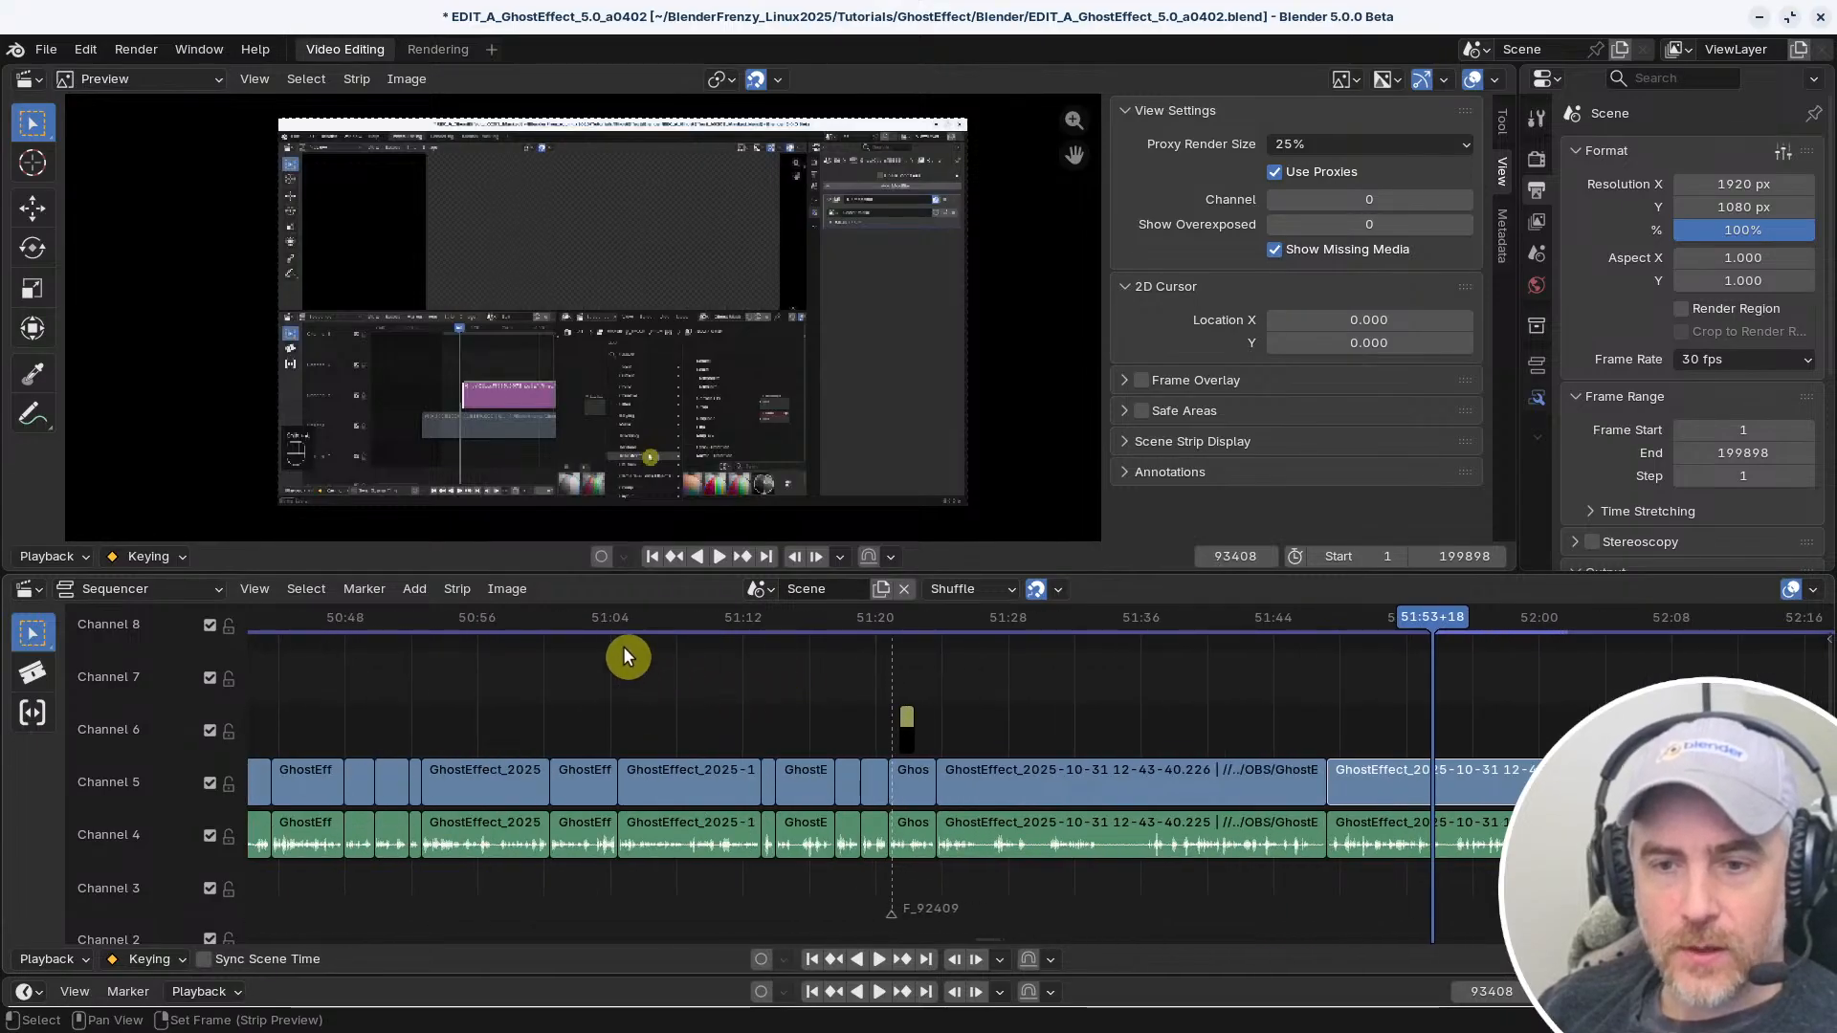
Add the audio Scrubbing option from the sequencer's Playback settings to the Quick Favorites
click(47, 959)
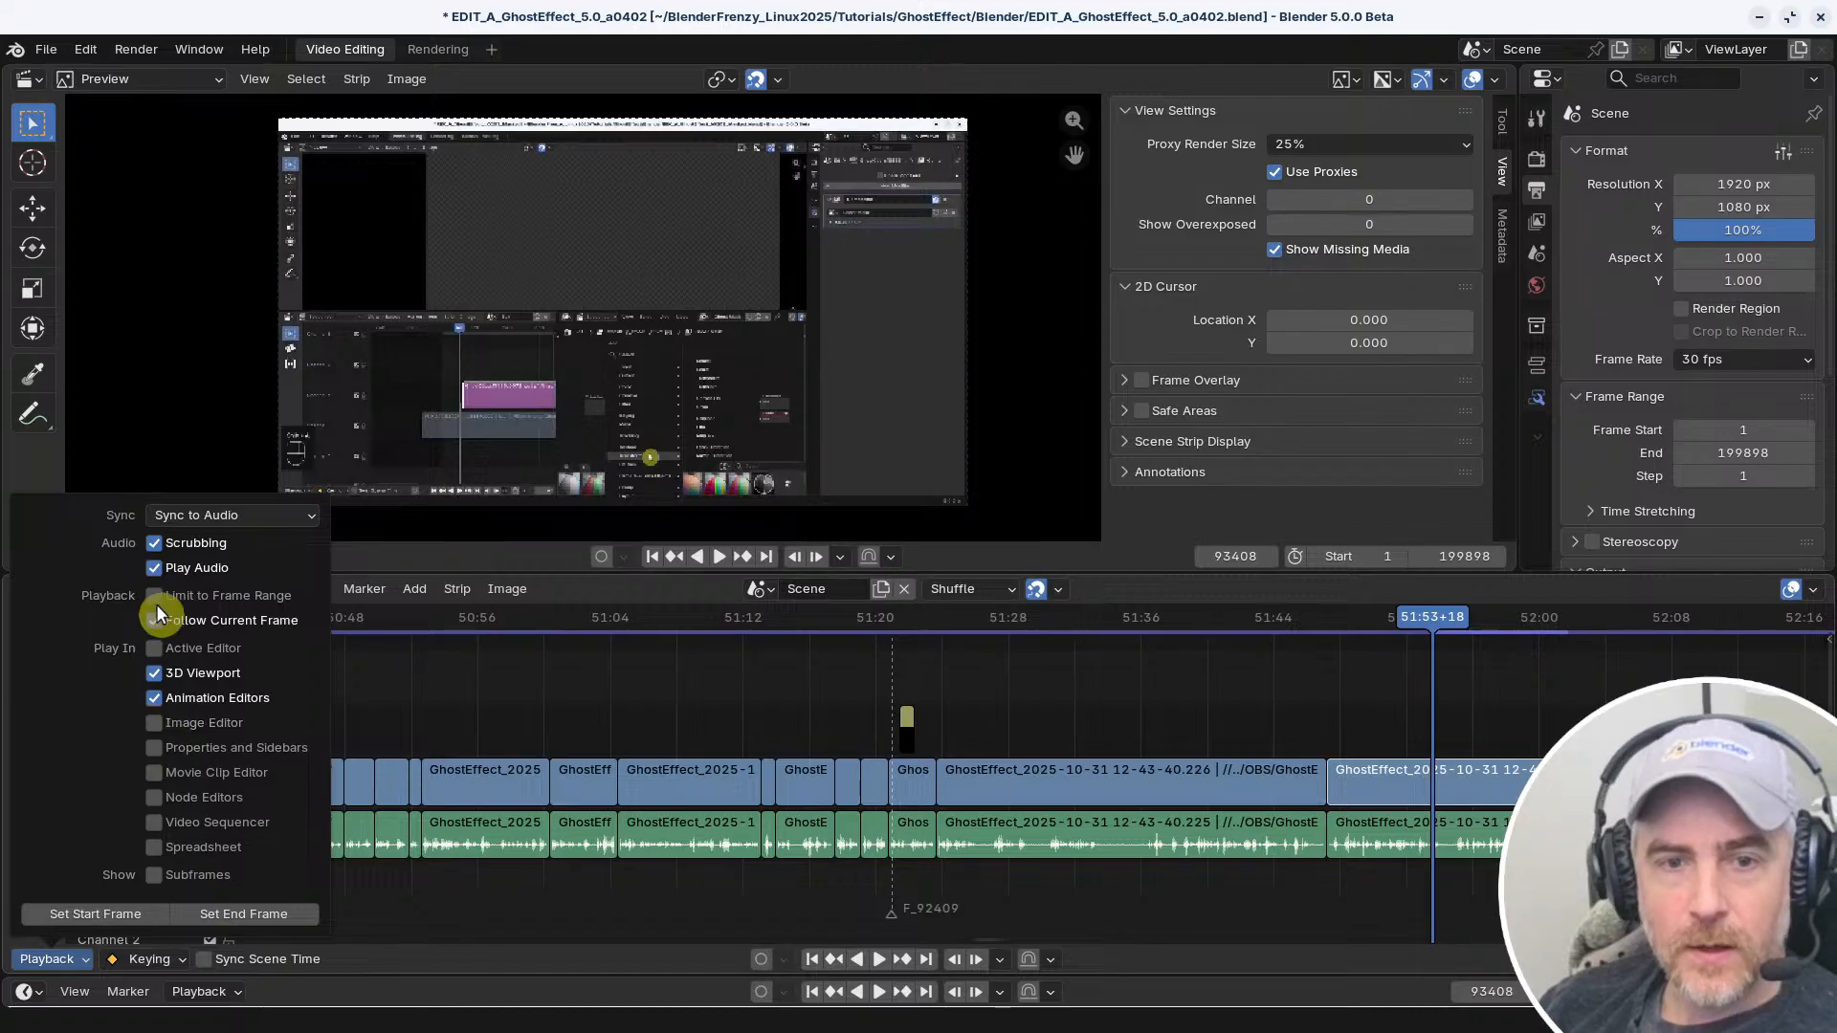
right_click(155, 542)
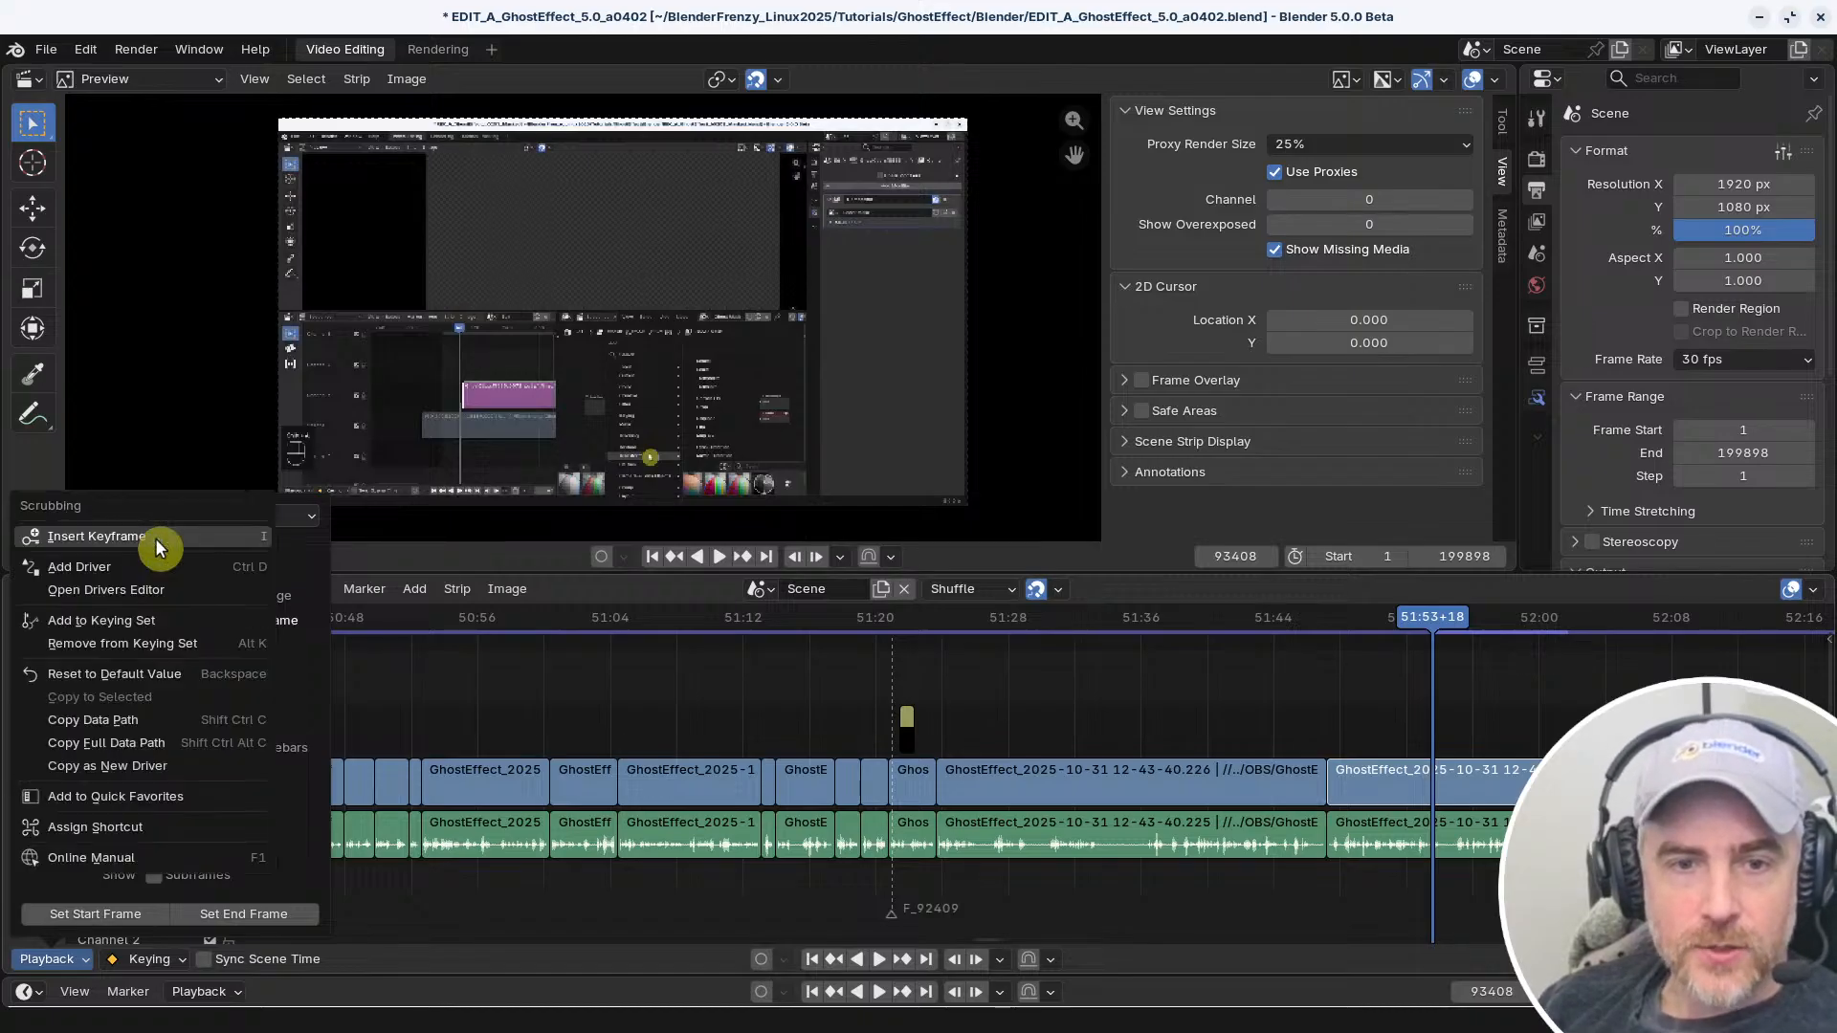
click(150, 800)
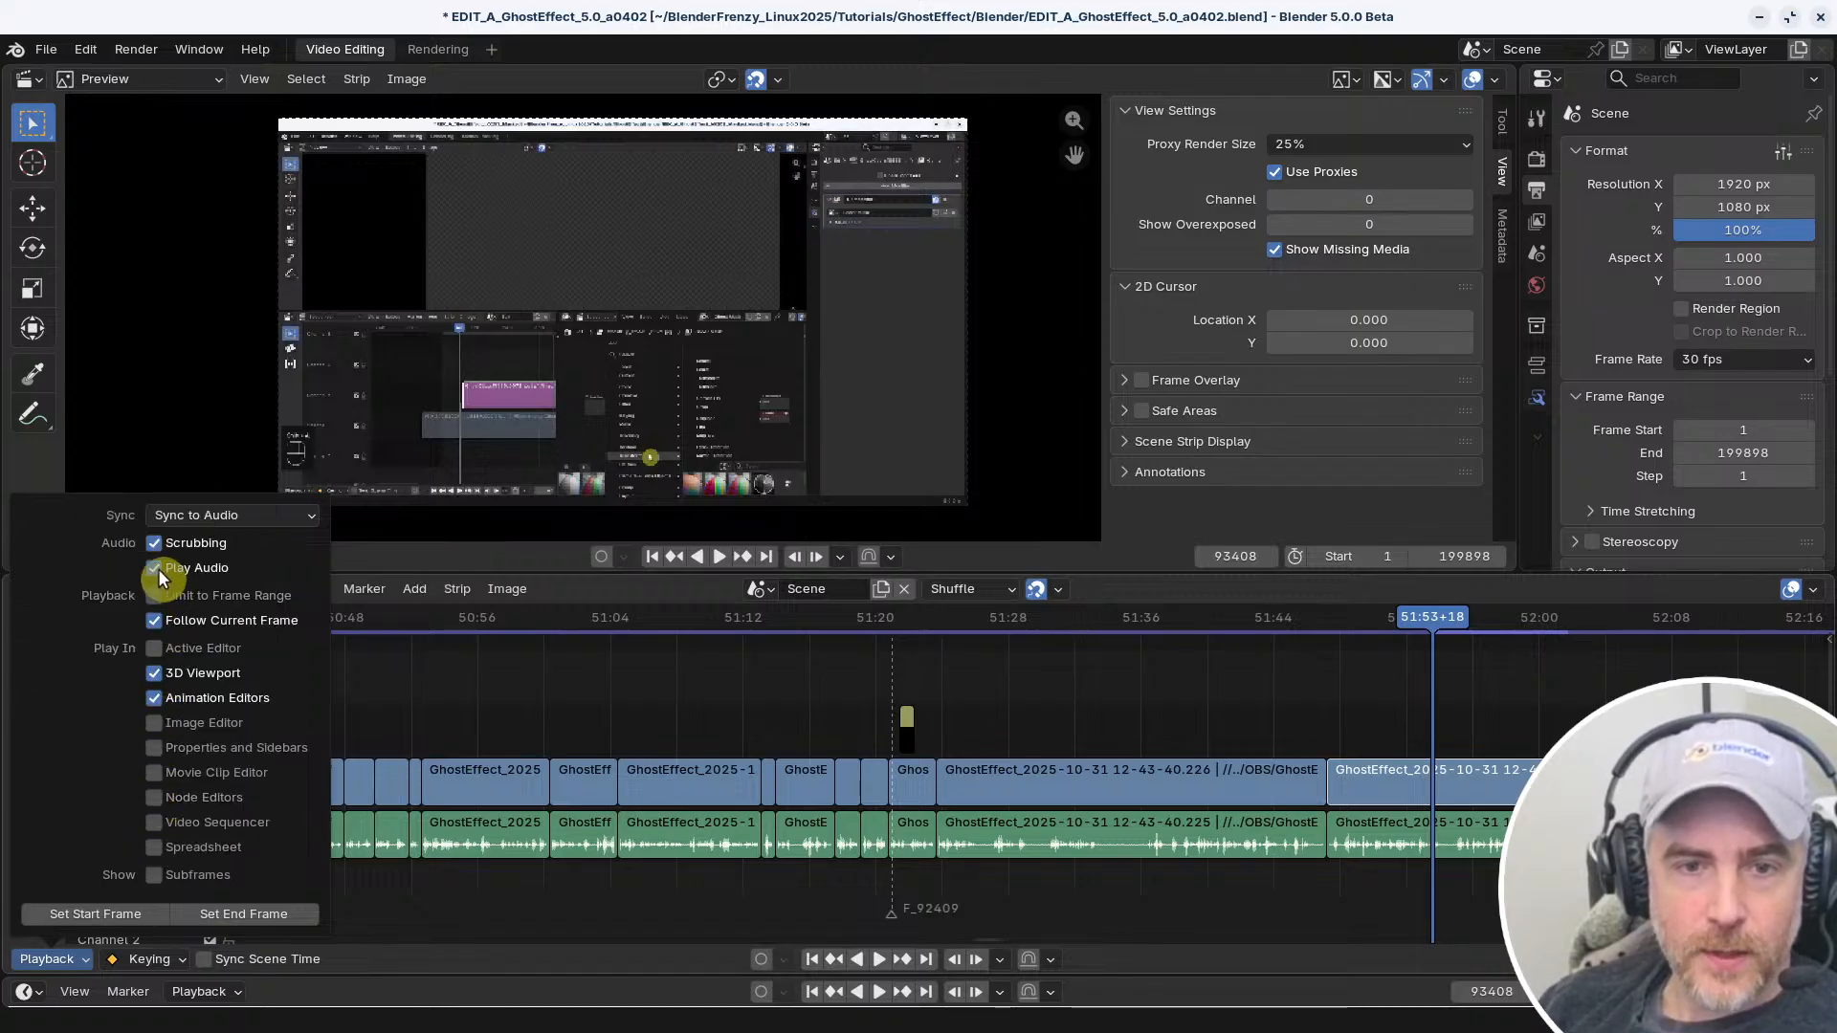
Check which context options Follow Current Frame and Play Audio offer in the Playback settings, leaving Follow Current Frame enabled
click(155, 623)
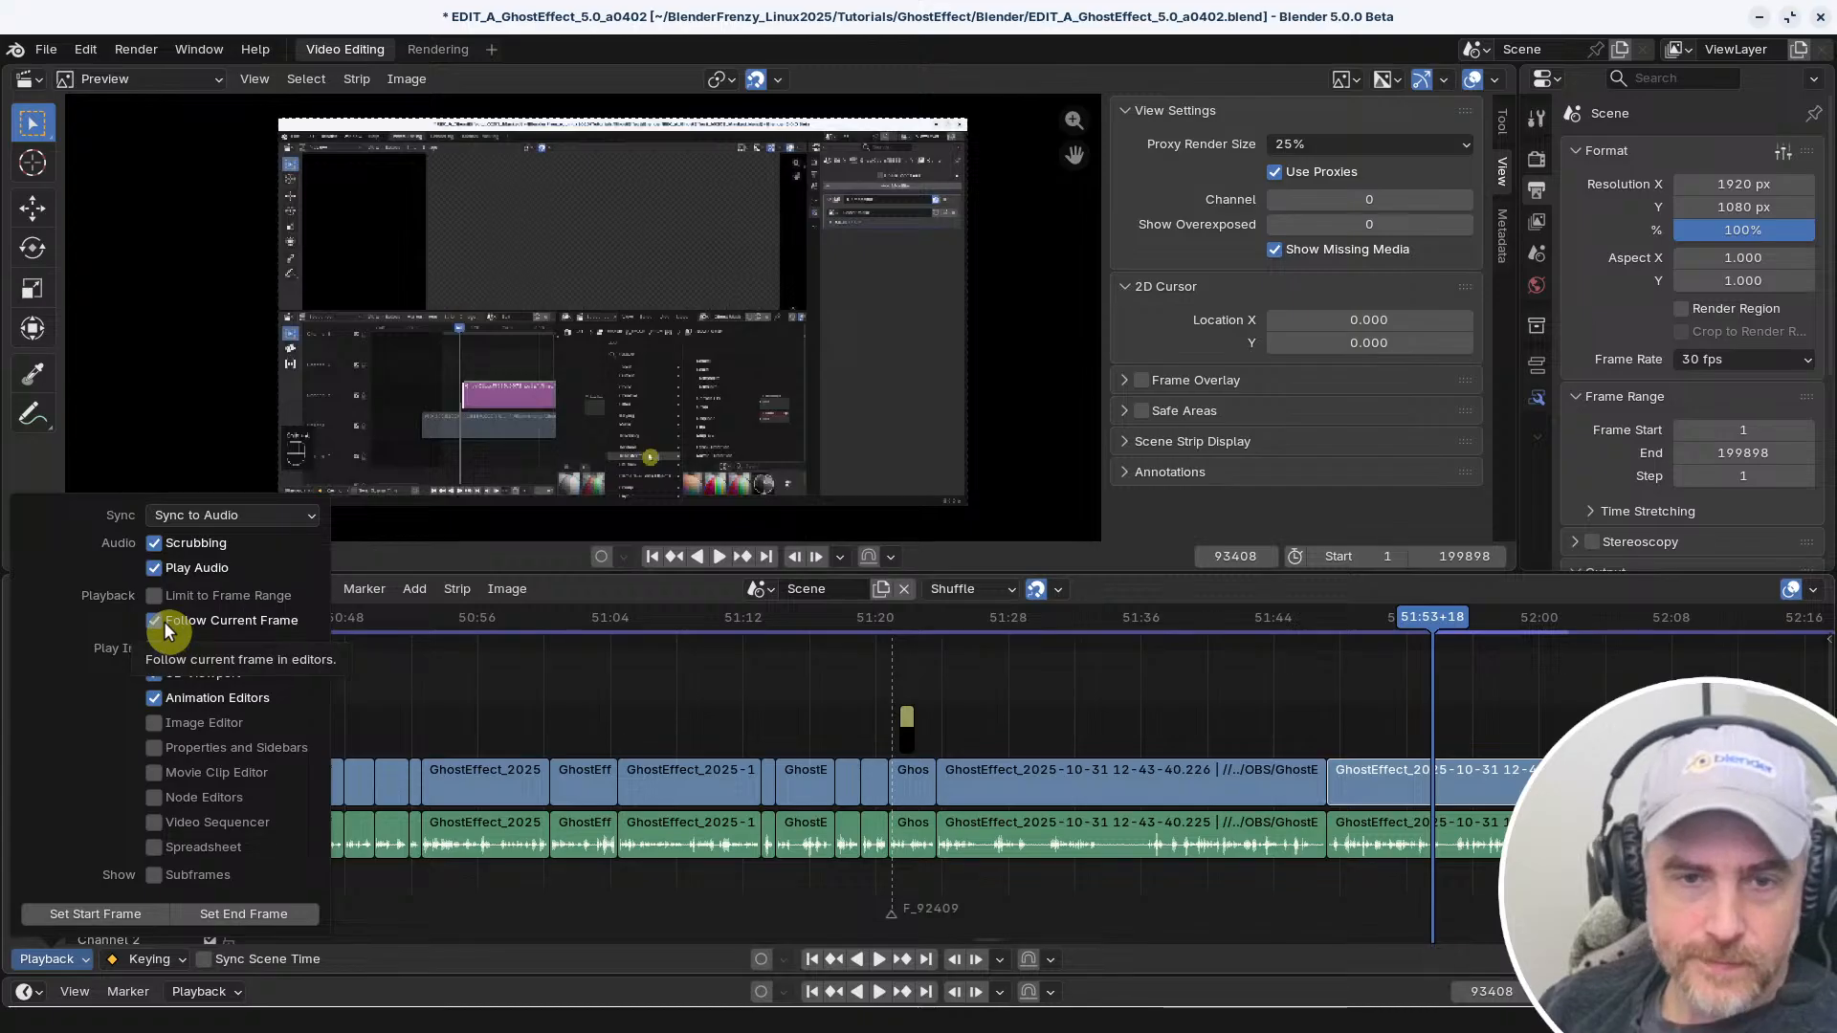
click(159, 629)
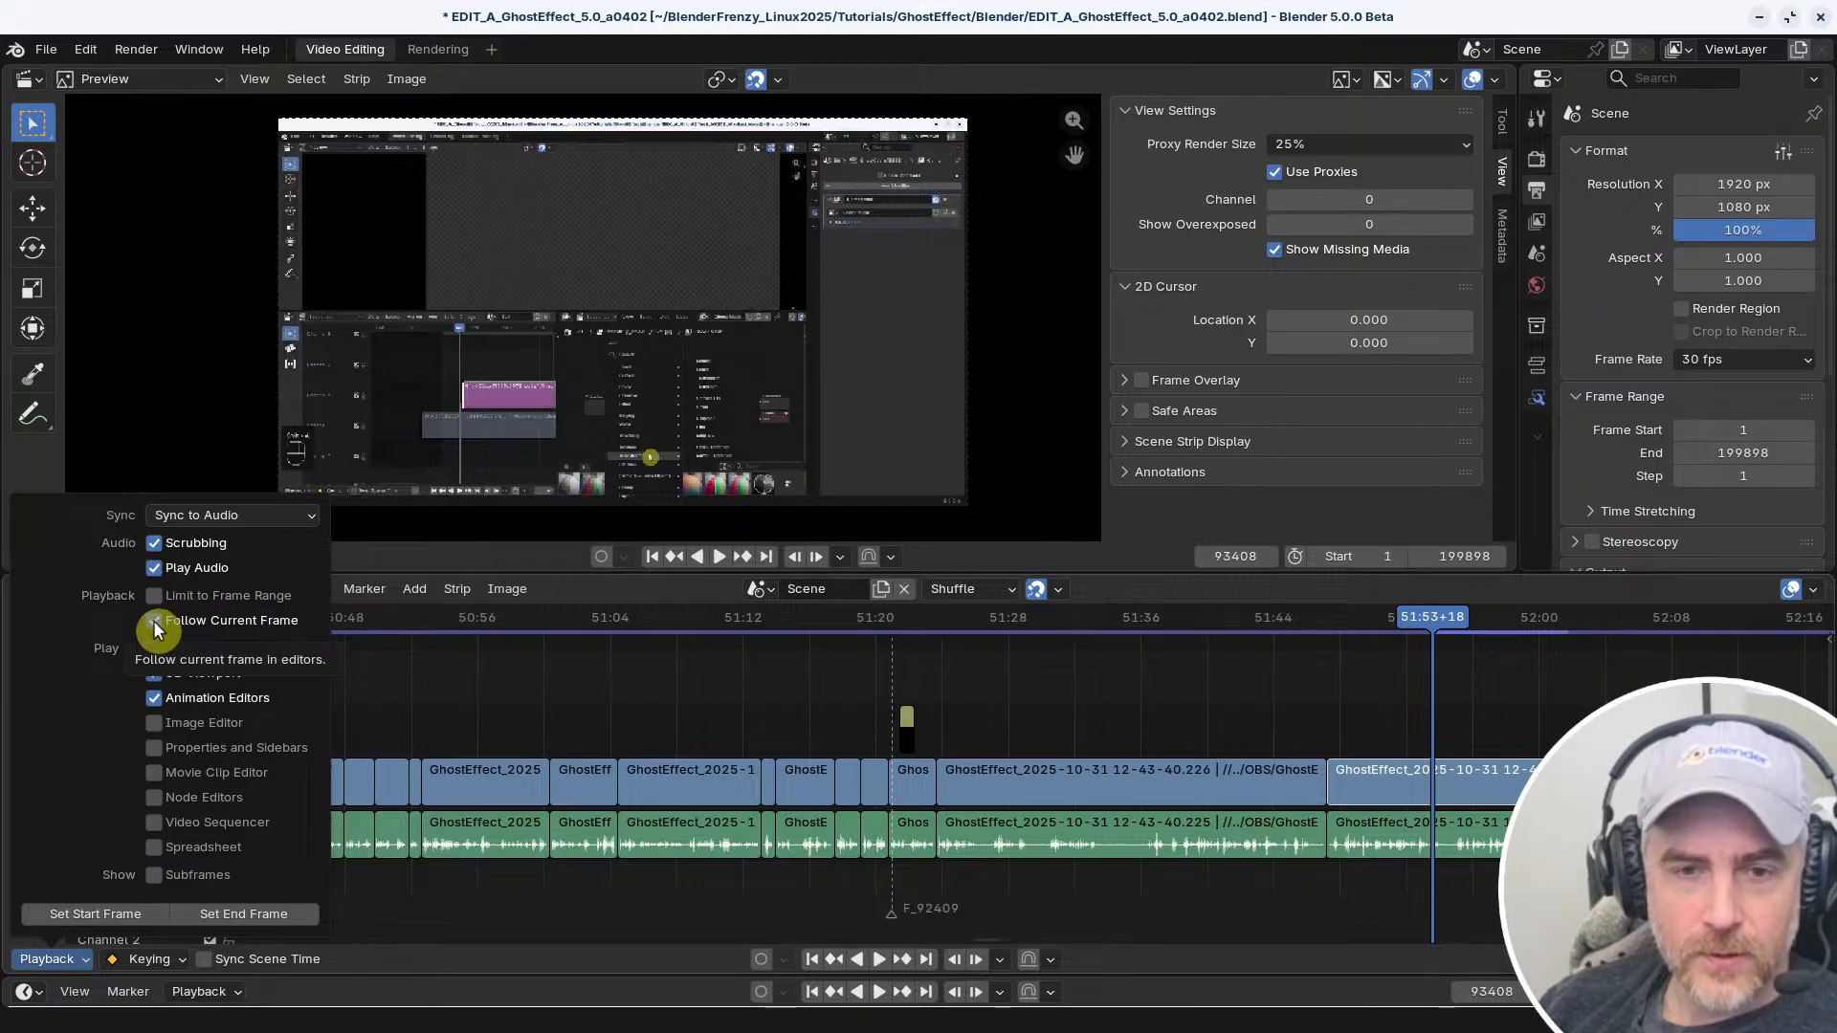
right_click(155, 628)
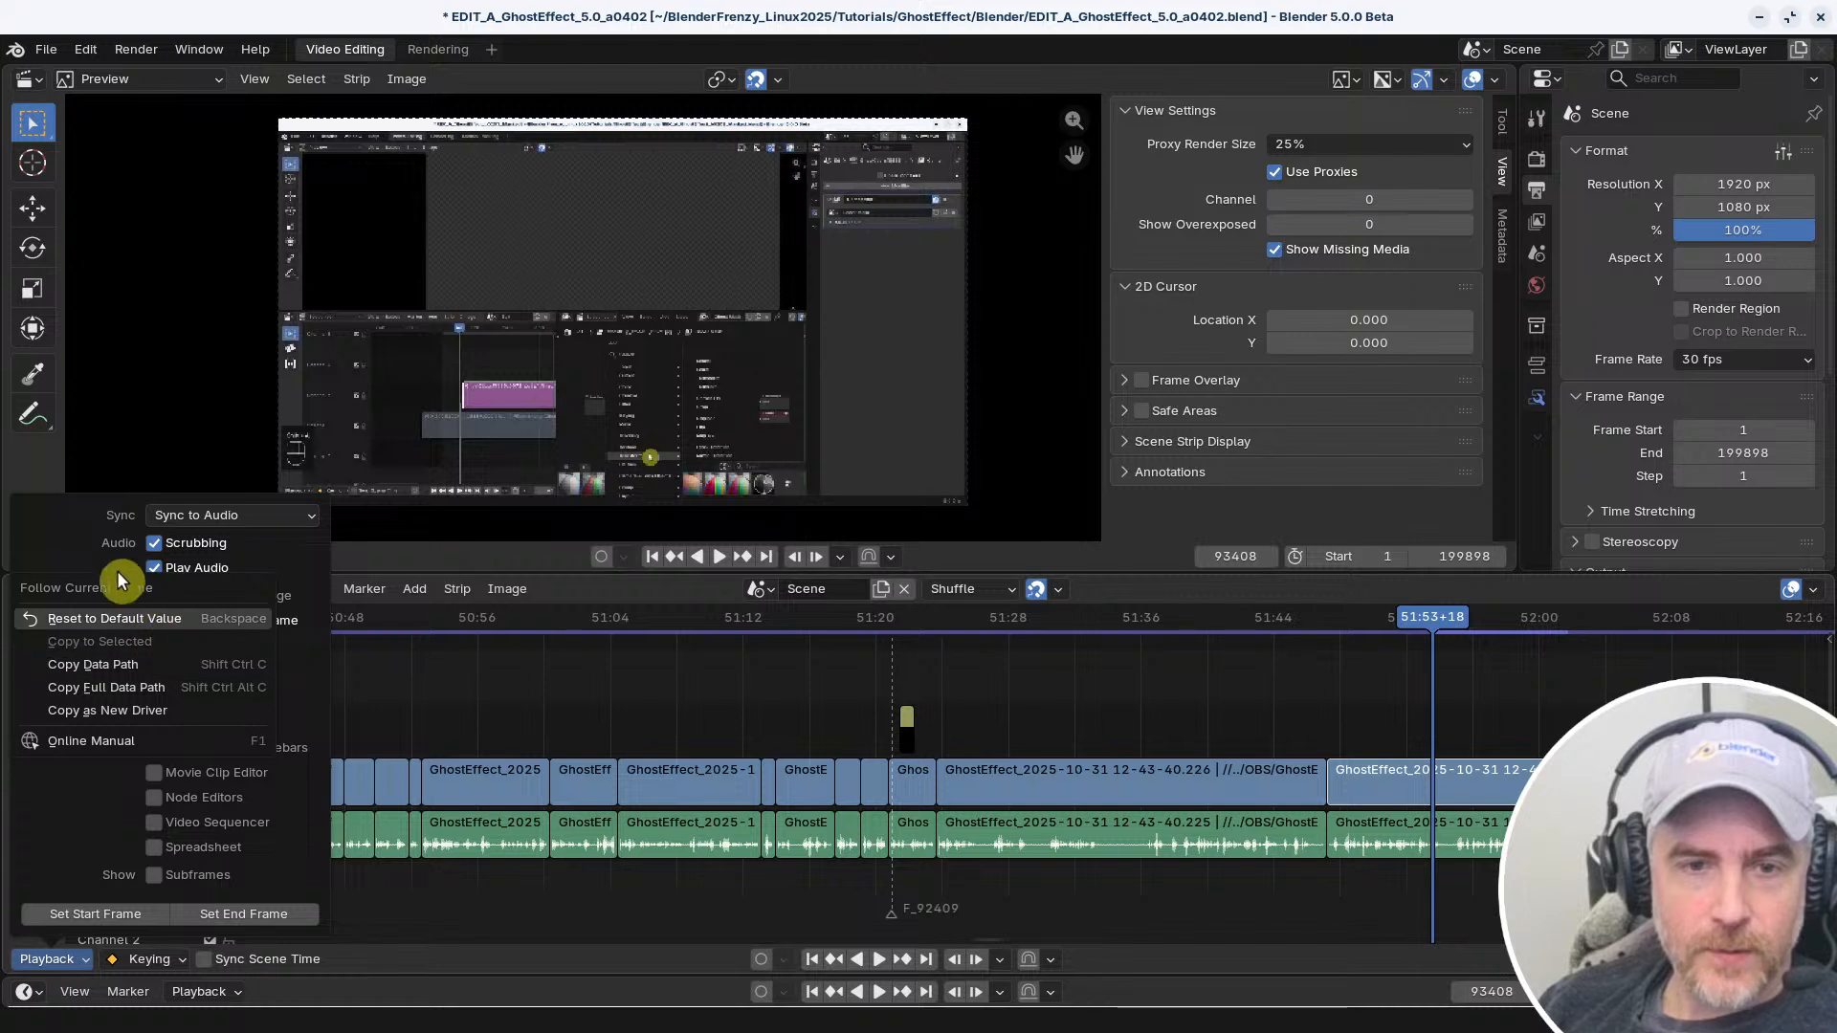
right_click(158, 627)
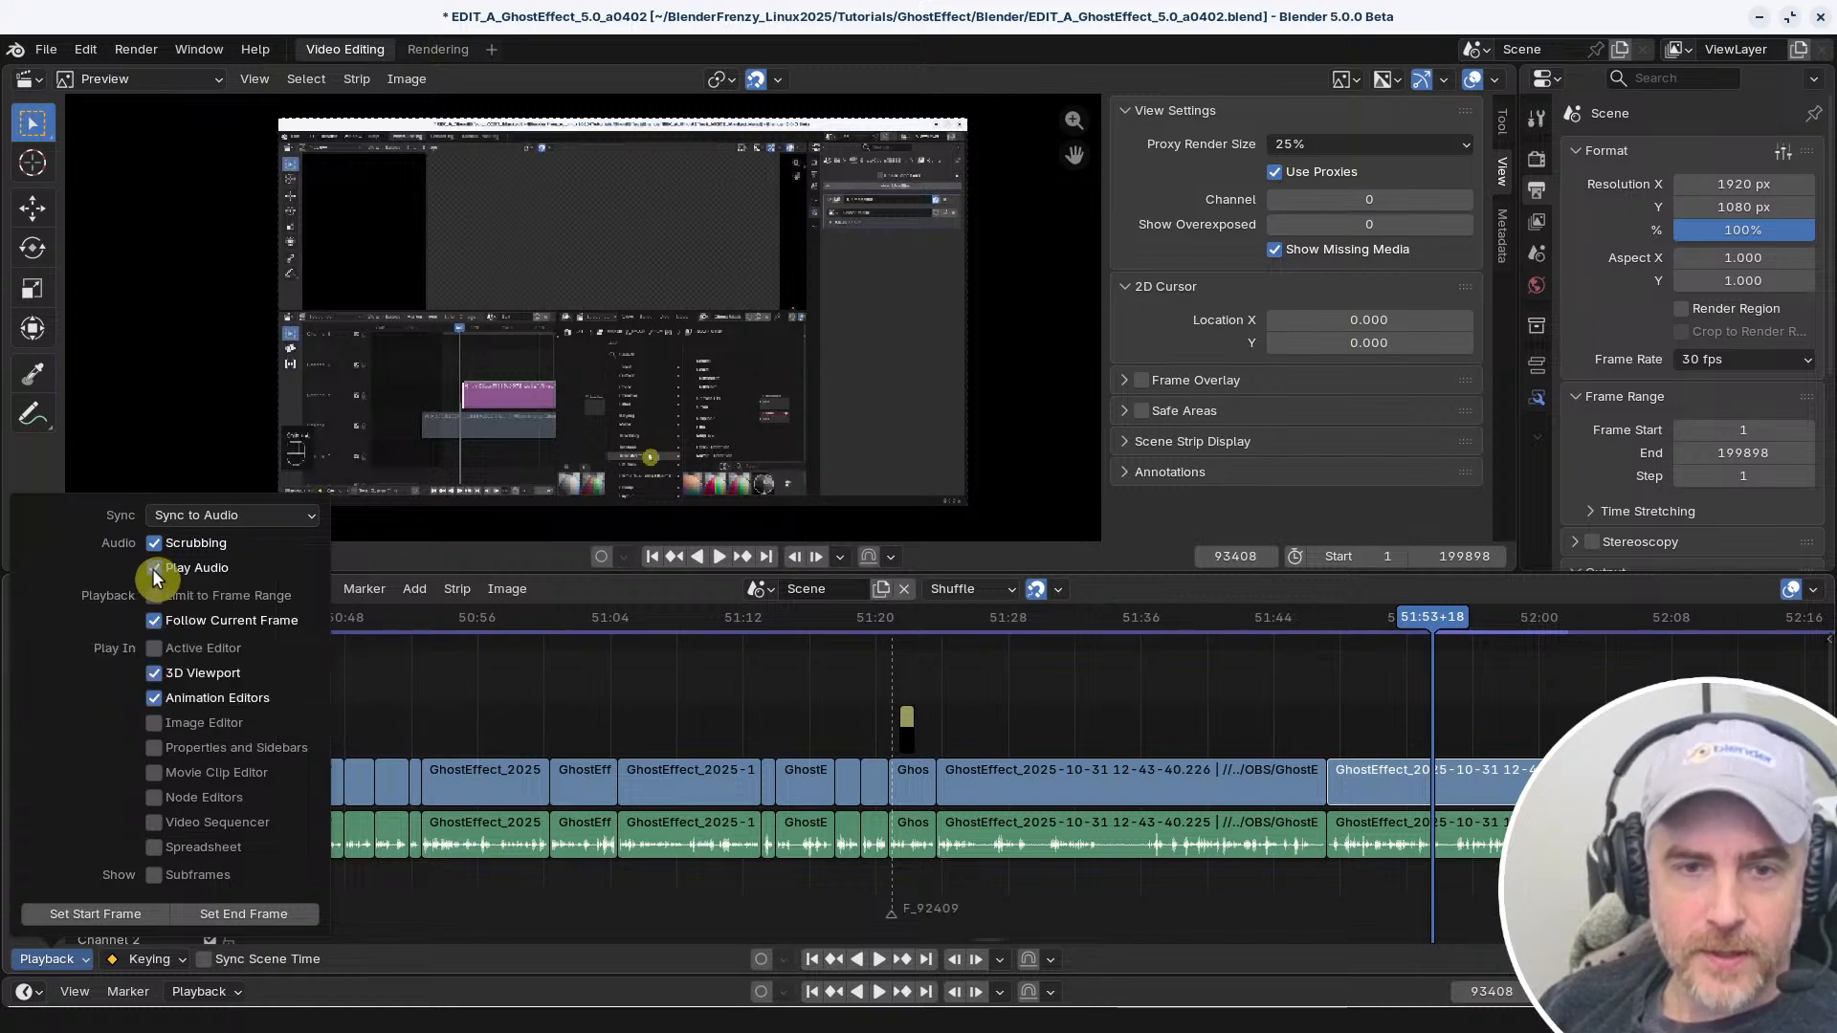
right_click(153, 569)
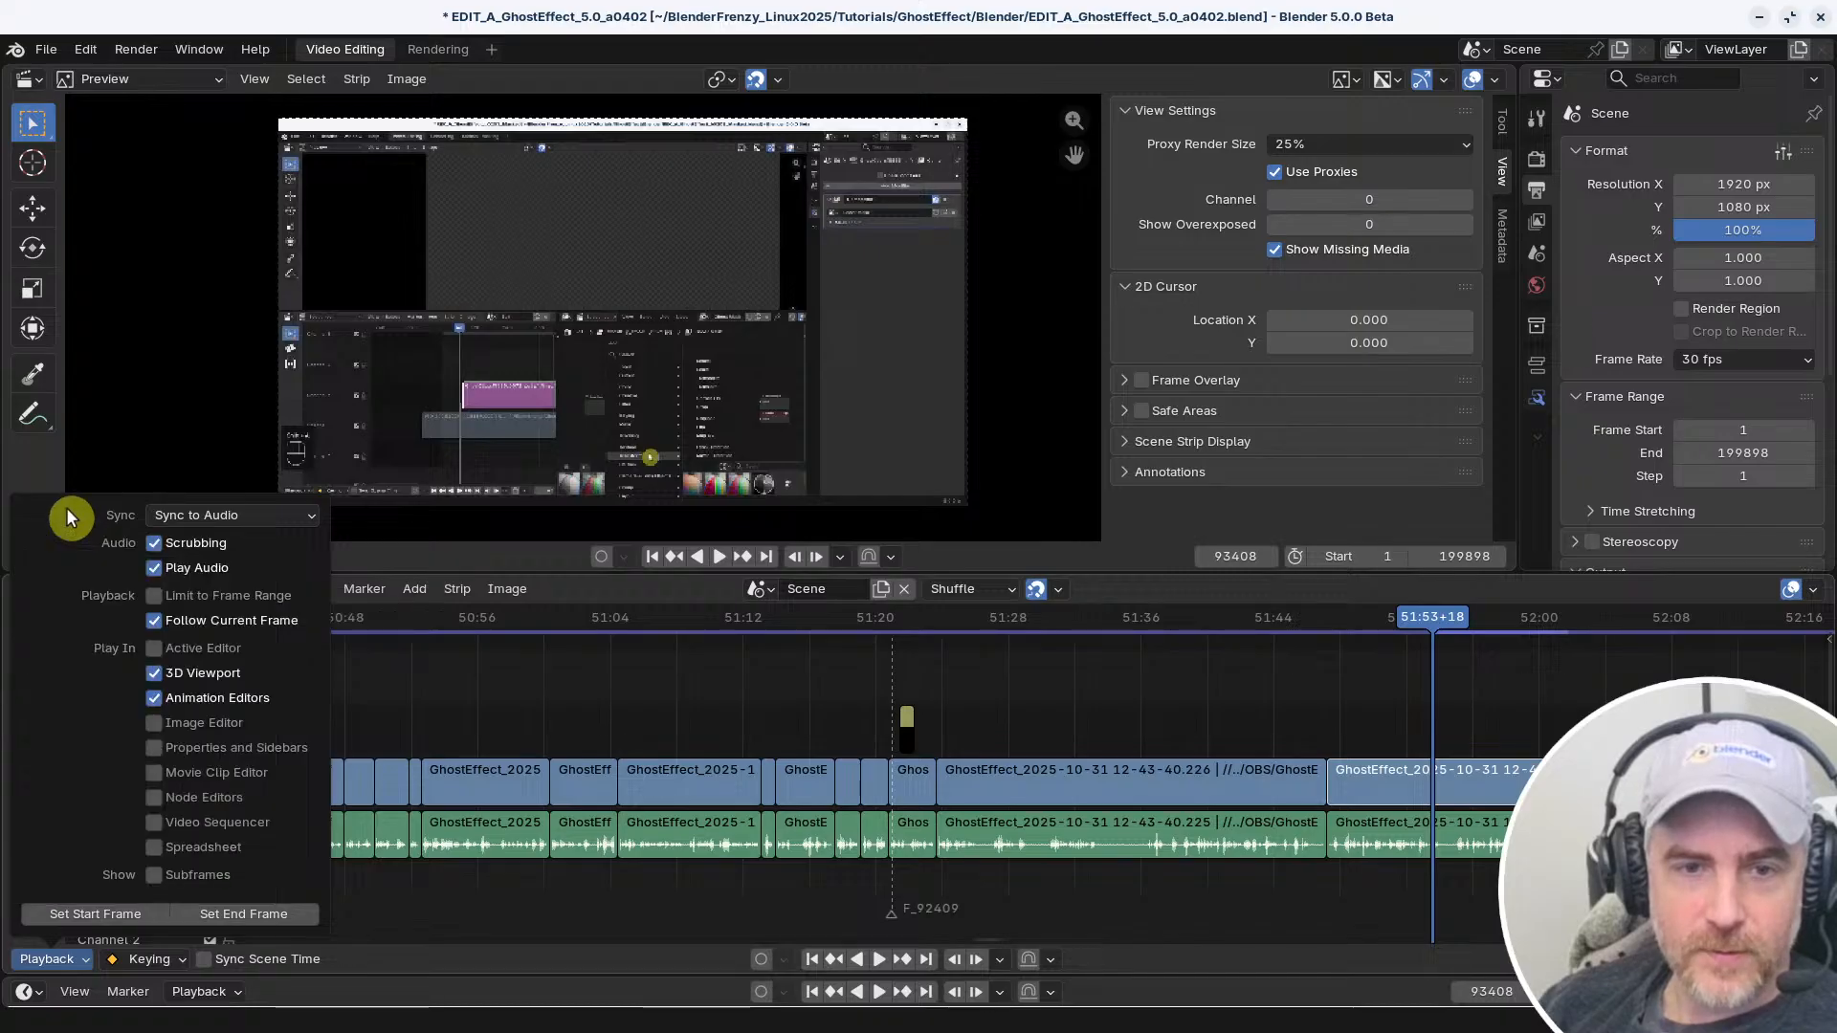
right_click(158, 625)
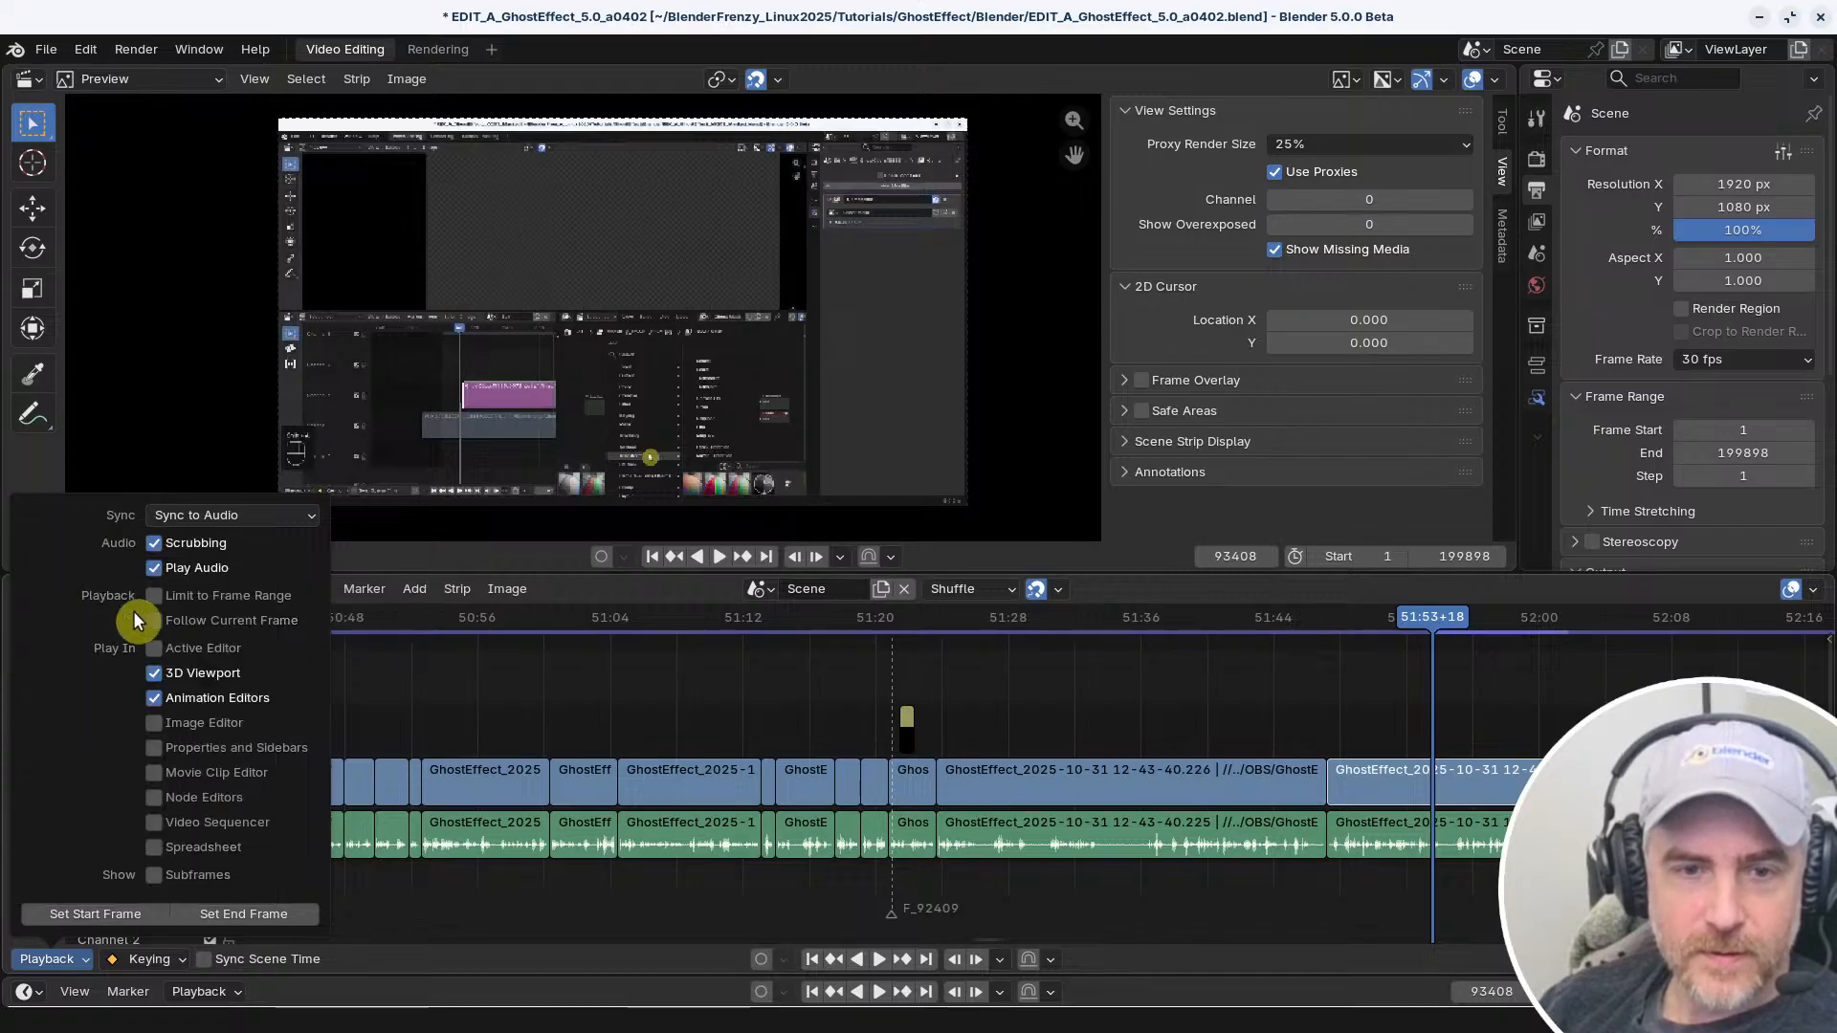
right_click(153, 623)
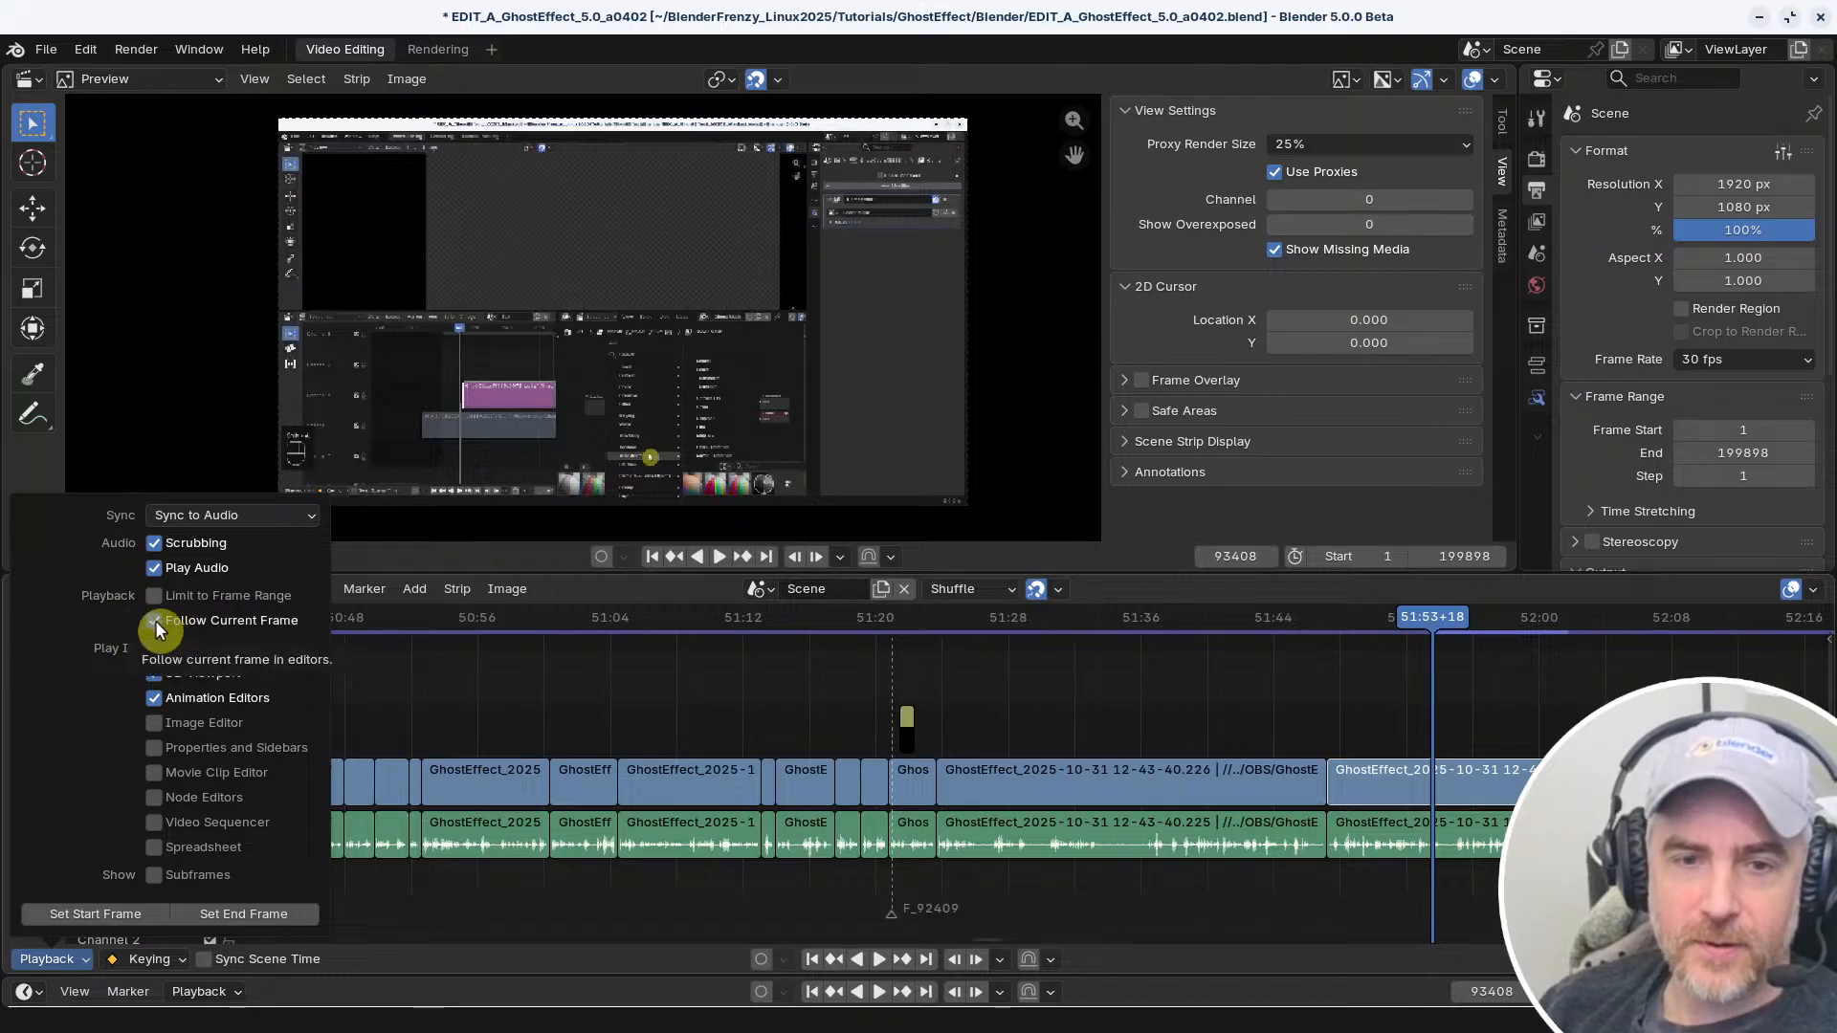
right_click(155, 620)
click(48, 524)
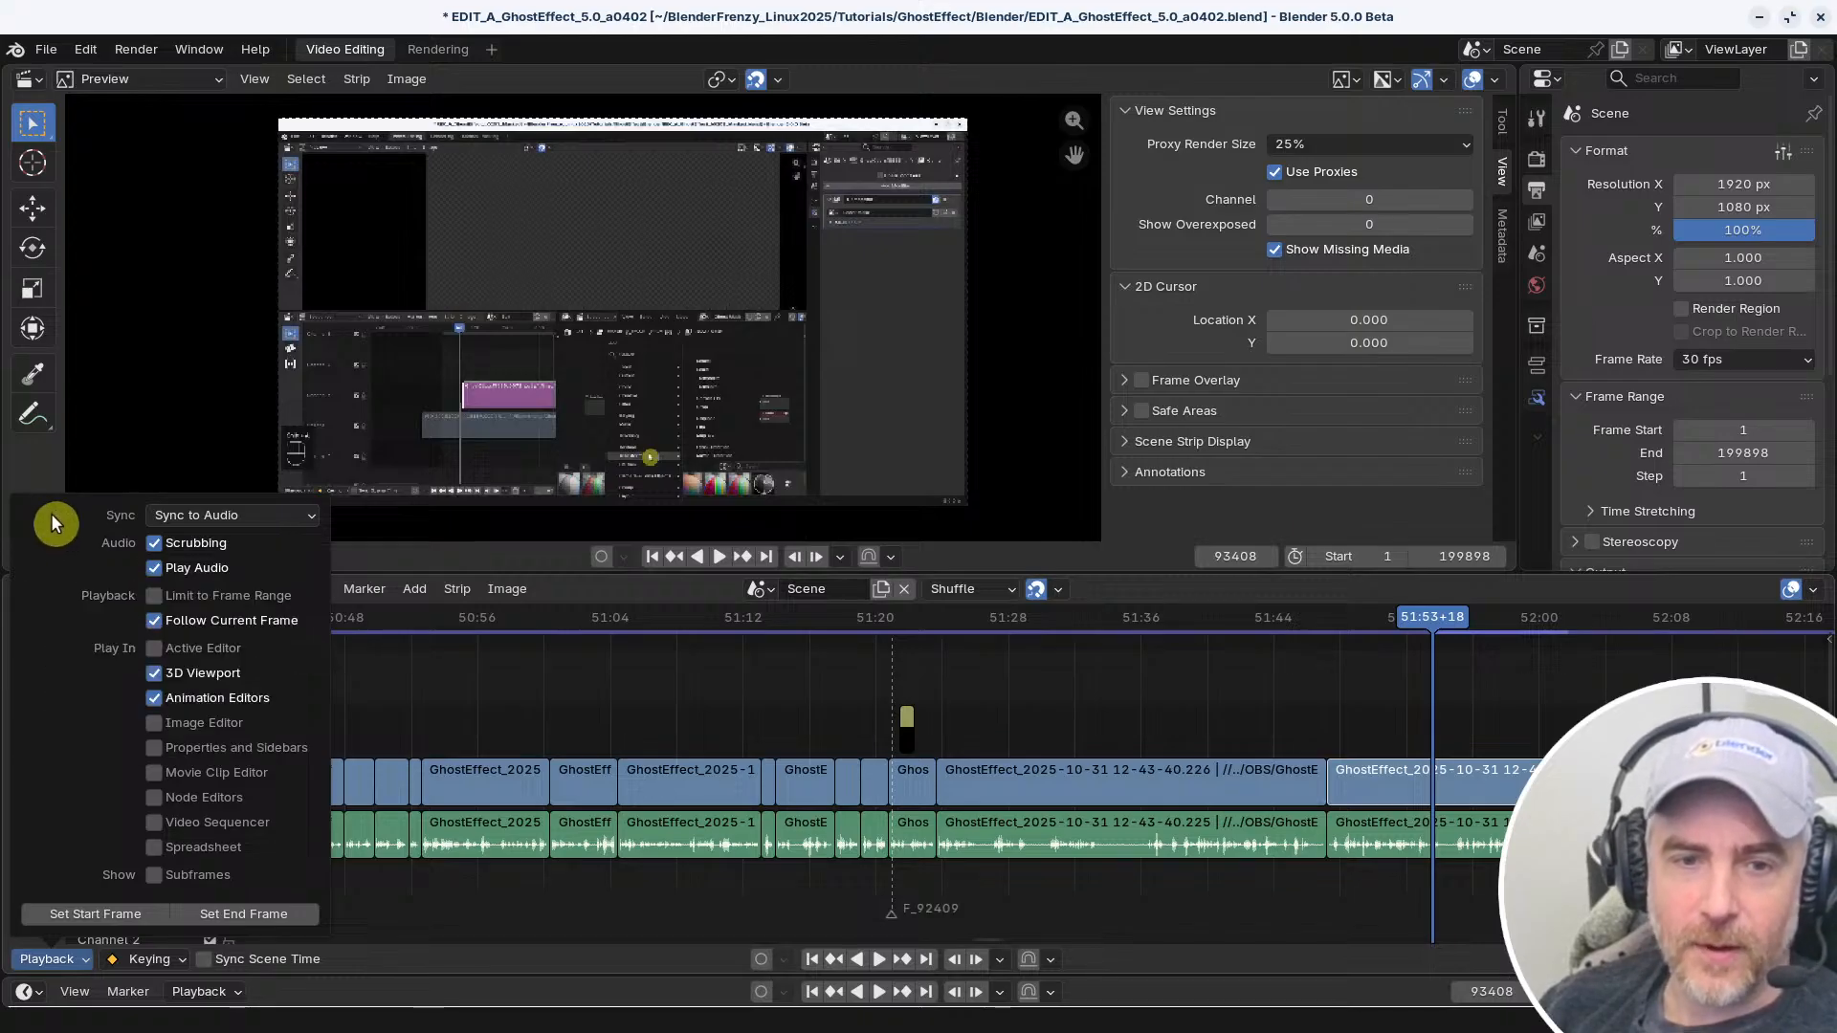
Check the context options of the Play In editor settings, and switch Video Sequencer on and back off
right_click(156, 656)
click(101, 577)
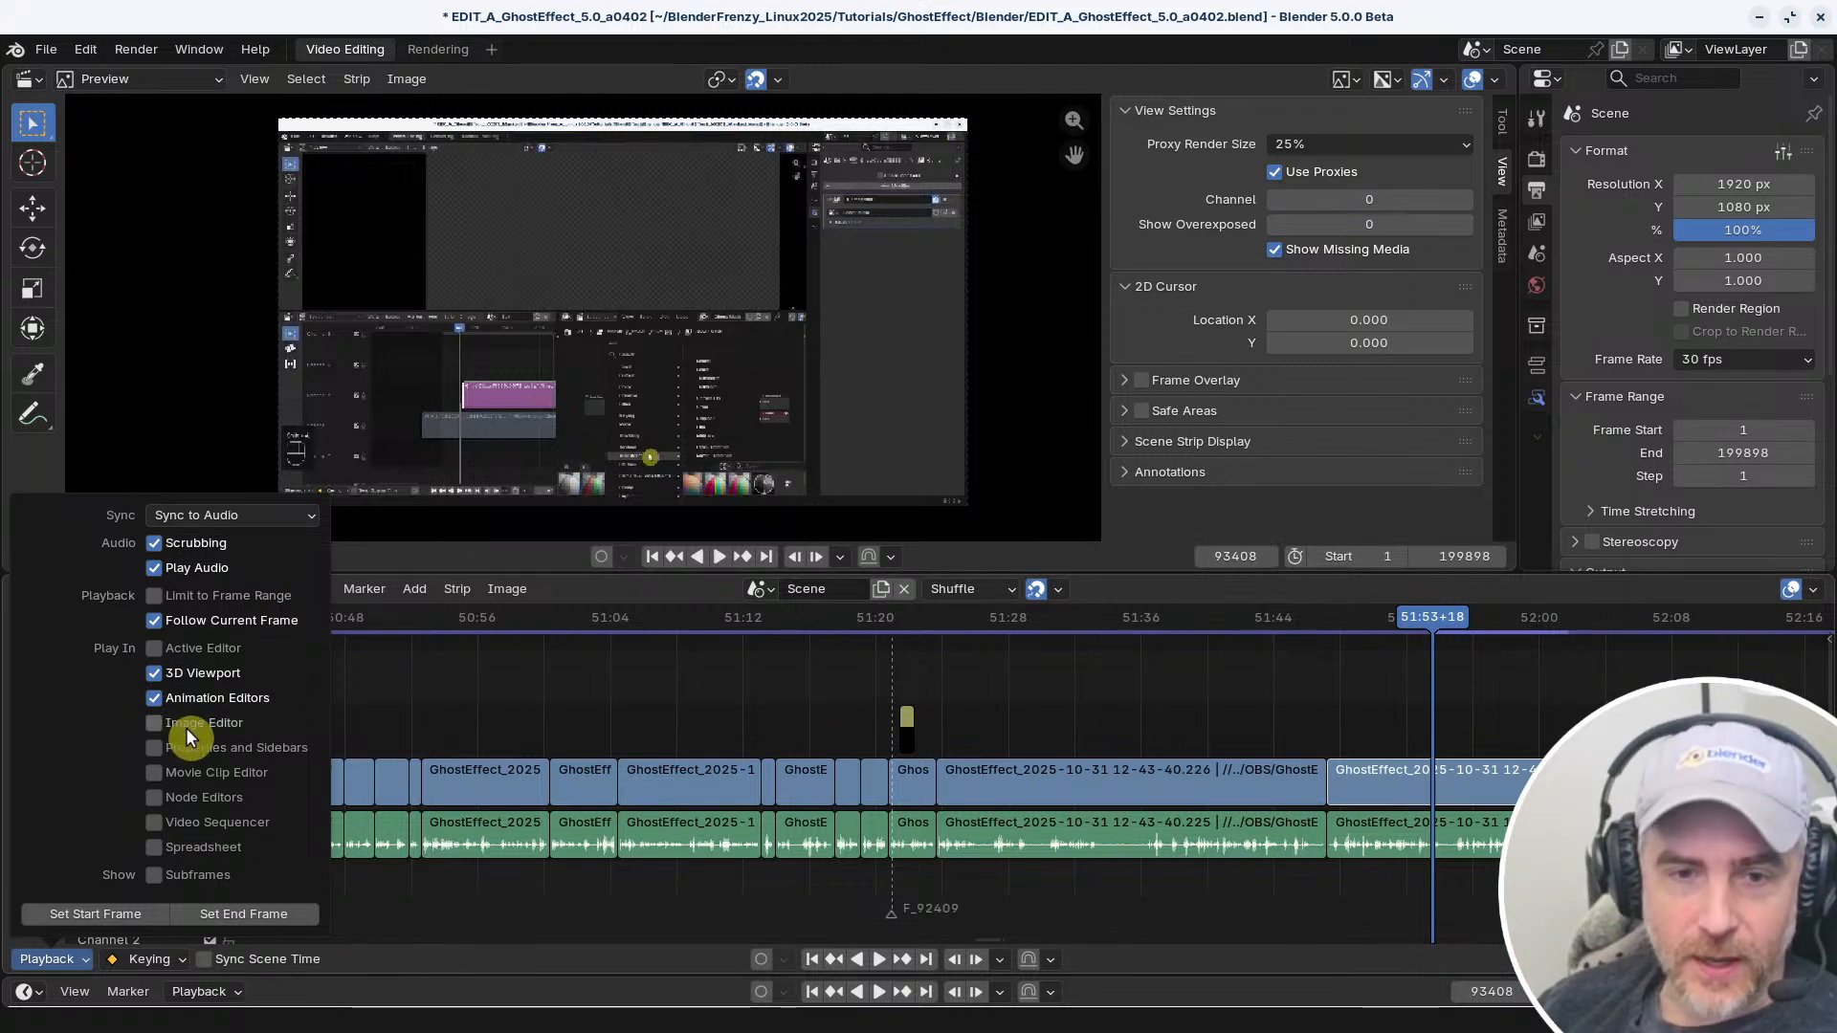
right_click(157, 771)
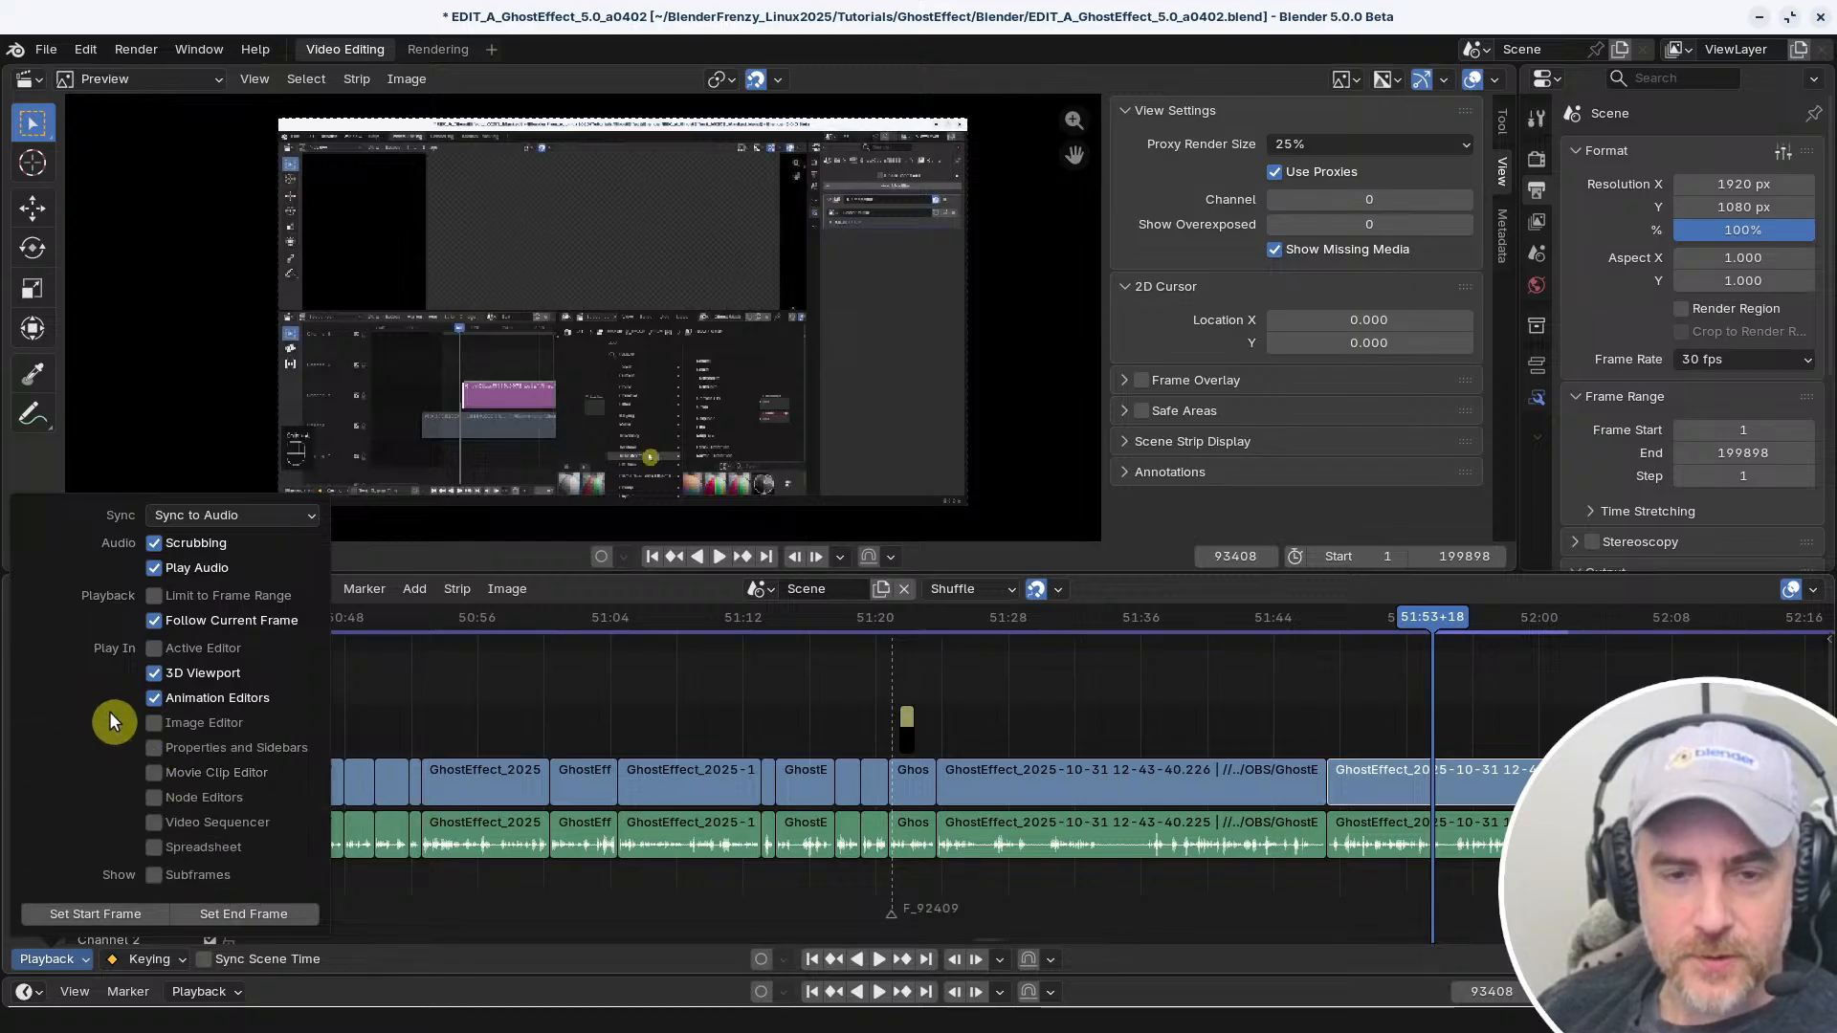
click(159, 823)
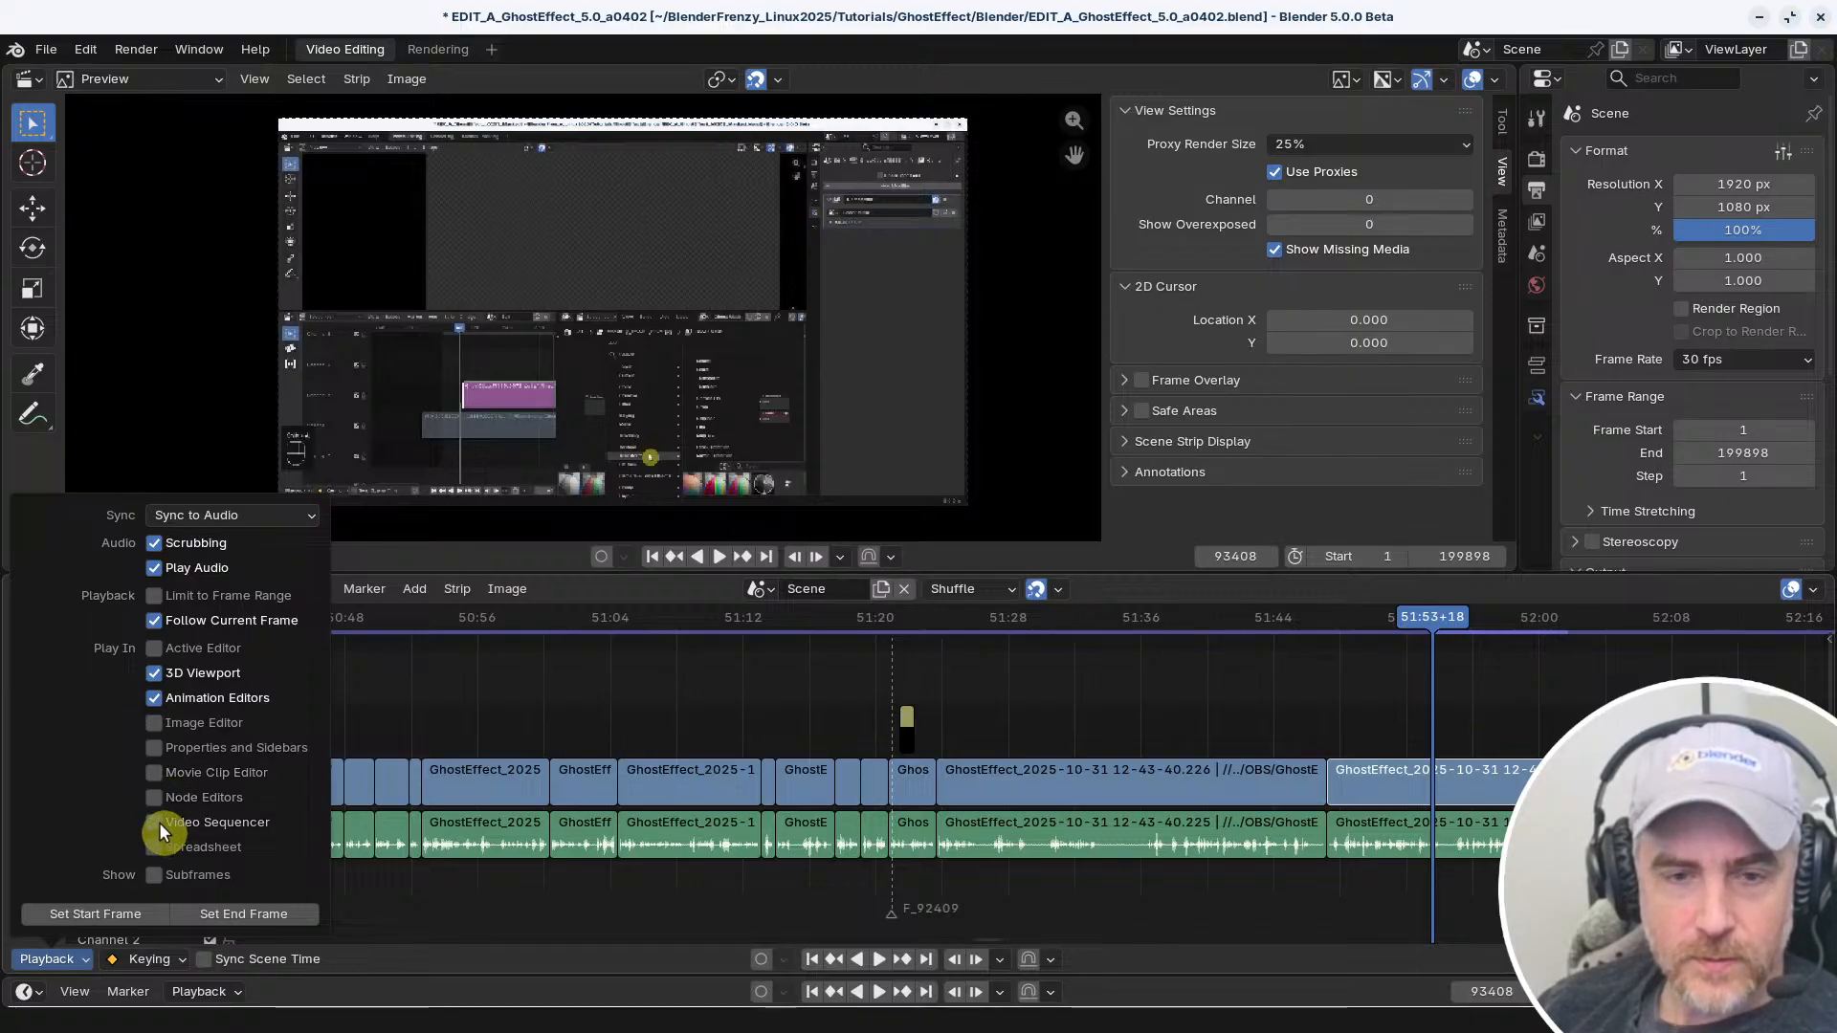
right_click(157, 821)
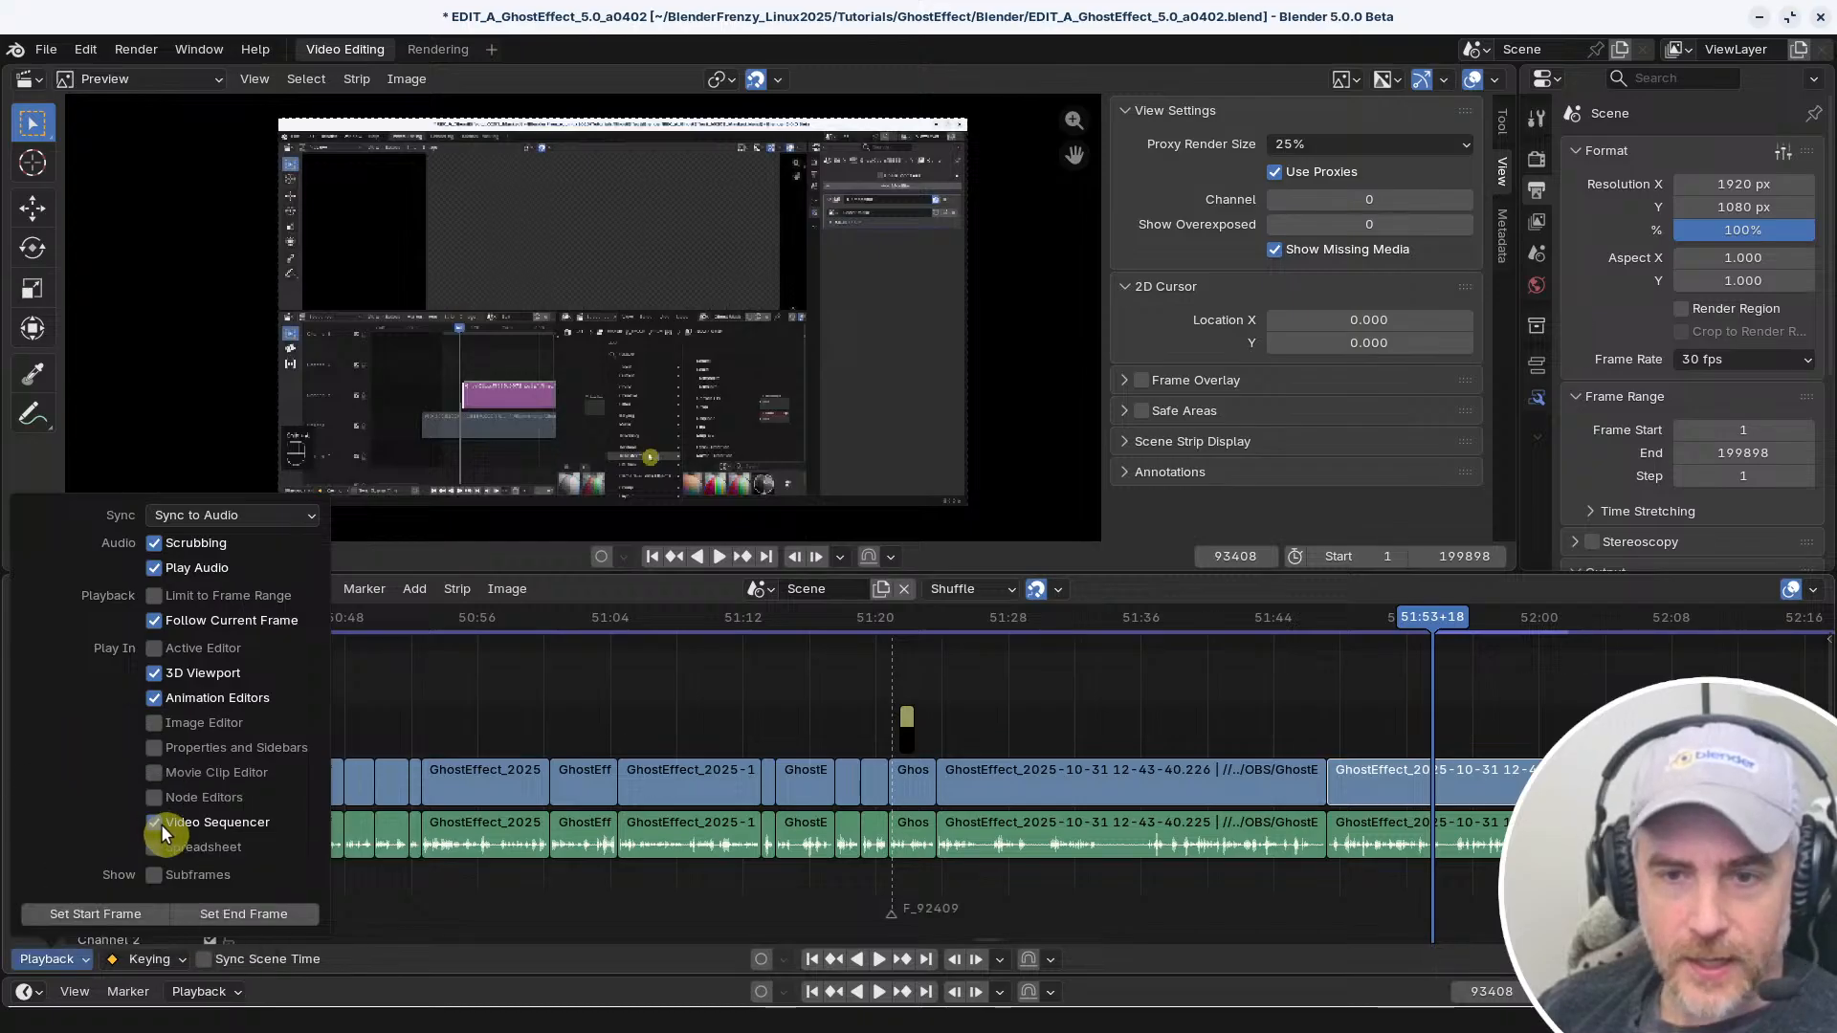
click(159, 823)
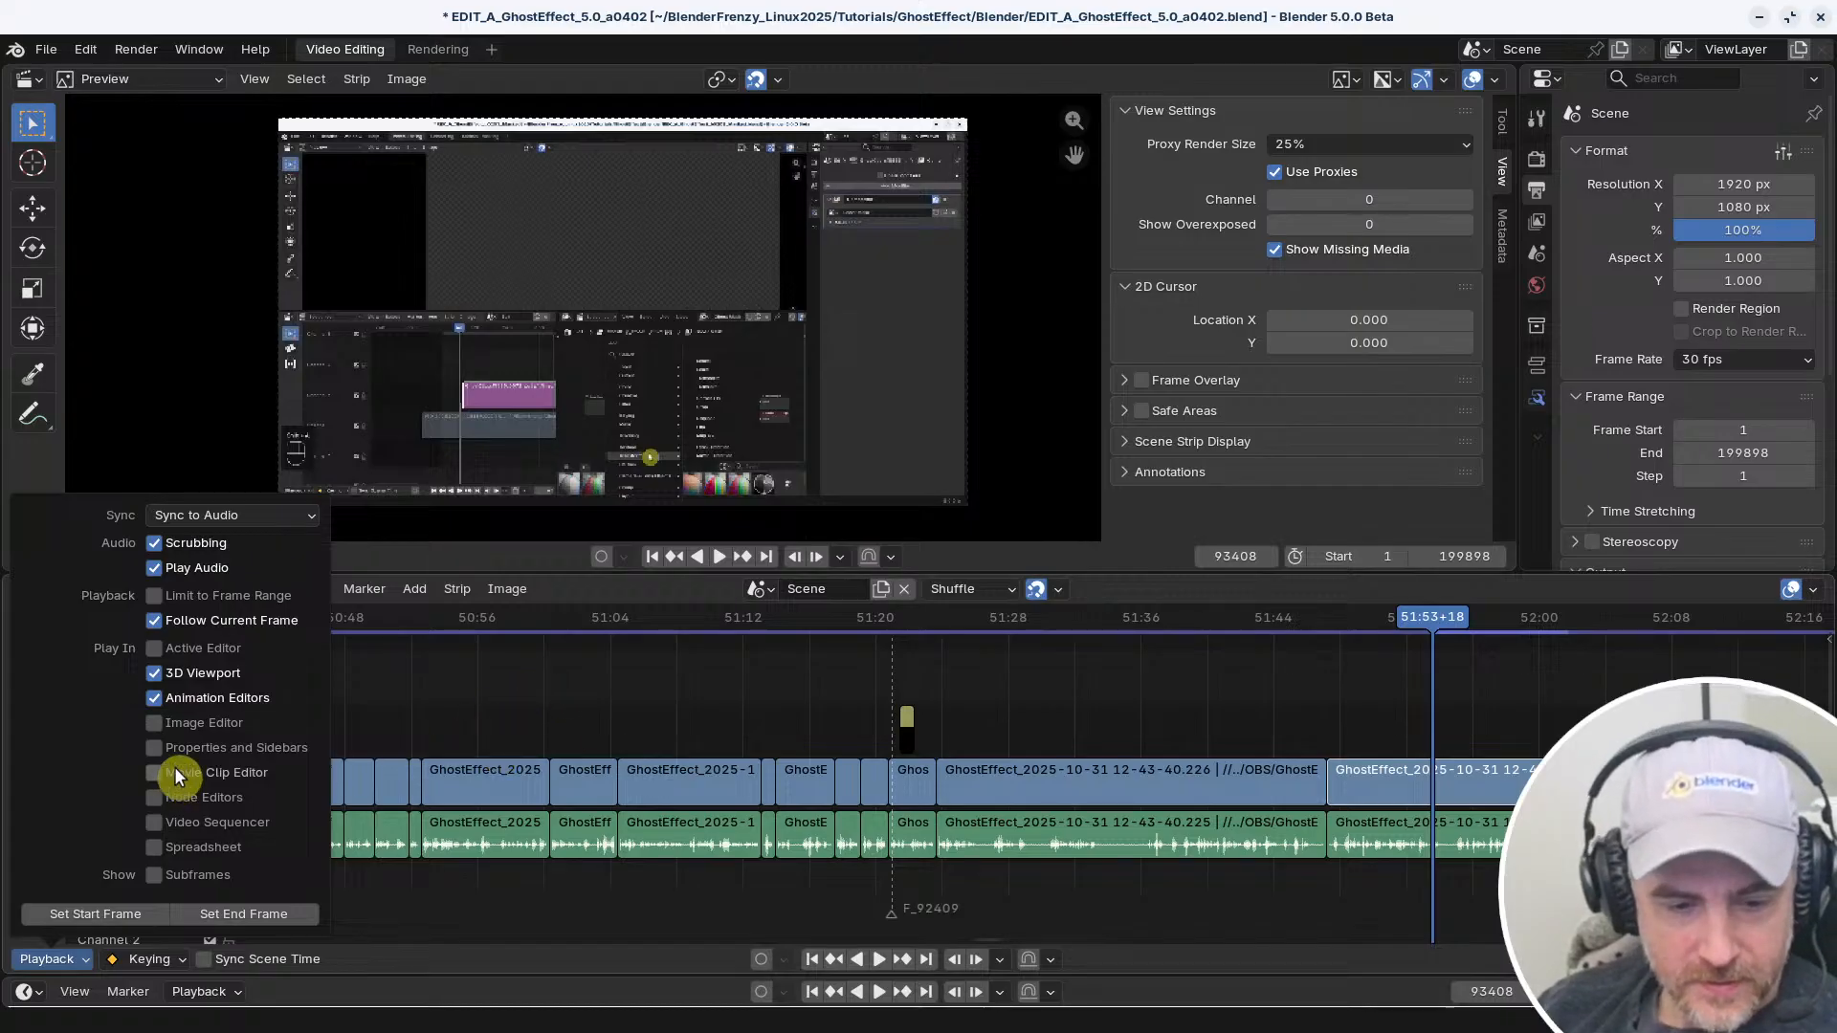
Try the Subframes display and the Image Editor playback option, switching each on and back off
click(152, 874)
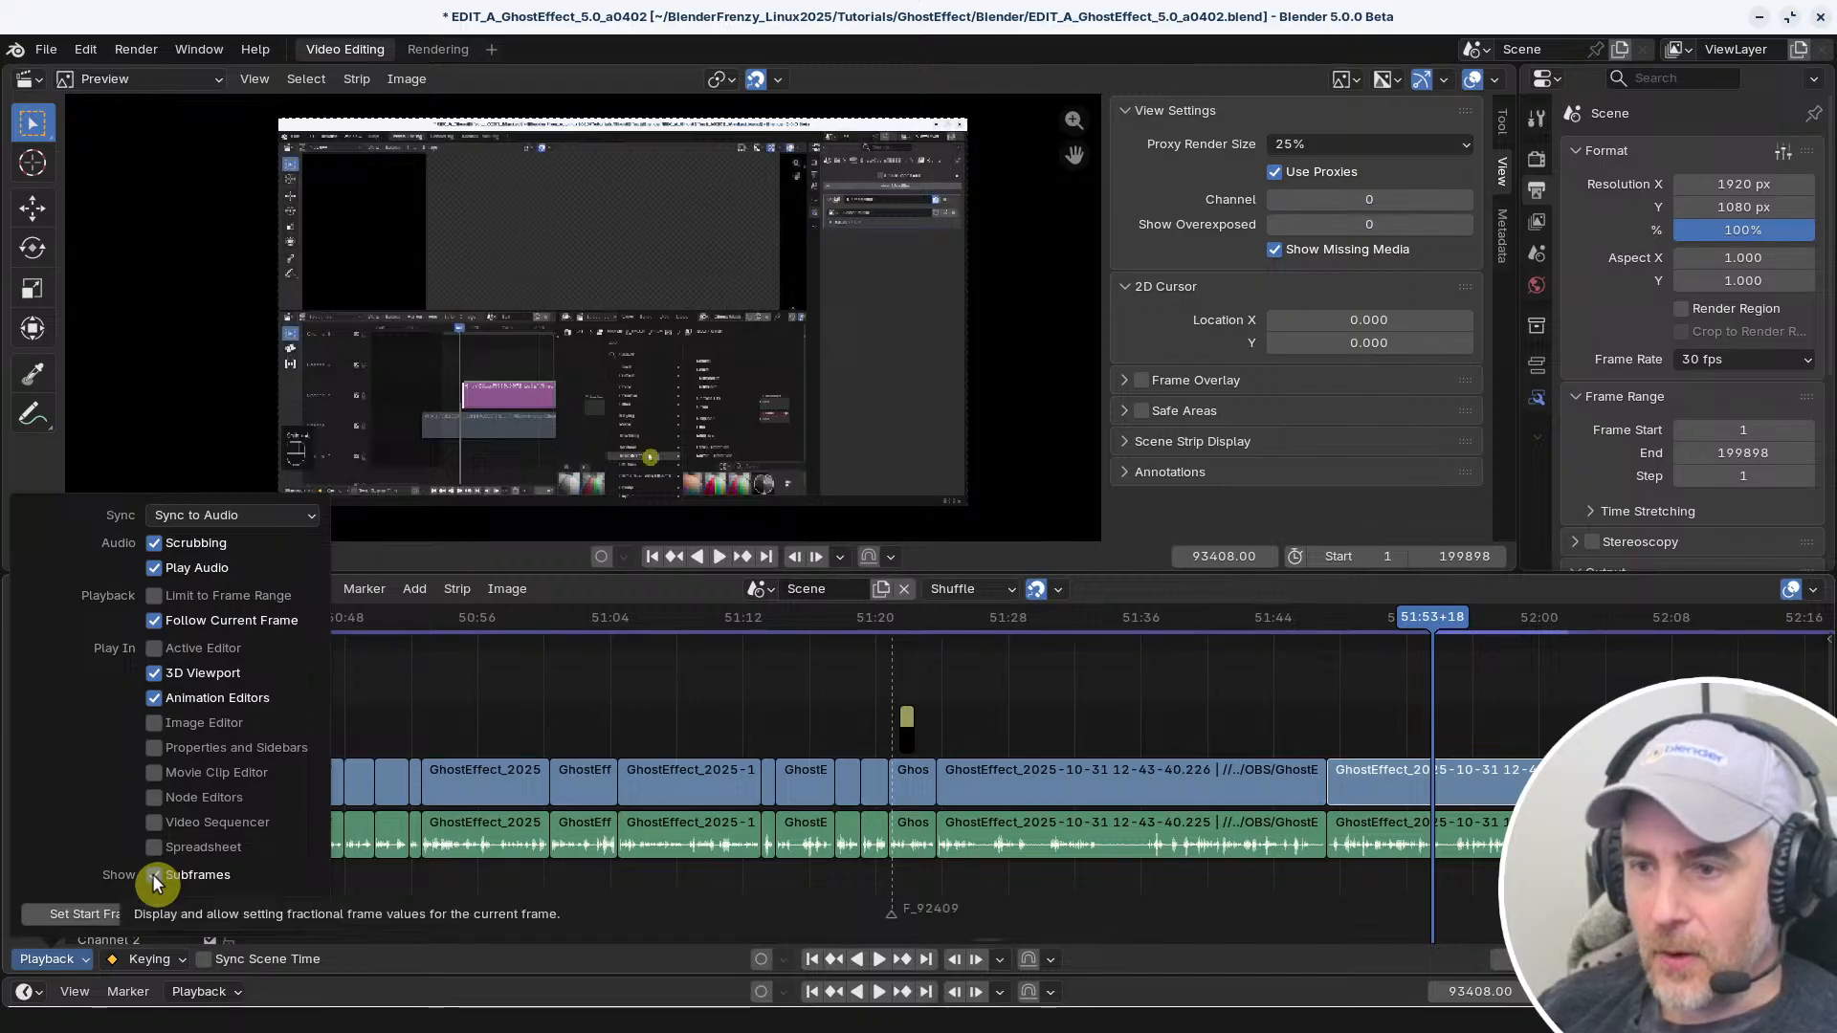
click(152, 874)
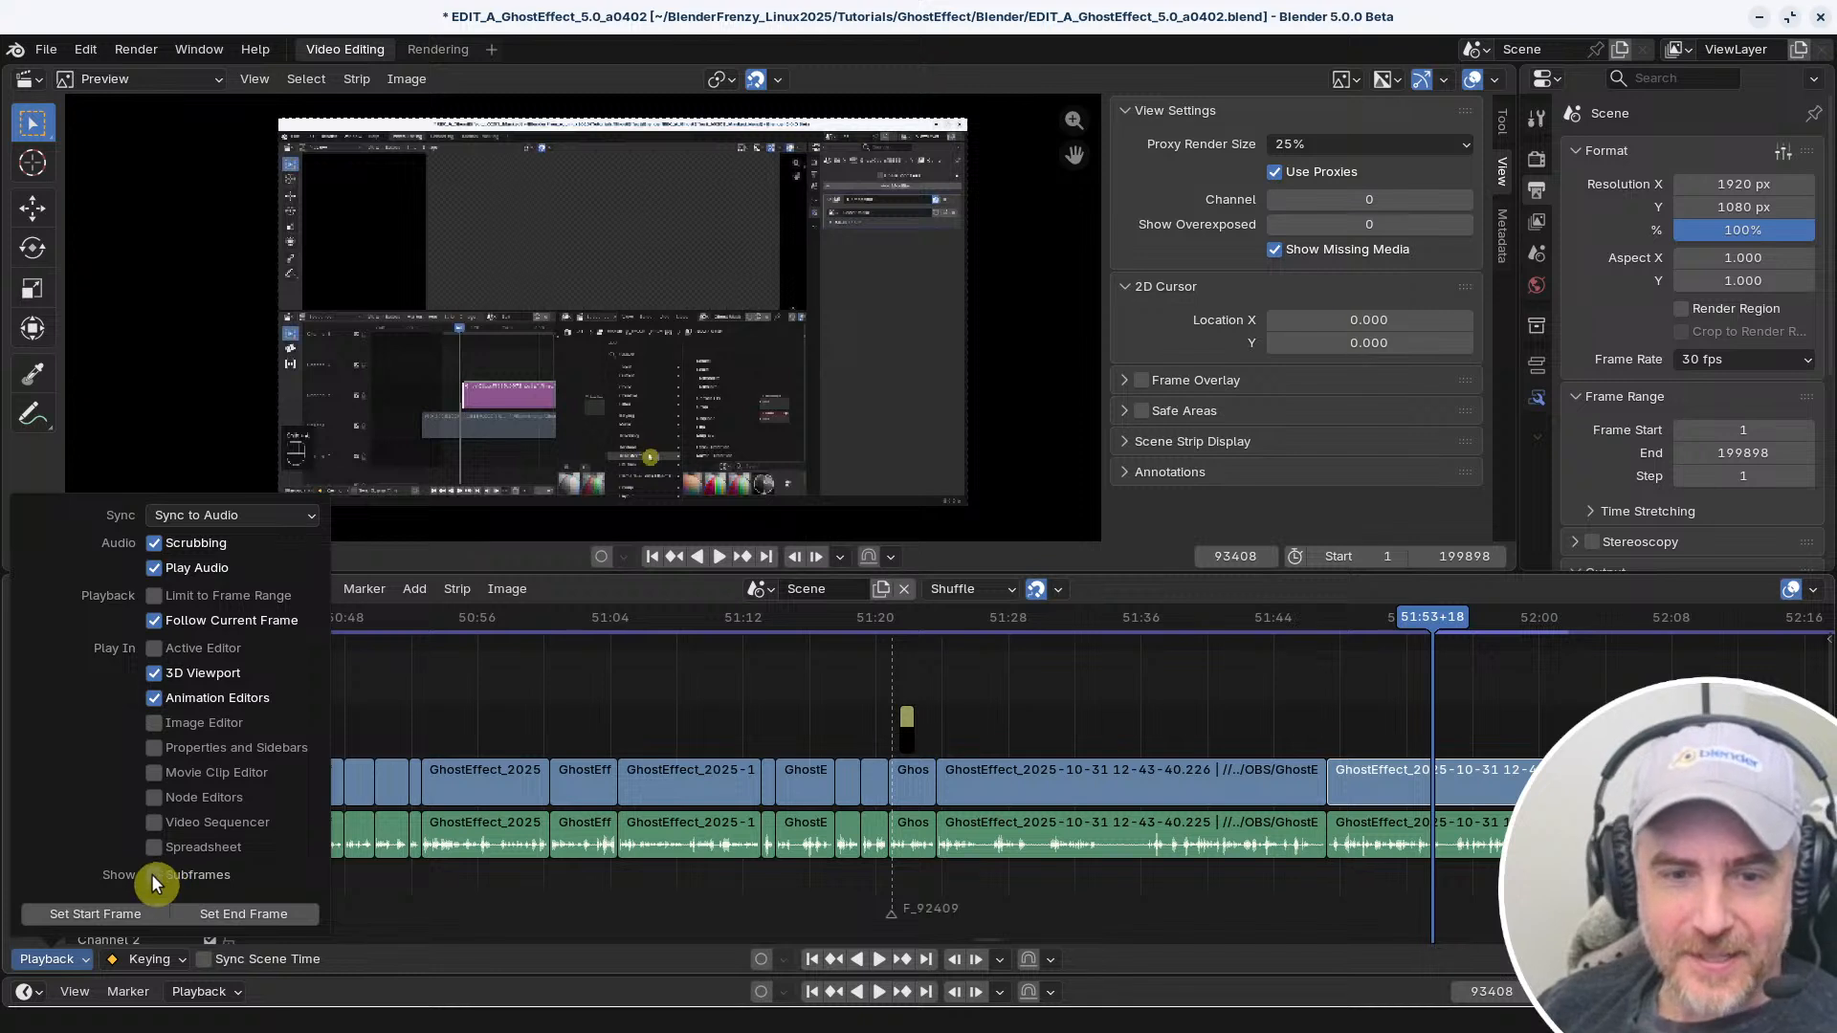
click(158, 732)
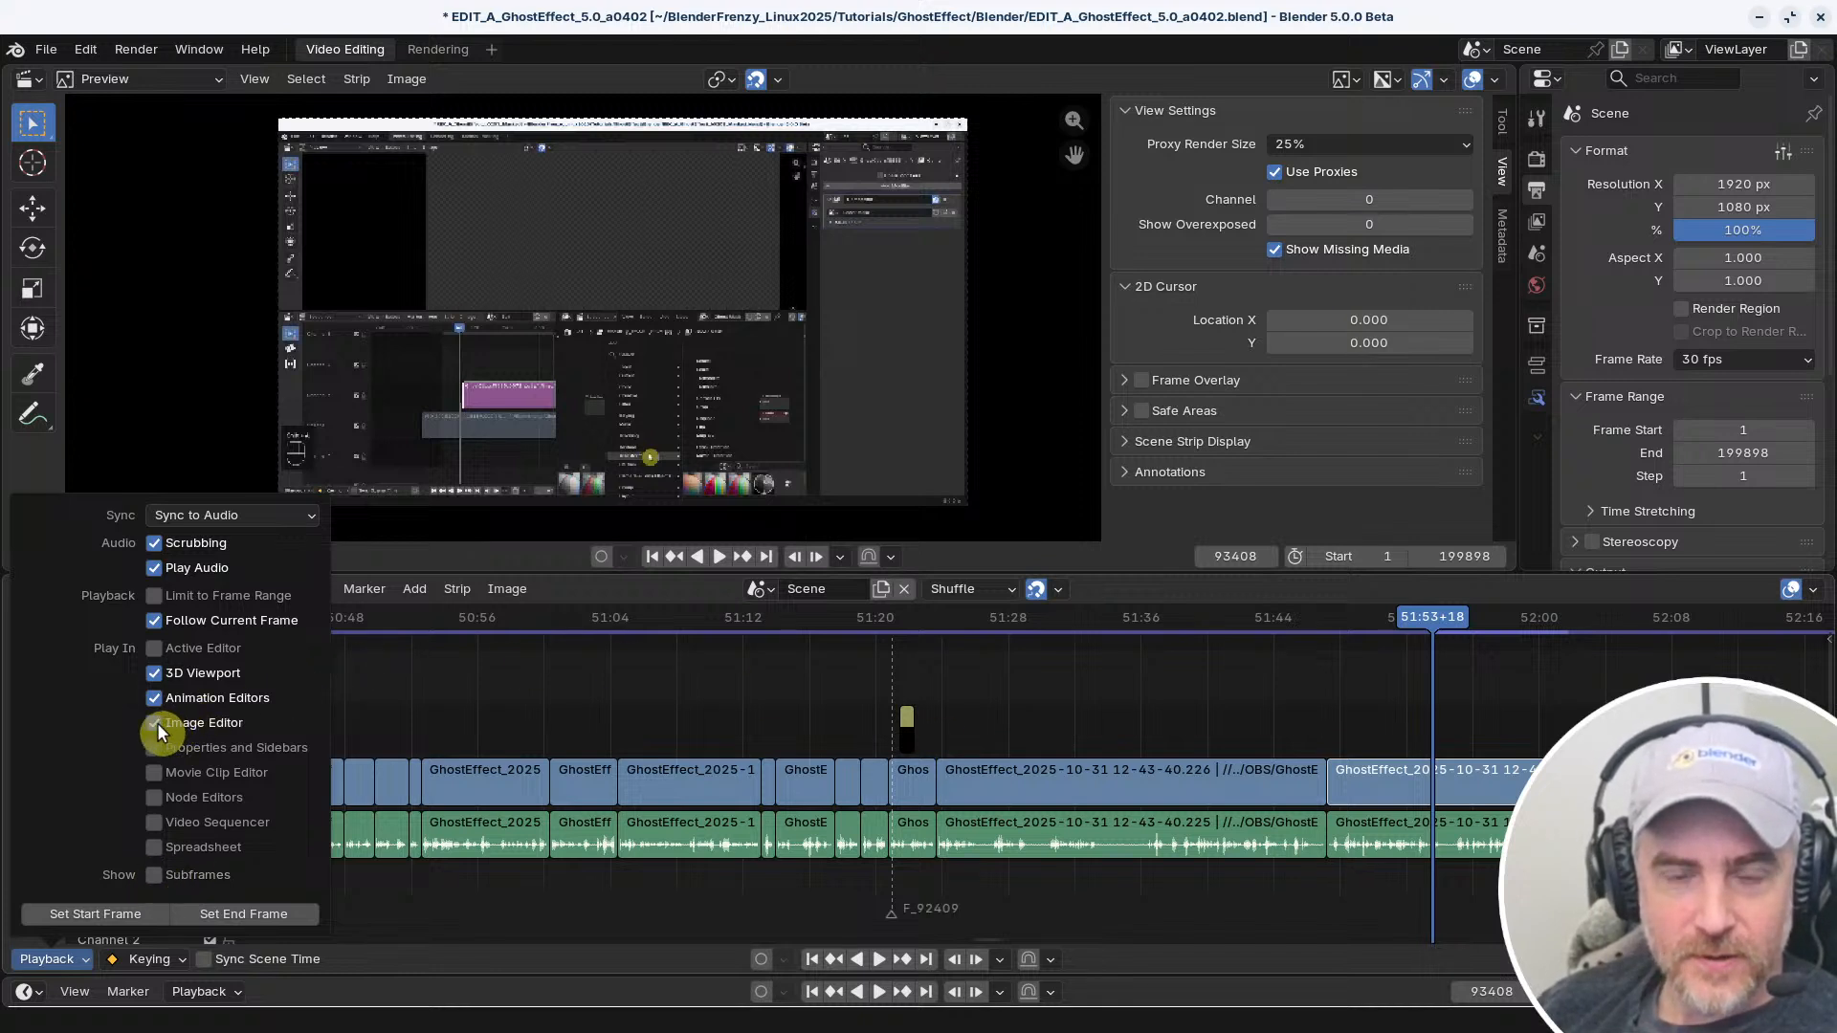
click(159, 728)
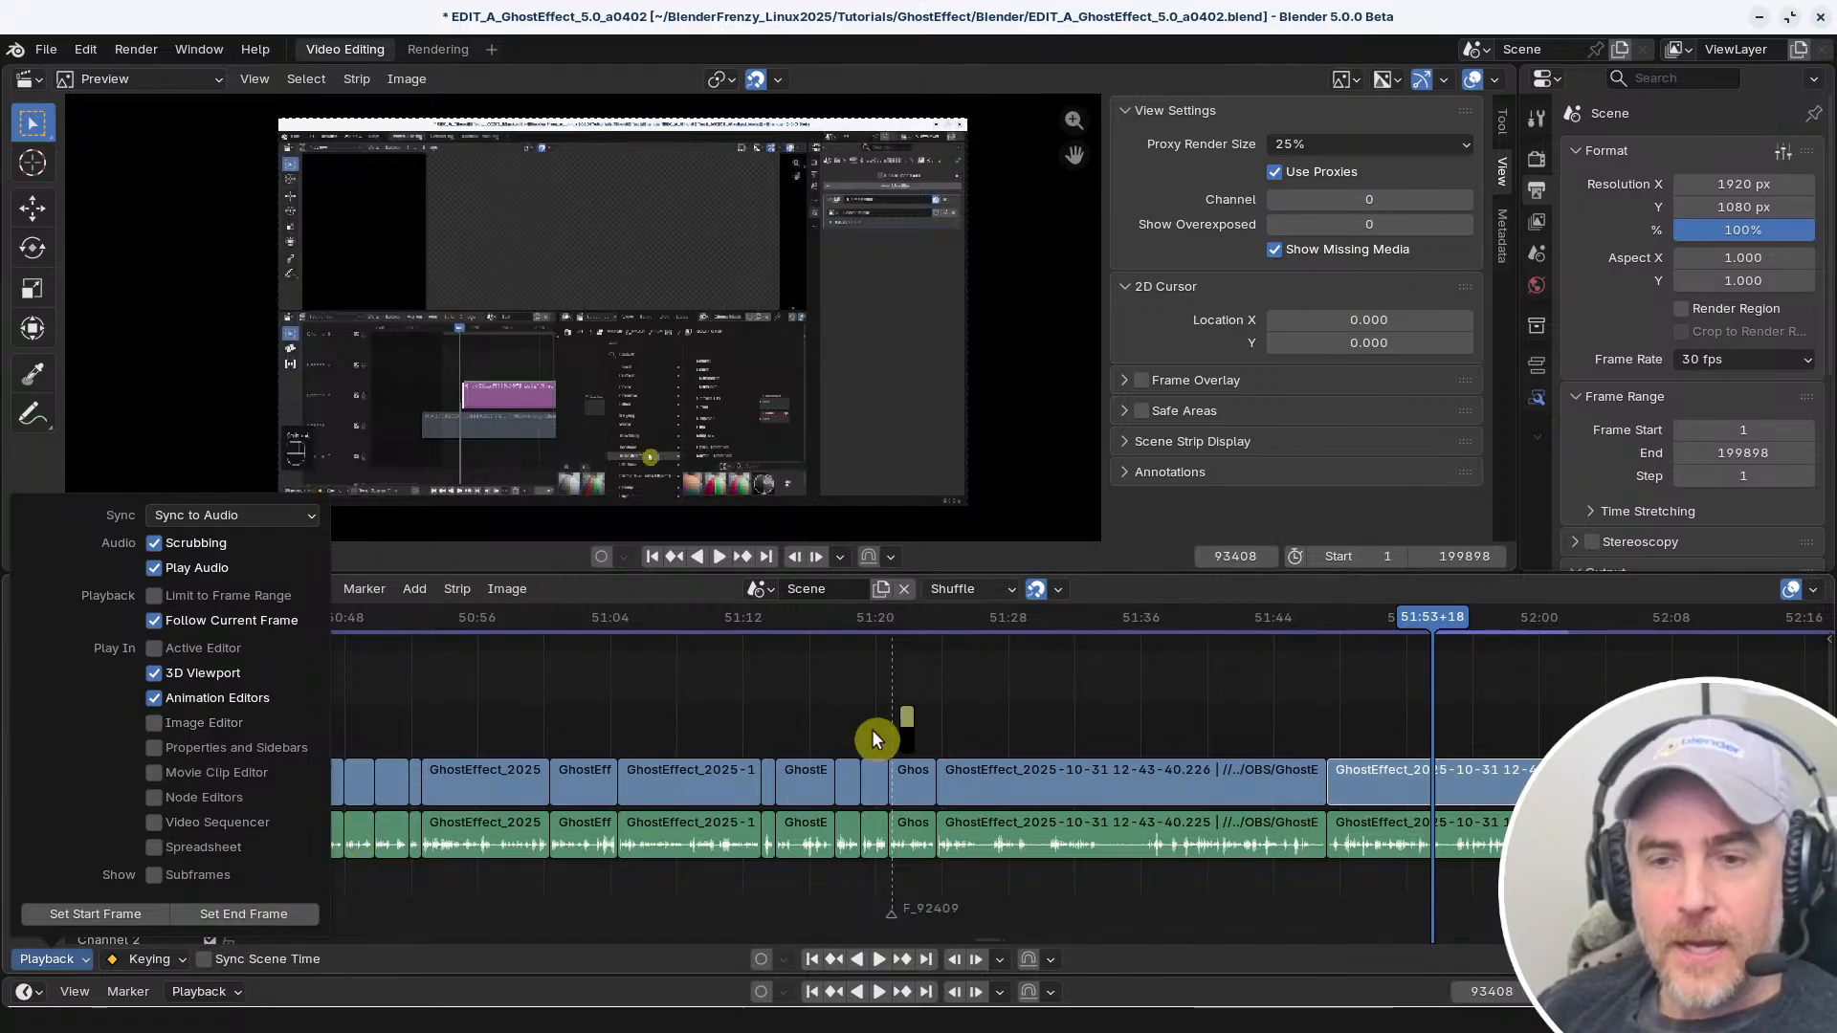
Play the edit briefly from 51:41+24 and save the project file
click(1239, 620)
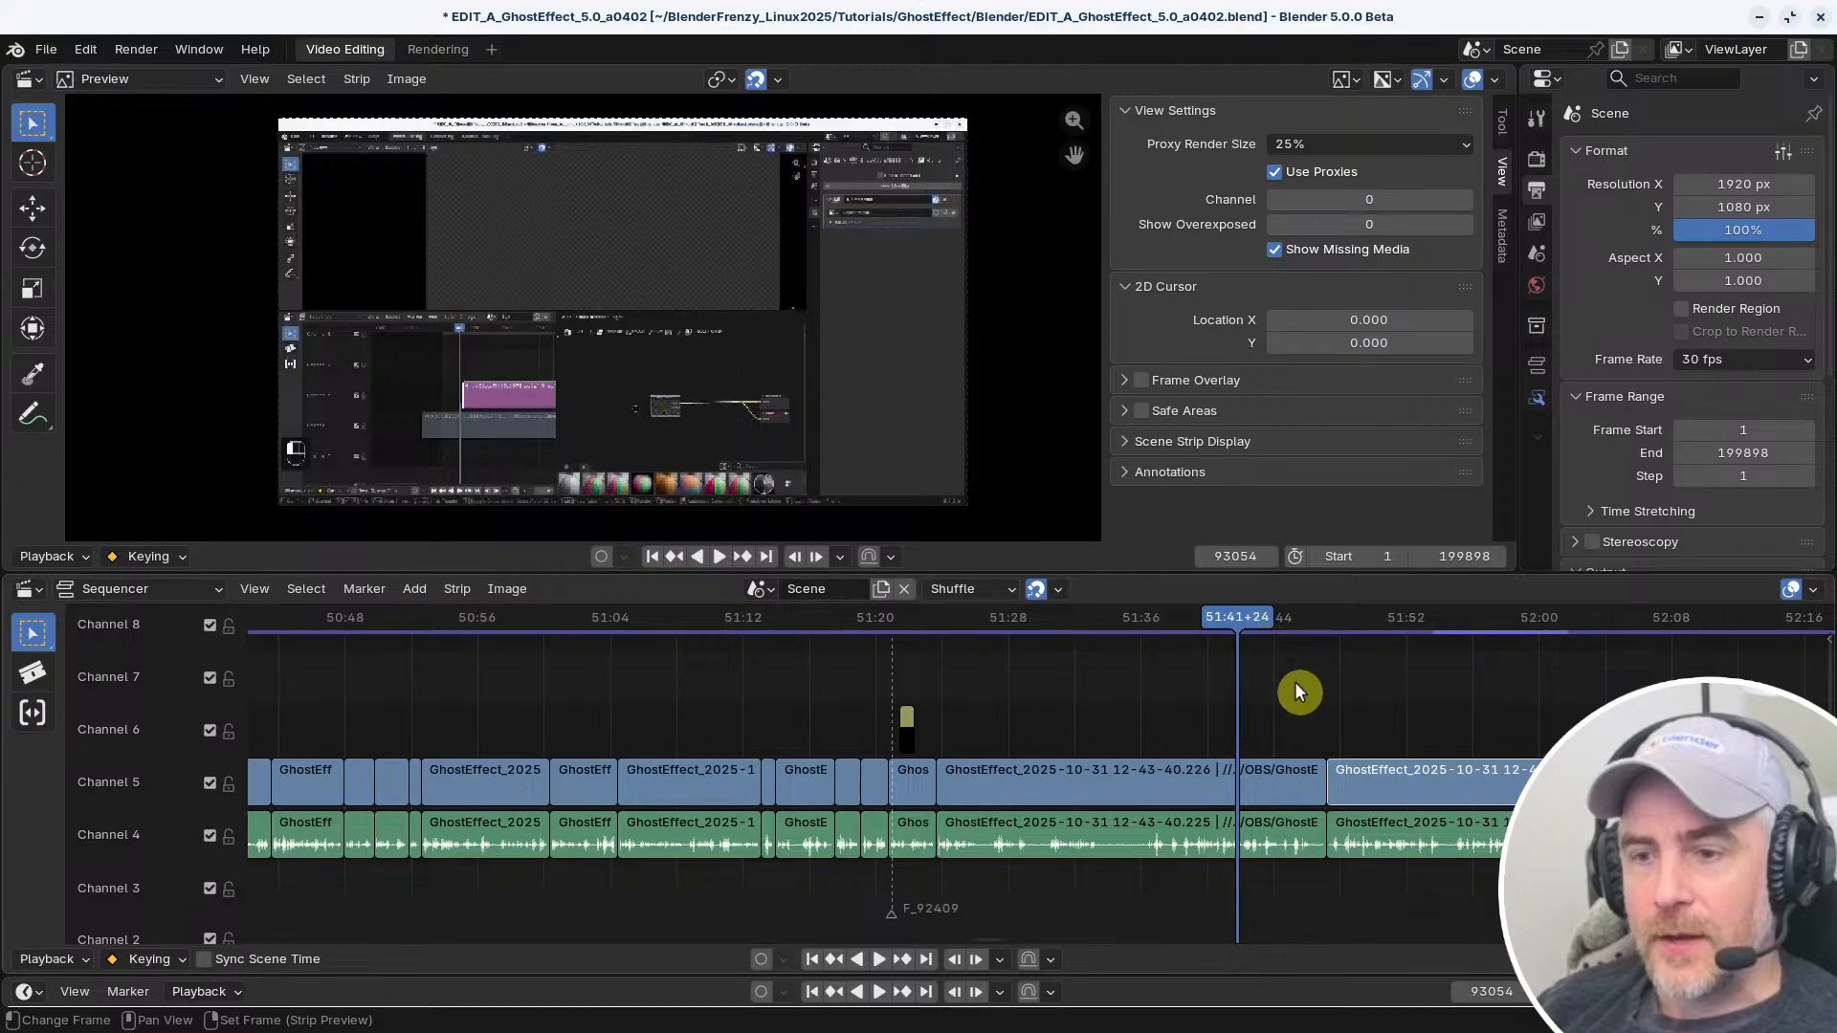
key(space)
key(space)
middle_drag(1321, 733, 1114, 716)
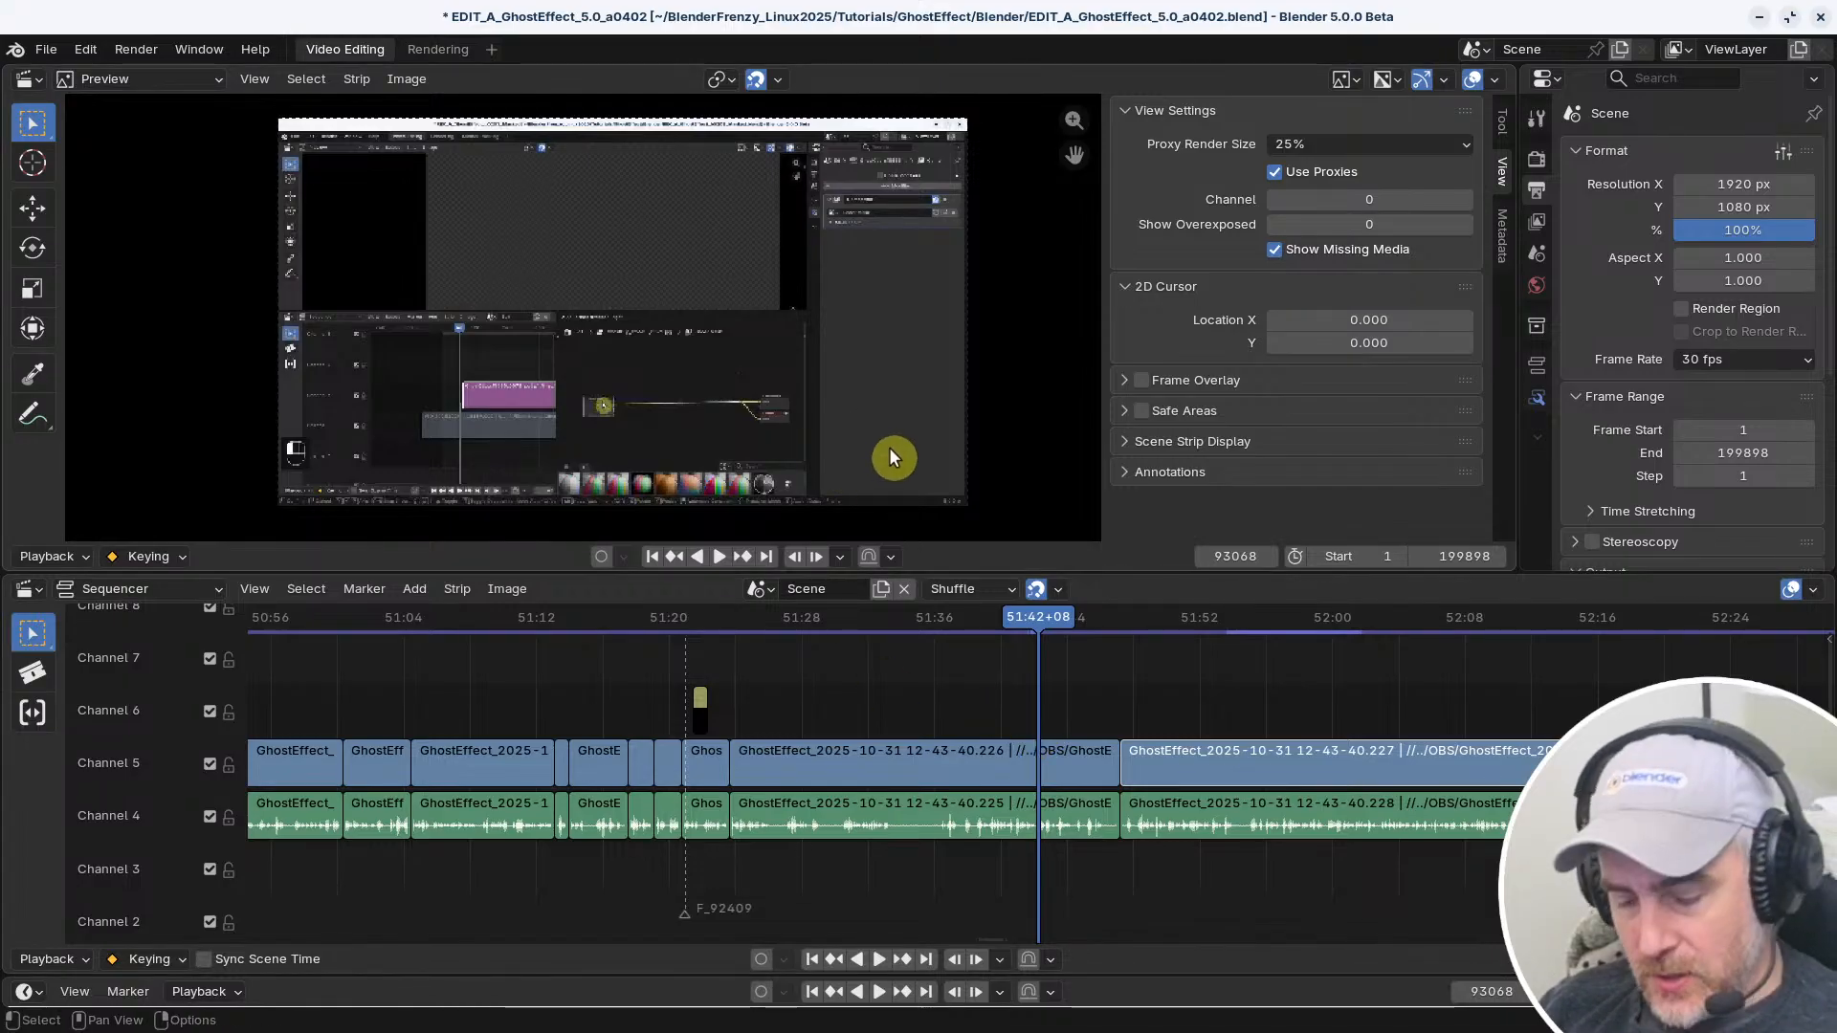
key(ctrl+s)
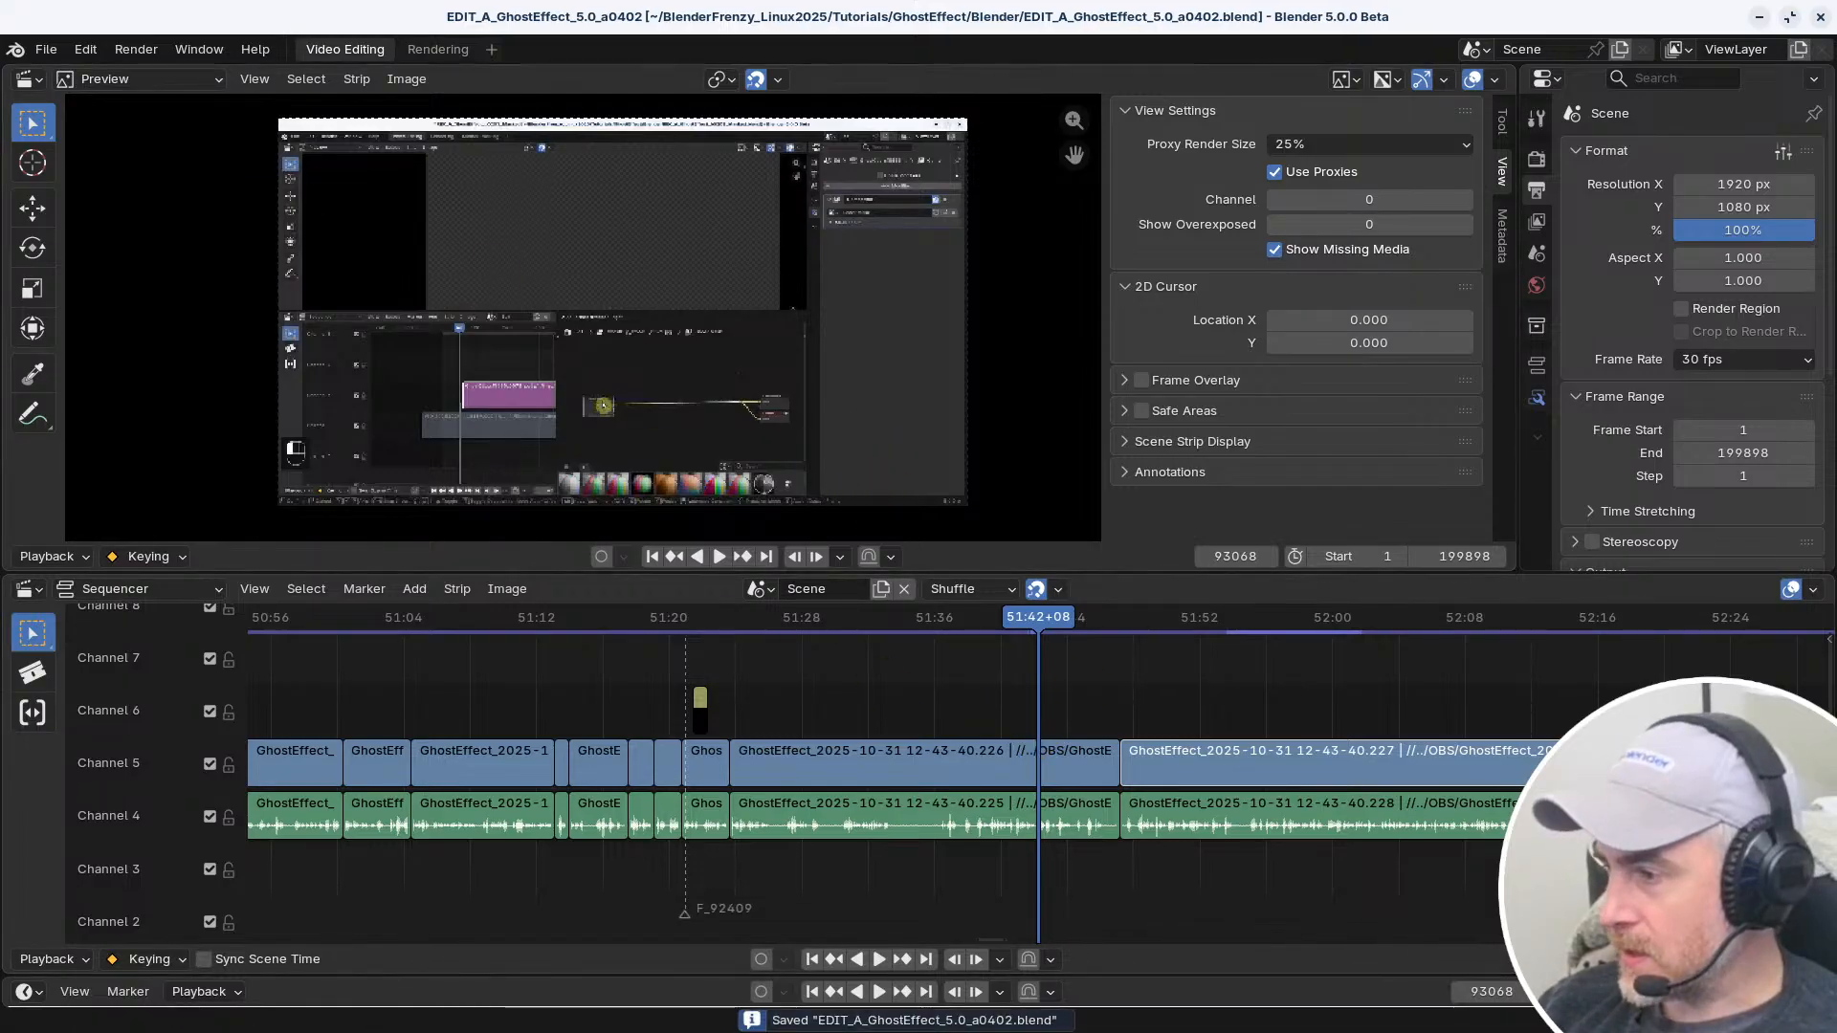
Start a second Blender session with a new Video Editing file and remove its file browser area
drag(1836, 184, 1280, 183)
click(840, 263)
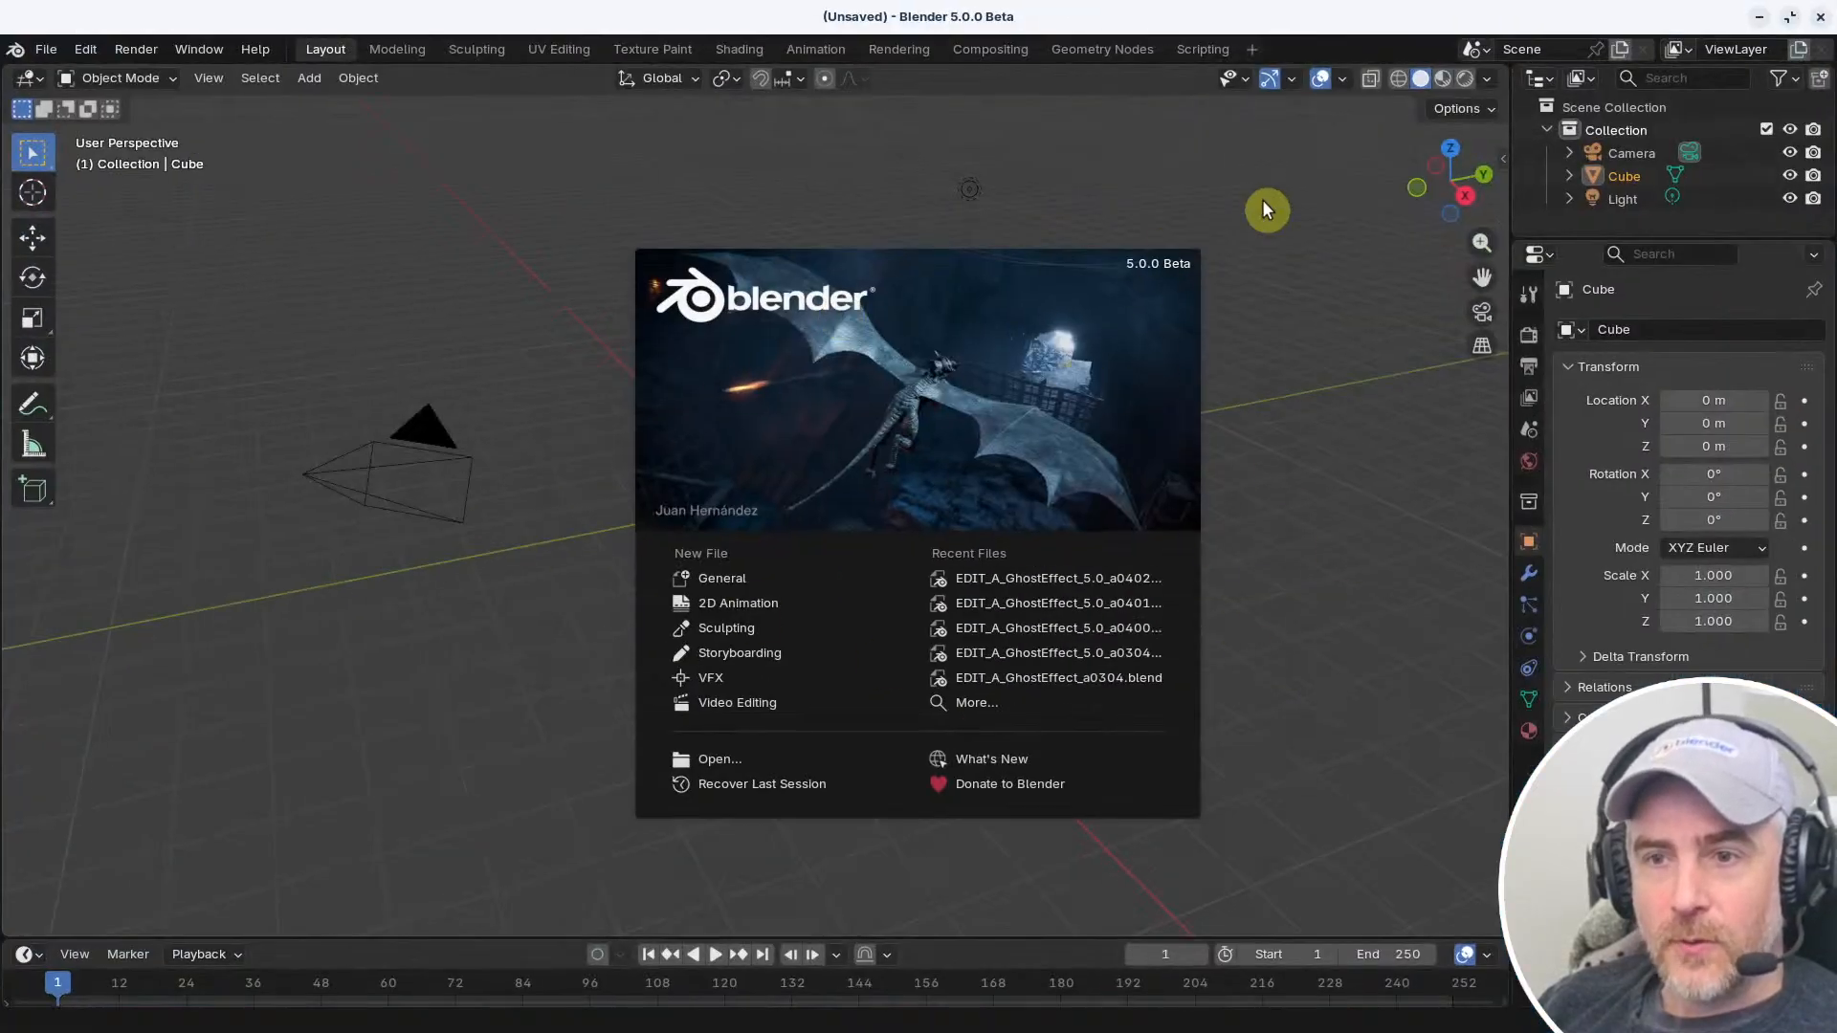
click(1261, 209)
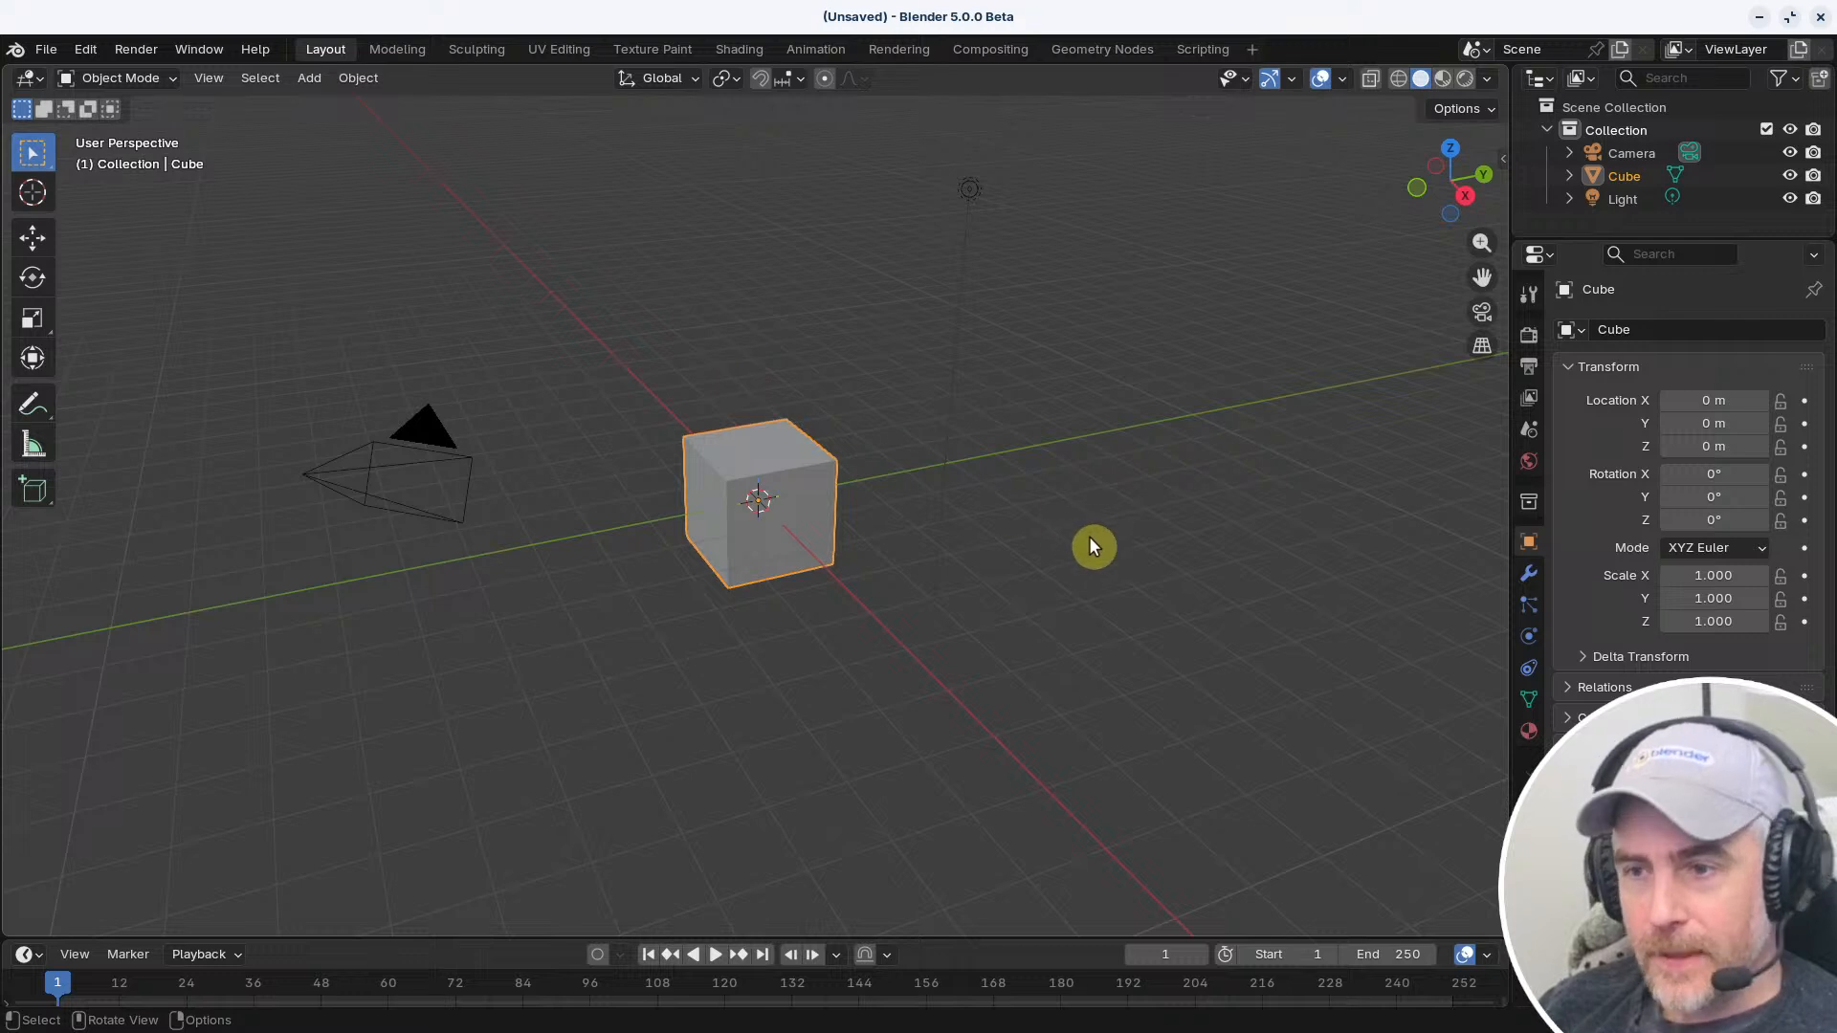
click(48, 49)
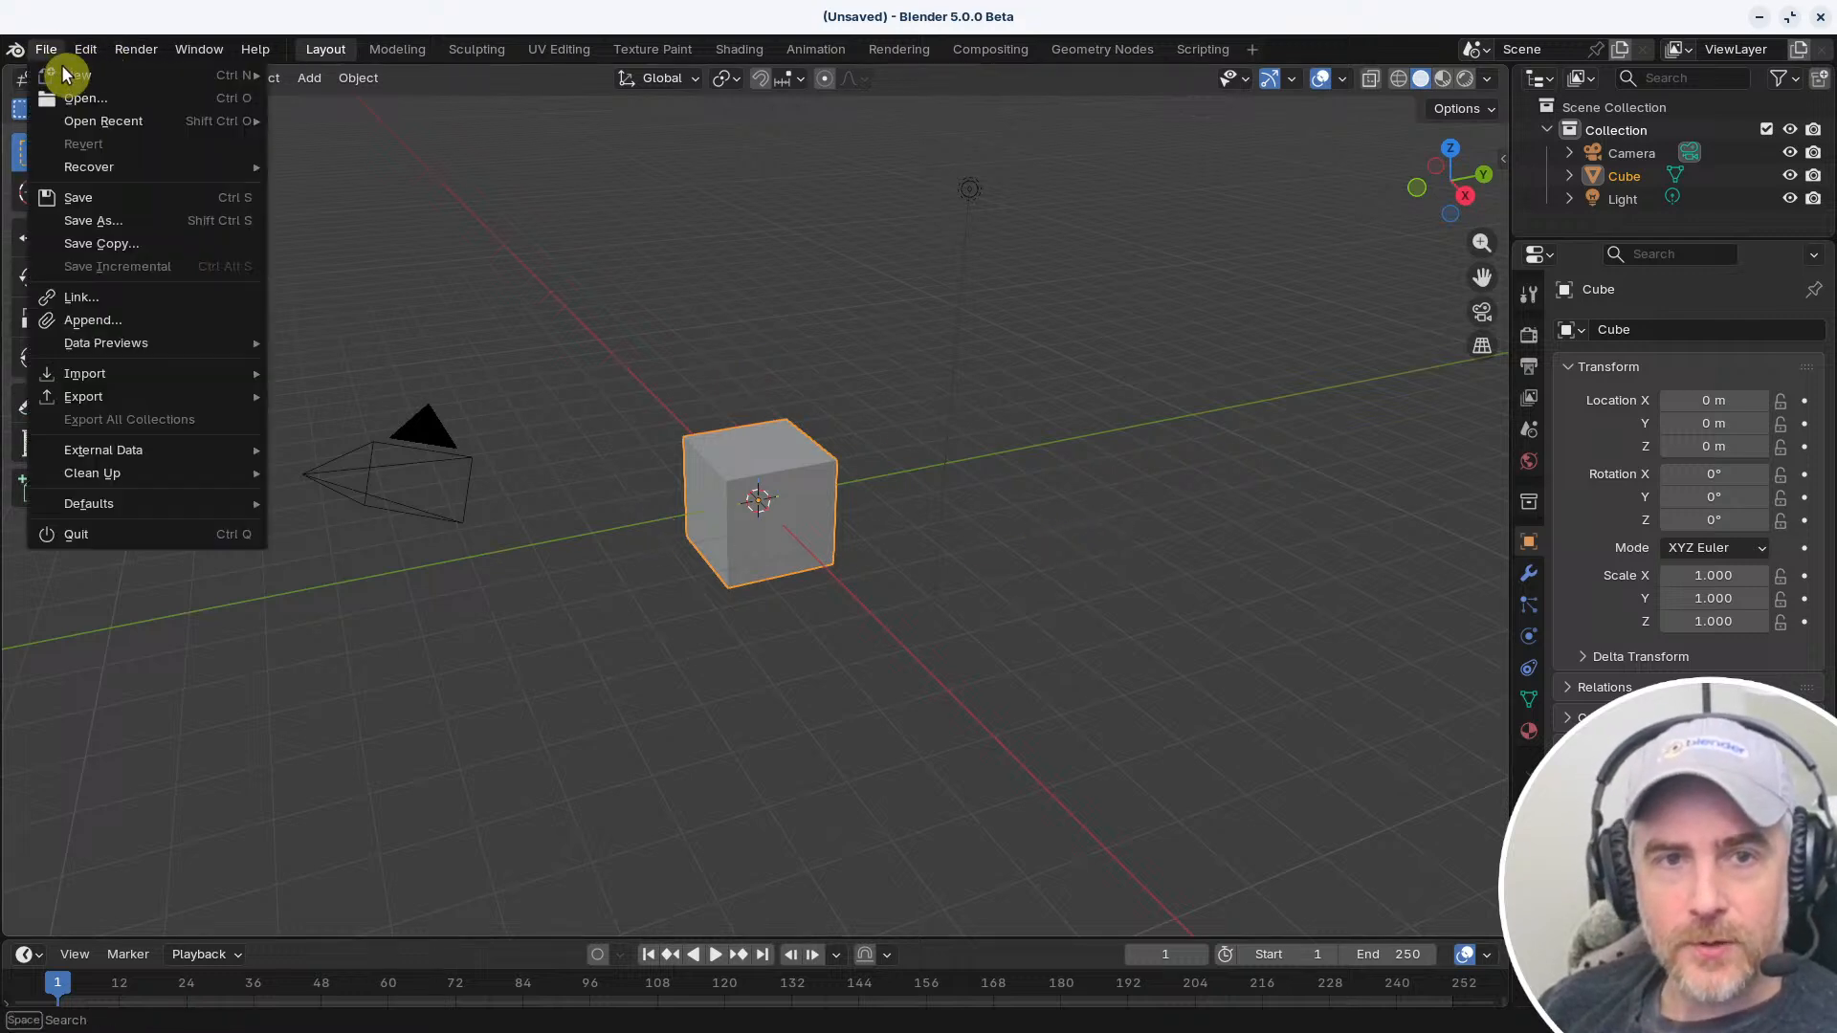
mouse_move(239, 70)
click(316, 192)
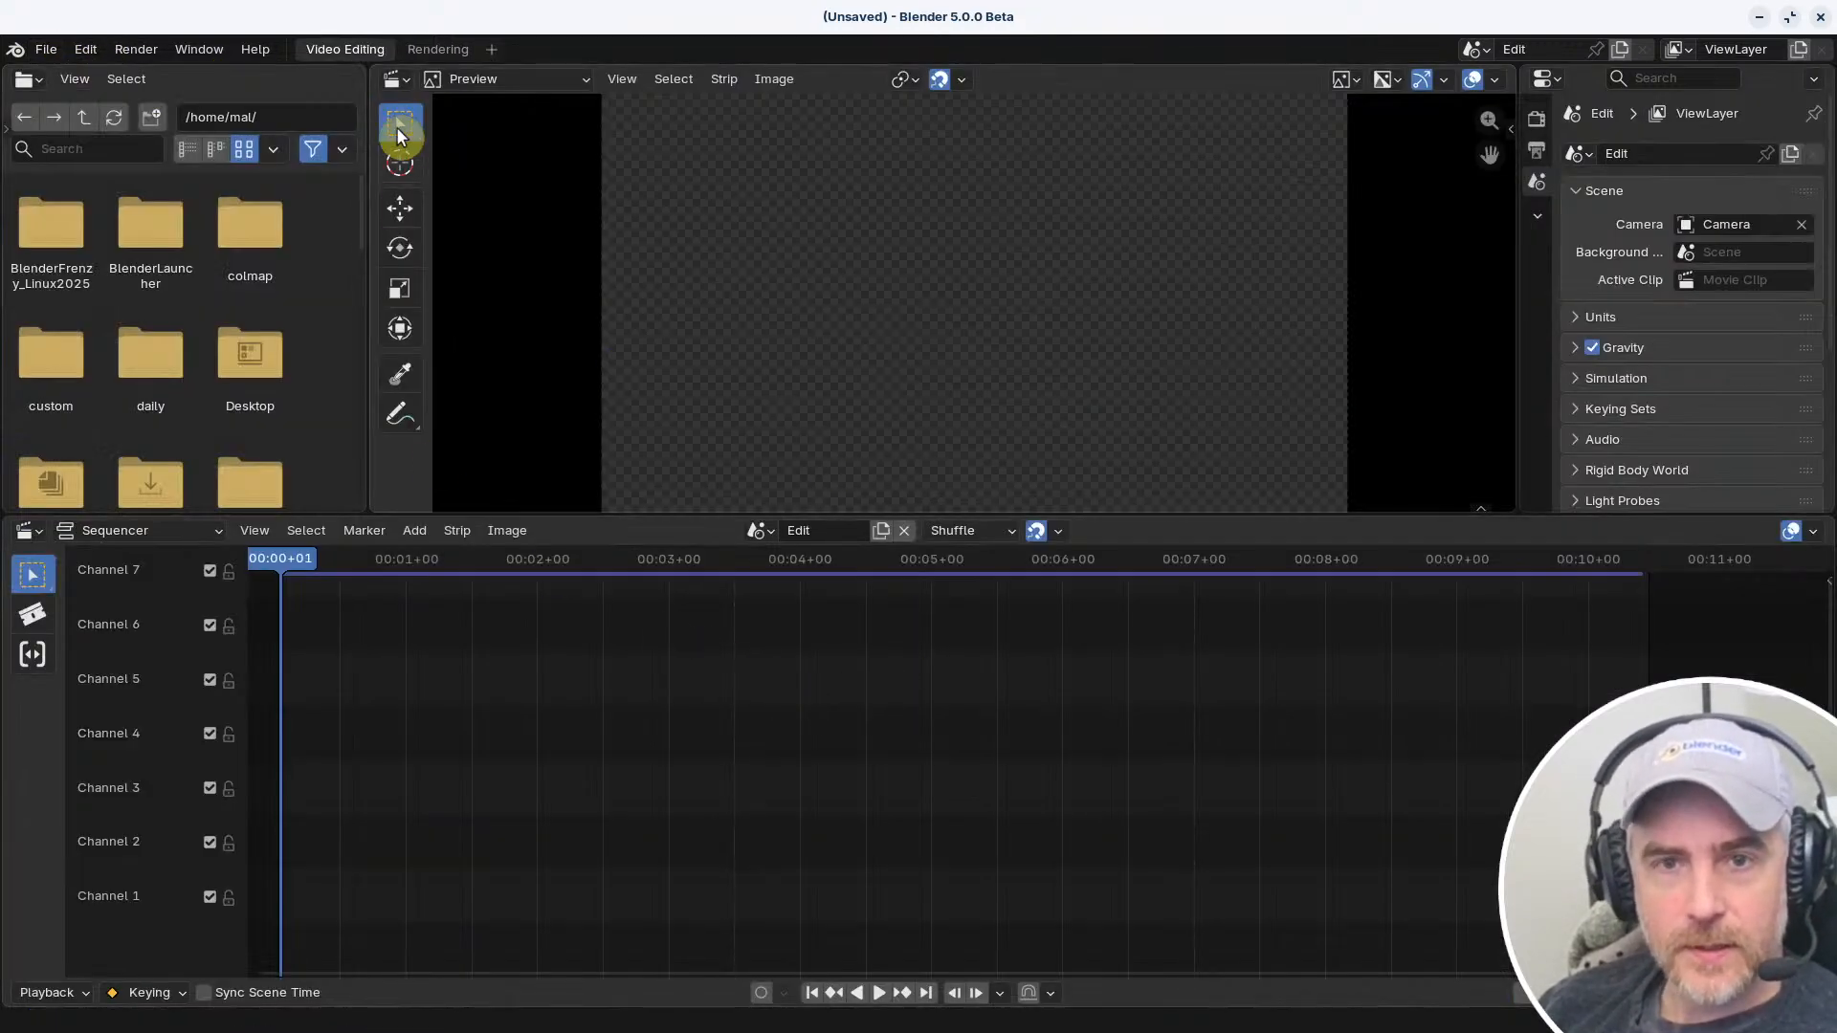
drag(373, 68, 348, 80)
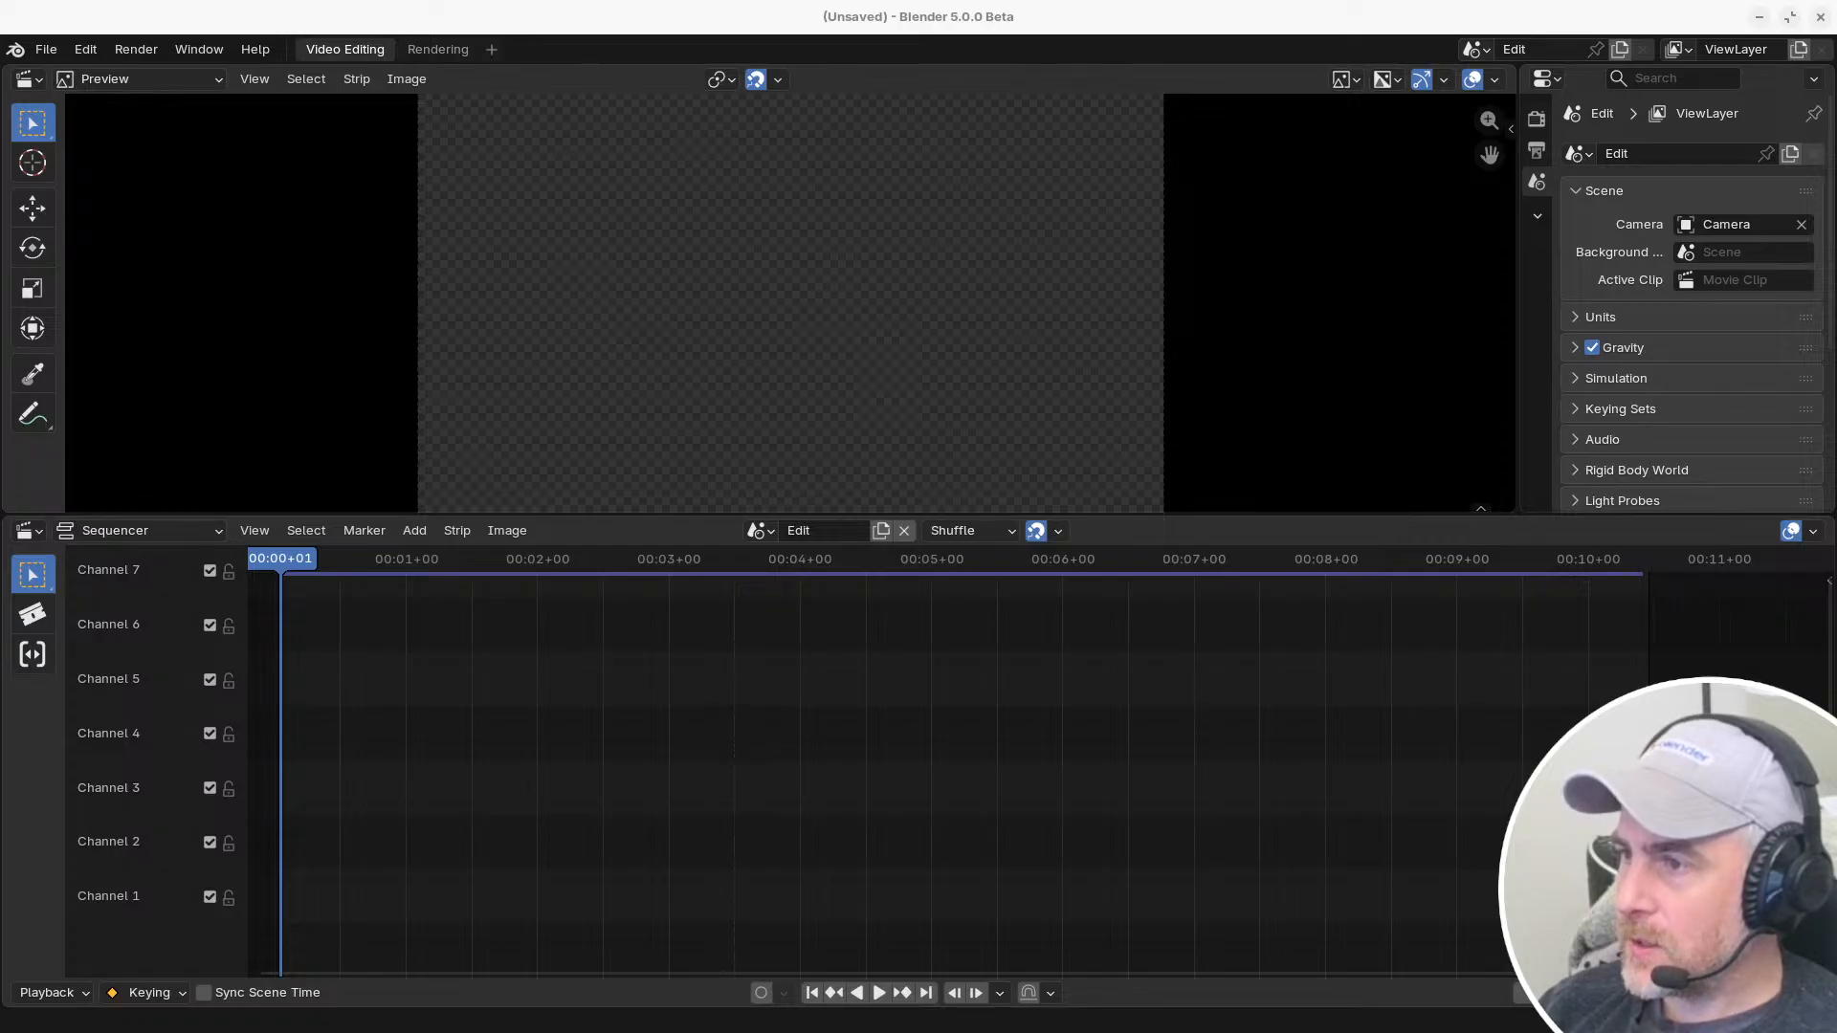
Add Footage.mp4 to the sequencer on channels 4 and 5 and snap its video and audio strips to the current frame
drag(845, 551, 463, 729)
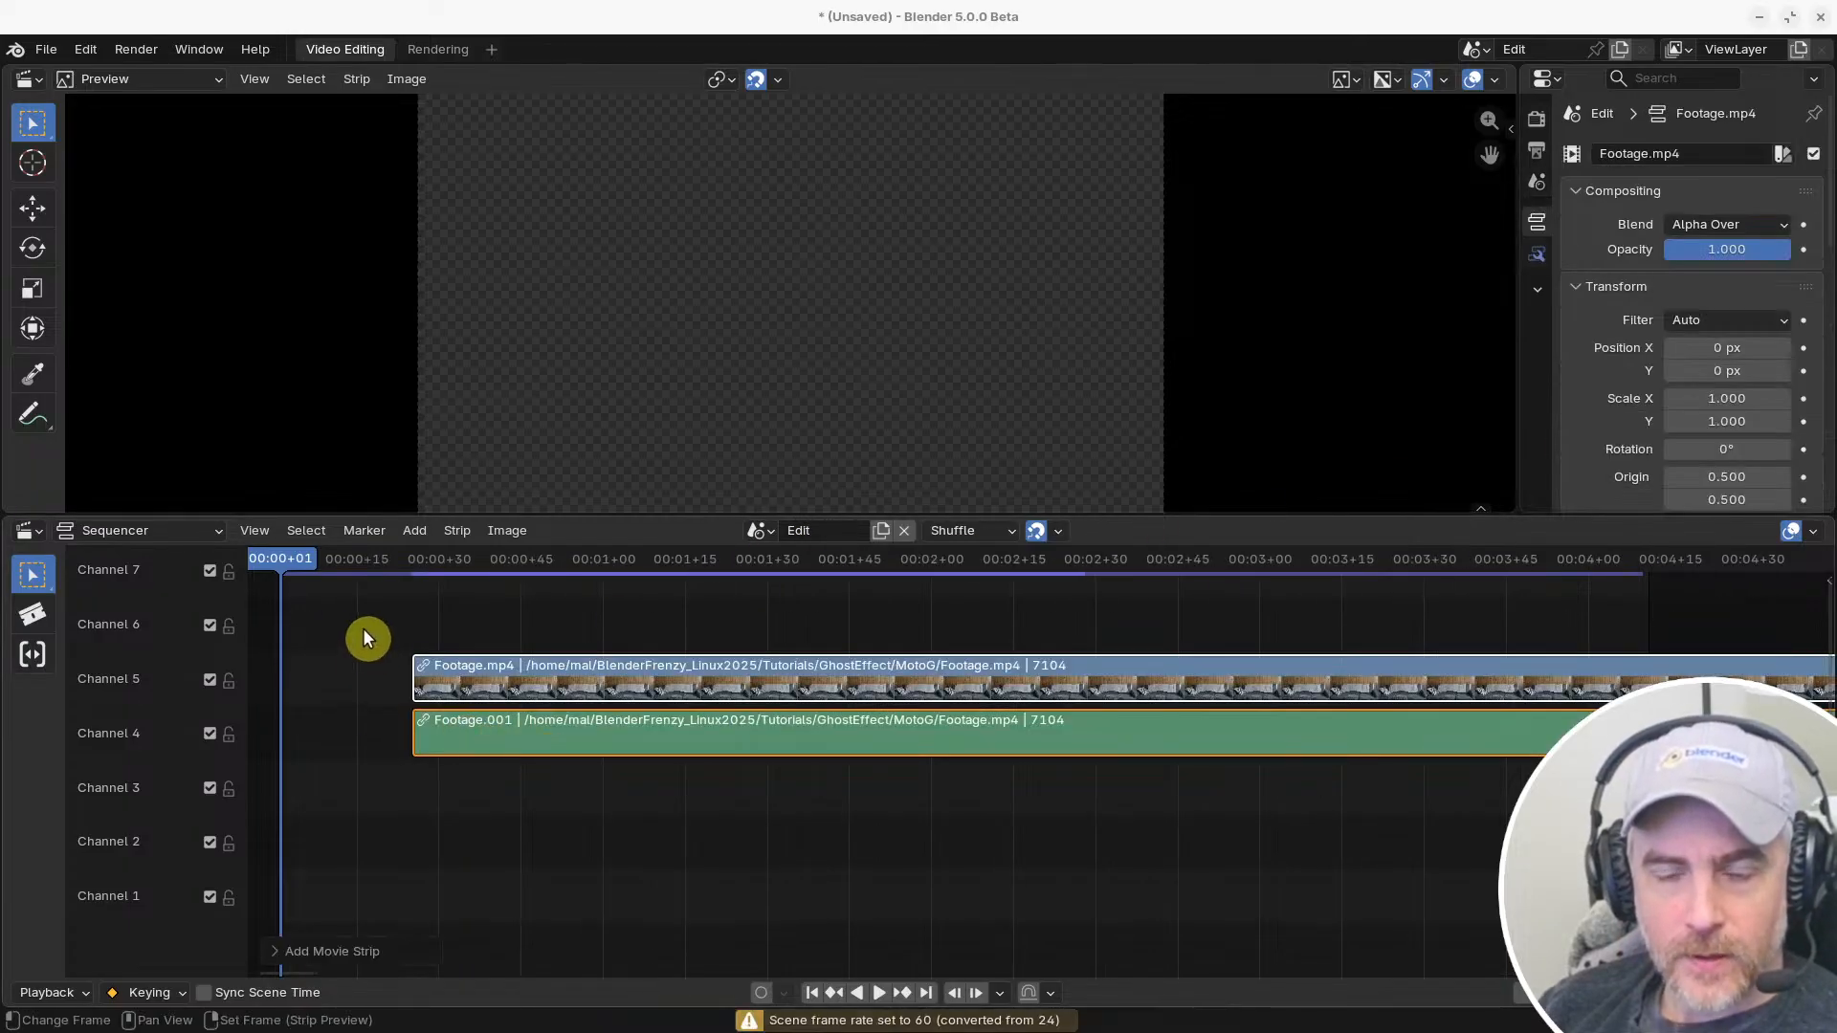
drag(356, 614, 501, 797)
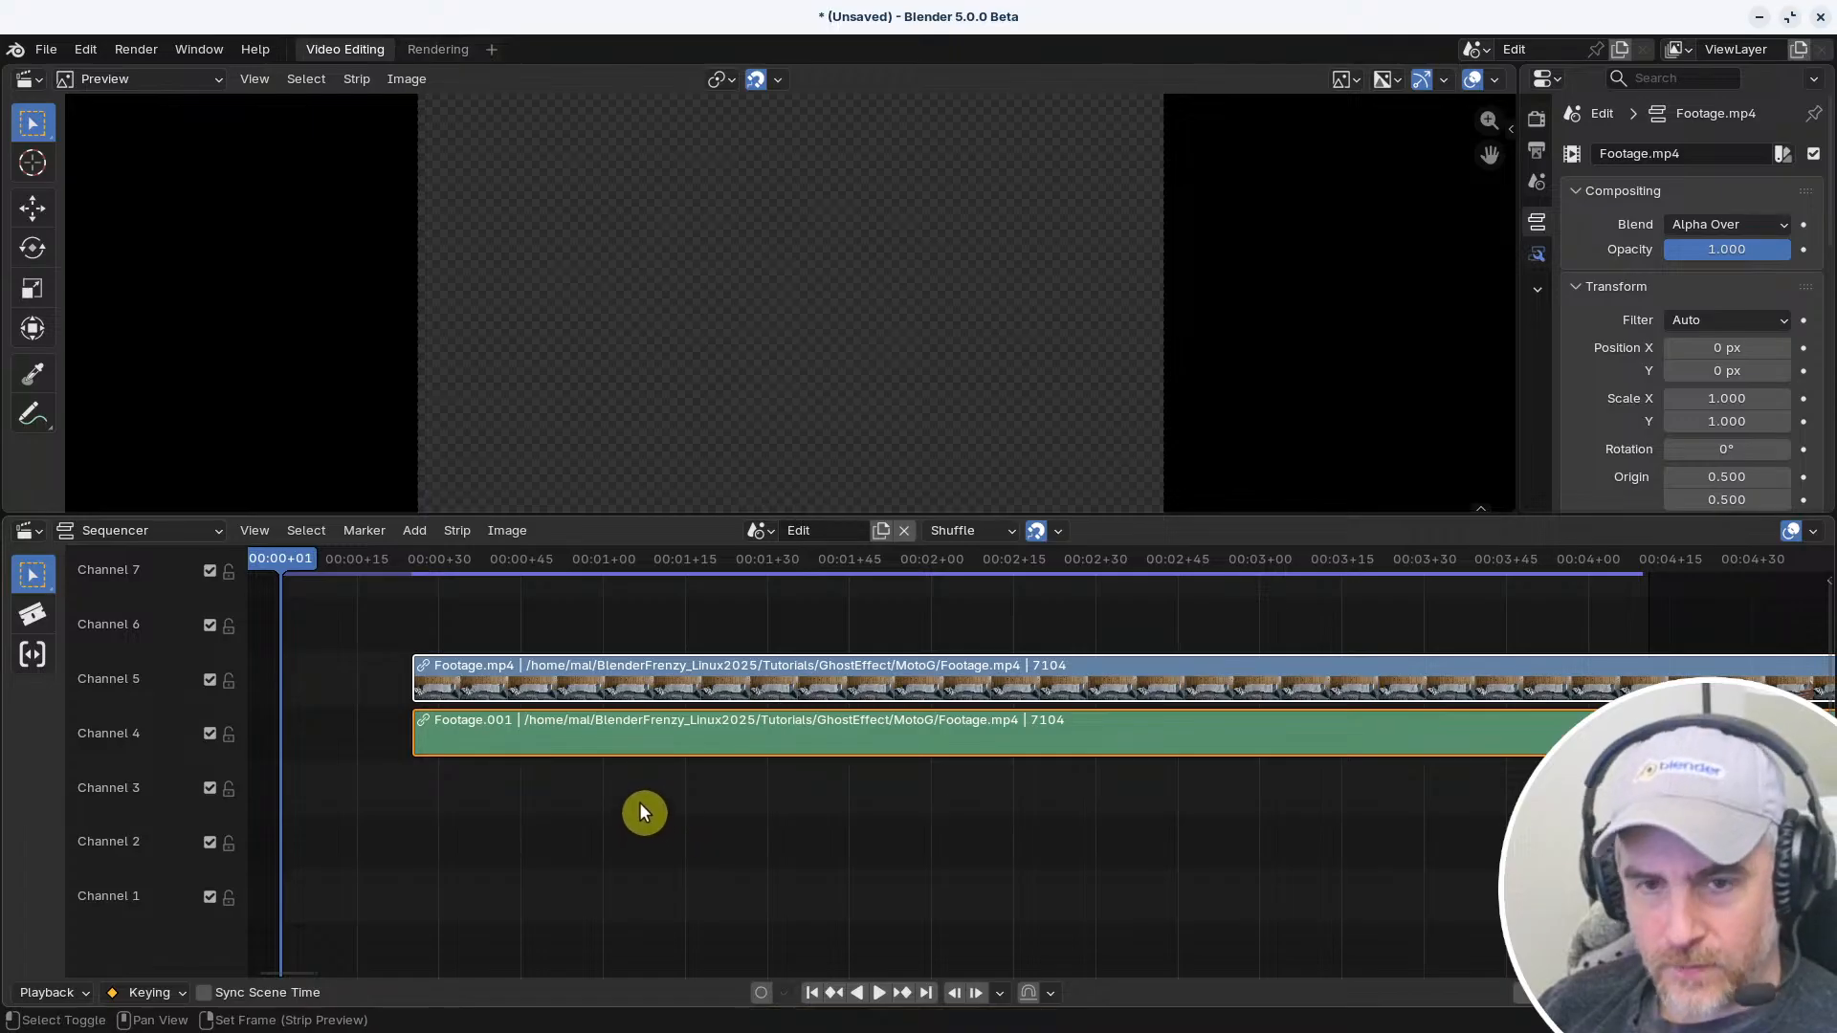
key(shift+s)
Play the footage, set the playback Sync mode to Frame Dropping and play it again
key(space)
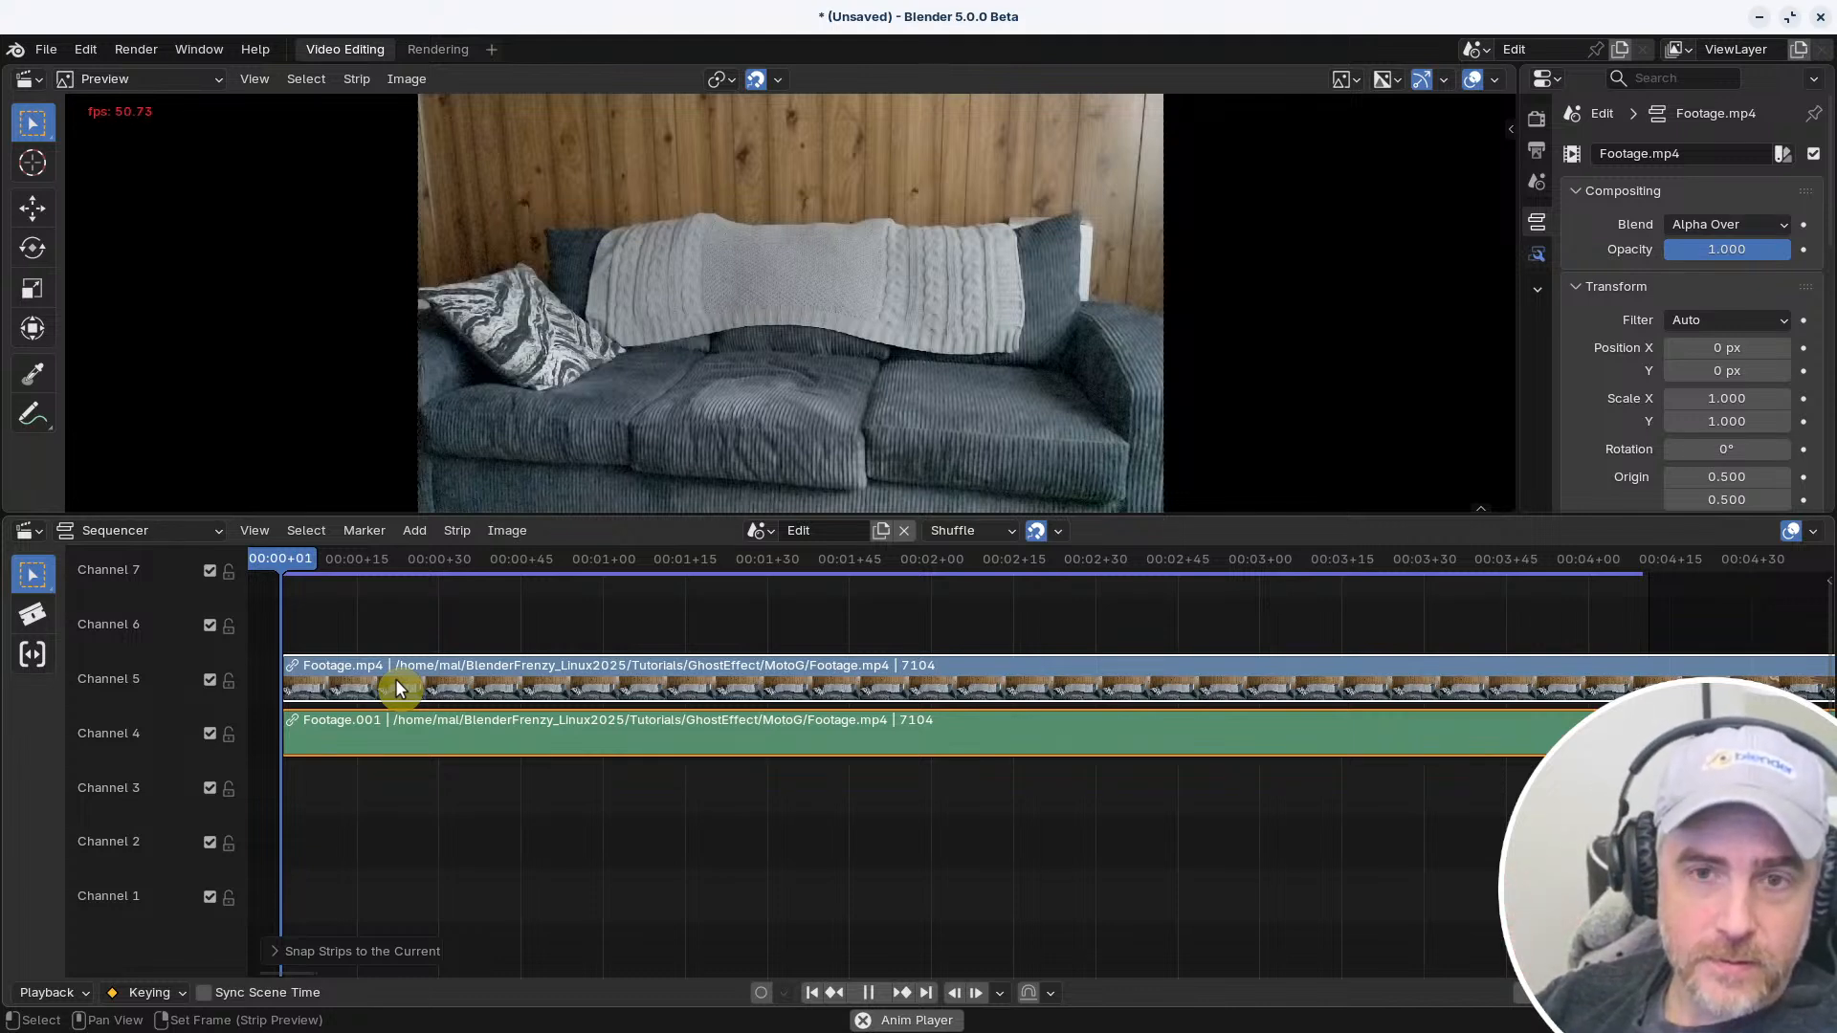
key(space)
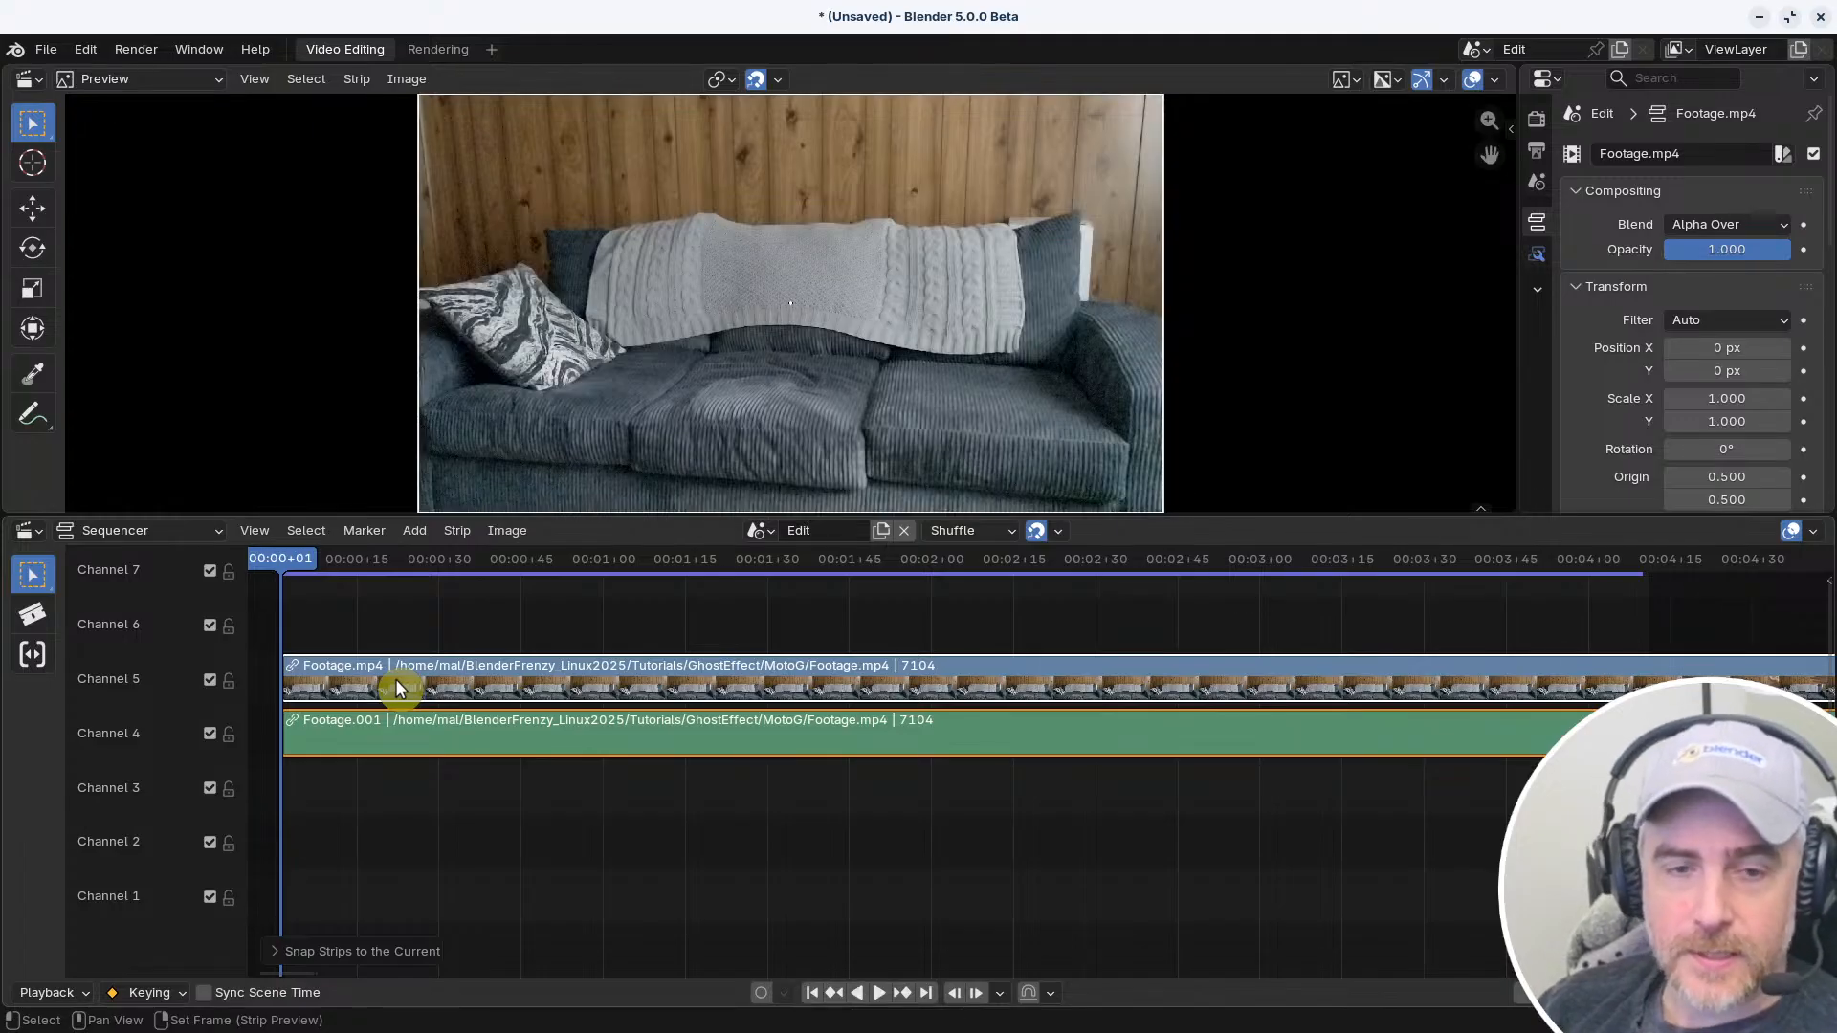
click(58, 994)
click(209, 553)
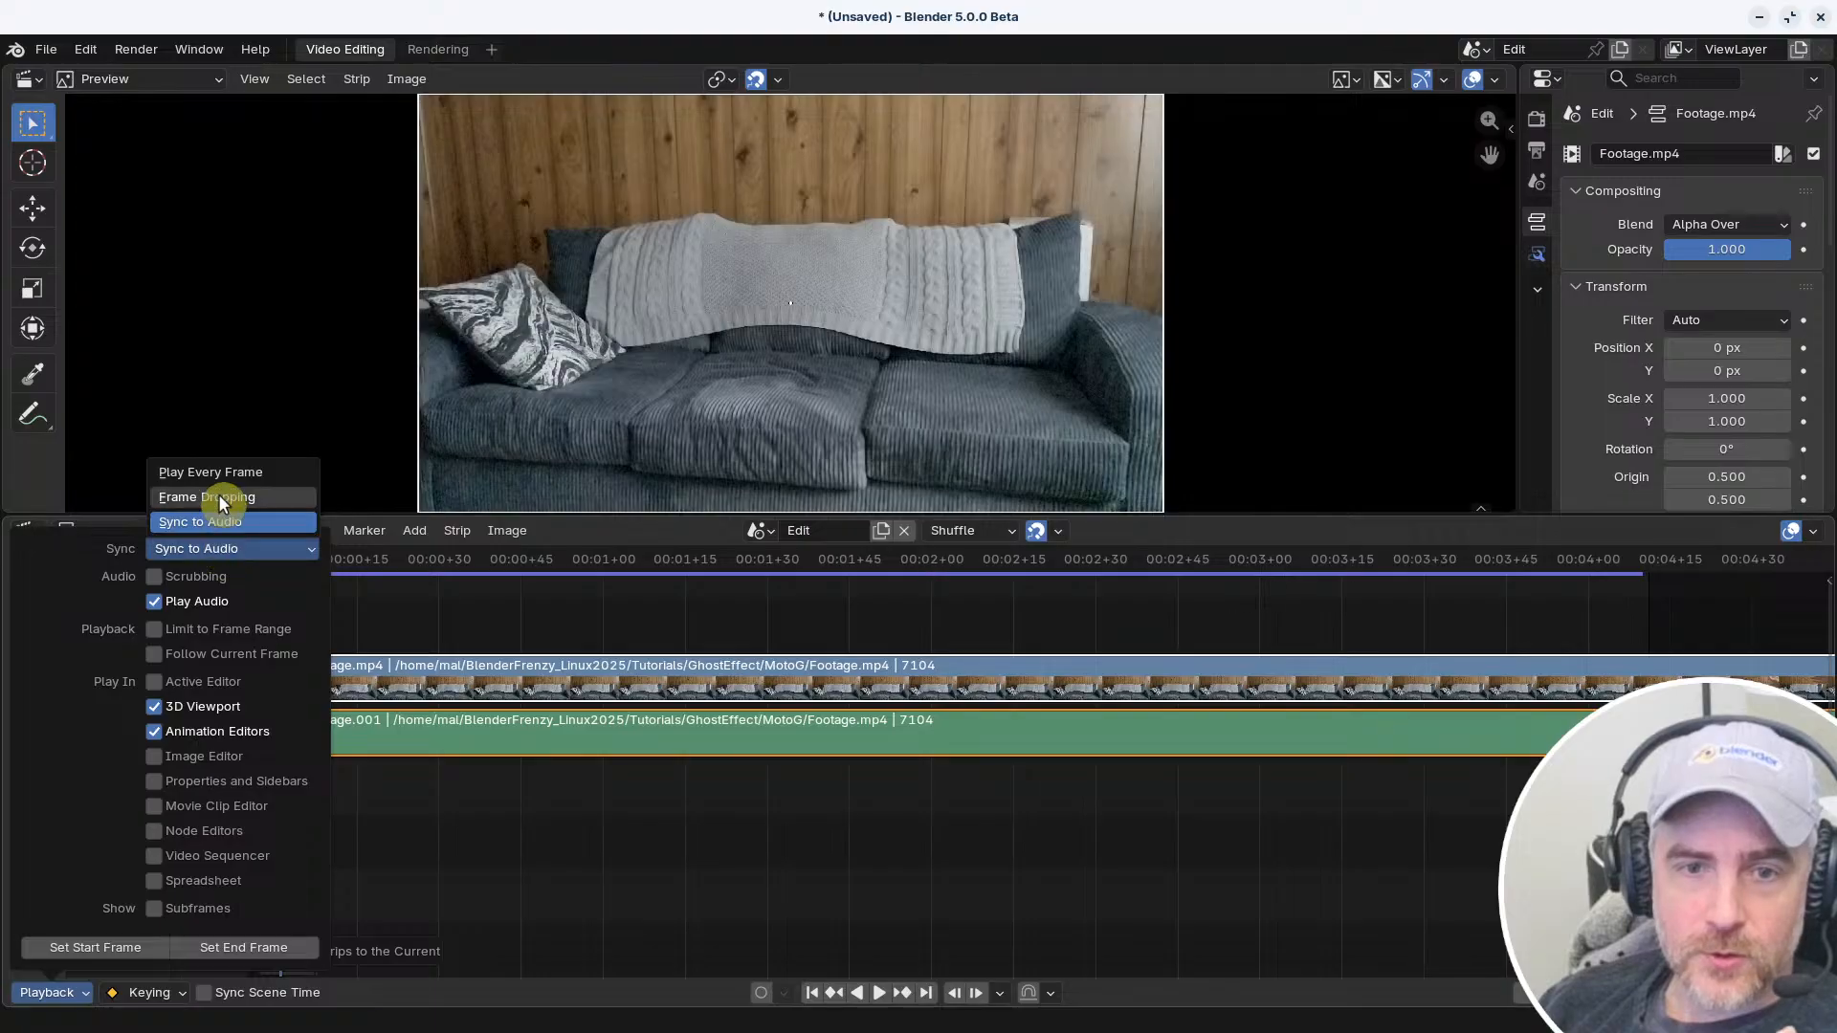
click(234, 494)
click(257, 553)
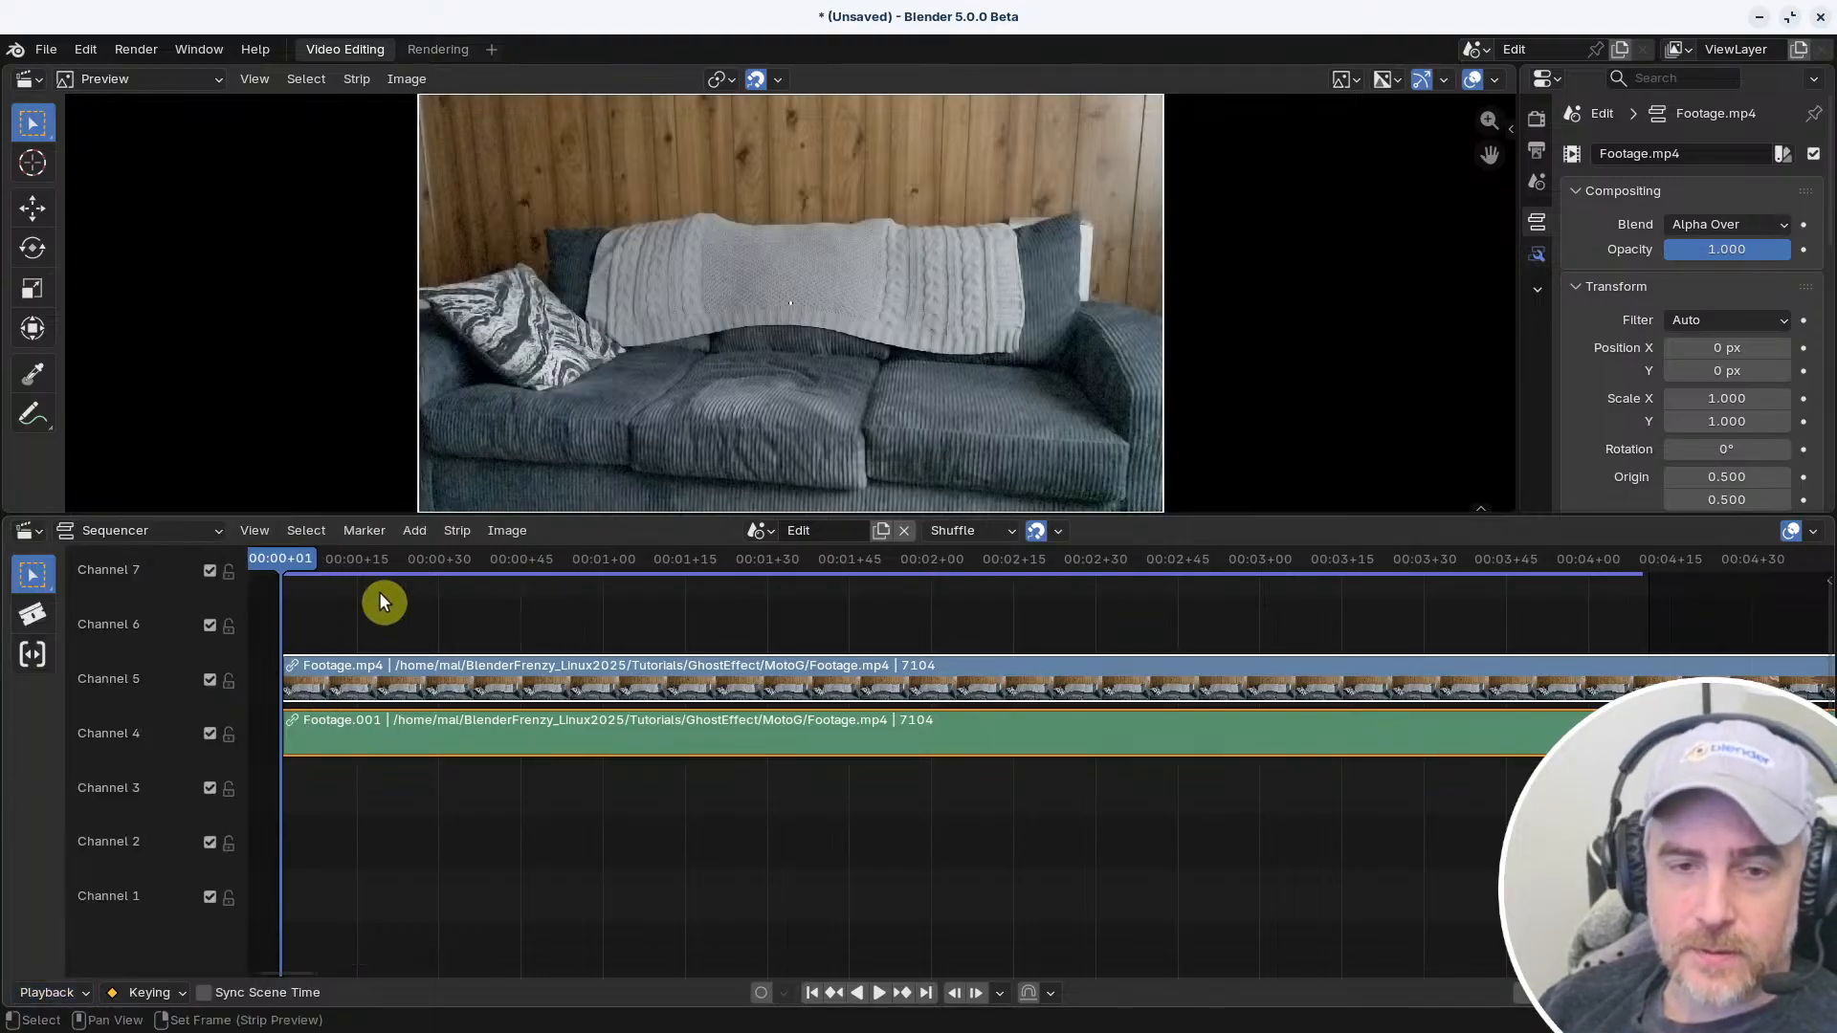
key(space)
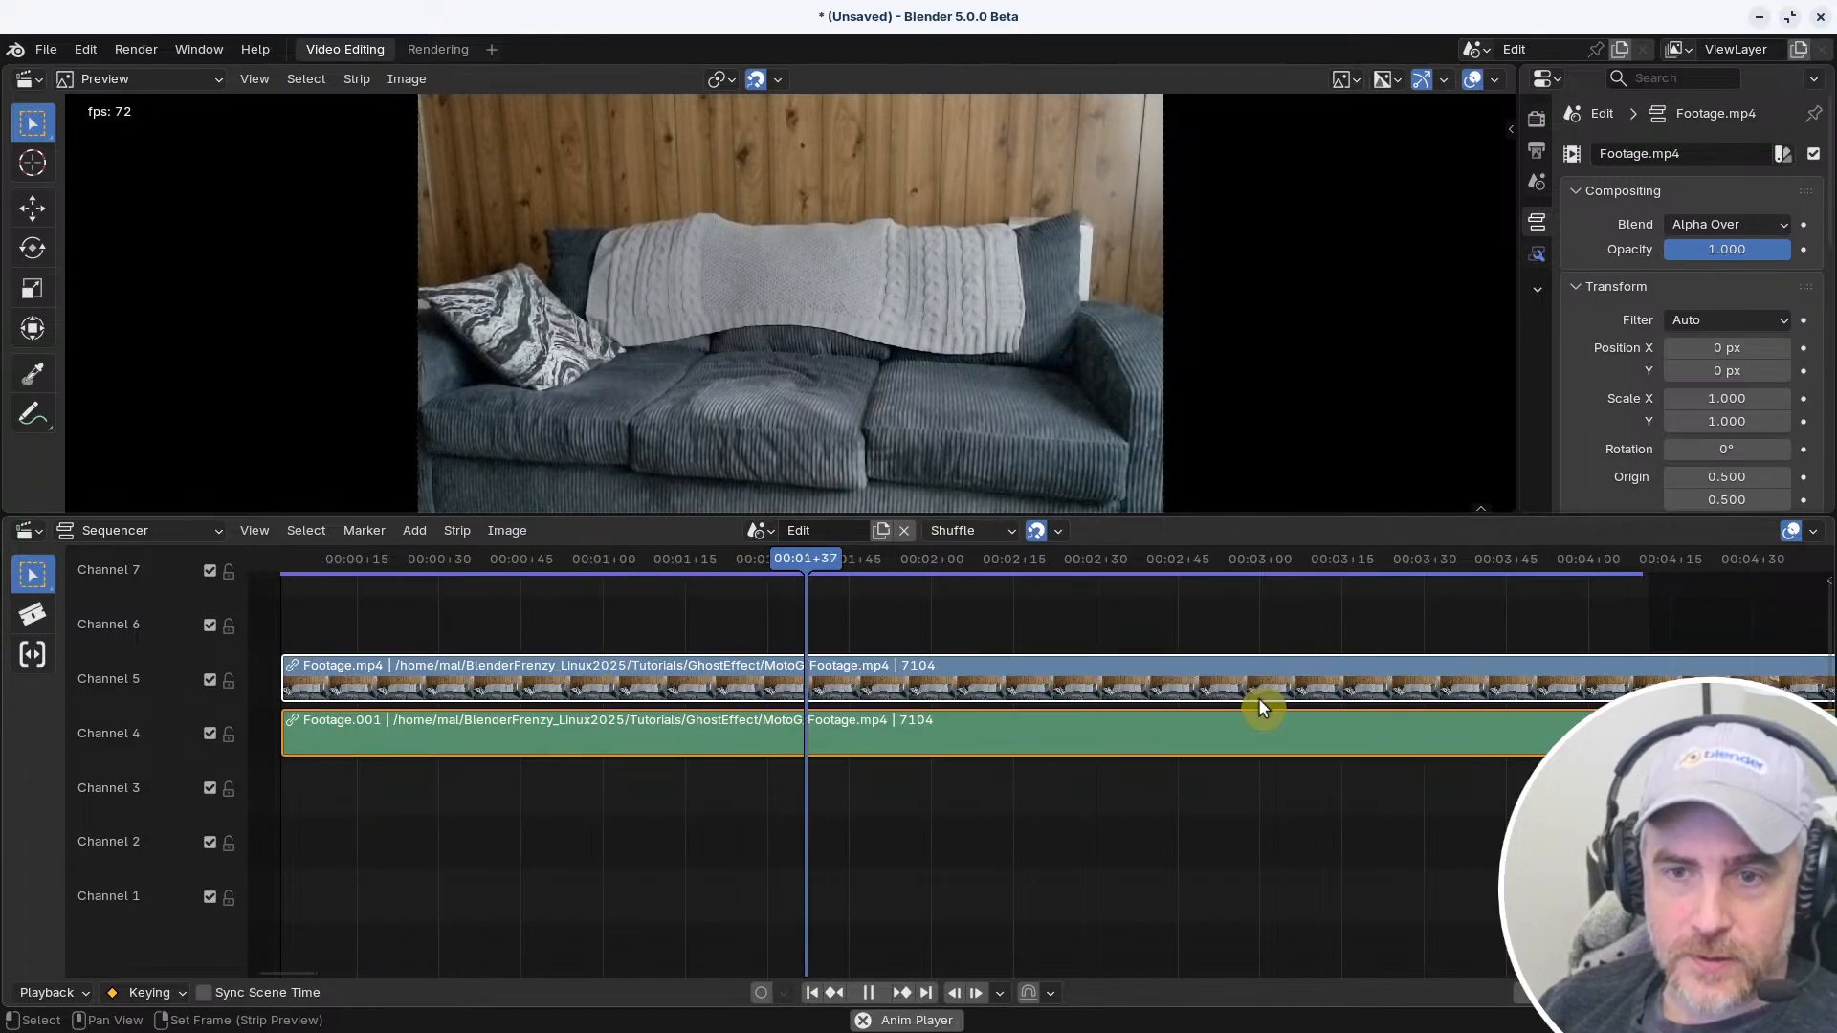
key(space)
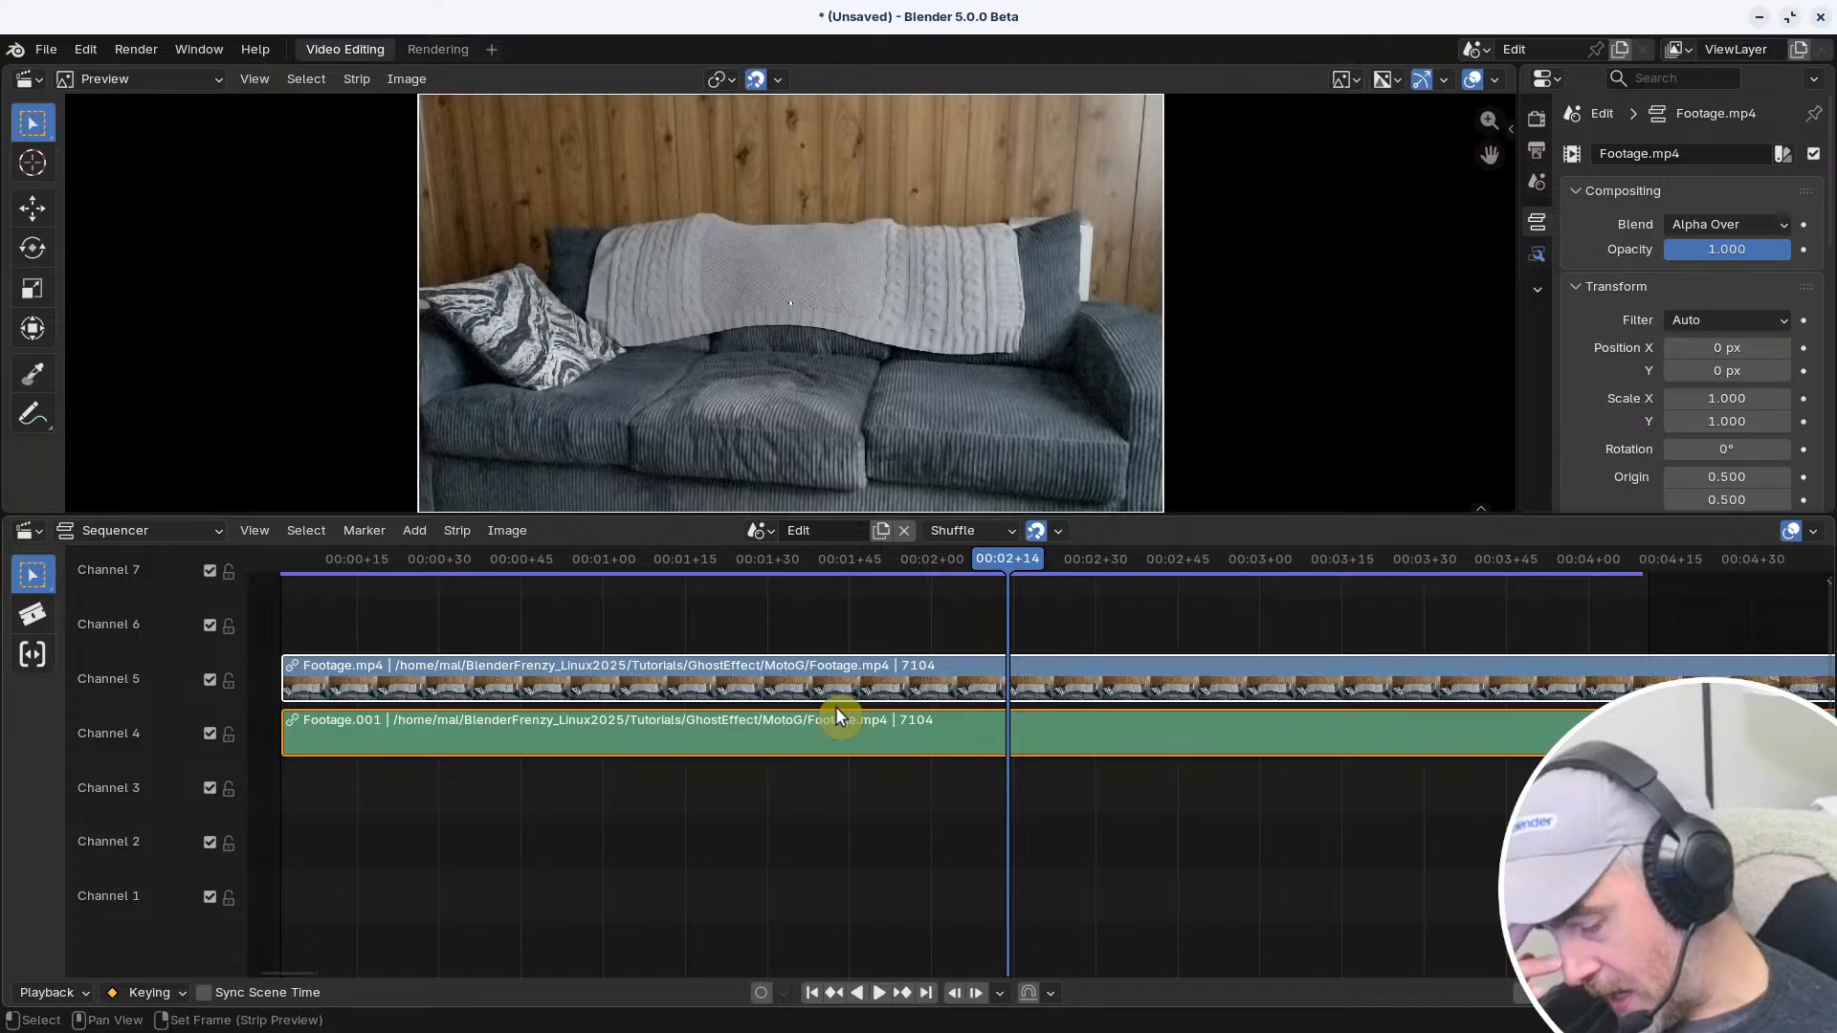
key(Delete)
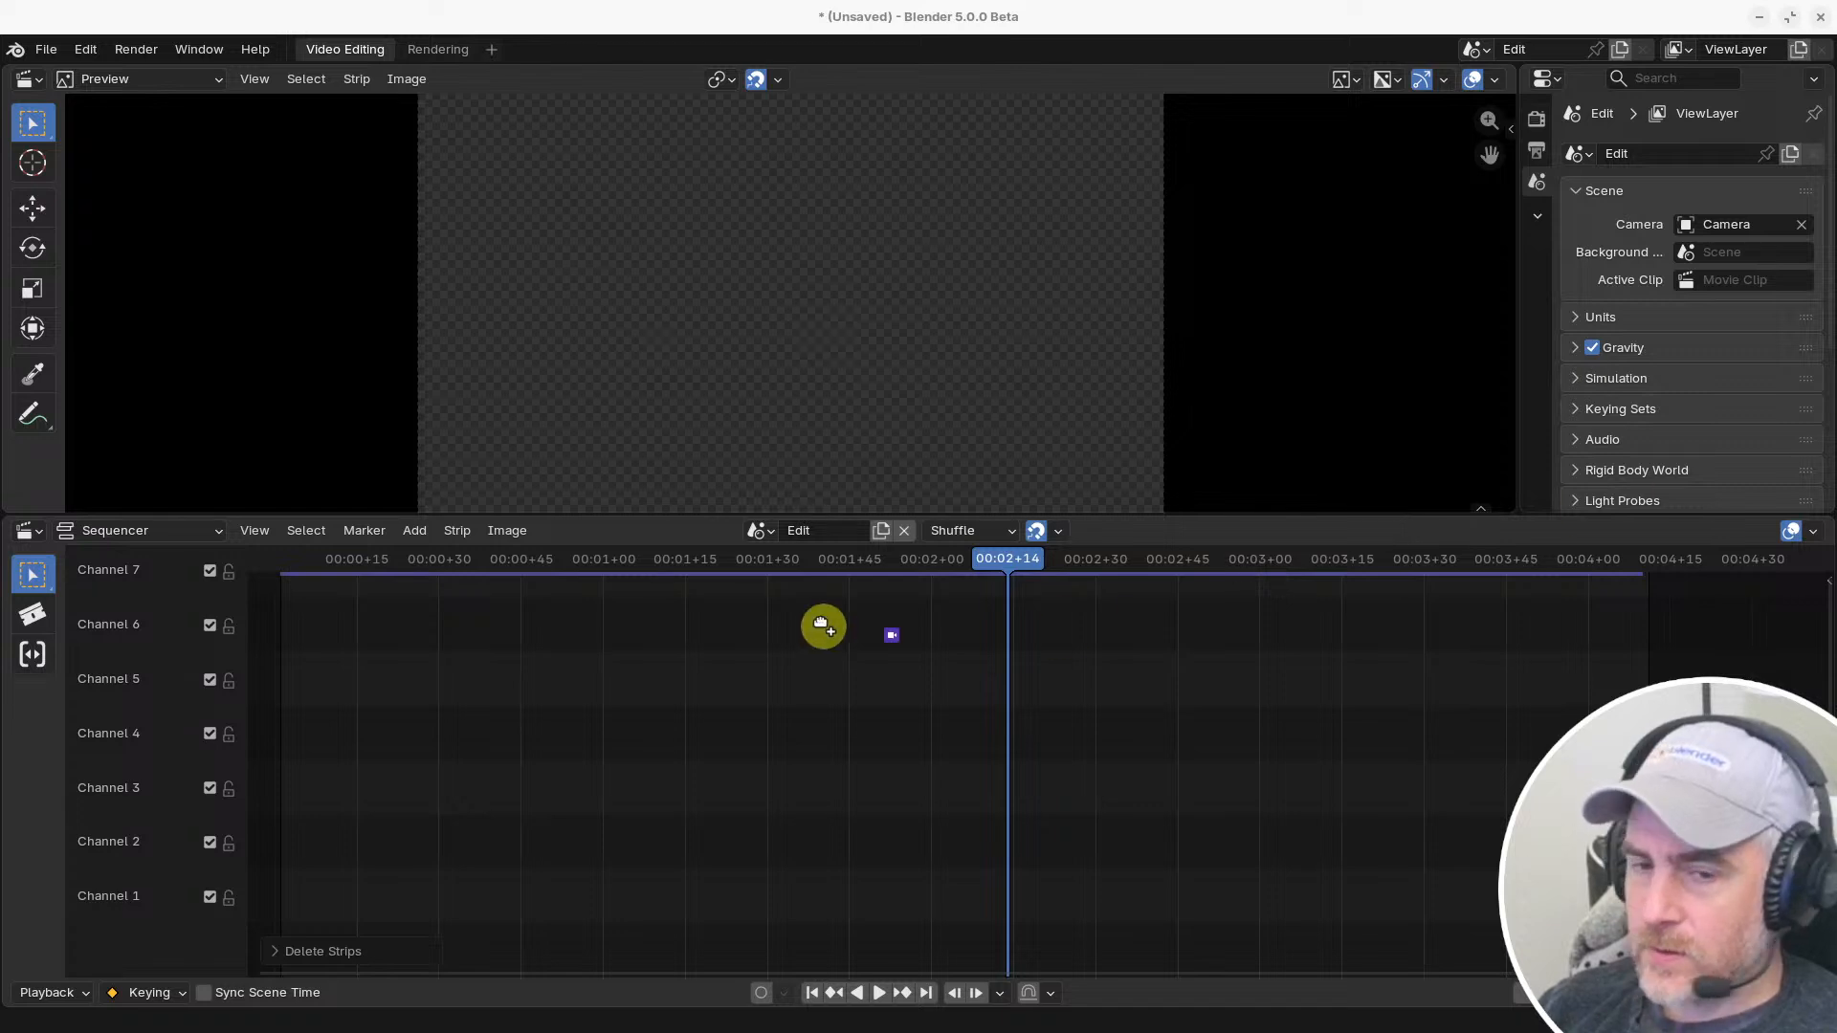
drag(823, 626, 478, 740)
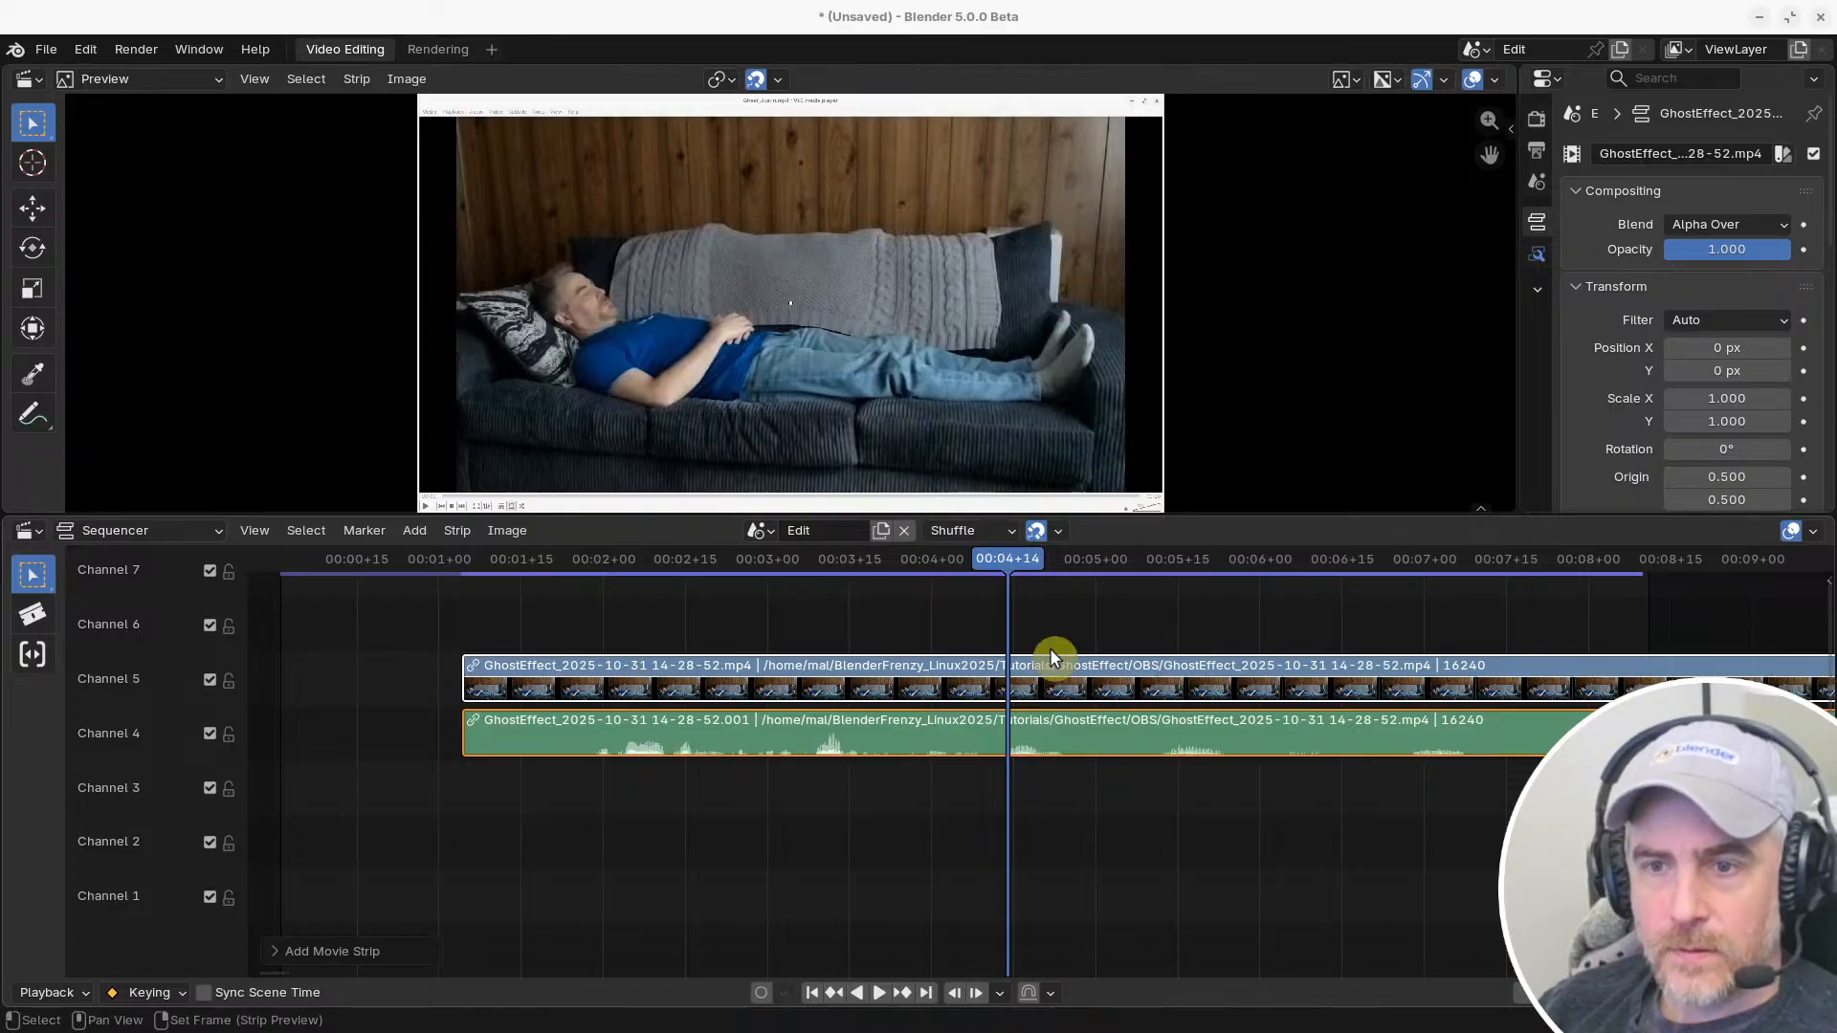
scroll(1048, 647, down, 6)
scroll(1344, 740, down, 8)
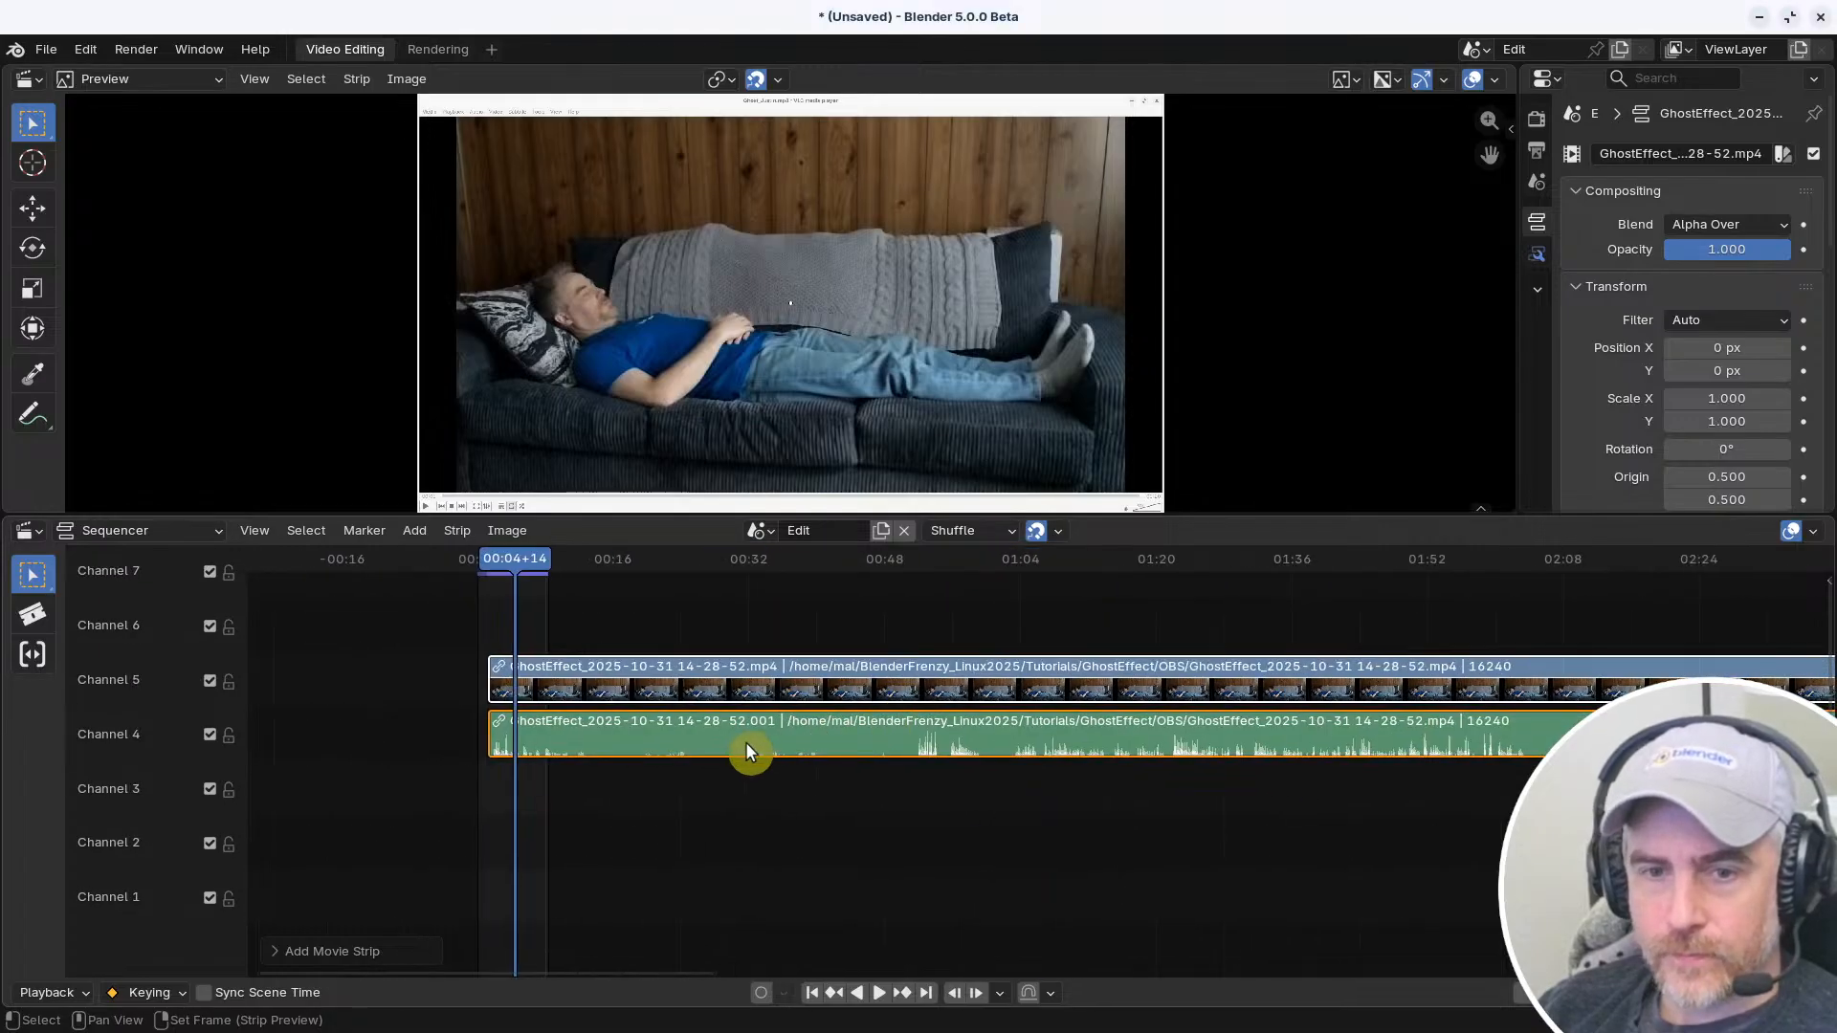
key(space)
key(space)
middle_drag(580, 700, 990, 735)
scroll(1014, 732, up, 2)
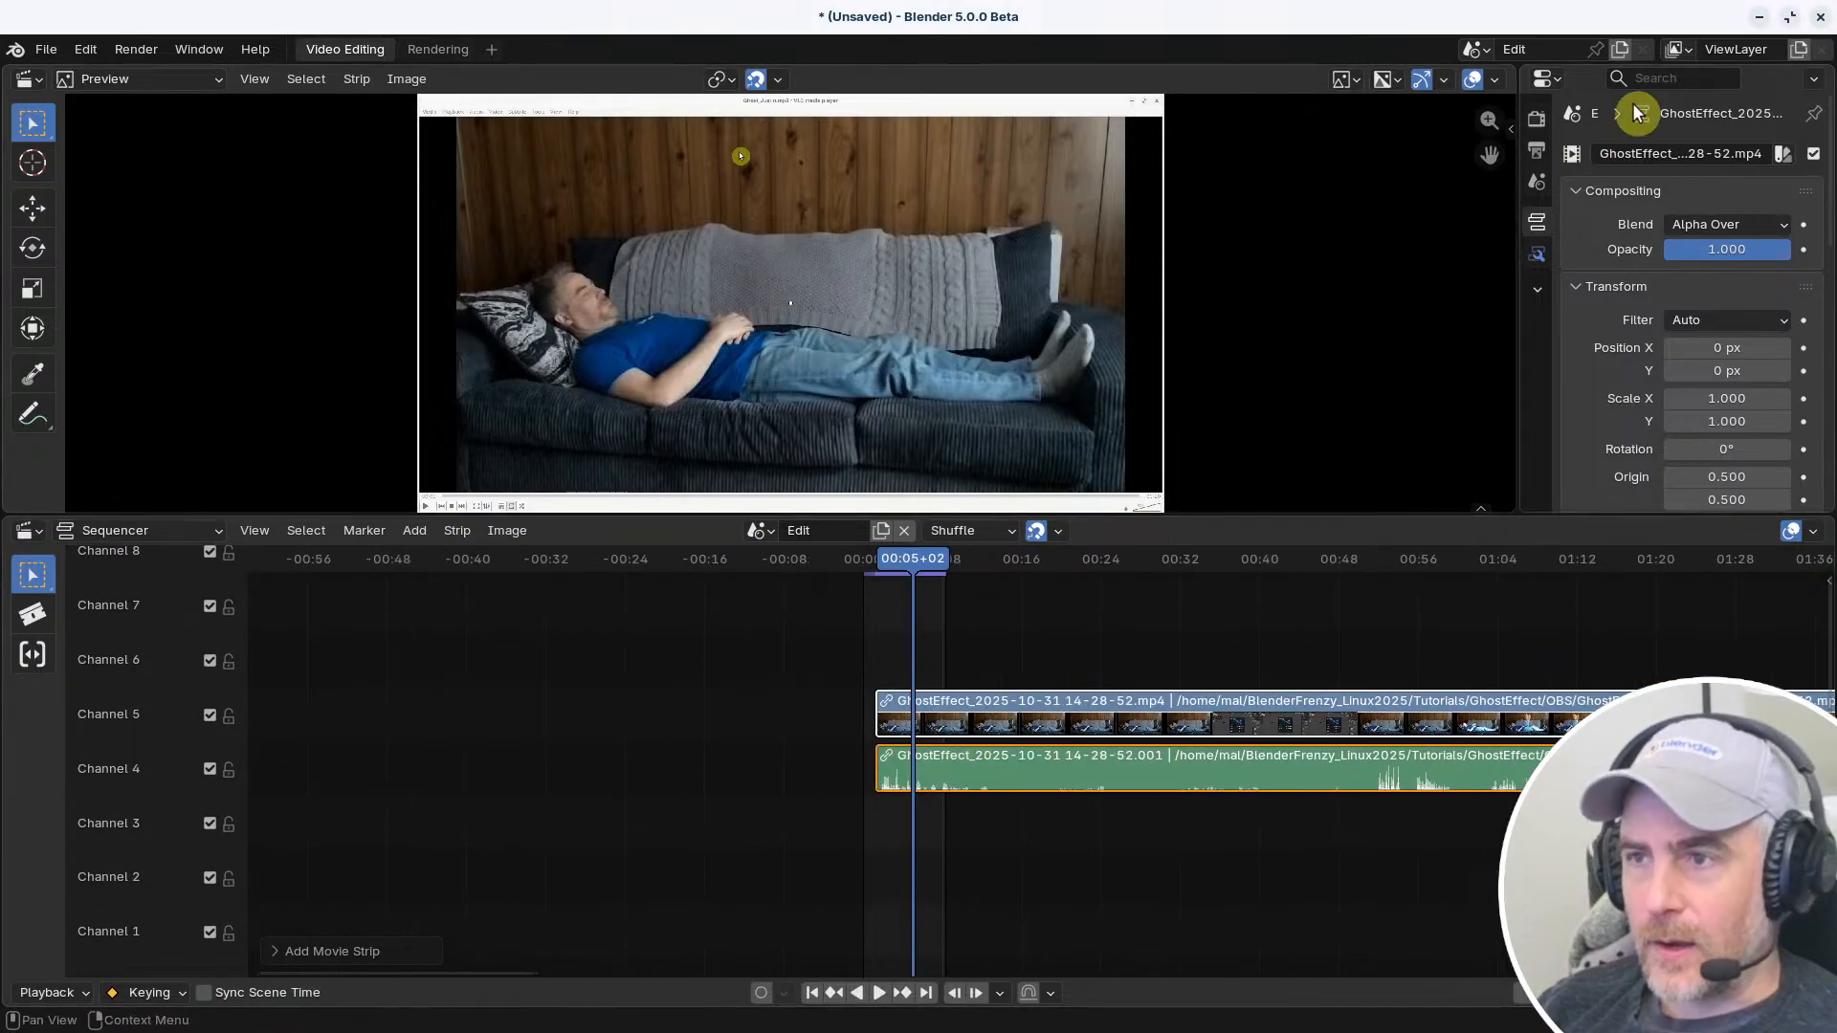
Start a new Video Editing file and discard the unsaved changes
click(46, 49)
mouse_move(86, 74)
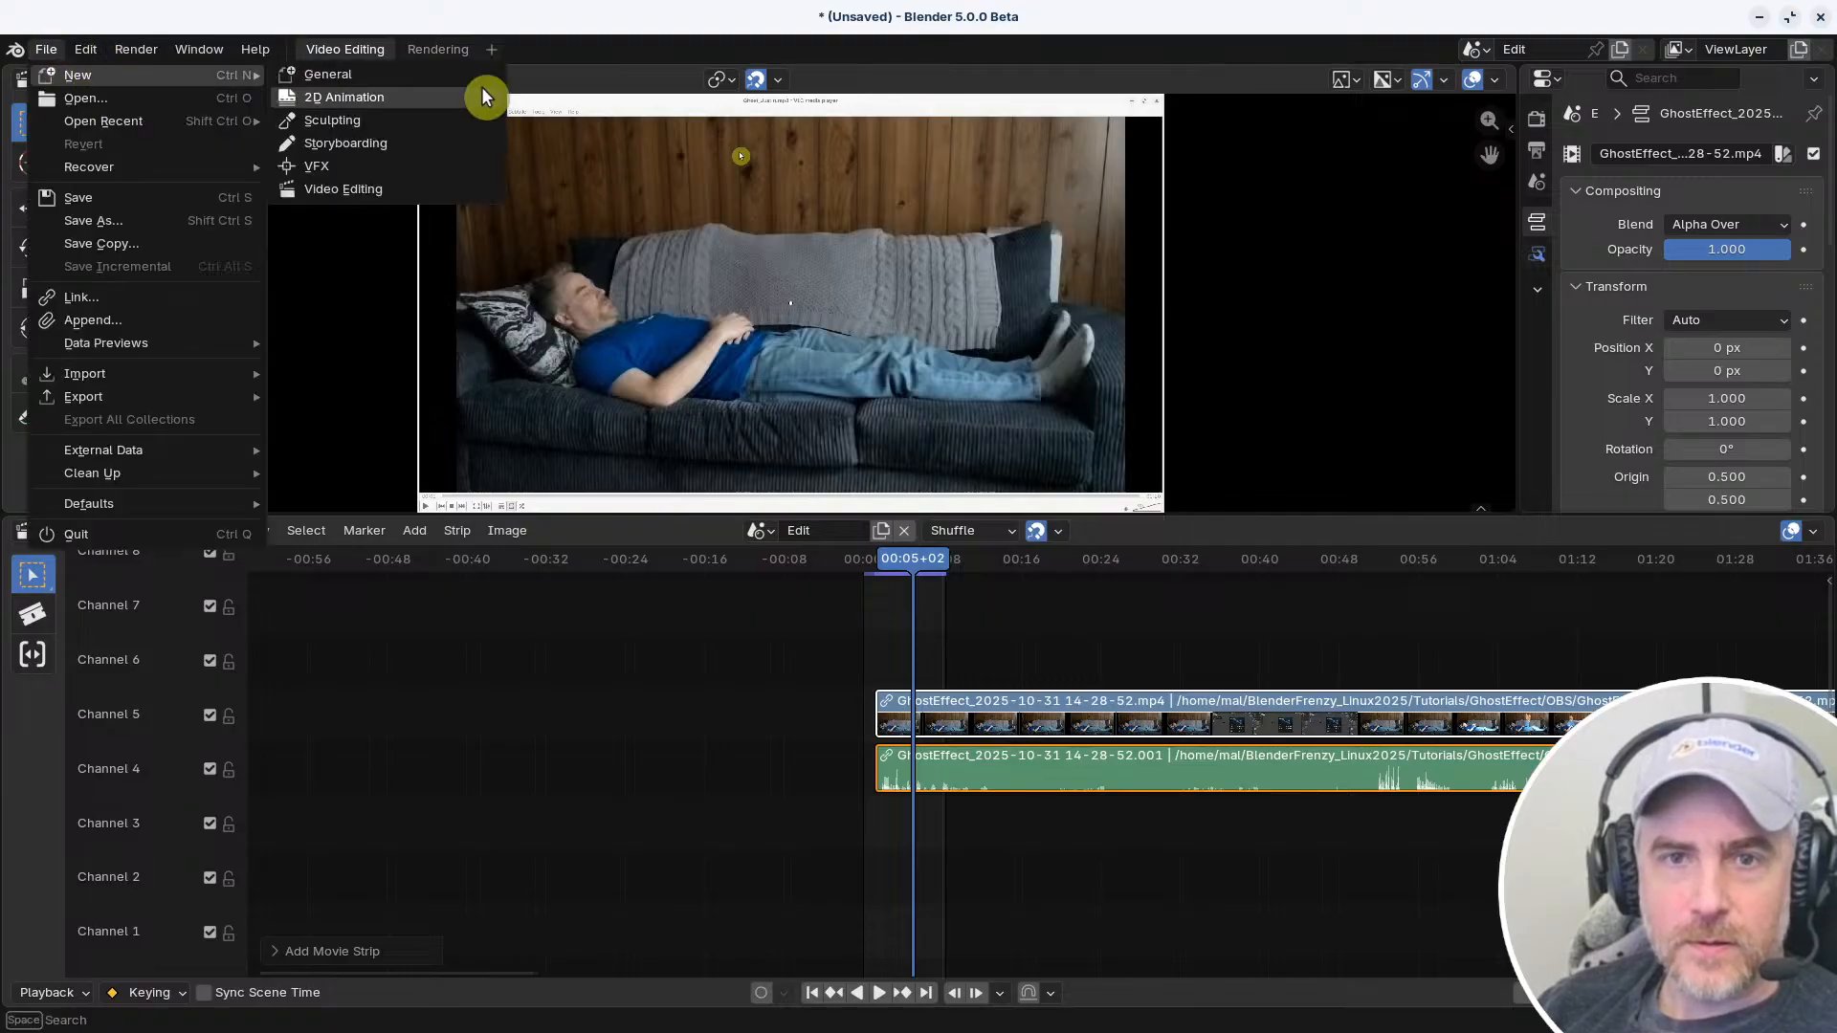
click(398, 188)
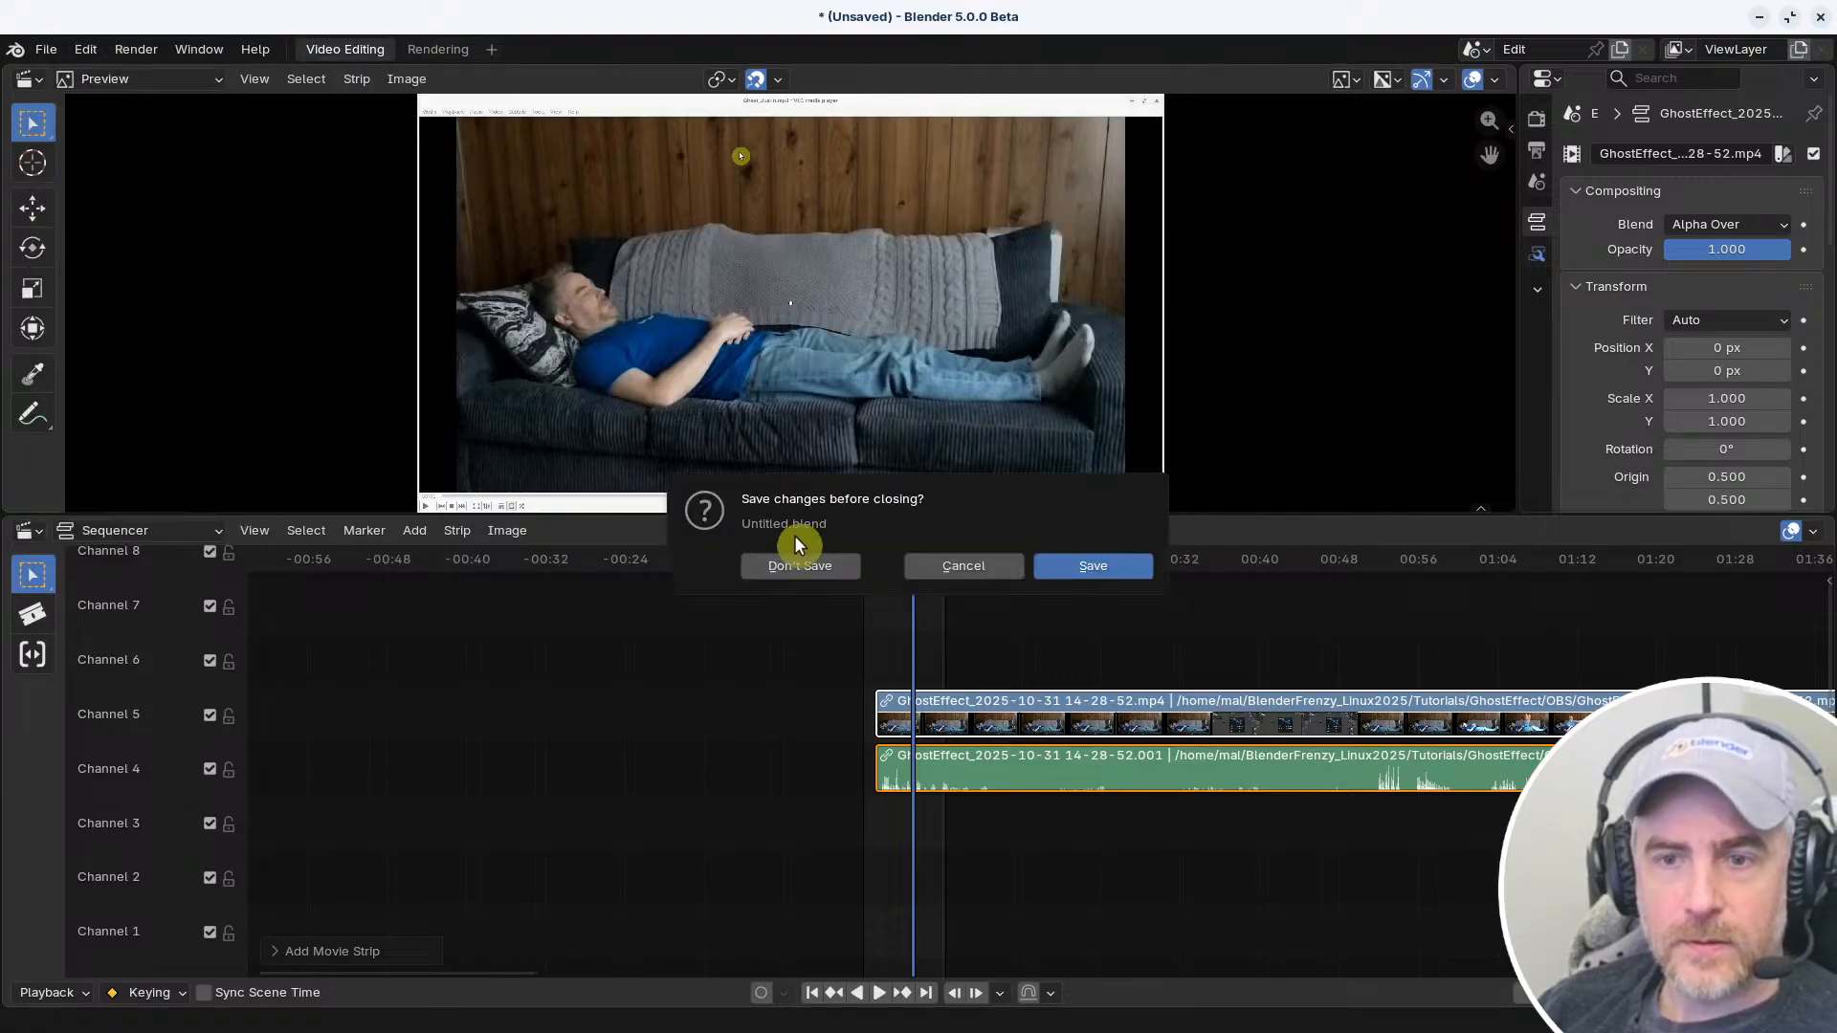
click(799, 565)
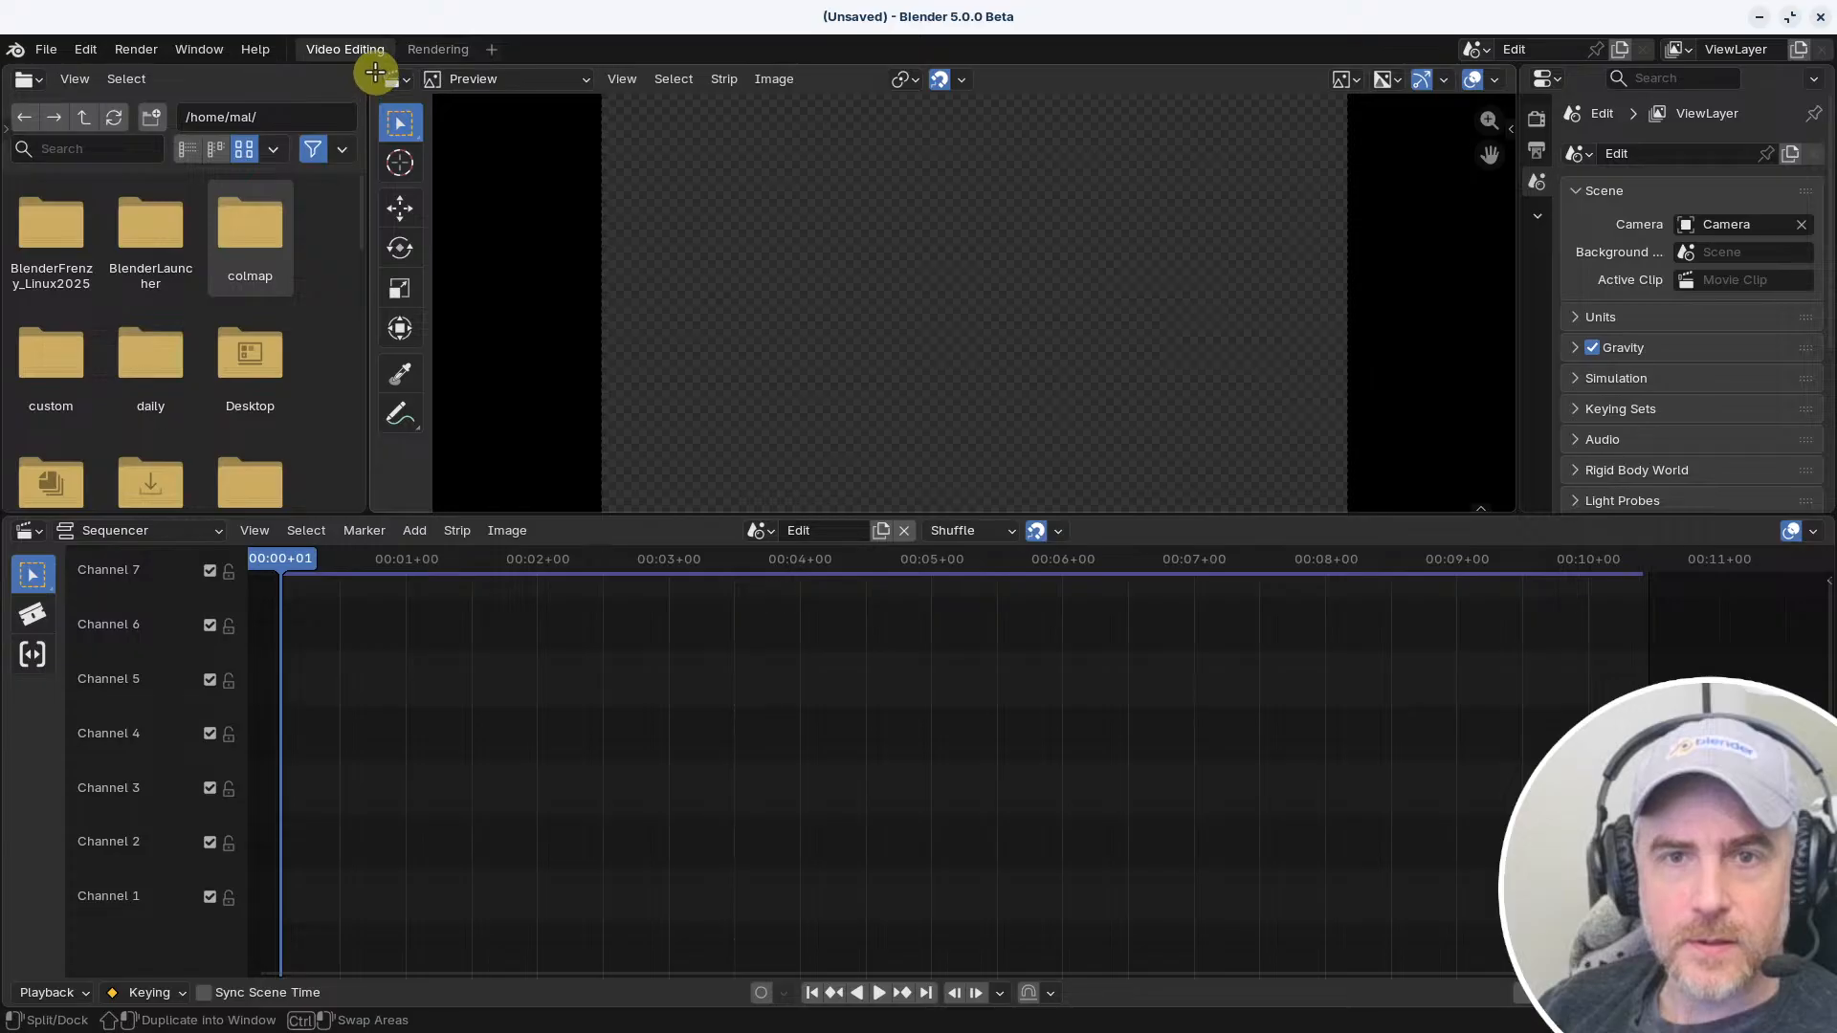
drag(375, 72, 349, 73)
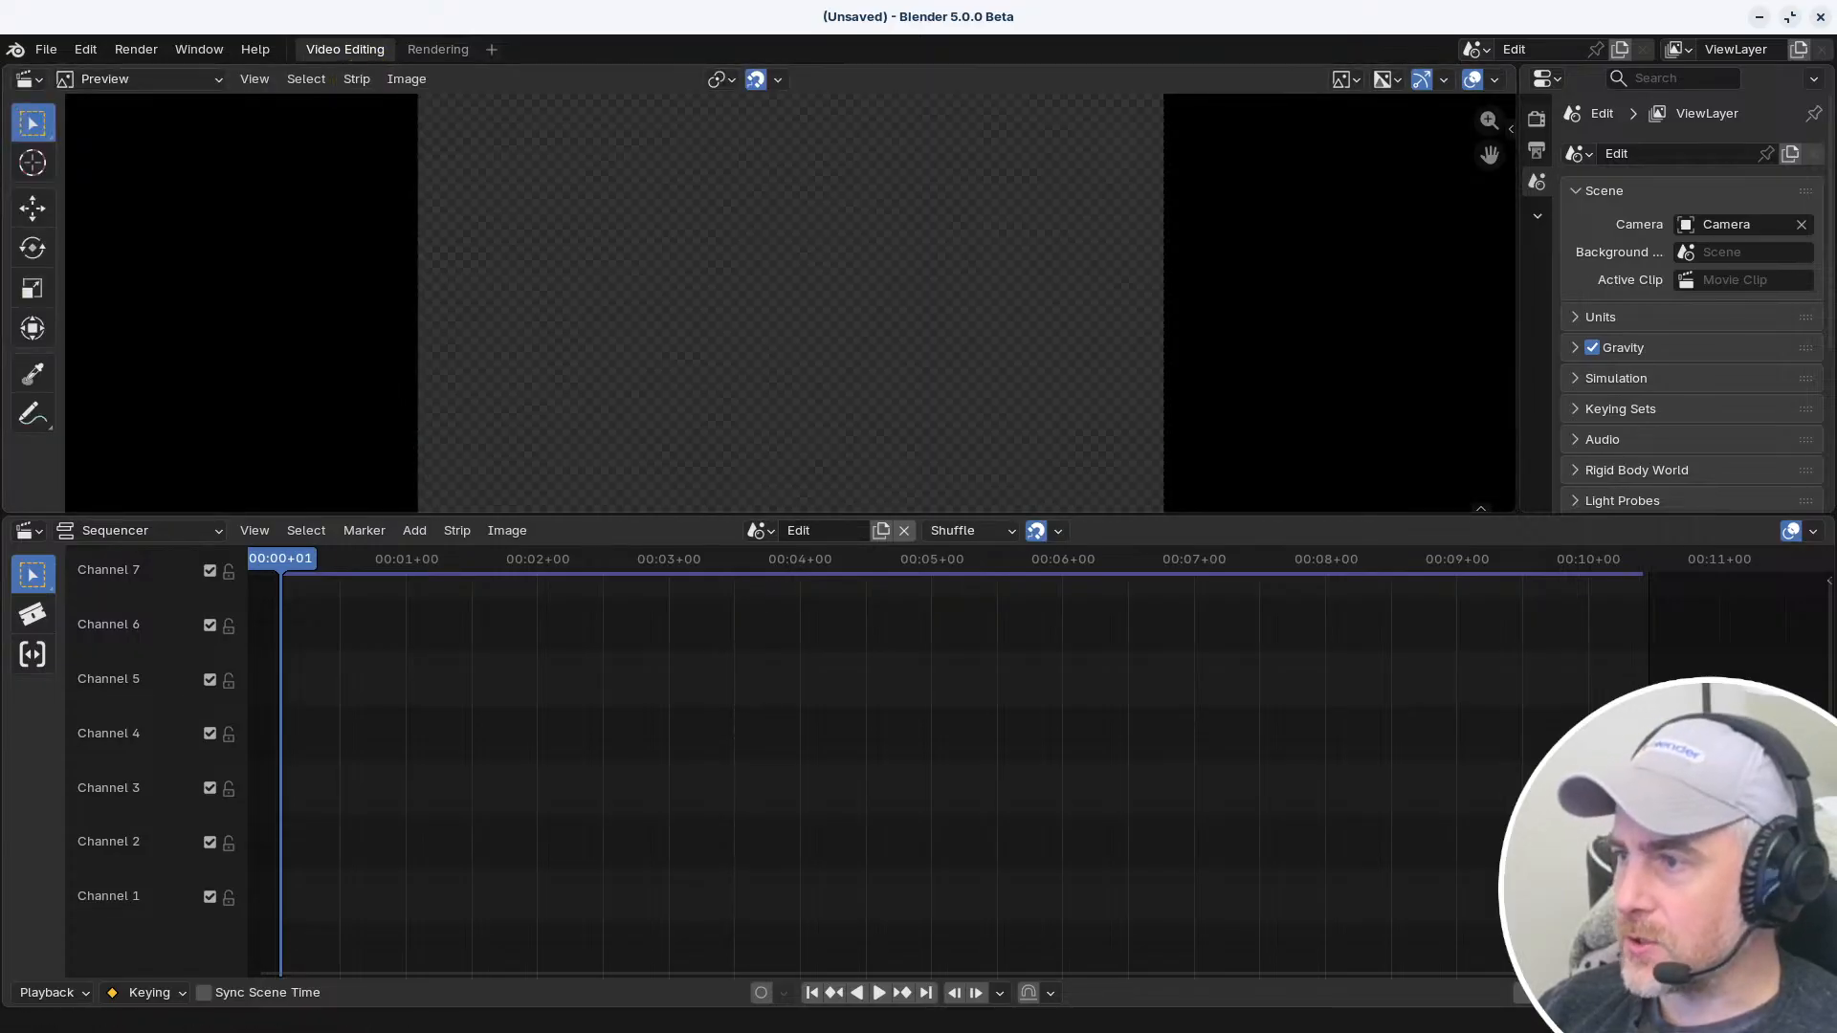
drag(858, 630, 402, 742)
drag(359, 646, 499, 768)
key(s)
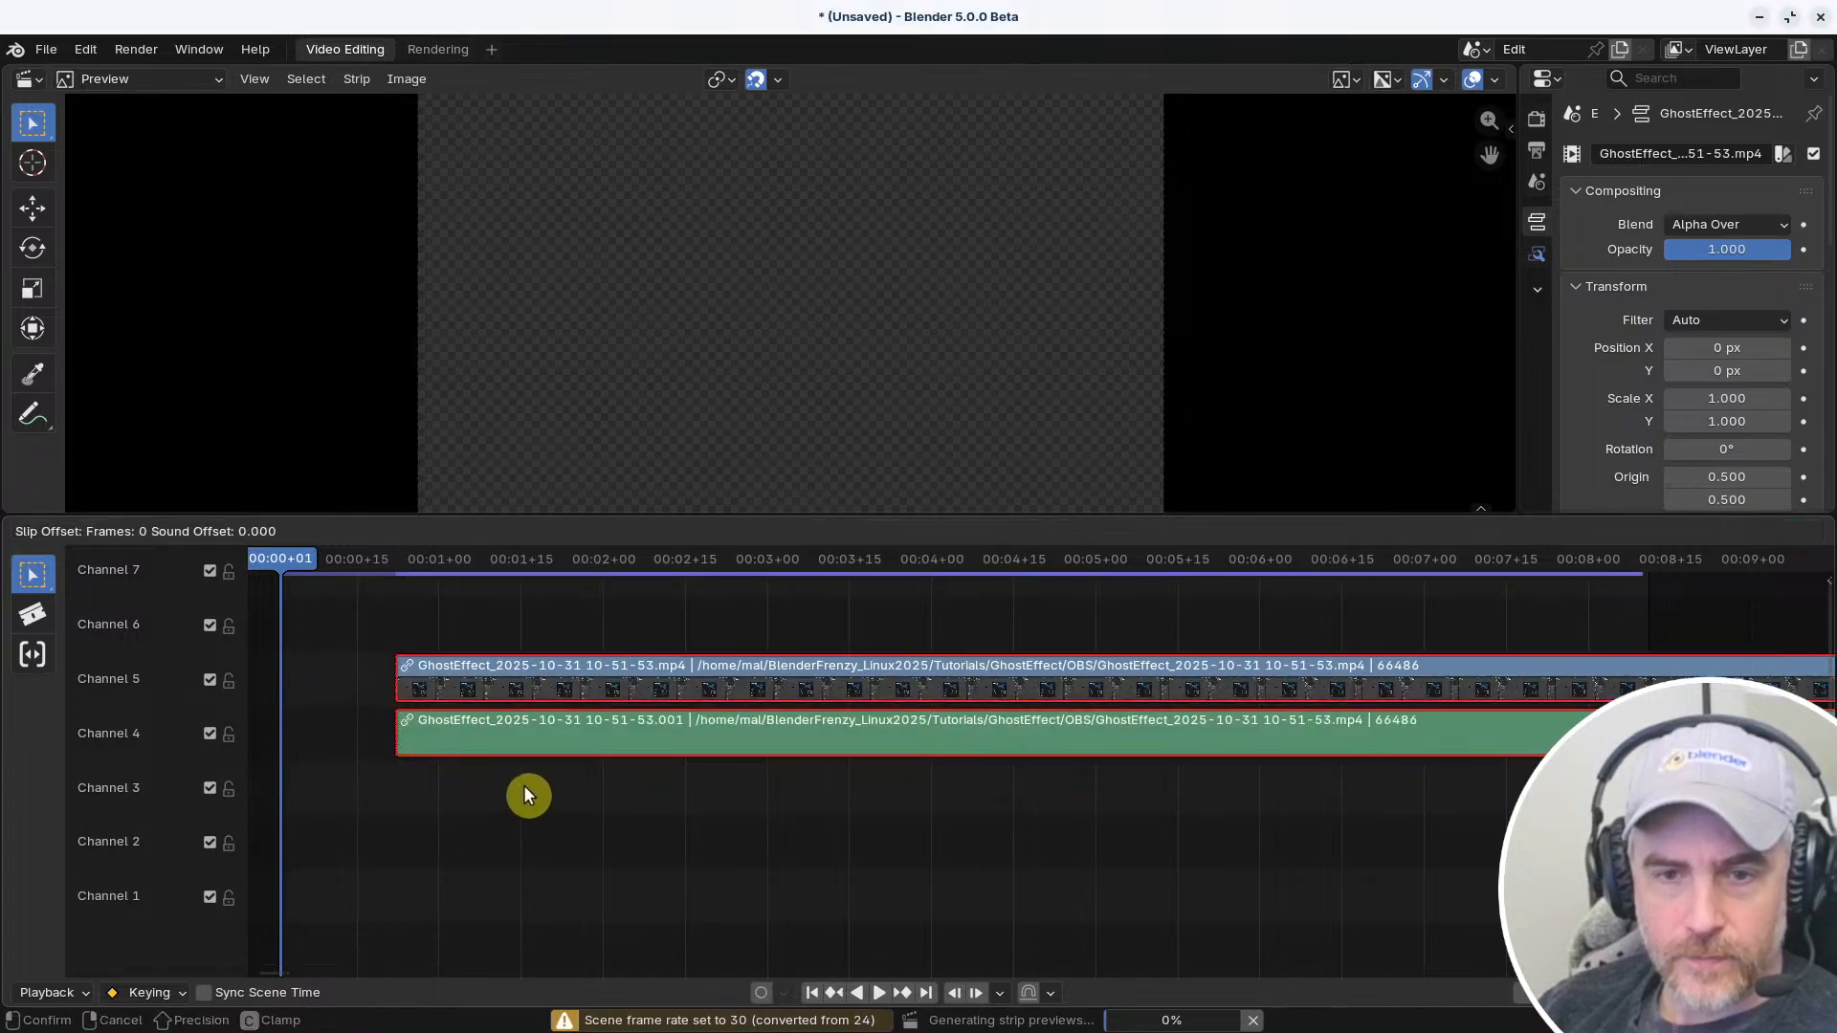
right_click(525, 793)
key(s)
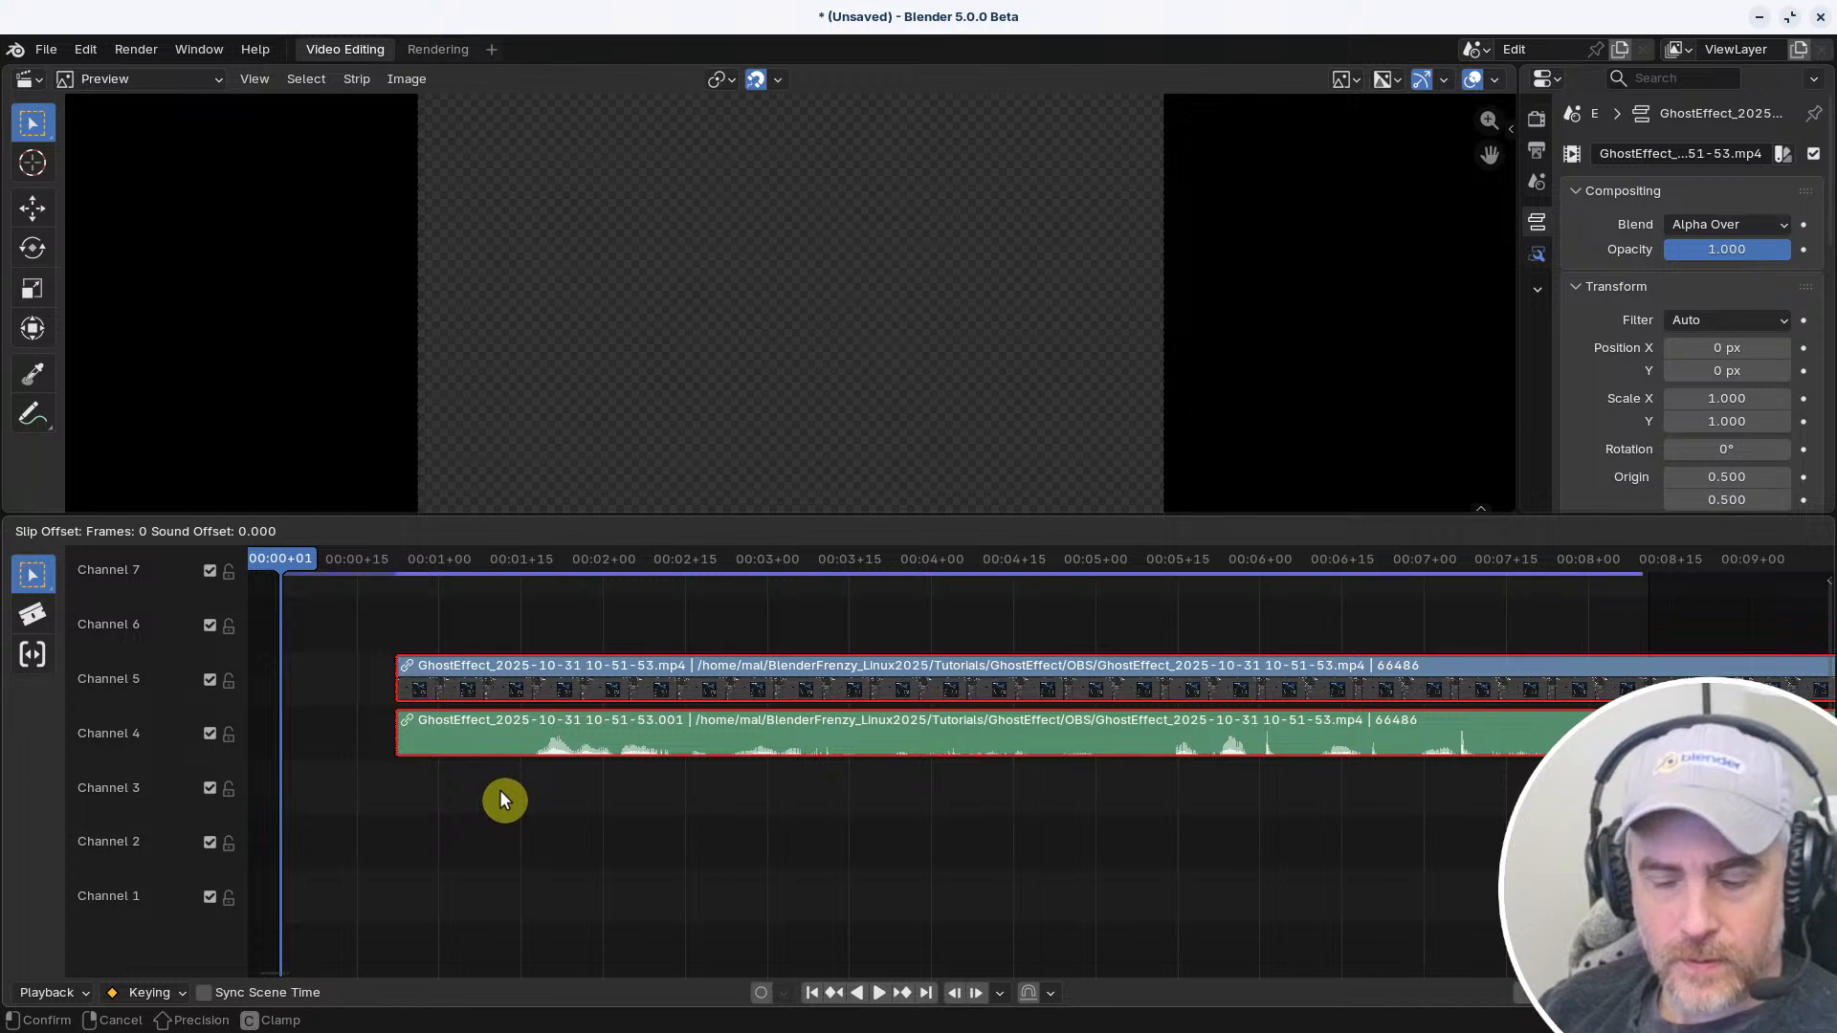
click(506, 786)
key(s)
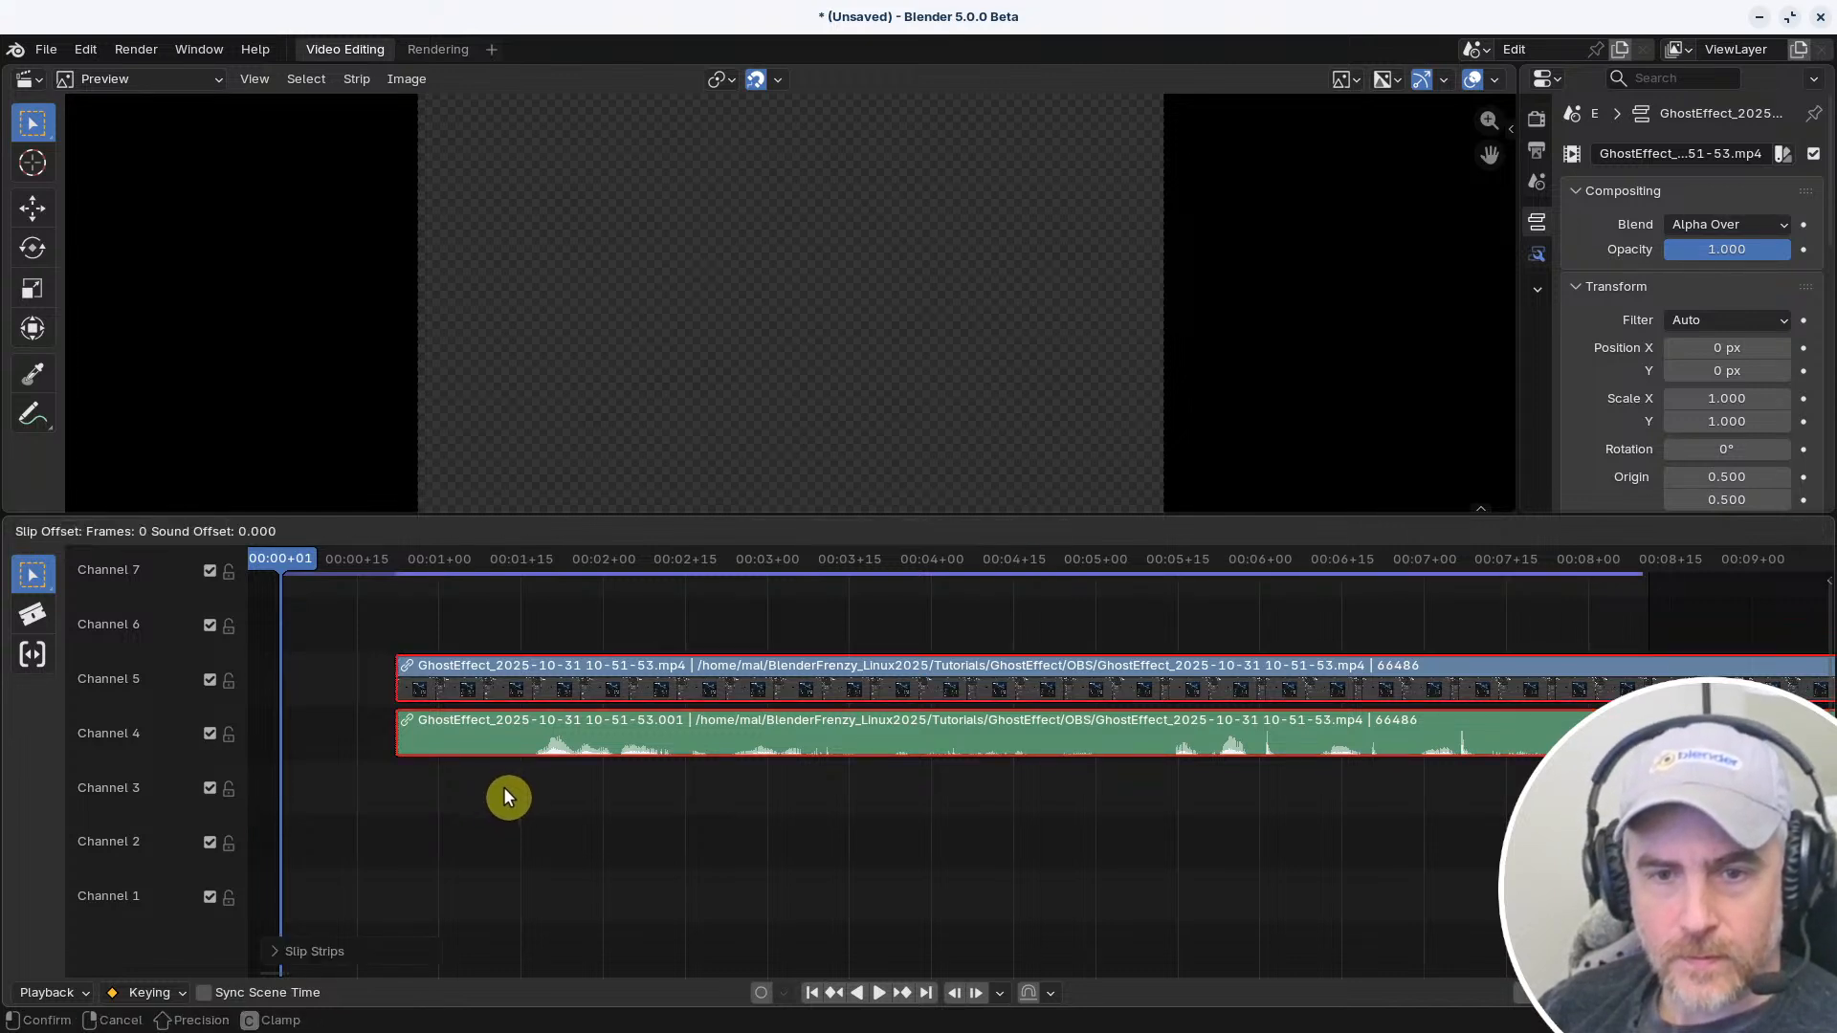
click(505, 789)
scroll(509, 795, up, 2)
middle_drag(510, 796, 1261, 831)
scroll(1139, 811, up, 3)
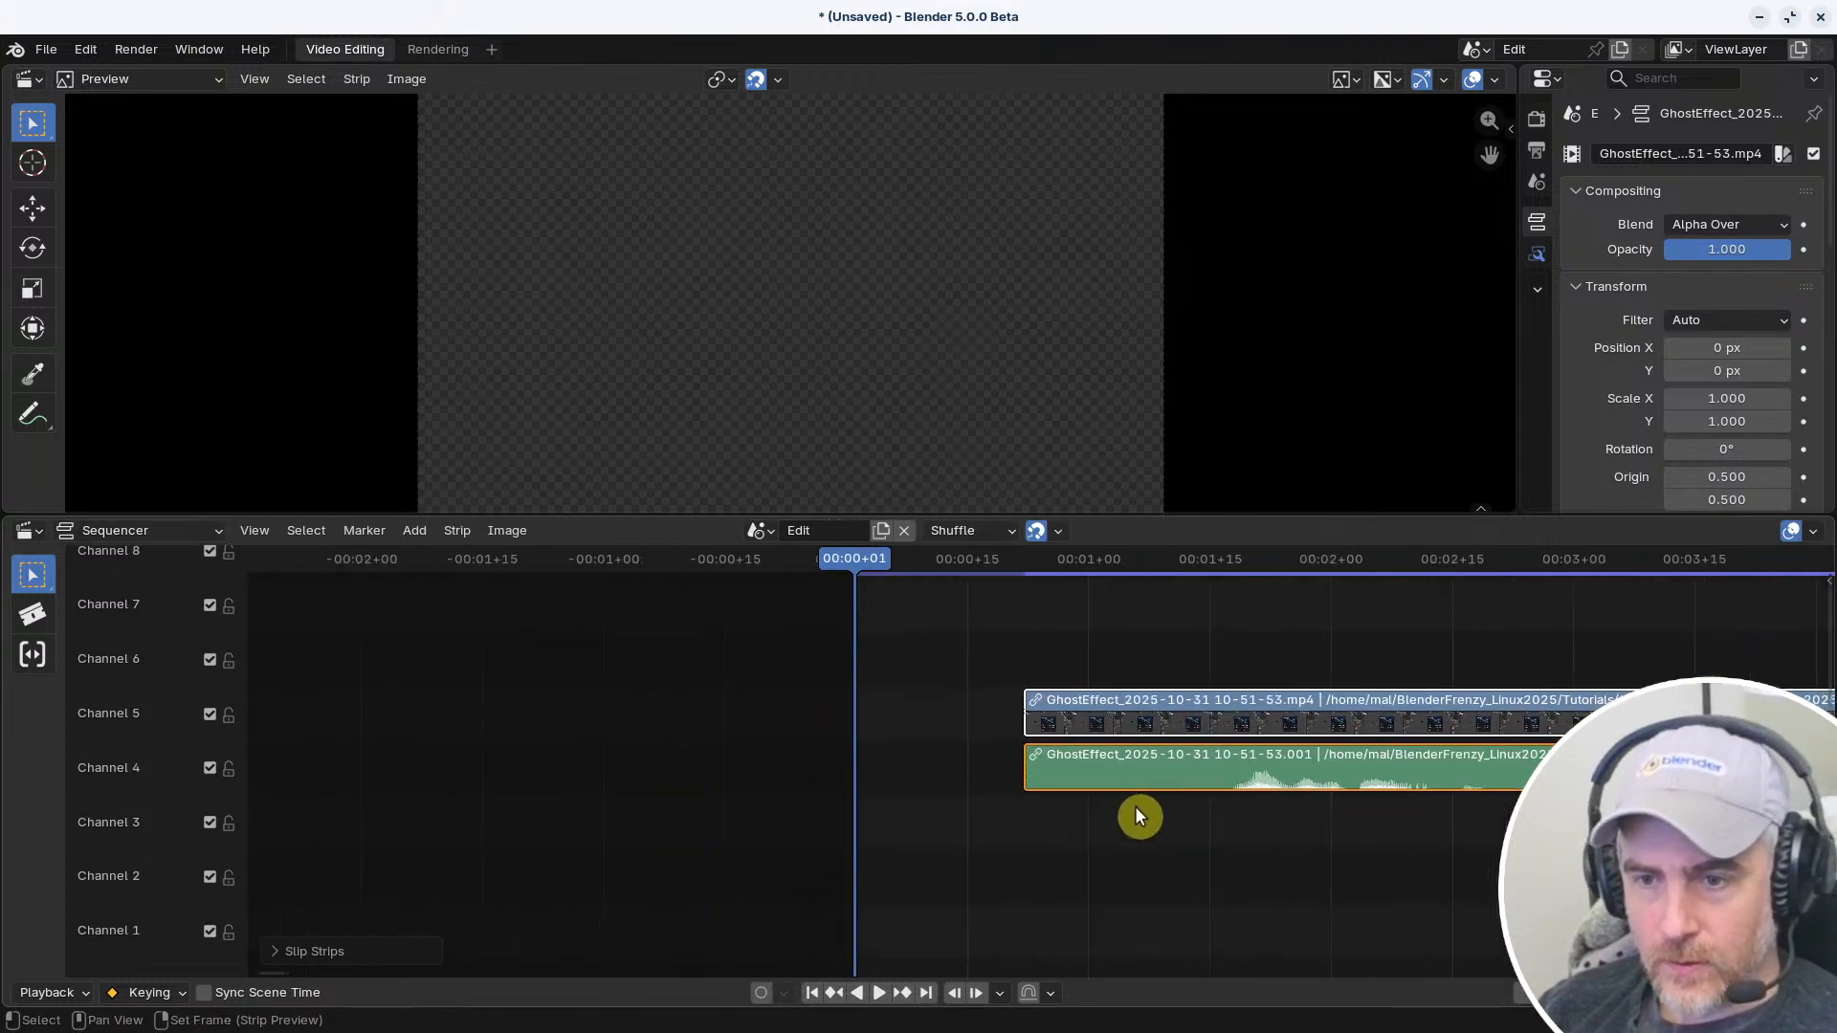
scroll(1066, 705, up, 2)
key(s)
click(1067, 651)
key(s)
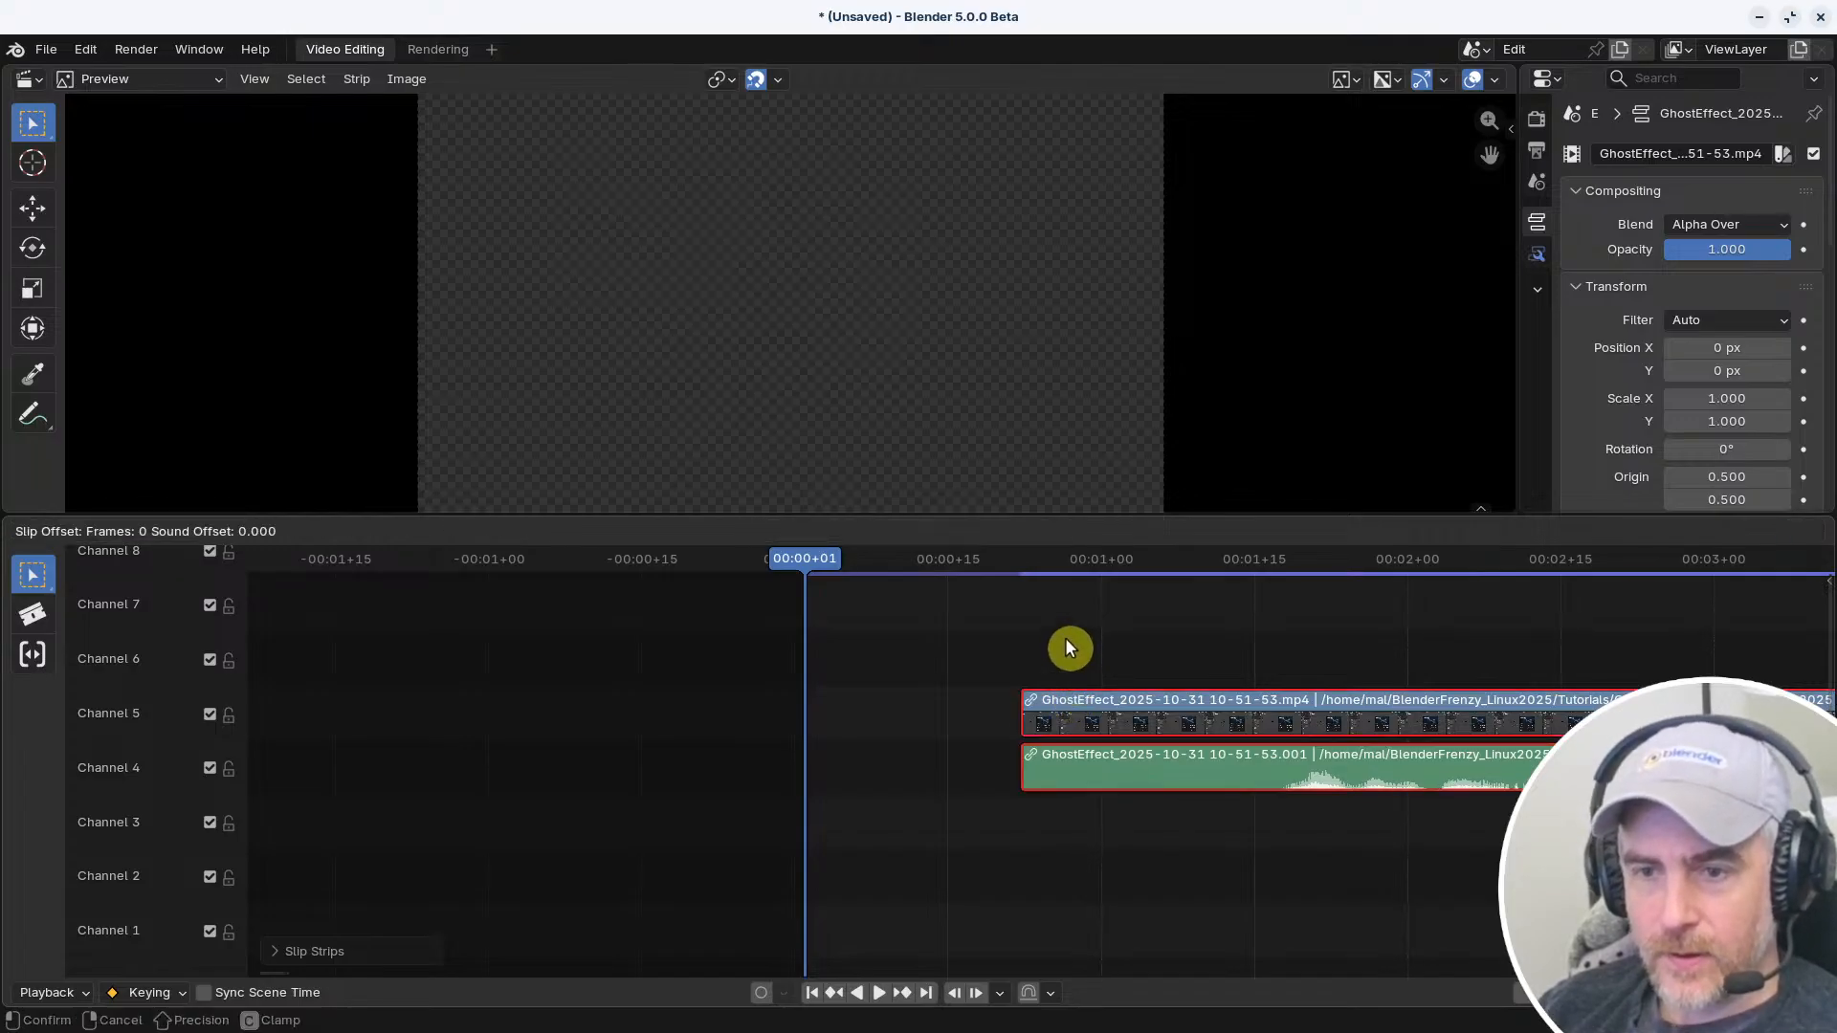
click(1068, 648)
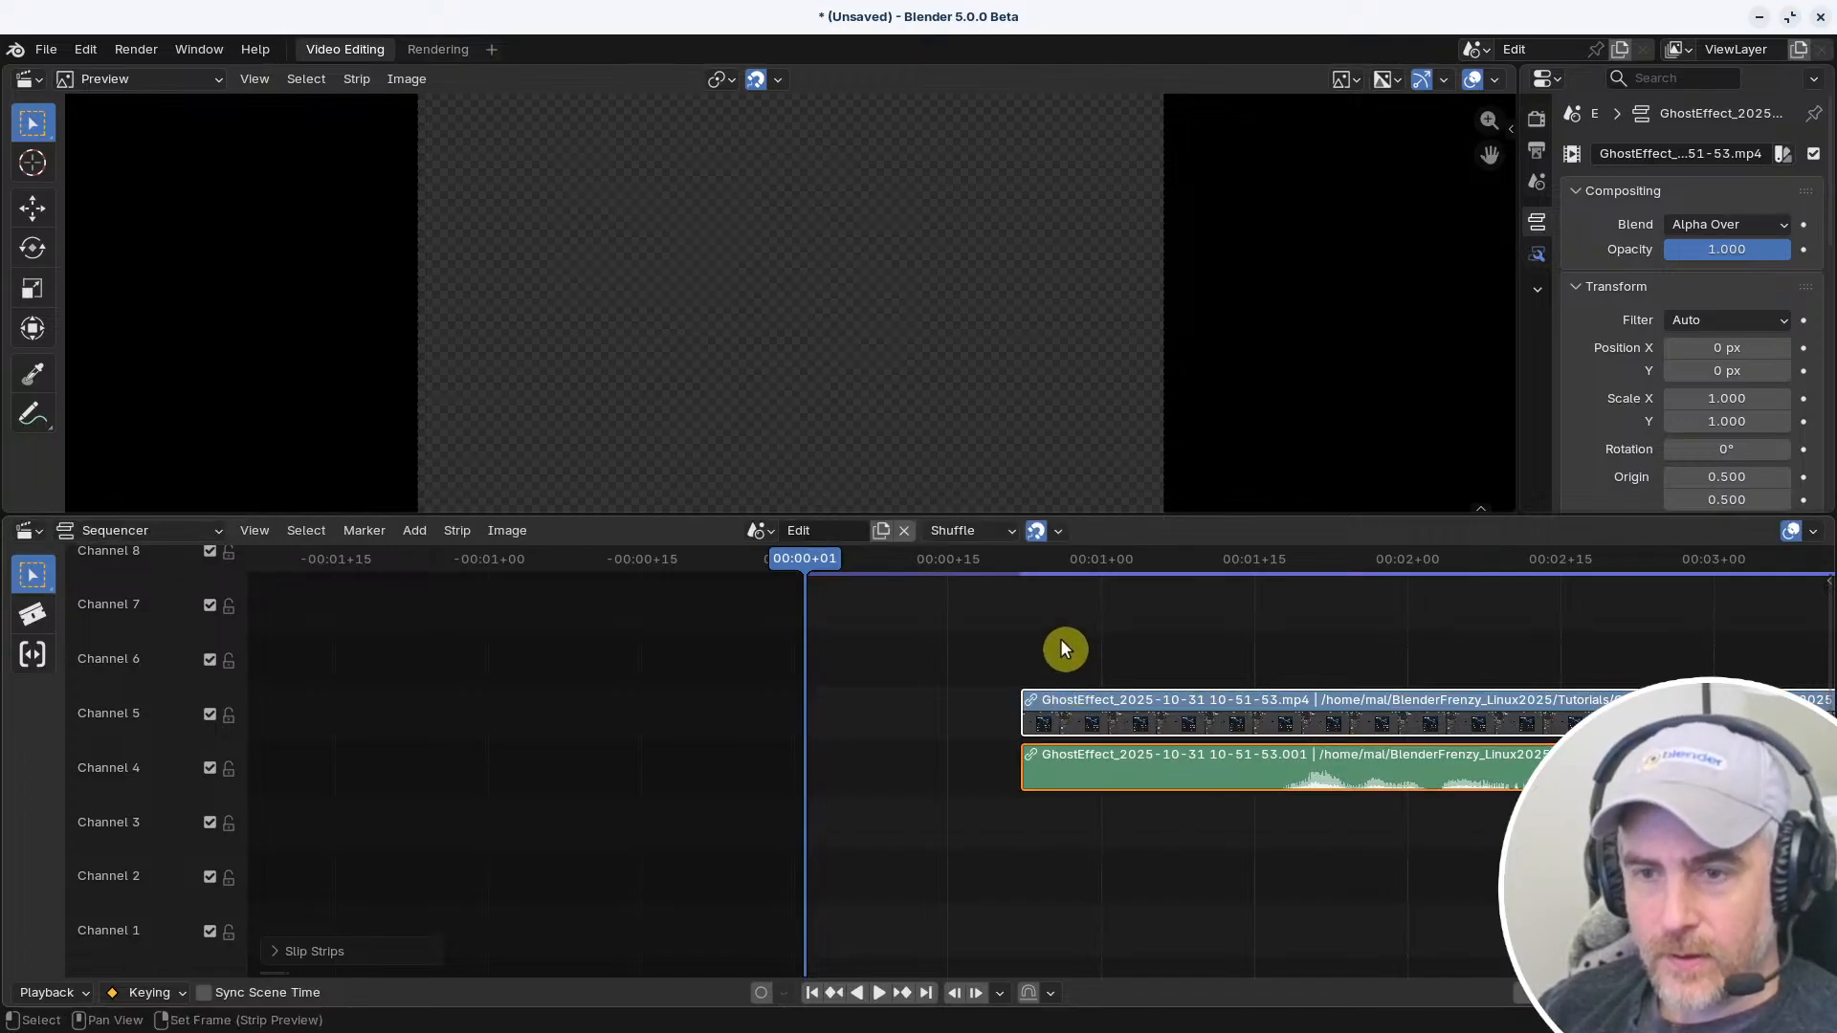
Load the Reallyfastcut 20251101 keymap in the preferences and snap the GhostEffect video and audio strips to the current frame
click(101, 52)
click(126, 337)
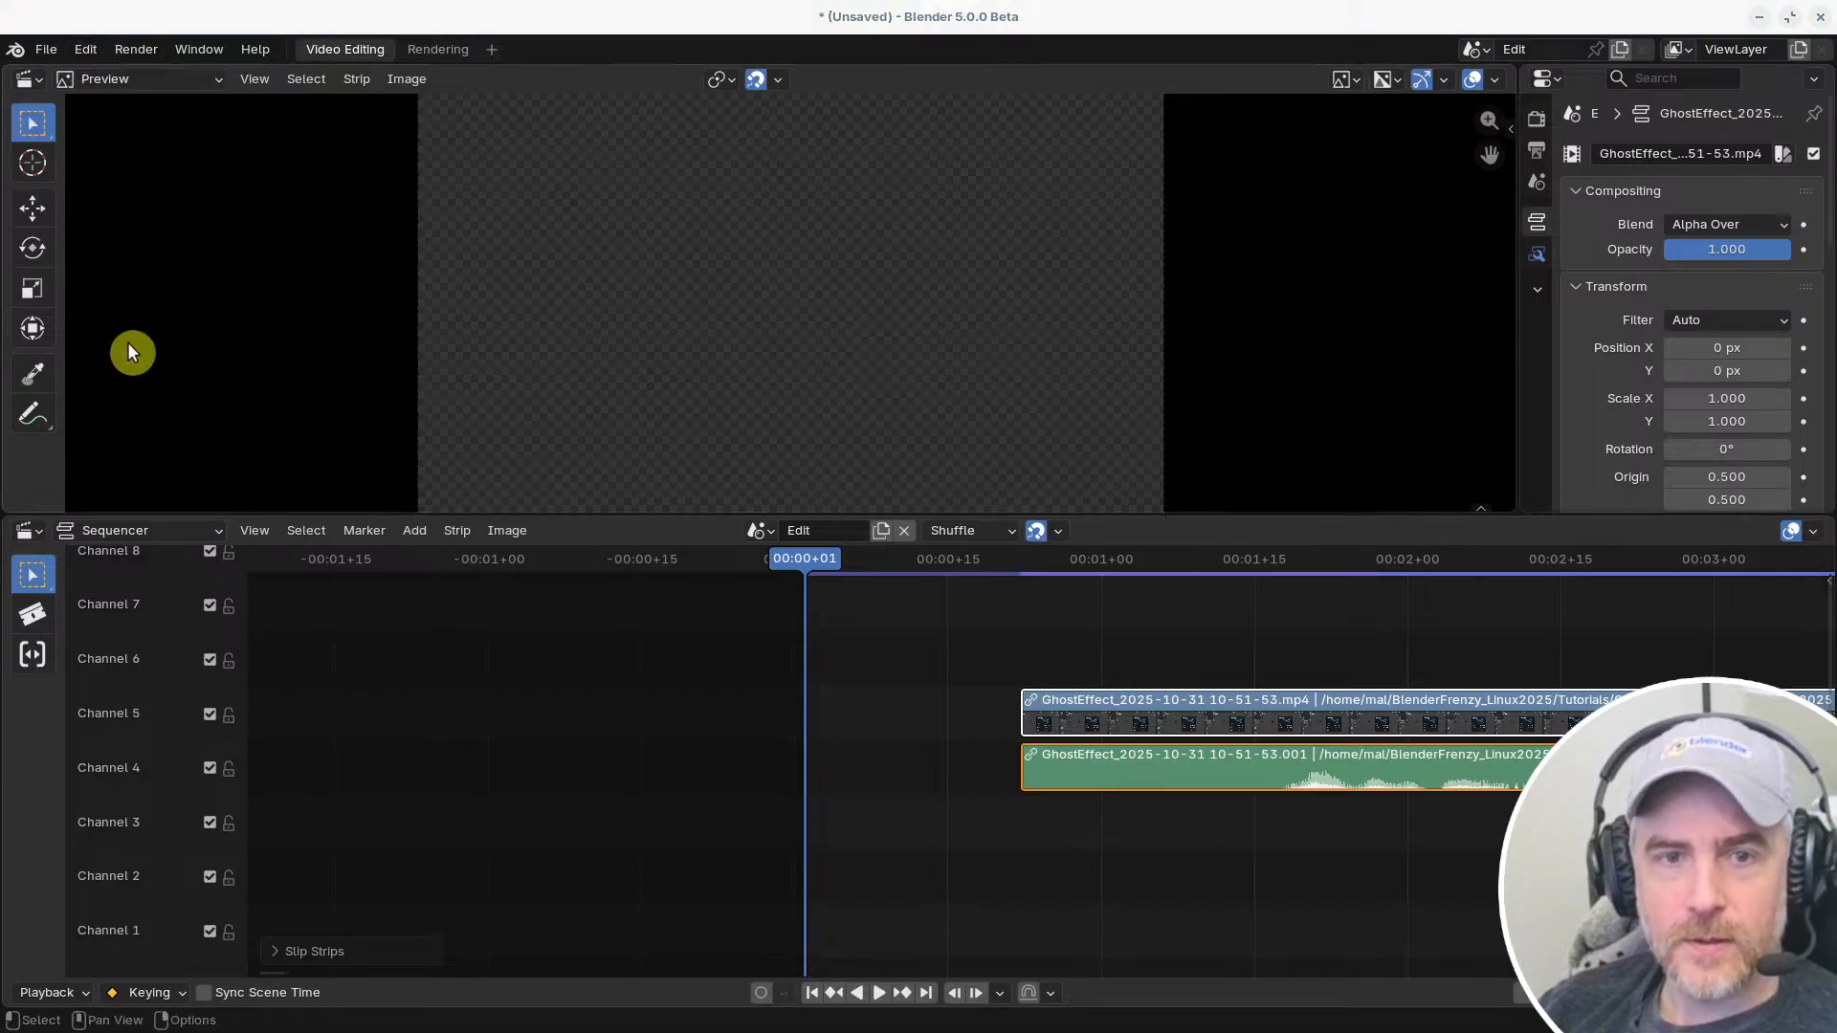
click(828, 178)
click(819, 274)
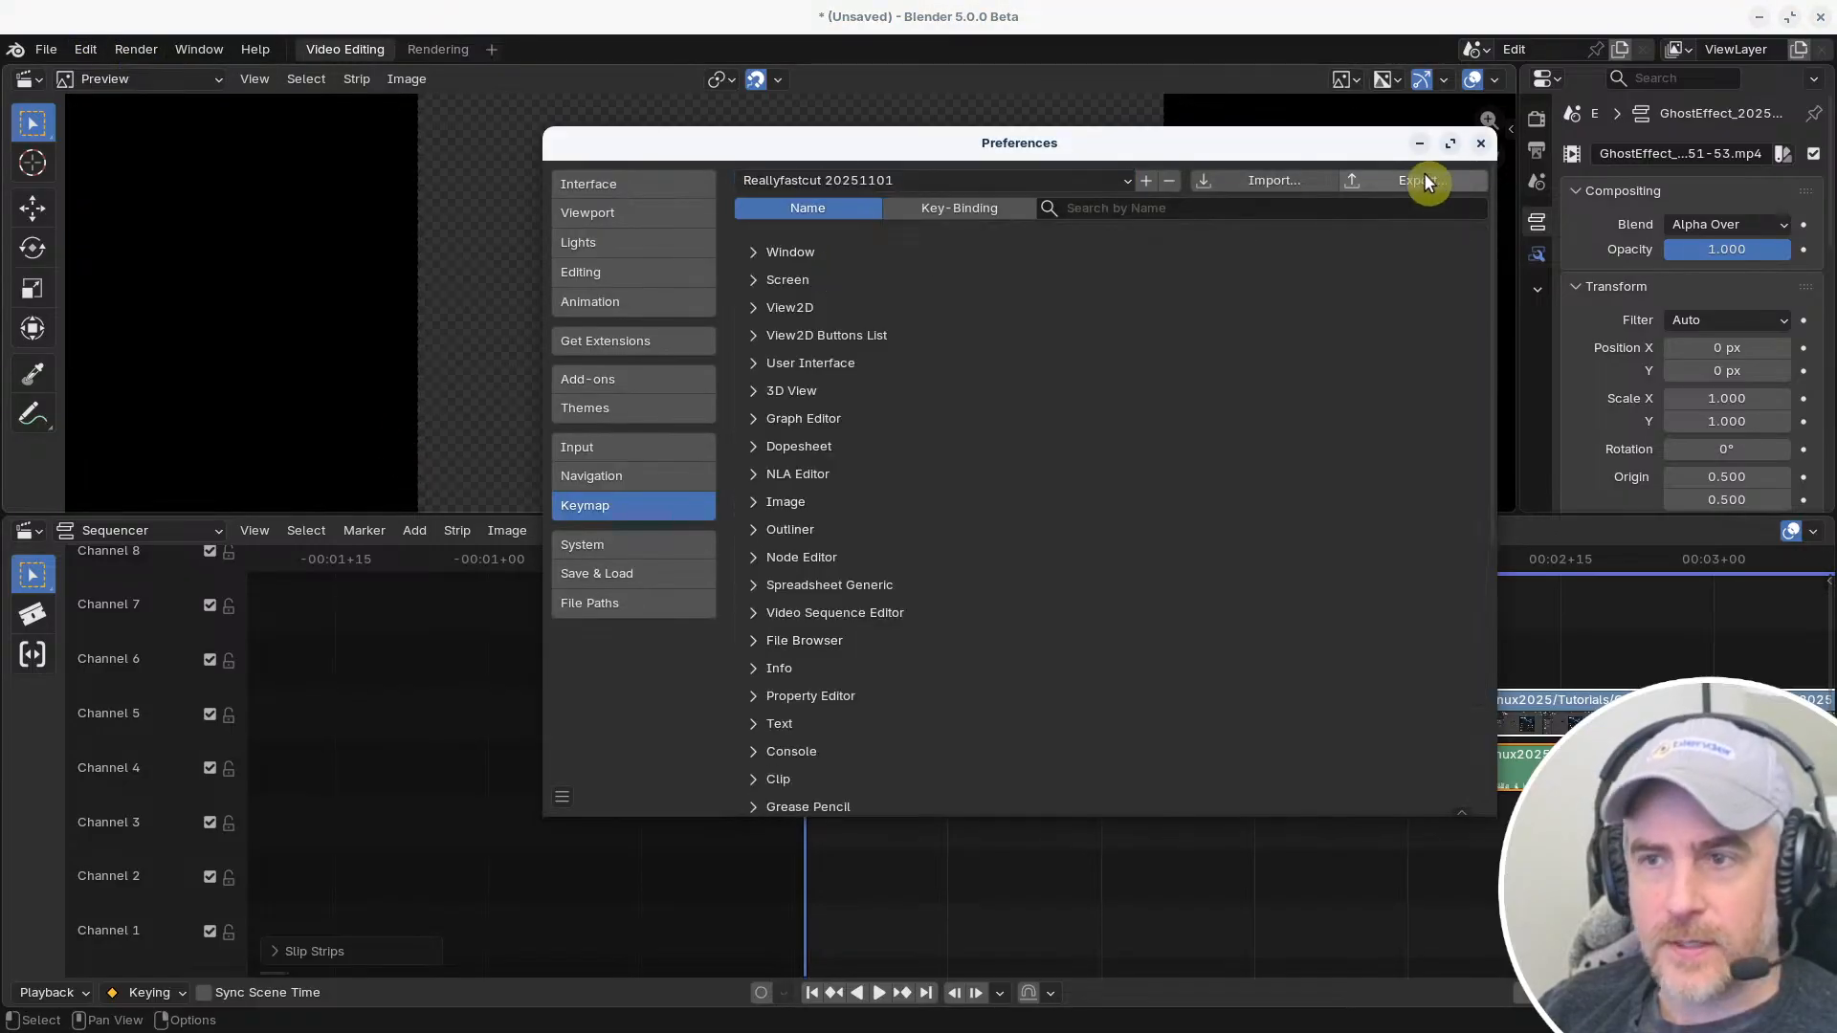
click(1481, 145)
key(shift+s)
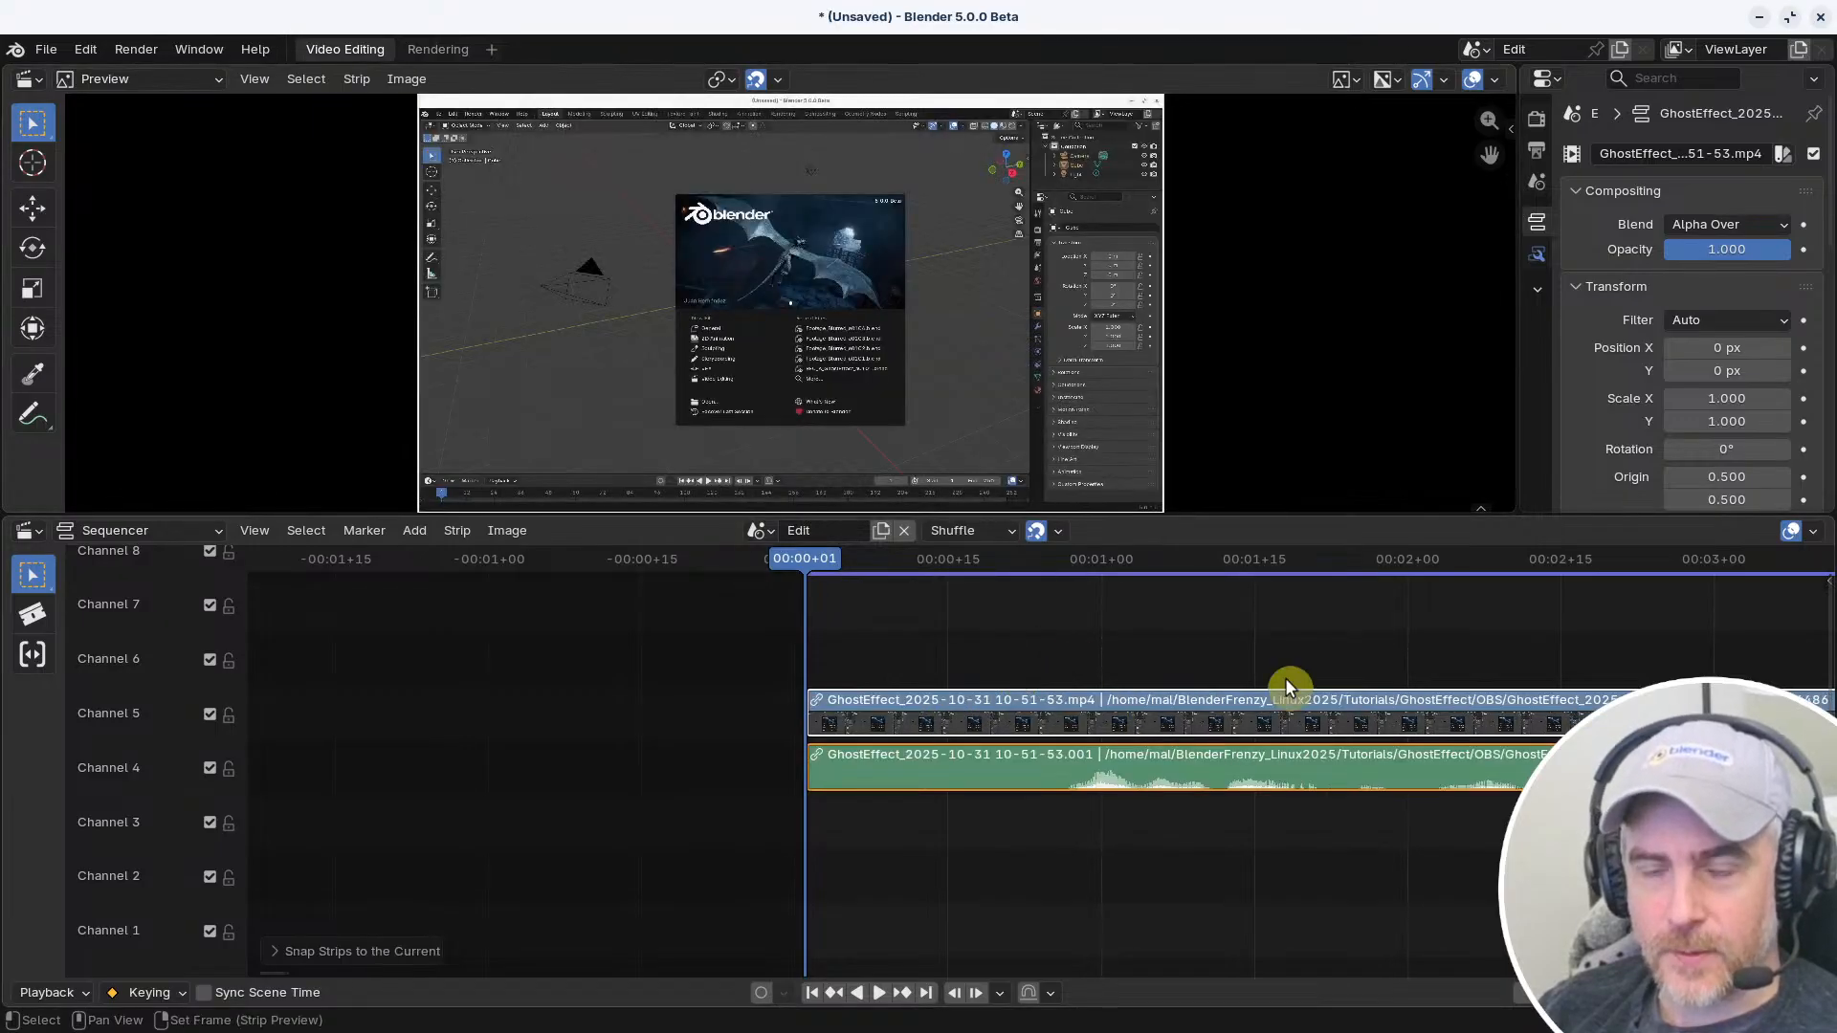
Start and stop playback of the GhostEffect clip several times from its beginning to check how it plays
middle_drag(1288, 687, 637, 664)
key(space)
middle_drag(517, 651, 765, 670)
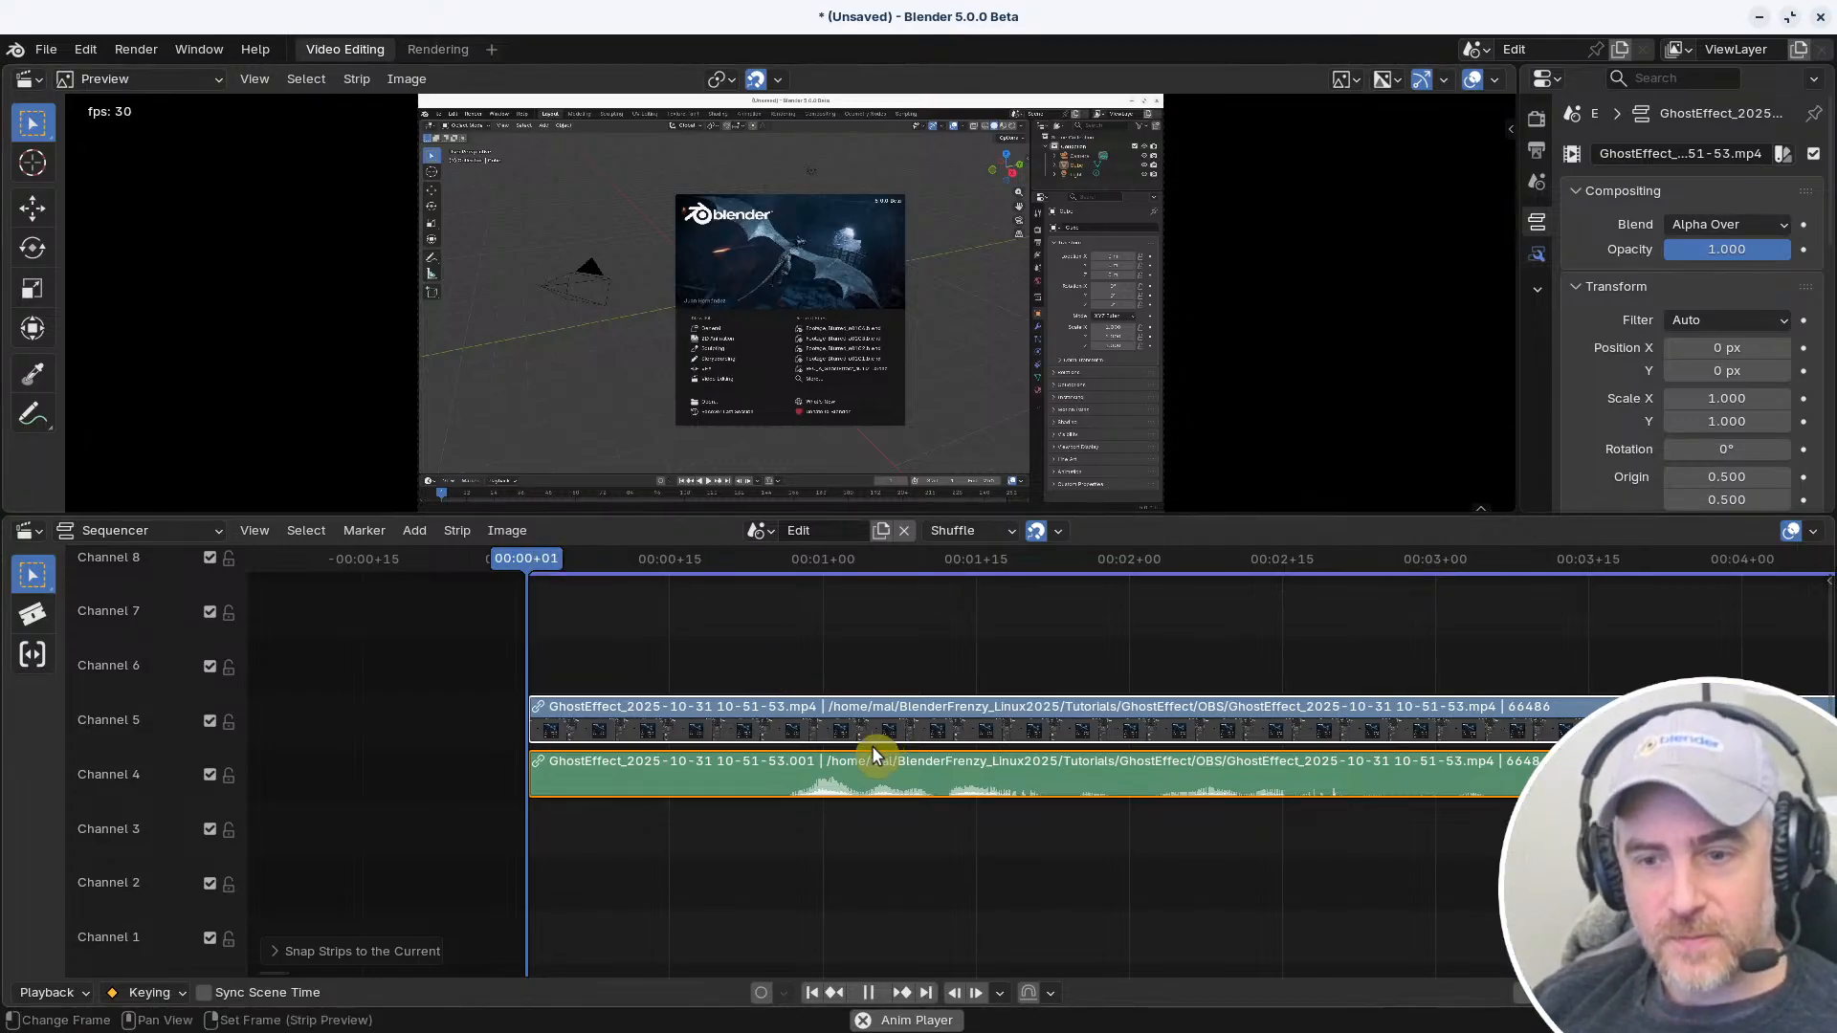
key(space)
key(space)
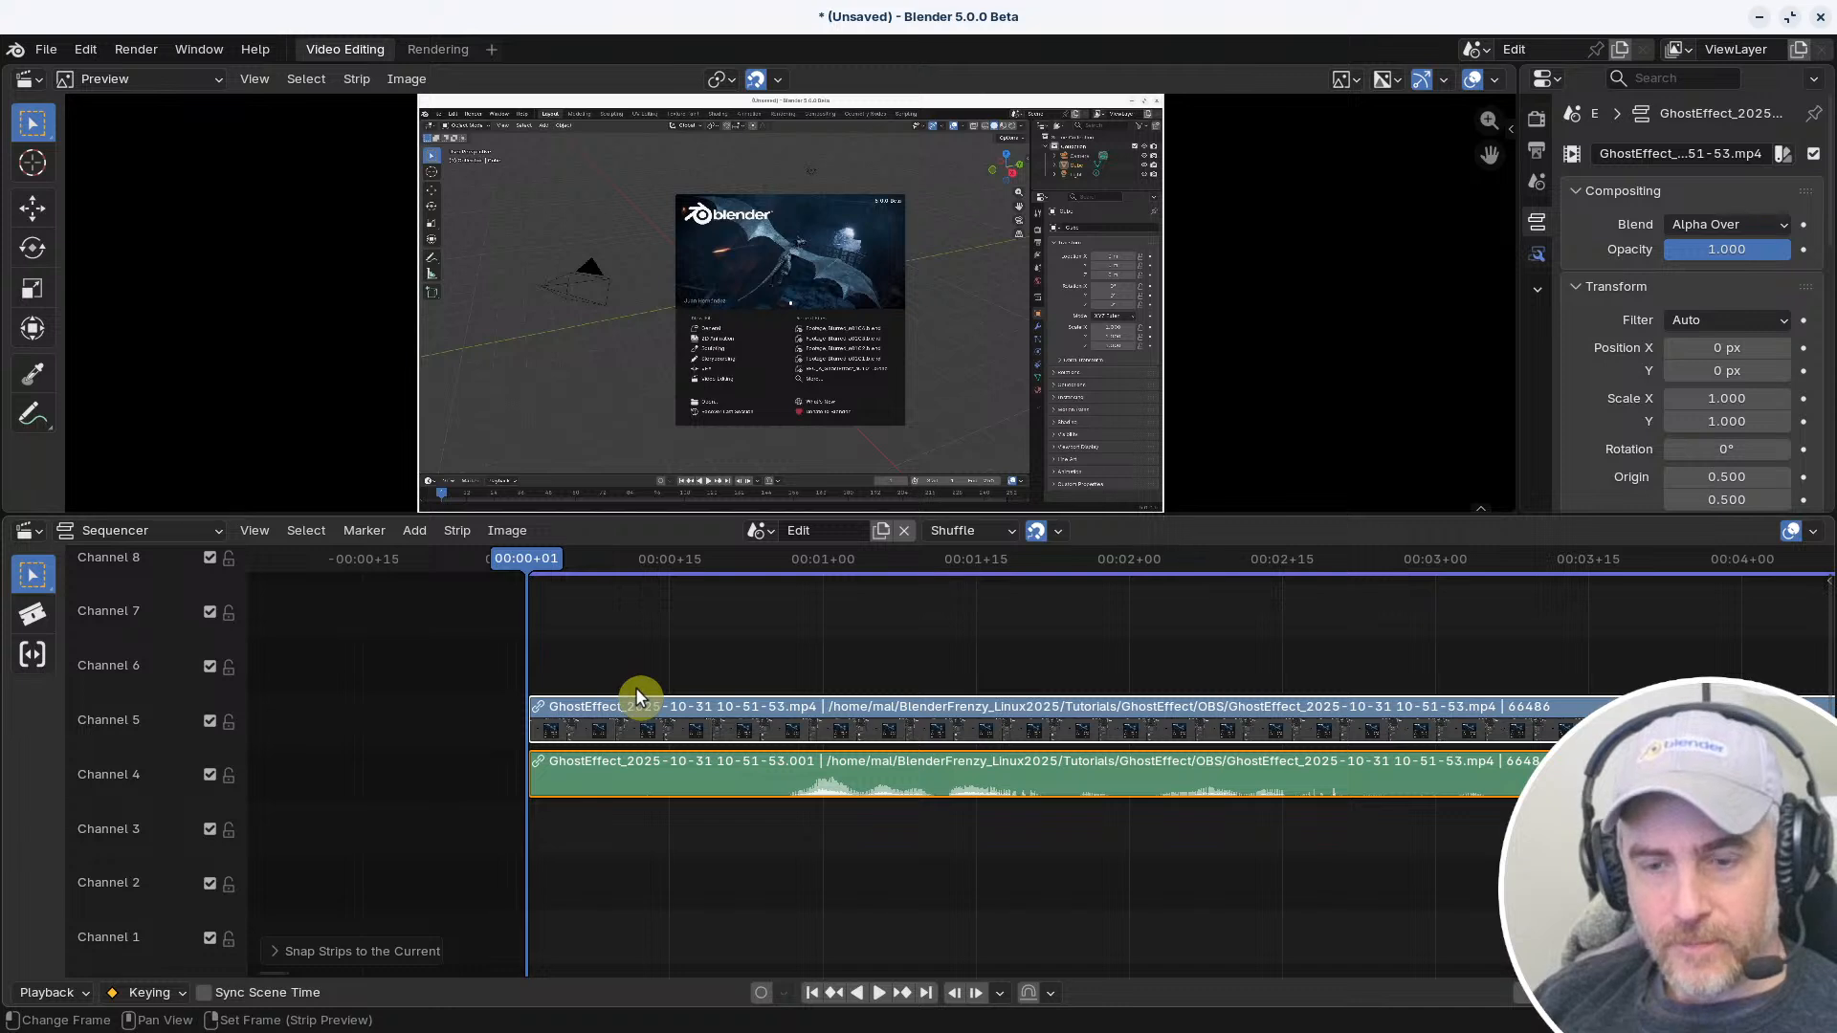
key(space)
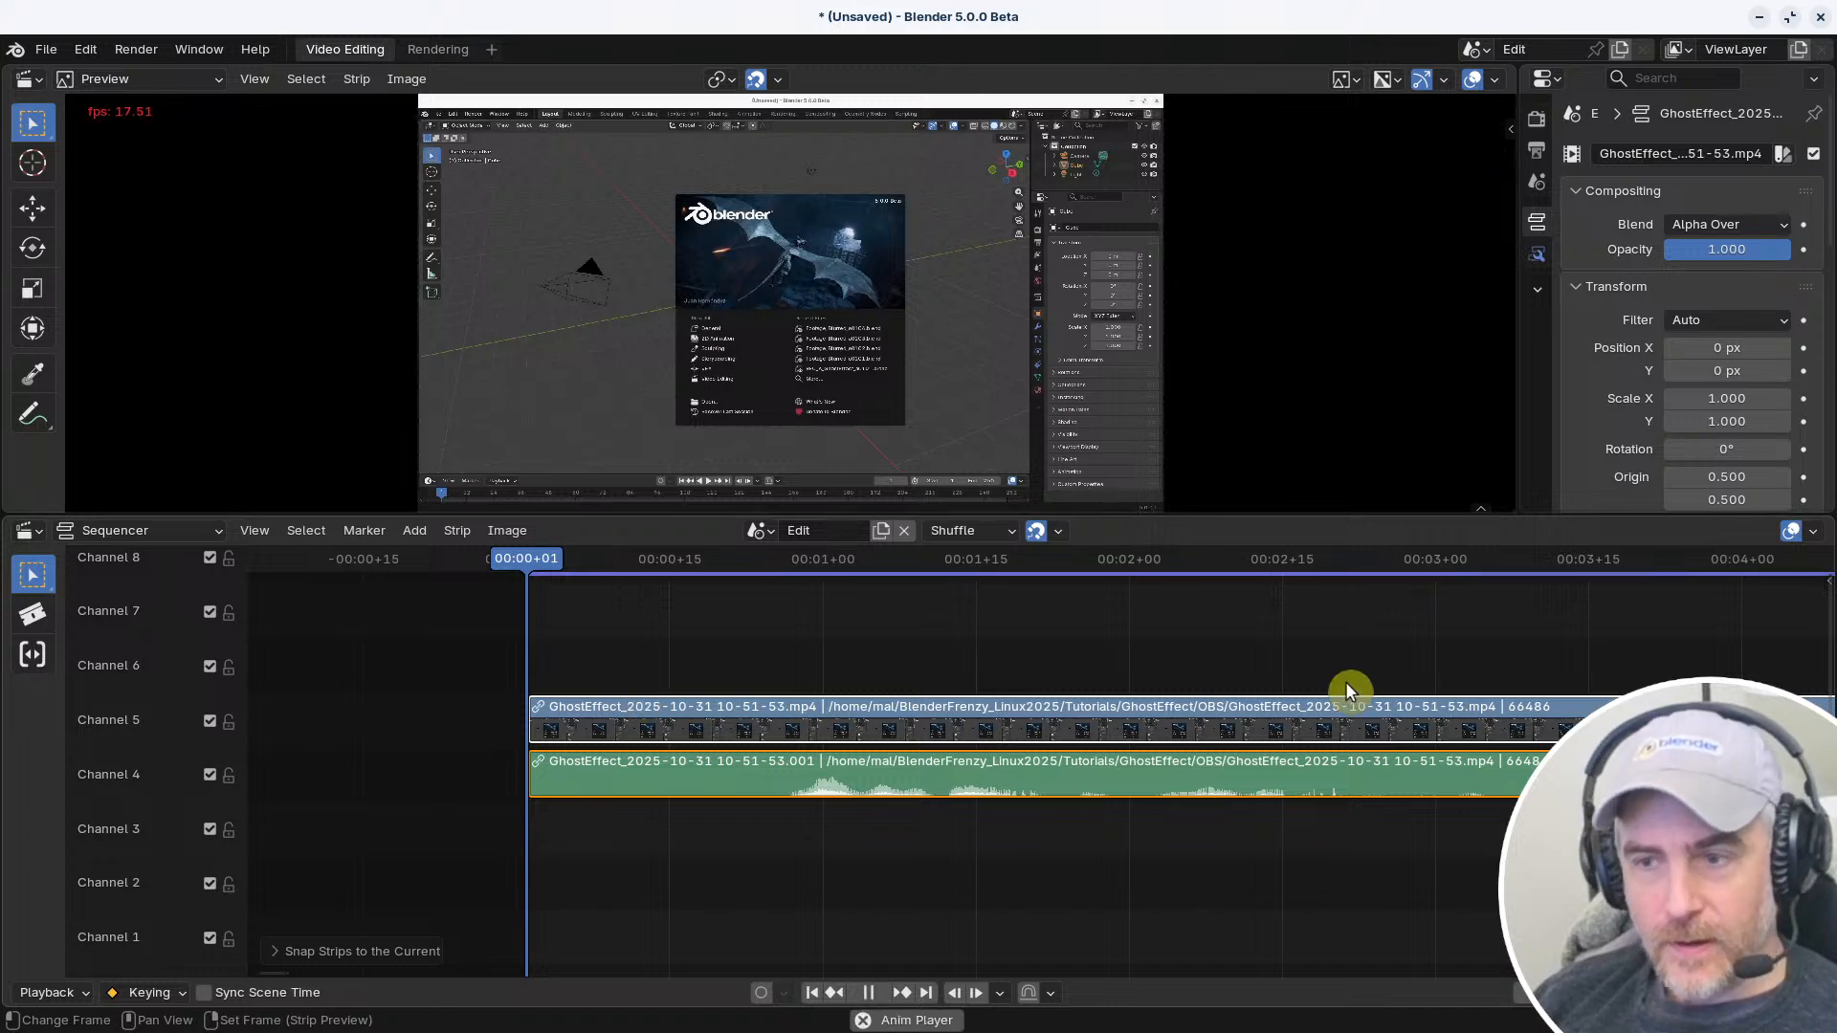
key(space)
Set the playback Sync mode to Frame Dropping and play the GhostEffect clip again
key(q)
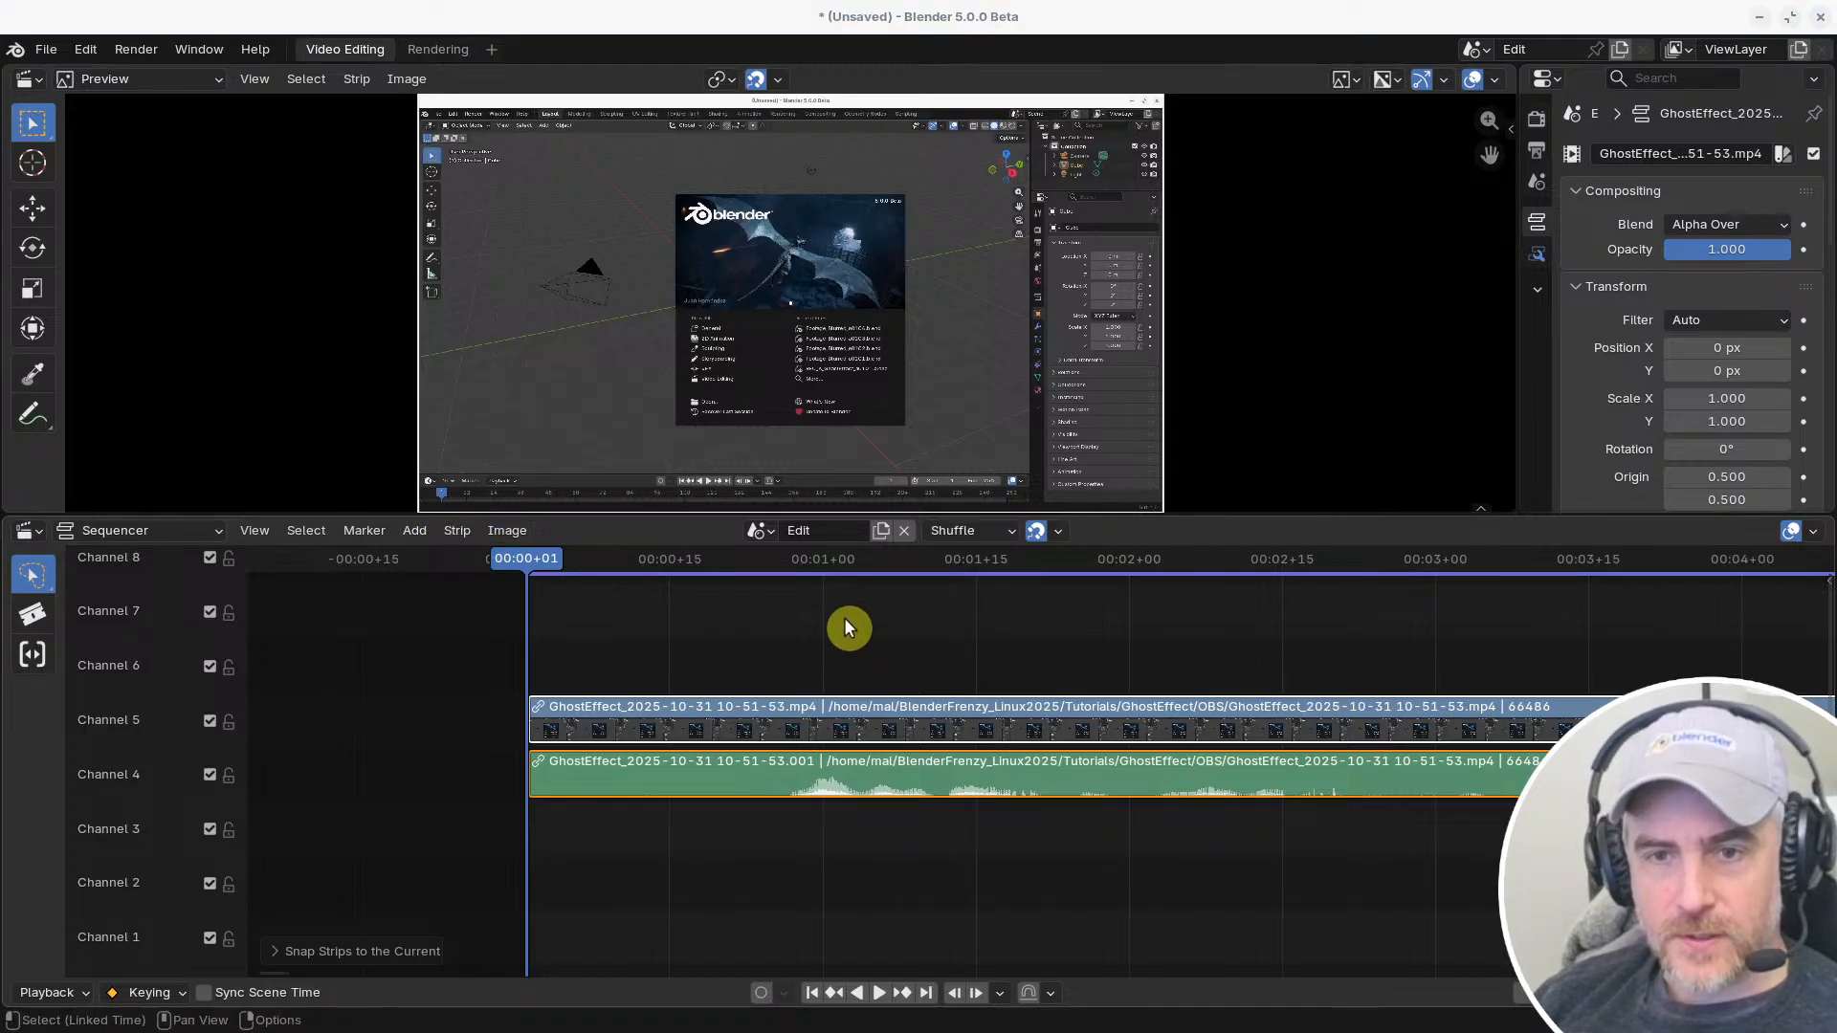
click(67, 993)
click(255, 548)
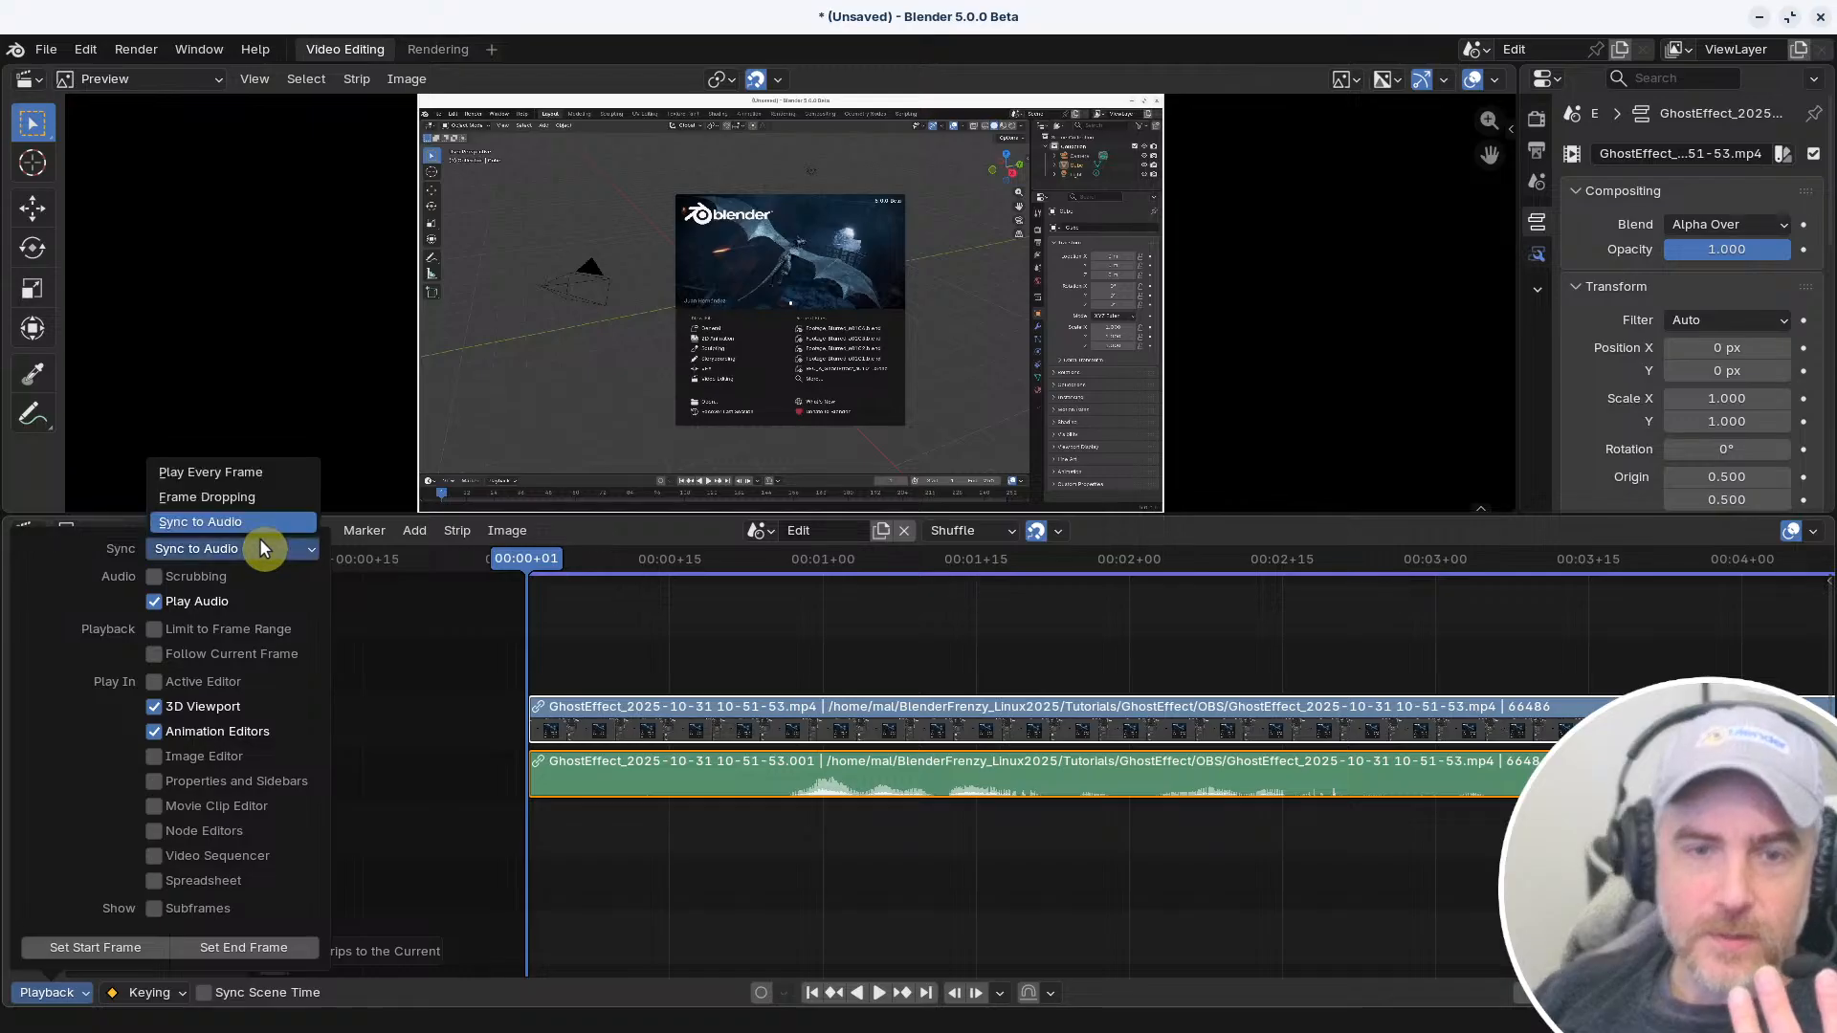
click(250, 499)
key(space)
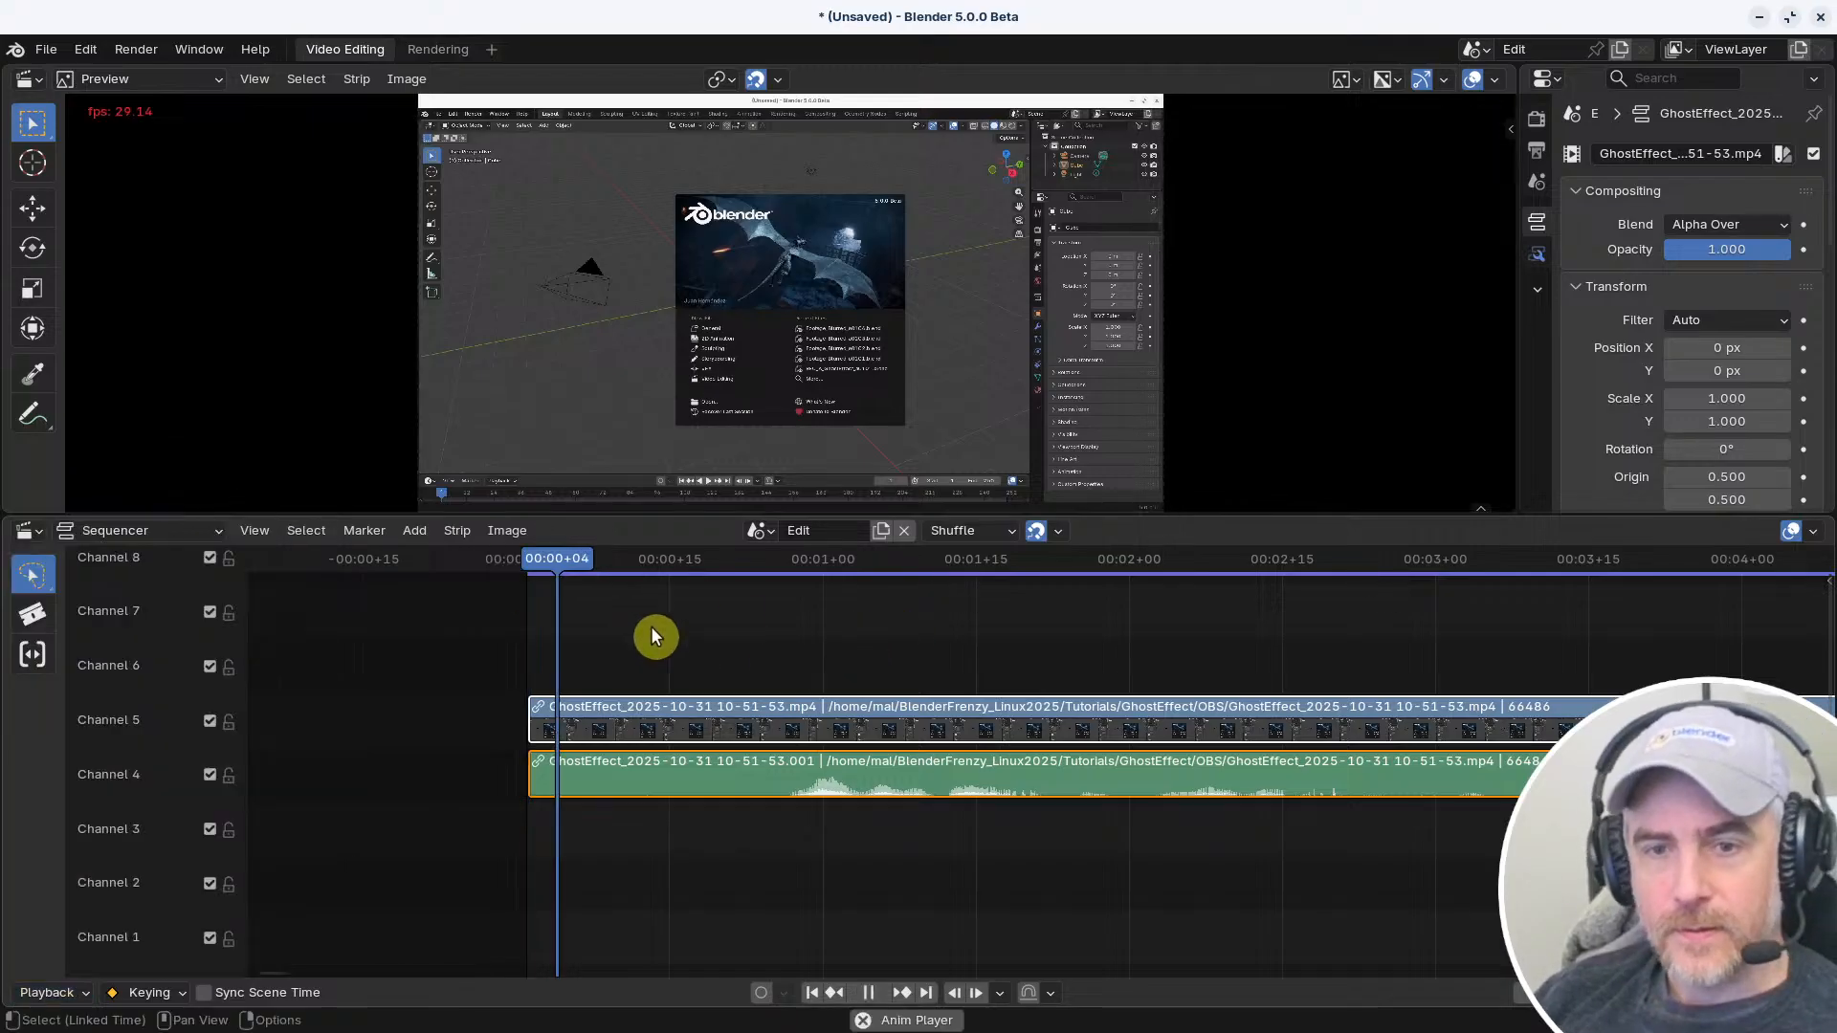
key(space)
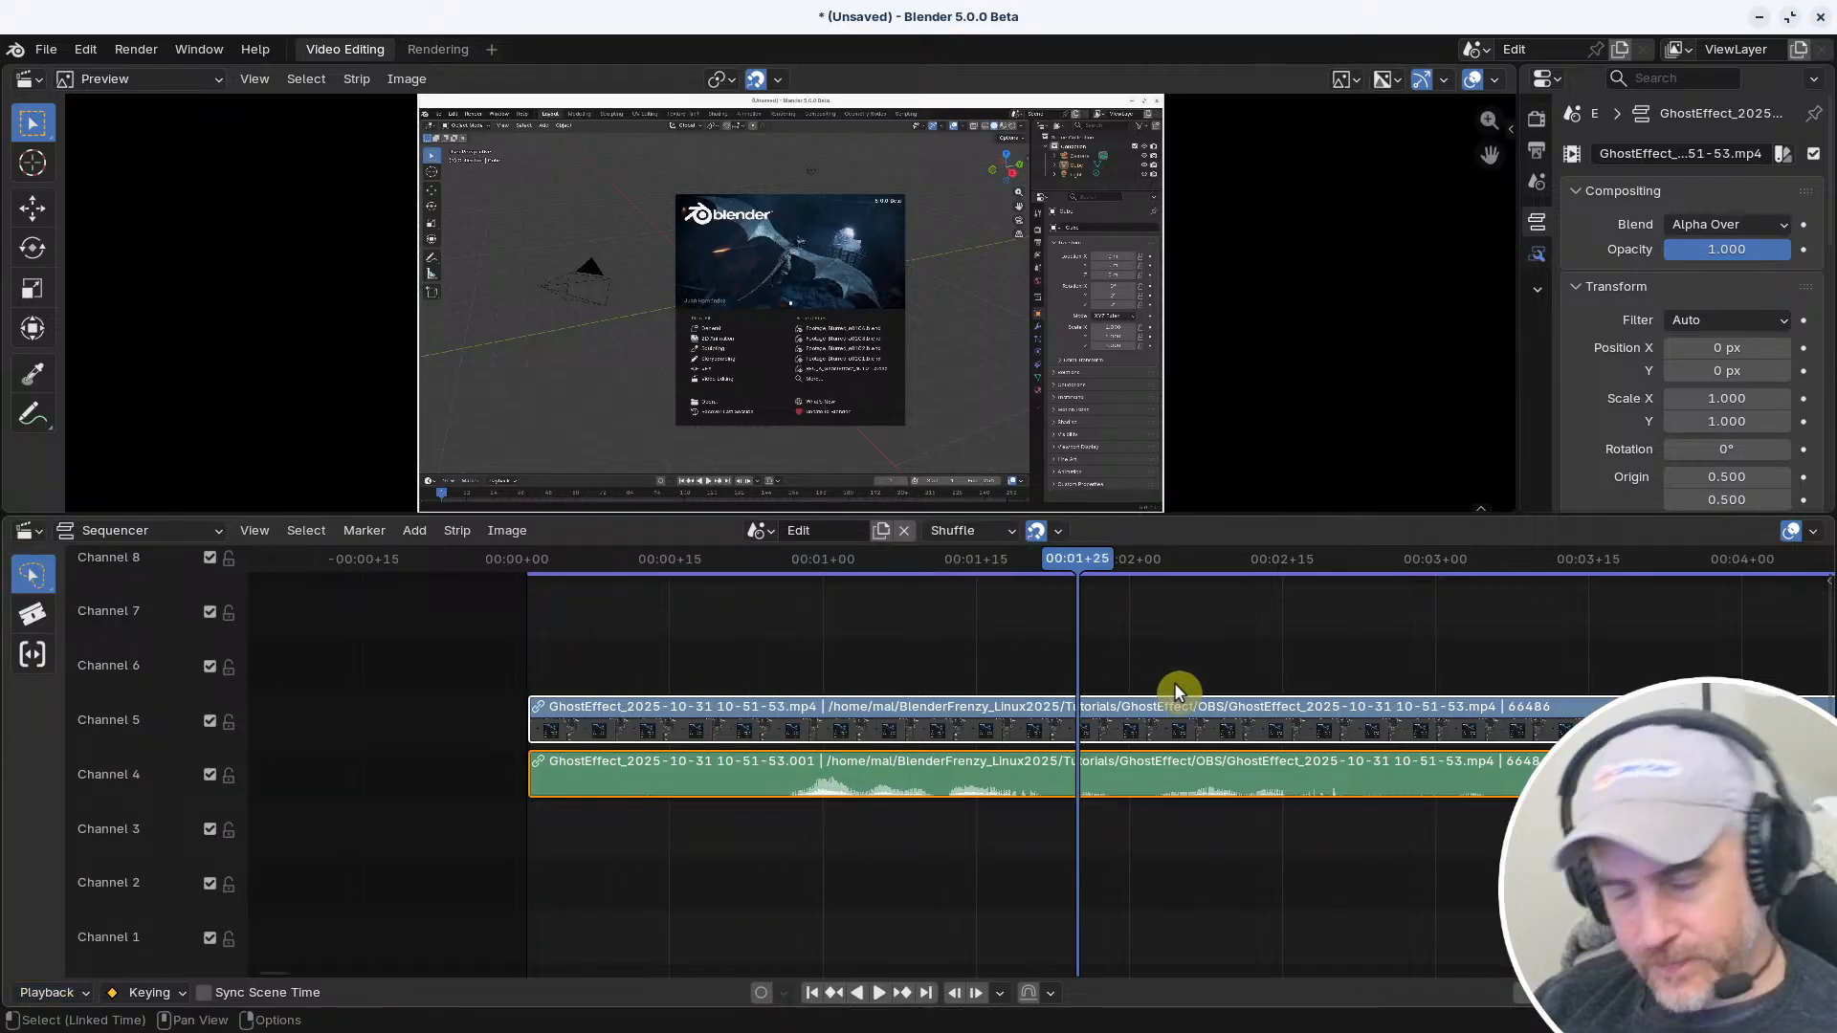
Close the second Blender session without saving and return to the EDIT_A_GhostEffect_5.0_a0402.blend project
click(1821, 17)
click(816, 563)
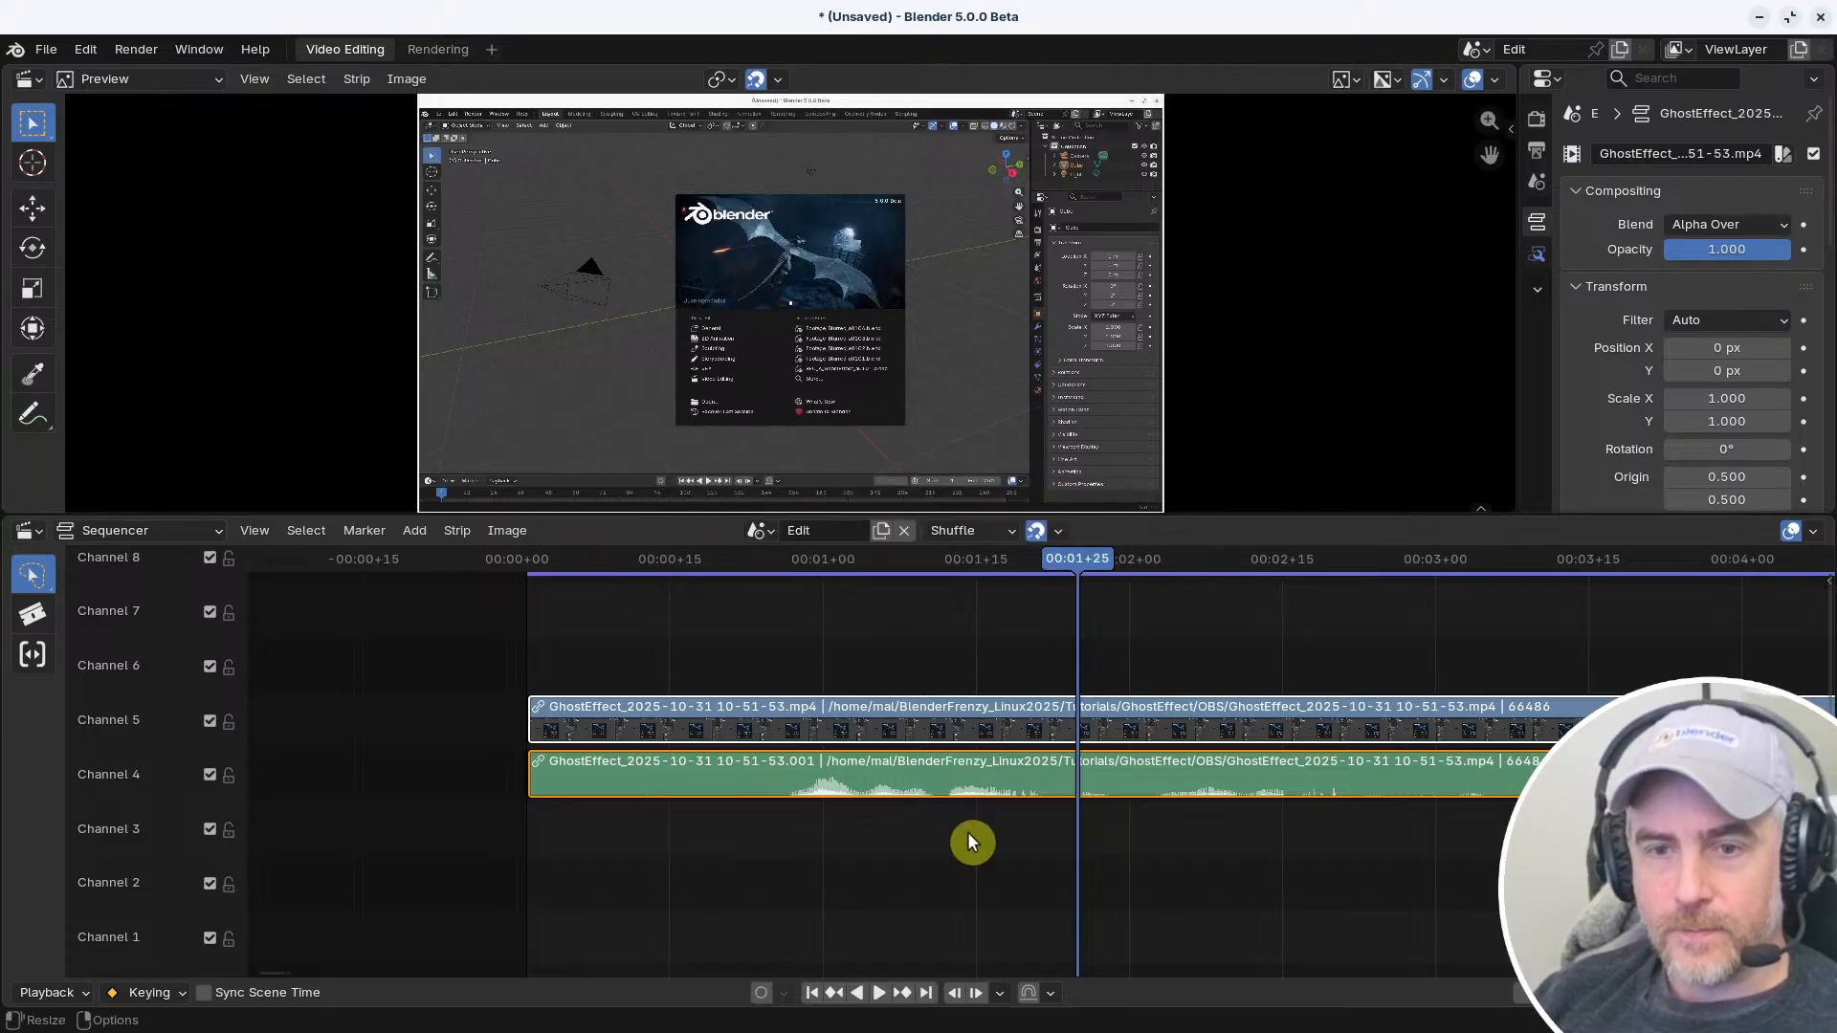
click(650, 689)
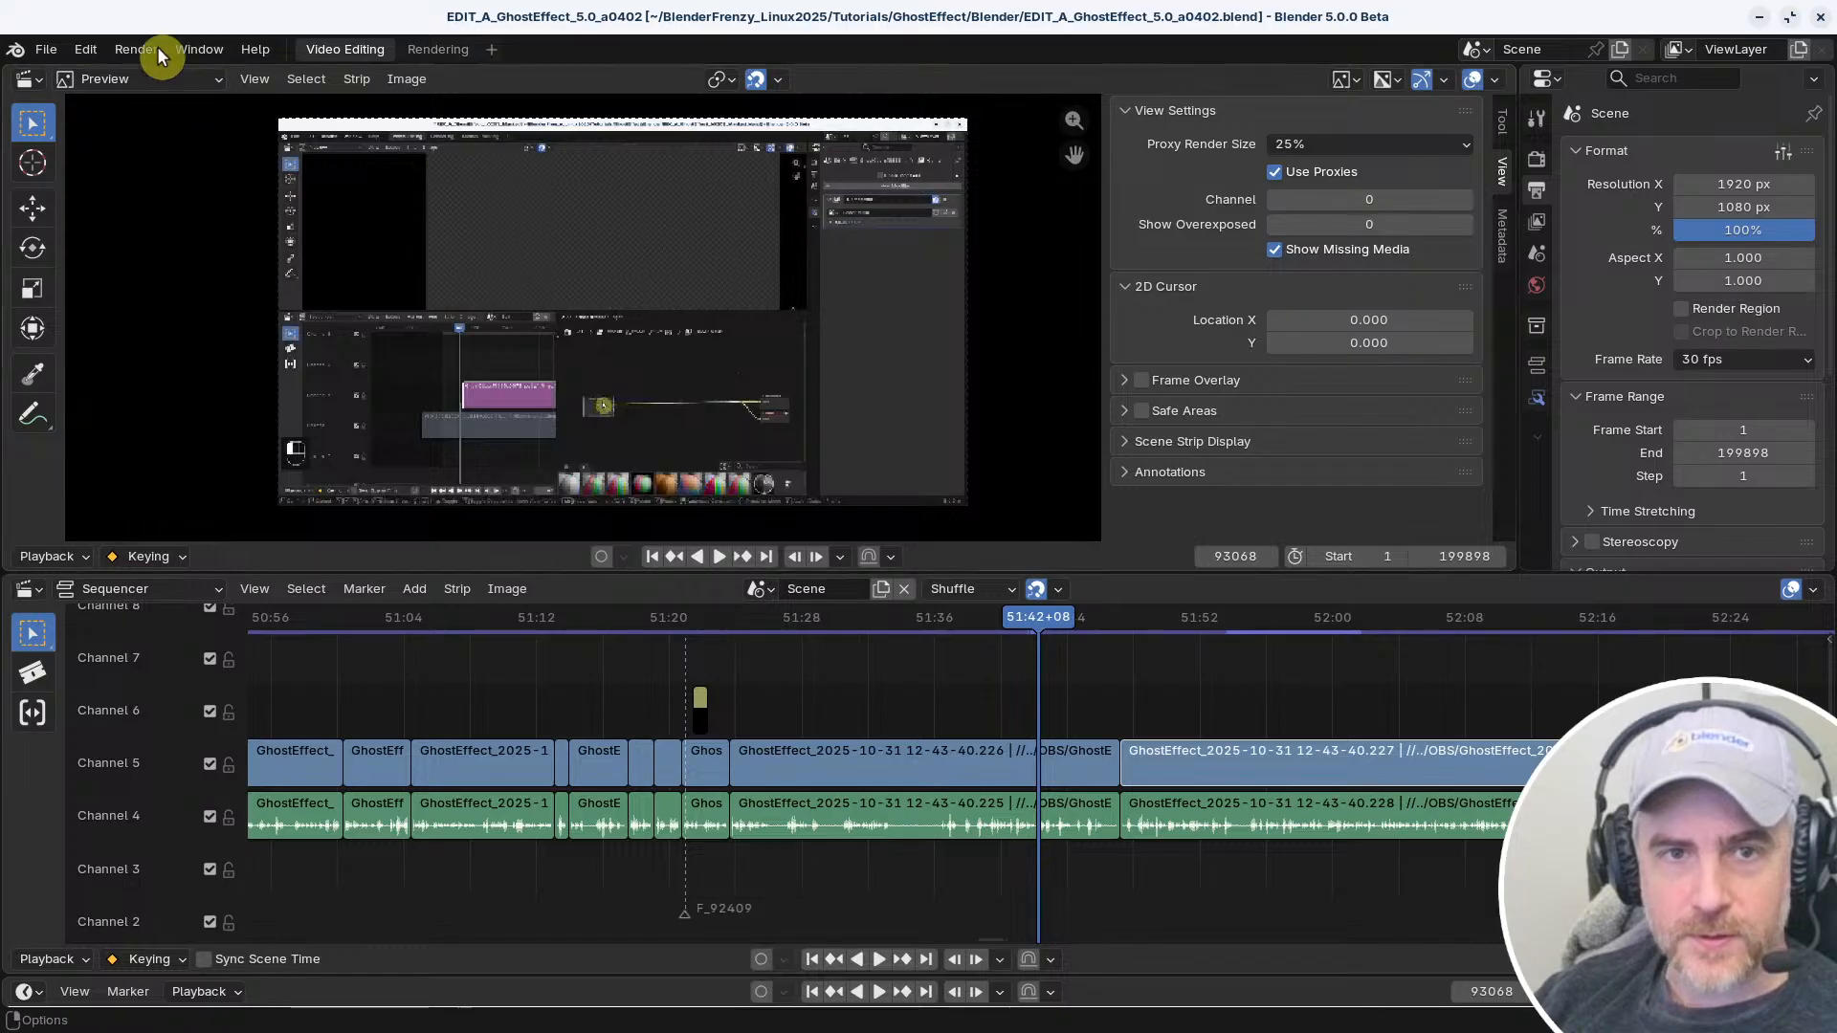
Save the preferences with the Reallyfastcut 20251101 keymap and close the Preferences window
click(86, 48)
click(145, 316)
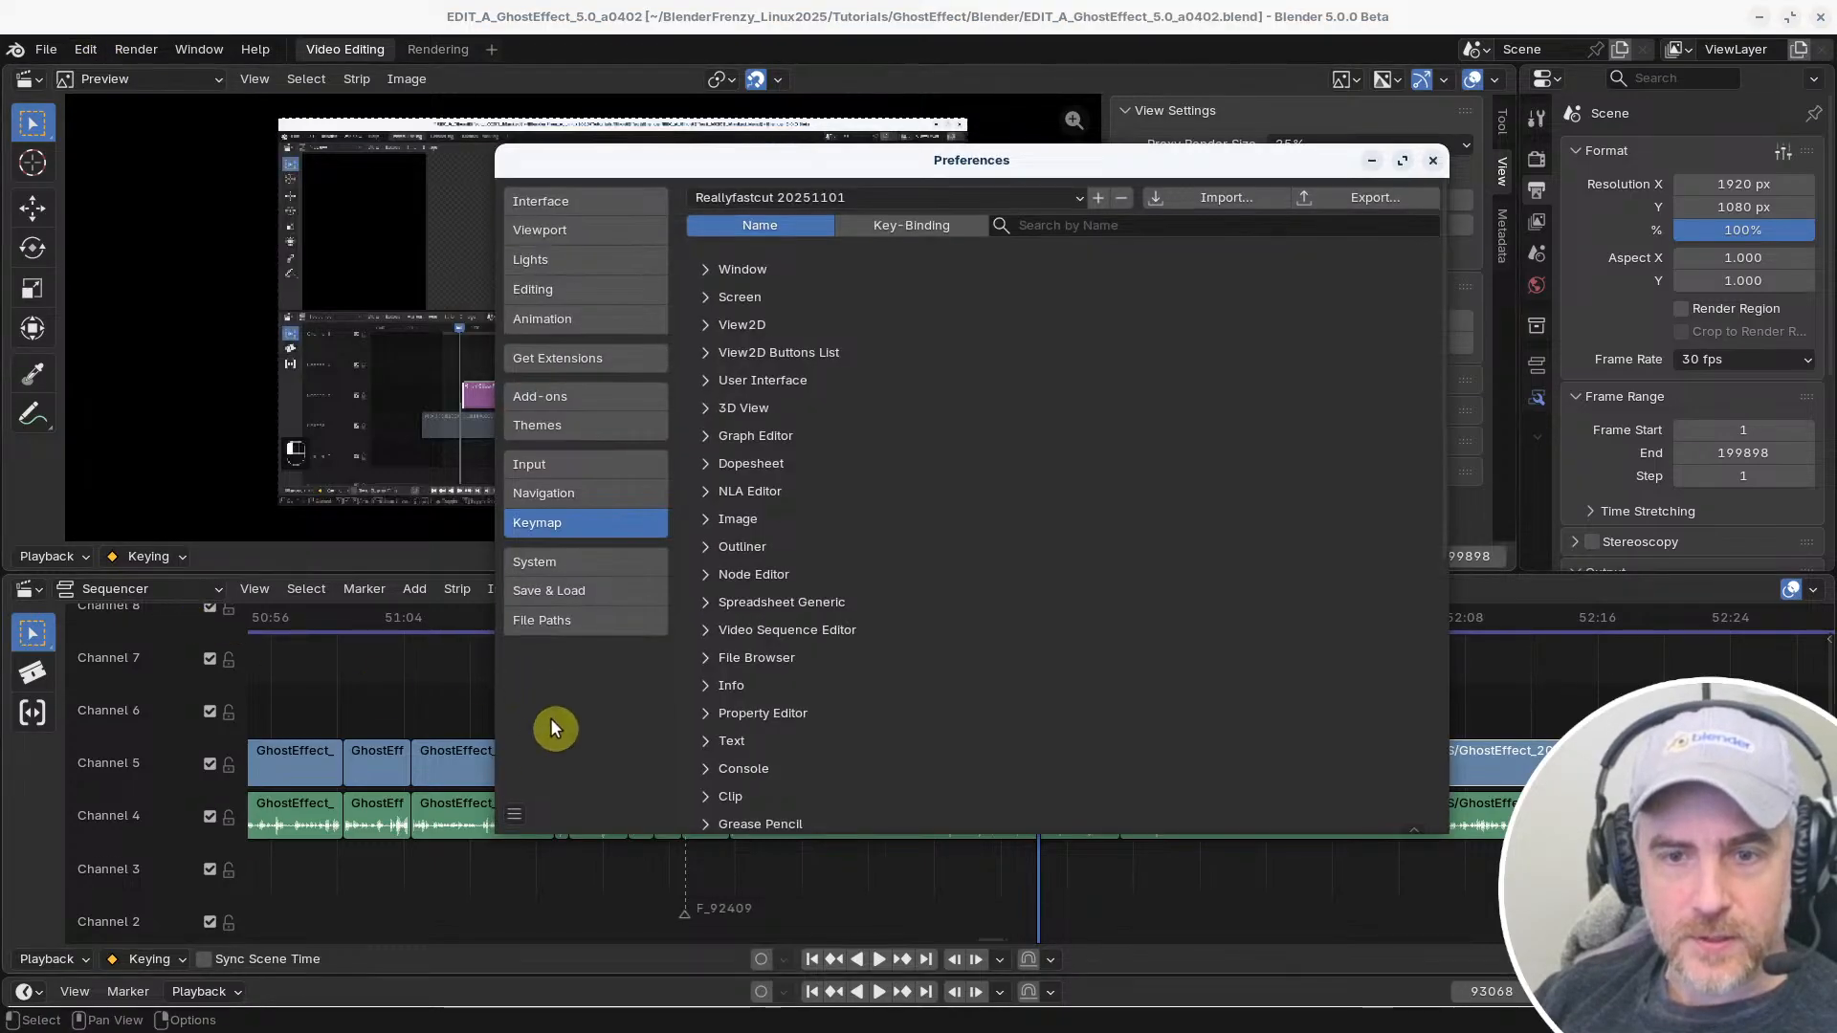
click(514, 823)
click(595, 719)
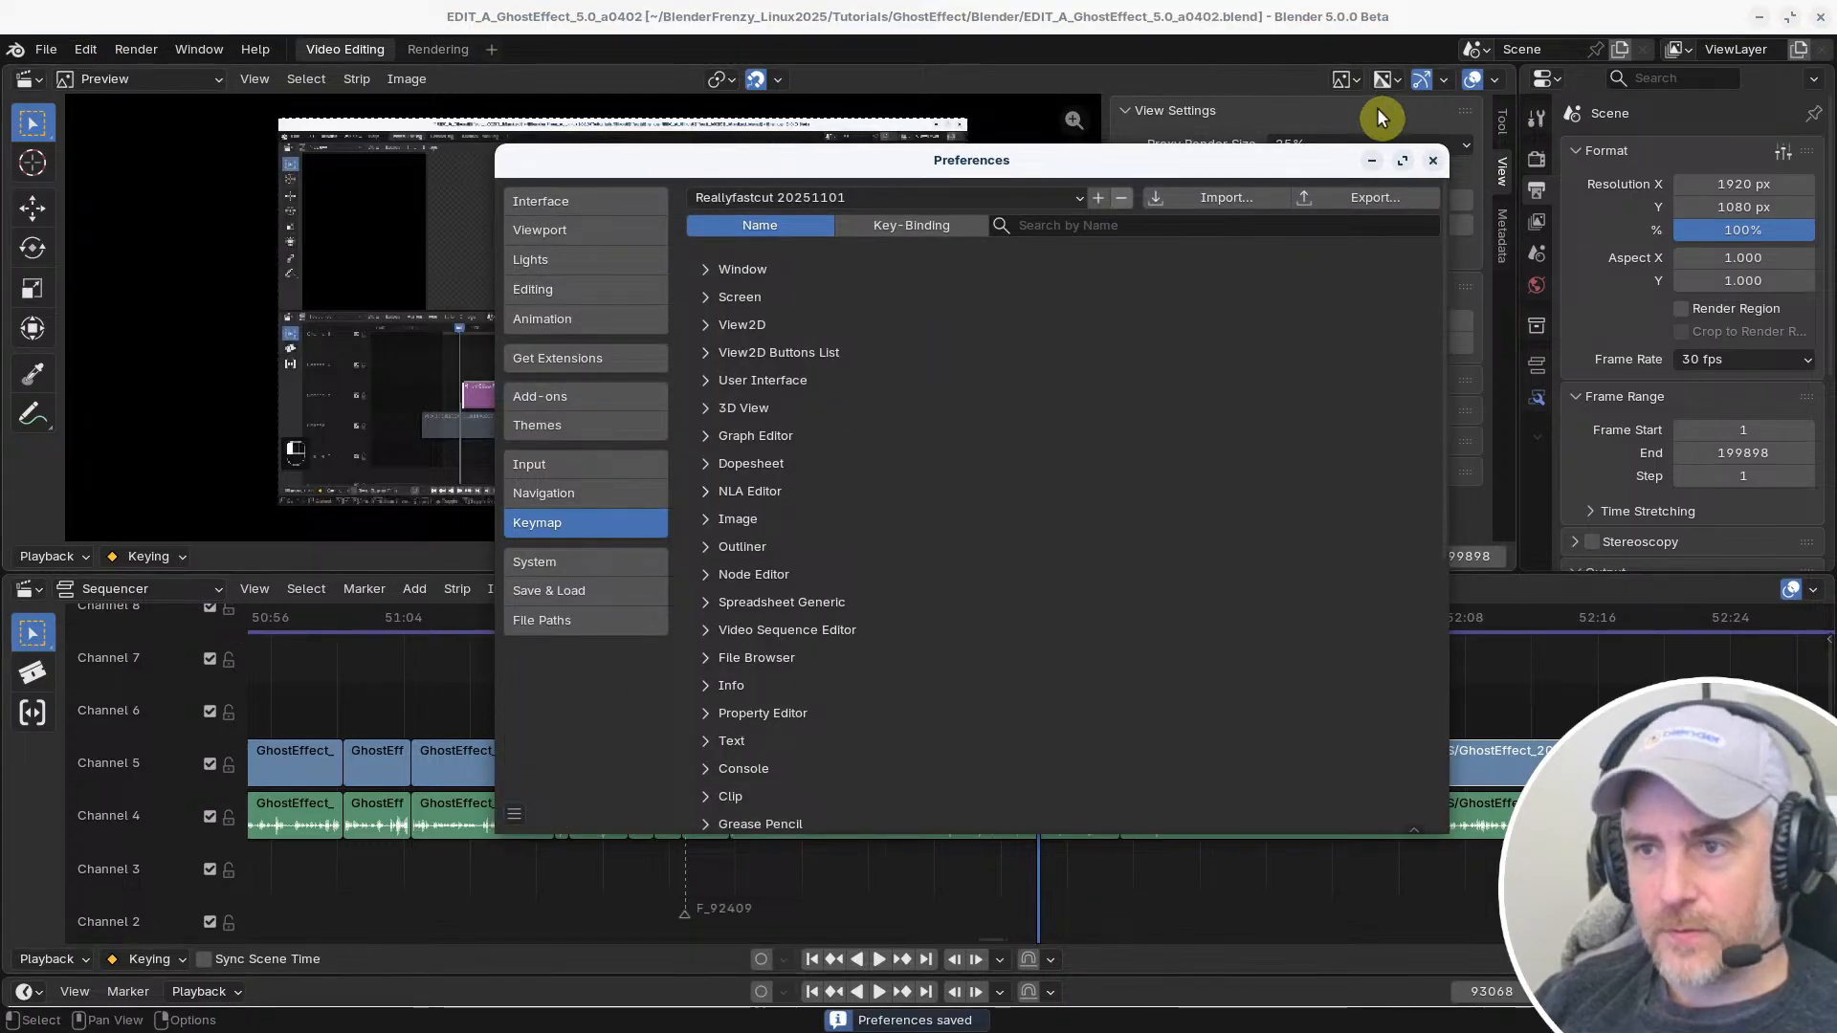
drag(1260, 159, 1230, 191)
click(1402, 194)
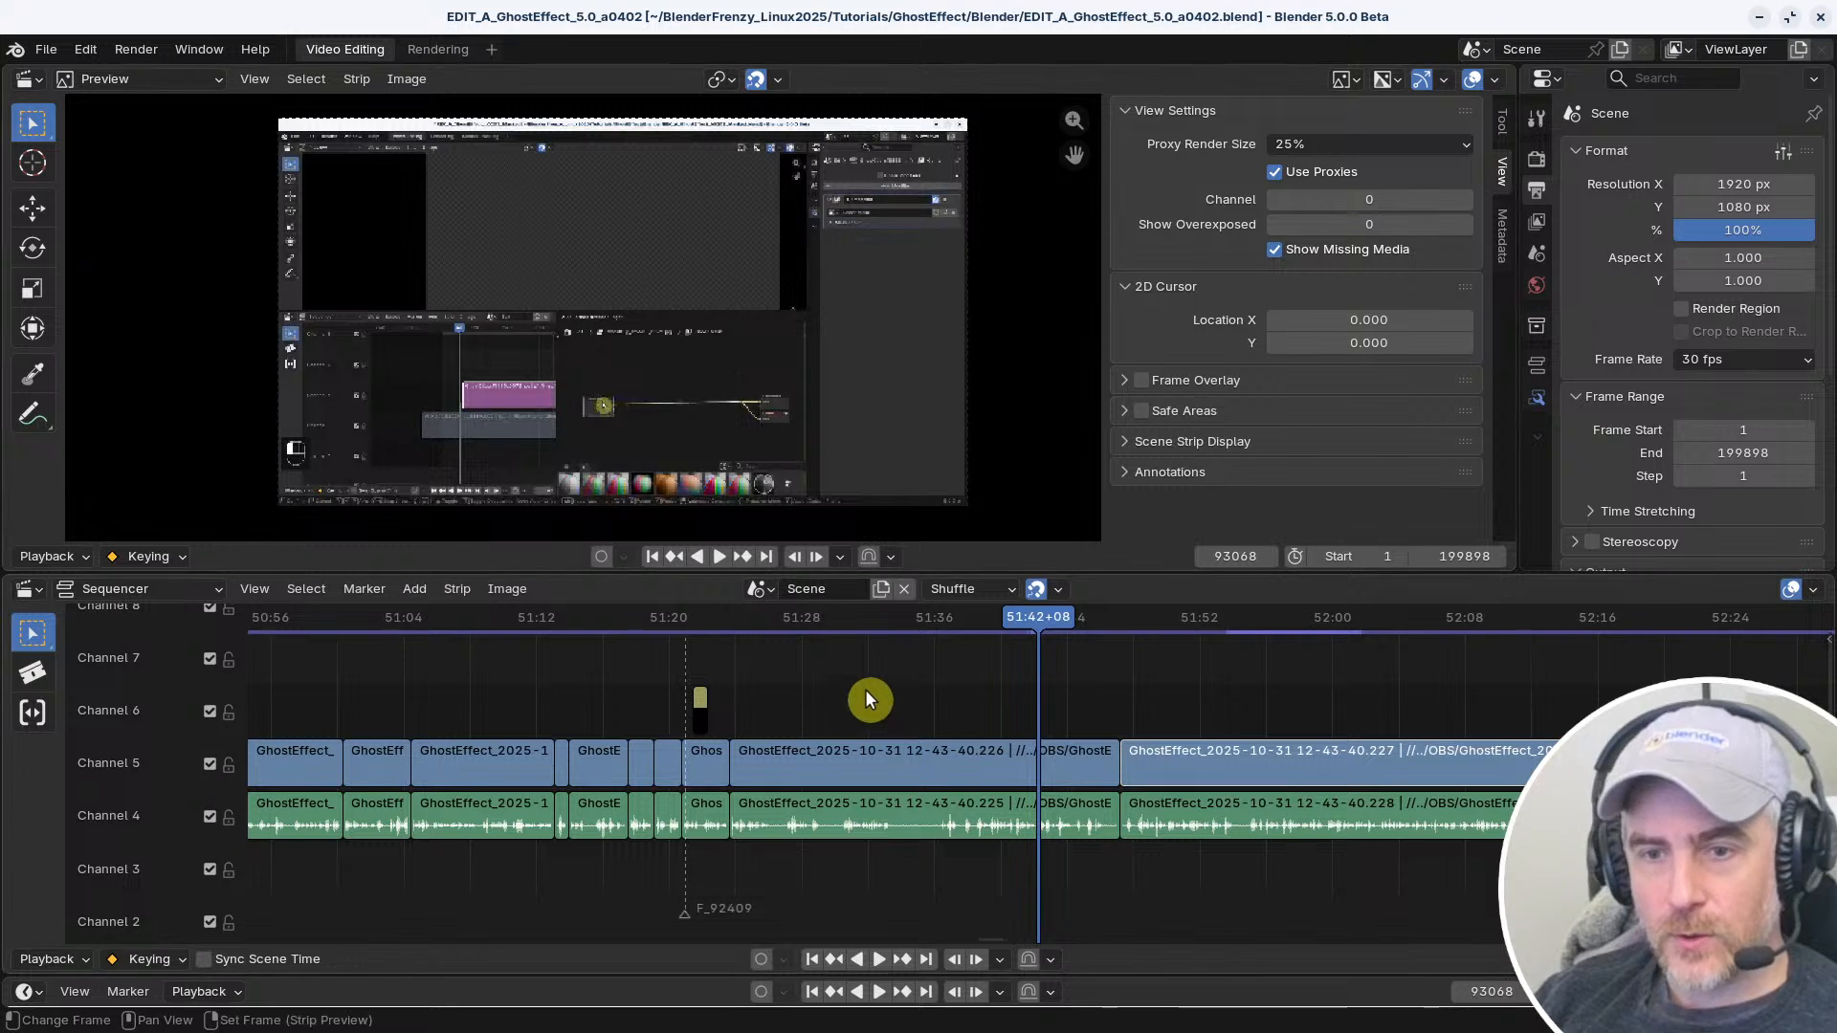
Examine the Quick Favorites, the playback settings, the strip selection commands and the options available for Use Proxies
key(q)
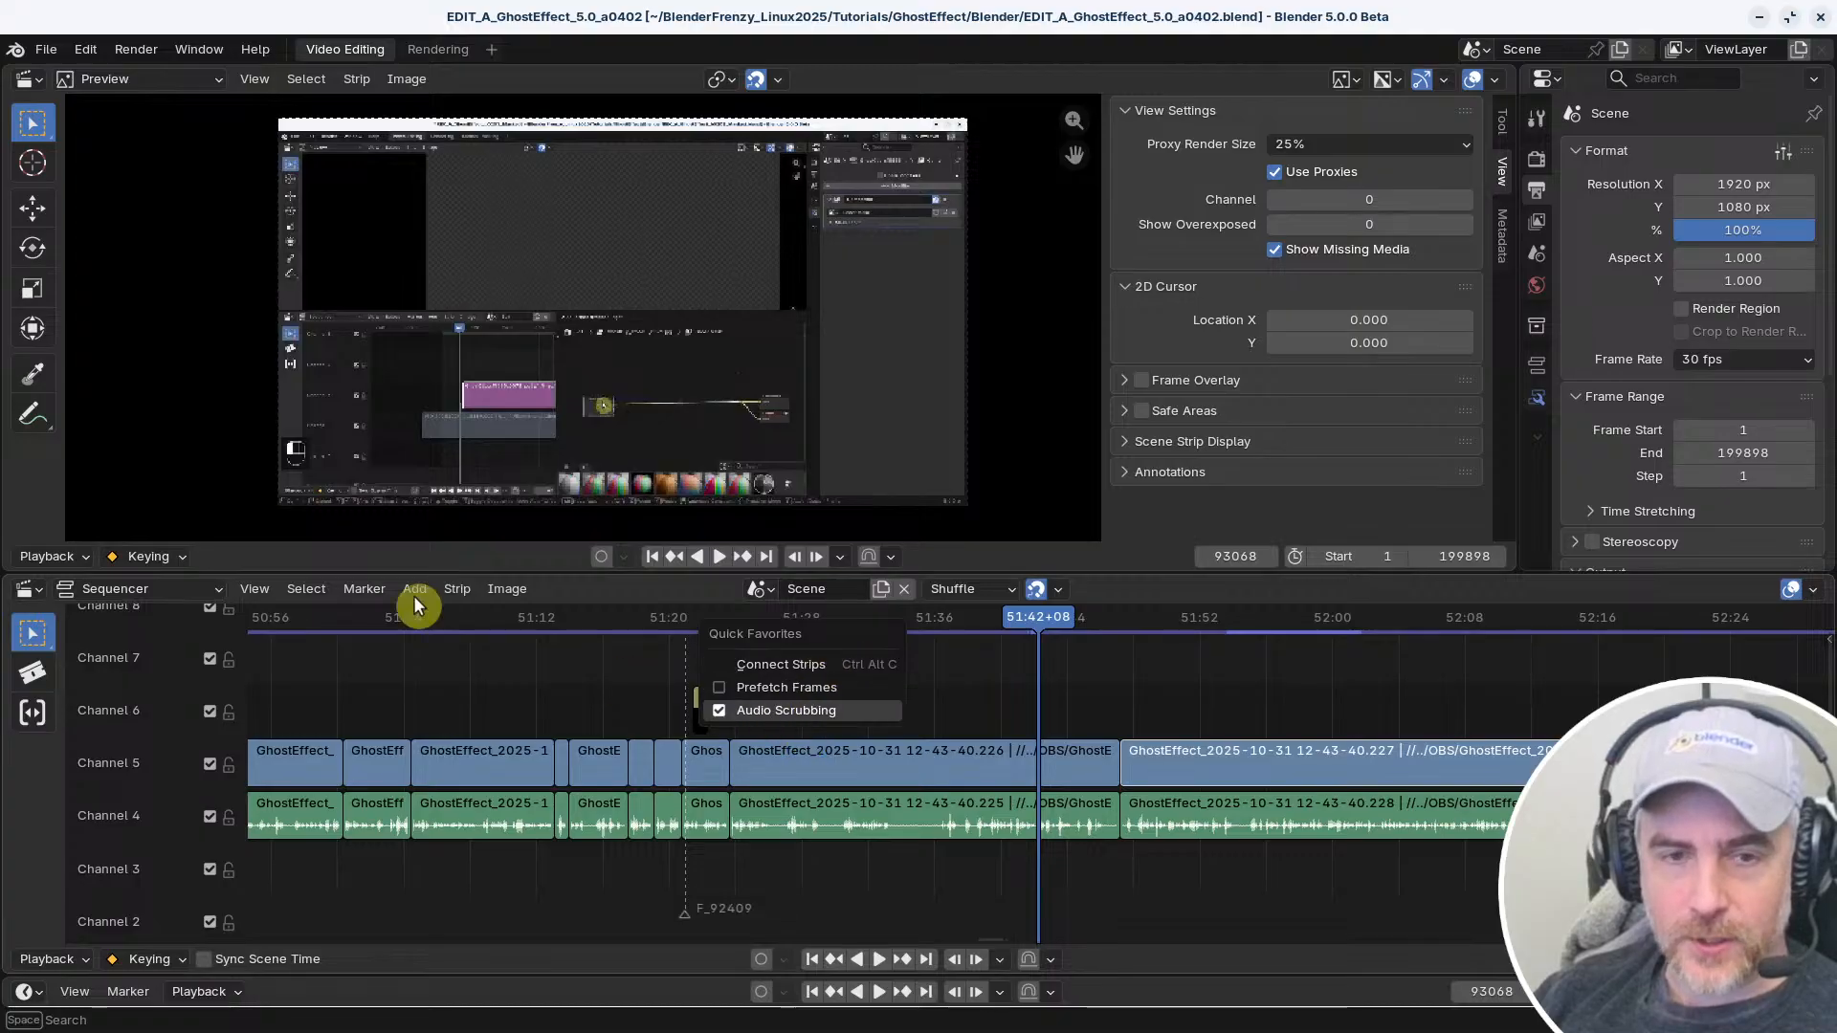
click(55, 958)
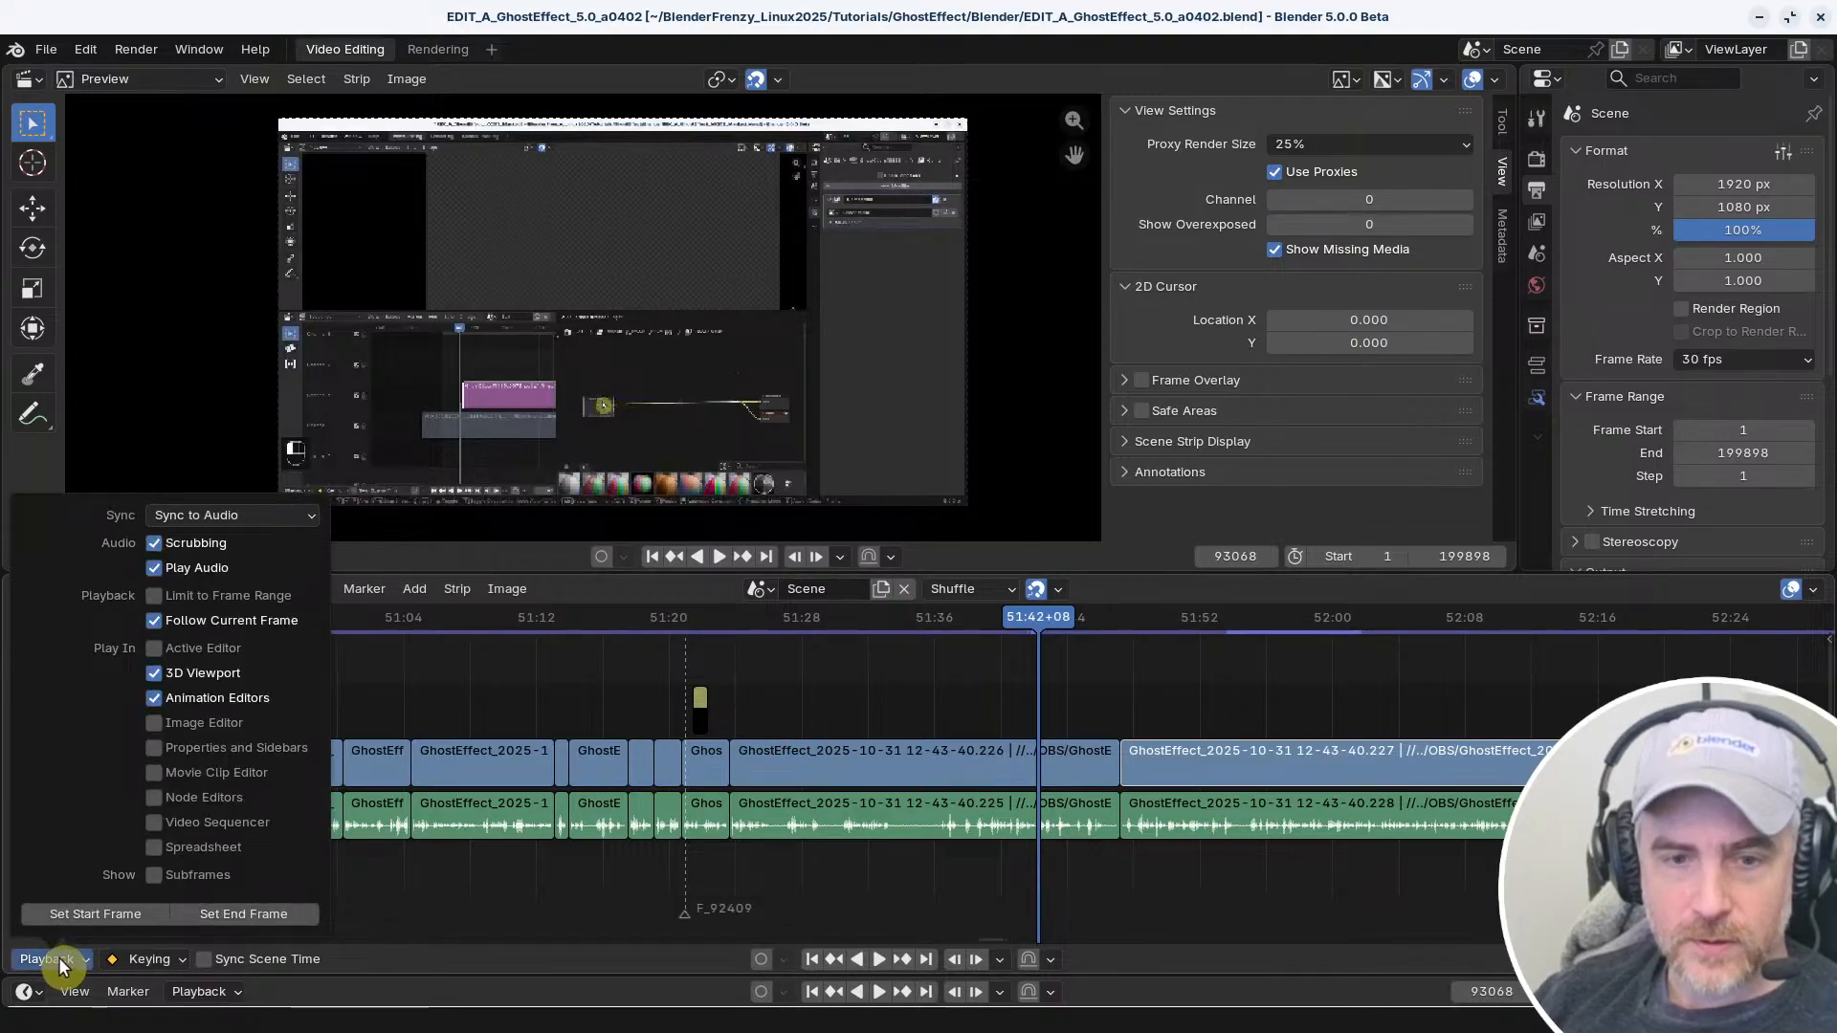
click(415, 588)
mouse_move(306, 593)
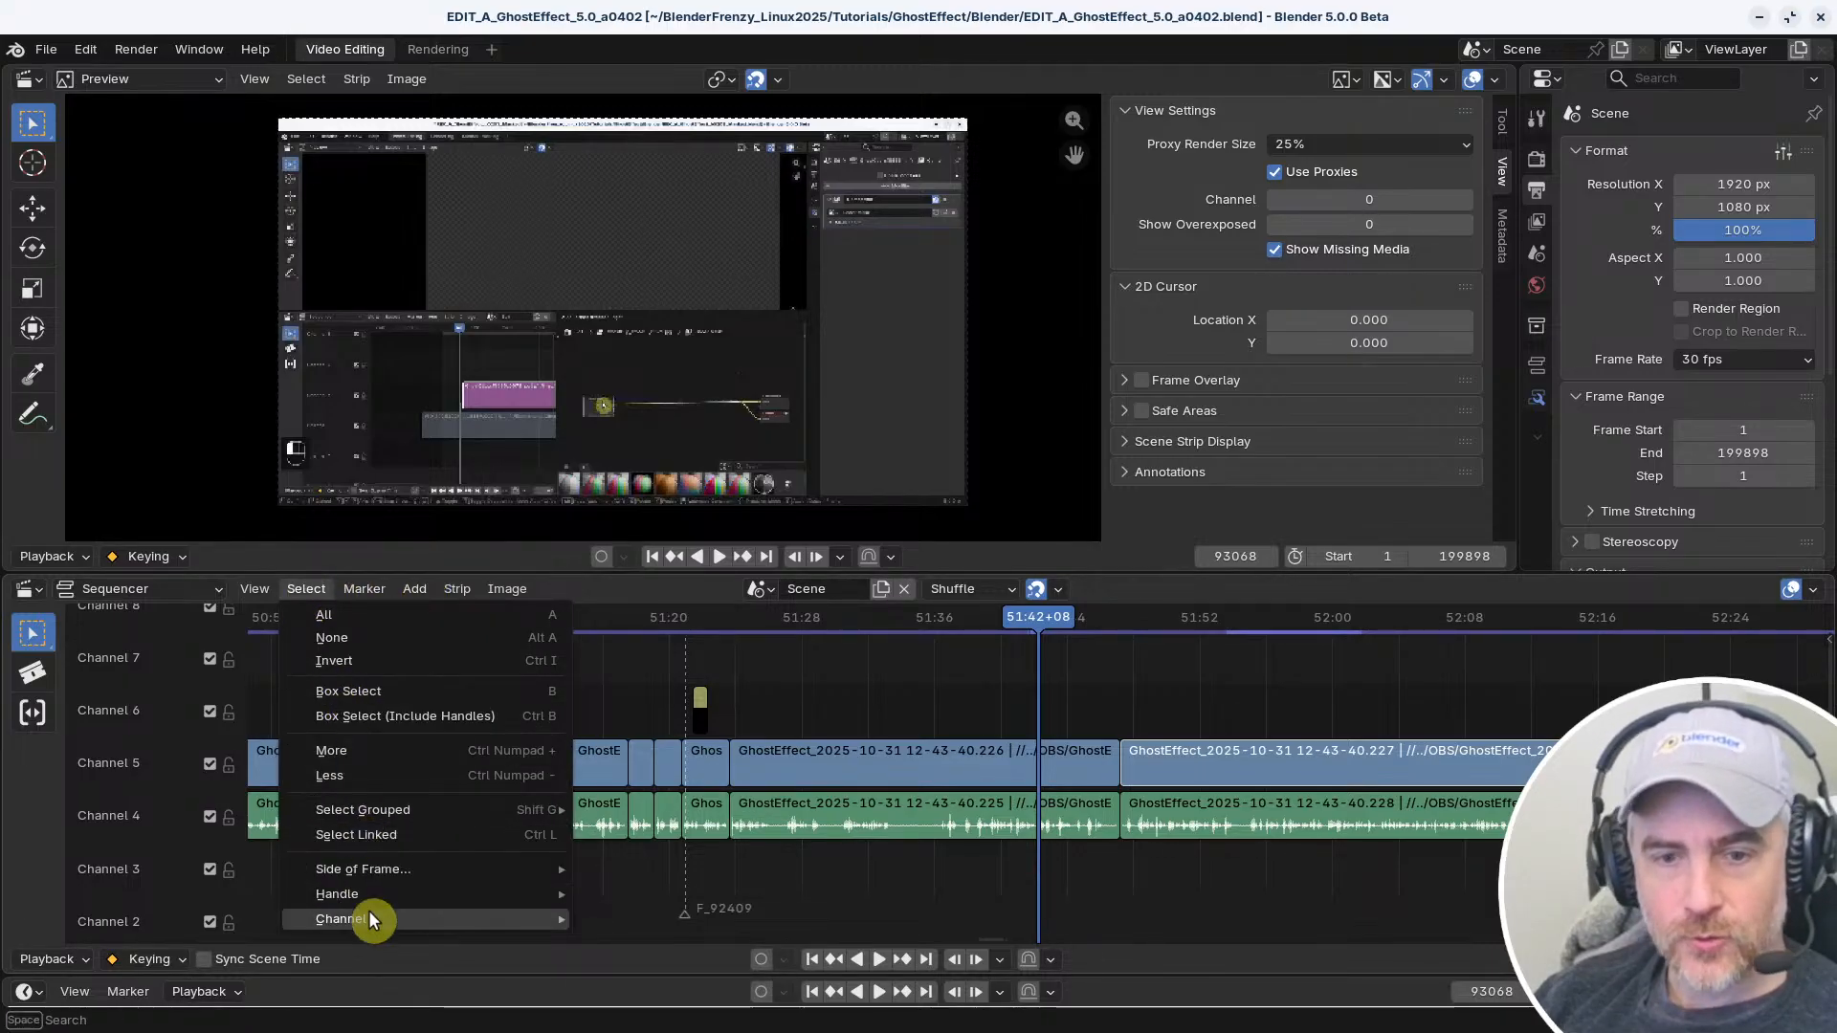
mouse_move(377, 890)
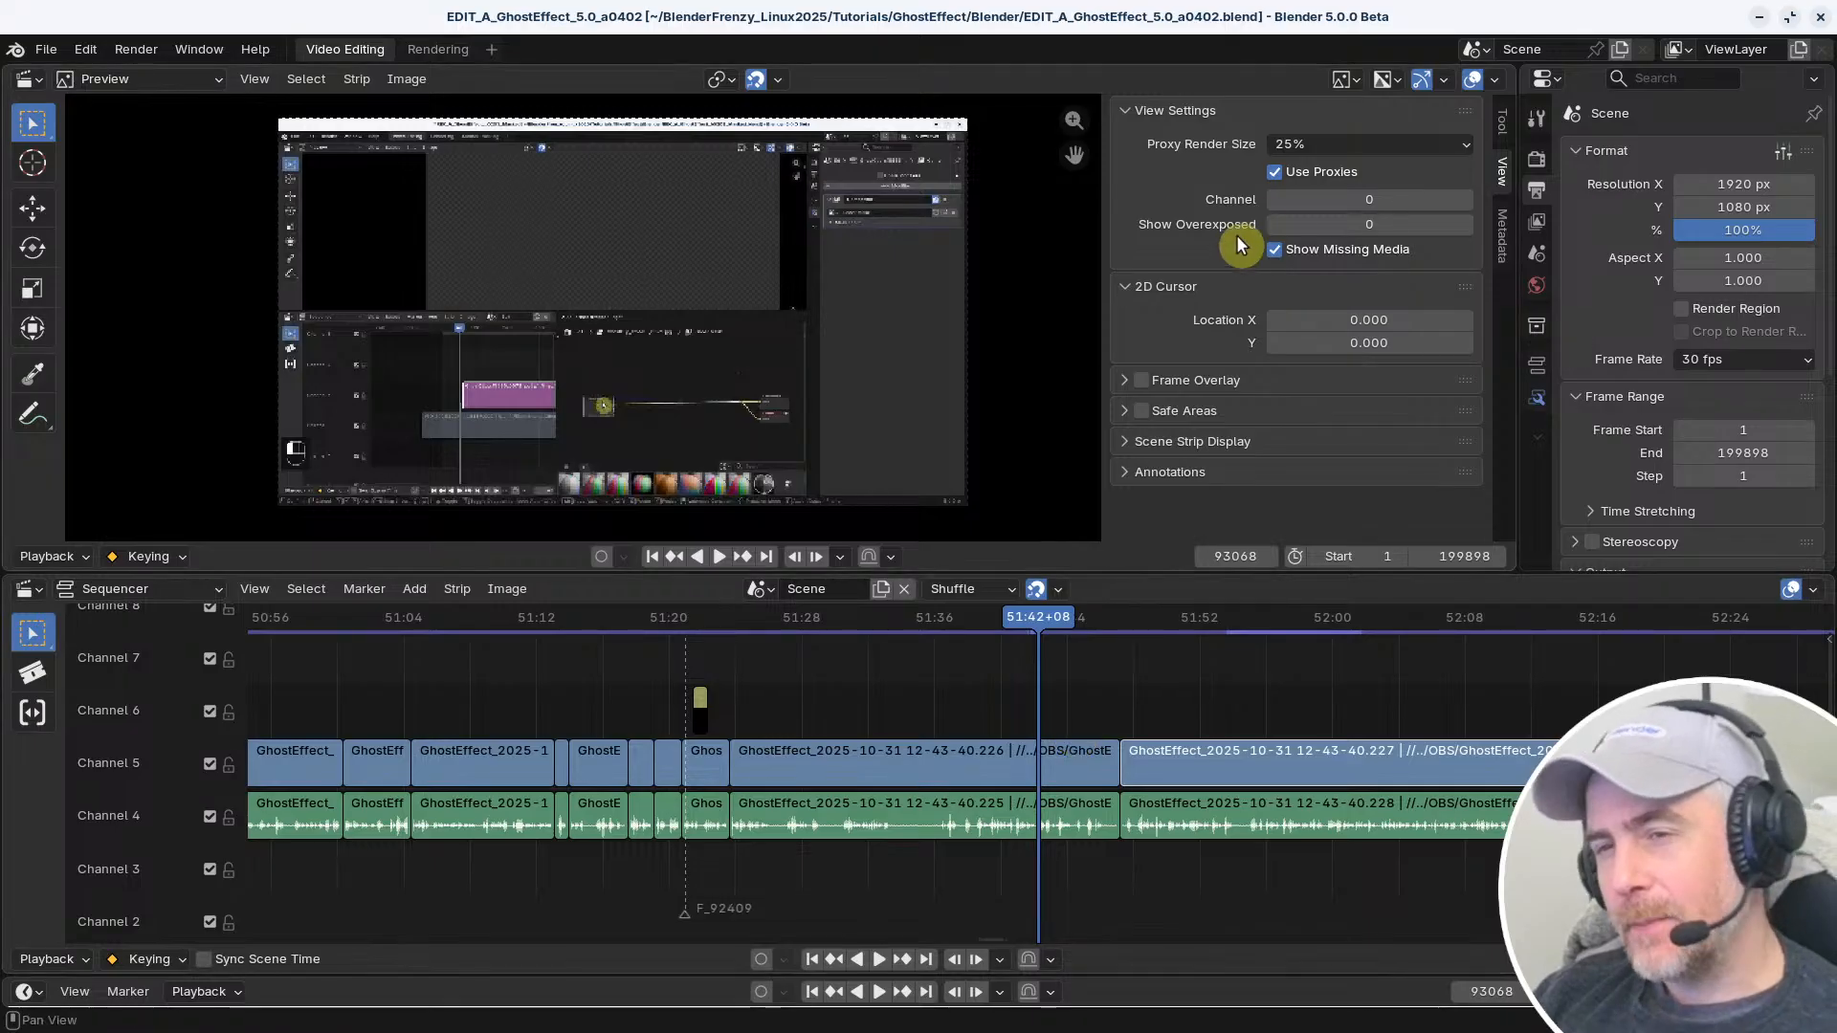
right_click(1277, 174)
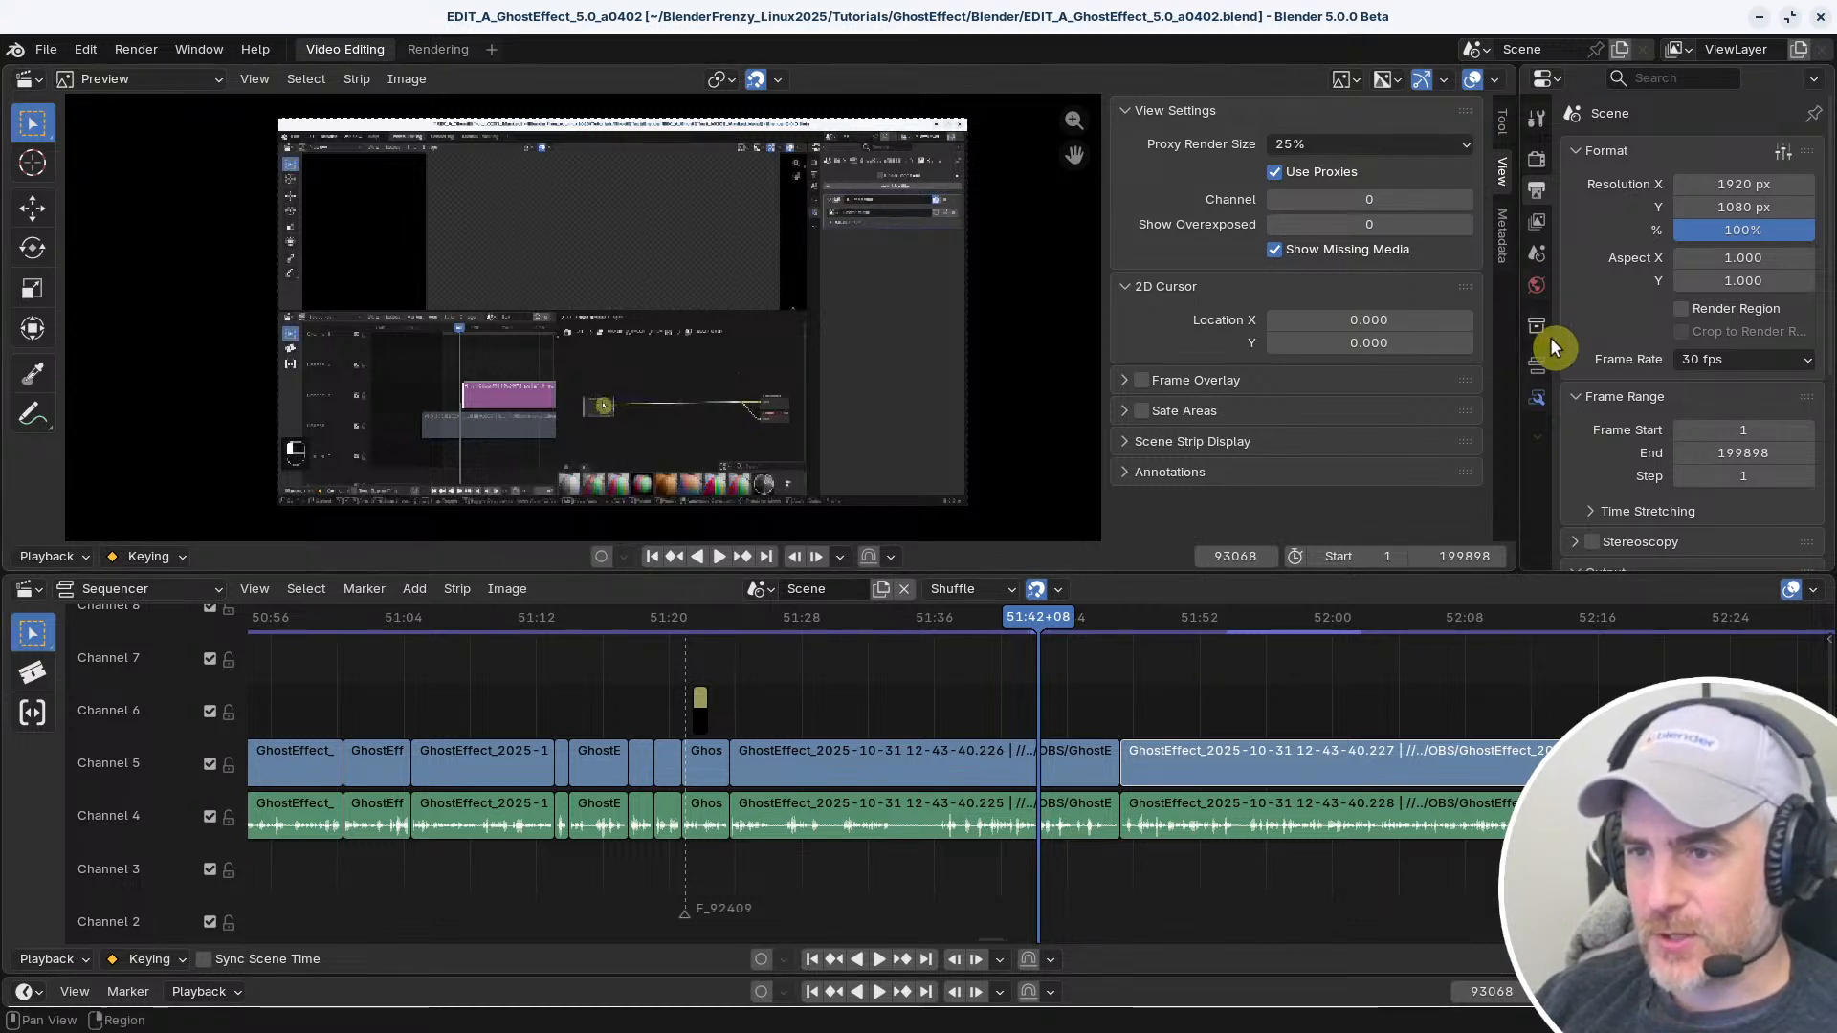
Examine the scene's output properties and the Sequencer's cache and proxy settings
scroll(1615, 440, down, 5)
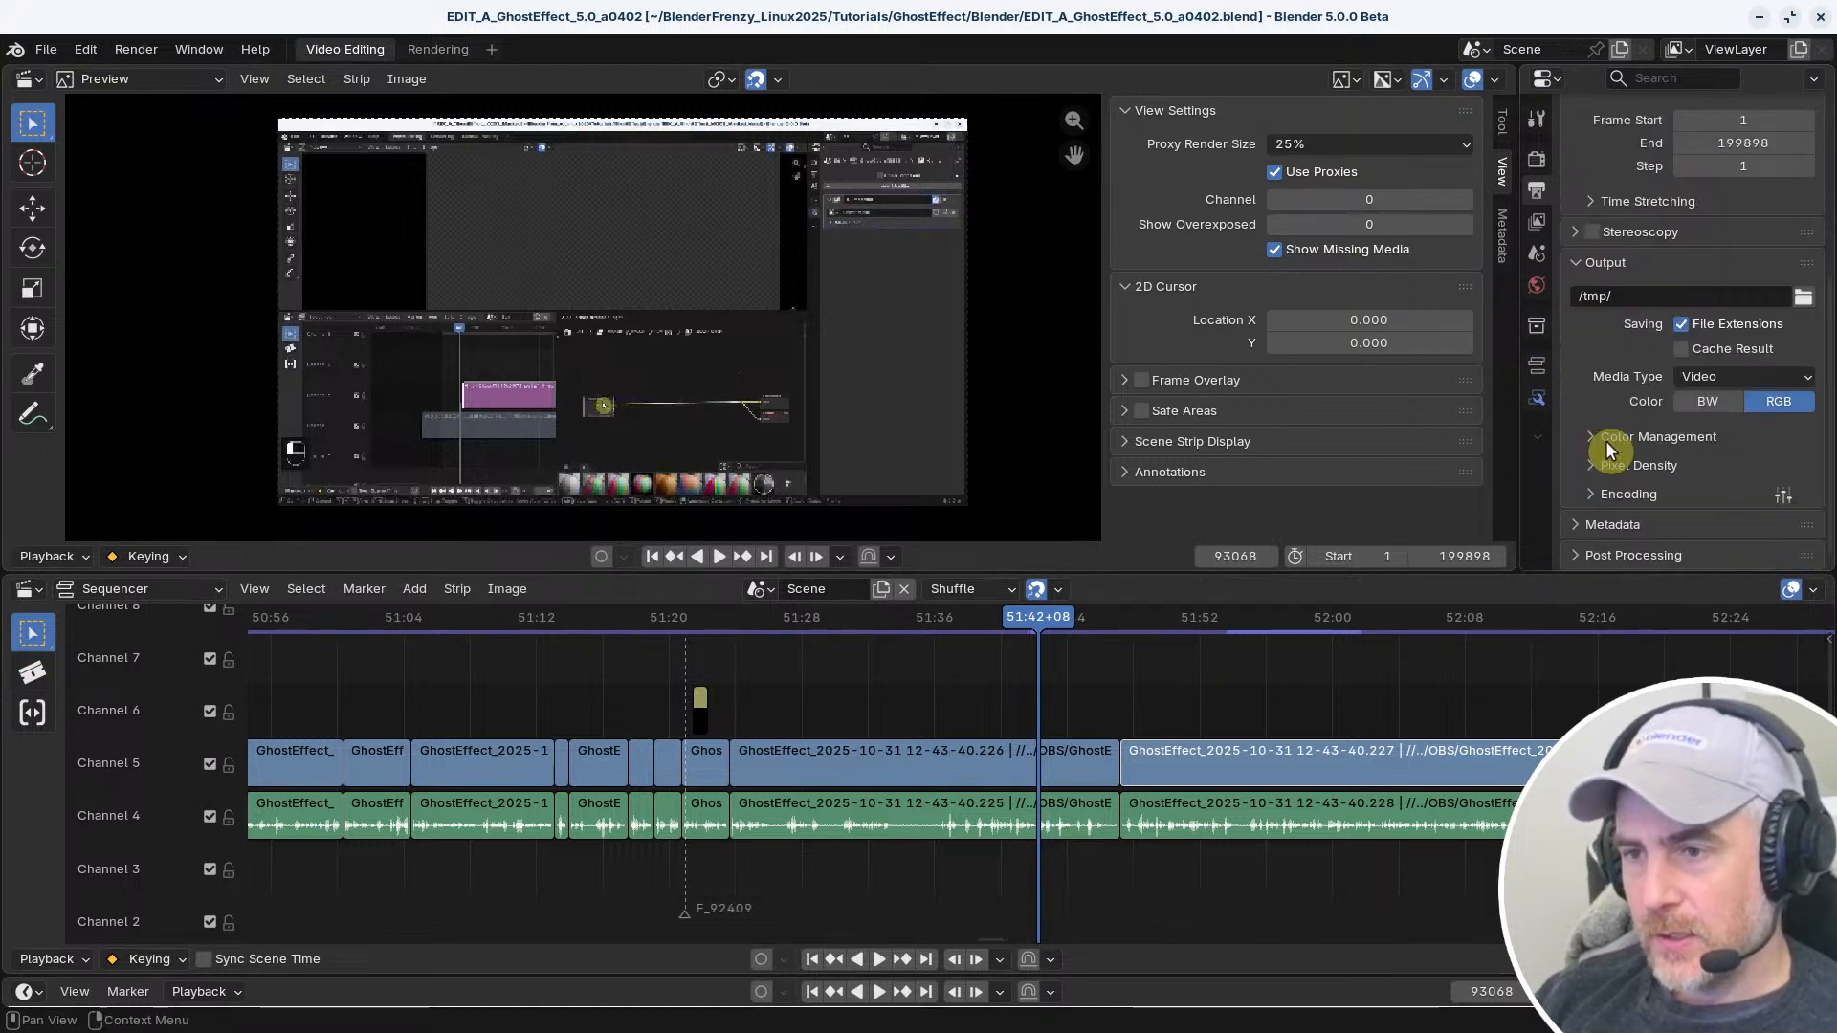
scroll(1604, 451, up, 5)
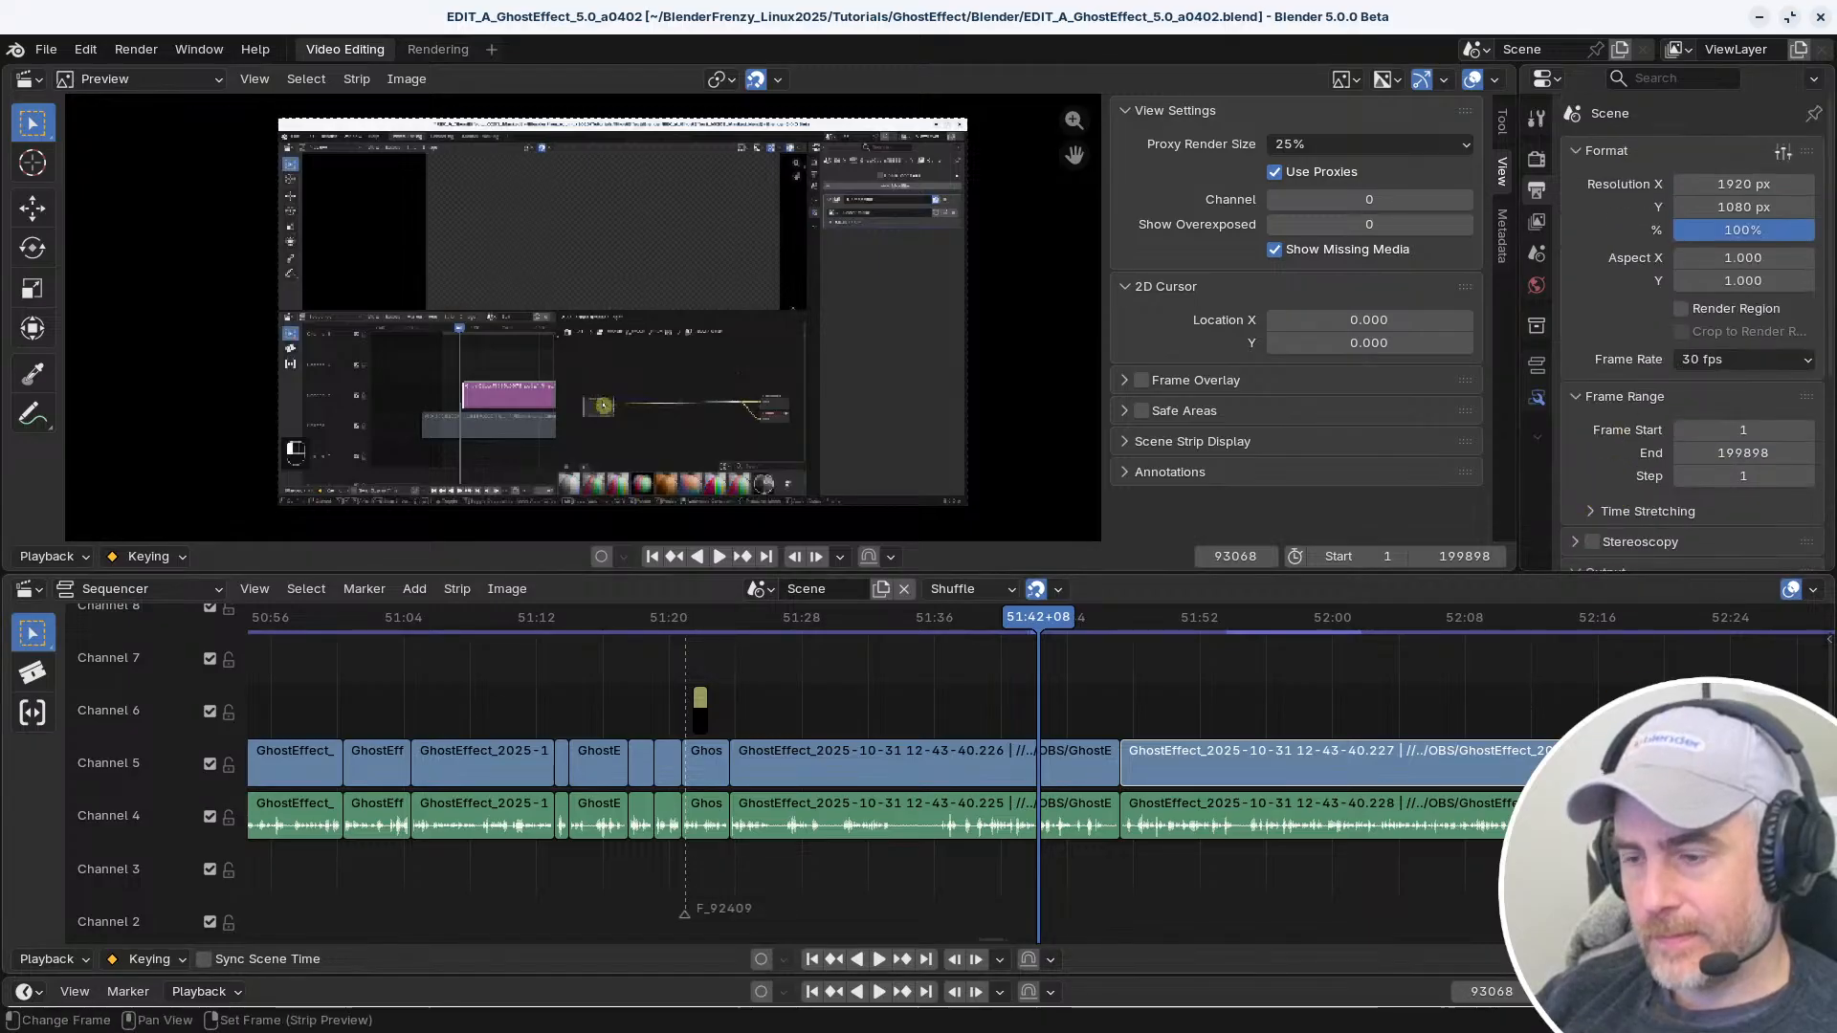
key(n)
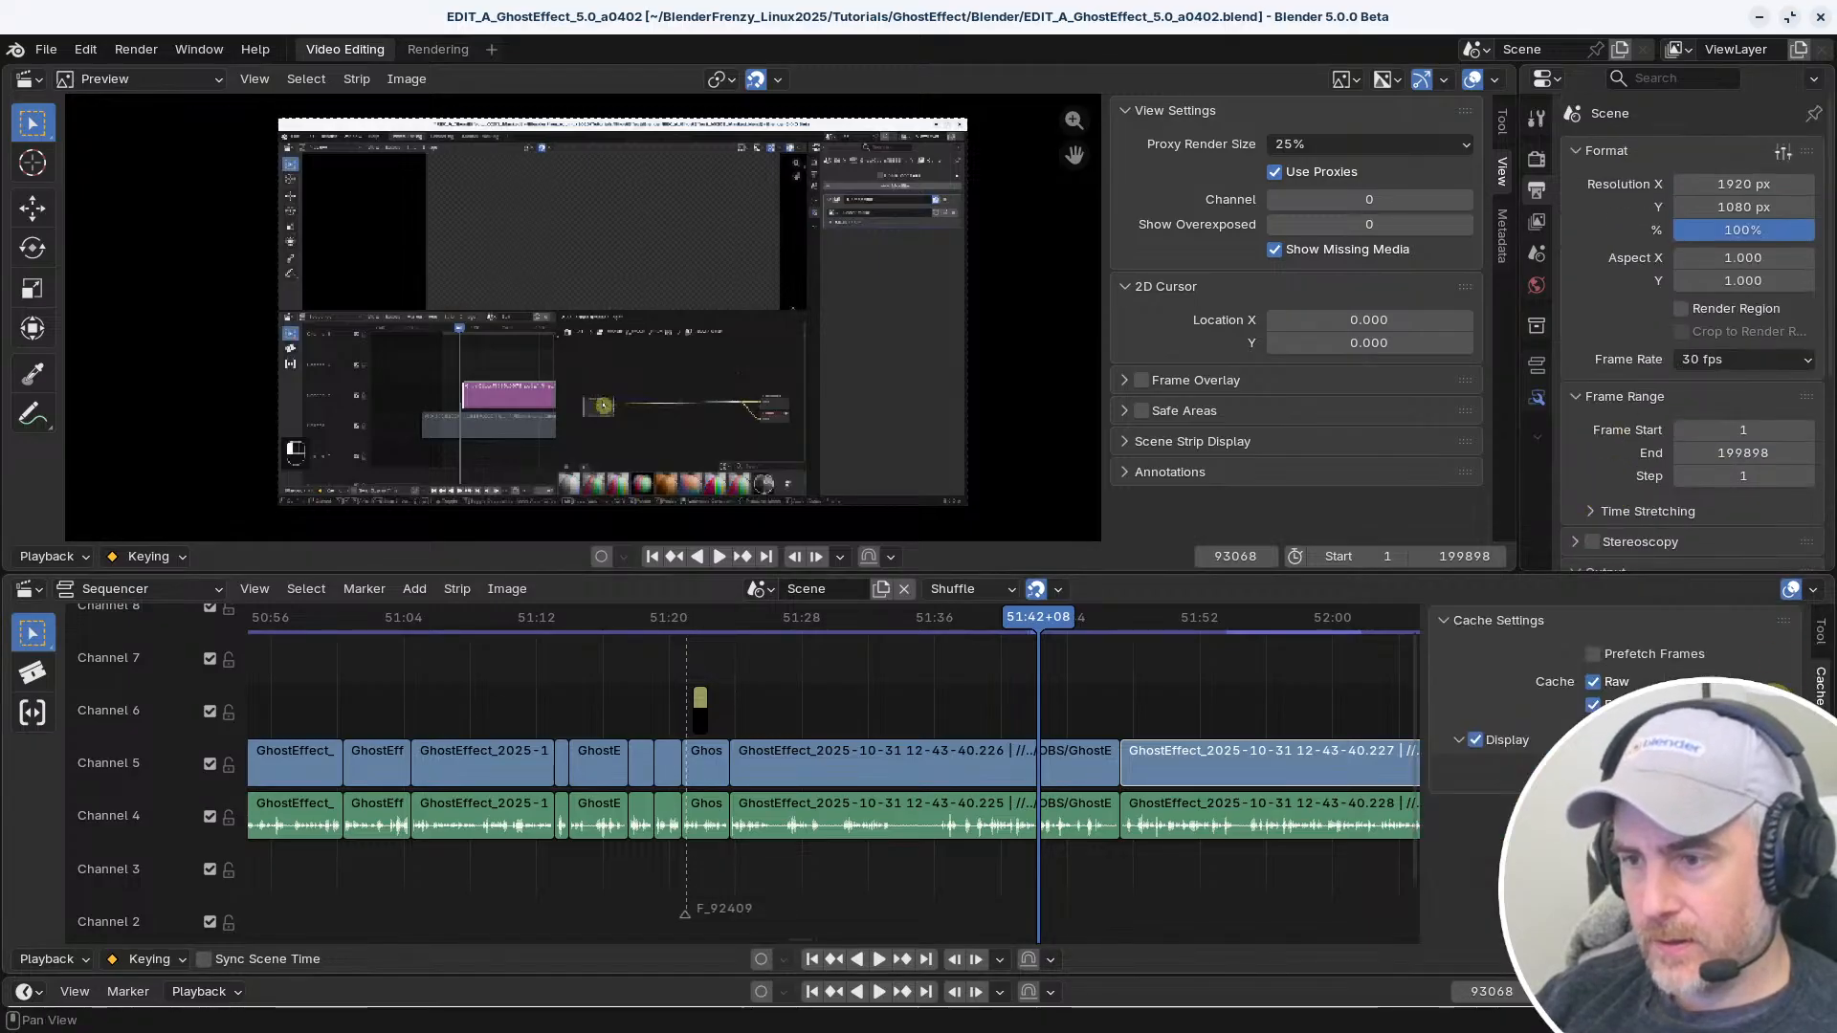
click(1821, 636)
click(1821, 687)
click(1821, 740)
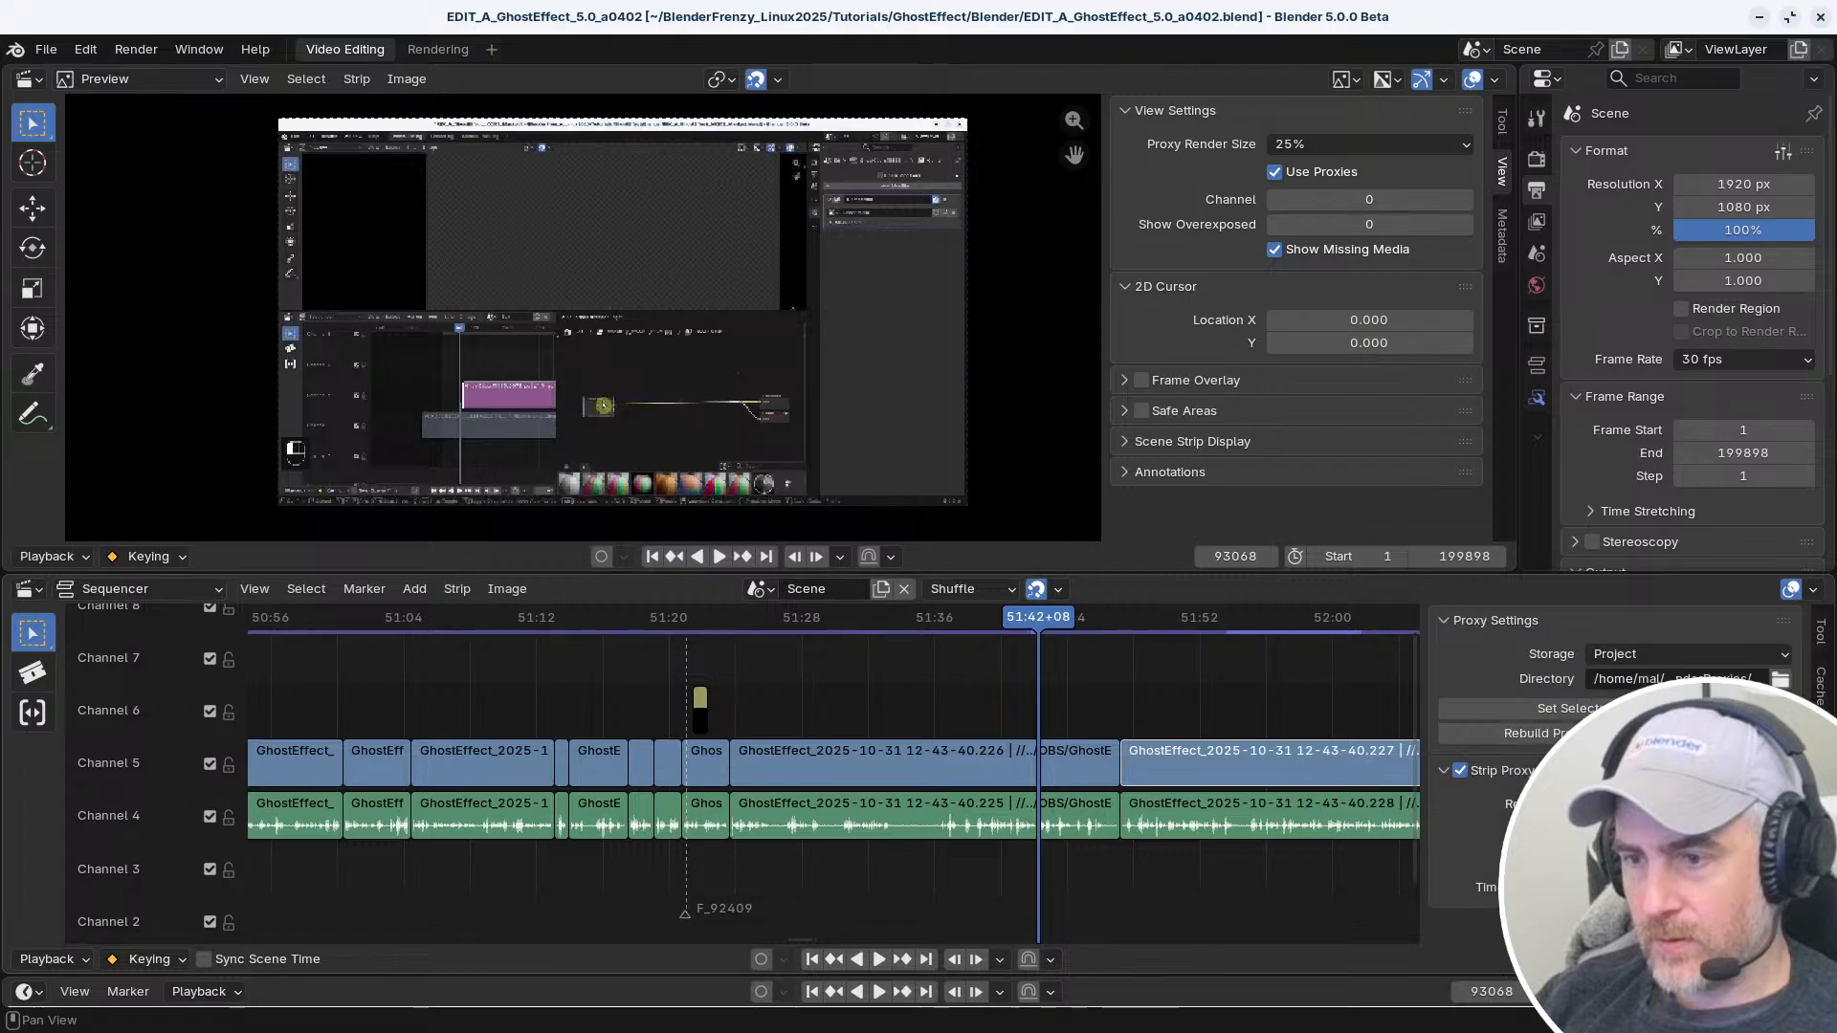
click(1821, 634)
key(n)
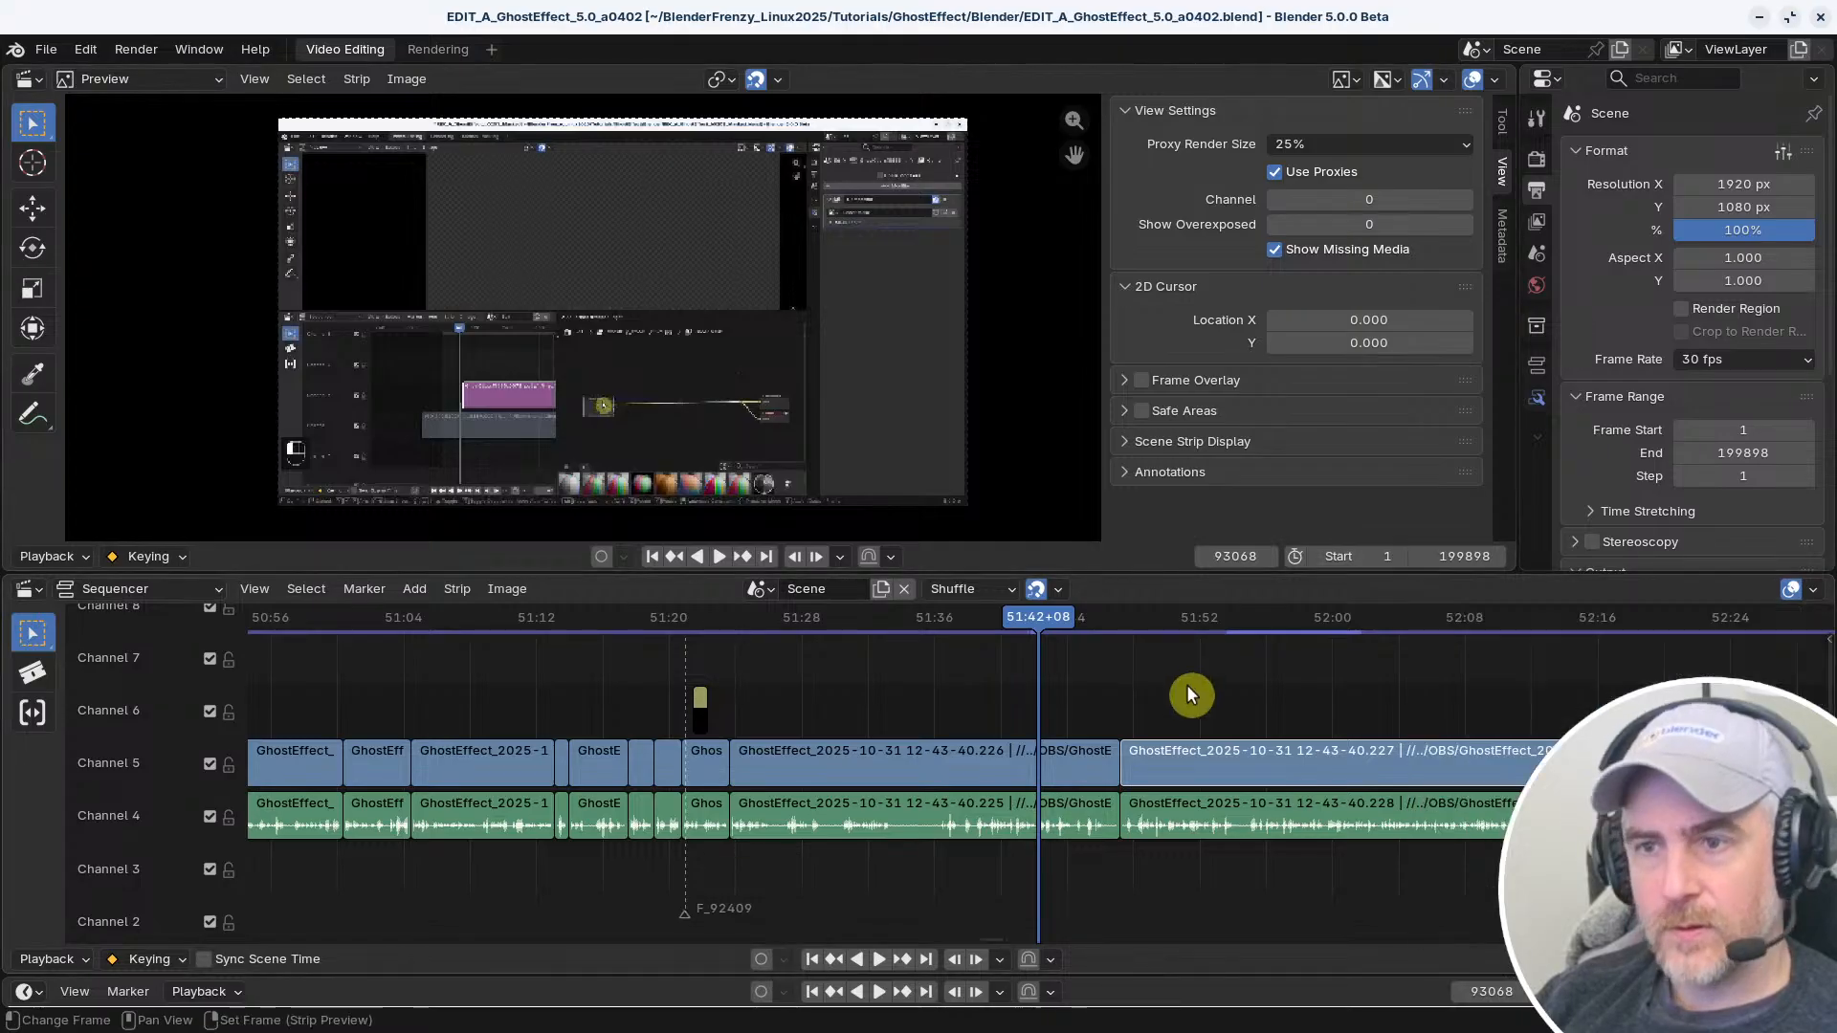
Review the keyframe options for the selected strip's opacity in the strip properties, and save the project
click(1539, 366)
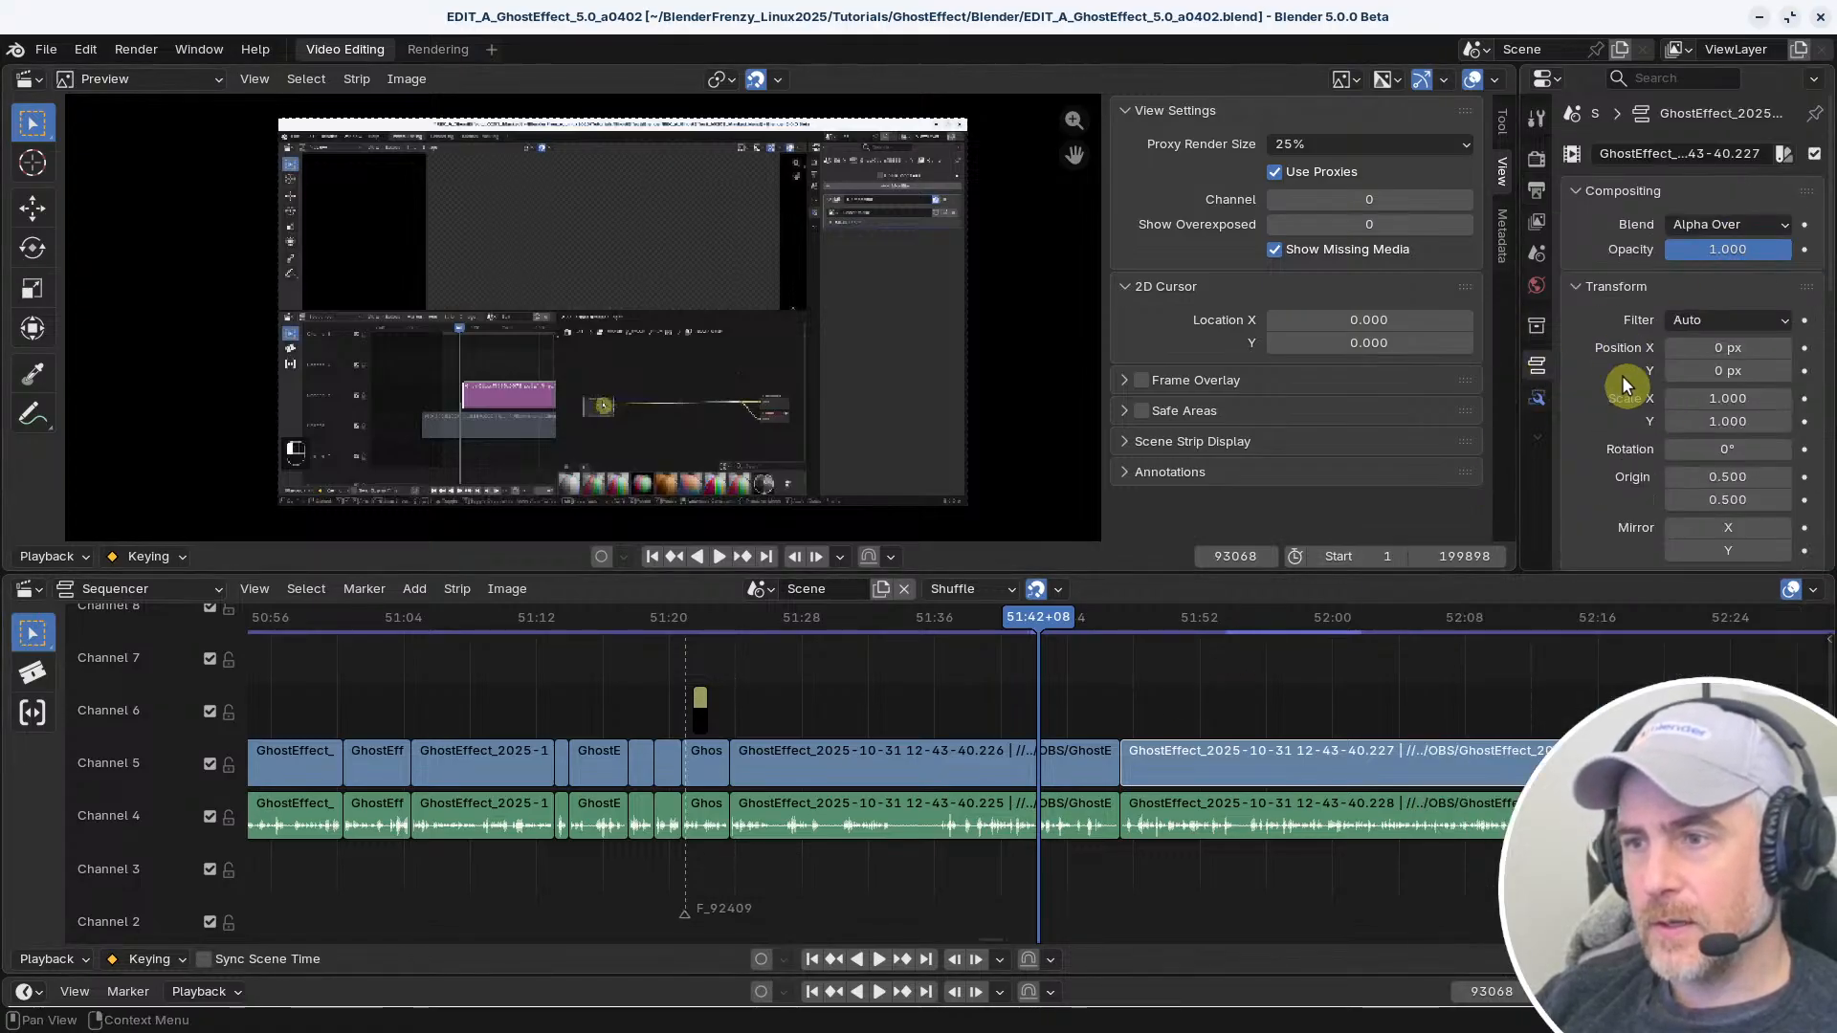
right_click(1687, 250)
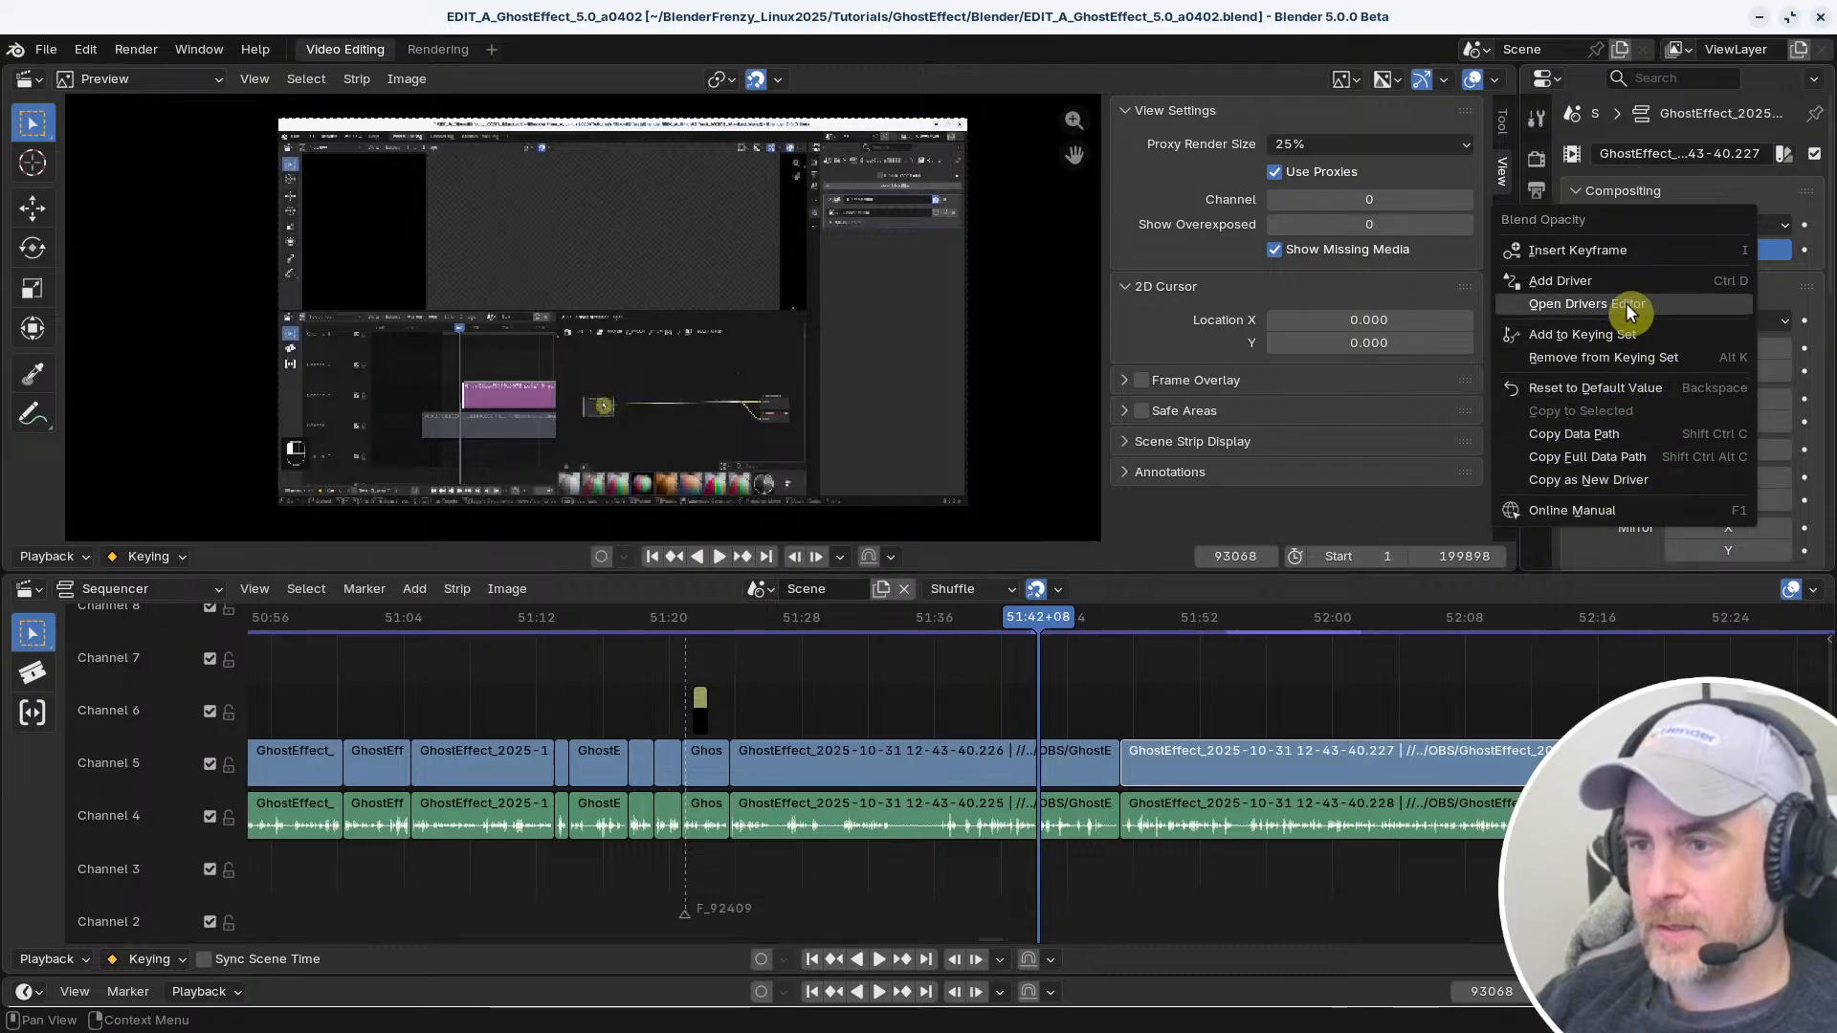
click(1539, 658)
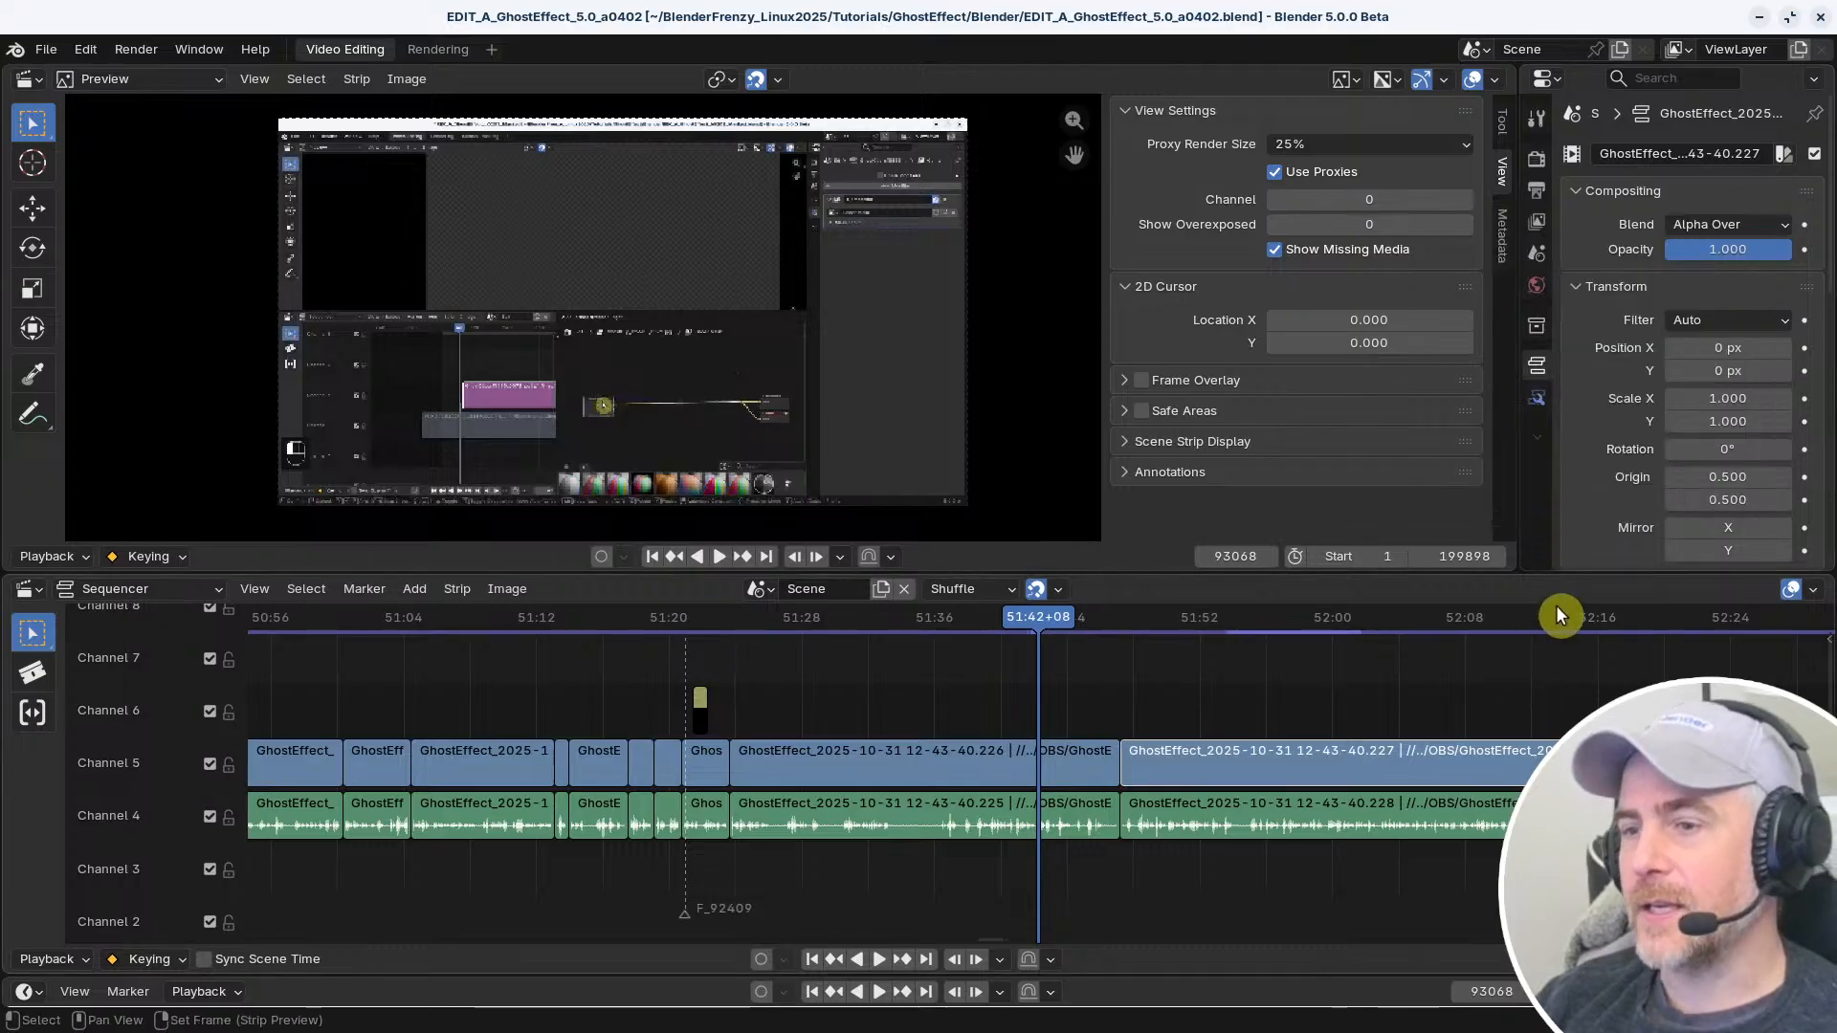
right_click(1701, 251)
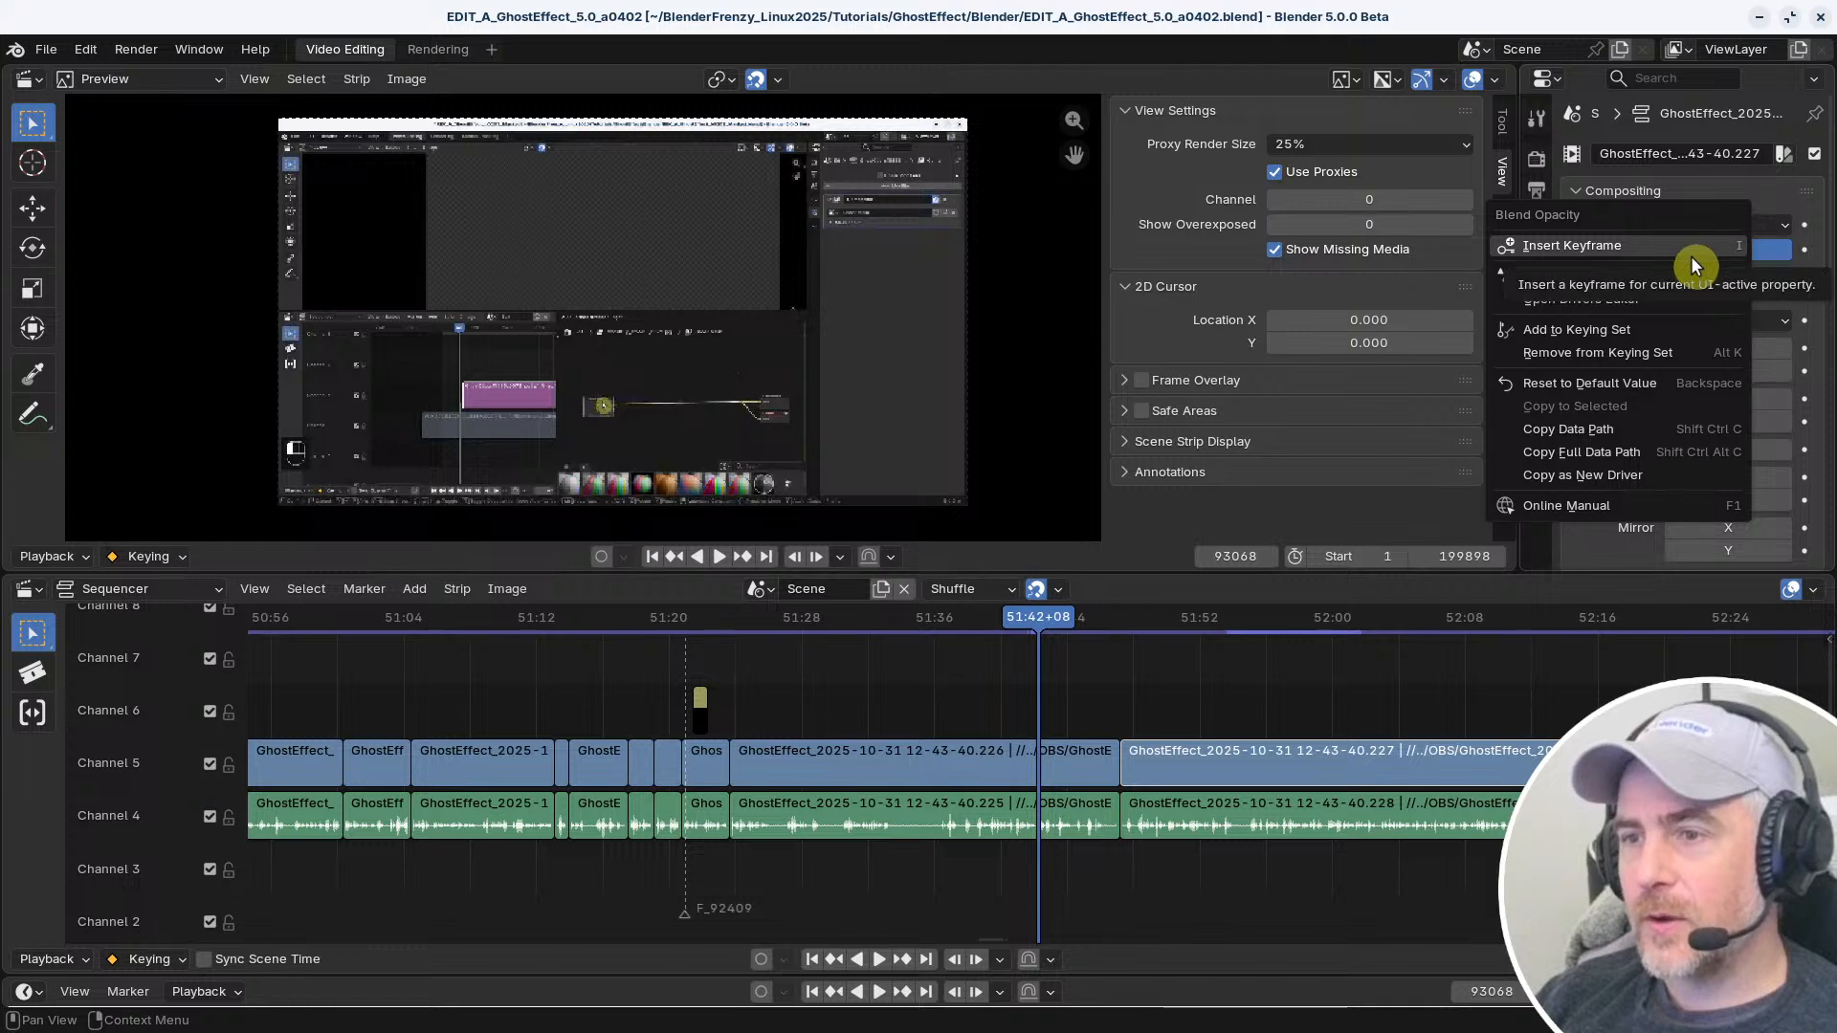
click(1484, 692)
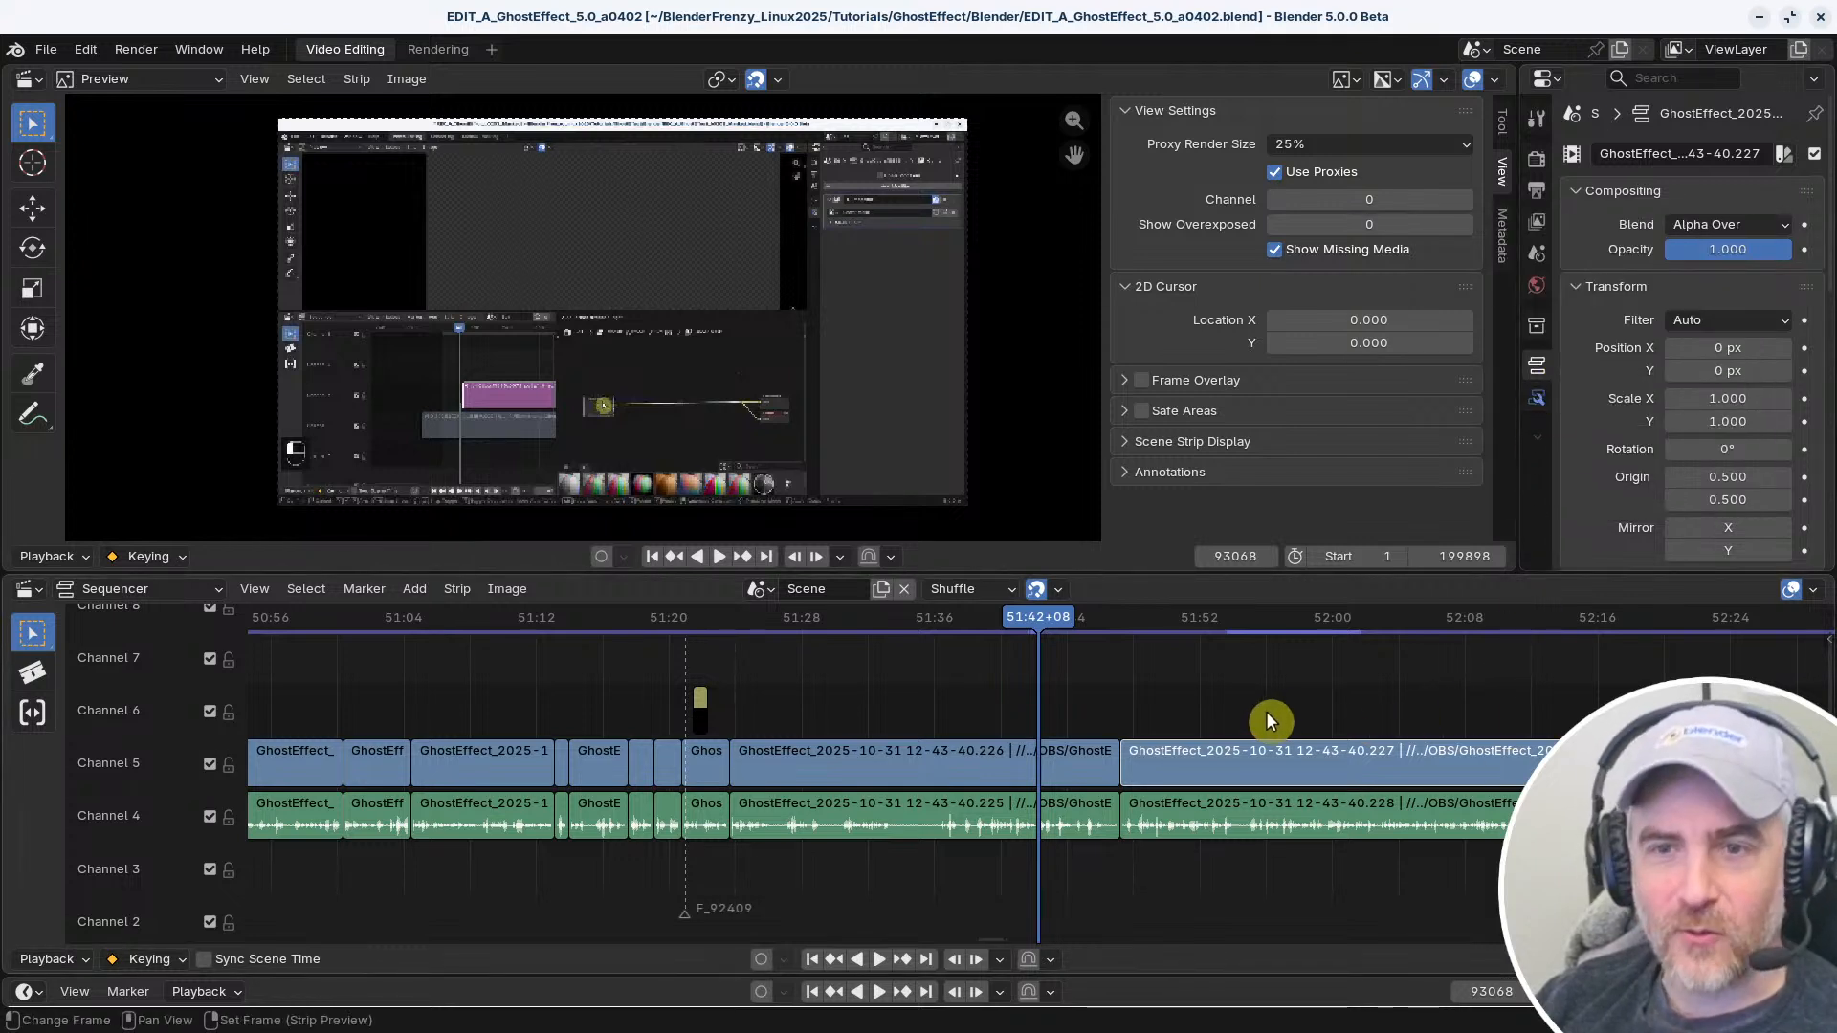
key(ctrl+s)
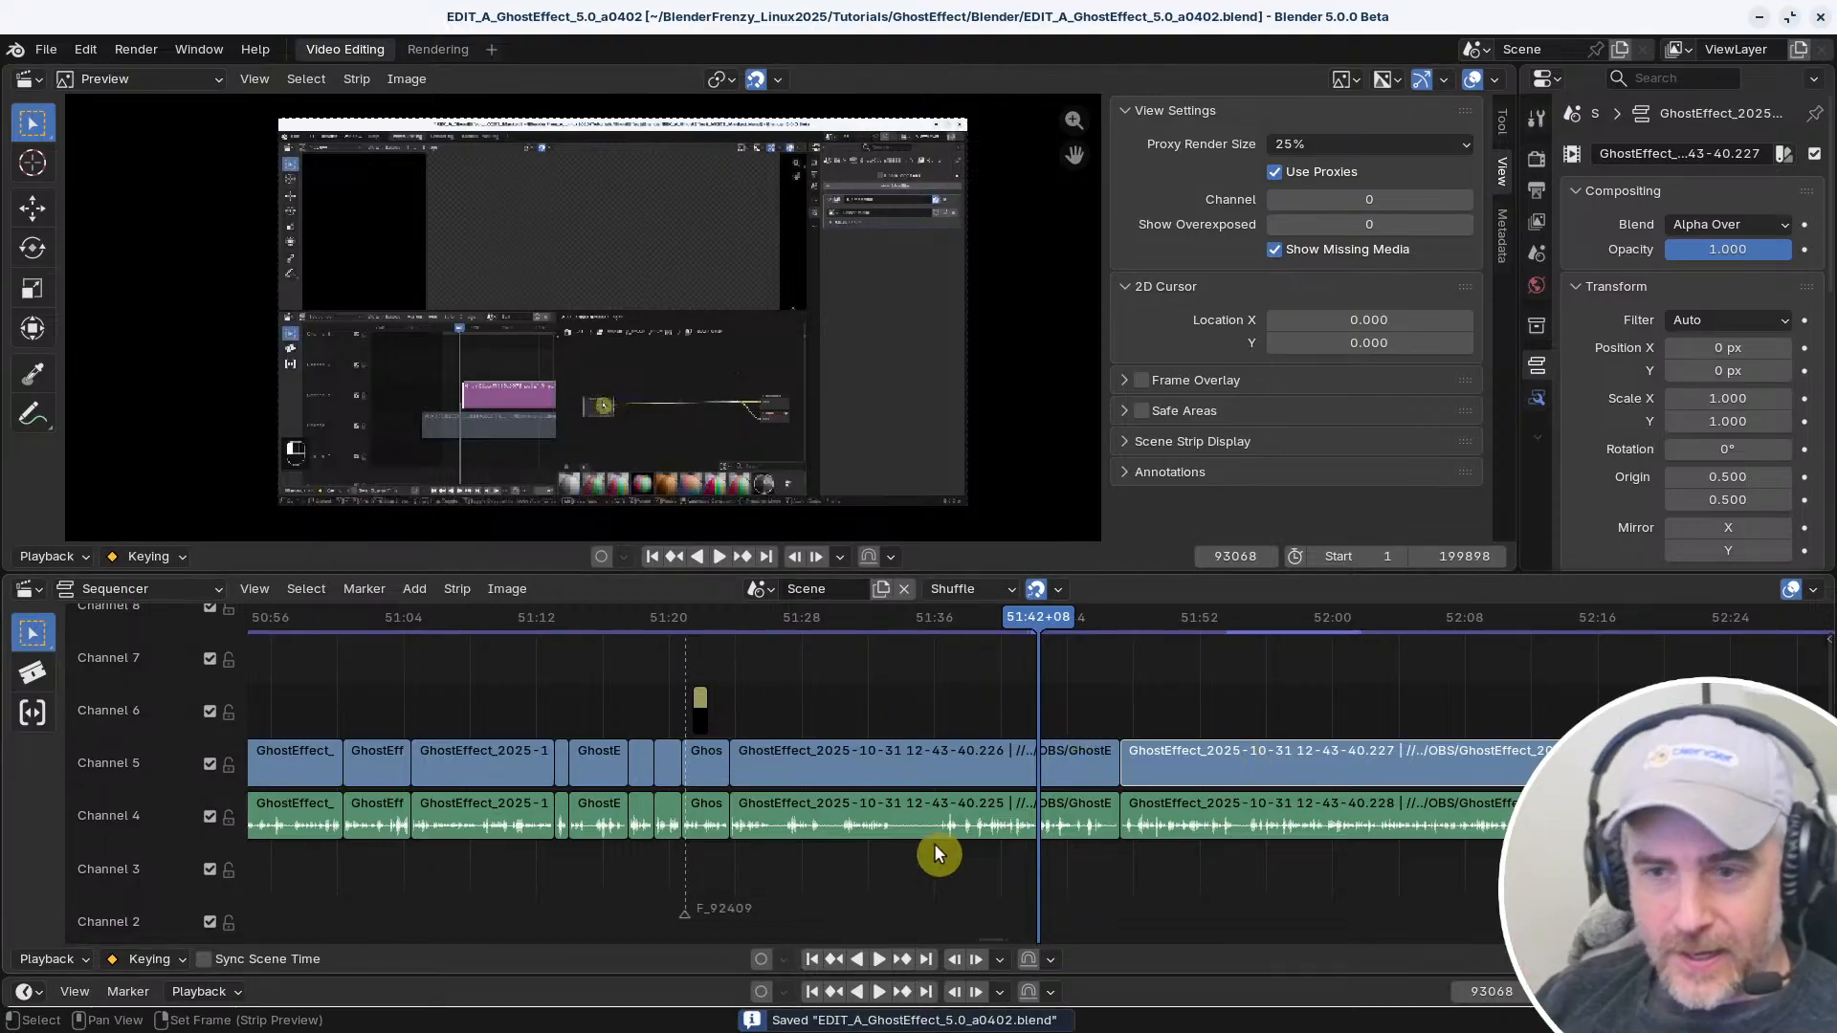
Select the long GhostEffect video and audio strips just after the playhead in Channels 5 and 4
ctrl+middle_drag(1078, 698, 807, 721)
ctrl+middle_drag(1075, 651, 1097, 653)
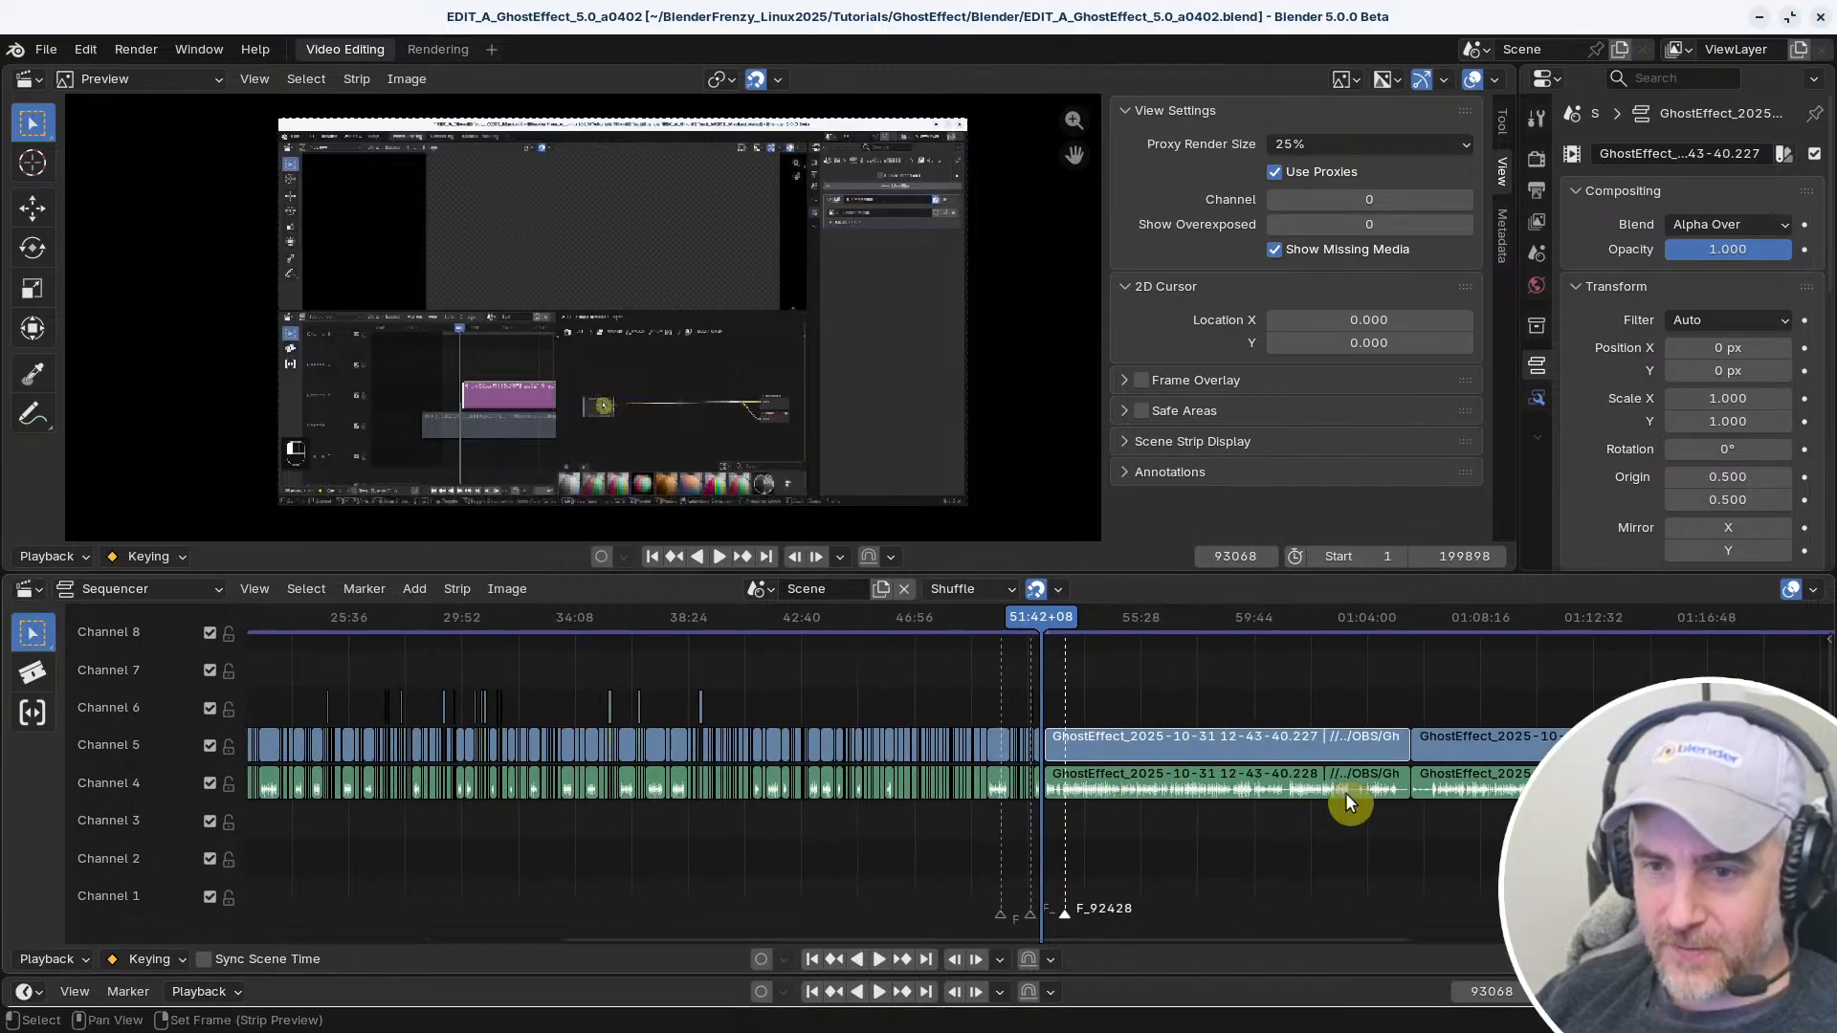
drag(1226, 749, 1404, 862)
mouse_move(1506, 706)
mouse_down()
mouse_move(1531, 798)
mouse_move(1497, 730)
mouse_up()
drag(1382, 886, 1147, 741)
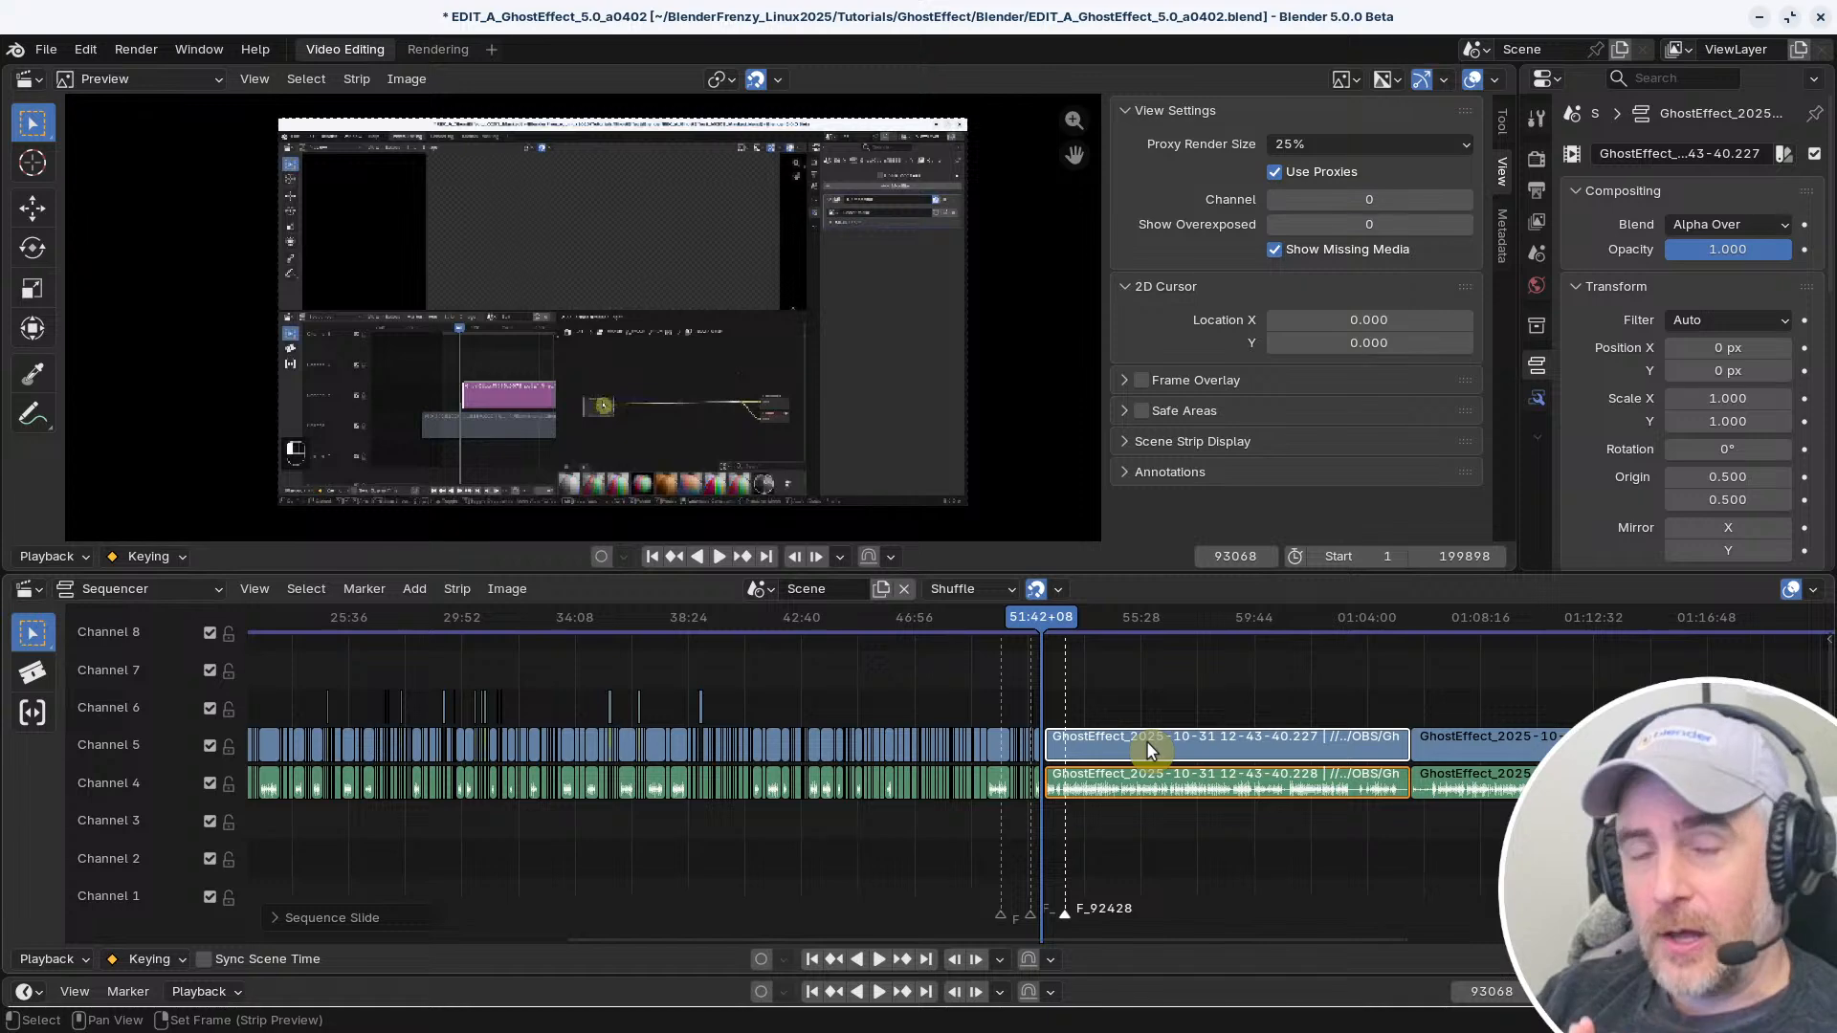
middle_drag(1106, 802, 1200, 699)
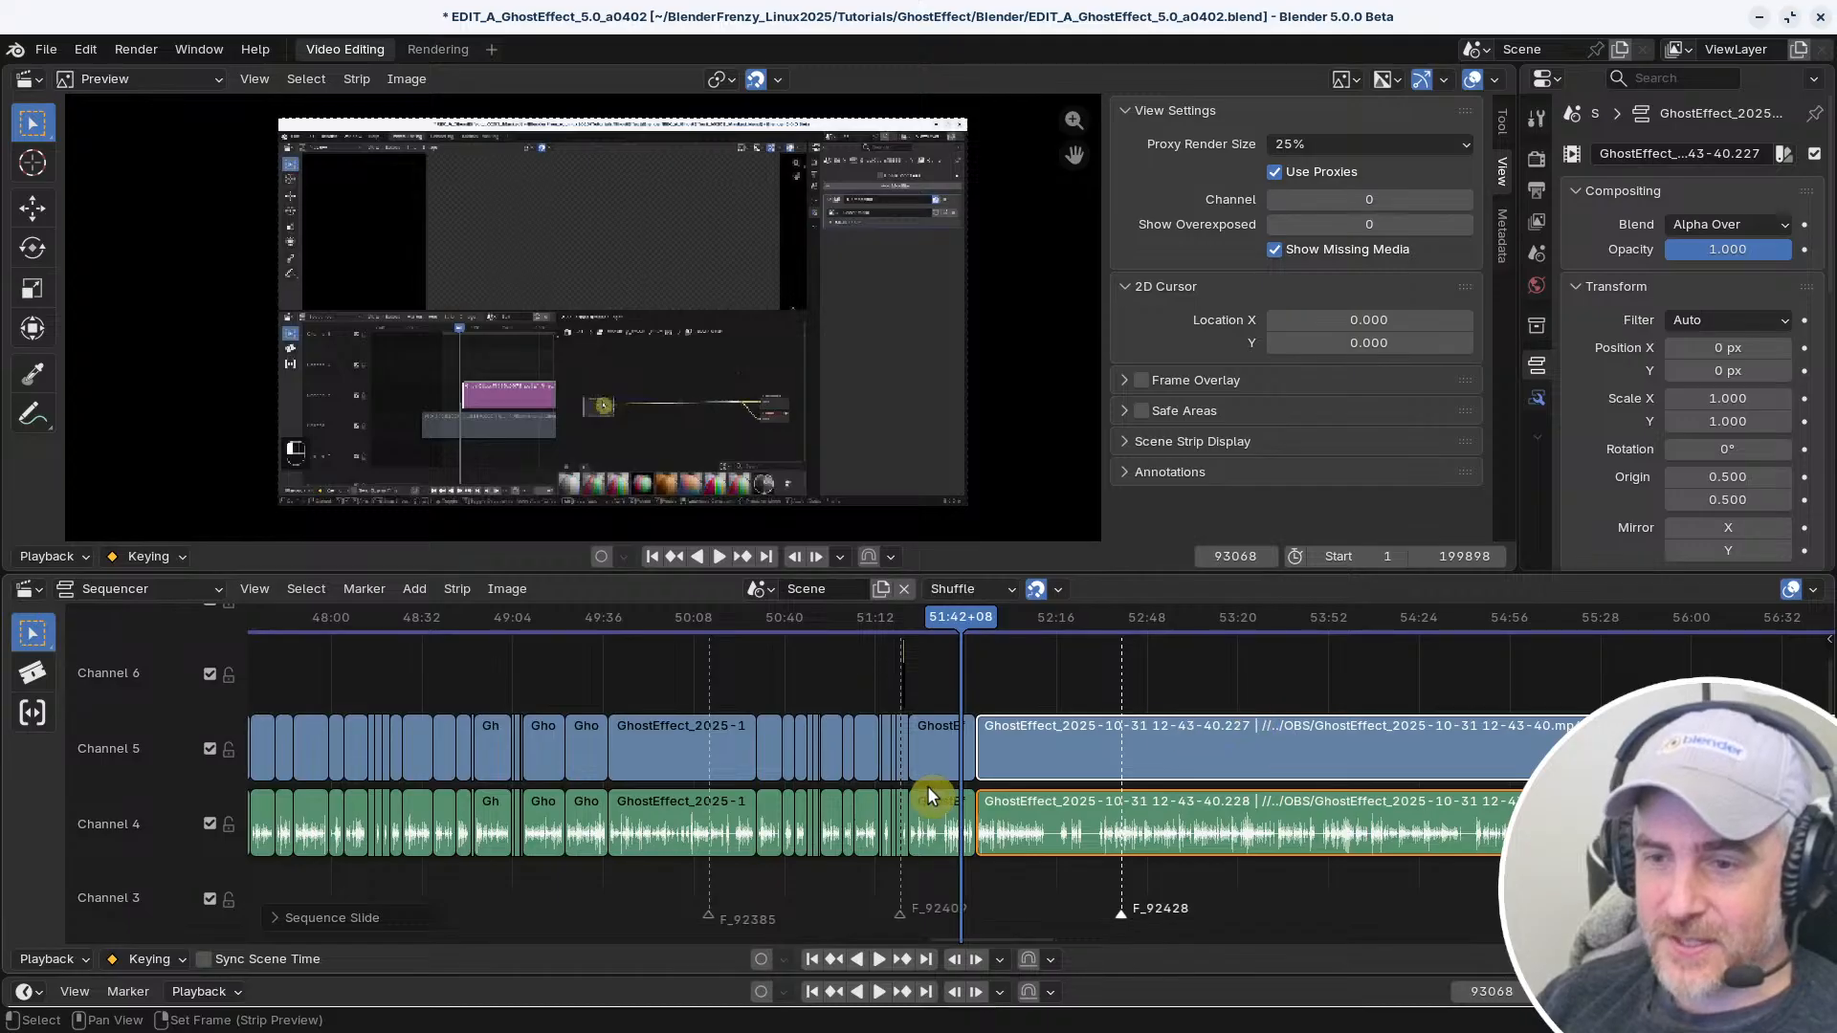
middle_drag(928, 784, 997, 781)
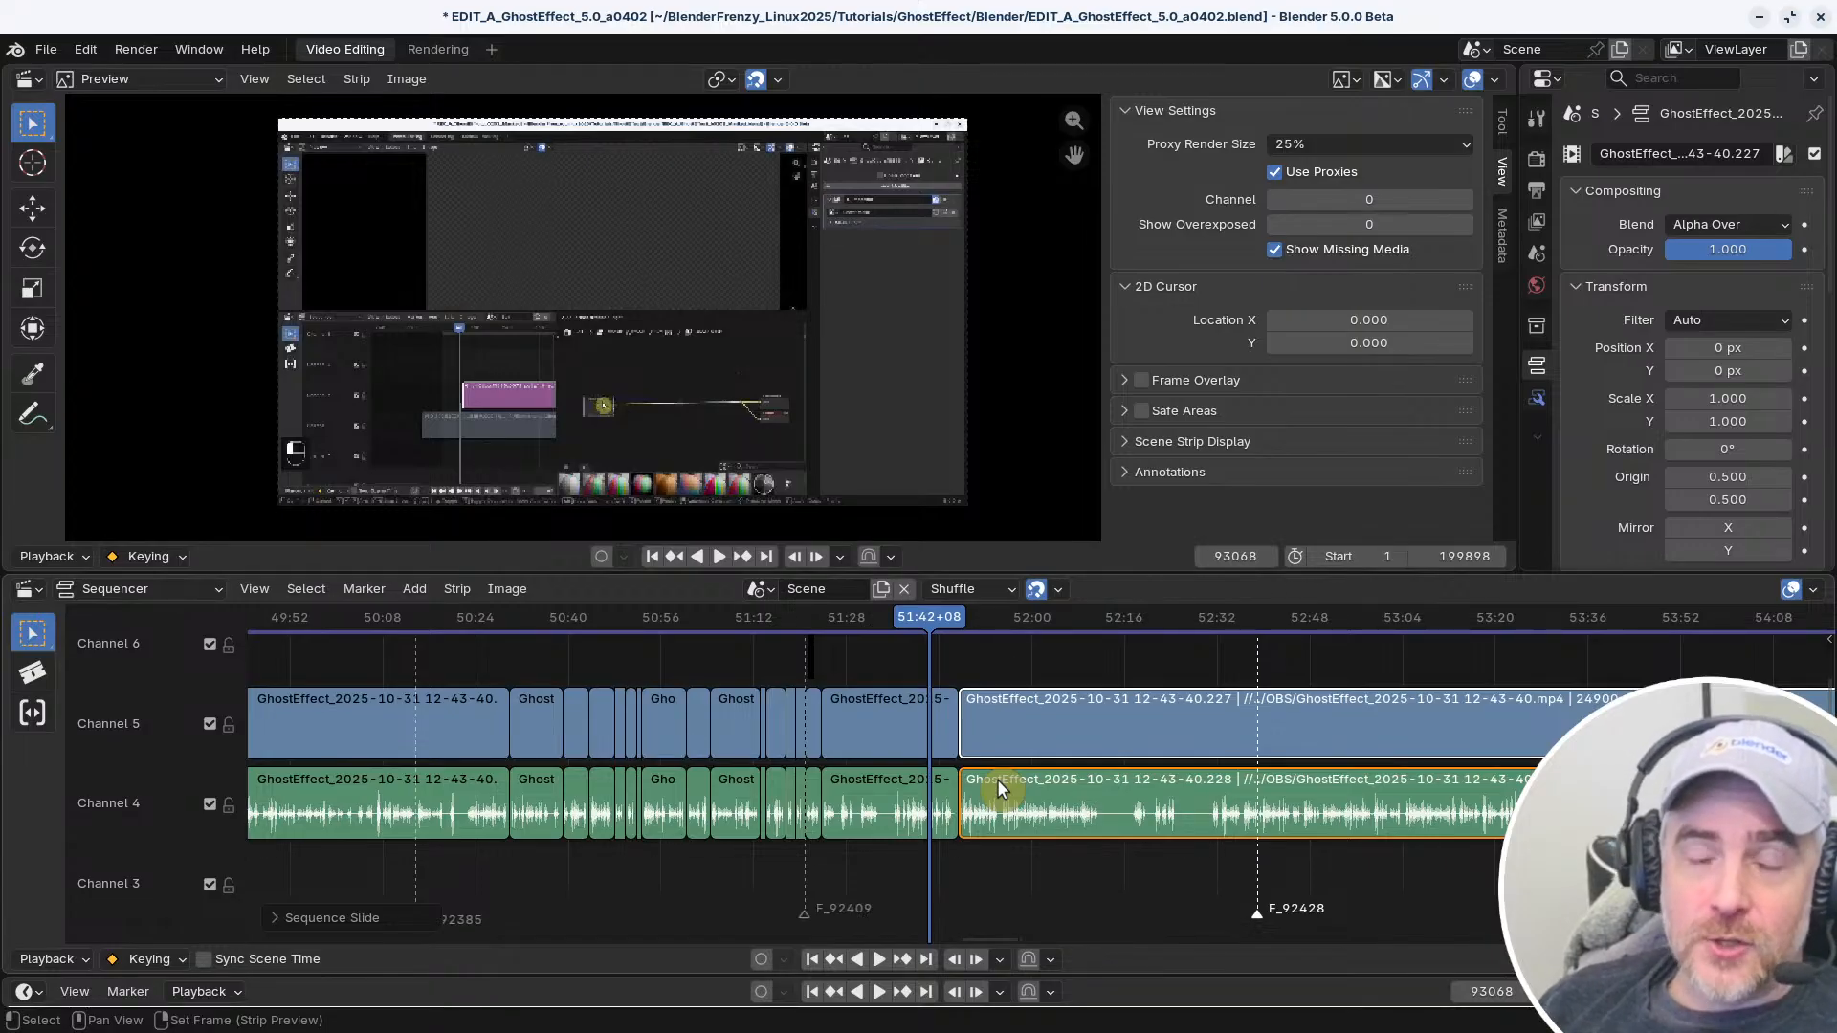
Add a Layout workspace to the project
click(491, 49)
click(472, 96)
click(590, 159)
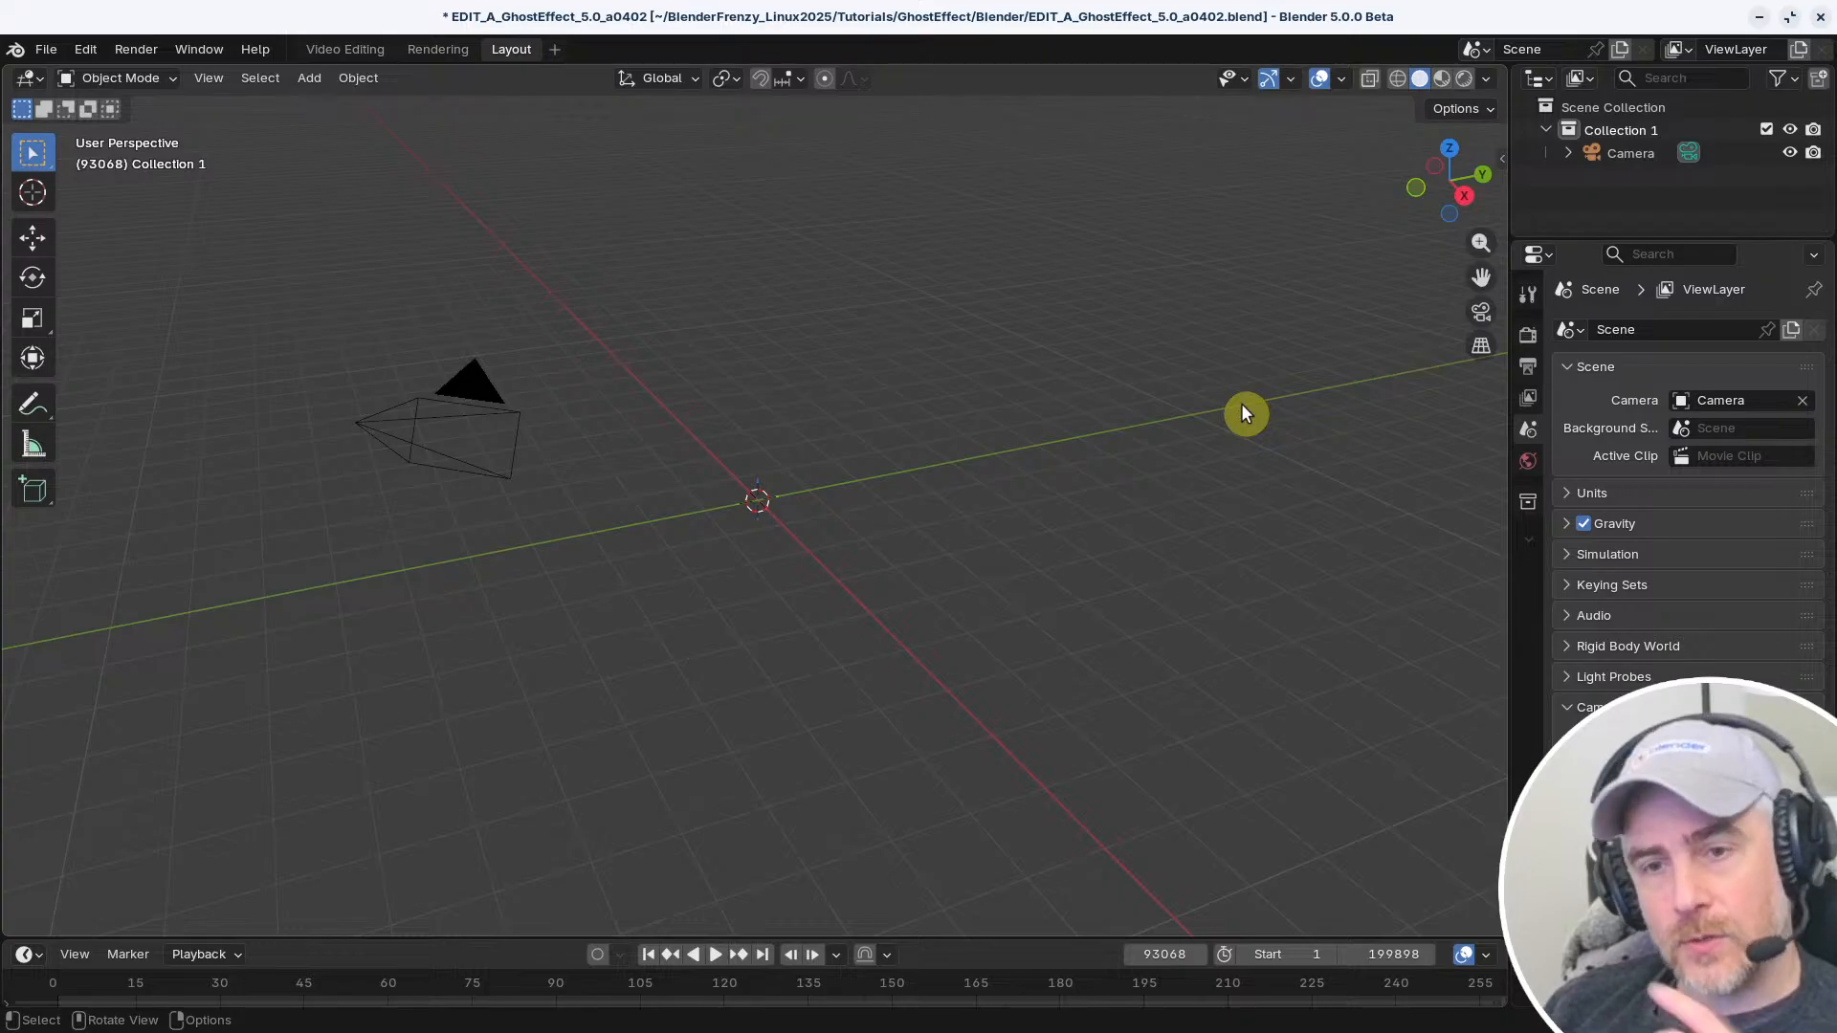
Clear the camera's location and rotation, then raise it about 3.77 m along the global Z axis
click(480, 392)
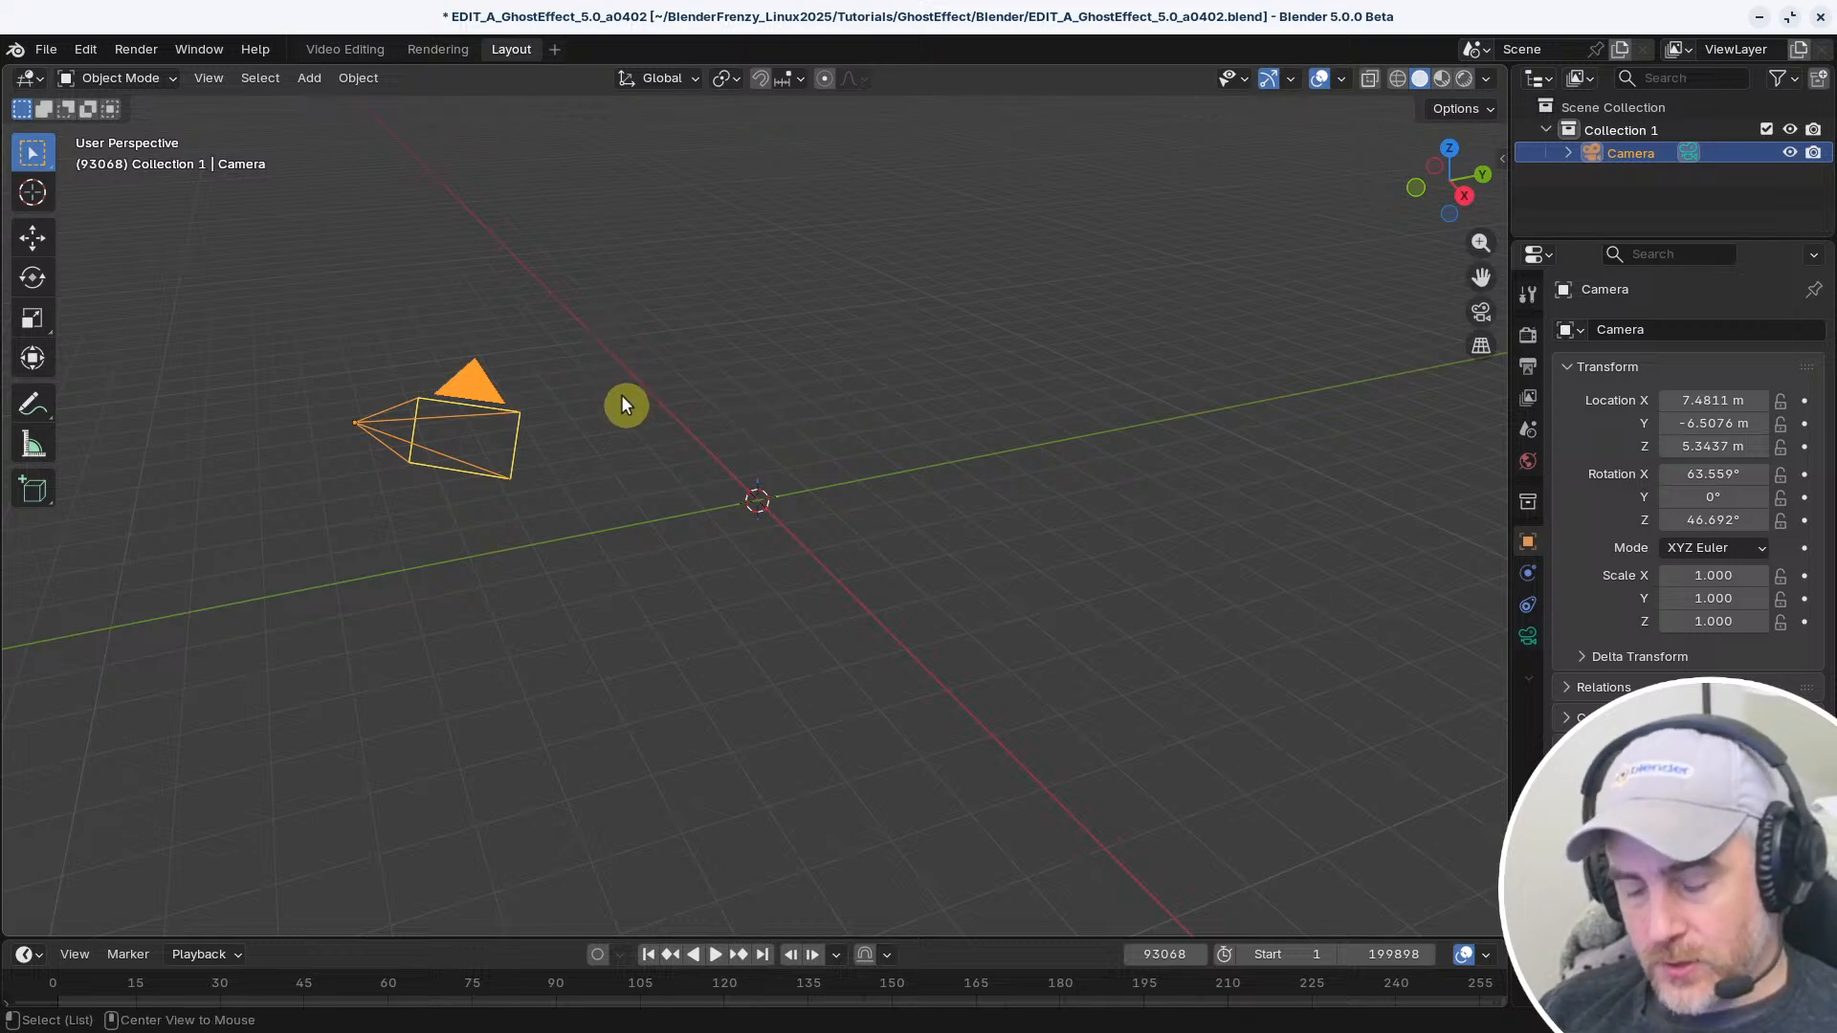
key(alt+g)
key(alt+r)
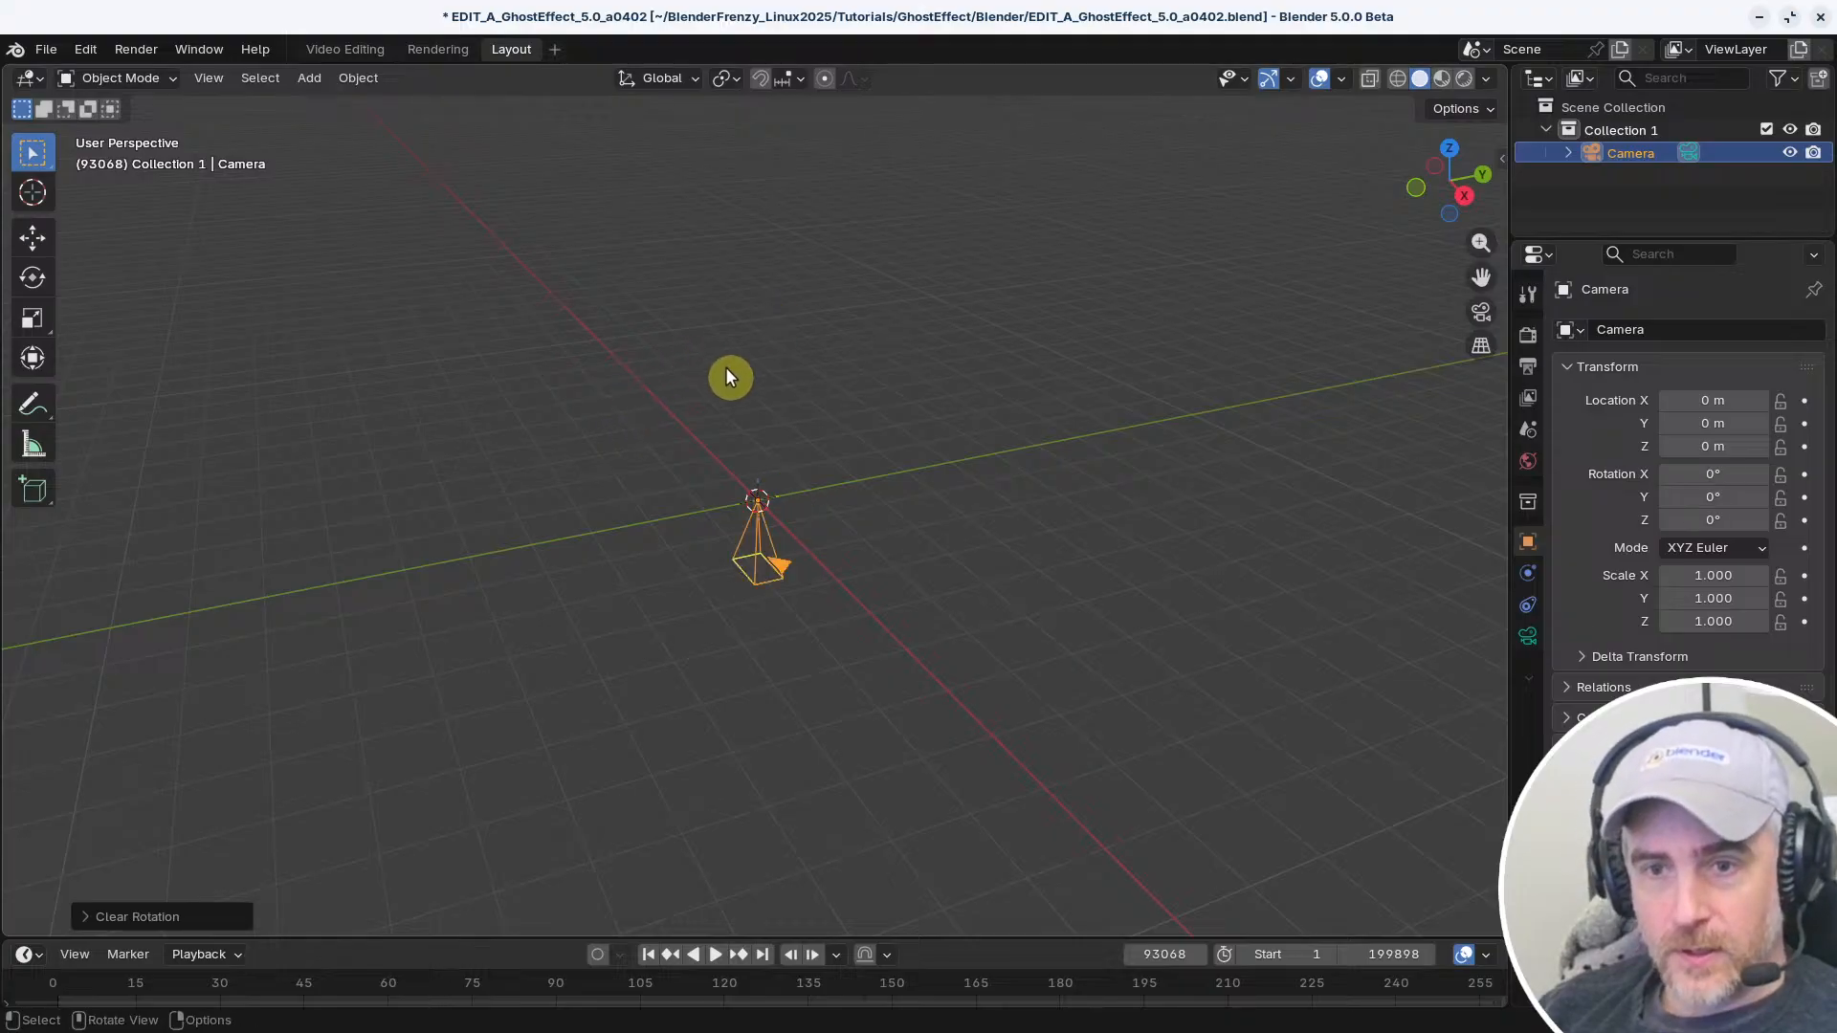
key(g)
key(z)
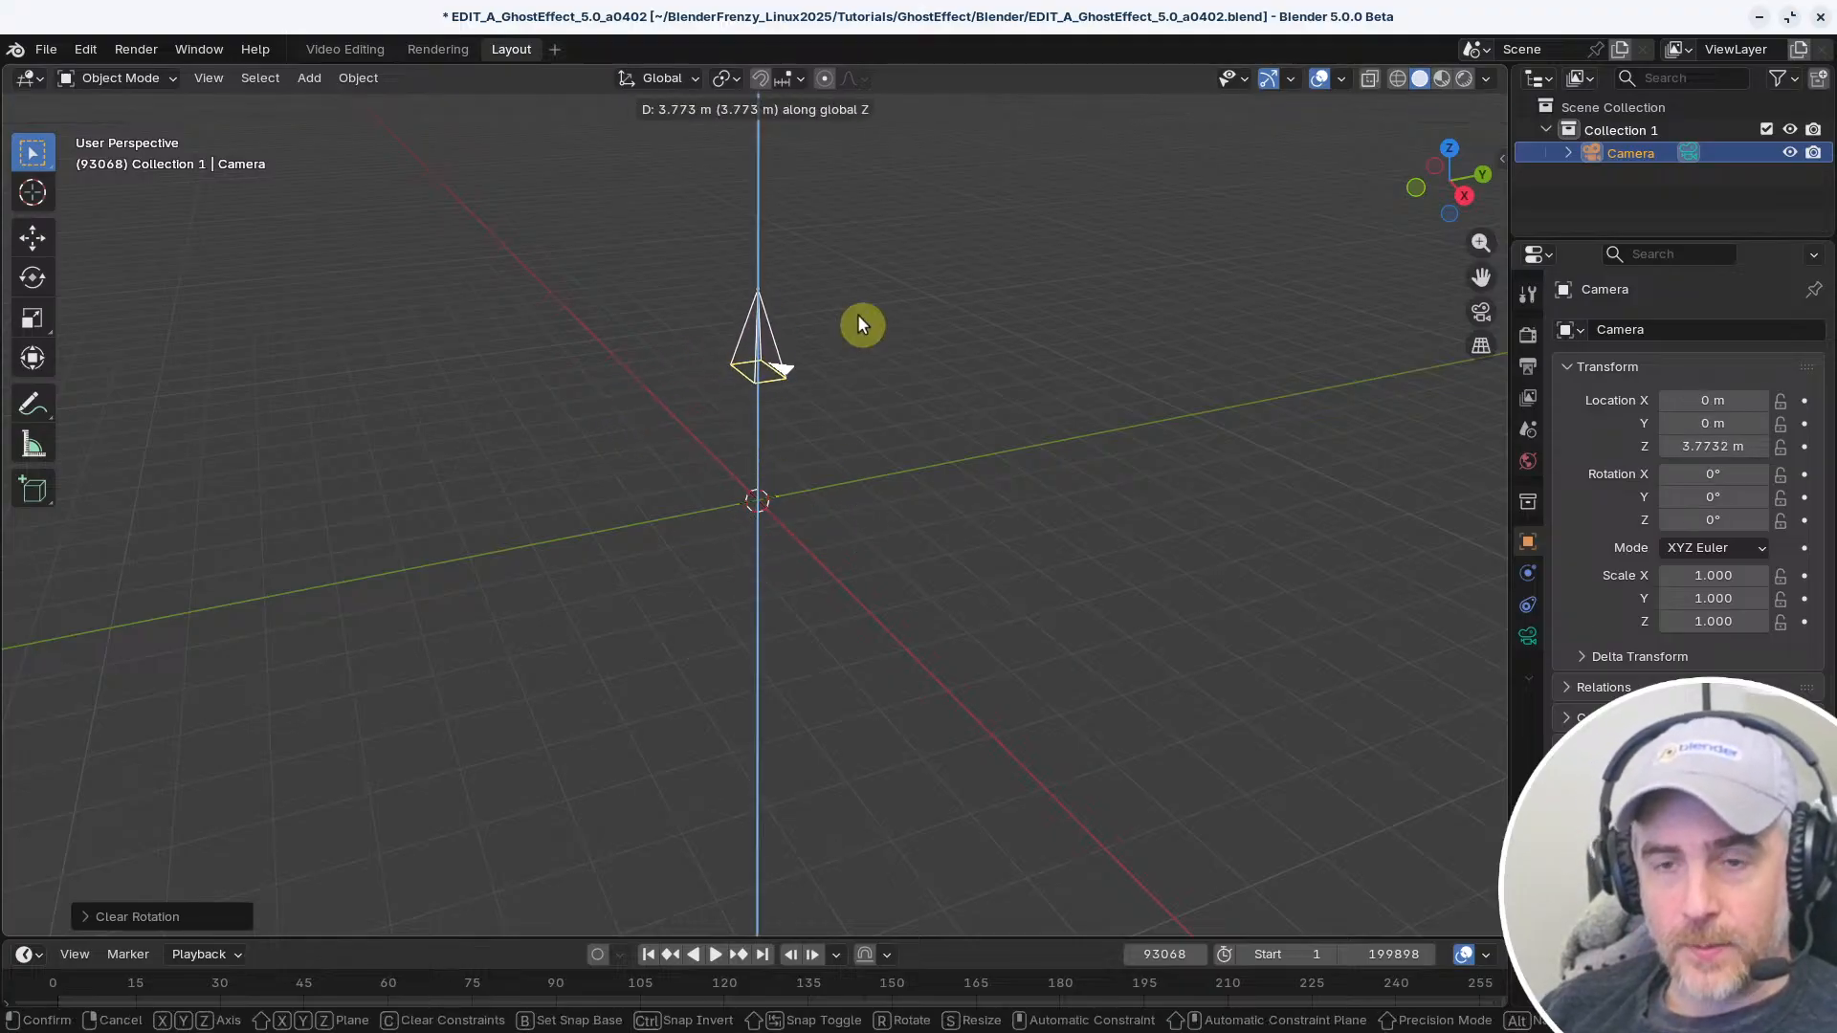
click(853, 321)
scroll(818, 402, up, 2)
scroll(823, 412, up, 2)
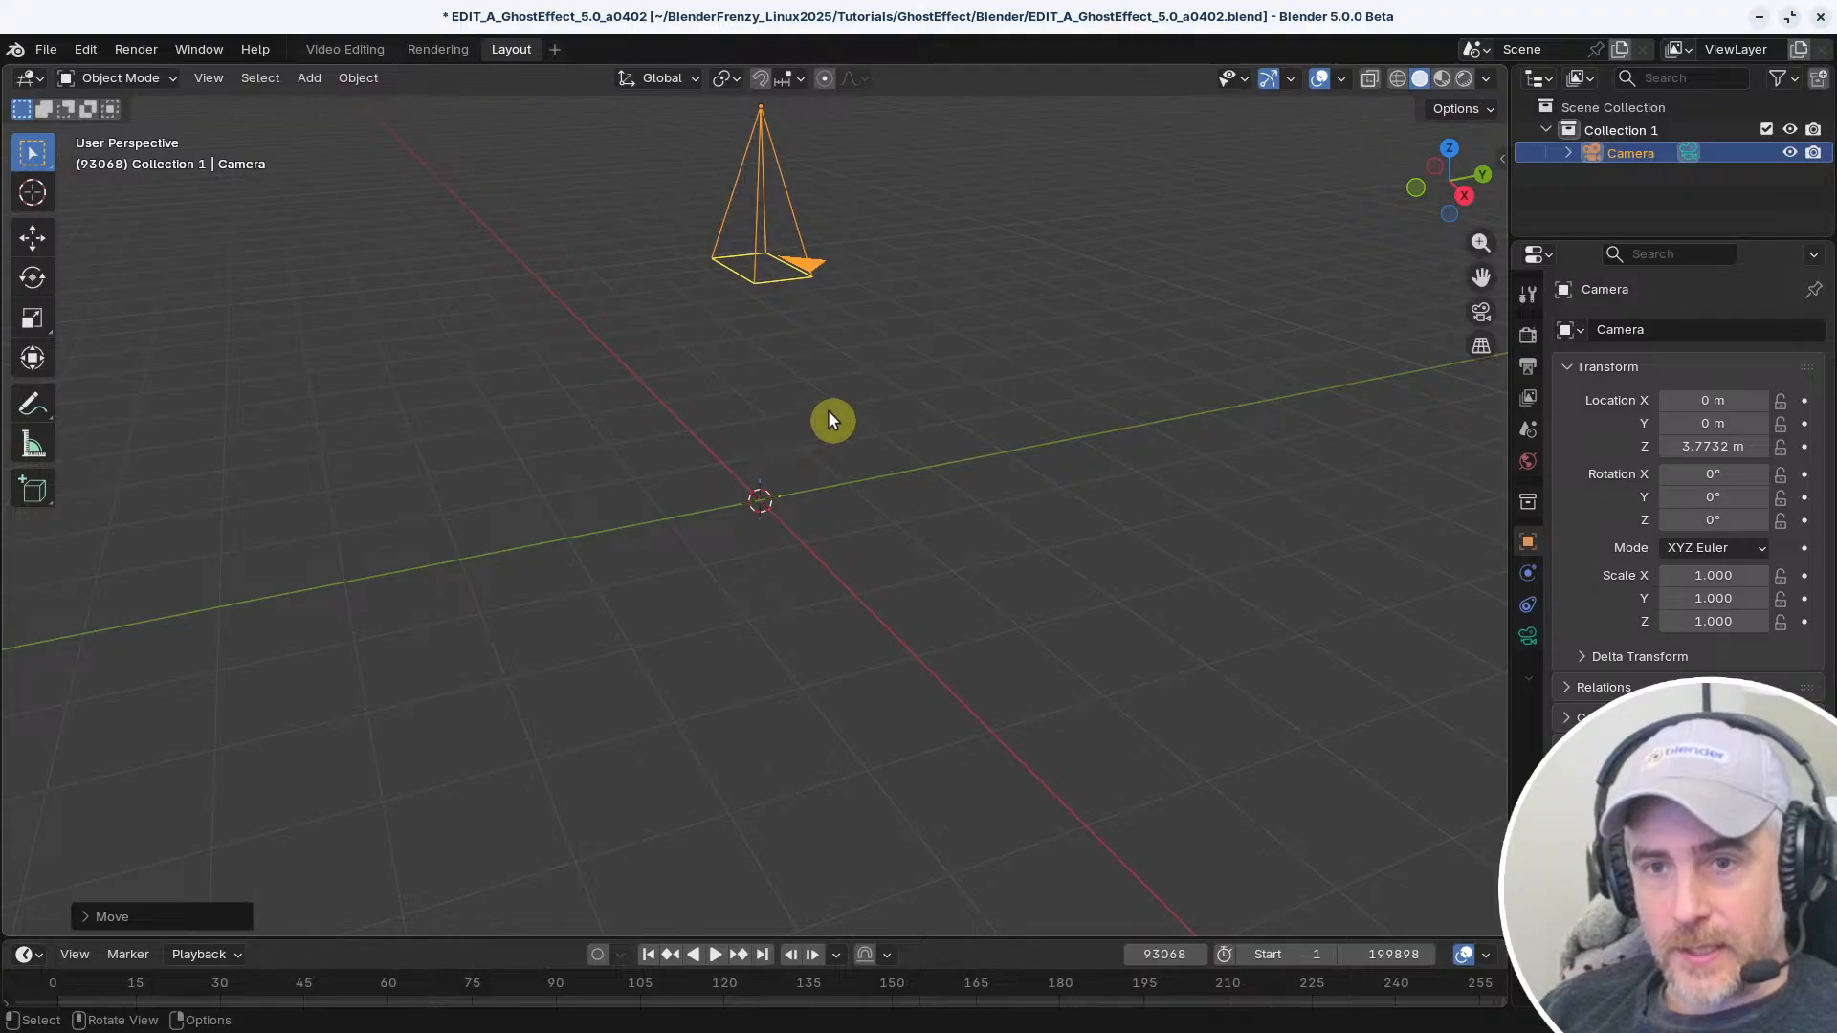
Look through the camera and set its lens type to Orthographic
key(KP_0)
scroll(742, 472, down, 1)
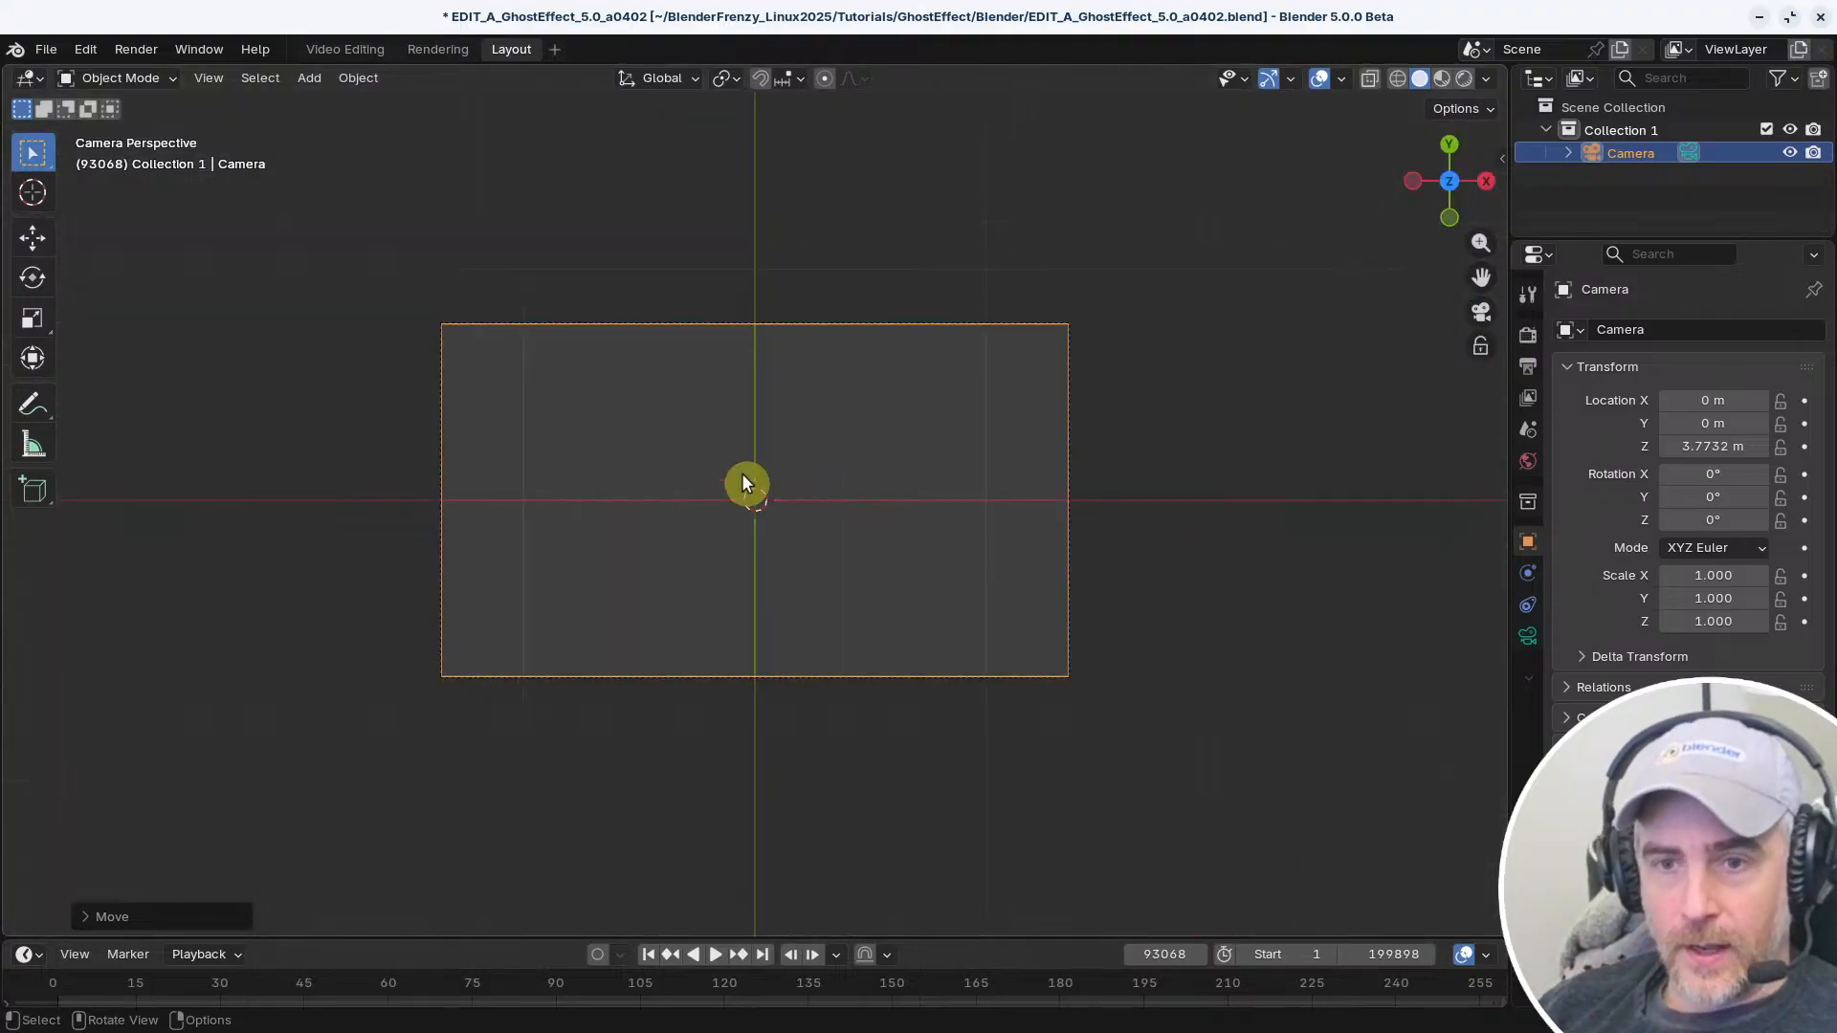
click(1529, 635)
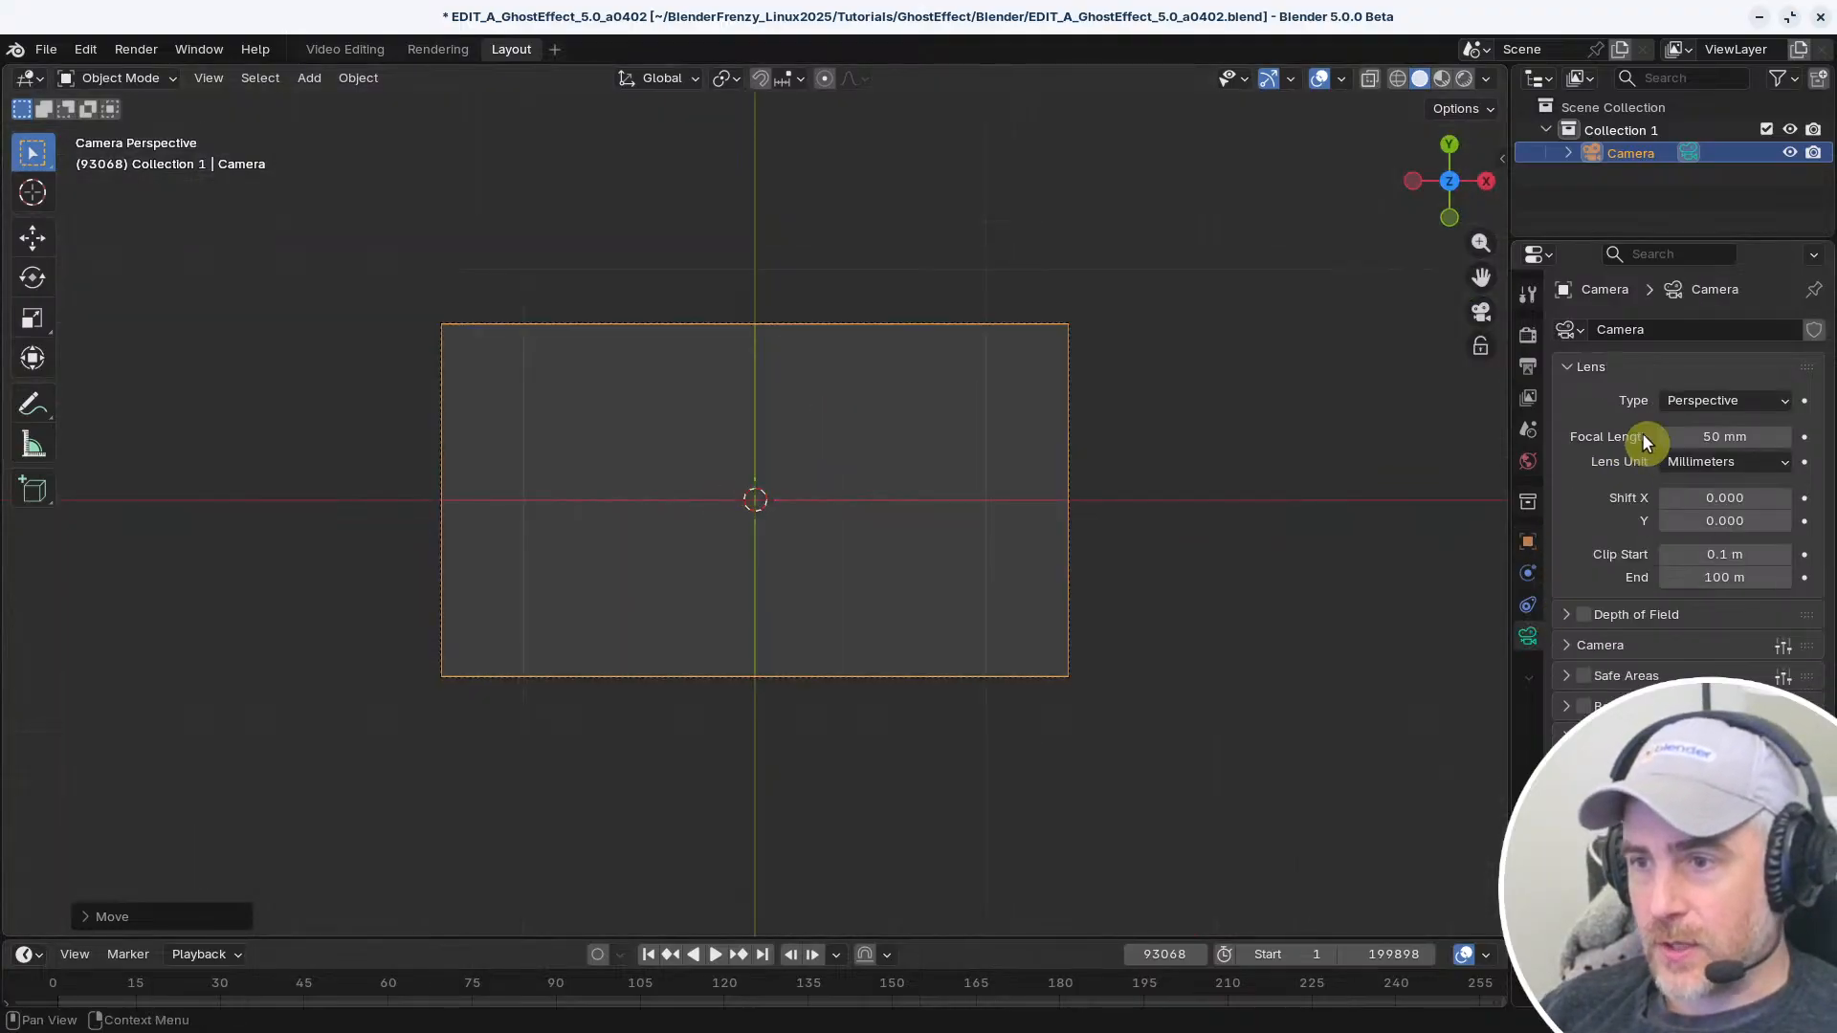
click(1712, 400)
click(1684, 451)
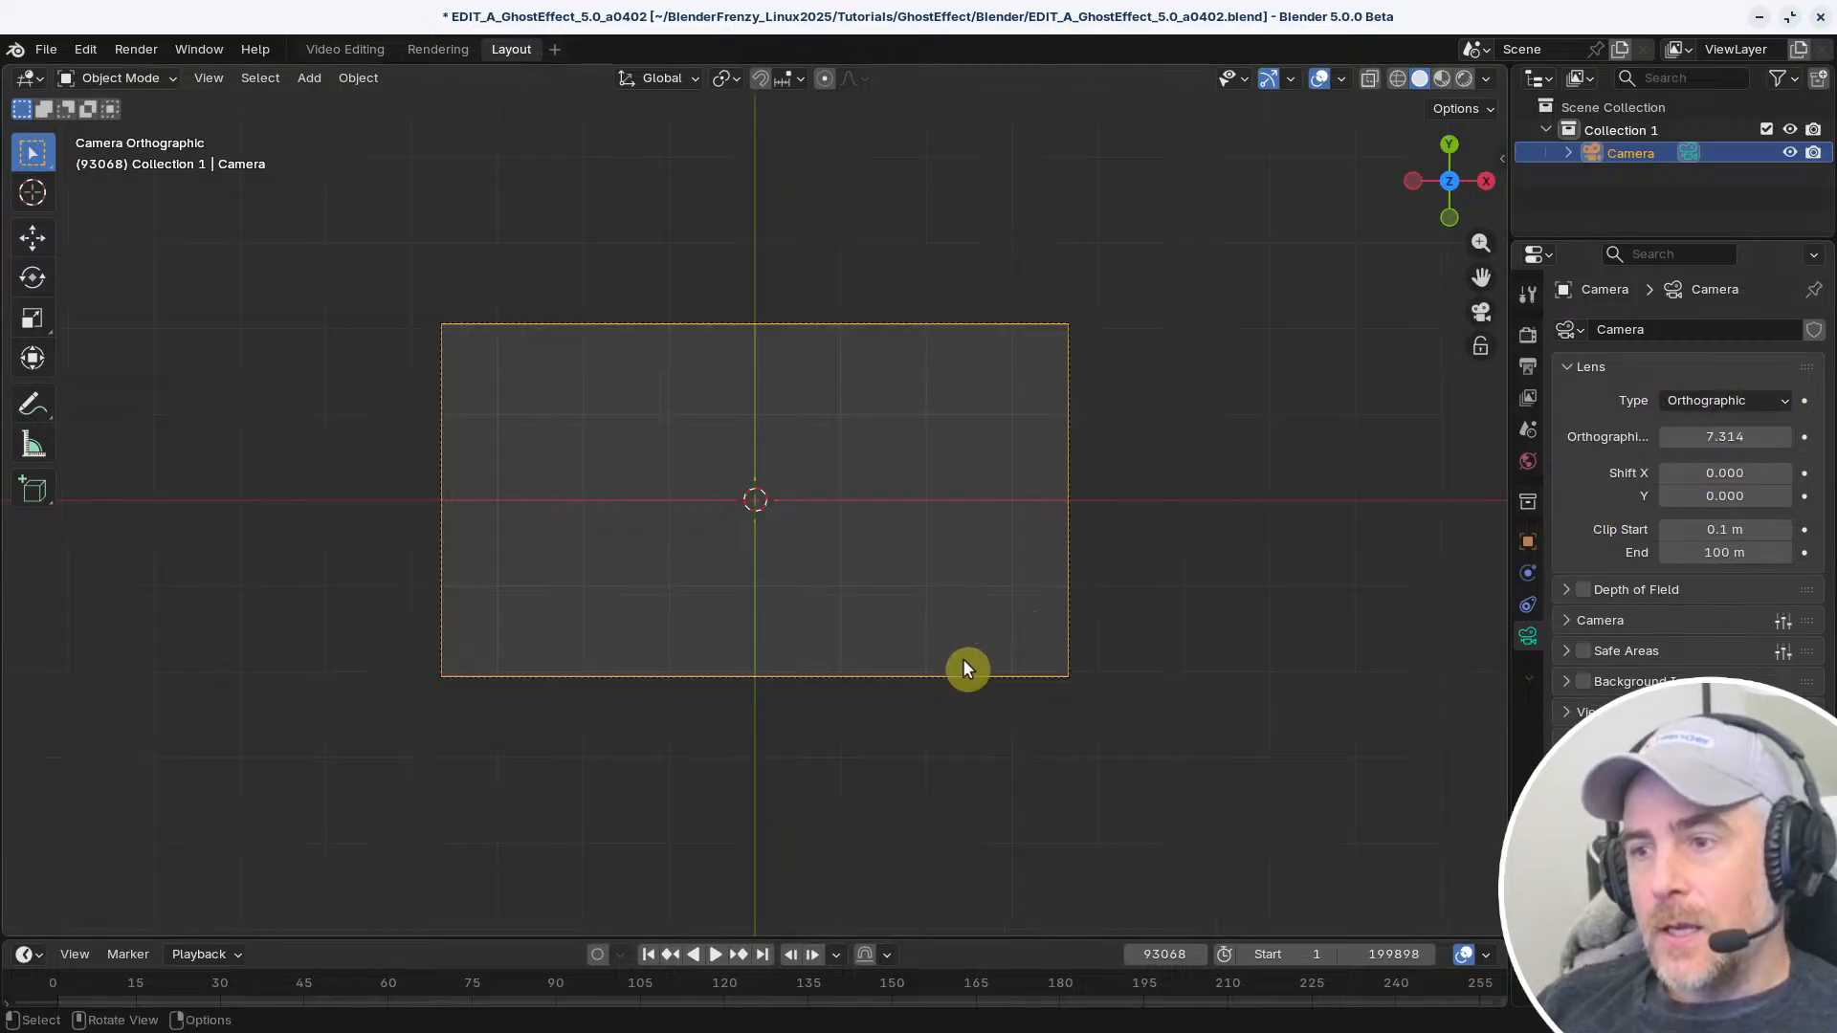
Set the camera's orthographic scale to 1
click(1700, 436)
text(1)
key(Return)
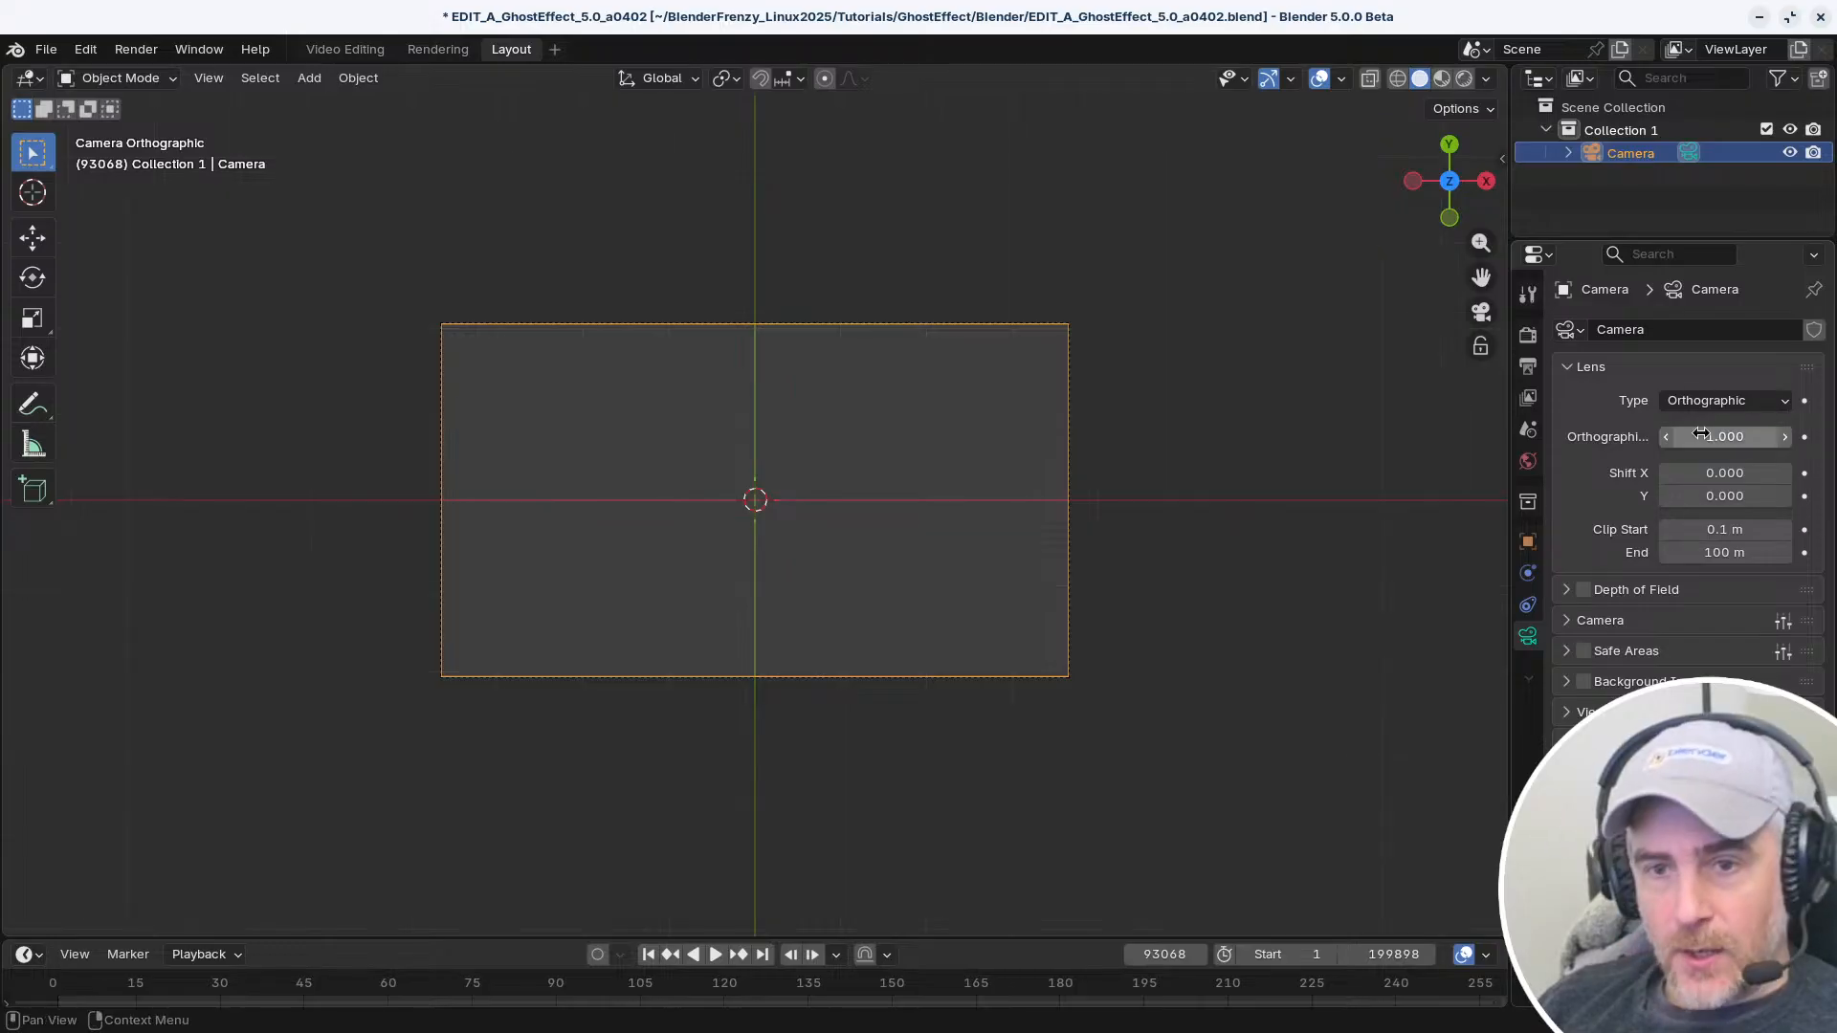
drag(1713, 438, 1757, 439)
key(Escape)
Set the camera's orthographic scale to 10
click(1730, 433)
text(10)
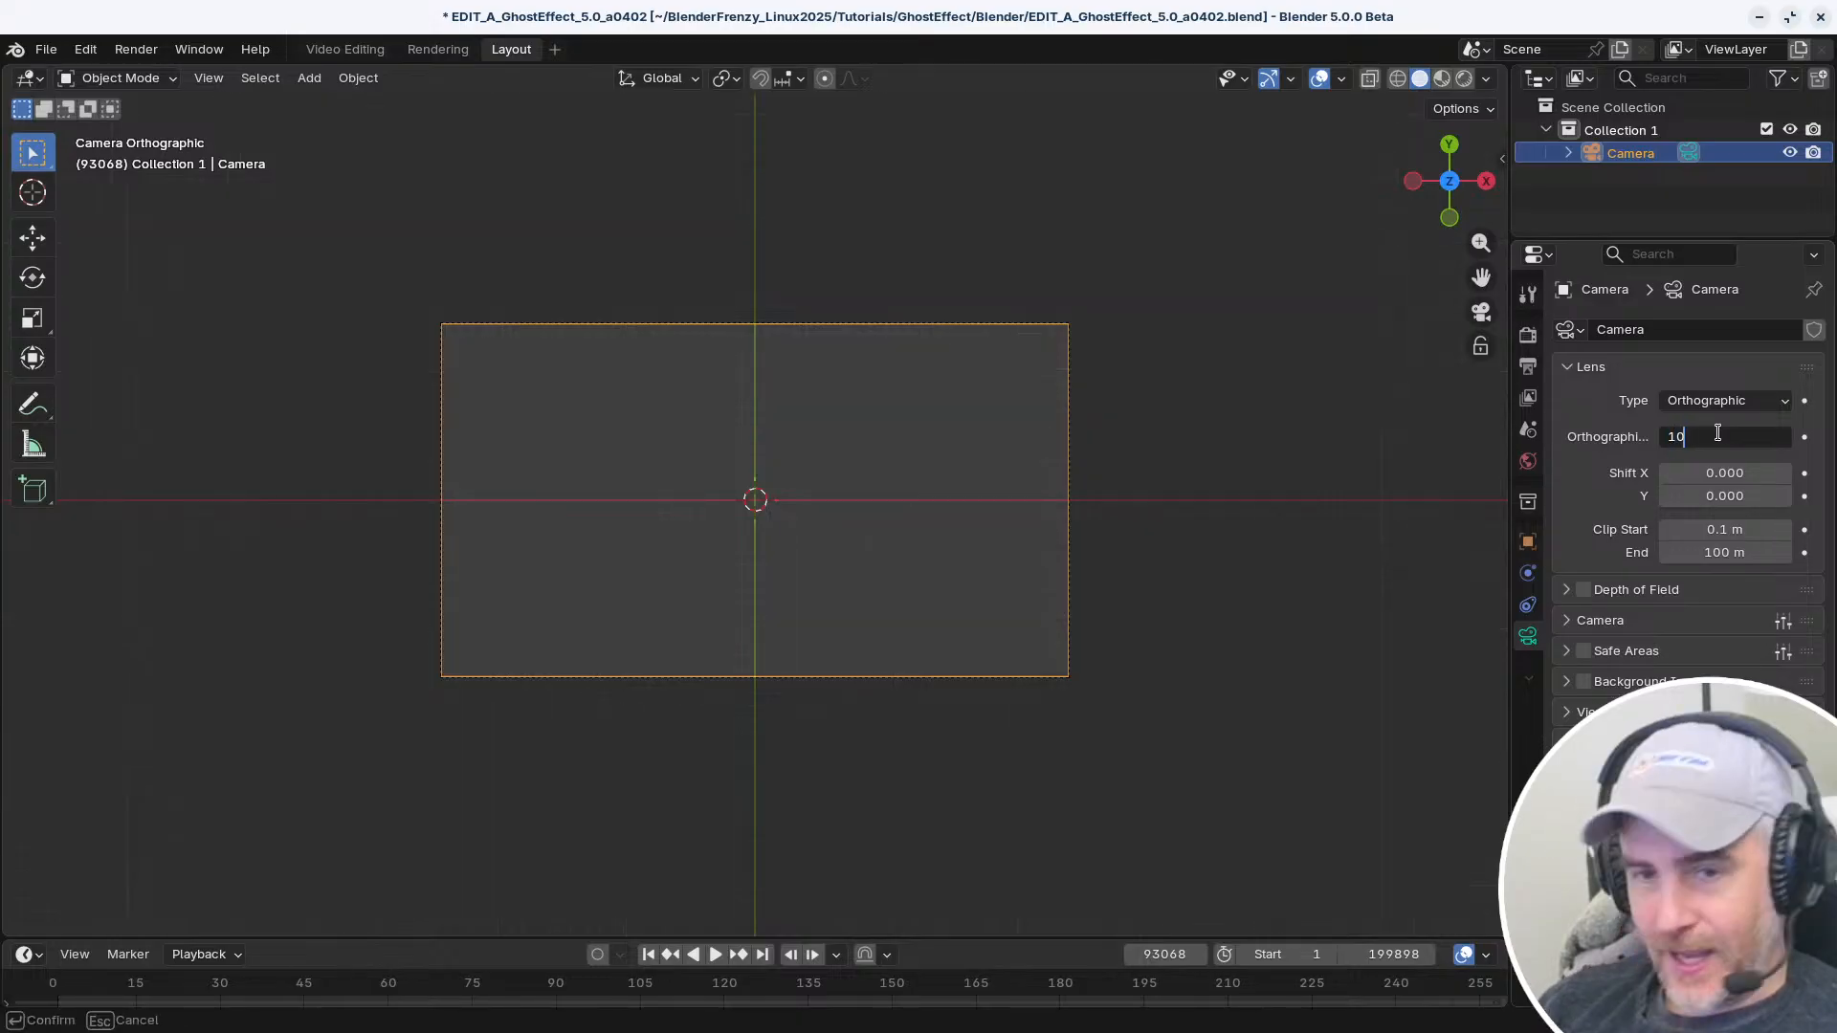
key(Return)
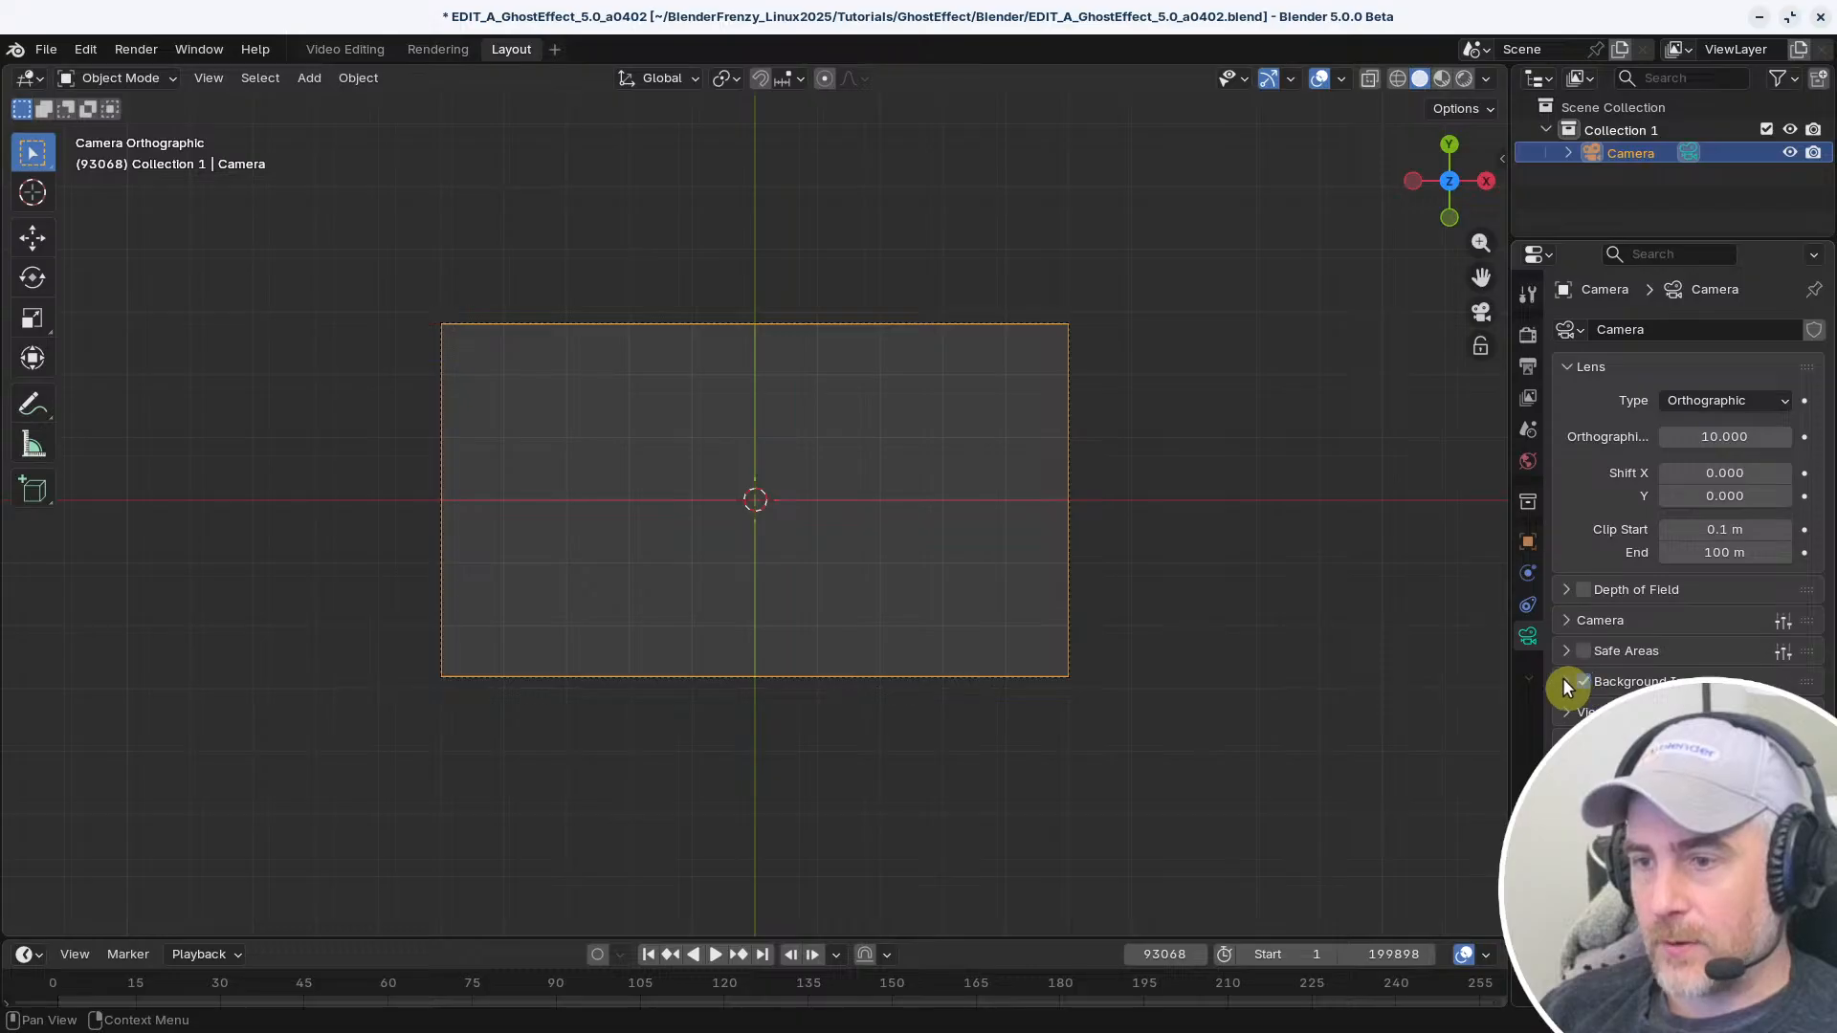
click(1566, 681)
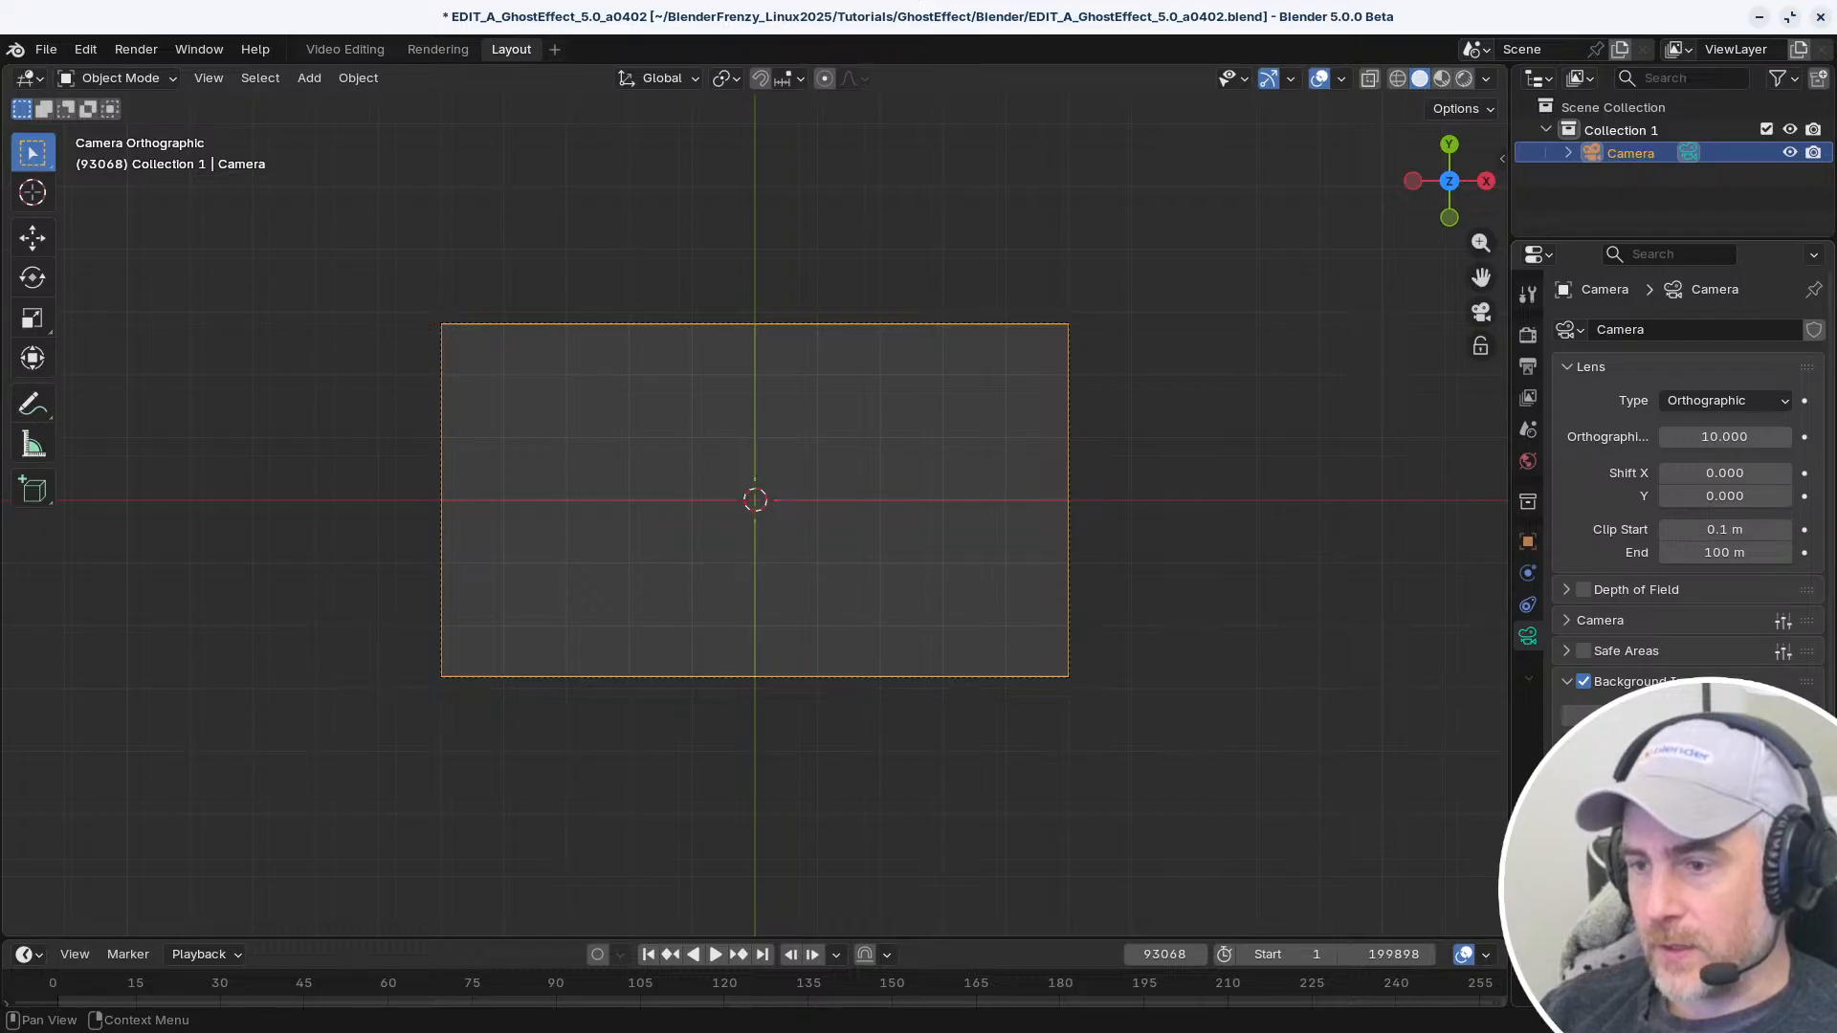
click(1689, 837)
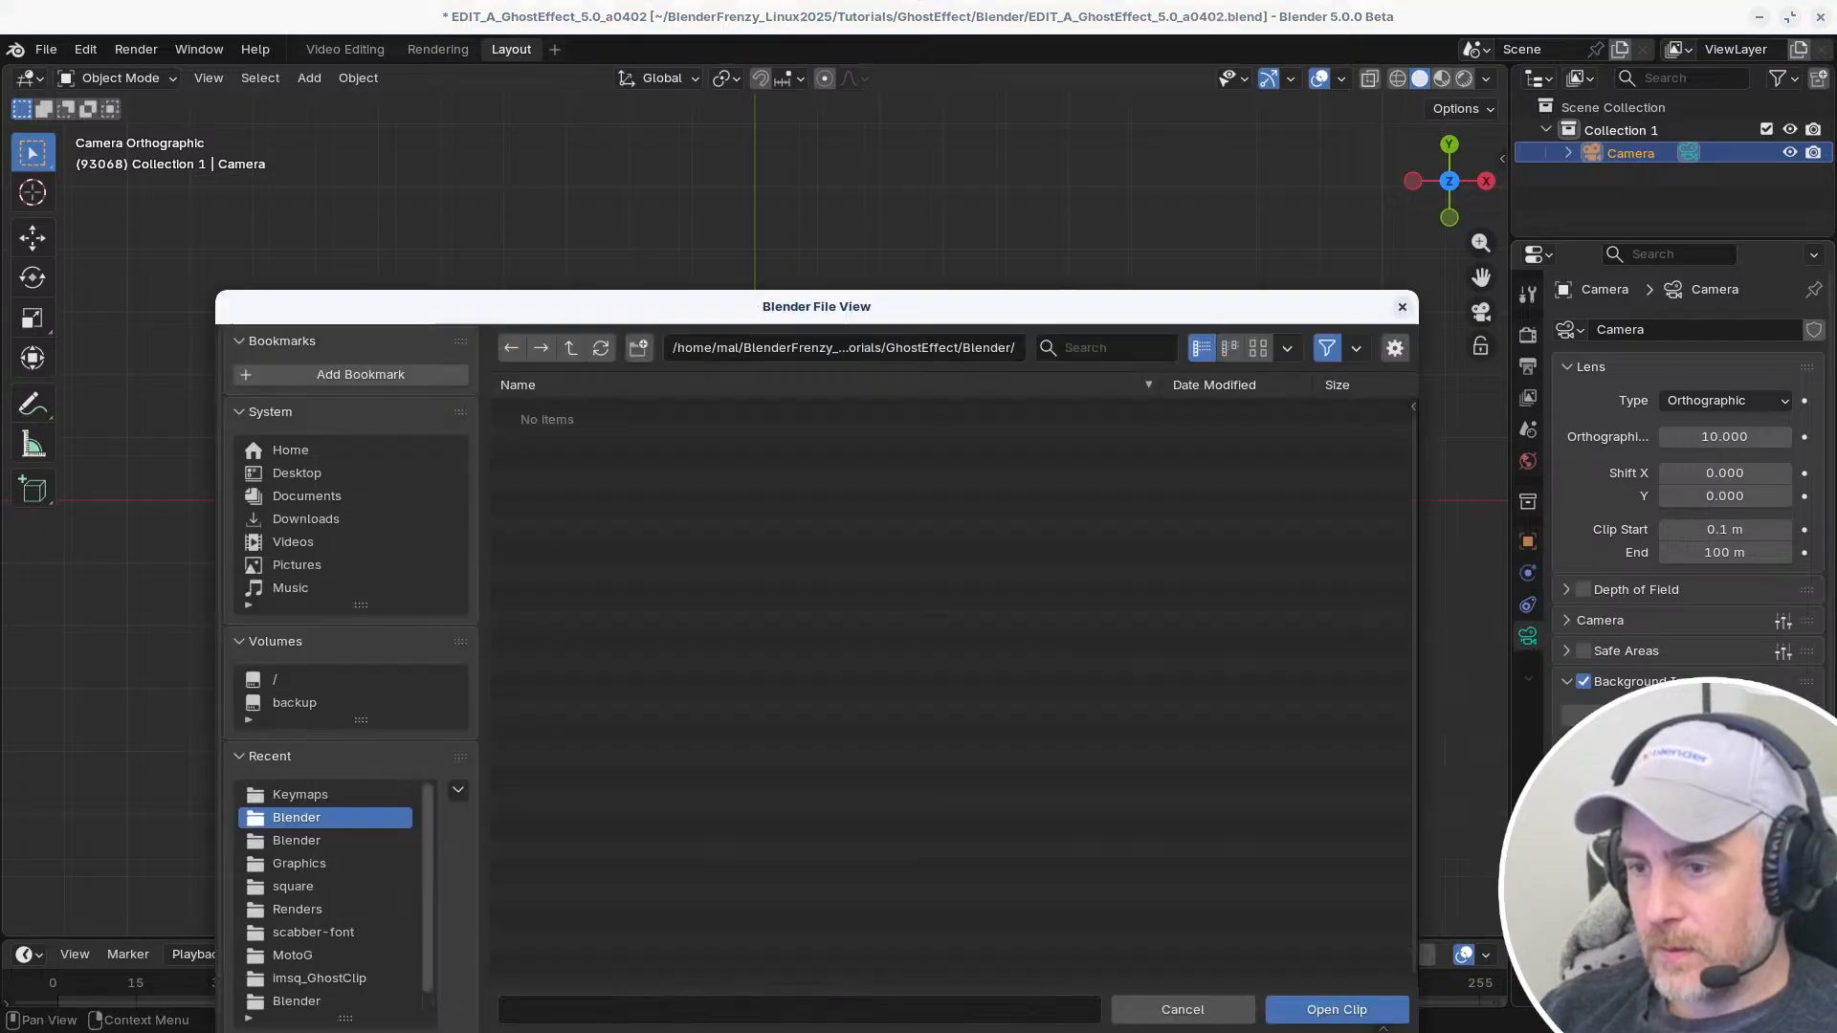
click(568, 348)
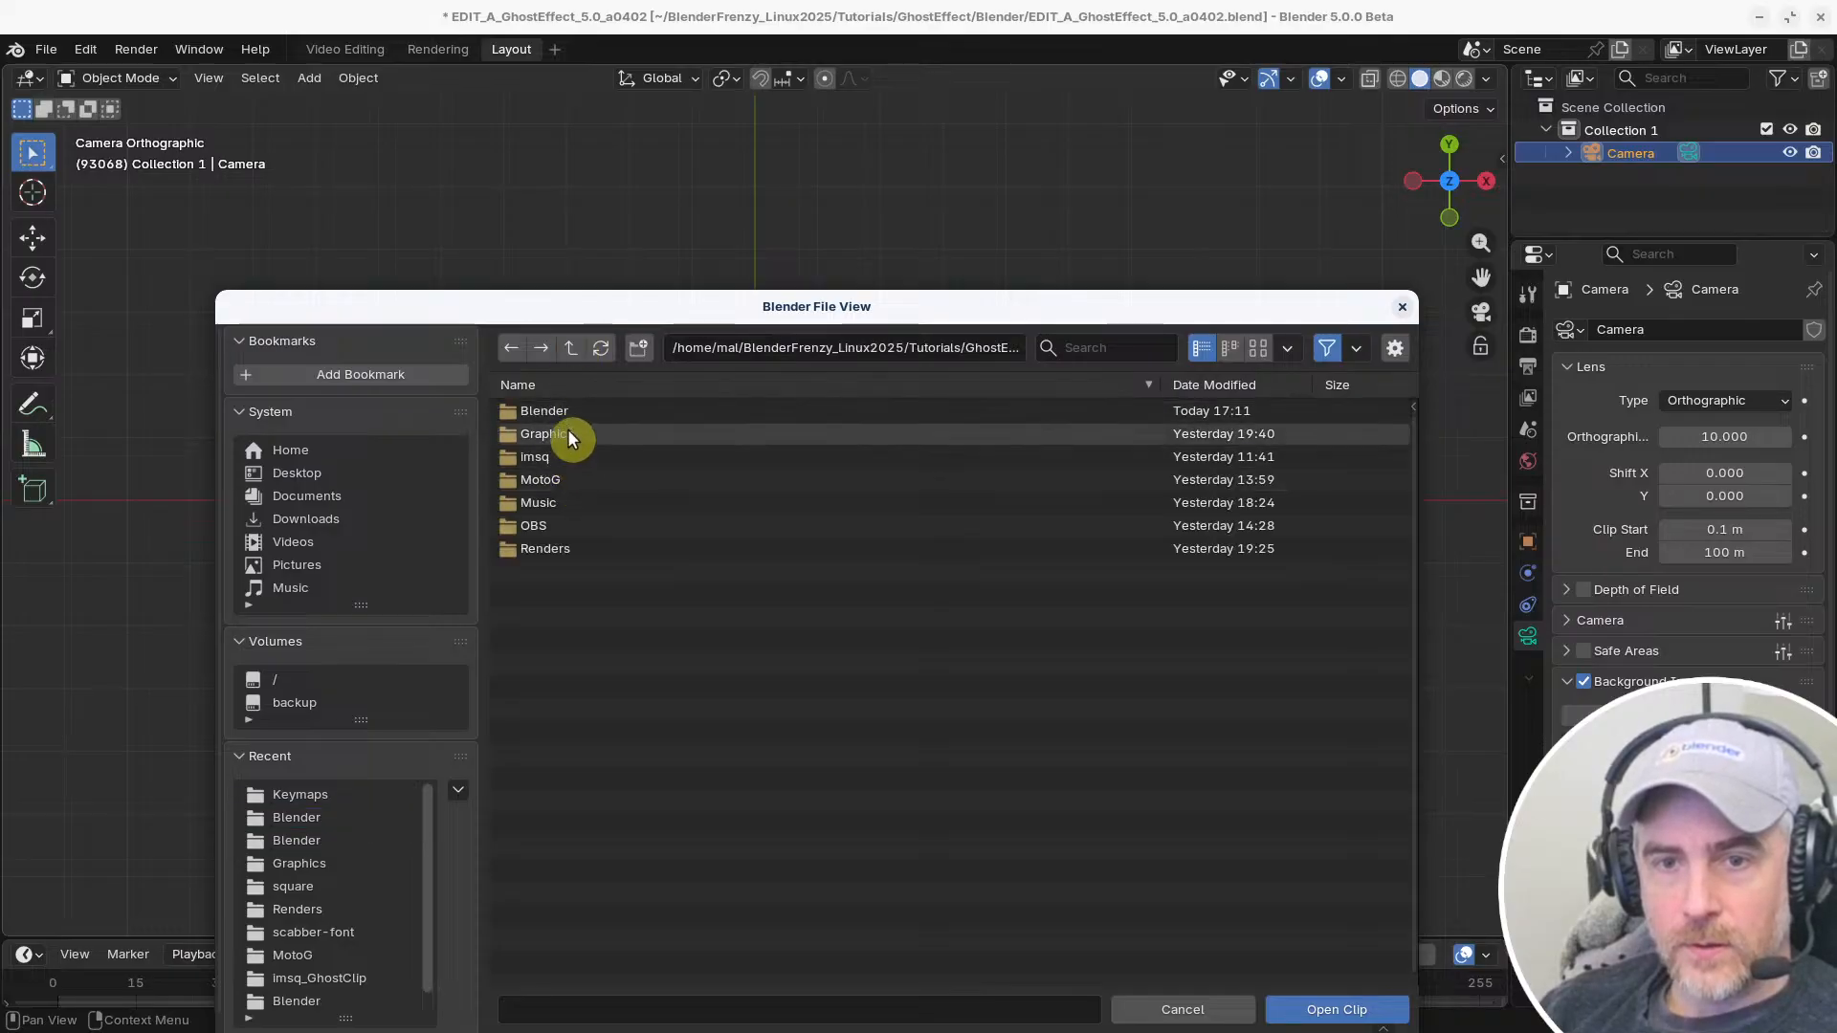
click(574, 525)
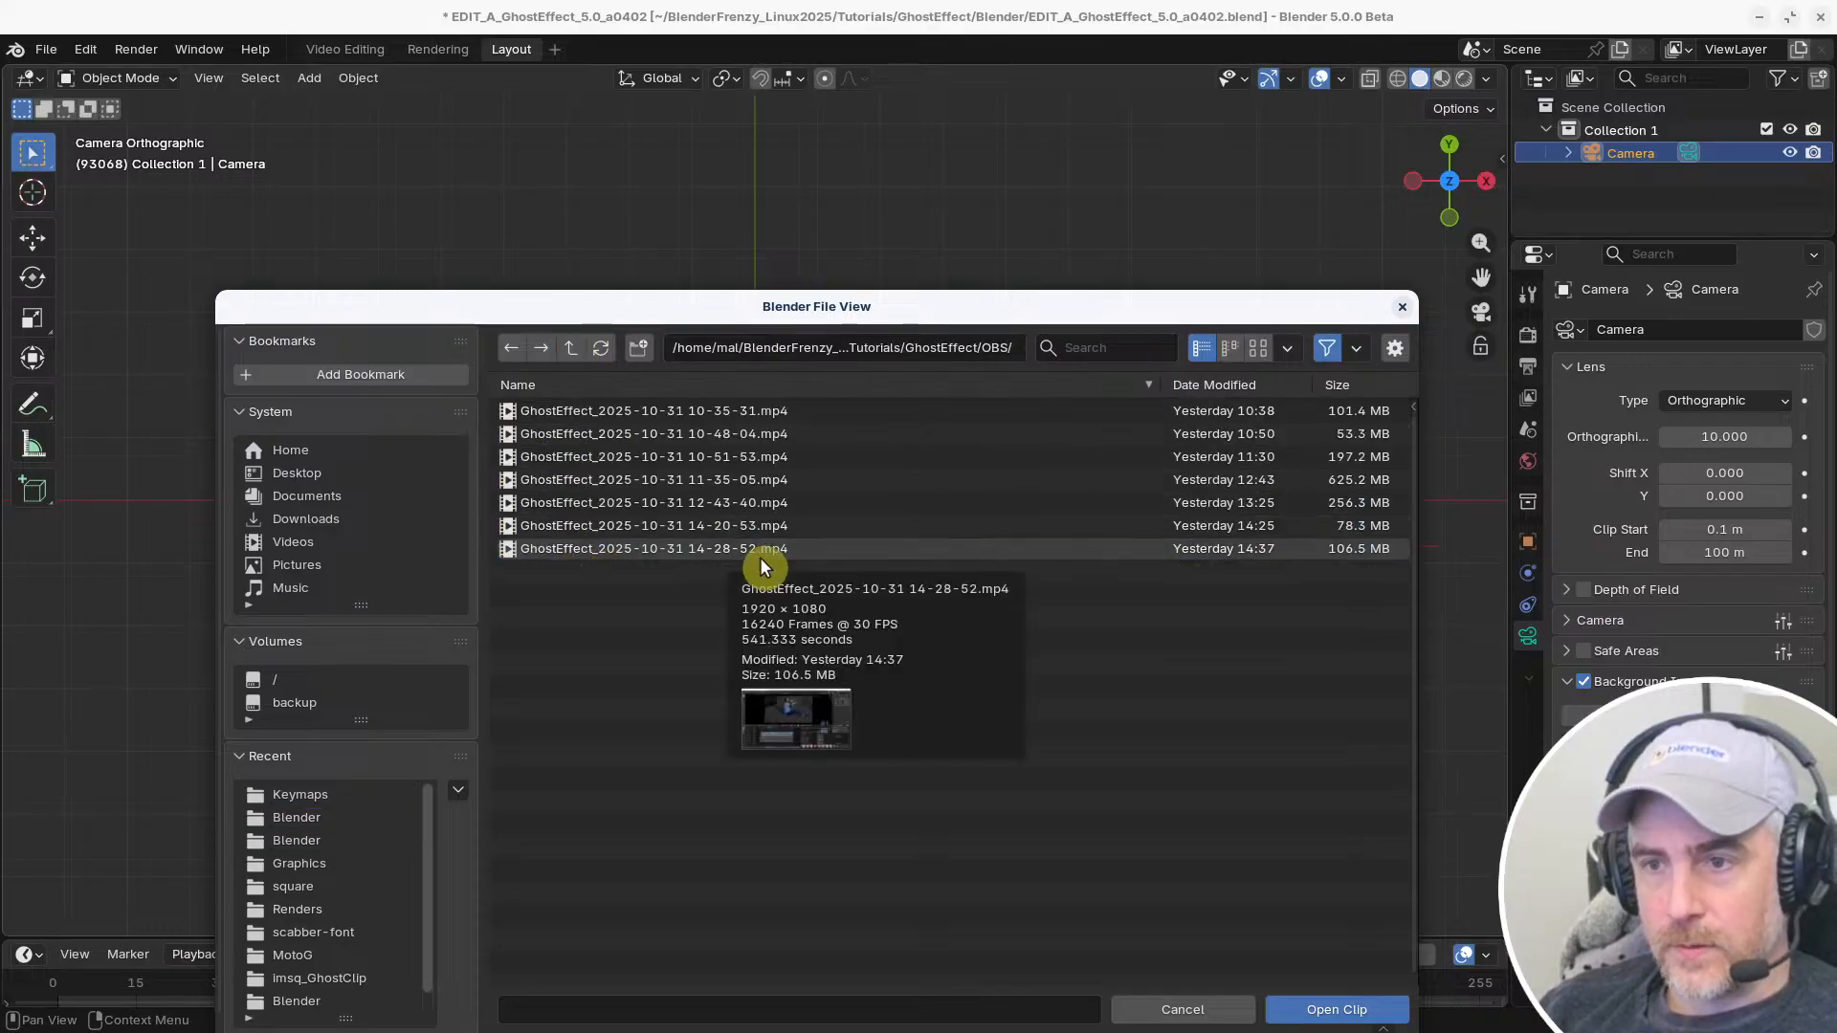
click(1235, 385)
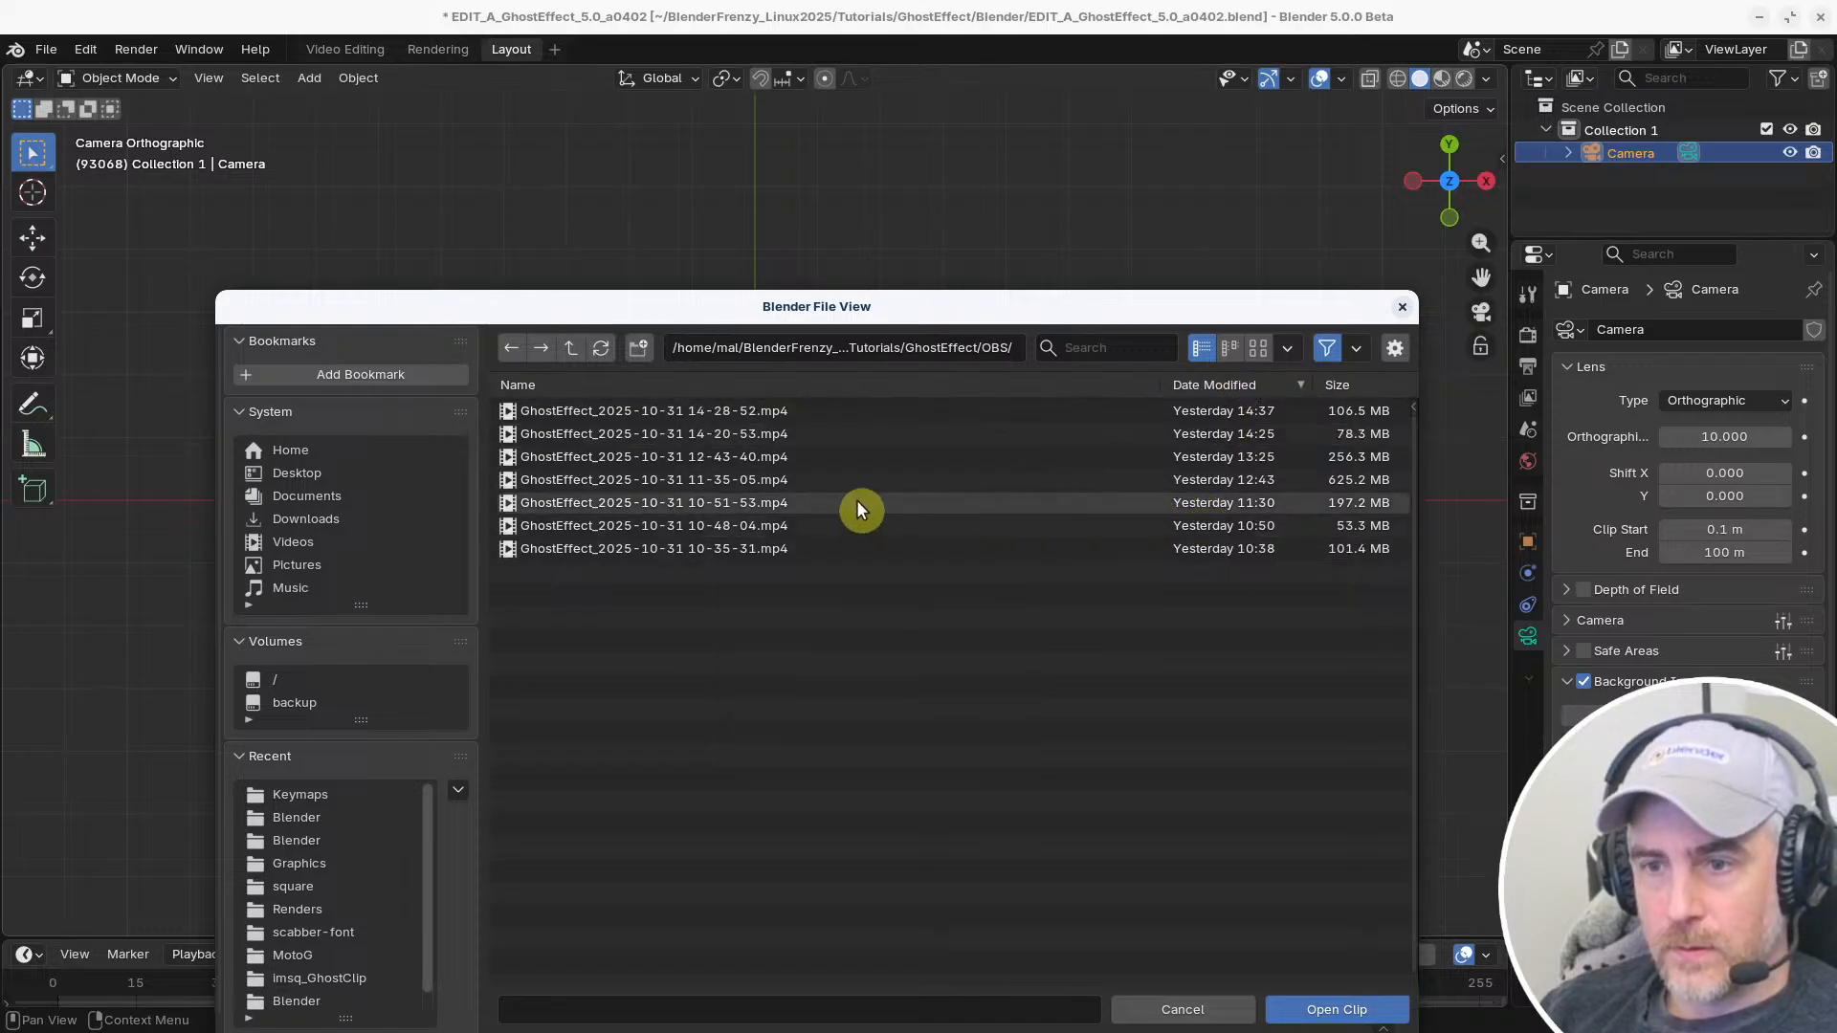
double_click(779, 503)
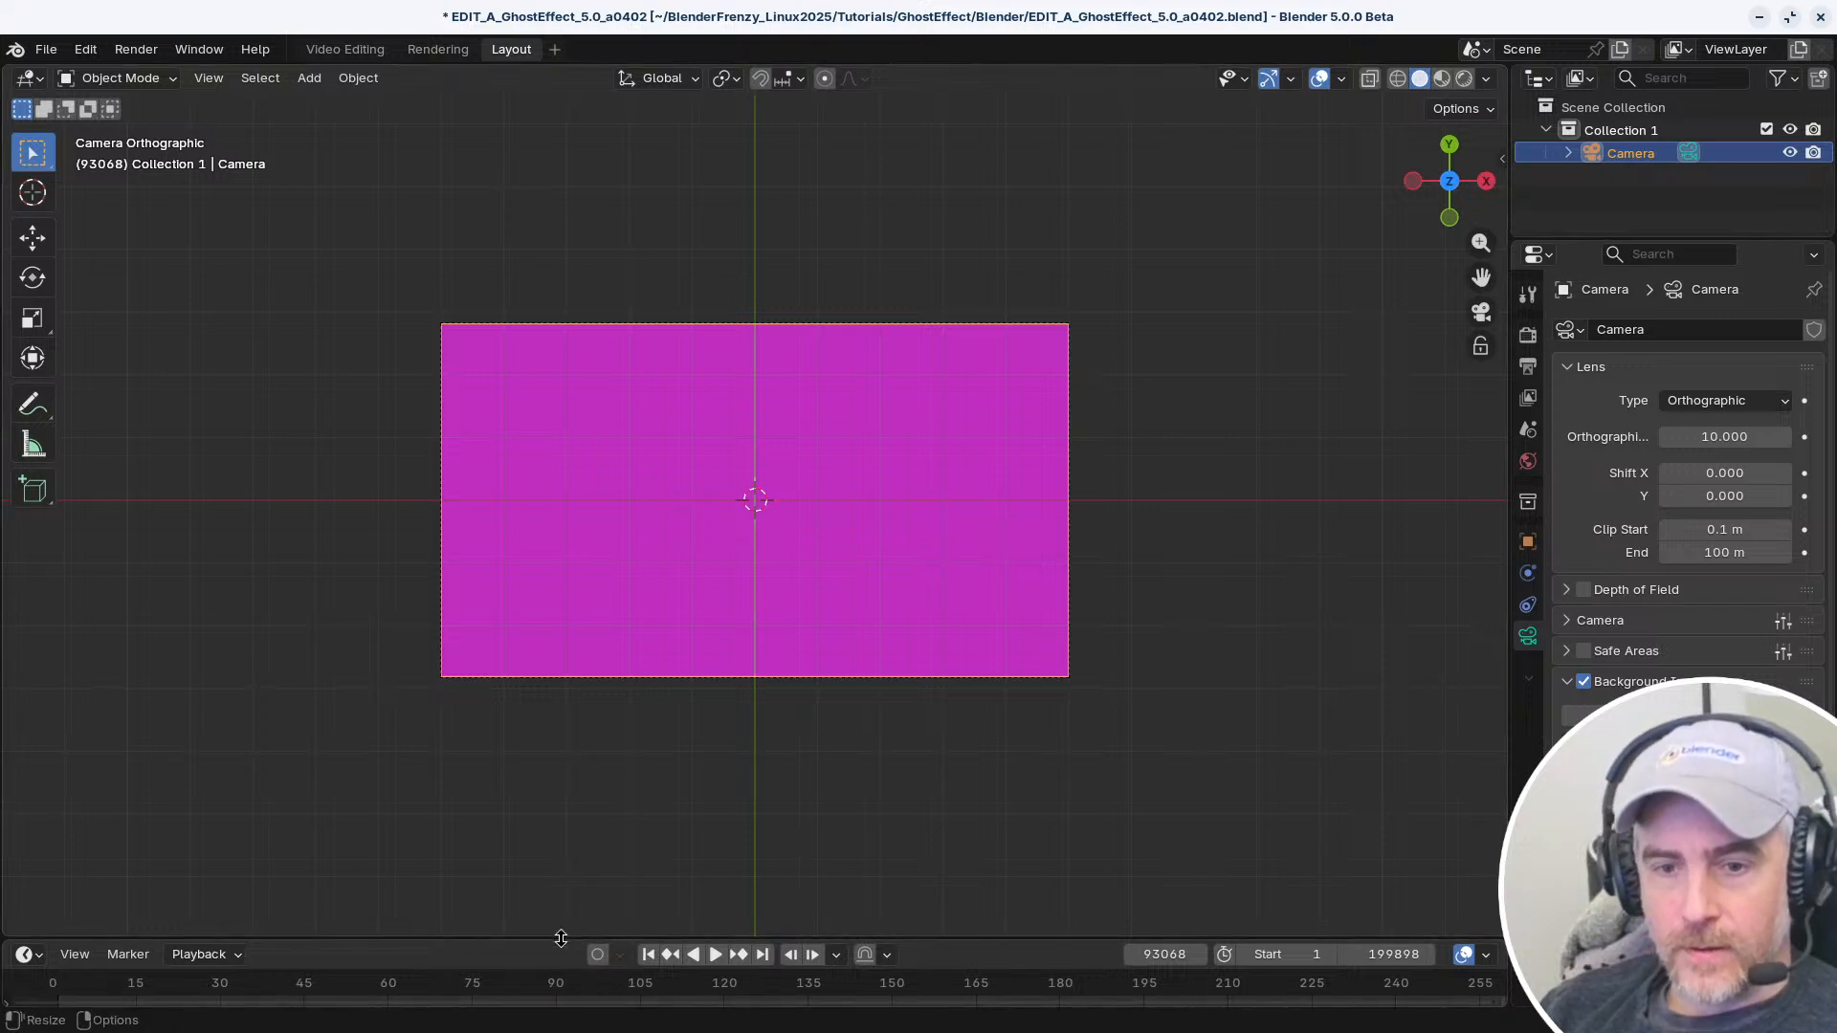
Enlarge the timeline and jump to frame 1 to display the camera's background clip
drag(561, 939, 564, 793)
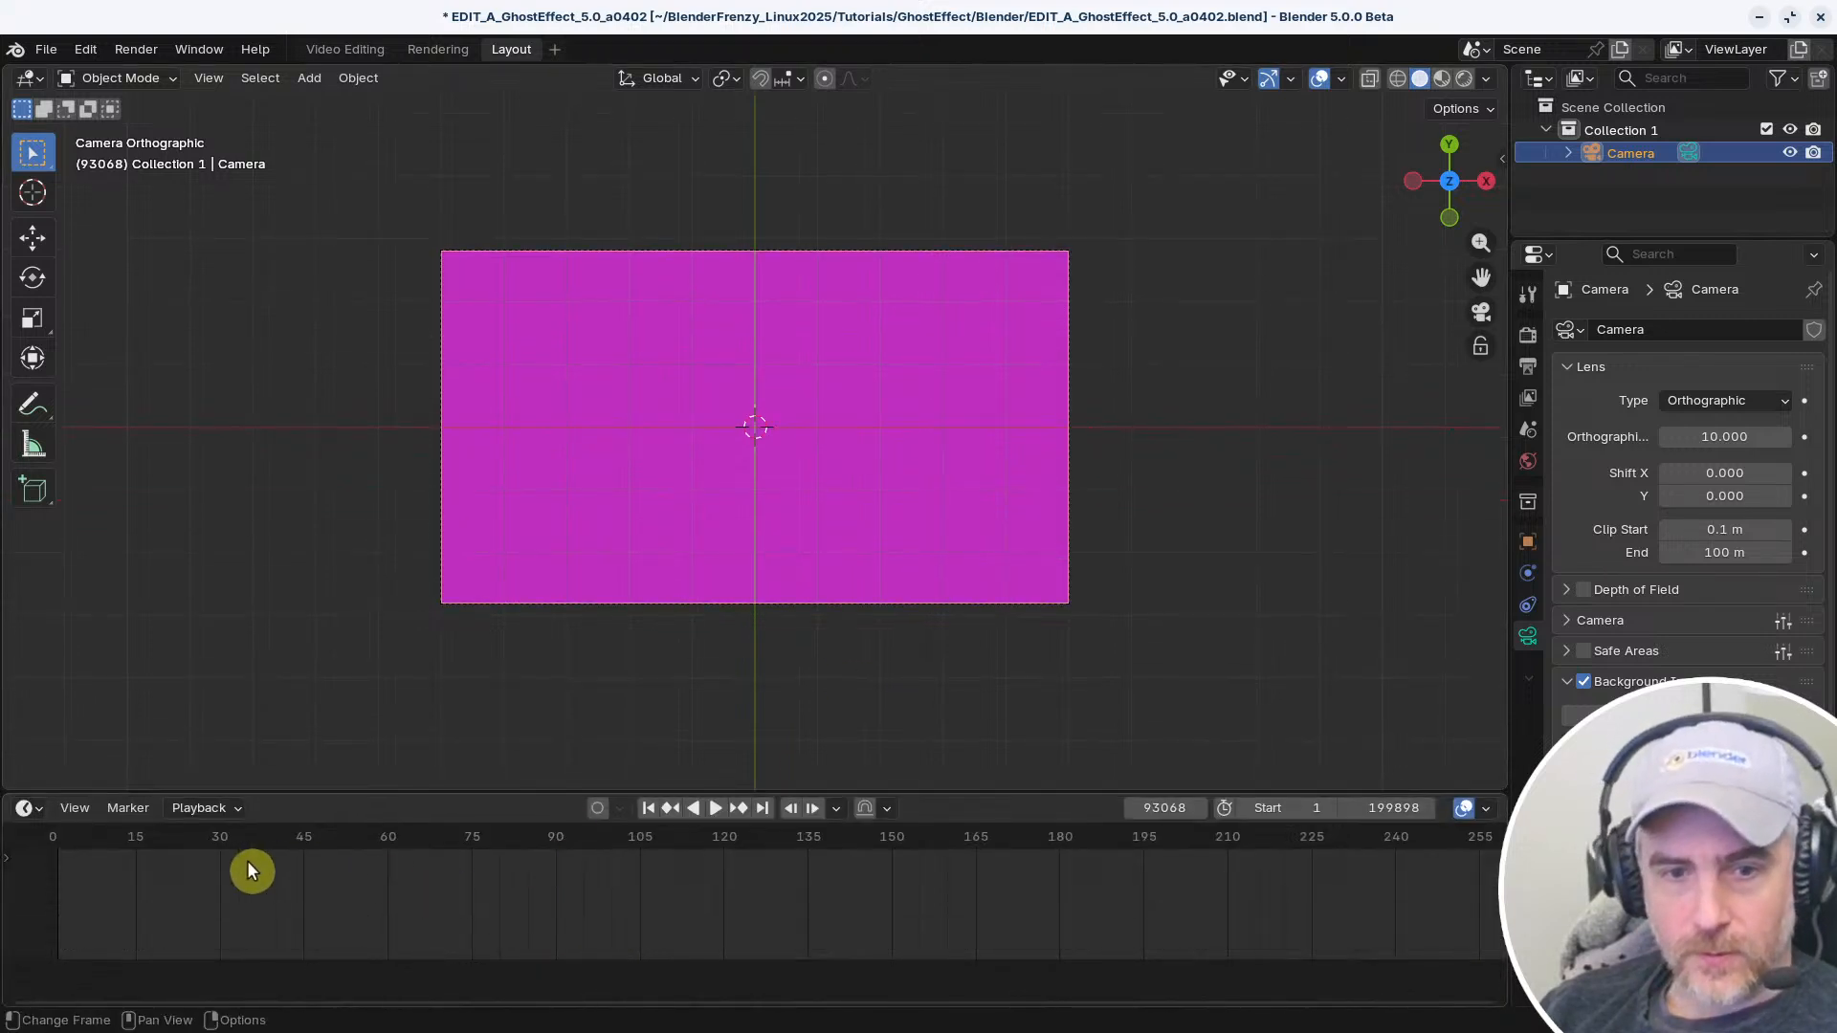
click(648, 808)
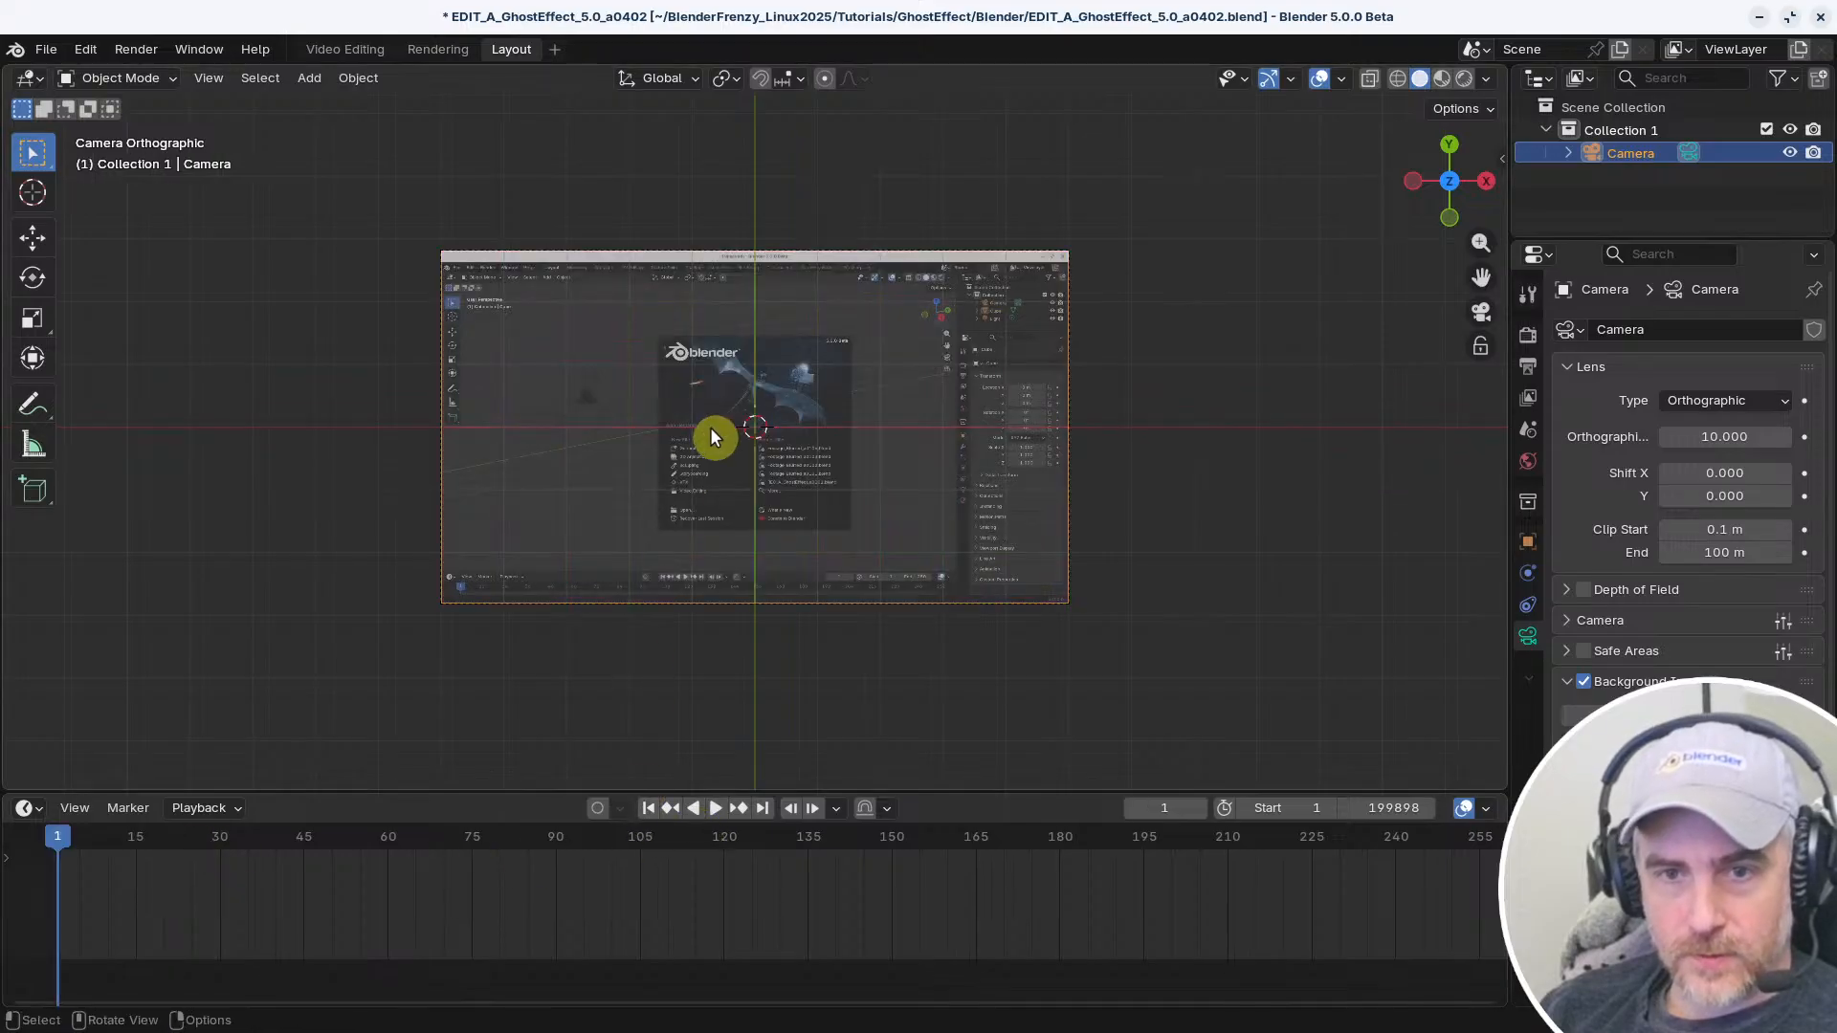
scroll(1689, 479, down, 5)
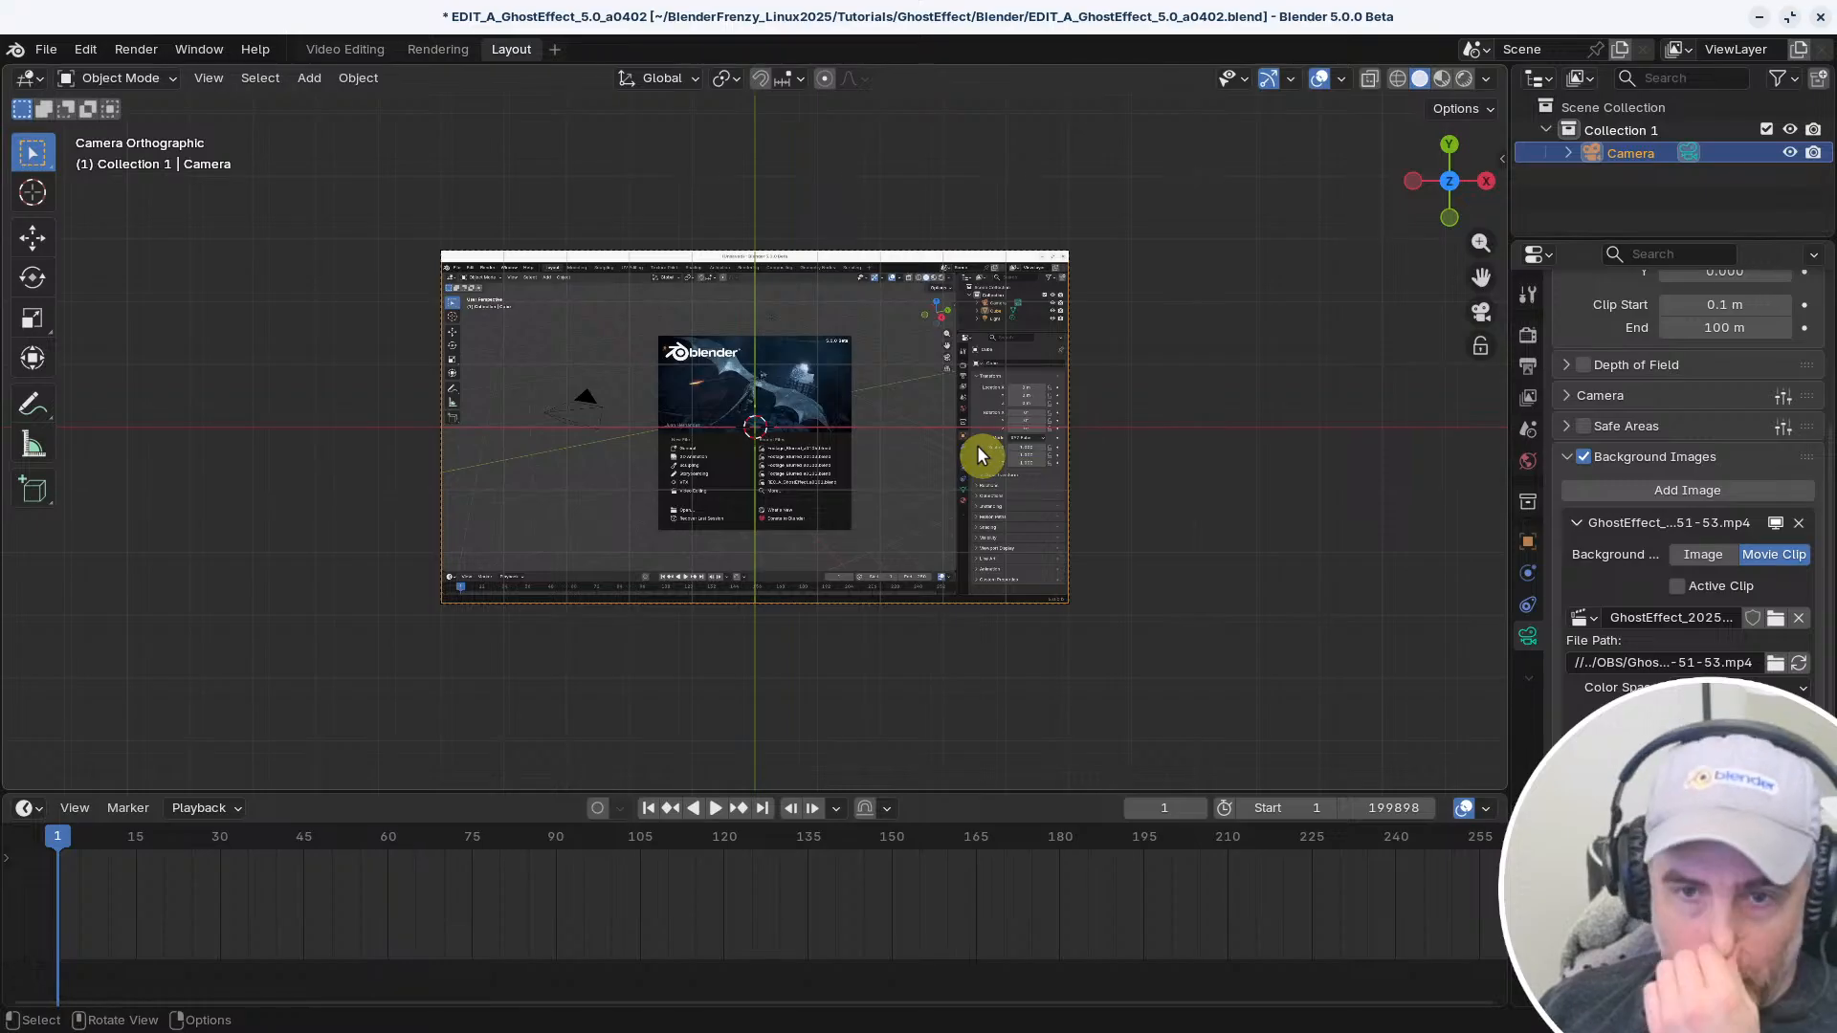
scroll(503, 549, up, 3)
middle_drag(527, 541, 615, 511)
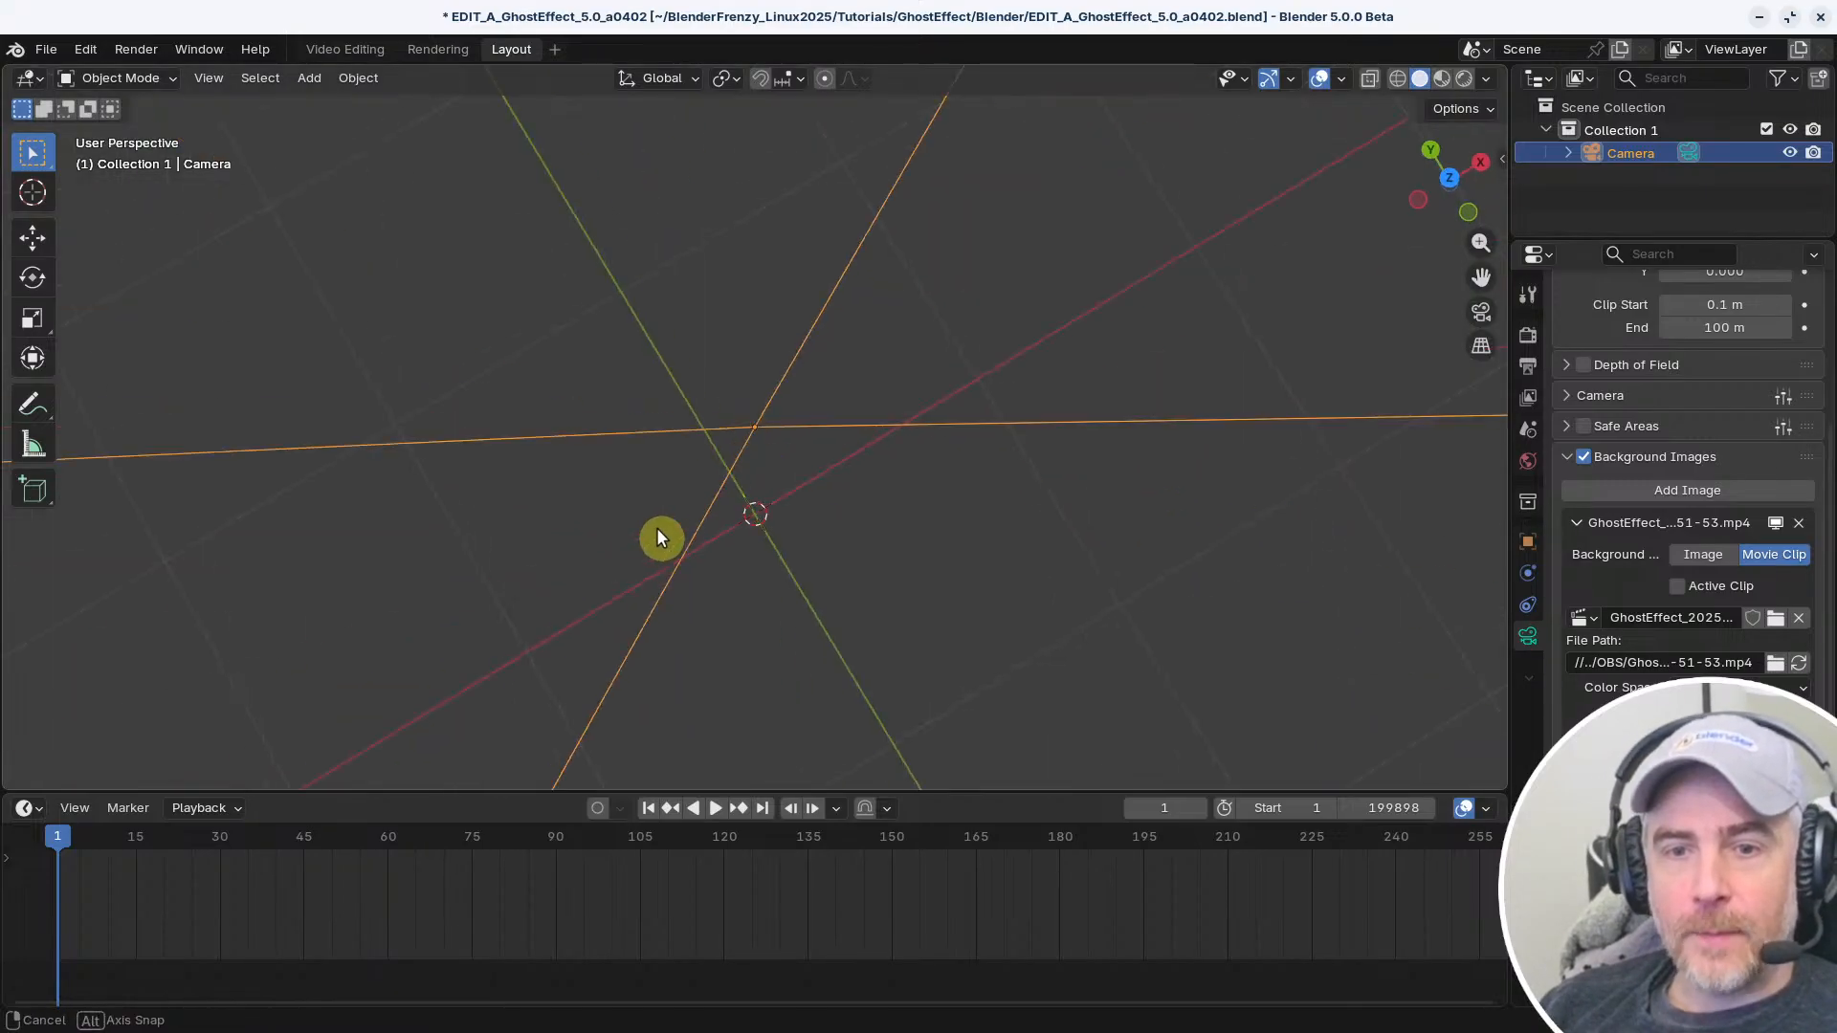
key(KP_0)
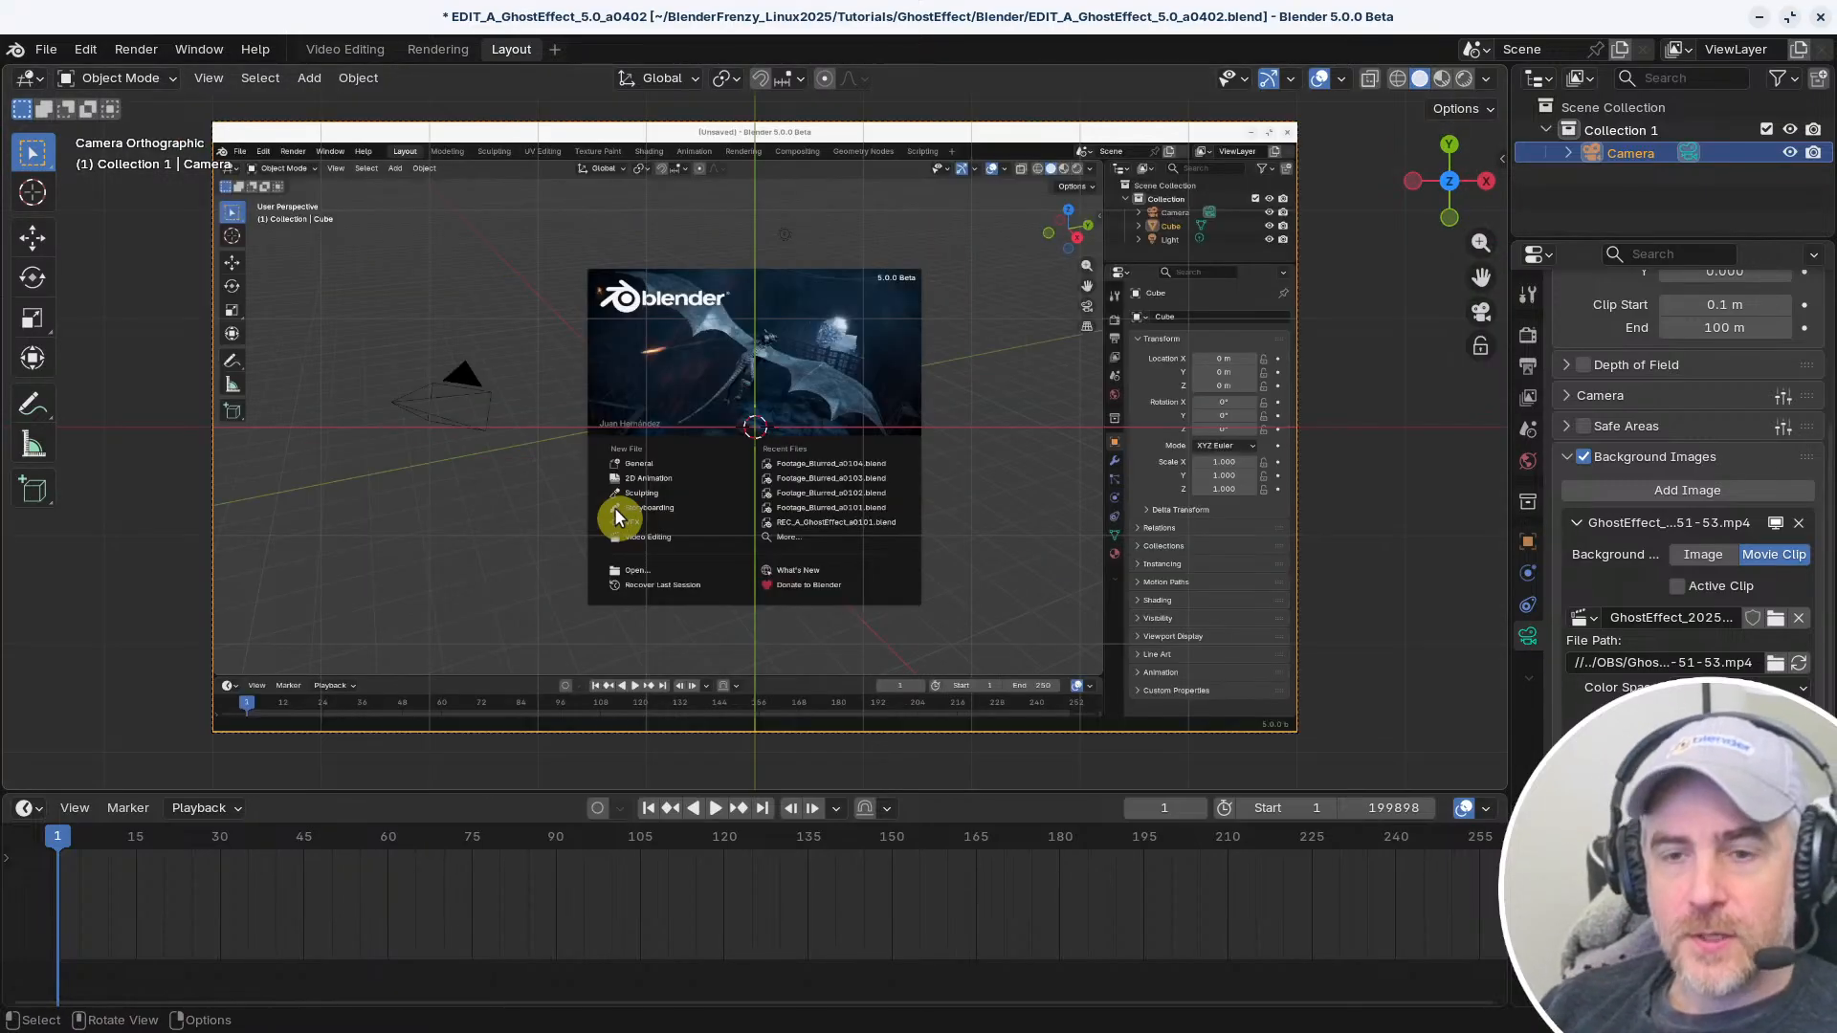
shift+middle_drag(525, 583, 586, 614)
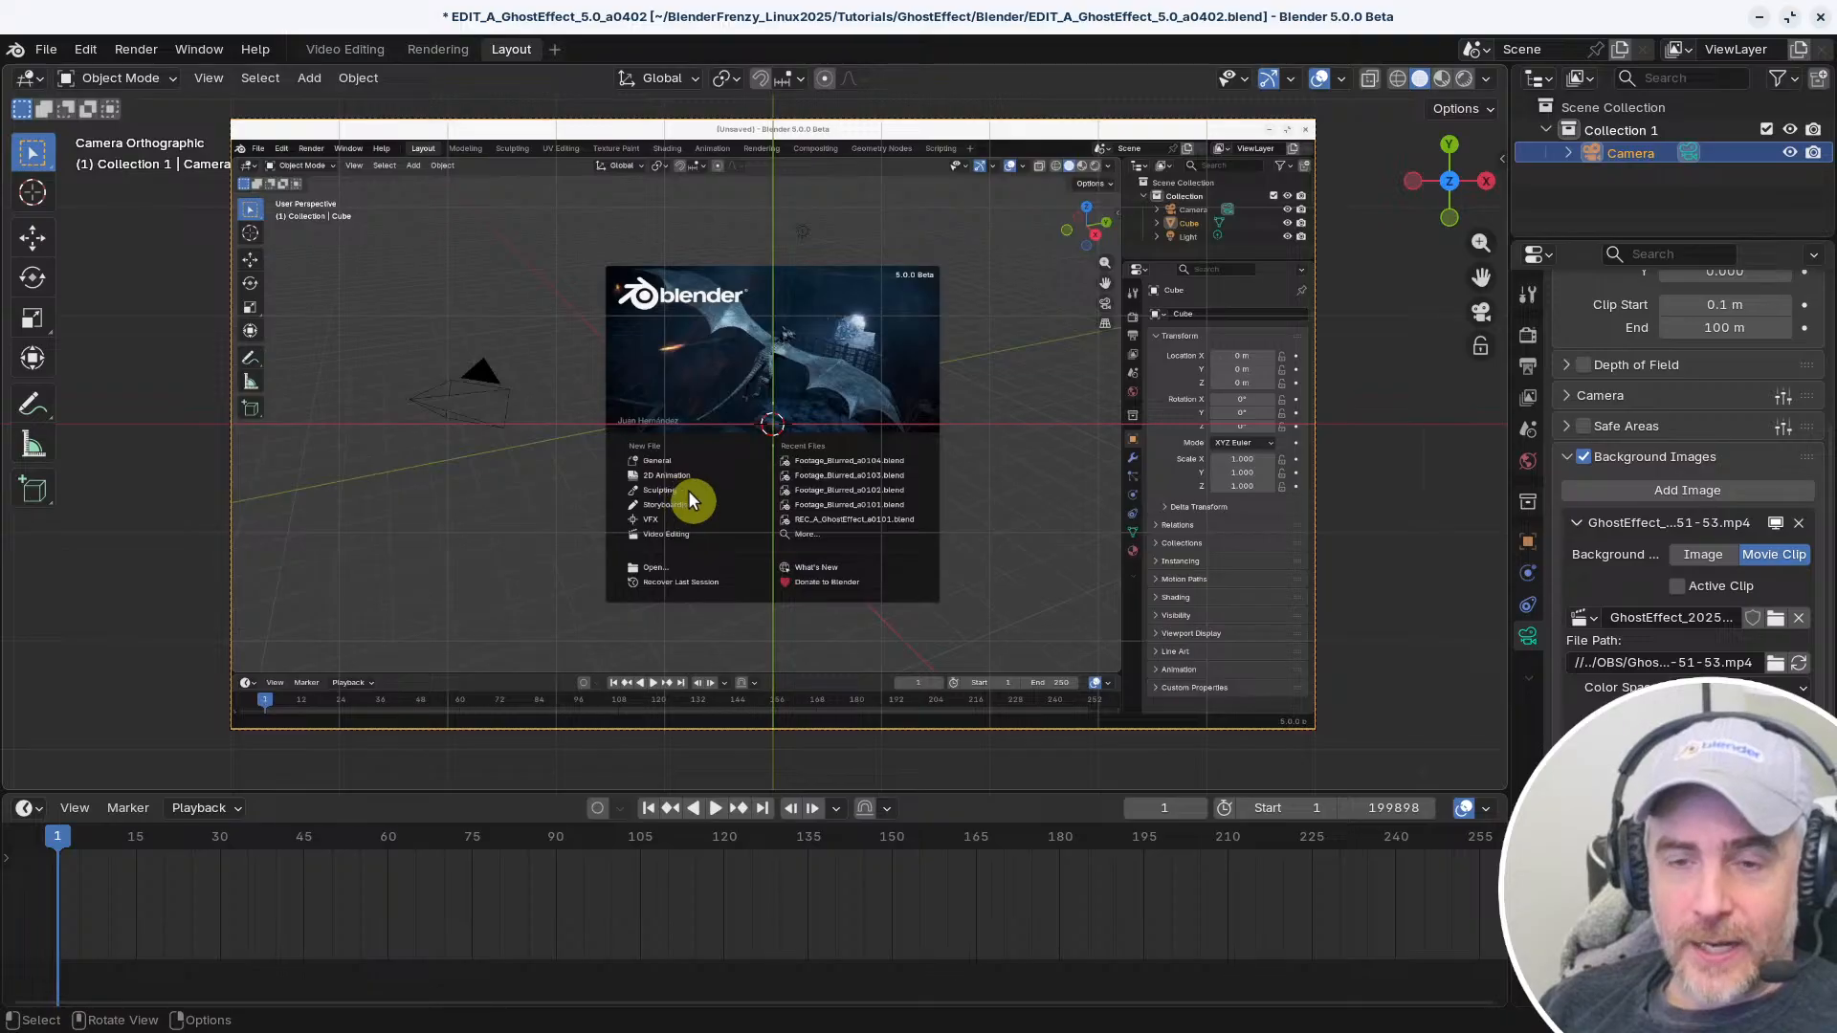
middle_drag(687, 489, 766, 502)
key(KP_0)
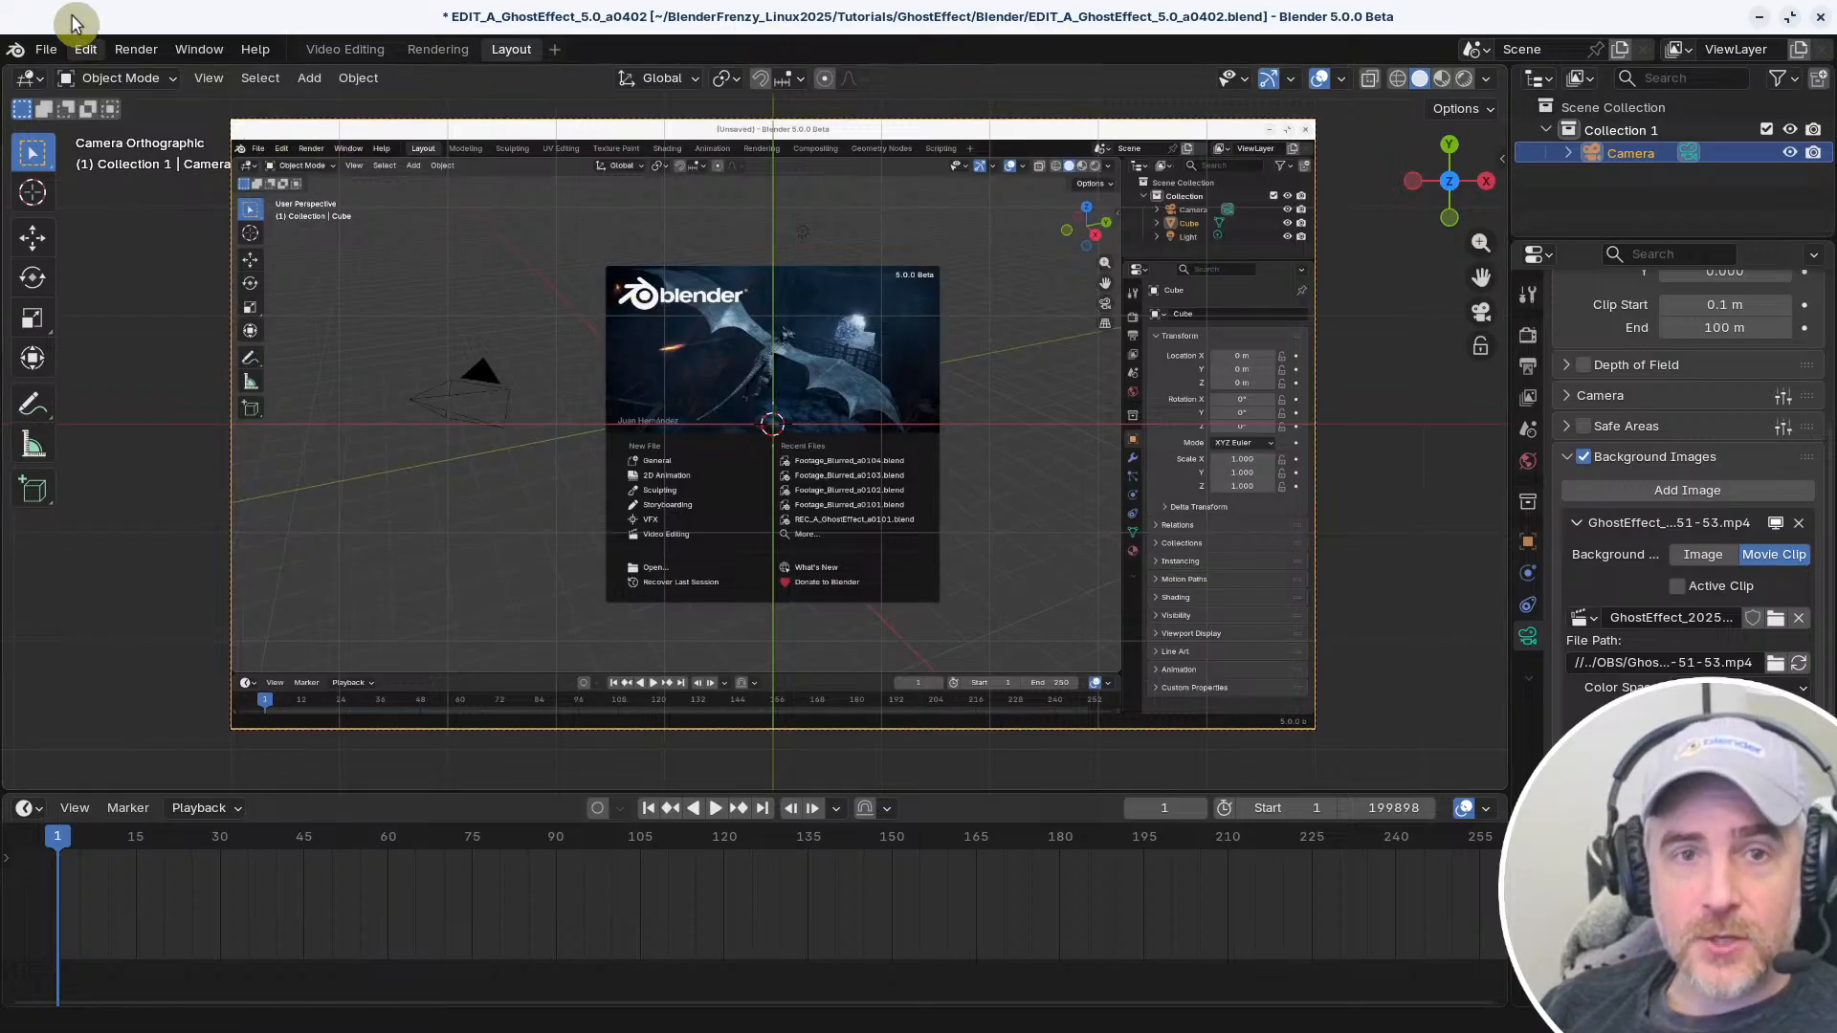
Switch the keymap preset to Blender and set the 3D View's Middle Mouse Action to Pan in the preferences
click(85, 49)
click(134, 343)
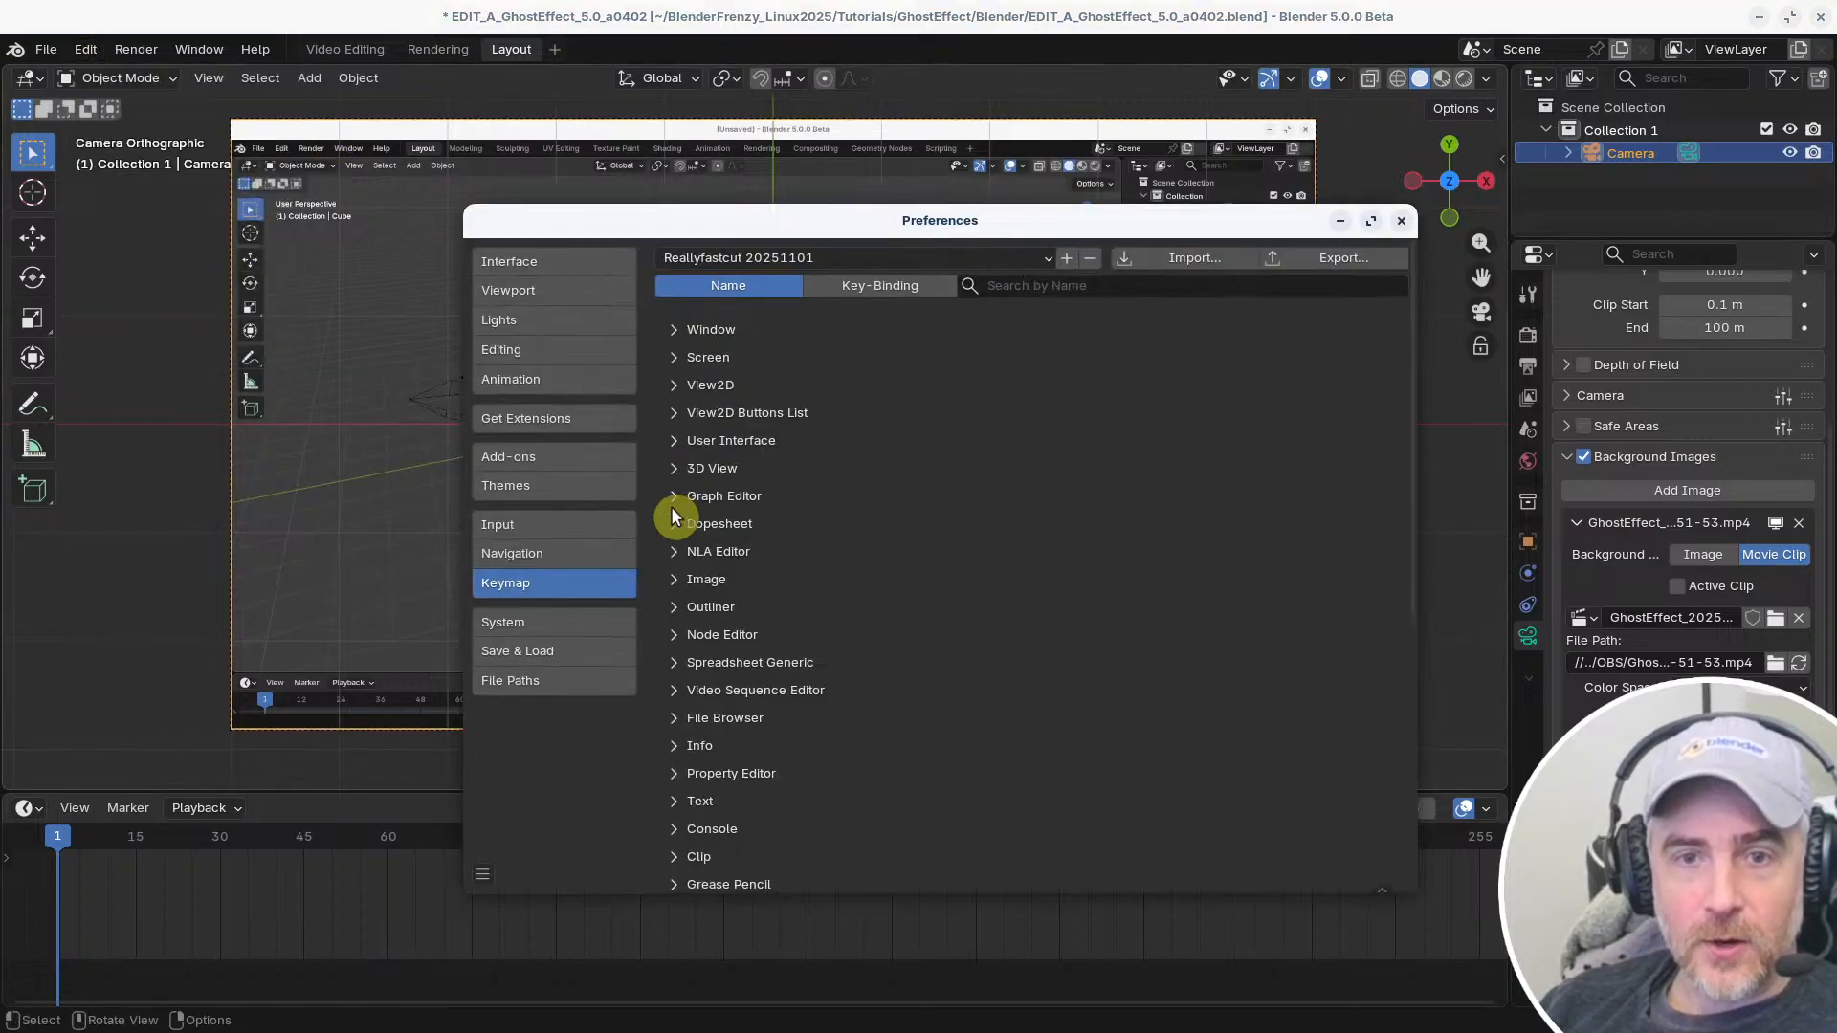
drag(781, 218, 668, 181)
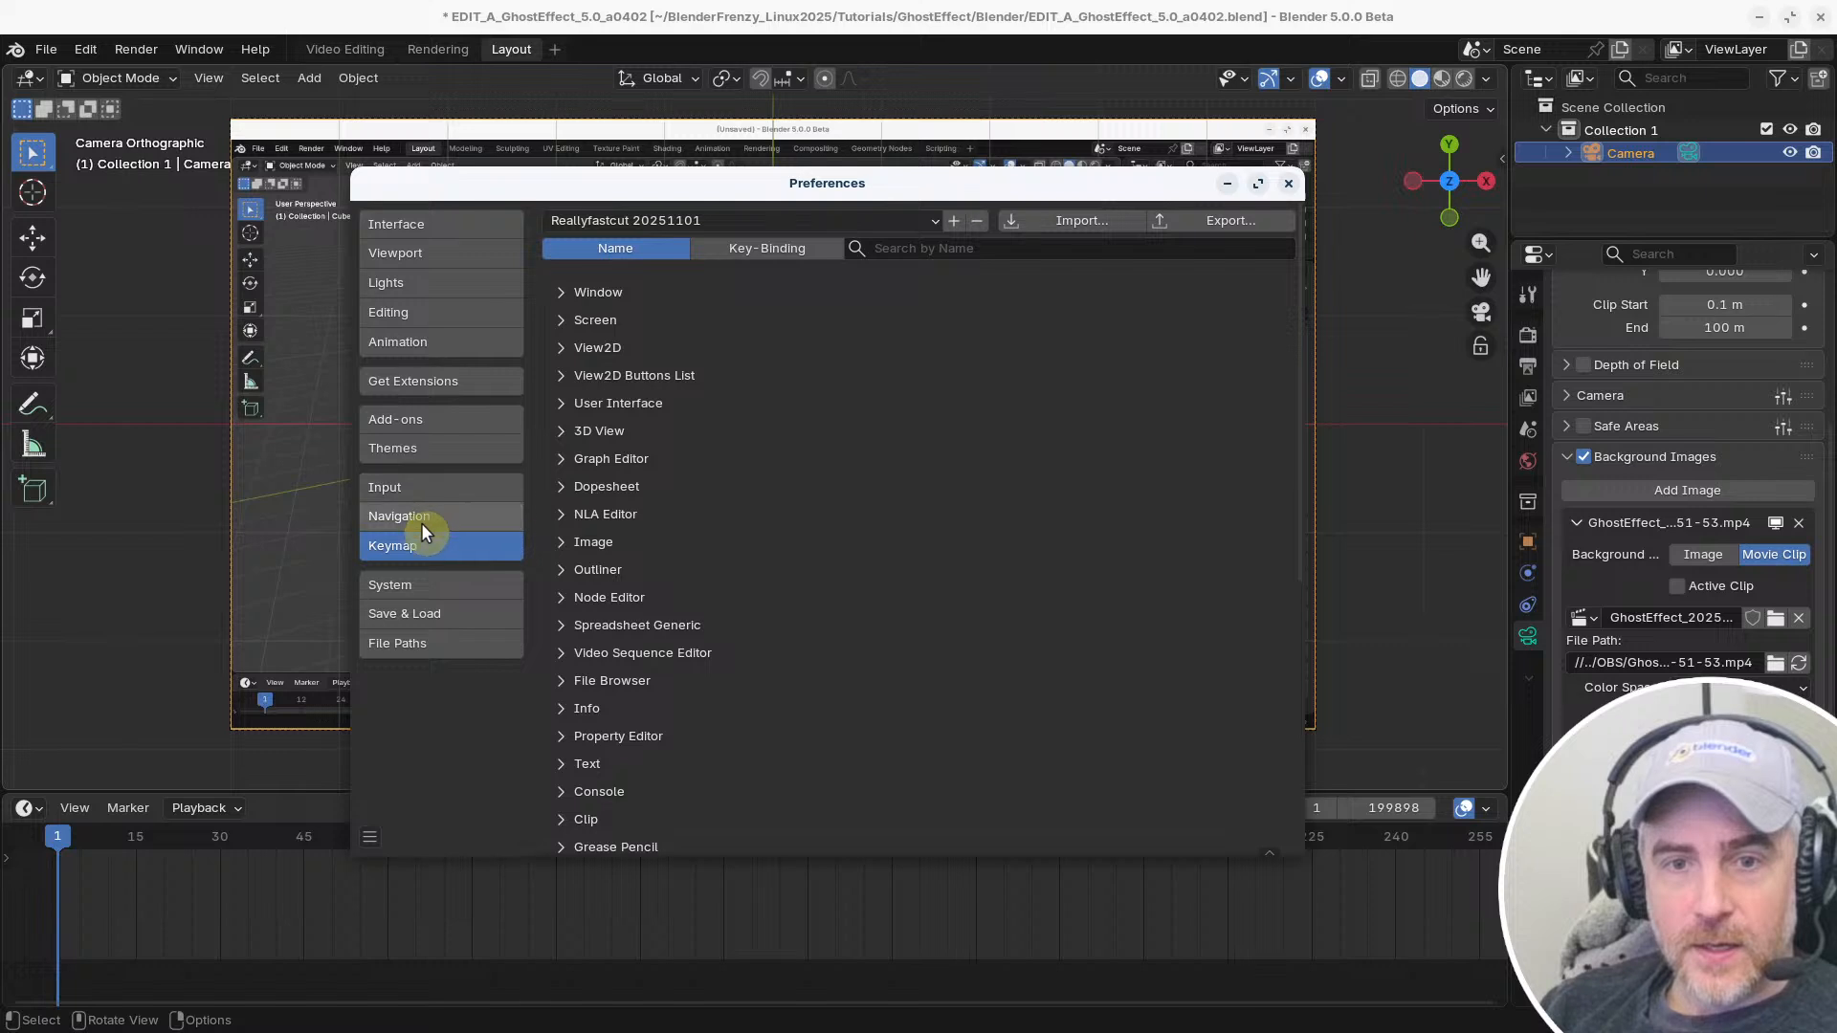
click(634, 219)
click(651, 246)
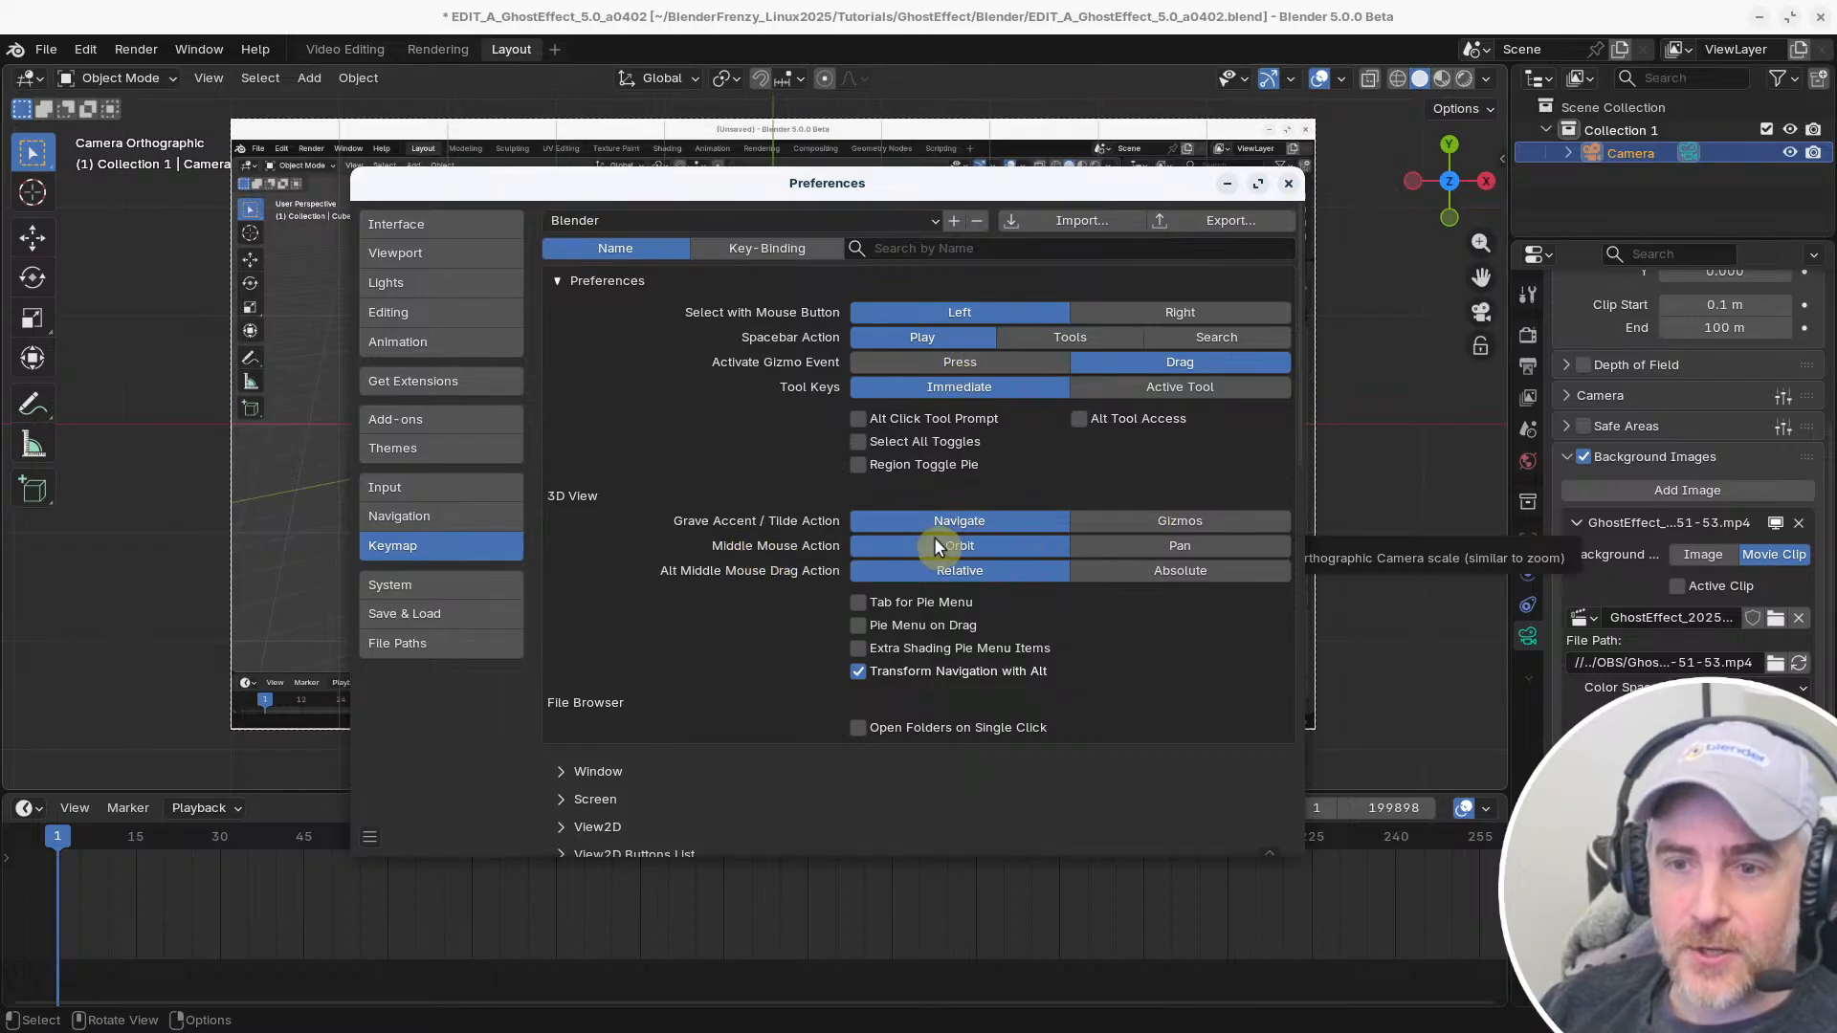
click(1180, 543)
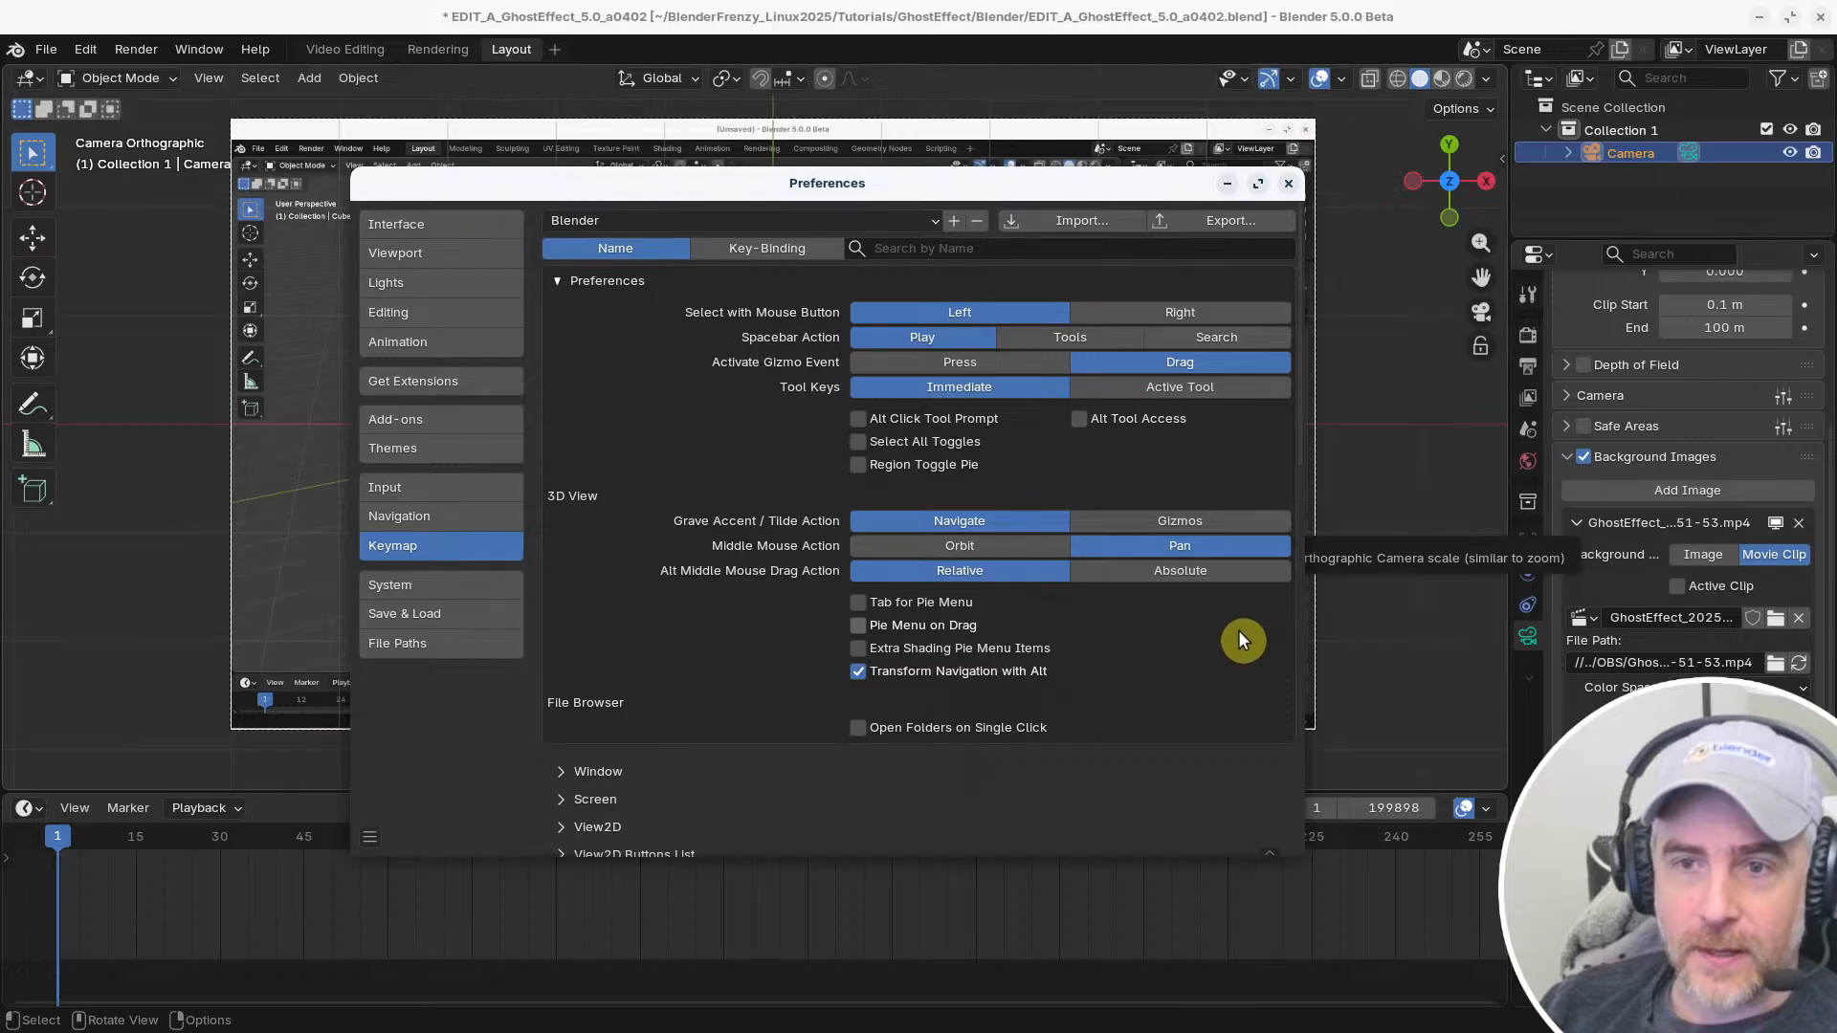
click(1287, 184)
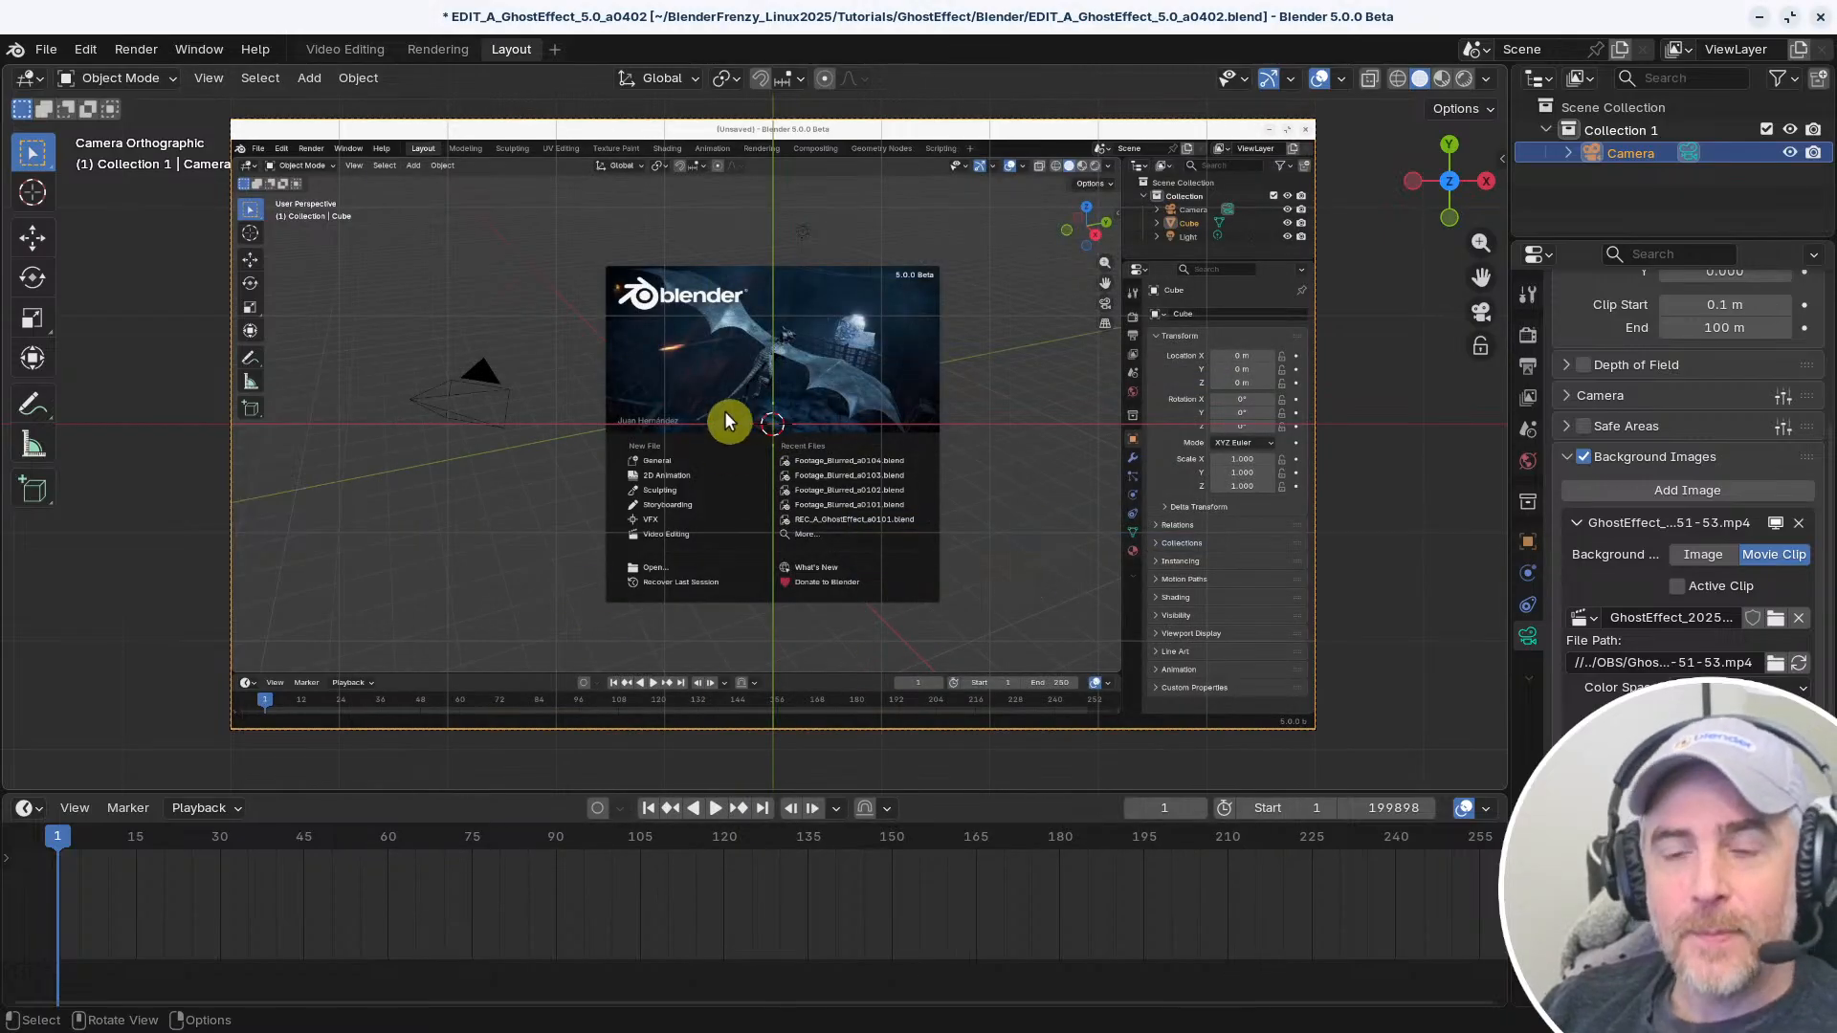
Check panning and zooming over the camera's background clip with the new navigation setting
middle_drag(724, 412, 863, 394)
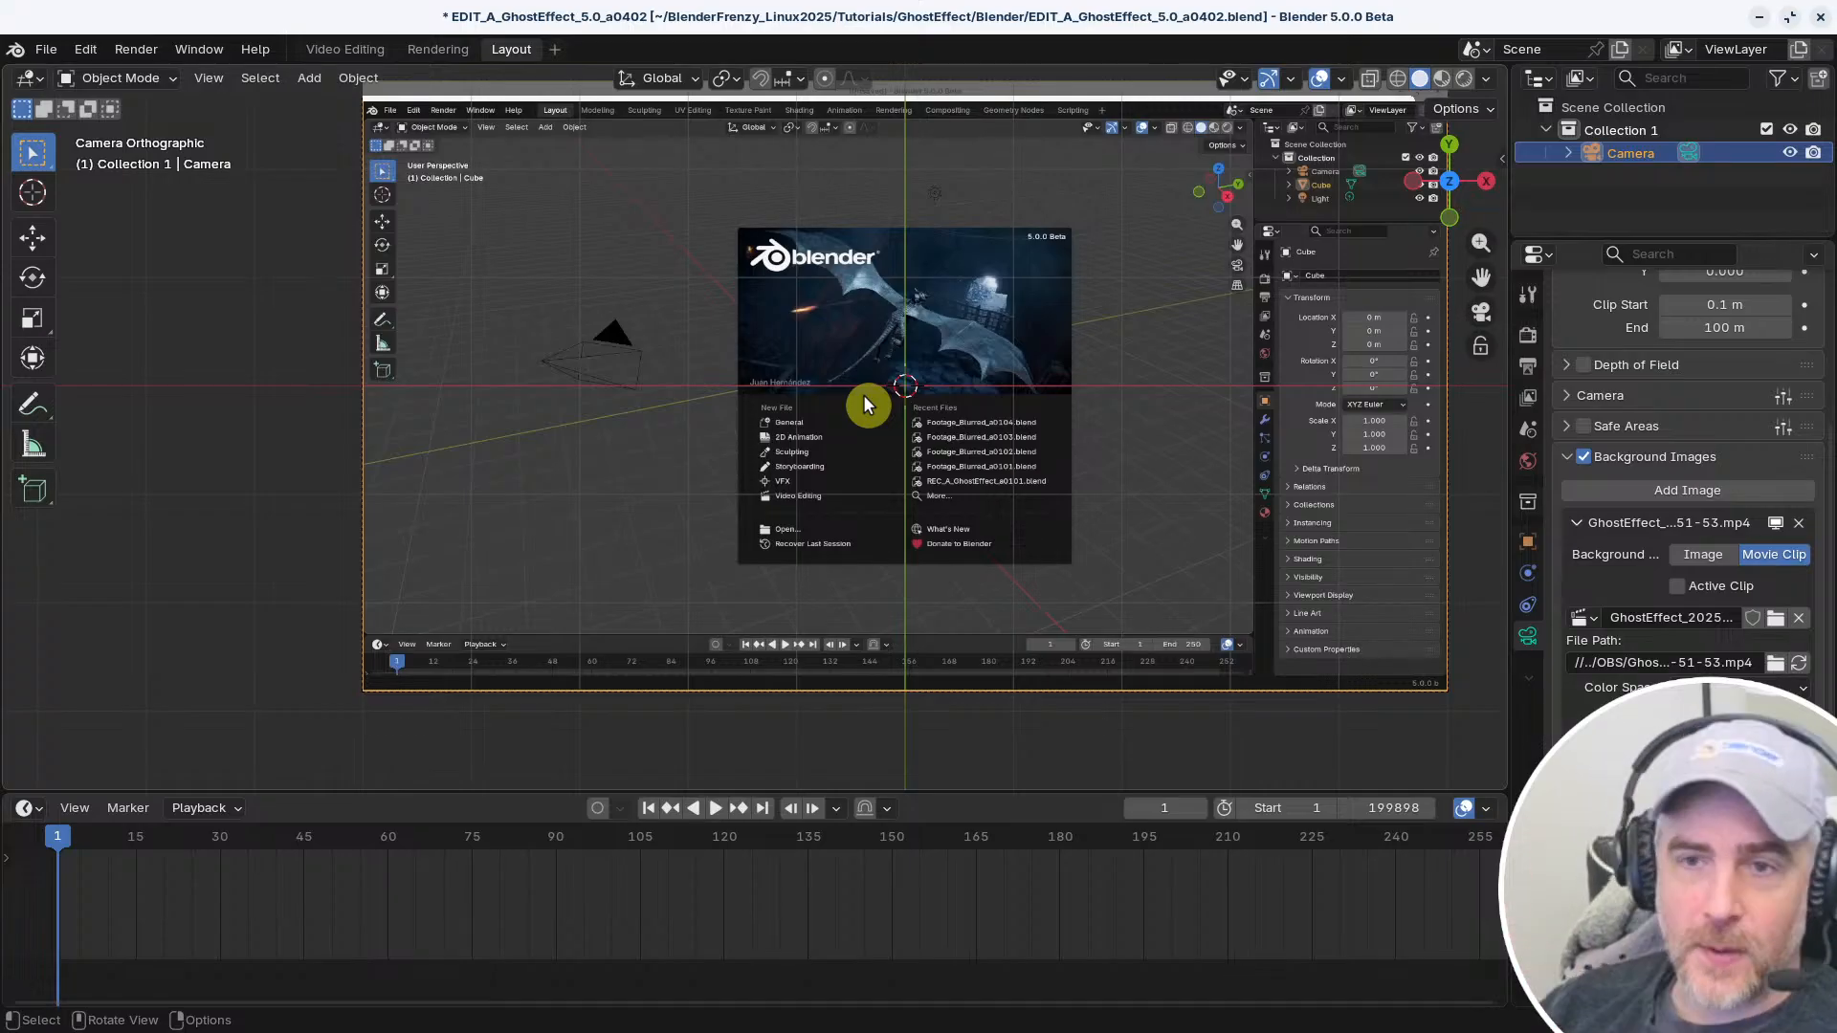
shift+middle_drag(779, 268, 641, 342)
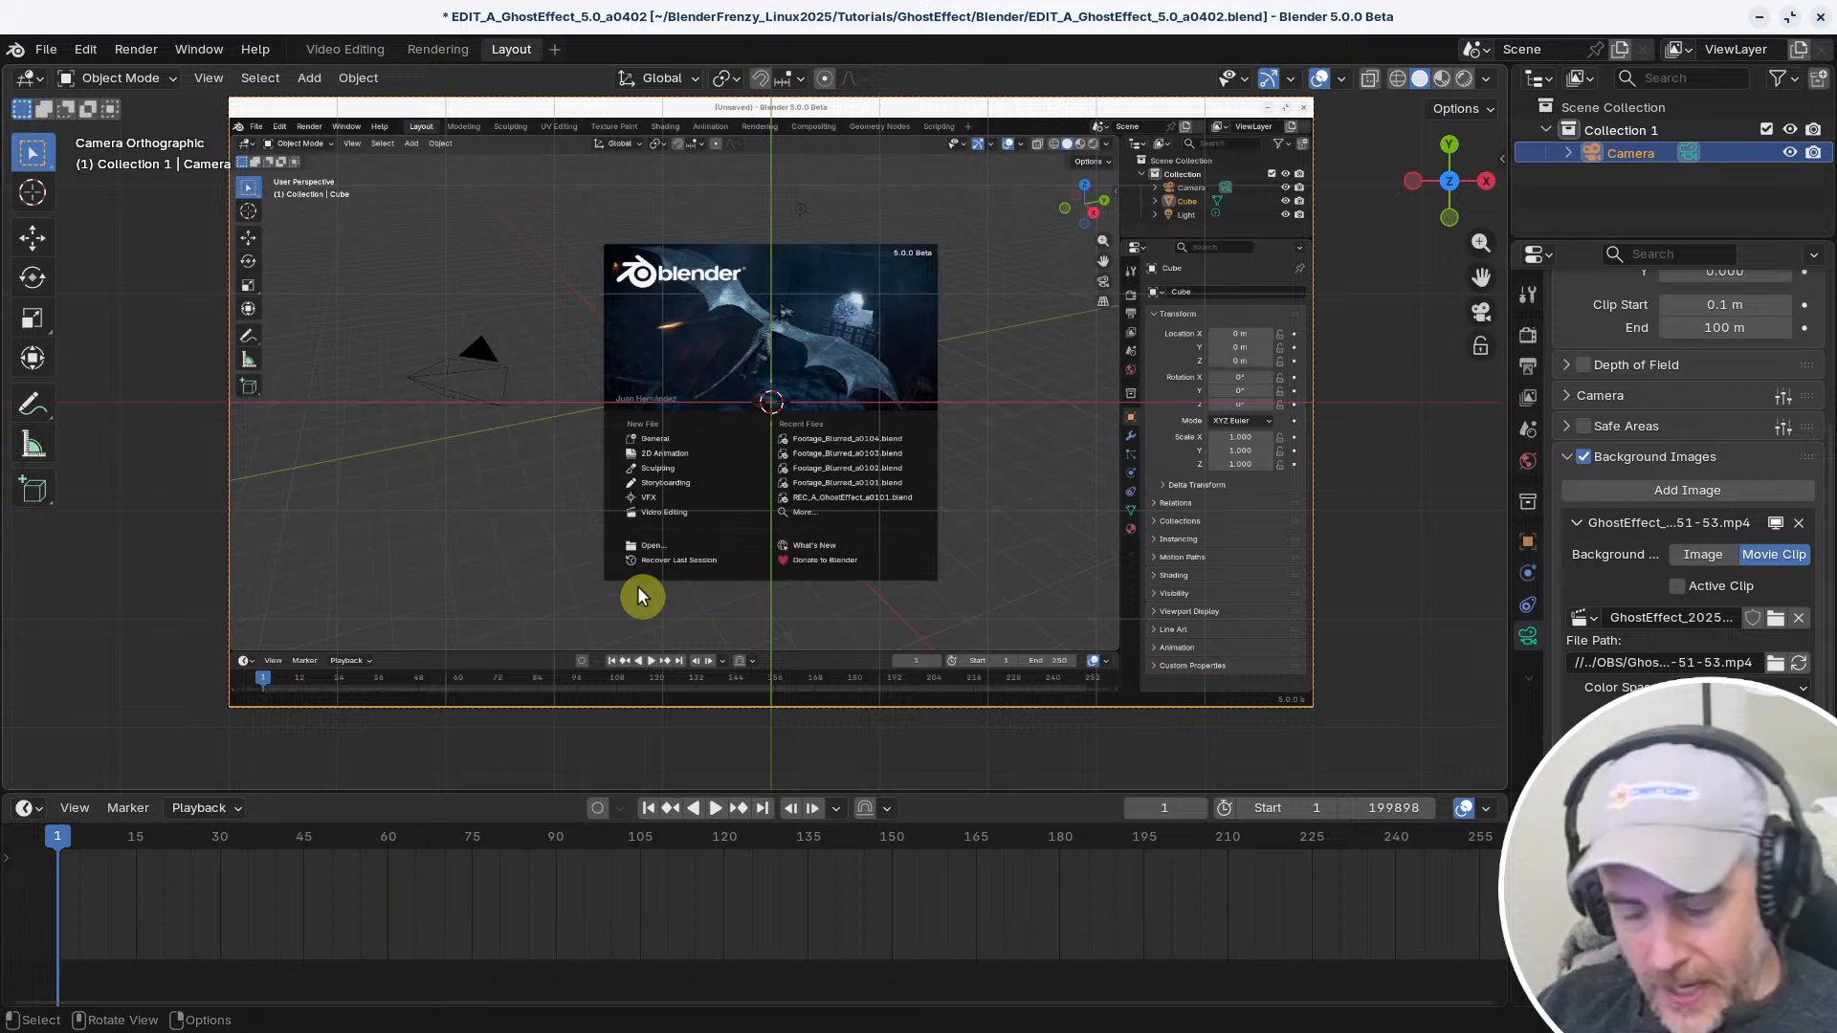
key(shift+a)
mouse_move(637, 587)
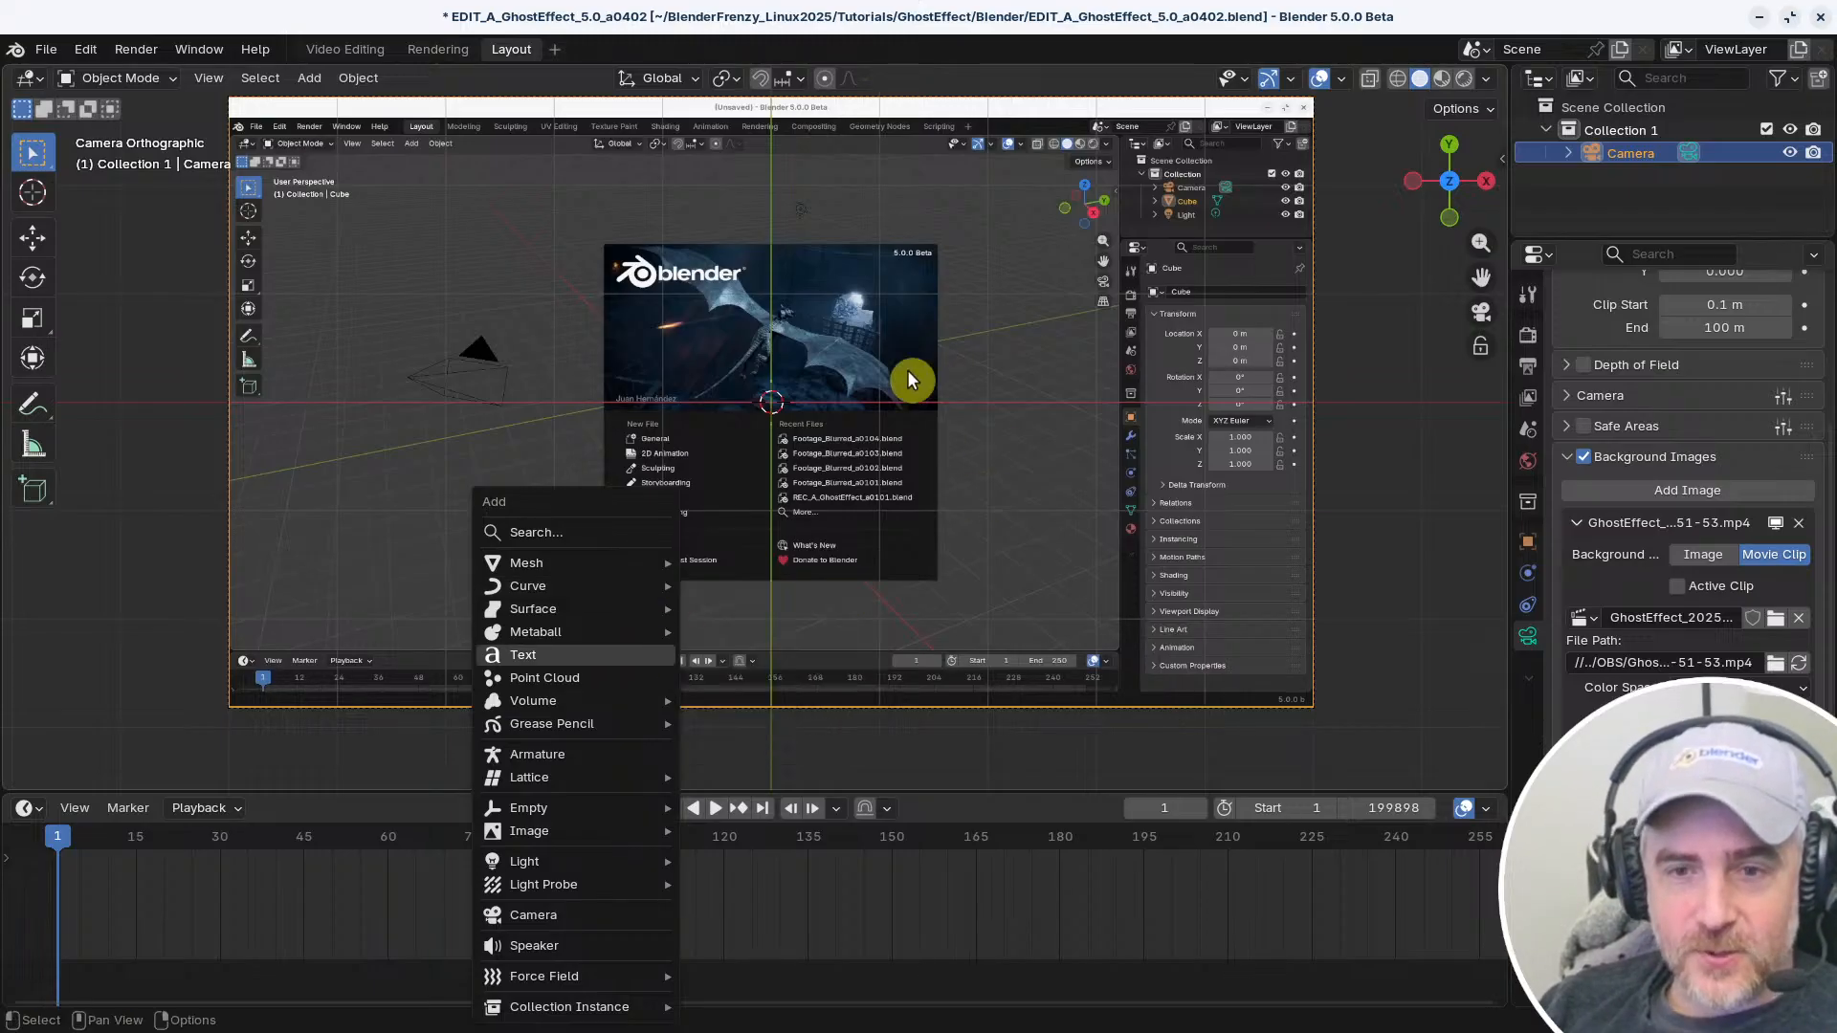
scroll(731, 392, up, 4)
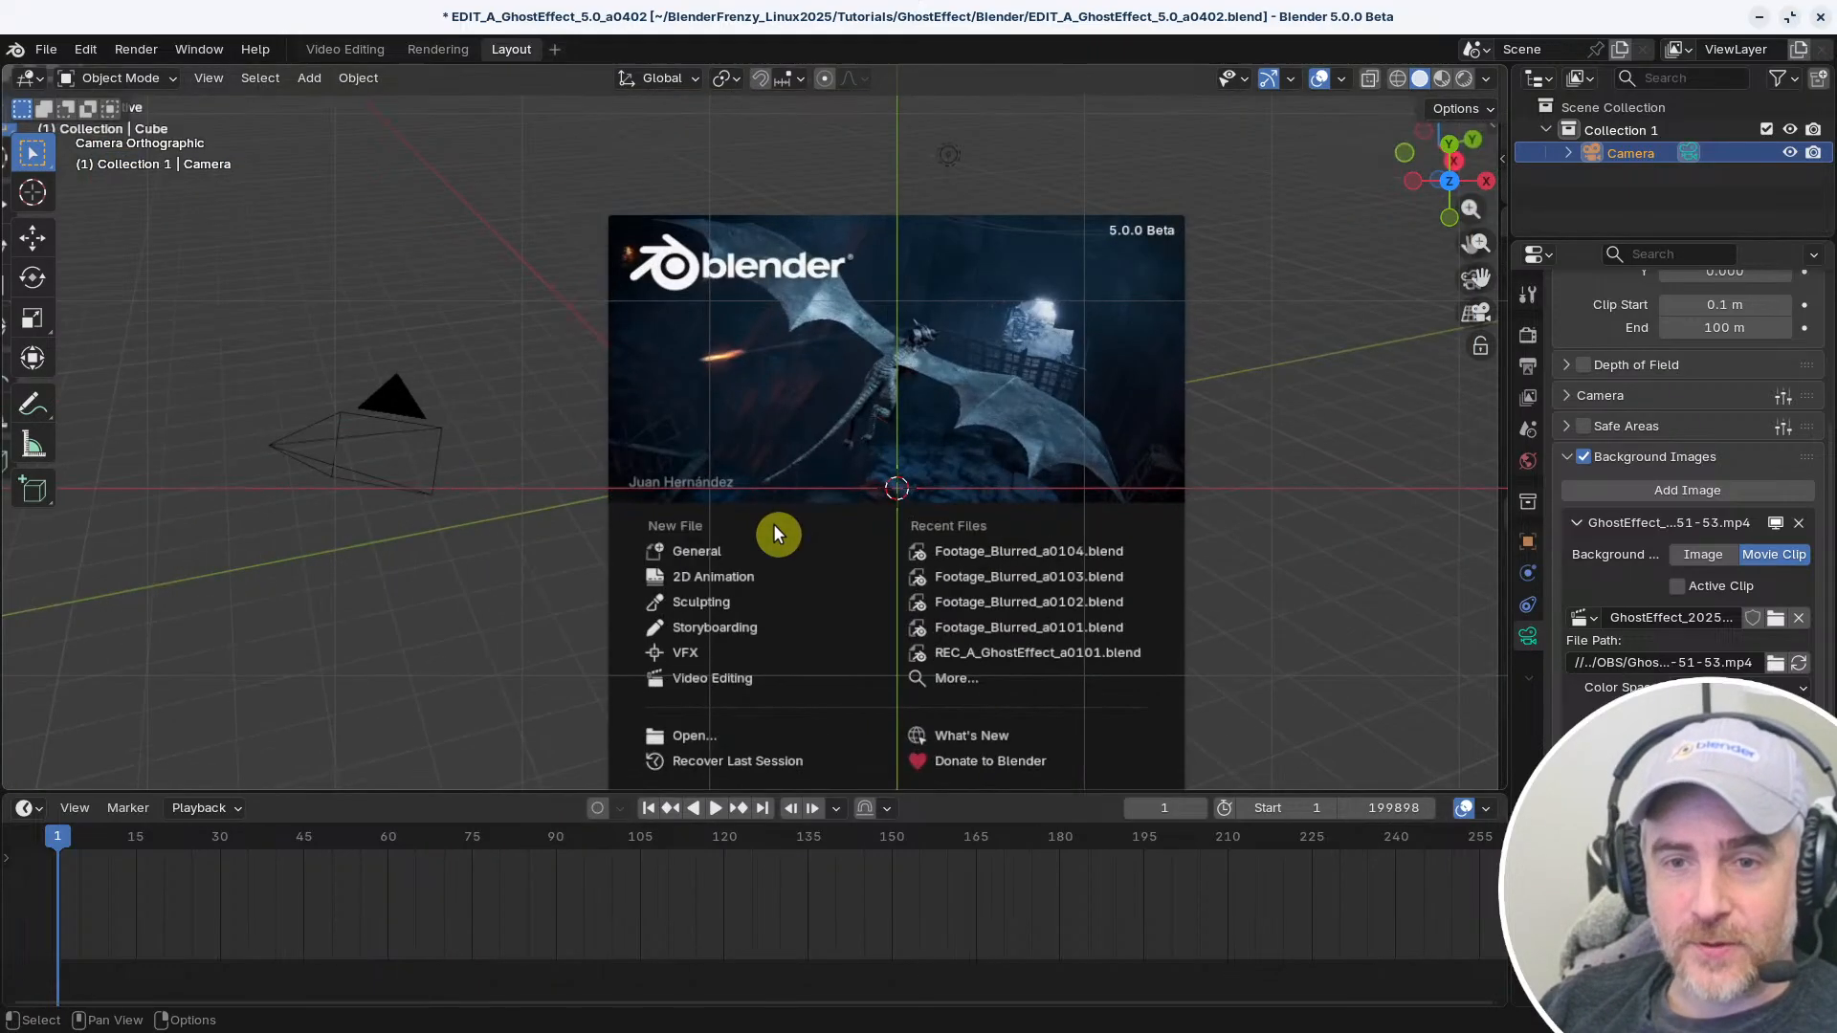
scroll(773, 524, down, 4)
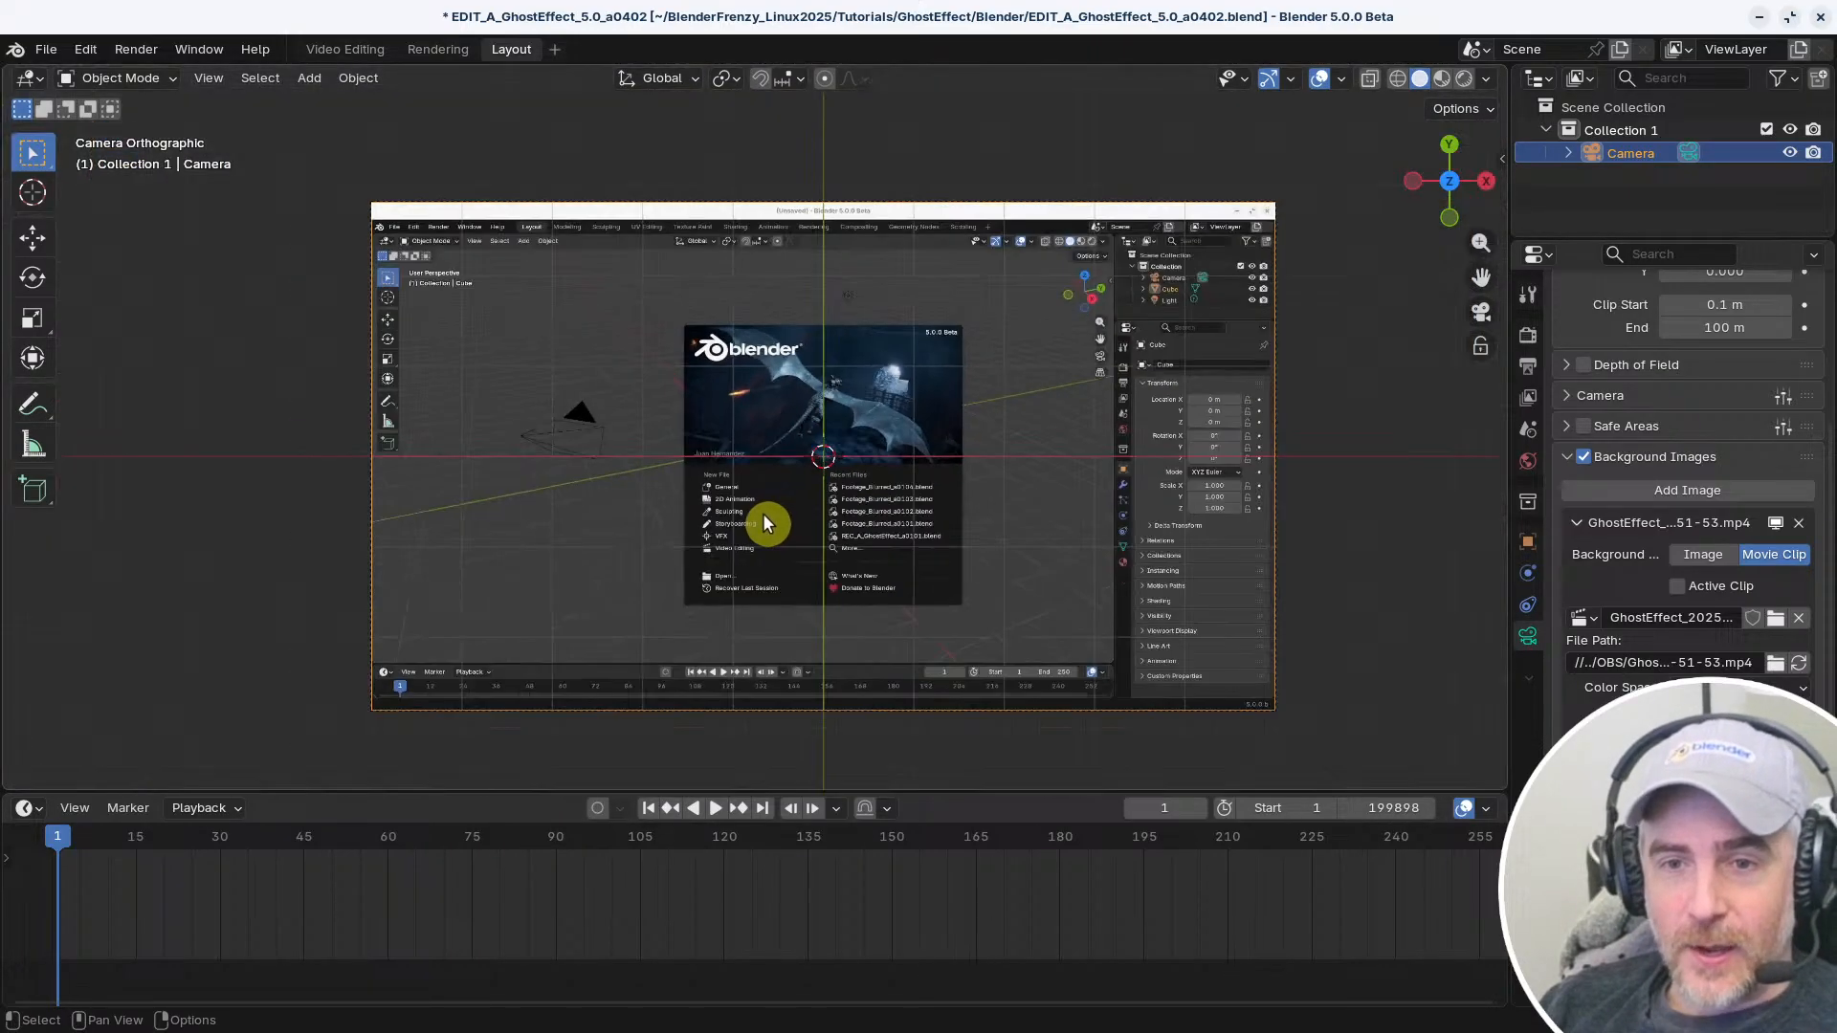
shift+middle_drag(744, 505, 691, 497)
scroll(727, 503, up, 1)
mouse_move(823, 499)
shift+middle_down()
mouse_move(761, 496)
mouse_move(815, 484)
shift+middle_up()
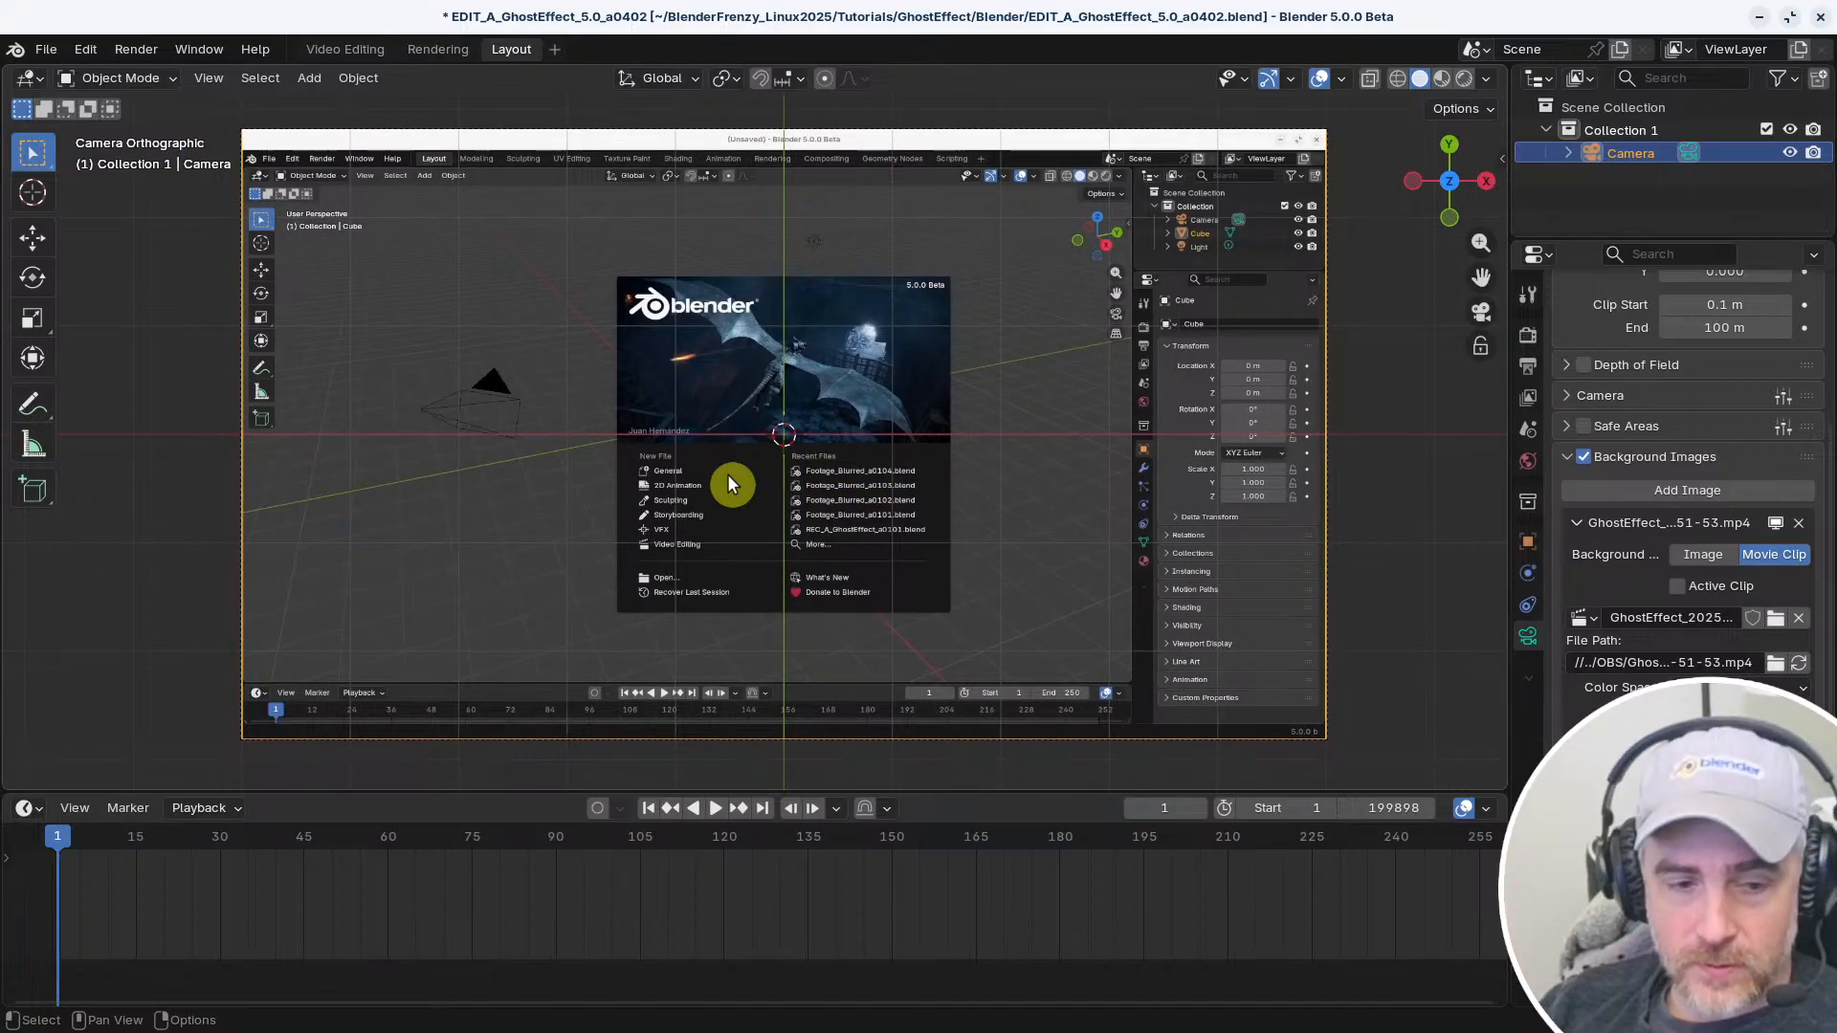
mouse_move(687, 493)
shift+middle_down()
mouse_move(754, 497)
mouse_move(664, 502)
shift+middle_up()
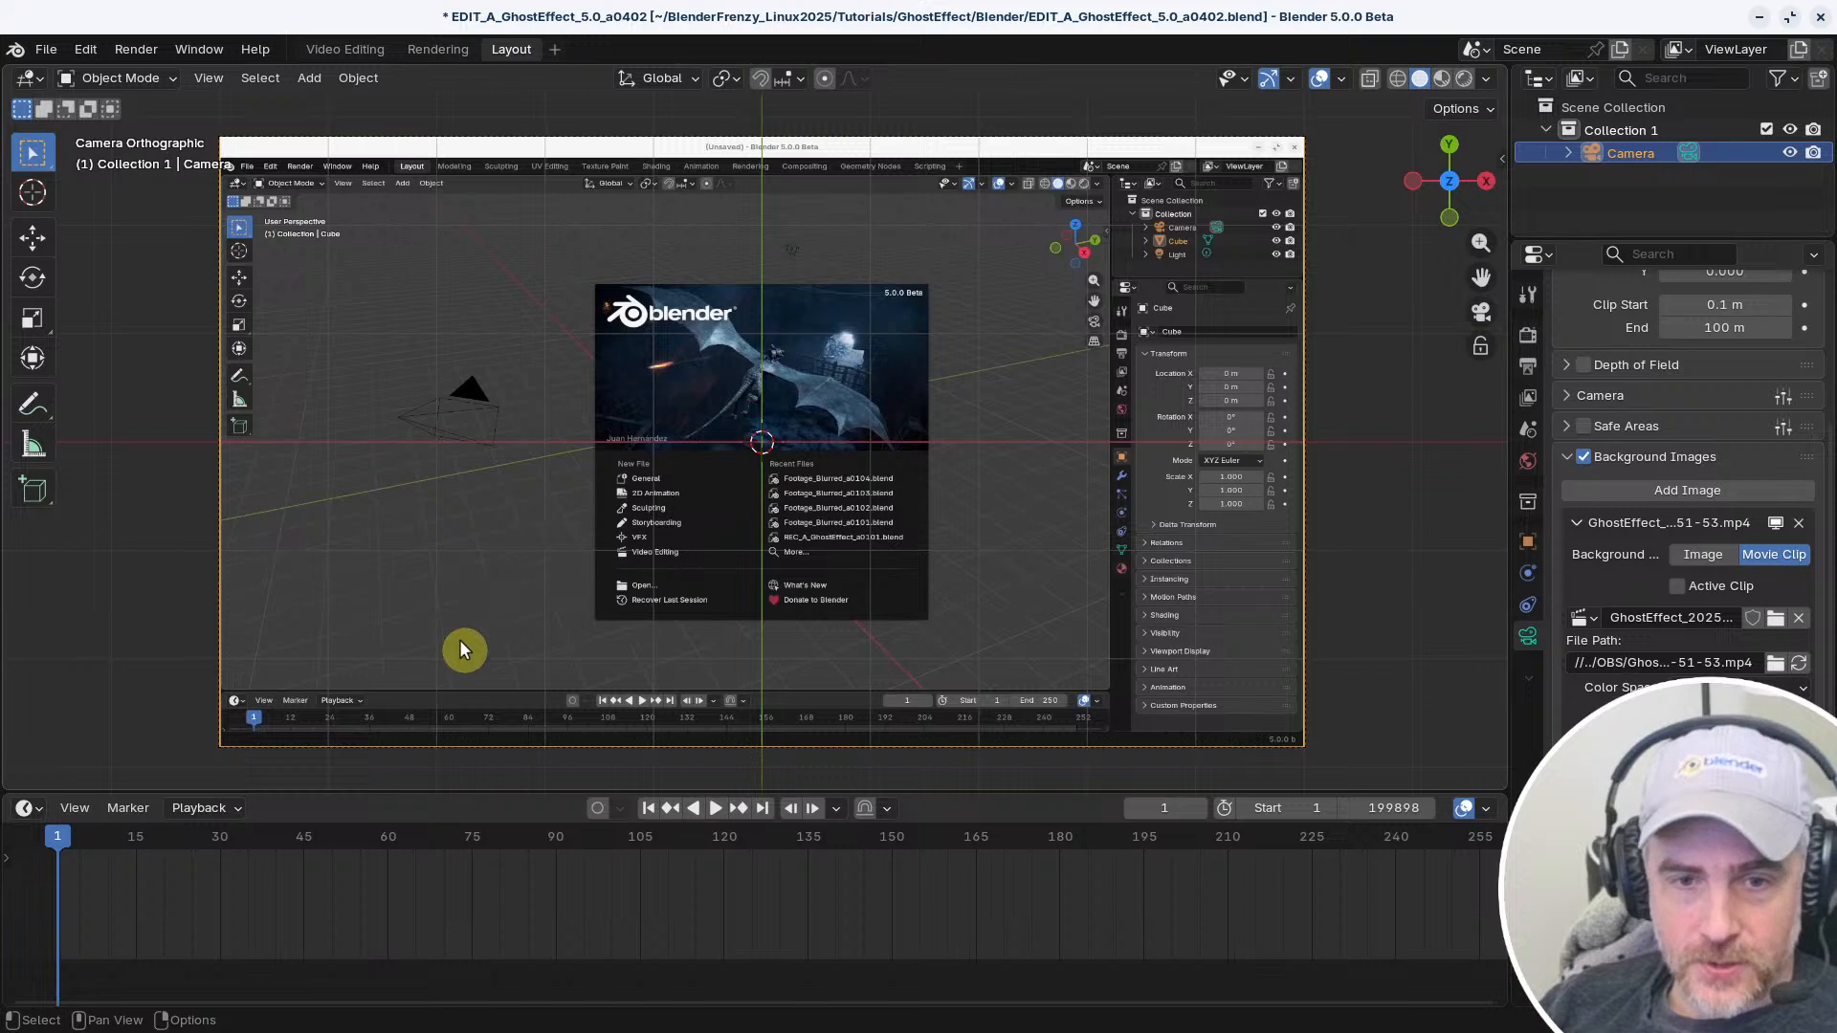
Place the 3D cursor near the lower-left corner of the camera frame and add a text object there
right_click(277, 682)
shift+right_click(271, 674)
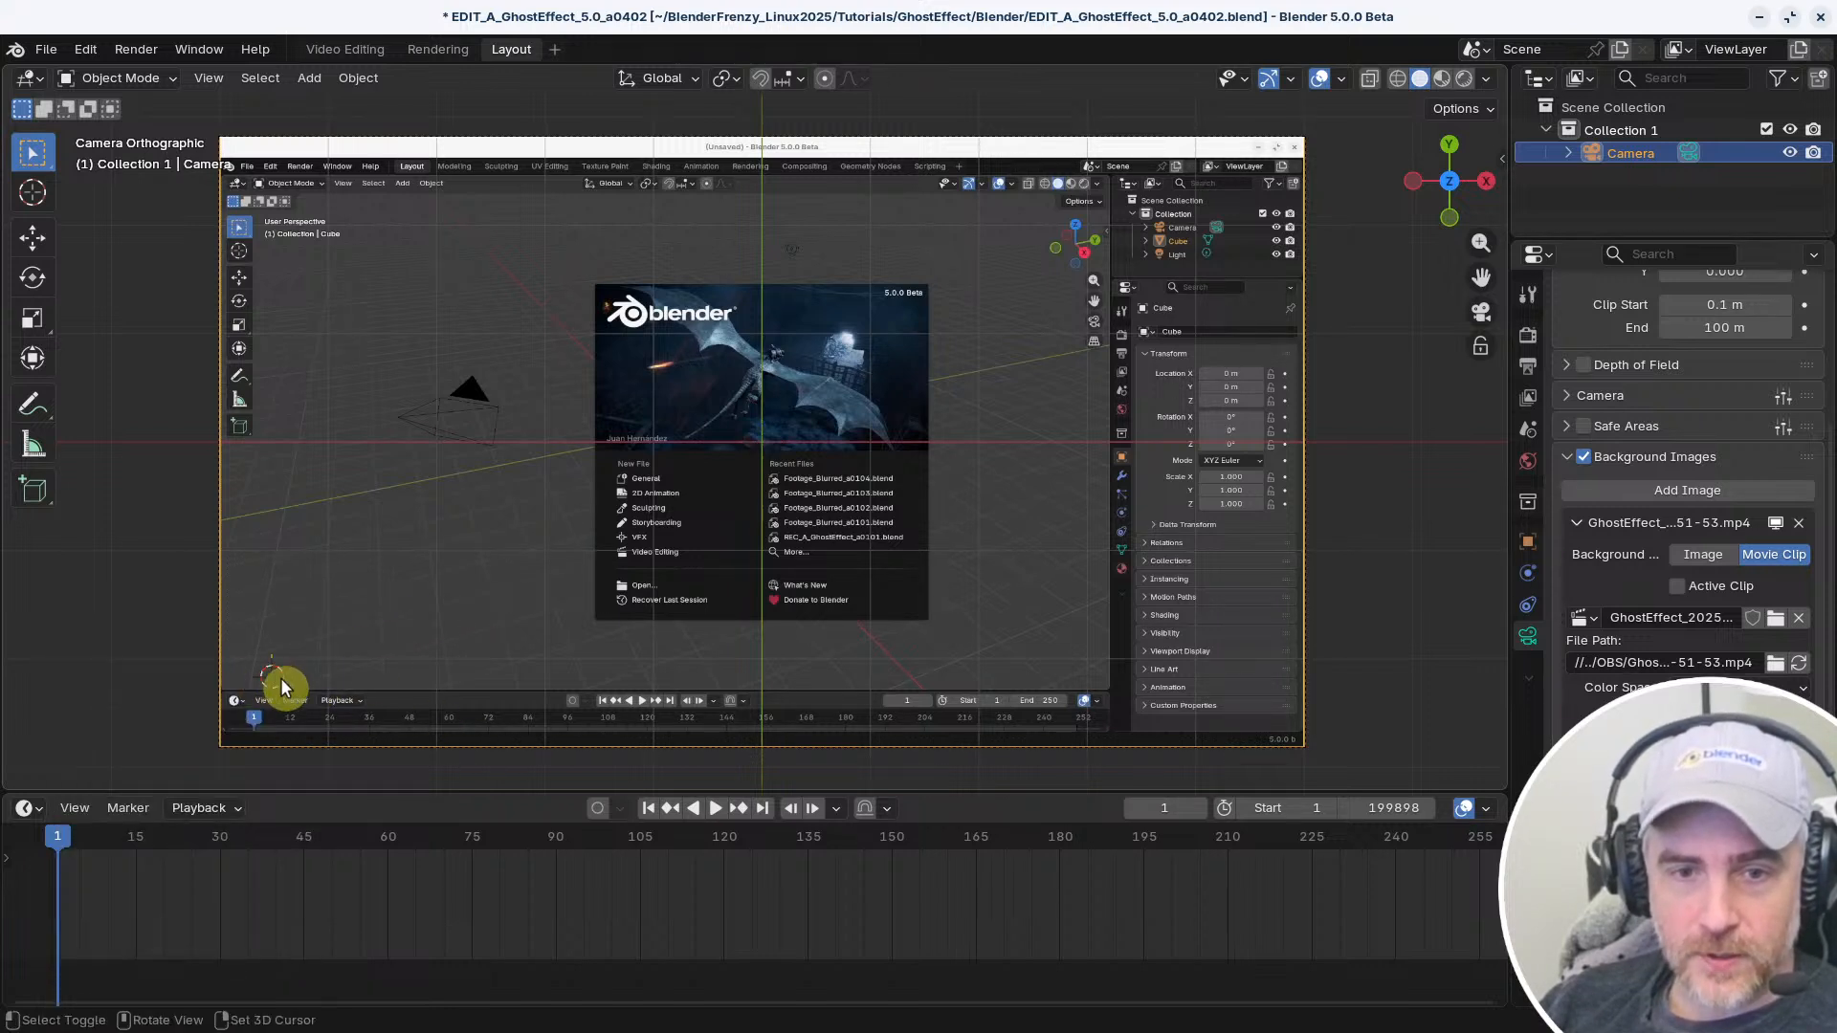
key(shift+a)
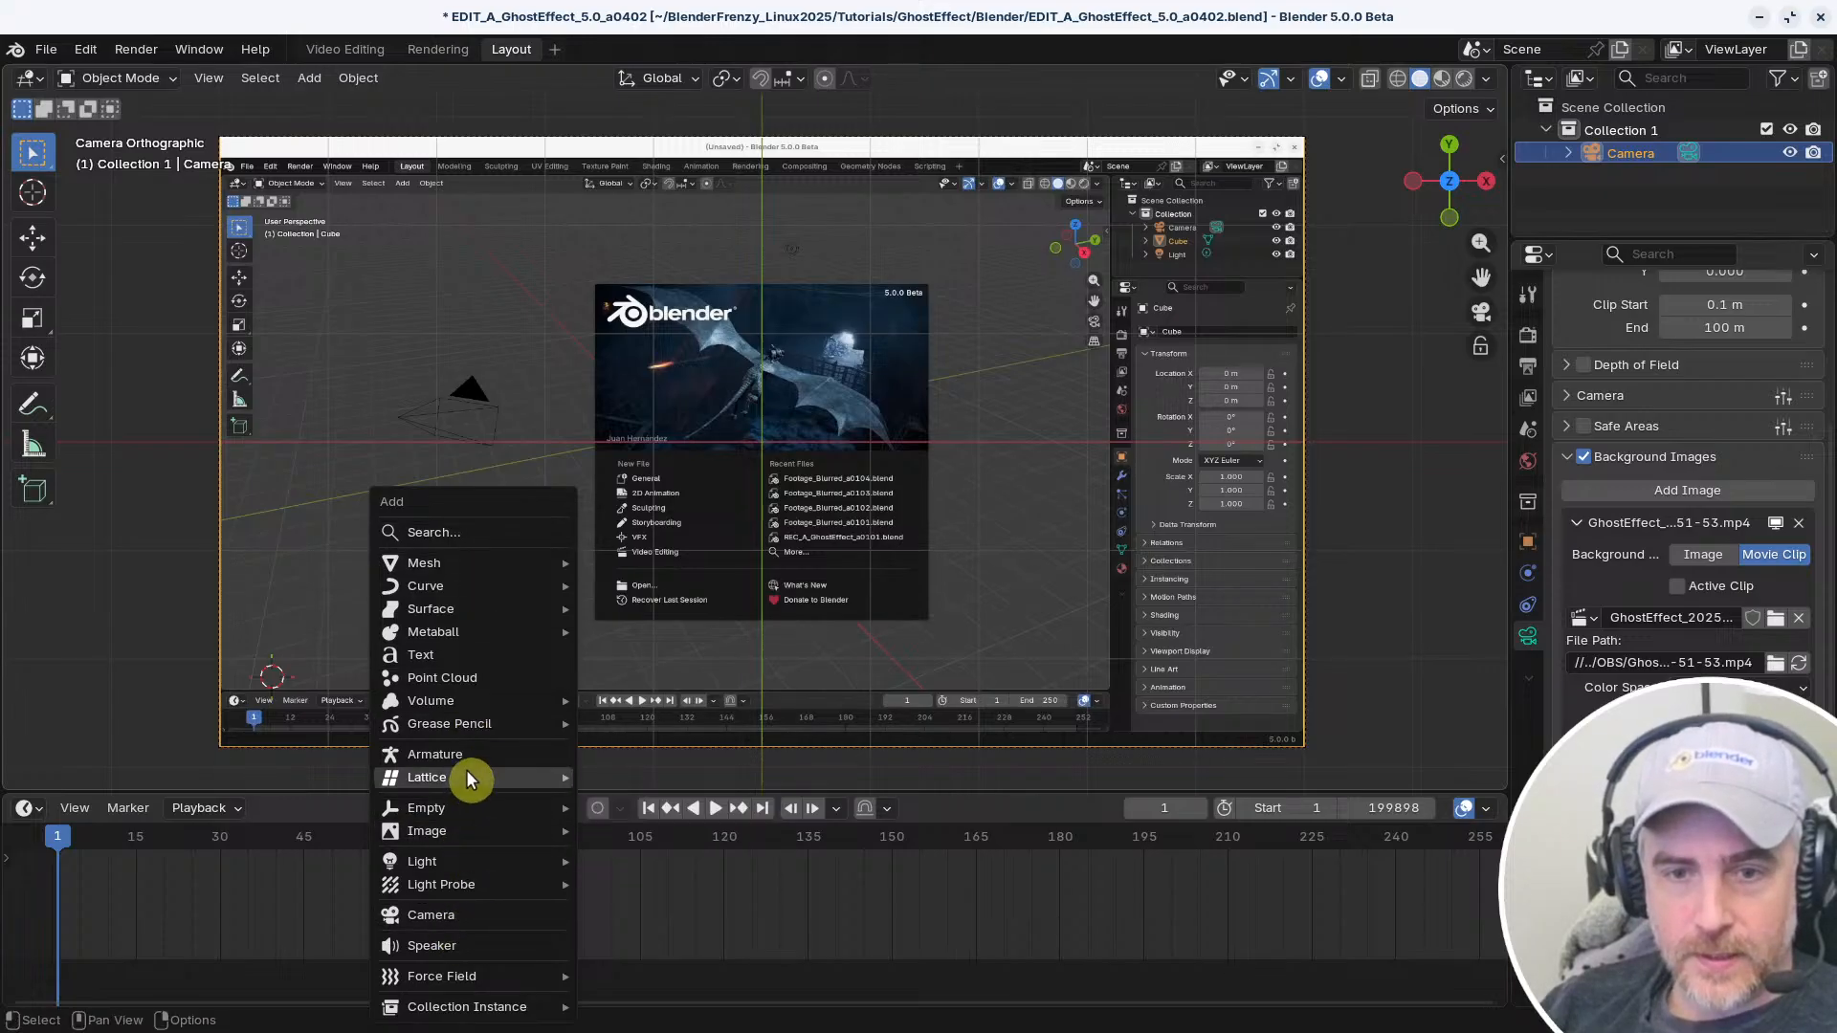
click(466, 657)
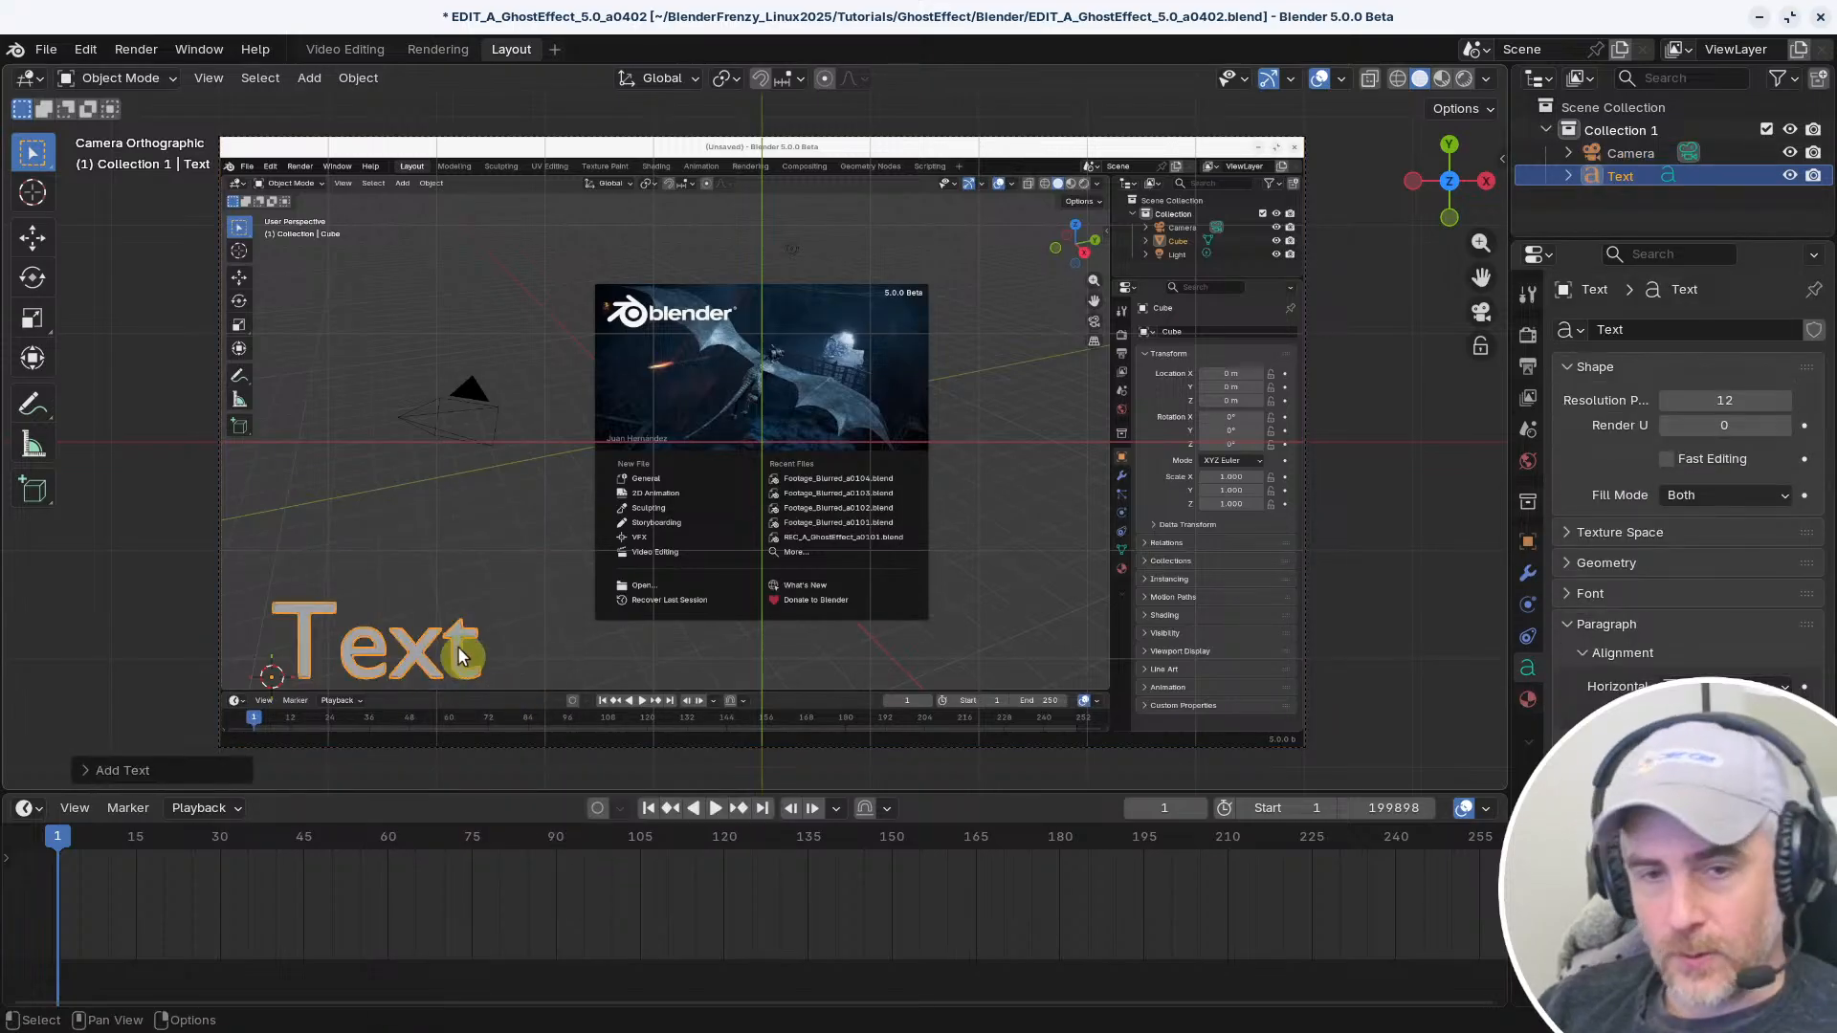
Replace the text object's default content with "Lower Thirds Here" and return to Object Mode
key(Tab)
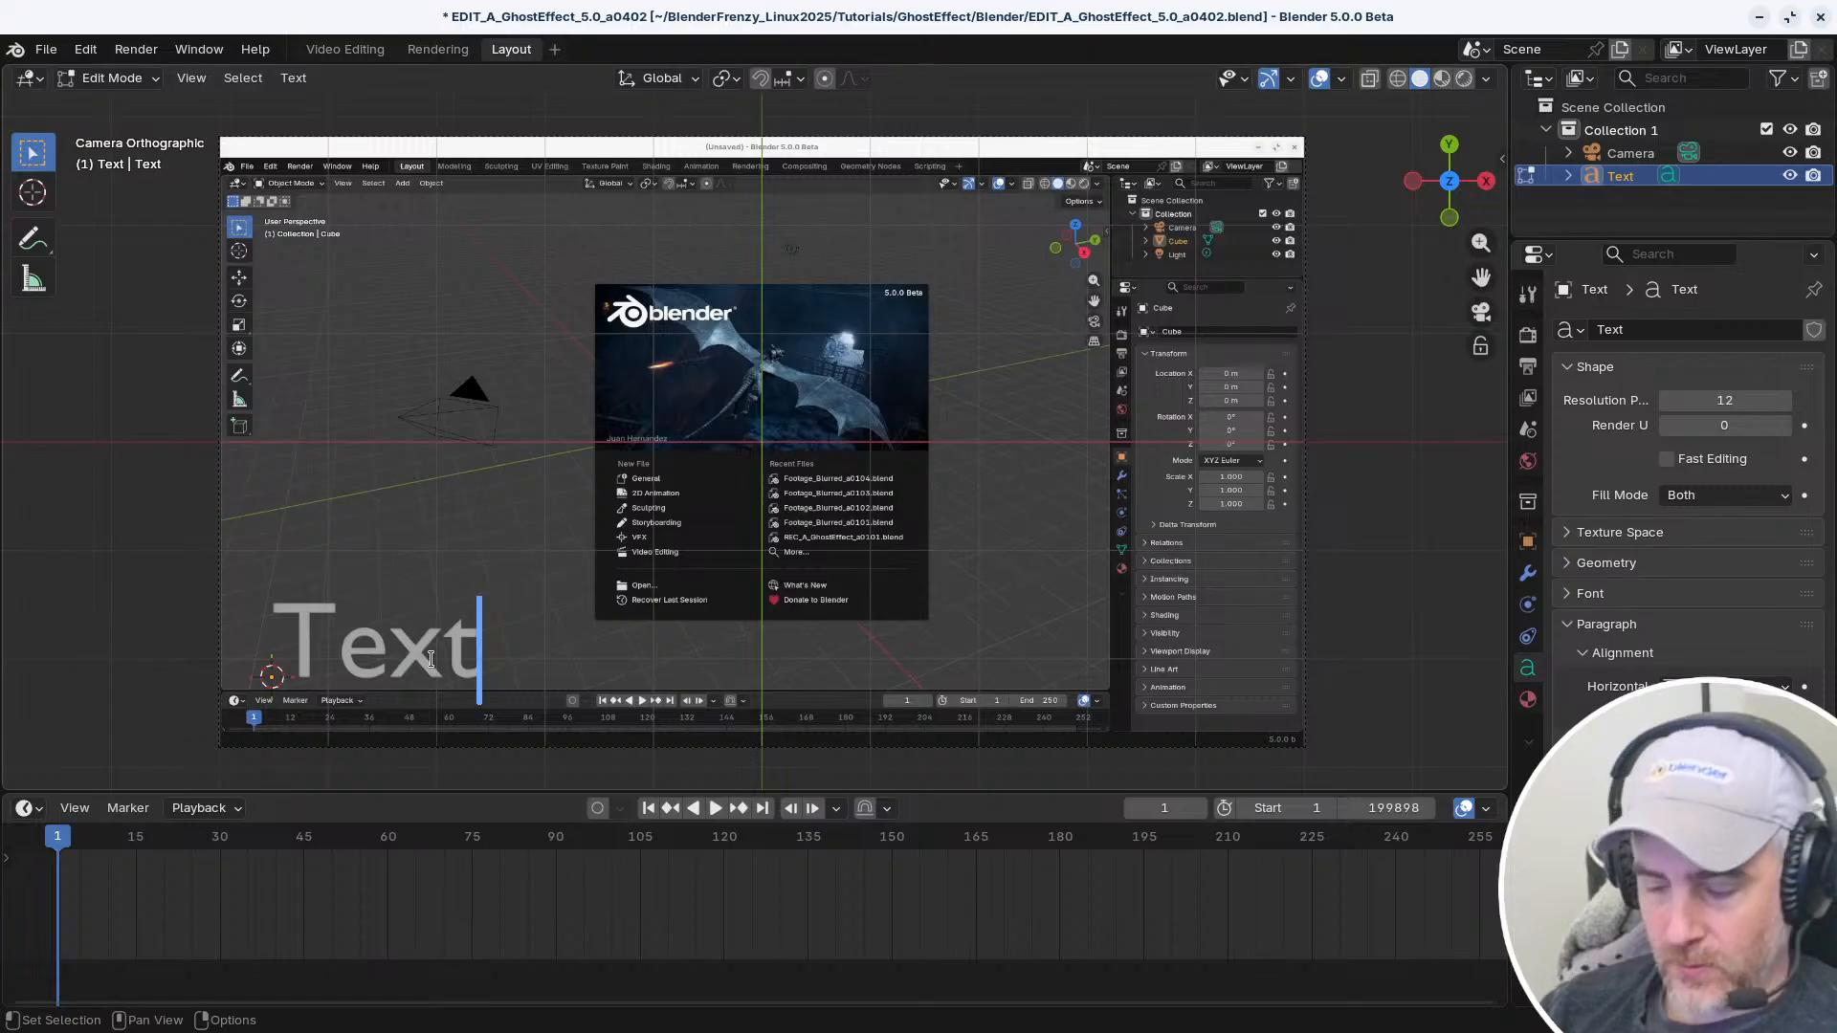
key(BackSpace)
key(BackSpace)
key(BackSpace)
key(BackSpace)
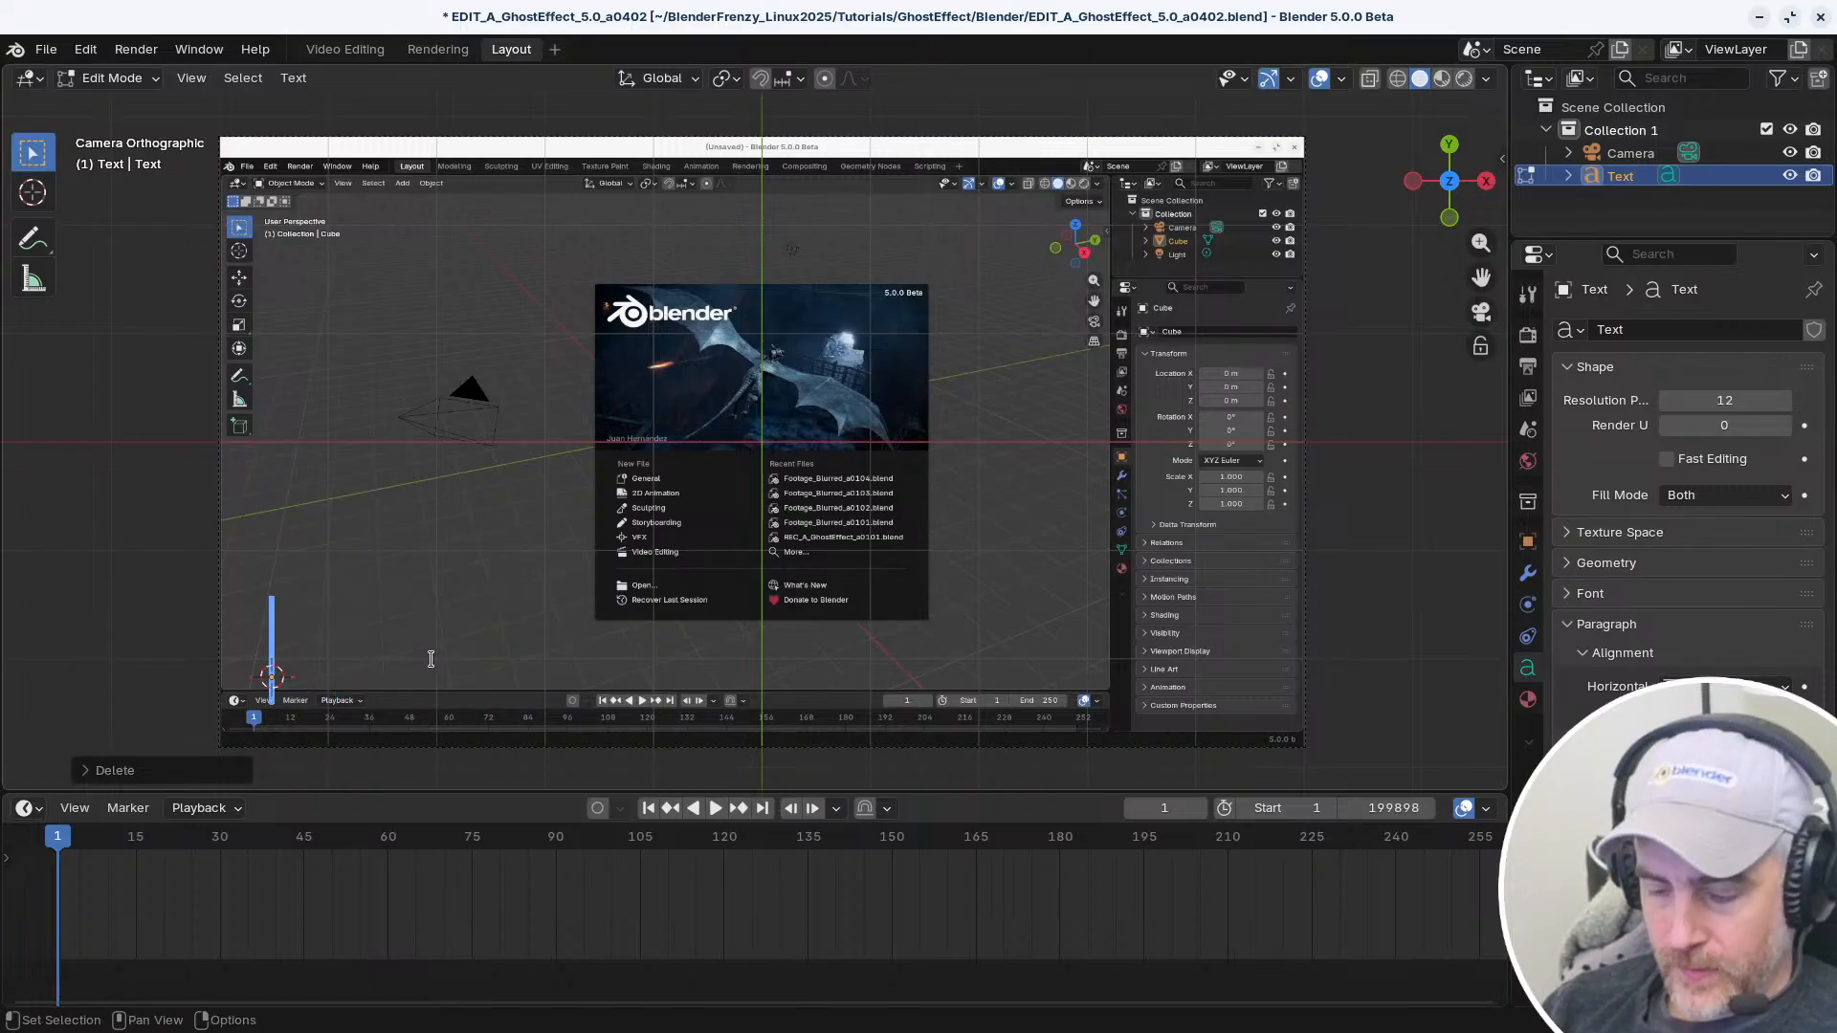
text(Low)
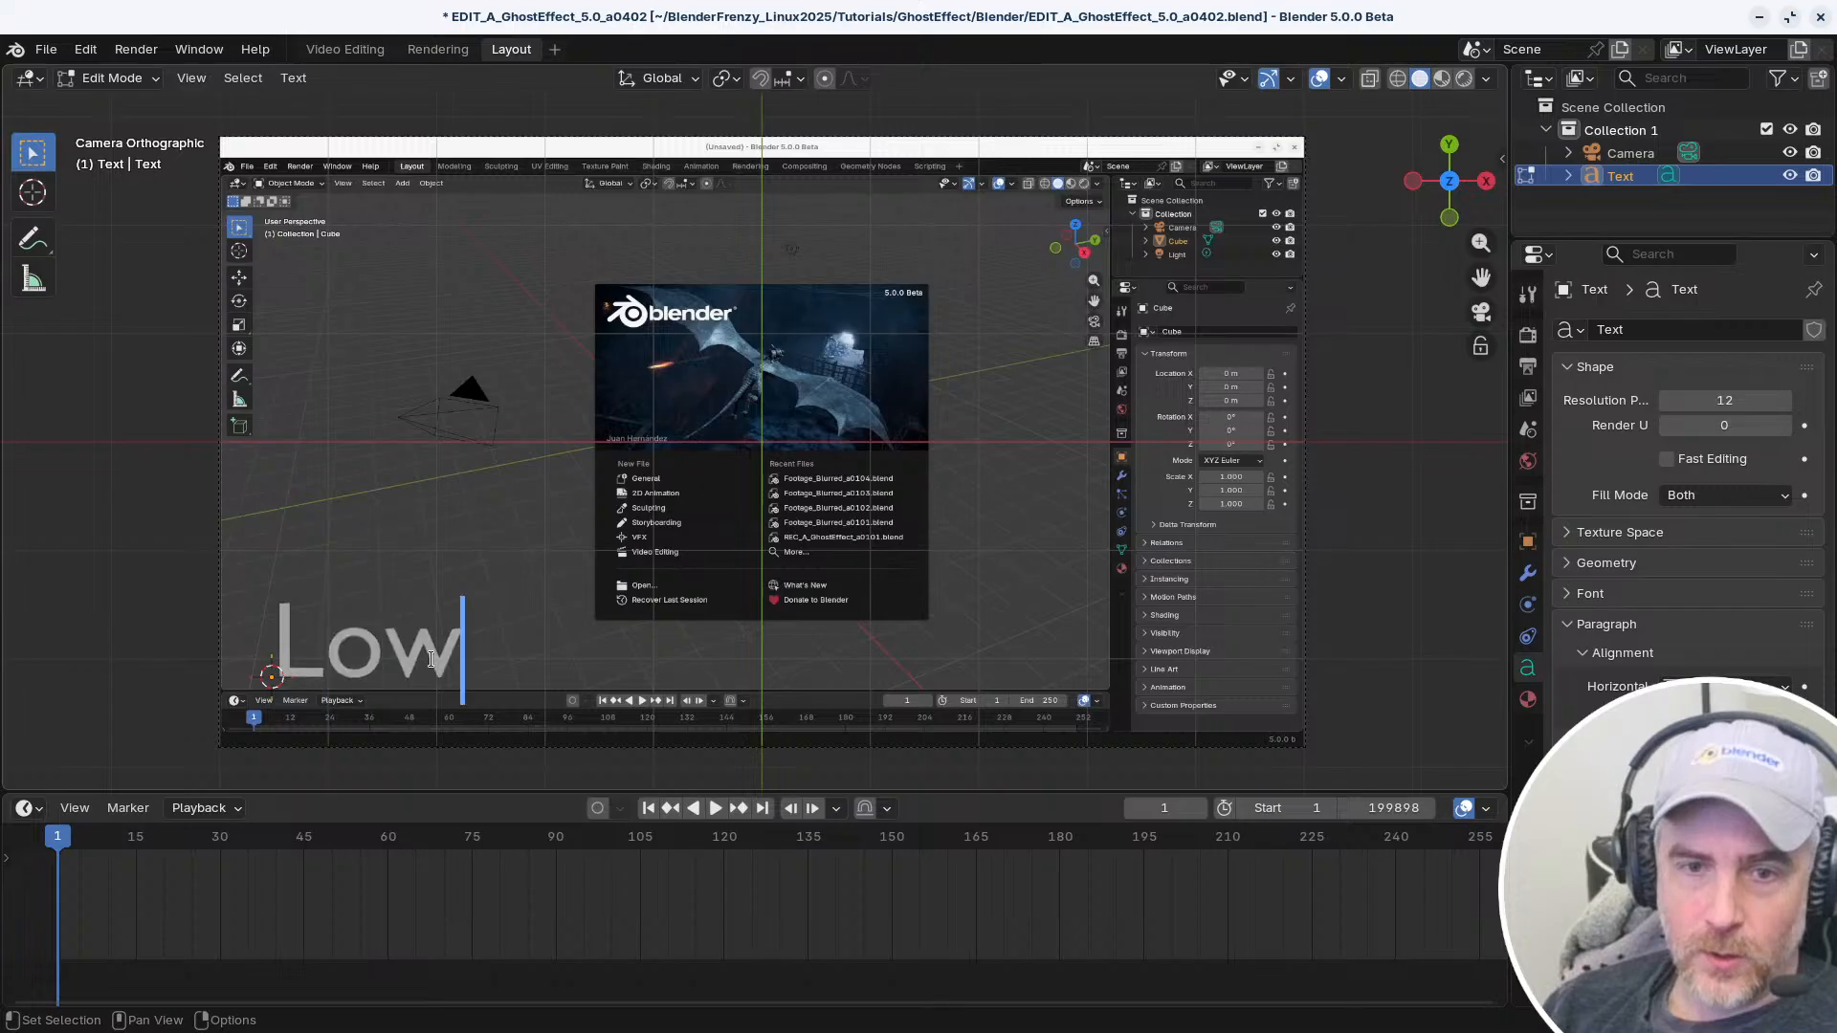
text(er Thirds Here)
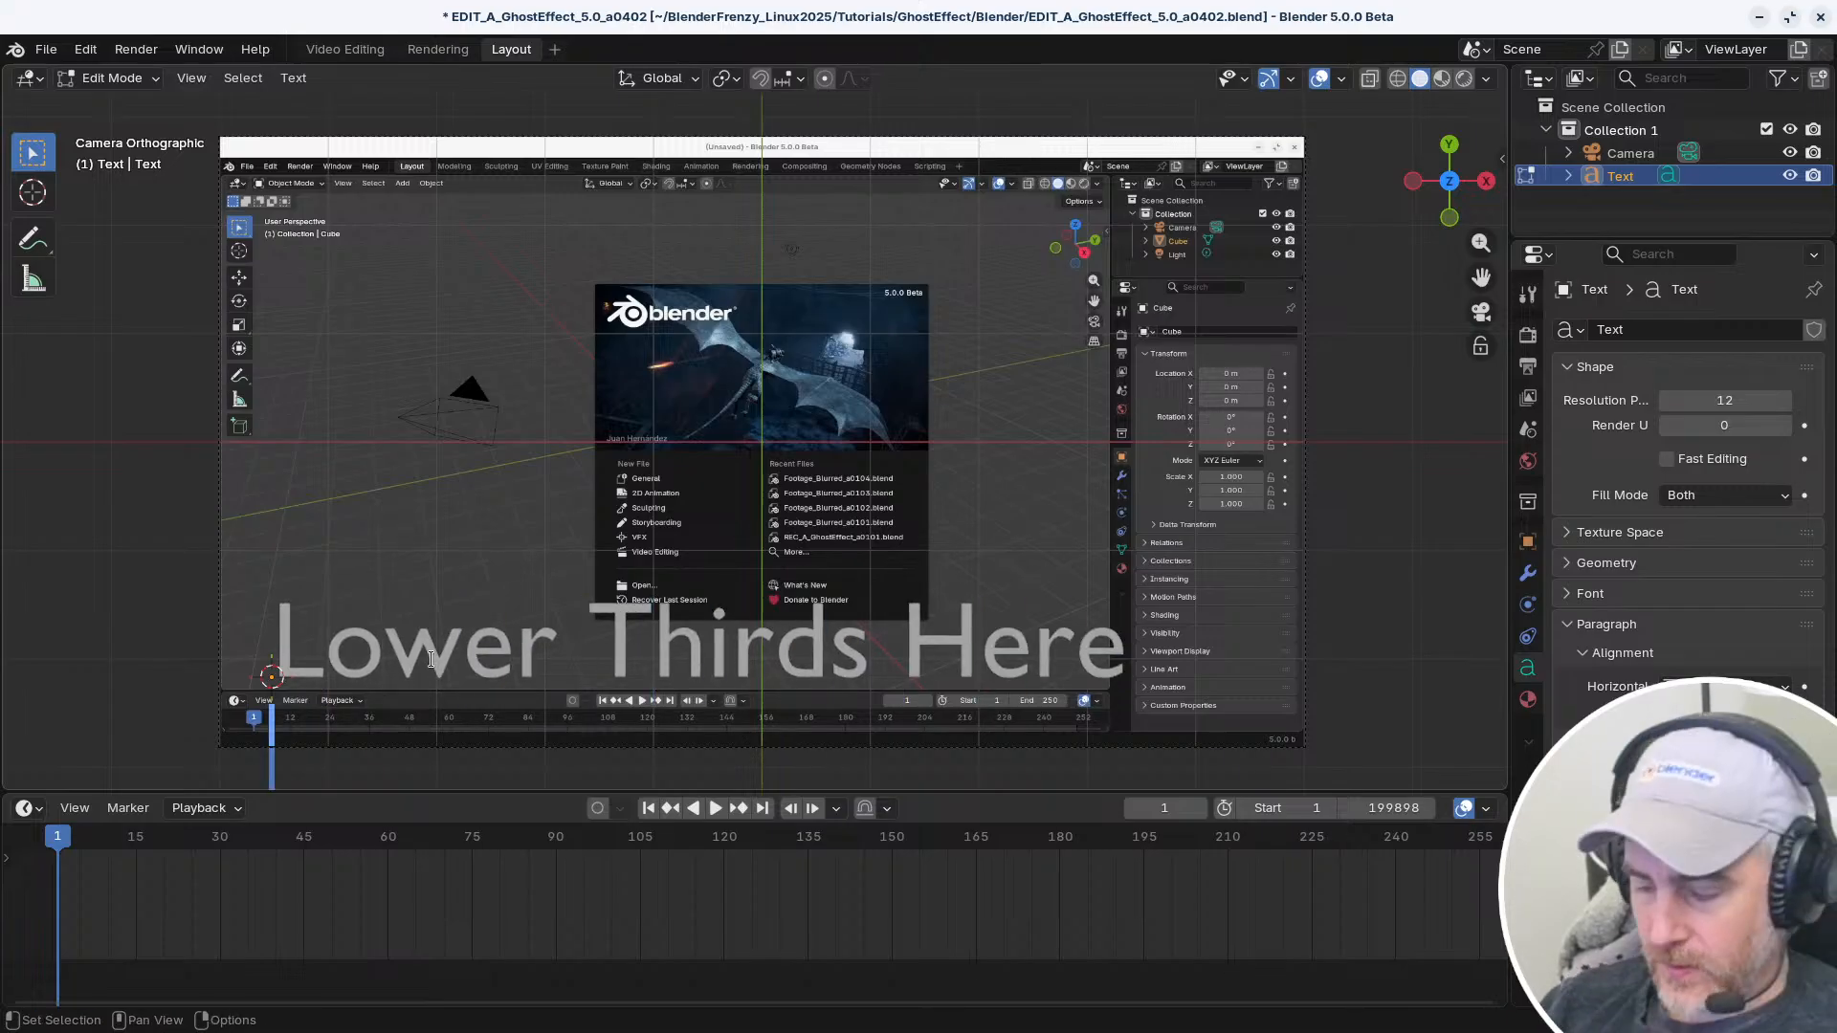
key(BackSpace)
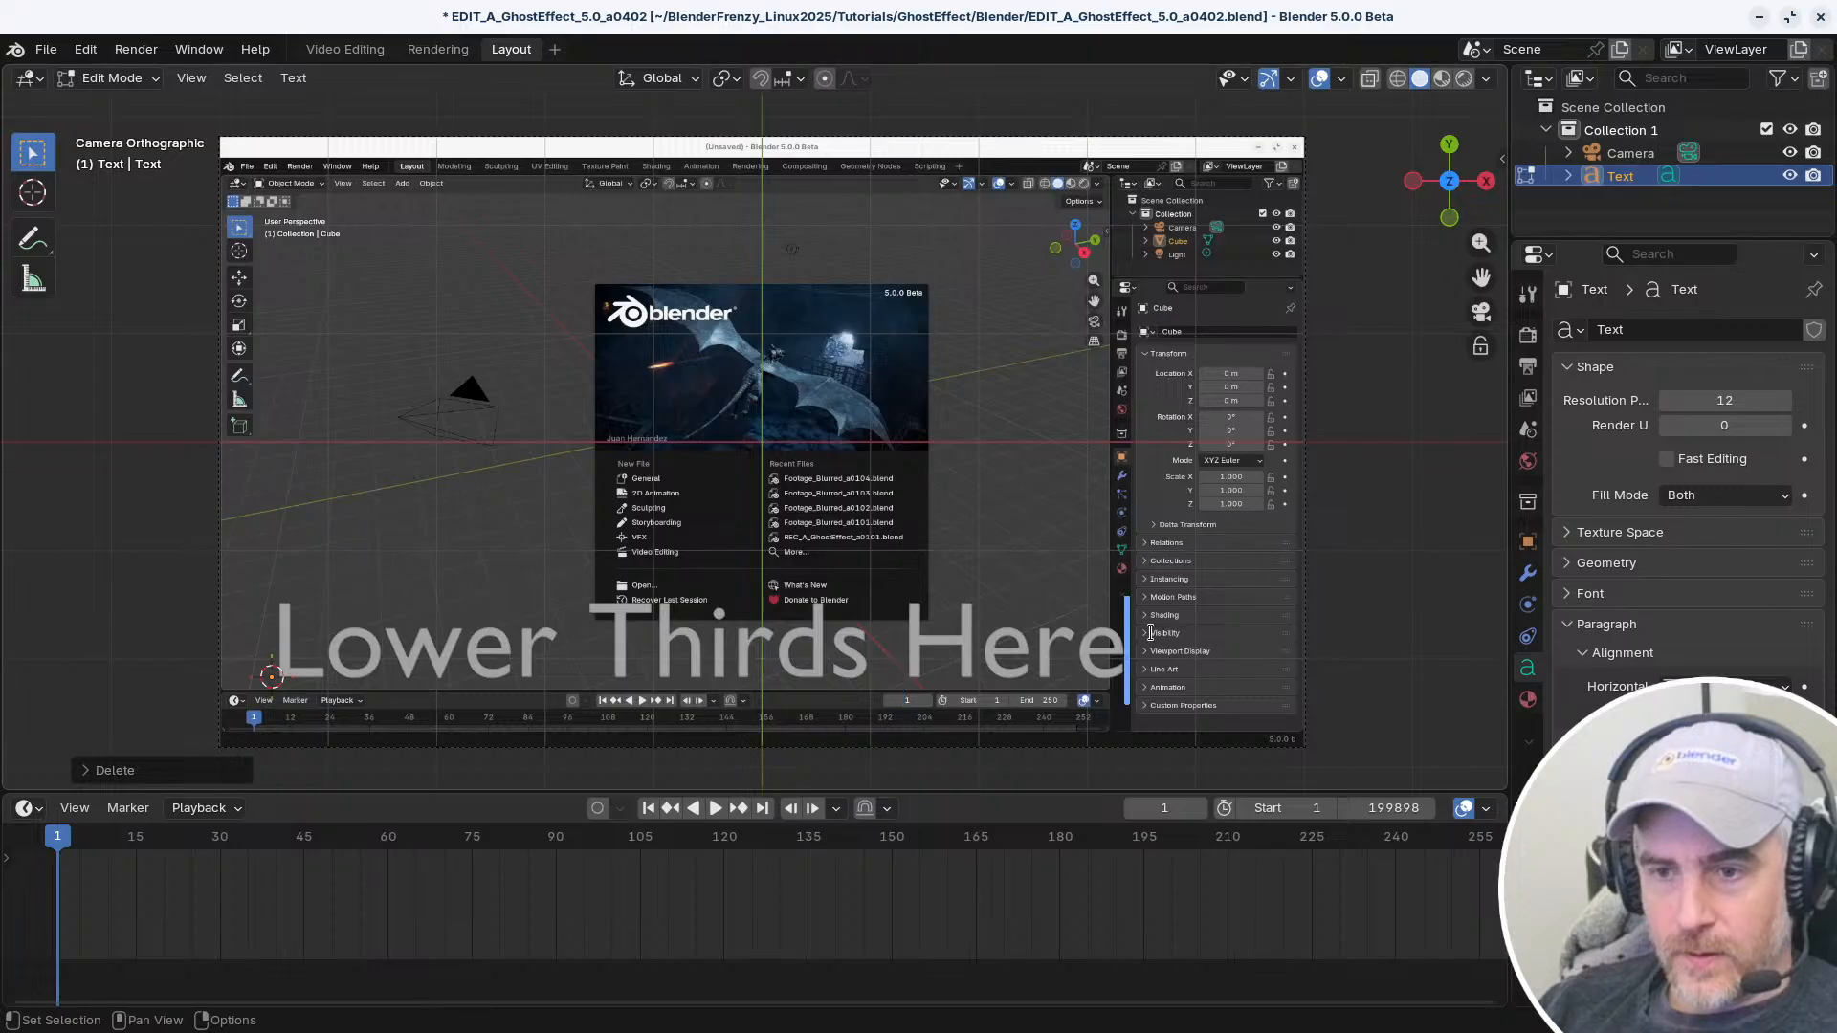
key(Tab)
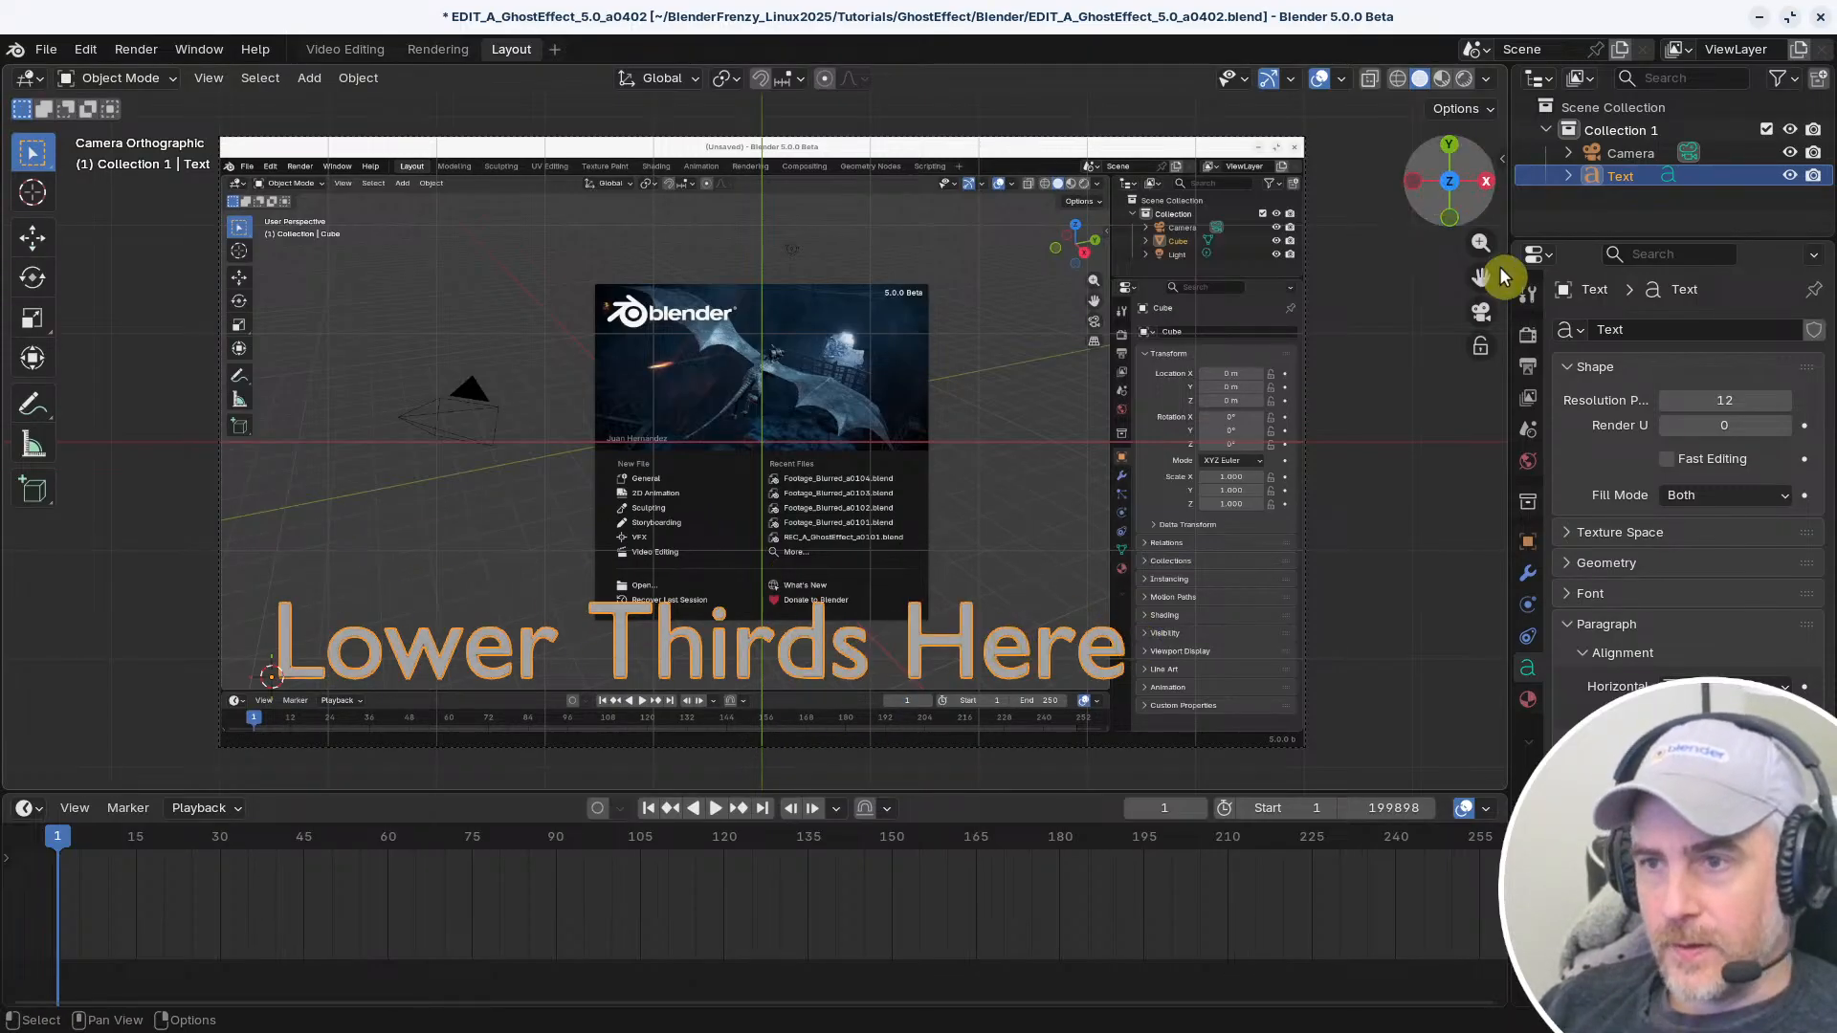
Create a new material for the "Lower Thirds Here" text and set its surface shader to Emission
click(1528, 334)
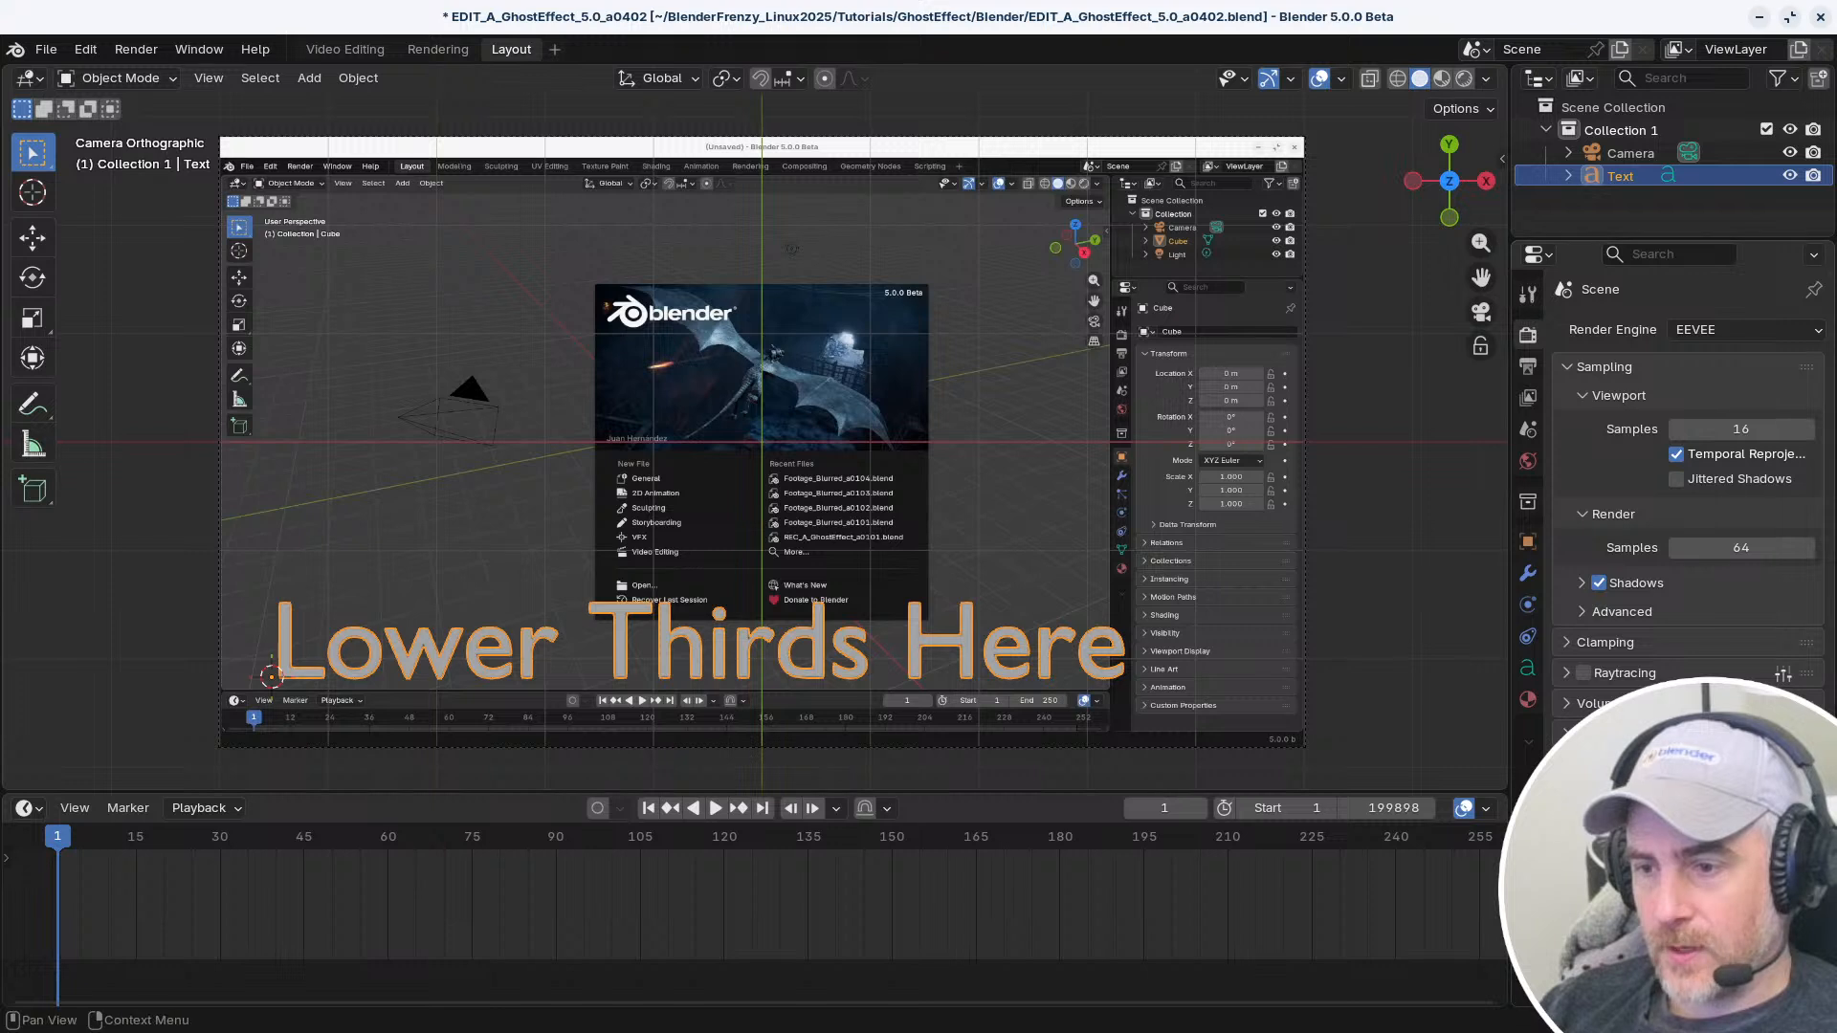
scroll(1684, 497, down, 5)
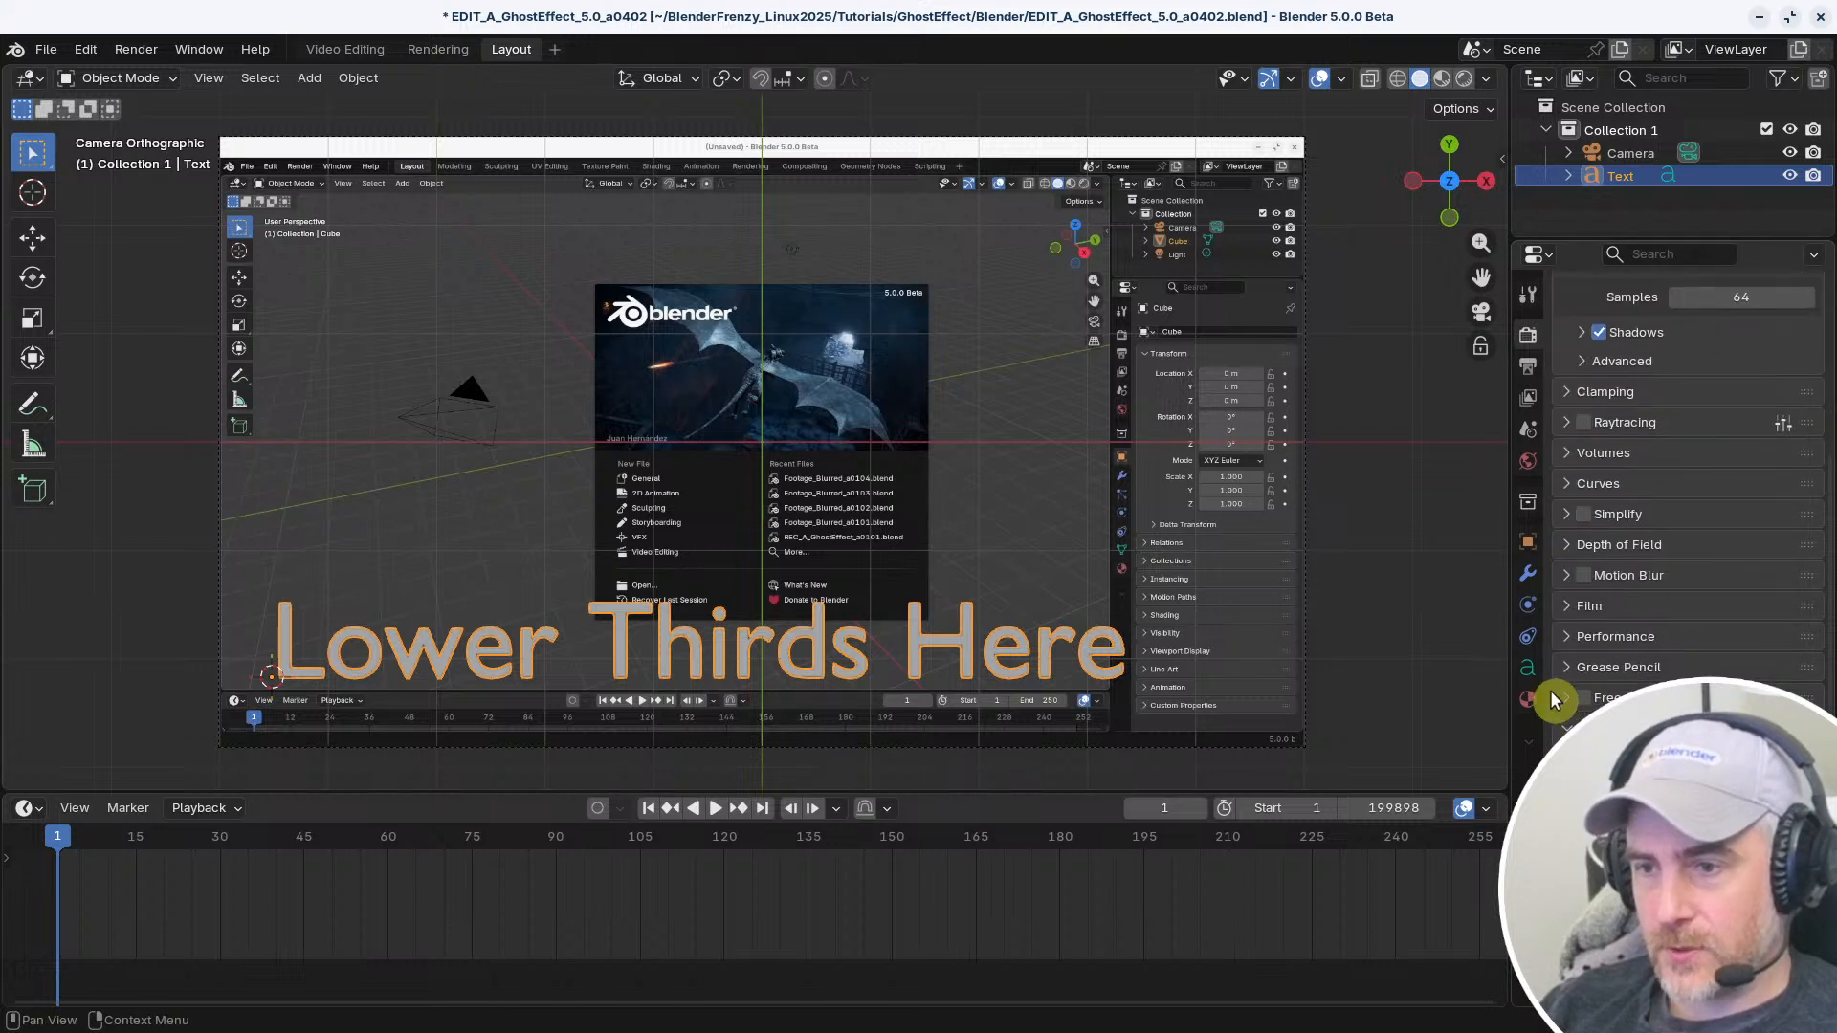
click(1528, 668)
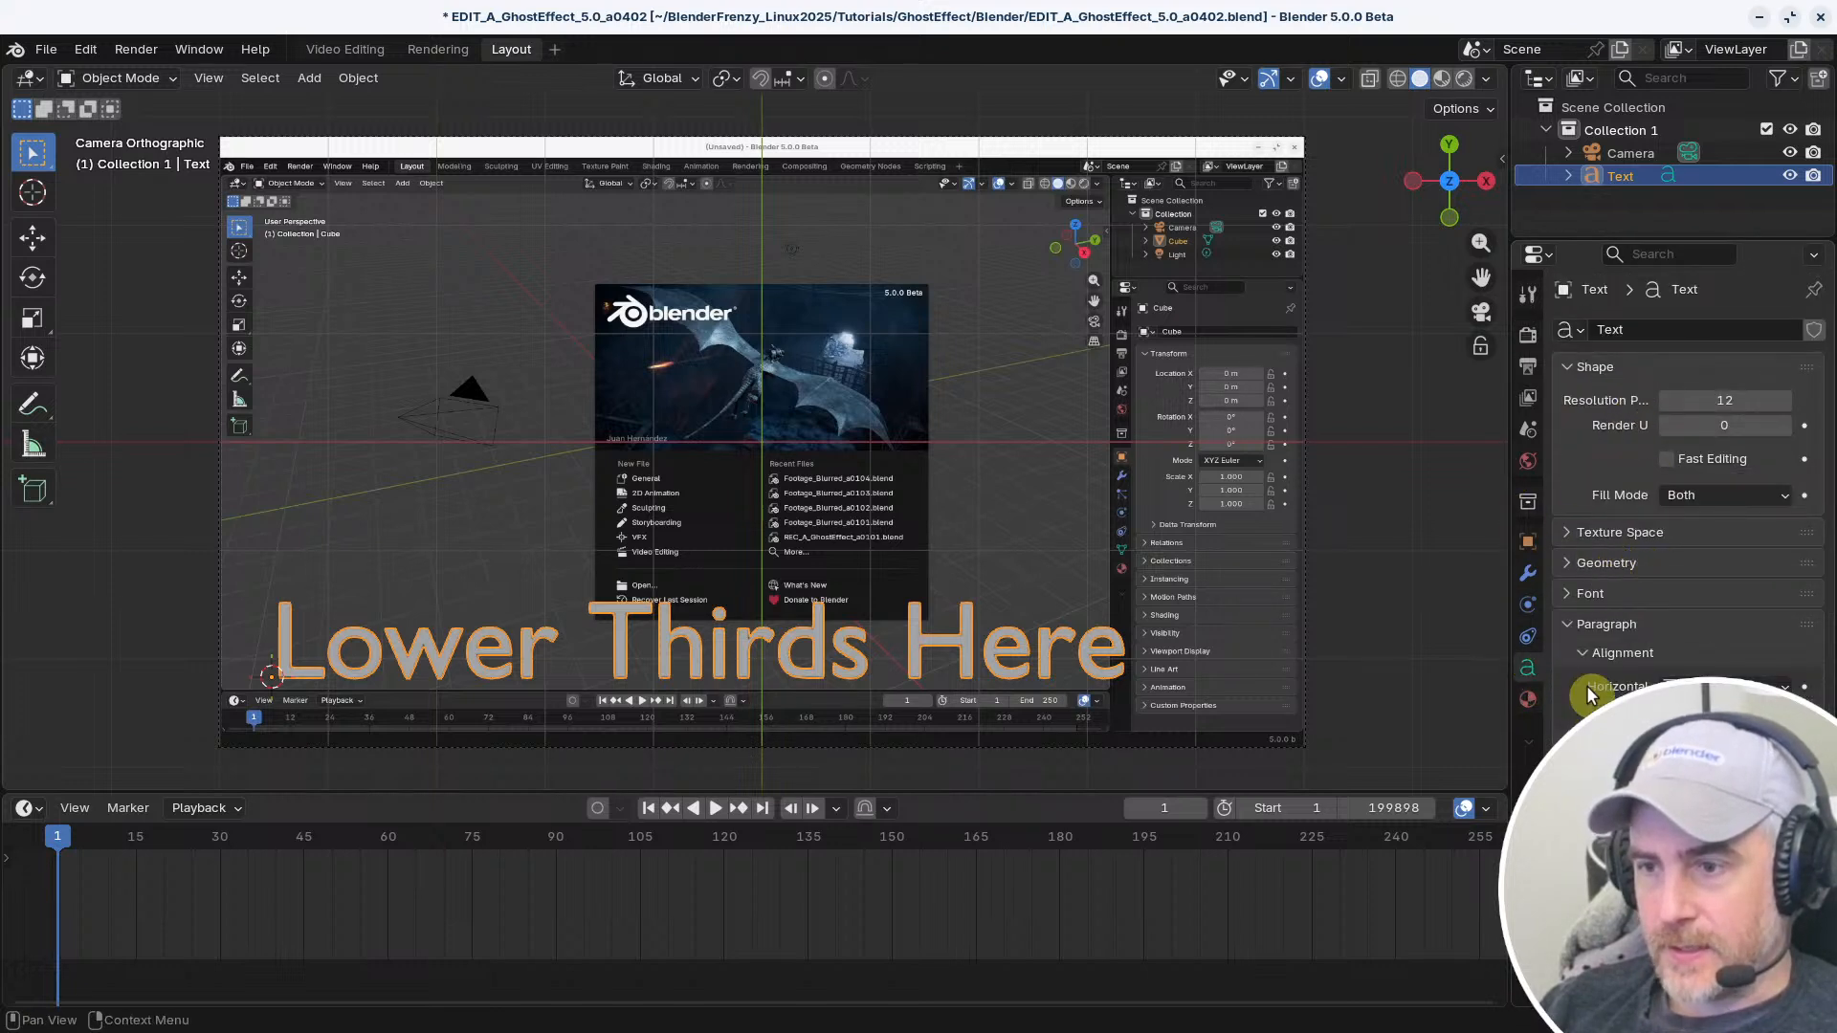
click(1528, 700)
click(1569, 424)
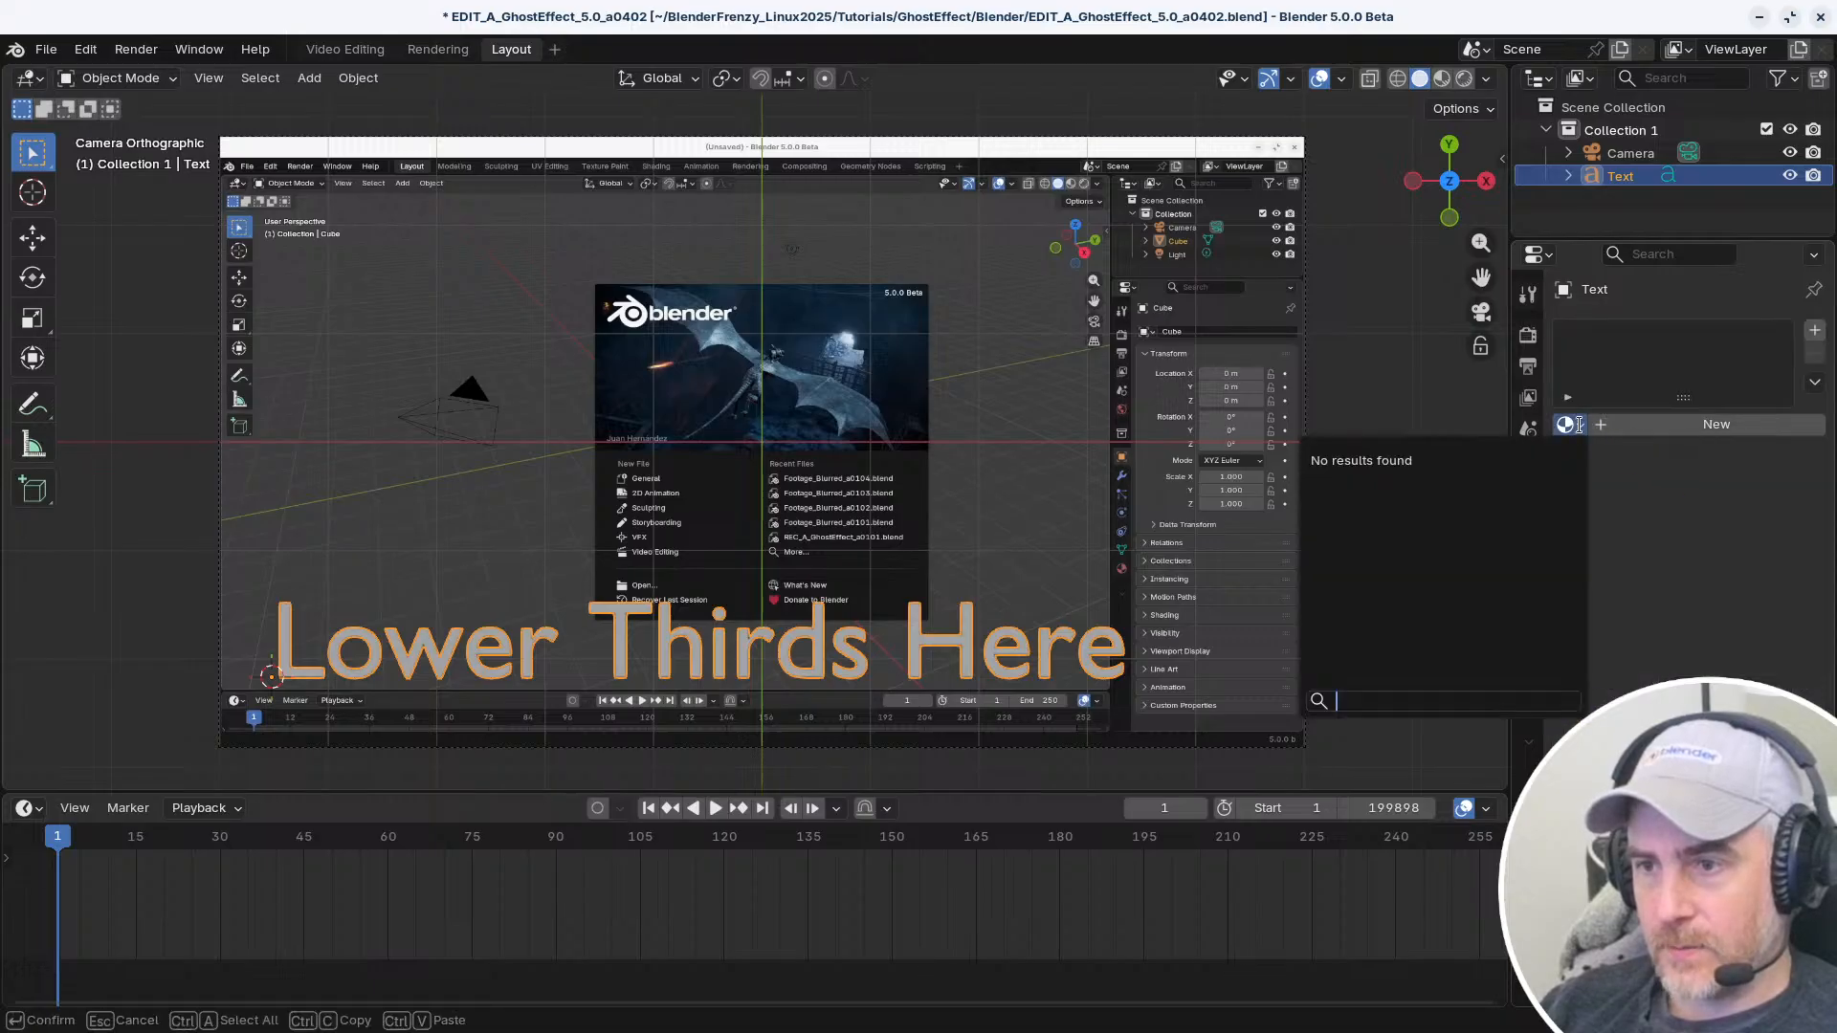
click(1630, 427)
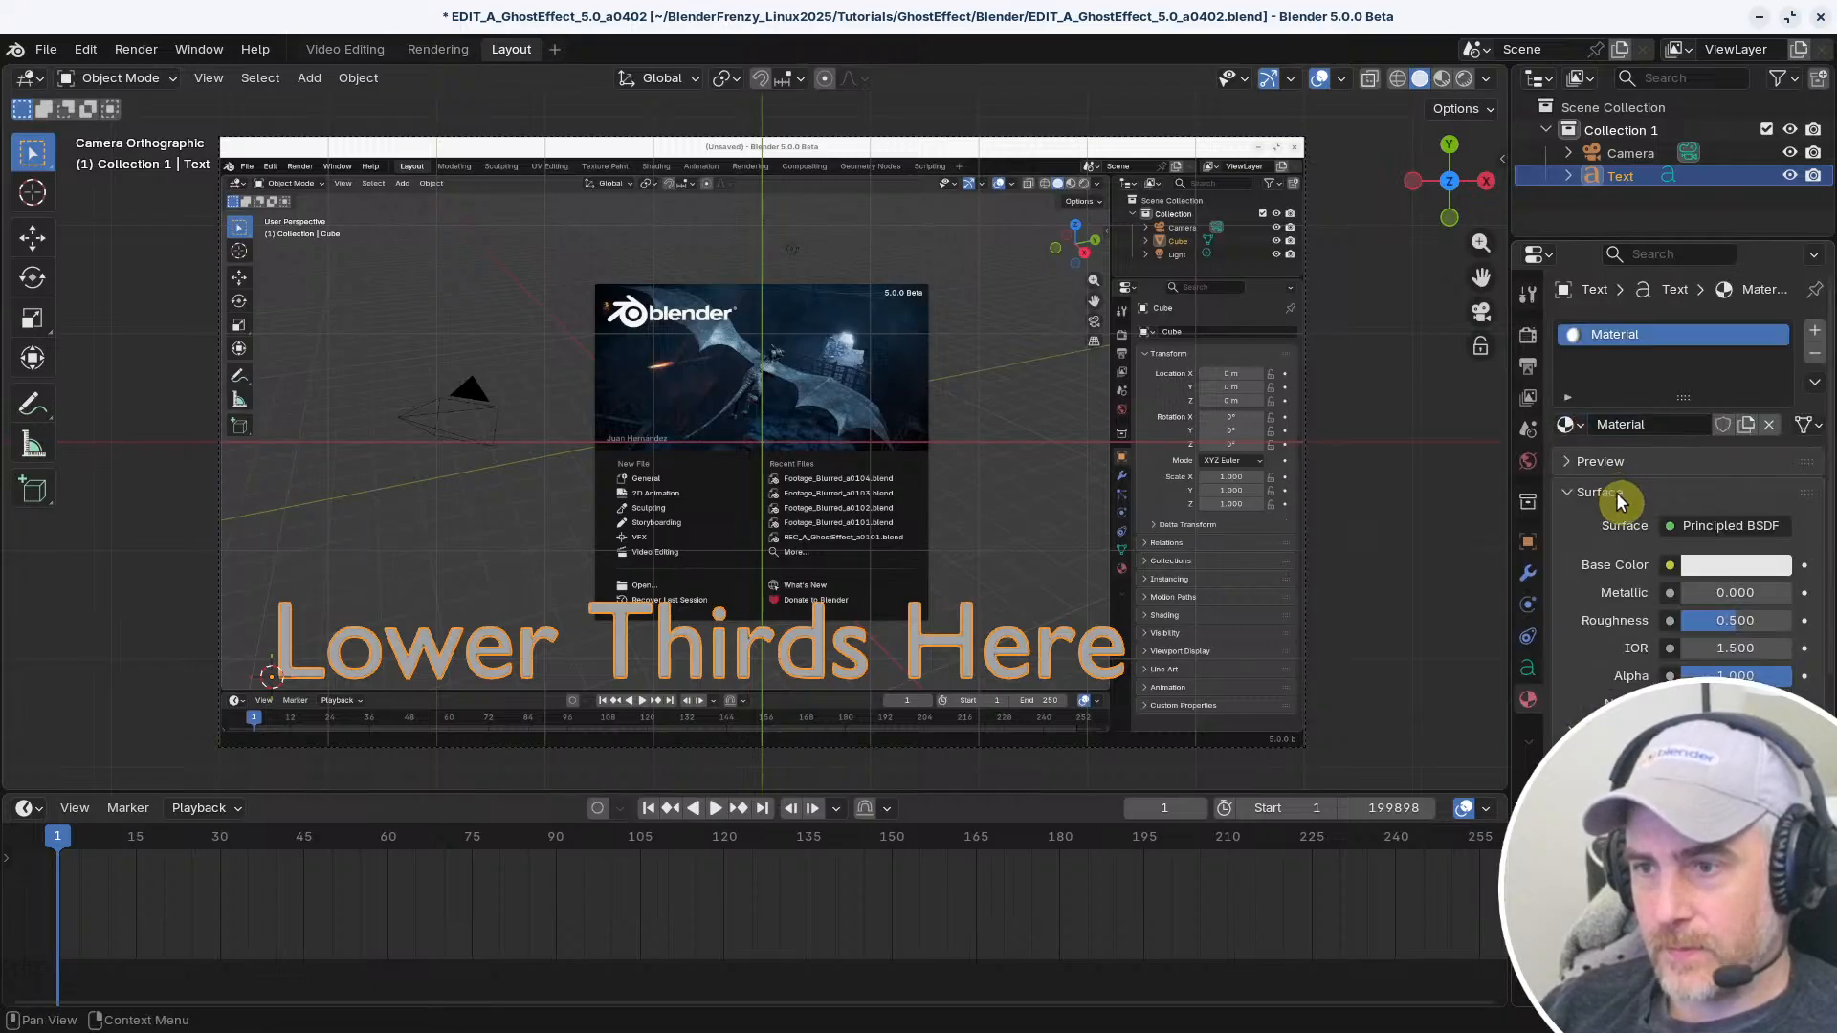
click(1681, 524)
click(1681, 524)
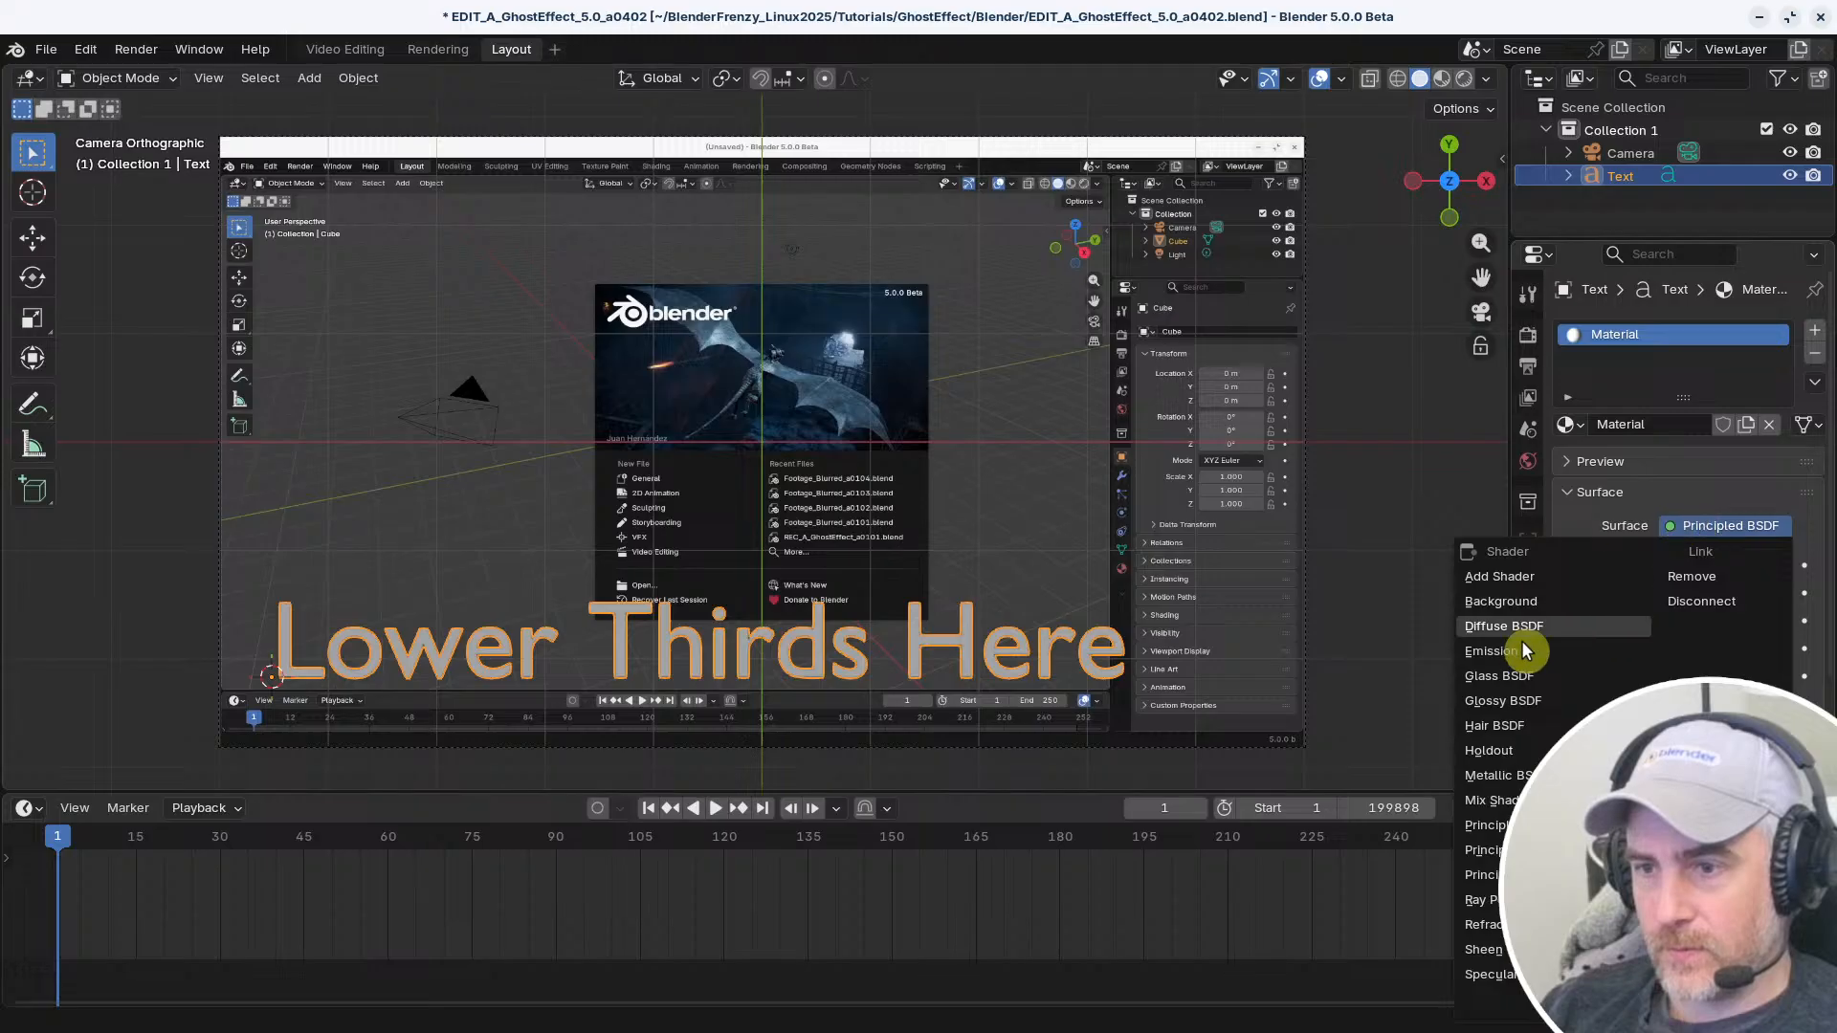
click(1493, 651)
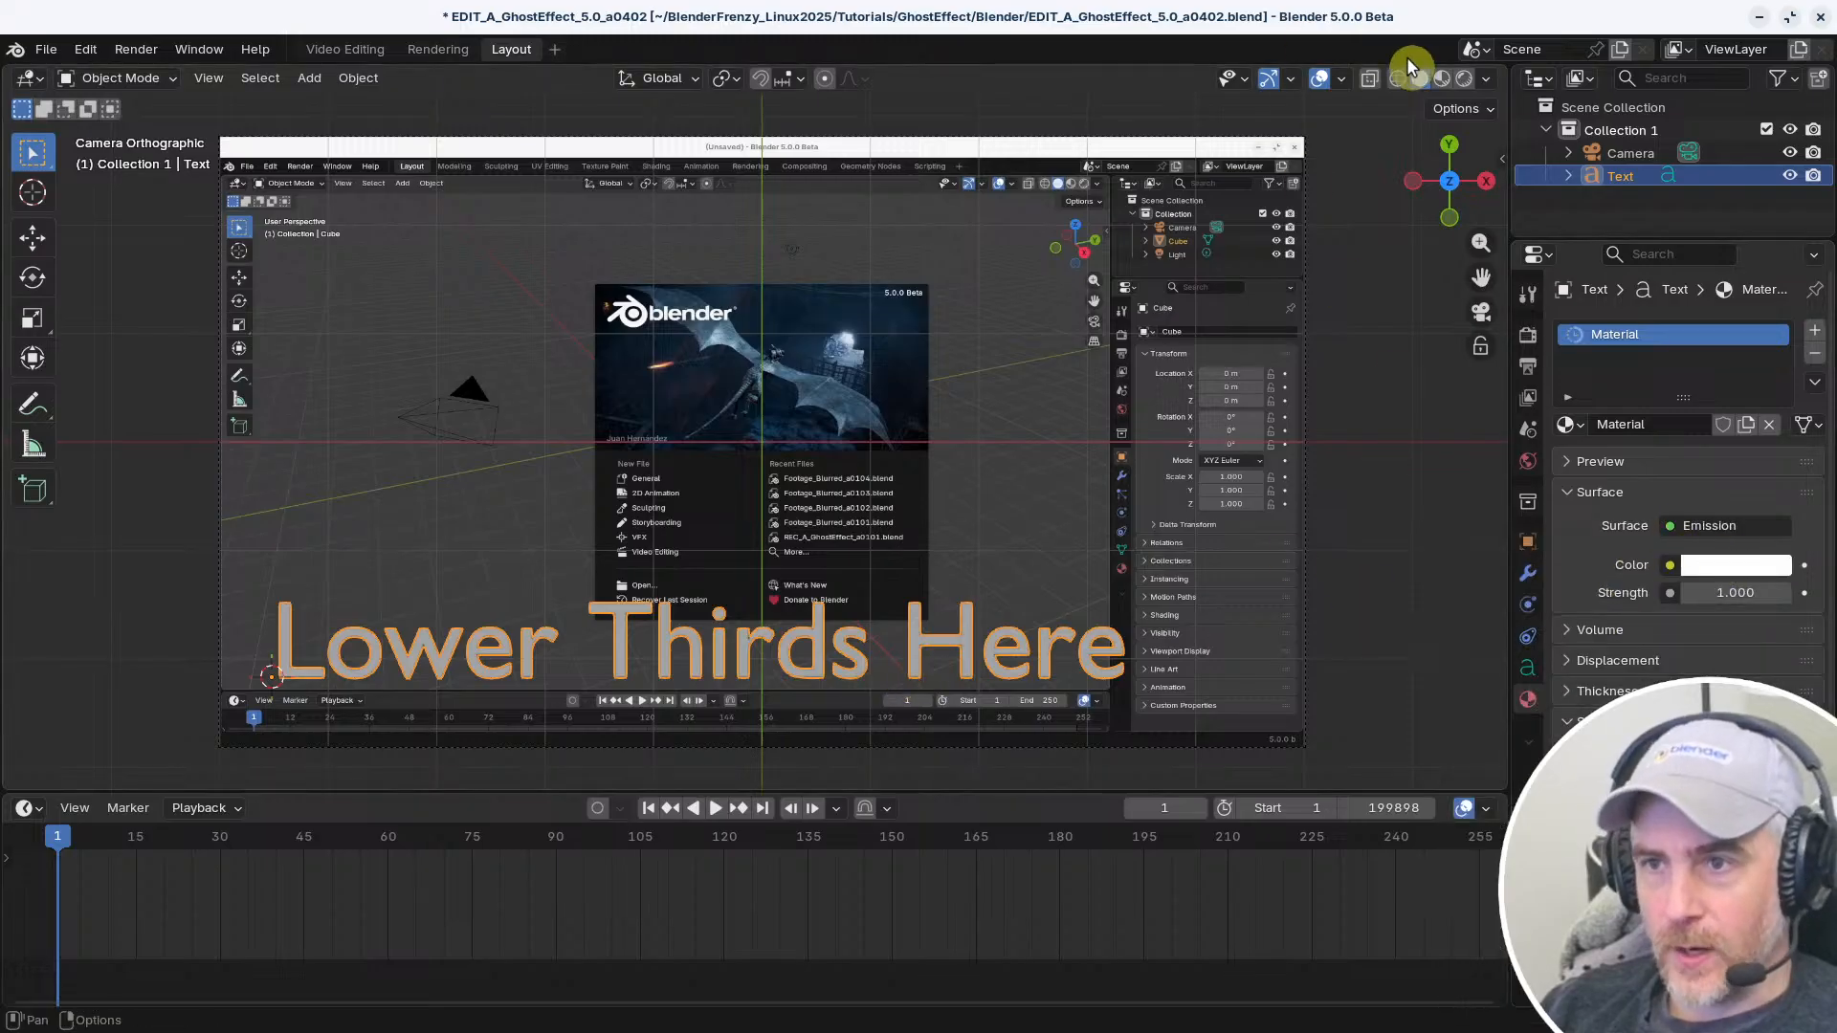
Display the viewport in Material Preview with the text deselected, and briefly hide the overlays to compare the view
click(1442, 78)
click(1362, 723)
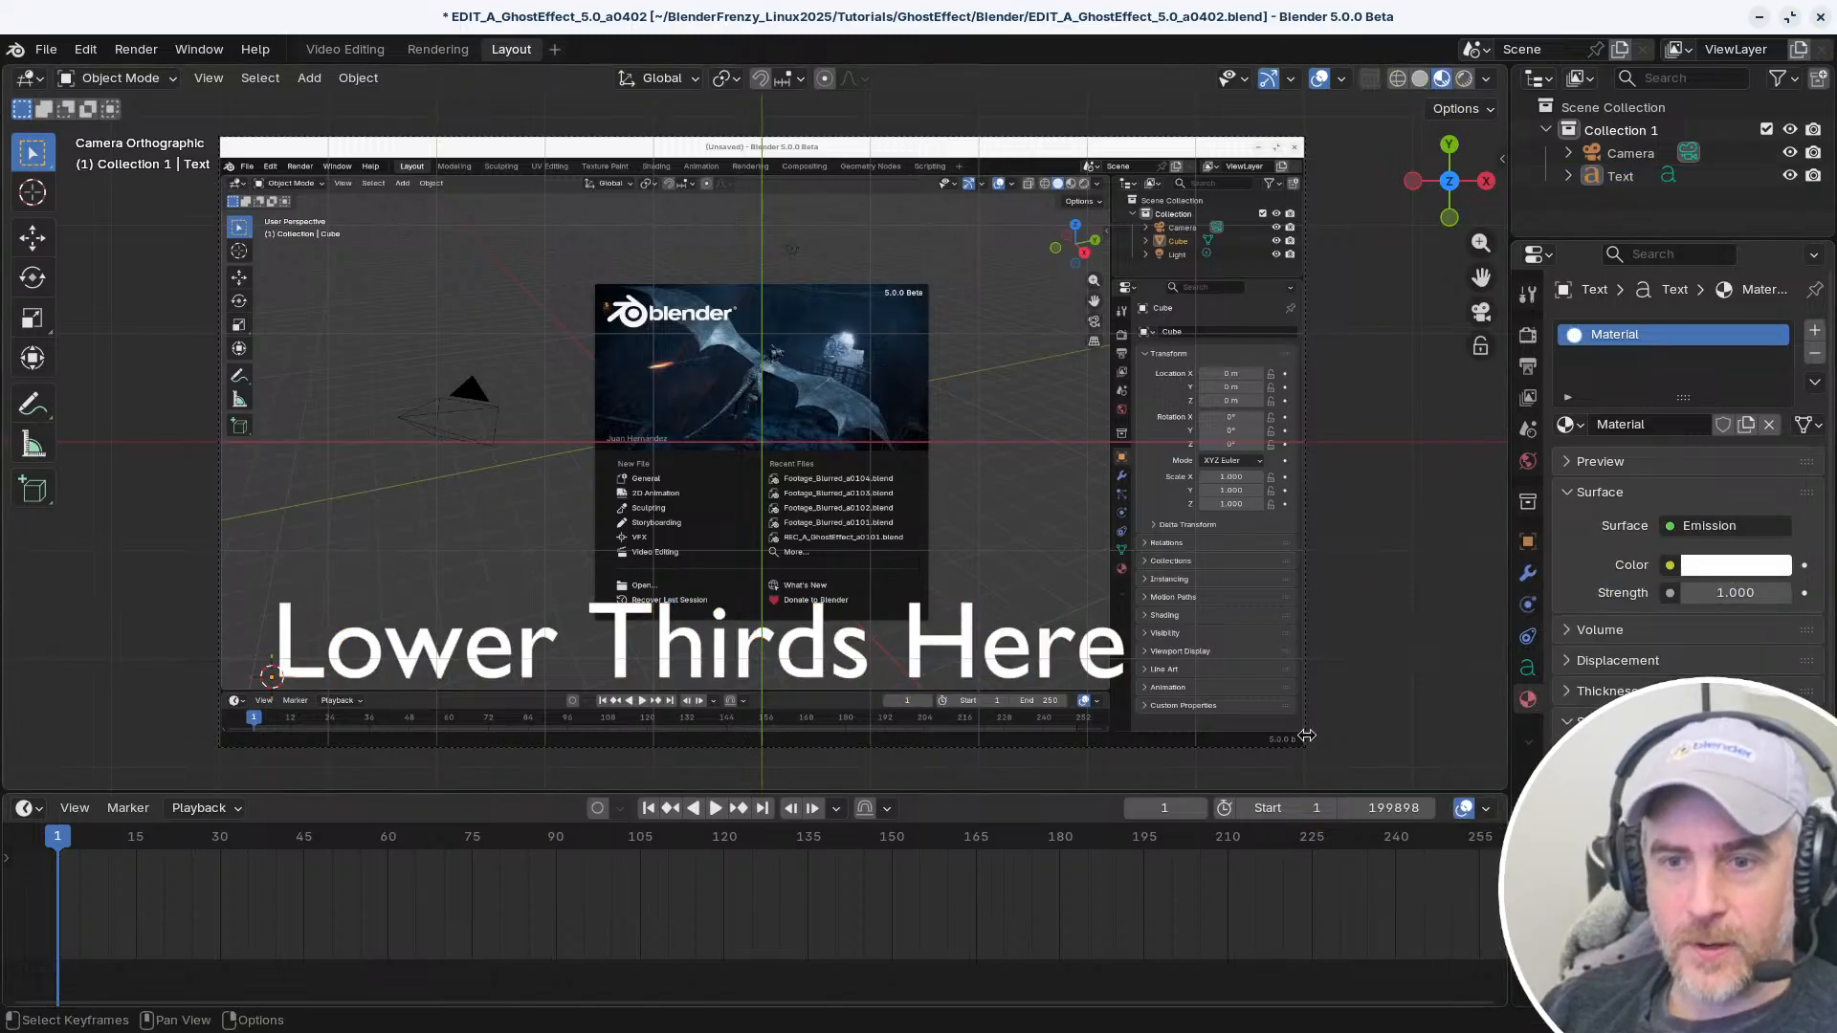
click(1320, 79)
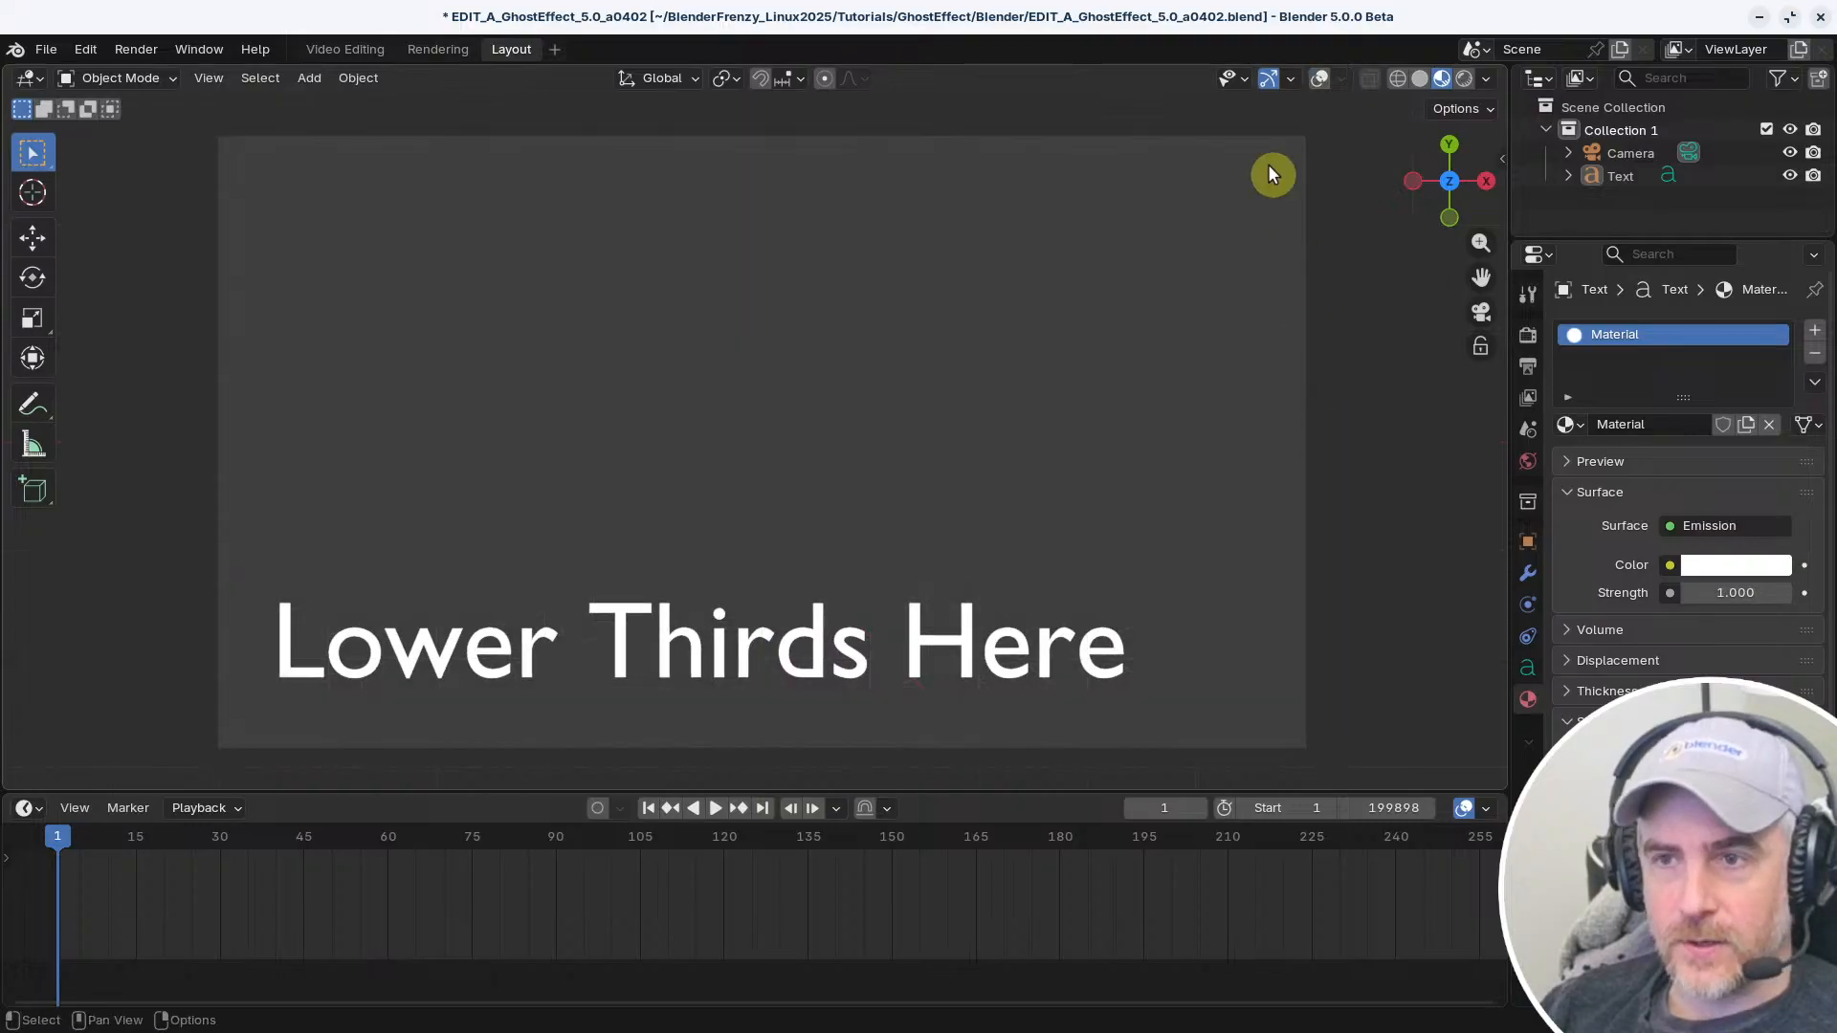
click(1320, 81)
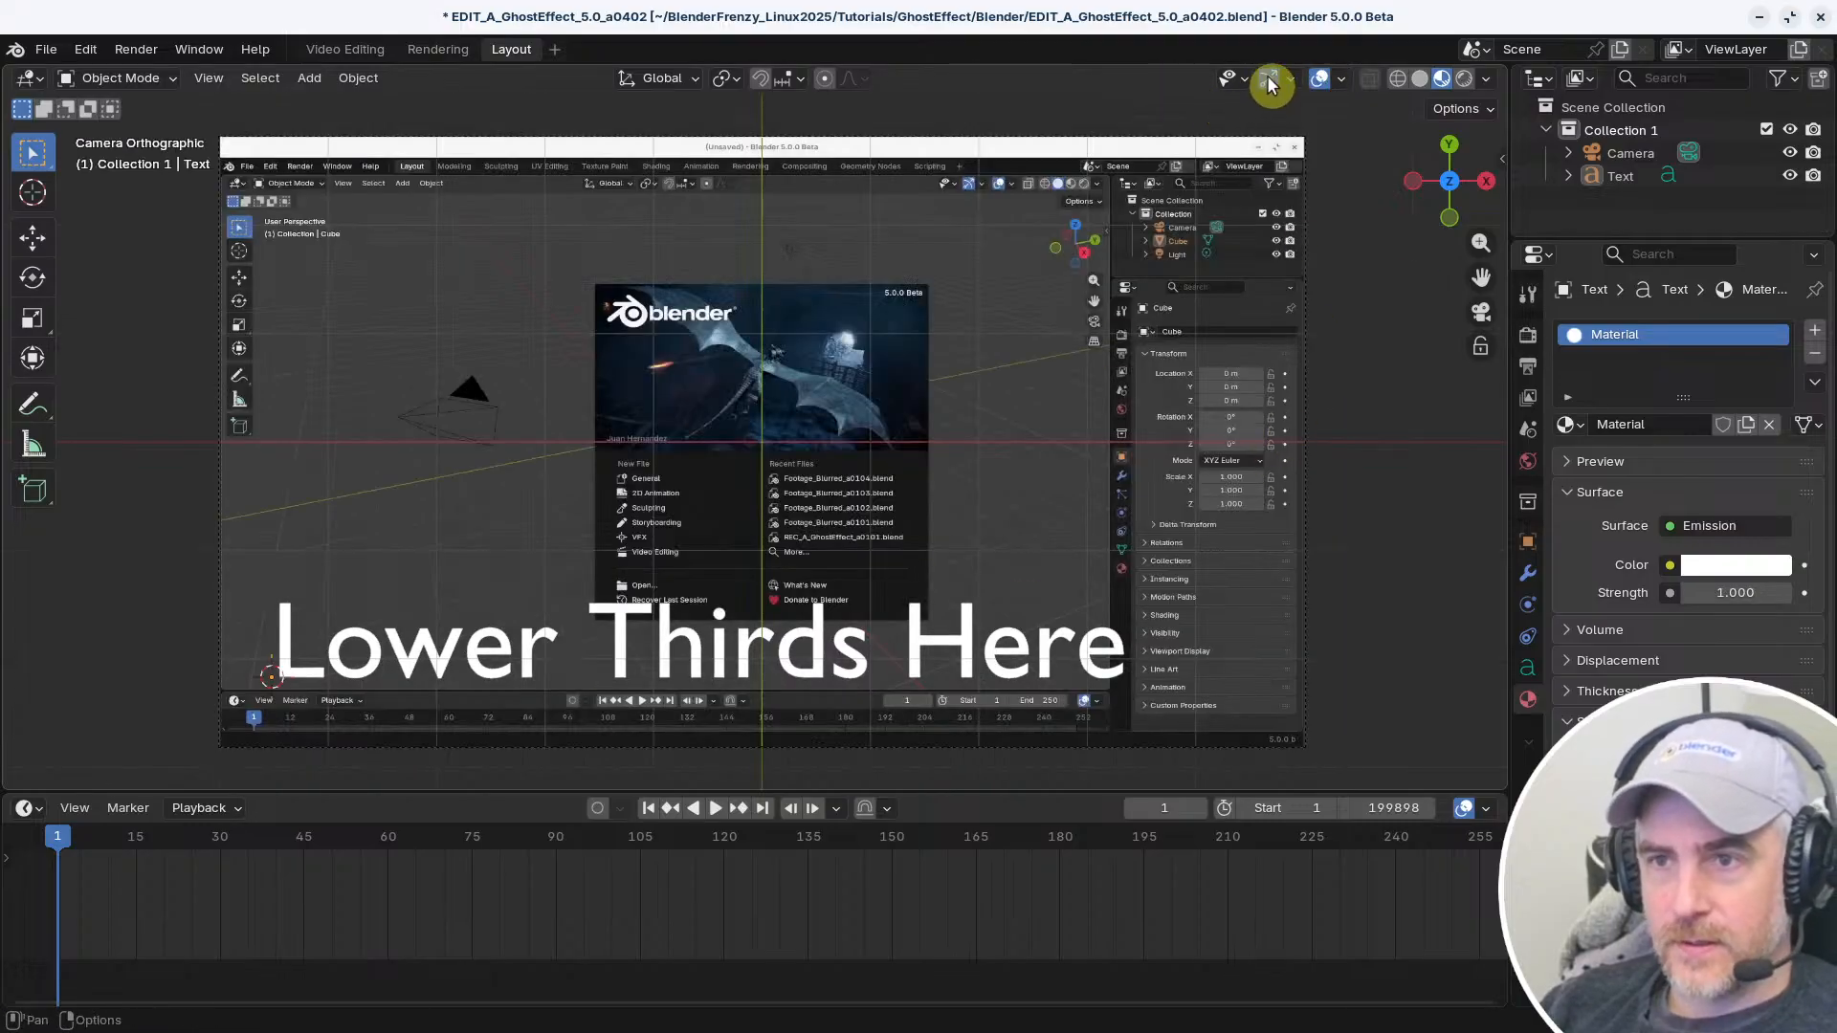
Hide the grid and the X and Y axis lines in the viewport overlays
click(1343, 79)
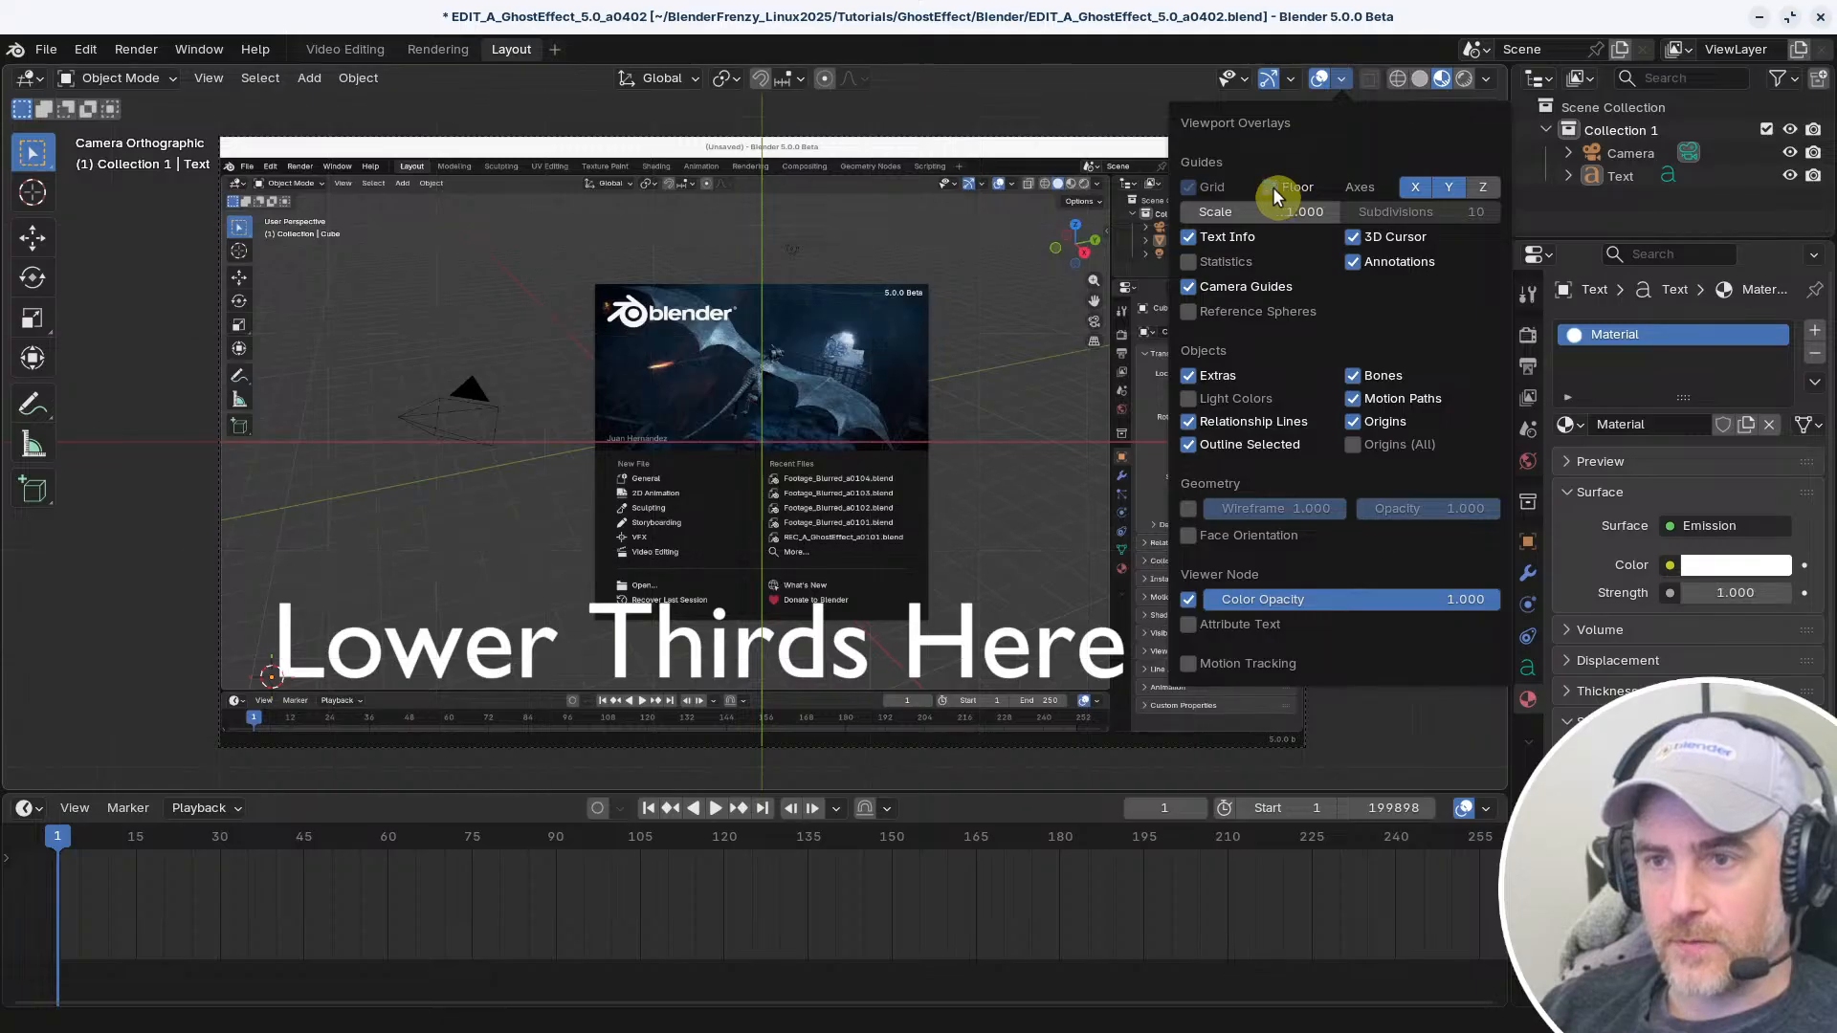
drag(1414, 192, 1449, 190)
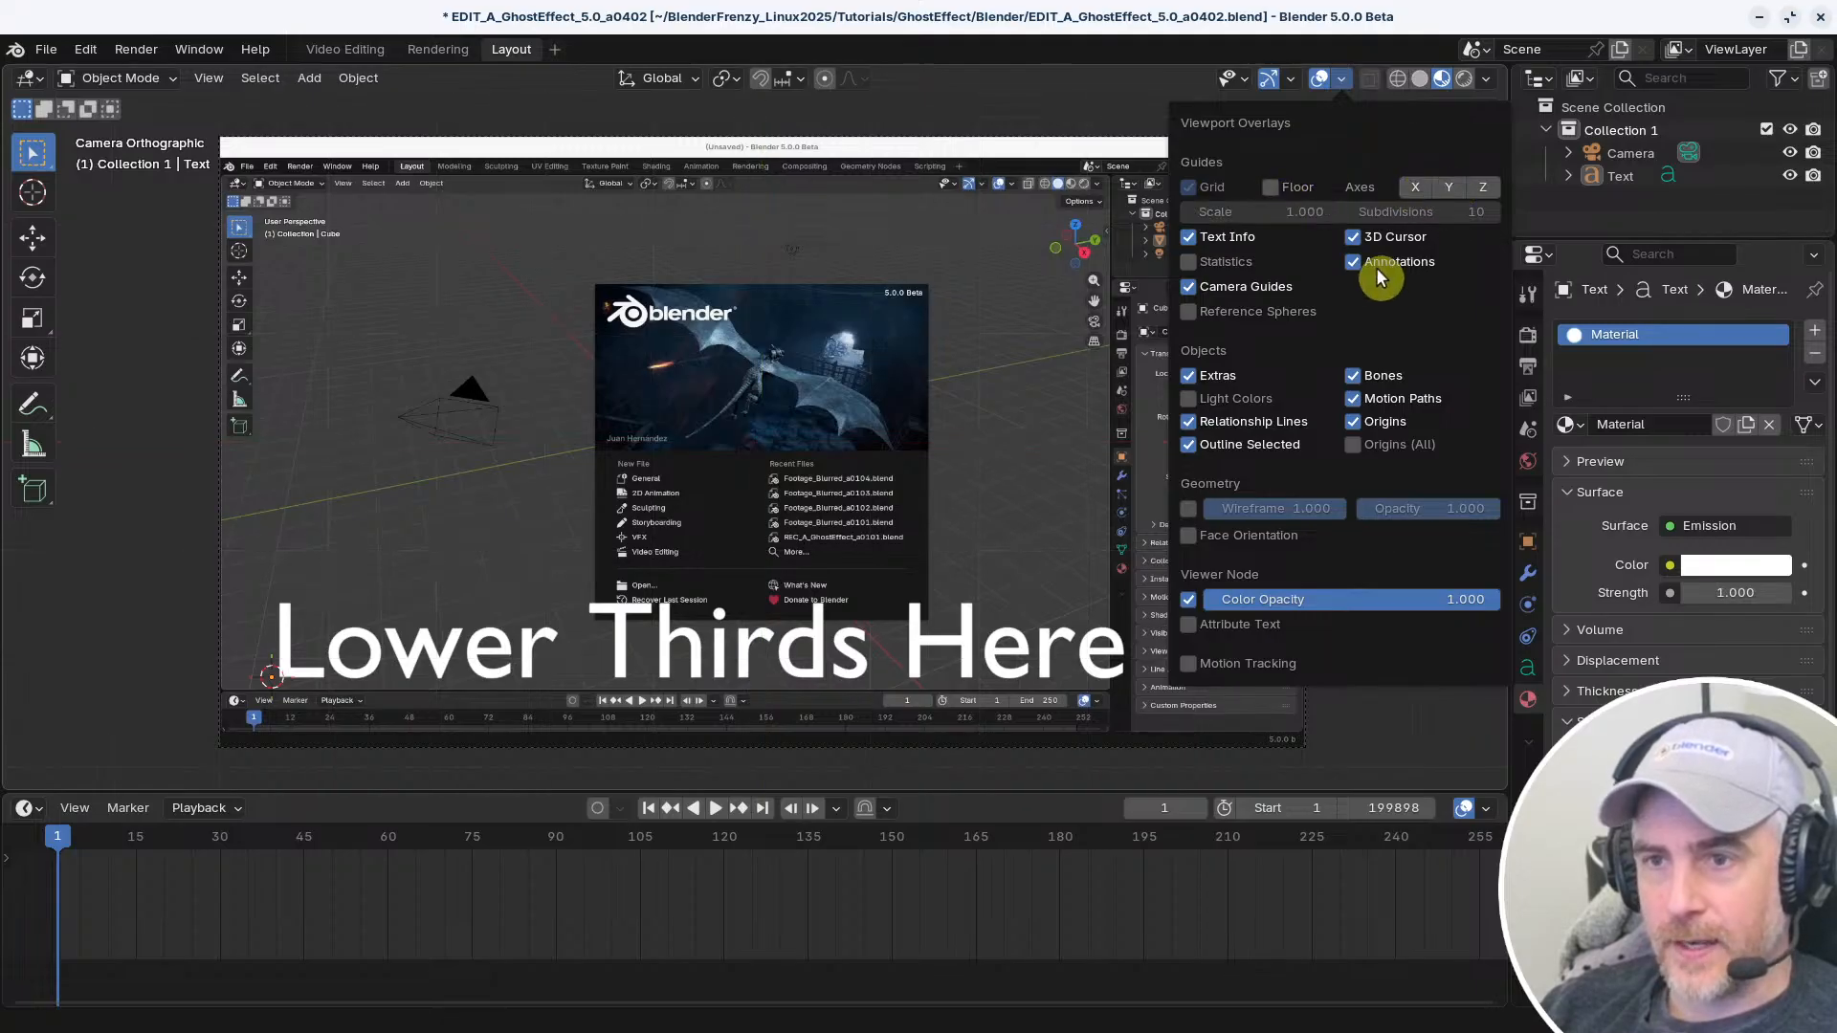
click(1189, 188)
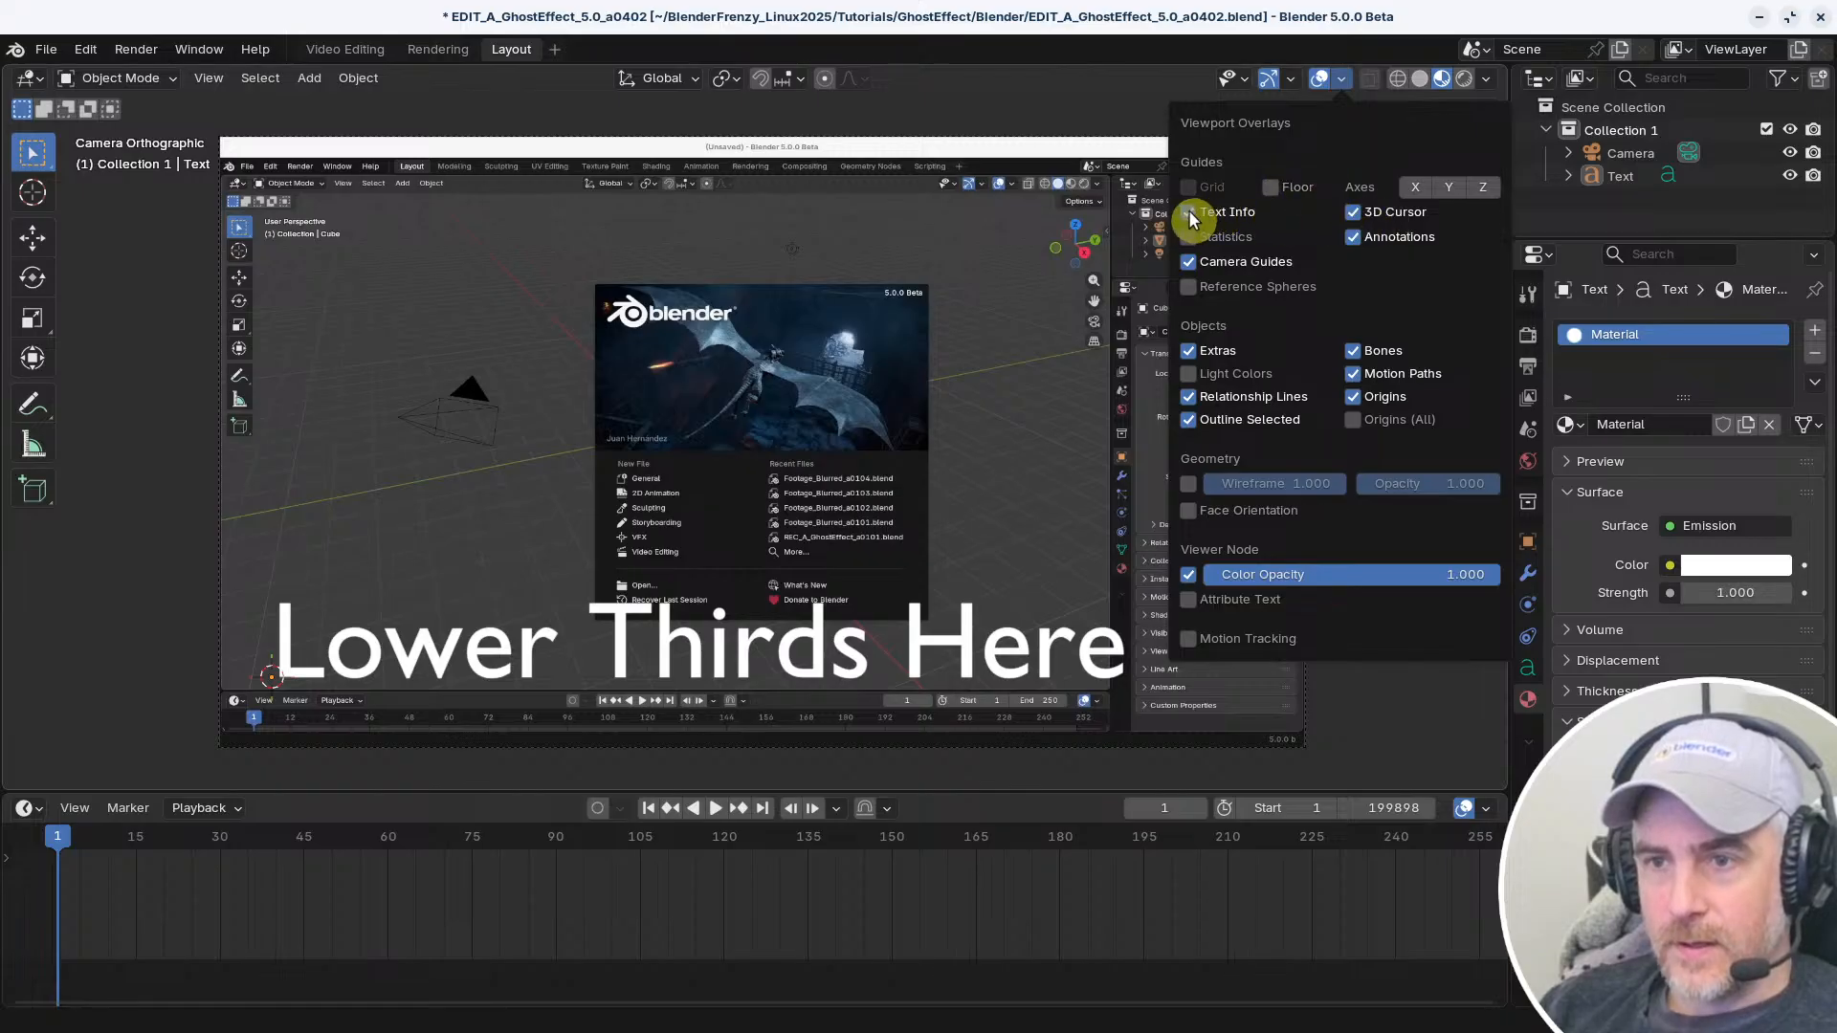
Scale the "Lower Thirds Here" text down to about 0.515 and reposition it in the camera frame's lower-left corner
click(960, 663)
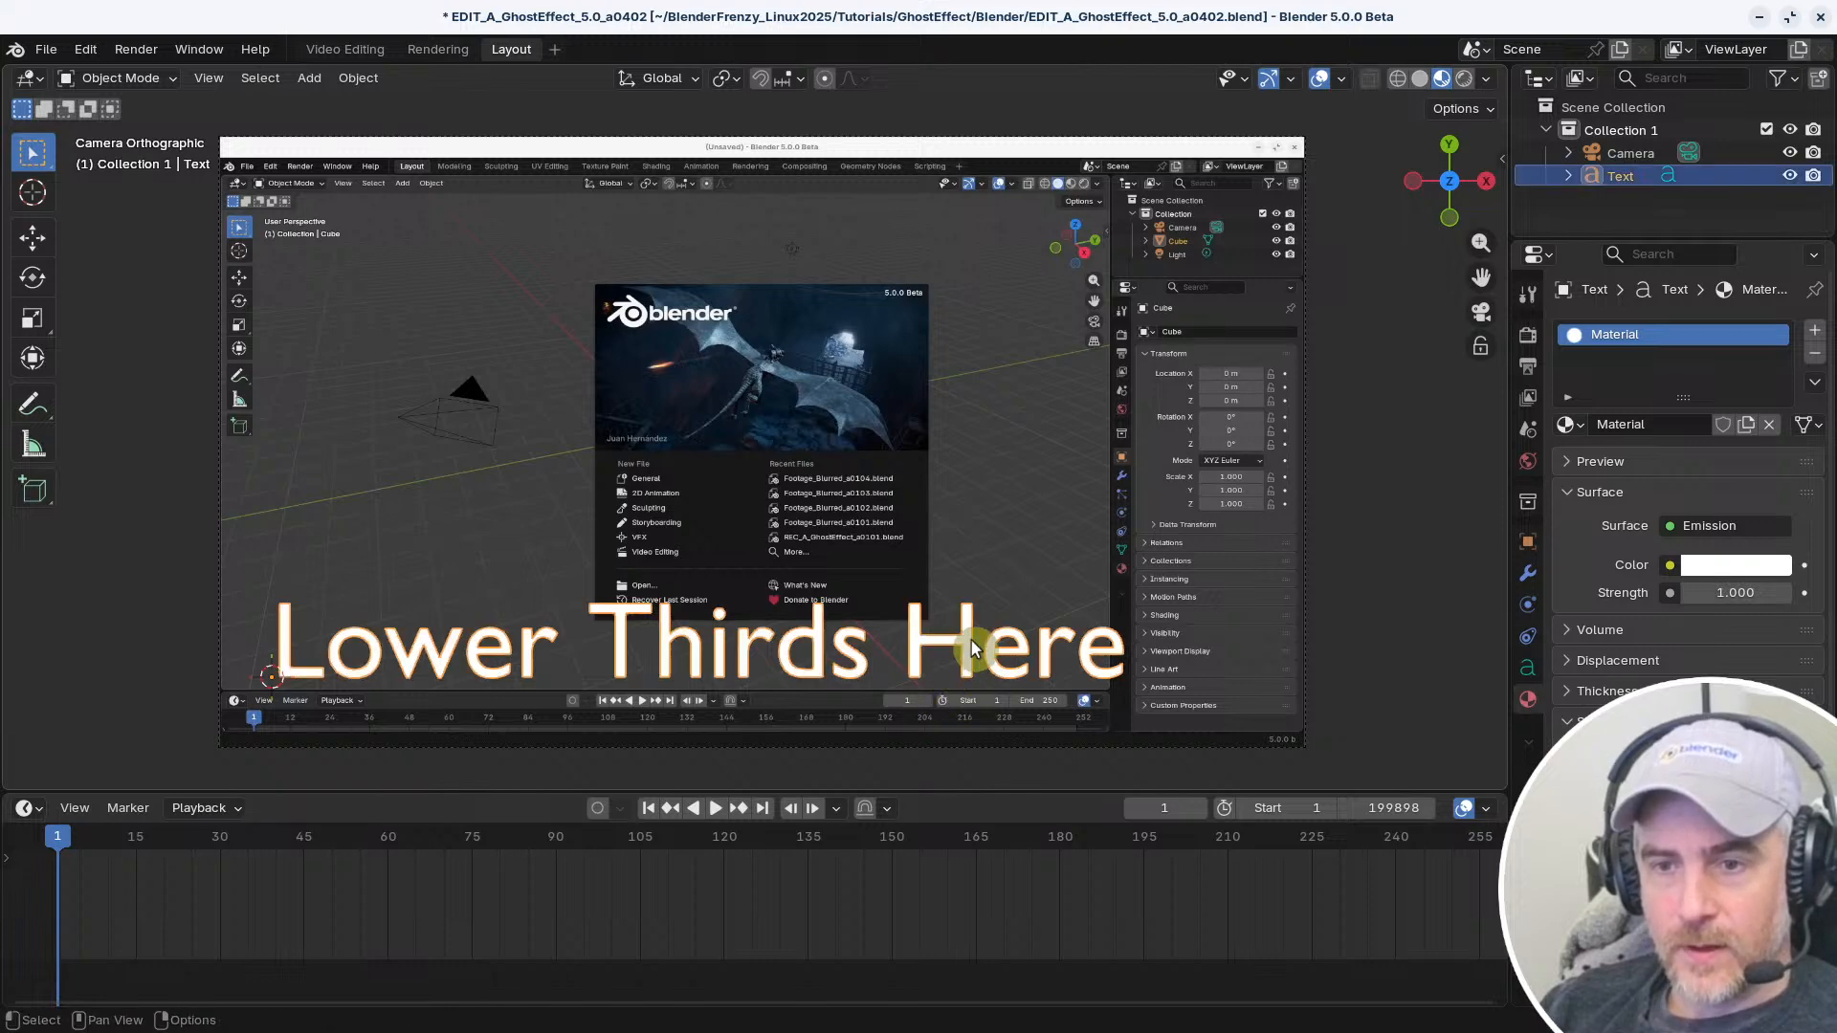
key(g)
click(933, 656)
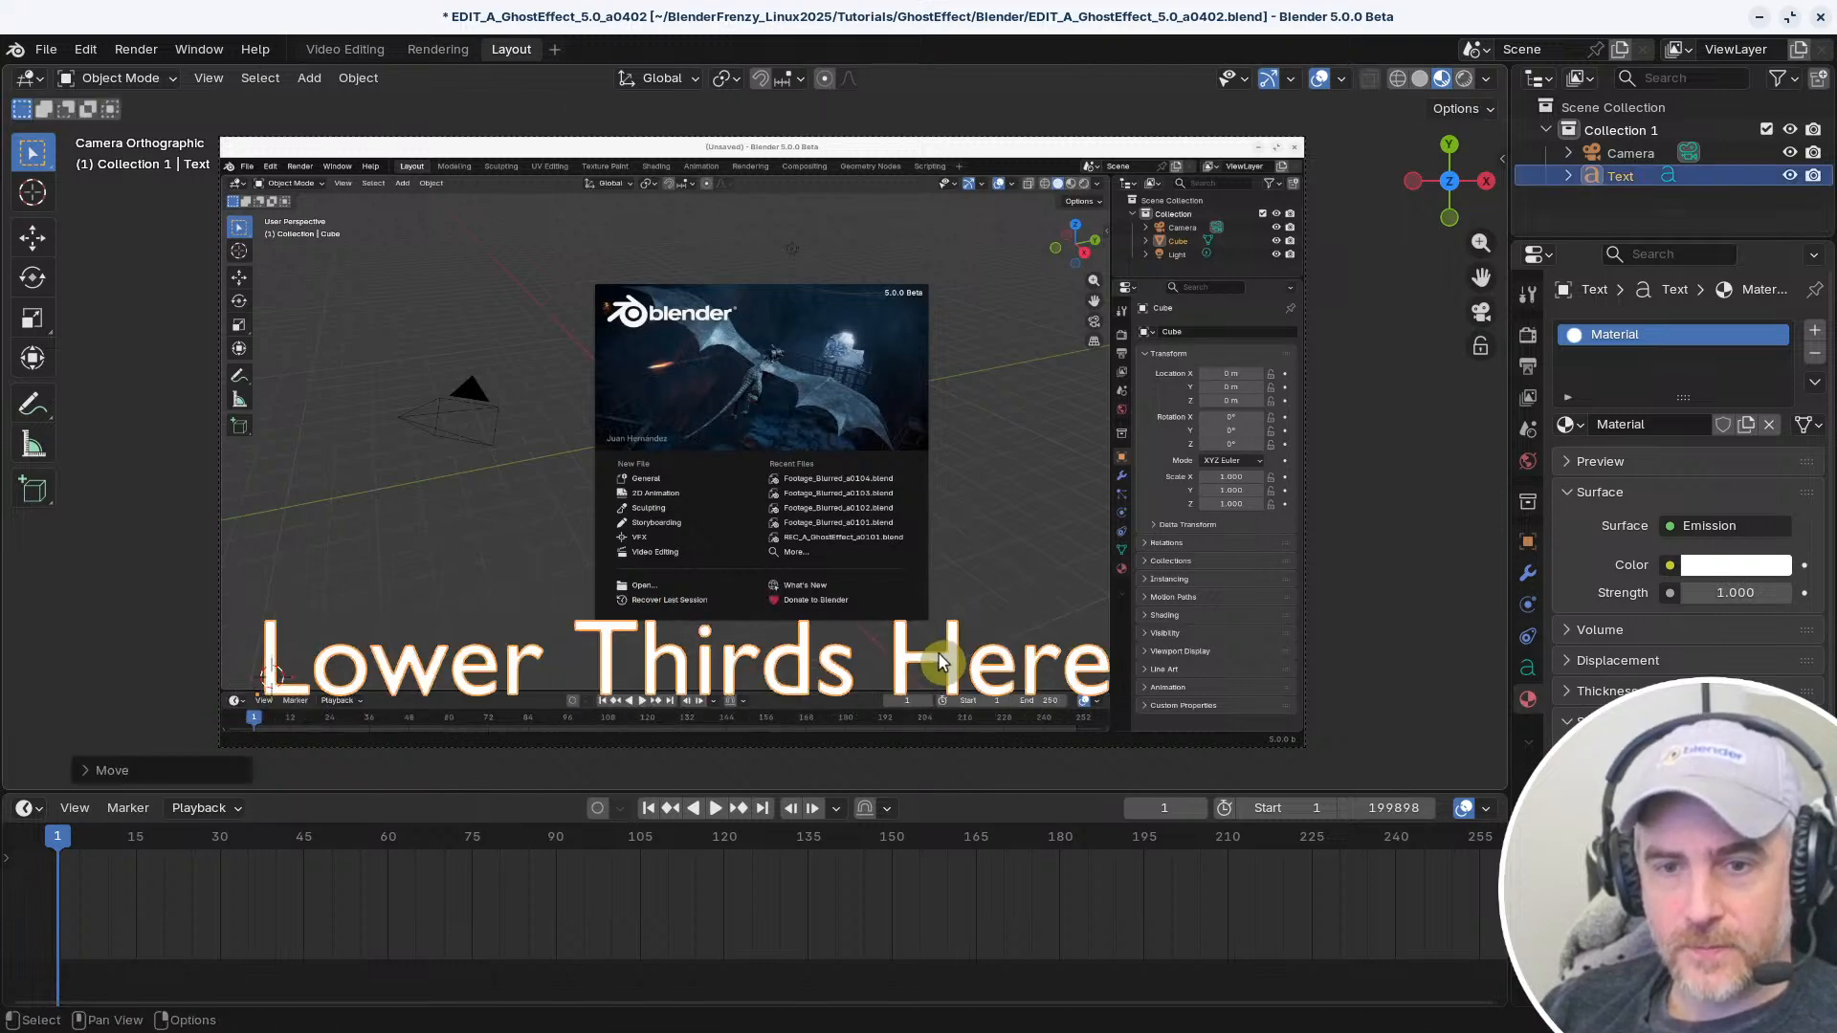
key(s)
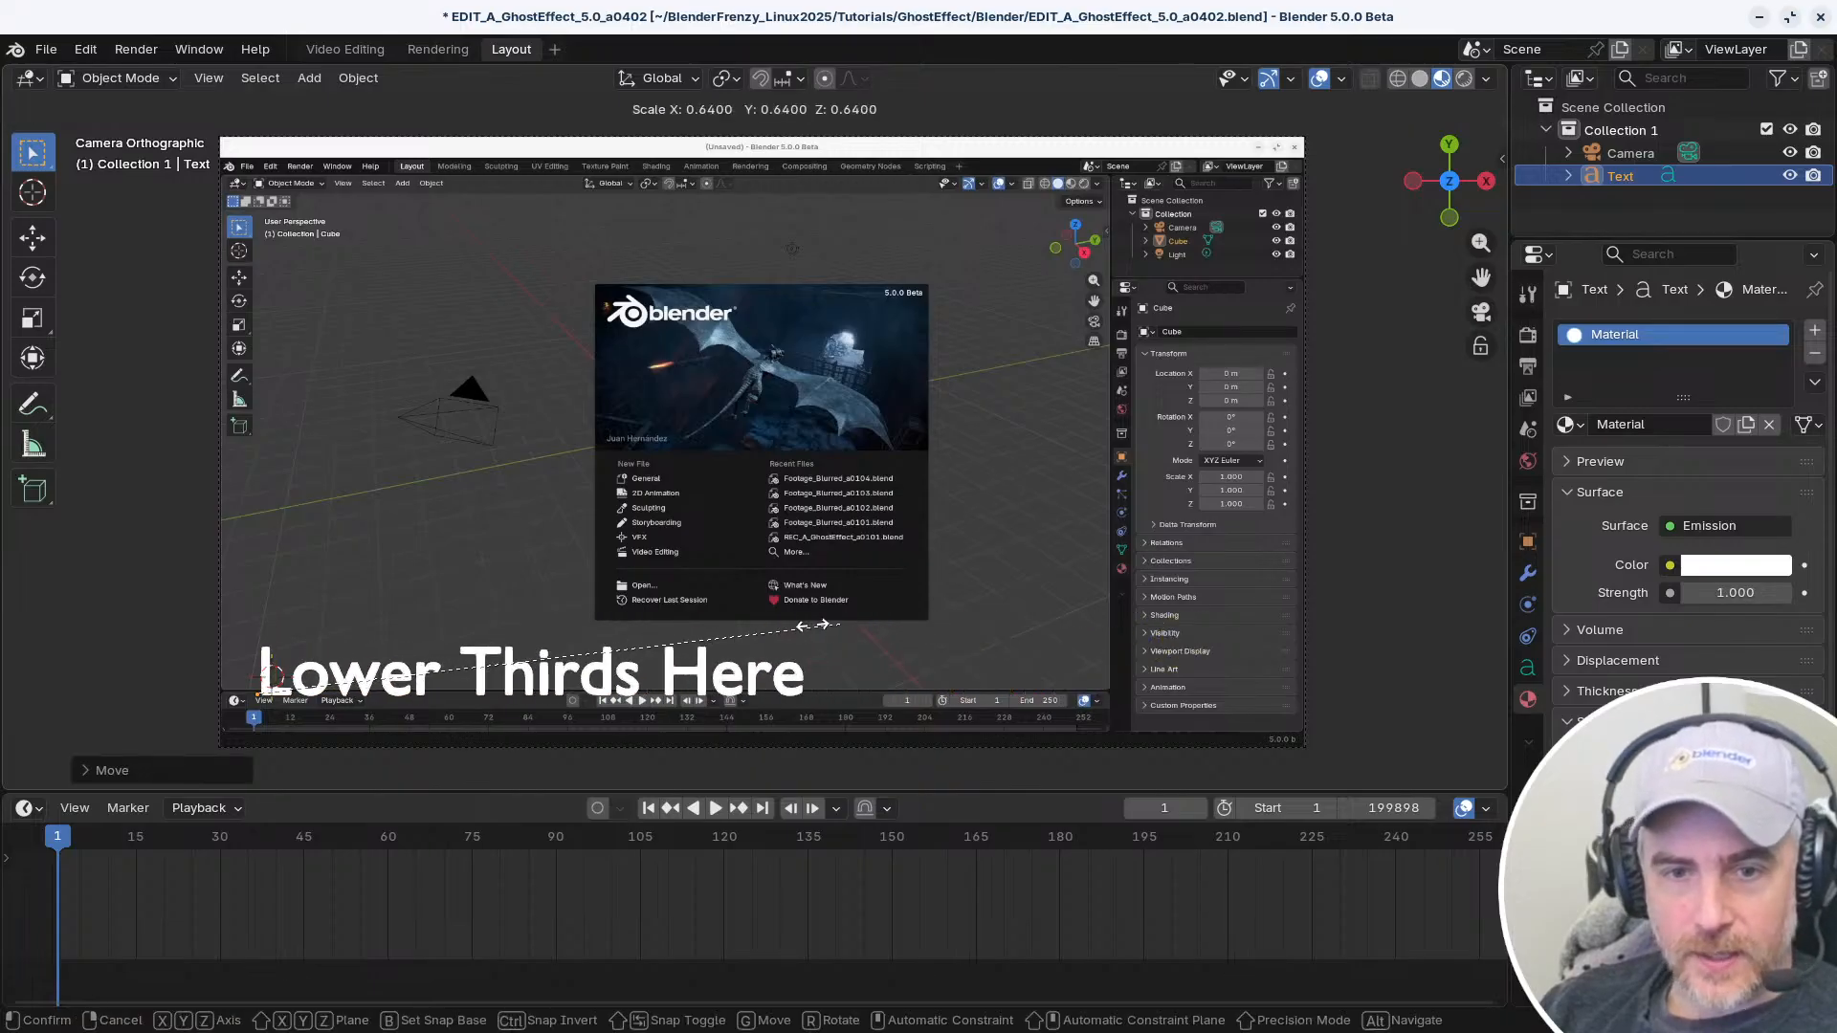
click(727, 636)
key(g)
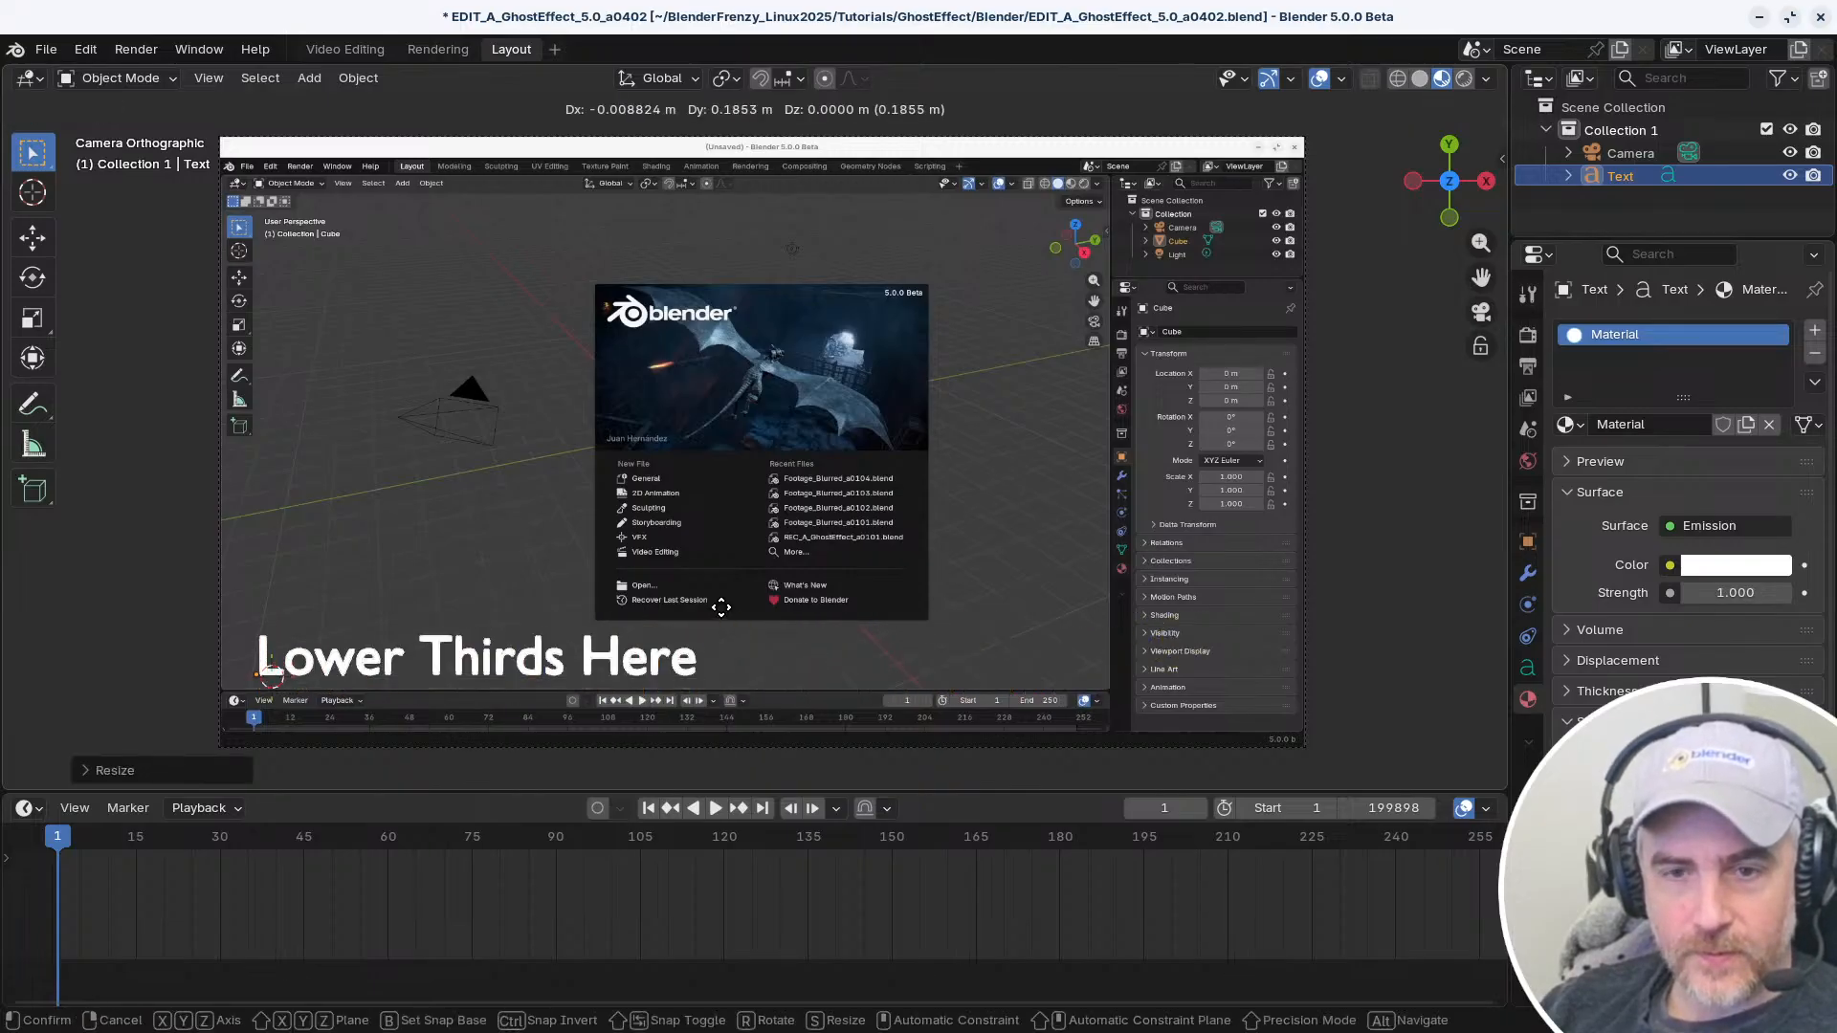
click(674, 689)
Examine the text's placement over the background clip at different zoom levels and return to the camera view
shift+middle_drag(673, 682, 916, 117)
scroll(869, 580, up, 5)
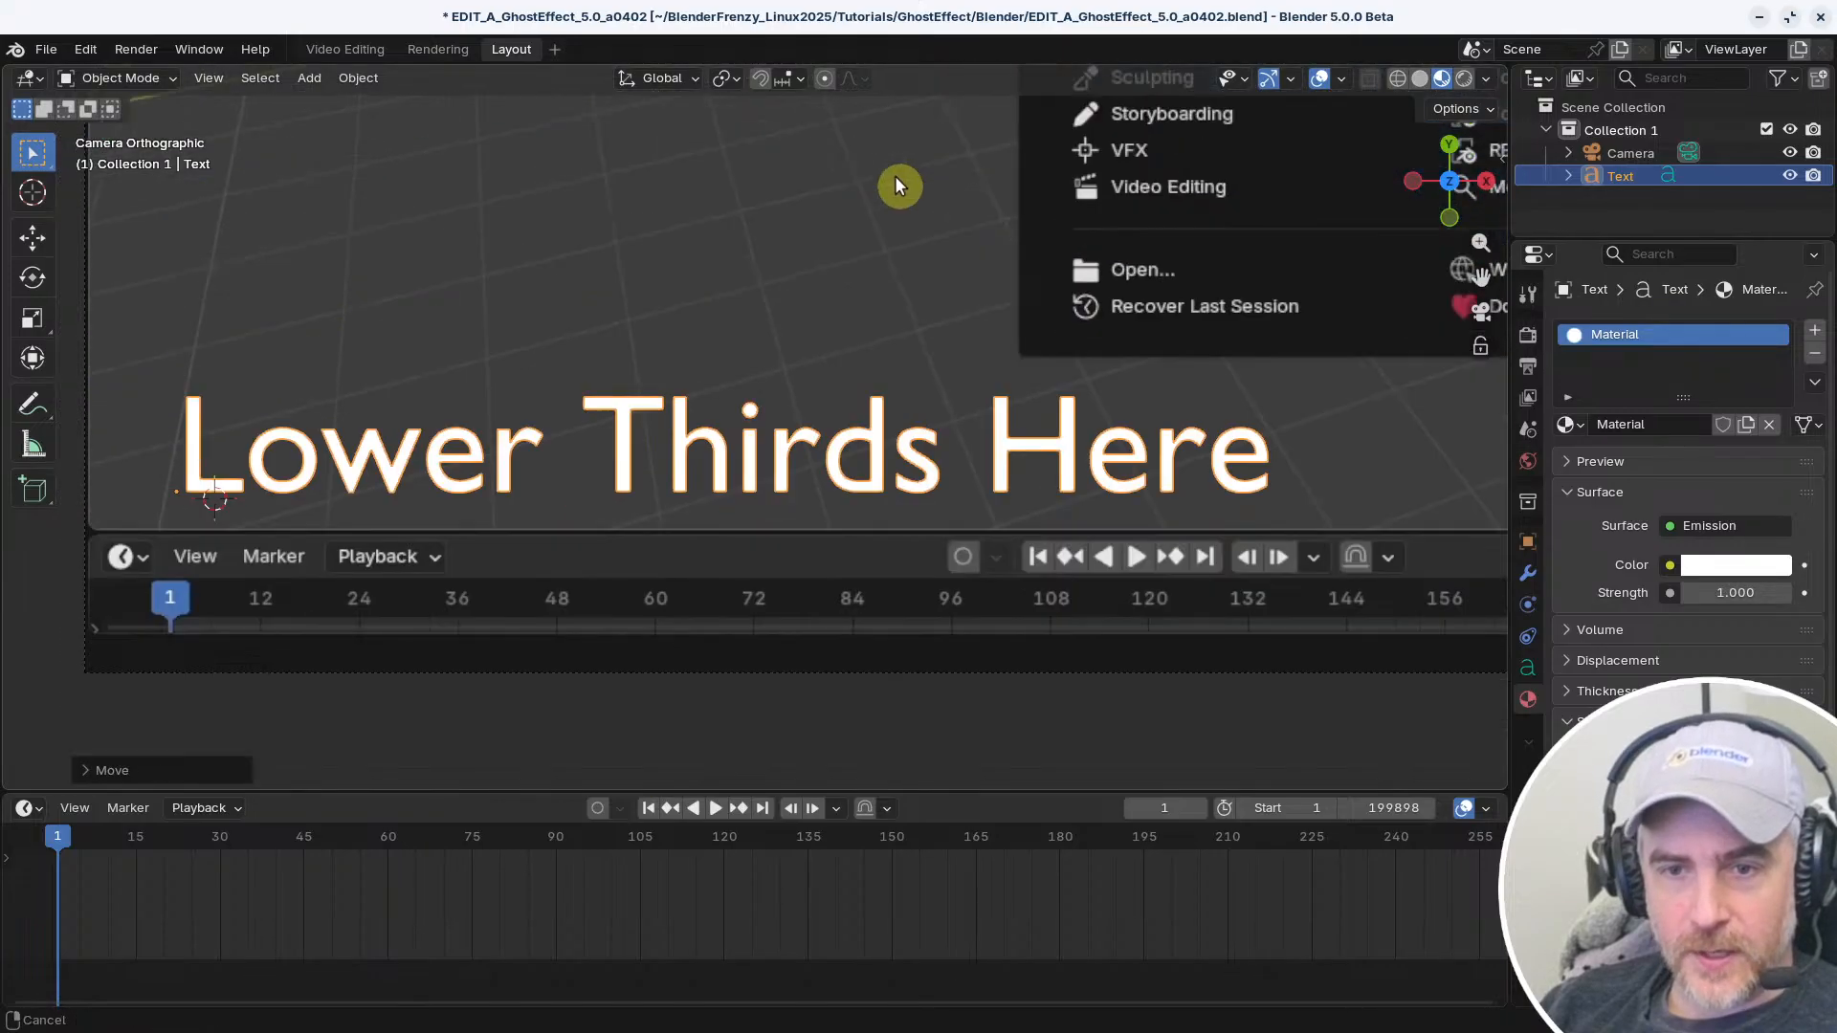
scroll(885, 191, down, 2)
shift+middle_drag(819, 318, 727, 448)
shift+middle_drag(874, 400, 799, 410)
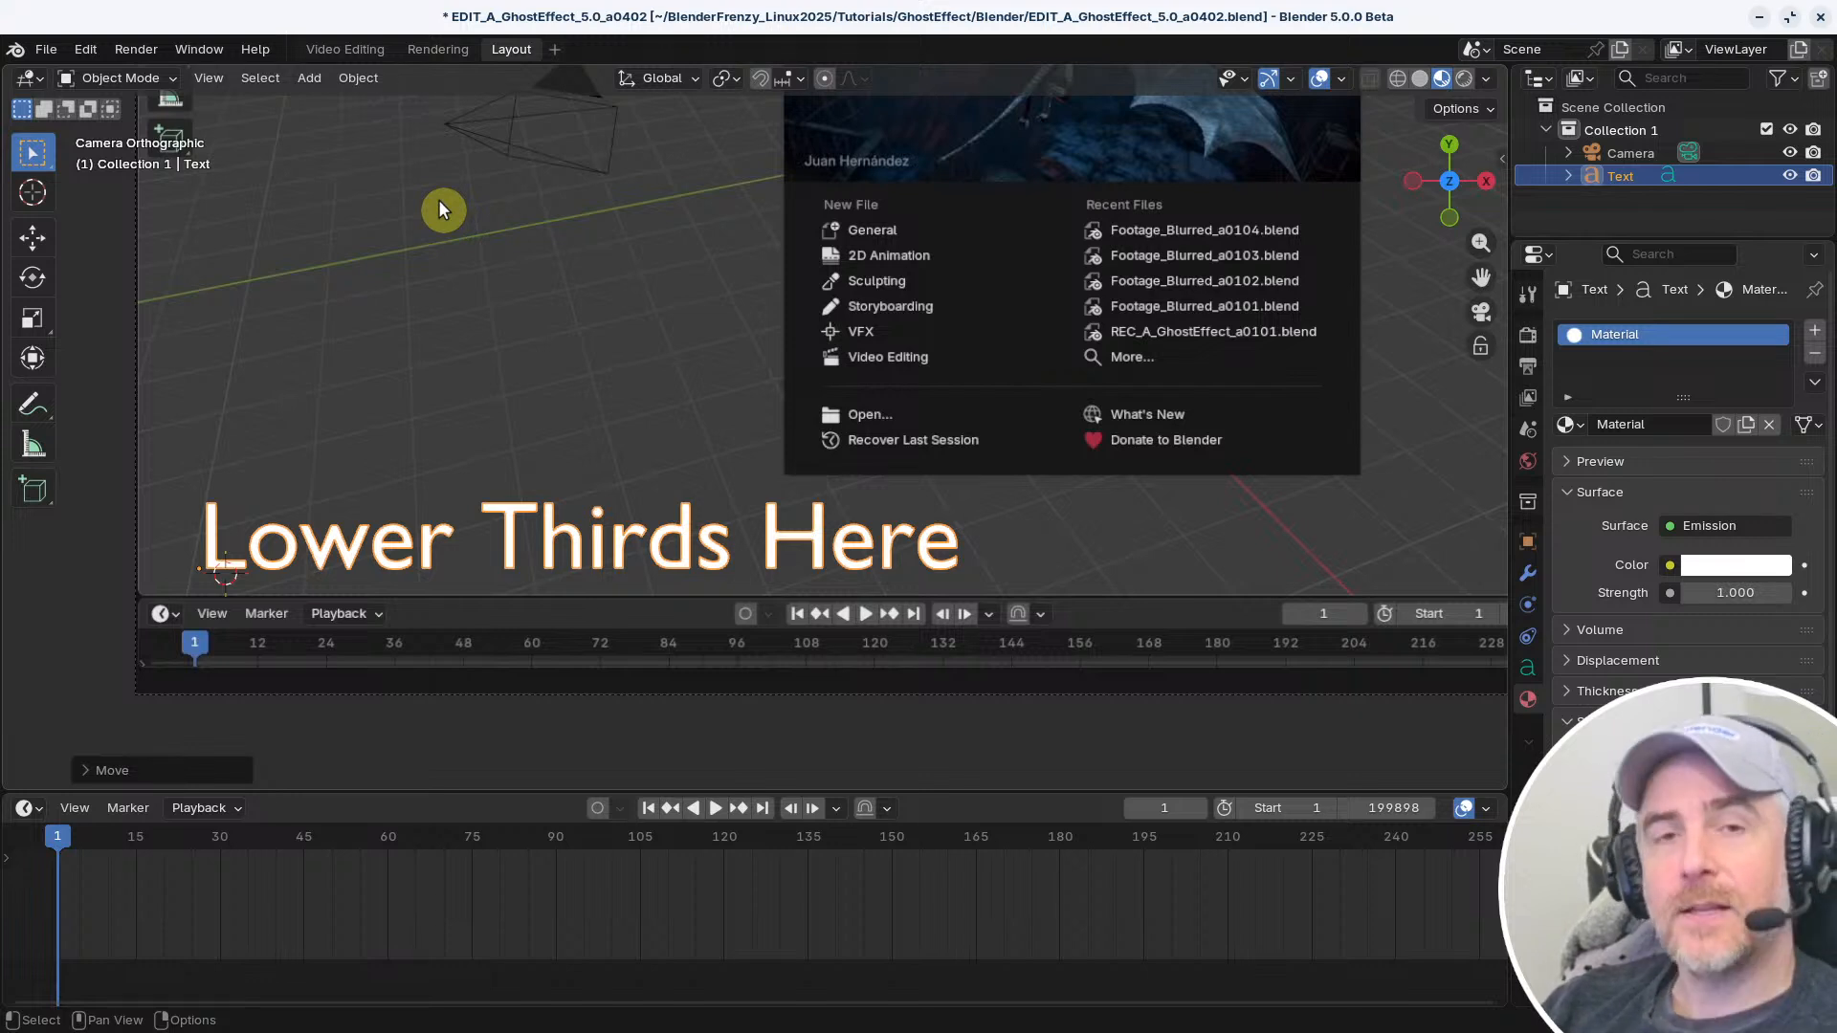
scroll(595, 320, down, 6)
scroll(645, 310, up, 4)
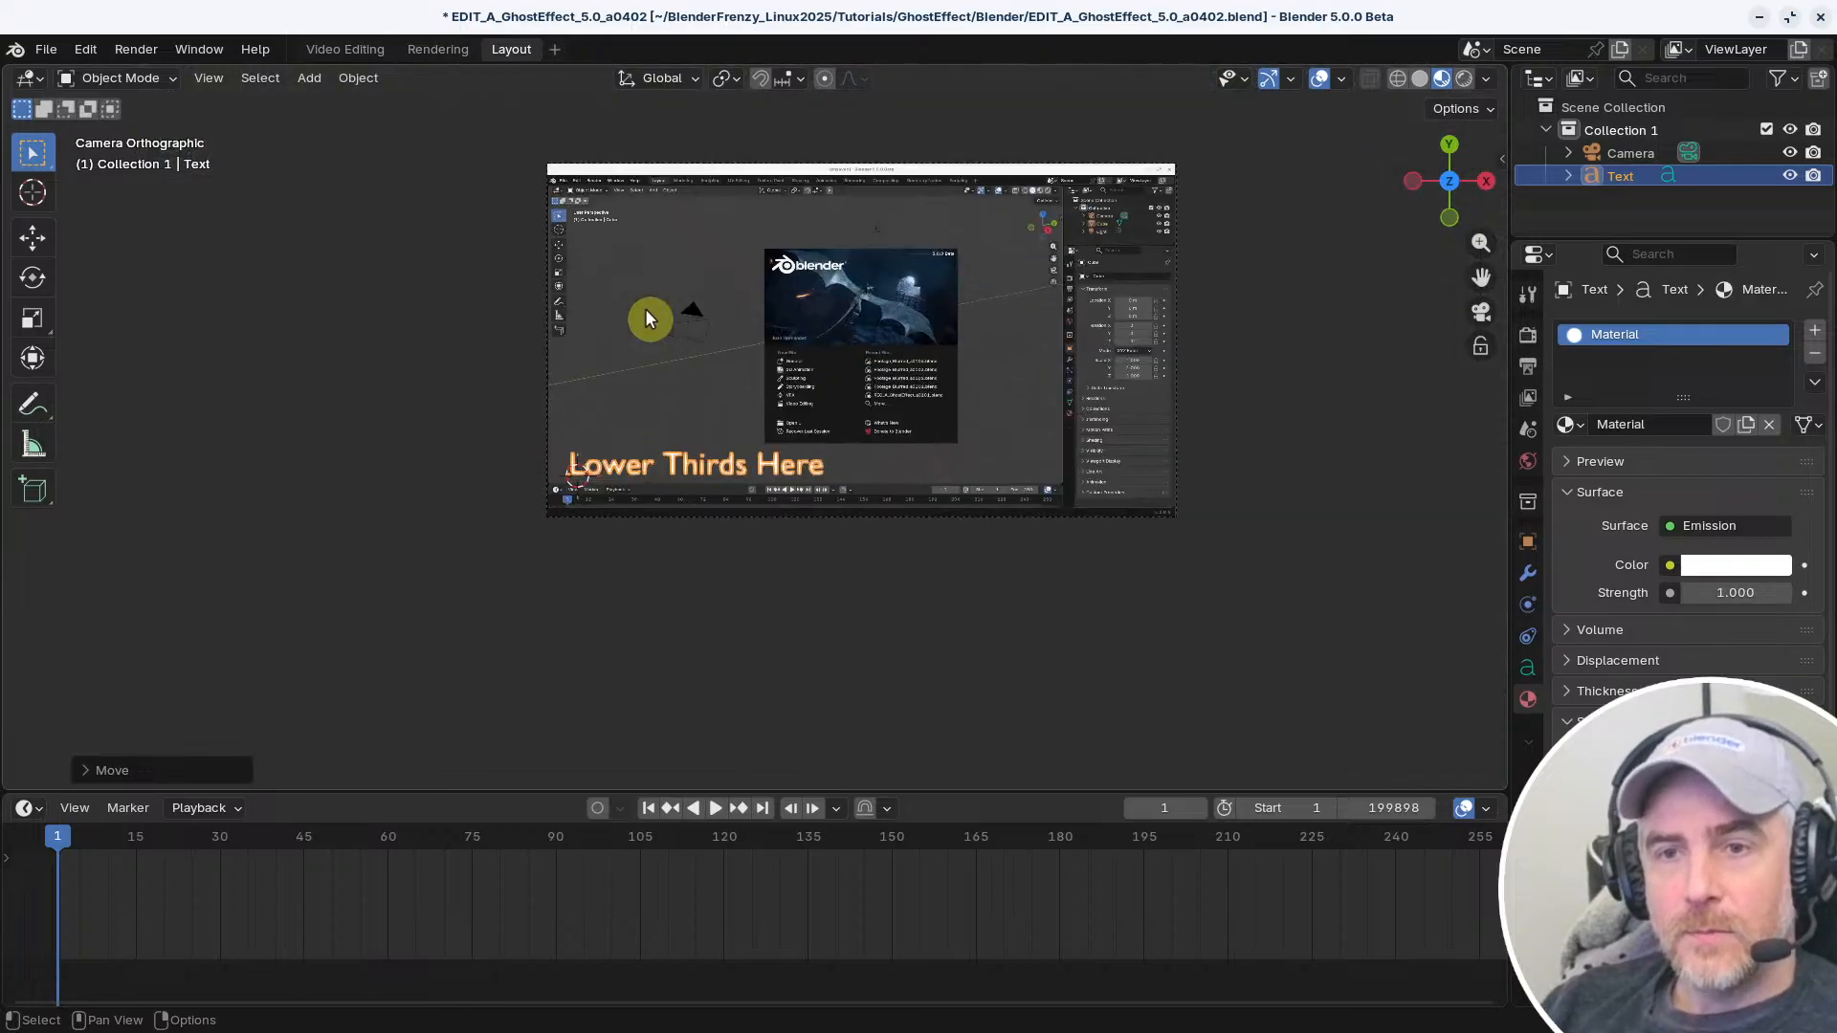
middle_drag(645, 310, 814, 110)
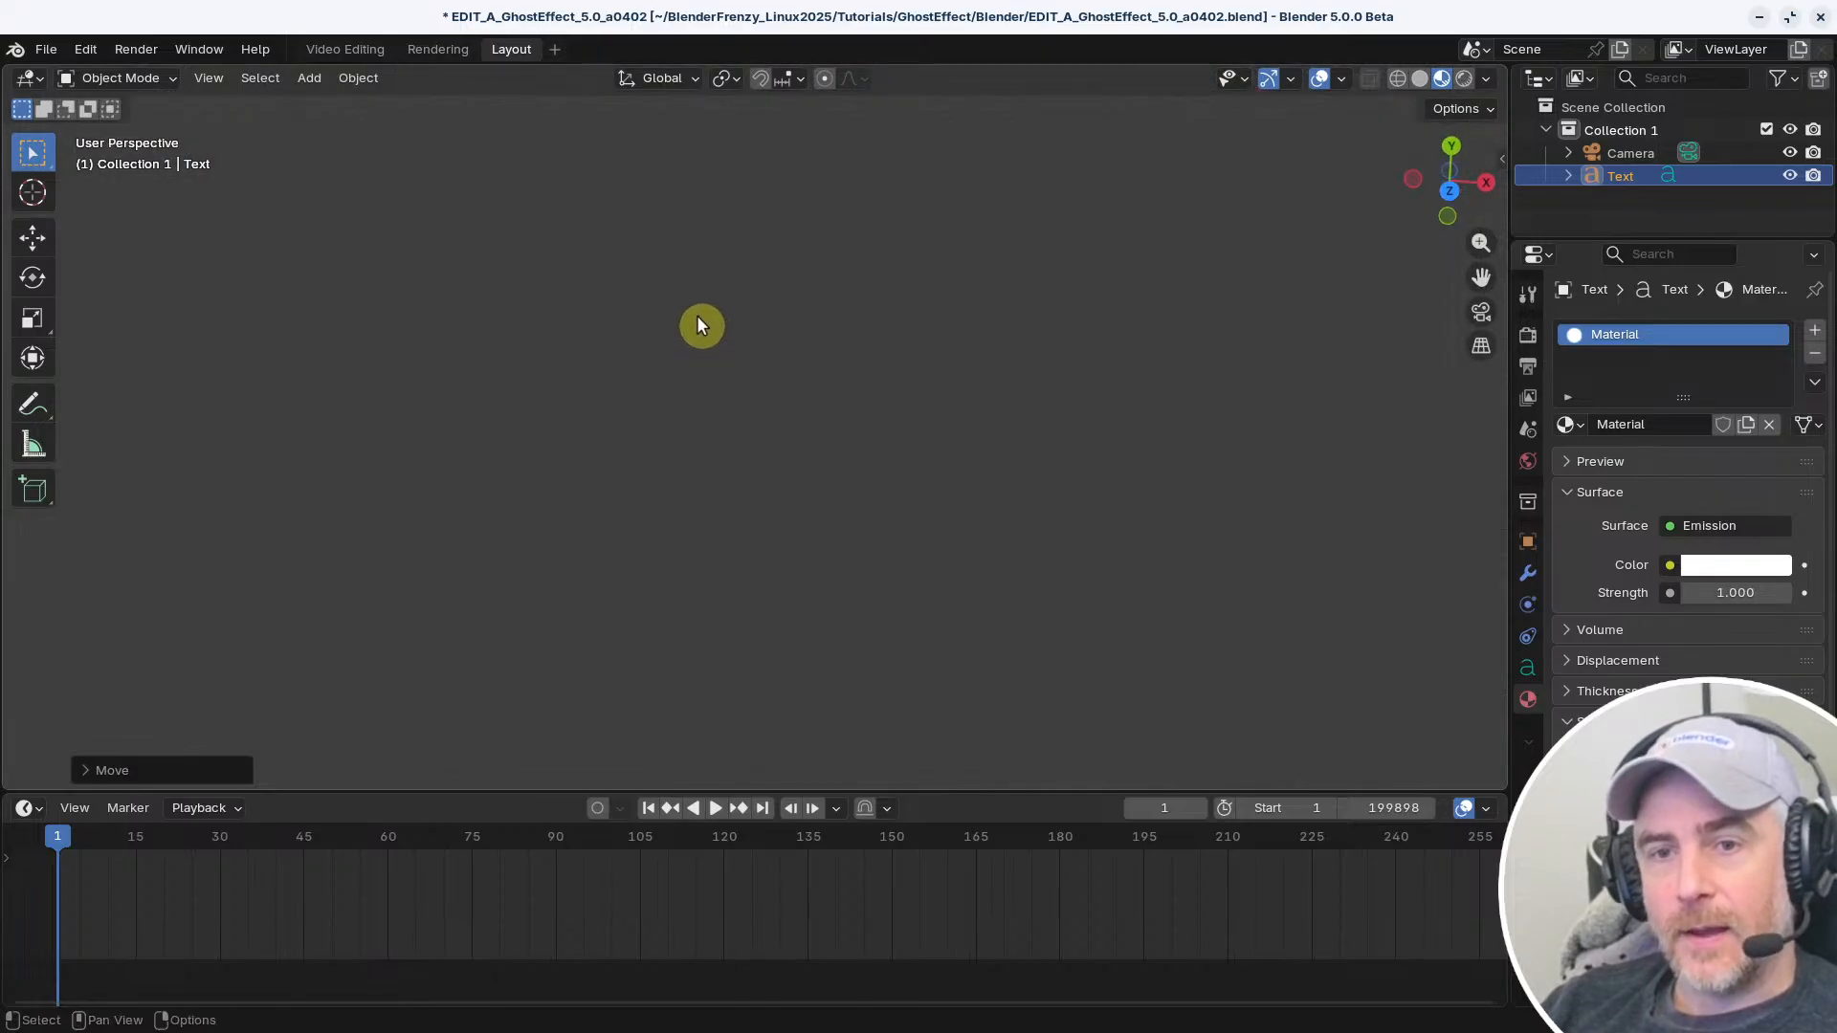
key(KP_0)
shift+middle_drag(814, 297, 744, 452)
scroll(737, 453, up, 3)
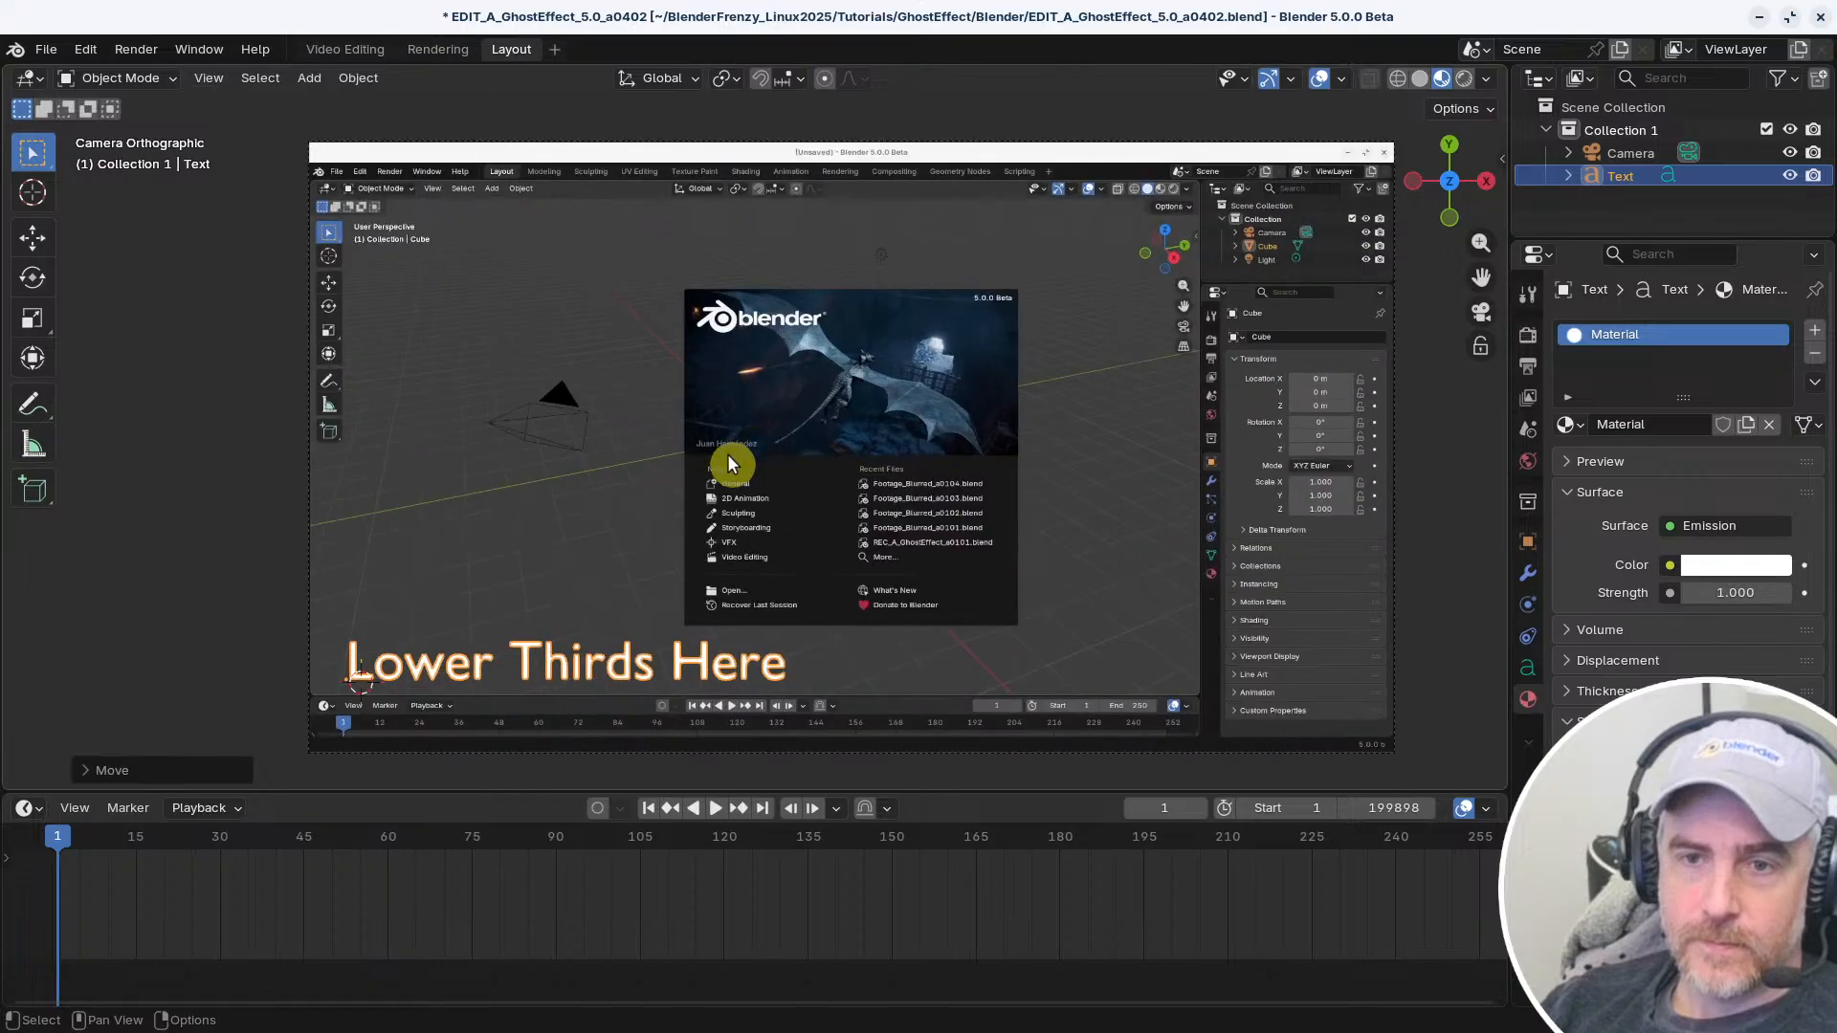
Switch to the Video Editing workspace and set the keymap preset in the preferences to Reallyfastcut 20251101
click(330, 48)
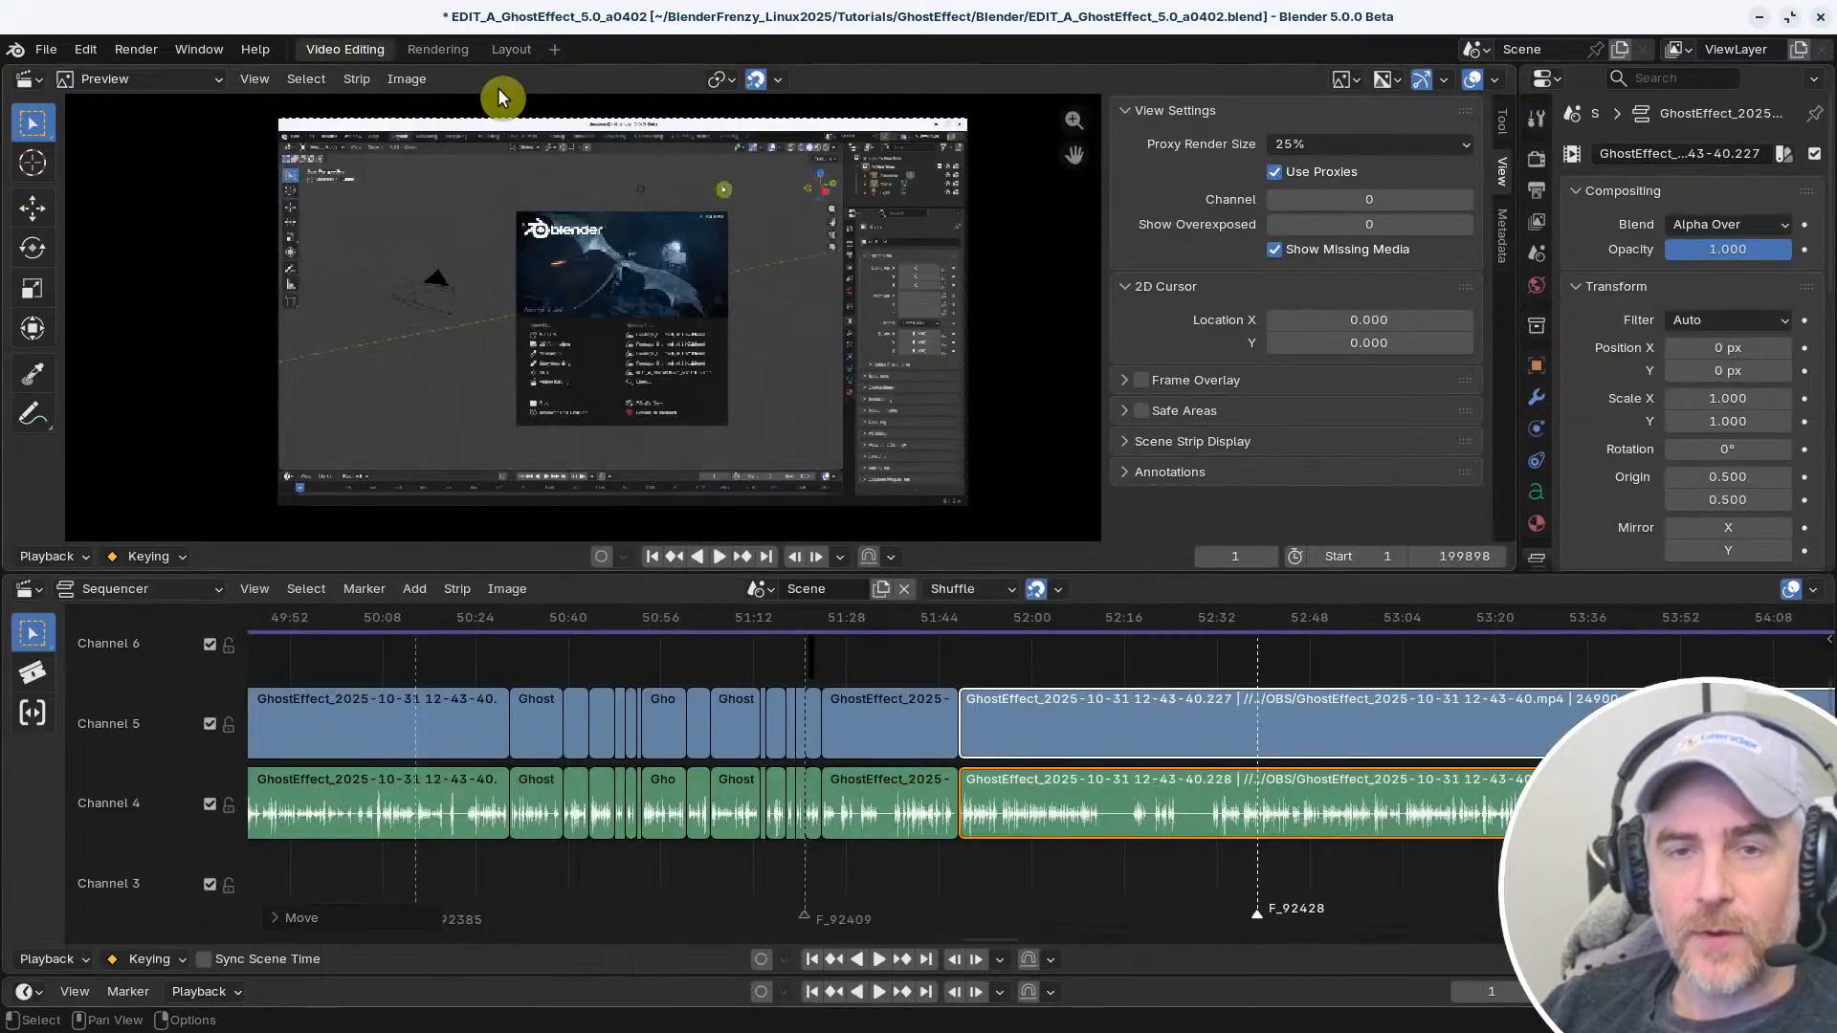
click(85, 50)
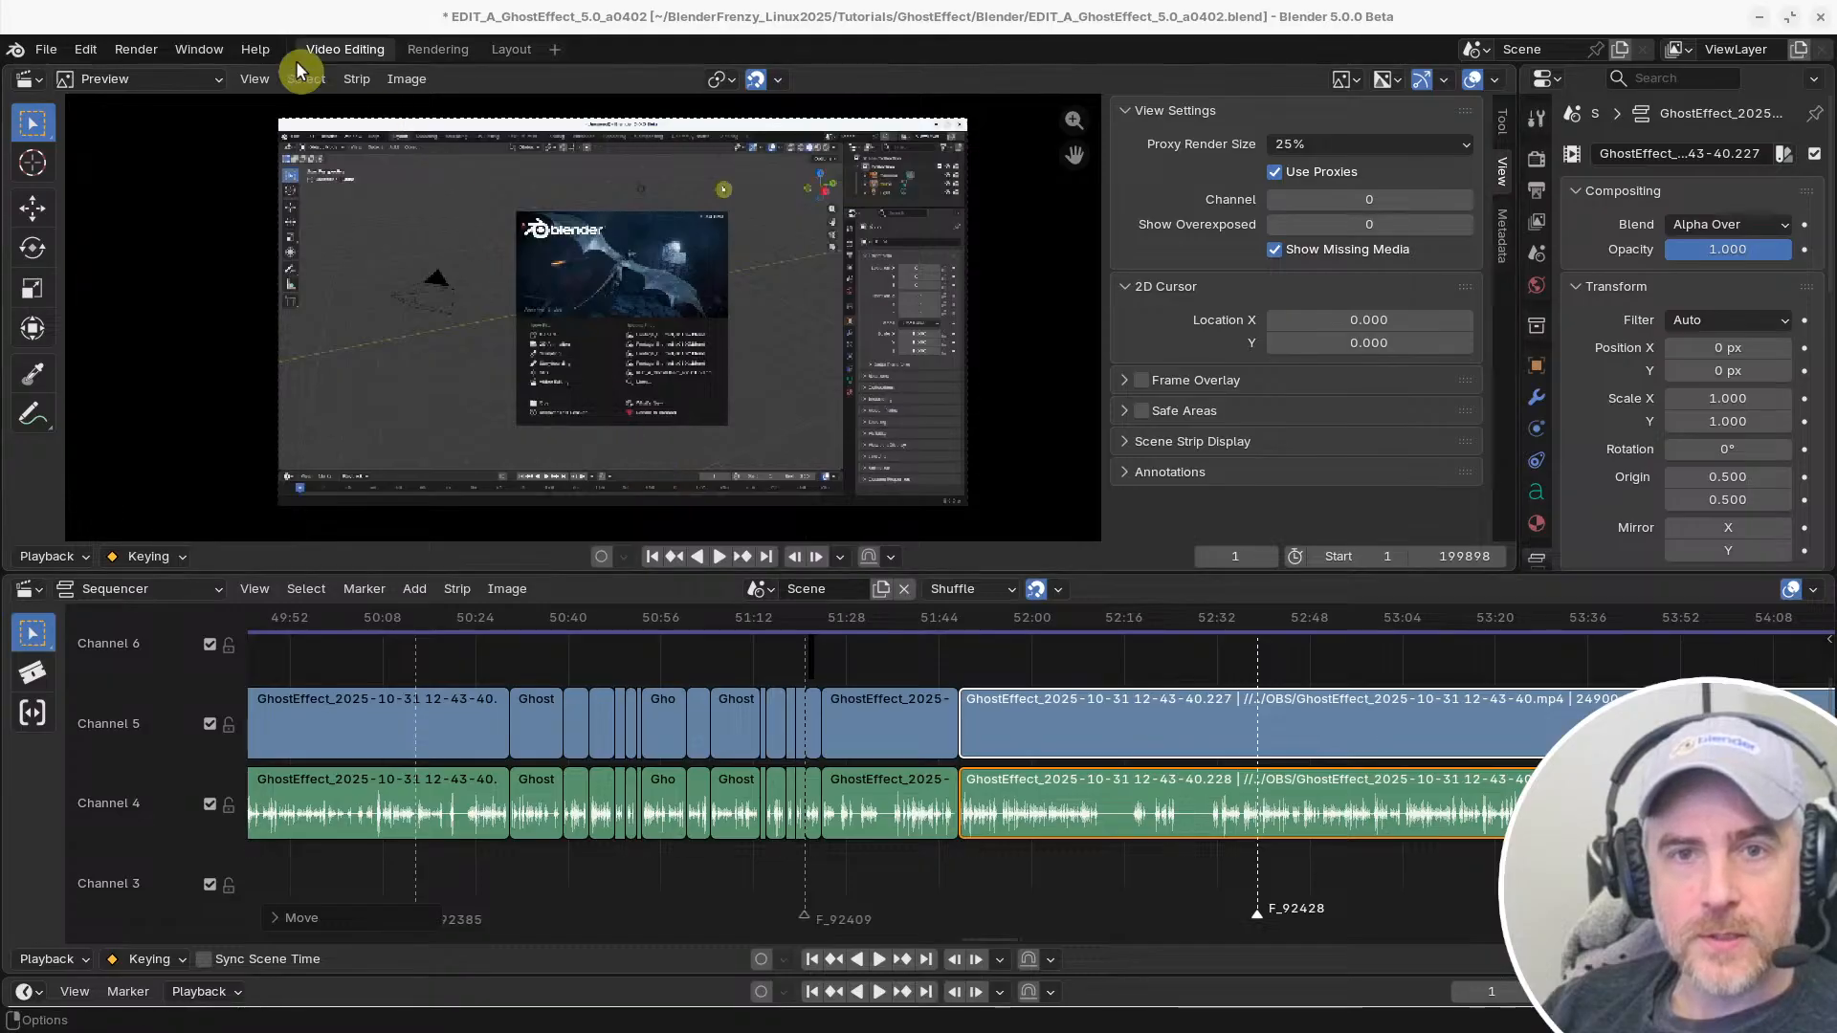
click(85, 49)
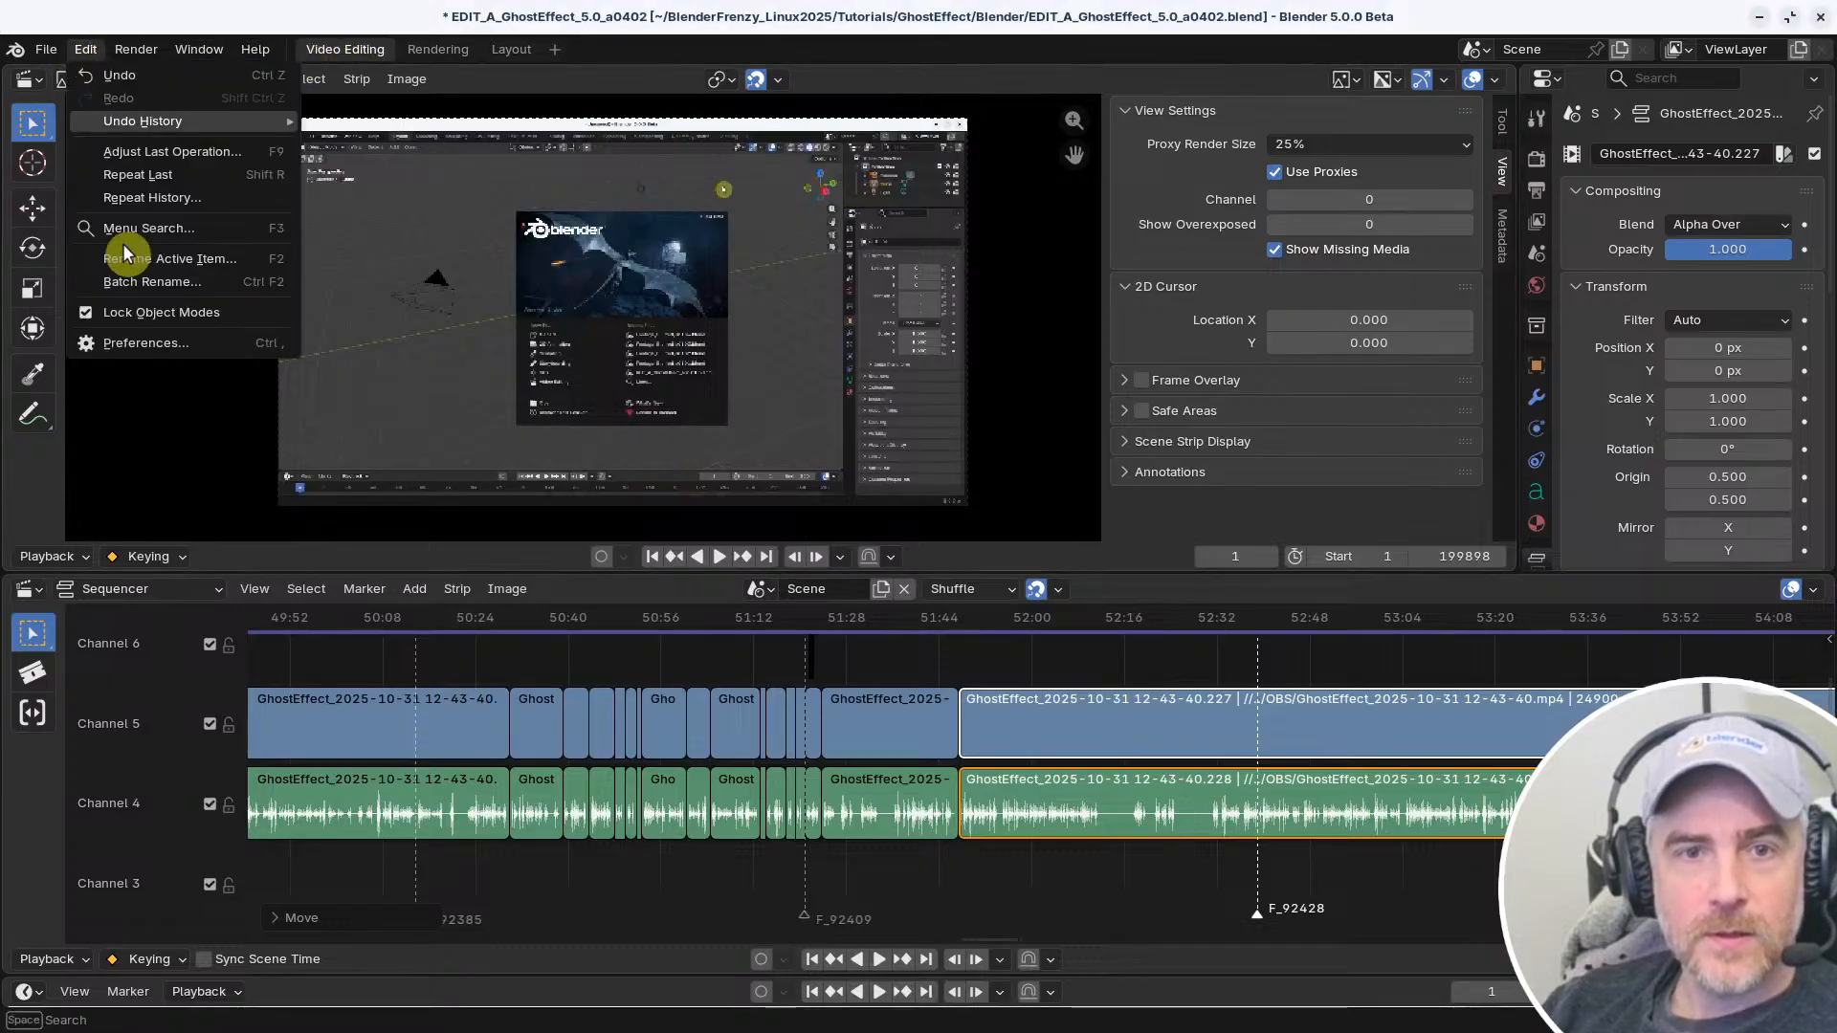
click(135, 344)
click(651, 255)
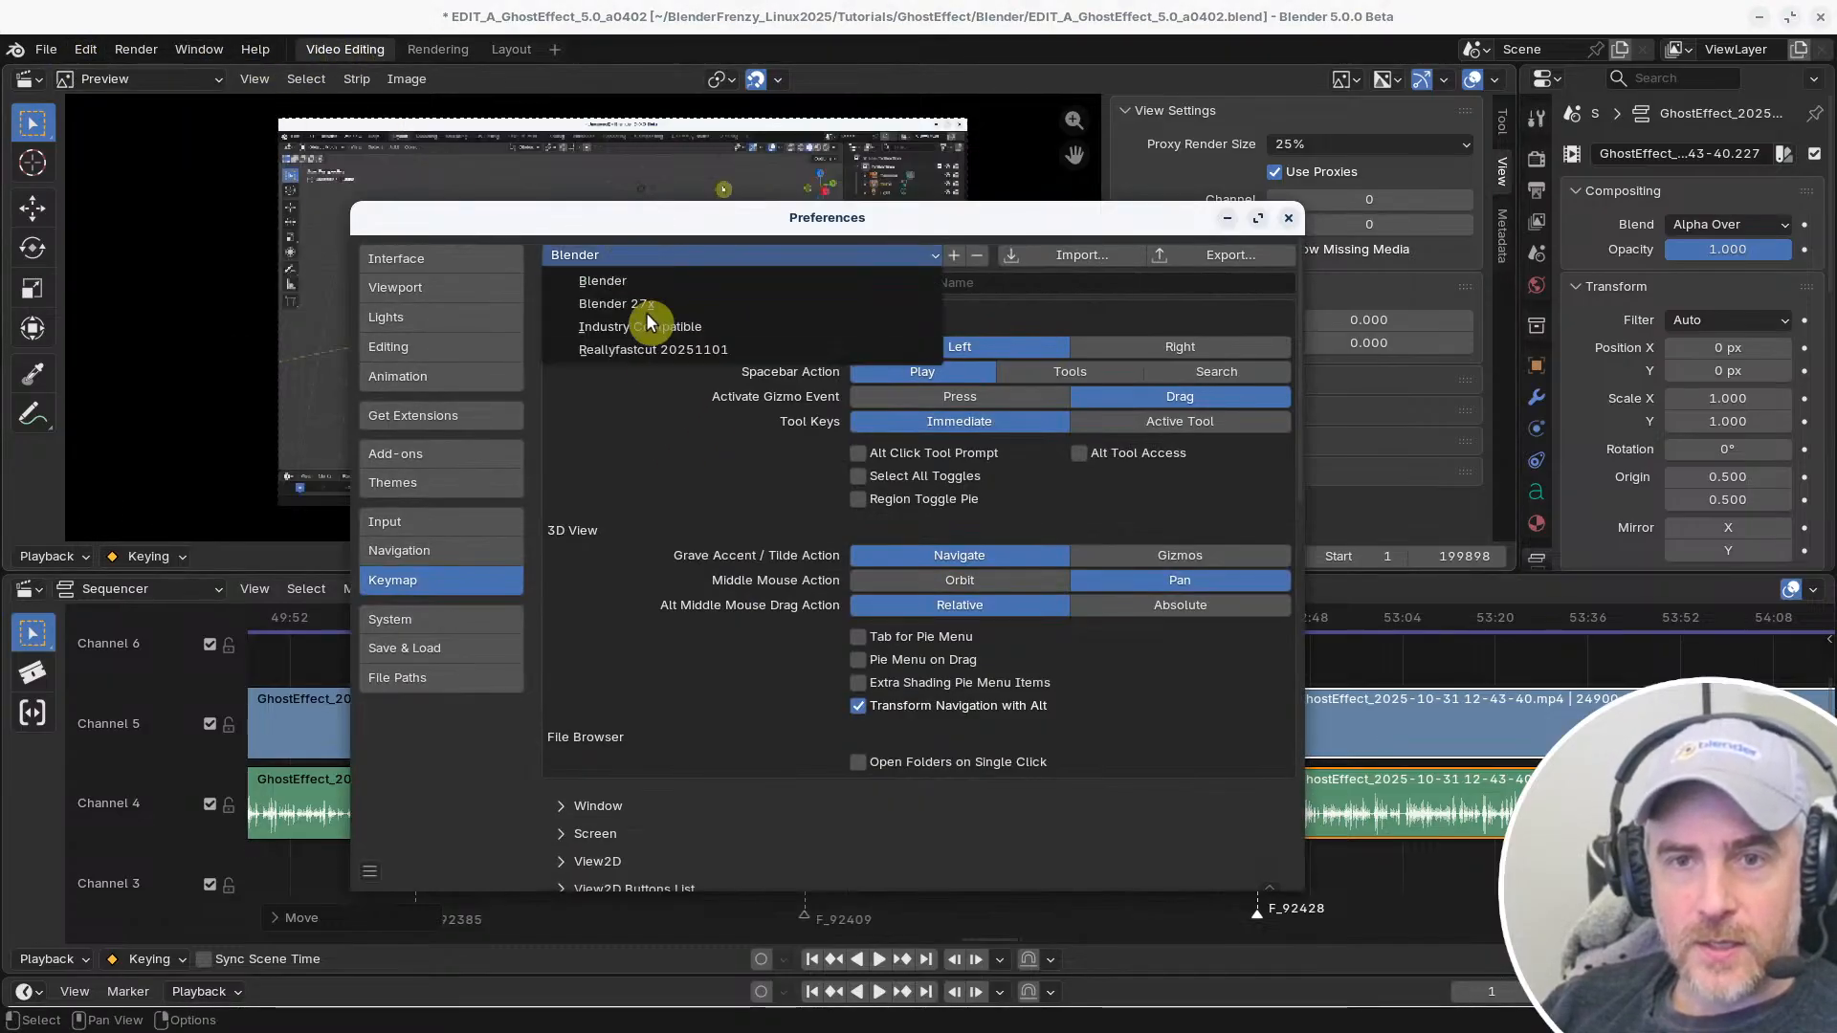
click(641, 344)
drag(1041, 215, 1042, 167)
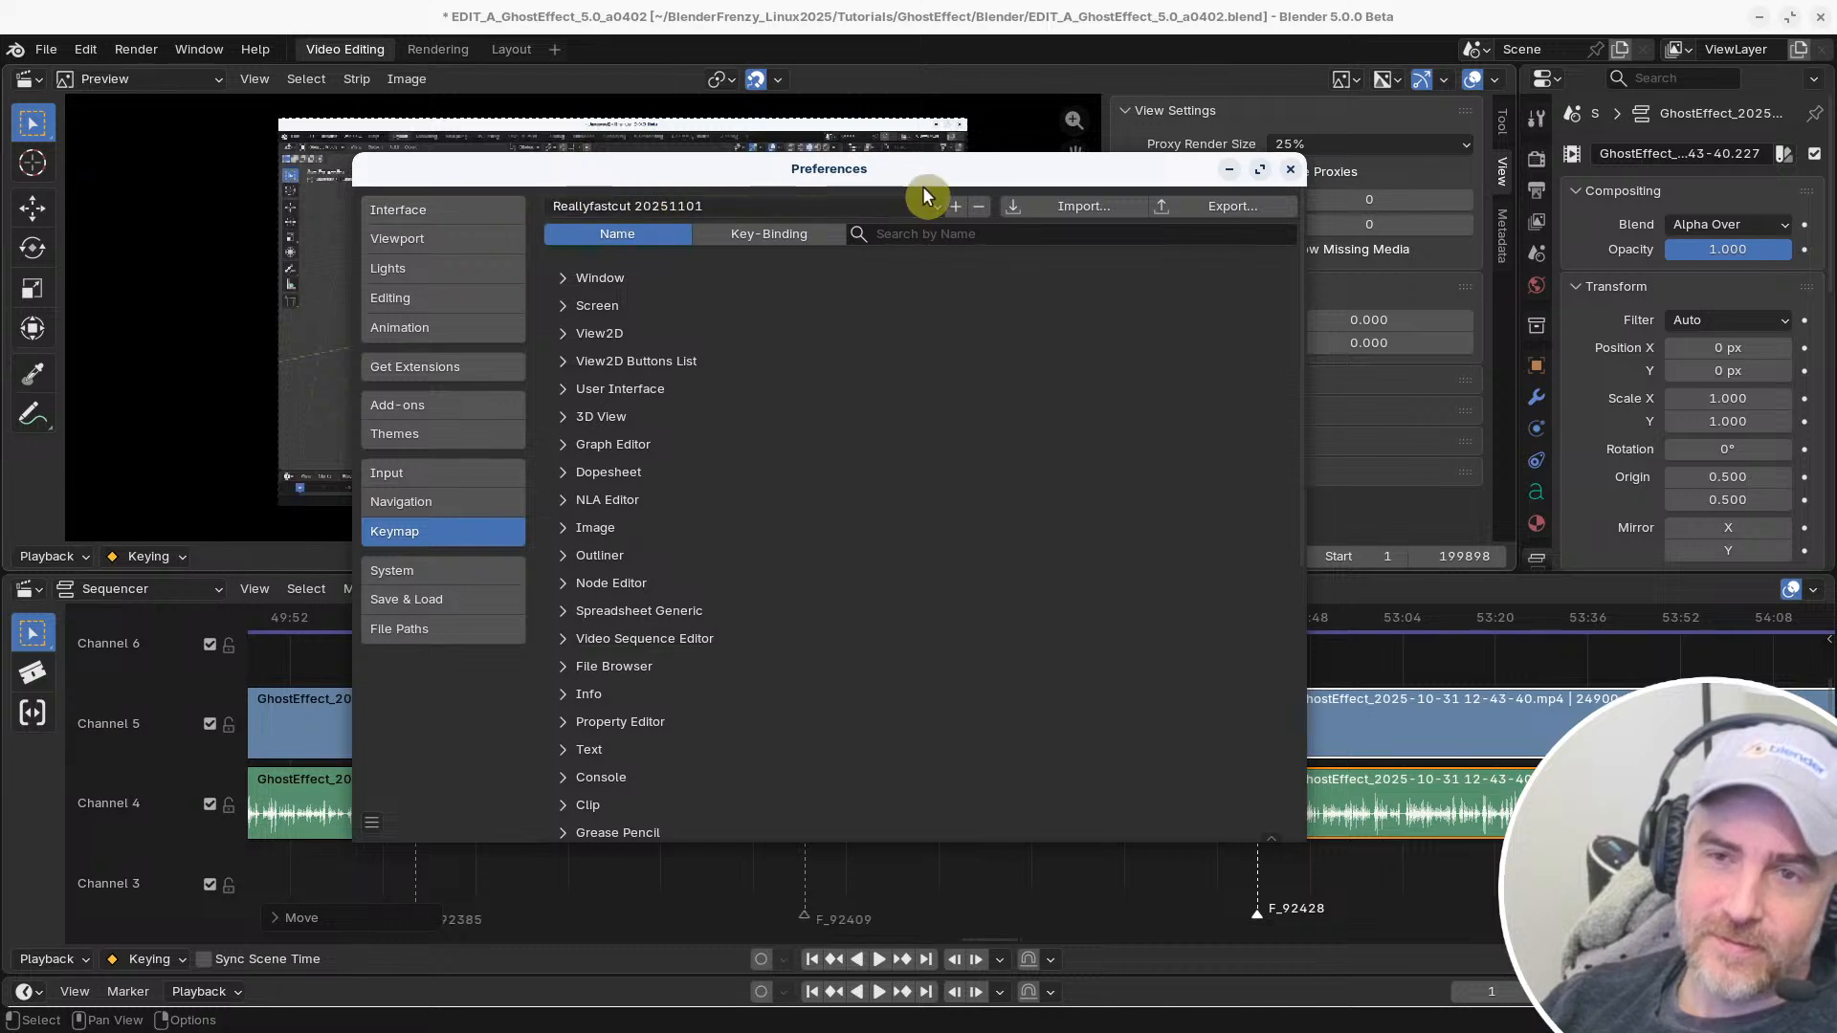
drag(930, 169, 960, 173)
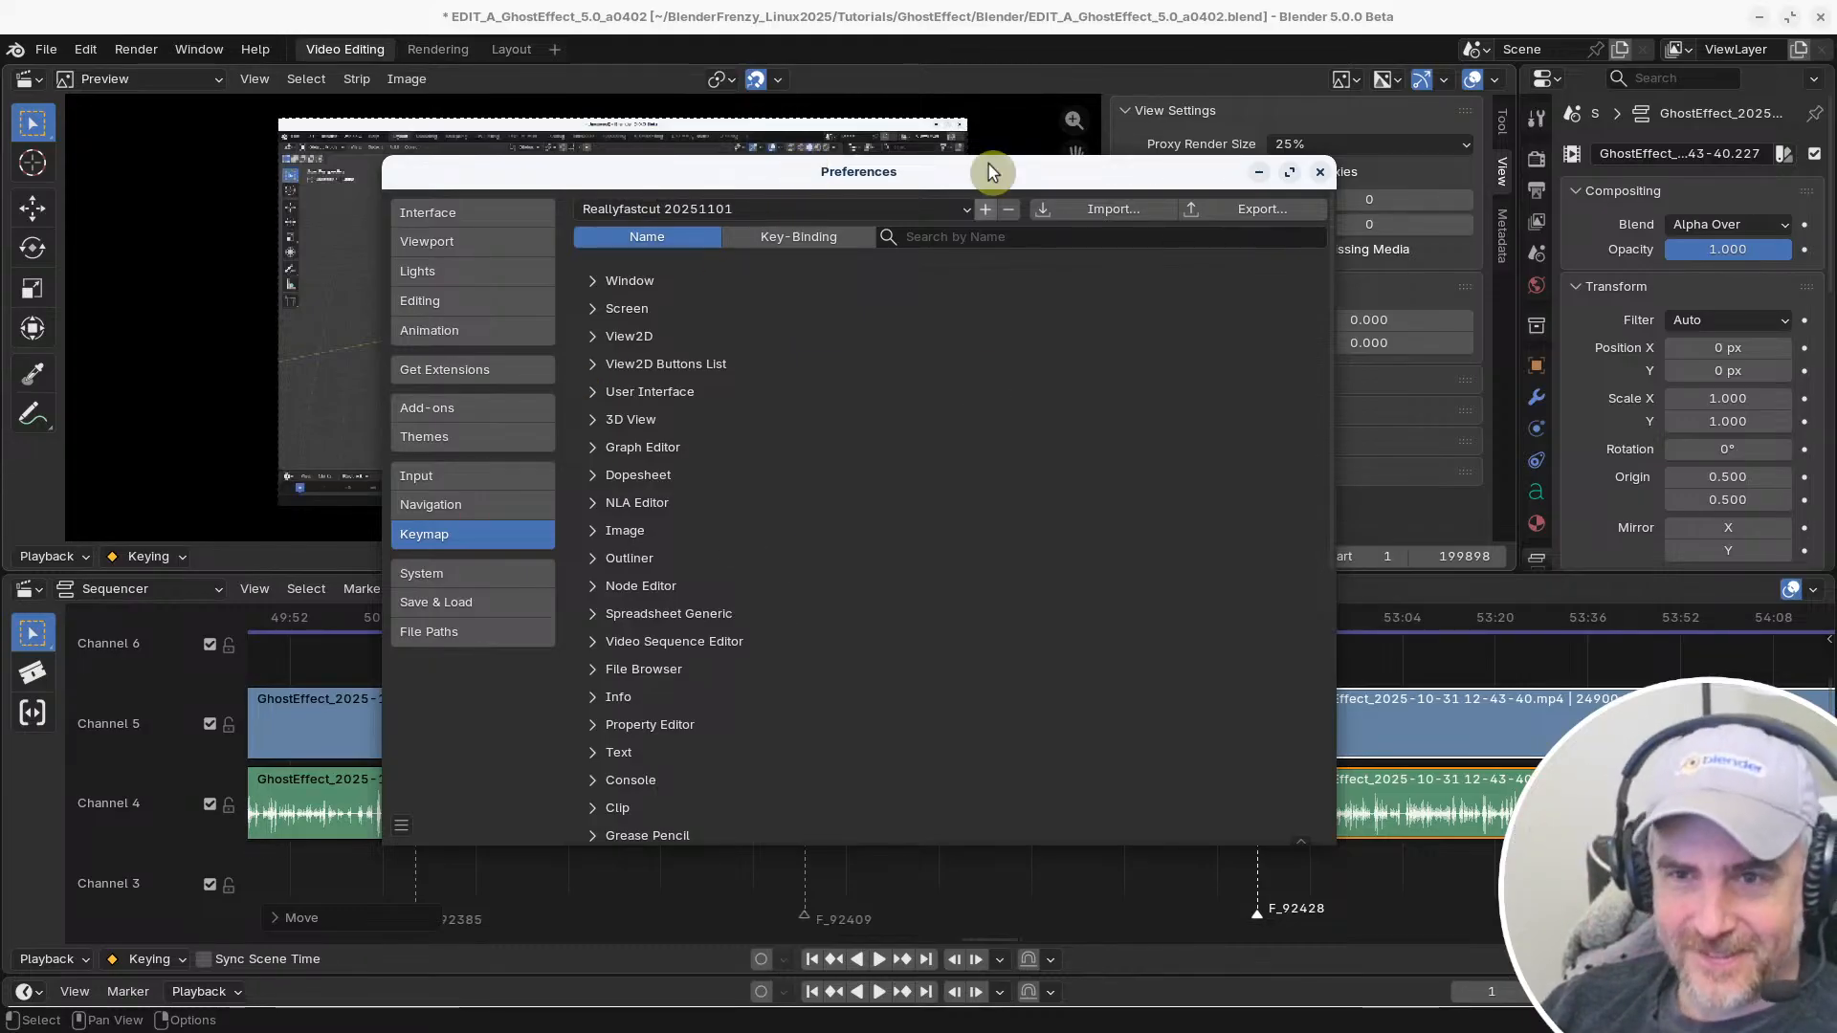
drag(996, 172, 1005, 168)
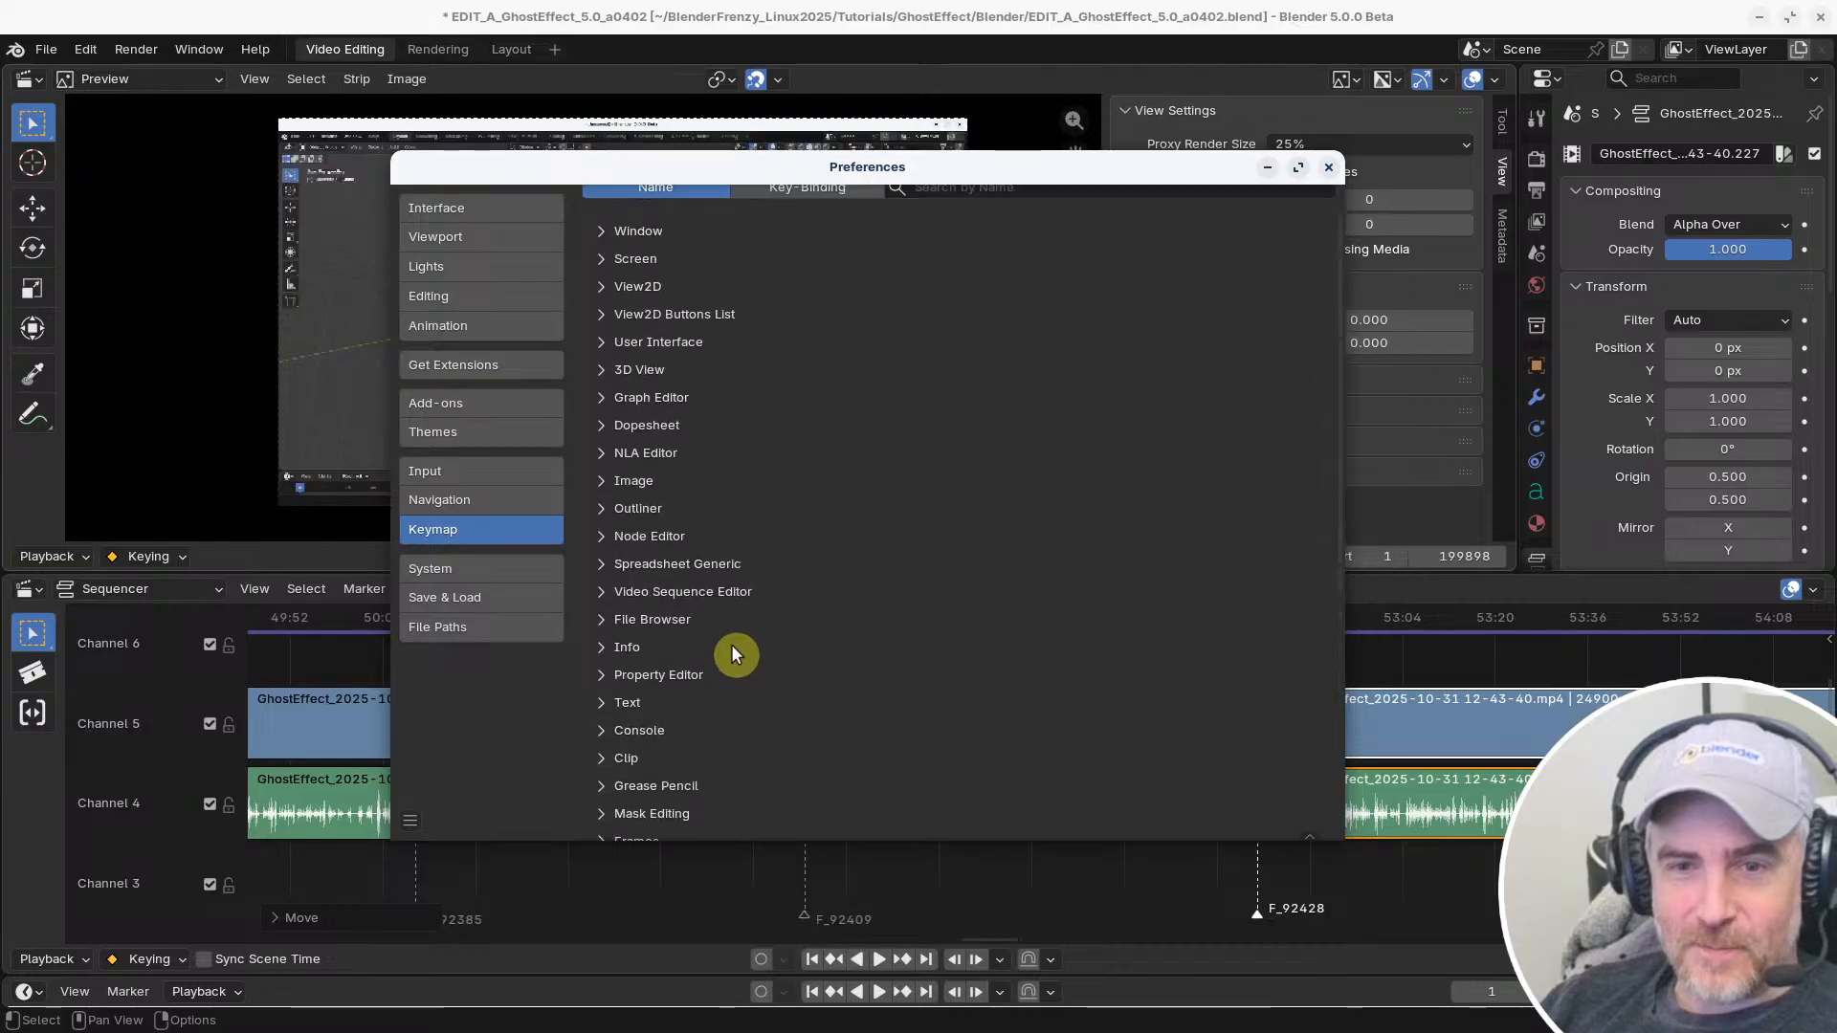
click(1328, 172)
Examine the cuts around 51:23 in the sequencer and place the playhead at 51:23+16
scroll(1014, 727, up, 3)
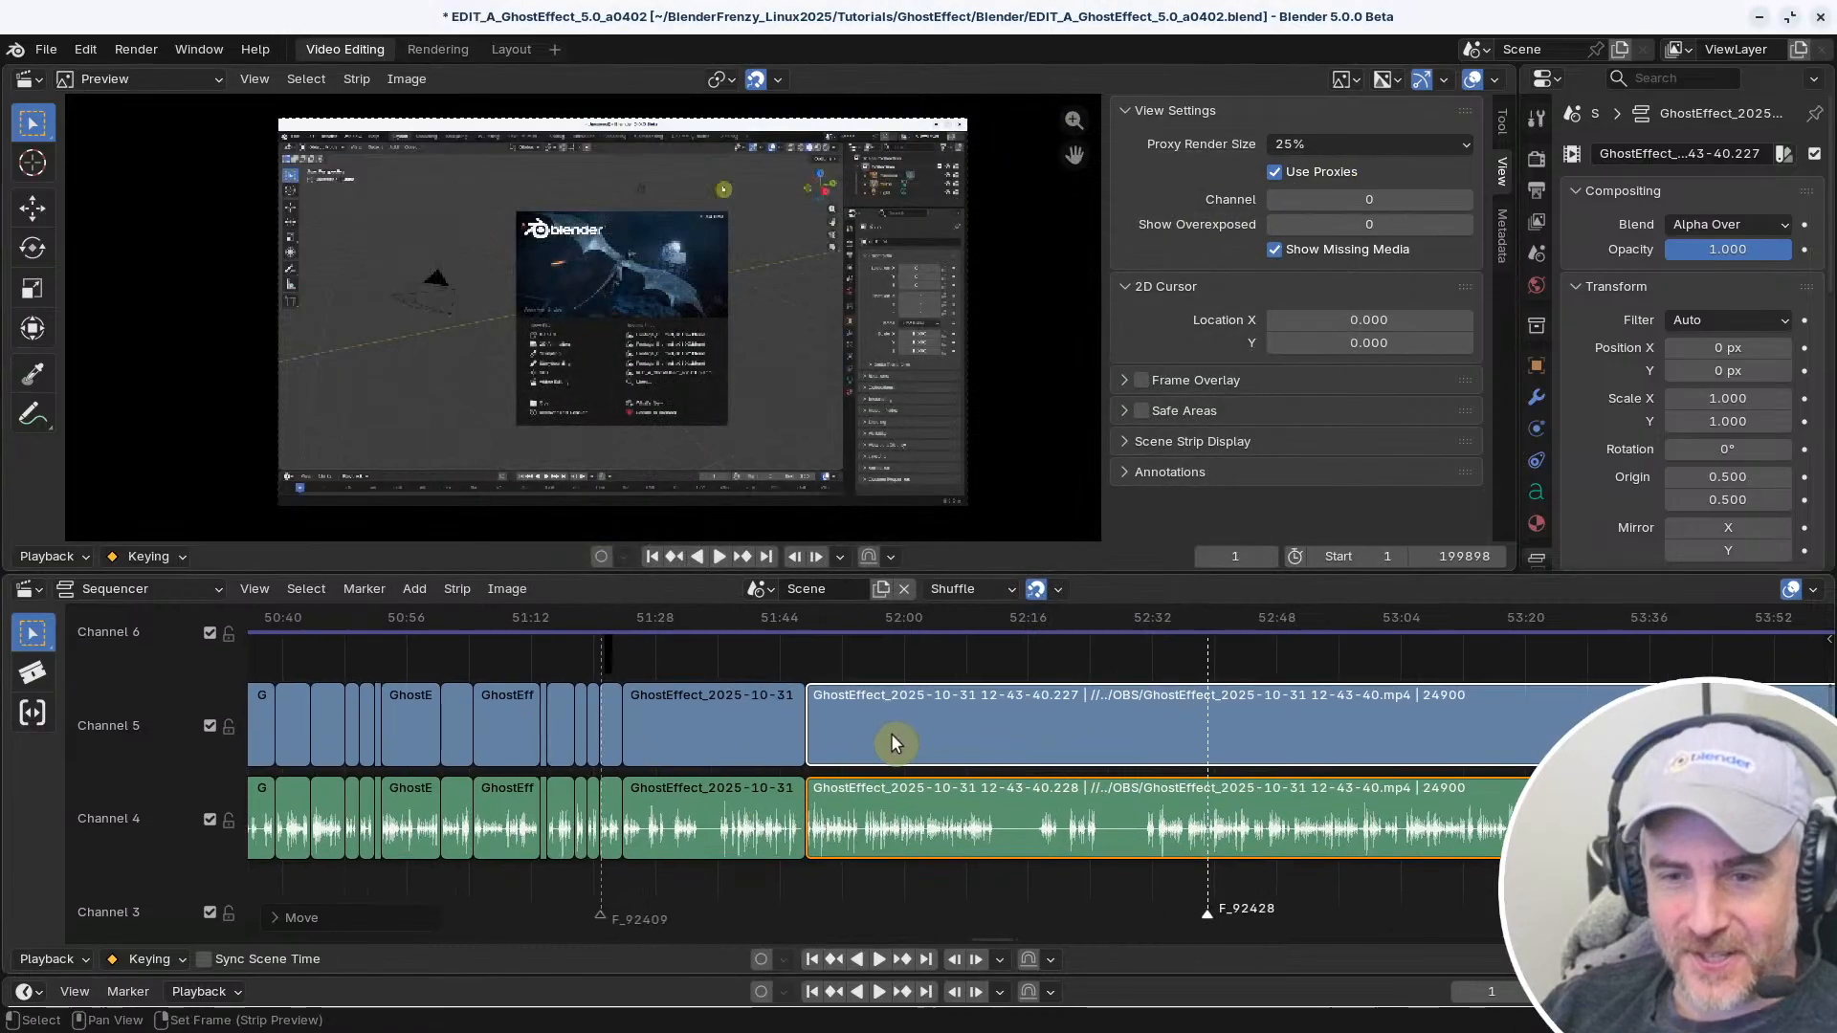
scroll(1003, 715, up, 4)
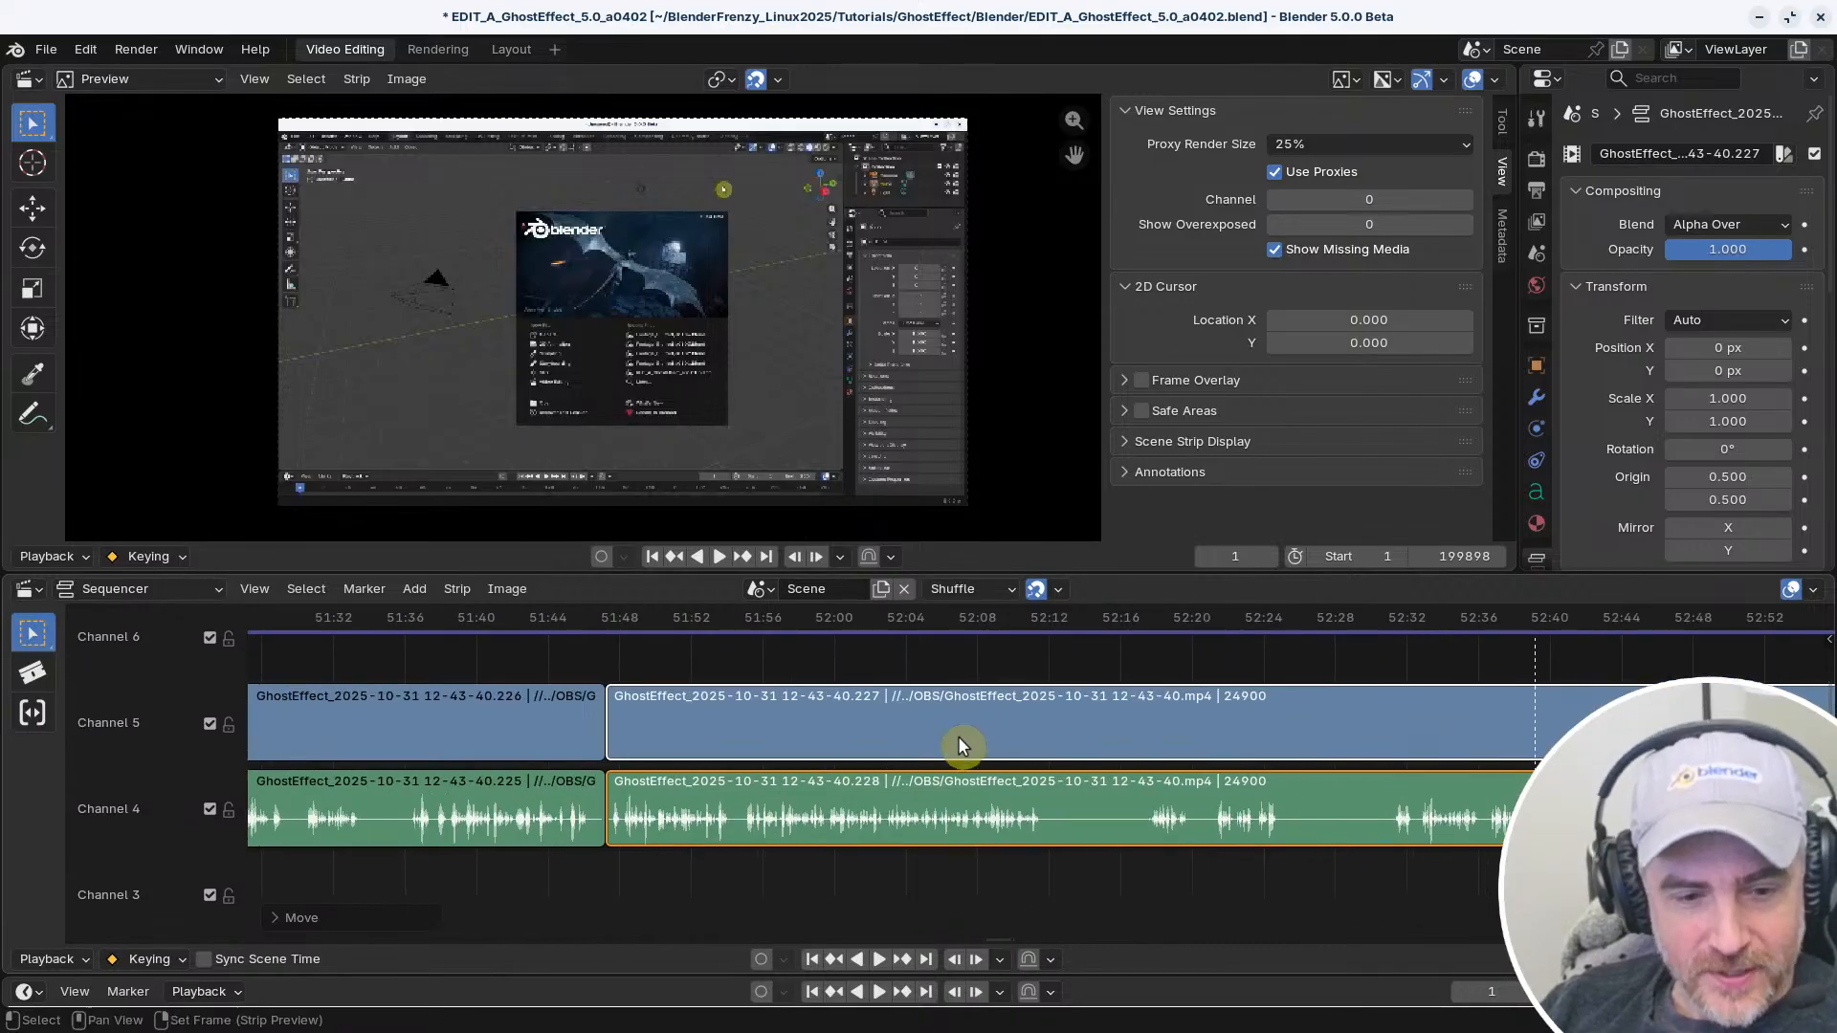
scroll(1043, 756, down, 5)
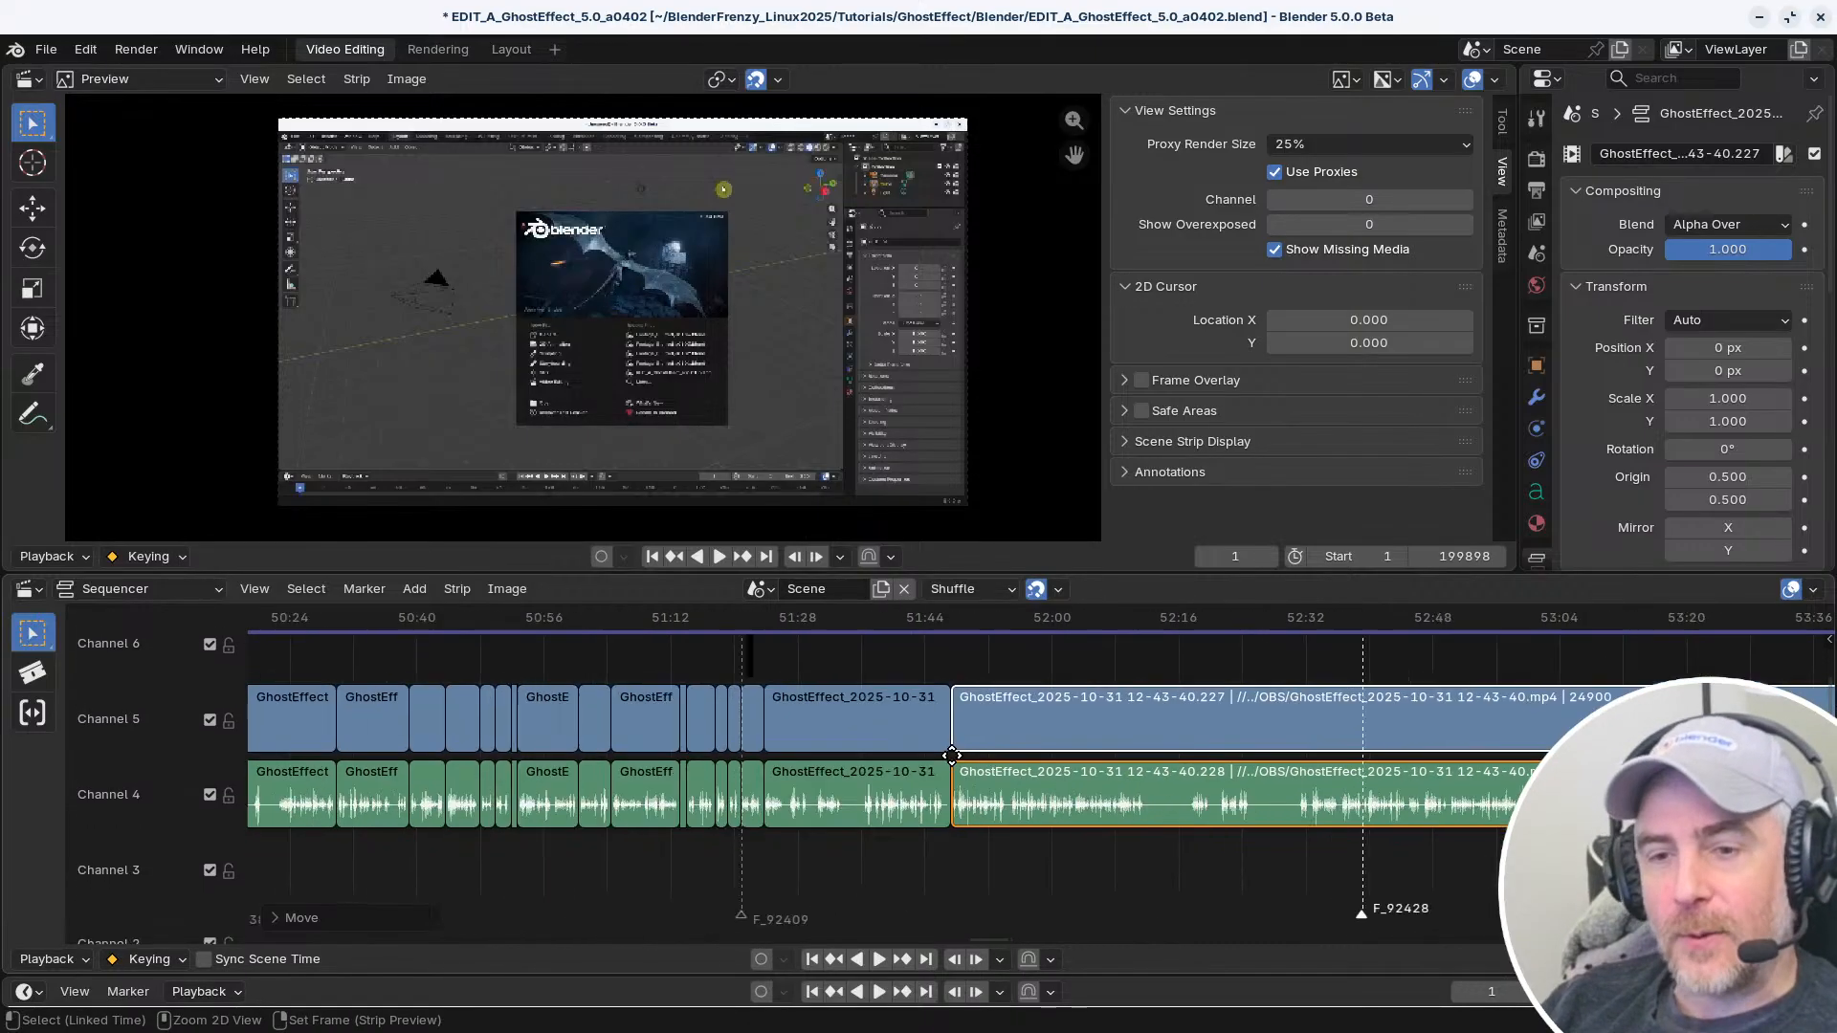
scroll(1068, 745, up, 8)
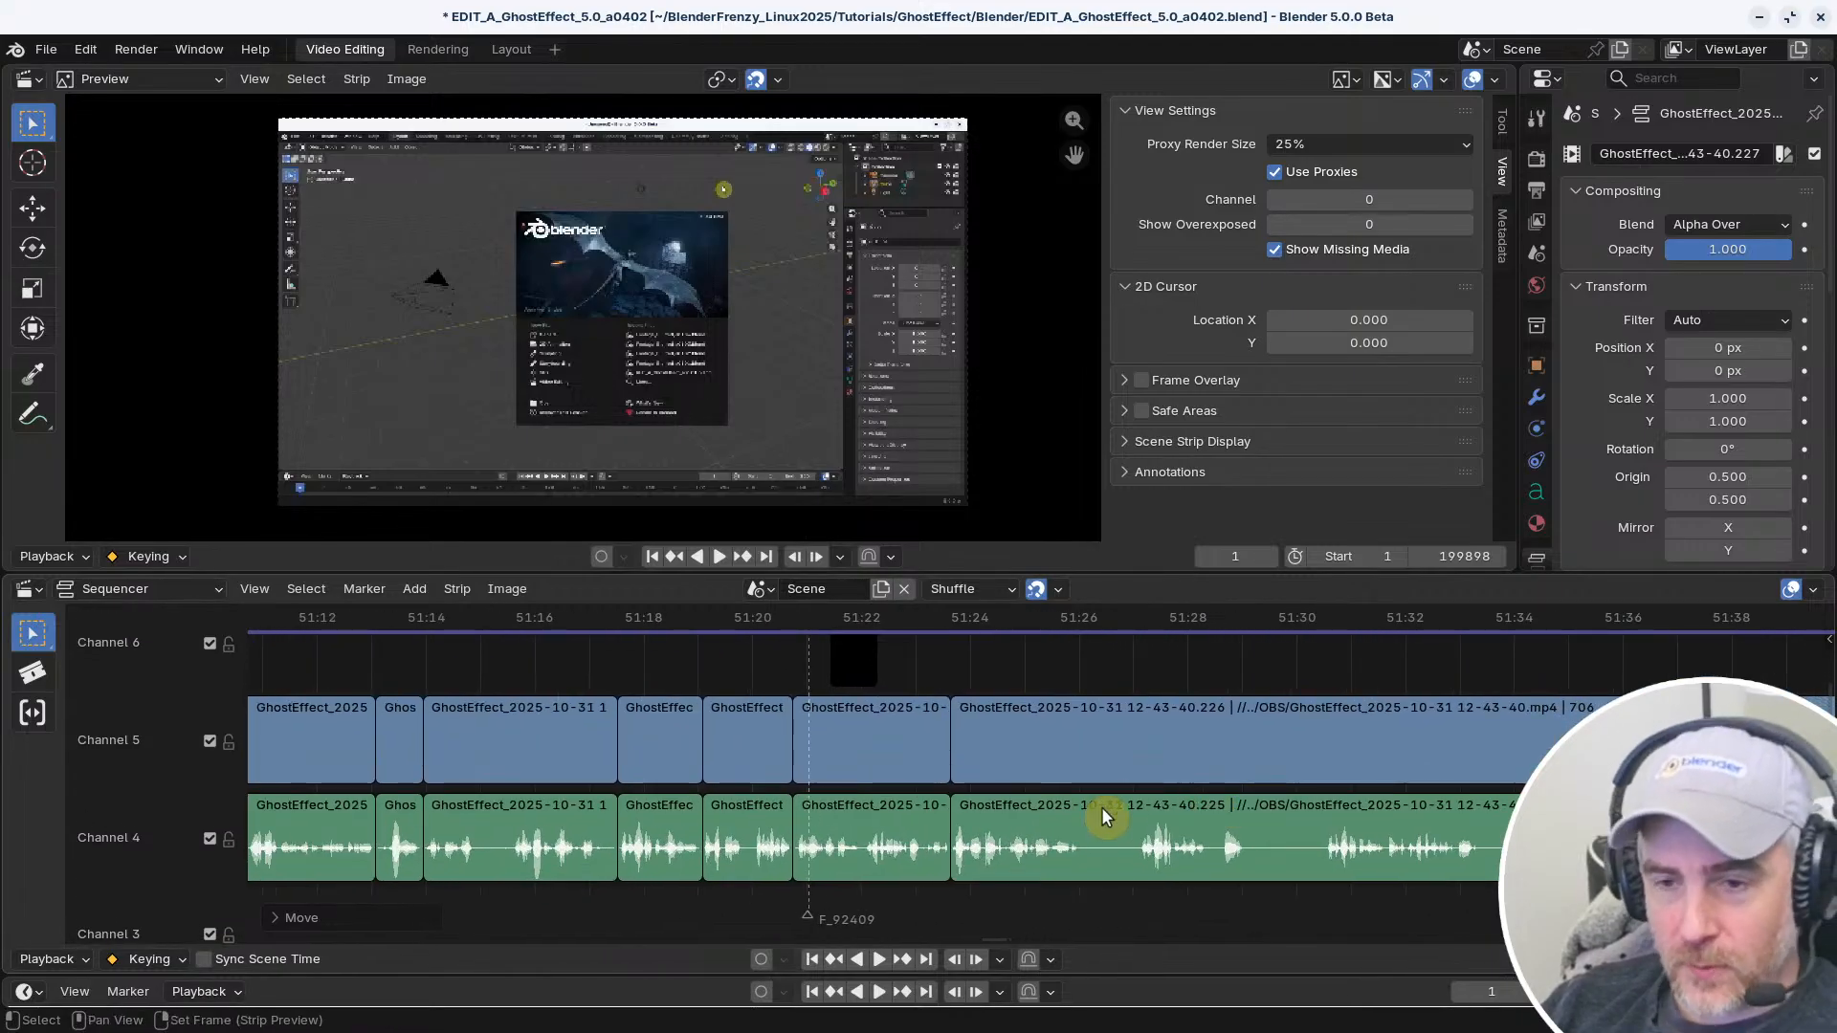
scroll(1105, 816, up, 3)
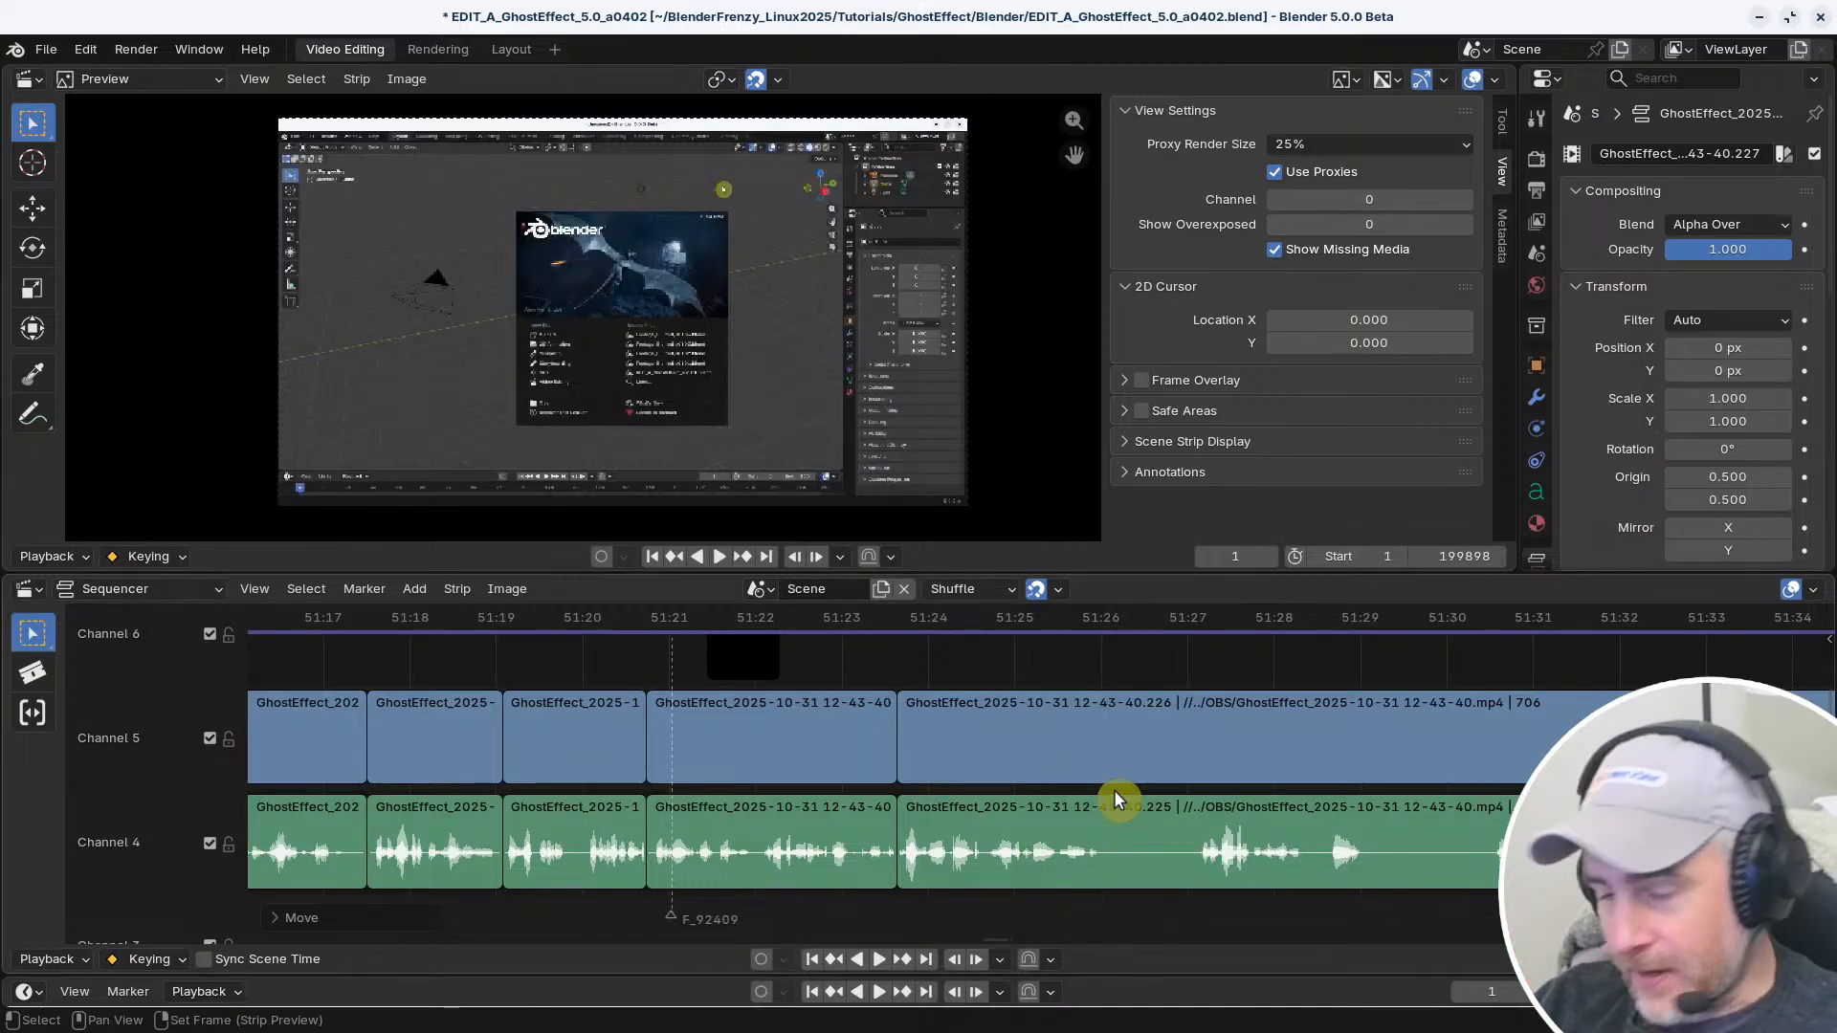
click(889, 627)
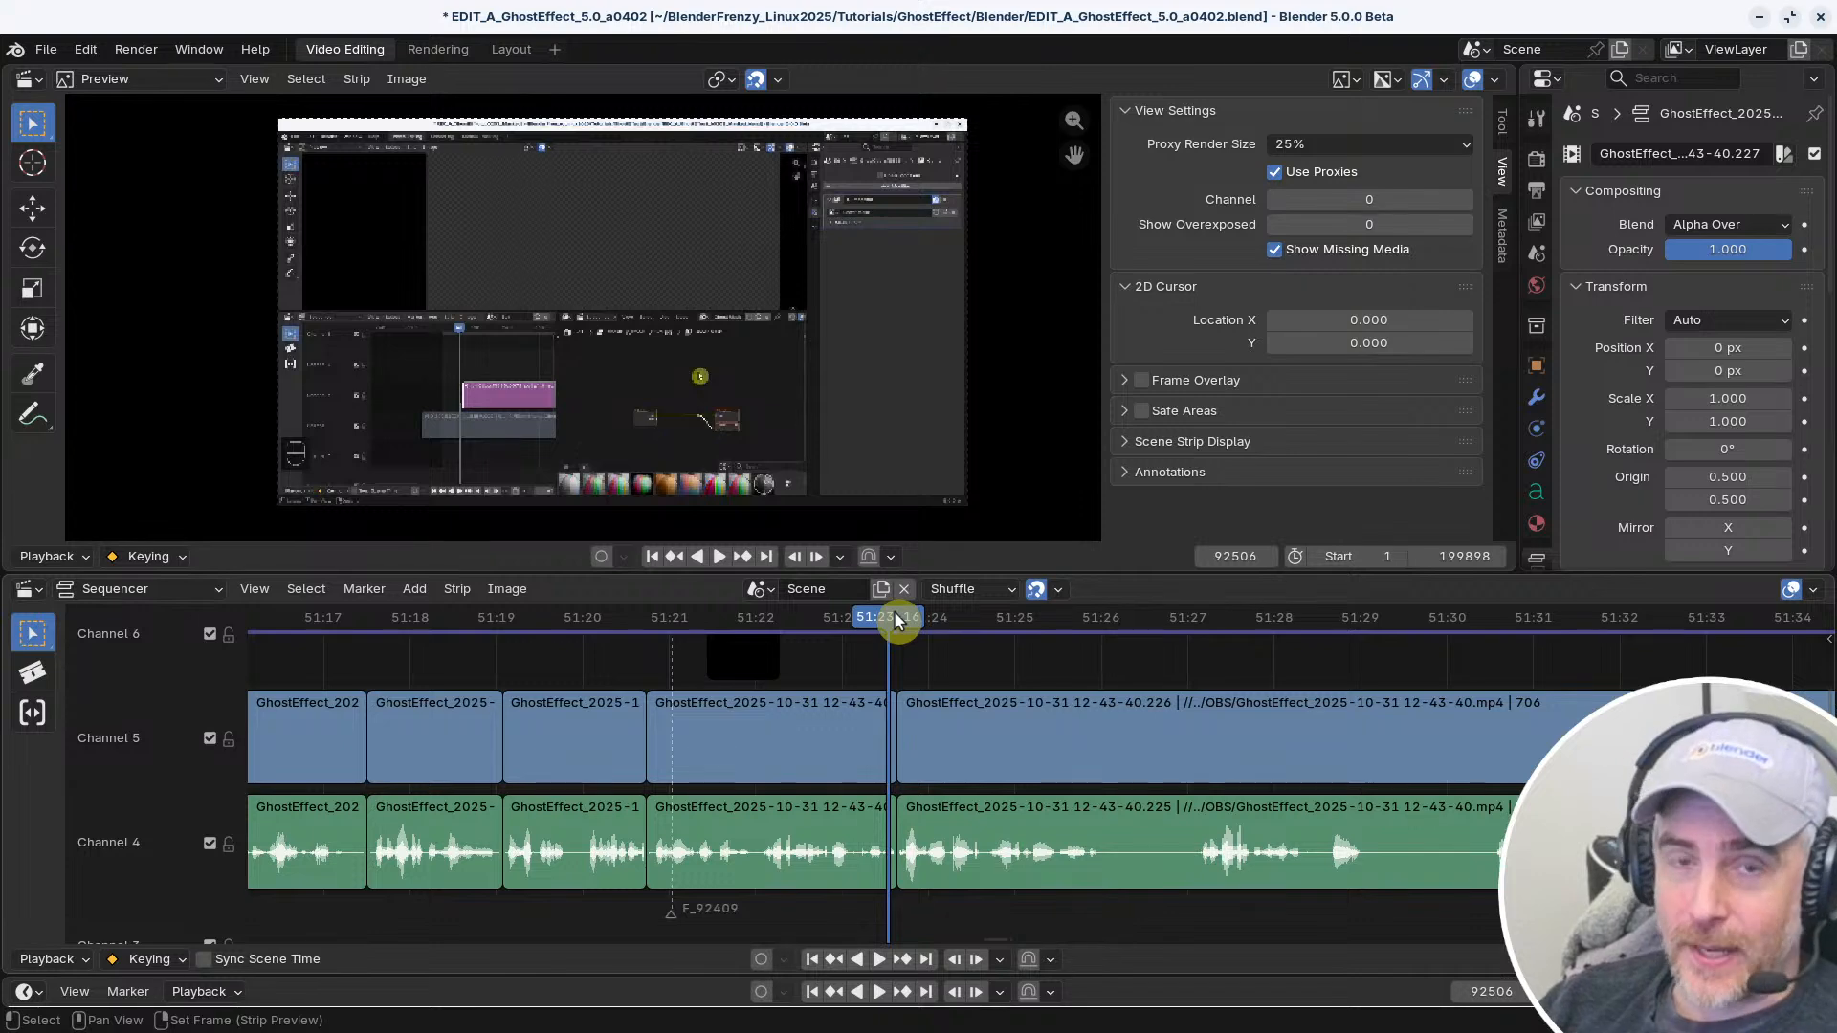
ctrl+middle_drag(829, 663, 654, 661)
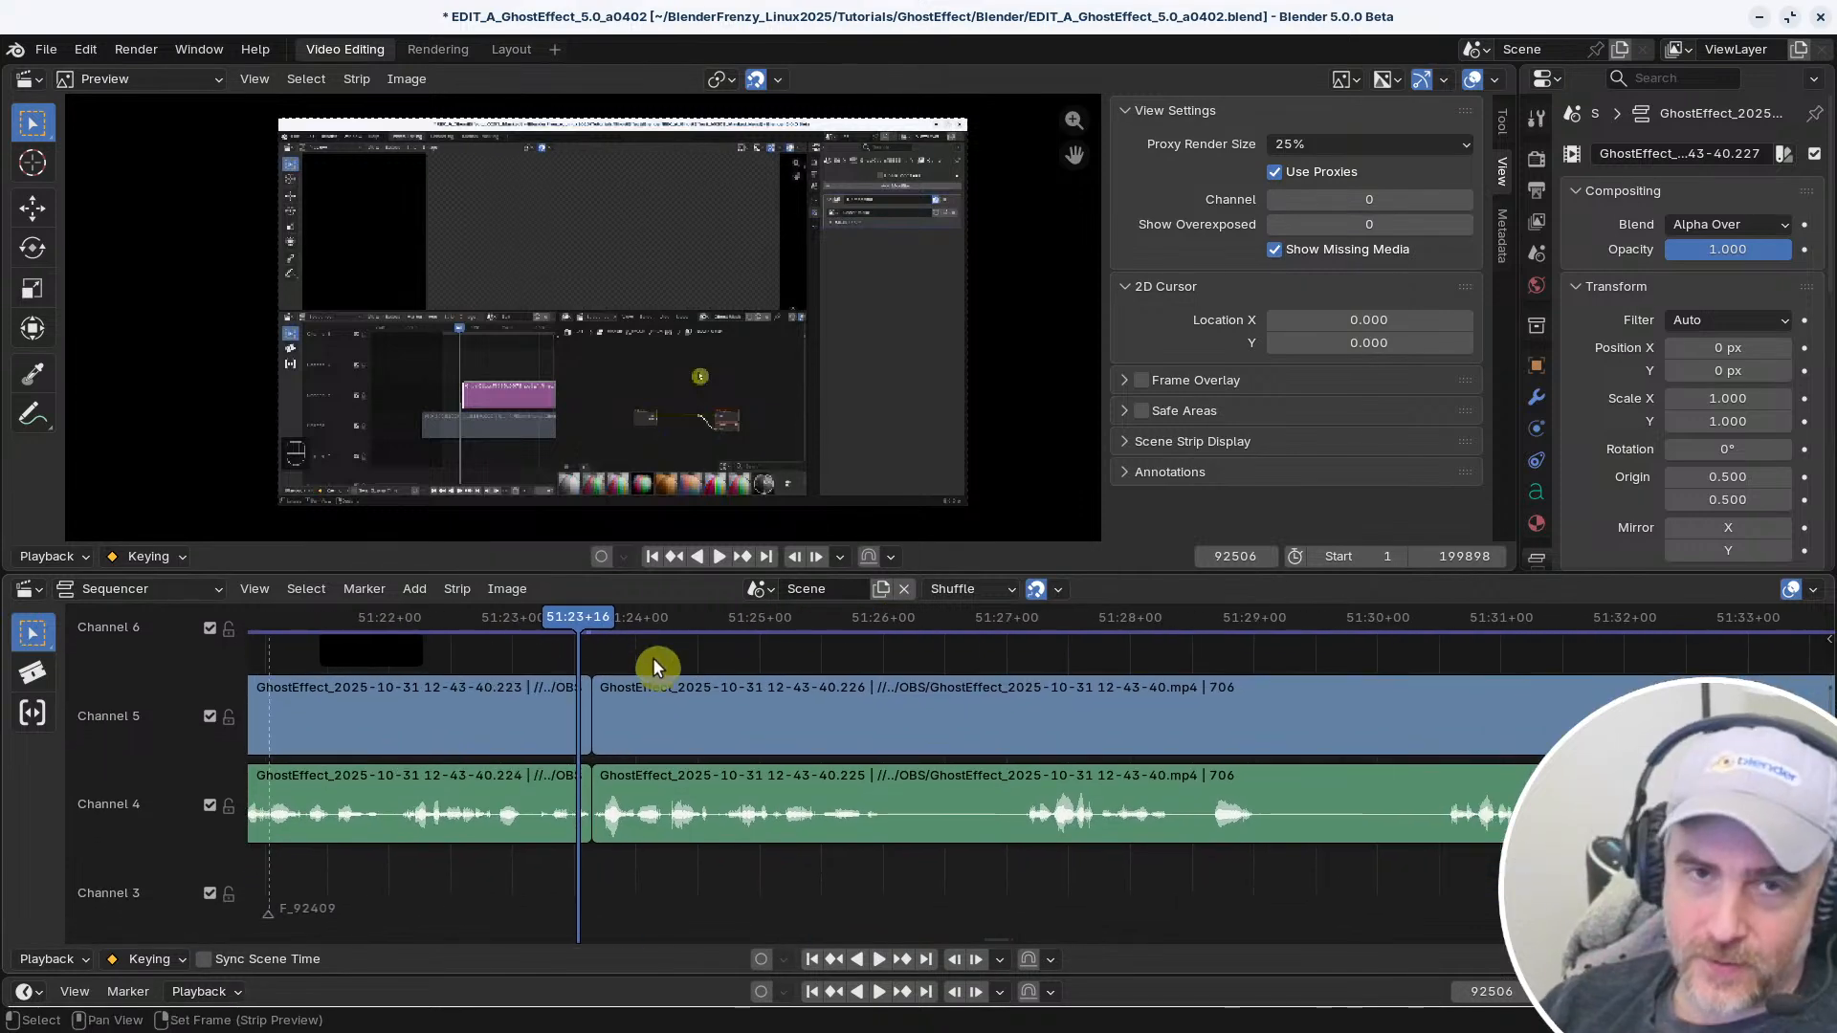
Delete the black strip on channel 6 and the F_92409 marker near 51:21
click(634, 701)
middle_drag(684, 756, 986, 837)
click(795, 710)
key(x)
middle_drag(816, 709, 1023, 693)
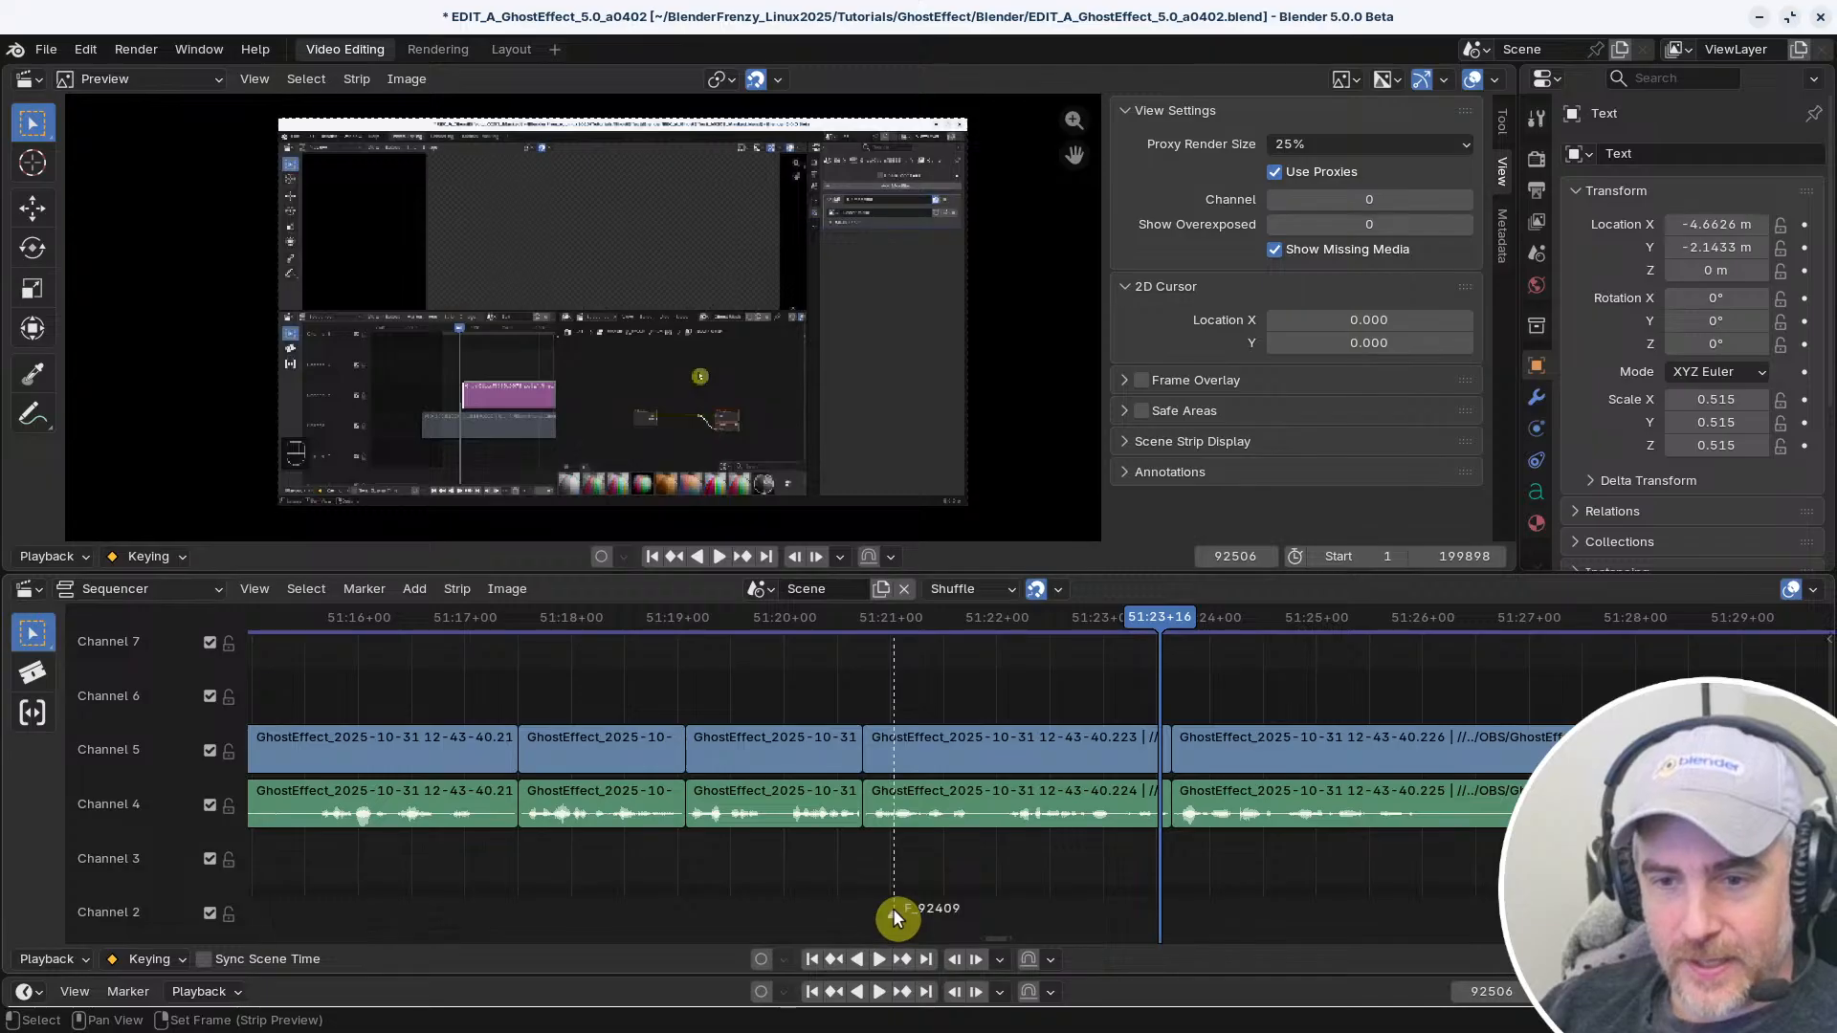
Play back the edit from about 51:19 and again from 51:11+11 to review the cuts
drag(862, 624, 678, 631)
key(space)
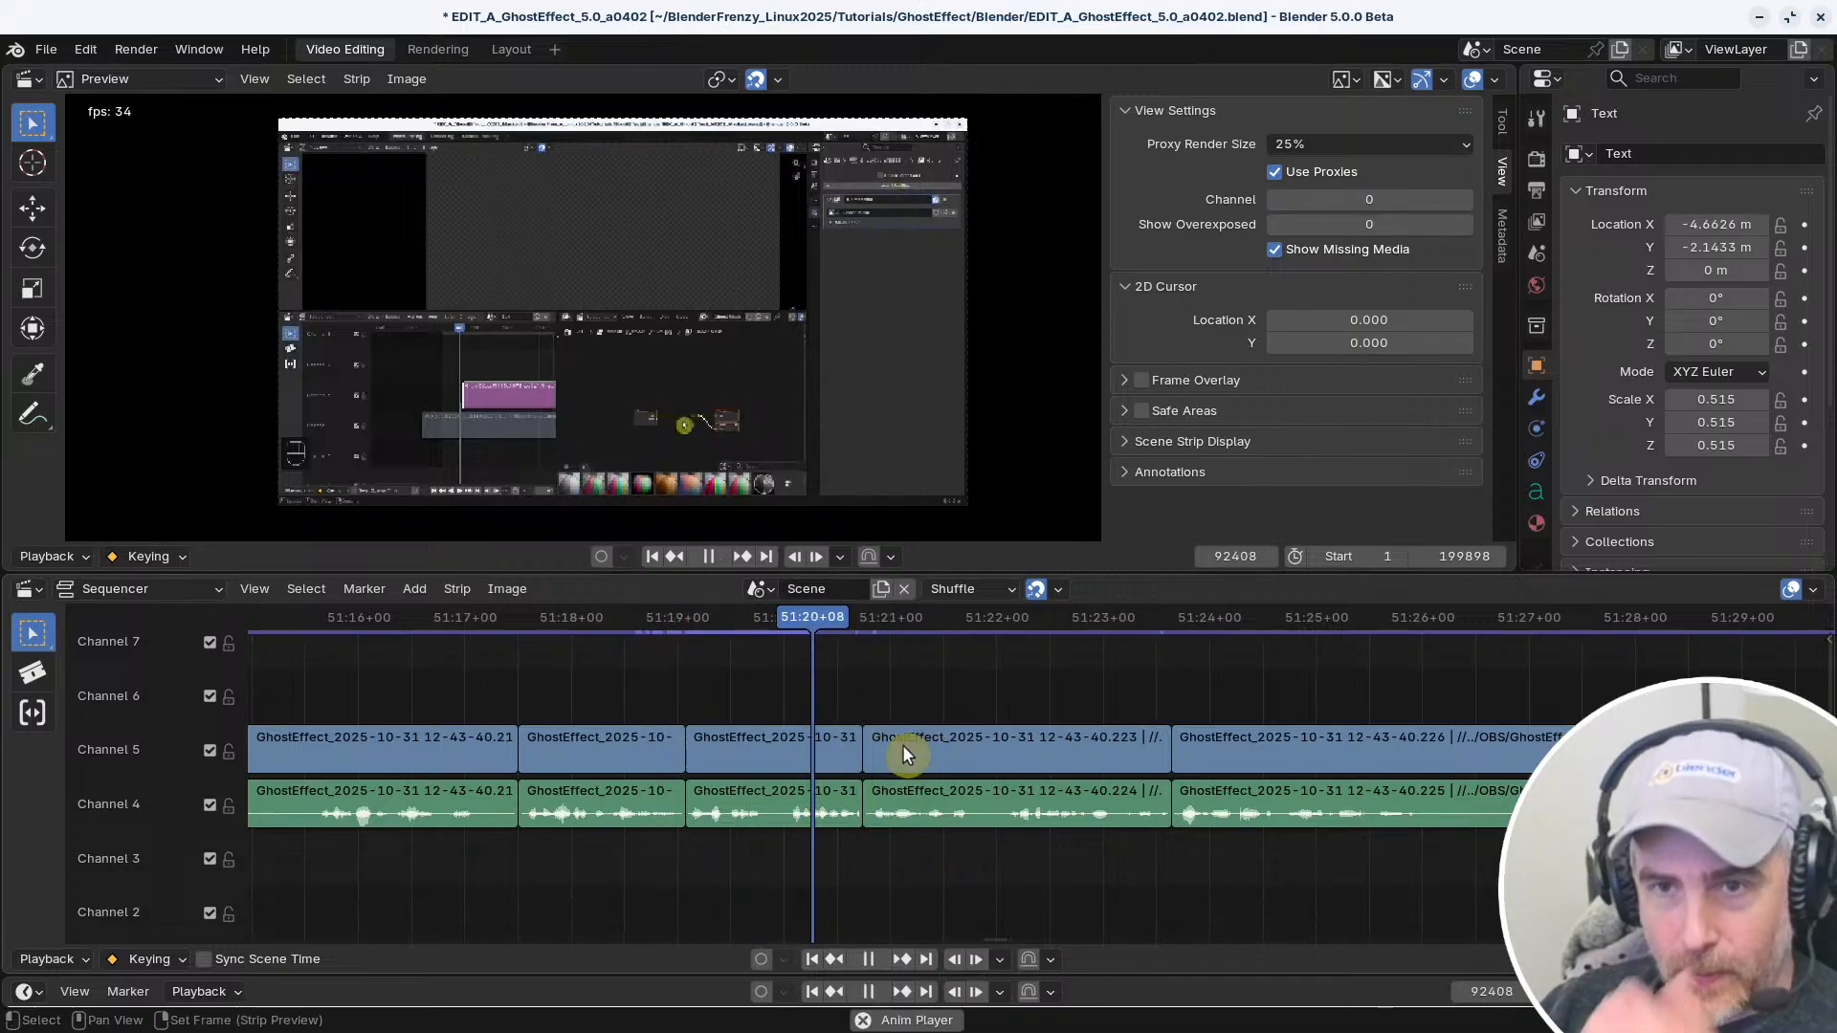
key(space)
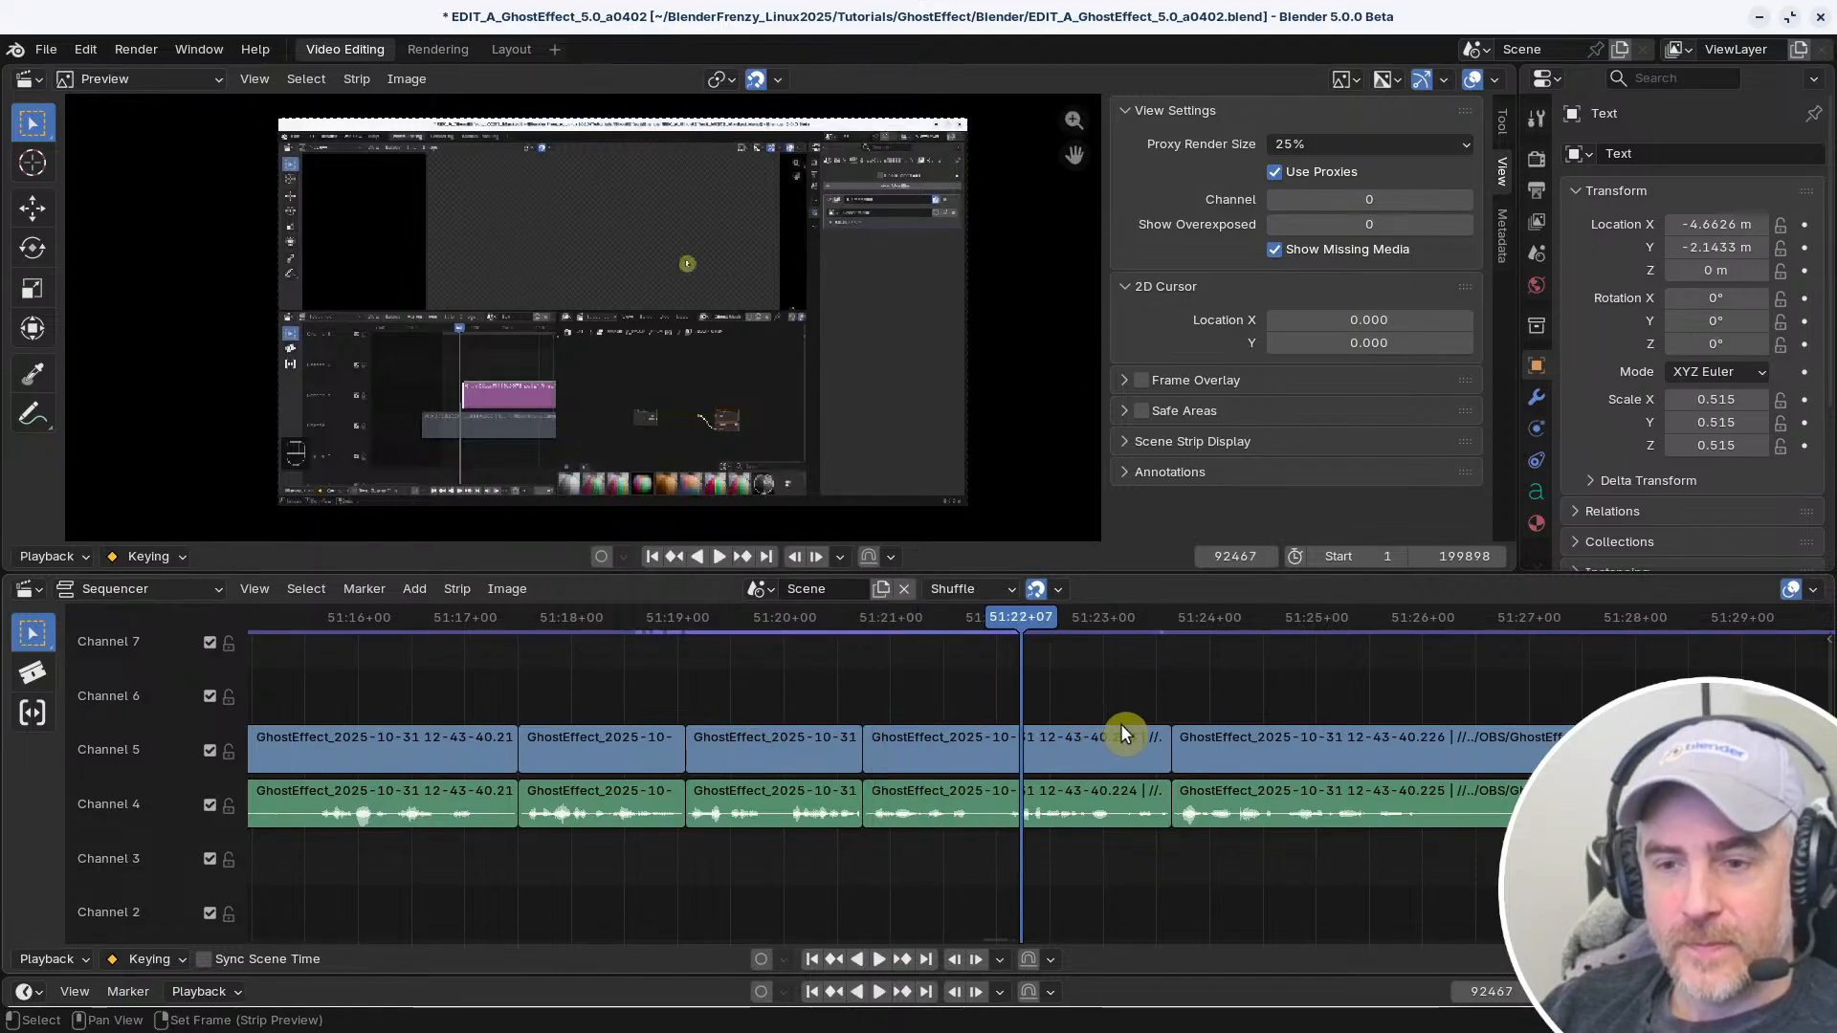
ctrl+middle_drag(1122, 723, 1050, 747)
click(614, 621)
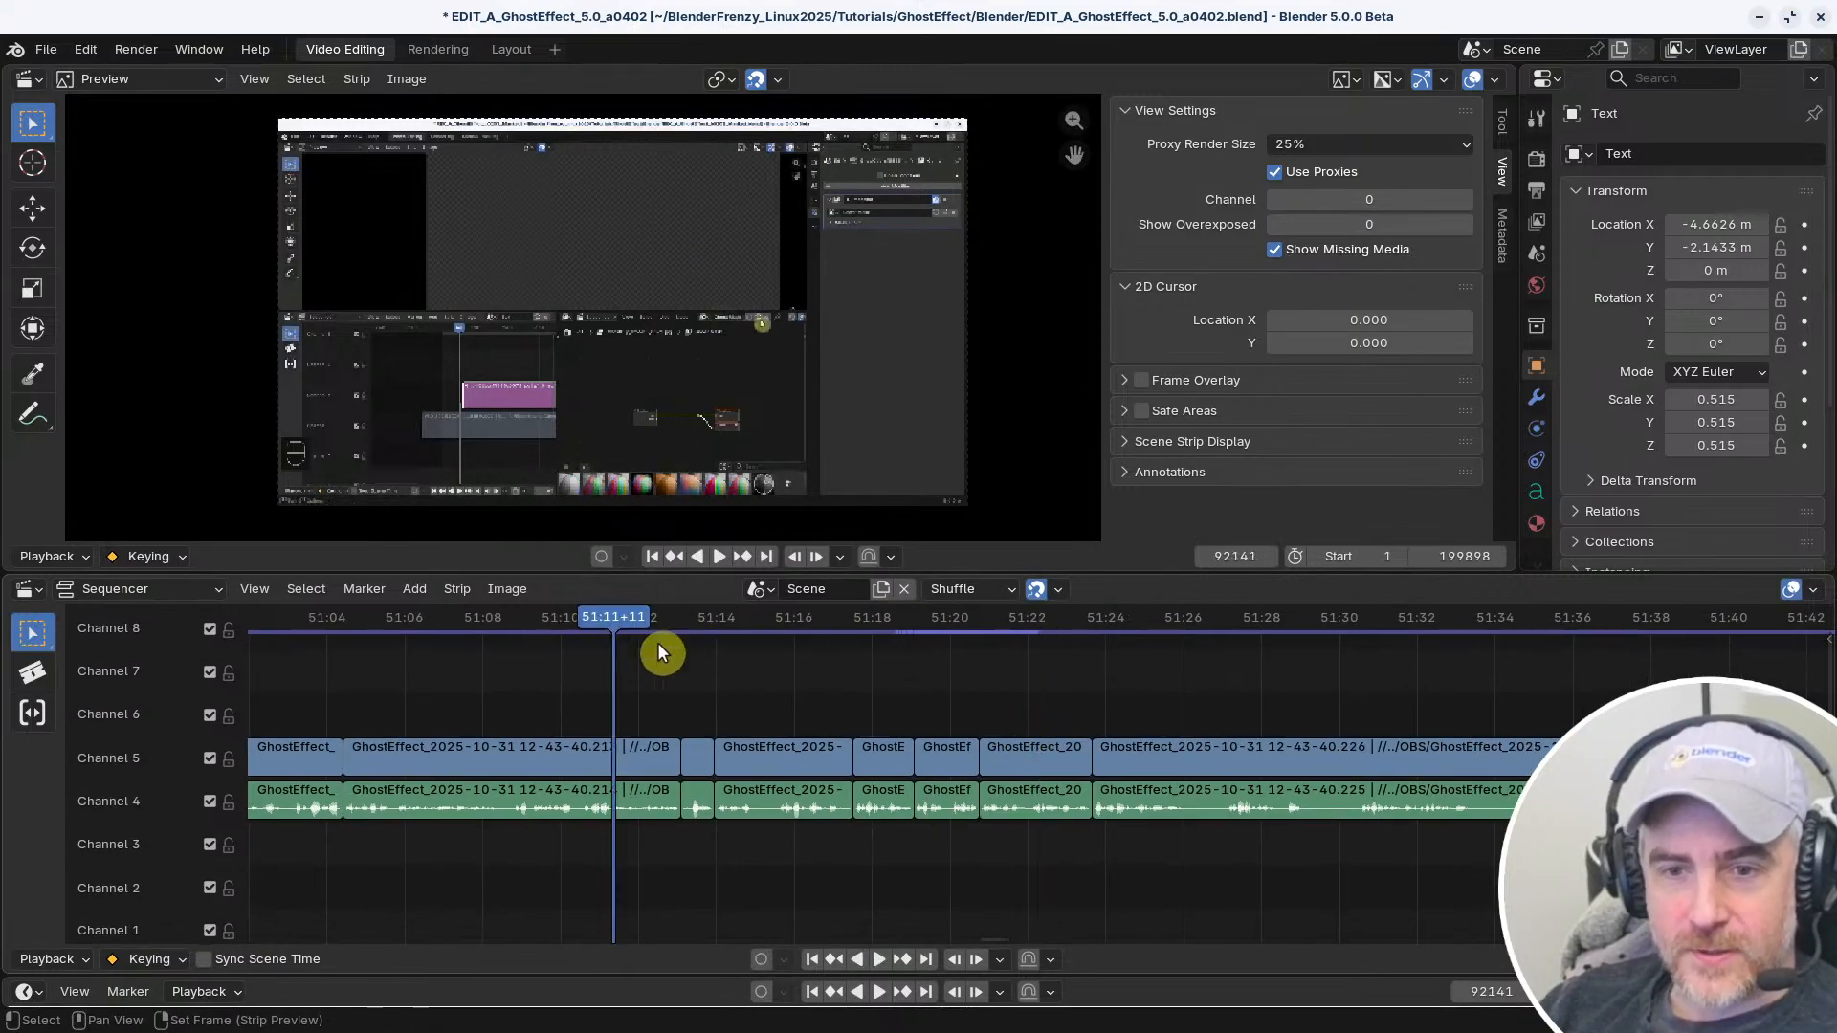
mouse_move(752, 714)
middle_down()
mouse_move(1057, 715)
mouse_move(778, 685)
mouse_move(779, 722)
middle_up()
key(space)
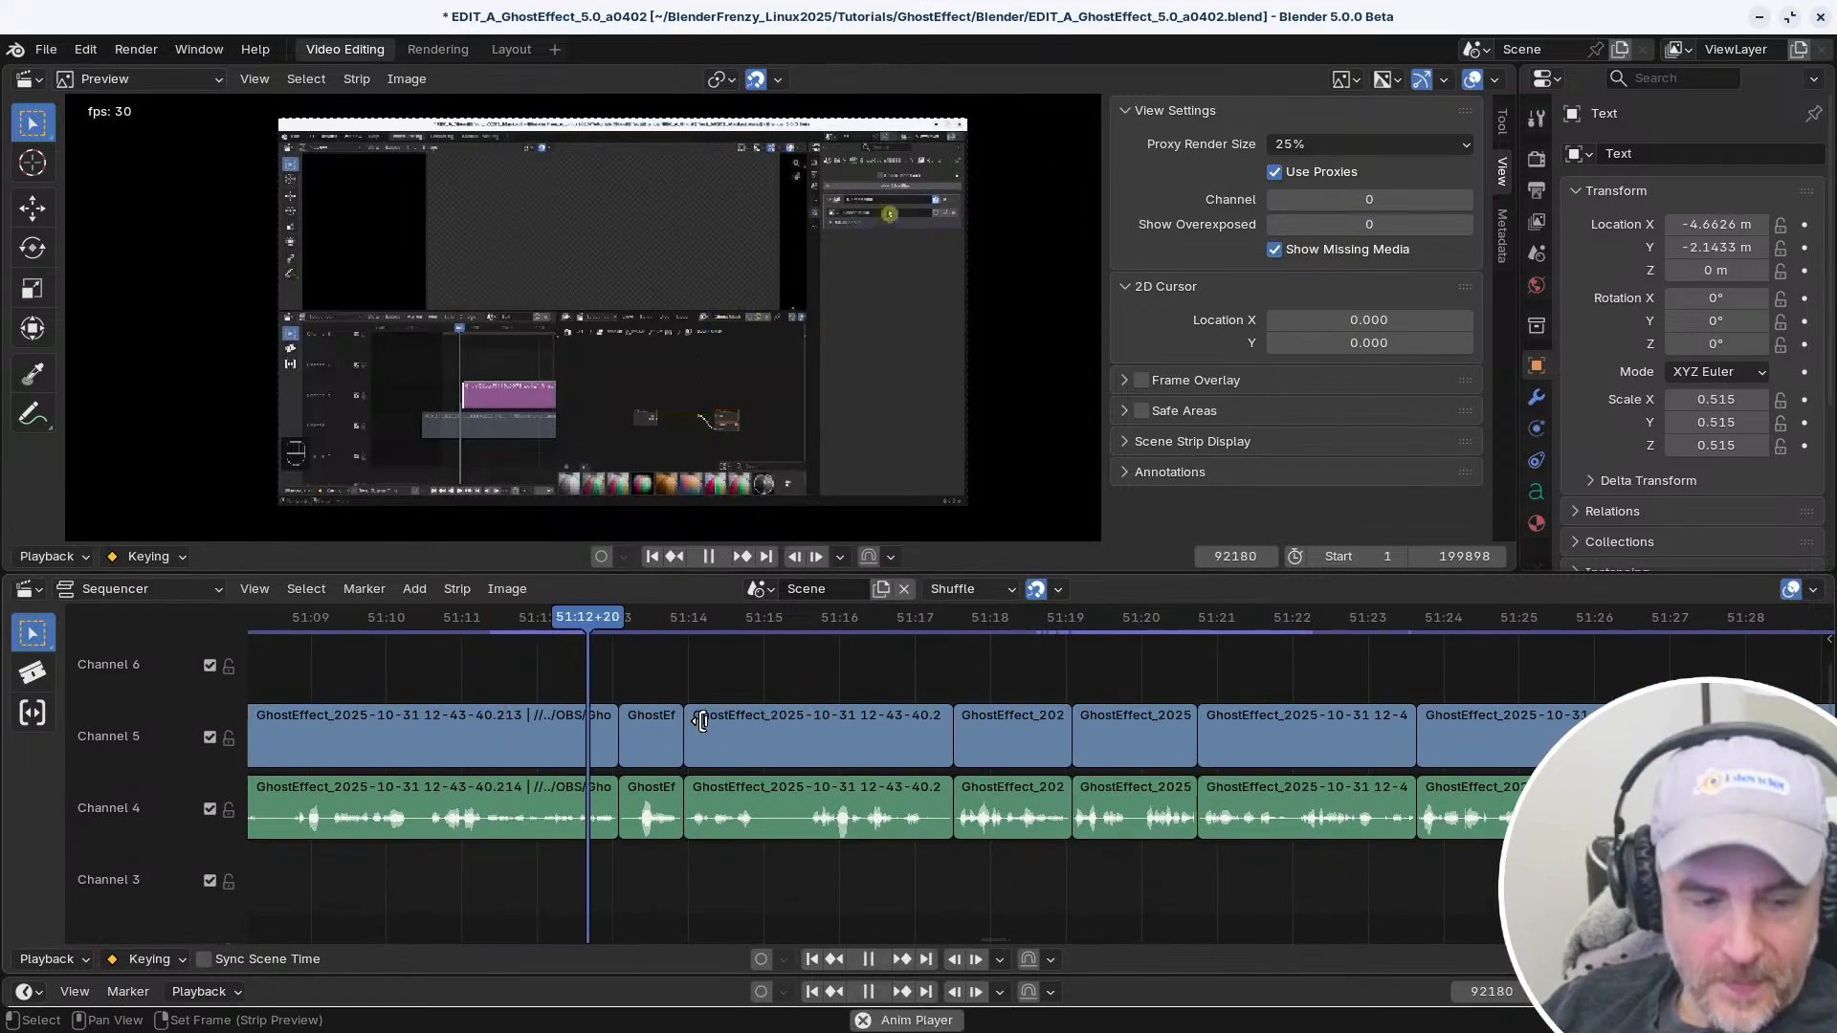
key(space)
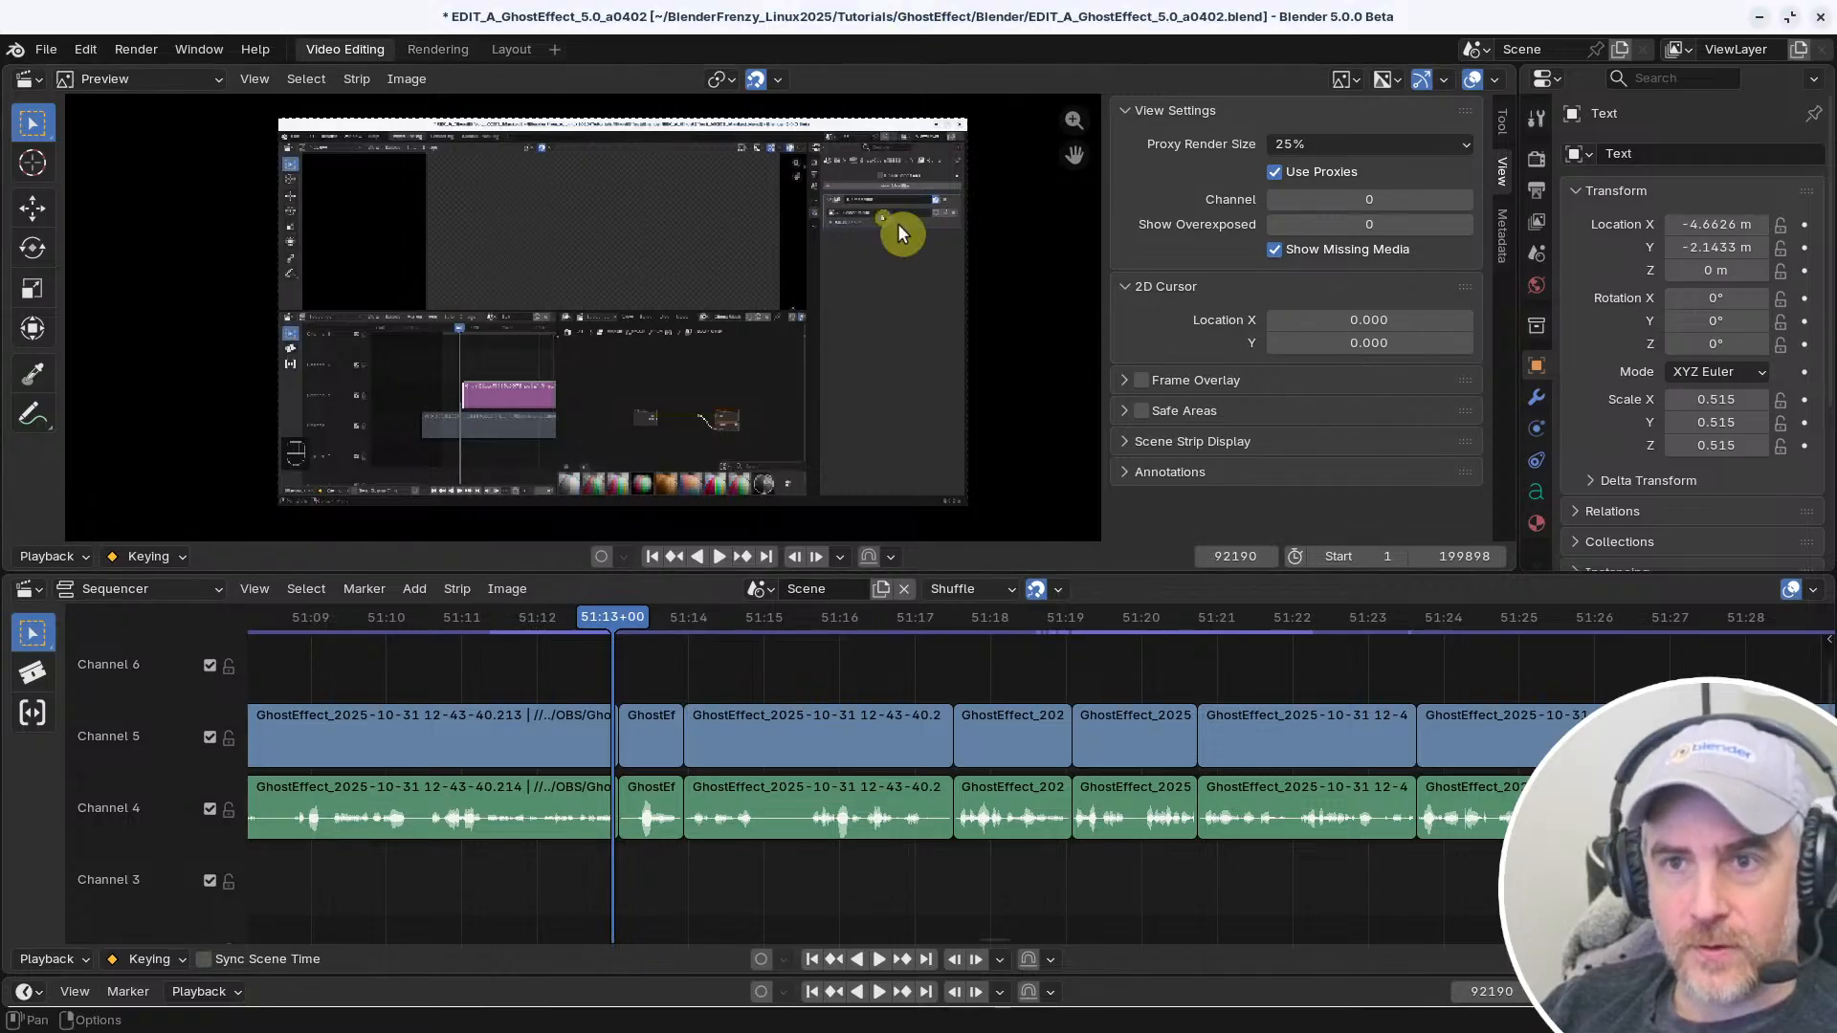
Replay the section before 51:13, split the channel 4 and 5 strips at 51:15+00, and remove the short unwanted section there, closing the gap
drag(606, 622, 504, 627)
key(space)
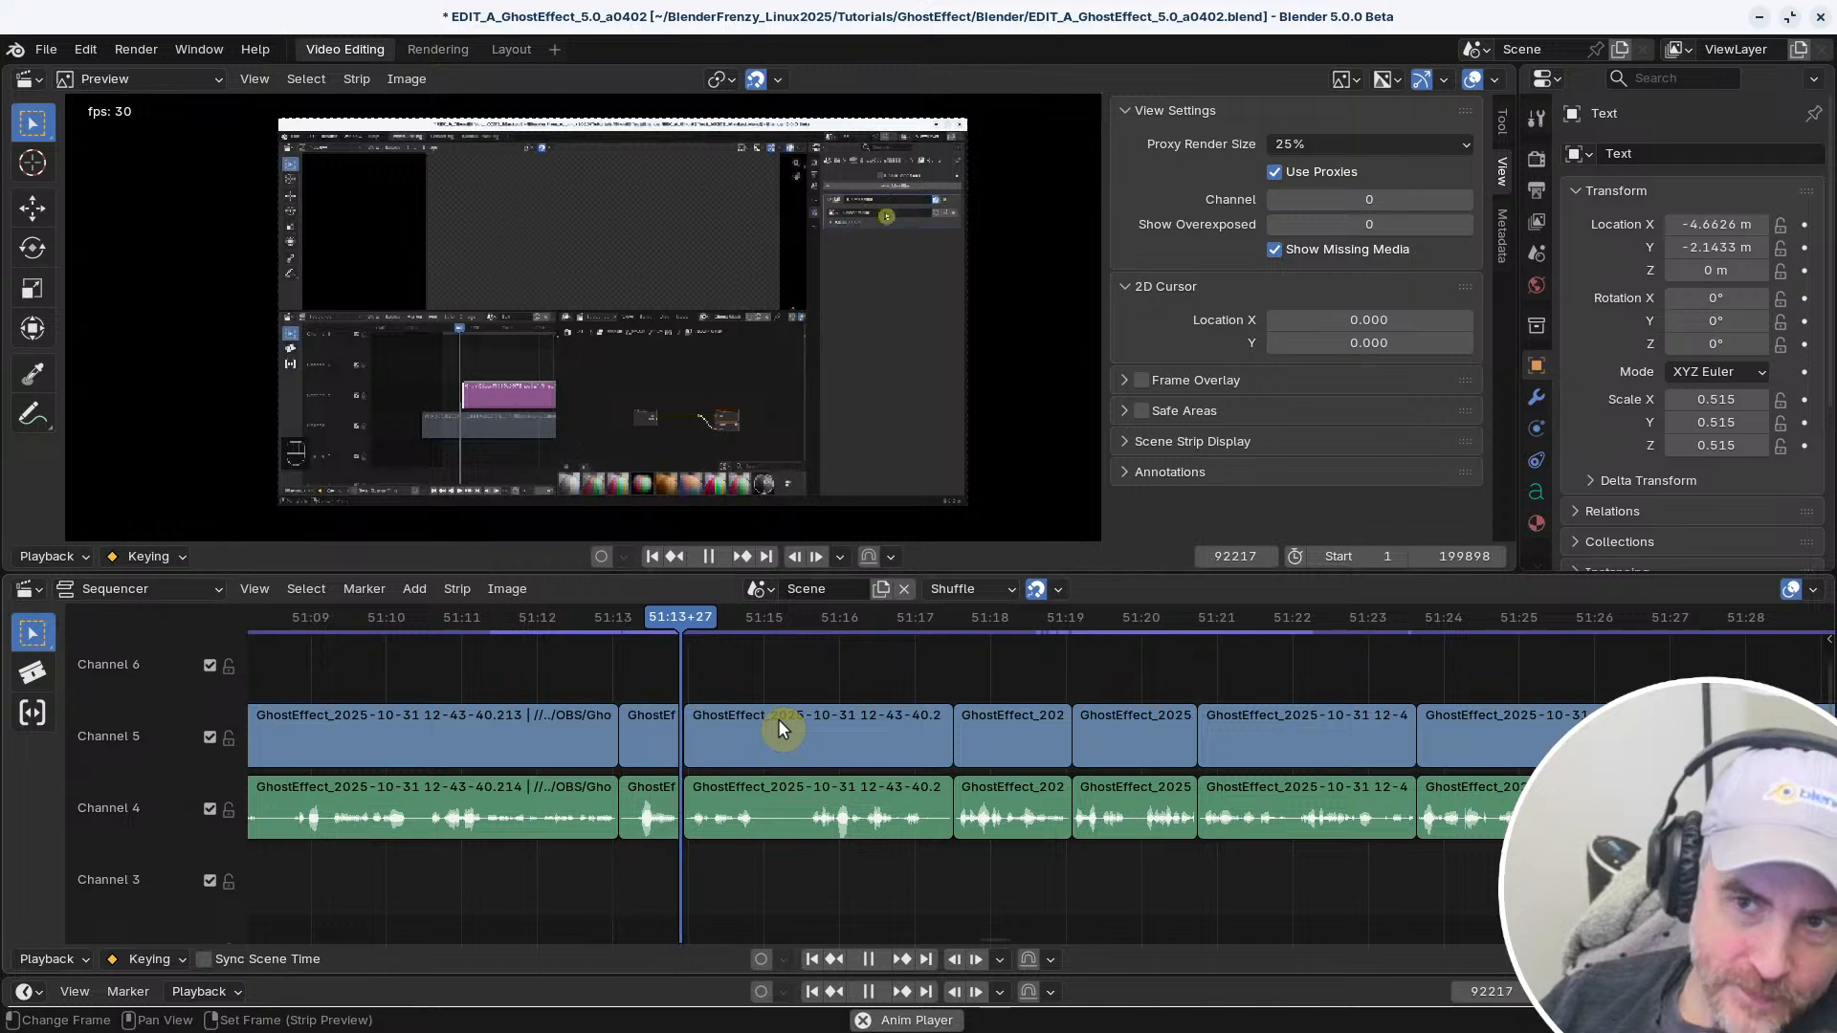
key(k)
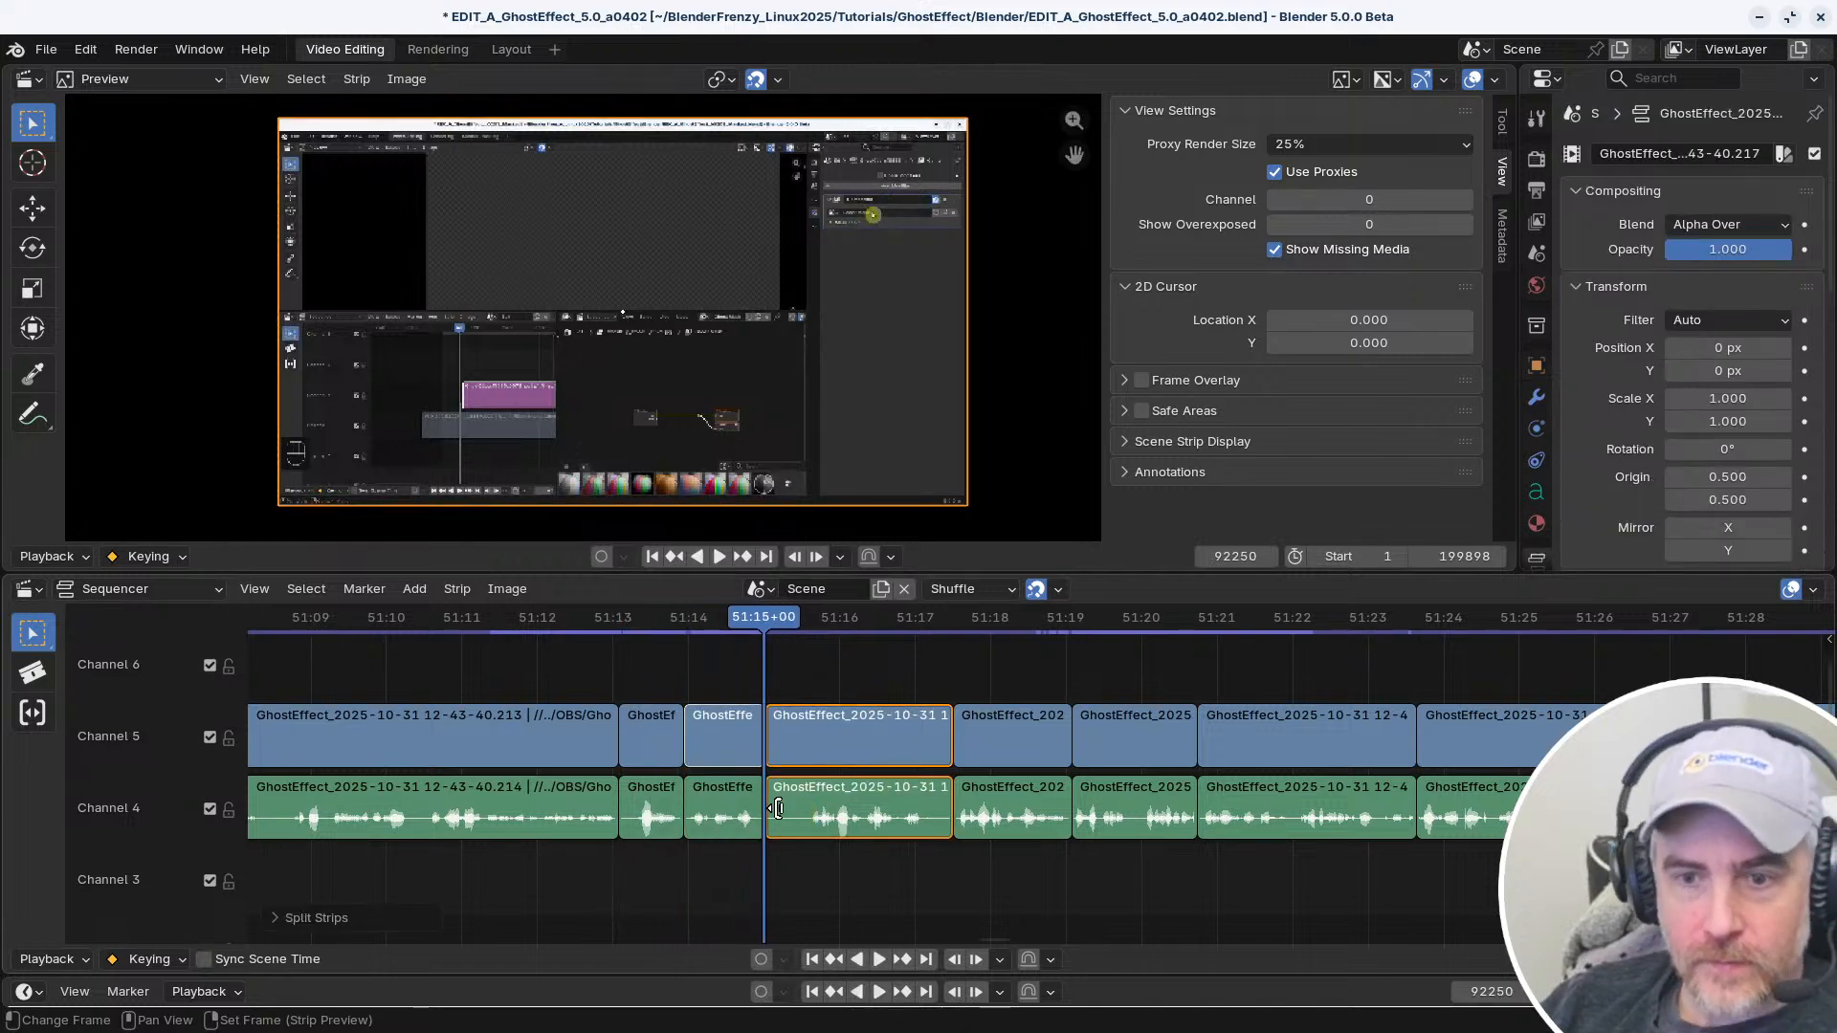
key(shift+s)
shift+right_click(743, 867)
key(BackSpace)
Play back the sequence past the new cut to about 51:21 and replay it from about 51:20
middle_drag(857, 876, 659, 863)
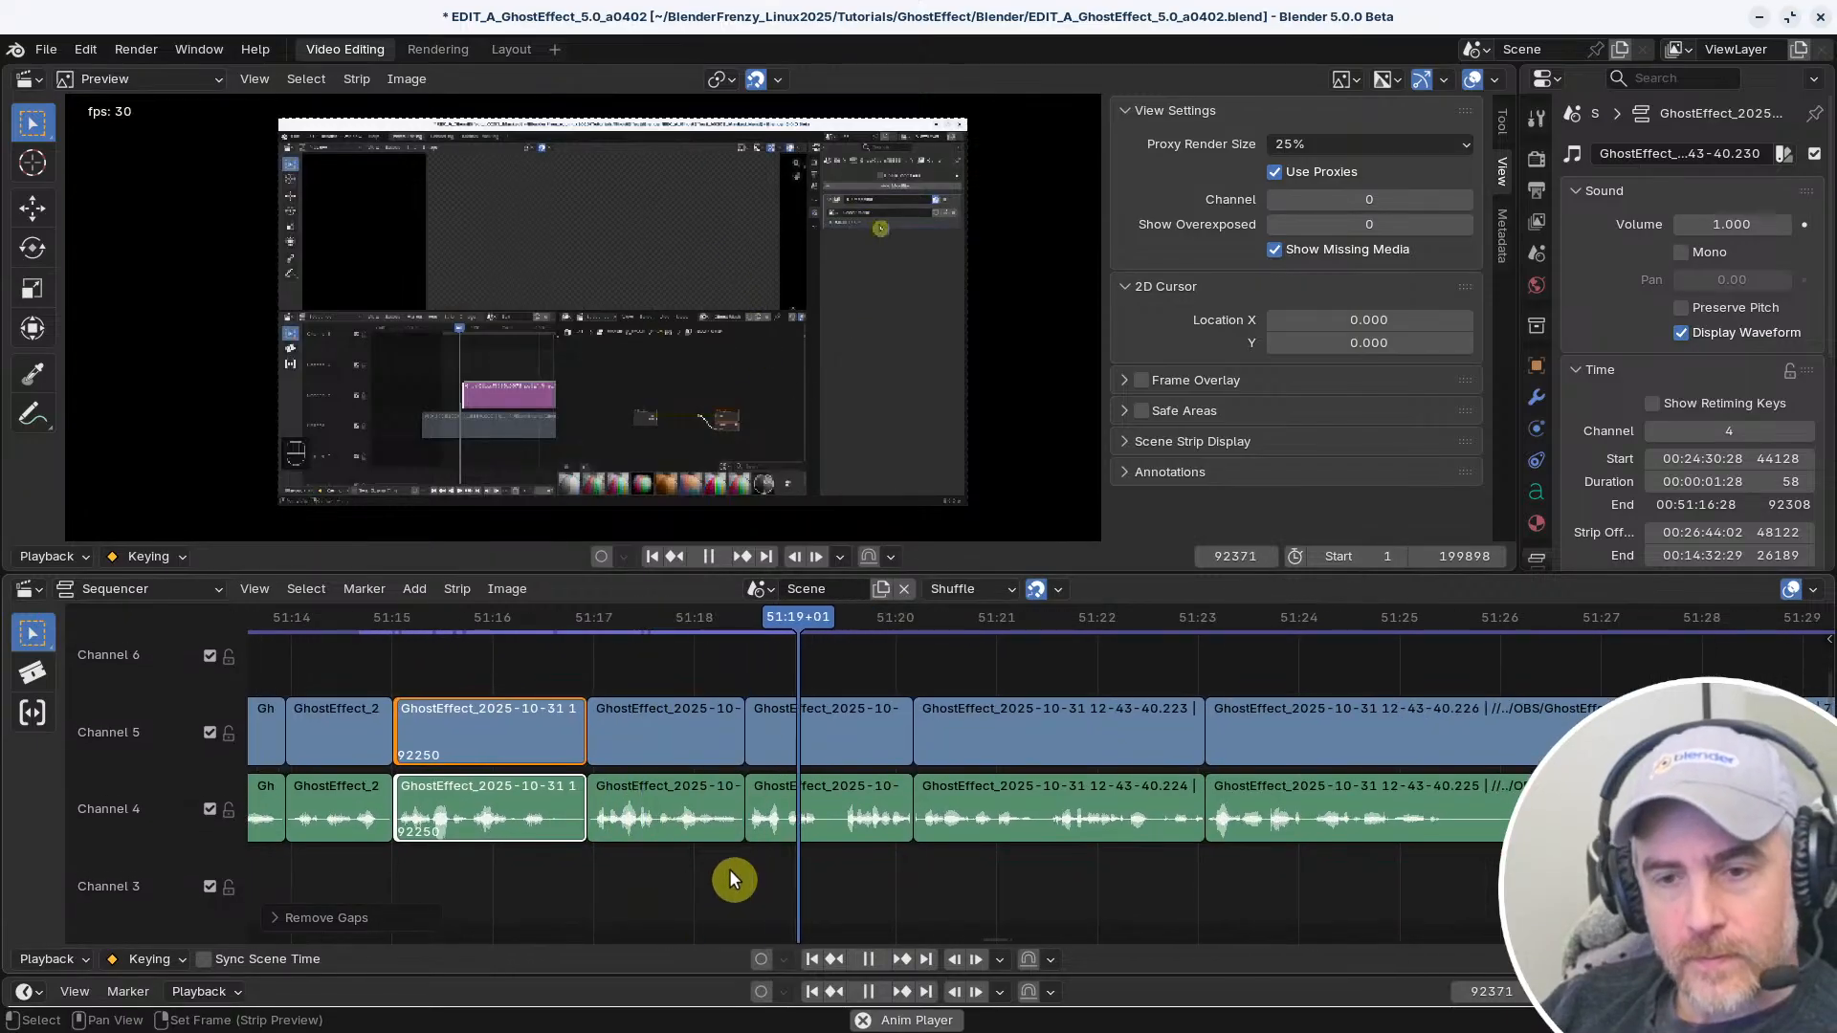
ctrl+middle_drag(930, 881, 901, 879)
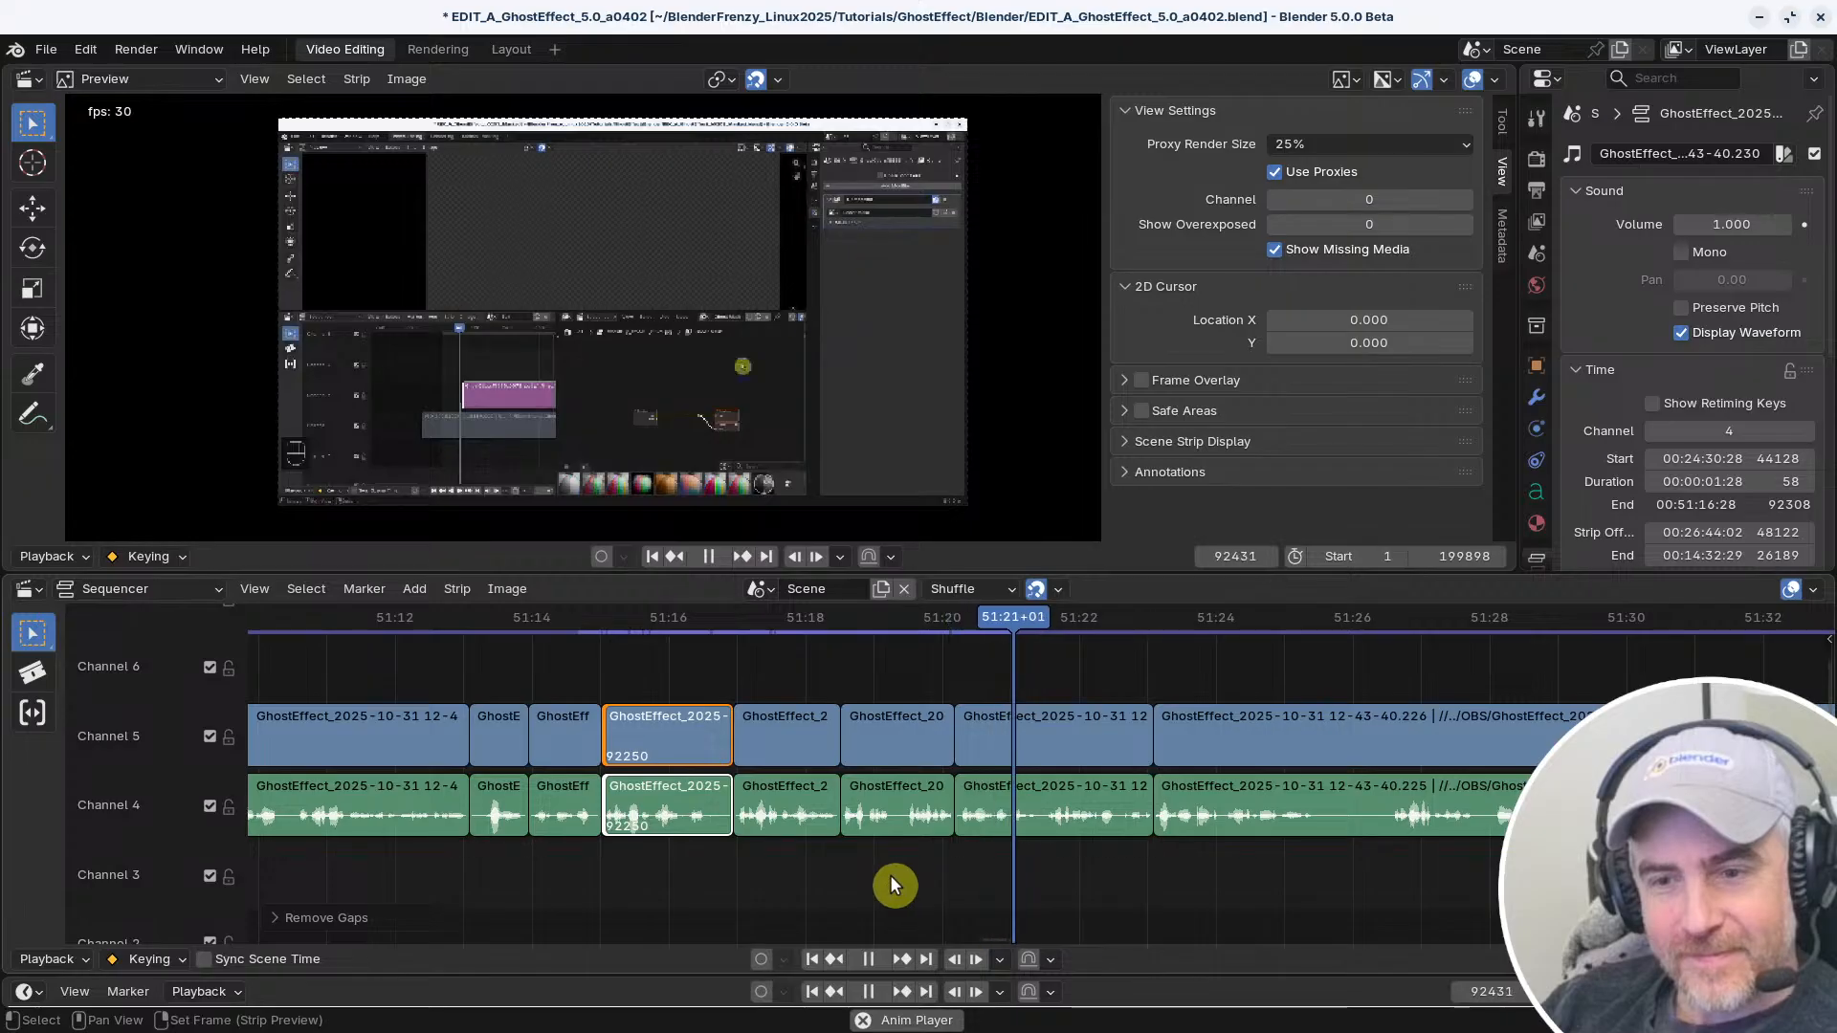
key(space)
right_click(955, 871)
key(space)
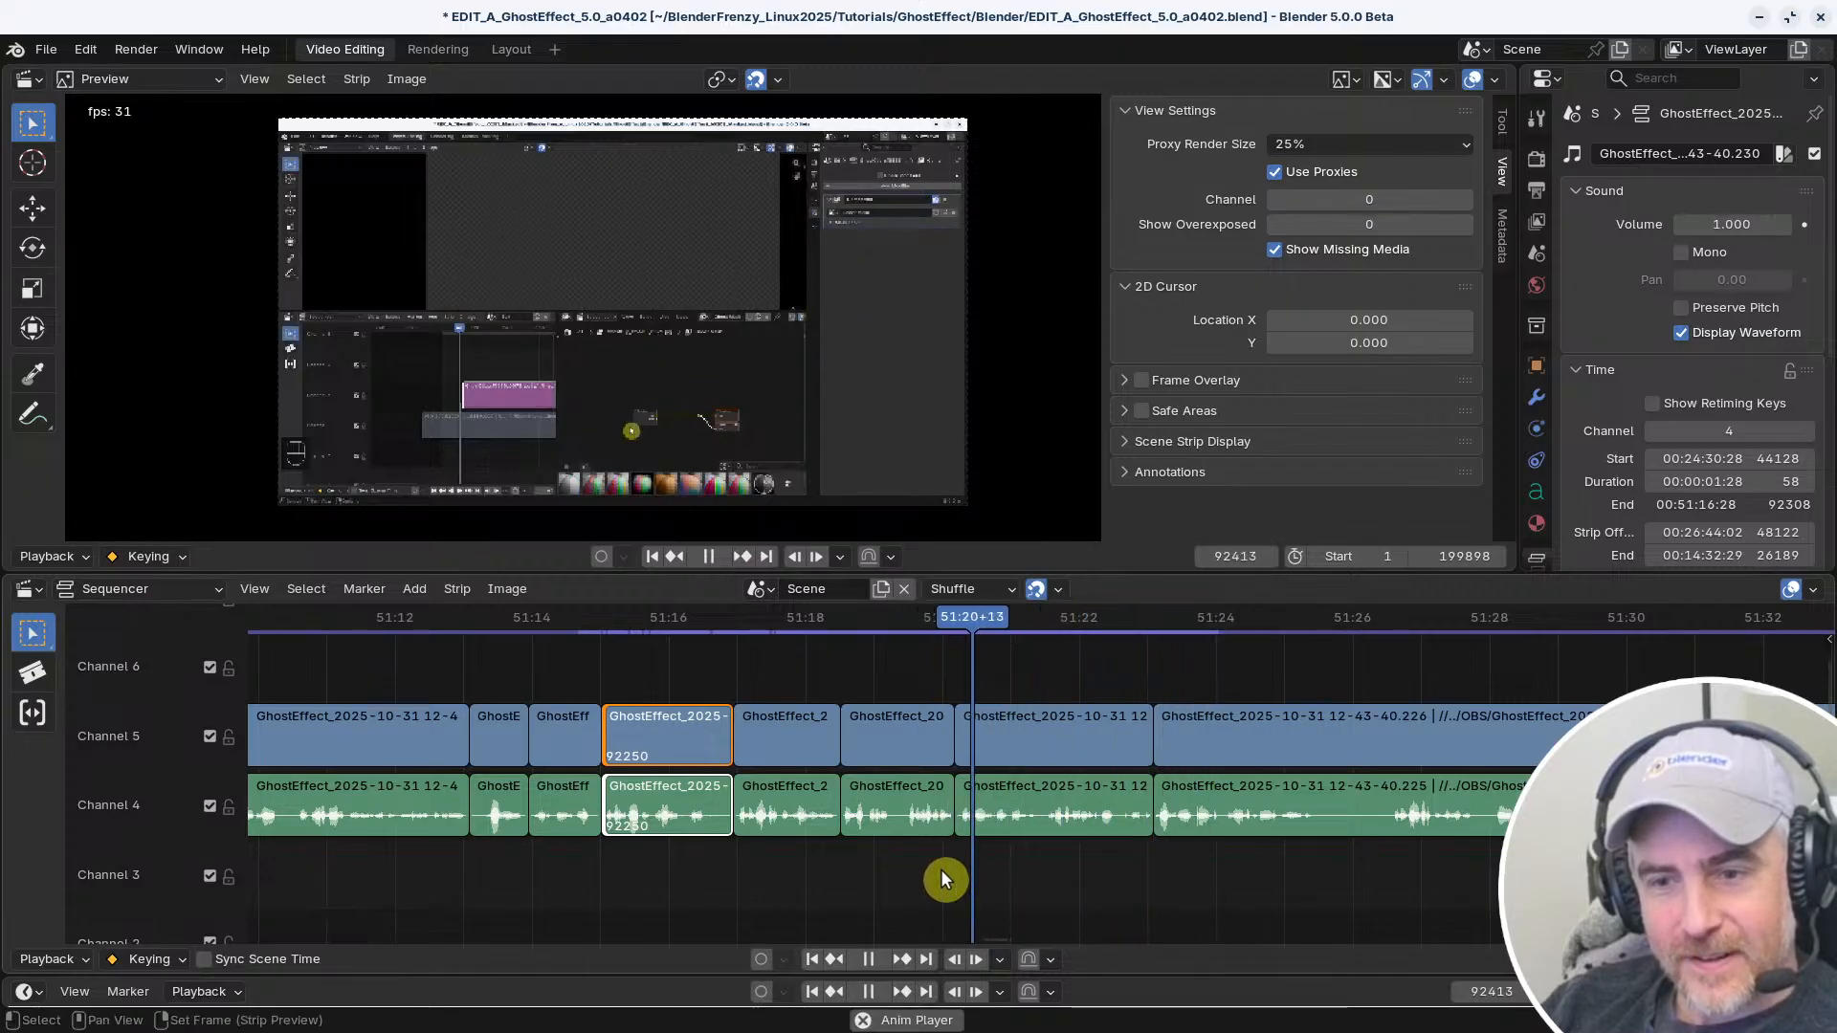
Split the channel 4 and 5 strips at 51:19+12, delete everything from 51:15 up to that cut, and close the gap
right_click(905, 864)
key(space)
right_click(901, 865)
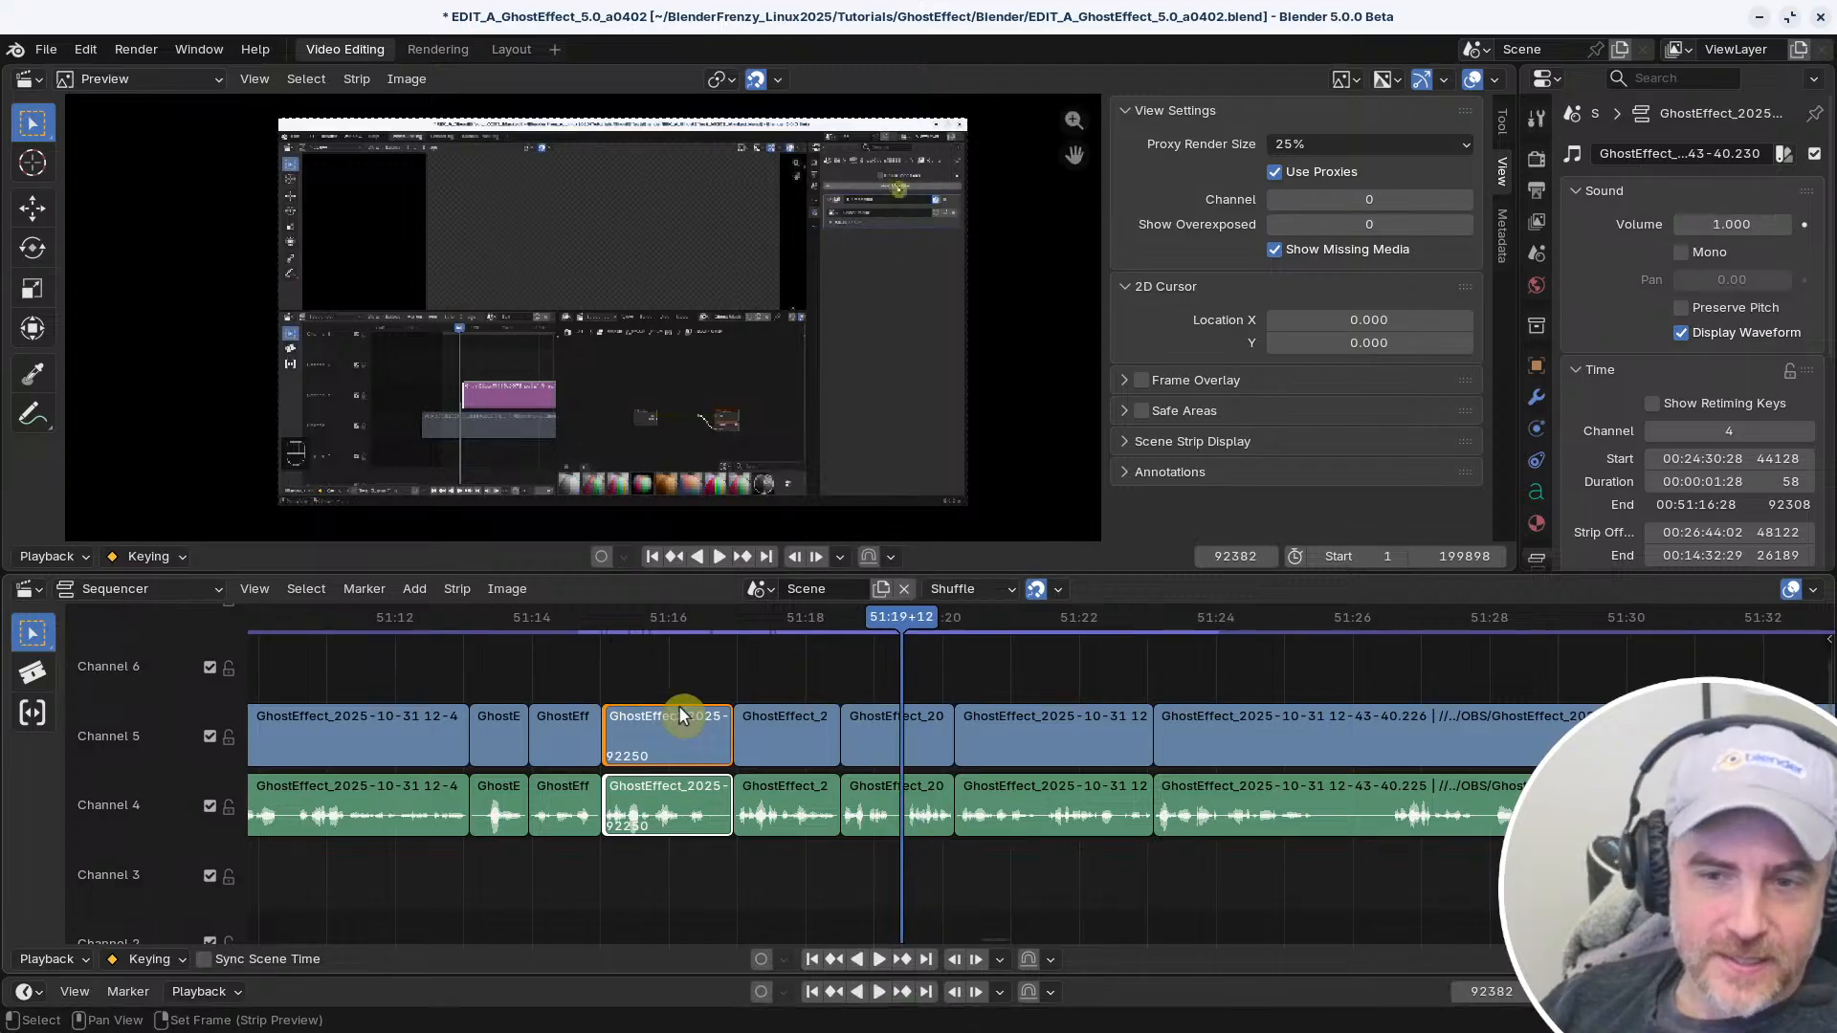
drag(656, 656, 854, 864)
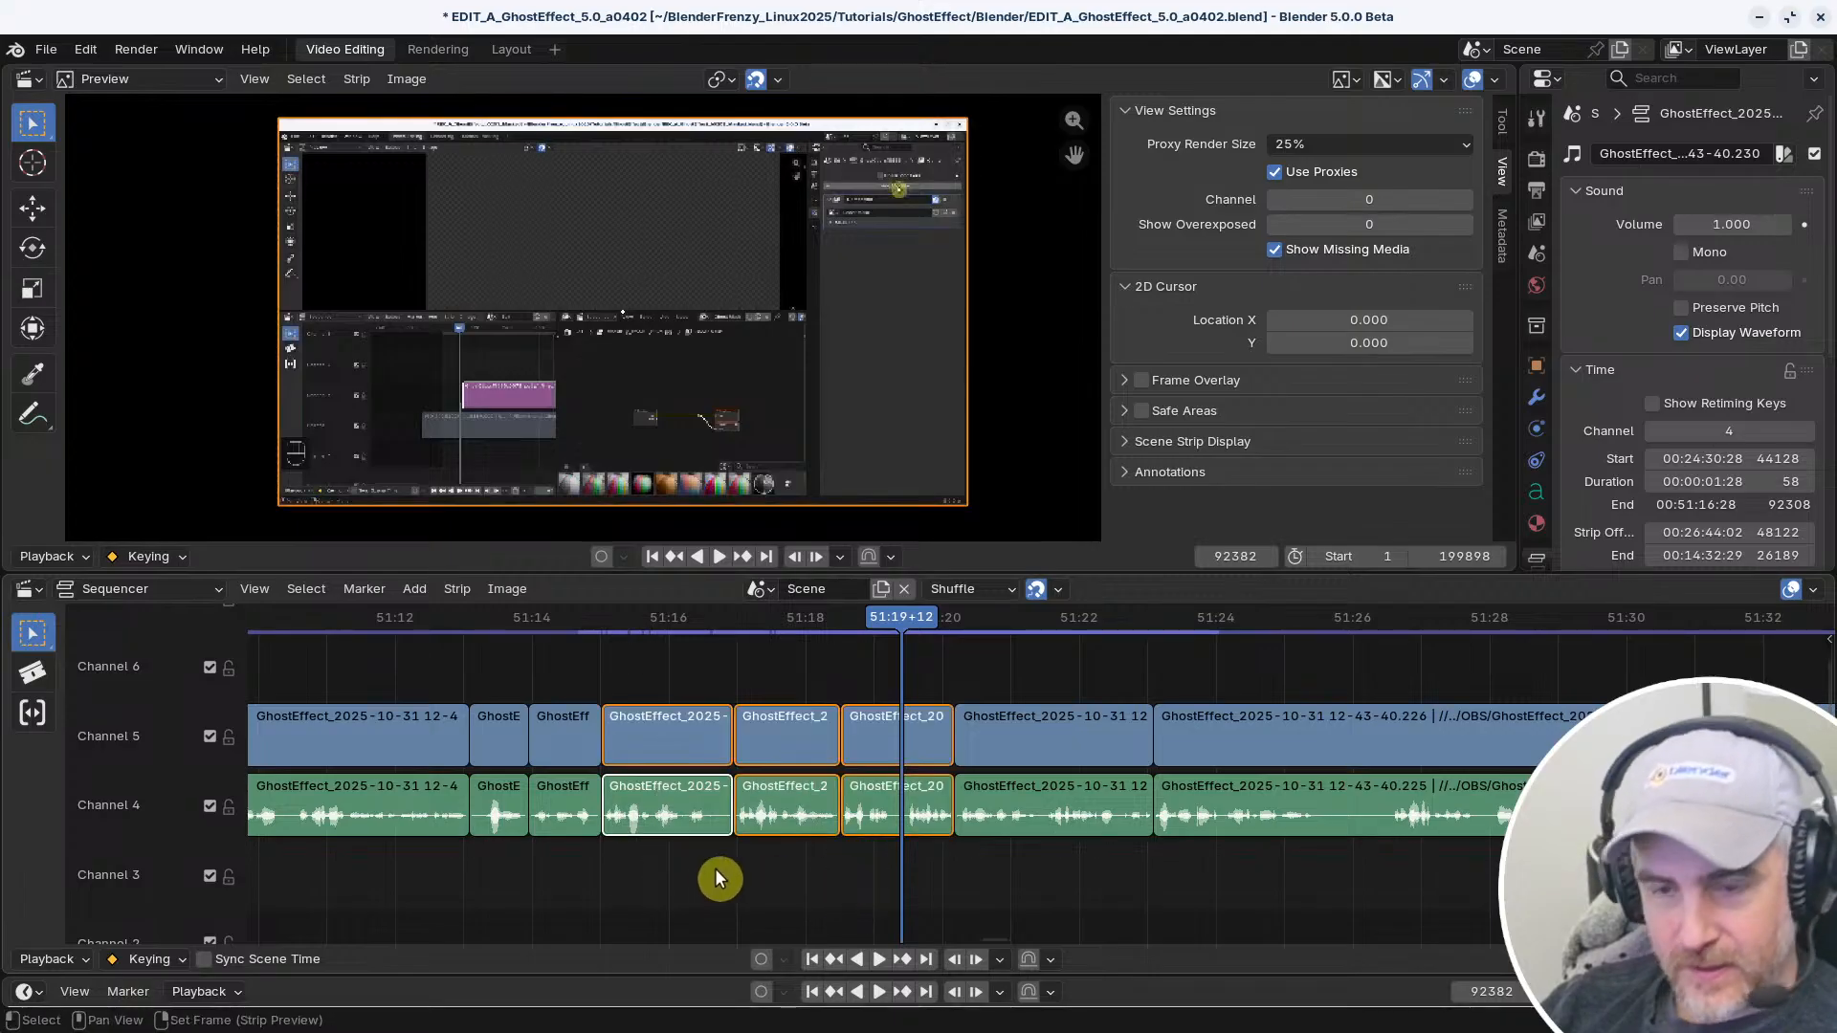
key(Delete)
right_click(574, 861)
key(space)
key(BackSpace)
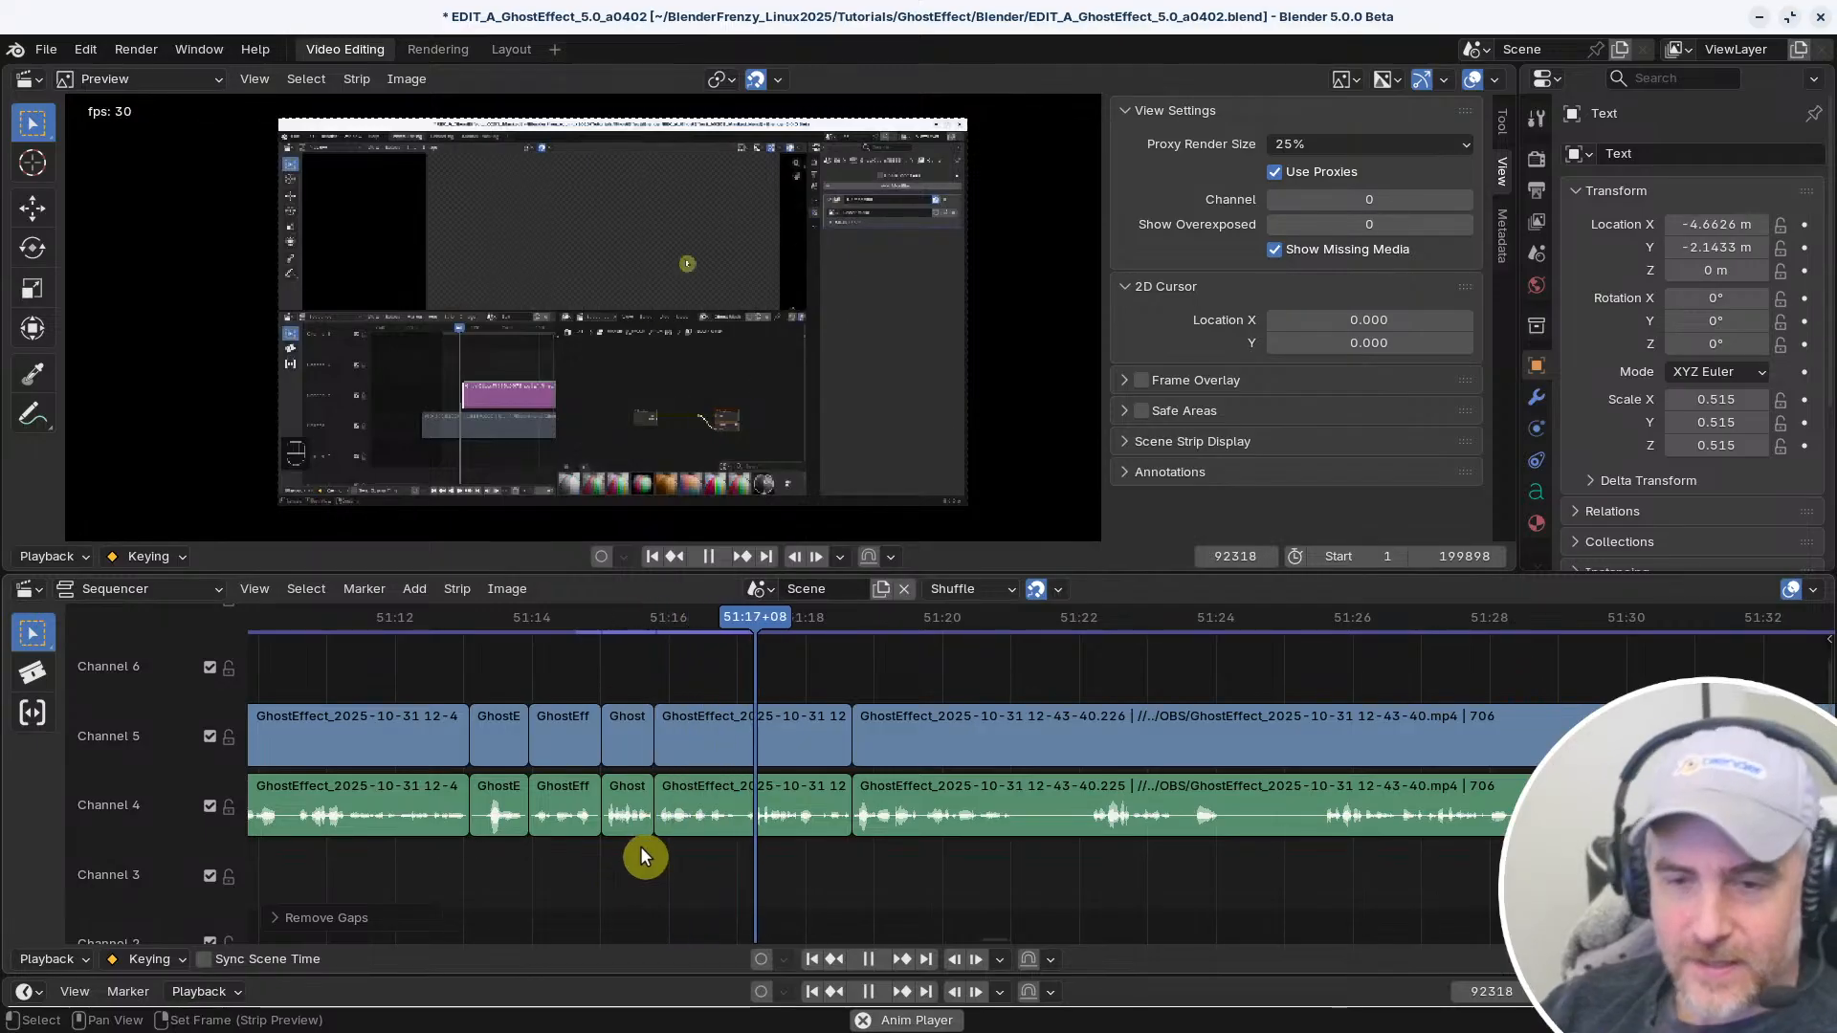
Play back the edit from about 51:13 and split the channel 4 and 5 strips at 51:21+00
right_click(446, 879)
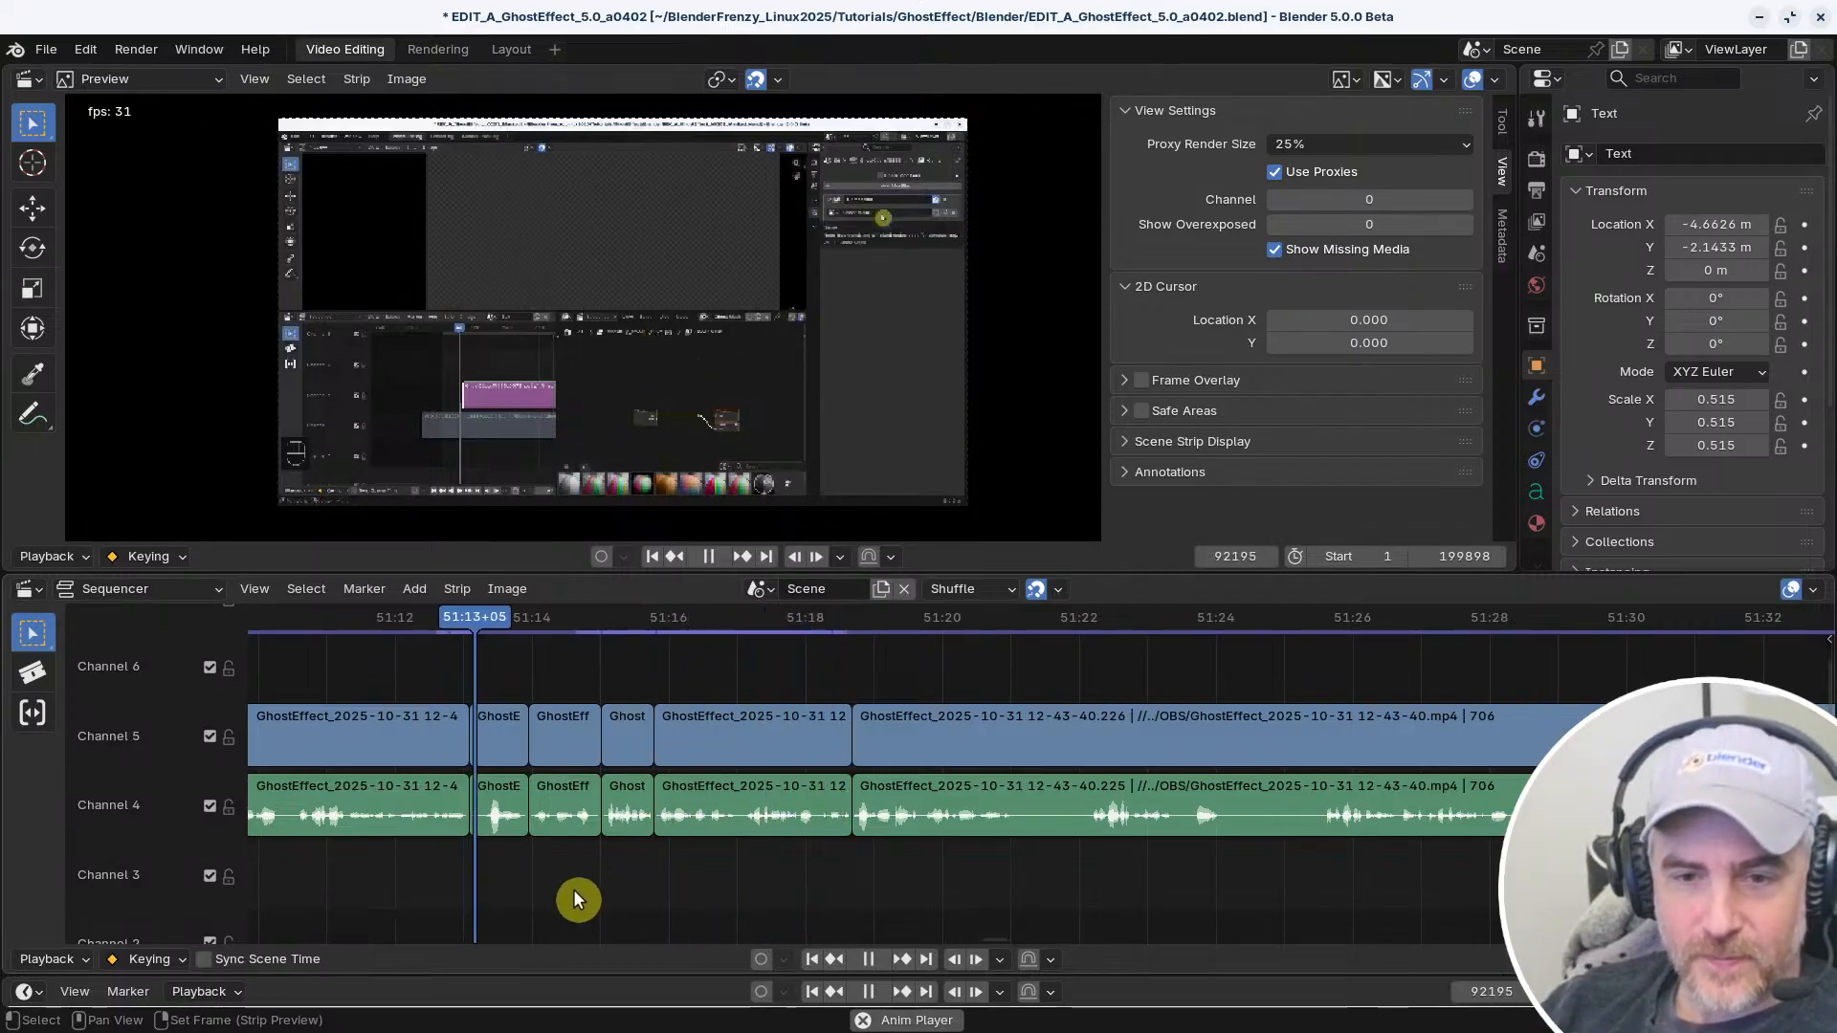
middle_drag(699, 884, 594, 869)
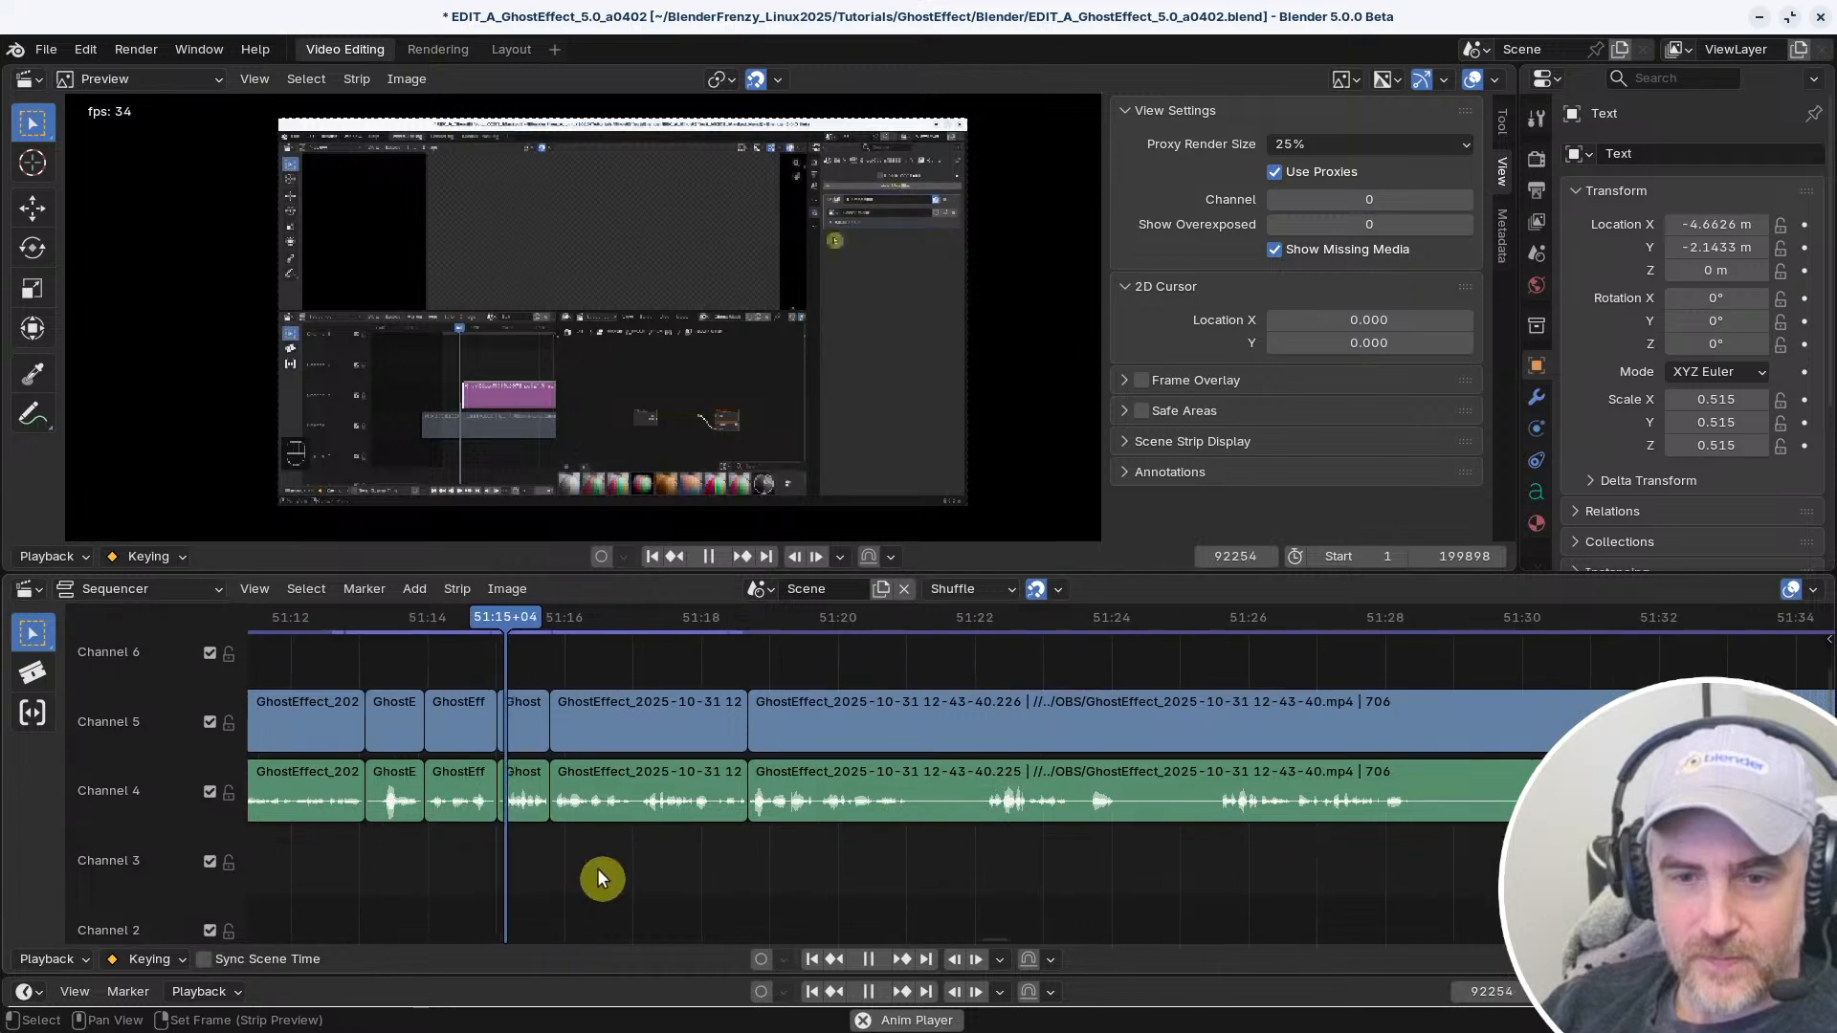
middle_drag(712, 875, 881, 878)
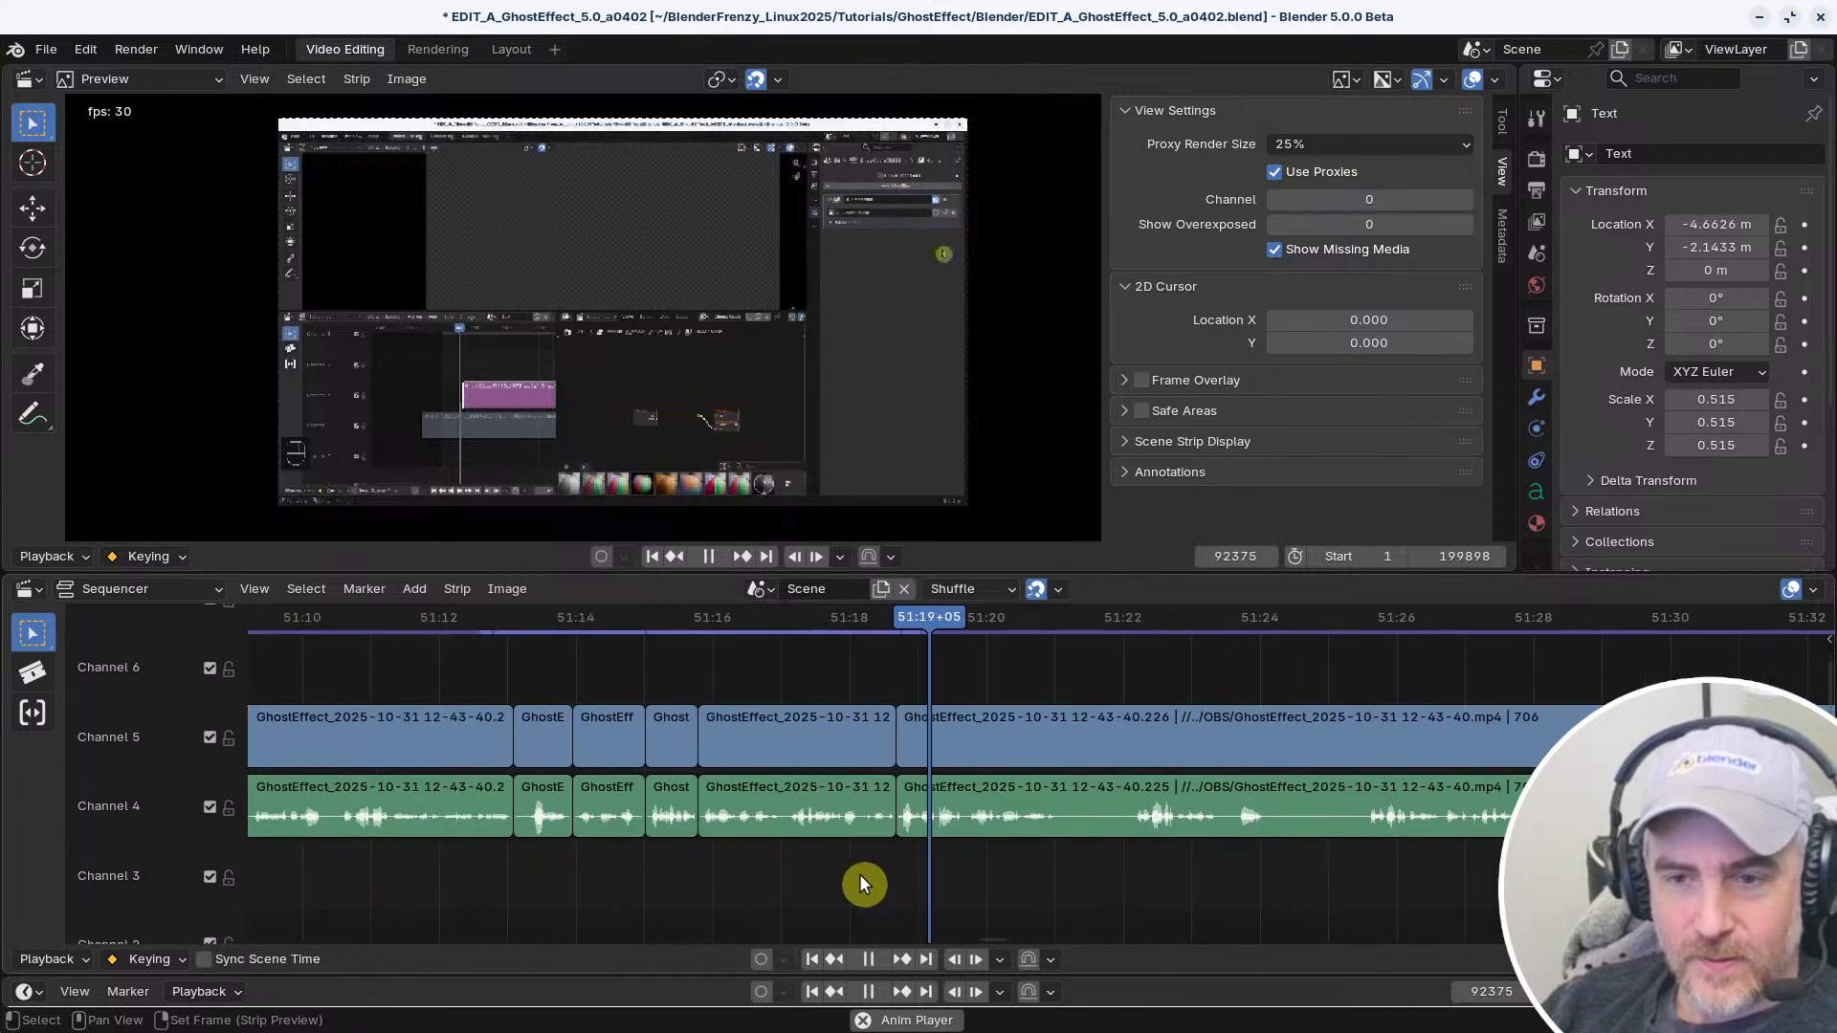
middle_drag(770, 874, 531, 866)
middle_drag(865, 863, 764, 856)
key(space)
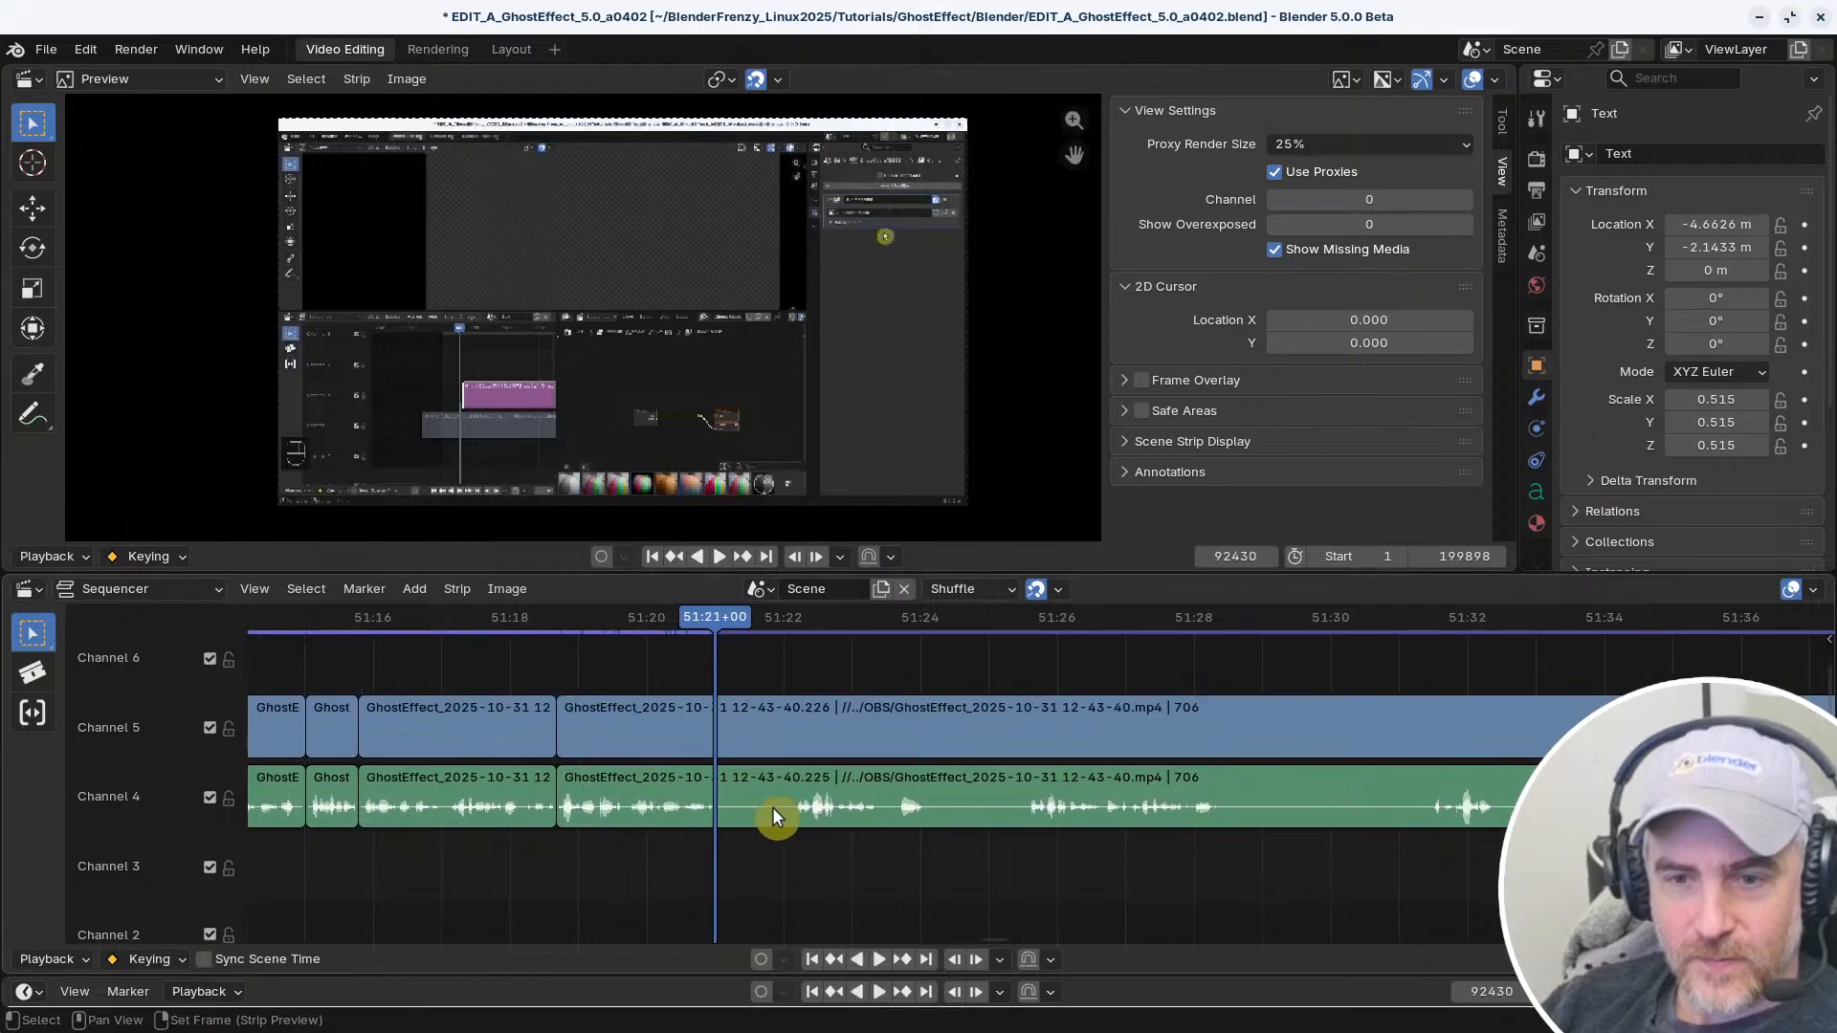
key(k)
scroll(771, 848, up, 3)
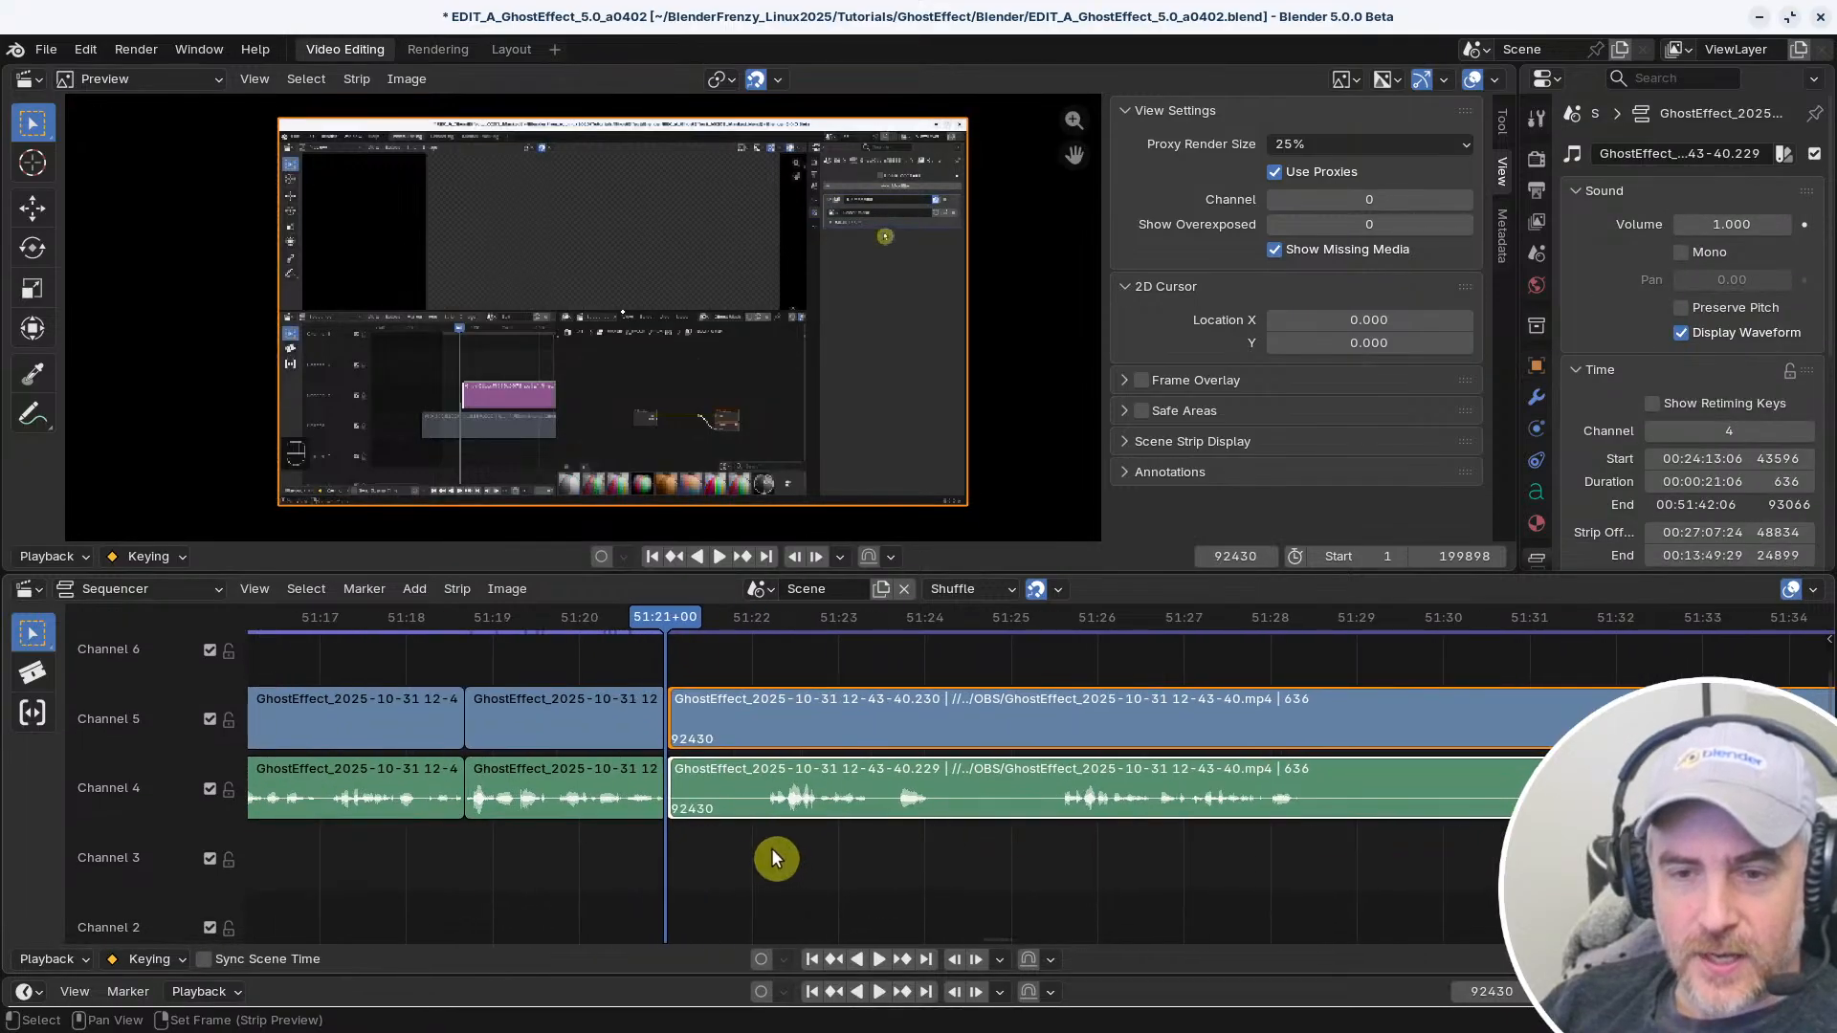
Replay the section across the cut at 51:21 and once more from about 51:13
right_click(480, 842)
key(space)
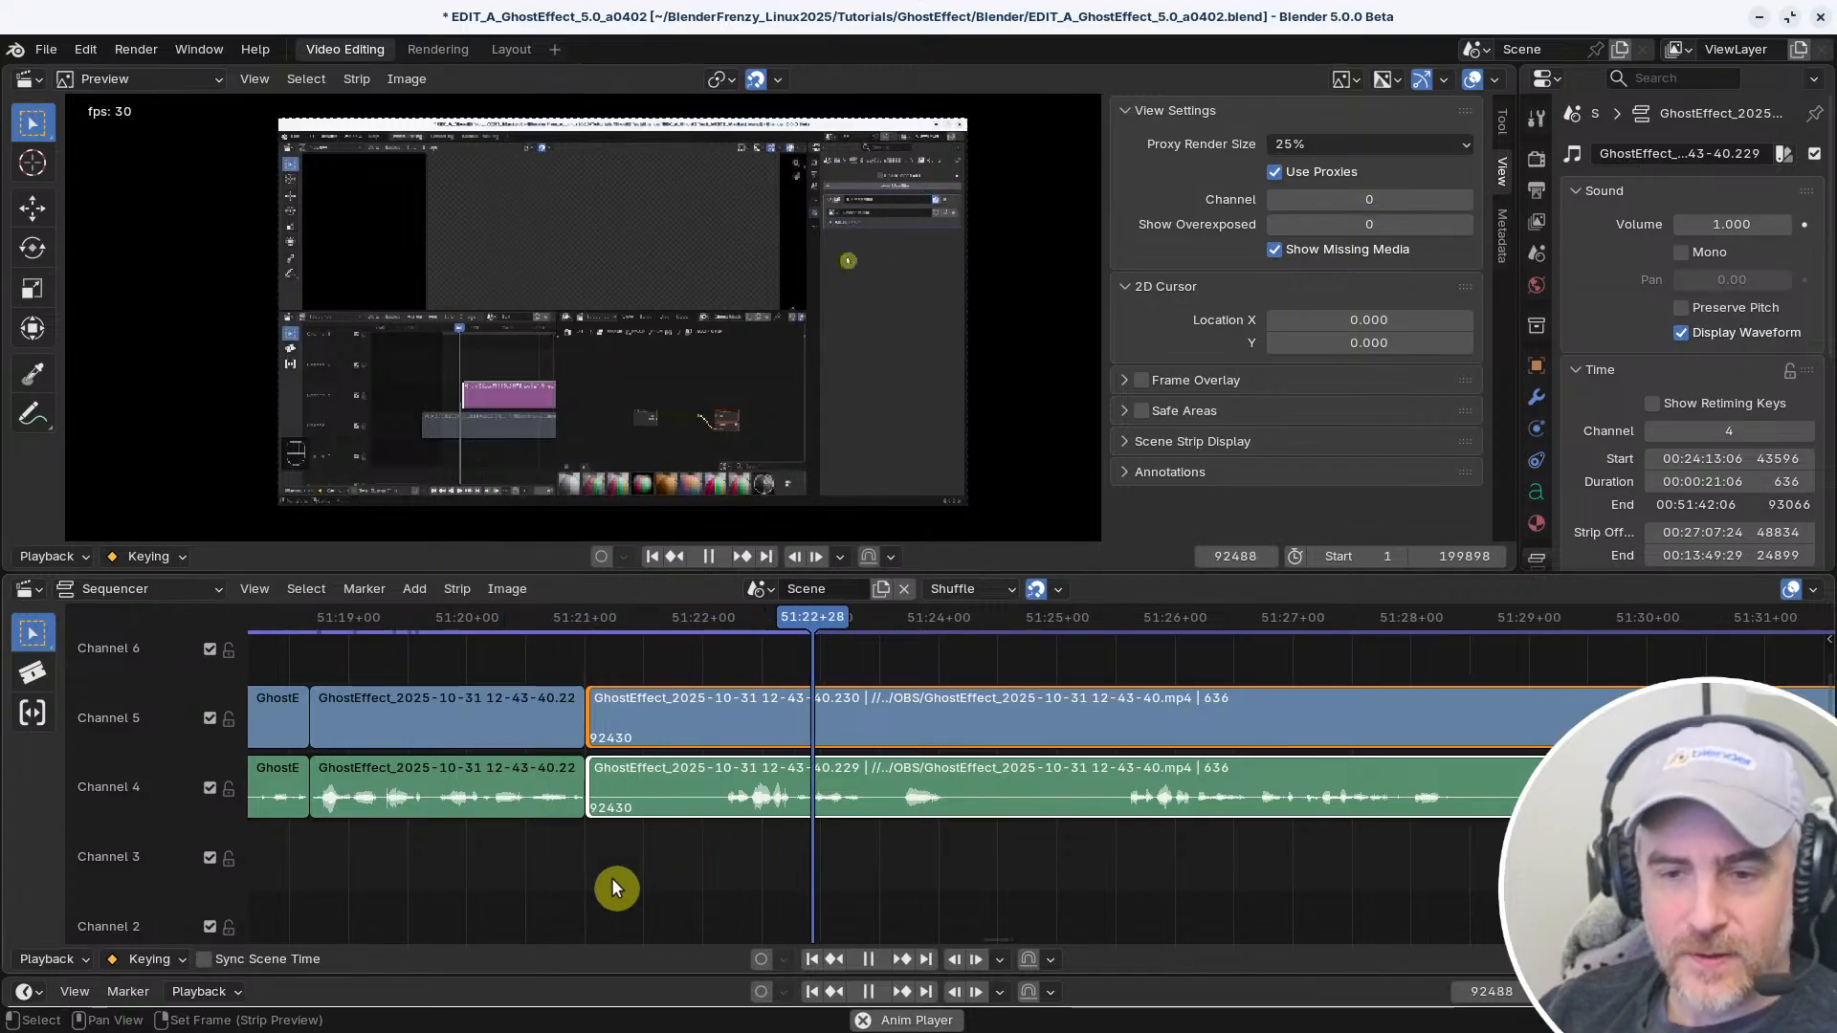
scroll(693, 840, down, 5)
right_click(693, 851)
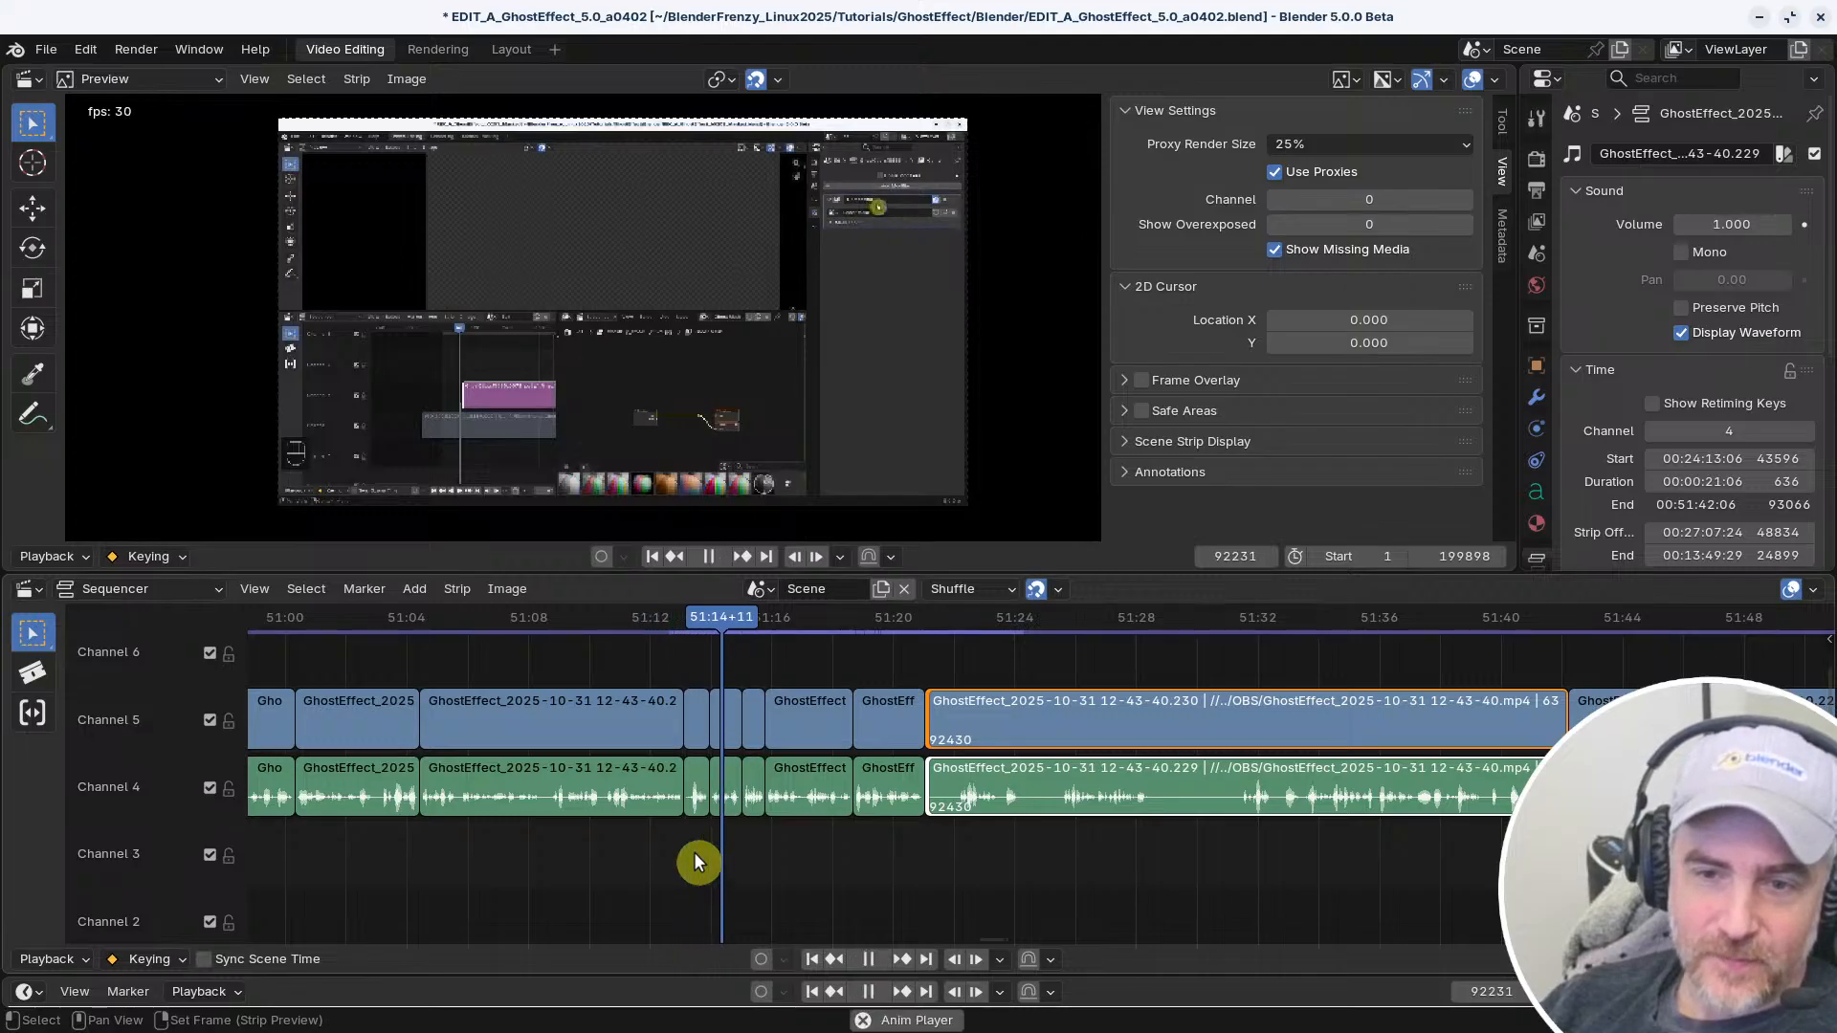
scroll(804, 861, up, 2)
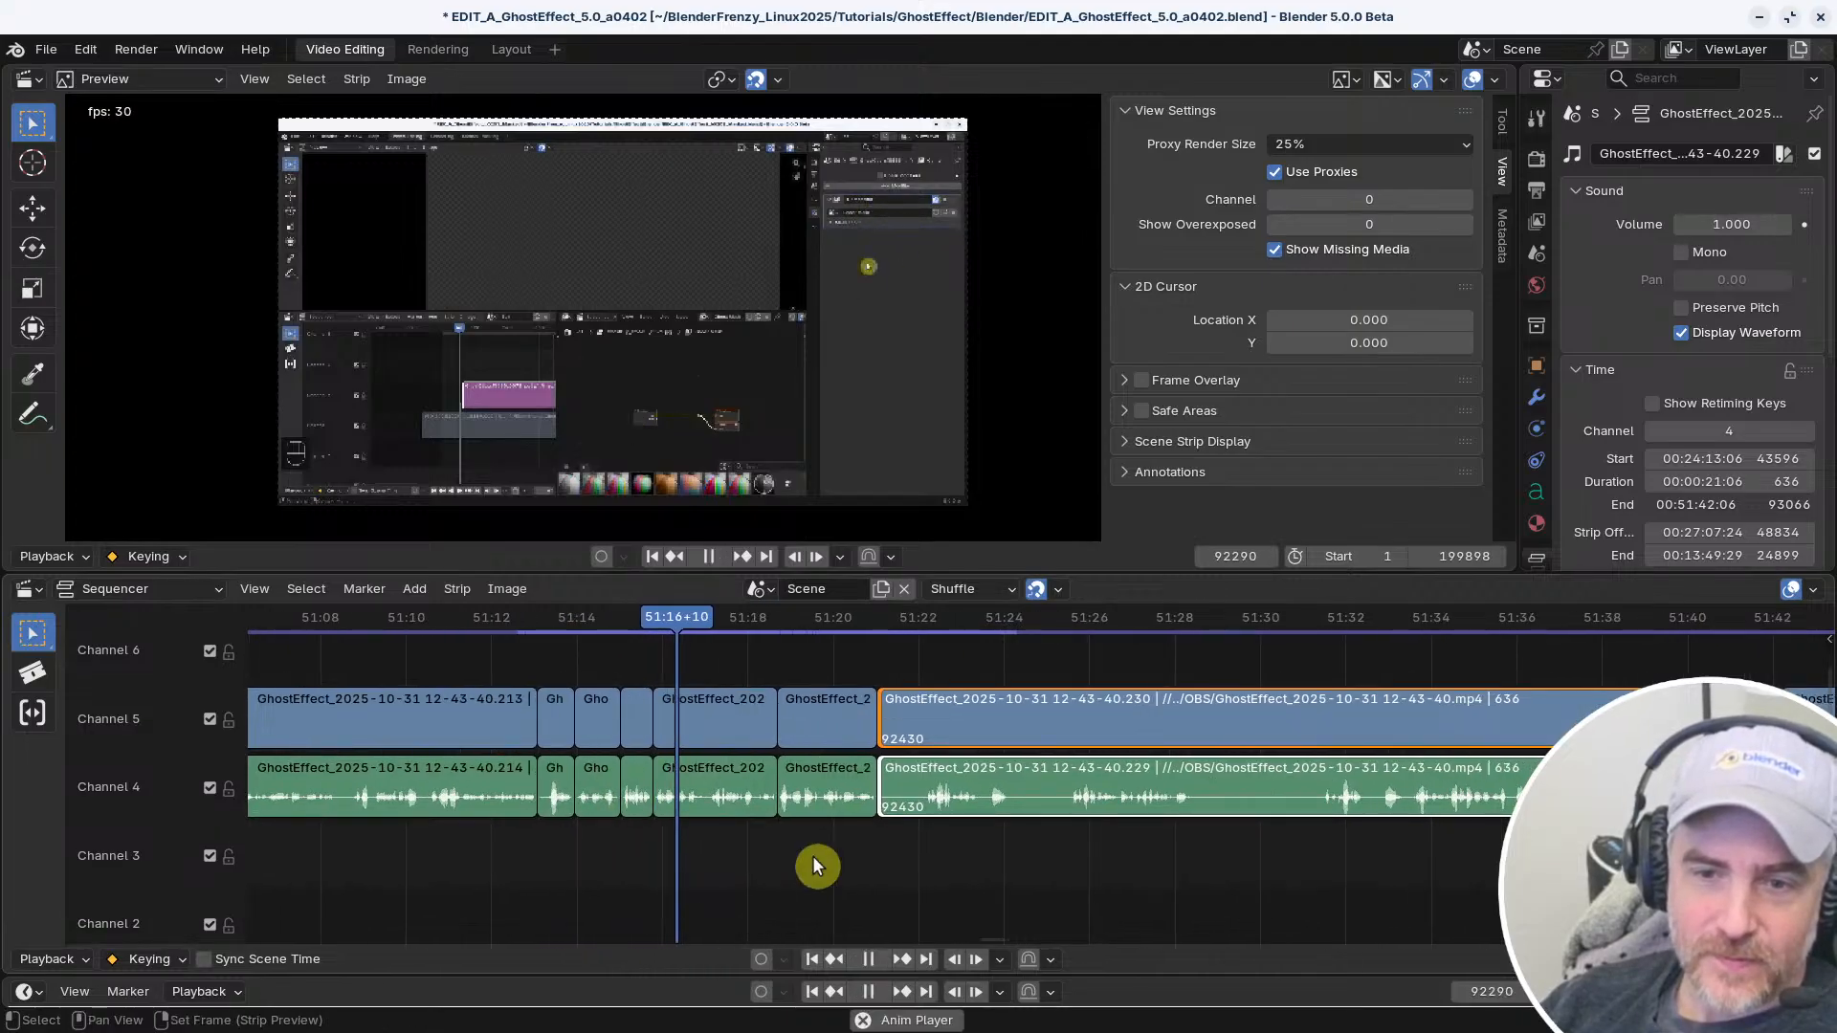
key(space)
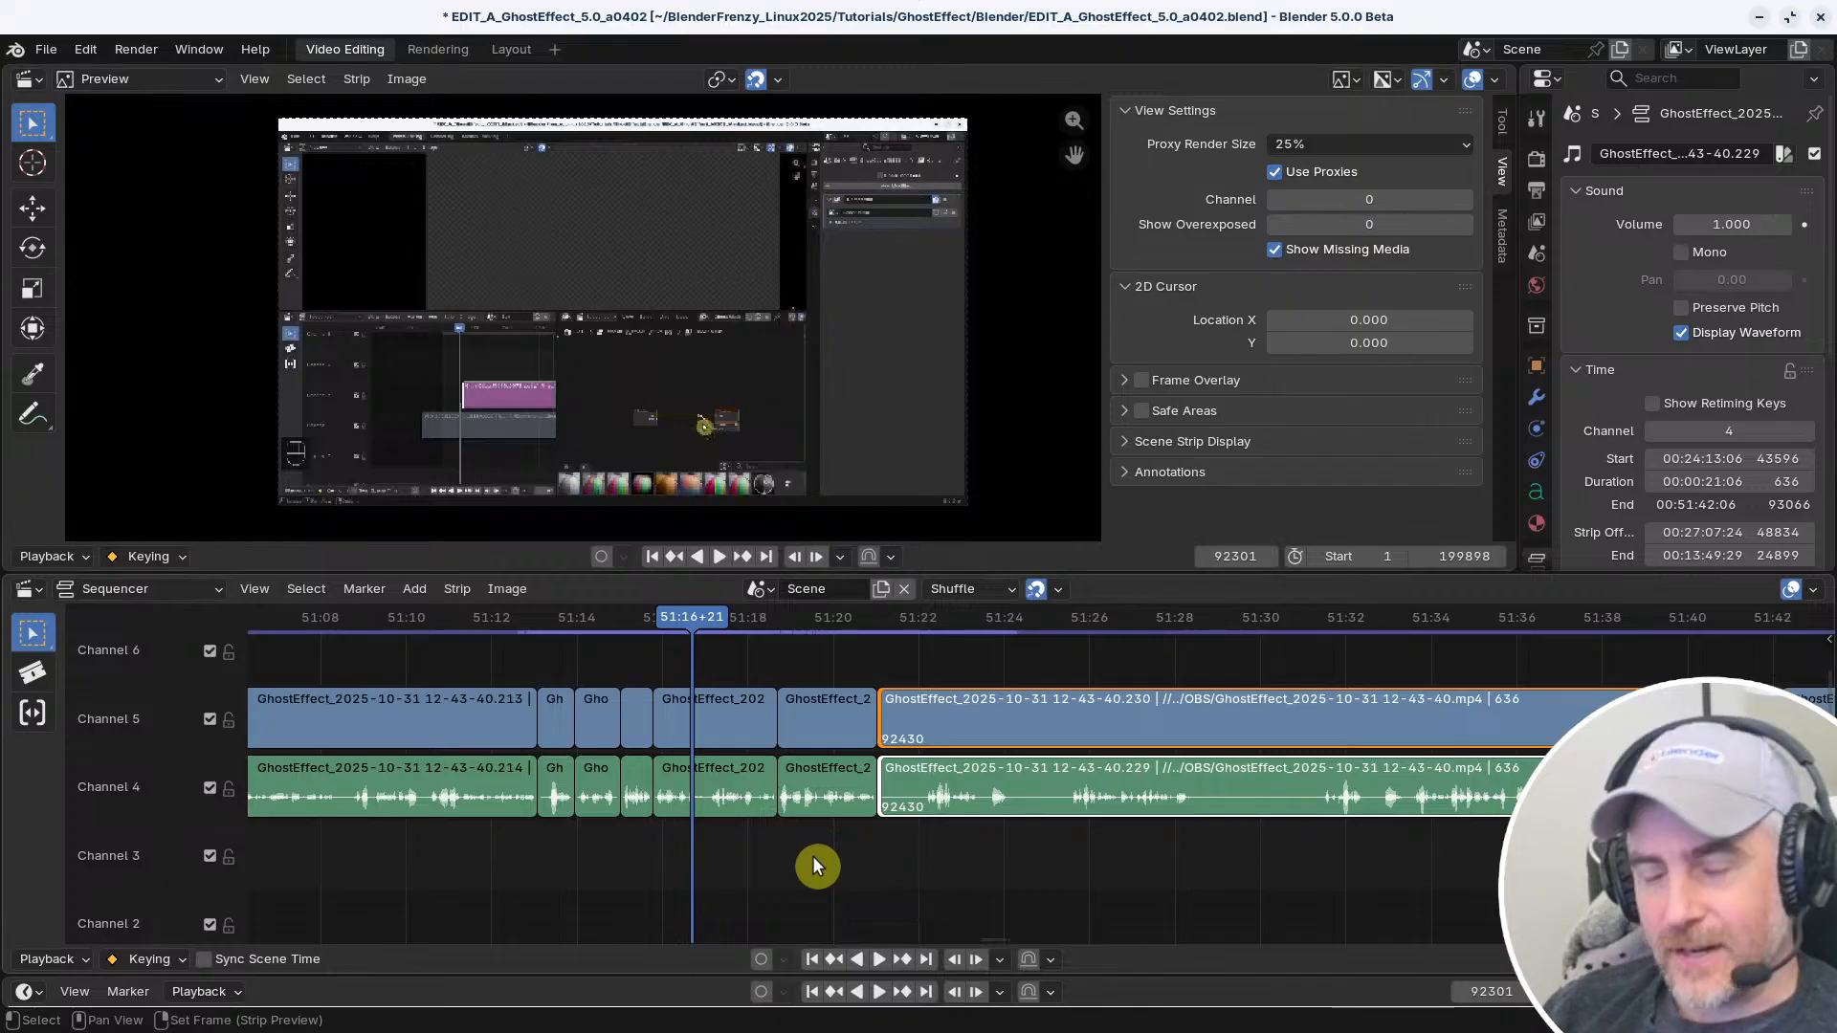
Split the channel 4 and 5 strips at 51:25+16 and delete the section between 51:21 and that cut
middle_drag(778, 861, 723, 850)
ctrl+middle_drag(1270, 864, 1062, 873)
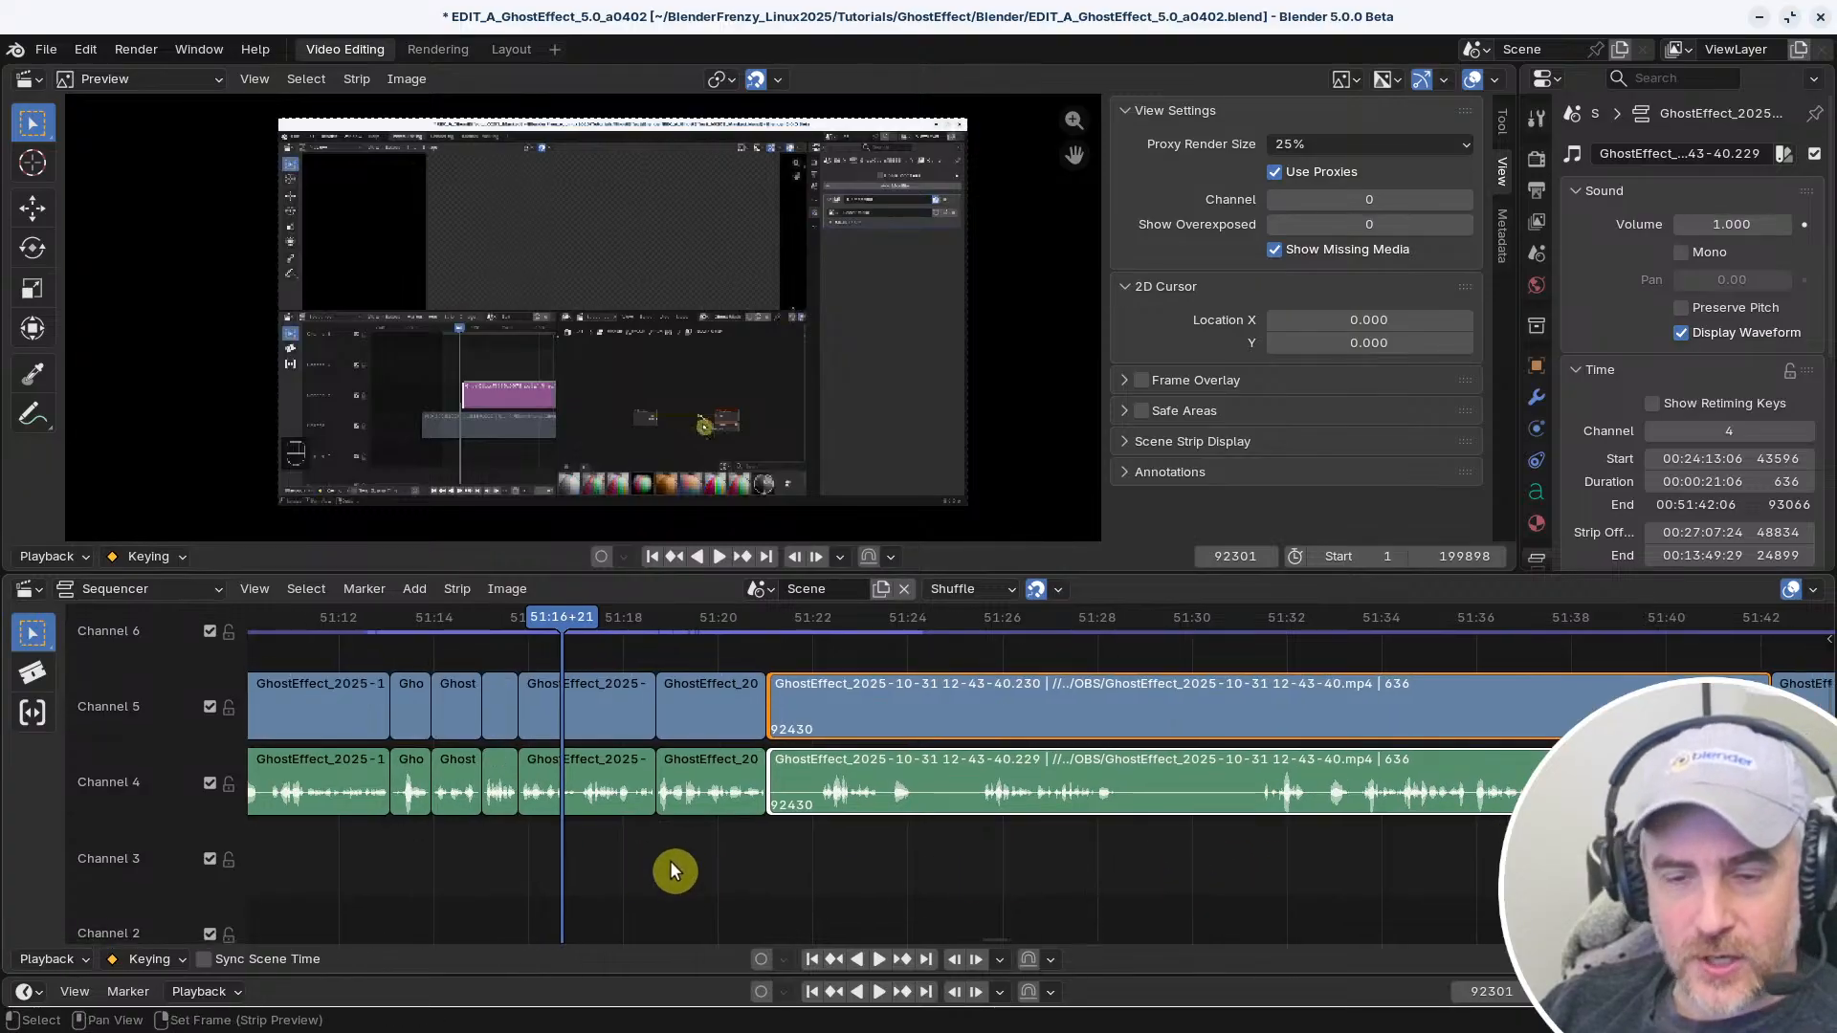
shift+right_drag(767, 851, 820, 852)
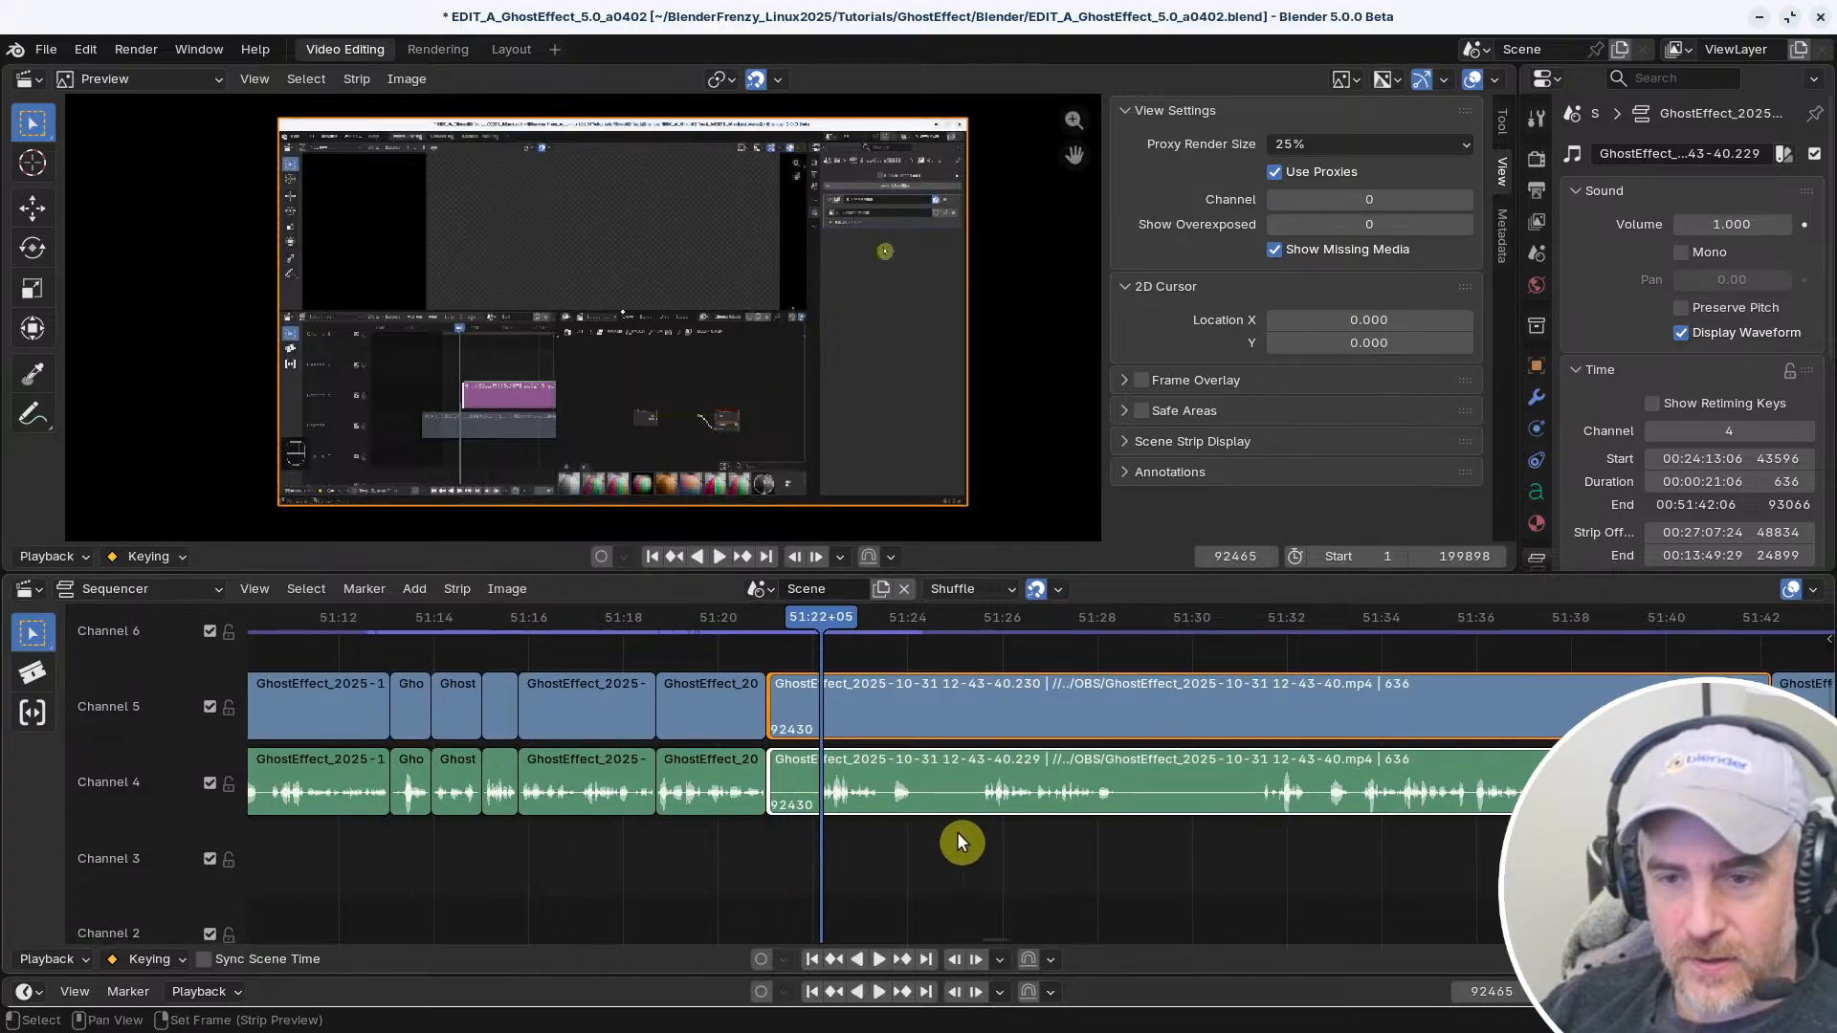
shift+right_drag(959, 833, 981, 833)
key(space)
key(Escape)
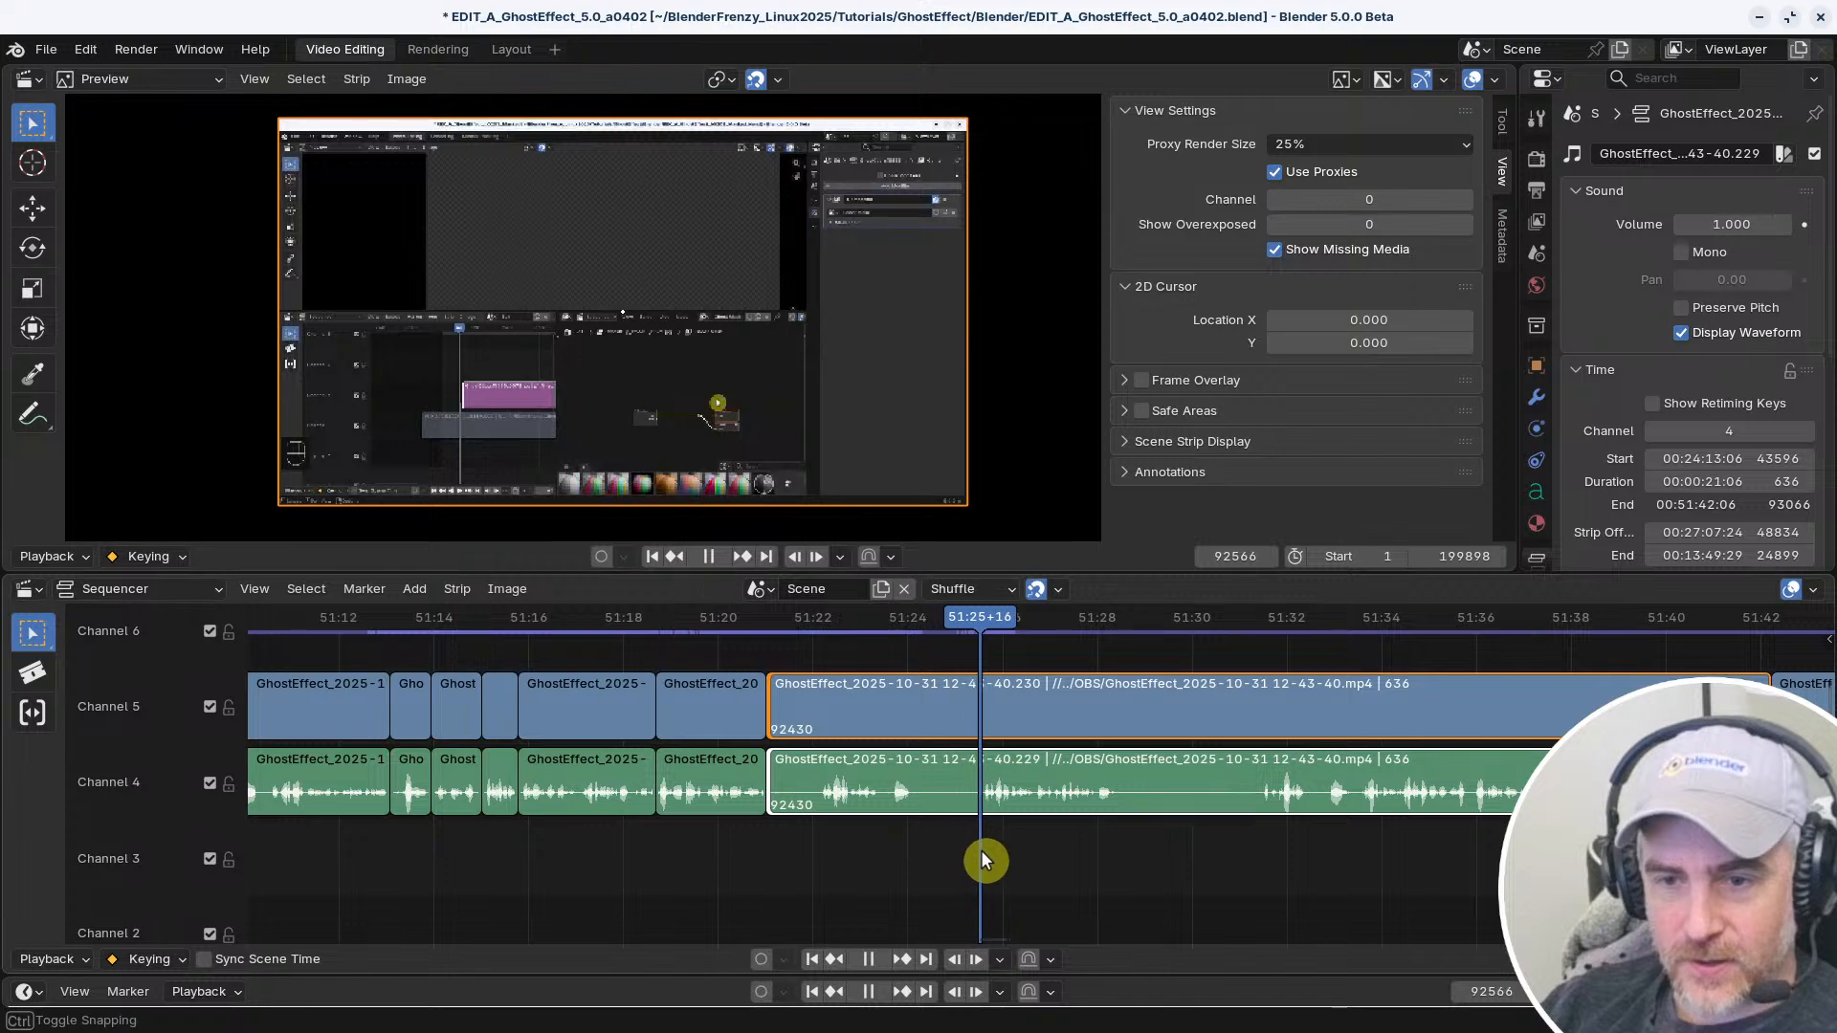
key(k)
key(x)
Delete the two pairs of channel 4 and 5 strips between about 51:16 and 51:21
shift+right_click(593, 813)
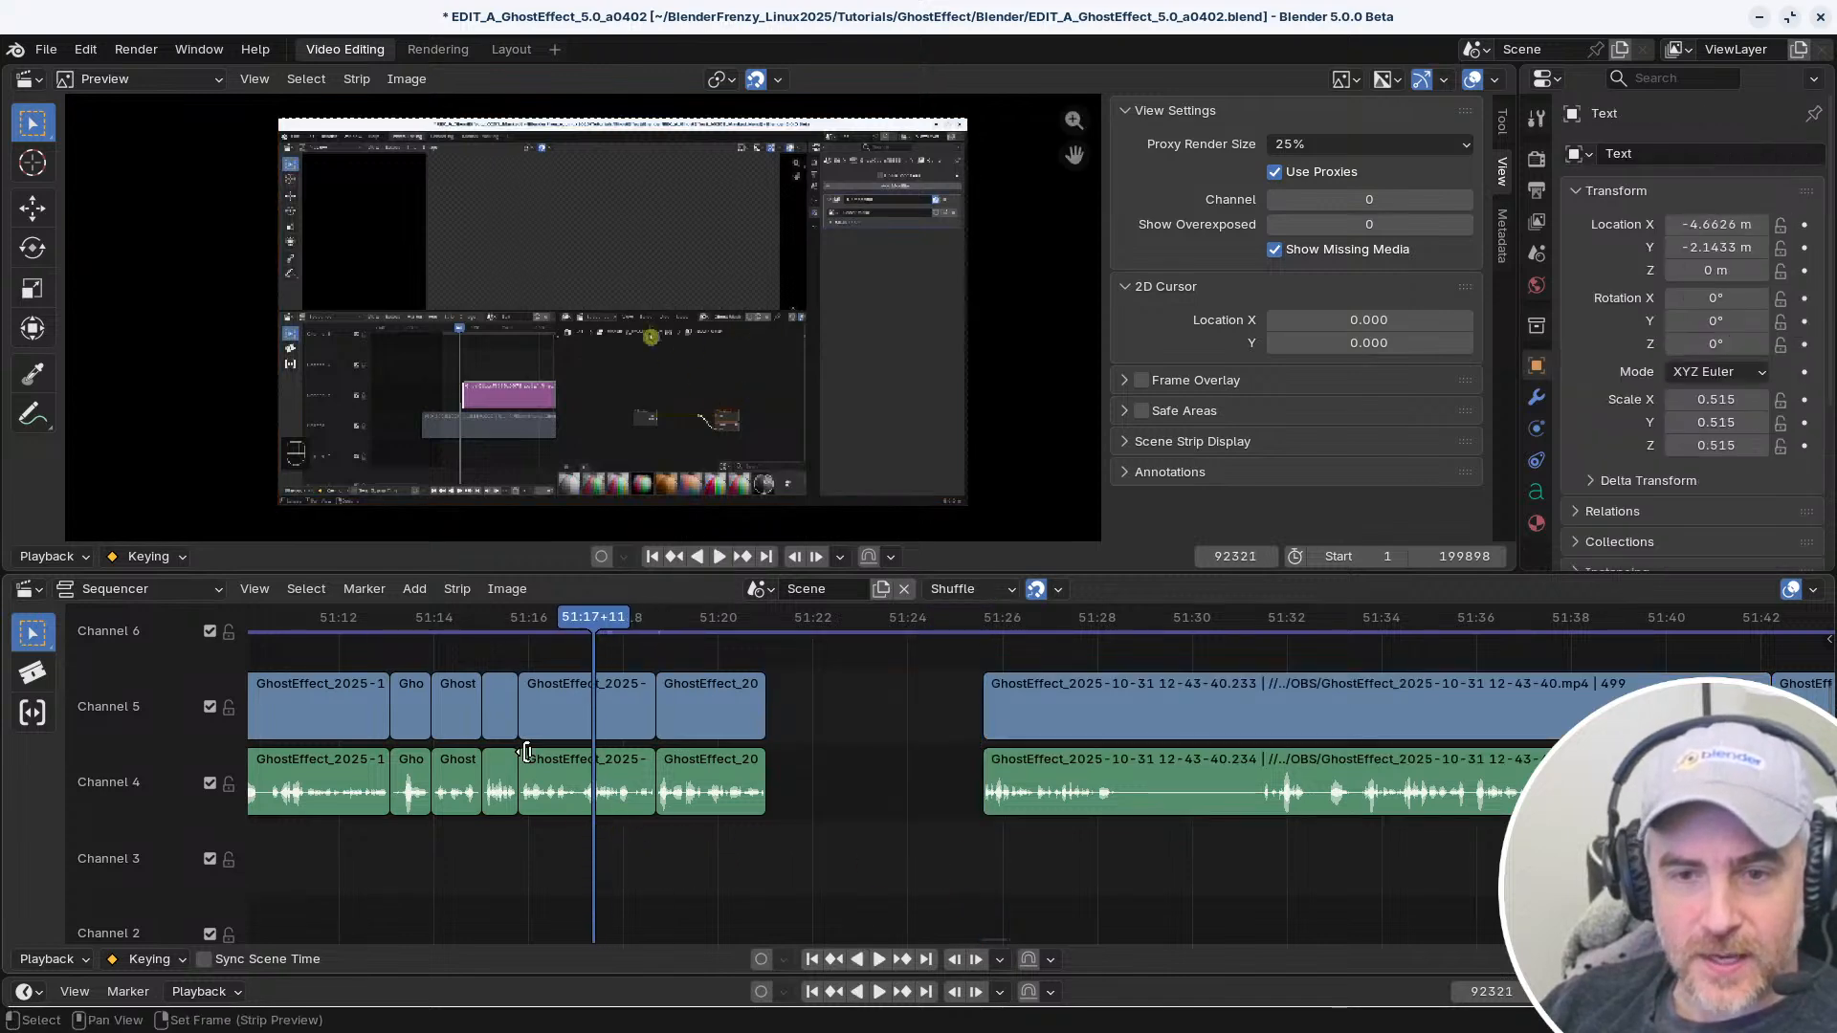
drag(829, 847, 577, 703)
key(x)
Replay from about 51:14, delete the short video and audio strips starting at 51:15, and close the gap that follows
right_click(424, 834)
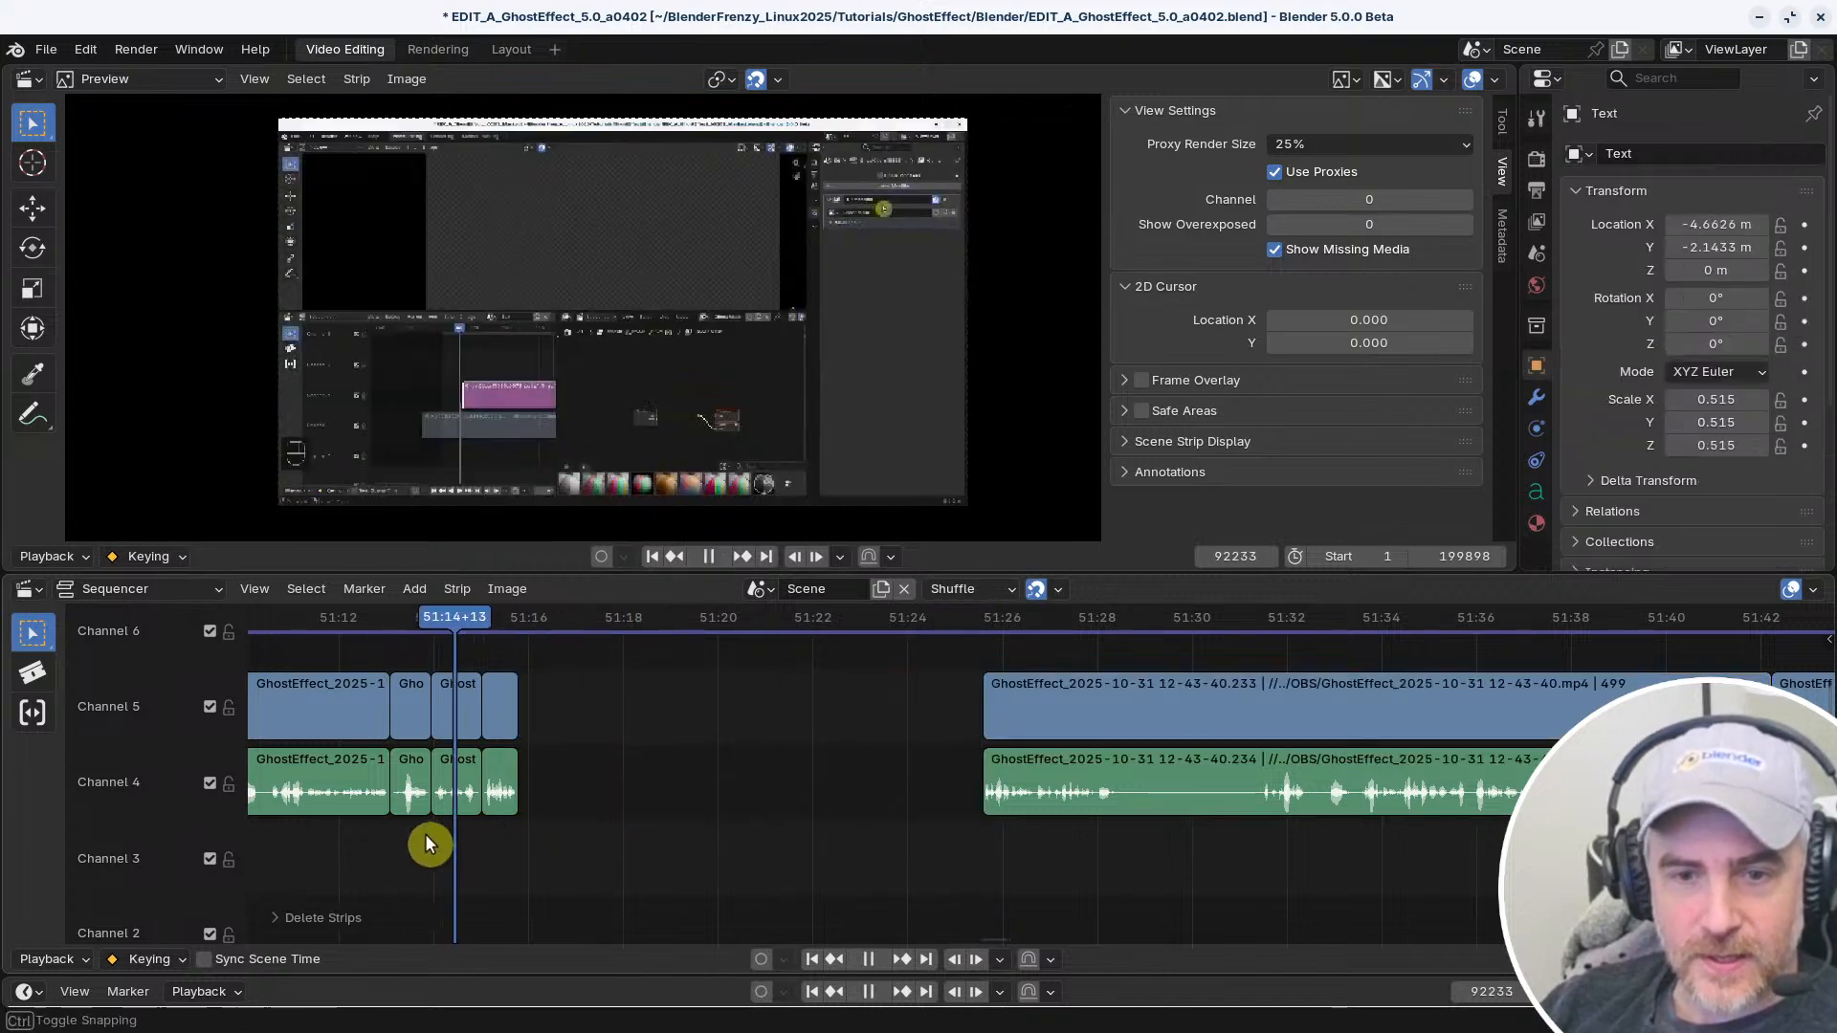
key(space)
key(k)
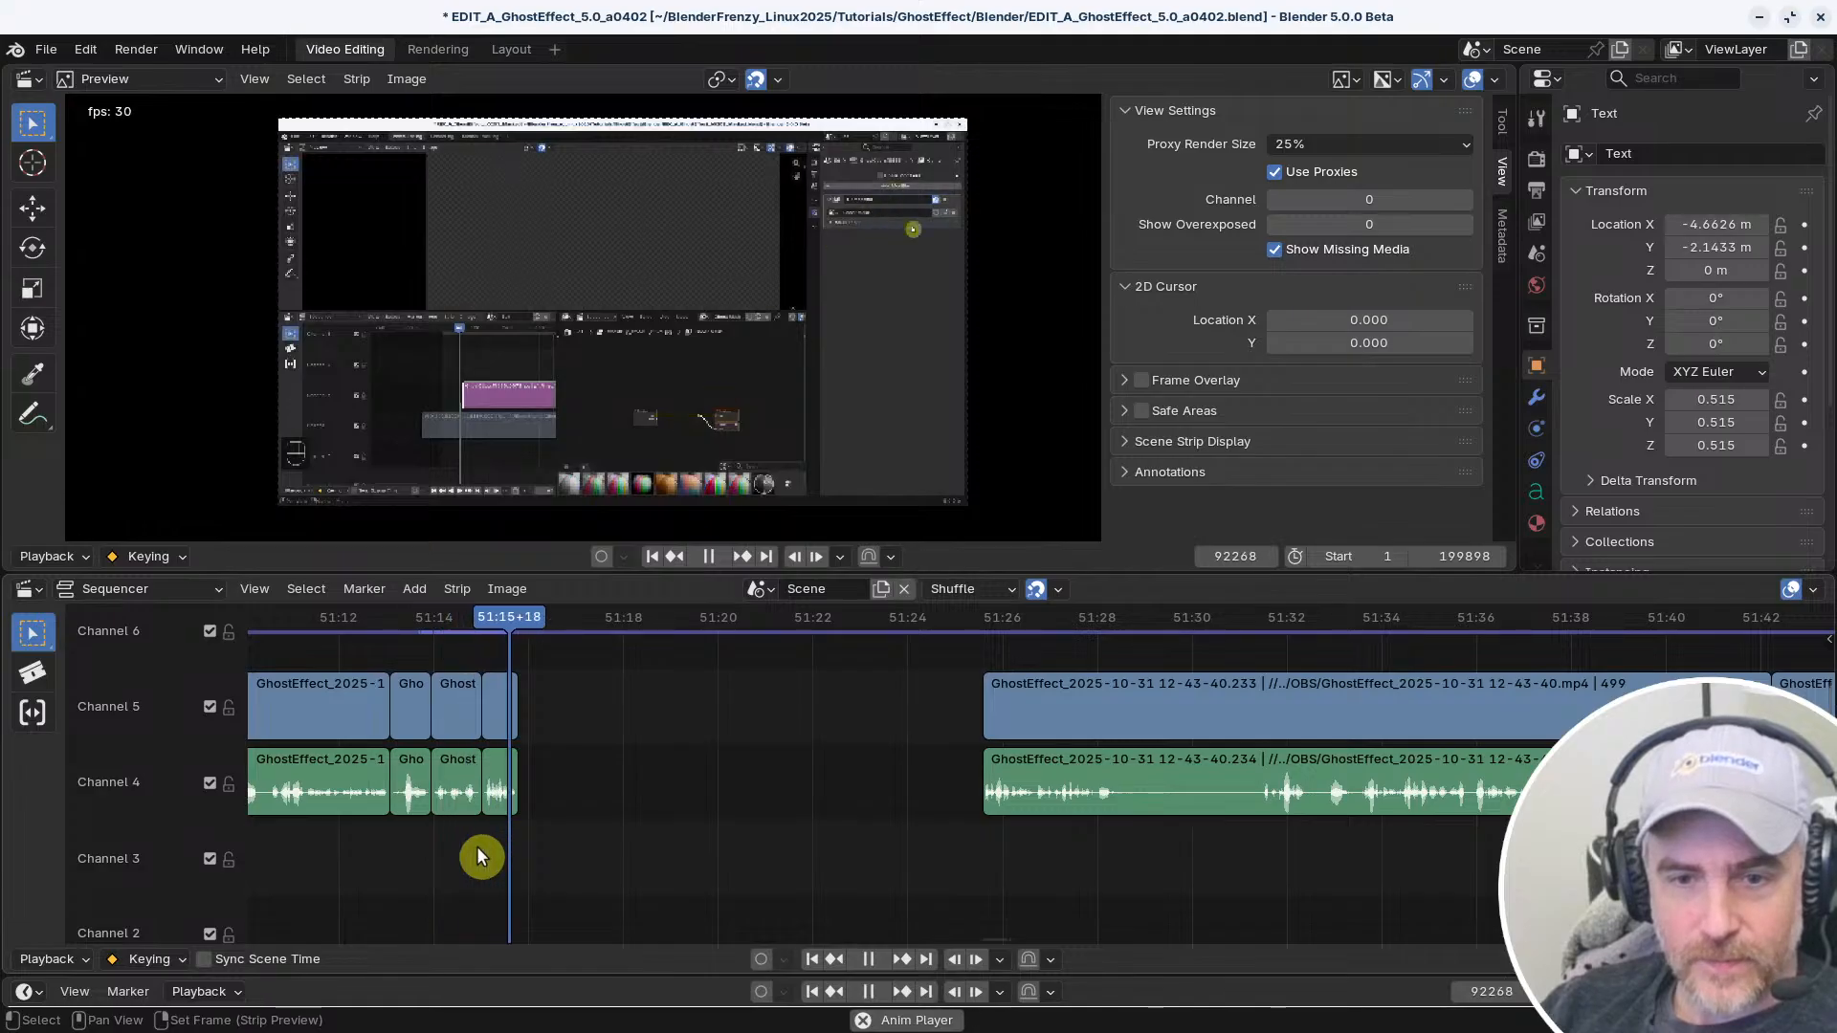
key(x)
key(space)
right_click(446, 824)
key(space)
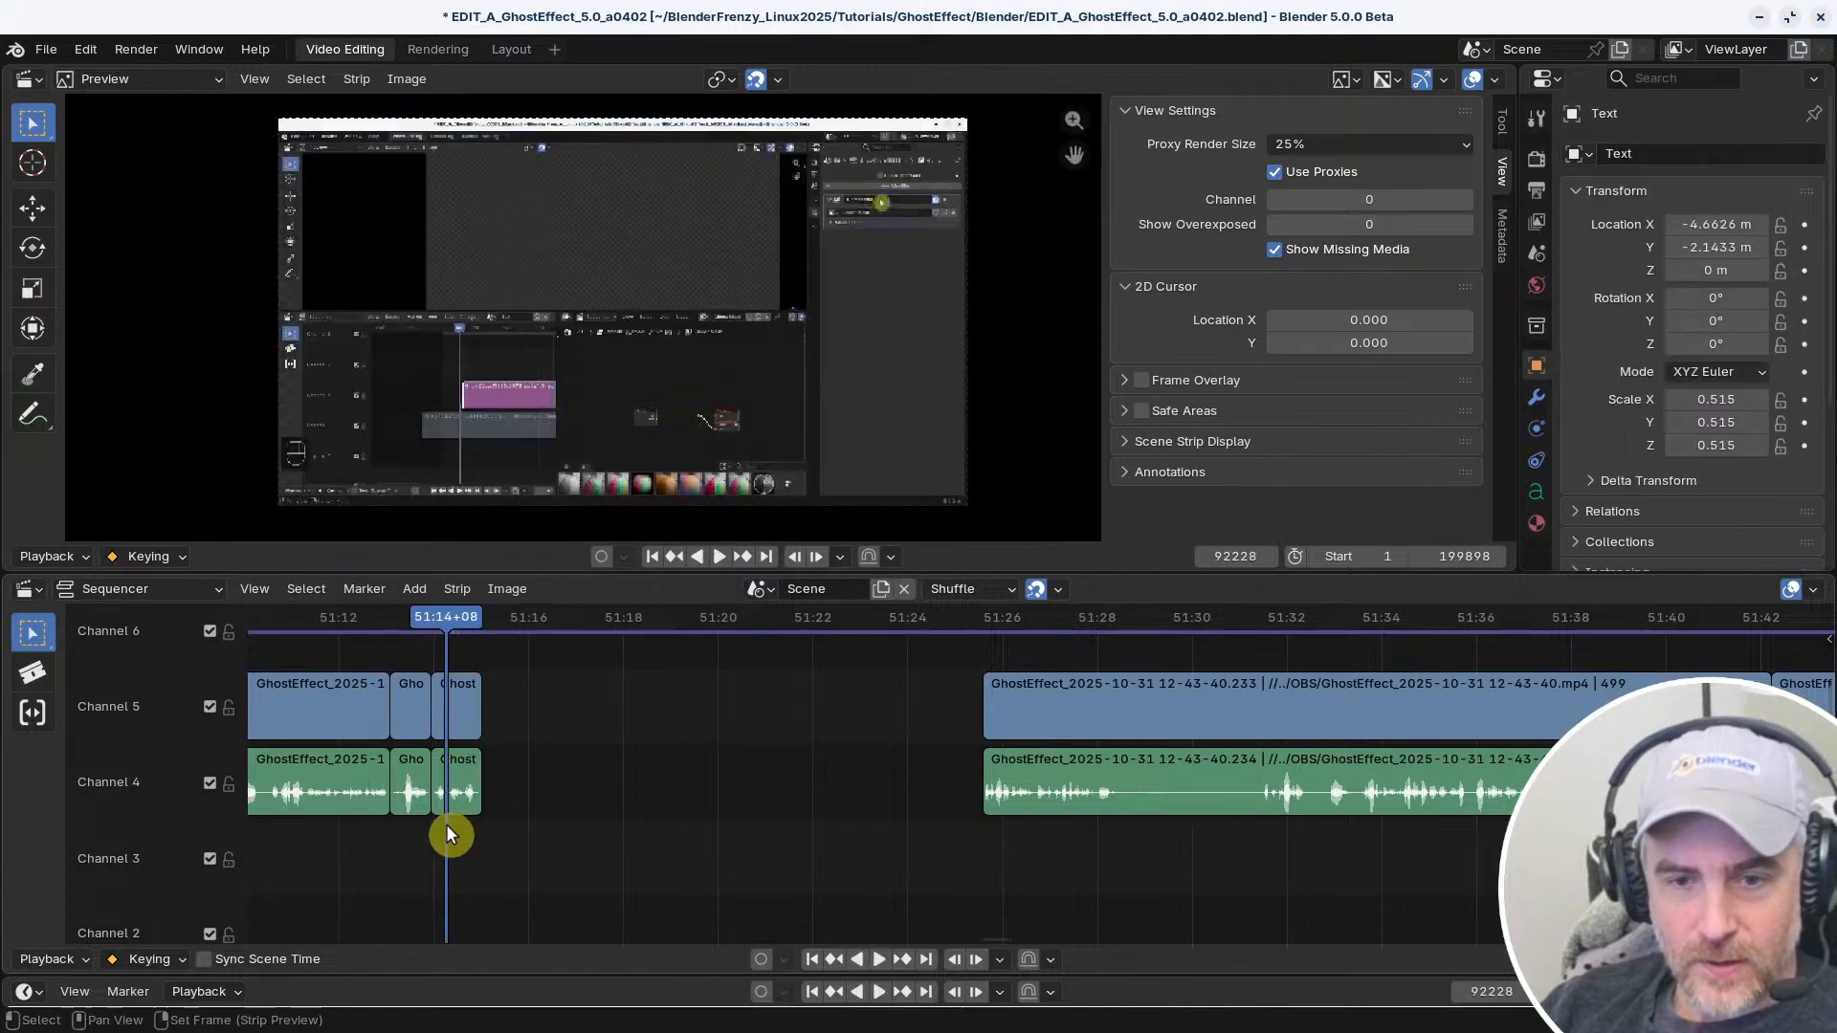
key(BackSpace)
Play back the joined footage and split the channel 4 and 5 strips at 51:17+27, at the end of the speech
middle_drag(579, 825, 737, 840)
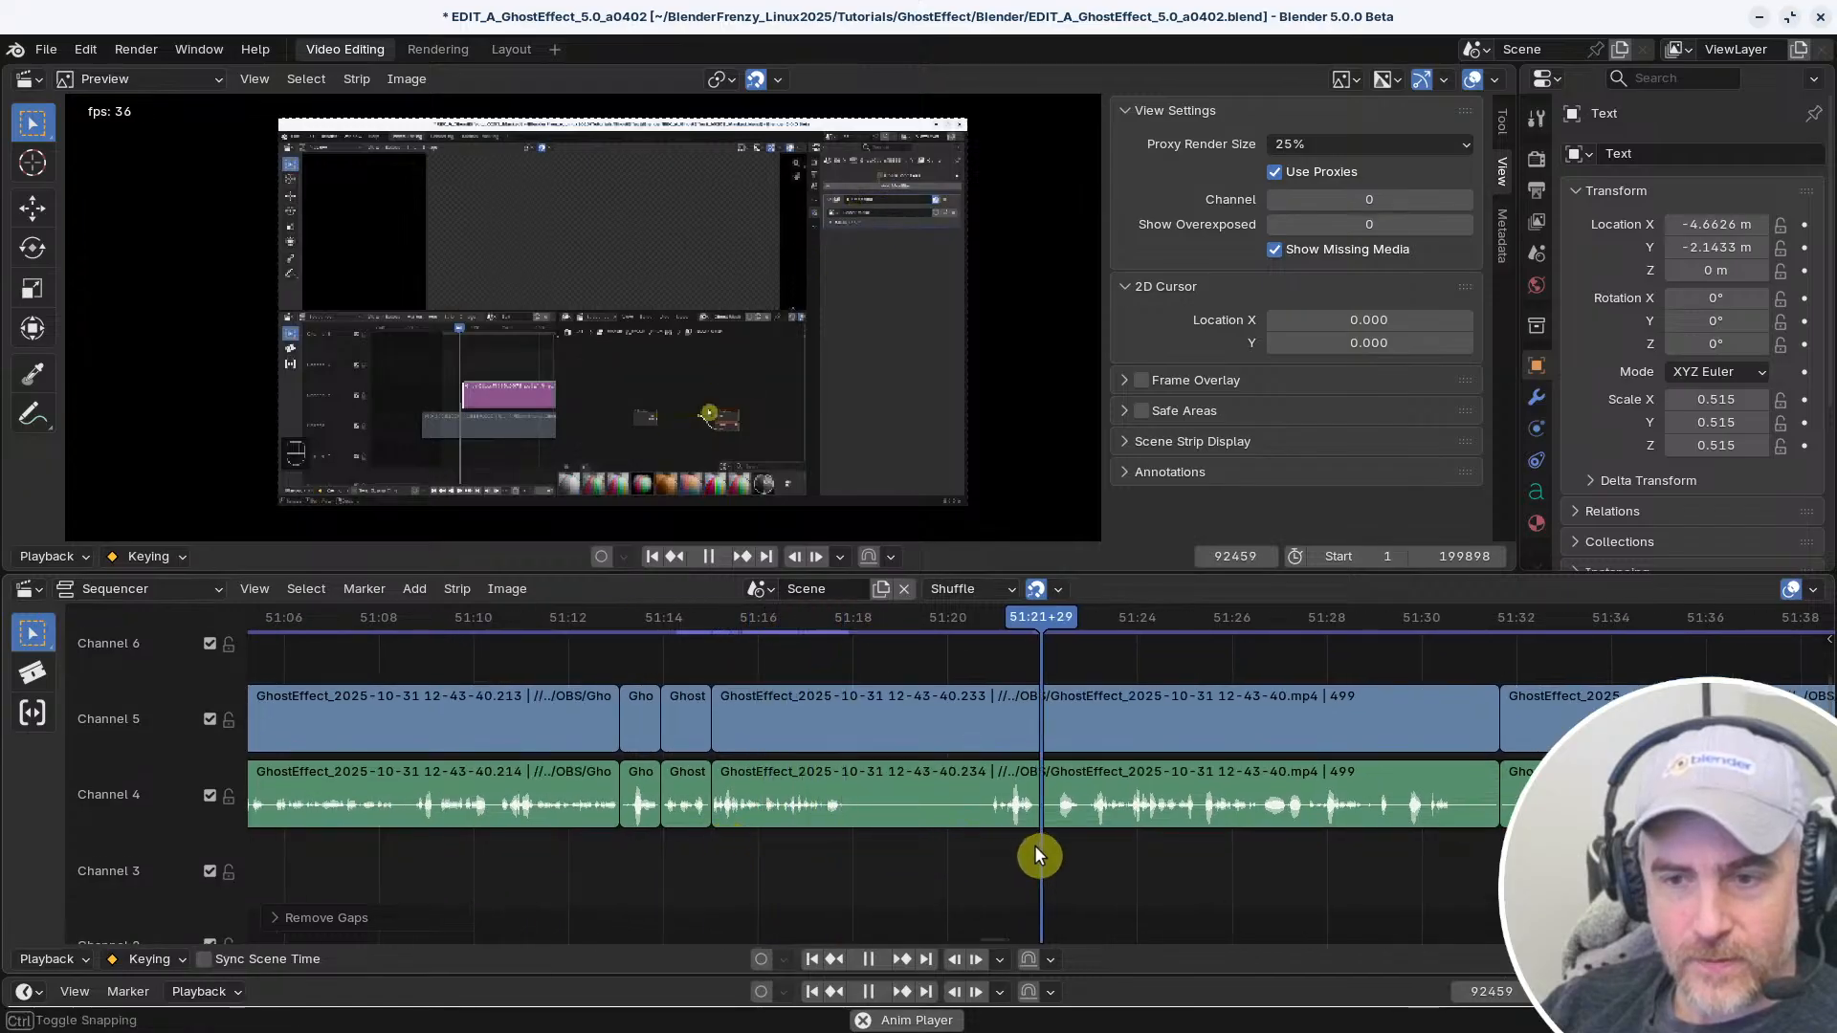
right_click(983, 850)
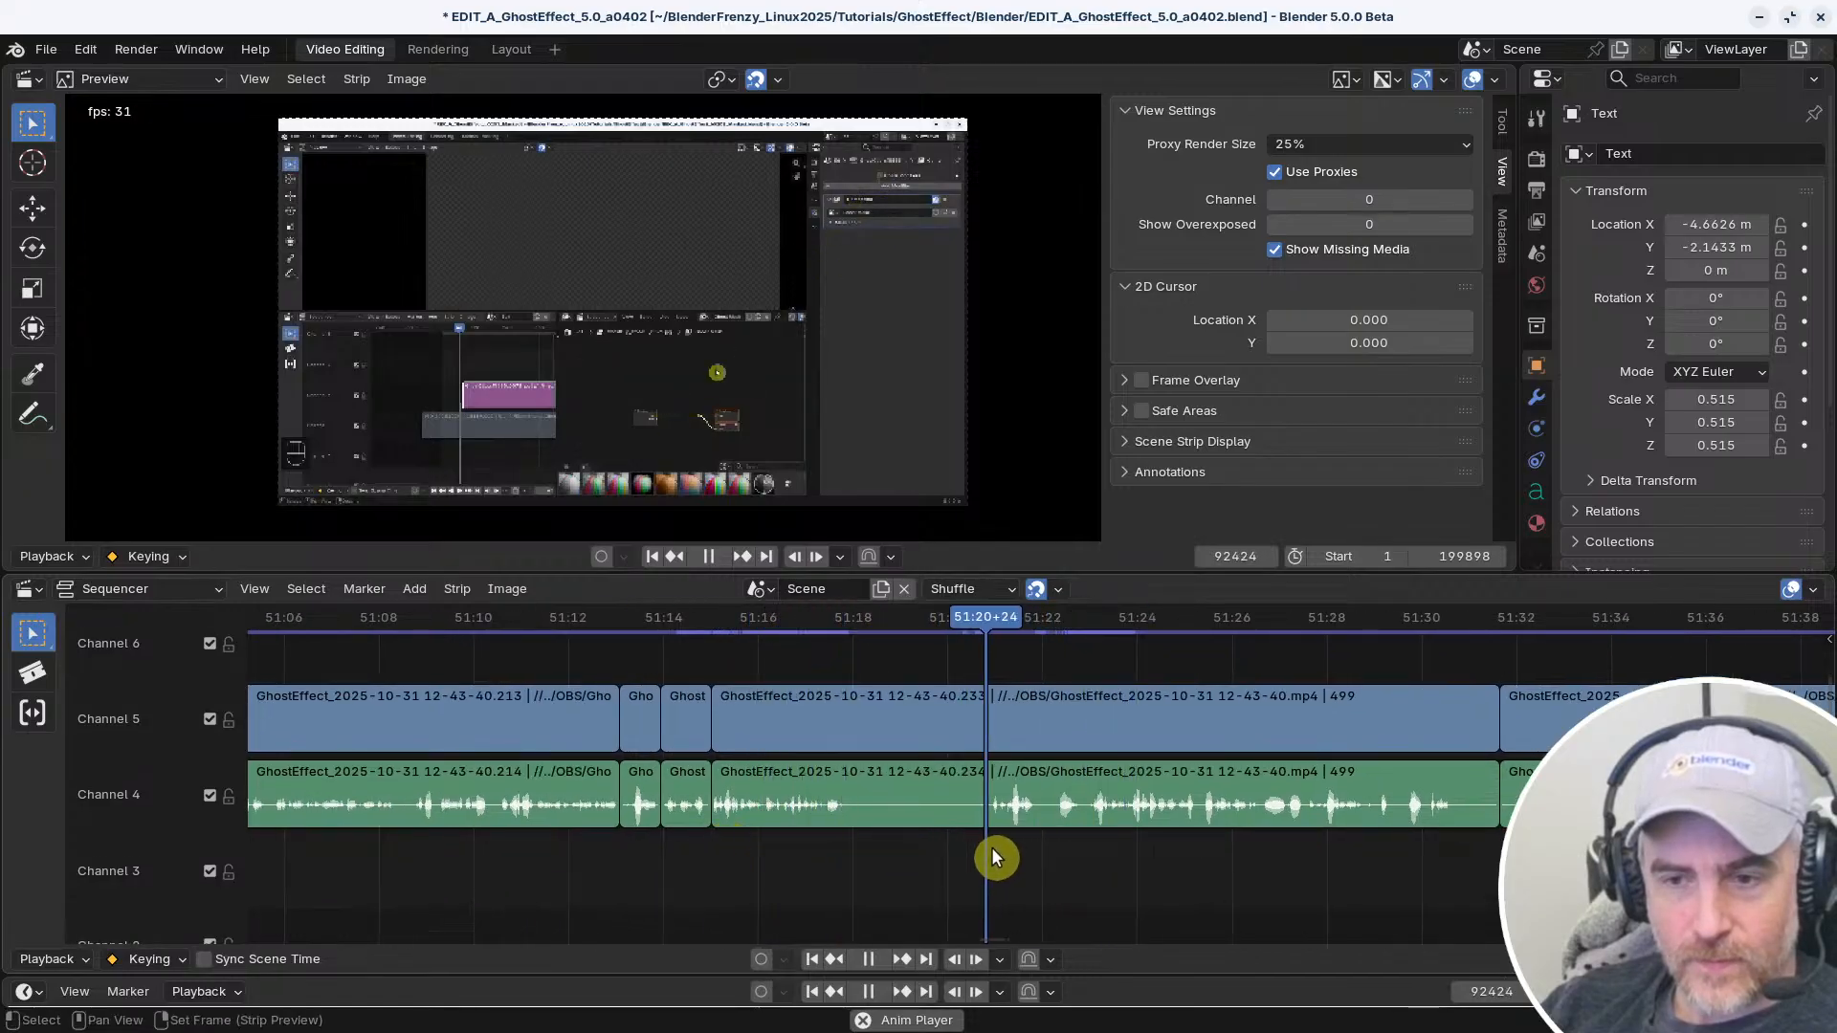
right_click(754, 850)
middle_drag(858, 844, 718, 861)
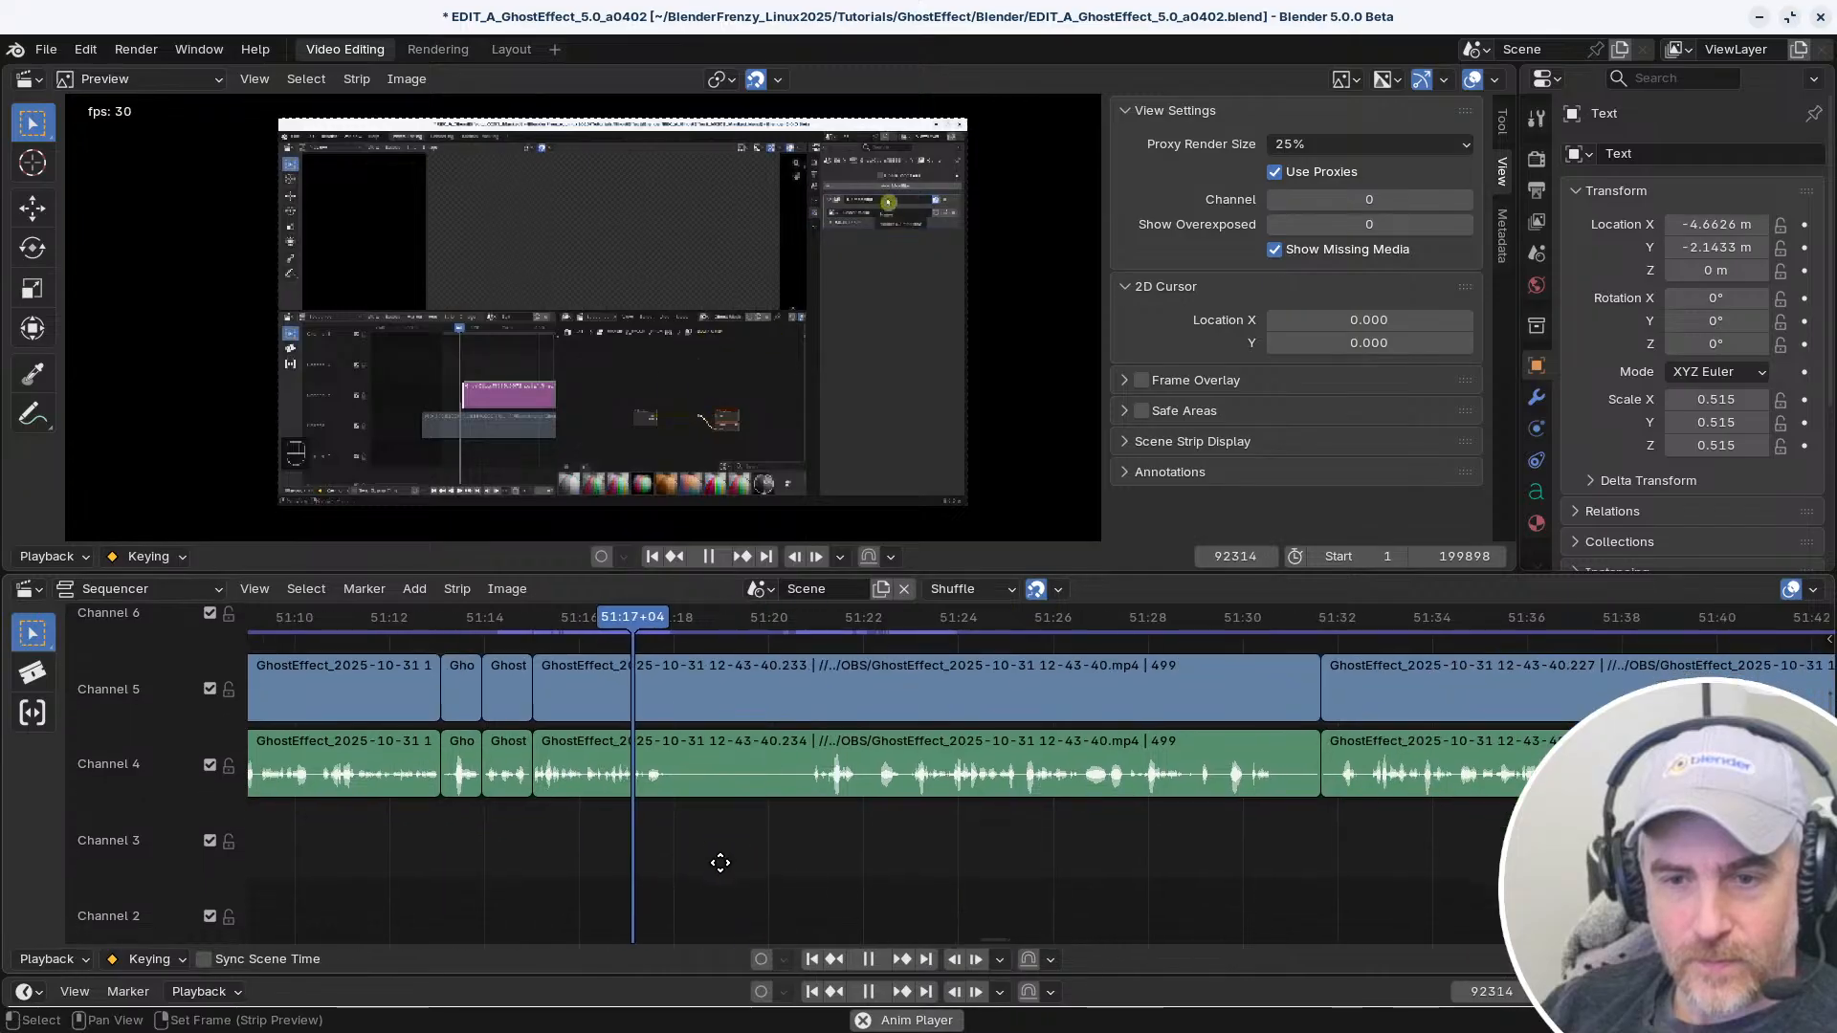
key(space)
click(699, 773)
key(k)
click(693, 773)
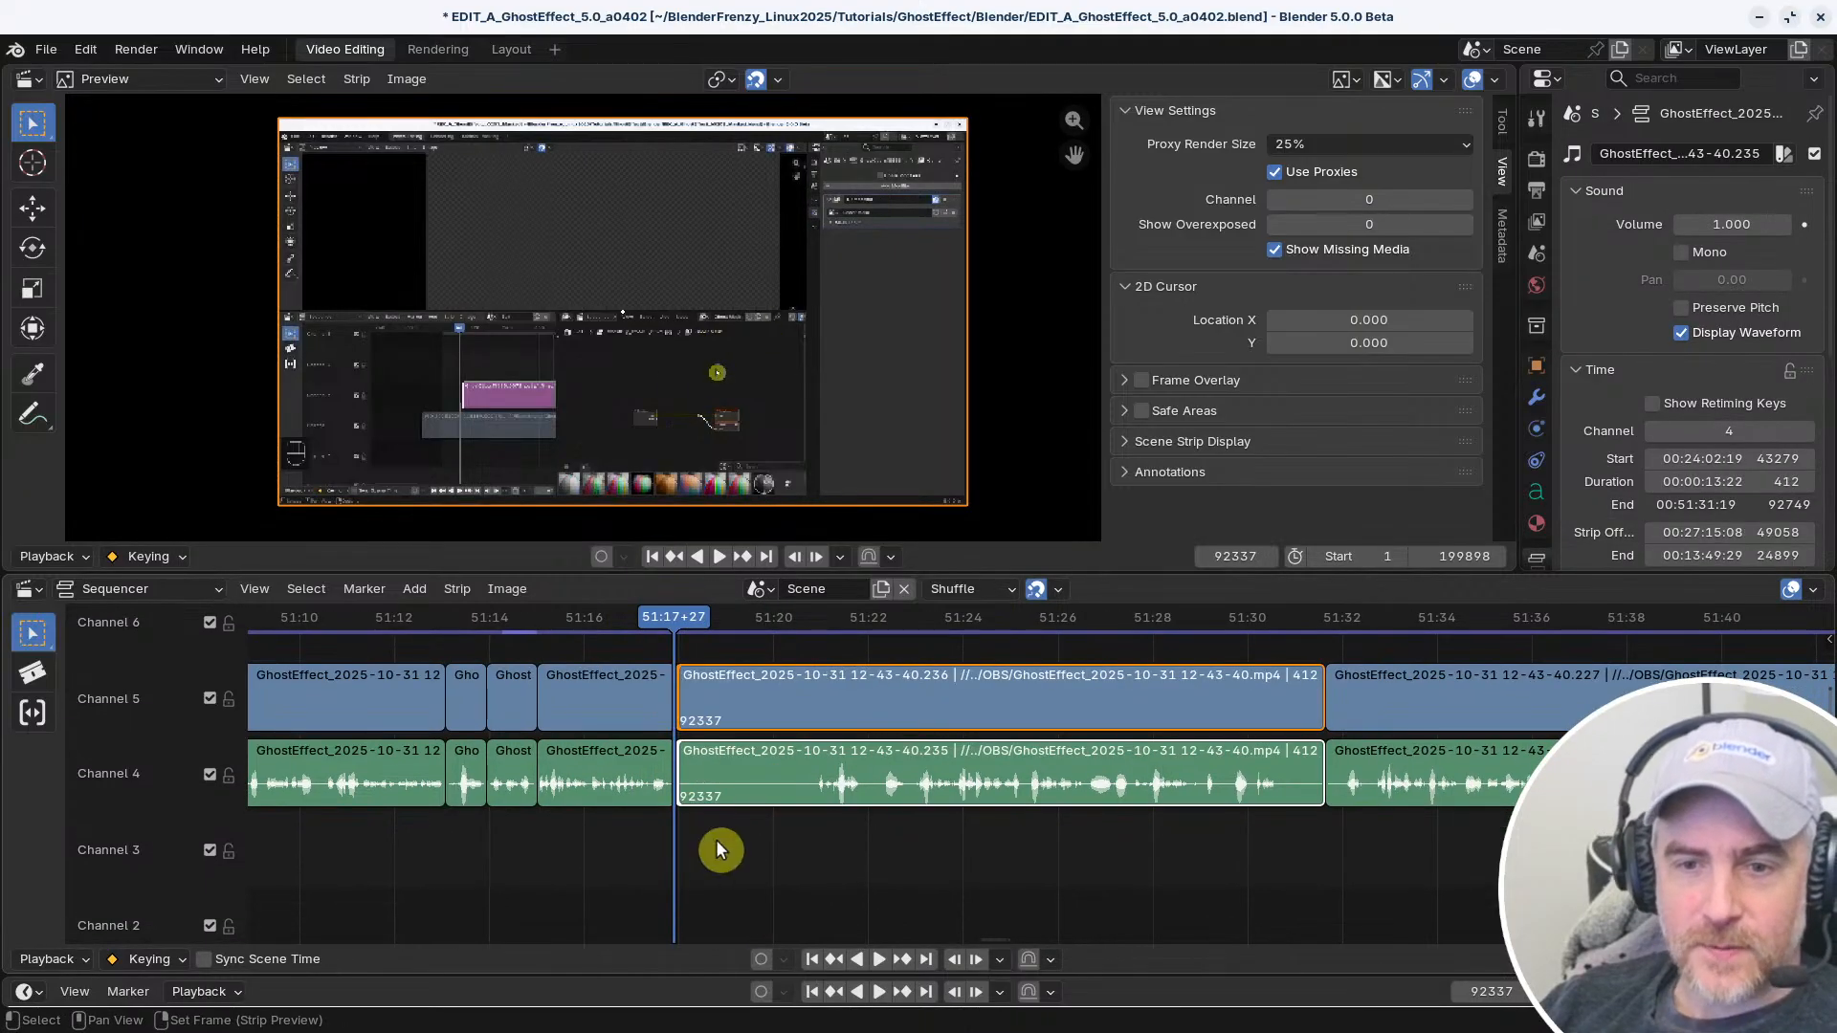
Trim the quiet start of the strips after the 51:17+27 cut to where speech resumes, and close the gap
key(space)
shift+right_drag(749, 850, 636, 852)
key(shift+s)
key(space)
key(BackSpace)
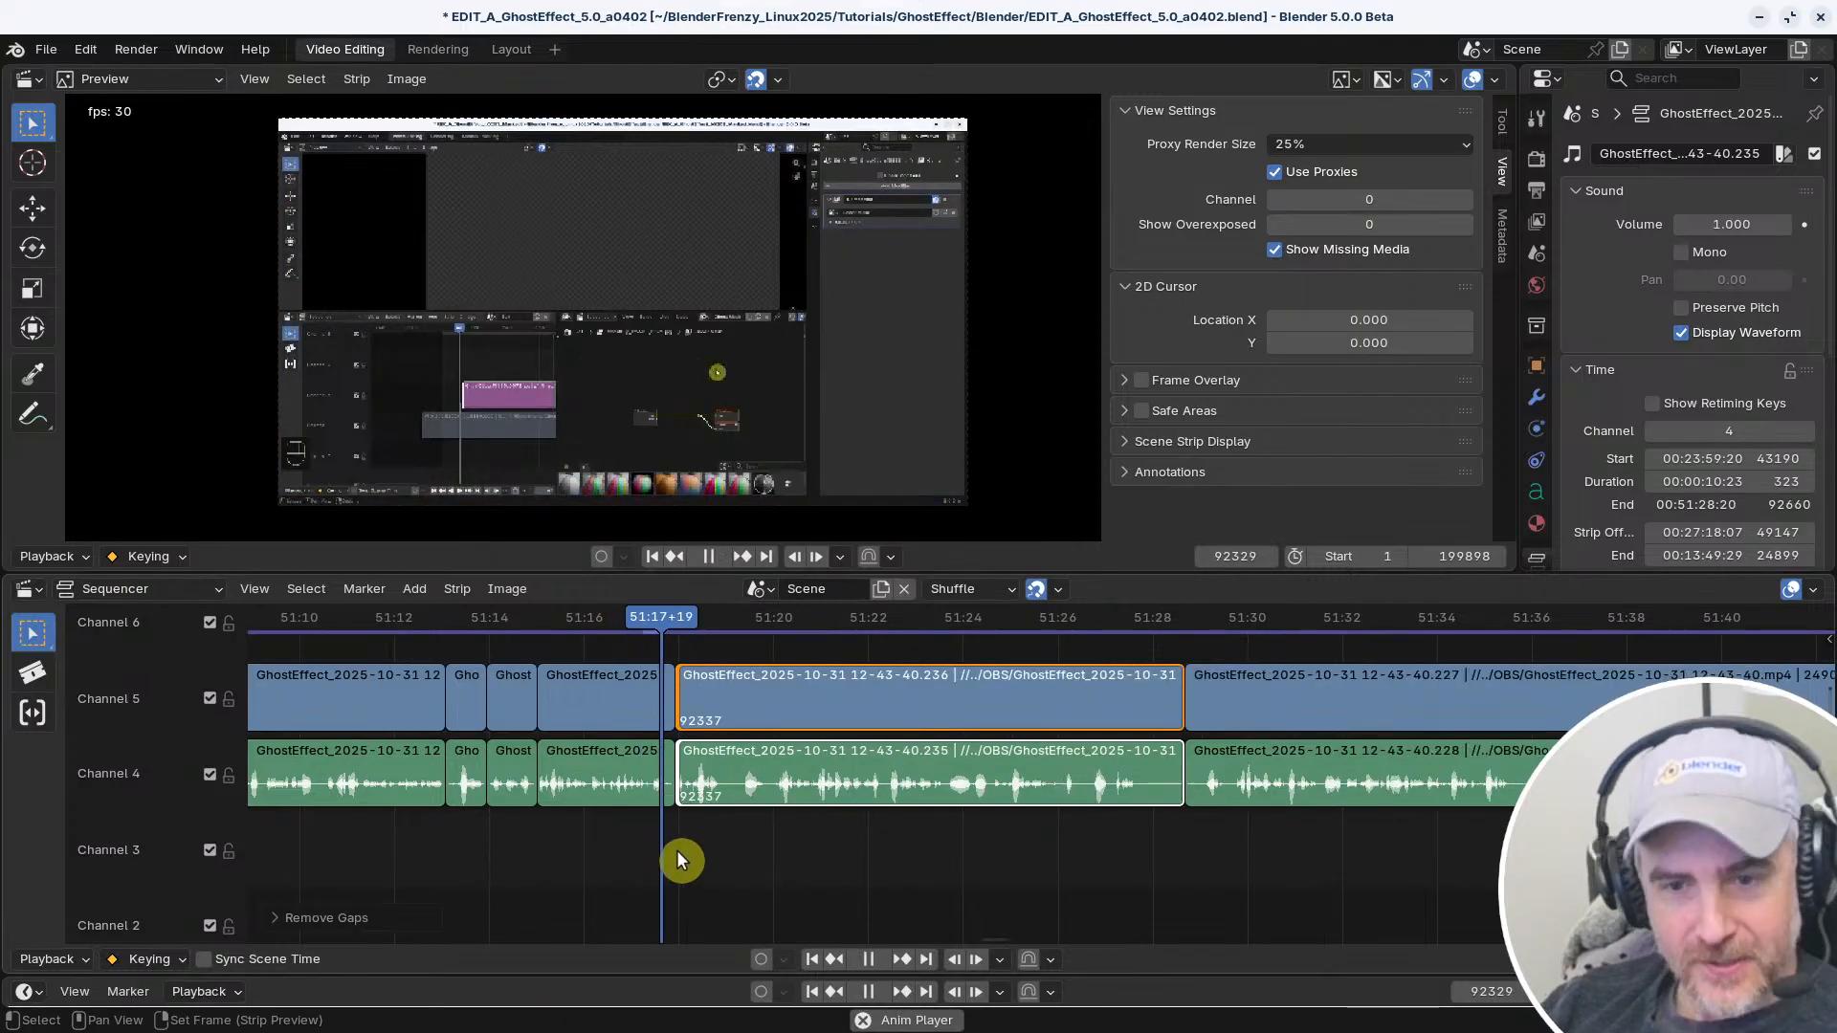
Play back the edit past the 51:17+27 cut to about 51:28 to review the trimmed section
key(space)
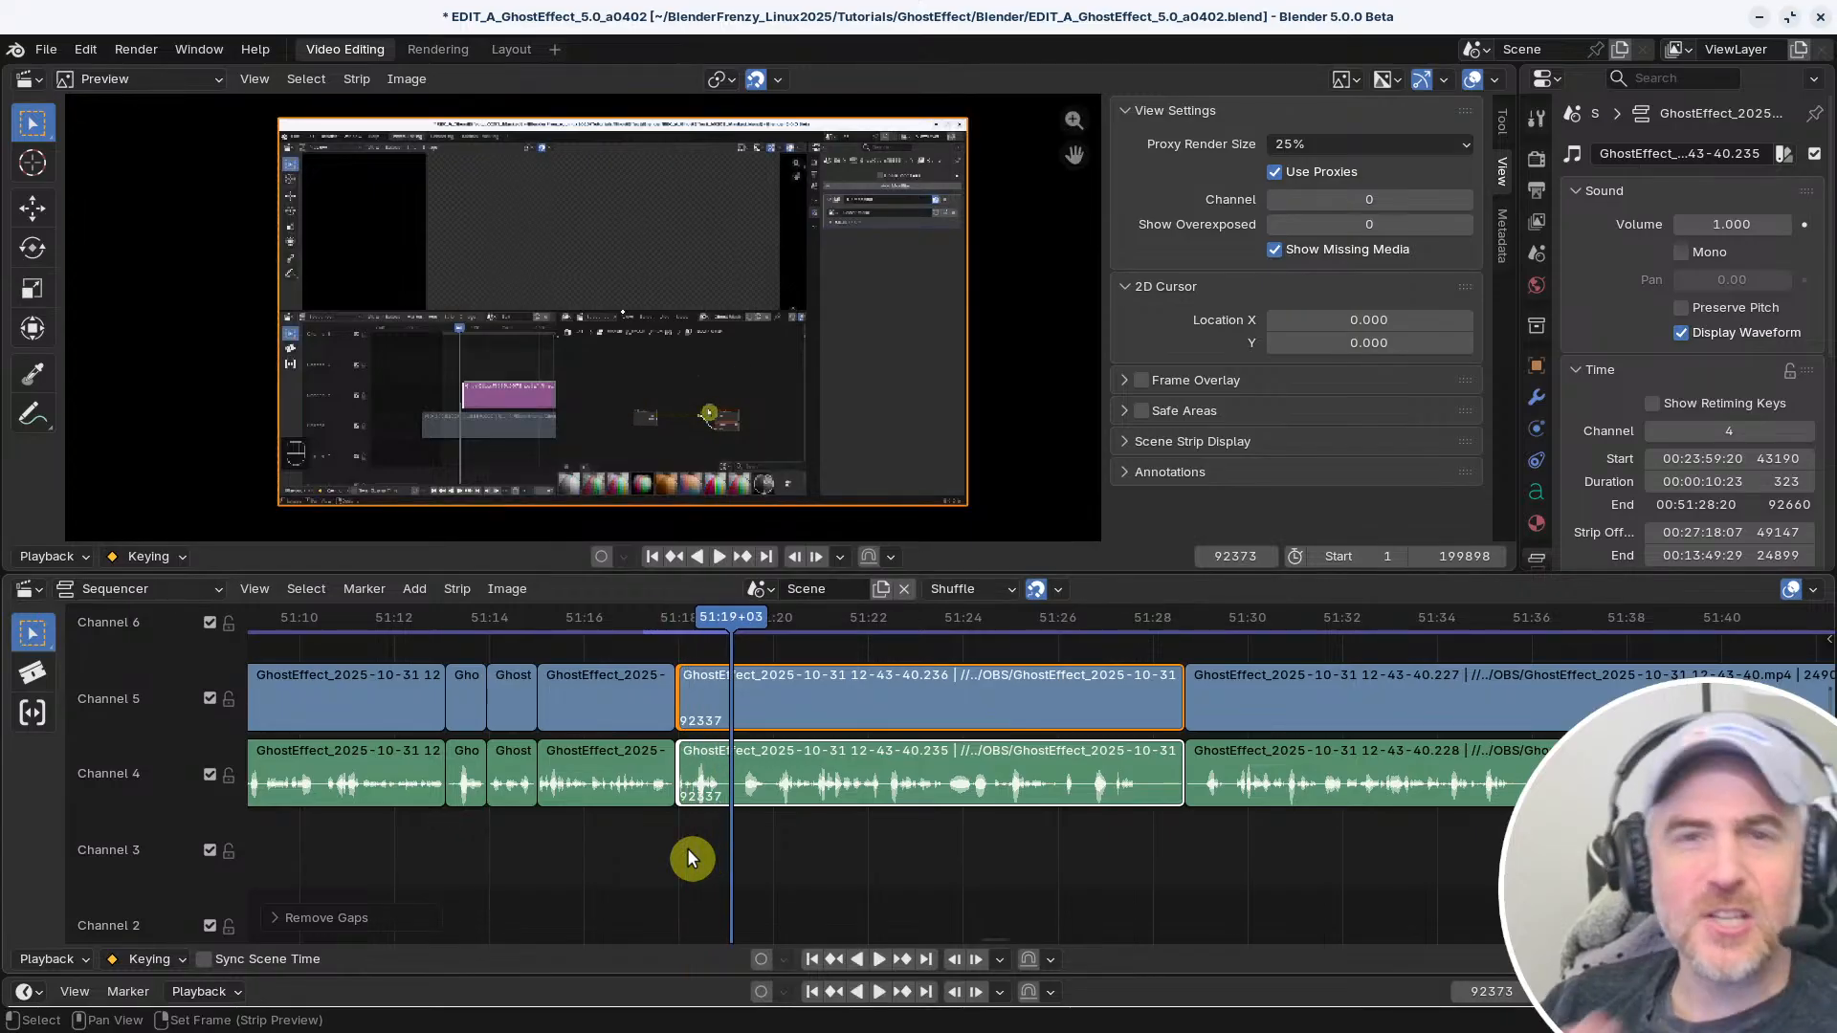
key(space)
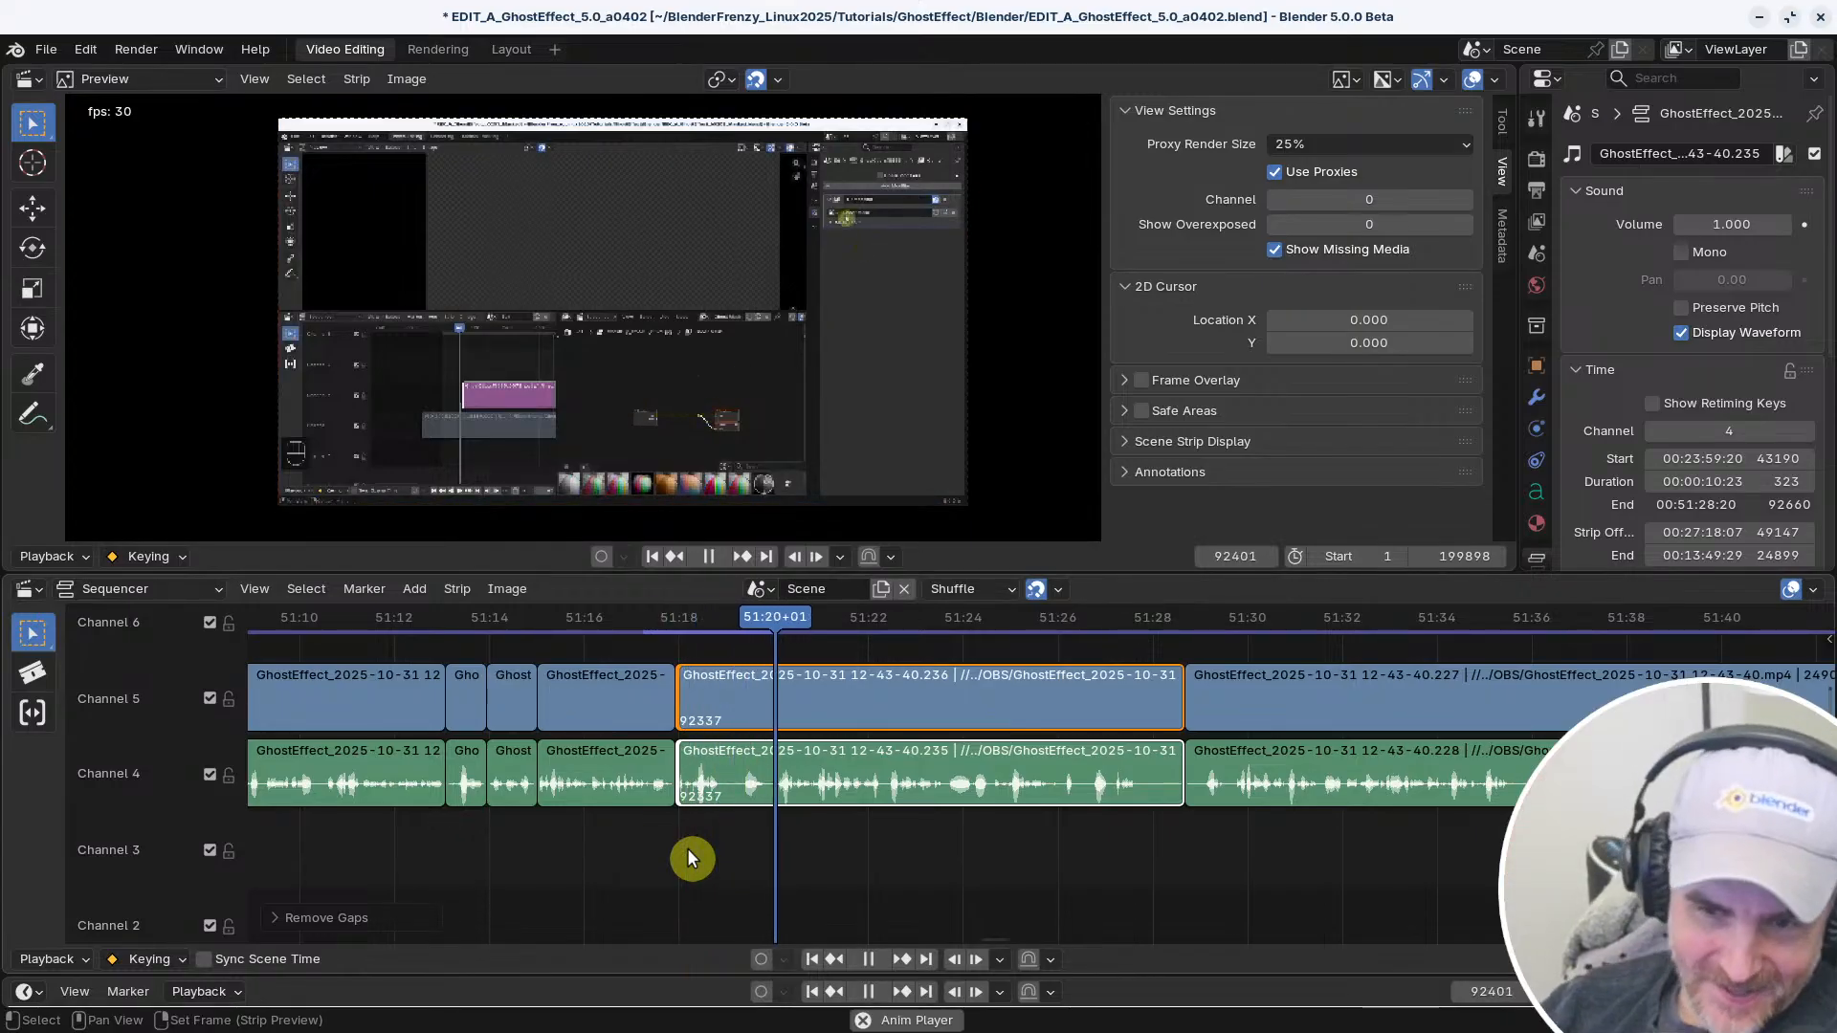
middle_drag(930, 860, 622, 865)
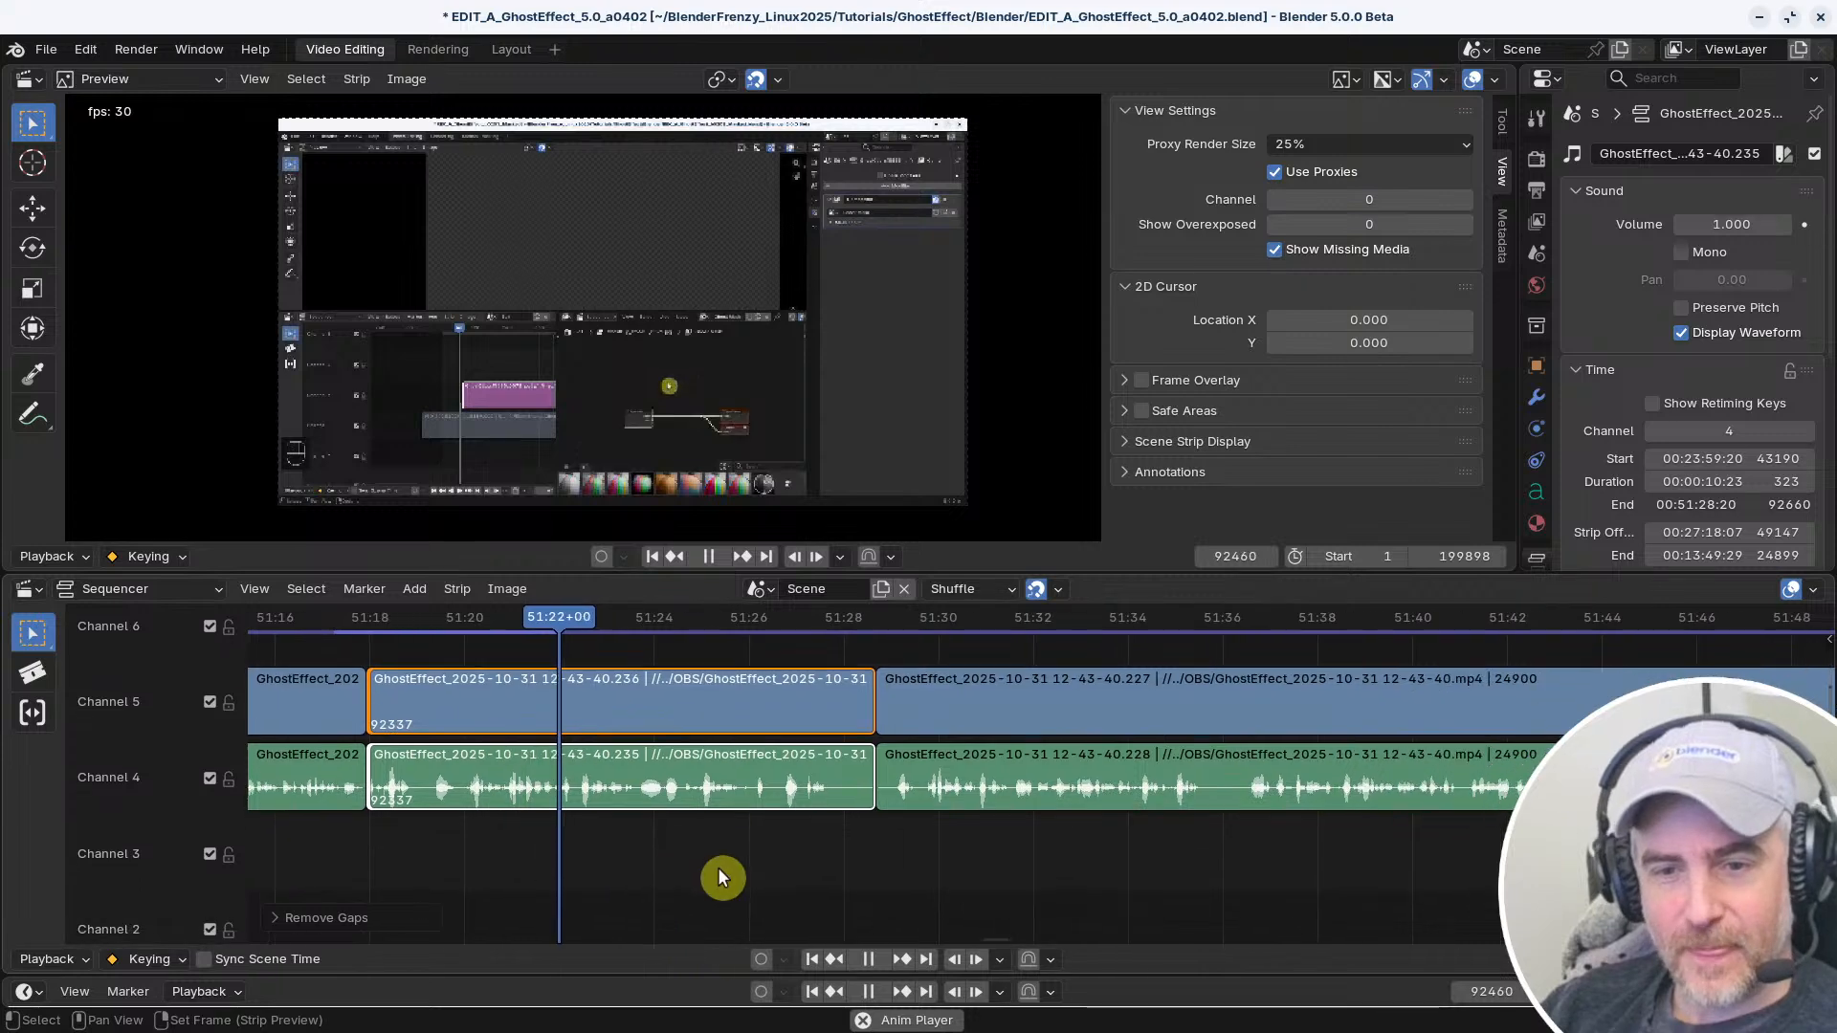
key(space)
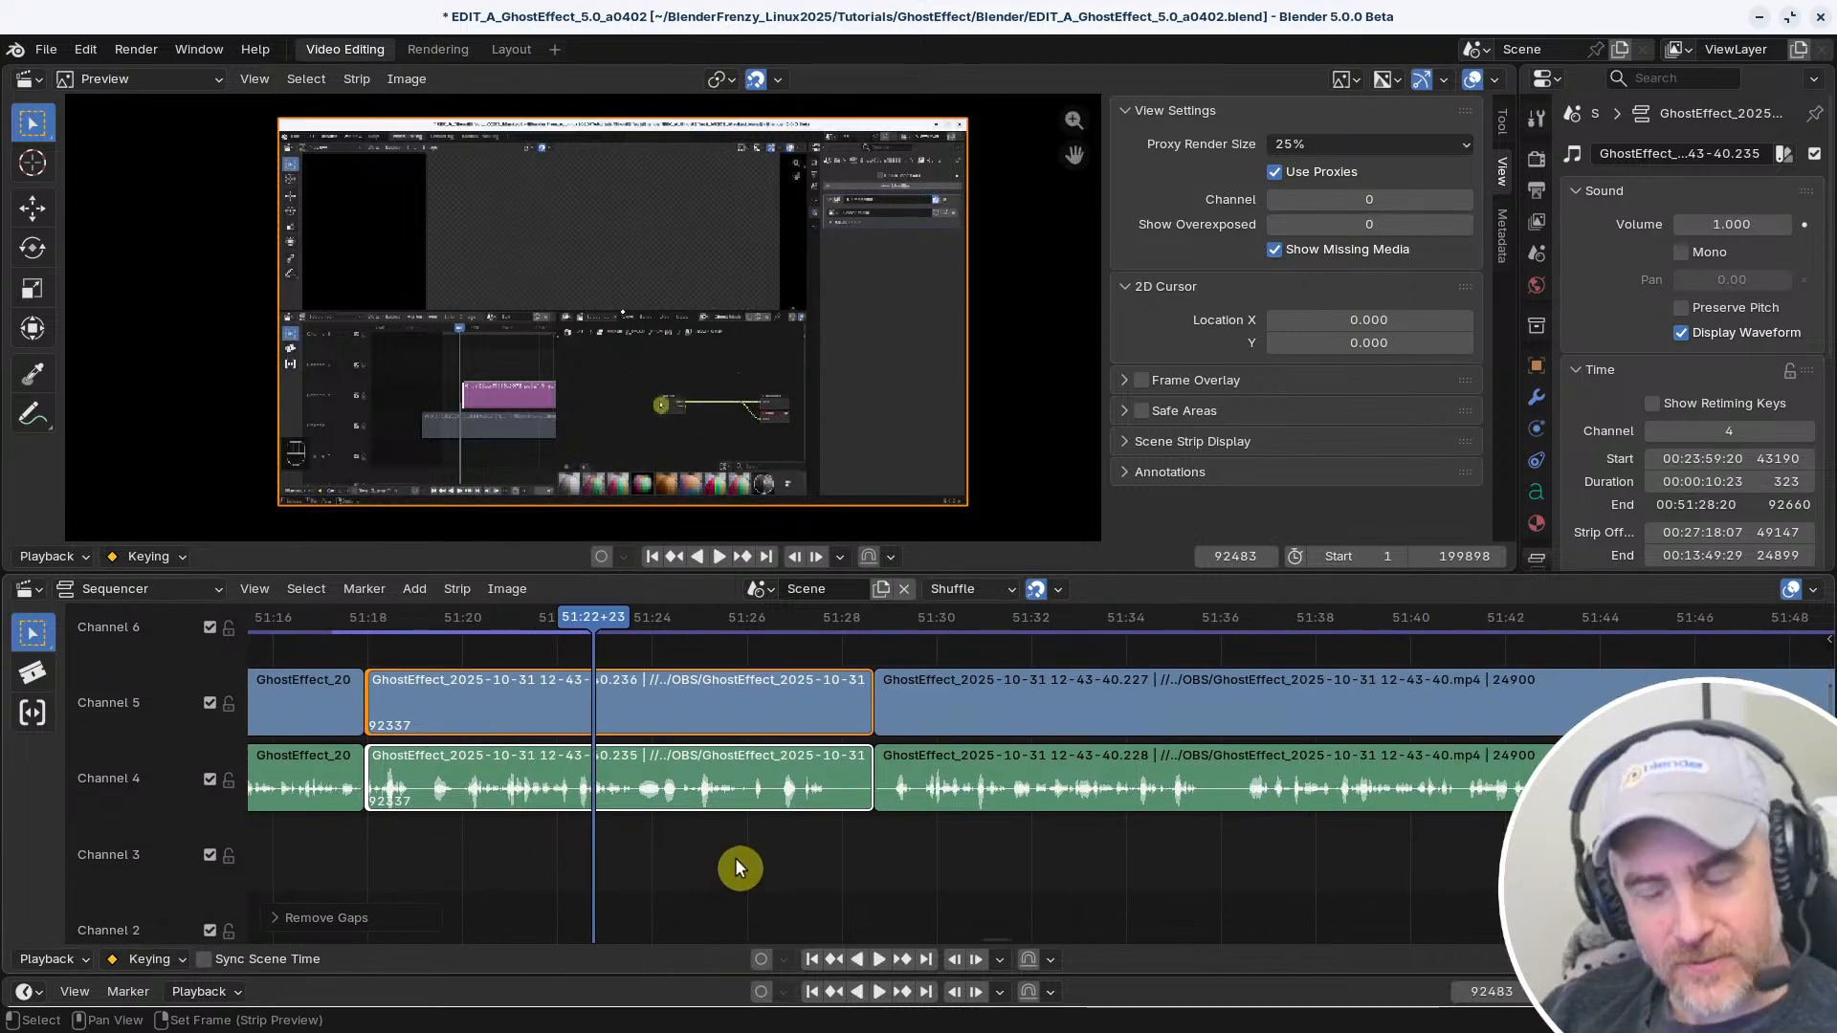
key(space)
middle_drag(610, 825, 554, 832)
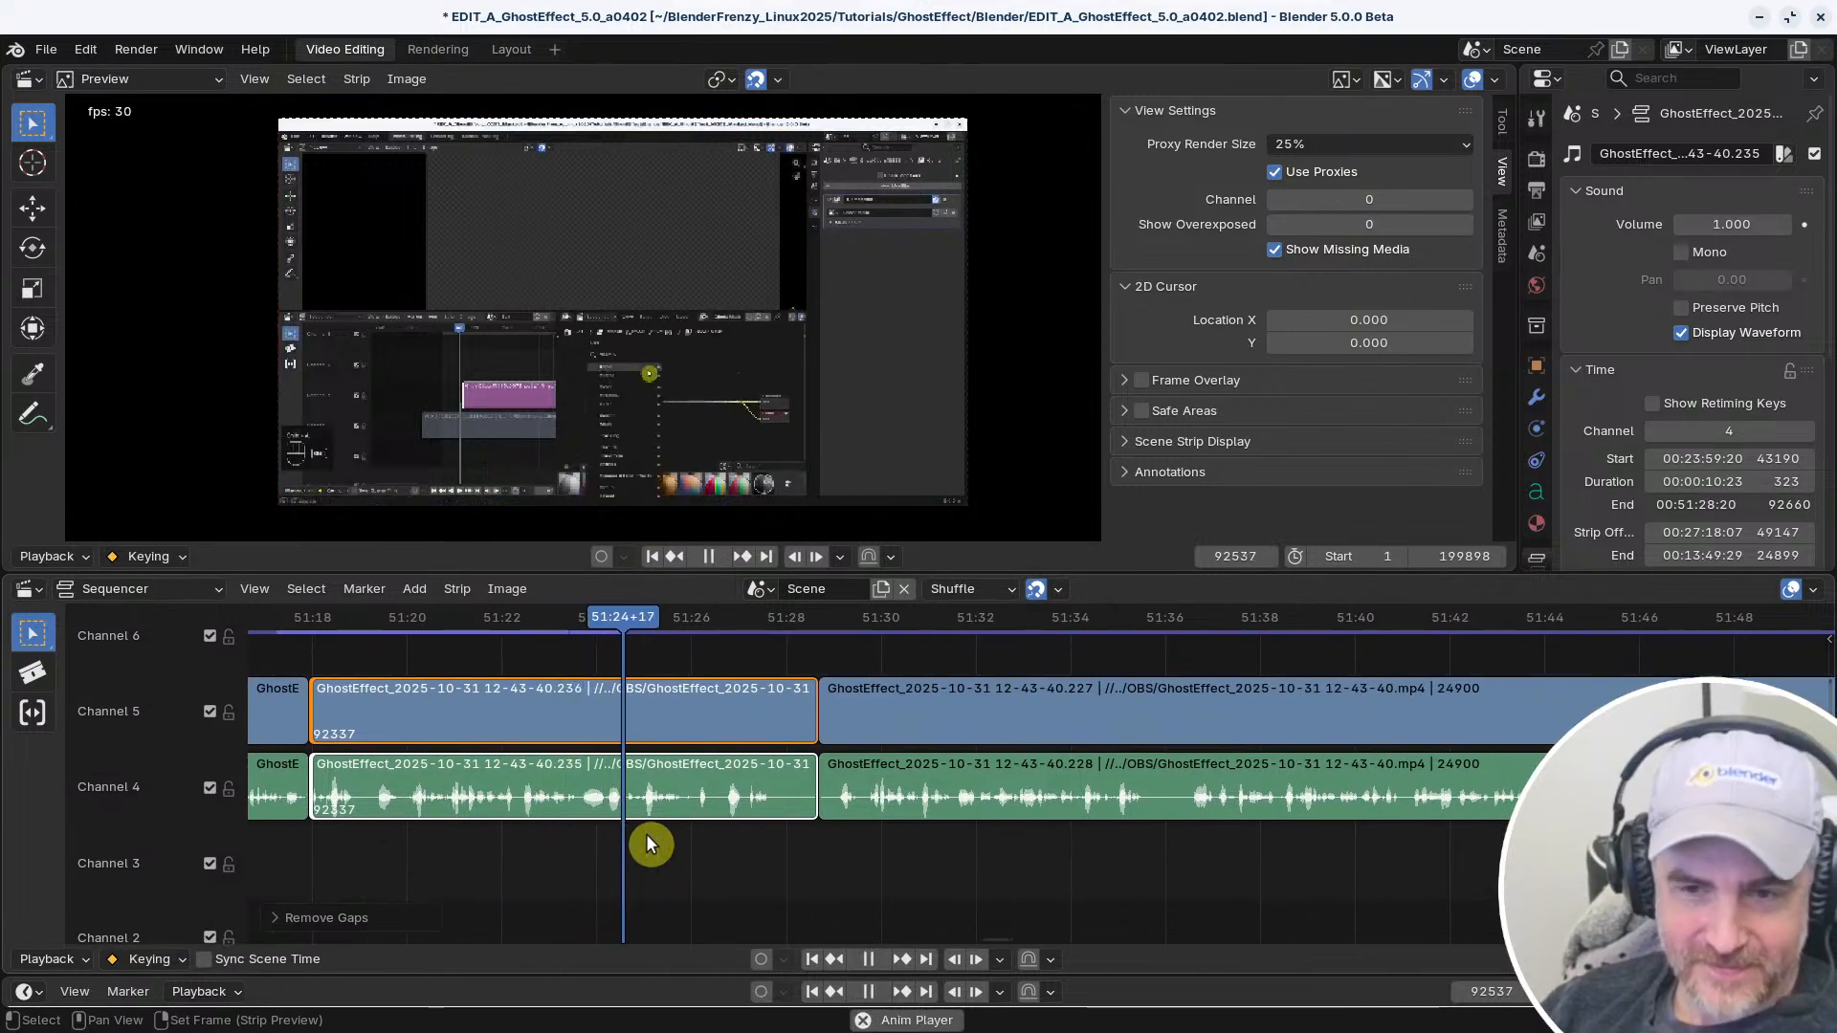
mouse_move(714, 855)
middle_down()
mouse_move(639, 854)
mouse_move(703, 872)
middle_up()
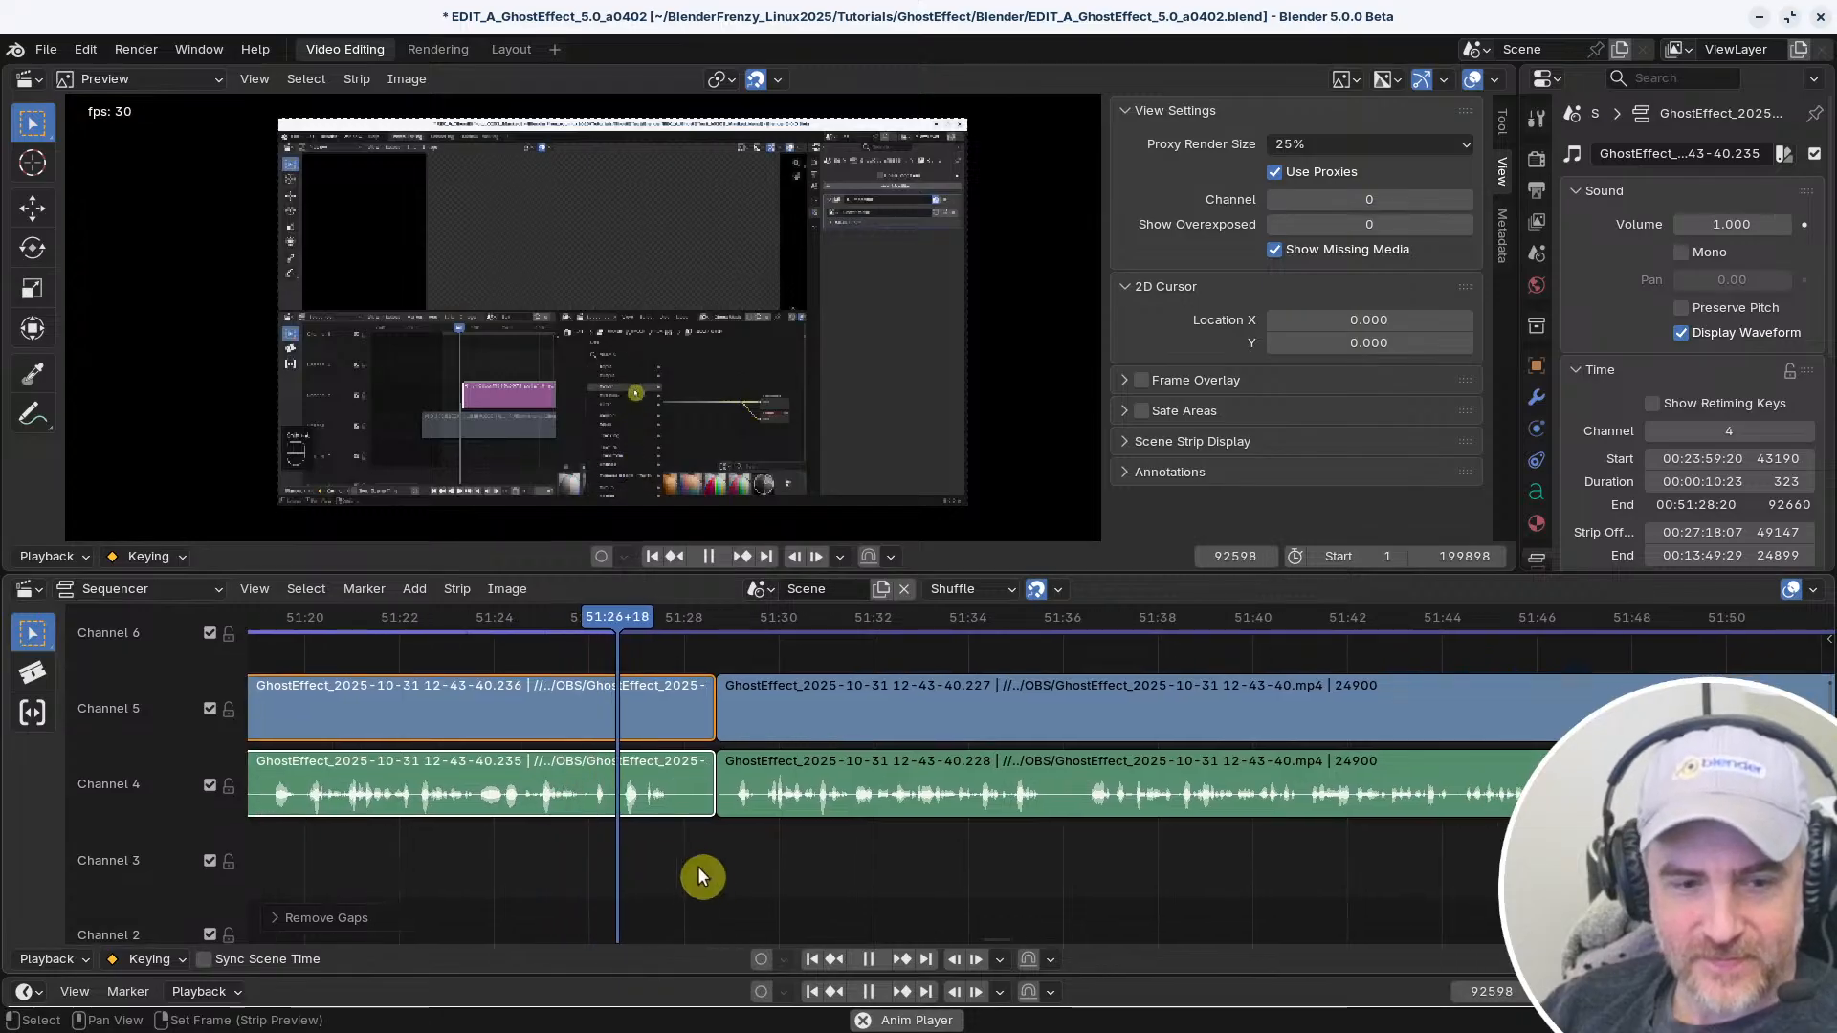
key(space)
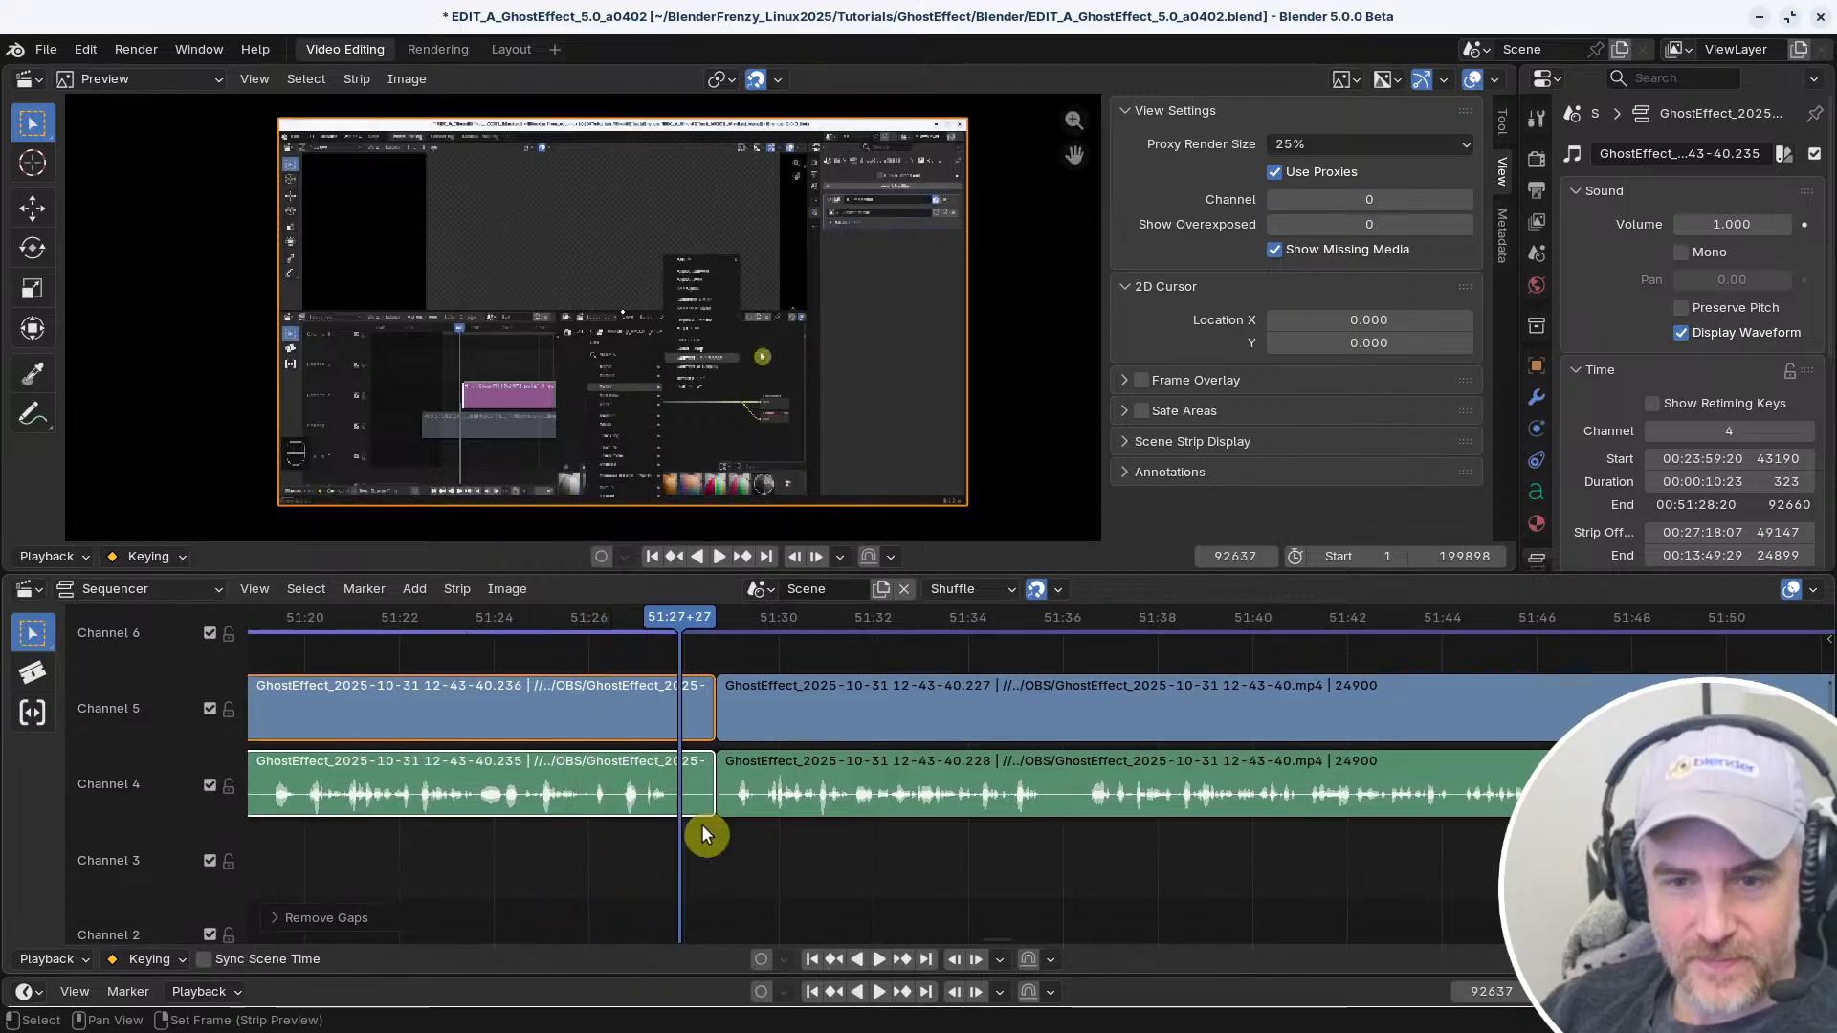
Listen to the start of the following strip and replay the speech around 51:20 to find a cut point
right_click(743, 855)
key(space)
middle_drag(671, 861, 868, 820)
right_click(518, 827)
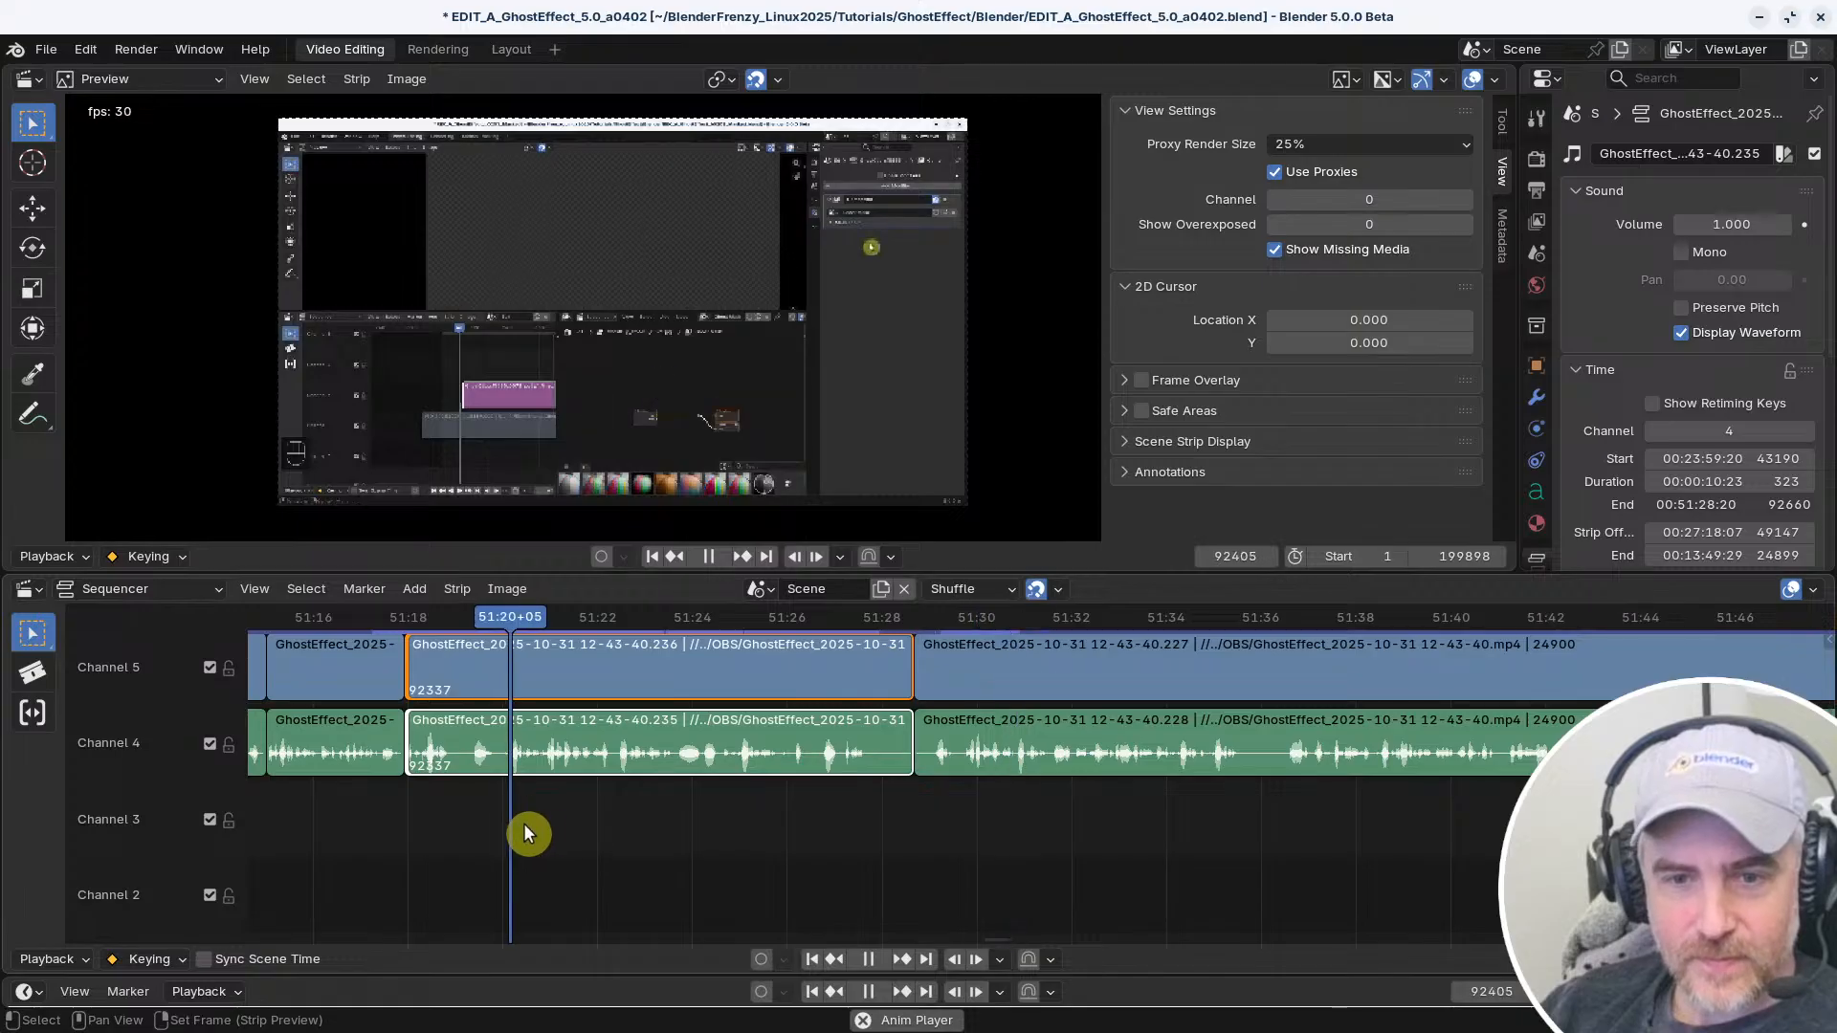
middle_drag(524, 823, 782, 886)
key(space)
right_click(629, 881)
key(space)
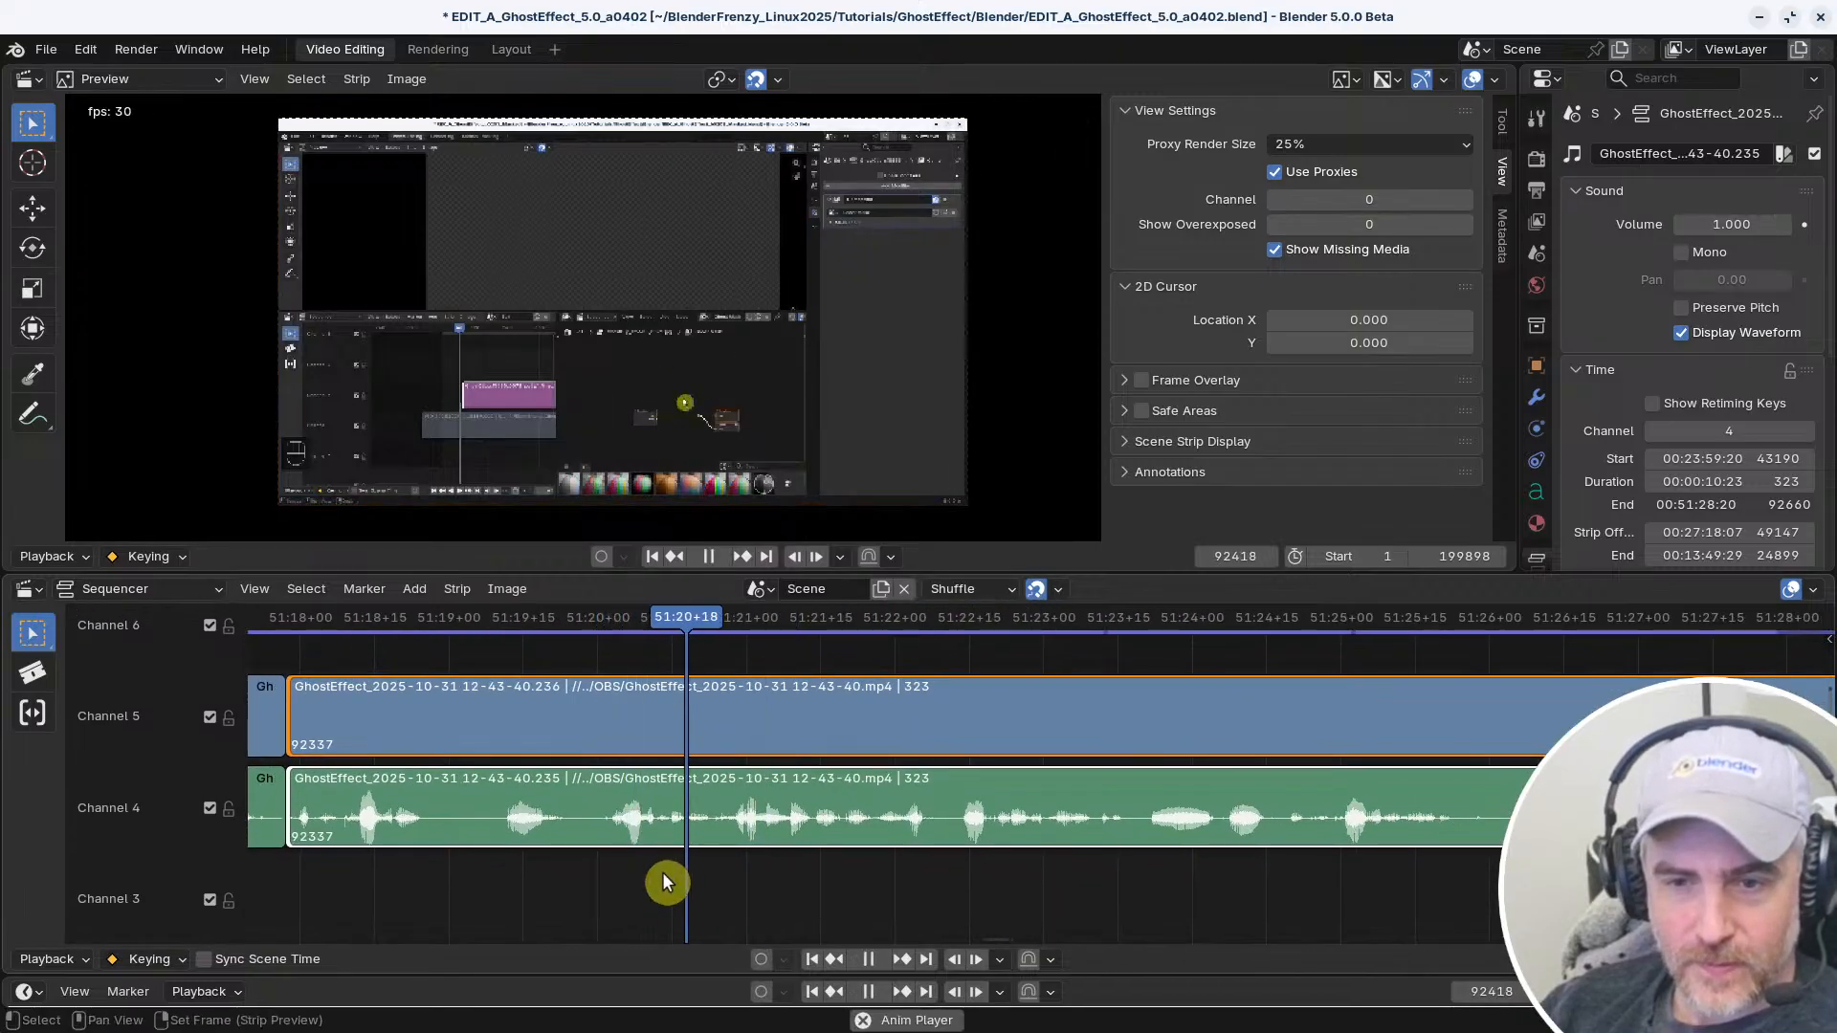
Split the channel 4 and 5 strips at 51:20+24 and delete the section between that cut and the next strips
key(space)
right_drag(685, 876, 718, 875)
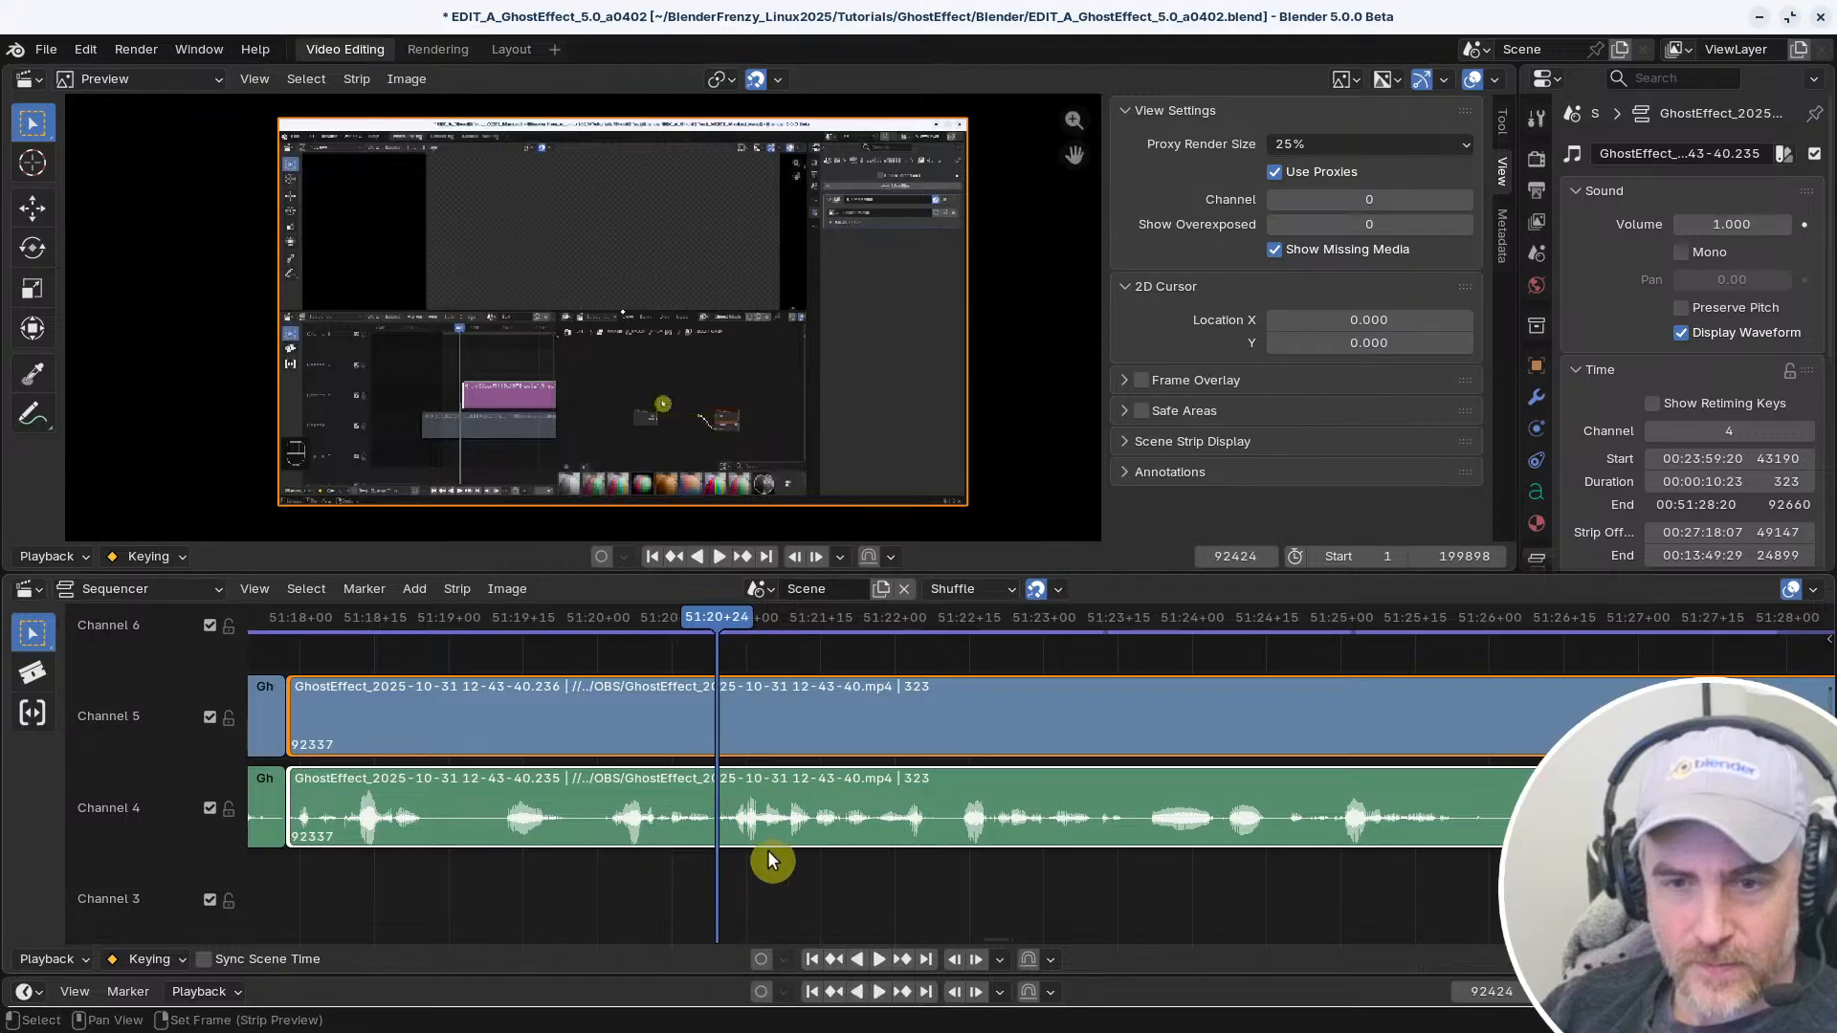
key(k)
ctrl+middle_drag(1198, 862, 799, 874)
key(x)
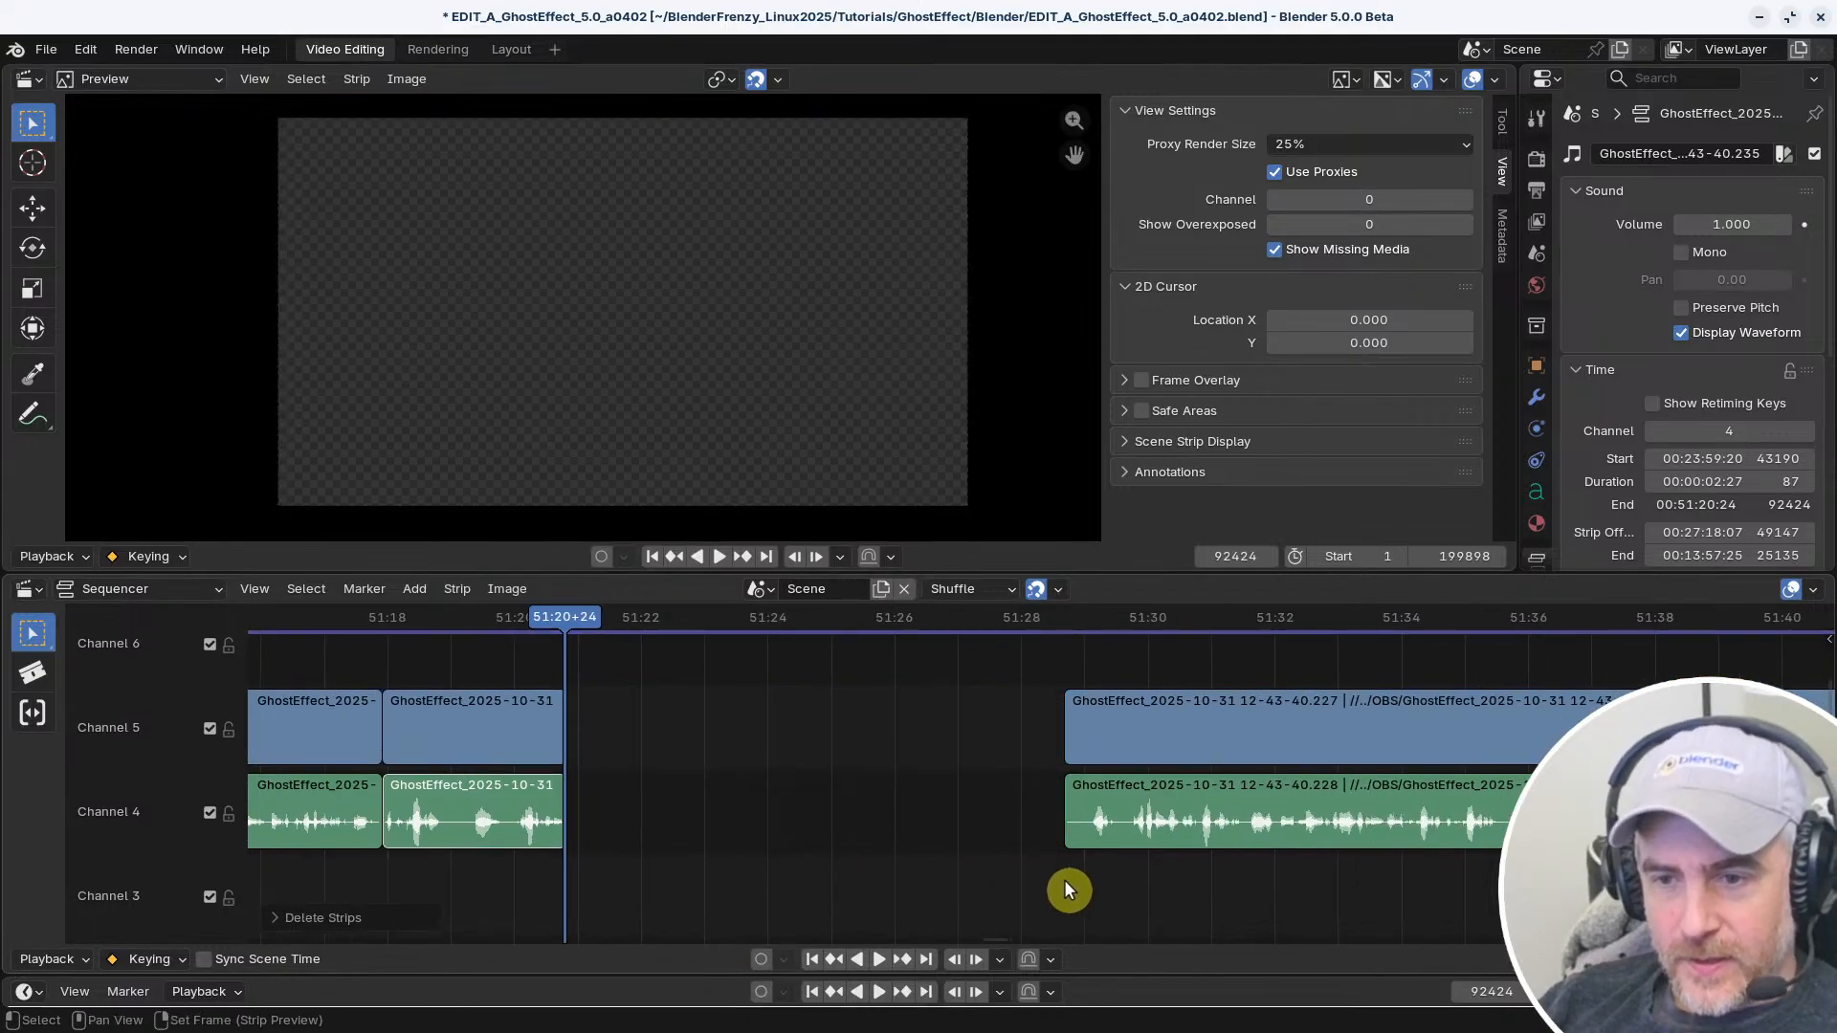
Trim the start of the video and audio strips after the gap to frame 92692 and close the gap
right_click(1112, 879)
key(space)
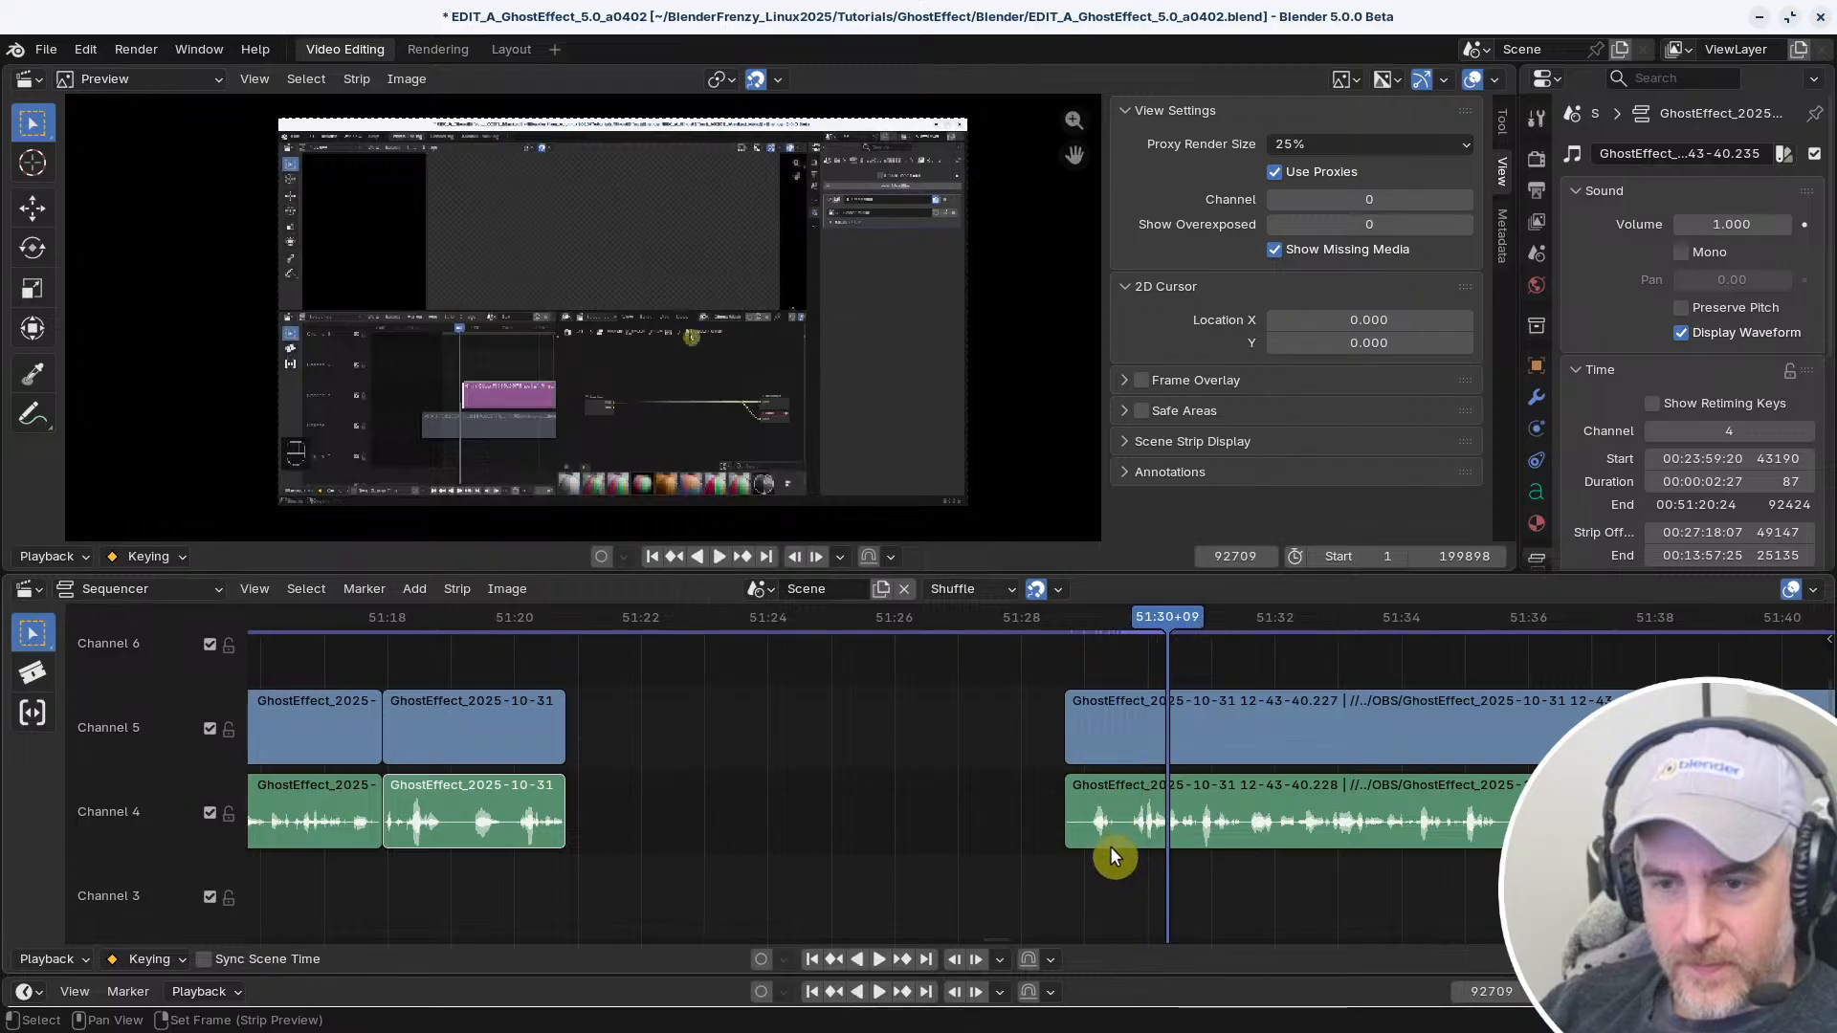
right_drag(1120, 855, 1132, 863)
click(1070, 812)
key(shift+s)
right_drag(818, 823, 755, 817)
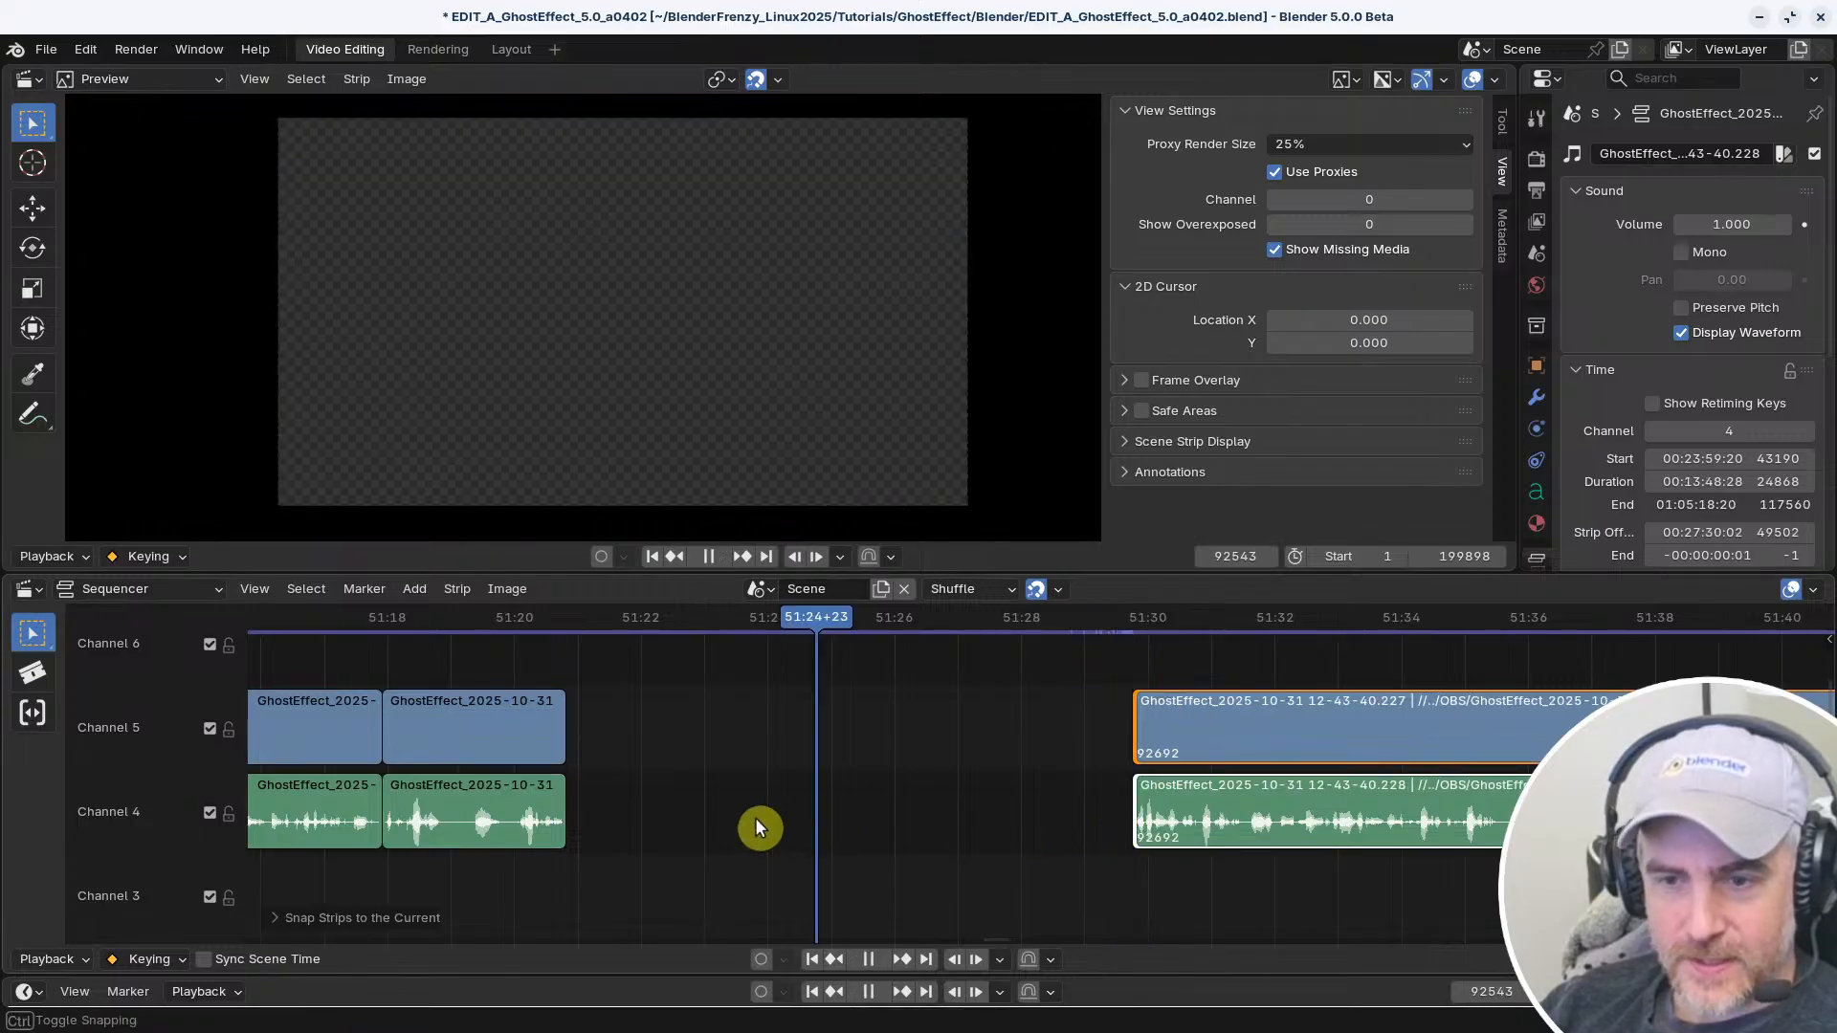
key(BackSpace)
Play back the new join from about 51:18 and replay it up to 51:21+18
right_click(377, 815)
key(space)
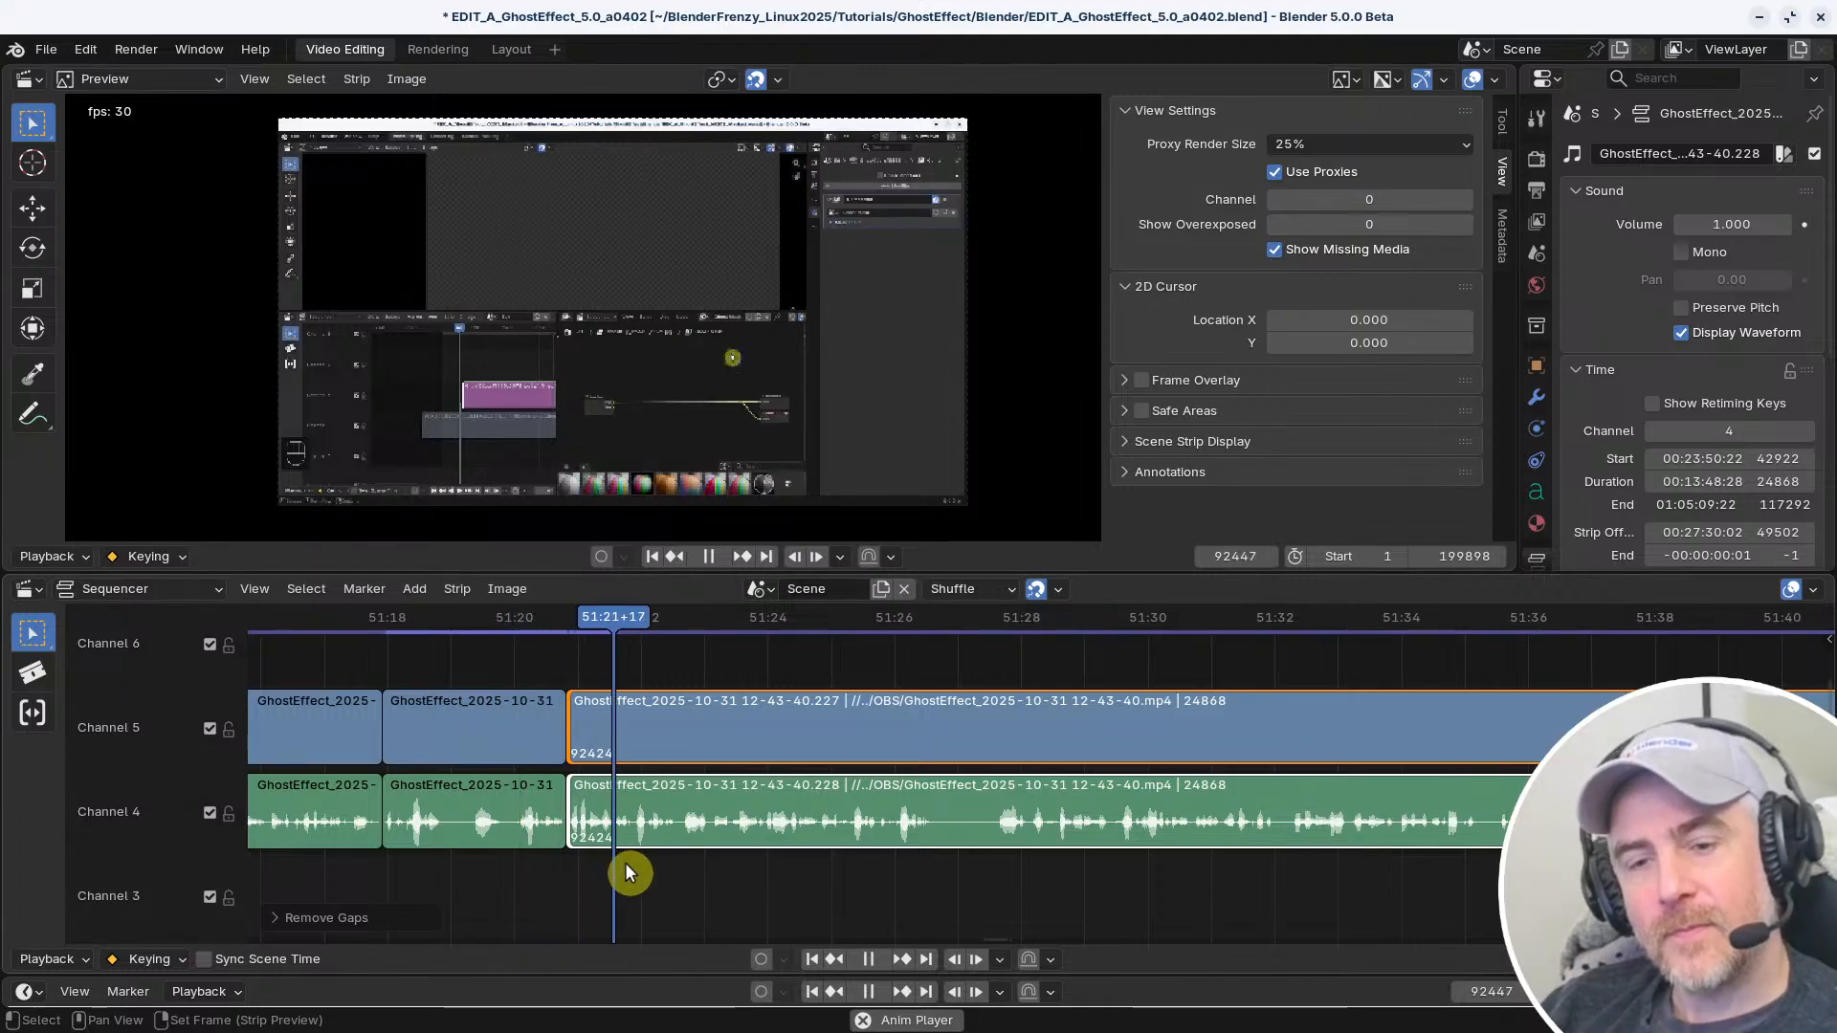
middle_drag(625, 863, 989, 857)
key(space)
right_click(865, 864)
key(space)
key(space)
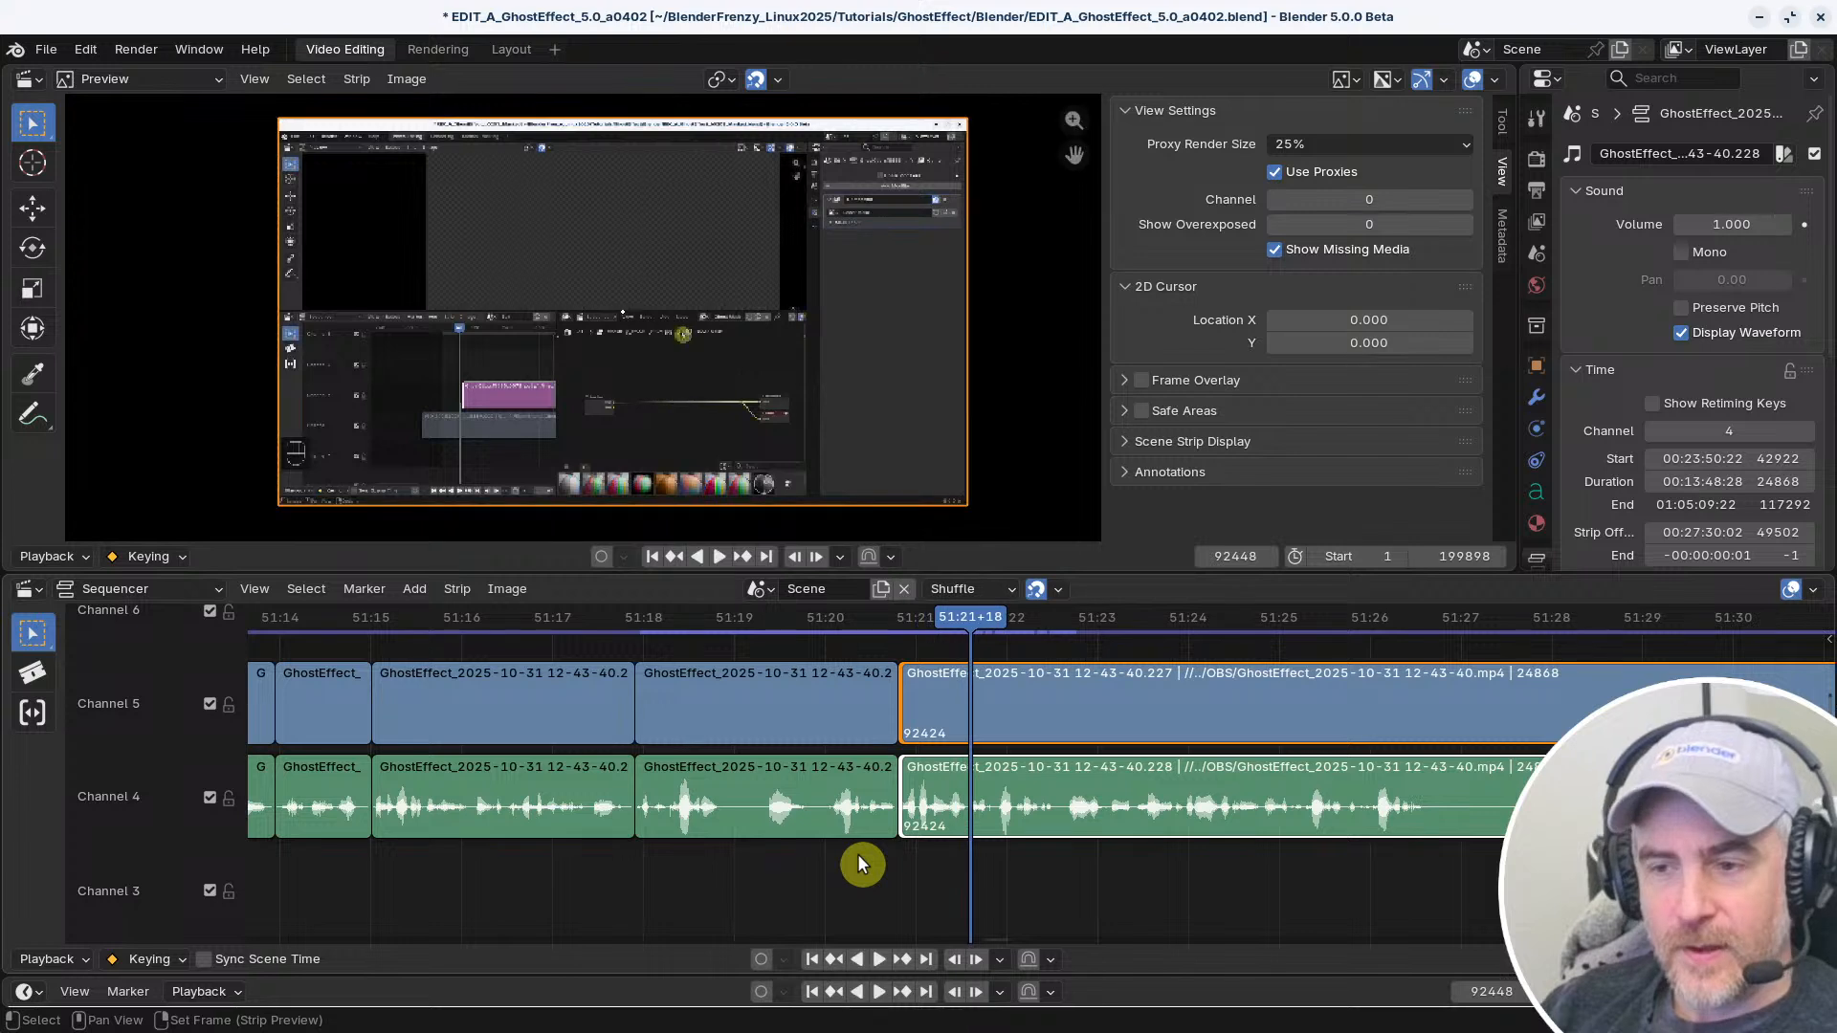
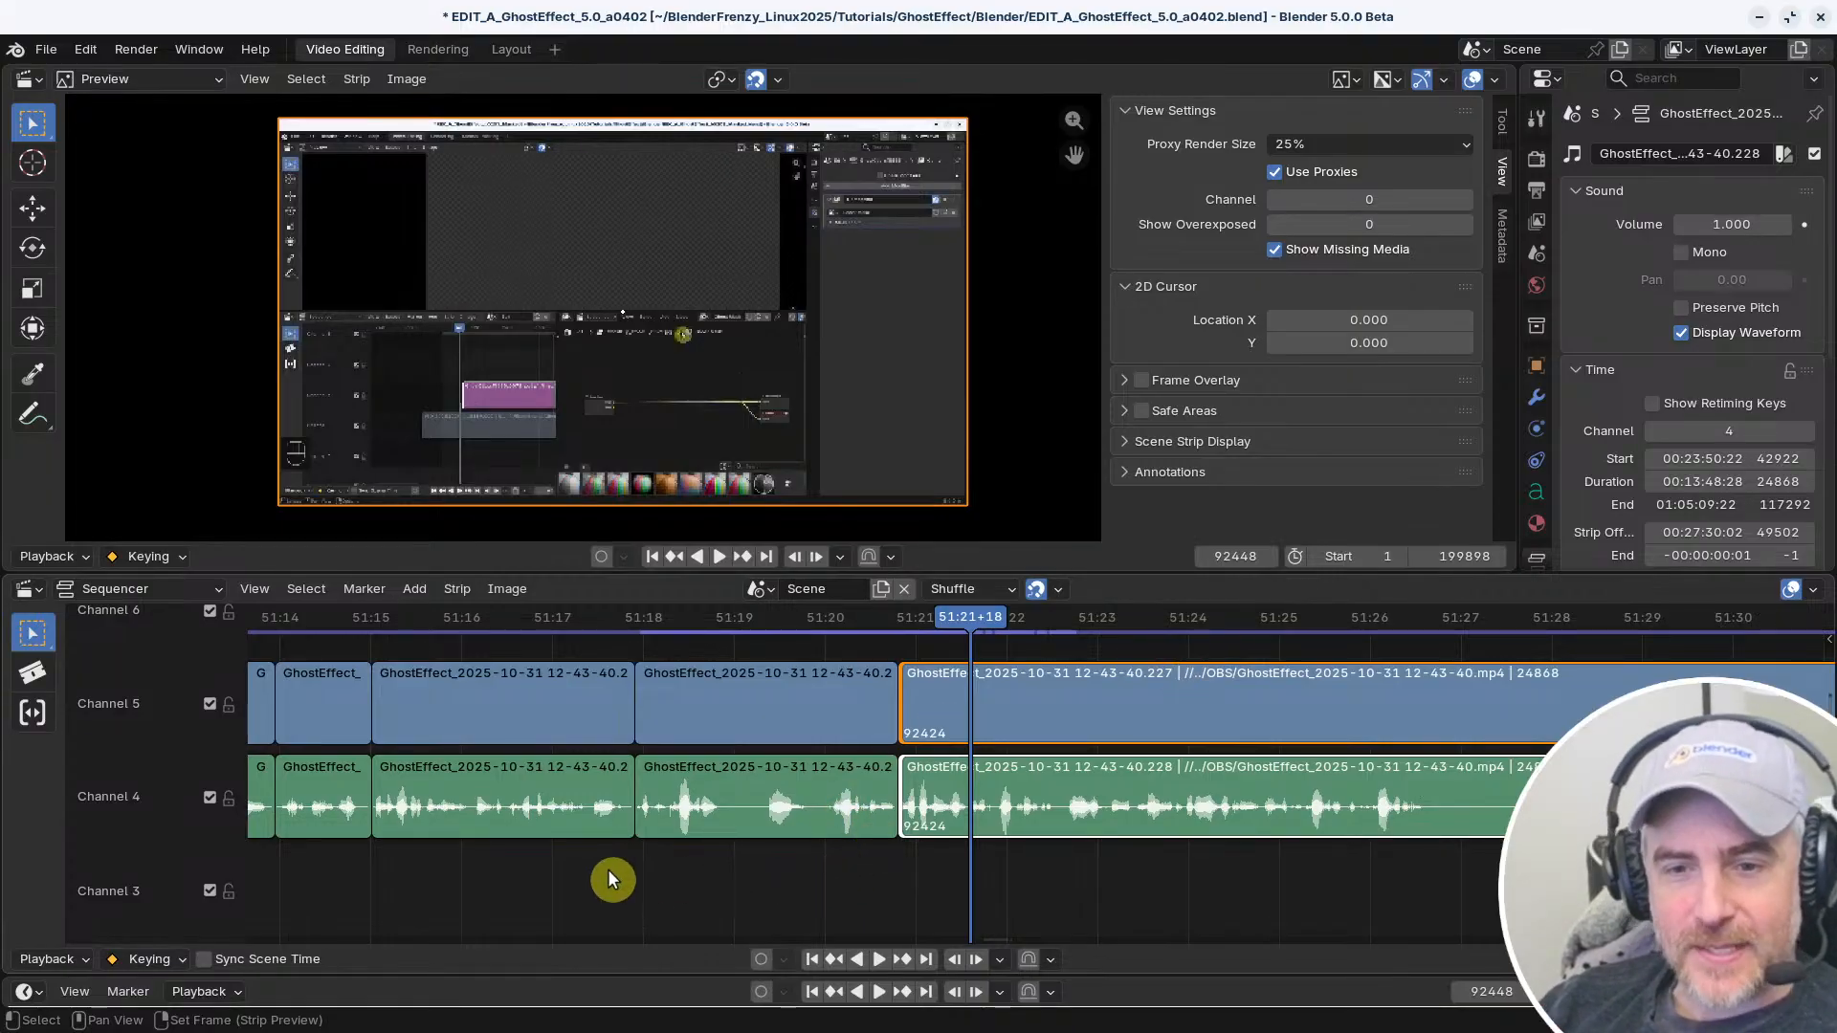
Listen across the join at 51:20+24 and replay the speech around 51:23+14 to 51:23+28 to locate a short sound to copy
shift+right_drag(786, 869, 813, 865)
key(space)
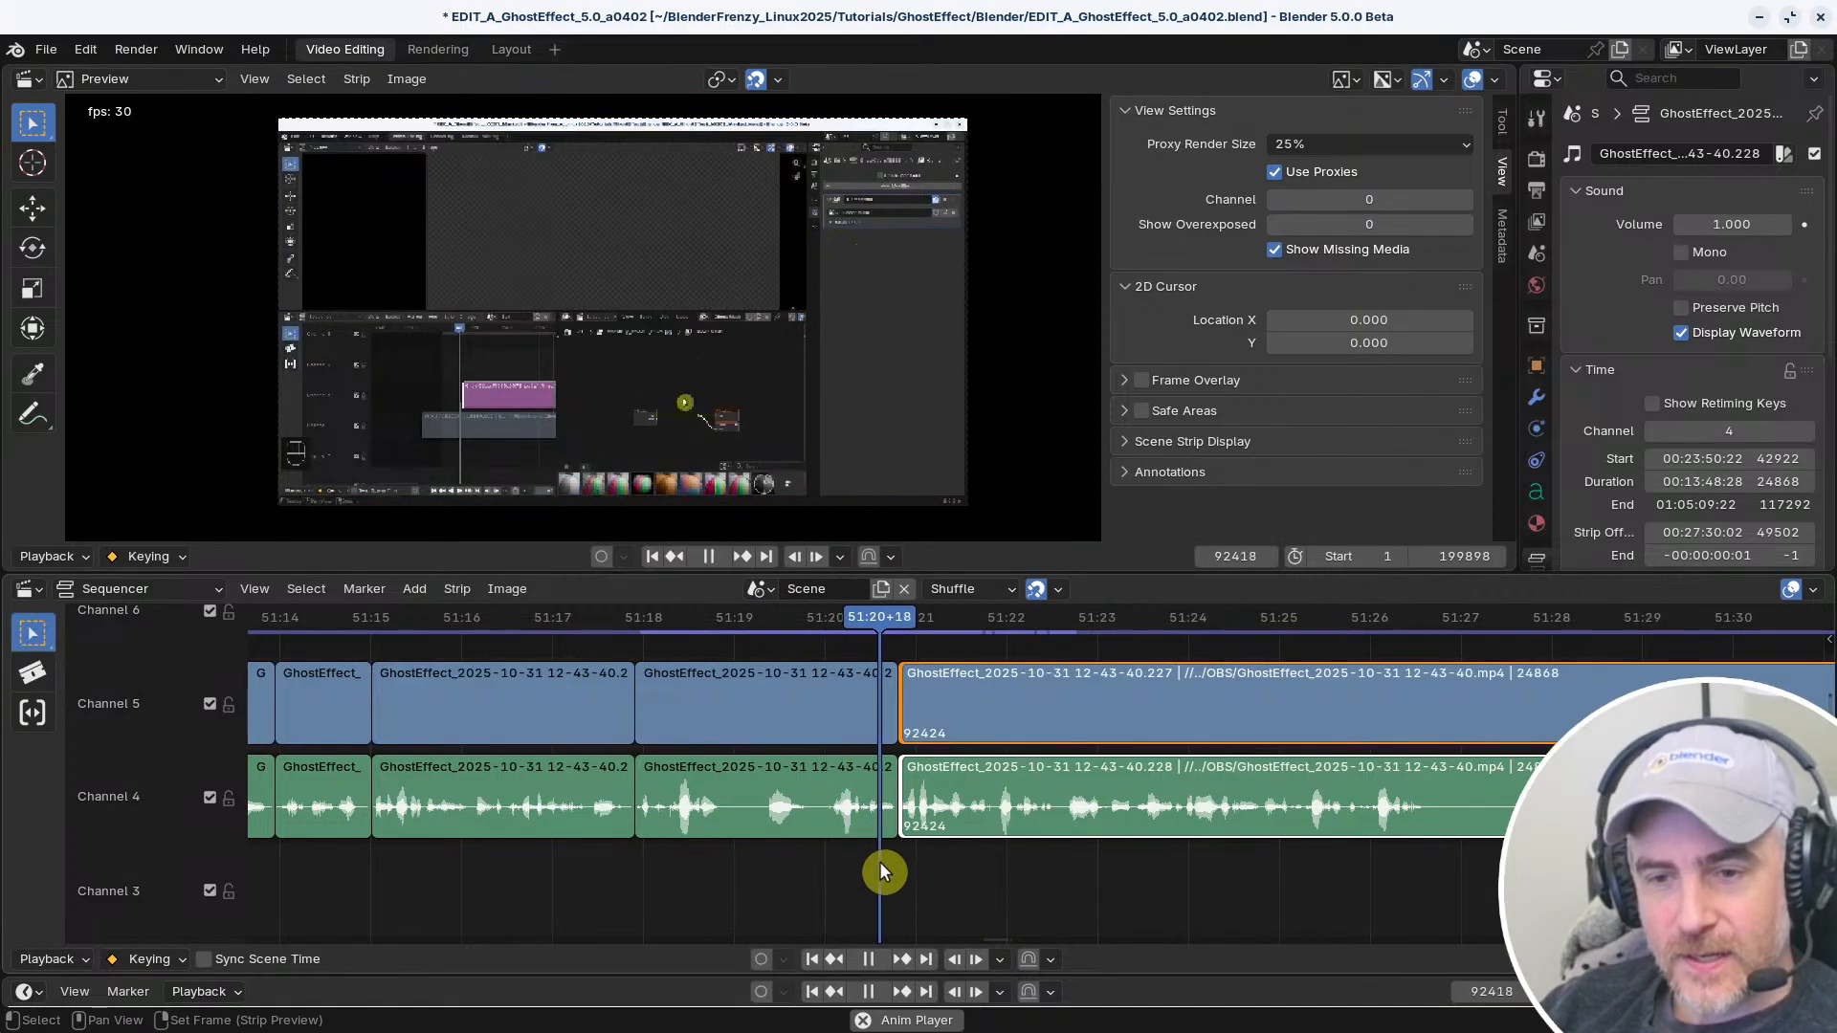
key(space)
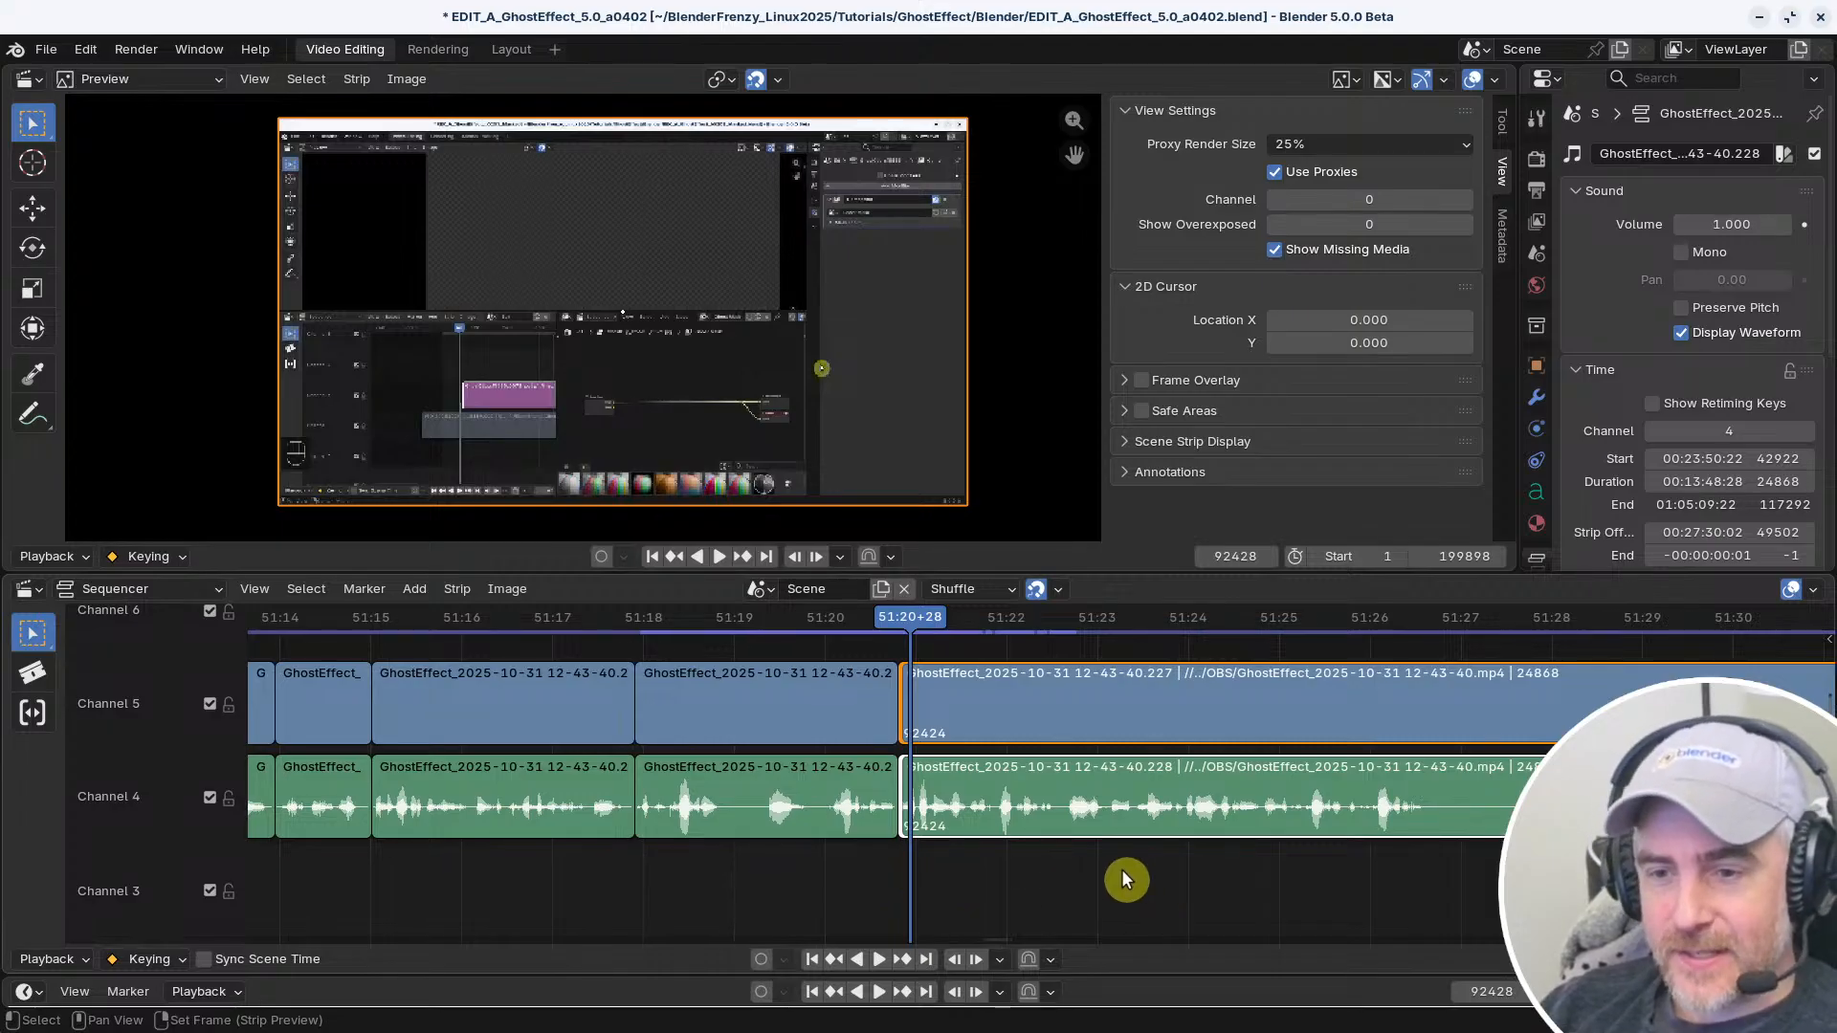
middle_drag(1122, 870, 1117, 871)
shift+right_click(1147, 865)
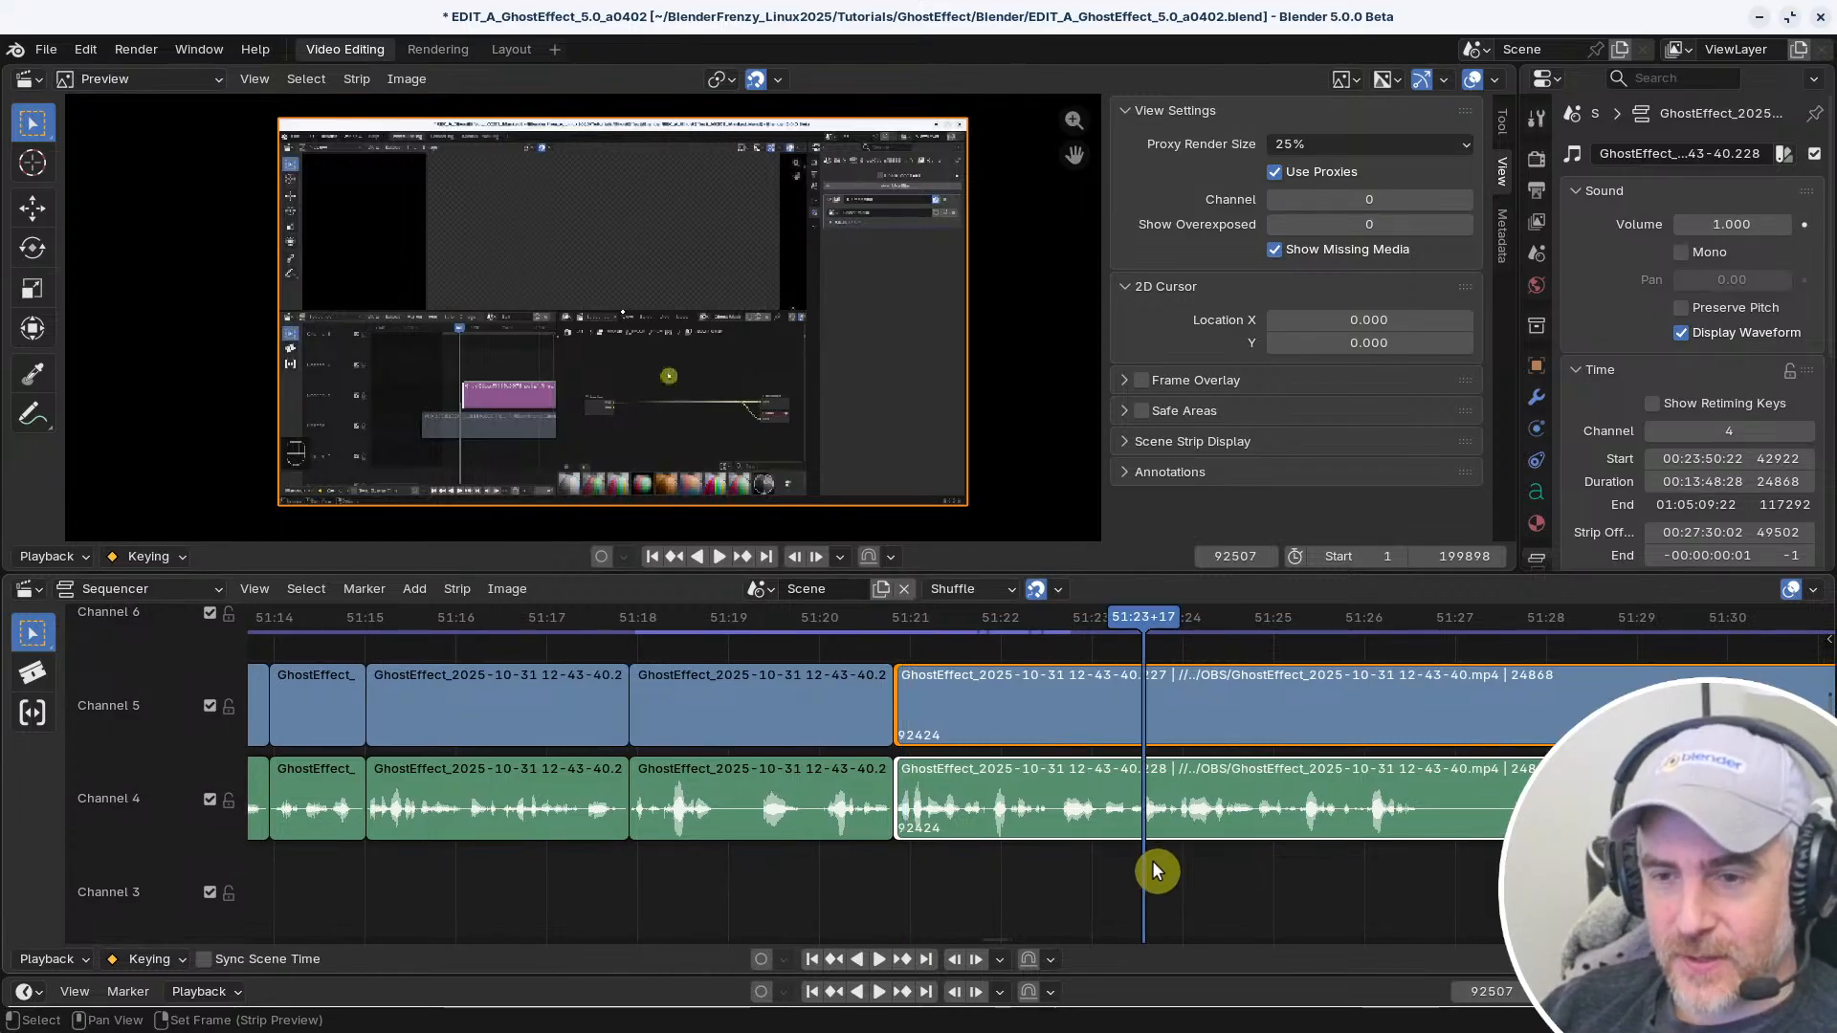
key(space)
shift+right_drag(1150, 866, 1133, 863)
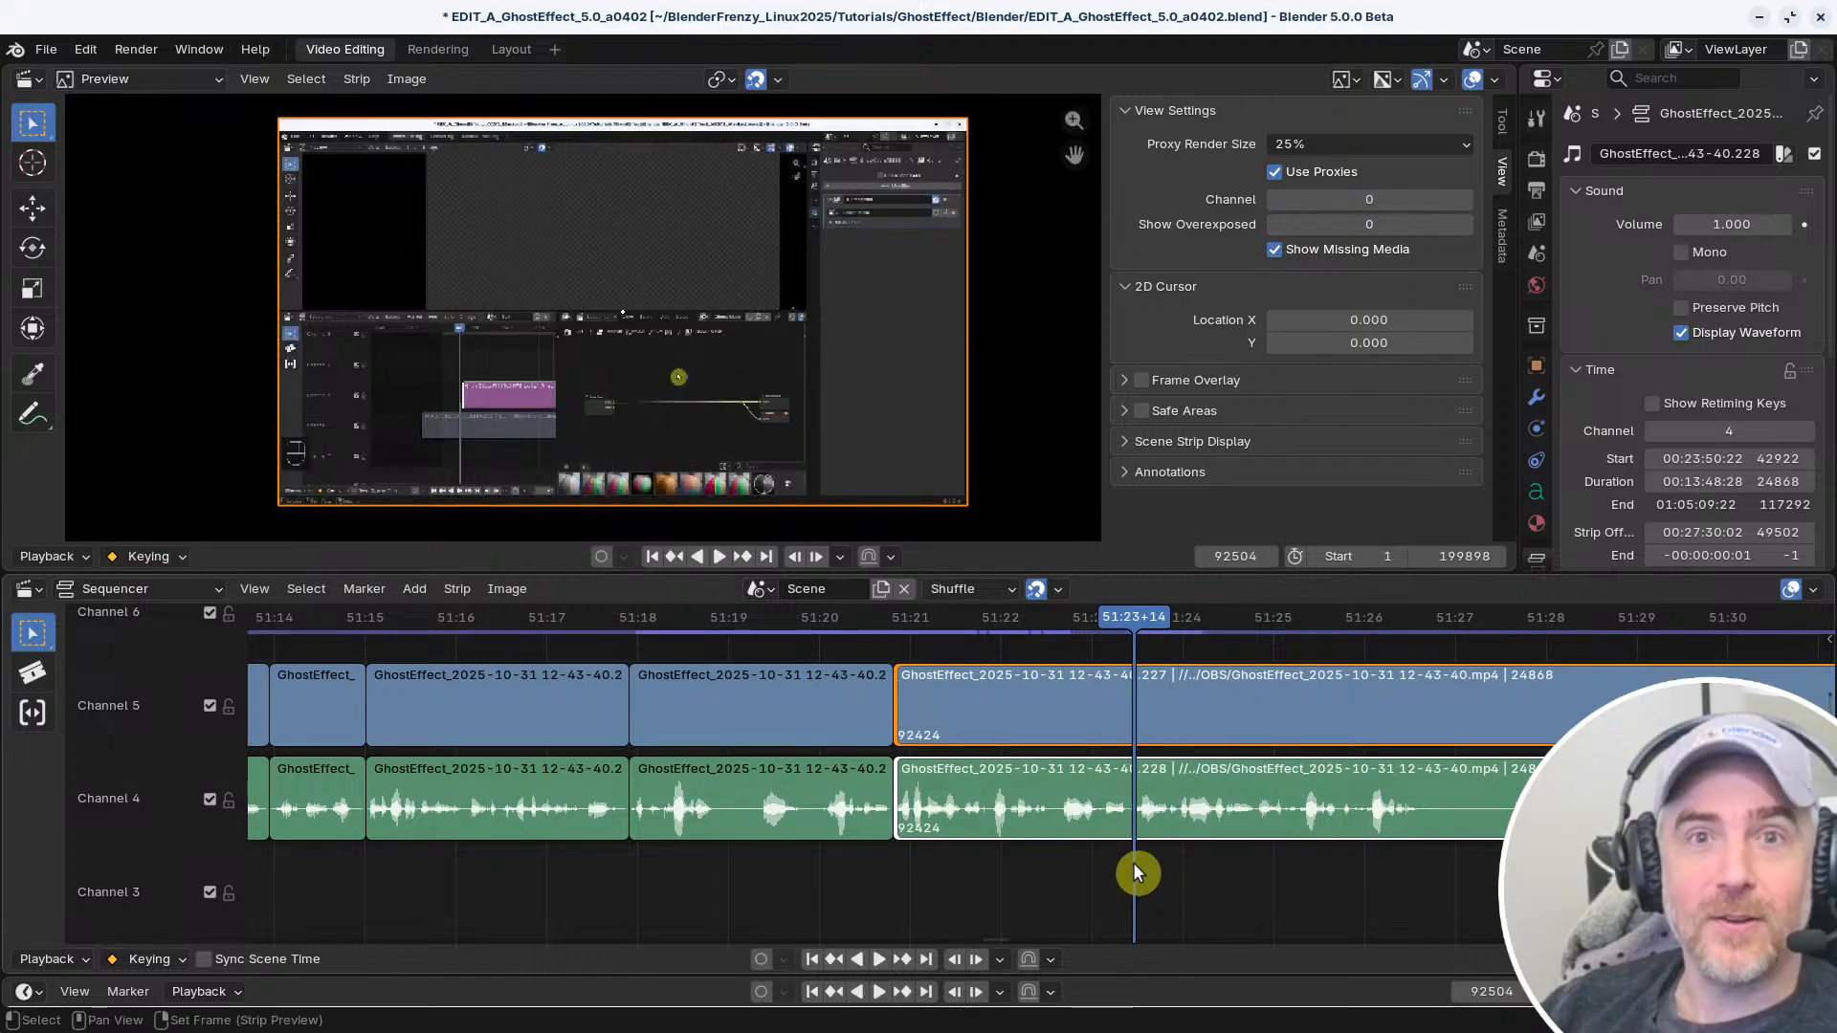
key(space)
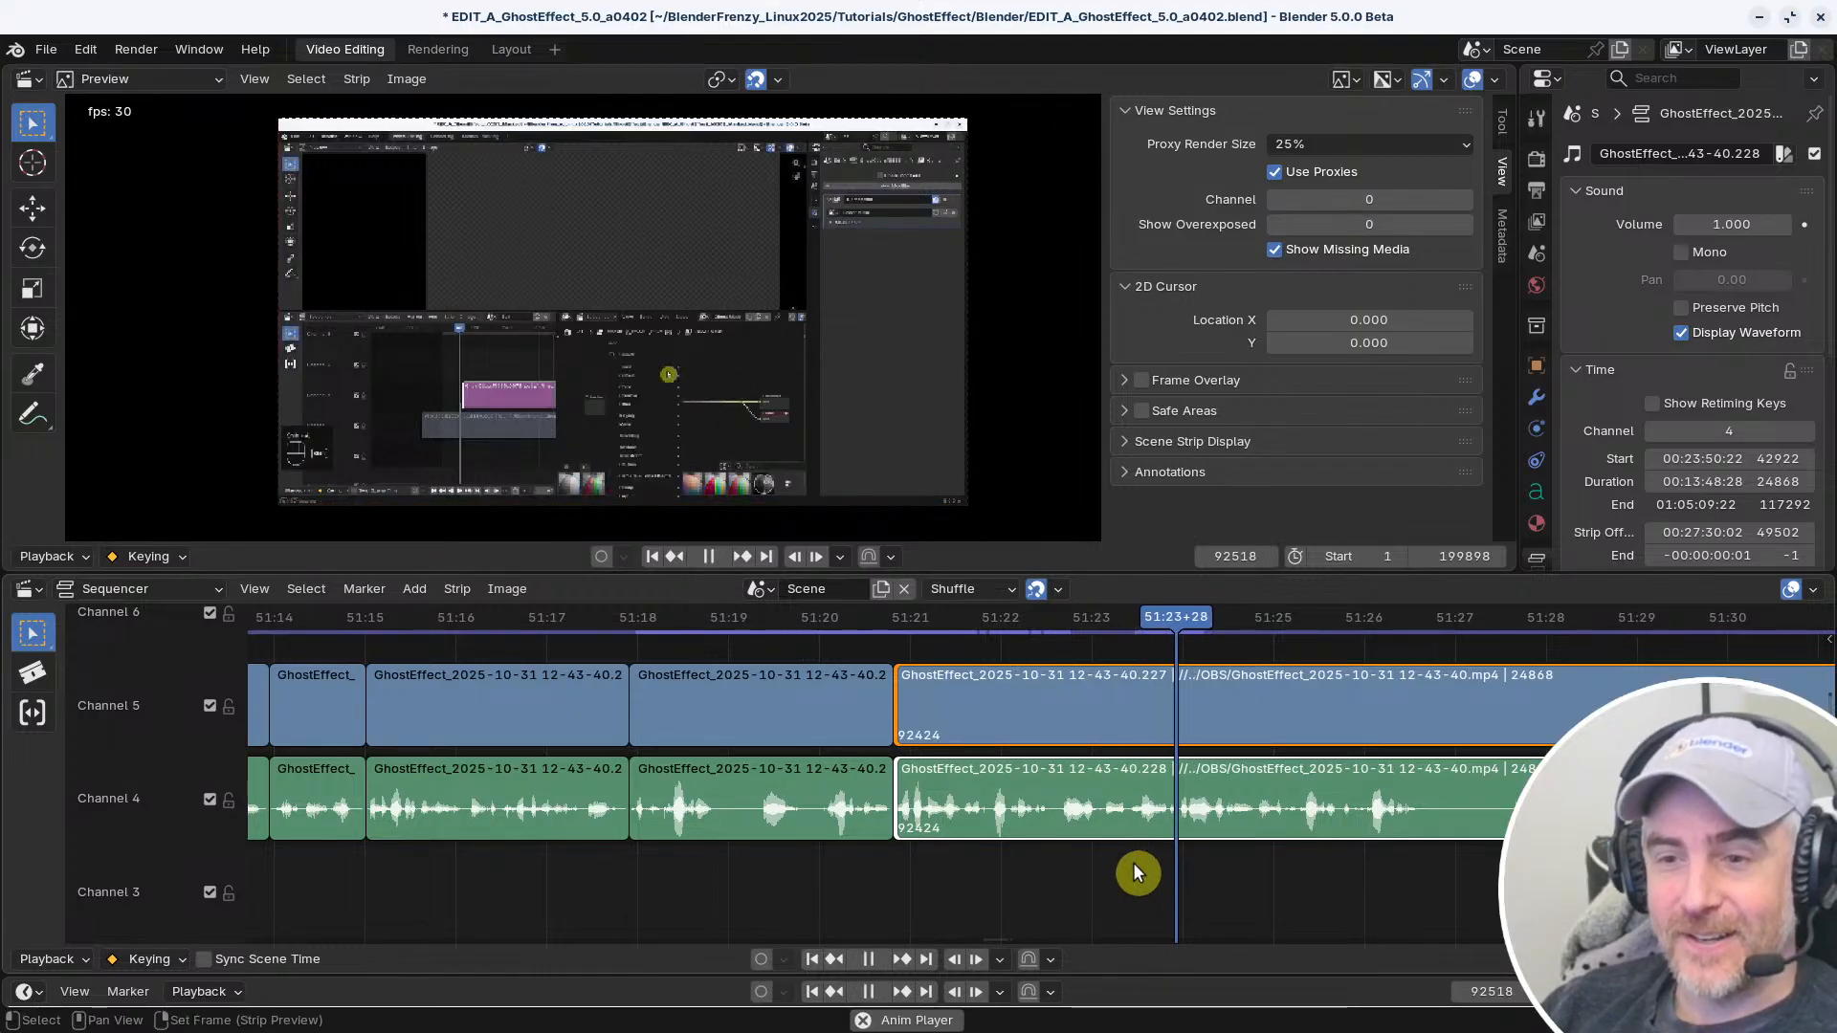
key(space)
shift+right_drag(1133, 864, 1175, 872)
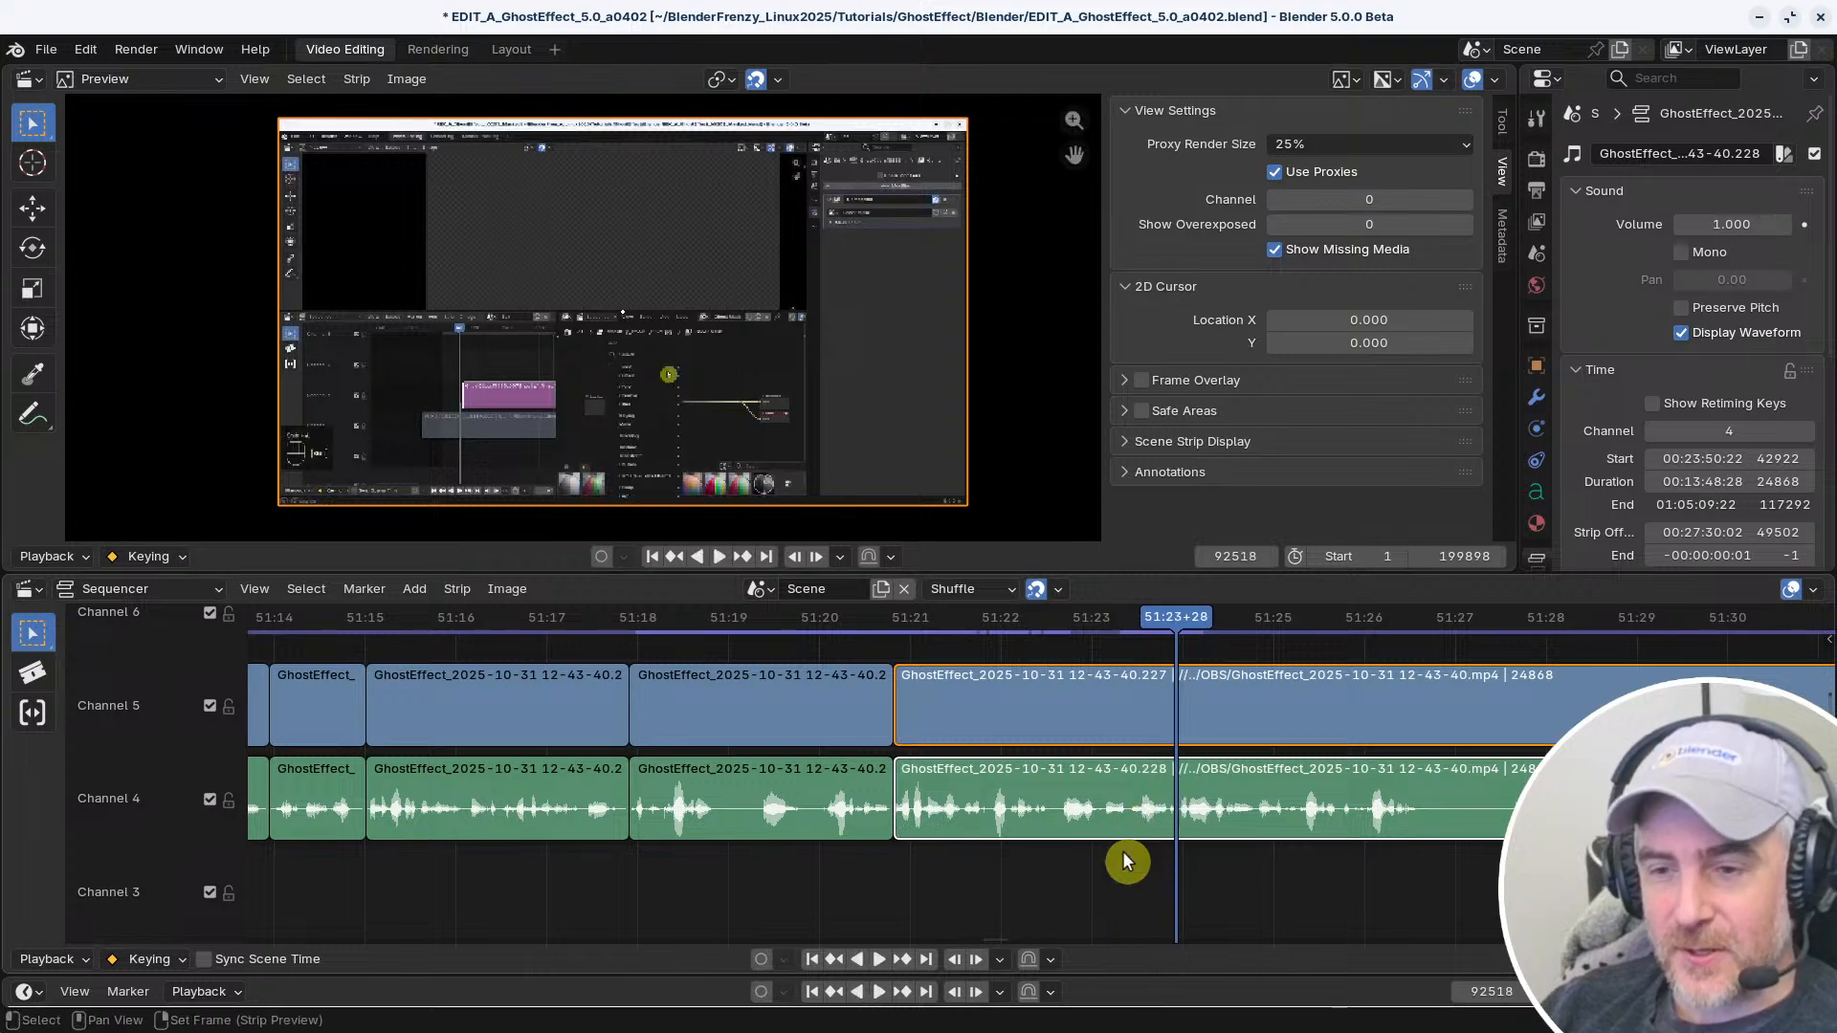
Duplicate only the audio strip that starts at frame 92424 and place the copy on channel 3
key(shift+d)
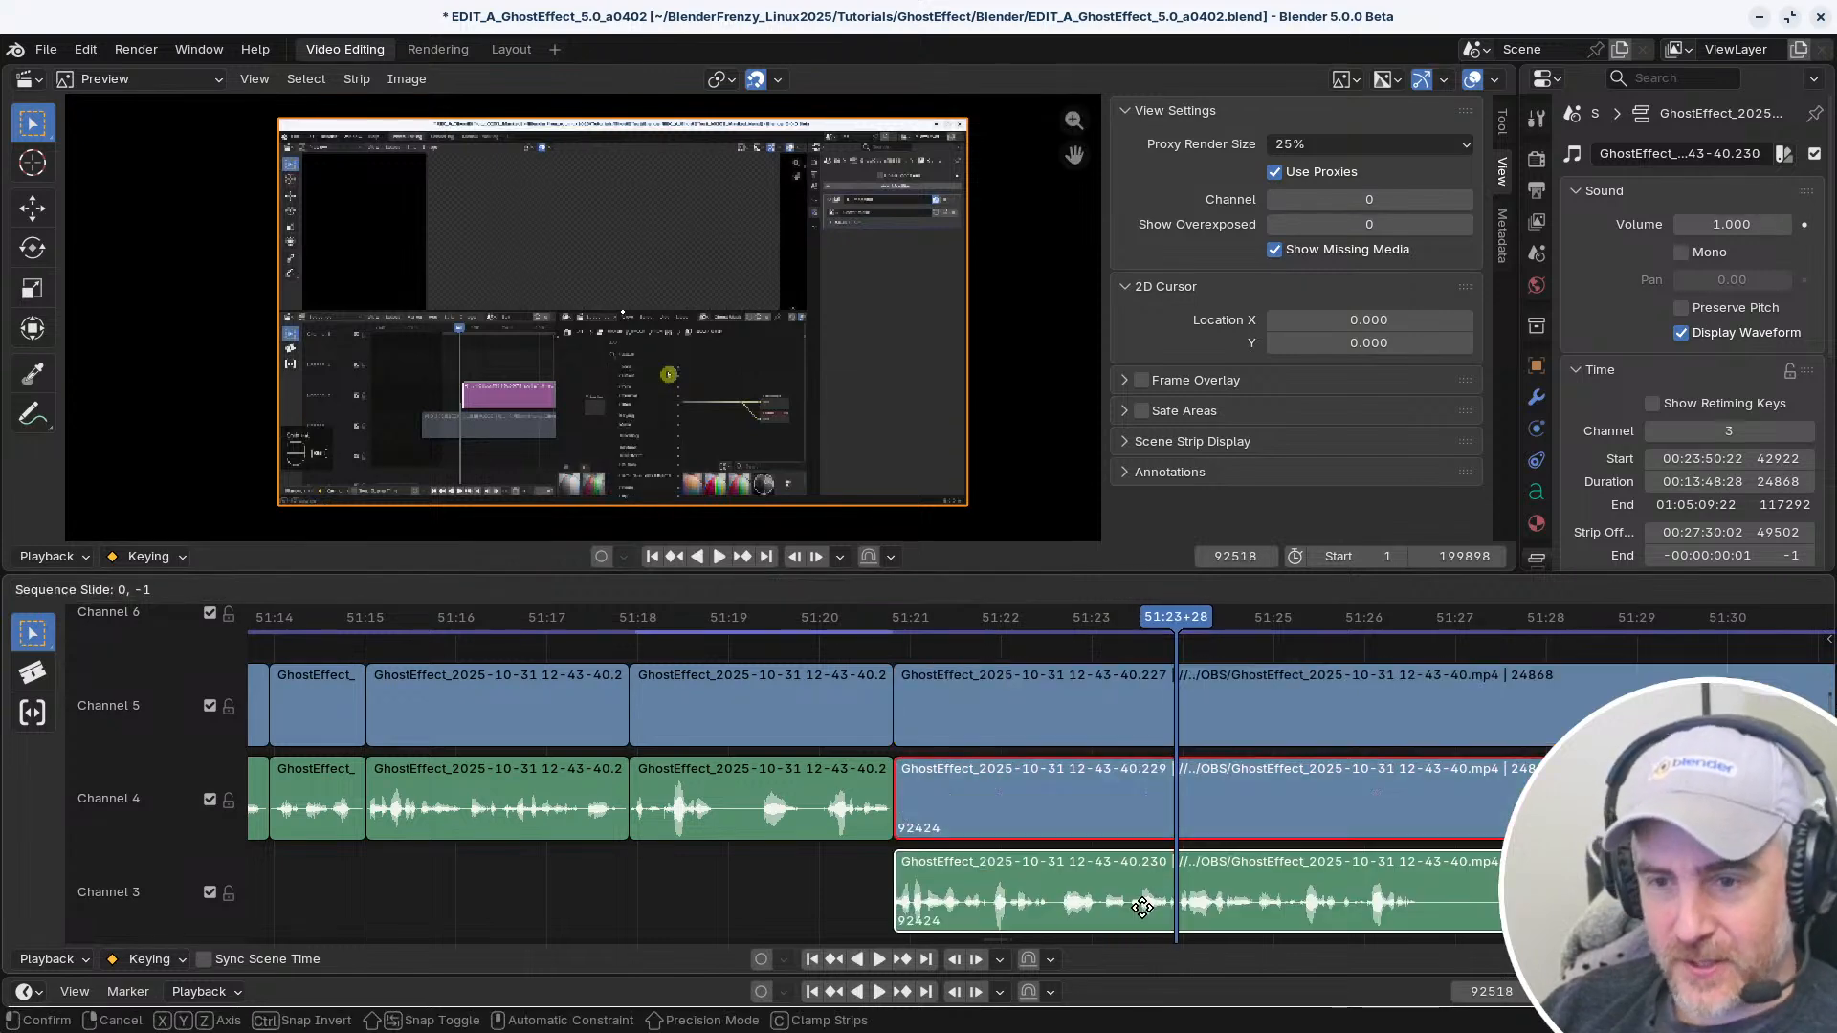
right_click(1143, 907)
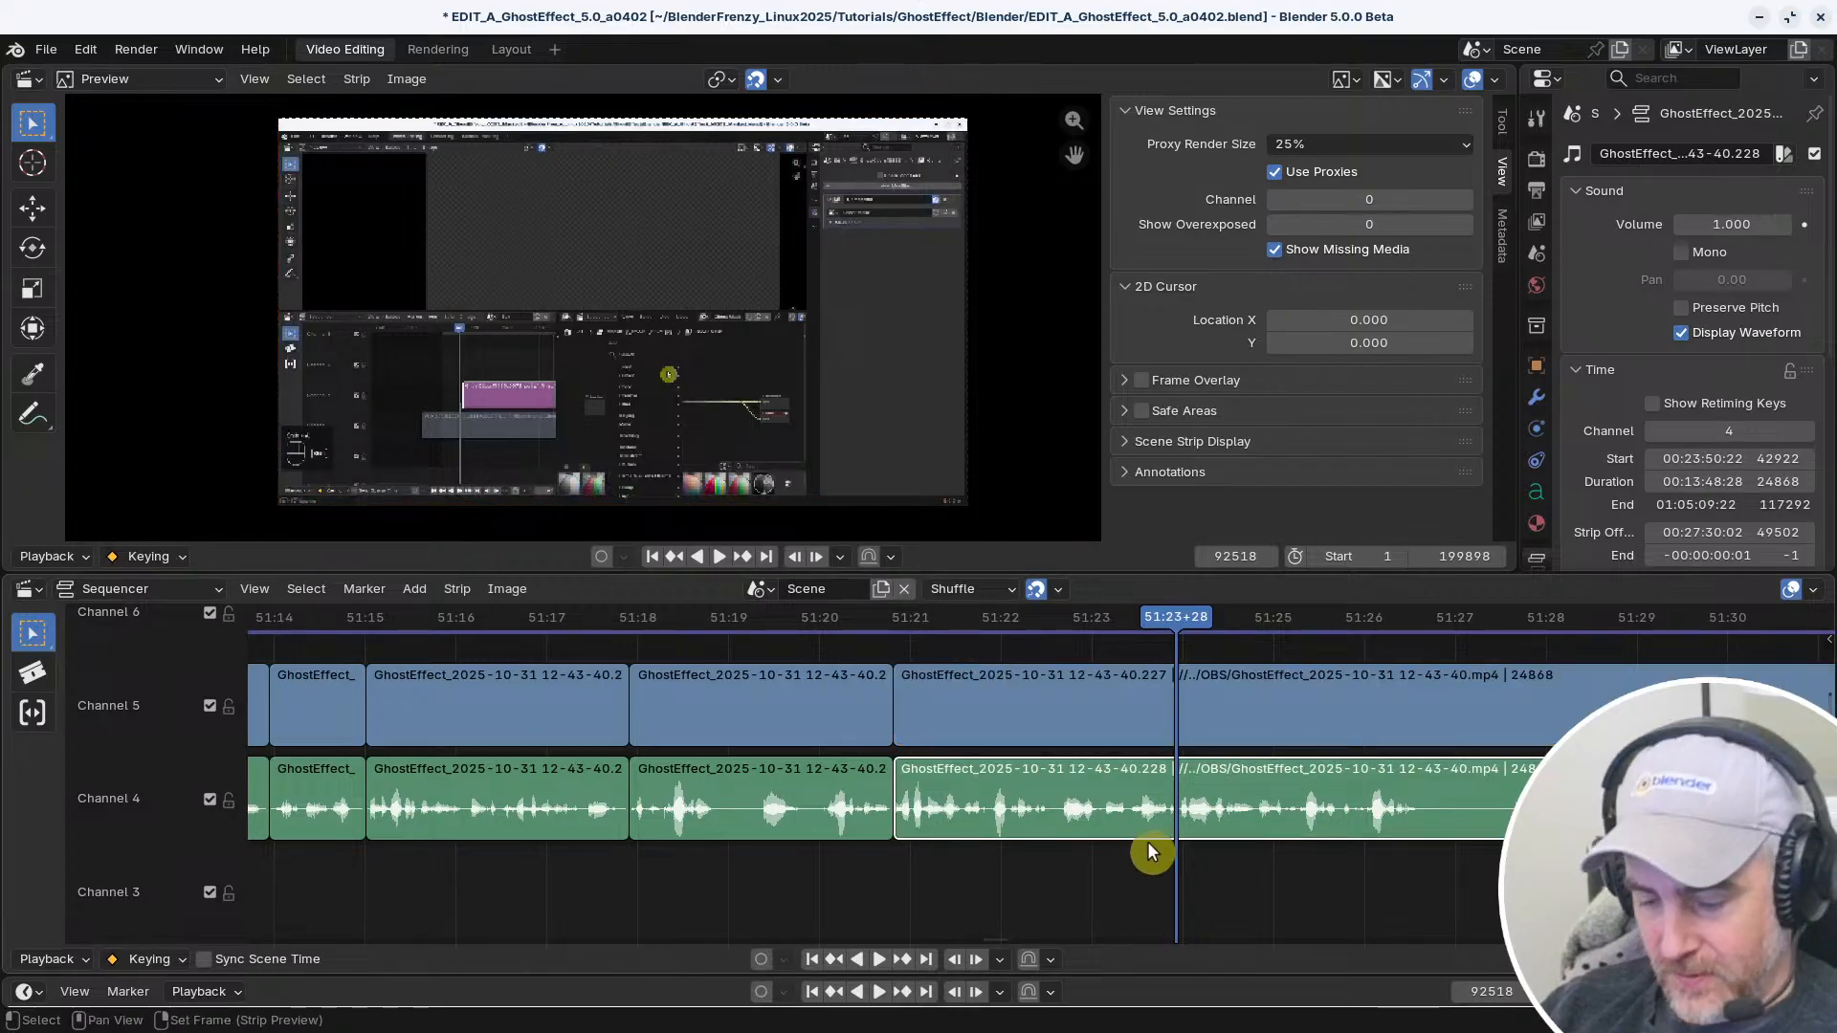
key(shift+d)
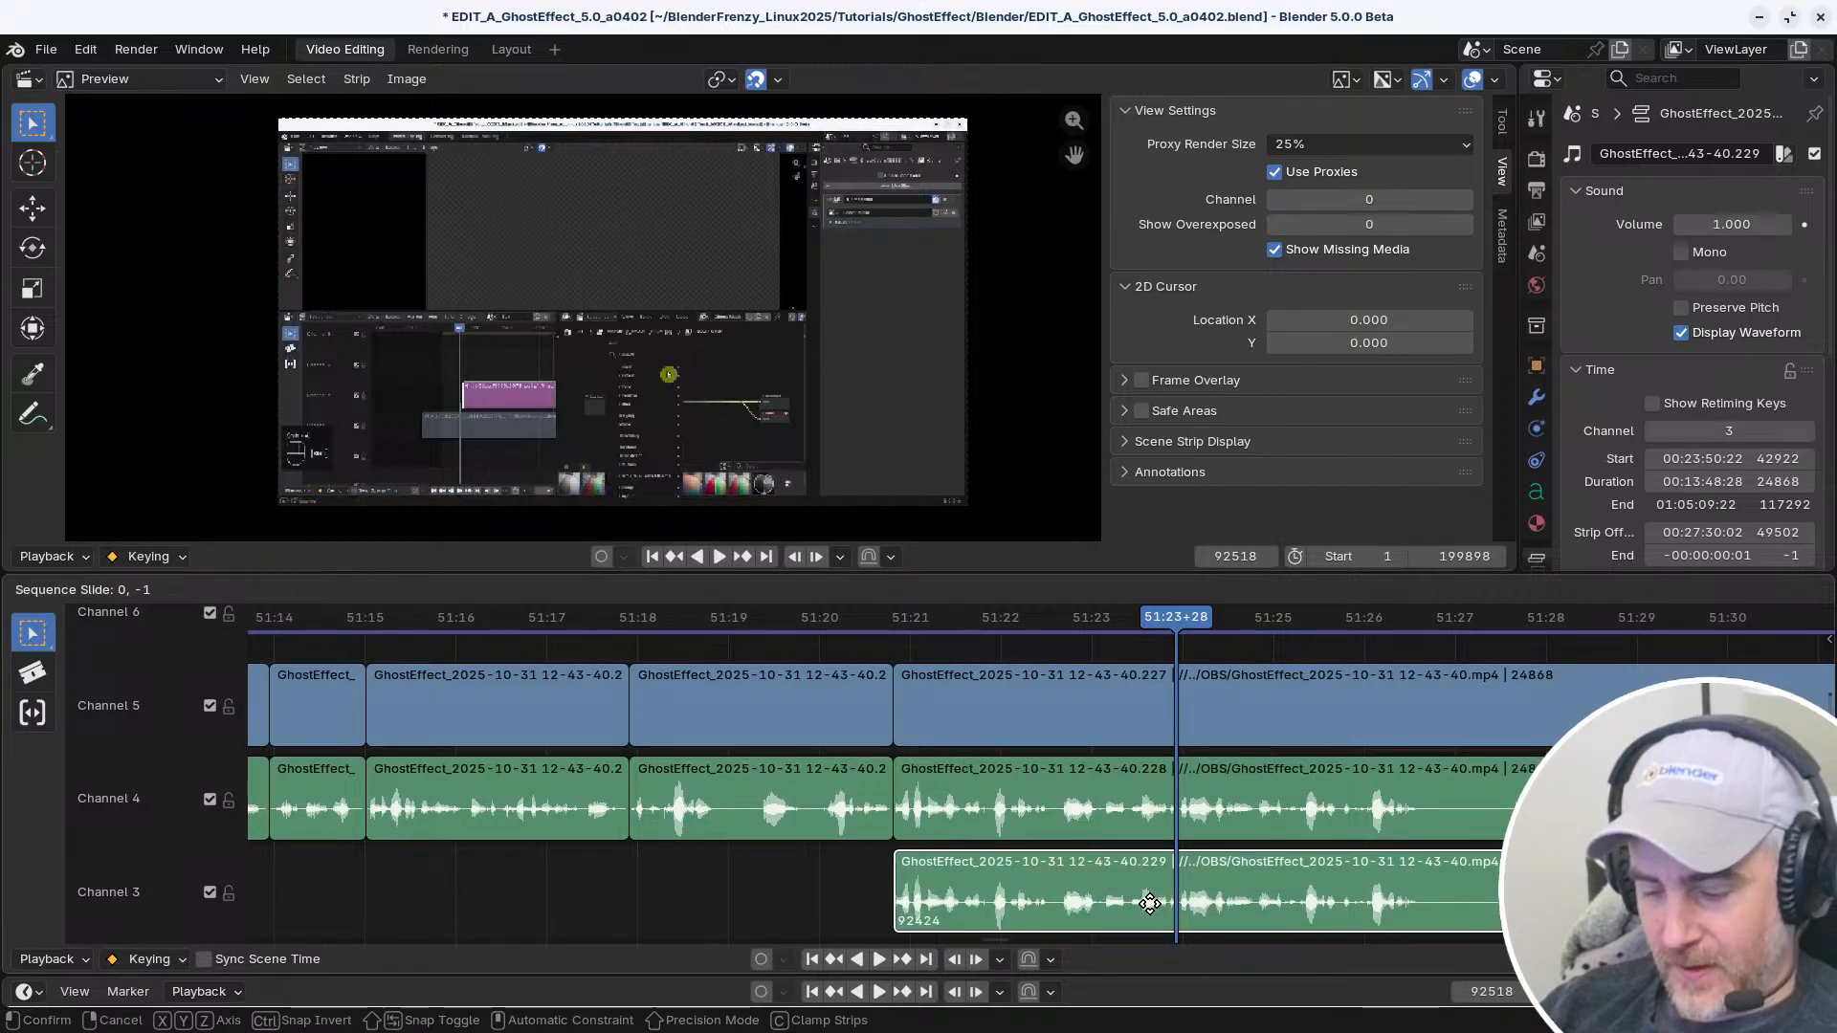
click(1148, 903)
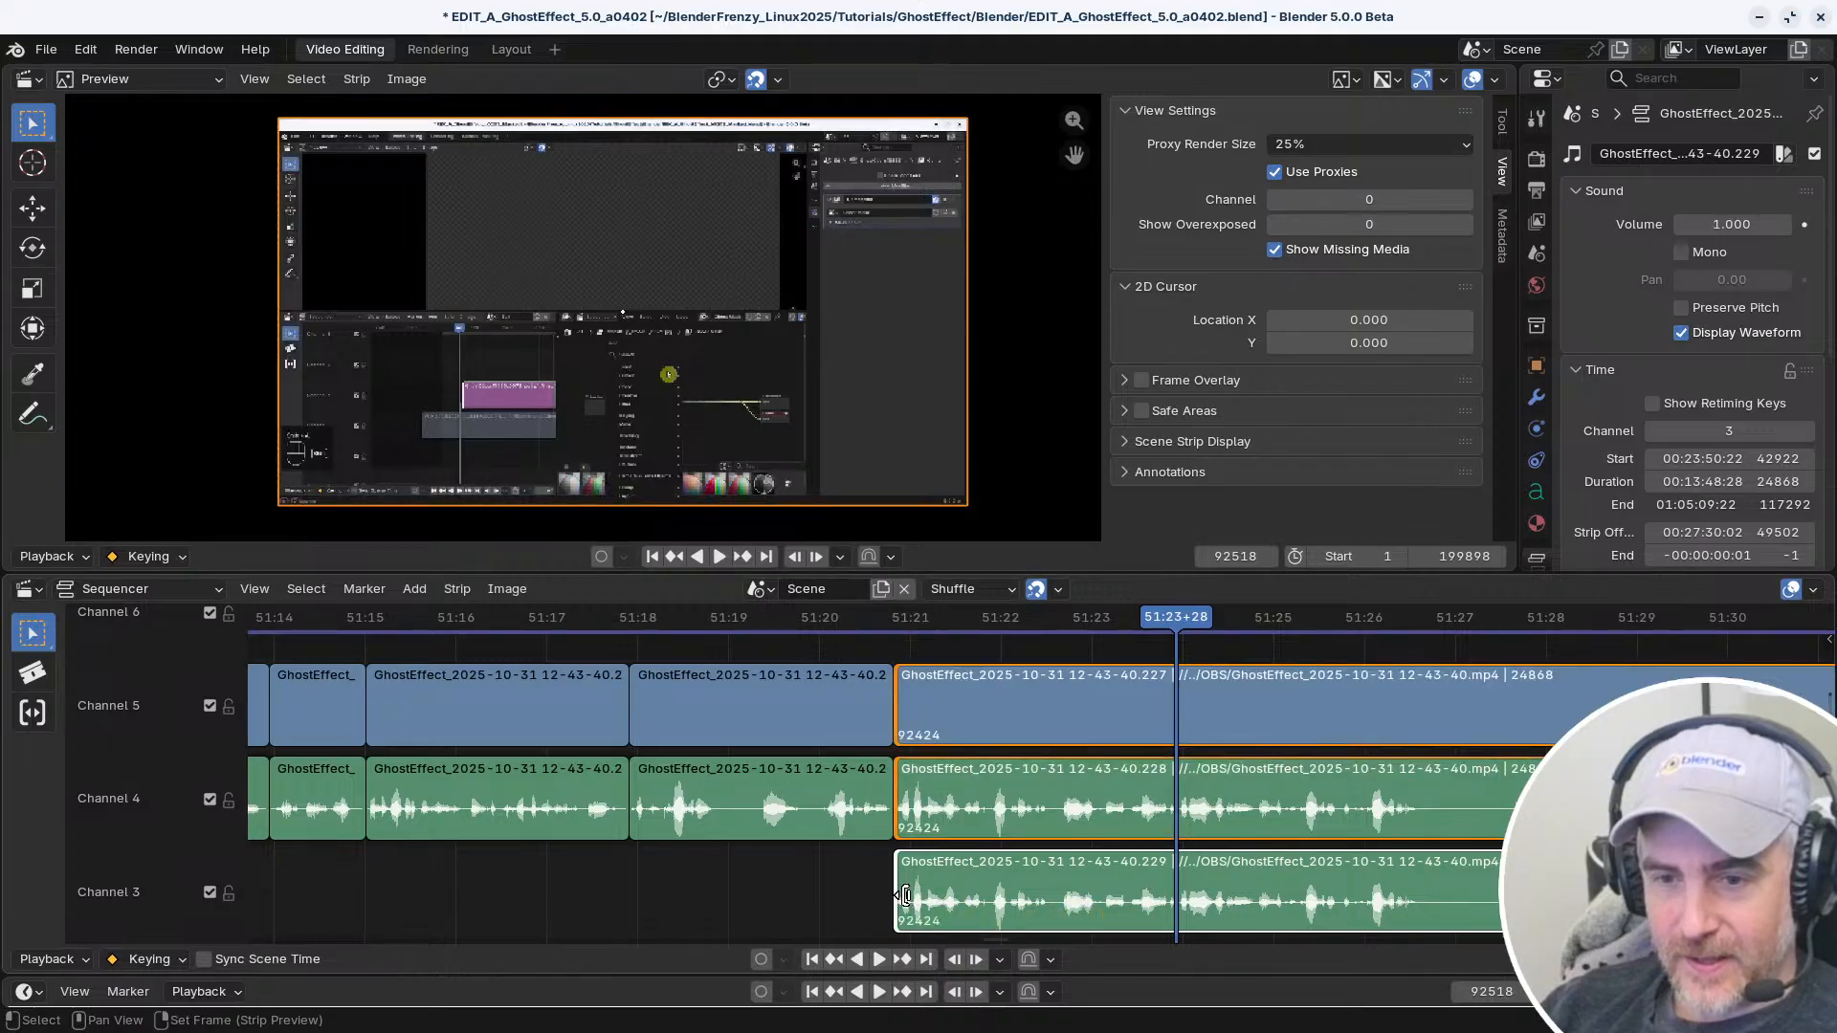
Trim the start of the channel 3 copy to frame 92503 and cut off everything after 51:23+29
drag(906, 895, 1153, 904)
drag(1174, 635, 1179, 641)
key(g)
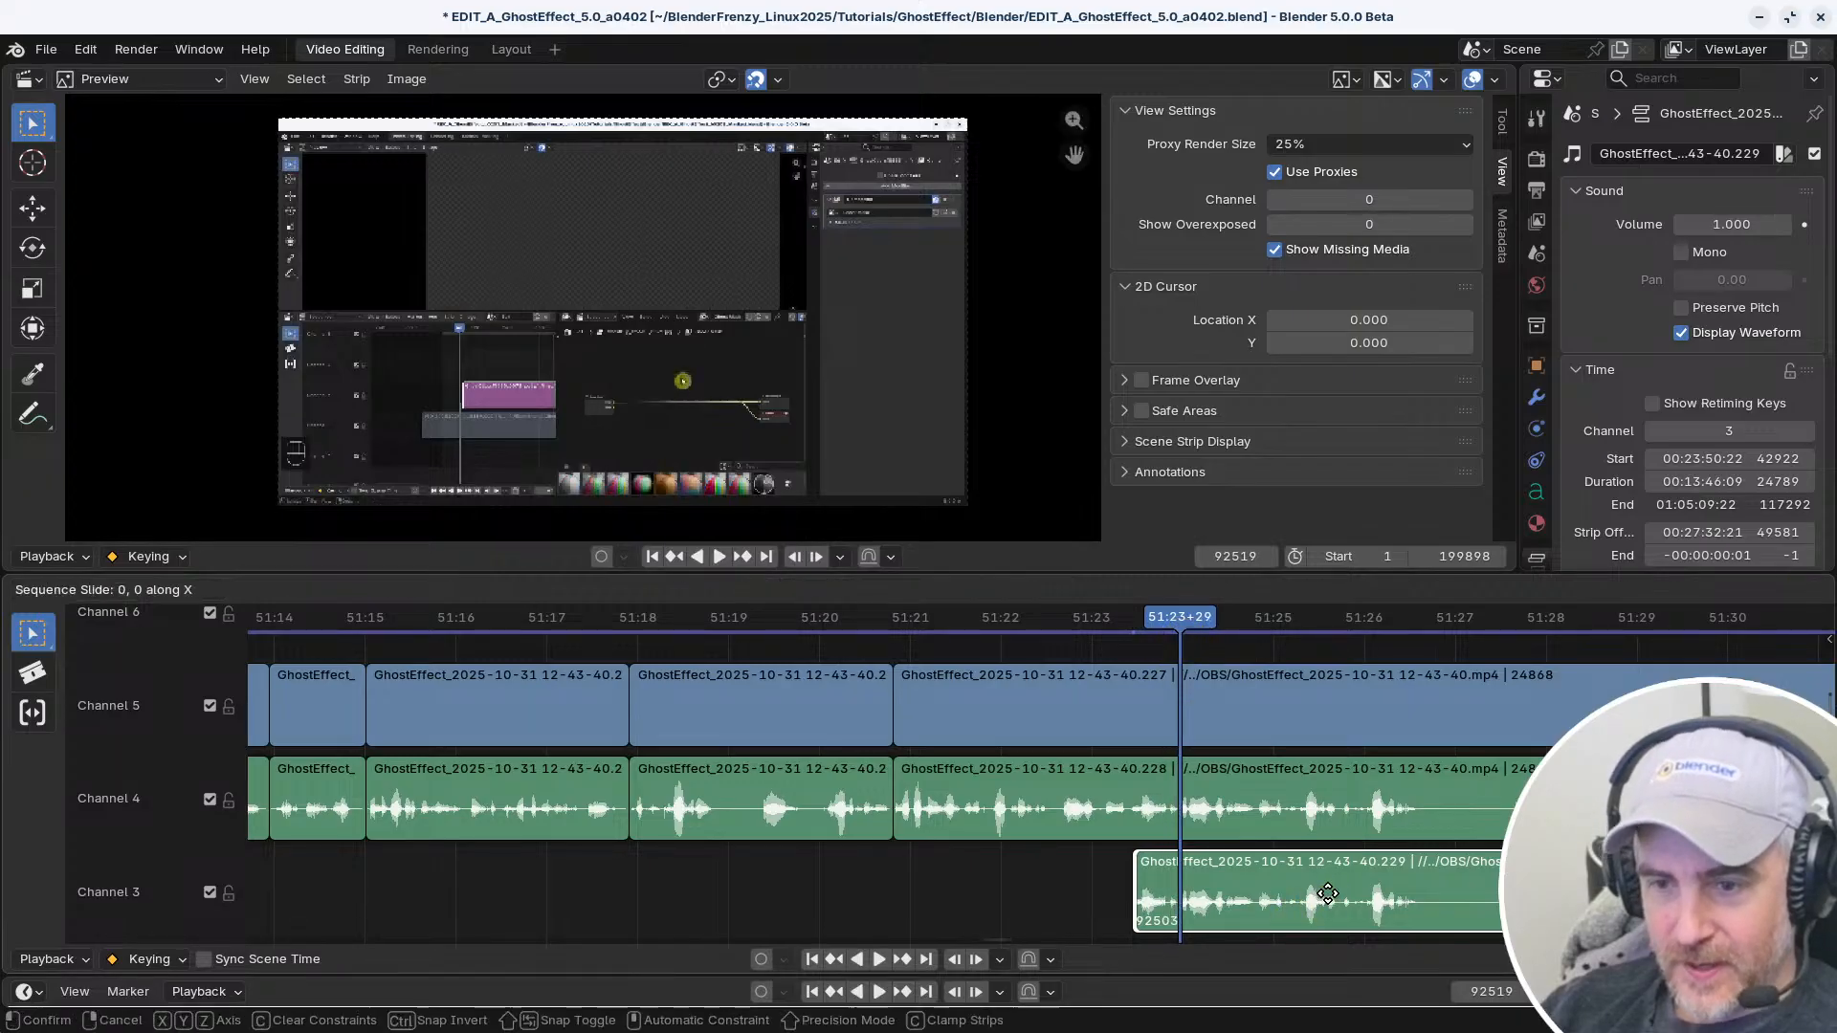
click(1328, 893)
key(k)
key(x)
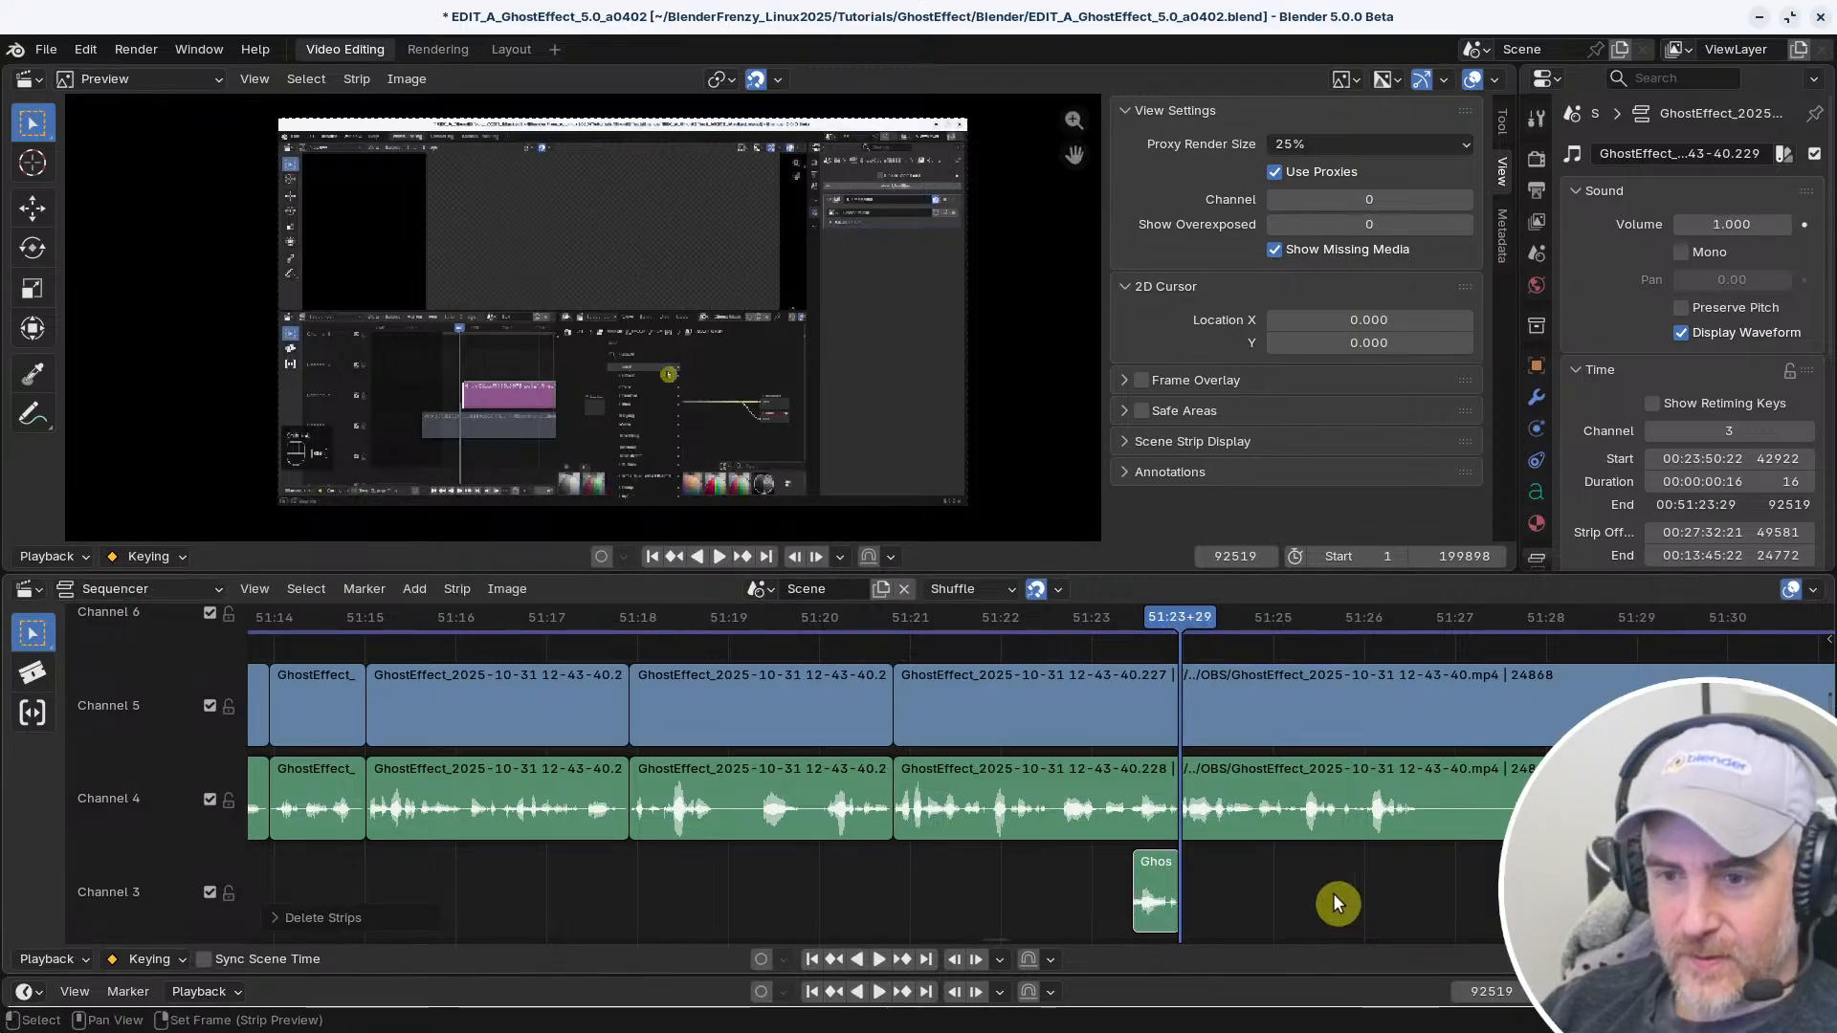
Place the channel 3 snippet so it ends at 51:20+24 and shift the following channel 4 and 5 strips to start at about 51:24
click(1169, 894)
drag(1160, 914, 872, 914)
click(947, 809)
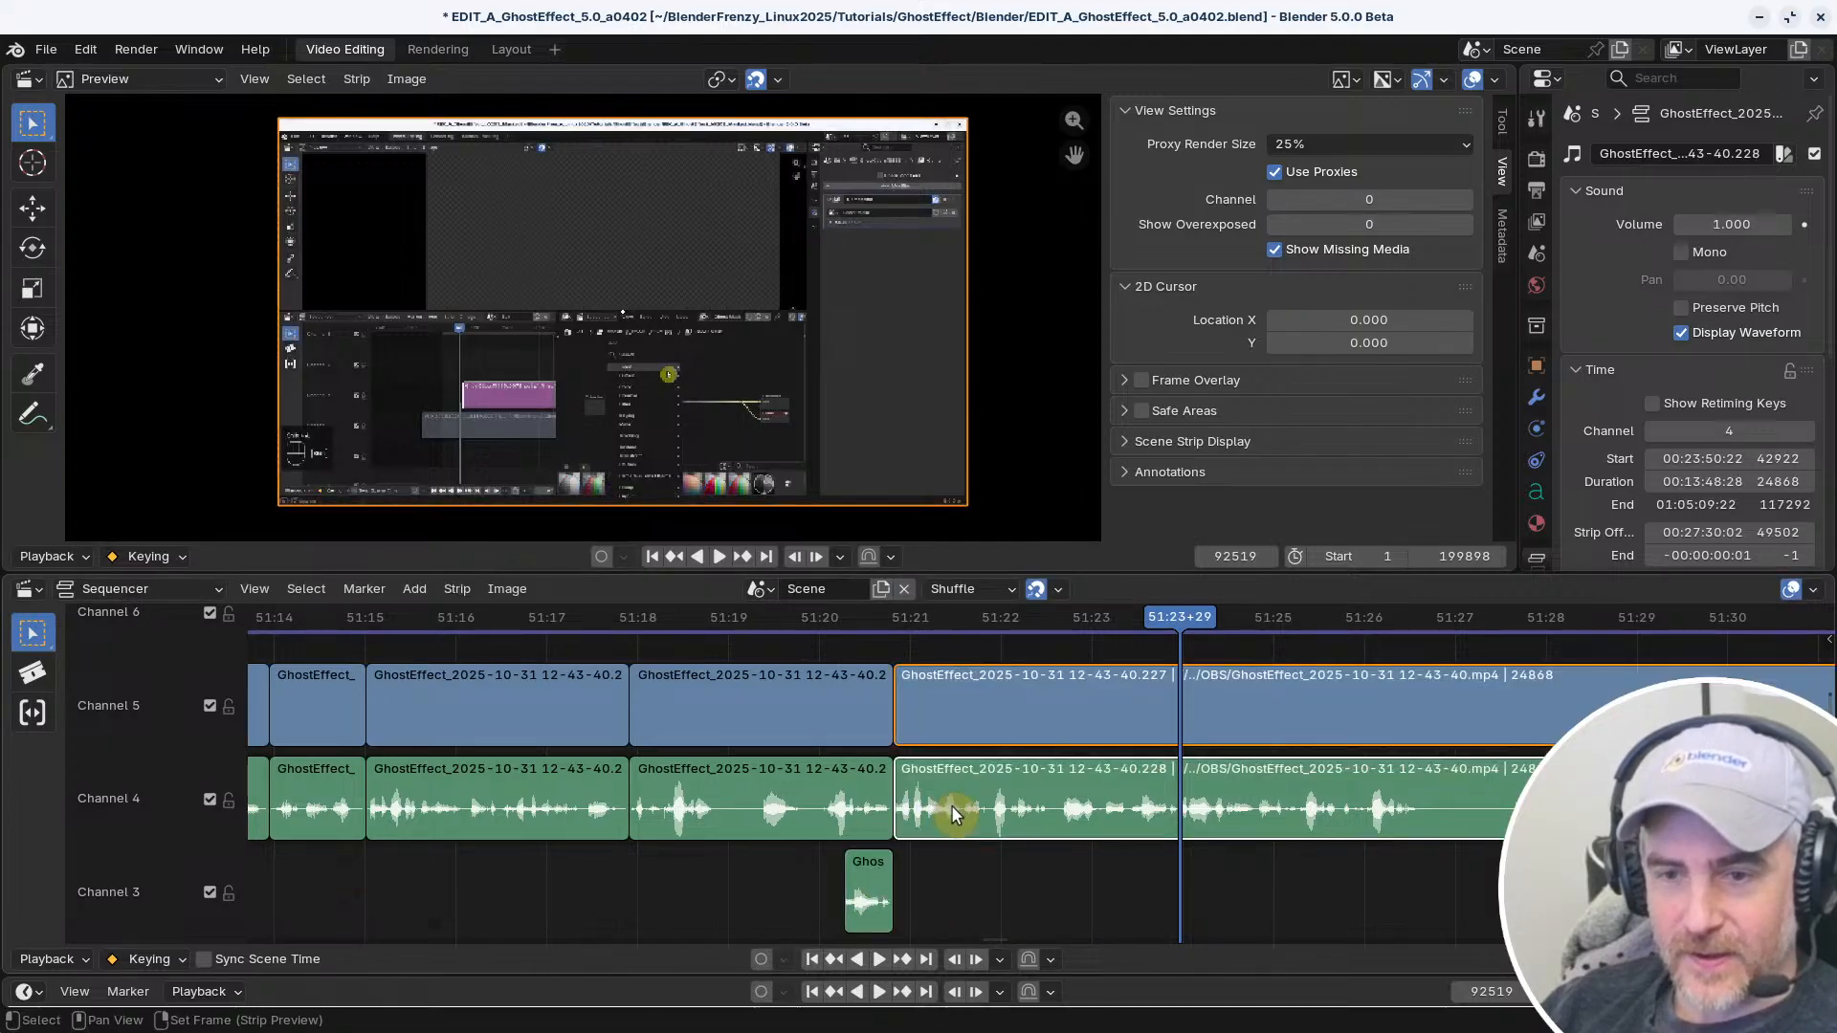
right_click(781, 878)
ctrl+click(1108, 880)
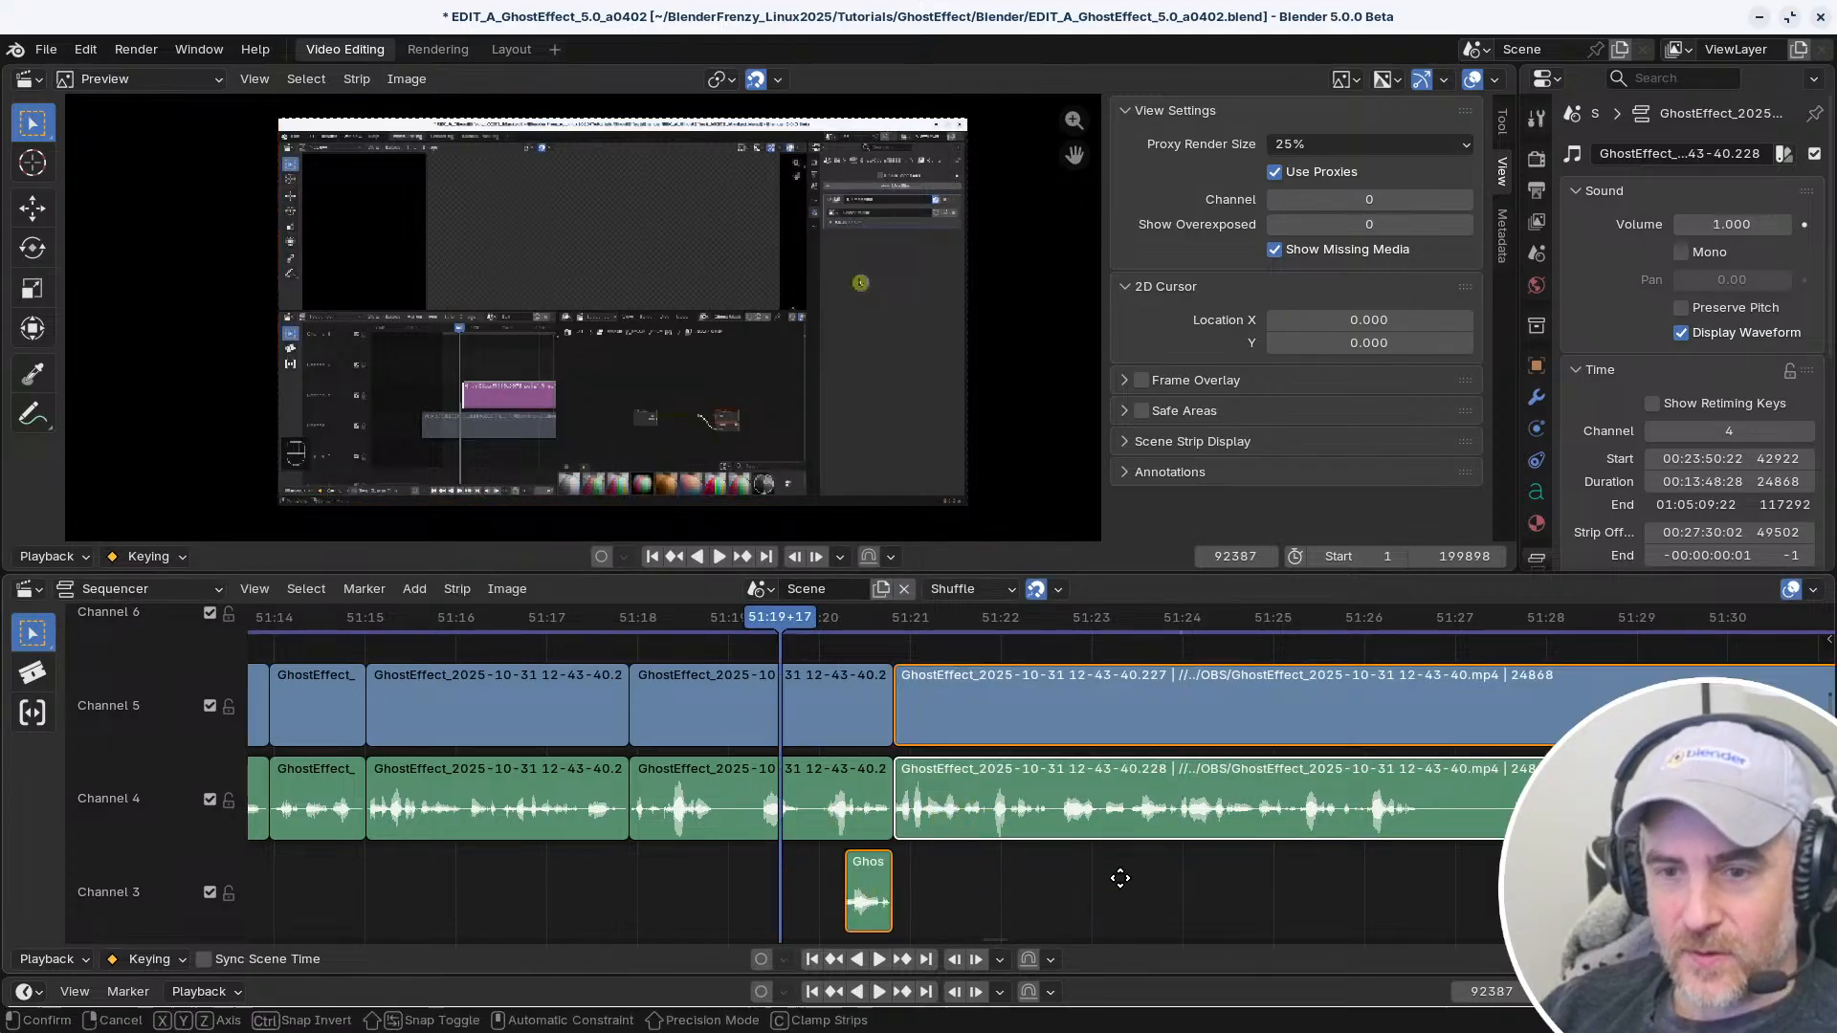
key(g)
click(1394, 885)
drag(1161, 903, 875, 901)
middle_drag(912, 903, 1046, 886)
mouse_move(1047, 886)
ctrl+middle_down()
mouse_move(1097, 872)
mouse_move(1070, 865)
ctrl+middle_up()
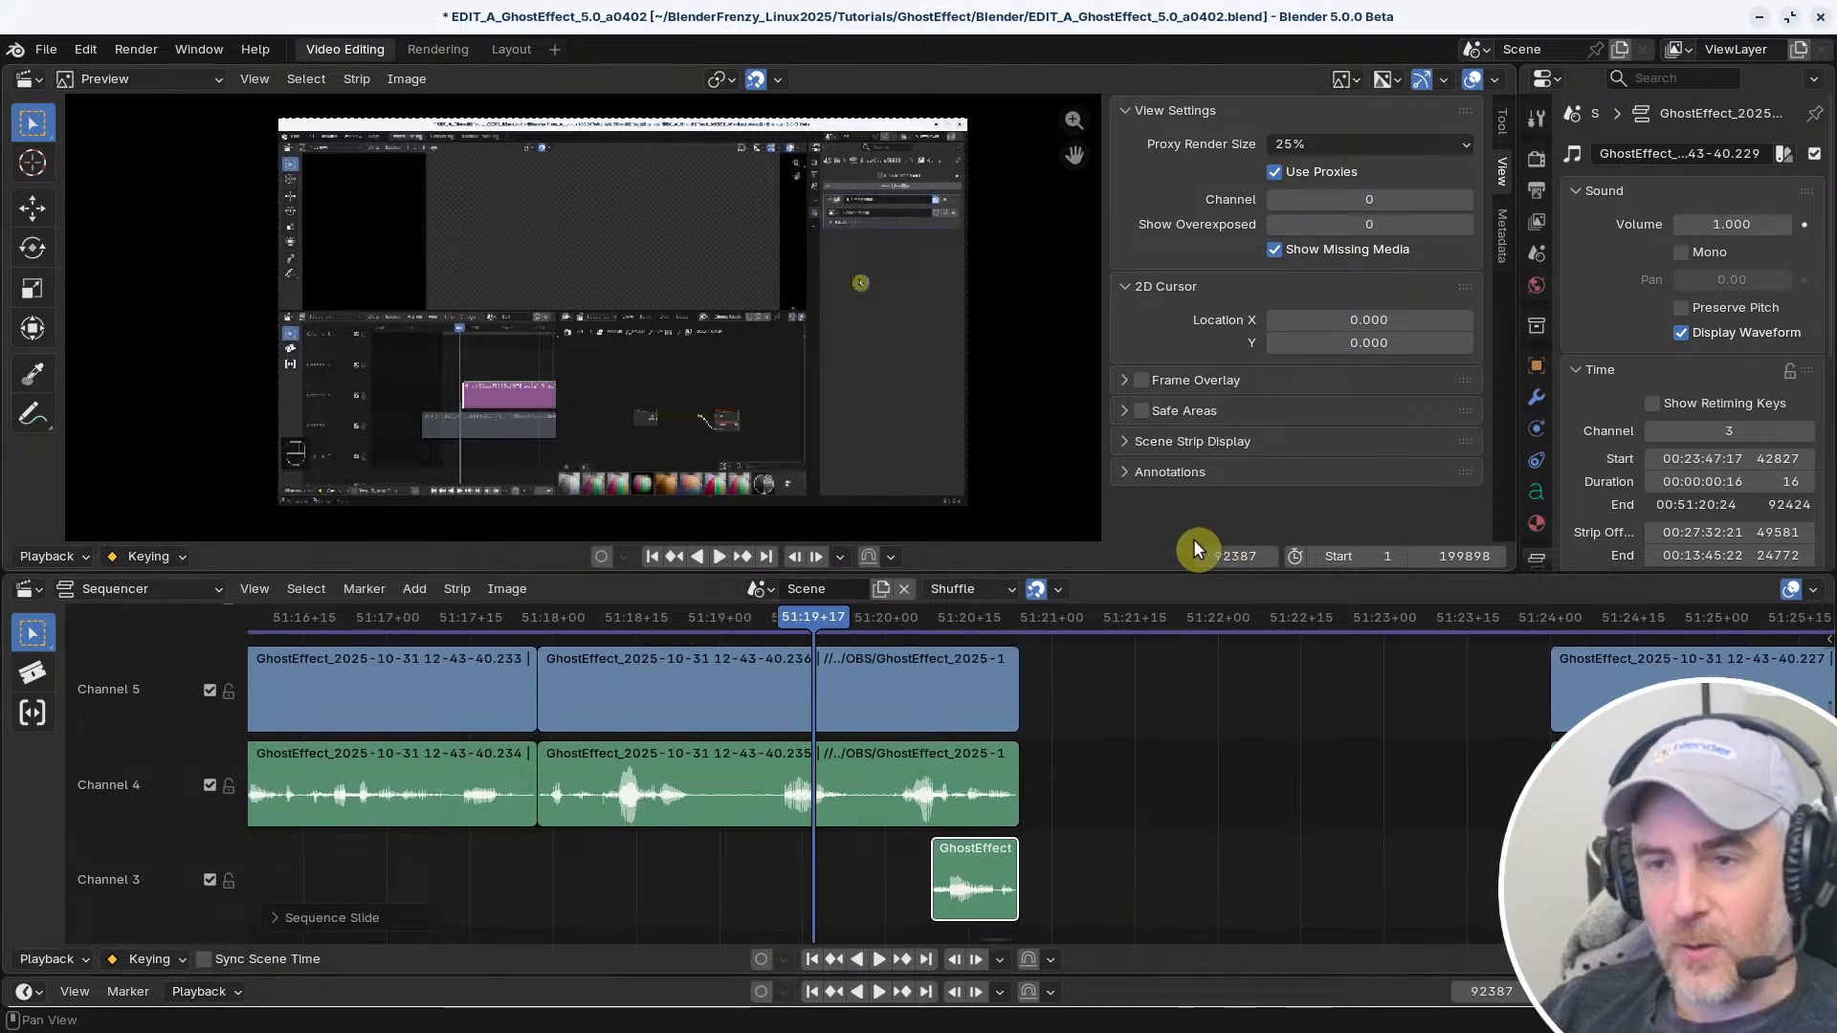
Split the preview area, turn the new area into a 3D Viewport, and enable Screencast Keys
drag(1508, 81, 1467, 165)
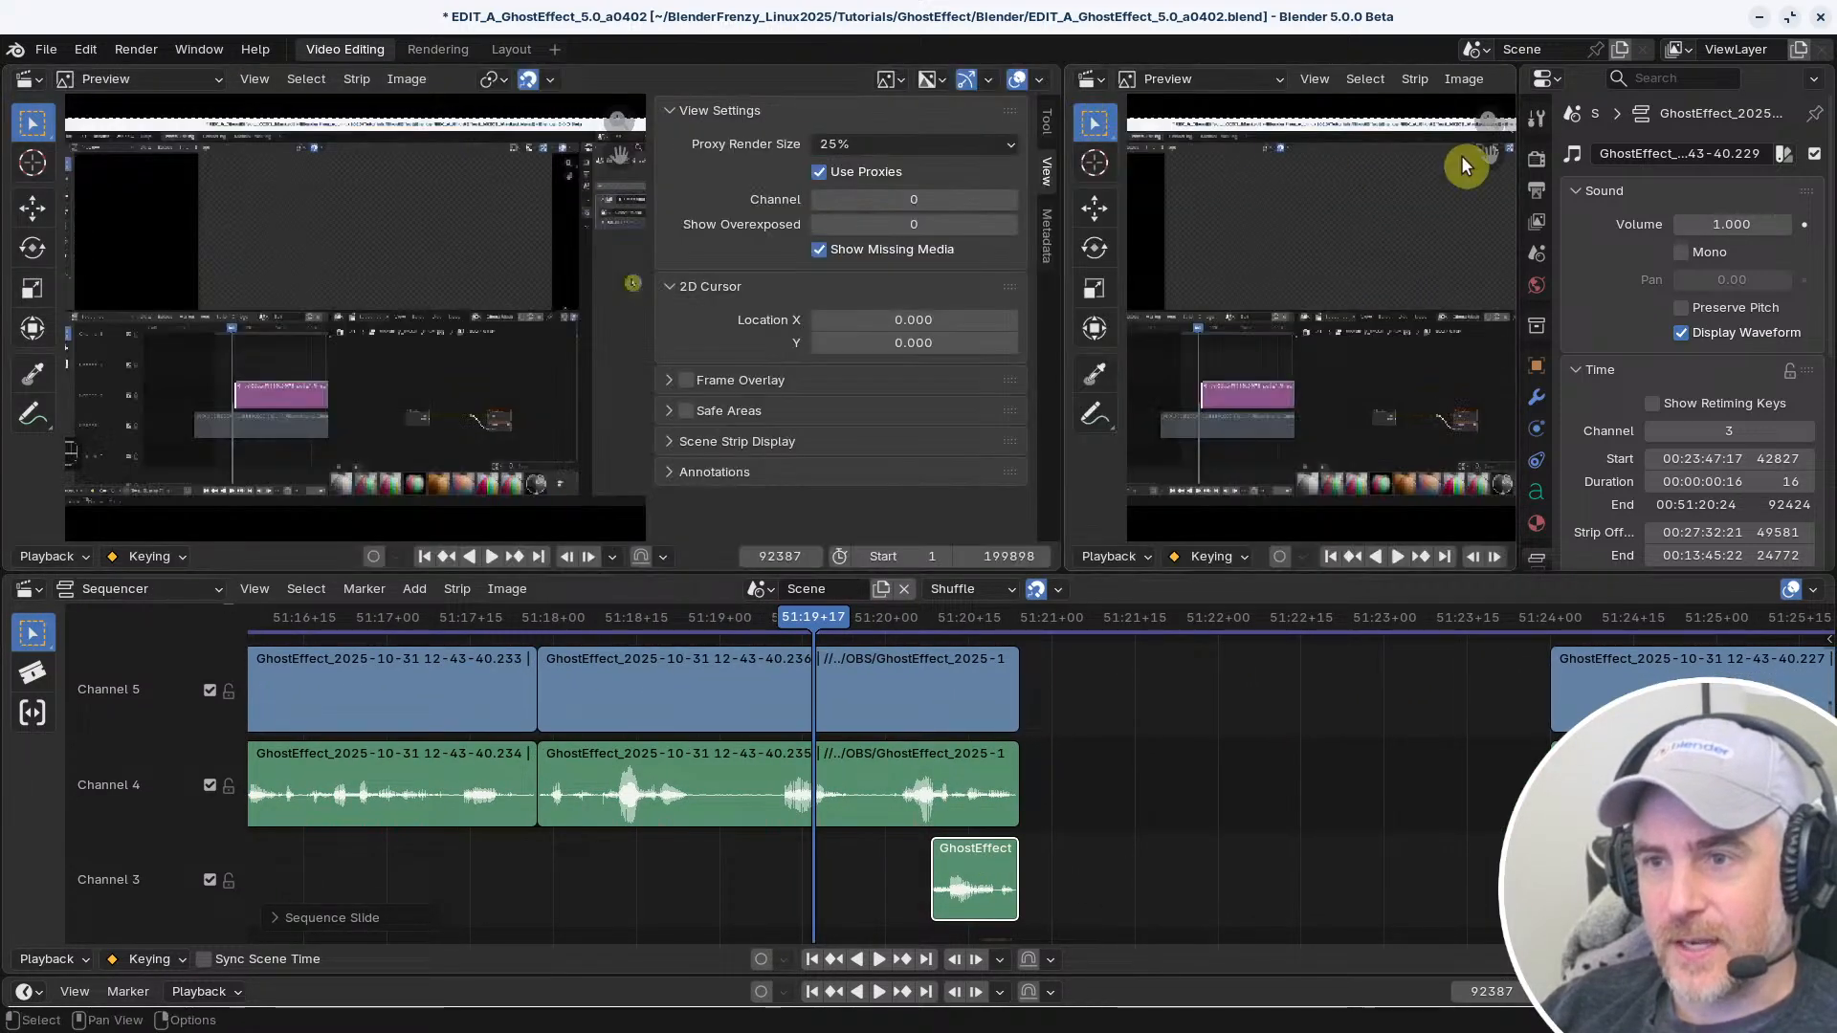
click(1089, 79)
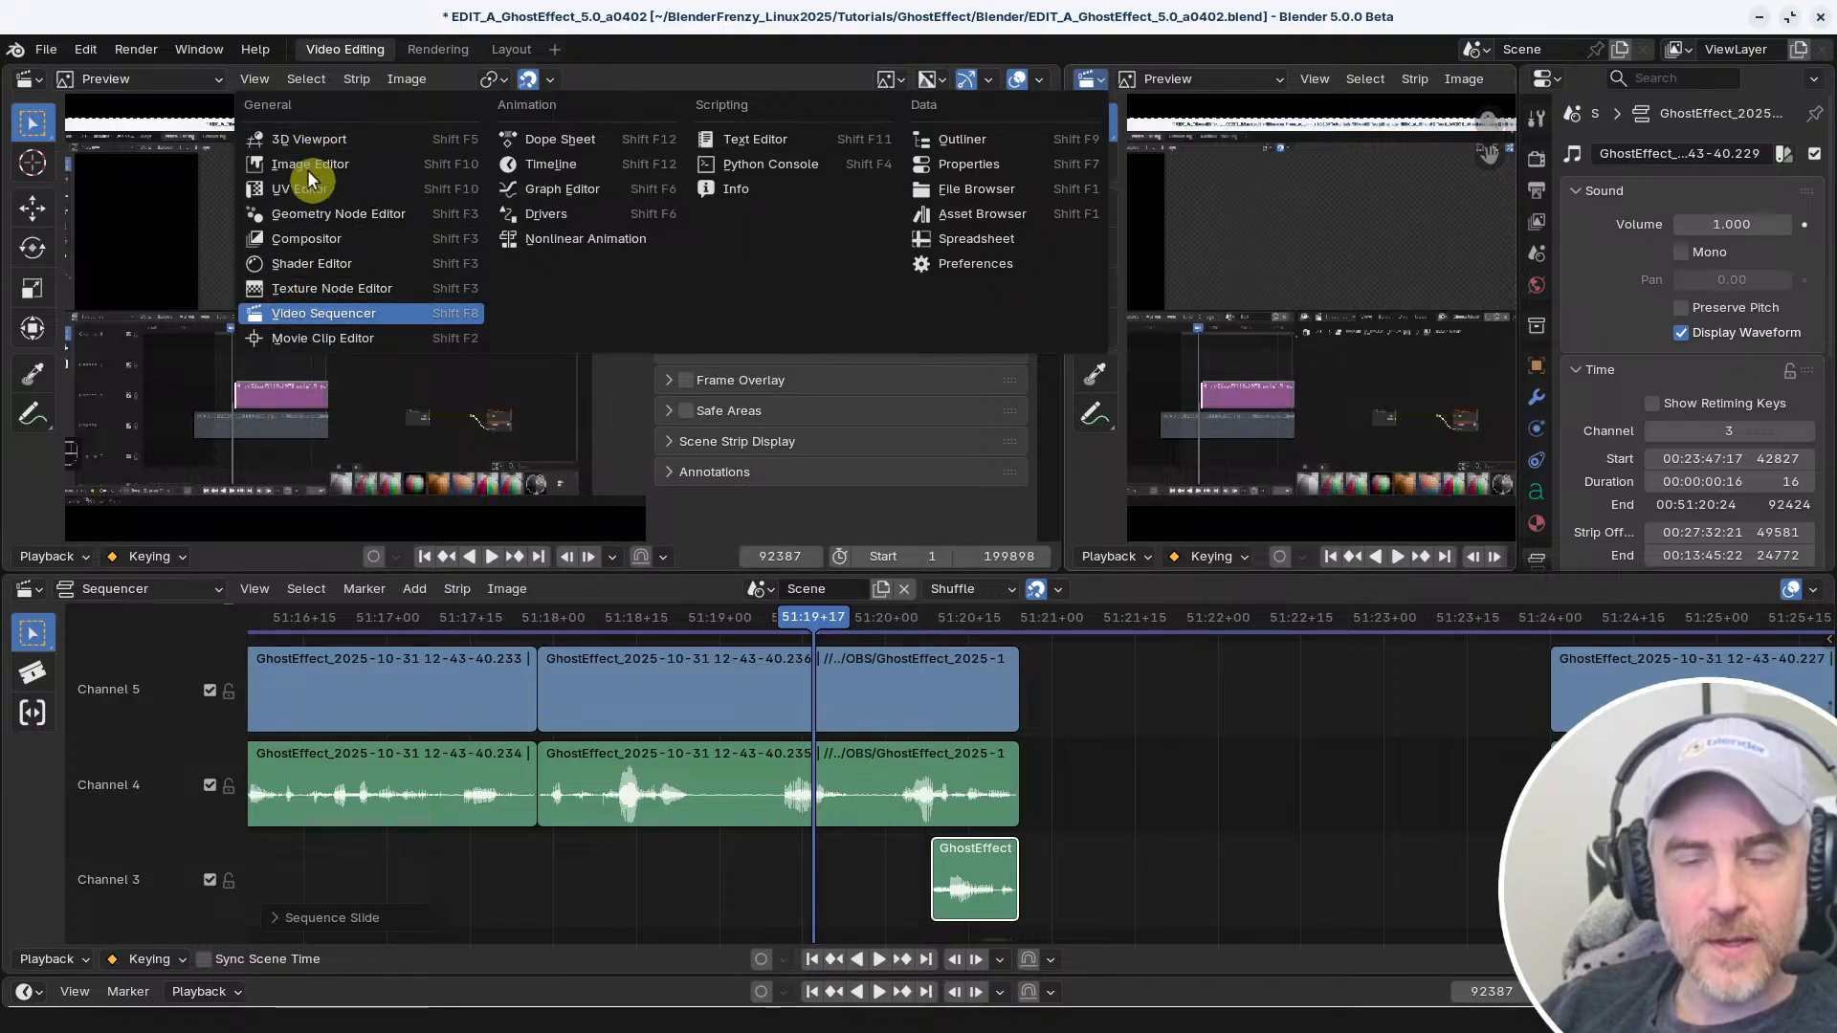
click(316, 144)
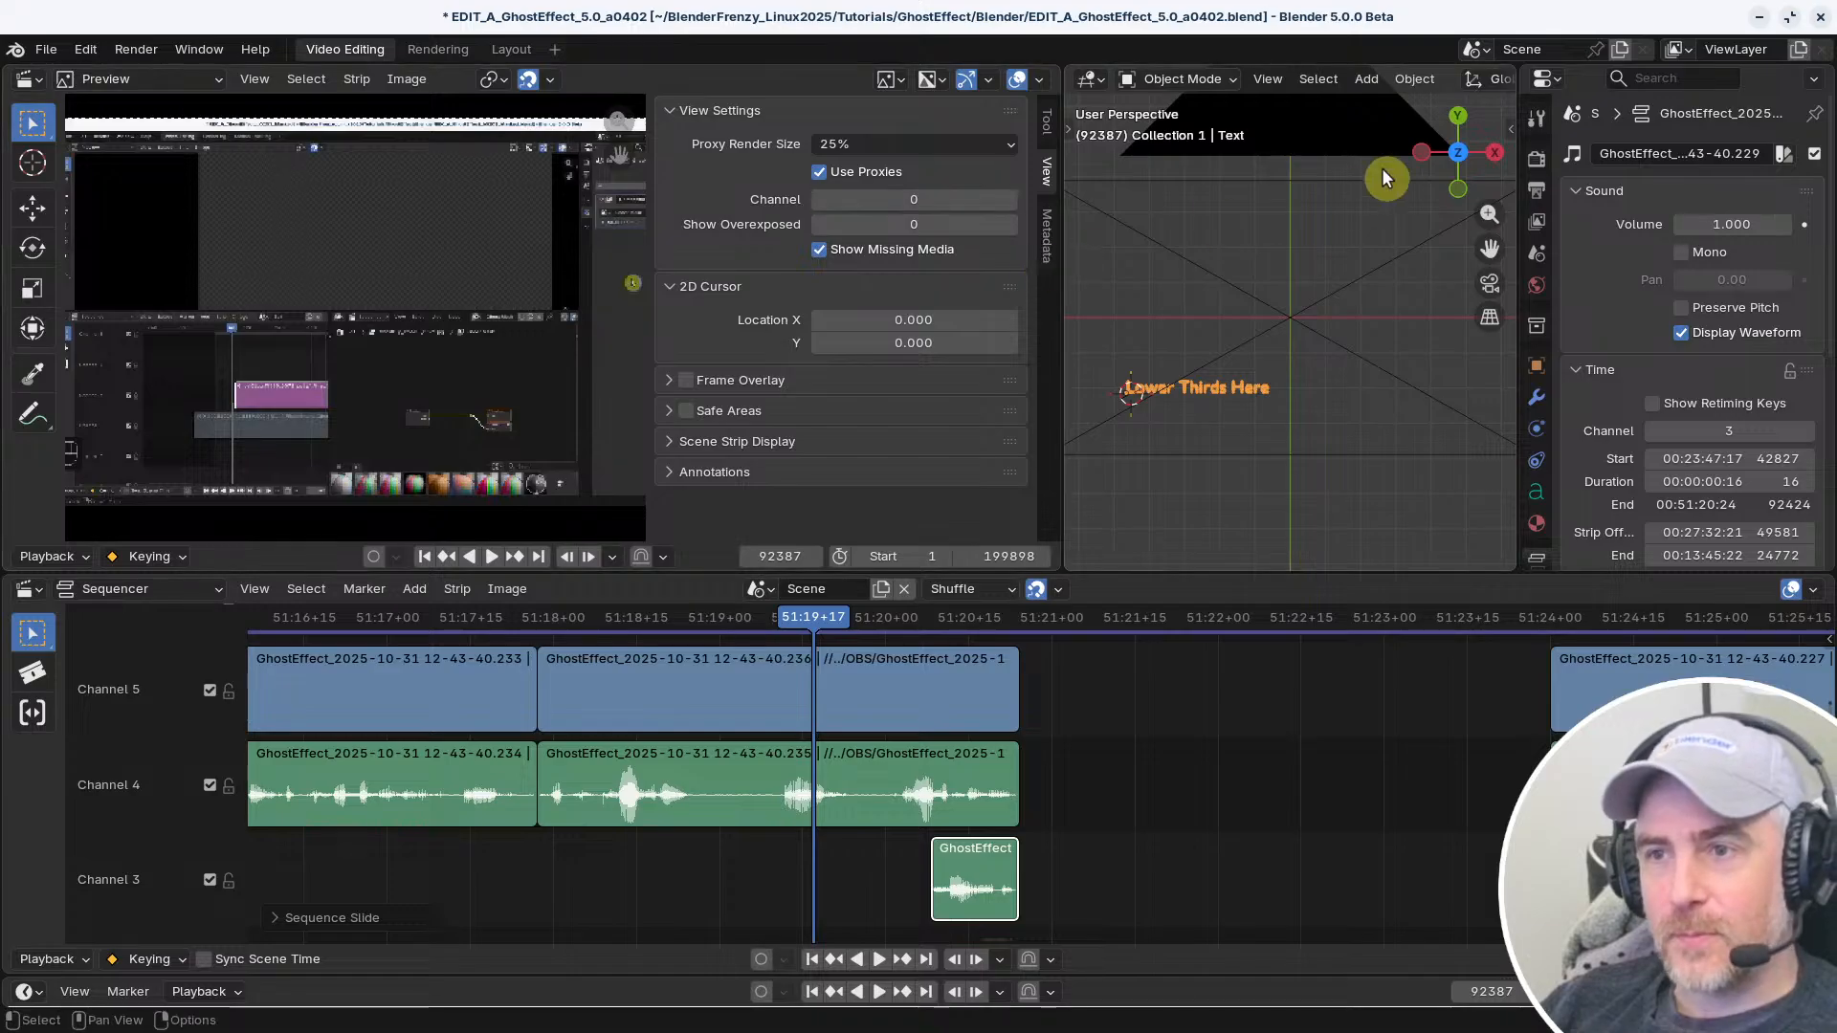
key(n)
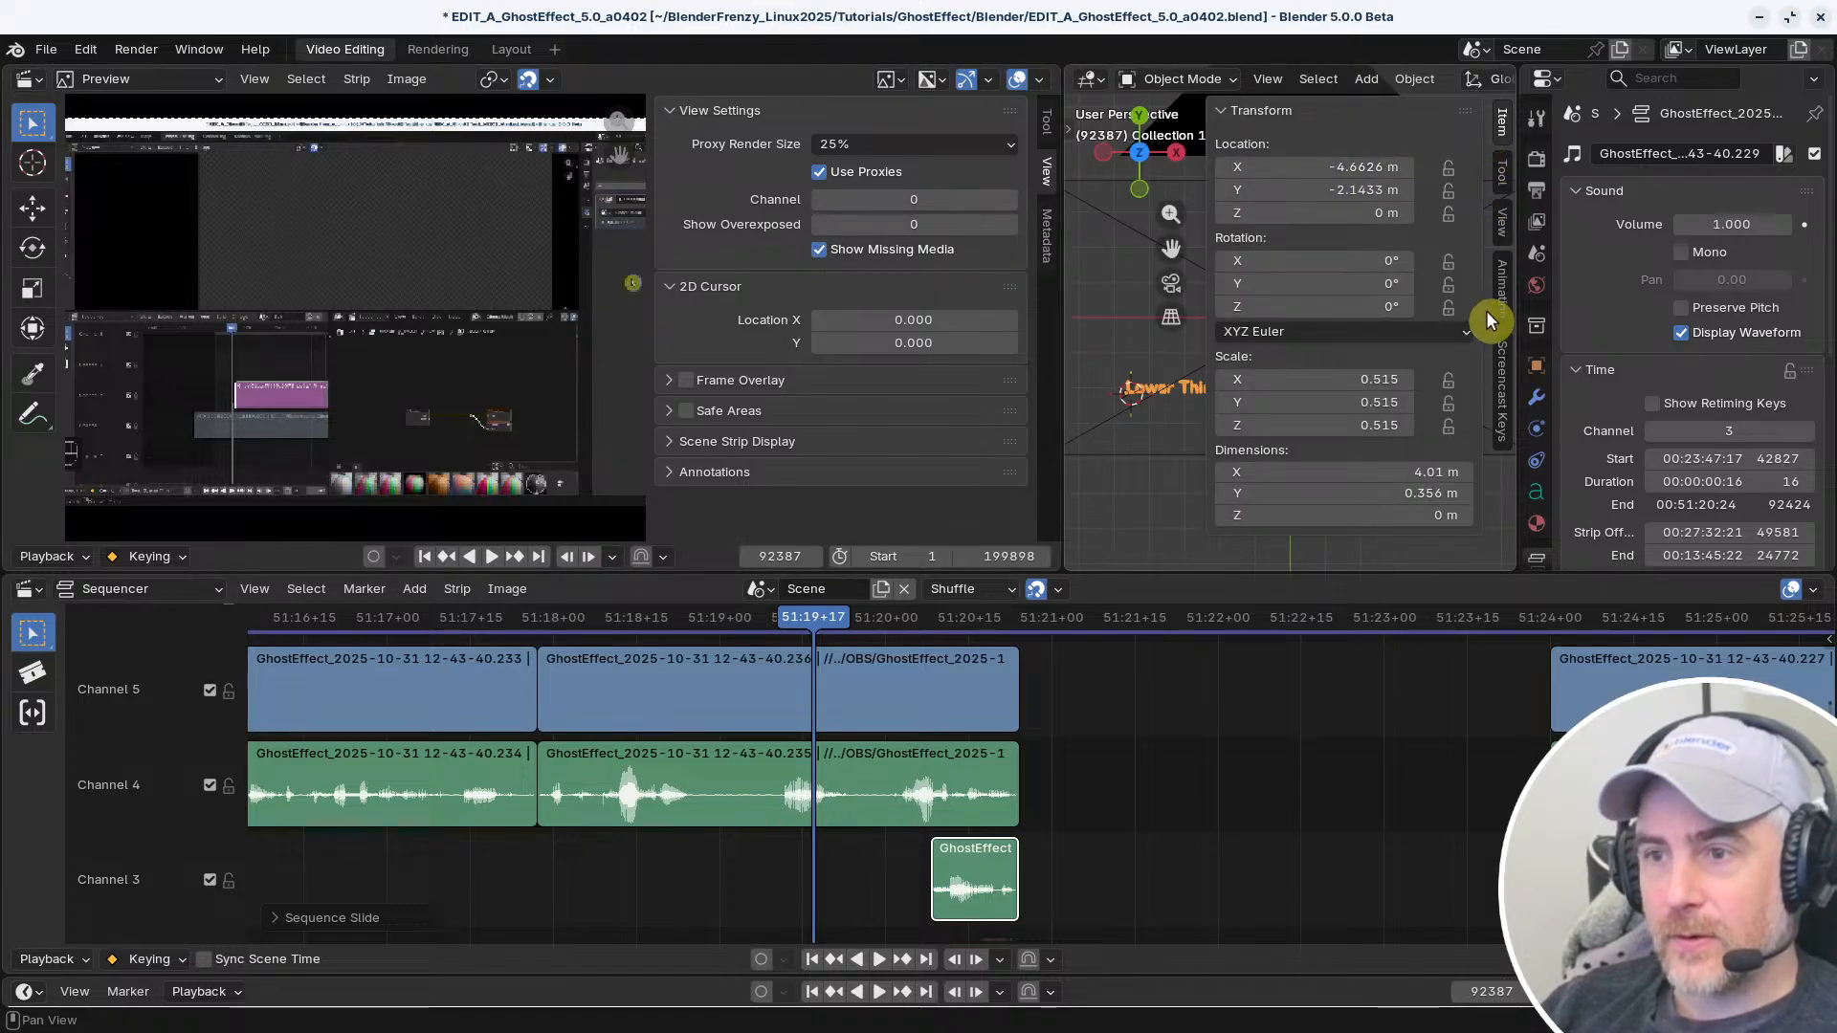
click(1503, 387)
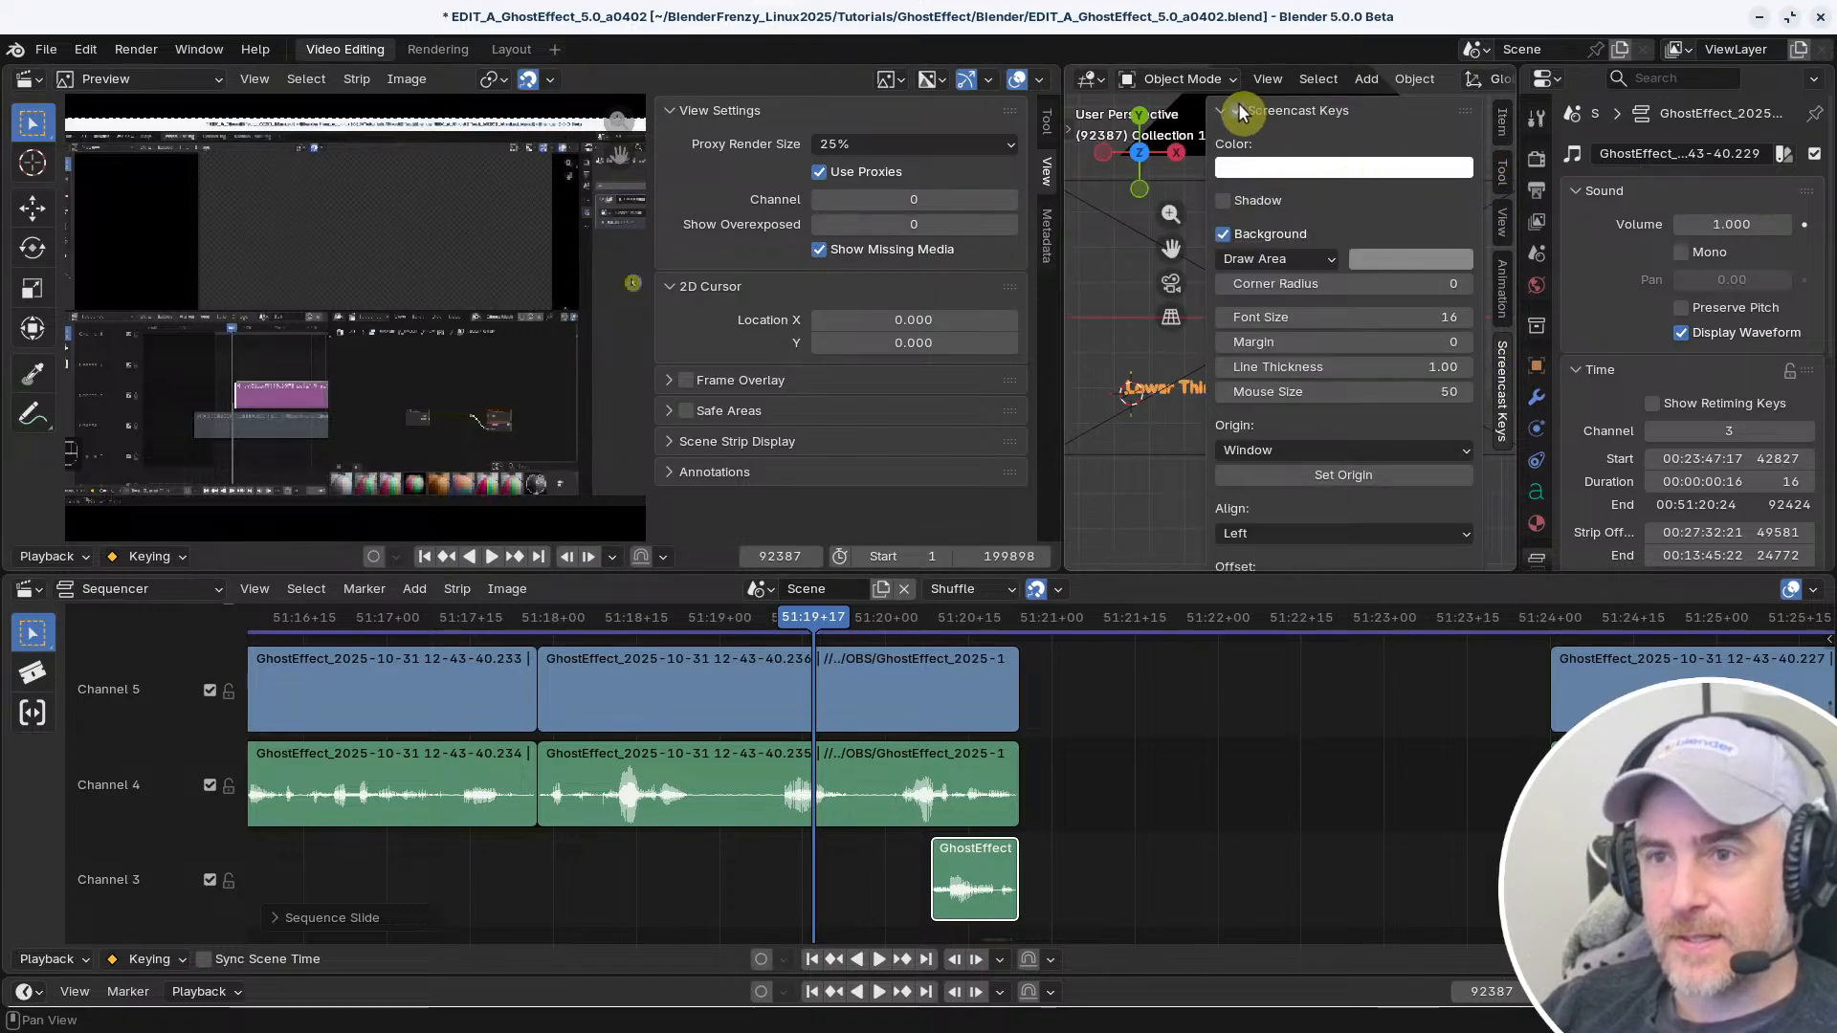
key(n)
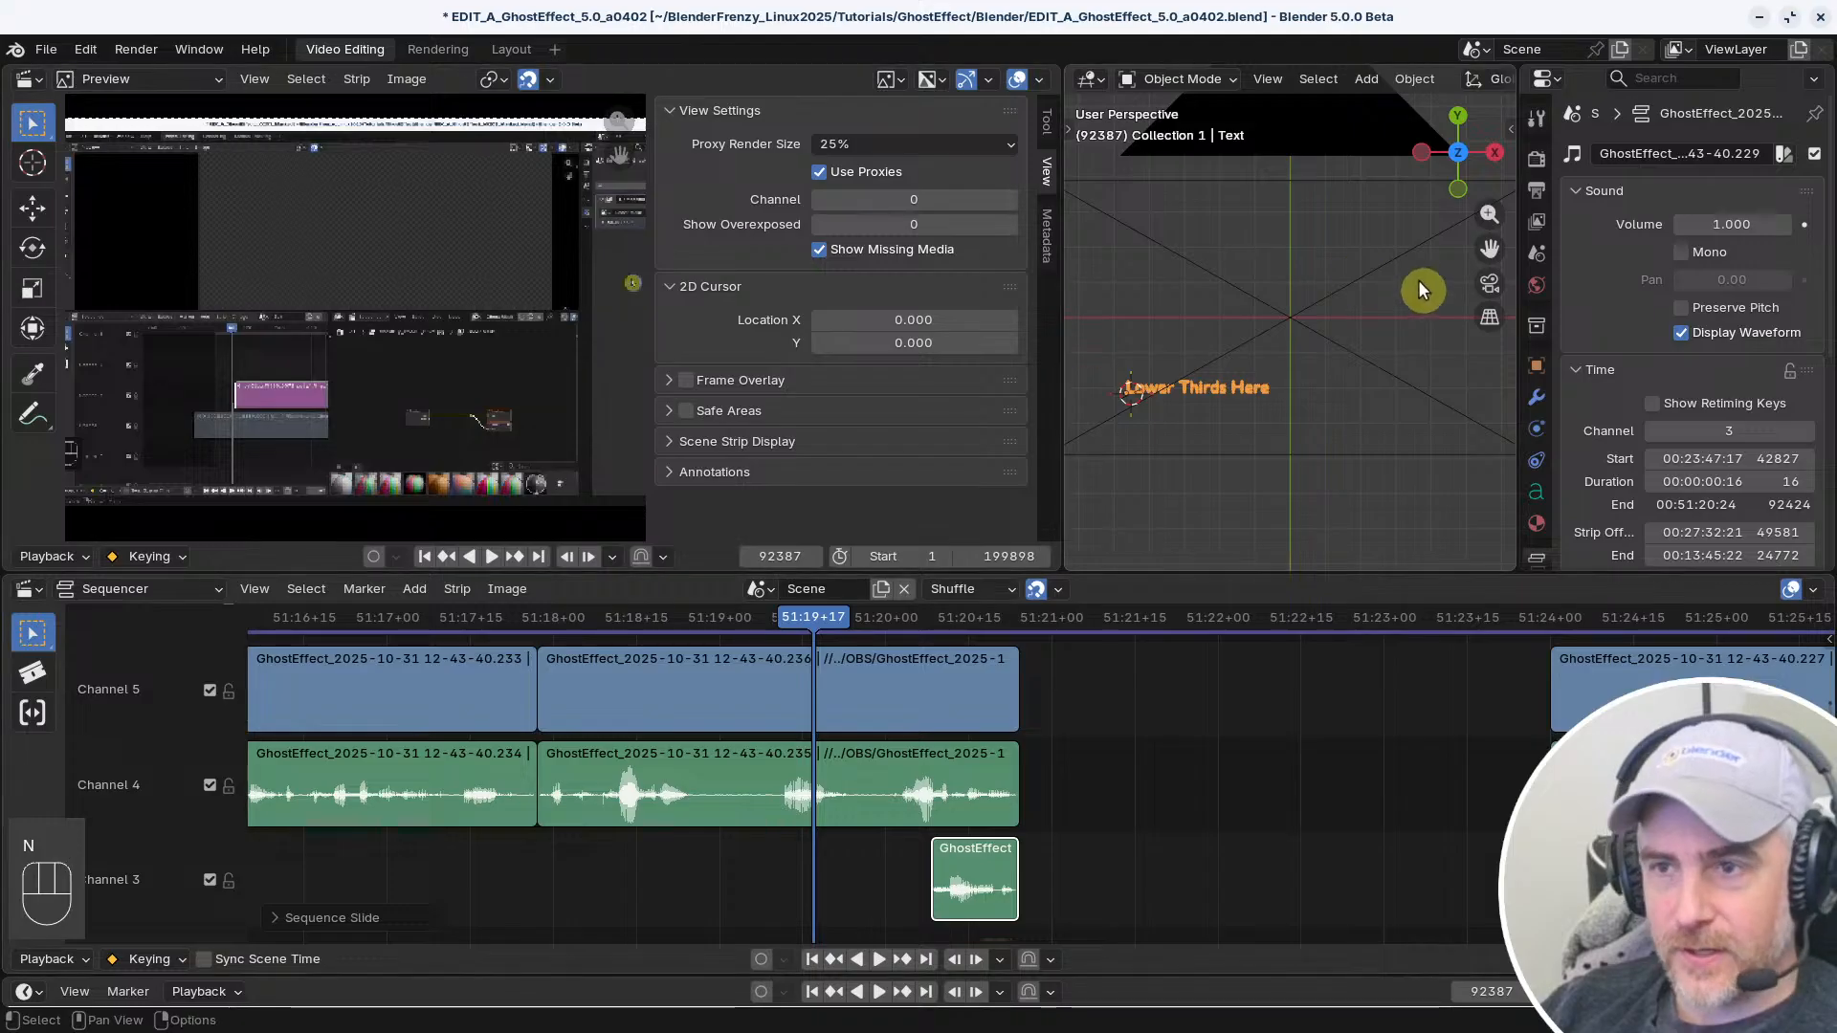
Darken the Screencast Keys background colour to a value of 0.360 (#5C5C5C)
key(n)
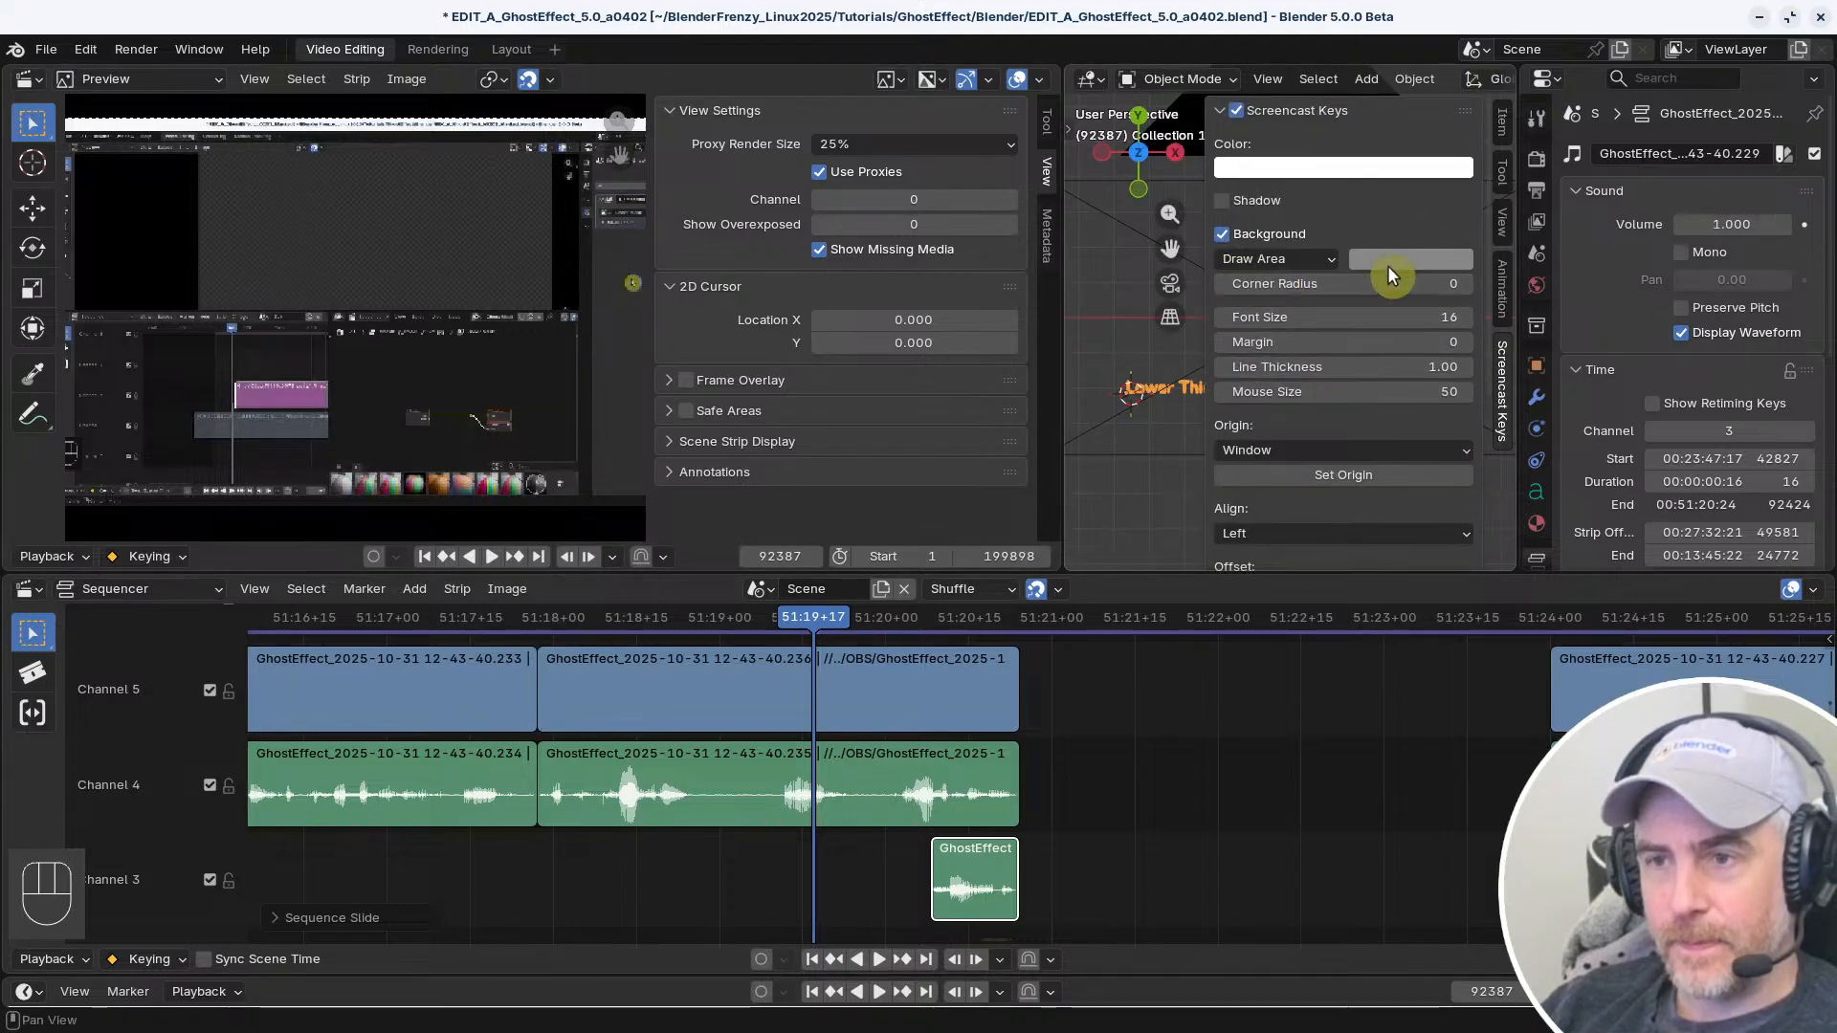
click(1434, 253)
drag(1557, 367, 1557, 396)
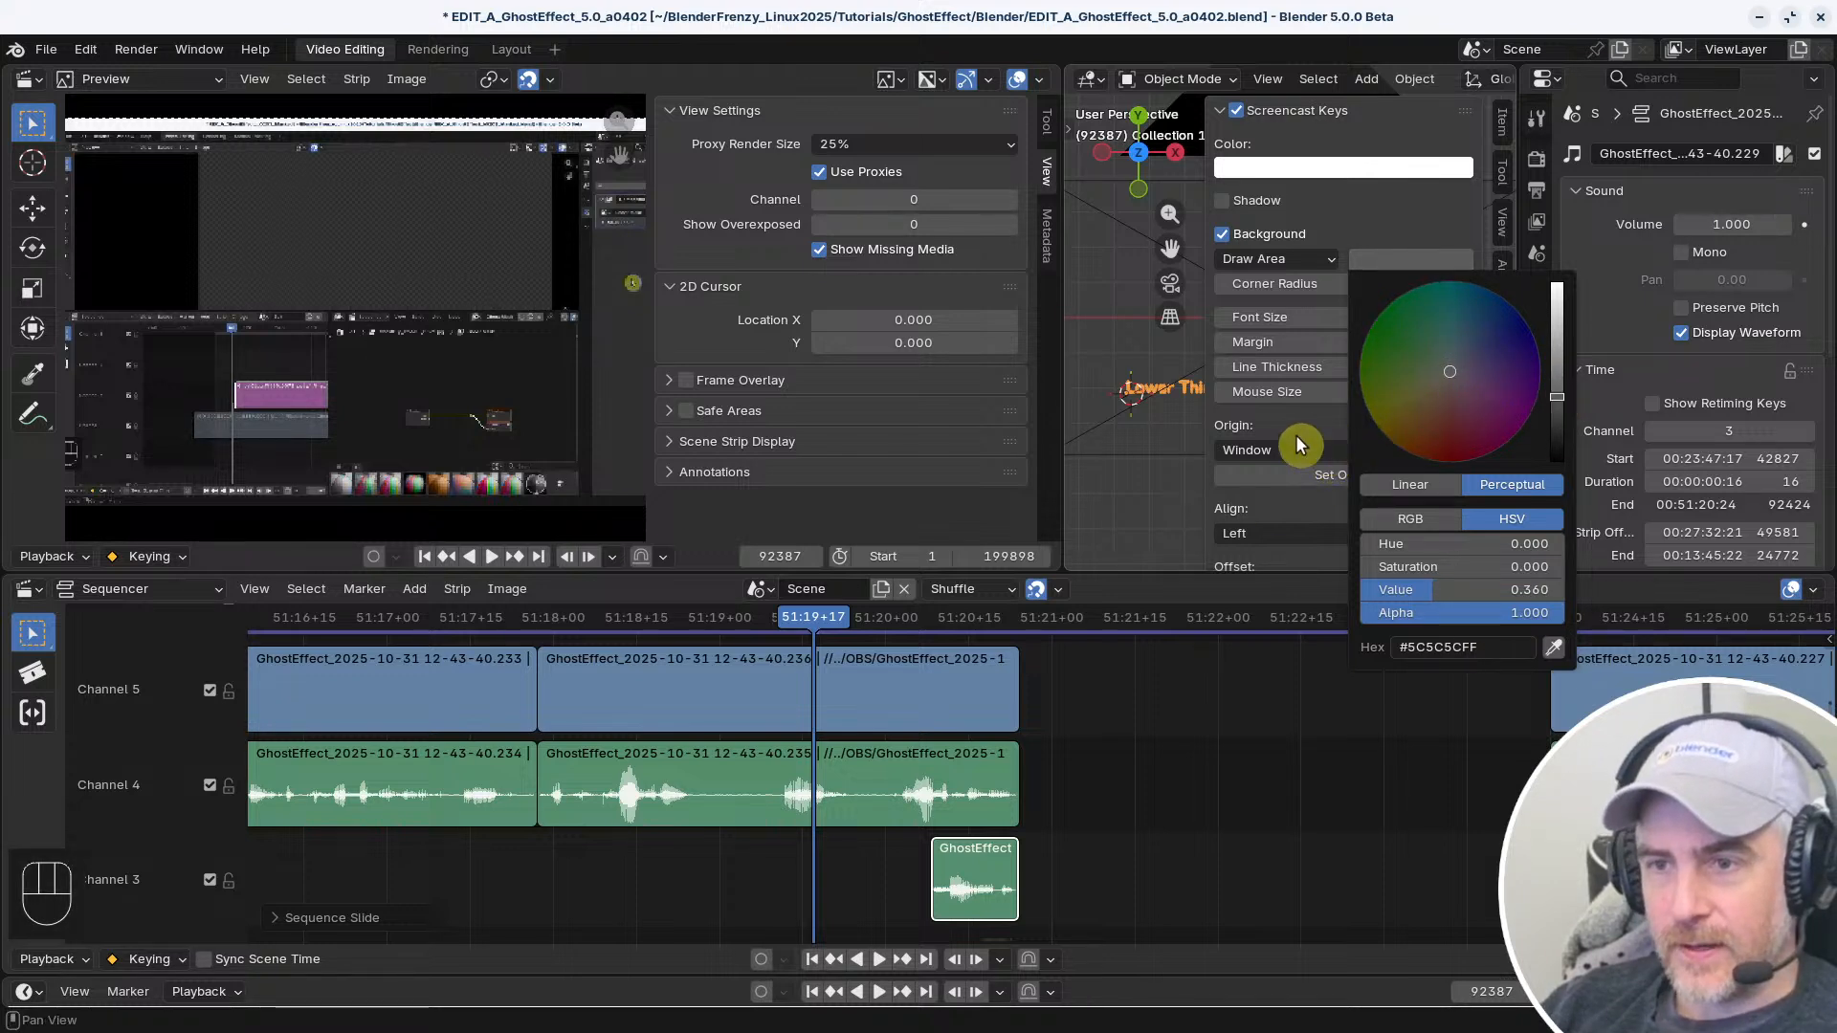
key(n)
key(n)
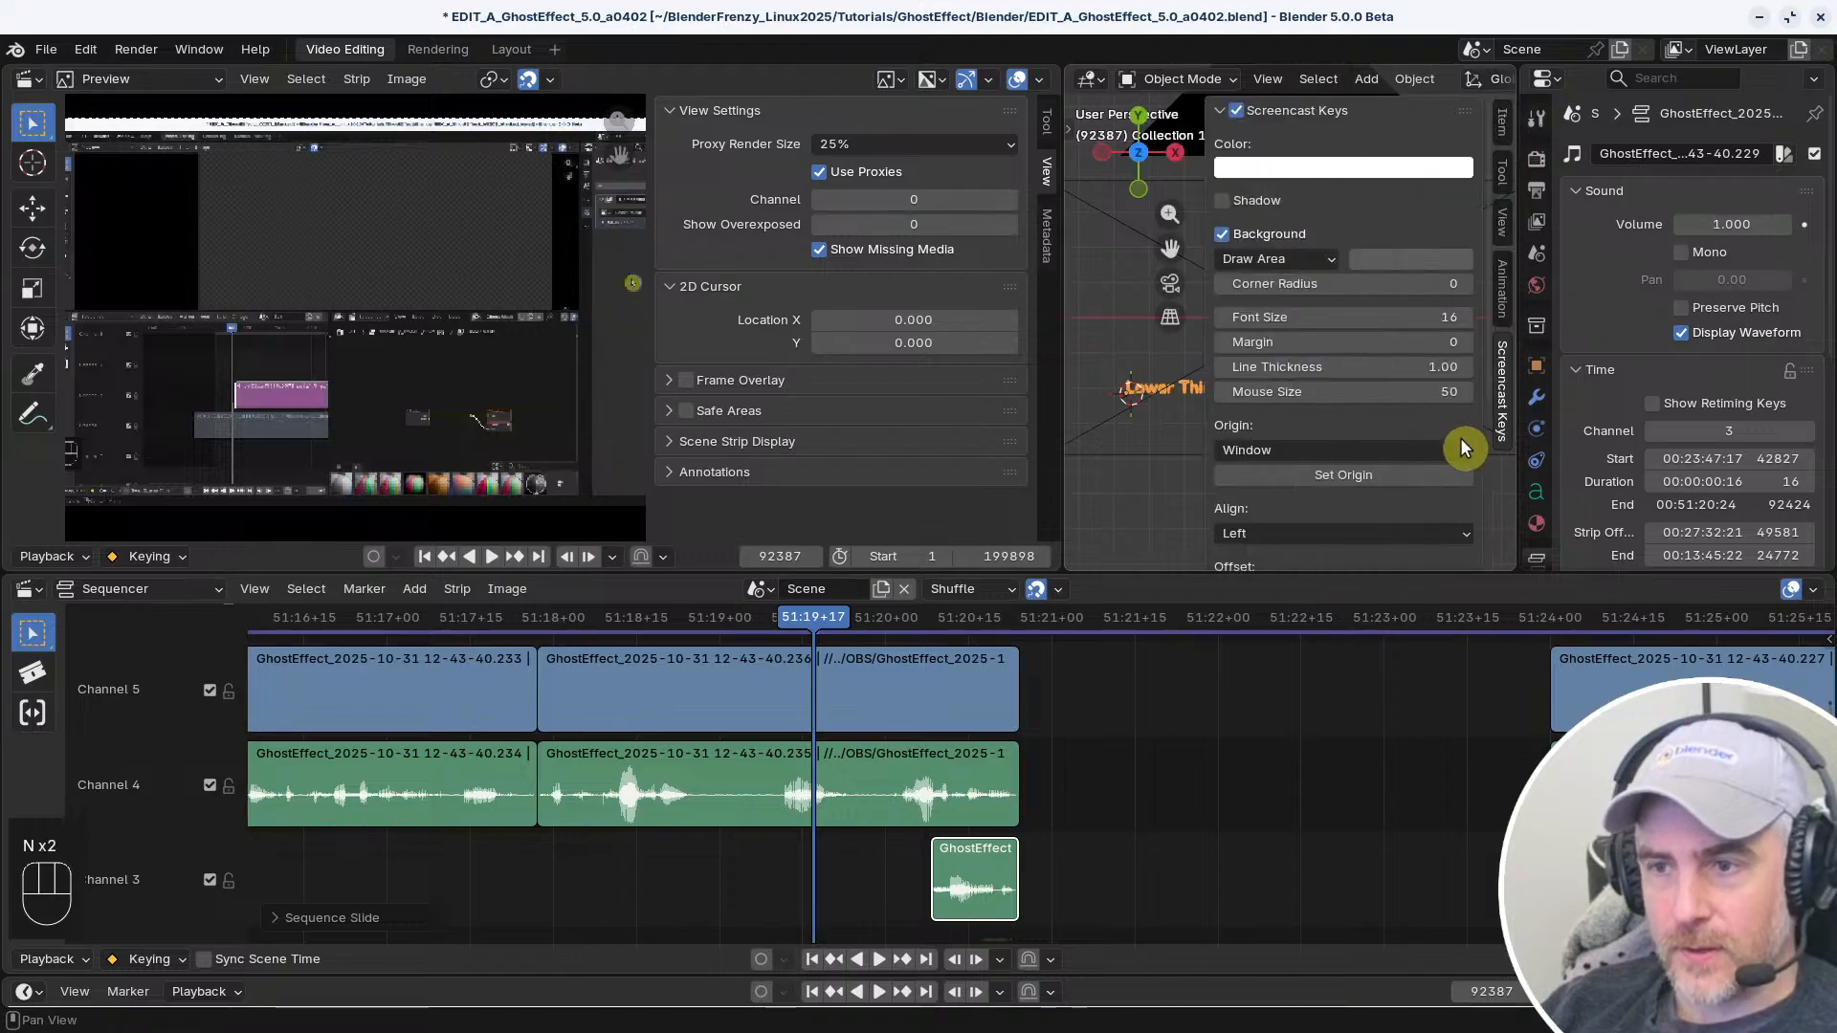
Set the Screencast Keys offset to X 74 and Y 483, and close the extra 3D Viewport
scroll(1378, 450, down, 4)
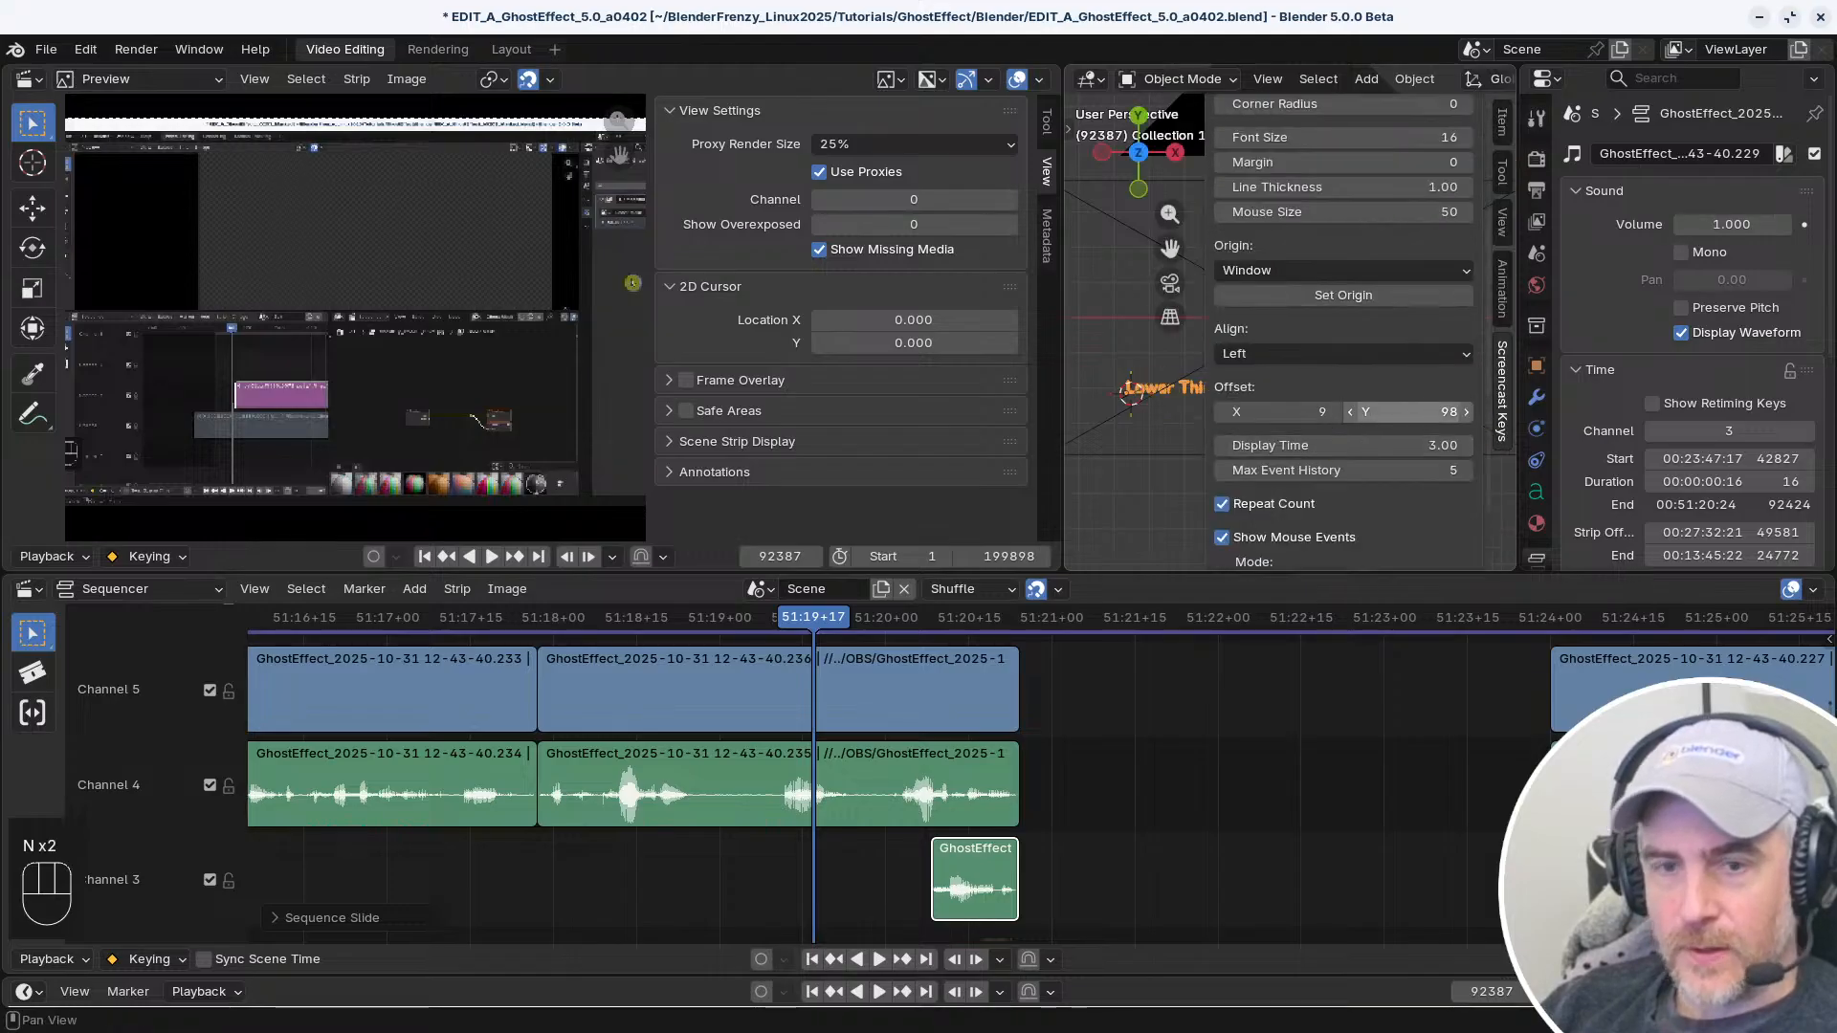
drag(1406, 412, 1506, 411)
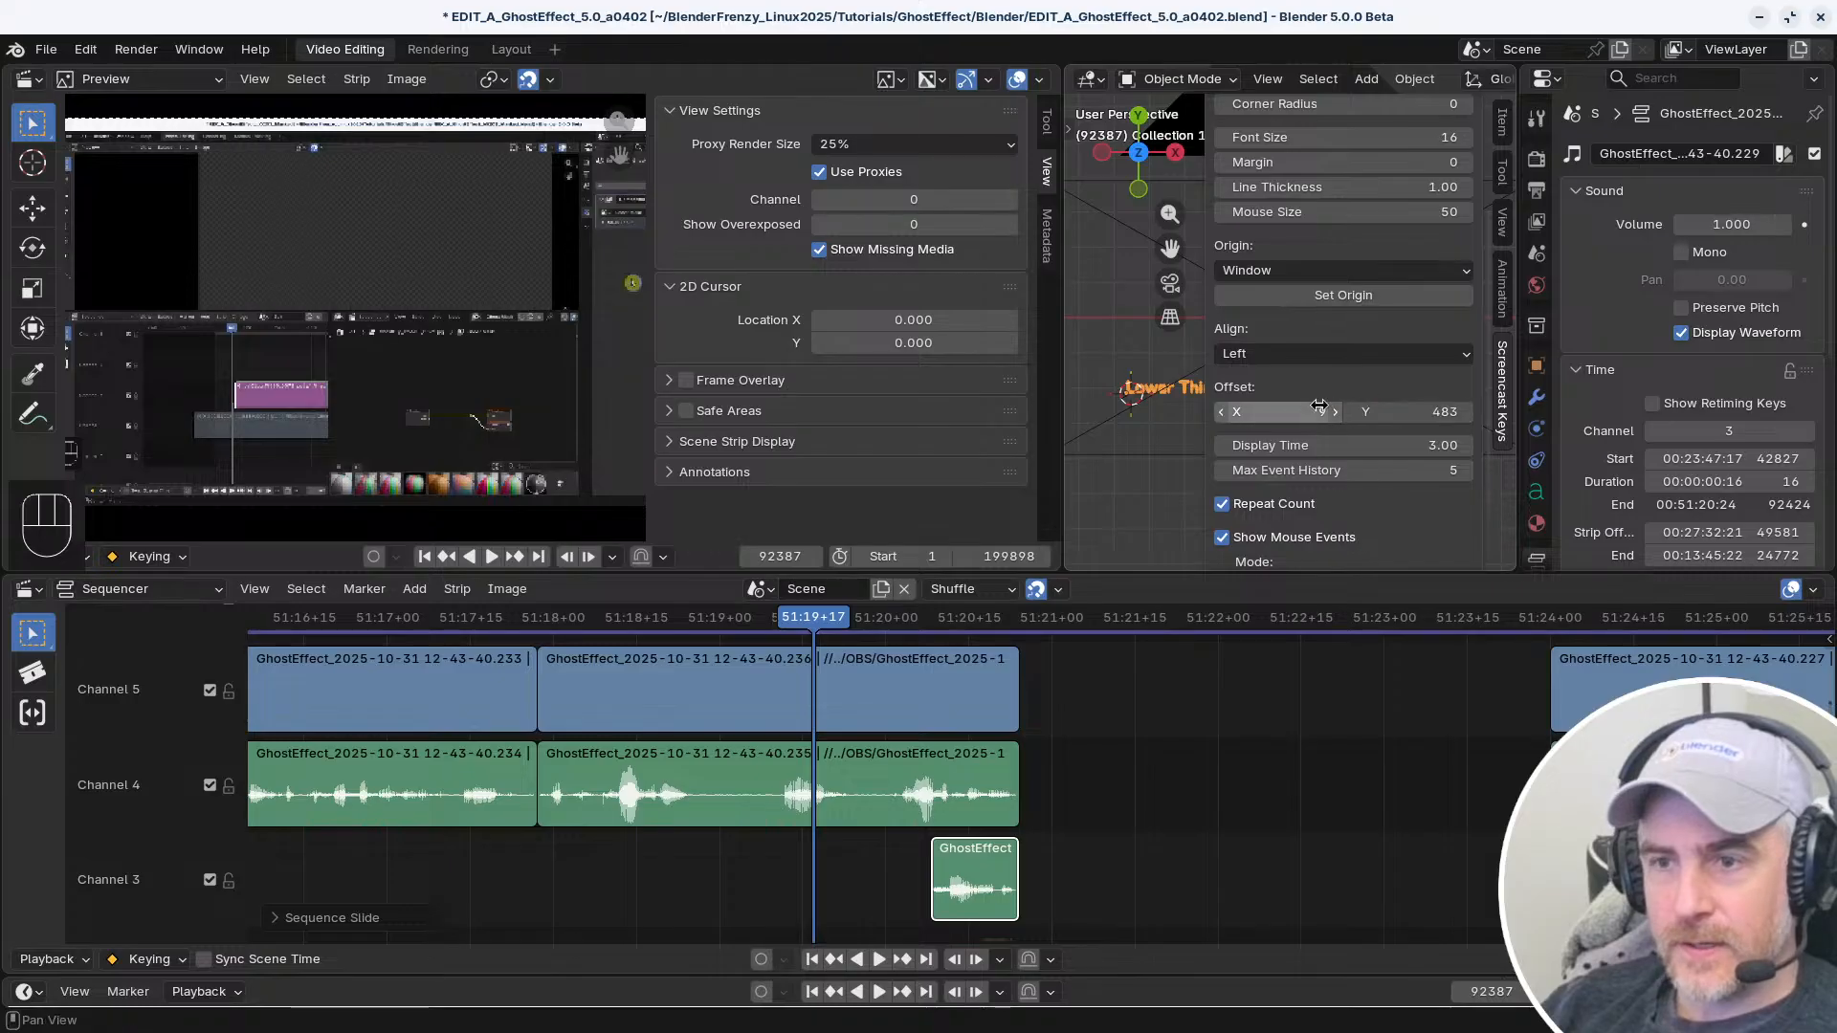
drag(1316, 410, 1379, 409)
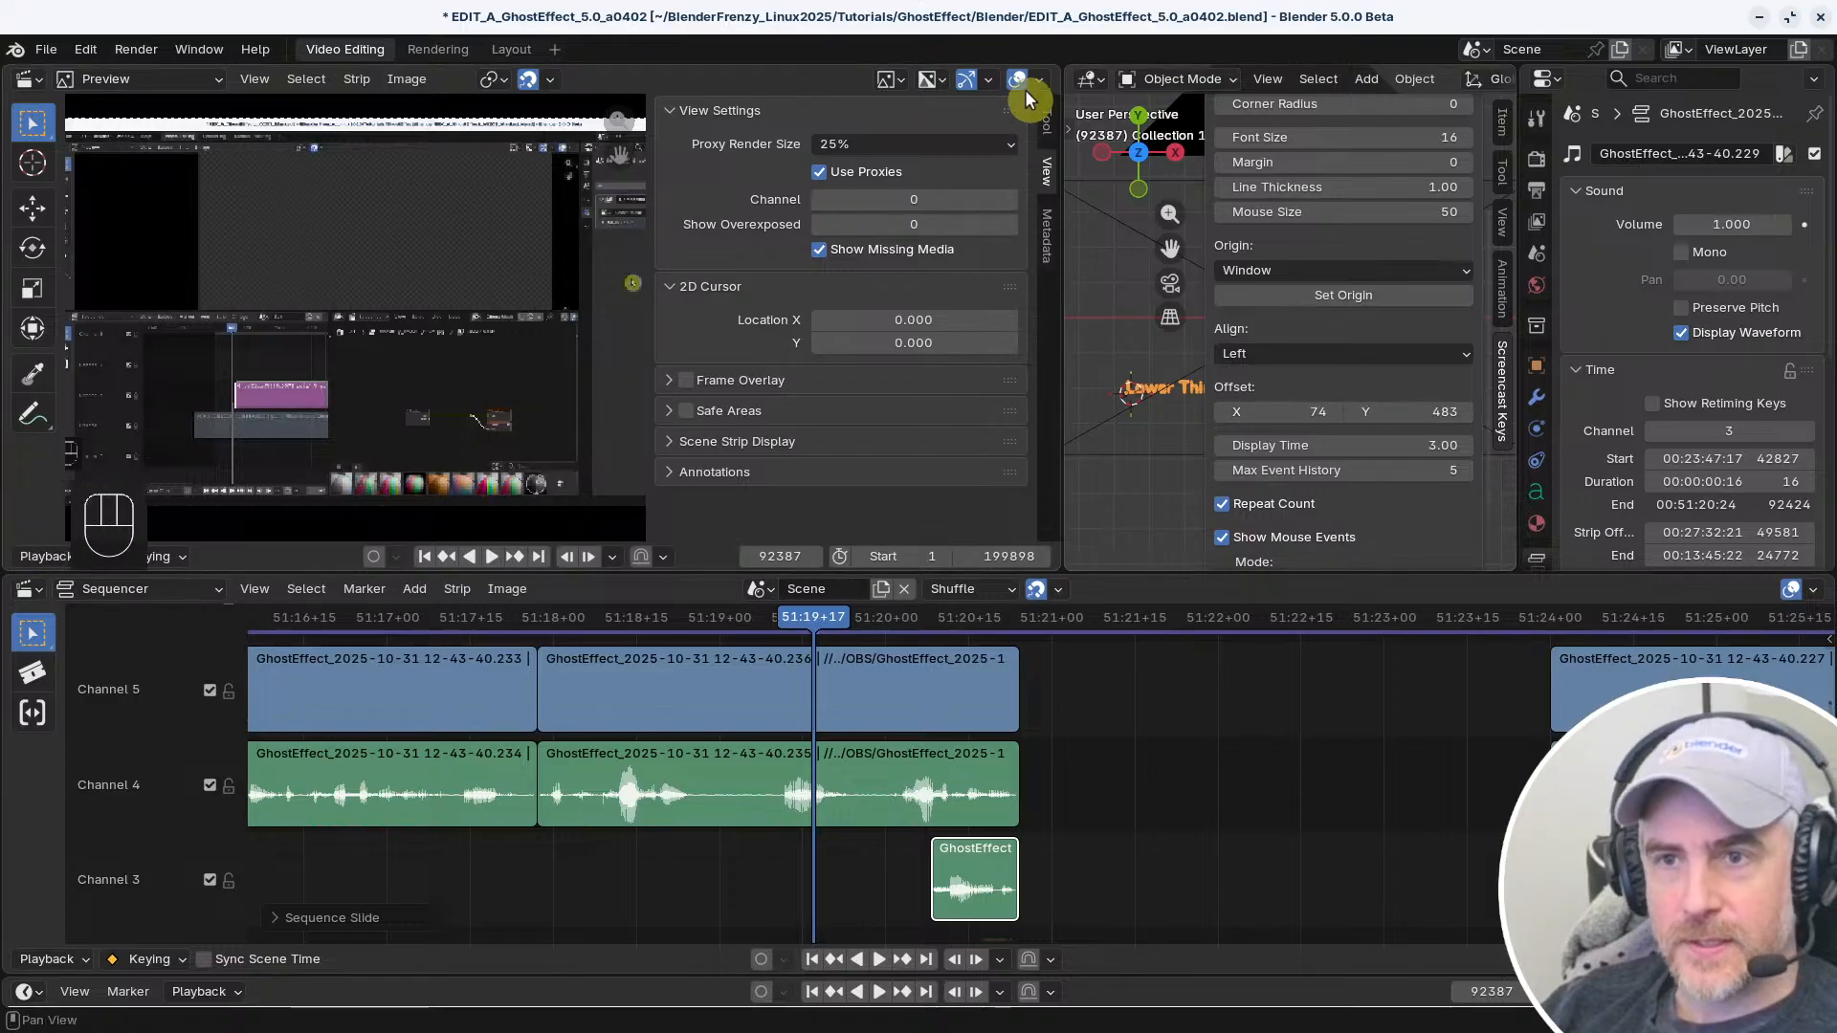
drag(1056, 66, 1091, 94)
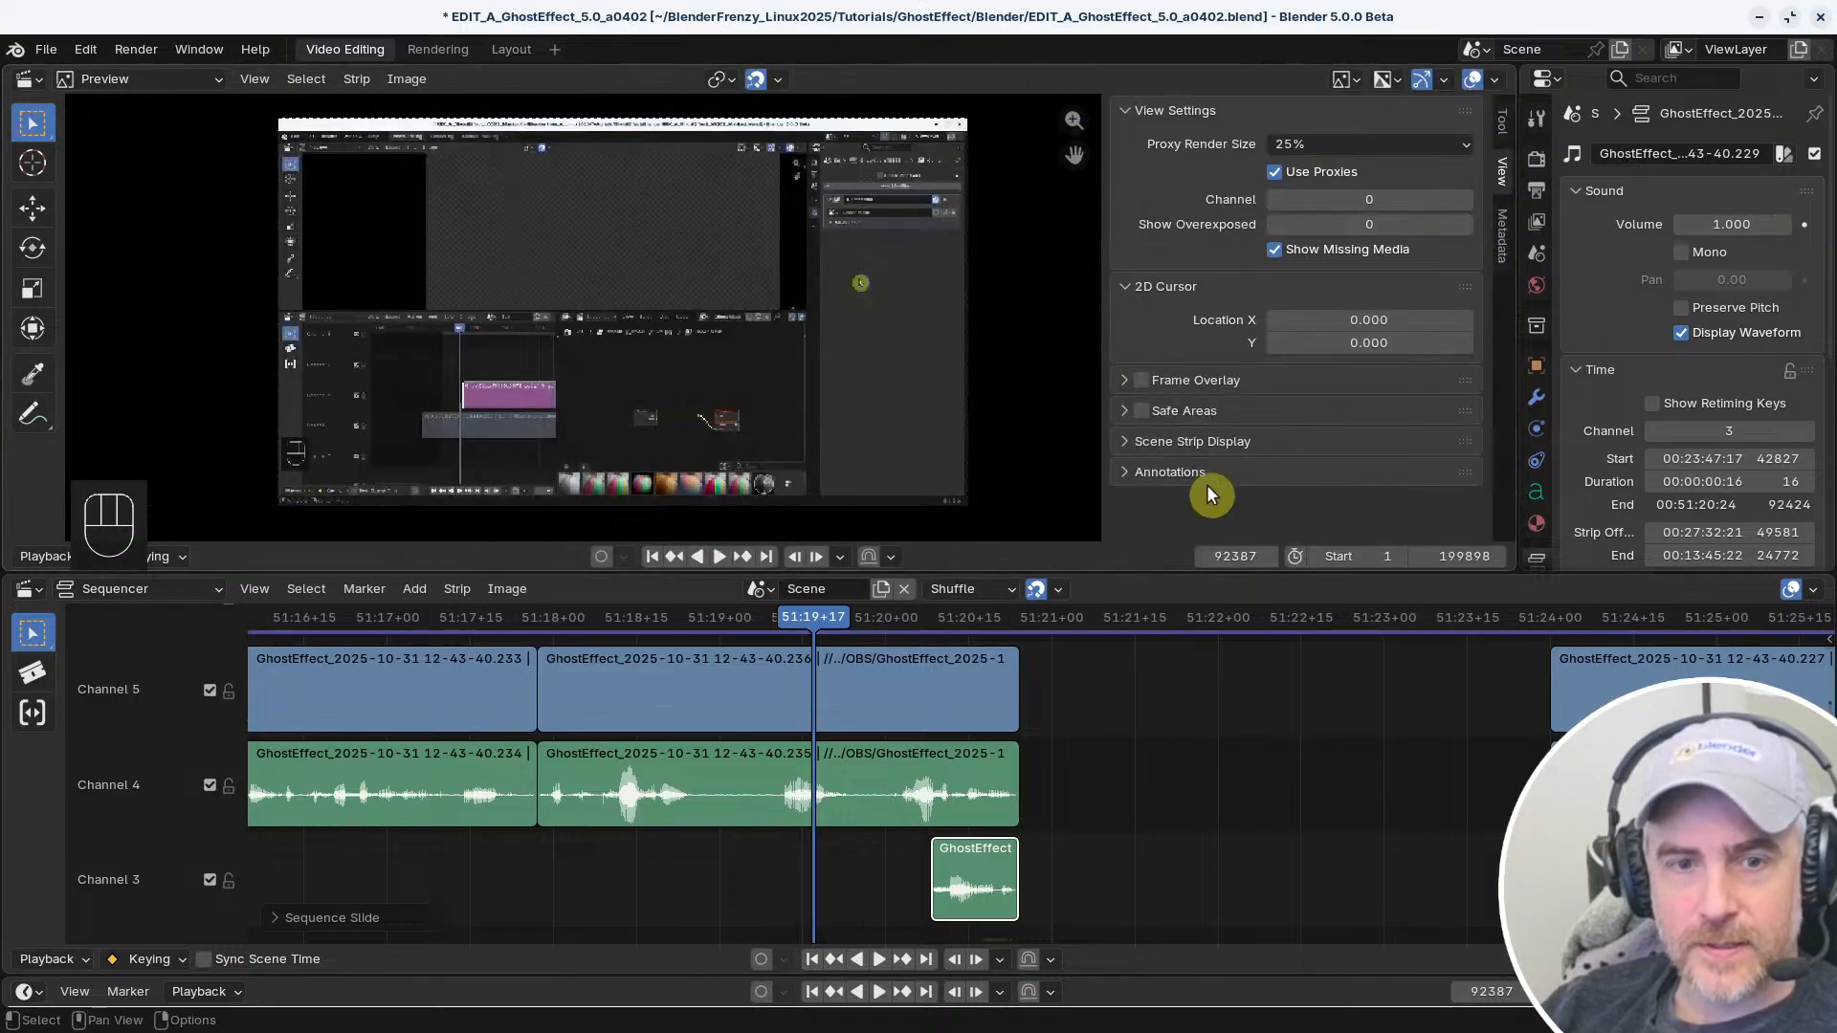
In the Layout workspace, set the Screencast Keys Y offset to 531, and return to the Video Editing workspace
click(511, 49)
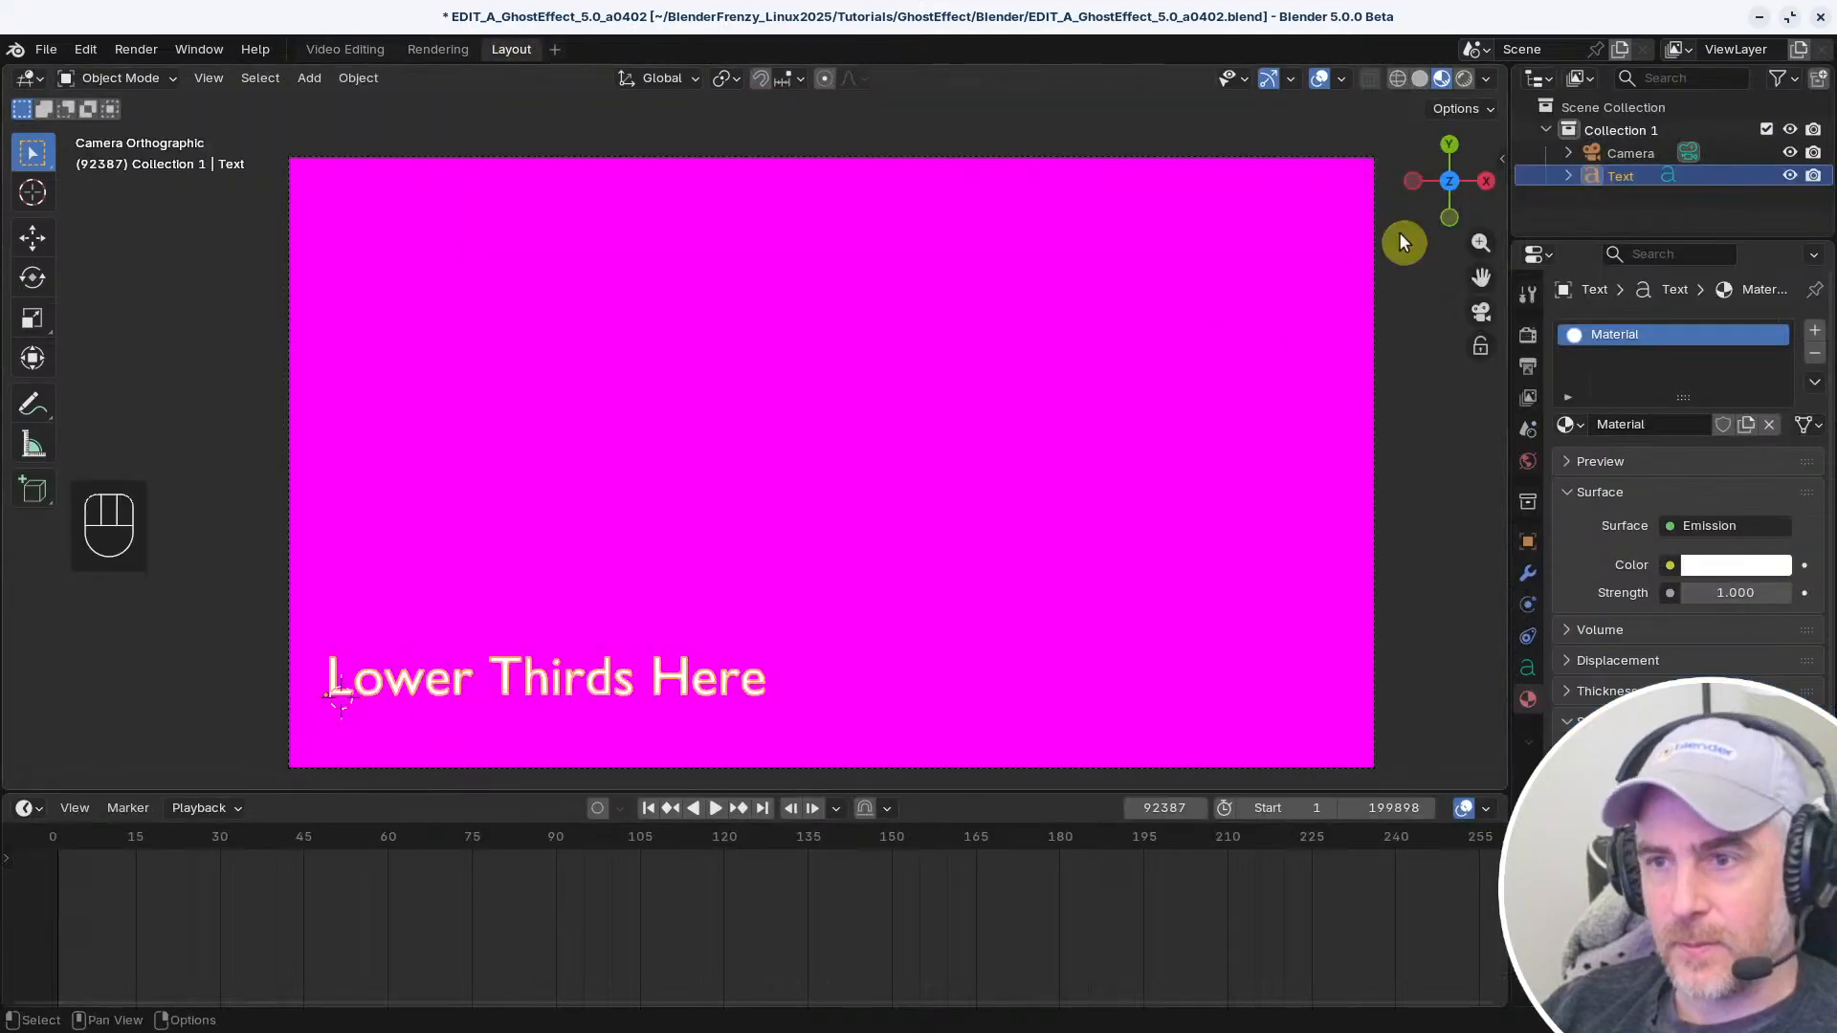
key(n)
click(1489, 390)
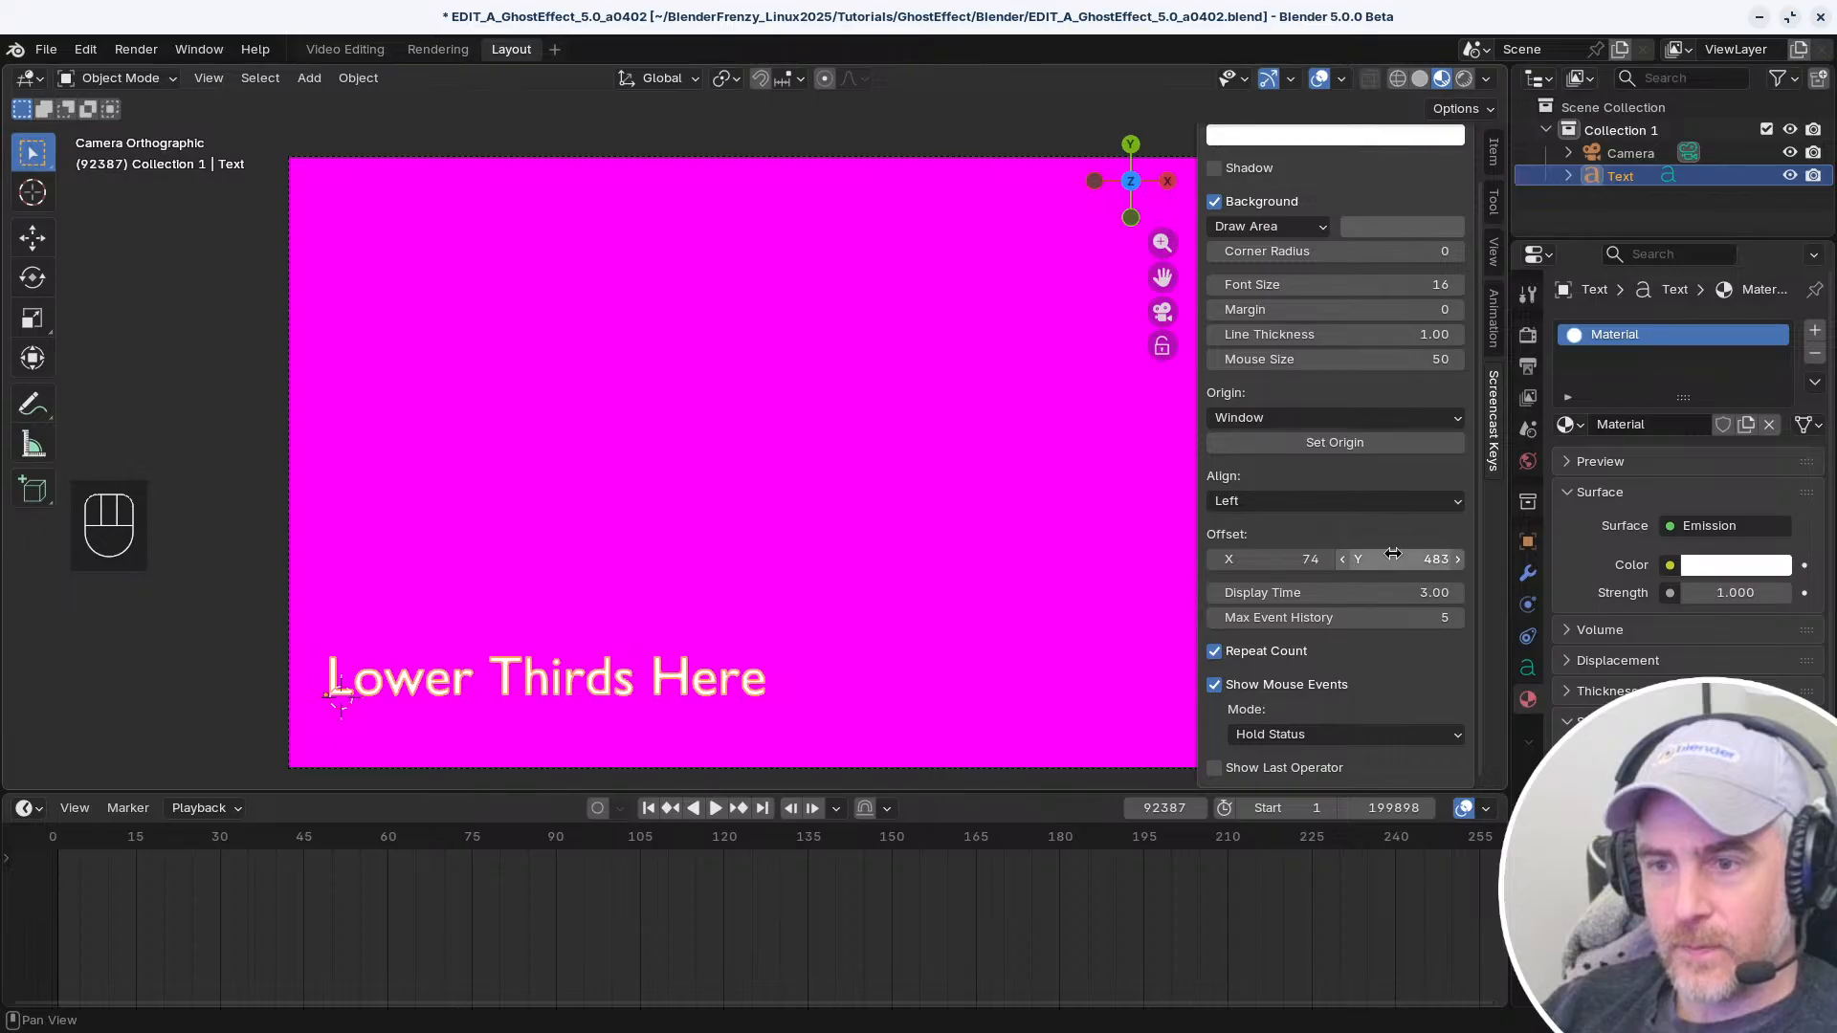
drag(1393, 559, 1439, 560)
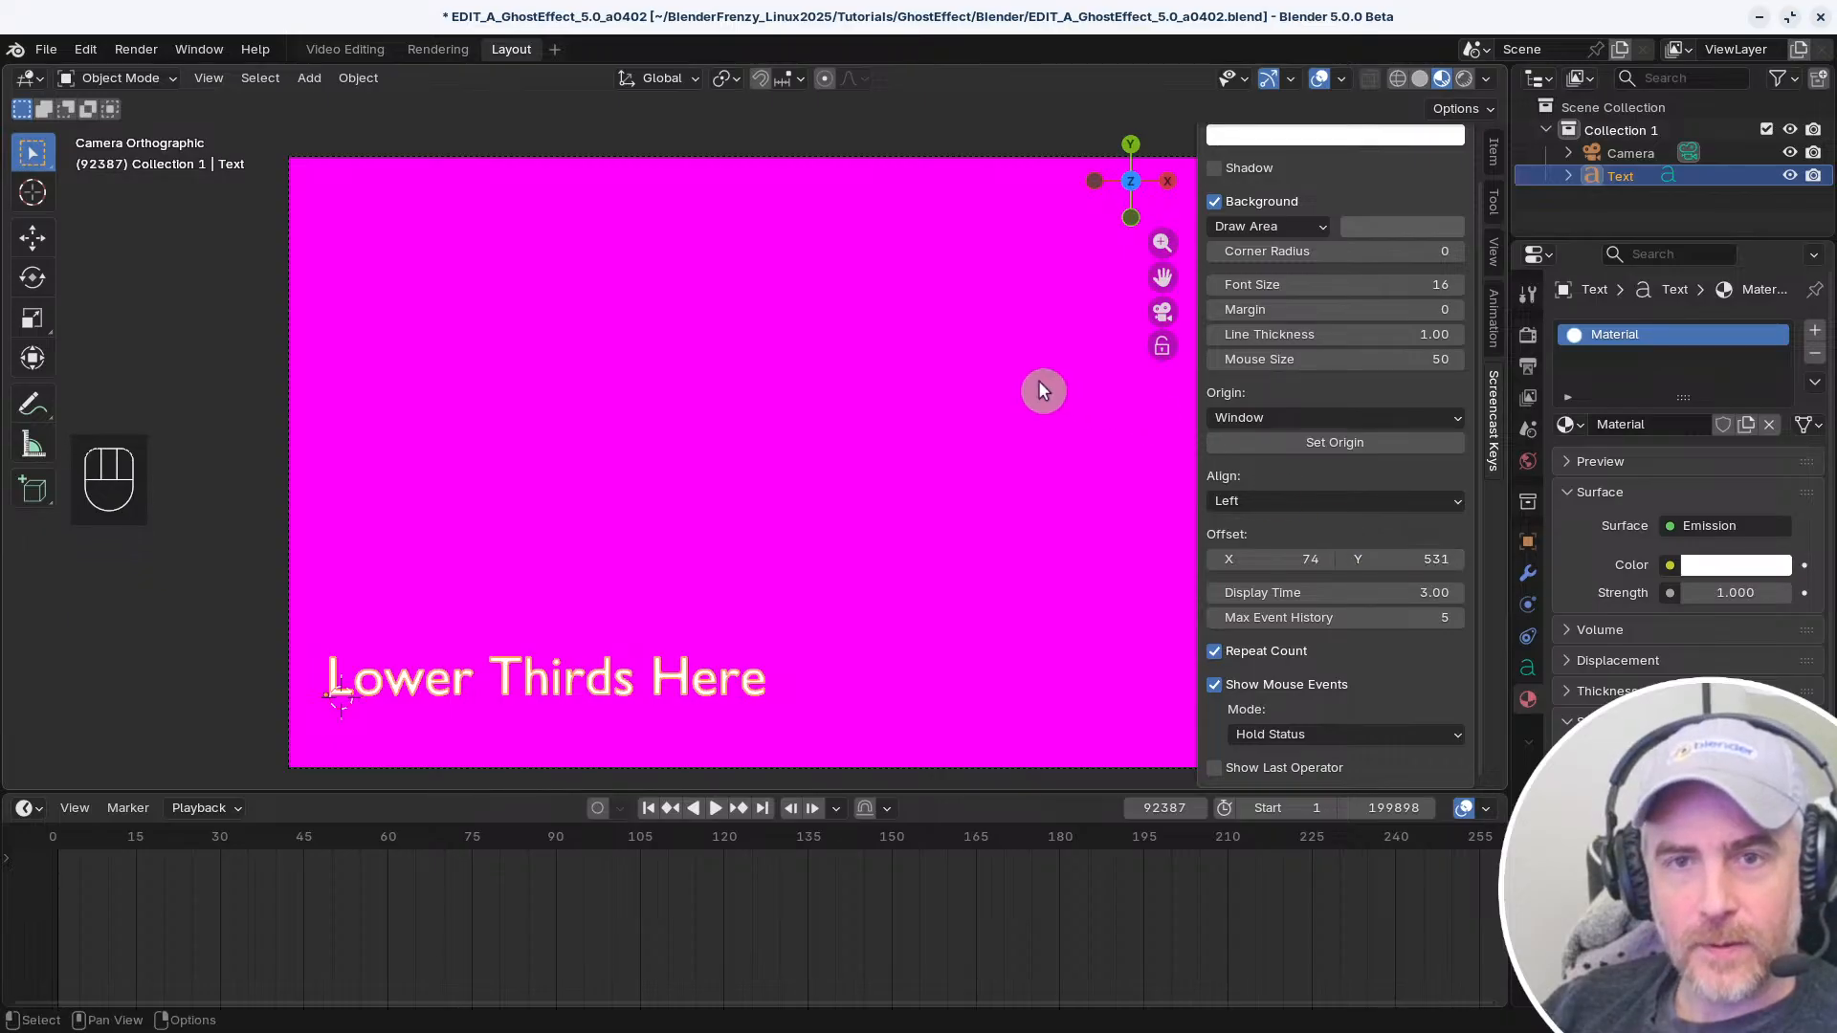
click(347, 49)
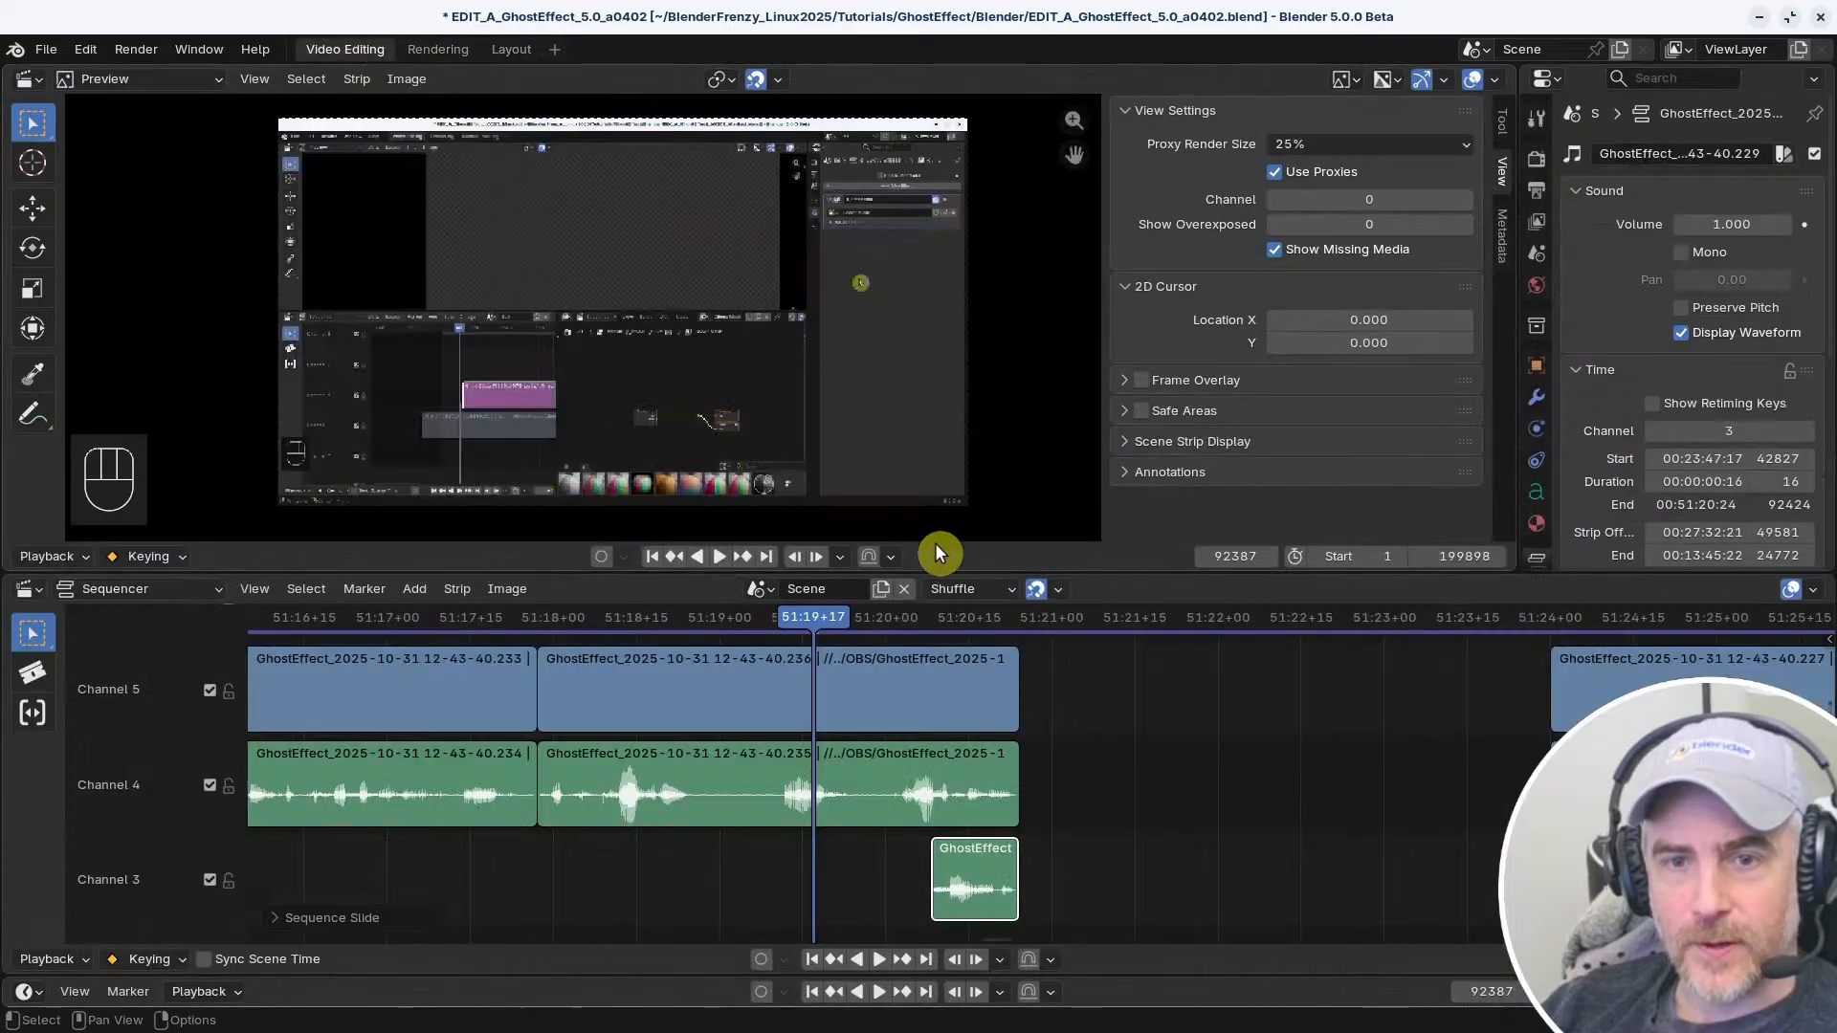
Play the end of the clip, moving the Channel 3 snippet into the empty gap so it ends at 51:22+03
mouse_move(1085, 821)
middle_down()
mouse_move(1093, 798)
mouse_move(1082, 809)
middle_up()
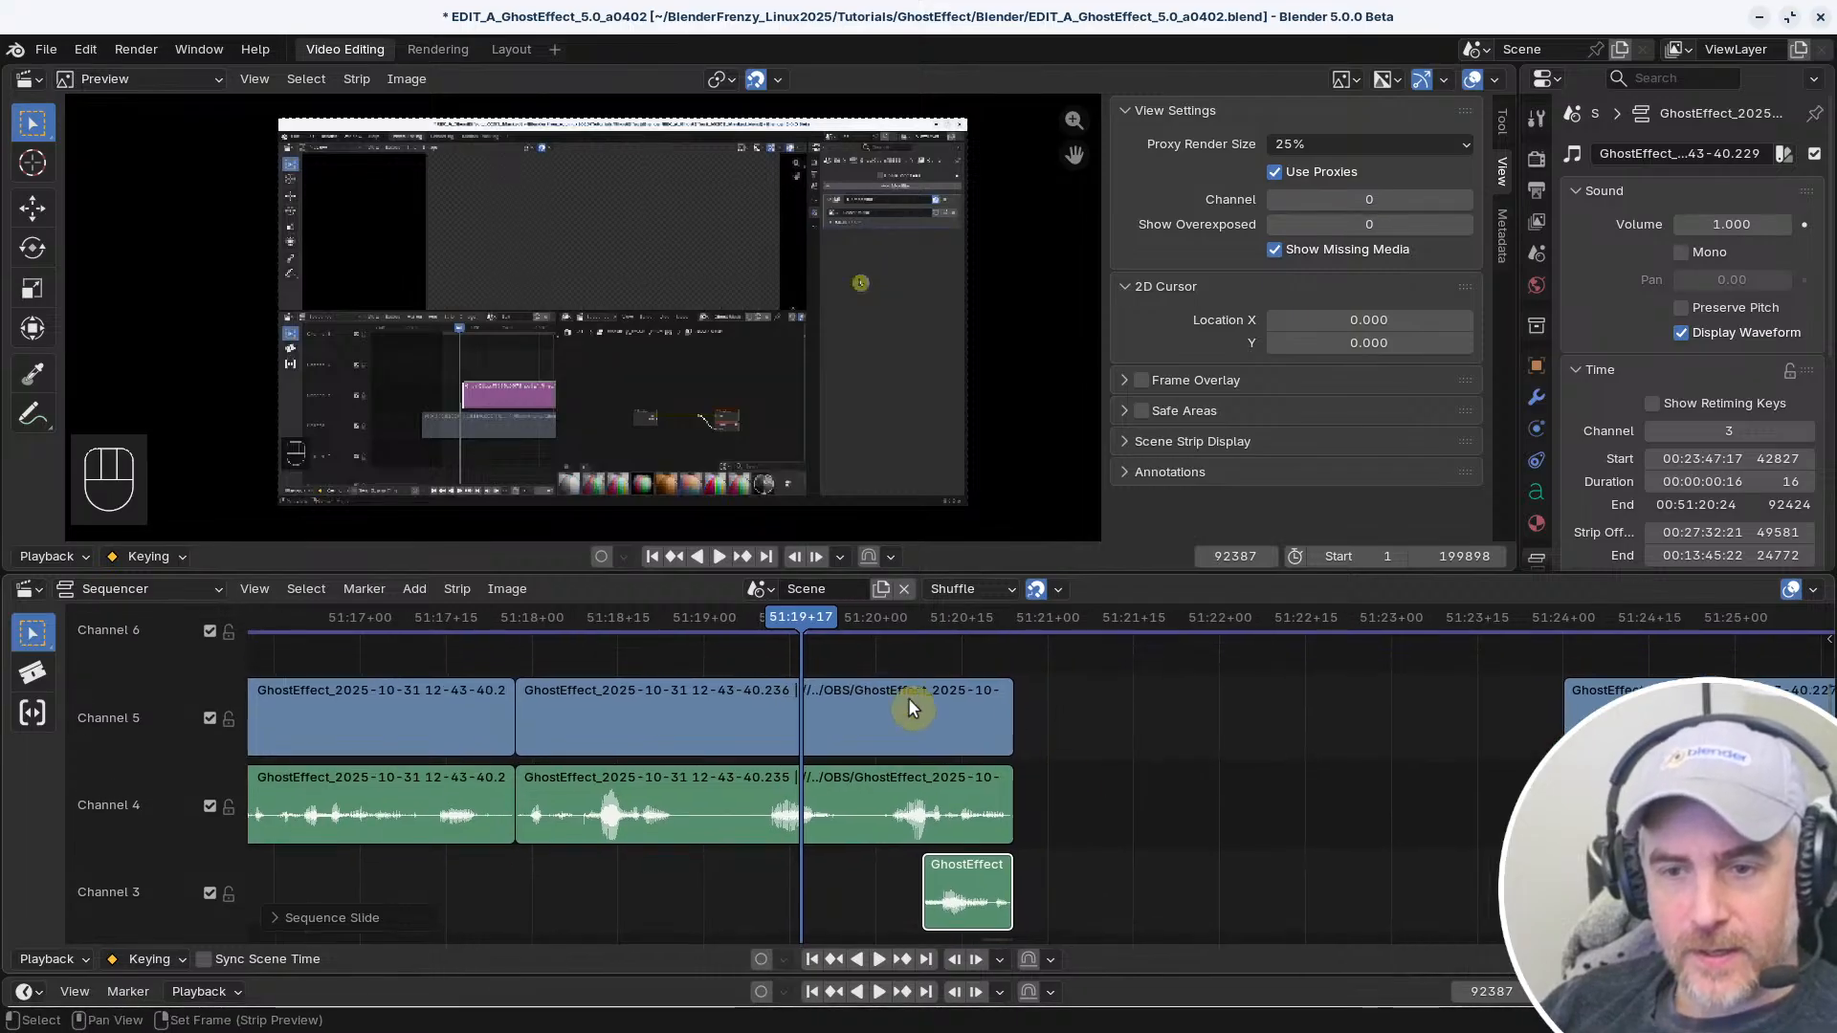
drag(795, 627, 689, 622)
key(space)
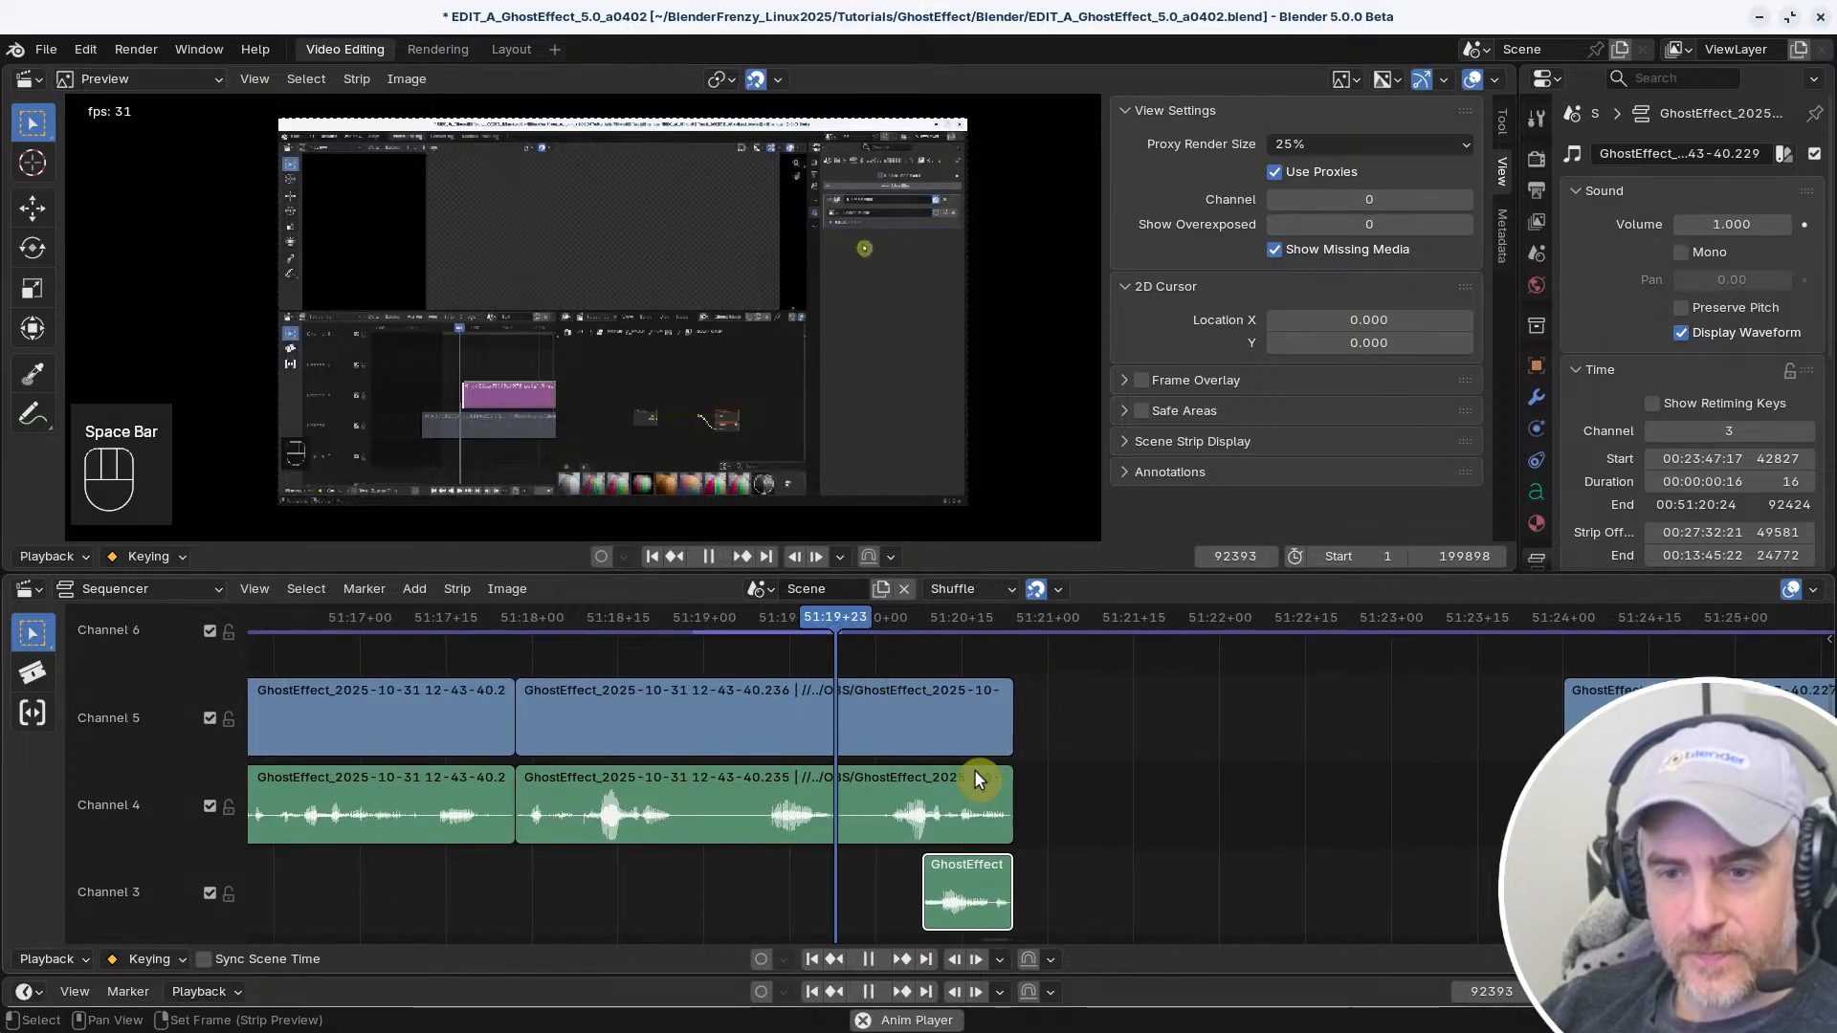
key(space)
drag(986, 888, 1210, 886)
key(space)
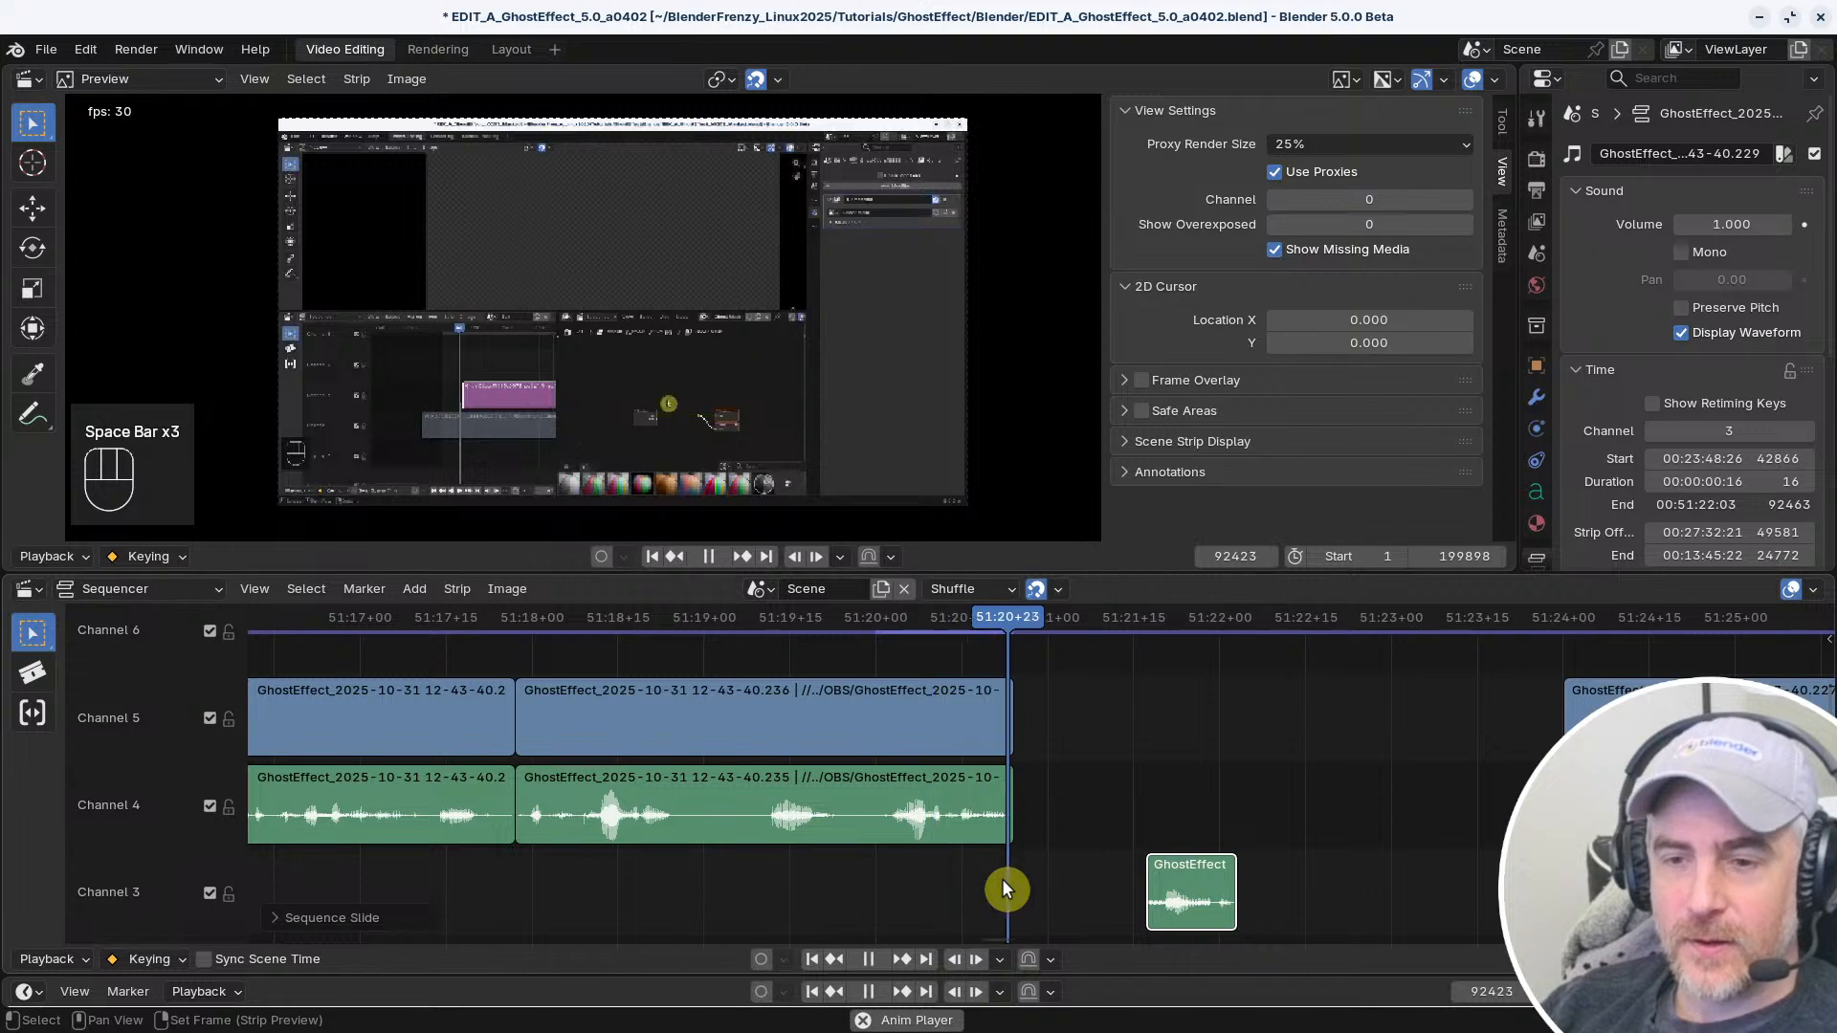
key(space)
middle_drag(900, 861, 687, 838)
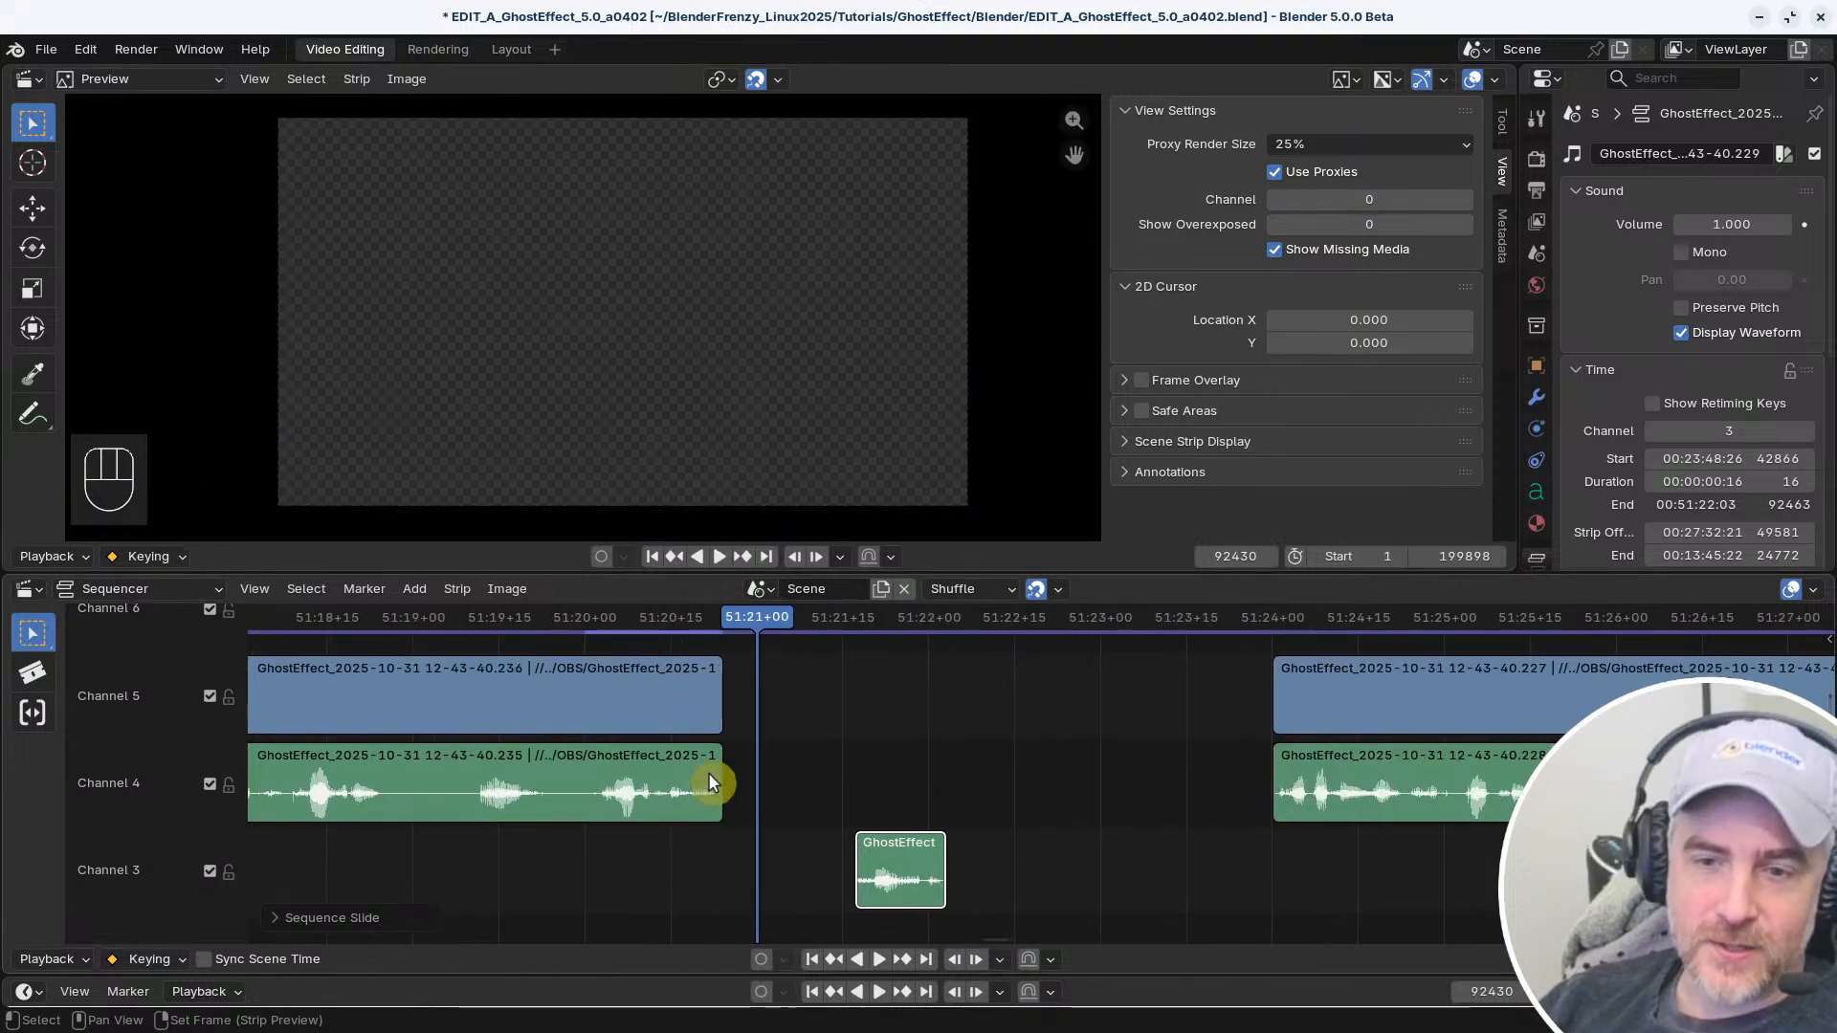
drag(705, 788, 797, 756)
key(ctrl+z)
key(ctrl+z)
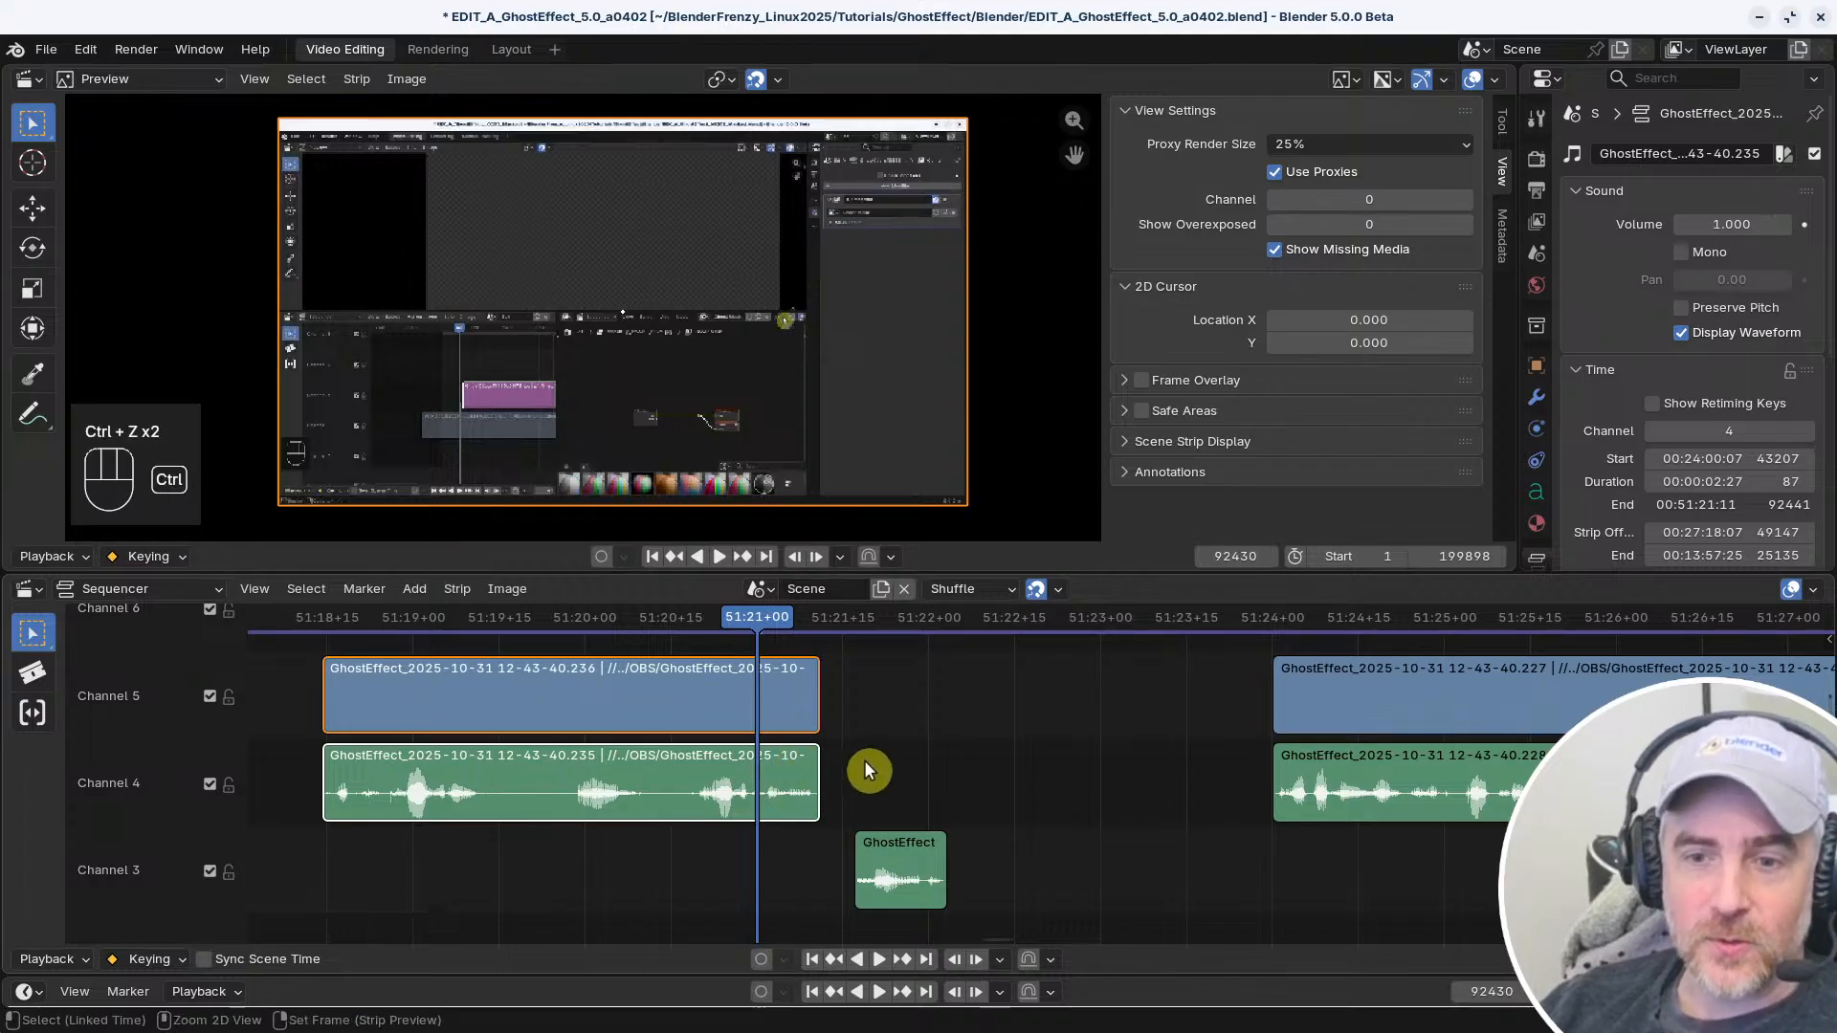
scroll(890, 761, down, 3)
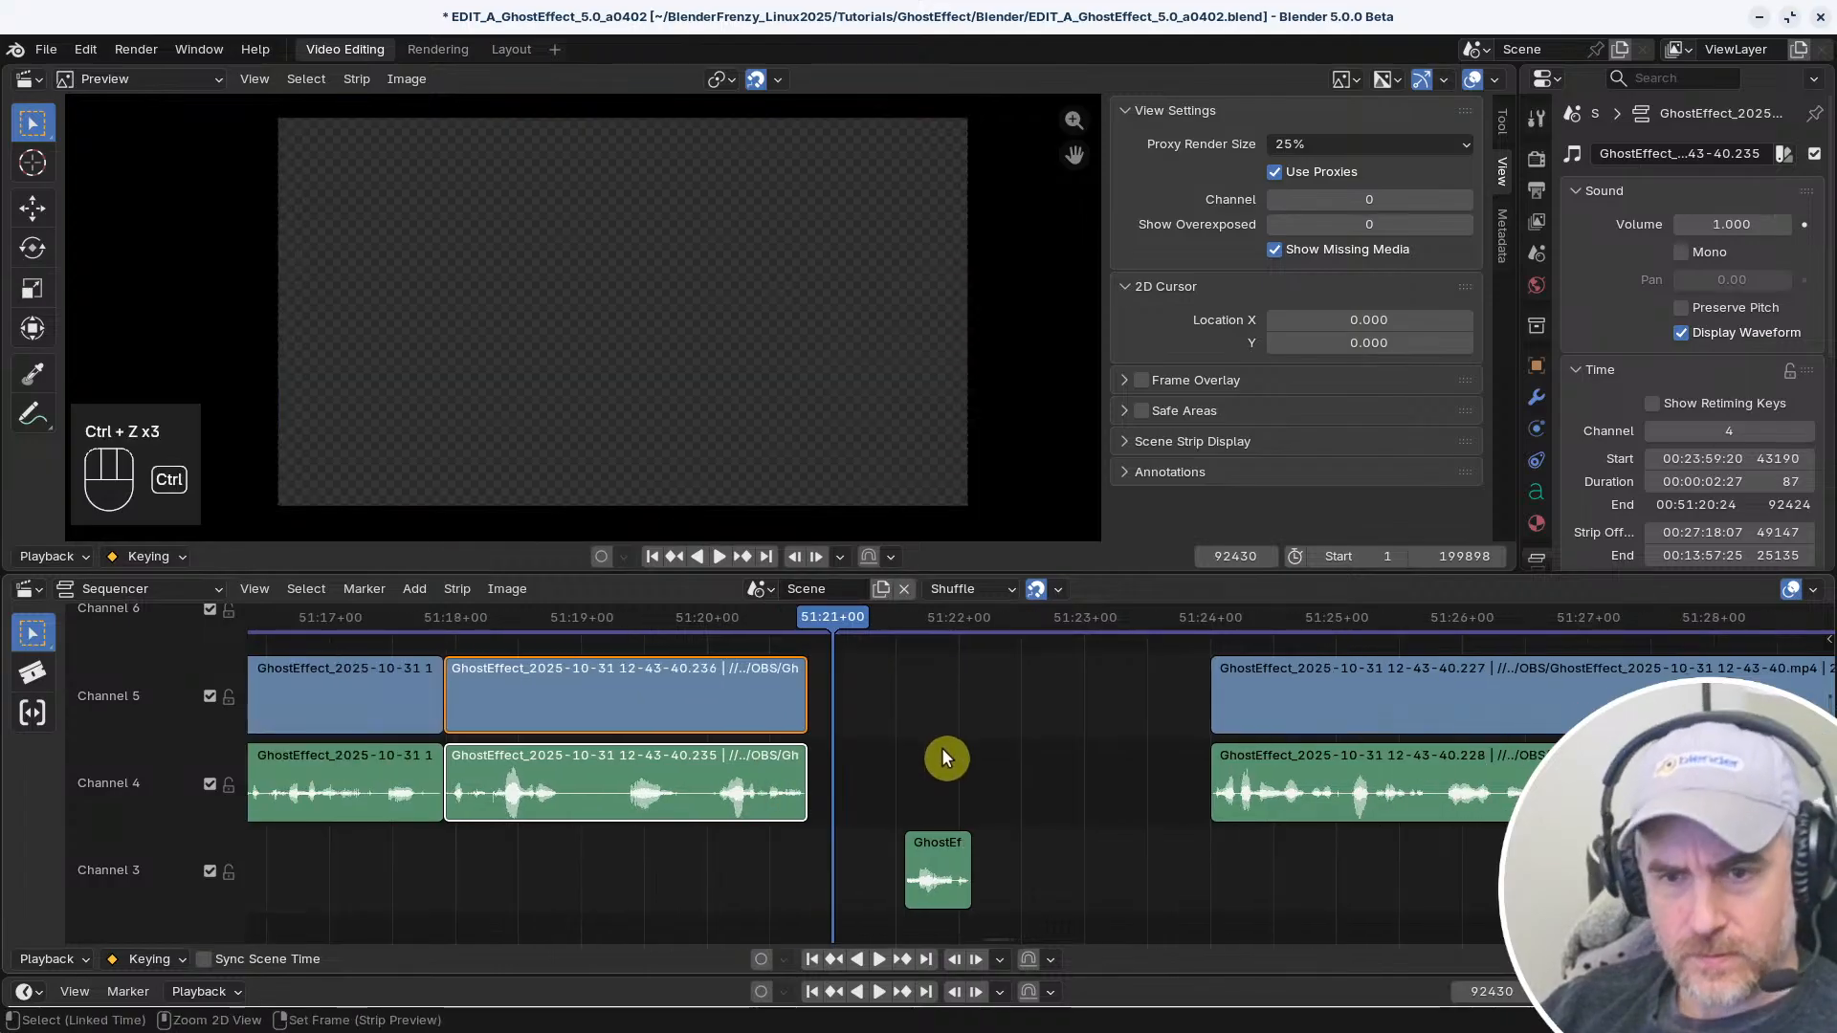
key(ctrl+z)
Extend the end of the clip's video and audio before the gap and snap it to the playhead at 51:20+25
scroll(810, 806, up, 5)
drag(694, 797, 746, 786)
mouse_move(729, 617)
mouse_down()
mouse_move(652, 622)
mouse_move(704, 634)
mouse_move(657, 637)
mouse_move(702, 620)
mouse_up()
key(space)
key(space)
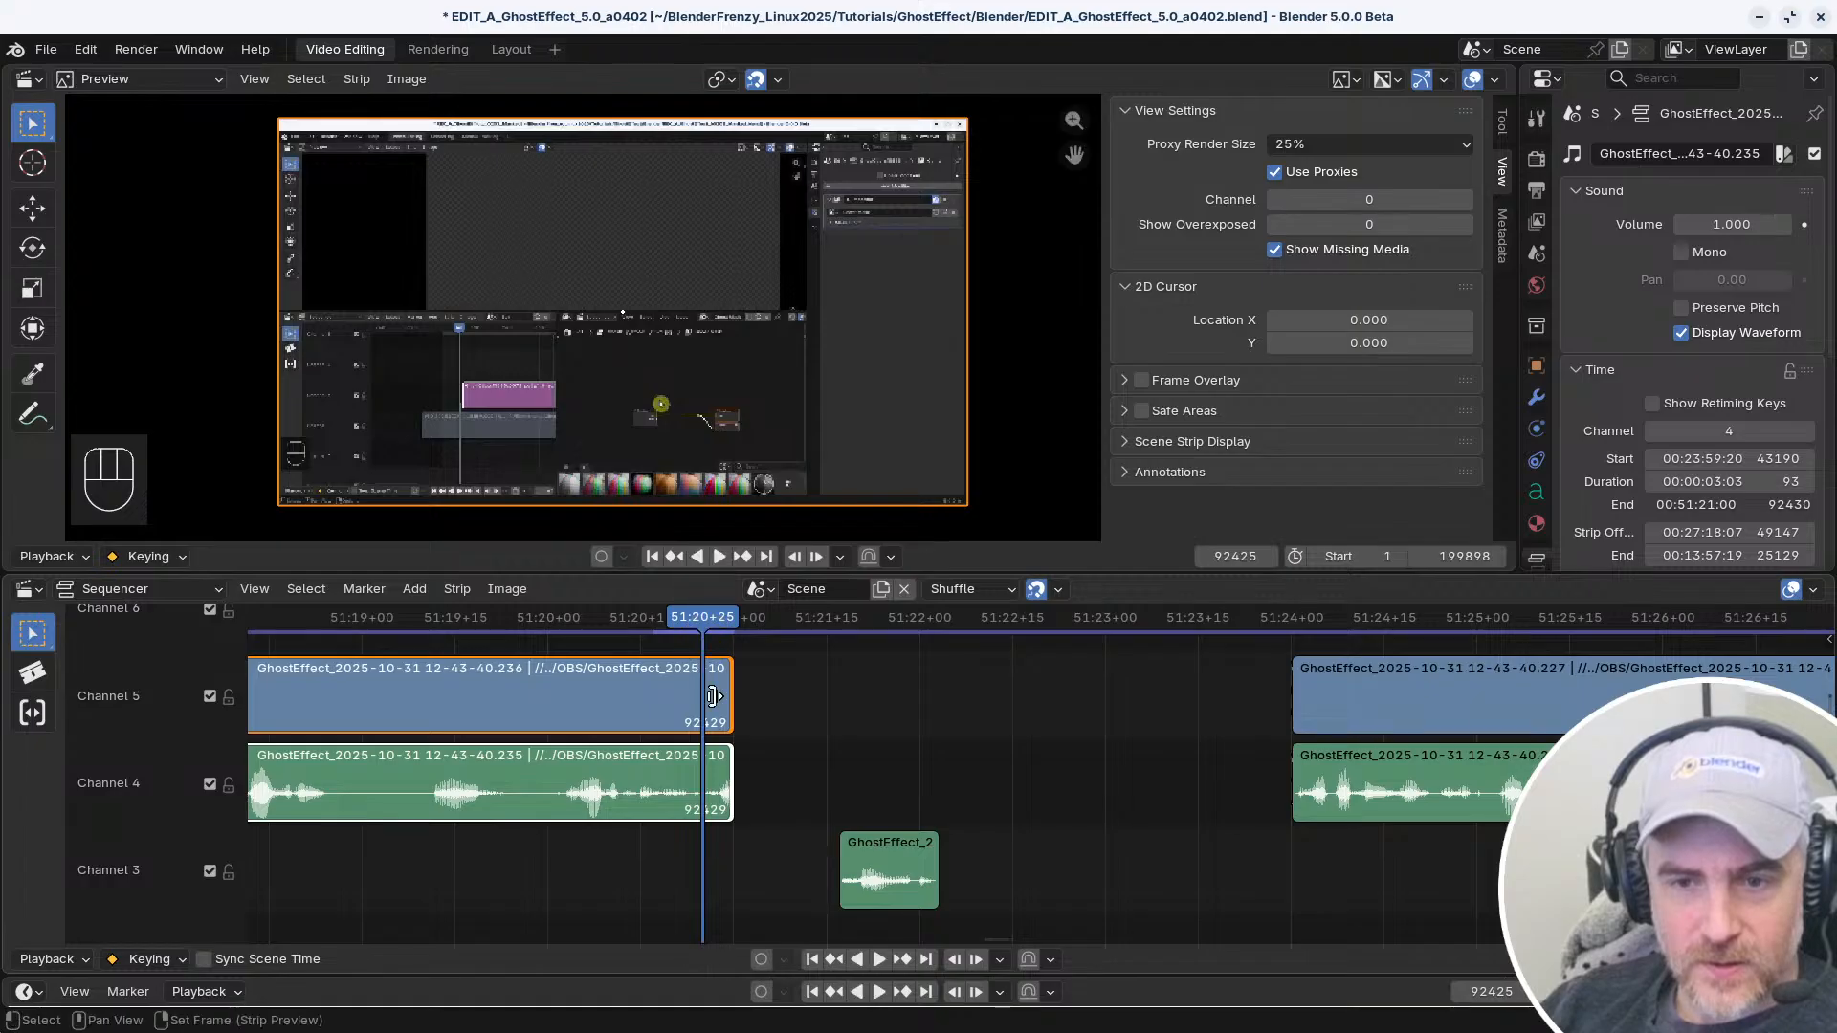
key(shift+s)
Play the Channel 3 snippet on its own, and move it under the clip so that it ends at 51:20+25
click(895, 860)
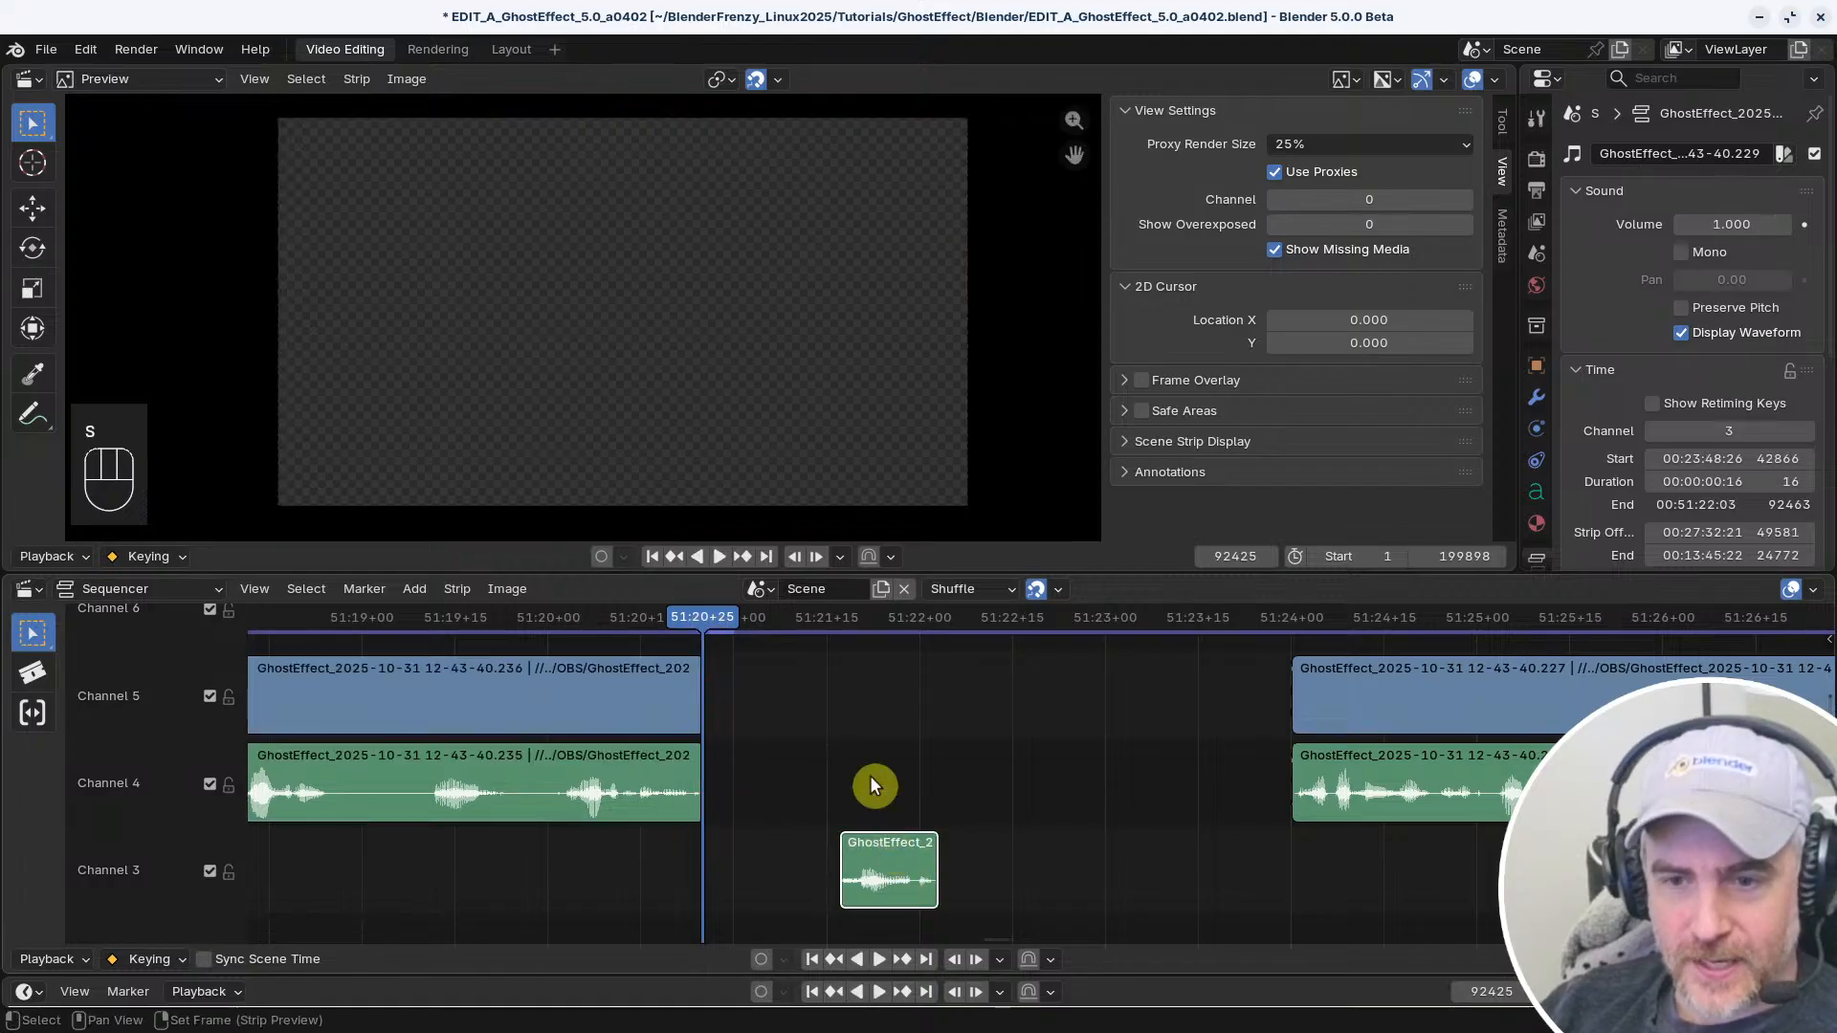
click(837, 617)
key(space)
key(space)
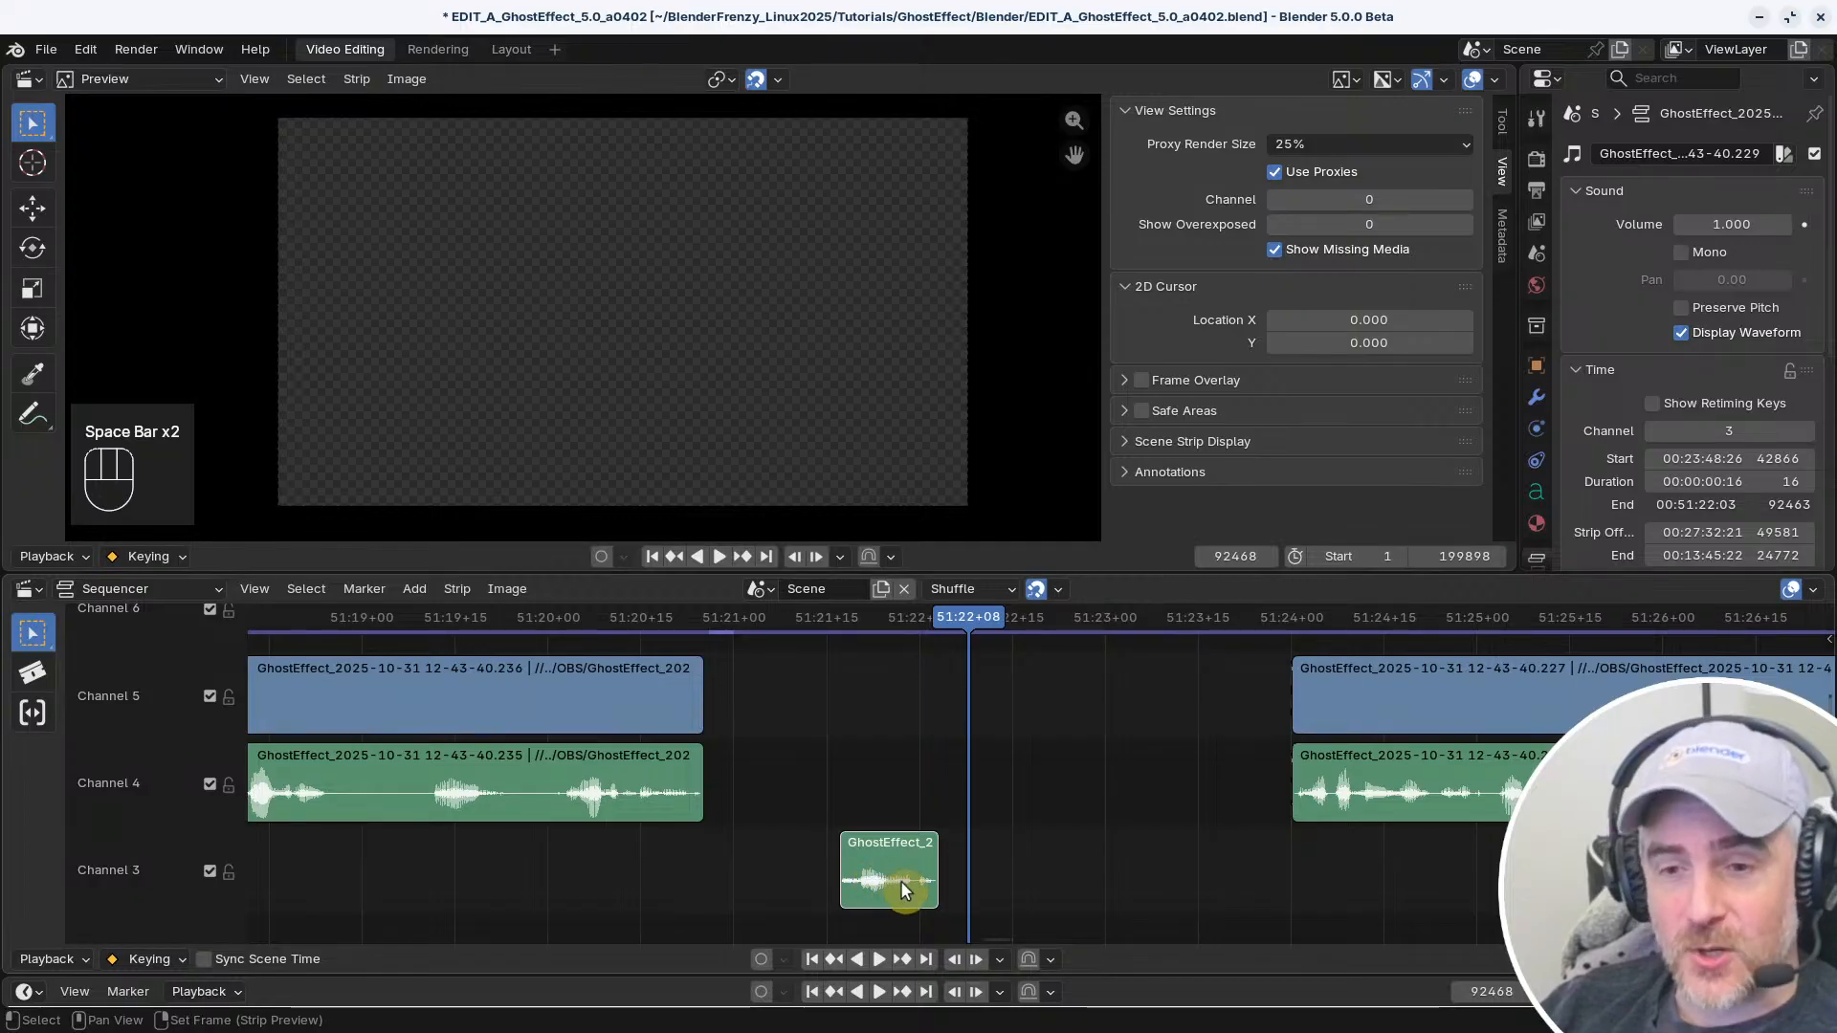
drag(904, 890, 659, 875)
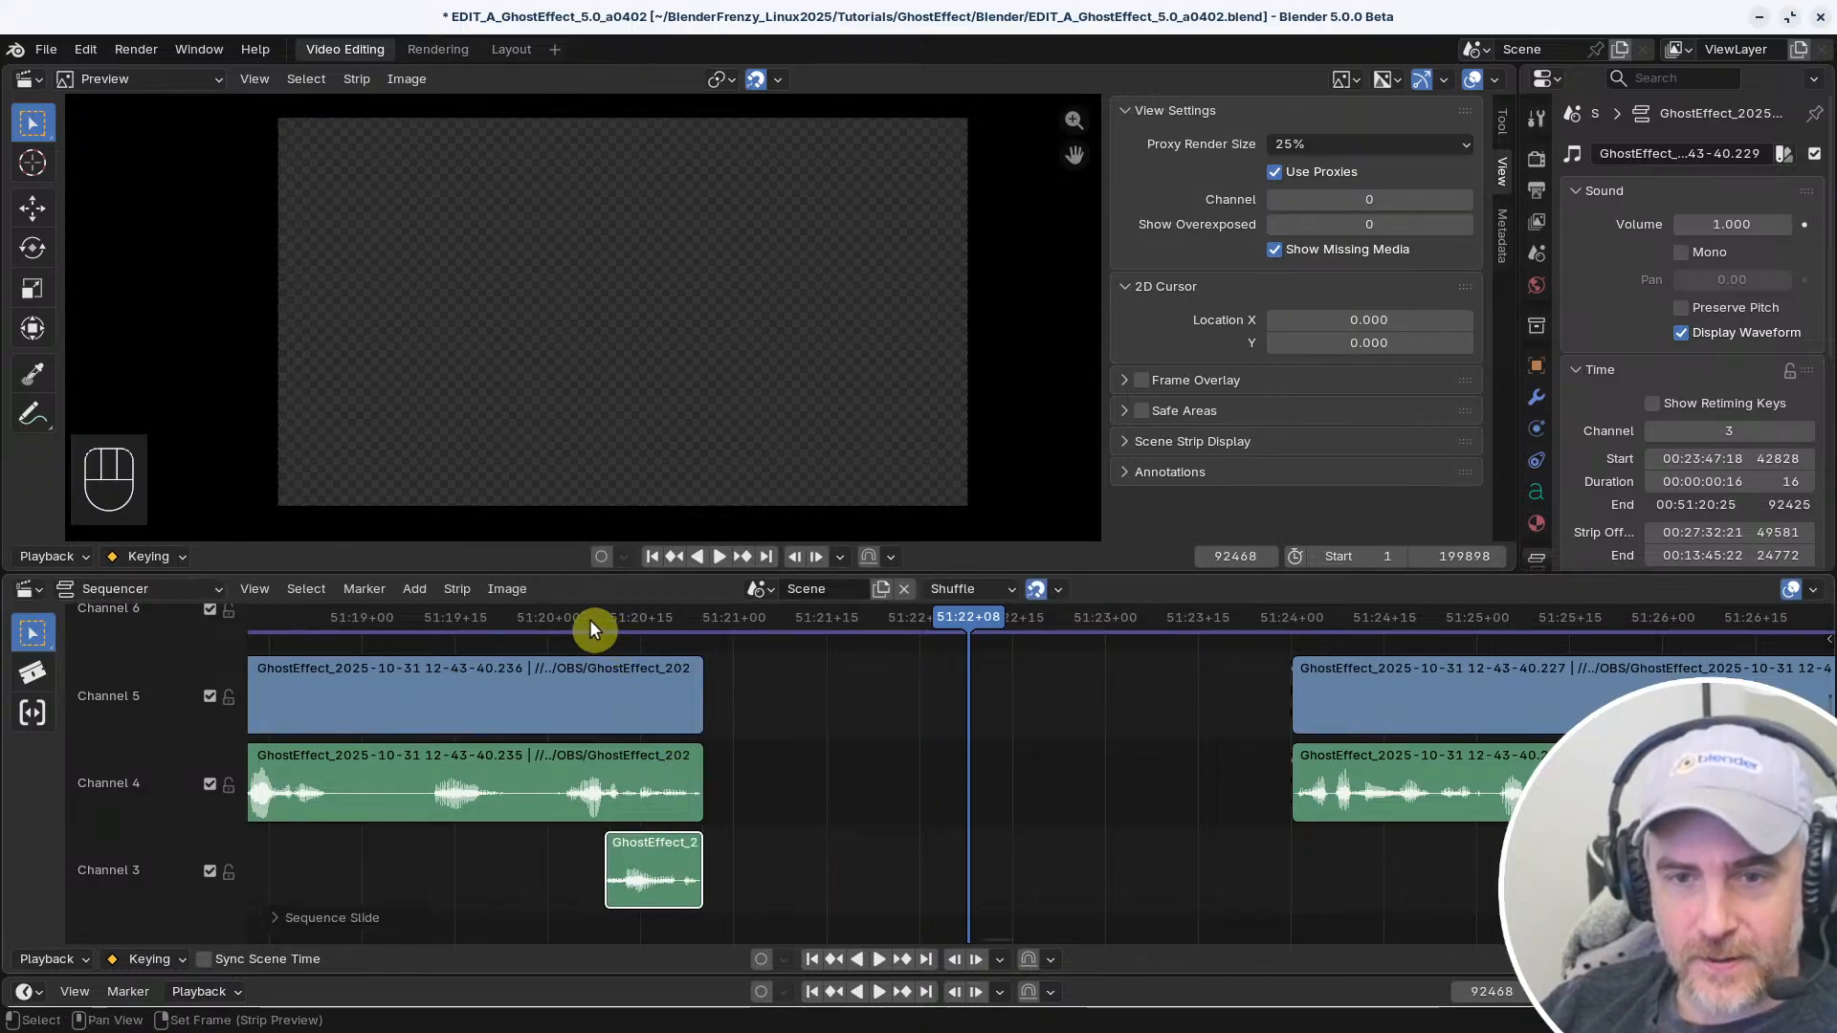
drag(571, 630, 613, 753)
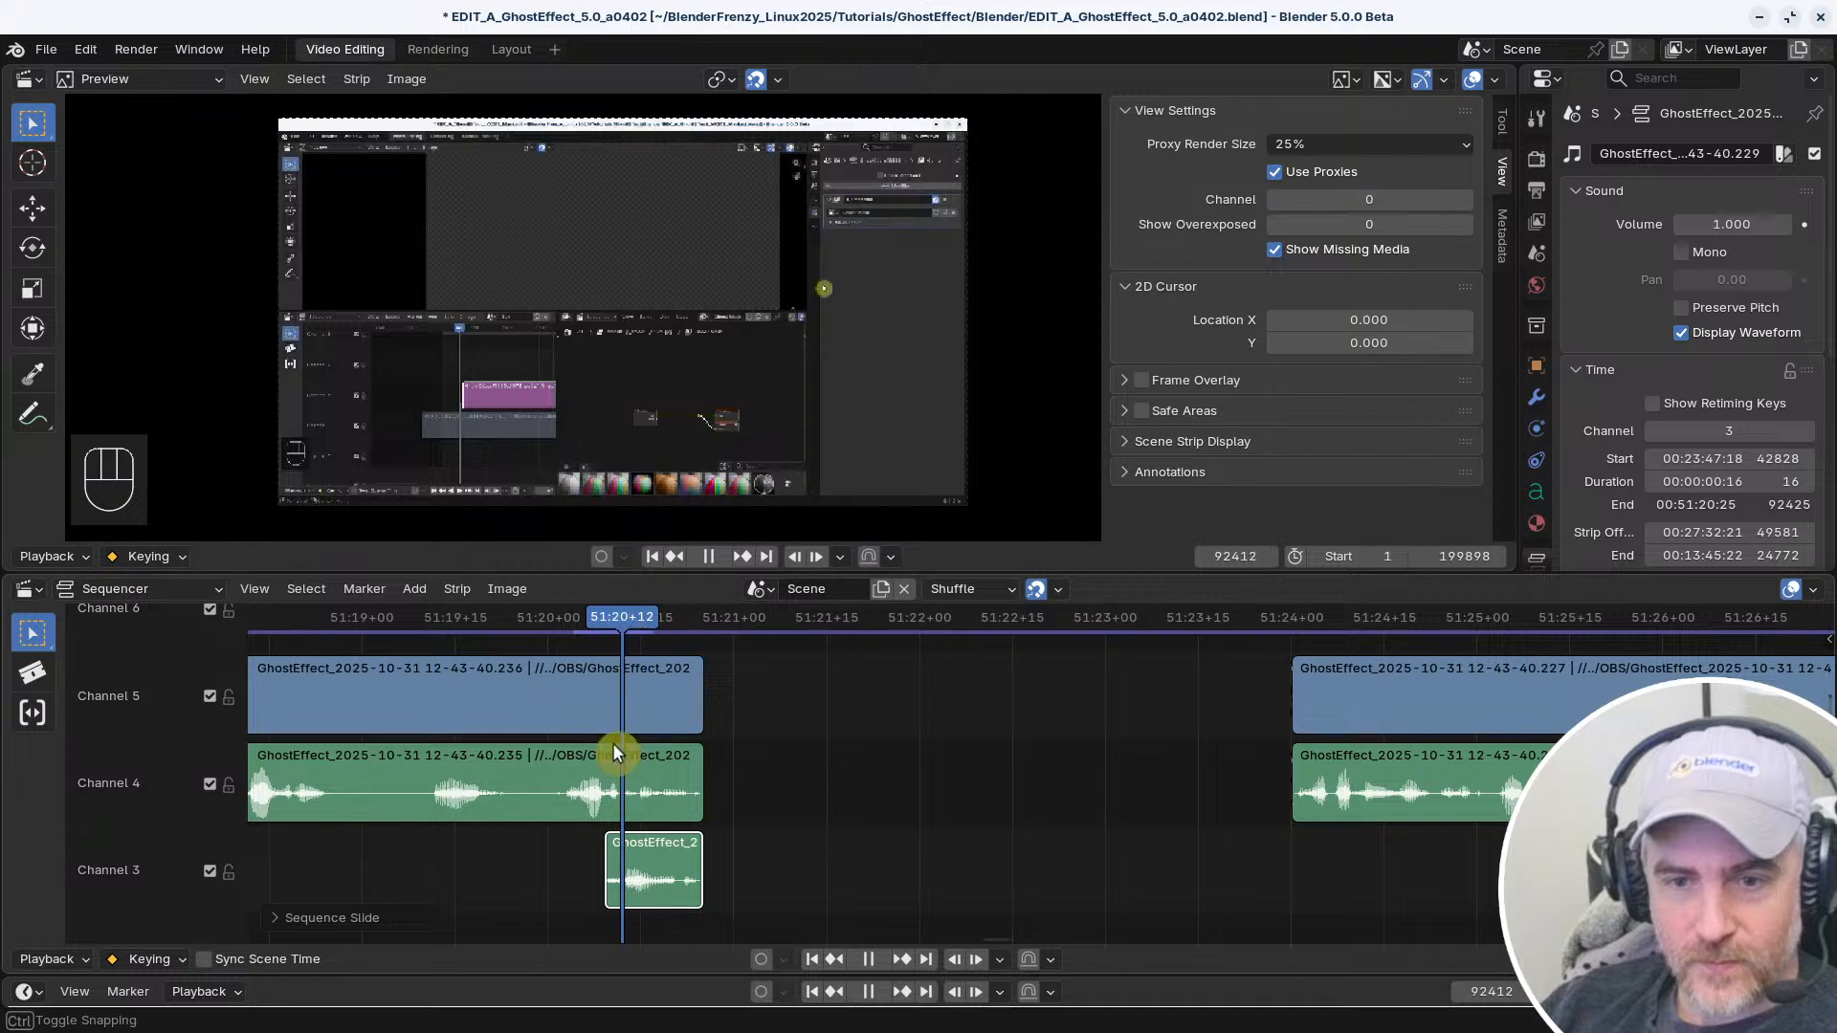
Shift the snippet past the clip's end until it ends at 51:21+04, playing back the overlap to check the timing
drag(647, 891, 681, 864)
drag(615, 617, 537, 680)
key(space)
key(space)
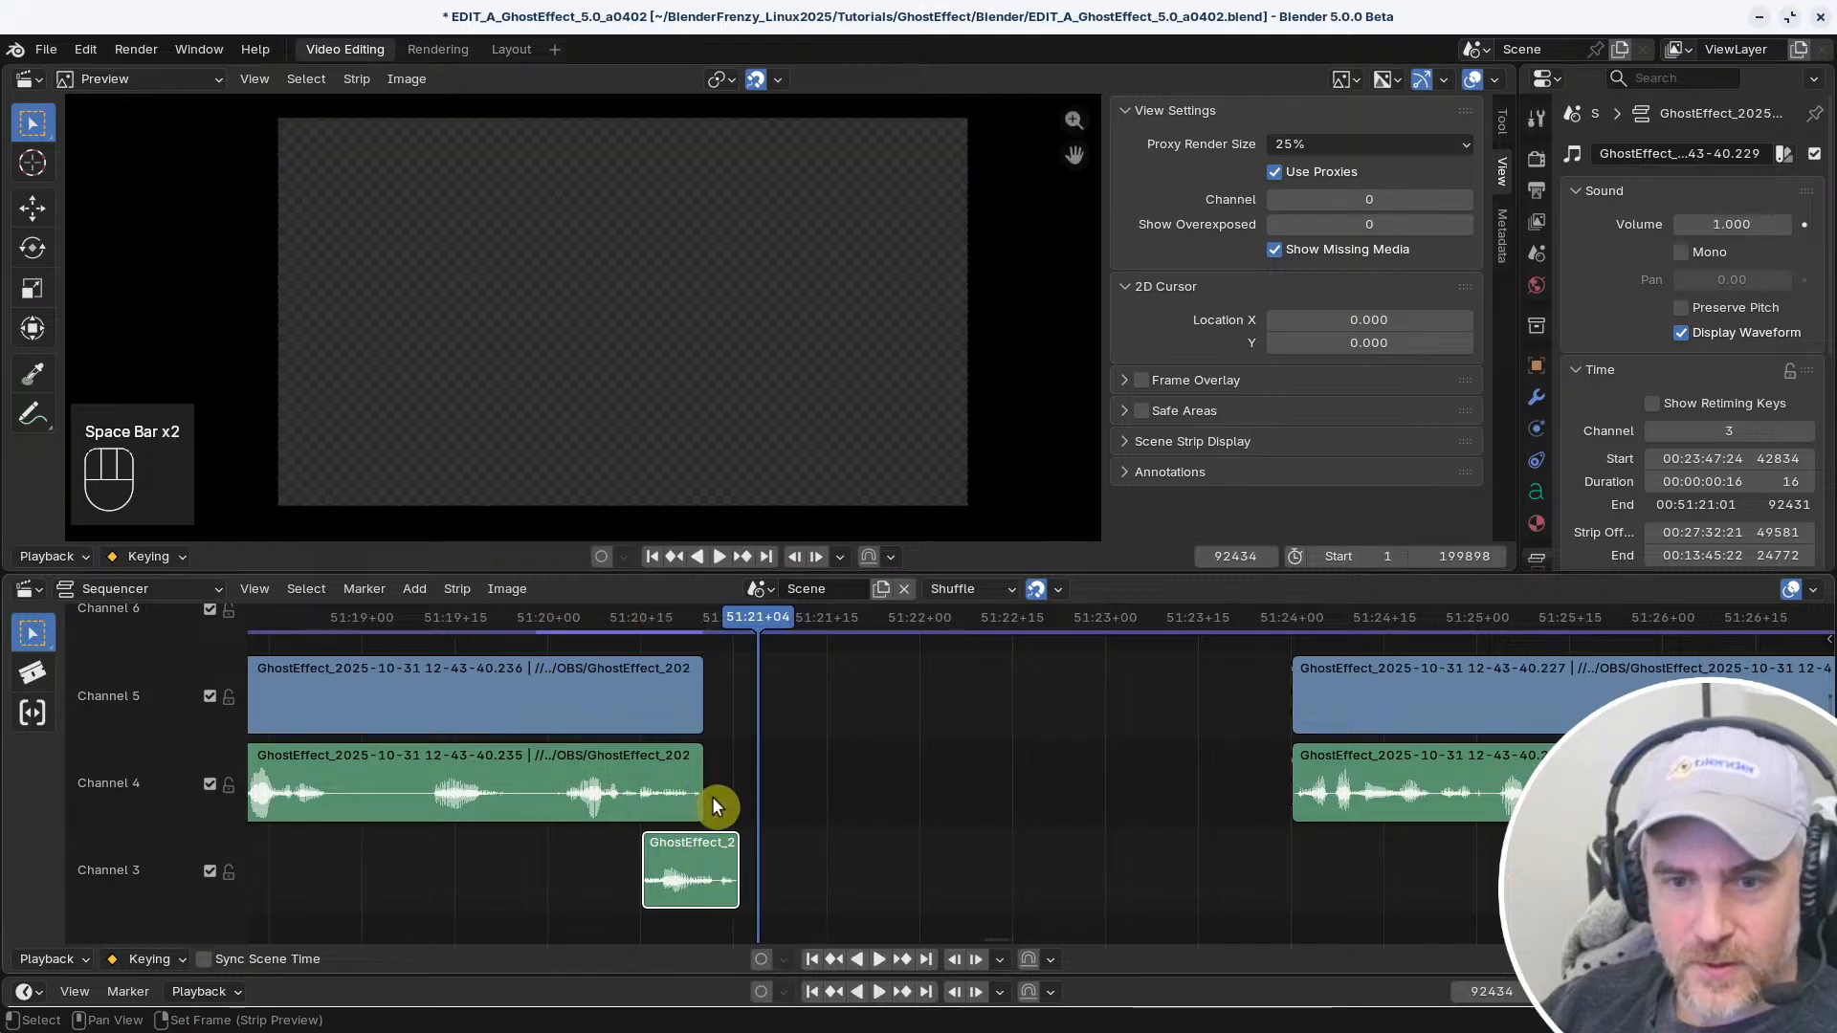
drag(720, 622, 610, 637)
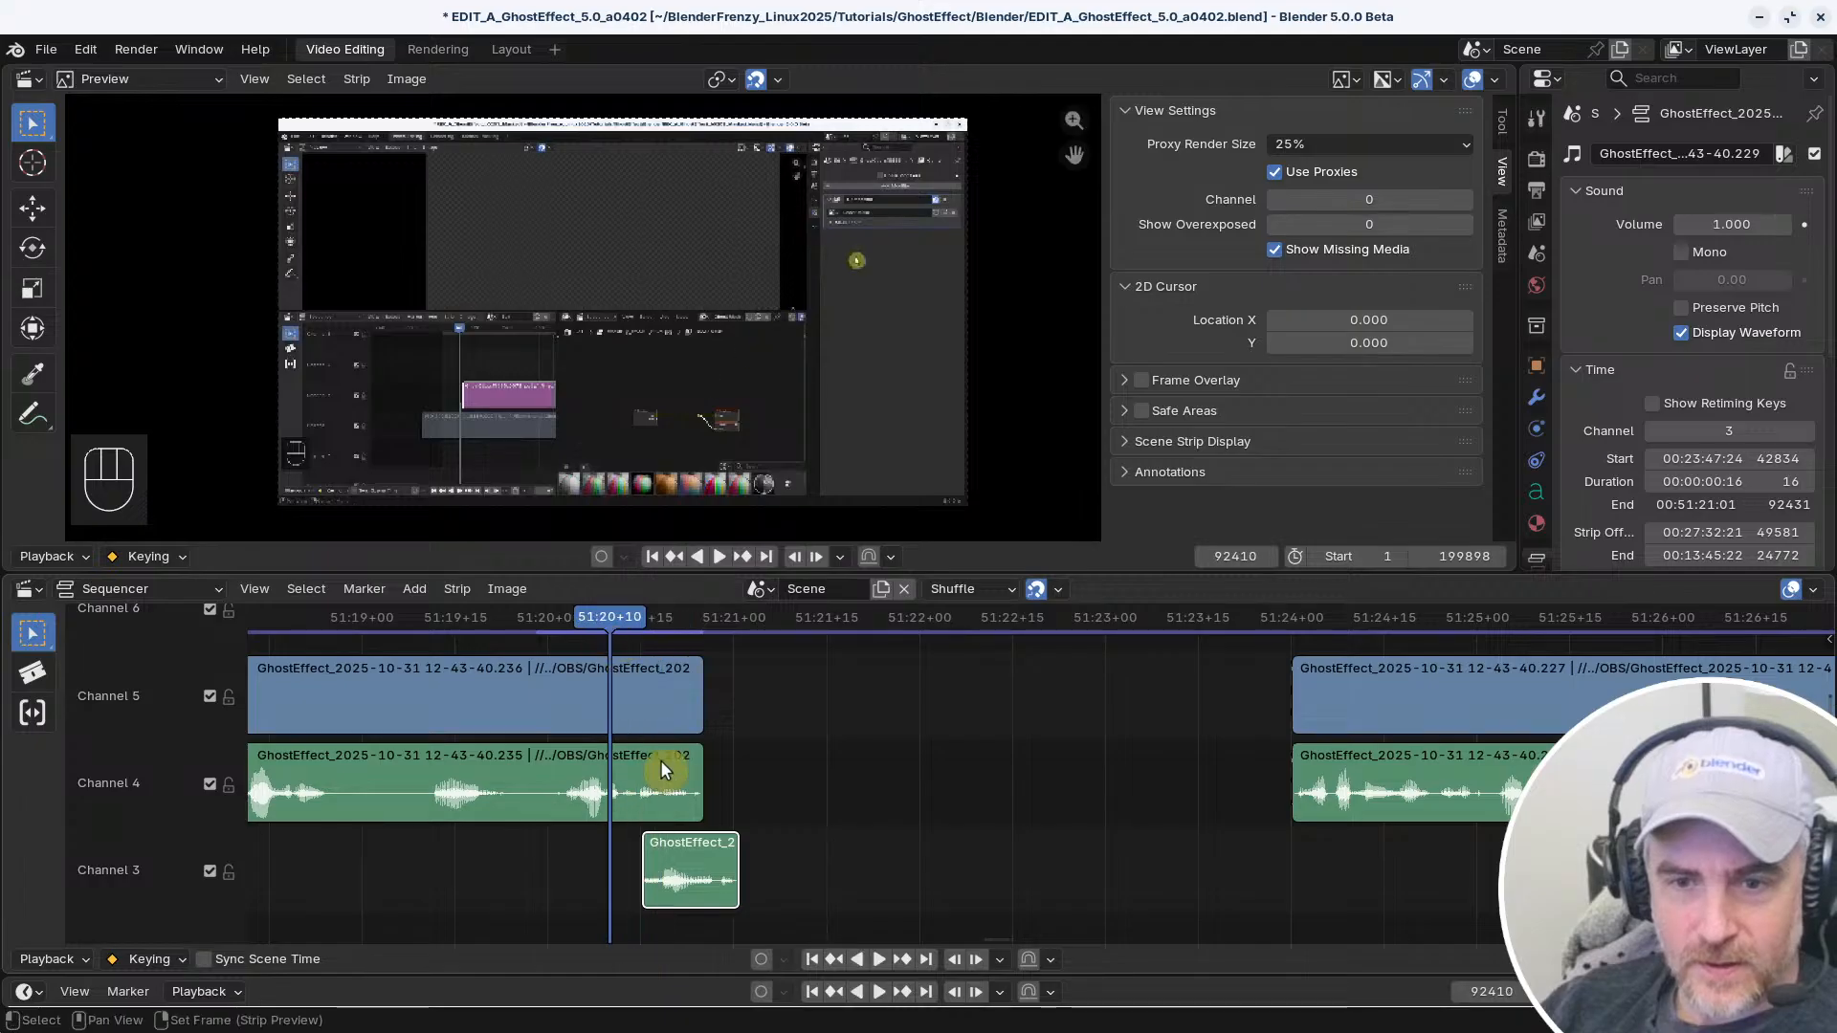
key(g)
click(714, 880)
key(space)
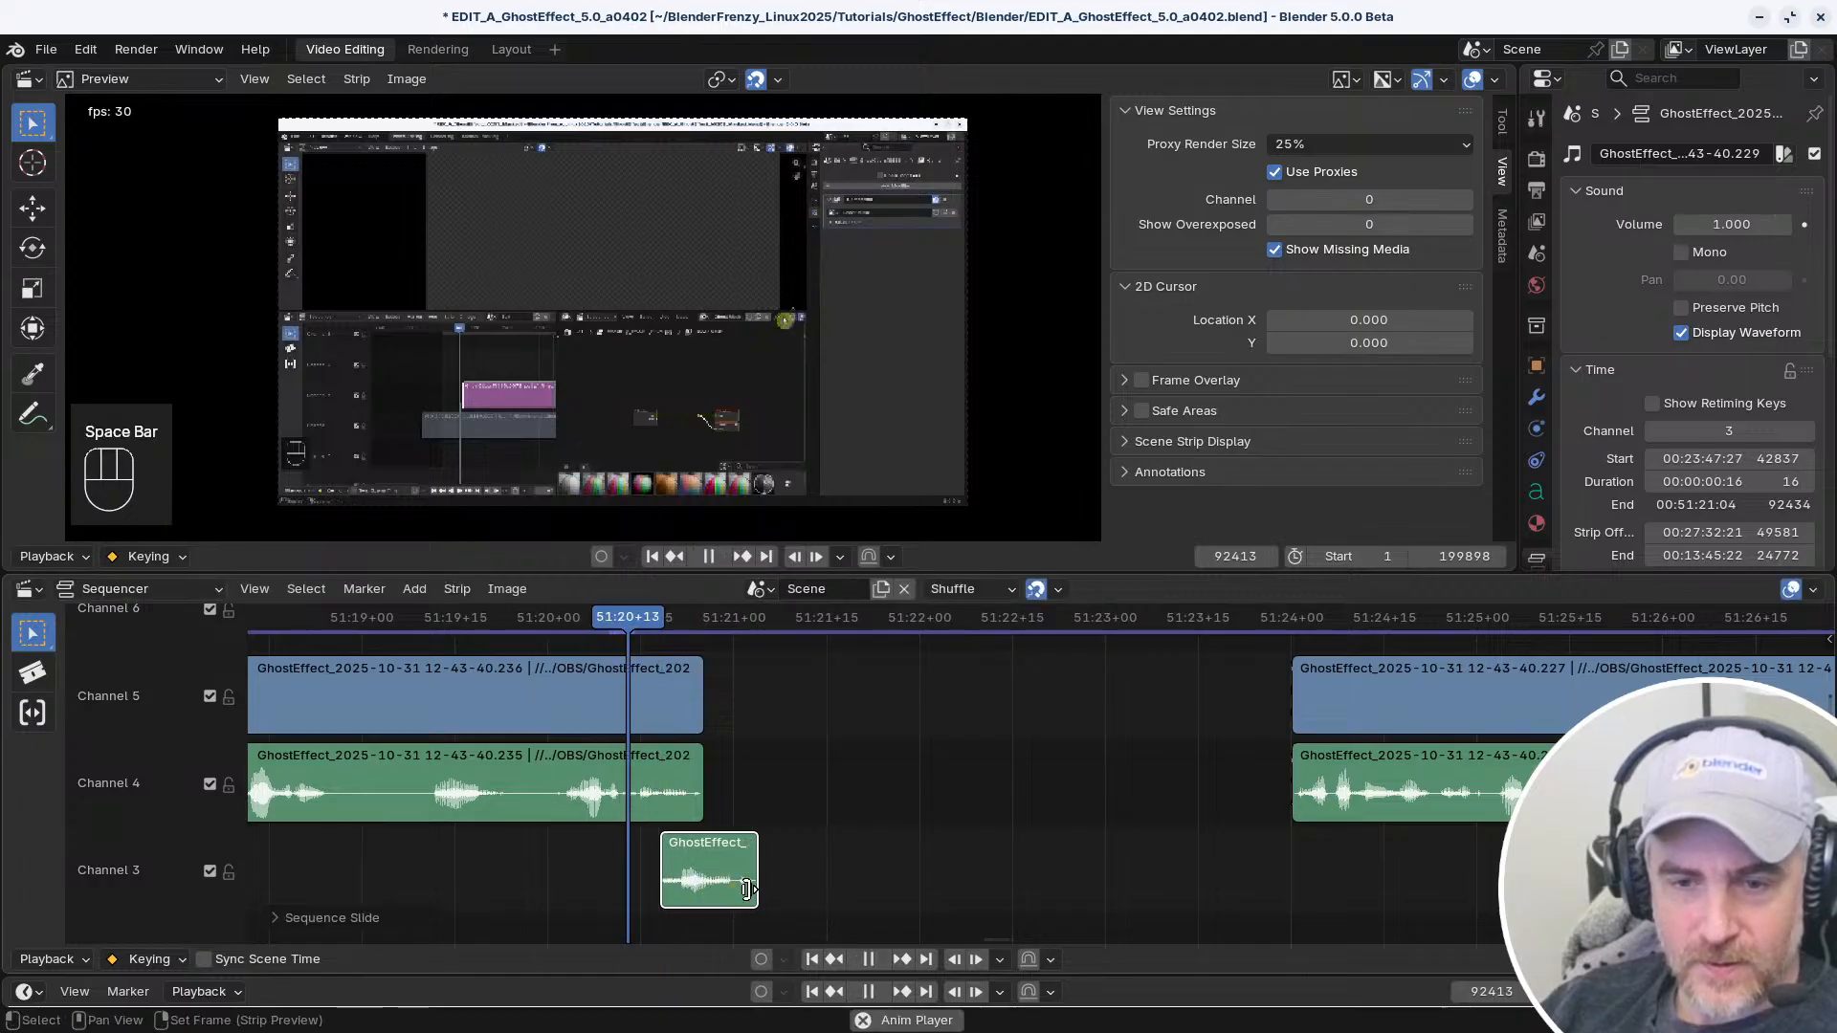
key(space)
Trim the snippet's start to leave 4 frames, place it to end at 51:20+27, and play the join
middle_drag(725, 879, 992, 841)
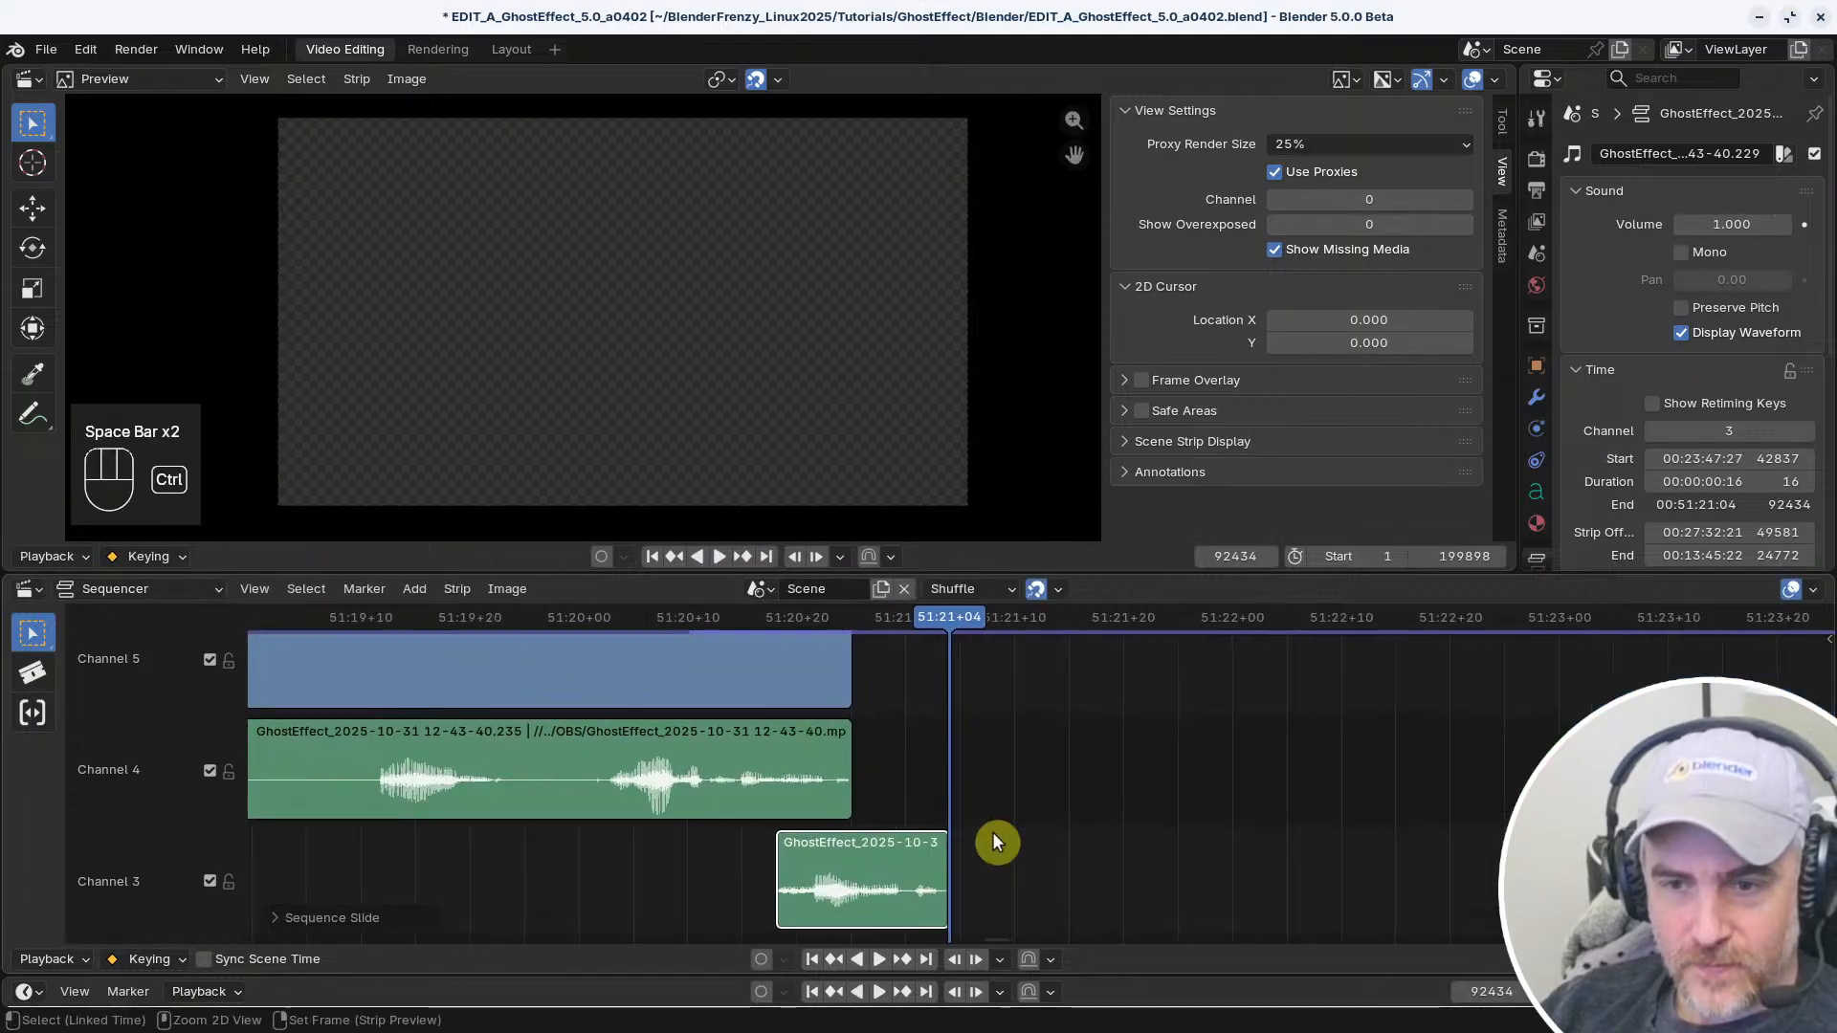
drag(895, 861, 819, 861)
drag(700, 861, 820, 857)
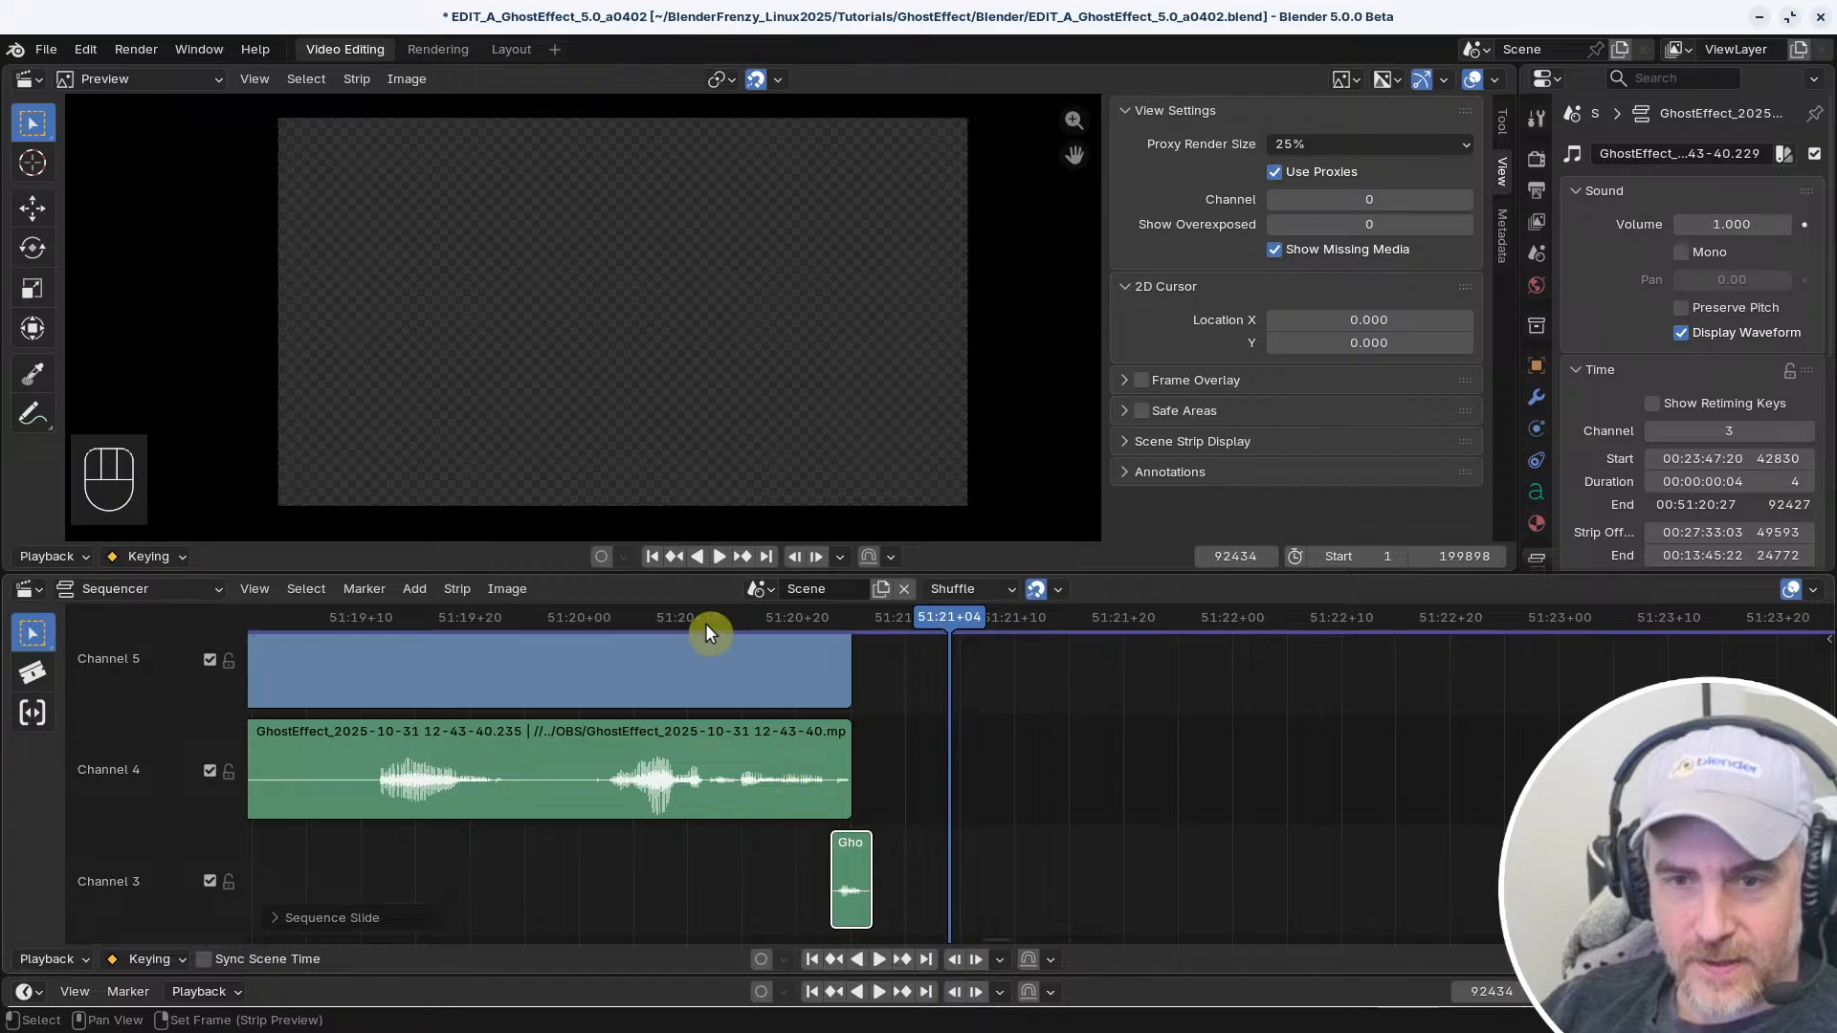
click(704, 618)
key(space)
key(space)
Replay the overlap between the clip's end and the 4-frame snippet to judge how the audio joins
ctrl+middle_drag(914, 677, 915, 714)
click(680, 616)
key(space)
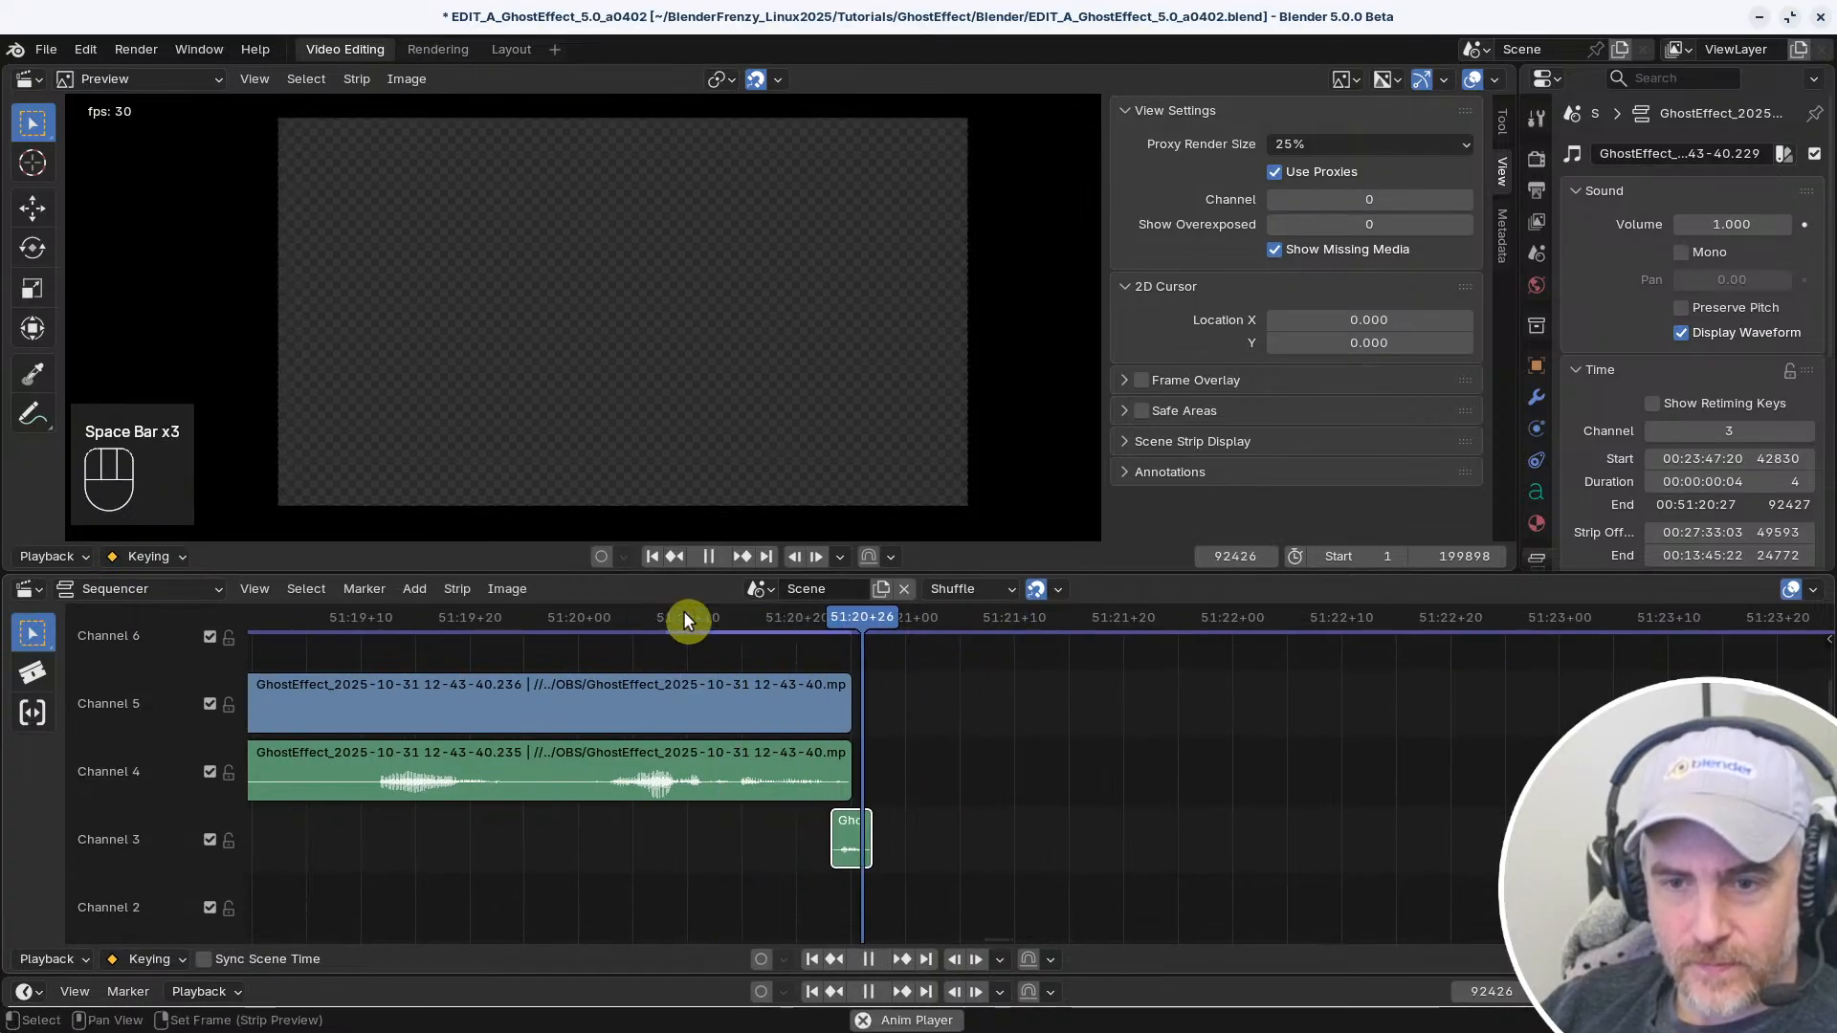
key(space)
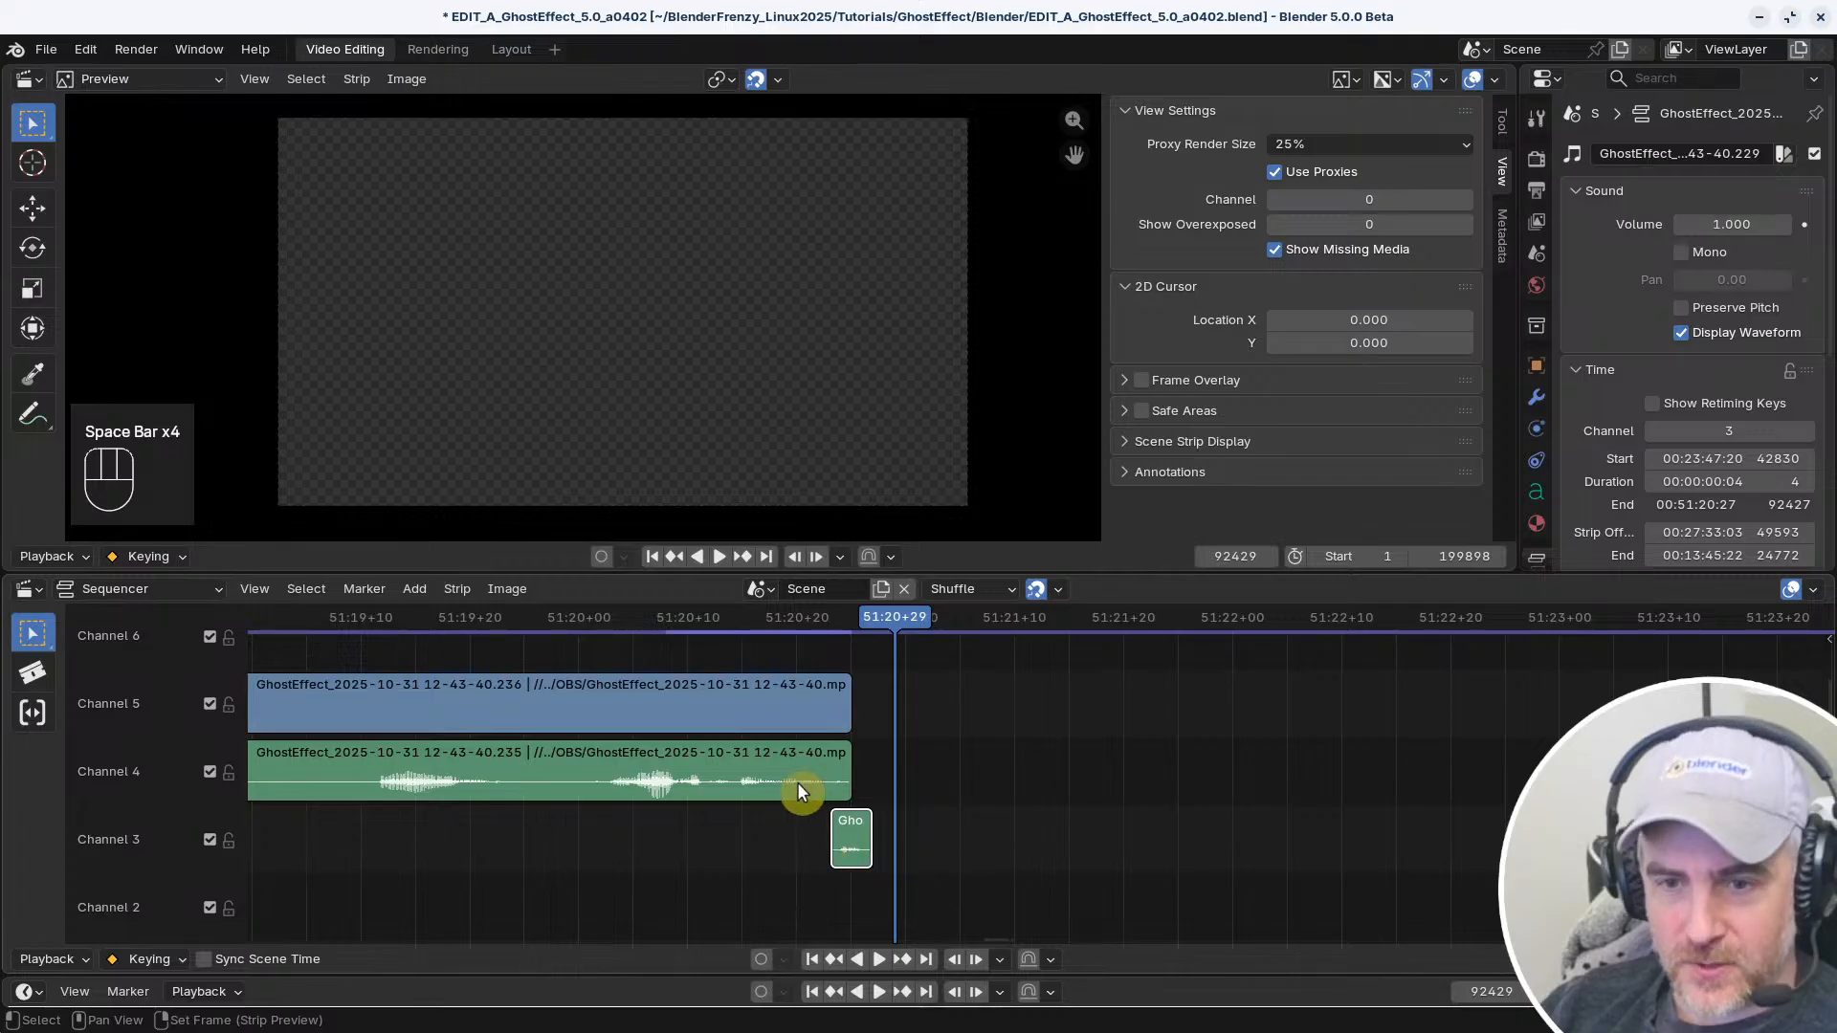
click(646, 618)
key(space)
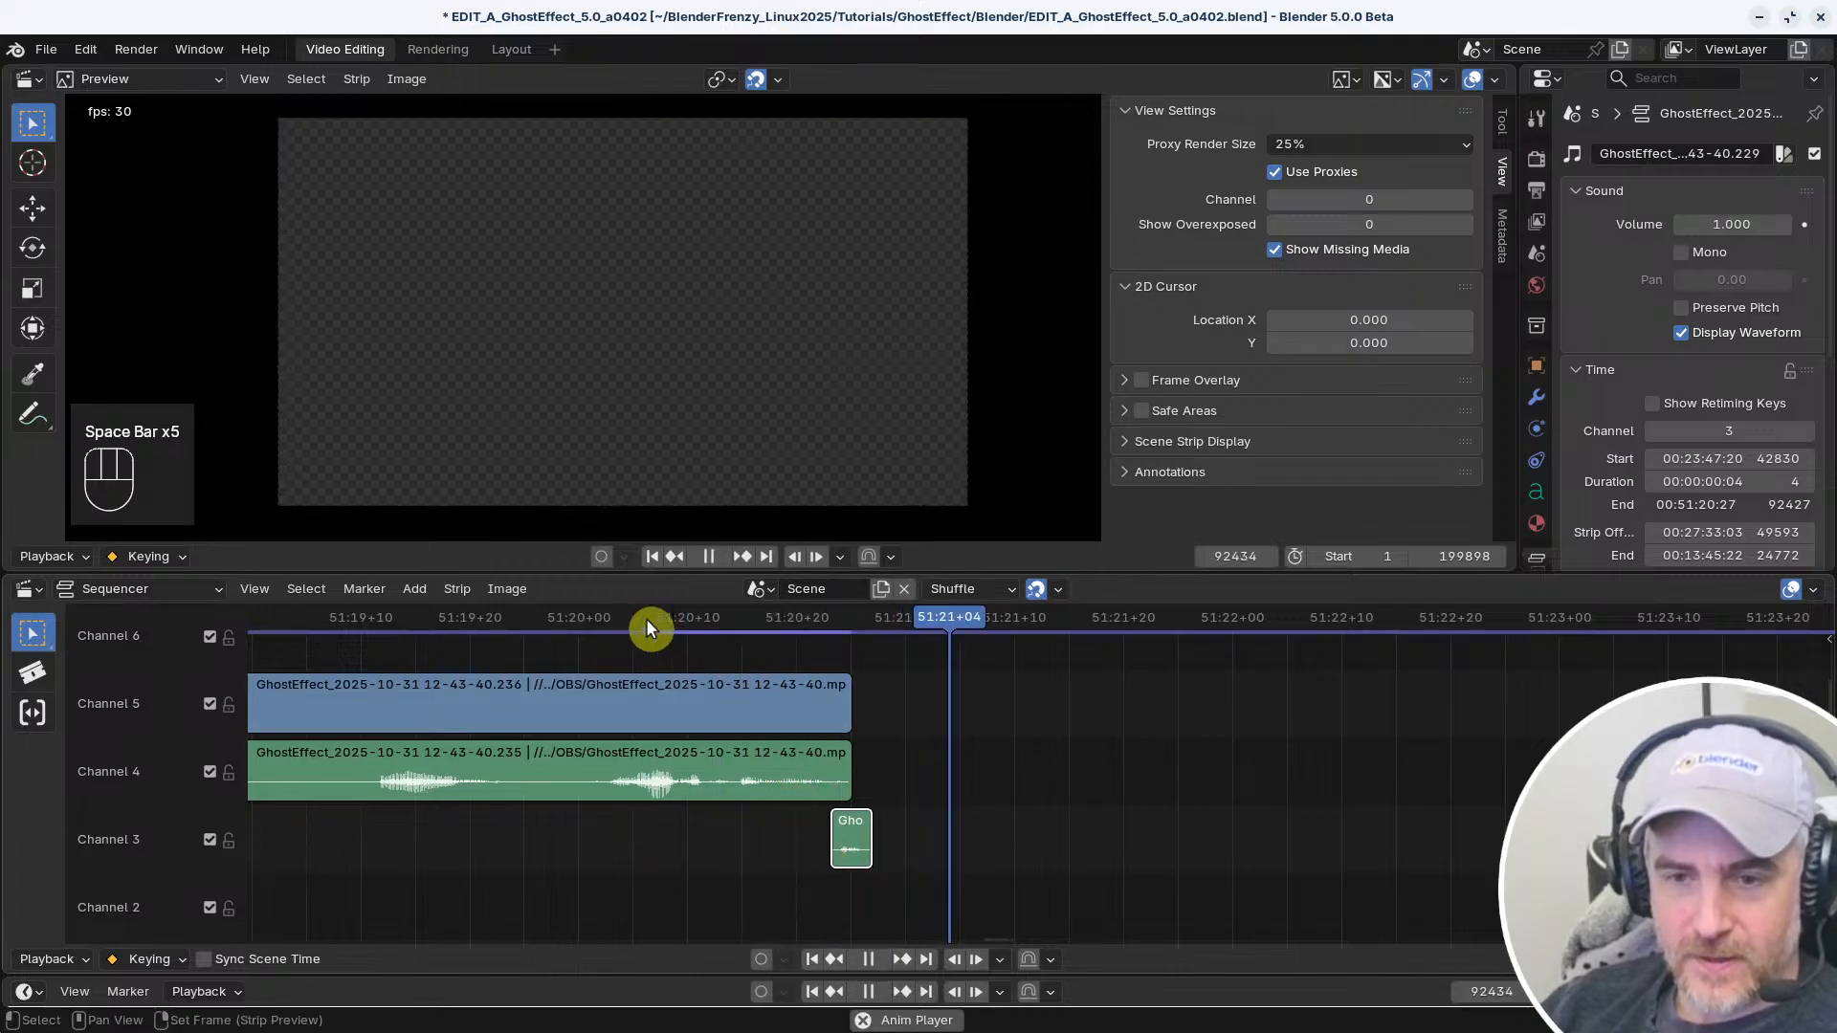
key(space)
Trim the end of the clip's video and audio to 51:20+23, and check the join with the playhead up to 51:20+27
scroll(879, 871, up, 5)
drag(753, 776, 736, 776)
click(507, 617)
key(space)
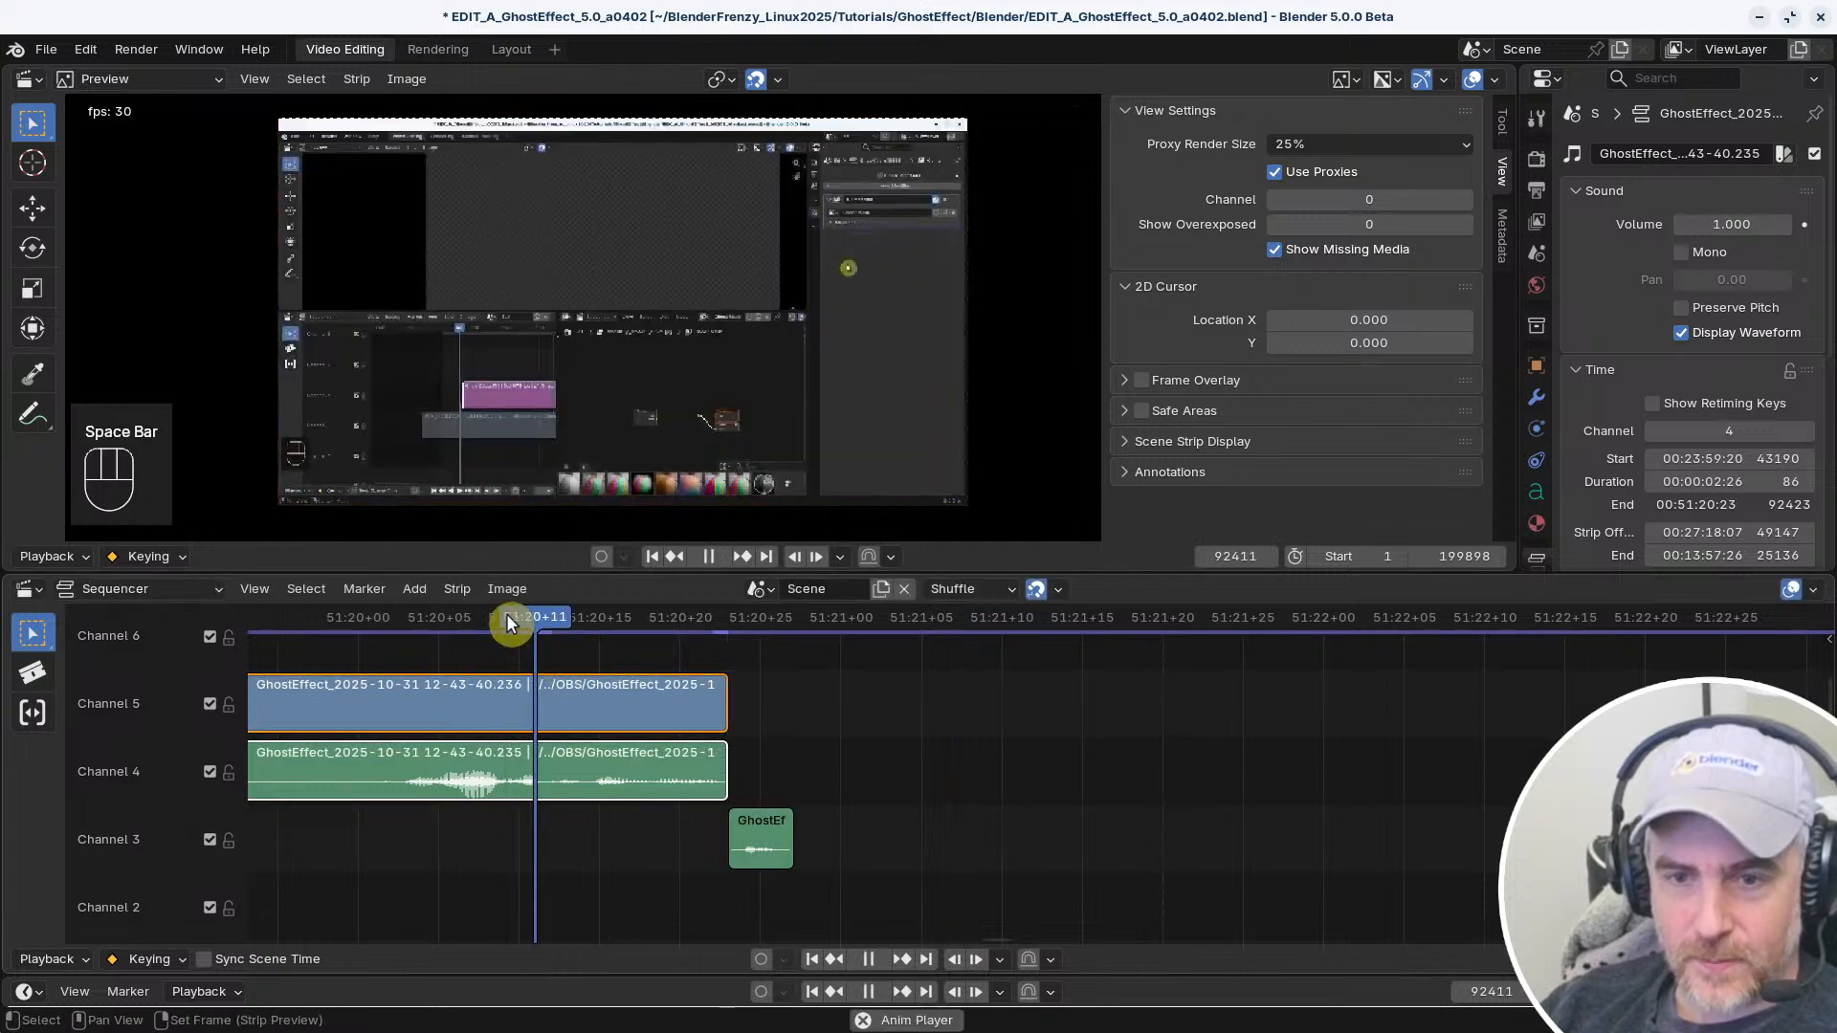
key(space)
drag(872, 634, 795, 635)
ctrl+middle_drag(913, 779, 860, 795)
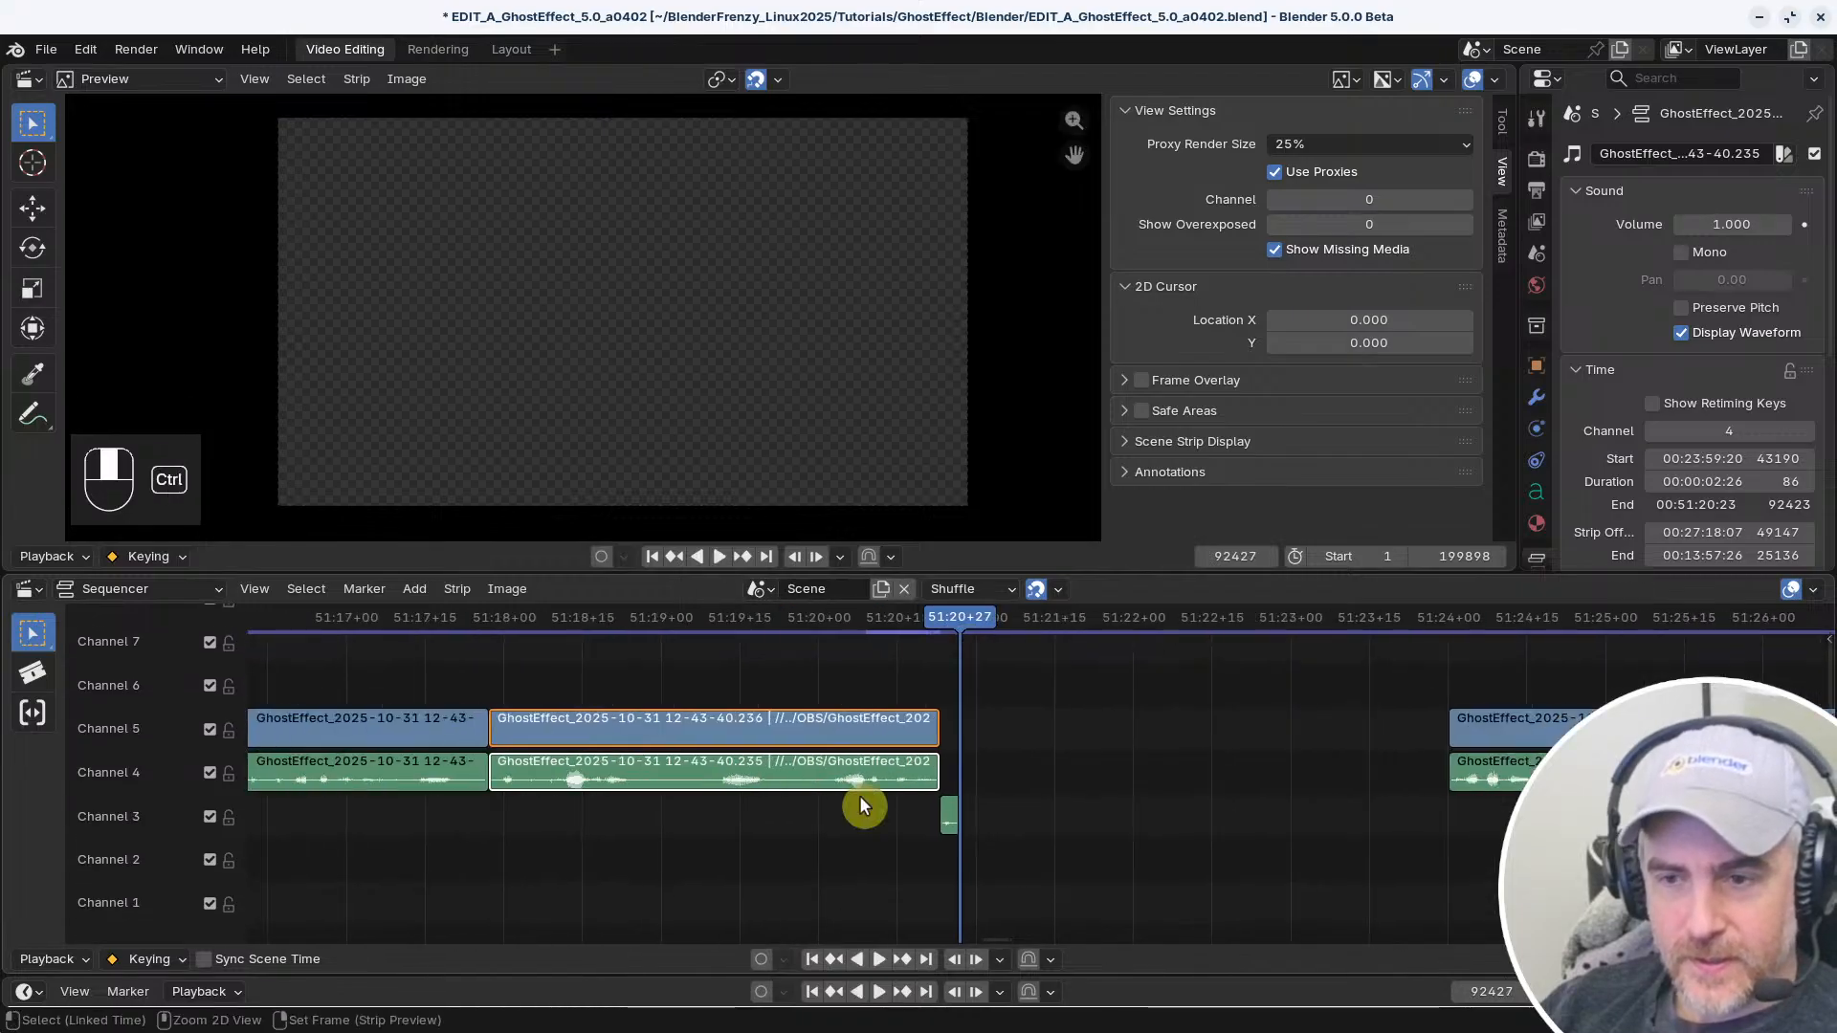
Select and deselect the end handle of the Channel 5 video clip, and reactivate the selection tool
click(927, 729)
scroll(938, 756, up, 8)
scroll(888, 756, up, 2)
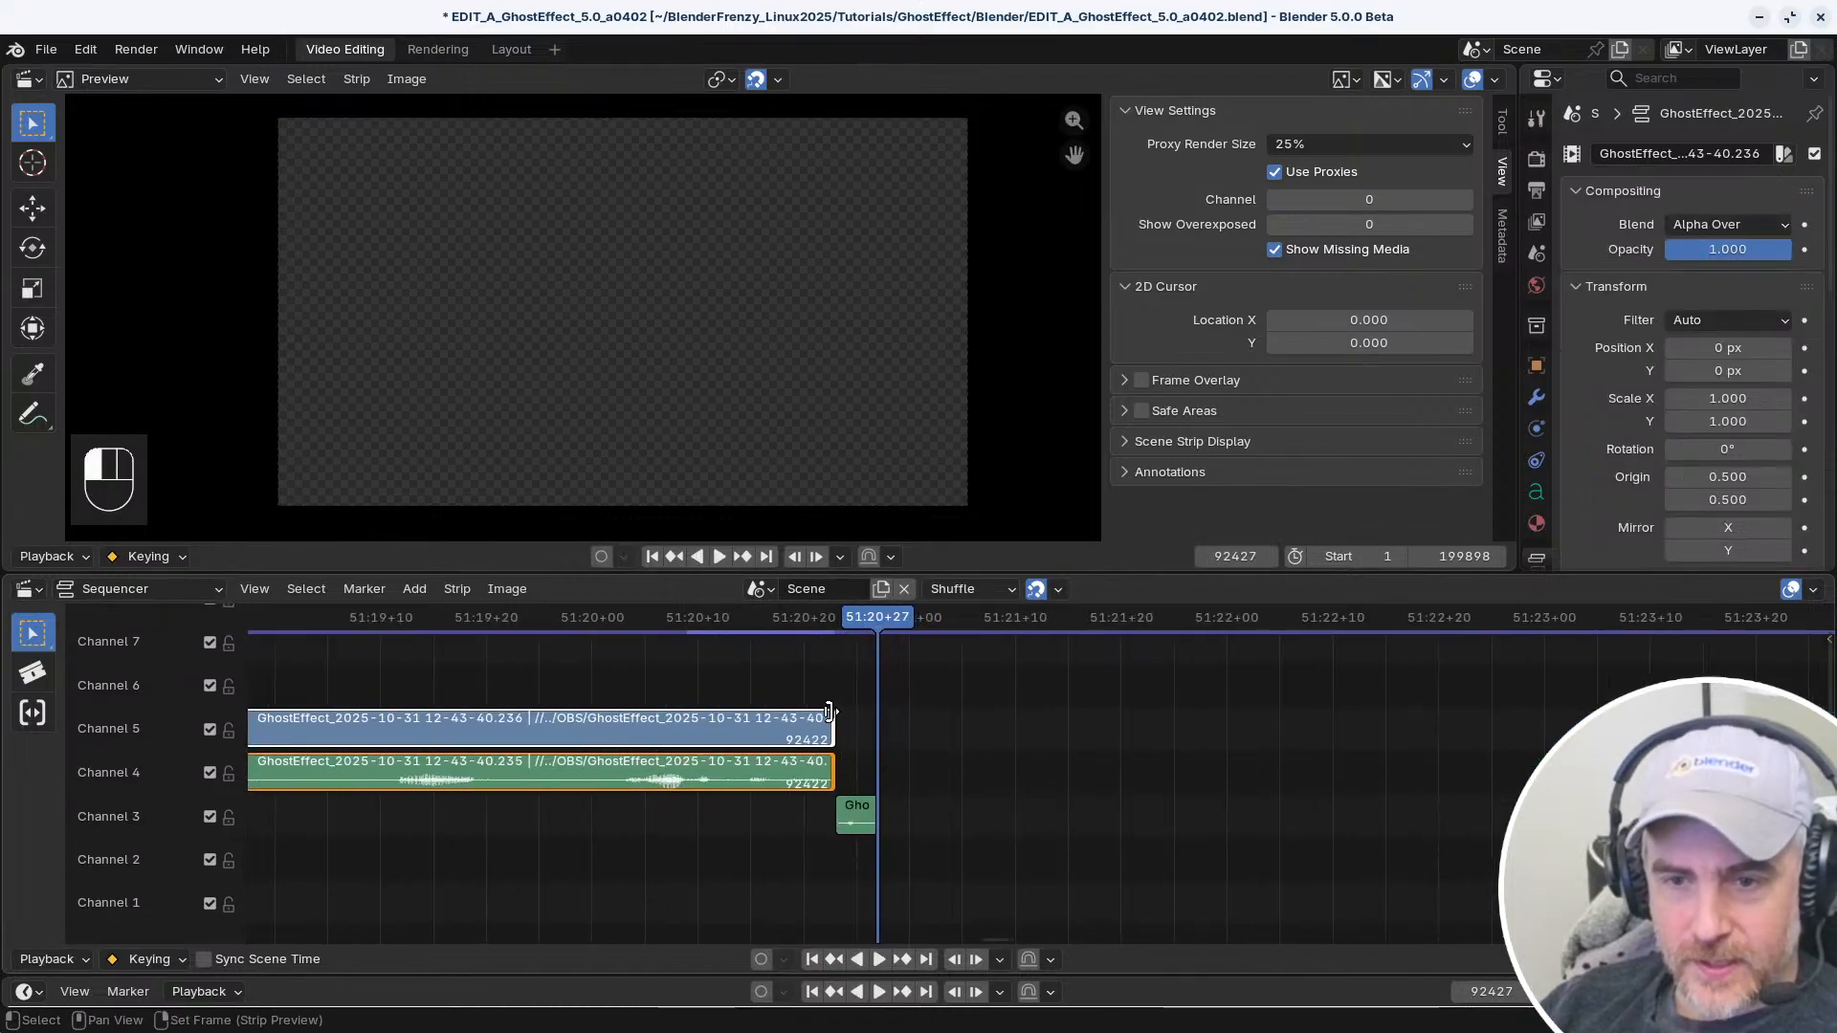
click(841, 698)
click(830, 725)
click(841, 727)
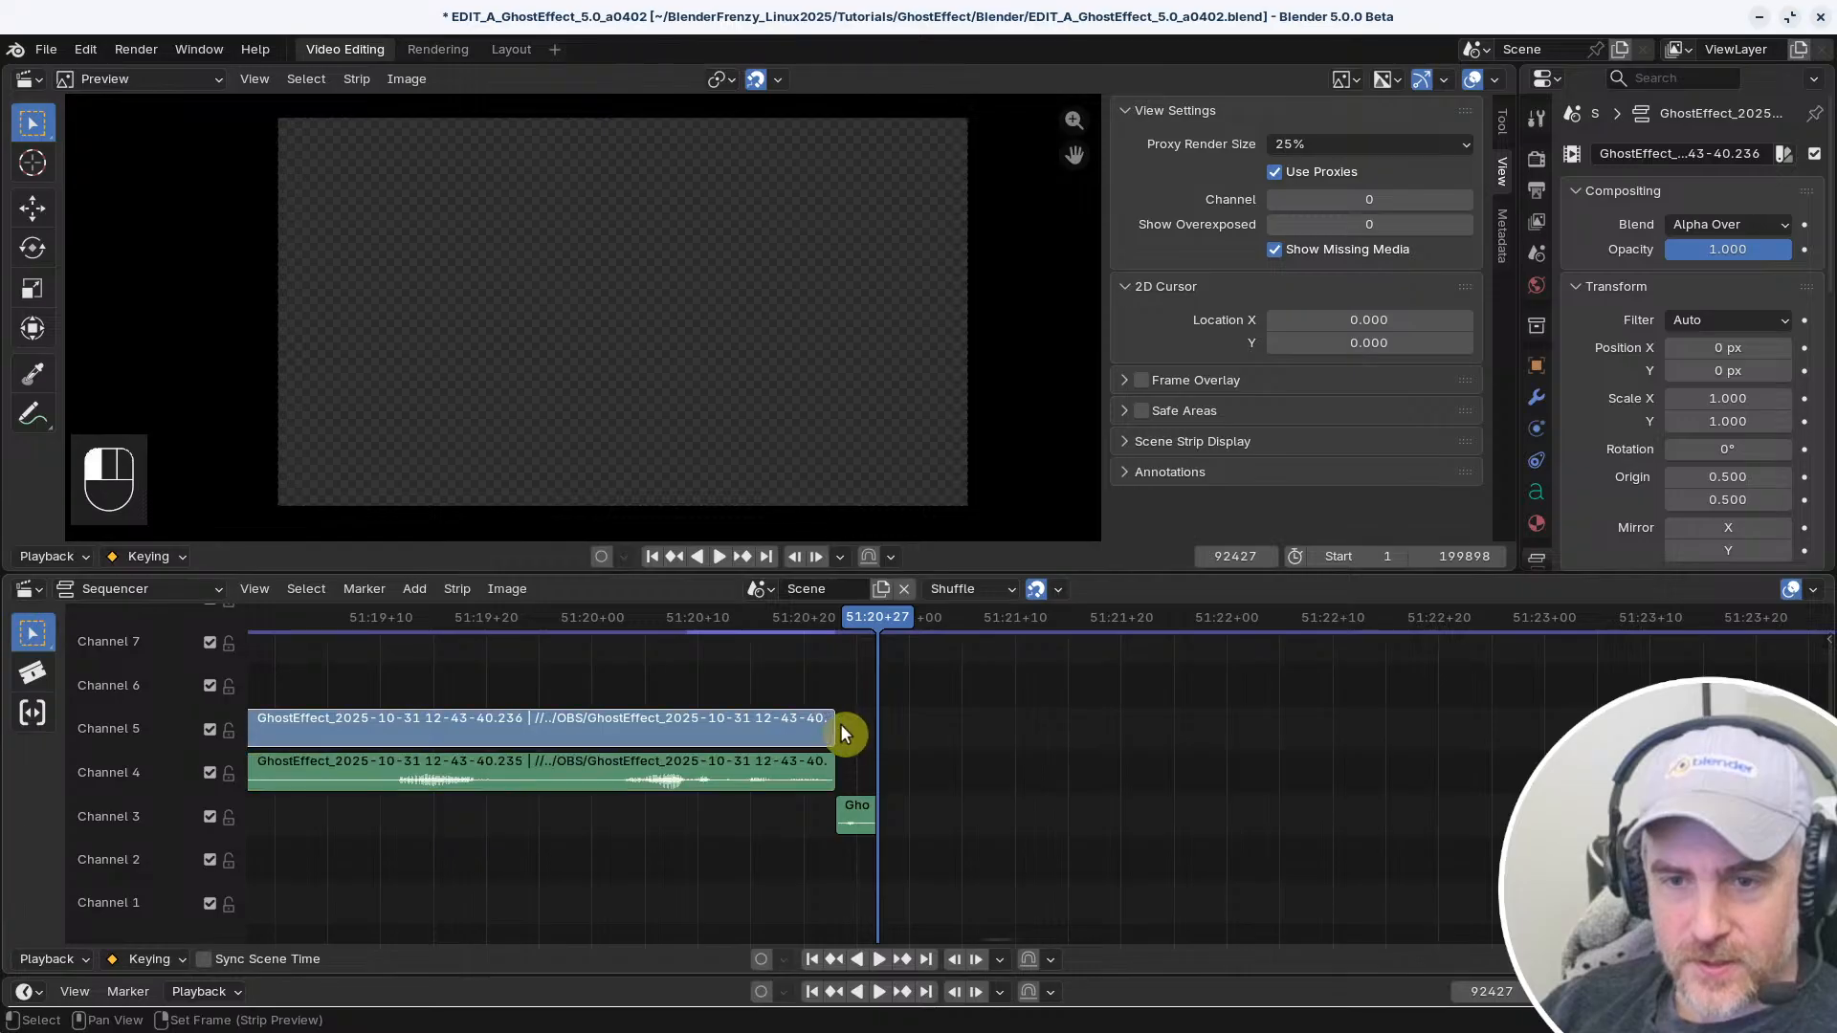
click(38, 631)
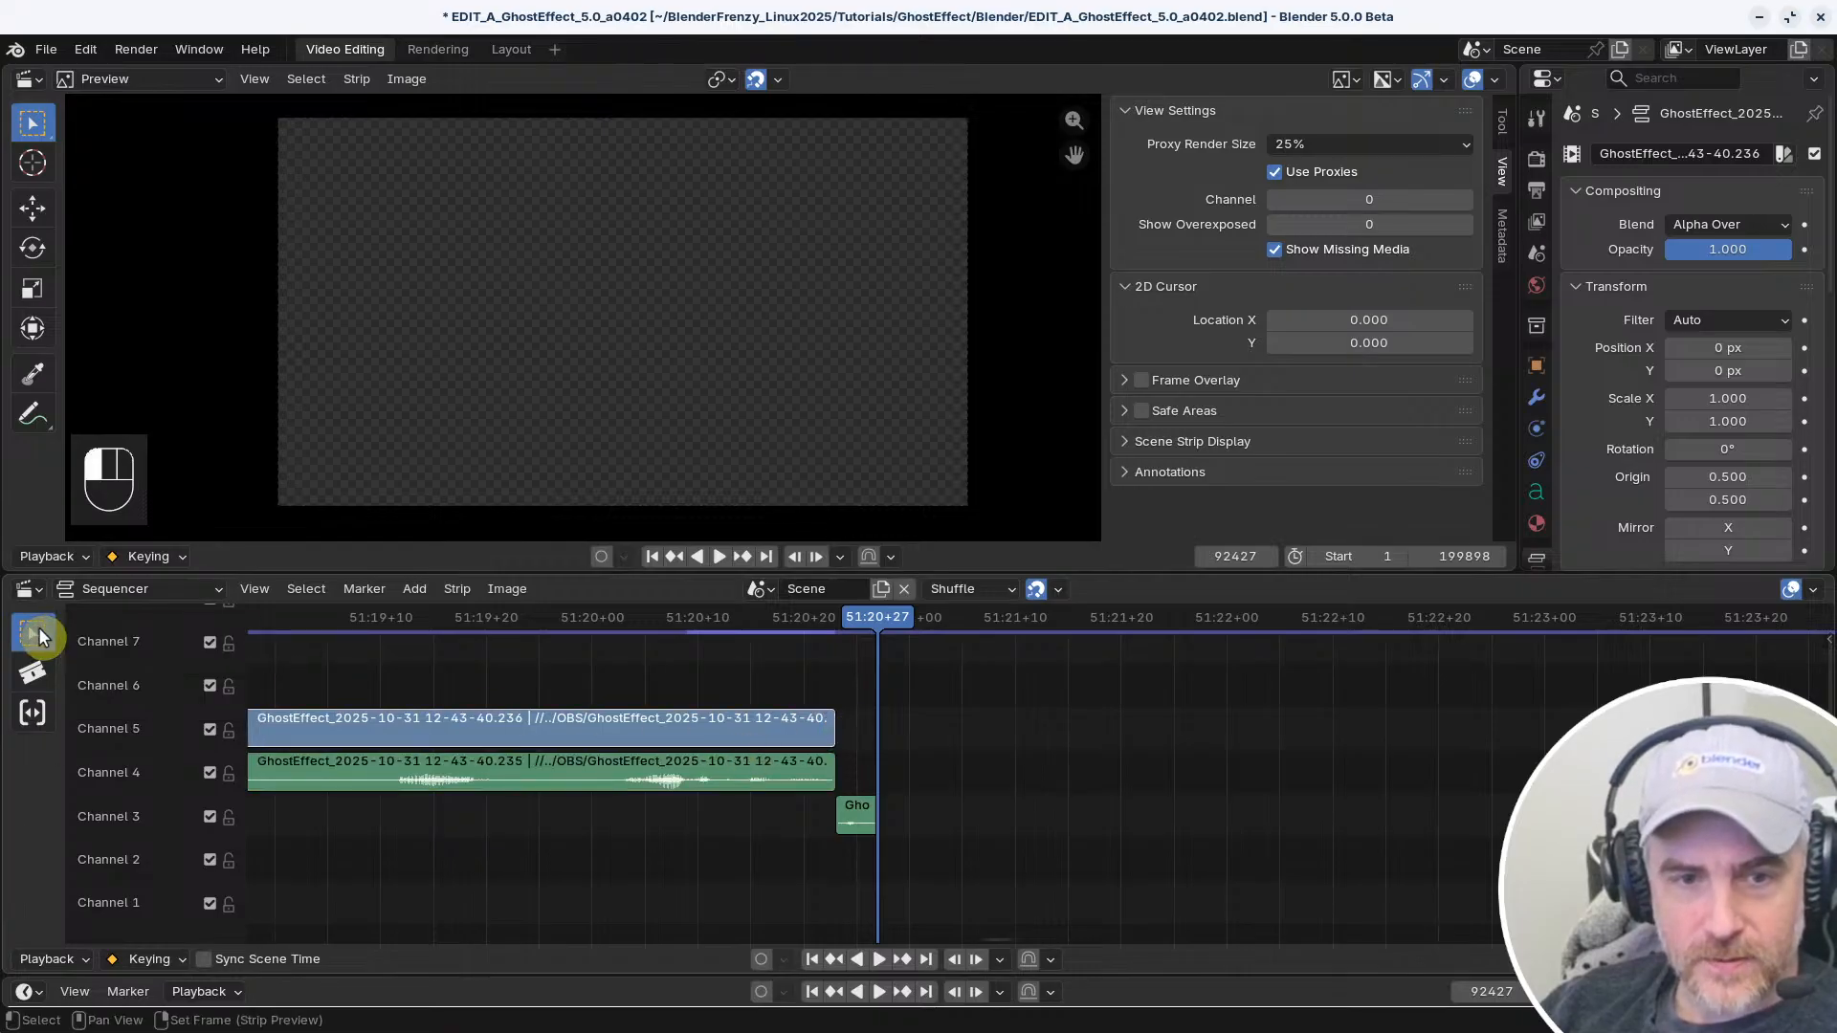
click(38, 631)
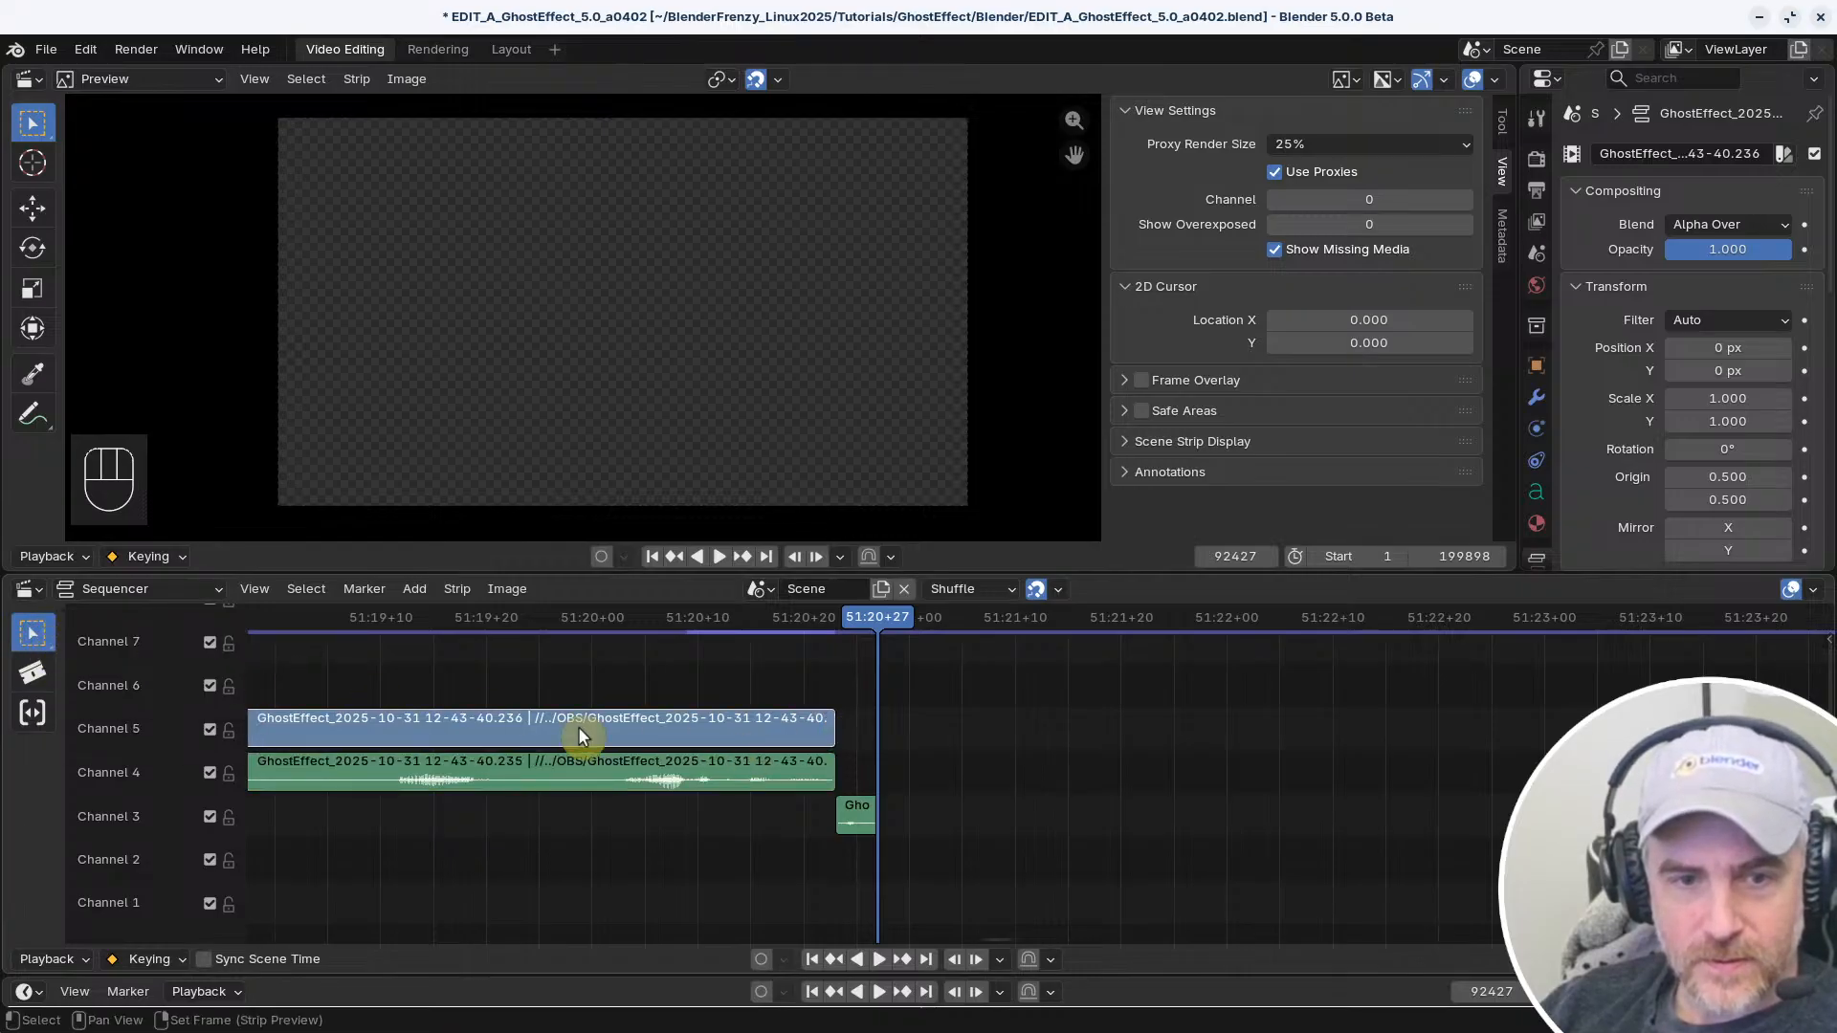
Select the end handle of the Channel 5 video clip, and switch the active handle to the linked Channel 4 audio
click(835, 725)
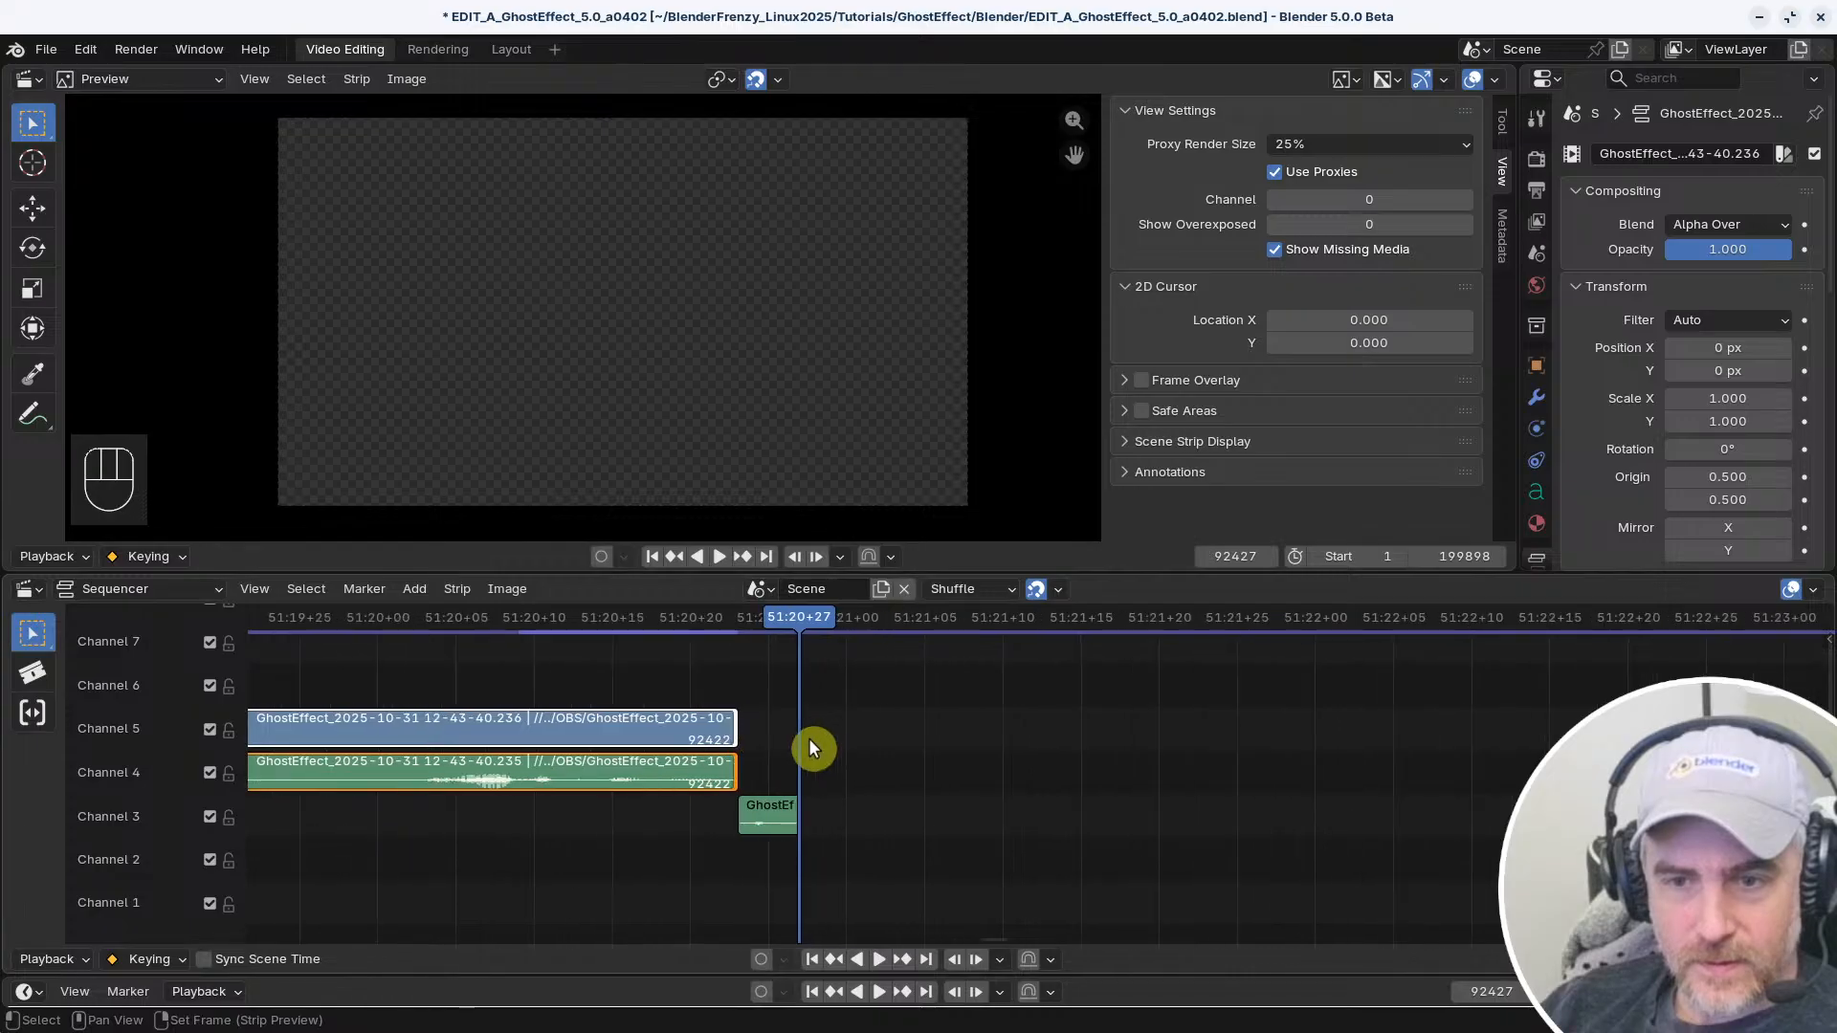
scroll(807, 738, up, 3)
click(642, 777)
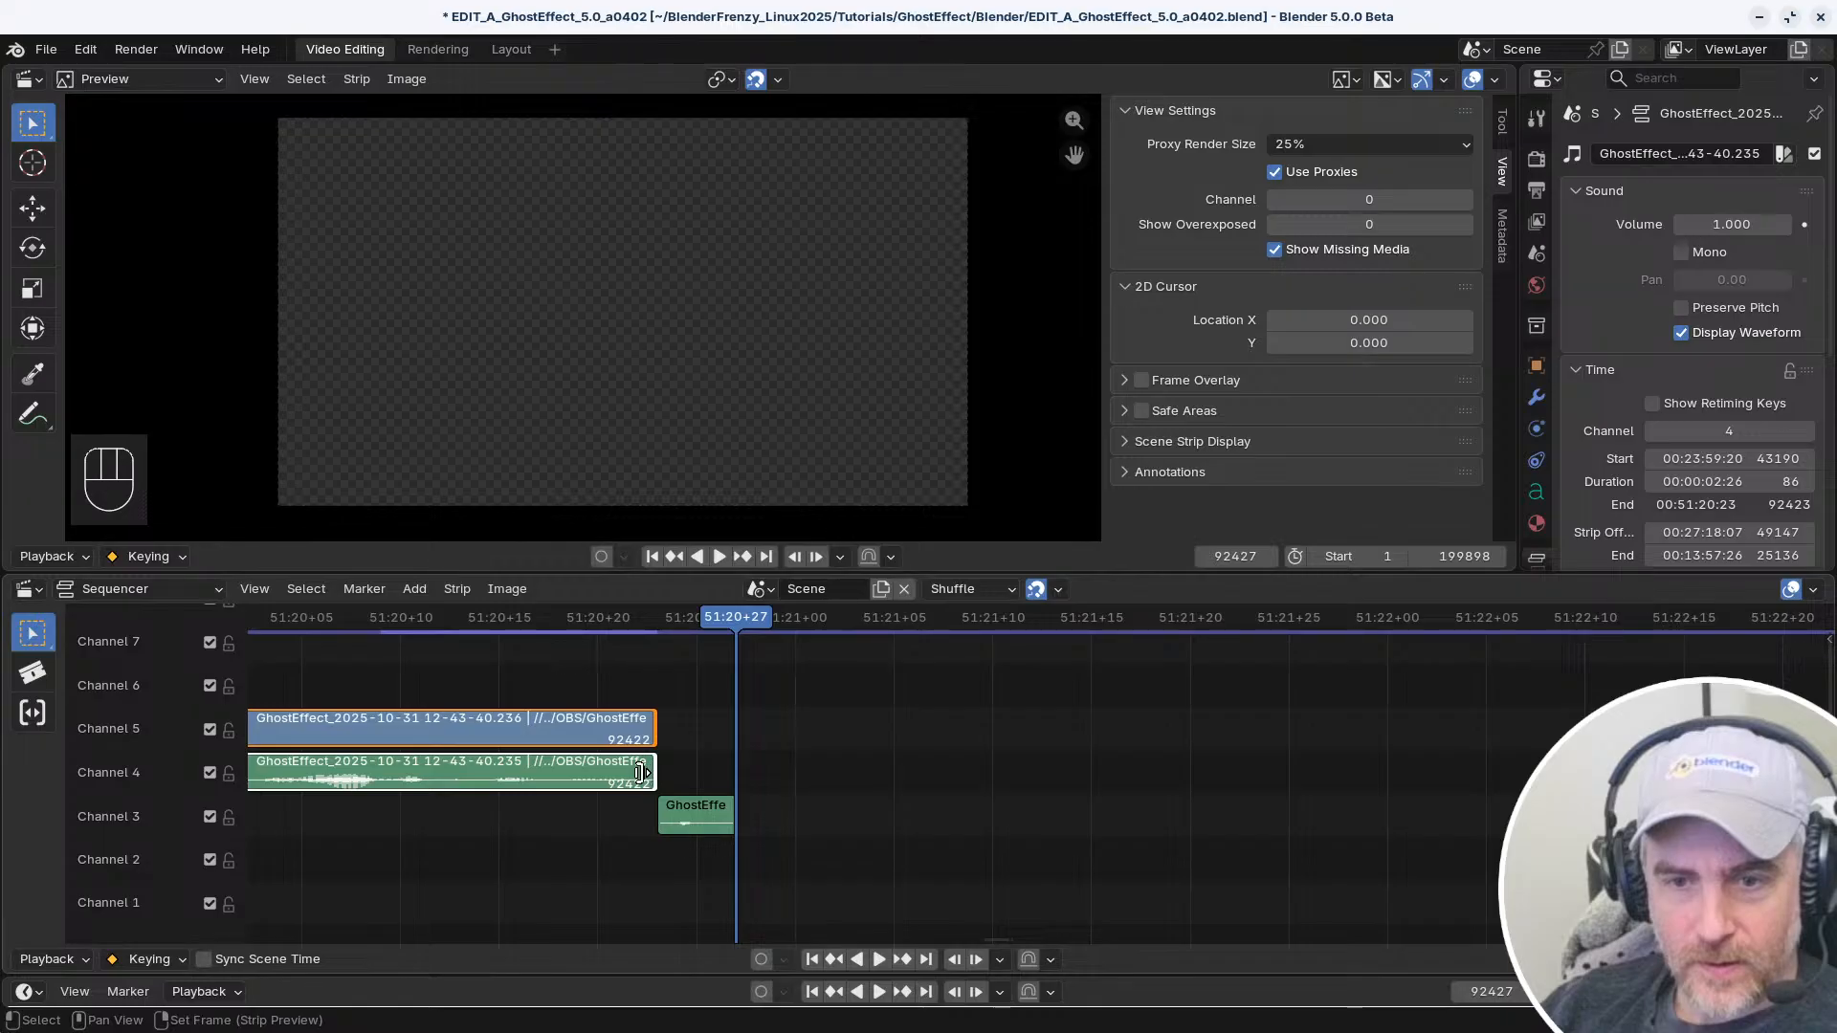
scroll(656, 792, up, 4)
ctrl+middle_drag(772, 785, 688, 718)
middle_drag(689, 723, 976, 866)
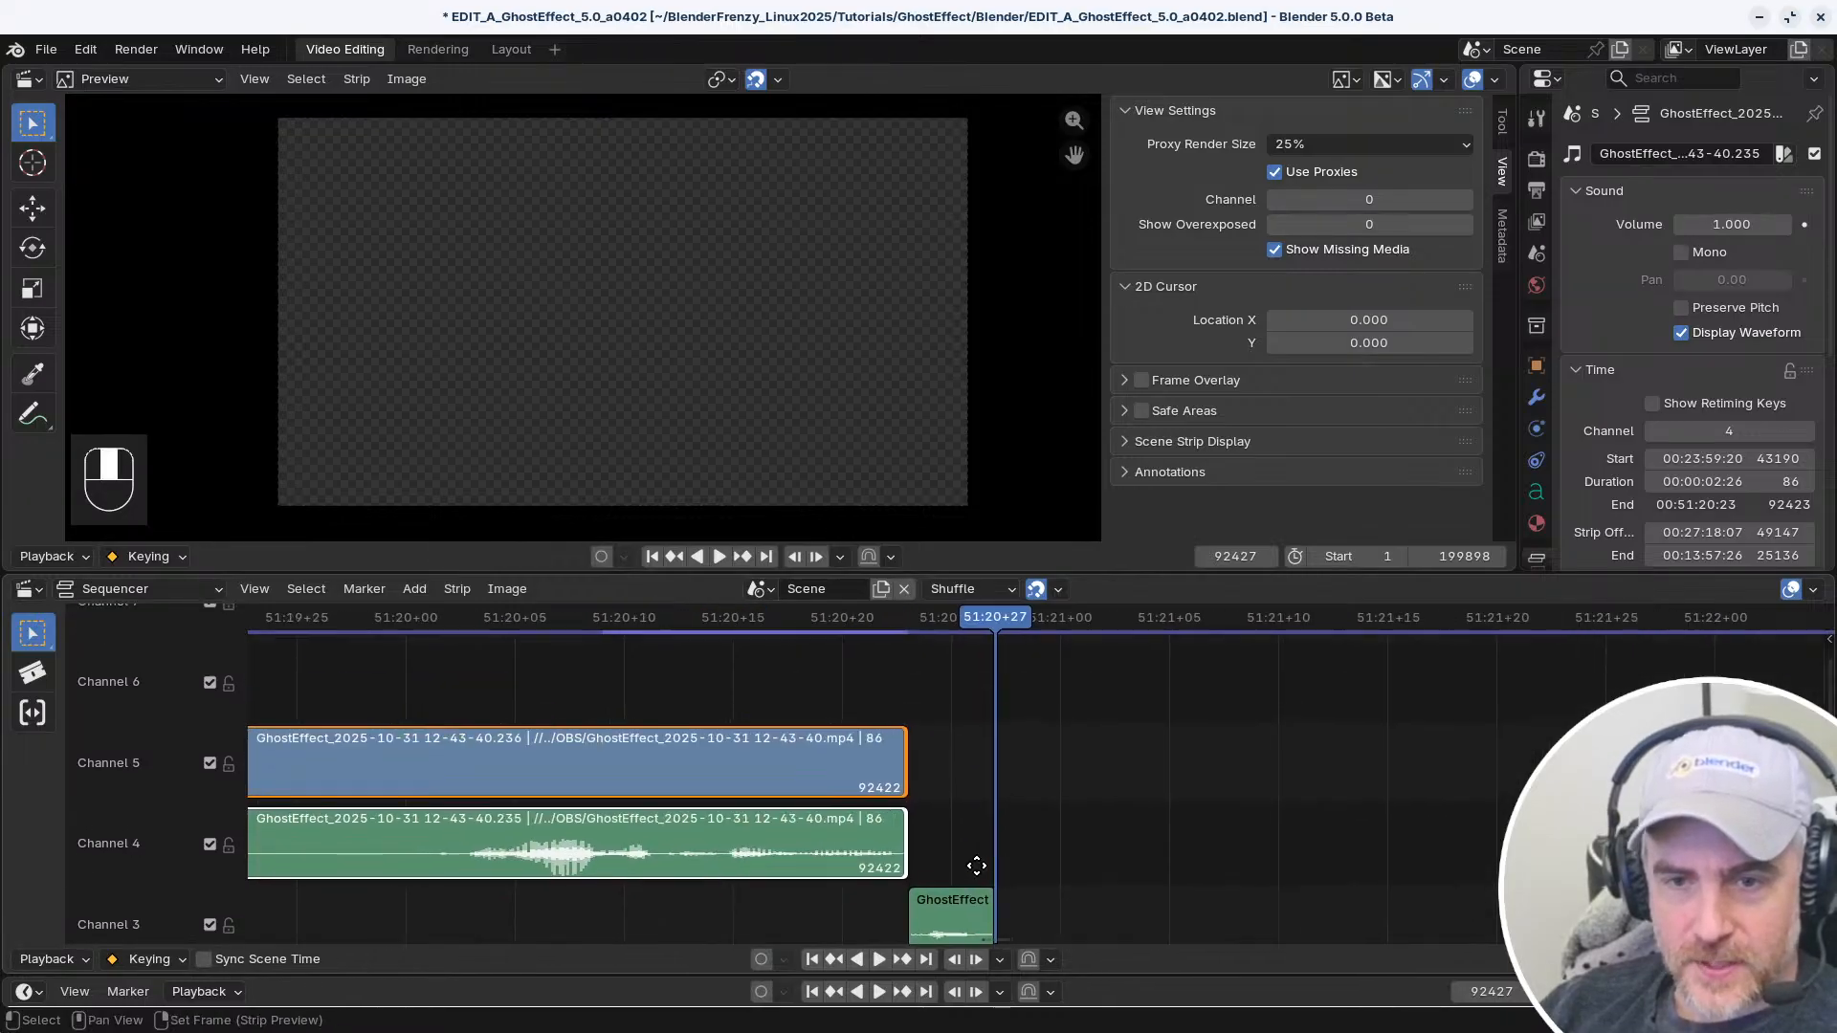
Select and clear the Channel 5 clip's end handle several times, finishing with the whole clip selected
click(900, 760)
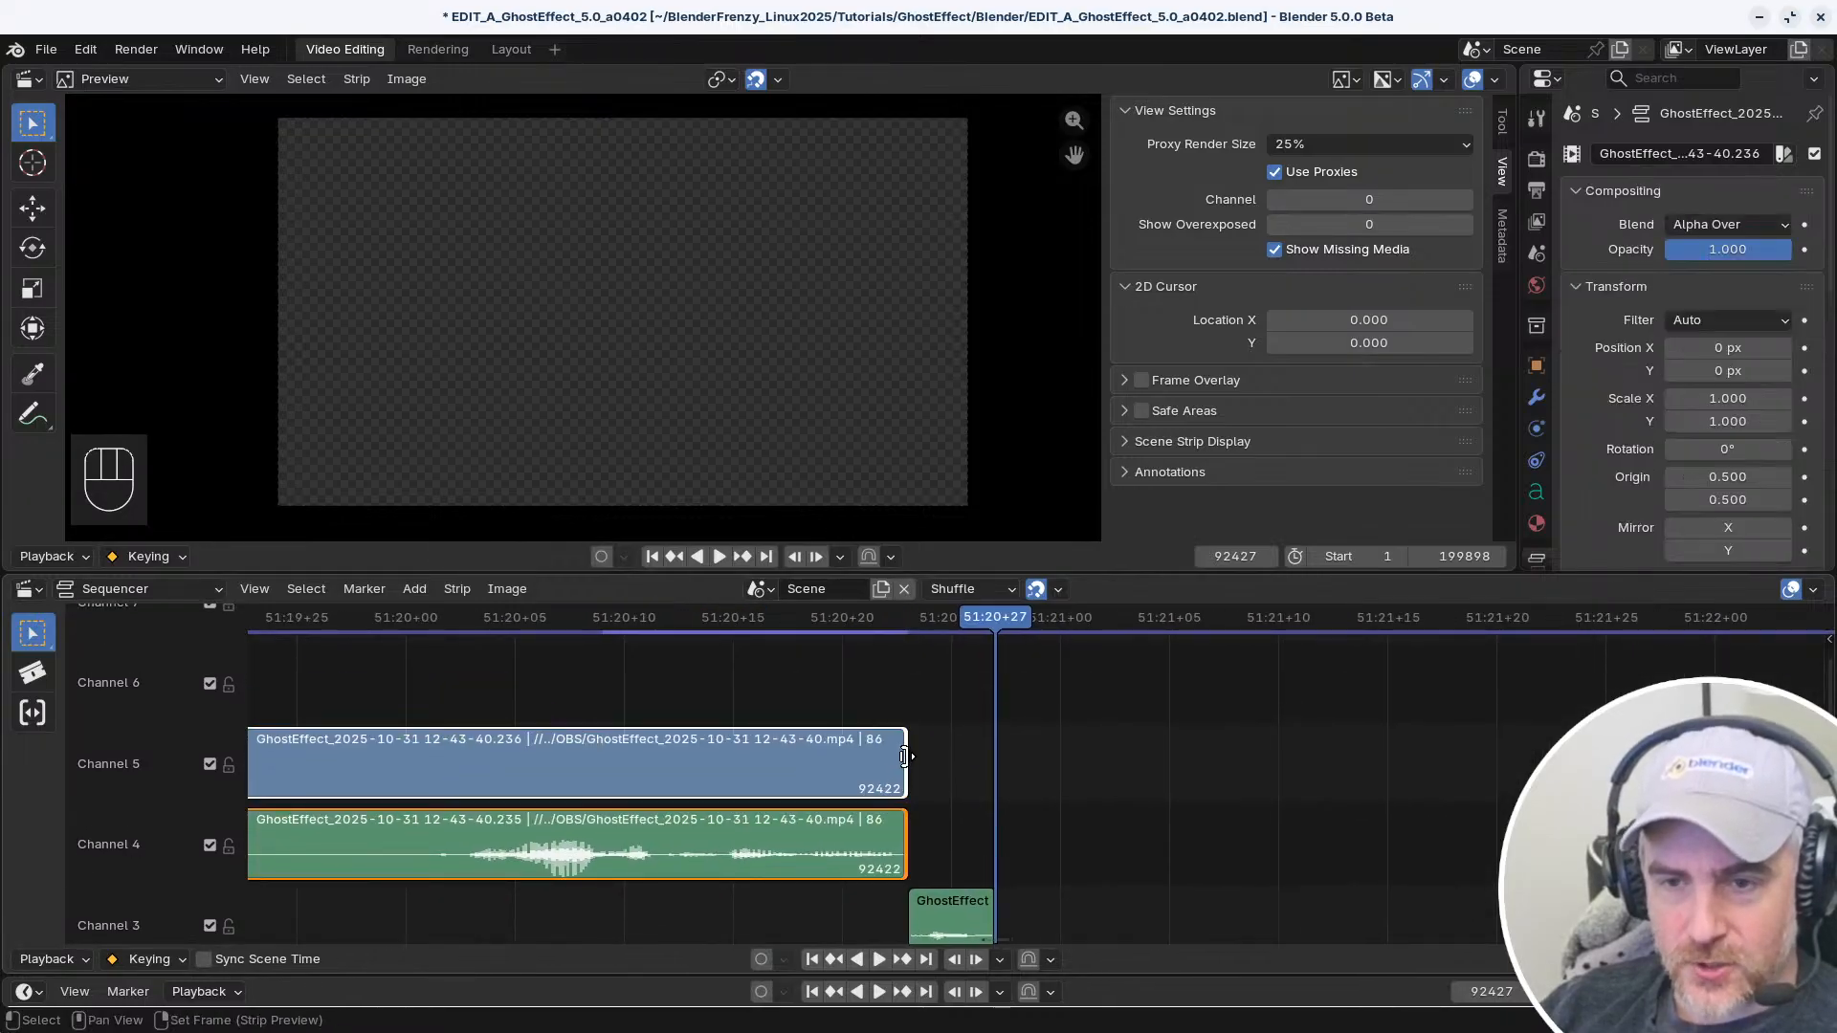
click(959, 765)
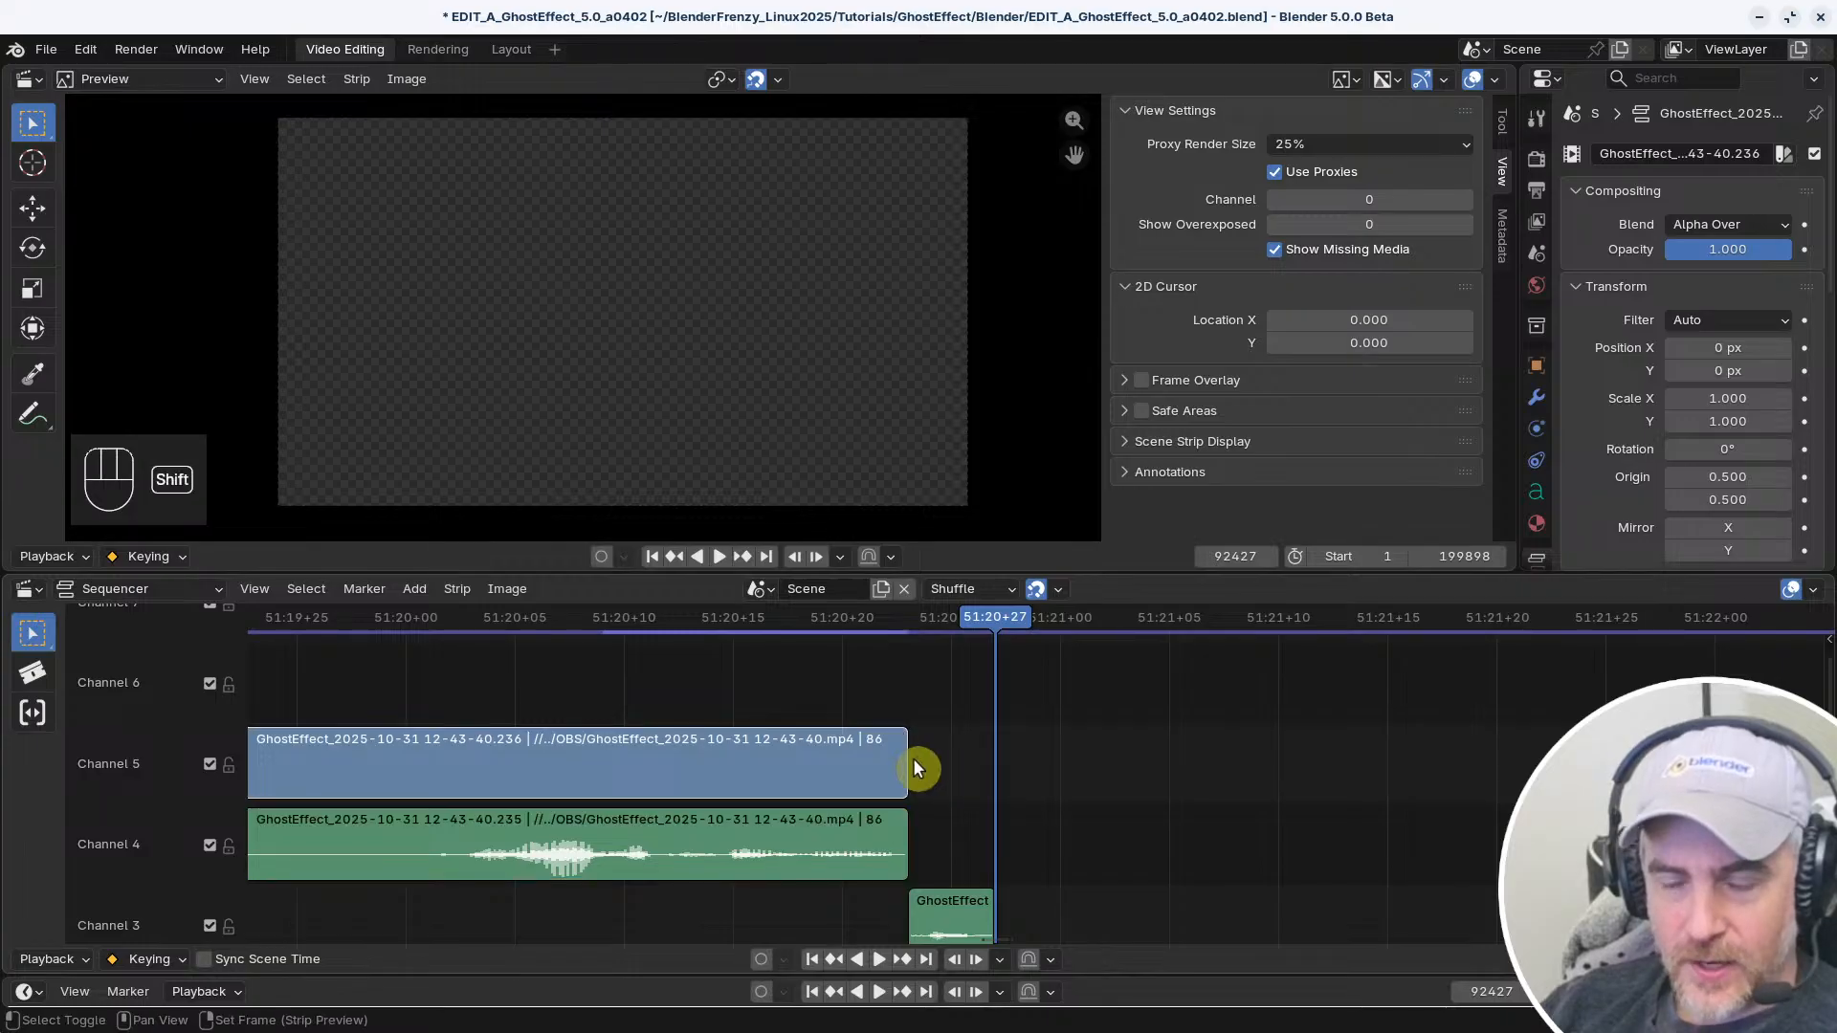
shift+click(893, 758)
click(951, 773)
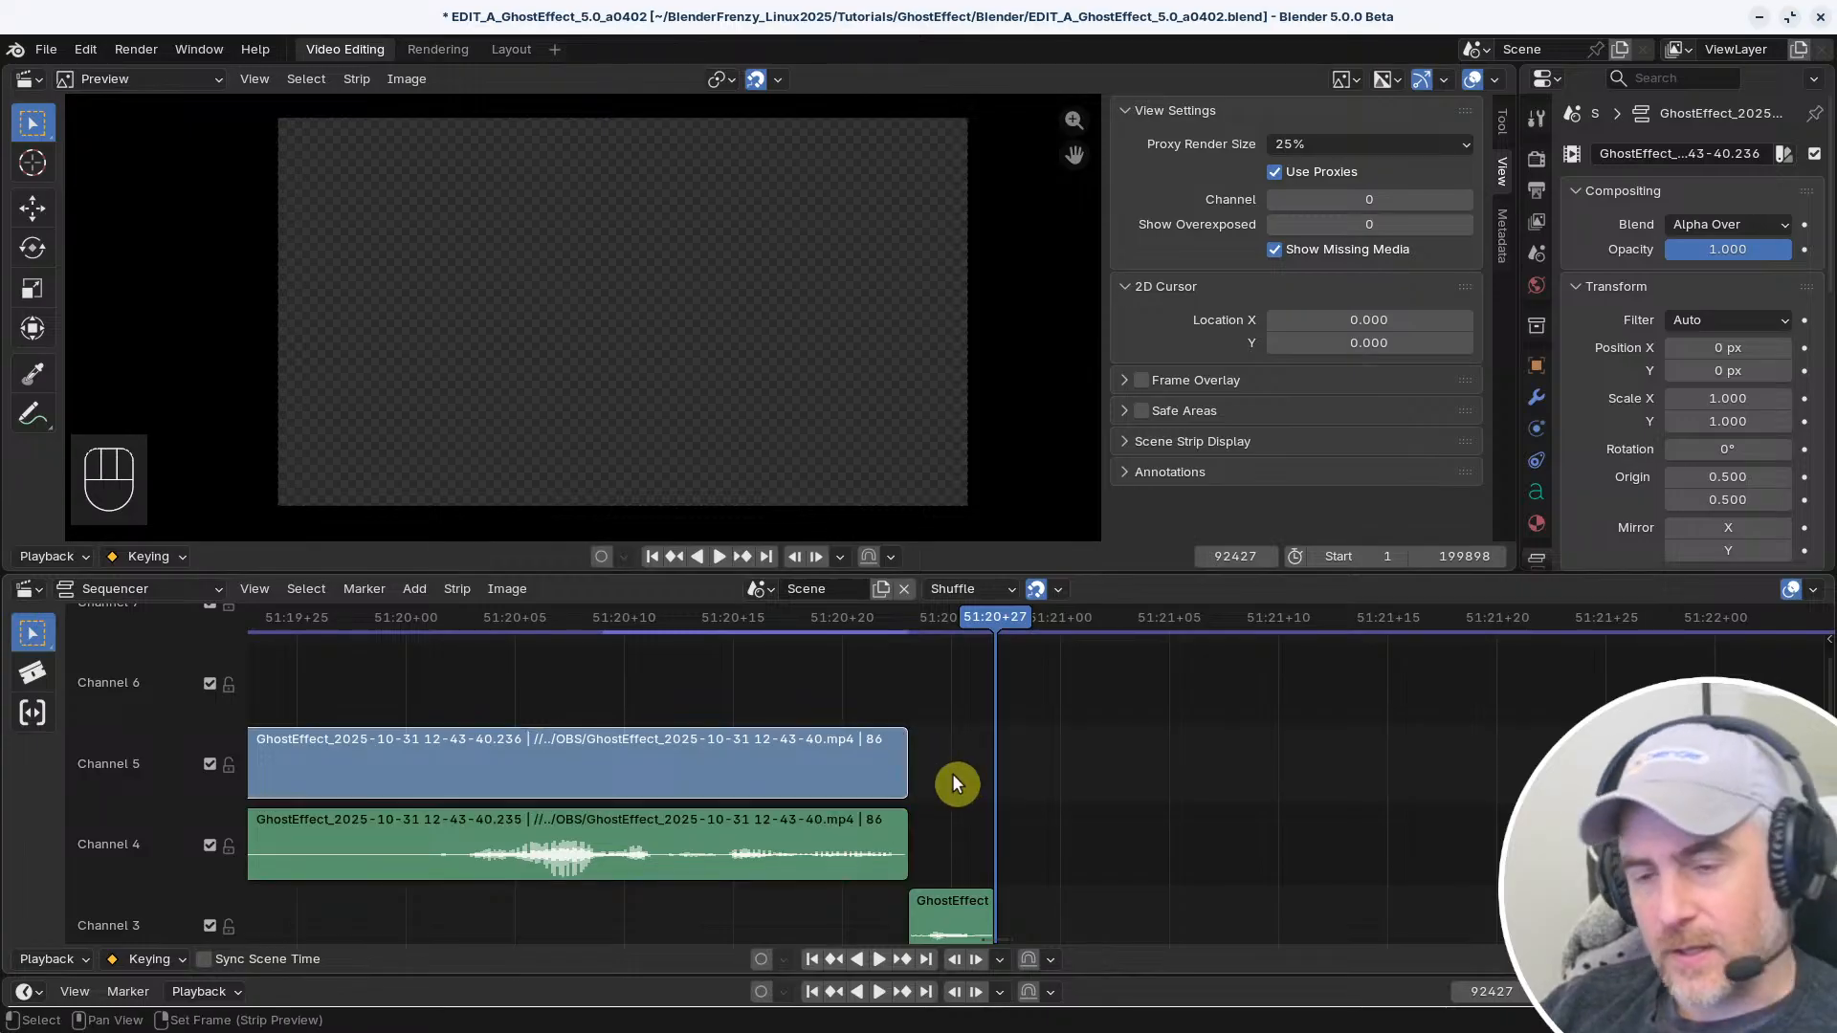
click(903, 760)
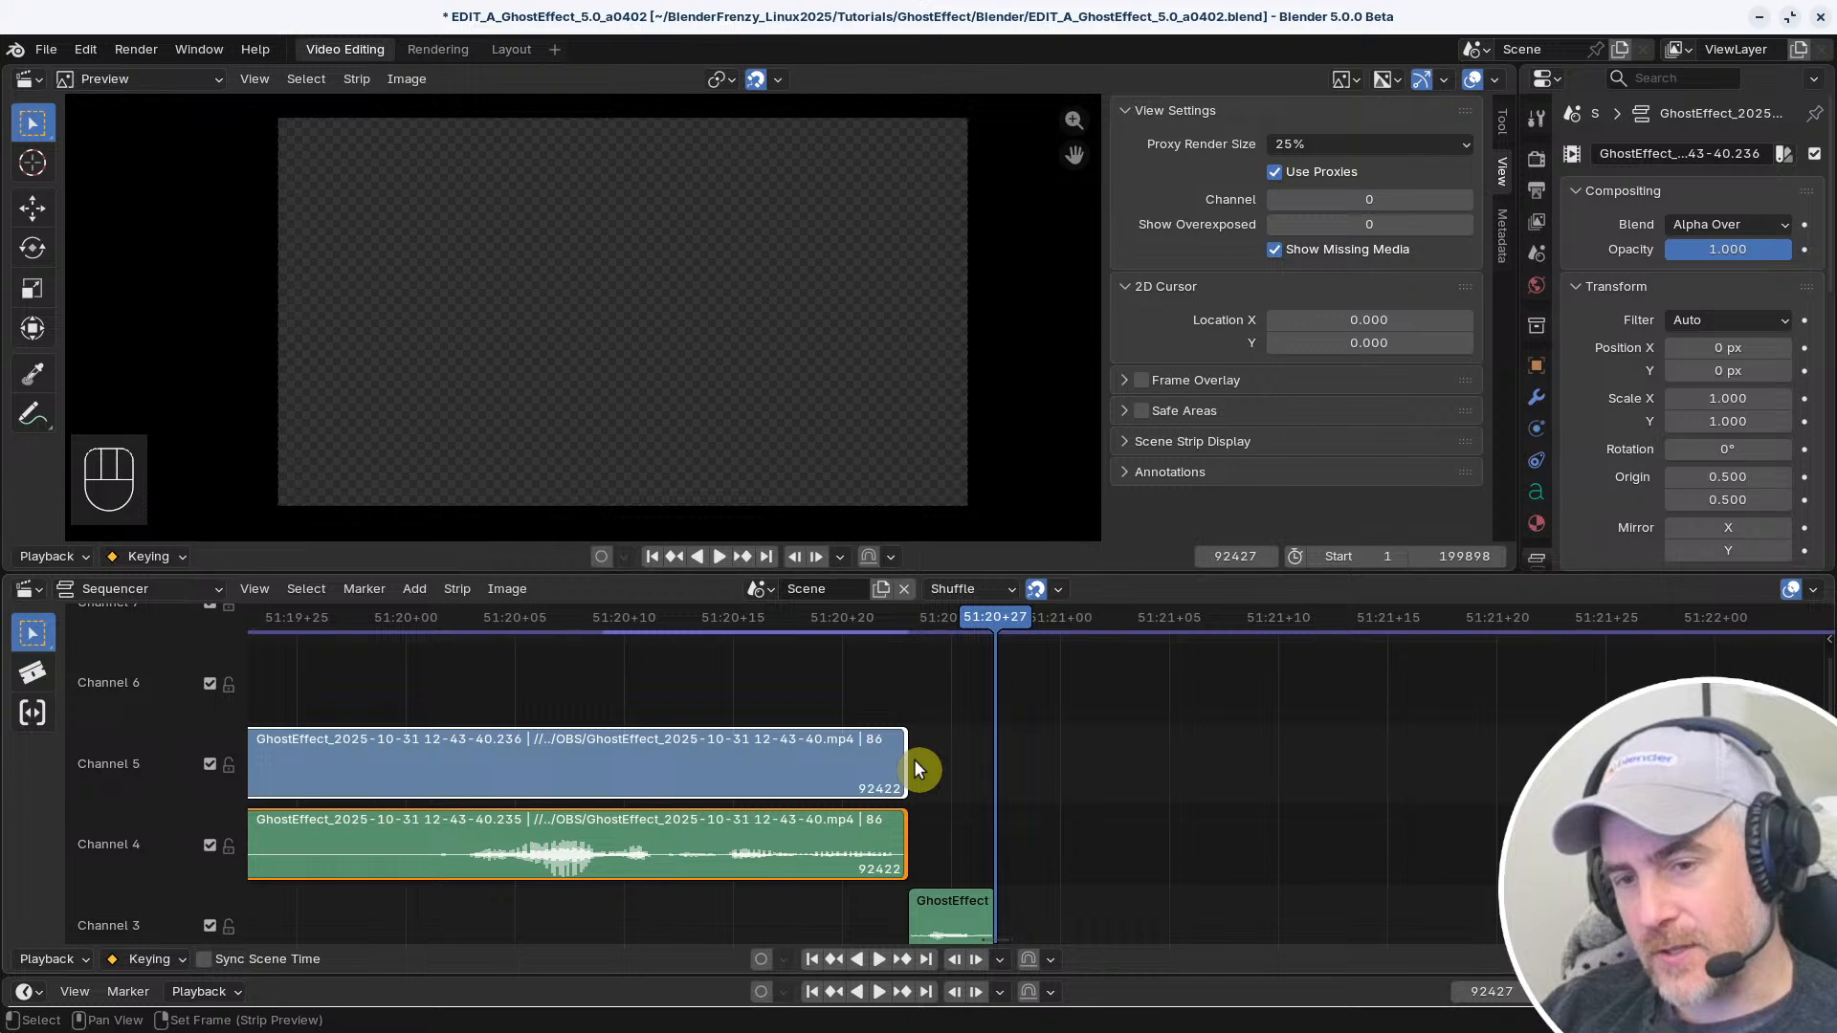
click(961, 761)
shift+click(861, 751)
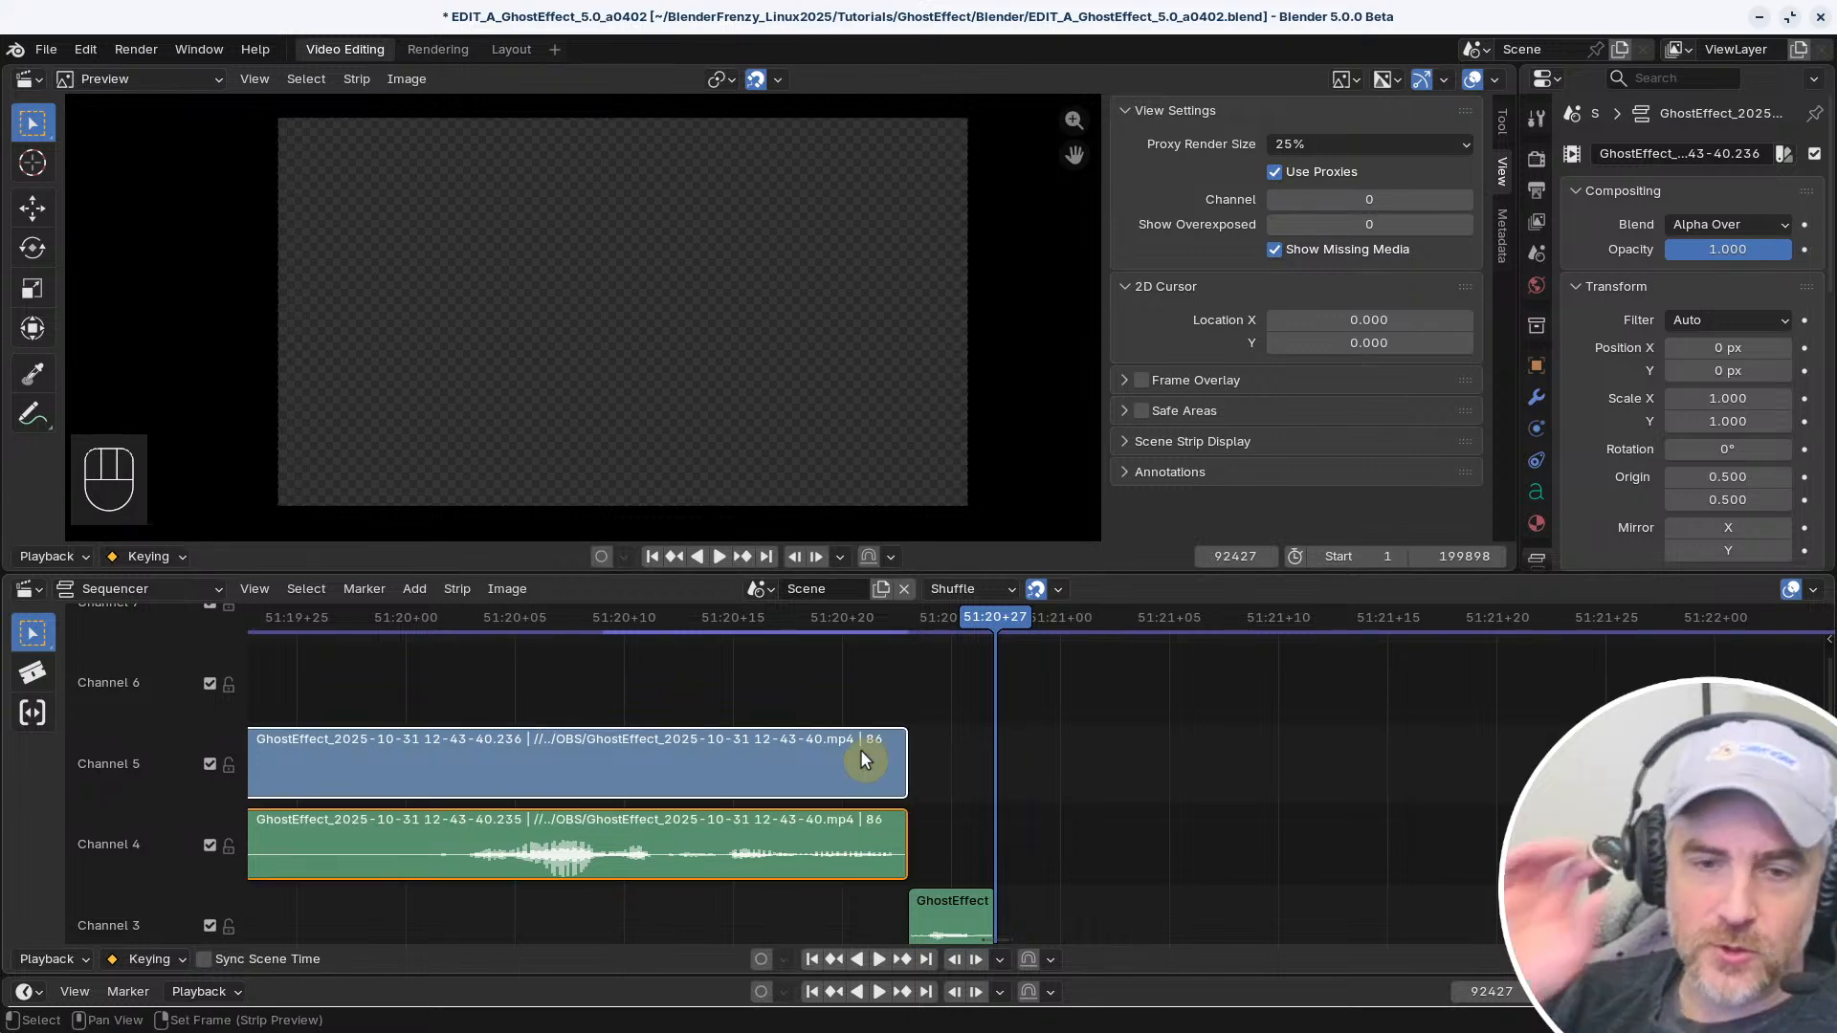
click(435, 587)
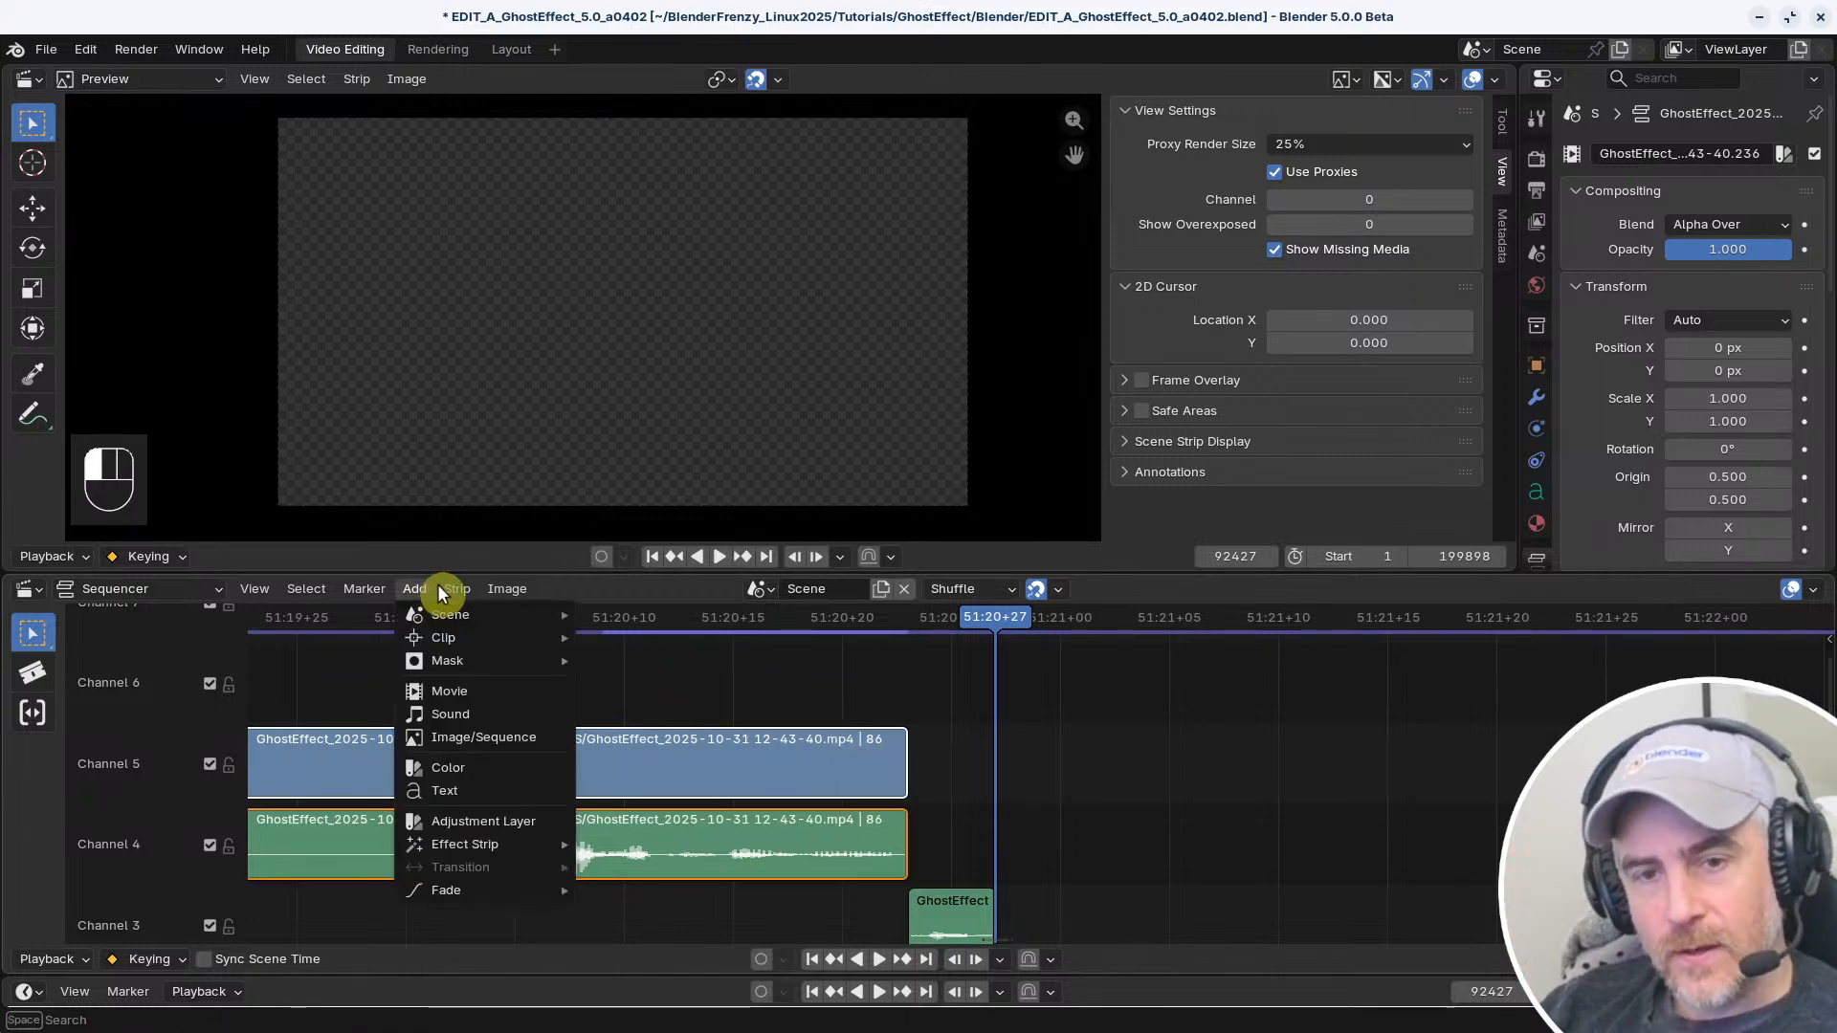
click(451, 588)
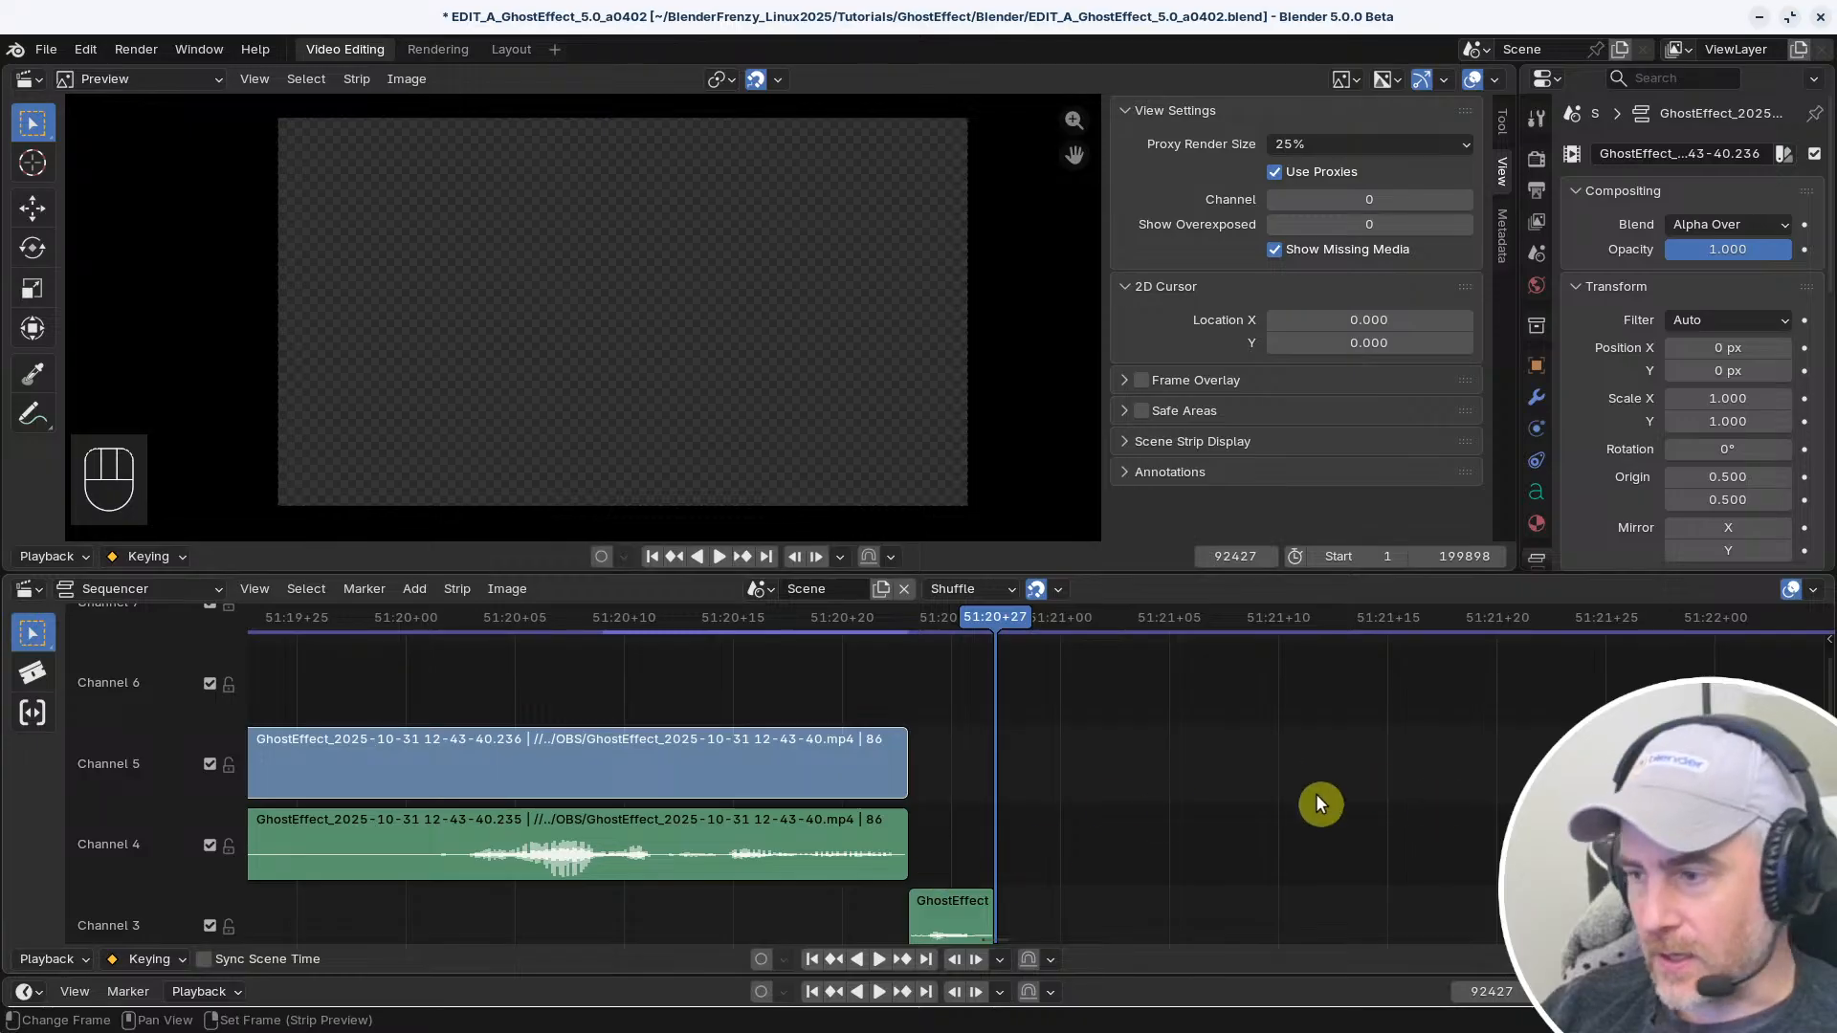
Select the end handle of the Channel 5 video clip, and clear it after reactivating the selection tool
click(899, 764)
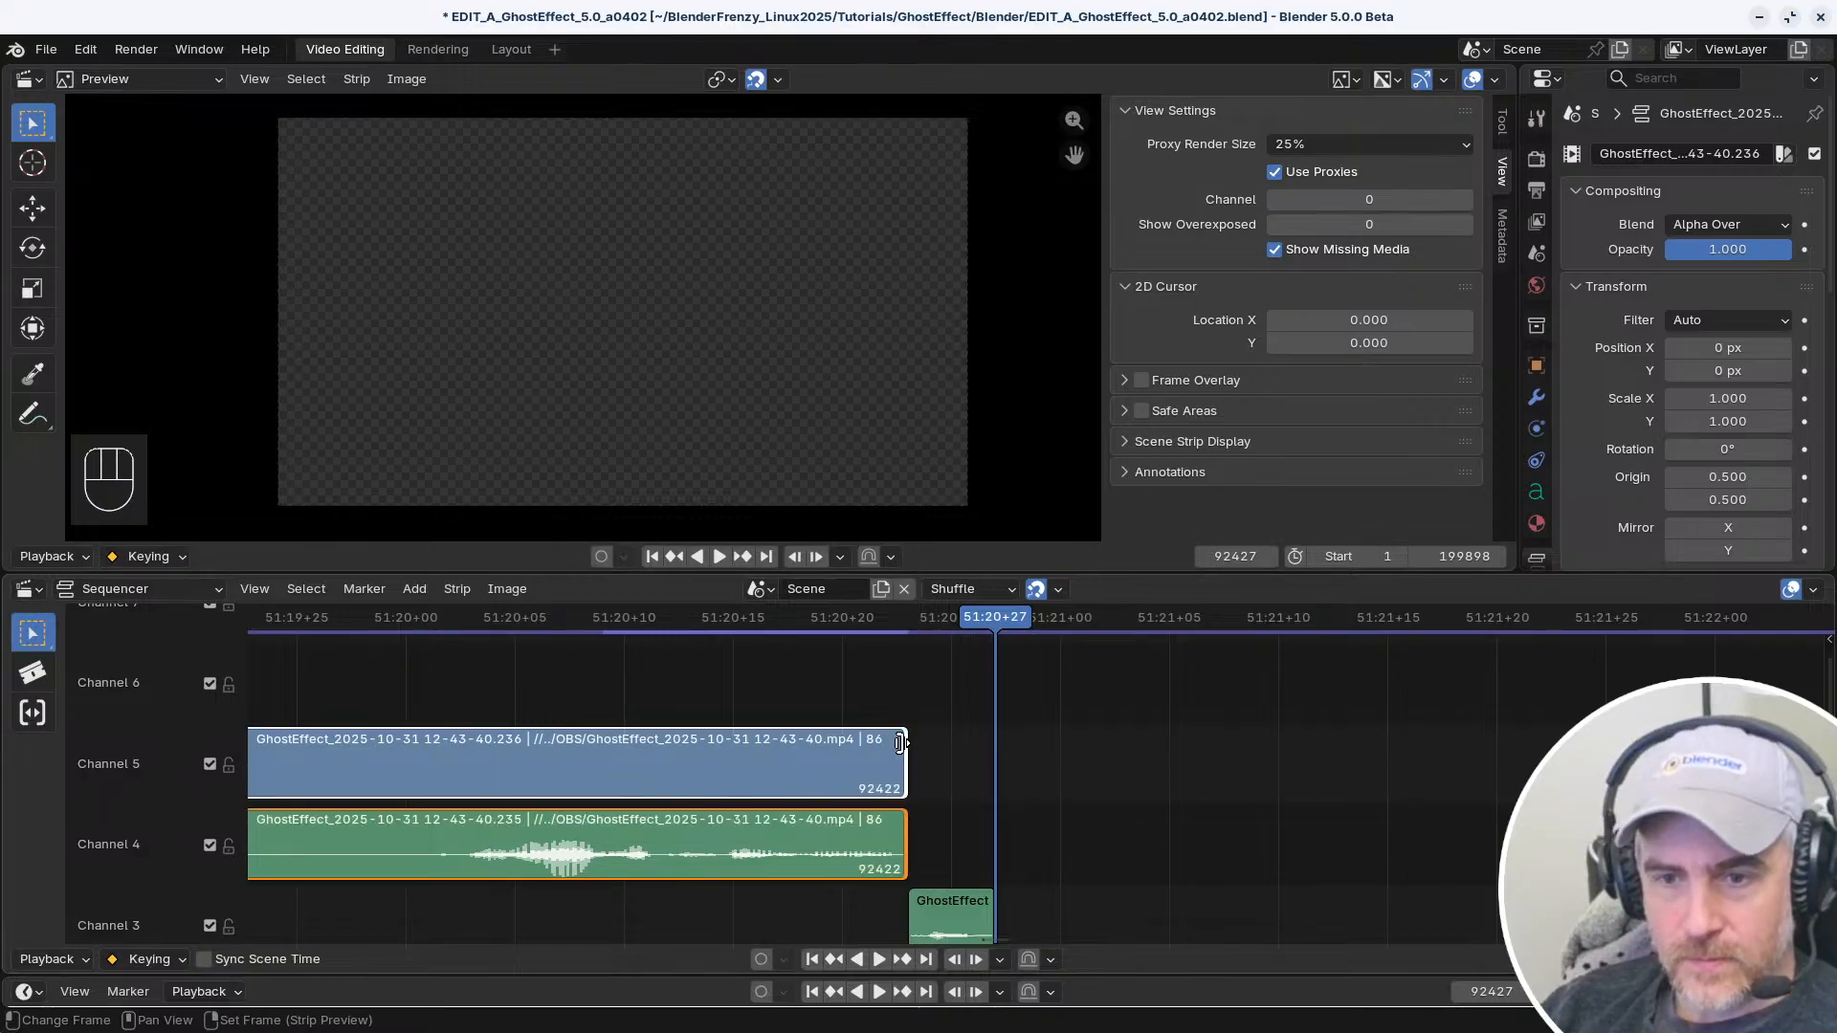
ctrl+middle_drag(923, 782, 771, 762)
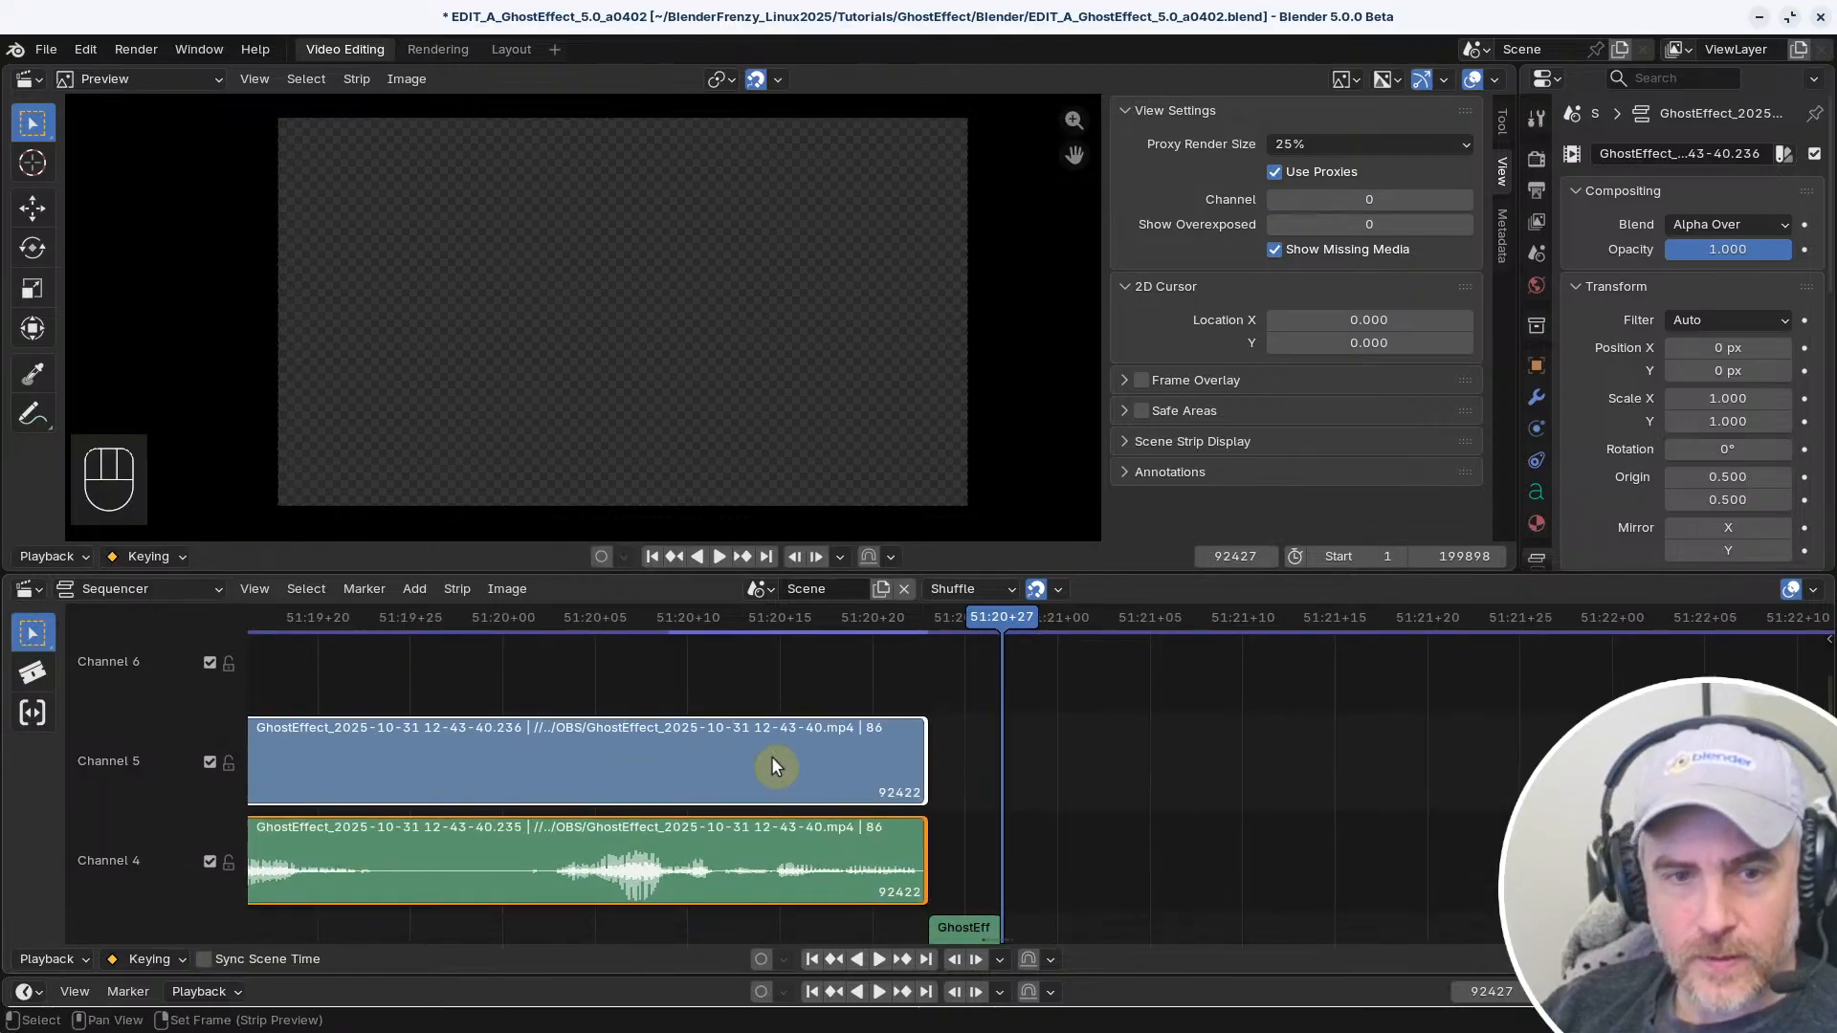
drag(33, 633, 123, 646)
click(31, 629)
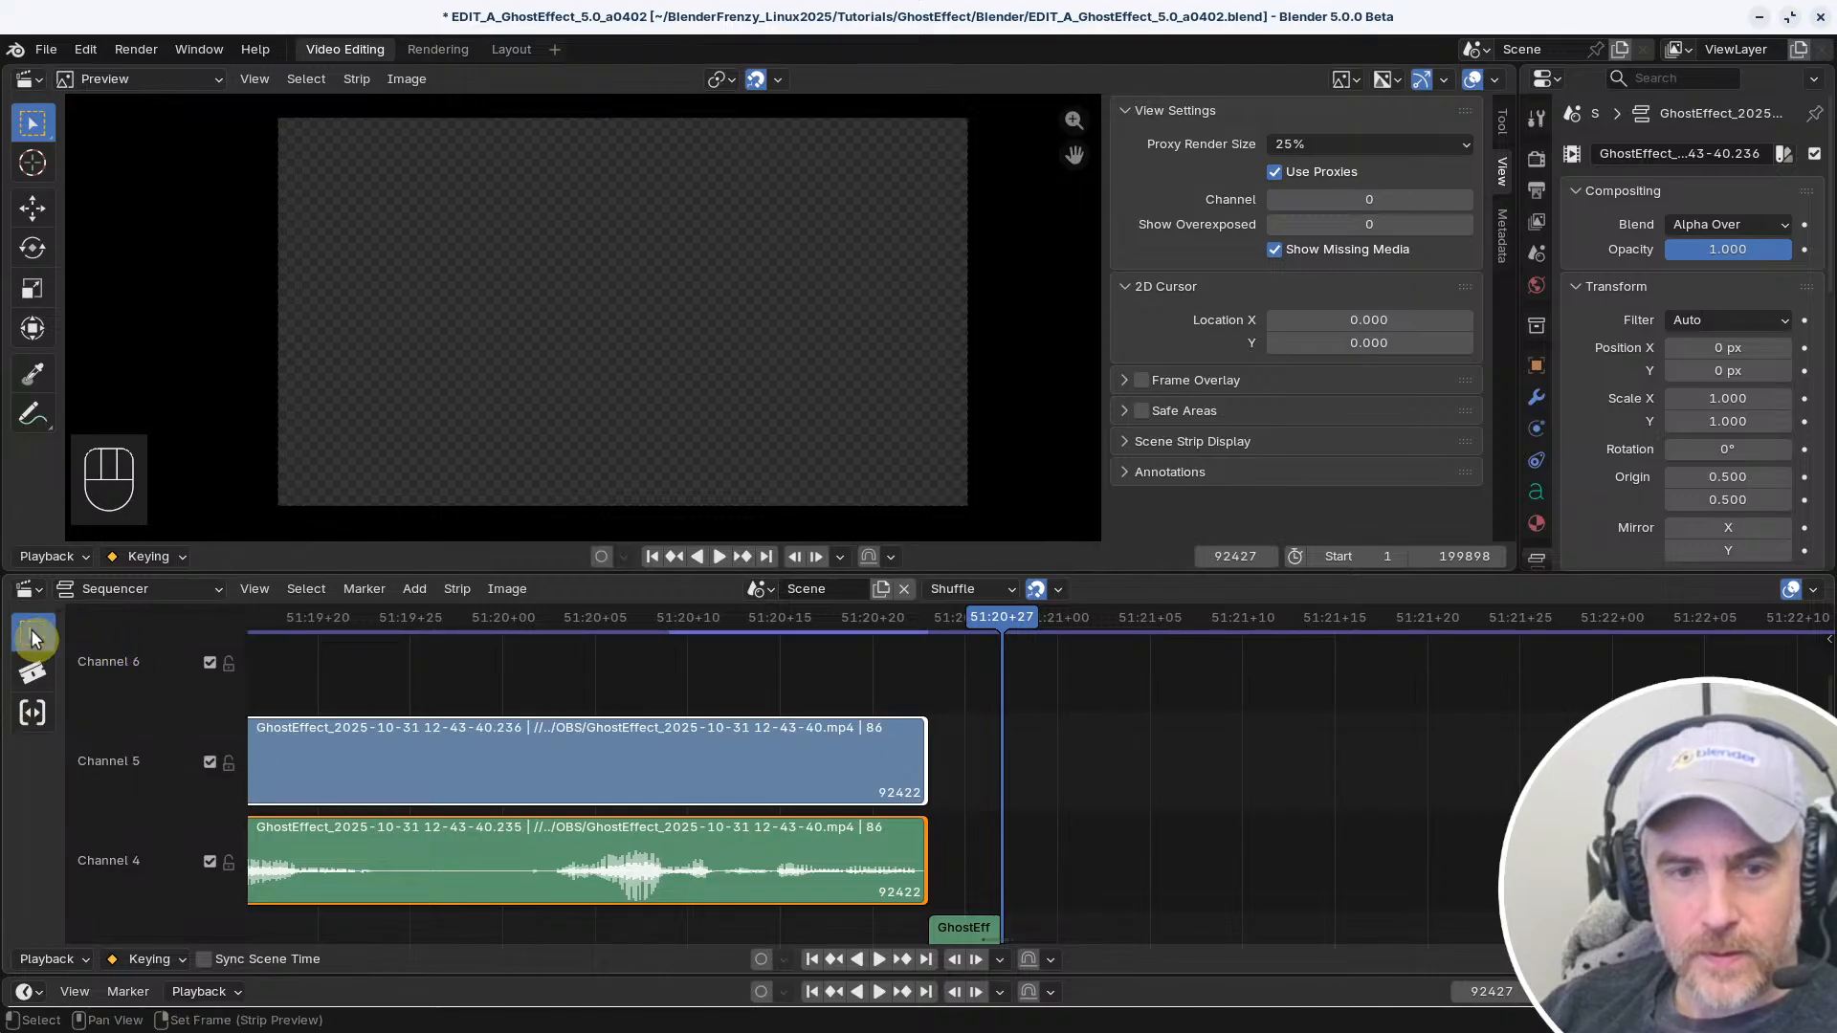
click(663, 691)
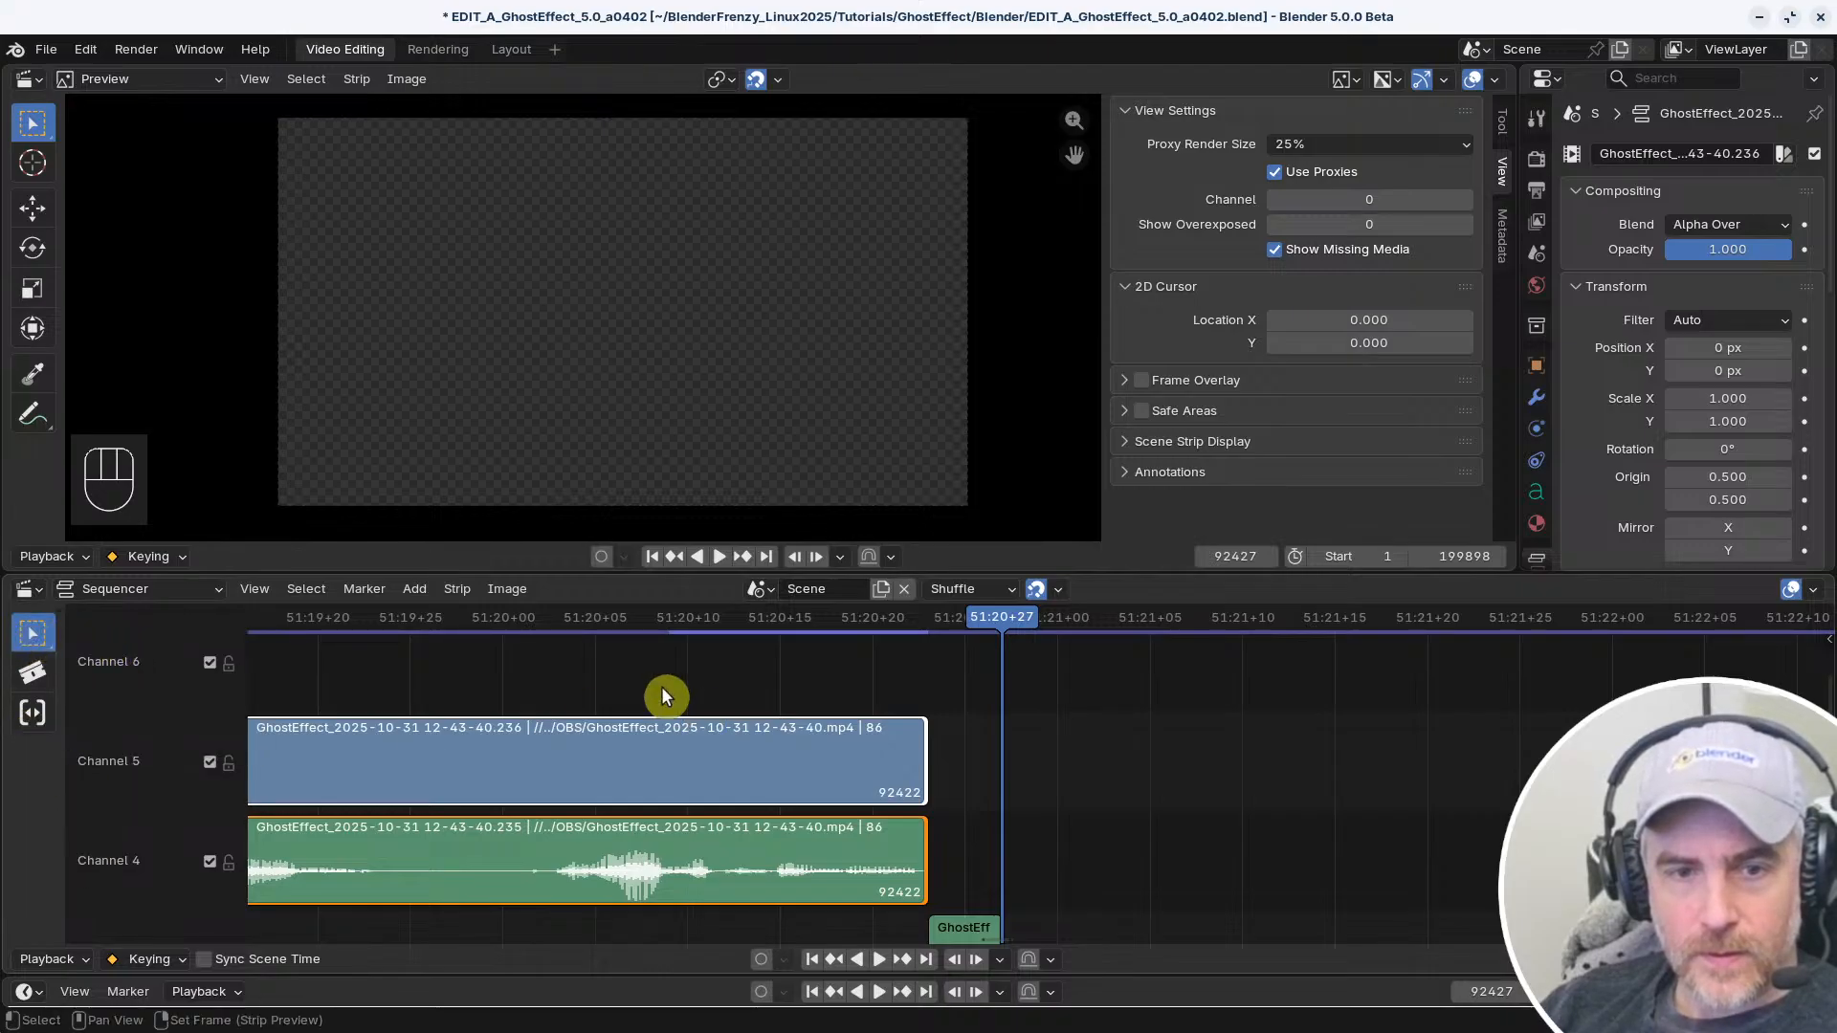
Check the sequencer's active tool settings and the preview's selection tool variants, keeping Select Box active in both
click(34, 631)
key(n)
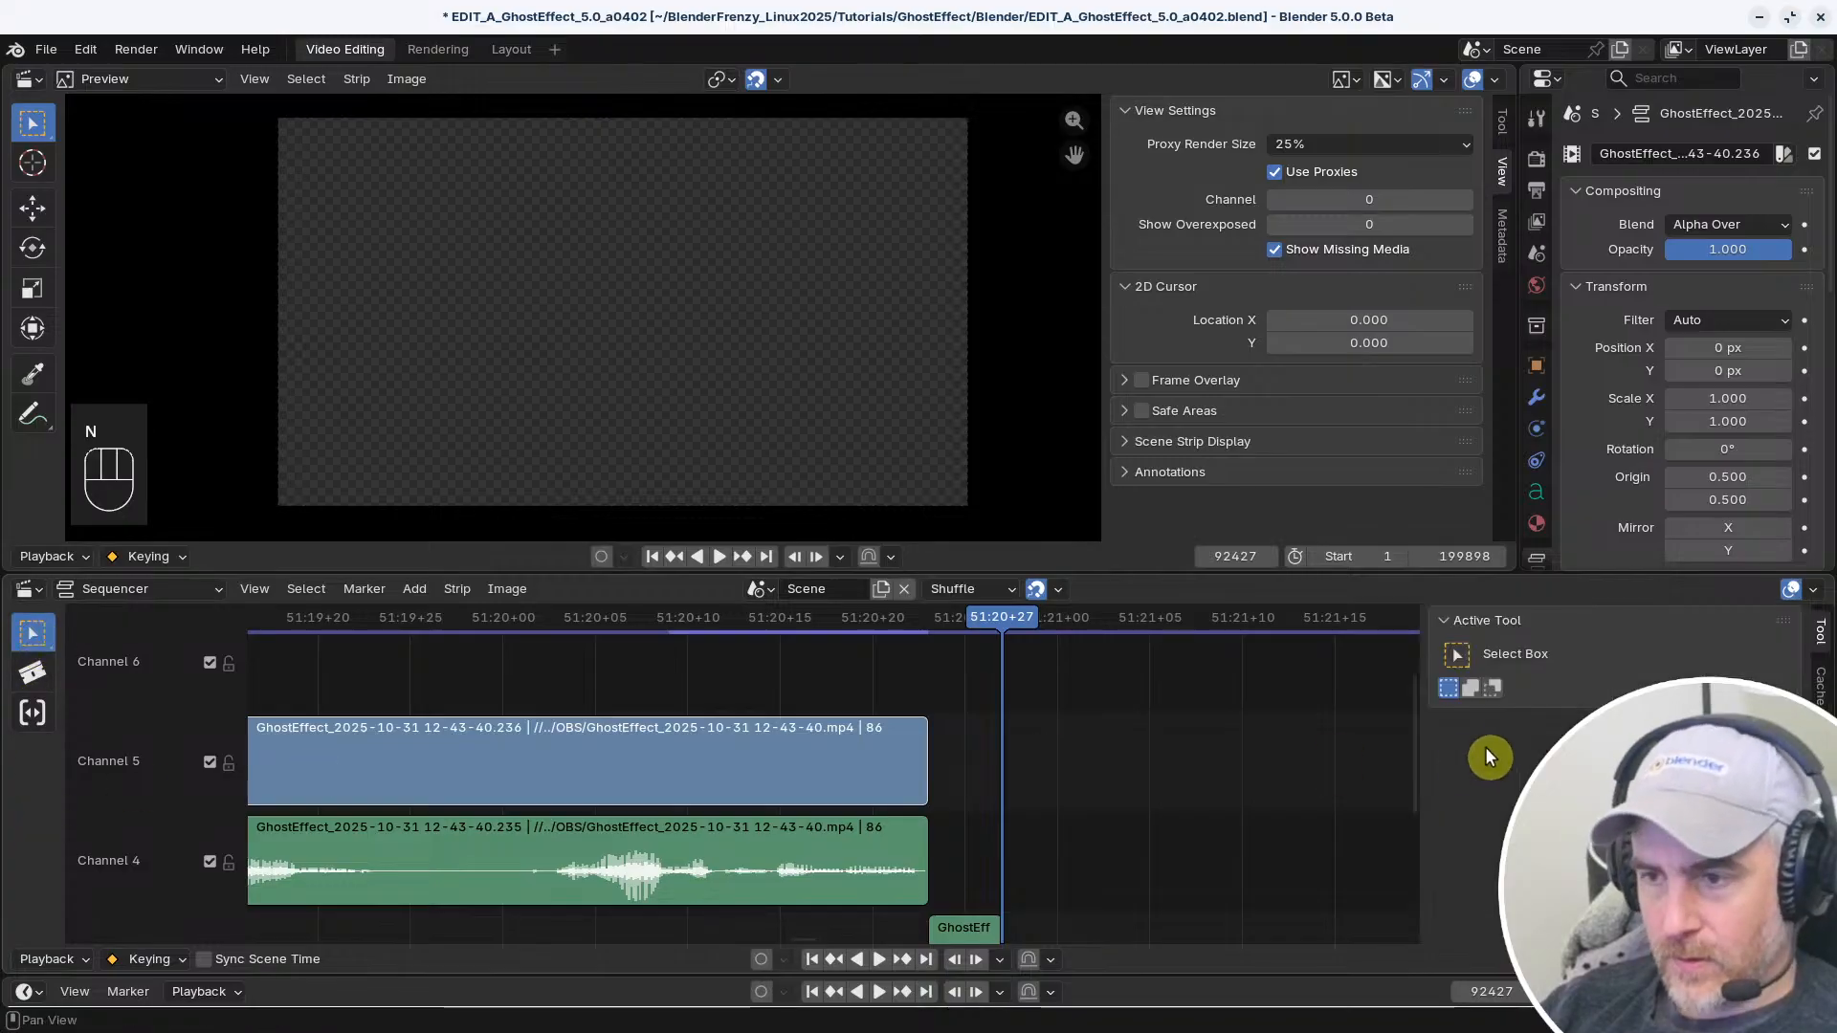
key(n)
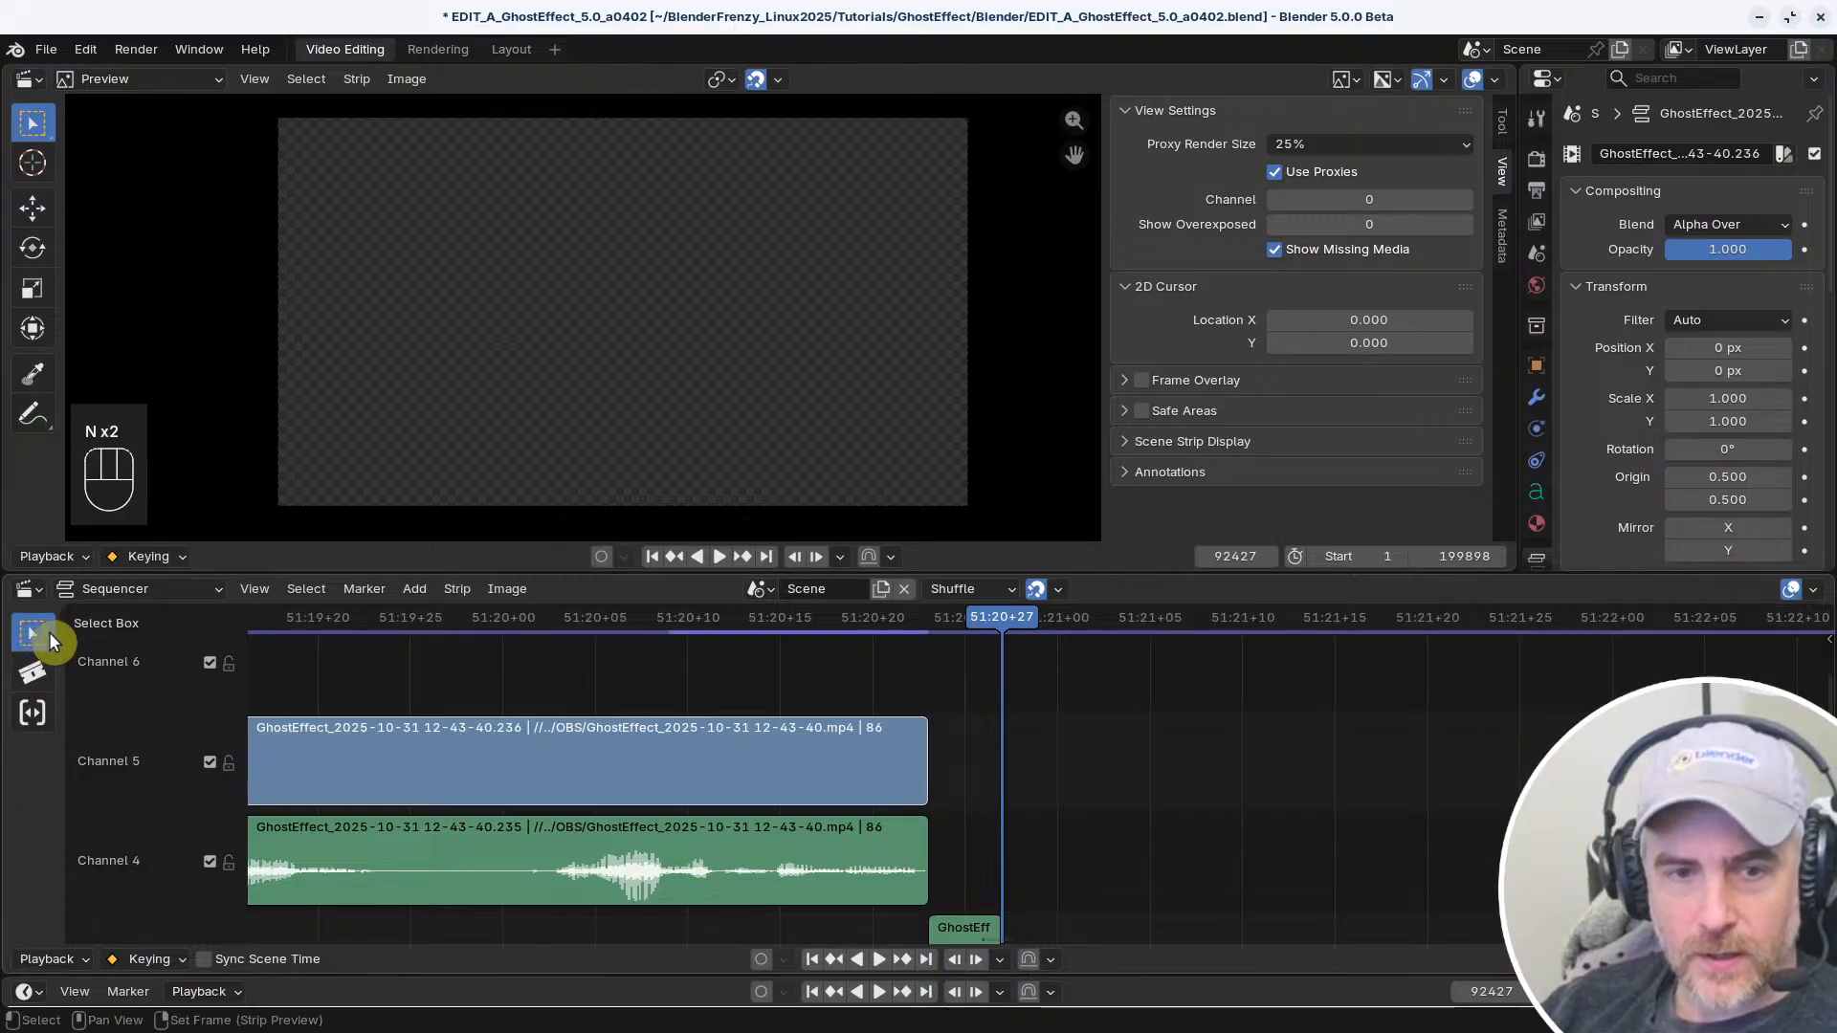
click(43, 121)
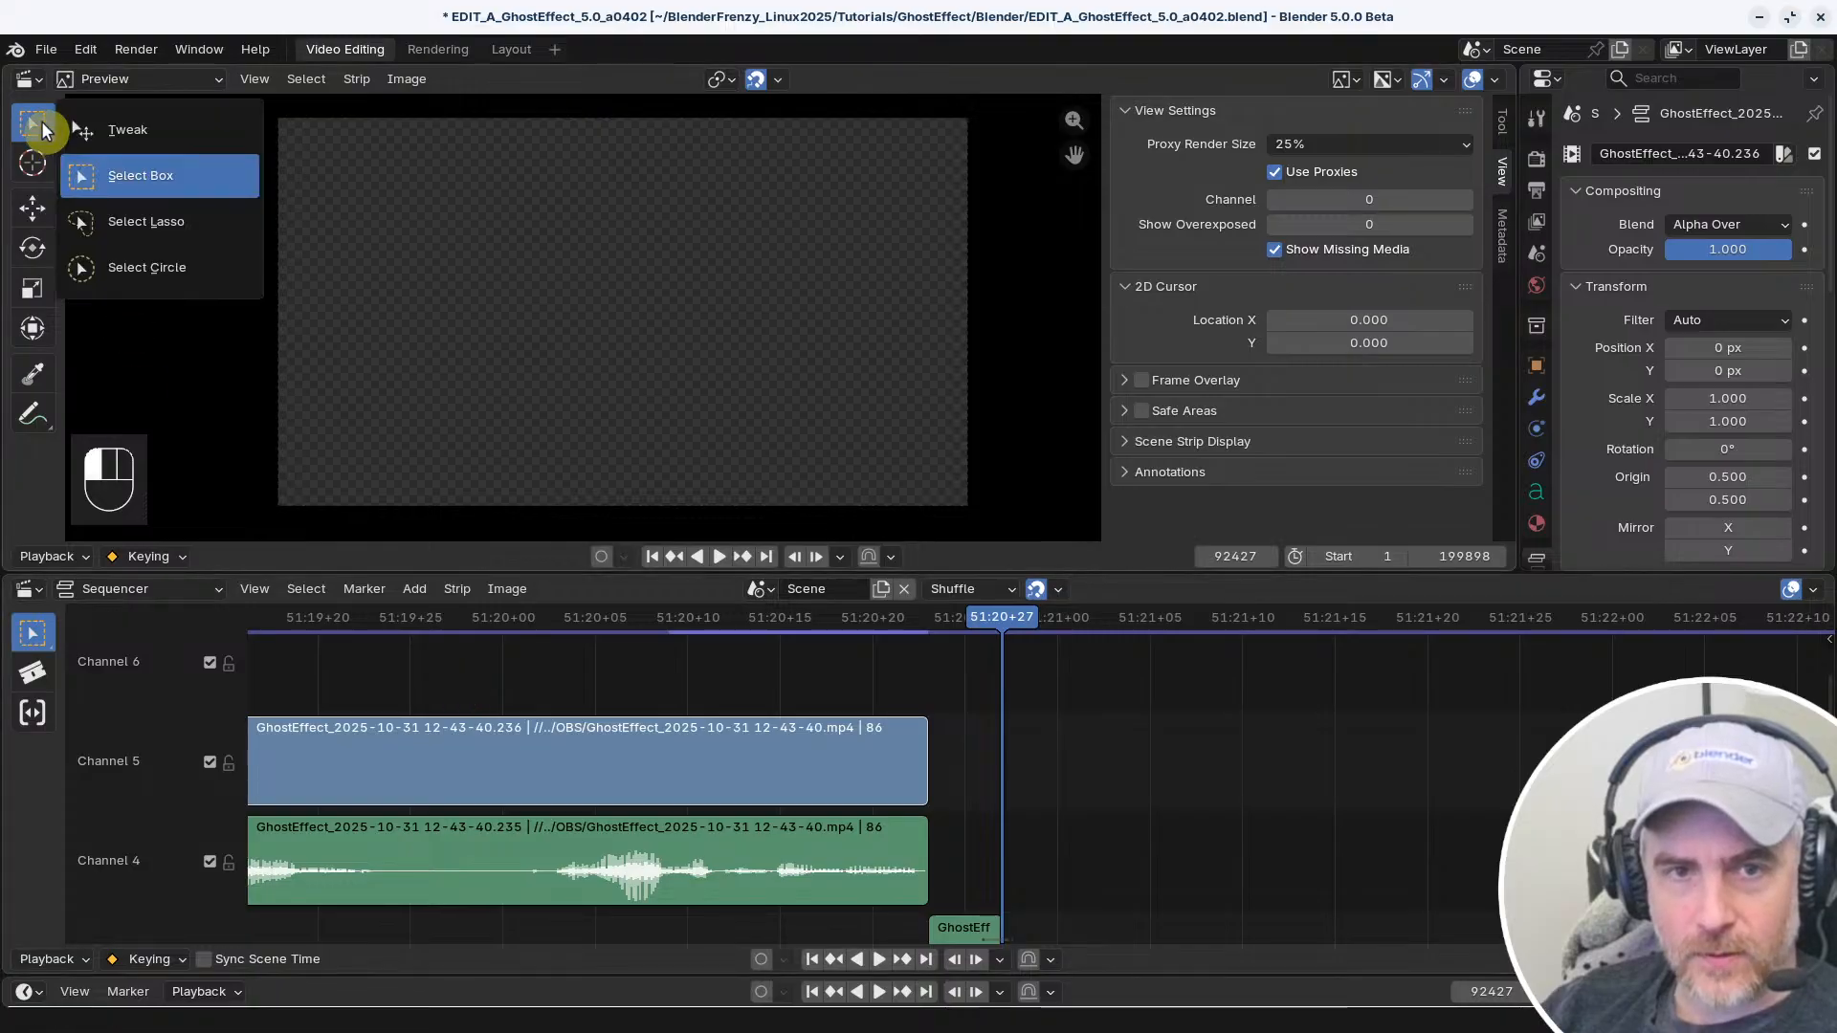
click(42, 121)
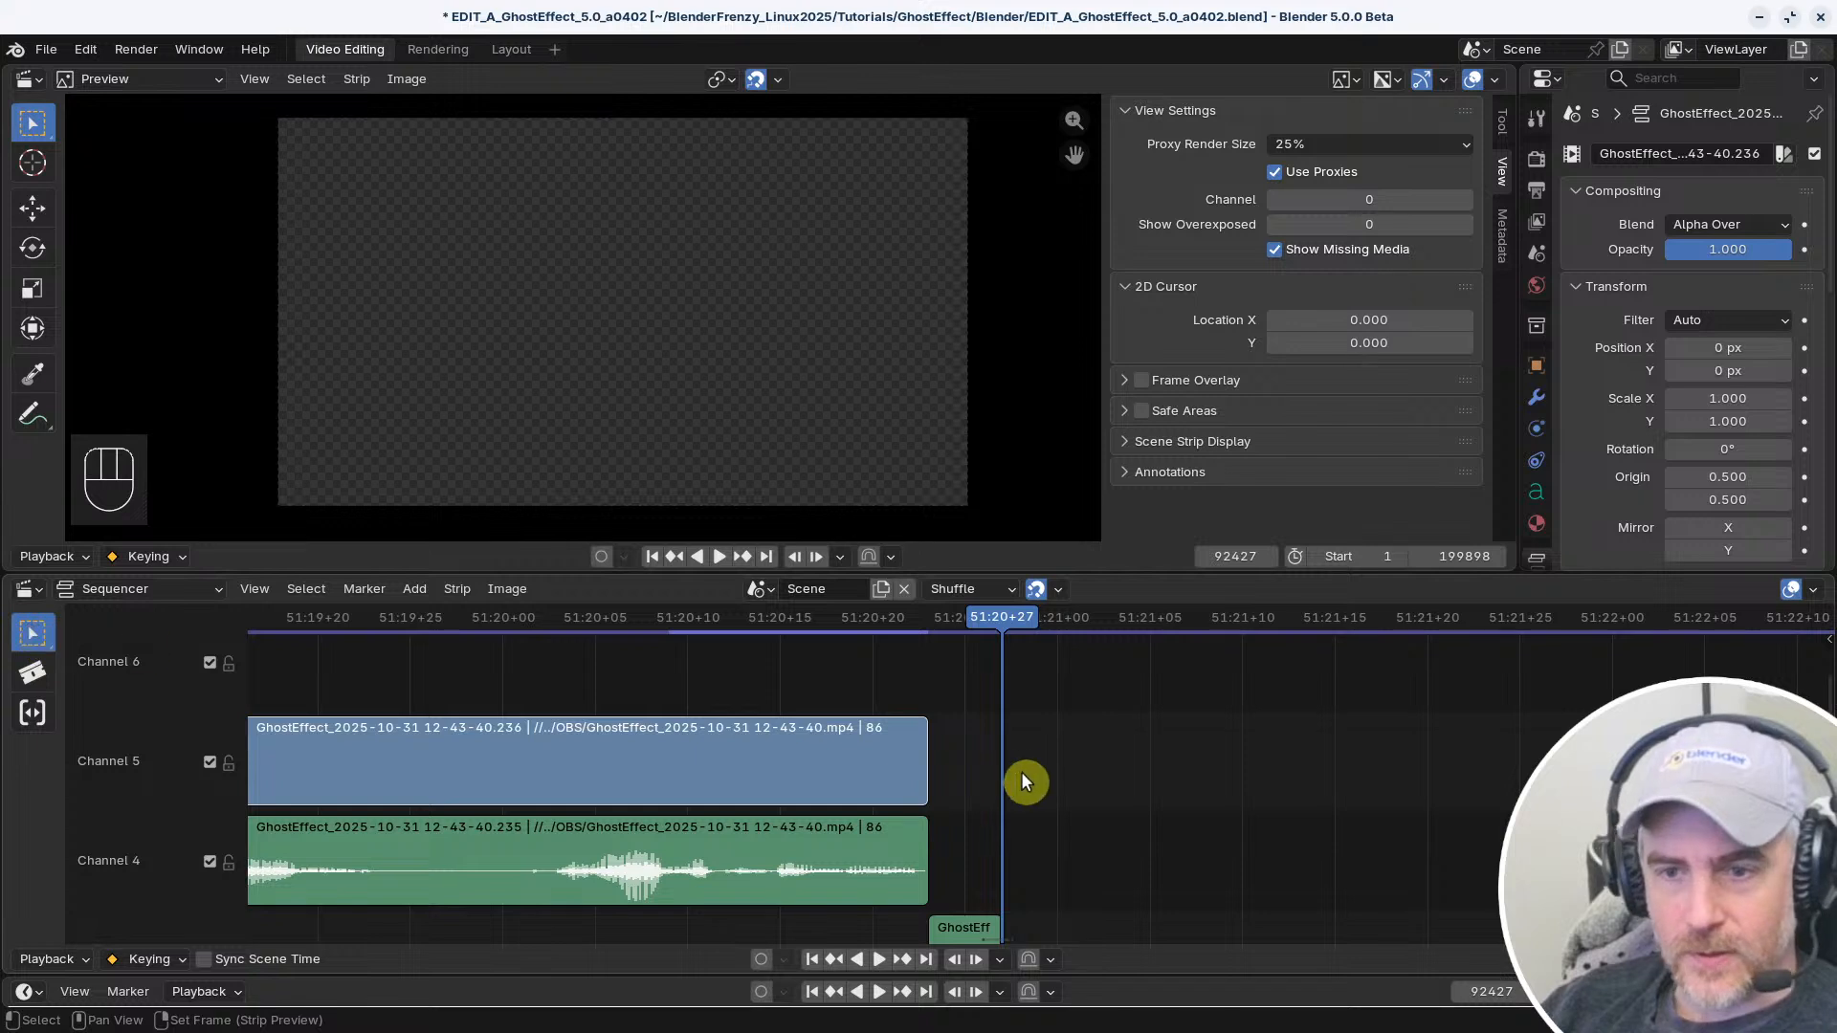
click(32, 670)
click(32, 639)
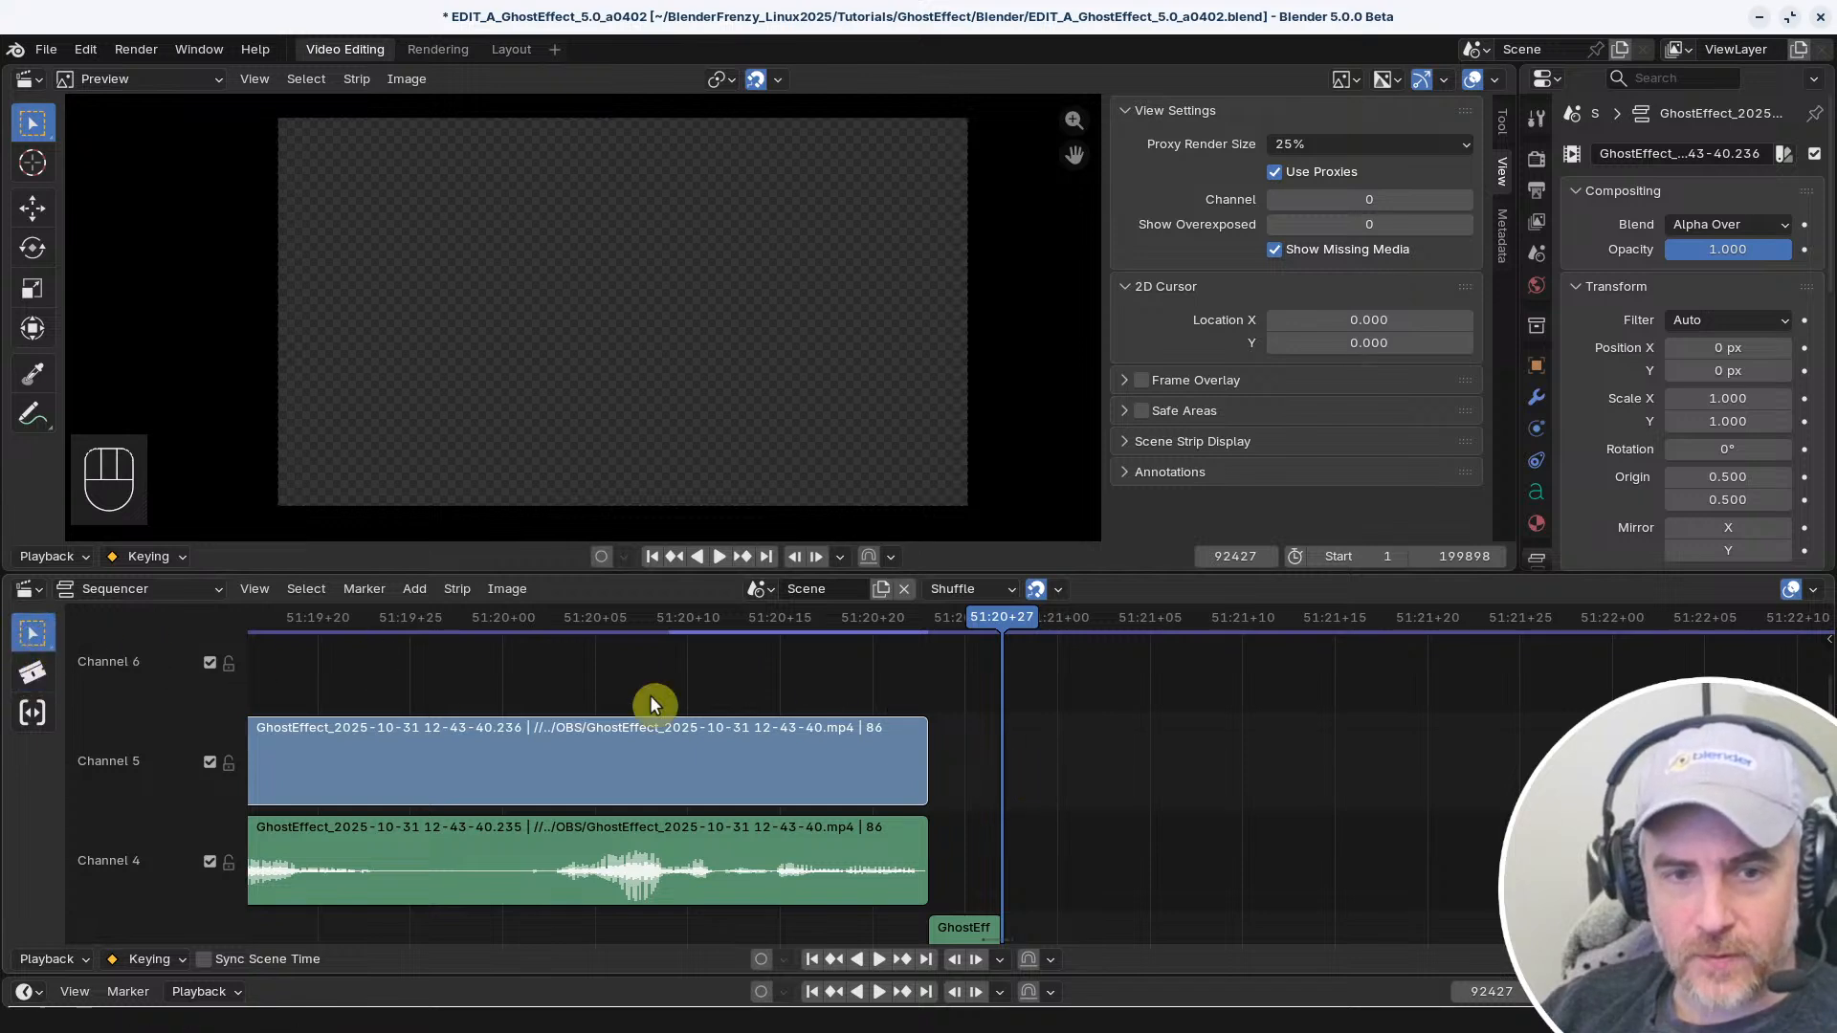
Select and clear the Channel 5 clip's end handle repeatedly, leaving no strip selected
click(905, 743)
click(924, 744)
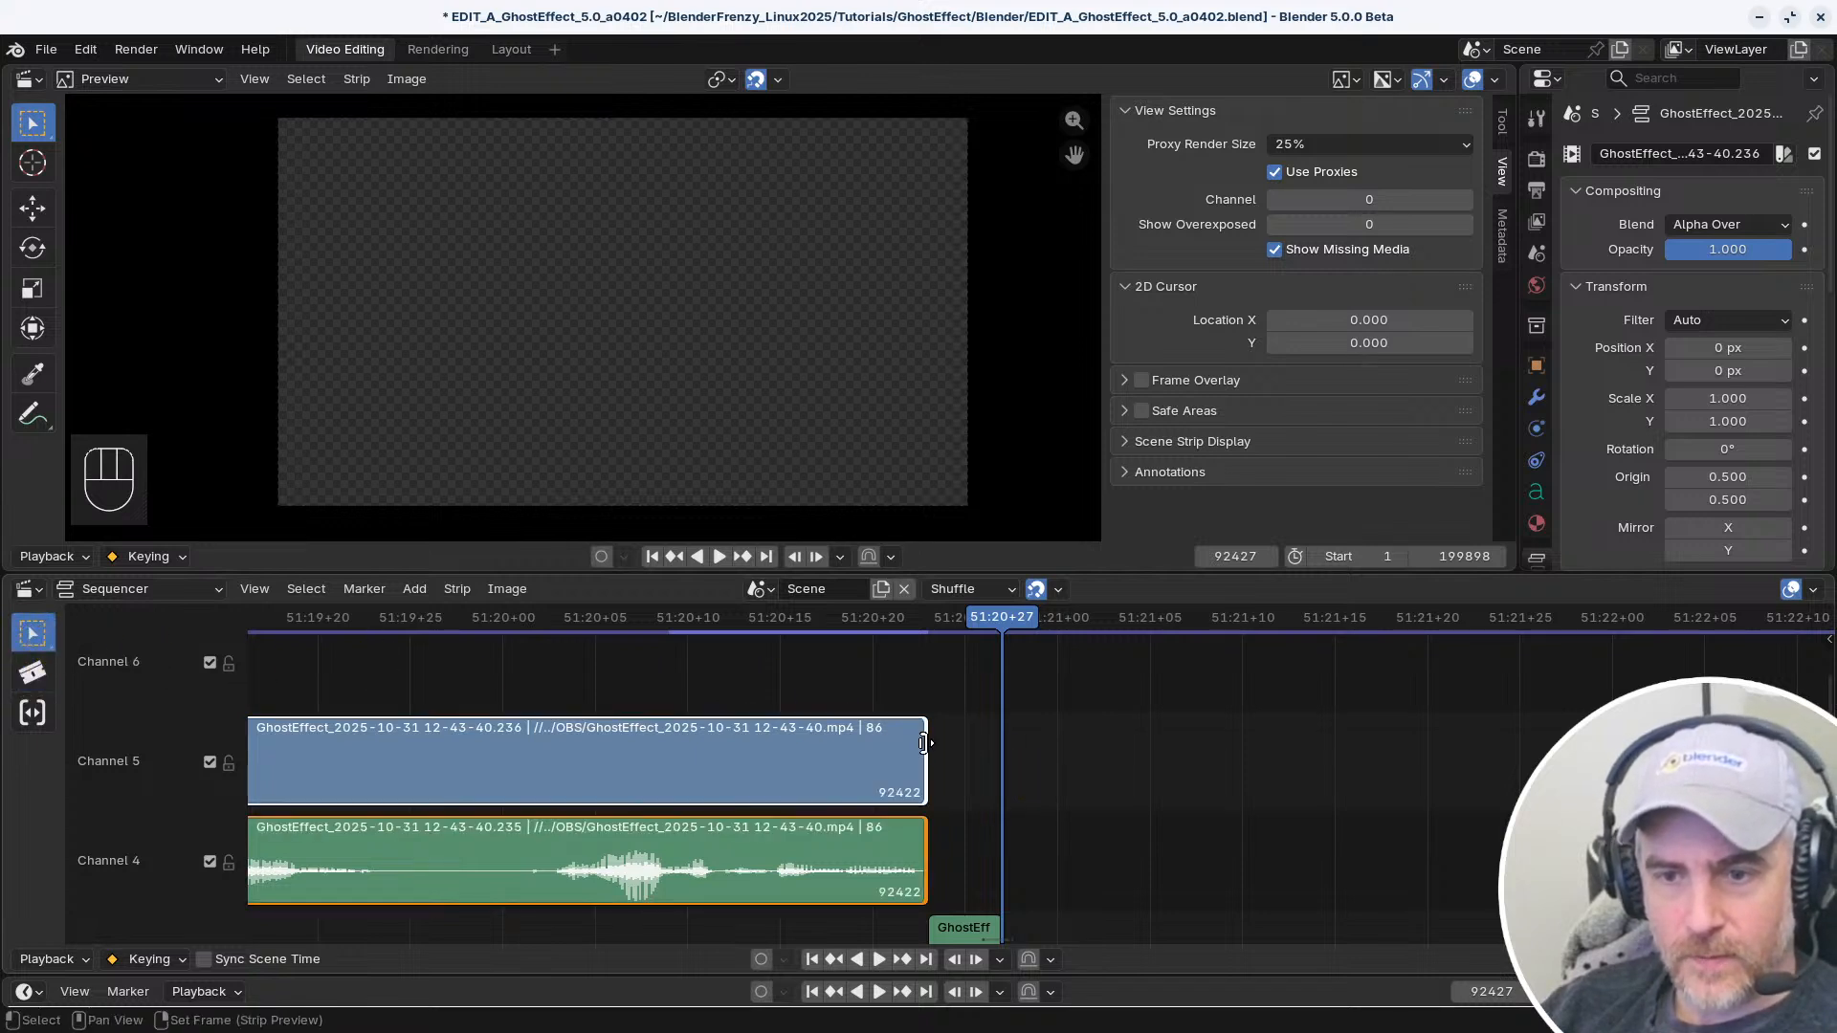
ctrl+click(923, 743)
click(932, 739)
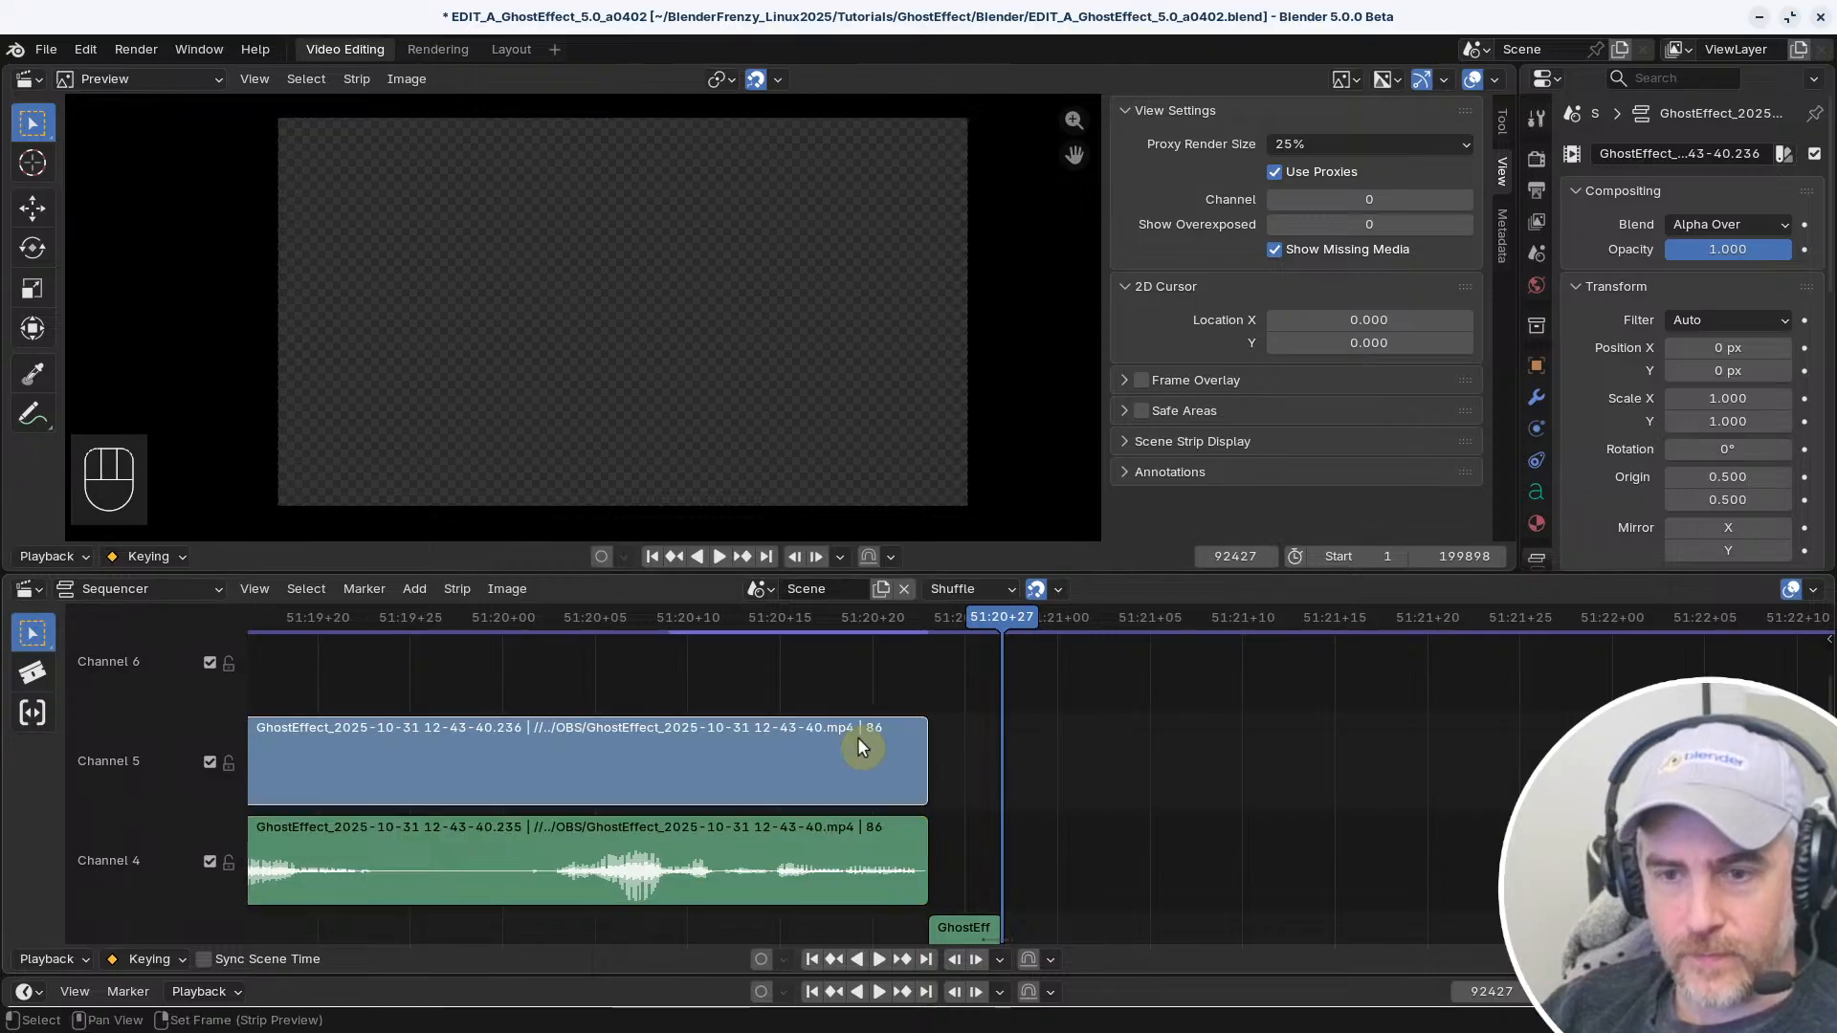
scroll(943, 789, down, 2)
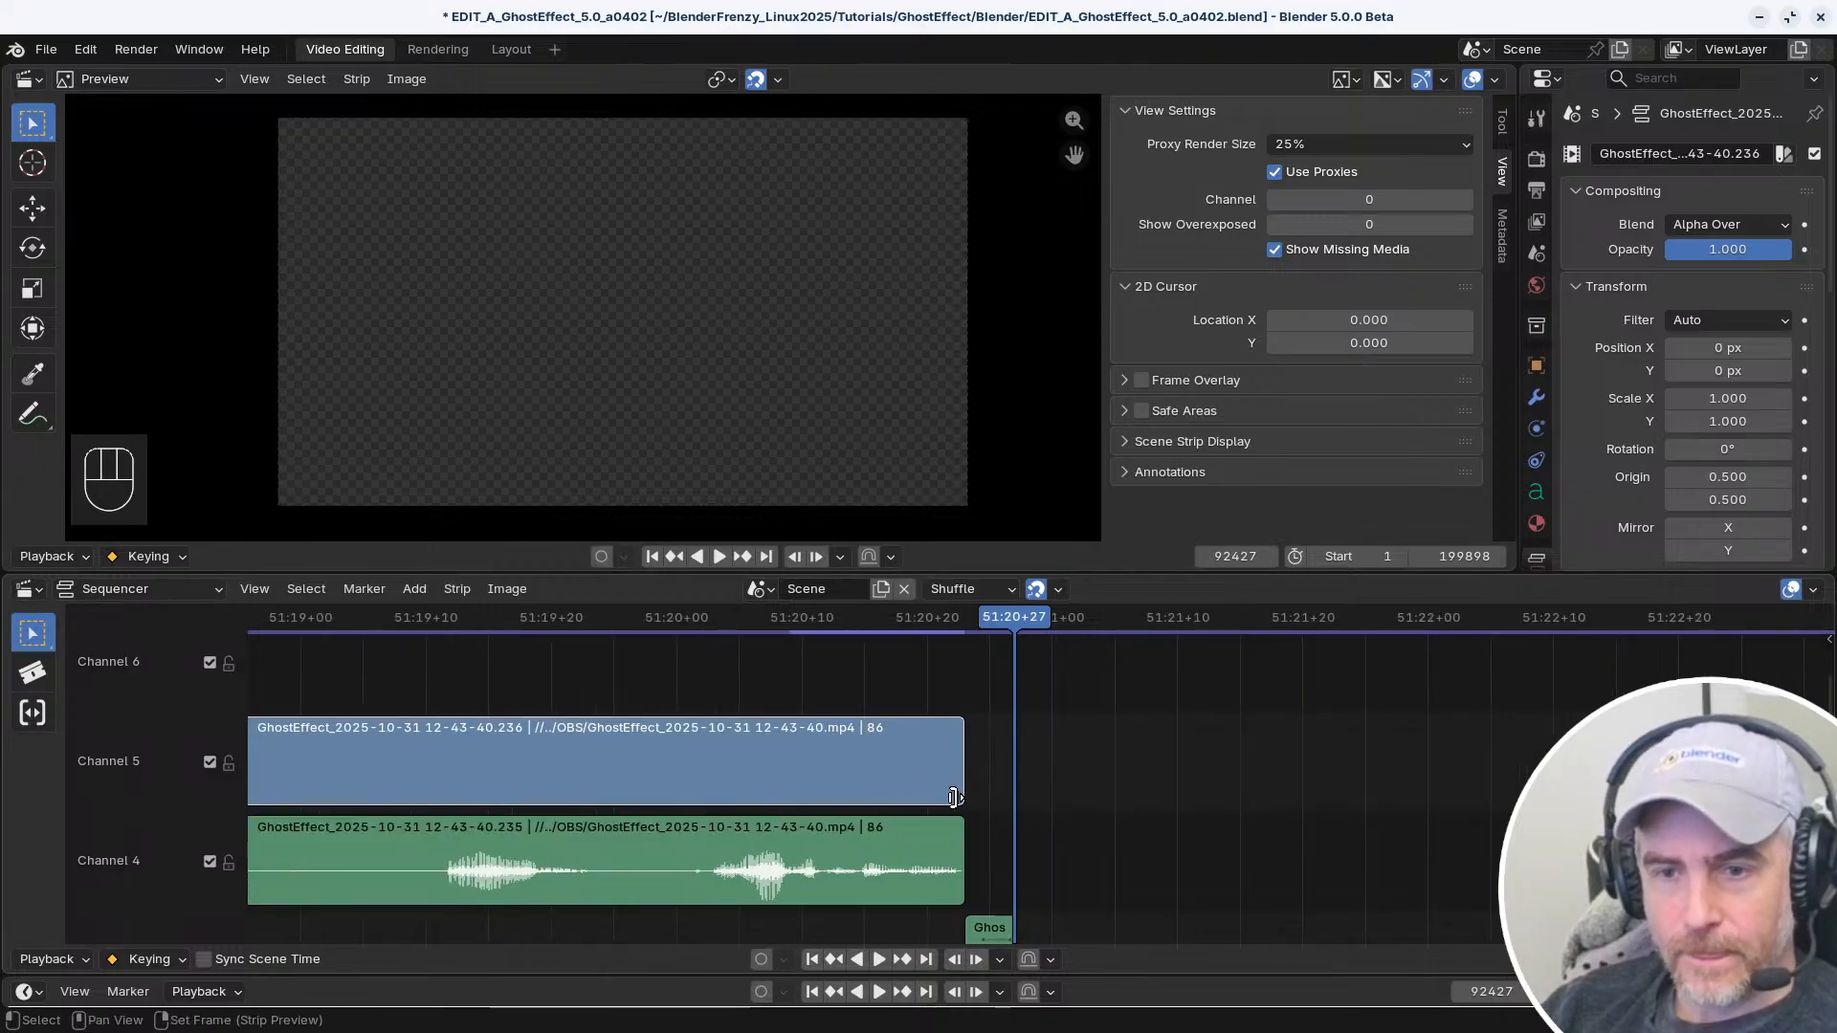
middle_drag(953, 797, 1015, 775)
Save the project and reload EDIT_A_GhostEffect_5.0_a0402.blend from the recently opened files
key(ctrl+s)
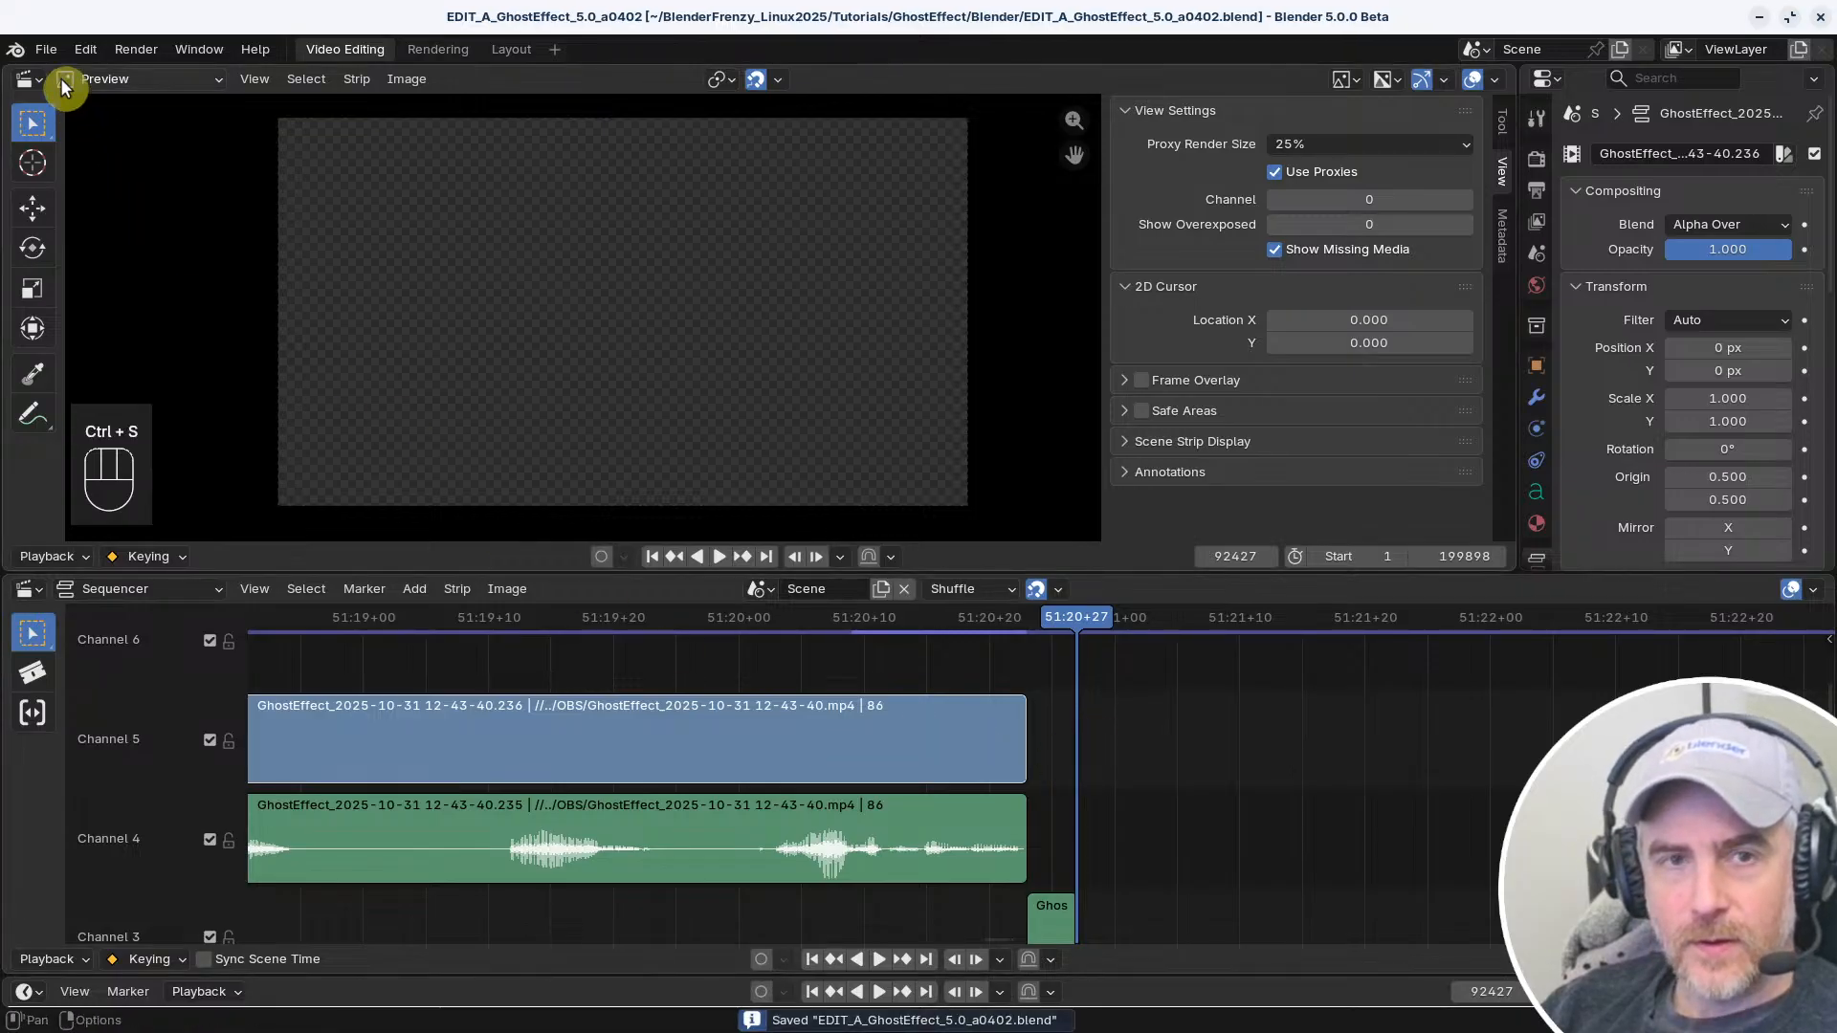
click(48, 46)
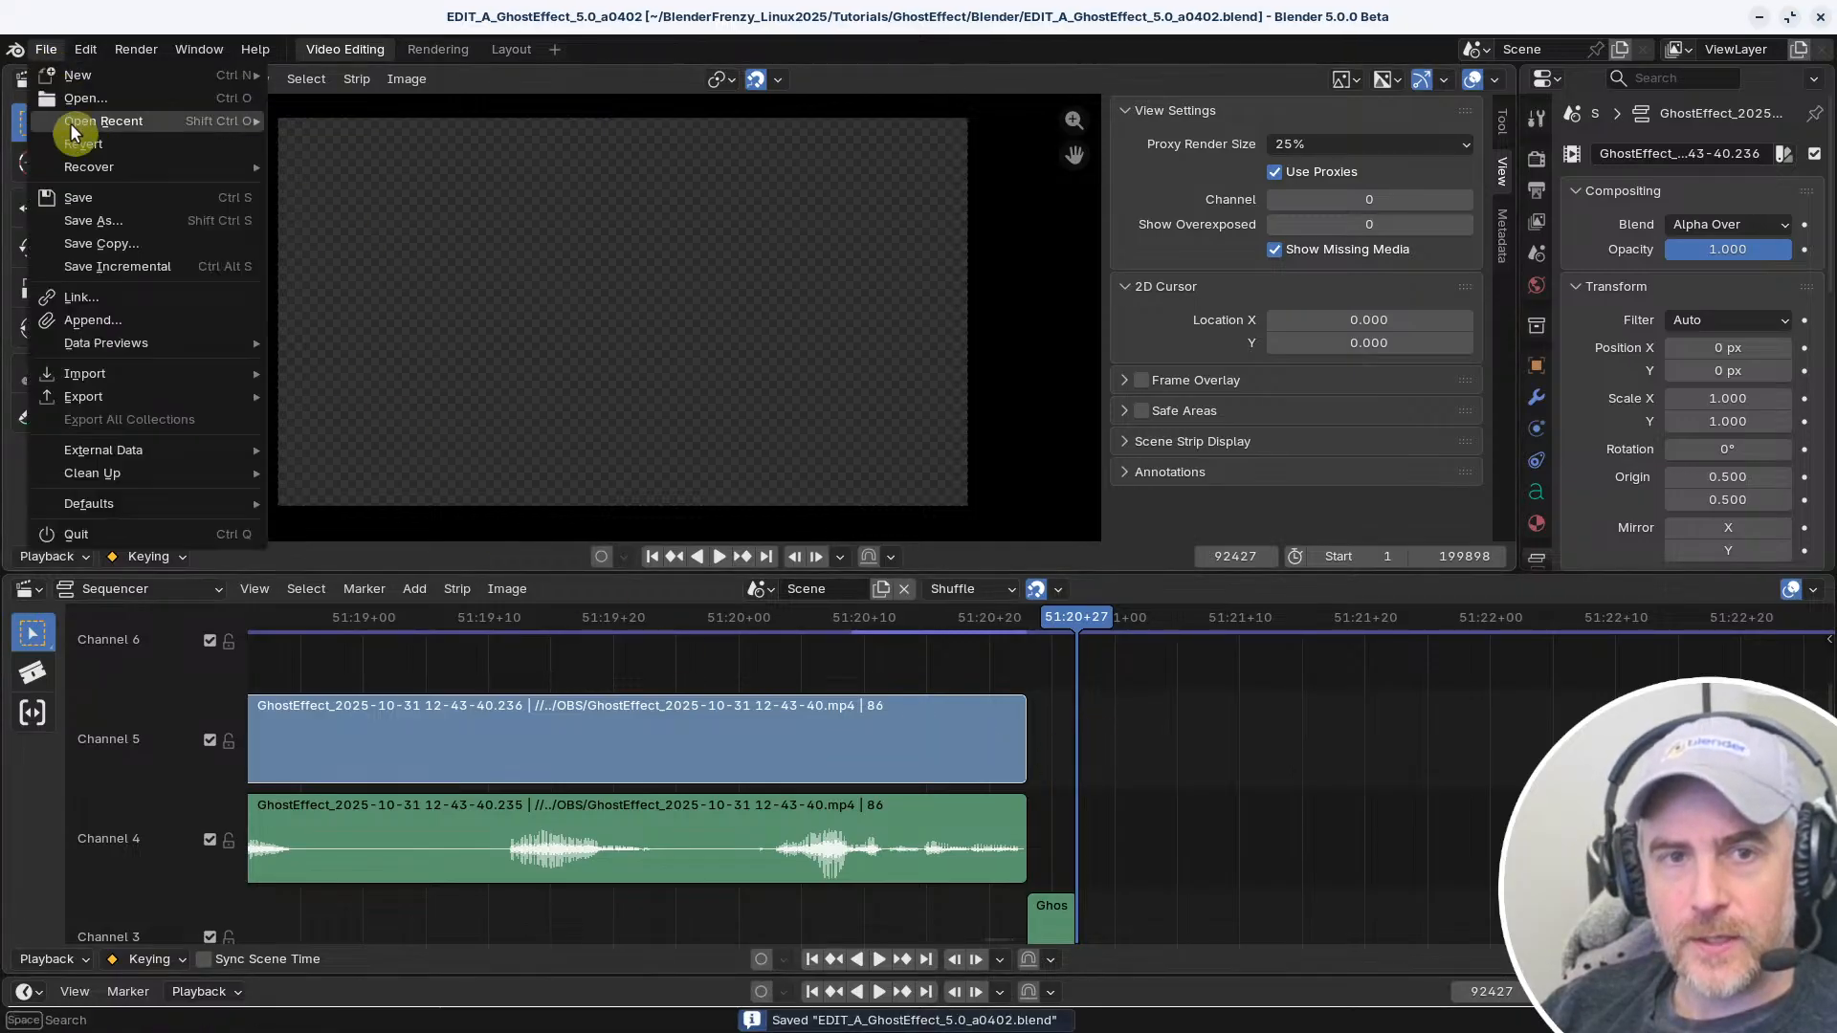
mouse_move(76, 121)
click(432, 153)
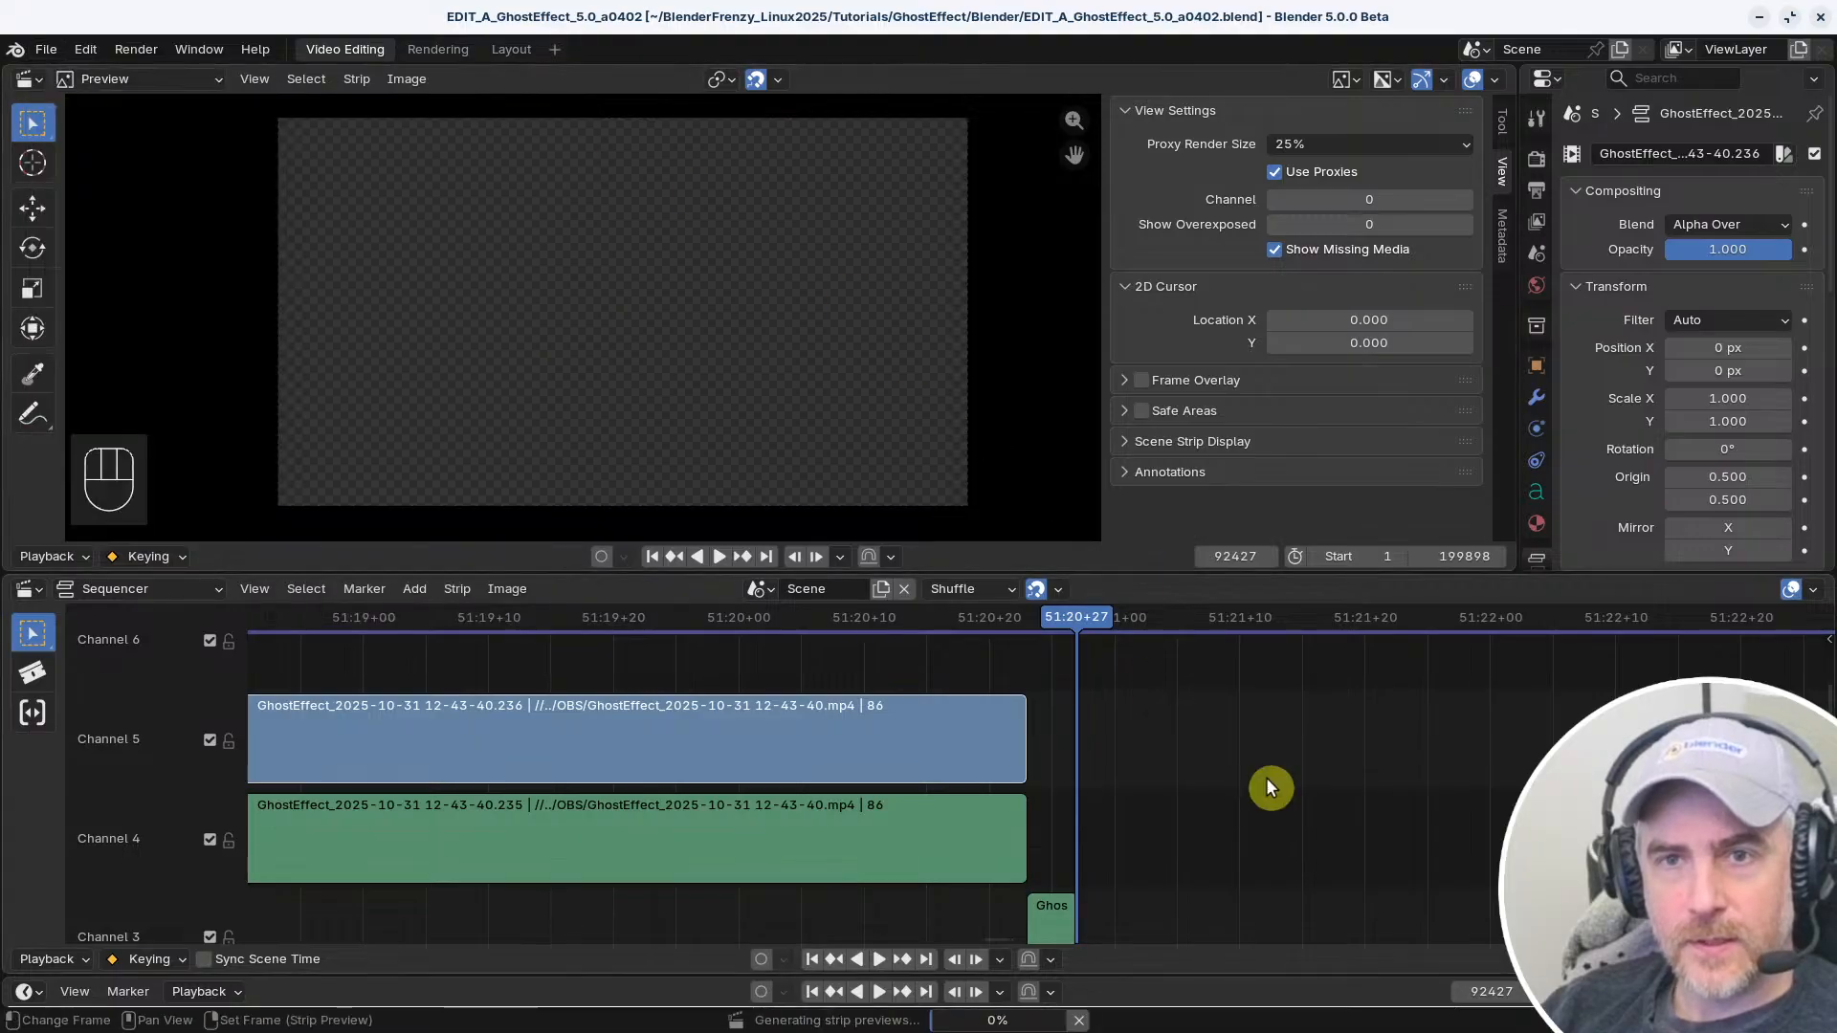
Select the Channel 5 clip's end handle, and switch the active handle to the Channel 4 audio and back
click(1021, 727)
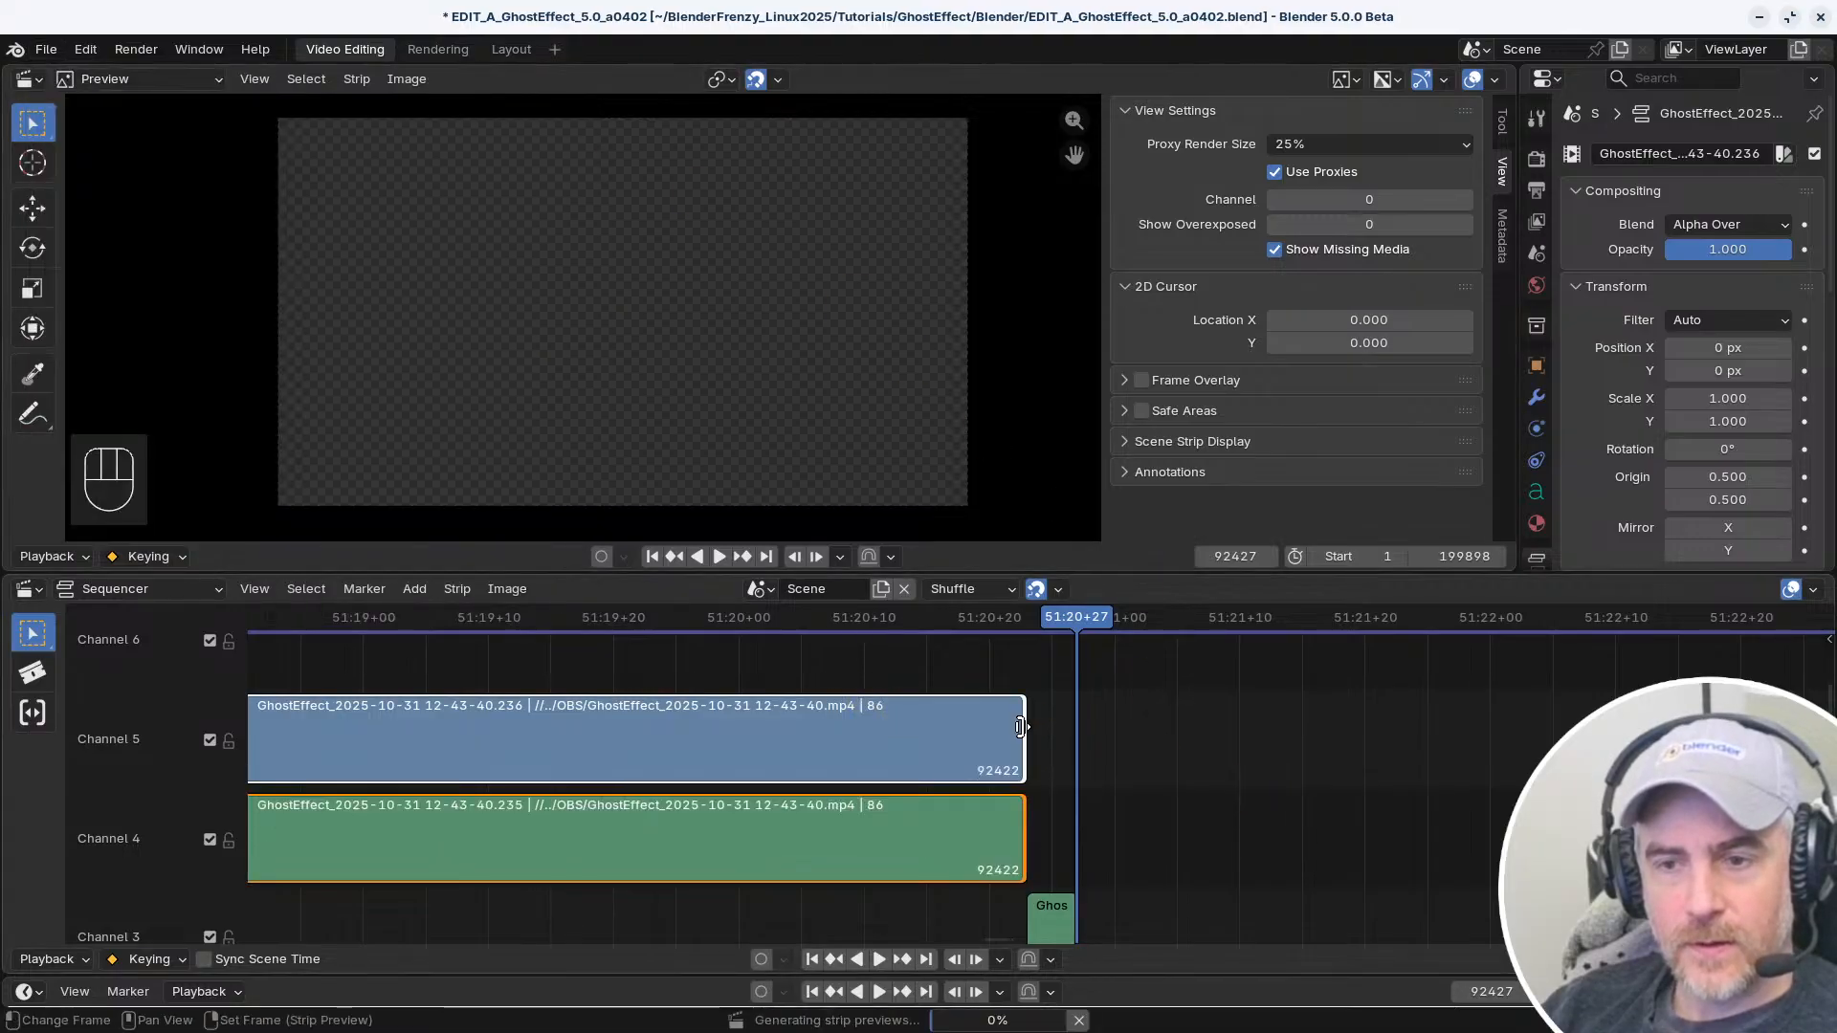
click(1015, 808)
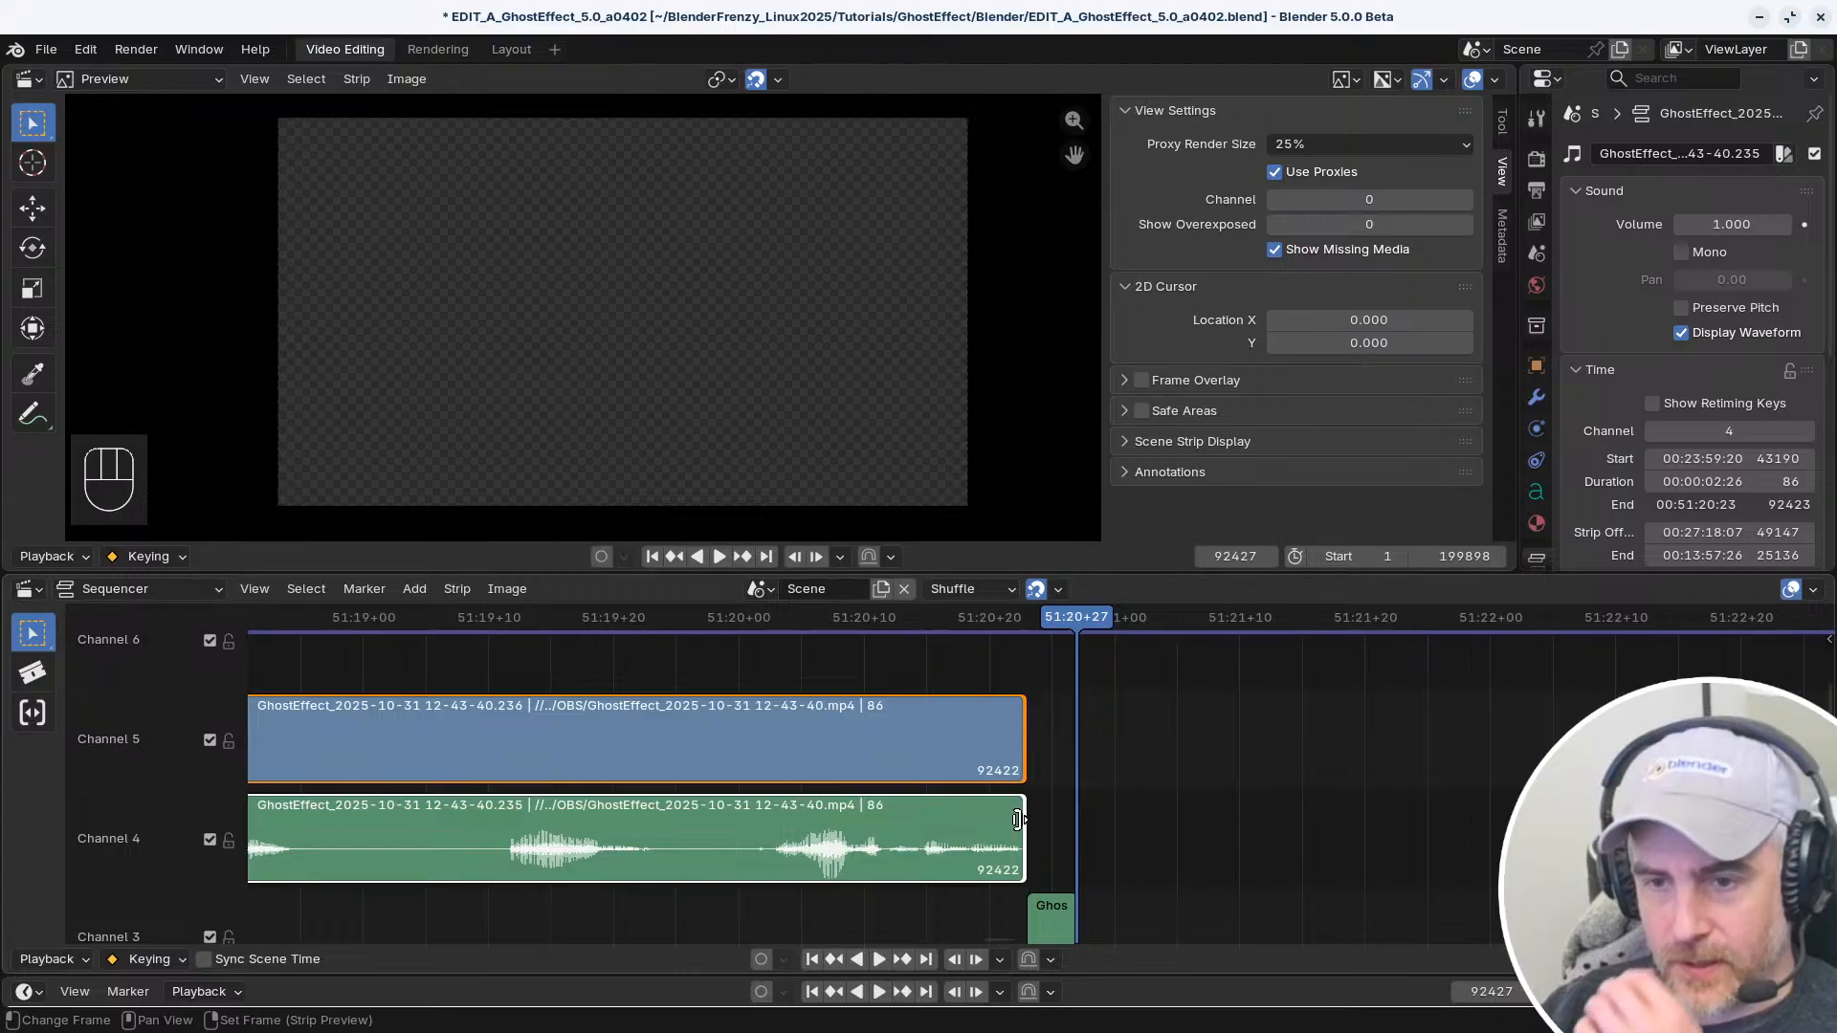
click(1022, 733)
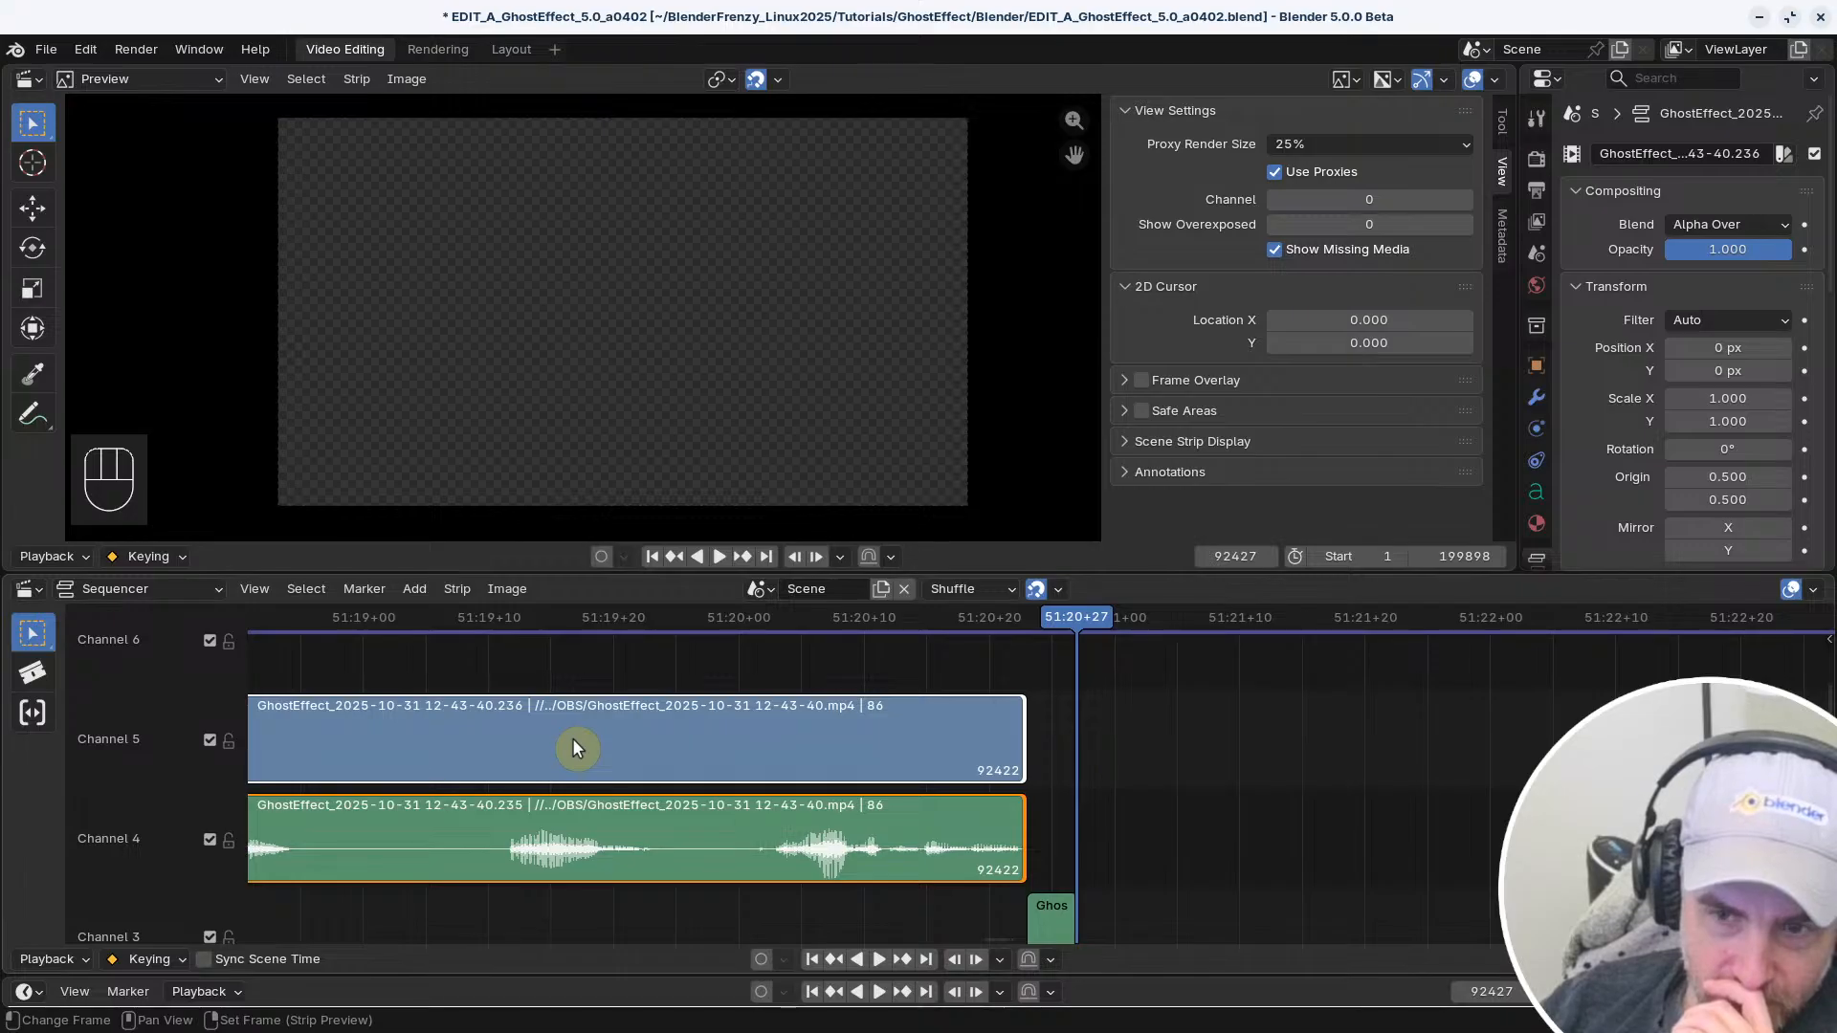
Reselect the Channel 5 clip's end handle, and move the playhead to 51:20+15
ctrl+middle_drag(706, 756, 872, 719)
click(912, 708)
click(897, 709)
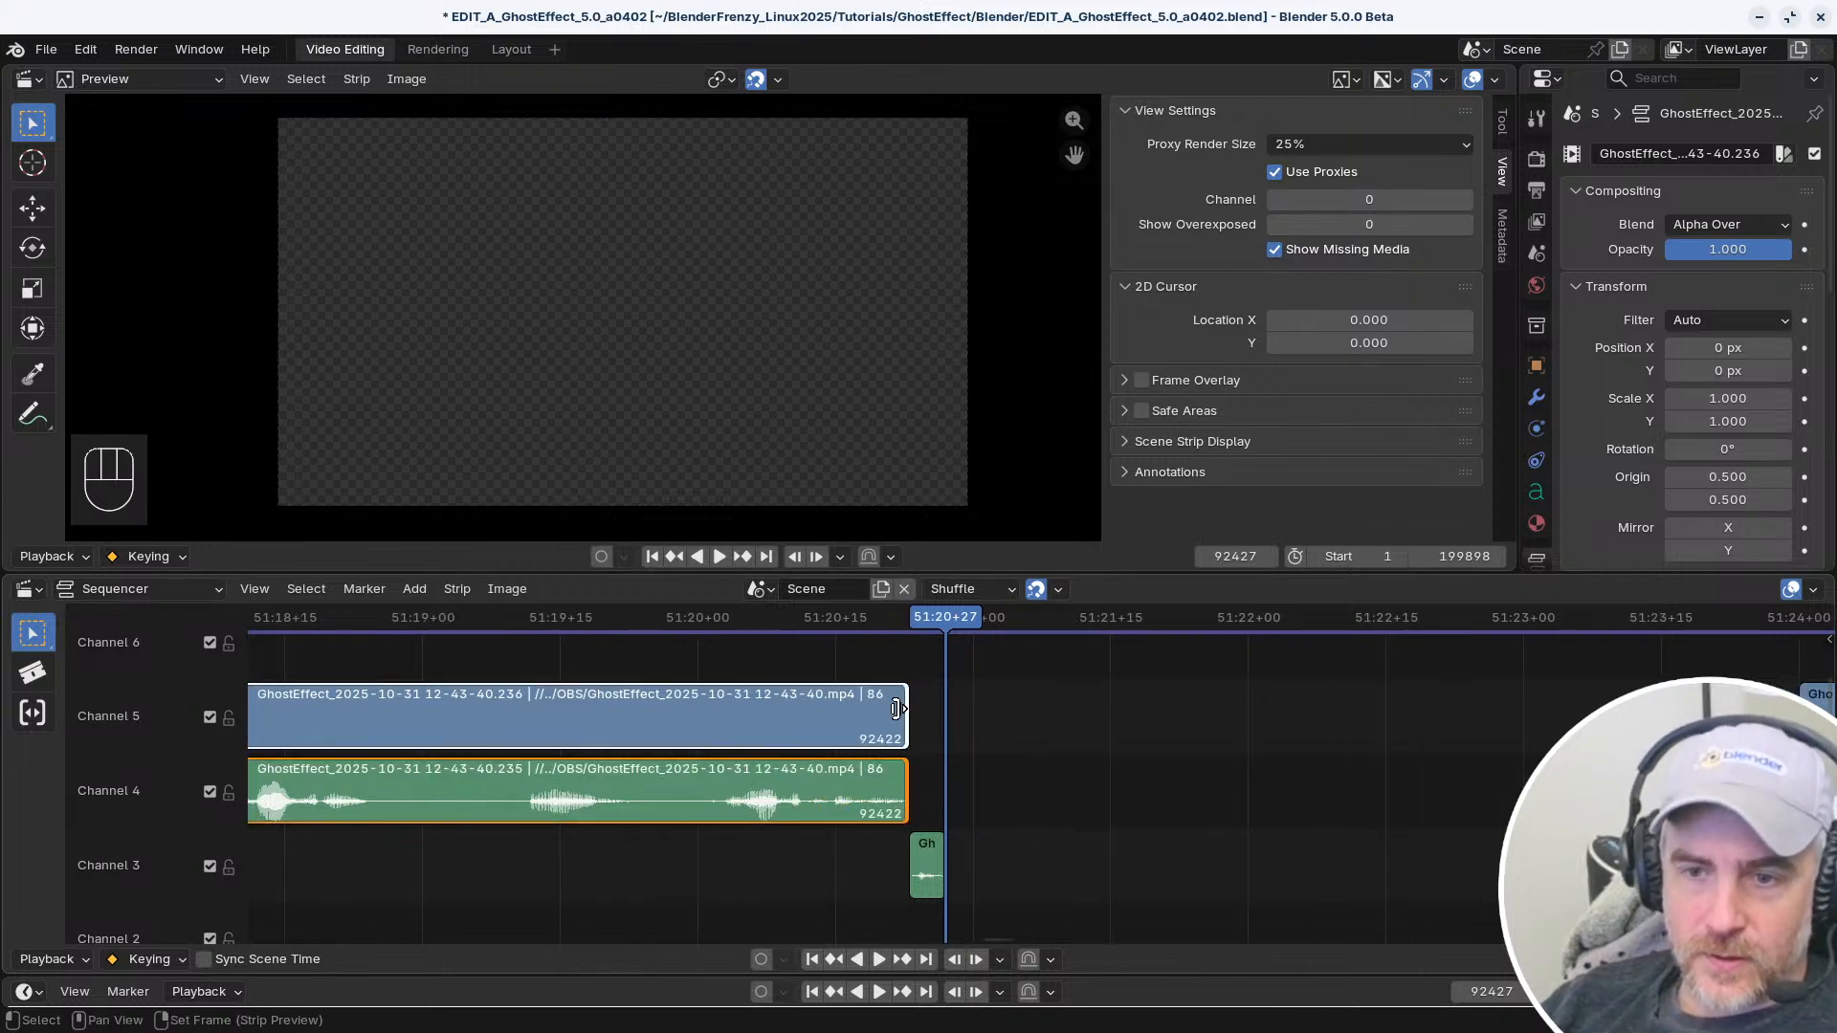
right_click(836, 704)
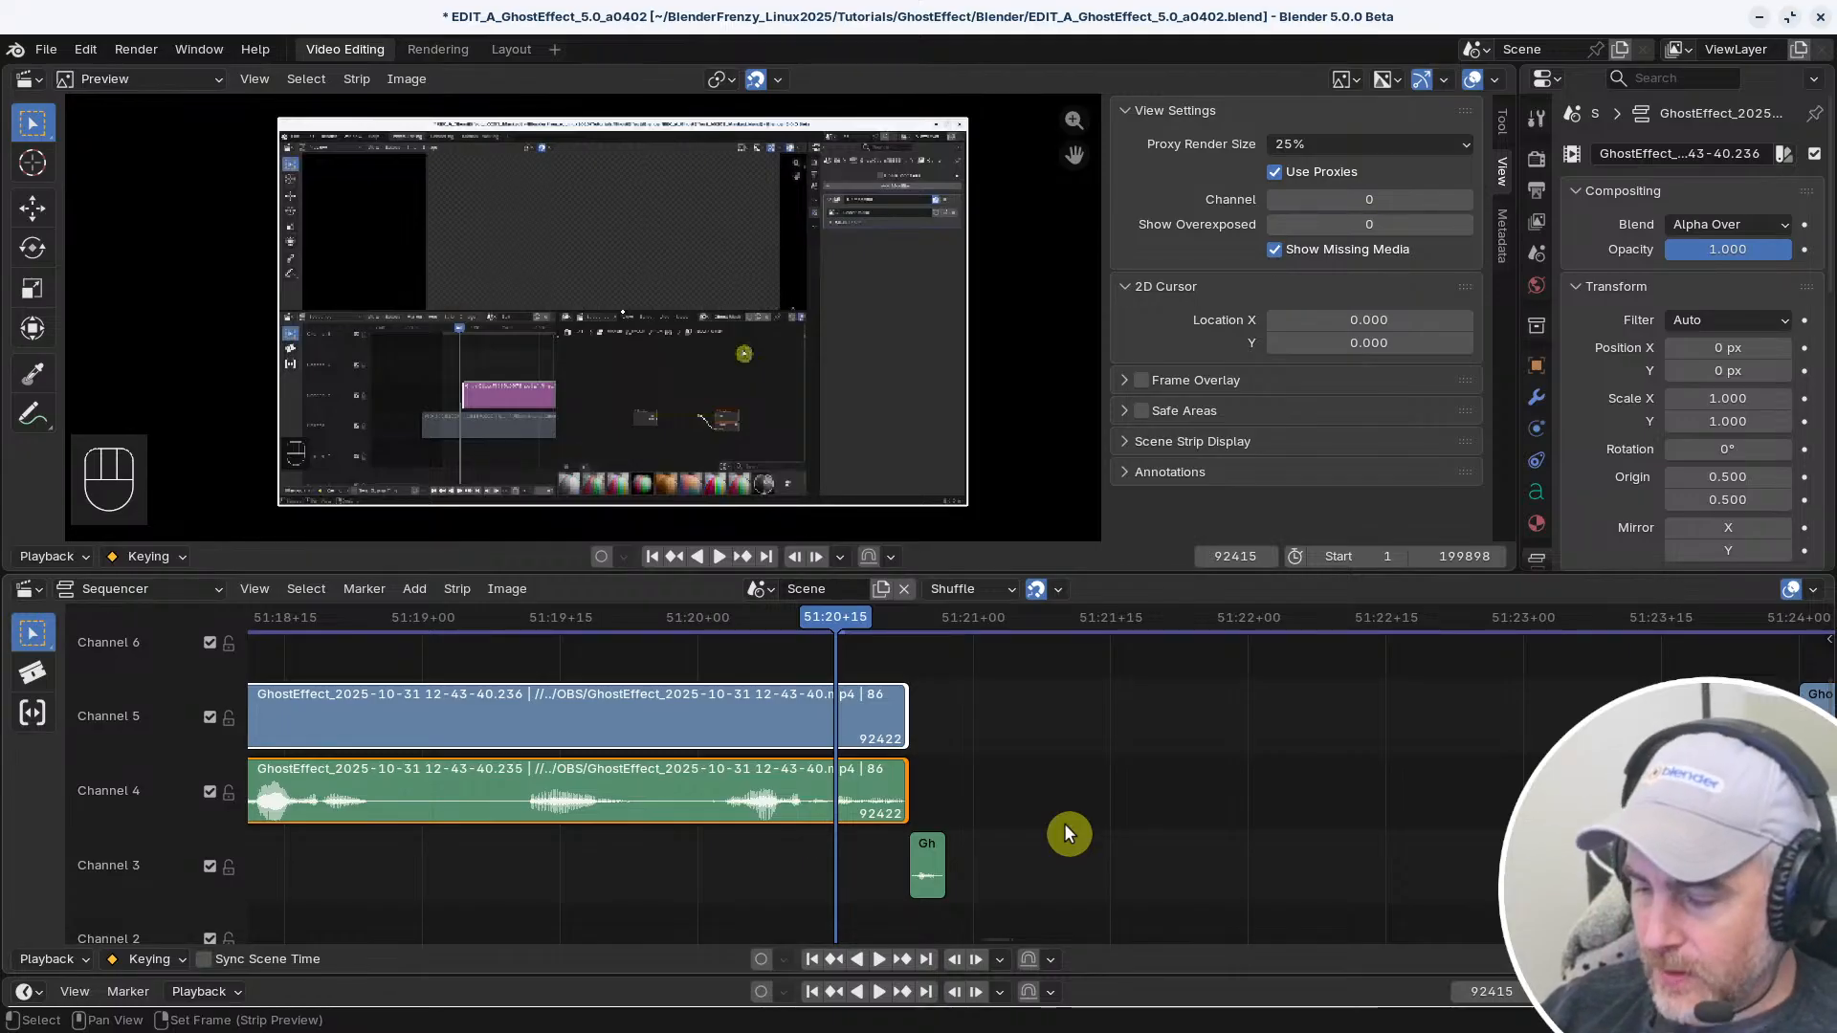
click(902, 716)
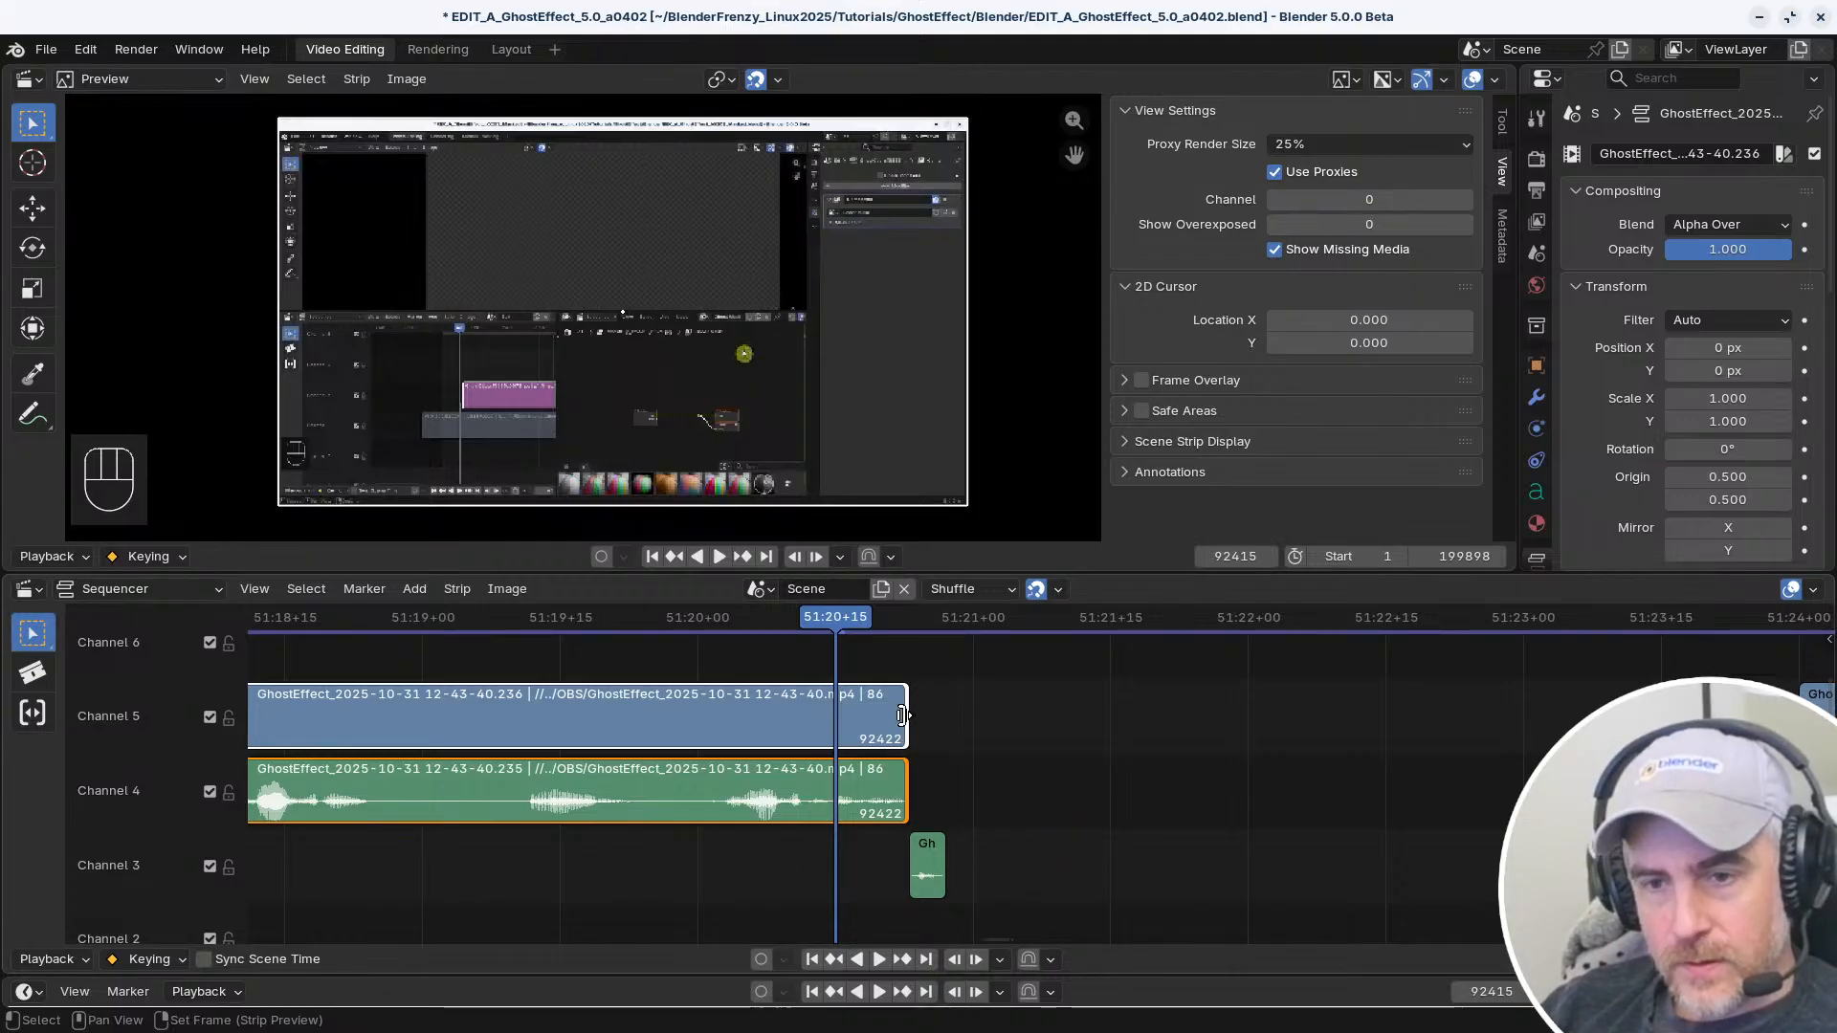
Open the keymap preferences and search the shortcuts by name for "select"
click(141, 49)
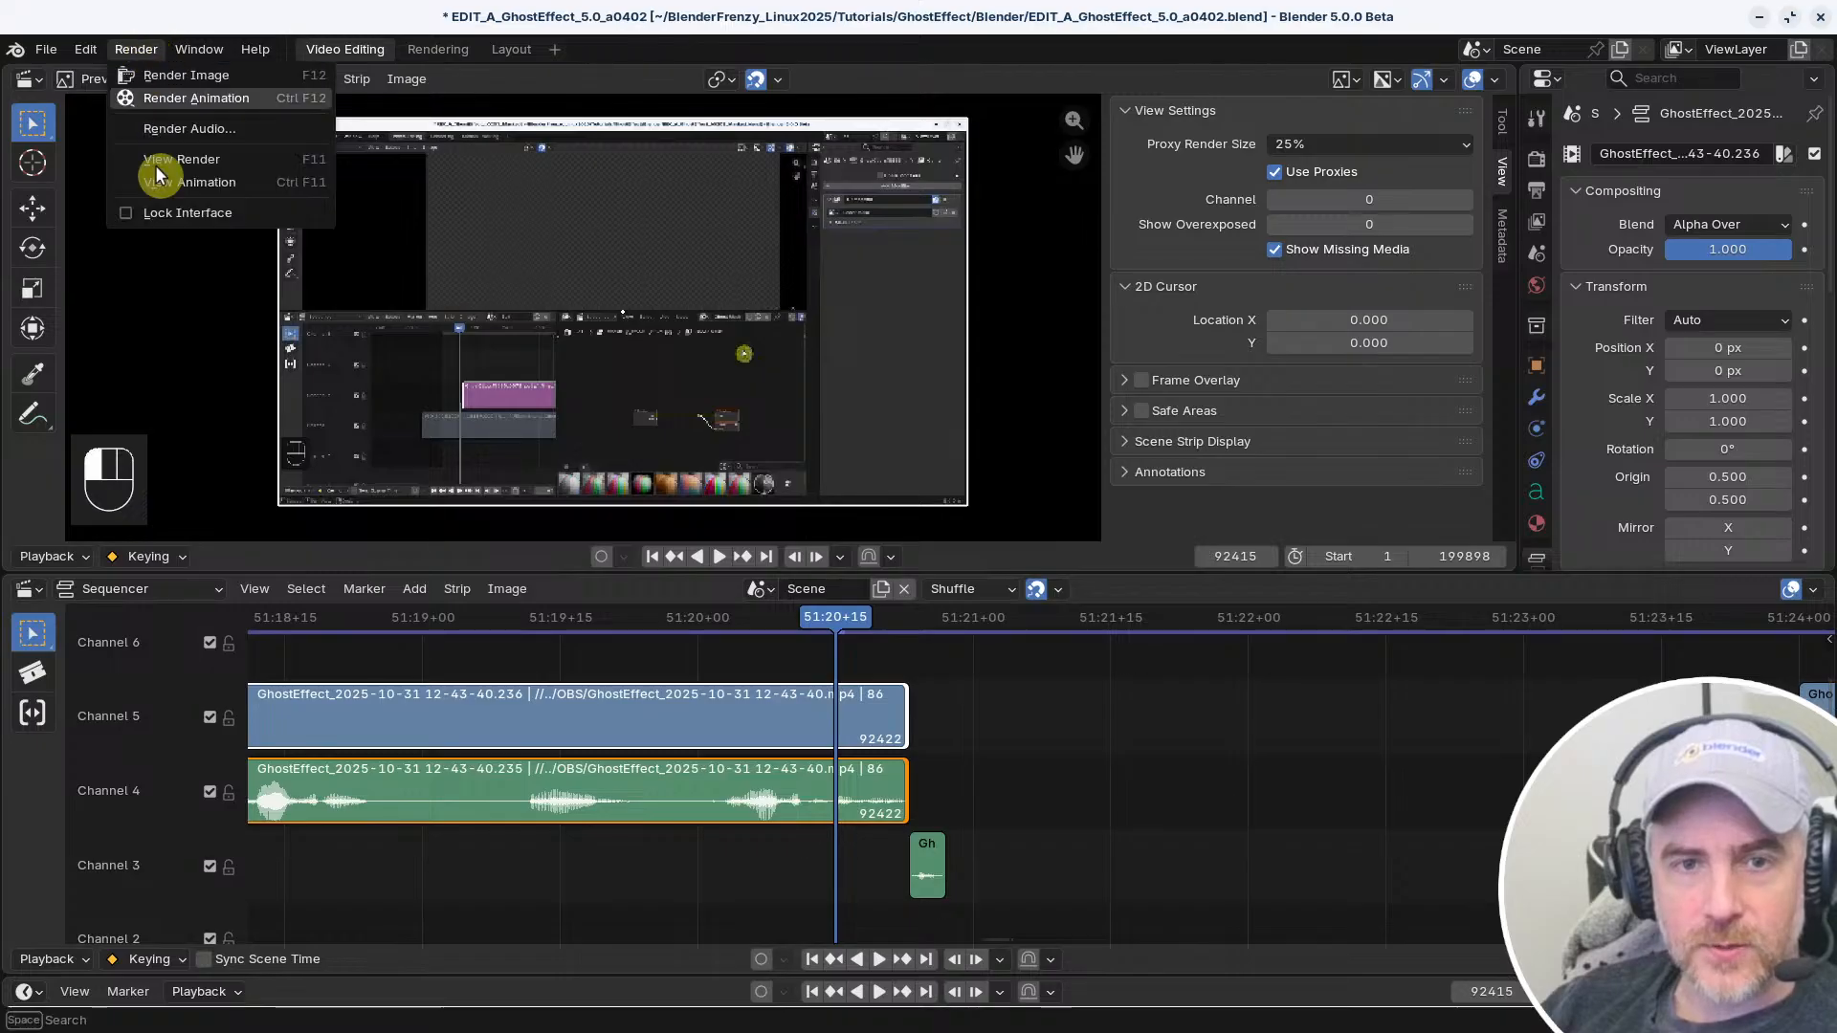
click(92, 48)
click(155, 345)
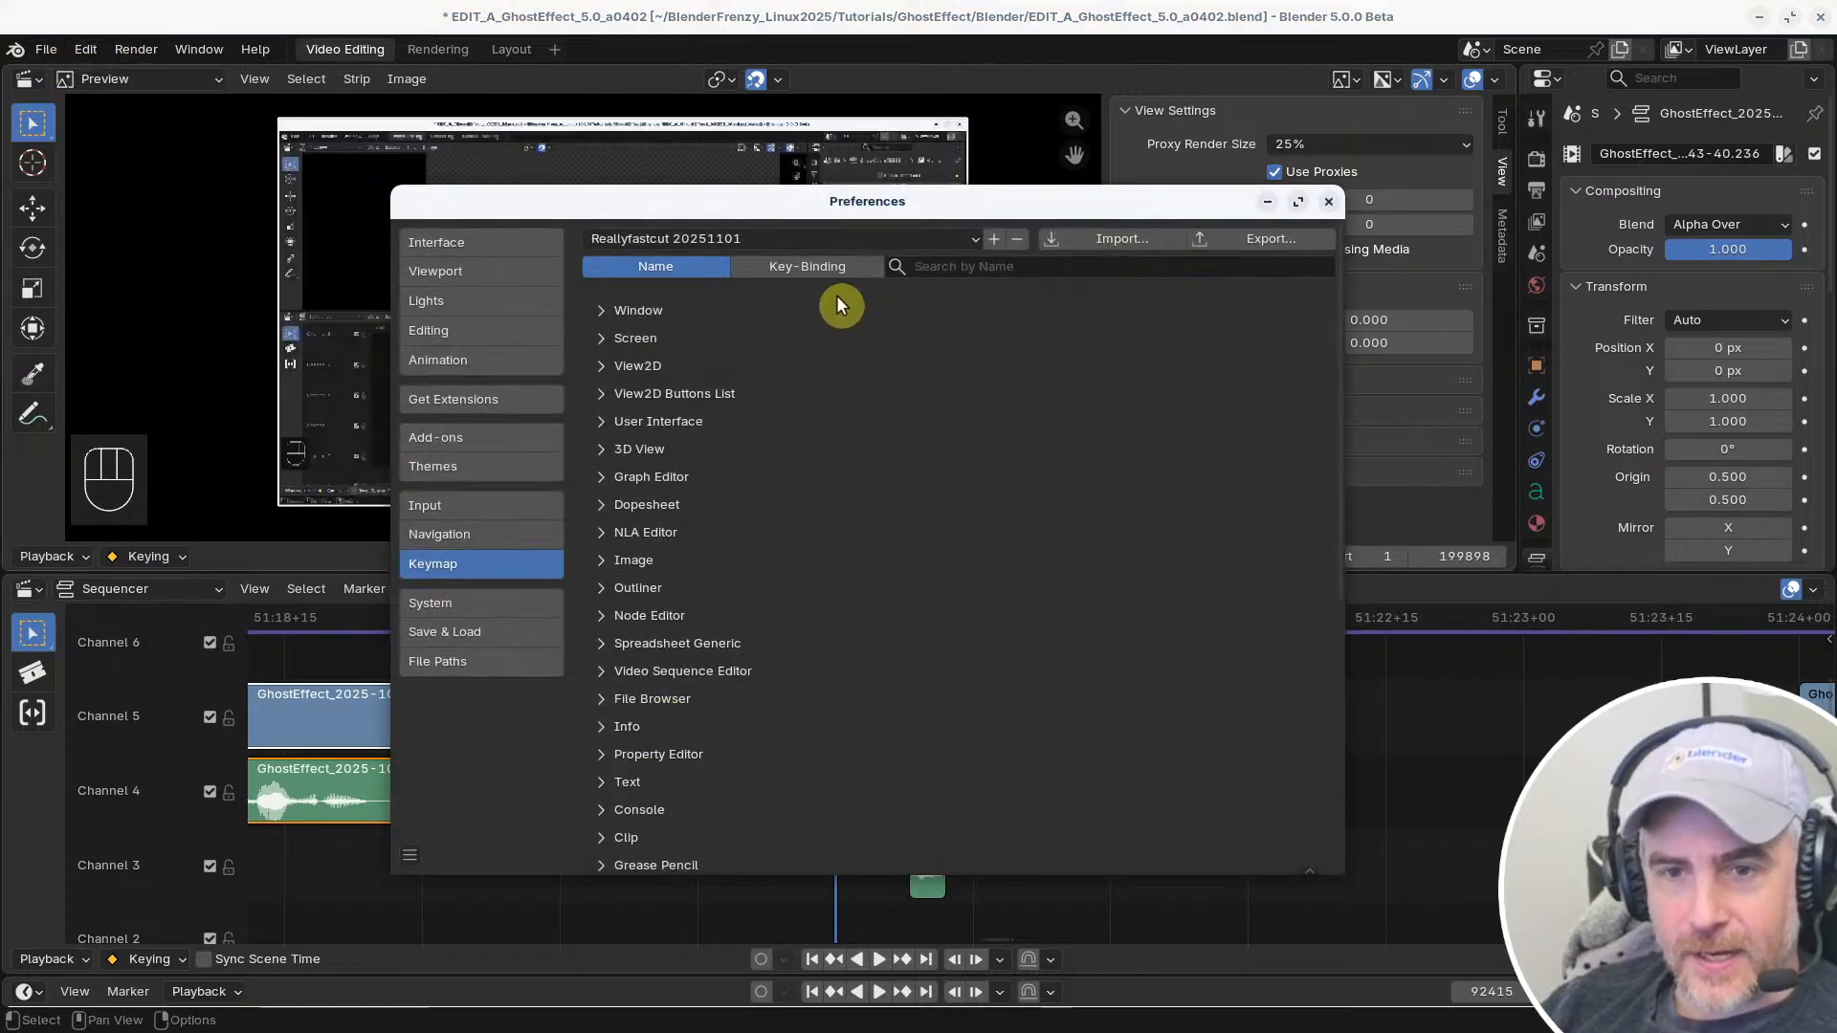
click(949, 267)
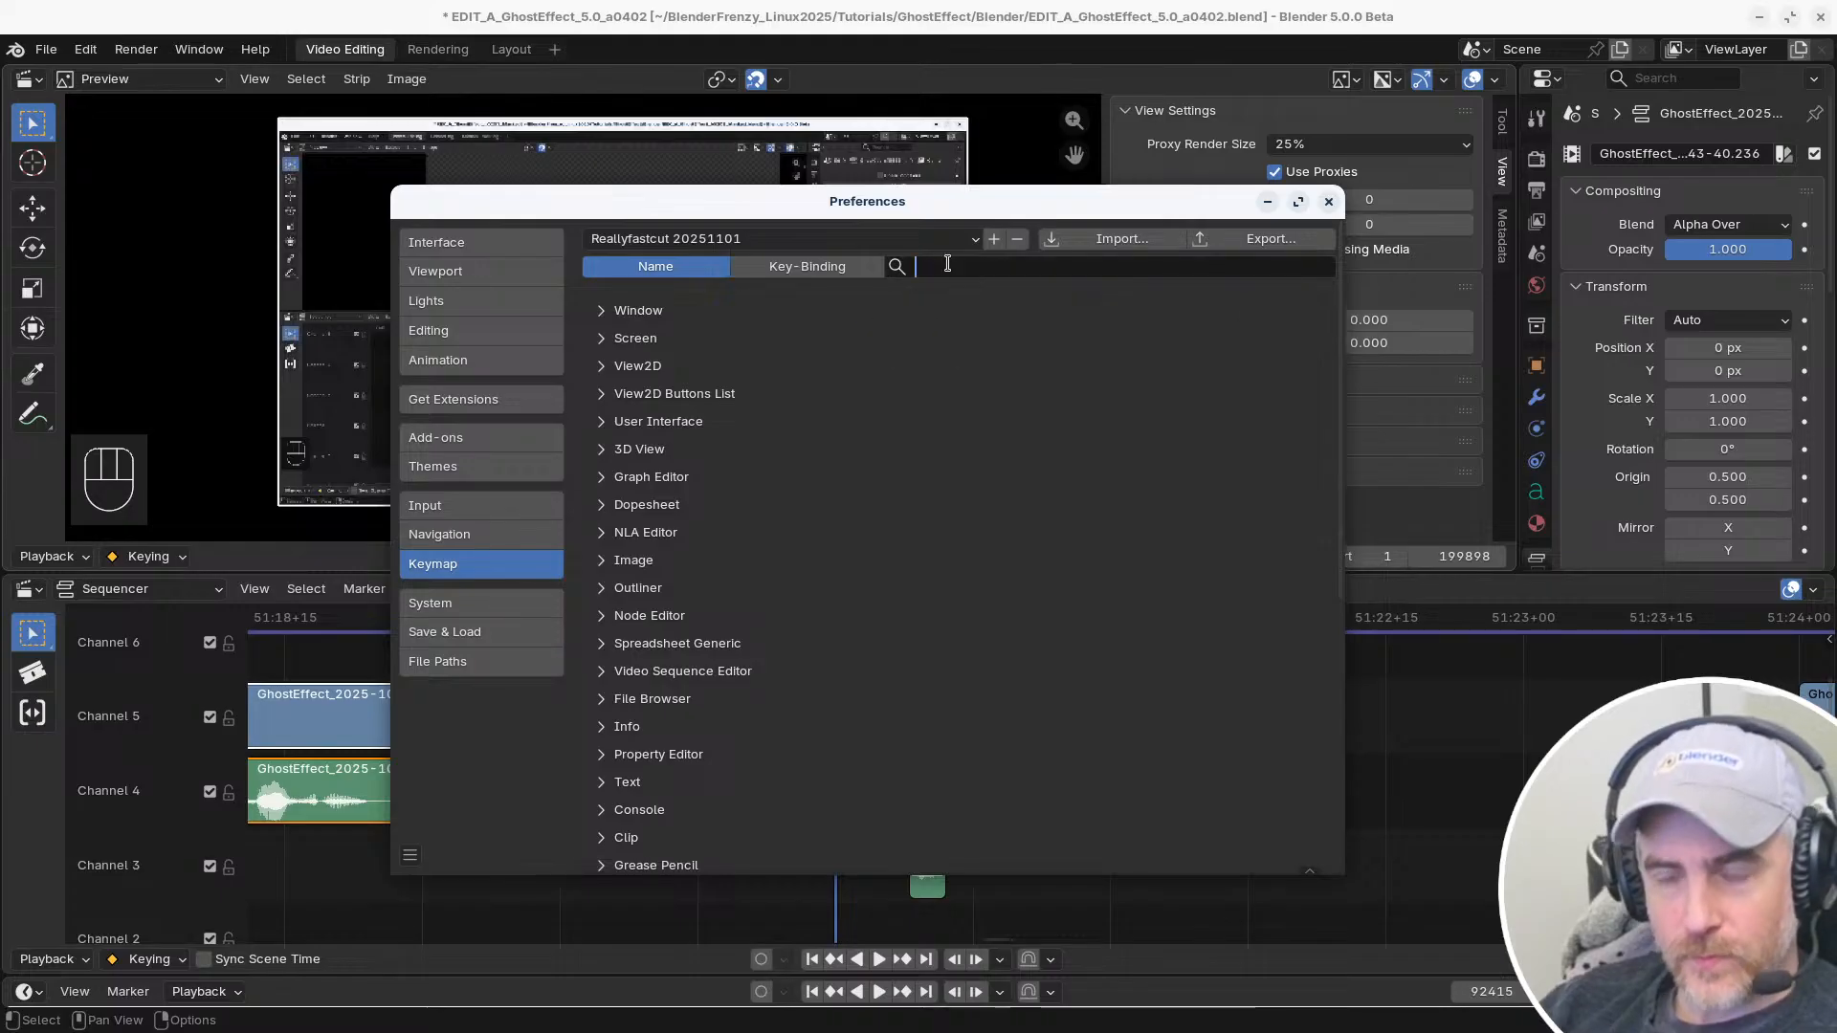
text(sel)
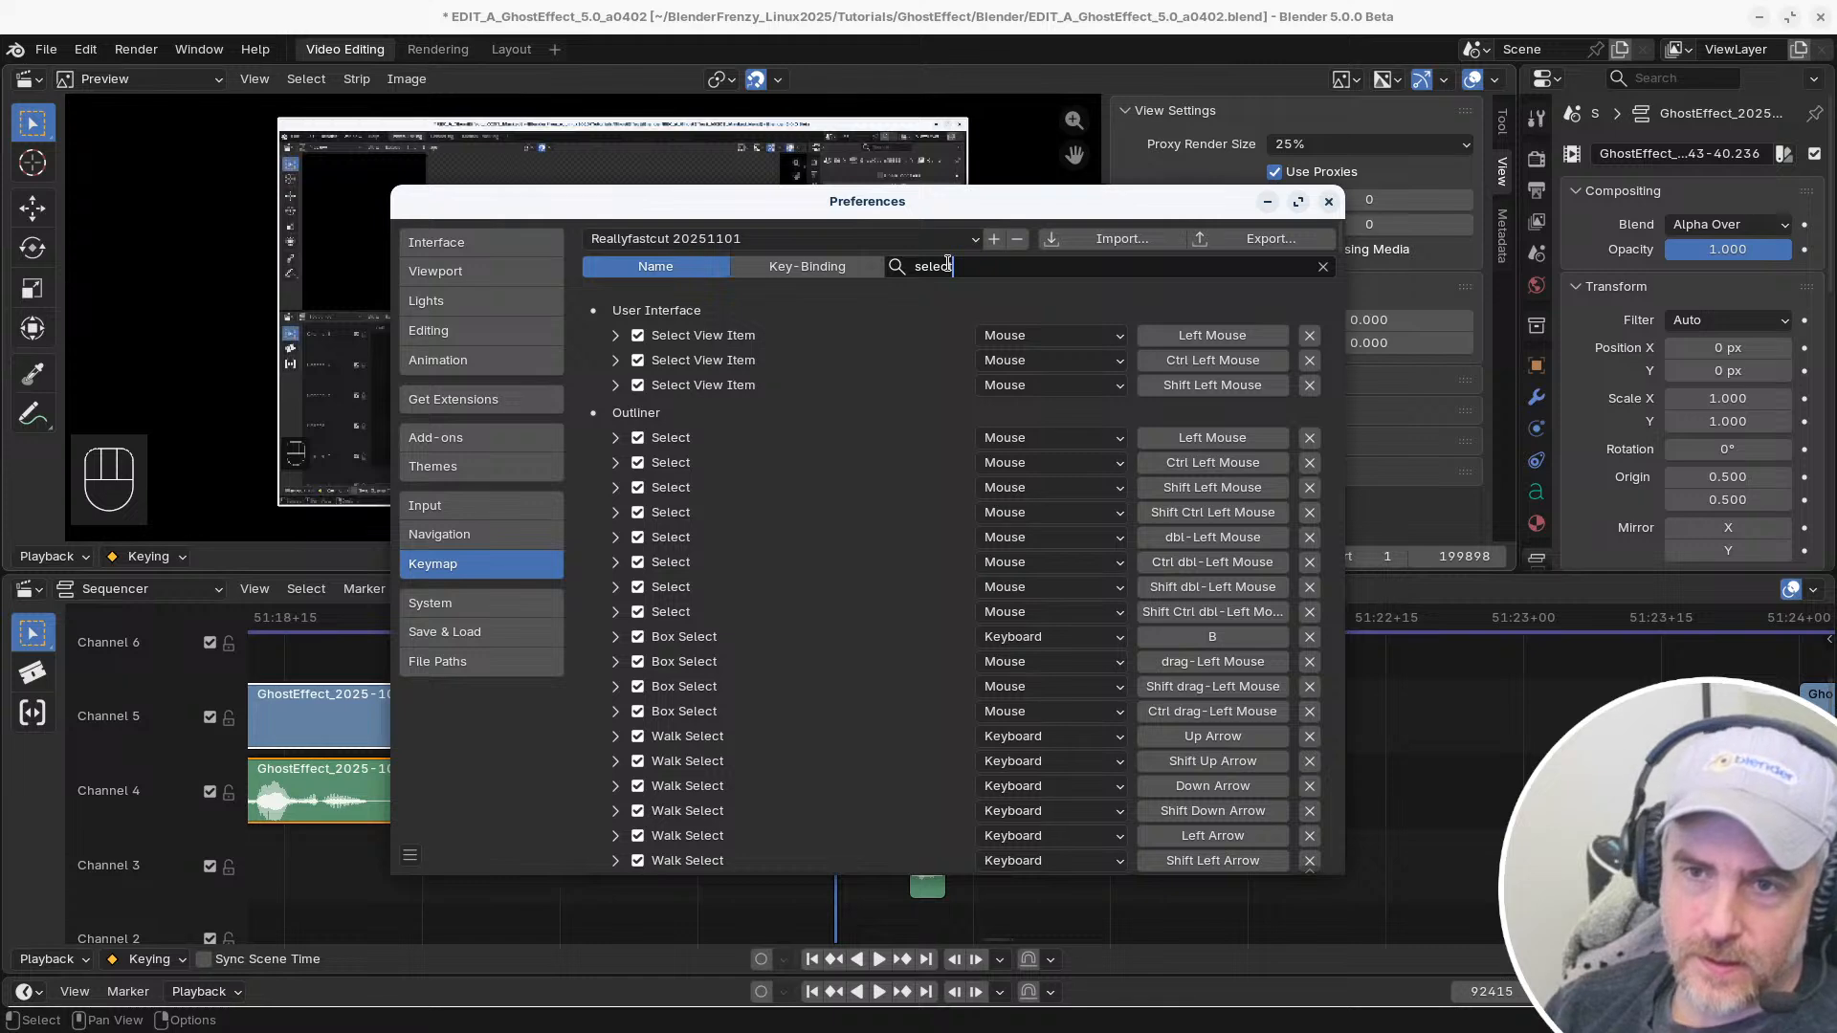
text(ect)
Look through the filtered select shortcuts down to the mouse select entries in the Sequencer section
scroll(759, 644, down, 10)
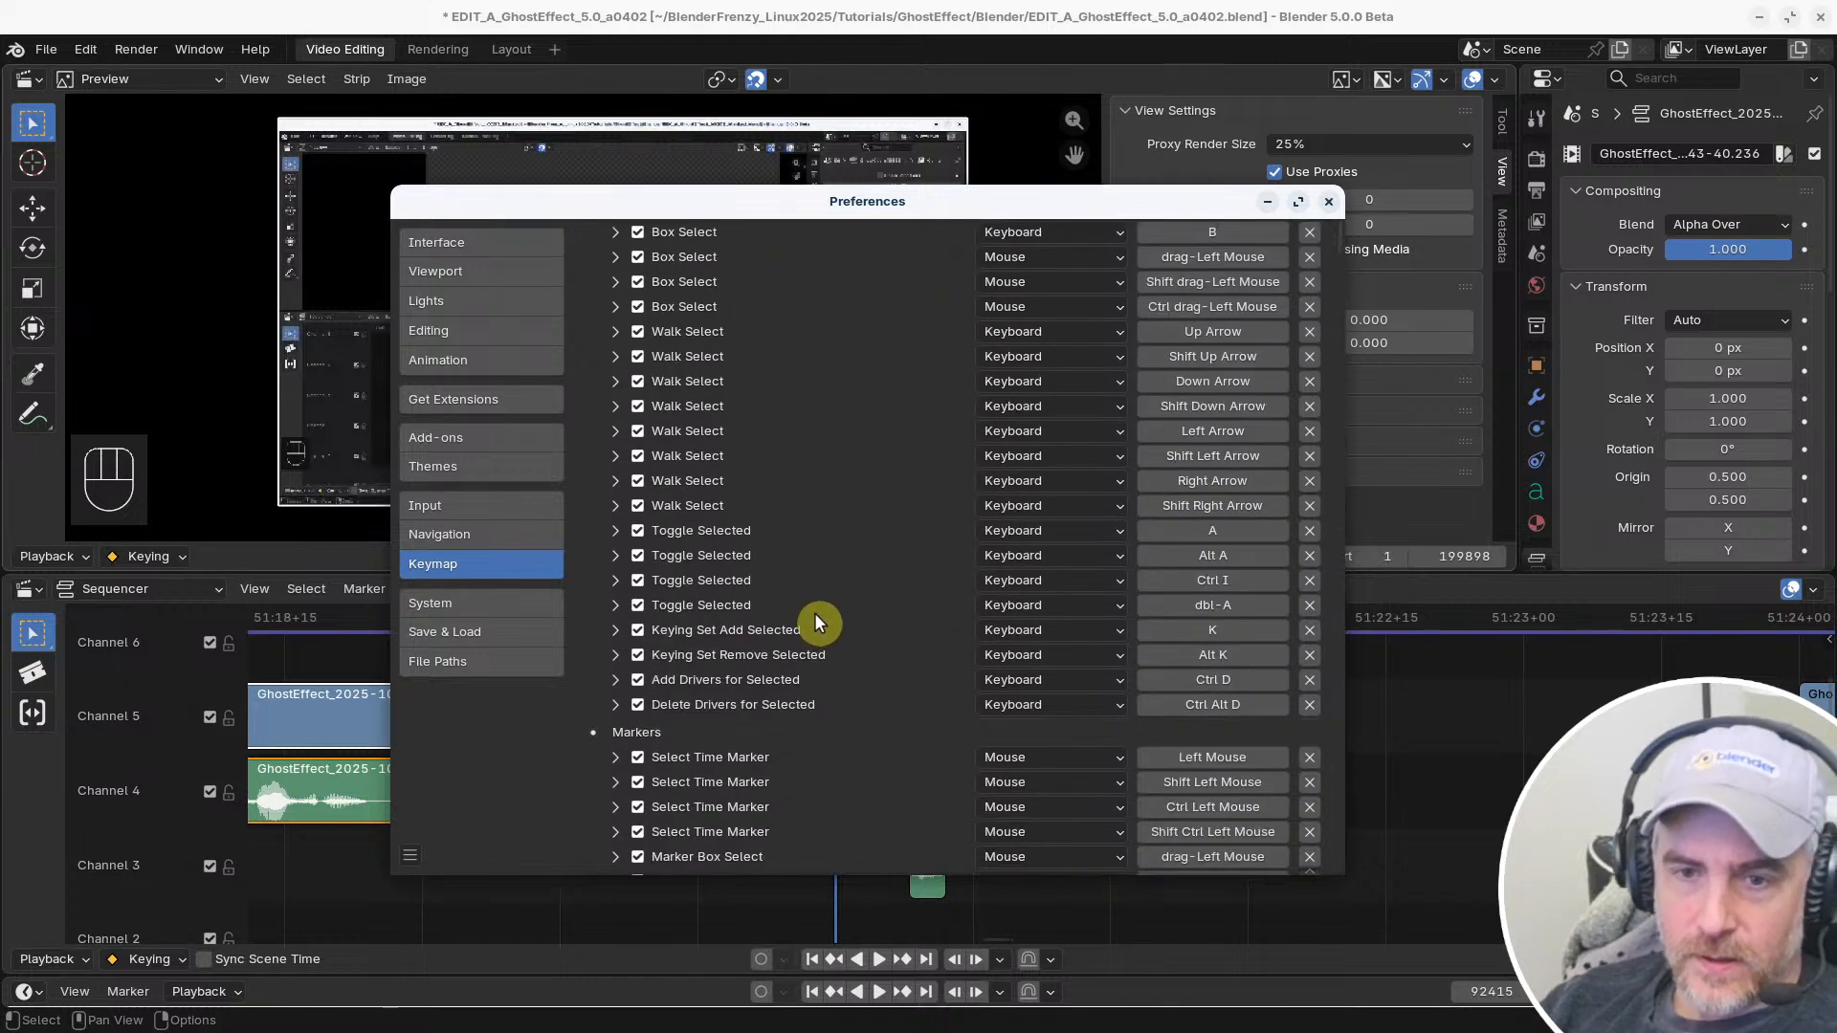
scroll(804, 627, down, 15)
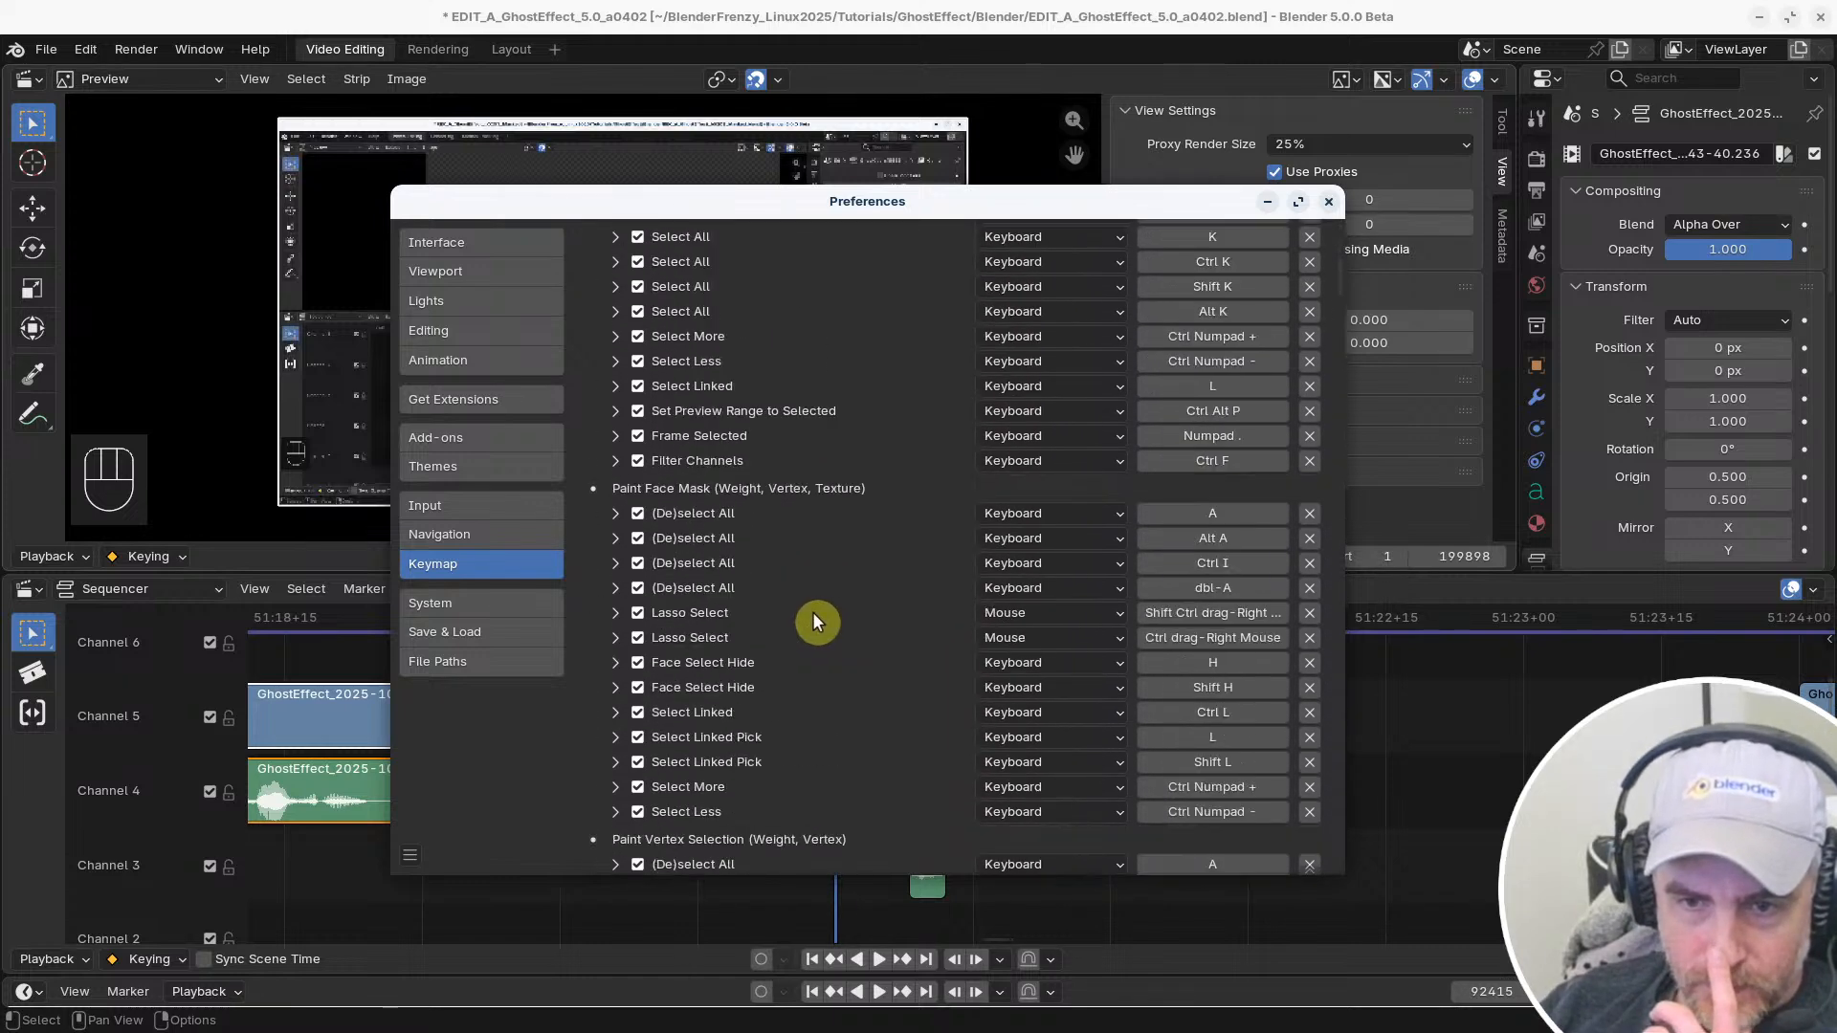
scroll(815, 620, down, 15)
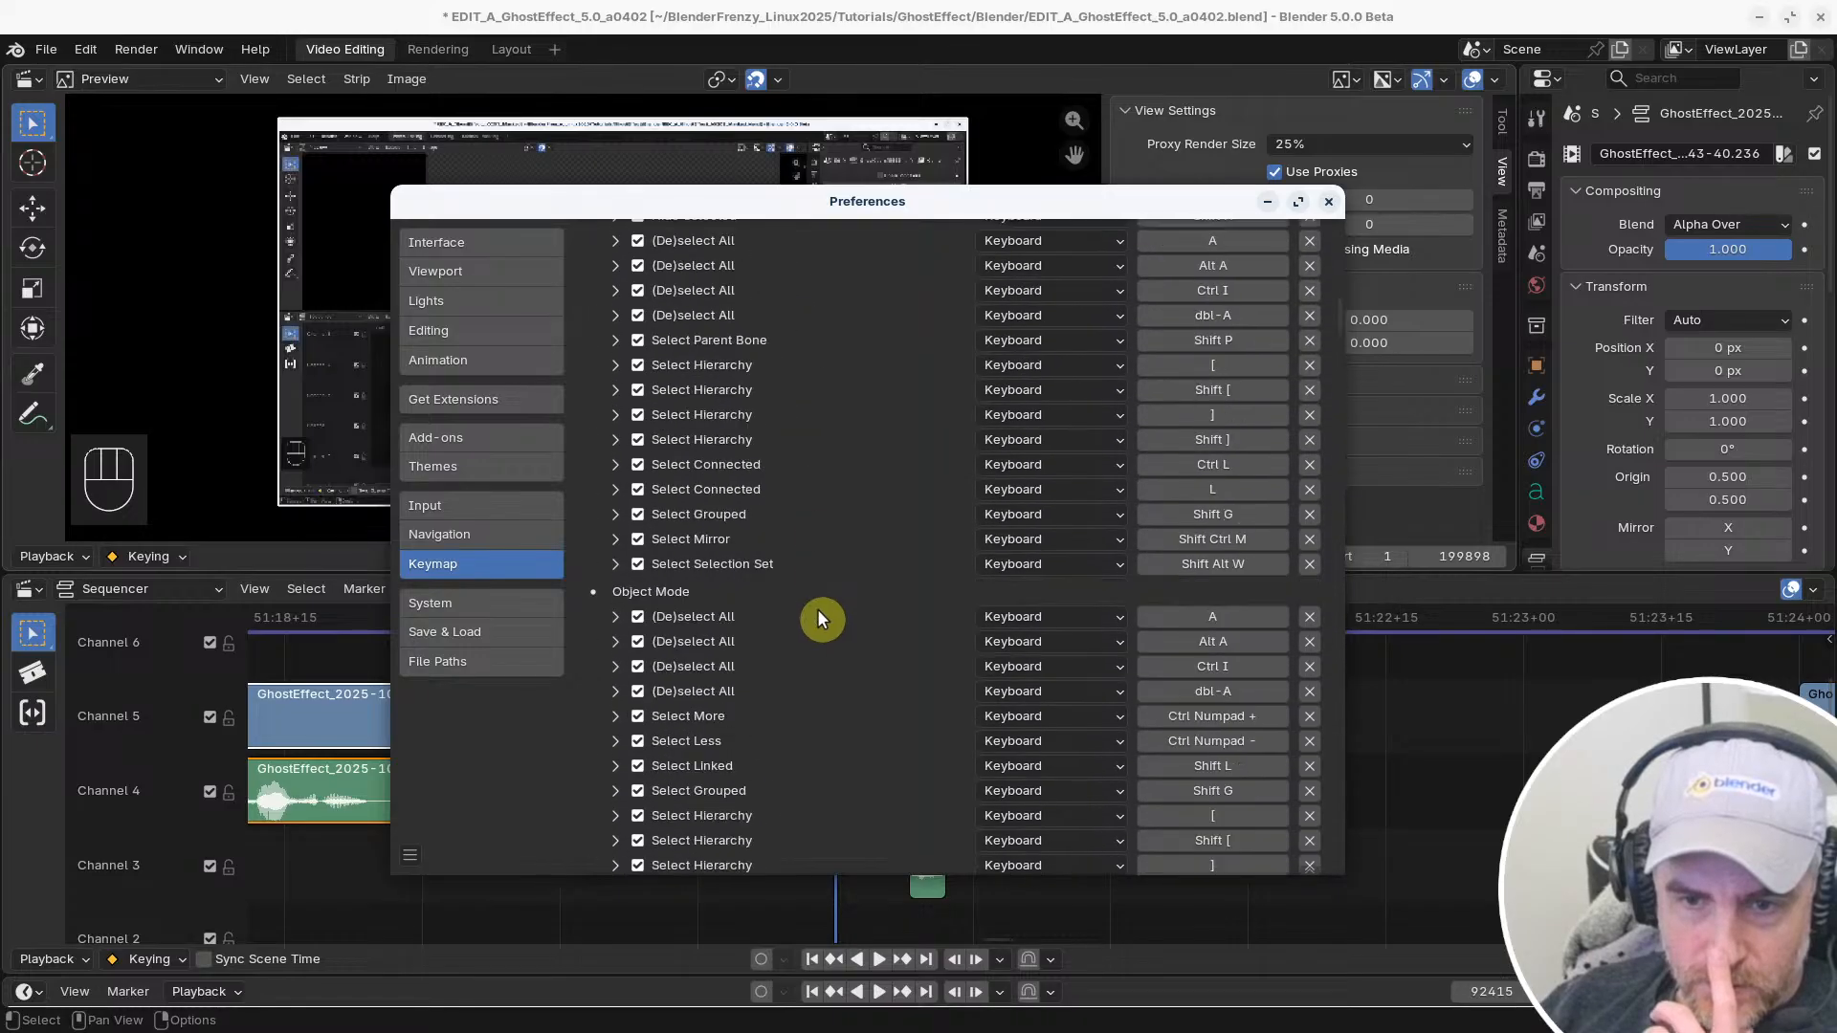
scroll(819, 613, down, 15)
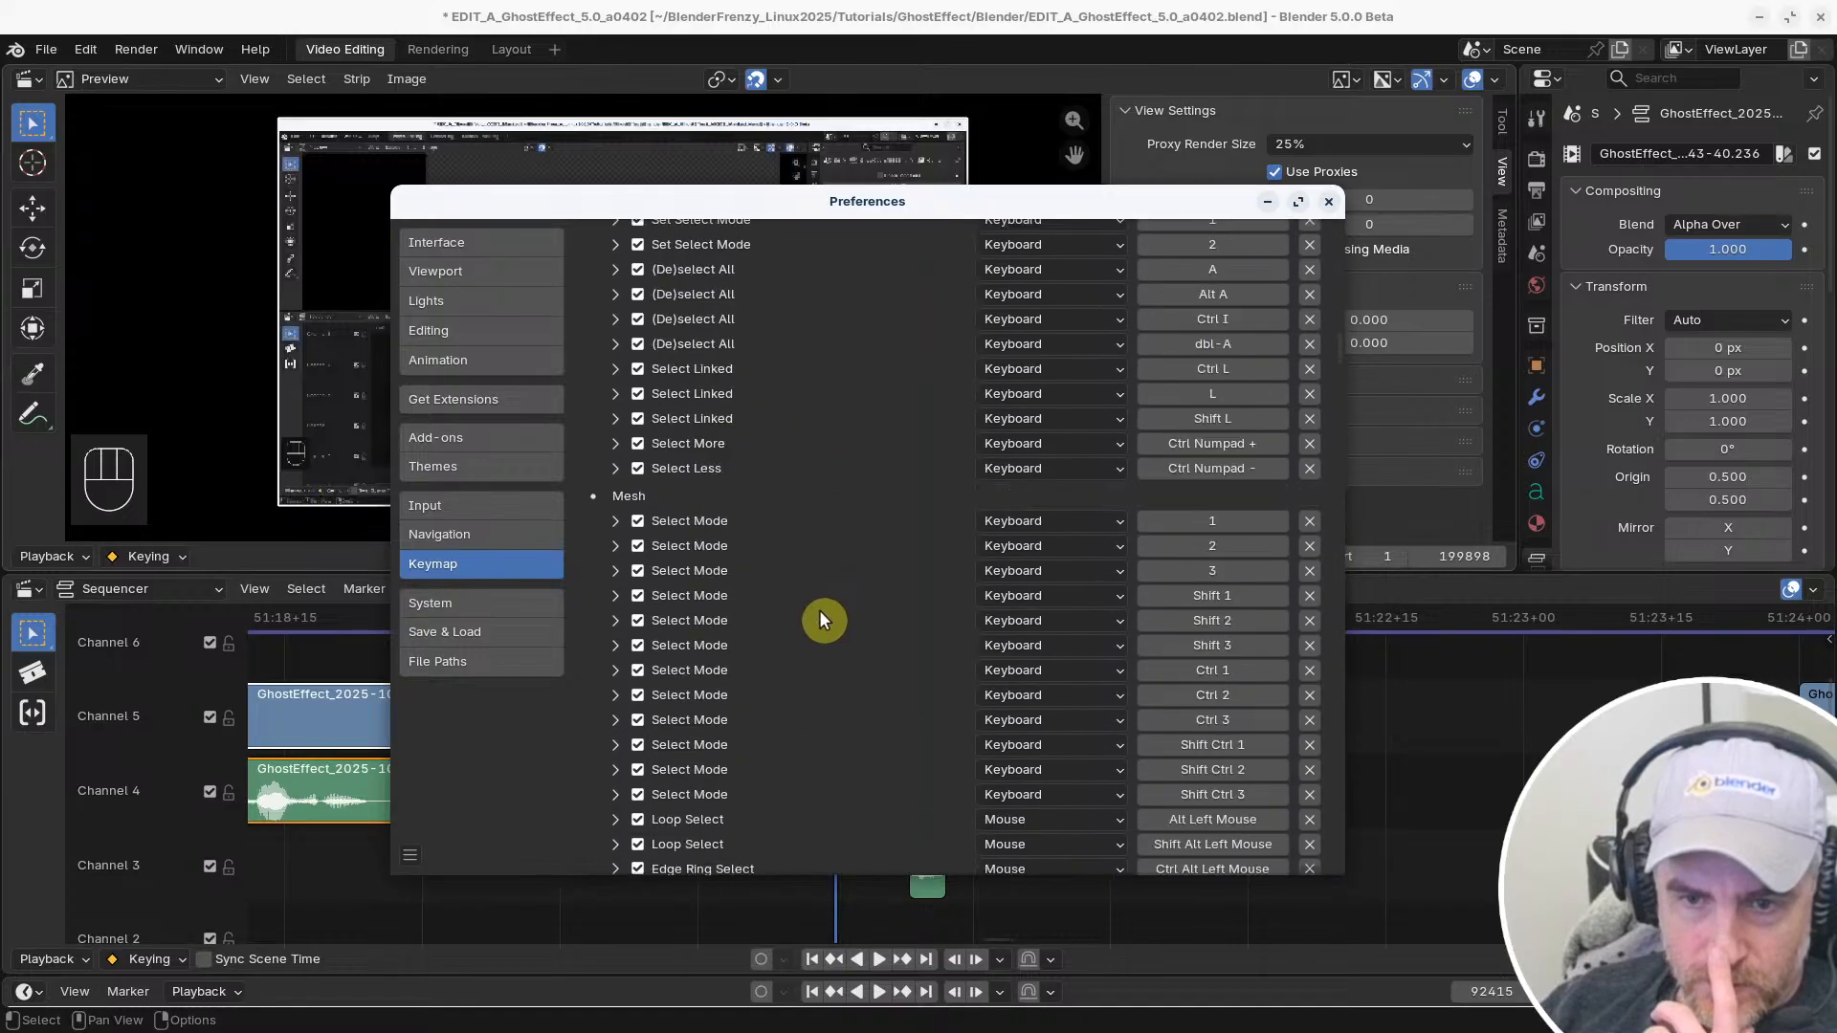
scroll(821, 620, down, 5)
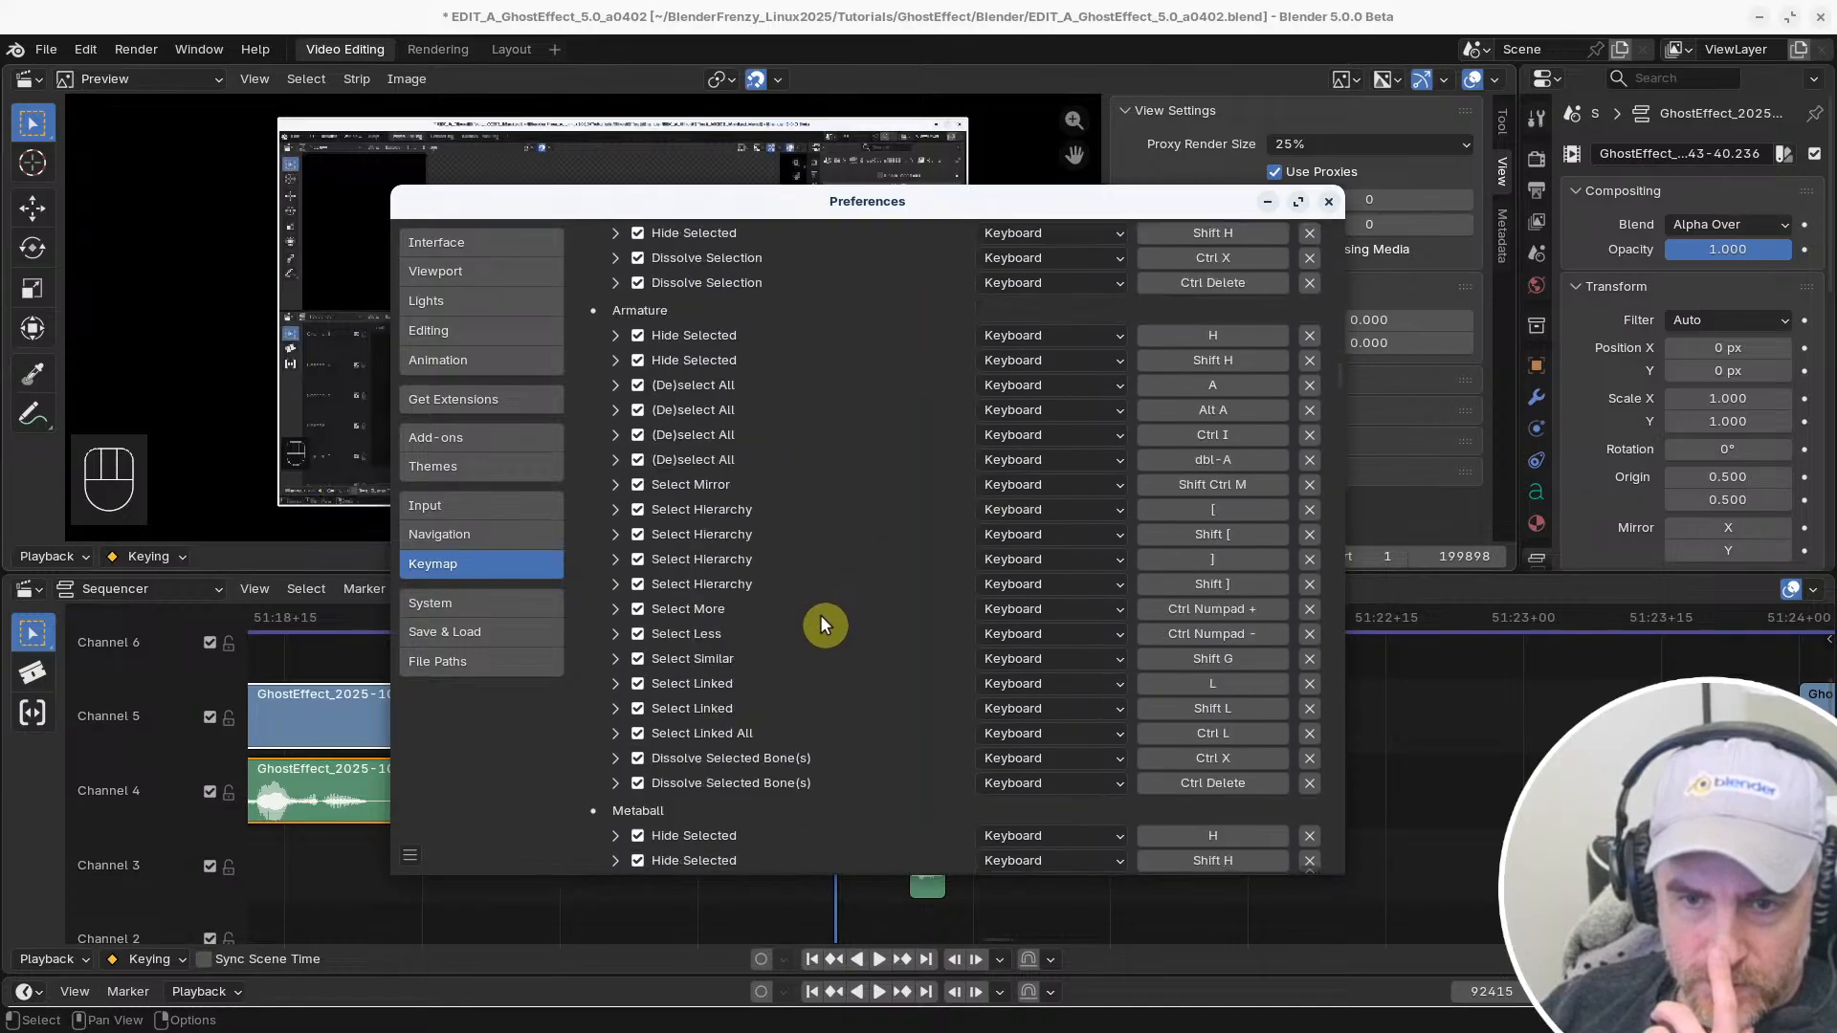
scroll(821, 618, down, 15)
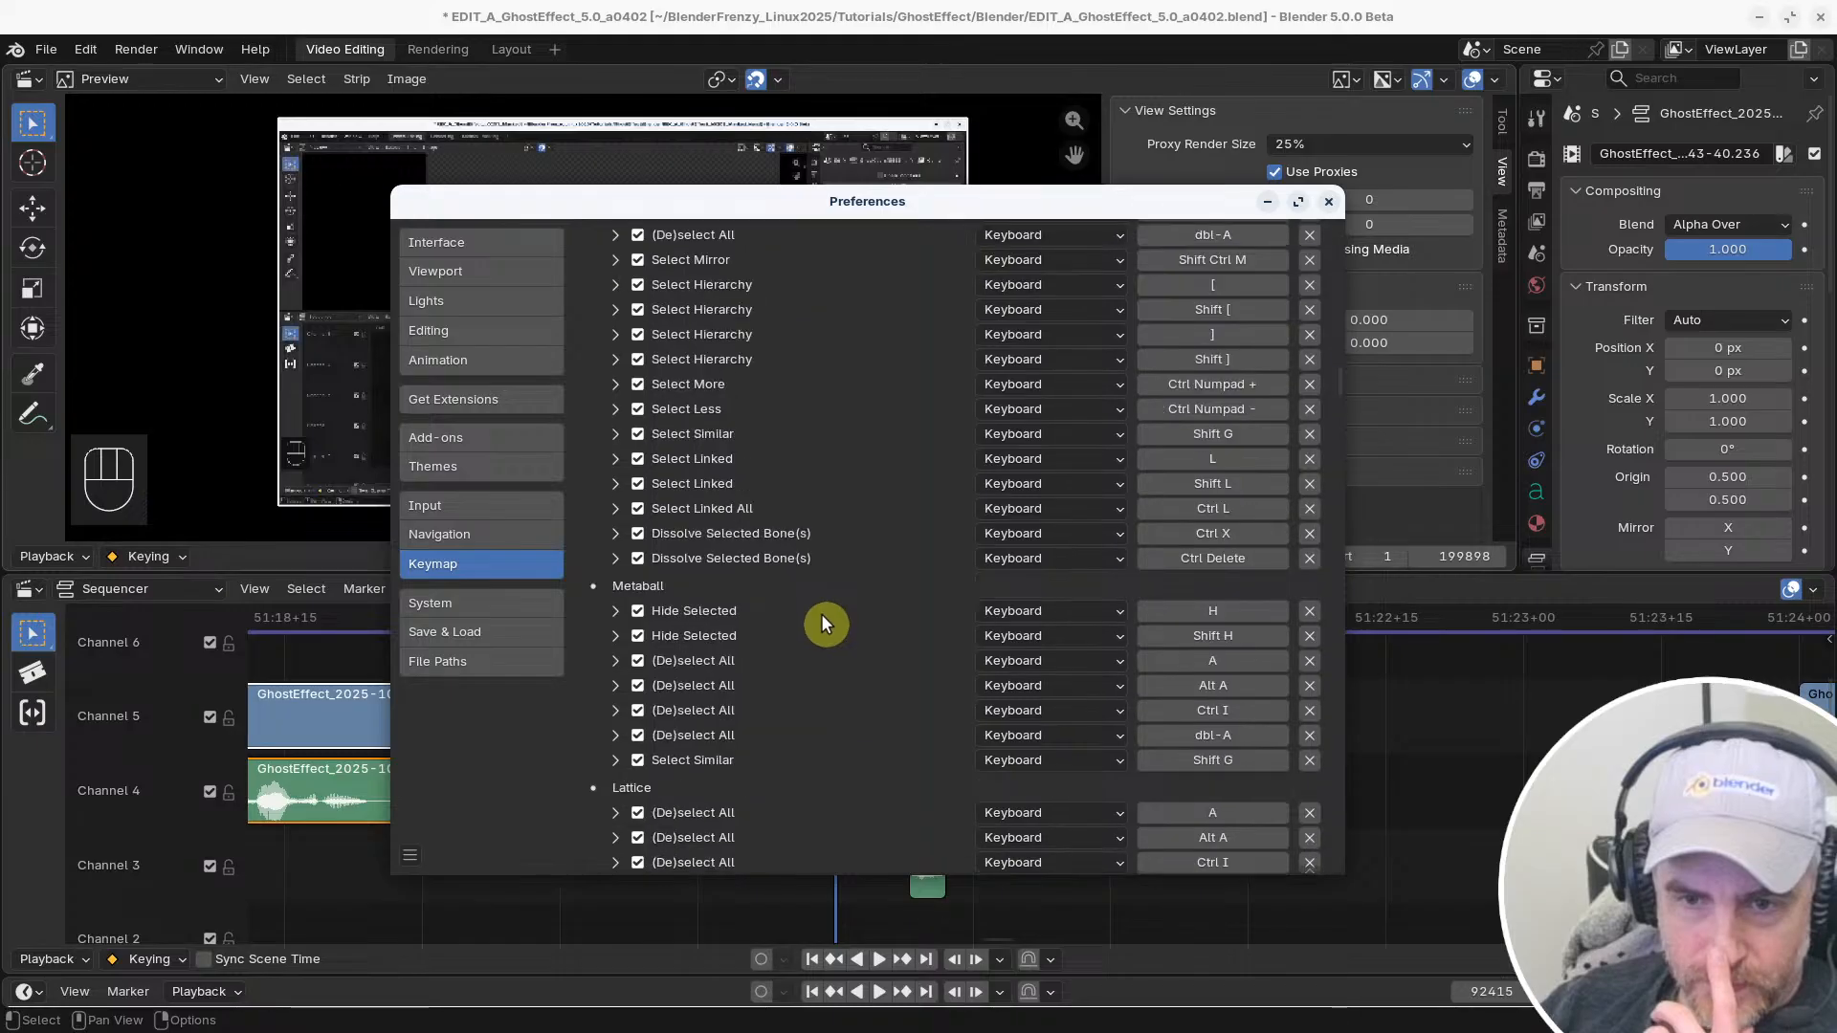
scroll(821, 617, down, 15)
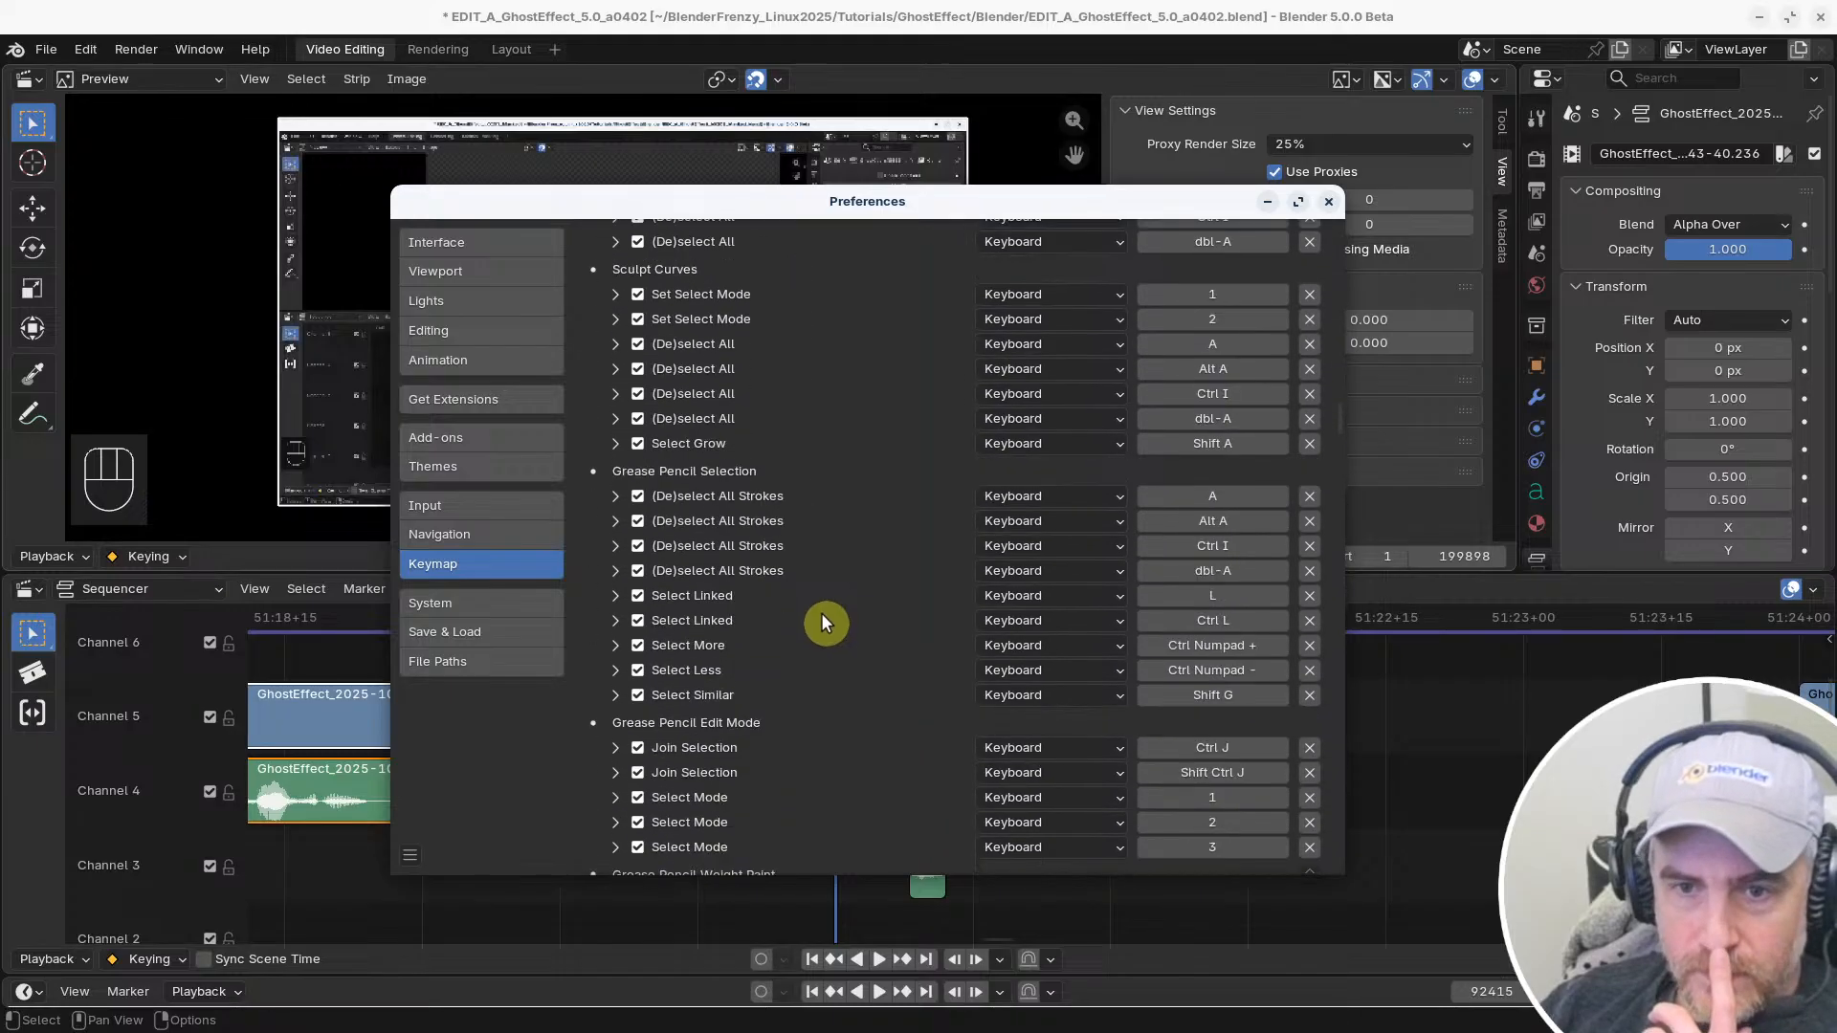
scroll(824, 623, down, 15)
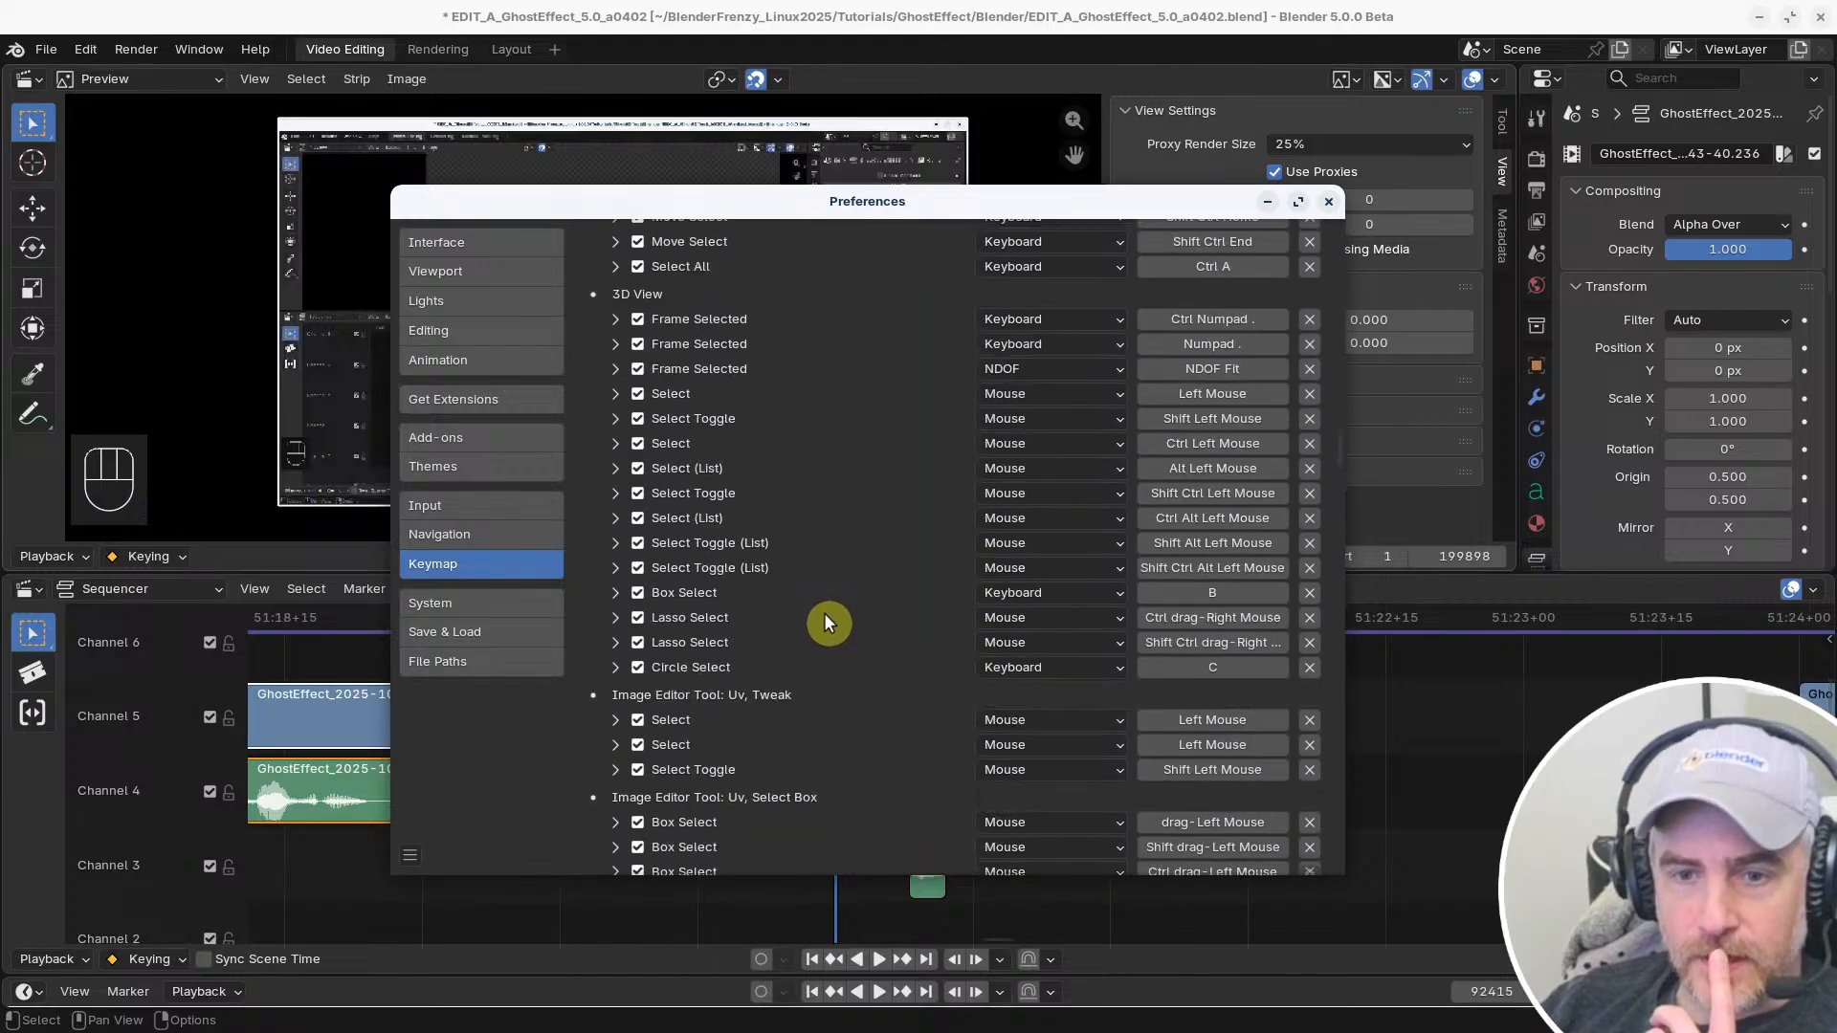
scroll(828, 622, down, 15)
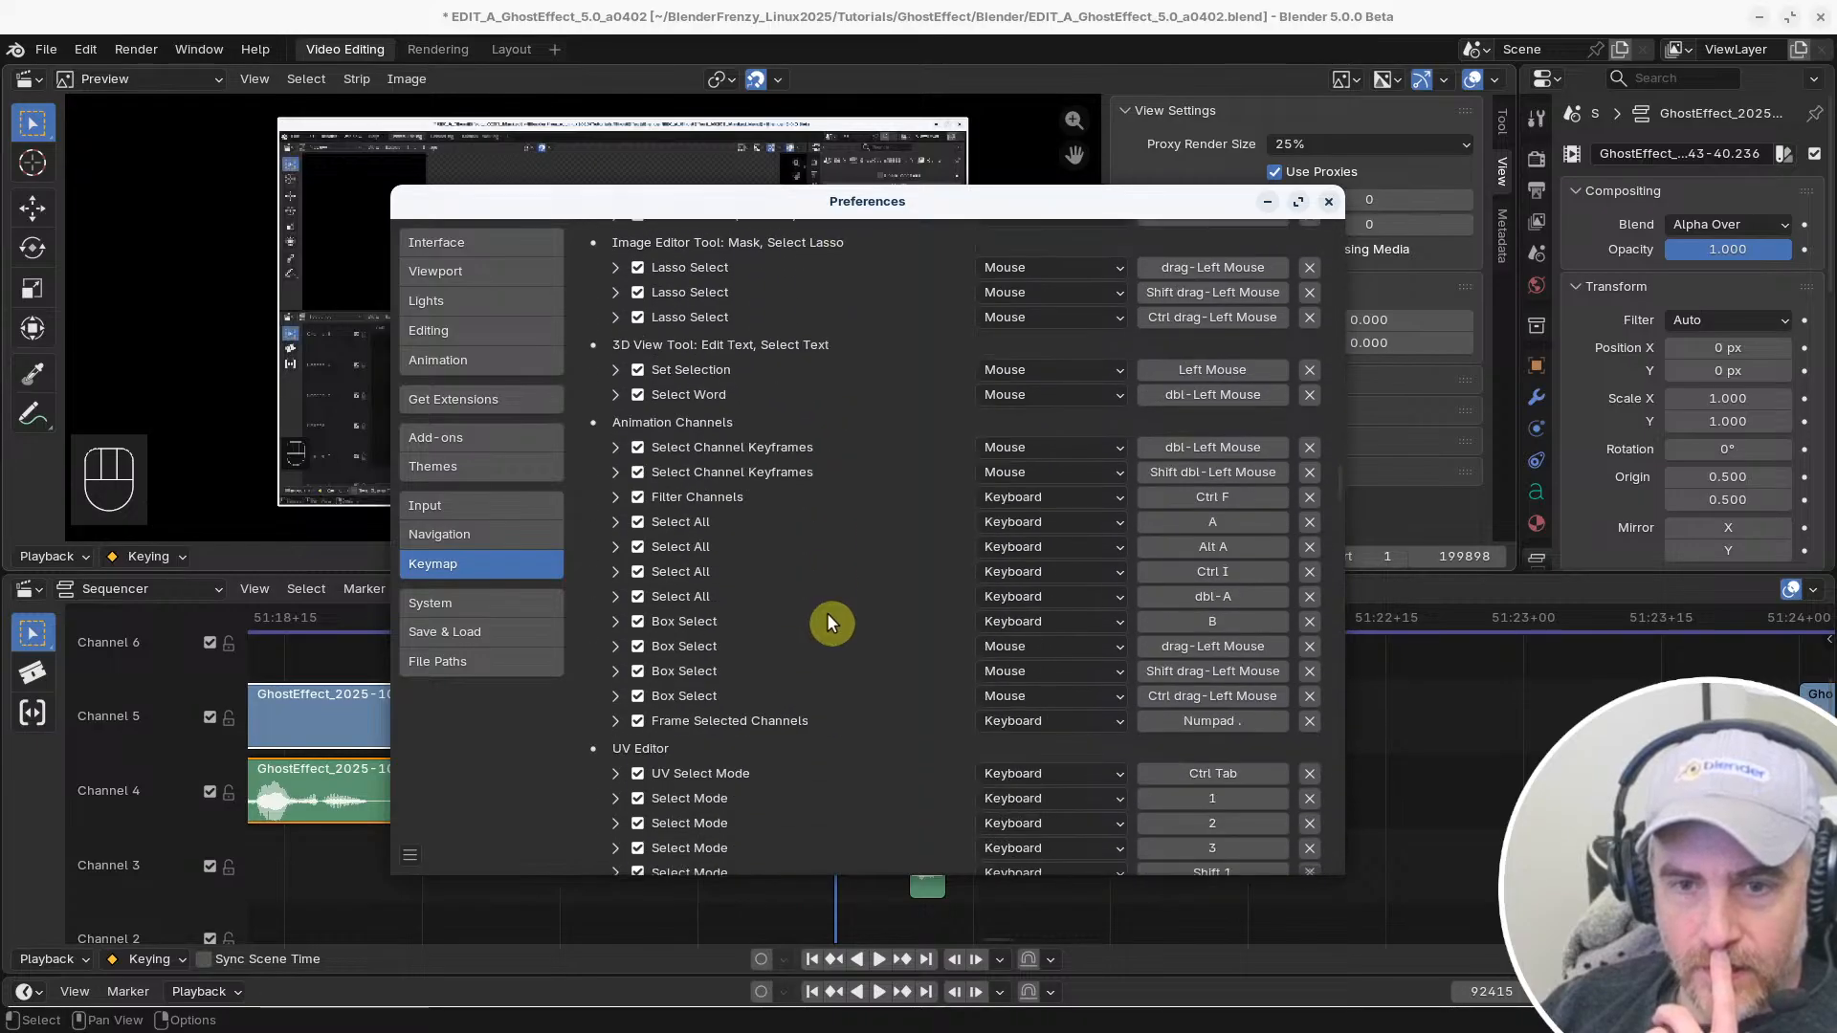
scroll(829, 622, down, 15)
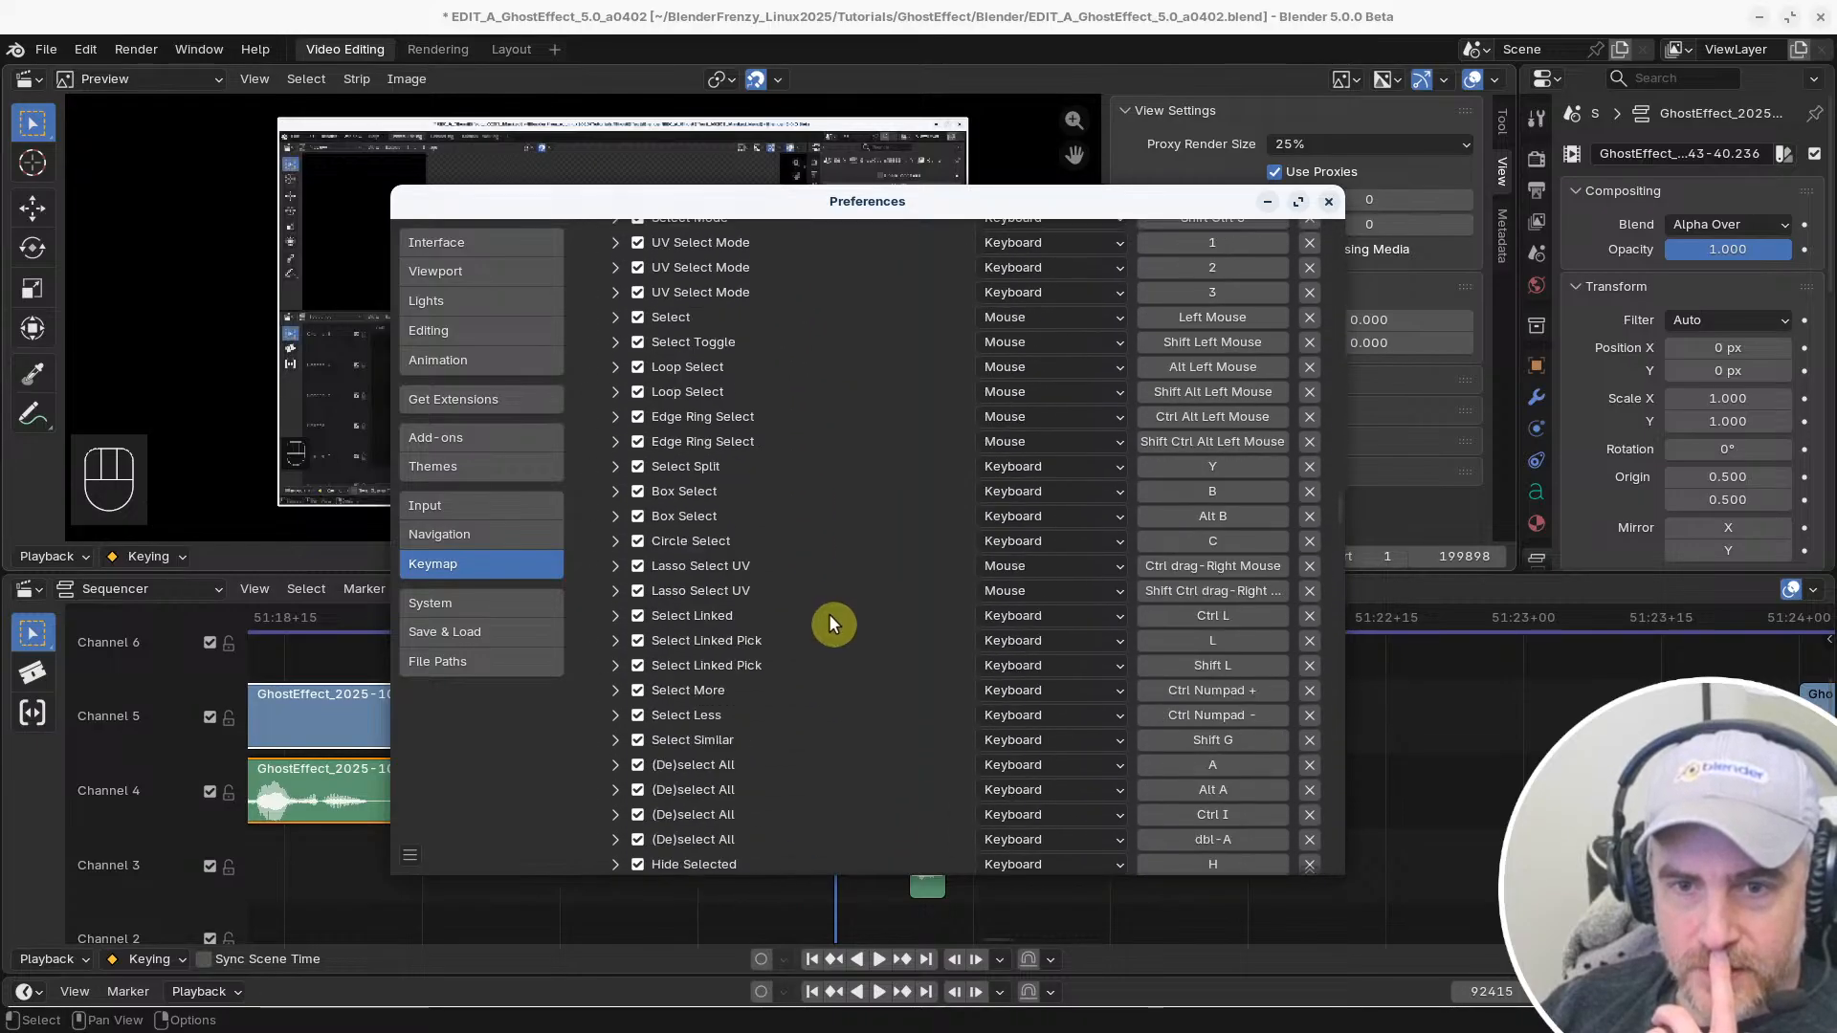
scroll(815, 612, down, 15)
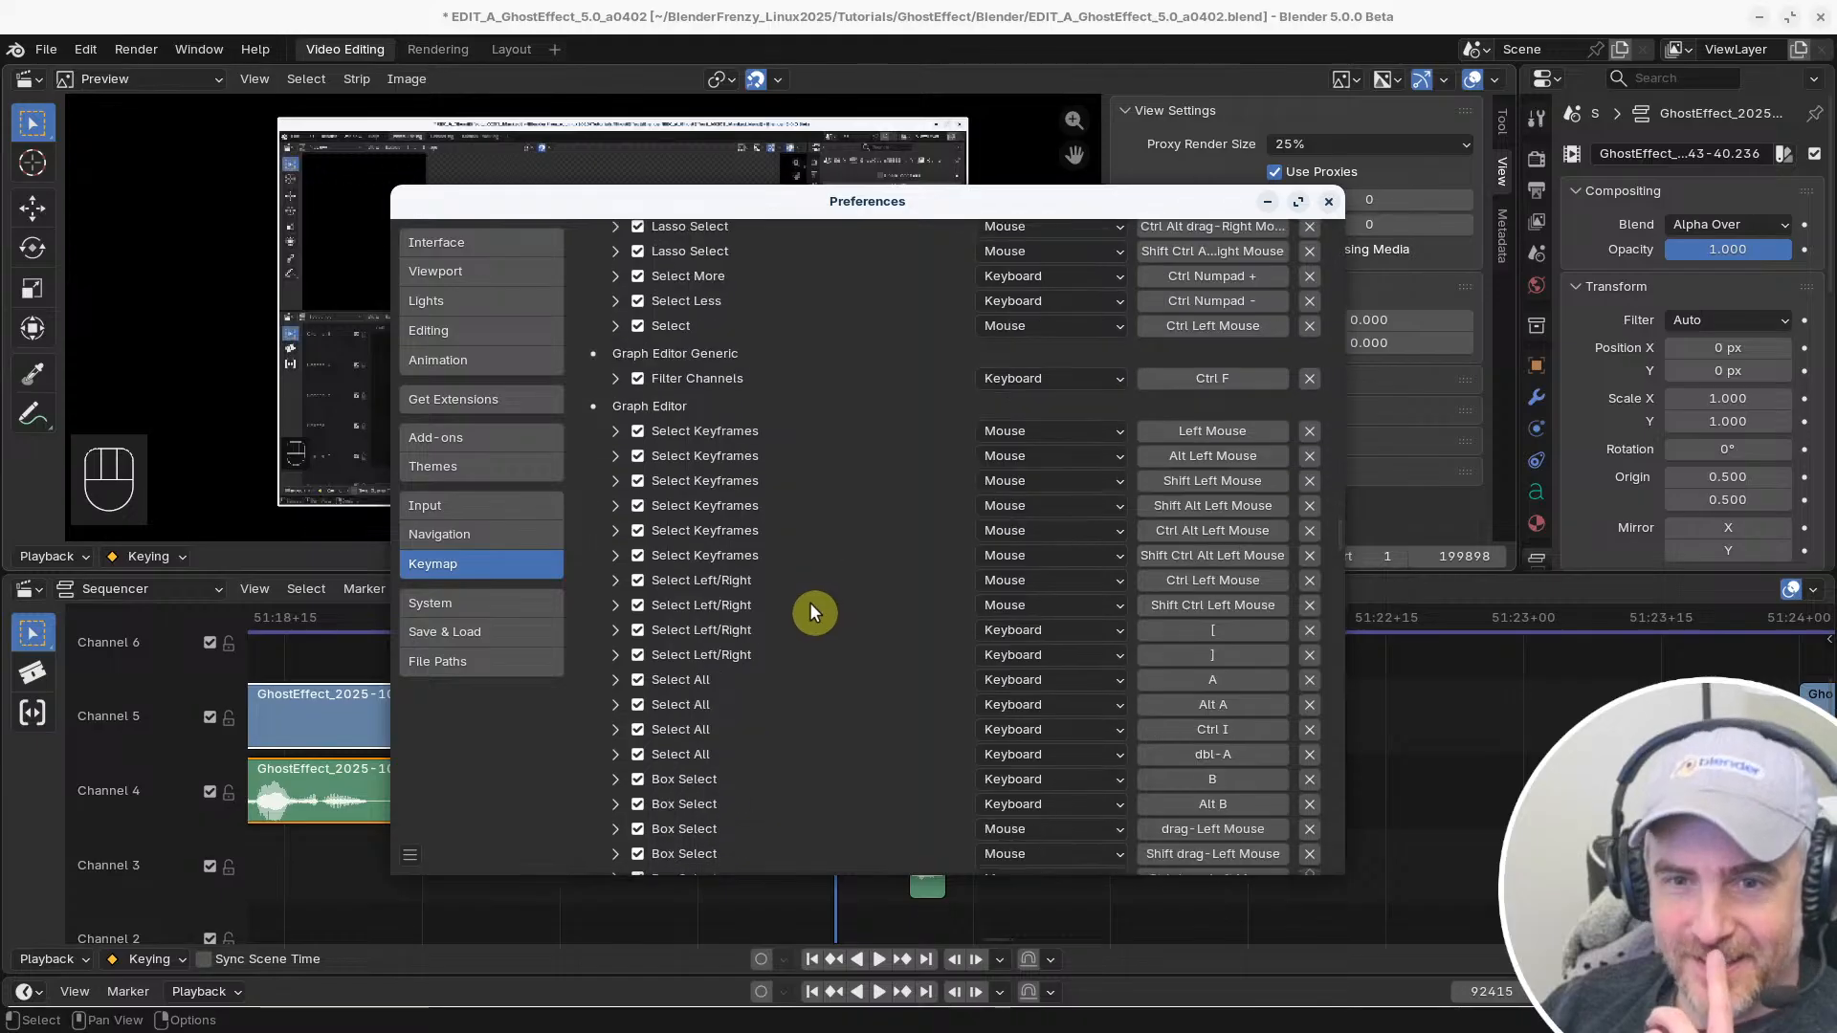
scroll(828, 628, down, 15)
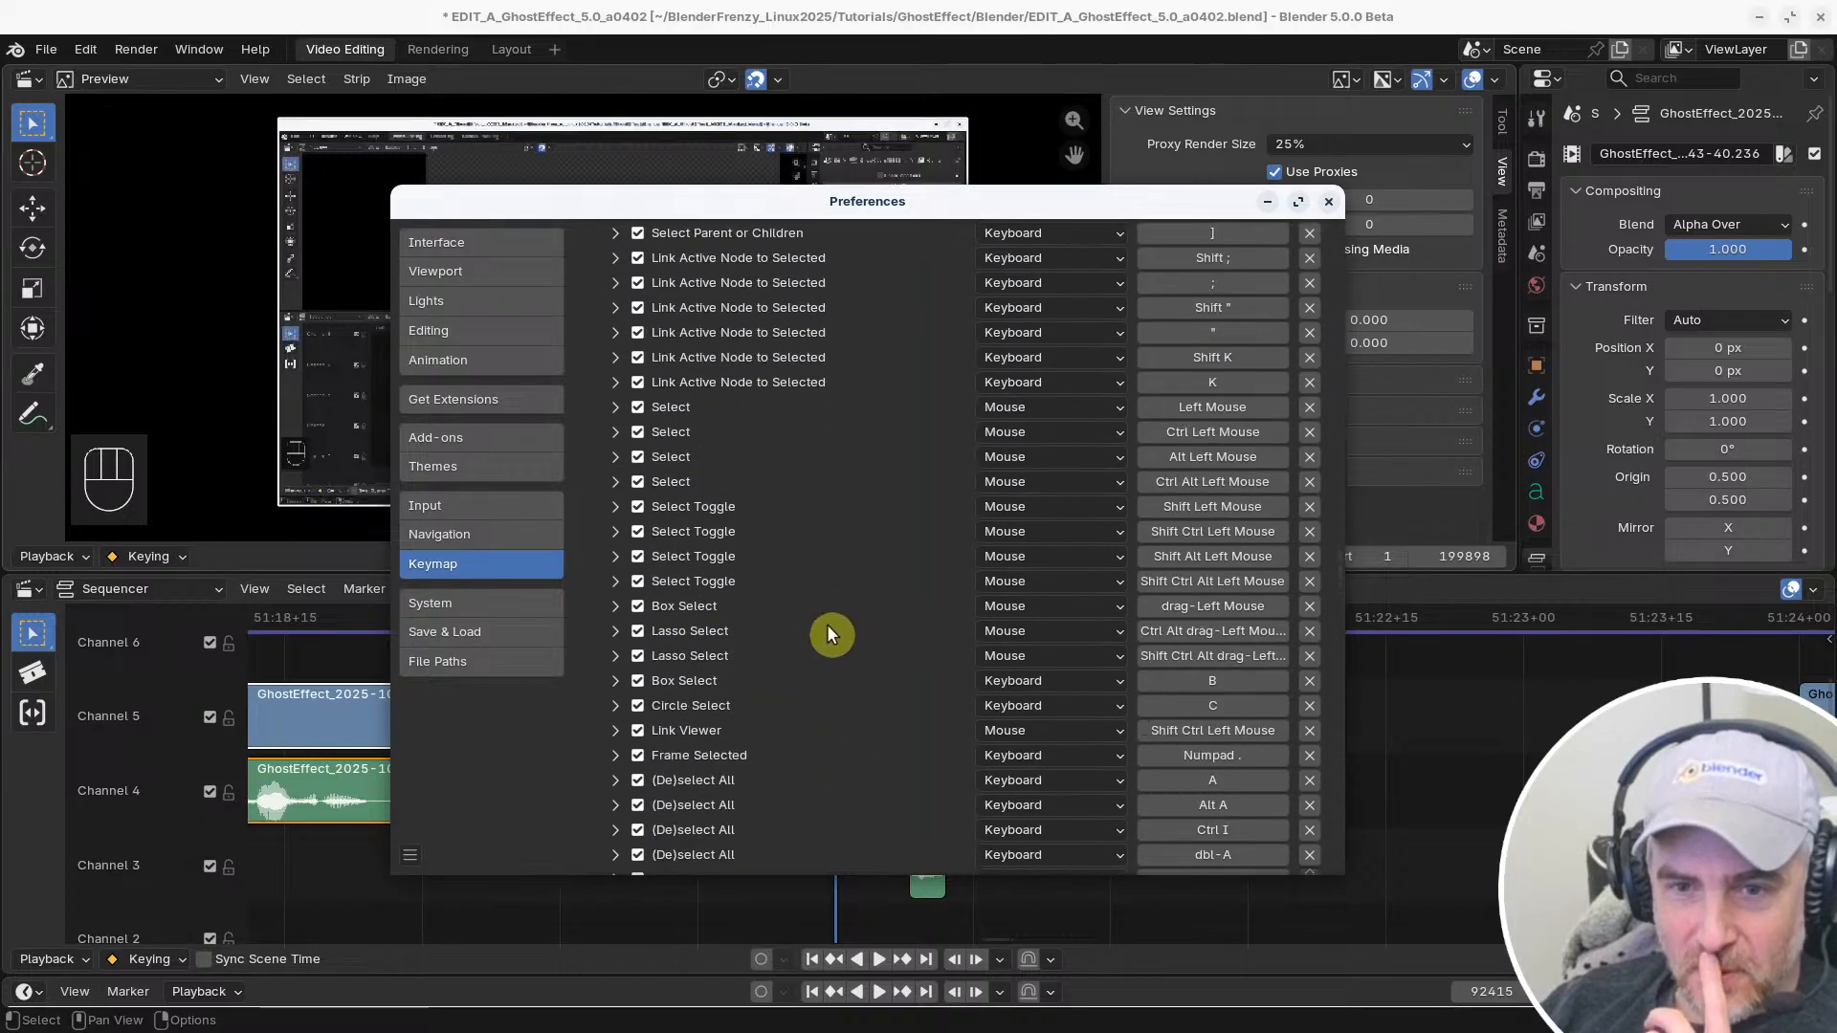
scroll(832, 634, down, 15)
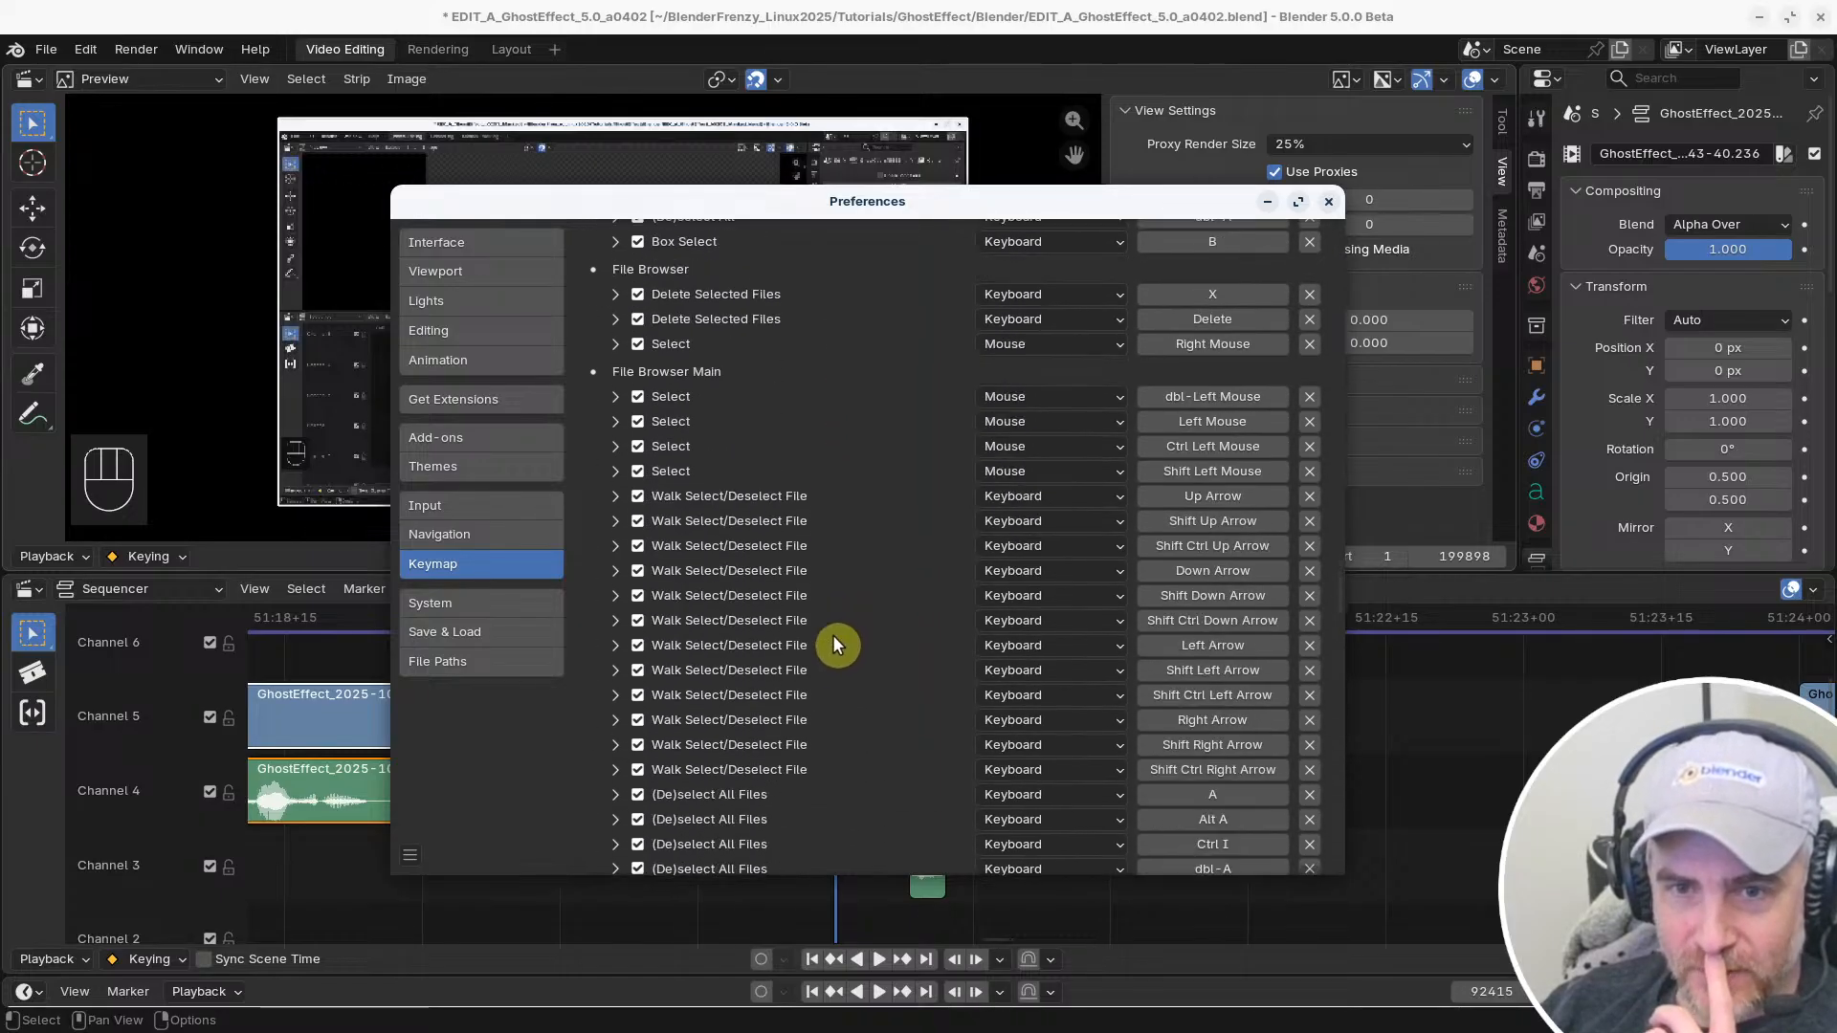
scroll(824, 637, down, 15)
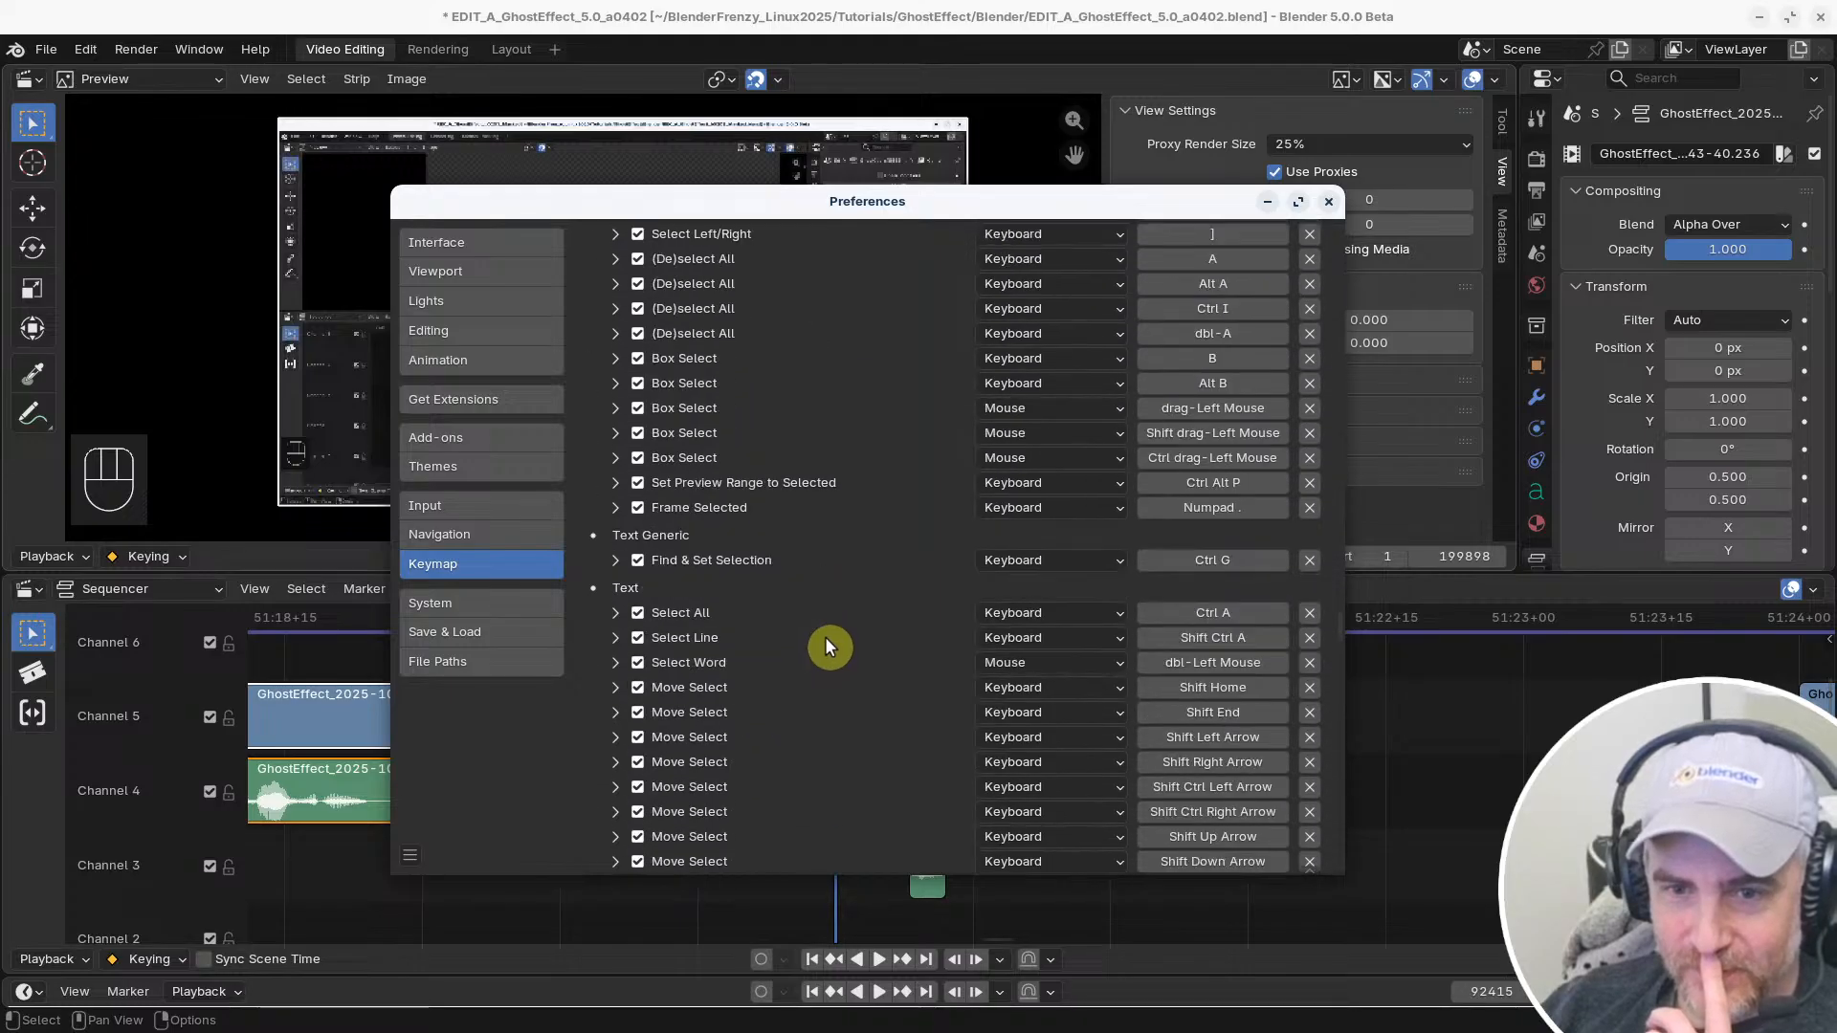
scroll(829, 644, down, 2)
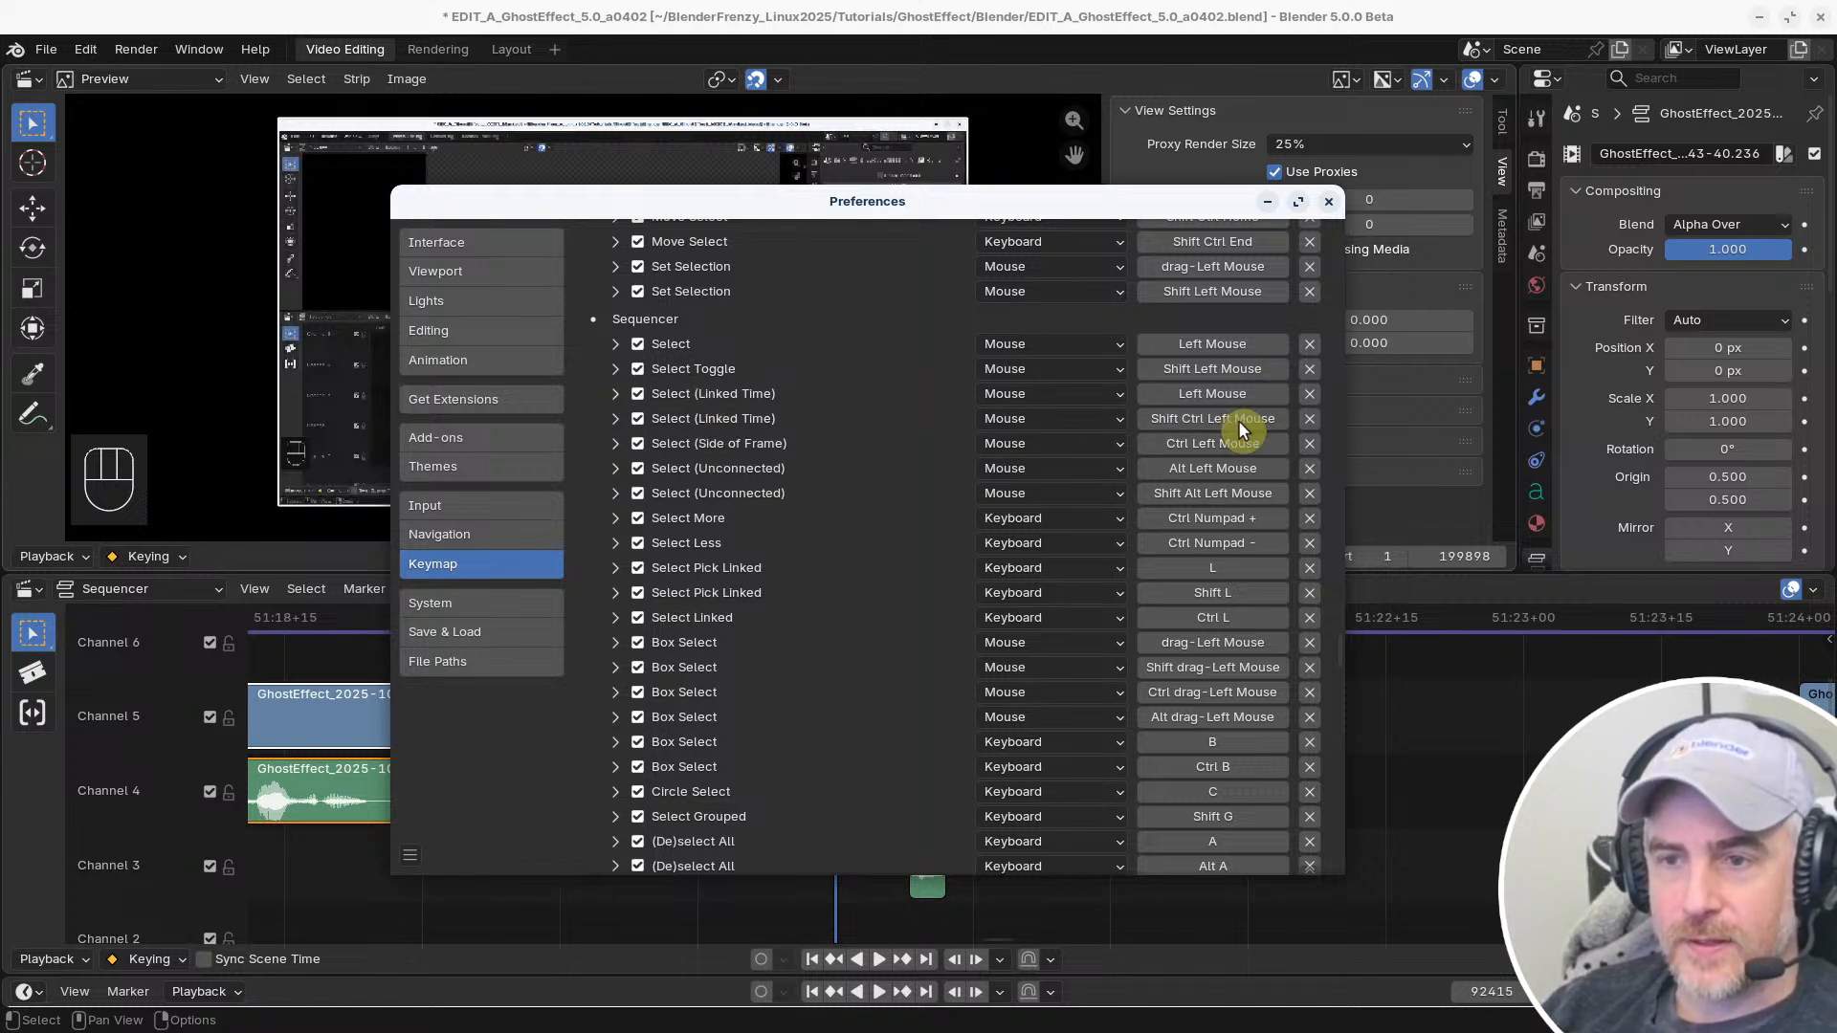
Expand the Sequencer's Left Mouse Select (Linked Time) shortcut and turn off its Any modifier
click(616, 394)
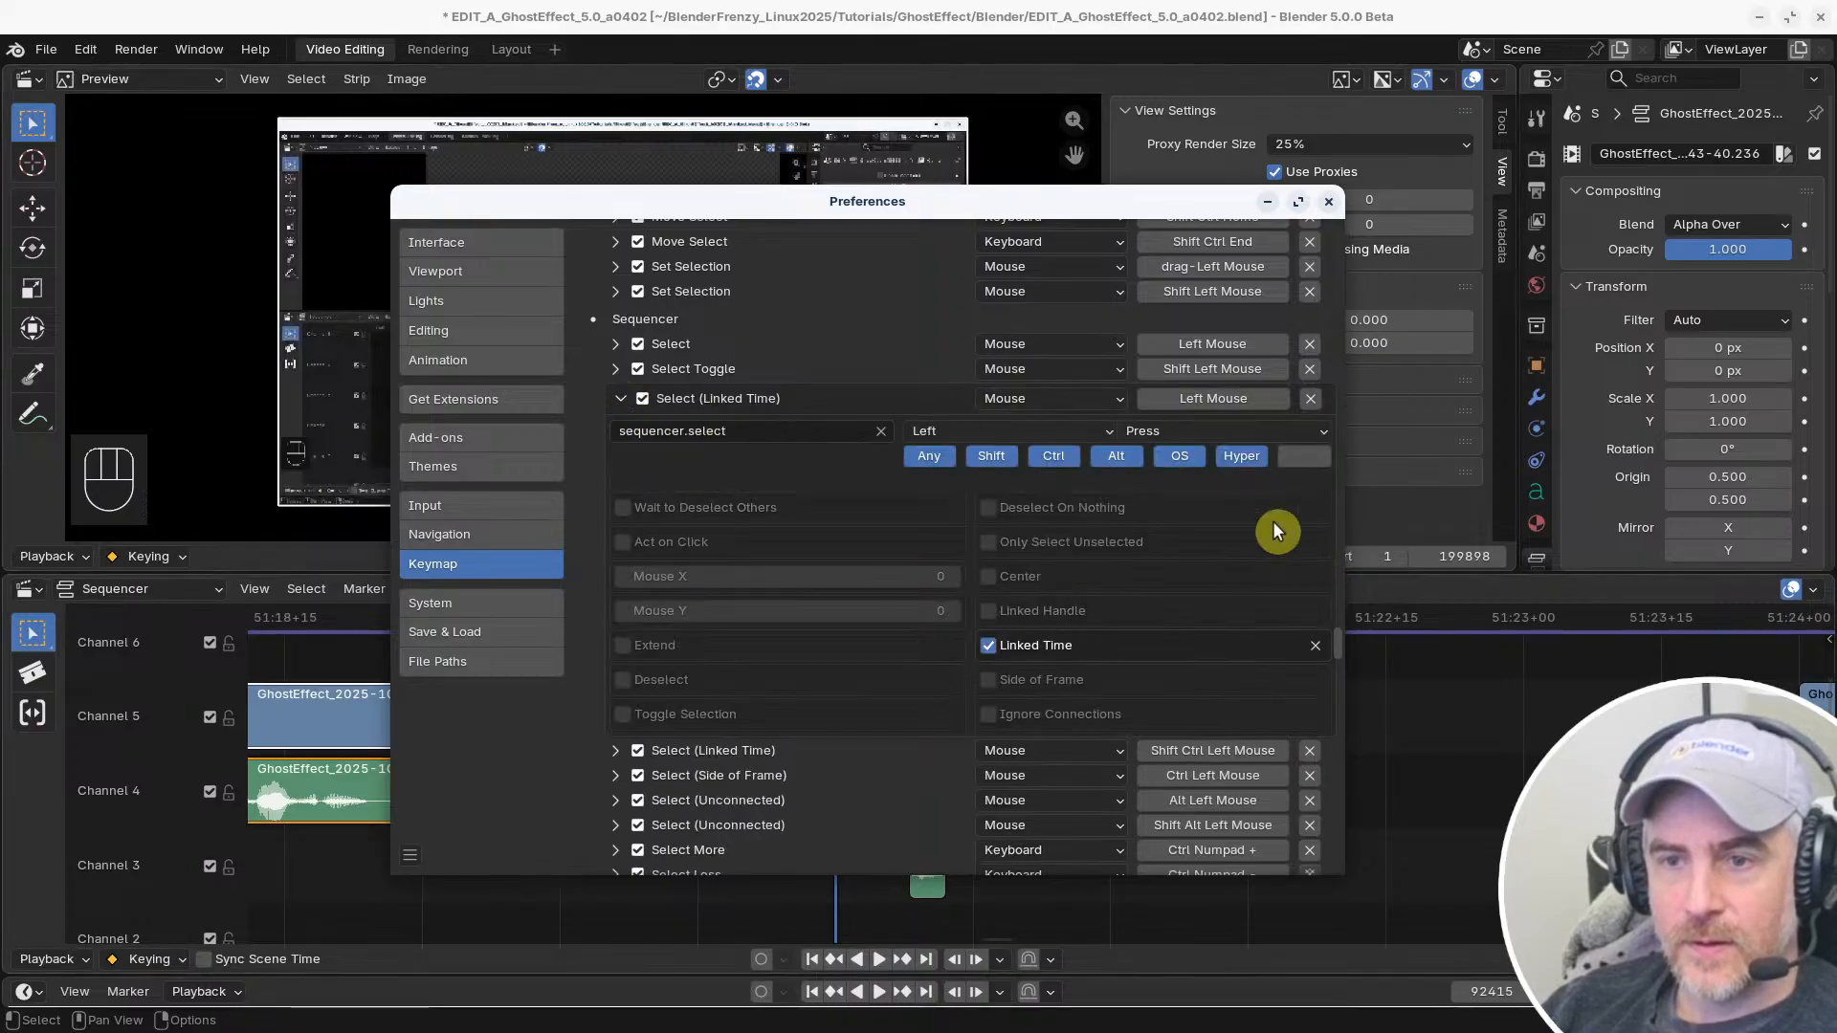
scroll(756, 459, up, 2)
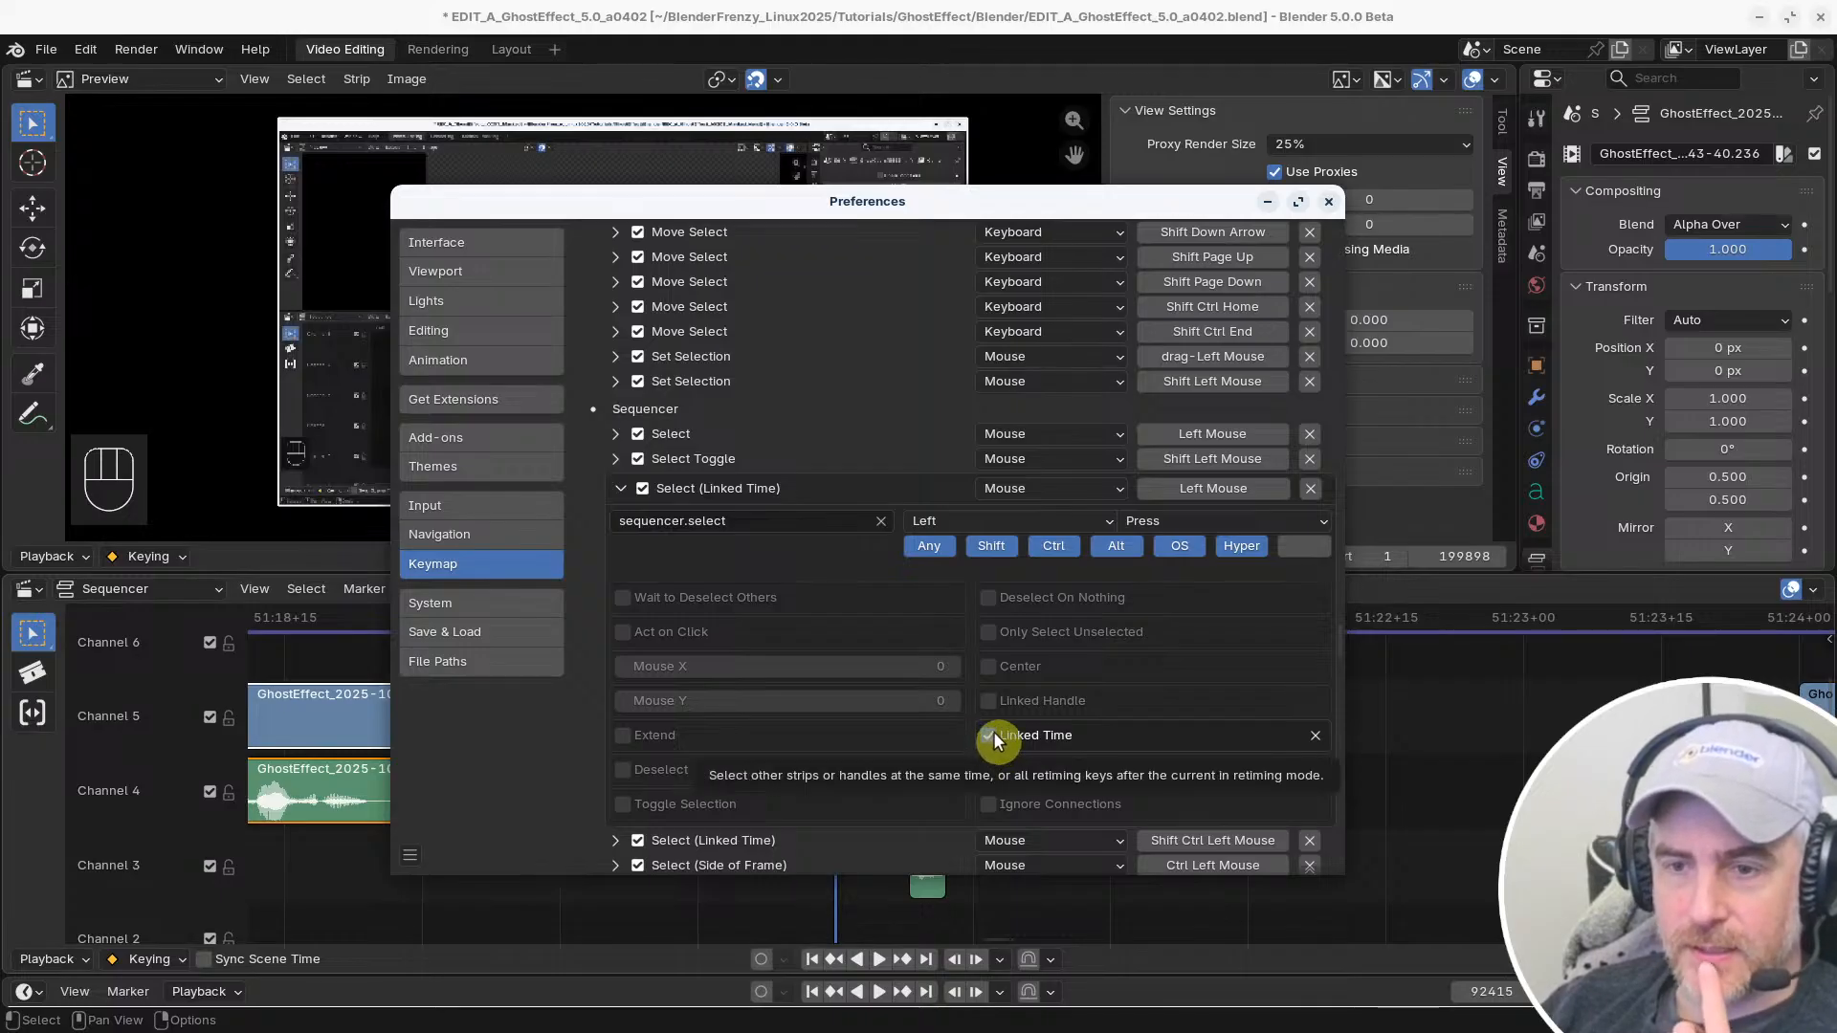
scroll(1008, 685, down, 2)
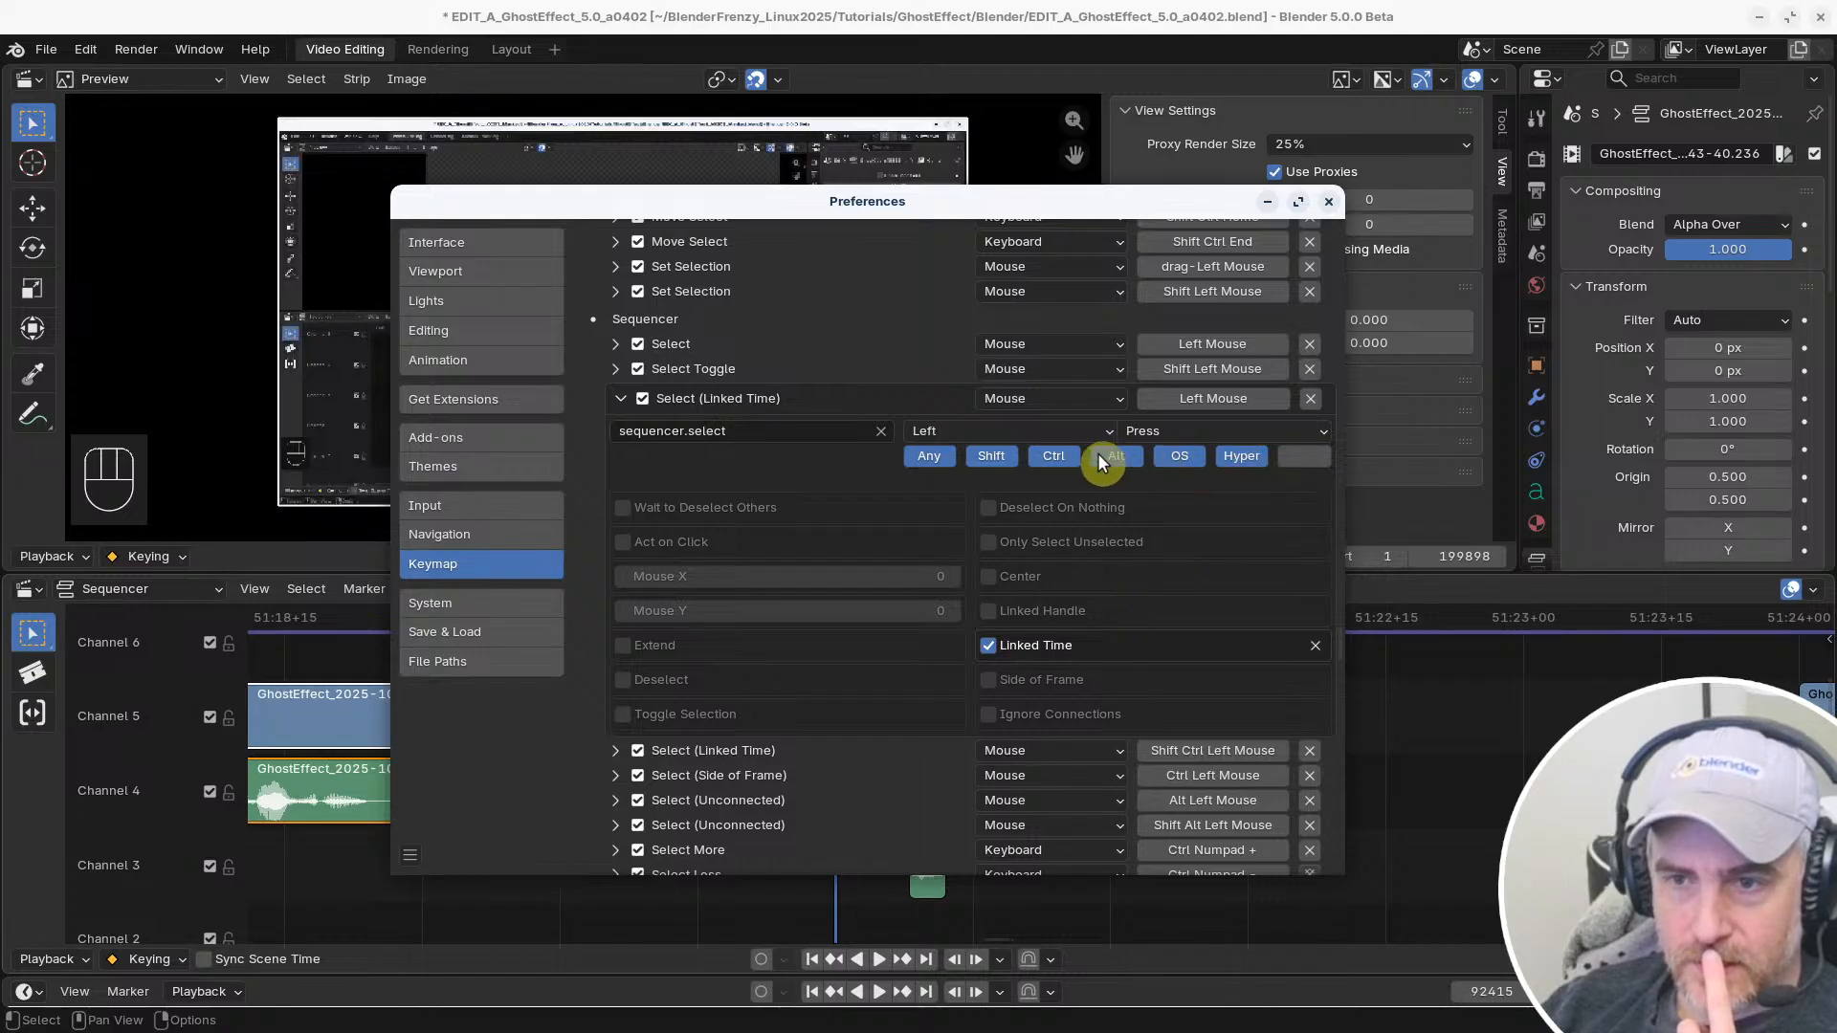
click(928, 458)
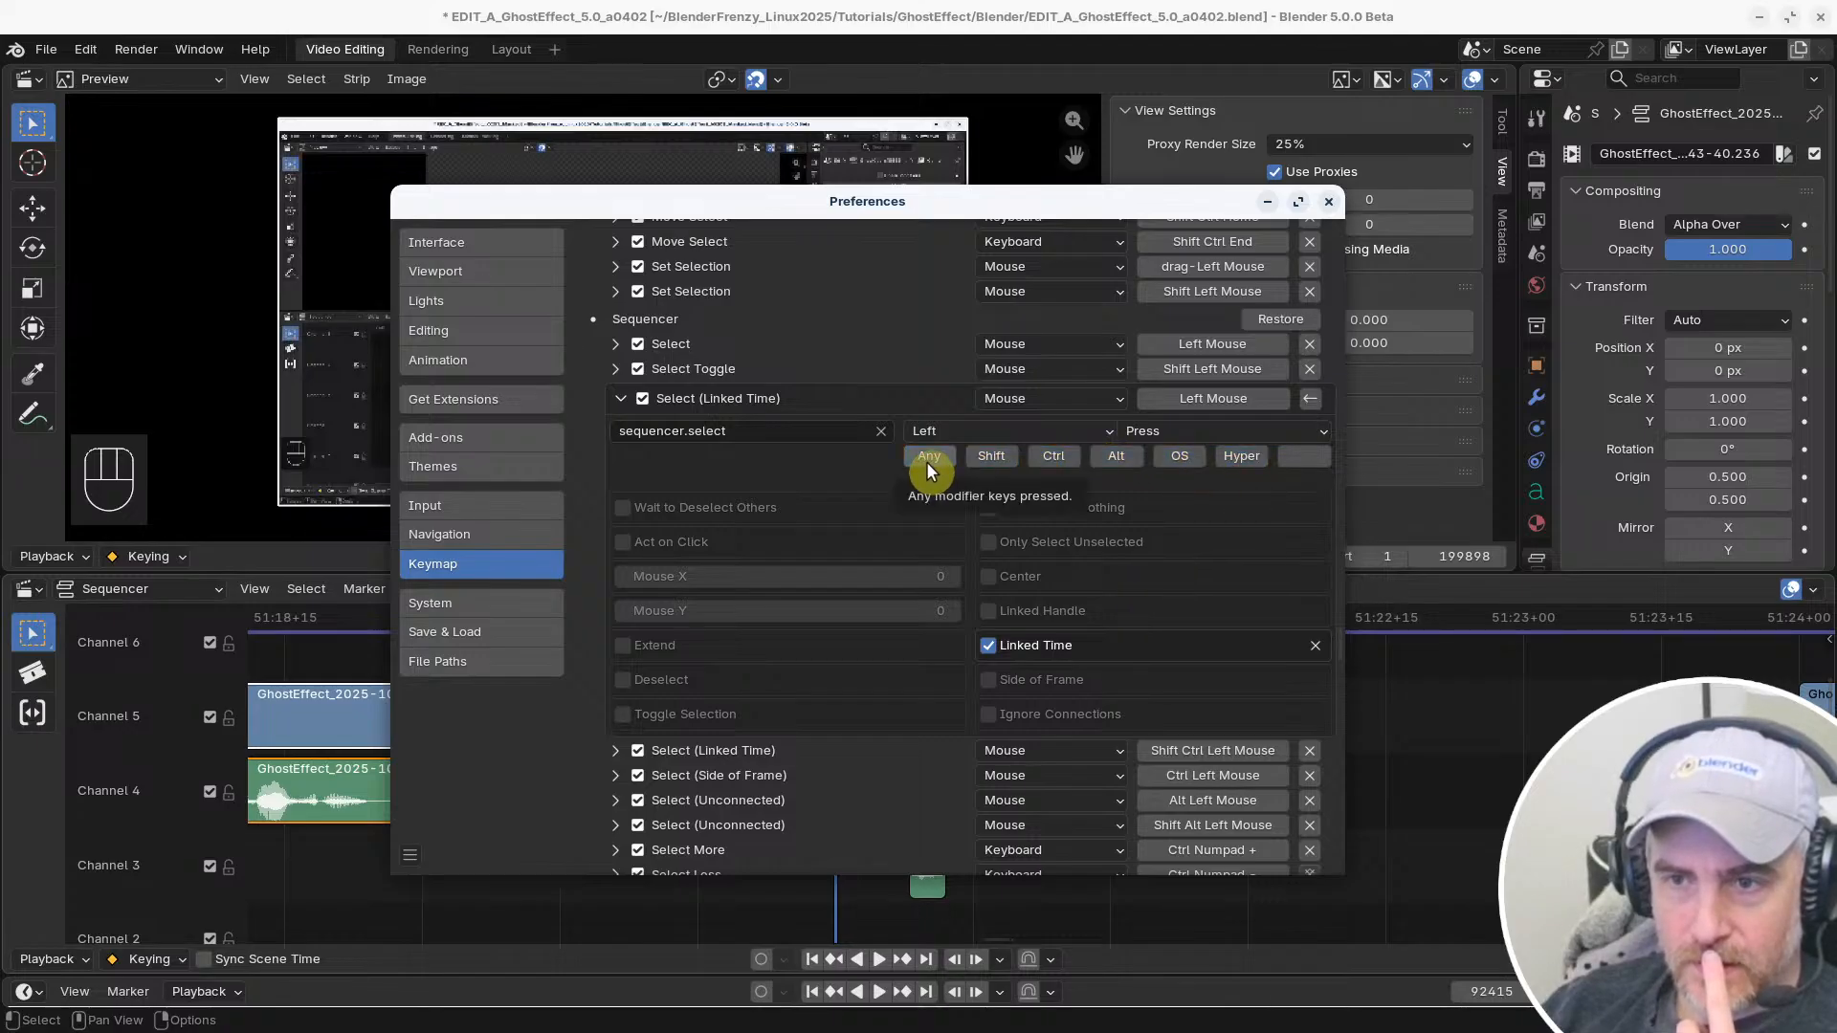
click(925, 463)
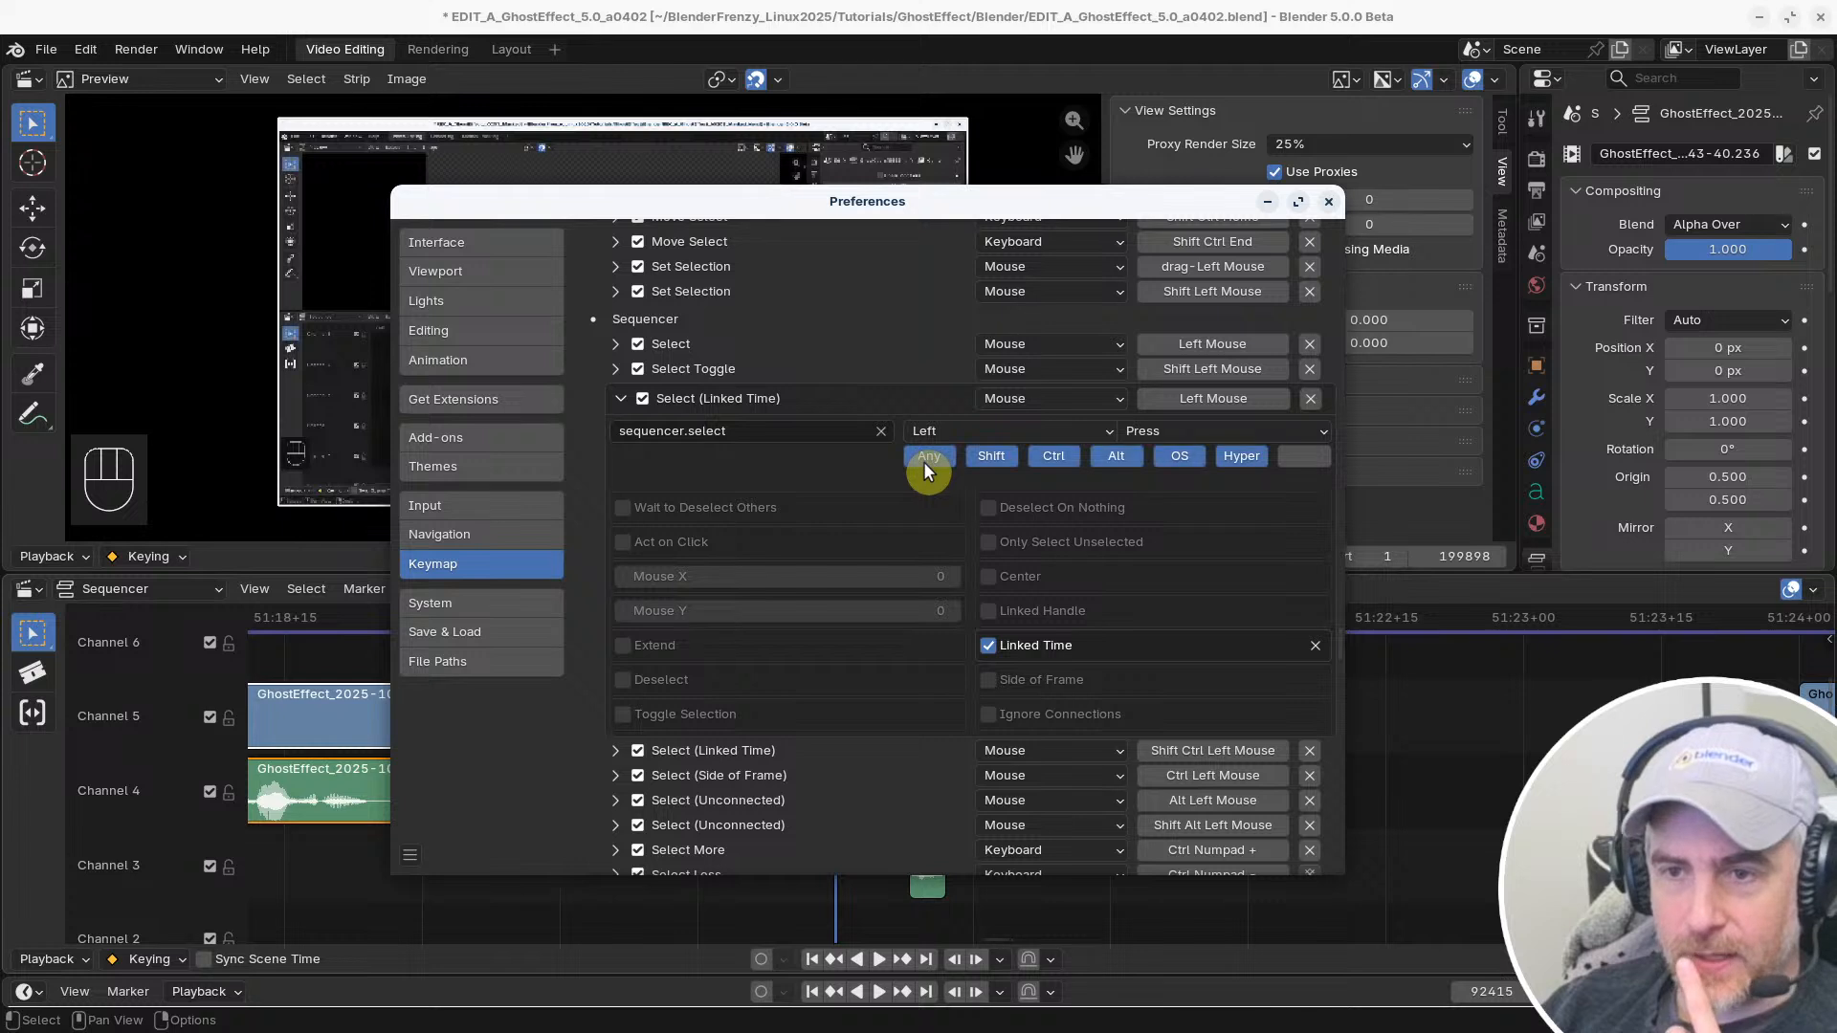
click(924, 464)
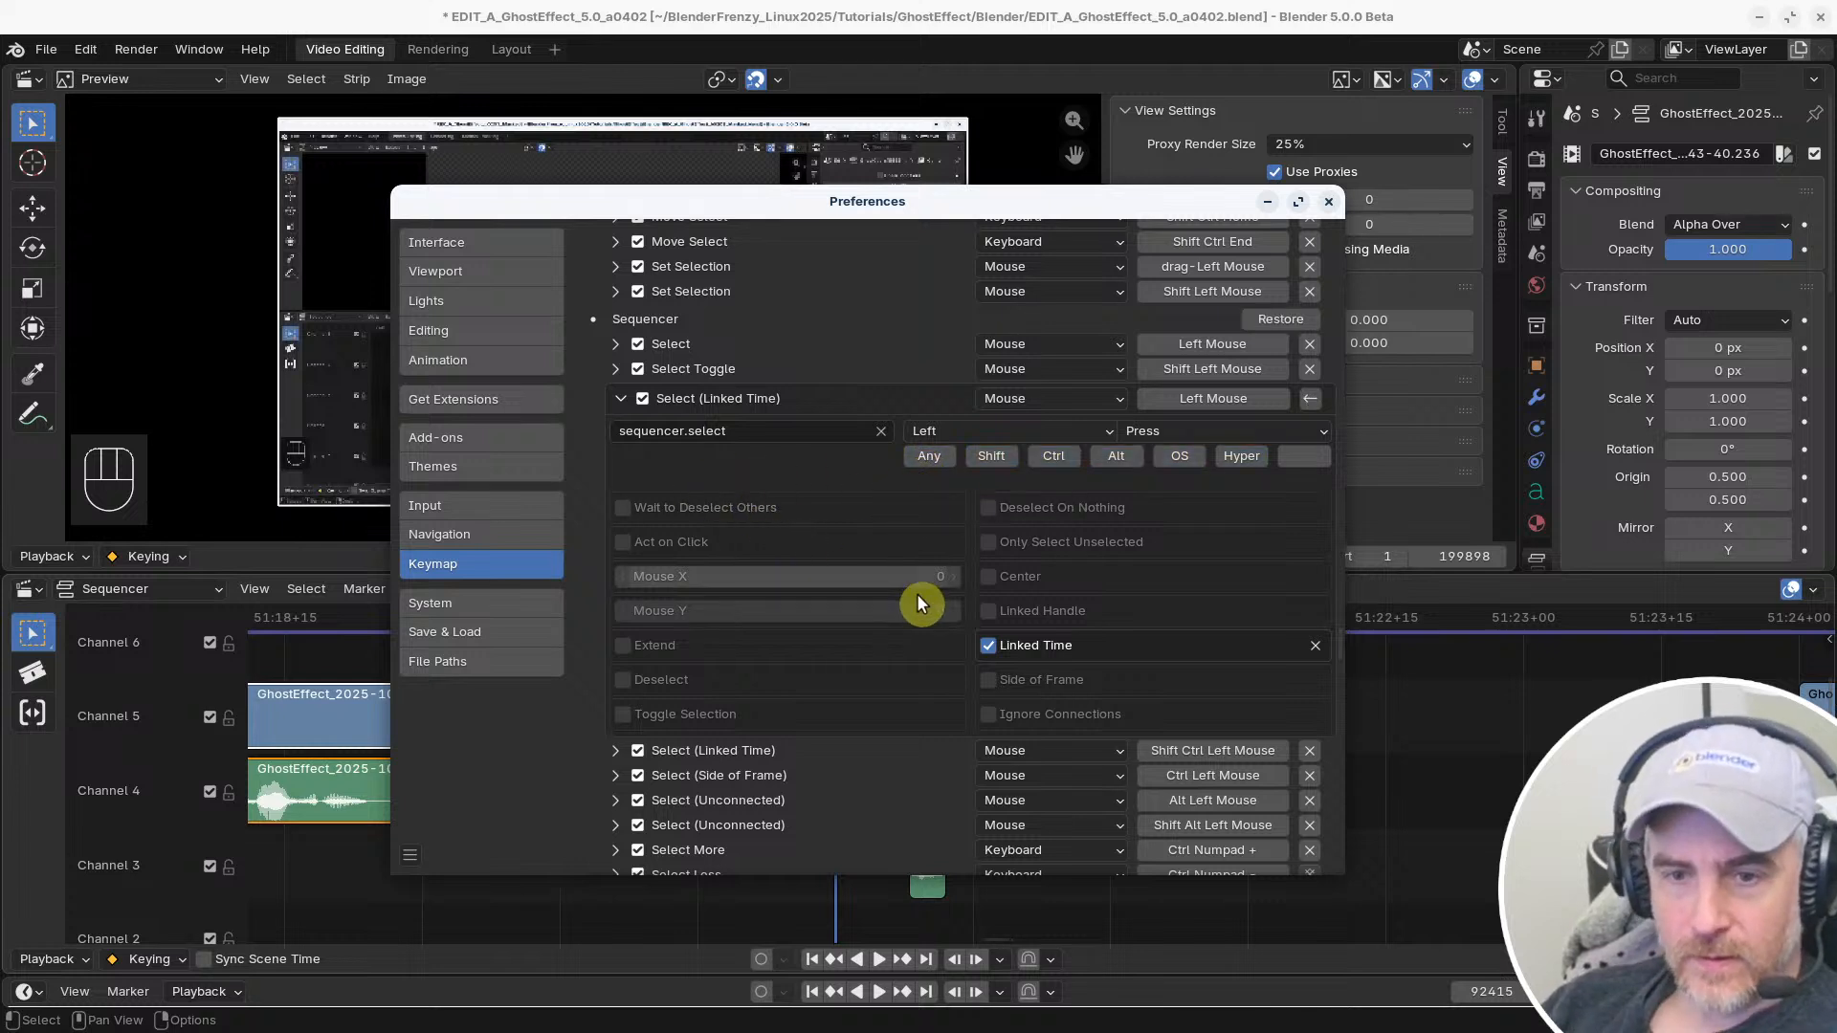
Test the changed shortcut in the timeline by deselecting the strips and selecting the Channel 5 clip's end handle
click(1384, 739)
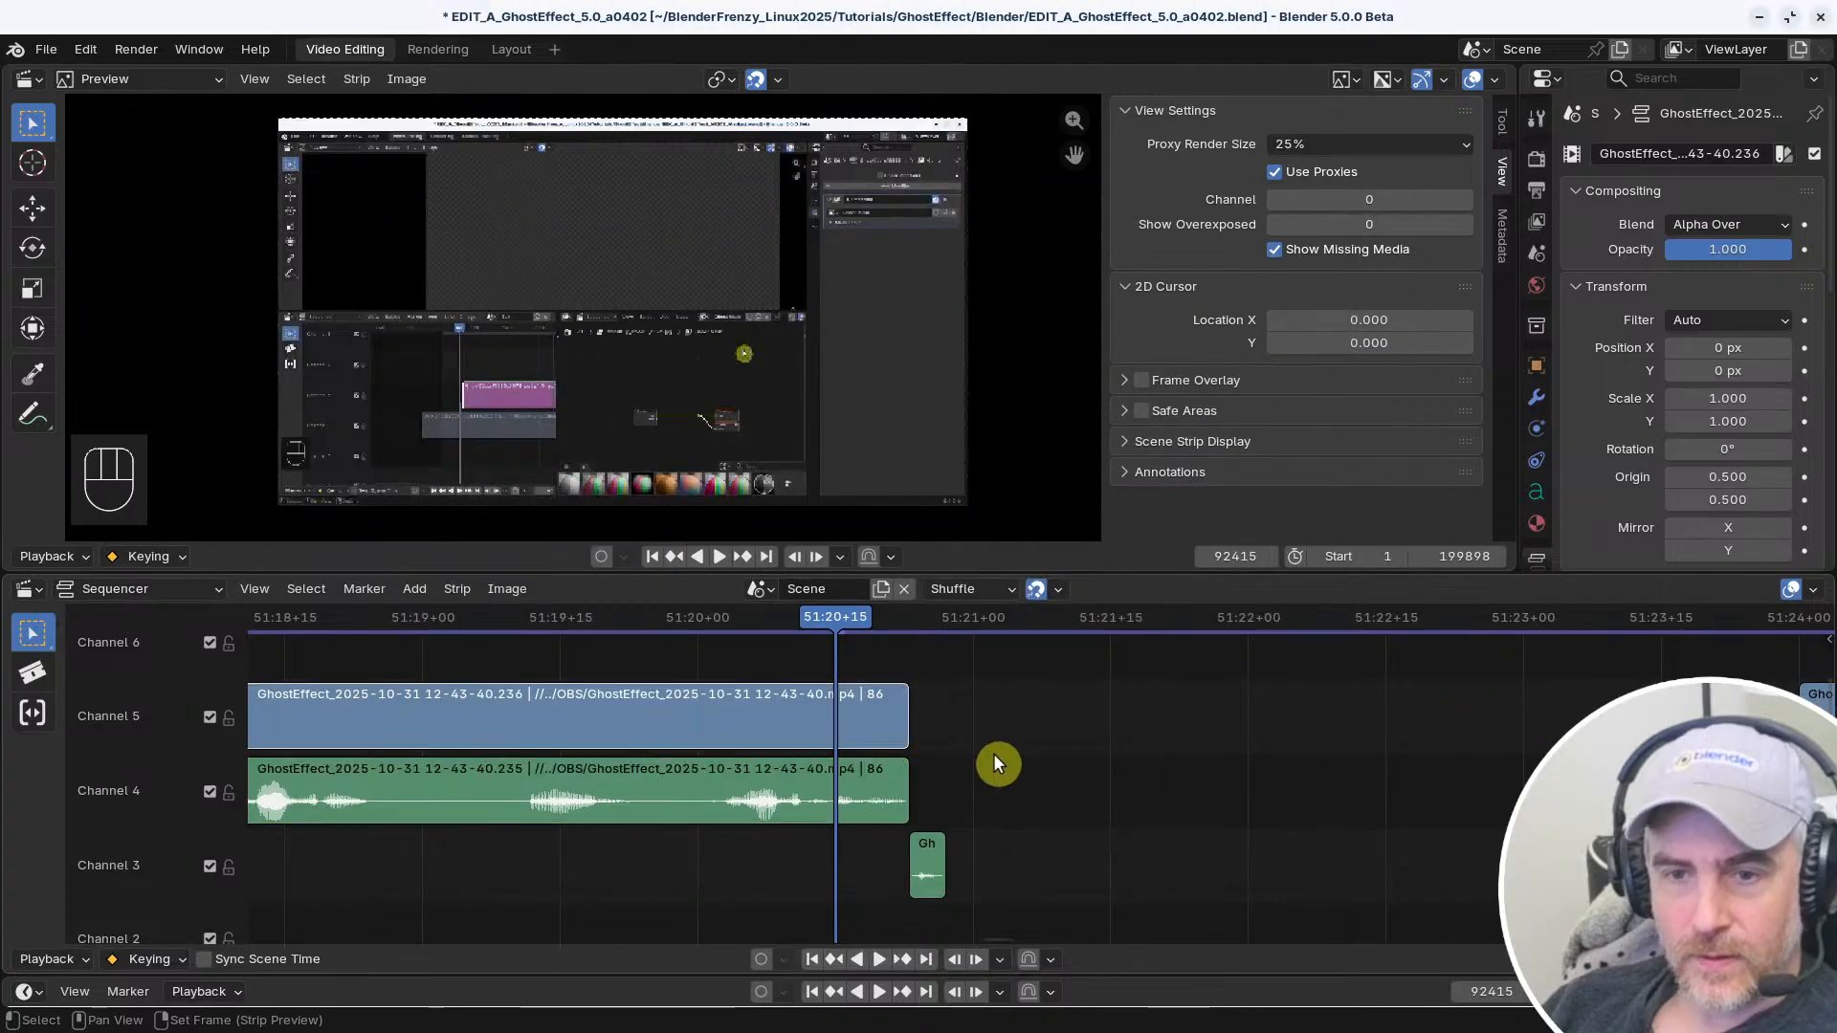
click(905, 708)
click(906, 709)
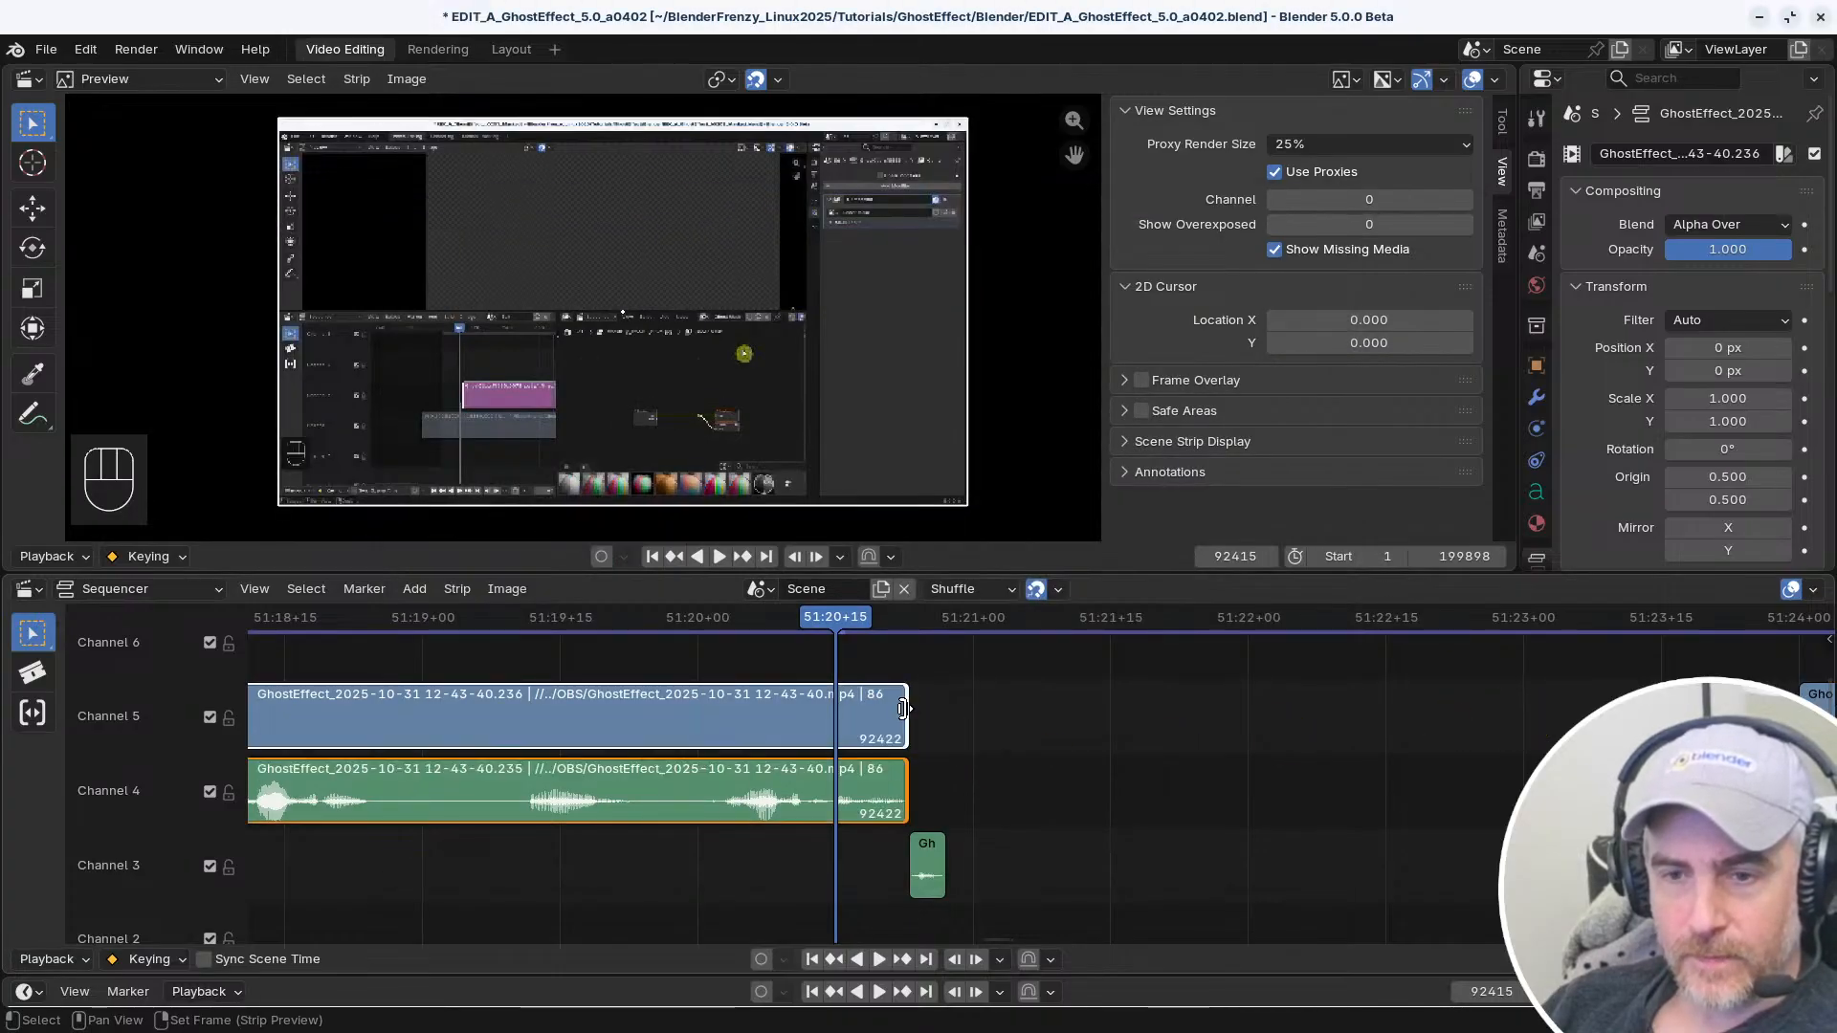
Enable Linked Handle on the Select (Linked Time) shortcut and test it on the Channel 5 clip's end handle
key(alt+Tab)
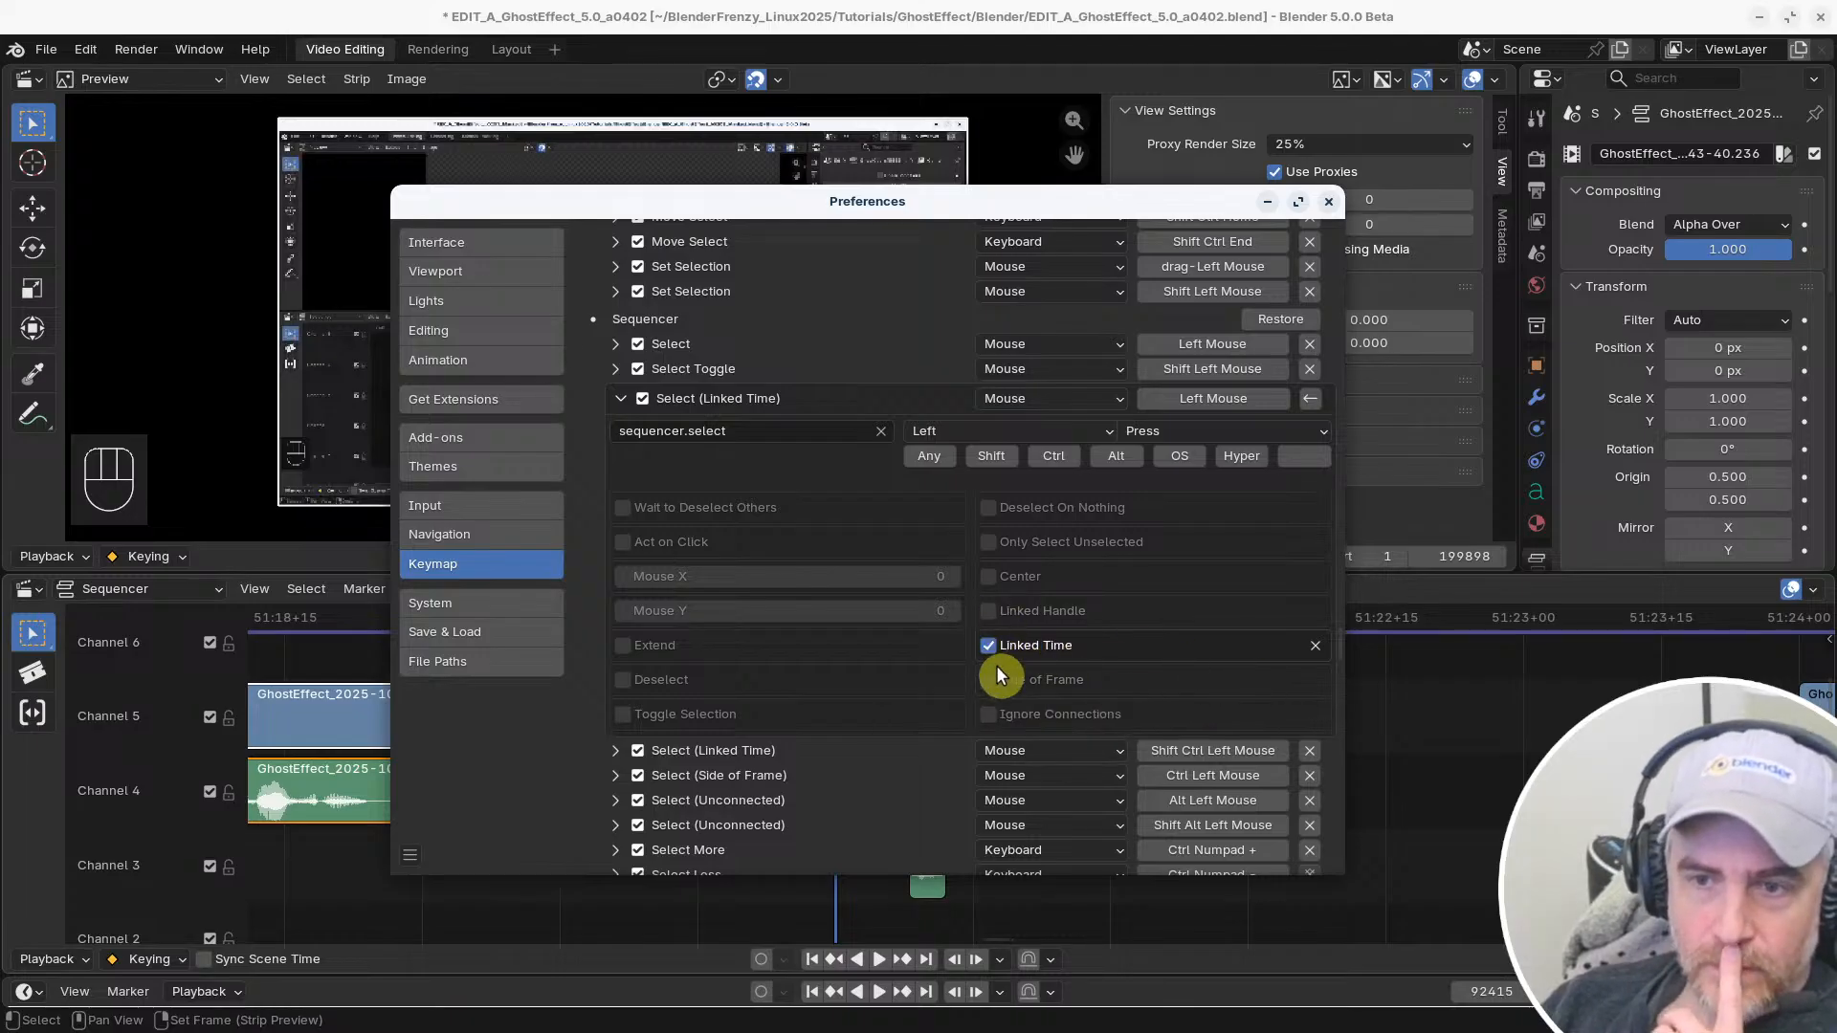
click(990, 603)
click(1467, 718)
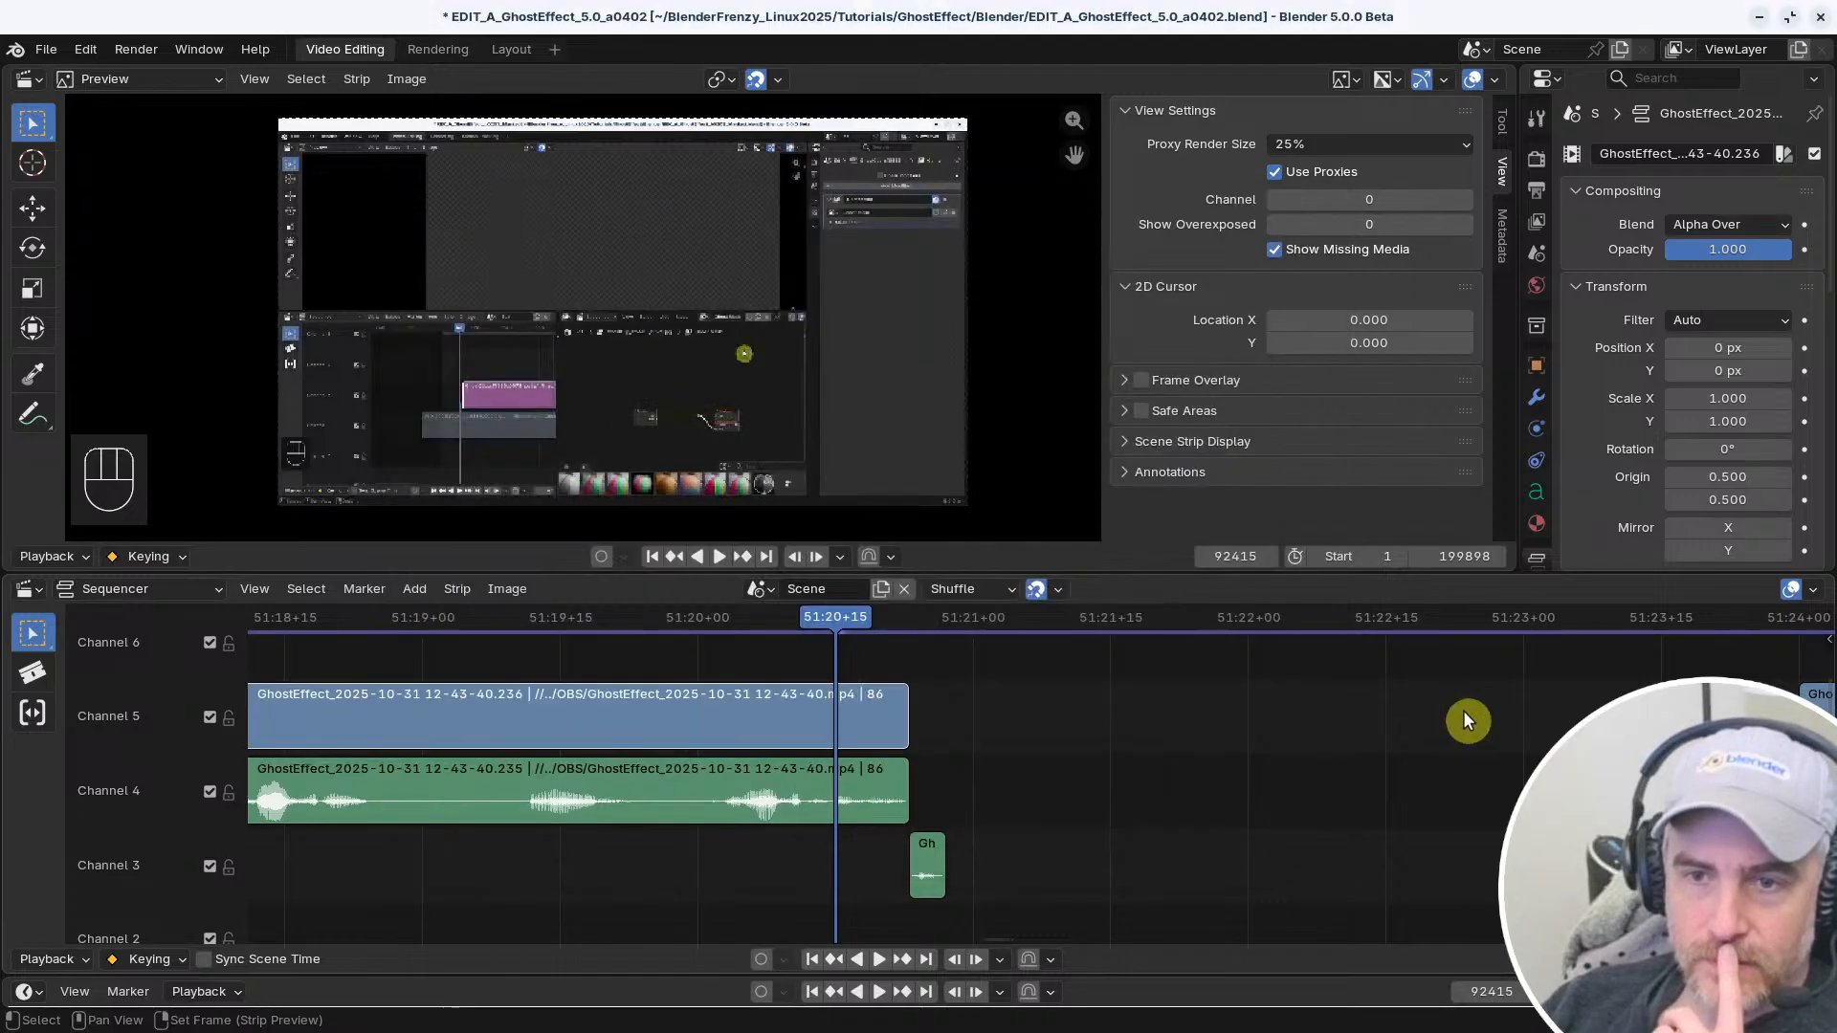
click(906, 737)
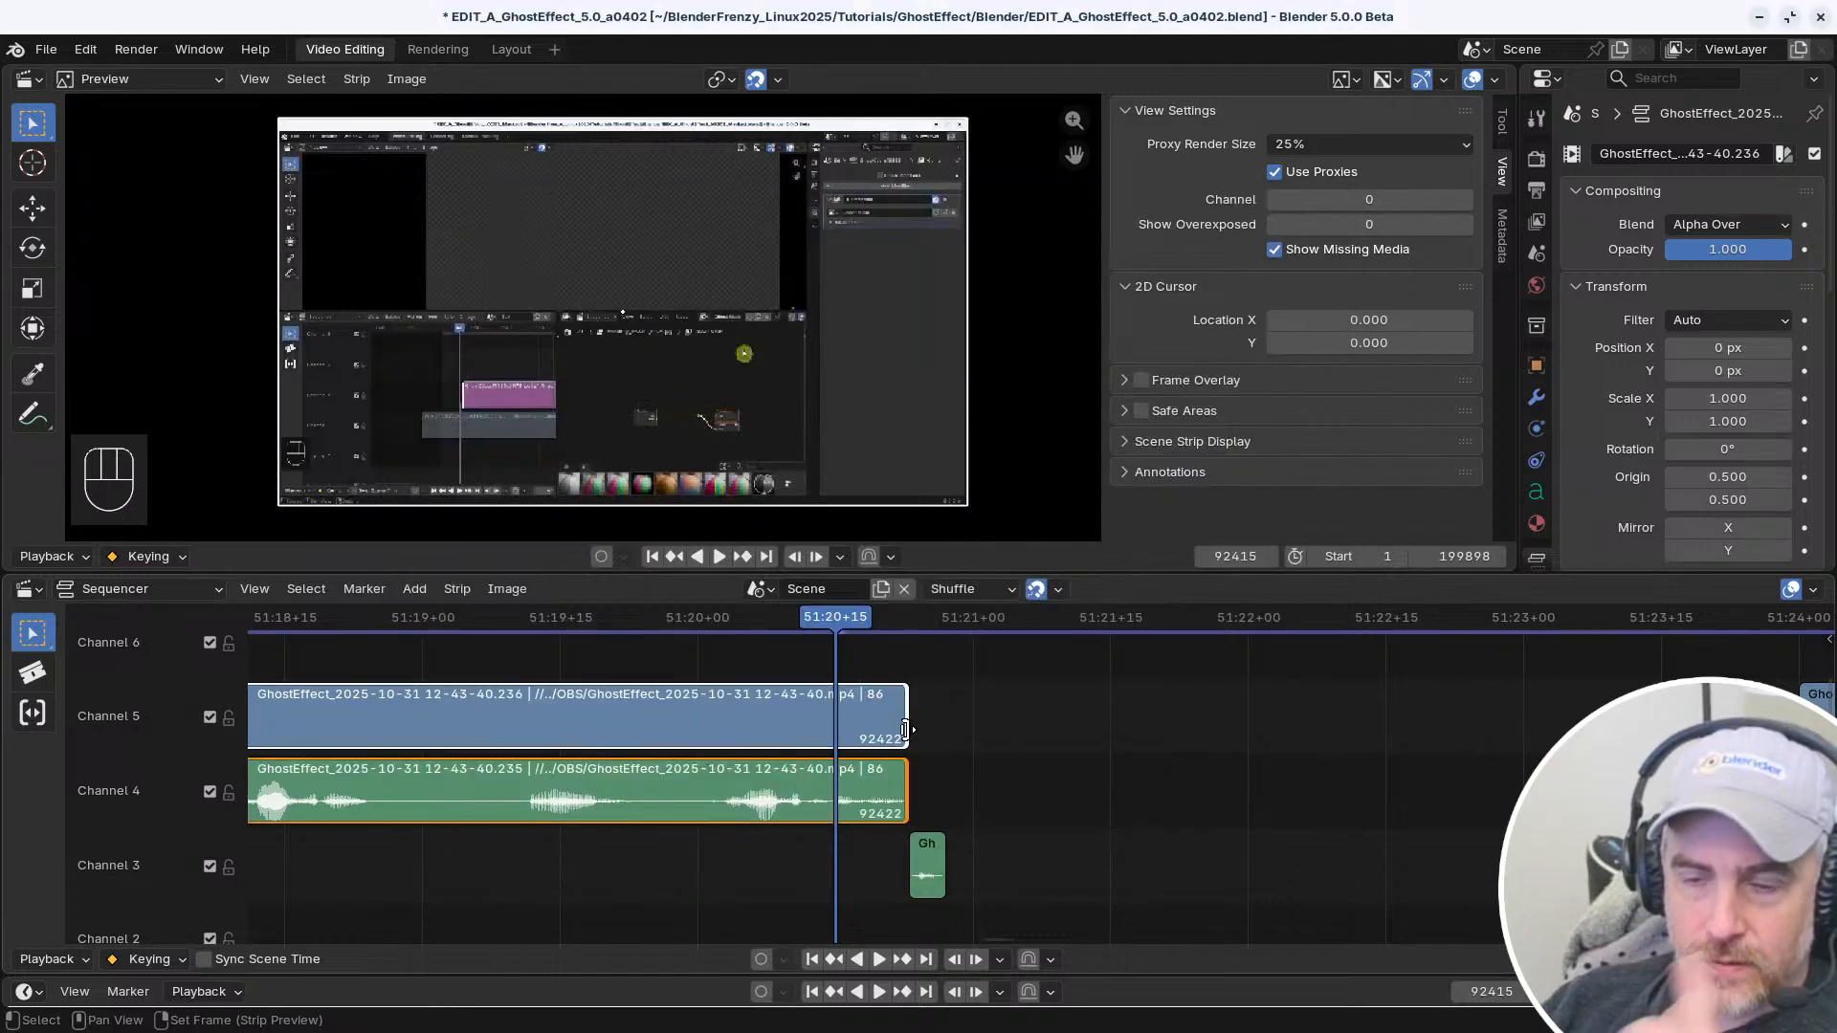
Turn Linked Handle back off for the shortcut, deselect the strips and reselect the Channel 5 clip's end handle
key(alt+Tab)
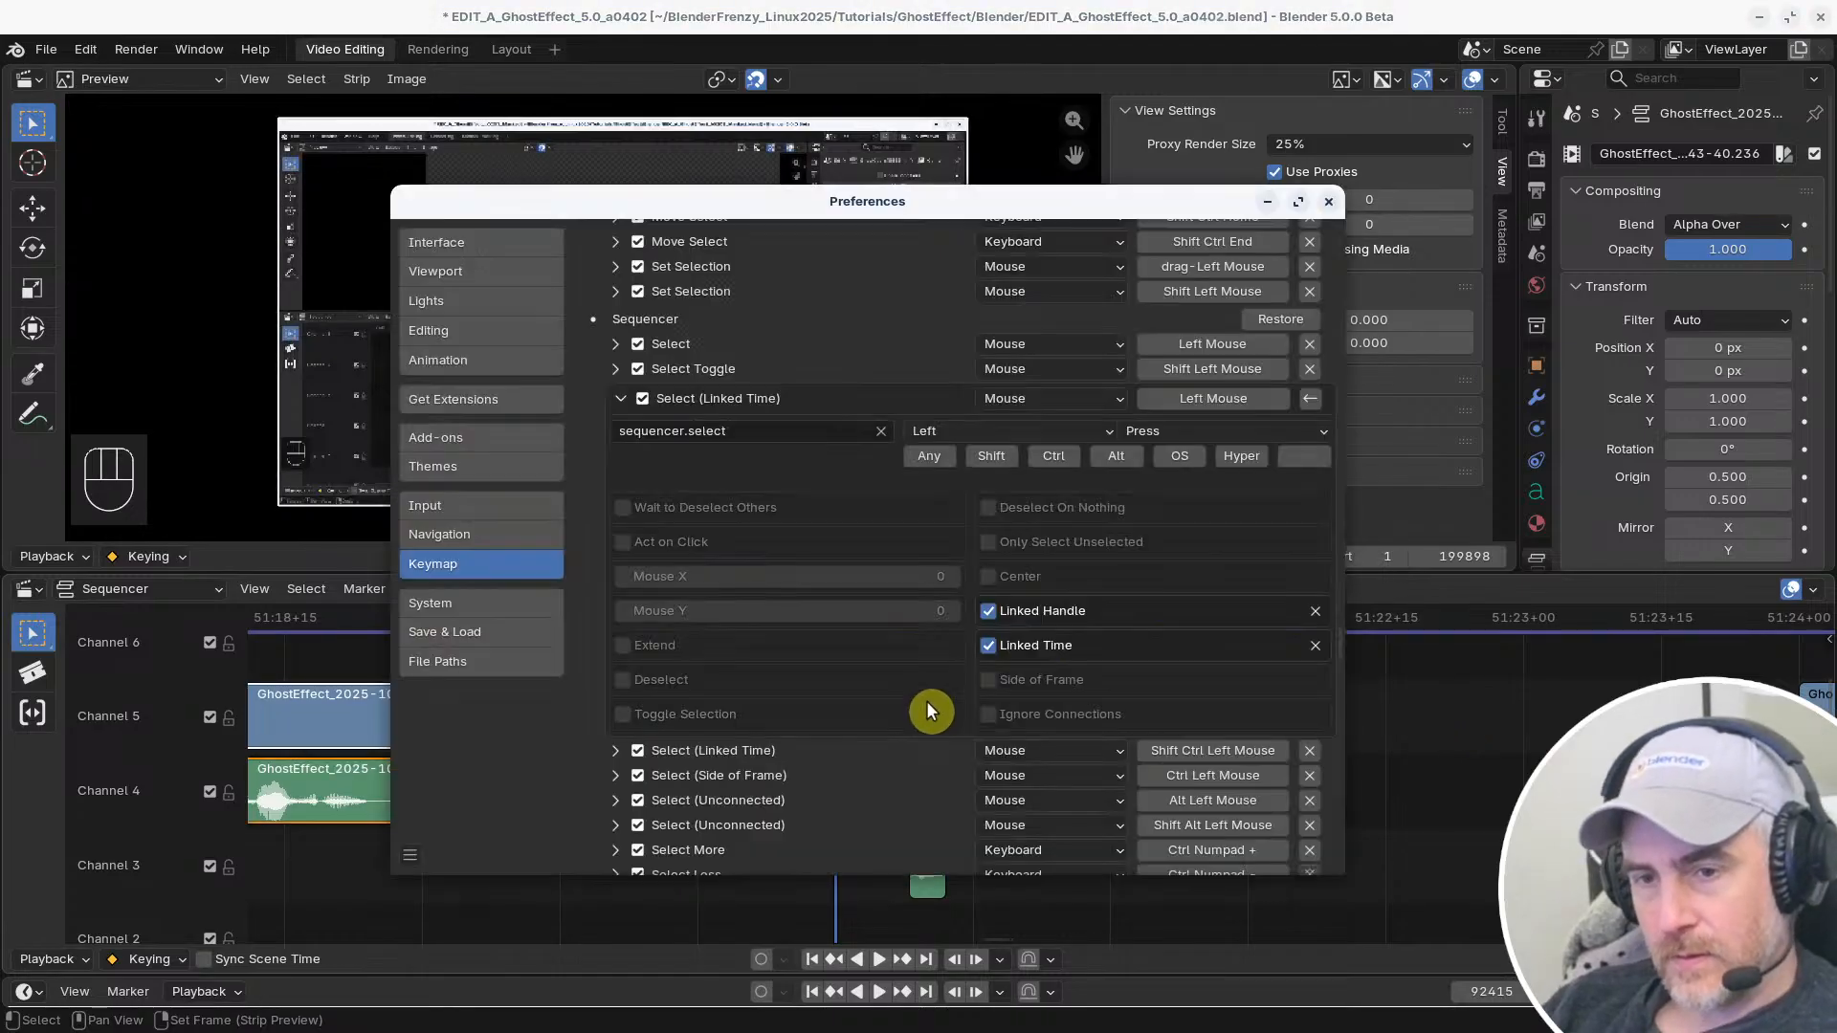
click(990, 612)
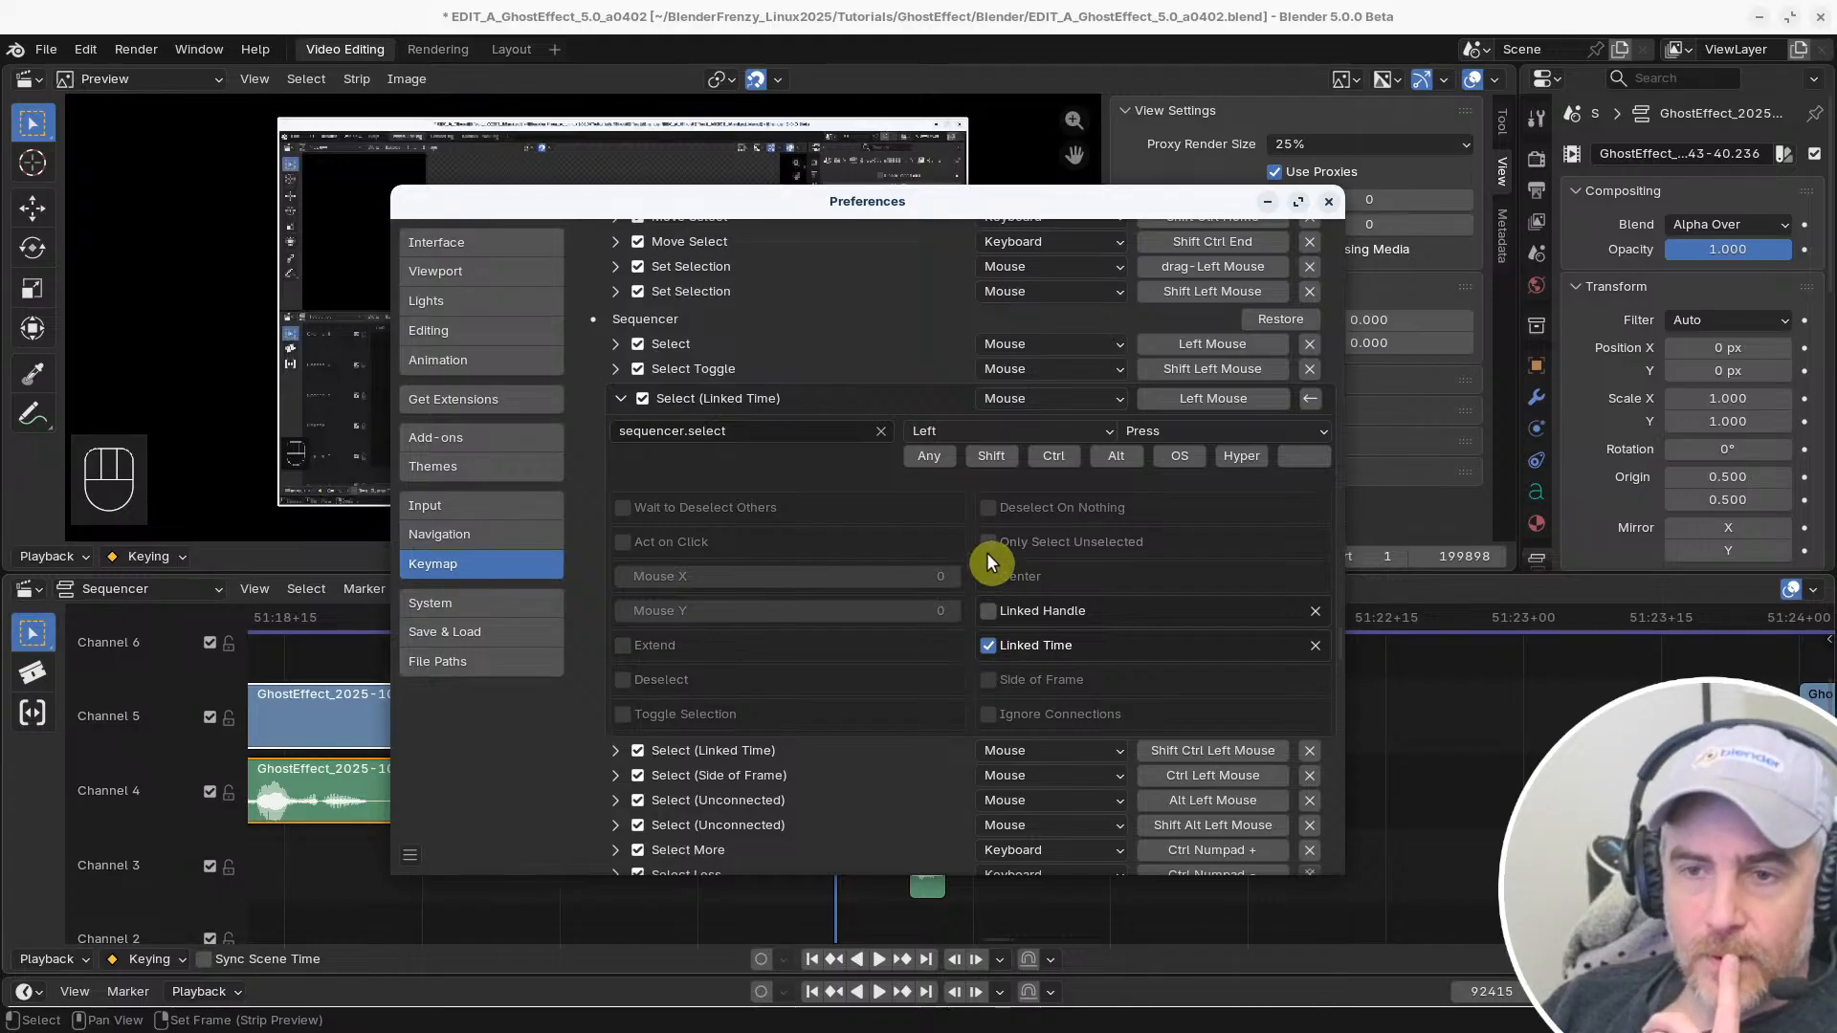
click(1525, 748)
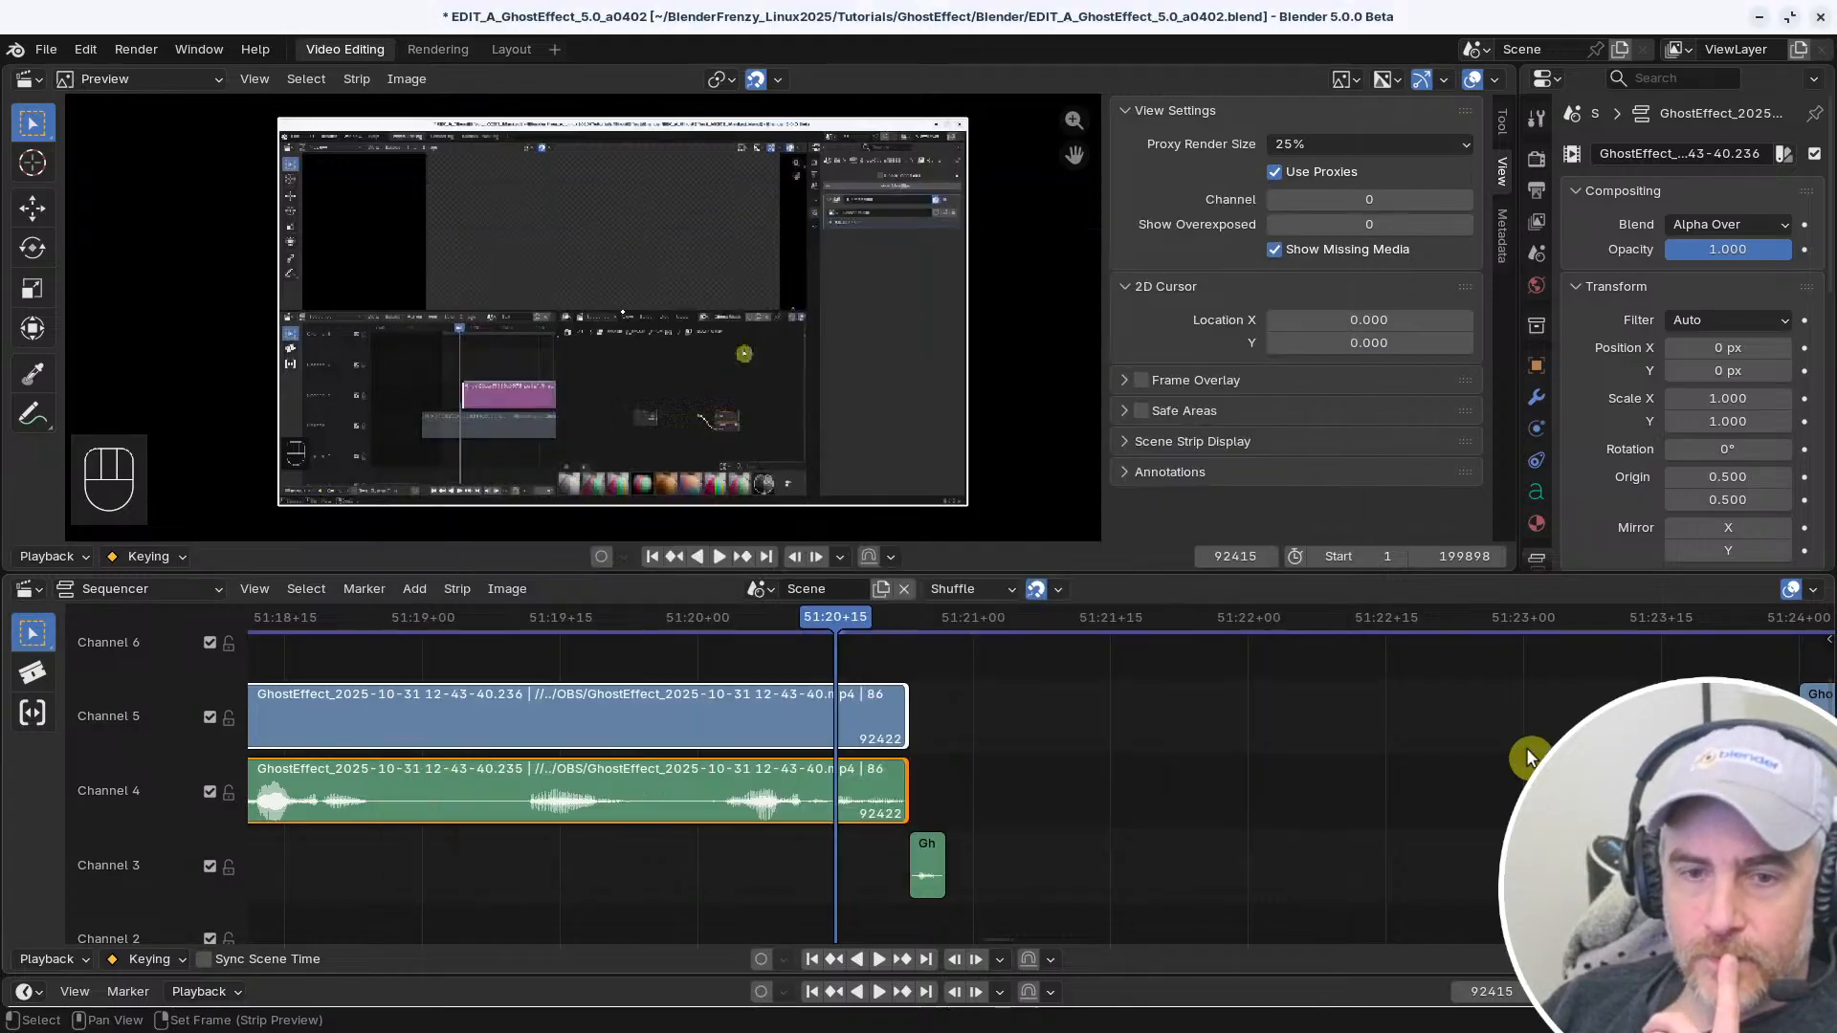
click(906, 715)
Enable Toggle Selection on the Select (Linked Time) shortcut and test it on the Channel 5 clip's end handle
key(alt+Tab)
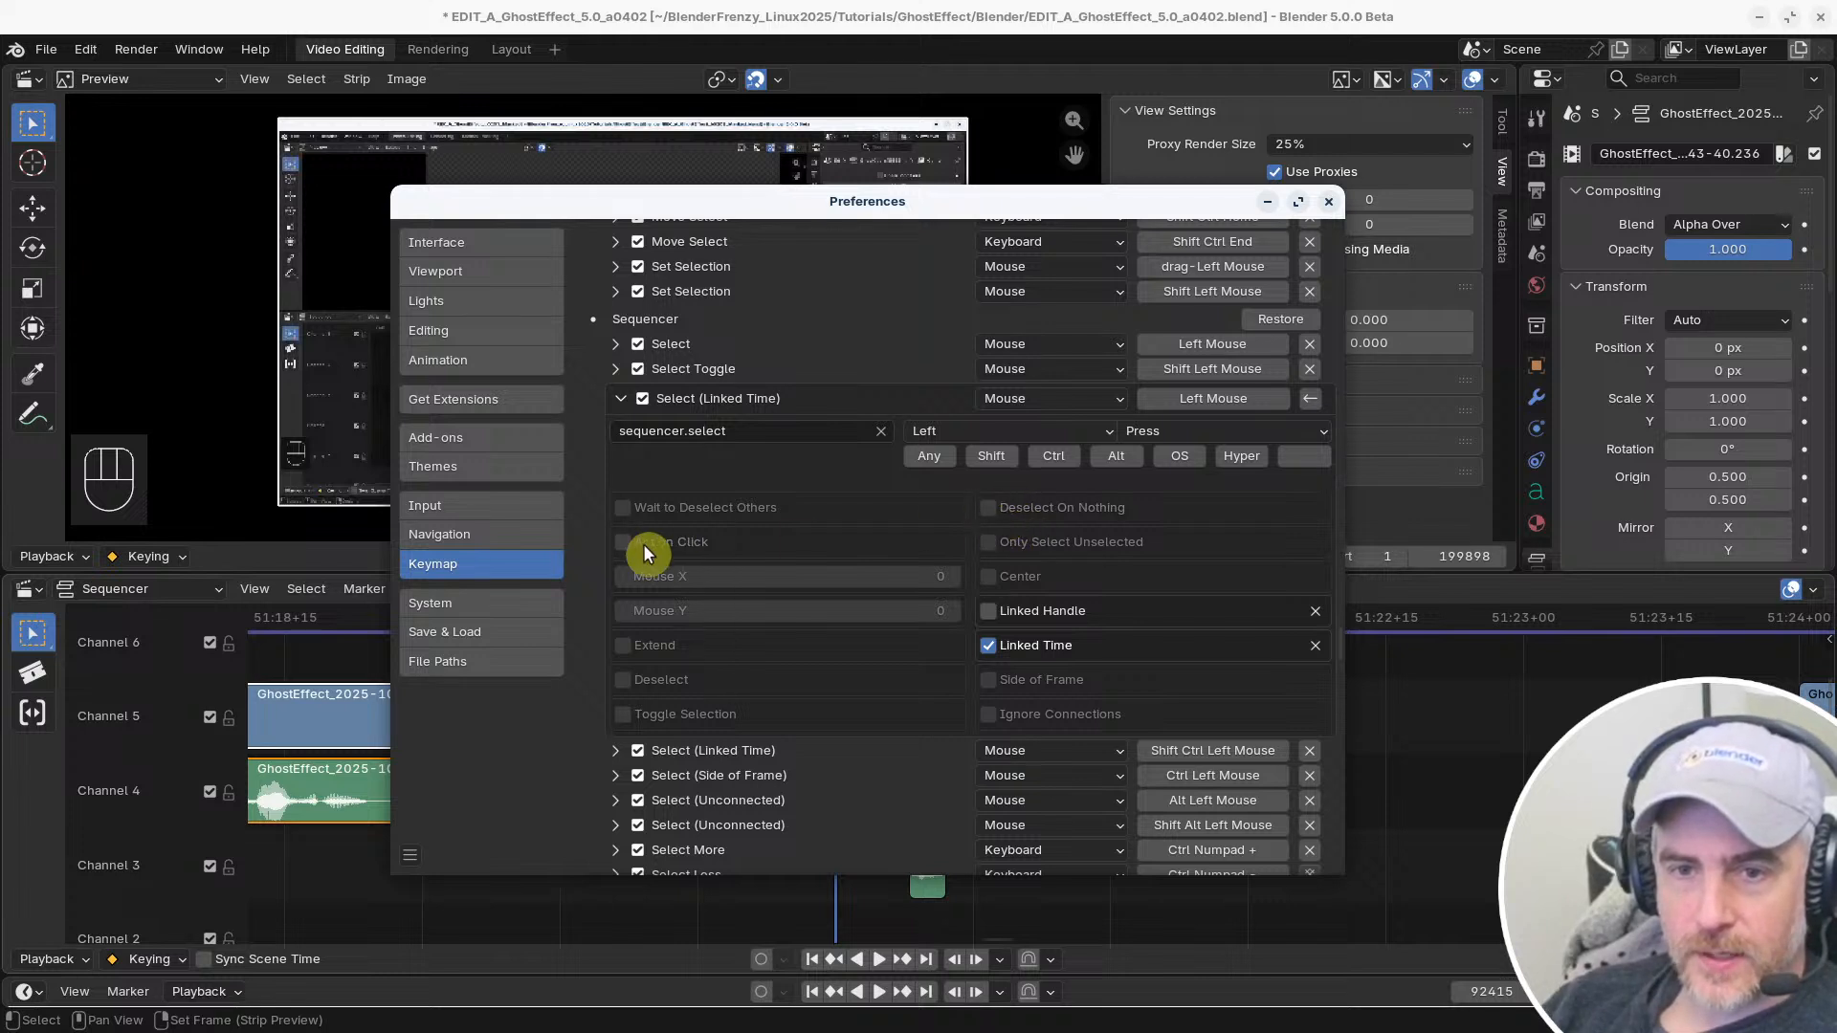
click(624, 713)
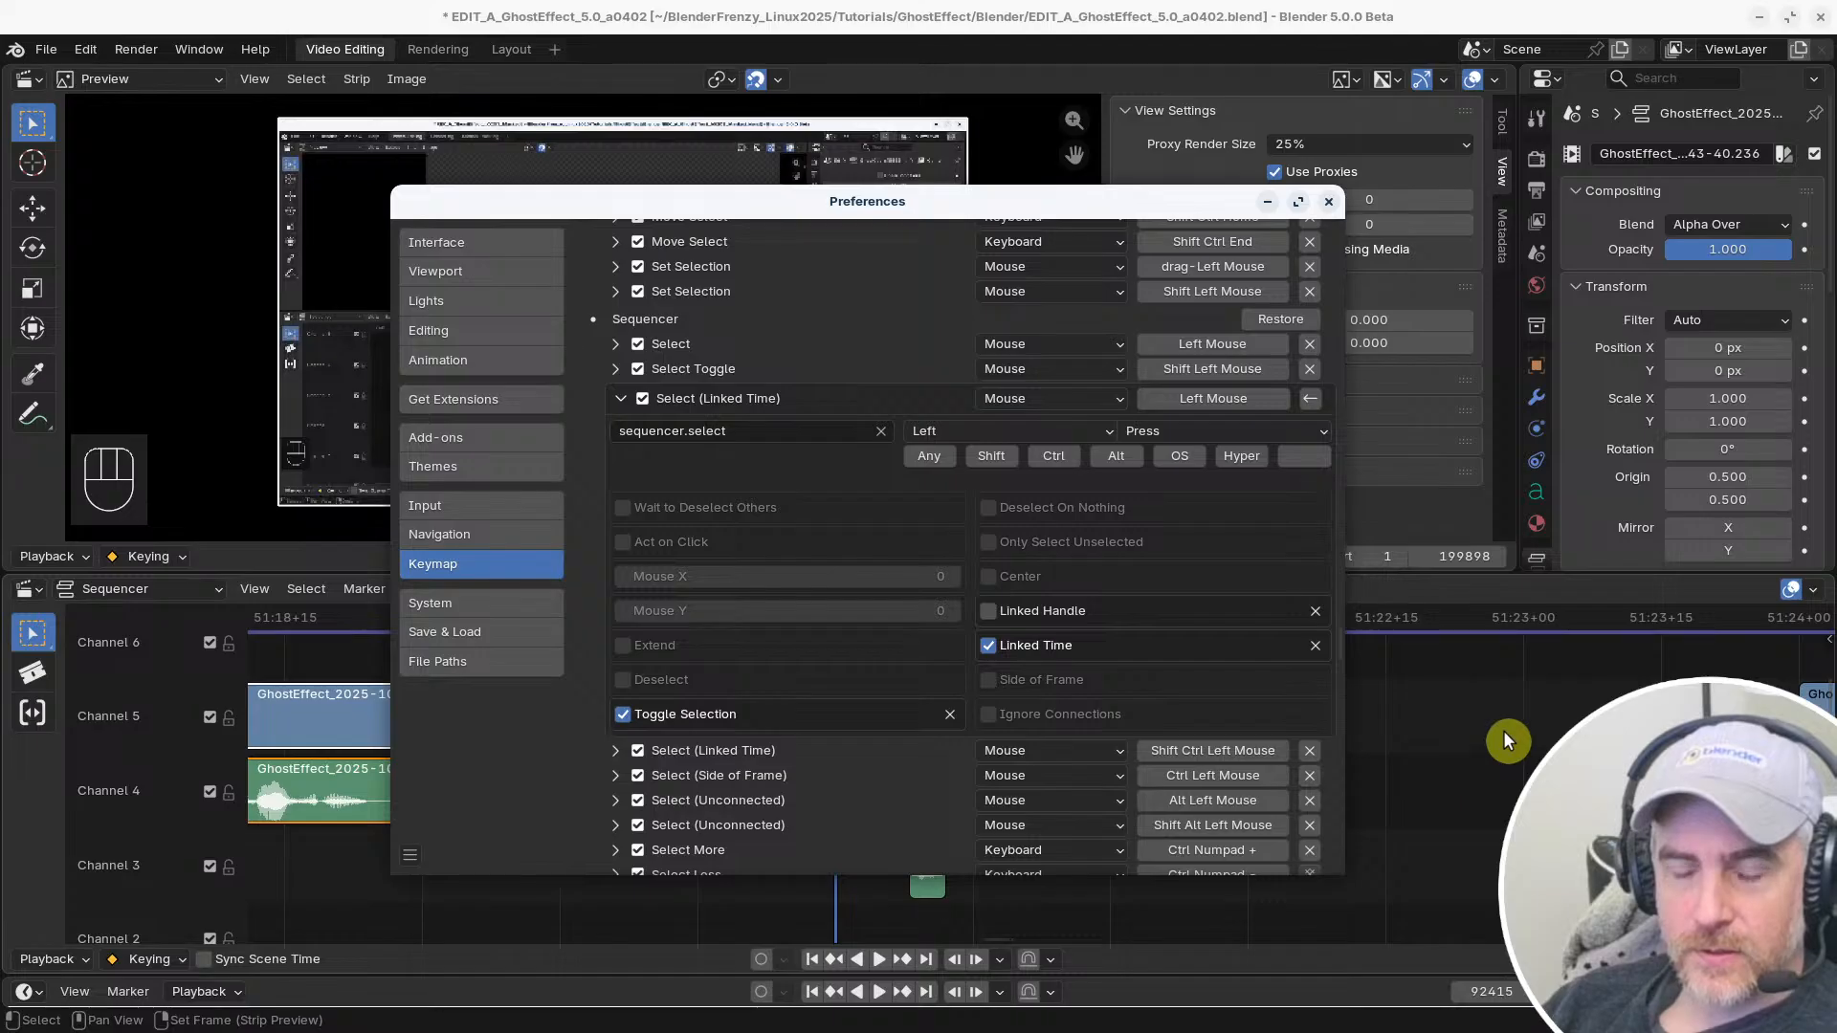
key(alt+Tab)
click(902, 706)
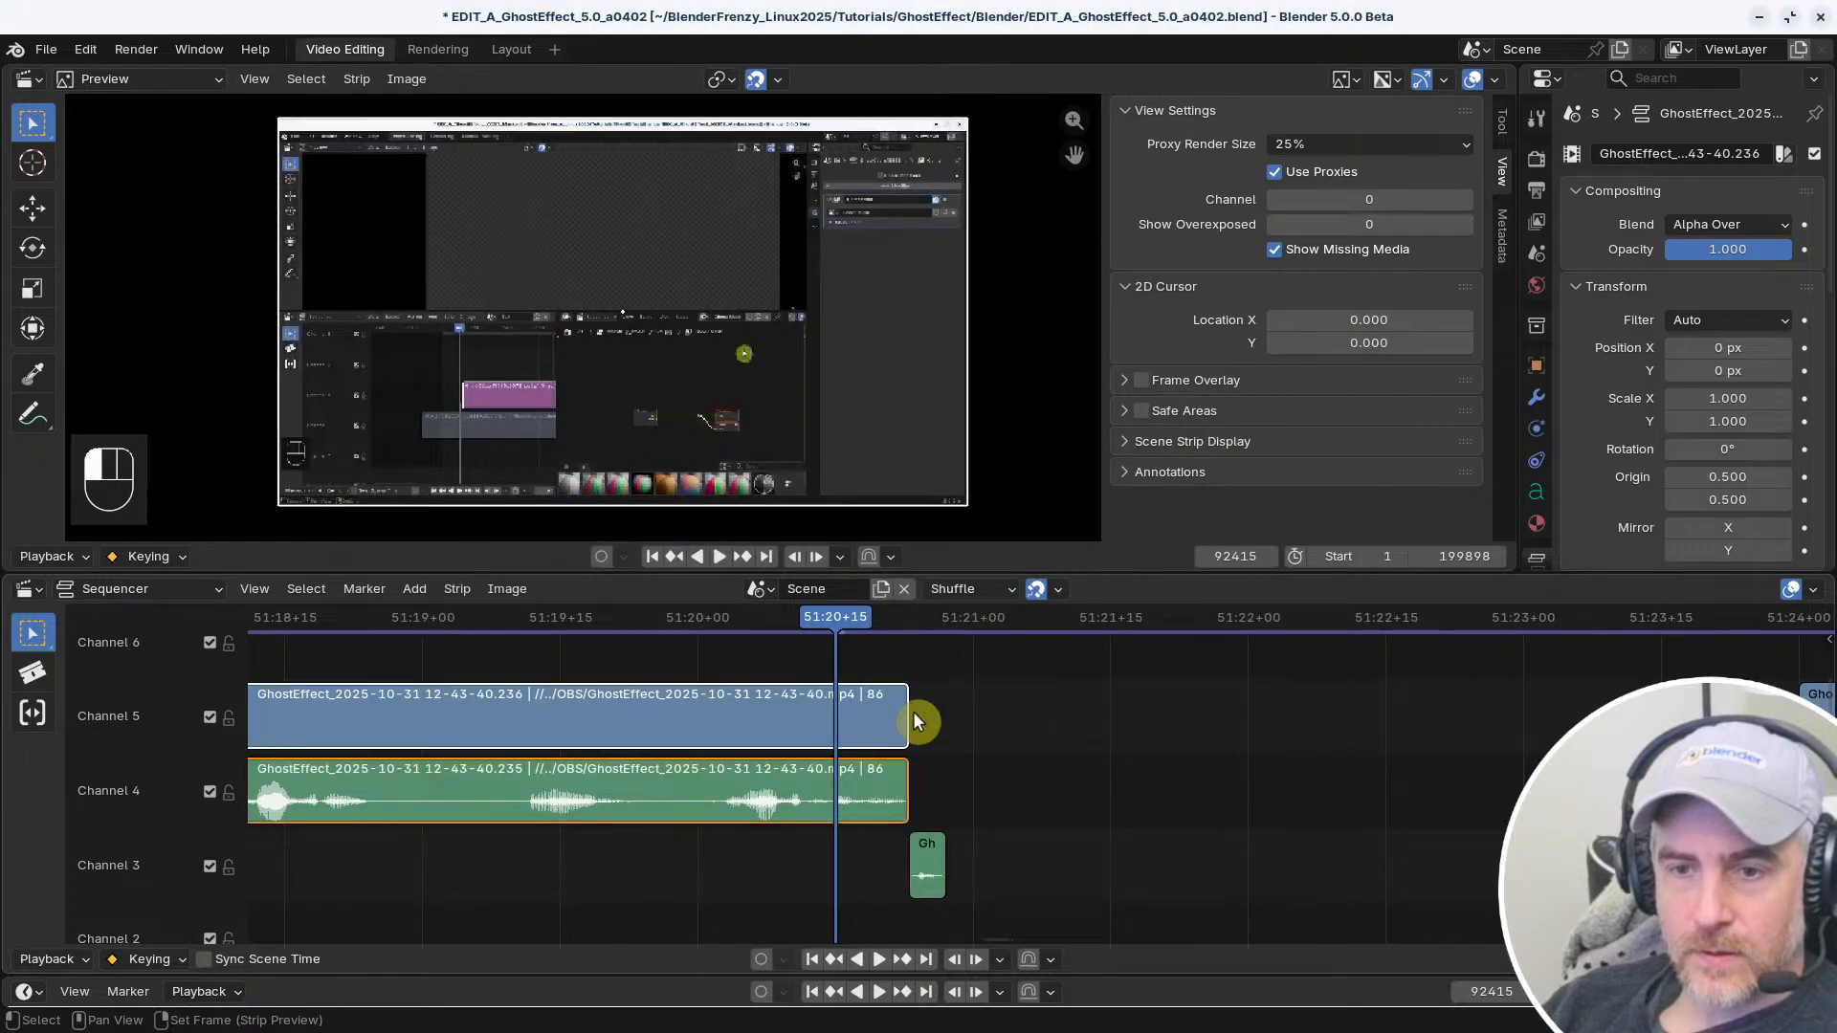
key(alt+Tab)
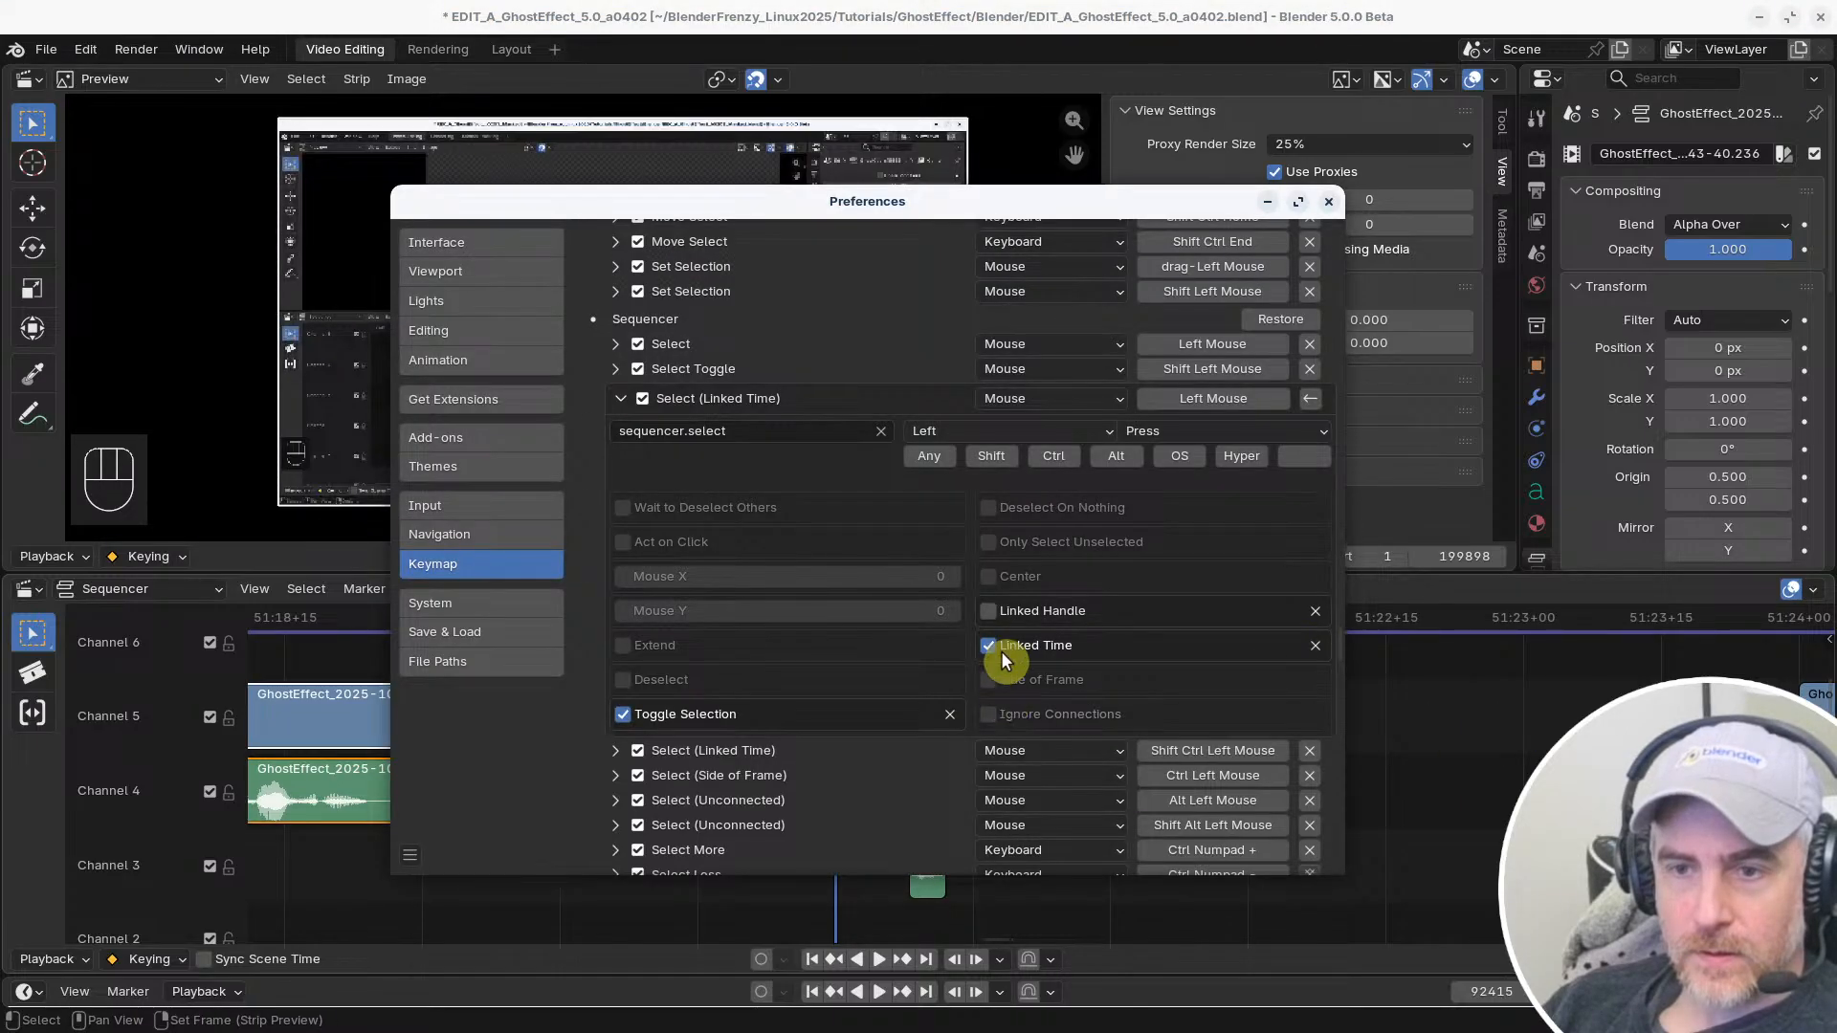
click(1414, 758)
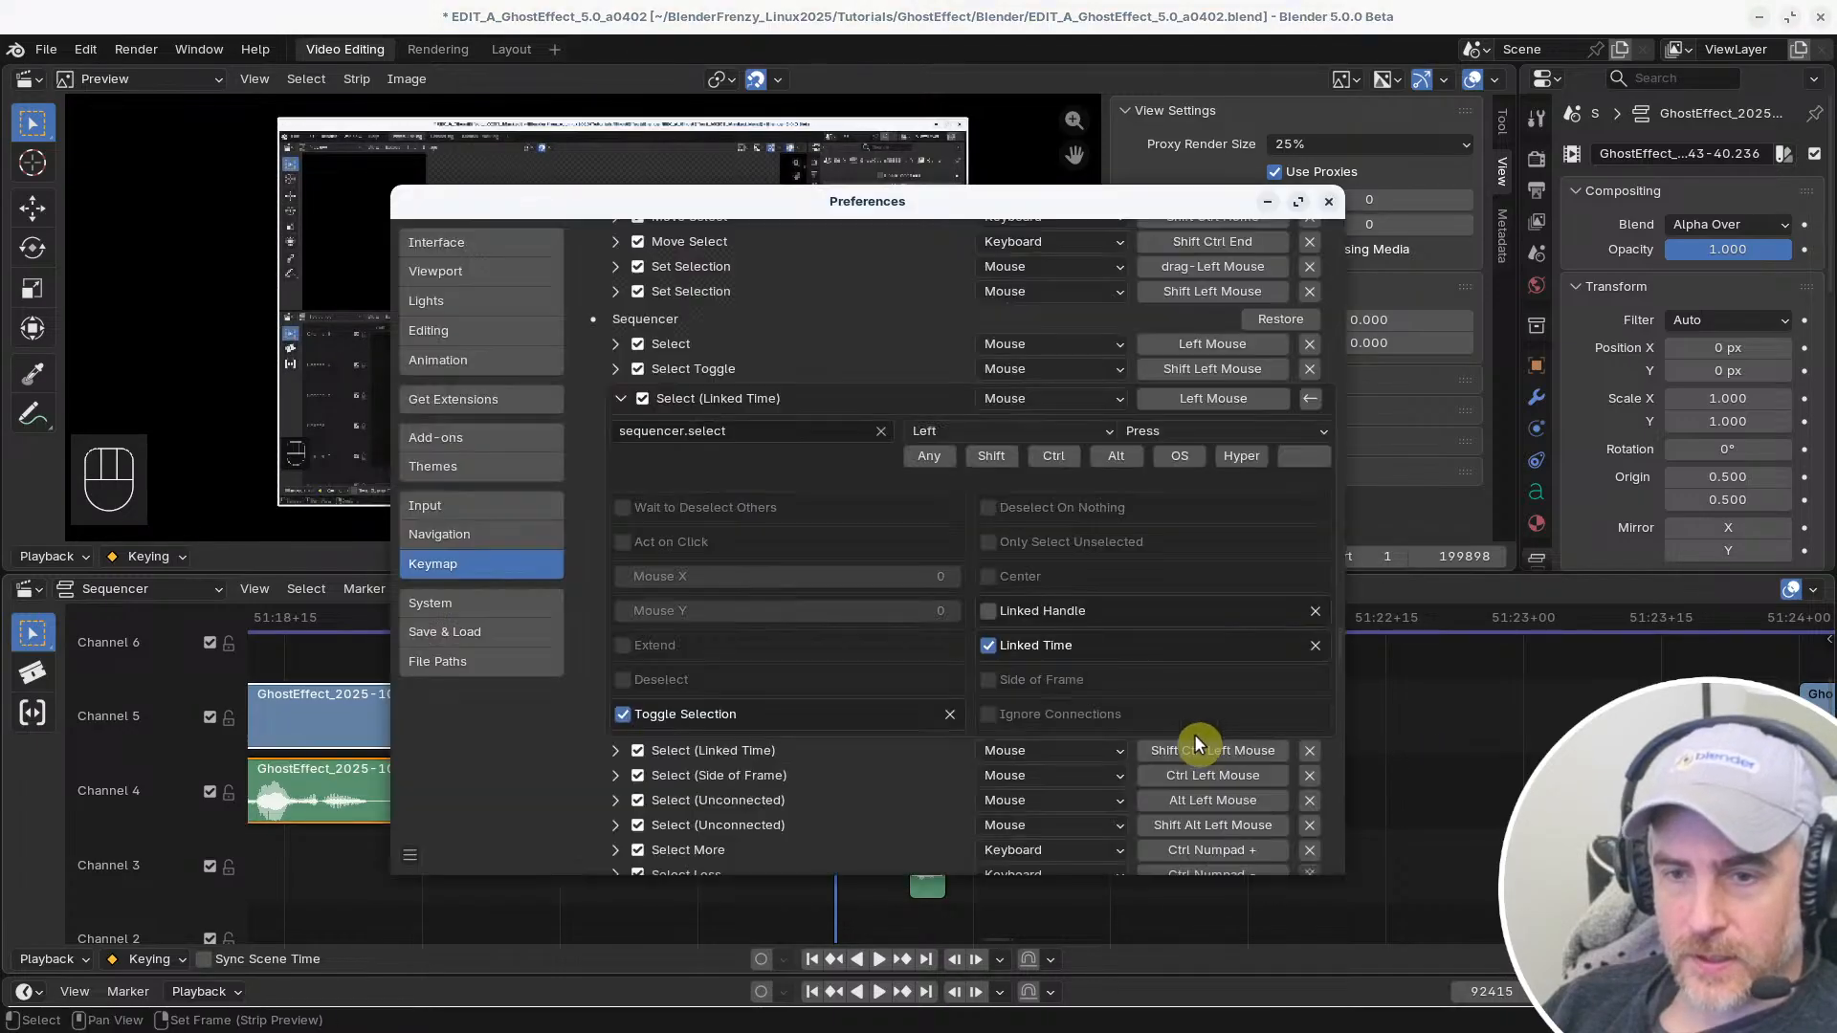
Turn Toggle Selection back off for the shortcut and select the Channel 5 clip's end handle after clearing the selection
key(alt+Tab)
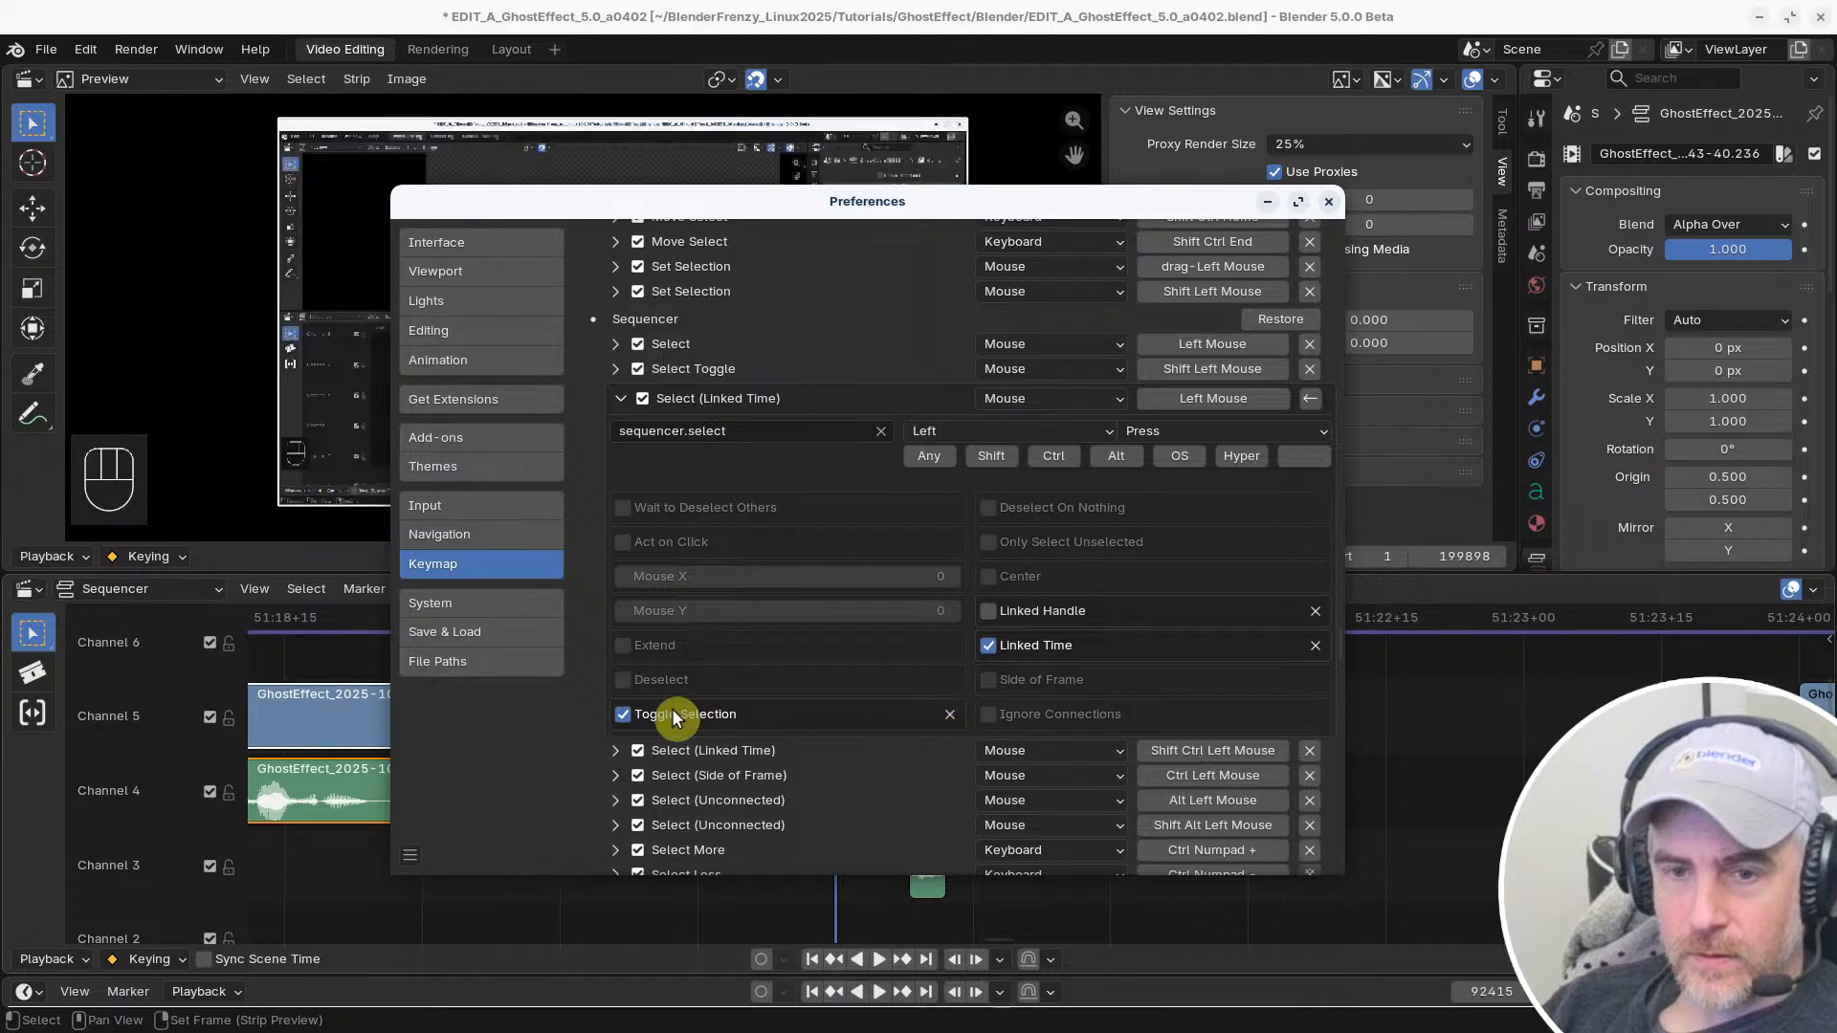
click(624, 714)
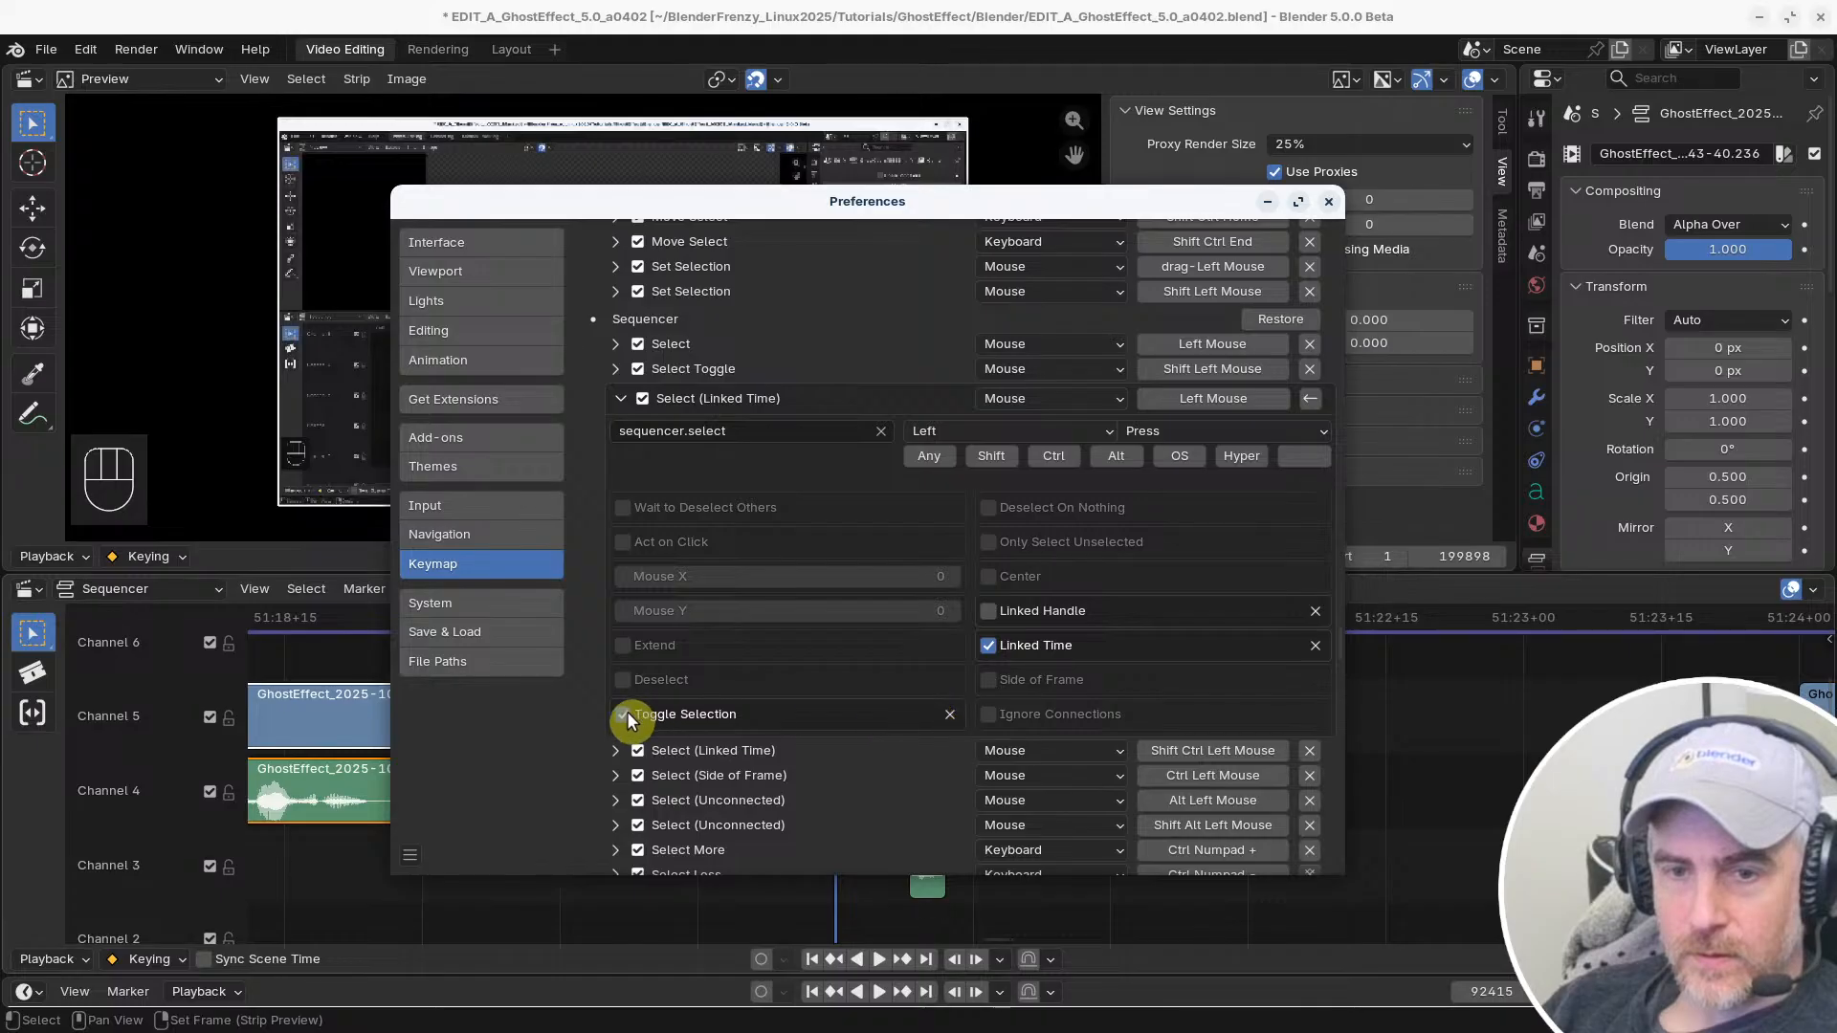
click(1500, 748)
click(906, 715)
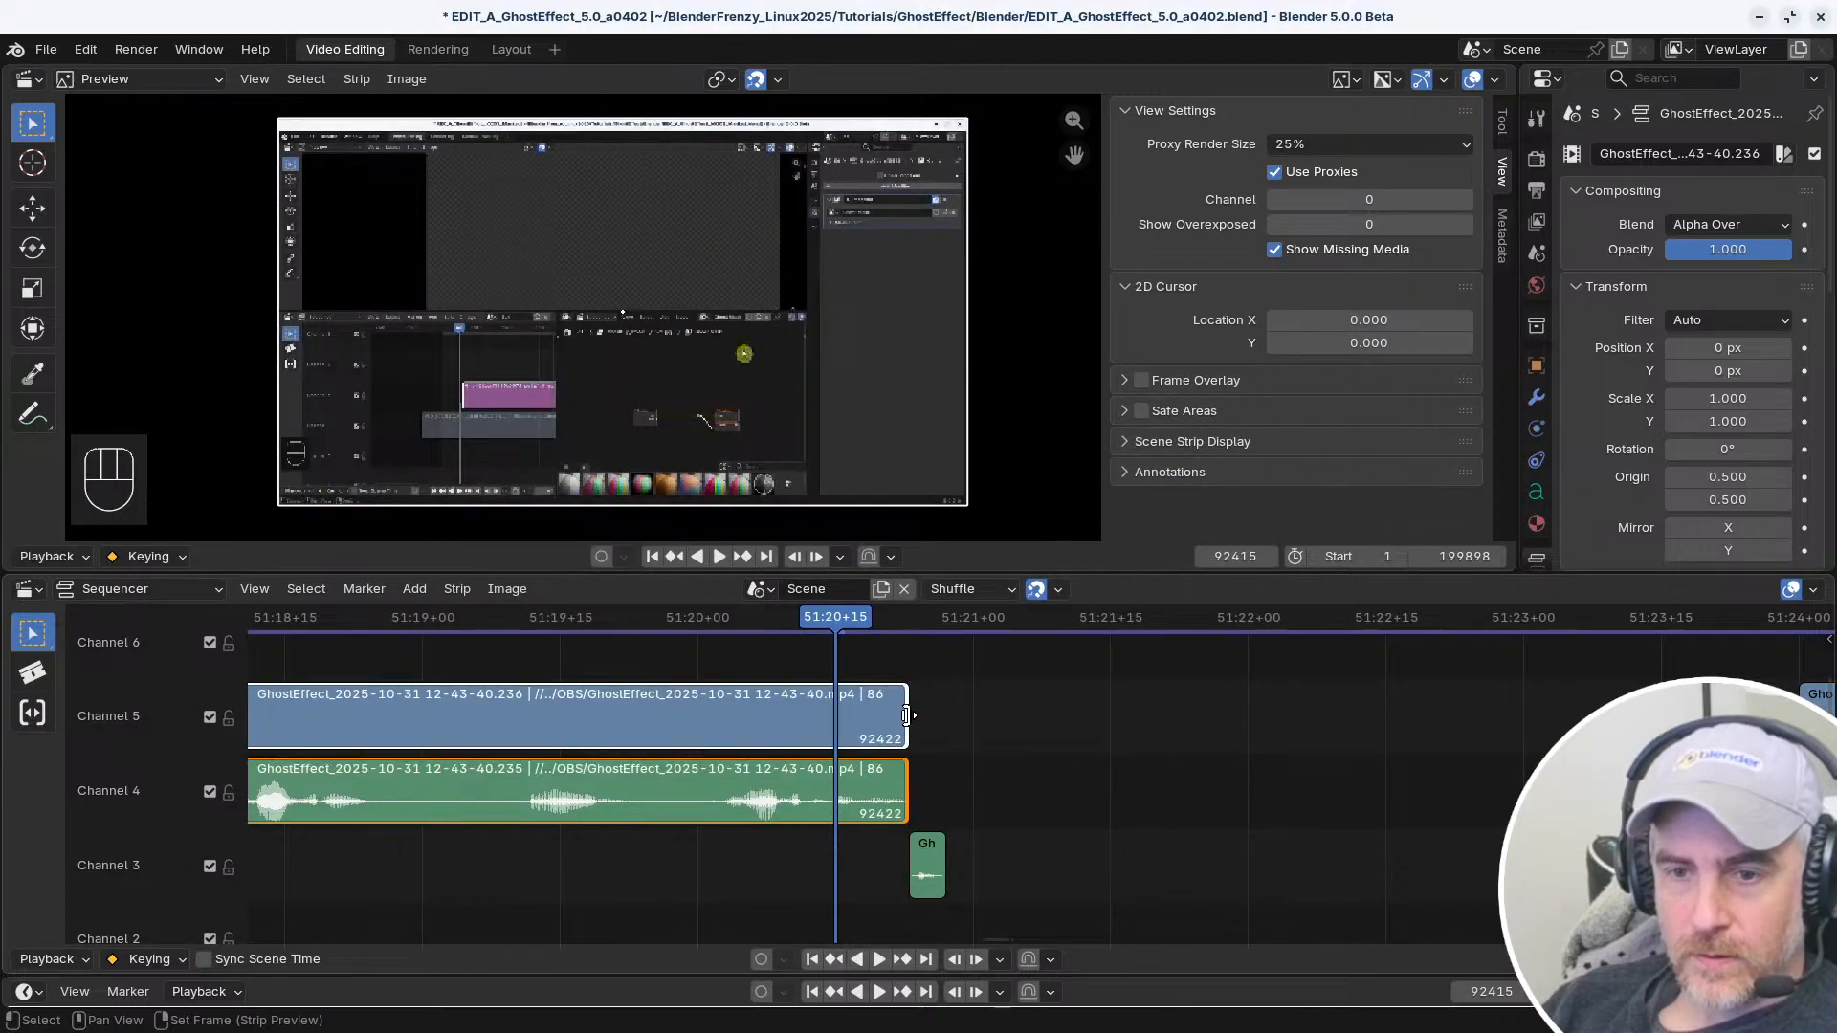
Examine the options of the Shift Ctrl Left Mouse Select (Linked Time) shortcut and scan the other select shortcuts in the keymap
key(alt+Tab)
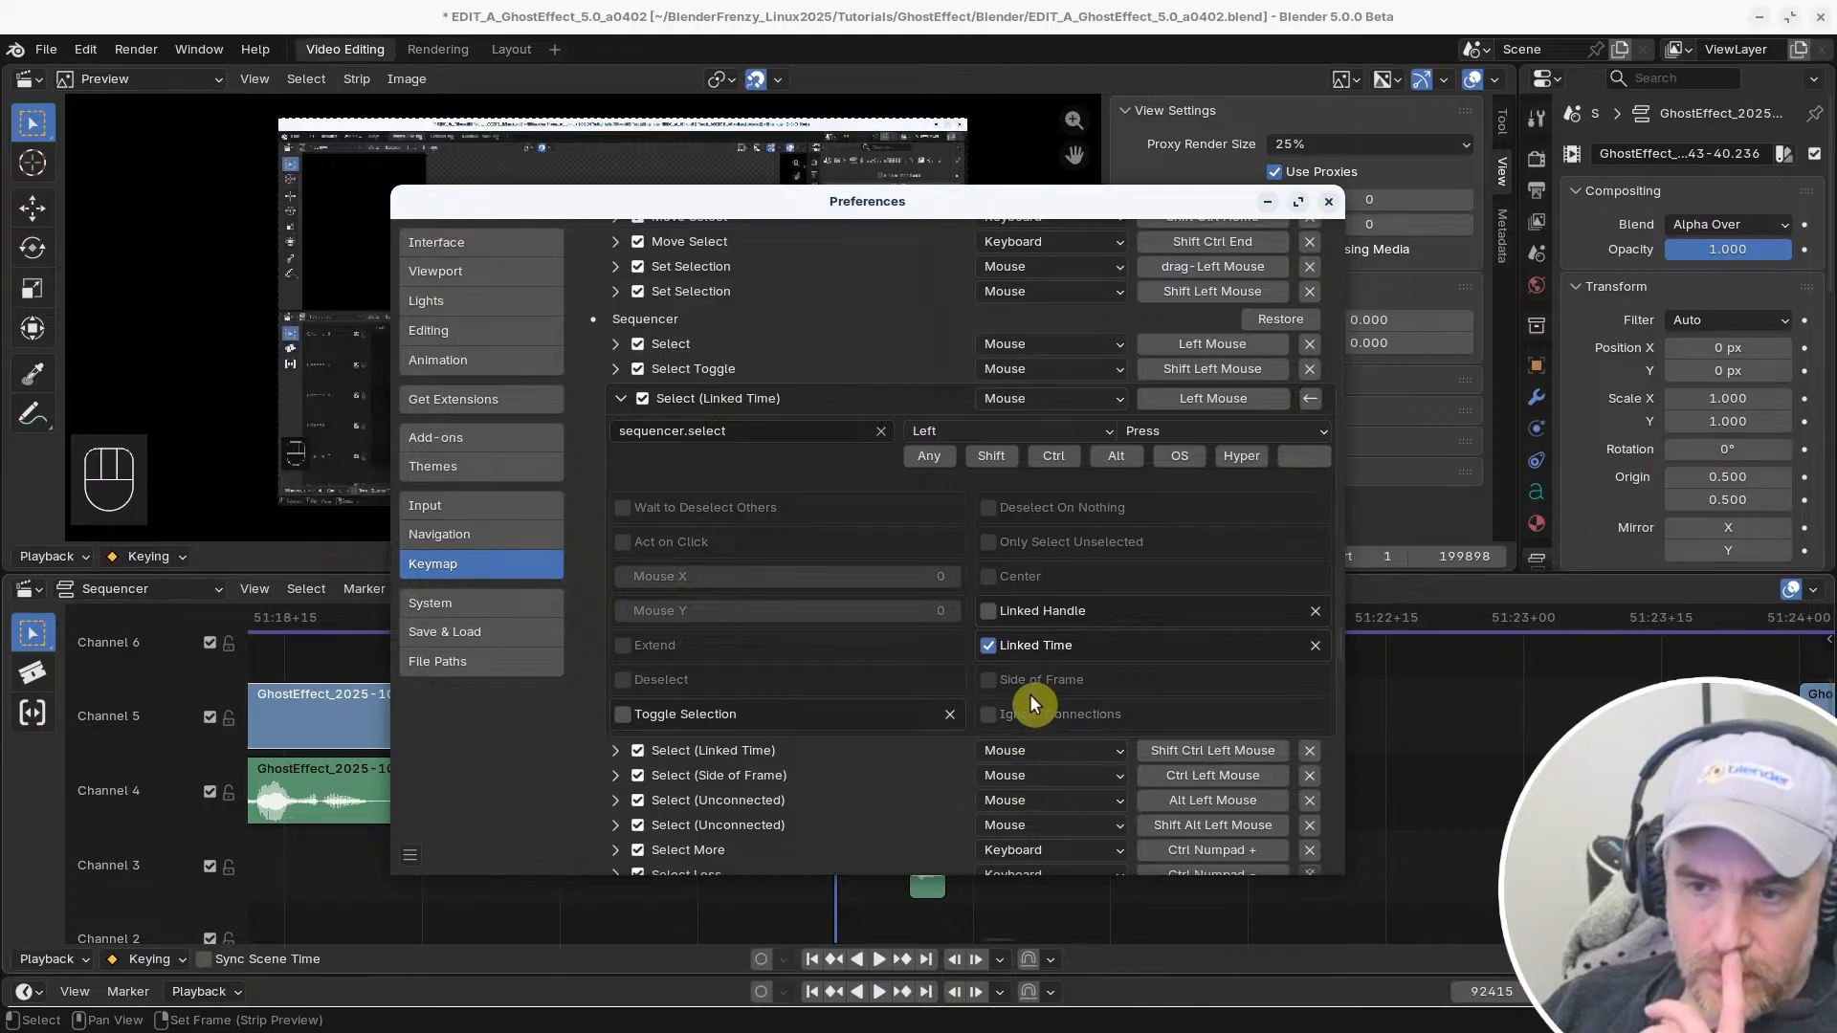
click(615, 750)
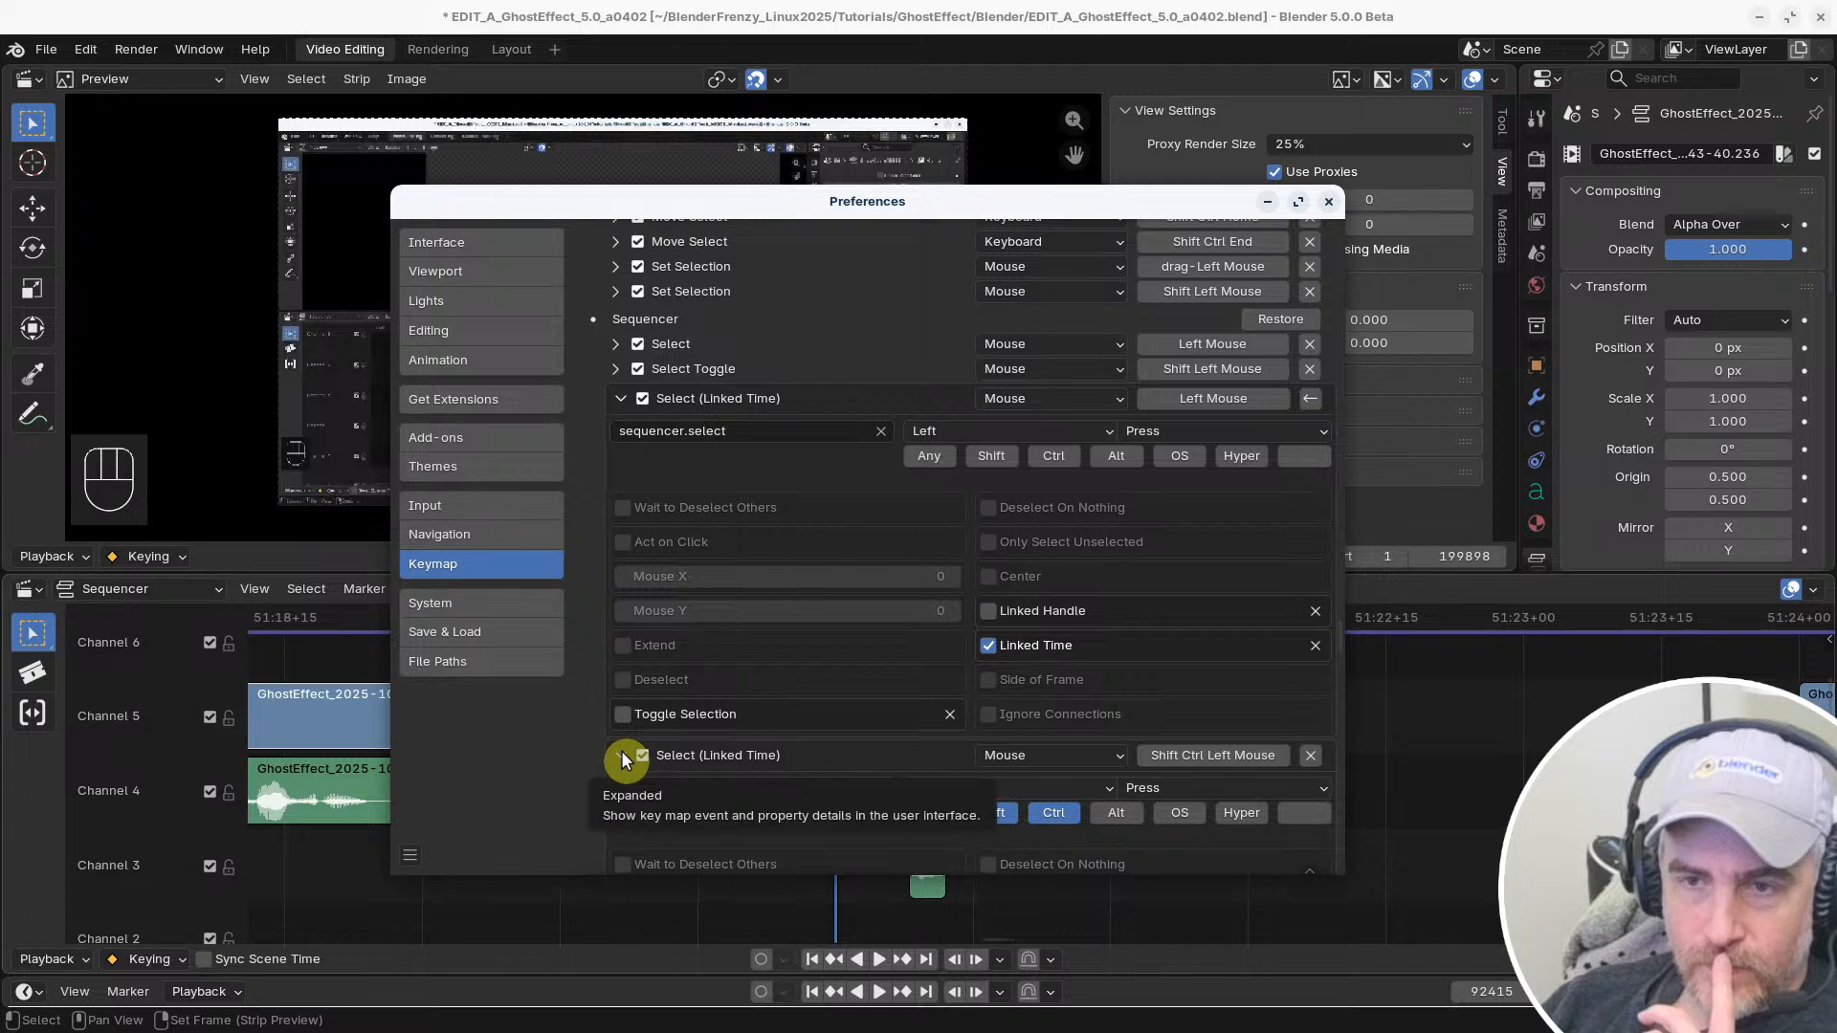
click(622, 757)
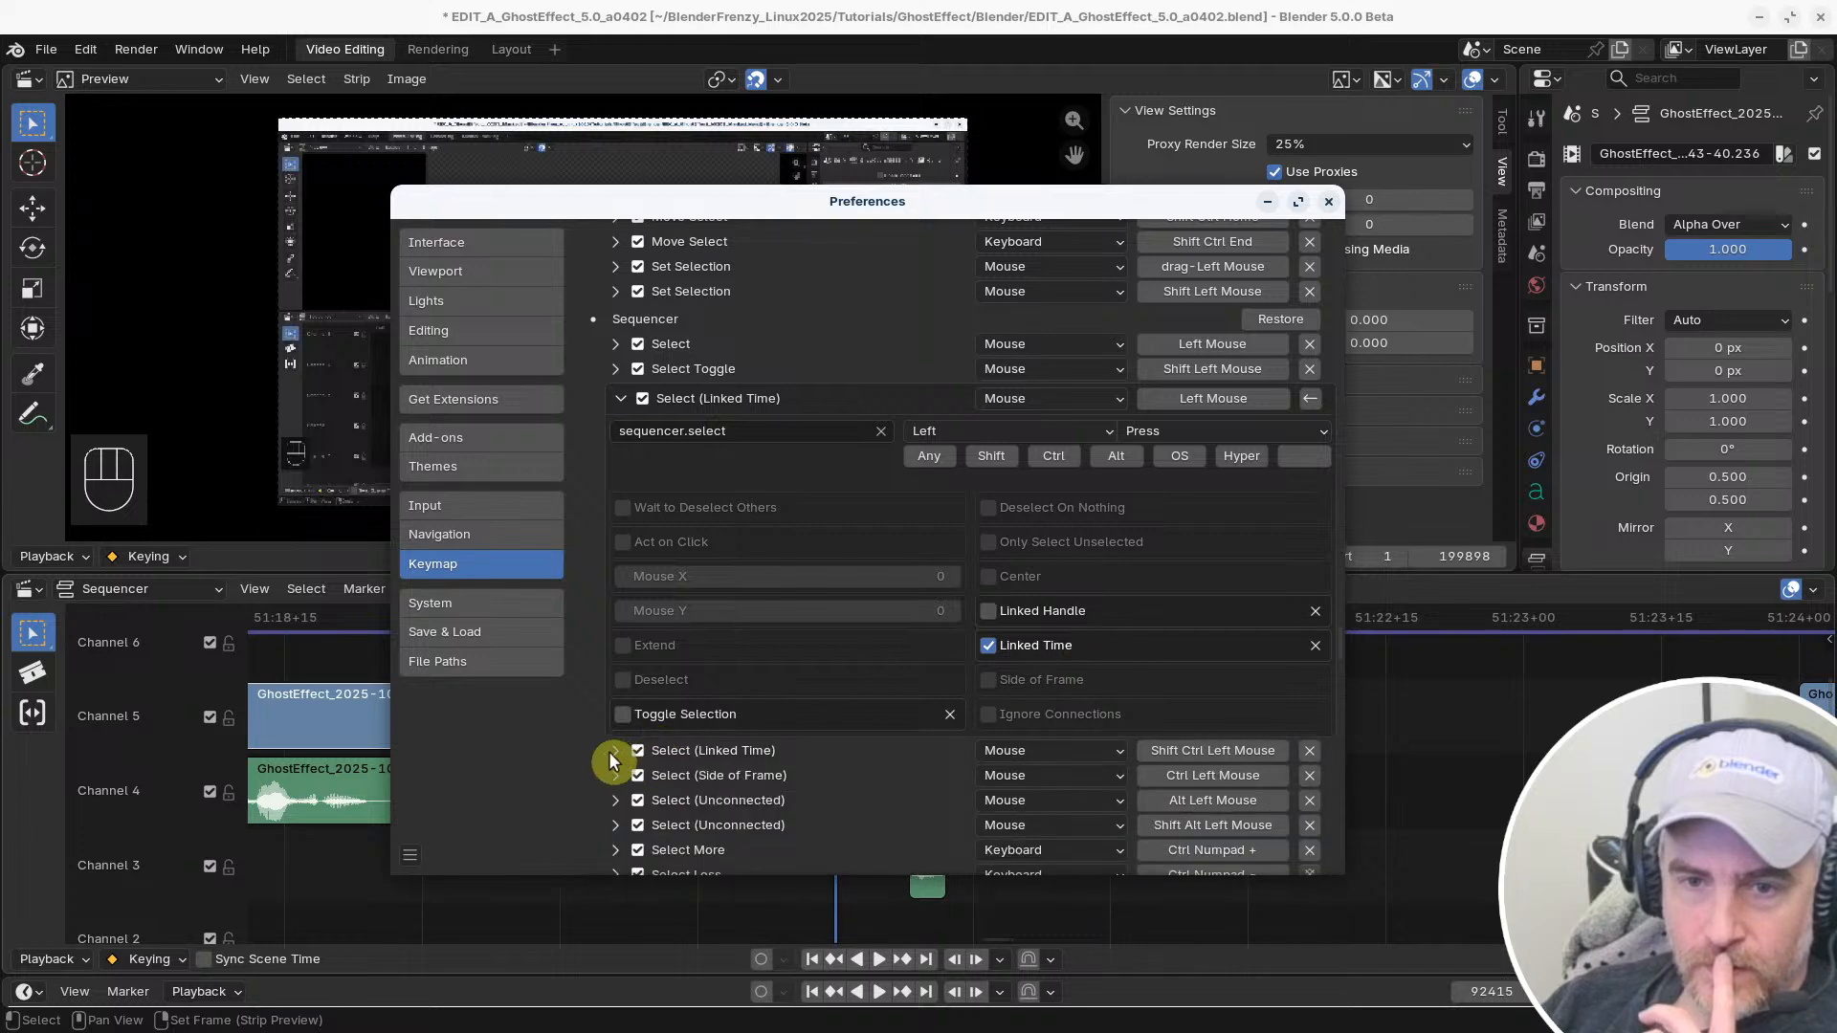
click(612, 760)
scroll(731, 727, down, 6)
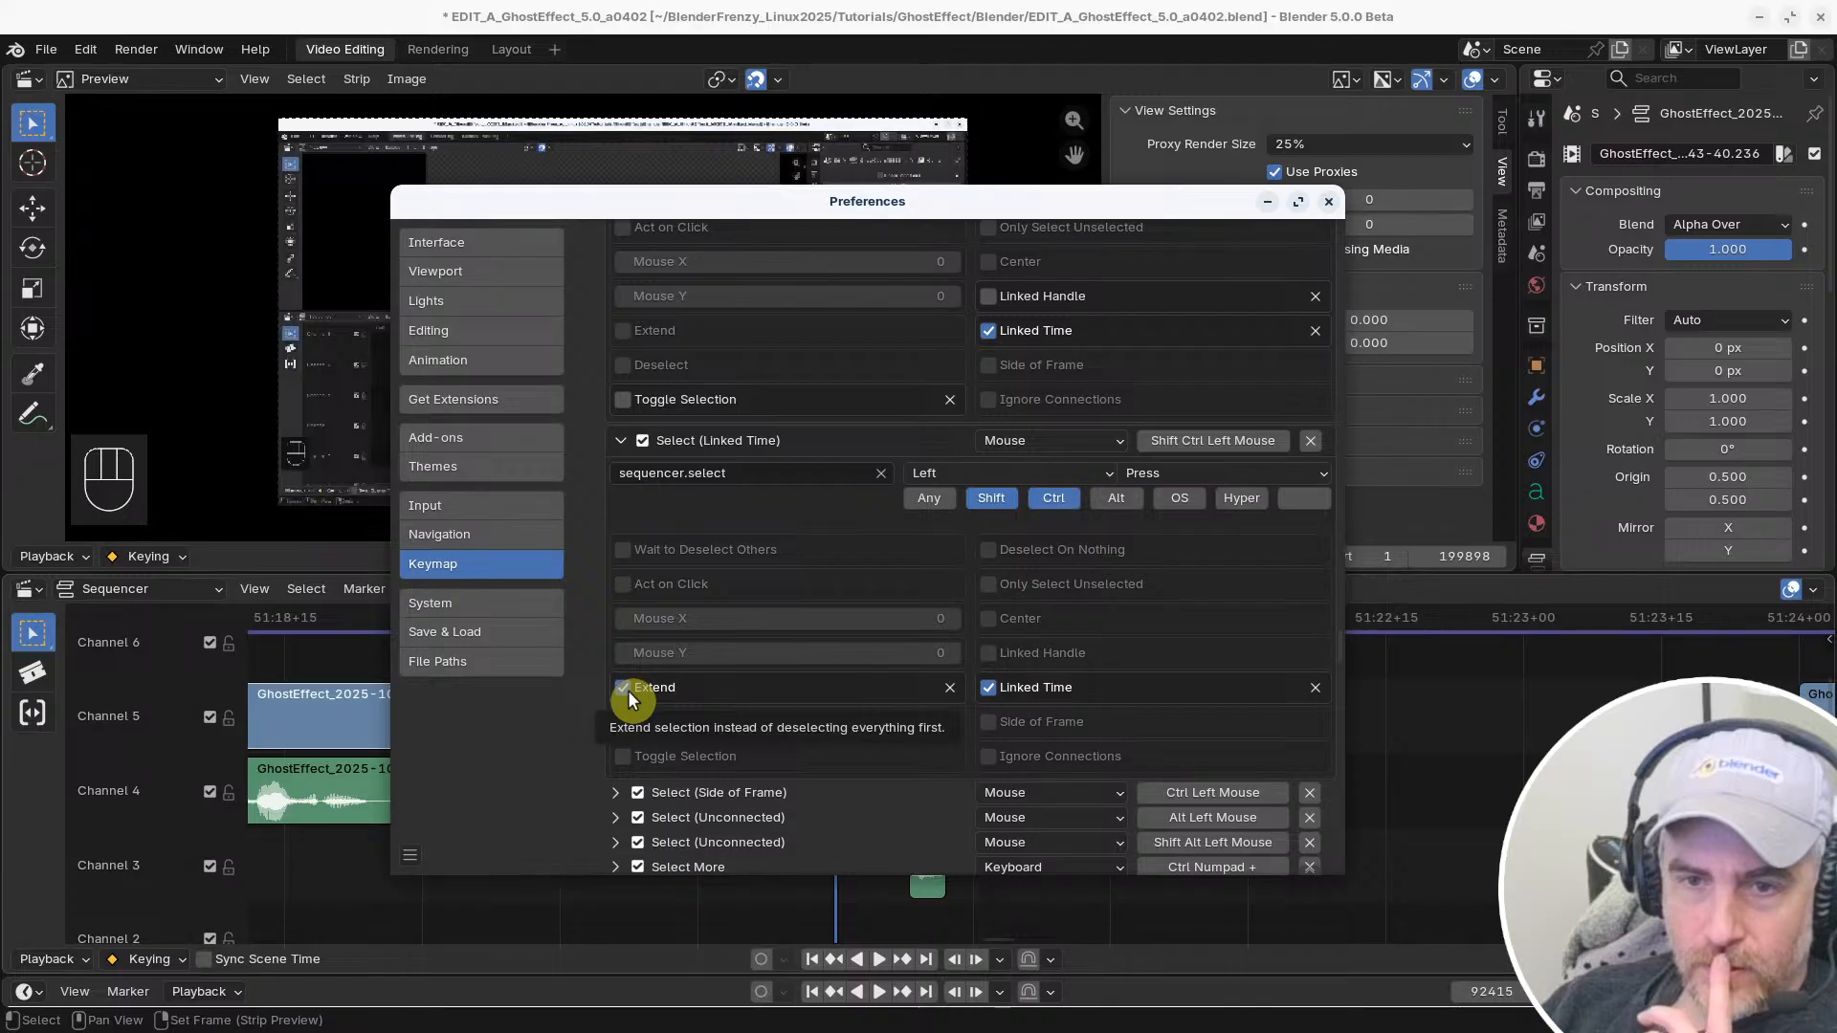
scroll(857, 703, down, 3)
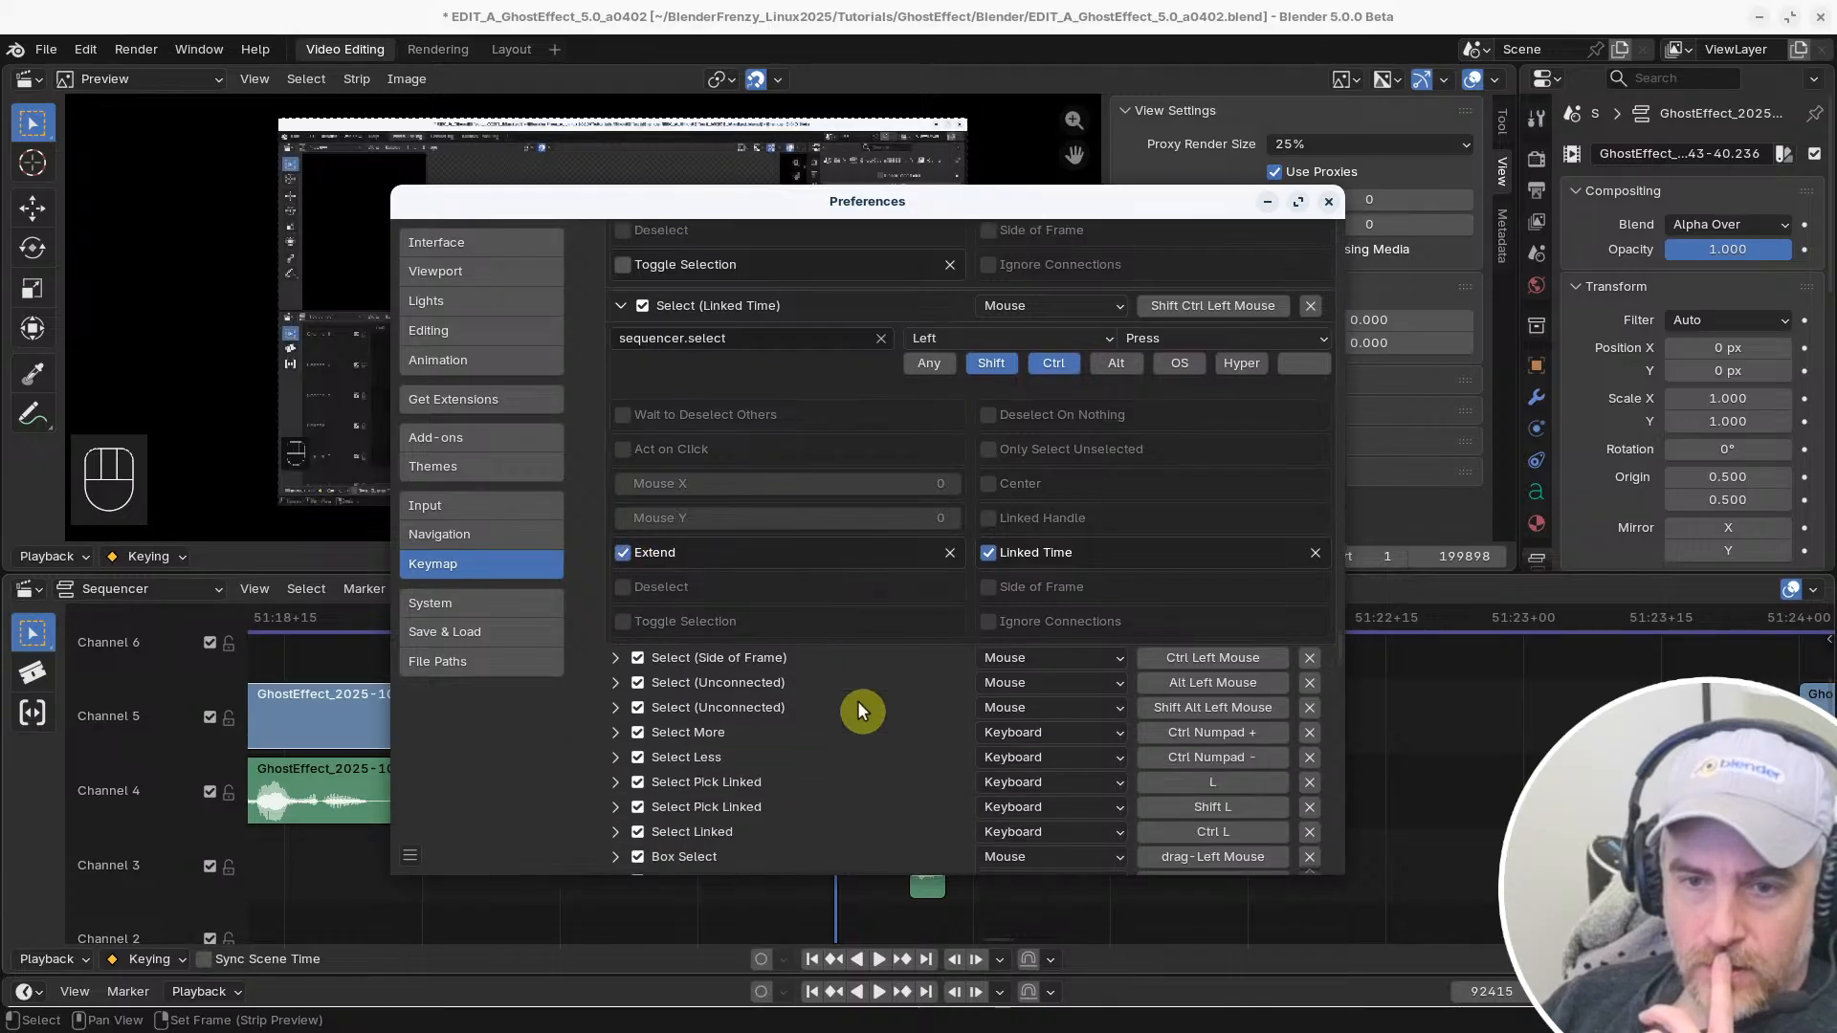
scroll(864, 657, up, 10)
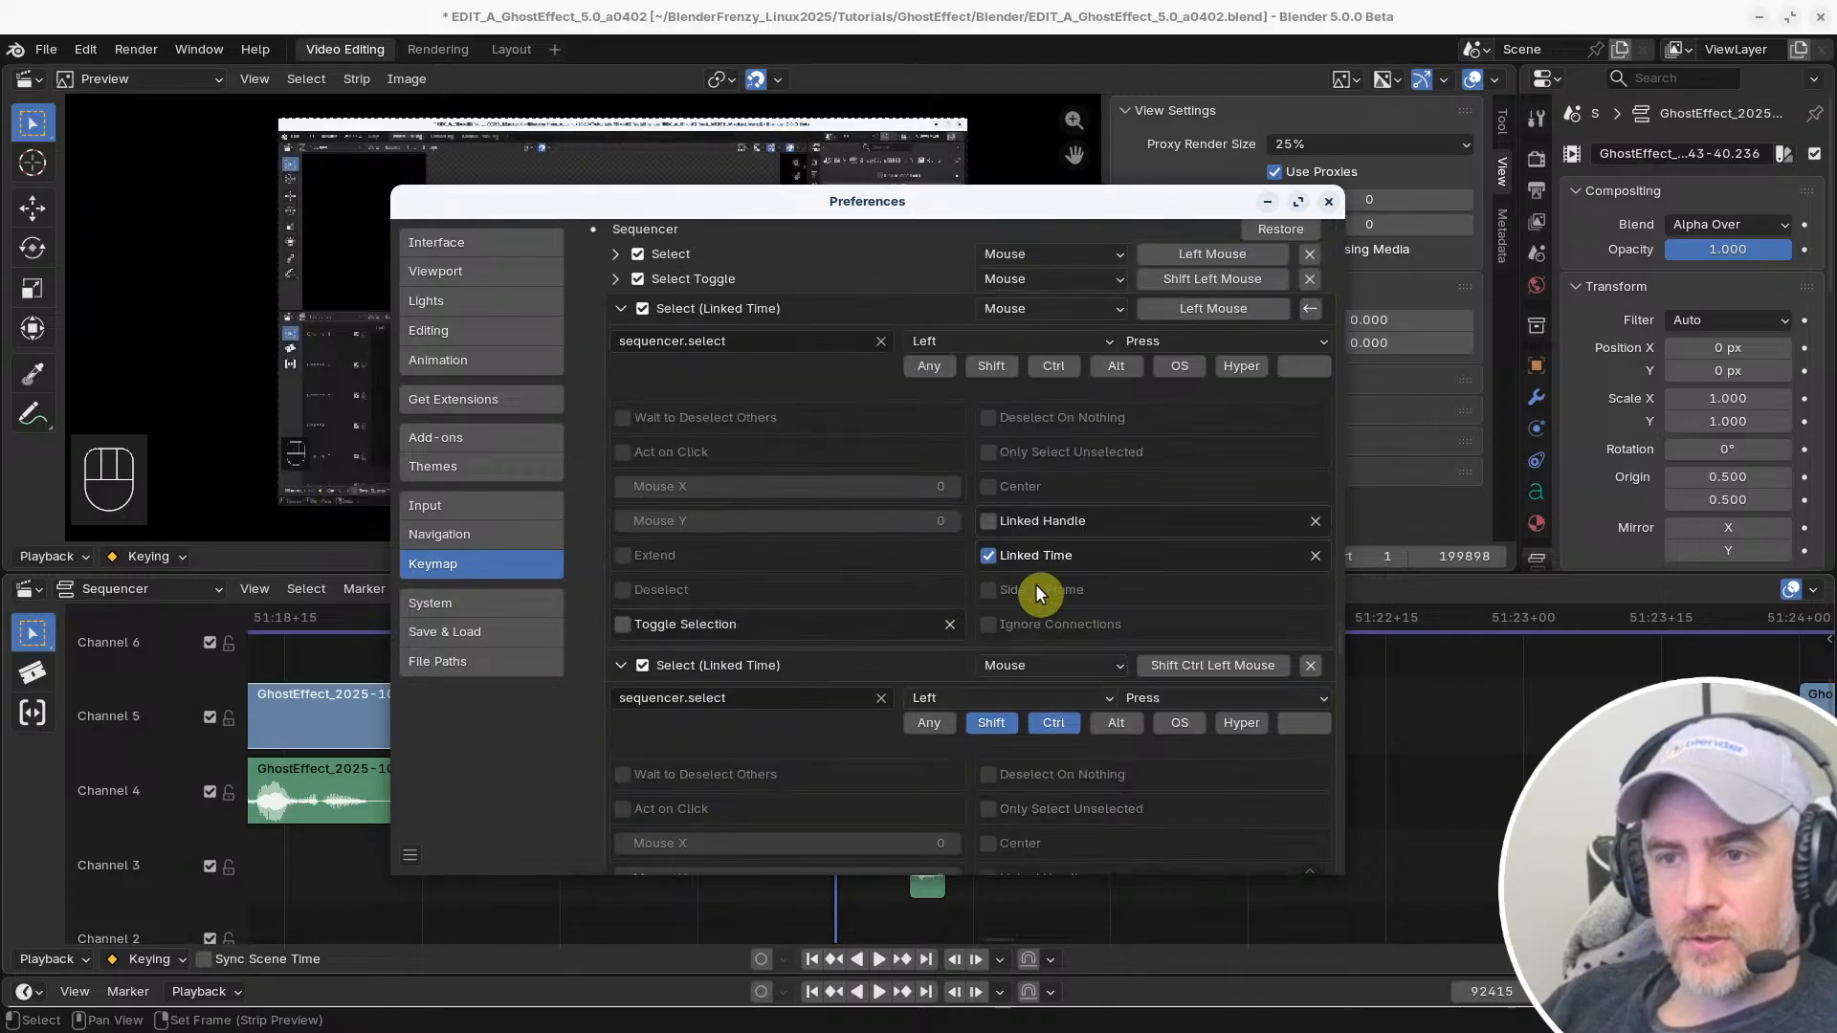
scroll(1029, 564, down, 12)
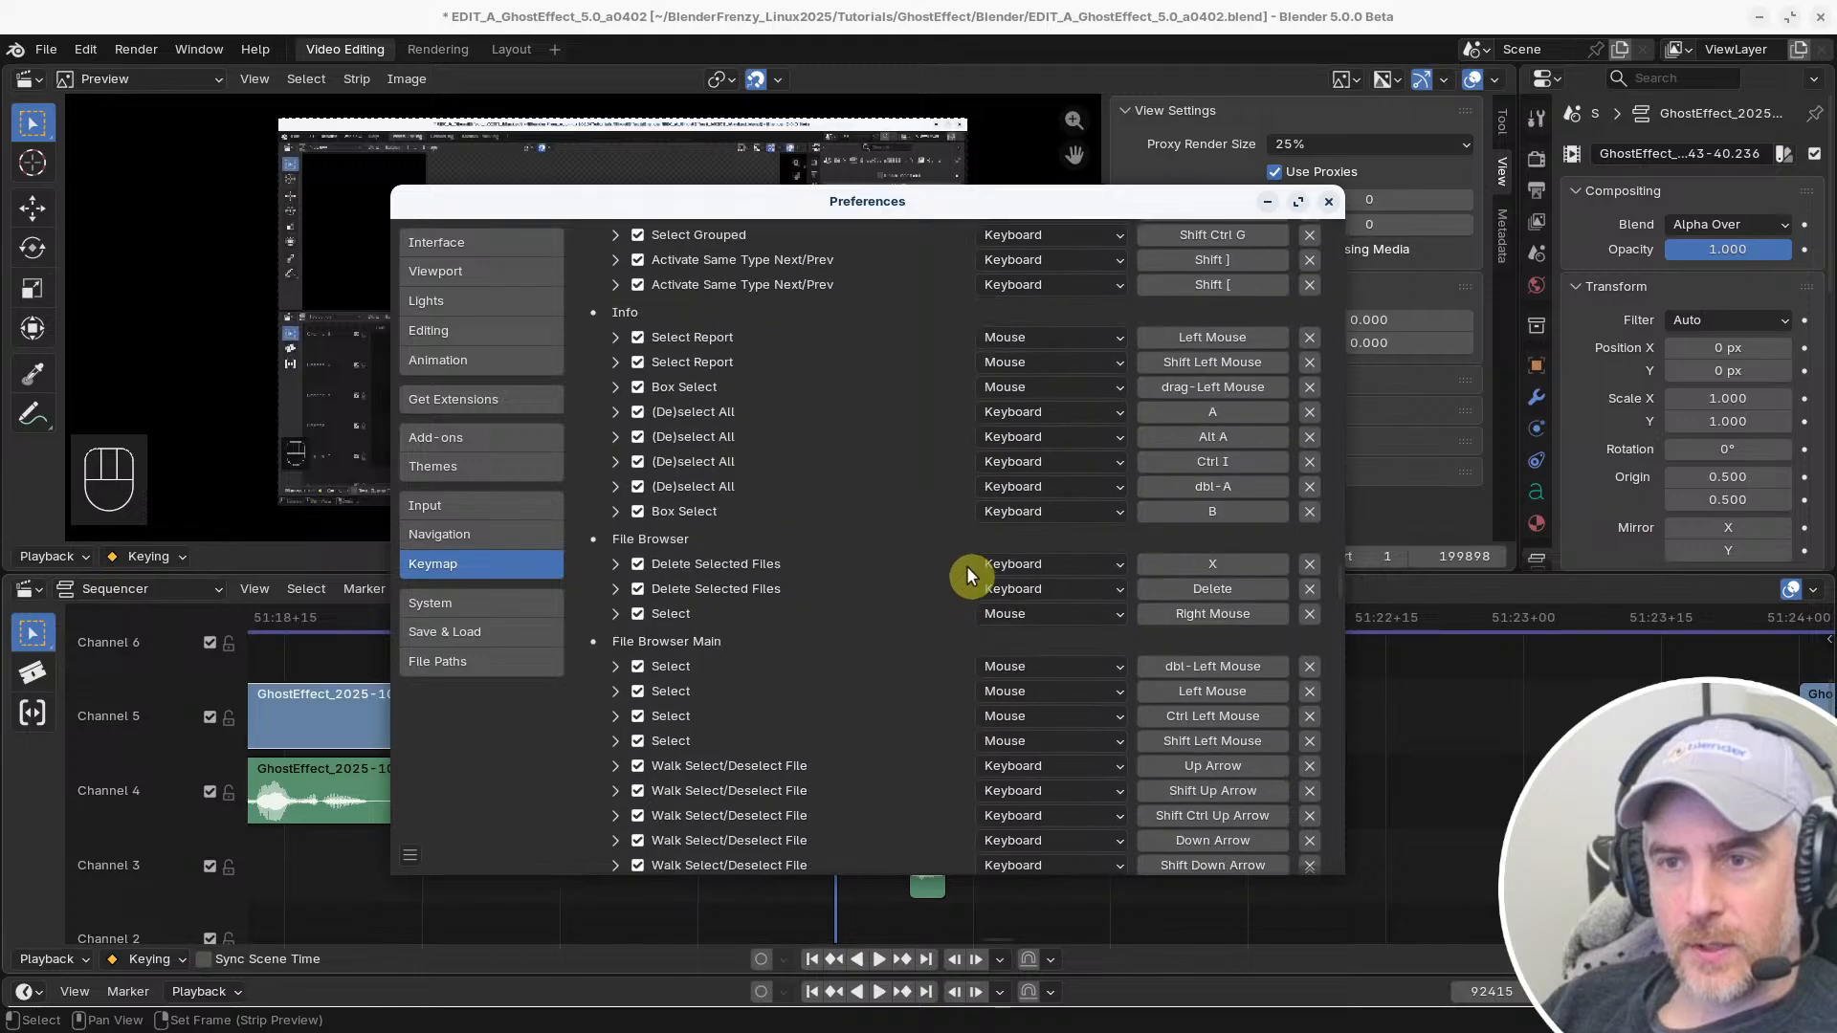
scroll(981, 572, down, 15)
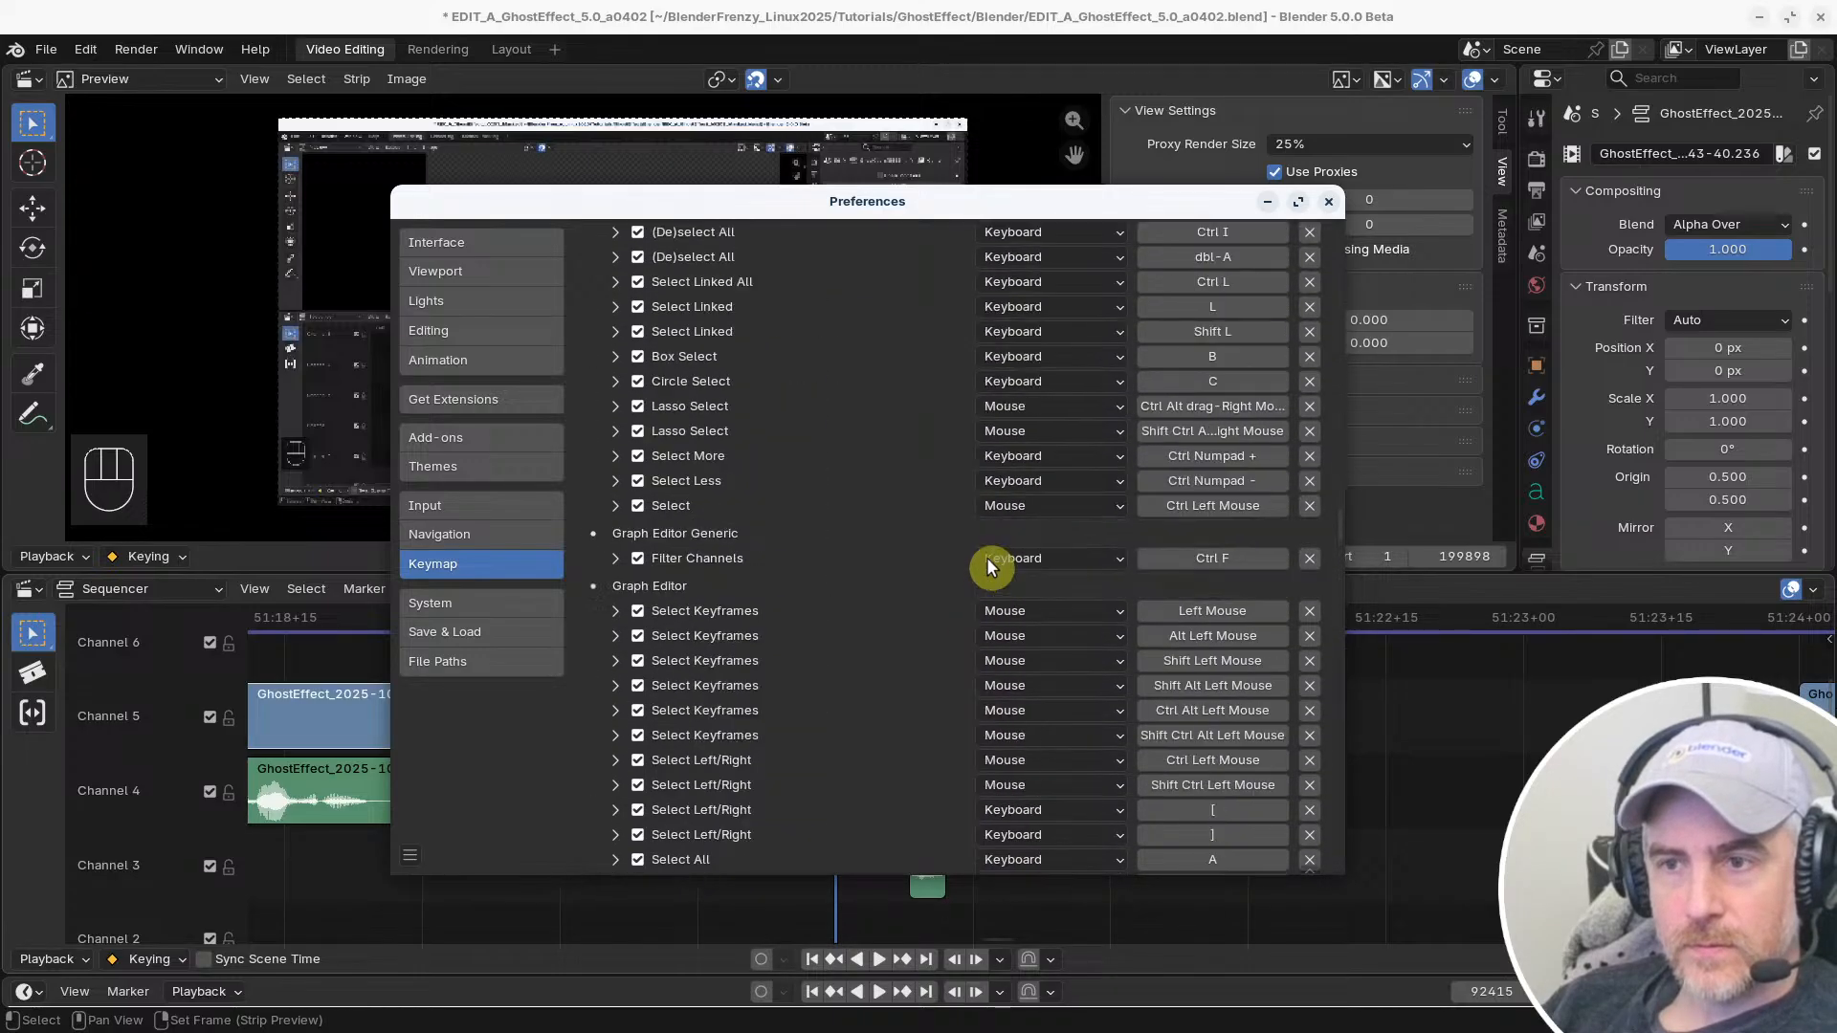
Switch the keymap preset to Blender
drag(1340, 495, 1359, 197)
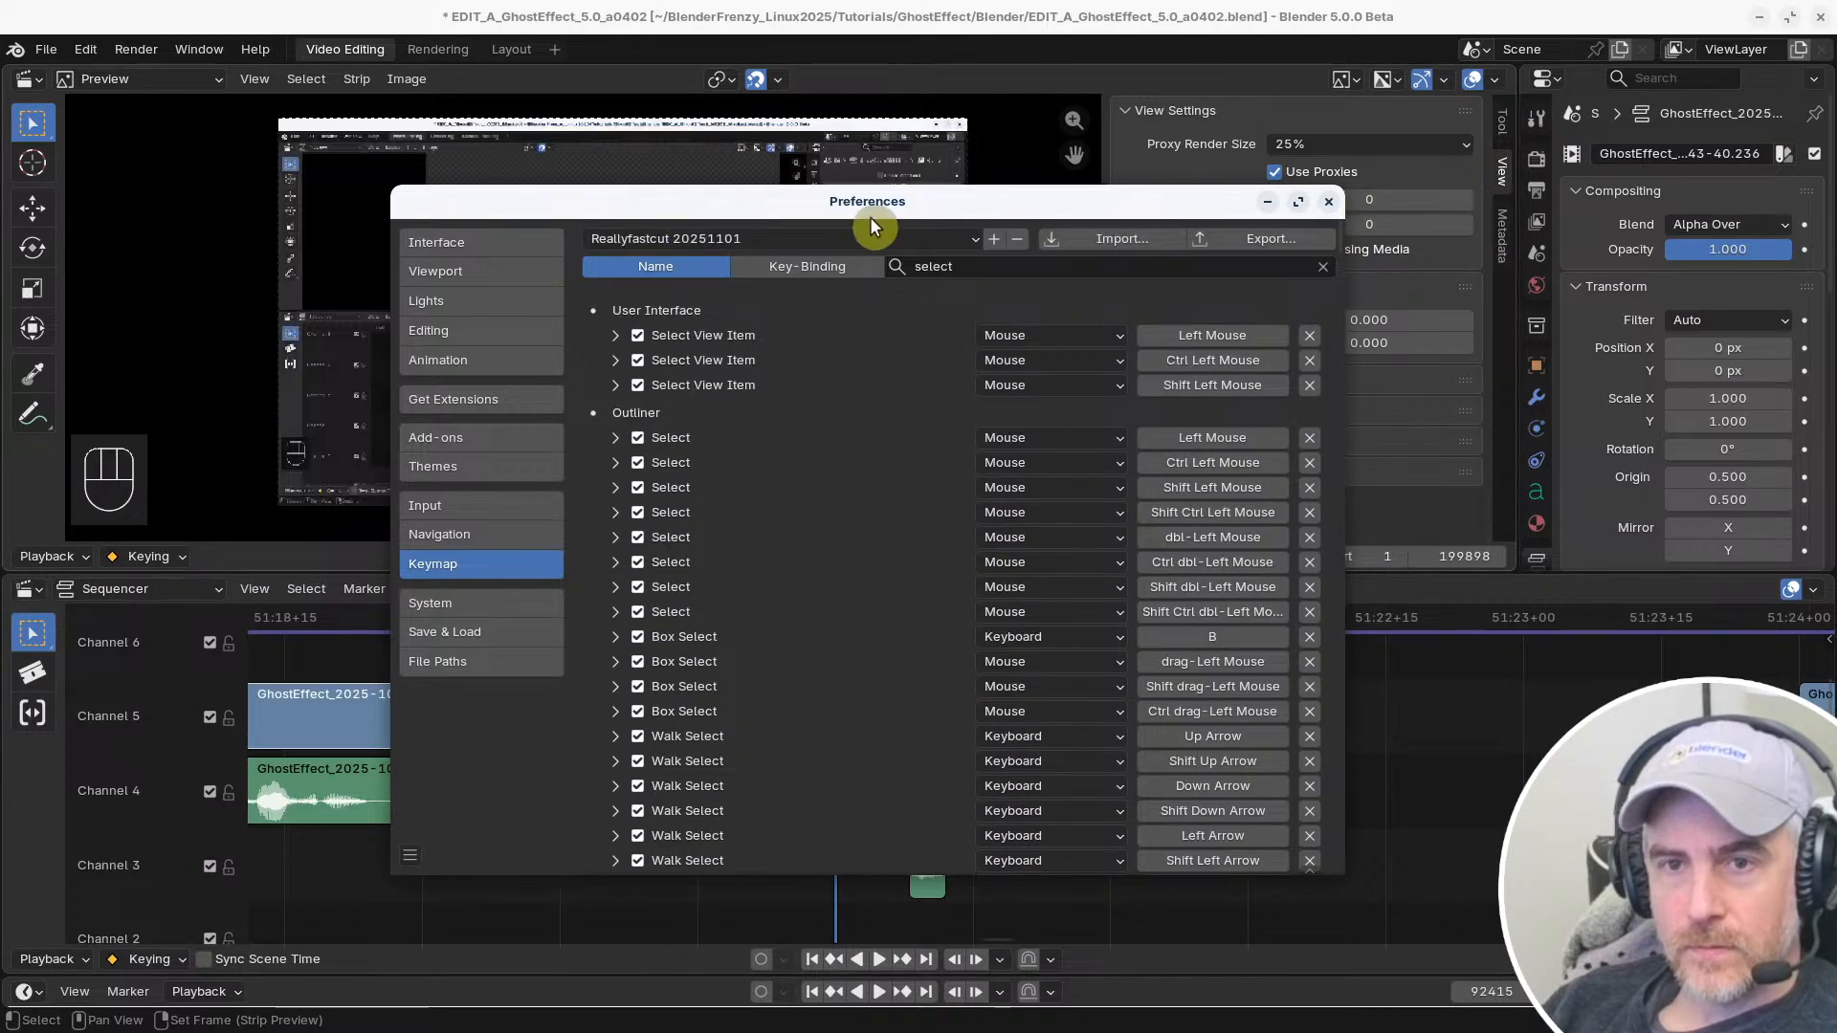
click(960, 238)
click(735, 266)
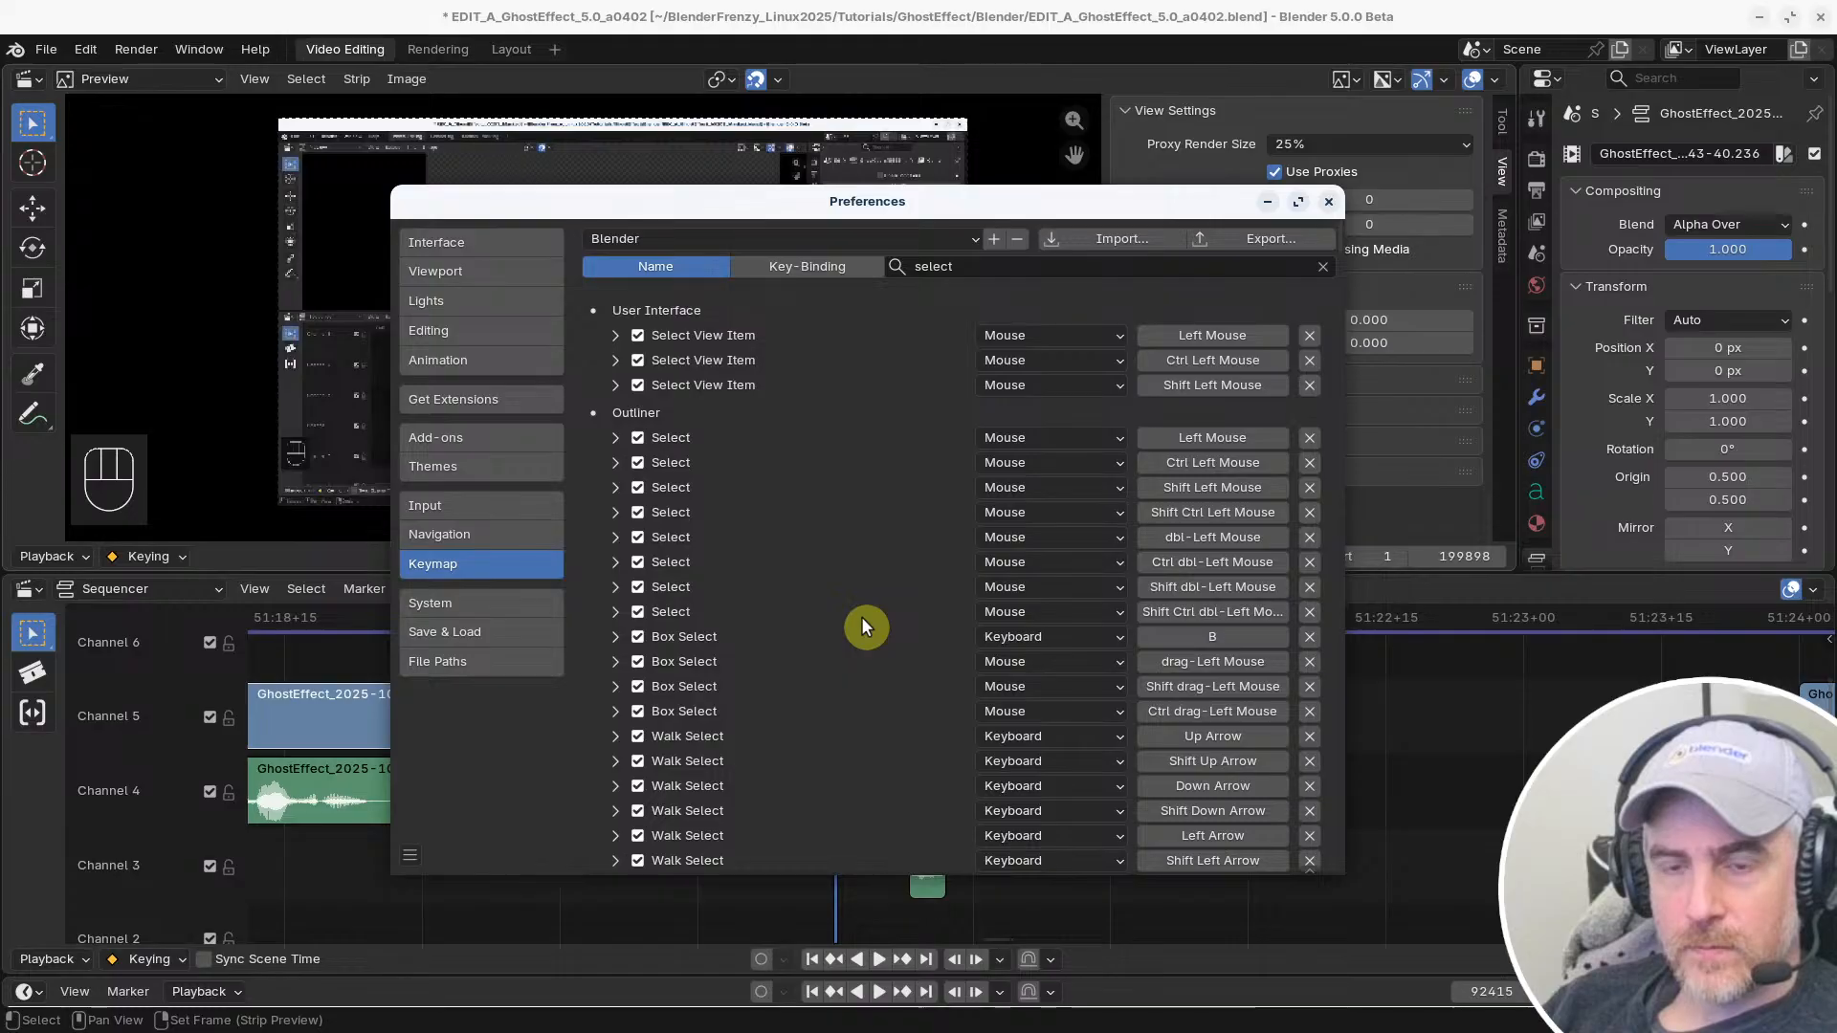
Filter the keymap shortcuts by the name "select (li"
click(1063, 264)
text(se)
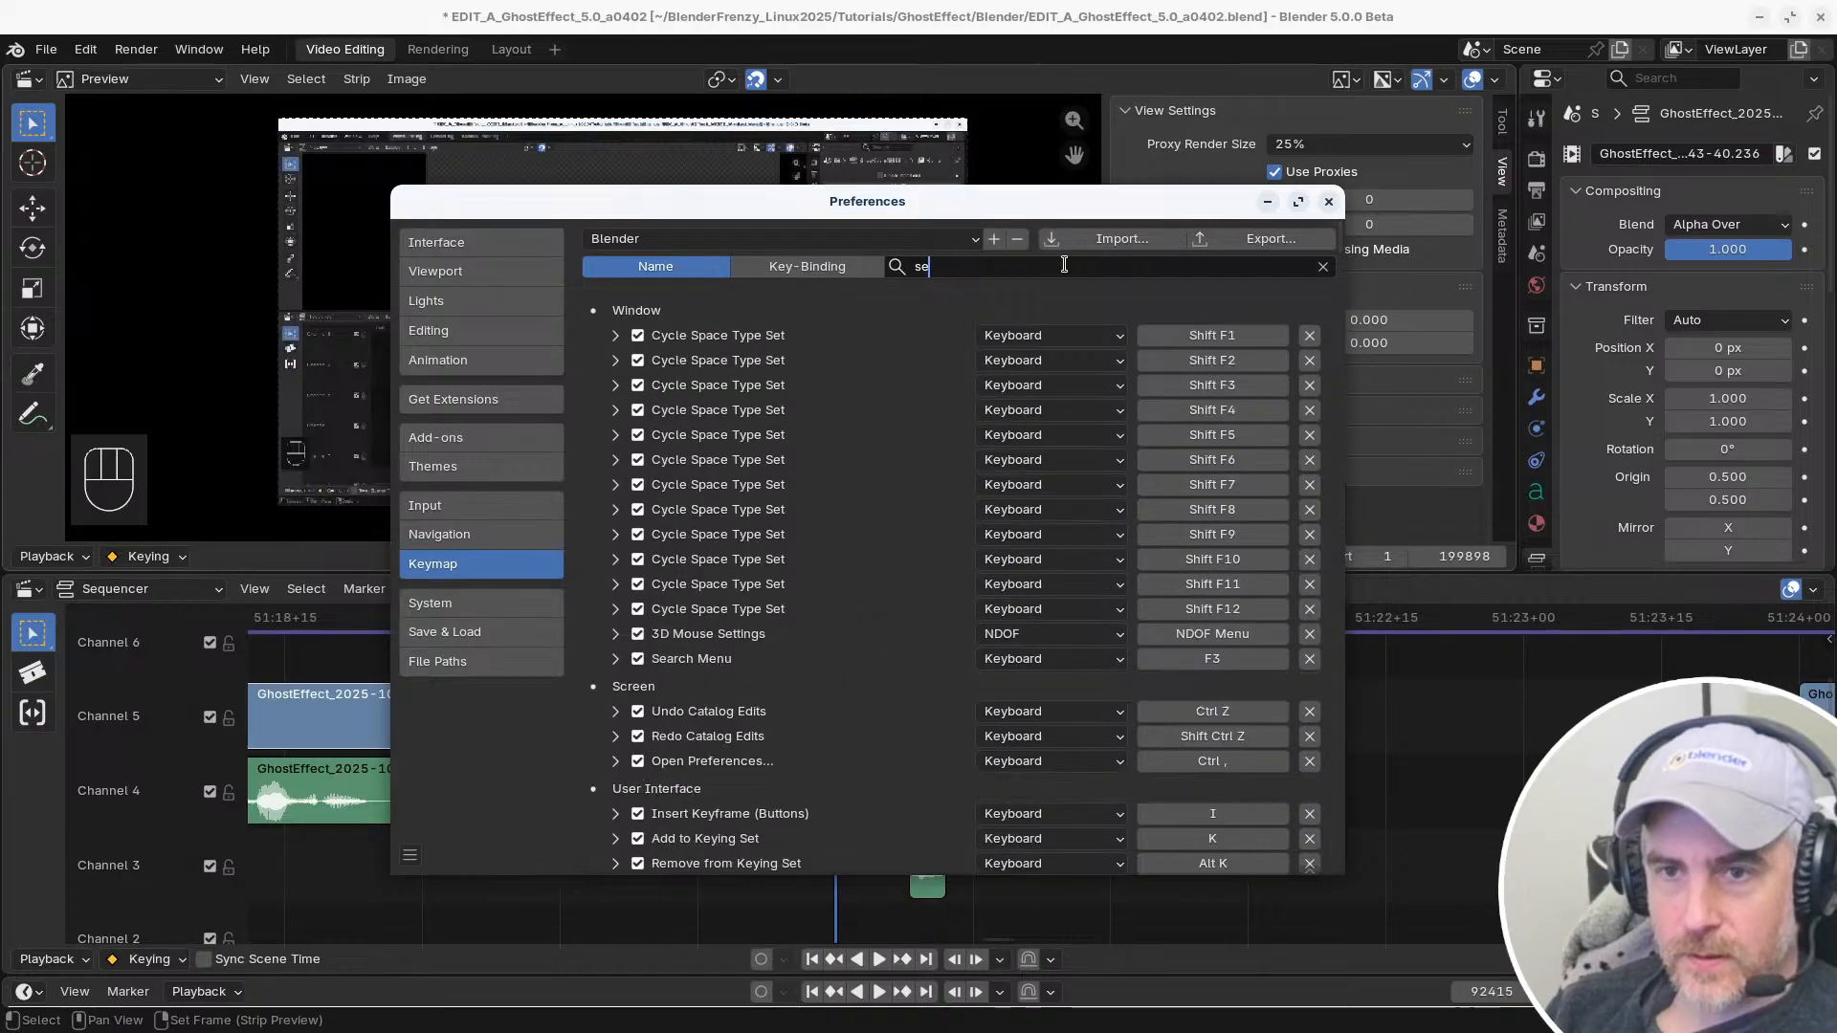
text(lect link)
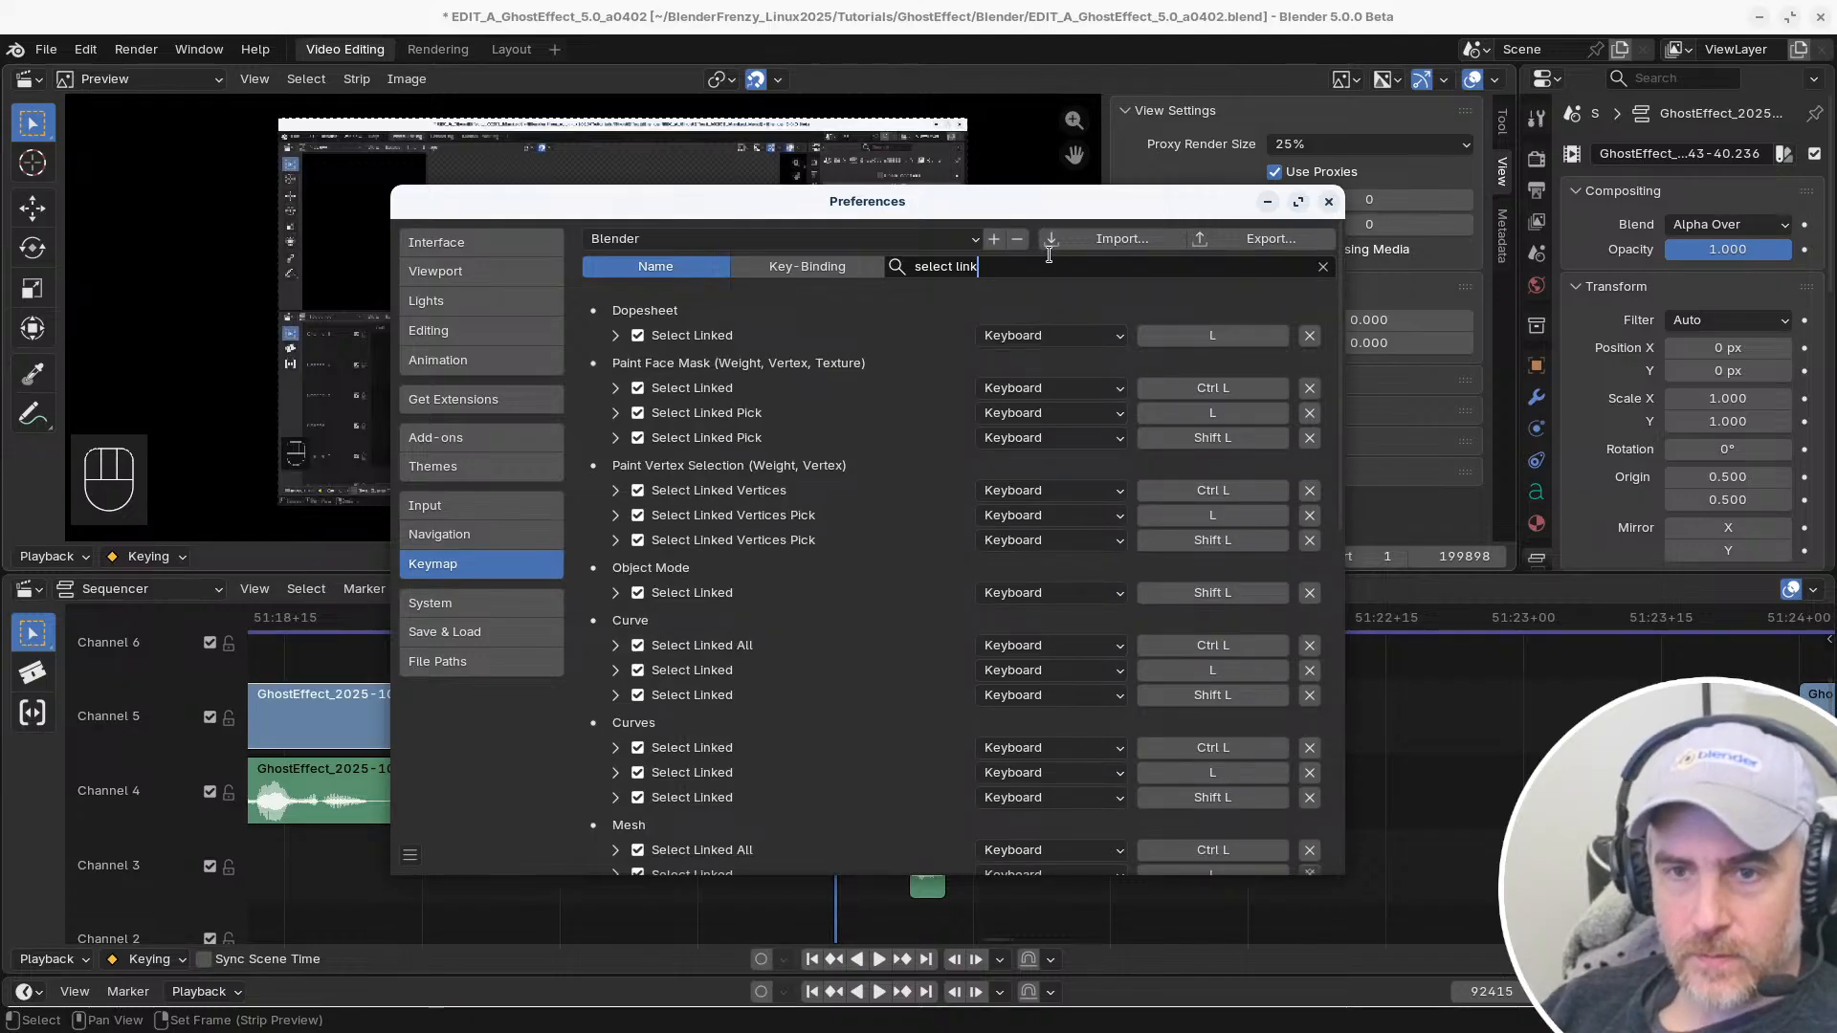
key(BackSpace)
key(BackSpace)
key(BackSpace)
key(BackSpace)
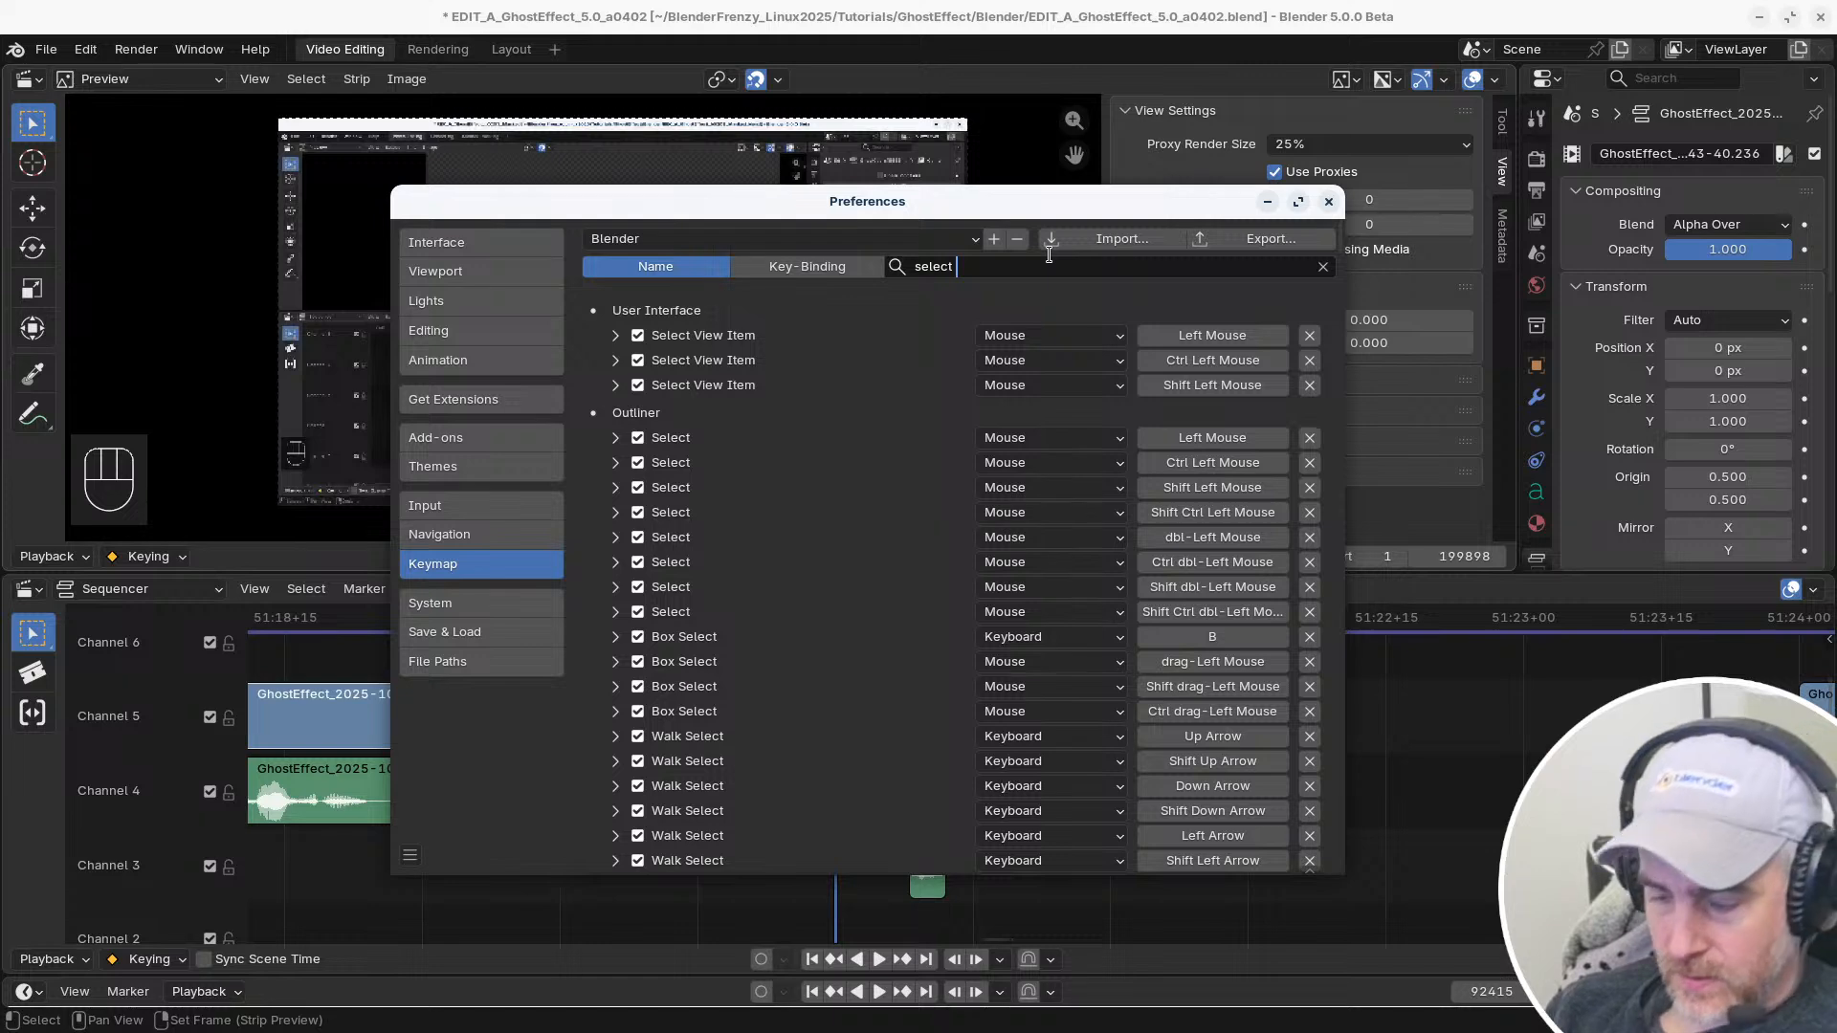
text((li)
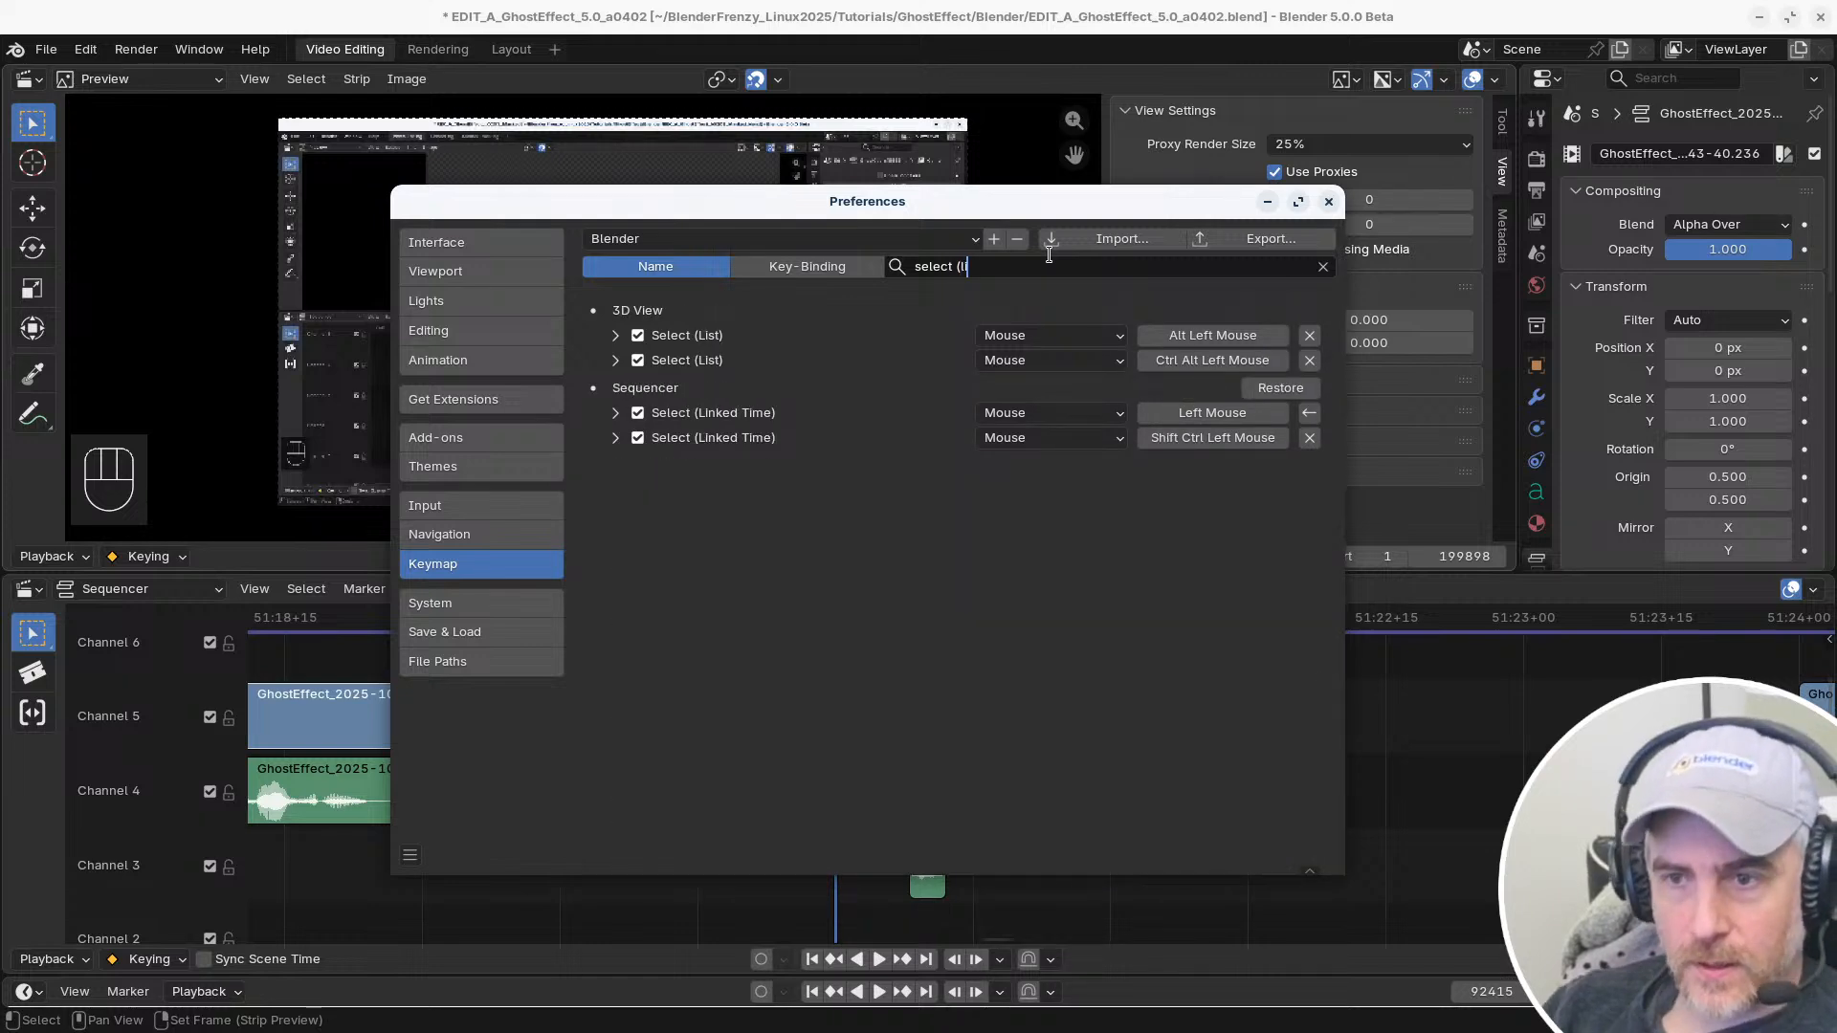
Check the Sequencer's left-mouse Select (Linked Time) shortcut and restore the Sequencer keymap to its defaults
click(679, 399)
click(616, 414)
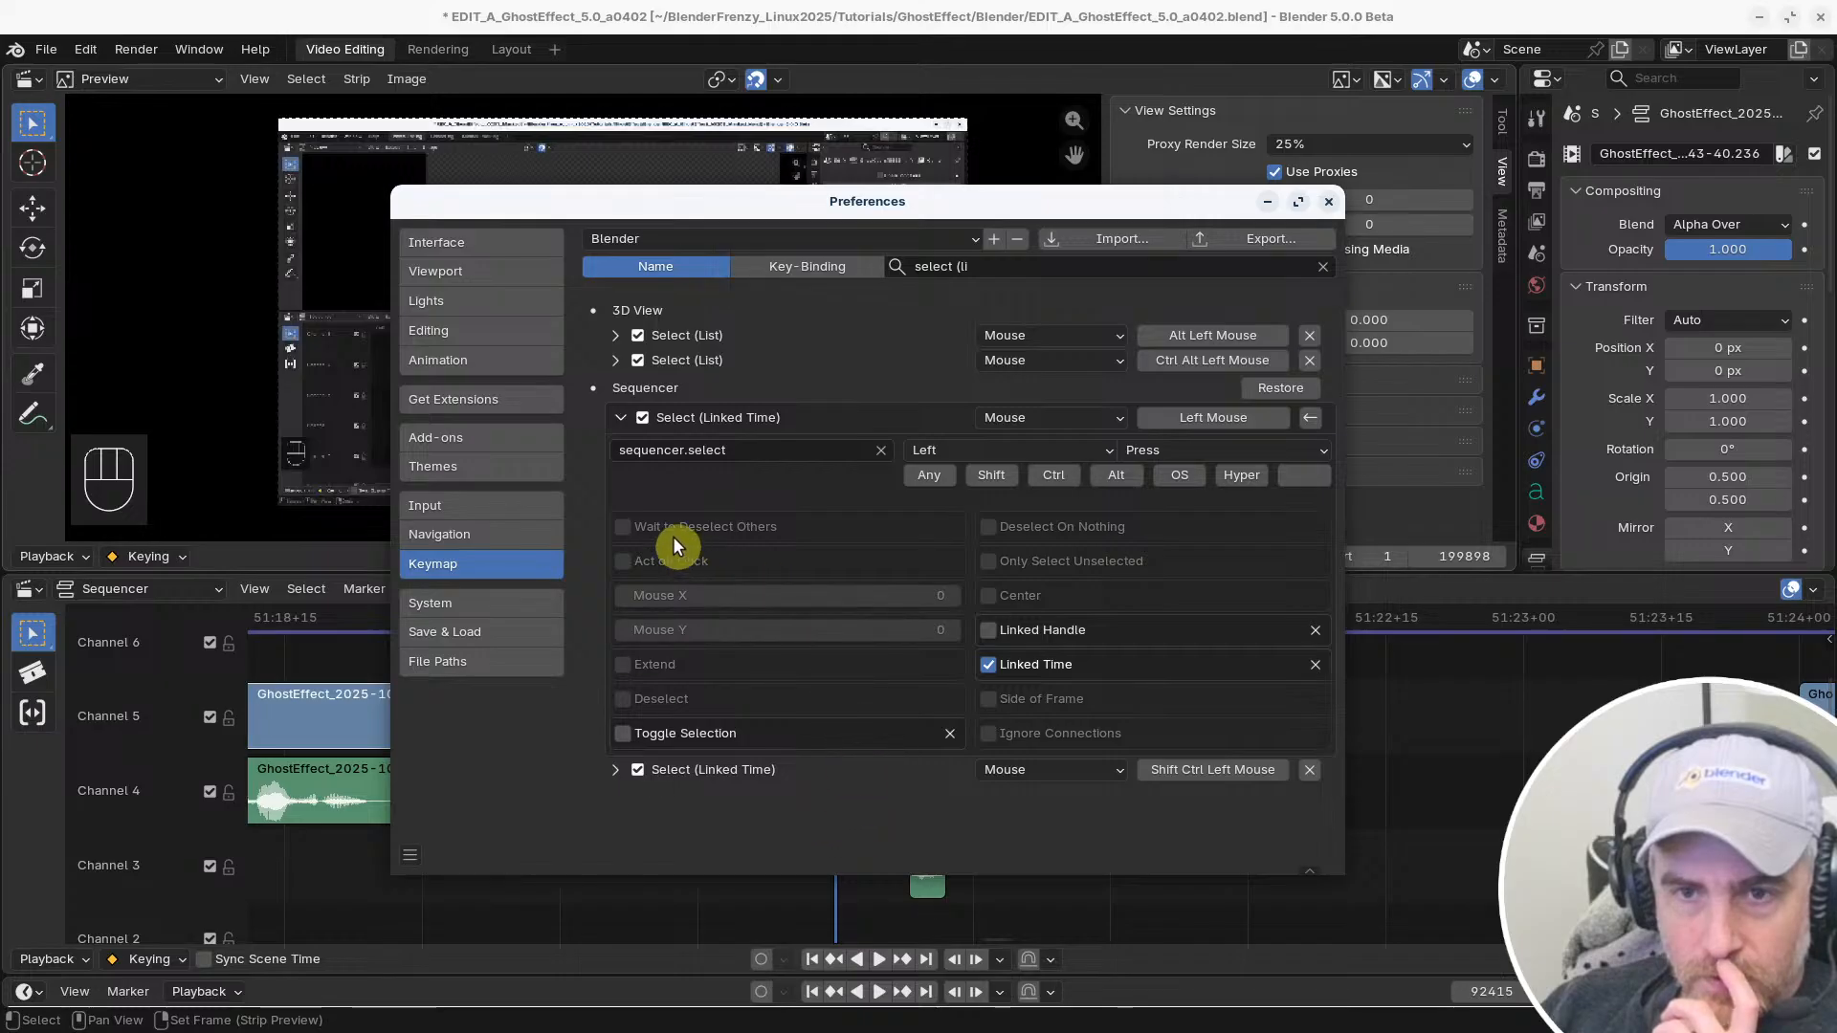
click(1213, 418)
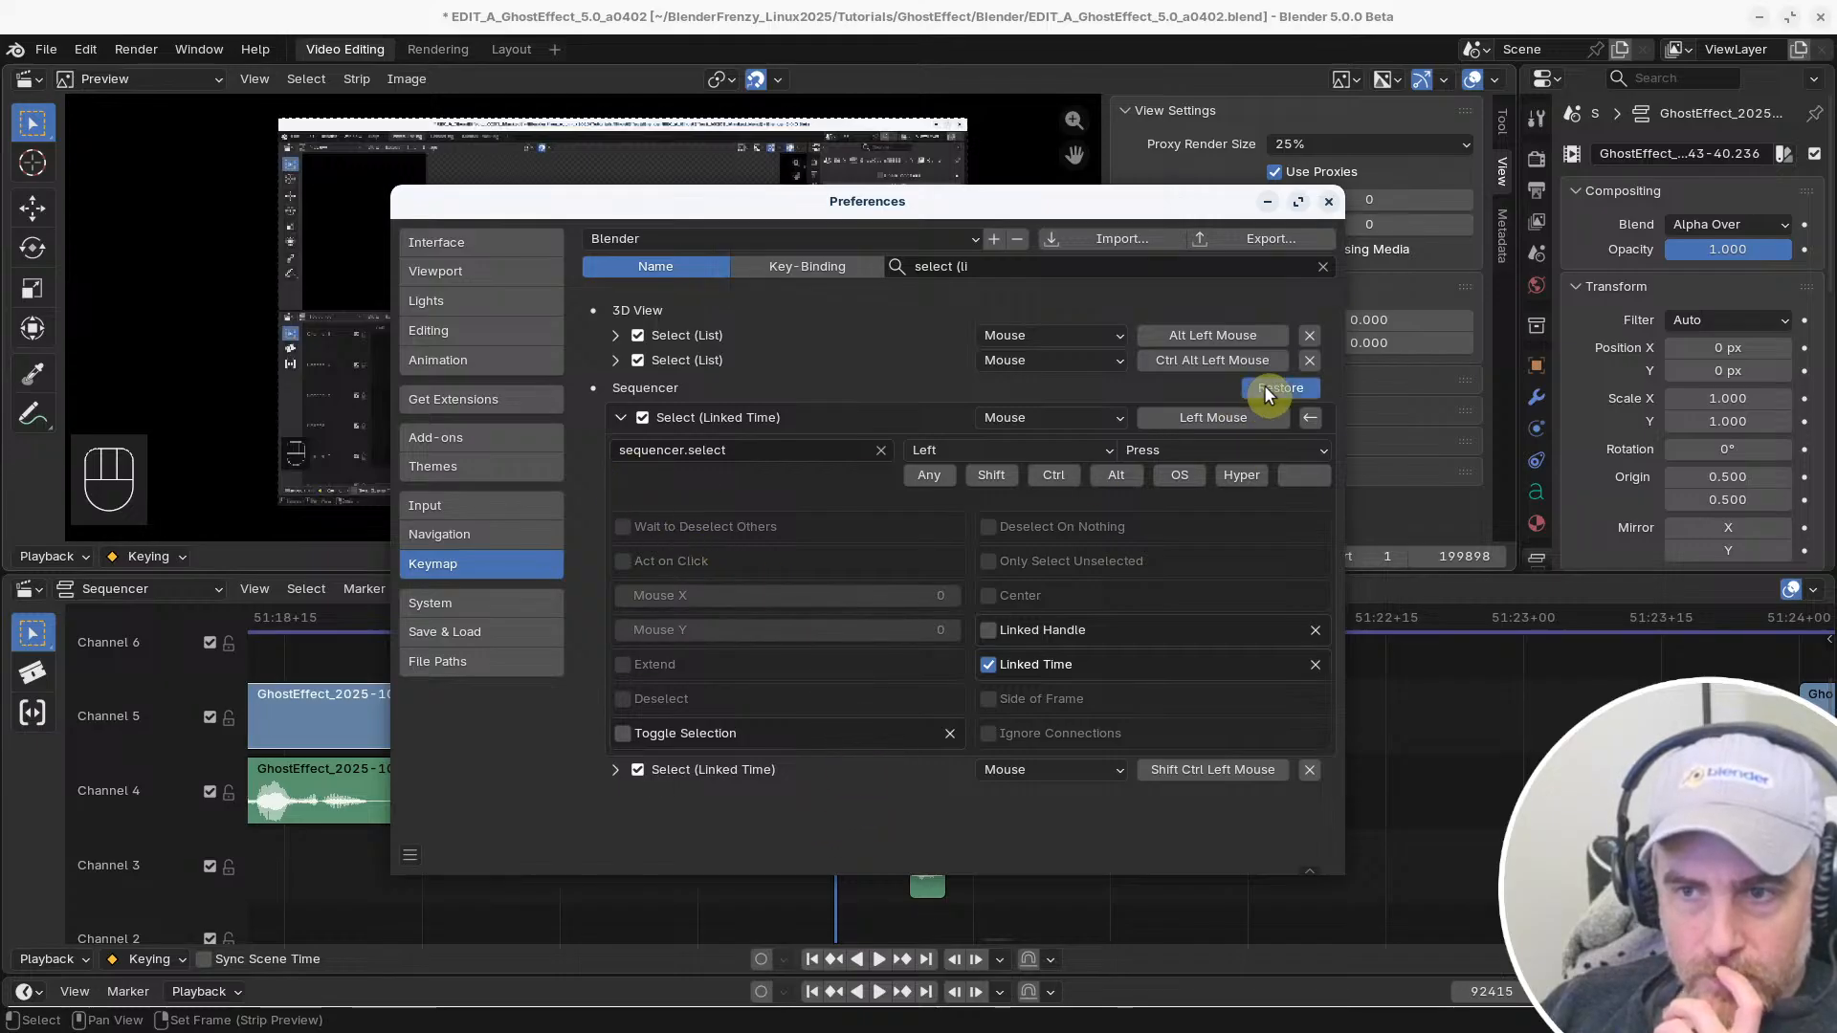
ctrl+click(1265, 387)
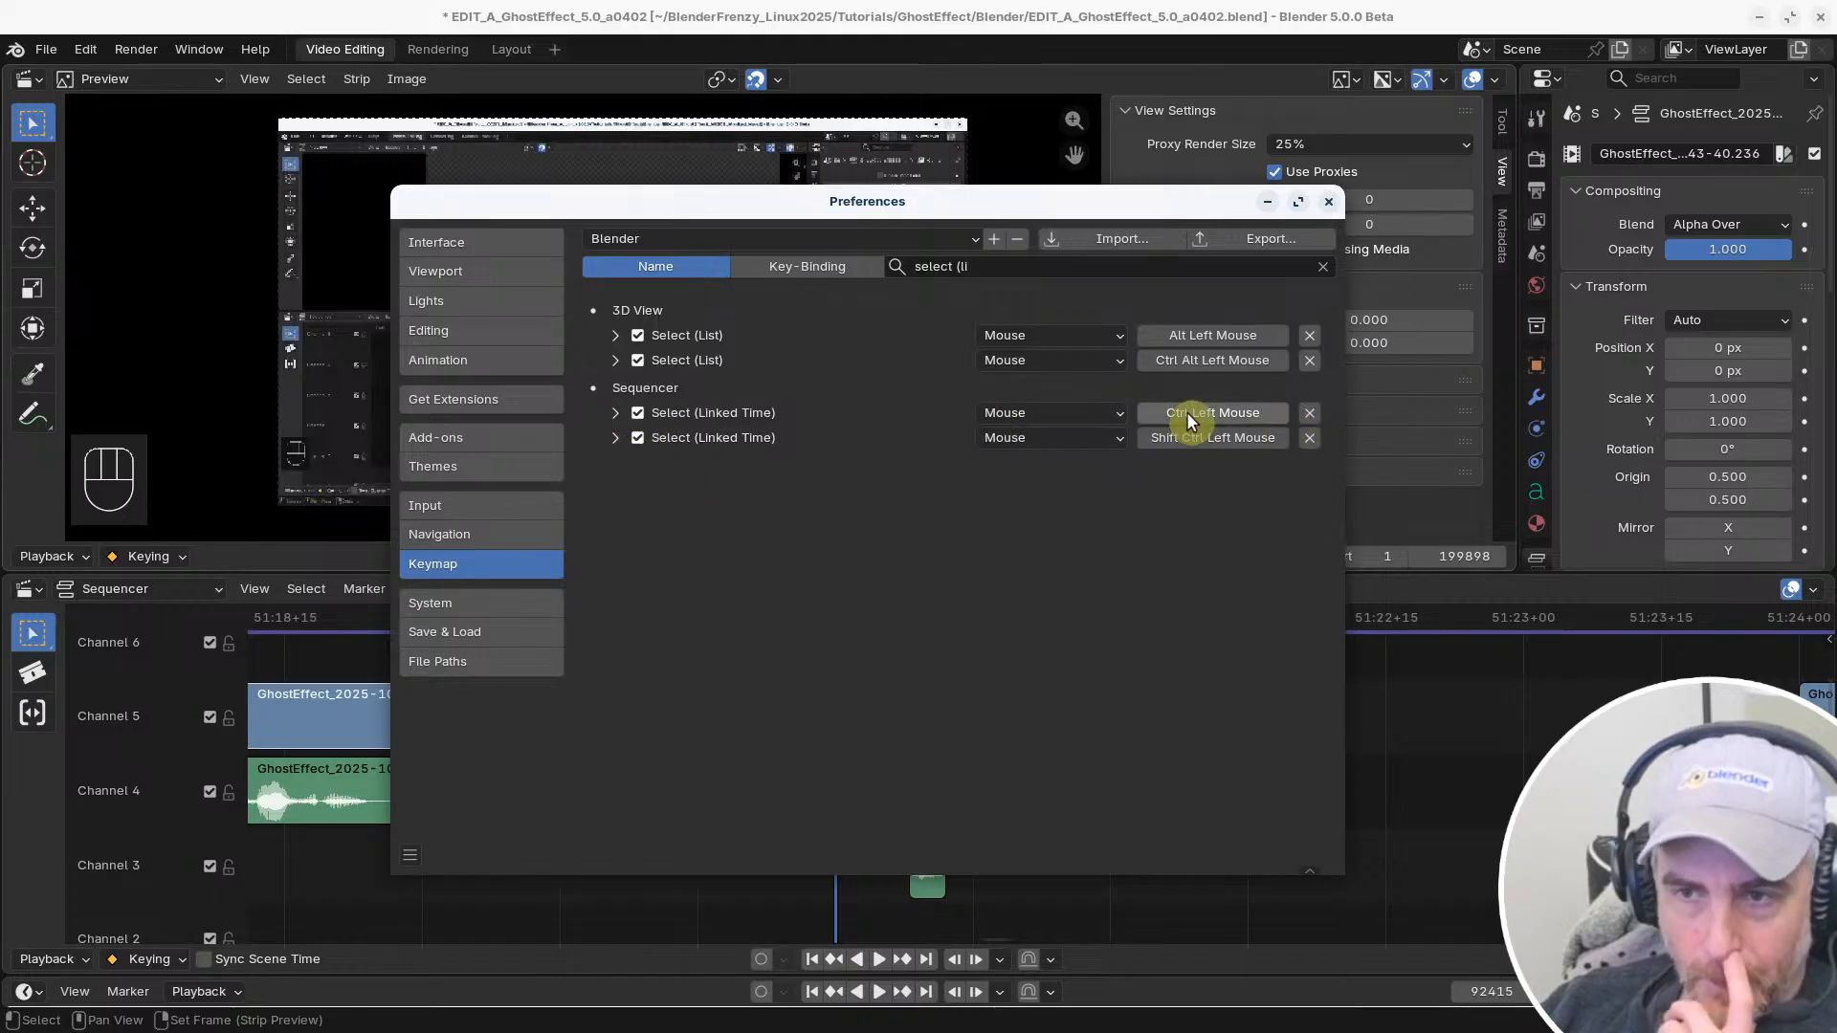
Compare the options of the Ctrl and Shift Ctrl versions of the Sequencer's Select (Linked Time) shortcut
click(615, 413)
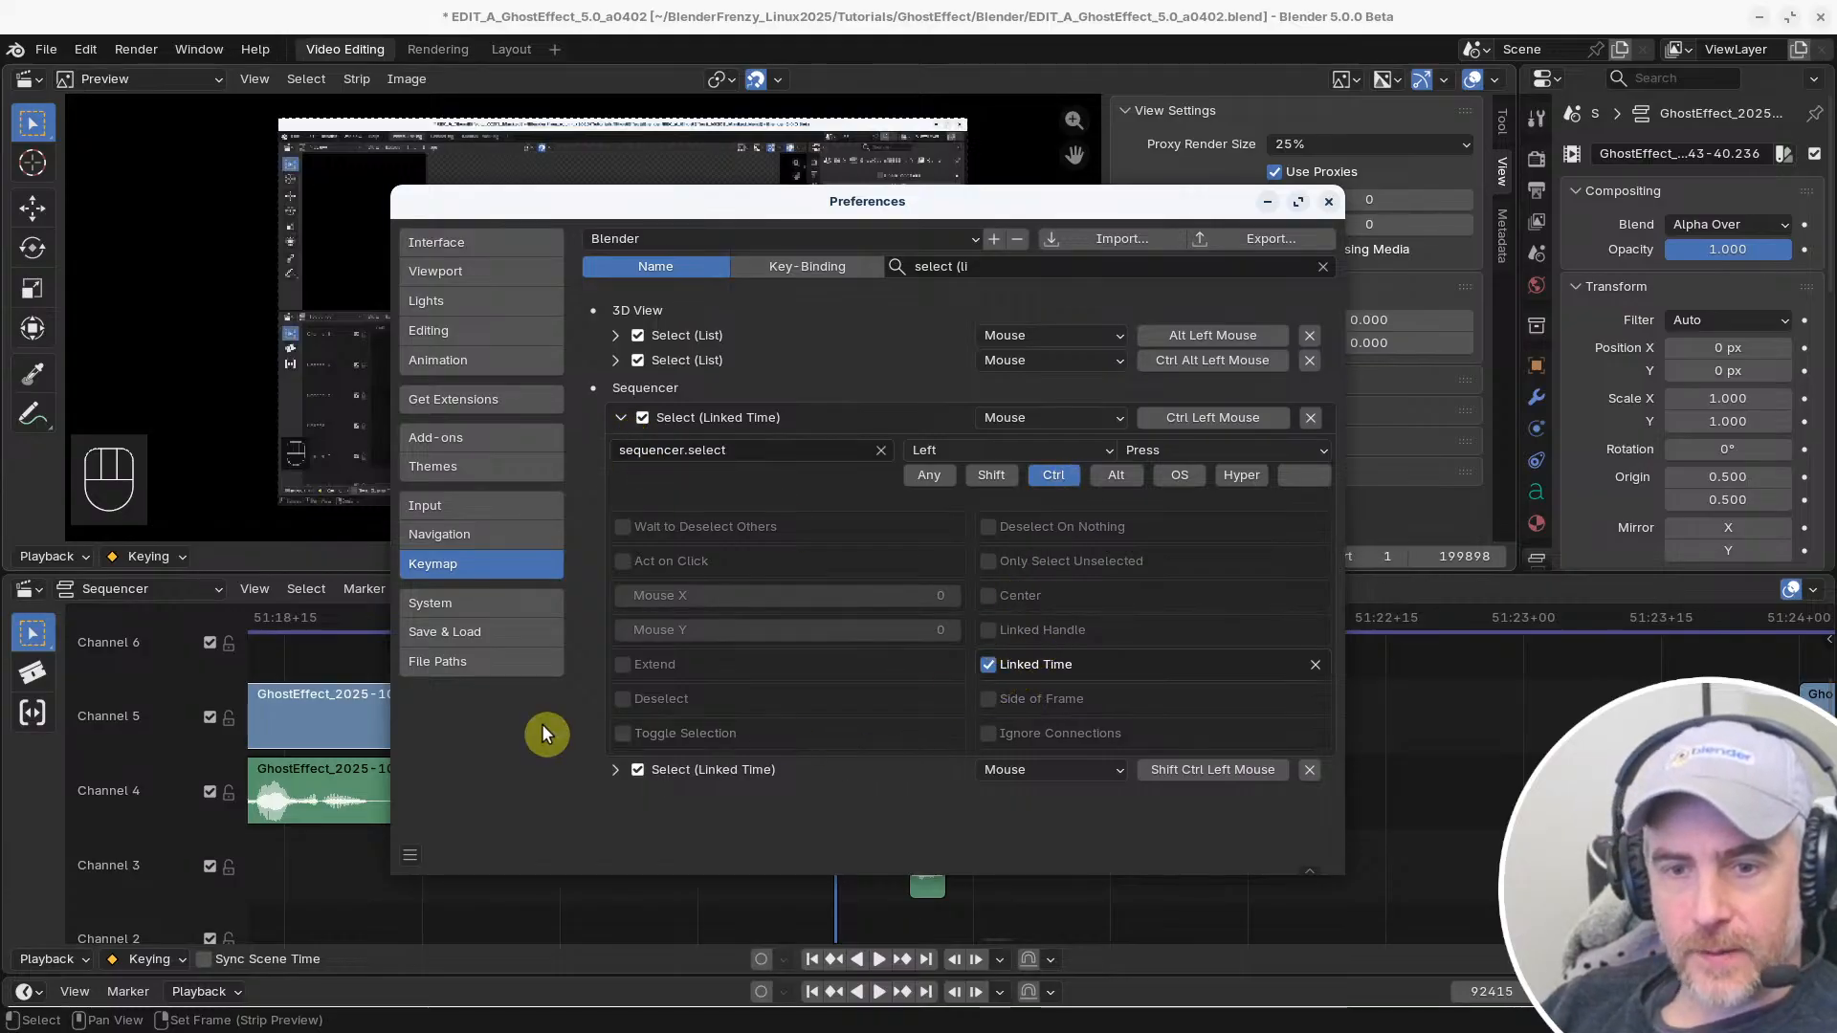
click(613, 771)
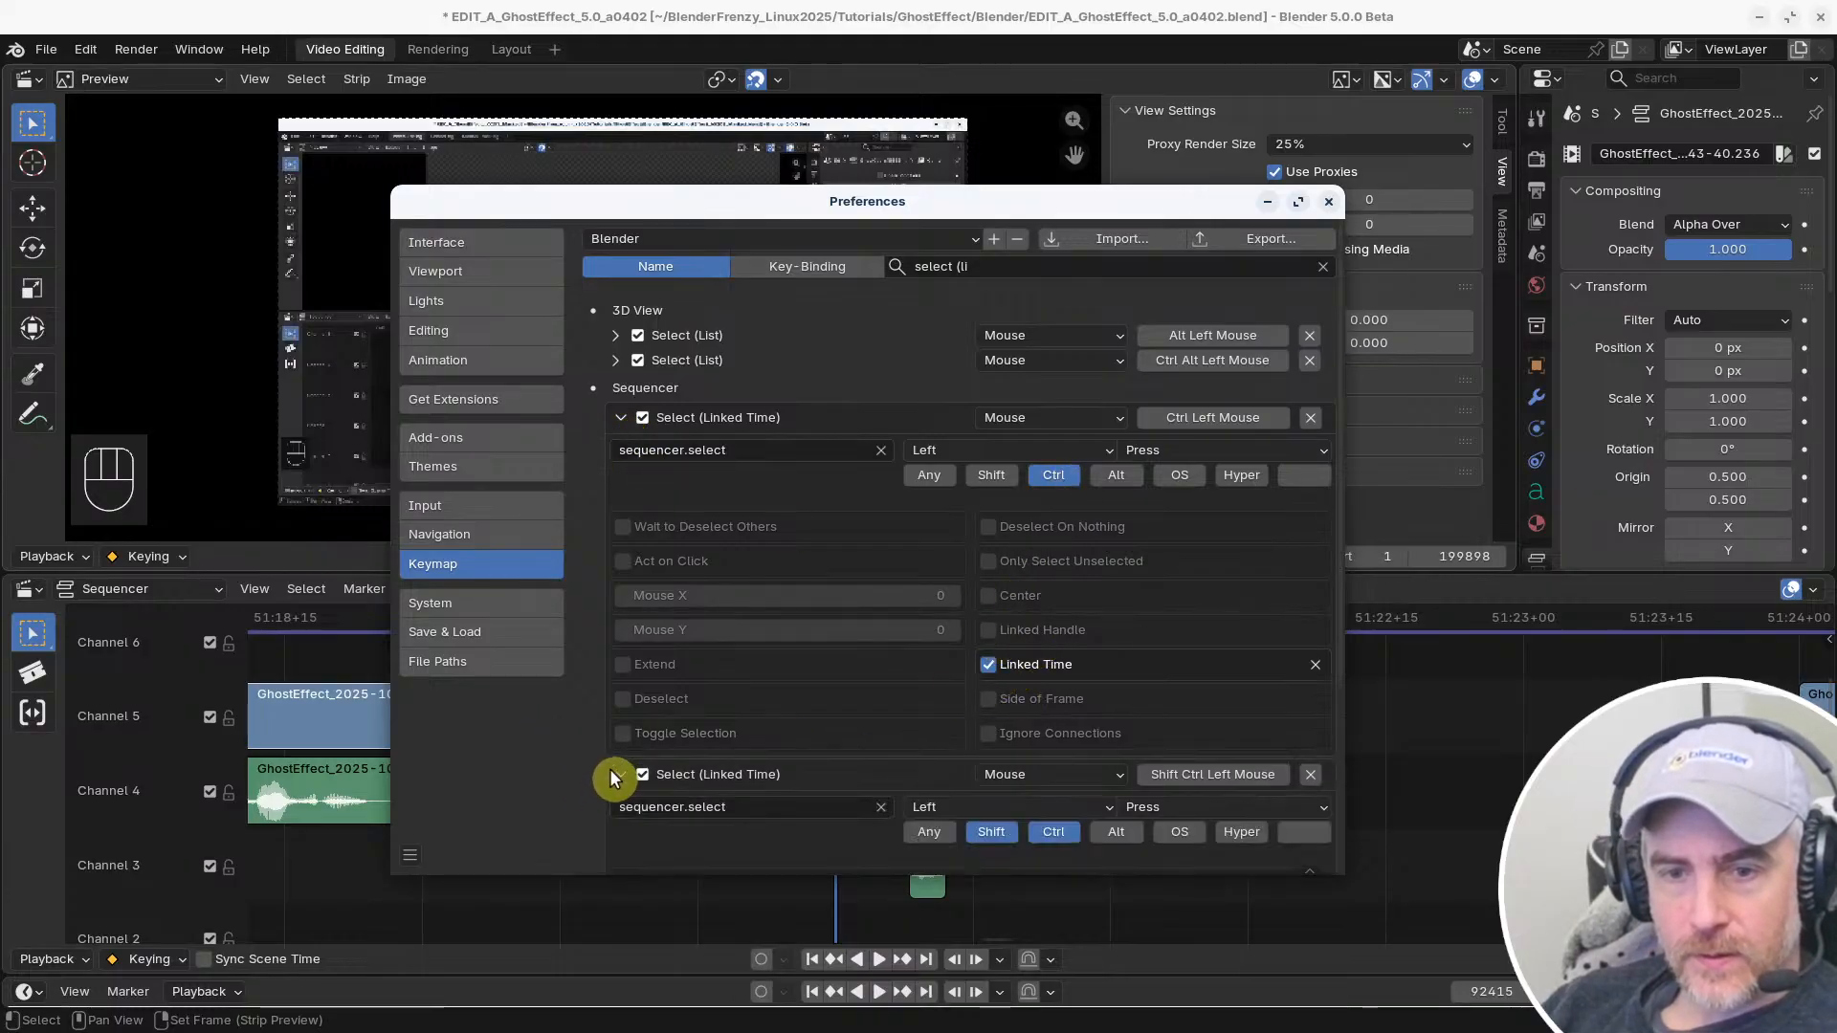
scroll(609, 770, down, 5)
click(621, 774)
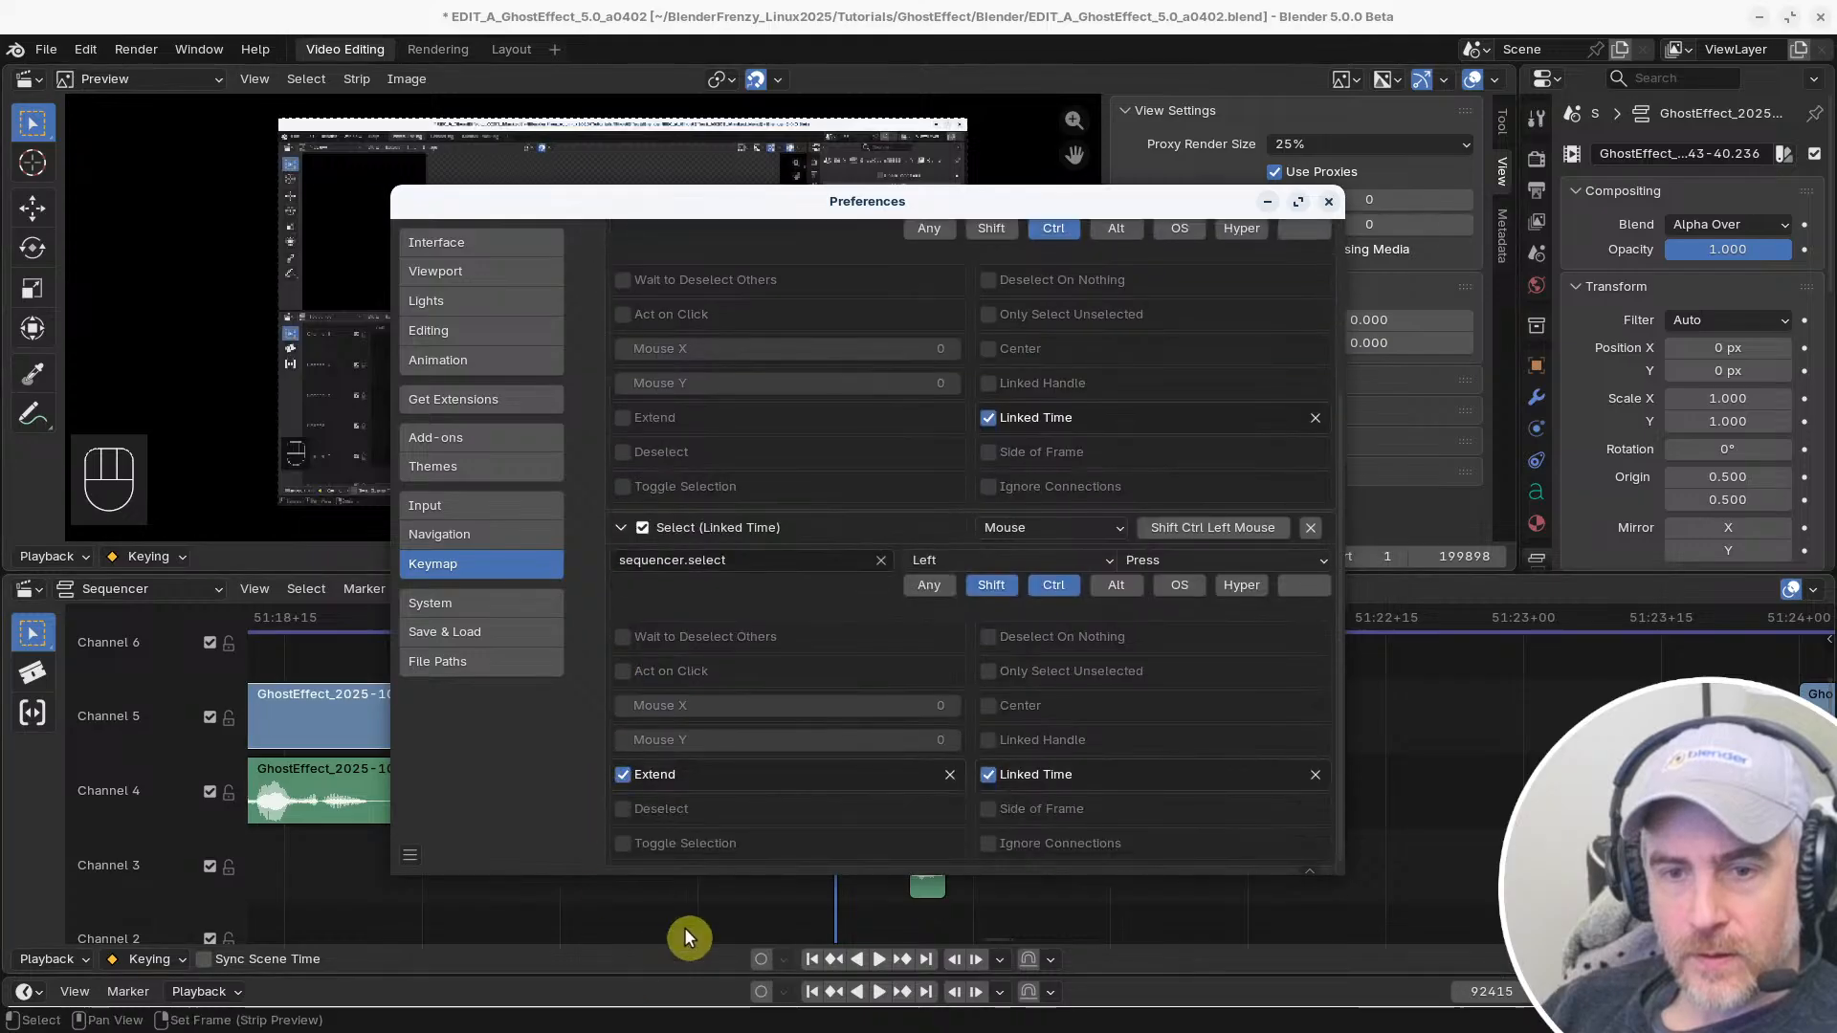
Test selecting the Channel 5 clip's end handle with Select (Linked Time) and with plain Select
click(1414, 685)
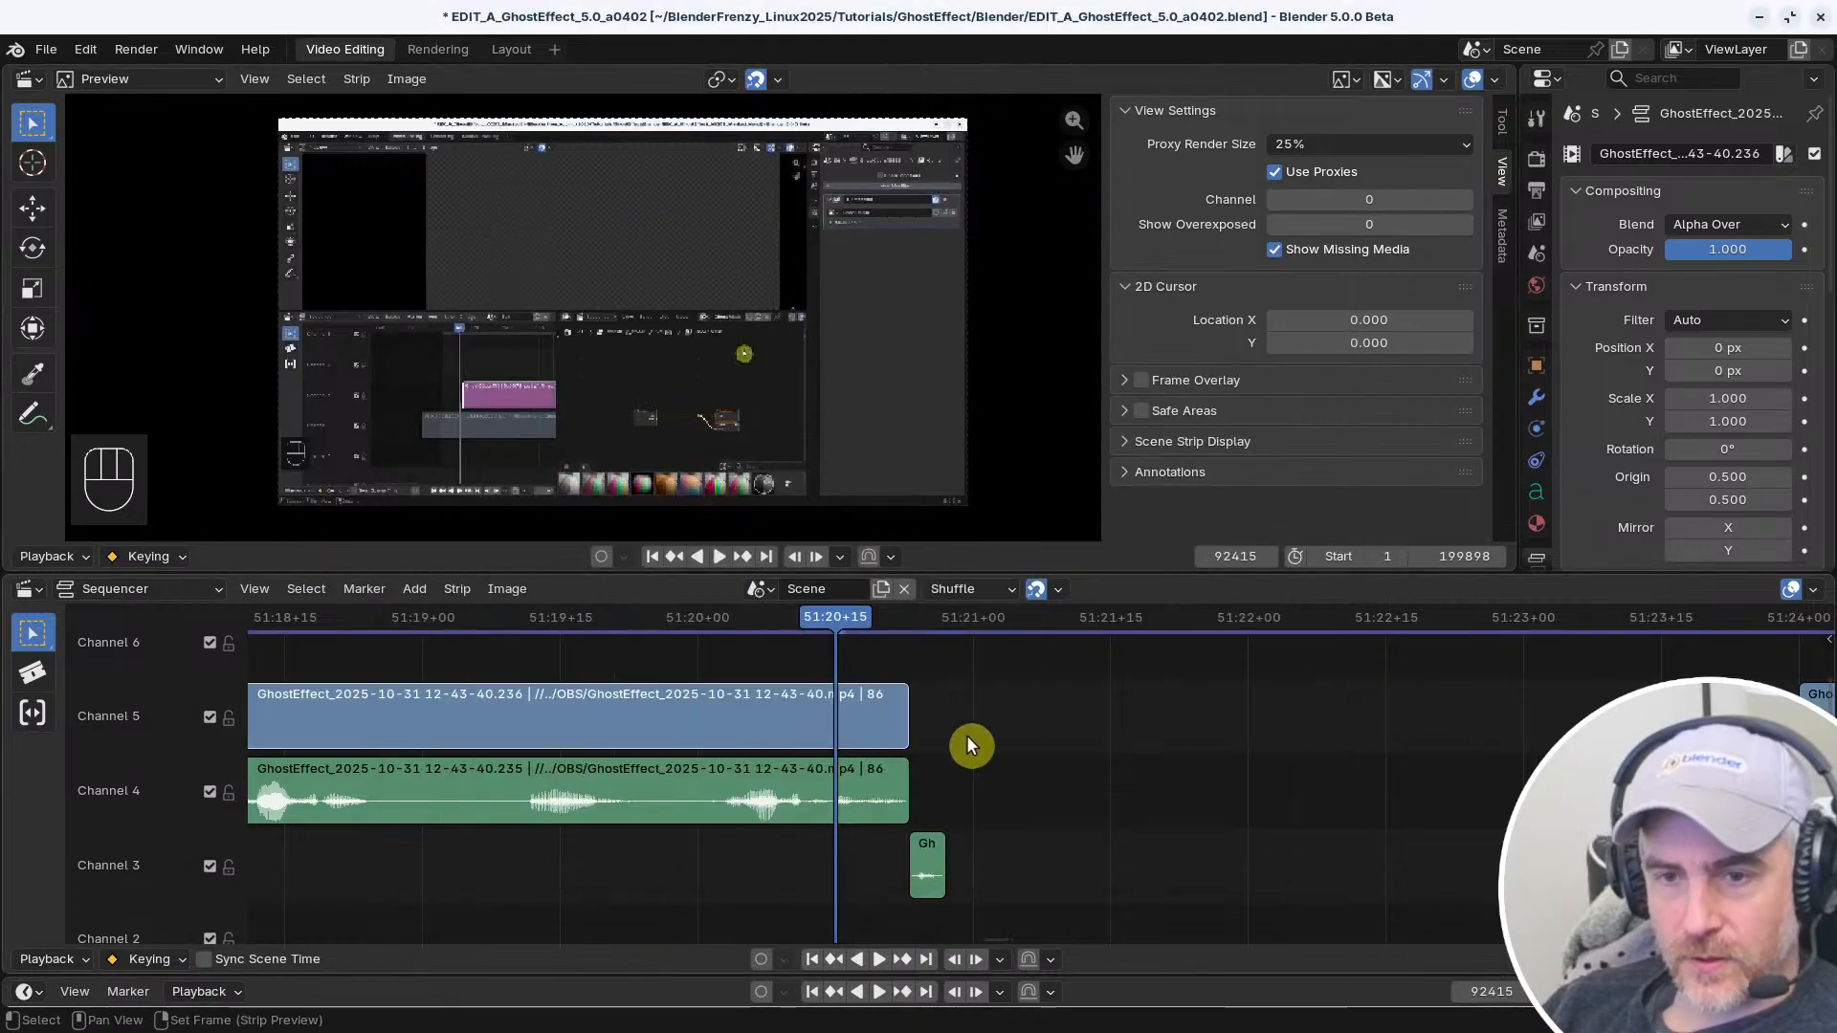
ctrl+shift+click(905, 717)
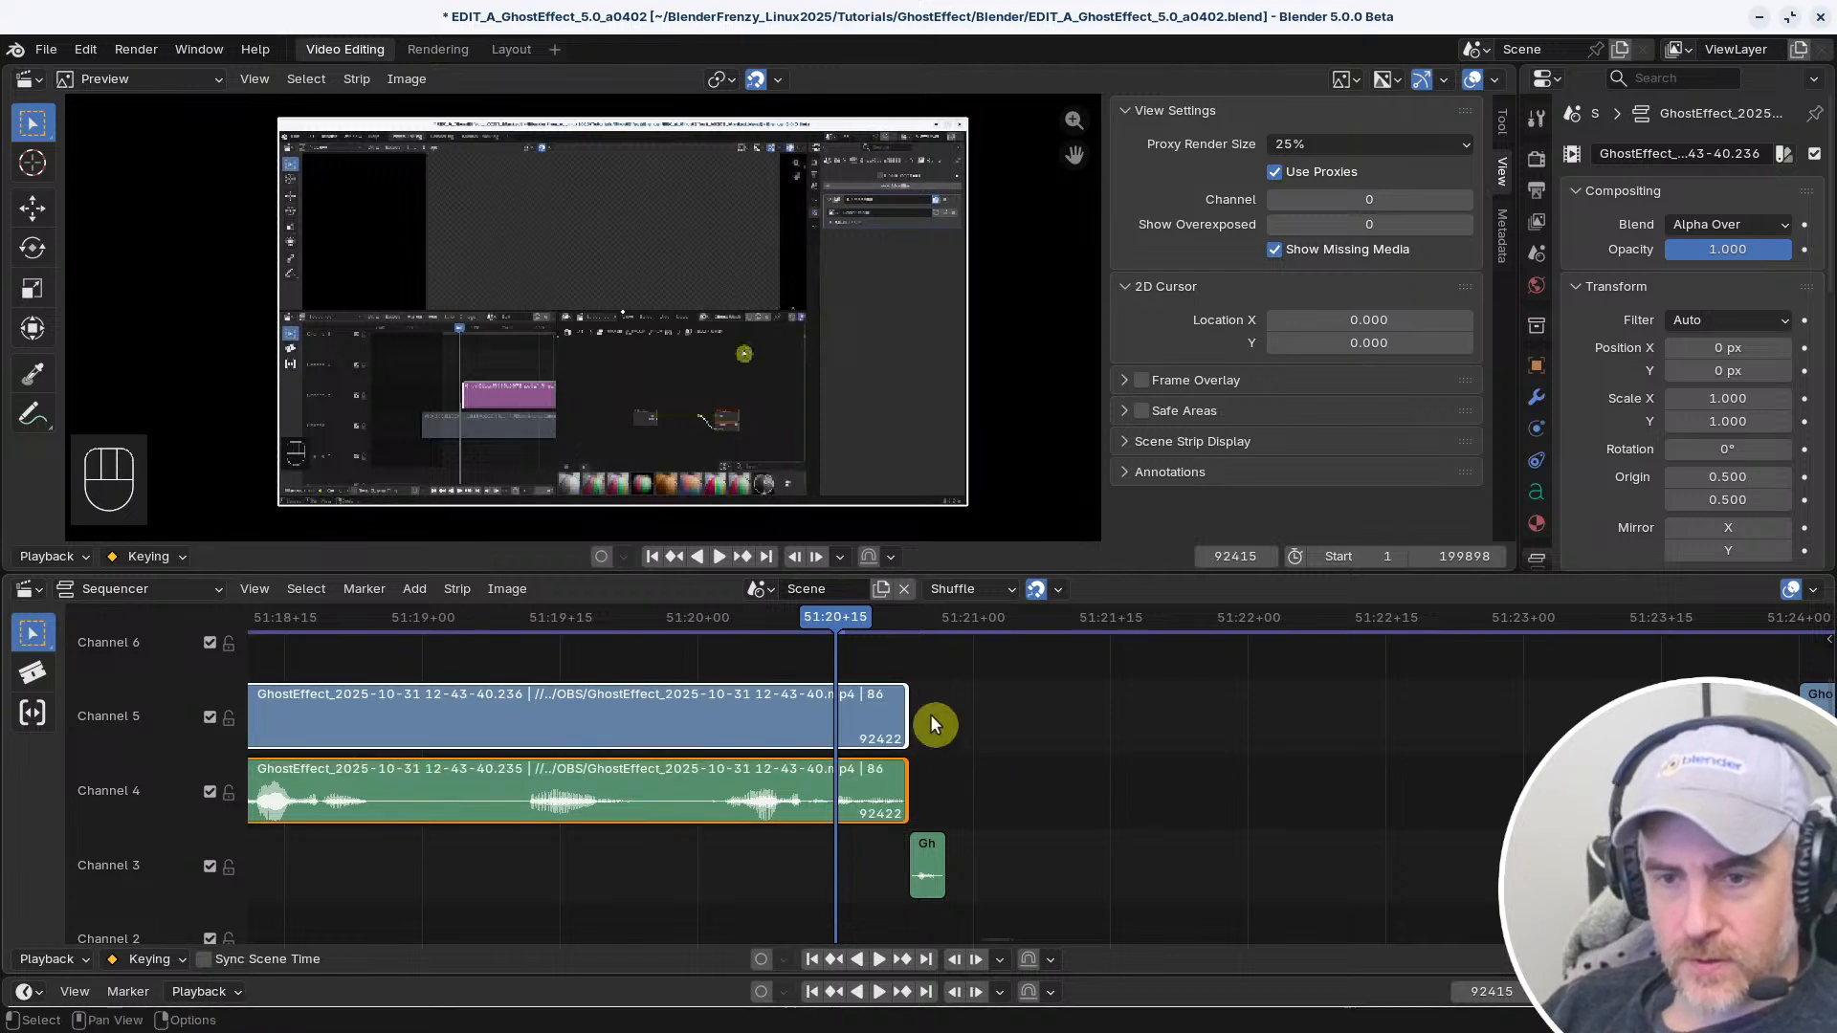
click(1048, 737)
click(906, 719)
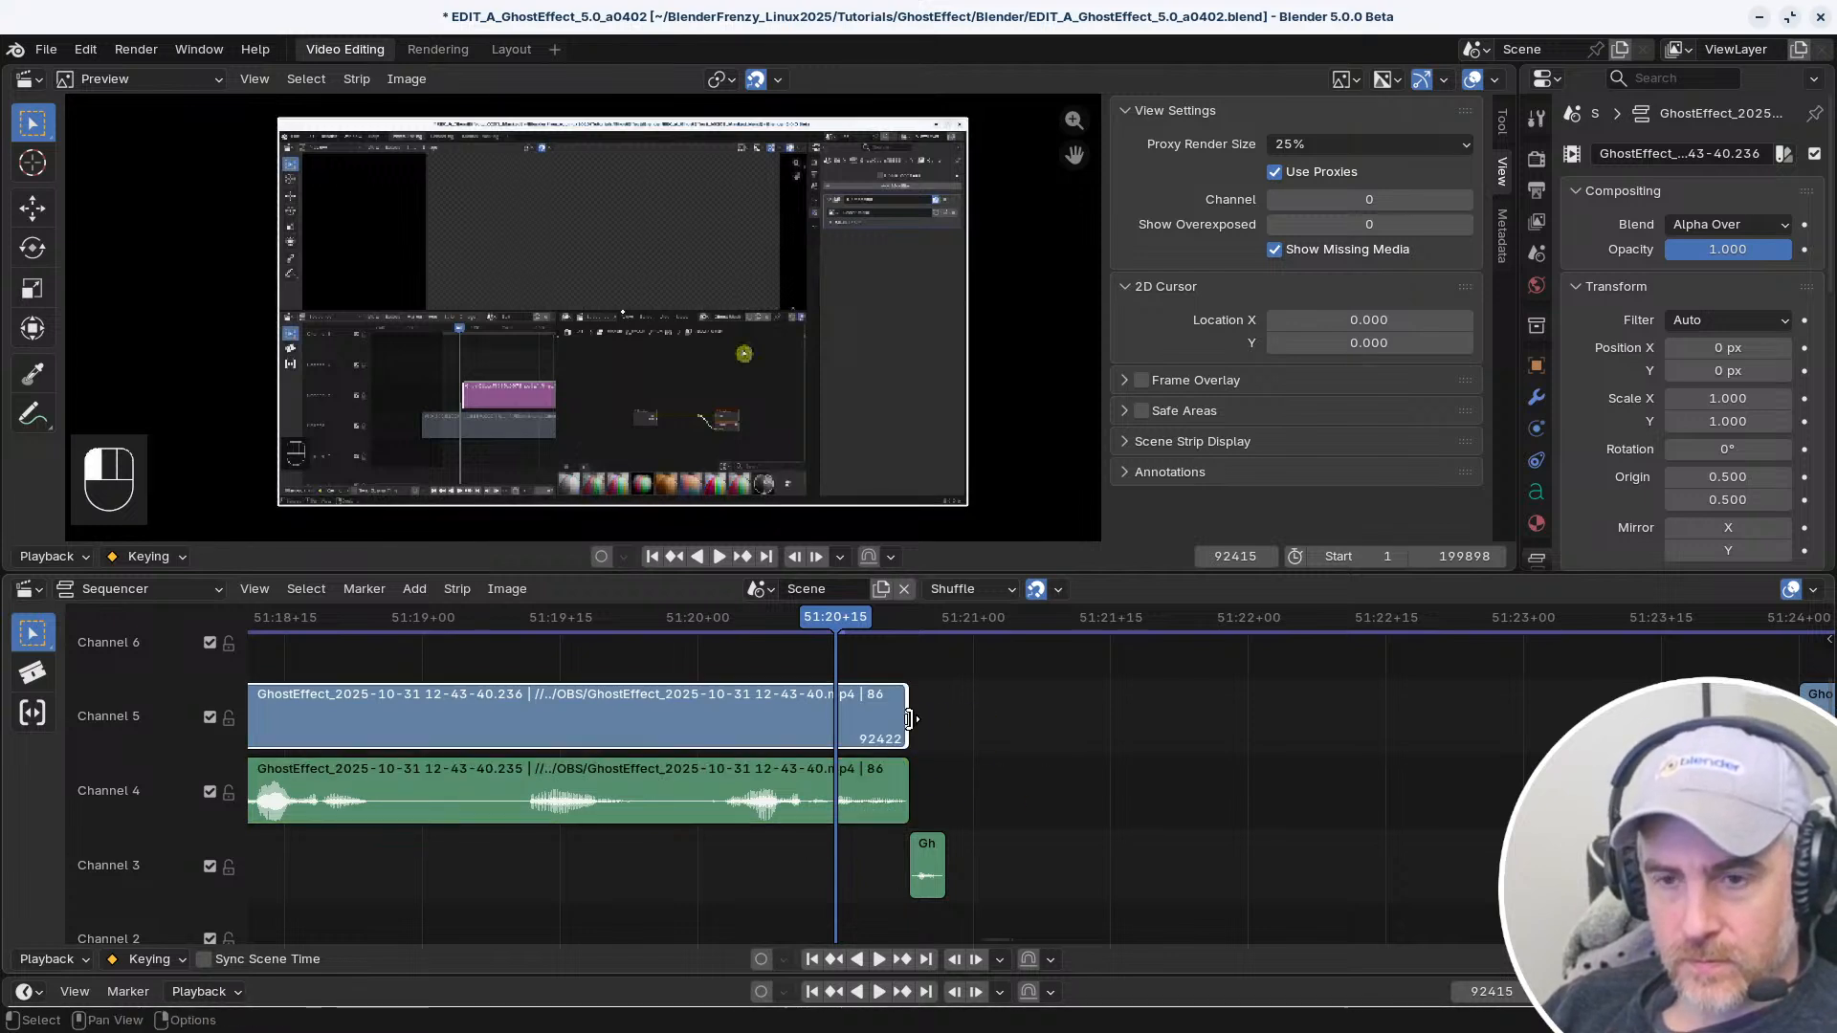
click(906, 774)
click(906, 727)
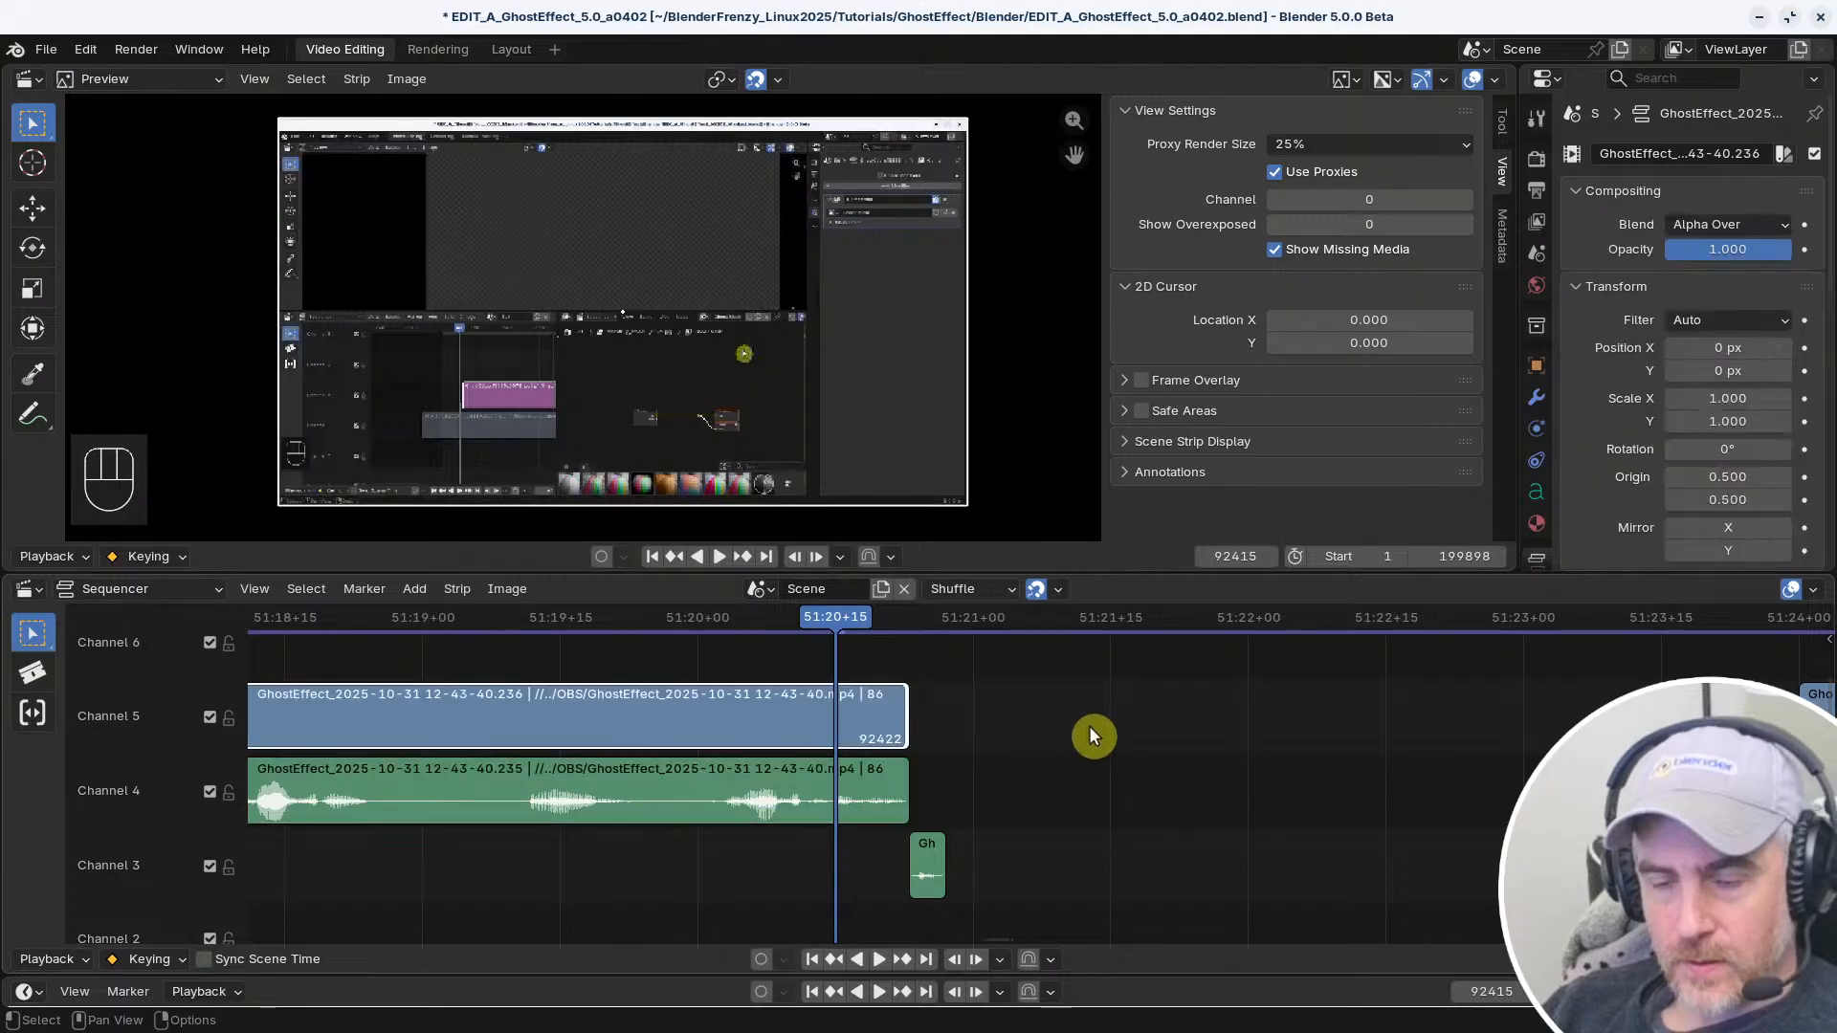
Recheck the shortcut settings, repeat the linked and plain selection tests on the Channel 5 clip's end handle, and deselect the strips
key(alt+Tab)
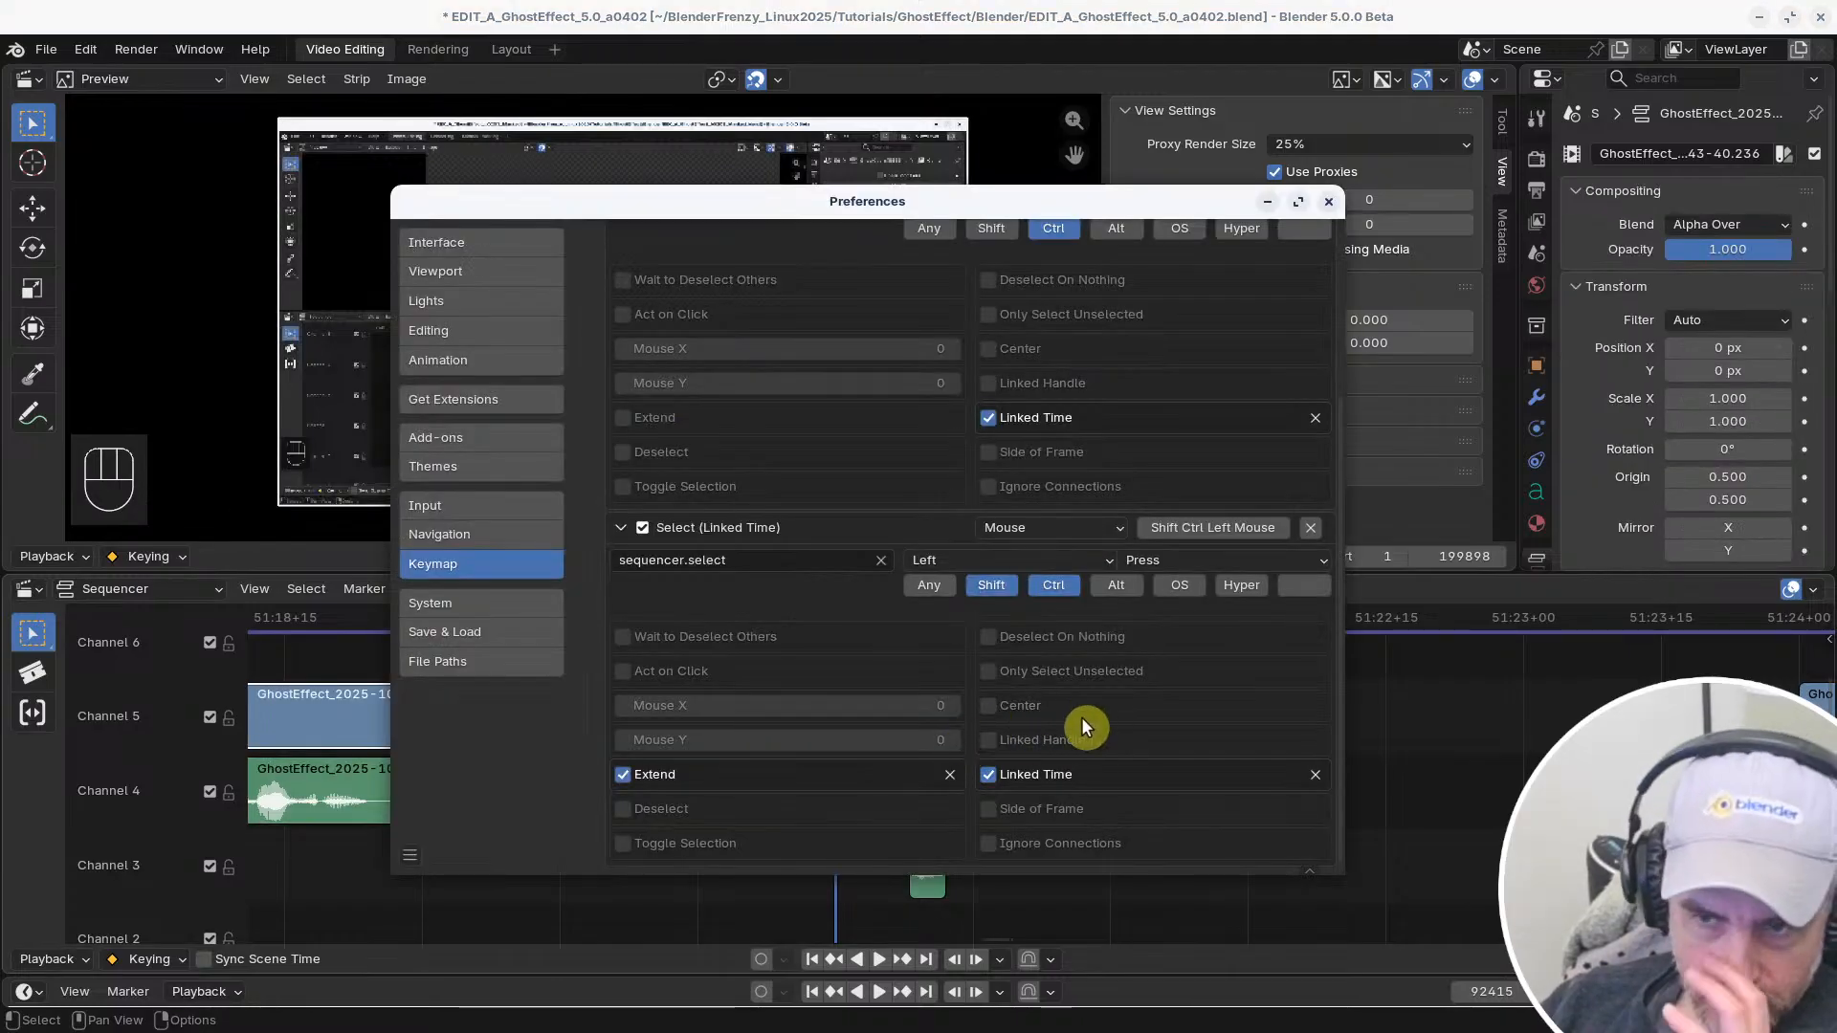
key(alt+Tab)
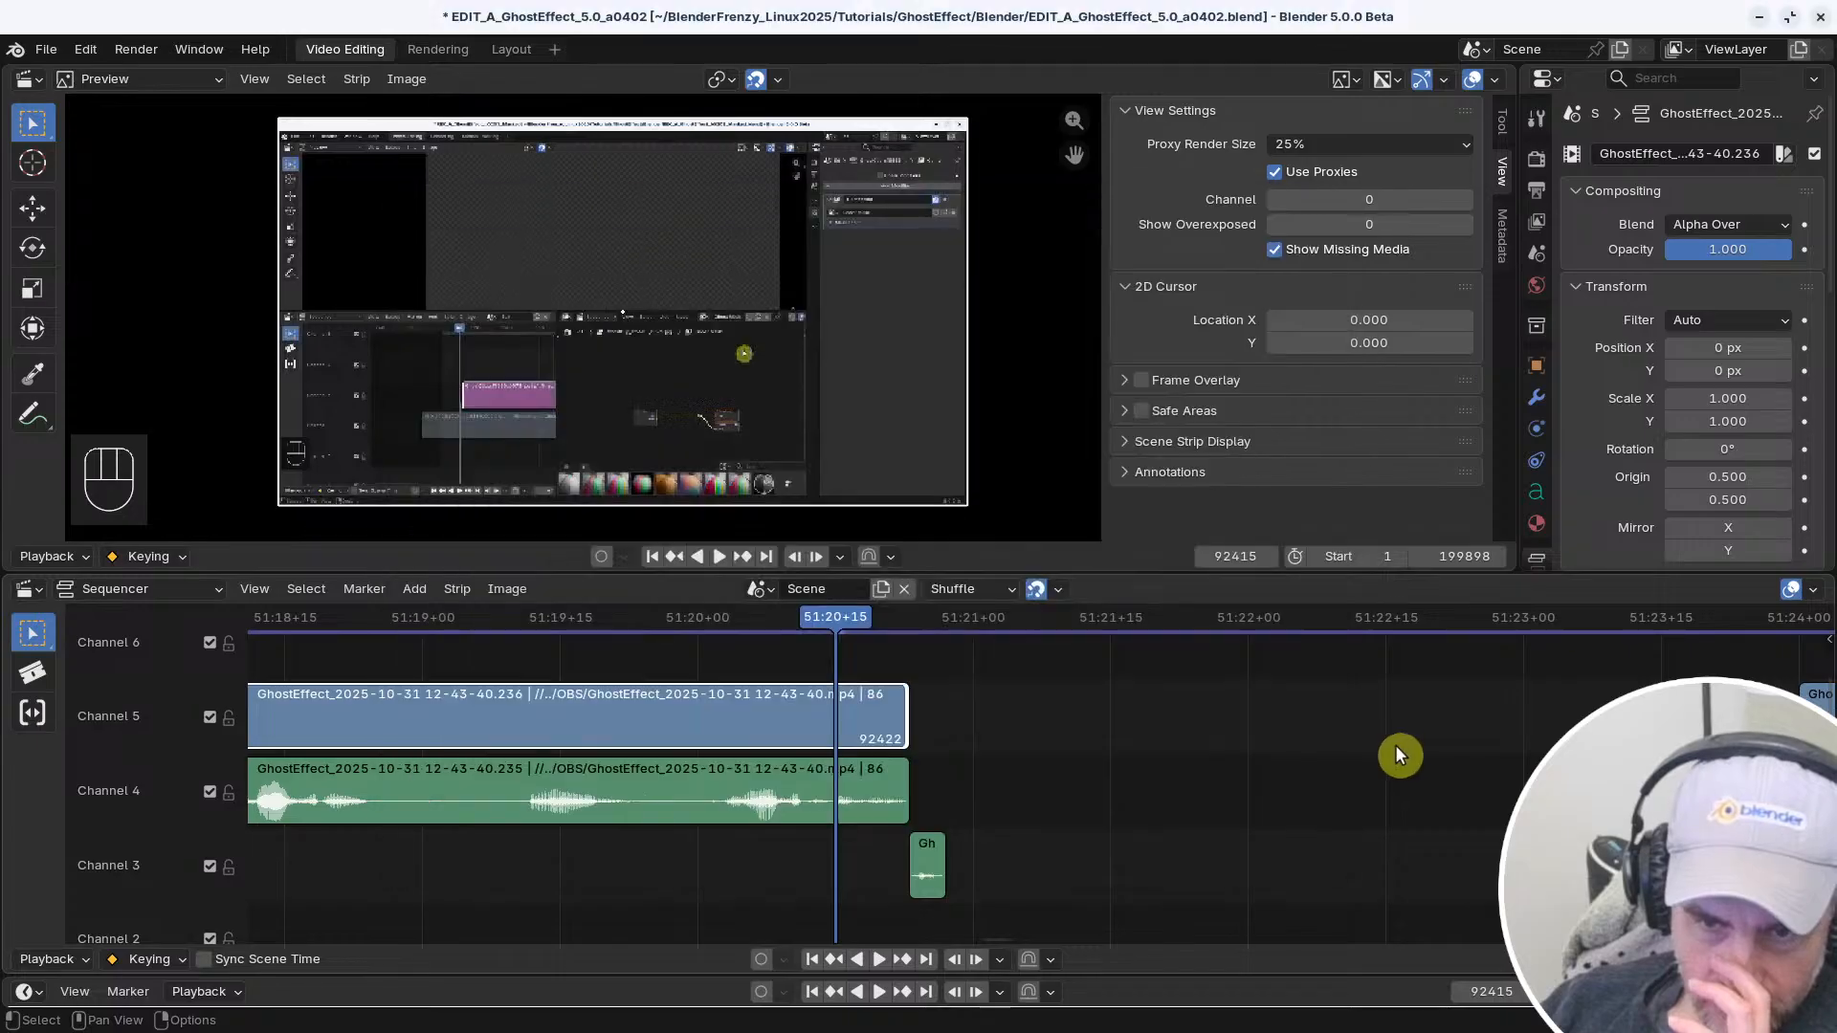
ctrl+click(905, 708)
ctrl+click(905, 708)
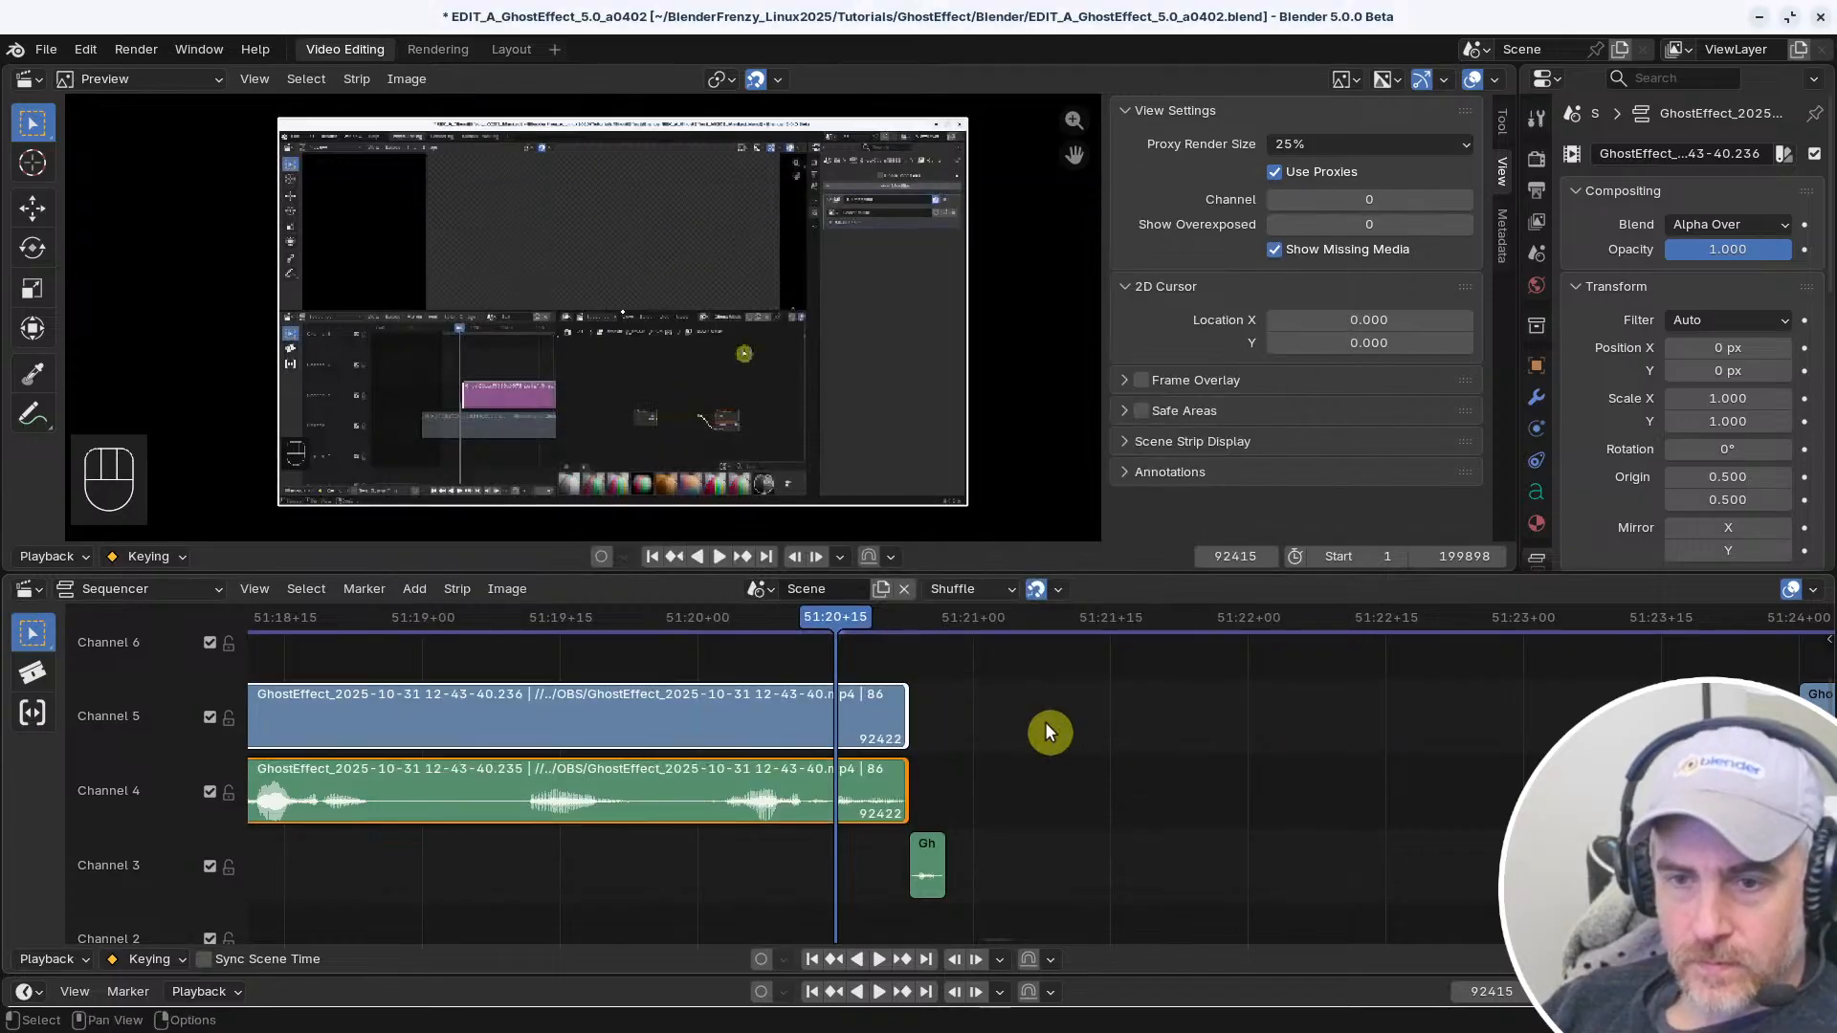
click(939, 711)
click(905, 710)
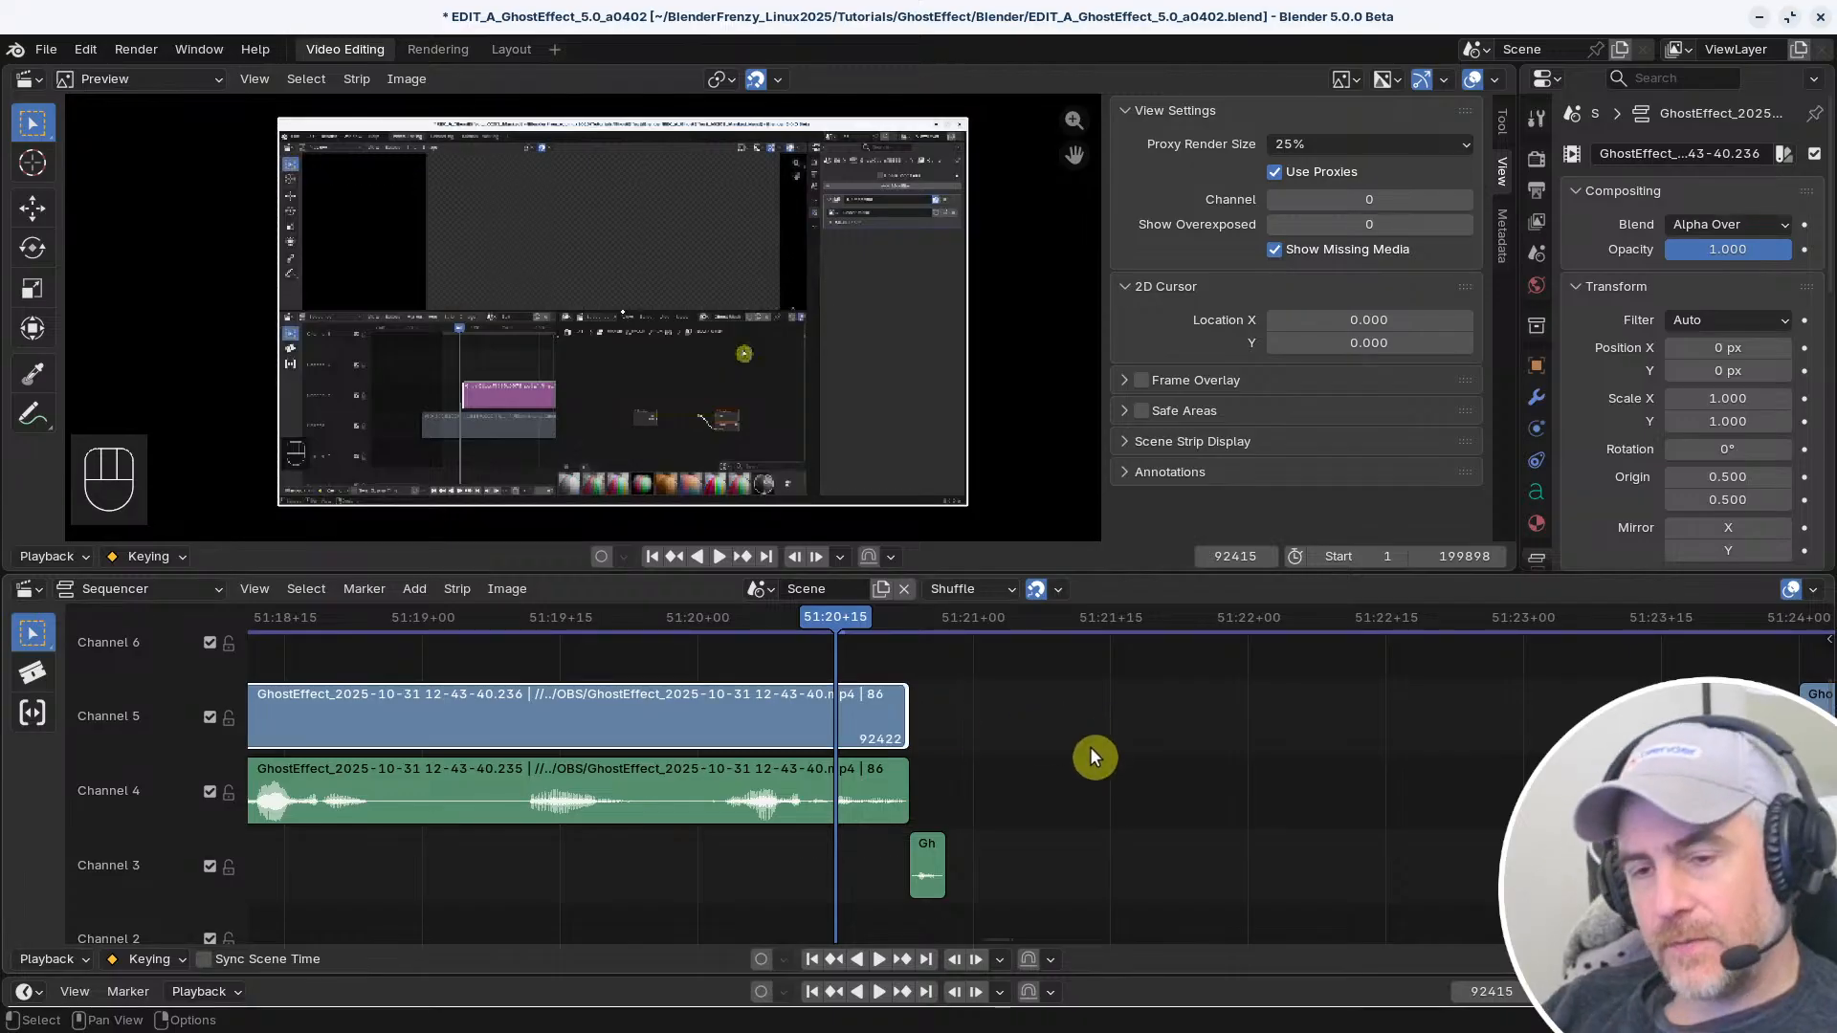
ctrl+click(905, 717)
ctrl+click(905, 717)
click(1051, 741)
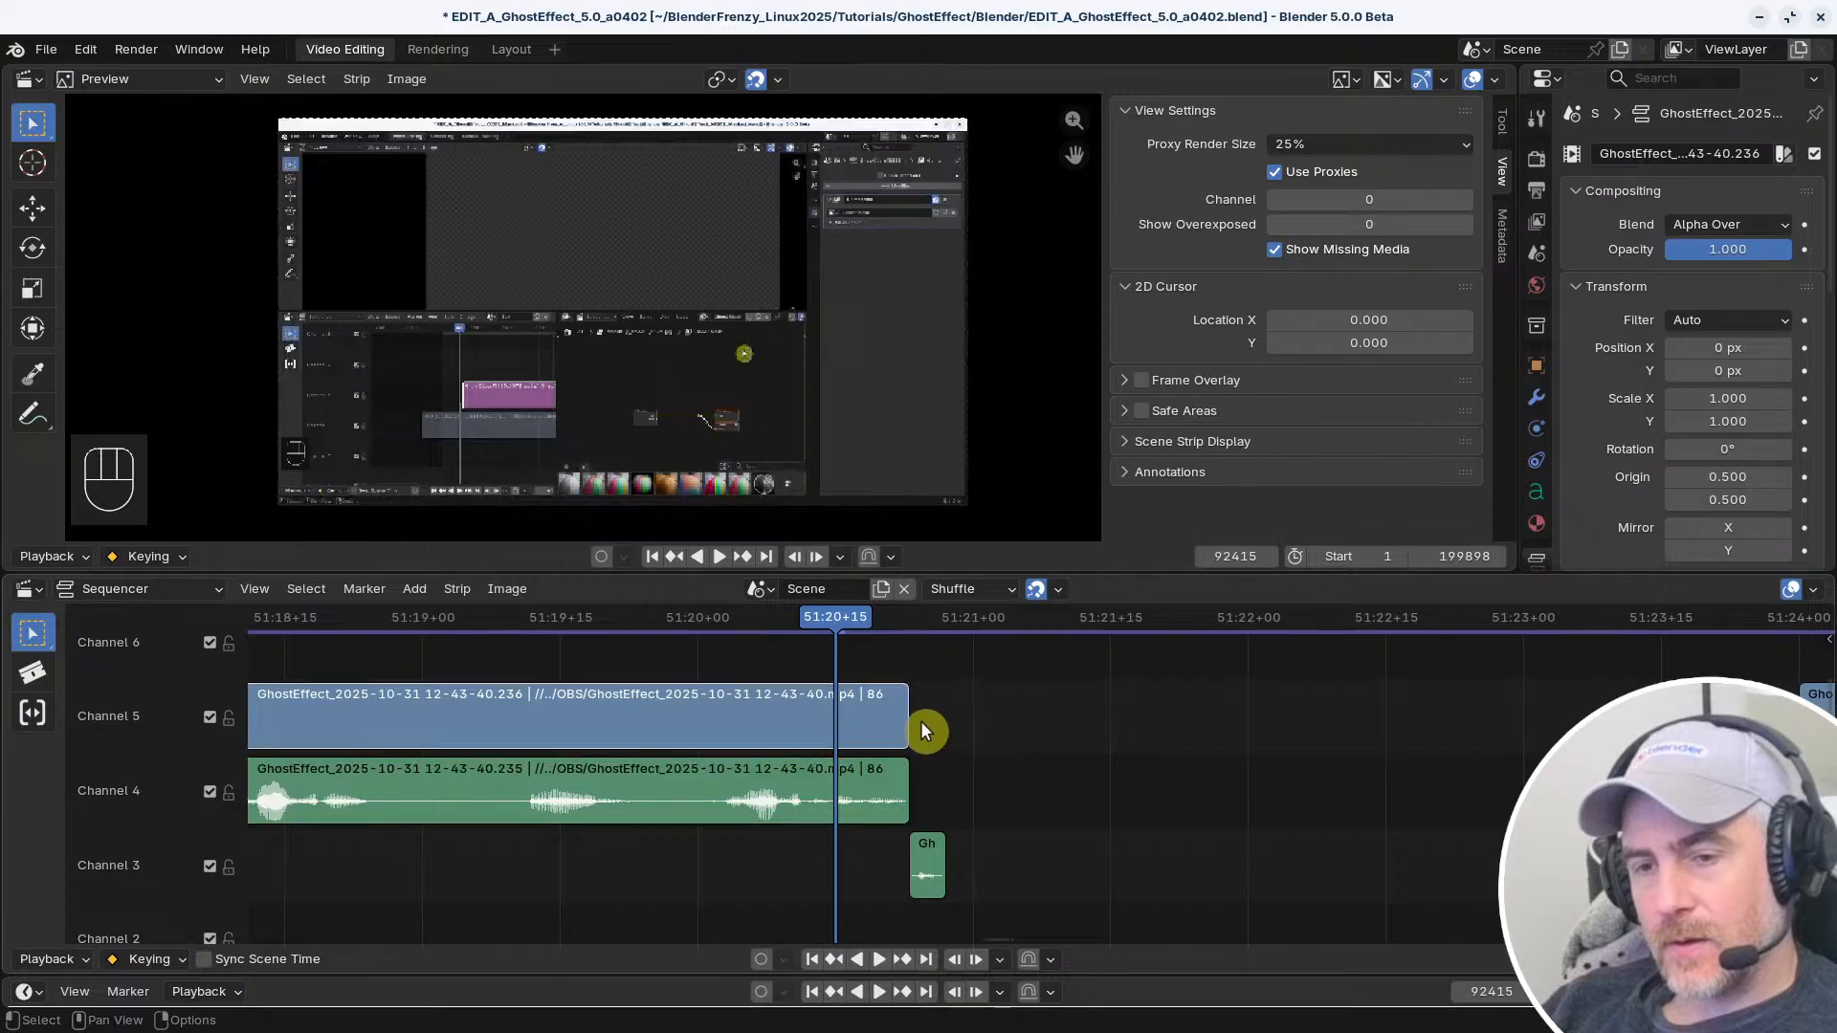
ctrl+click(906, 717)
click(993, 720)
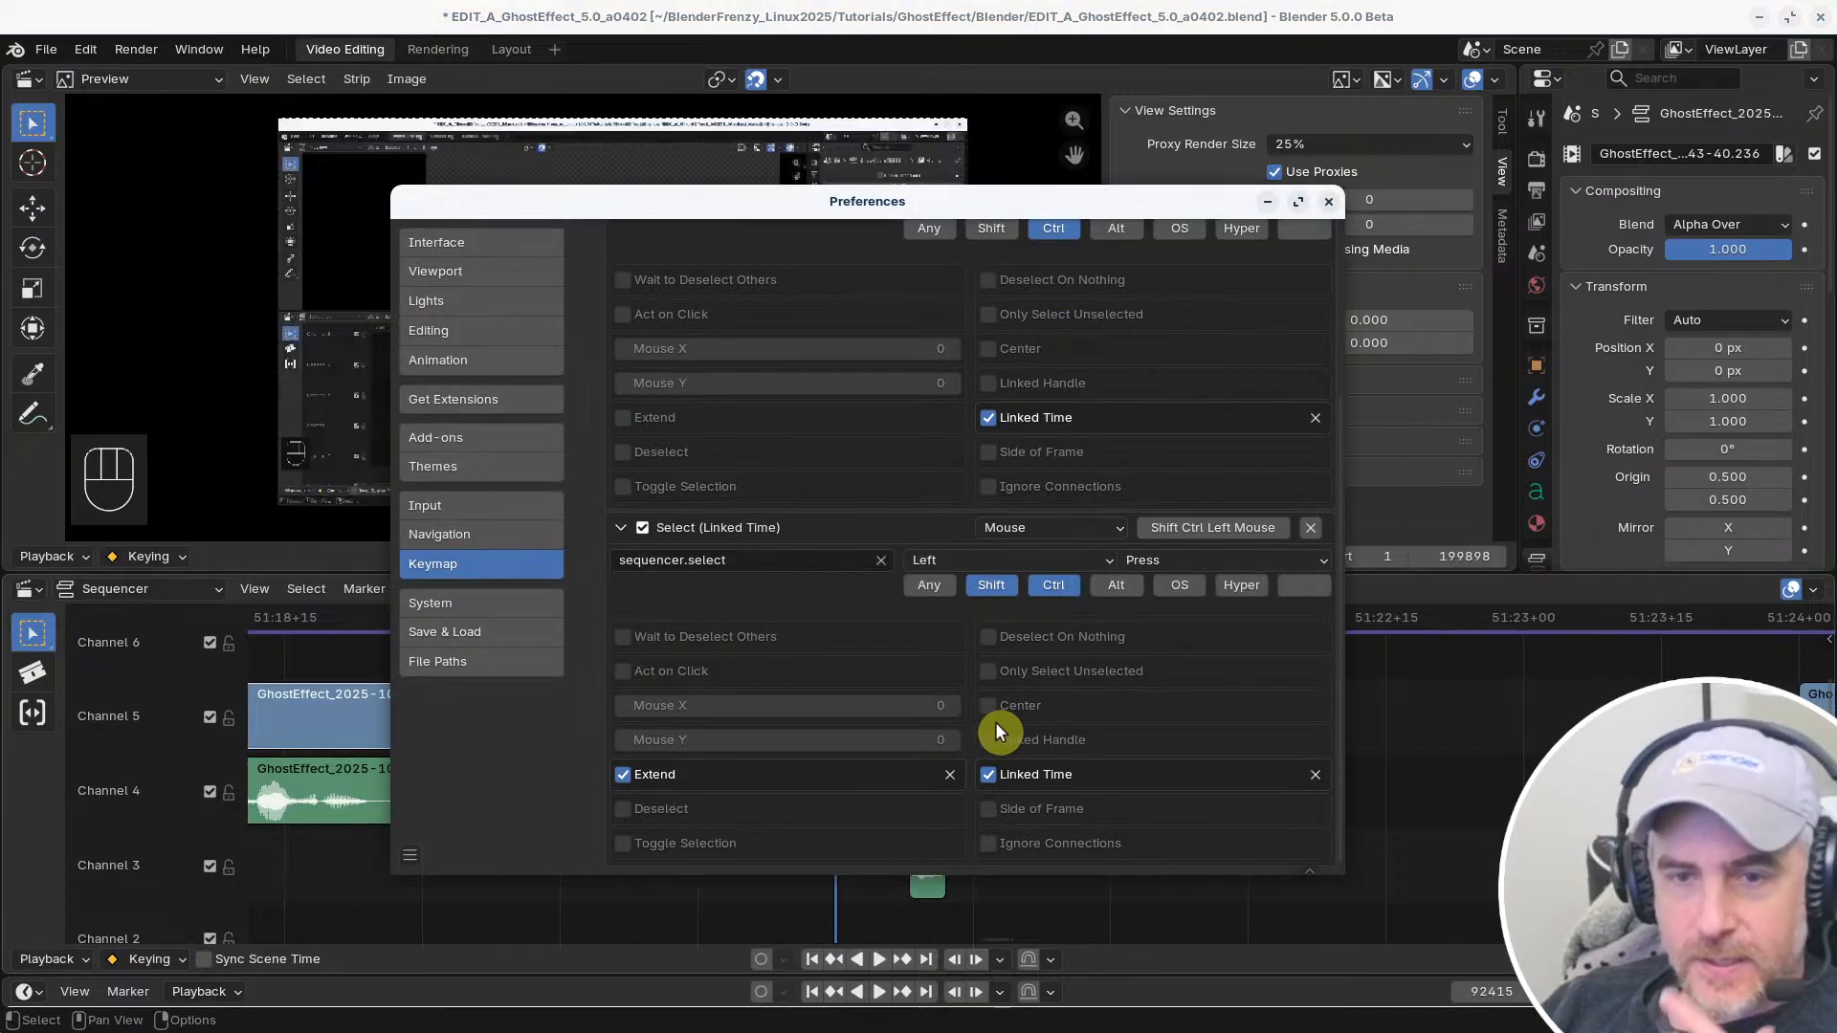
Switch the keymap preset to Reallyfastcut 20251101
scroll(853, 589, up, 6)
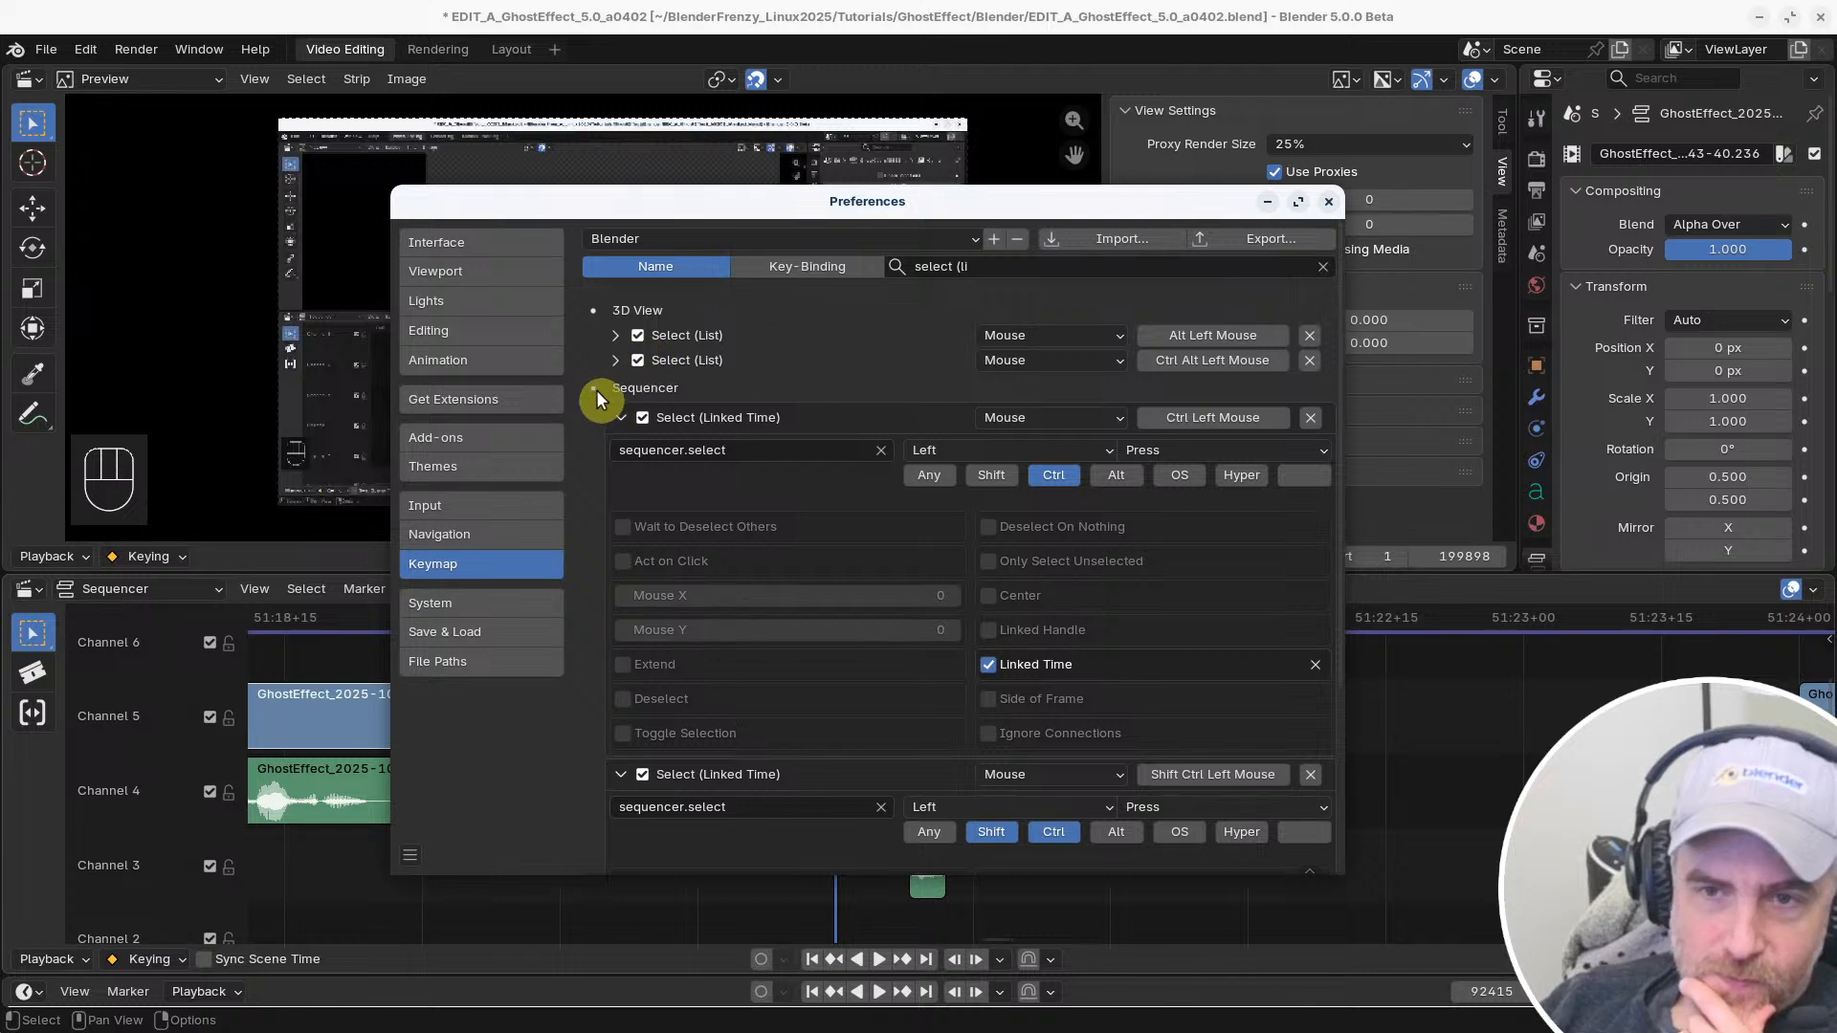
click(696, 238)
click(670, 337)
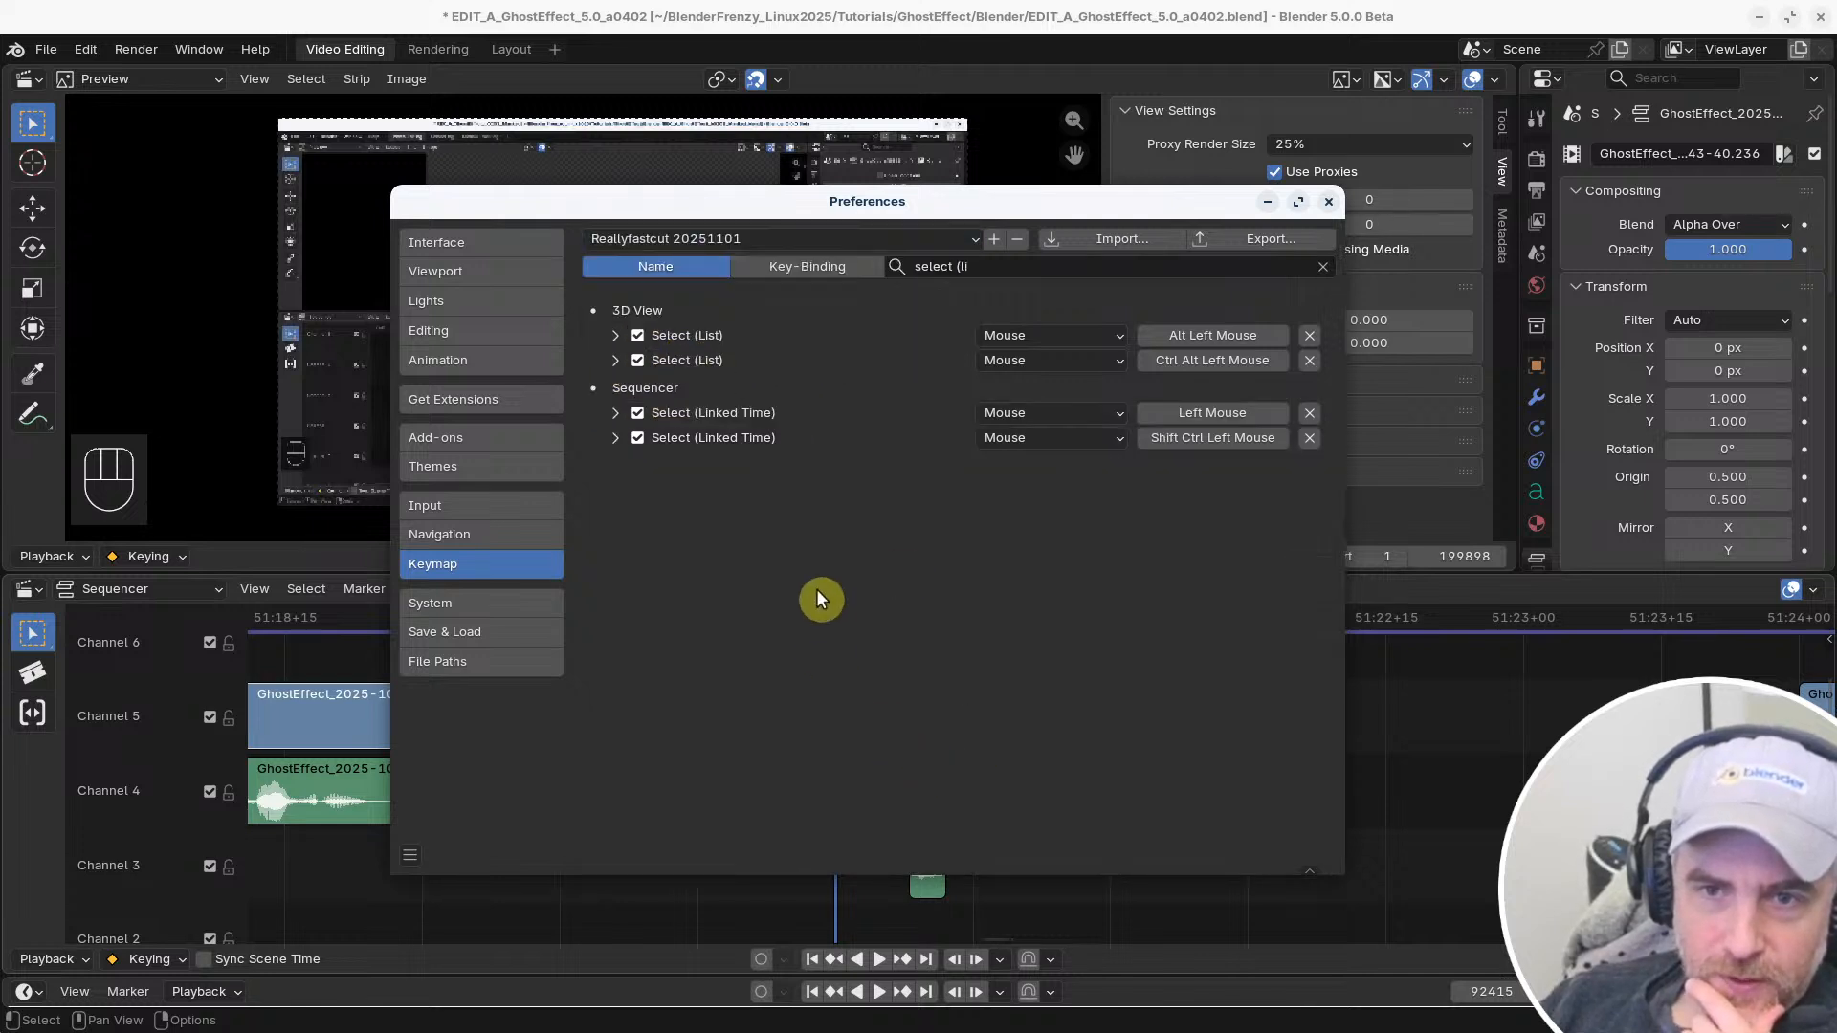
Enable Toggle Selection on the left-mouse Select (Linked Time) shortcut and test it at the Channel 4 clip's end handle
click(614, 412)
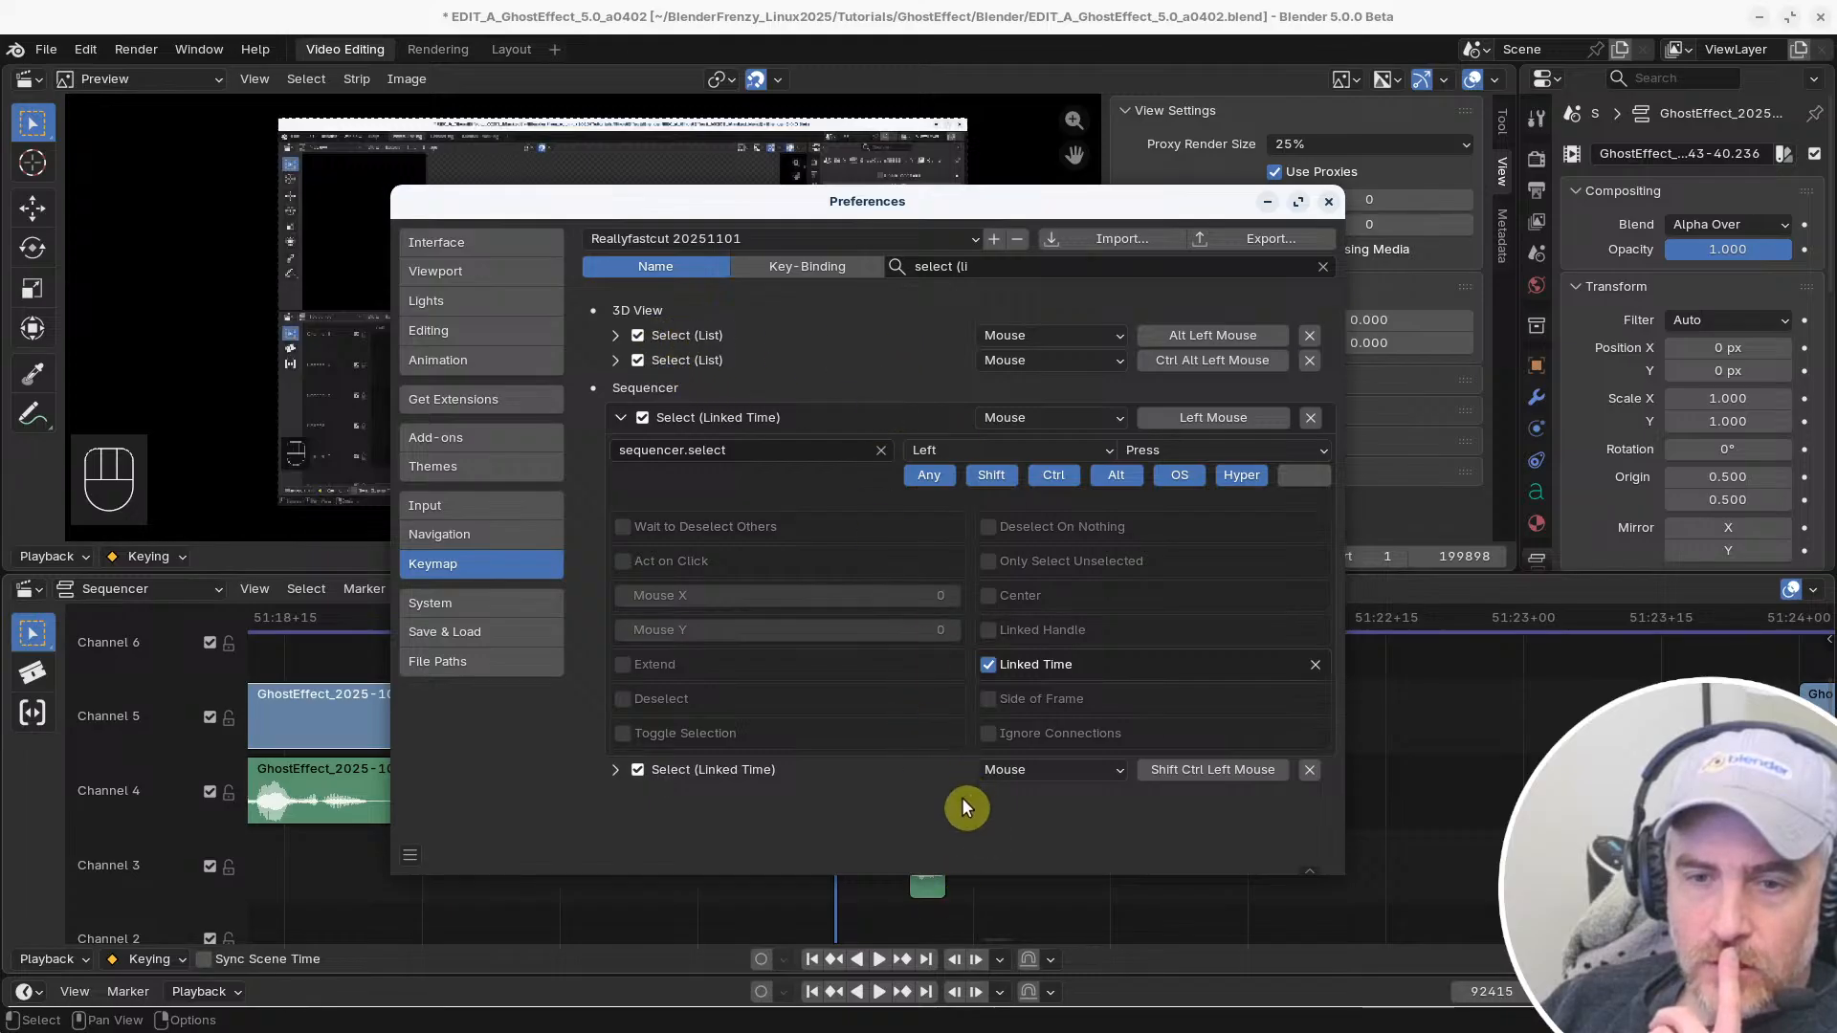
click(623, 734)
click(1496, 750)
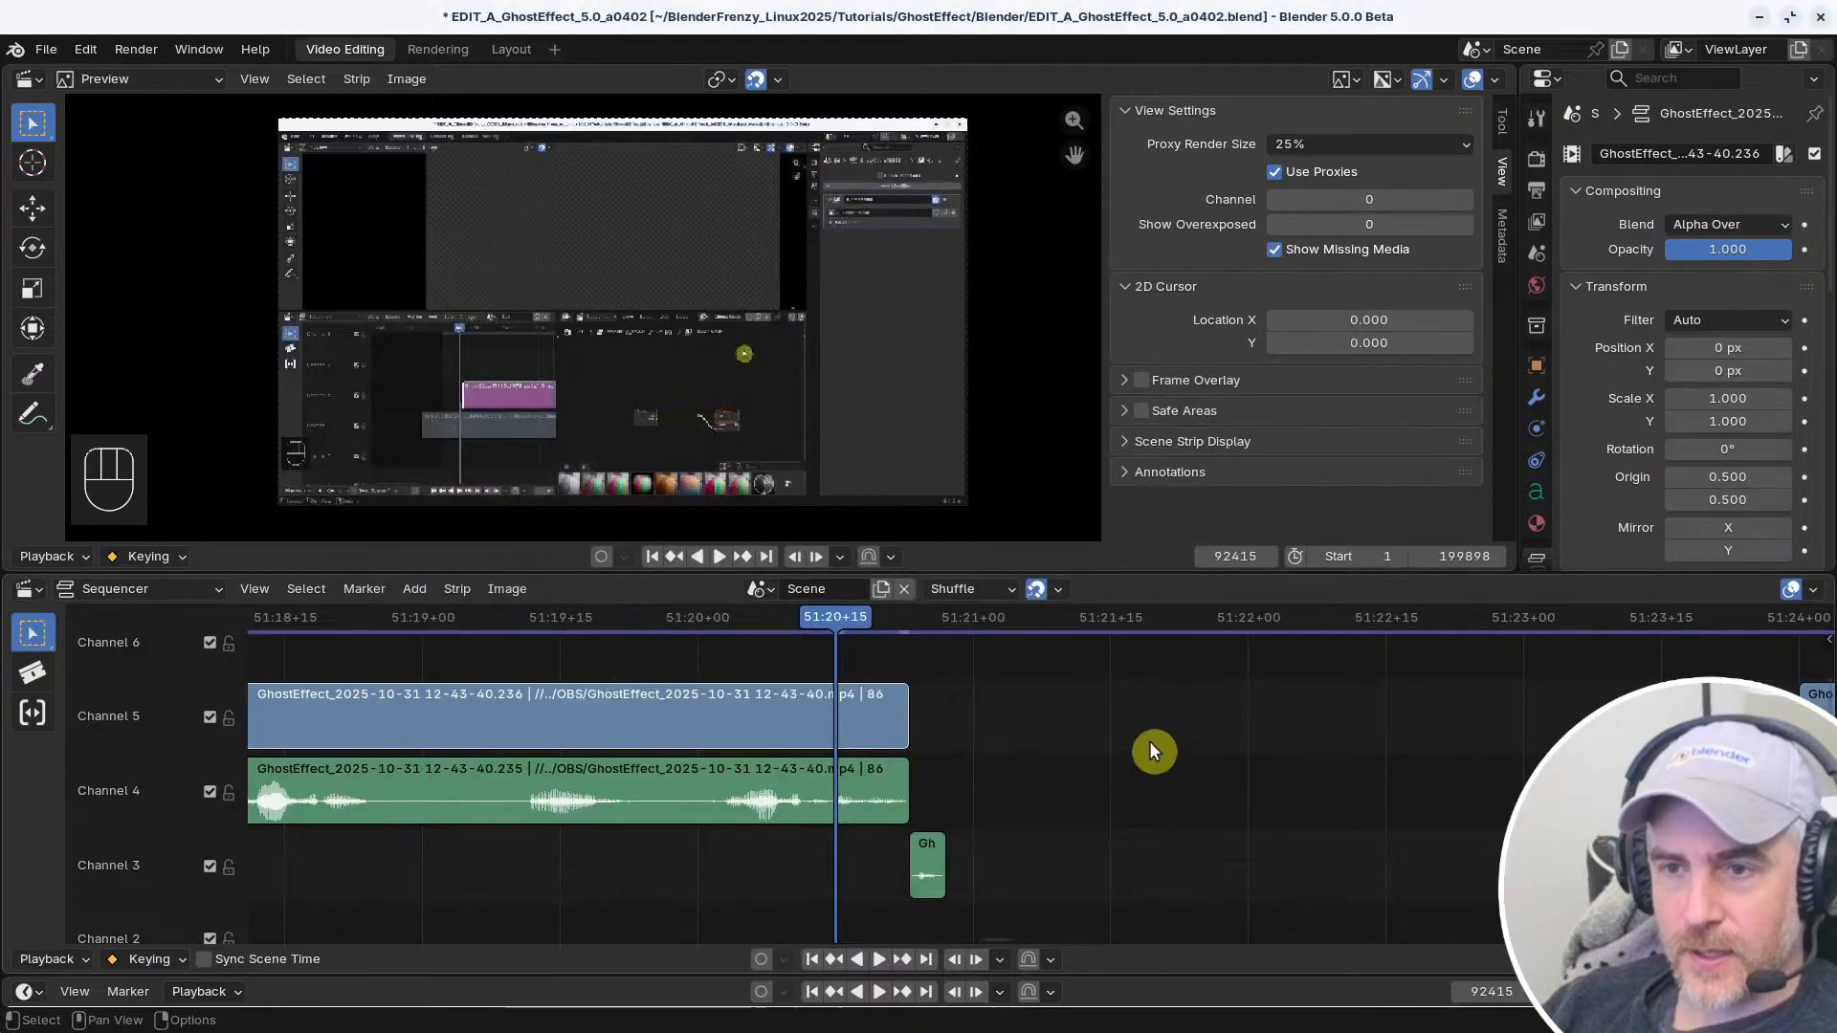
click(895, 777)
scroll(670, 783, down, 3)
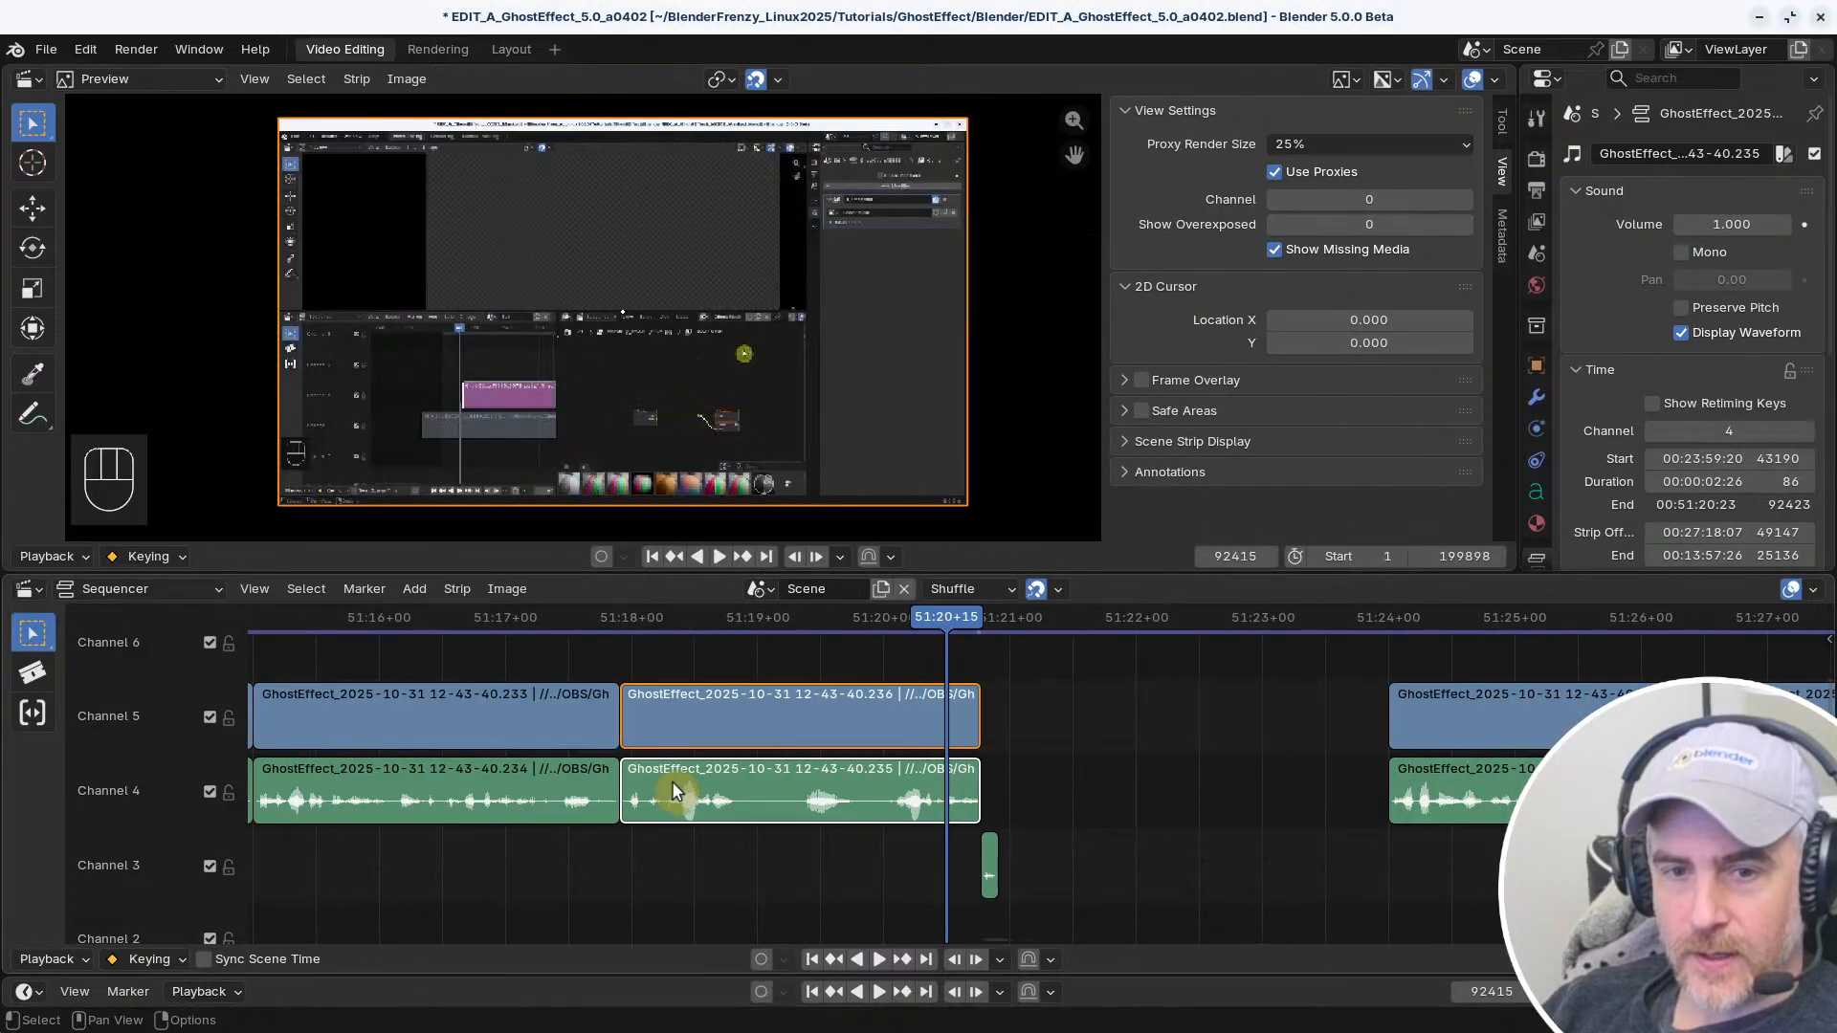
Test linked handle selection at the cut between the Channel 4 clips and at the Channel 5 clip's end
click(645, 806)
click(459, 772)
click(465, 771)
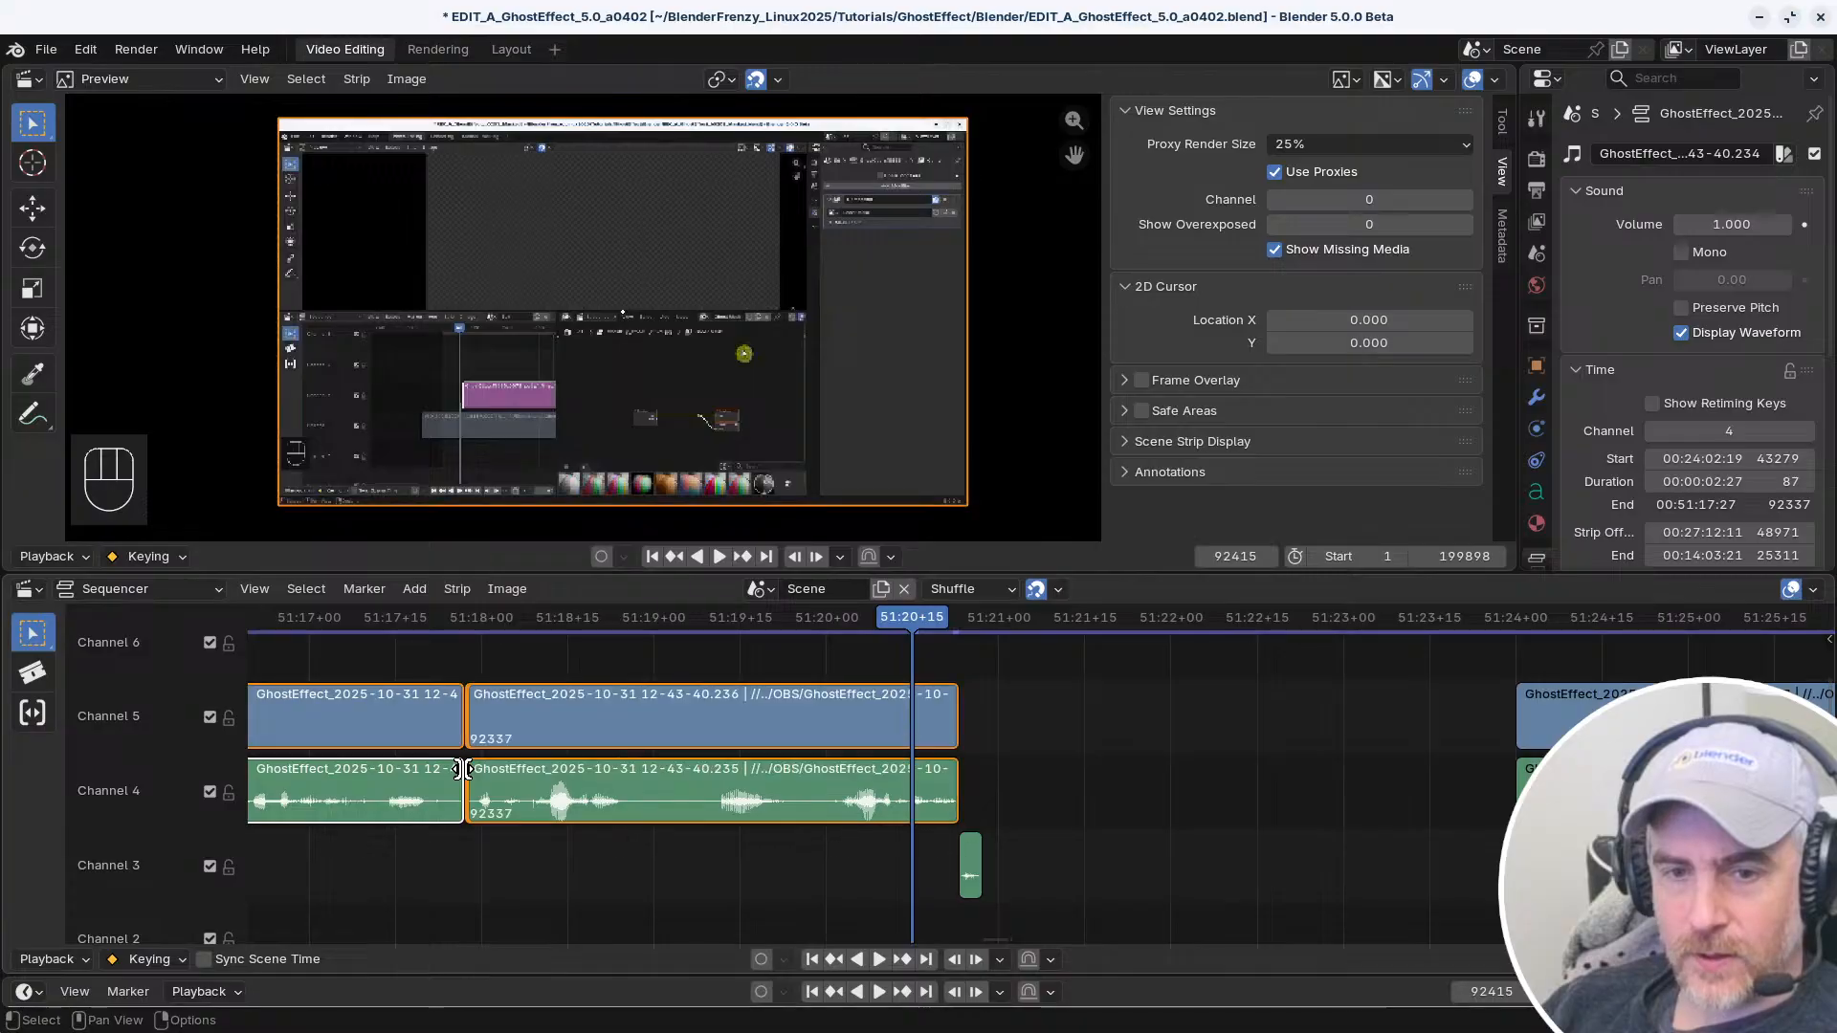
click(954, 716)
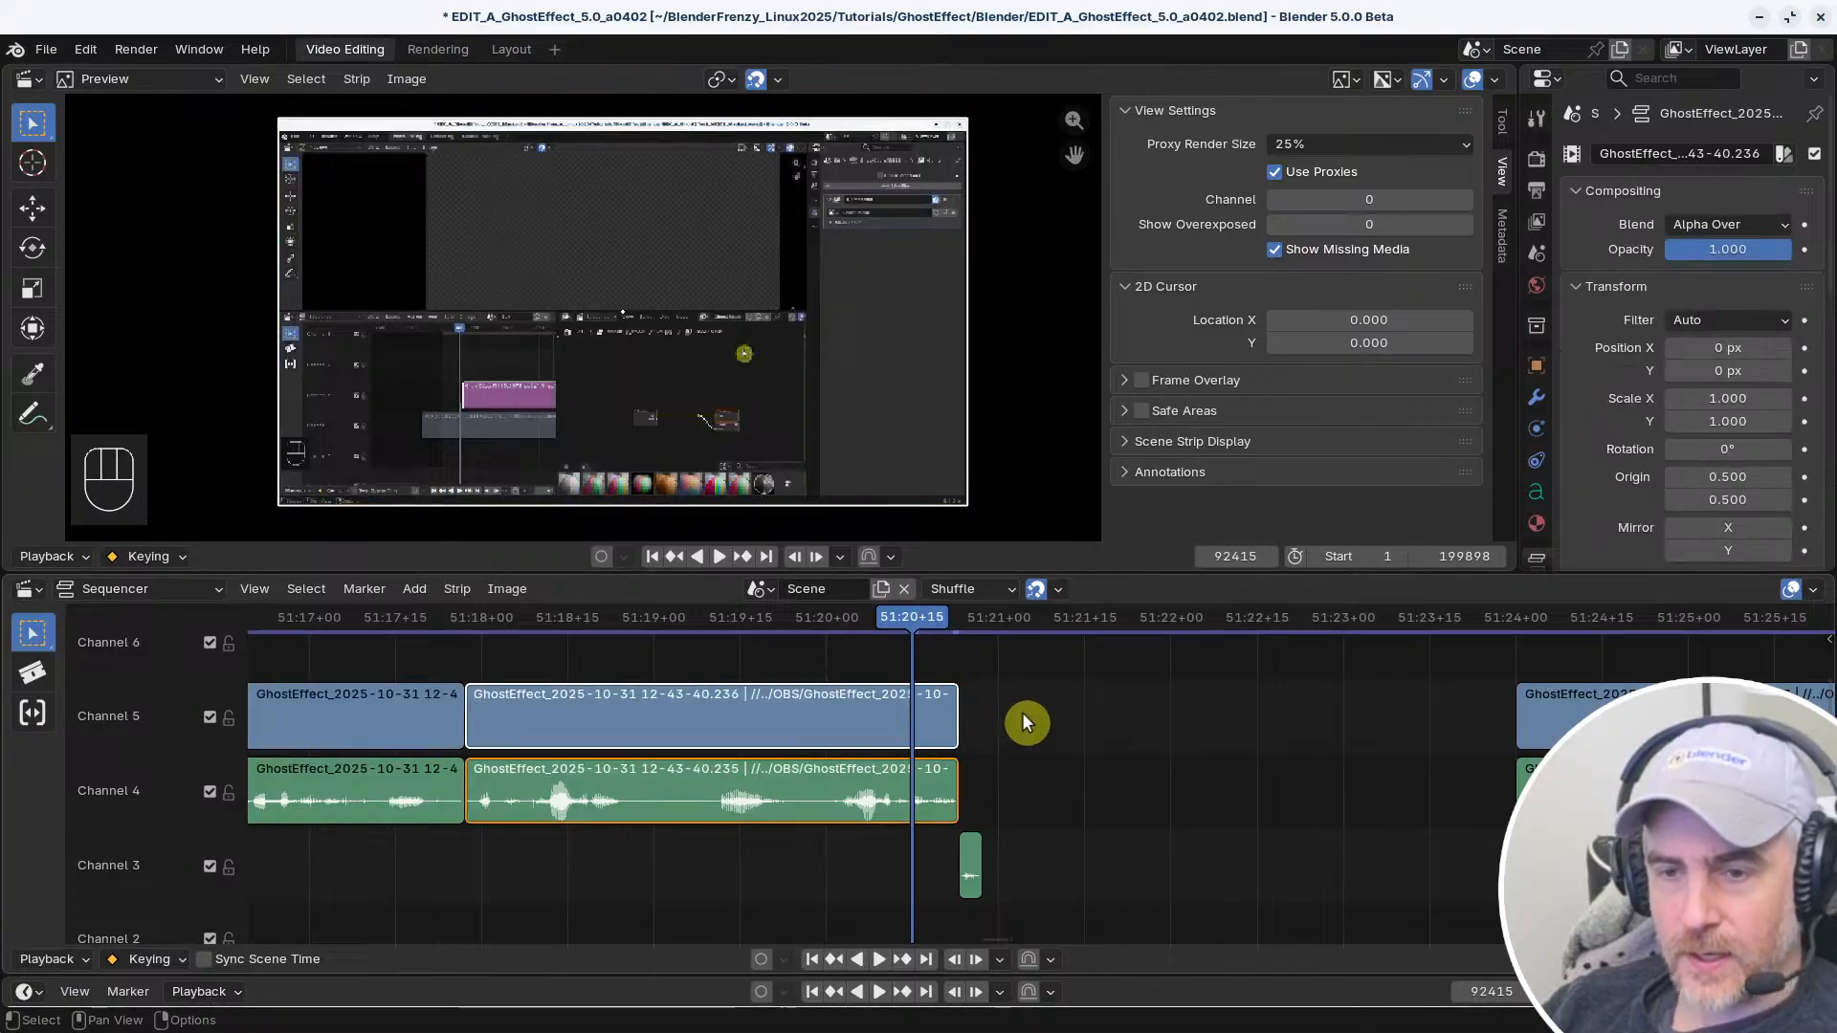
Enable Linked Handle on the left-mouse Select (Linked Time) shortcut and test it at the end handles of the Channel 4 and Channel 5 clips
key(ctrl+comma)
click(995, 628)
key(alt+Tab)
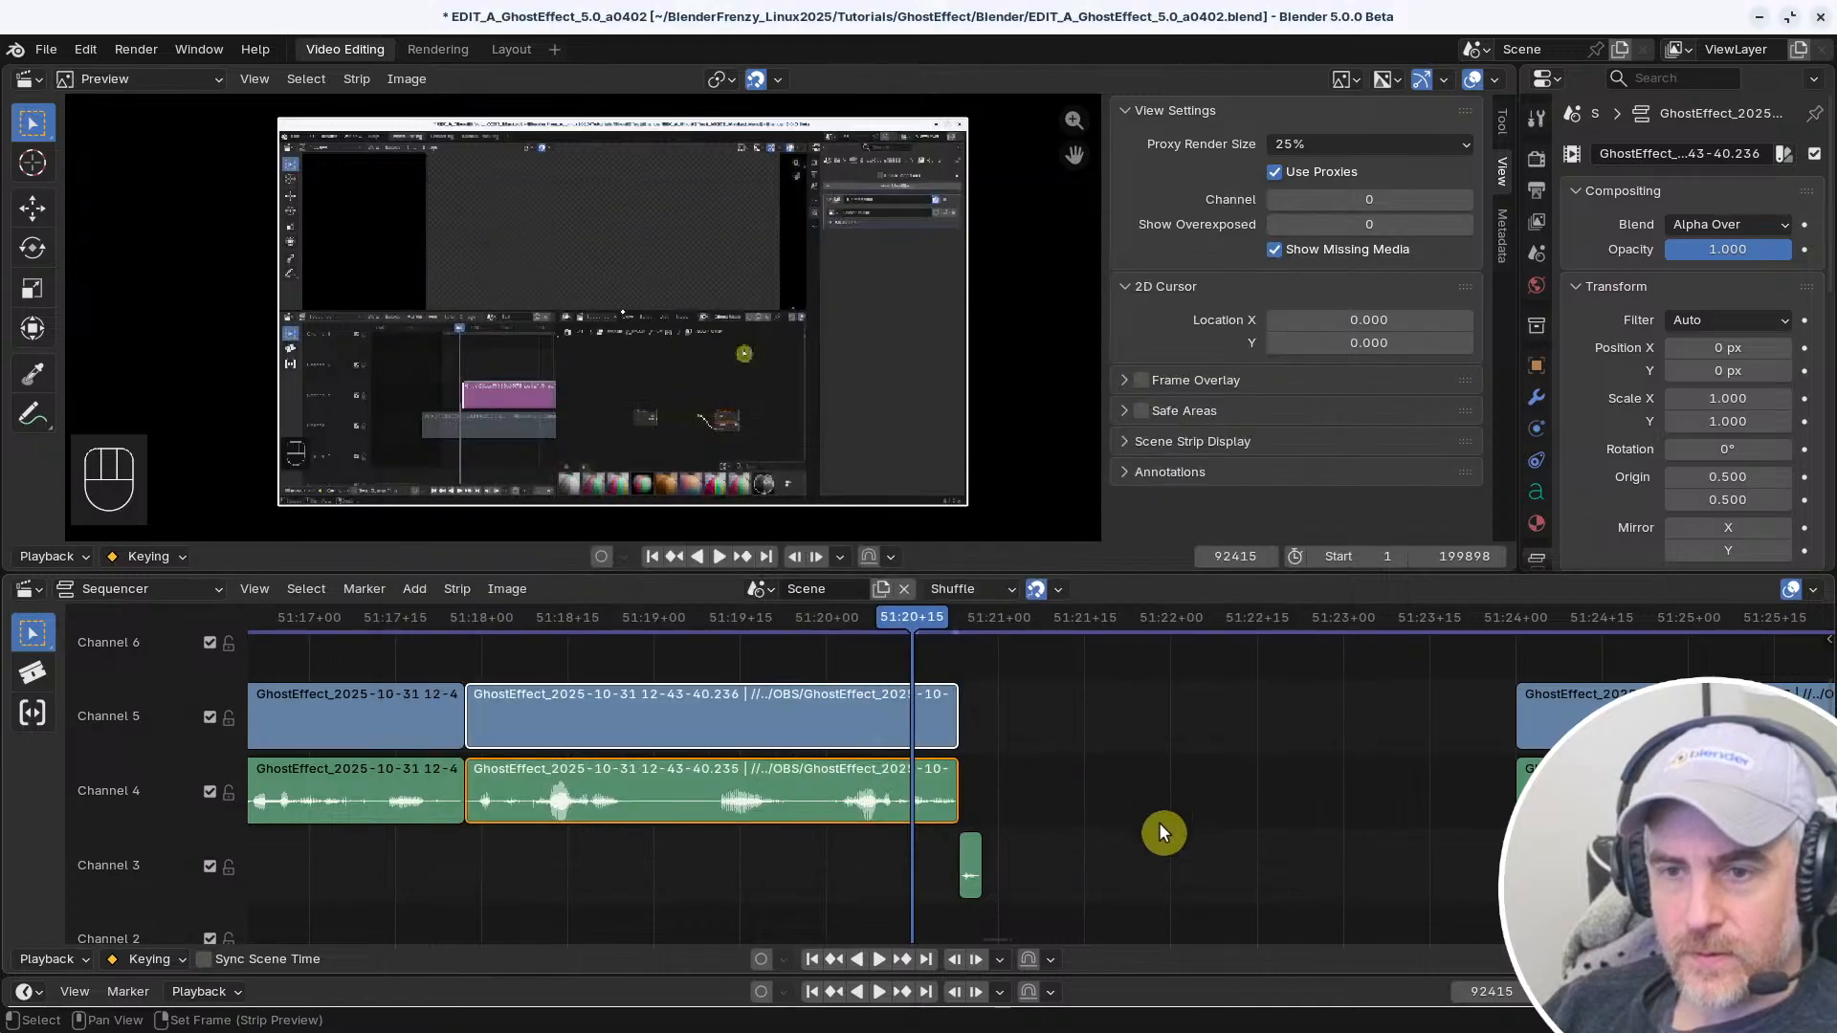
click(1157, 823)
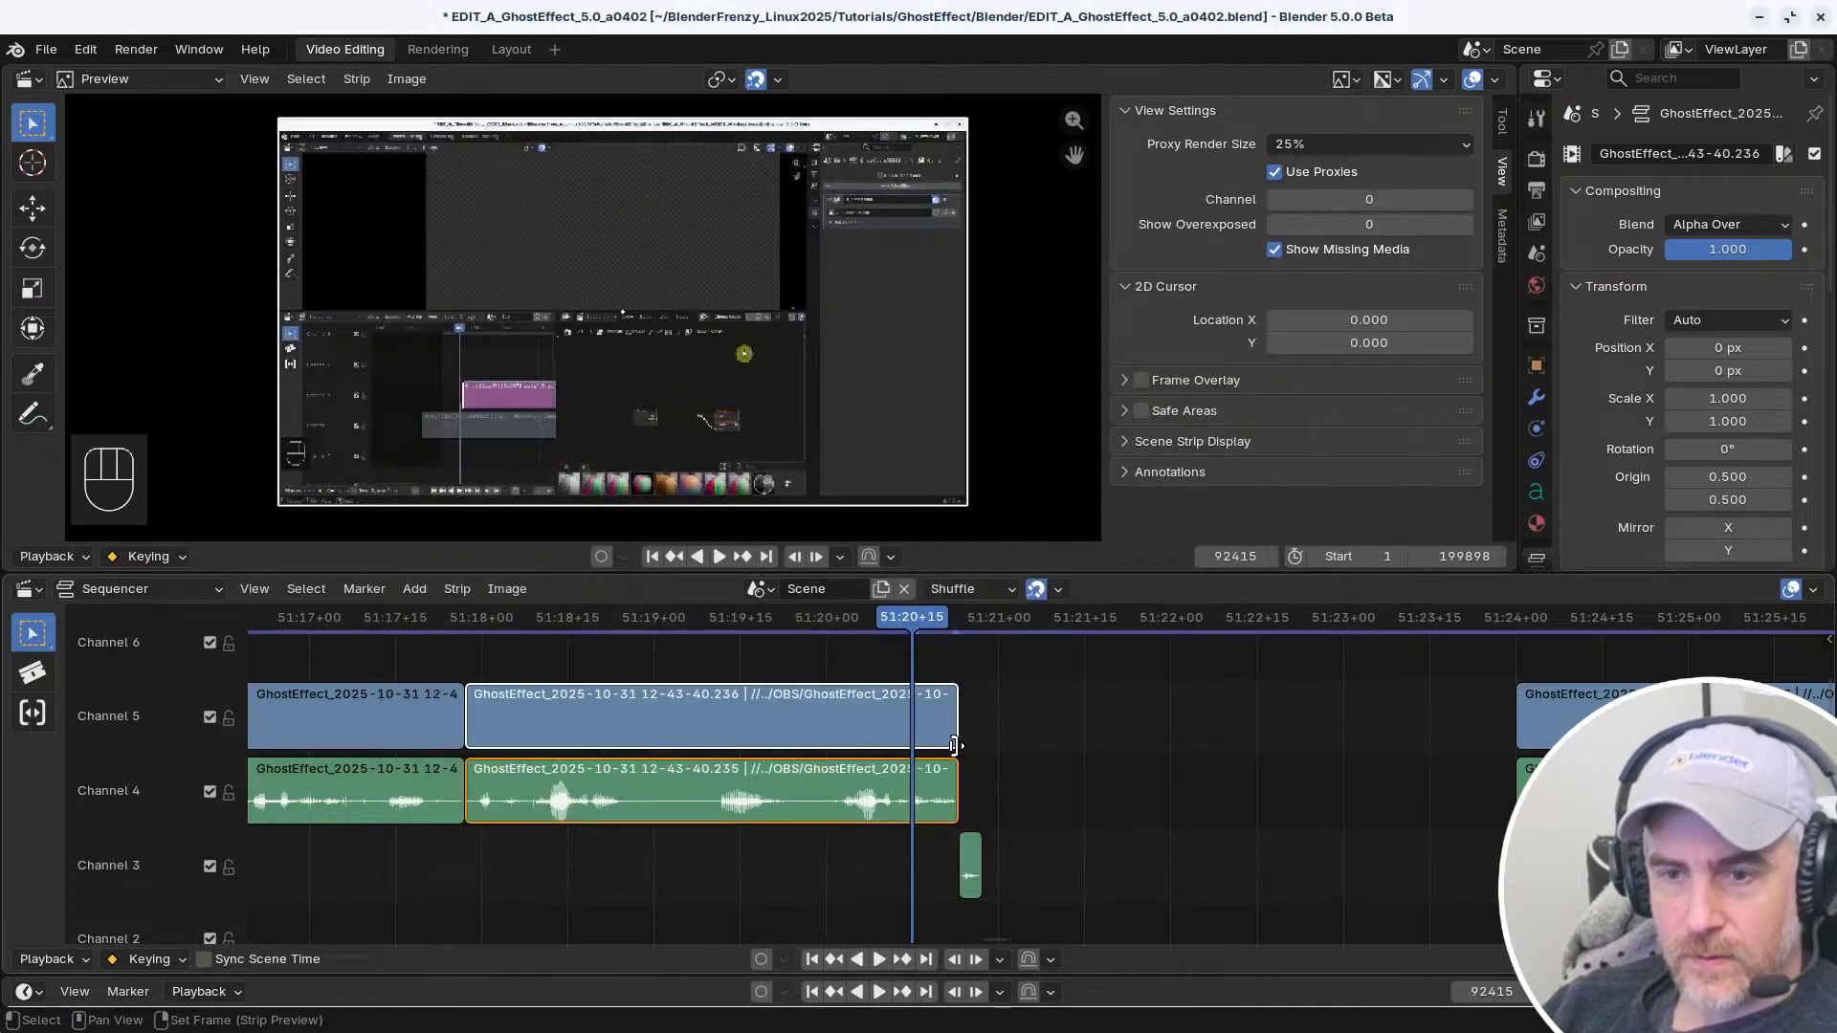
click(953, 771)
click(955, 719)
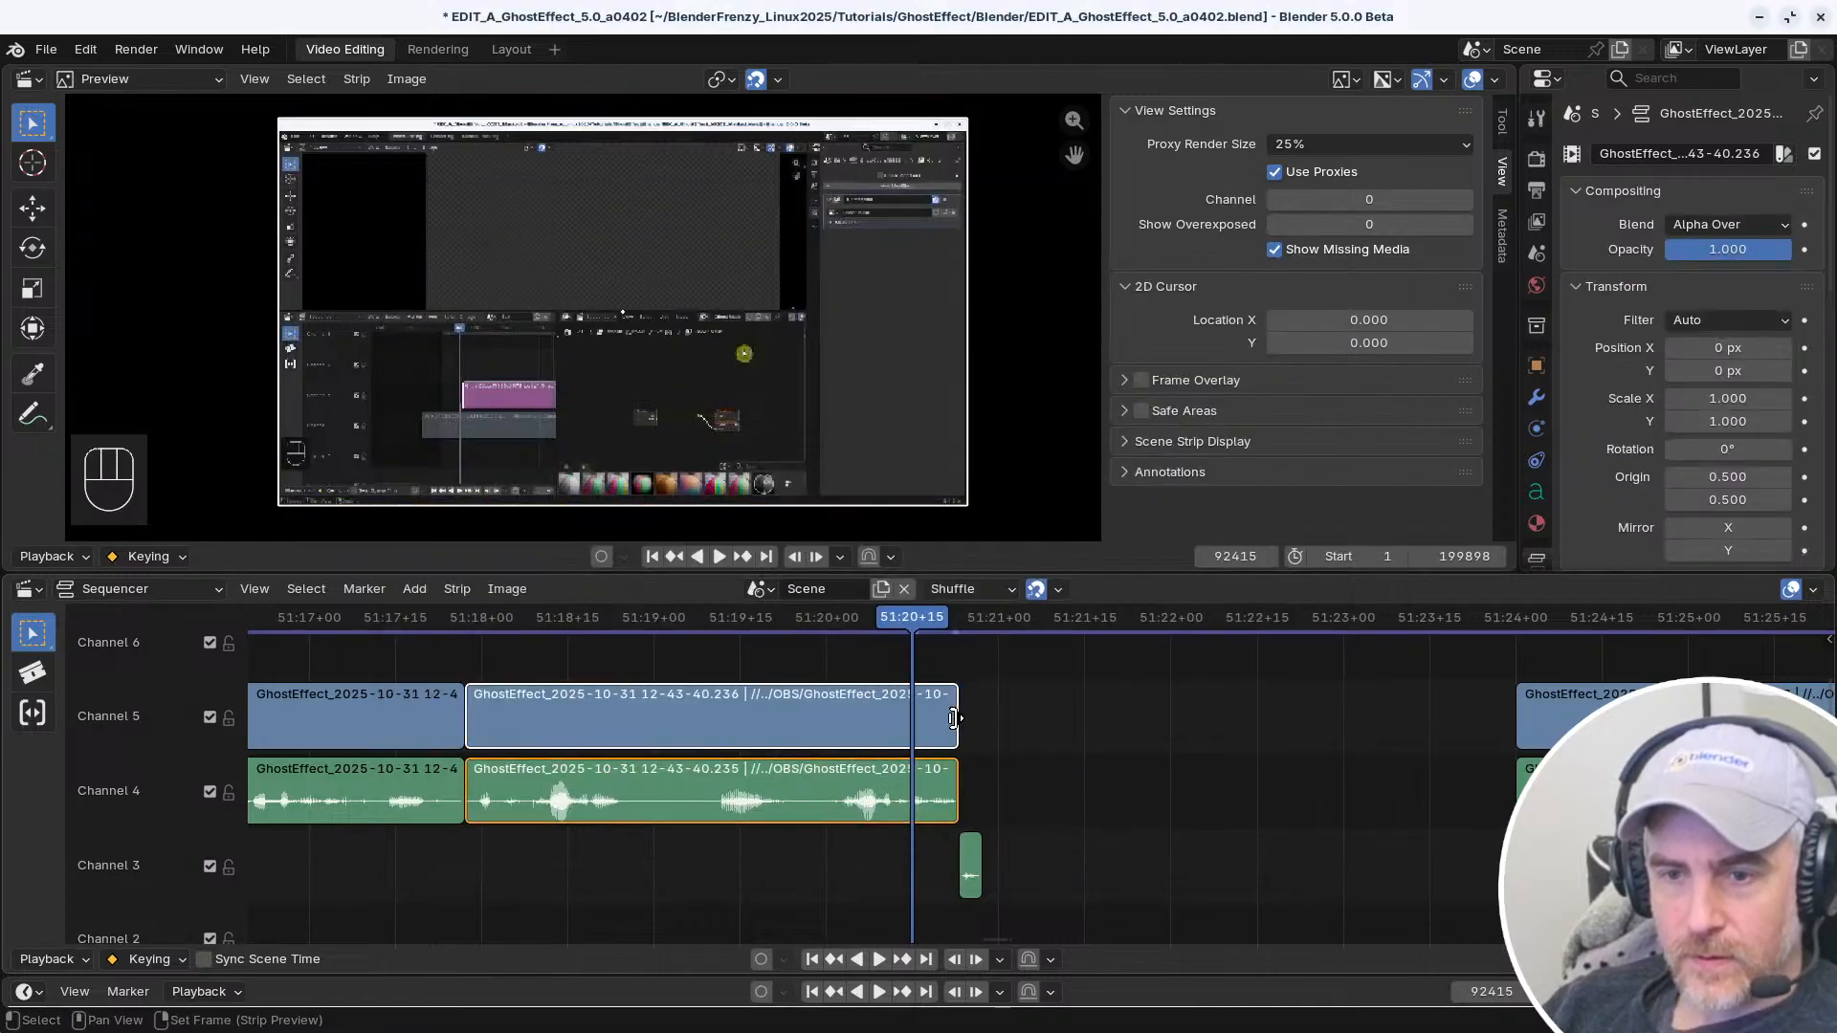
click(954, 776)
click(954, 716)
Disable Toggle Selection and Linked Handle on the left-mouse Select (Linked Time) shortcut, leaving Act on Click off after trying it
key(alt+Tab)
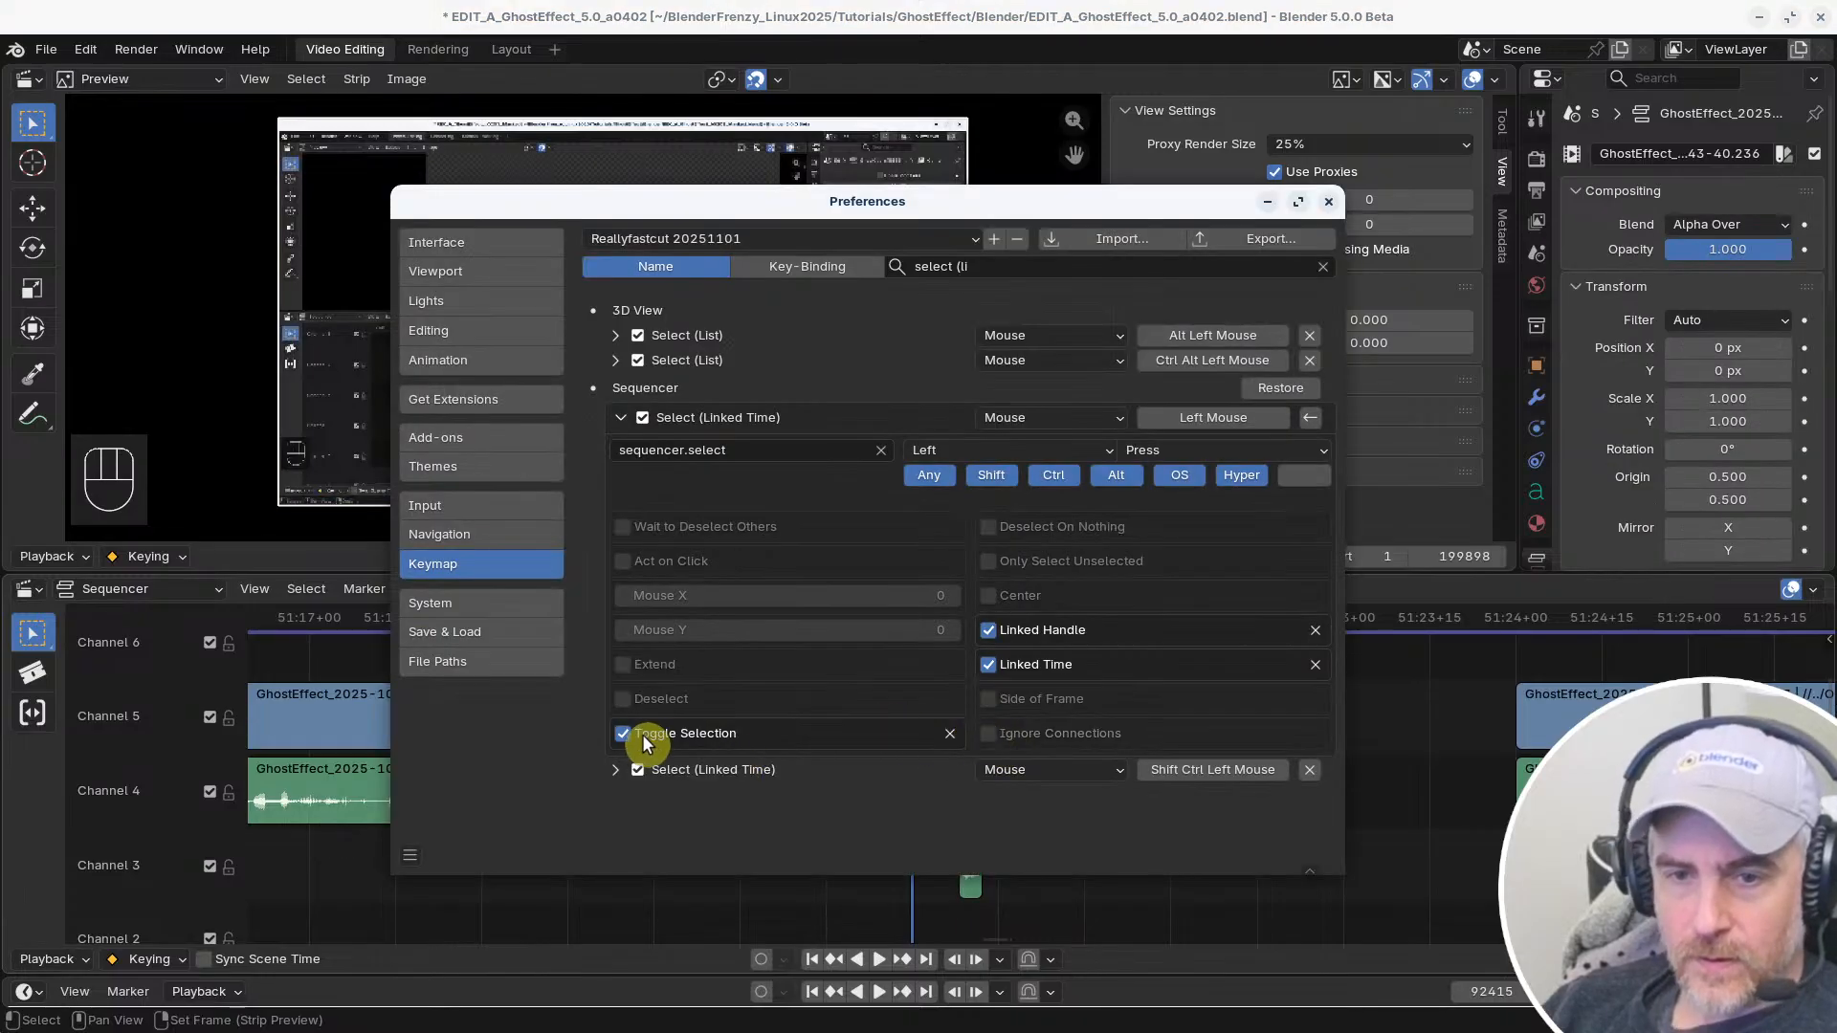
click(988, 629)
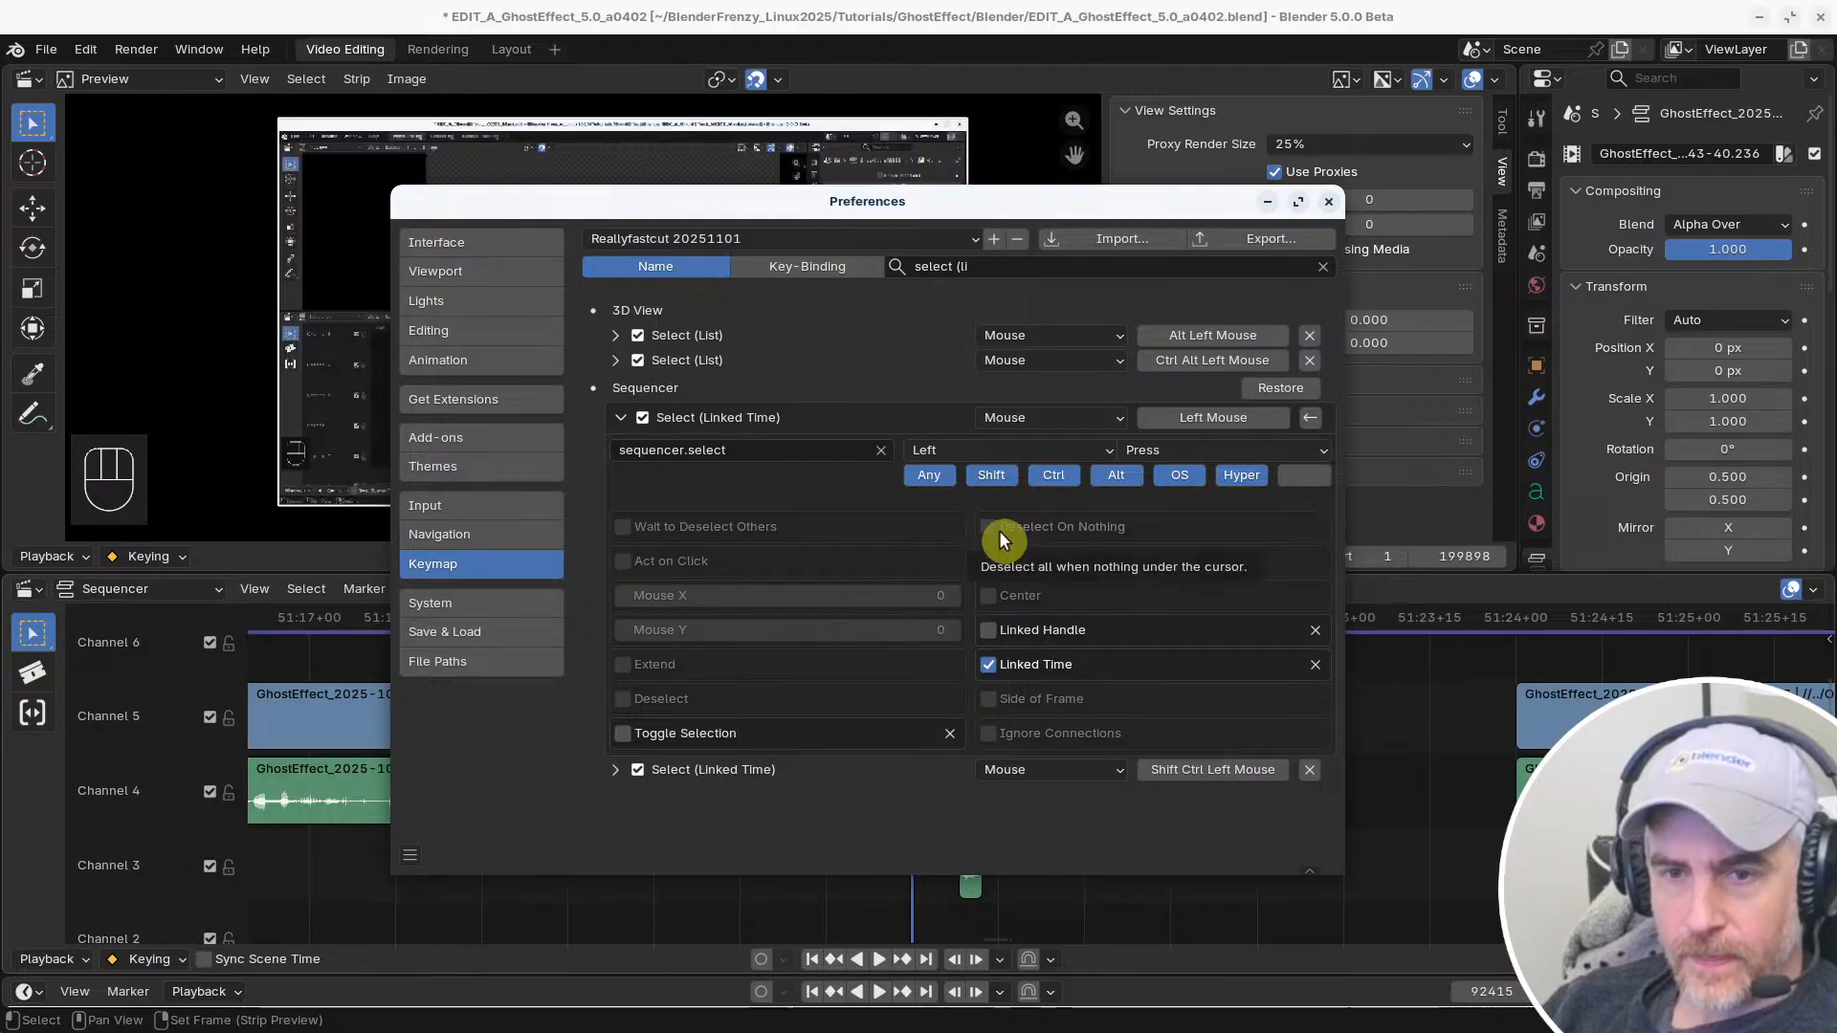
click(626, 563)
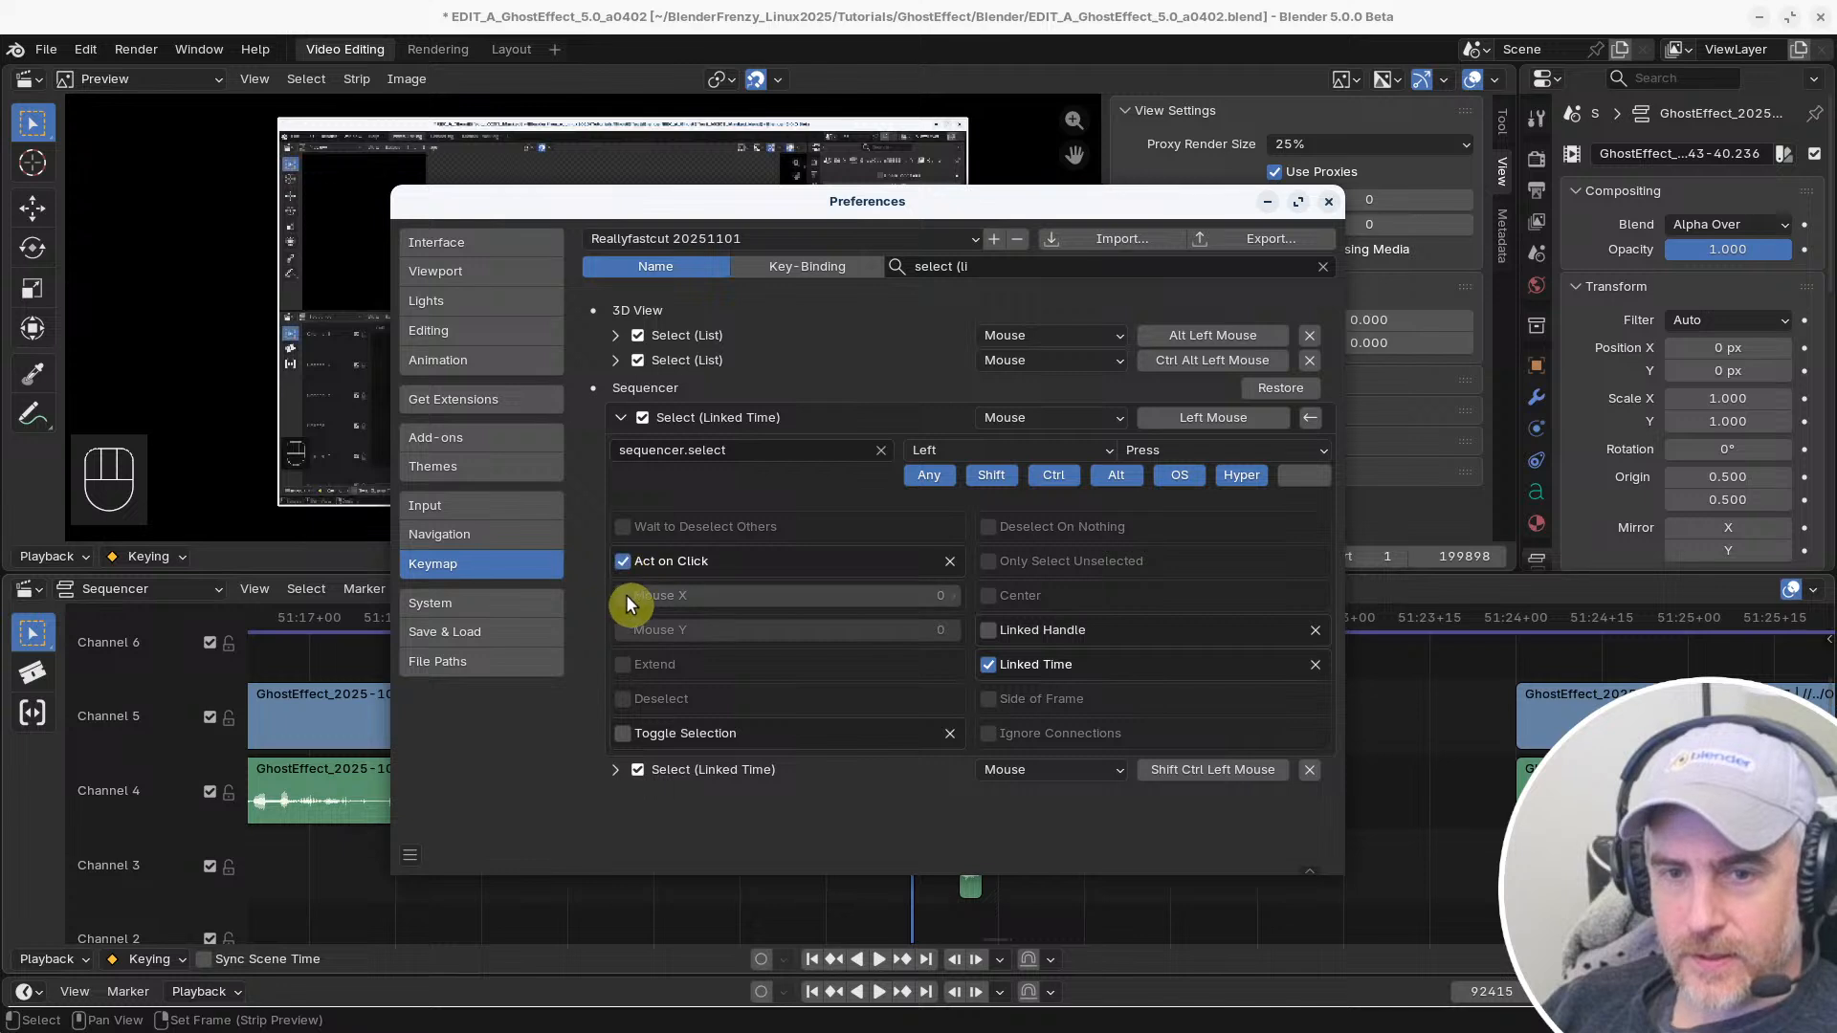
click(624, 560)
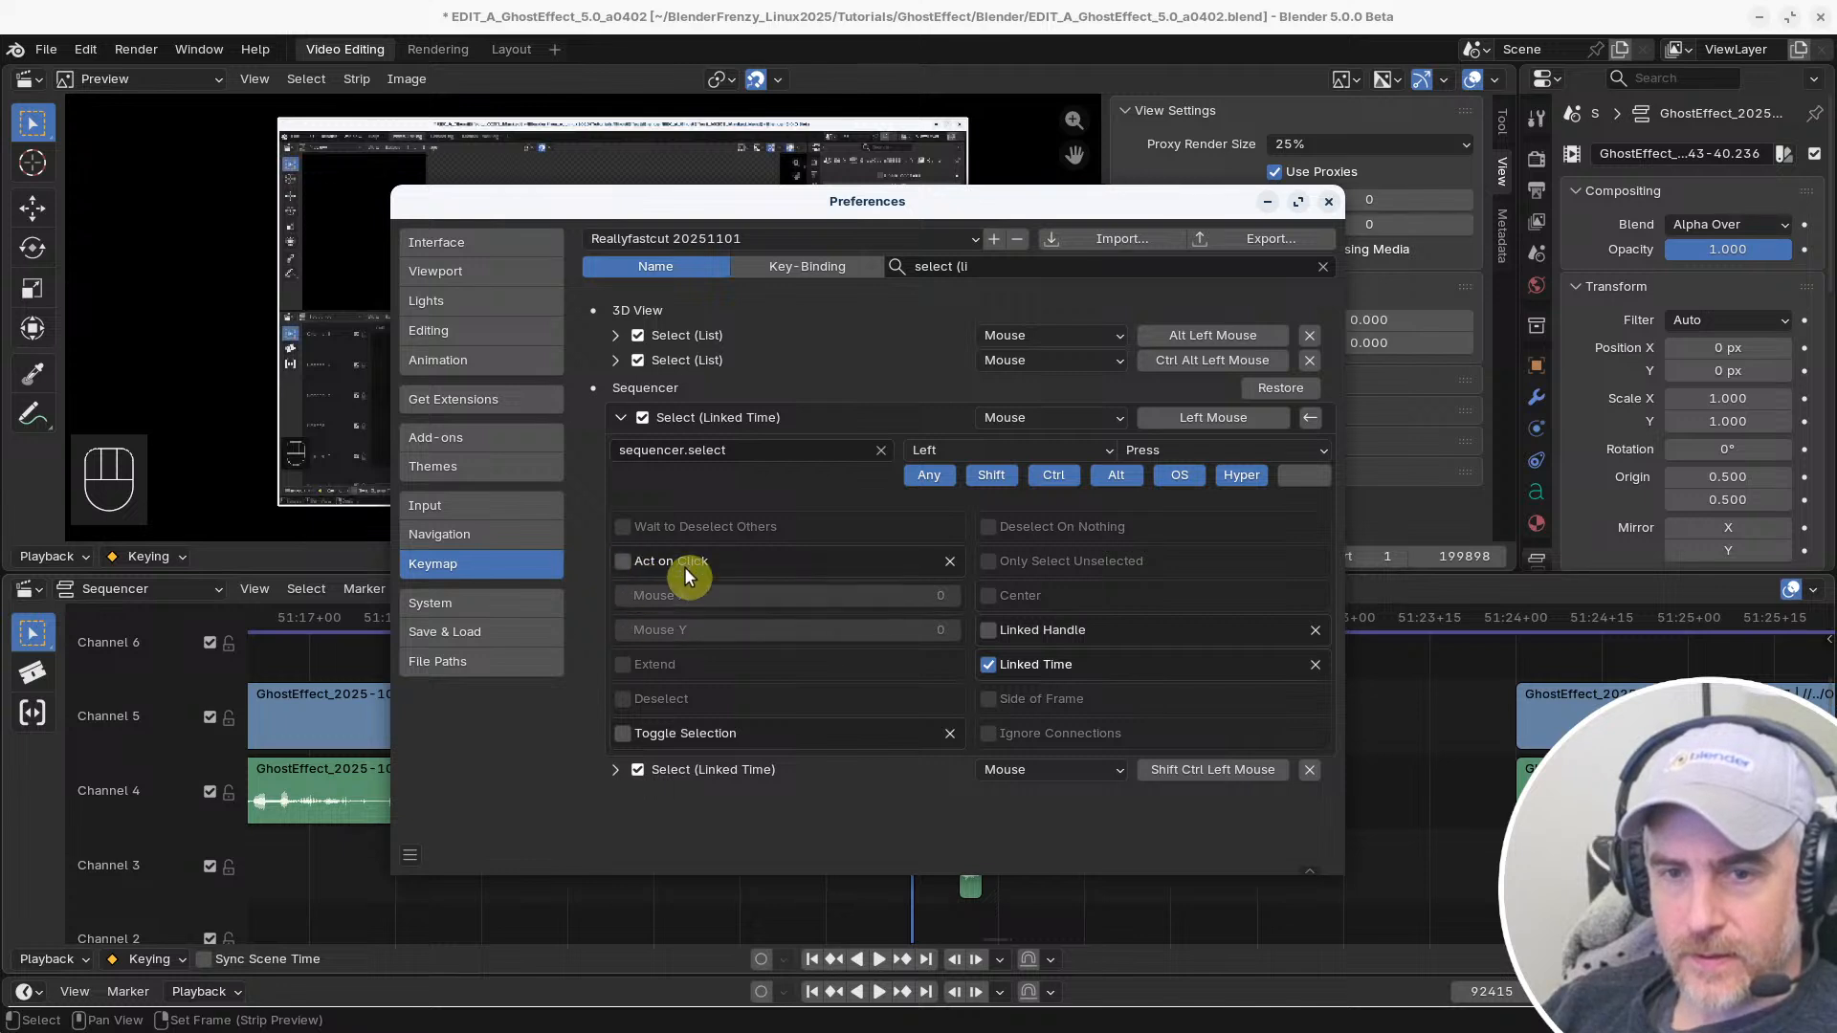
Return to the sequencer and test repeated selection of the Channel 5 clip's end handle
click(1409, 702)
click(945, 707)
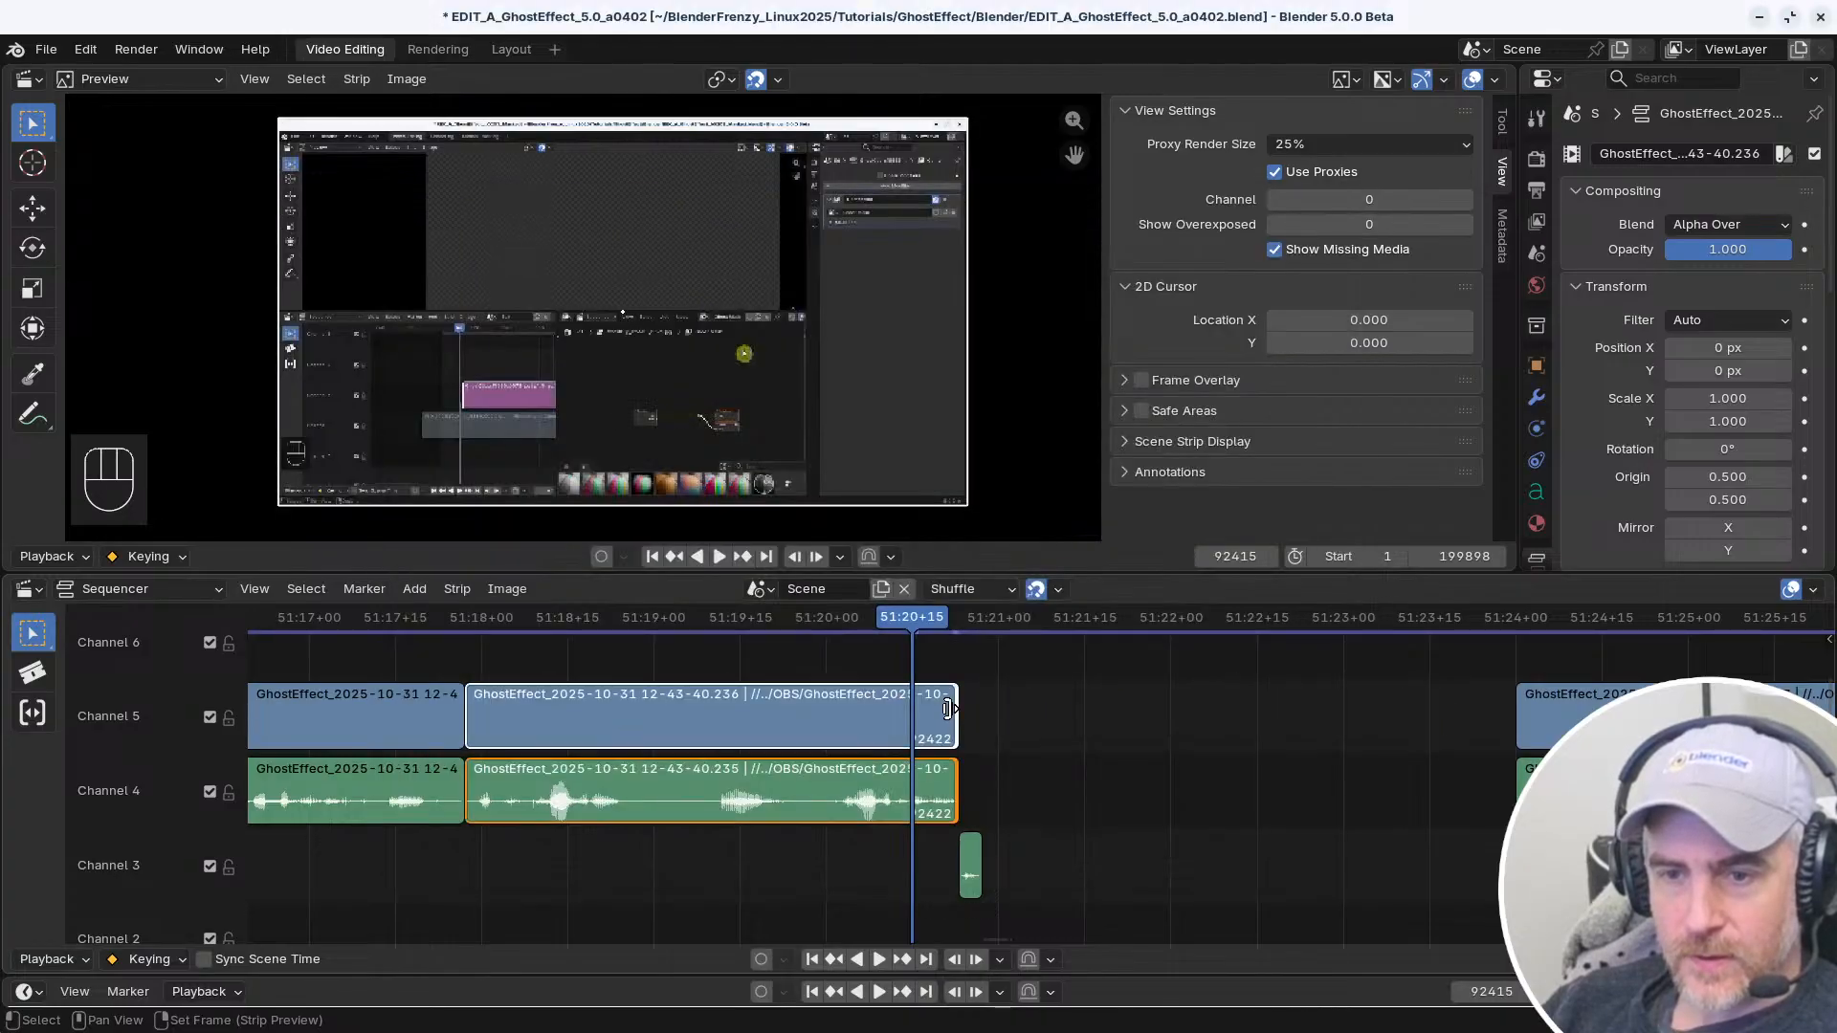
click(948, 715)
click(951, 716)
Filter the keymap by "select", find the Sequencer section and collapse the left-mouse Select (Linked Time) details
key(alt+Tab)
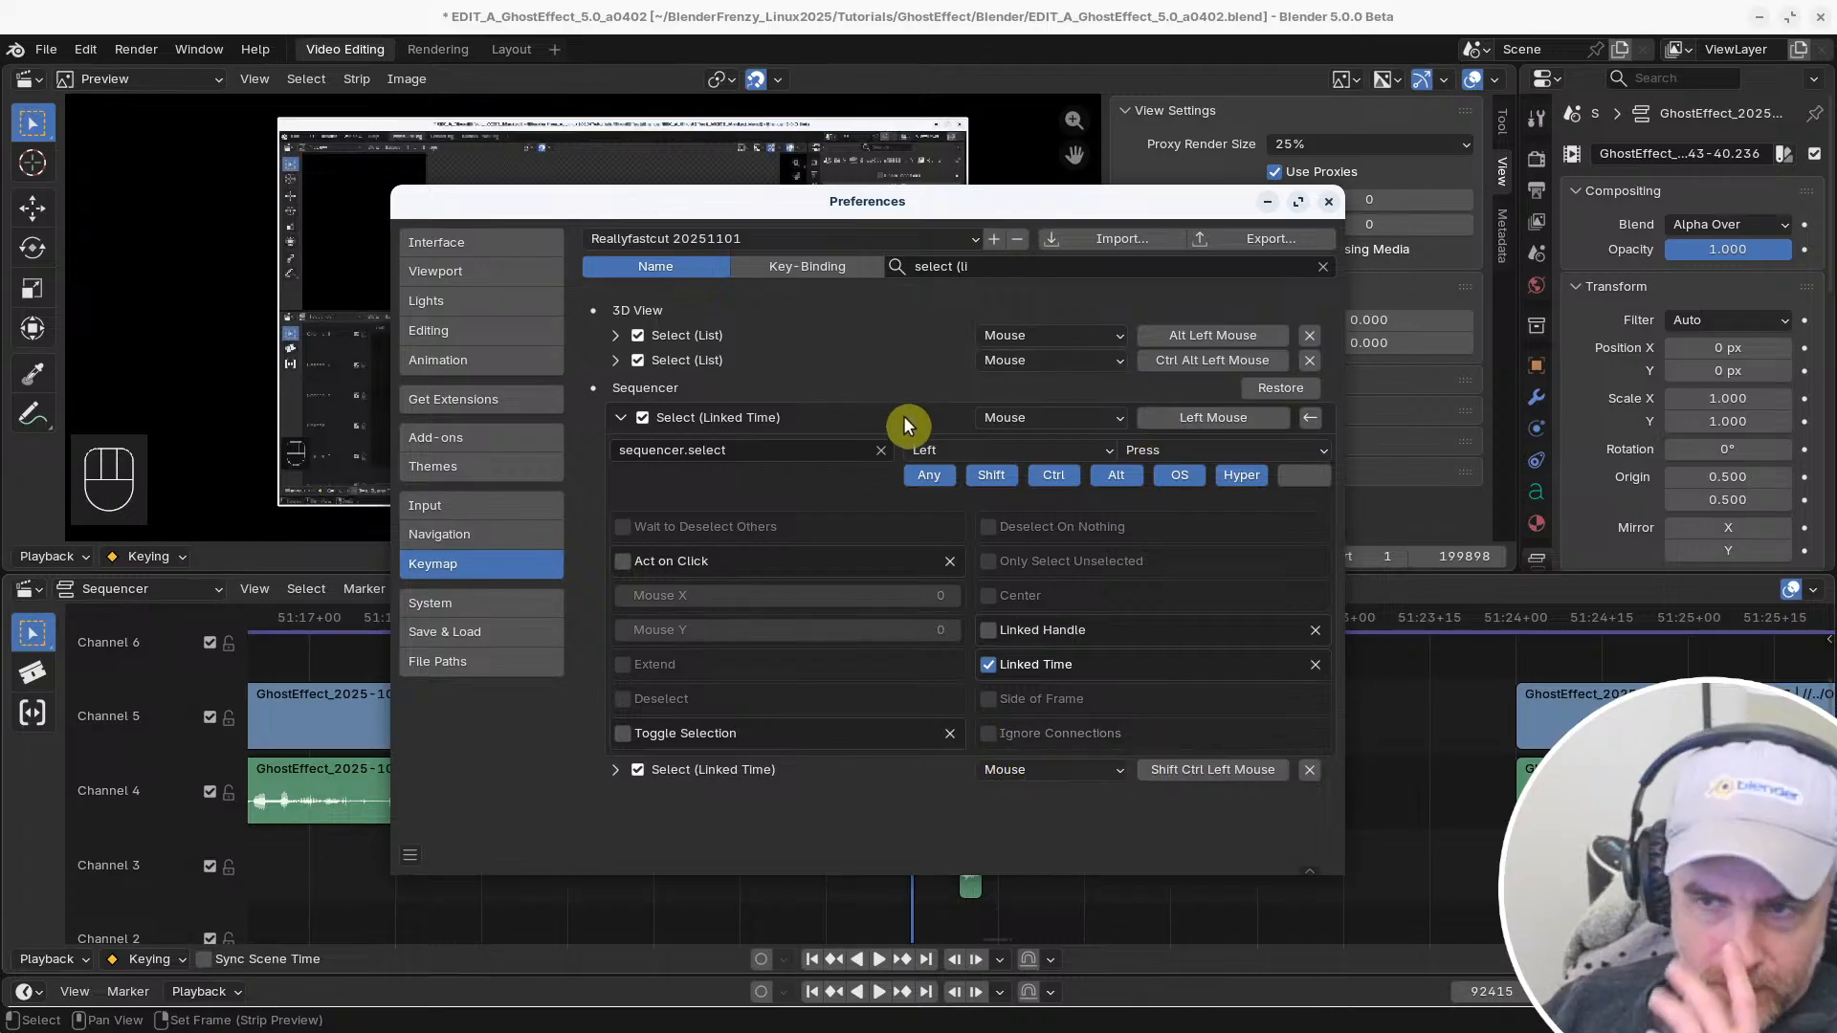
click(987, 265)
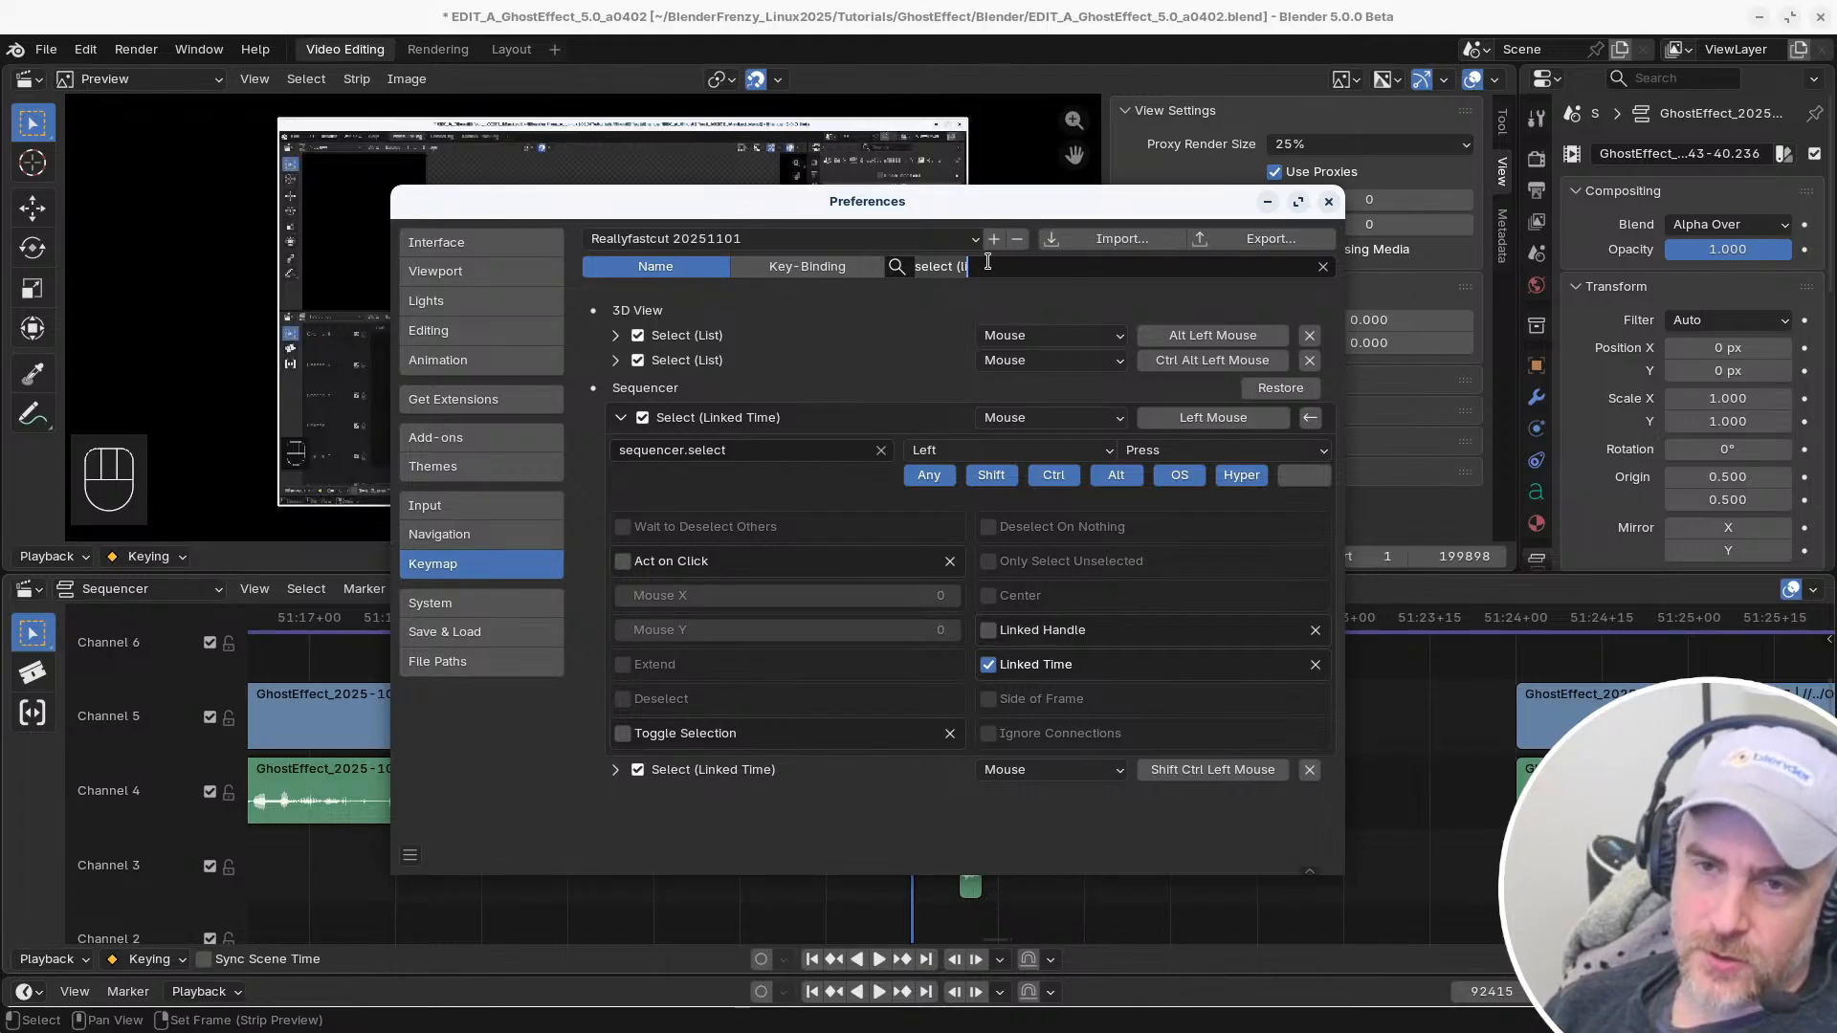
key(BackSpace)
key(BackSpace)
key(BackSpace)
key(BackSpace)
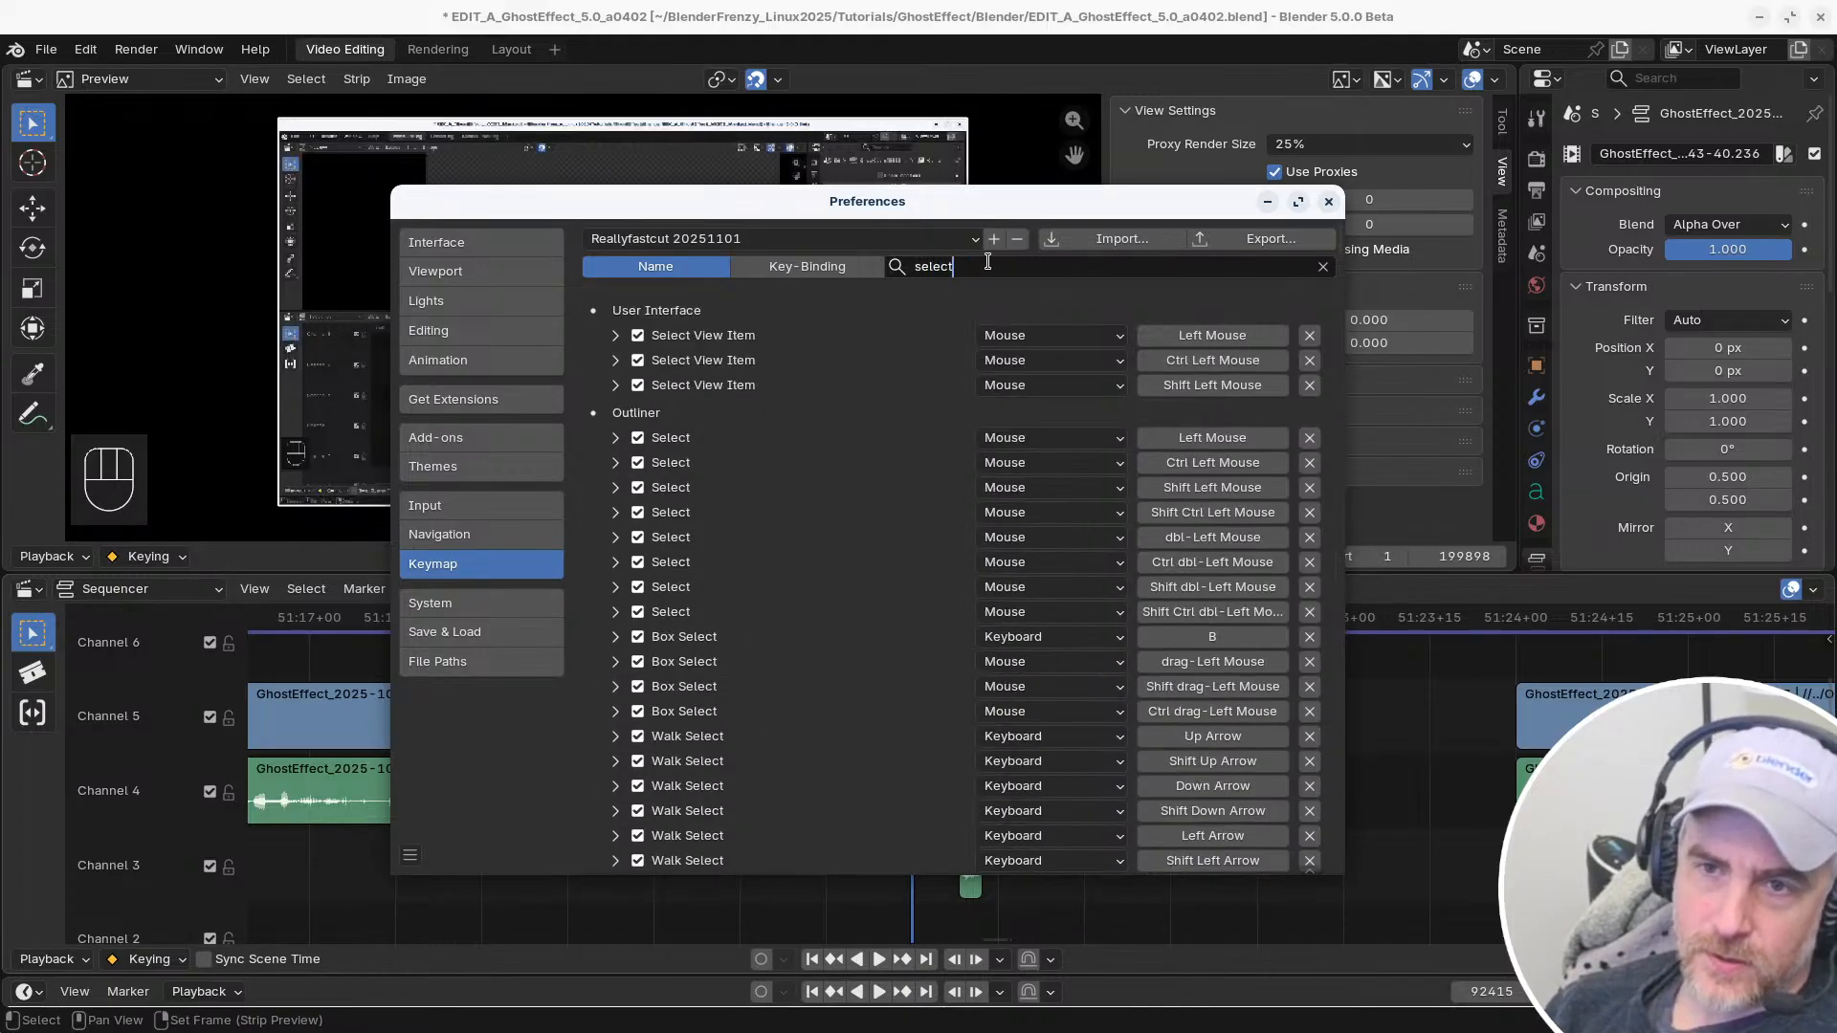
key(Return)
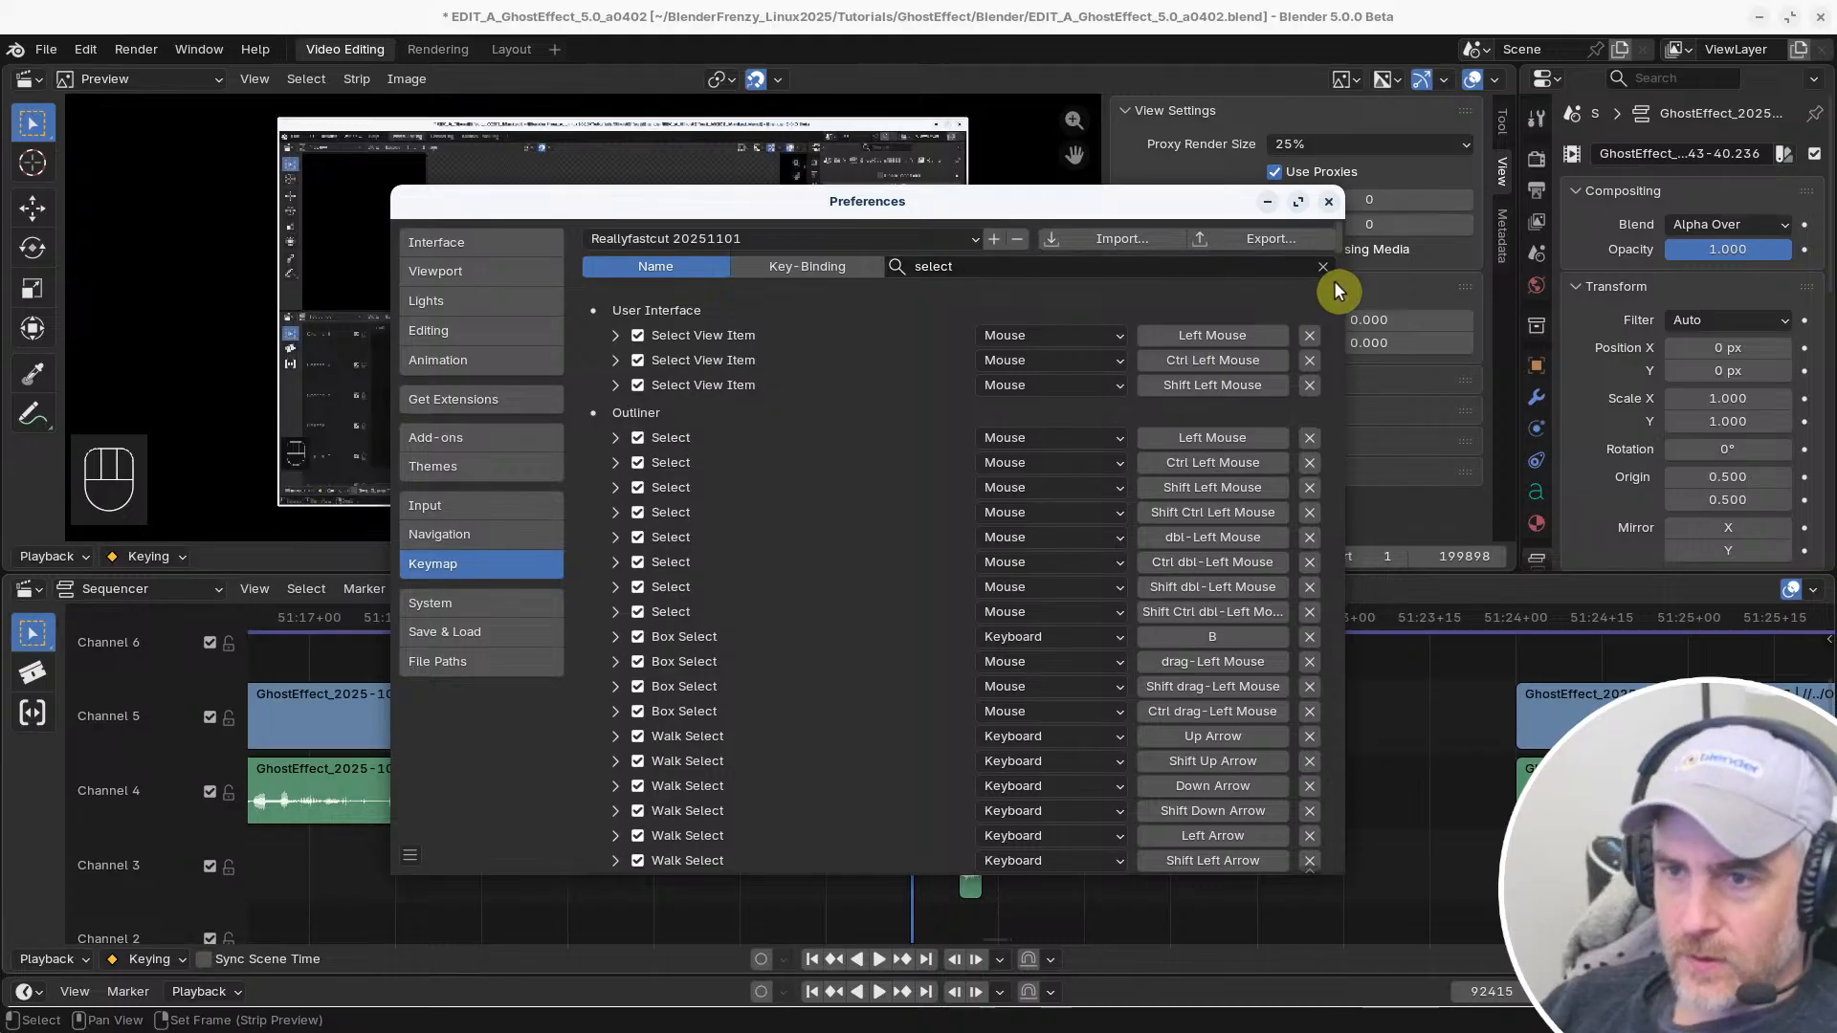
drag(1338, 247, 1337, 565)
scroll(1338, 570, down, 12)
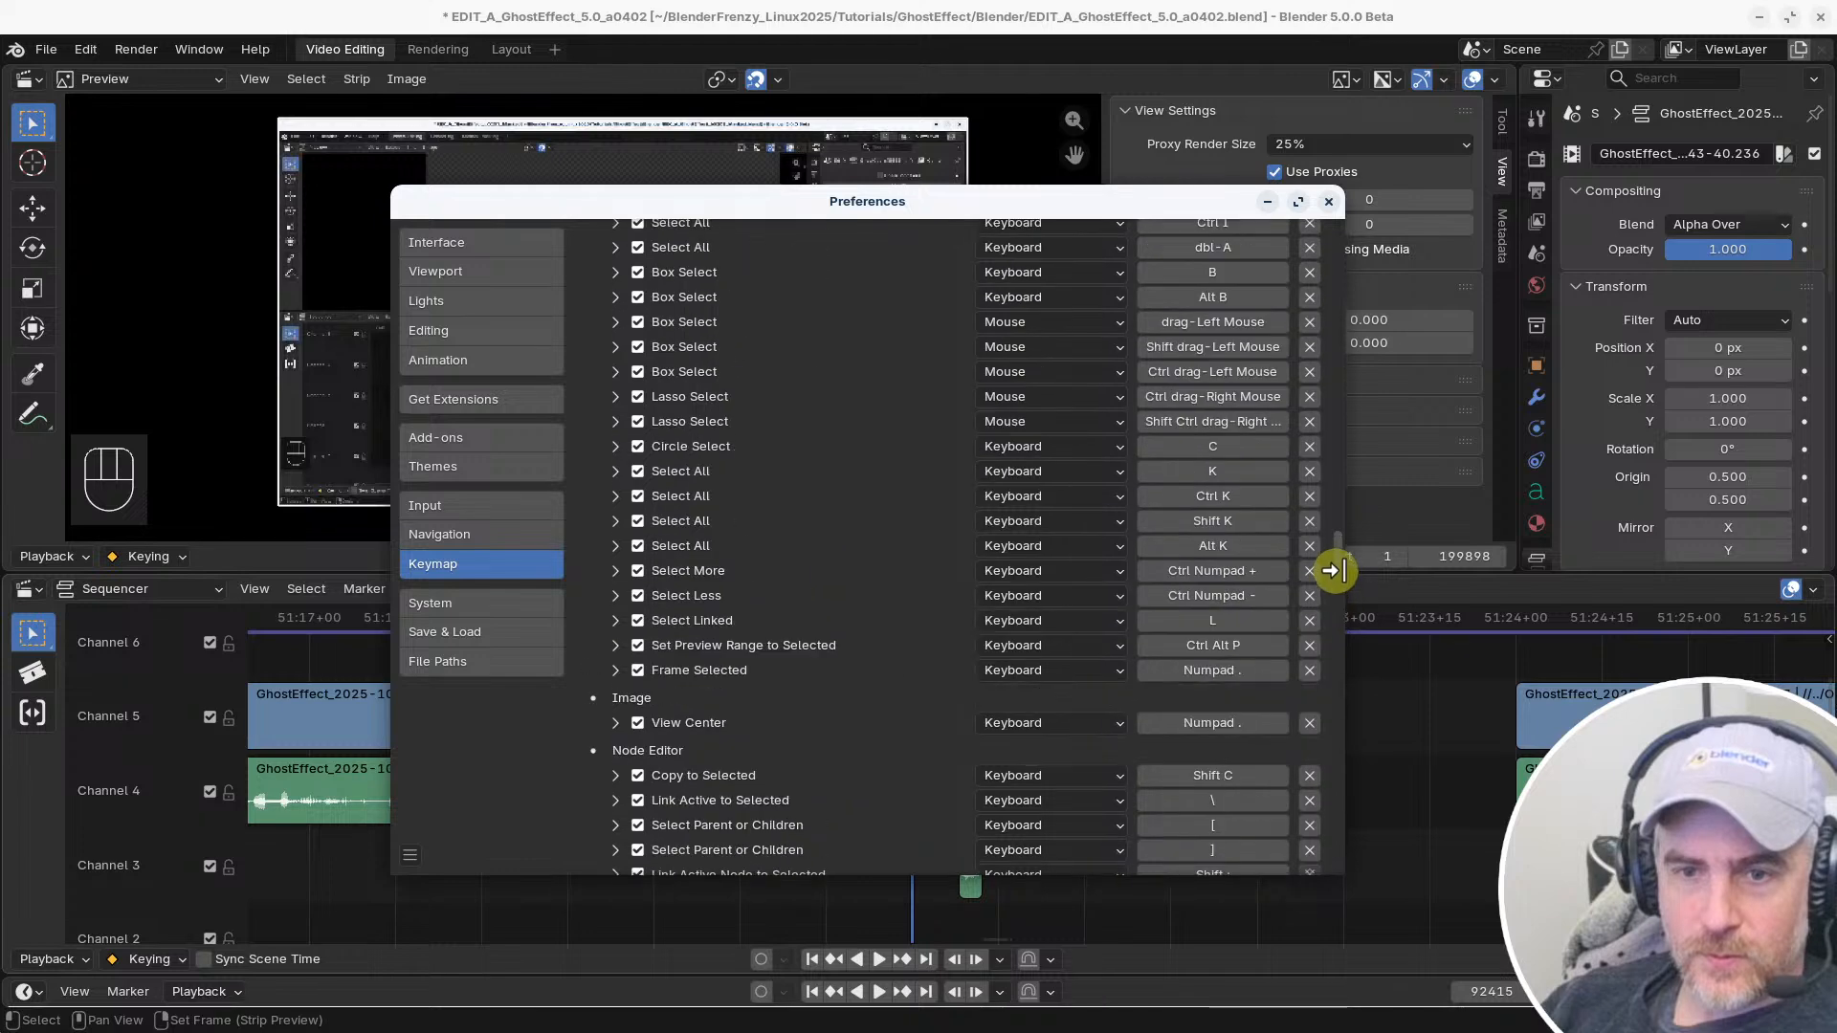
drag(1333, 570, 1363, 678)
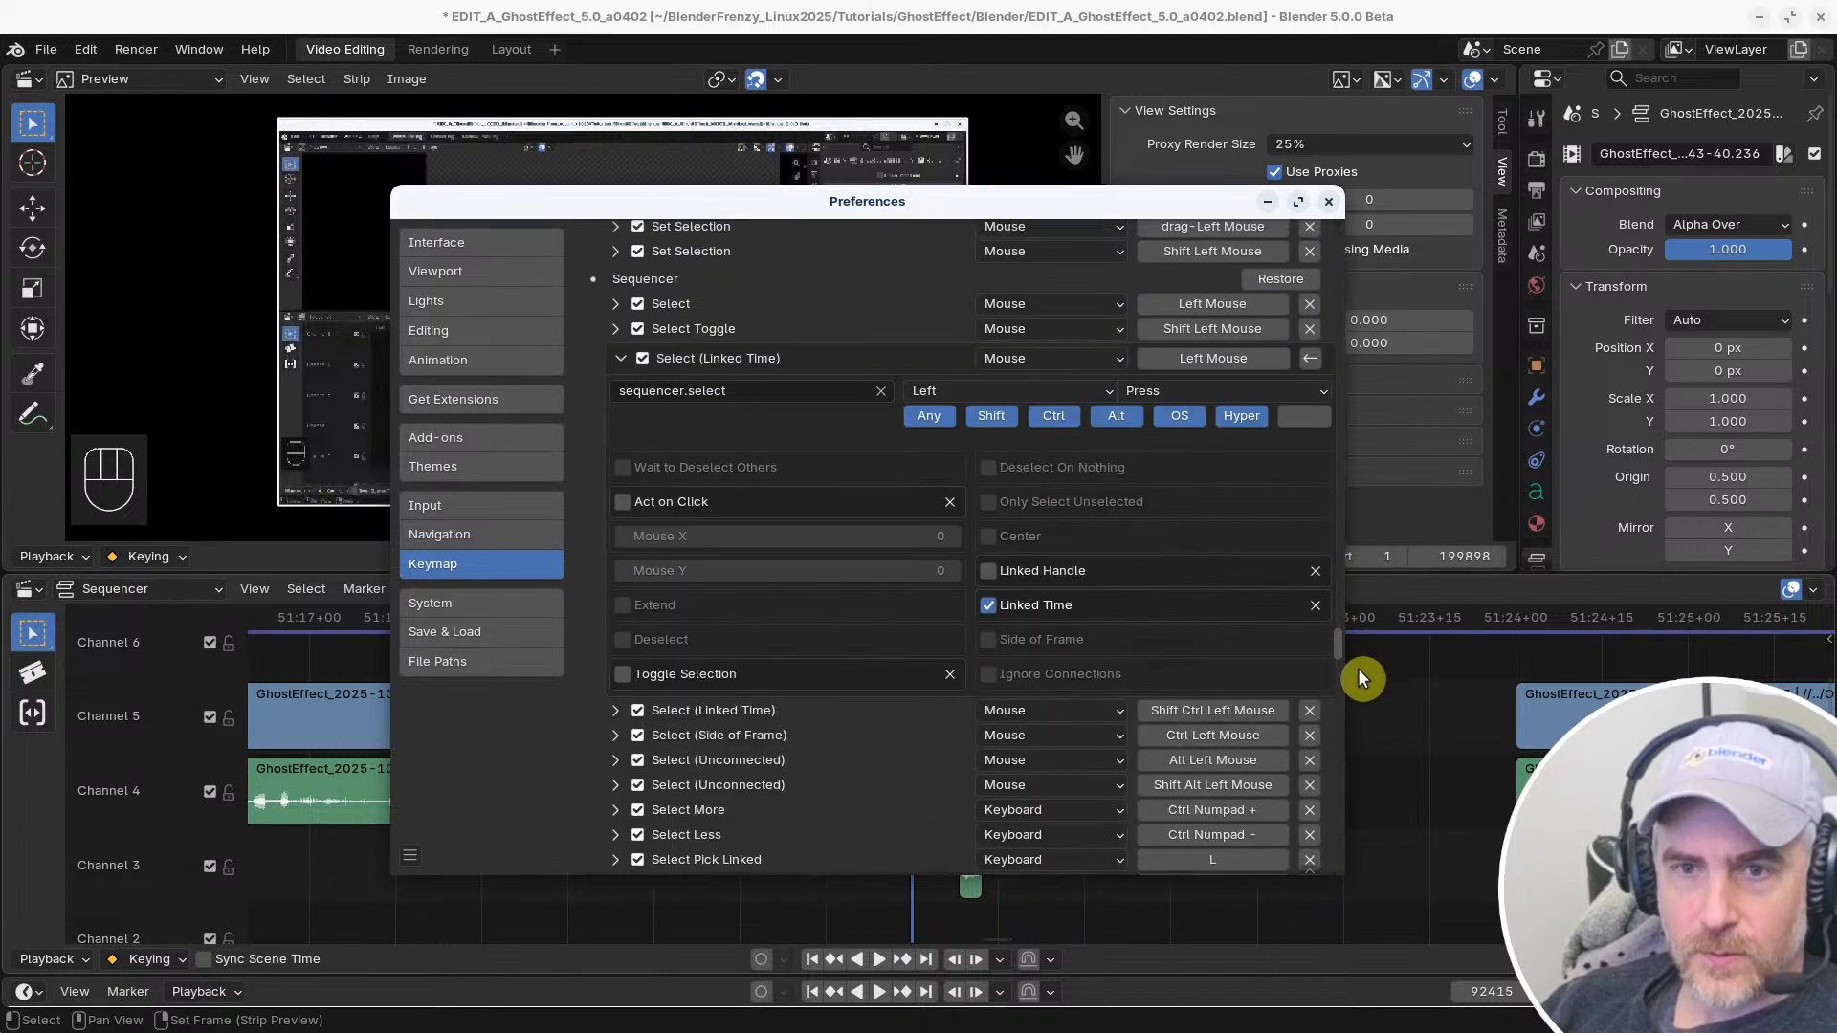
scroll(882, 666, down, 2)
scroll(864, 645, up, 2)
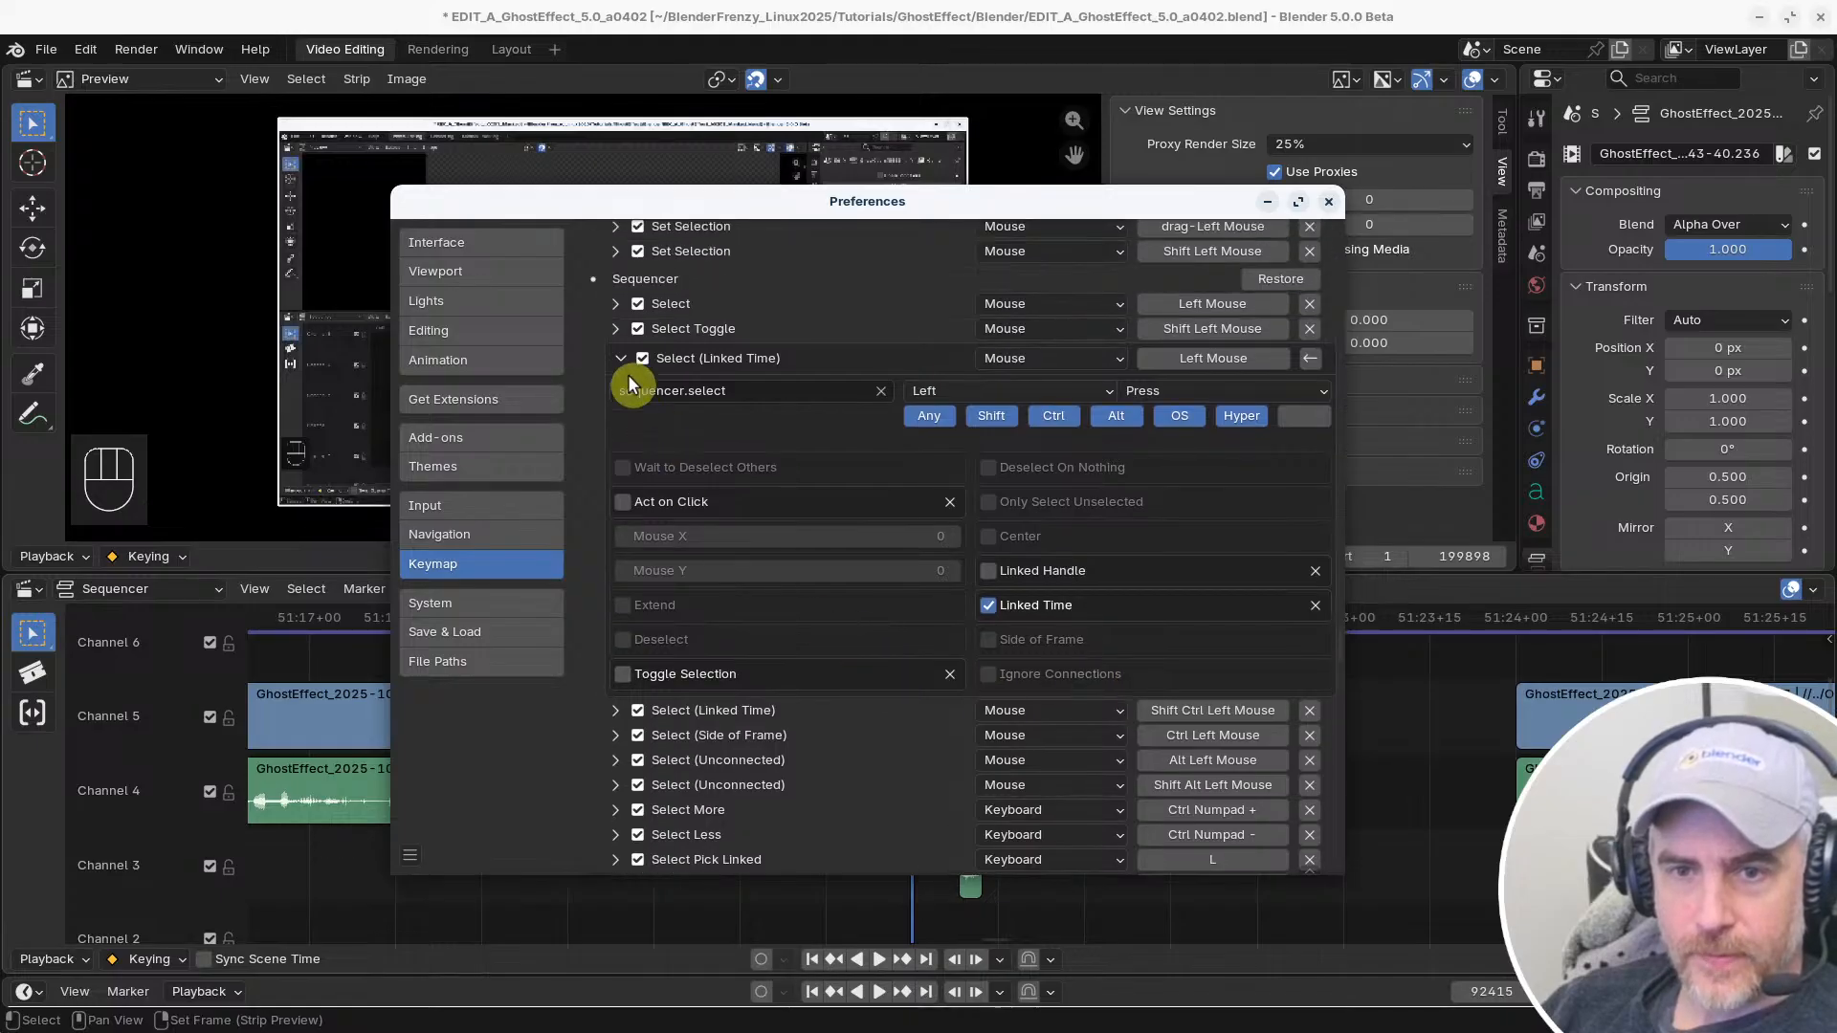
click(618, 360)
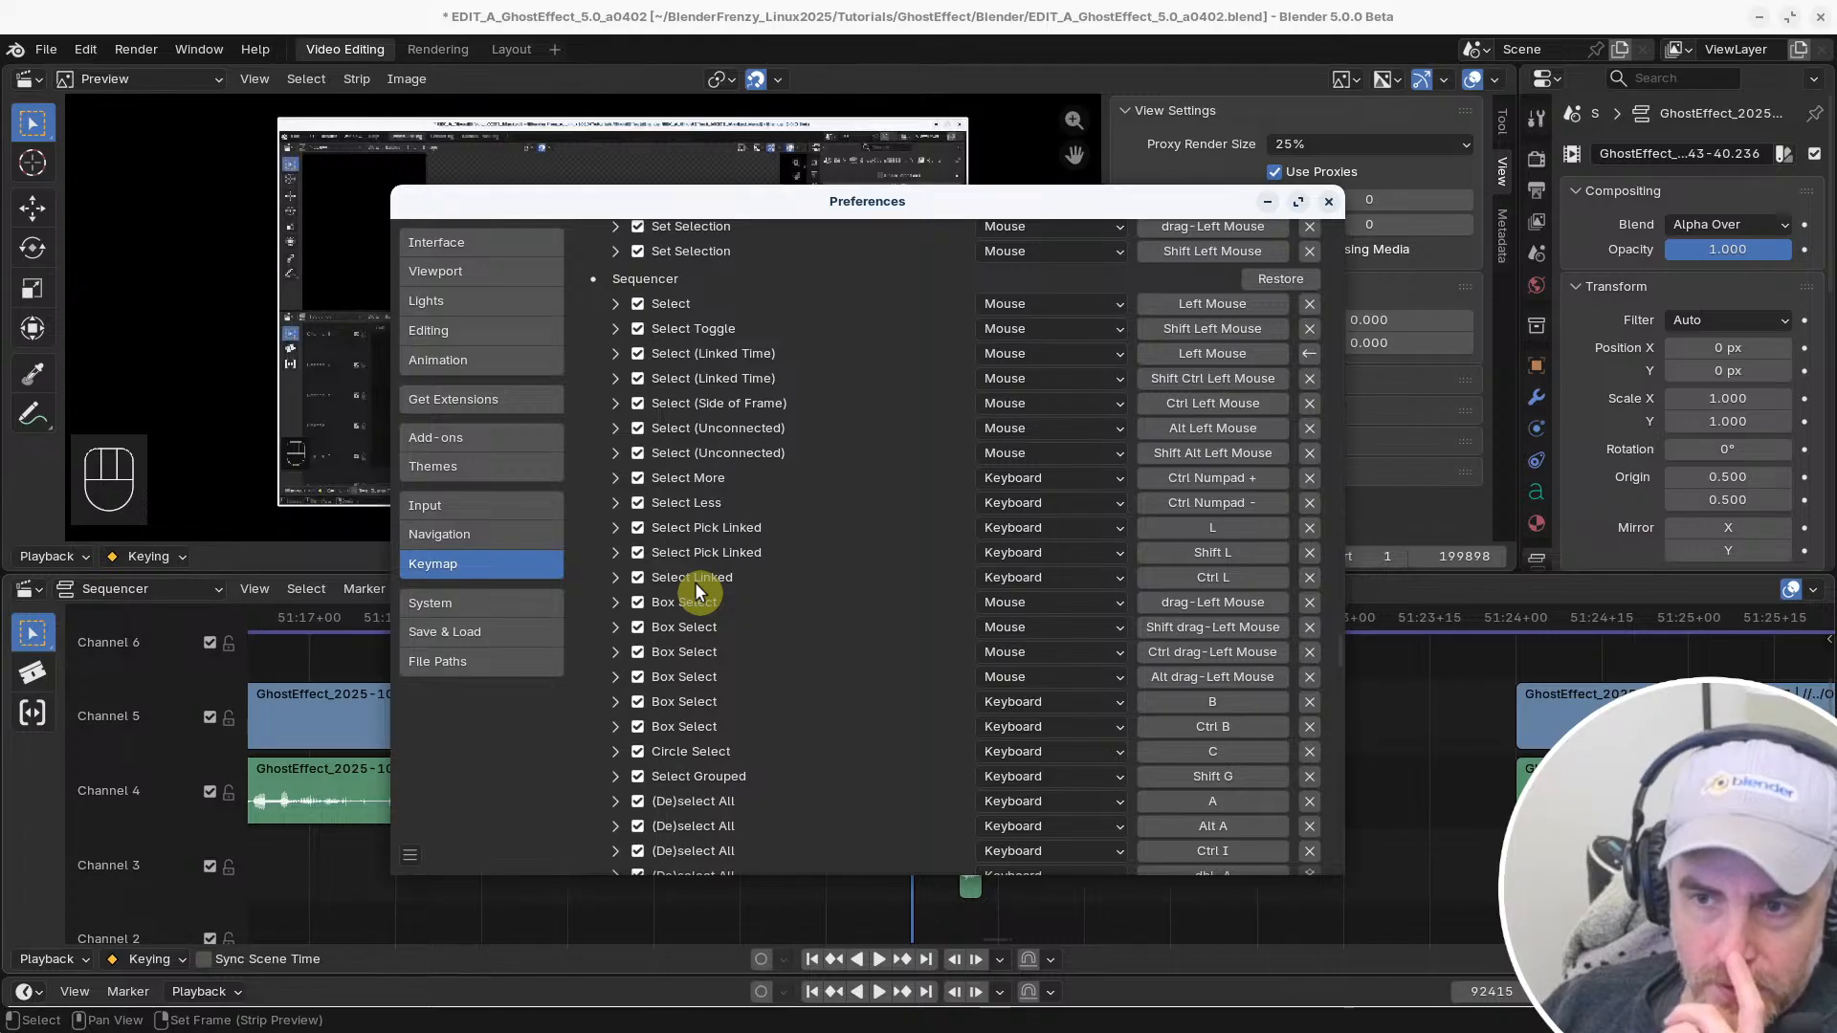
Examine the Sequencer's Select, Select Toggle and extending Select (Linked Time) shortcut settings
scroll(697, 581, down, 4)
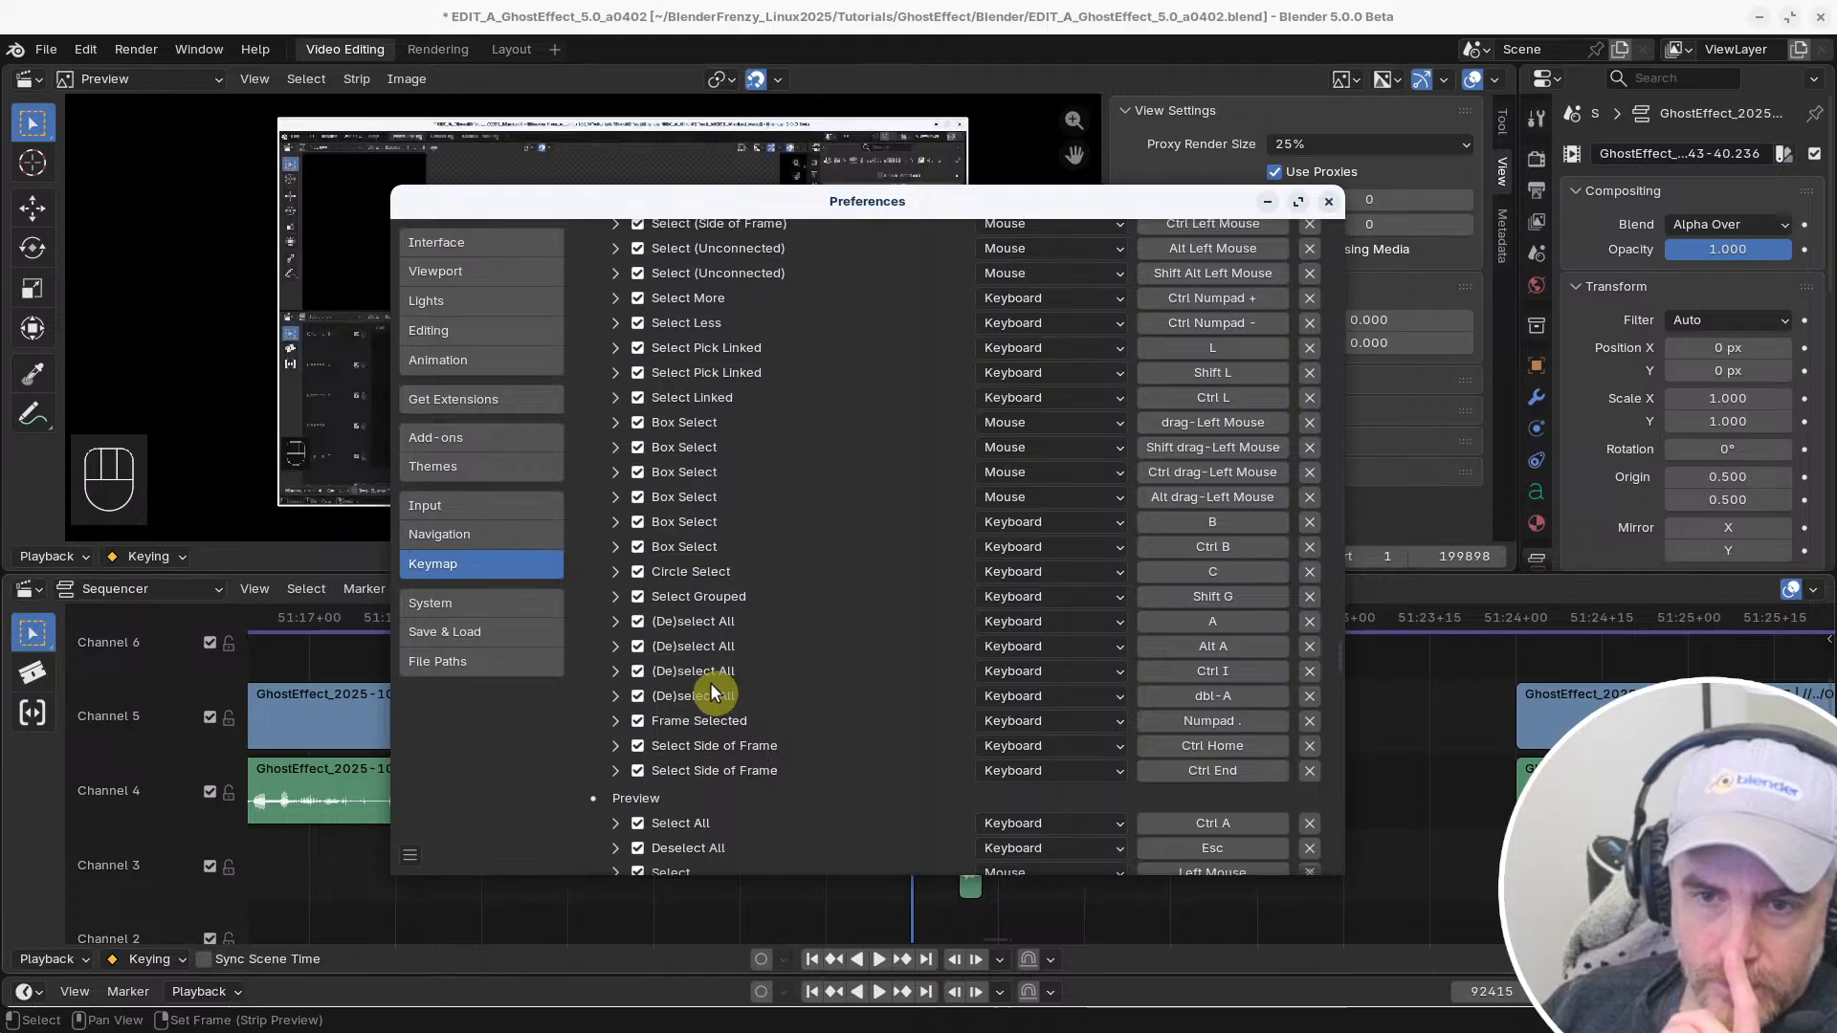
scroll(710, 681, up, 7)
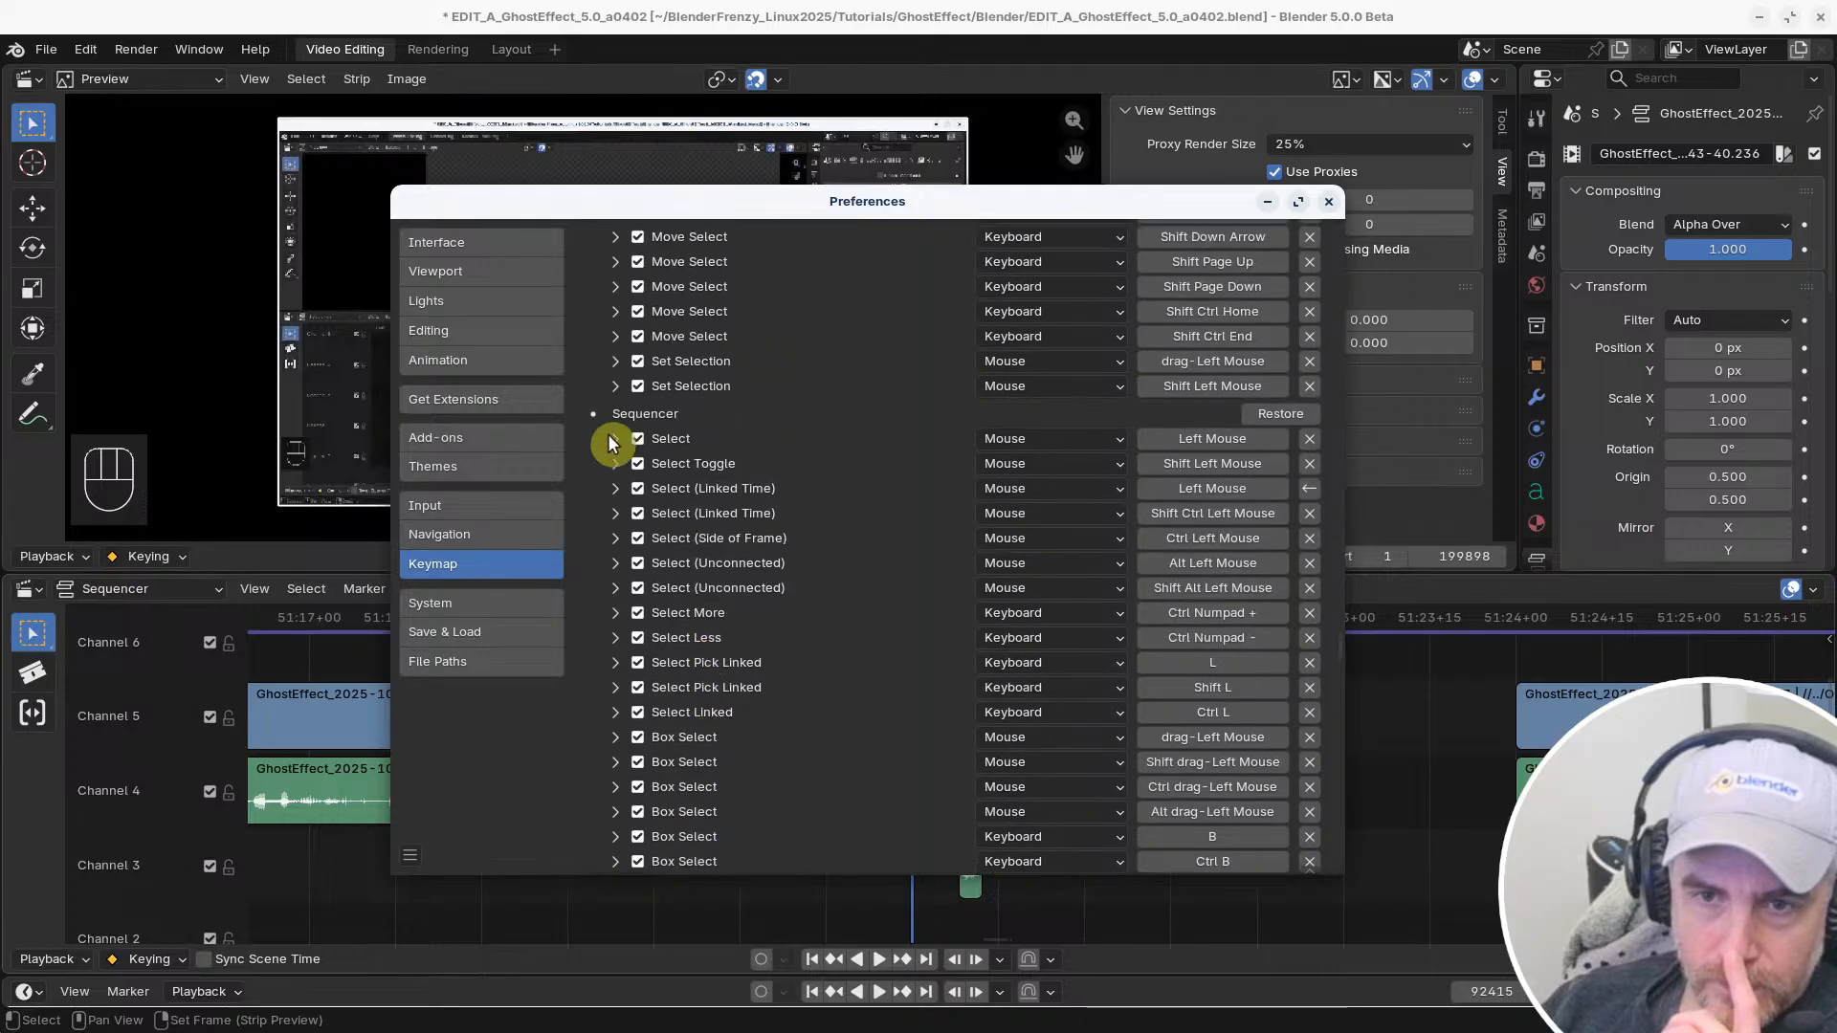
click(612, 440)
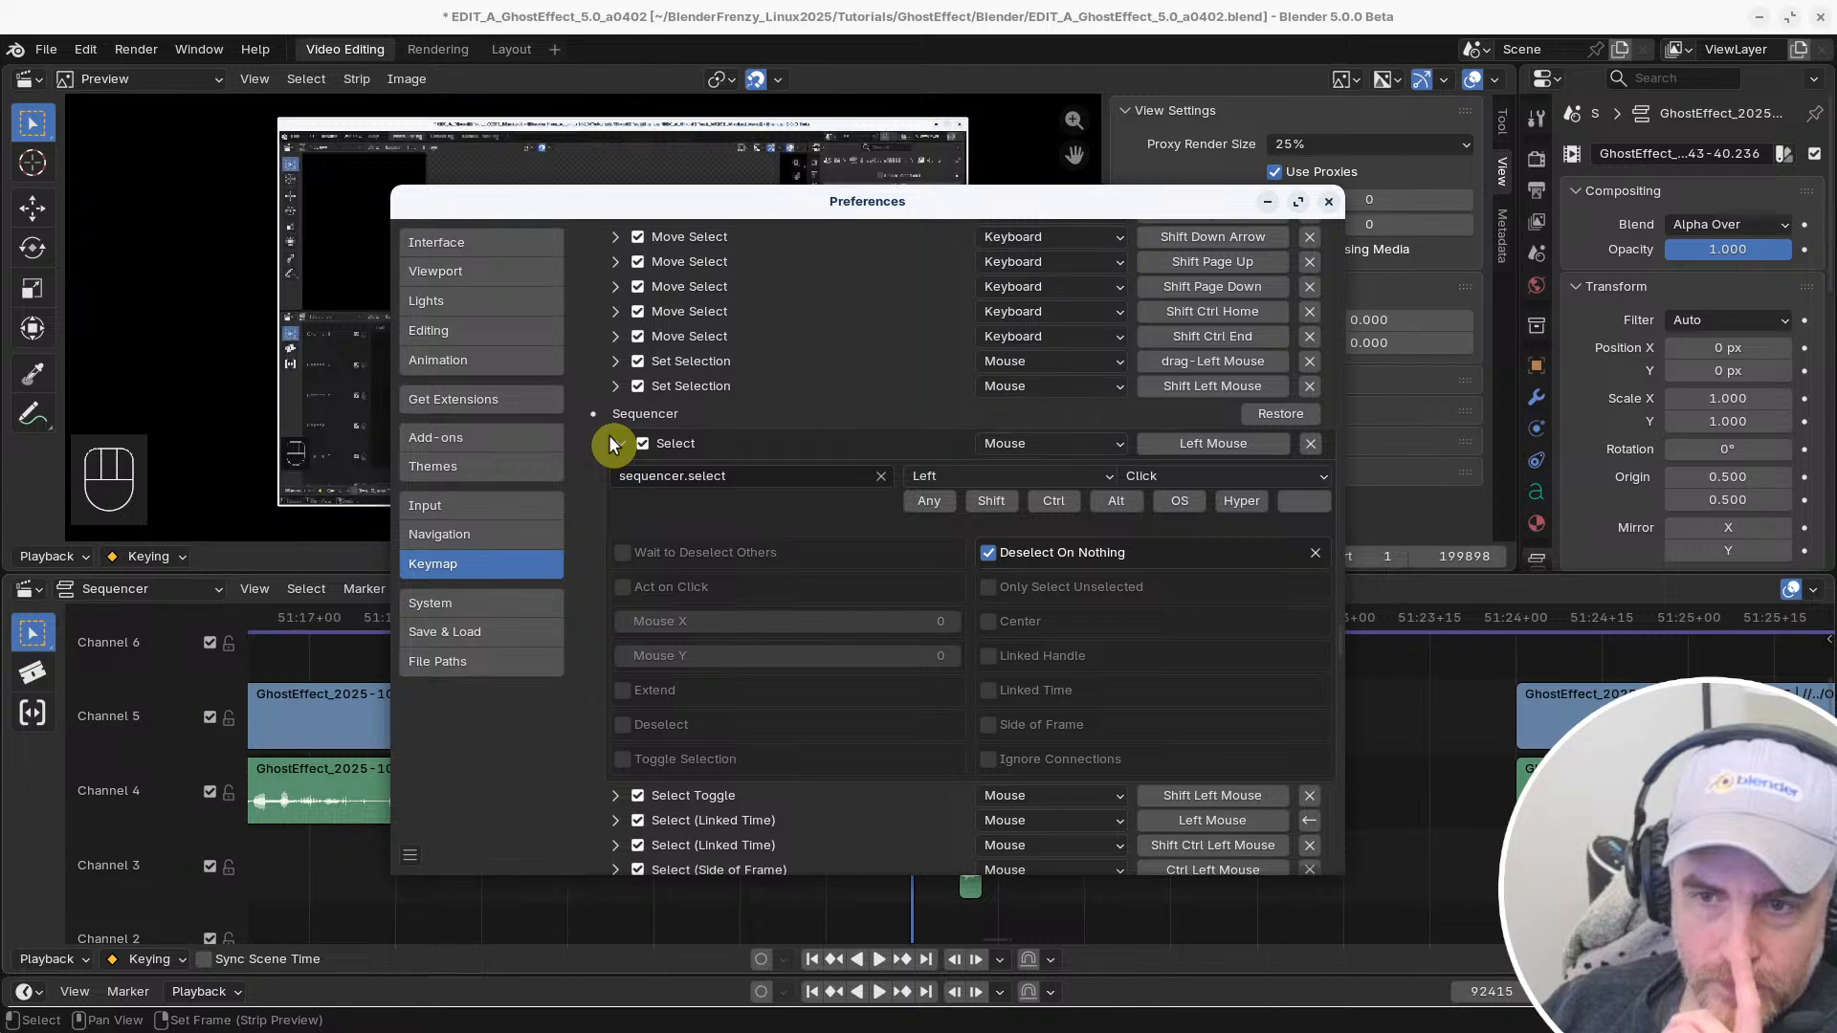
click(616, 442)
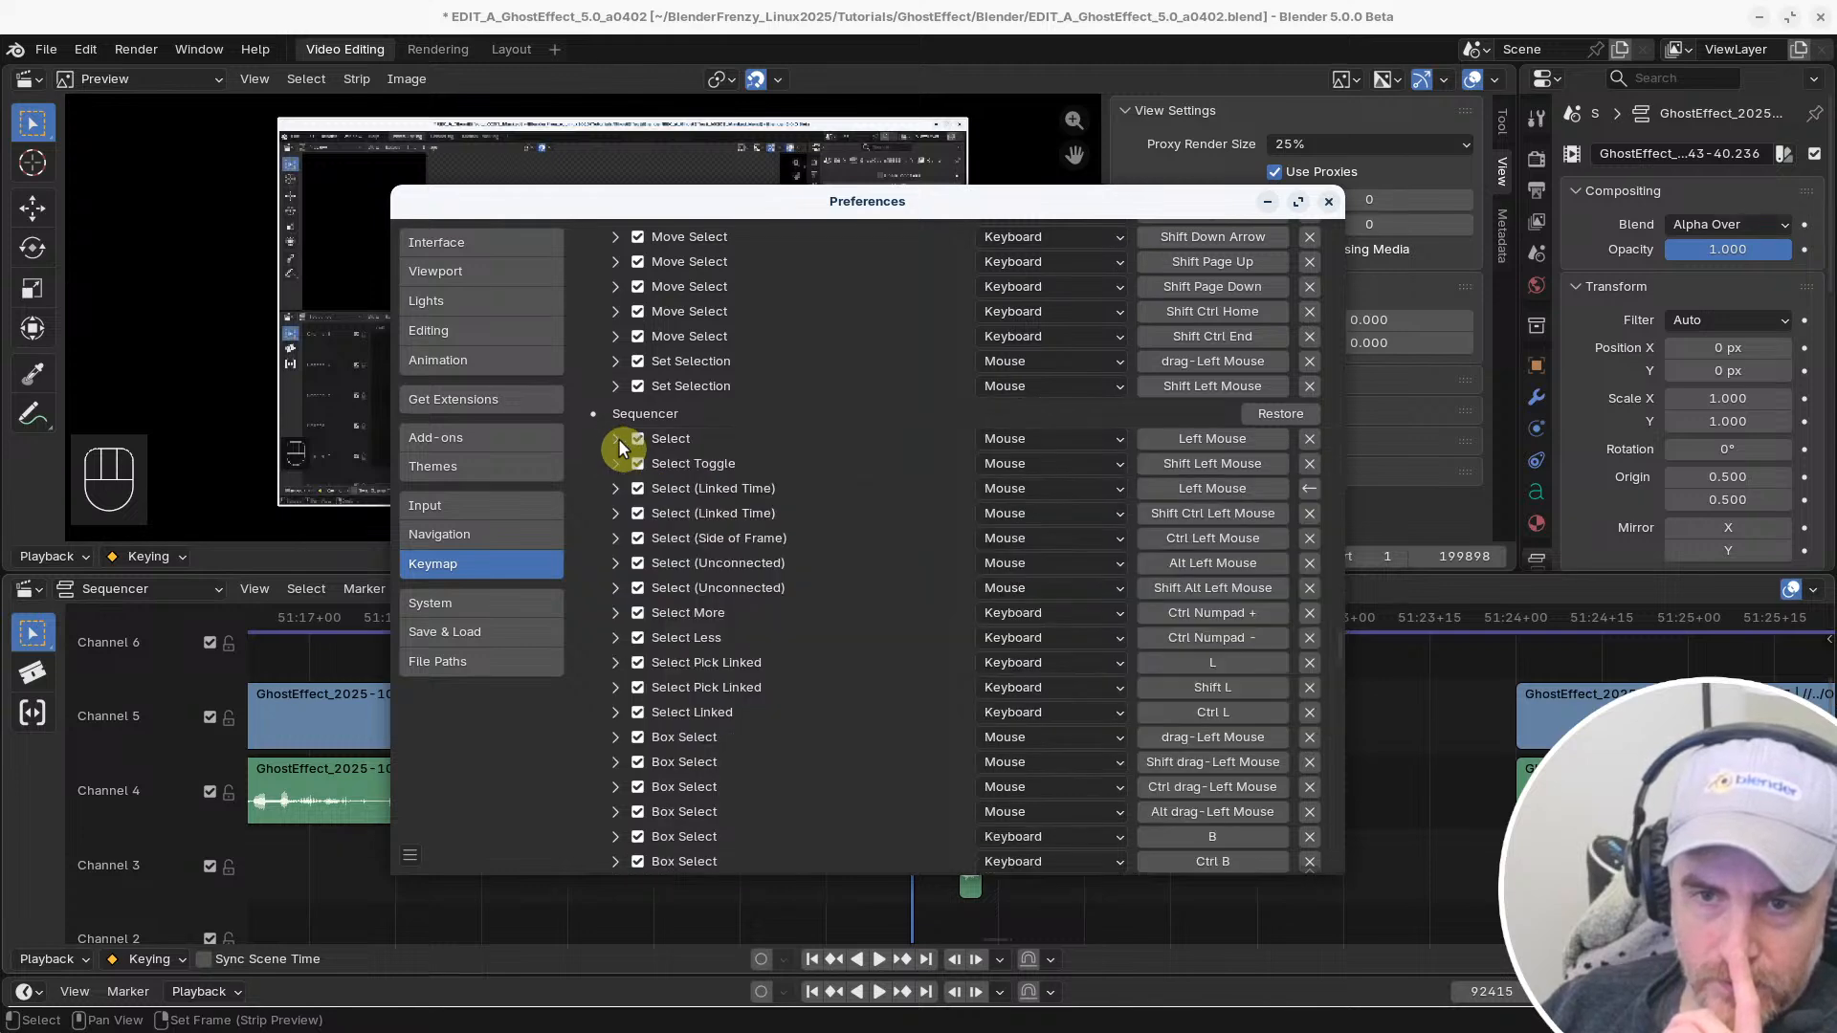
click(617, 463)
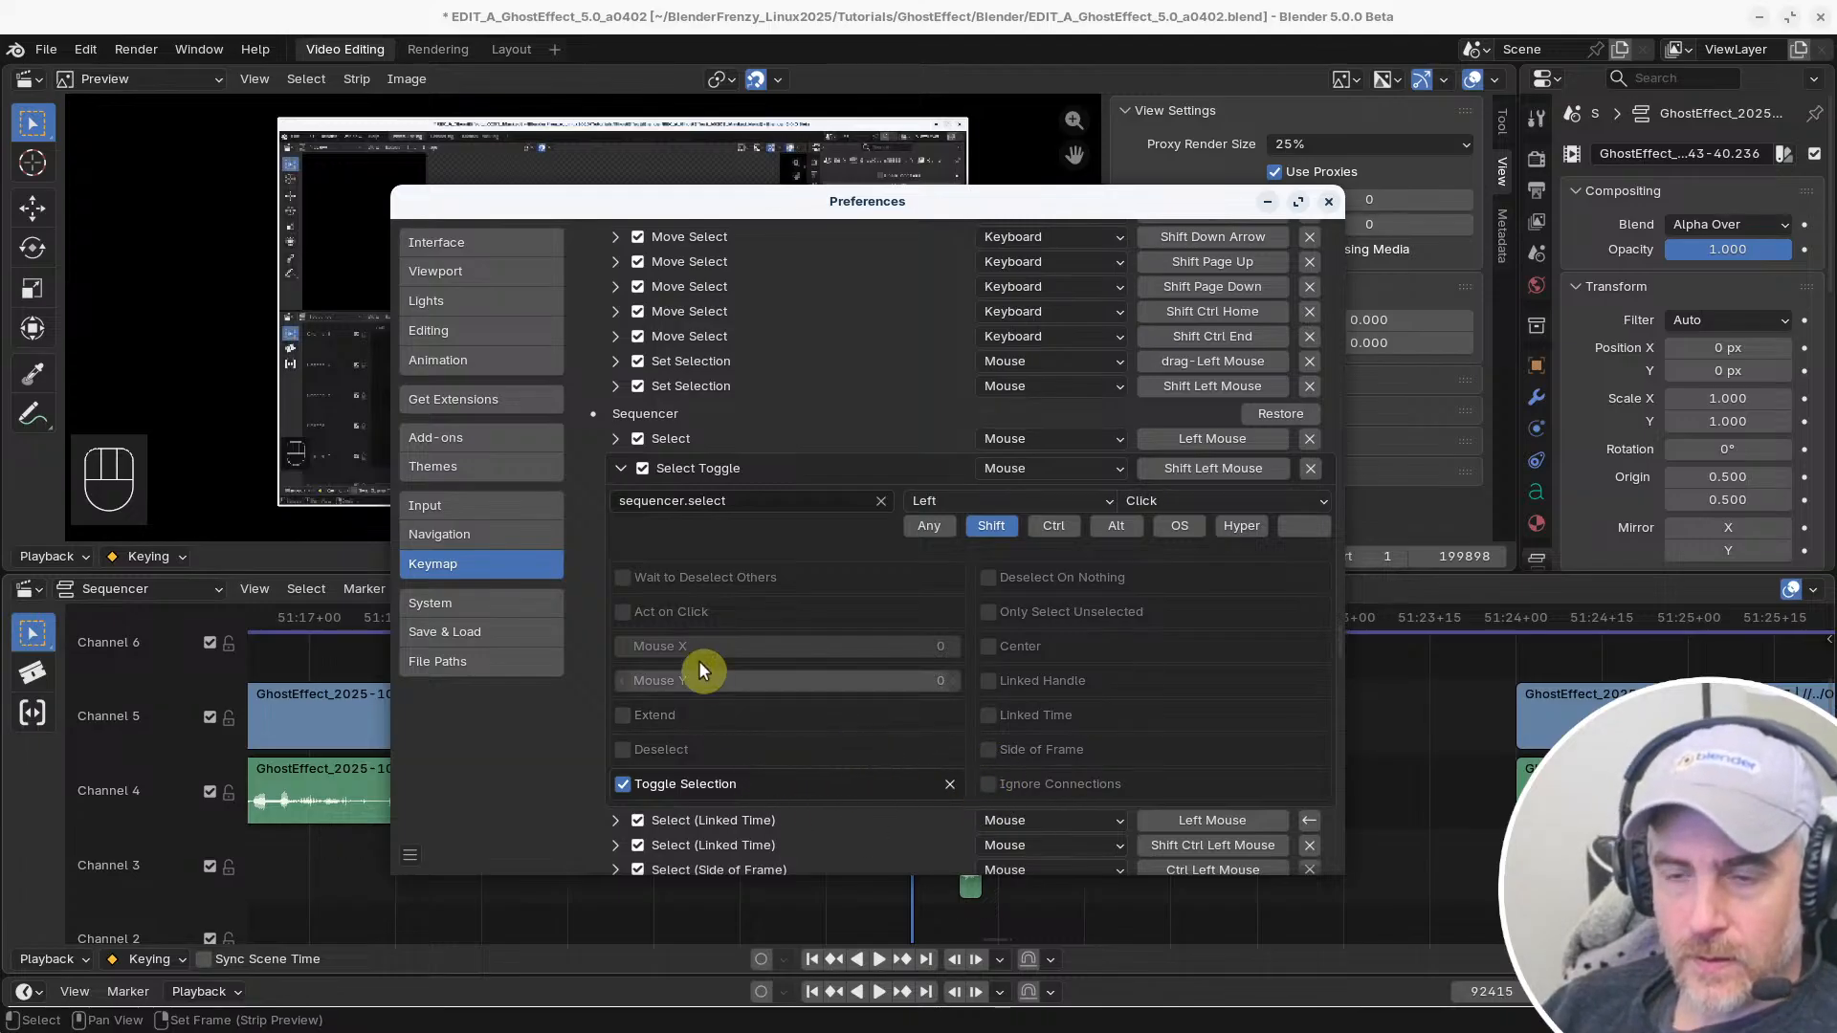
click(620, 468)
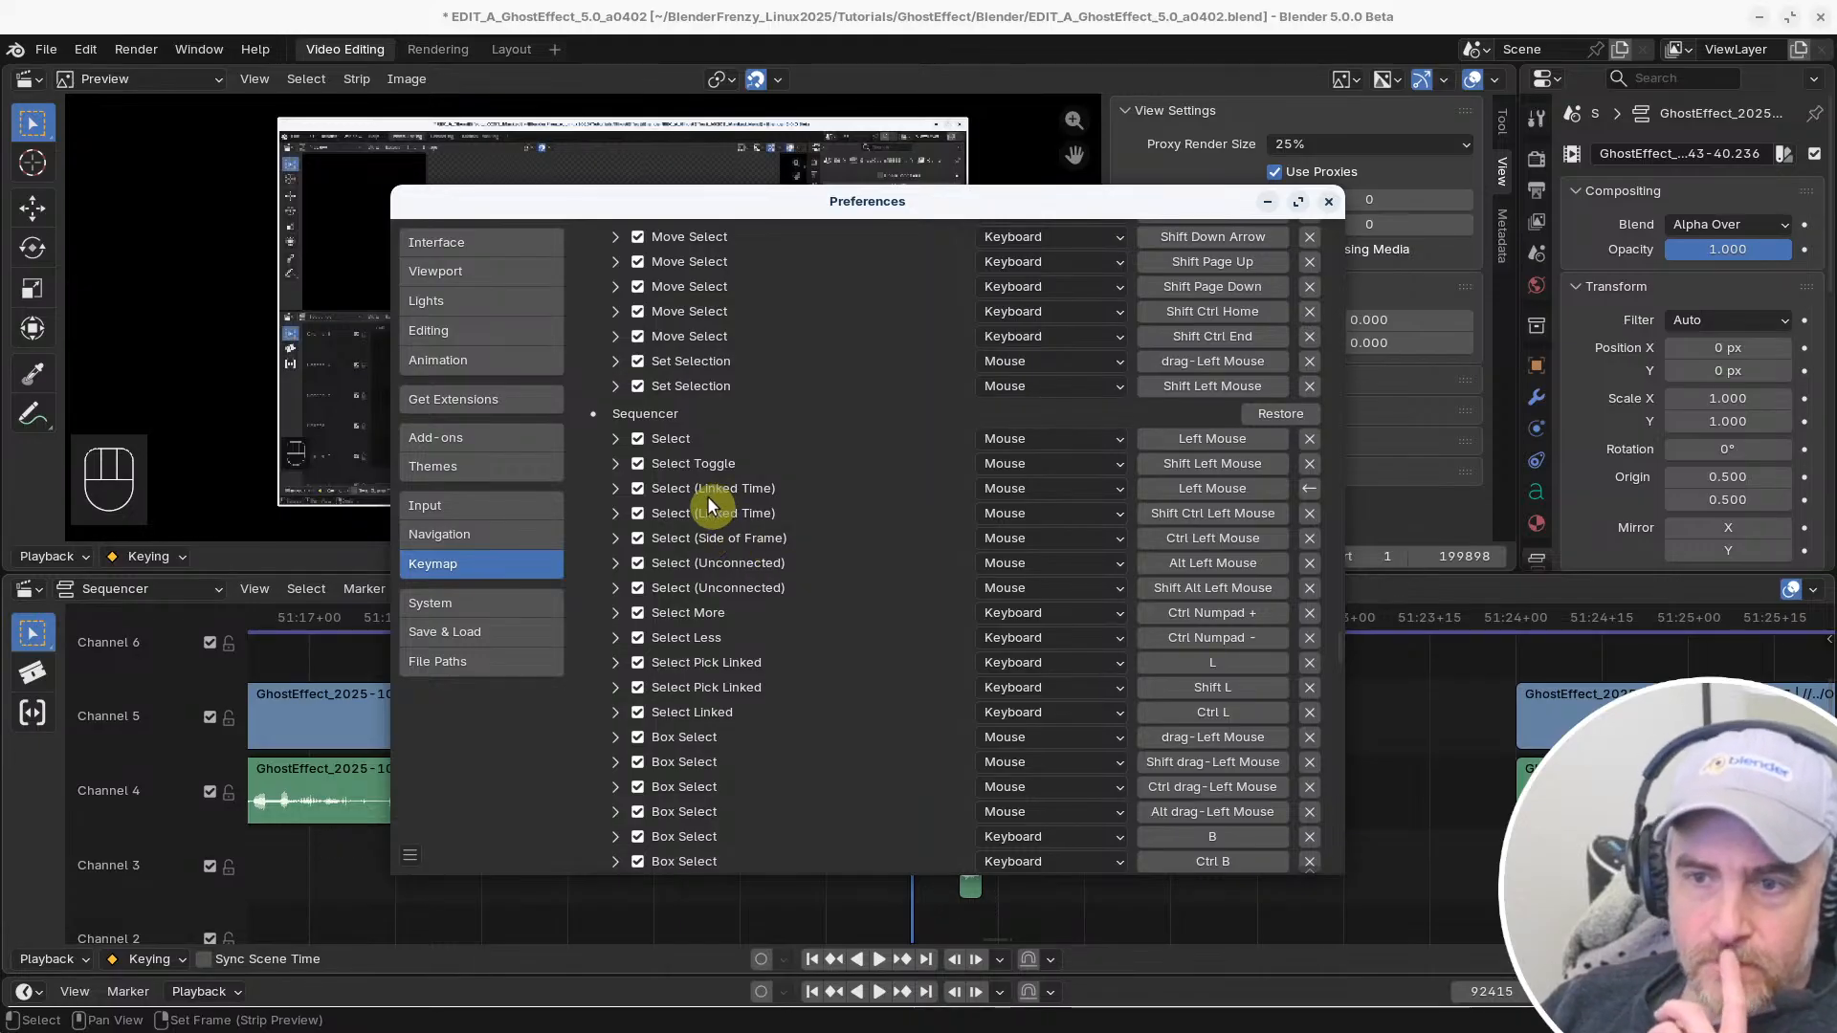
click(615, 513)
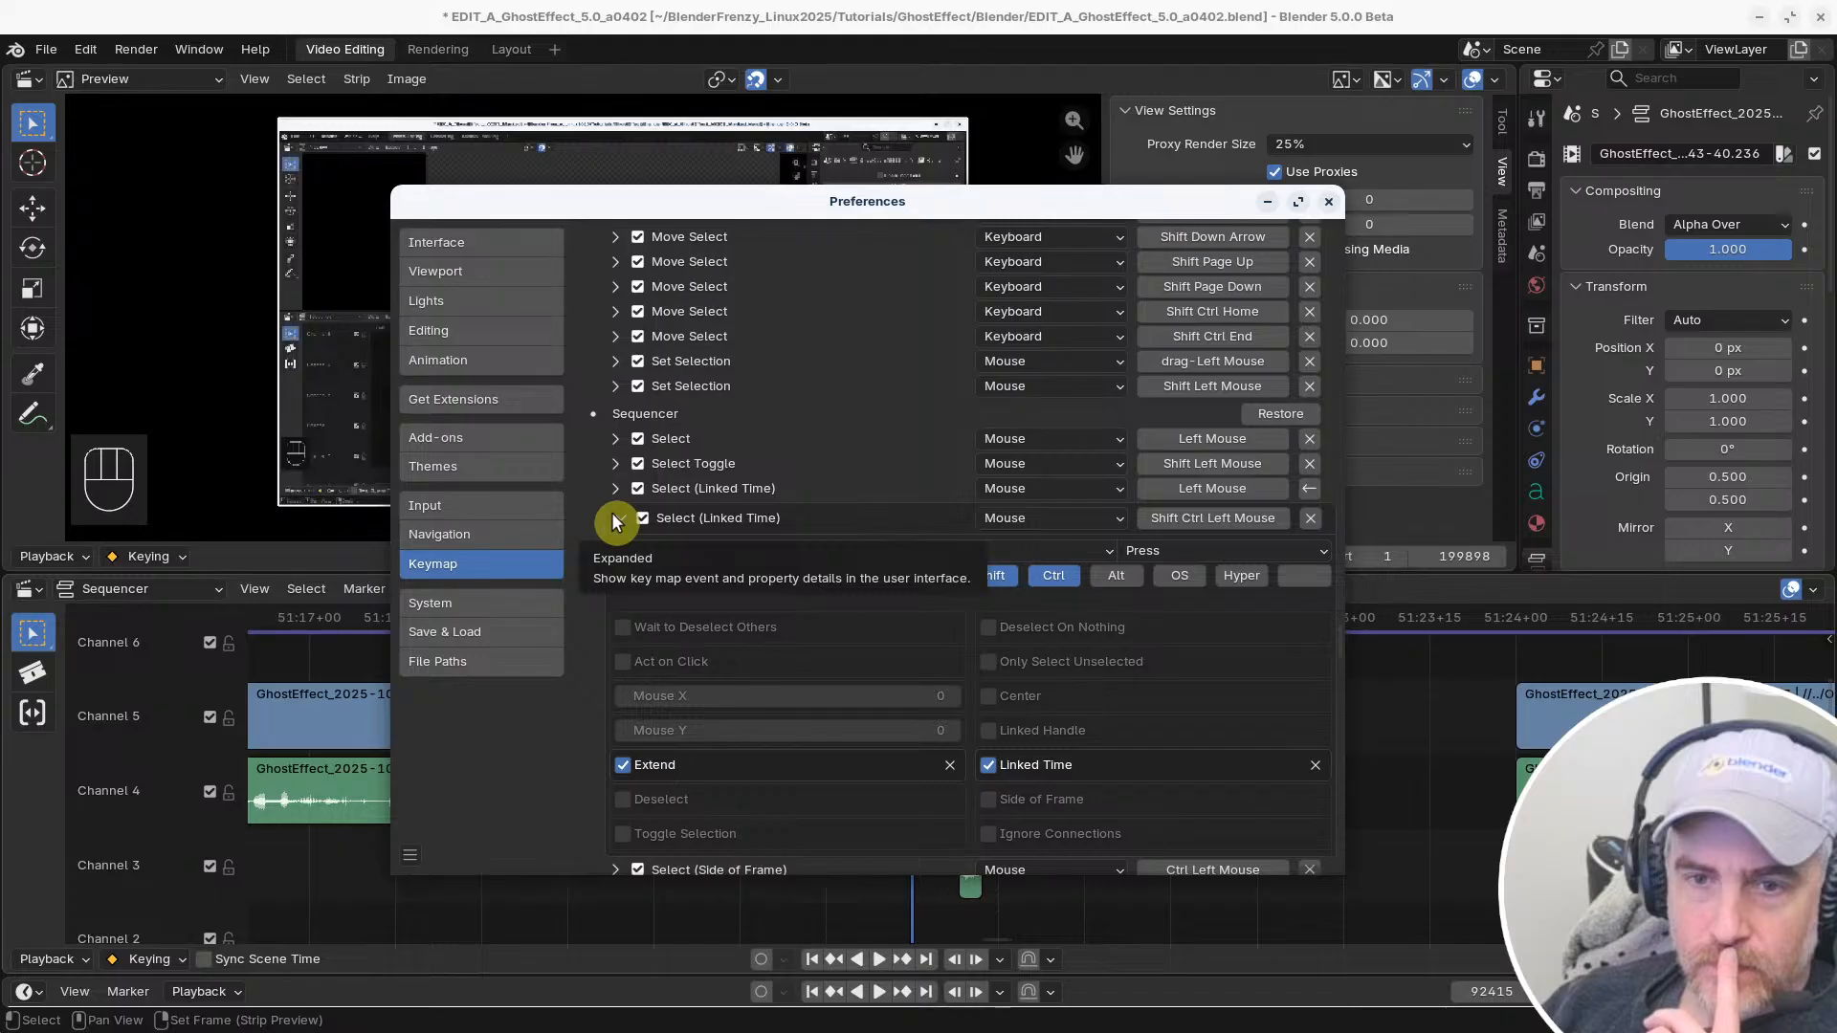
click(616, 518)
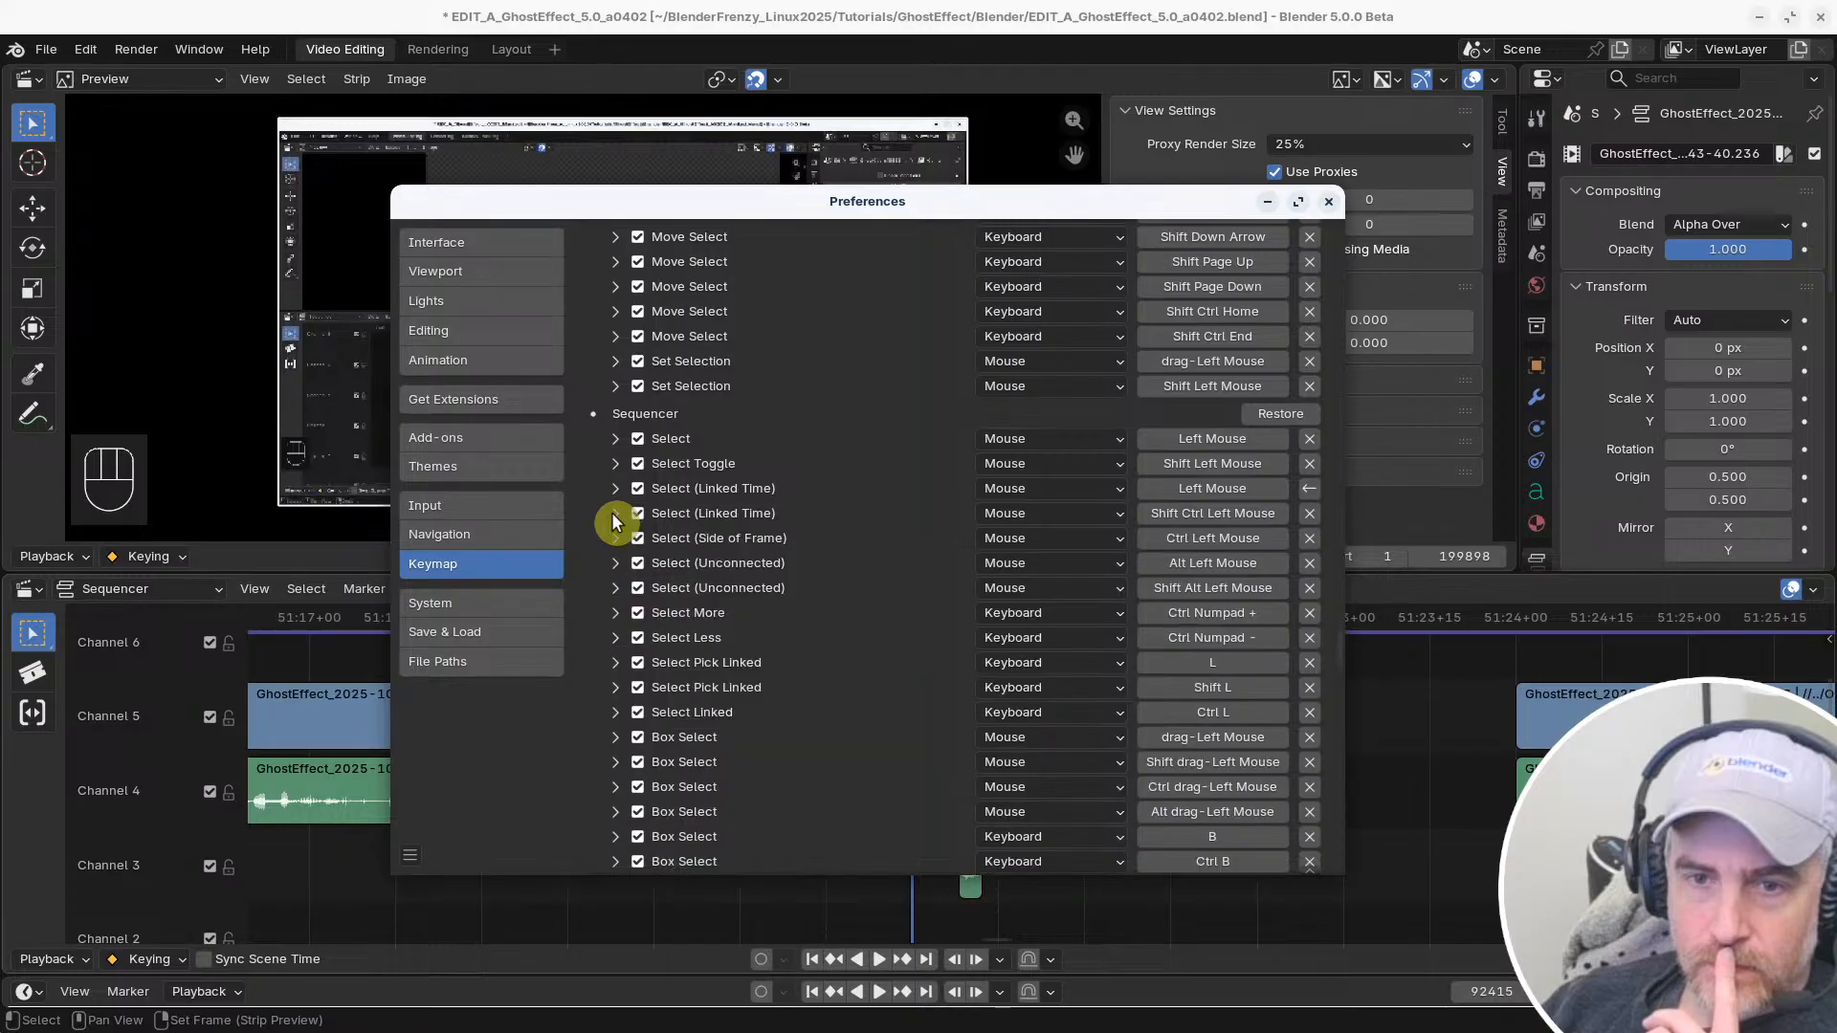
Rebind the extending Select (Linked Time) shortcut to Left Mouse and test it at the Channel 5 clip's end handle
click(1209, 515)
shift+click(1210, 514)
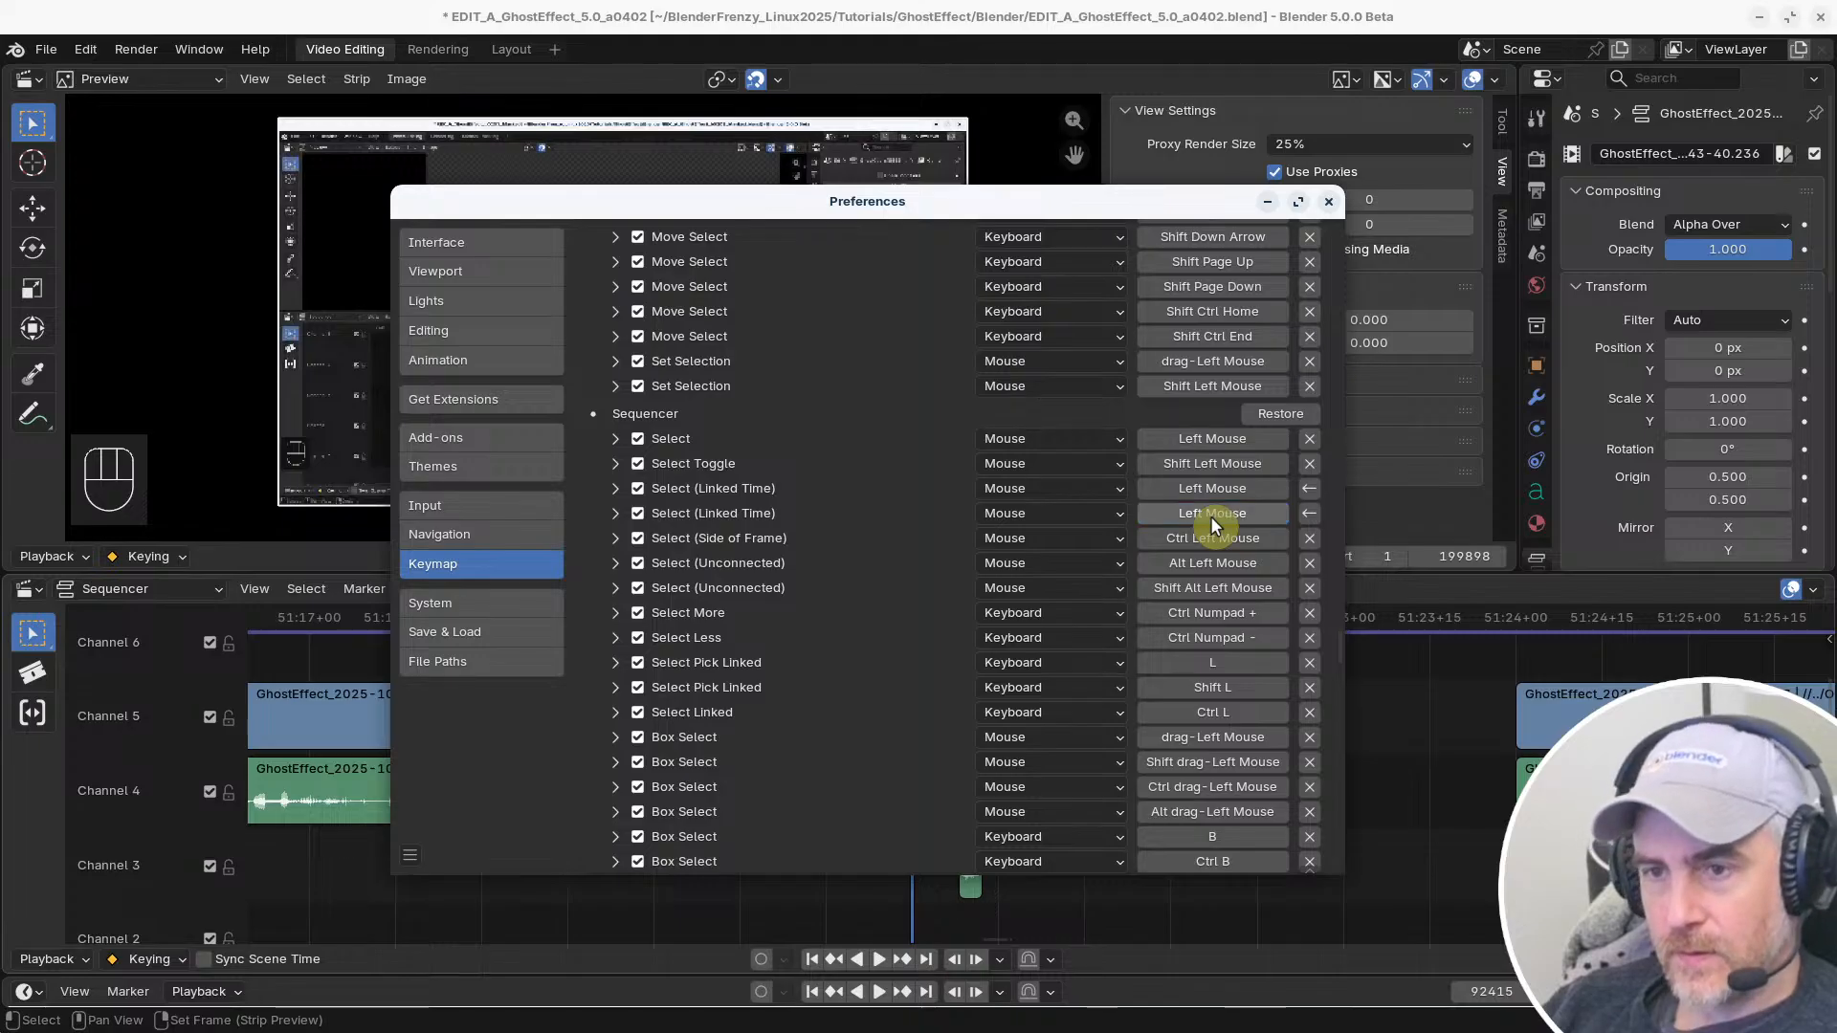
click(1466, 769)
click(952, 708)
click(952, 708)
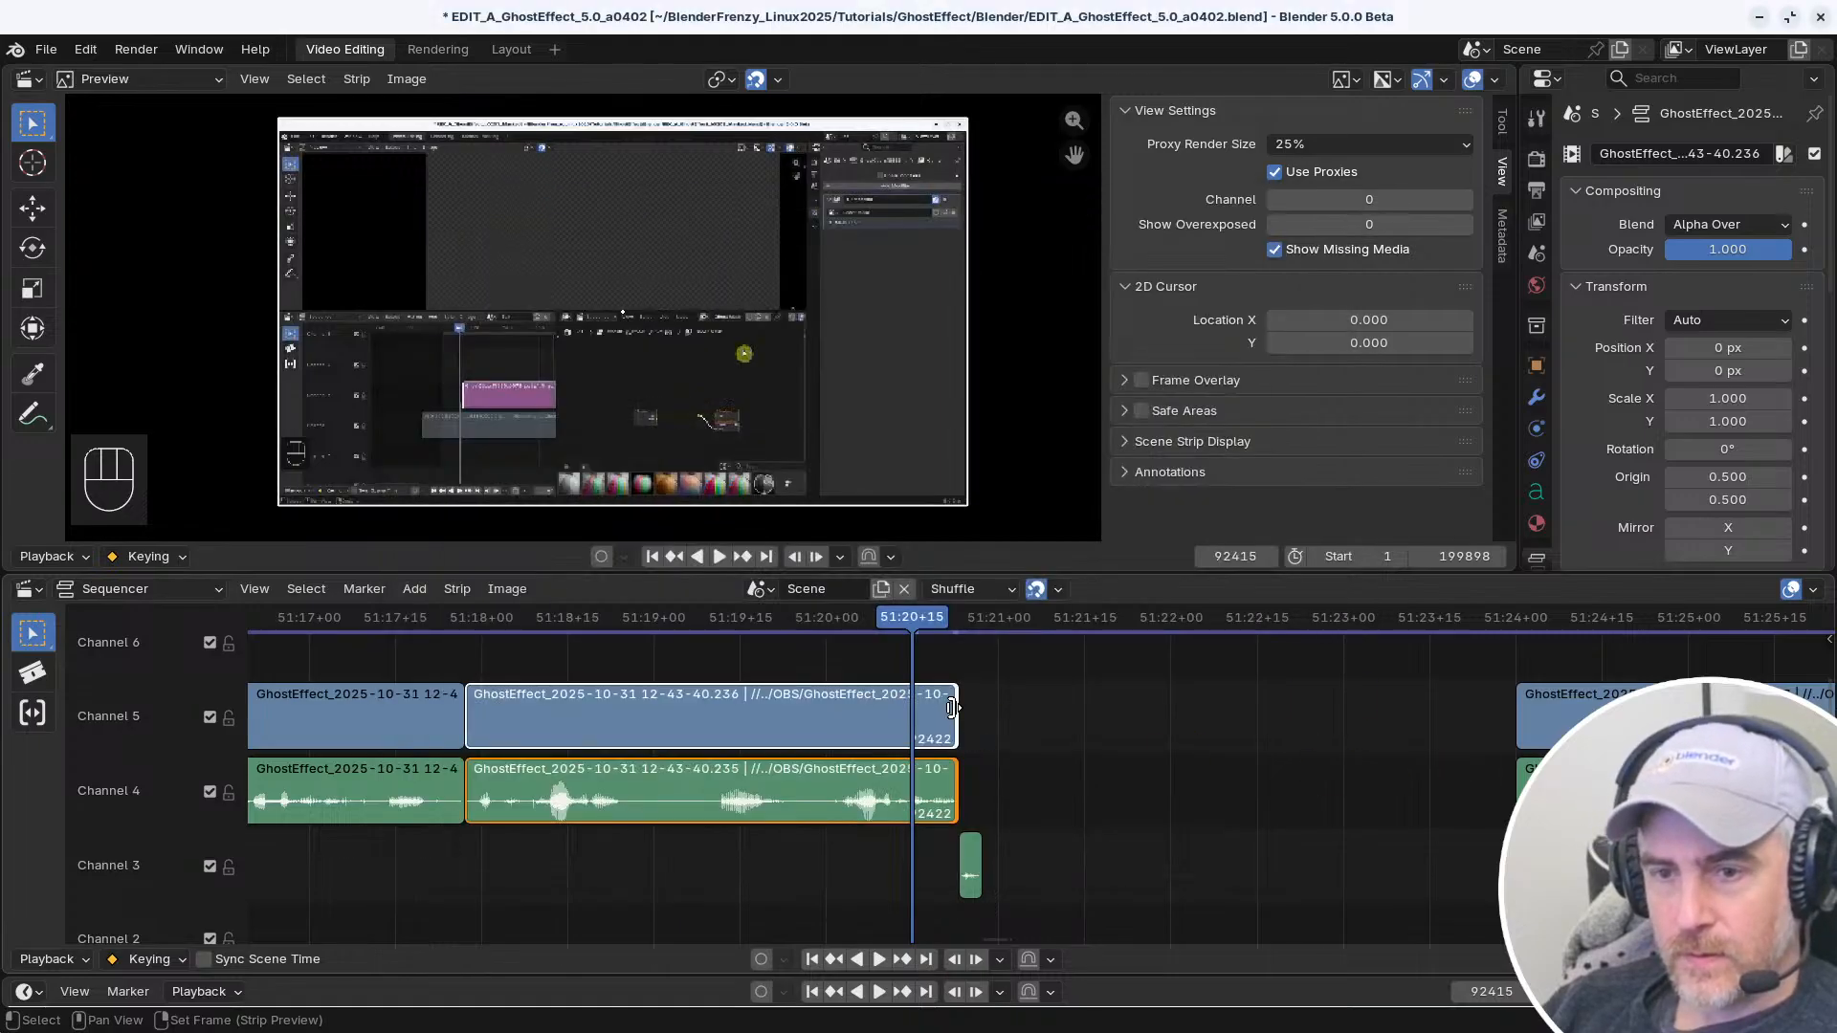
click(952, 708)
Alternate handle selection between the Channel 4 and Channel 5 clip ends, and try moving the end handles without keeping the change
click(952, 770)
click(949, 727)
click(949, 727)
click(953, 781)
click(952, 724)
drag(951, 724, 984, 734)
right_click(984, 735)
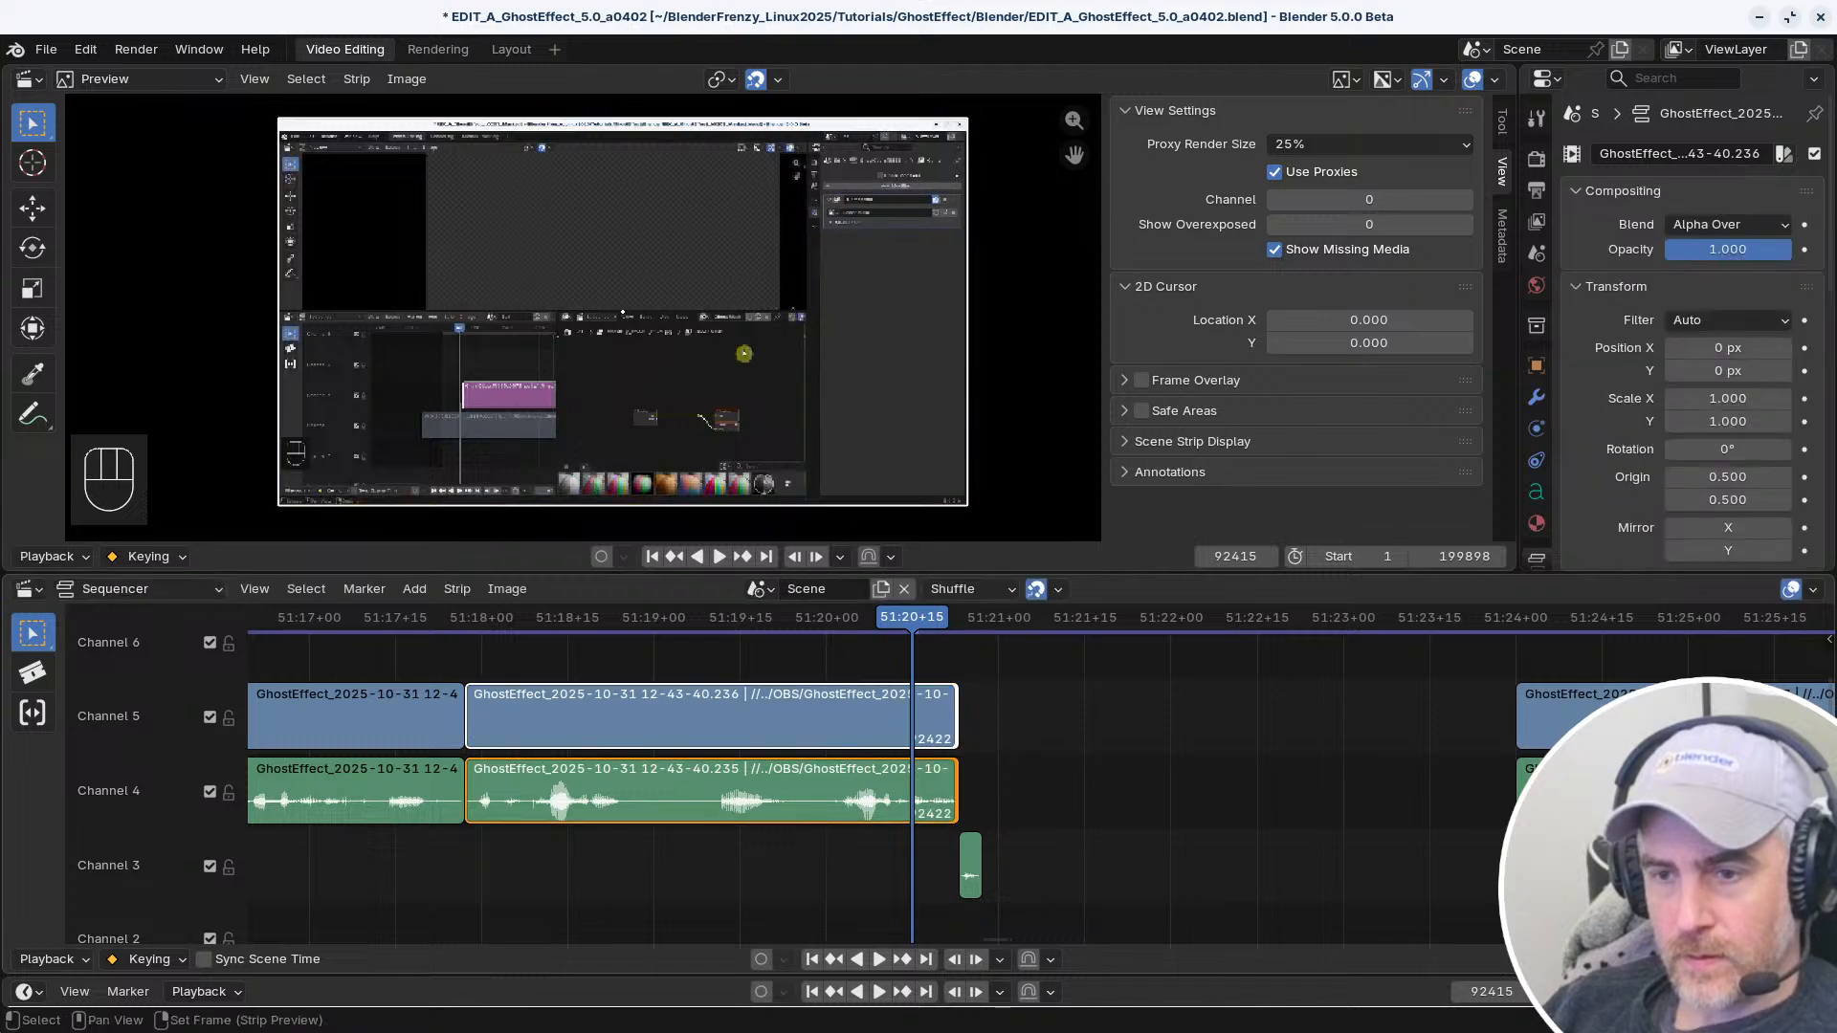
Try moving the linked start handles of the clips after the gap, cancel the move, and deselect the strips
click(1525, 717)
drag(1525, 717, 1461, 736)
right_click(1462, 736)
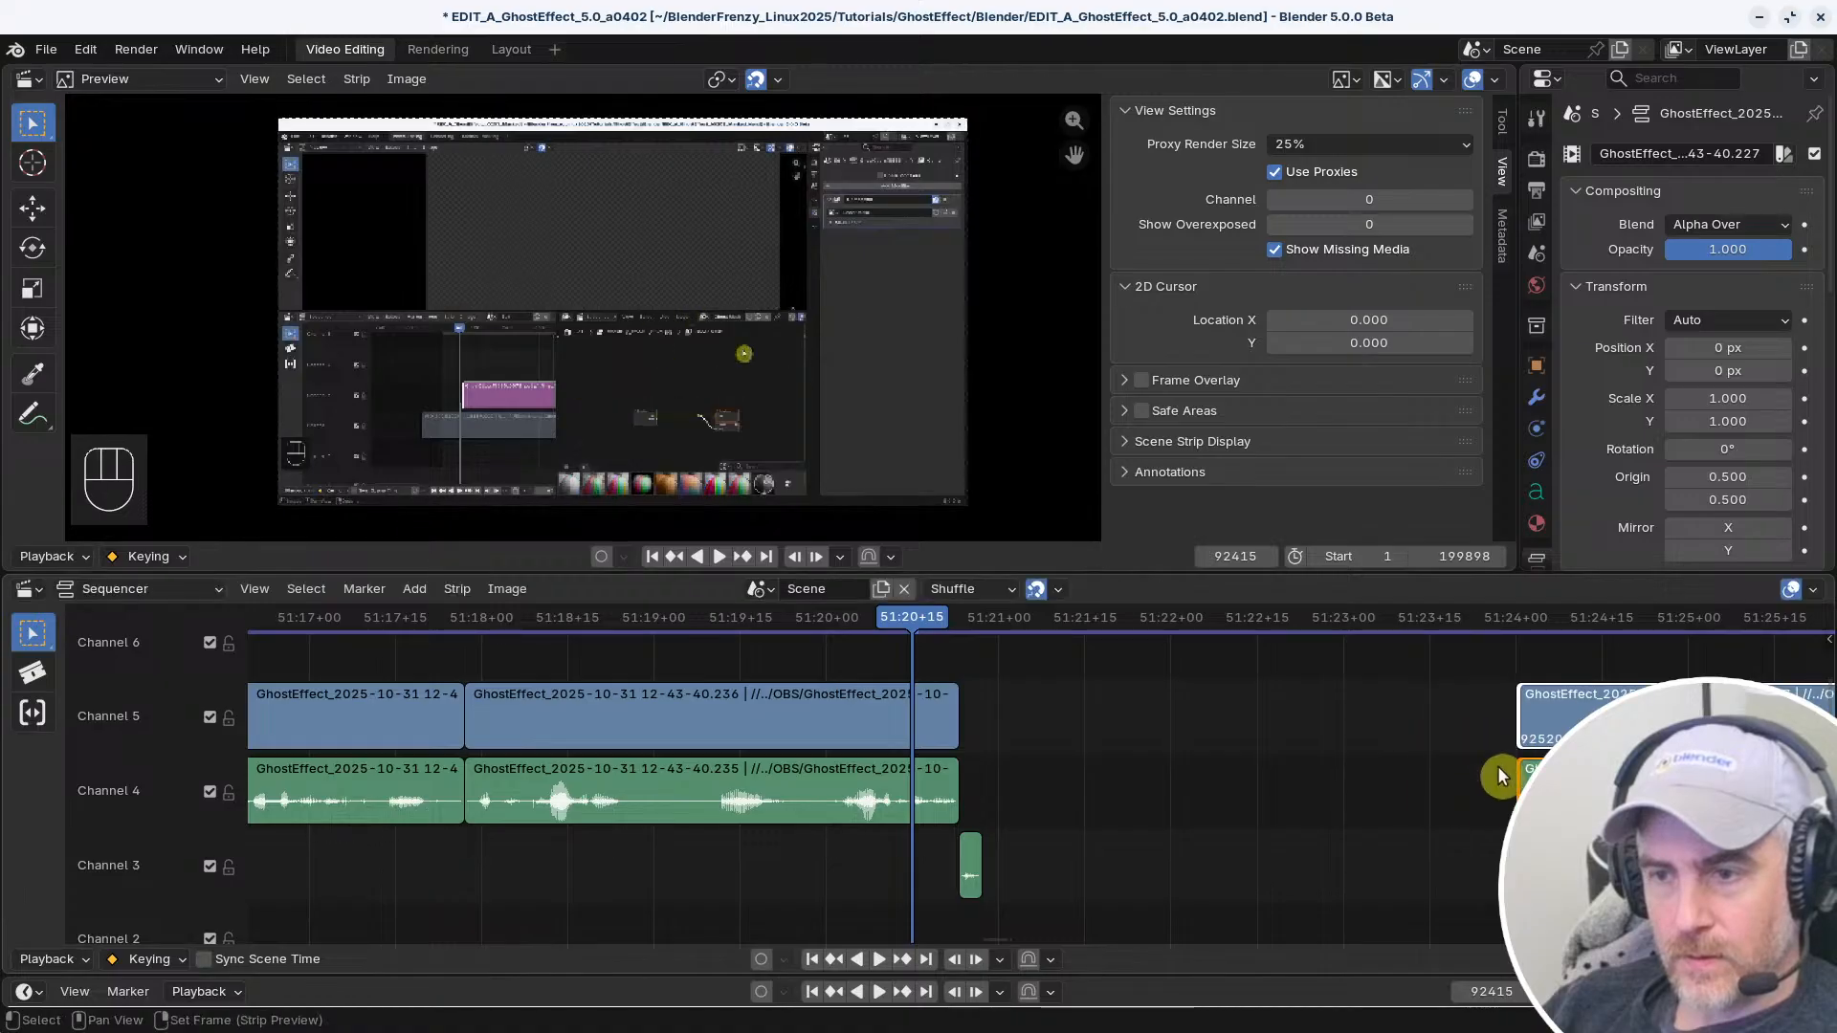
click(1522, 792)
click(1366, 780)
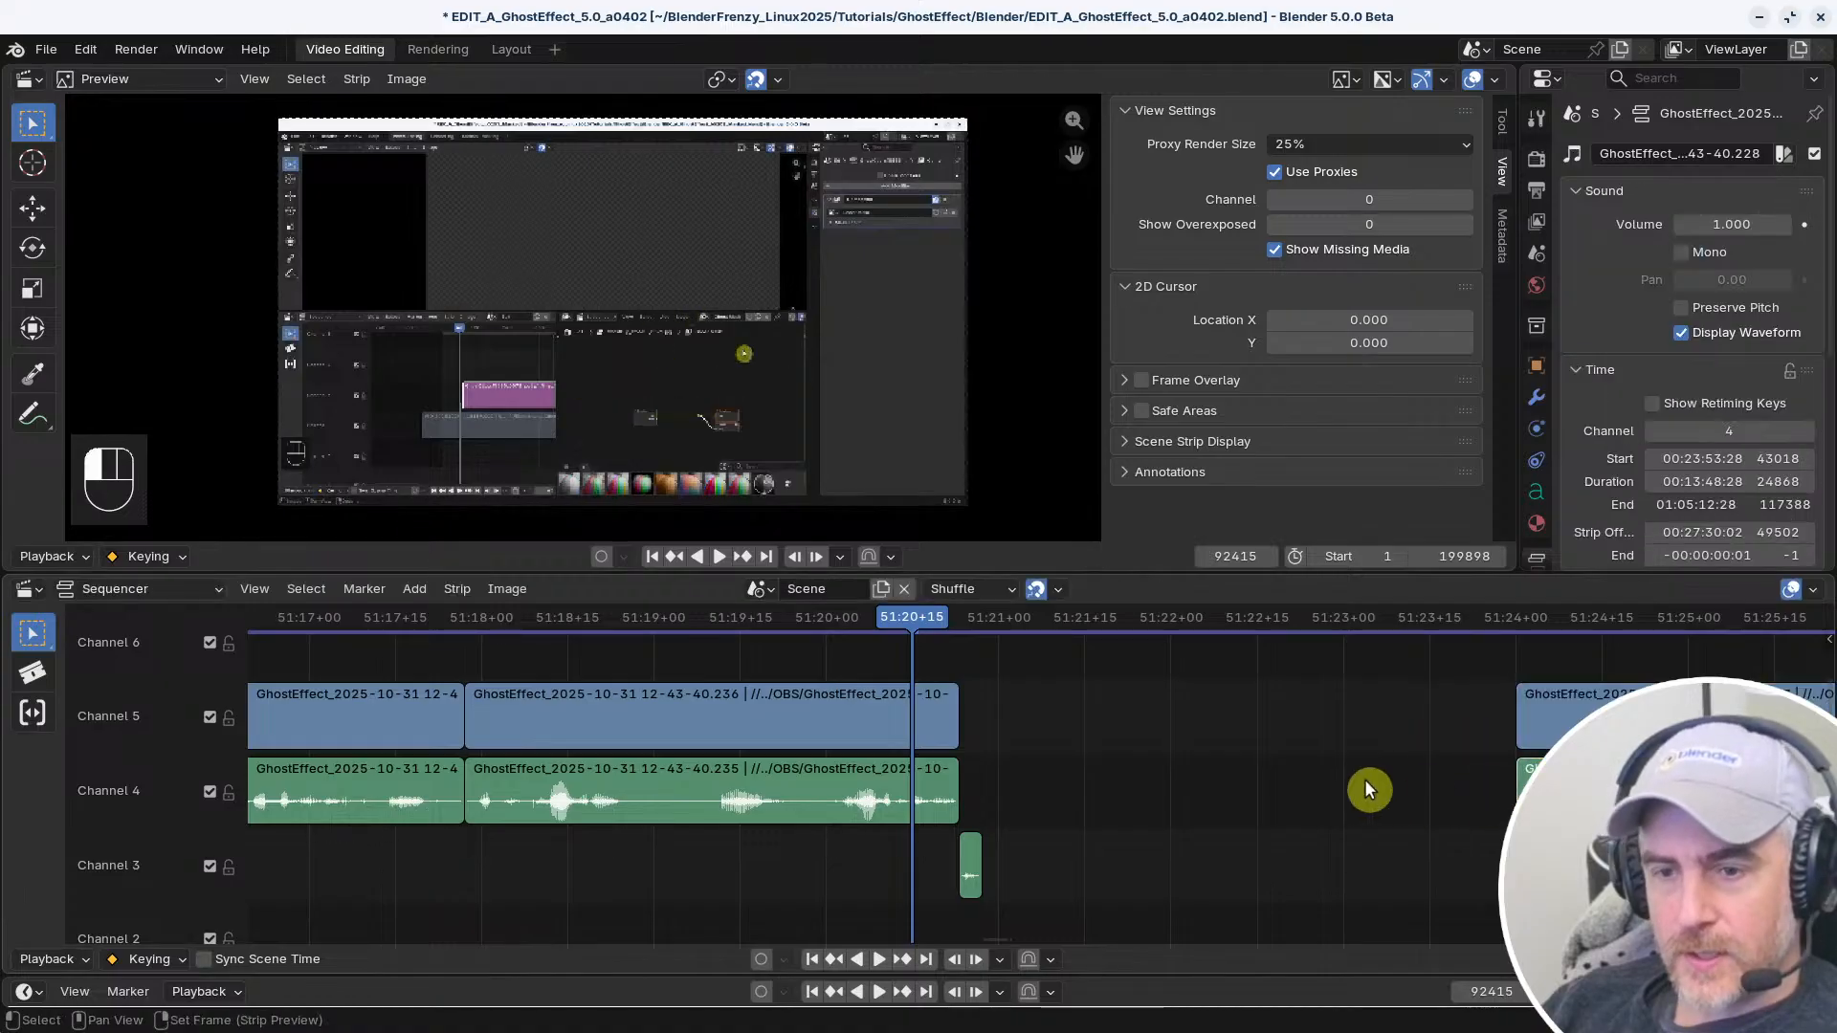
Review the keymap's Sequencer, Text and NLA Editor selection shortcuts, and test selecting the end handle of the Channel 5 clip before the gap
key(ctrl+comma)
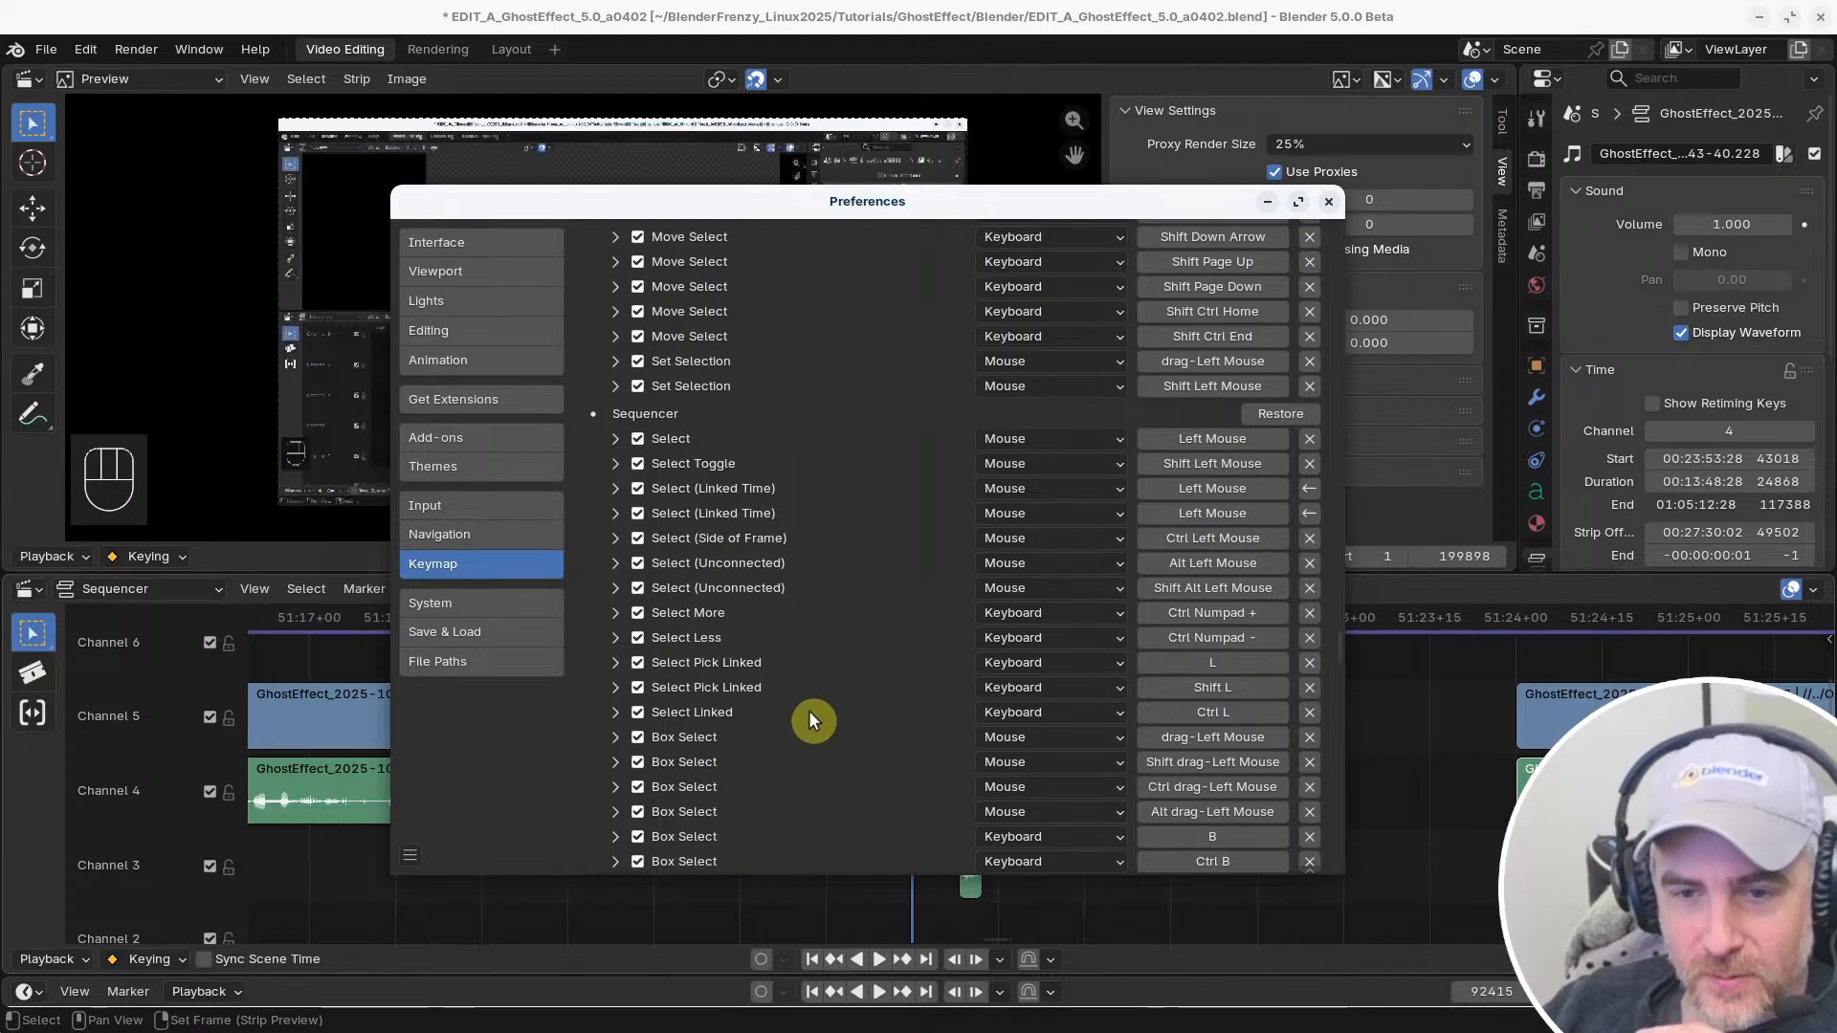
scroll(814, 708, down, 8)
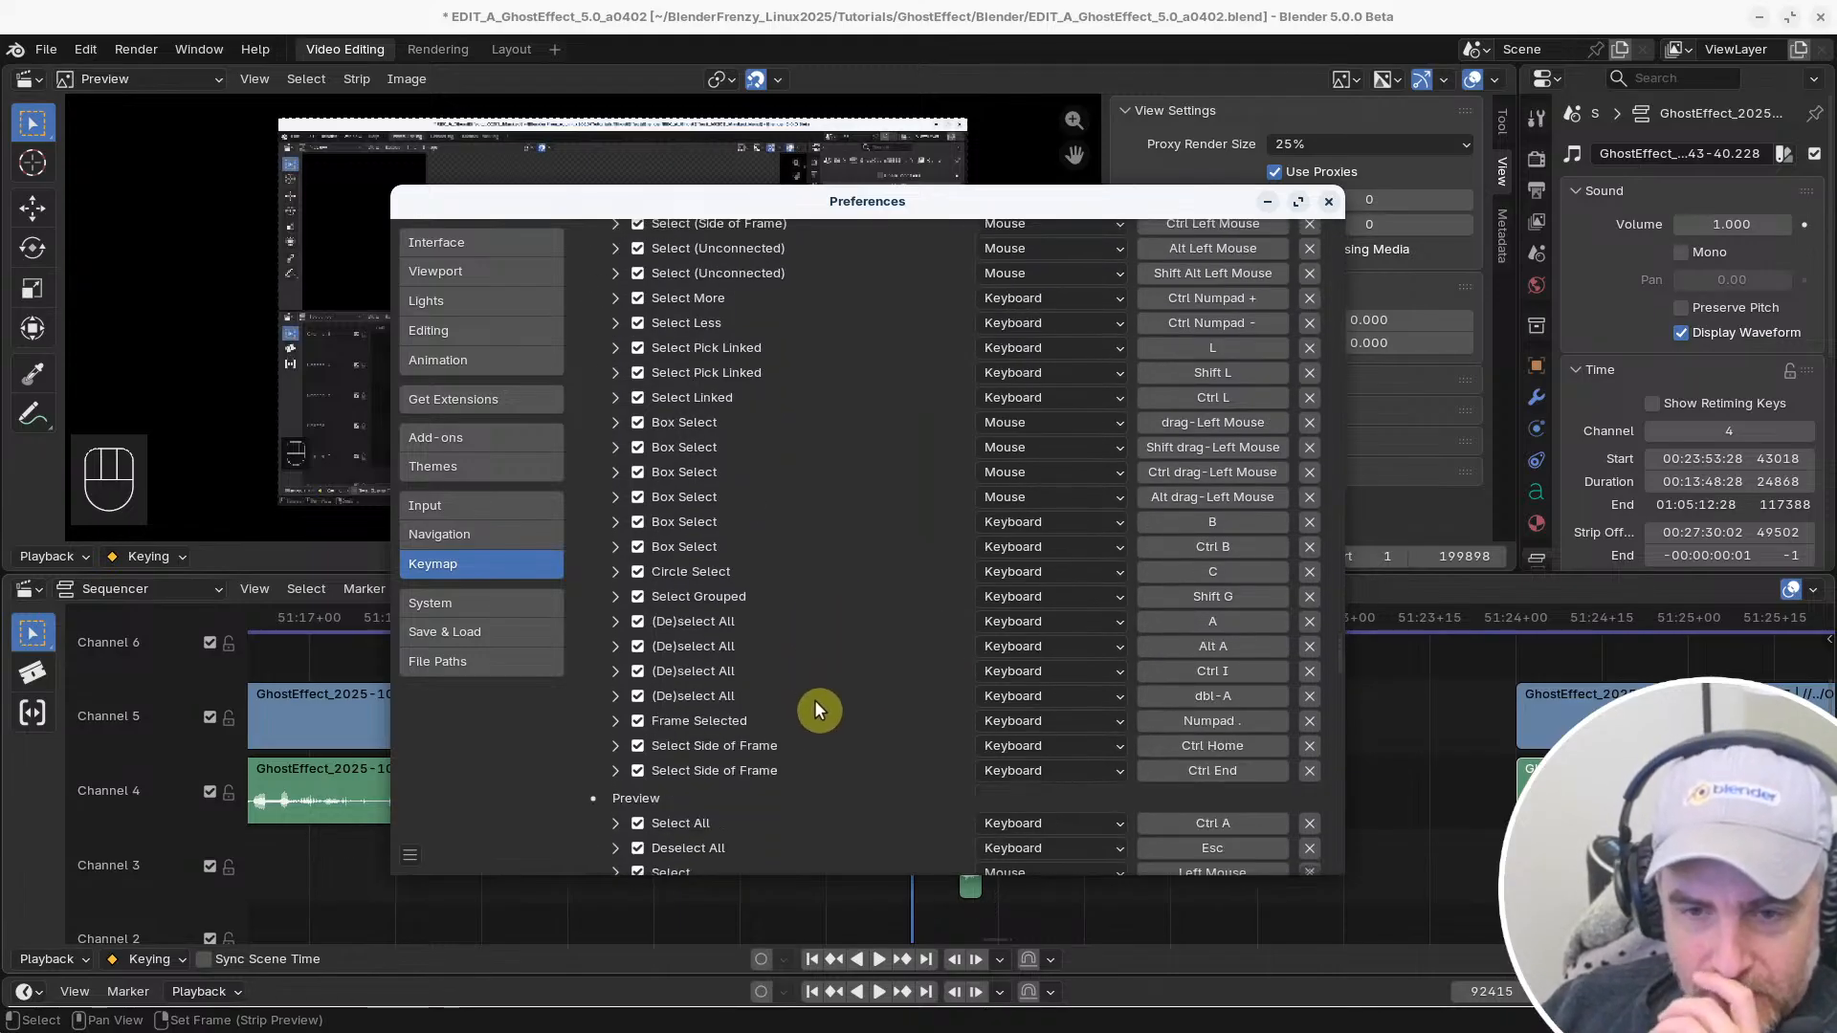
scroll(815, 709, up, 6)
scroll(813, 708, up, 10)
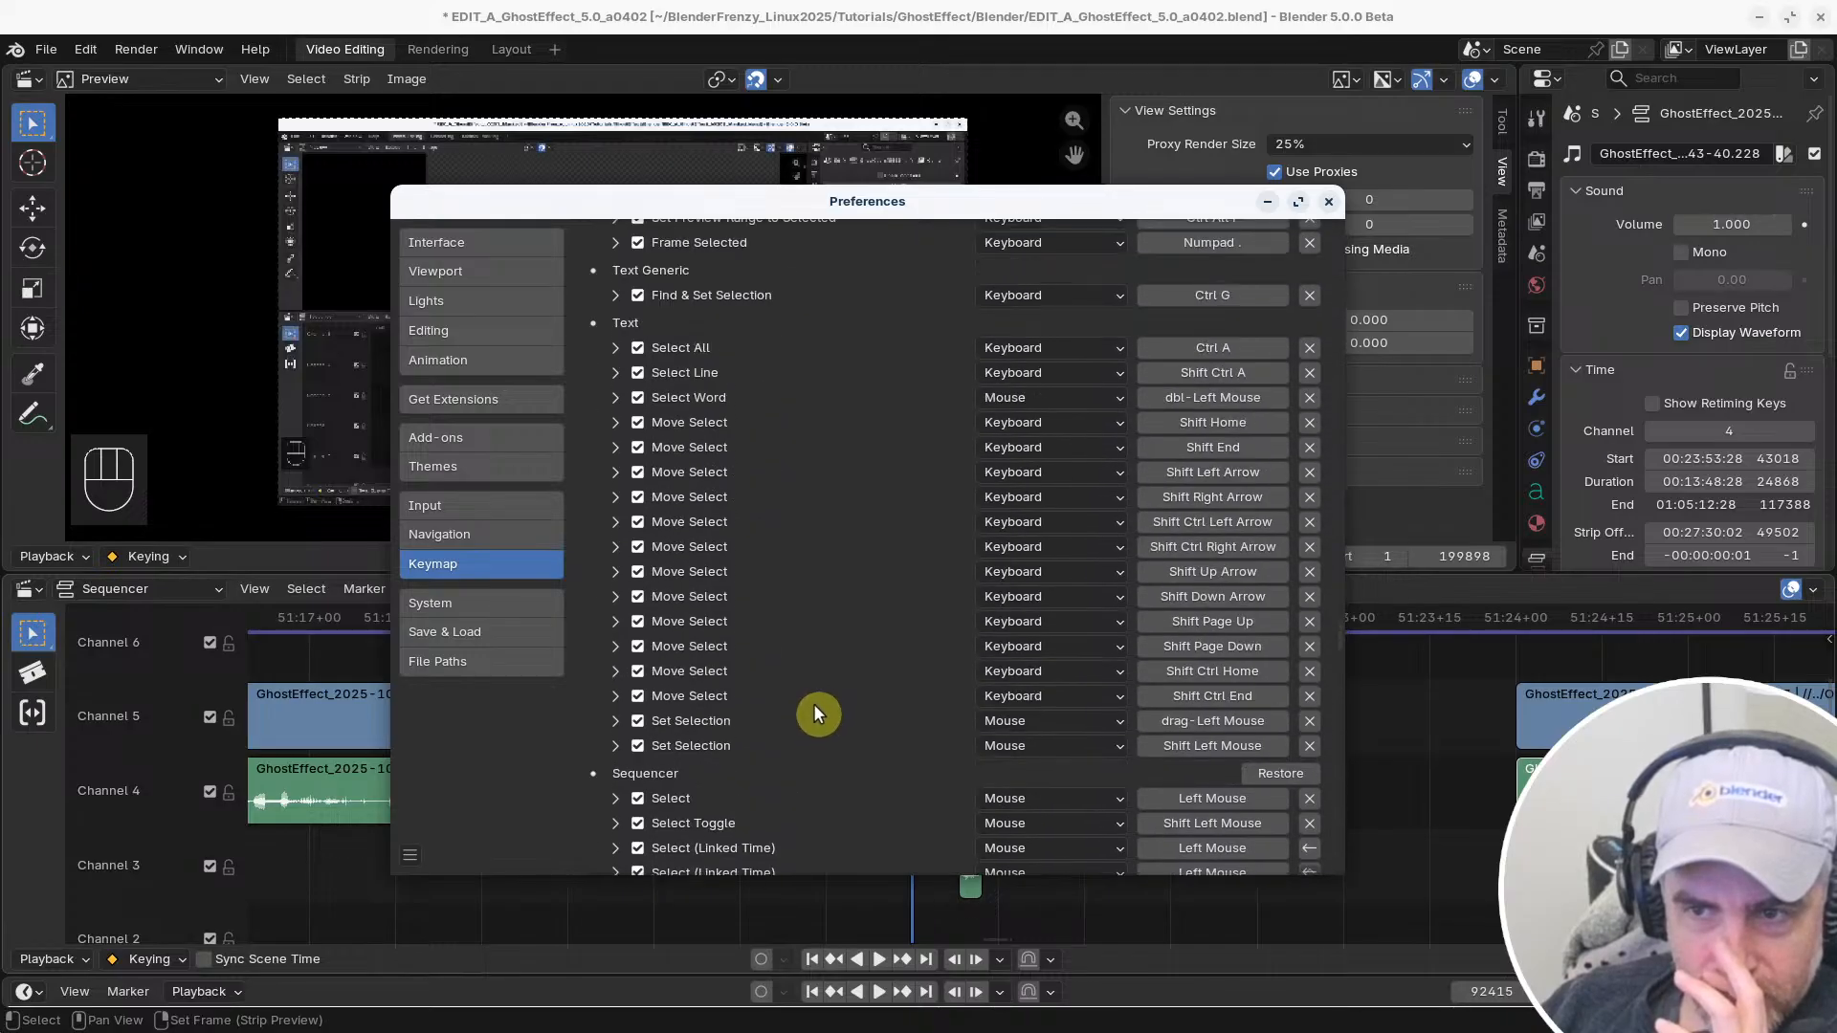
scroll(813, 713, up, 2)
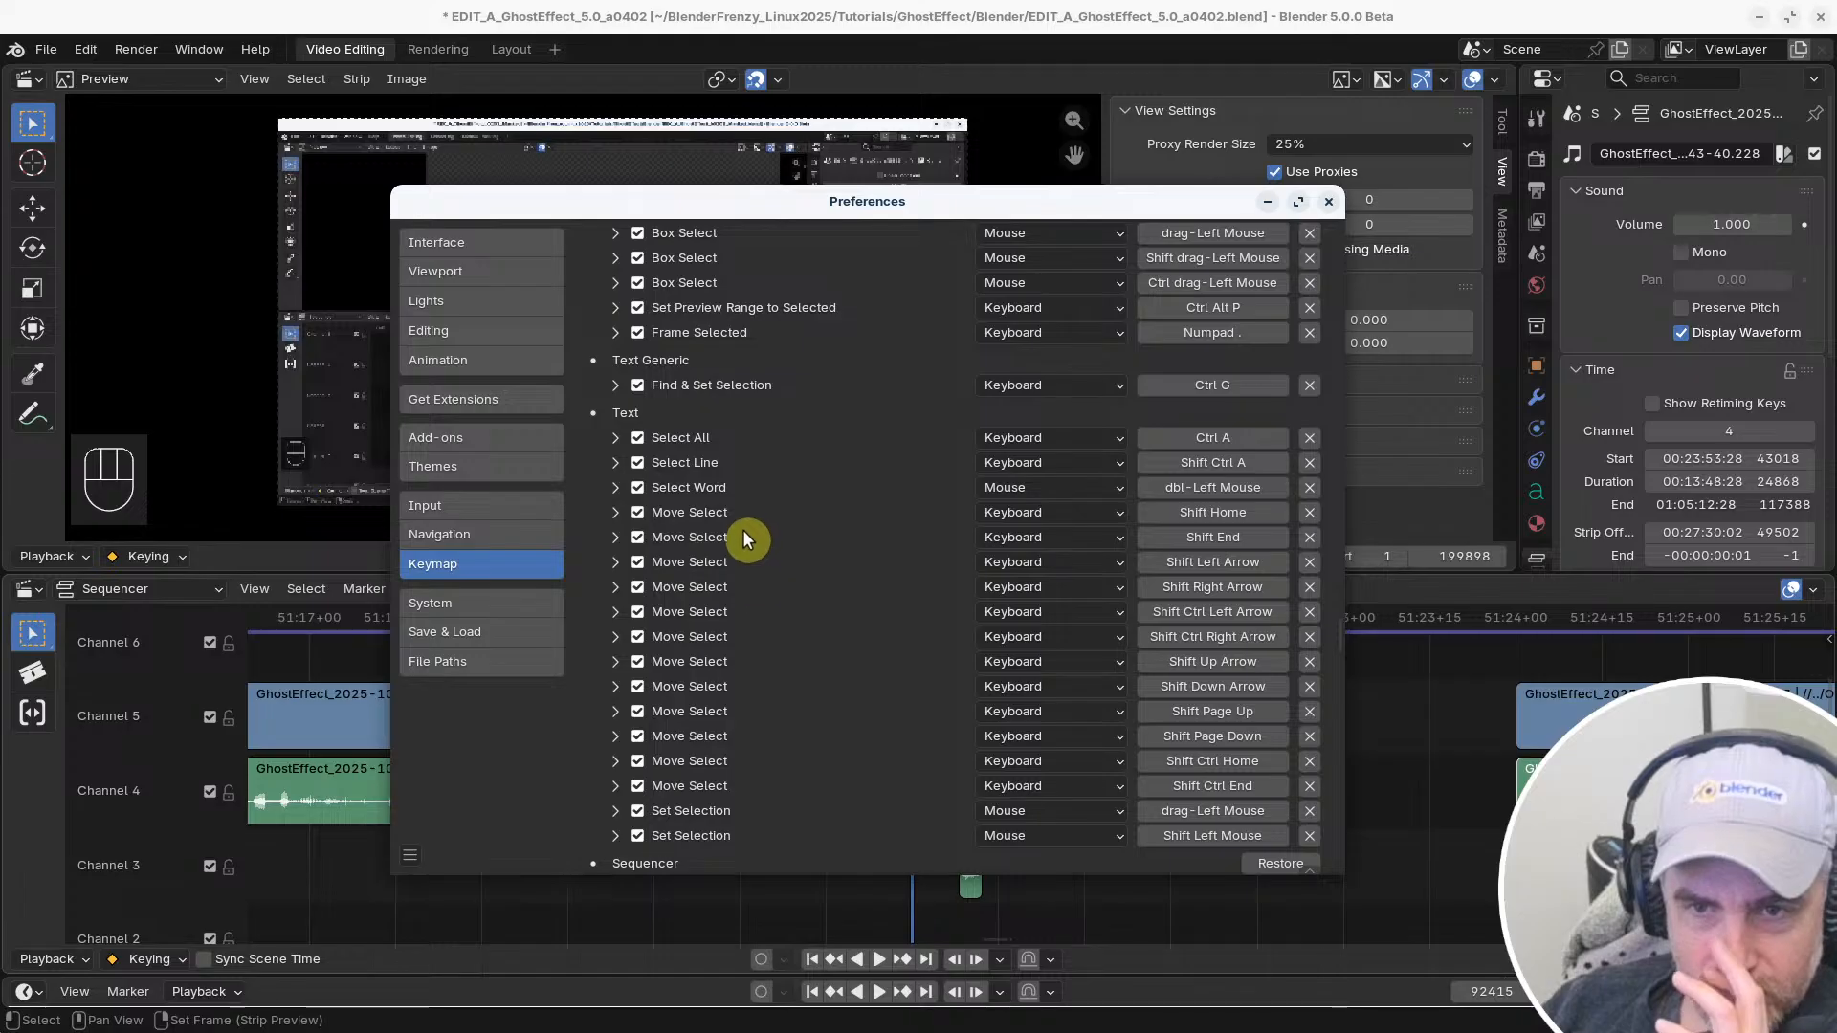
scroll(752, 532, up, 3)
scroll(755, 571, up, 1)
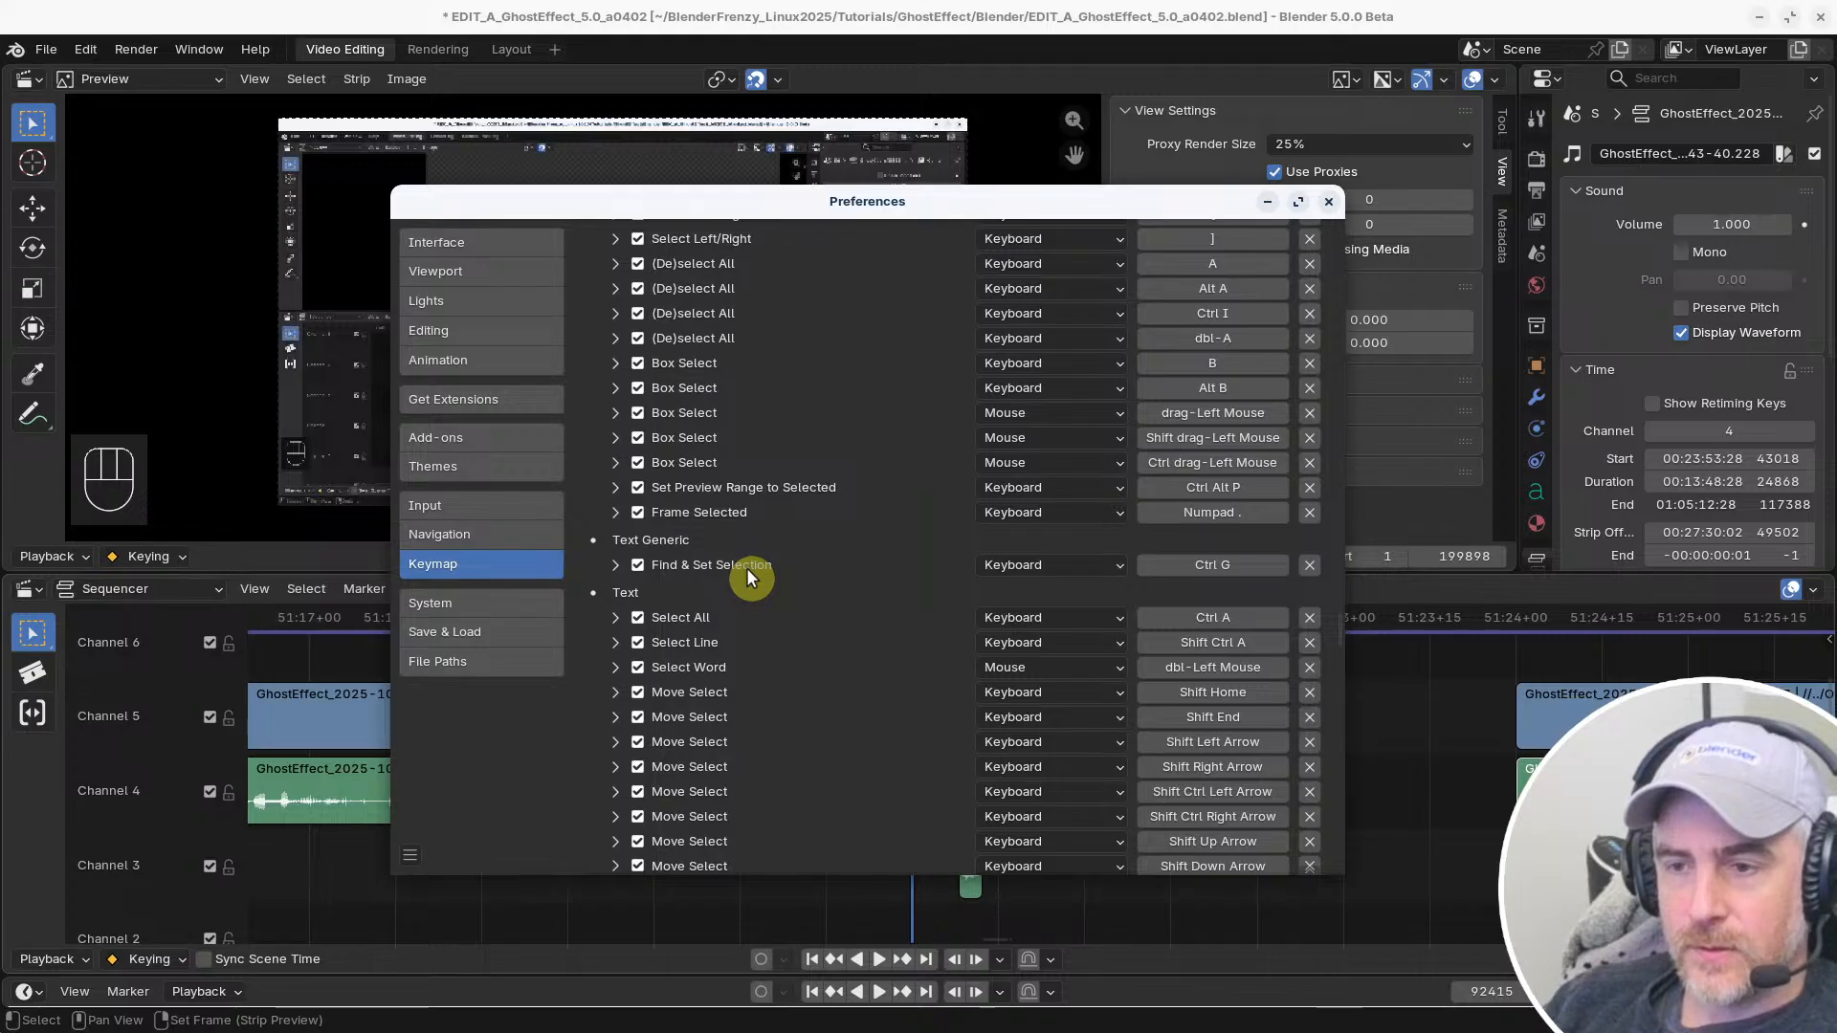
click(1432, 770)
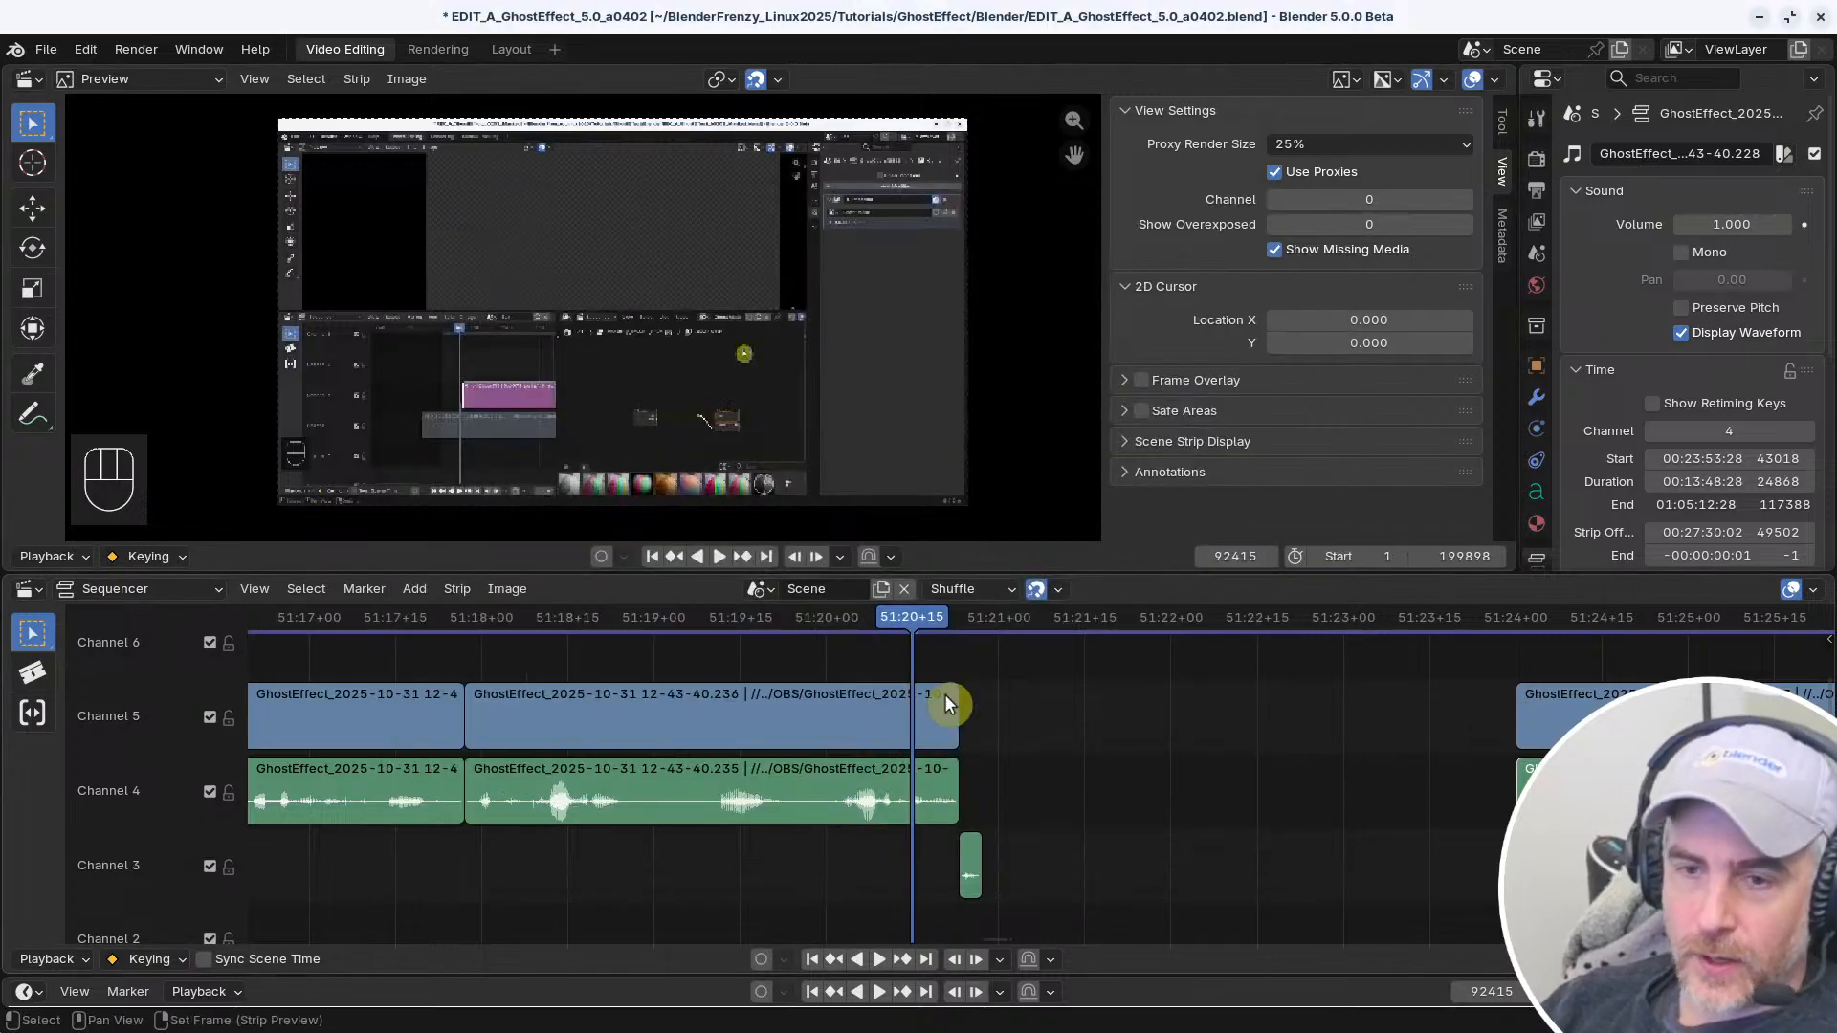
shift+click(952, 705)
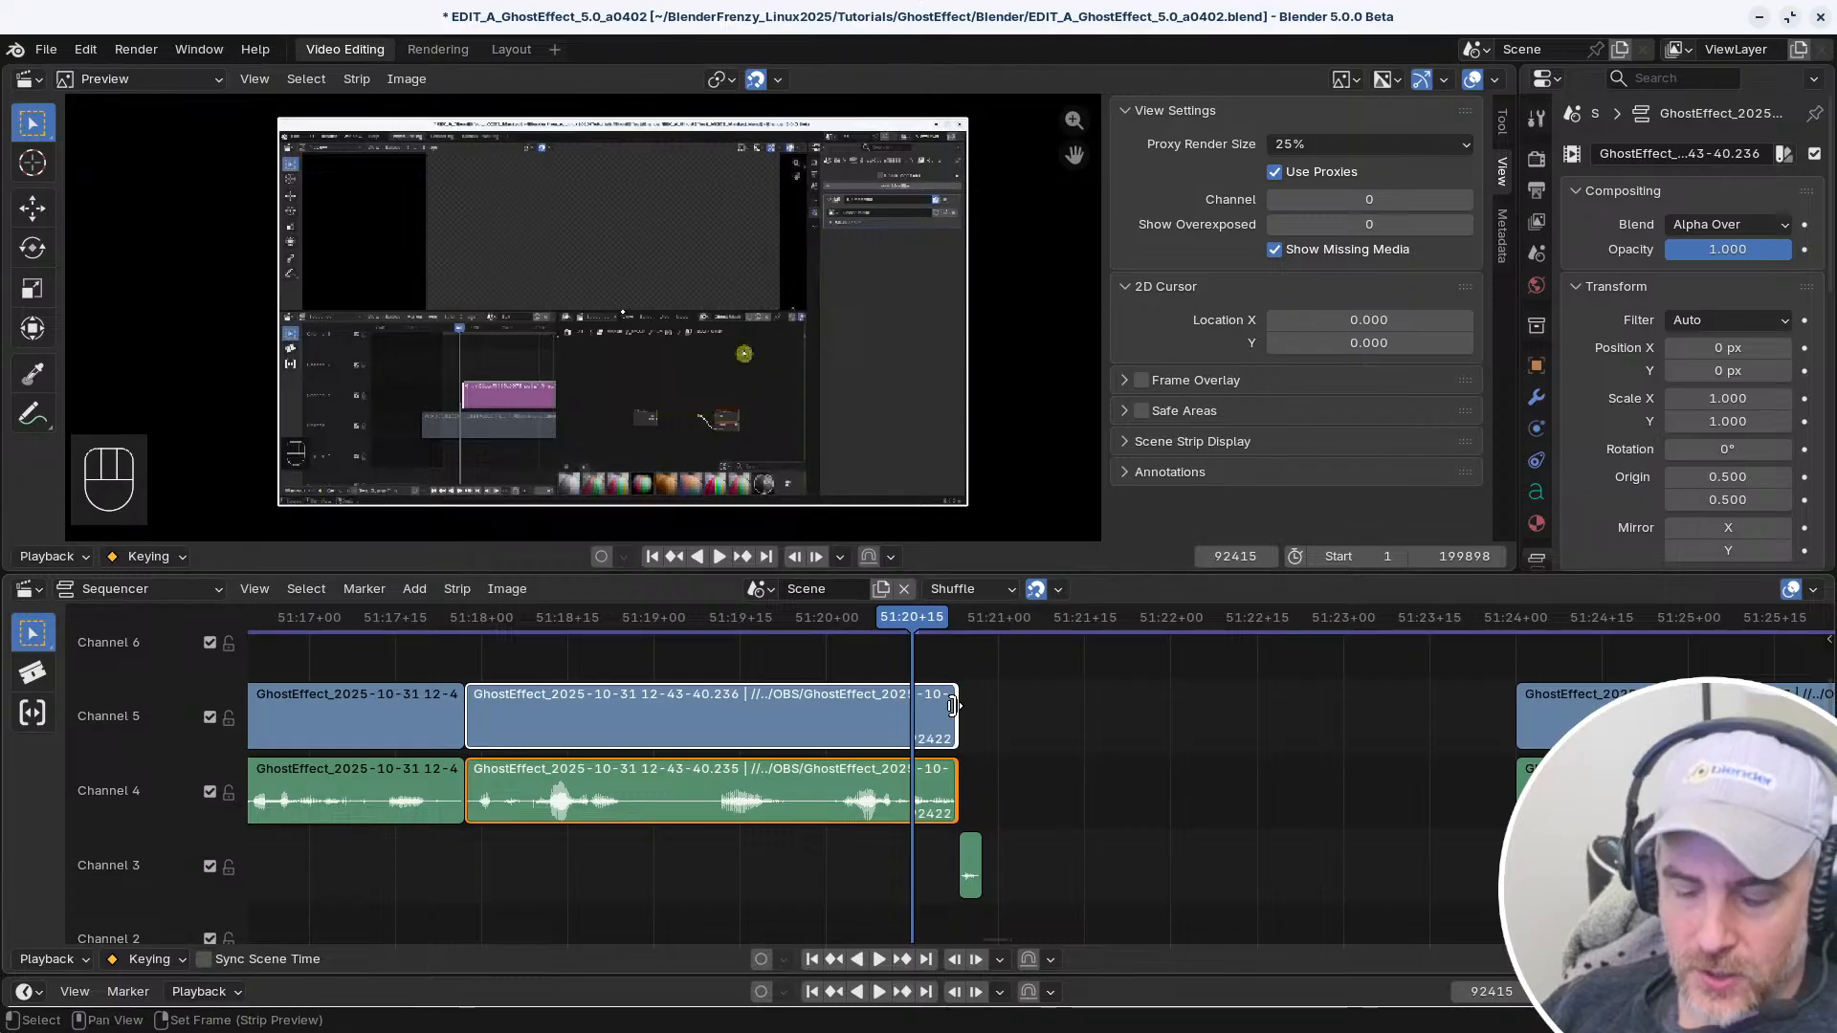
Compare the selection shortcuts listed for the File Browser, NLA Editor, Sequencer and Preview in the filtered keymap
key(alt+Tab)
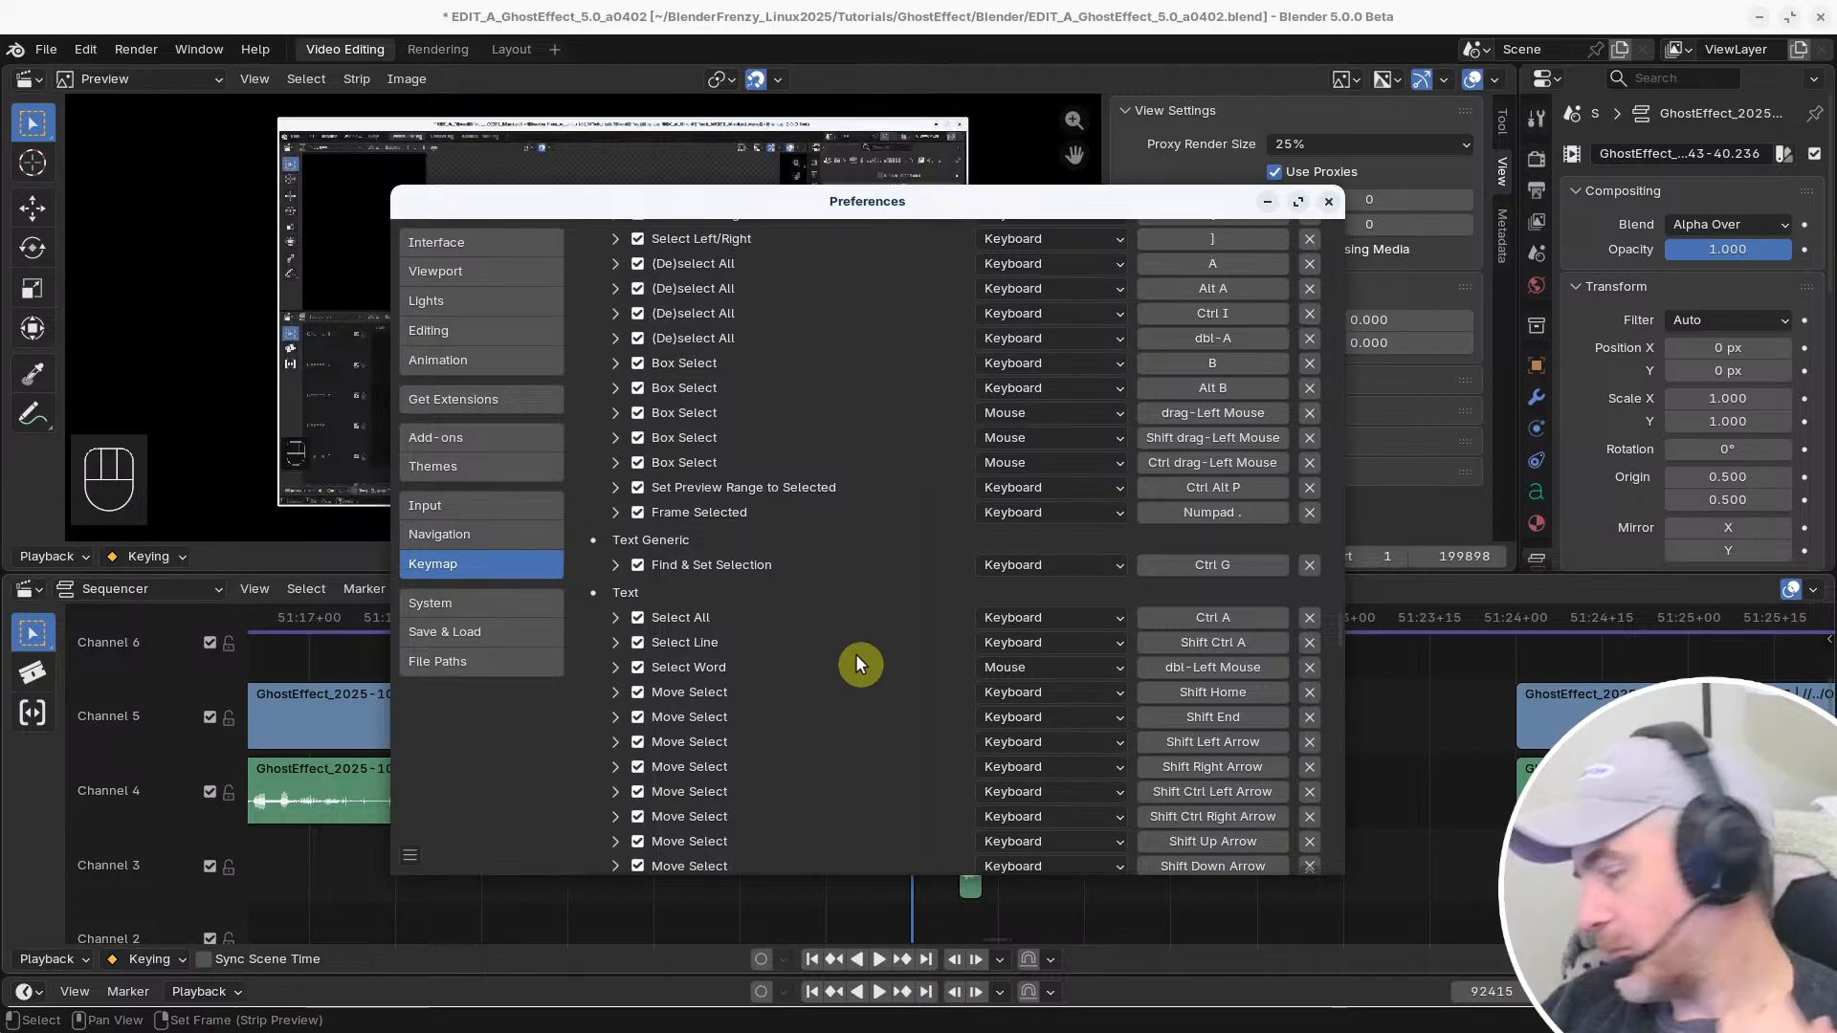
scroll(813, 718, down, 15)
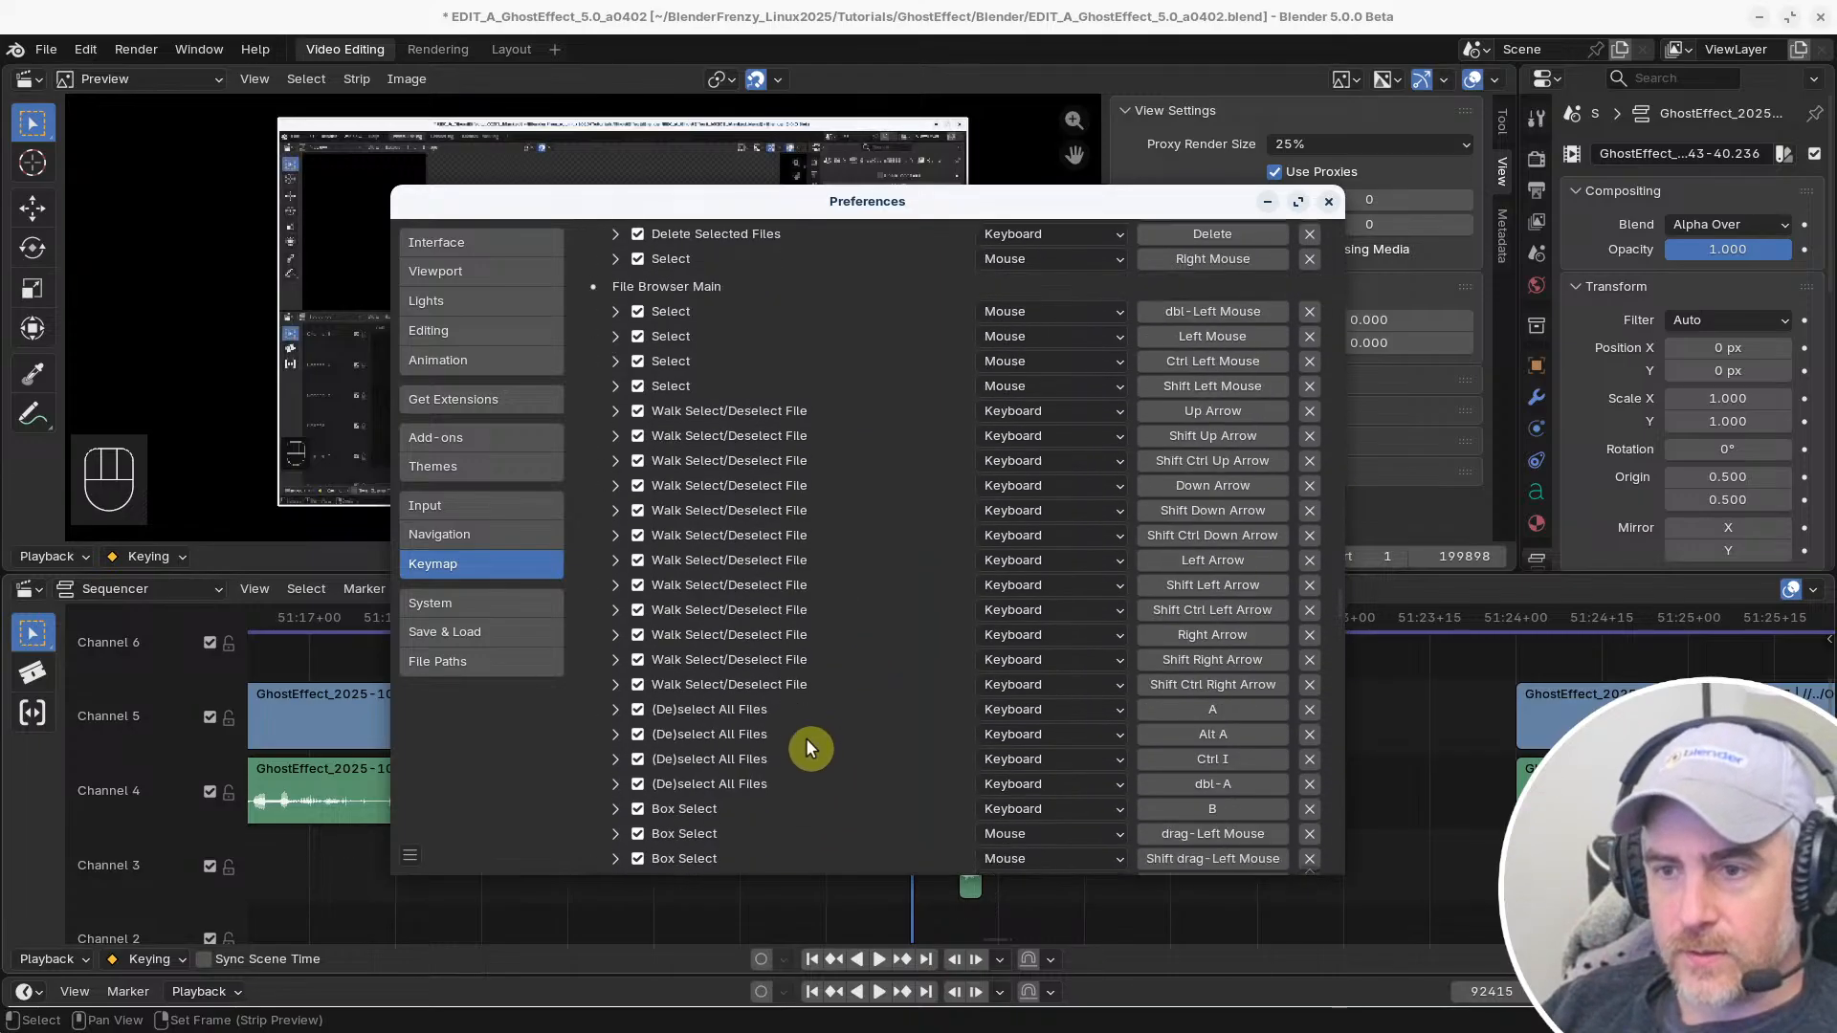
scroll(806, 739, up, 15)
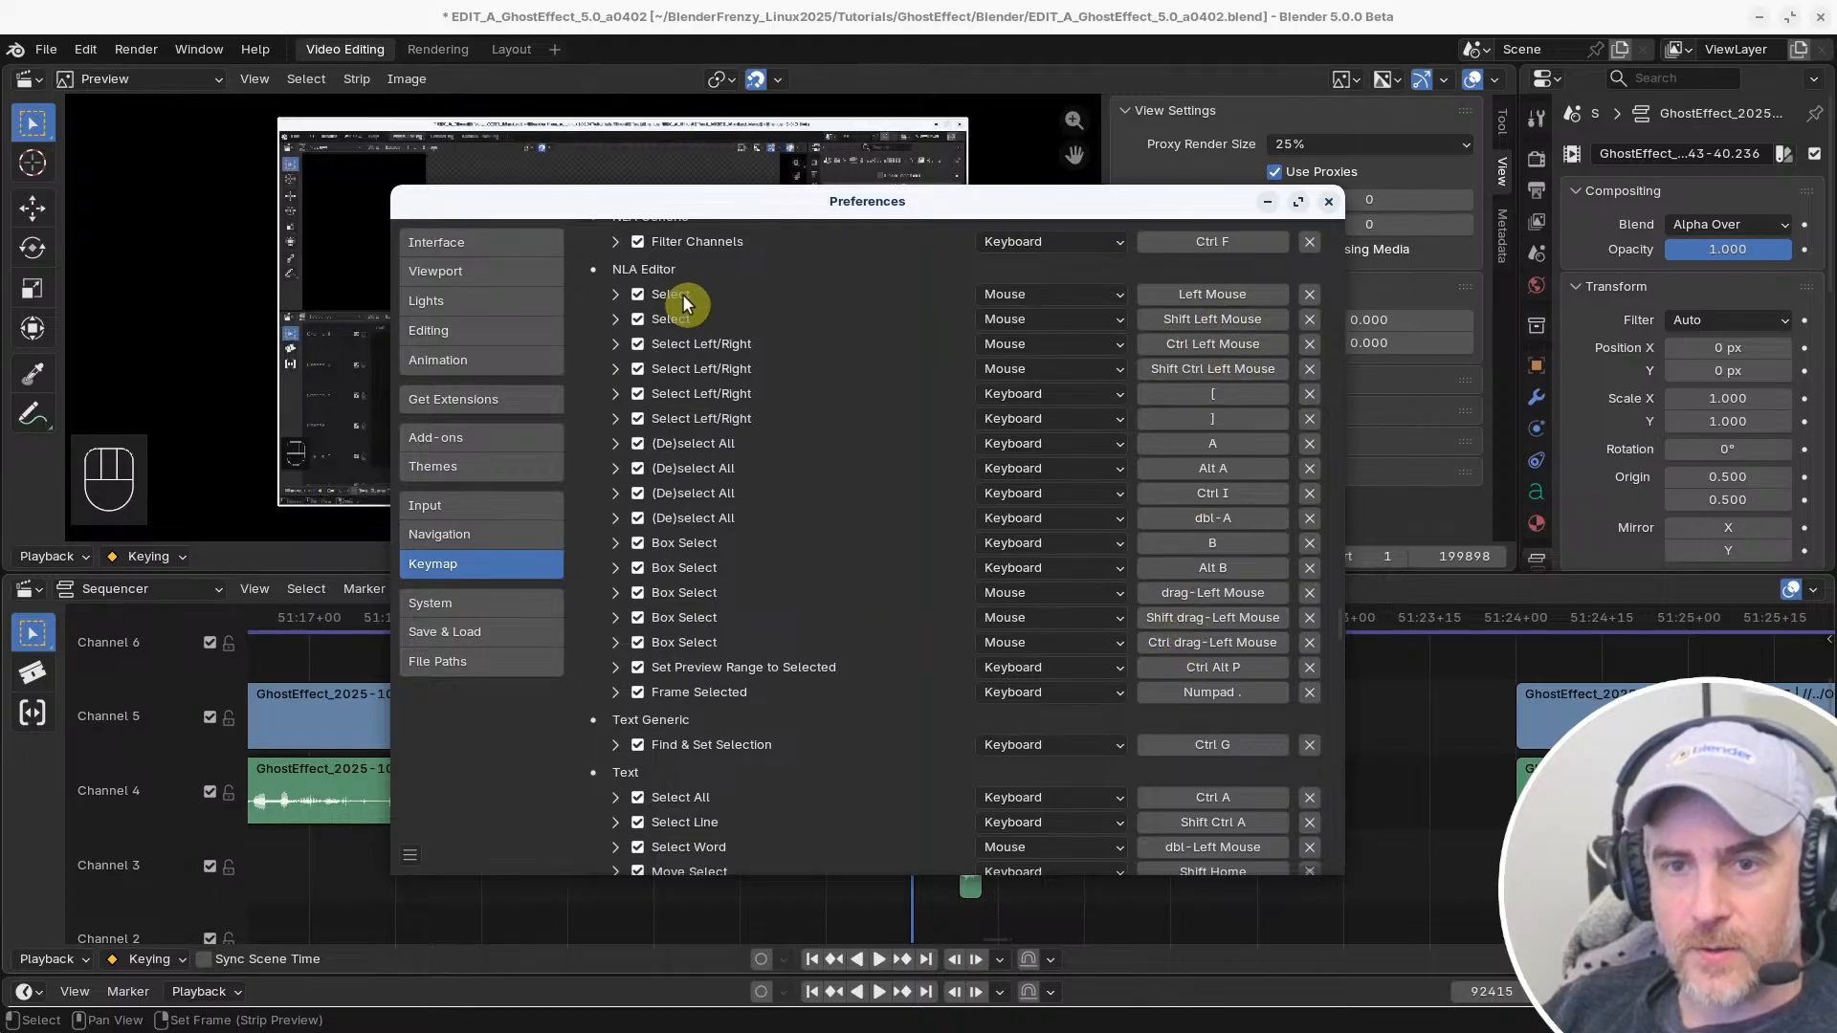
scroll(719, 438, down, 5)
scroll(743, 461, down, 10)
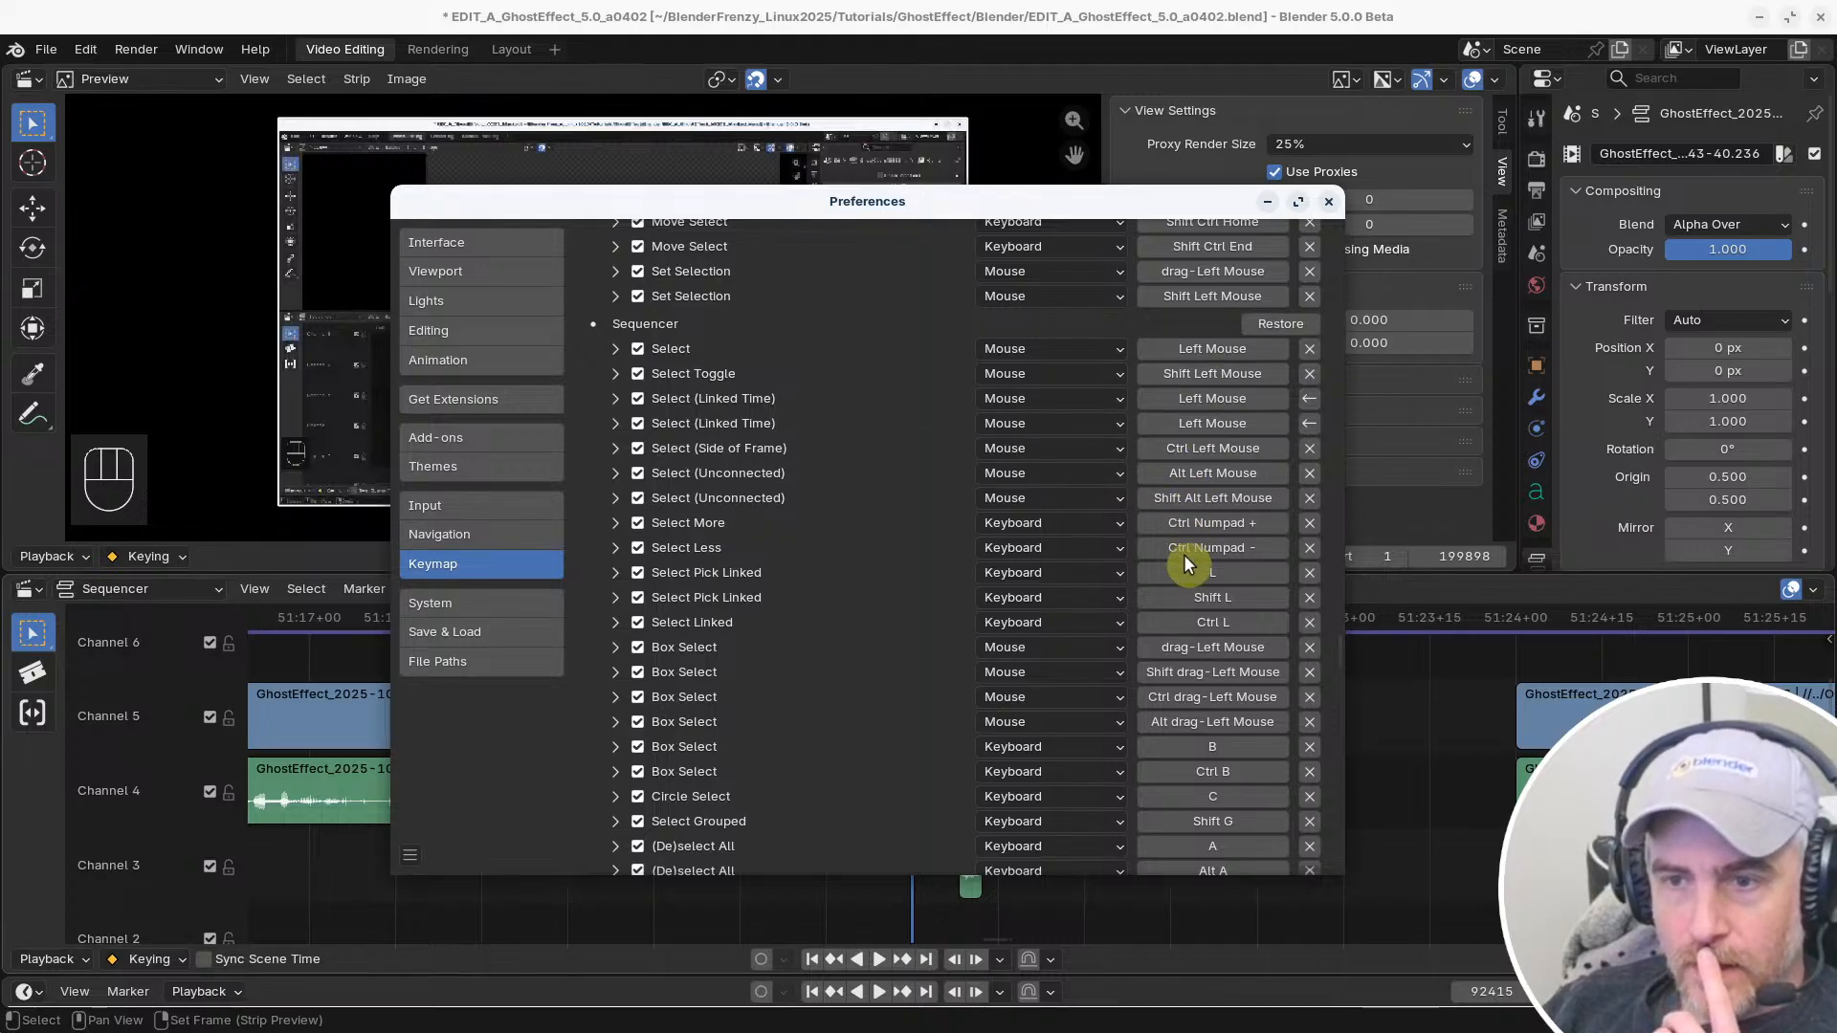
scroll(1196, 658, down, 5)
scroll(1196, 670, down, 3)
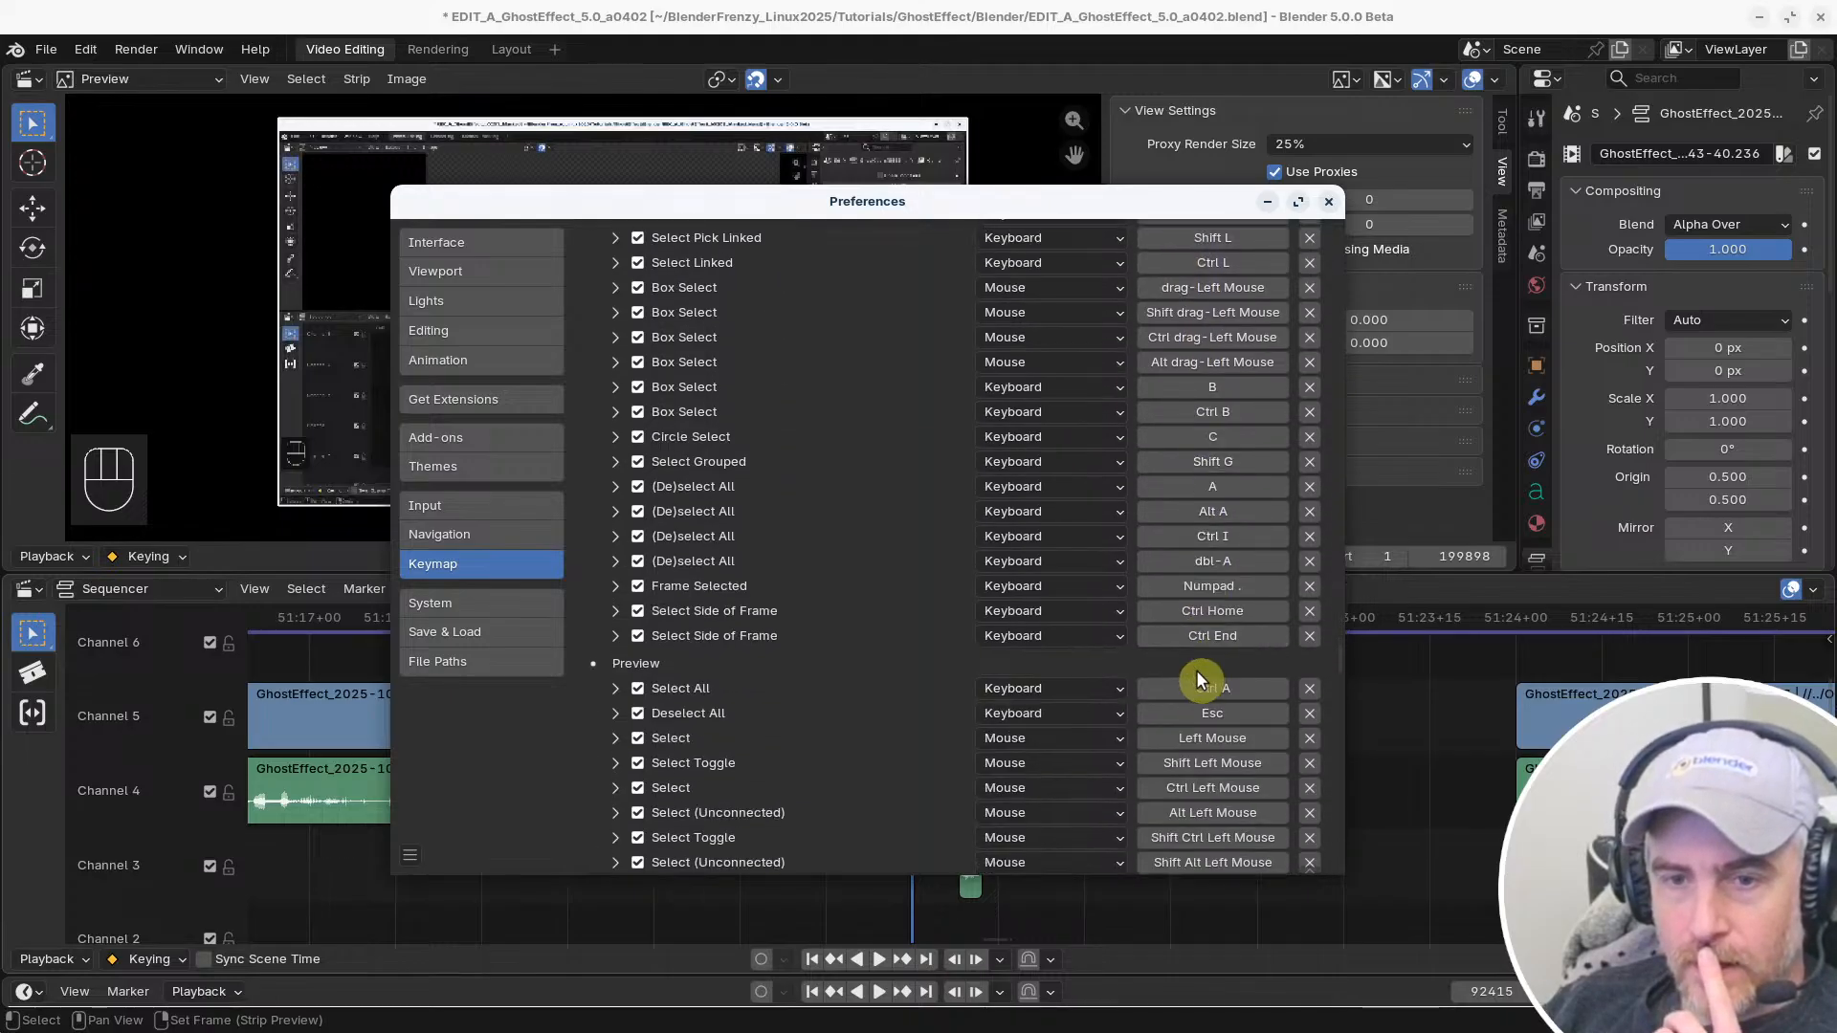
scroll(1188, 613, up, 3)
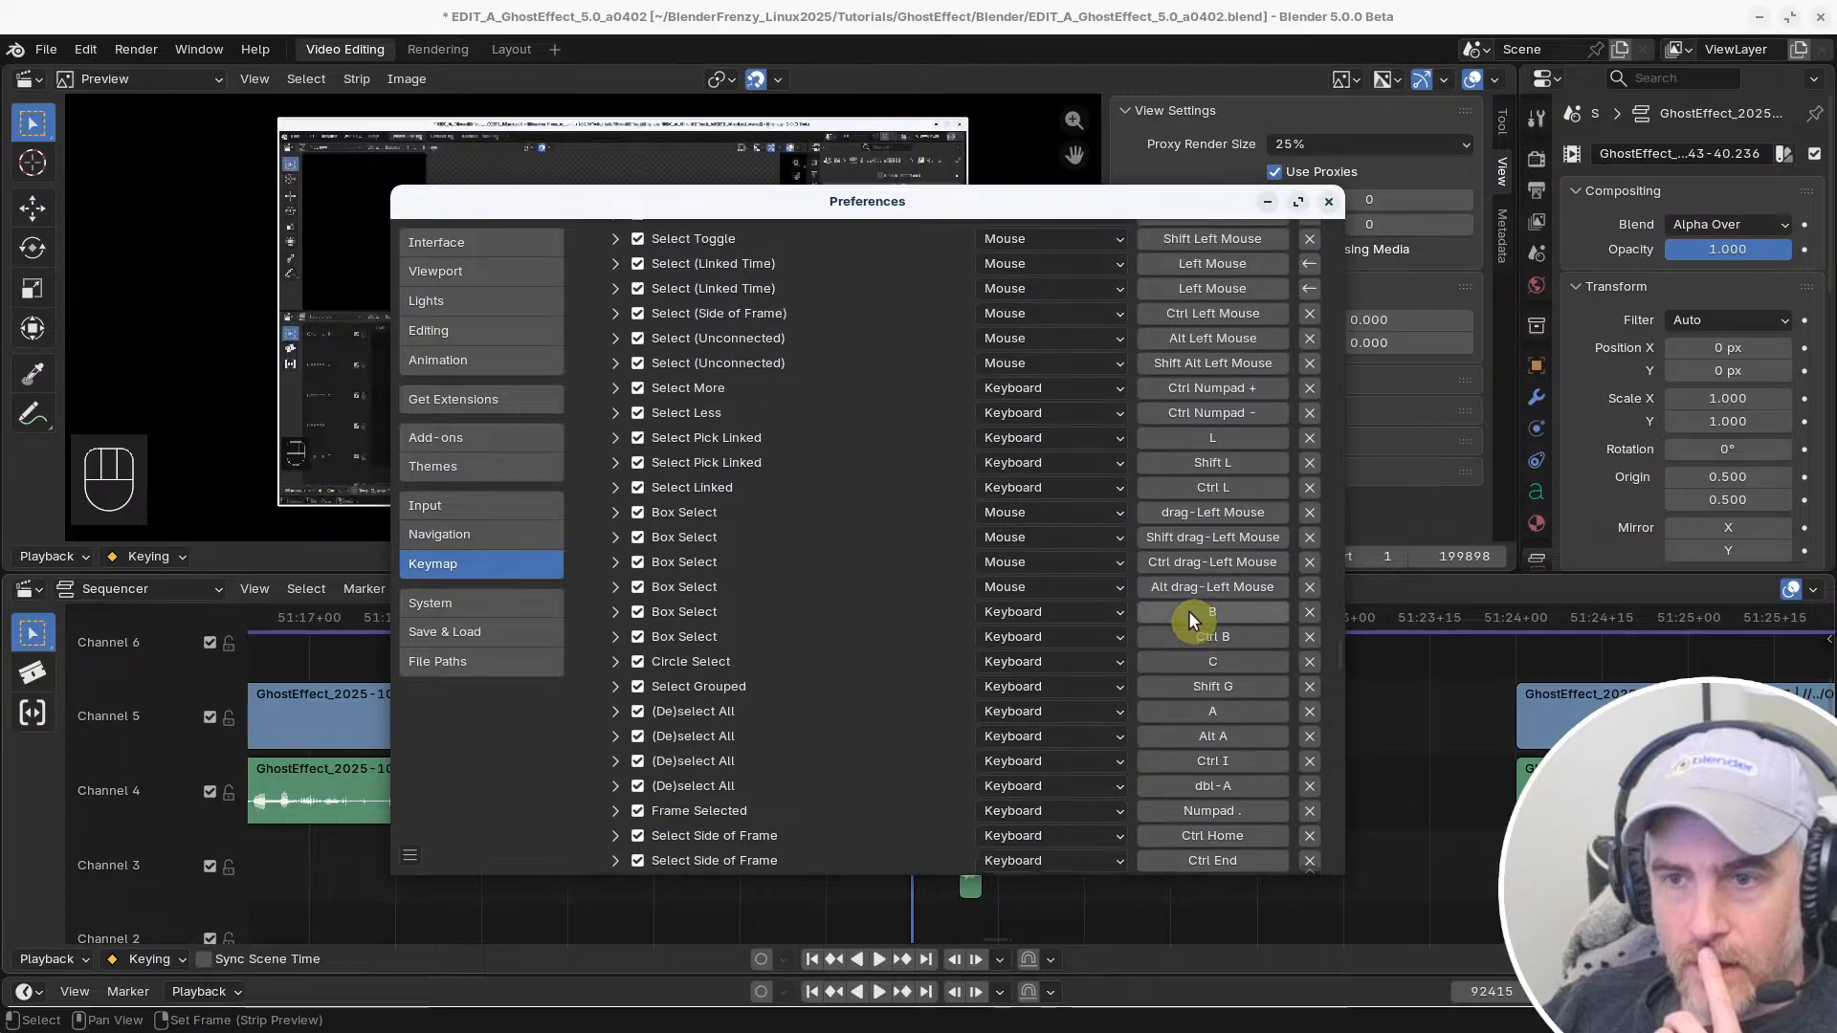
scroll(1192, 620, up, 7)
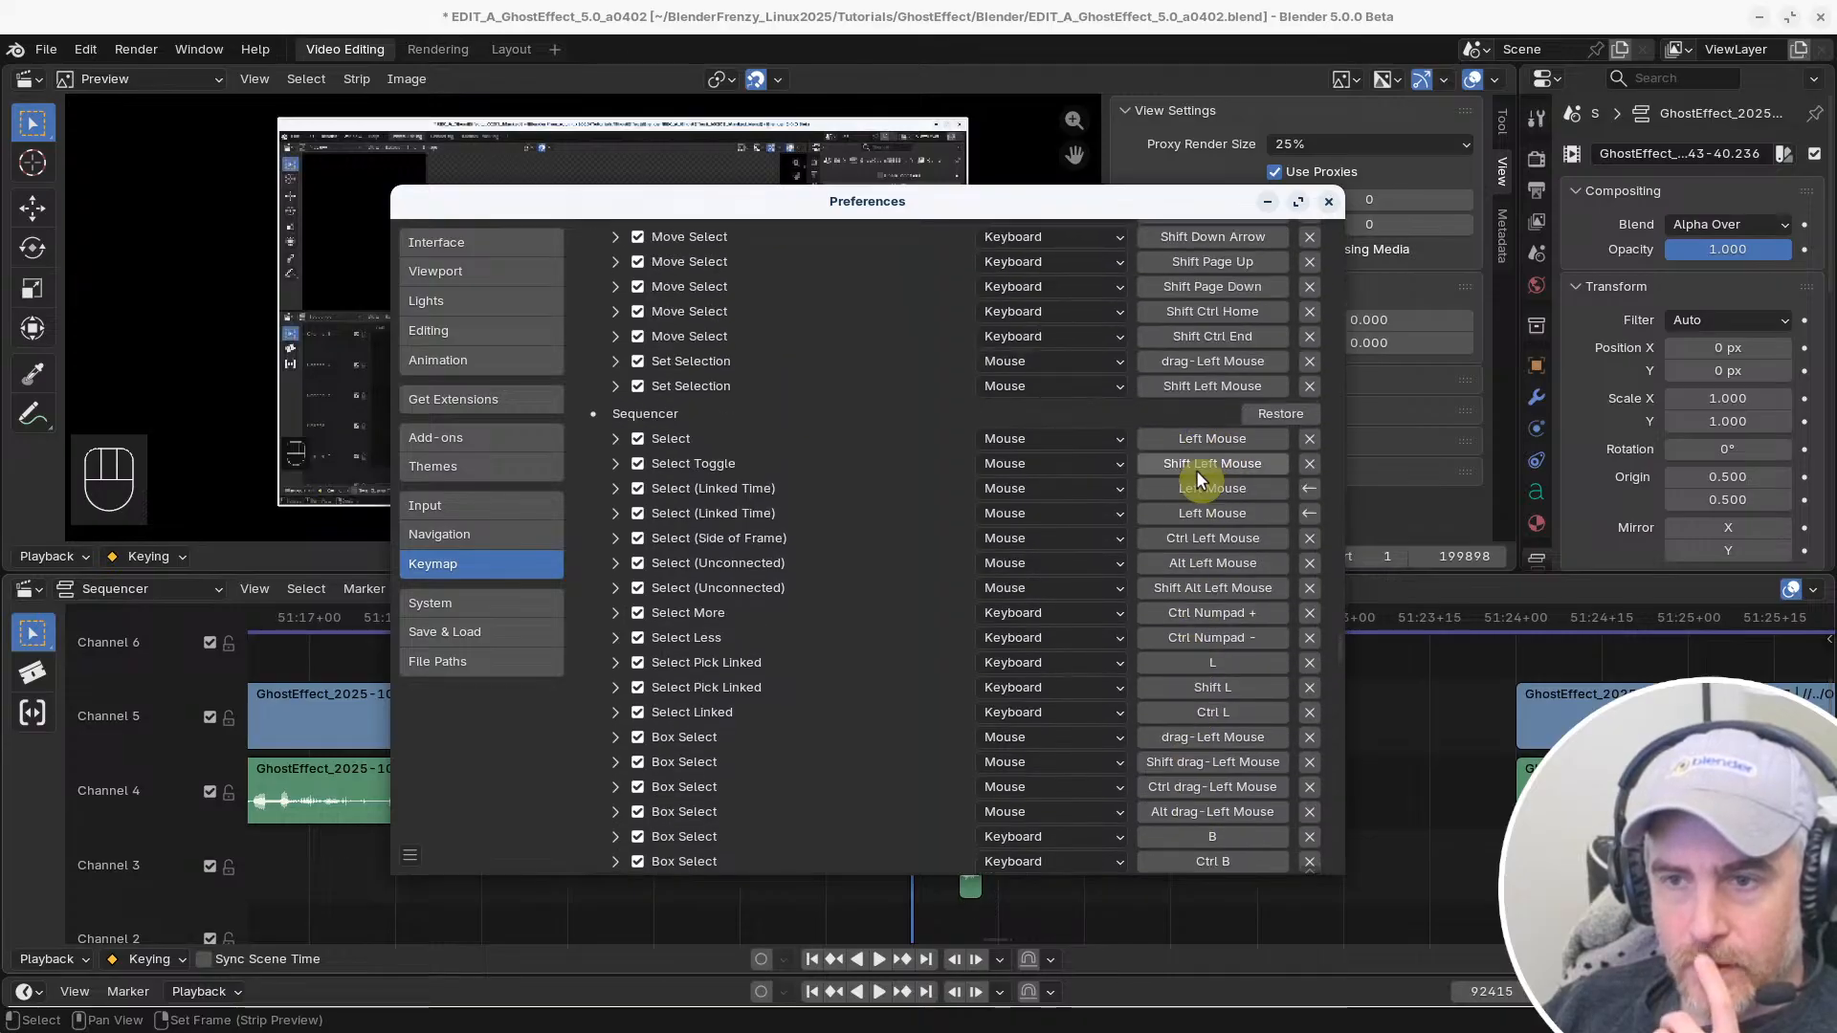
Examine the Sequencer's Select Toggle settings and the modifiers and options of the first Select (Linked Time) shortcut
click(617, 466)
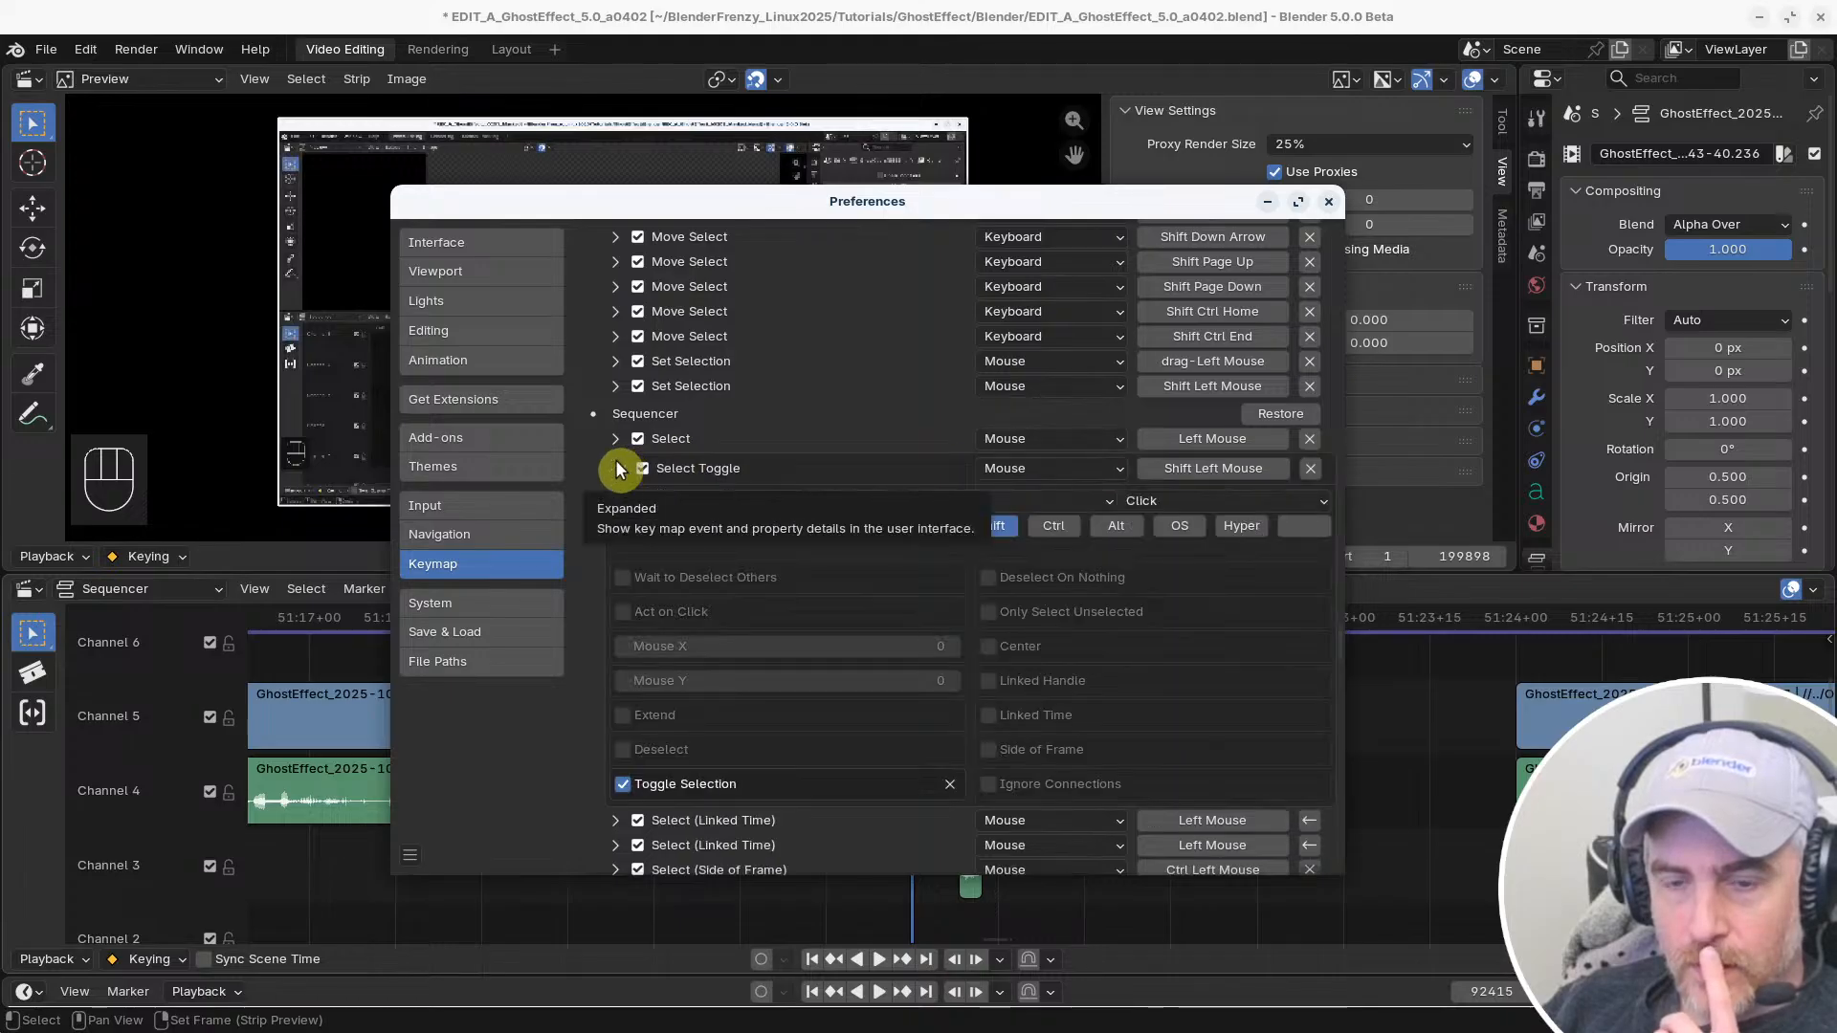
click(617, 468)
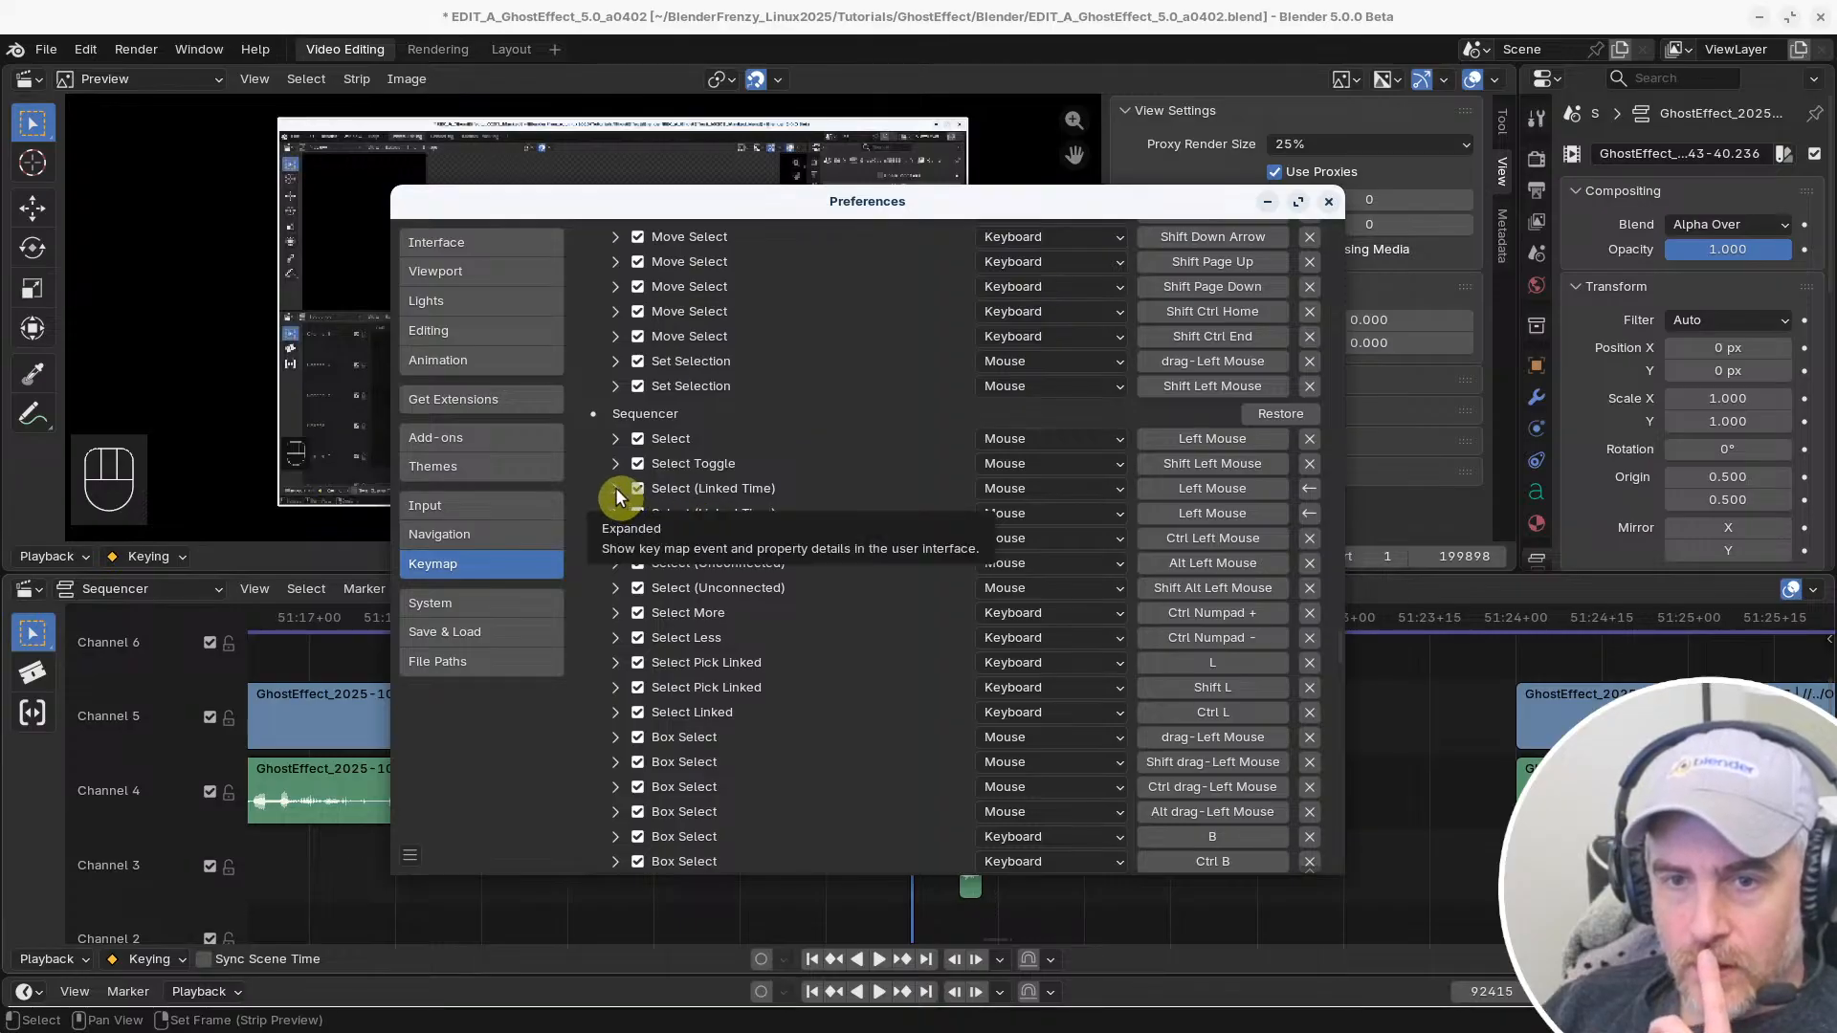
click(617, 488)
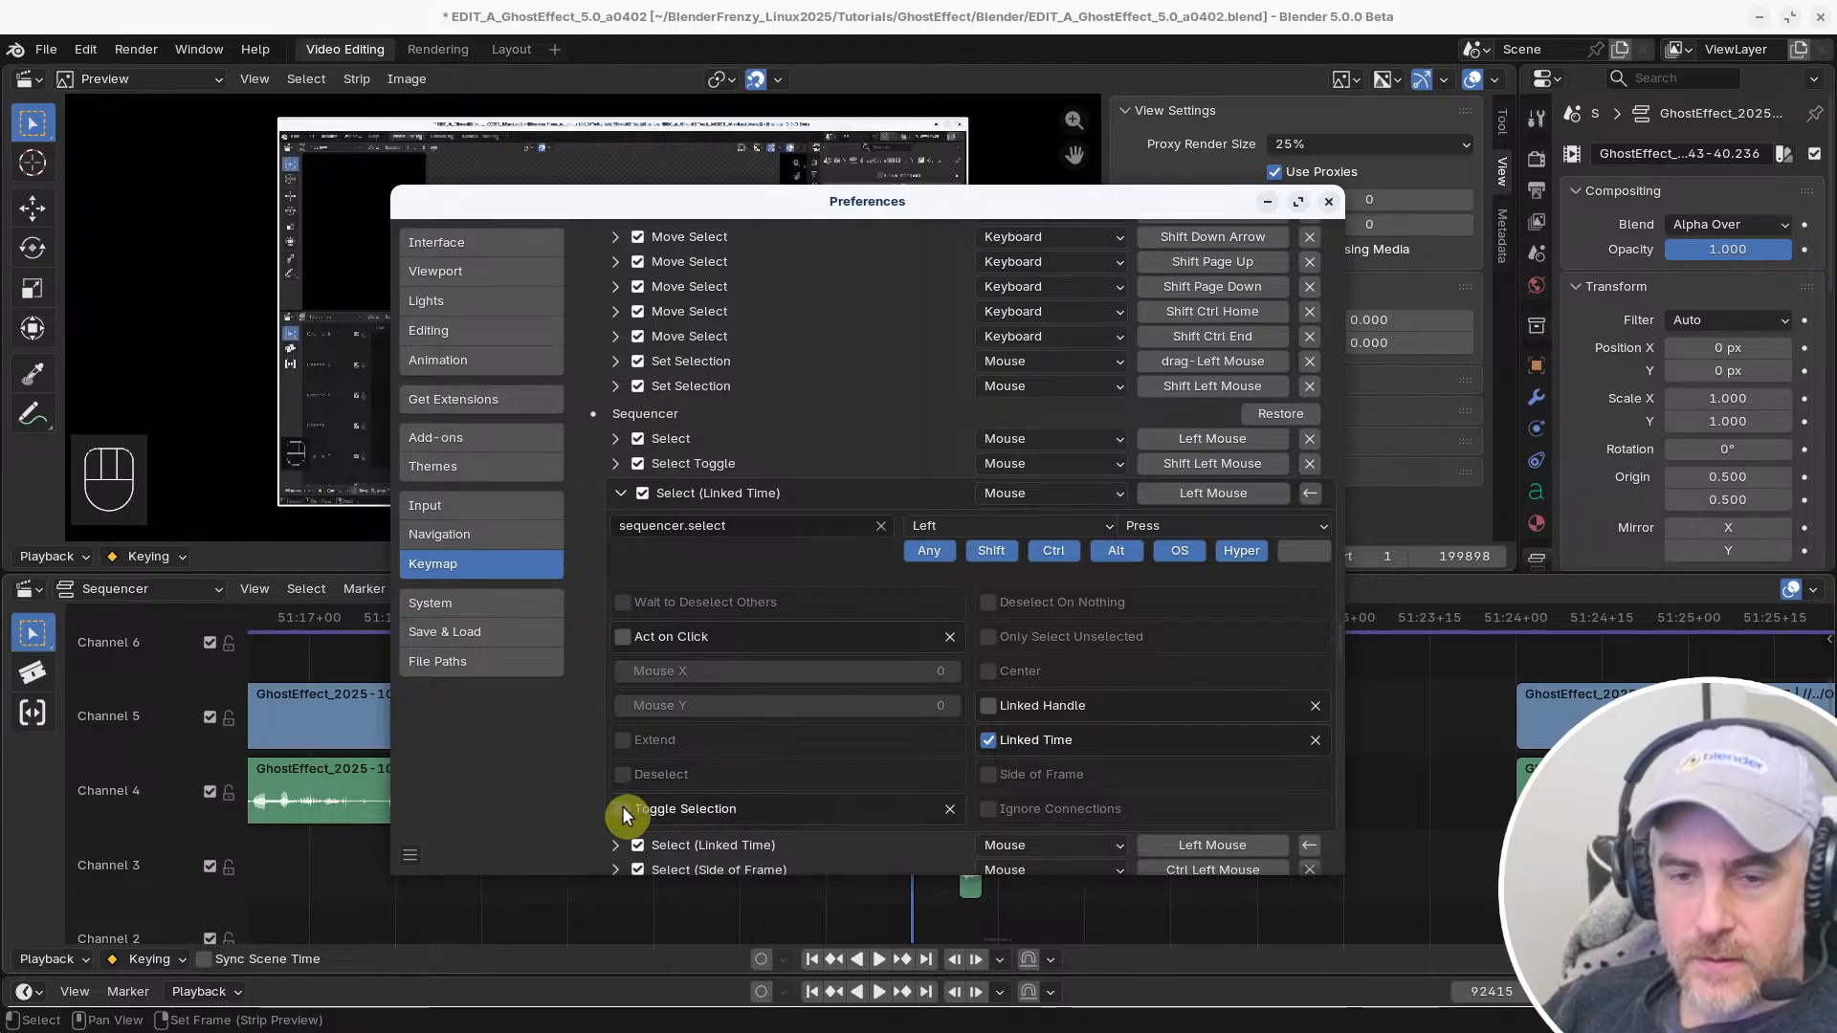
scroll(748, 756, down, 3)
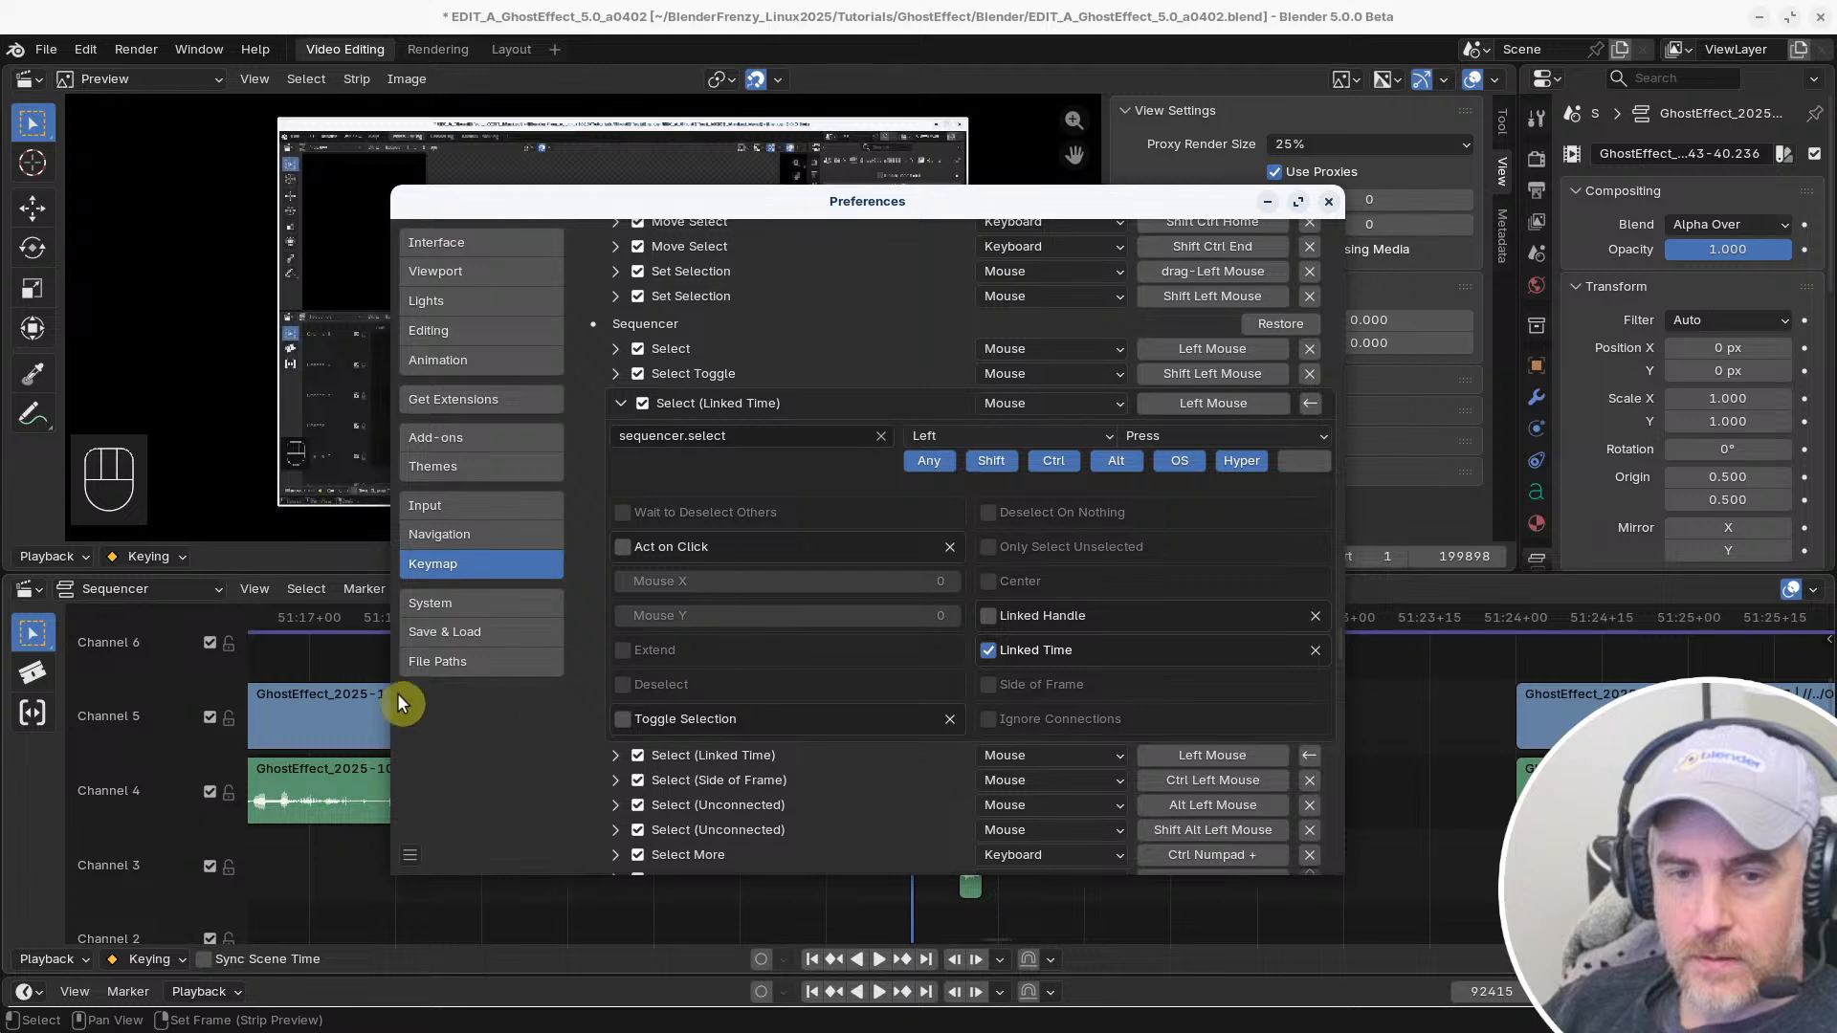
Test extending the selection with Shift between the short Channel 3 strip and the Channel 4 clip before the gap
click(333, 713)
click(972, 865)
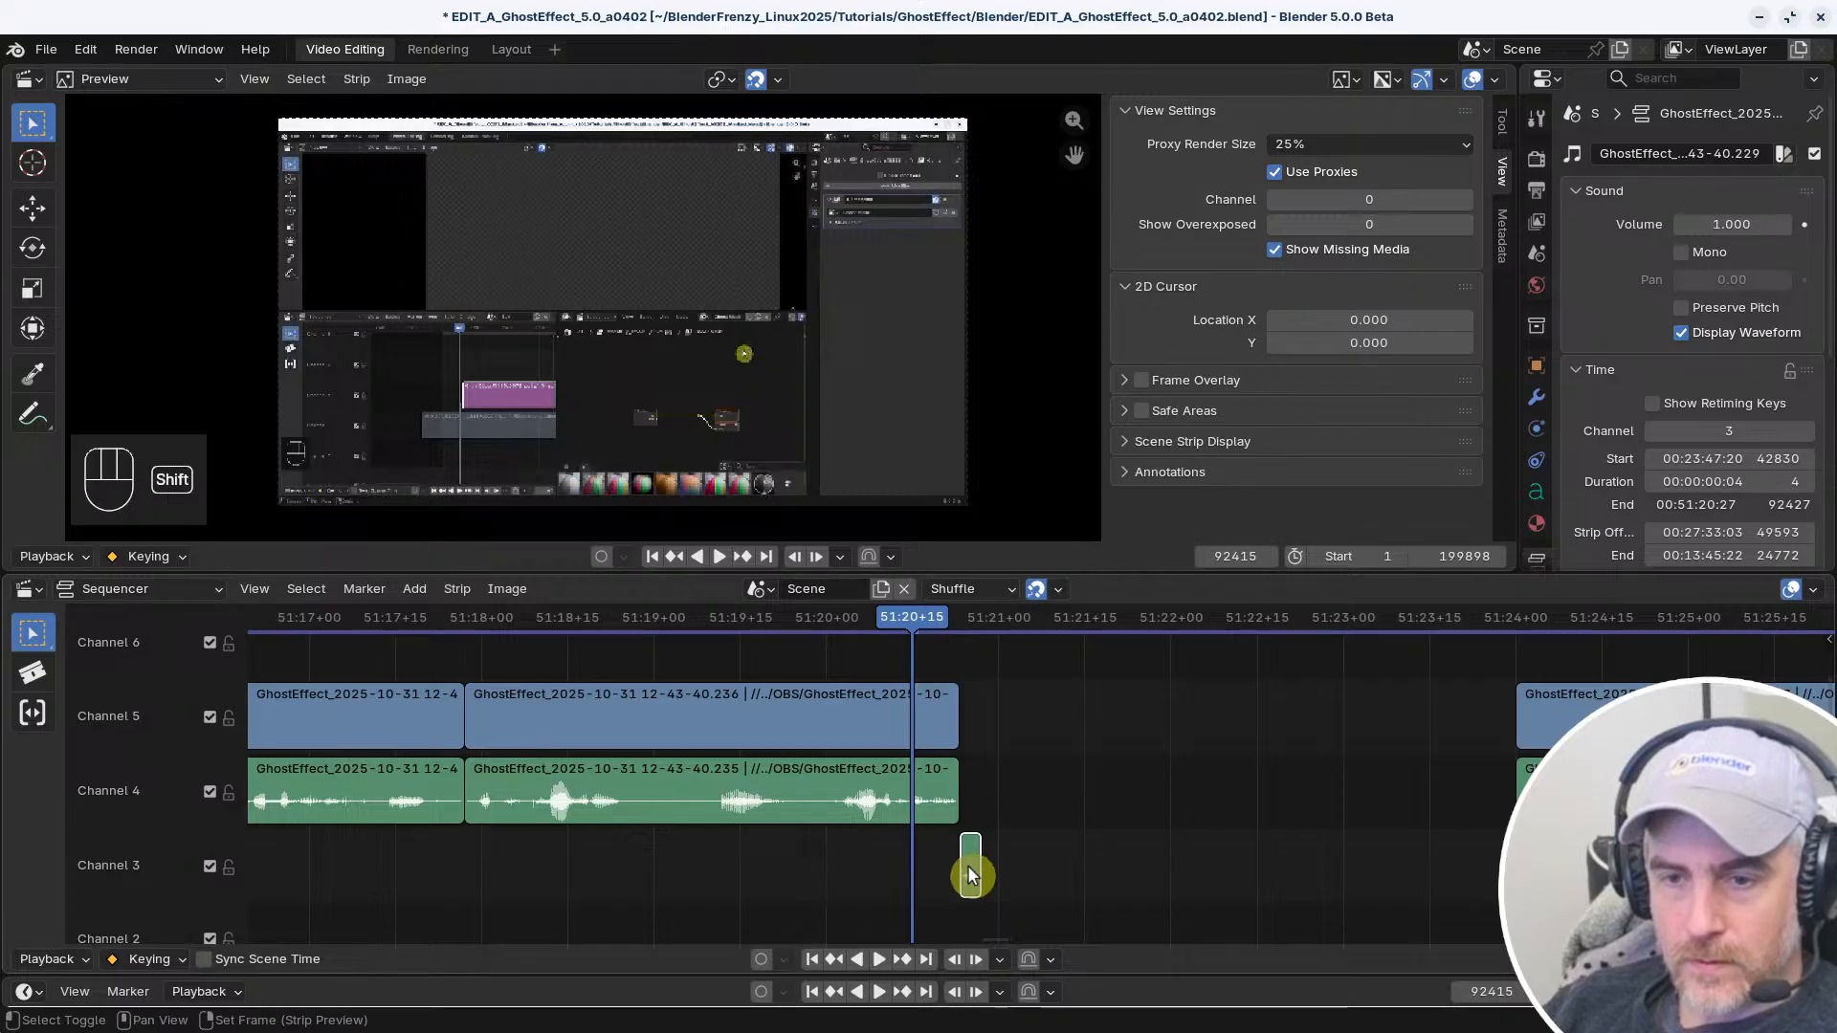
shift+click(848, 798)
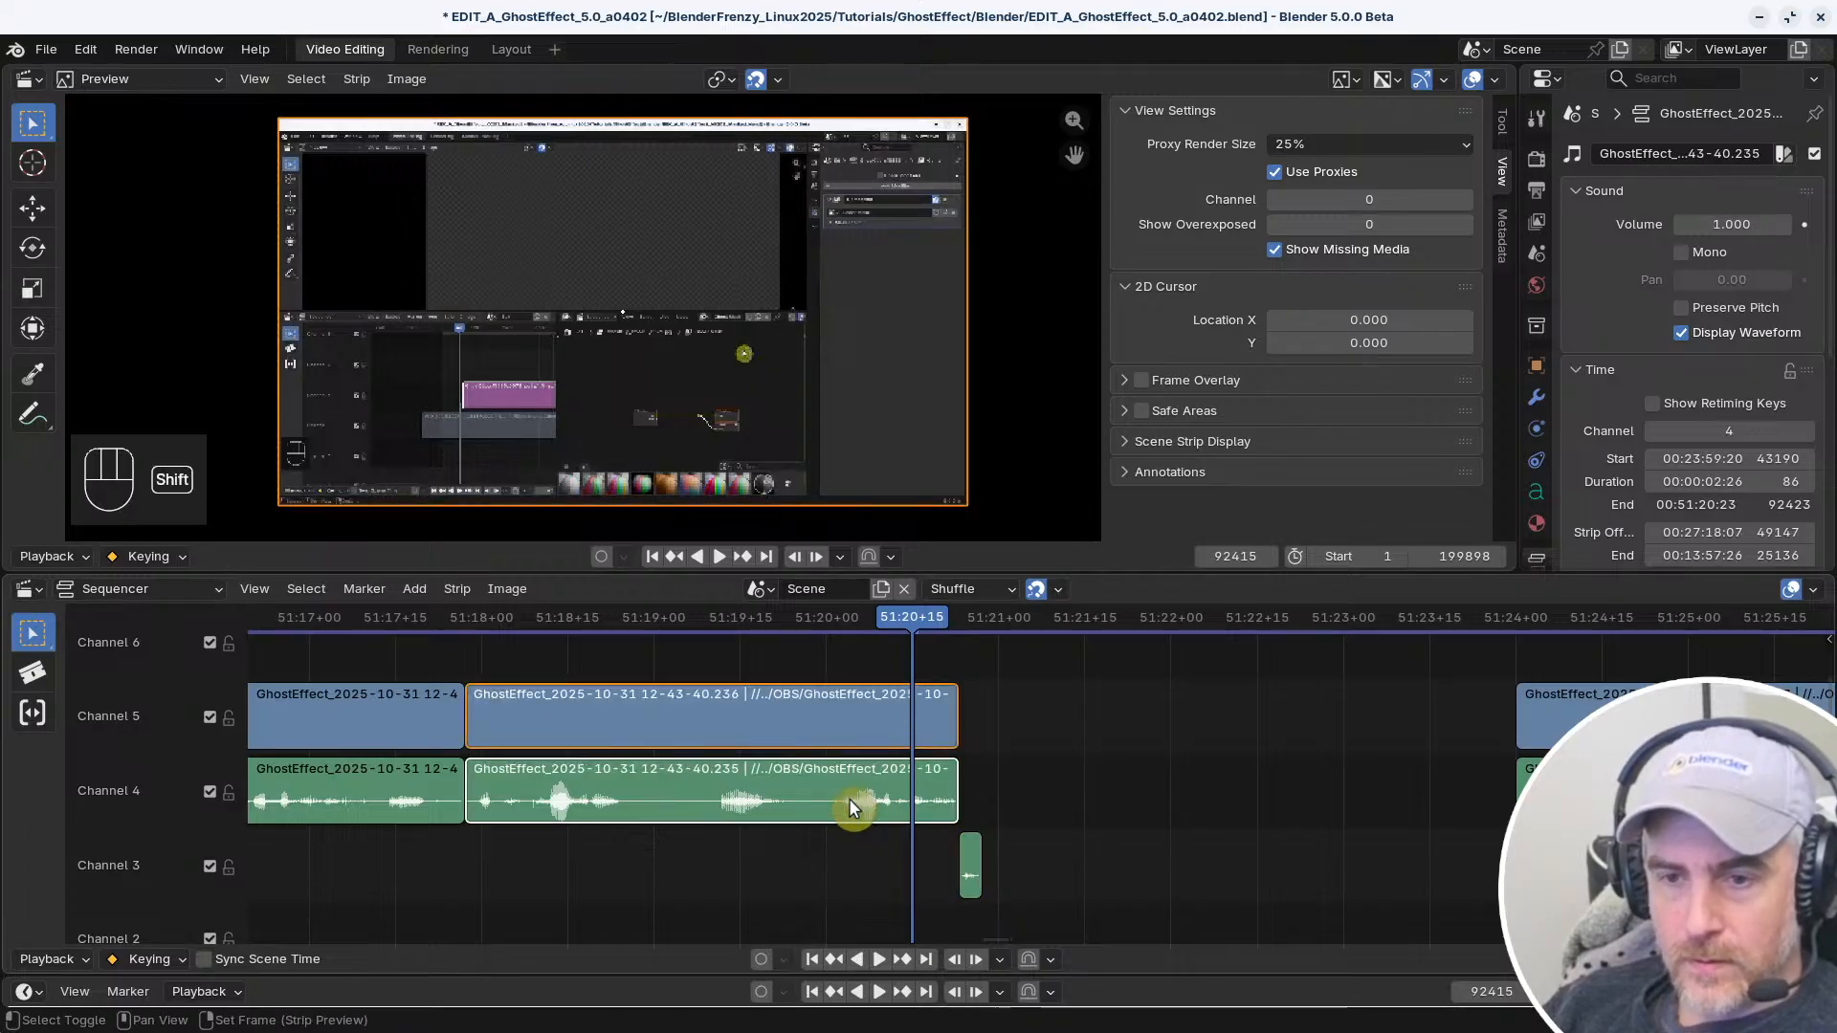
click(974, 849)
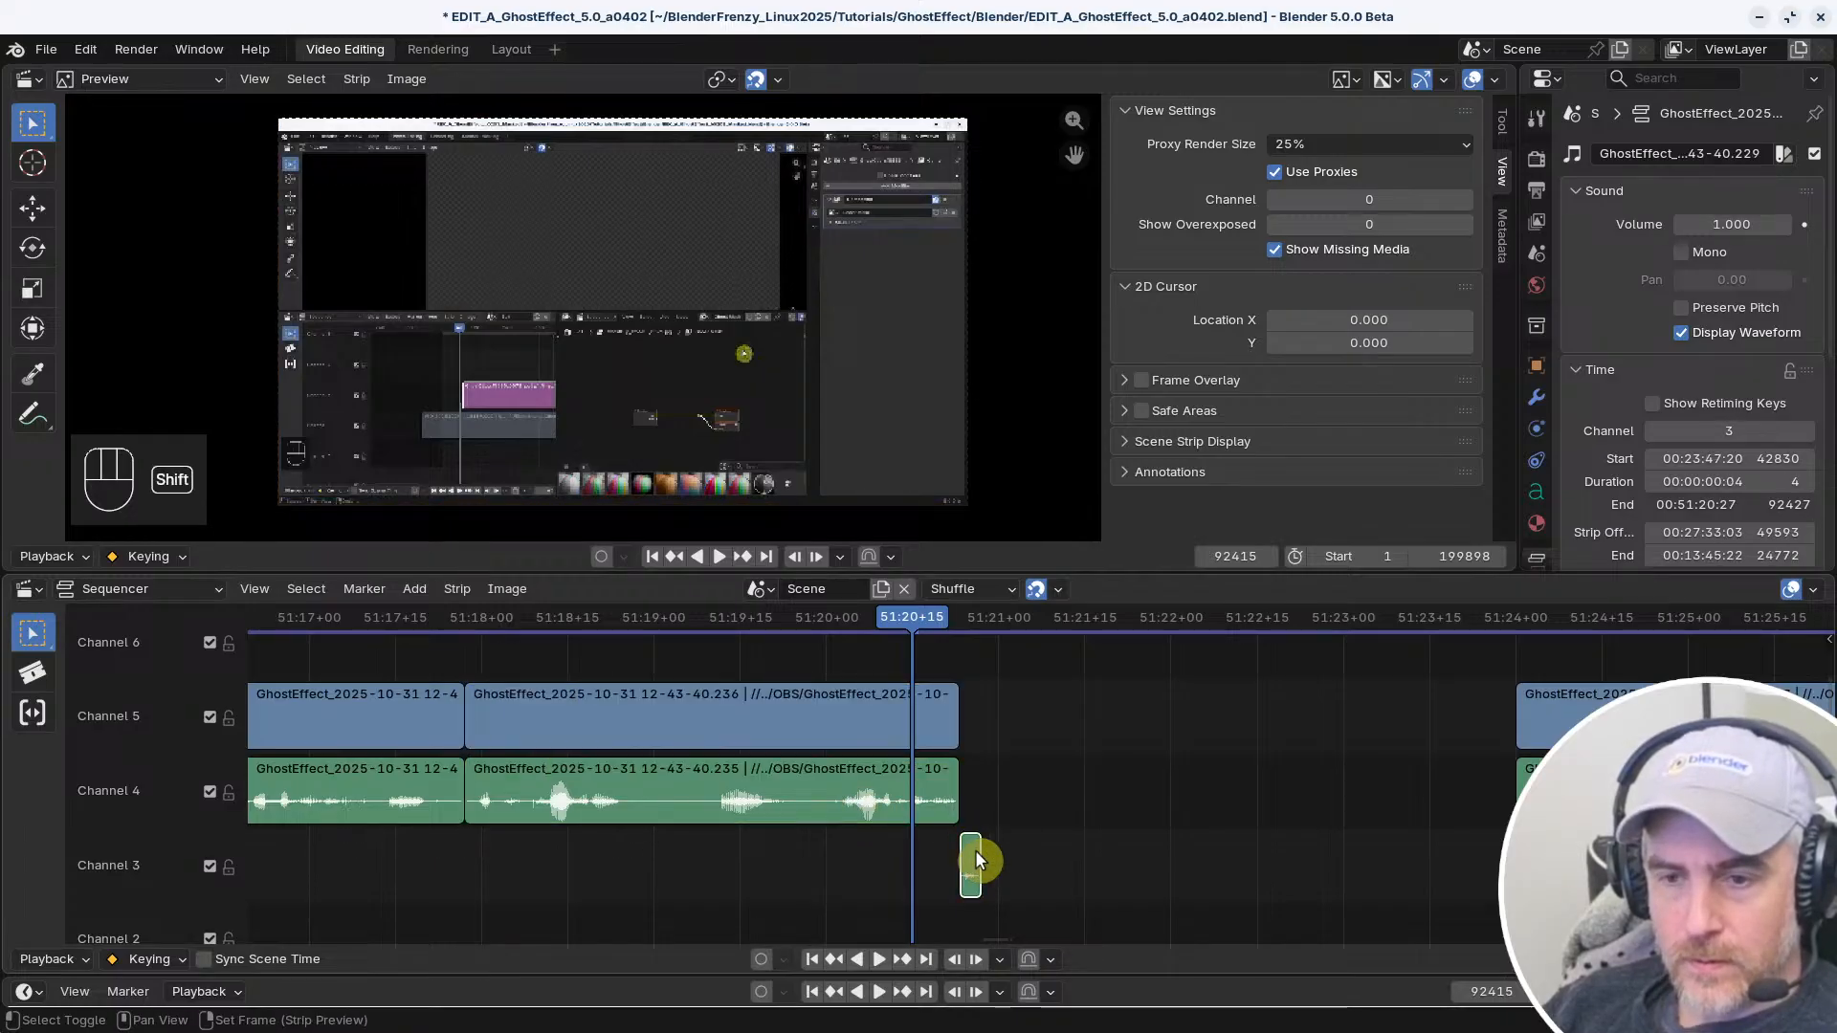
shift+click(899, 800)
click(970, 861)
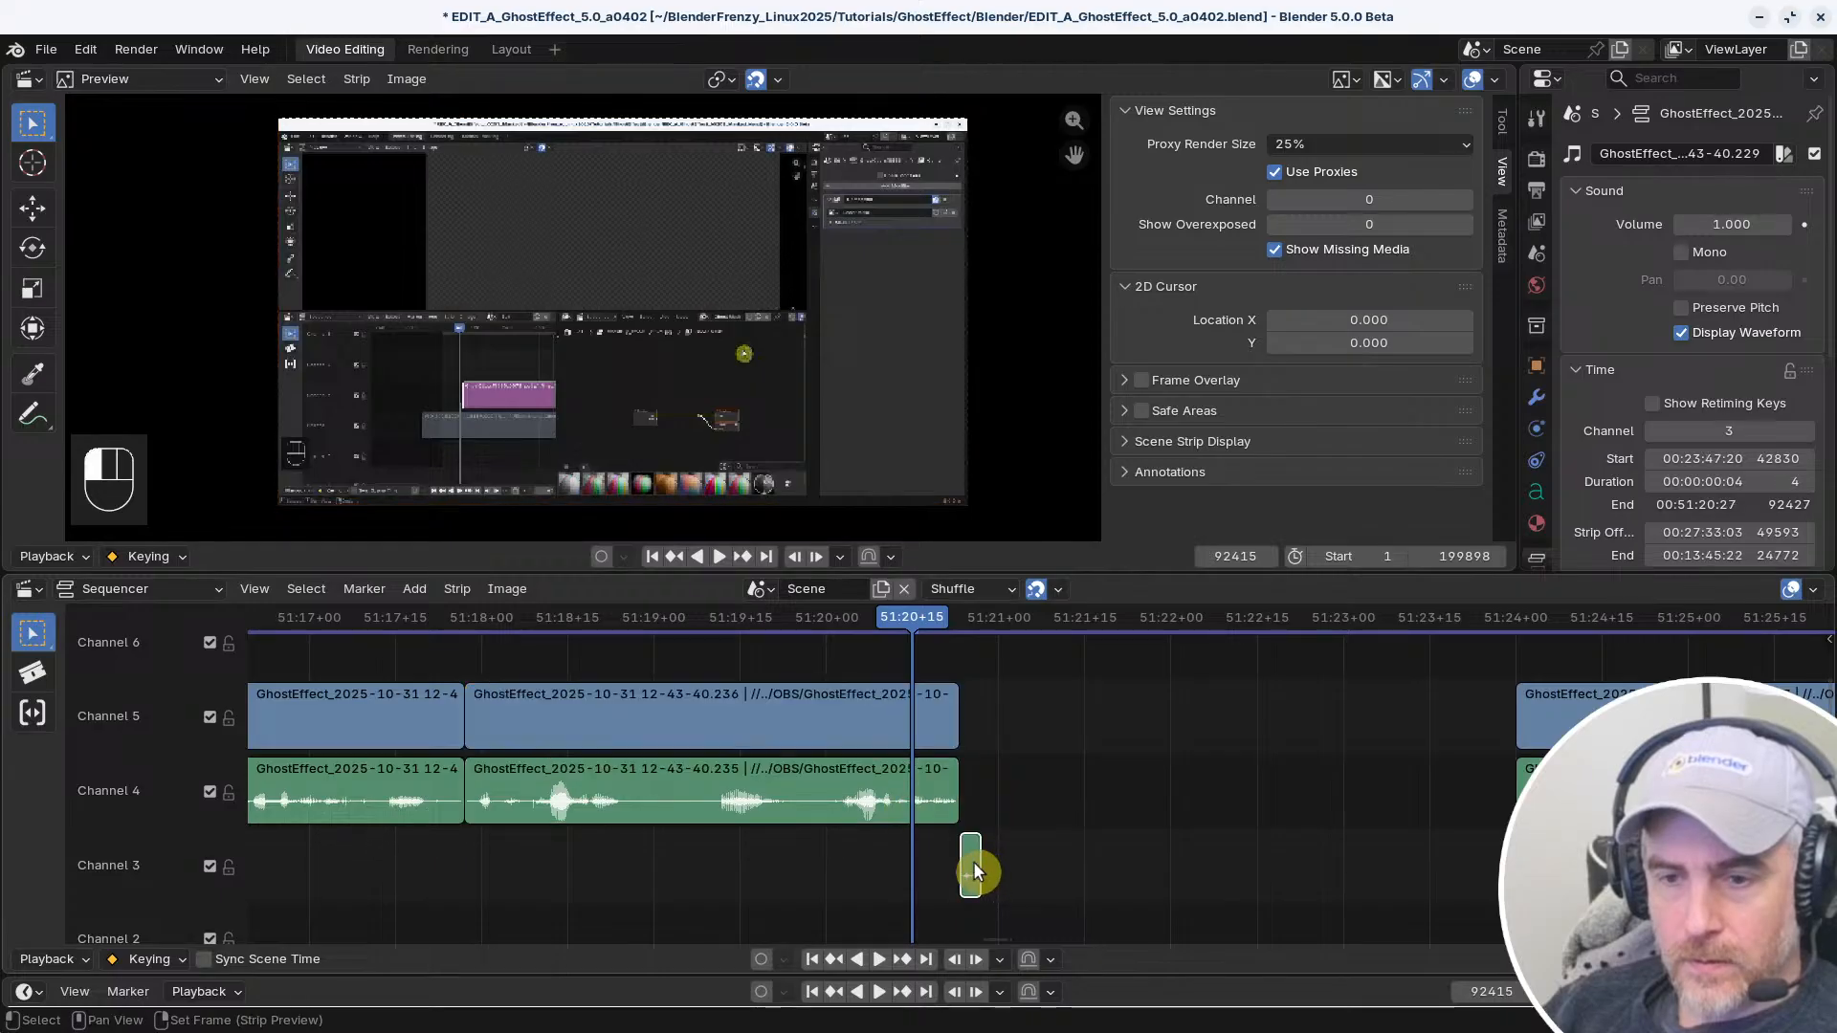
shift+click(893, 802)
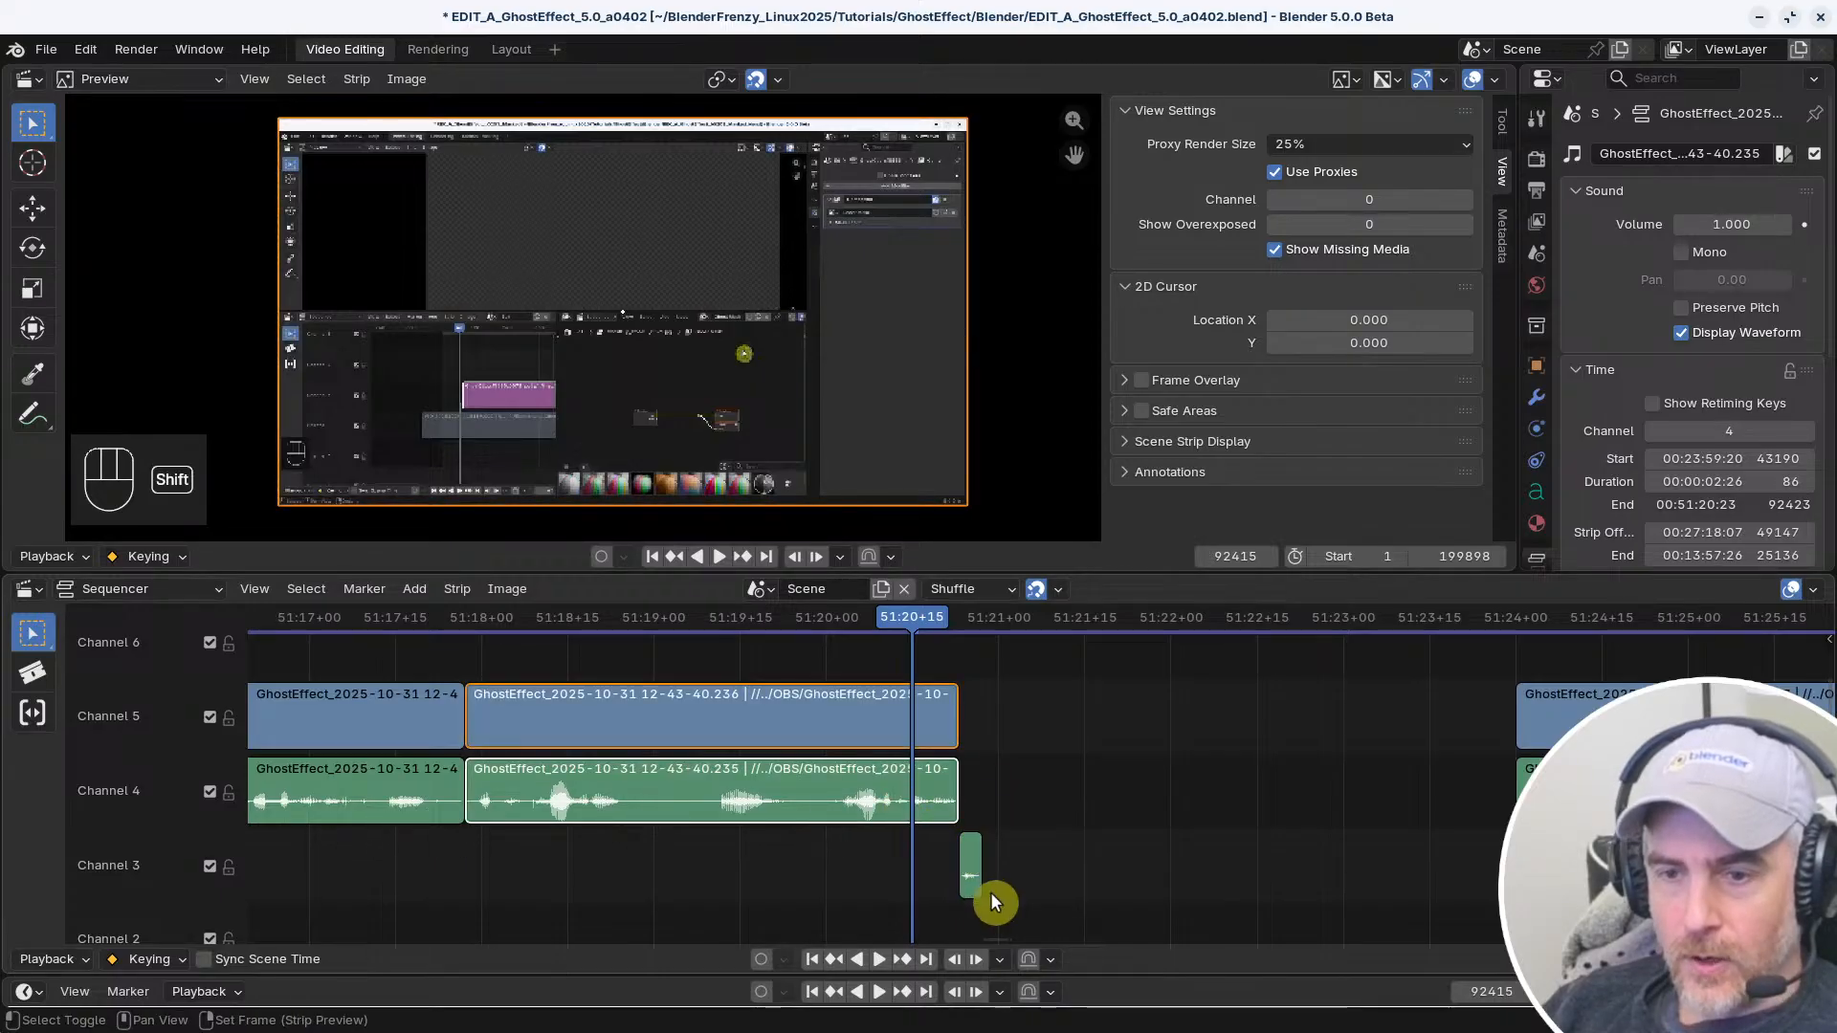
Test Shift selection across the Channel 4 clips, including the one after the gap
shift+click(413, 772)
shift+click(603, 792)
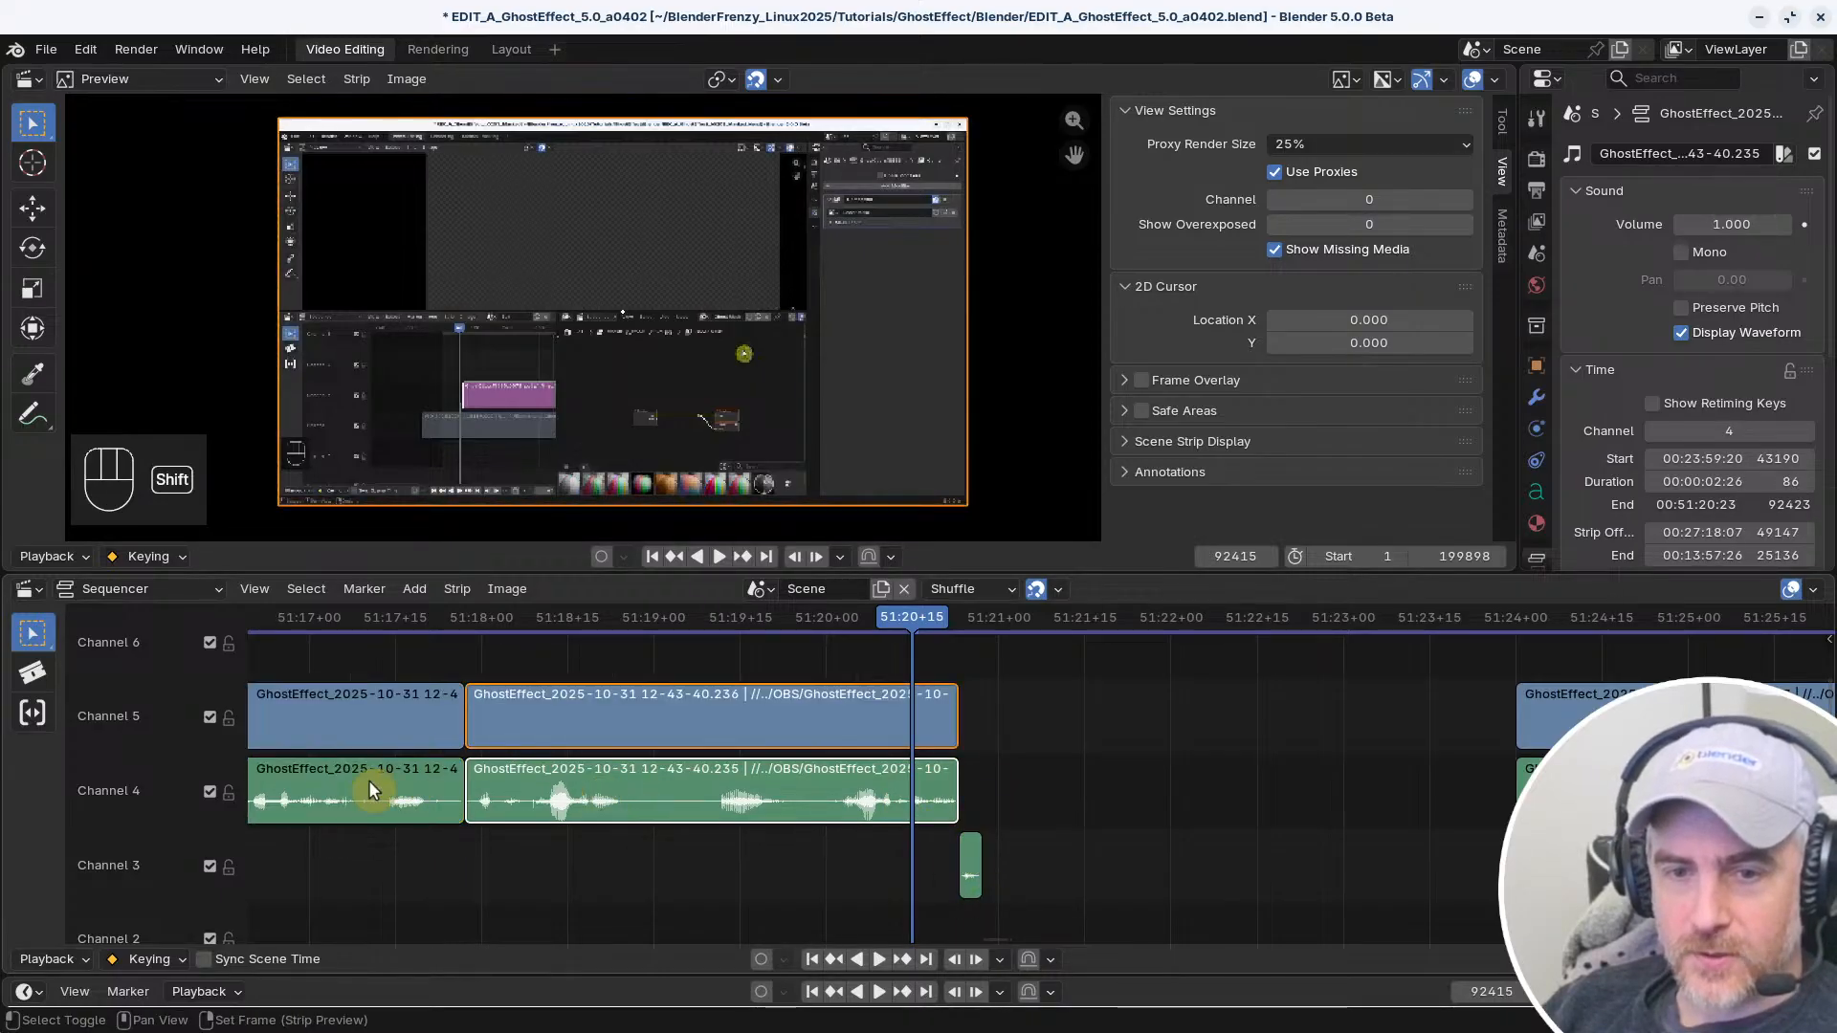
shift+click(373, 784)
shift+click(608, 795)
shift+click(1578, 802)
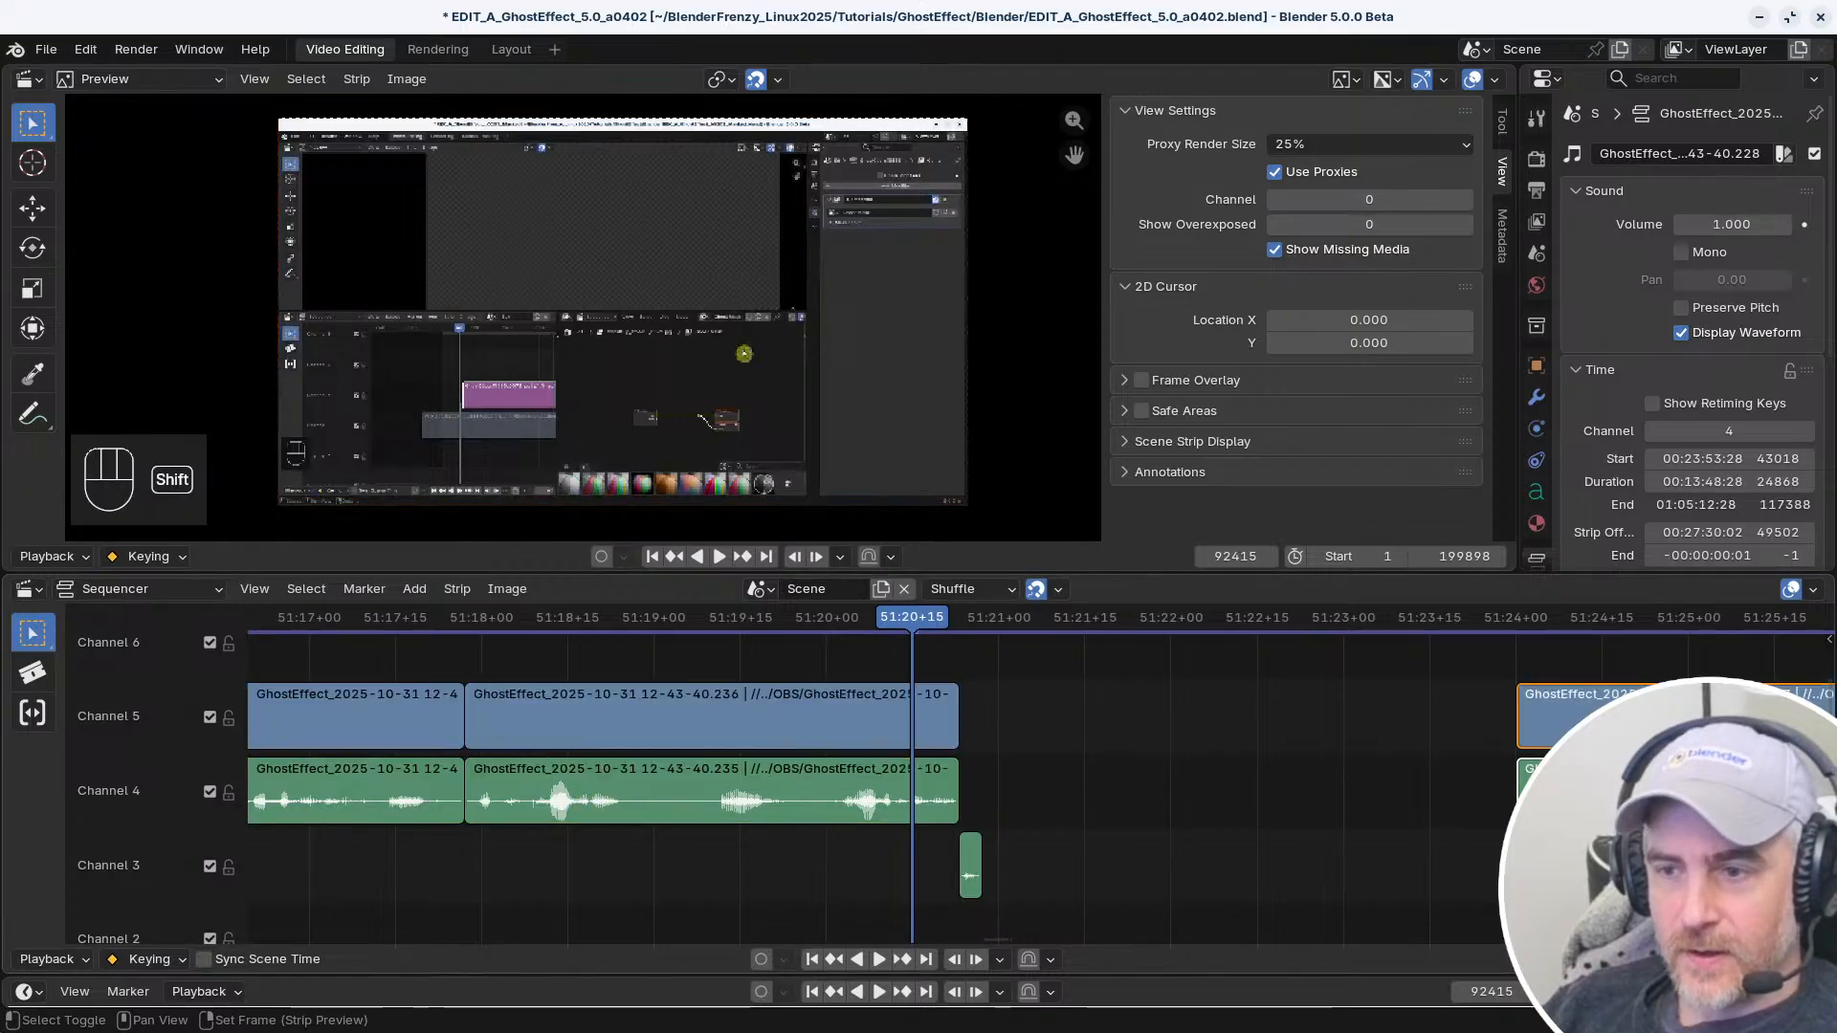
shift+click(795, 815)
shift+click(329, 778)
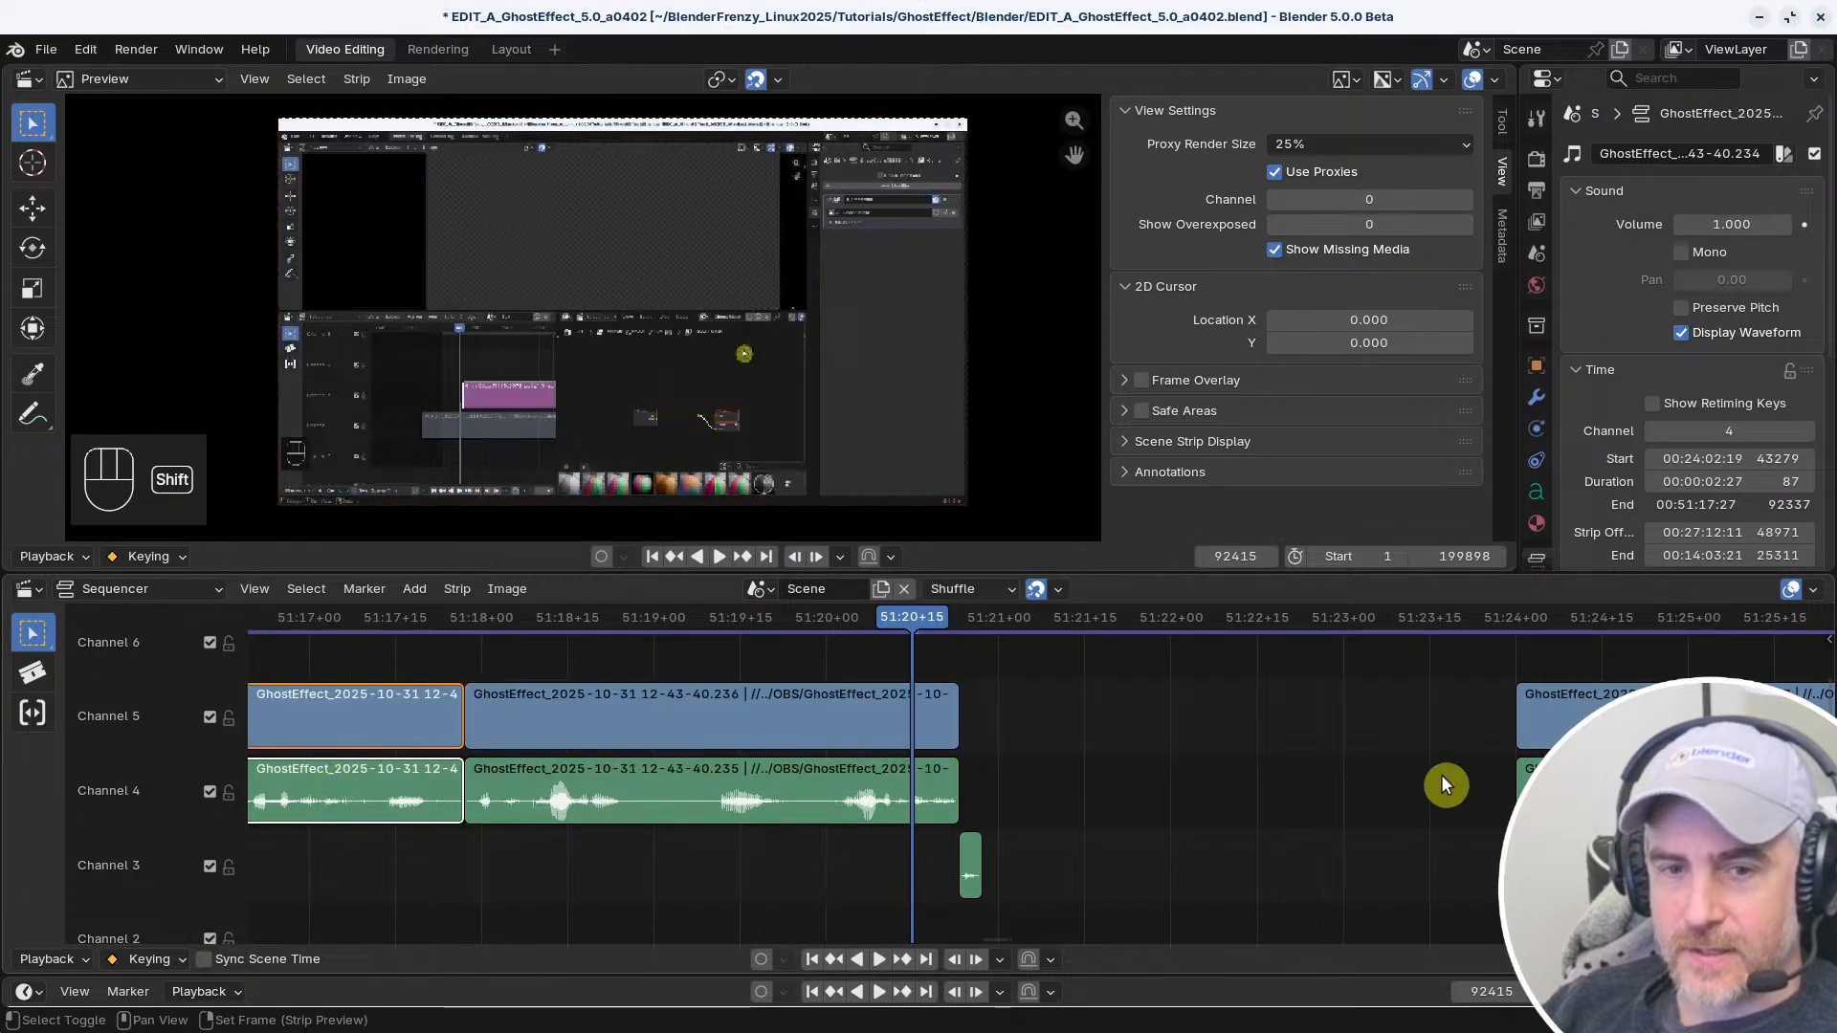
shift+click(1574, 792)
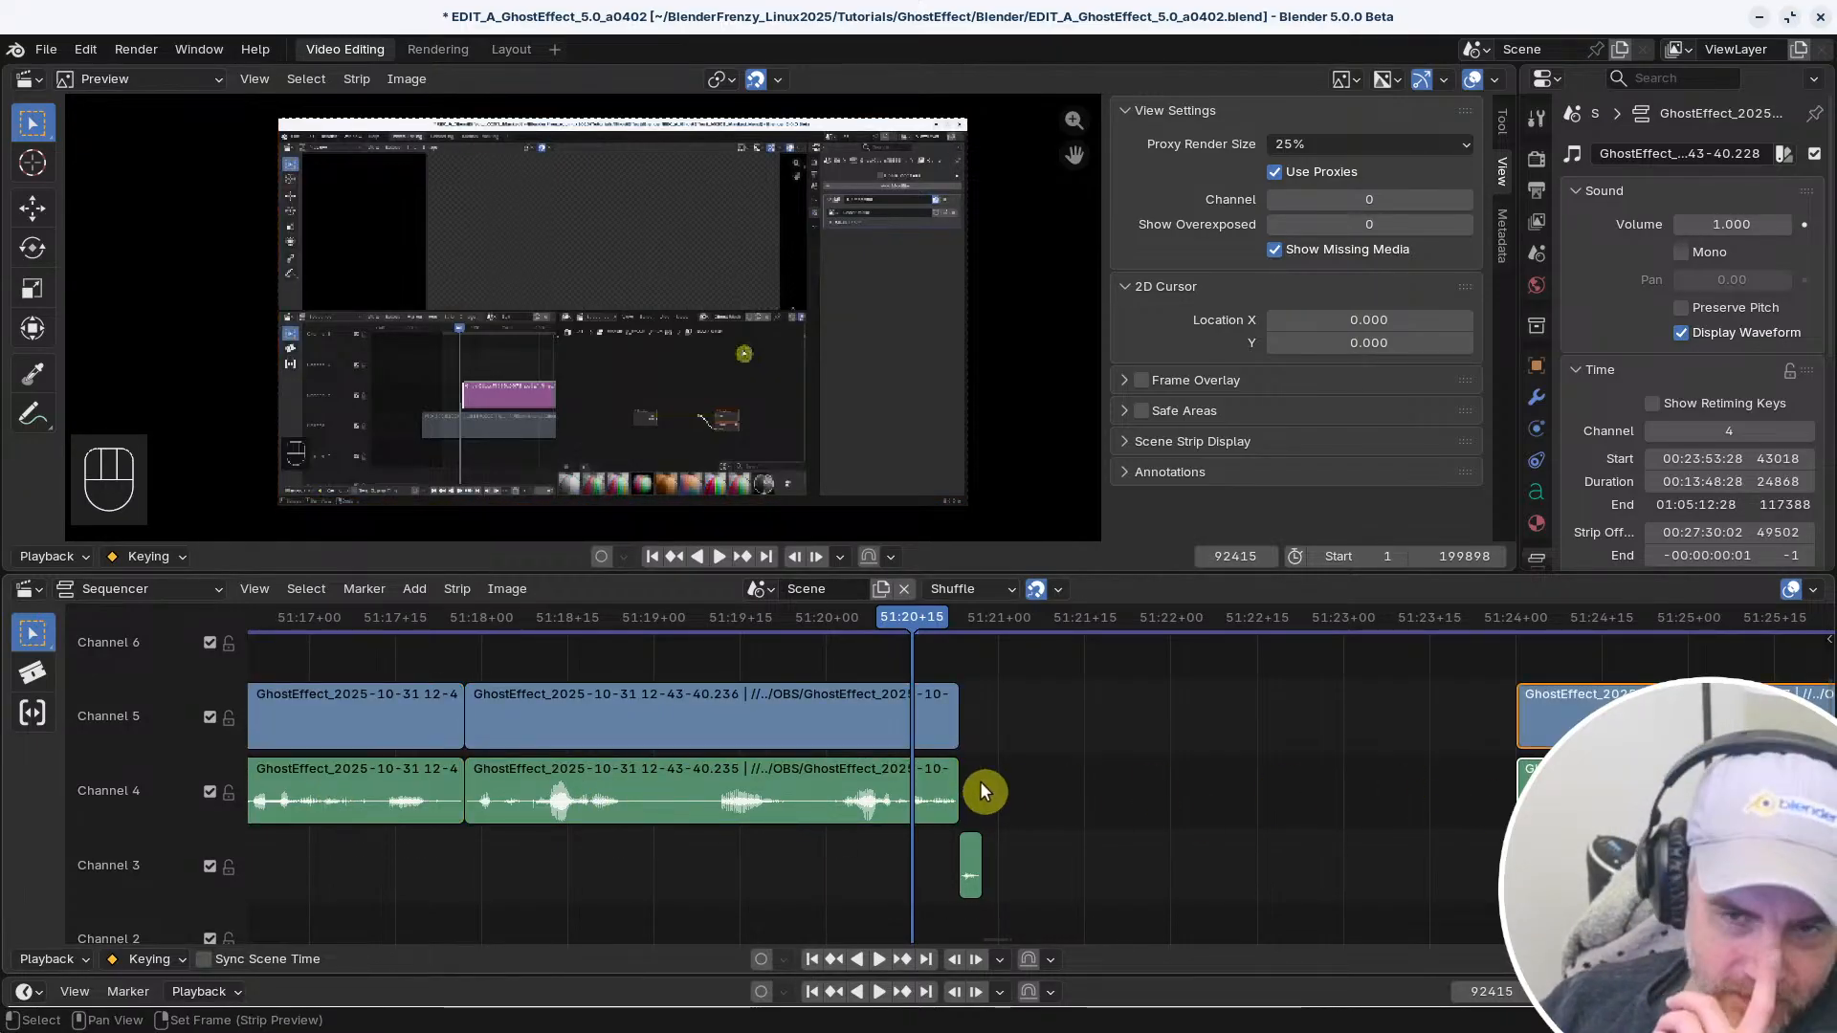
Search the Reallyfastcut keymap by key-binding for "shift left mouse"
key(alt+Tab)
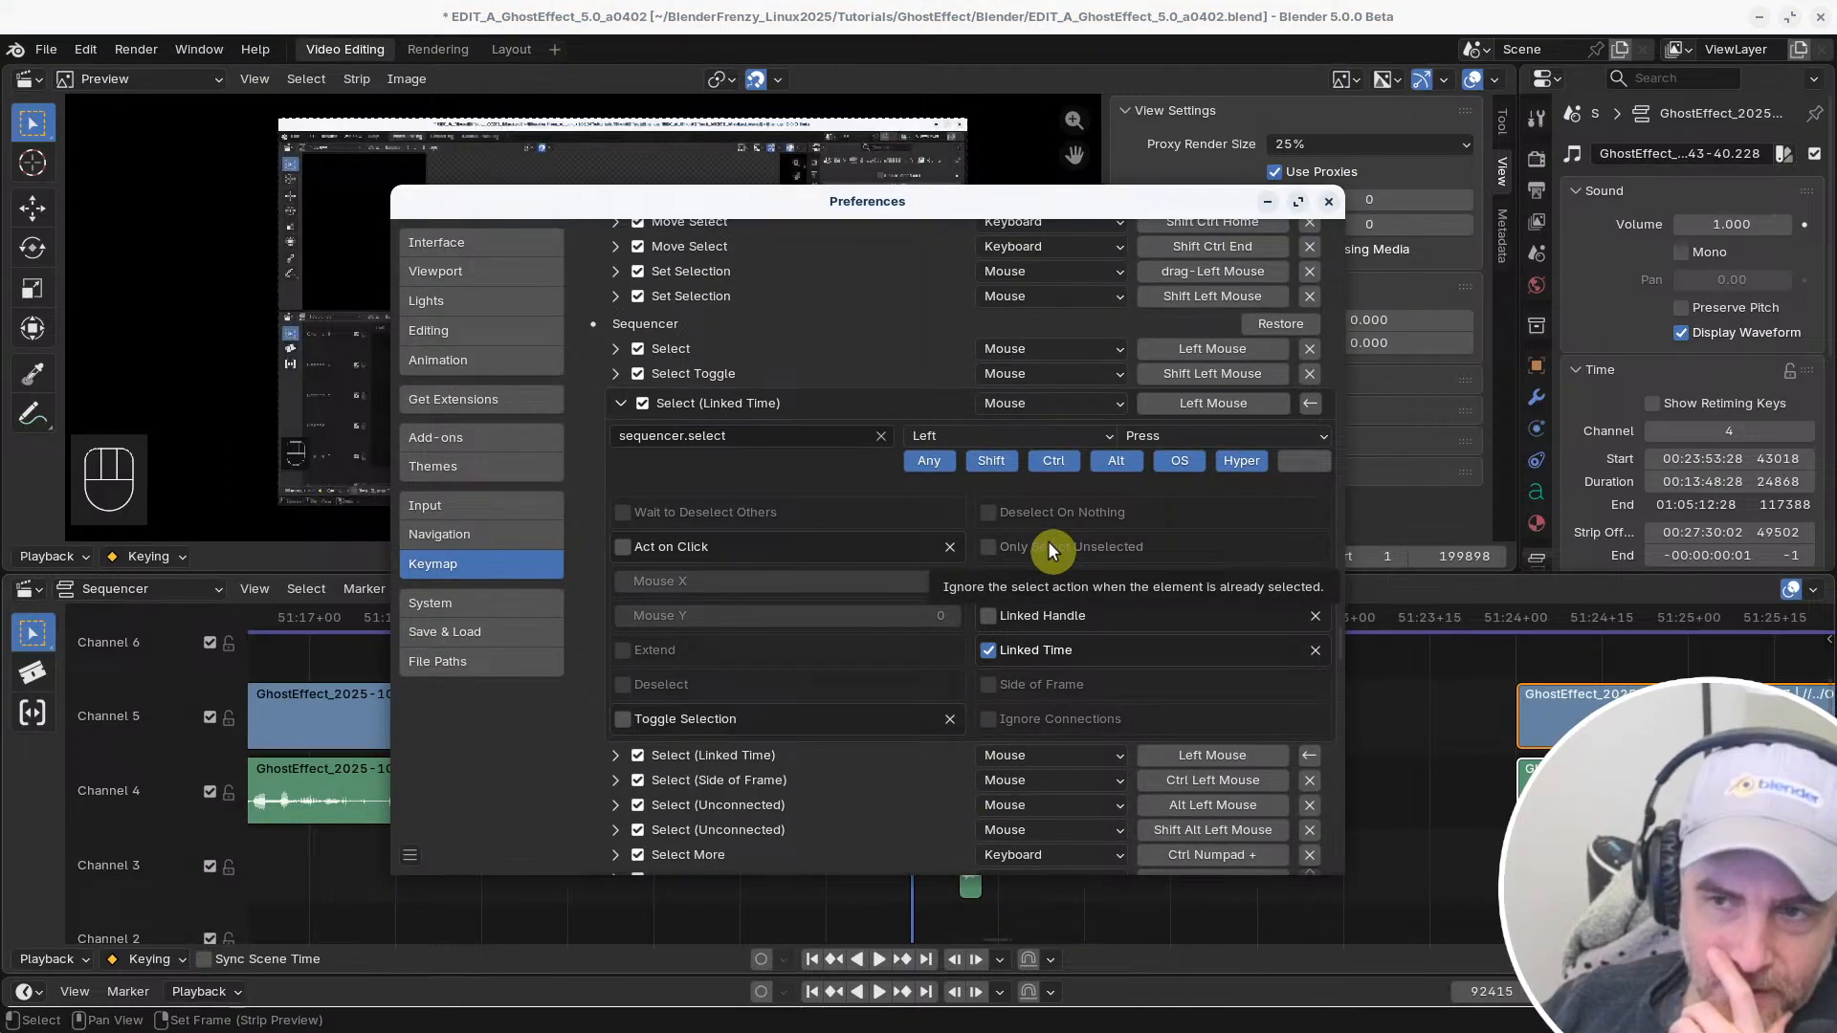
scroll(1066, 525, down, 15)
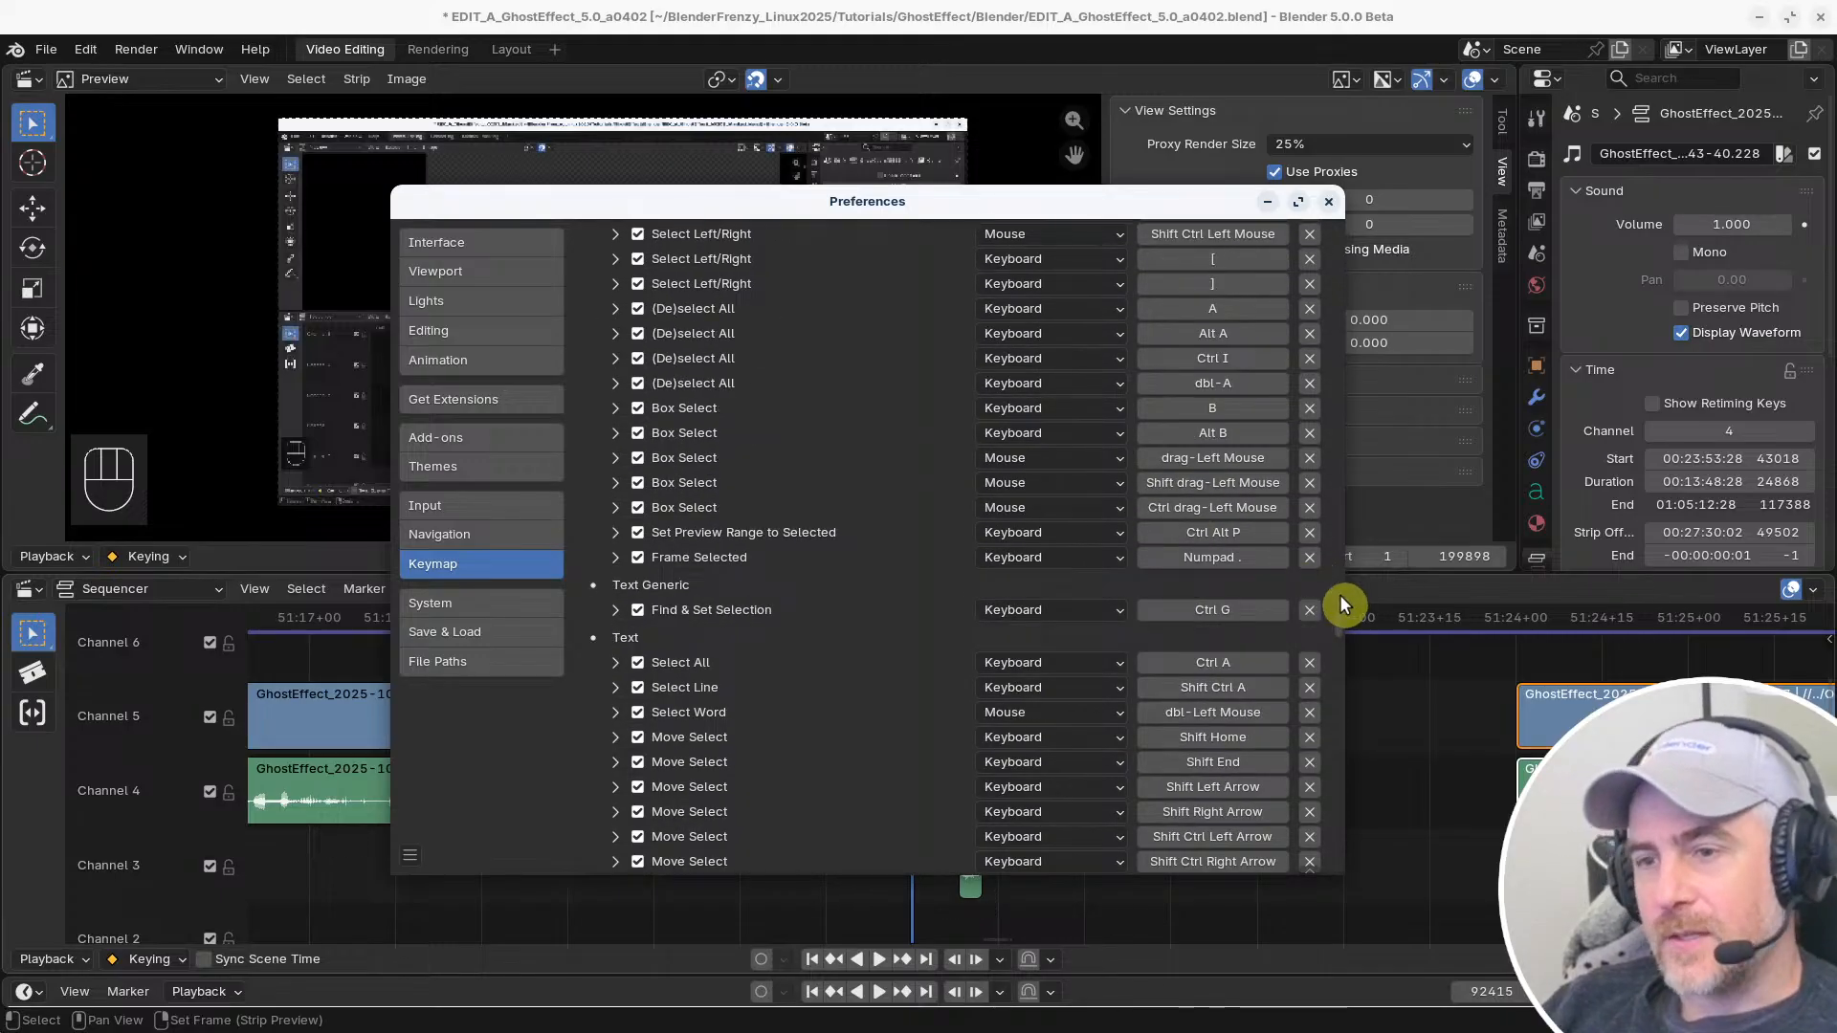
scroll(1336, 612, up, 15)
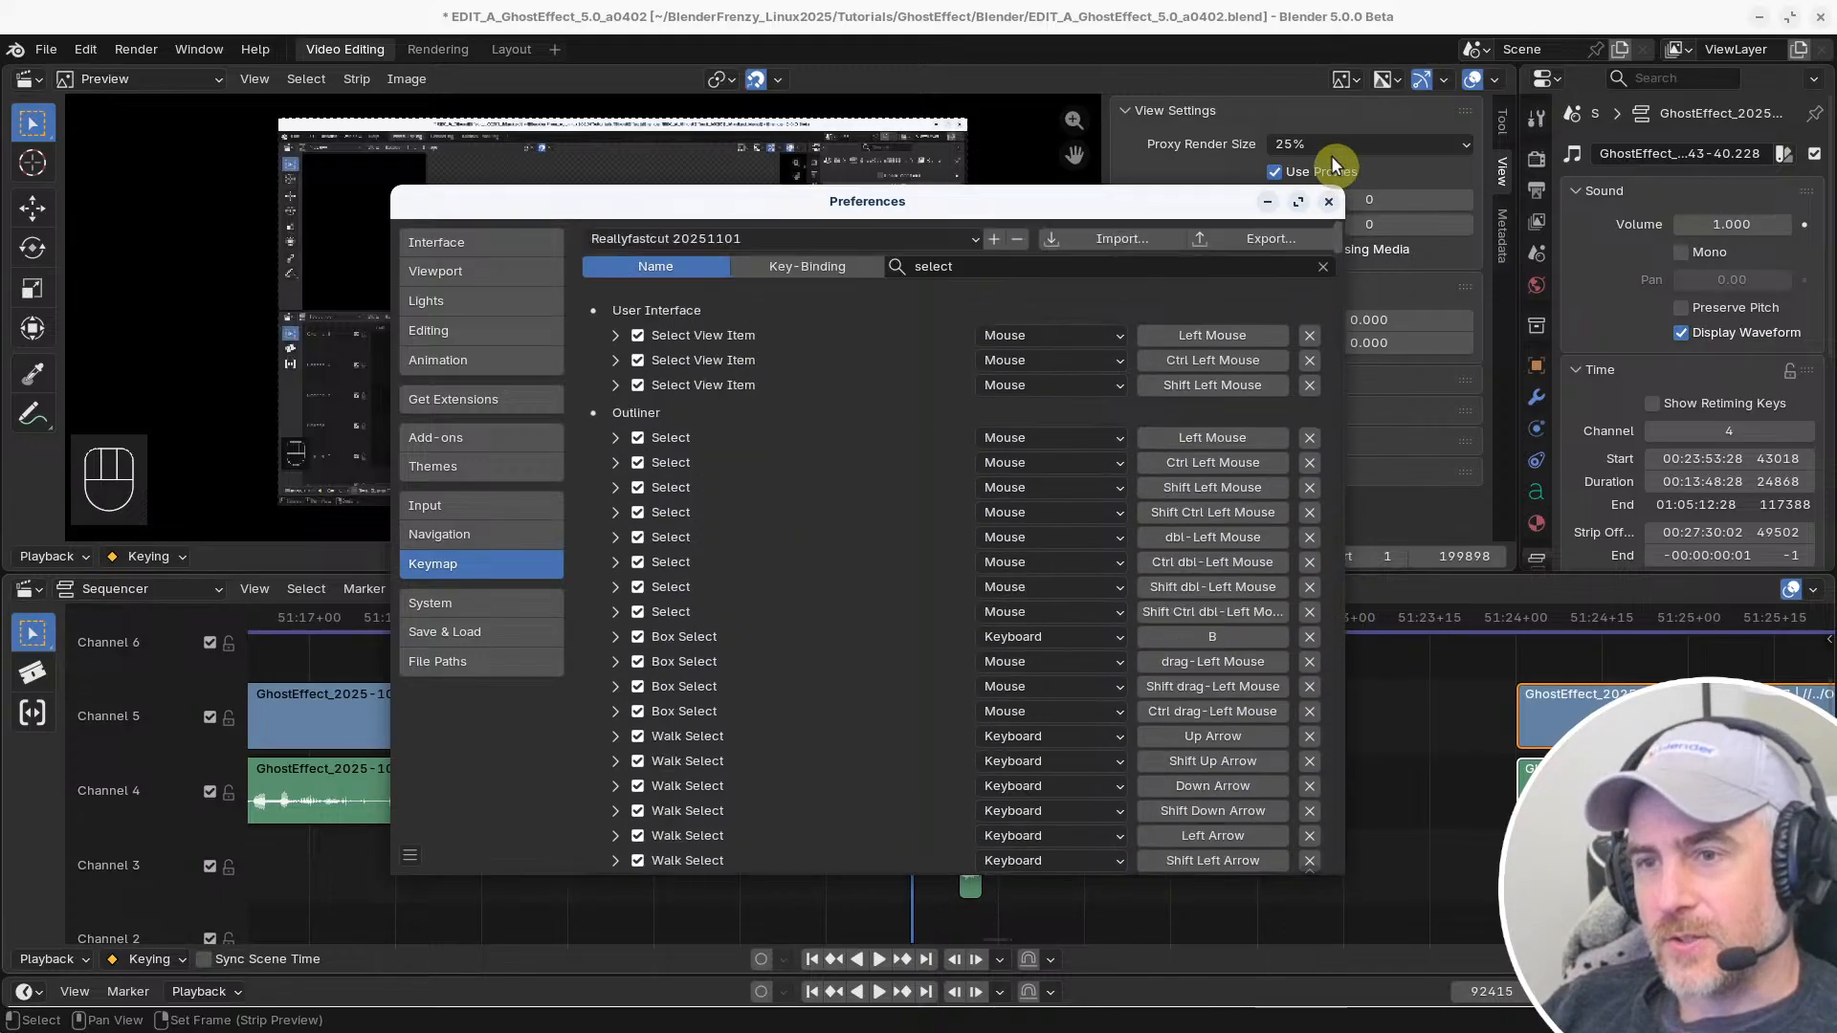
click(1026, 261)
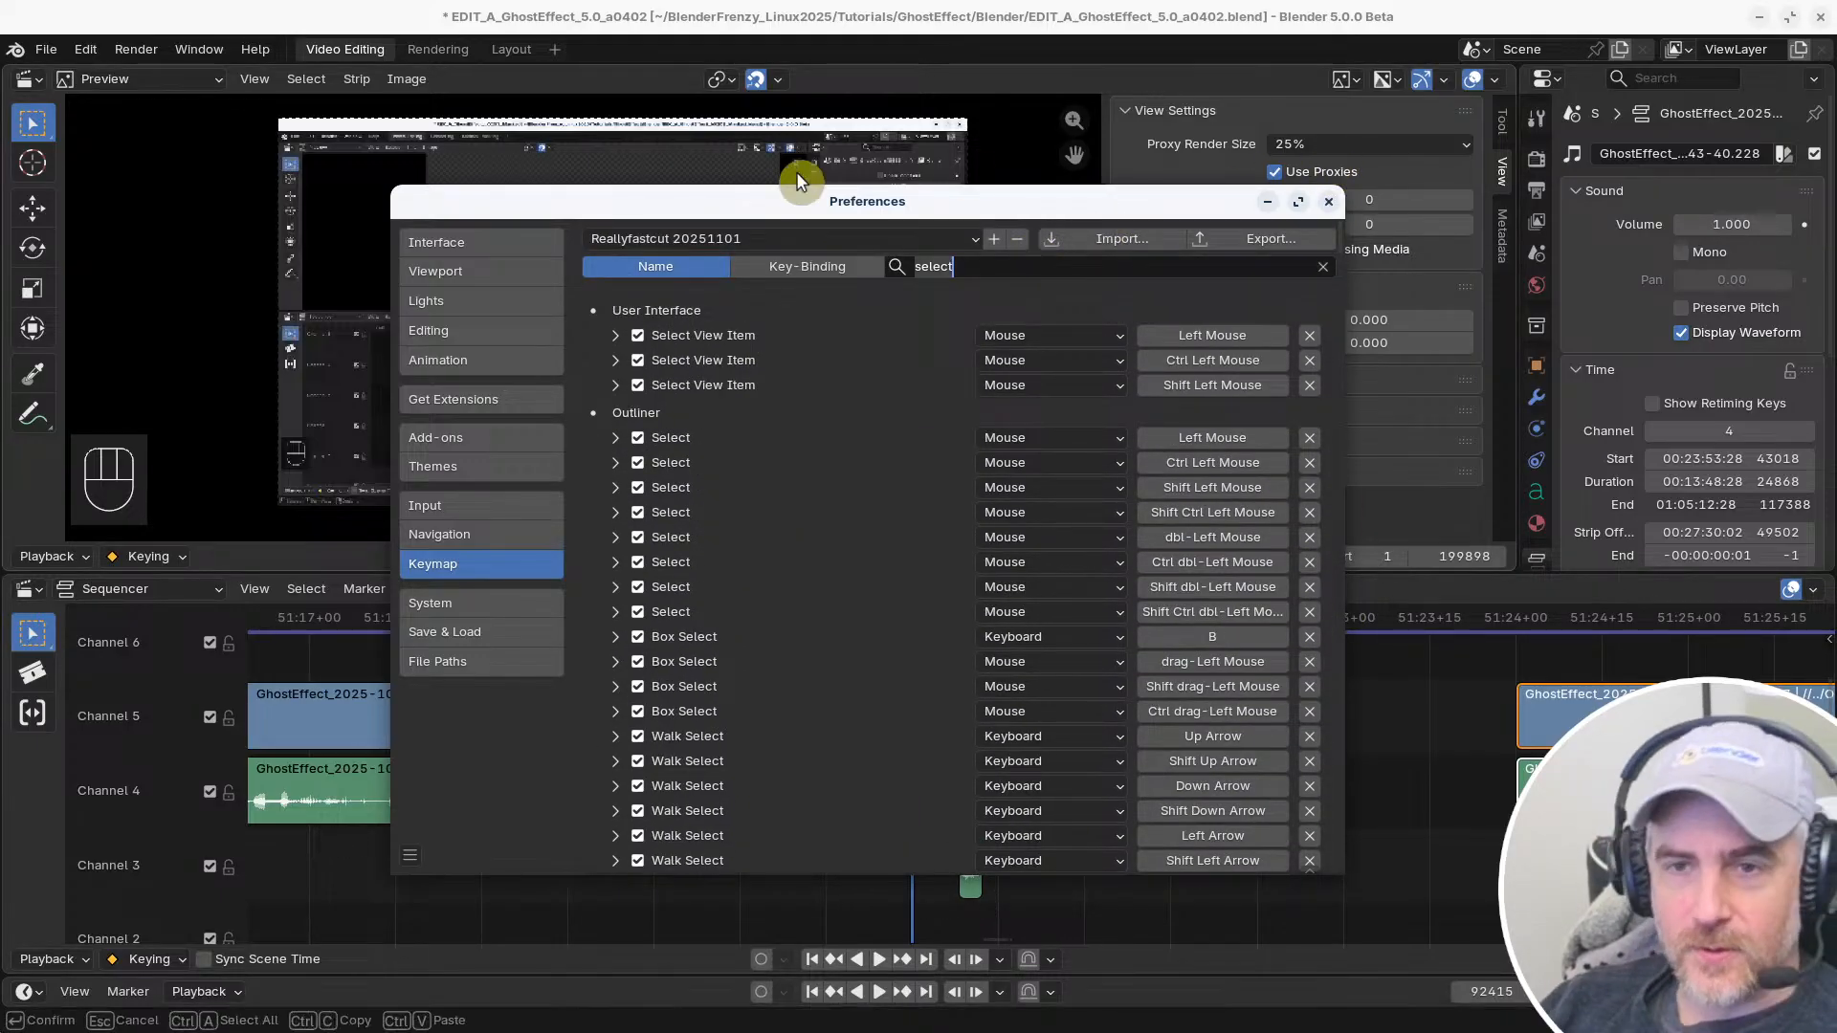
click(810, 266)
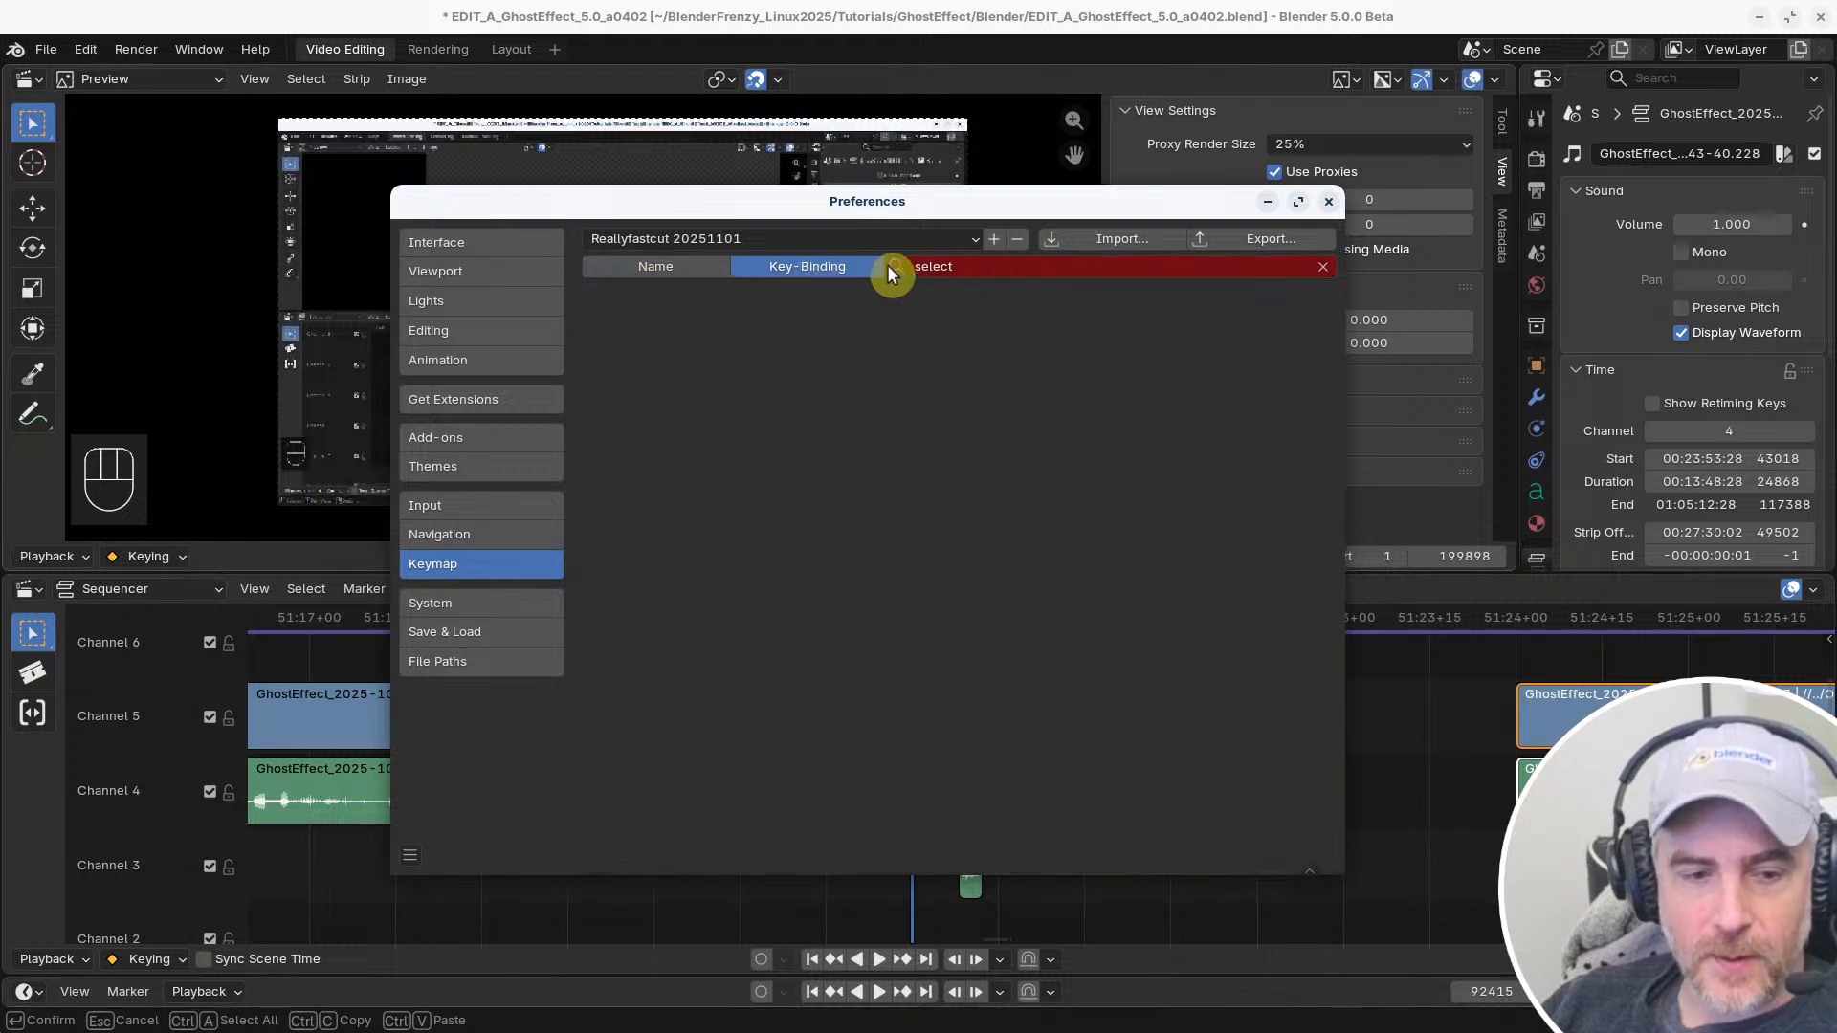
click(1022, 270)
text(shift )
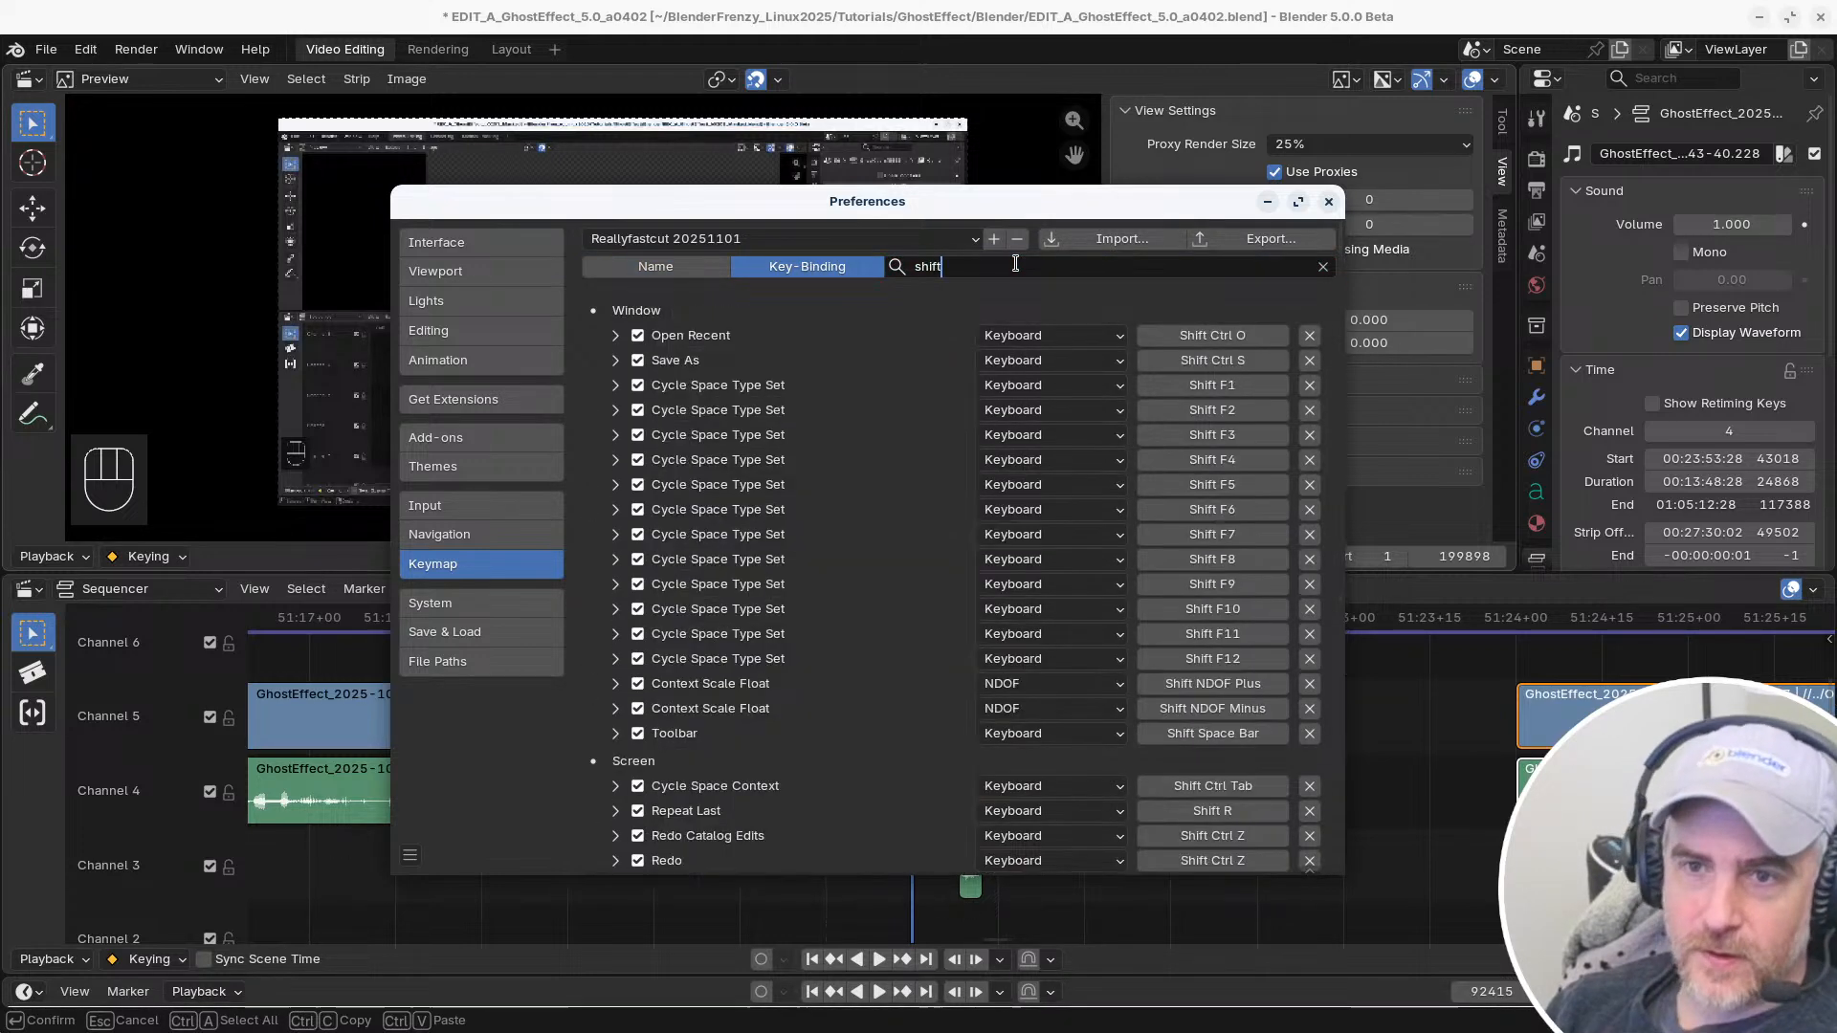
text(l)
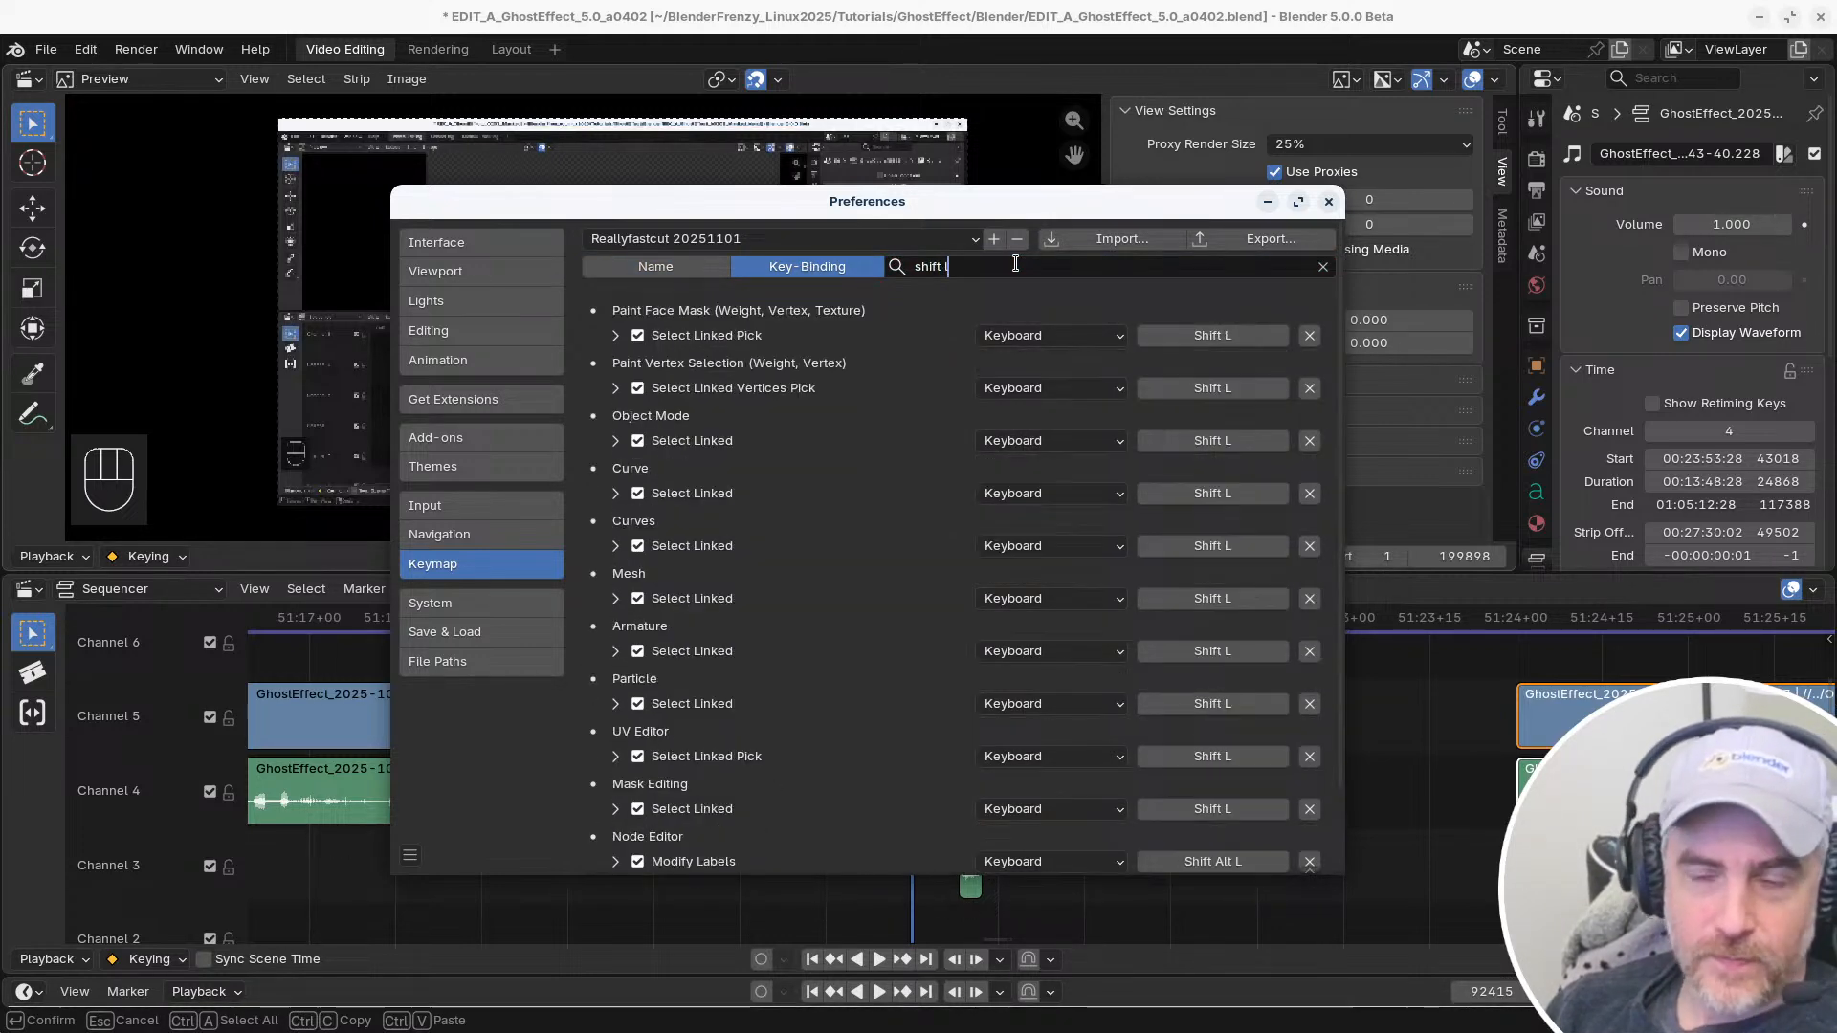
text(eft)
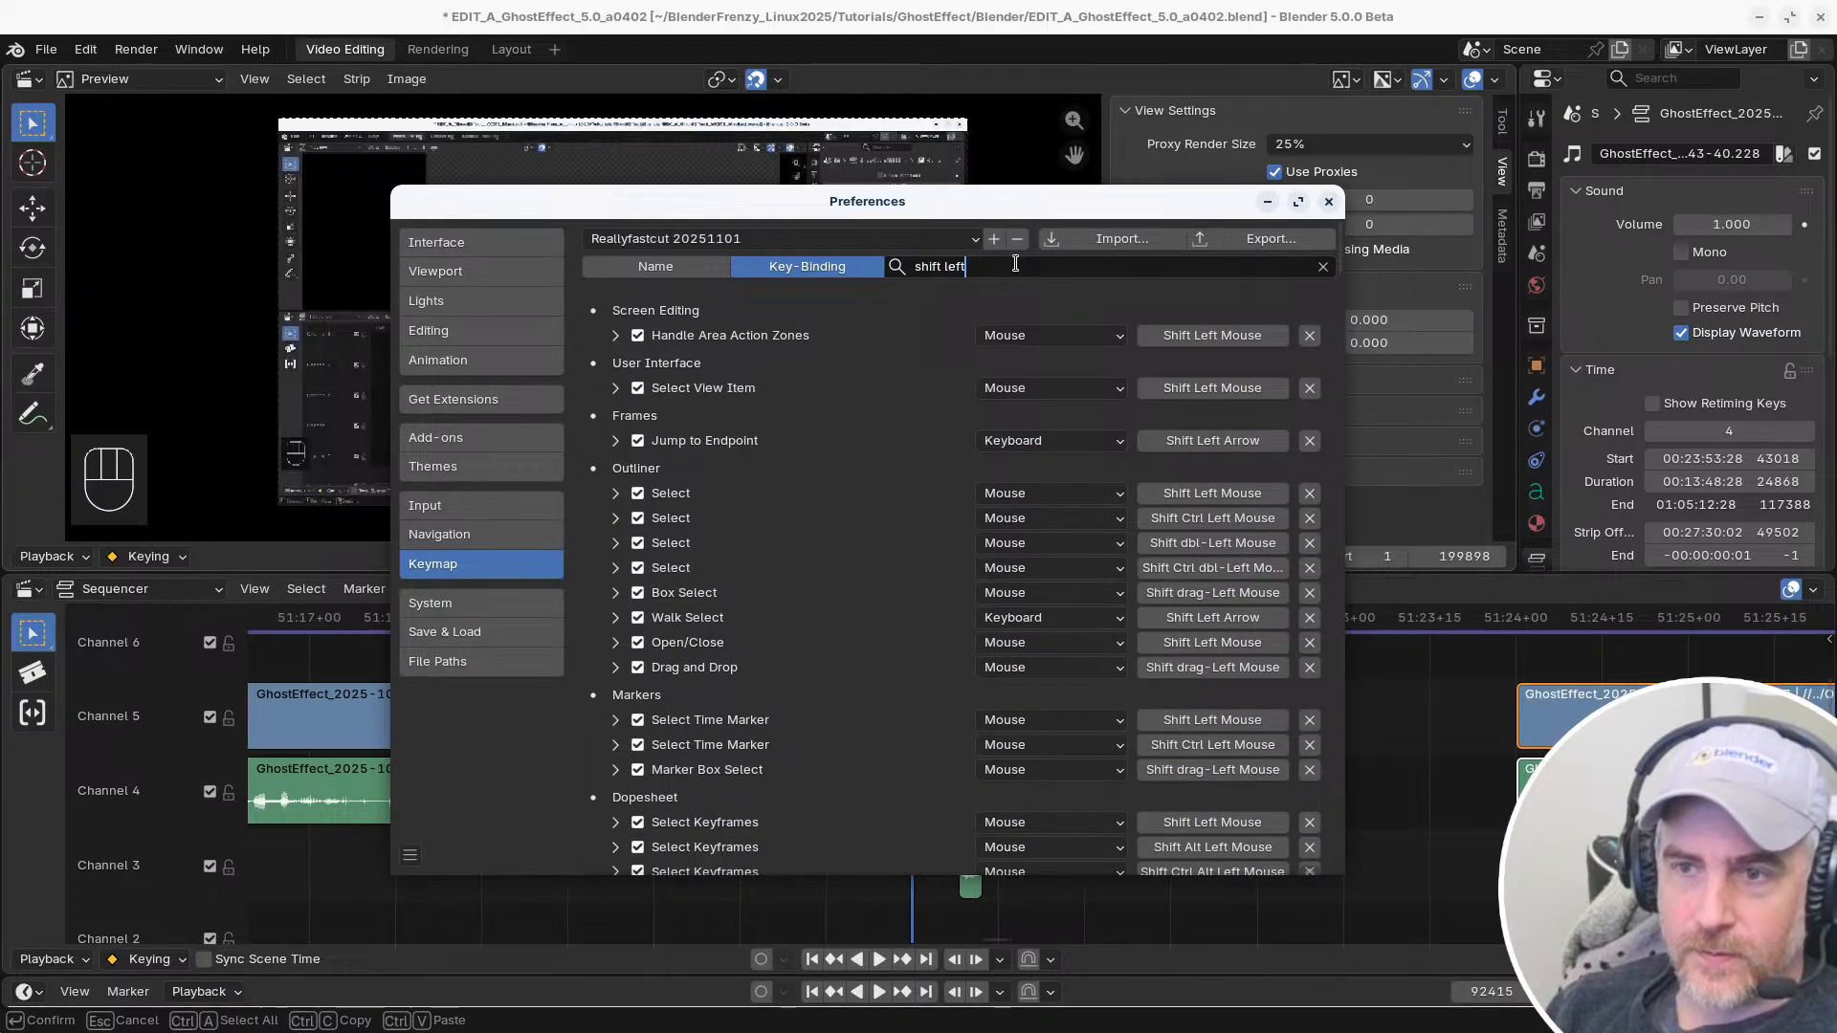
text( mouse)
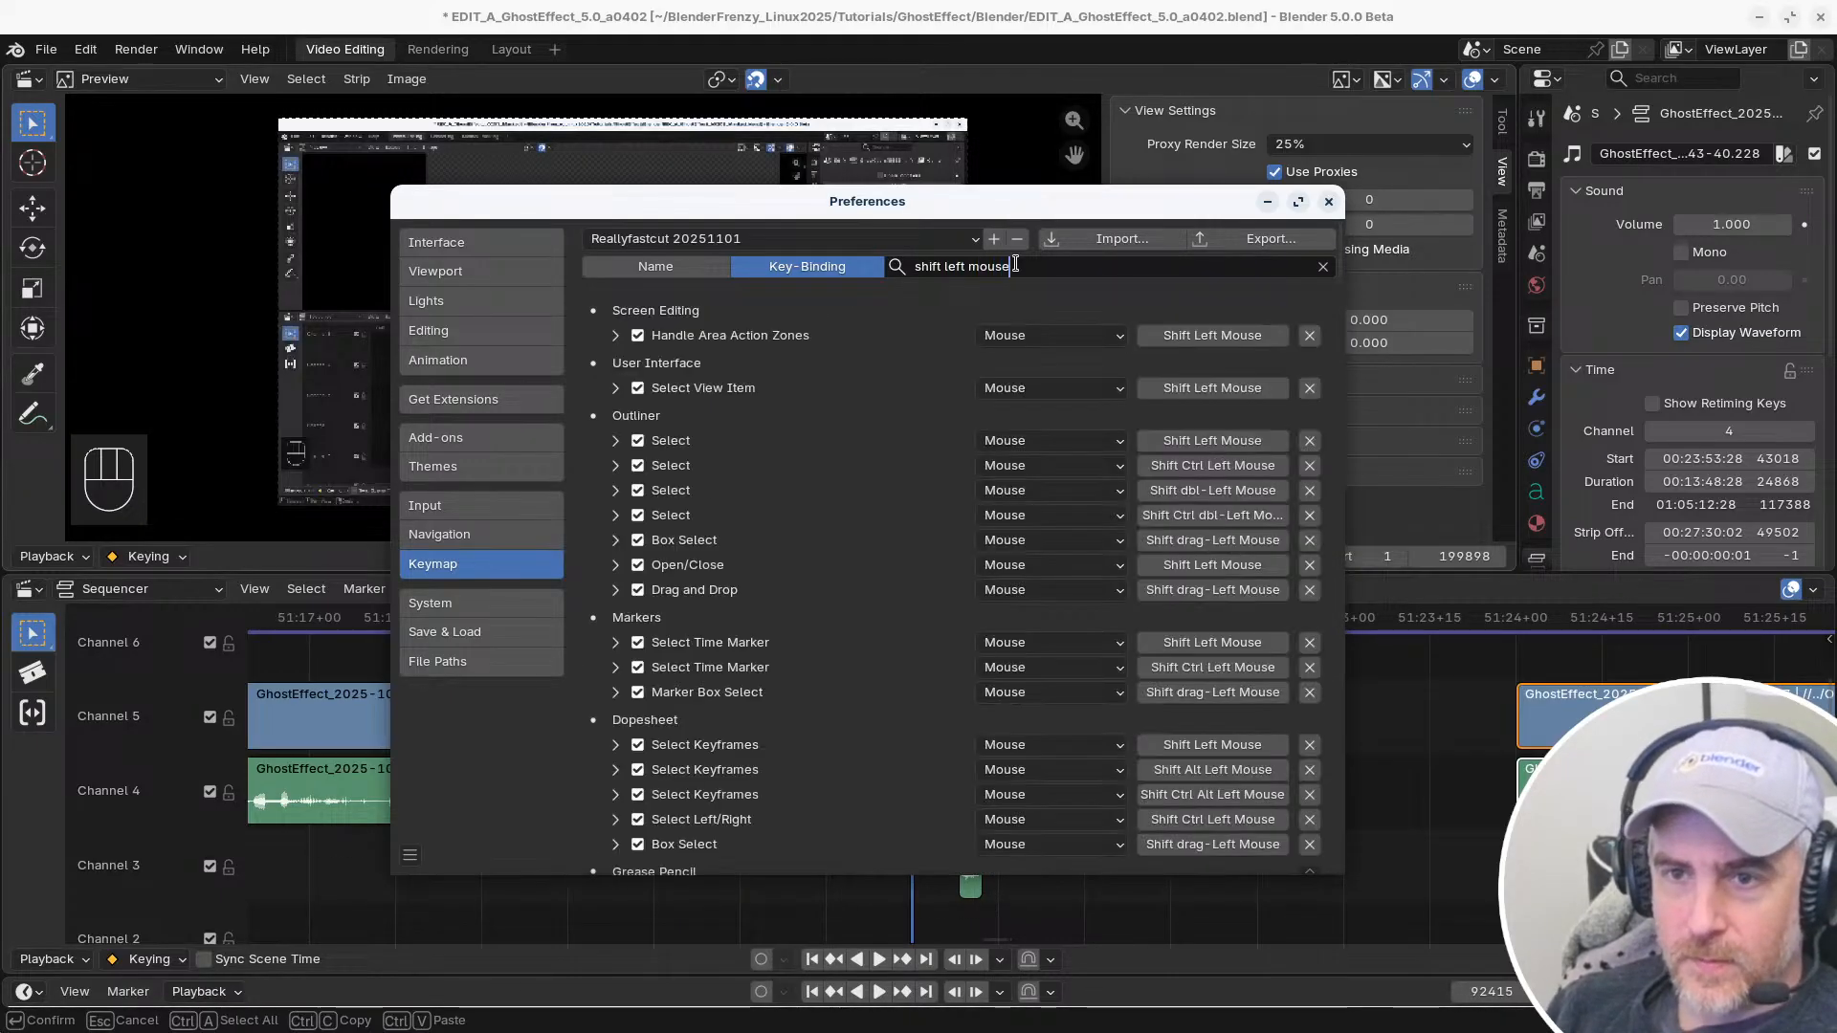
key(Return)
Review the Shift Left Mouse bindings across the editors, down to the Sequencer and Preview tool sections
scroll(914, 425, down, 2)
scroll(915, 426, down, 20)
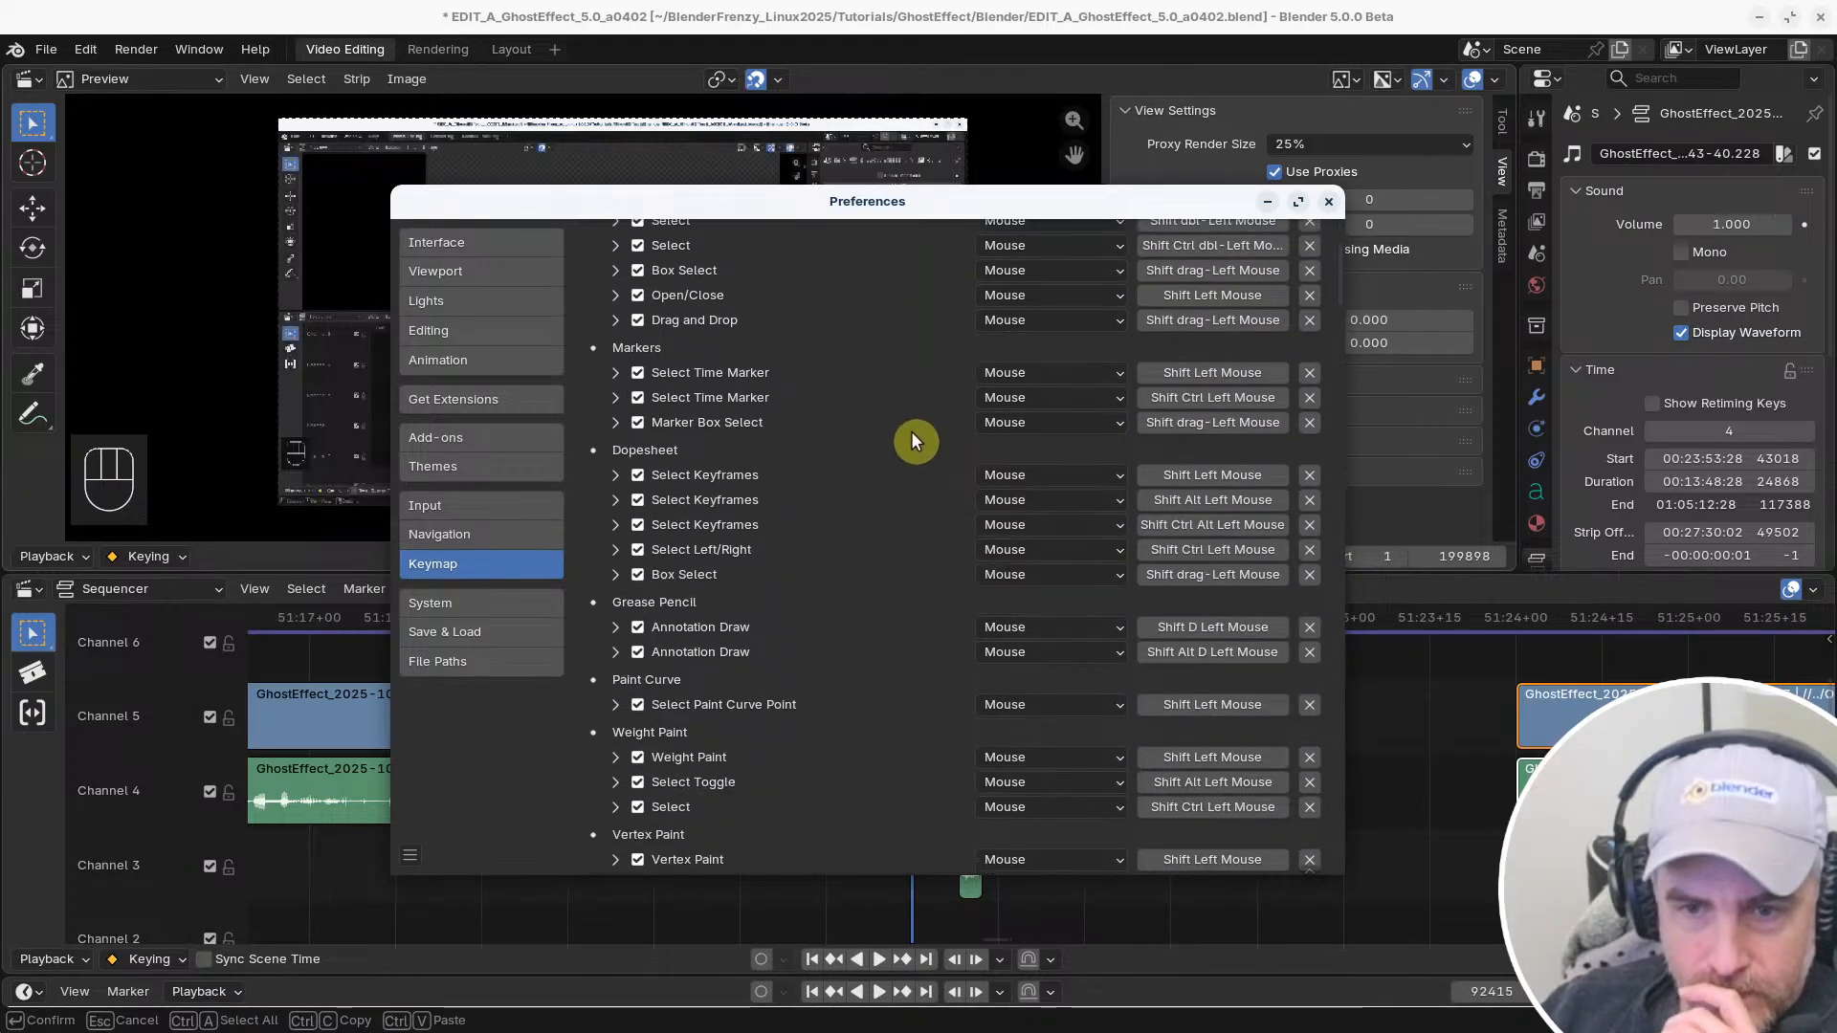
scroll(912, 437, down, 15)
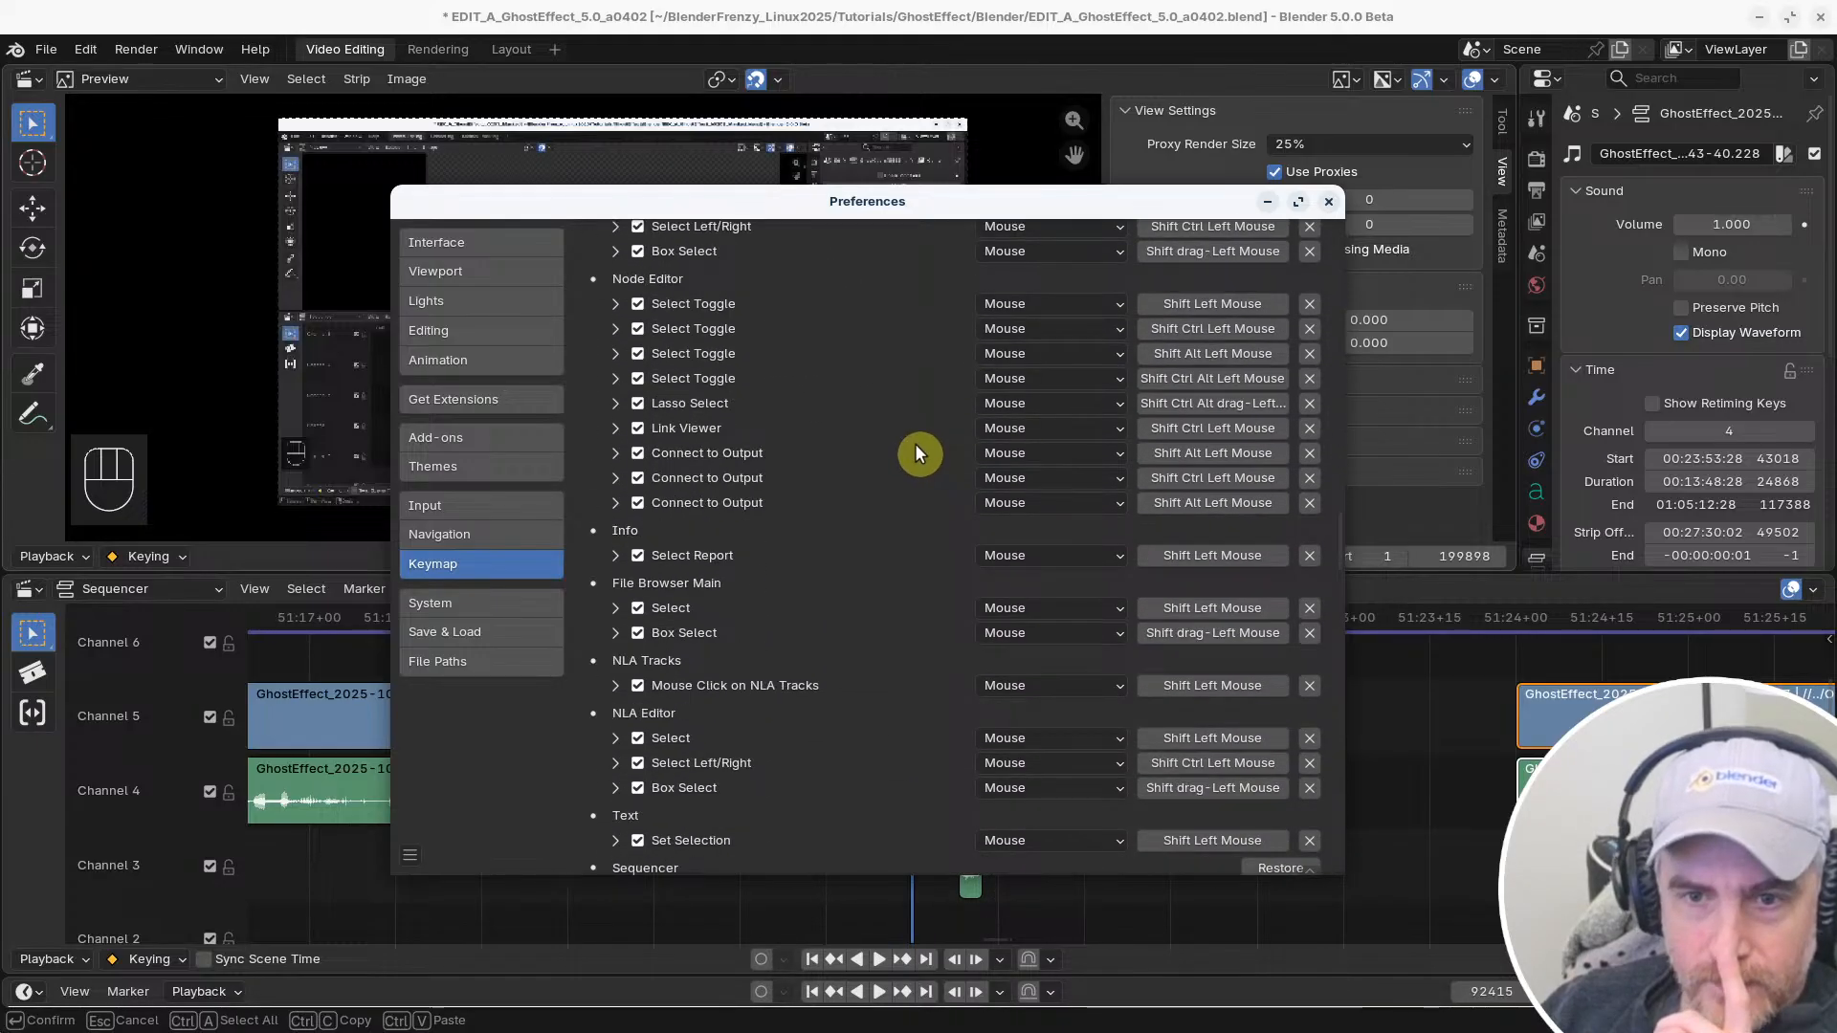
scroll(914, 446, down, 10)
scroll(914, 448, down, 10)
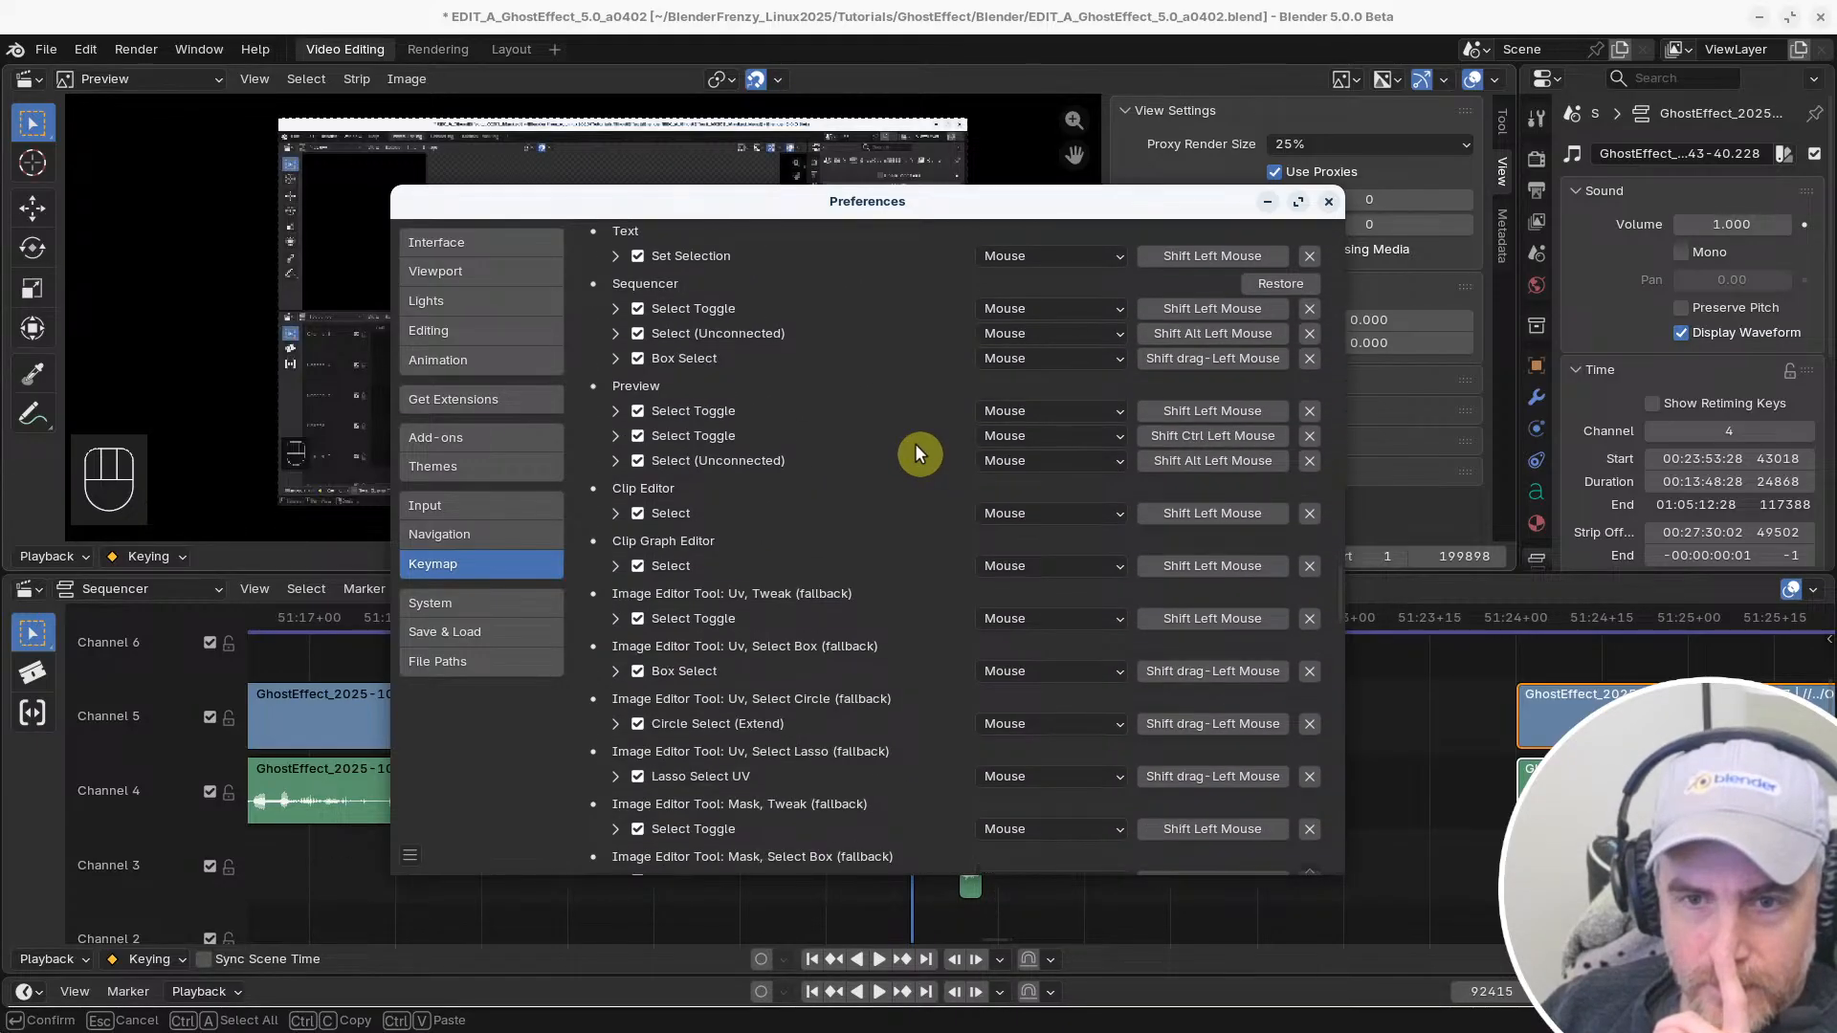
scroll(915, 454, down, 10)
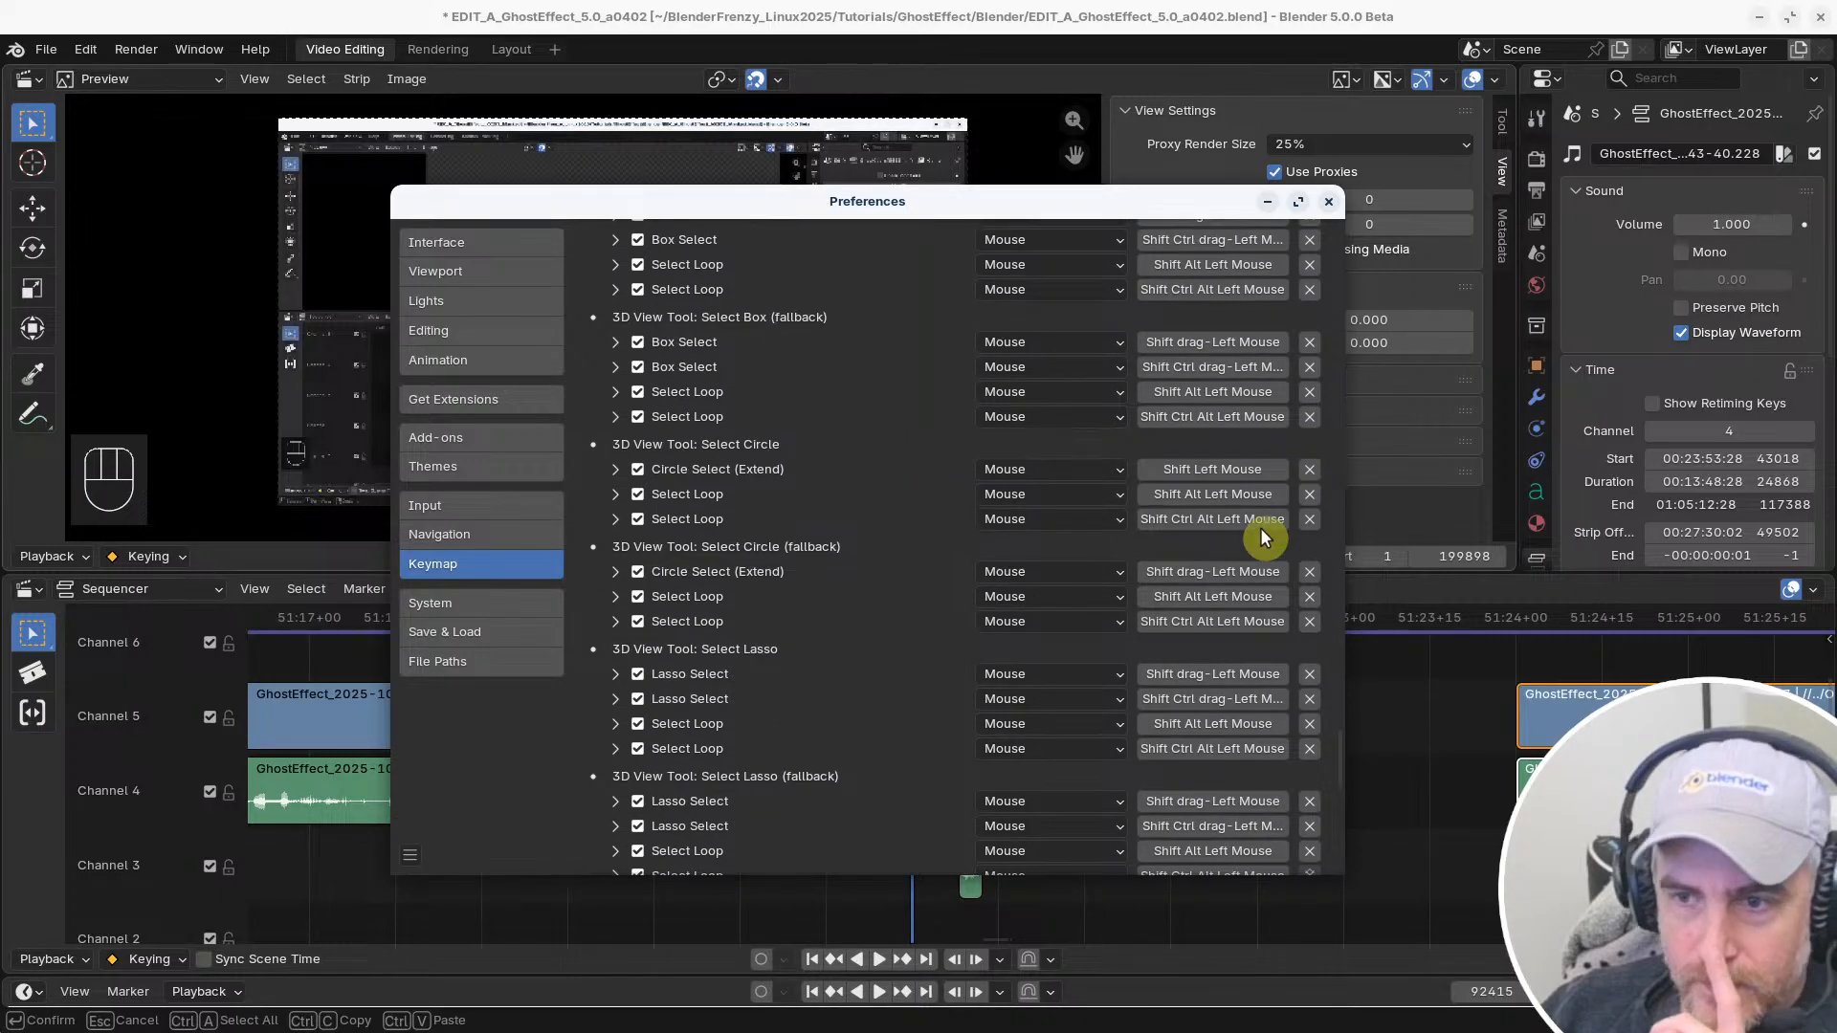
scroll(1337, 766, down, 10)
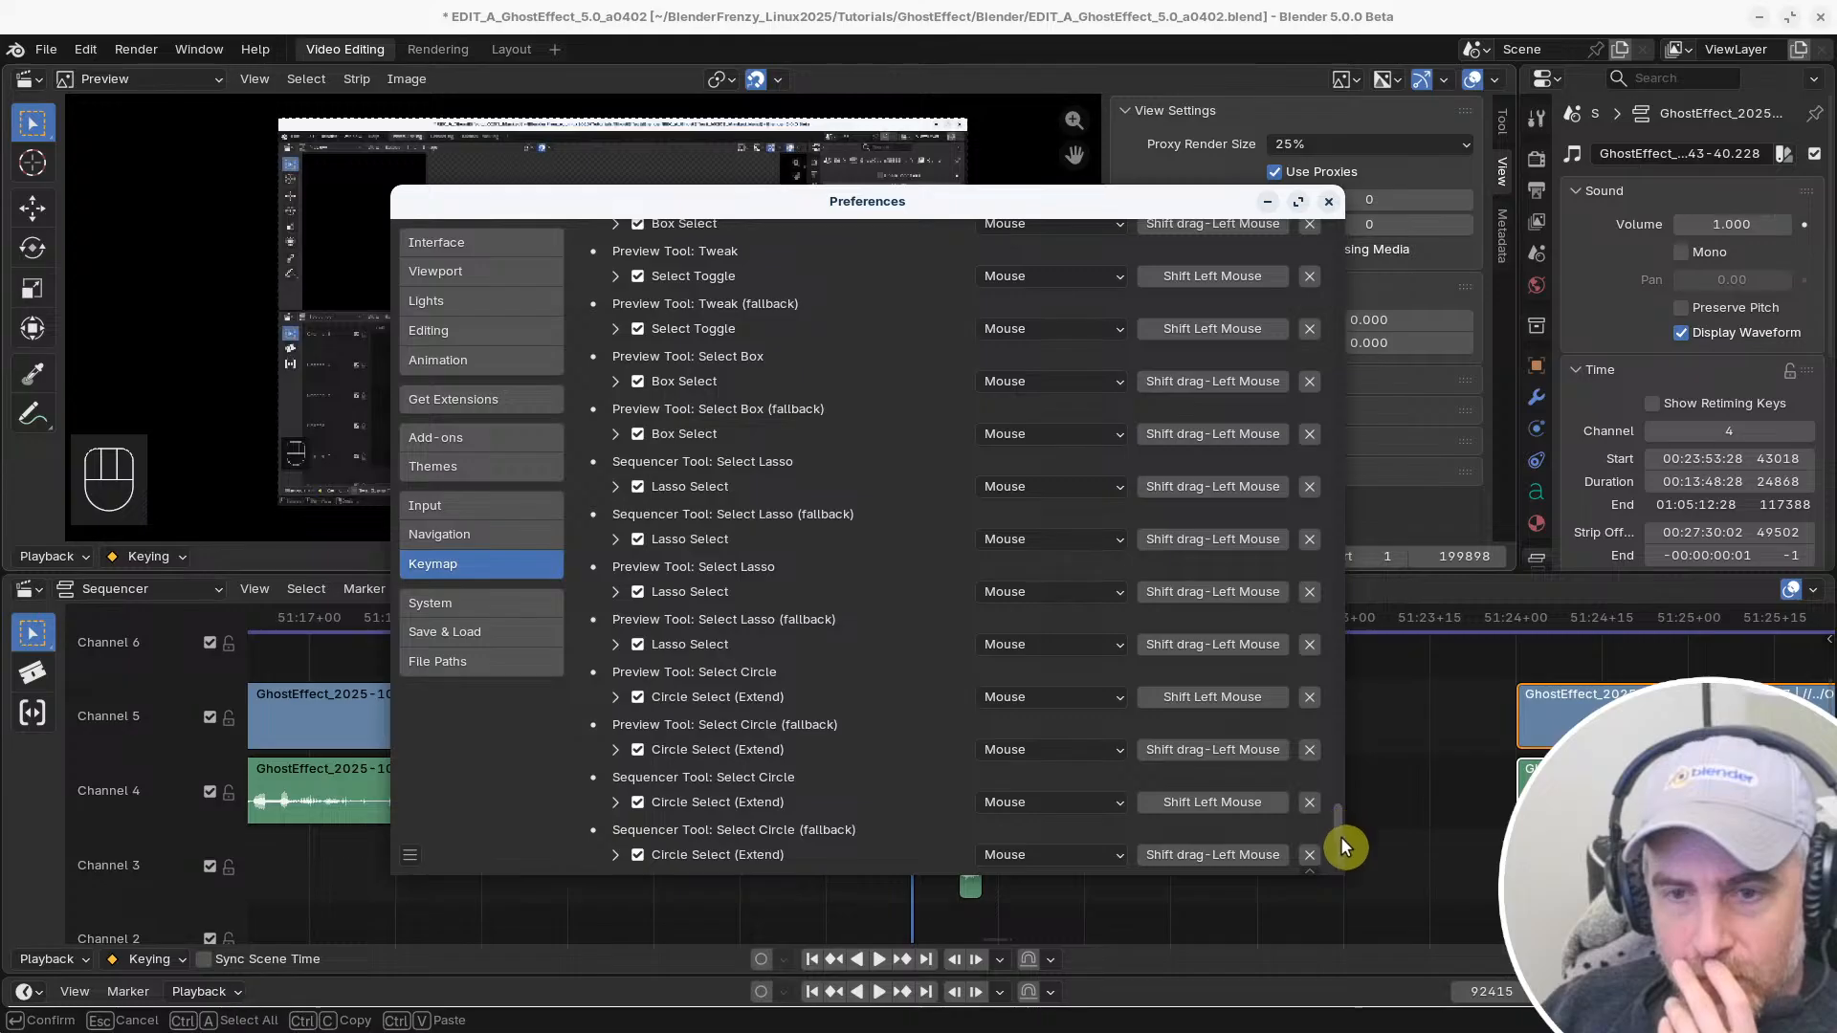
drag(1341, 836, 1339, 846)
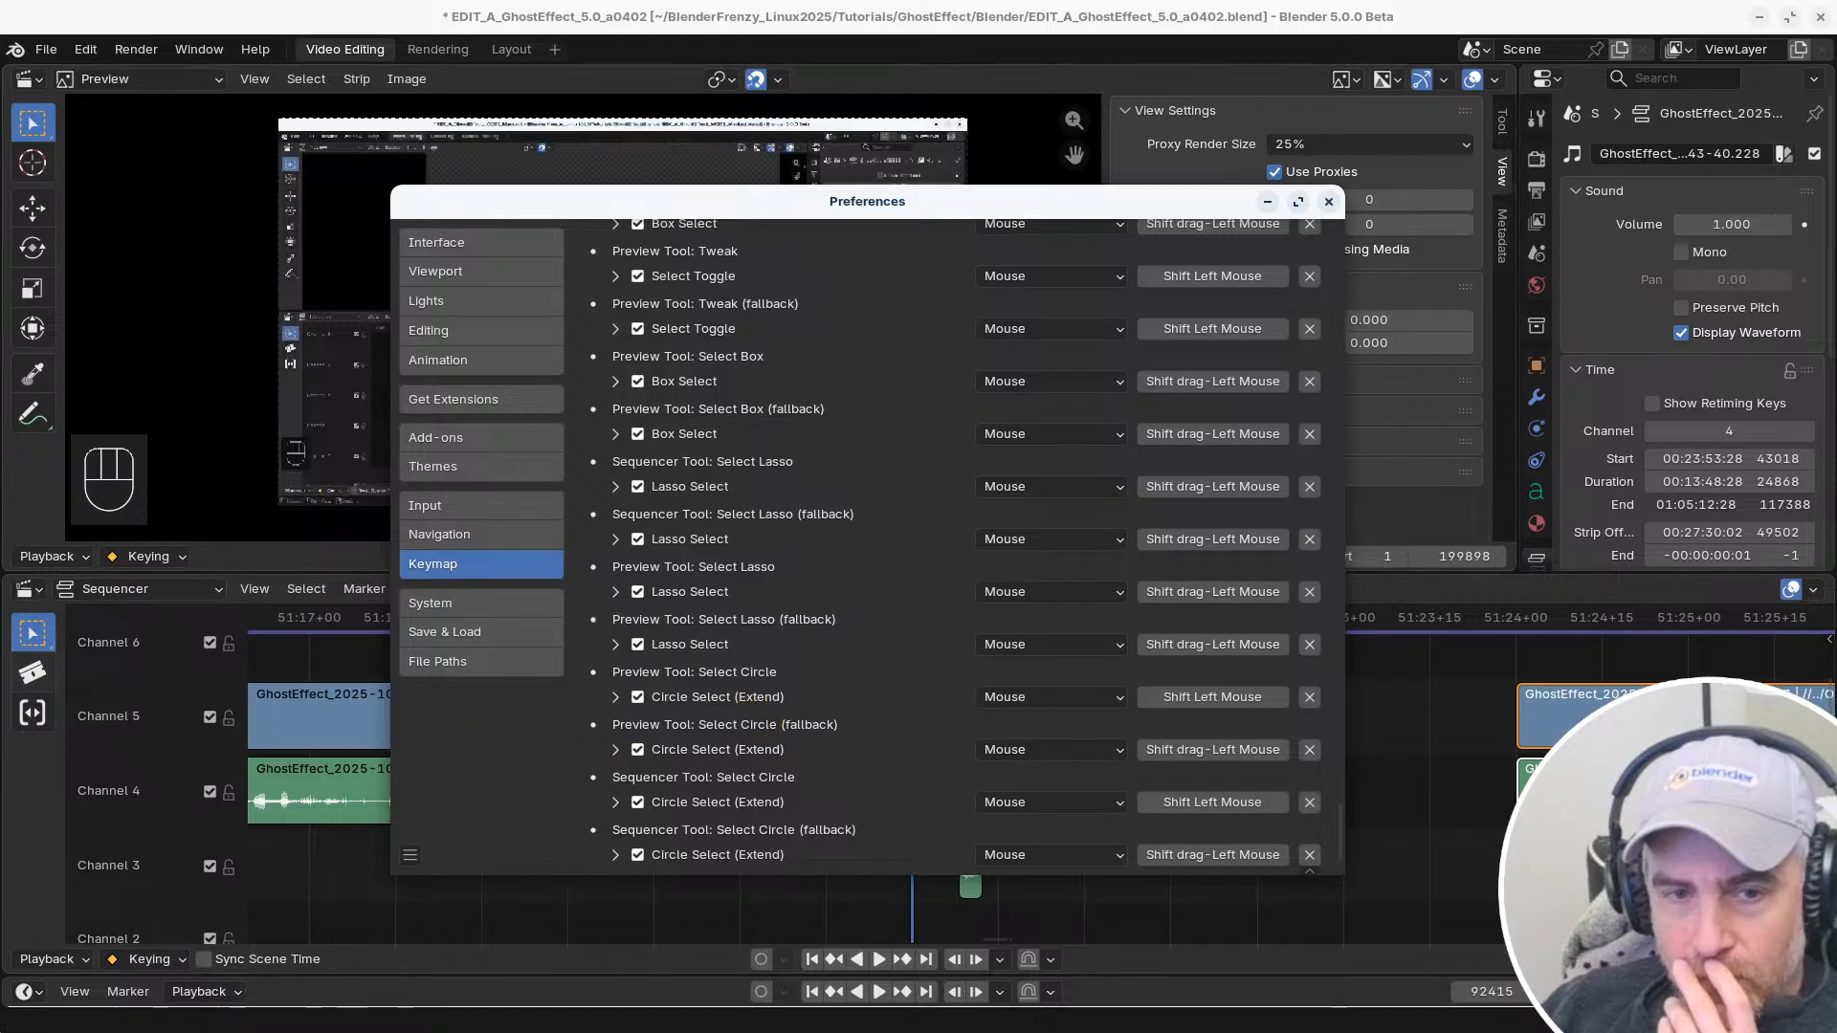
Choose the Select Box tool in the Sequencer and locate its section in the filtered keymap
click(31, 635)
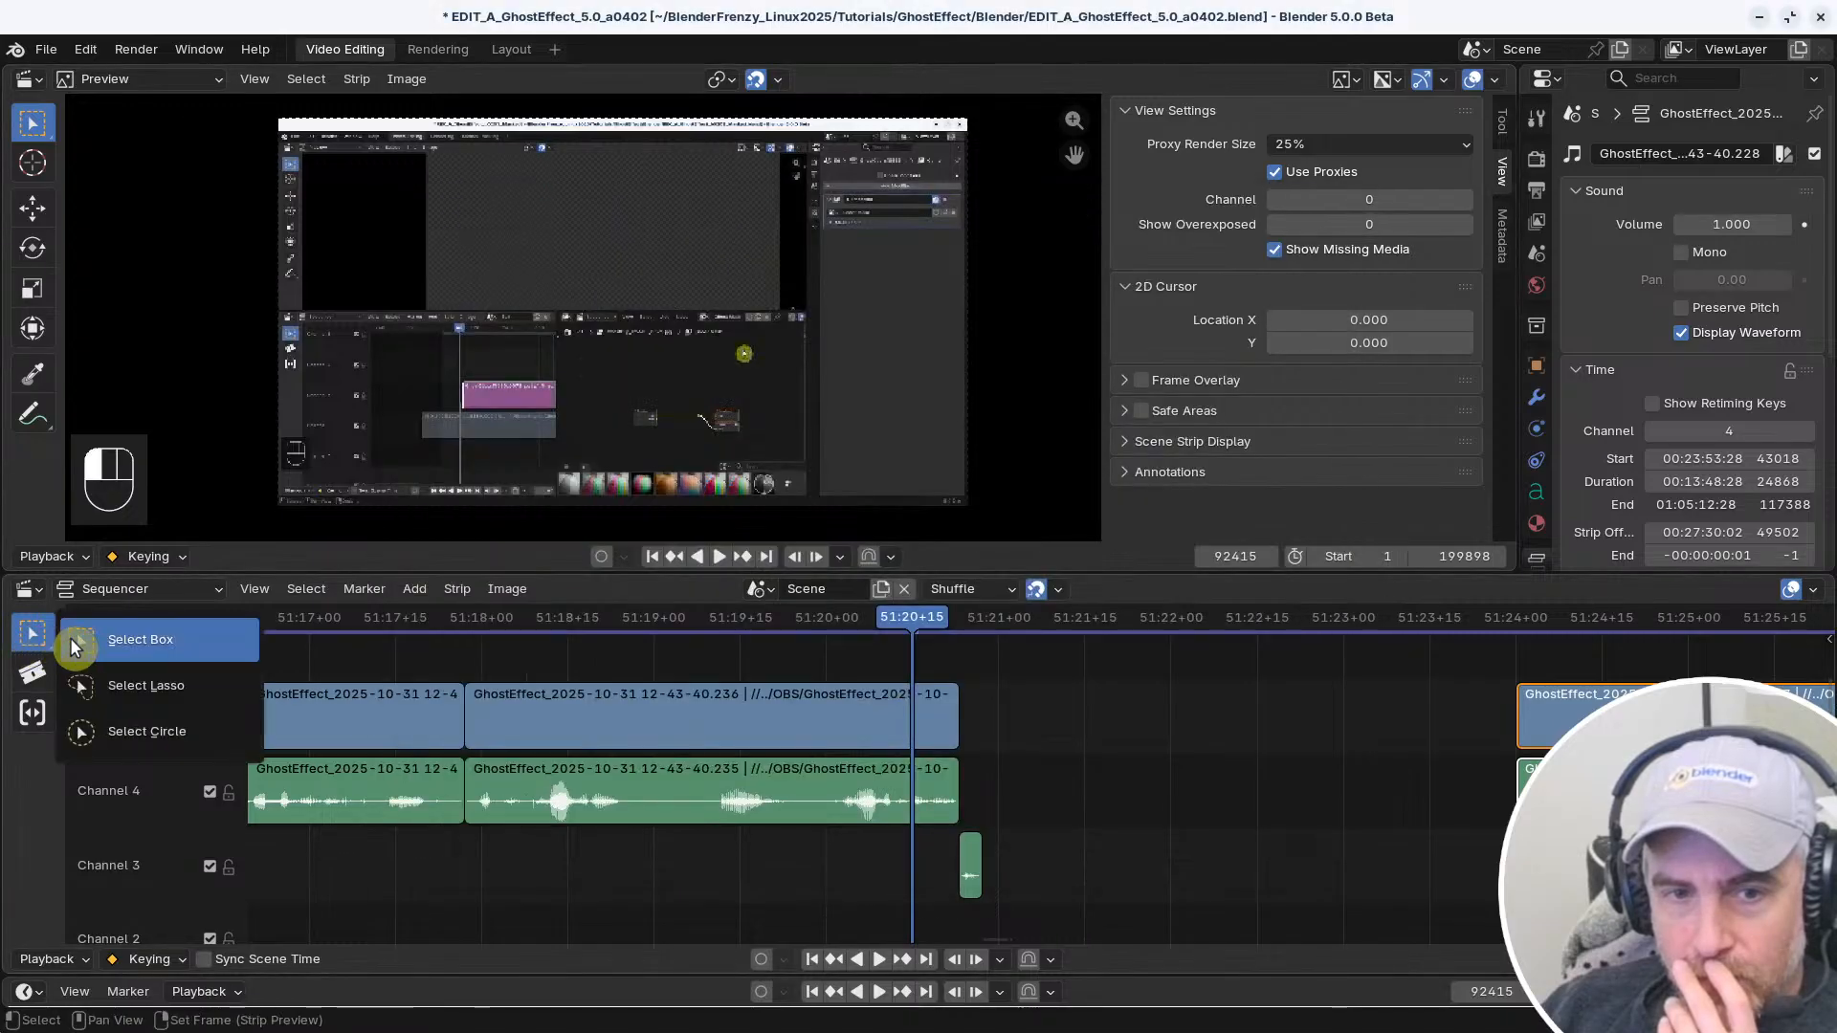
click(177, 643)
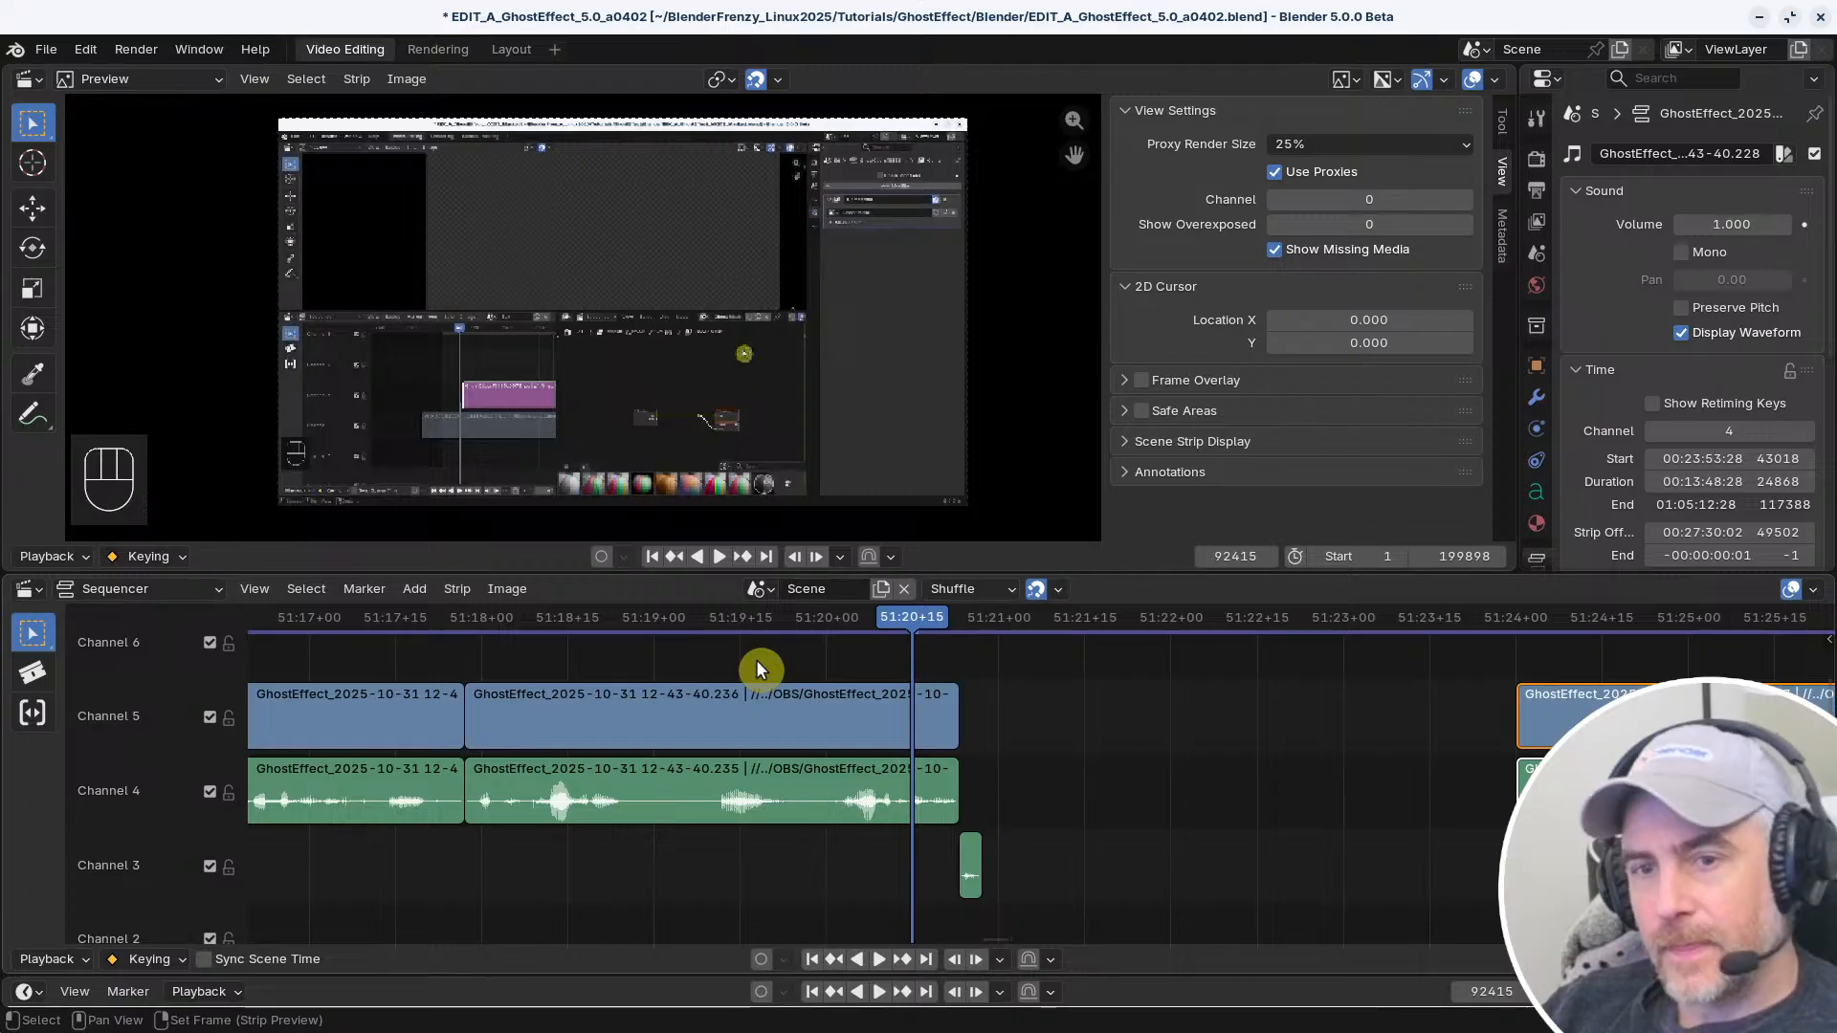
key(ctrl+comma)
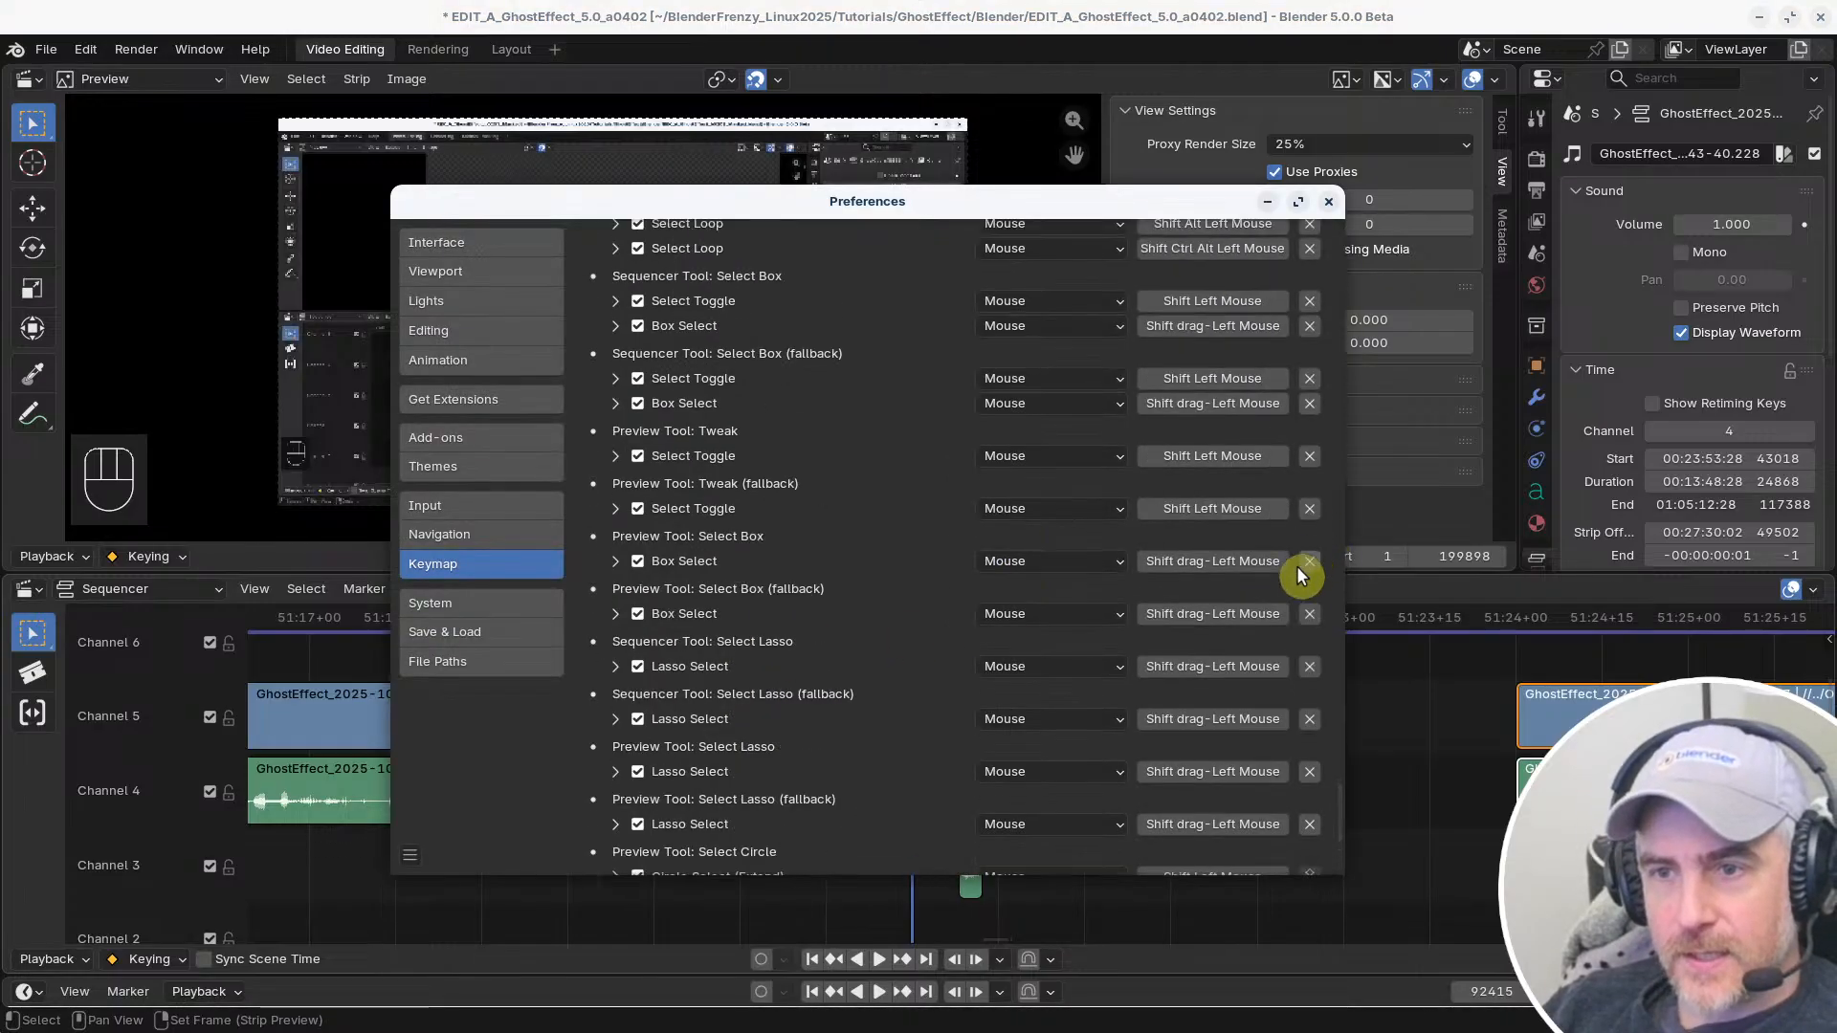
scroll(1299, 573, up, 4)
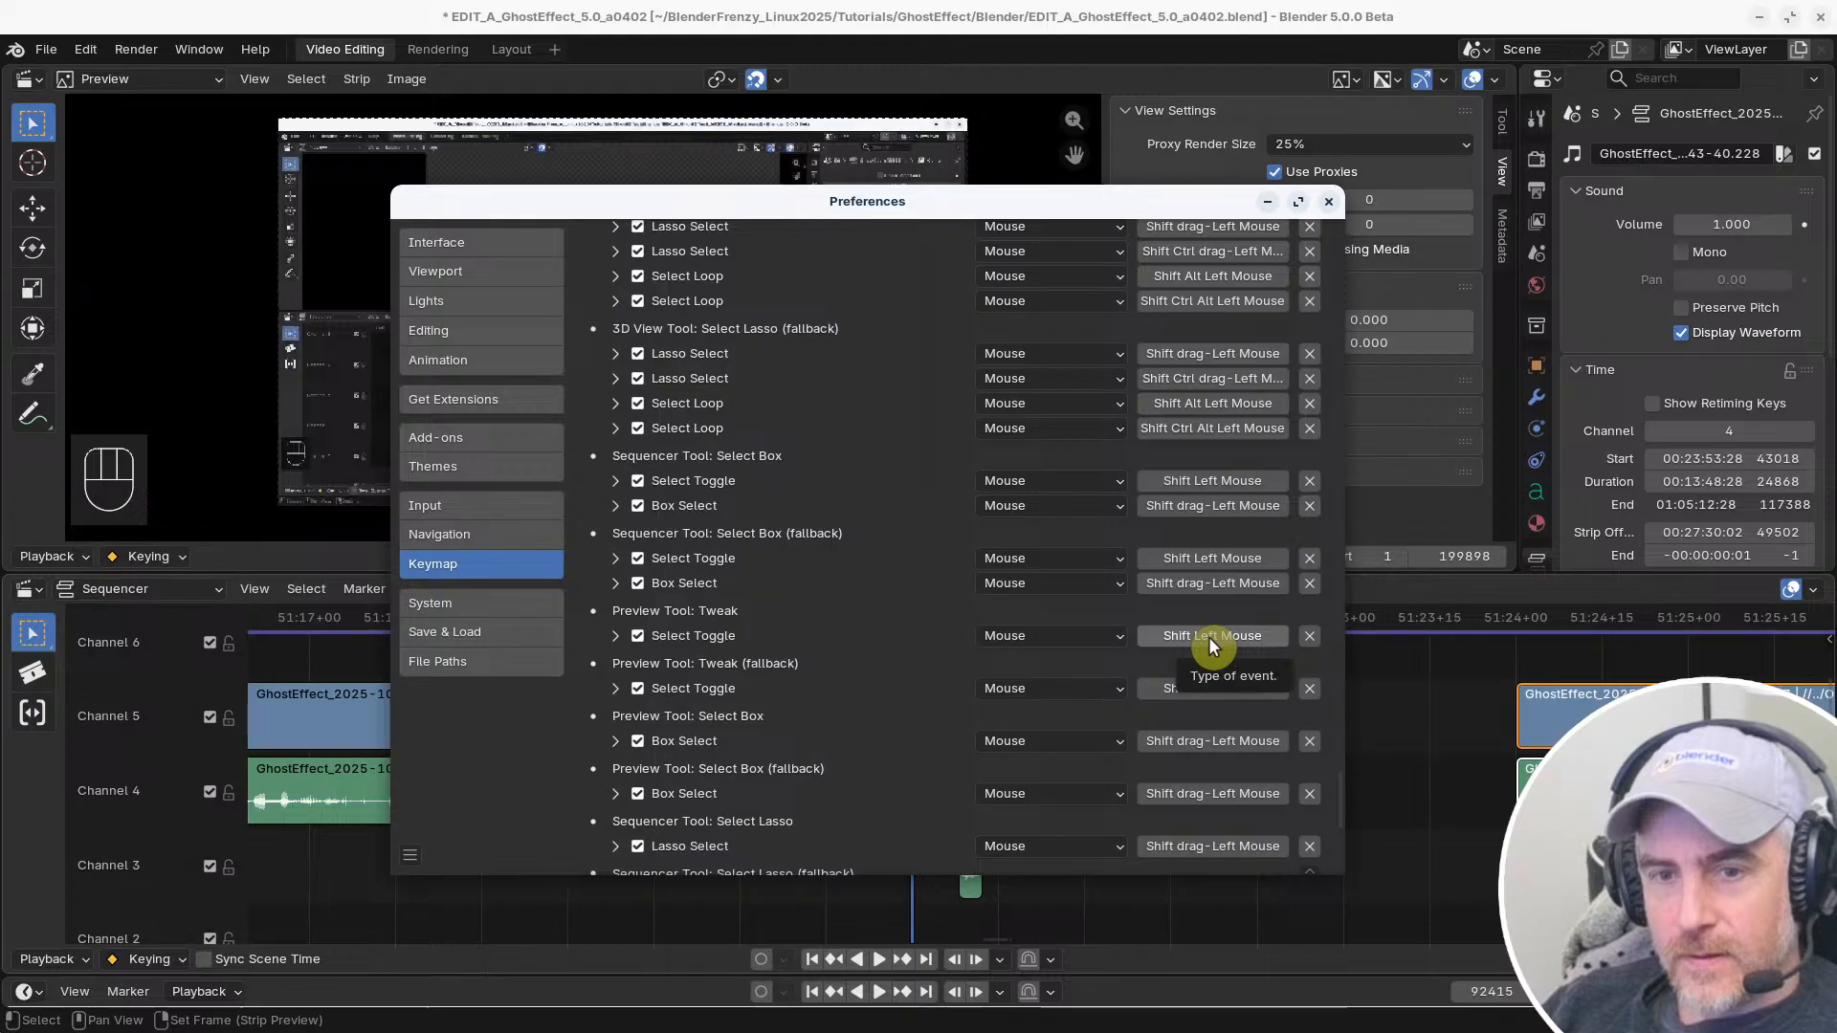
scroll(1129, 641, up, 5)
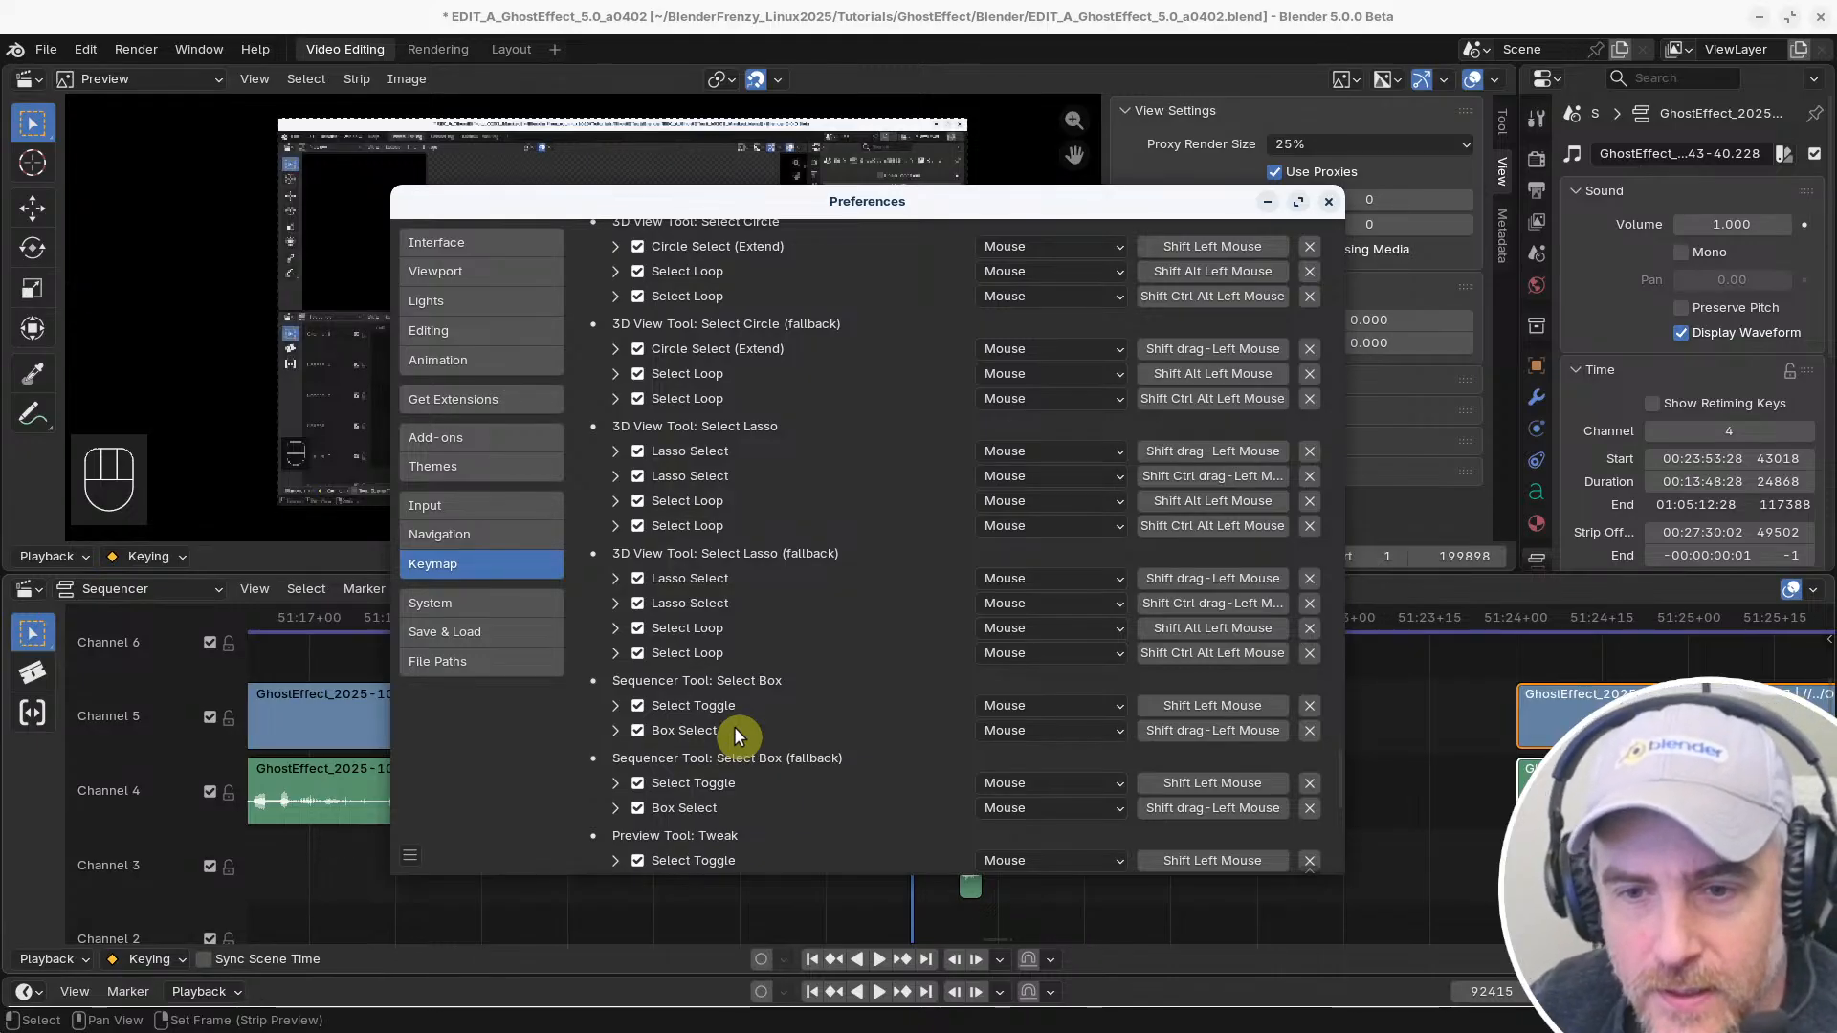
Examine the Select Toggle shortcut under Sequencer Tool: Select Box and rebind it away from Shift Left Mouse
click(615, 705)
scroll(691, 720, down, 5)
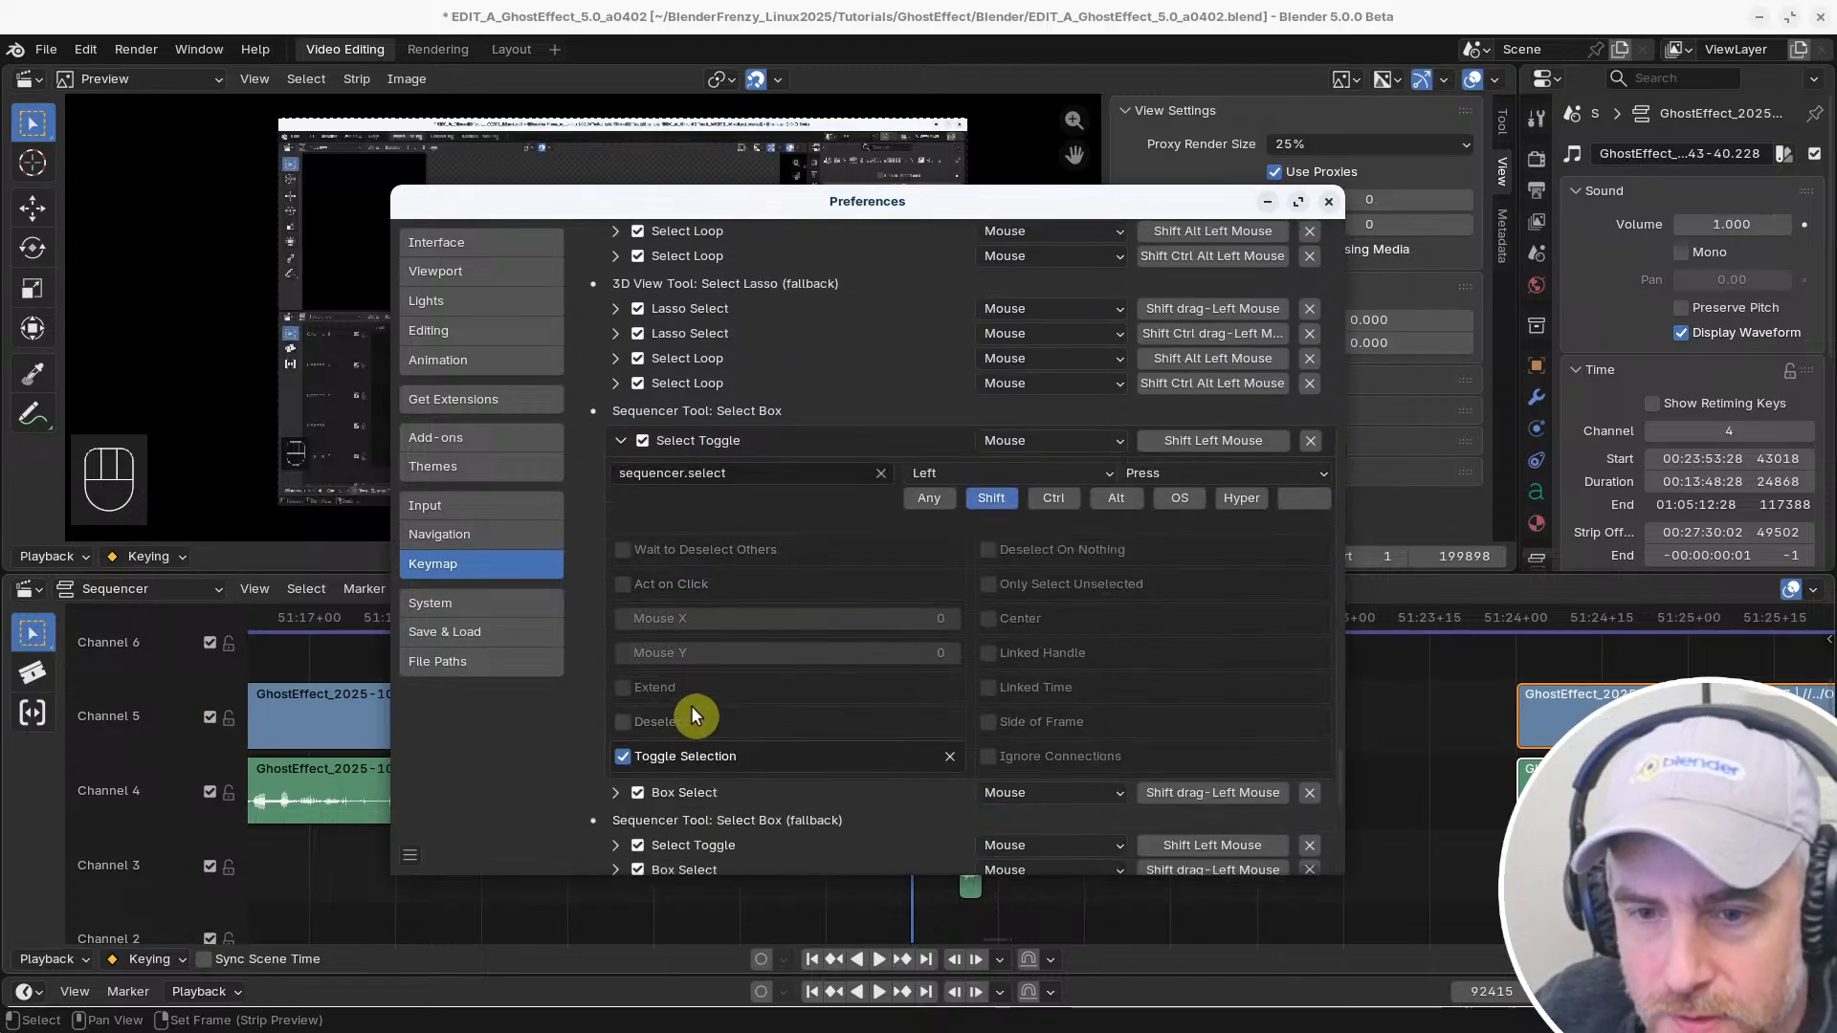
scroll(693, 716, down, 1)
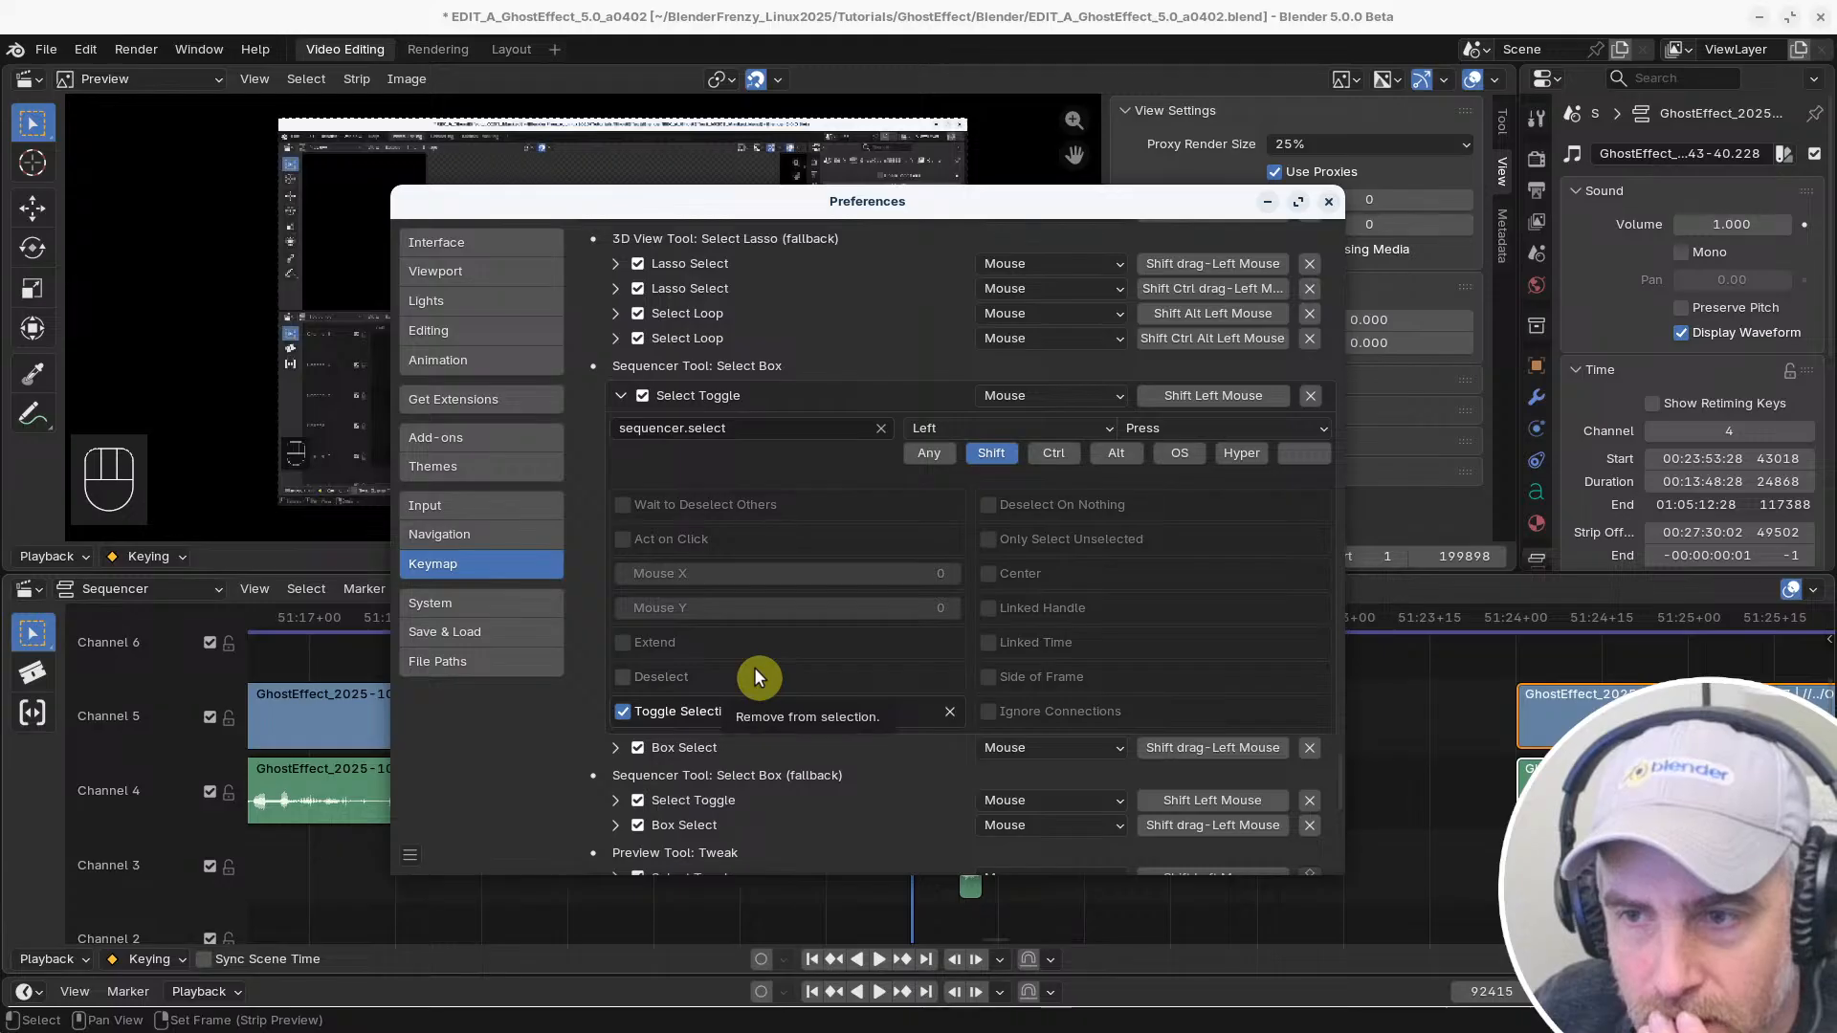
ctrl+click(1213, 395)
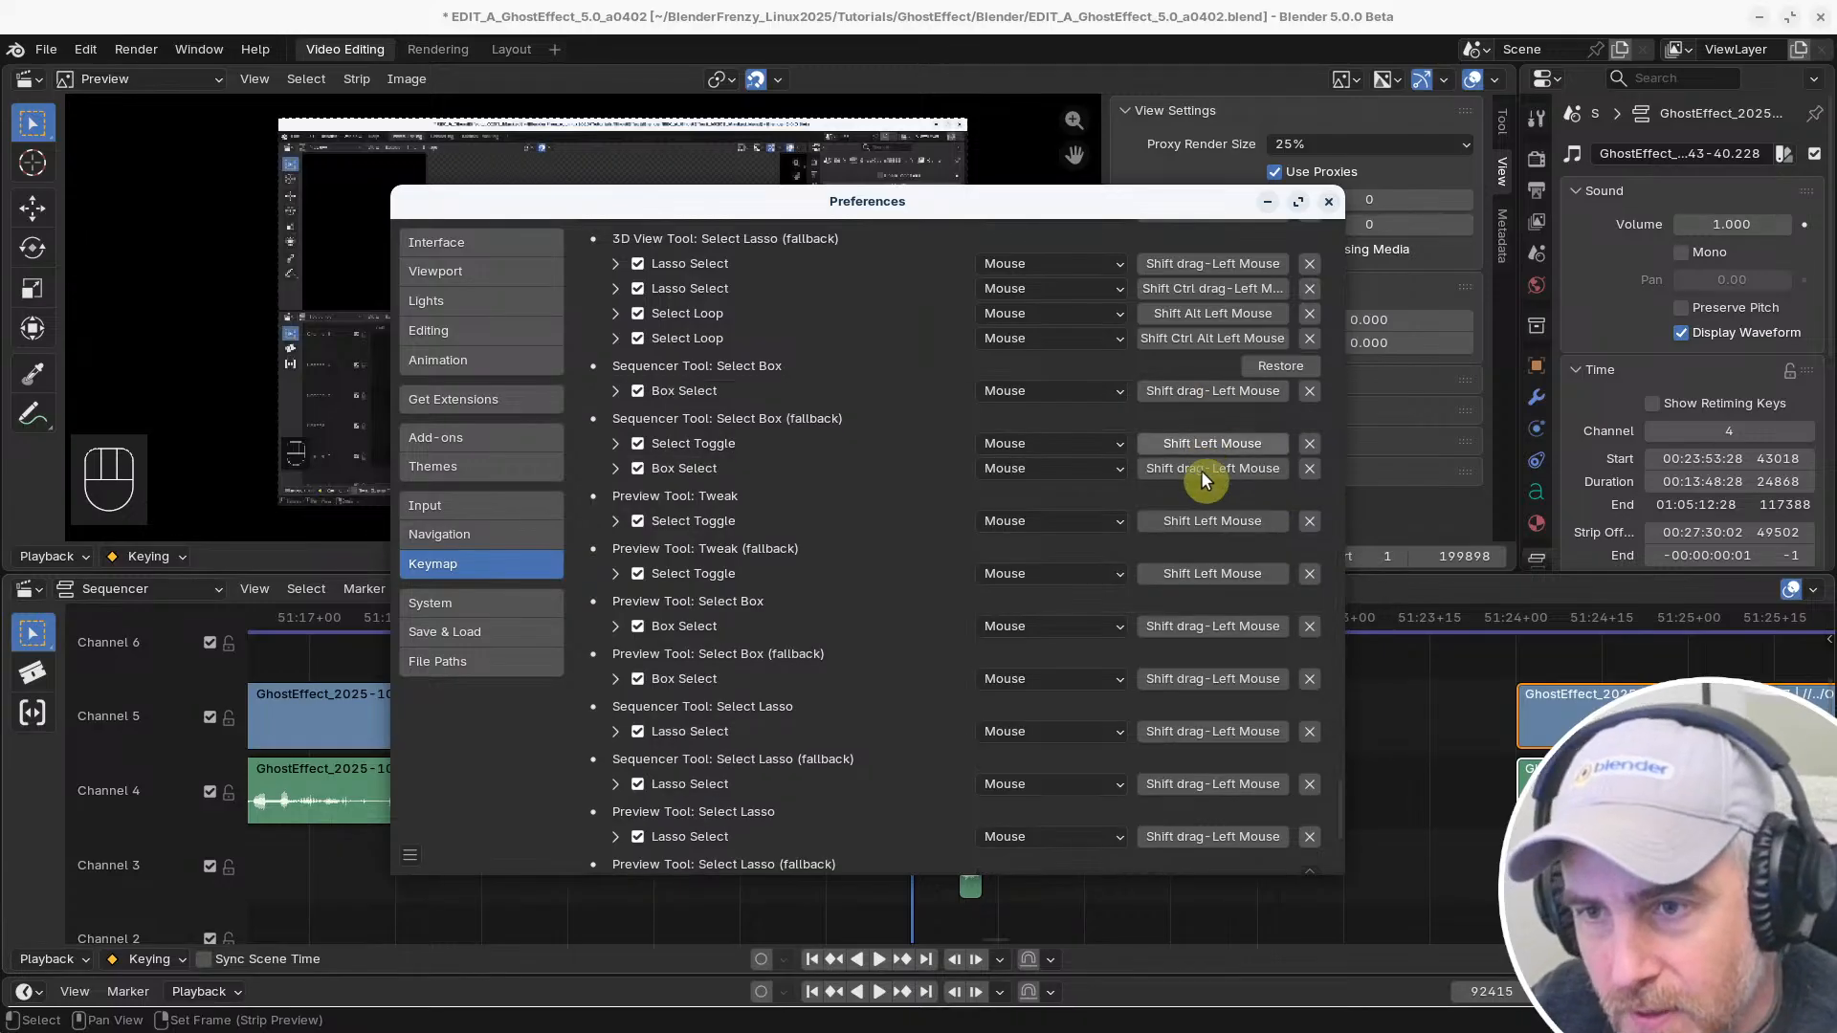
Test selecting the Channel 5 and Channel 4 clips under the playhead, both by their bodies and by their end handles
click(1399, 745)
click(893, 709)
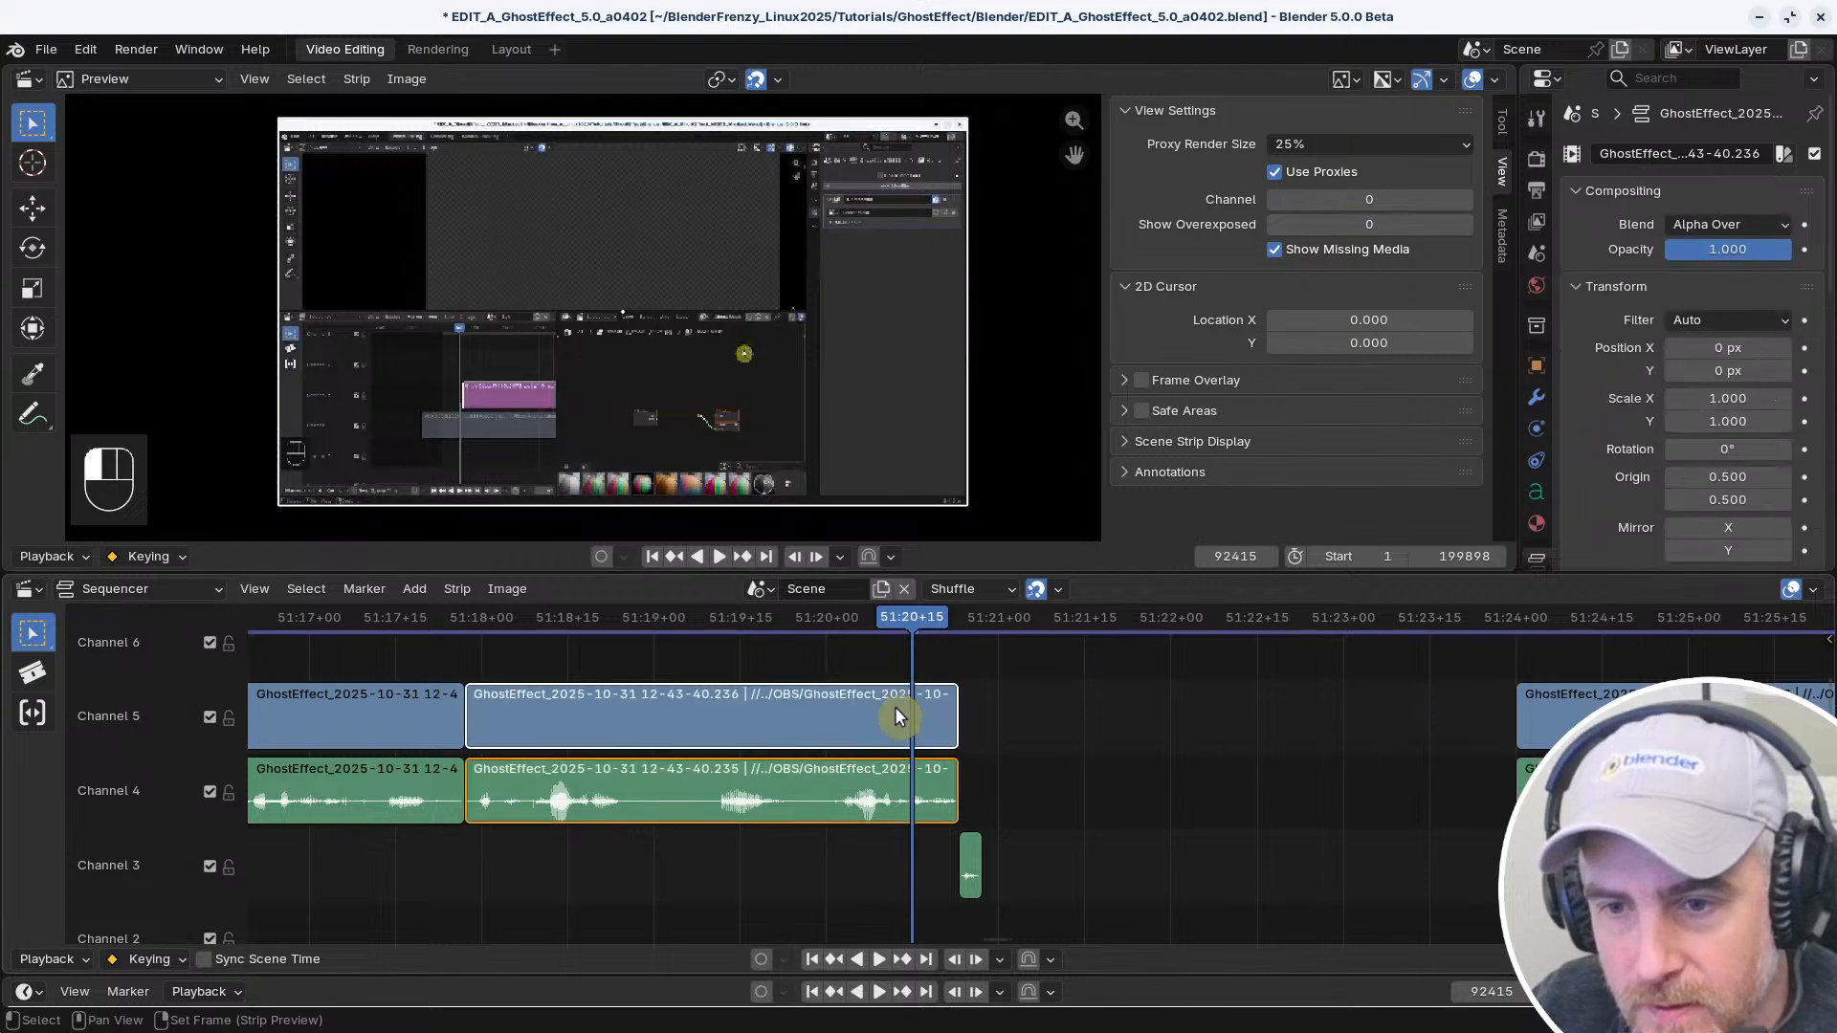
ctrl+click(899, 794)
click(897, 794)
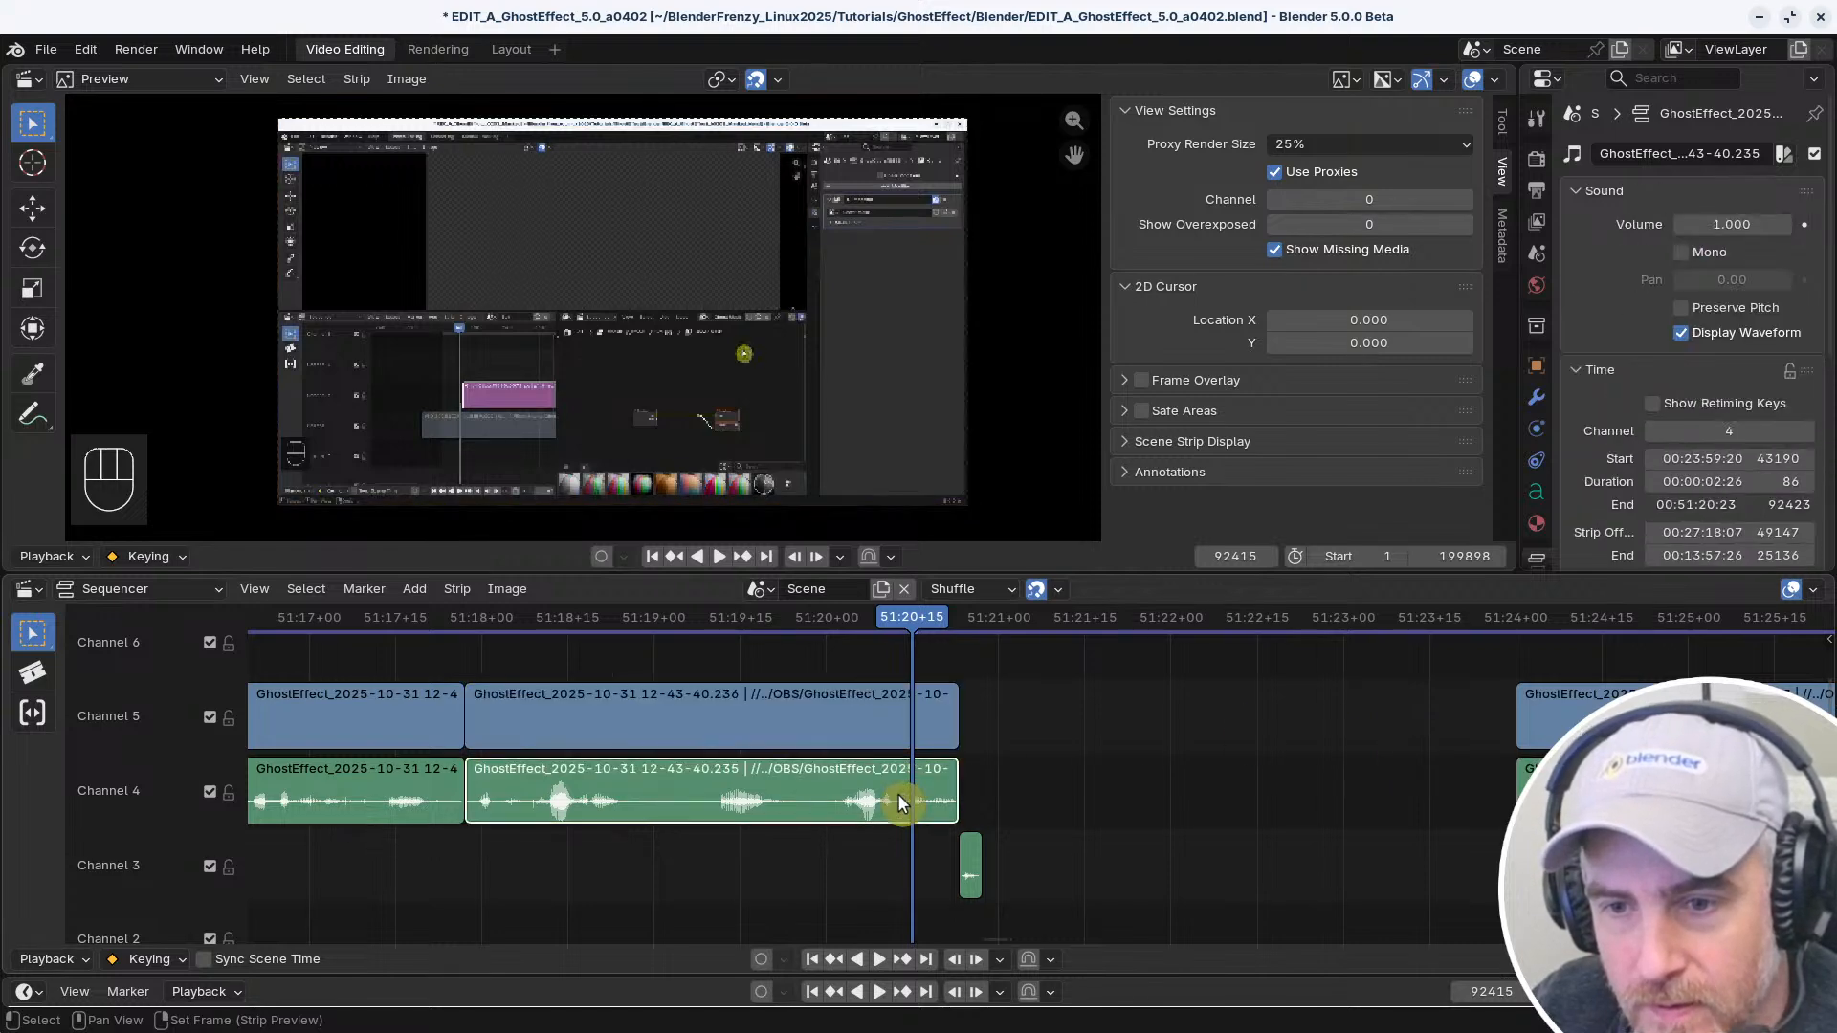
ctrl+click(950, 716)
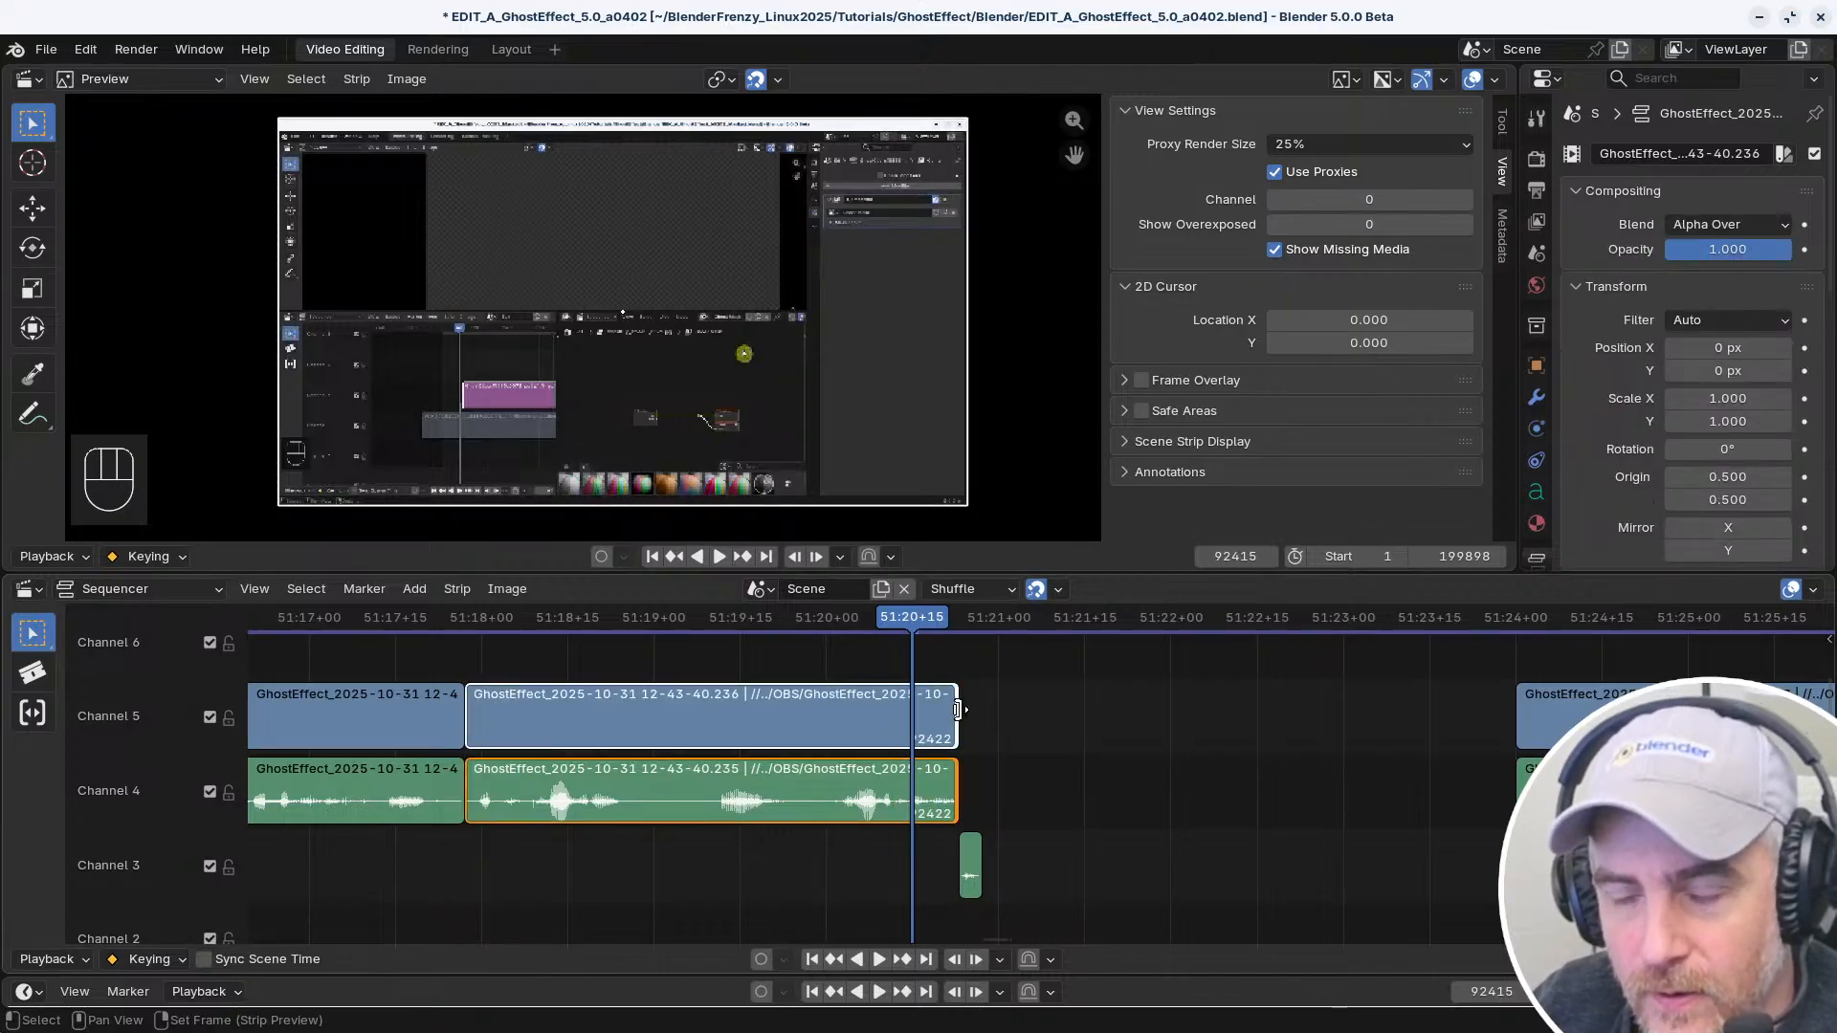
click(954, 789)
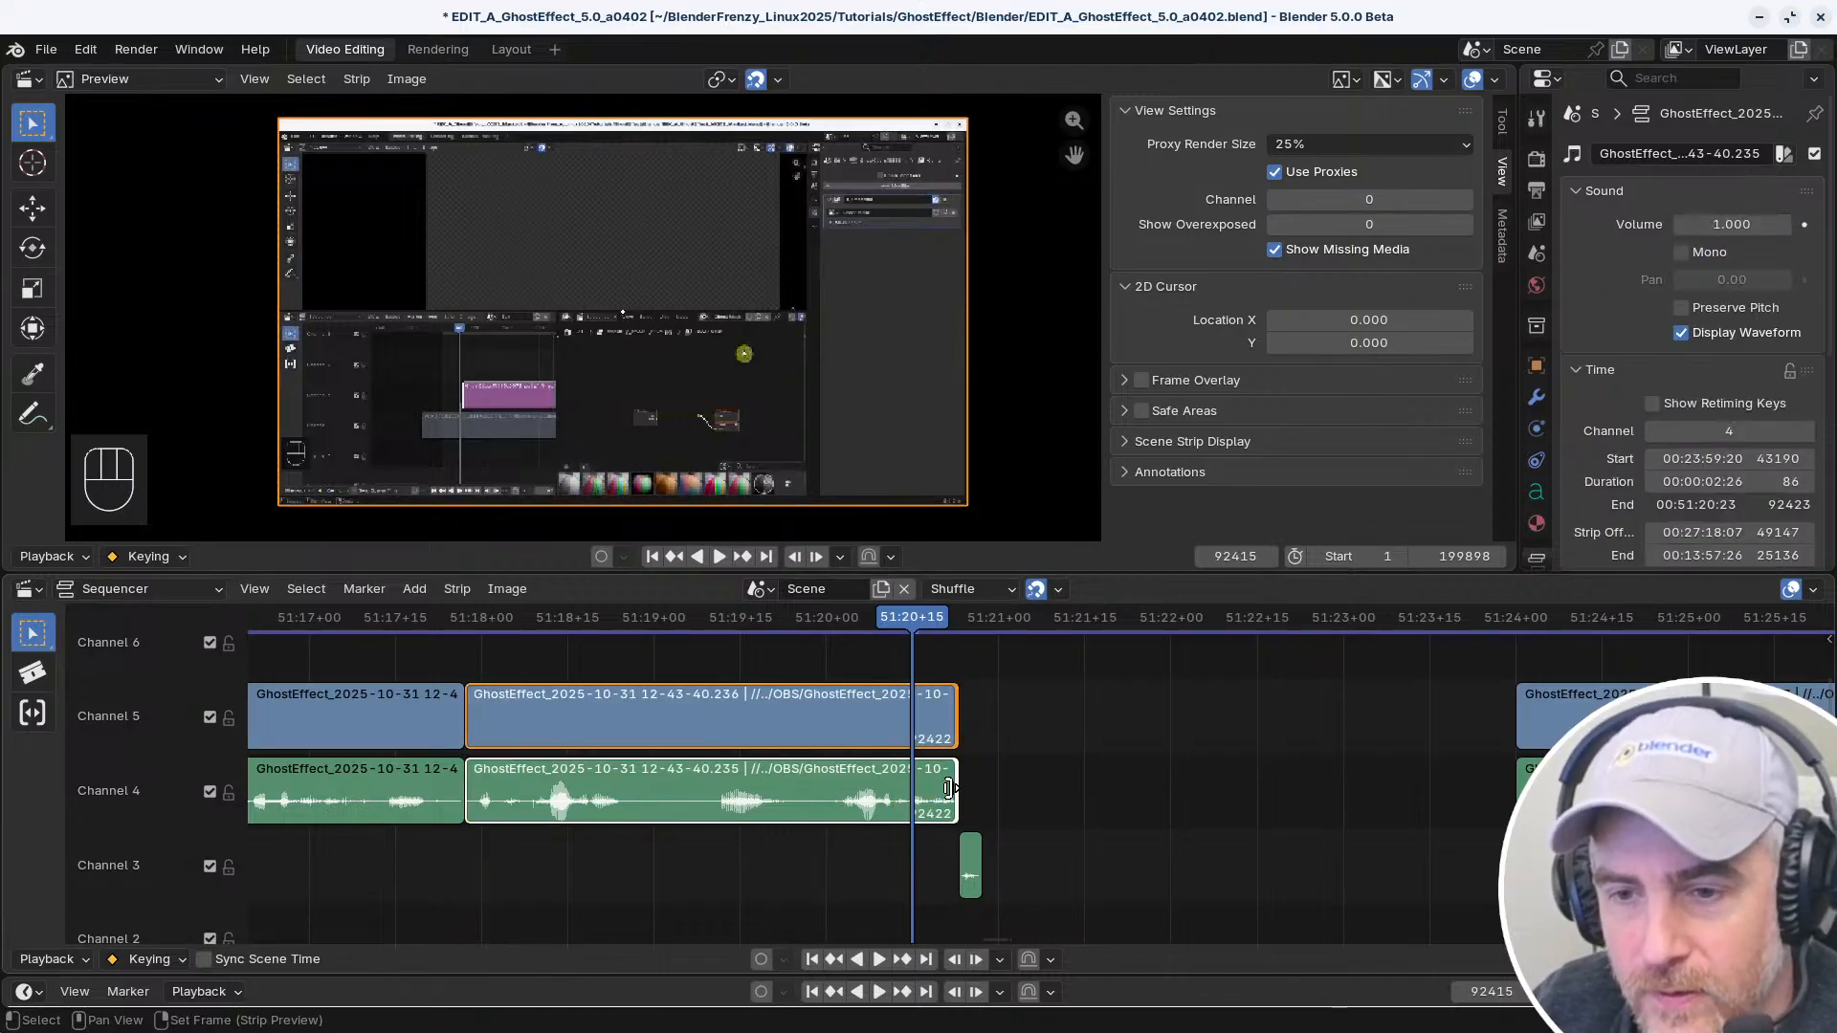
click(954, 719)
Test plain and Shift selection across the Channel 4 and 5 clips before and after the gap
click(841, 725)
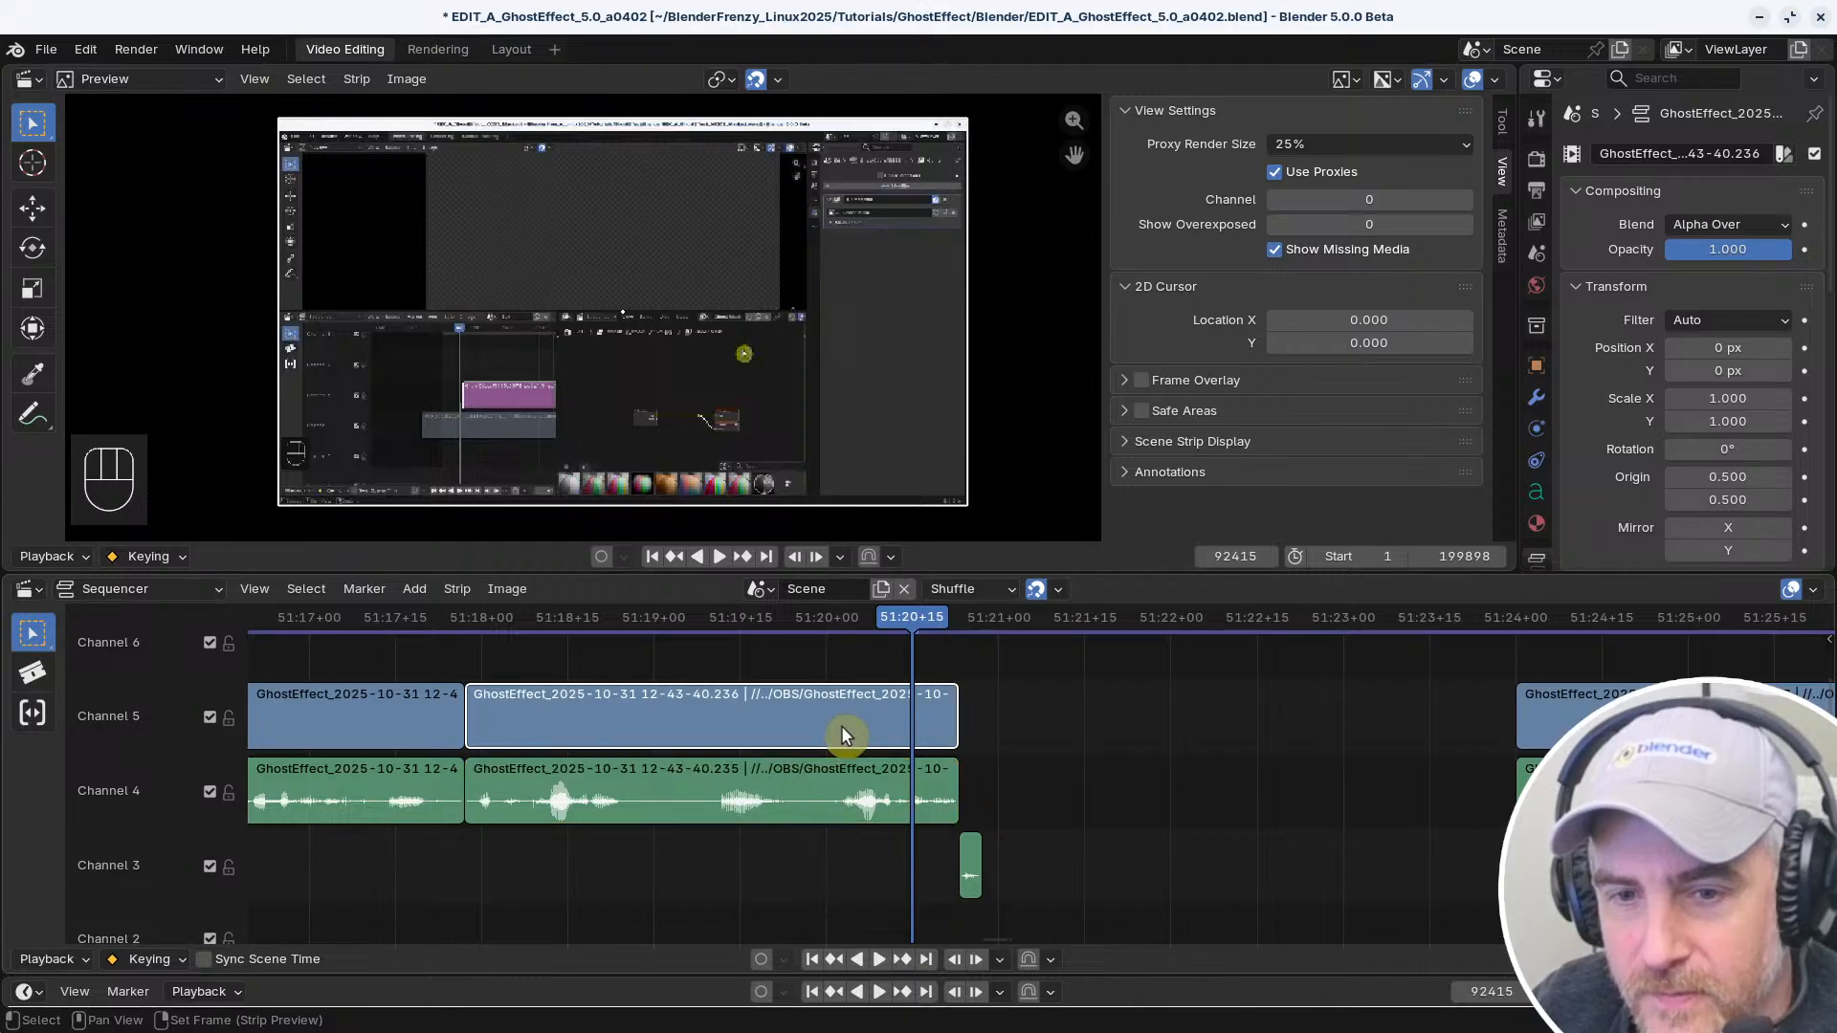
click(840, 800)
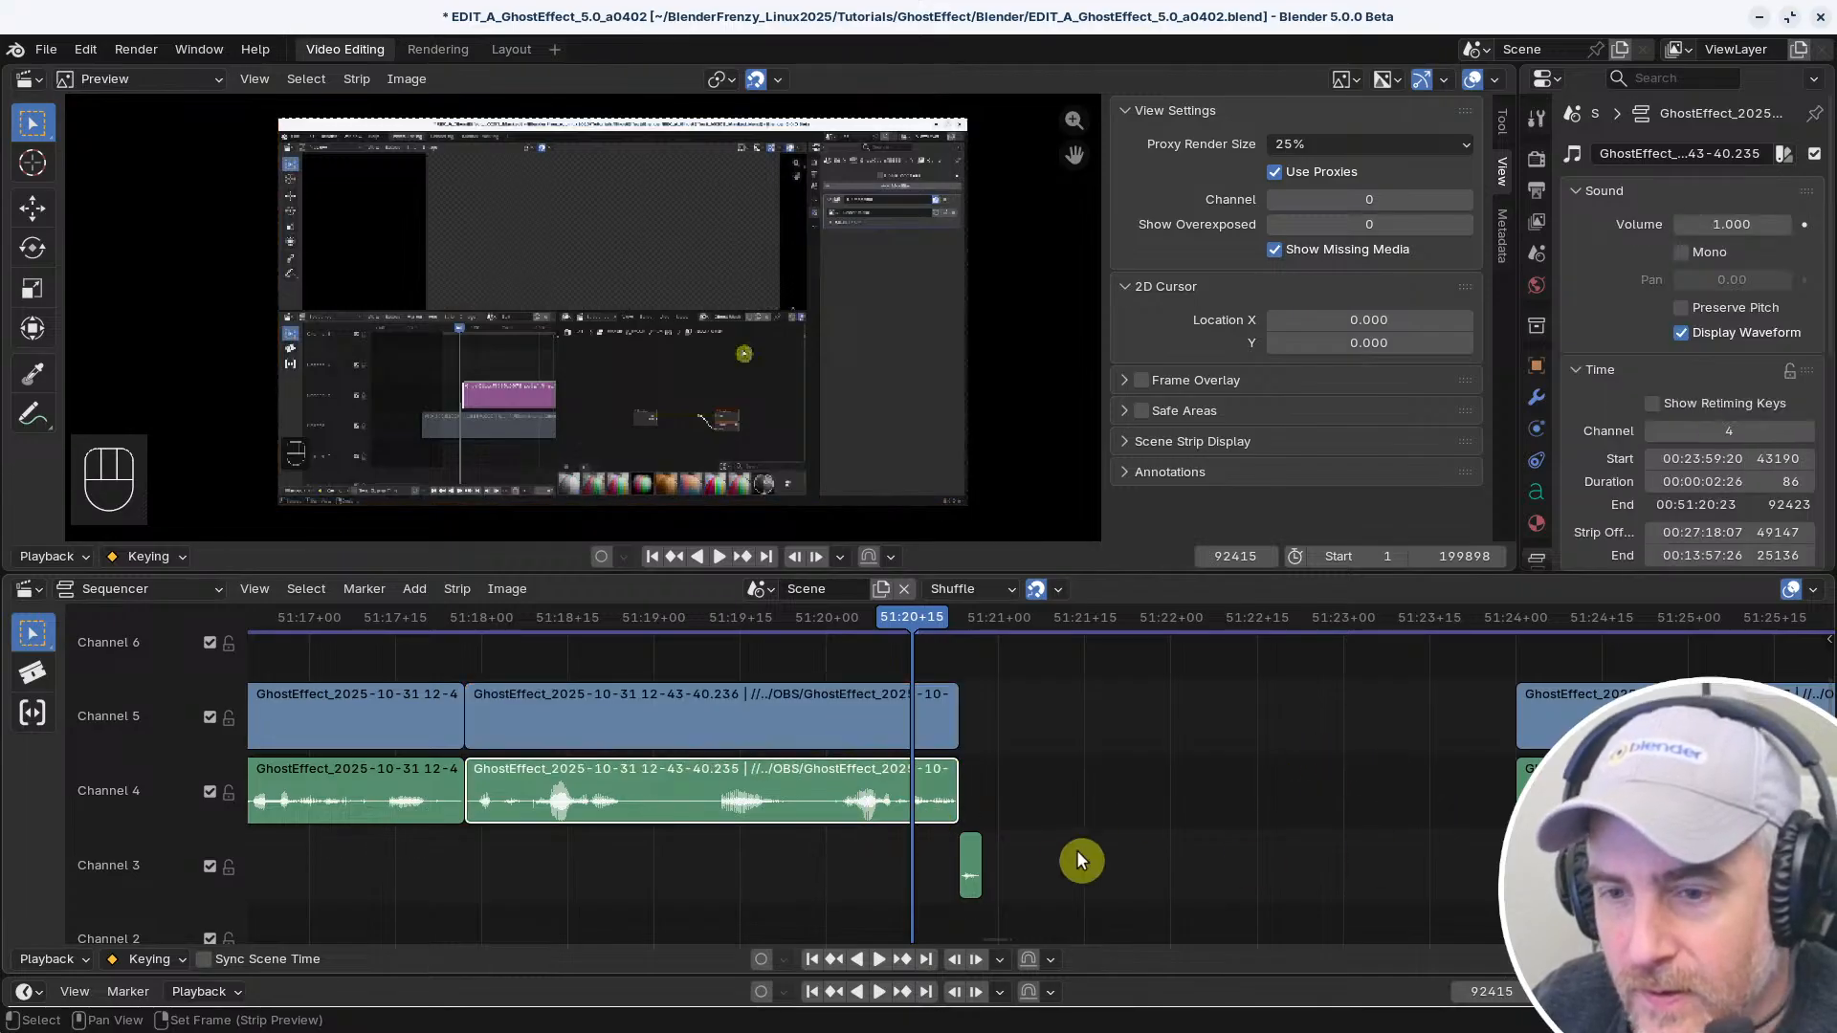
shift+click(1569, 800)
shift+click(844, 710)
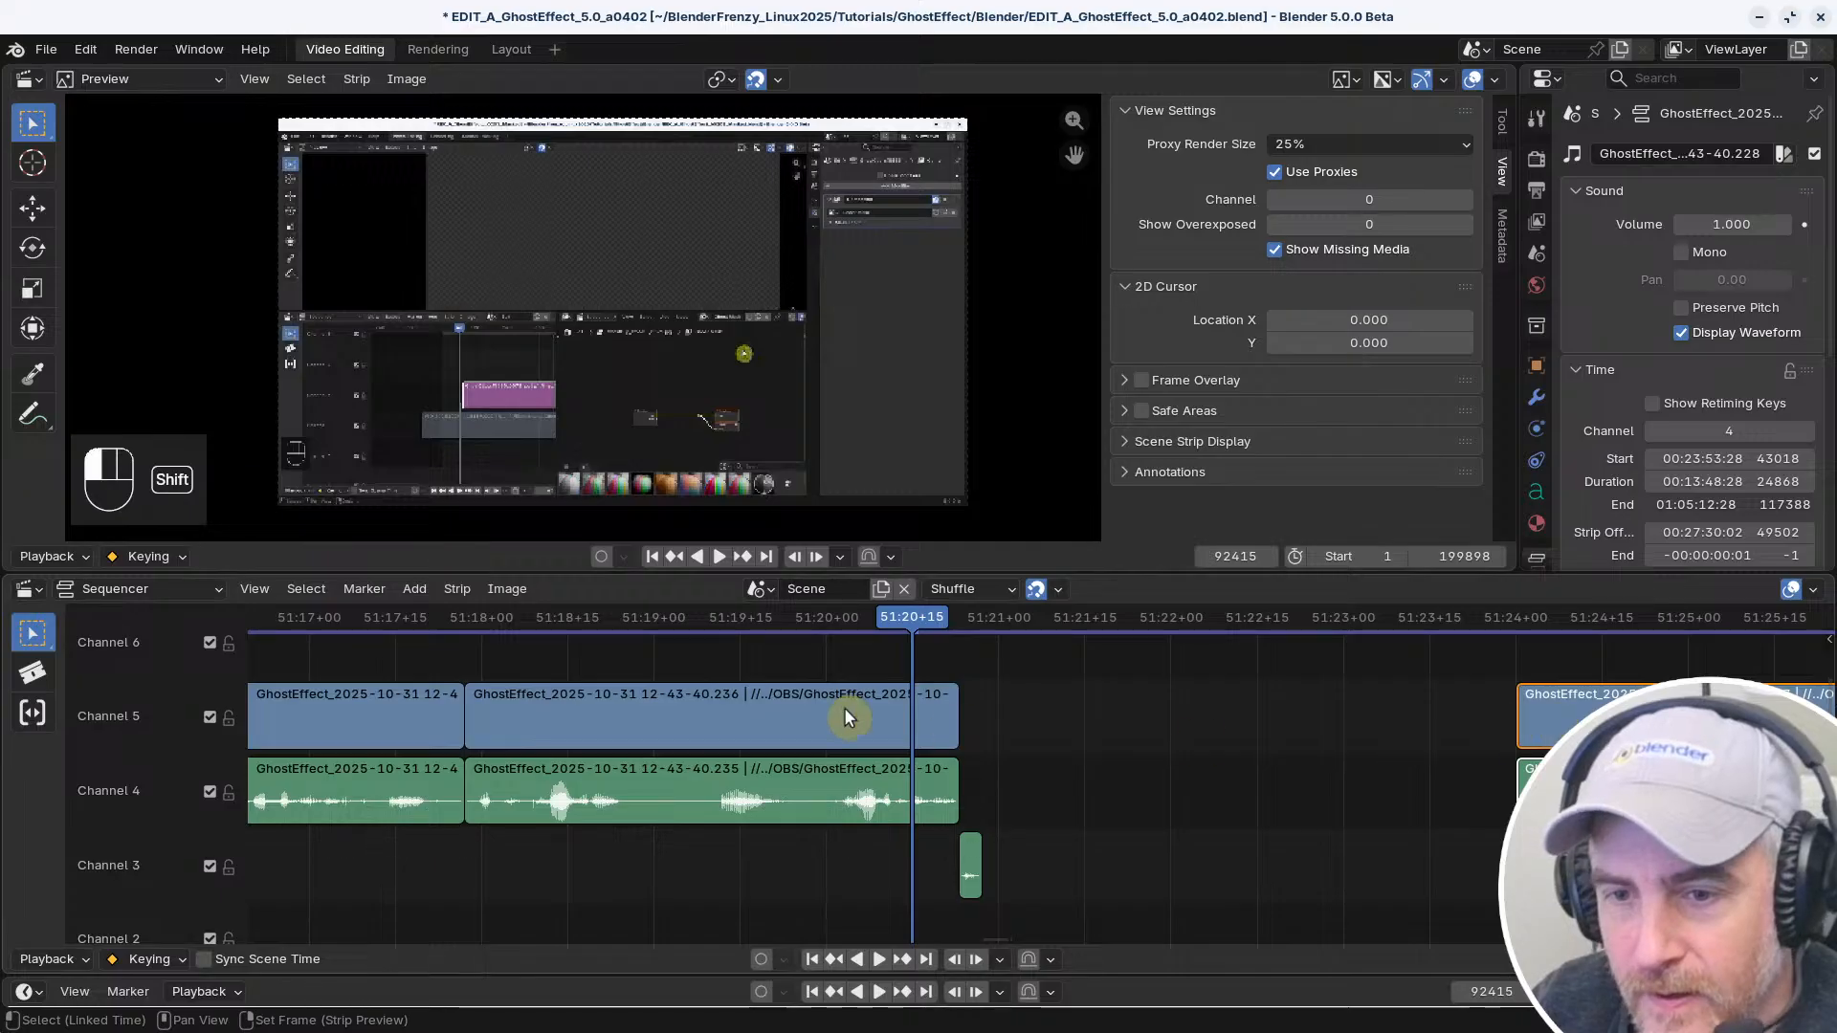
click(438, 791)
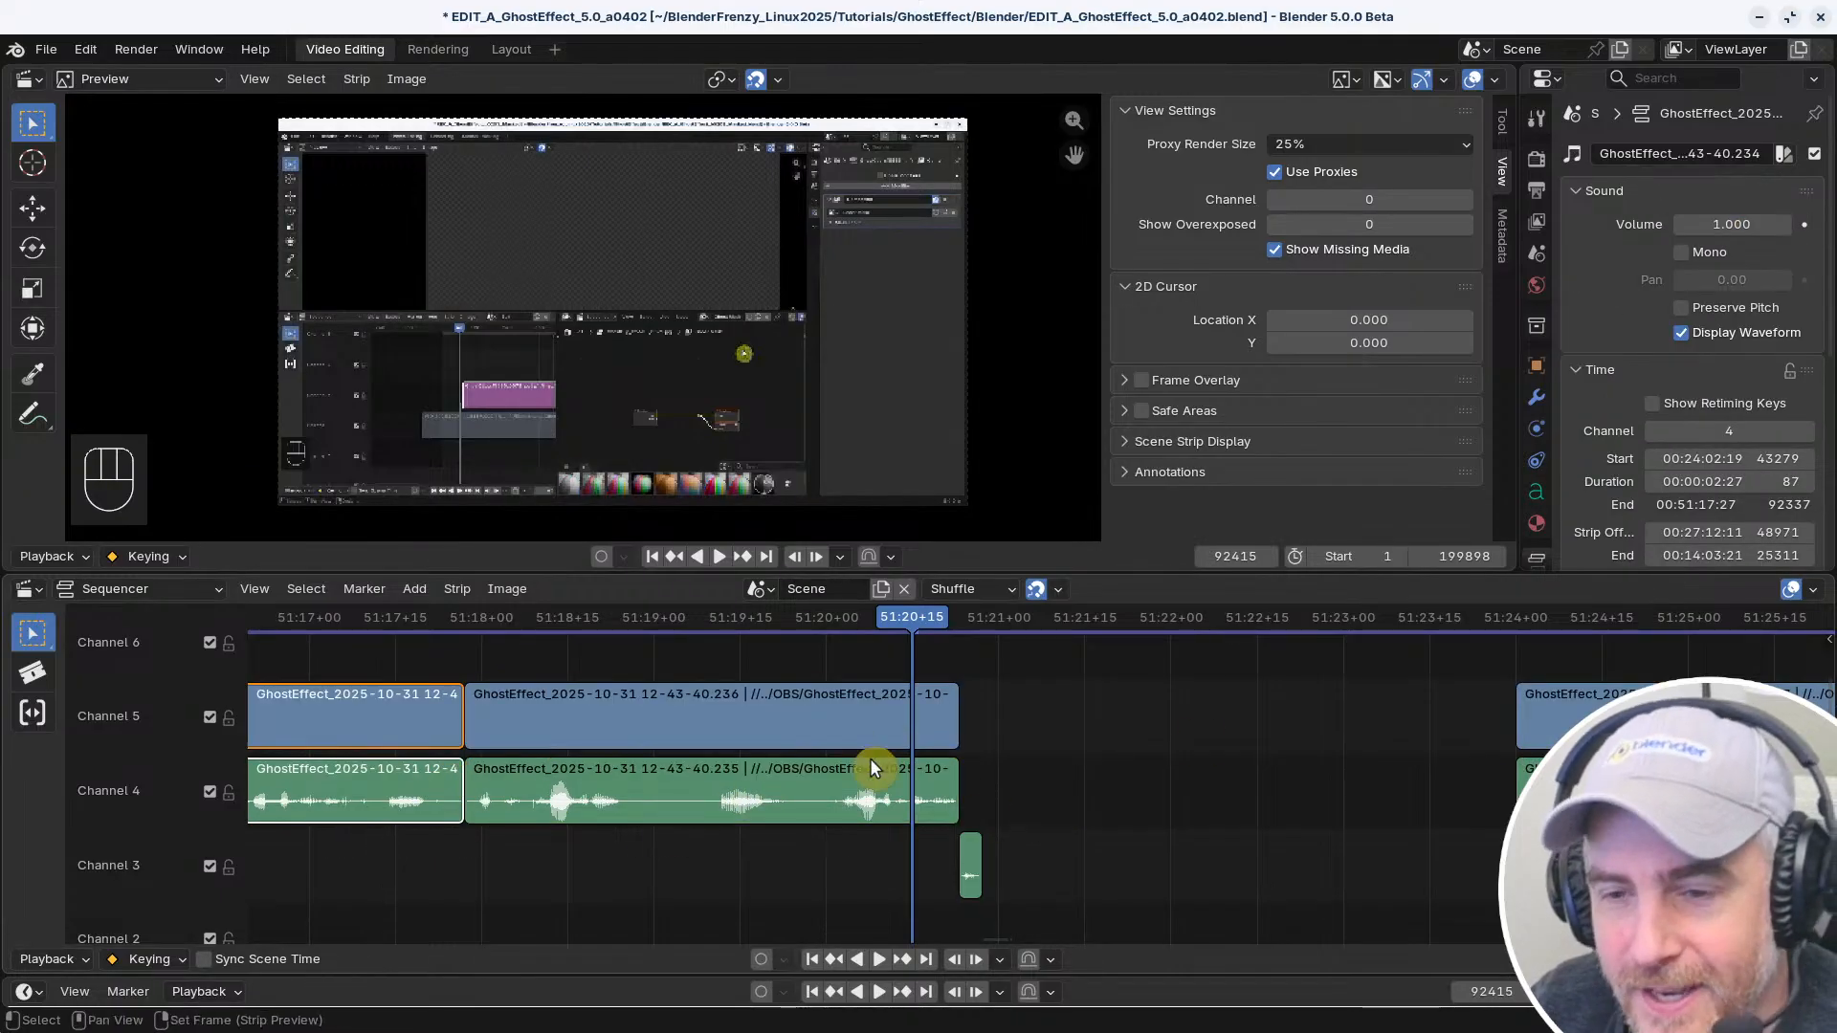
click(846, 763)
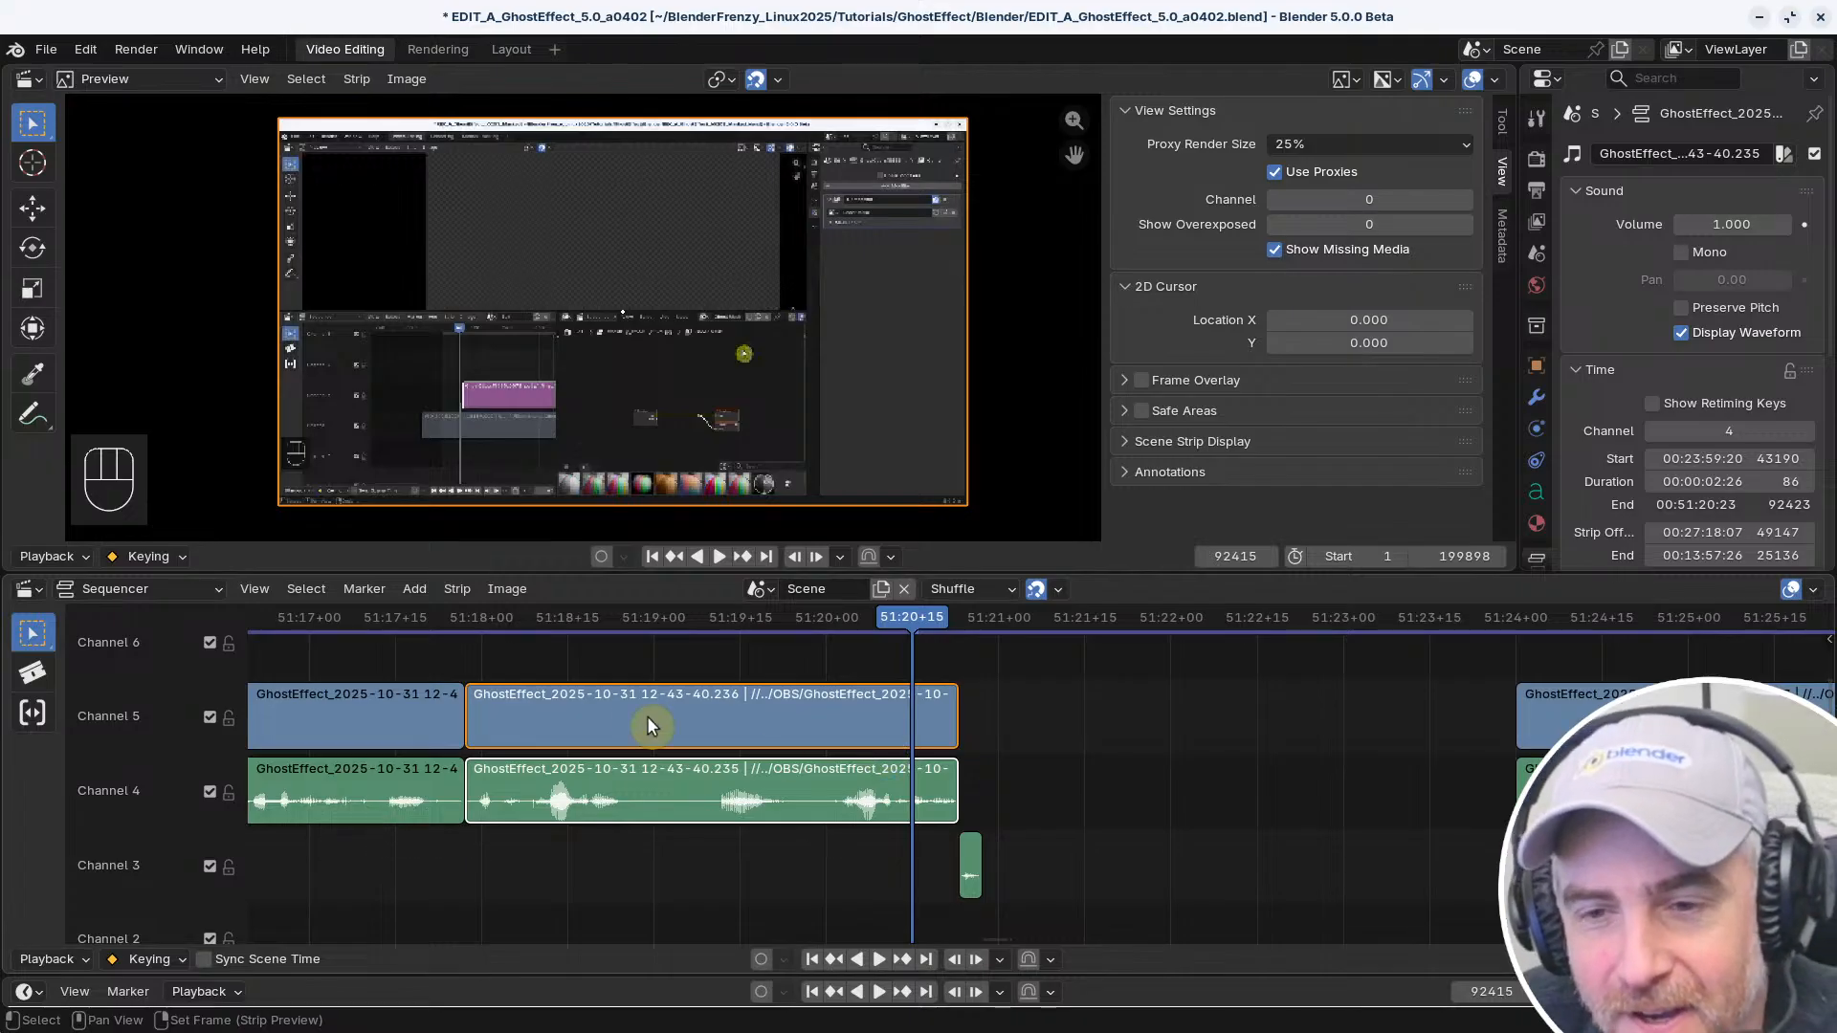
Return to the filtered keymap and examine the Select Toggle shortcut's settings in the main Sequencer section
key(alt+Tab)
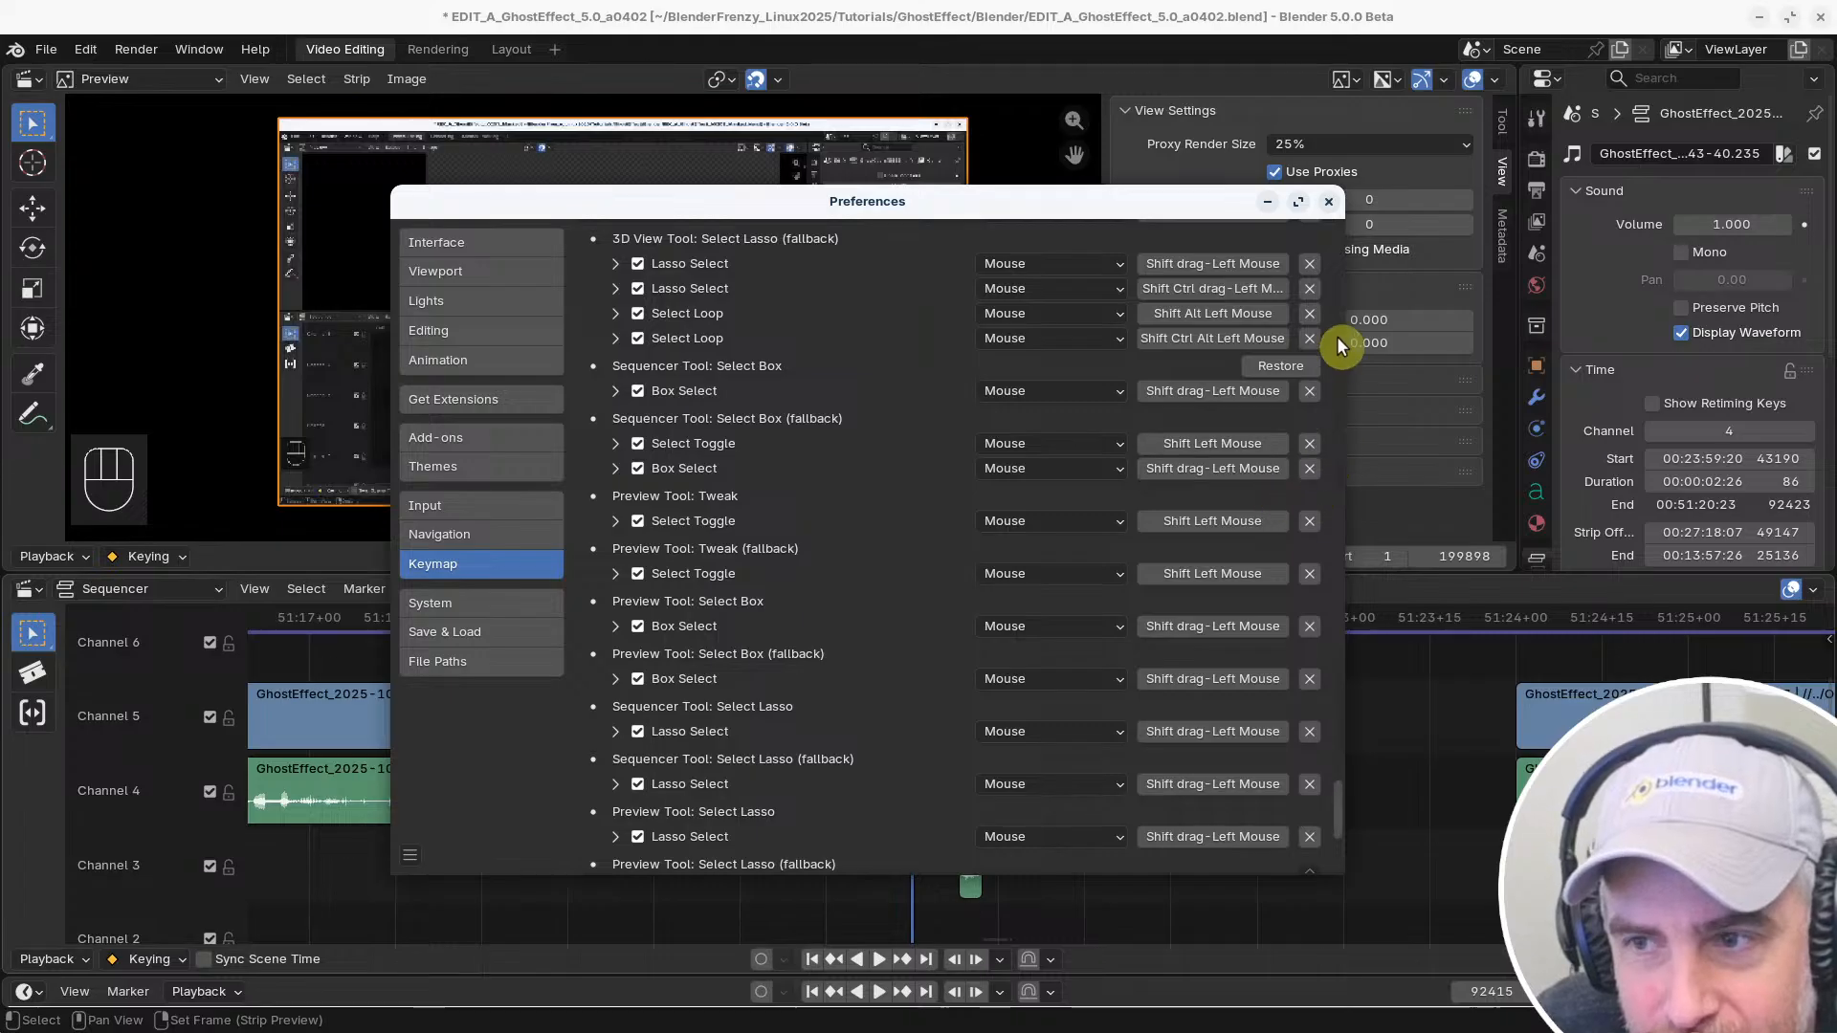
drag(1339, 804, 1332, 231)
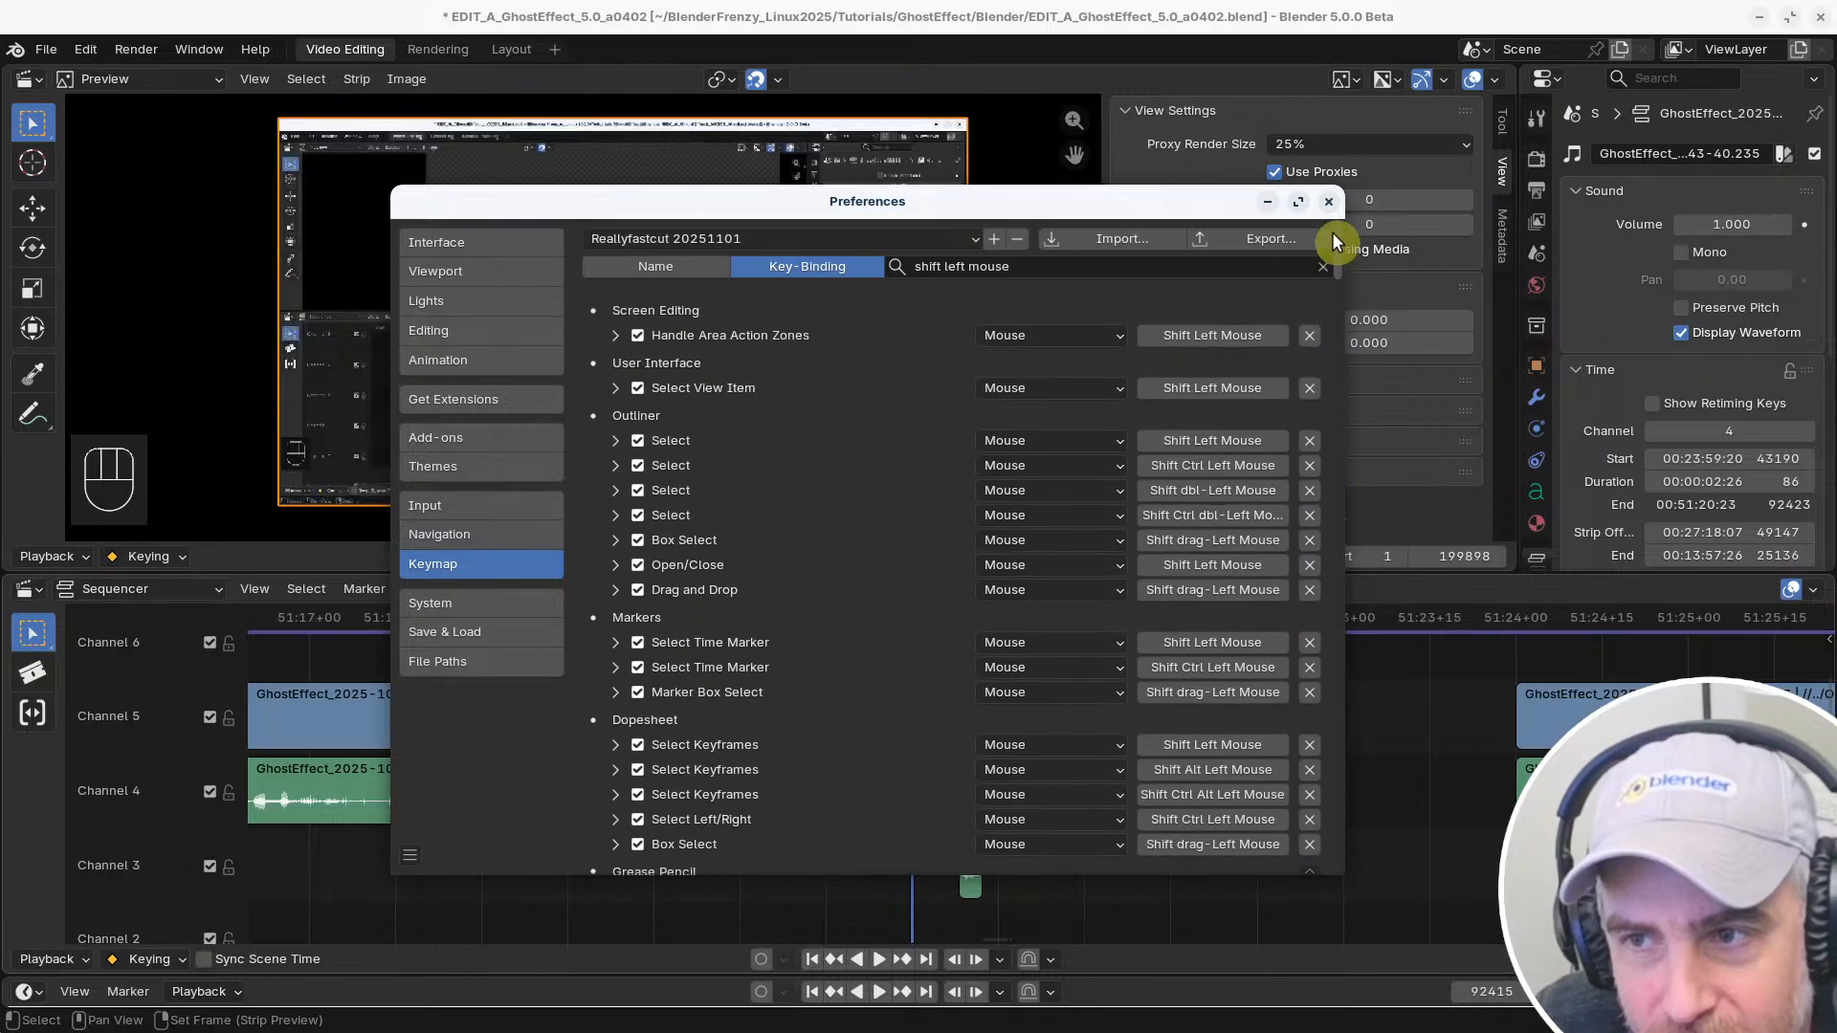
click(1060, 267)
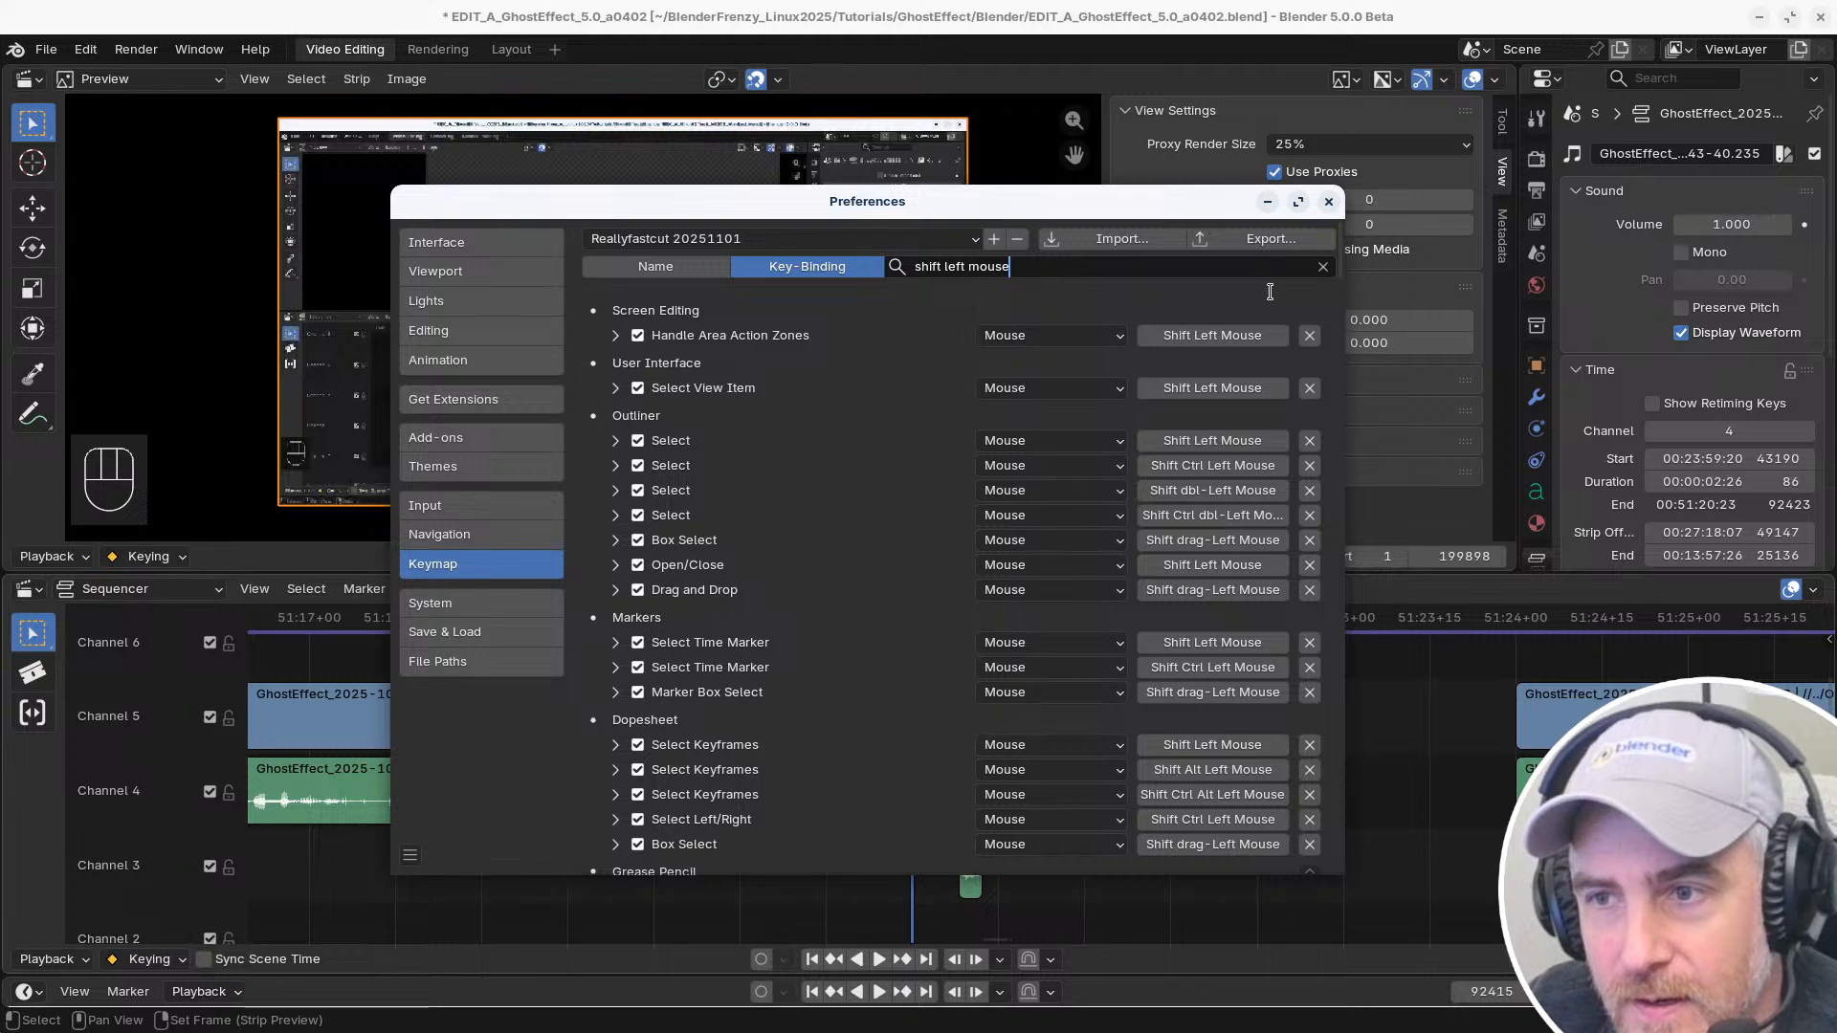
click(1095, 290)
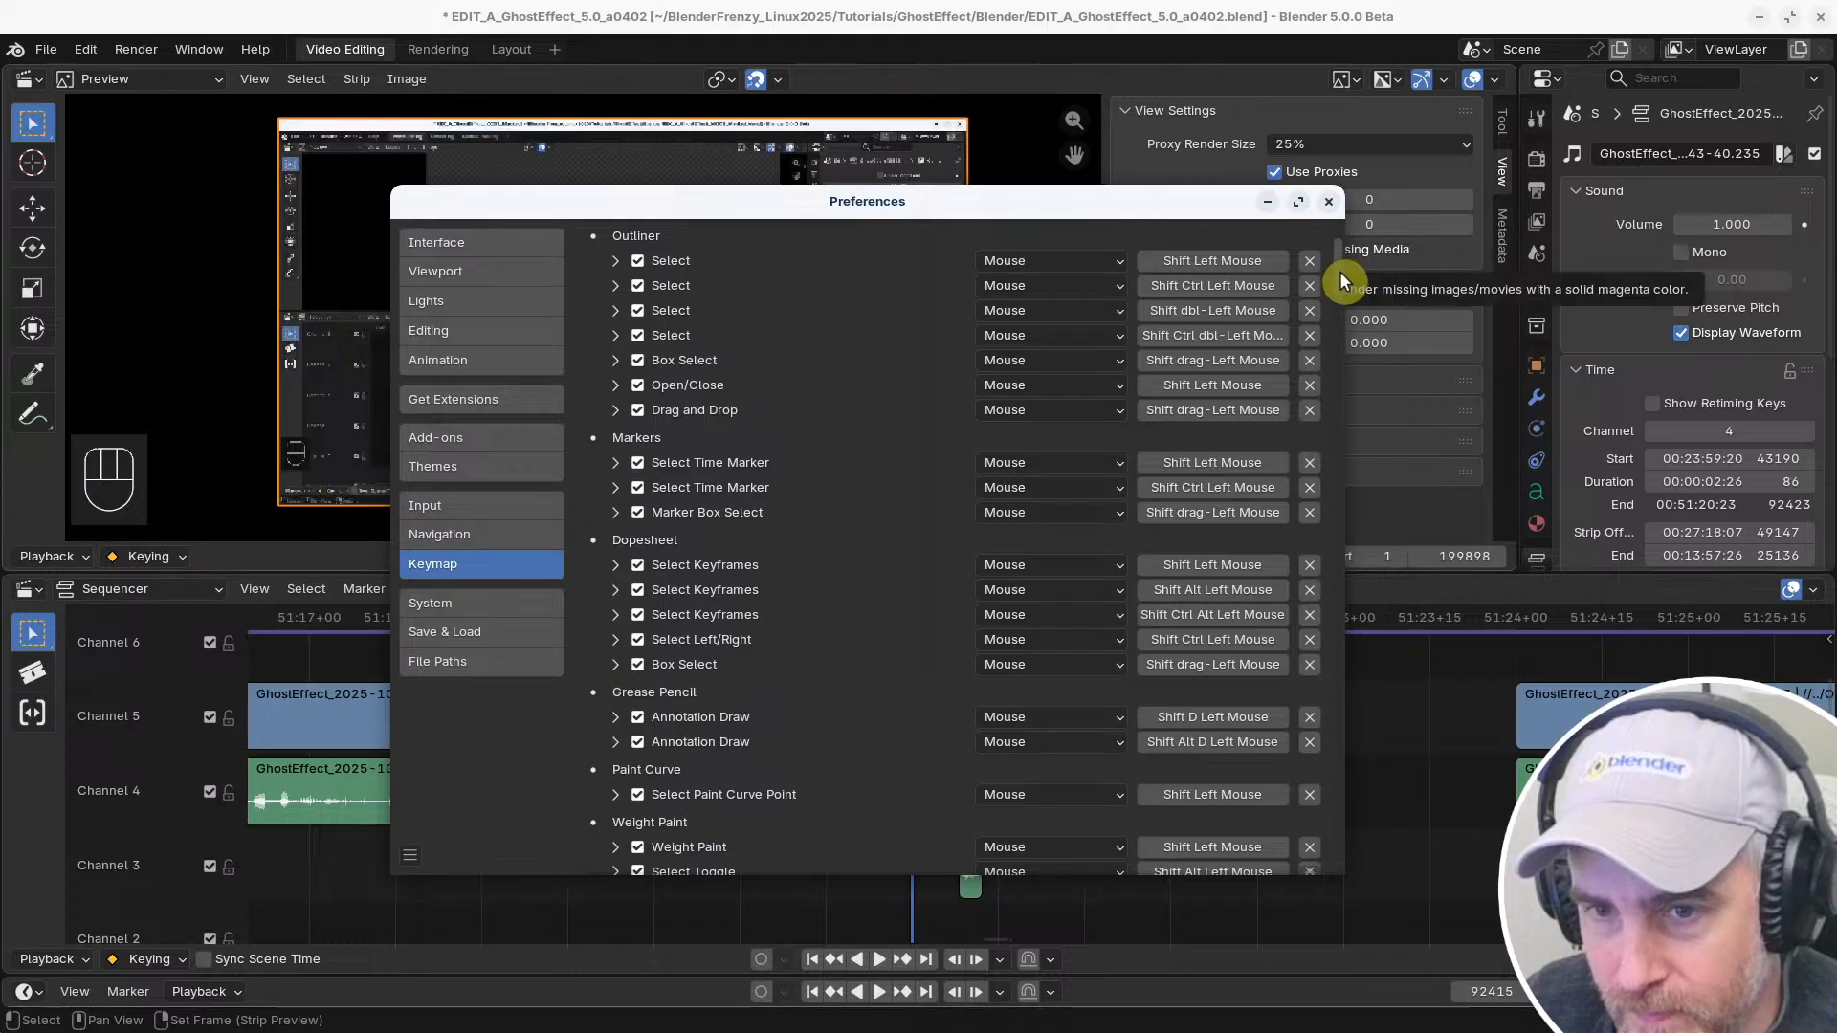
mouse_move(1340, 272)
mouse_down()
mouse_move(1313, 677)
mouse_move(1328, 820)
mouse_move(1336, 642)
mouse_move(919, 586)
mouse_move(689, 451)
mouse_move(1151, 430)
mouse_up()
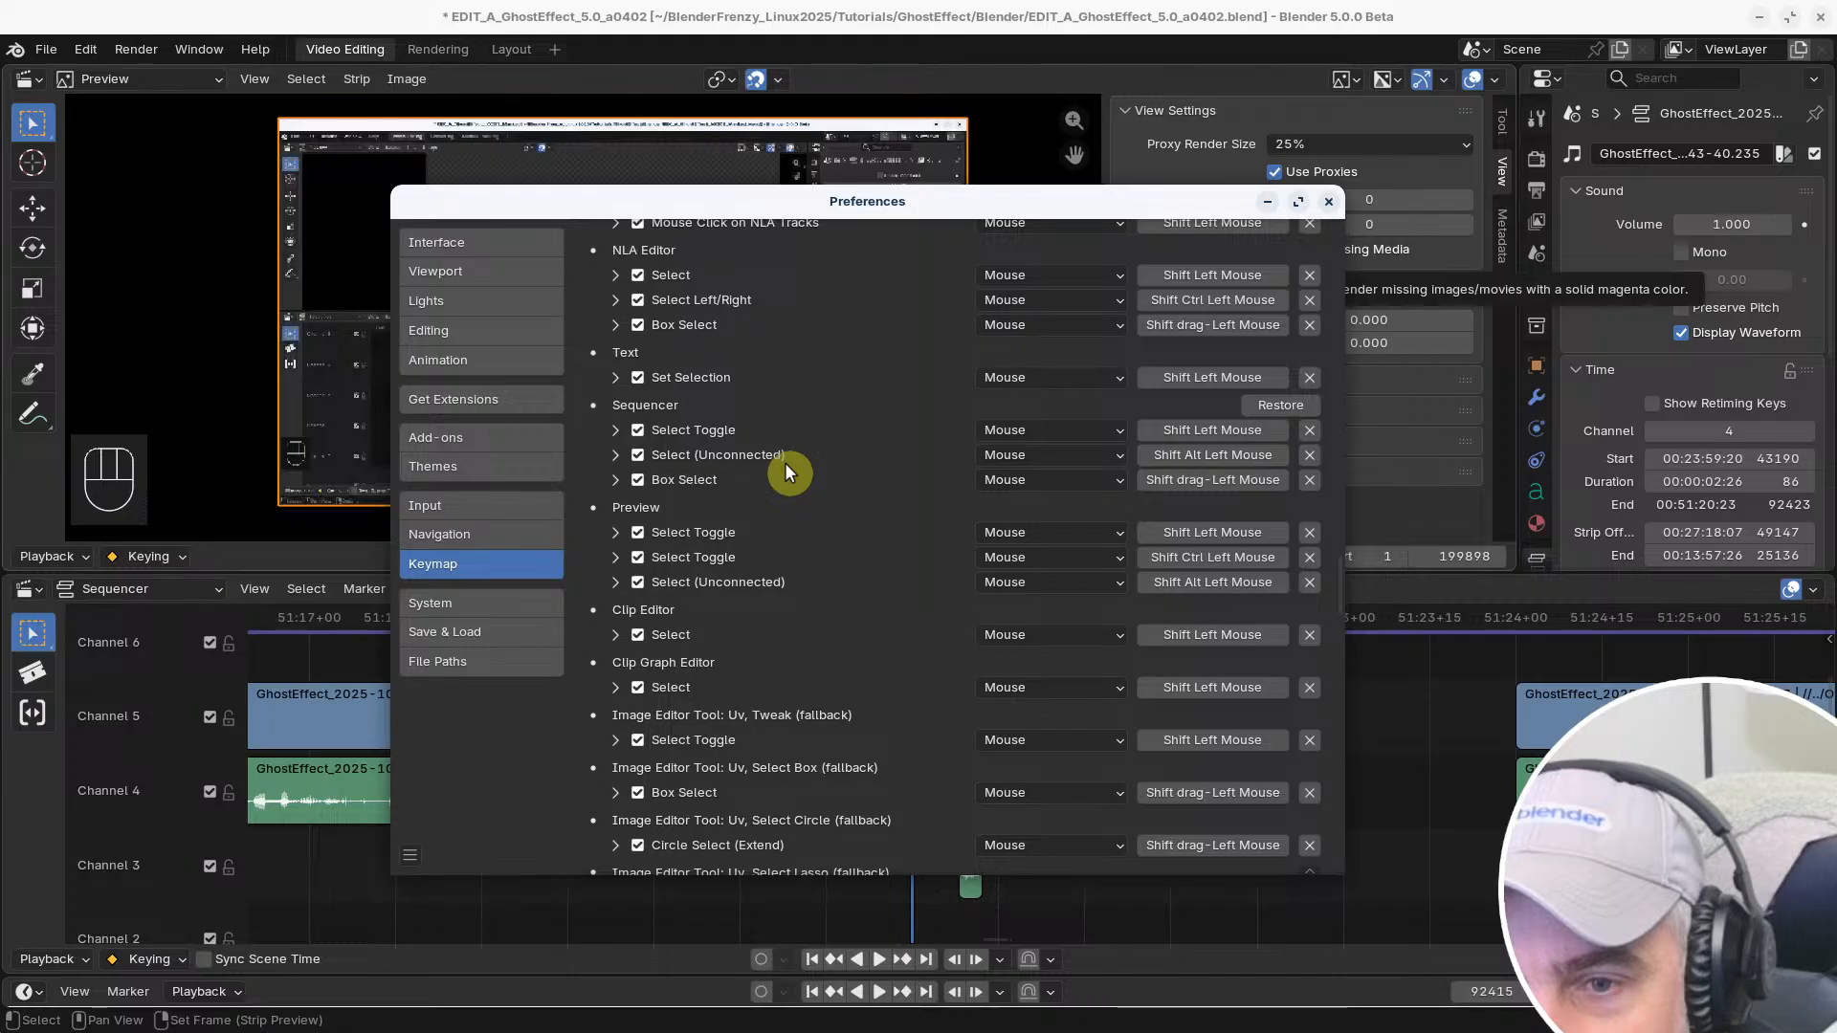
click(610, 431)
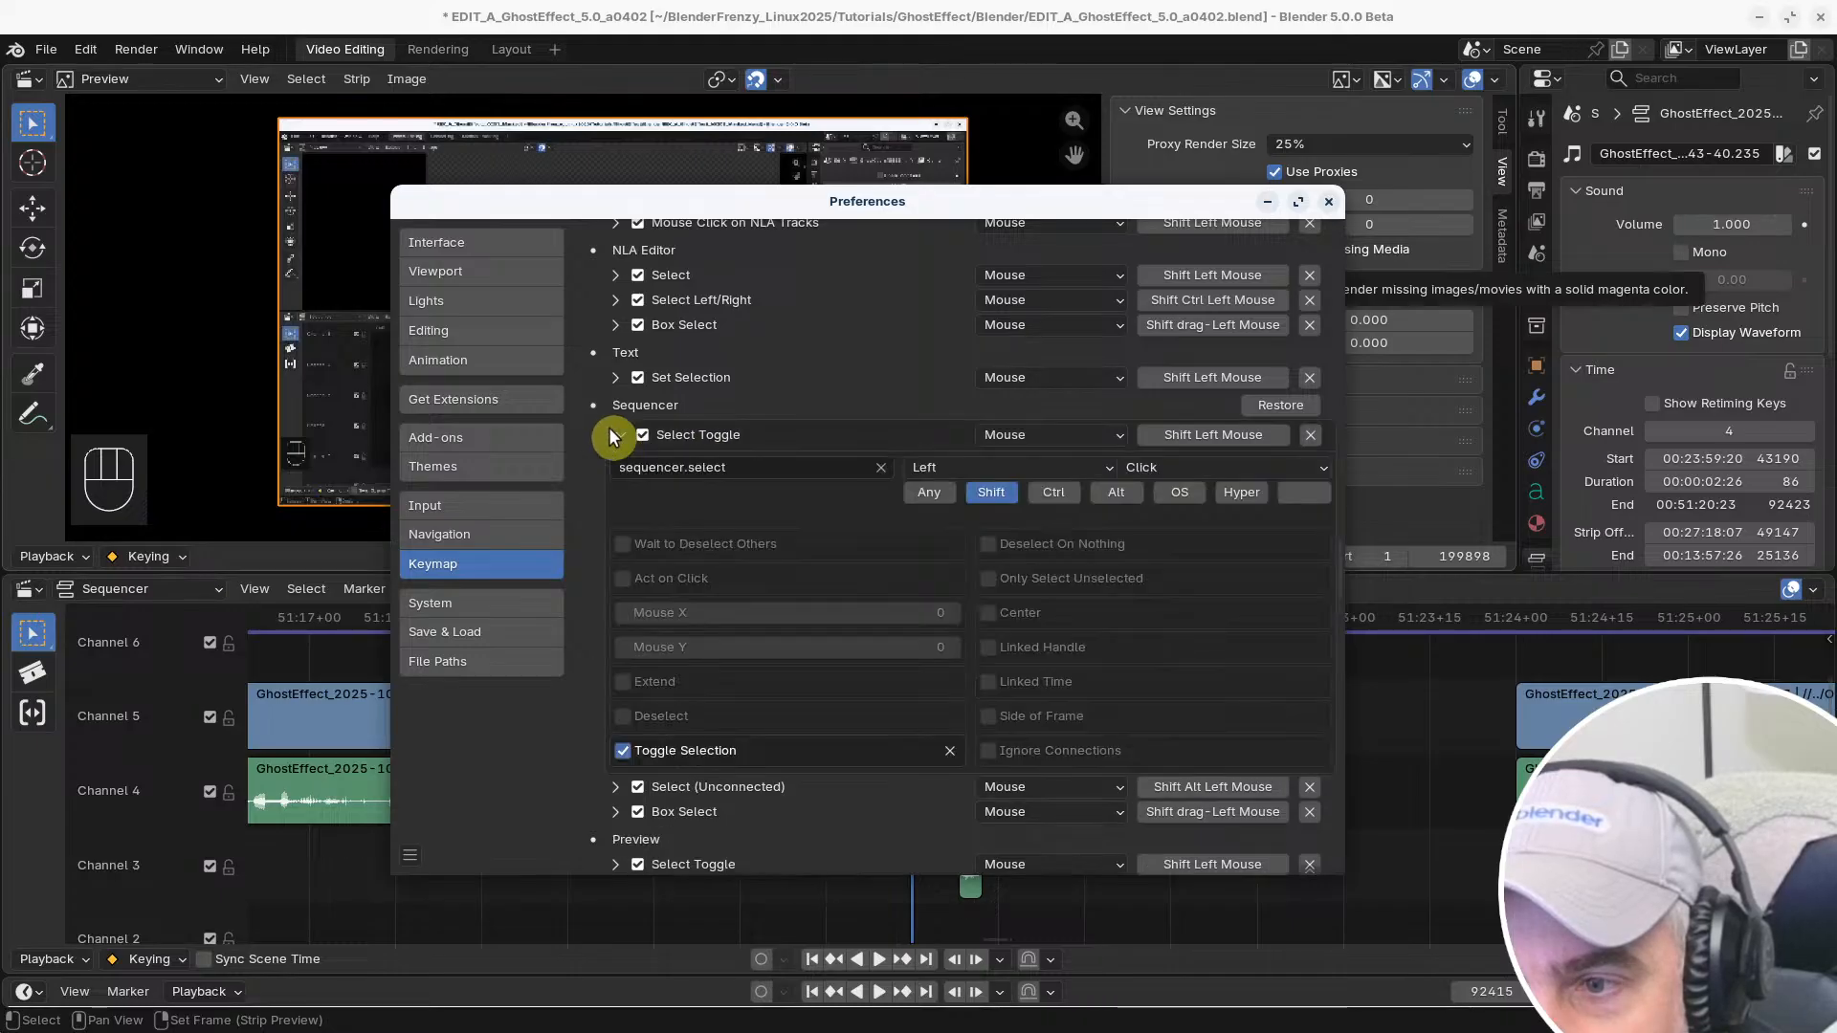
click(617, 438)
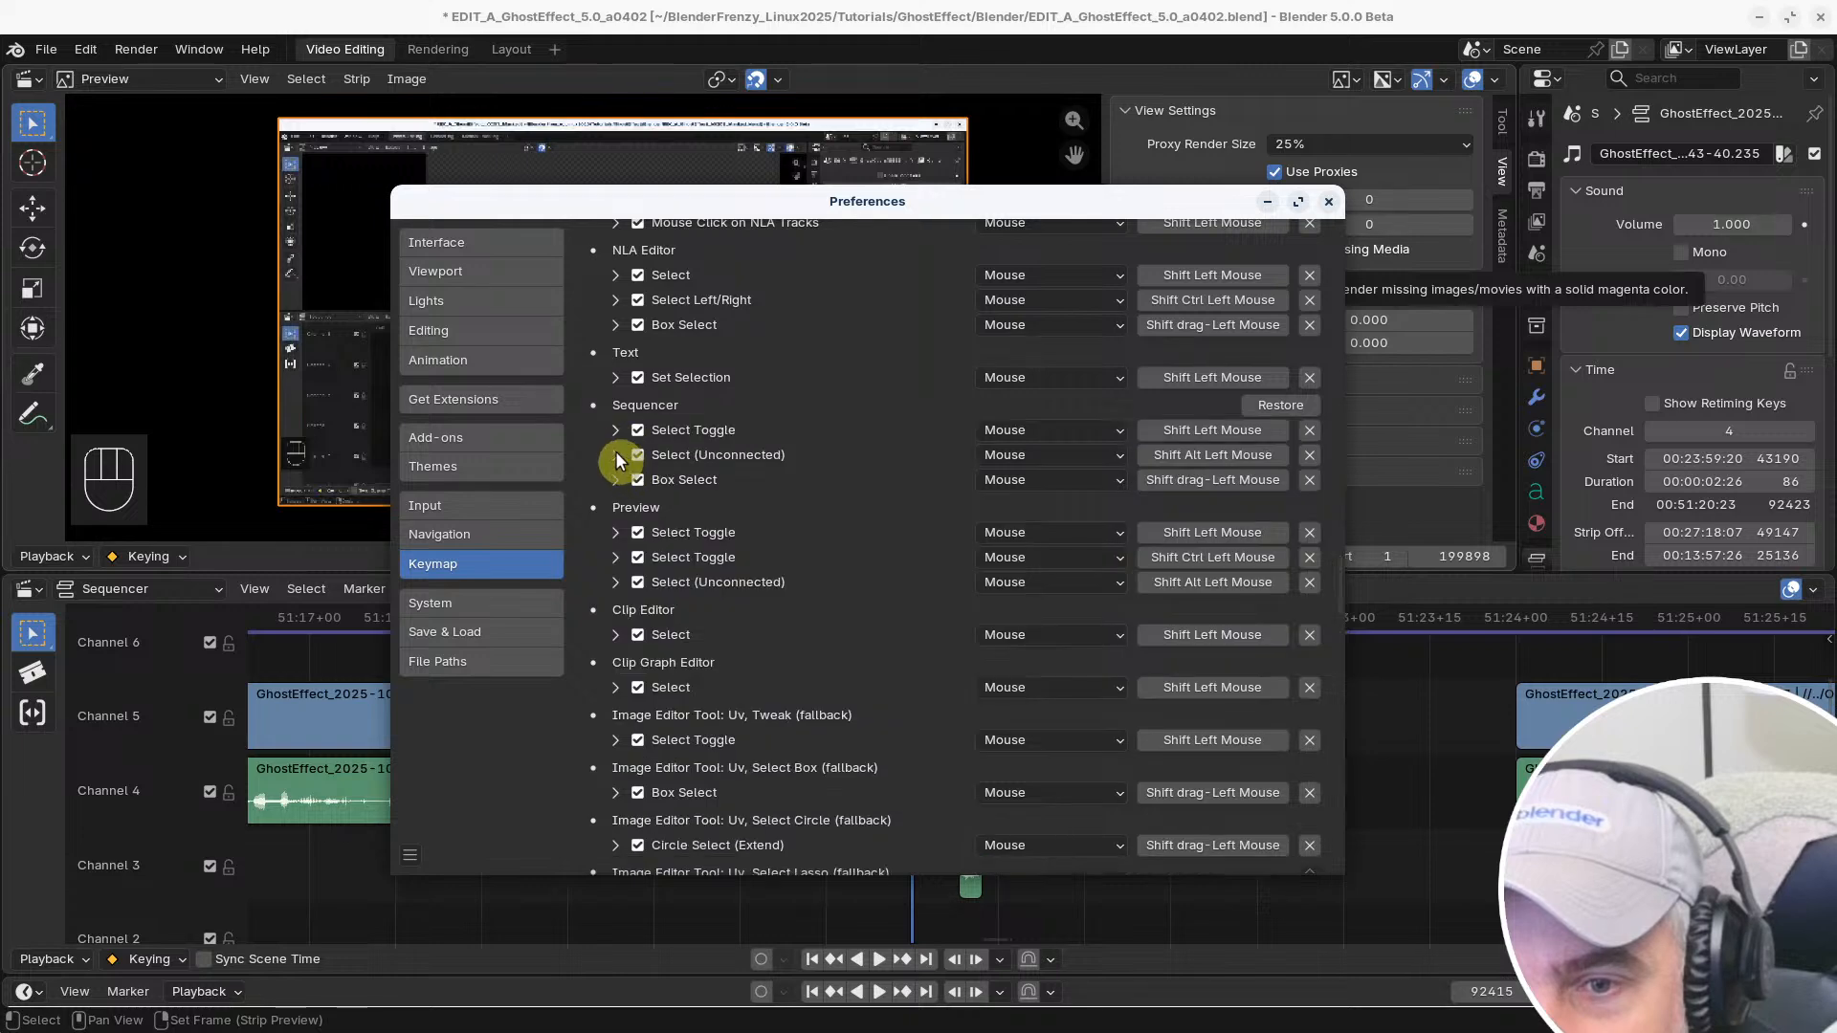
Examine the Sequencer's Select (Unconnected) shortcut settings and compare the neighbouring Shift Left Mouse entries
click(616, 454)
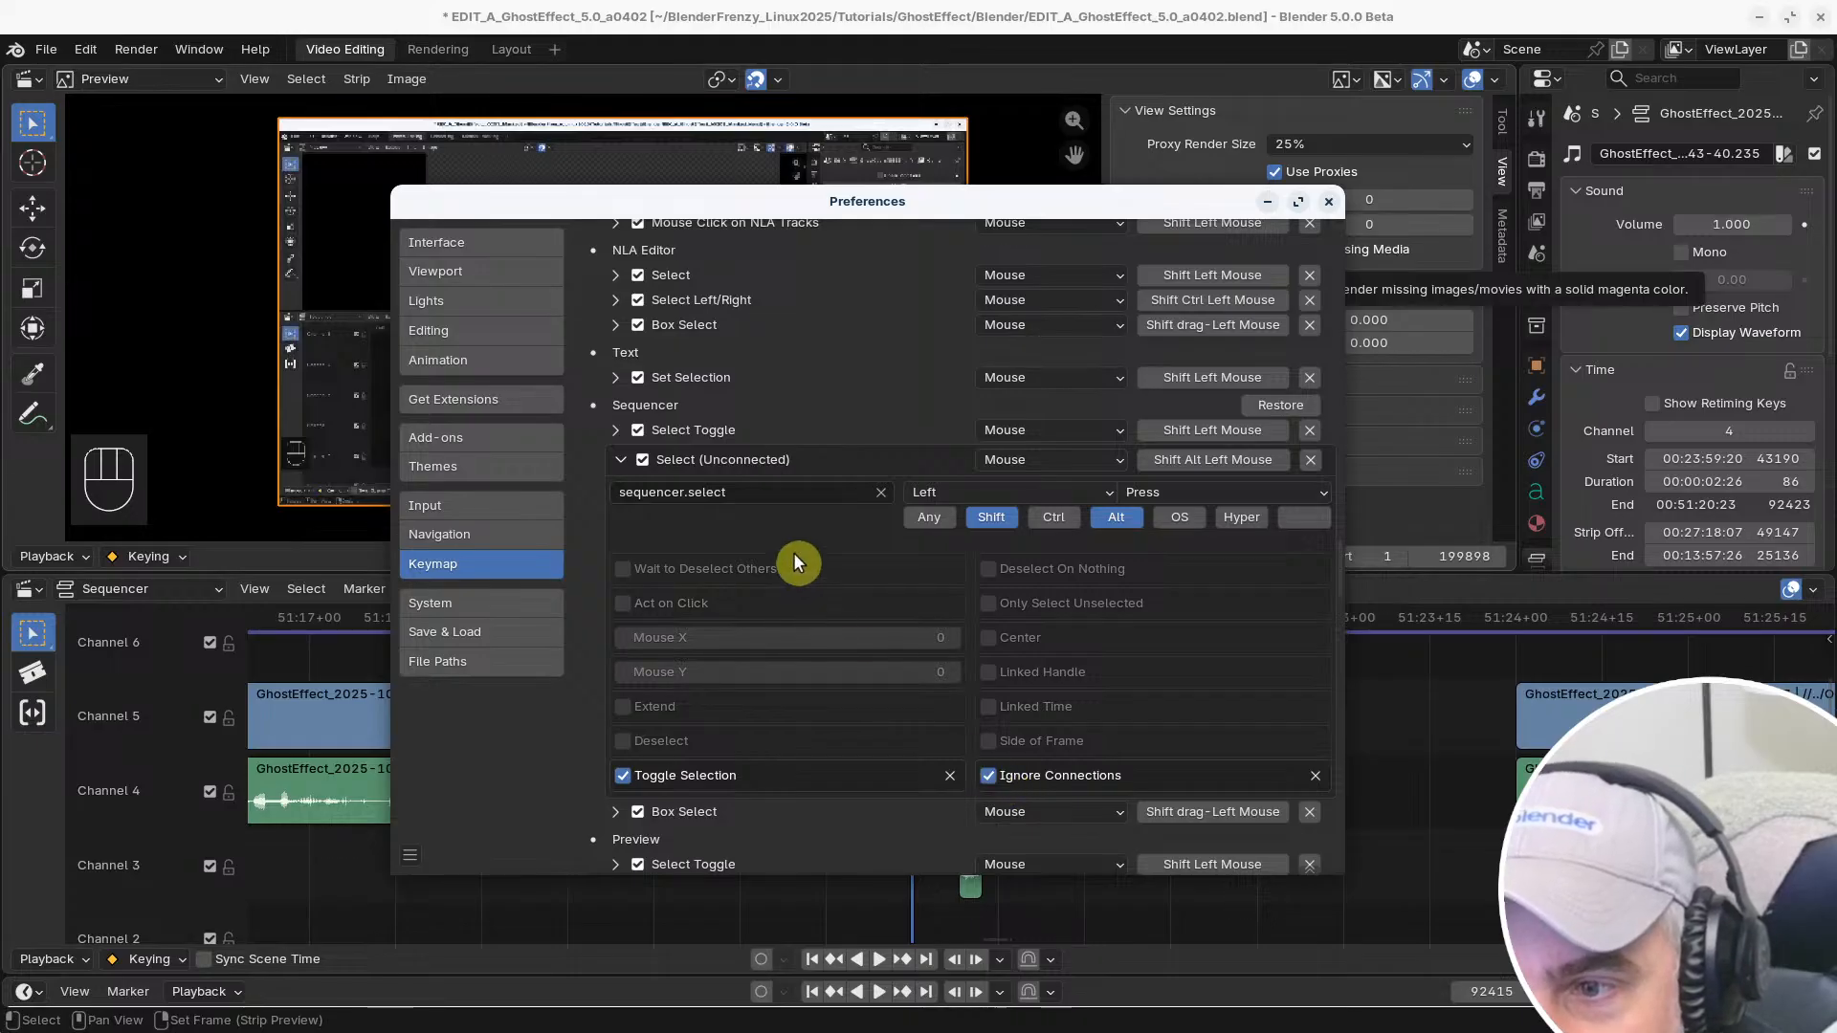
click(622, 458)
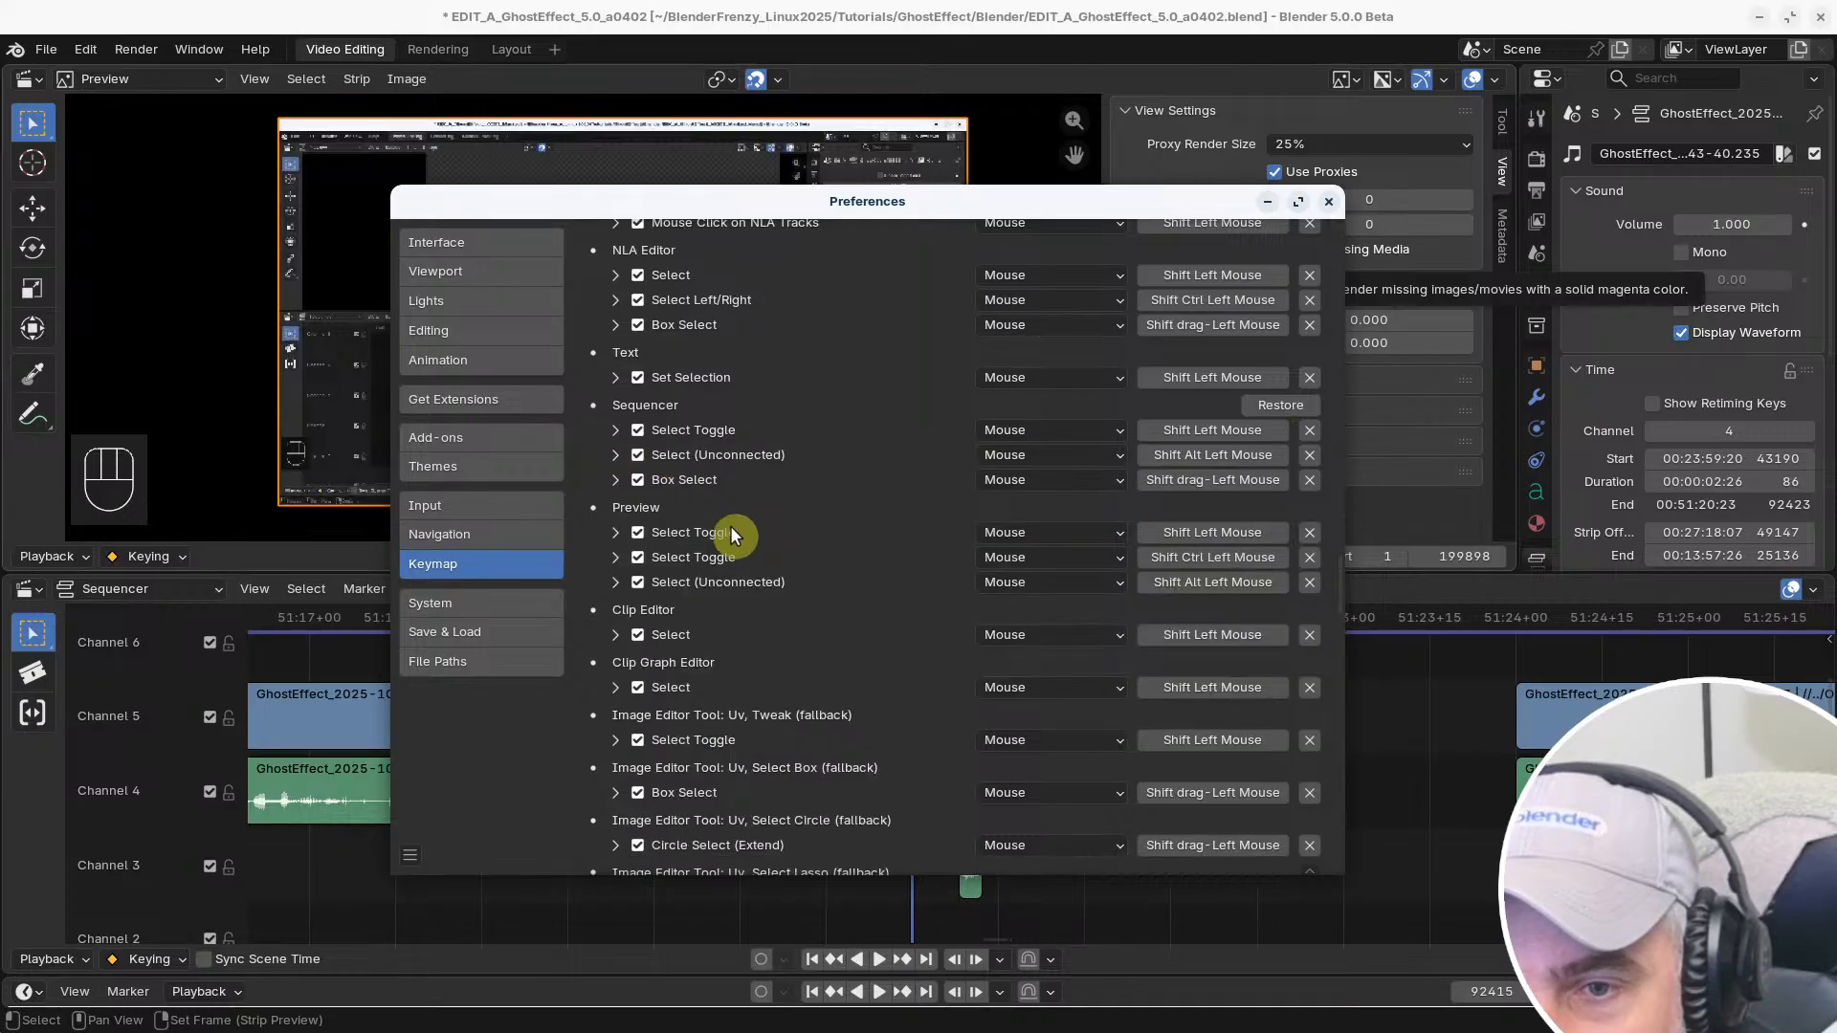
scroll(731, 546, up, 2)
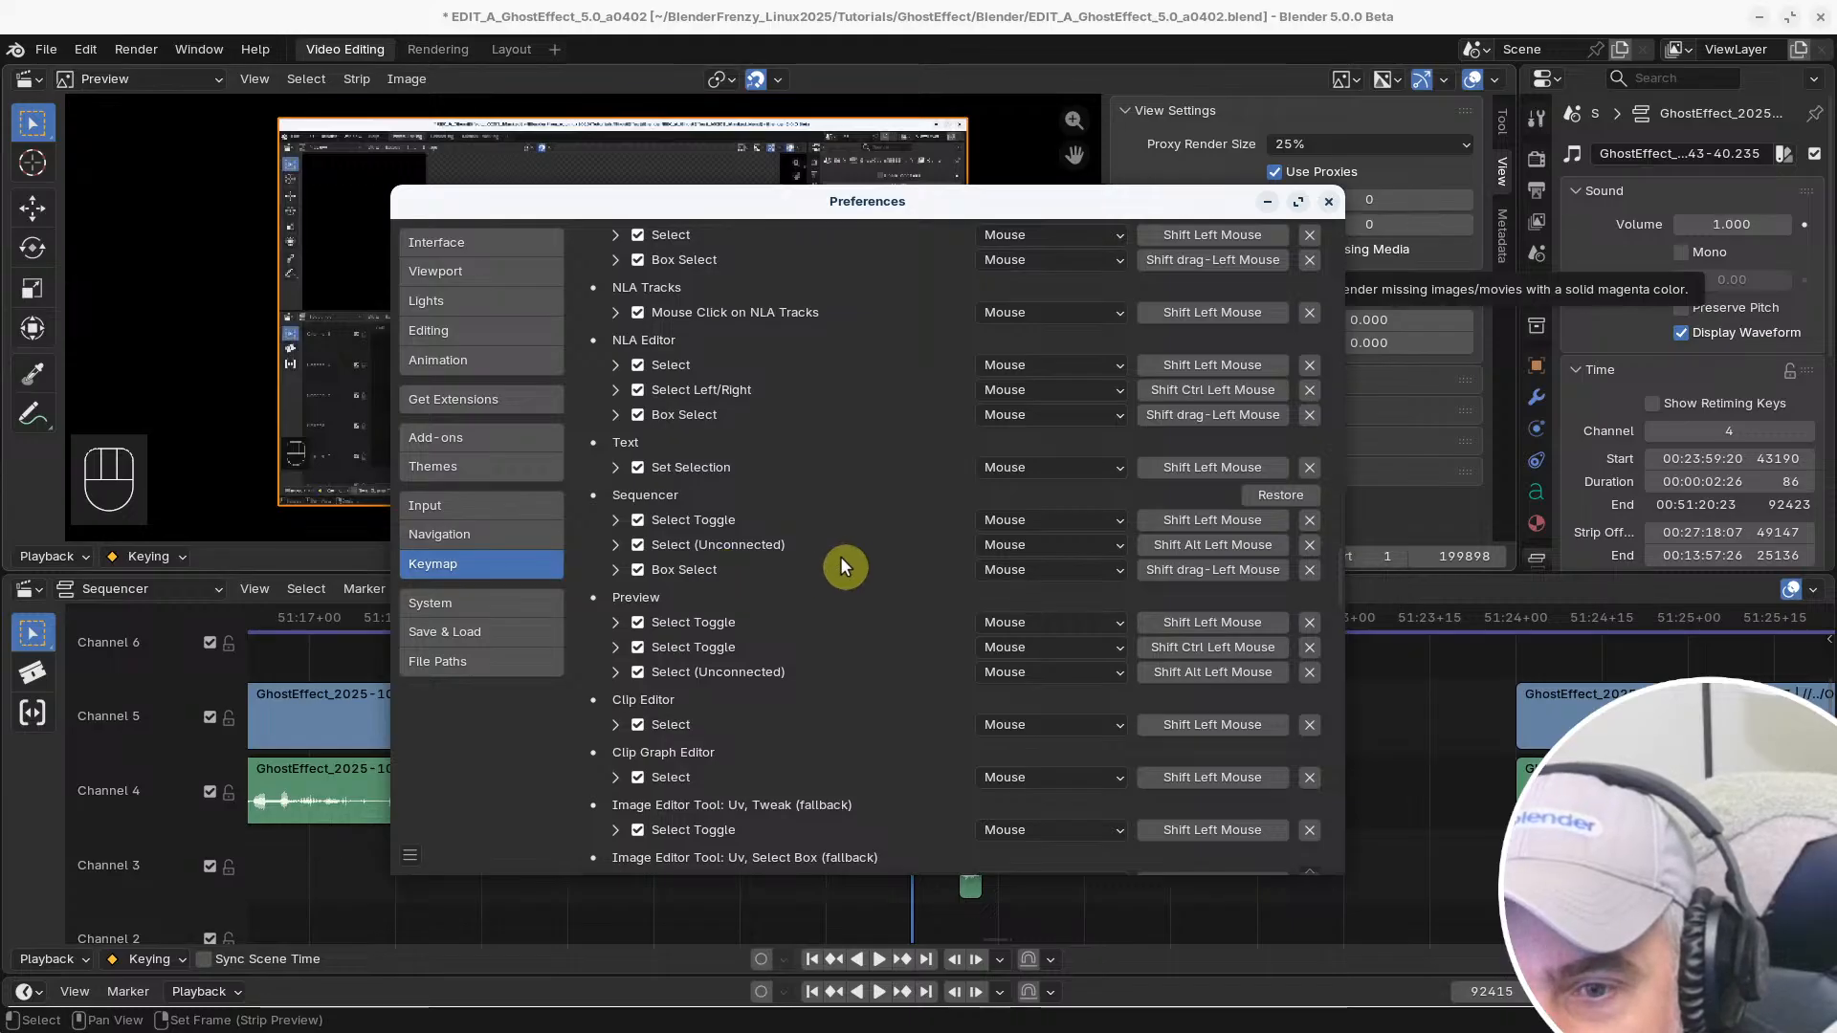
scroll(830, 561, down, 1)
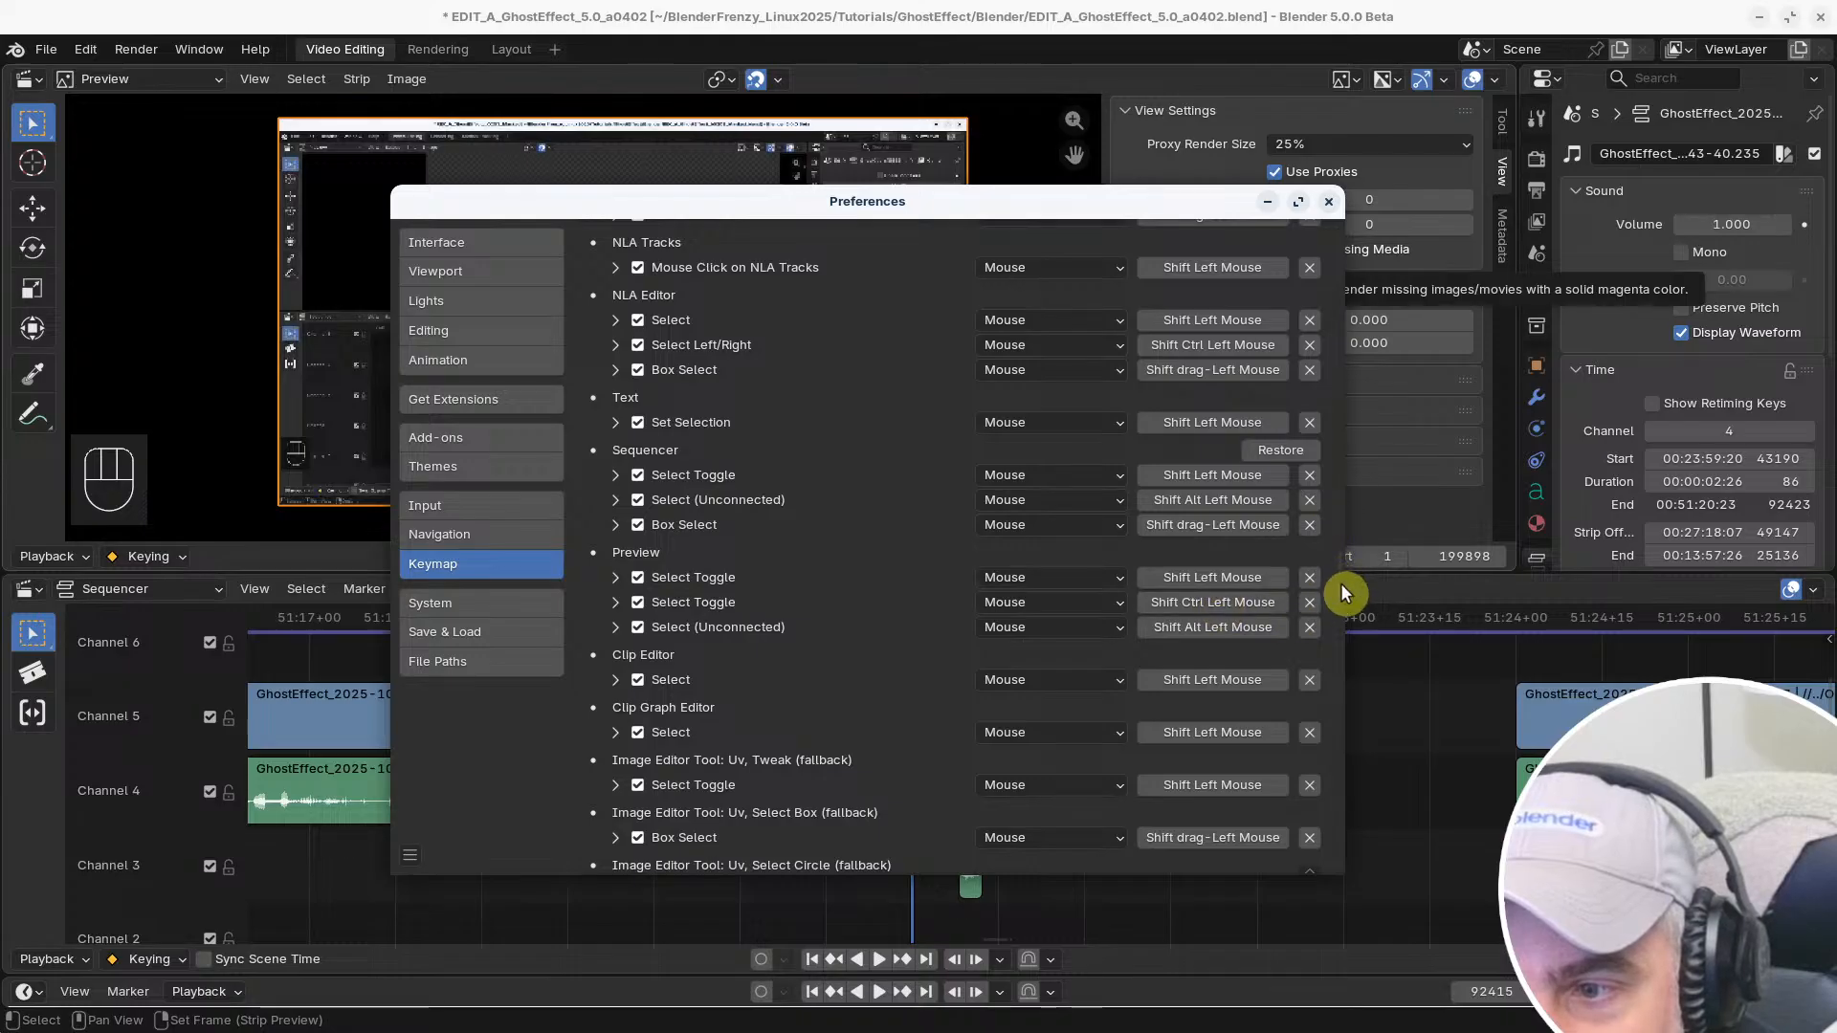
scroll(1336, 564, up, 10)
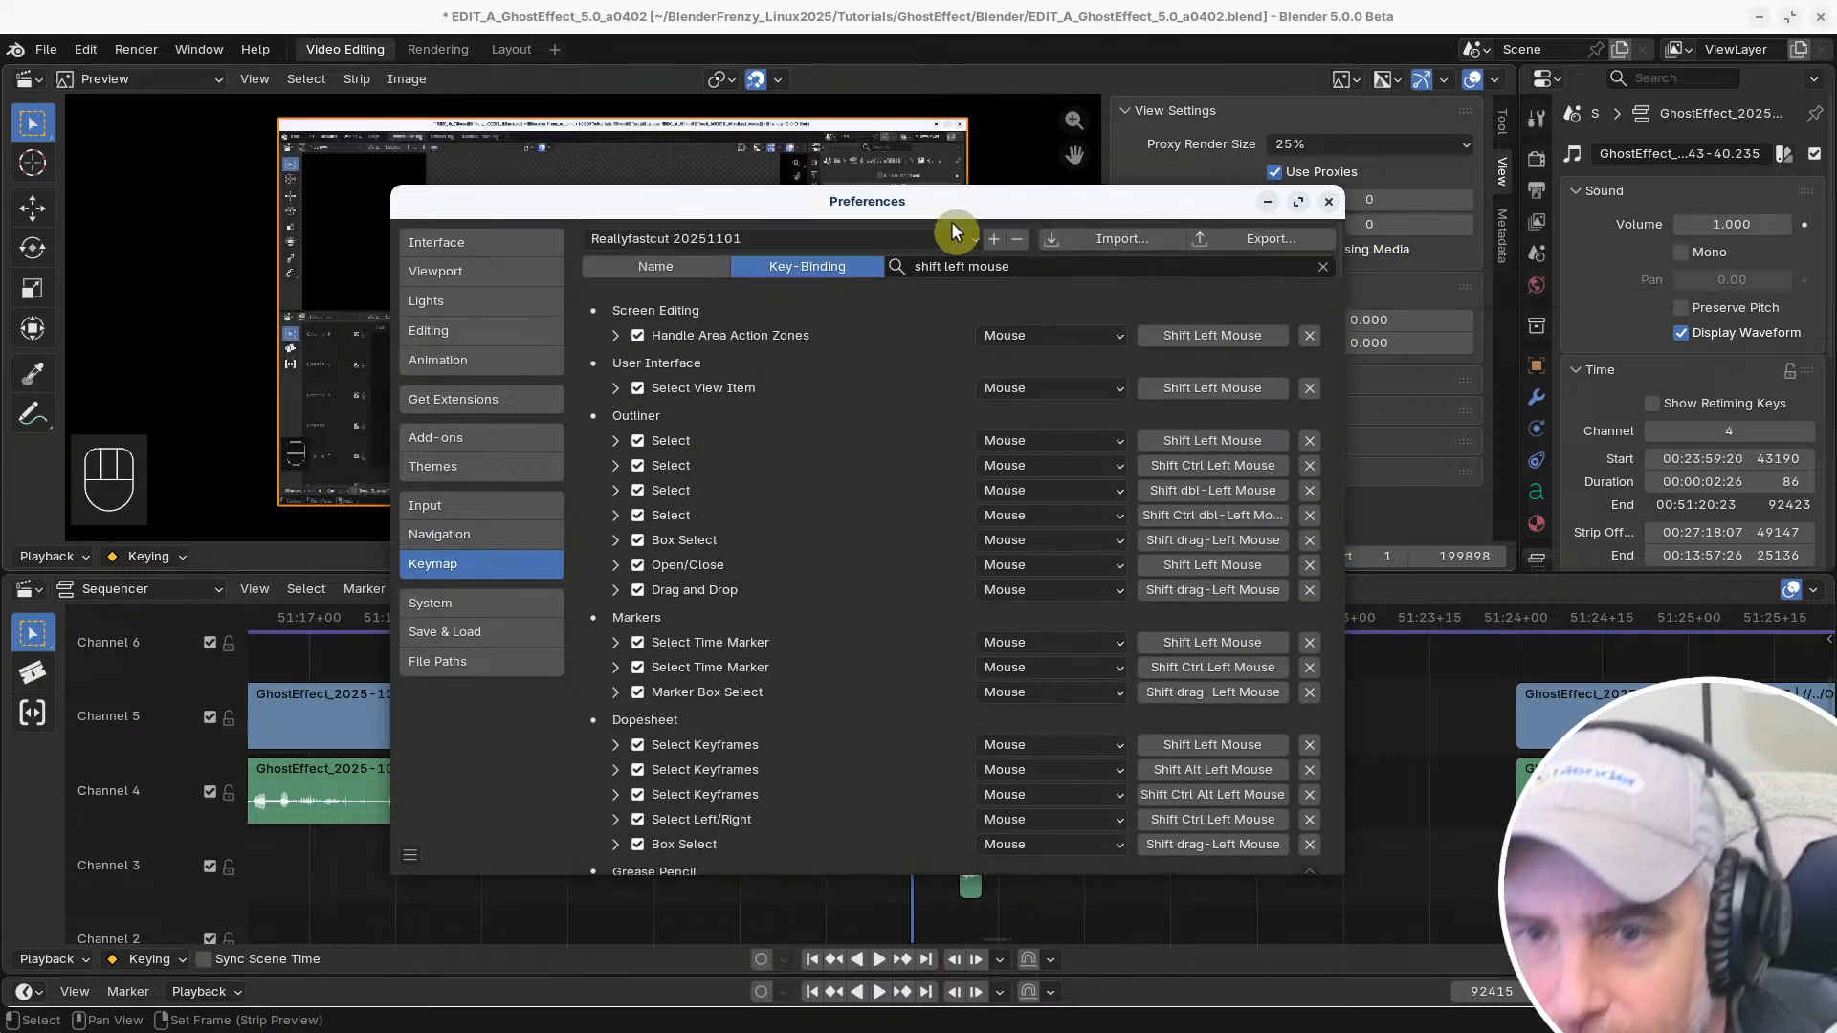
Switch from the Reallyfastcut 20251101 keymap to another keymap preset, and deselect all strips in the Sequencer
click(830, 236)
click(662, 270)
click(1386, 751)
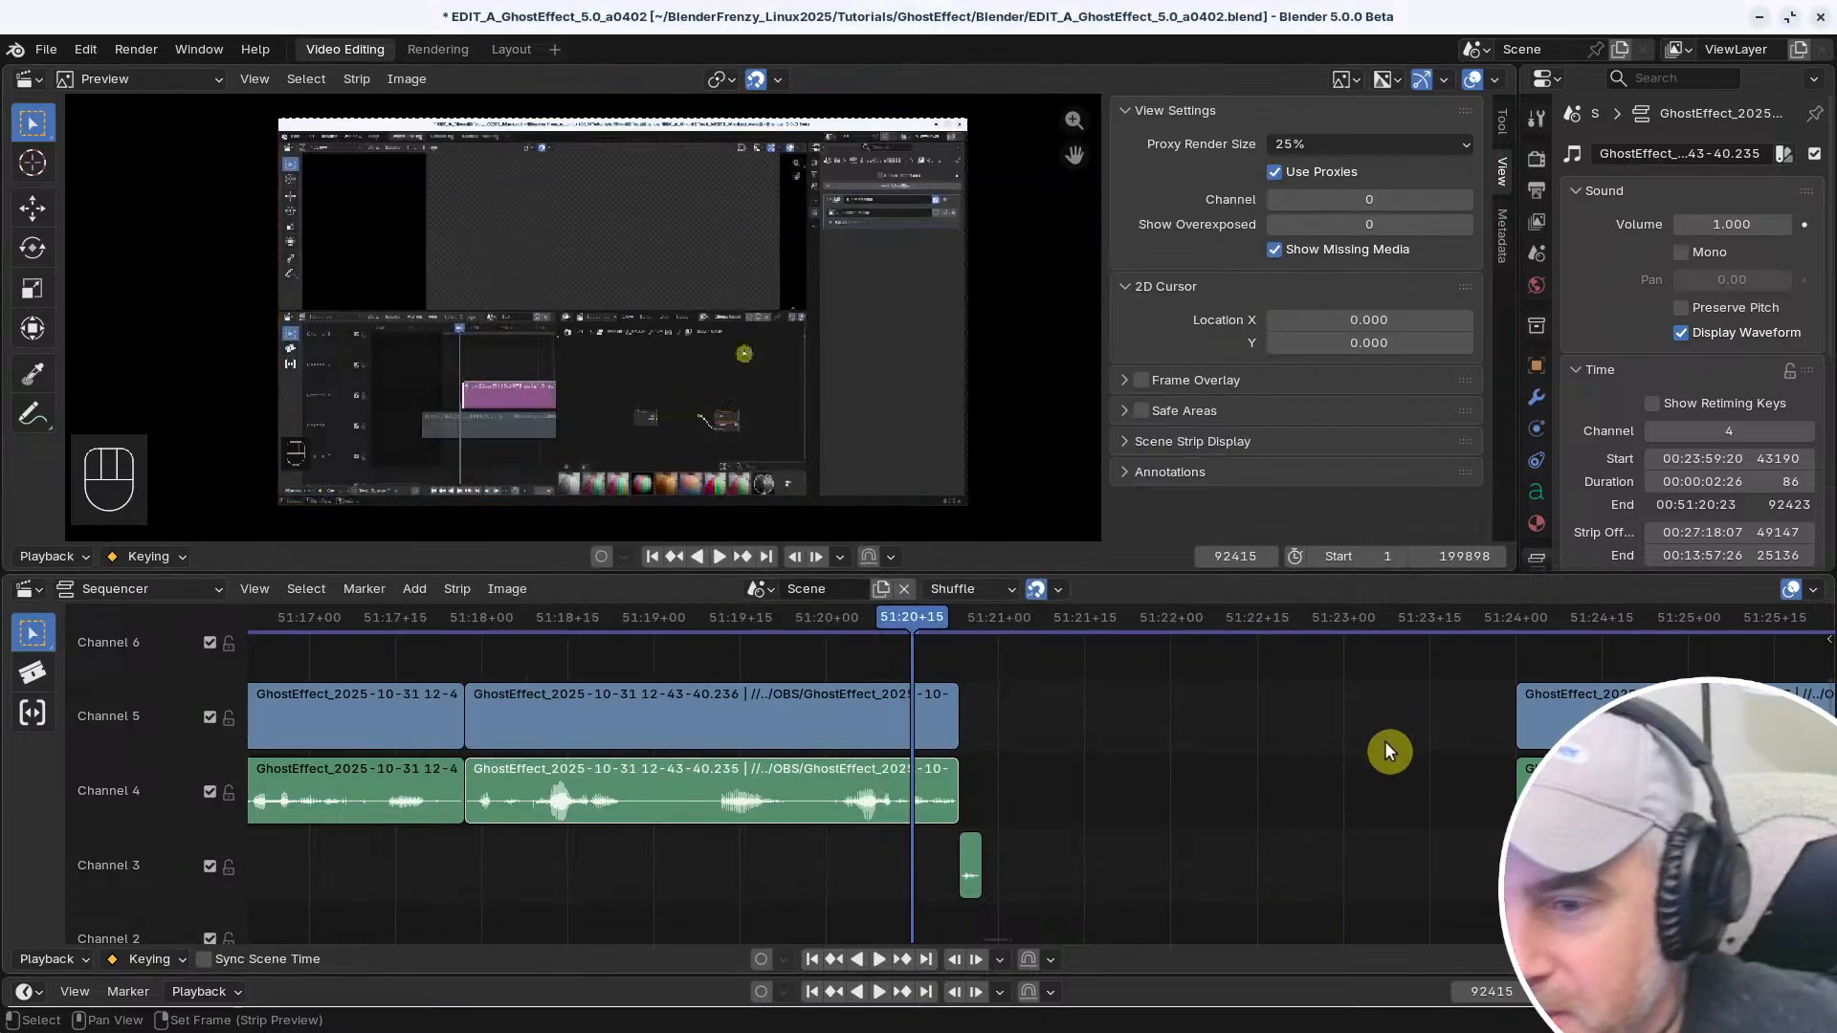
Test plain and Shift selection on the two adjacent Channel 4 and 5 clip pairs before the gap
click(559, 733)
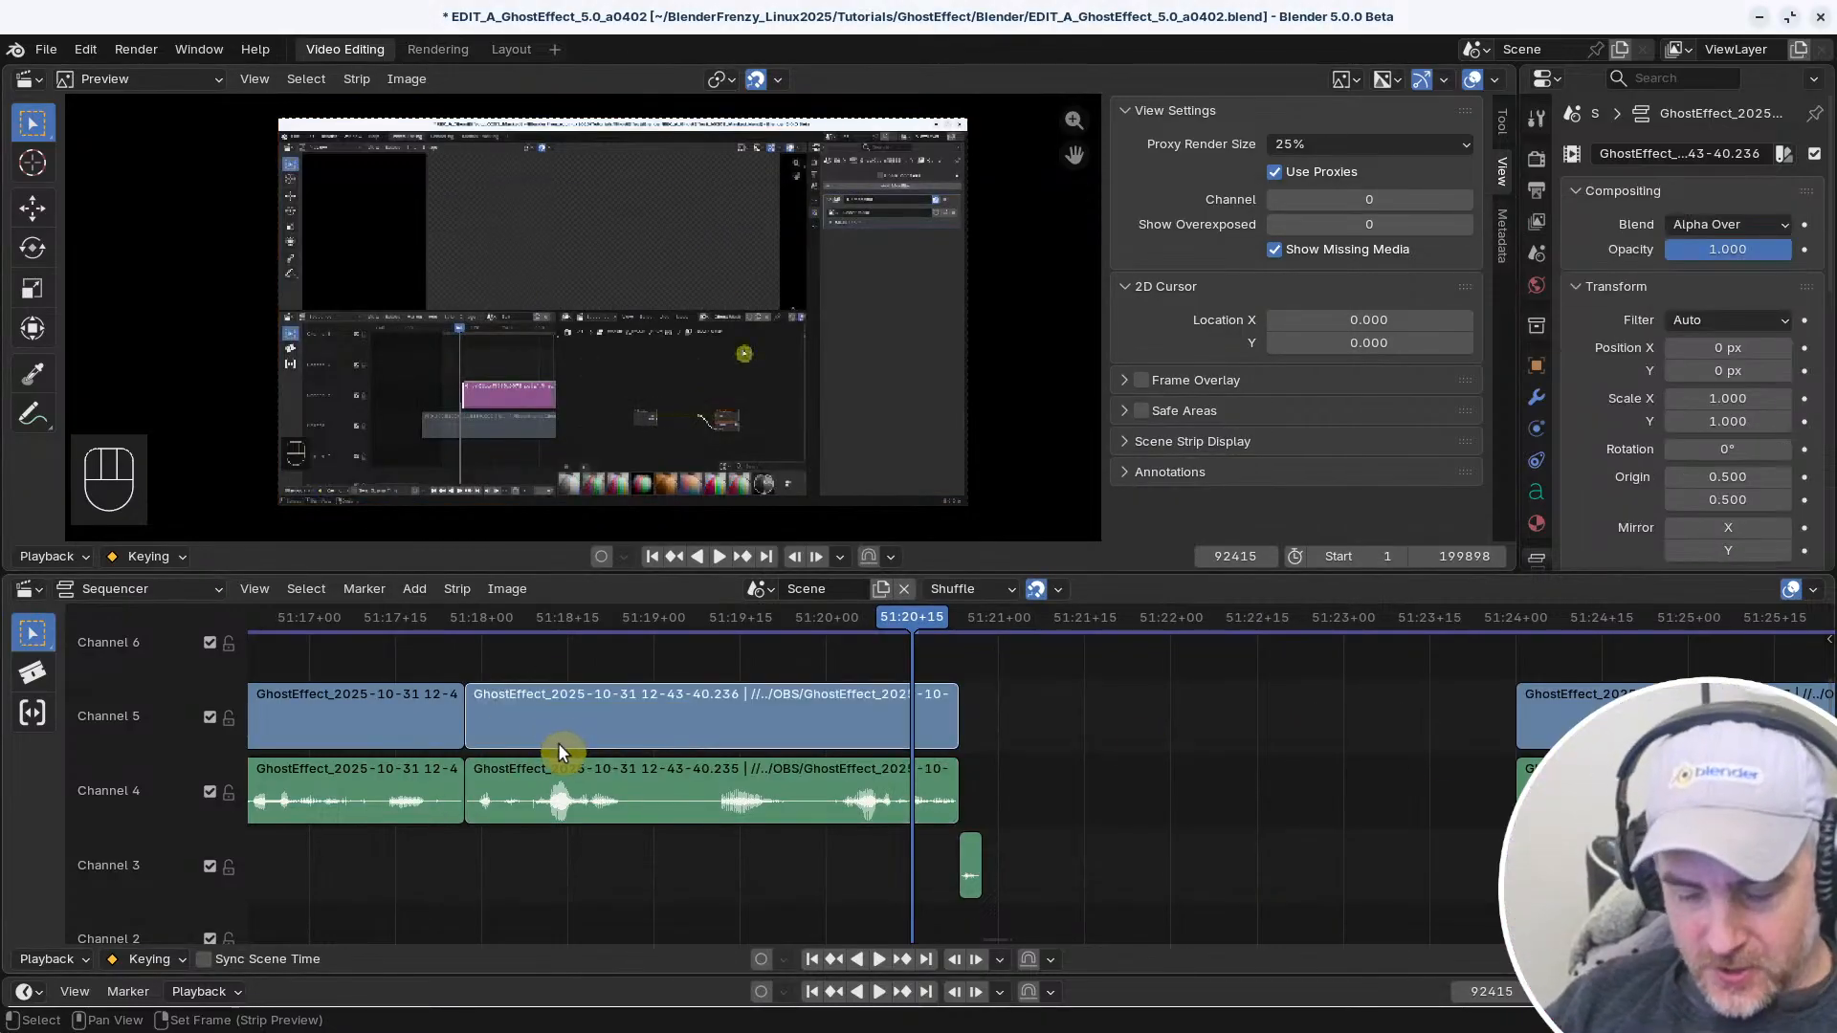
shift+click(558, 799)
shift+click(321, 779)
shift+click(353, 714)
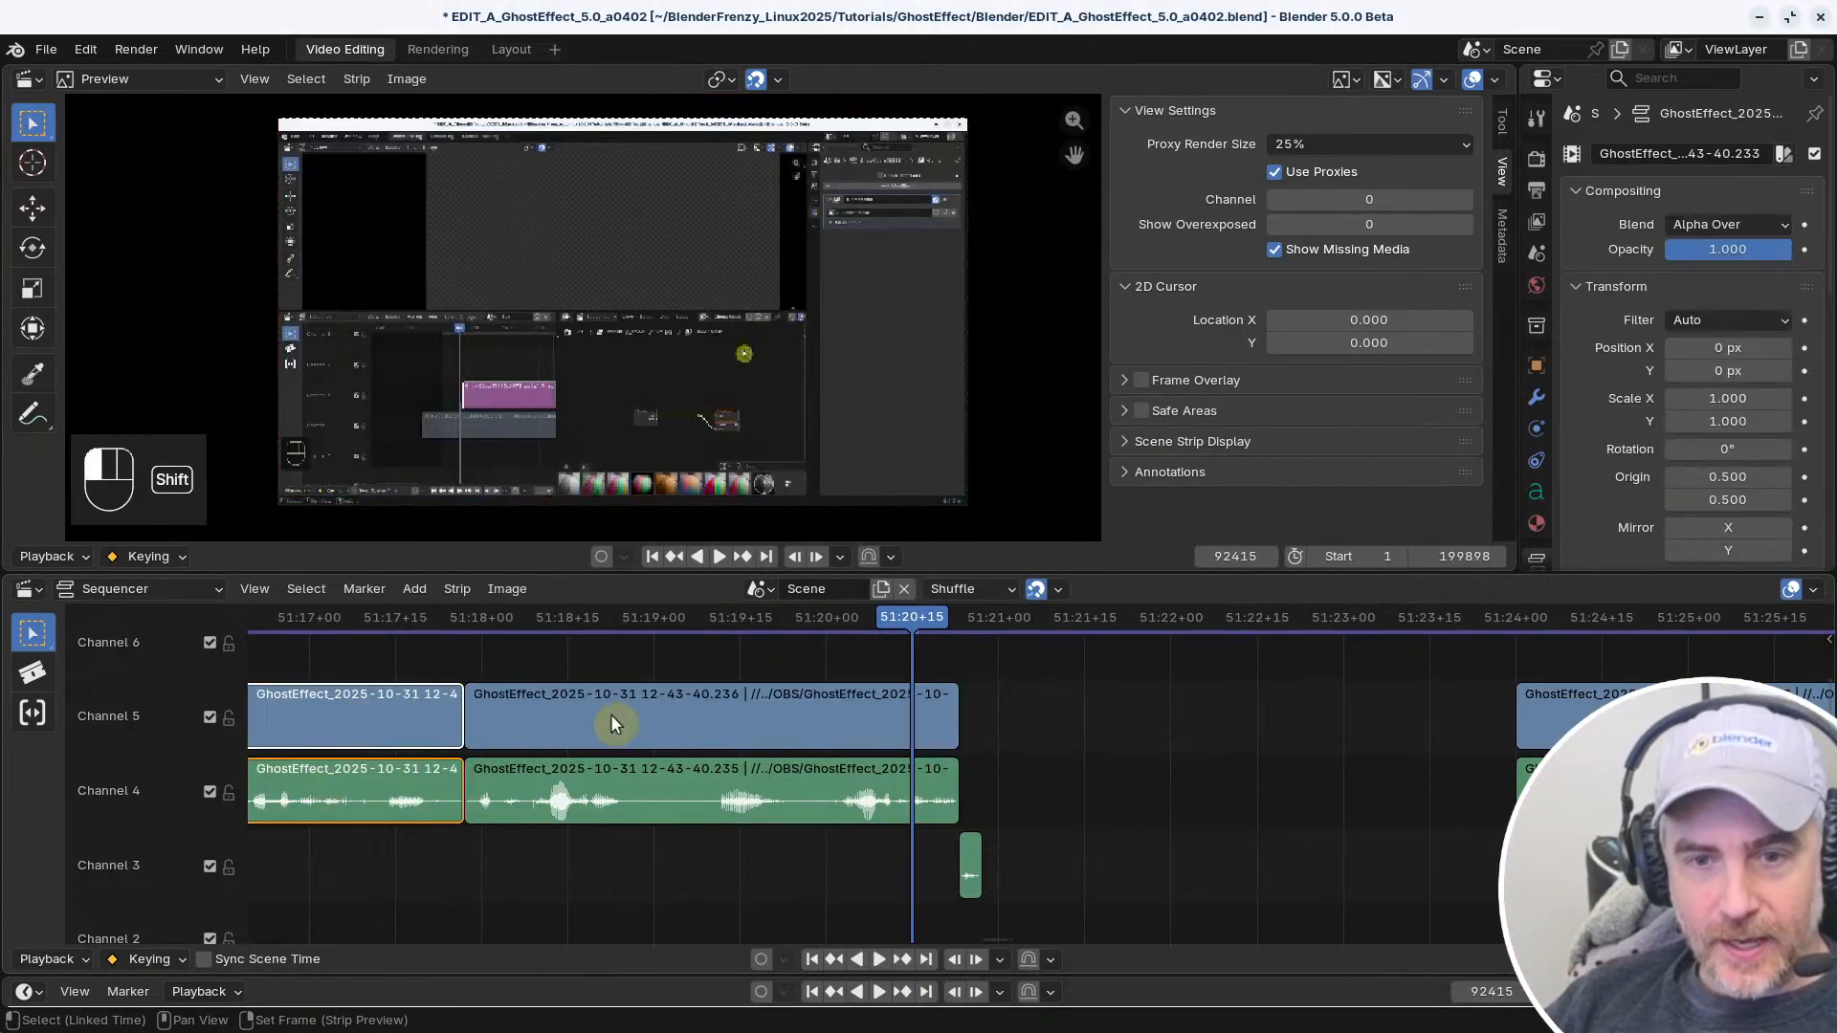
shift+click(611, 716)
shift+click(341, 770)
Test box selection across several neighbouring clips on Channels 4 and 5 before the playhead
middle_drag(660, 812, 536, 801)
ctrl+middle_drag(632, 819, 531, 819)
drag(646, 862, 506, 711)
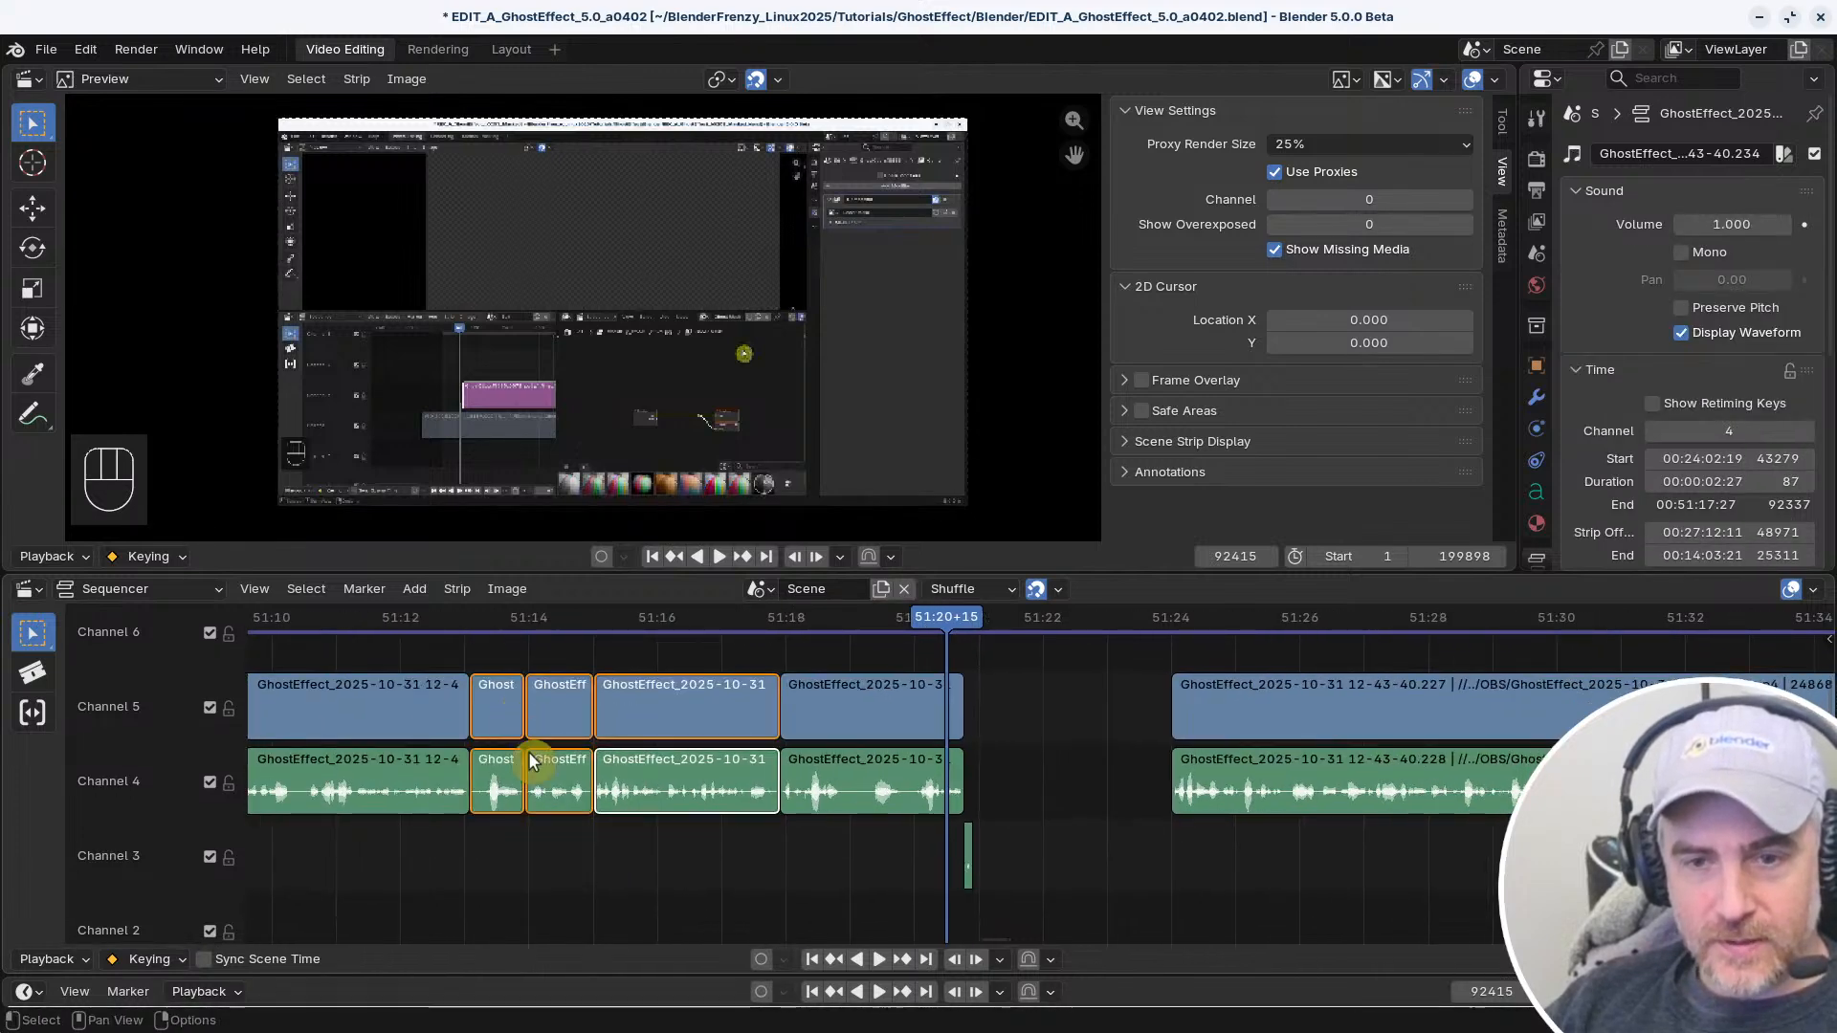
Test selecting the Channel 4 audio clips one after another along the run before the gap, including with Shift
click(669, 785)
click(562, 792)
click(494, 790)
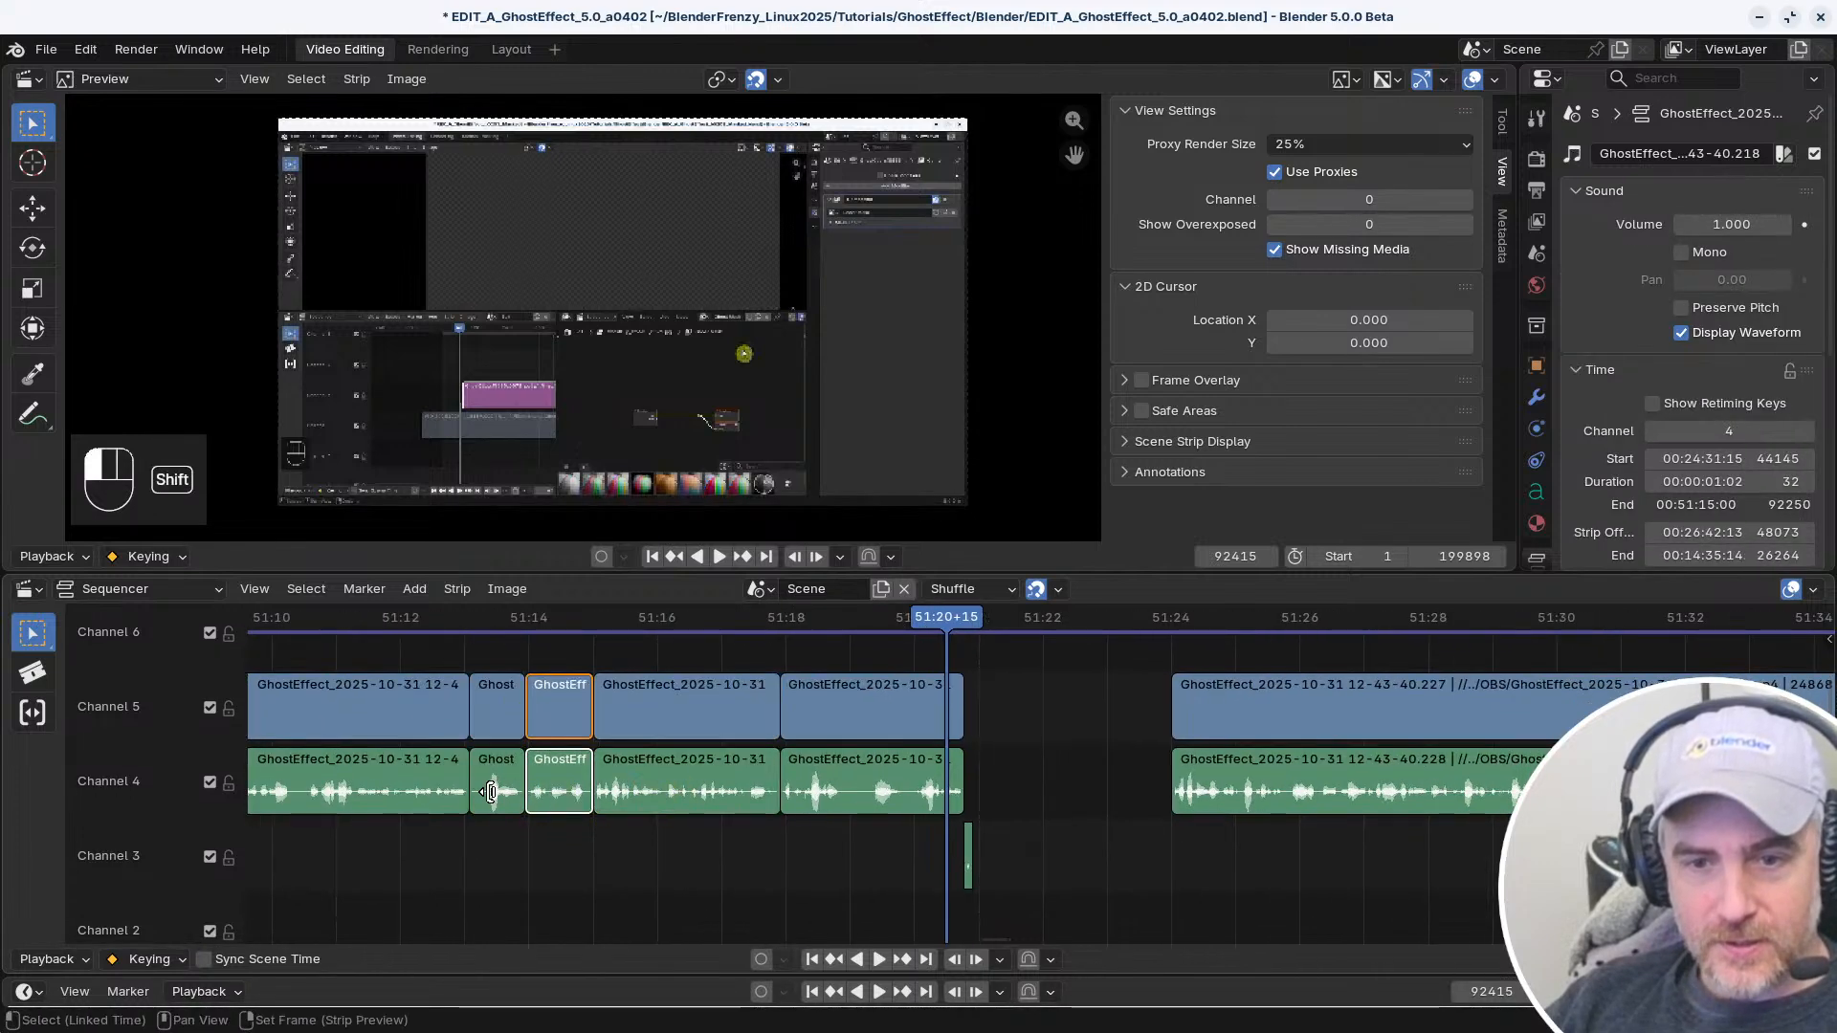
click(435, 795)
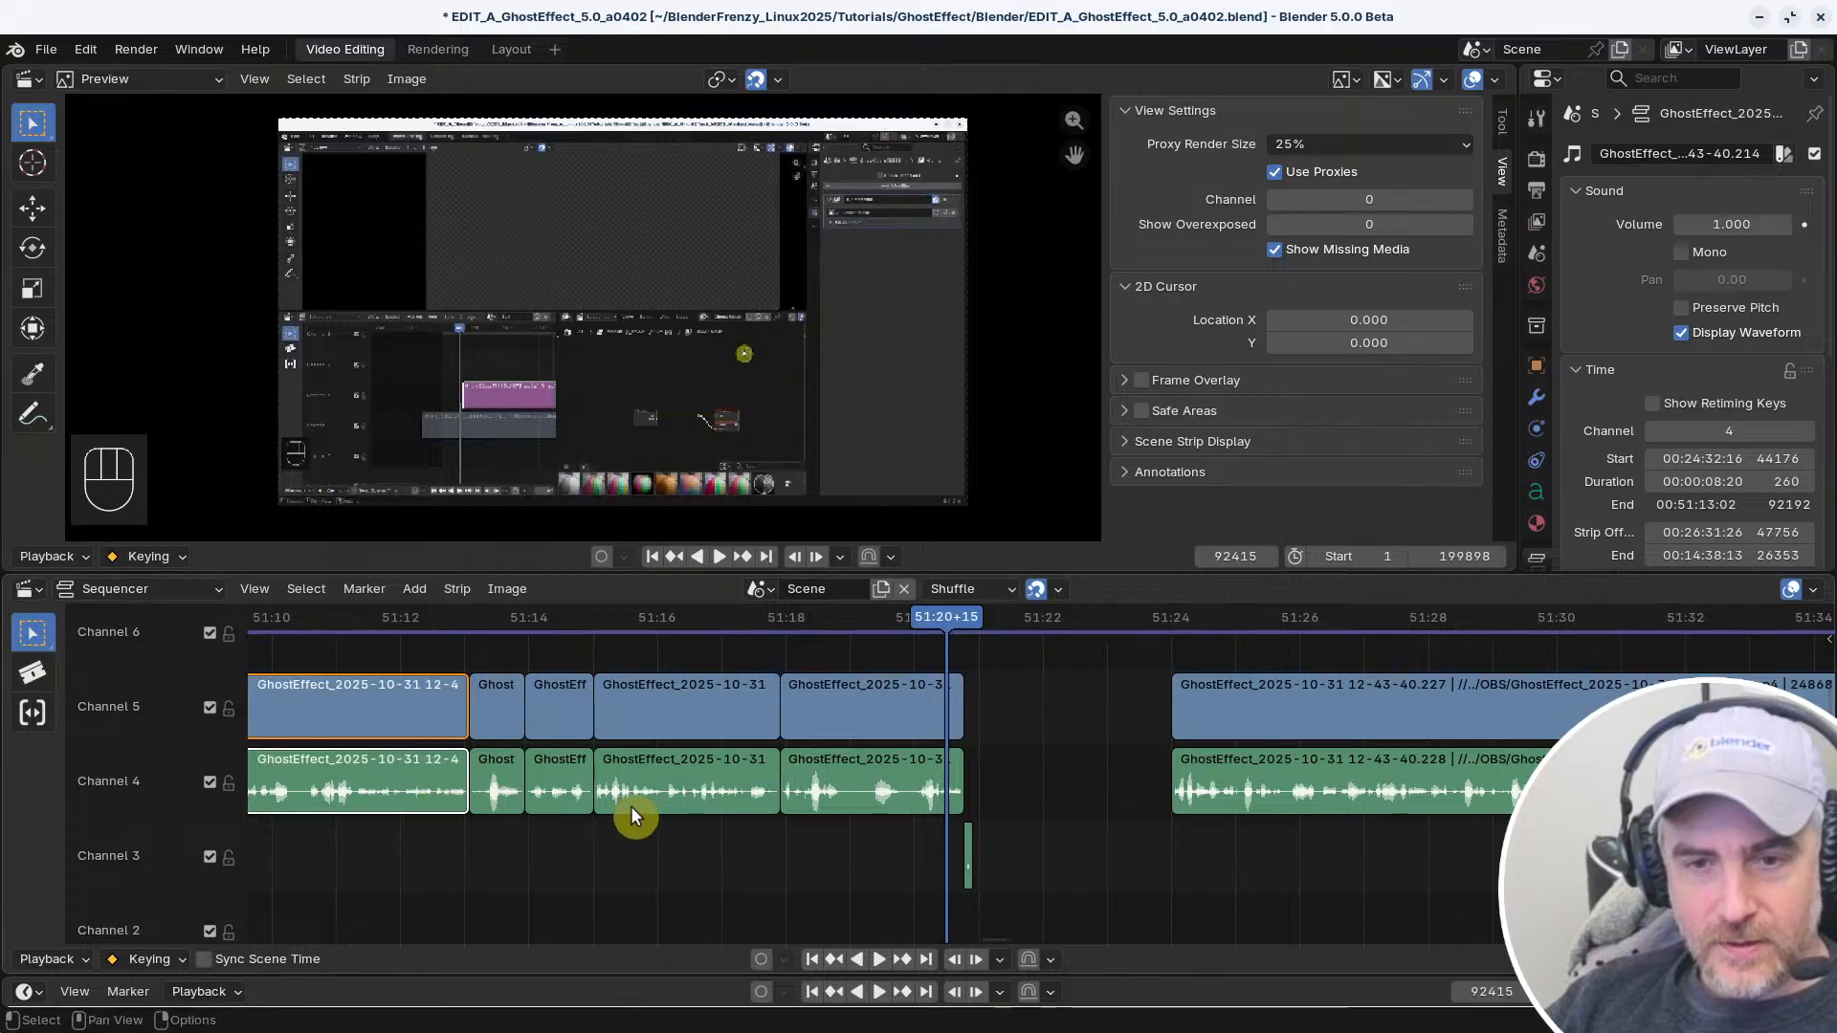
click(658, 779)
click(871, 783)
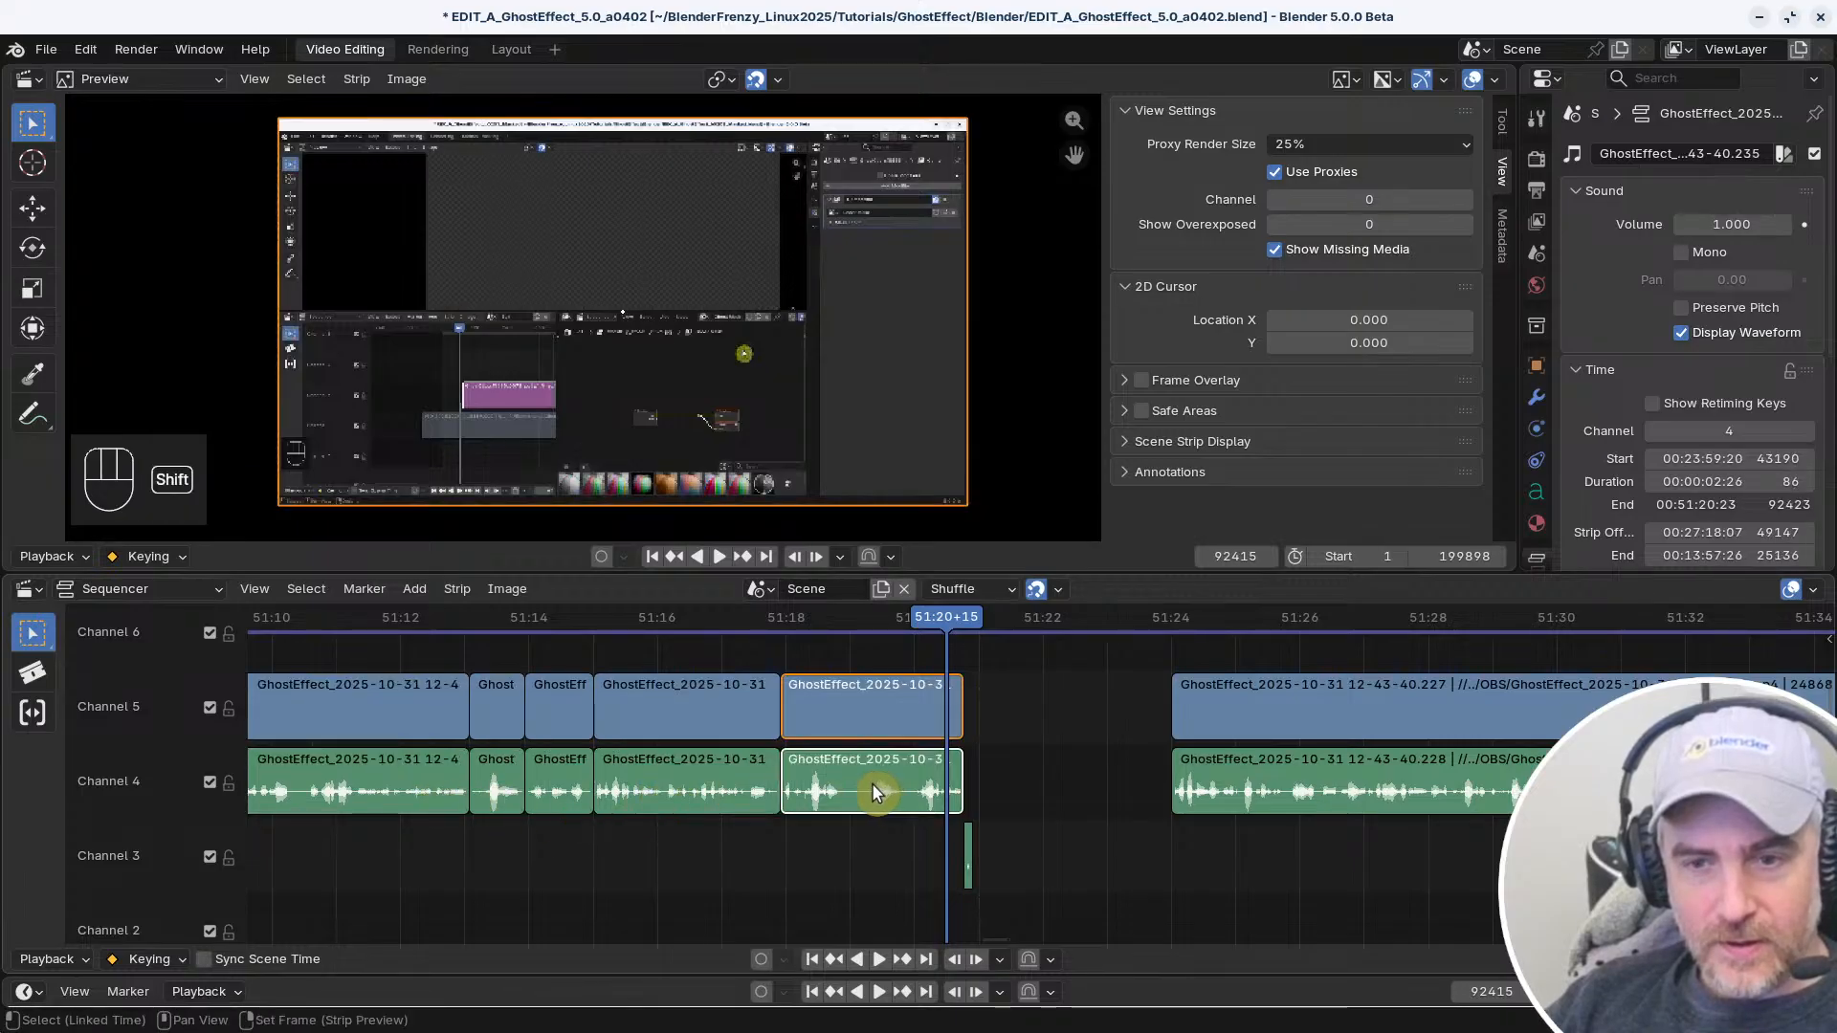
click(636, 796)
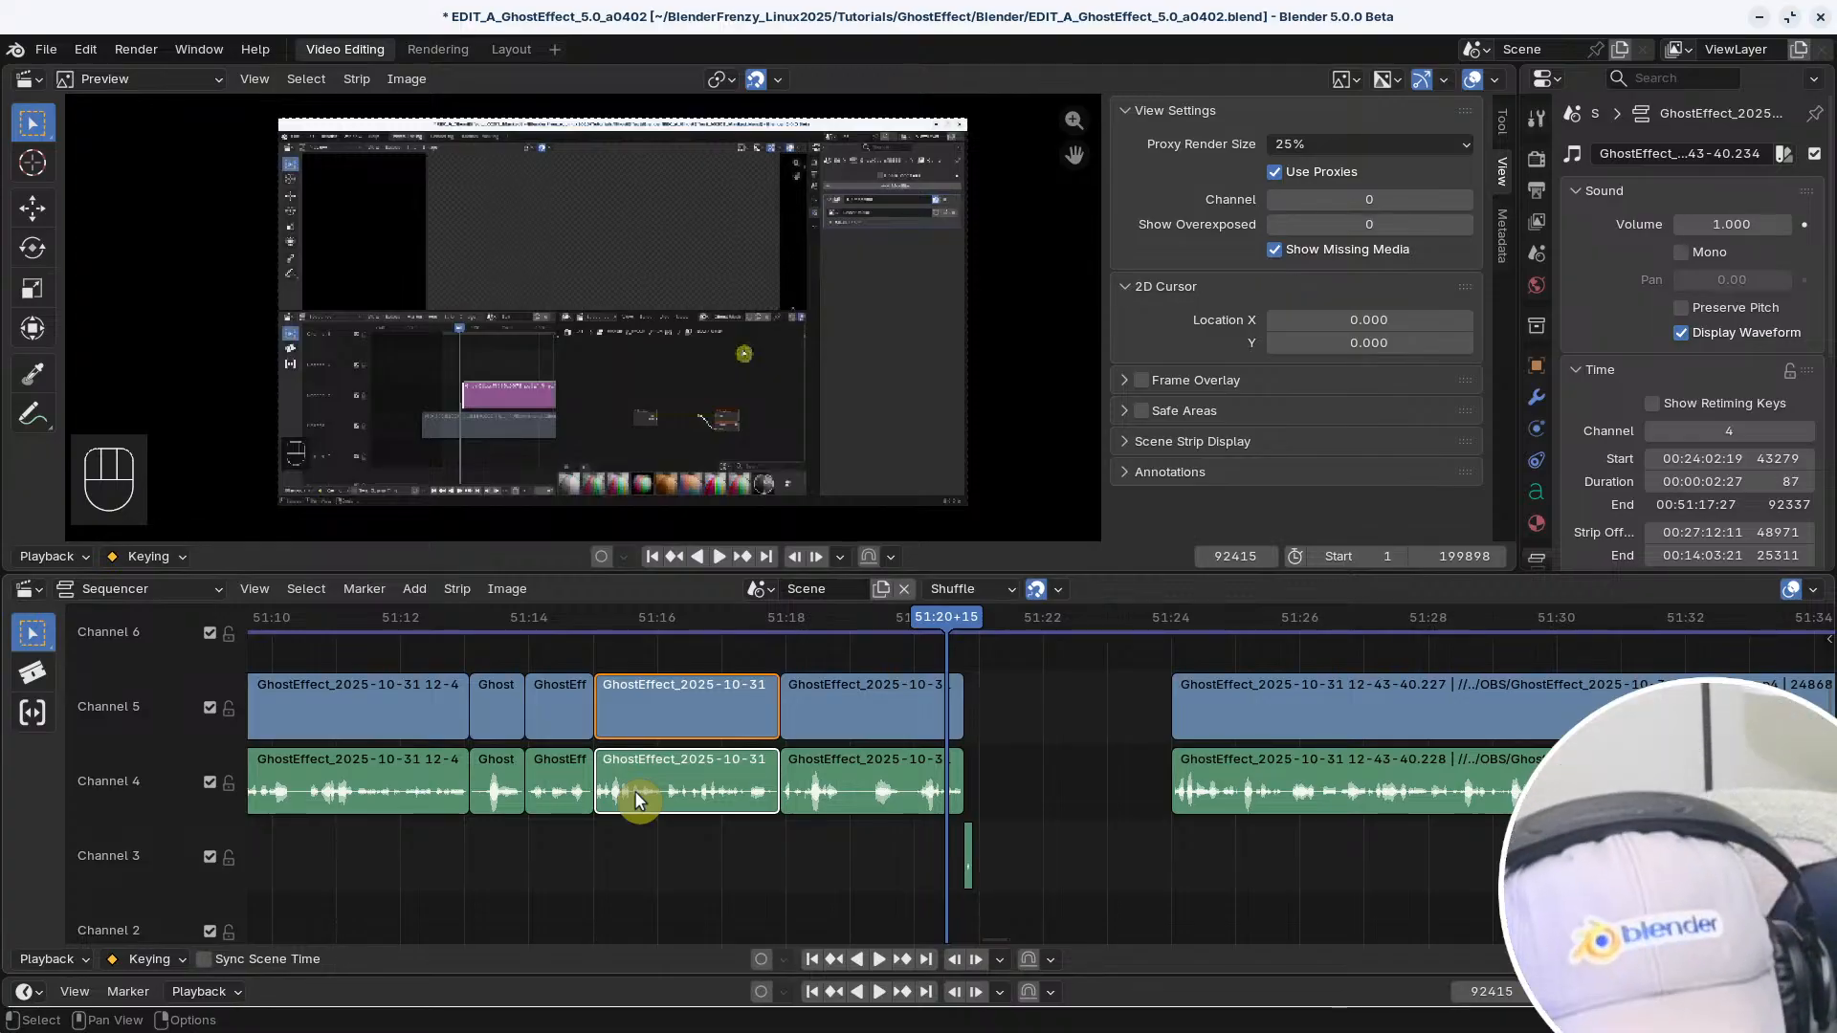
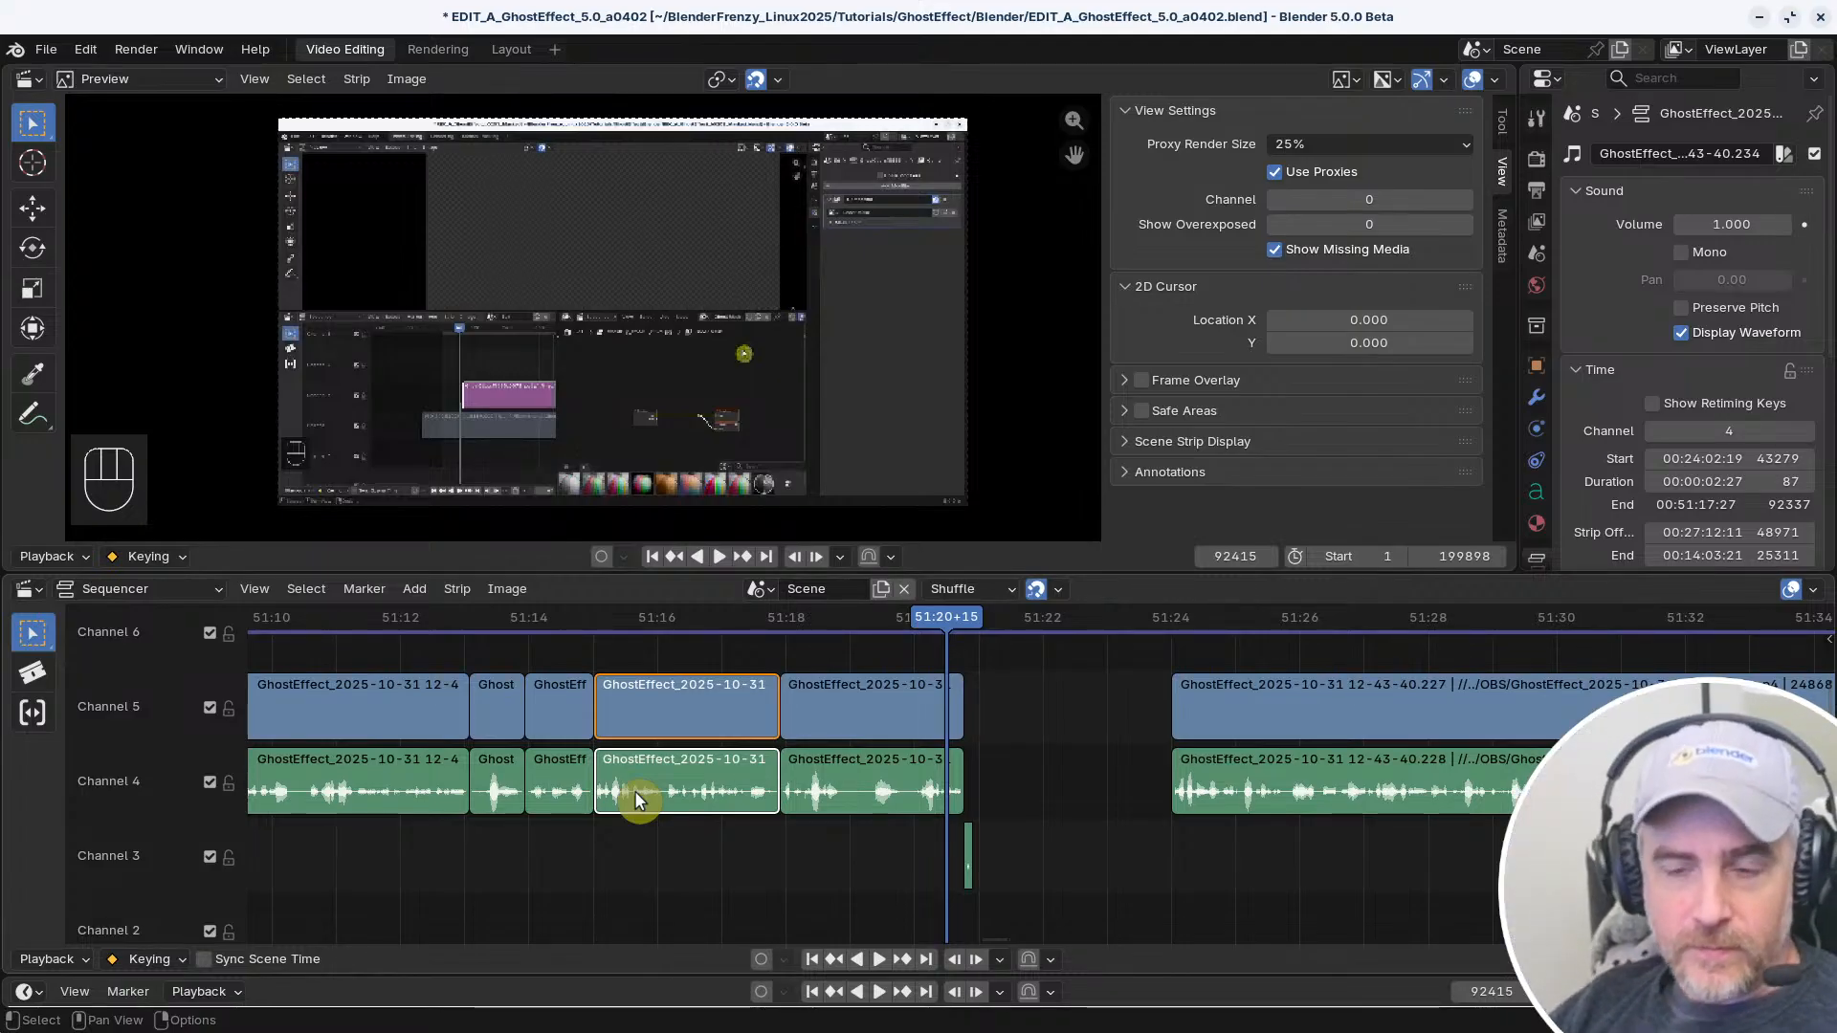
Try closing the gap after the last Channel 4 and 5 clip pair near the playhead, and undo it
click(823, 731)
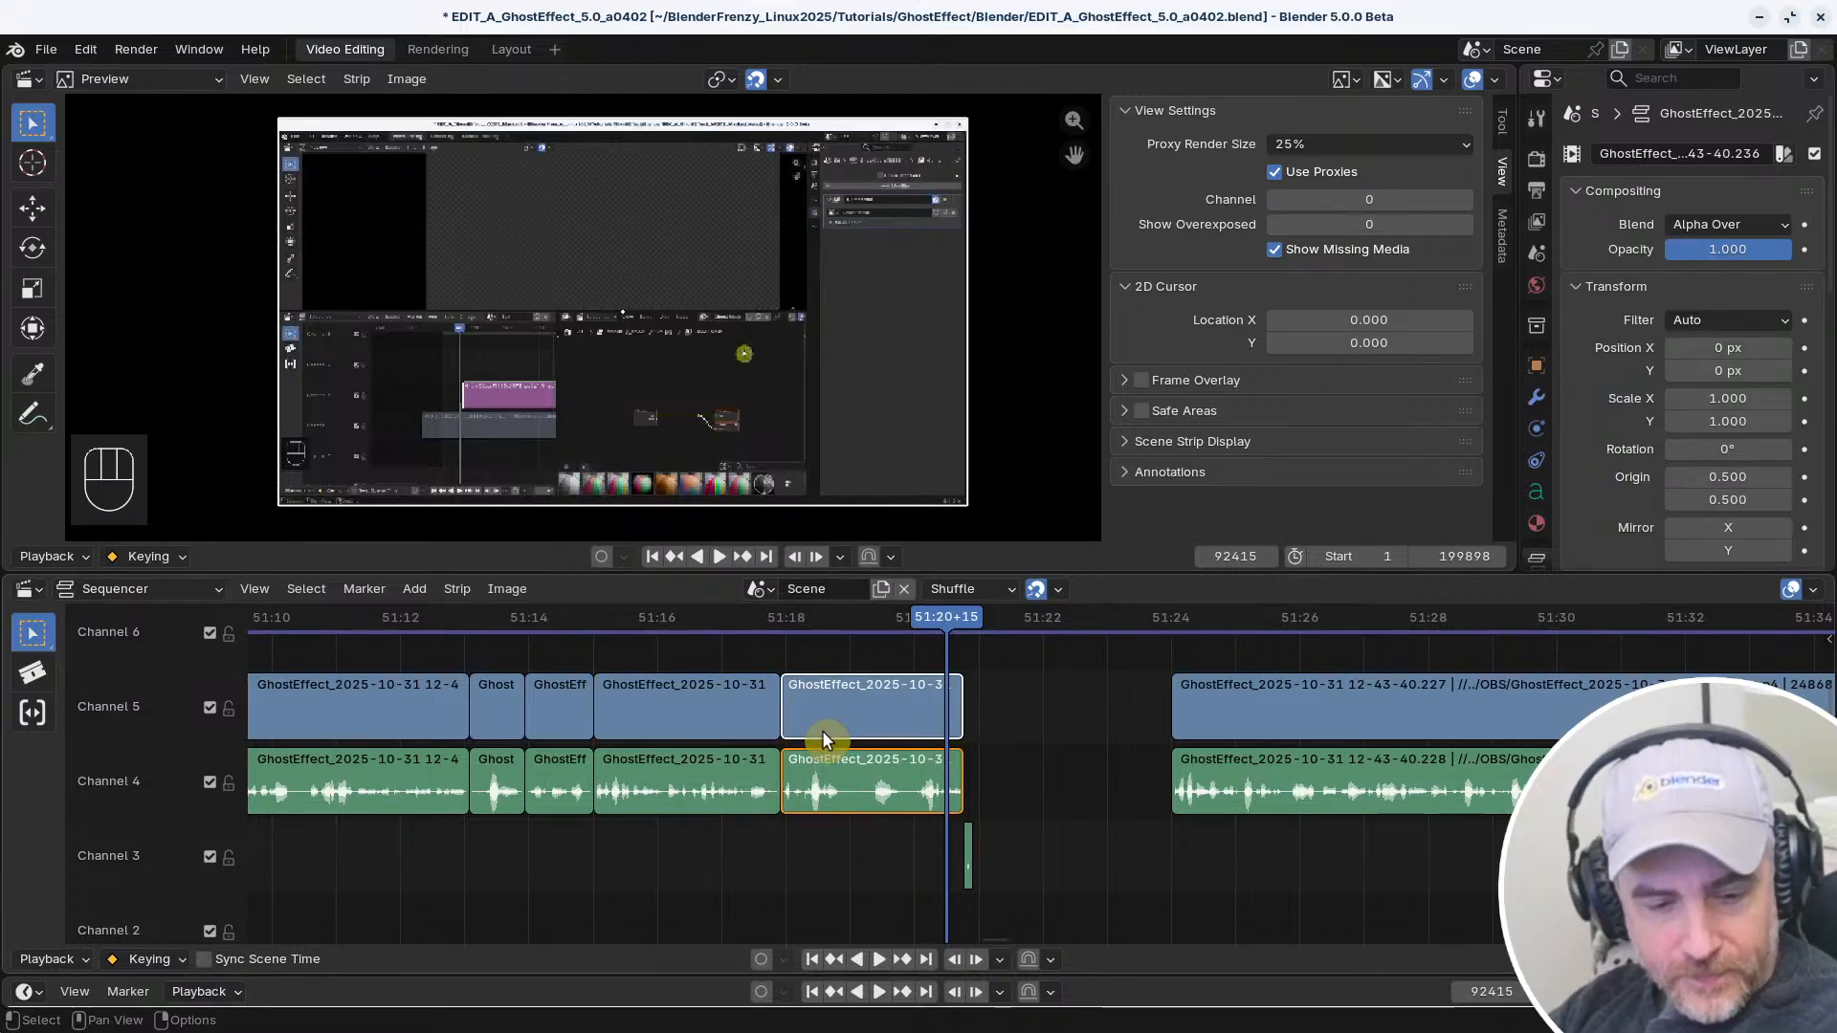
right_click(995, 717)
click(982, 708)
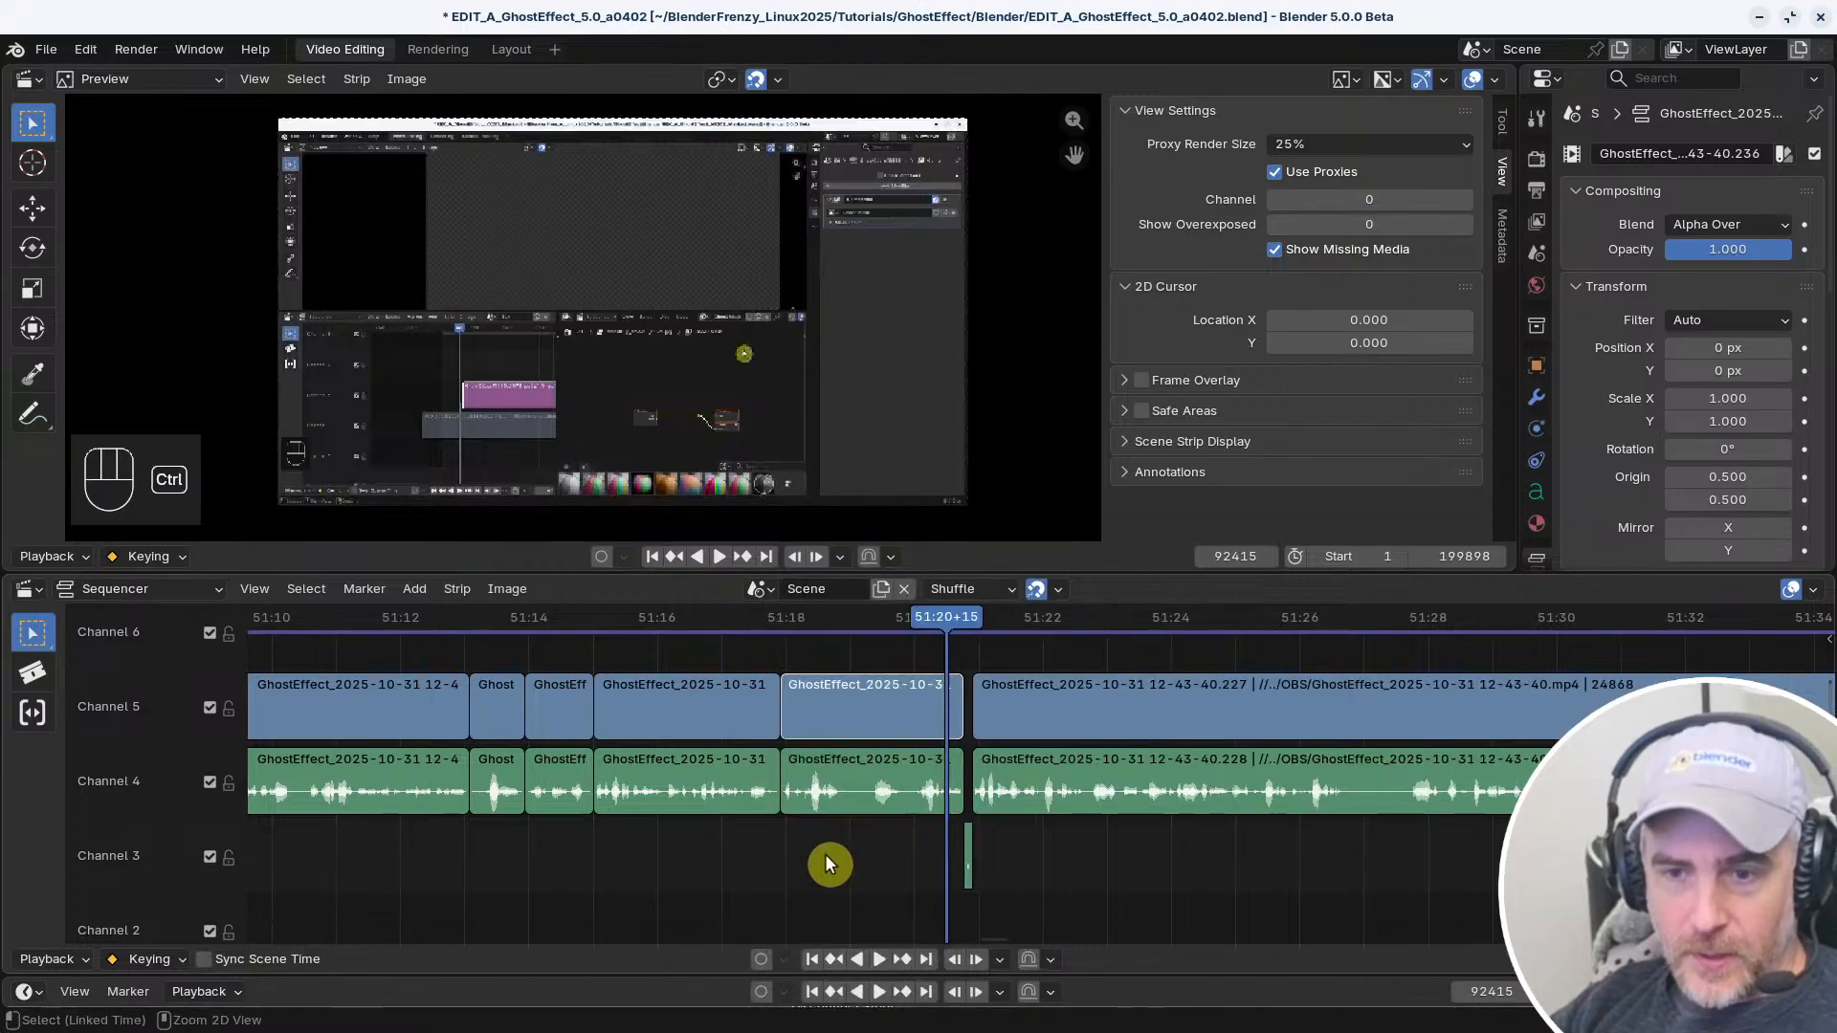
key(ctrl+z)
key(ctrl+z)
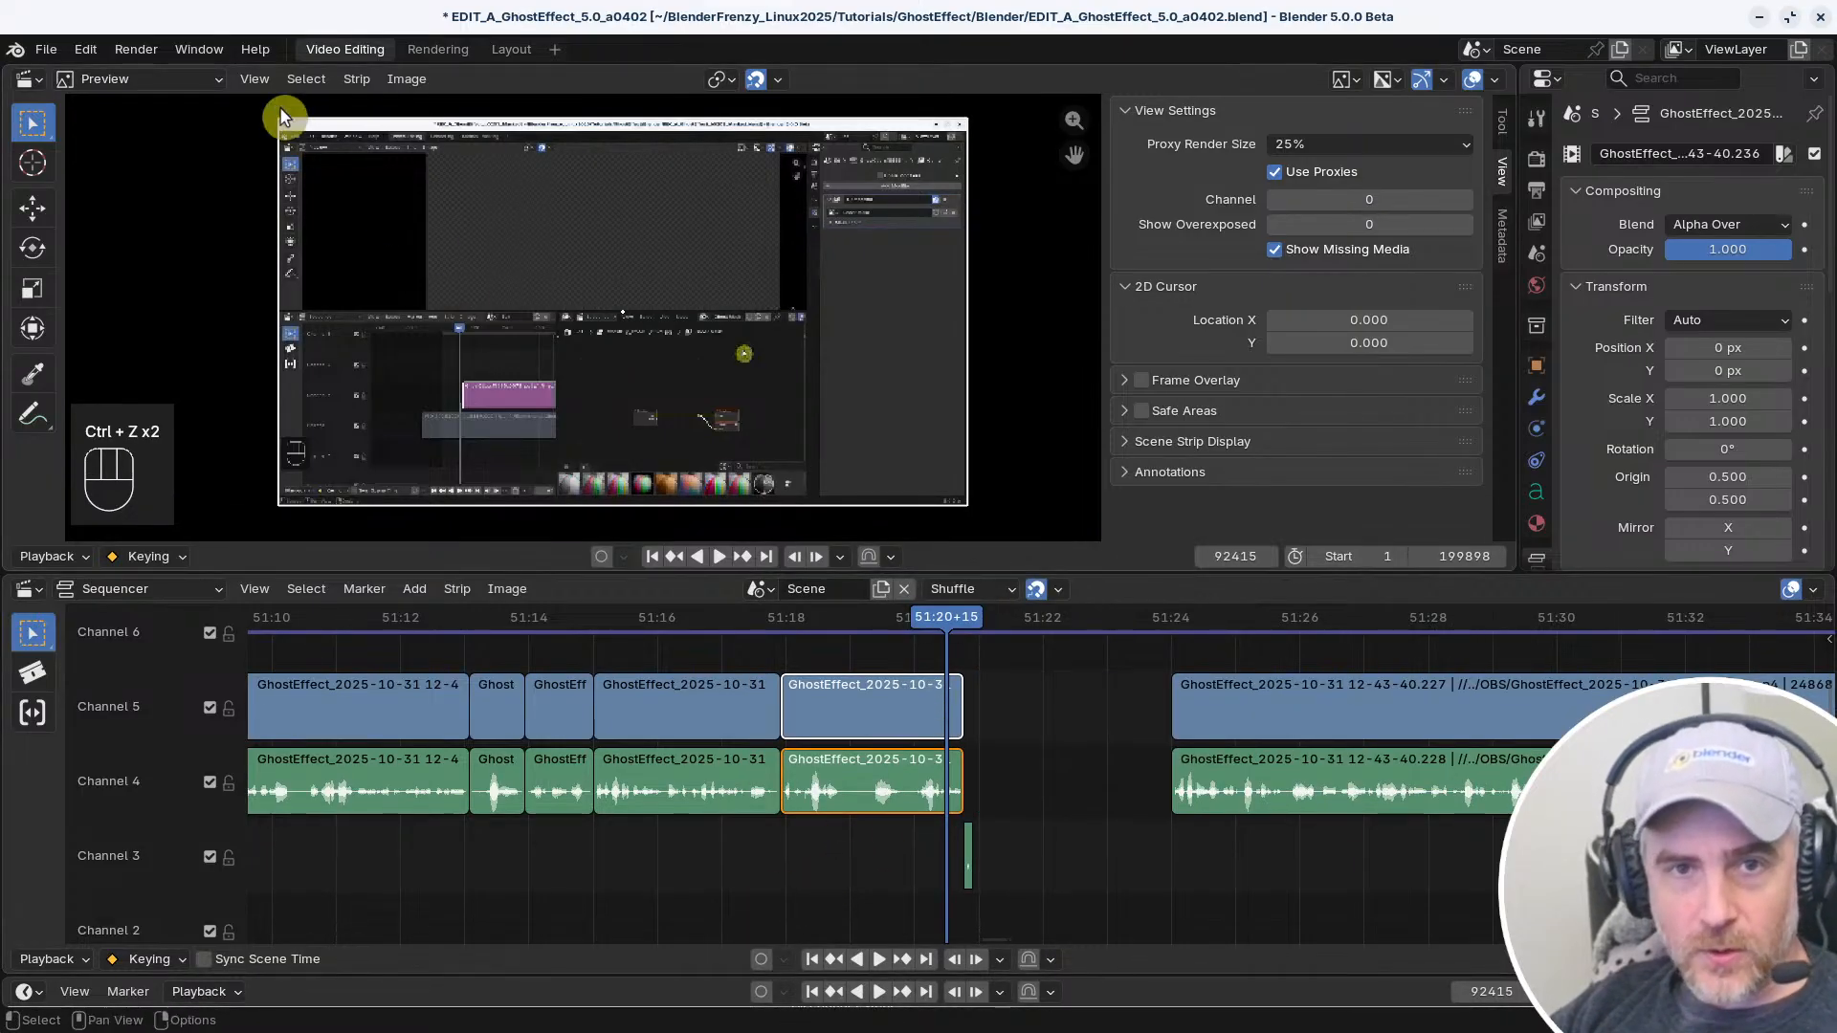
Clear the shortcut search in the keymap preferences and look over the full preset options and category list
key(alt+Tab)
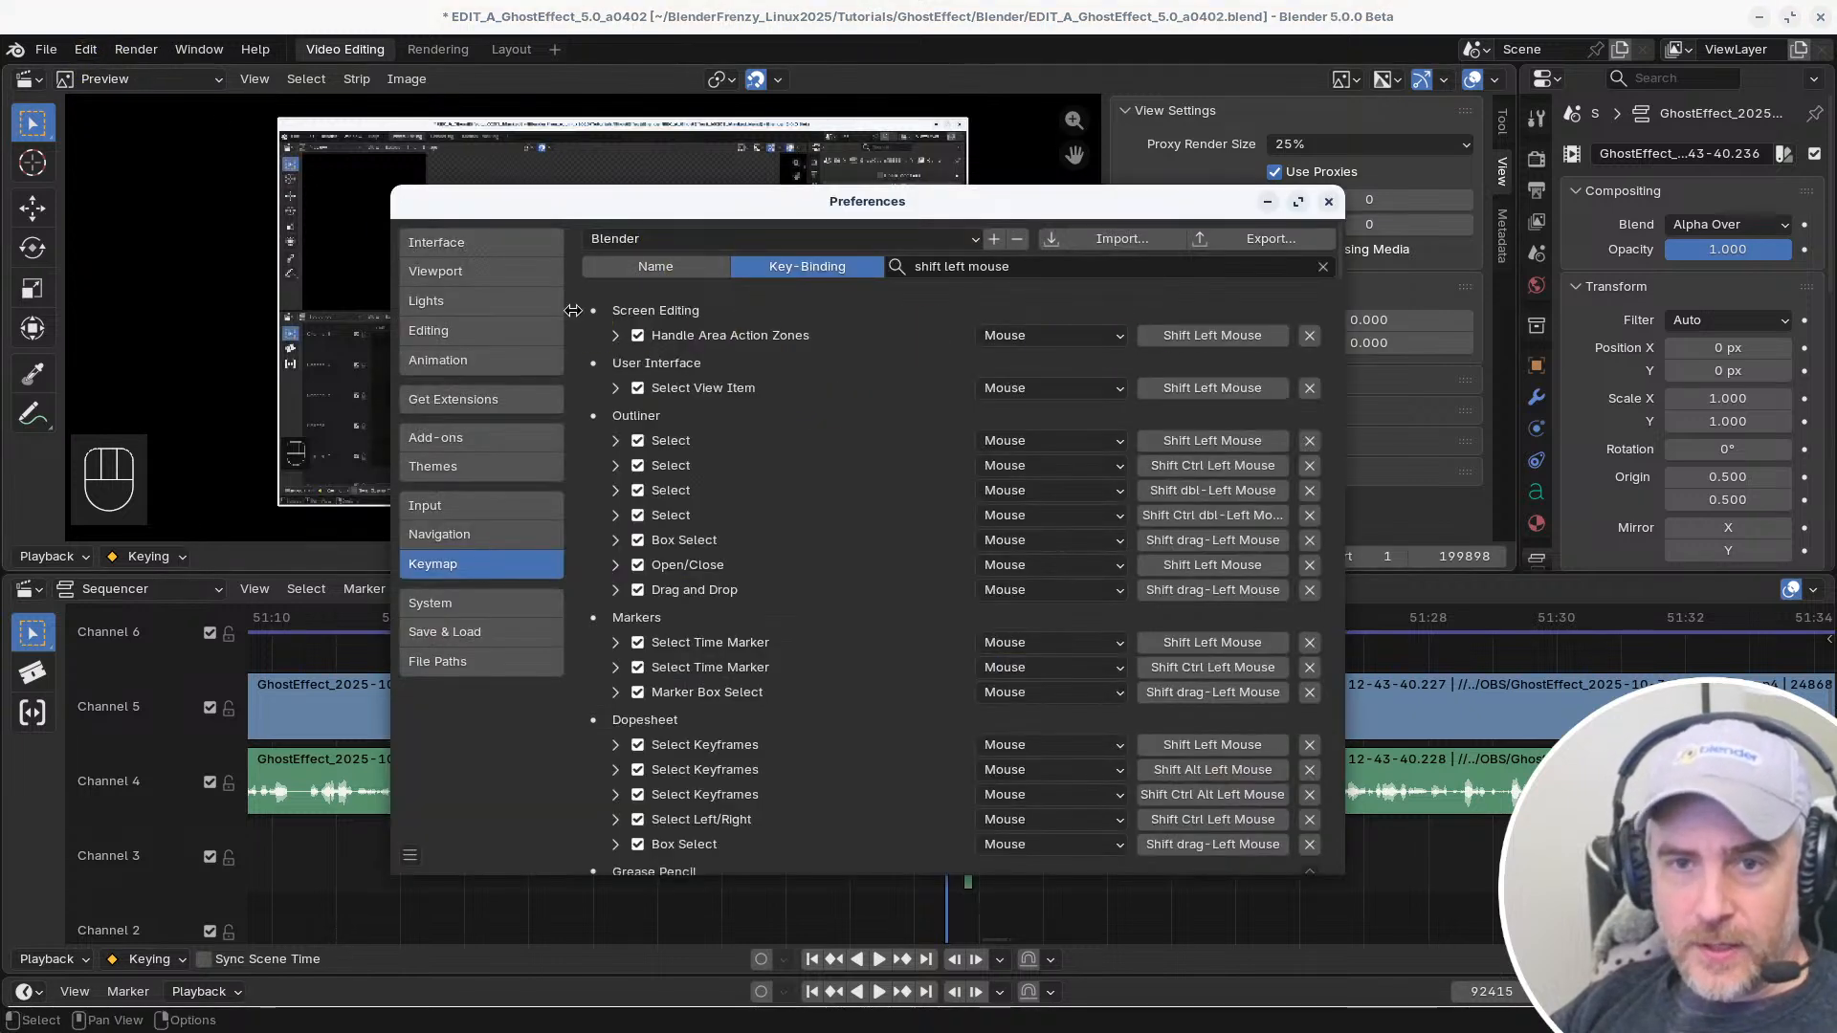
click(1322, 267)
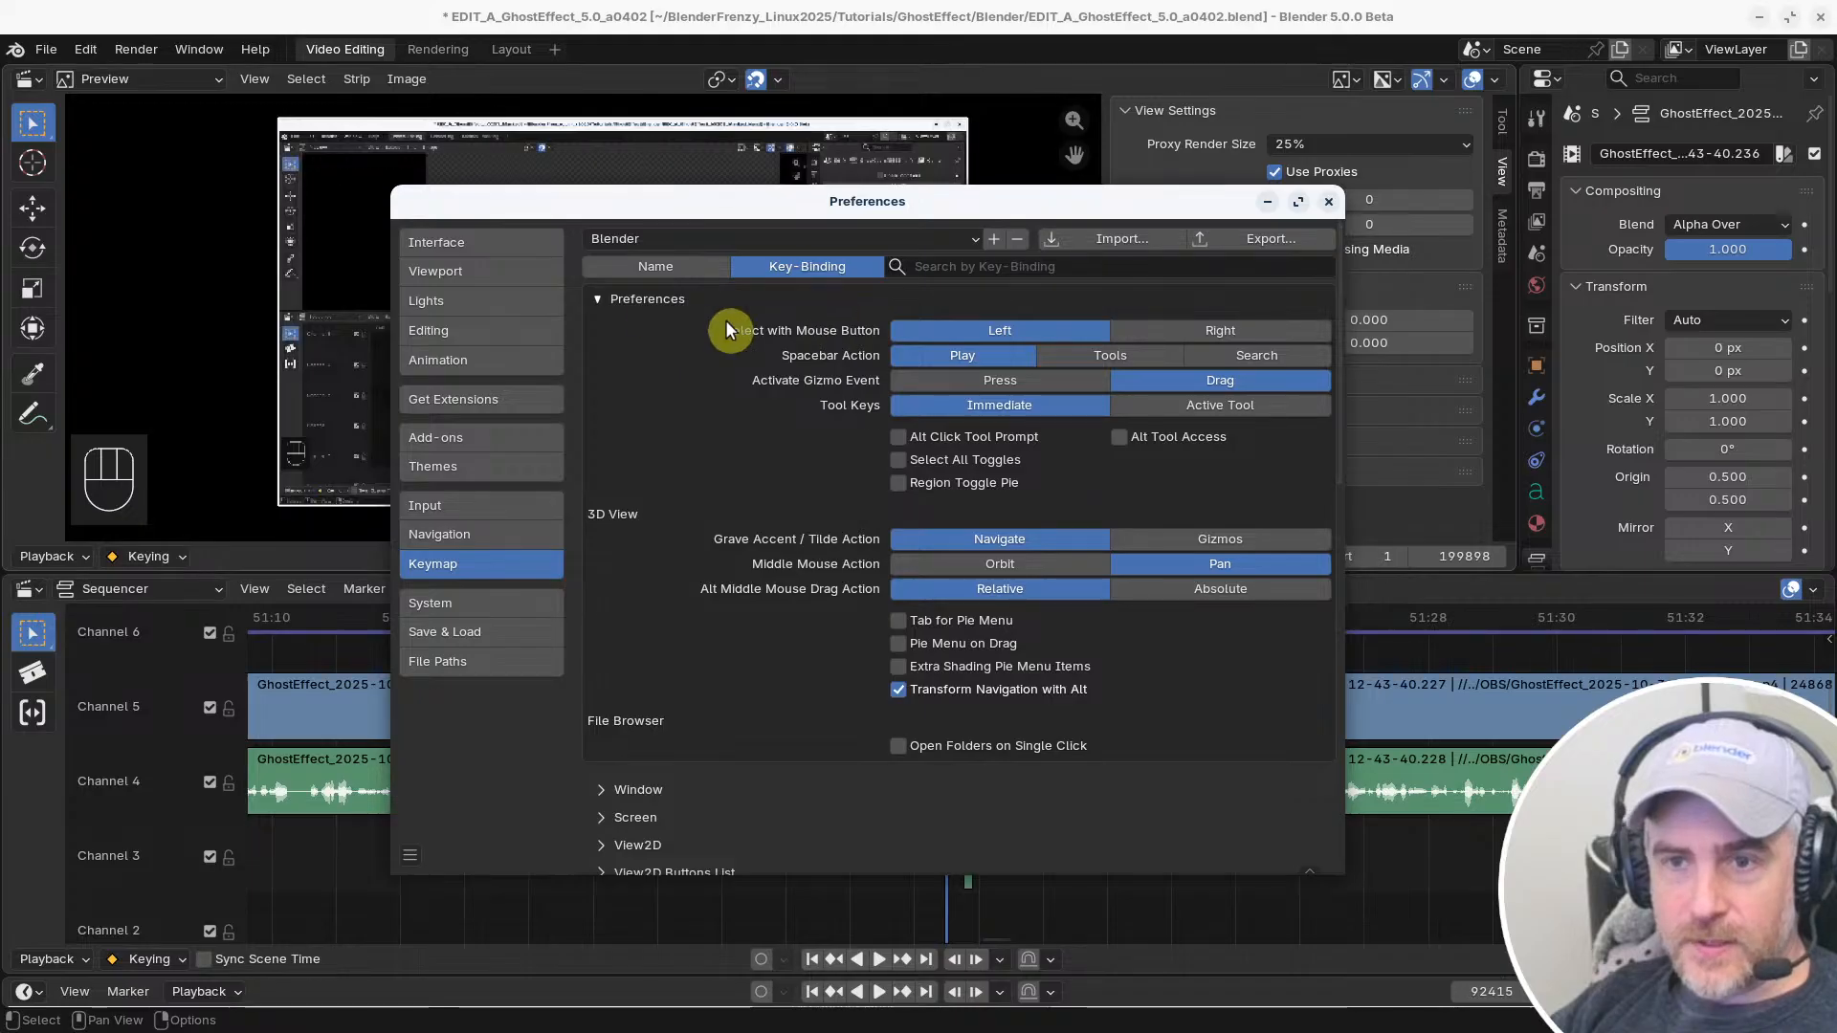
scroll(743, 662, down, 15)
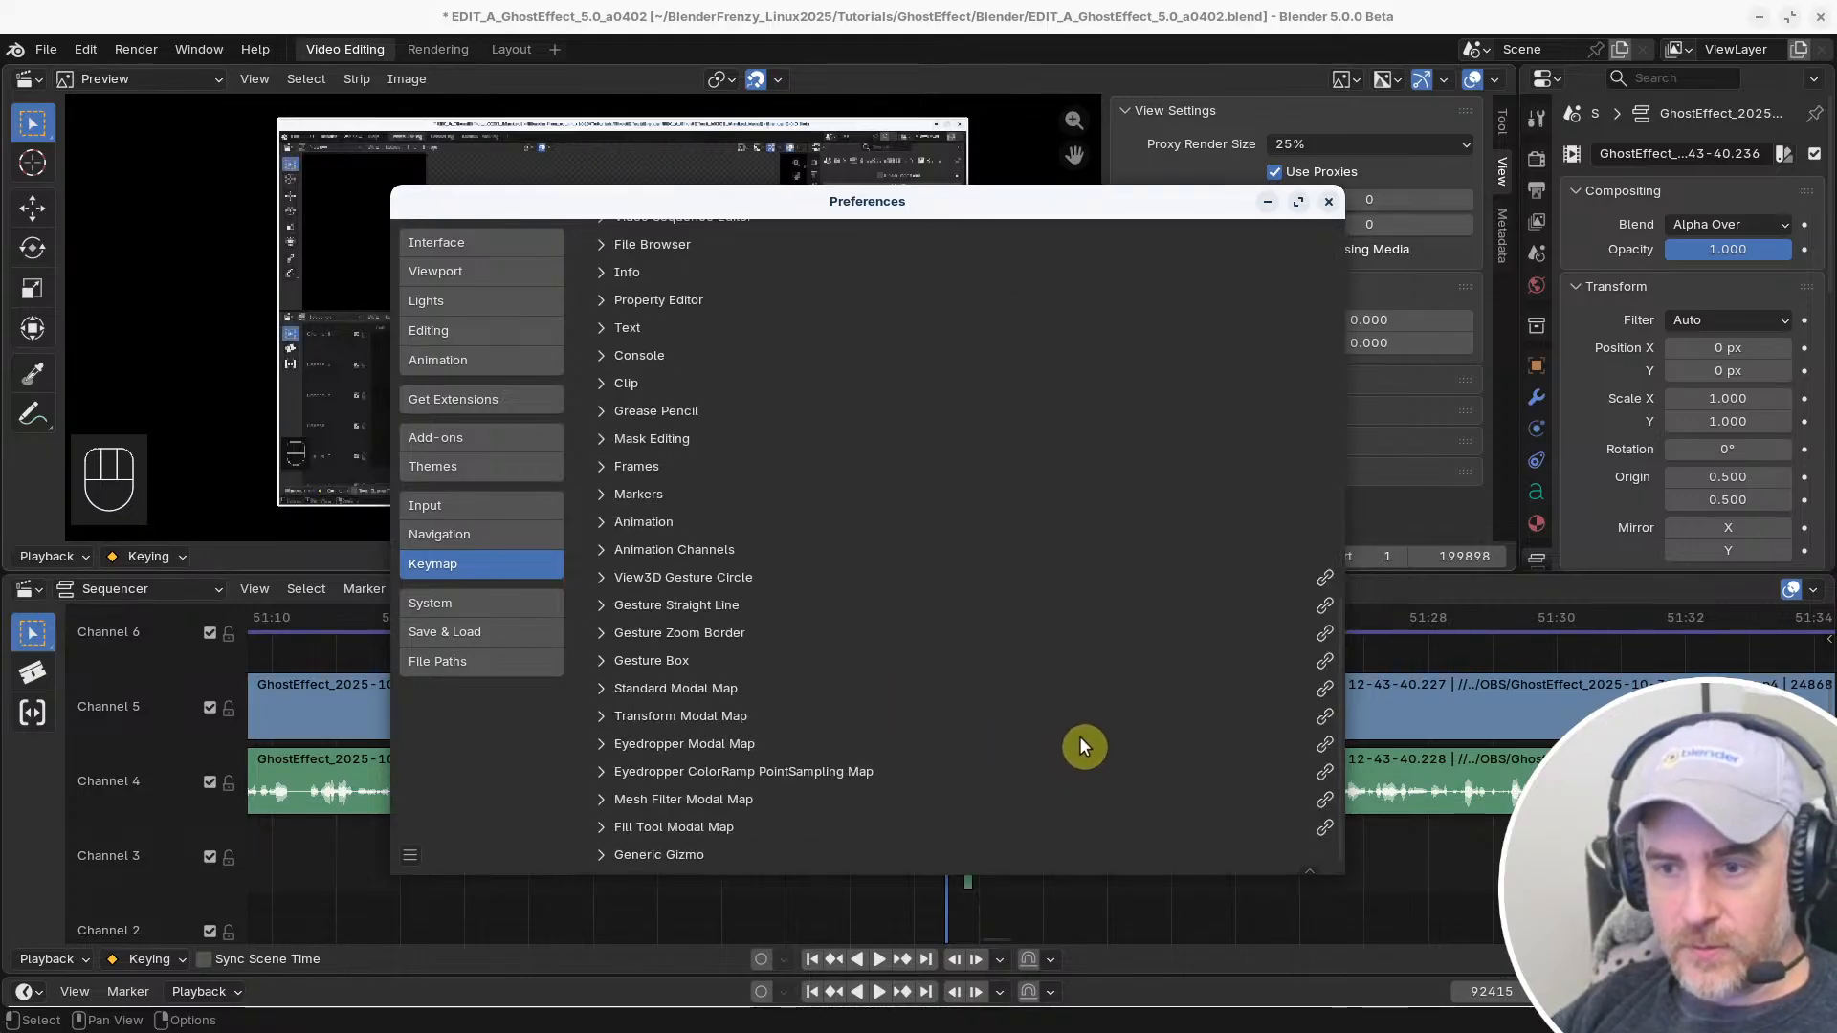
scroll(1080, 738, up, 15)
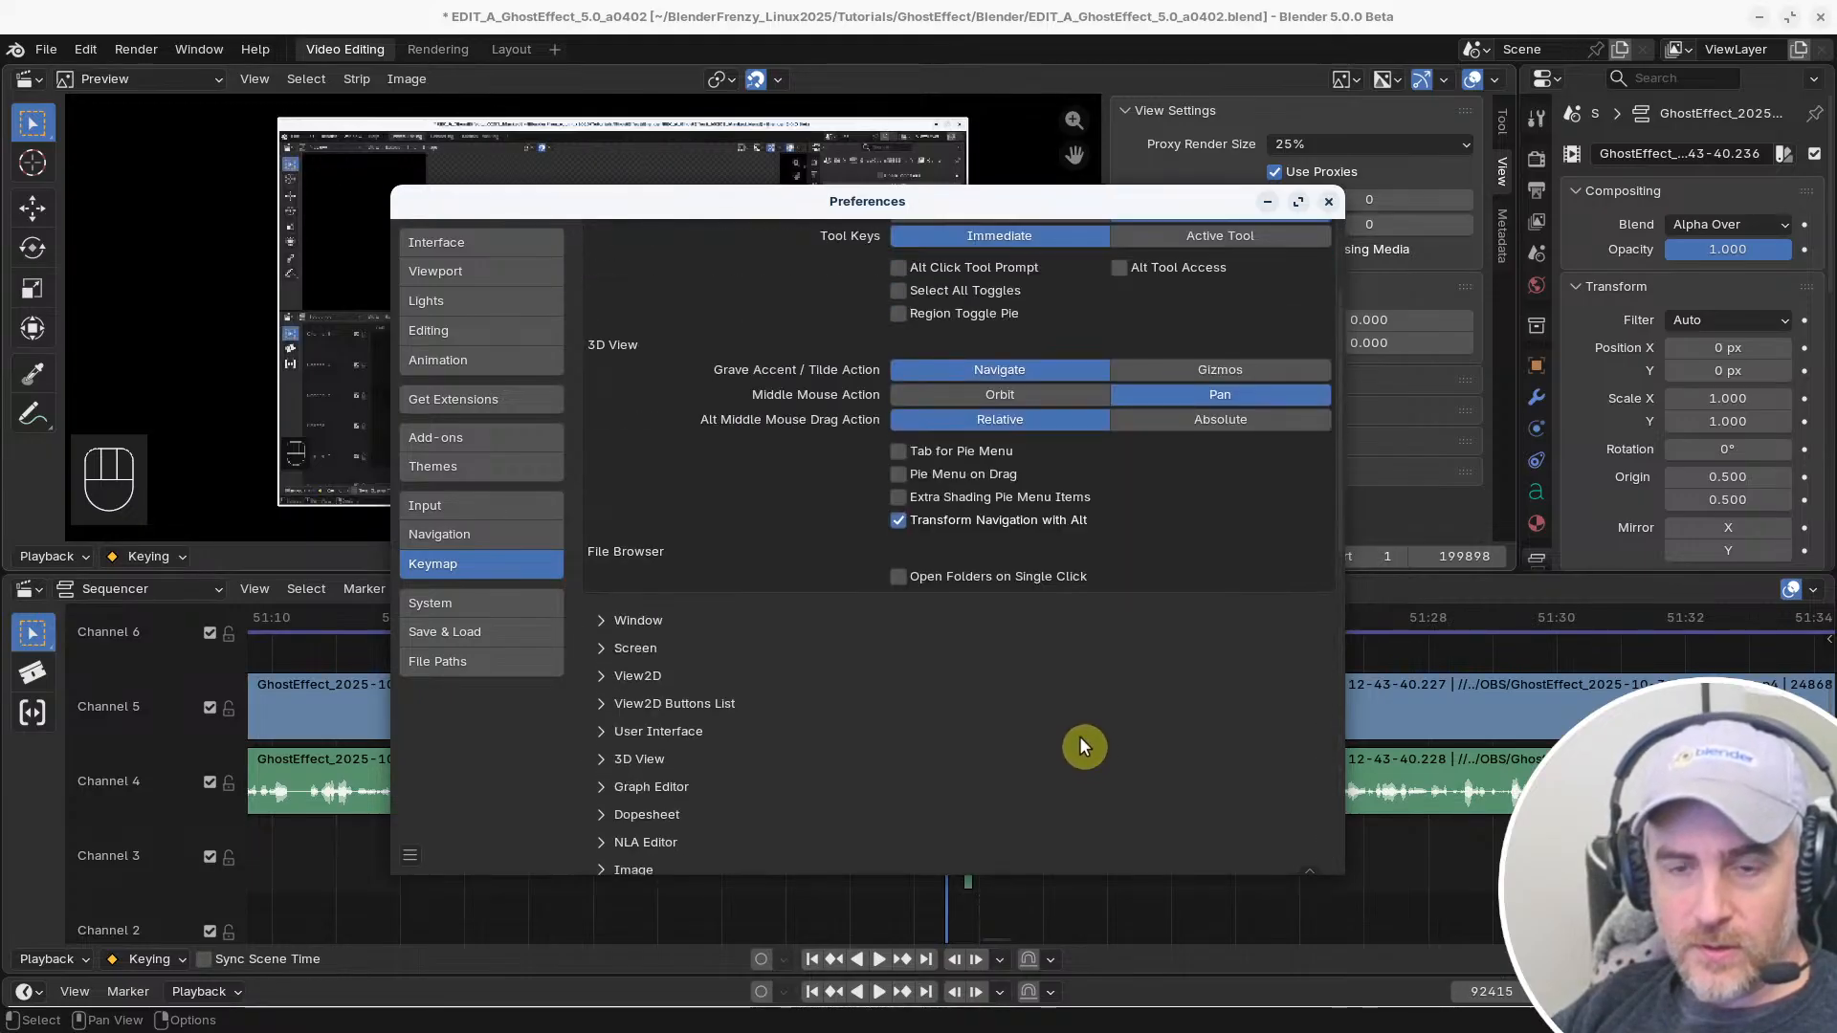
scroll(1079, 742, up, 5)
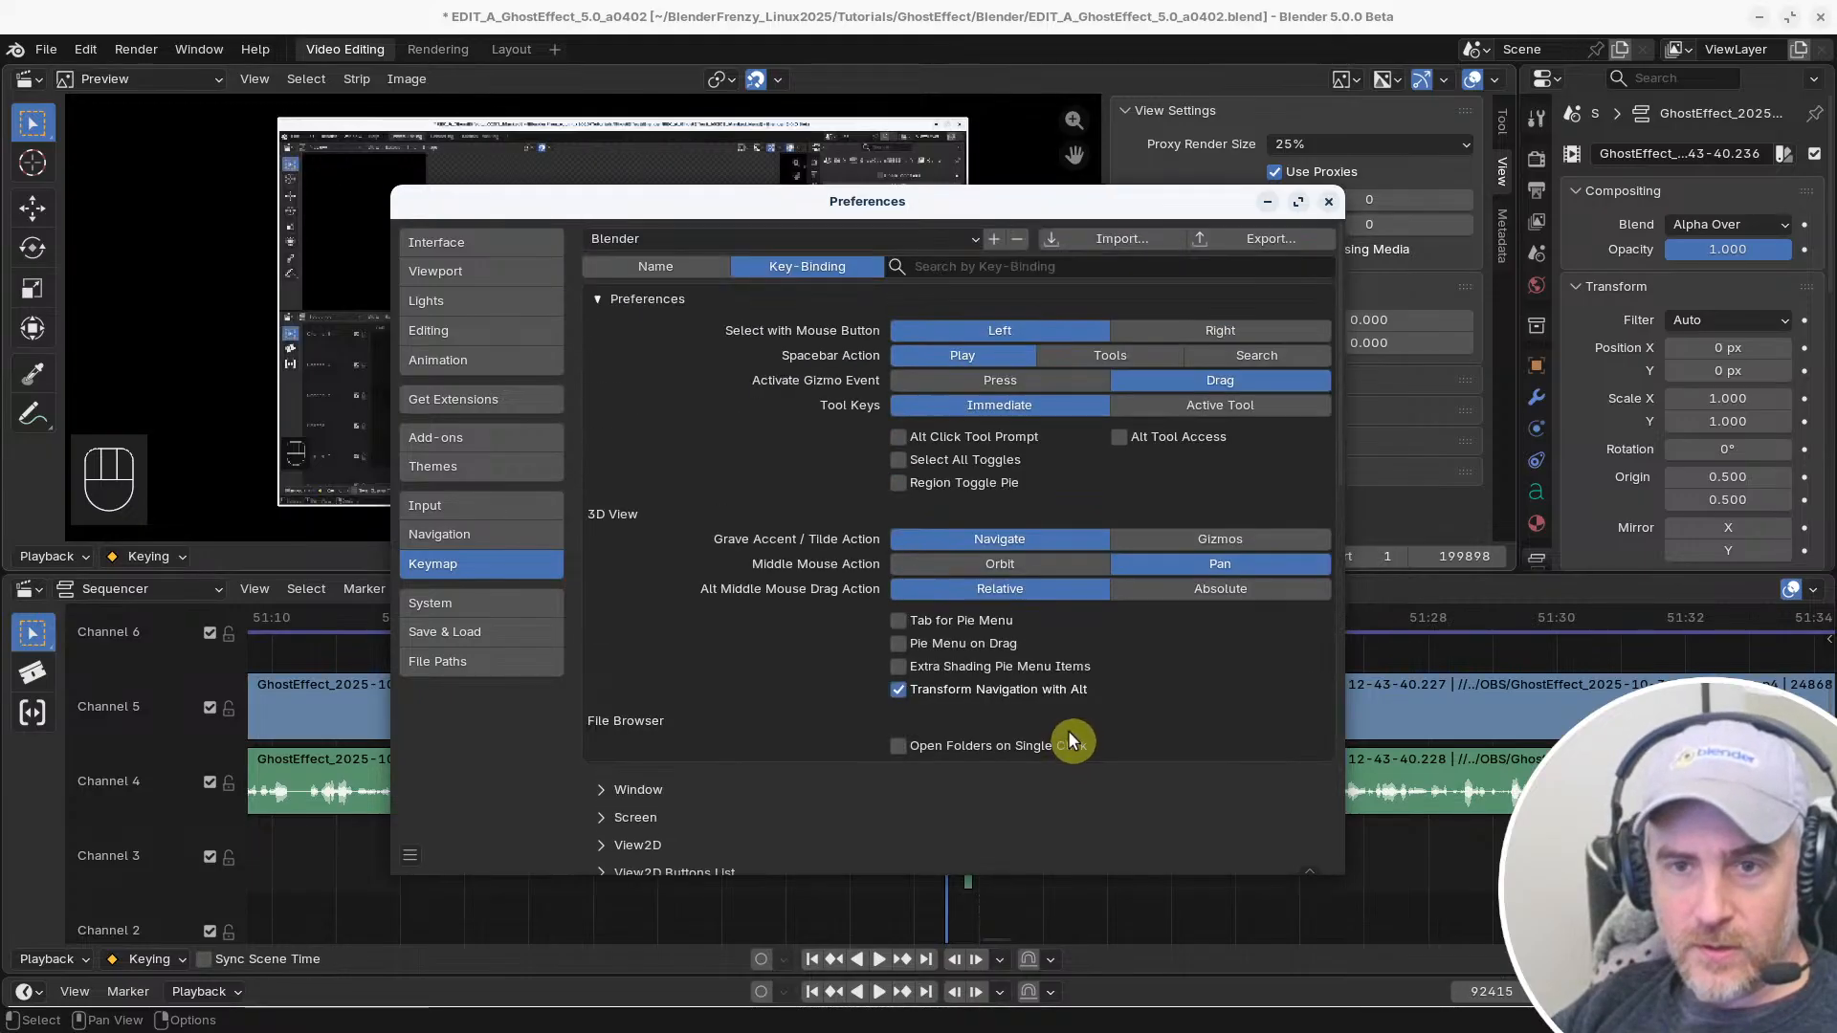
click(660, 267)
click(782, 268)
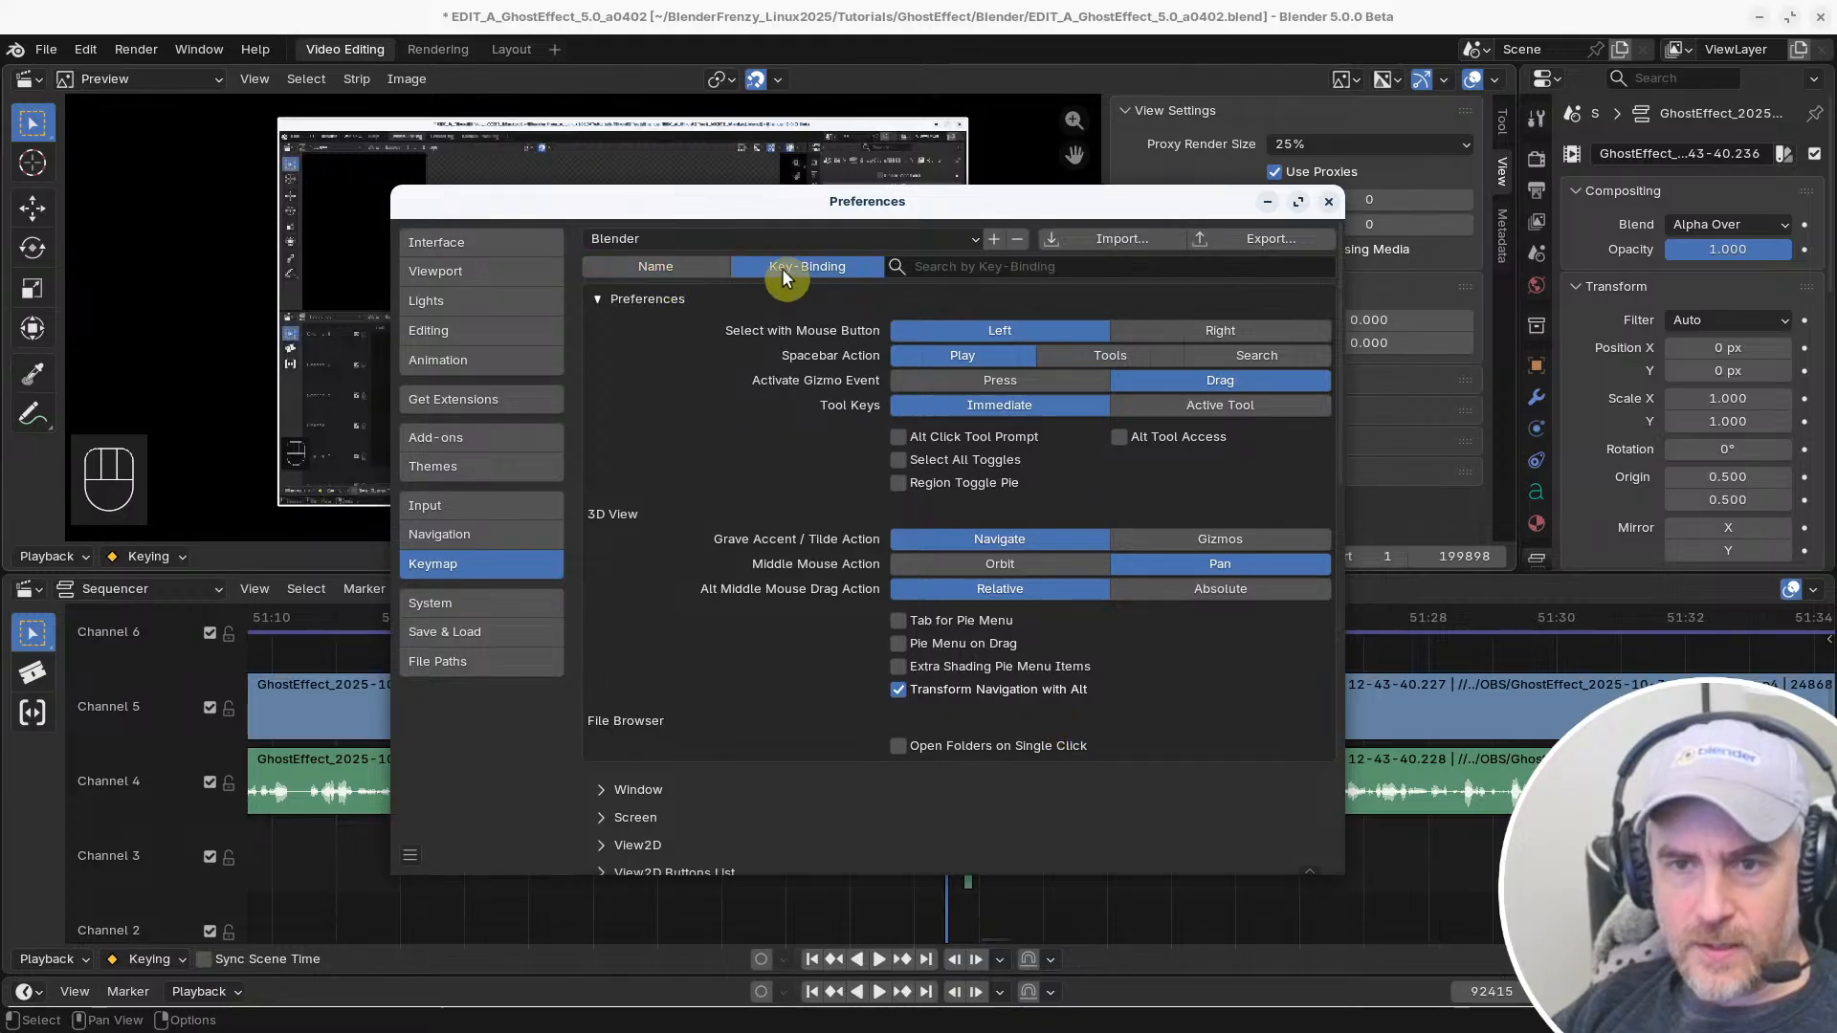
Switch to the Blender 4.5.3 LTS project and test additive selection across the adjacent Channel 4 and 5 clips
click(511, 892)
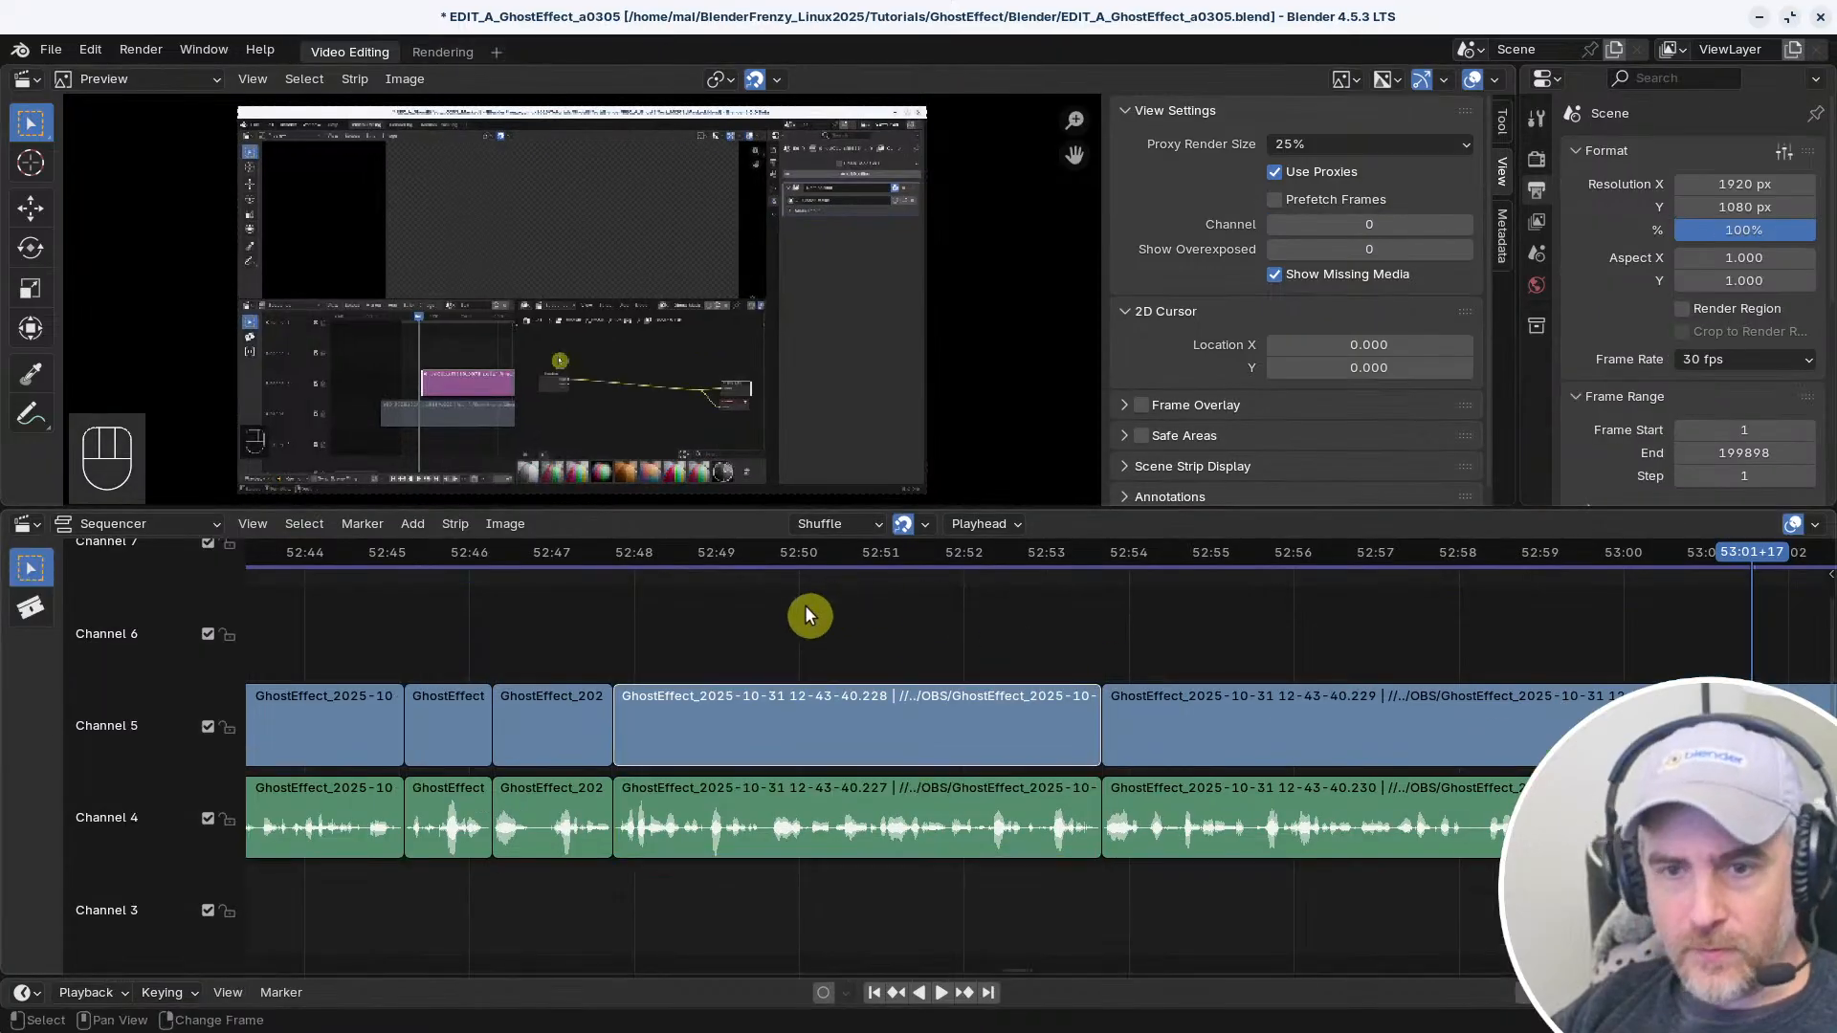
shift+click(897, 703)
shift+click(1292, 732)
shift+click(1234, 805)
shift+click(899, 825)
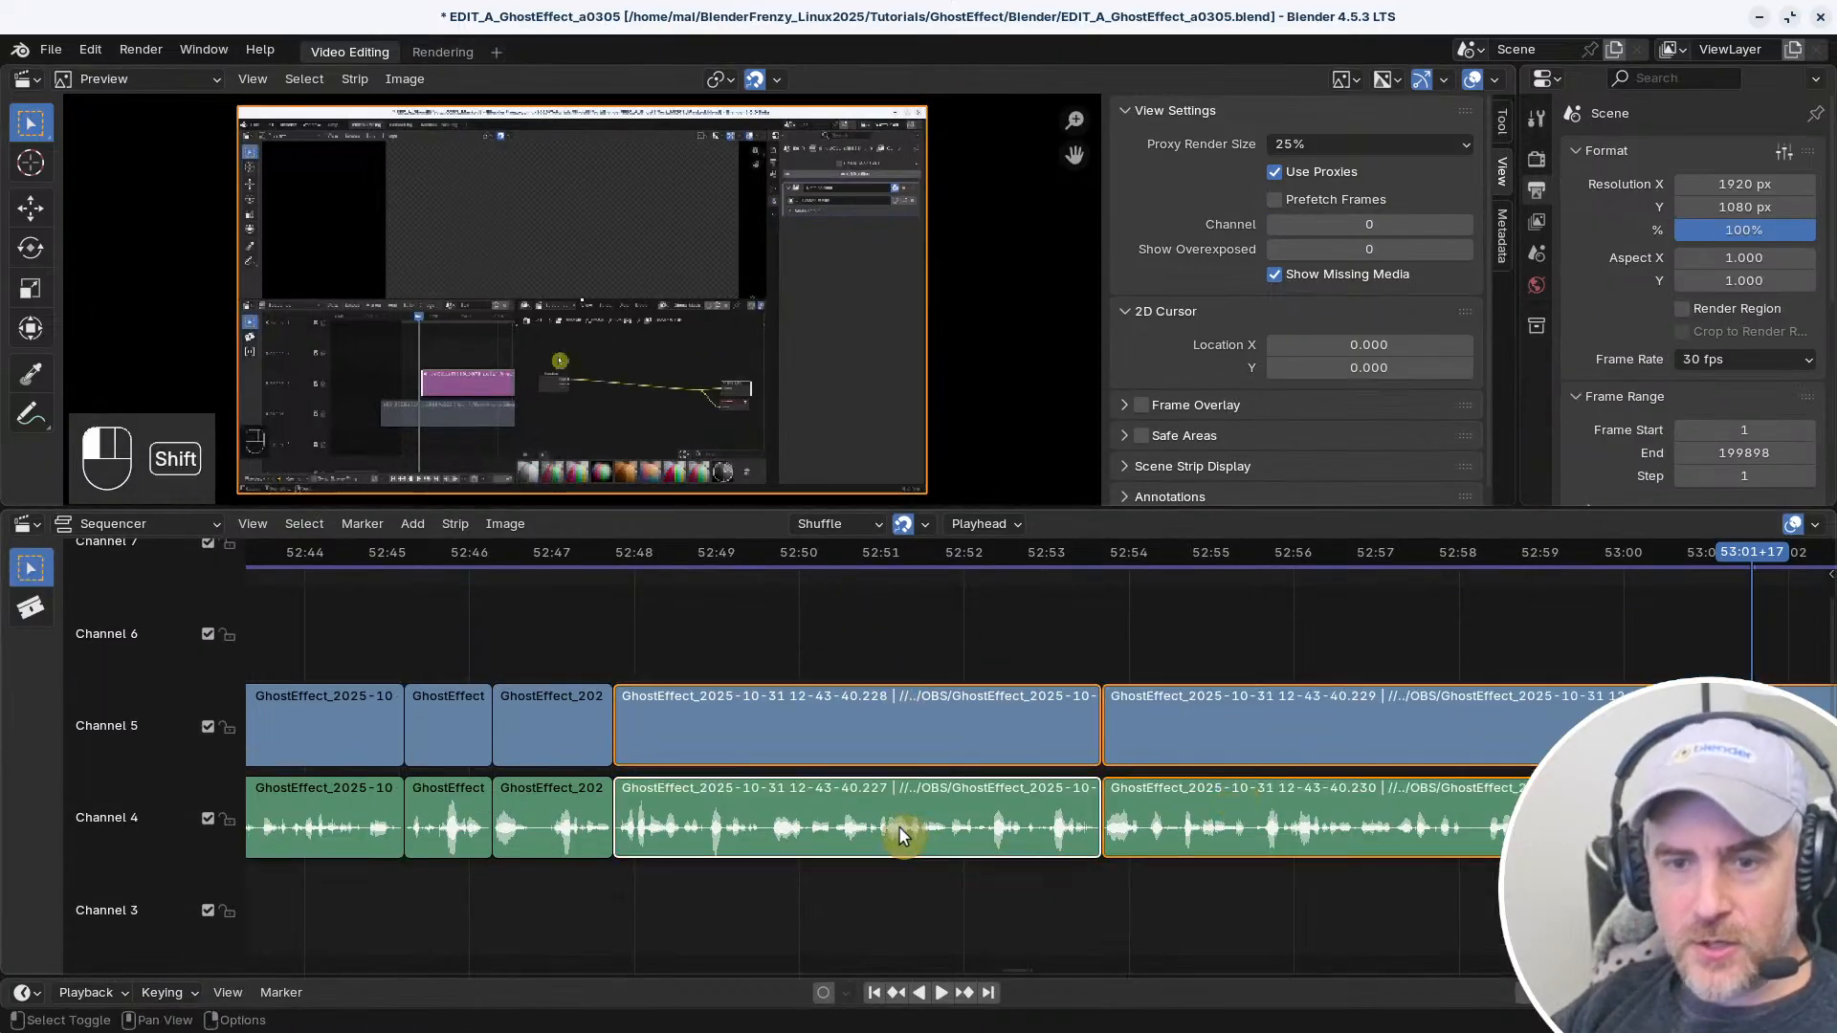
shift+click(493, 801)
shift+click(506, 728)
shift+click(472, 728)
shift+click(345, 718)
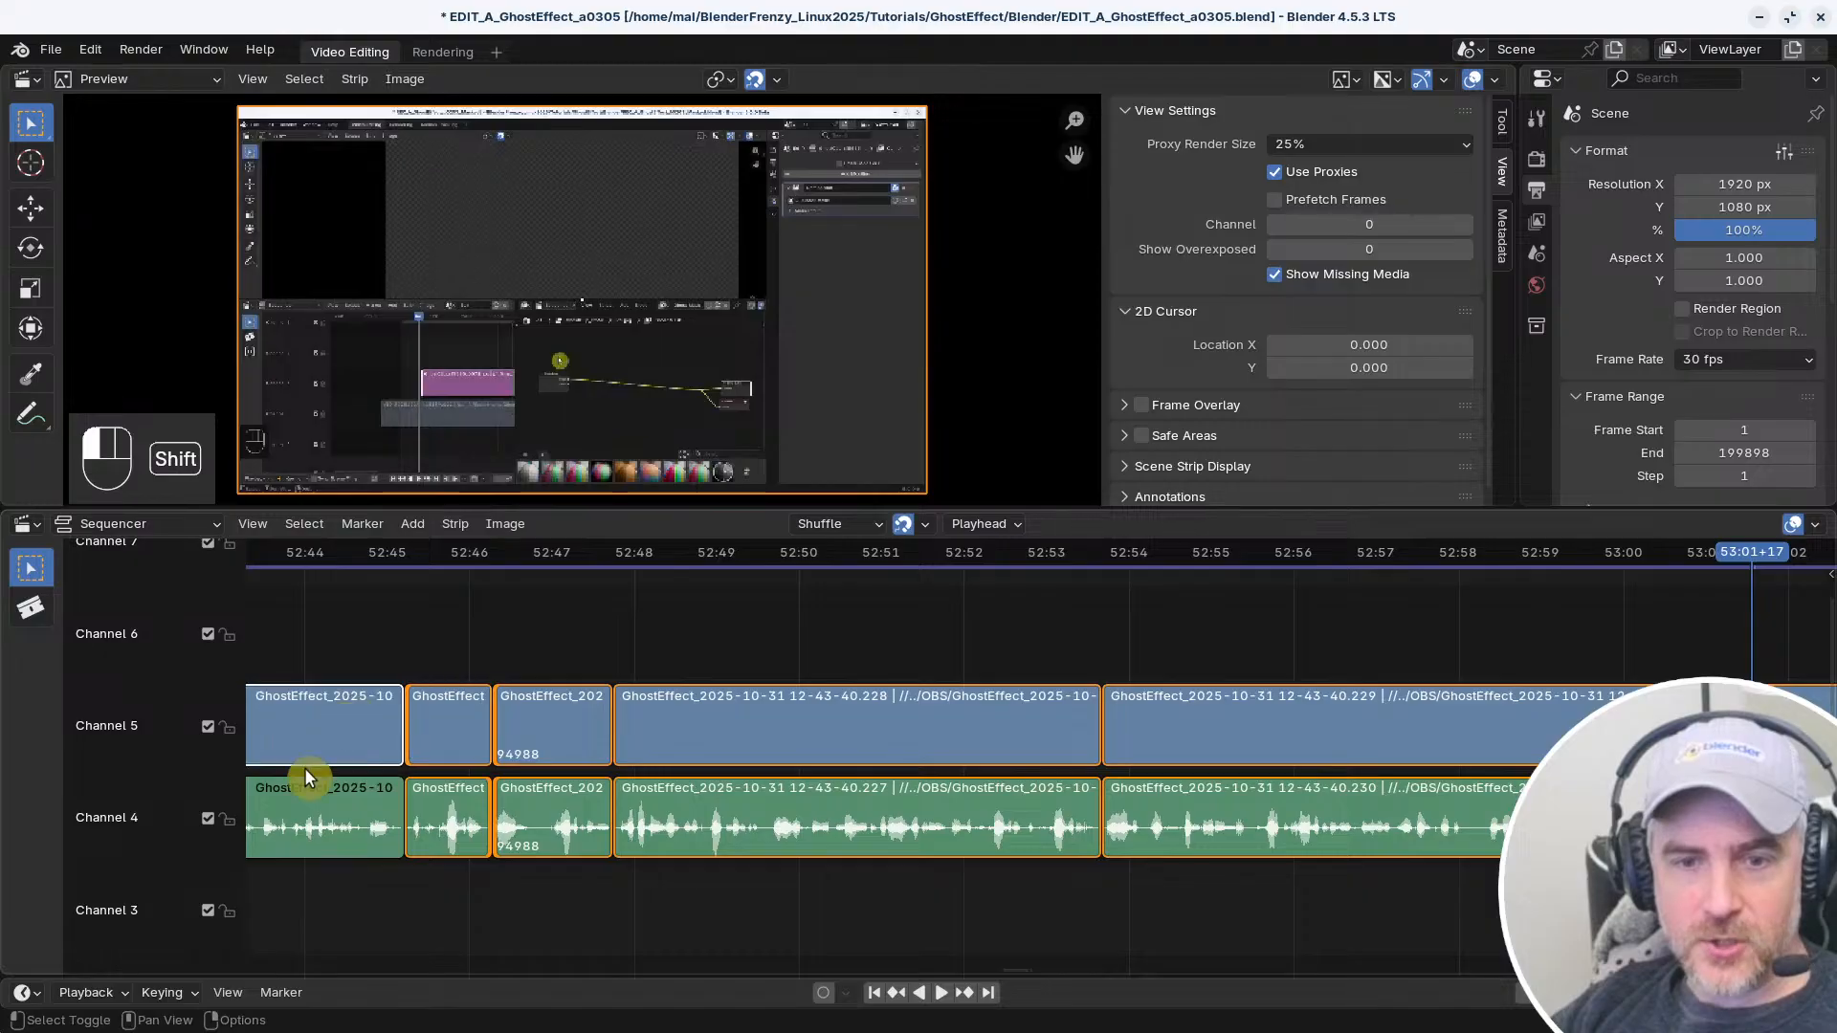
shift+click(330, 803)
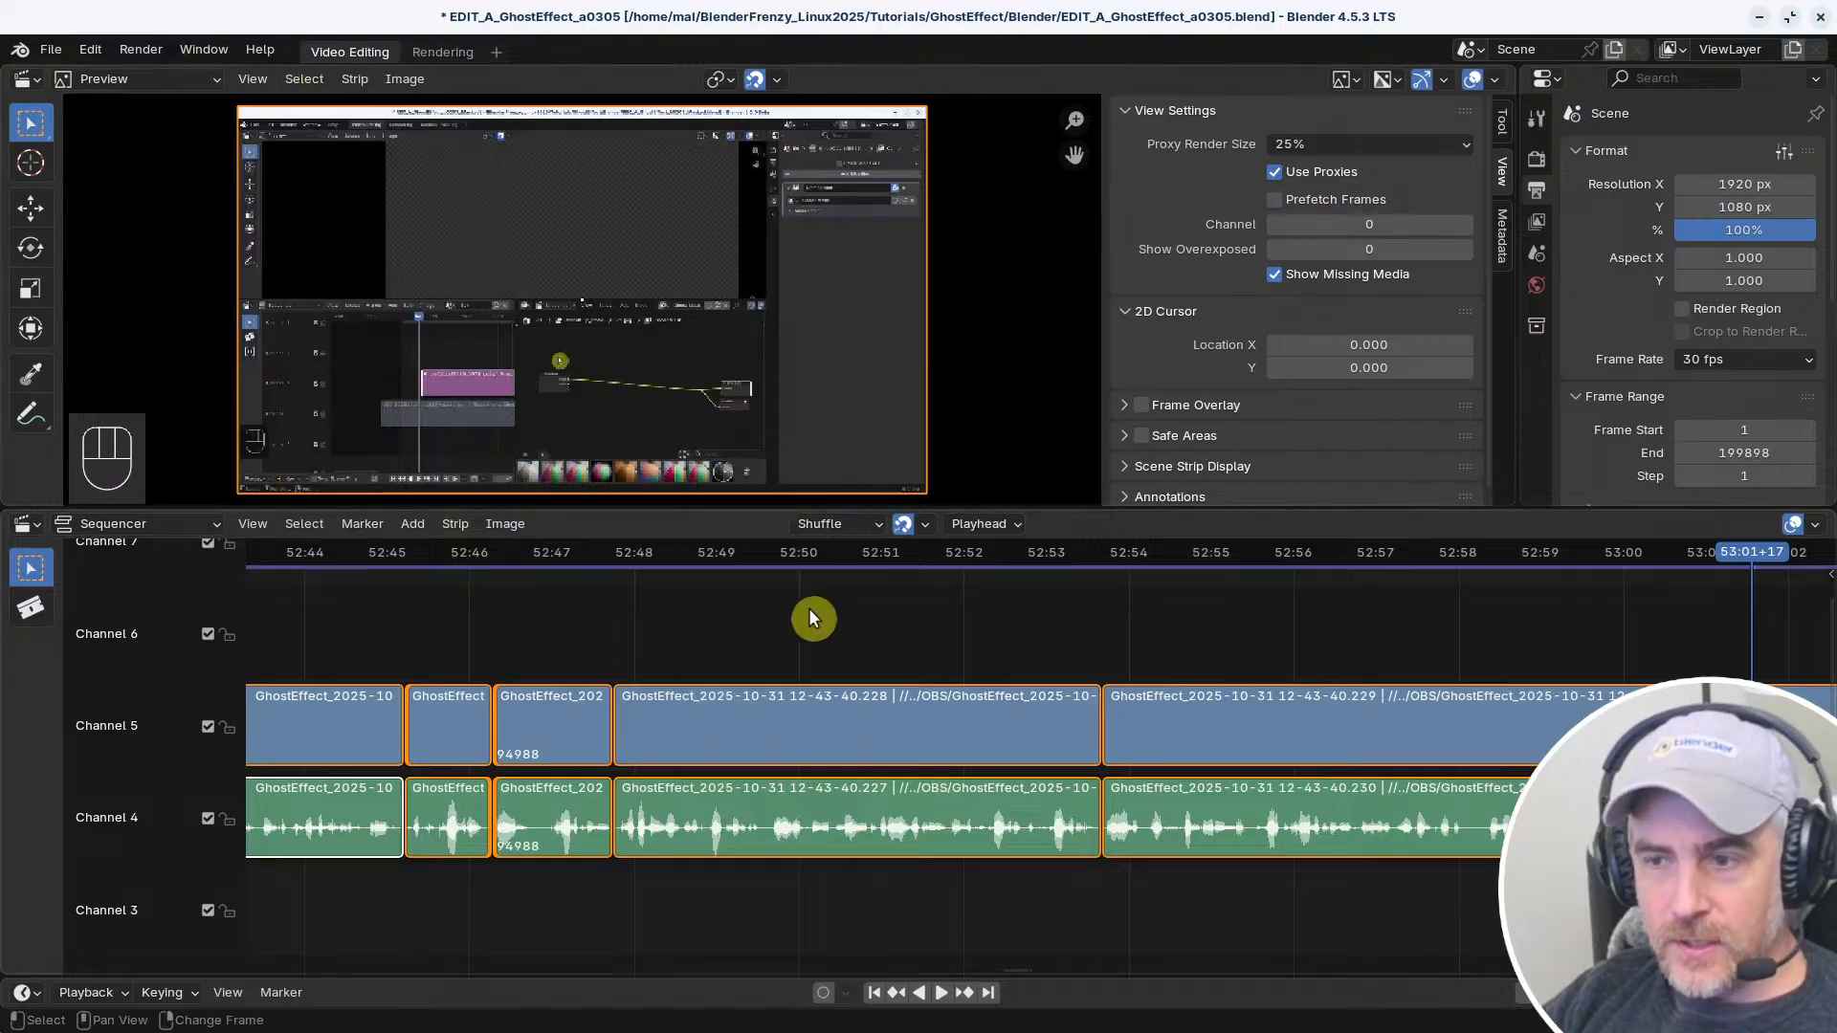
click(797, 713)
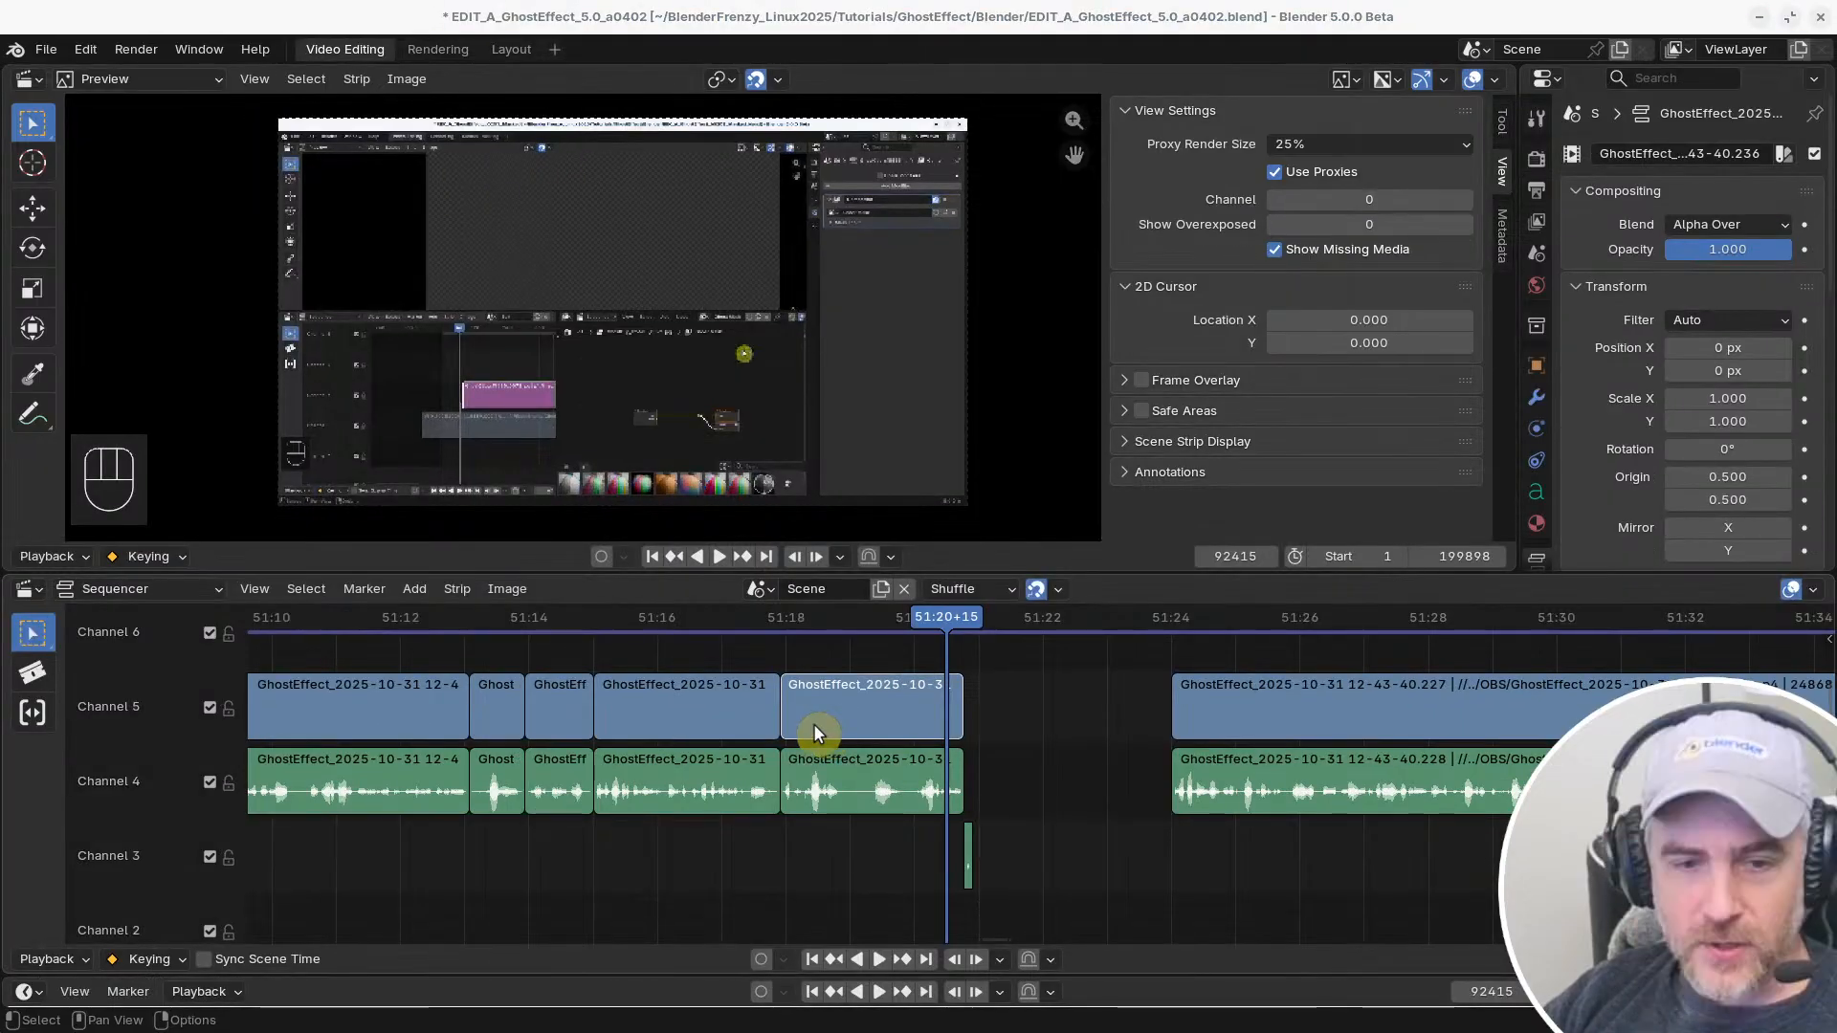
Return to the Blender 5.0 keymap preferences and set Middle Mouse Action to Orbit
key(ctrl+comma)
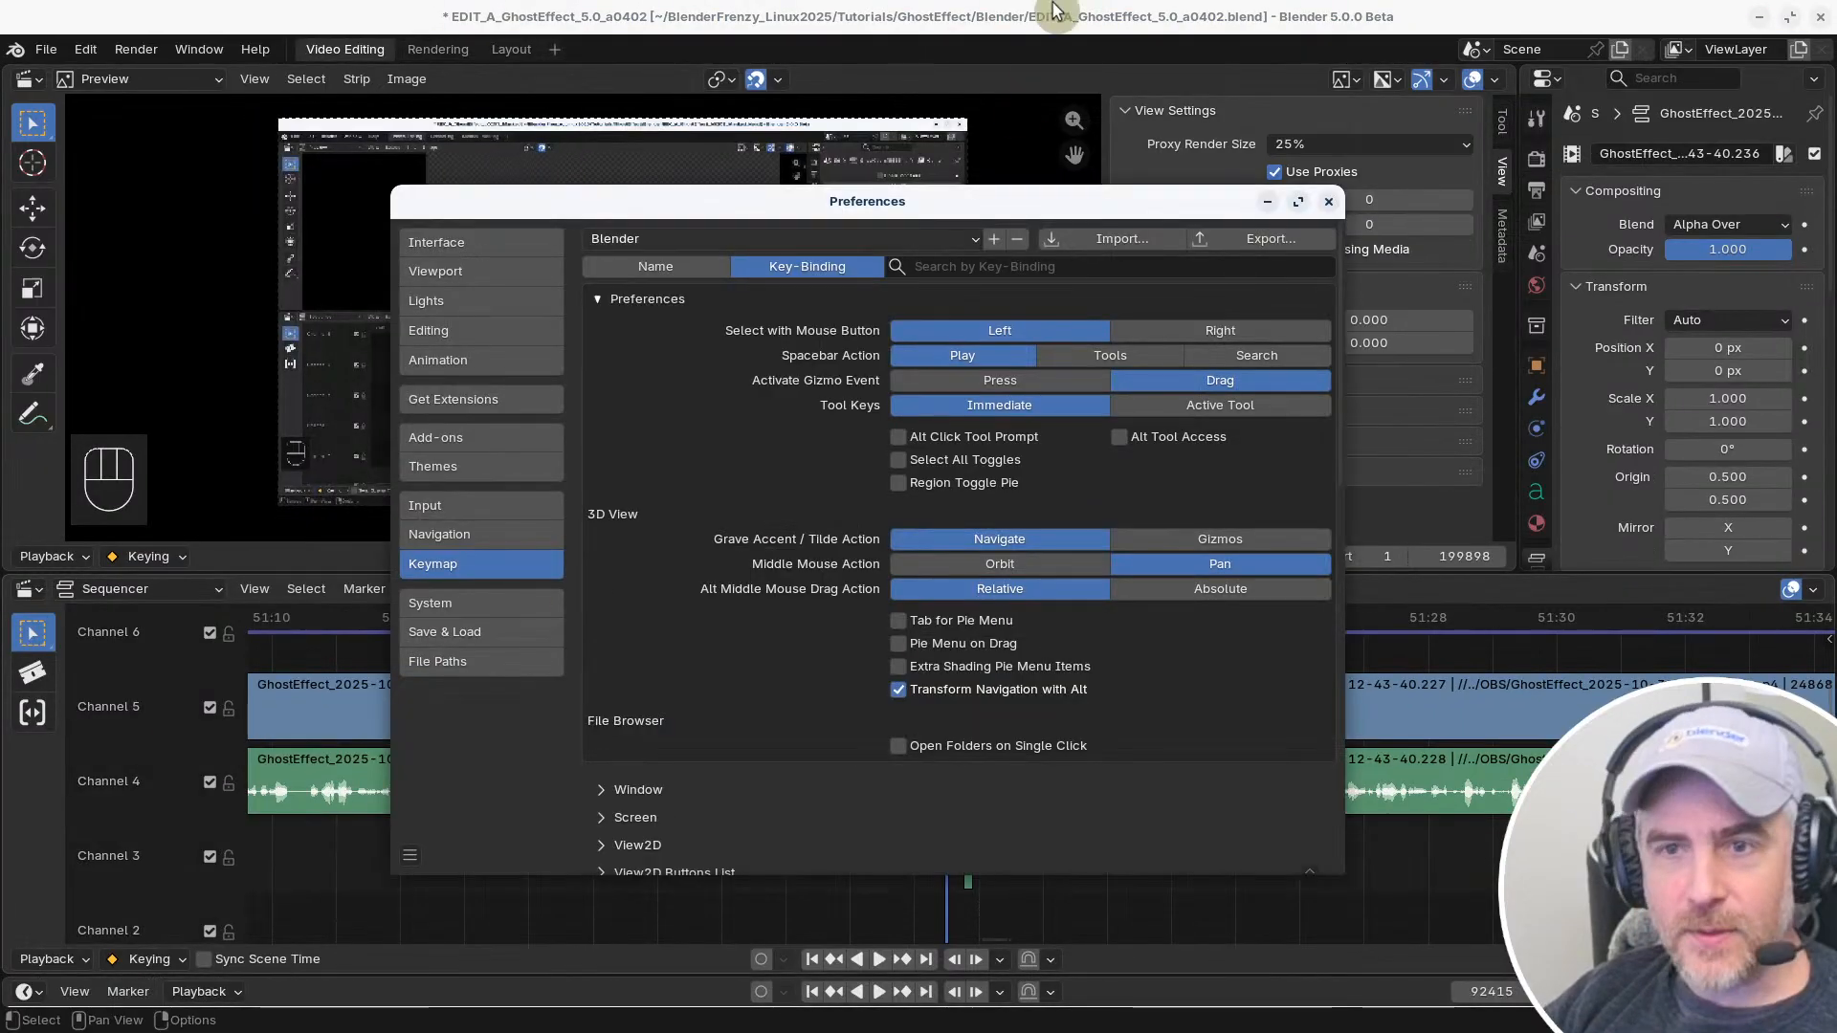
drag(780, 218, 866, 202)
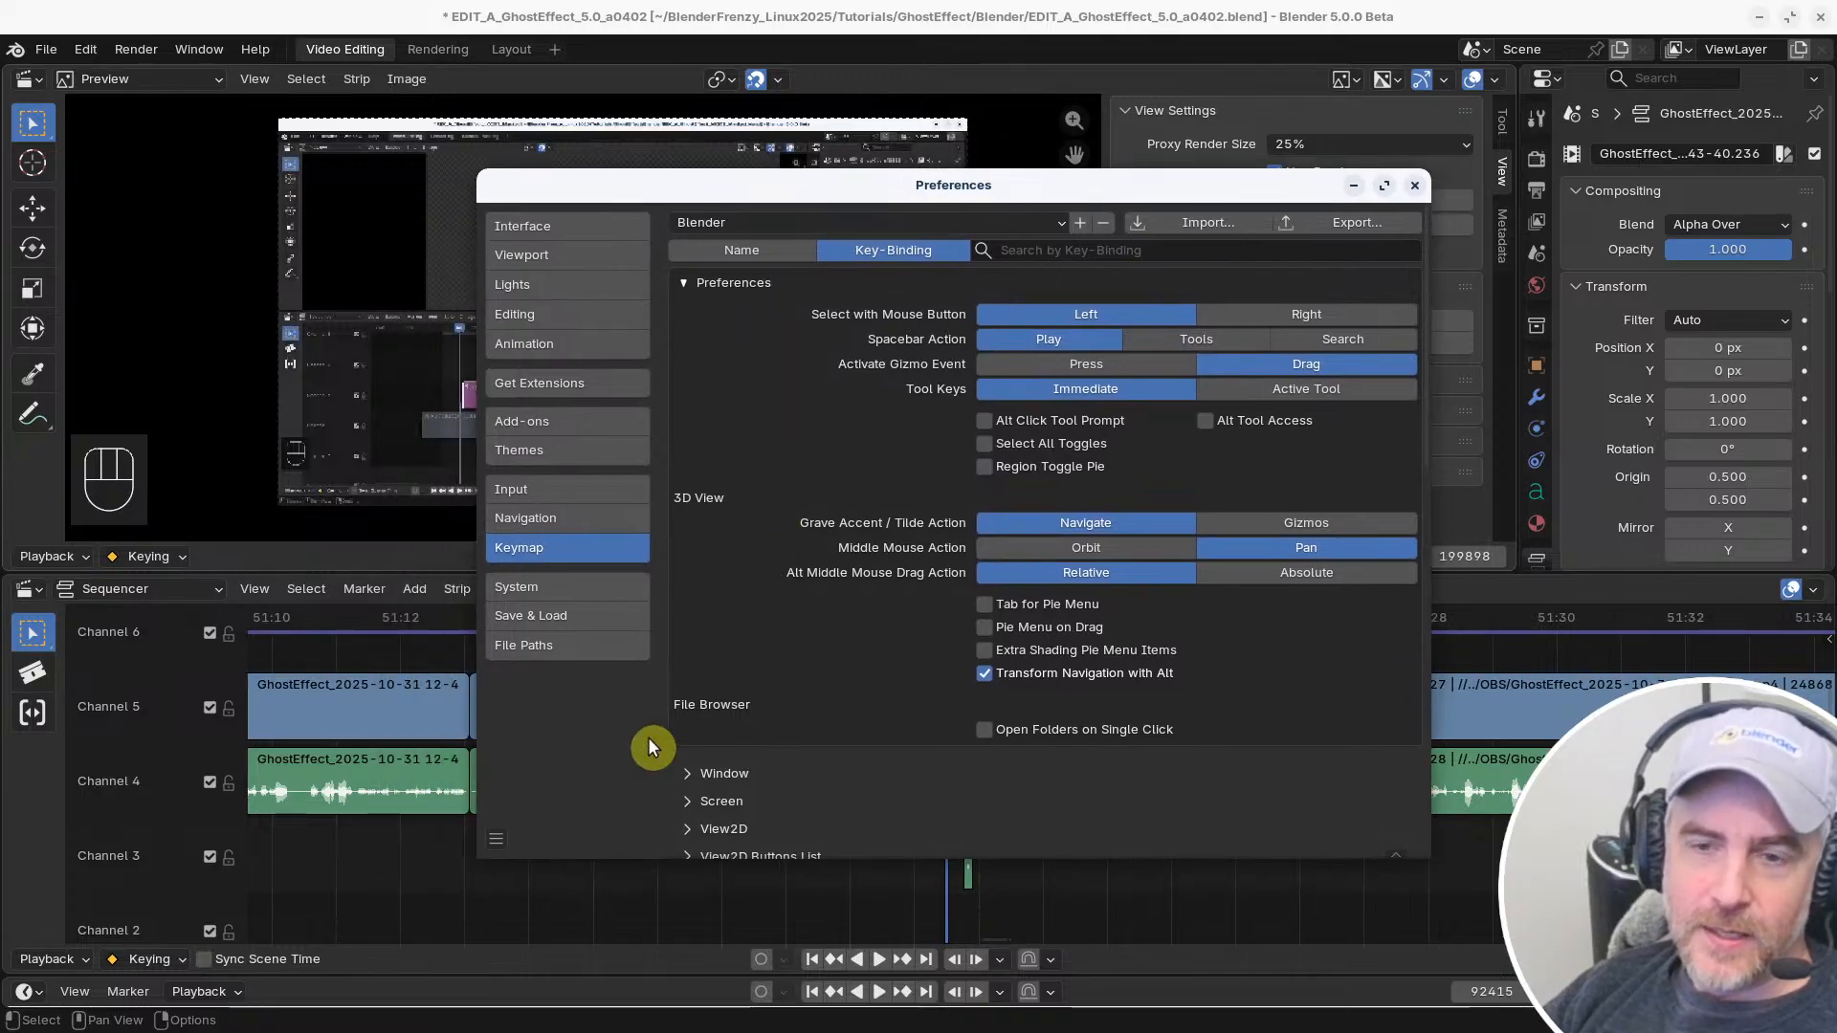
scroll(737, 617, down, 5)
scroll(753, 607, up, 5)
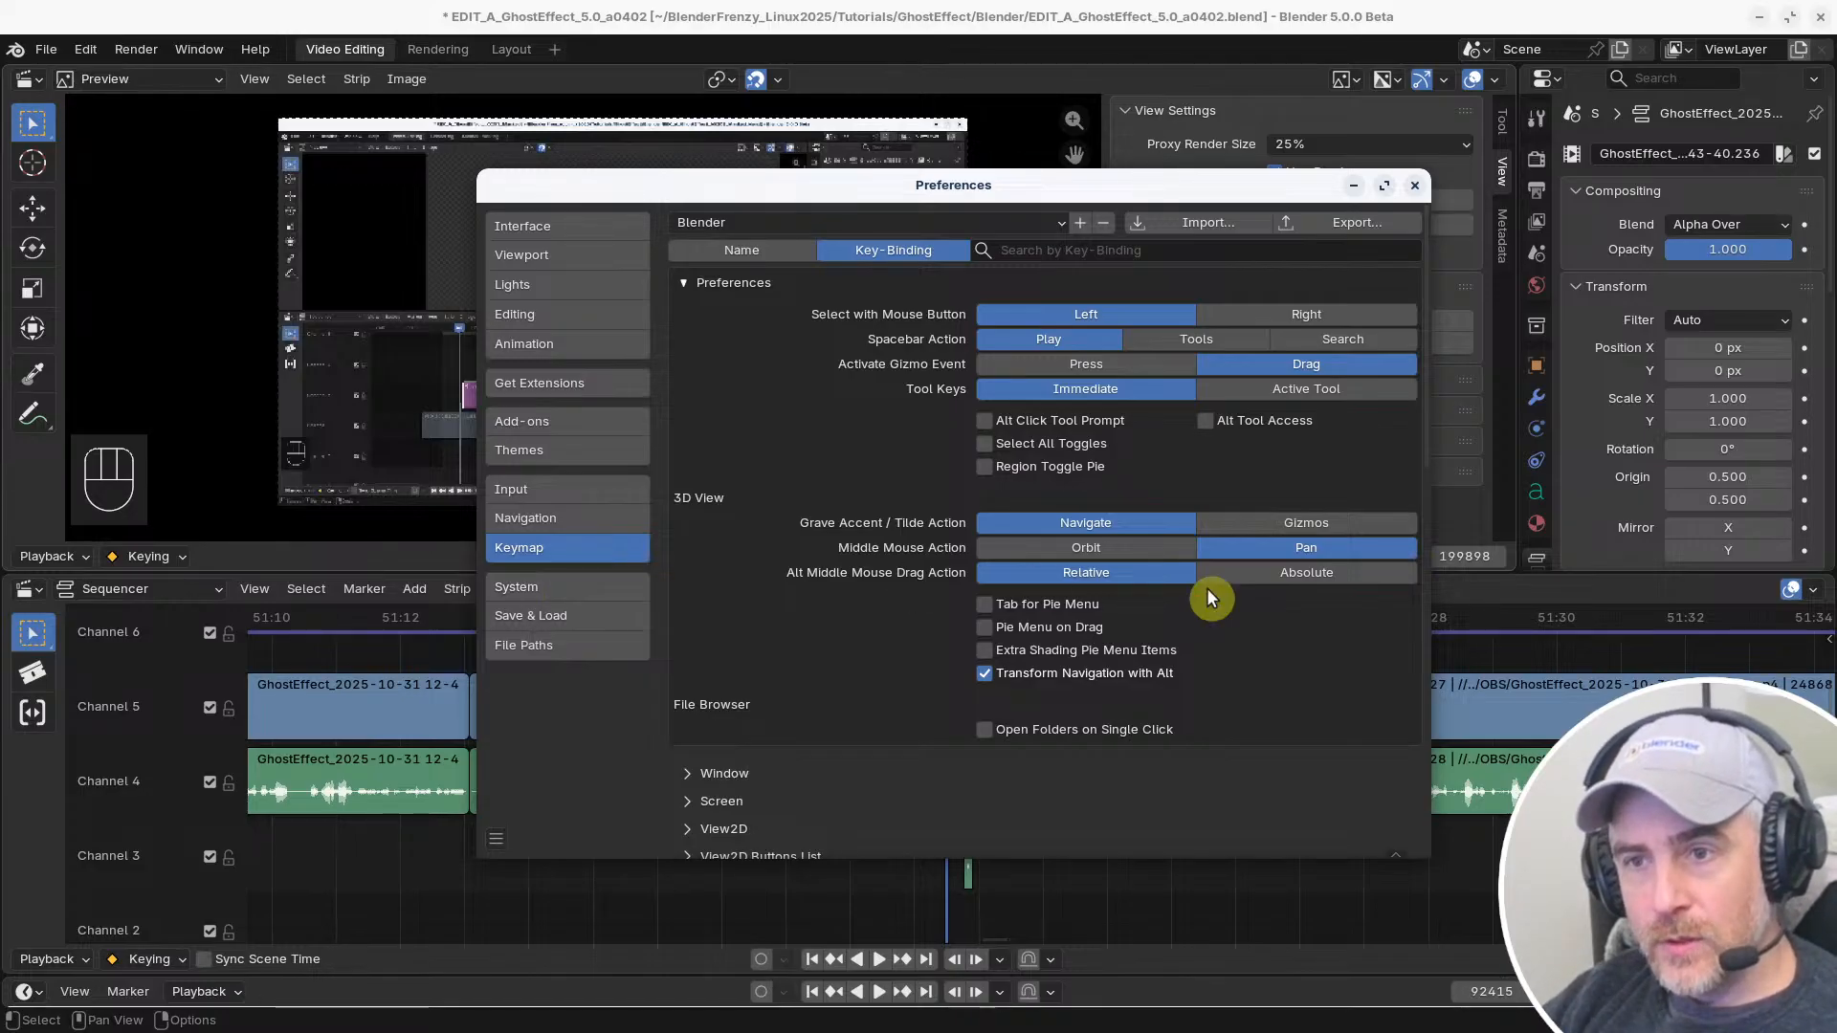
click(1104, 549)
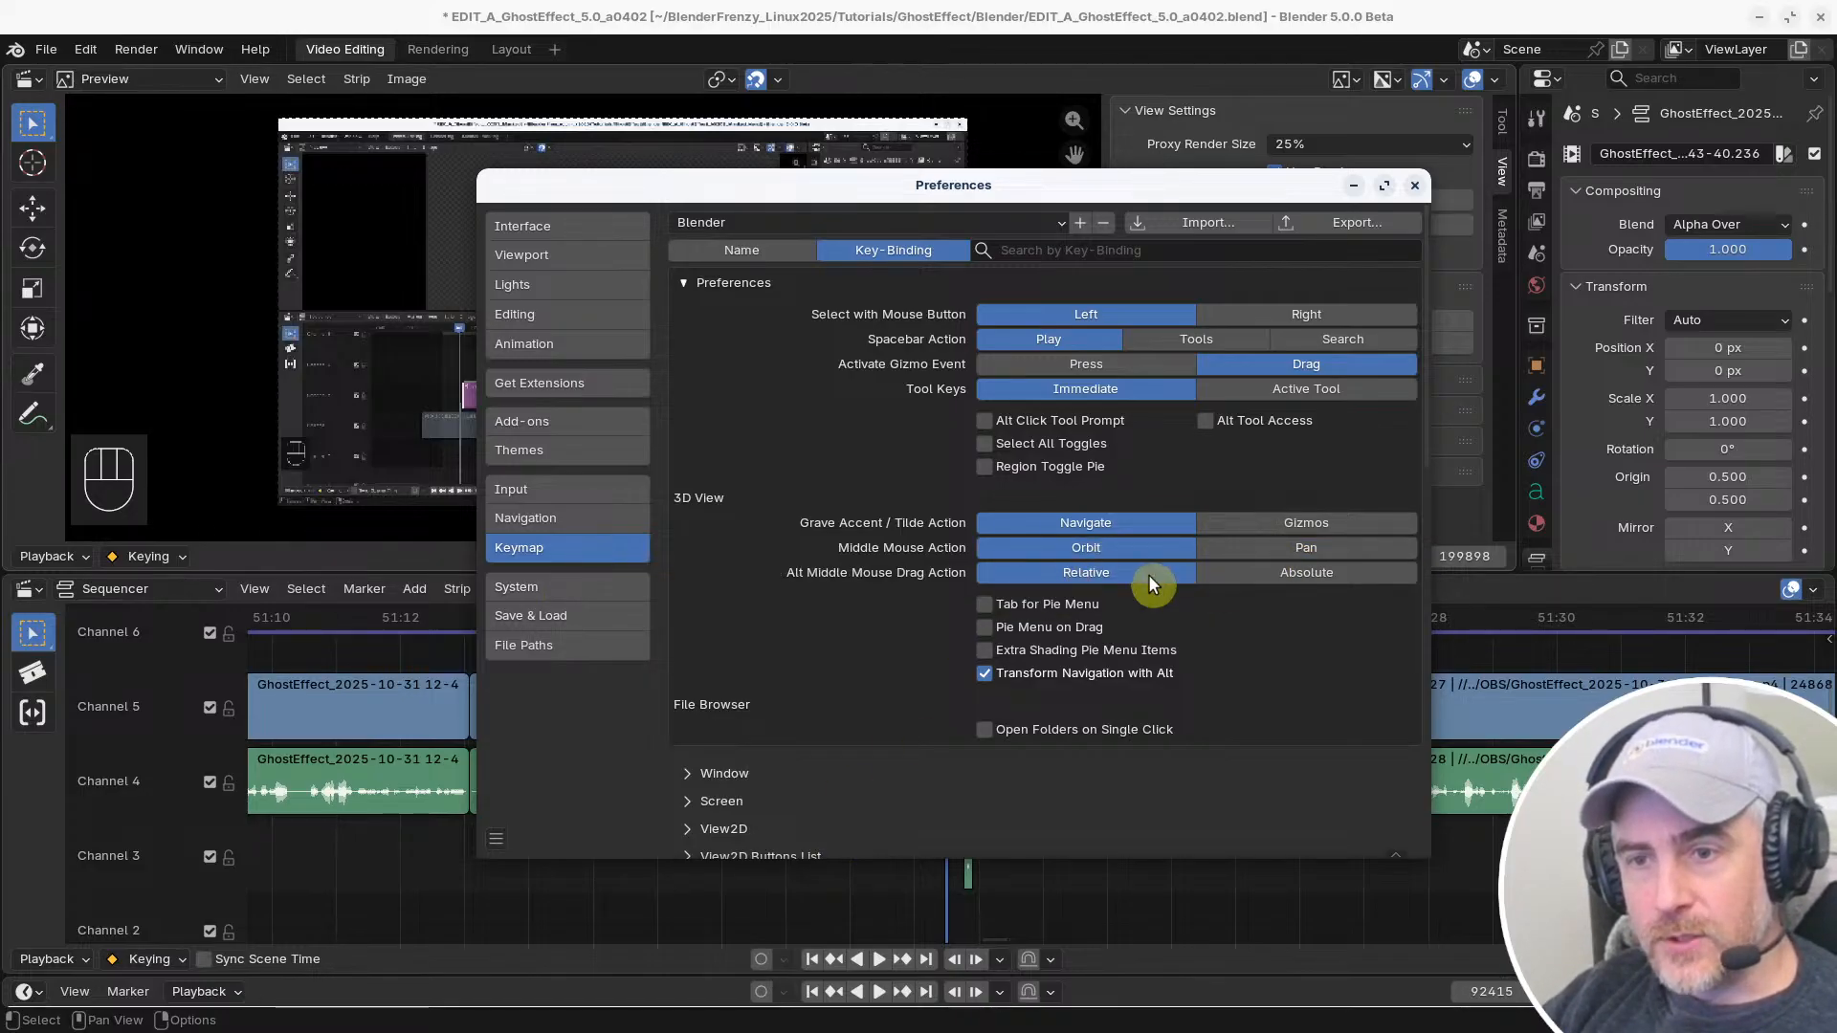
click(910, 10)
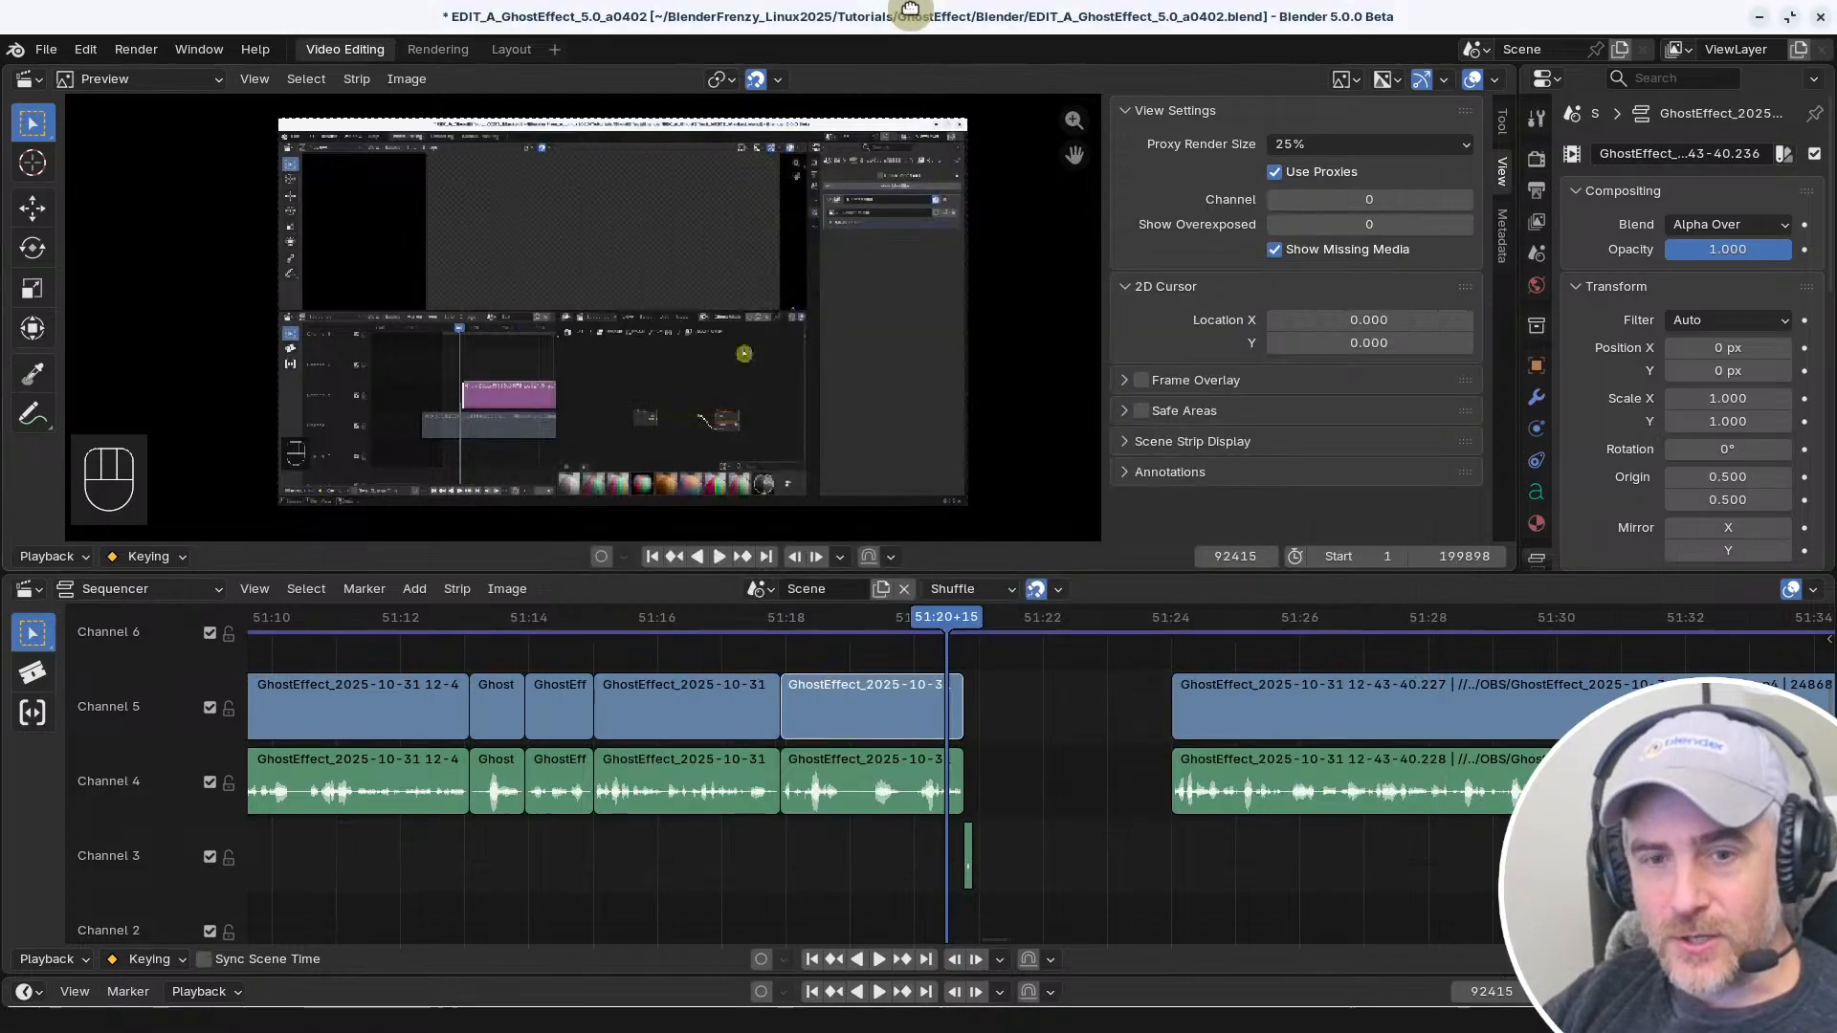
Retest plain and Shift selection in the Sequencer on the Channel 5 clips before and after the gap
click(884, 708)
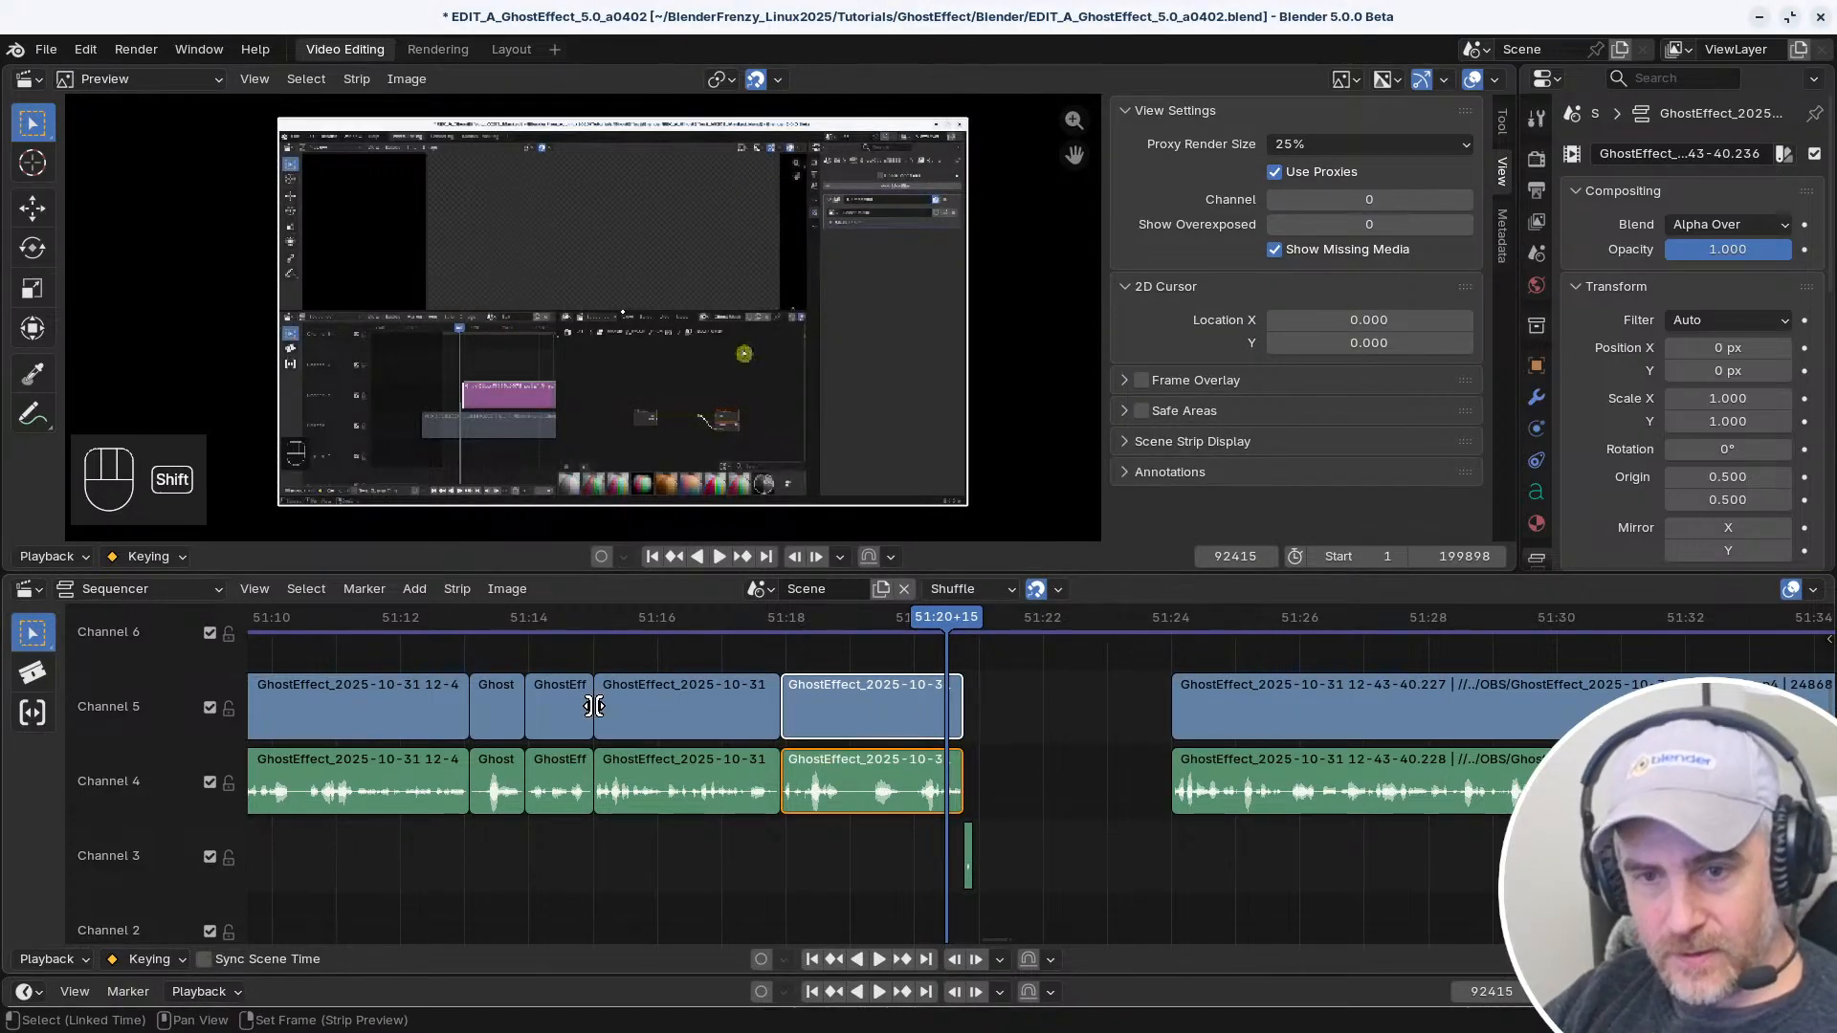
shift+click(594, 705)
shift+click(921, 720)
mouse_move(892, 719)
mouse_down()
mouse_move(622, 712)
mouse_move(903, 709)
mouse_up()
click(1357, 720)
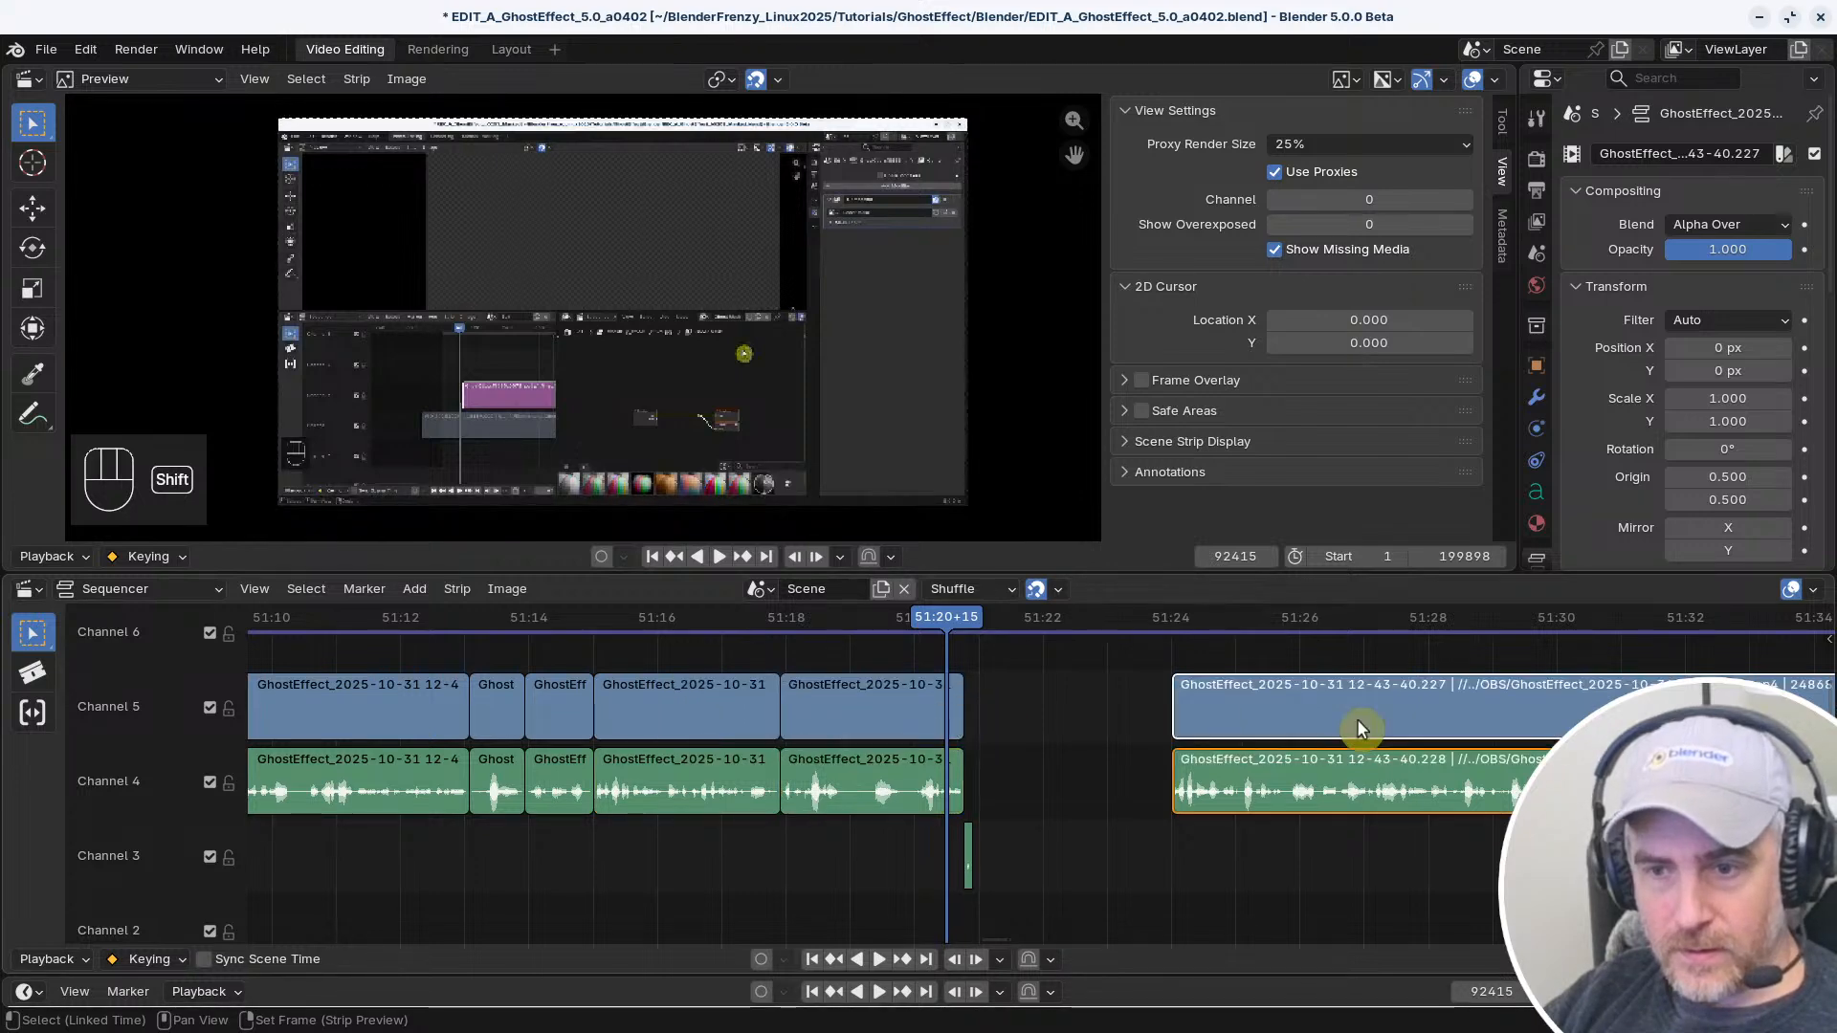
click(857, 725)
Check the keymap preset list and browse the keymap categories, expanding the Video Sequence Editor group
key(ctrl+comma)
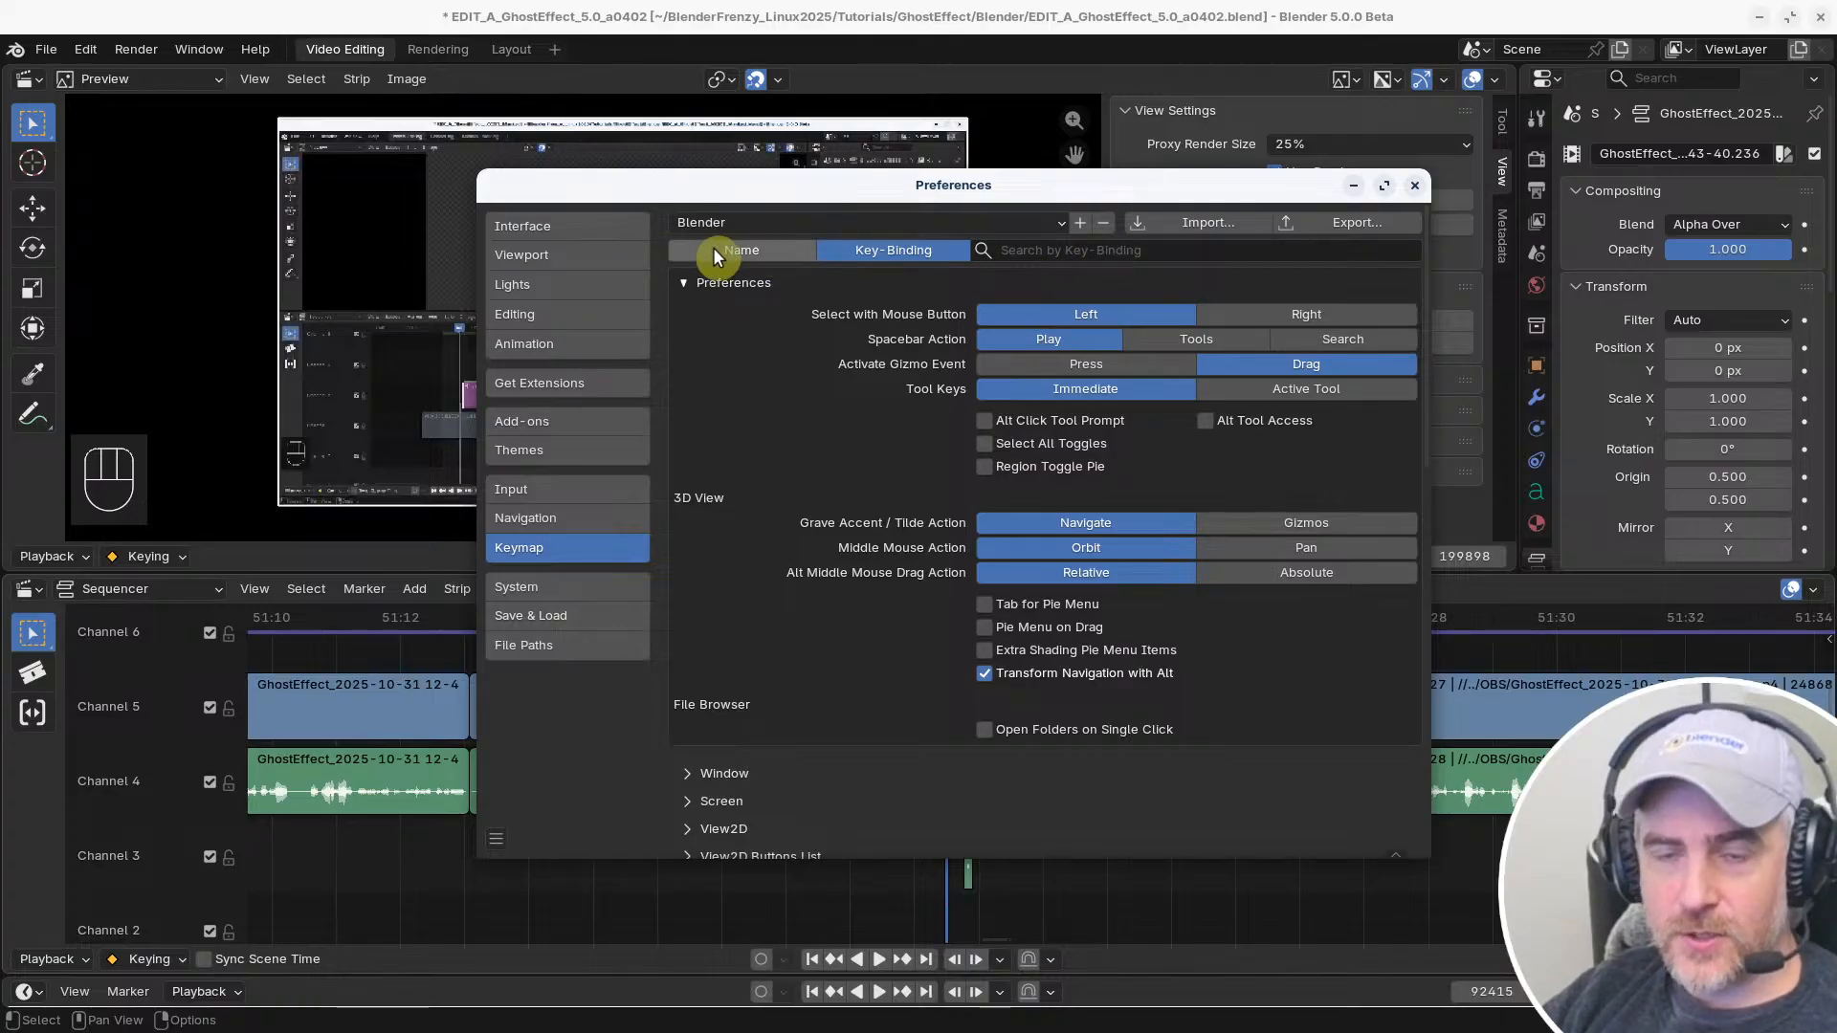
click(790, 222)
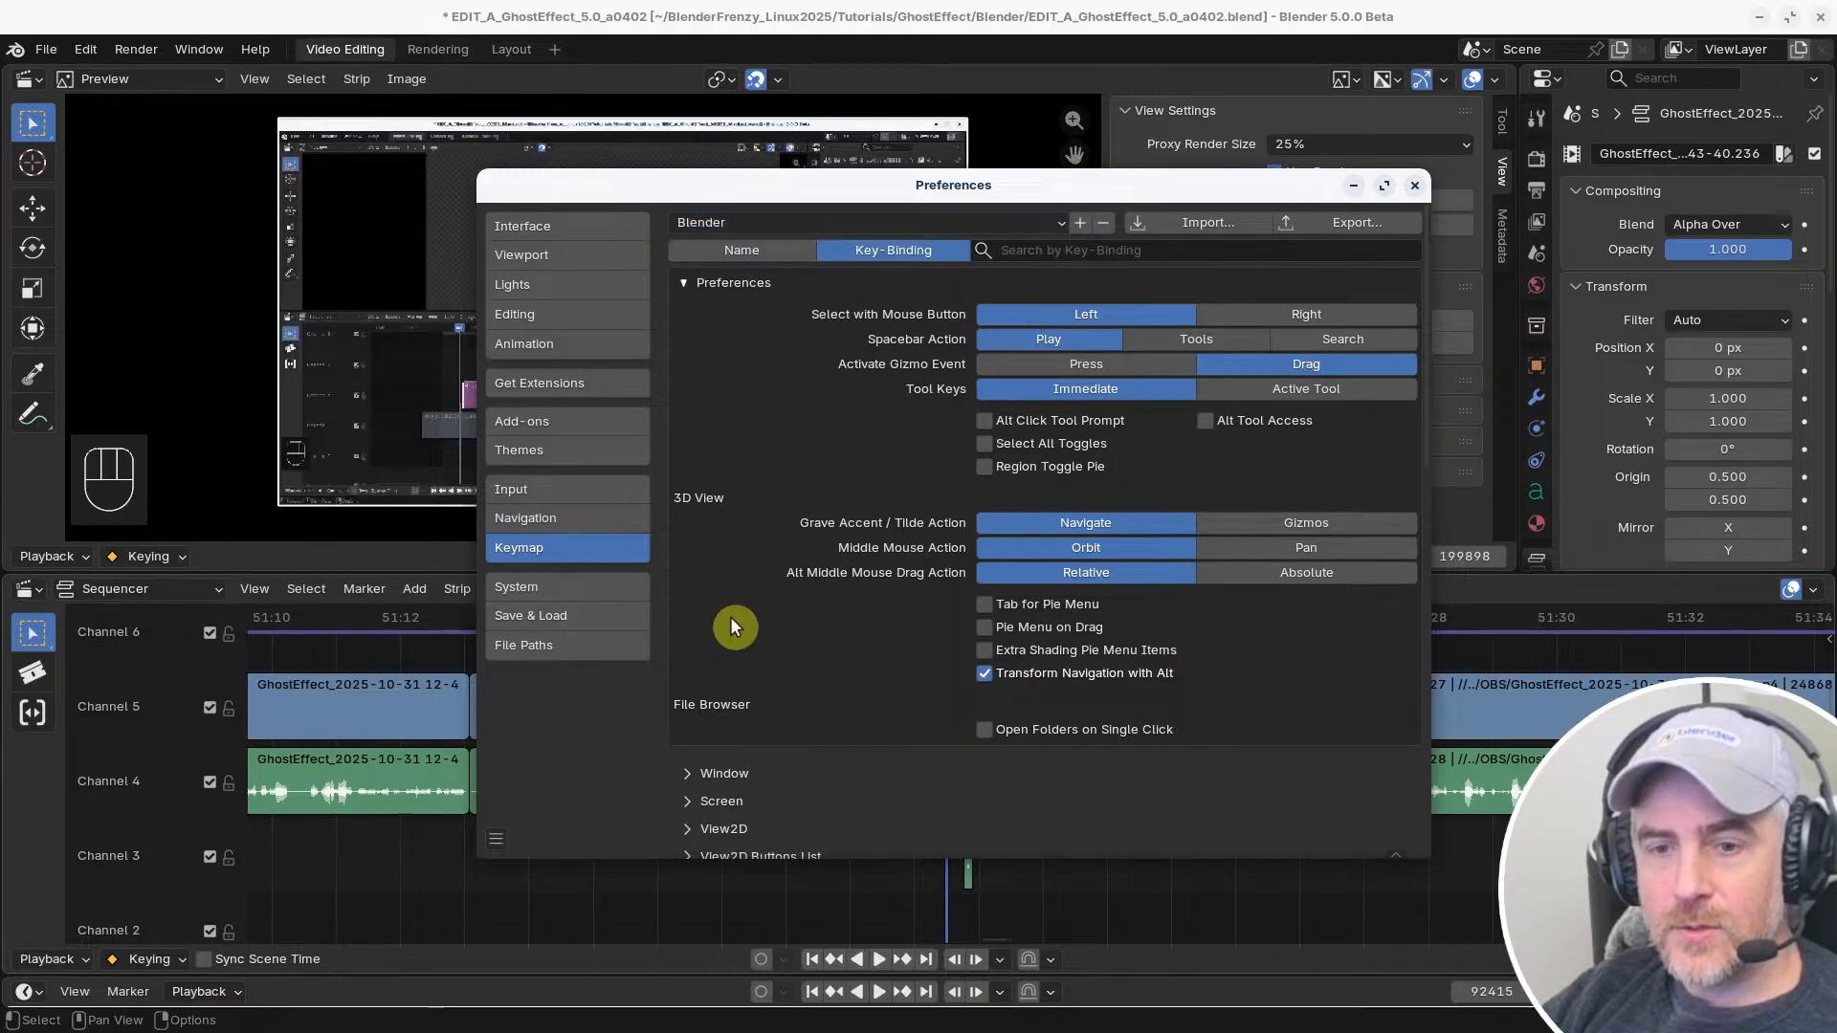
scroll(748, 677, down, 20)
scroll(737, 536, up, 10)
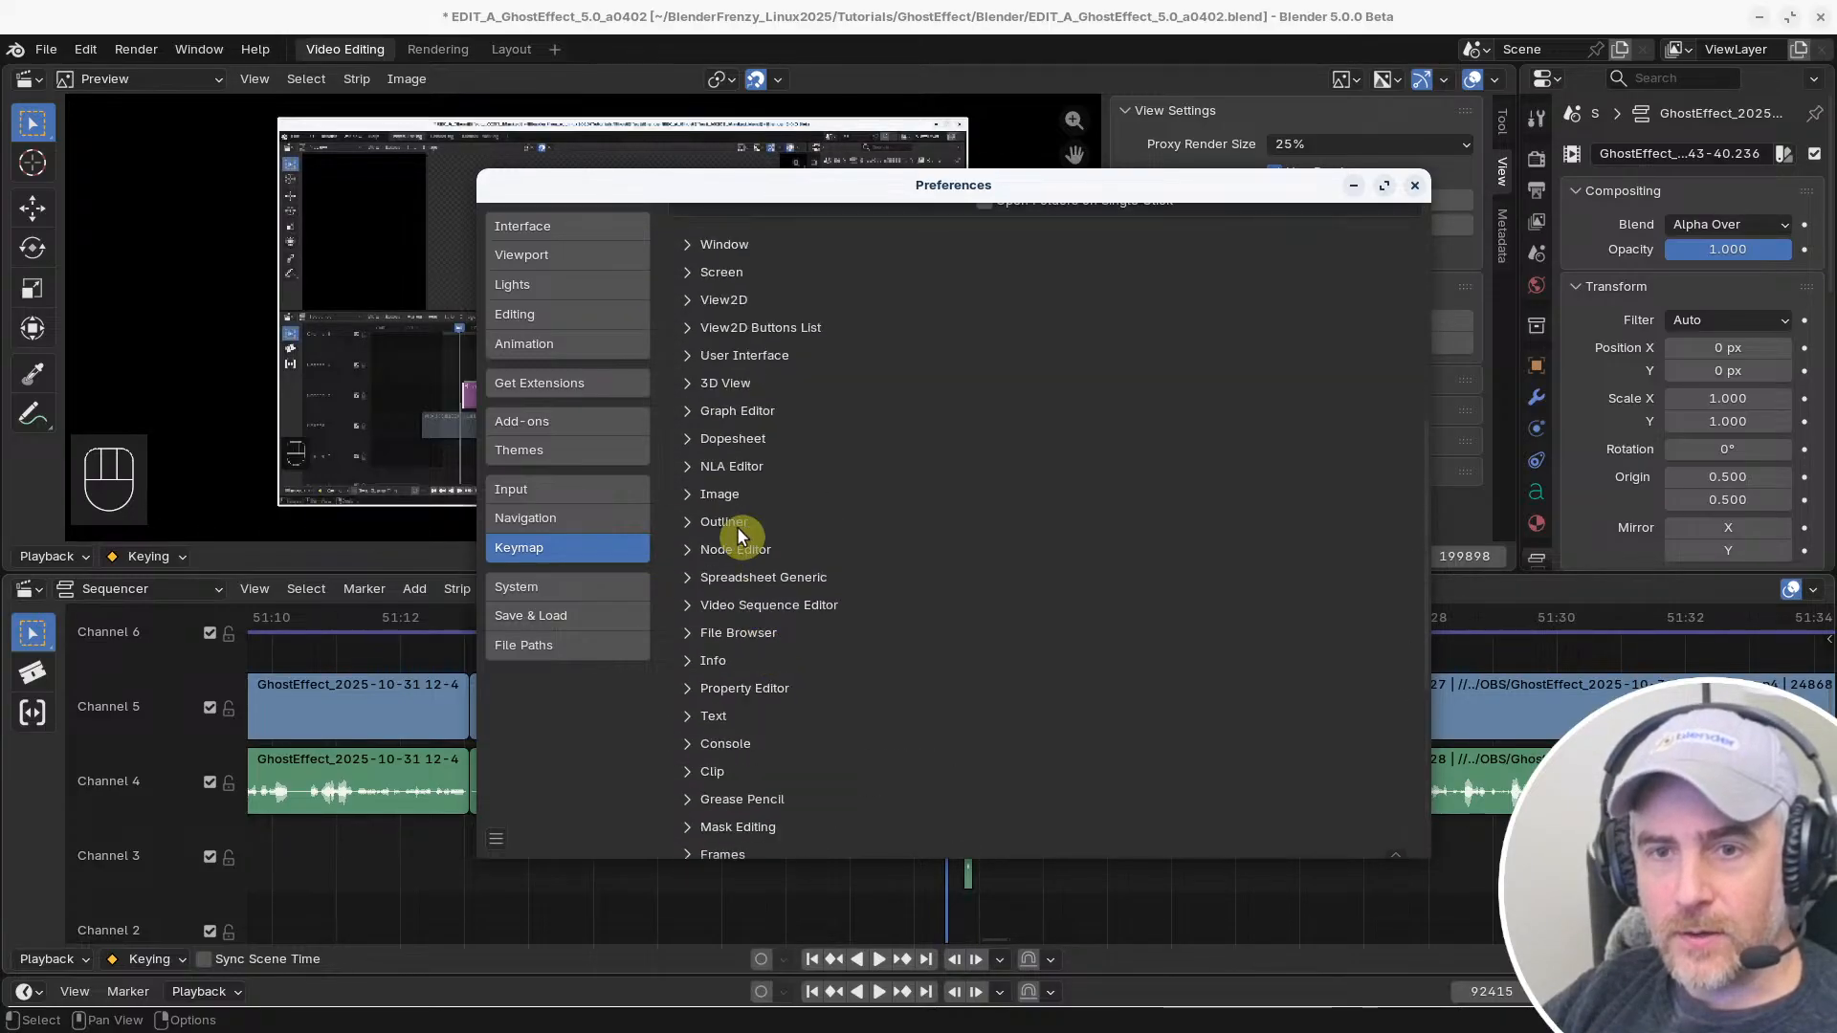
scroll(703, 382, up, 3)
click(689, 333)
click(689, 337)
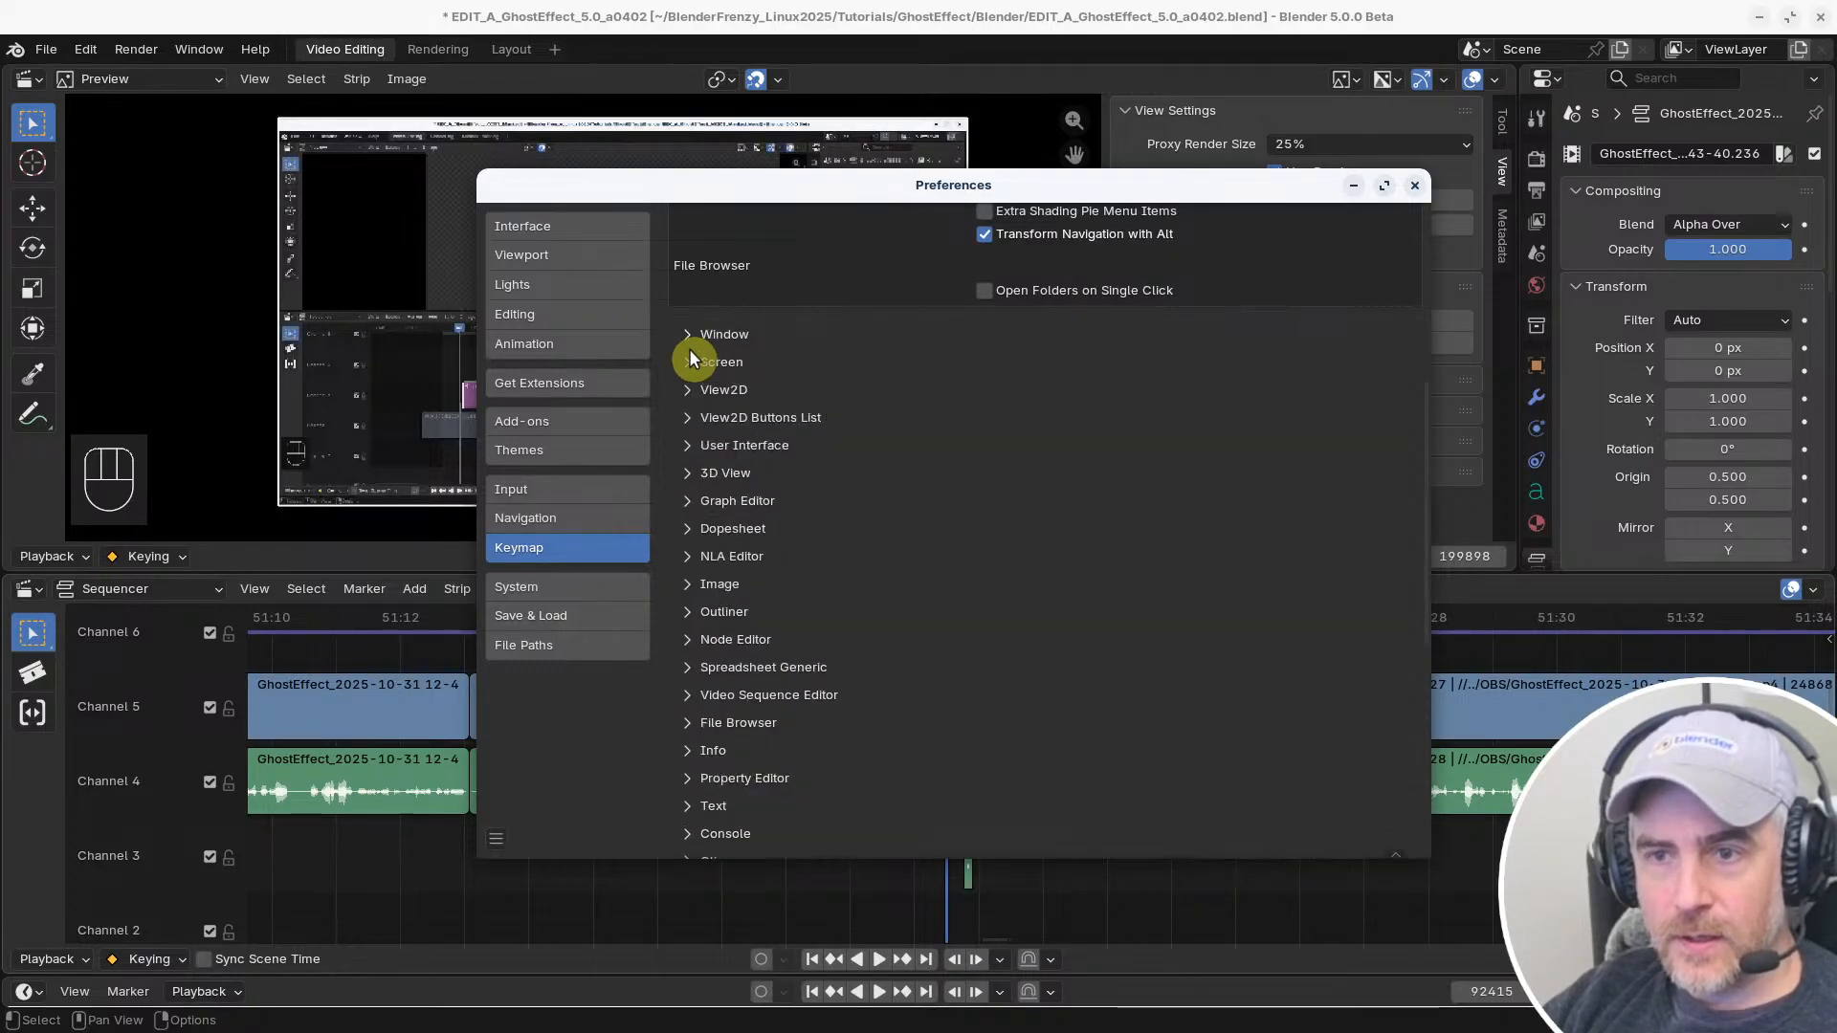
click(689, 361)
click(687, 360)
scroll(702, 536, down, 5)
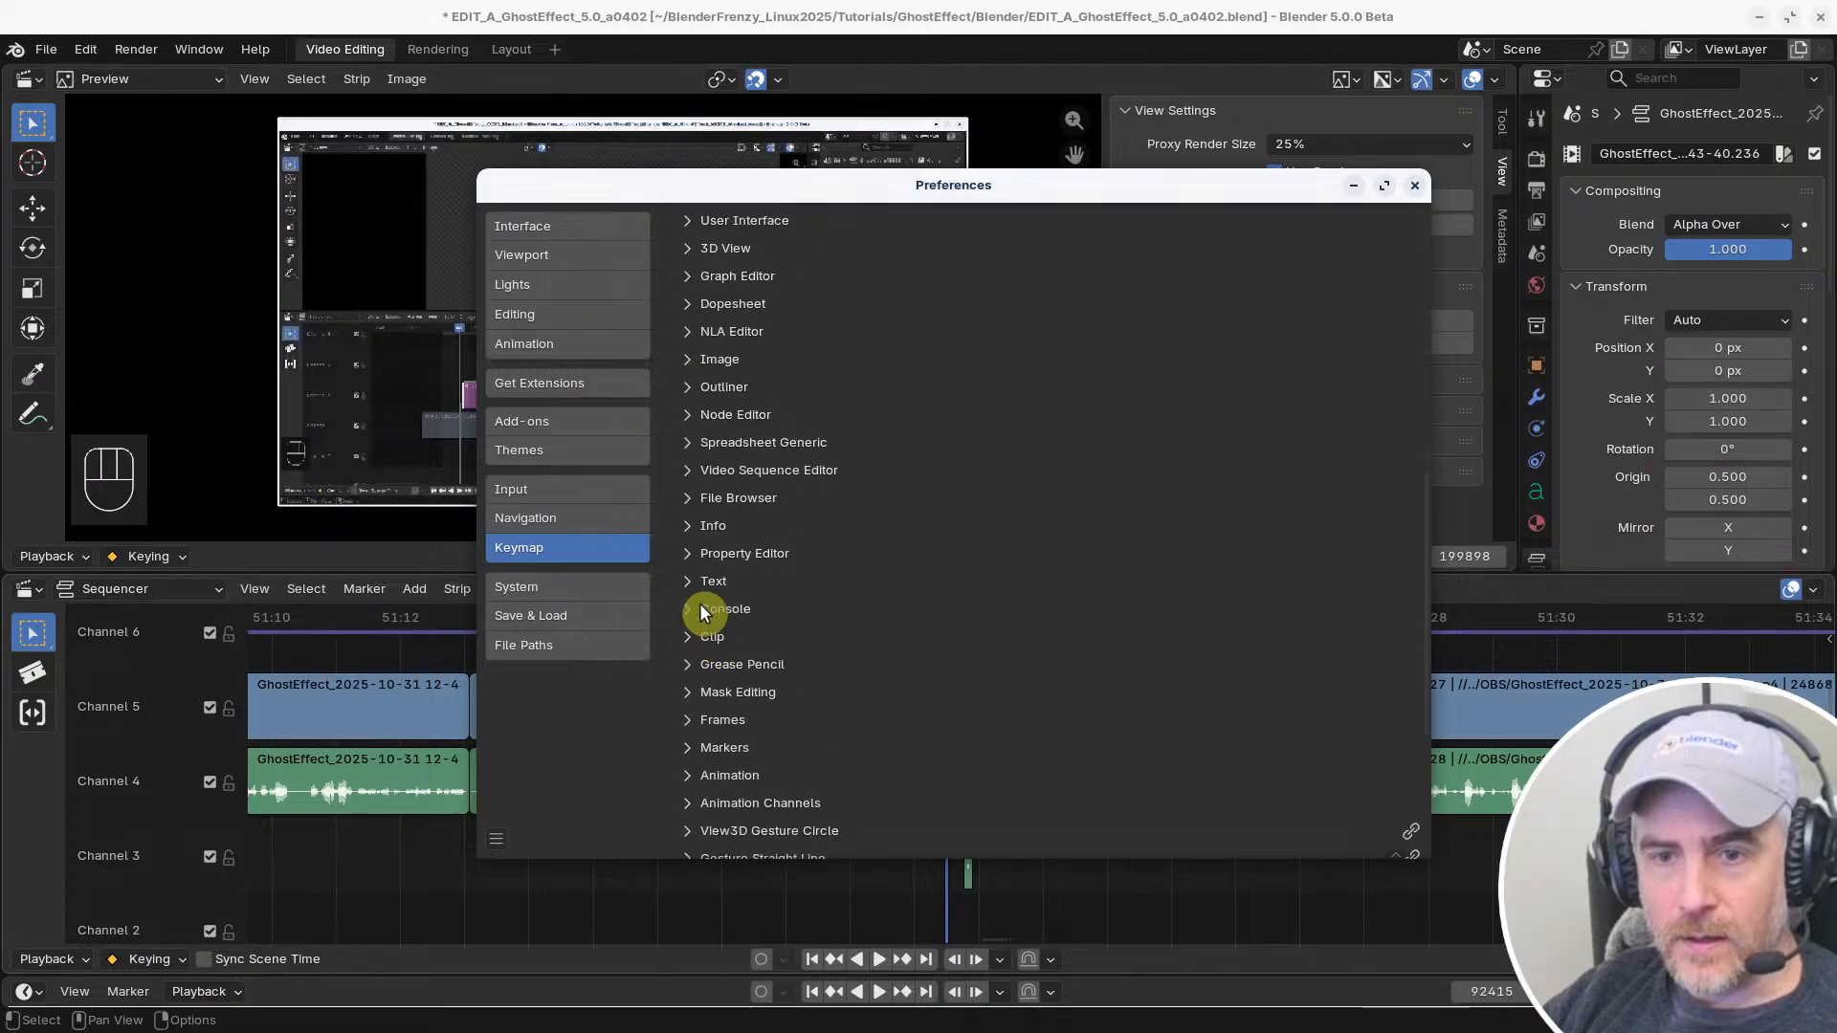
click(685, 471)
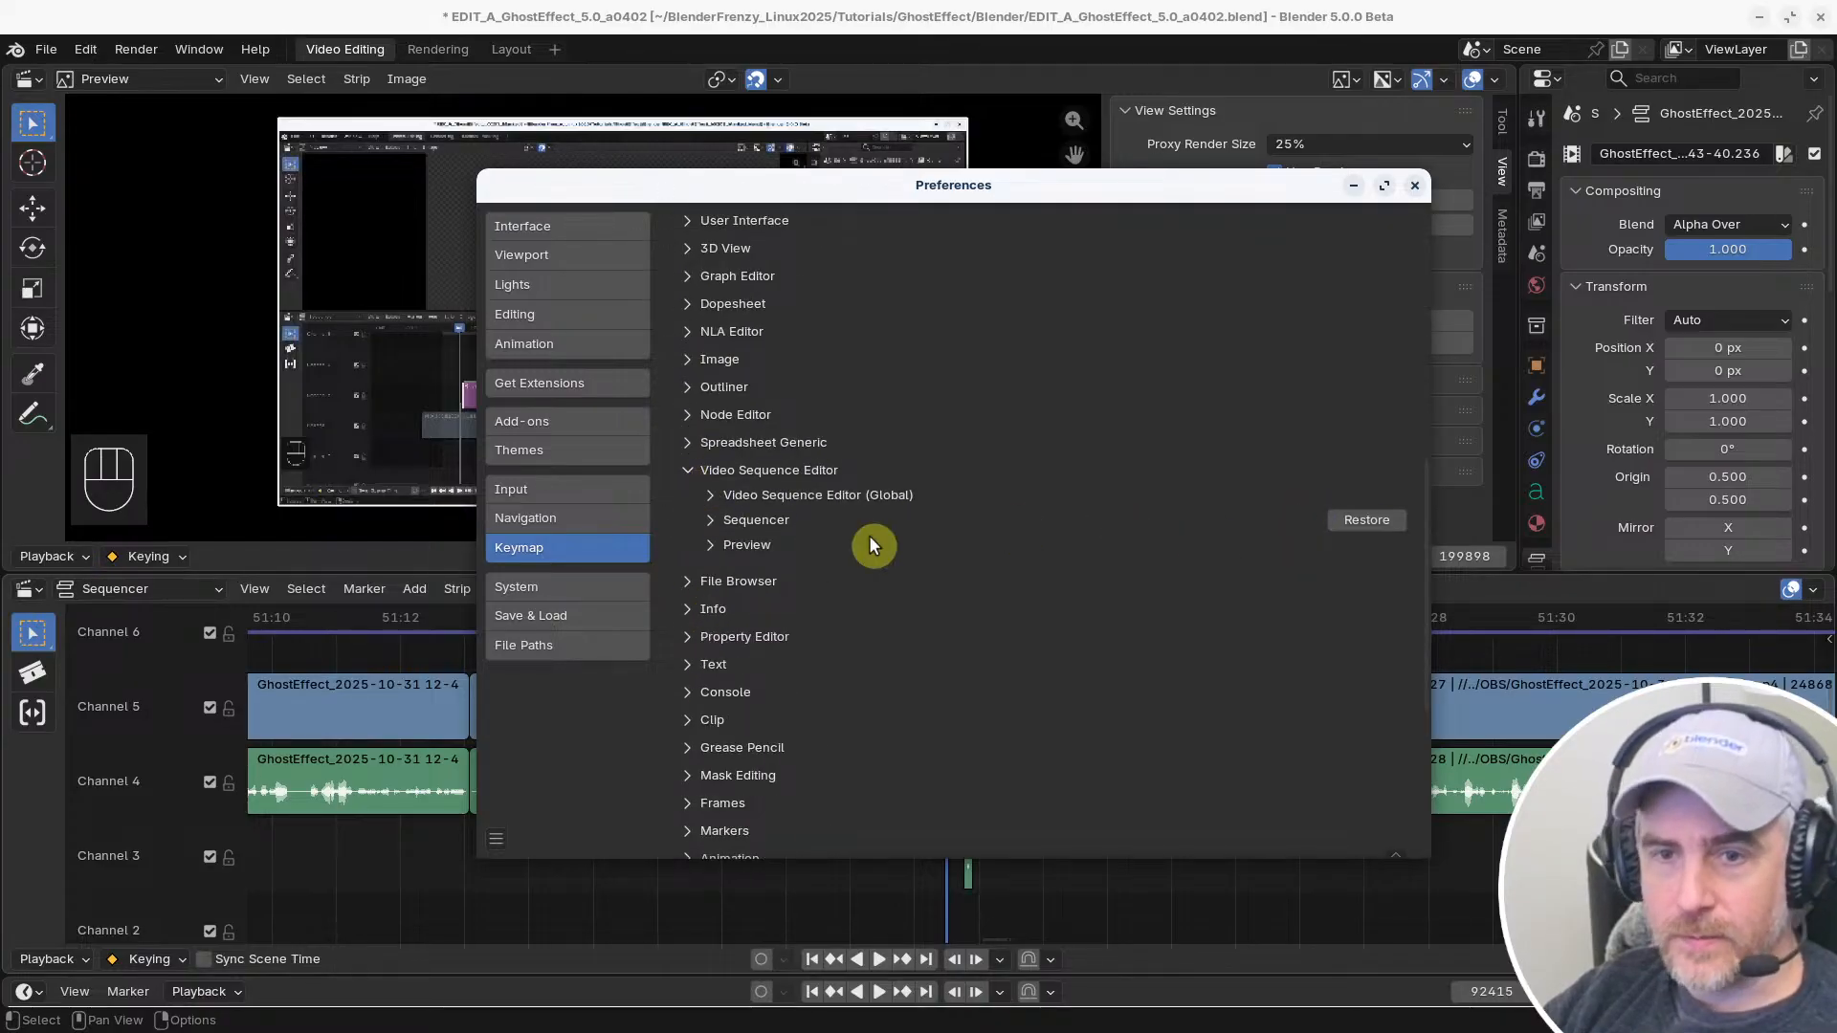
Test additive selection on the last two Channel 4 and 5 clip pairs before the gap, and deselect all strips
click(386, 858)
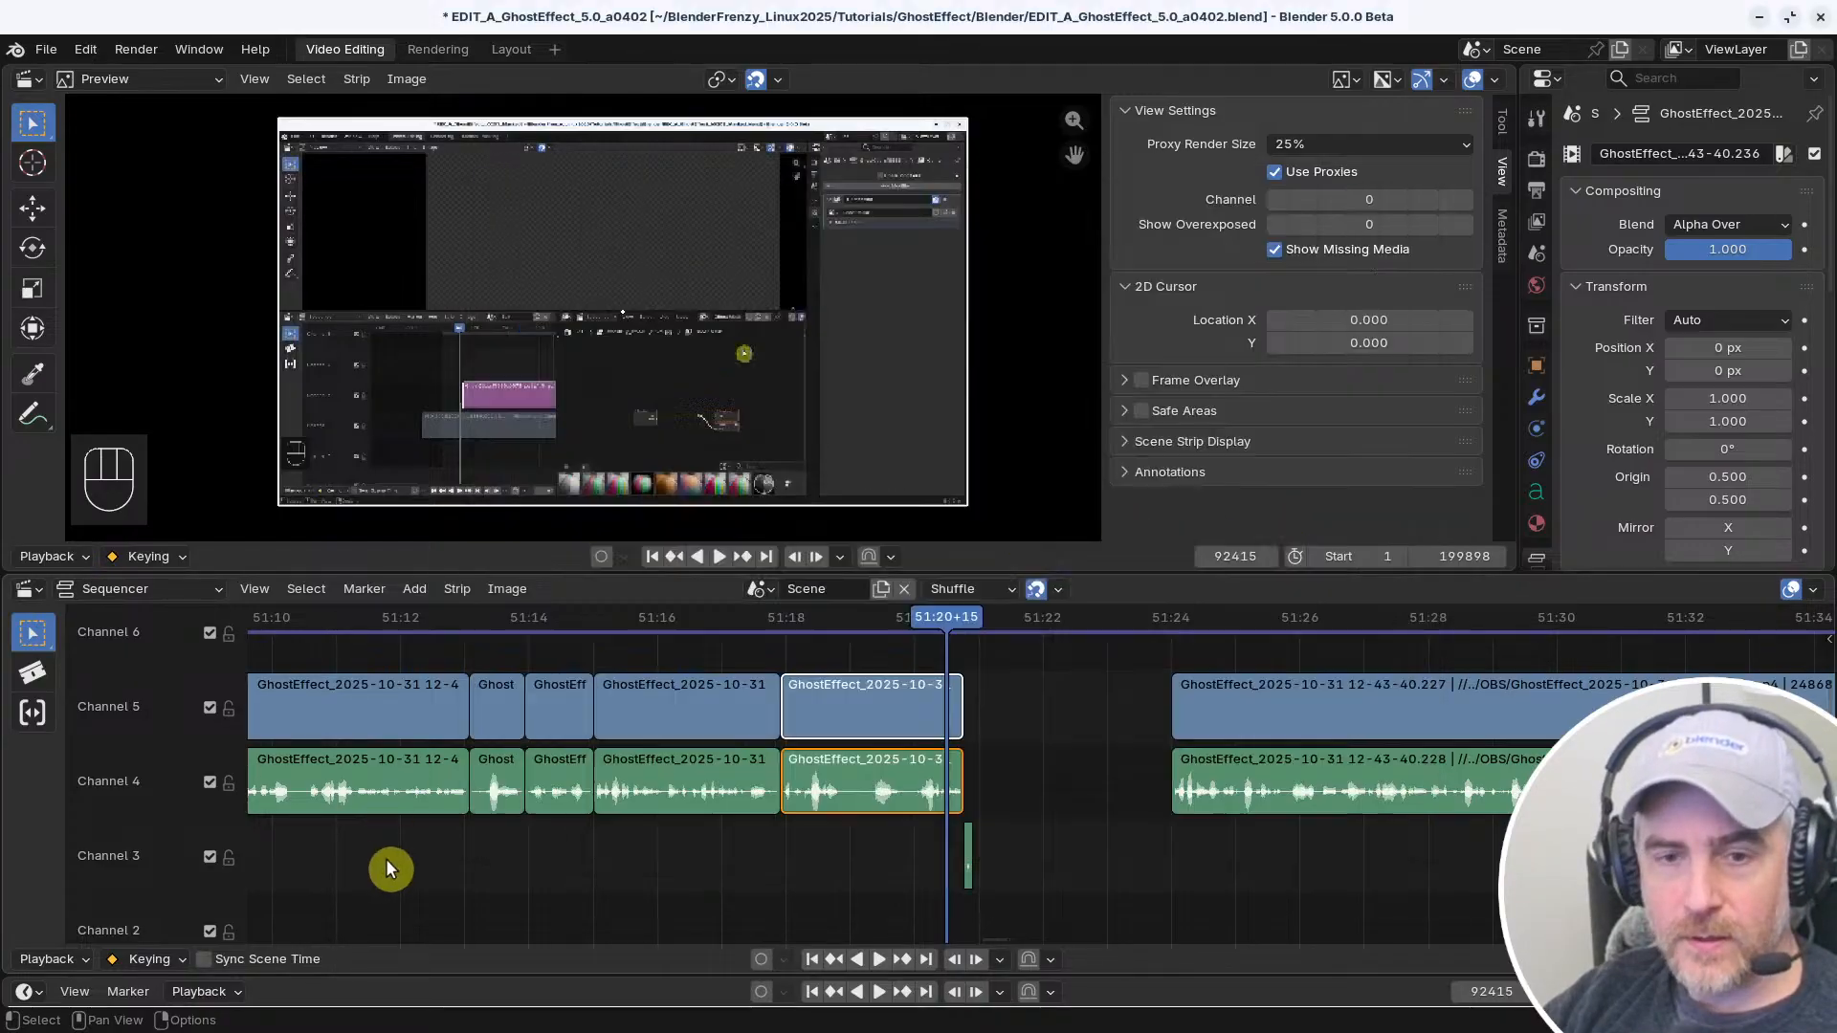
shift+click(861, 704)
shift+click(718, 722)
shift+click(697, 777)
shift+click(874, 792)
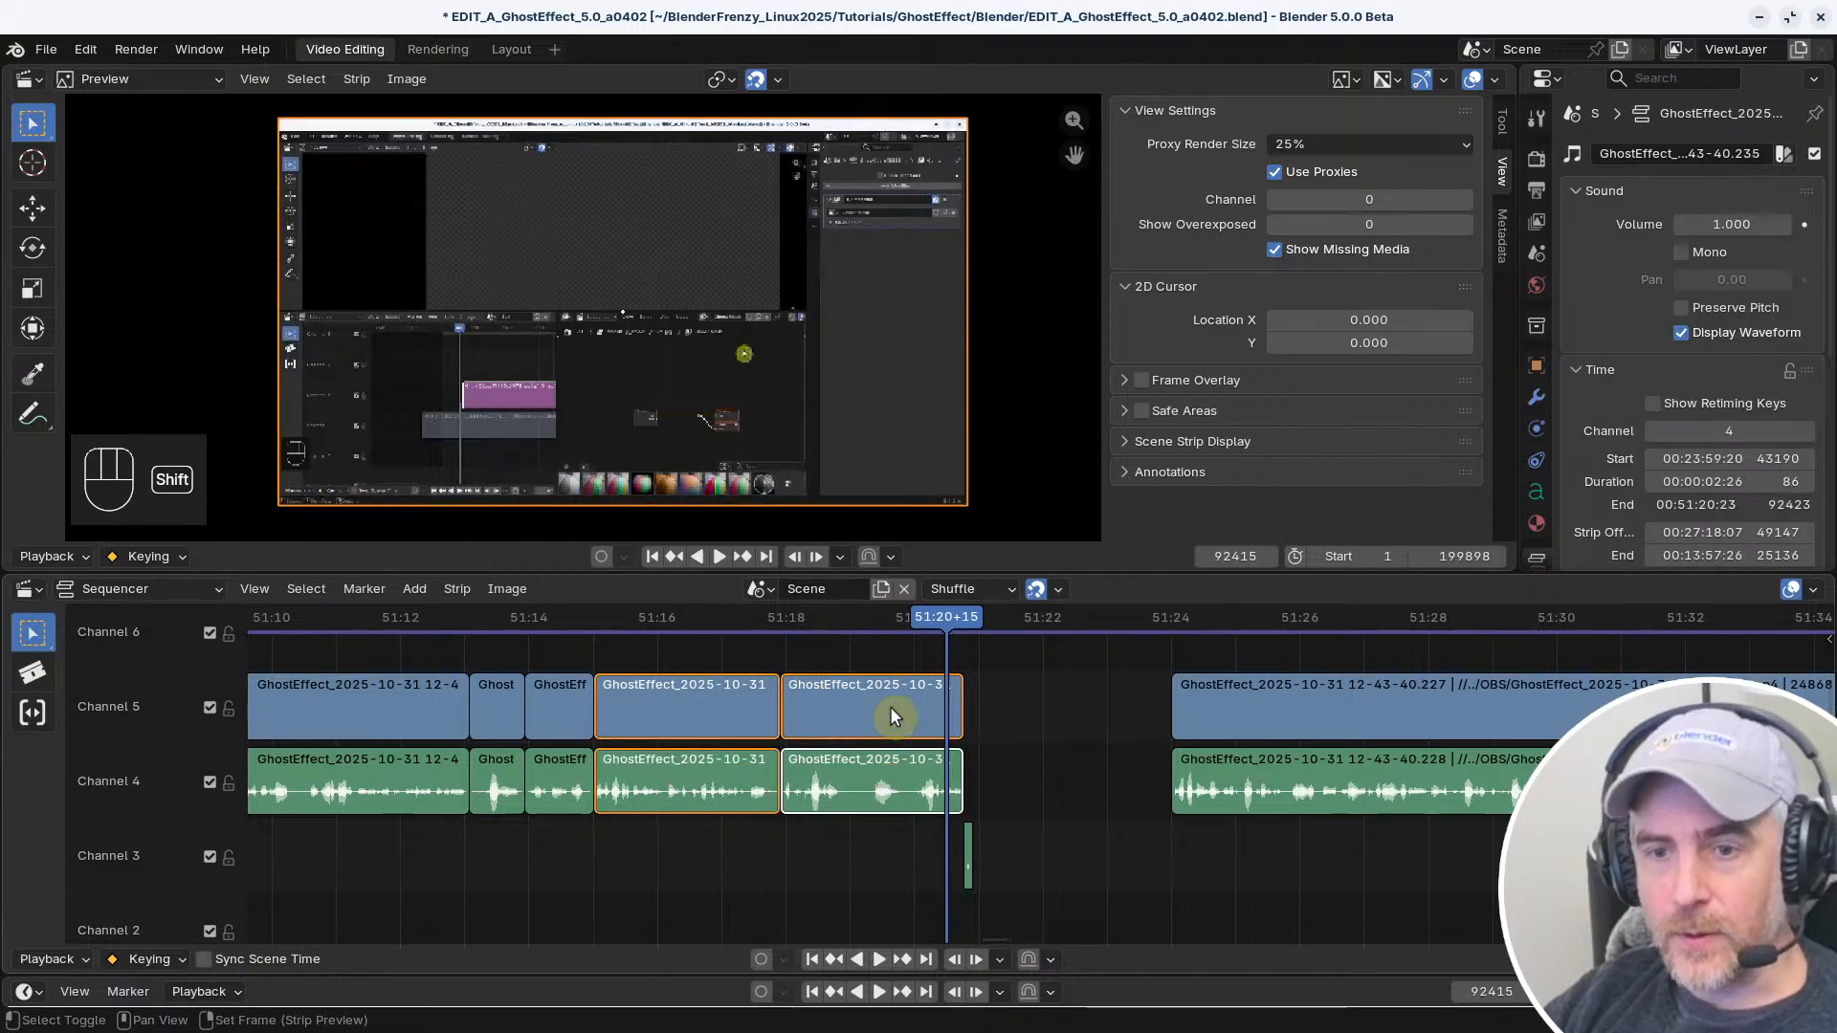
shift+click(890, 707)
shift+click(666, 710)
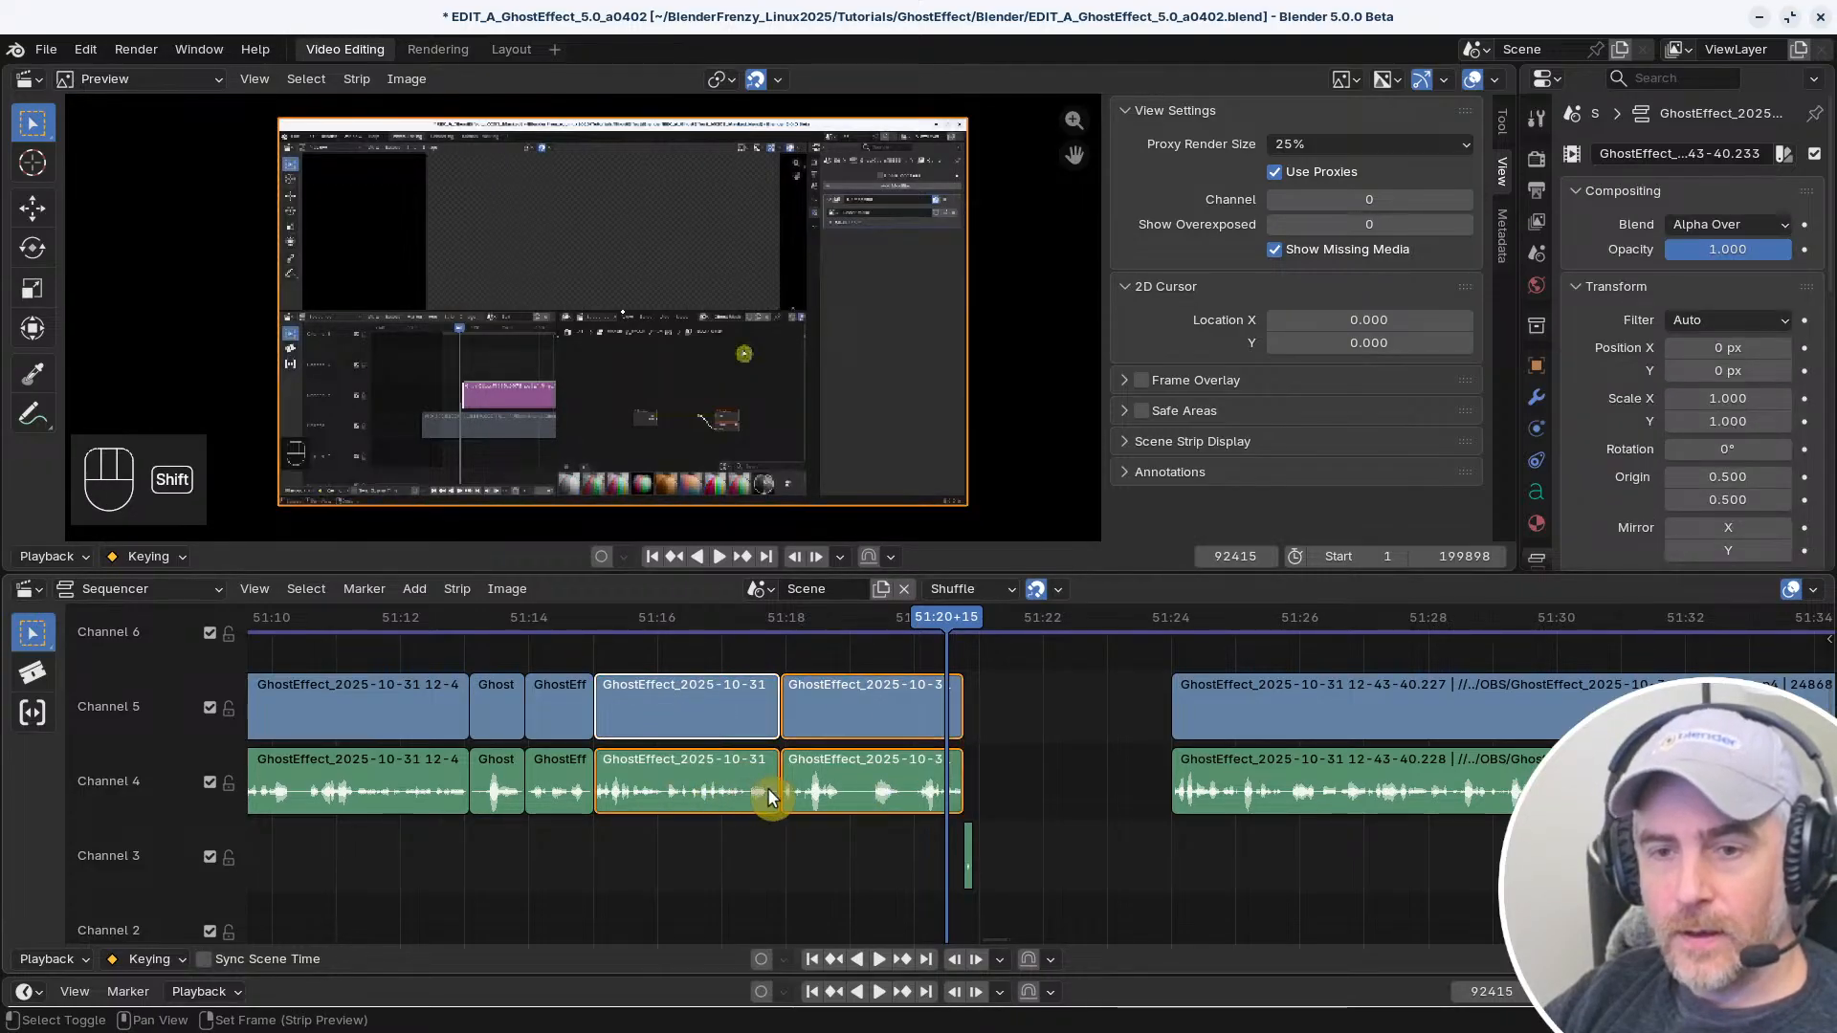
click(1093, 760)
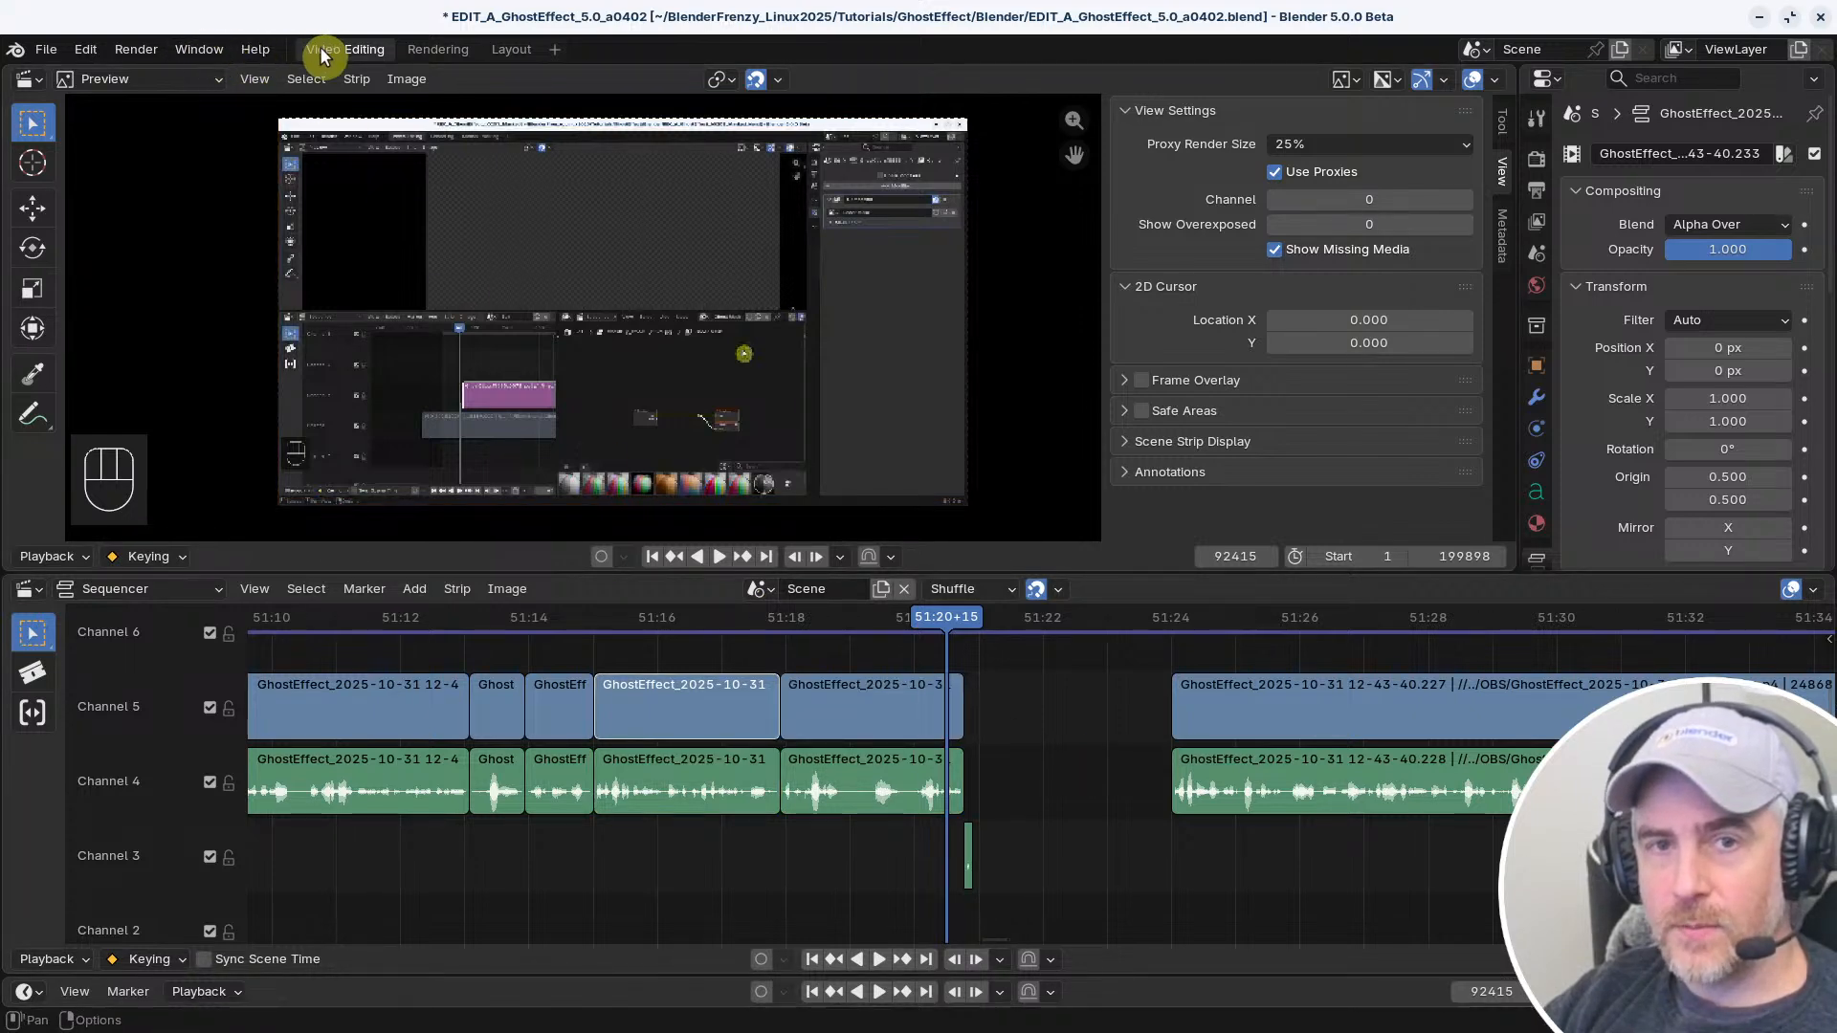
Inspect the Video Sequence Editor global shortcuts and the Sequencer keymap, including the Select Box tool's mouse bindings
key(ctrl+comma)
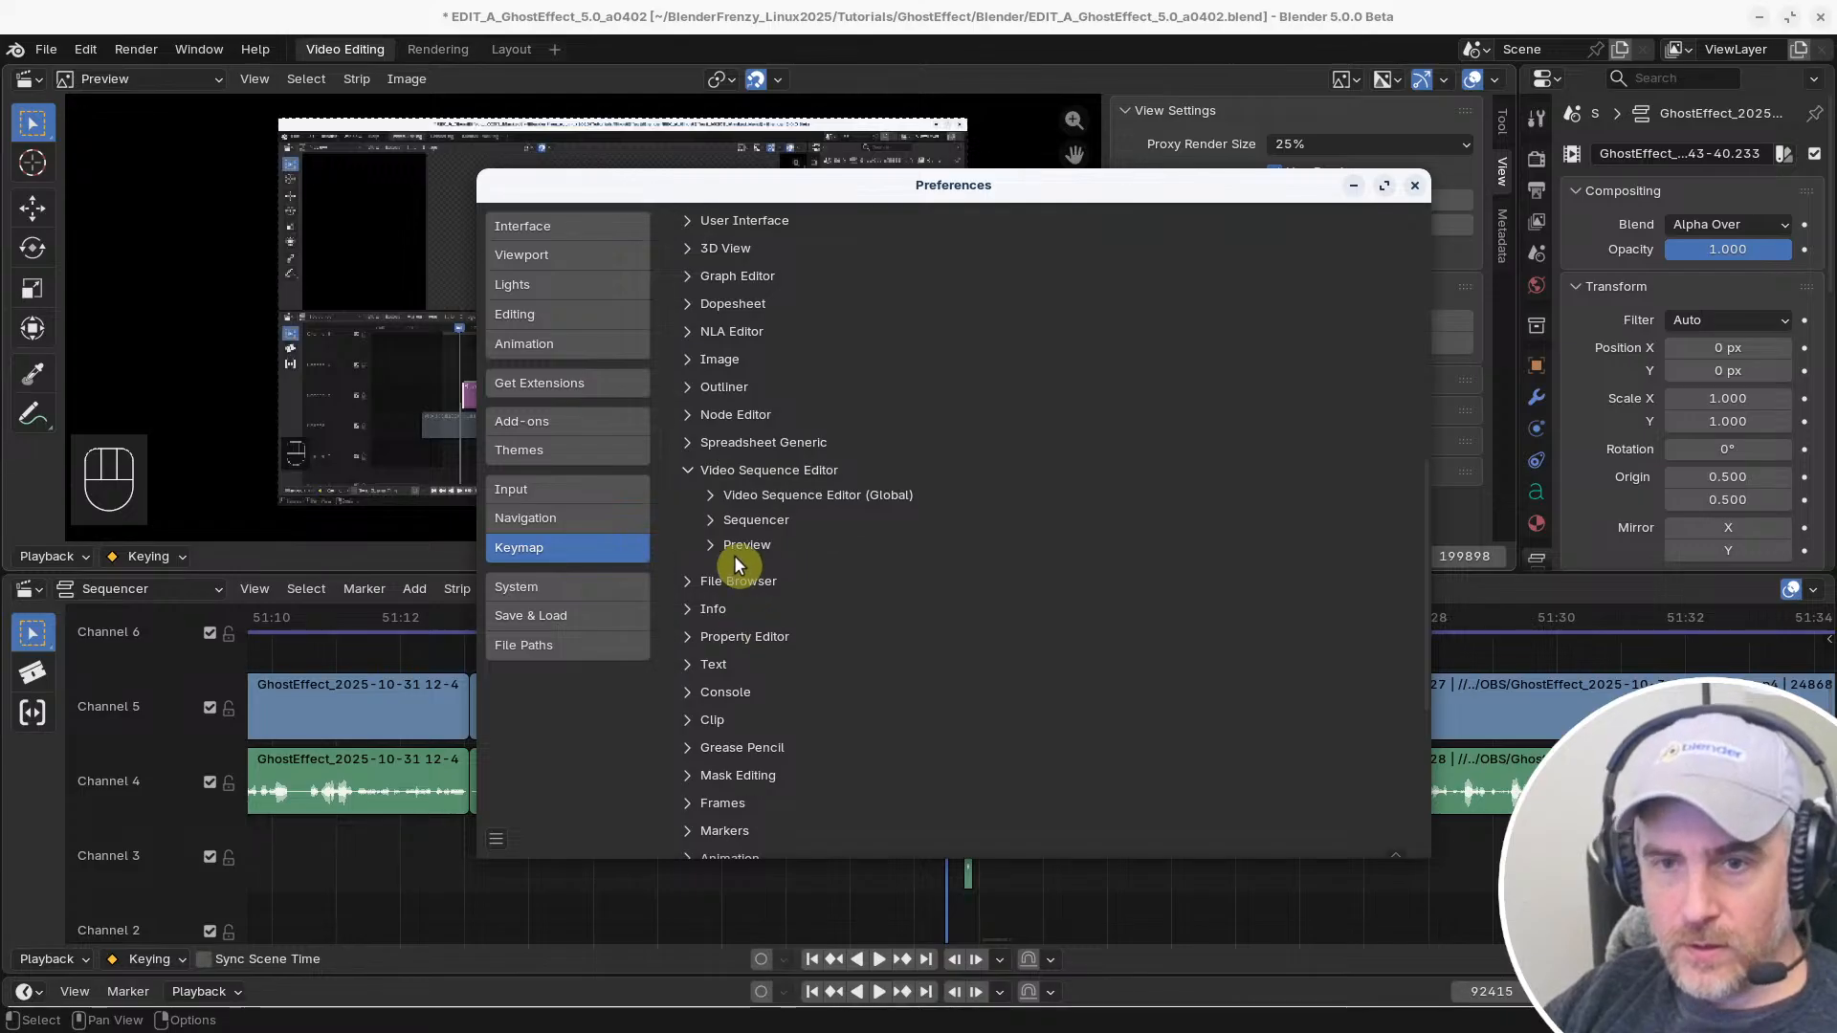
click(715, 495)
click(714, 495)
click(715, 494)
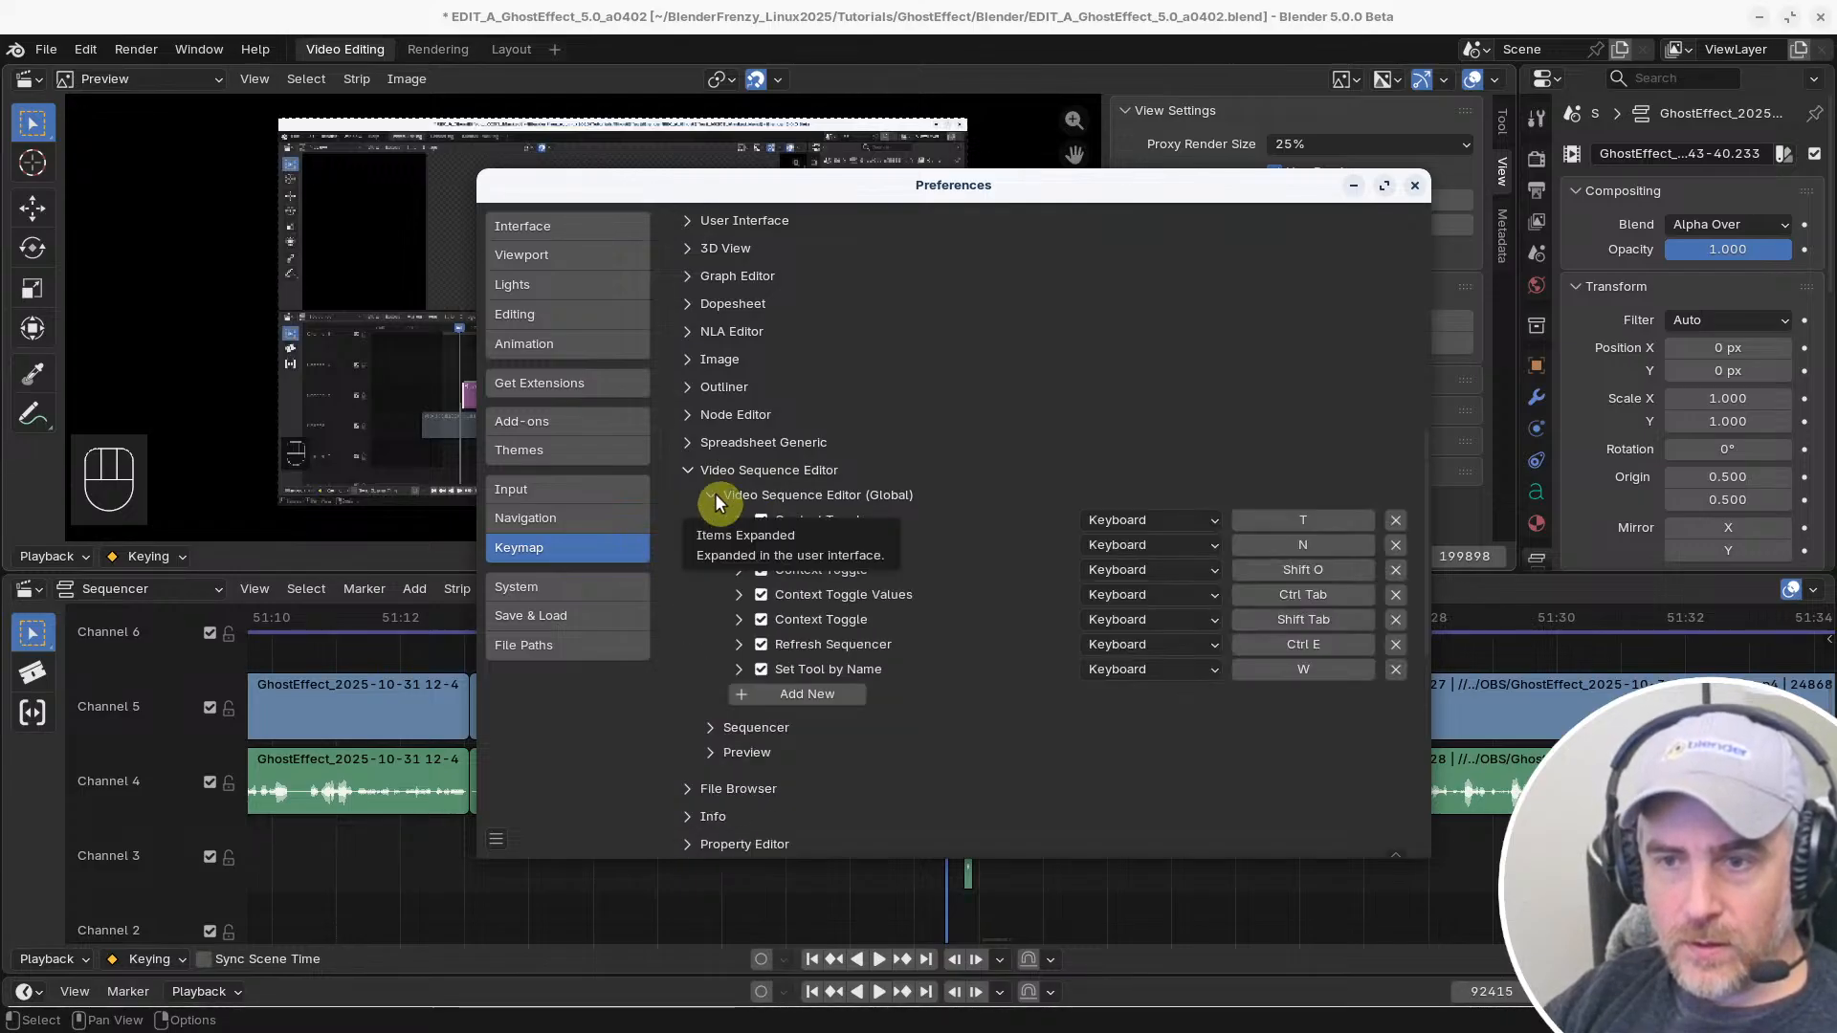
click(714, 493)
click(726, 521)
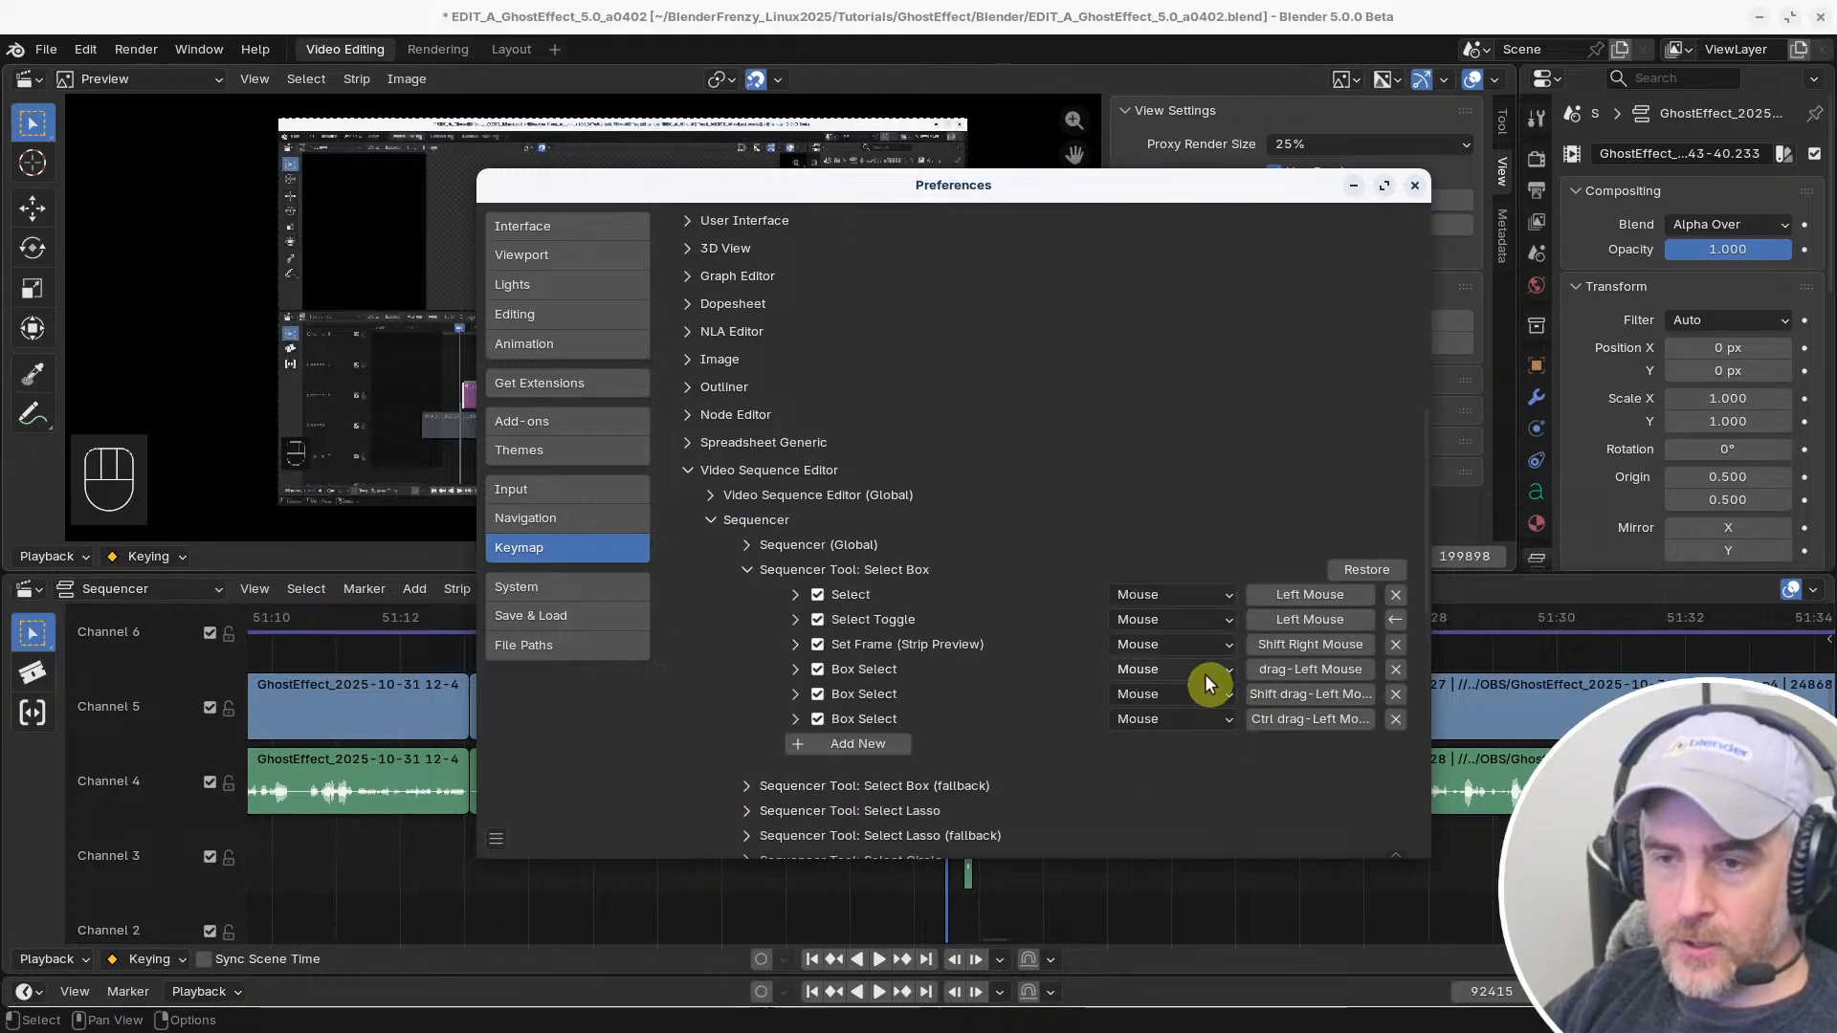
scroll(790, 685, down, 5)
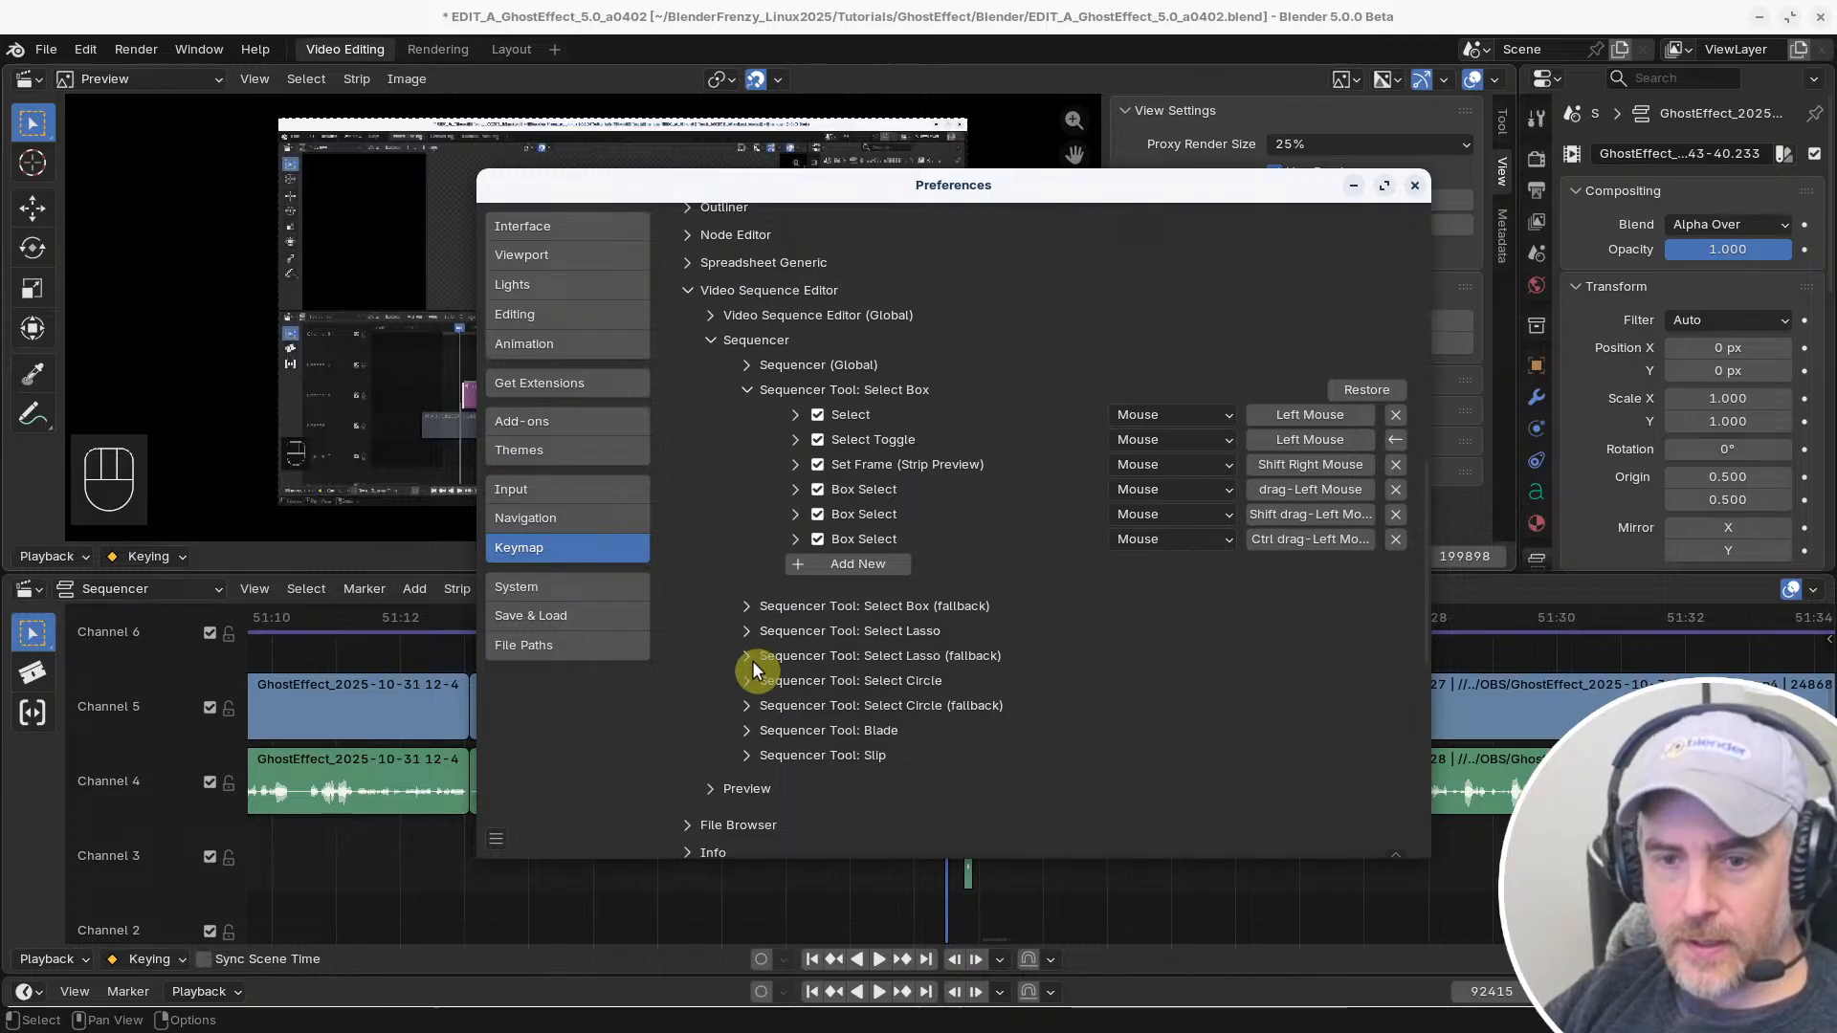
Inspect the mouse bindings of the Sequencer's Select Box (fallback) tool alongside those of Select Box
scroll(761, 732, down, 3)
scroll(761, 714, up, 5)
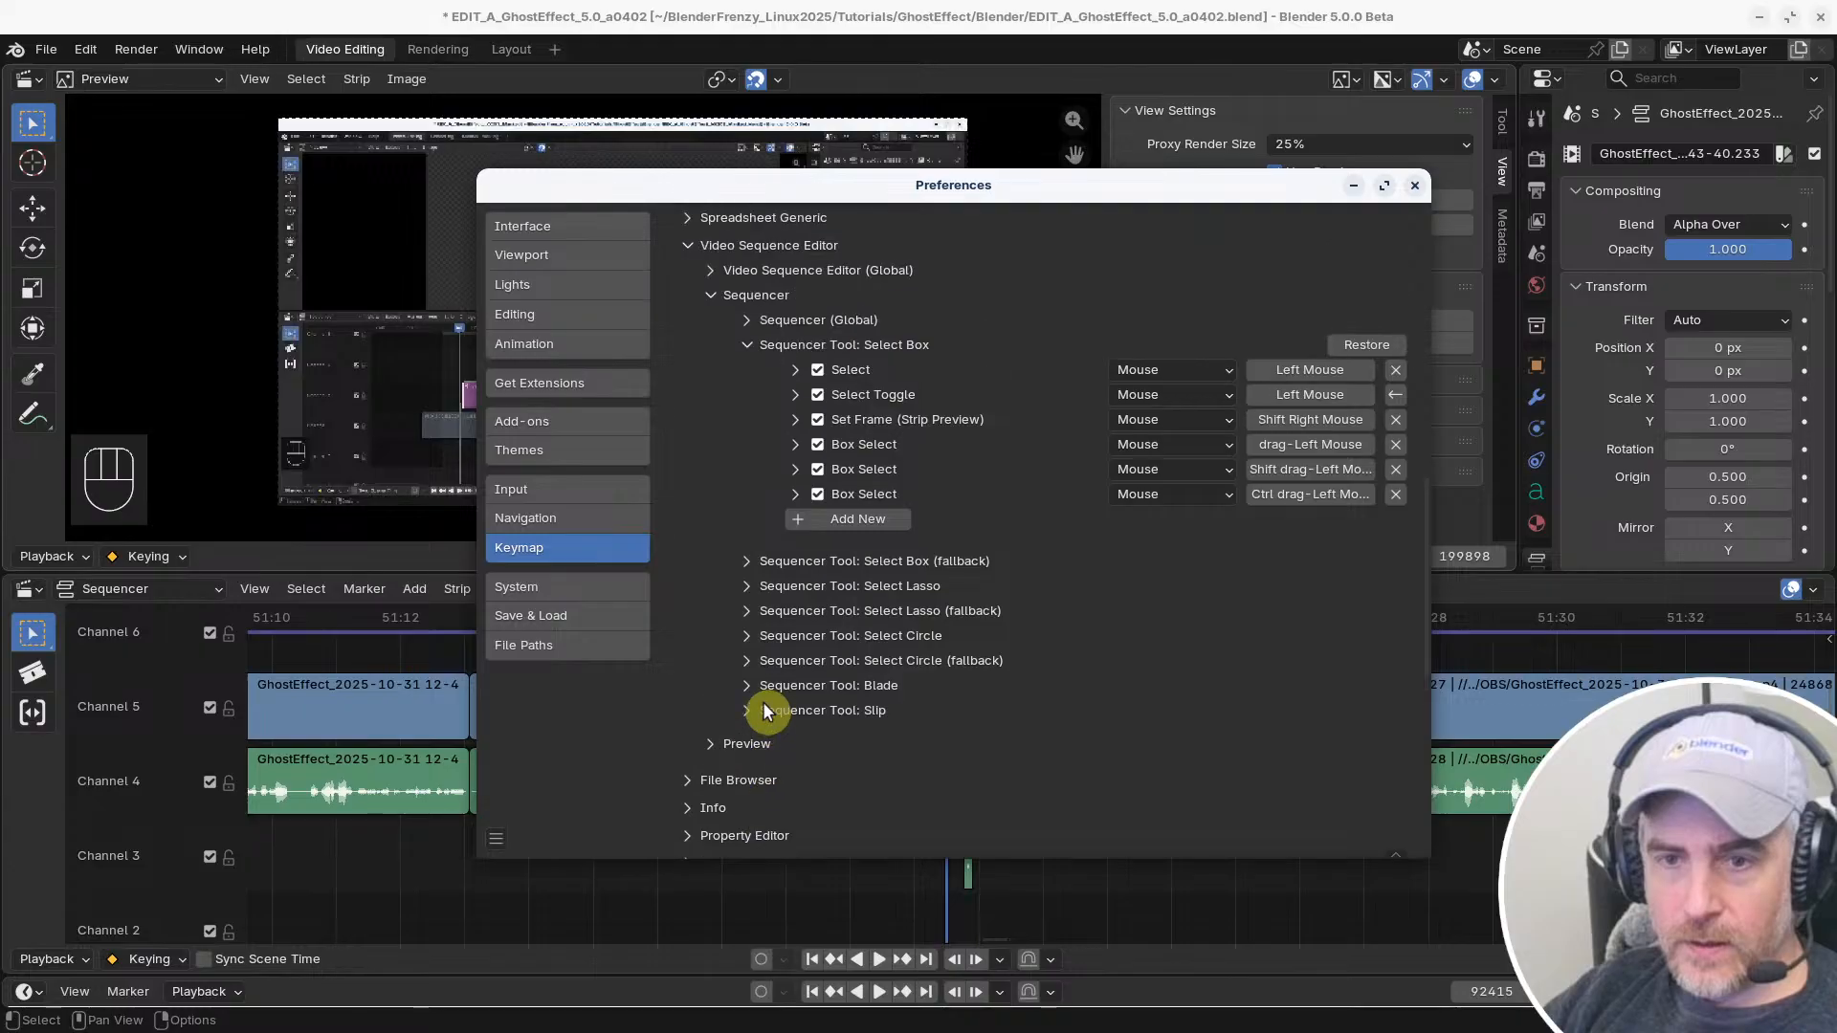
scroll(763, 709, down, 2)
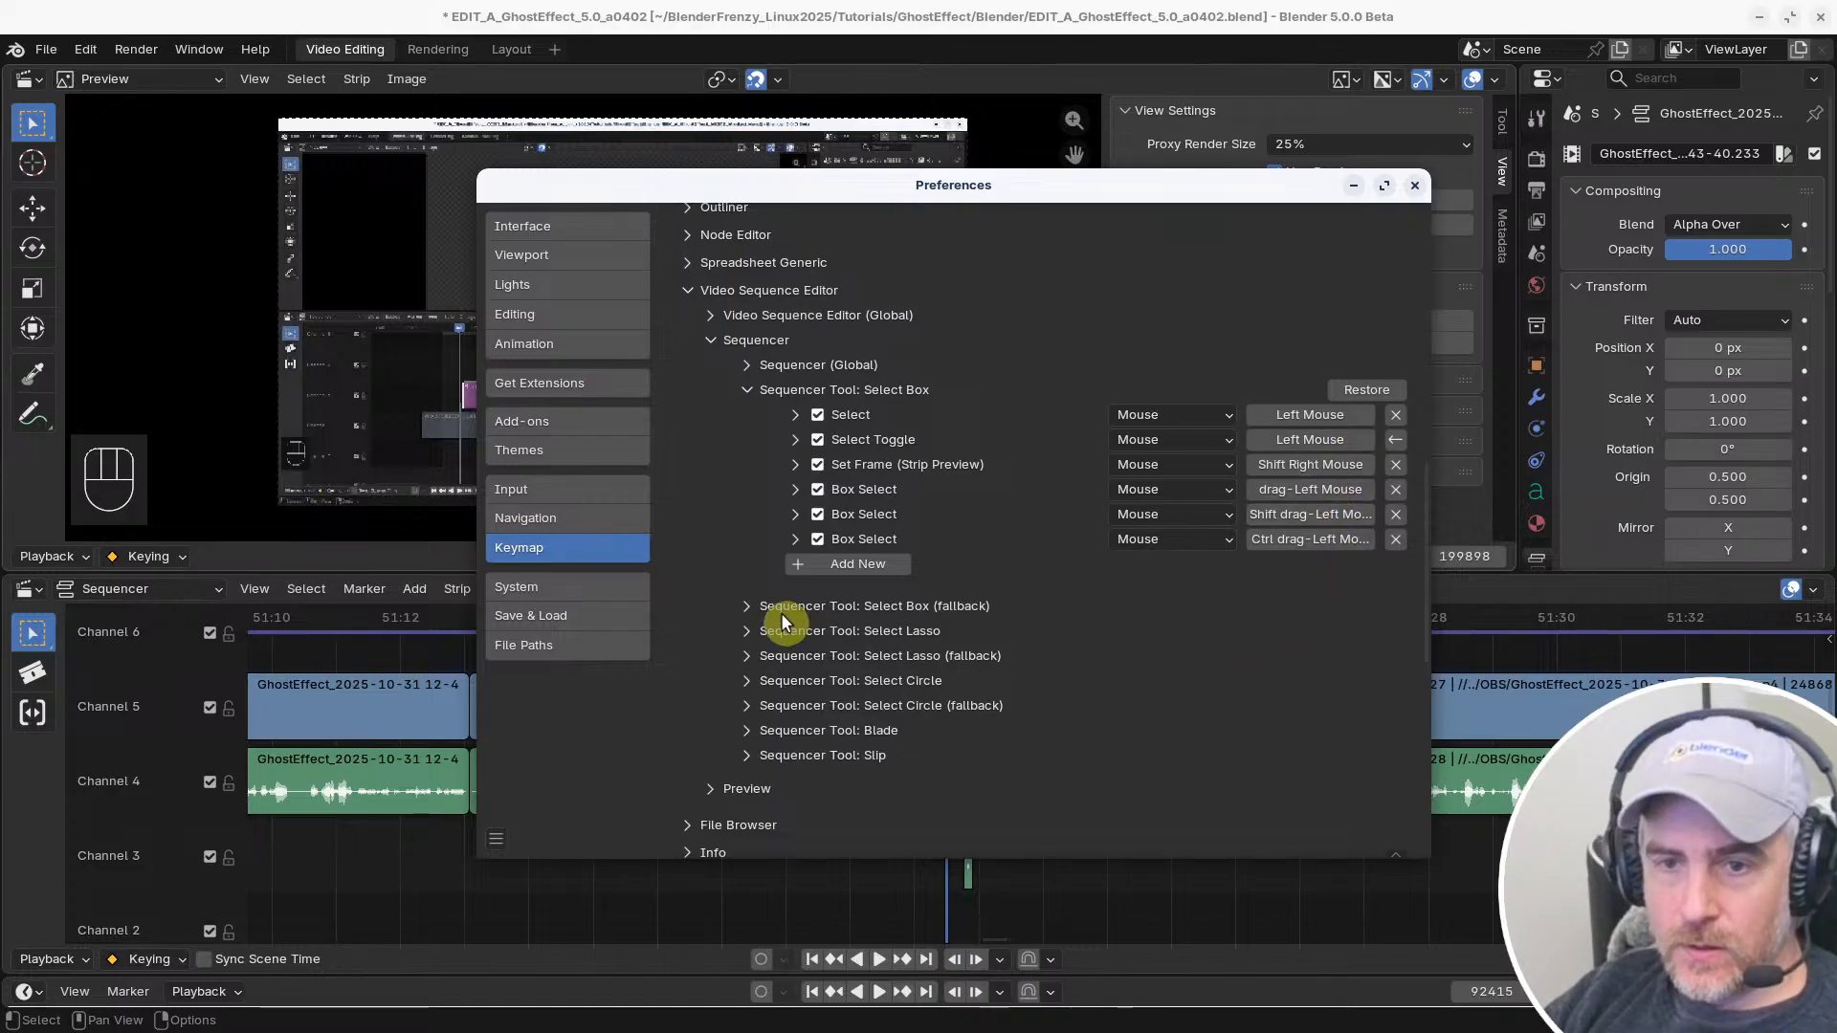
click(746, 606)
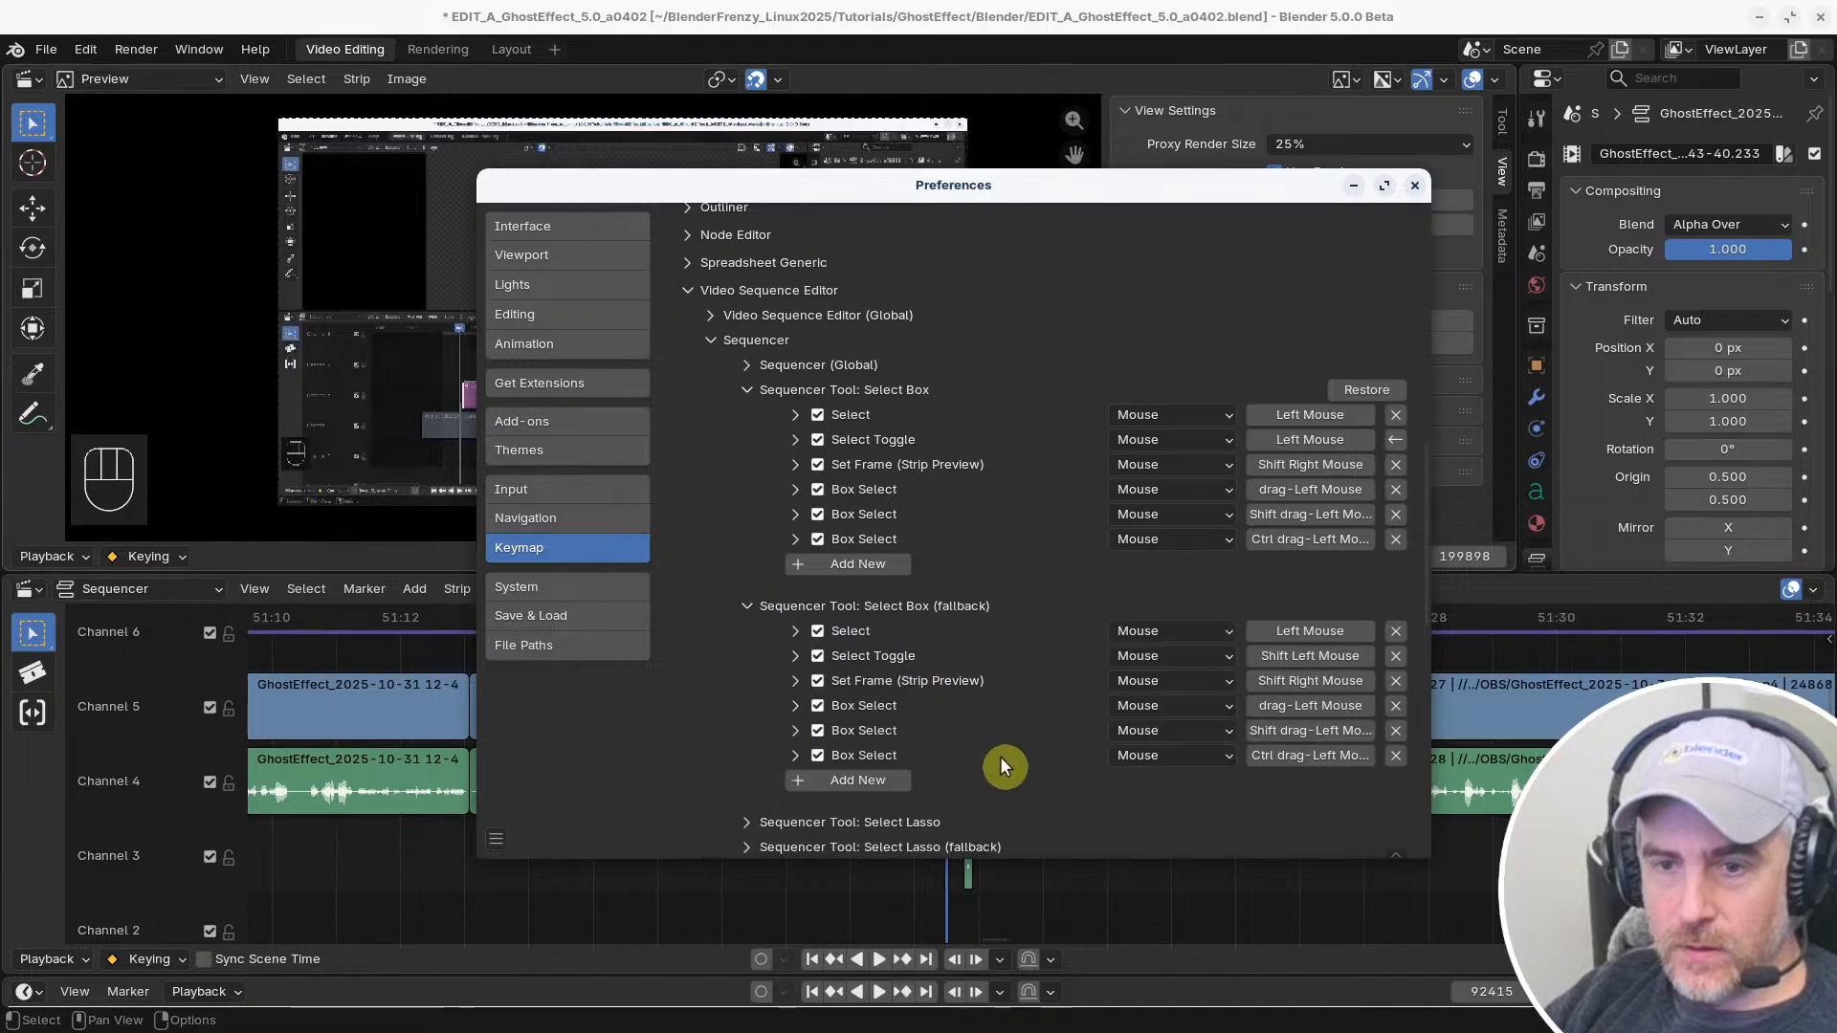
scroll(935, 759, down, 2)
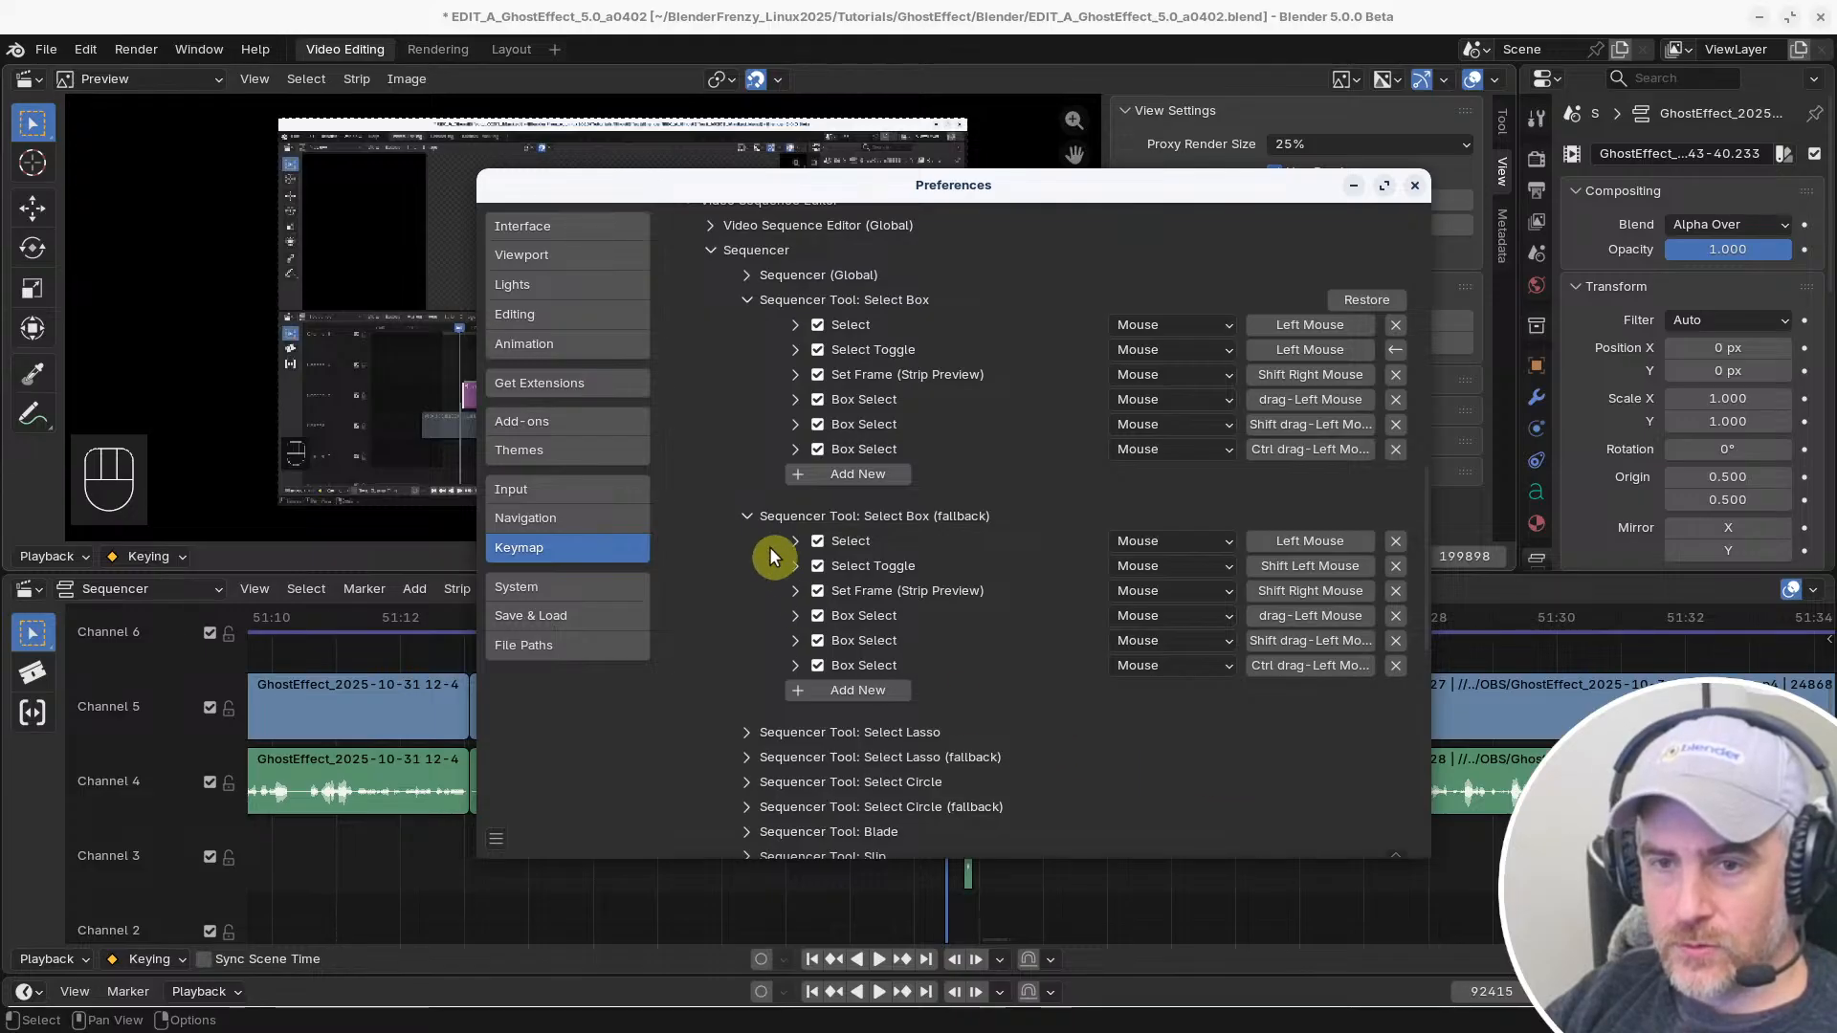
scroll(887, 635, down, 3)
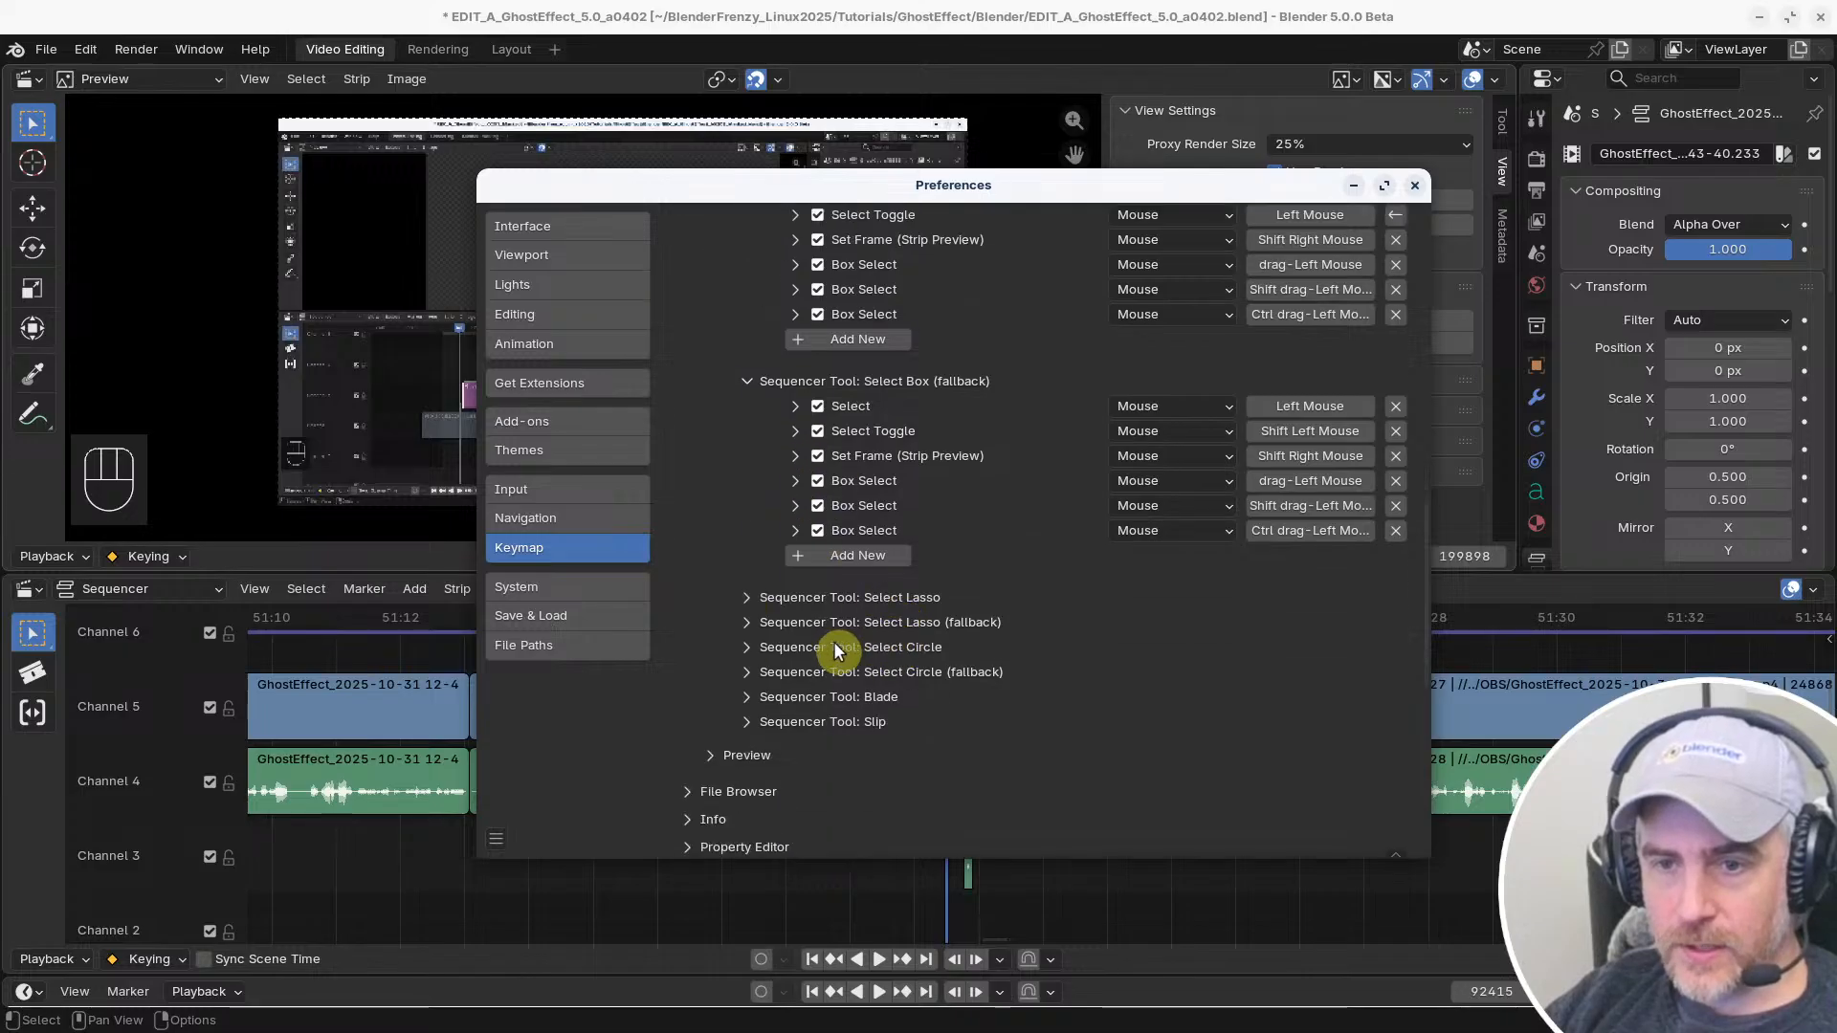
Check the Sequencer (Global) keymap group and expand the Slip tool's mouse bindings
click(747, 722)
click(746, 721)
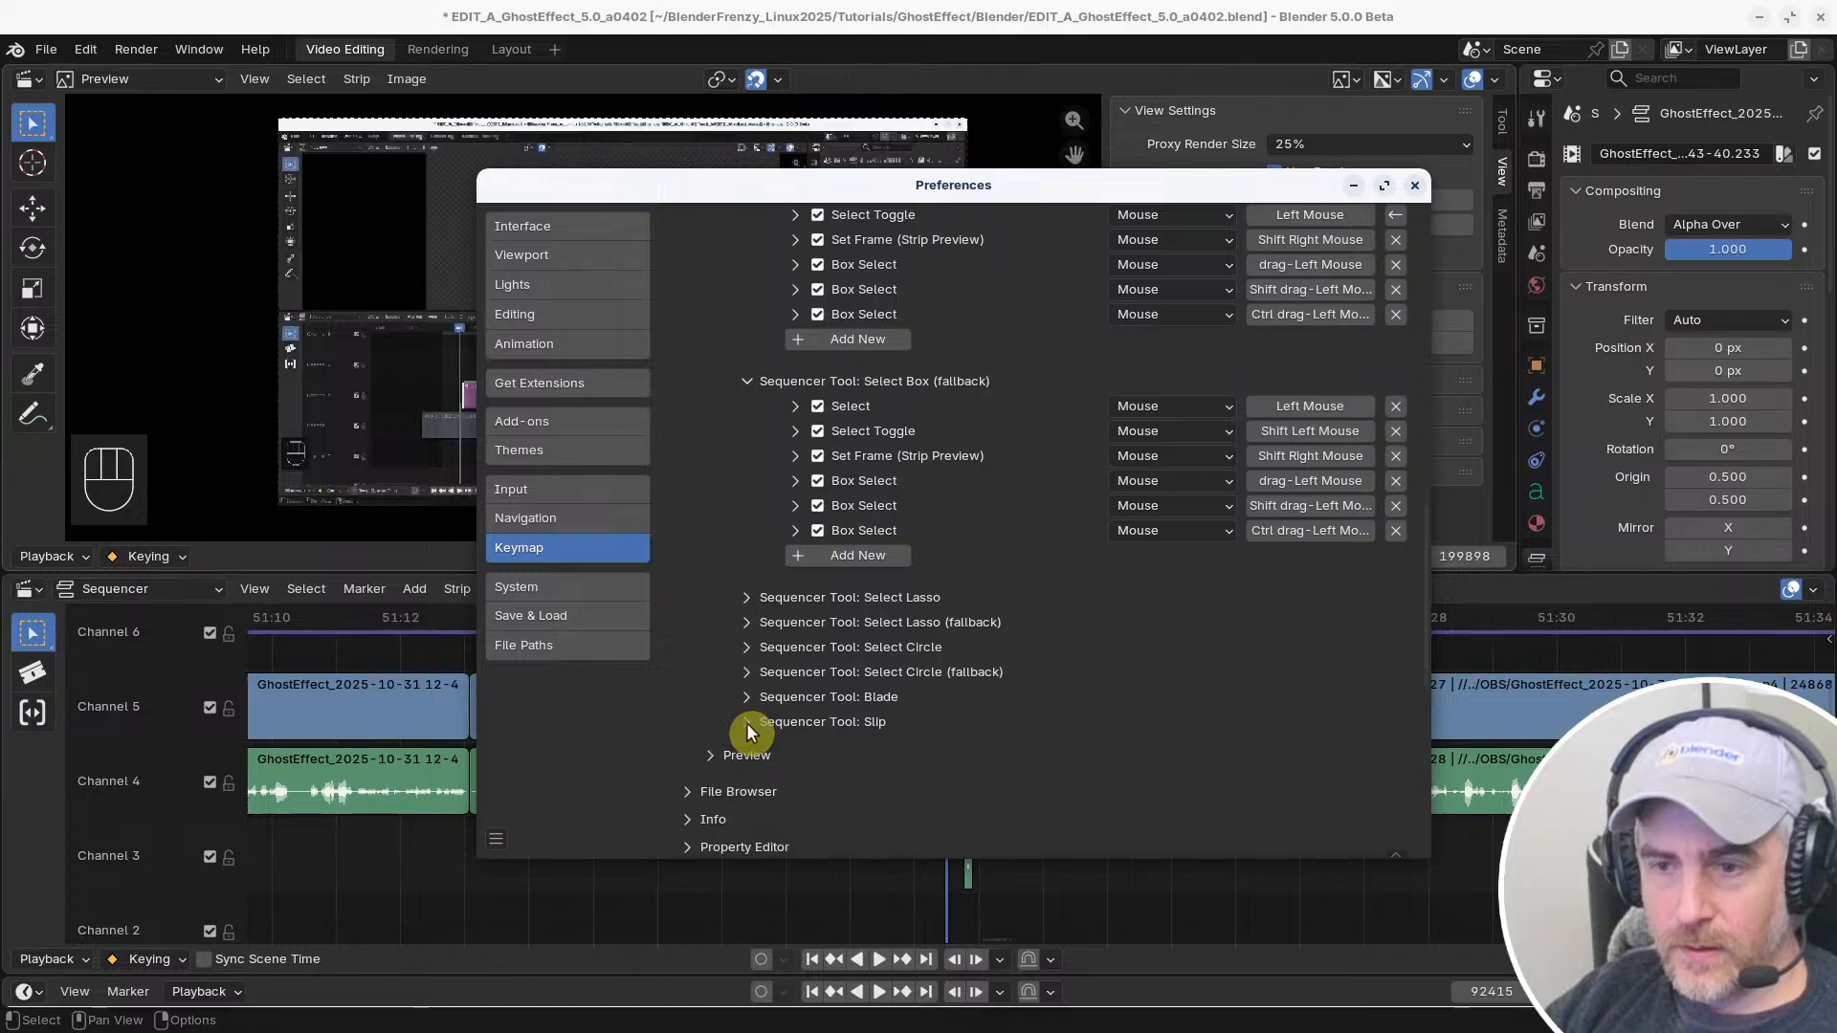
scroll(844, 656, up, 5)
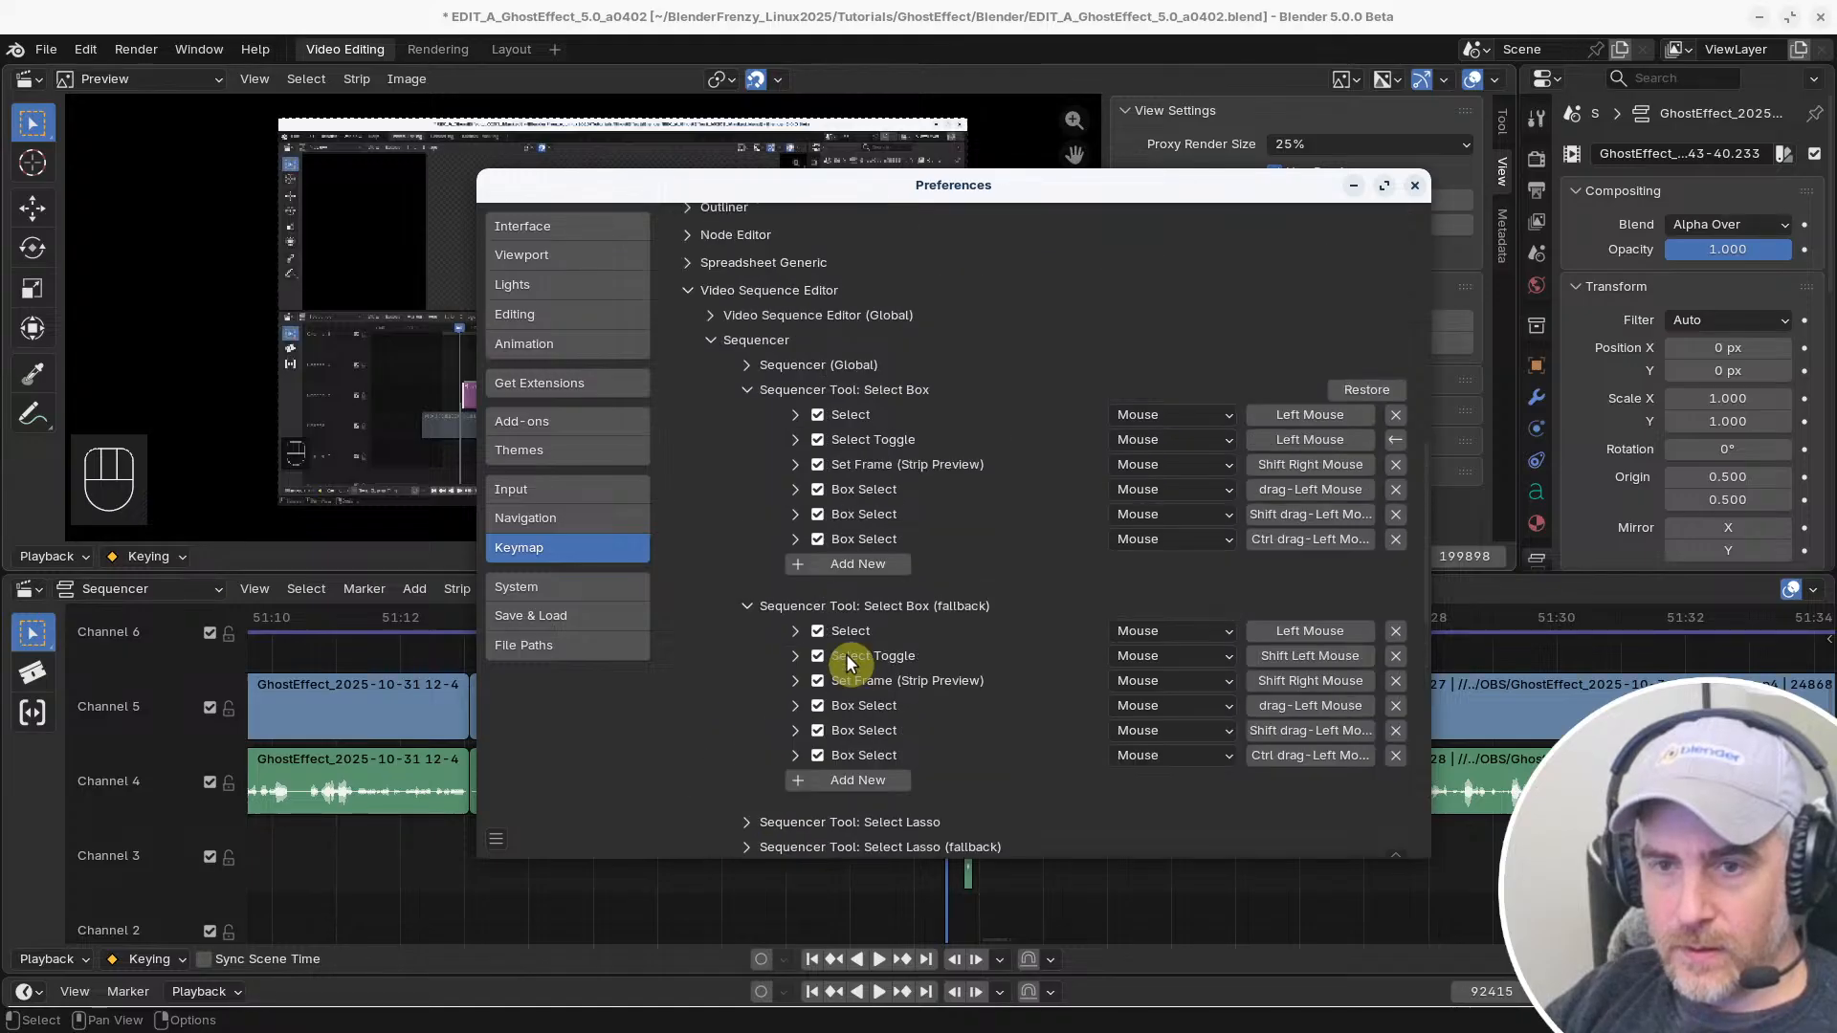
click(746, 365)
click(747, 364)
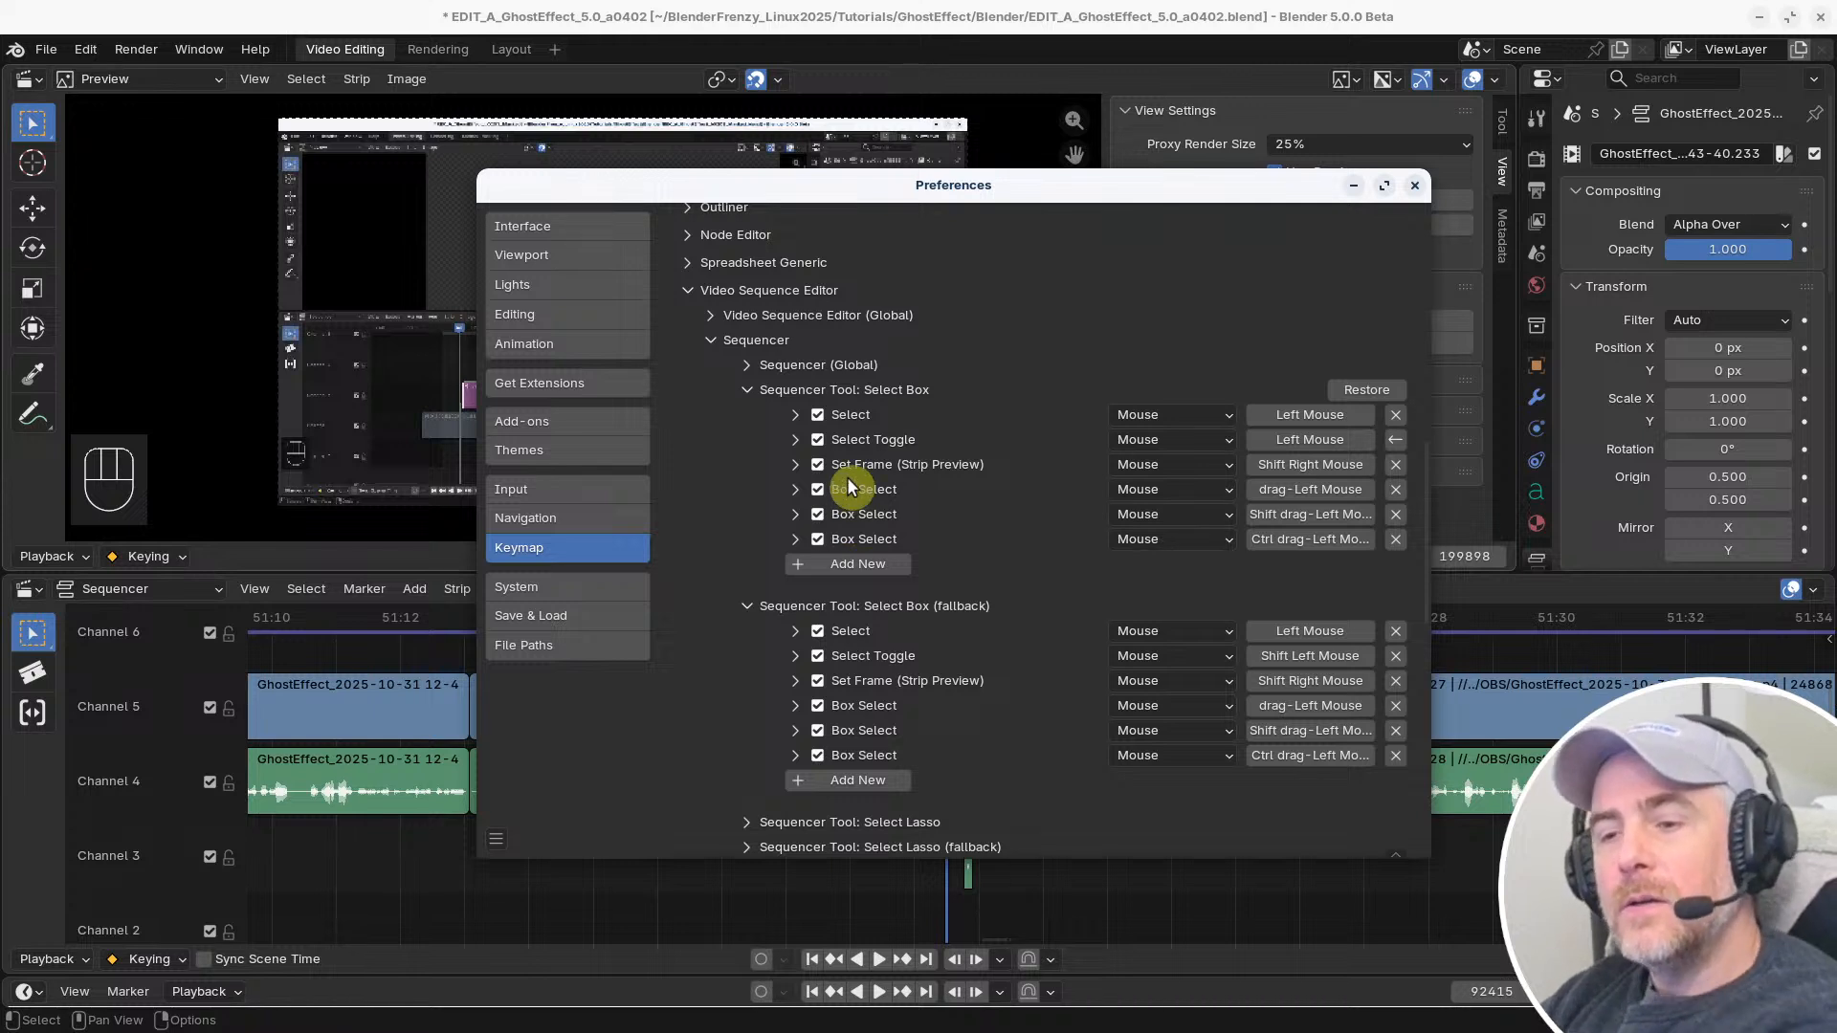
scroll(865, 519, down, 7)
click(748, 631)
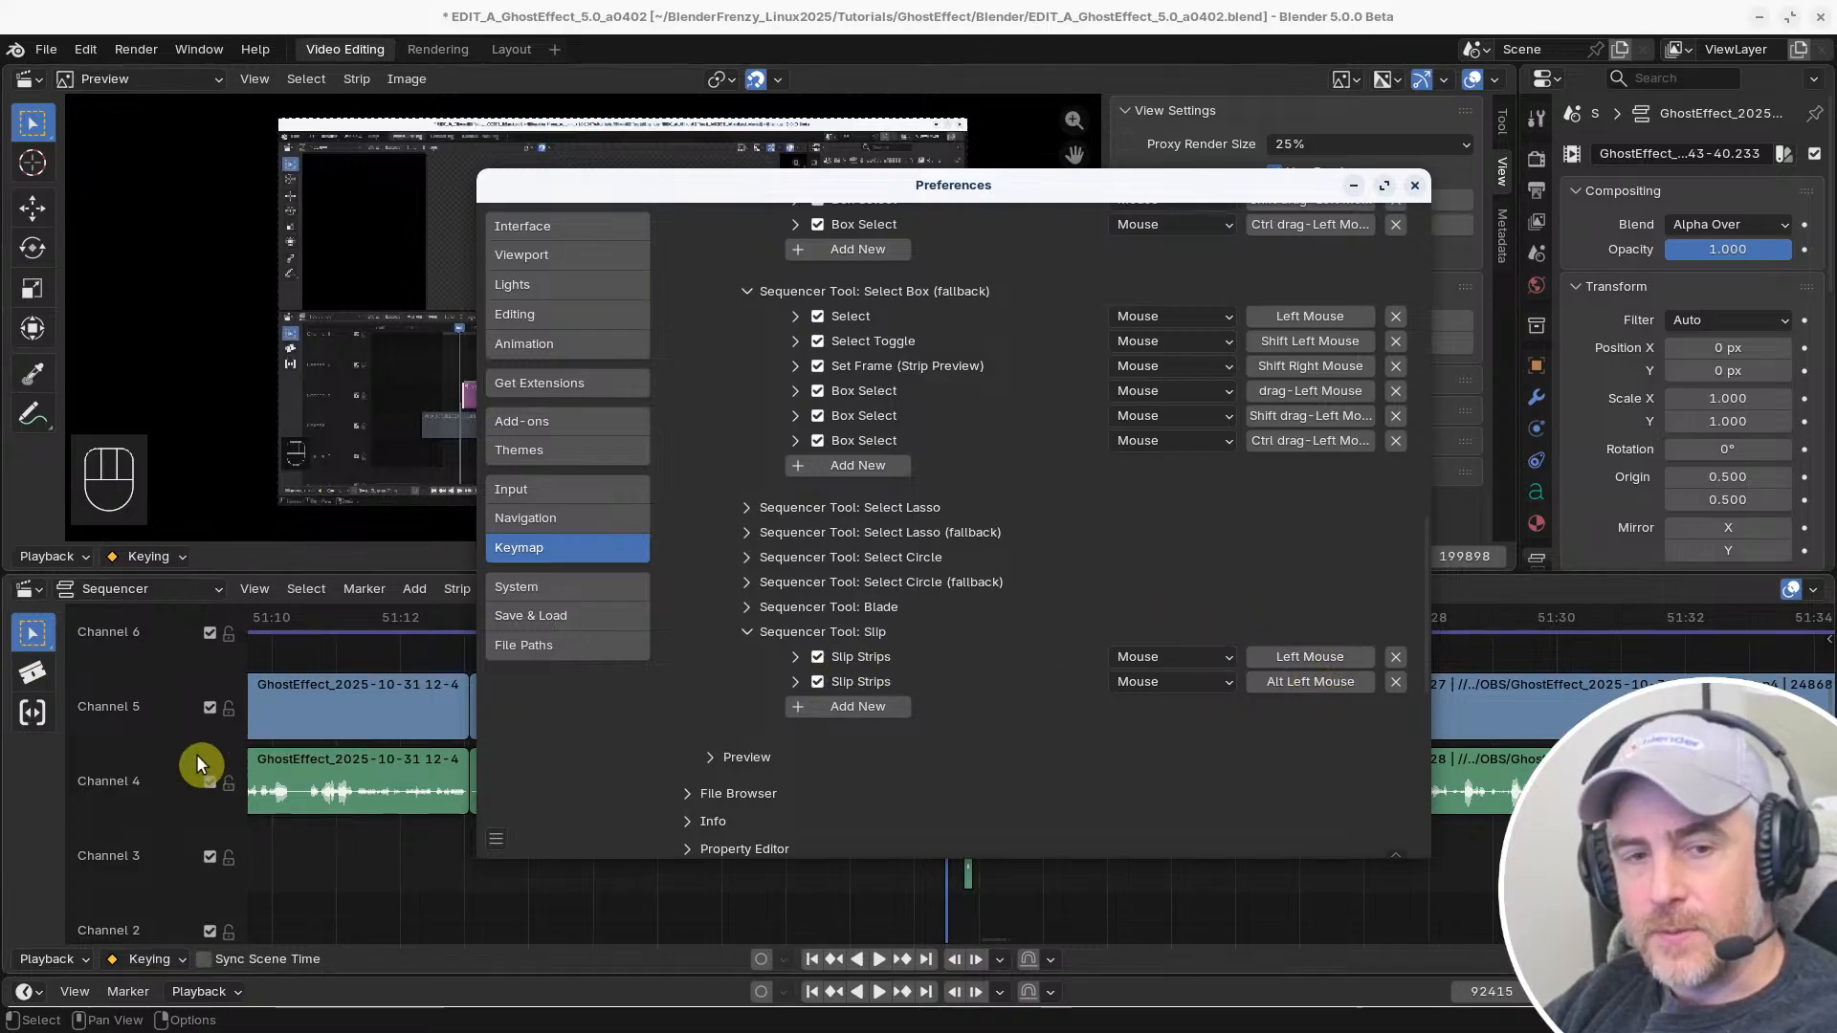
Try the Slip tool on the Channel 4 clips before and after the gap, cancel each slip, and reactivate the Select Box tool
click(26, 758)
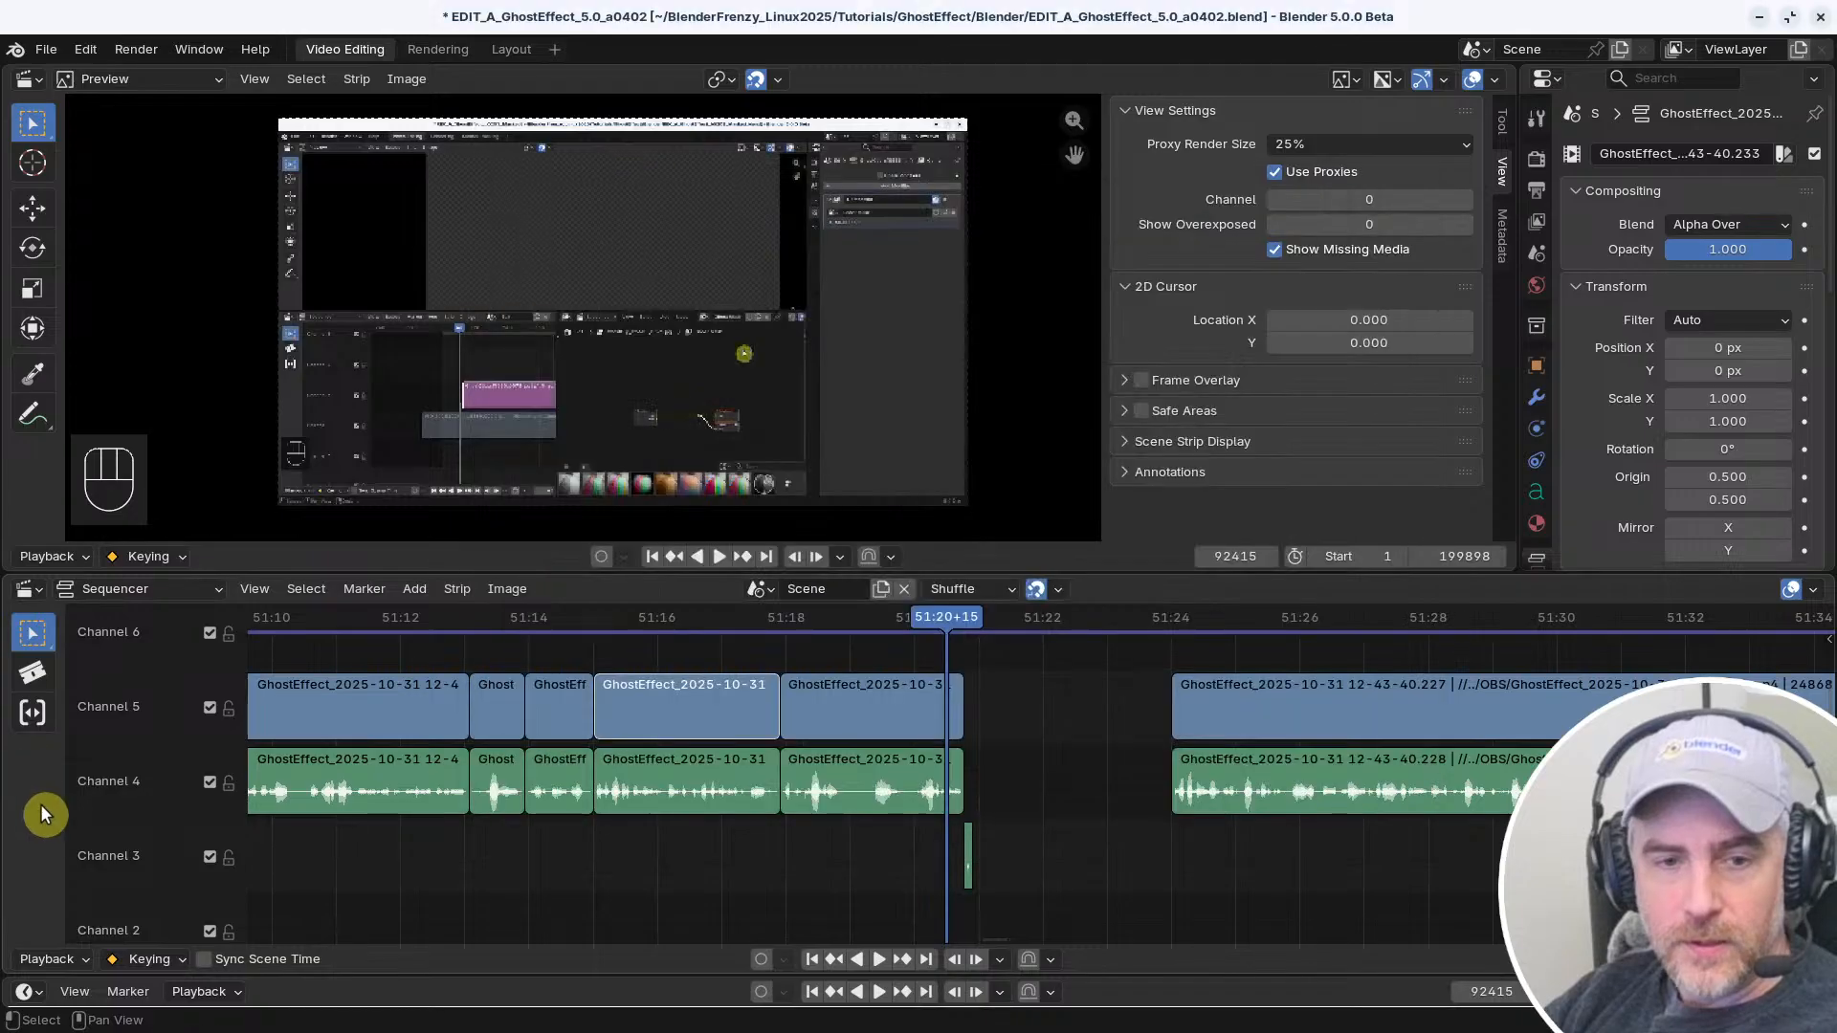
click(33, 710)
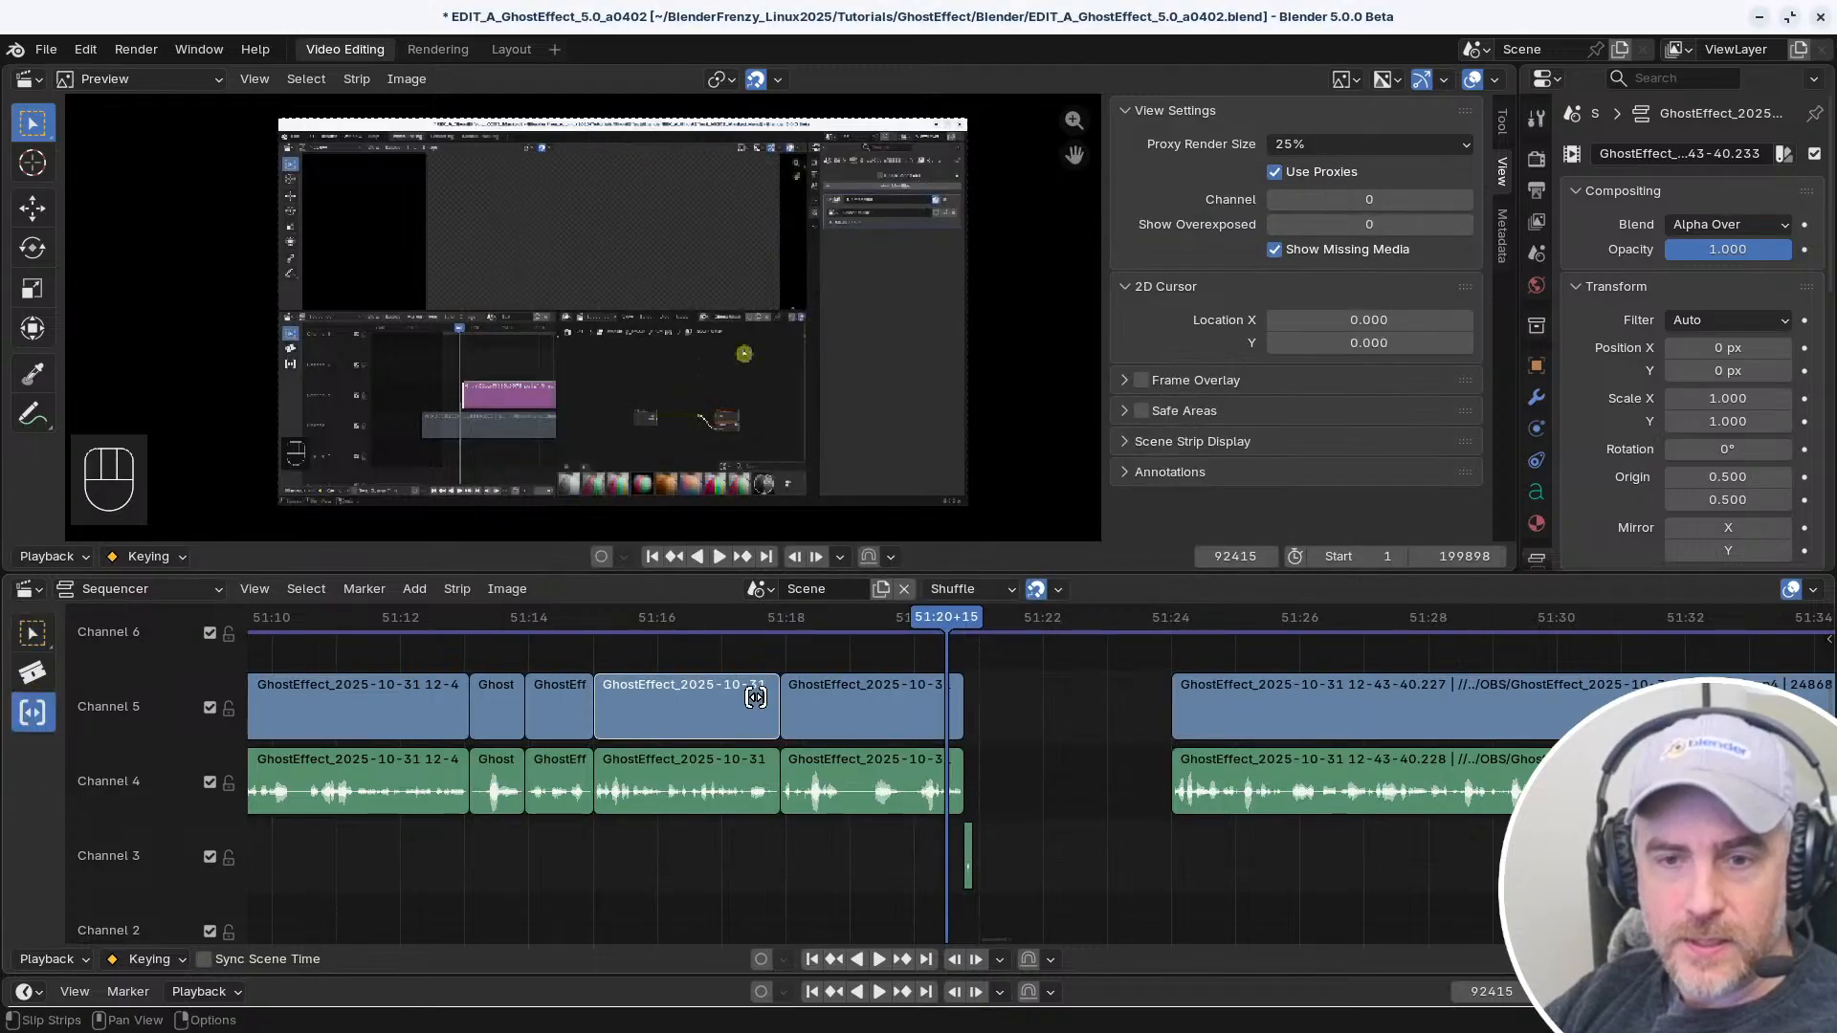
drag(815, 777, 869, 781)
right_click(869, 781)
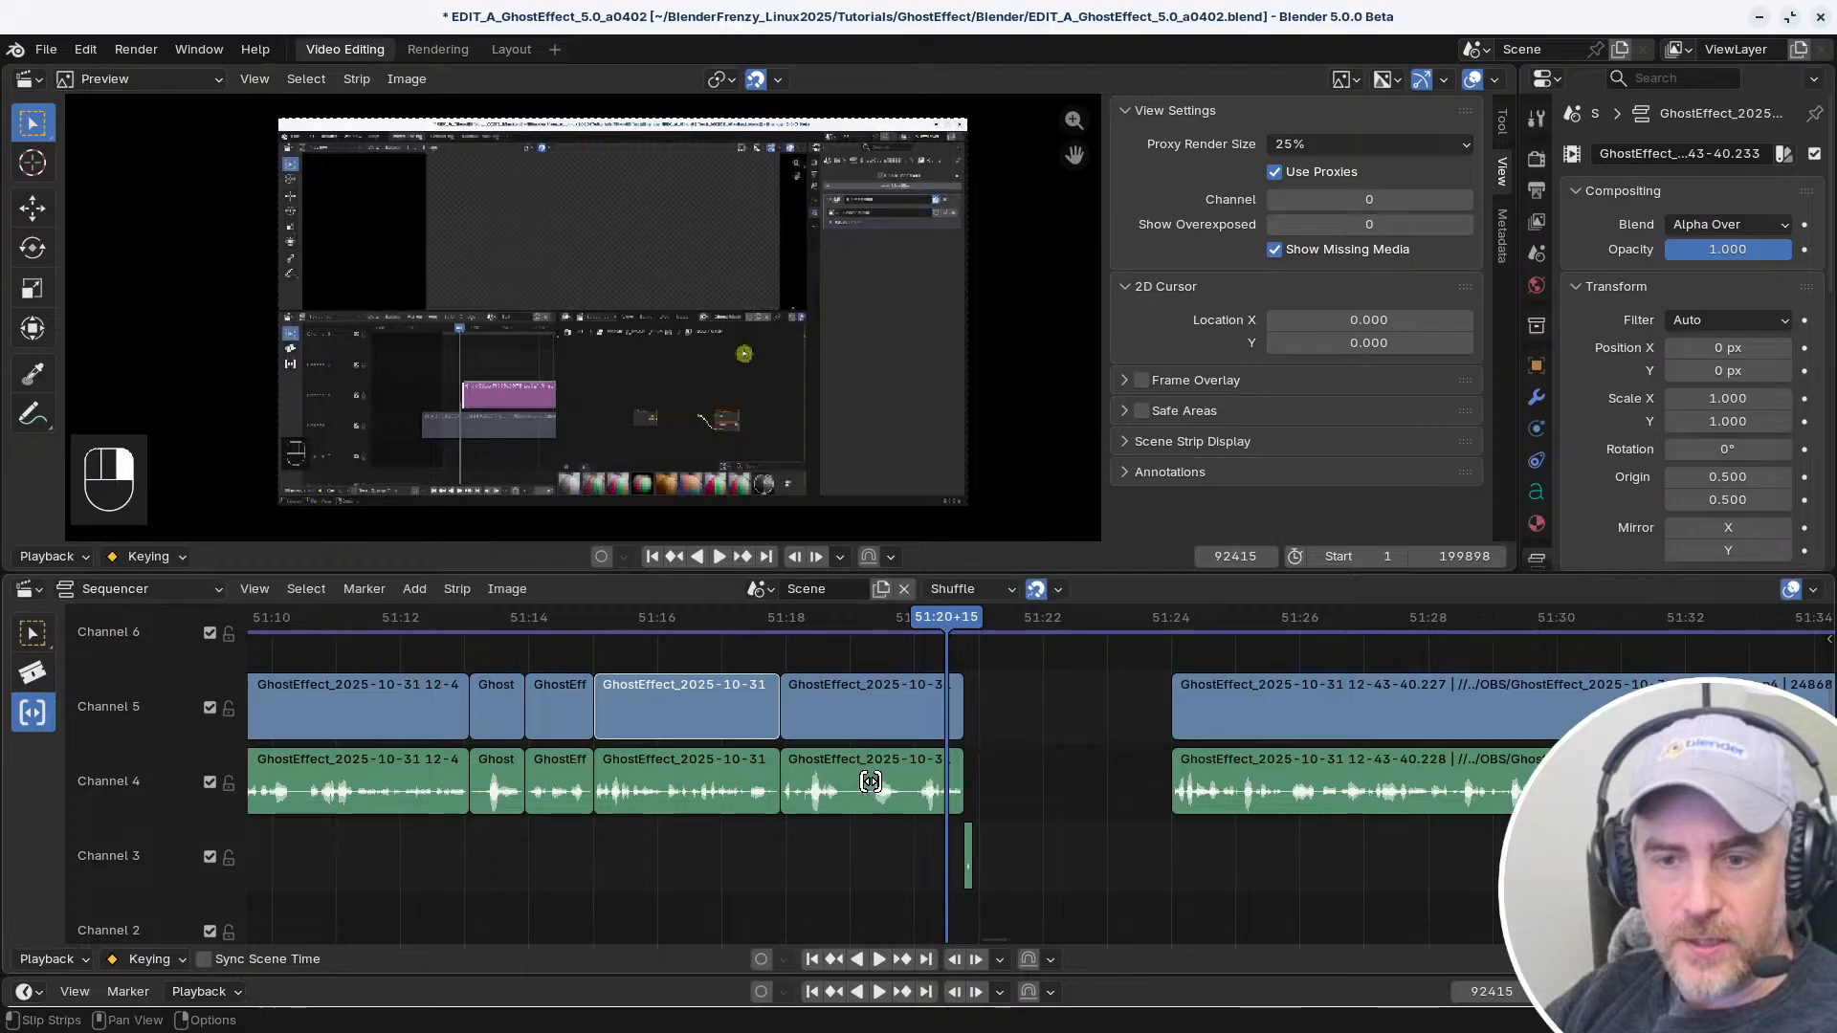
drag(1311, 776, 1591, 780)
right_click(1590, 780)
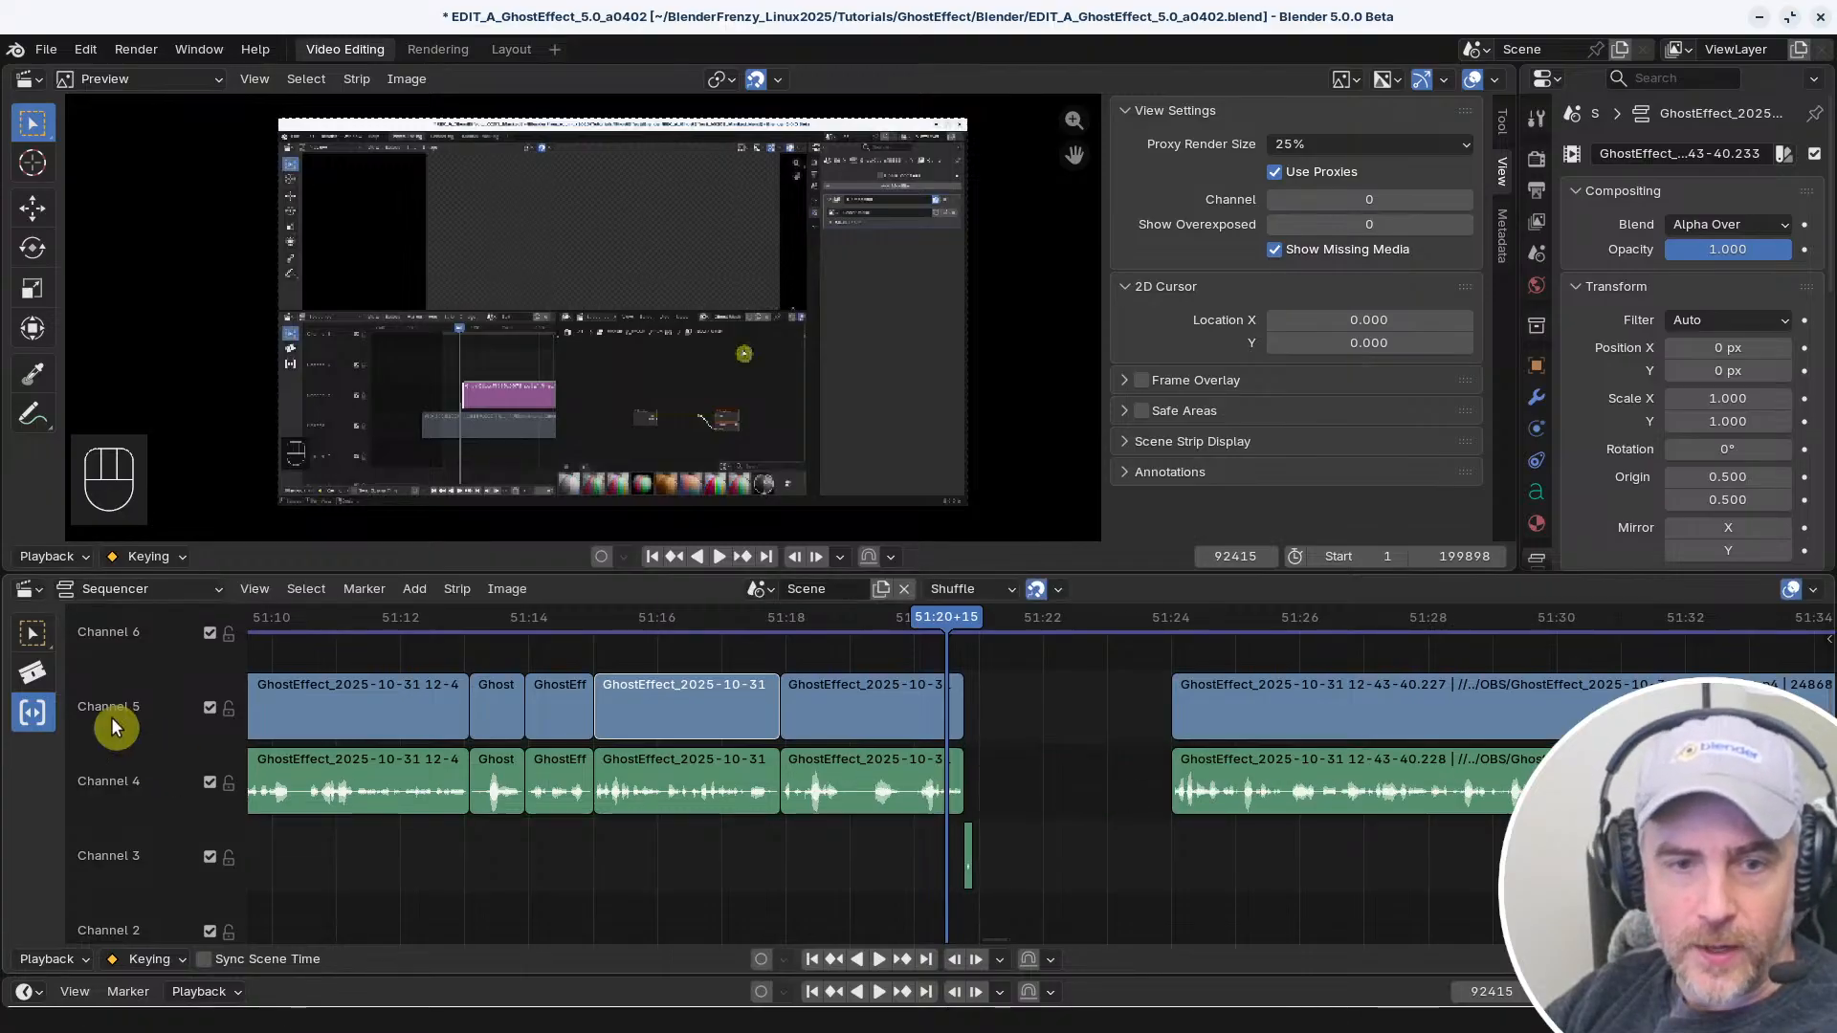
click(39, 629)
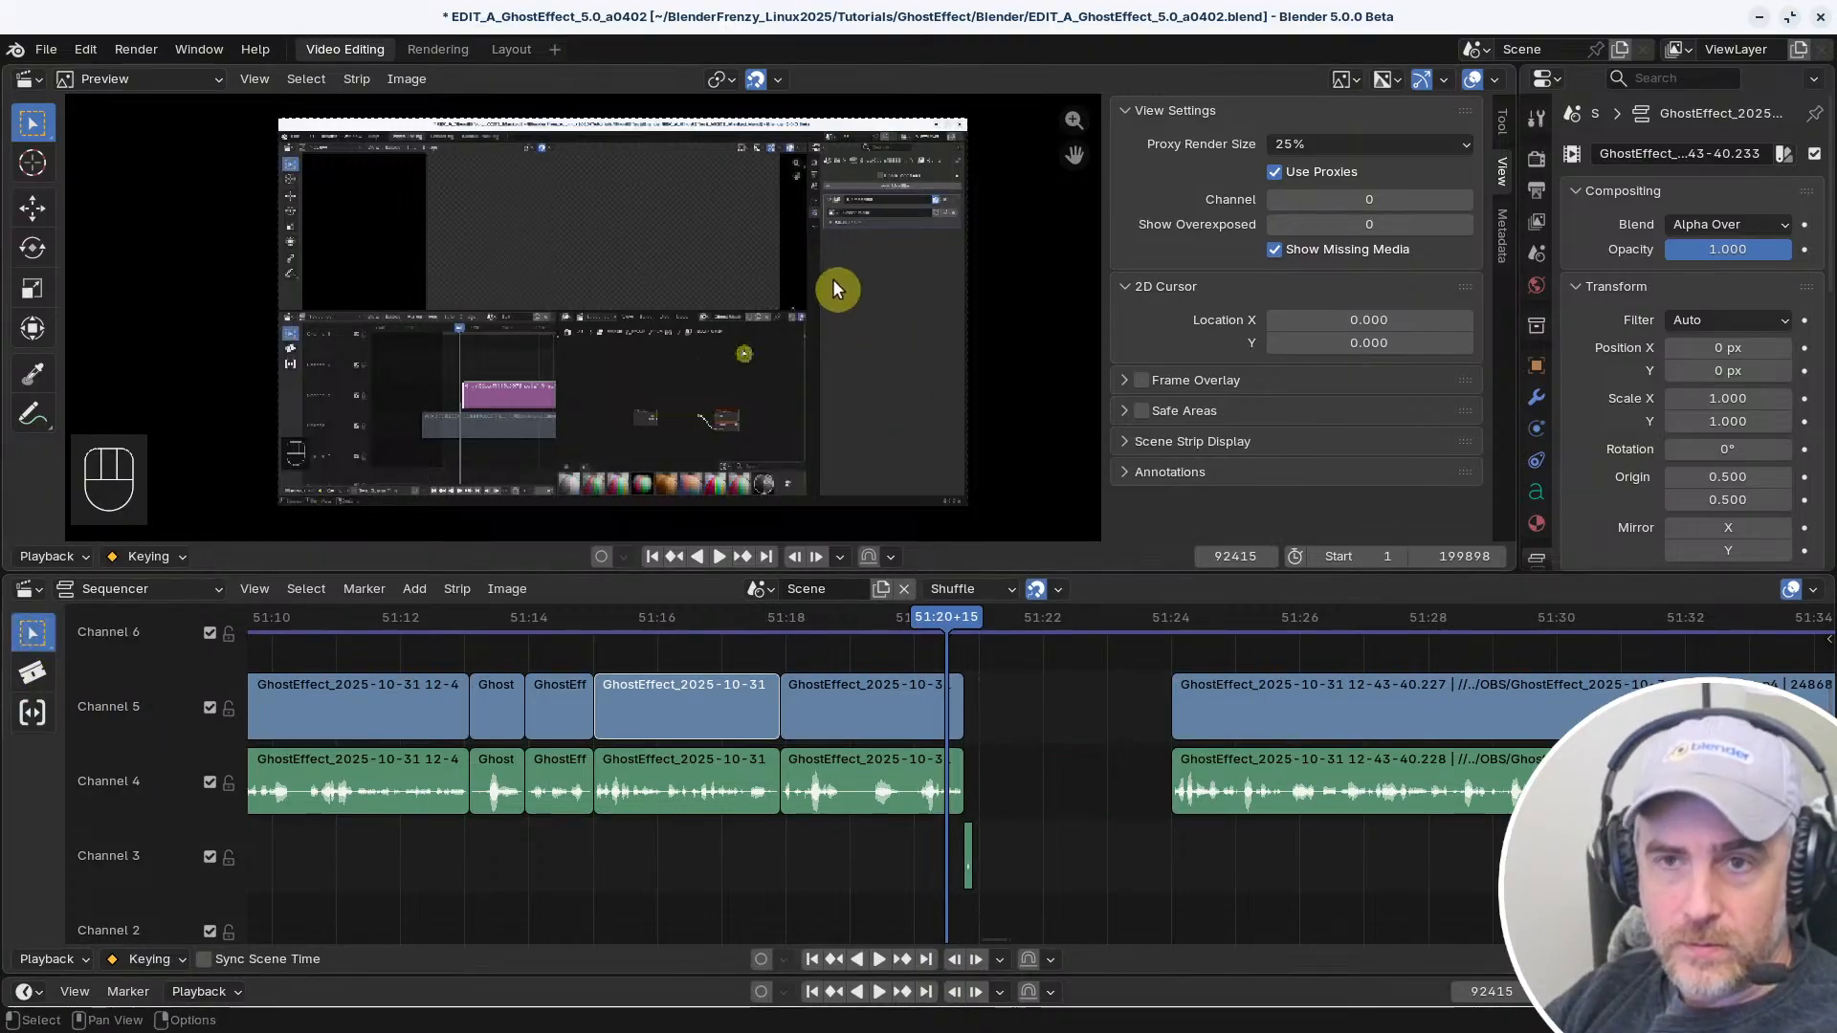
drag(32, 634, 148, 644)
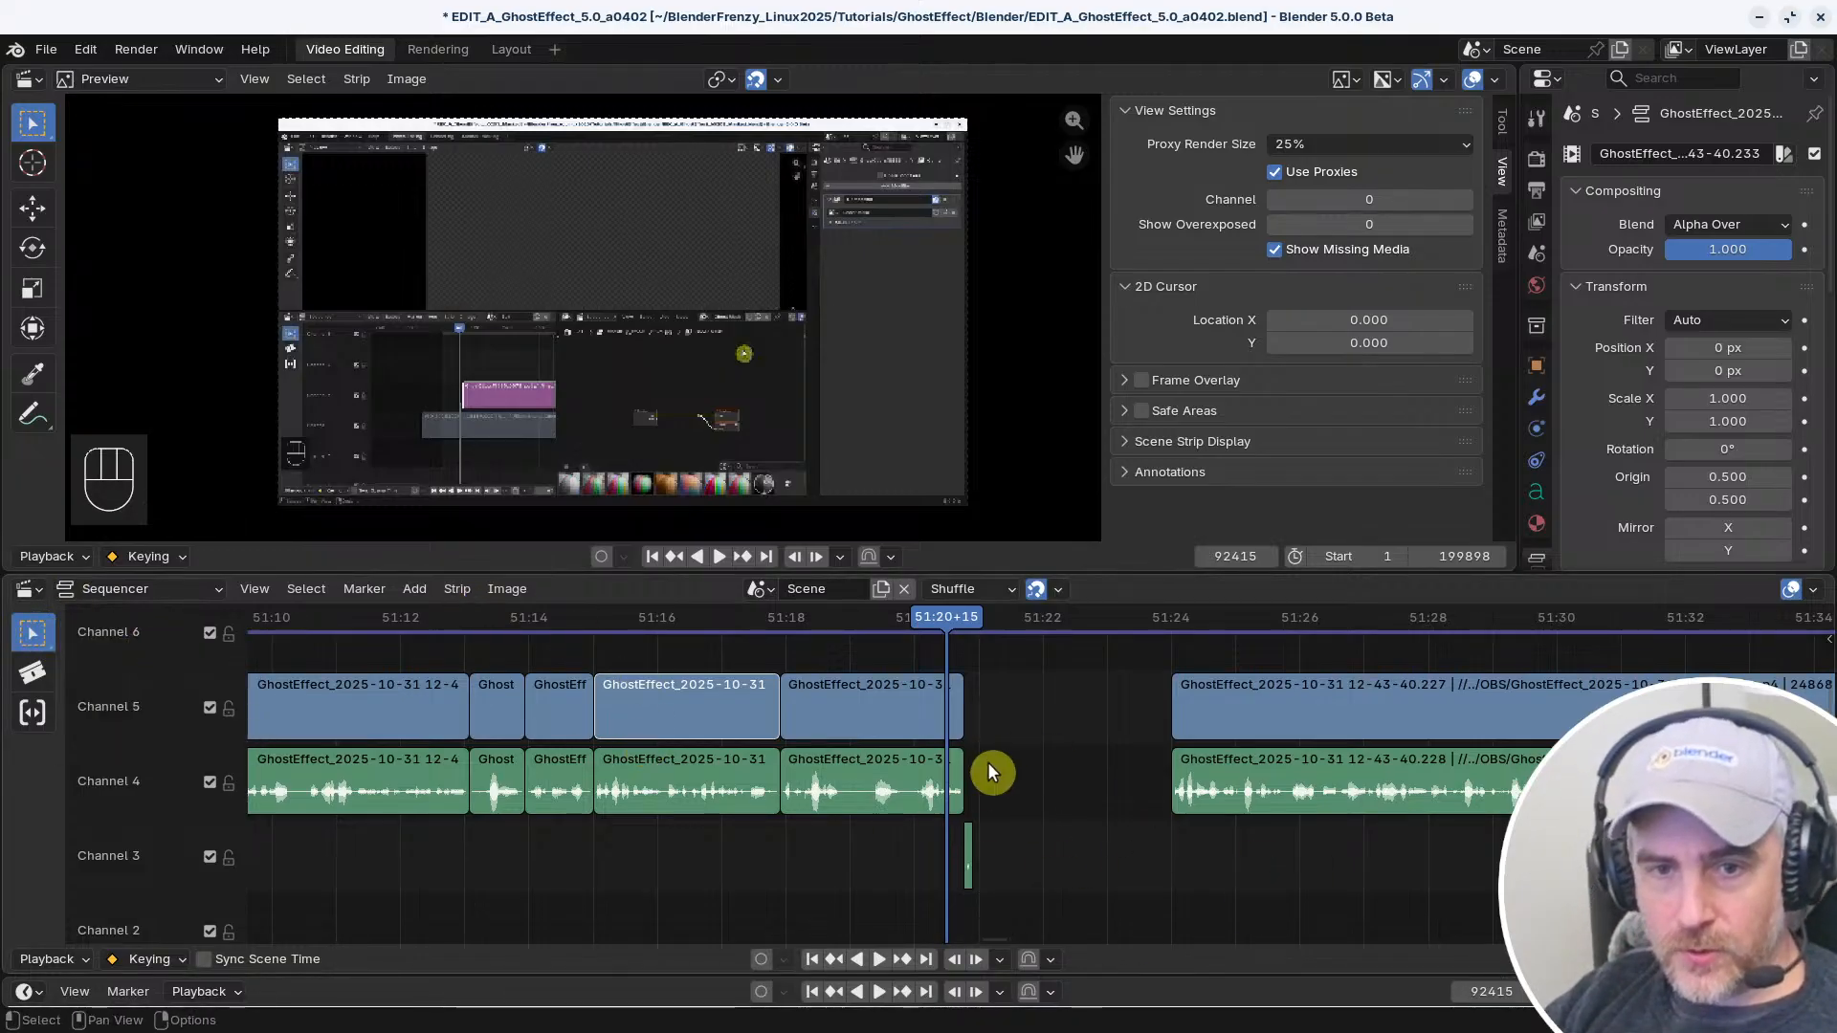
Reopen the keymap preferences, review the Video Sequence Editor (Global) shortcuts and Sequencer tool bindings, and collapse the Select Box (fallback) group
key(ctrl+comma)
scroll(914, 574, up, 8)
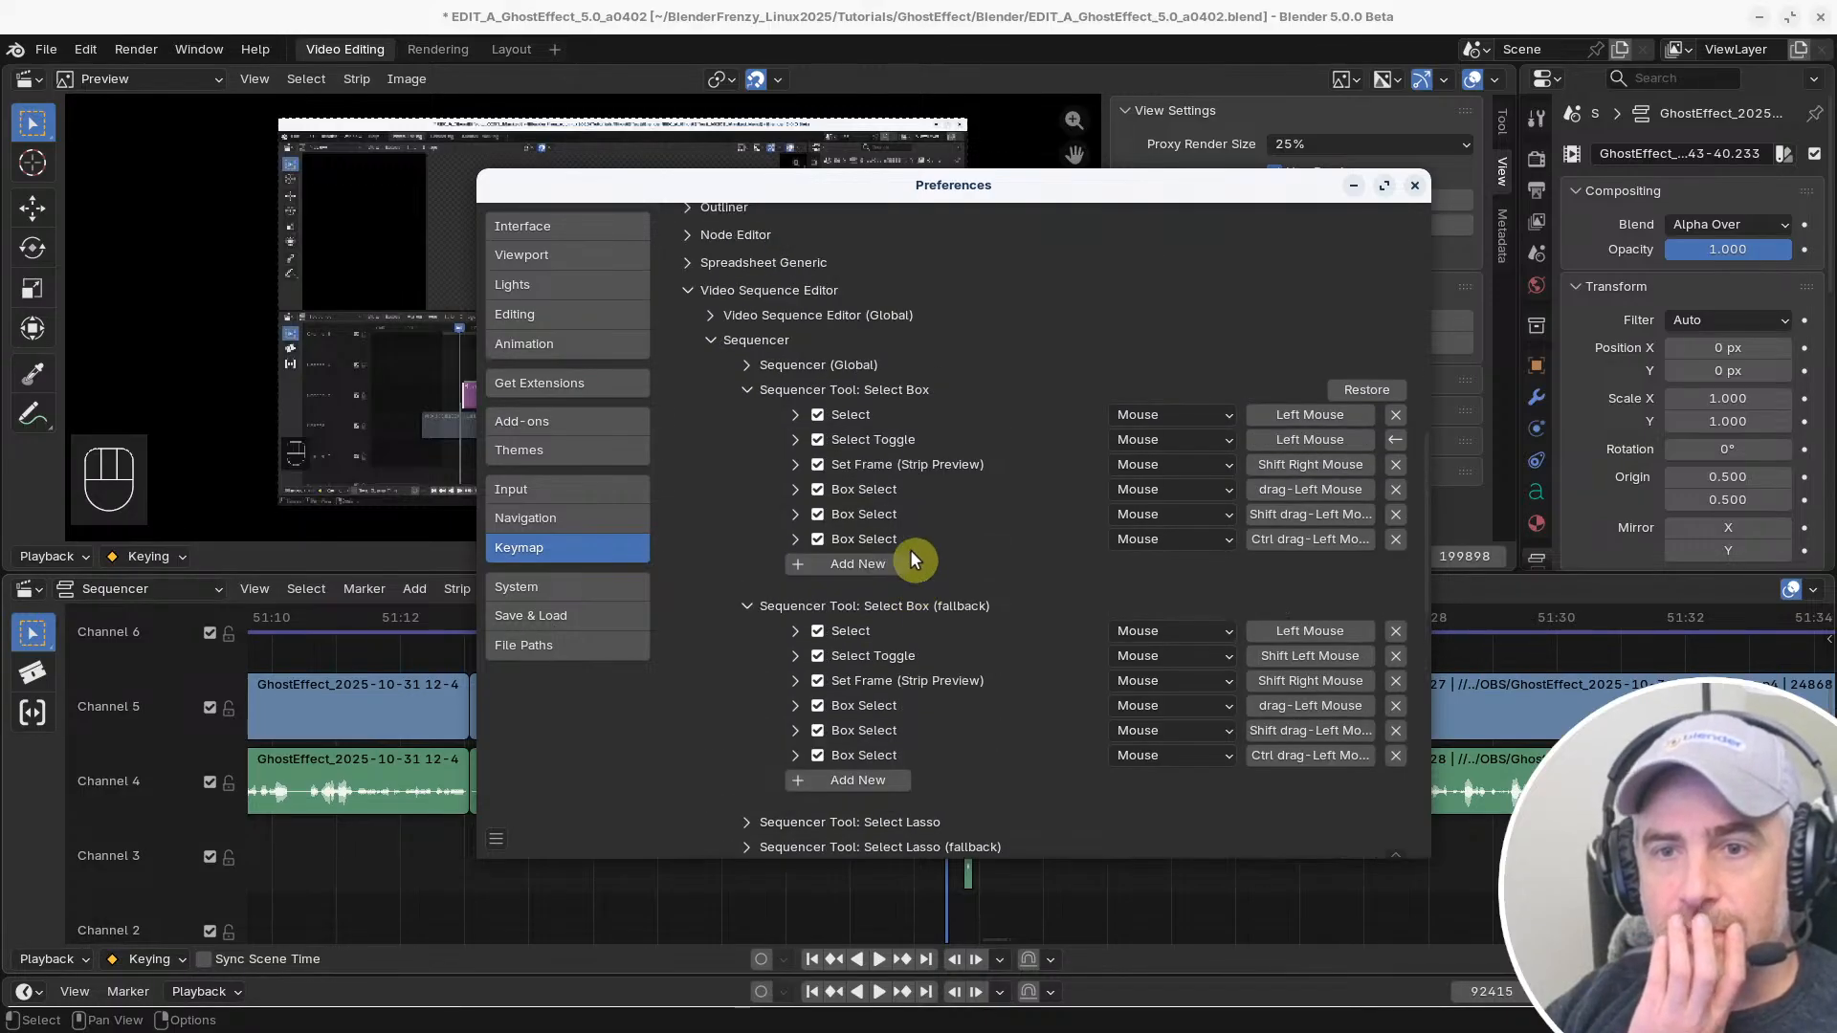
click(712, 316)
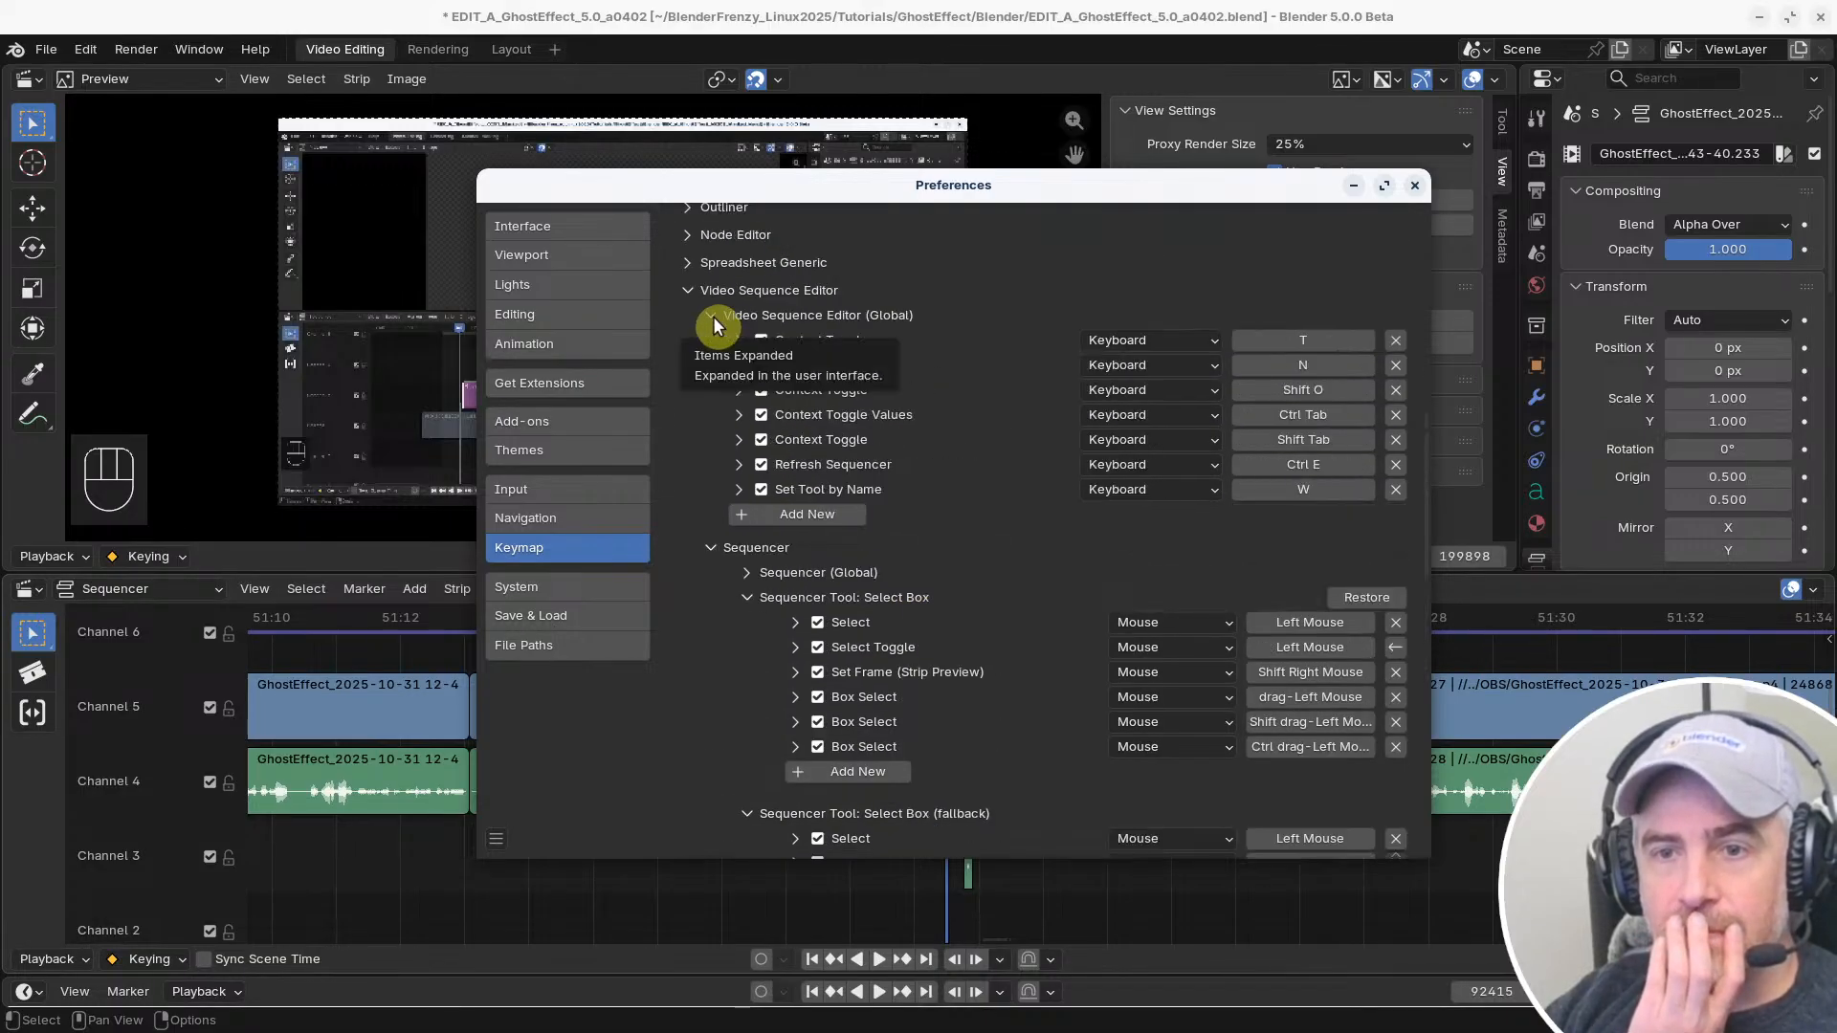
click(713, 316)
scroll(756, 421, down, 10)
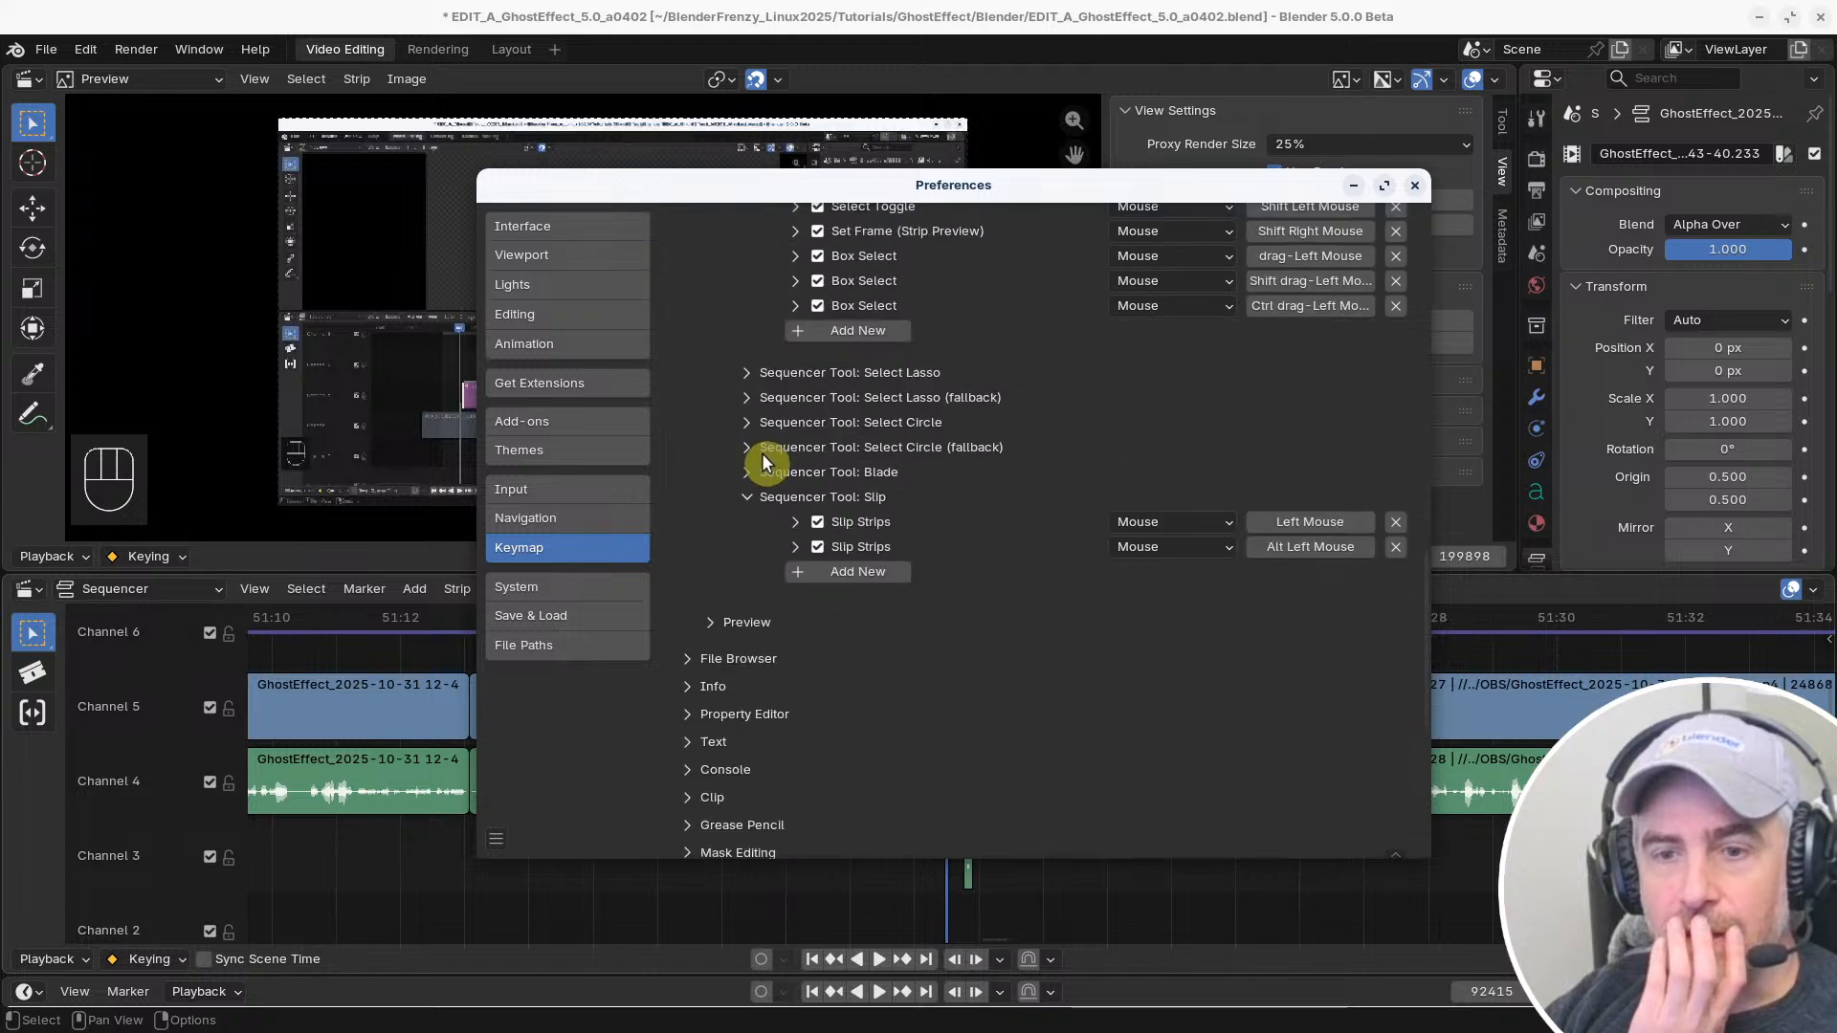
scroll(775, 555, up, 5)
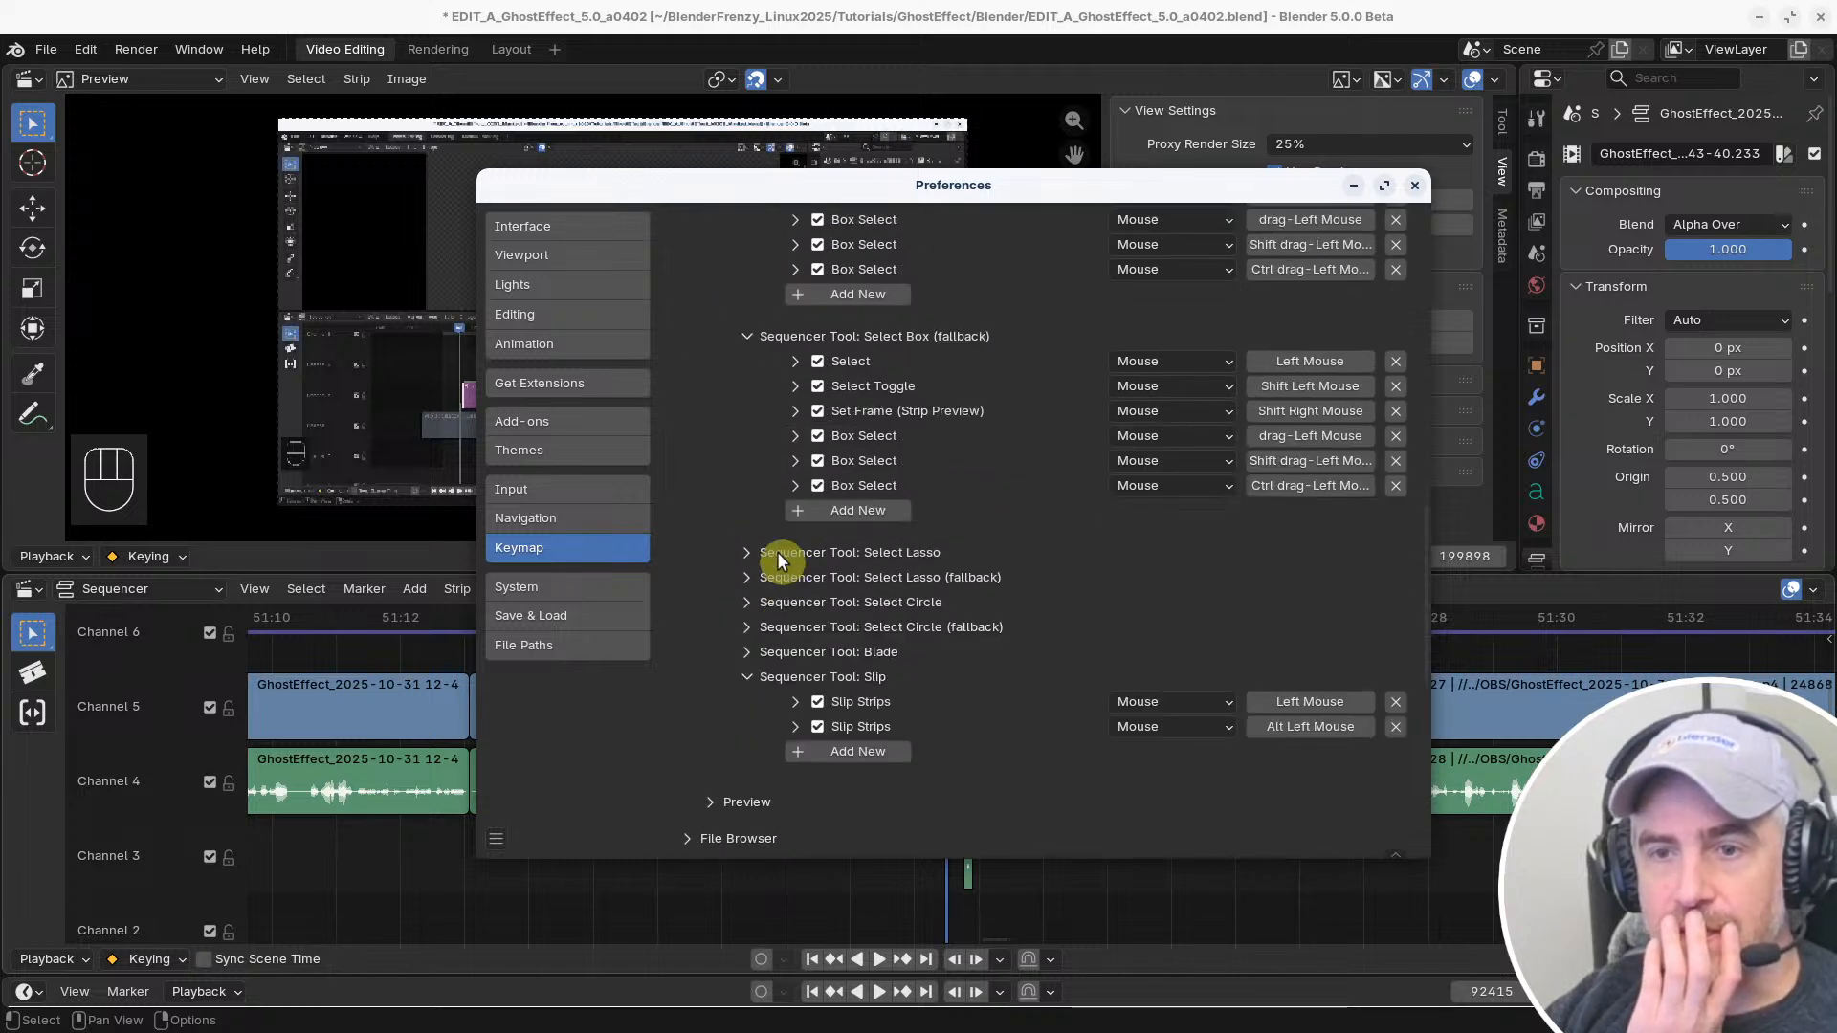
scroll(775, 550, up, 2)
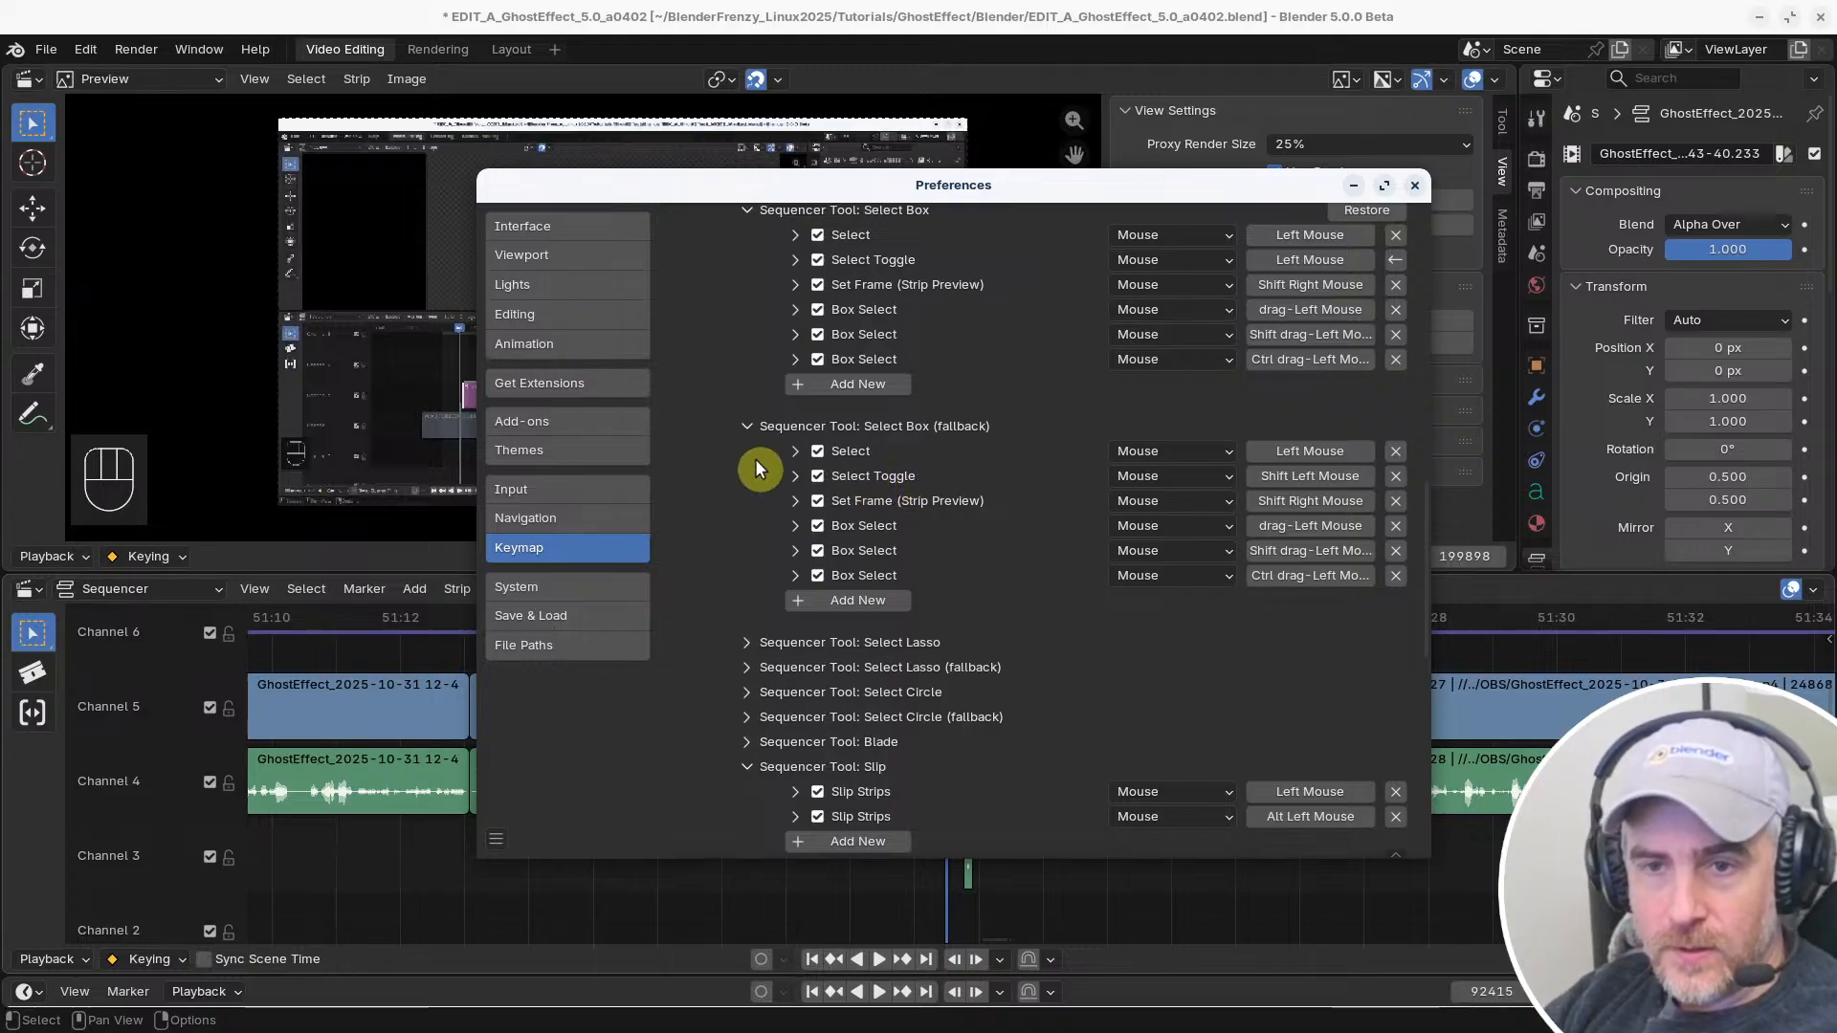
click(747, 426)
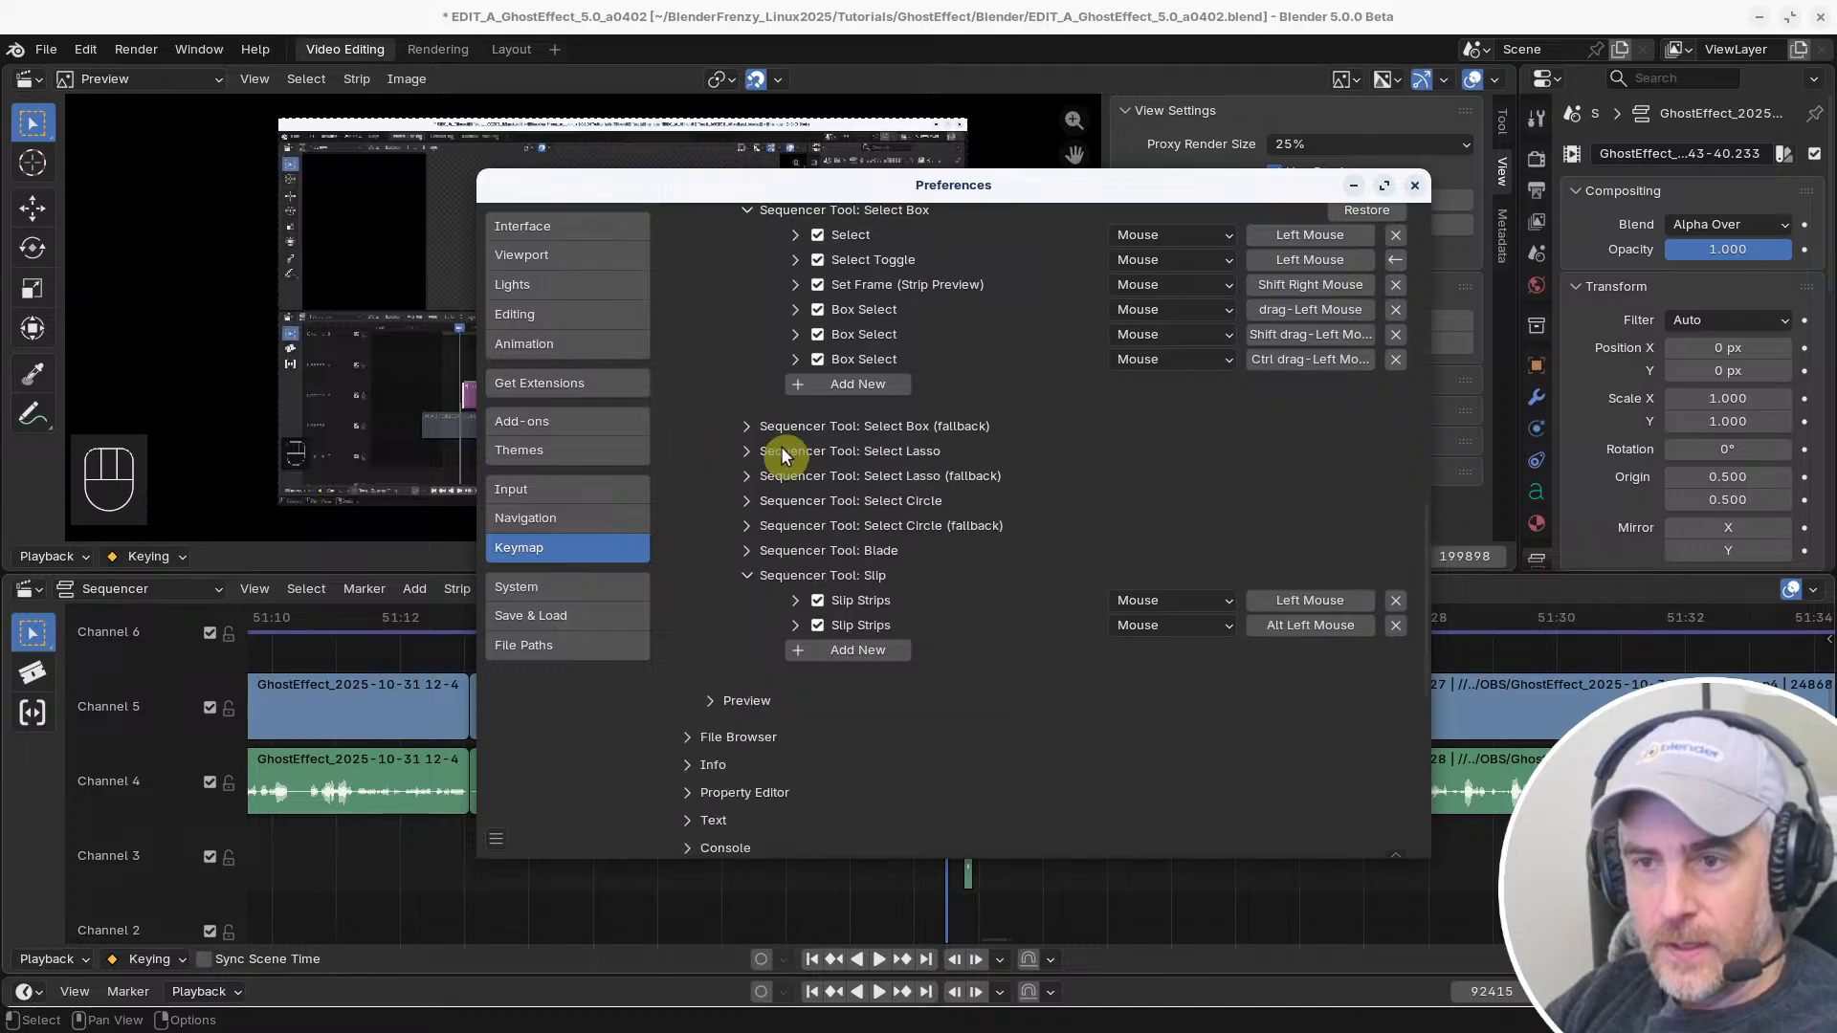
scroll(813, 469, up, 5)
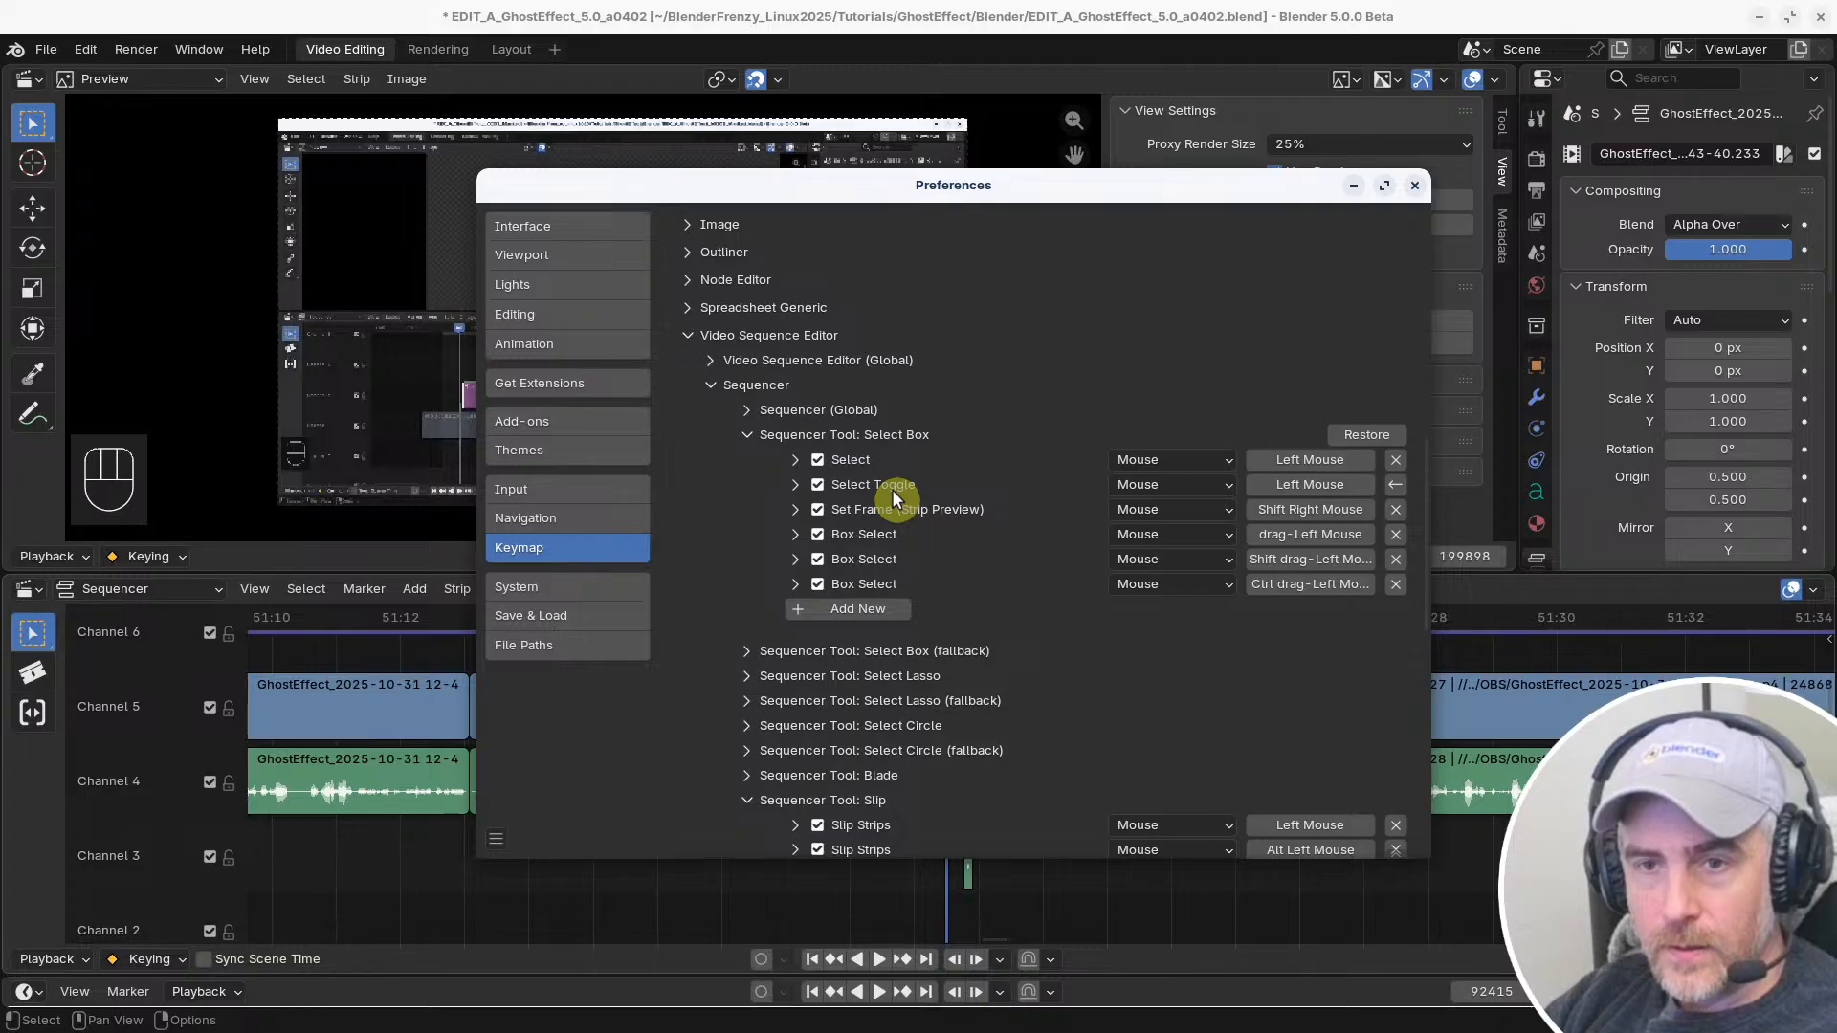
scroll(1052, 531, up, 15)
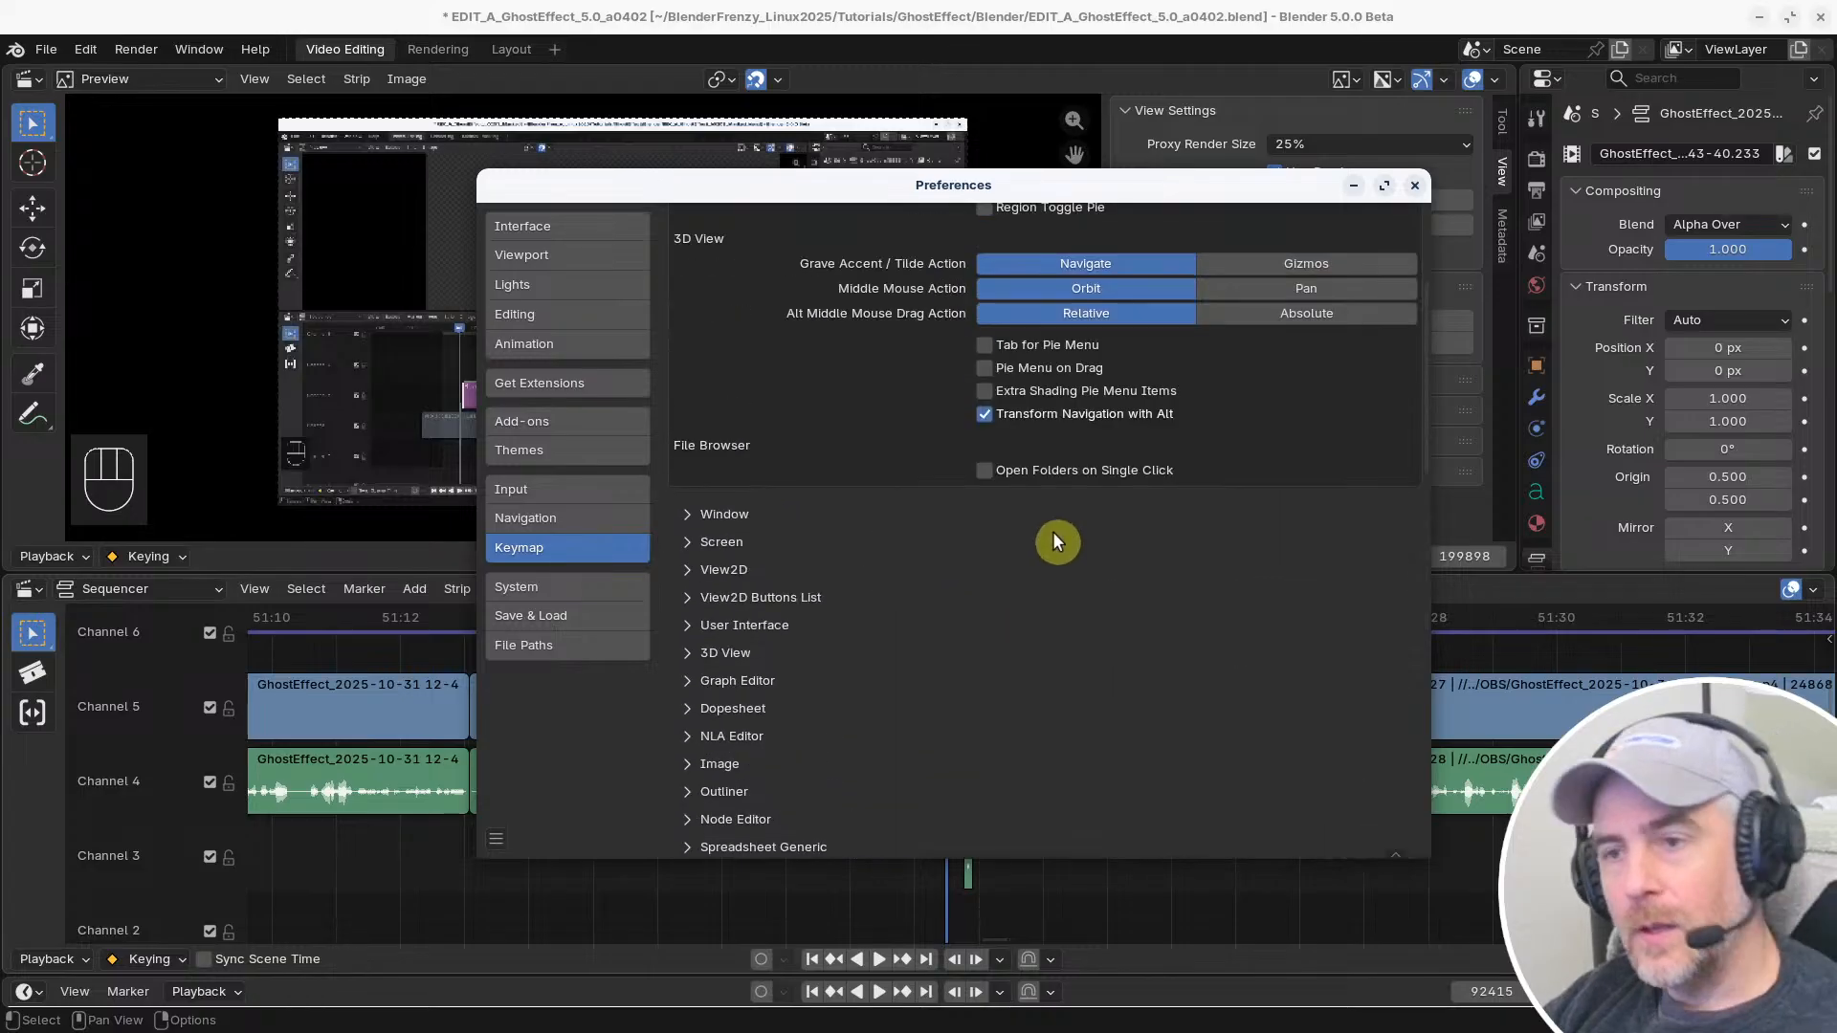
Search the keymap by name for "strip" and examine the NLA Editor and Sequencer entries
click(1047, 252)
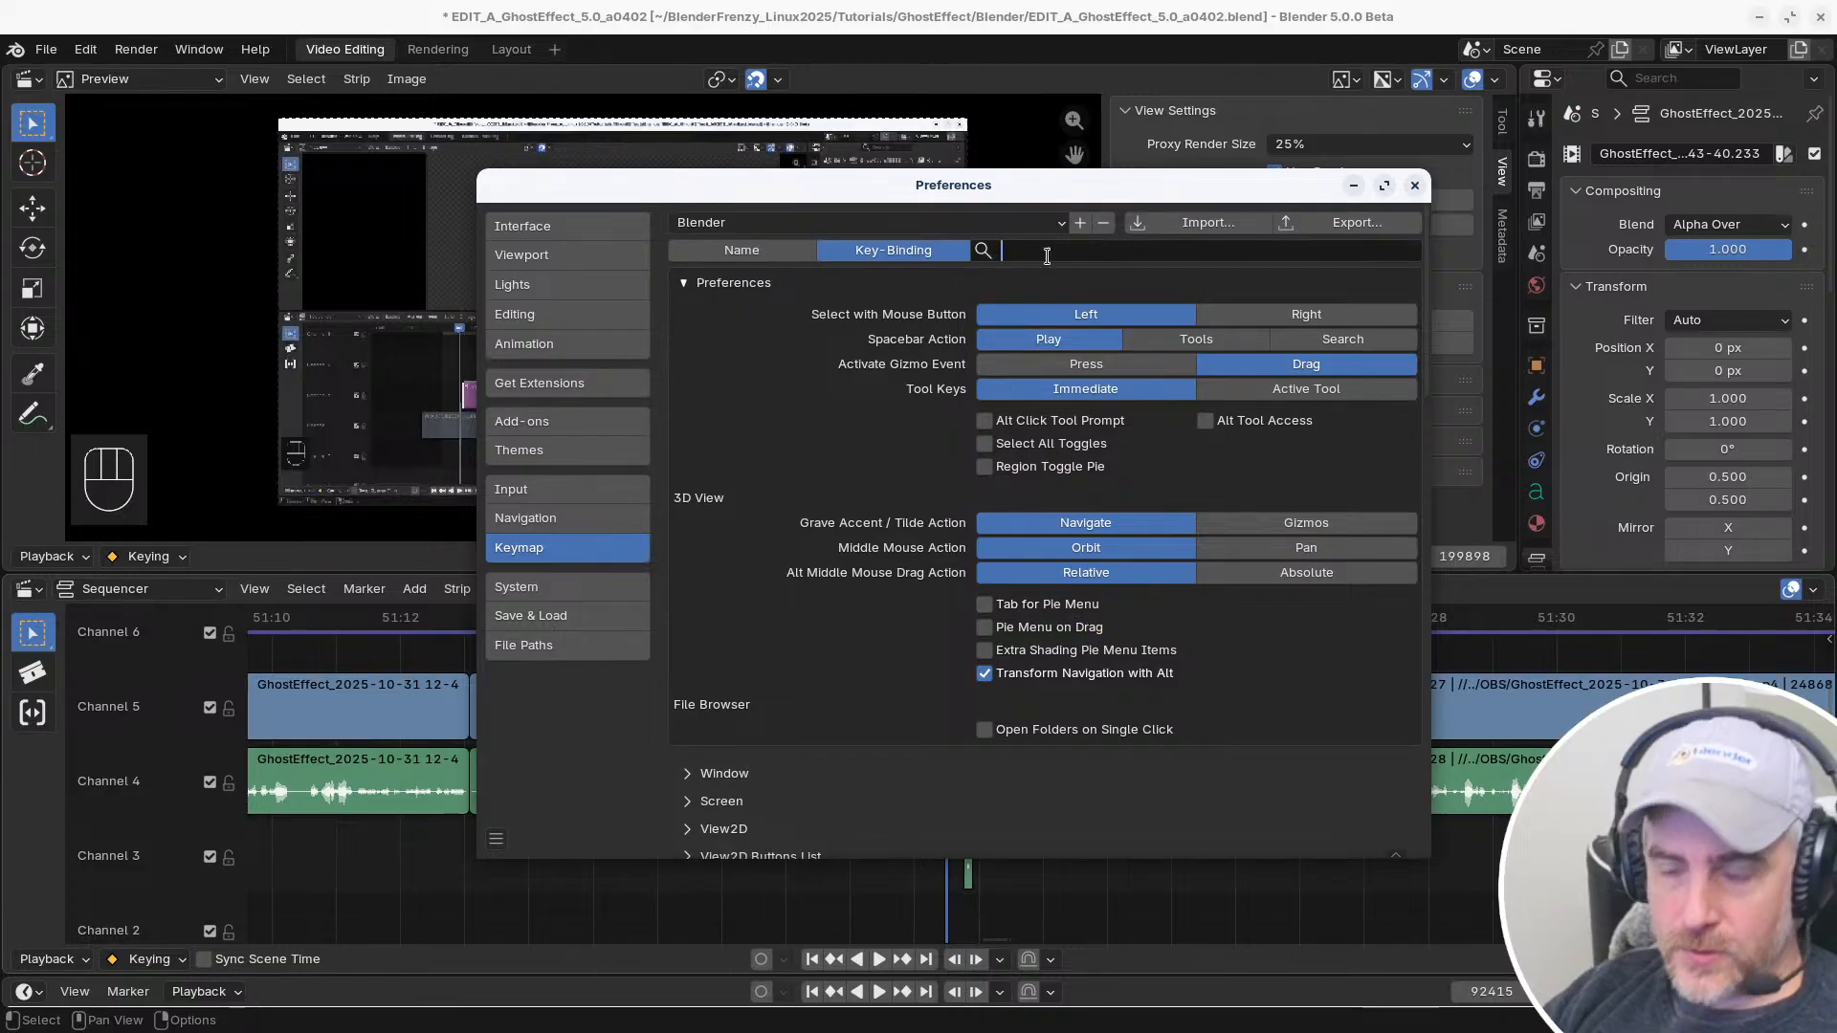
click(749, 251)
click(1120, 250)
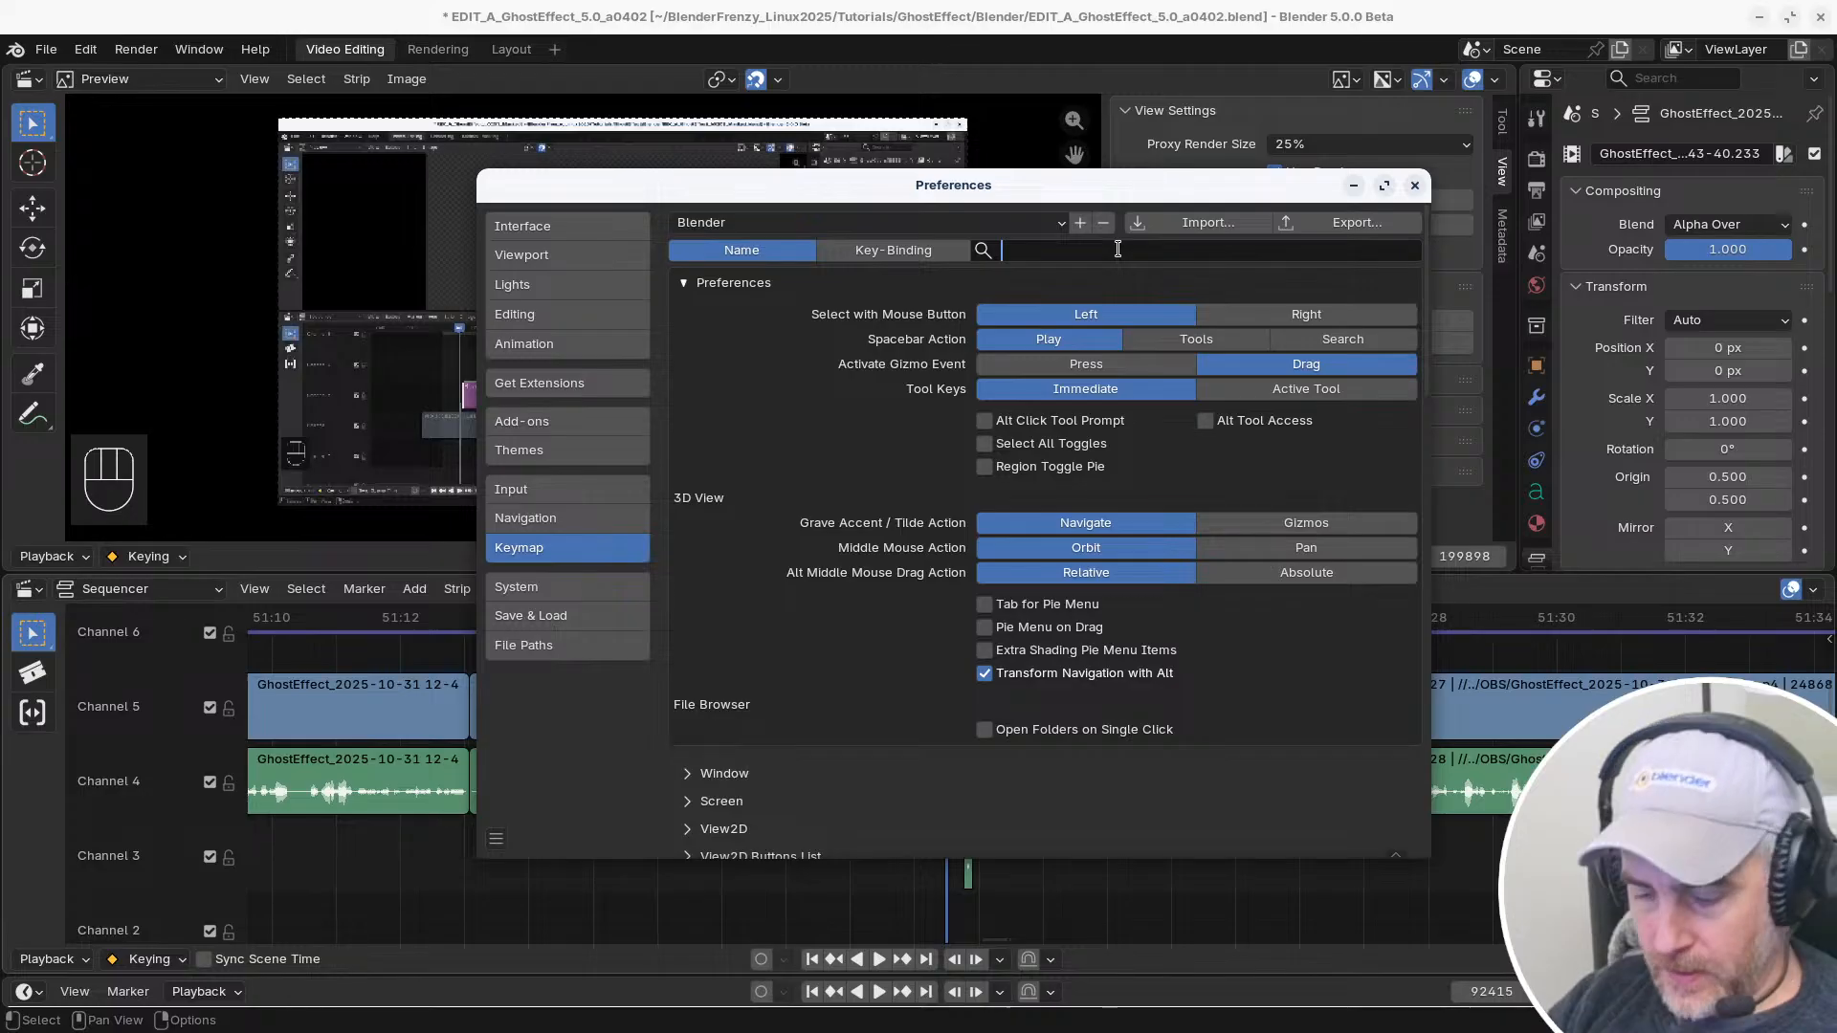
text(strip)
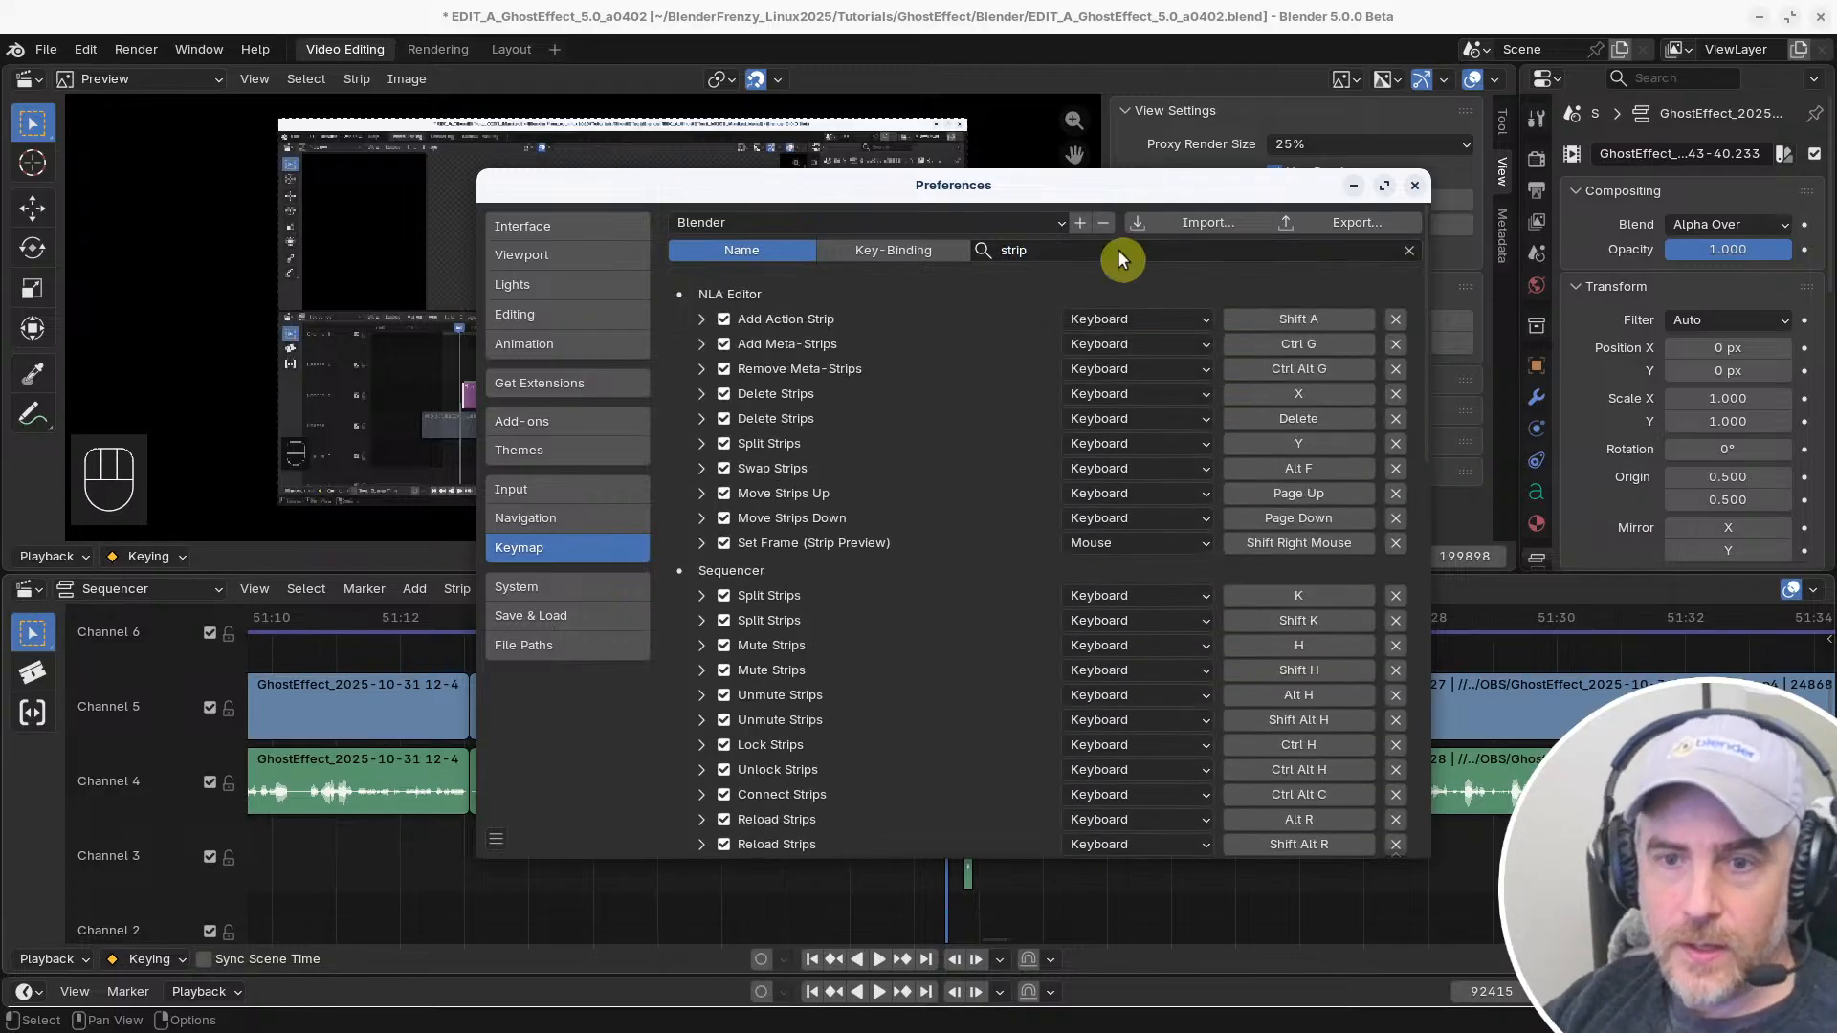
key(Return)
scroll(960, 570, down, 5)
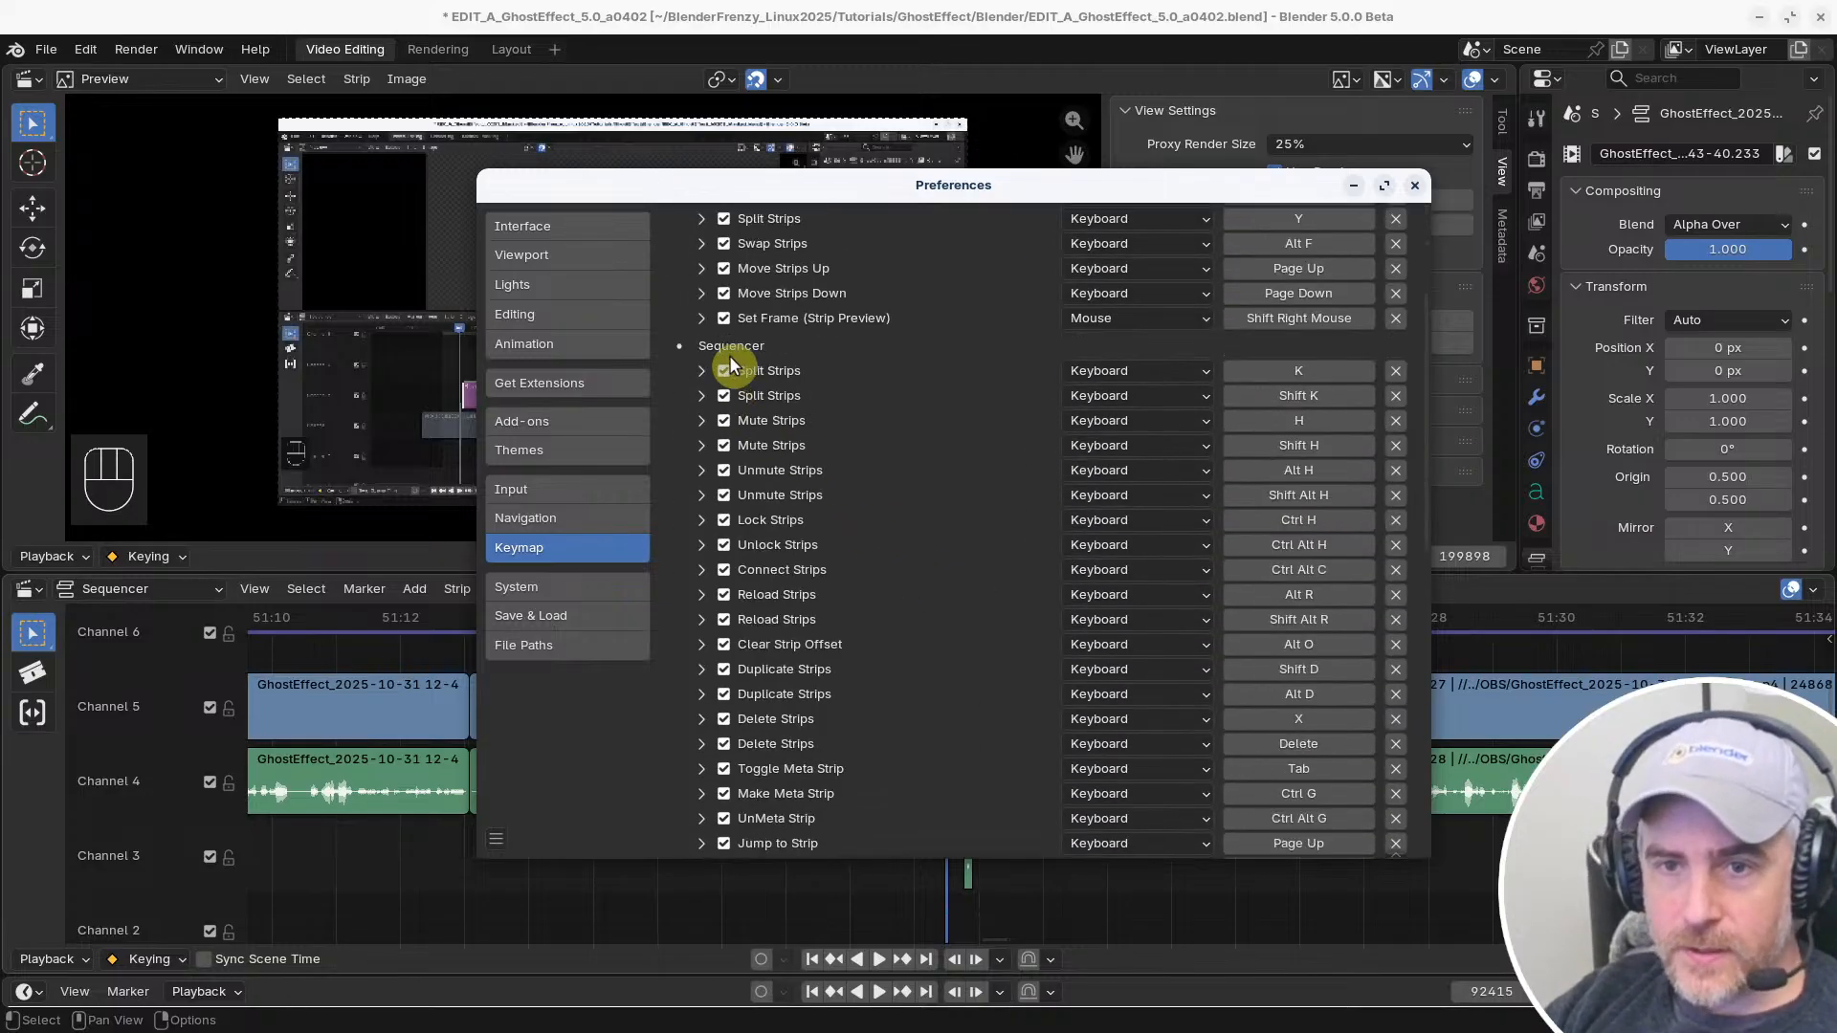
scroll(729, 354, up, 5)
scroll(767, 716, down, 10)
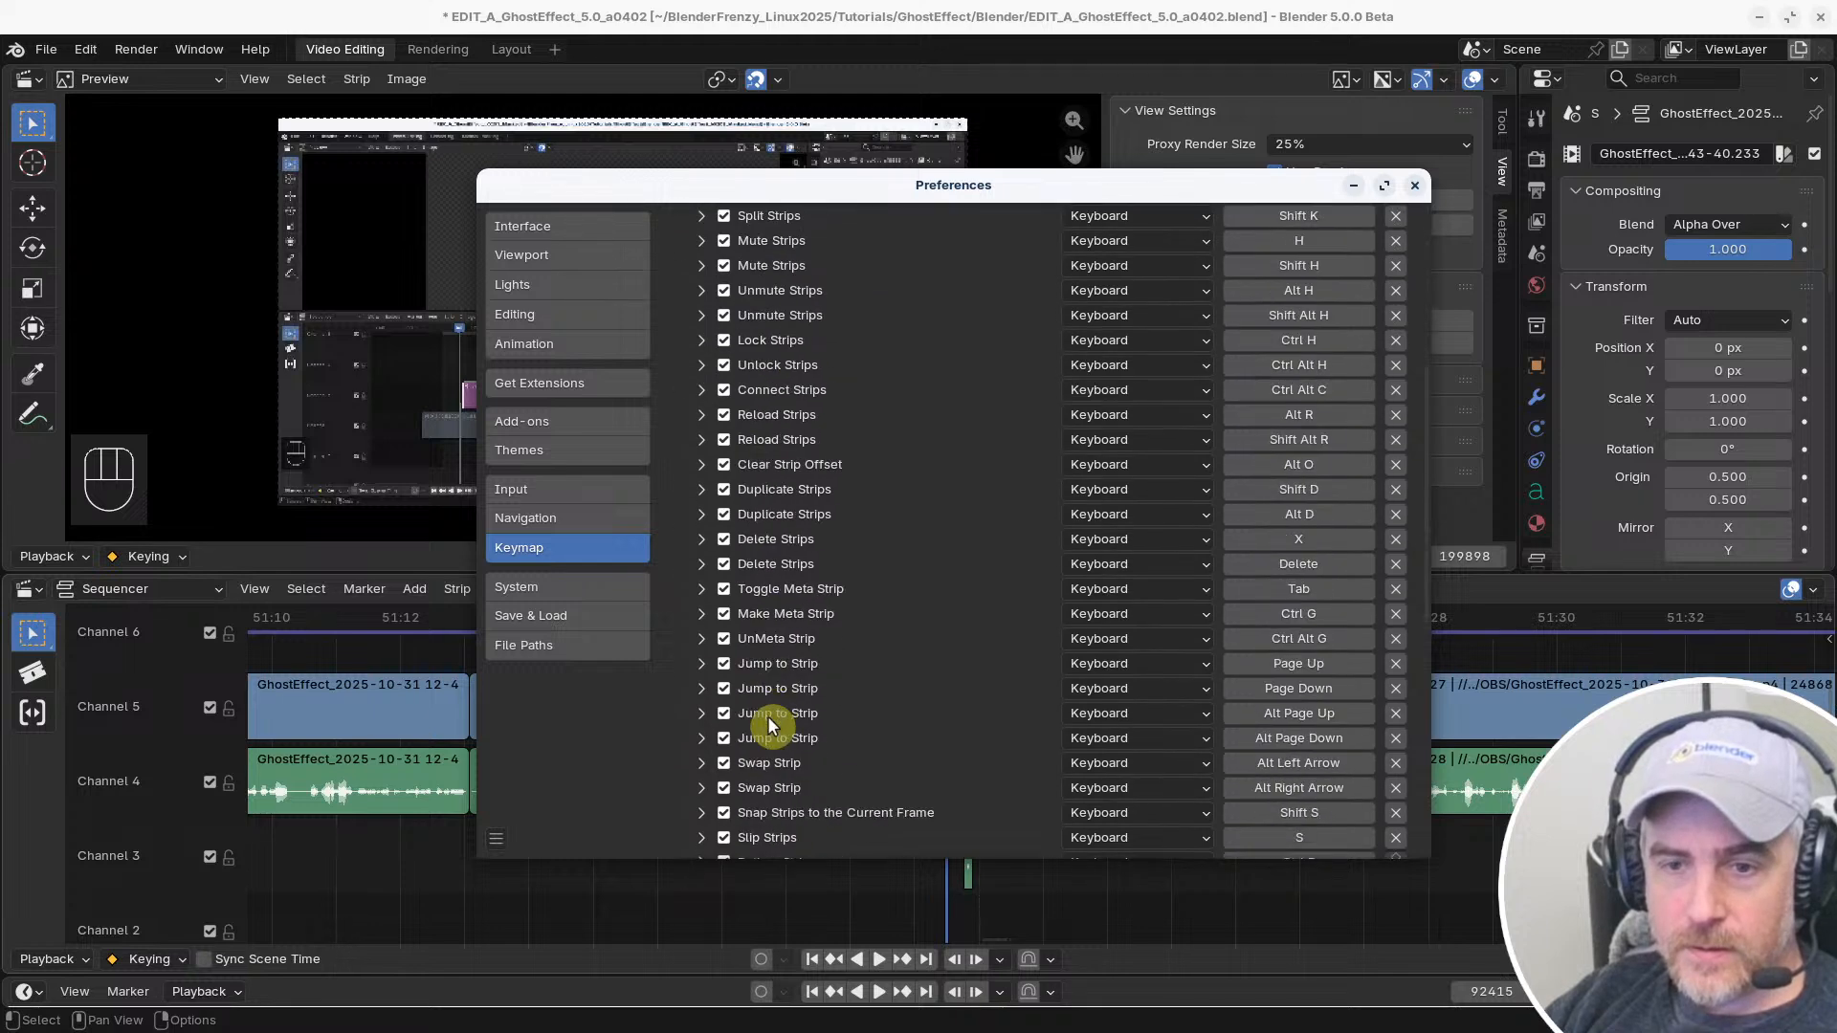
scroll(775, 694, up, 10)
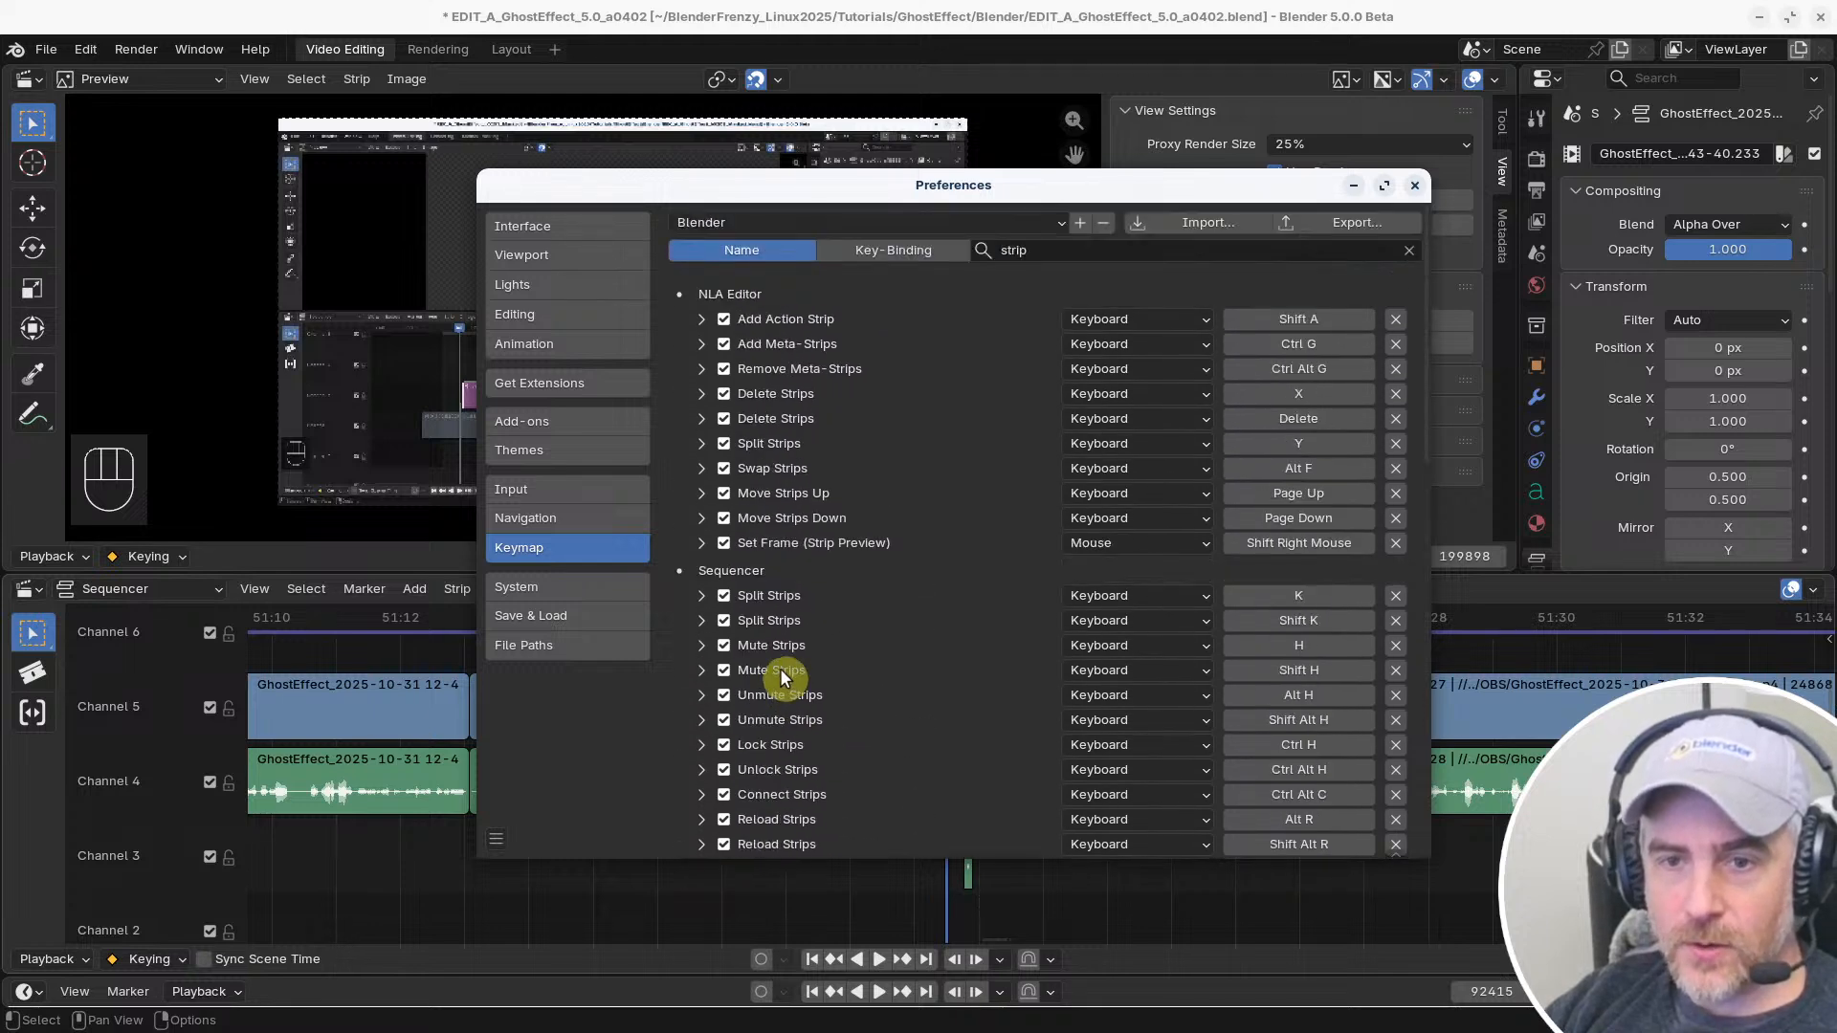
Clear the keymap search, collapse the Video Sequence Editor group, and browse the full list of keymap categories
click(1409, 250)
scroll(846, 766, down, 15)
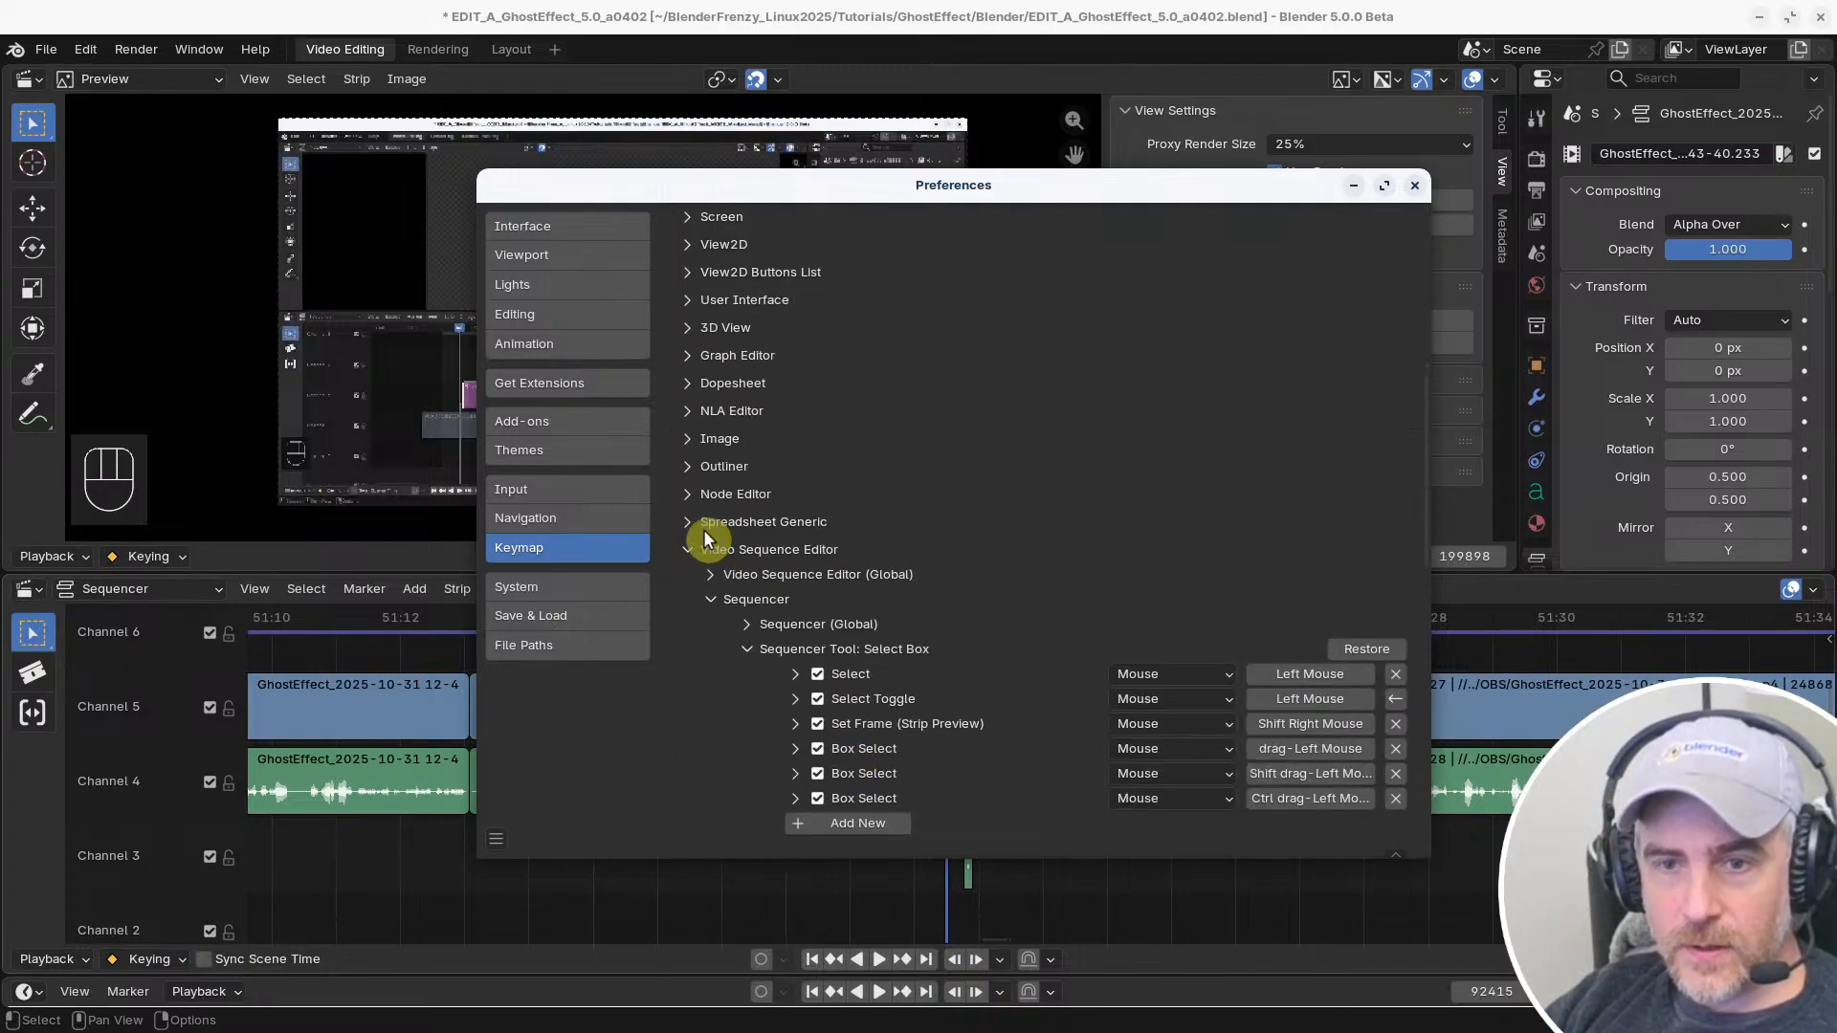
click(687, 549)
scroll(829, 601, down, 5)
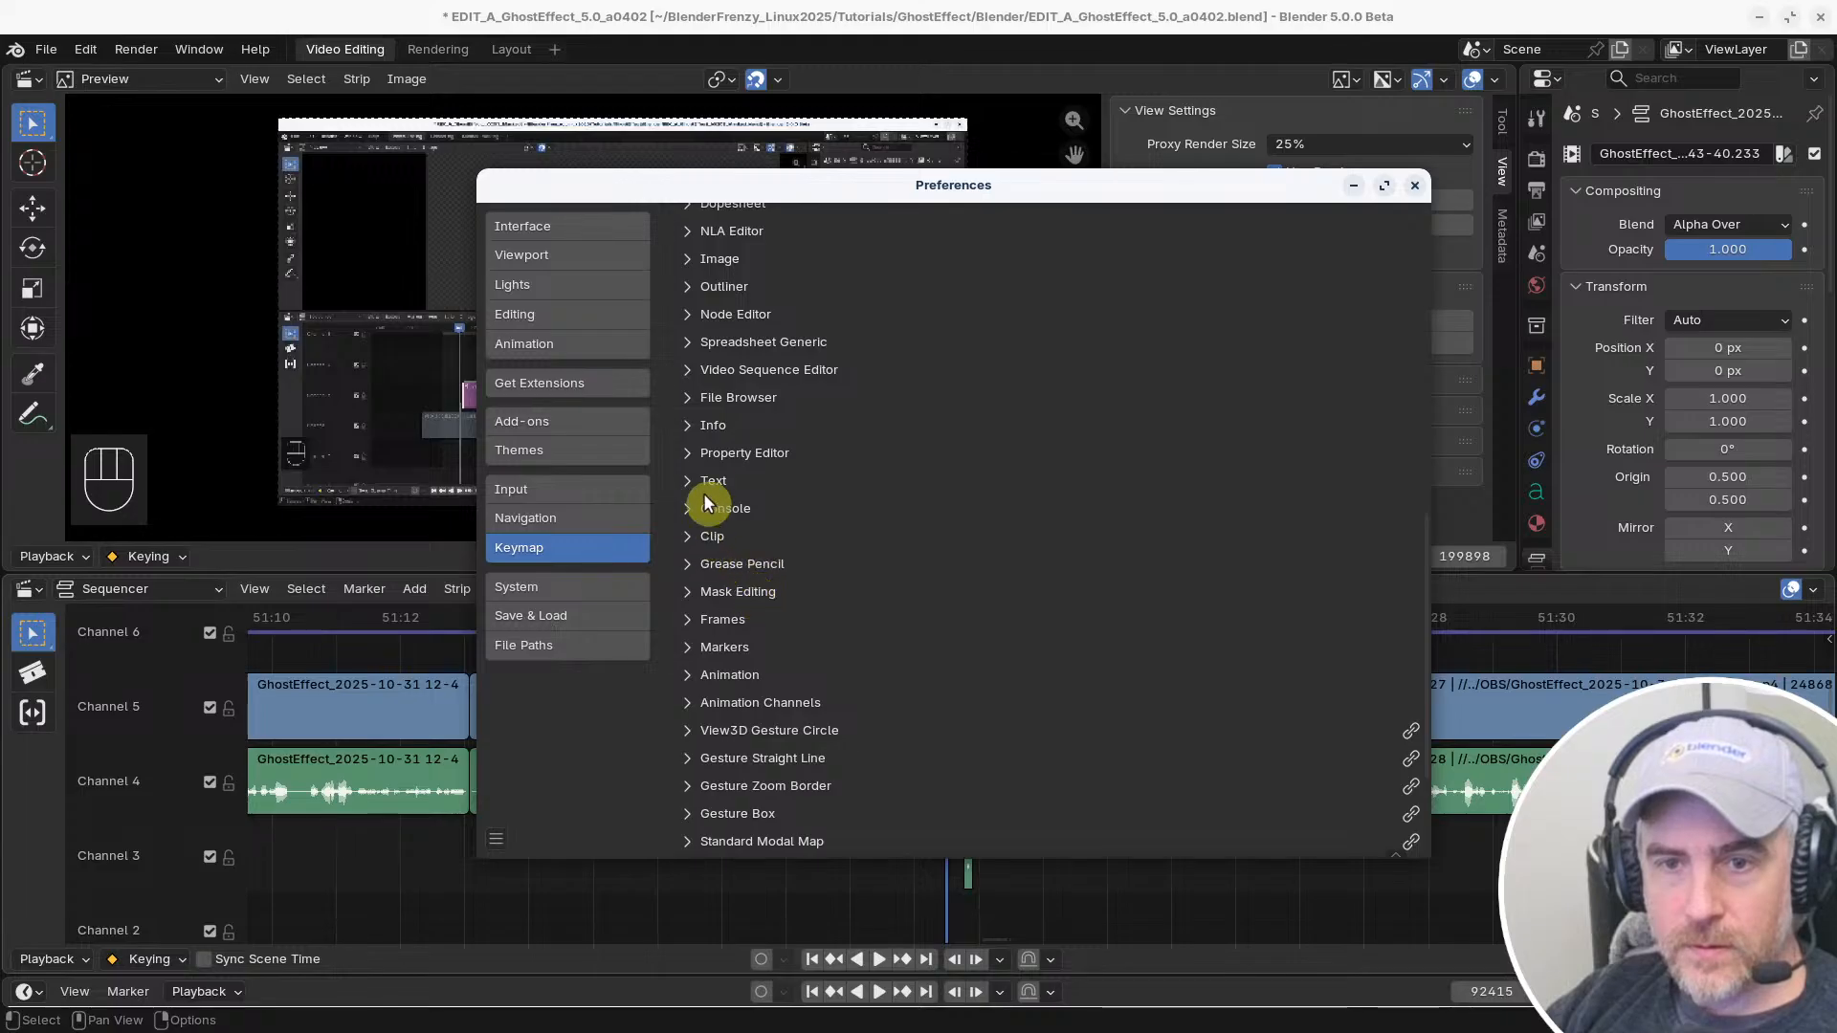
scroll(719, 574, down, 6)
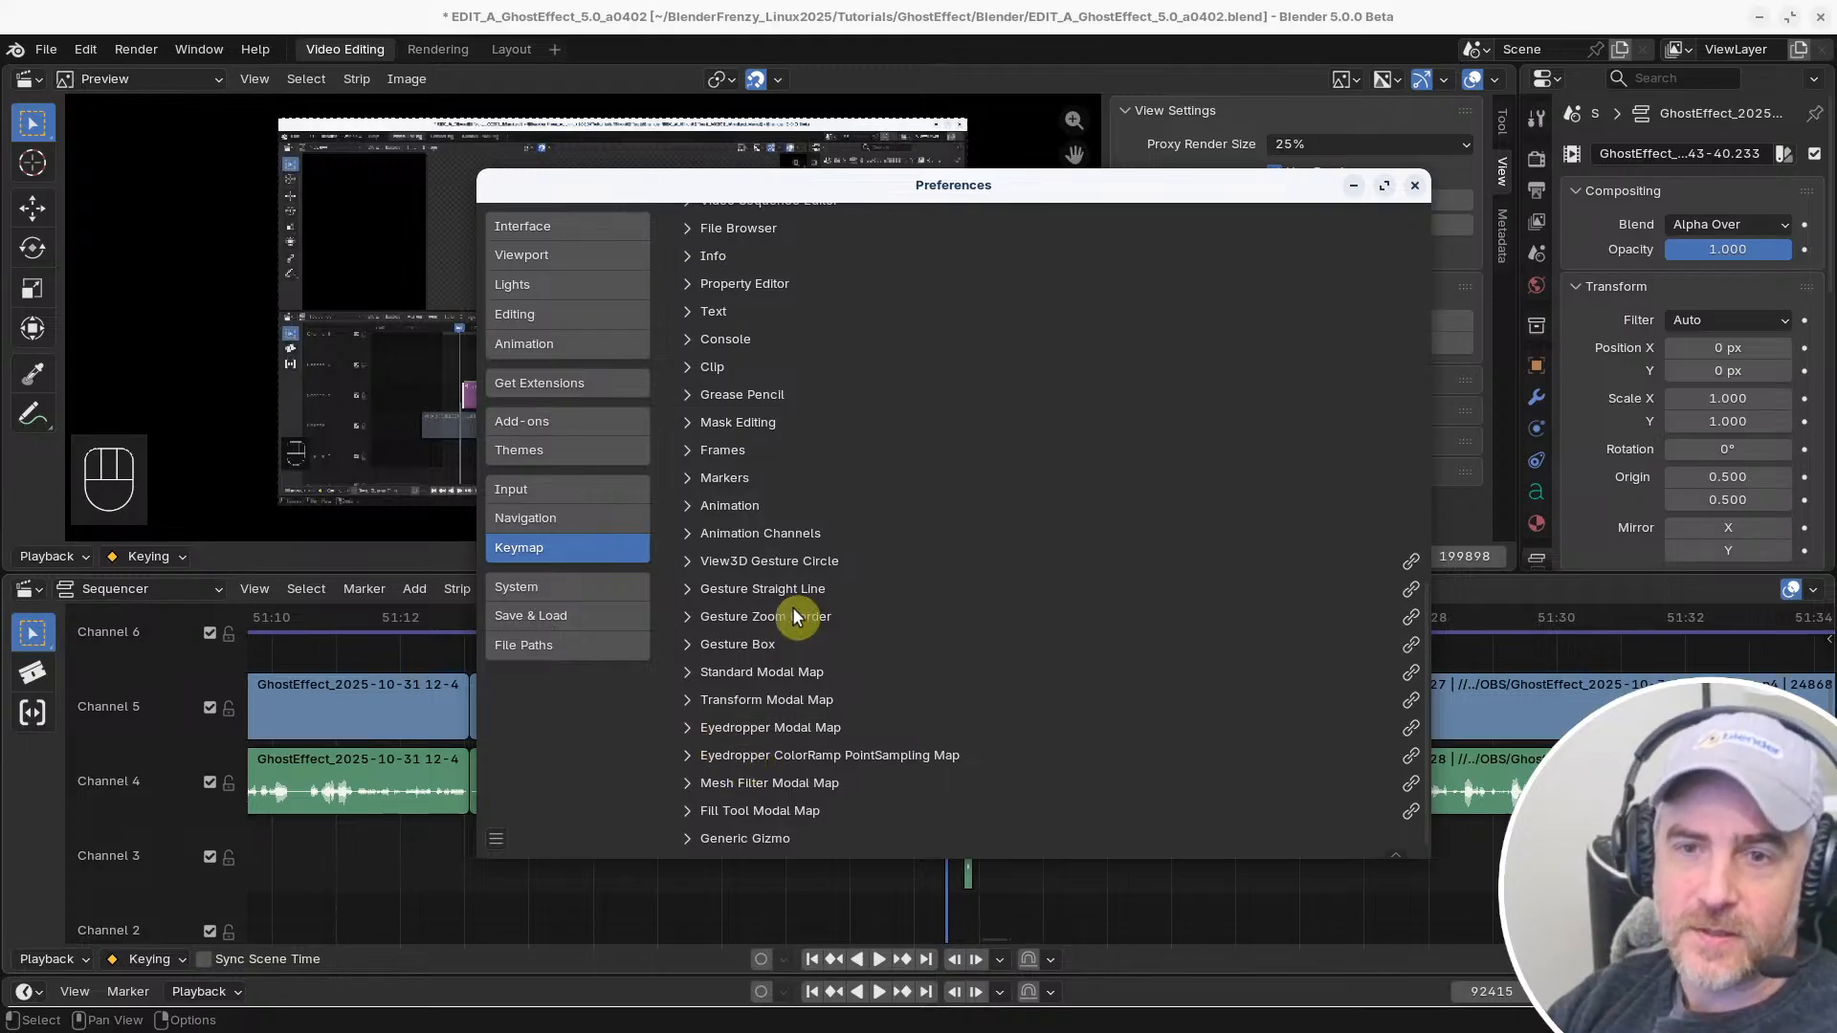
scroll(779, 553, up, 3)
scroll(763, 574, up, 2)
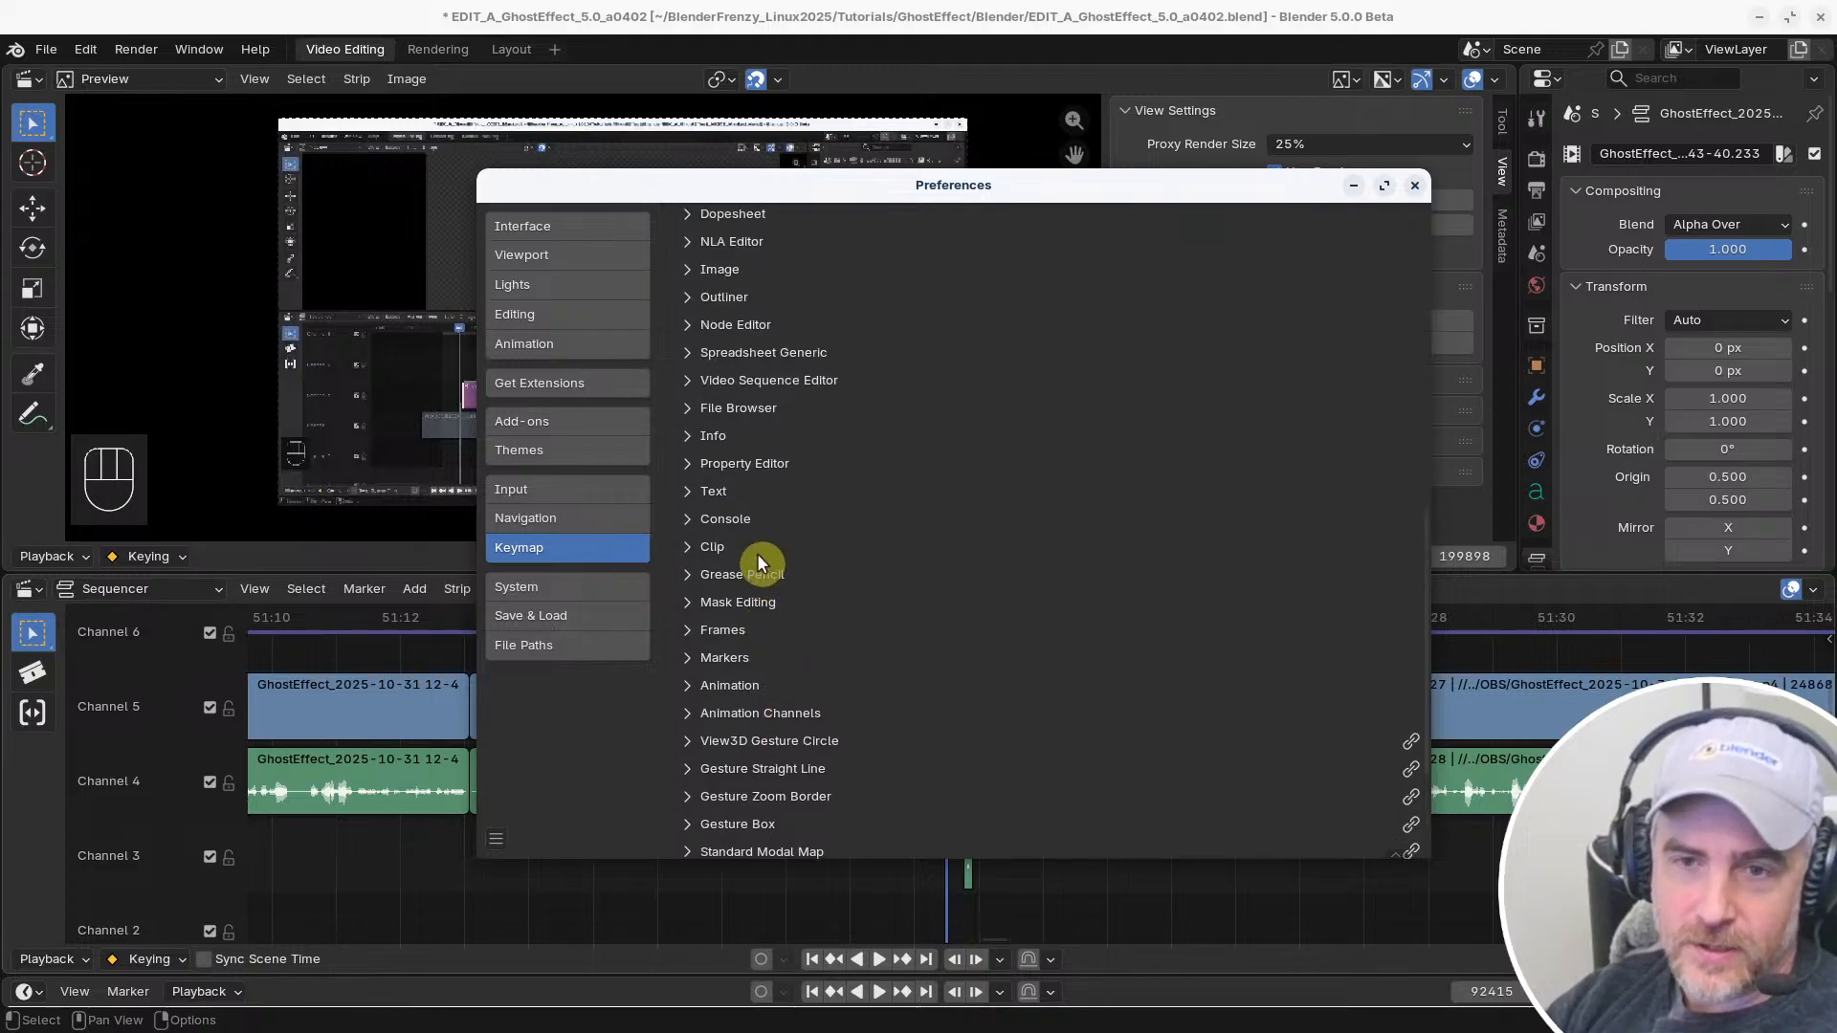
scroll(763, 572, up, 5)
scroll(759, 562, up, 1)
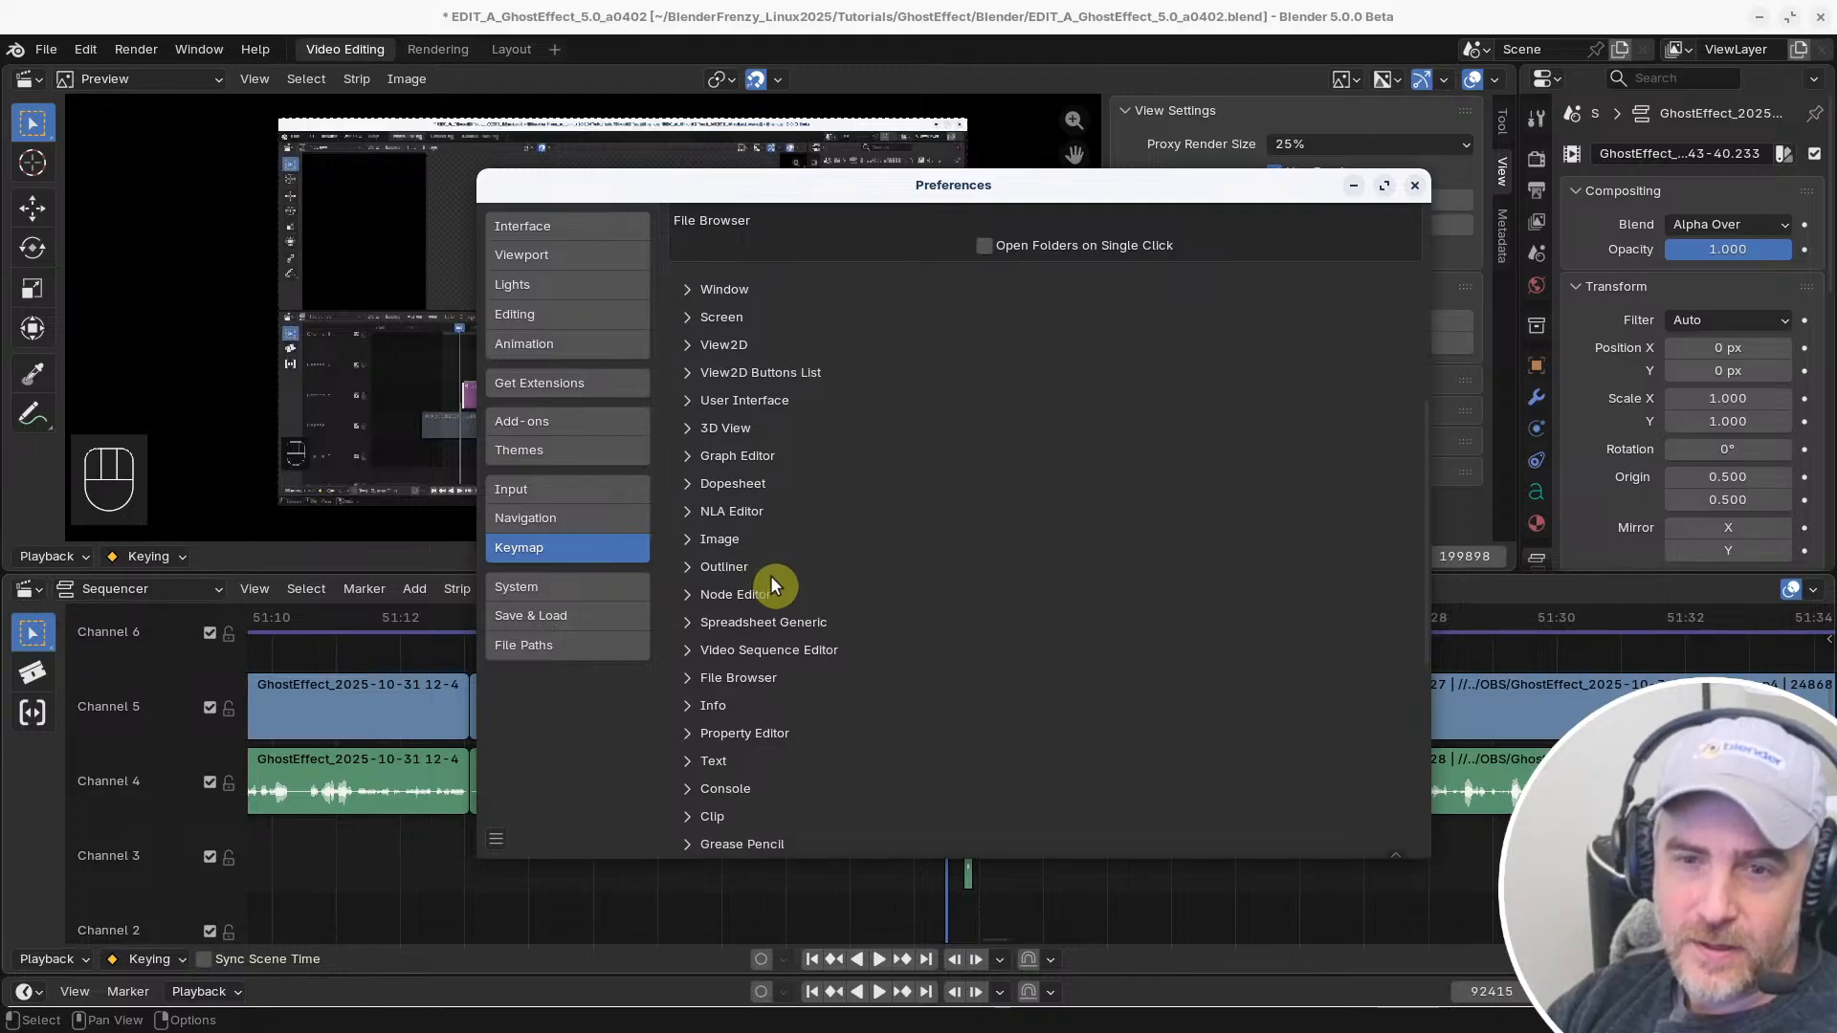
scroll(691, 402, down, 2)
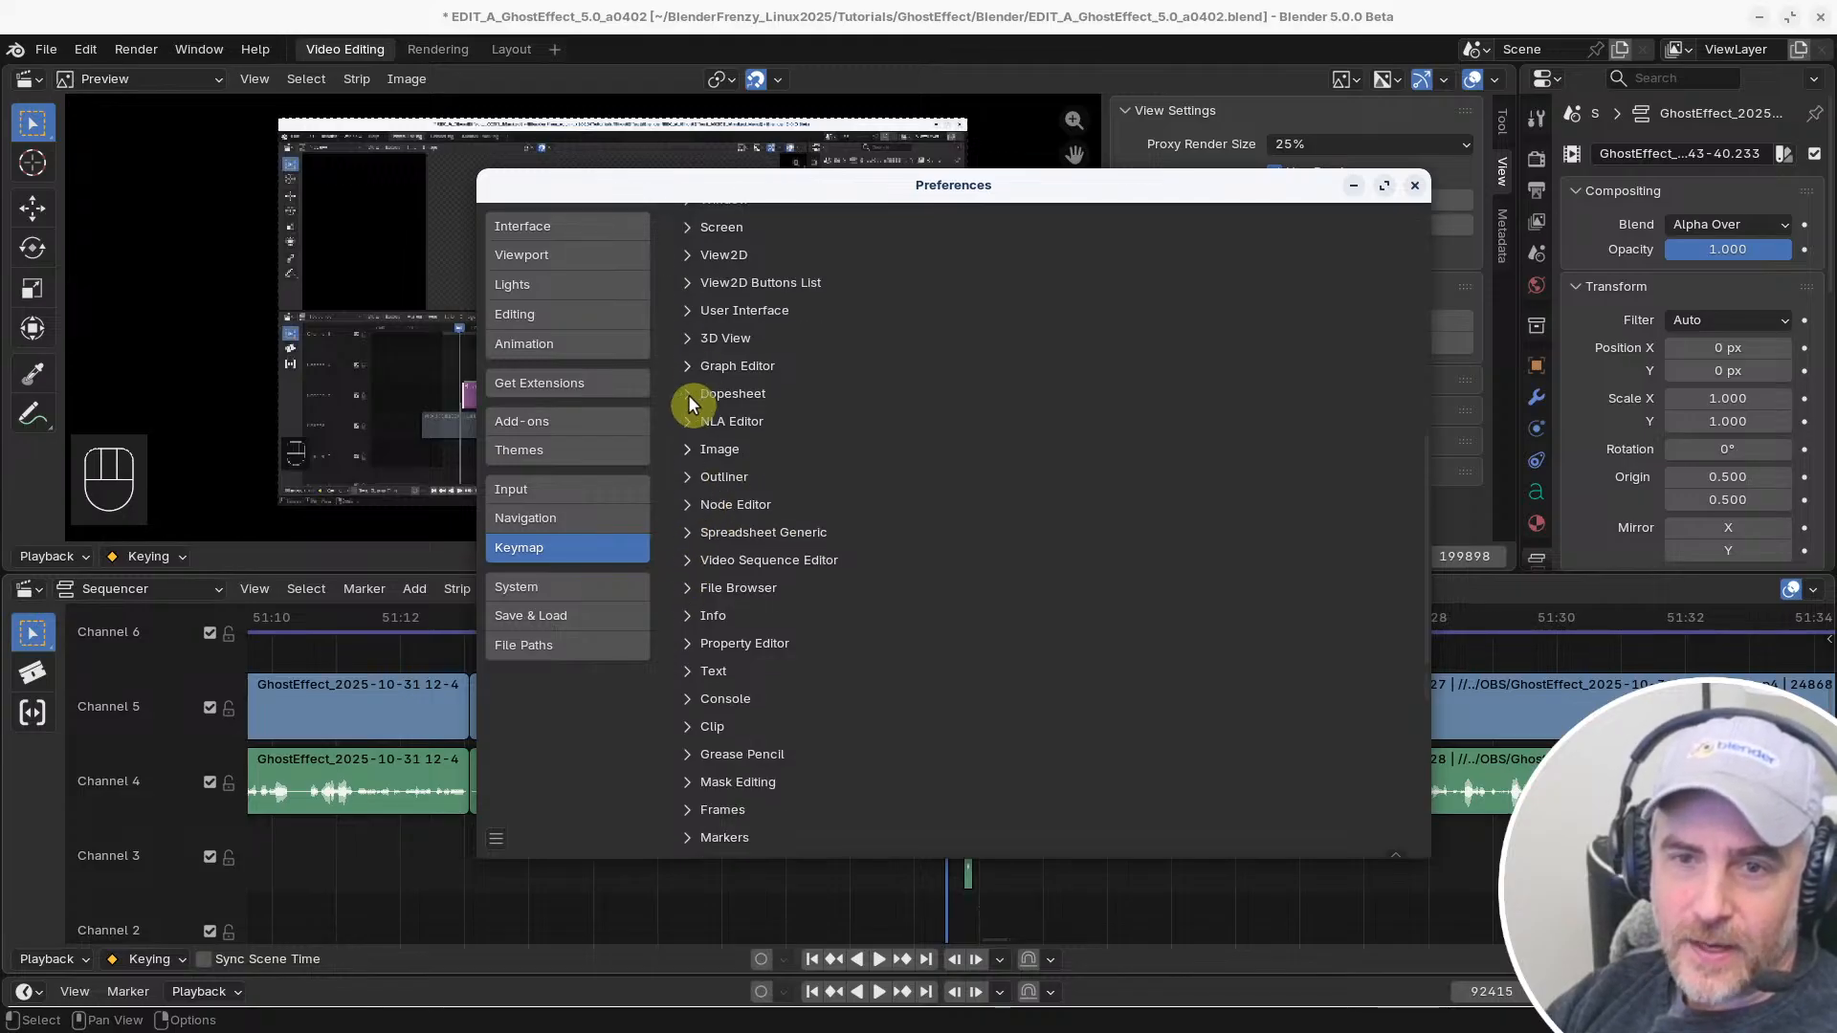
Browse the keymap categories for strip selection bindings, checking the NLA Editor, User Interface, Animation and Clip groups and collapsing each again
click(683, 416)
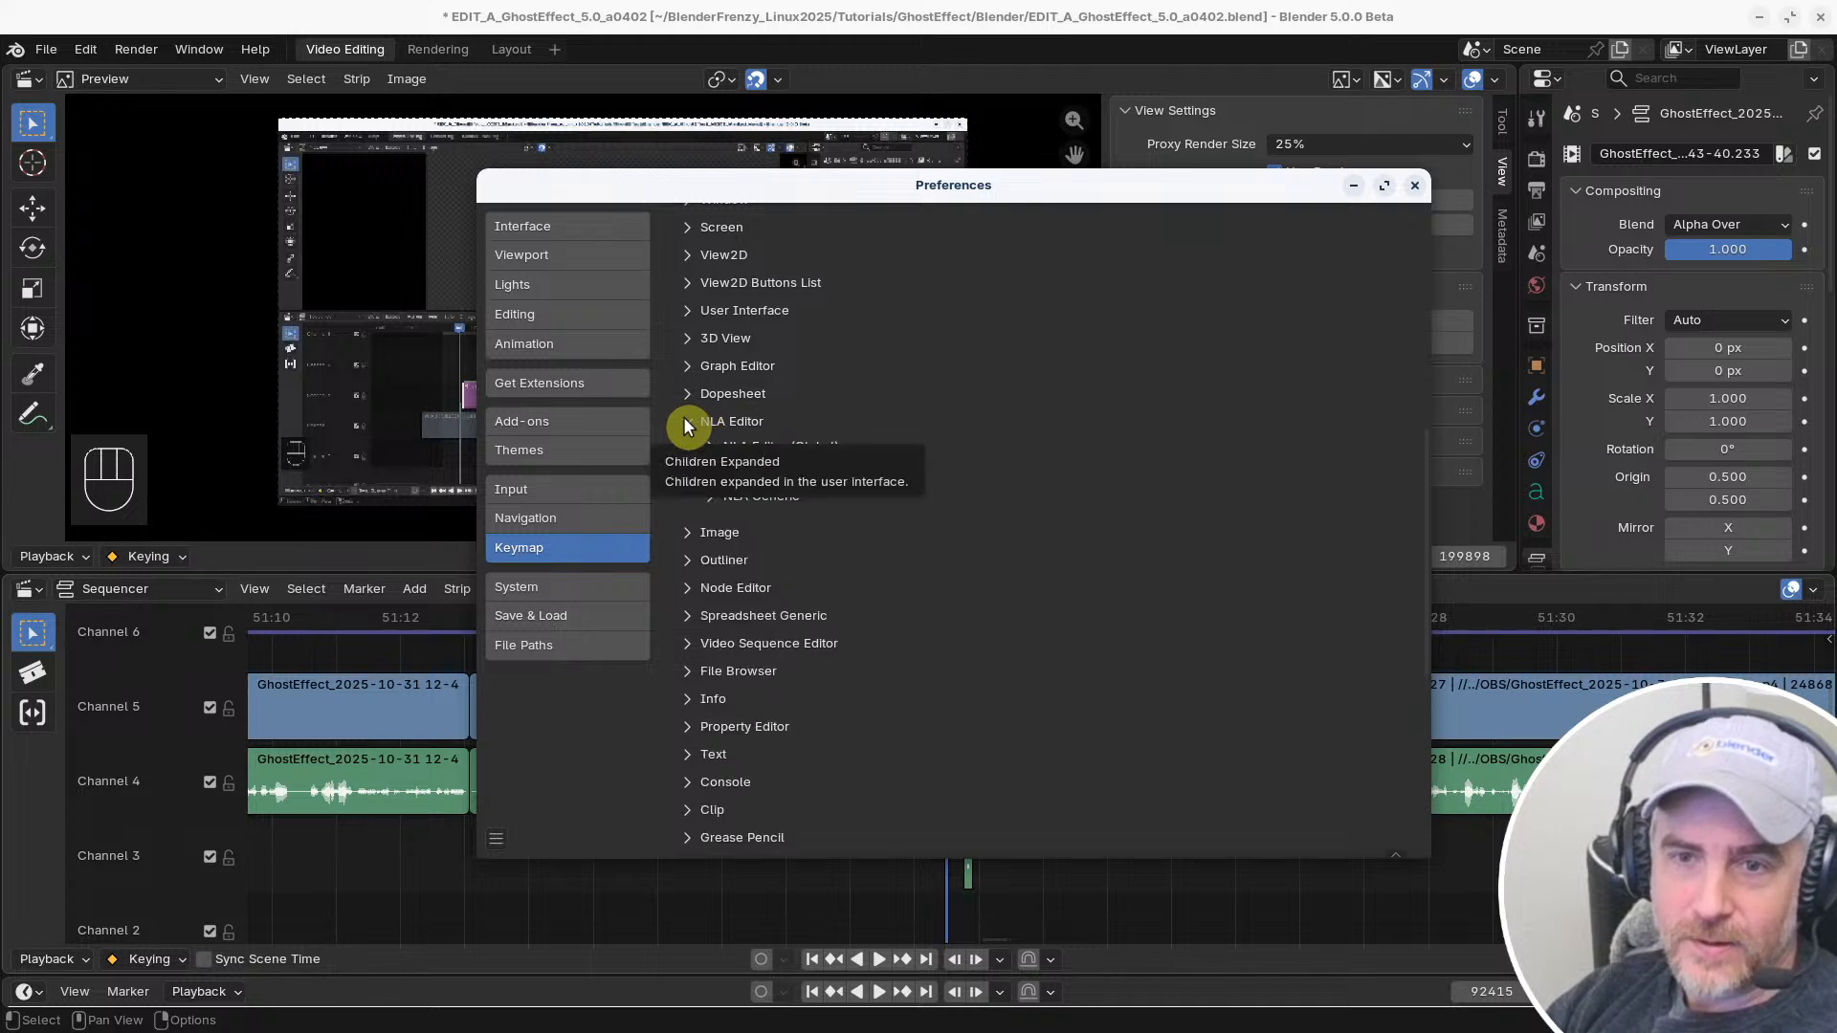
click(683, 416)
click(685, 309)
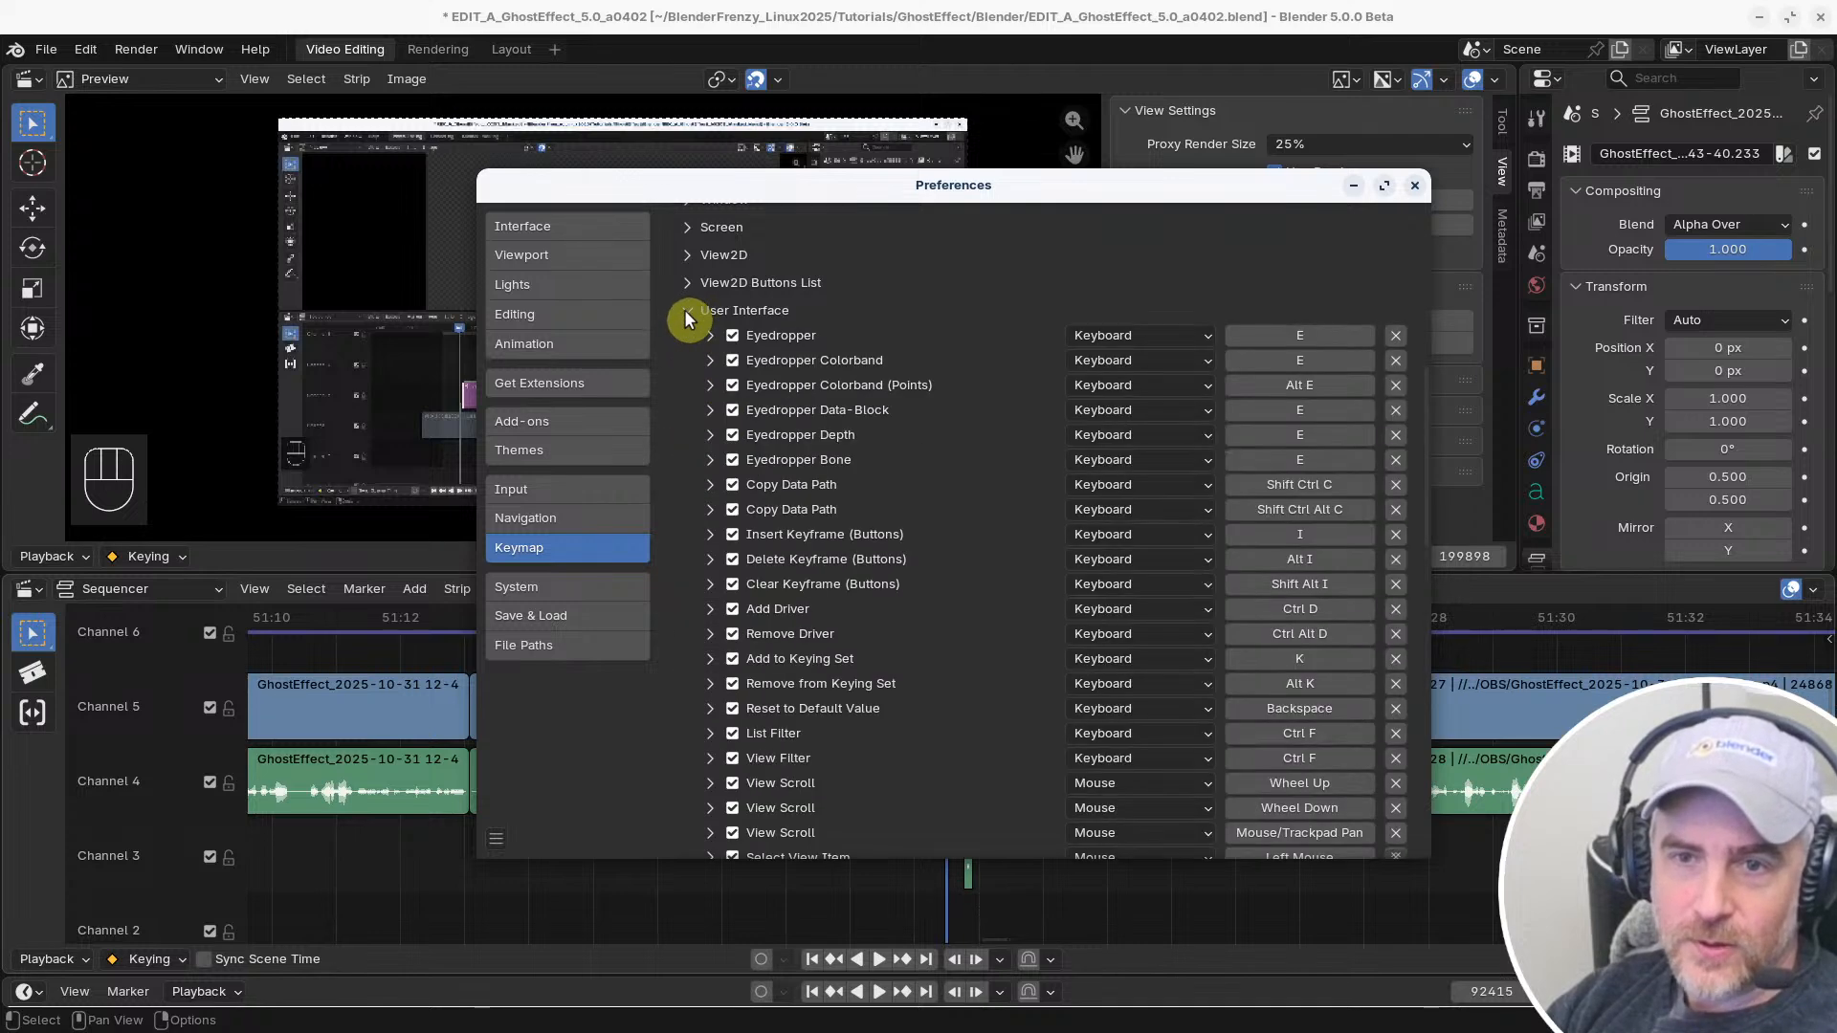
click(686, 310)
scroll(701, 383, down, 8)
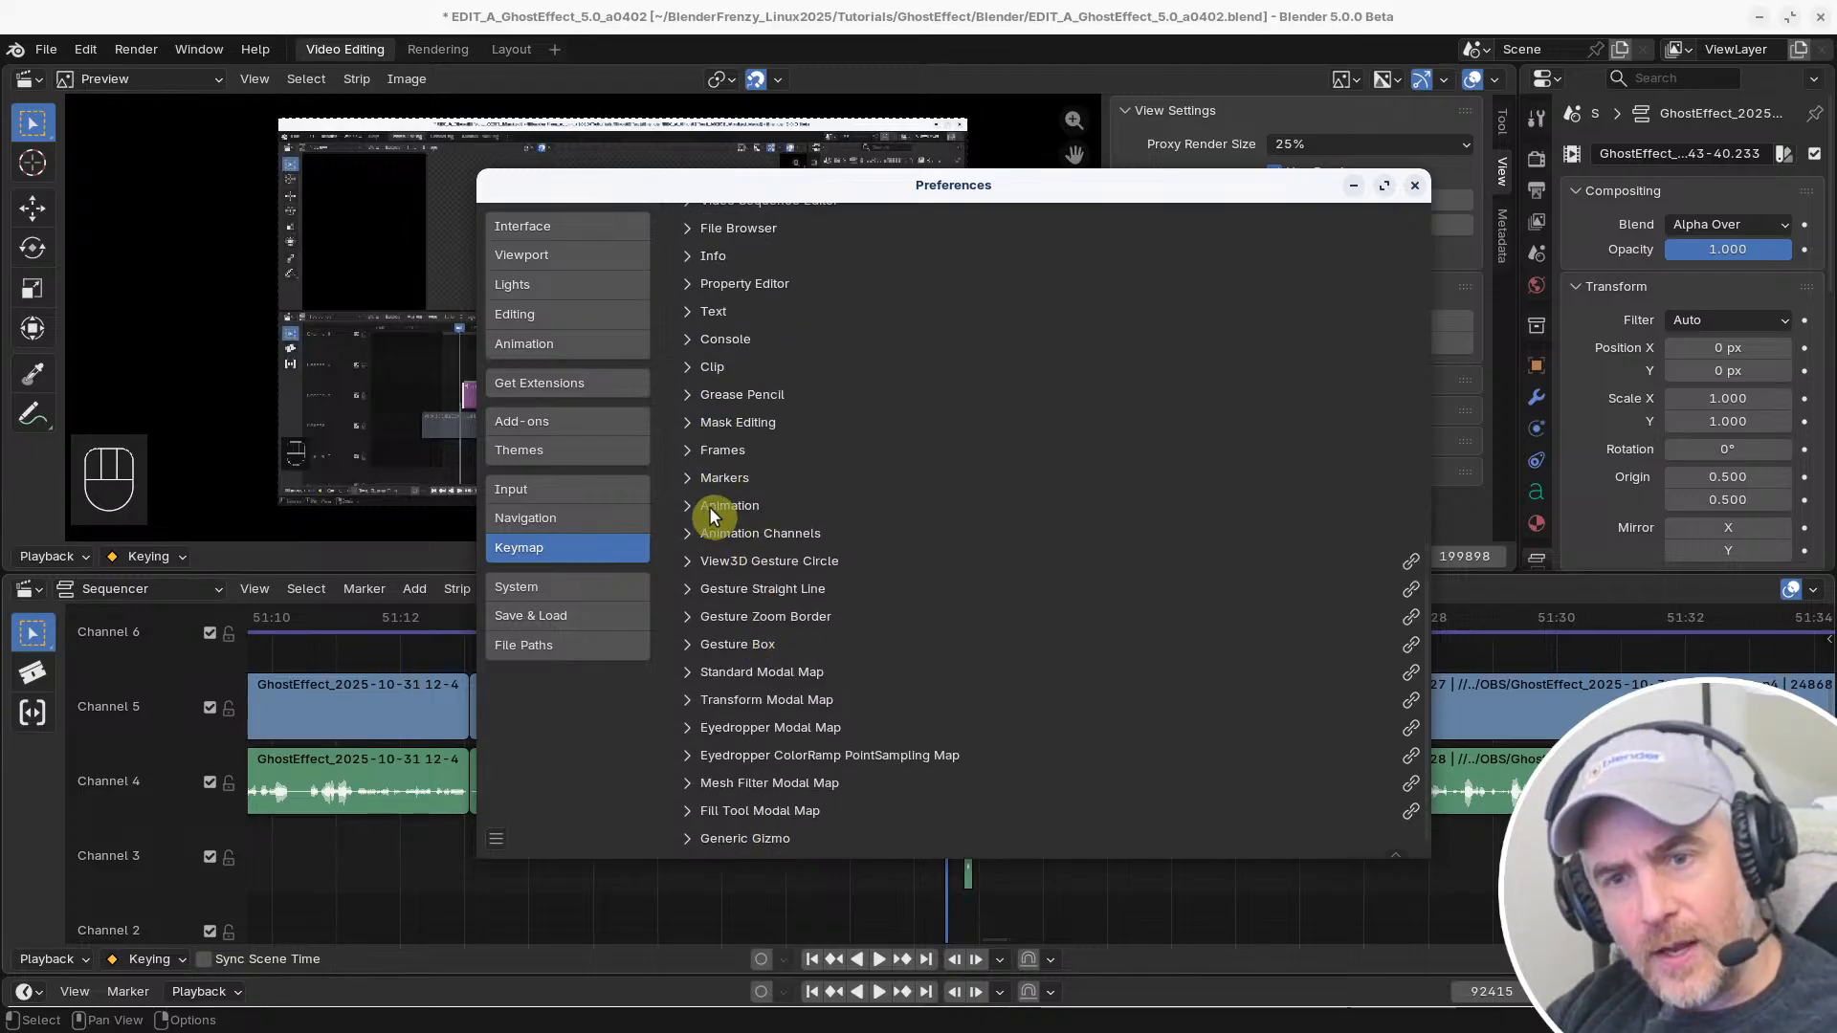
click(681, 505)
click(680, 503)
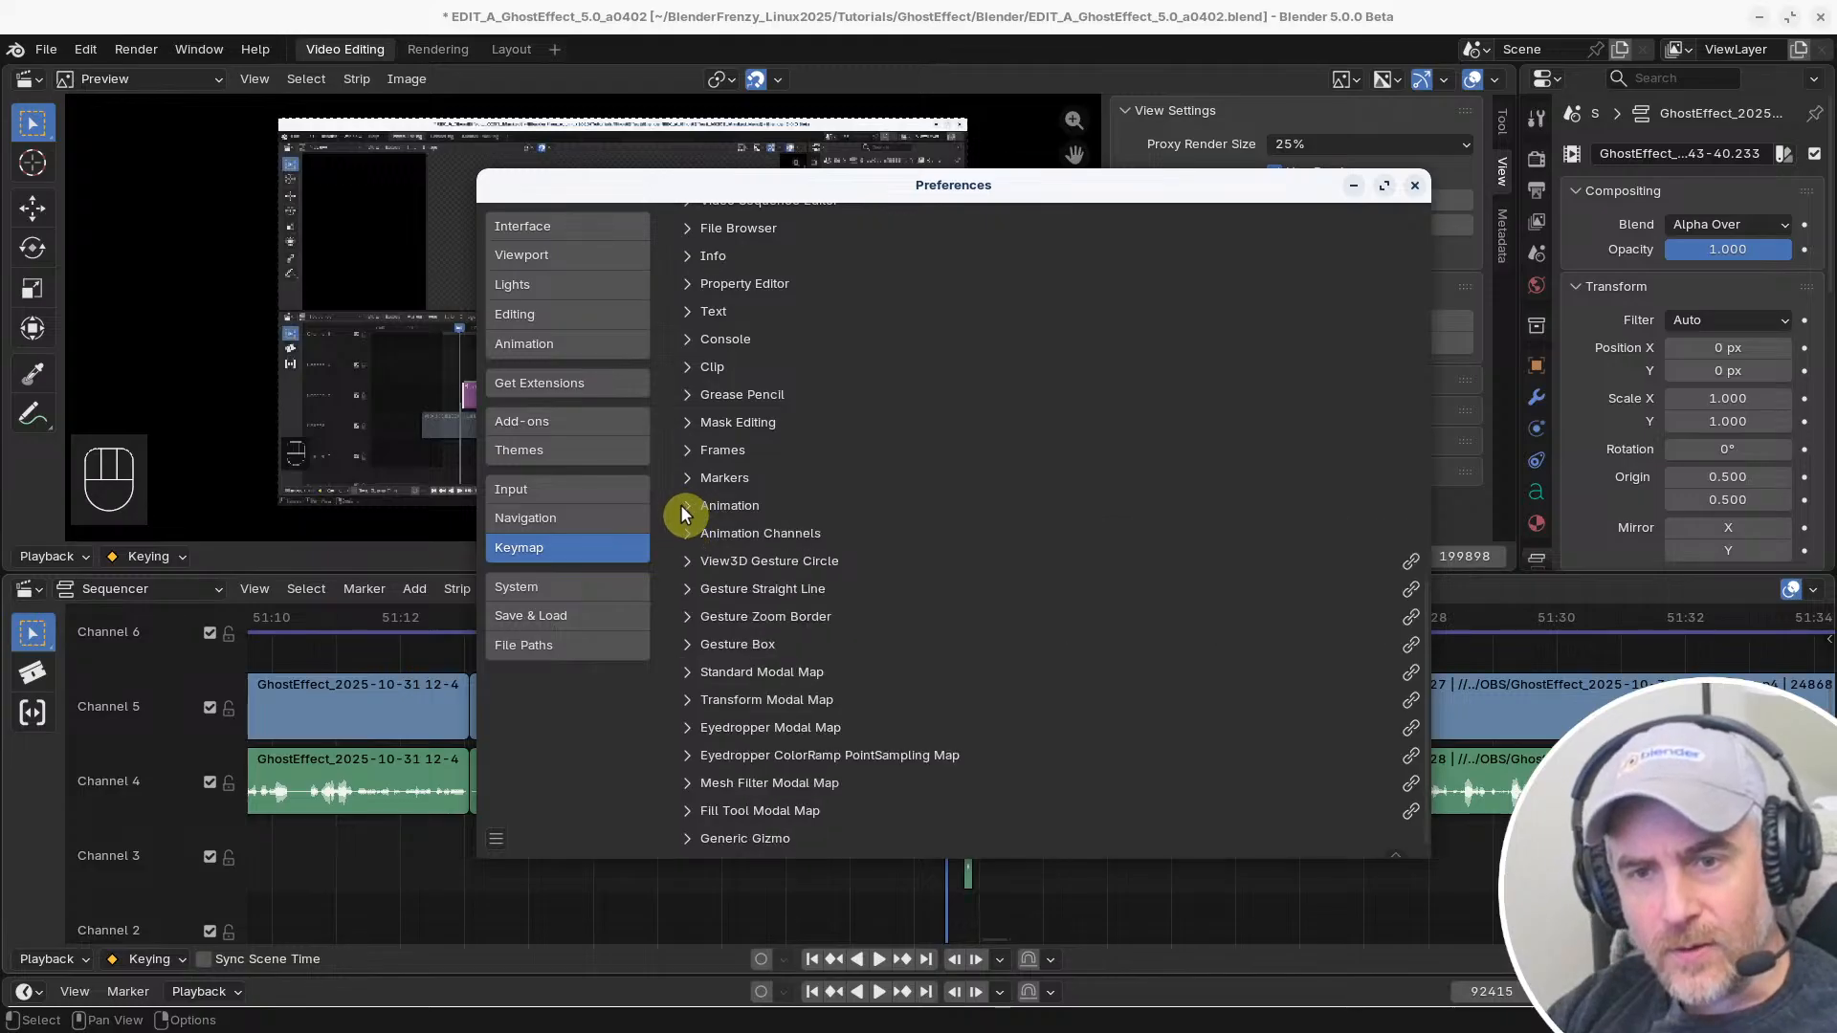
click(687, 367)
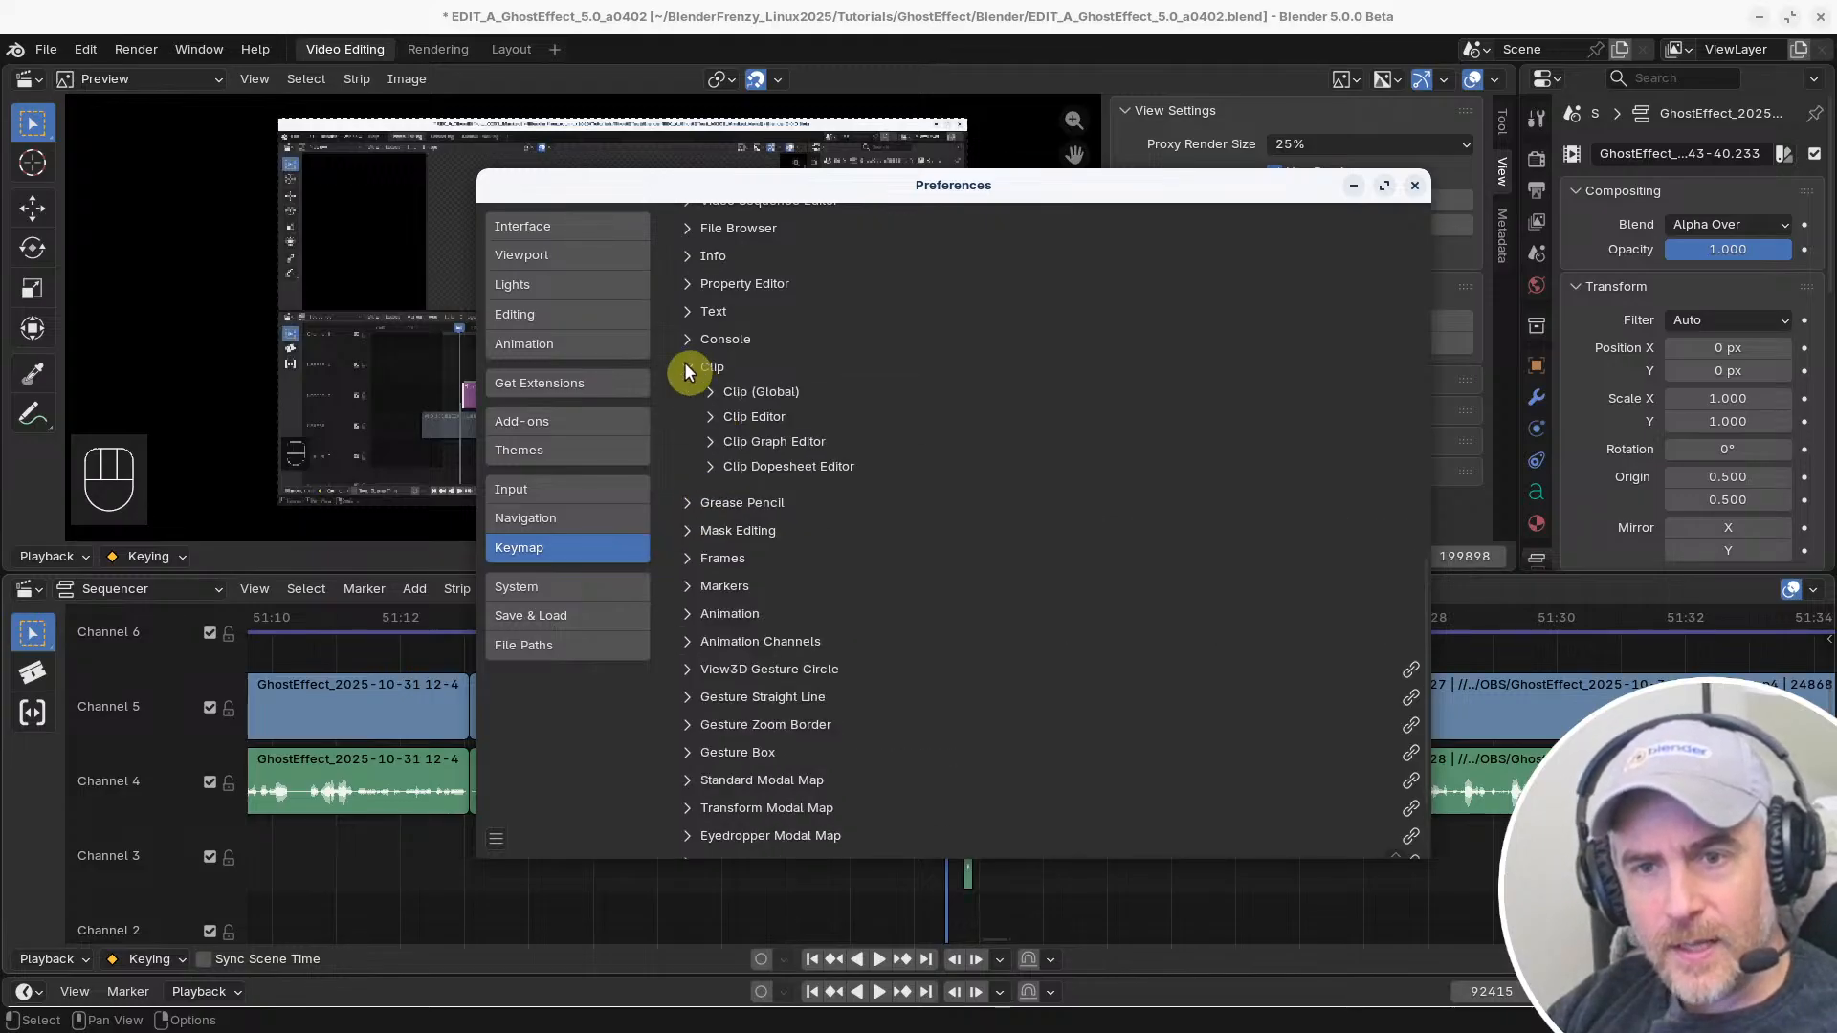
click(687, 367)
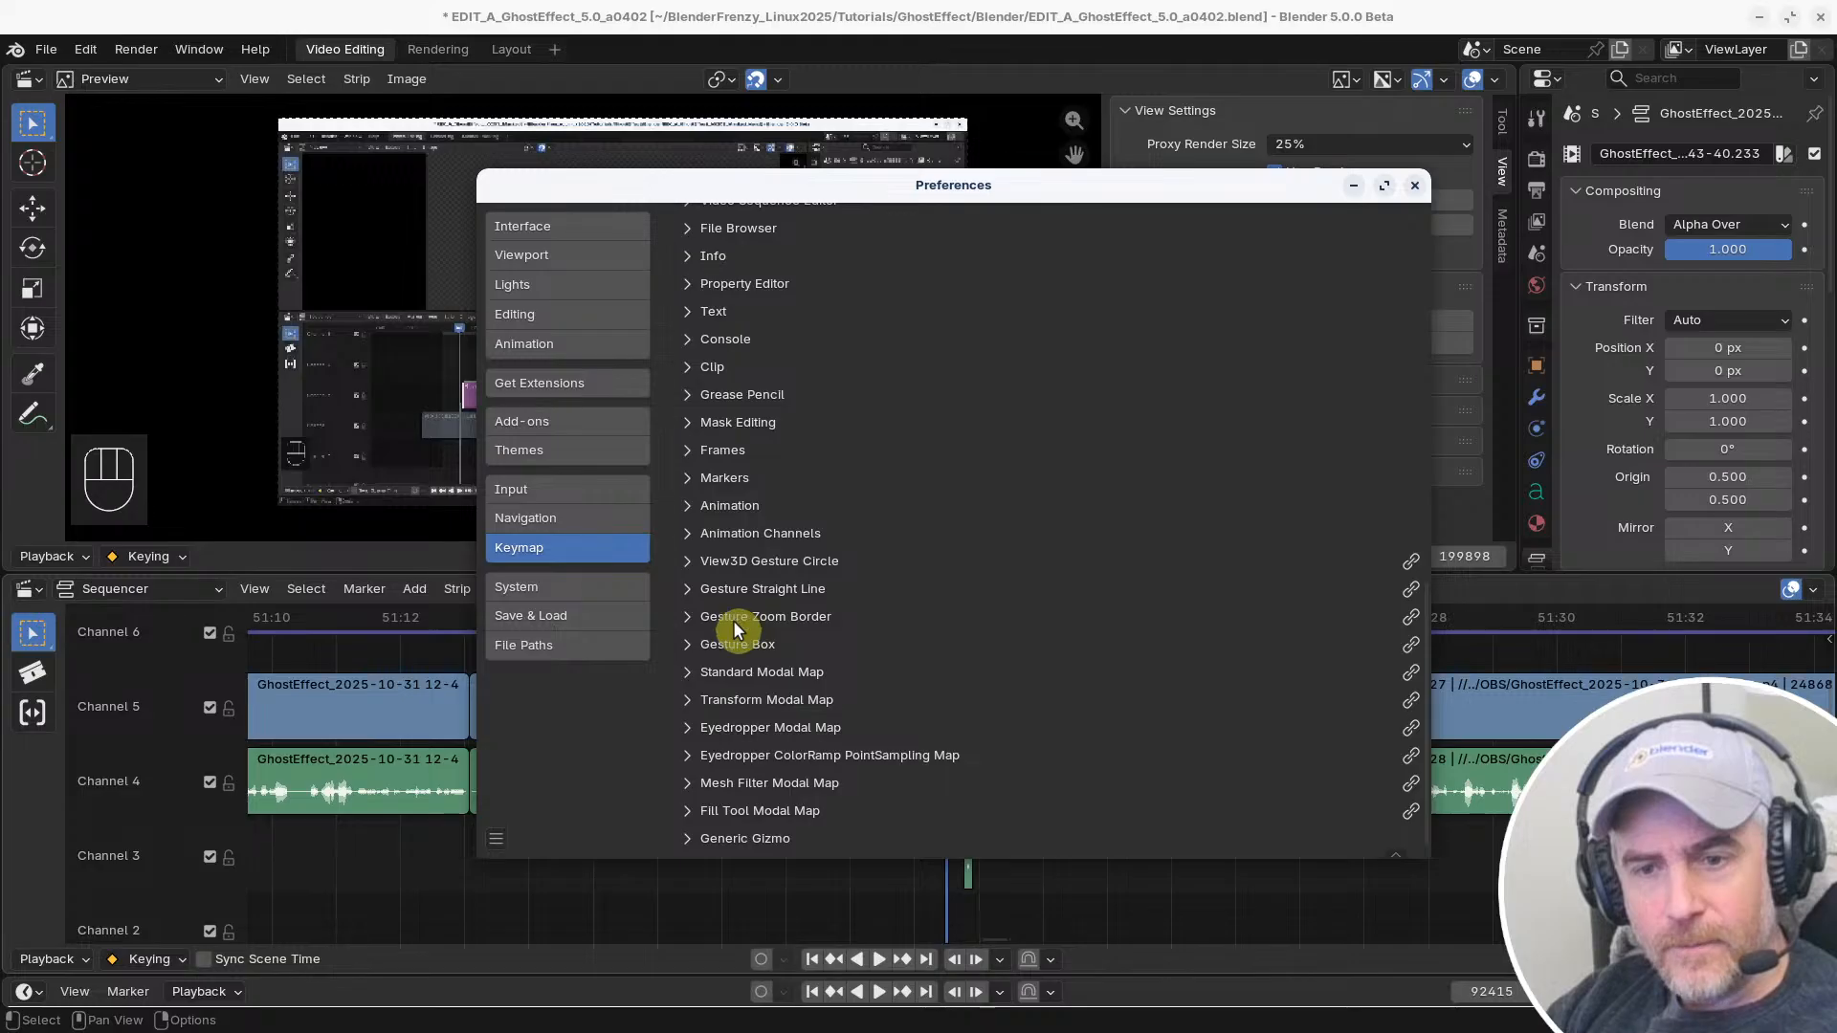
scroll(733, 620, up, 6)
scroll(727, 589, up, 1)
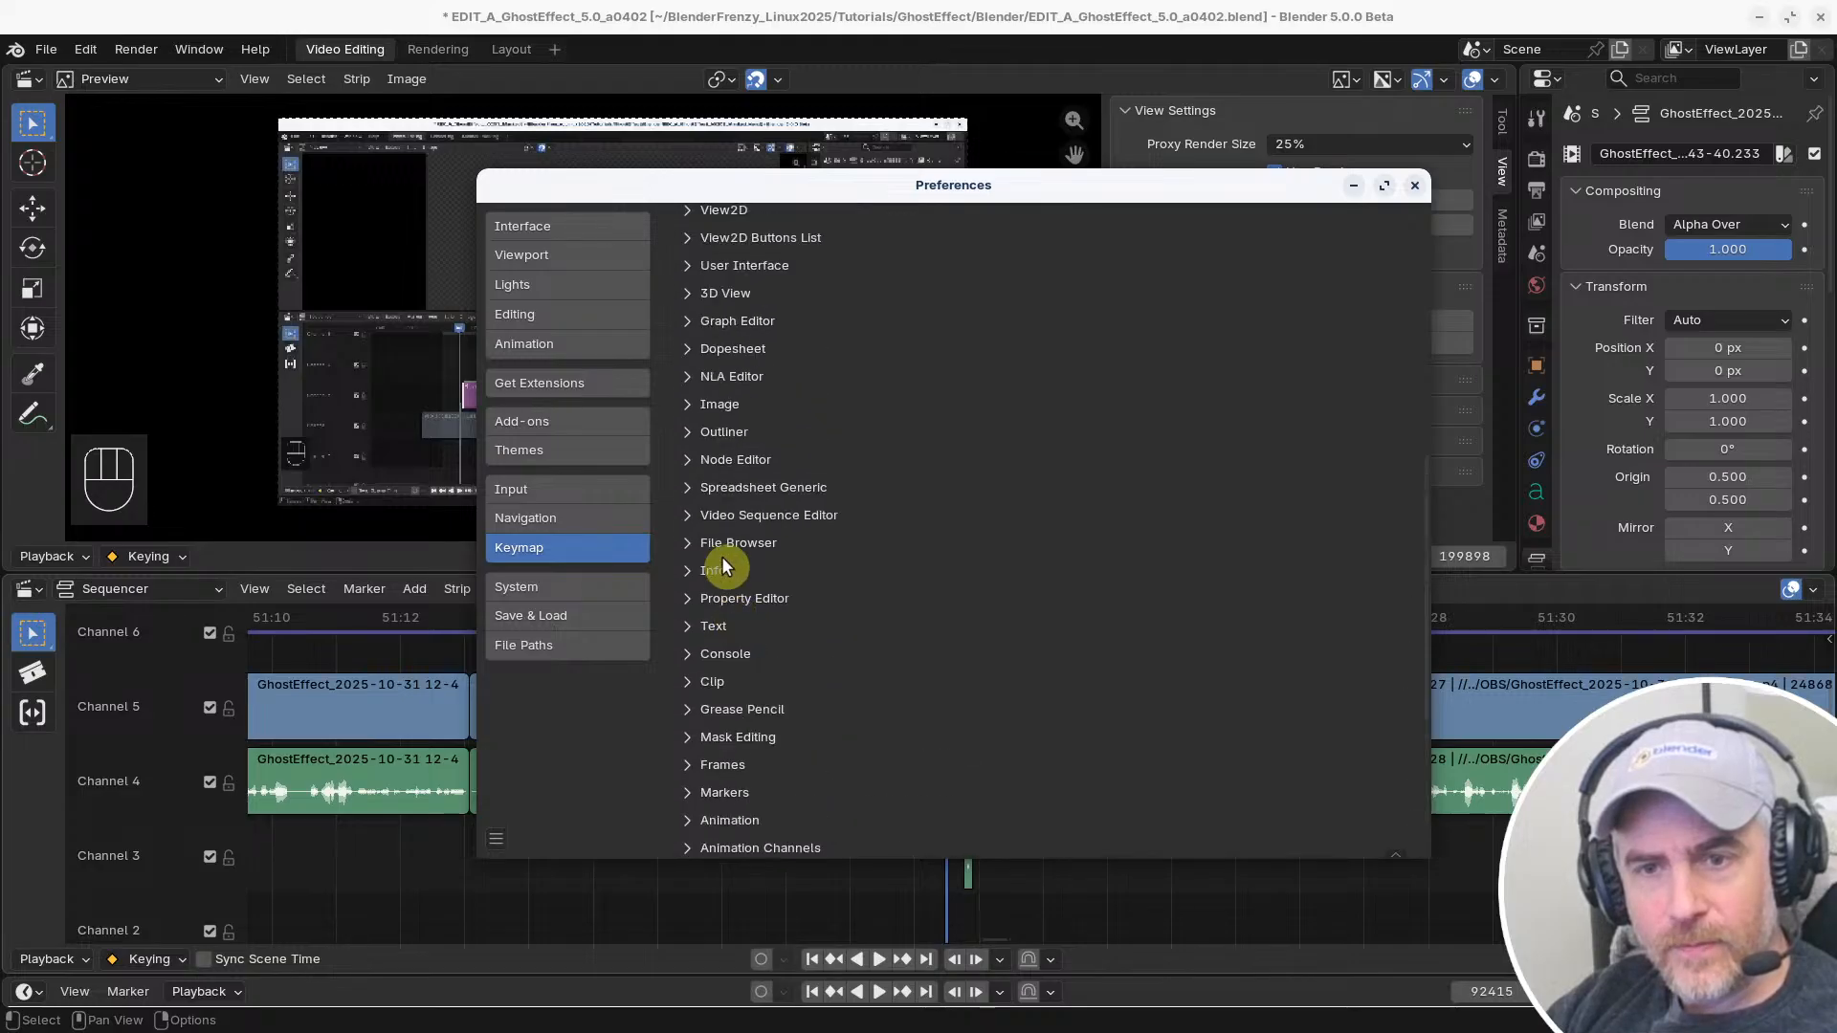
Review the Sequencer (Global) shortcuts under Video Sequence Editor and inspect the settings of the Select Toggle entry
click(689, 515)
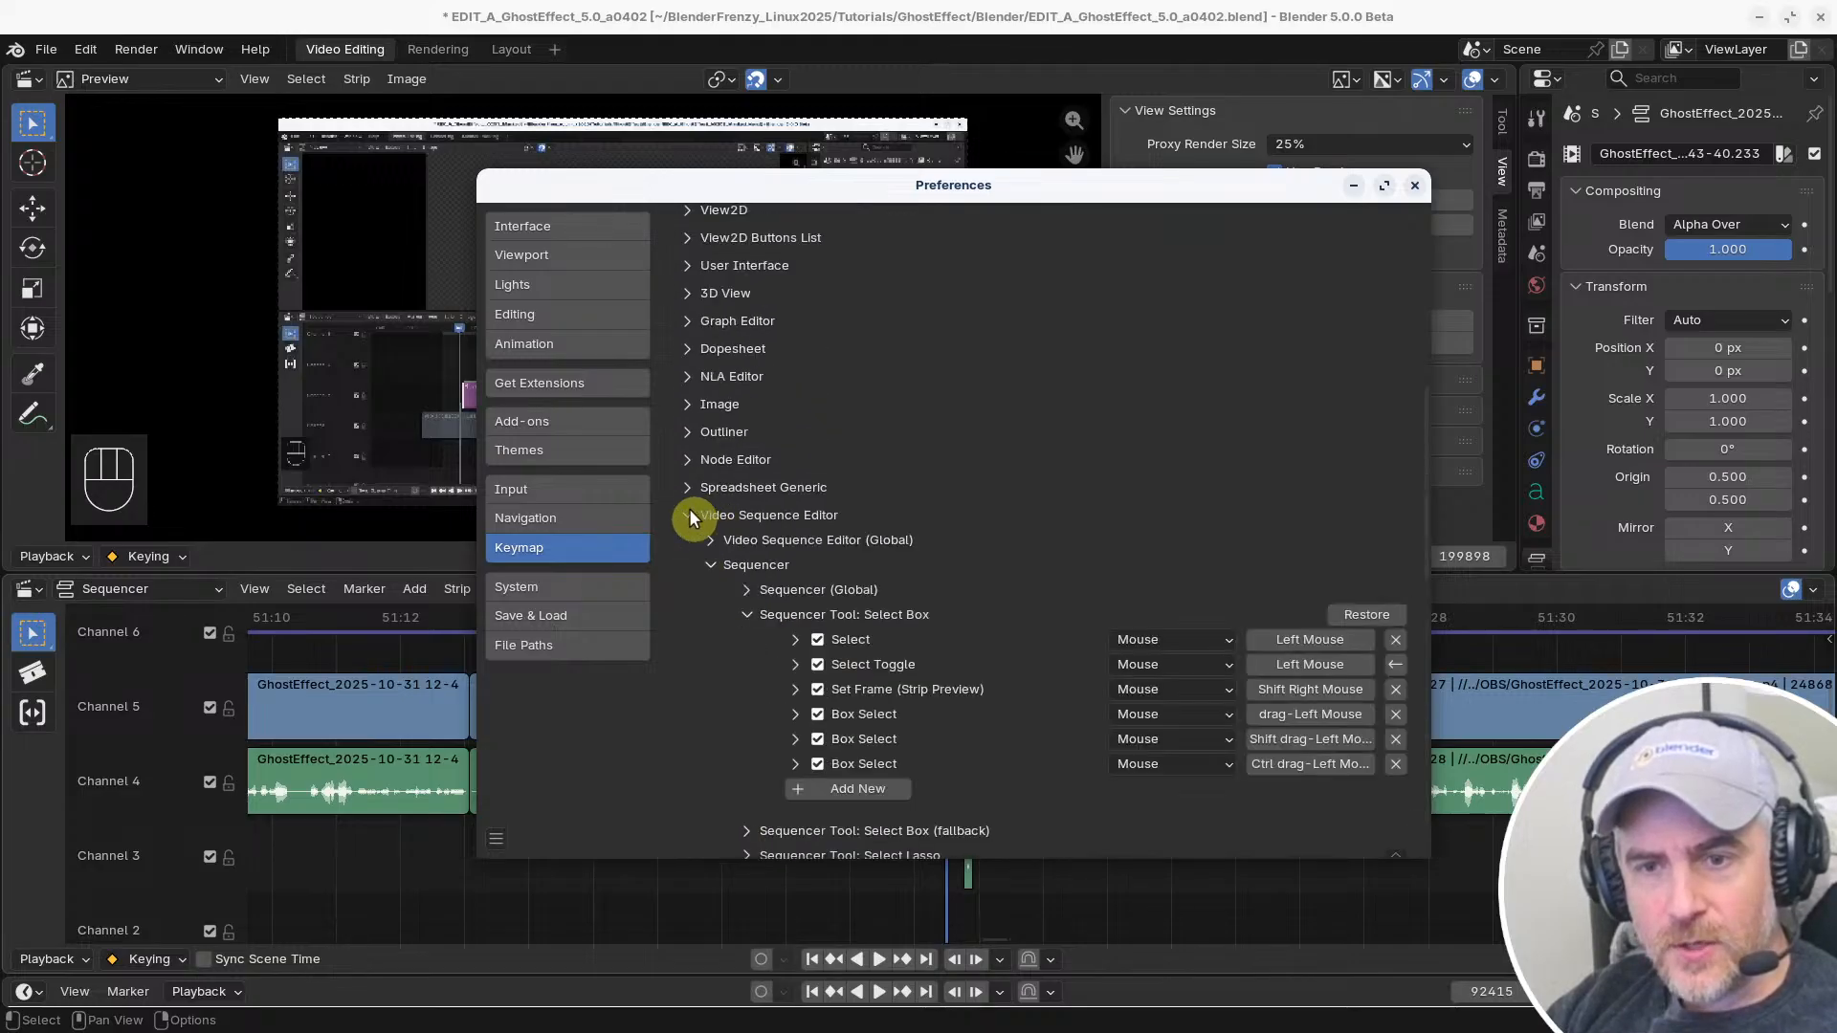
scroll(741, 589, down, 4)
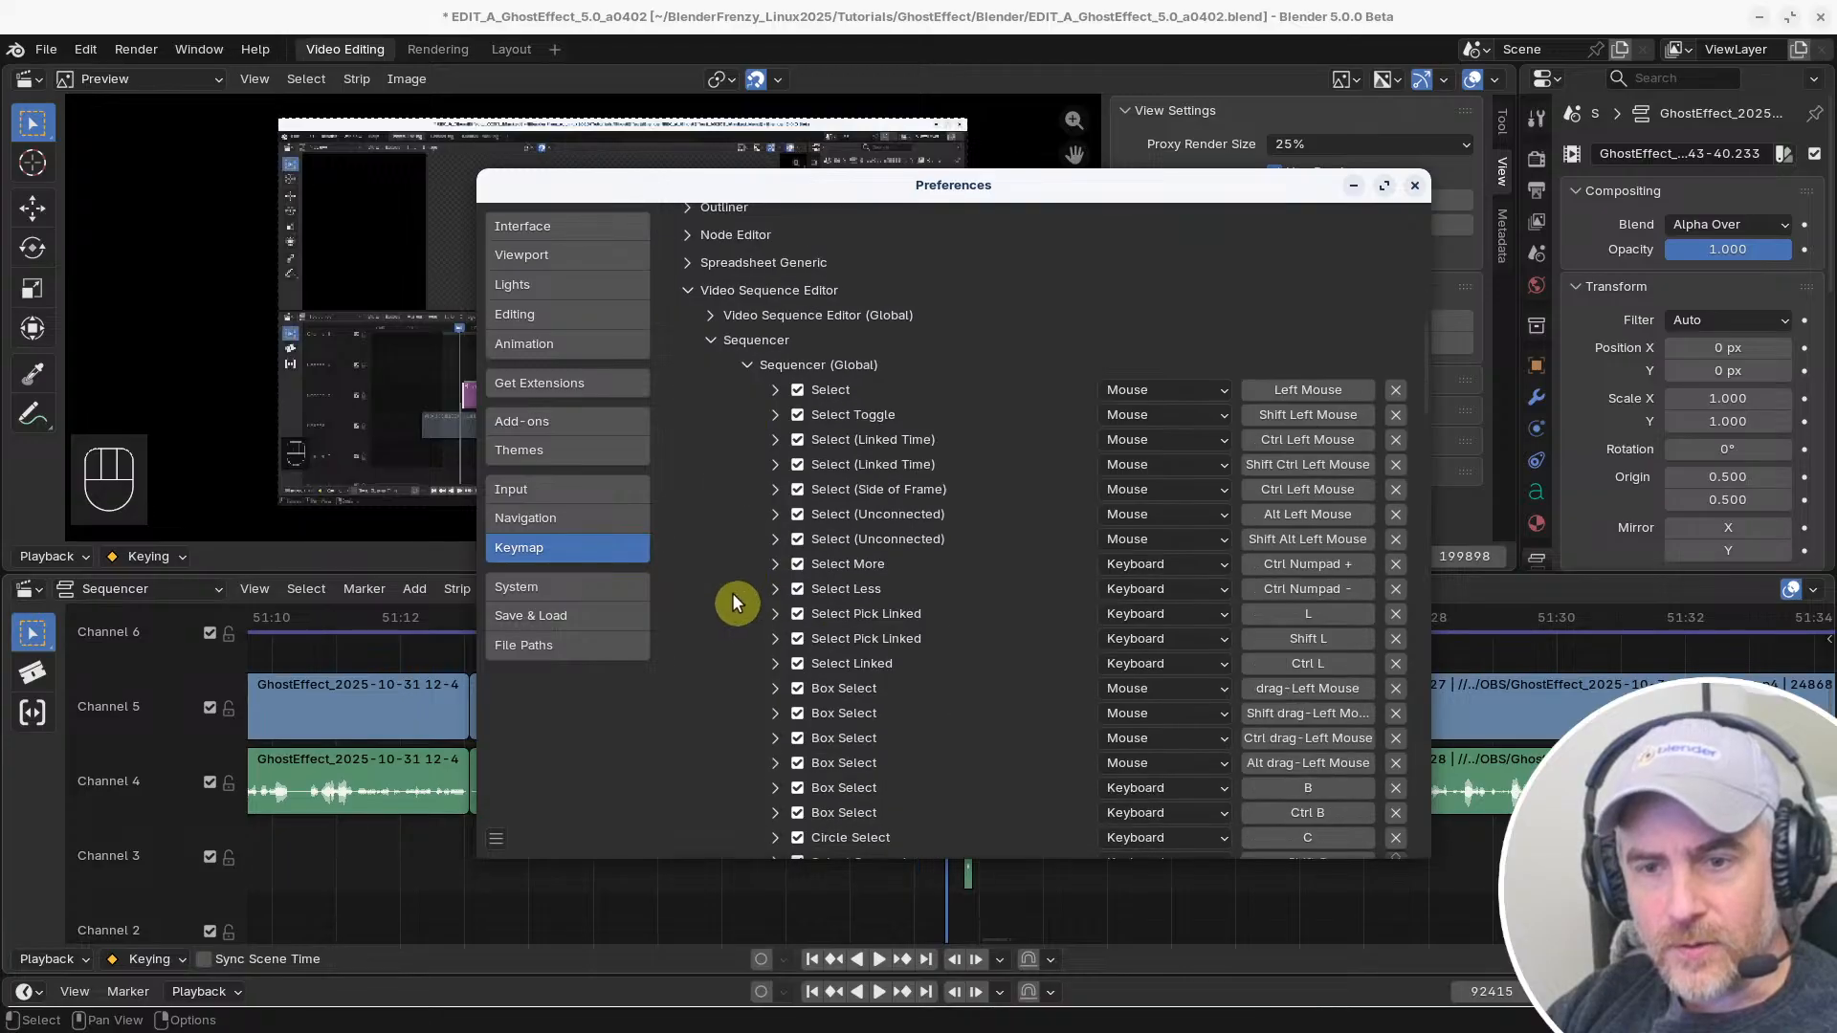
scroll(745, 570, up, 2)
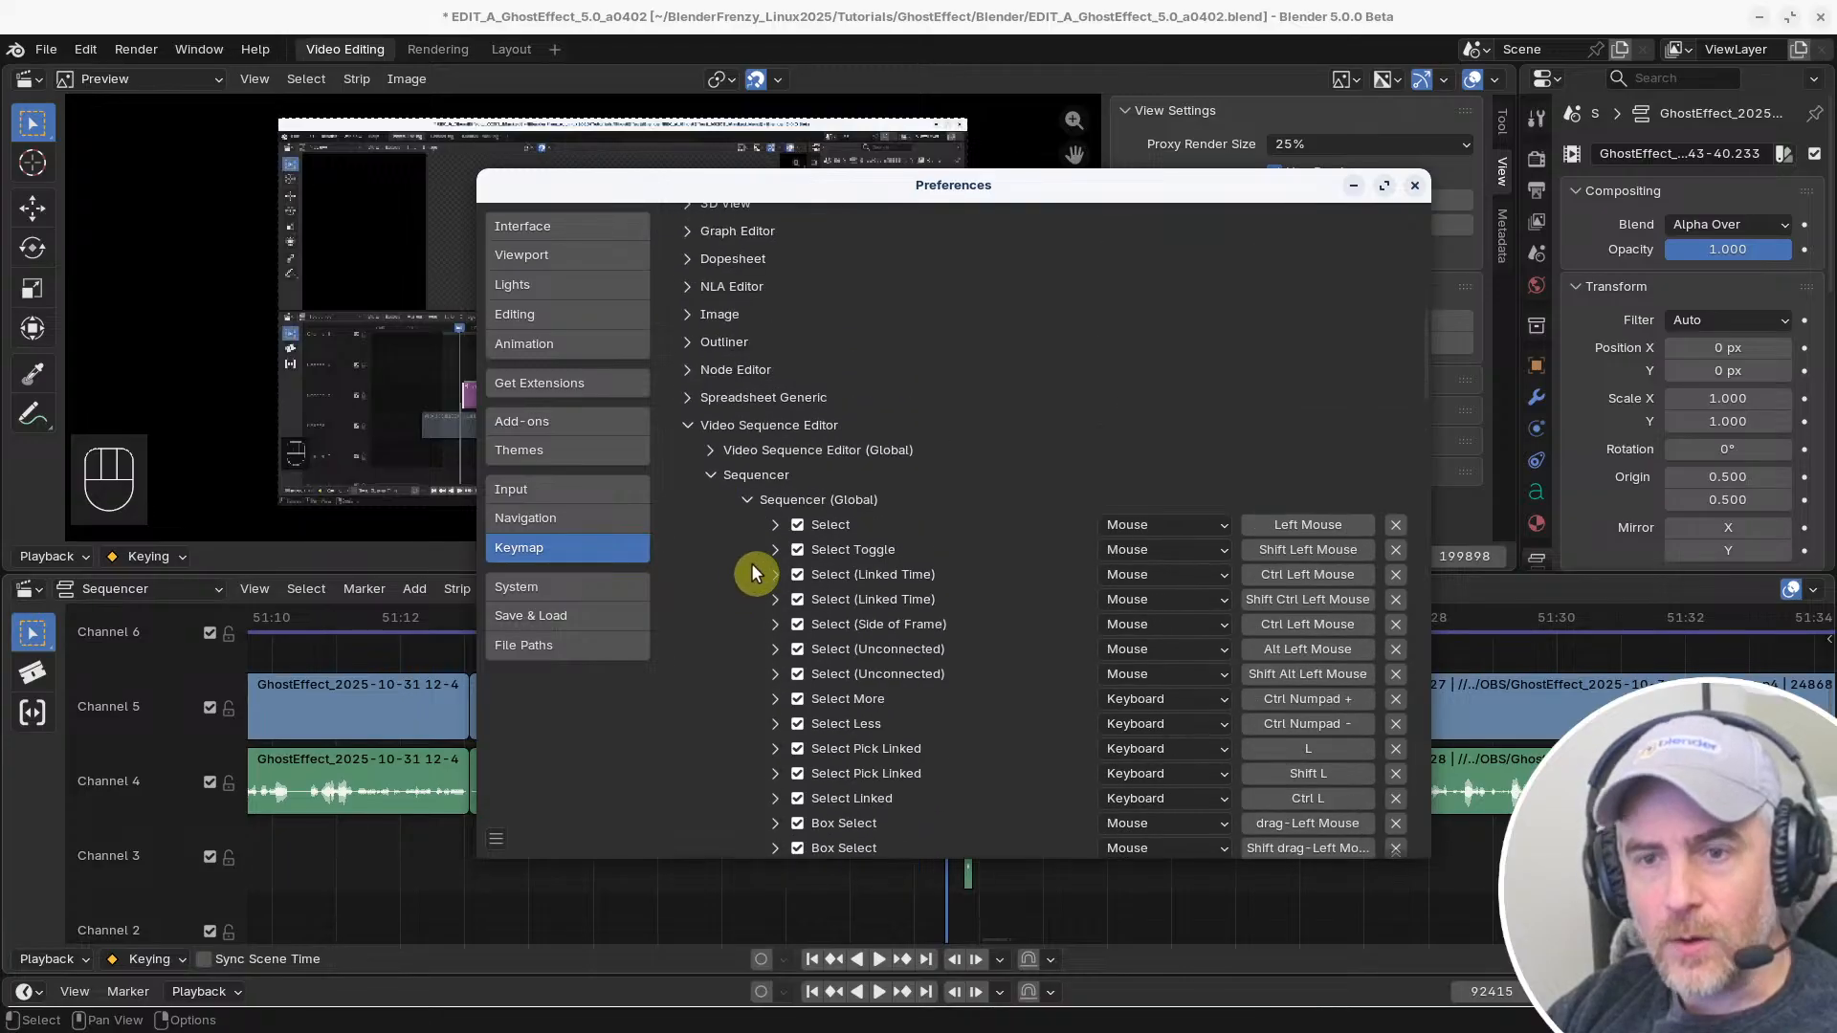
scroll(784, 566, down, 6)
scroll(804, 572, up, 5)
scroll(825, 603, down, 20)
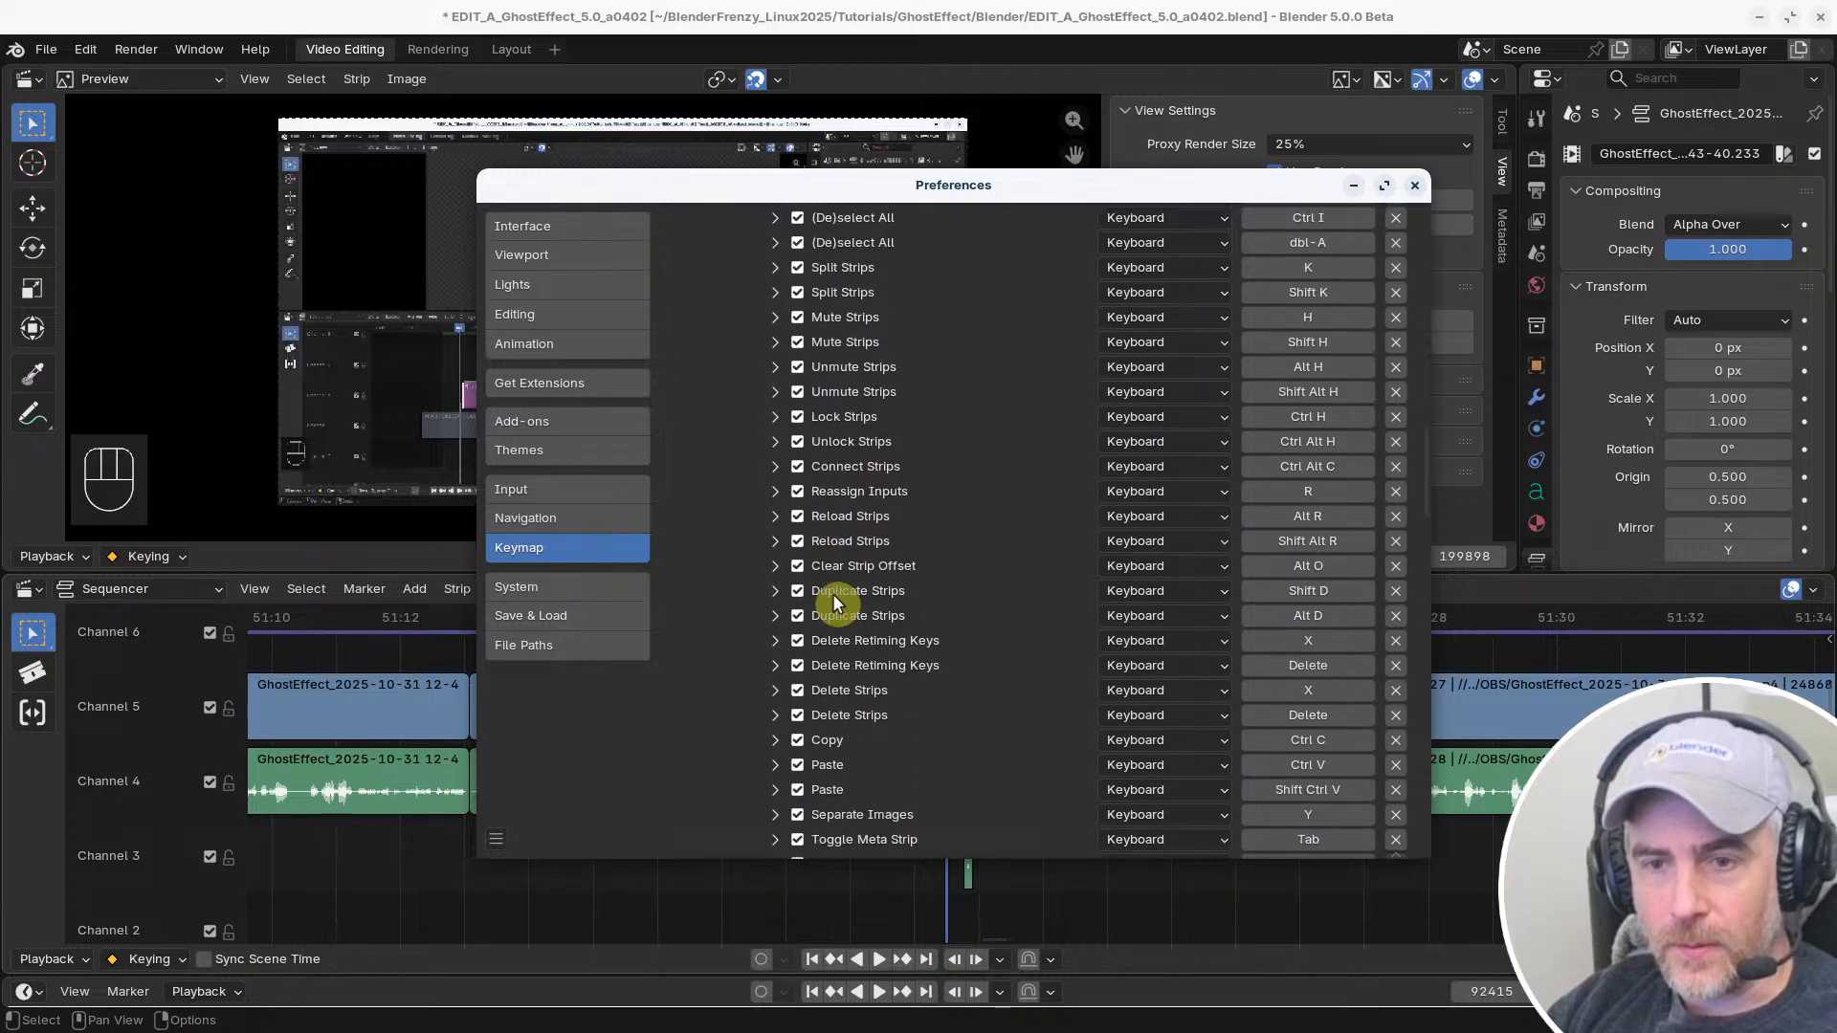
scroll(828, 629, down, 10)
scroll(861, 627, up, 7)
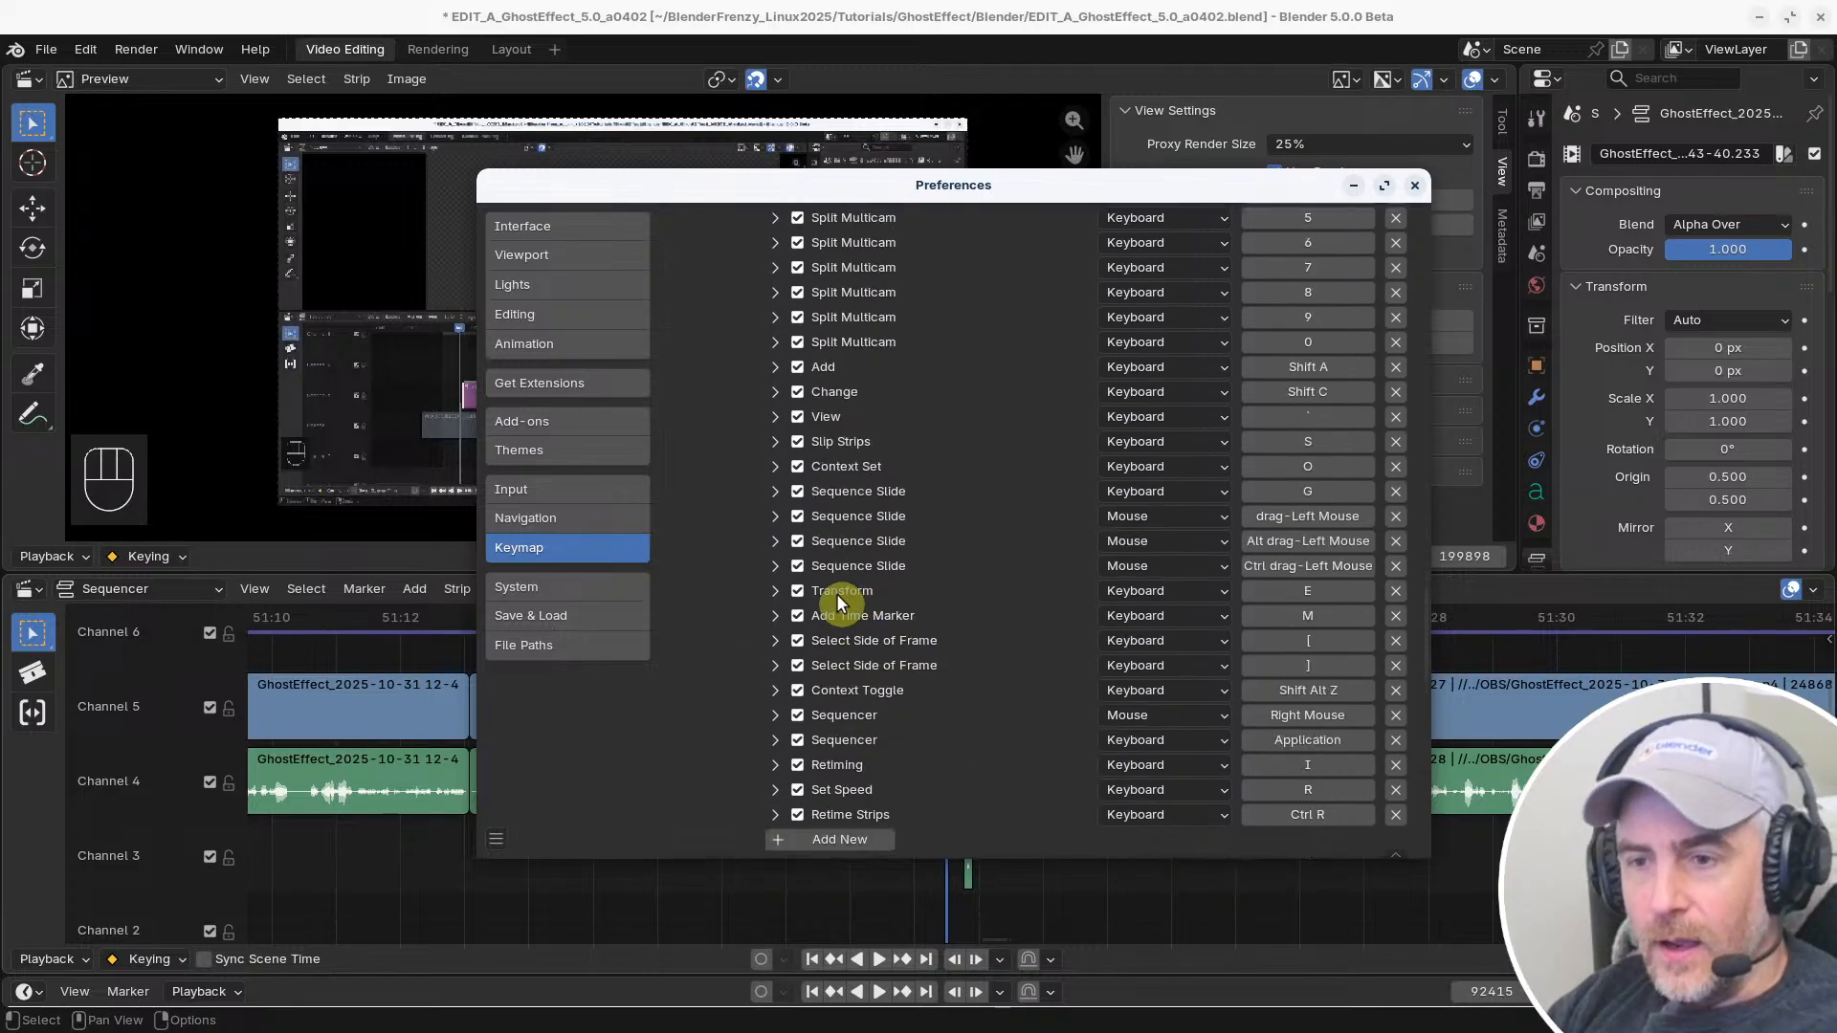
scroll(836, 593, up, 3)
scroll(1310, 684, up, 12)
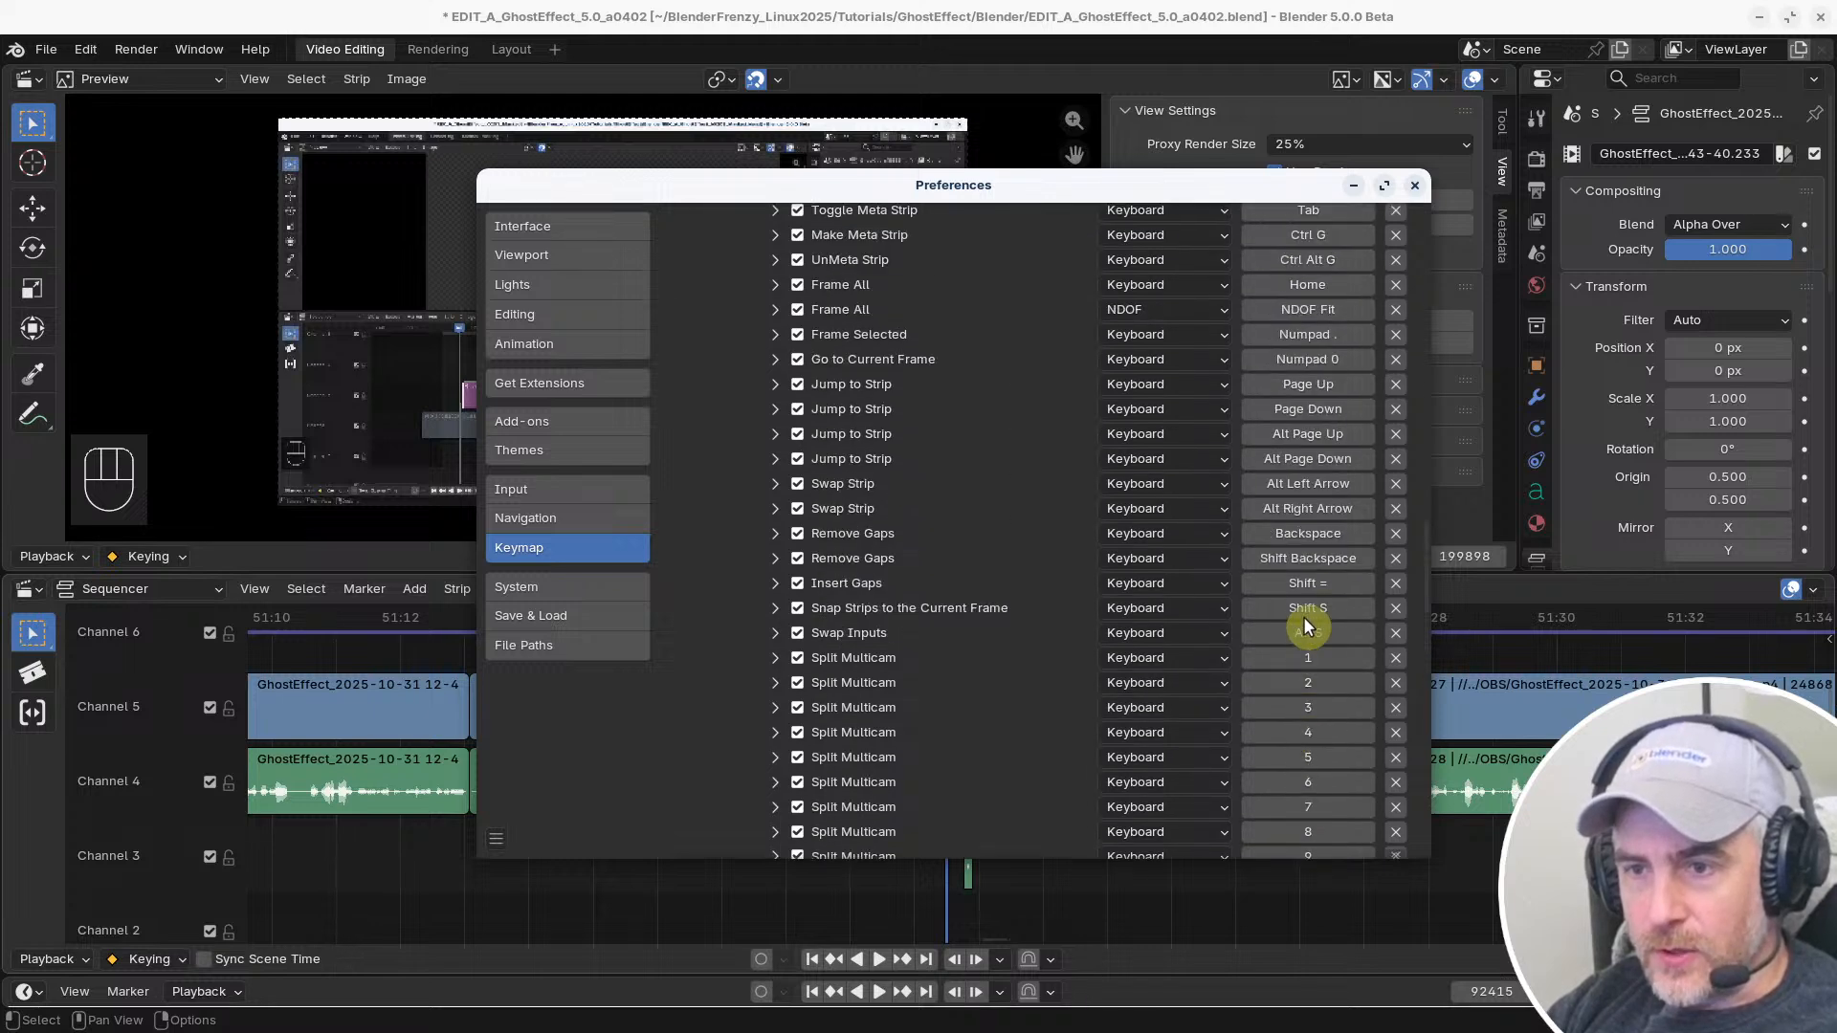
scroll(1308, 574, up, 3)
scroll(1306, 570, up, 20)
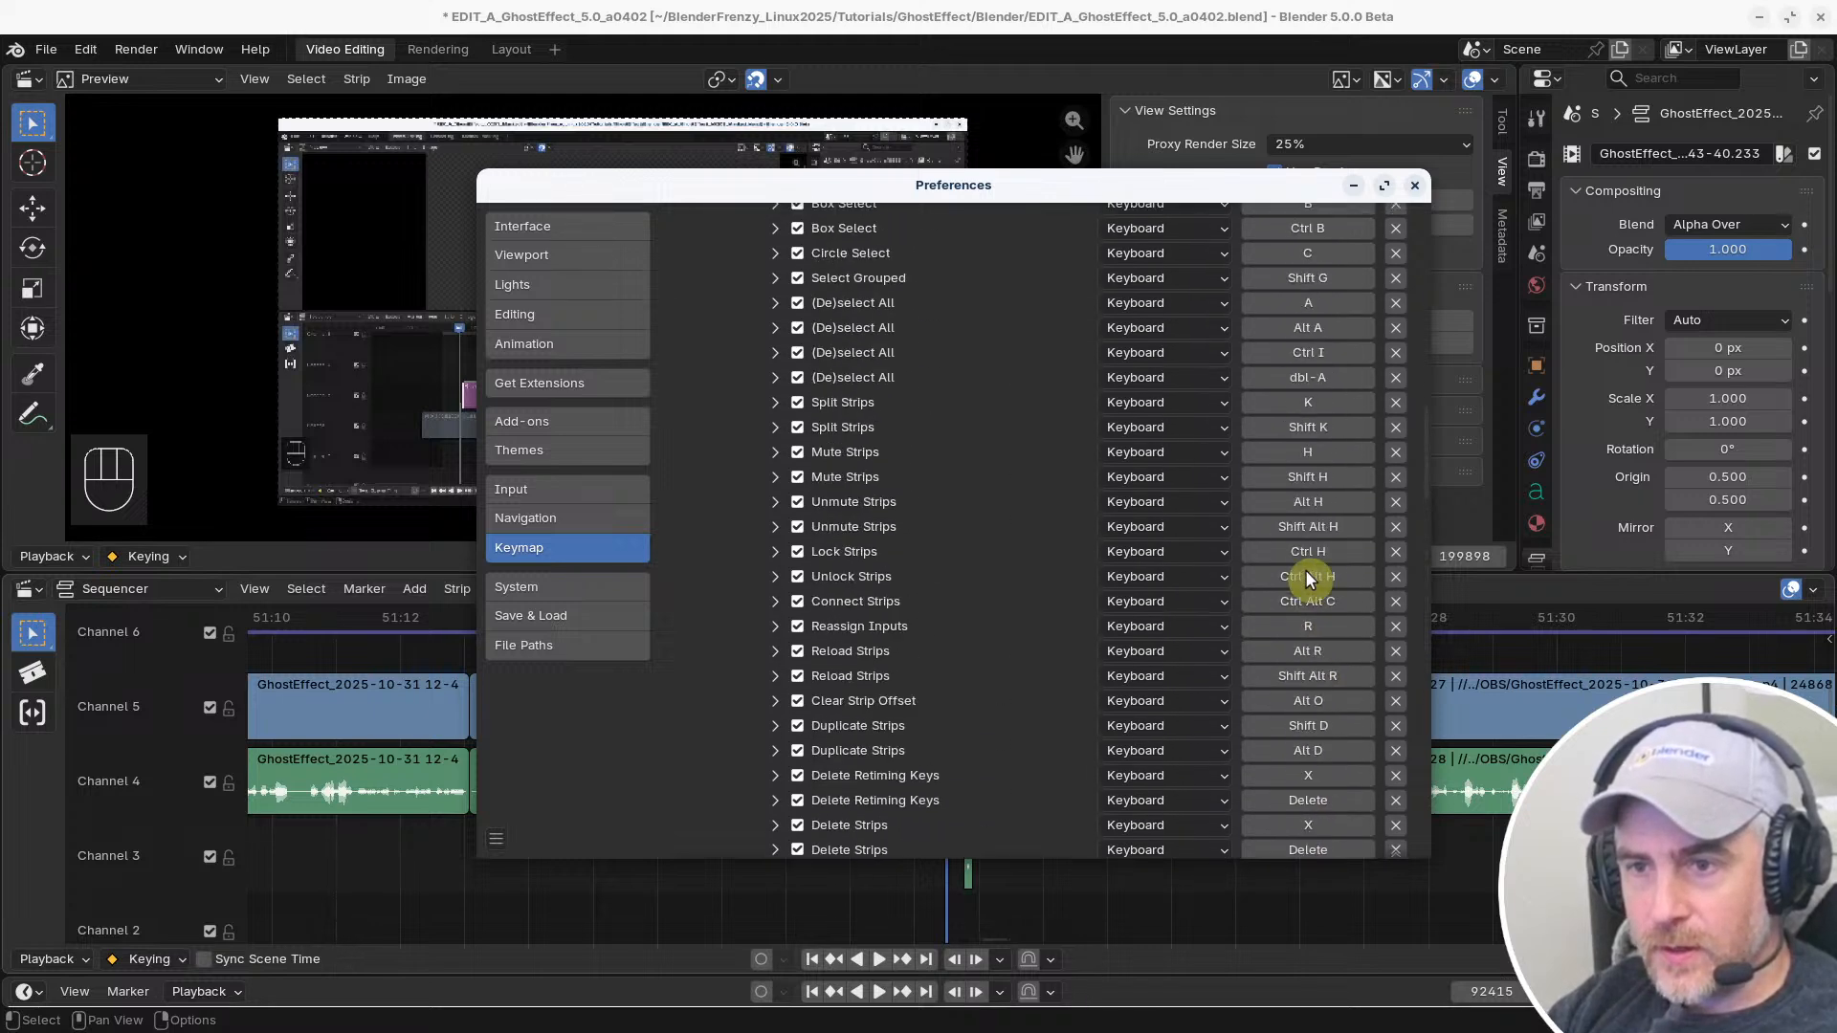
scroll(1305, 570, up, 10)
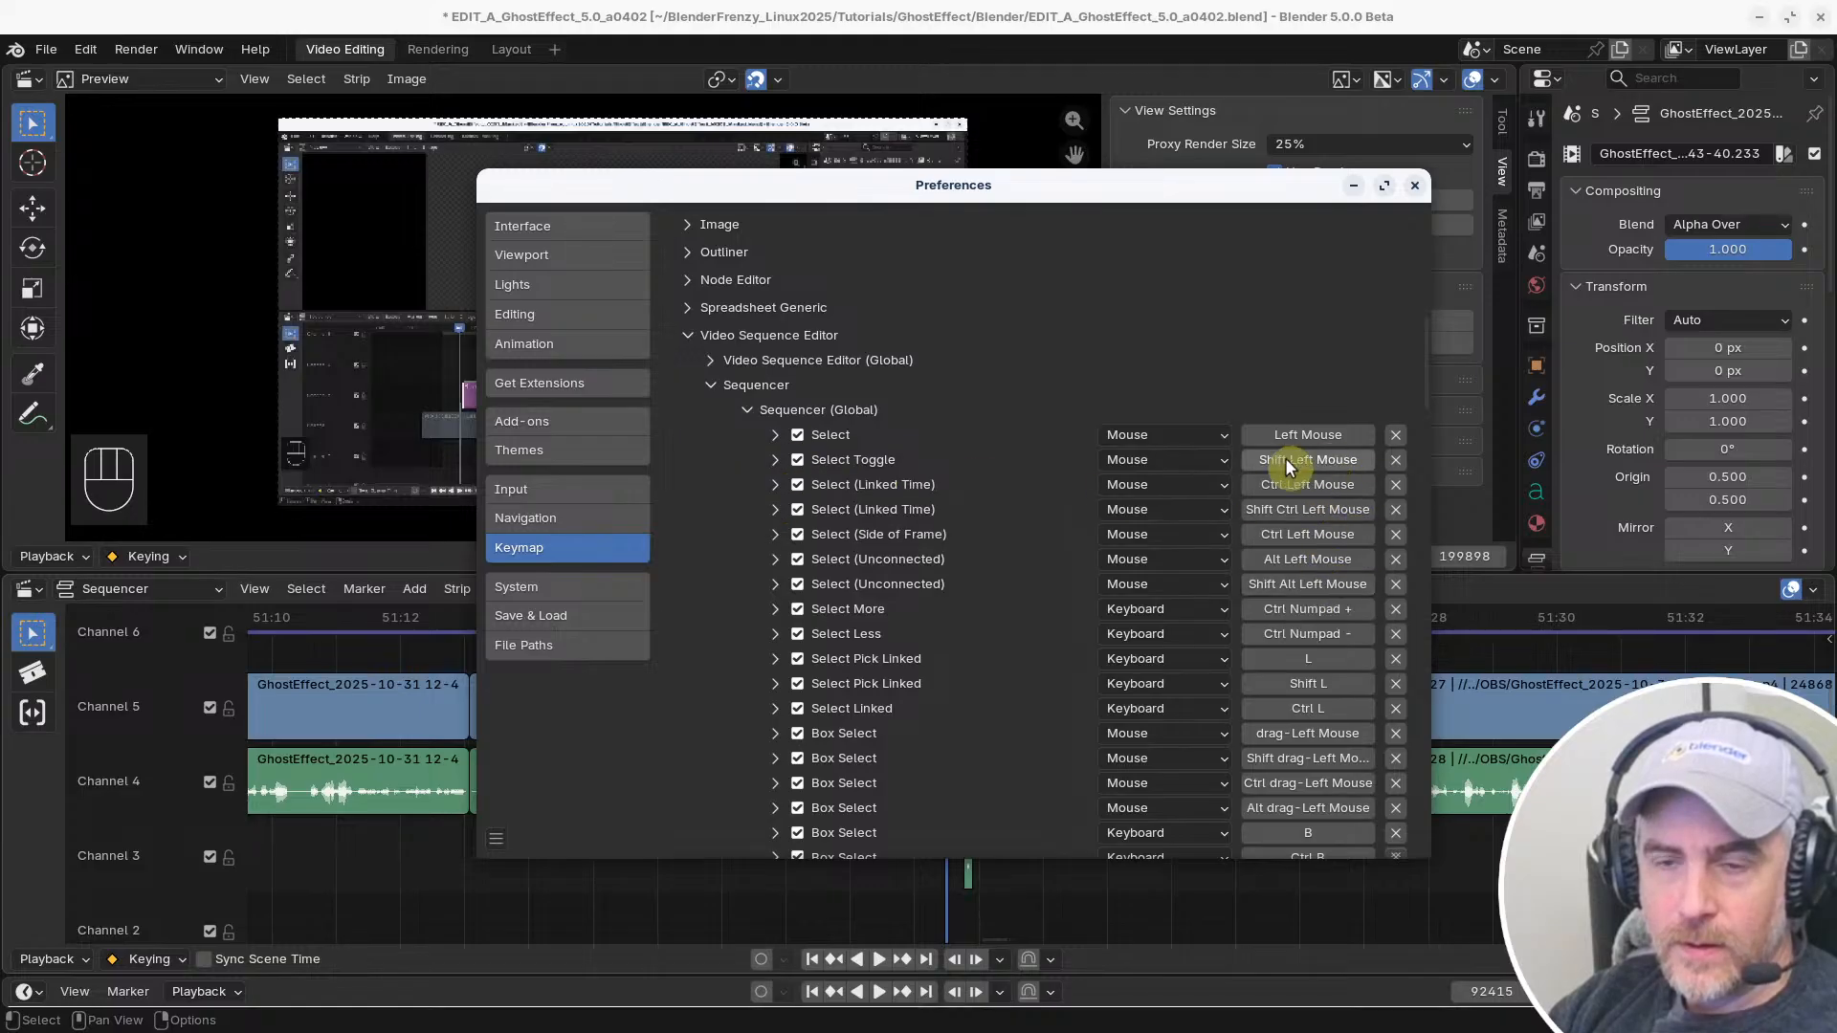
click(776, 461)
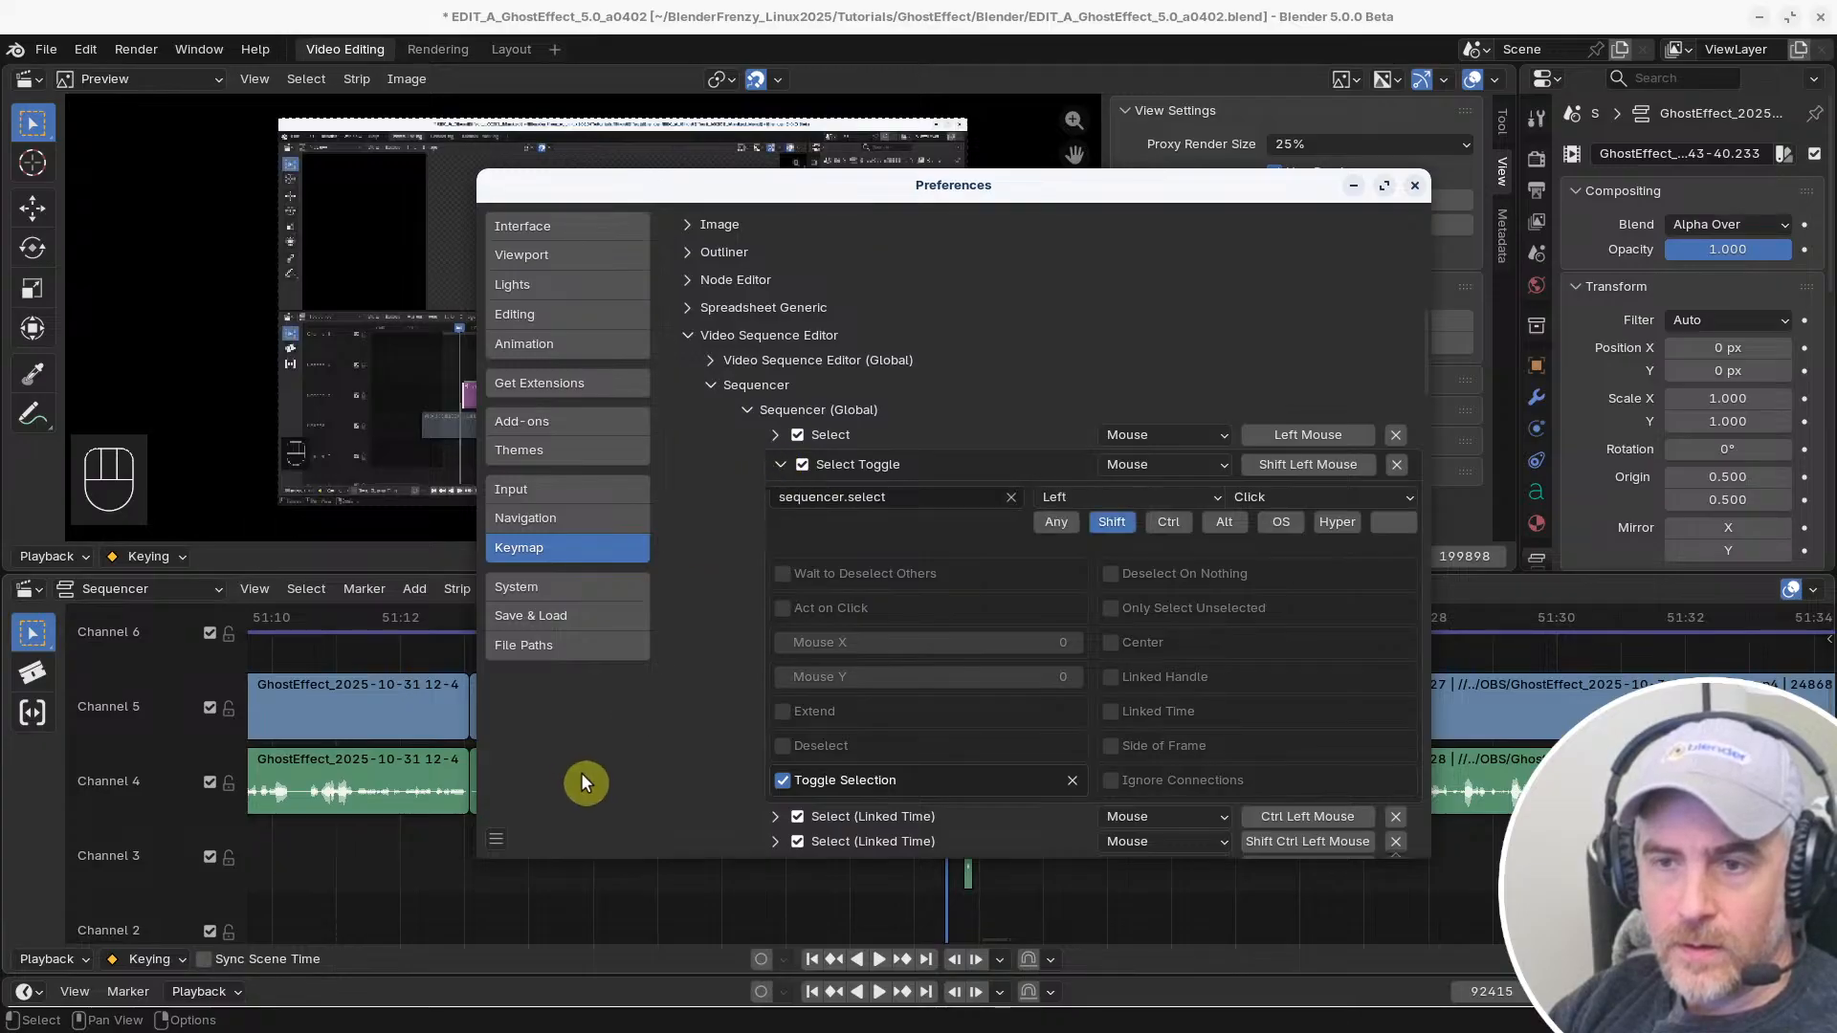
click(781, 464)
Test extending the selection in the timeline across the last two pairs of Channel 4 and Channel 5 clips before the gap
click(423, 766)
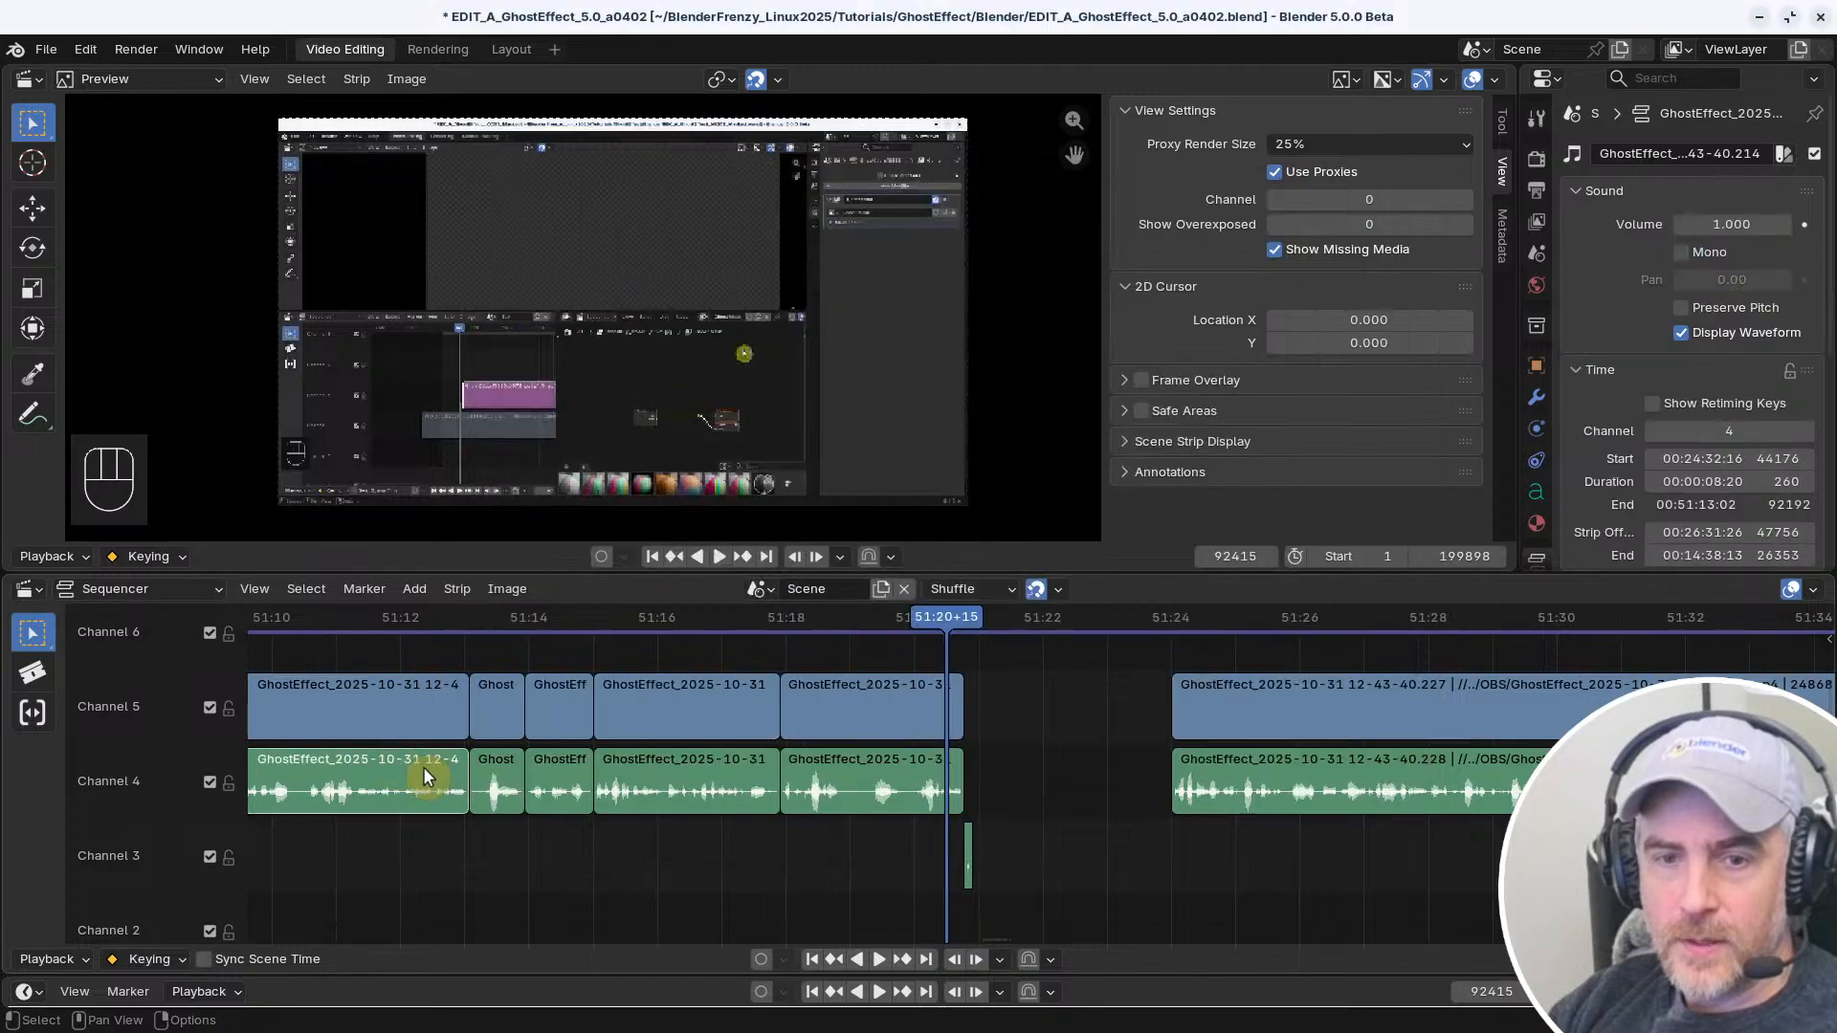
click(829, 709)
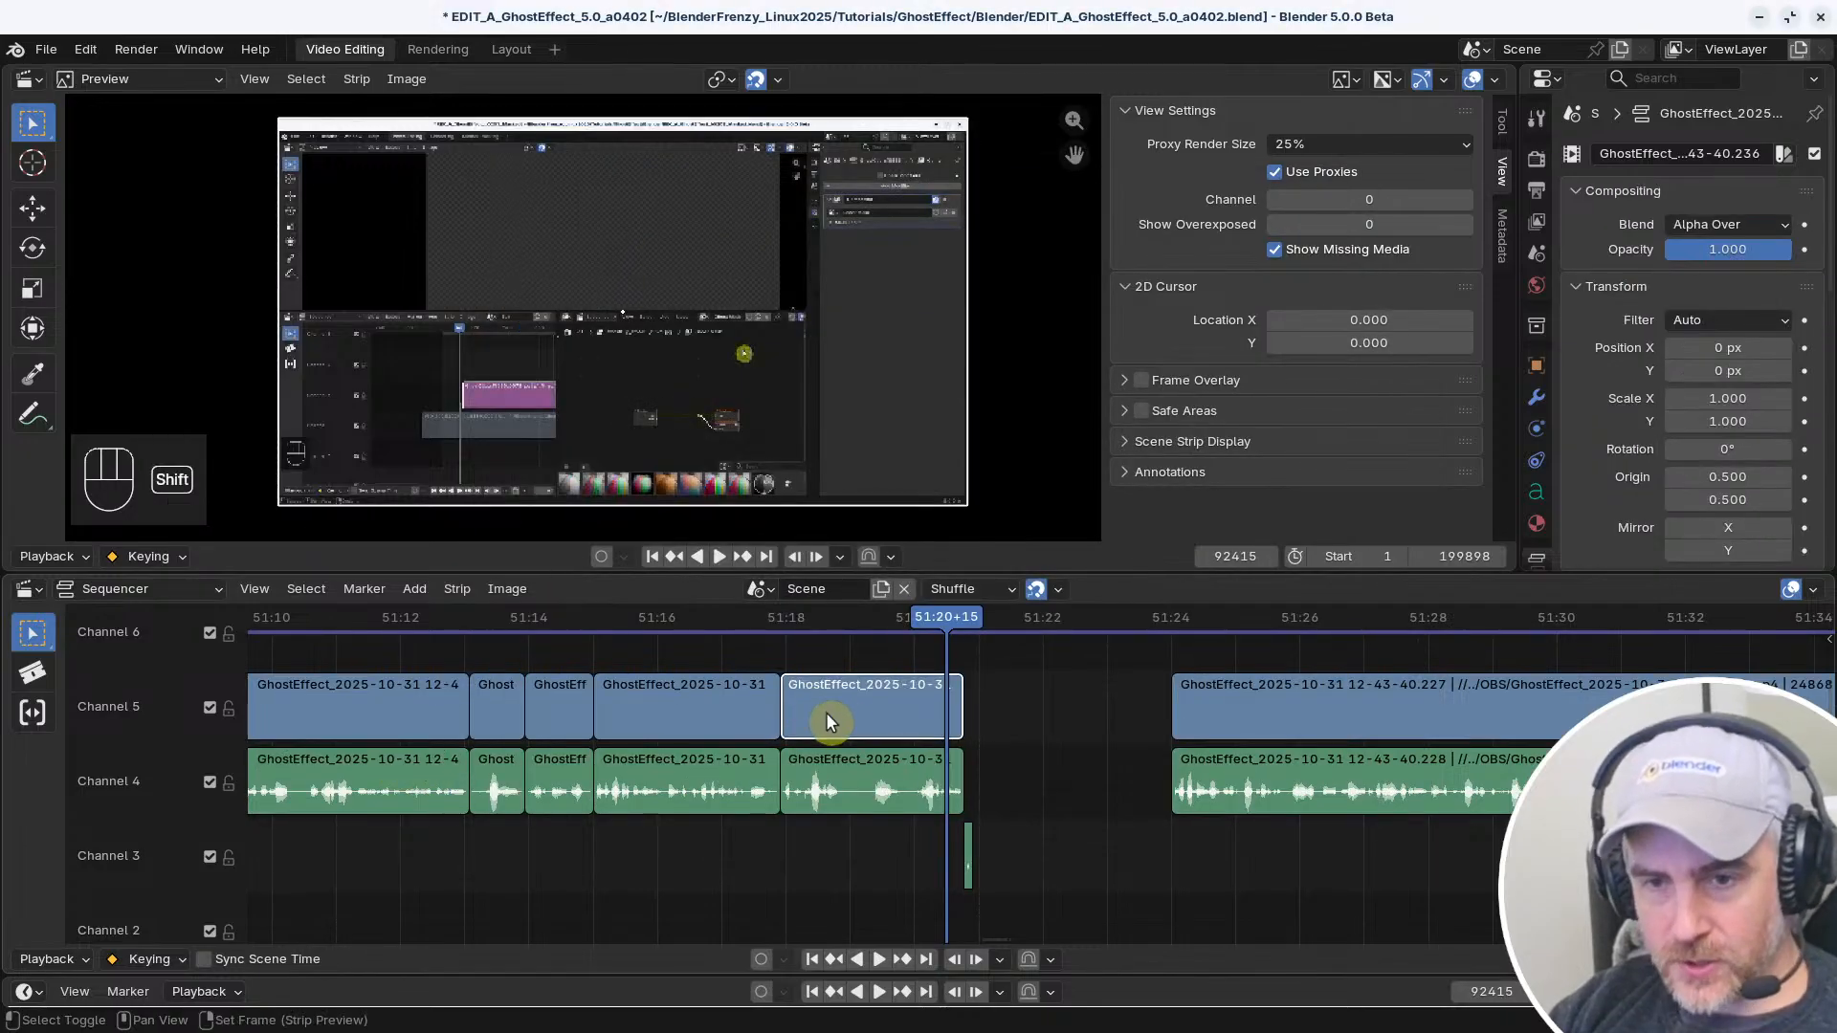
shift+click(807, 785)
shift+click(714, 766)
shift+click(716, 710)
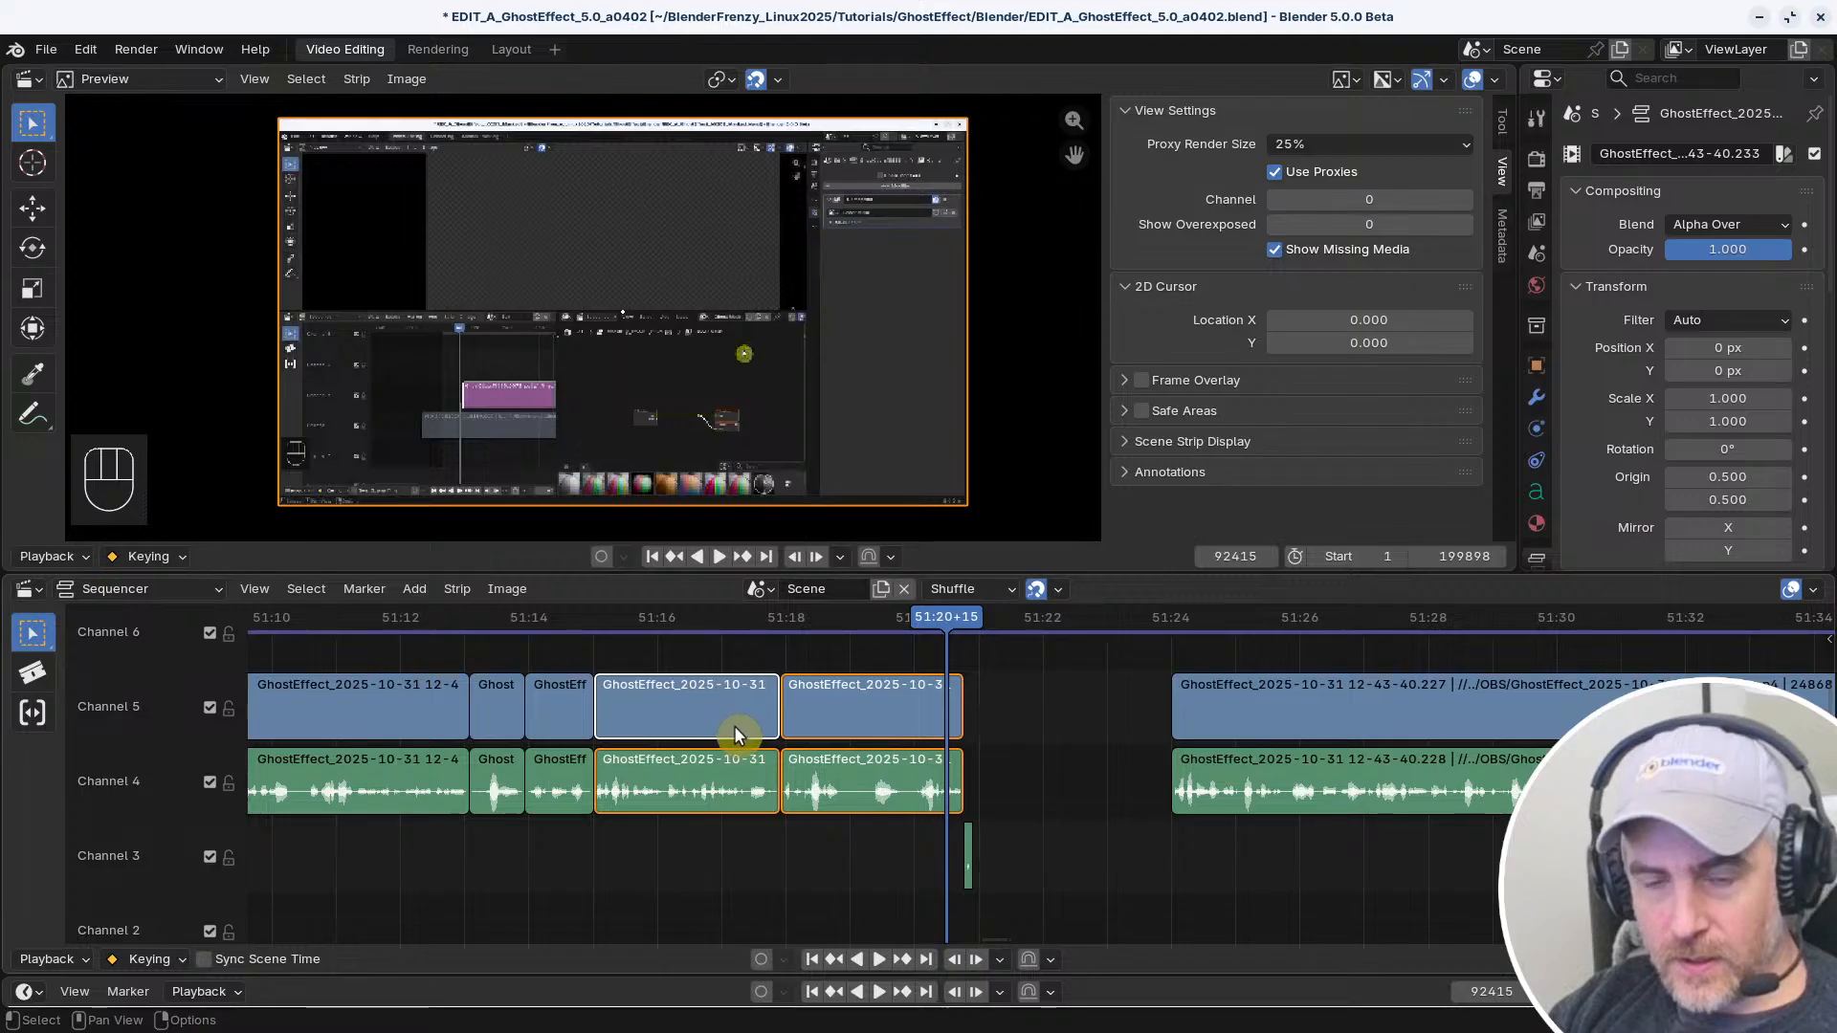
Return to the keymap preferences and compare the settings of the Select and Select Toggle entries in Sequencer (Global)
key(alt+Tab)
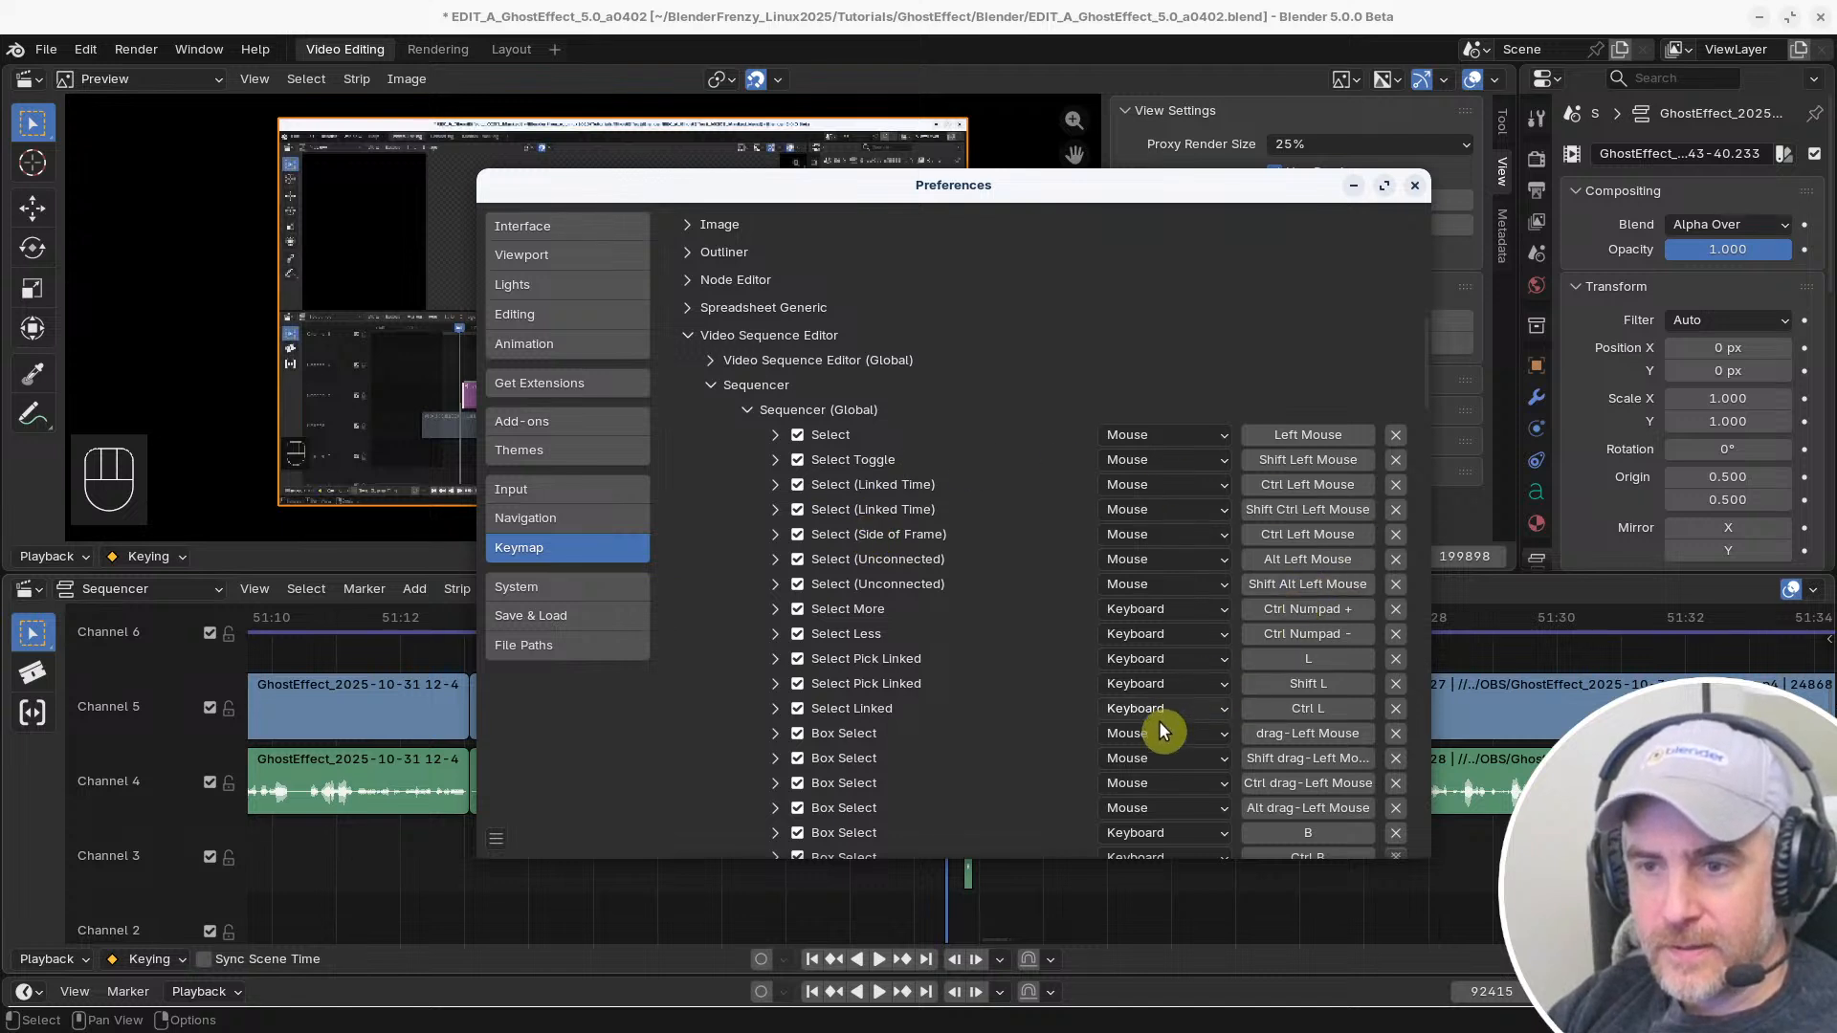
click(775, 459)
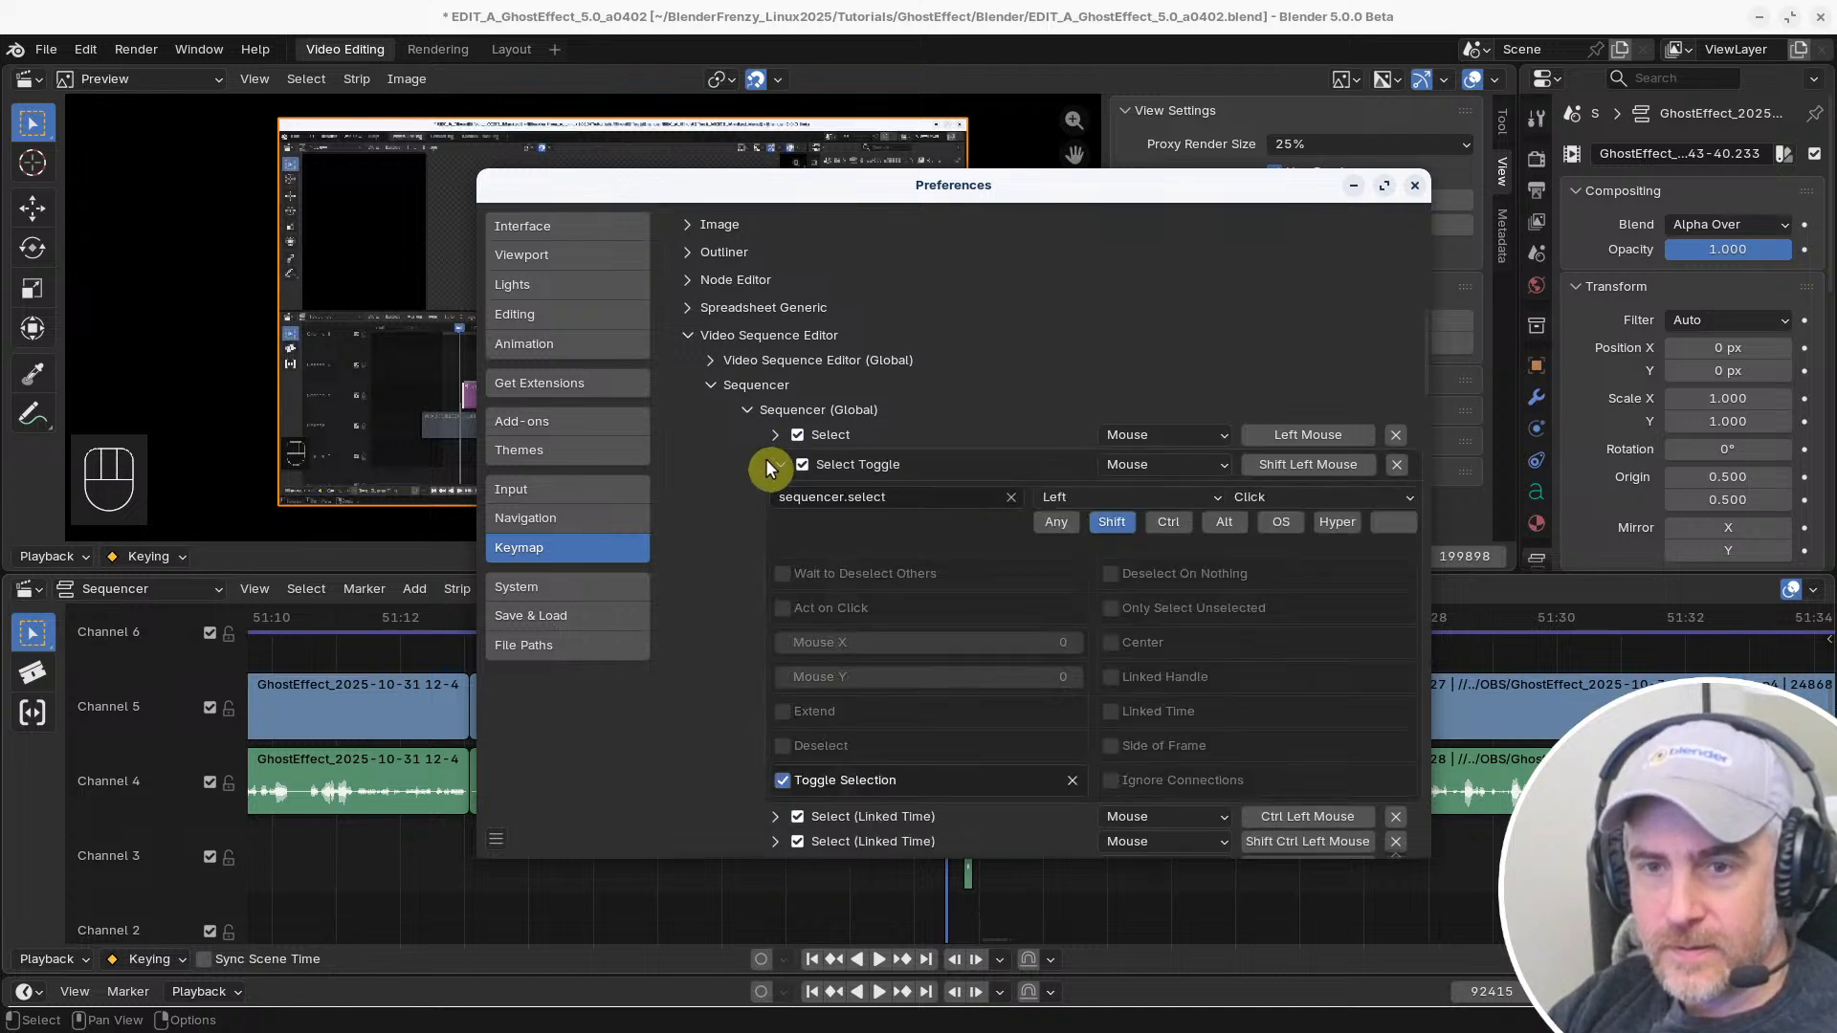
click(775, 434)
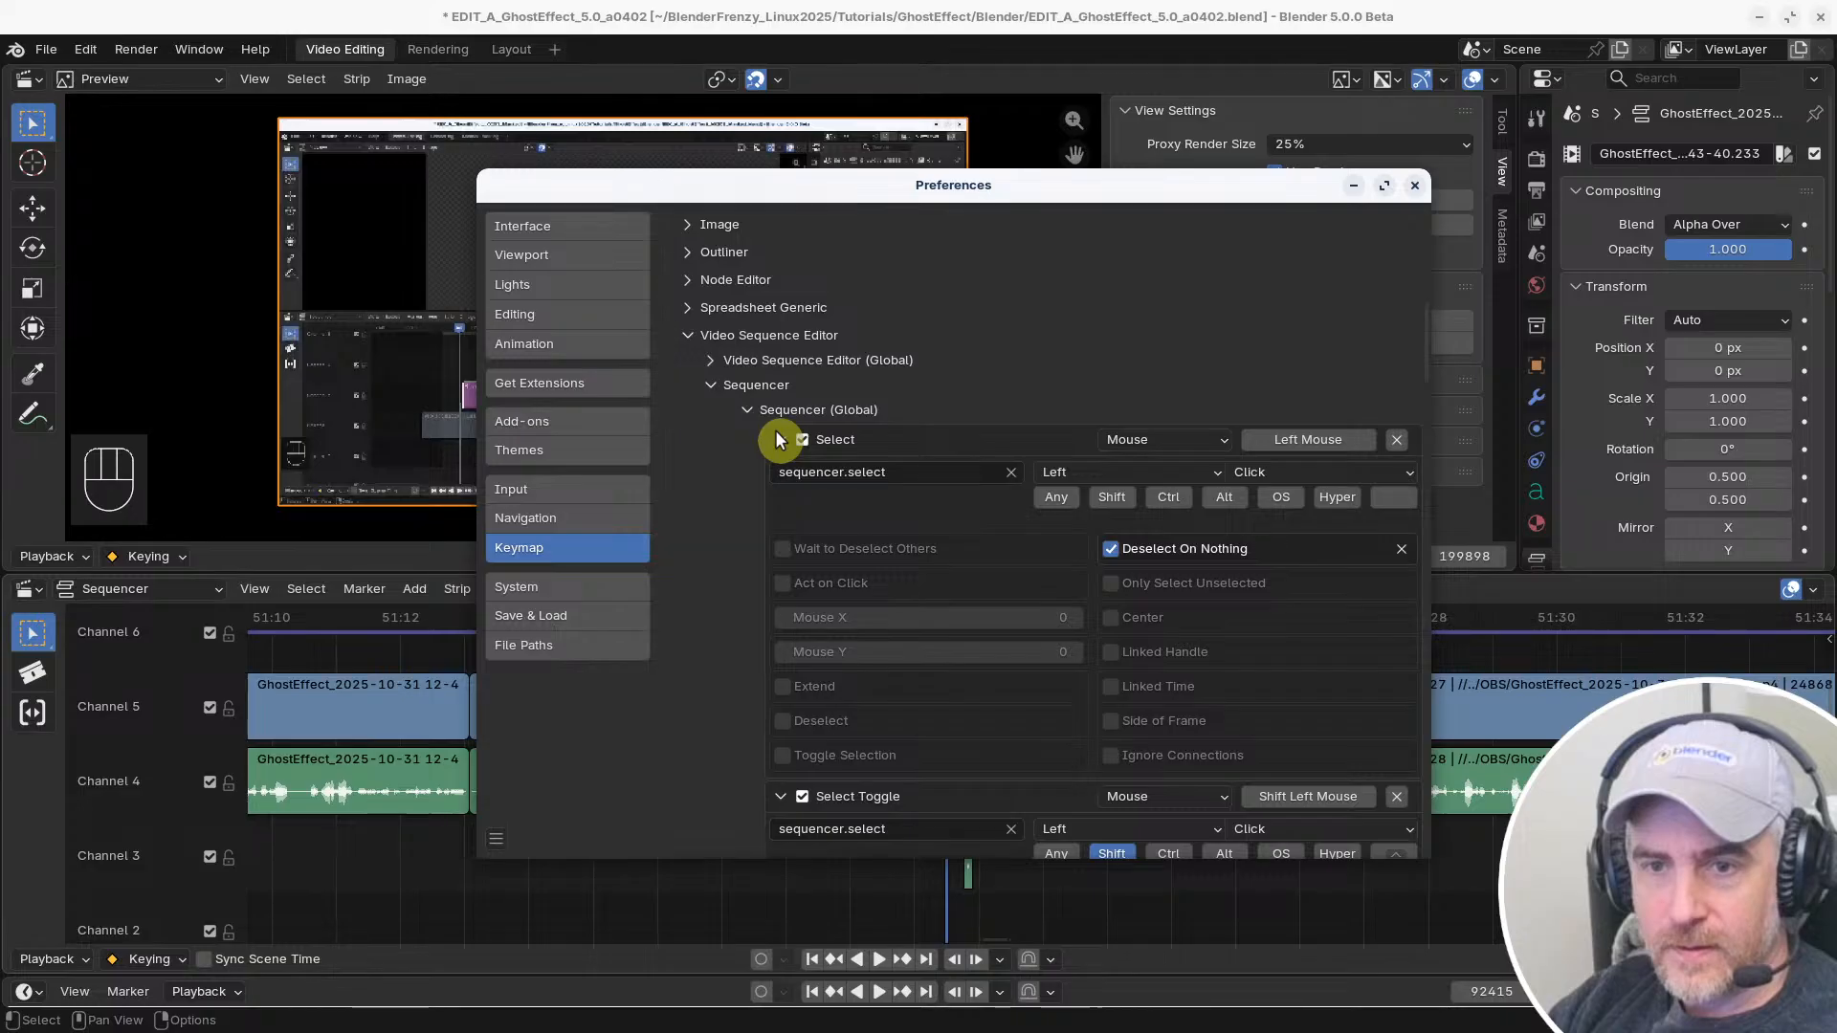
click(776, 439)
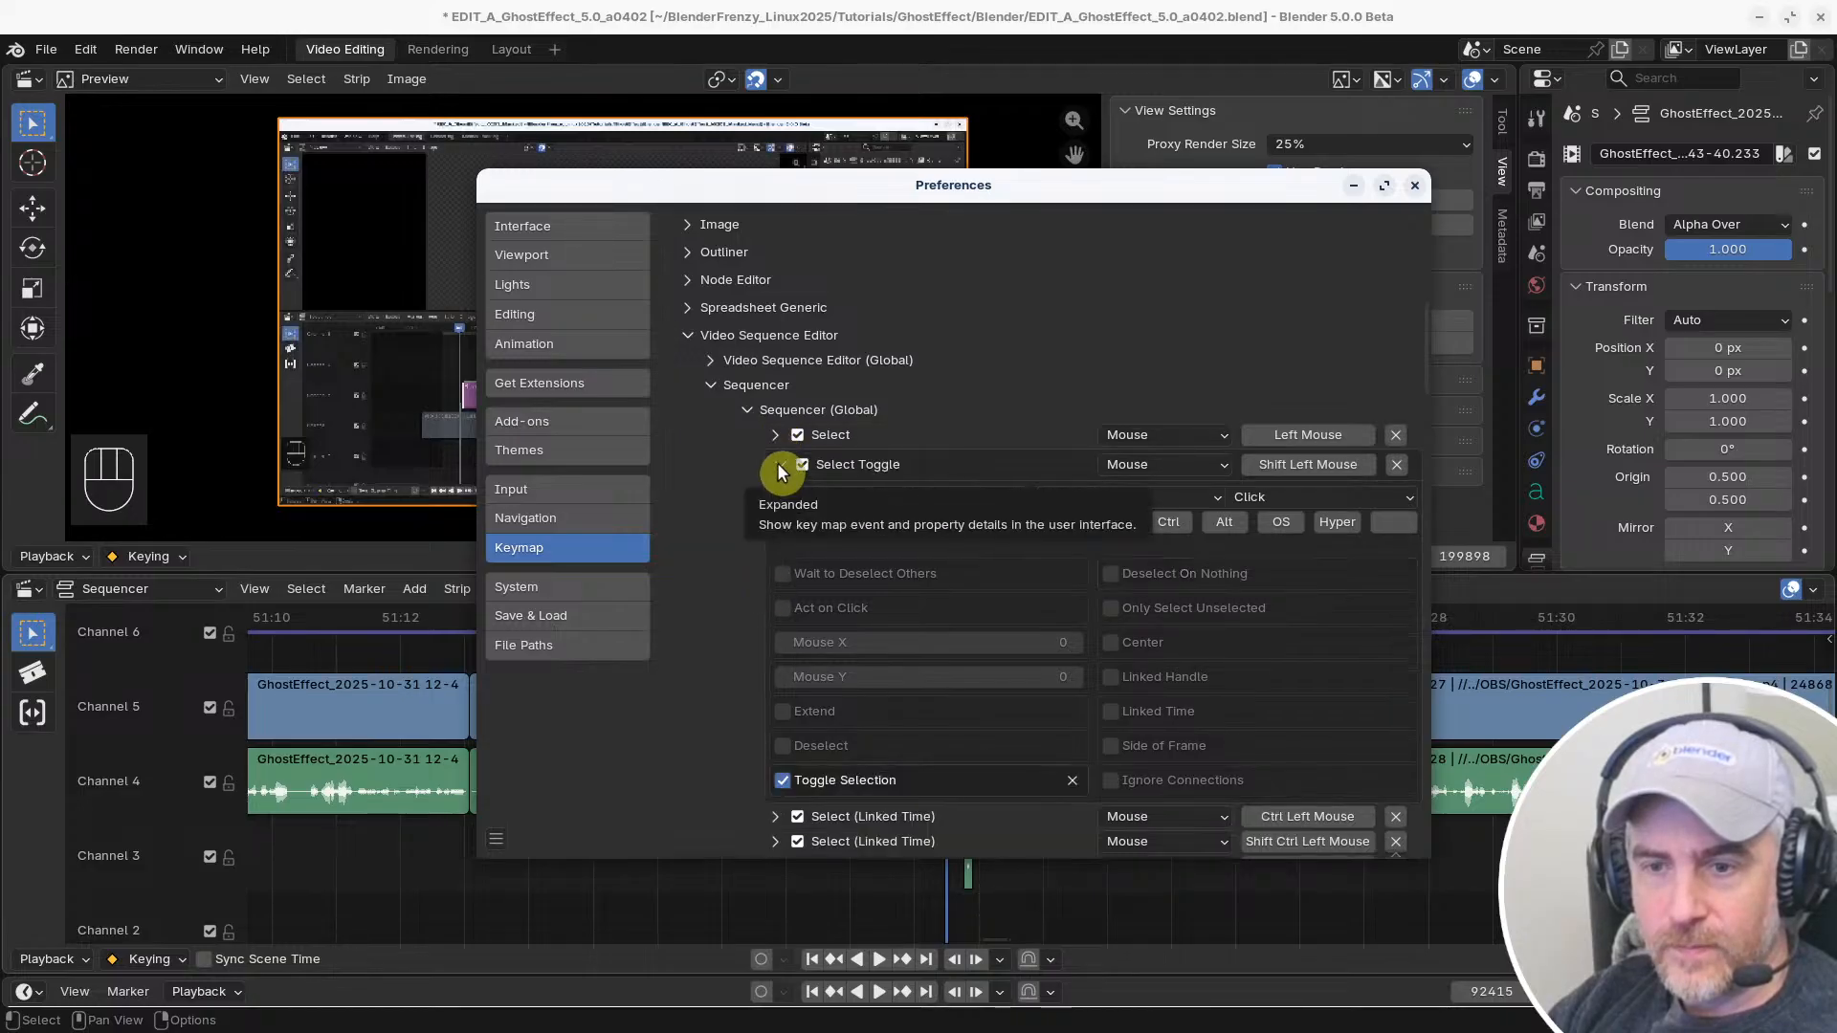
click(778, 466)
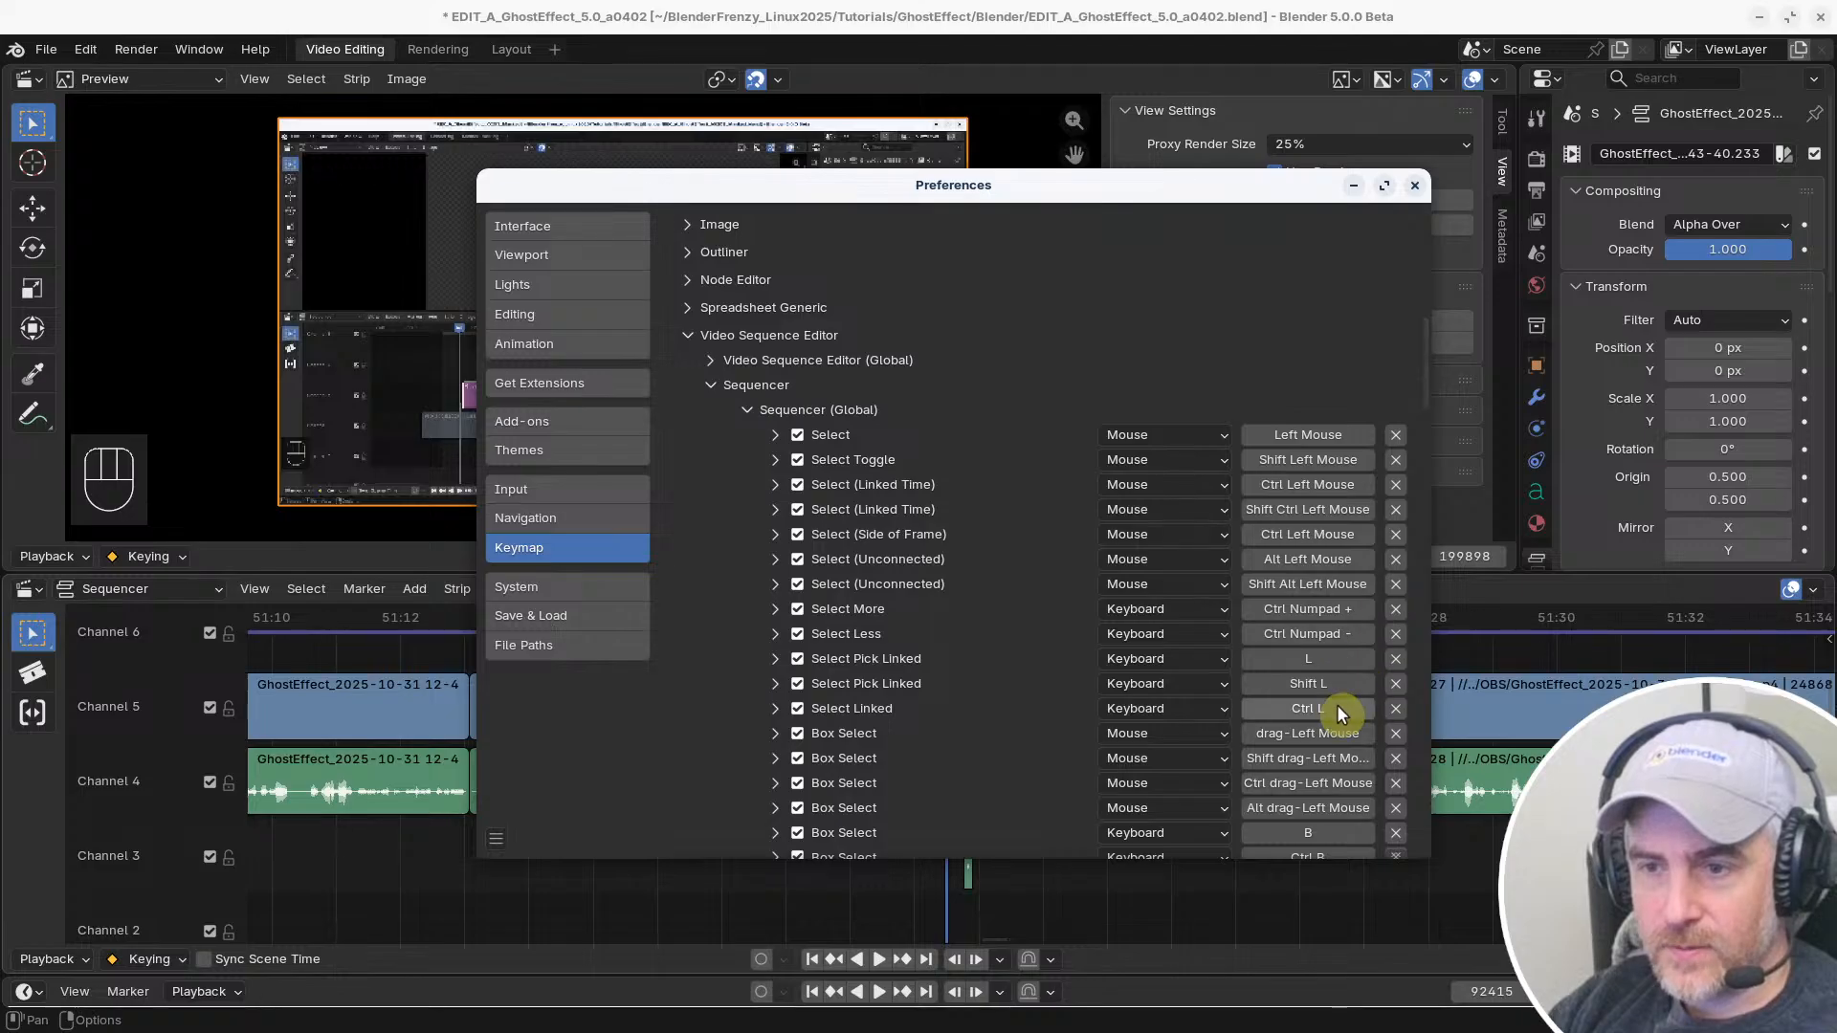
Restore the Sequencer Tool: Select Box keymap group to its default bindings
scroll(1318, 641, up, 2)
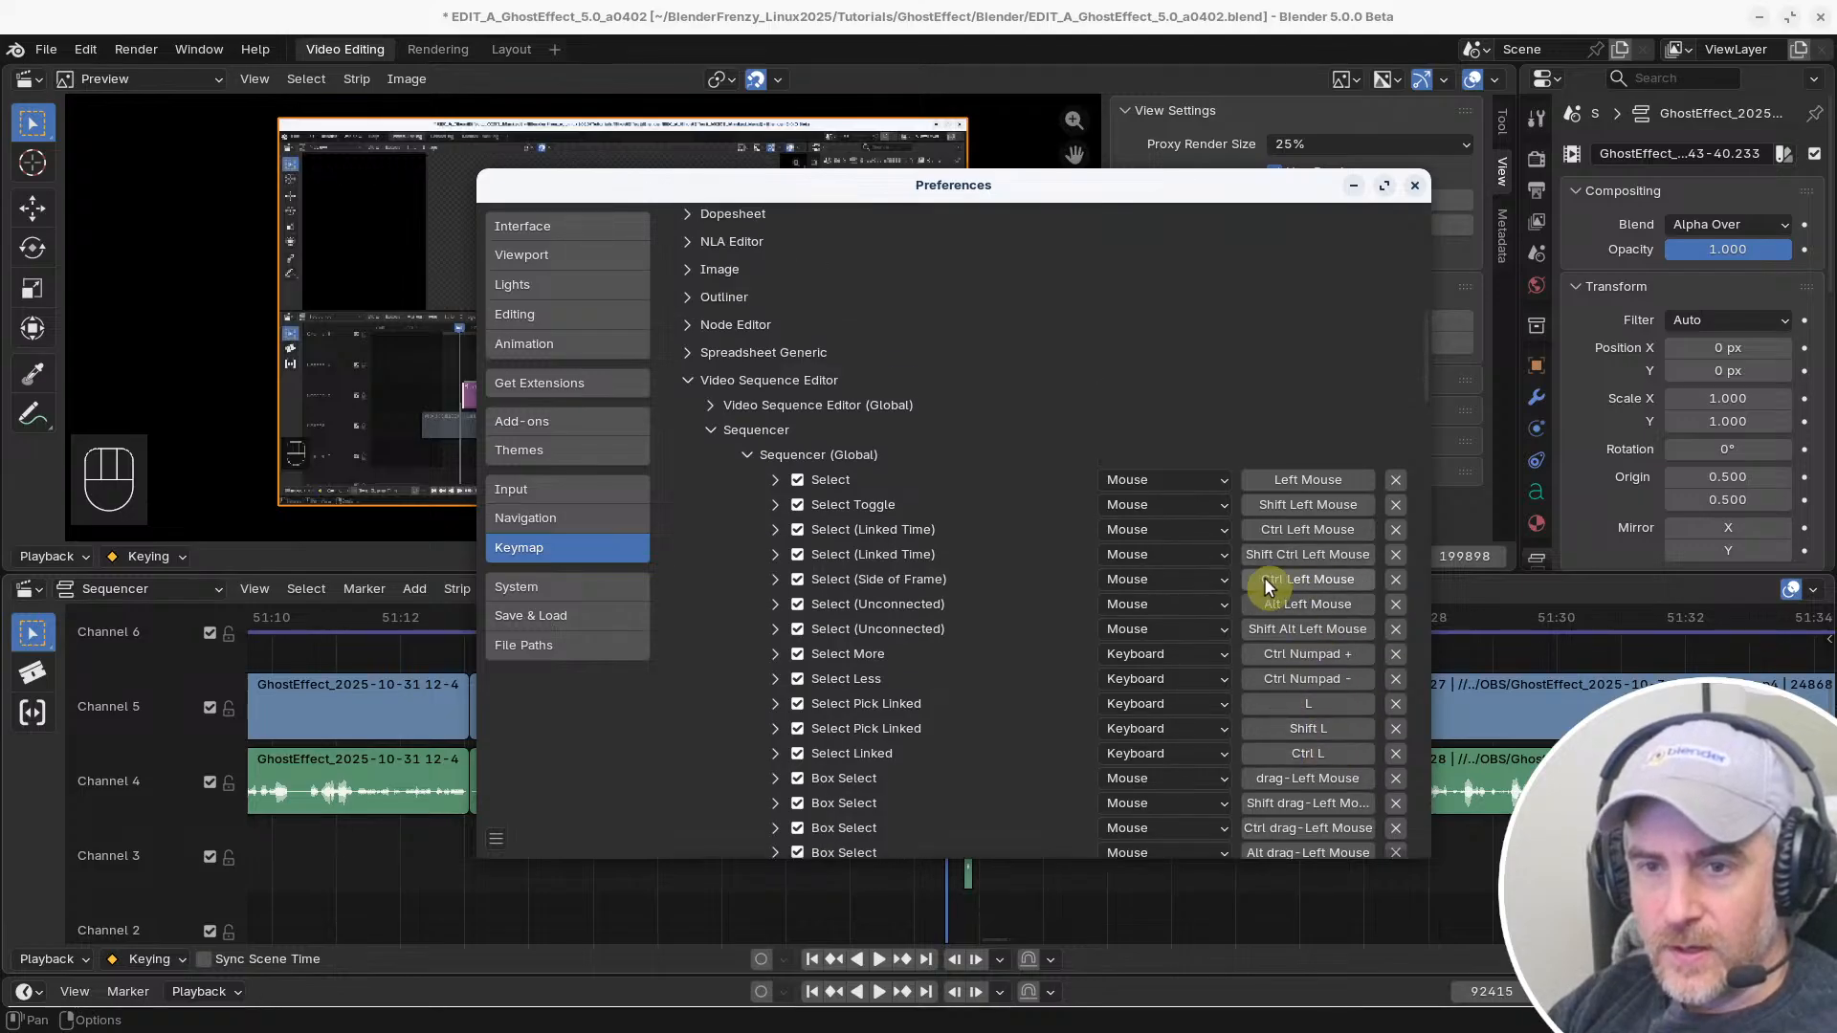
scroll(1282, 536, down, 5)
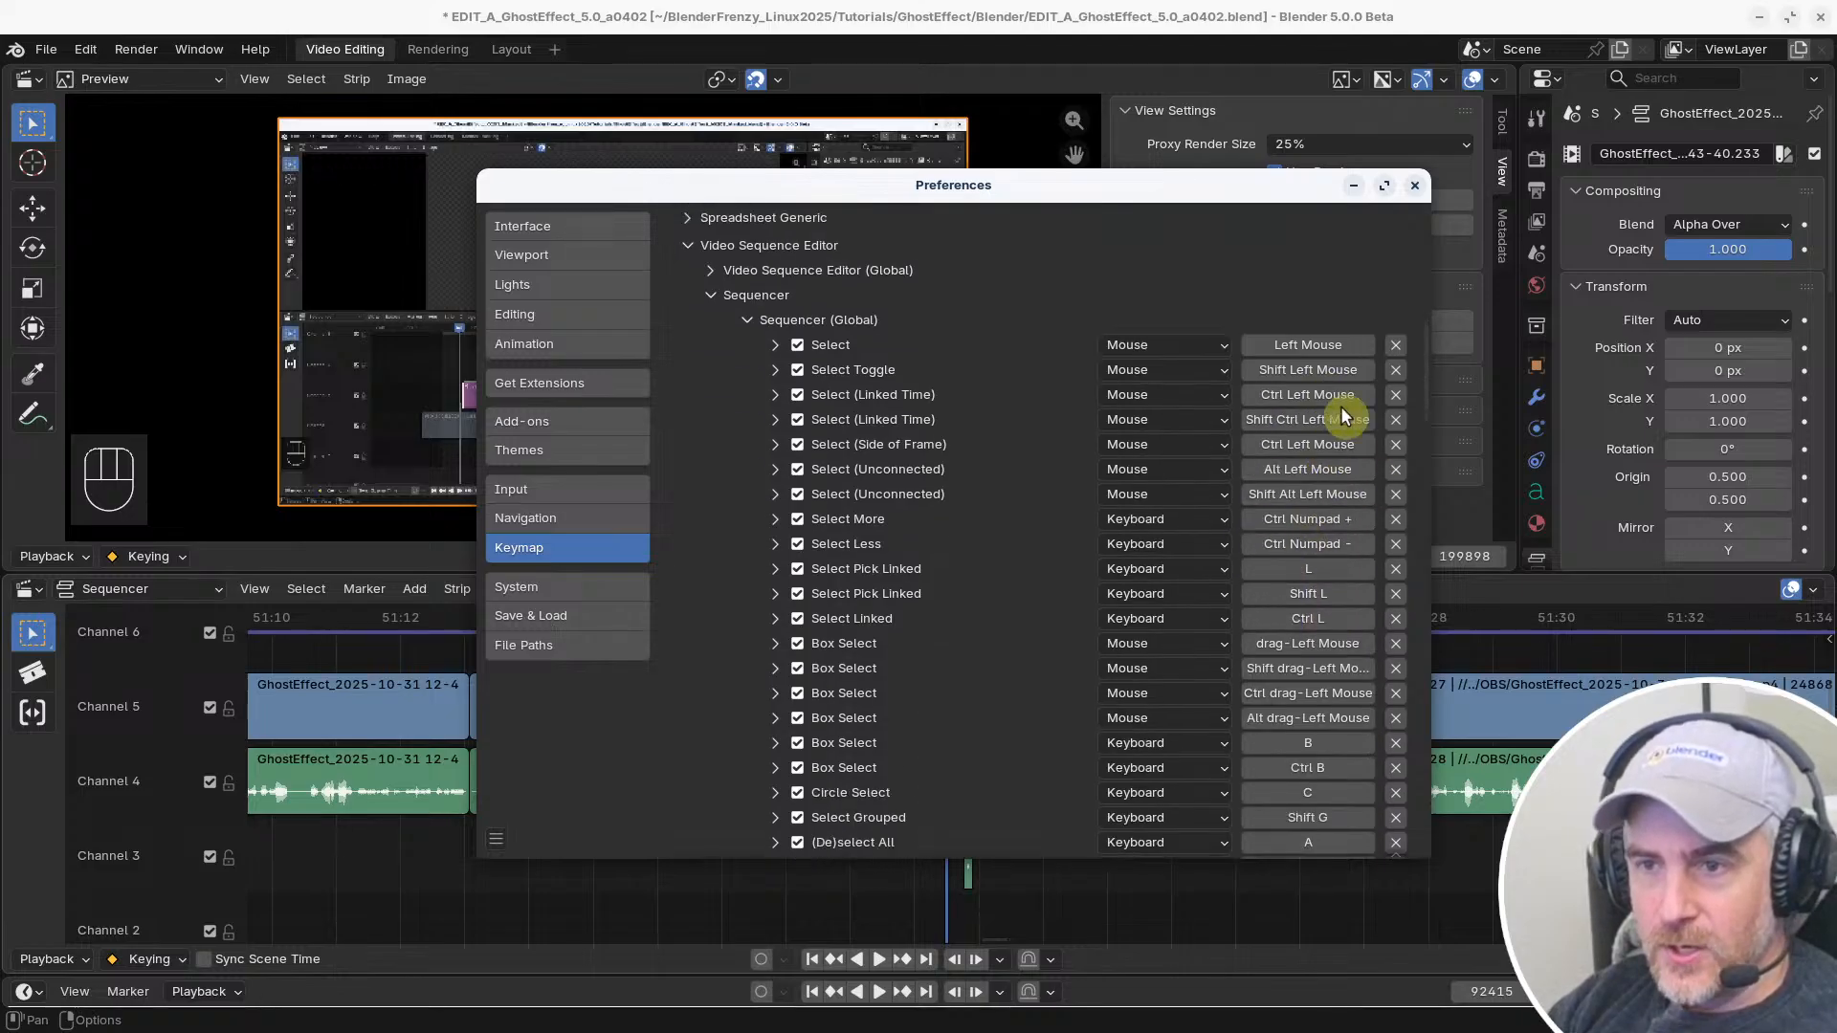
scroll(1319, 509, down, 20)
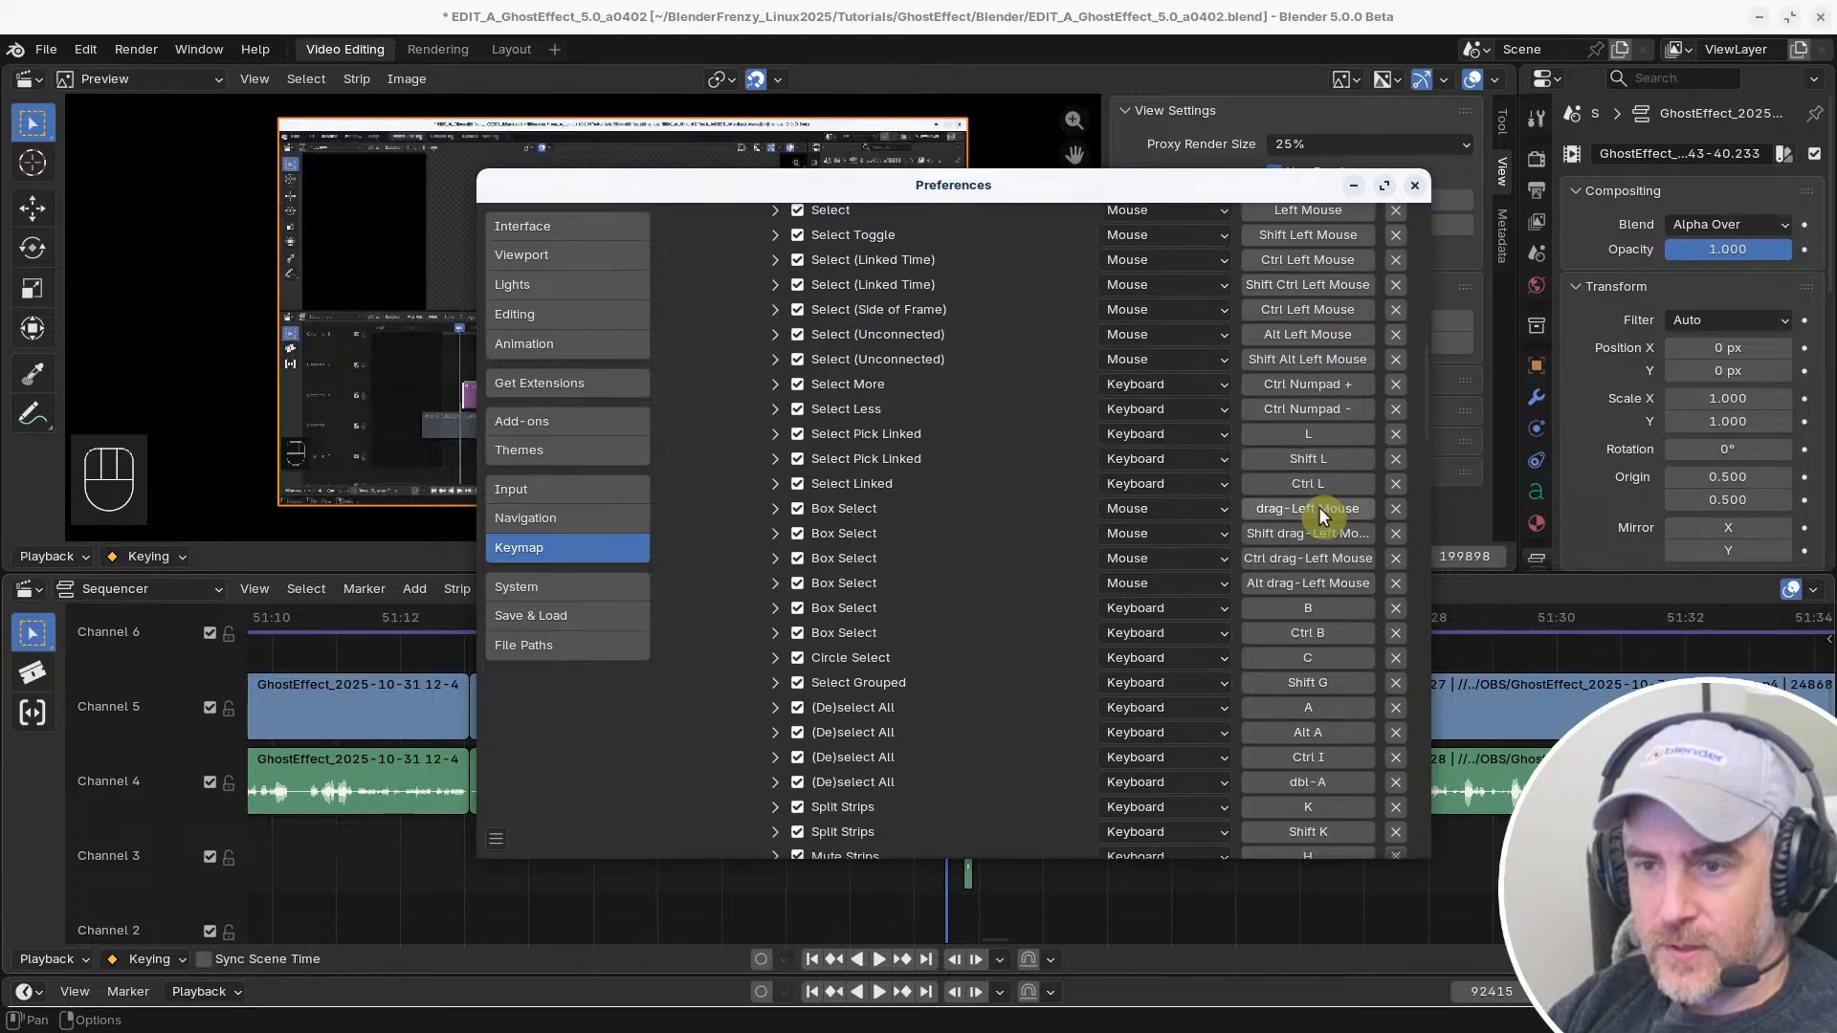
scroll(1317, 517, down, 9)
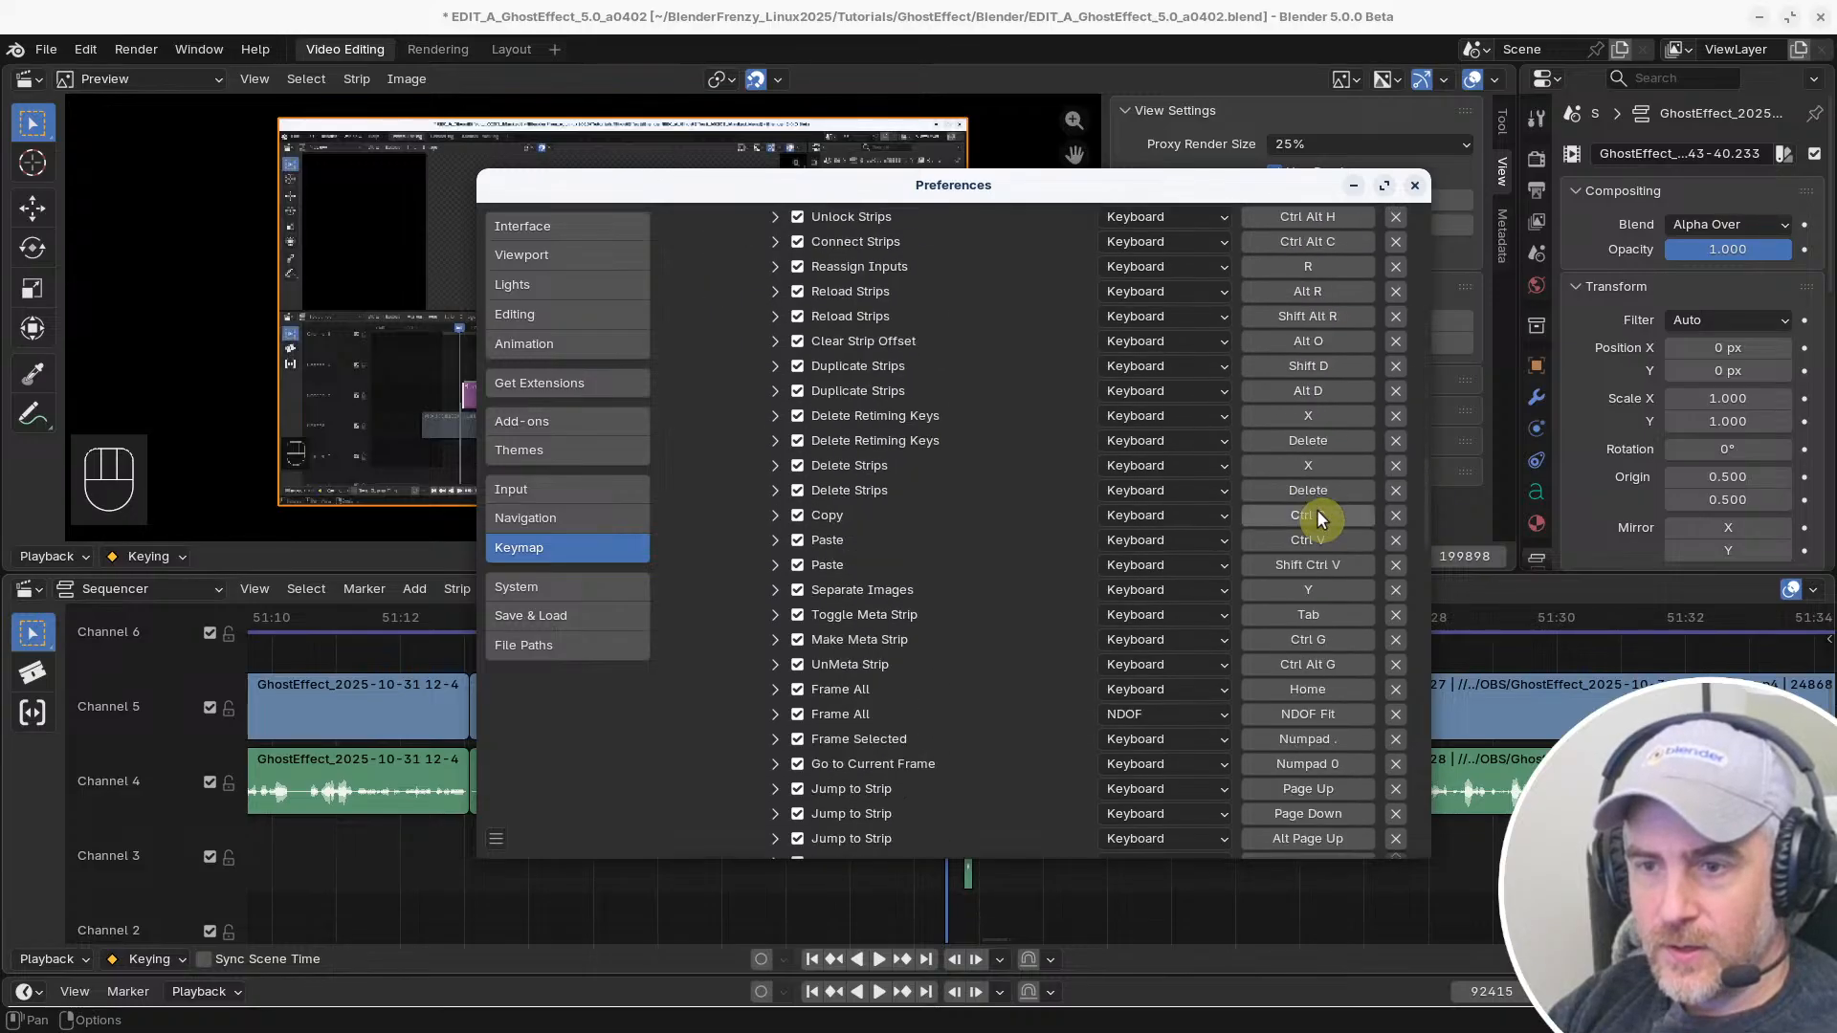
scroll(1317, 517, down, 20)
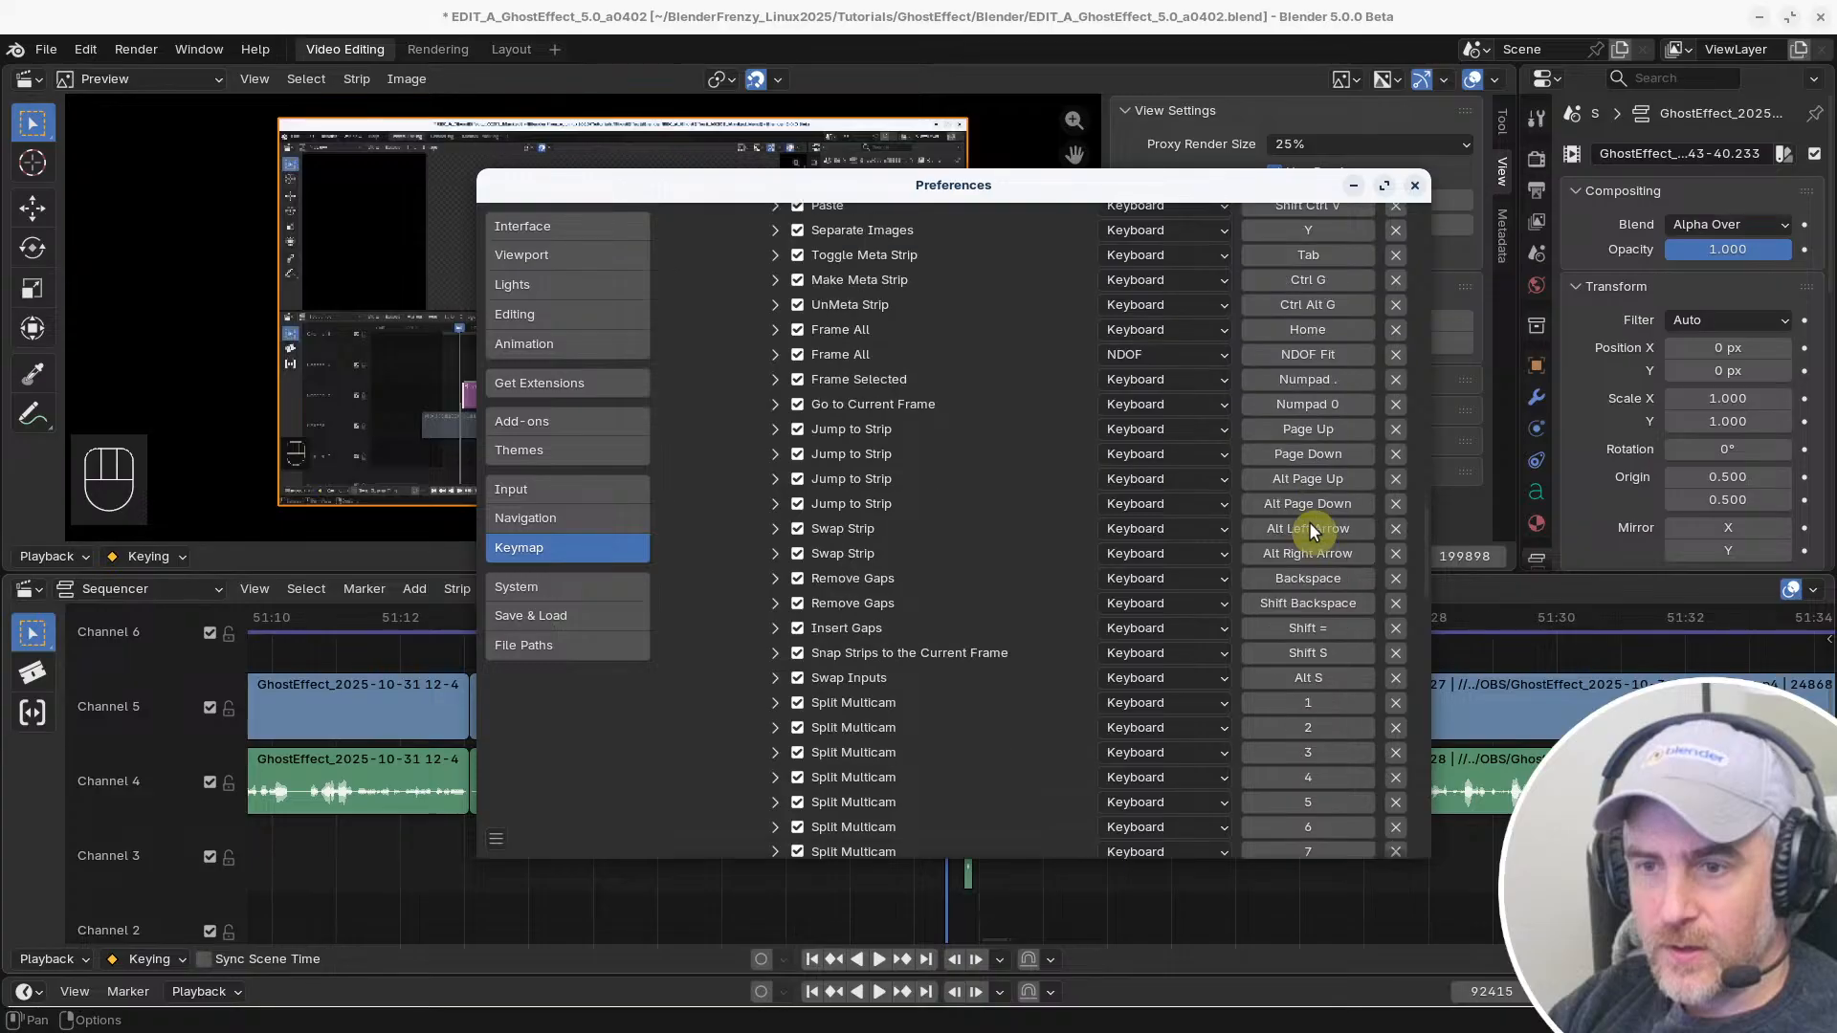
scroll(1309, 527, down, 11)
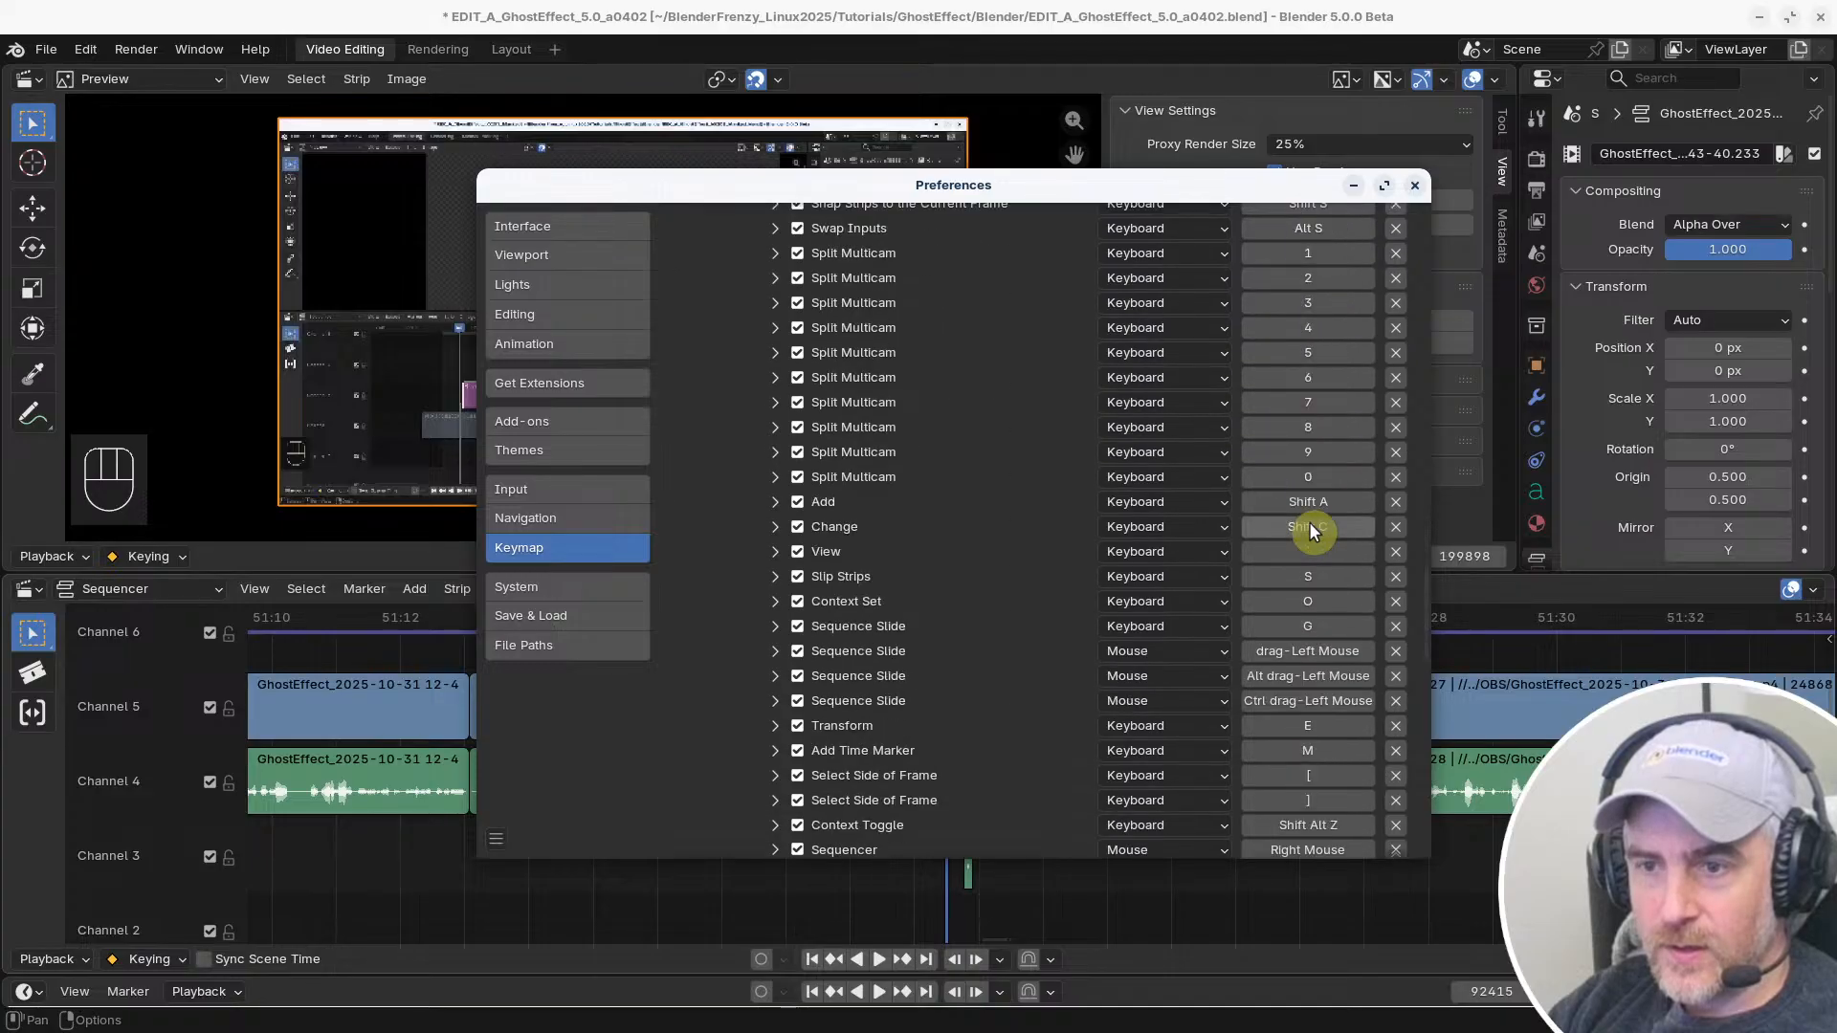
scroll(1311, 531, down, 11)
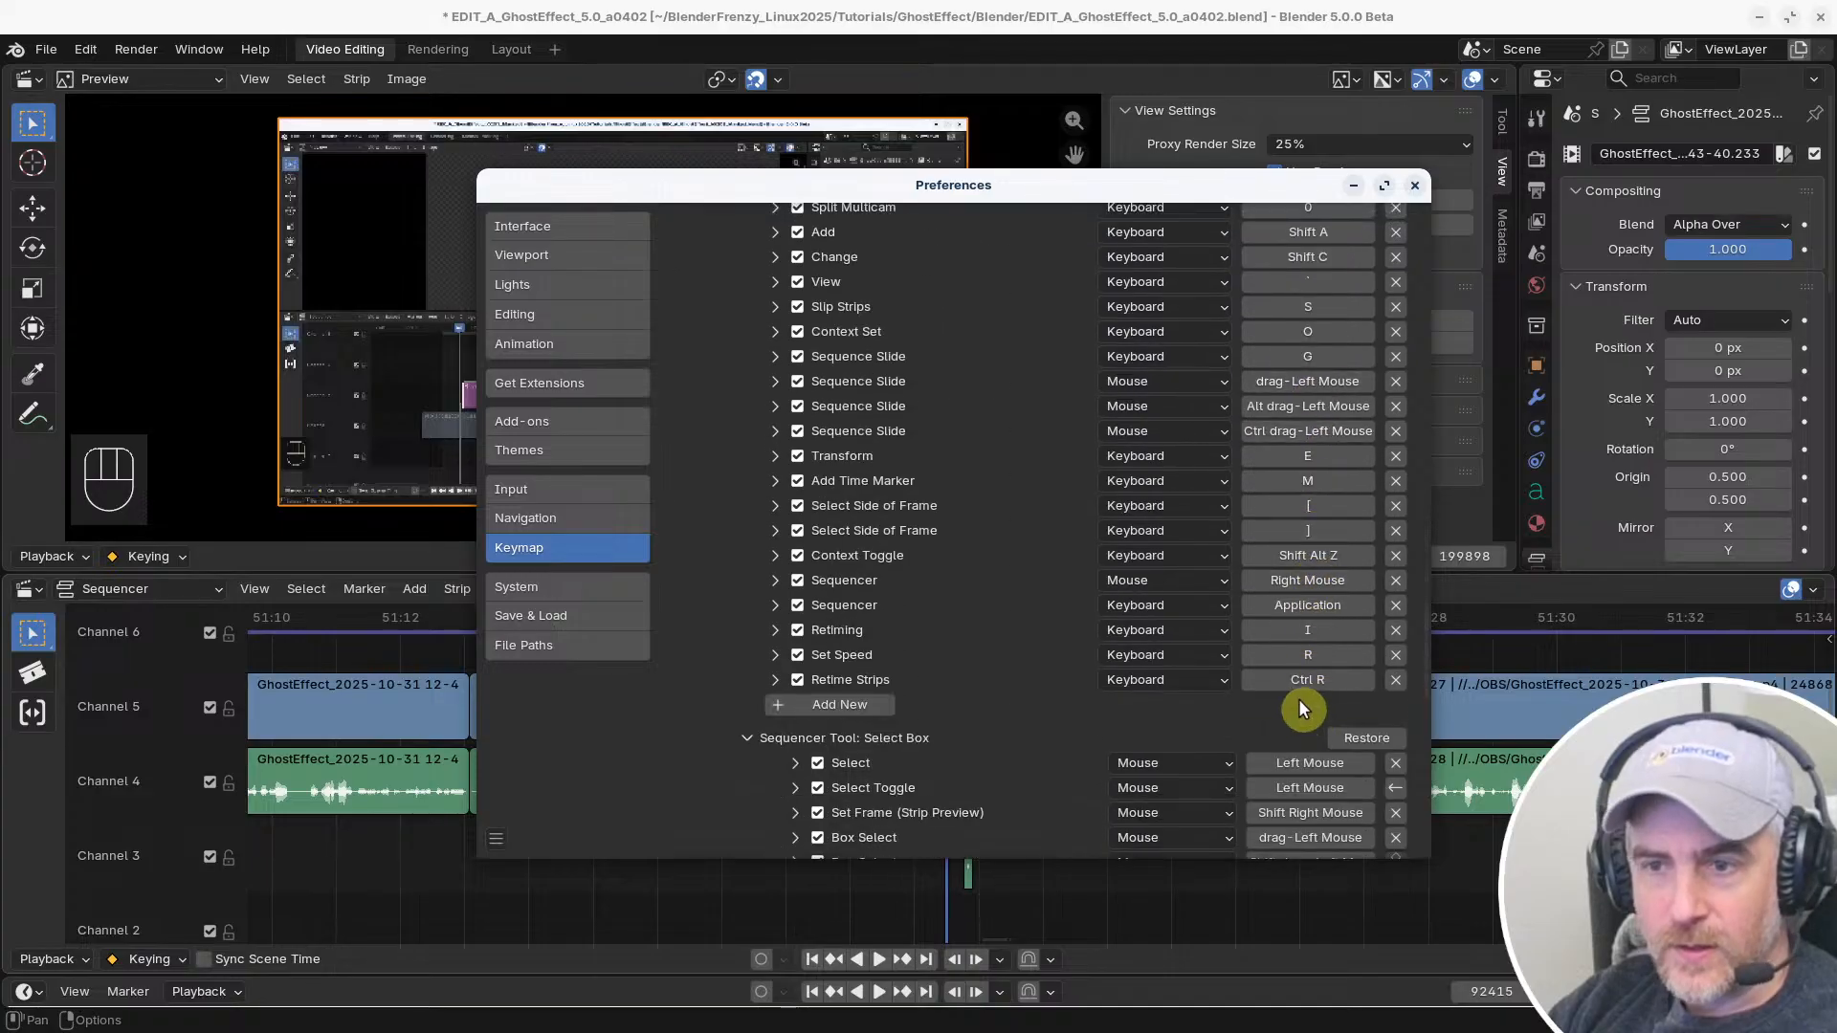
scroll(1292, 656, down, 7)
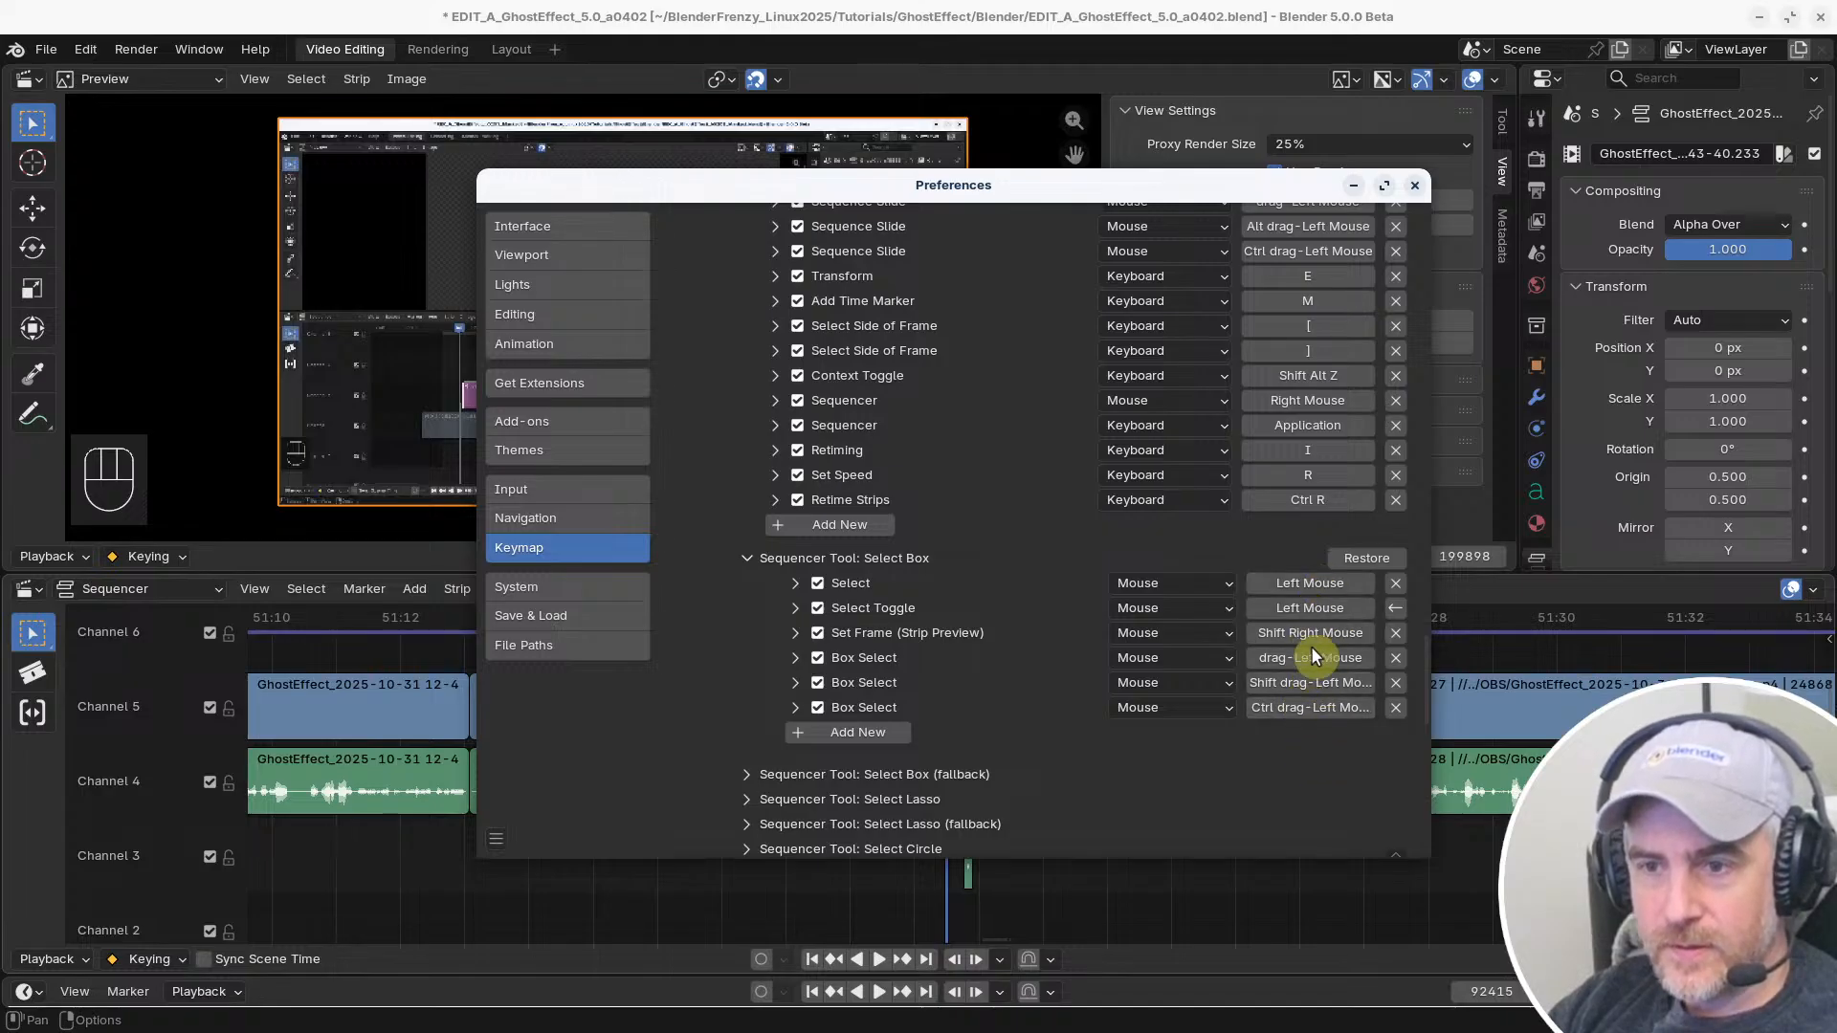
click(1365, 560)
click(1364, 566)
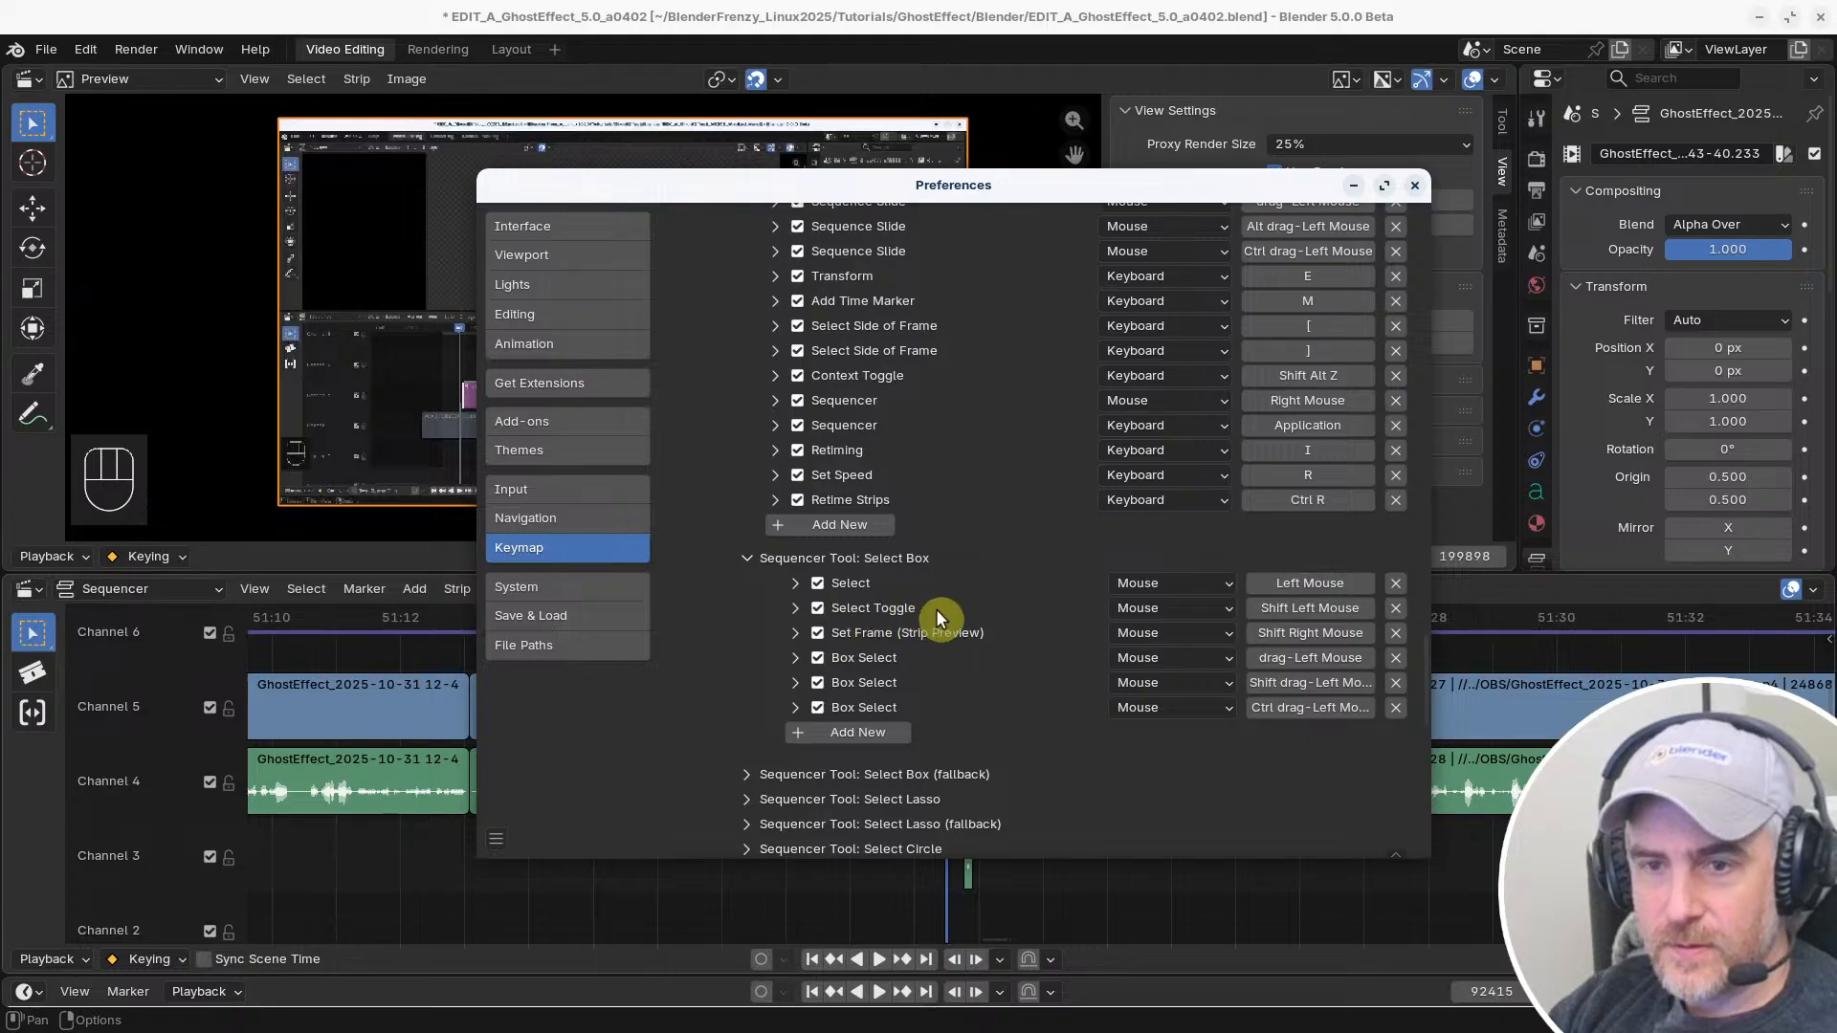
Test extending the selection in the timeline across the last two Channel 5 clips before the gap
click(1284, 878)
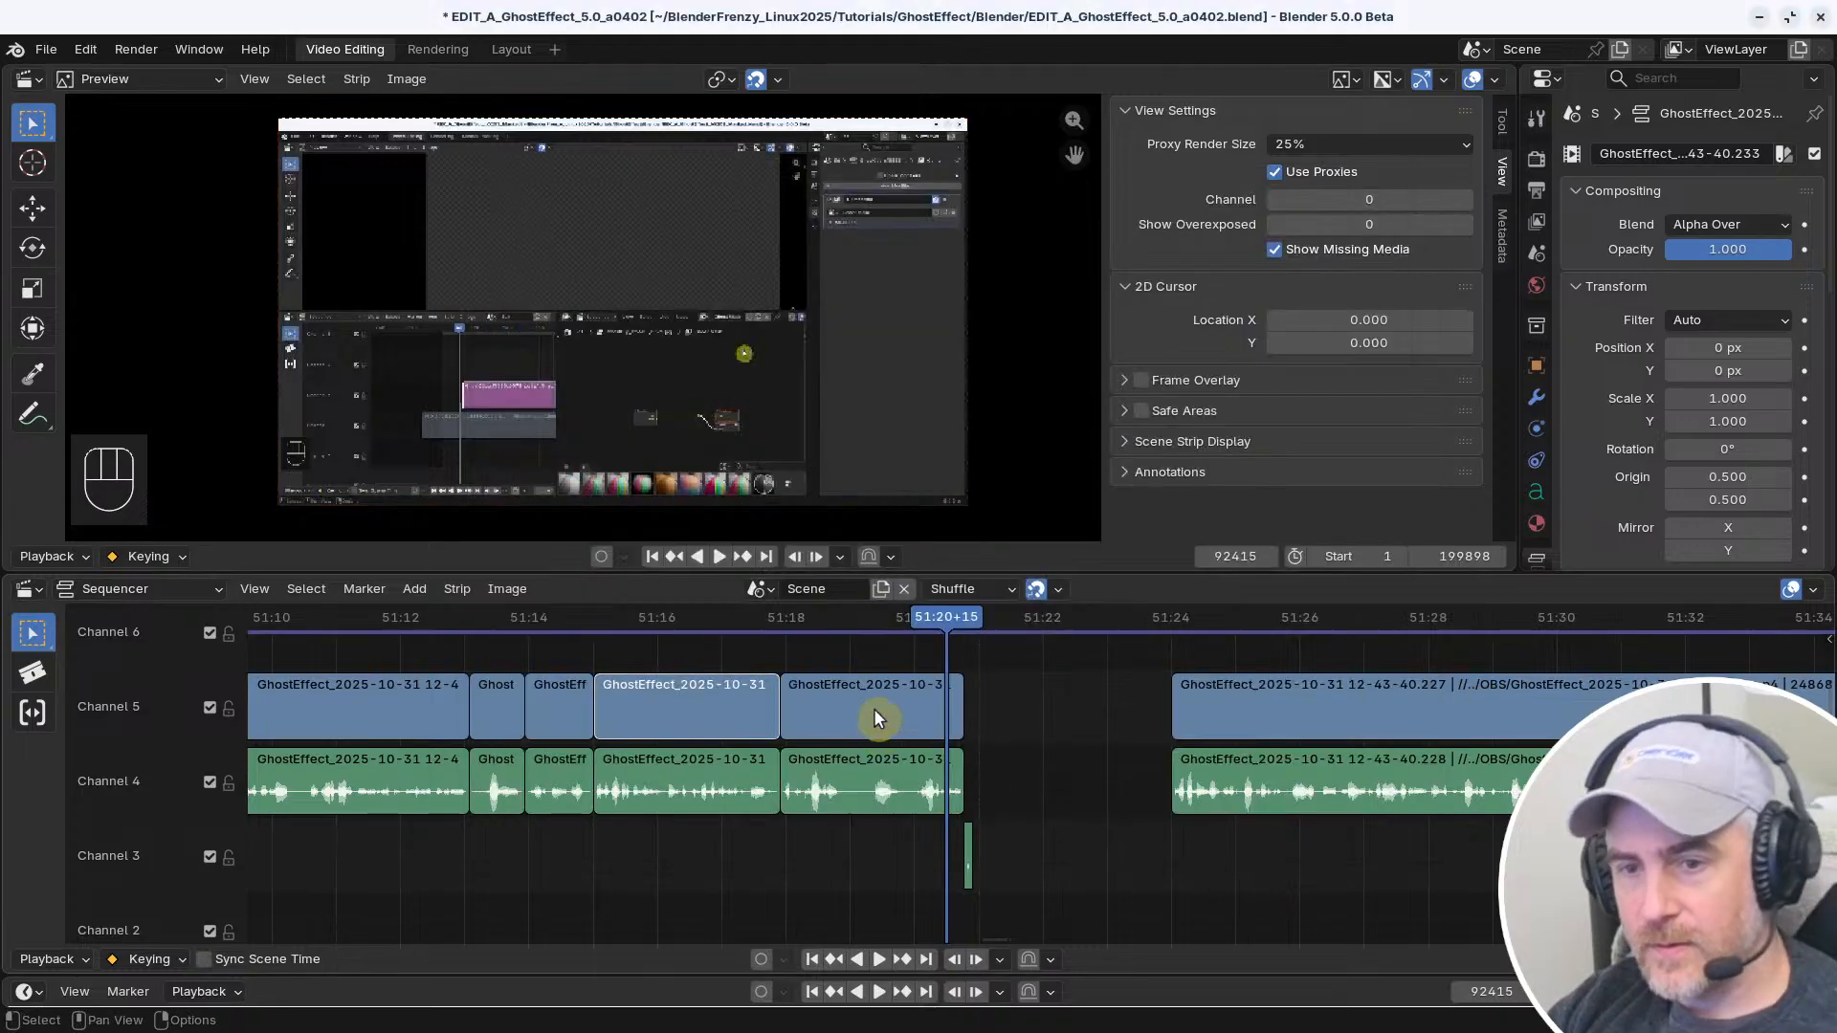
shift+click(837, 710)
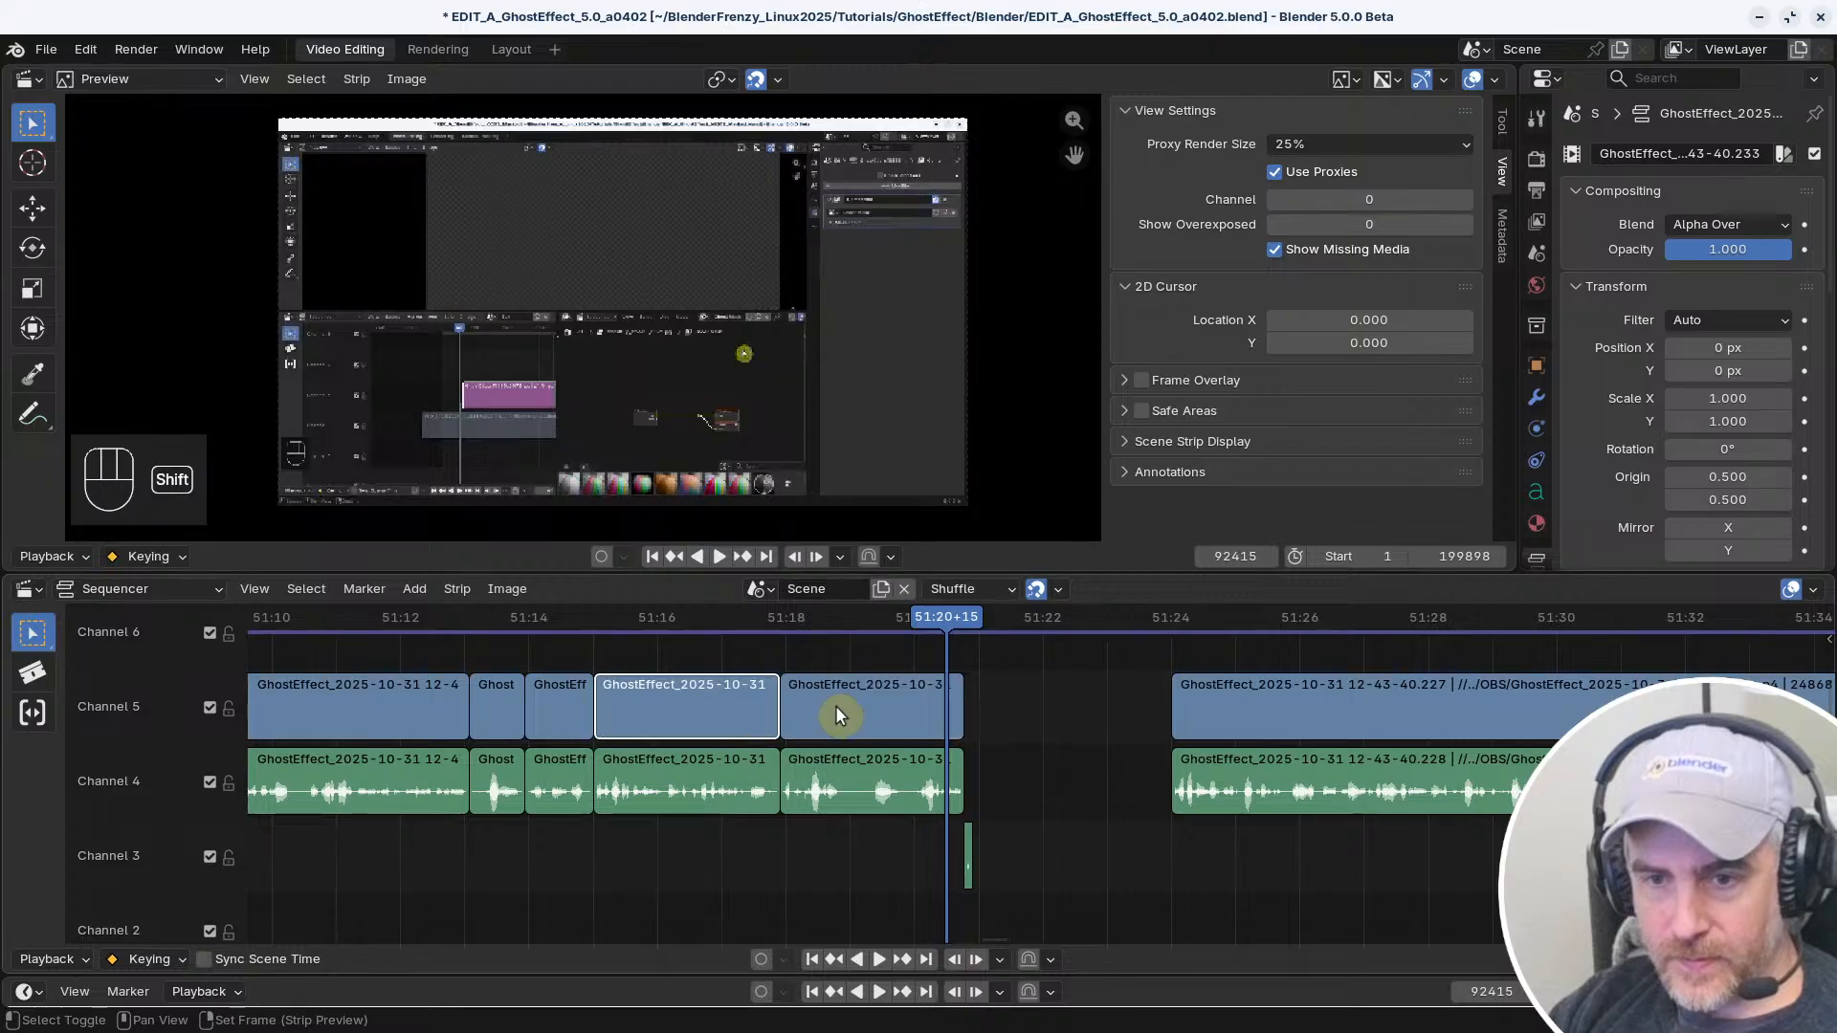
shift+click(865, 706)
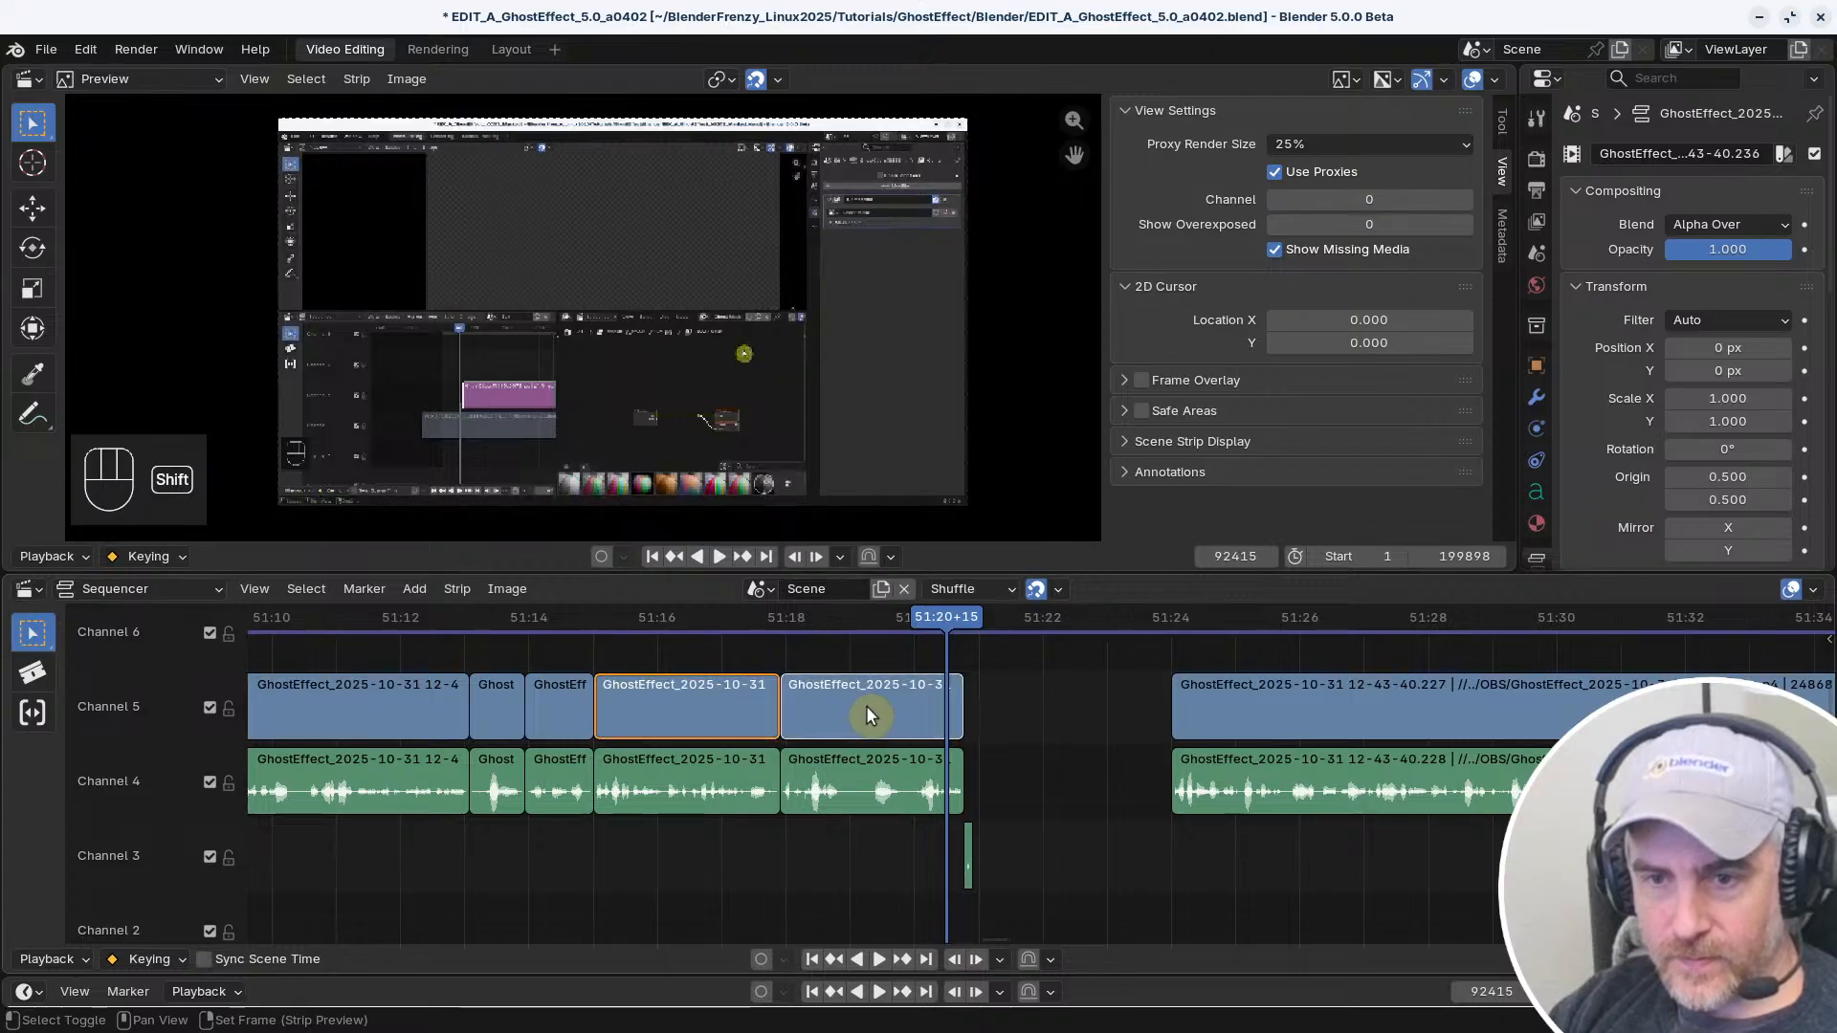
click(958, 713)
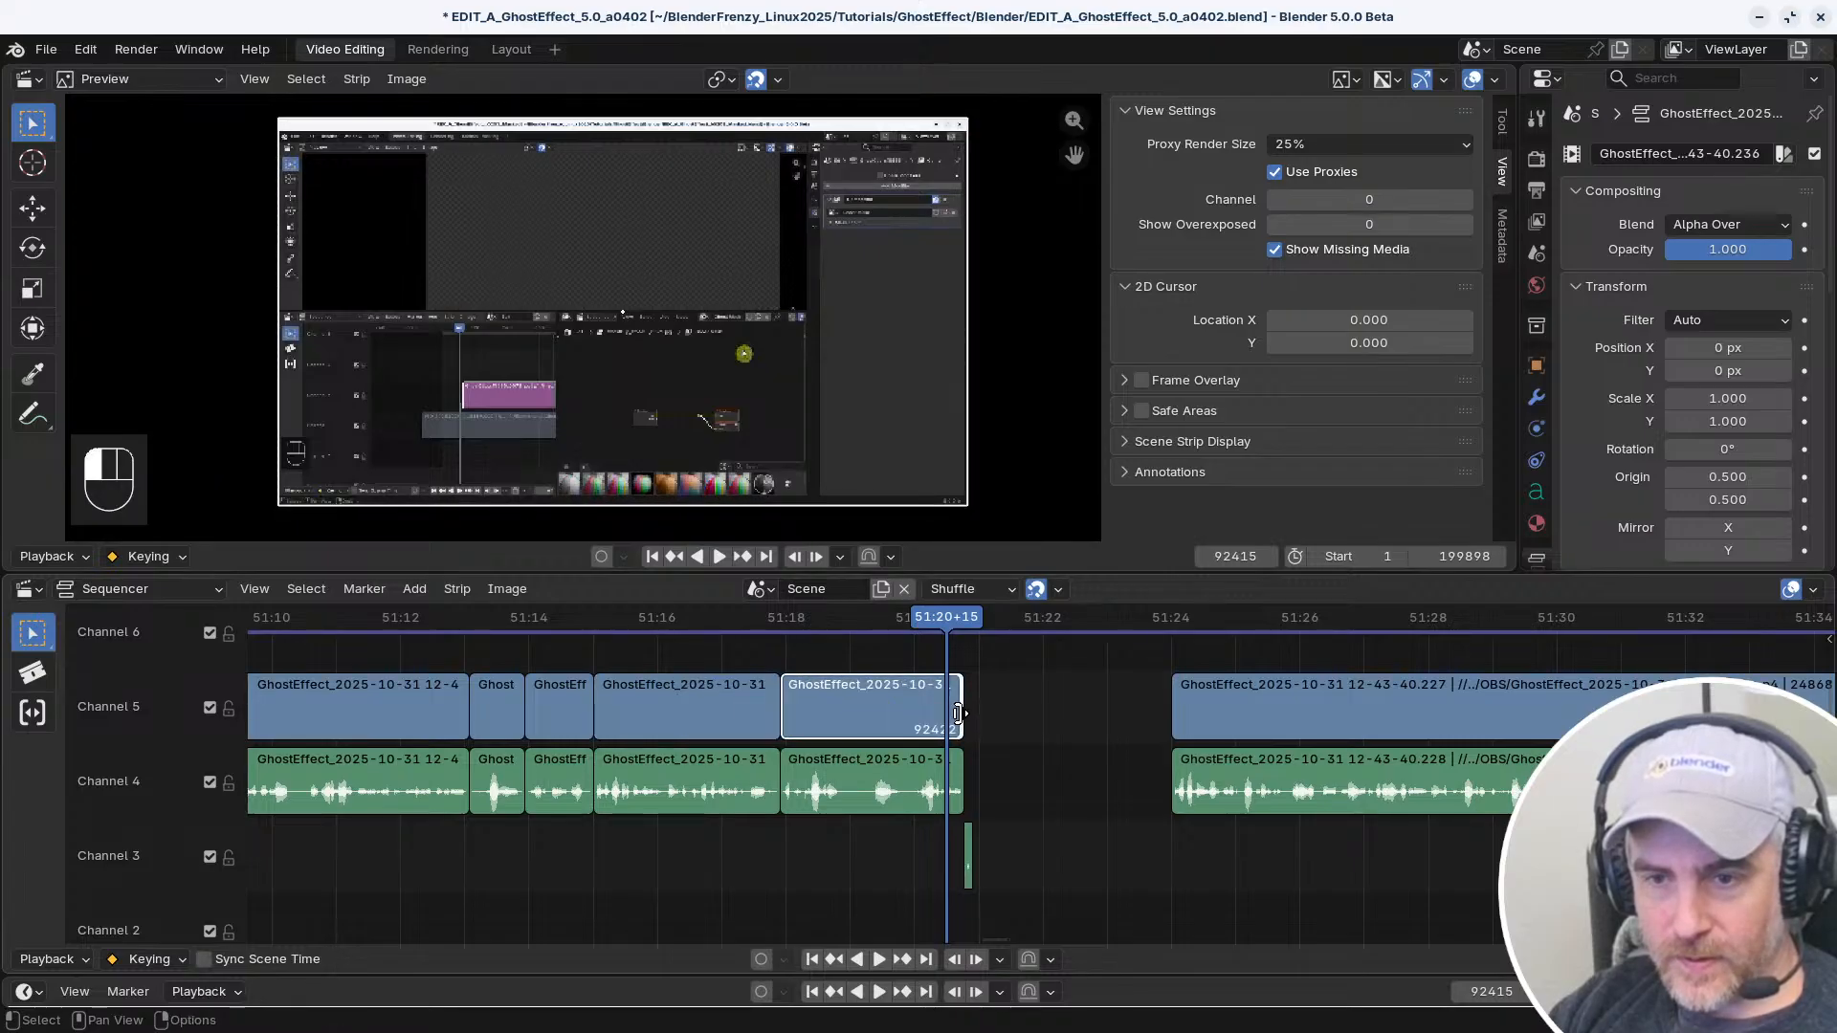
click(899, 727)
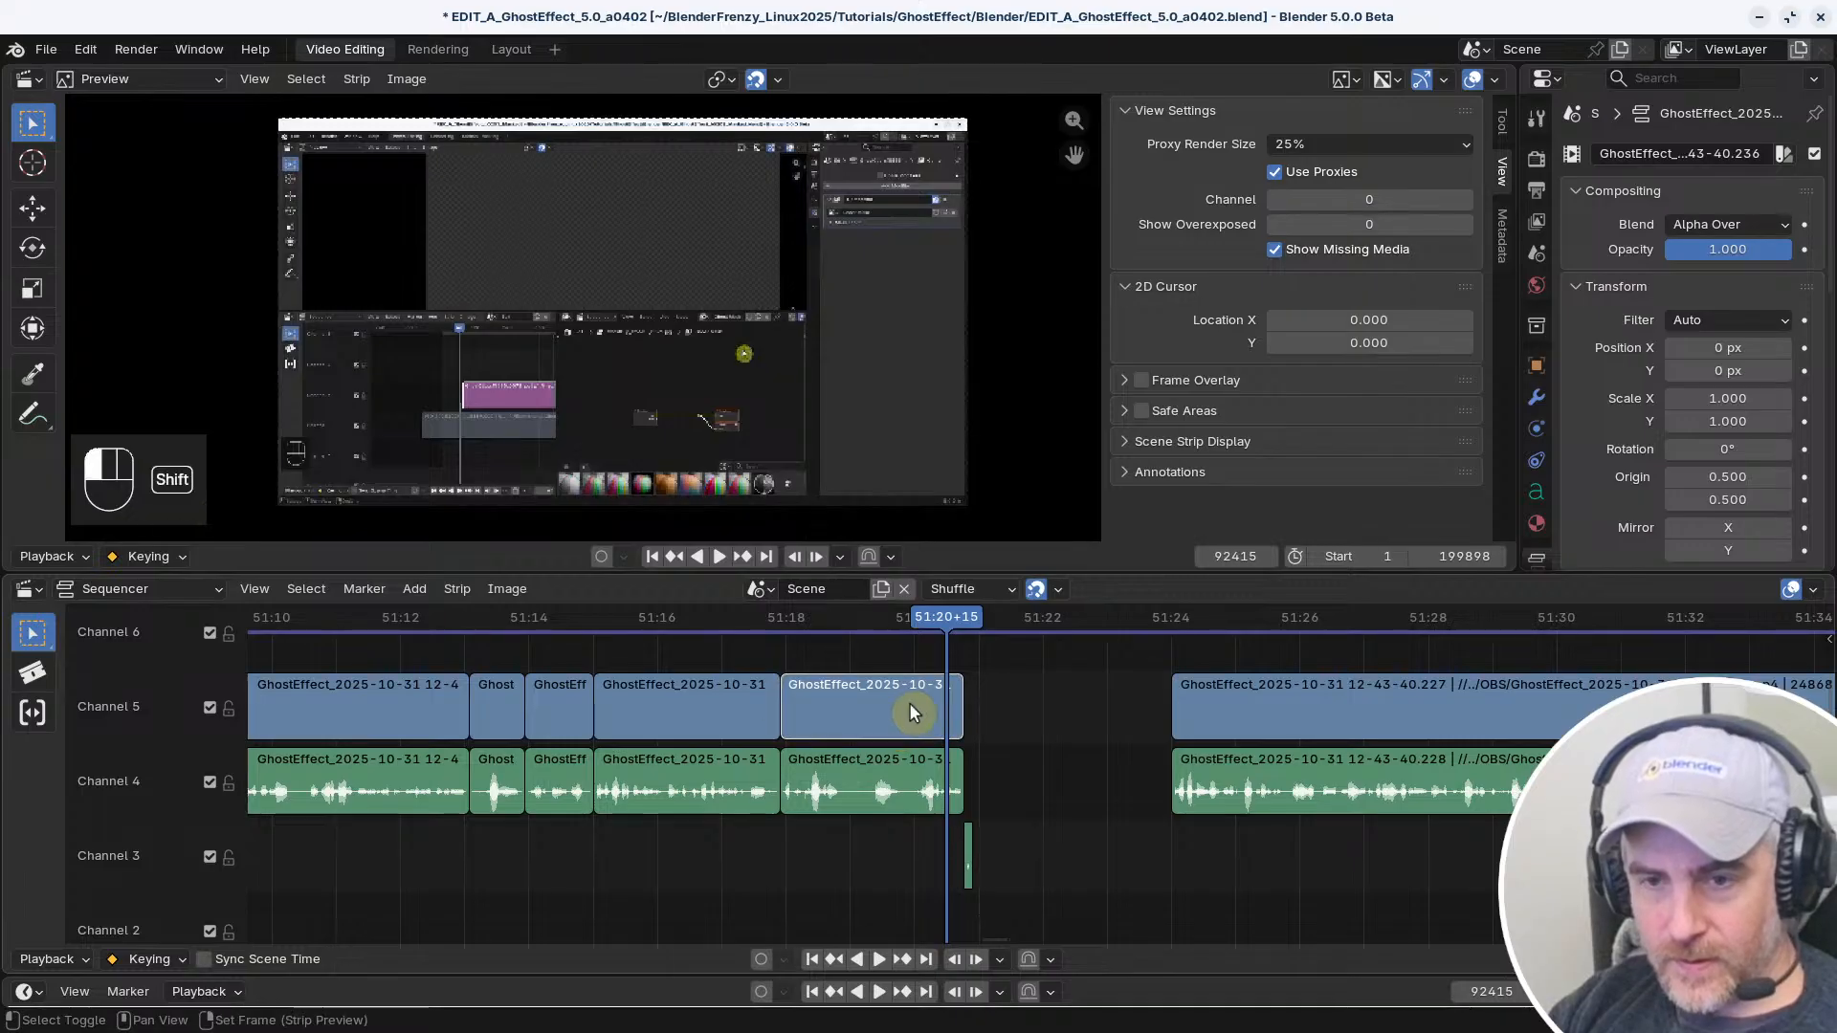
shift+click(741, 713)
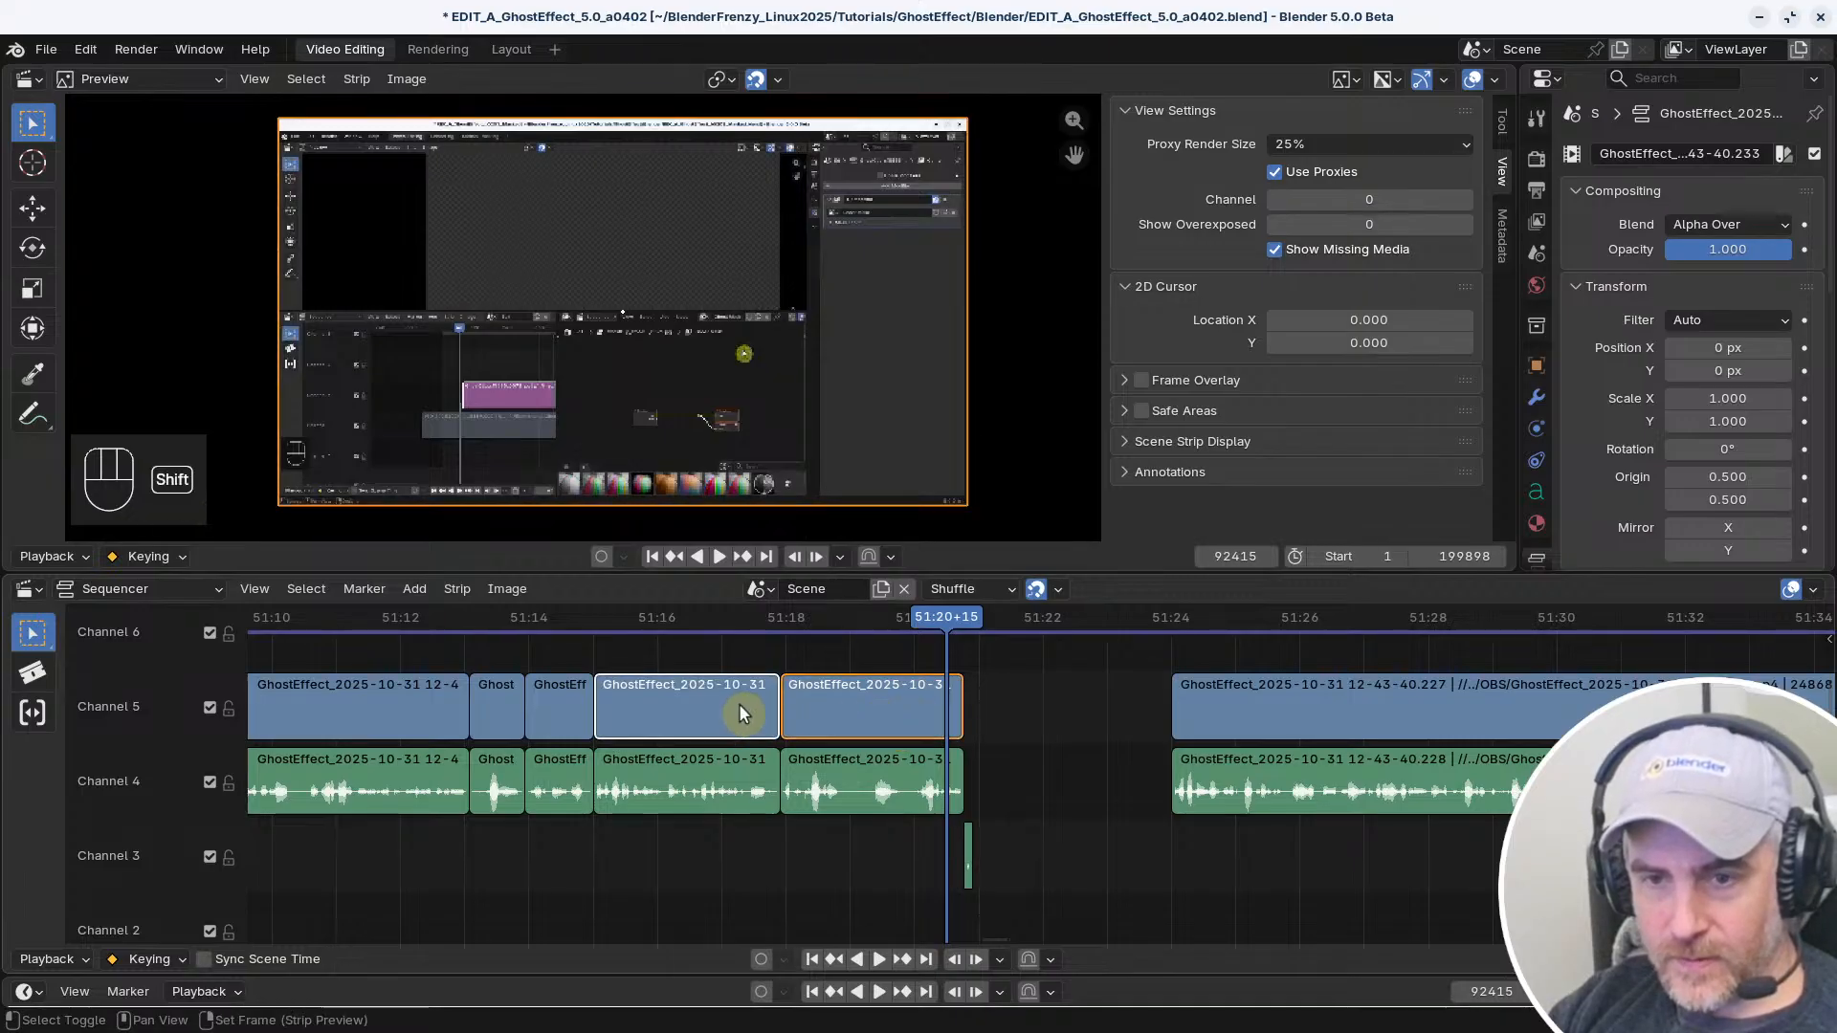
Return to the keymap preferences and load the Reallyfastcut 20251101 keymap preset
key(alt+Tab)
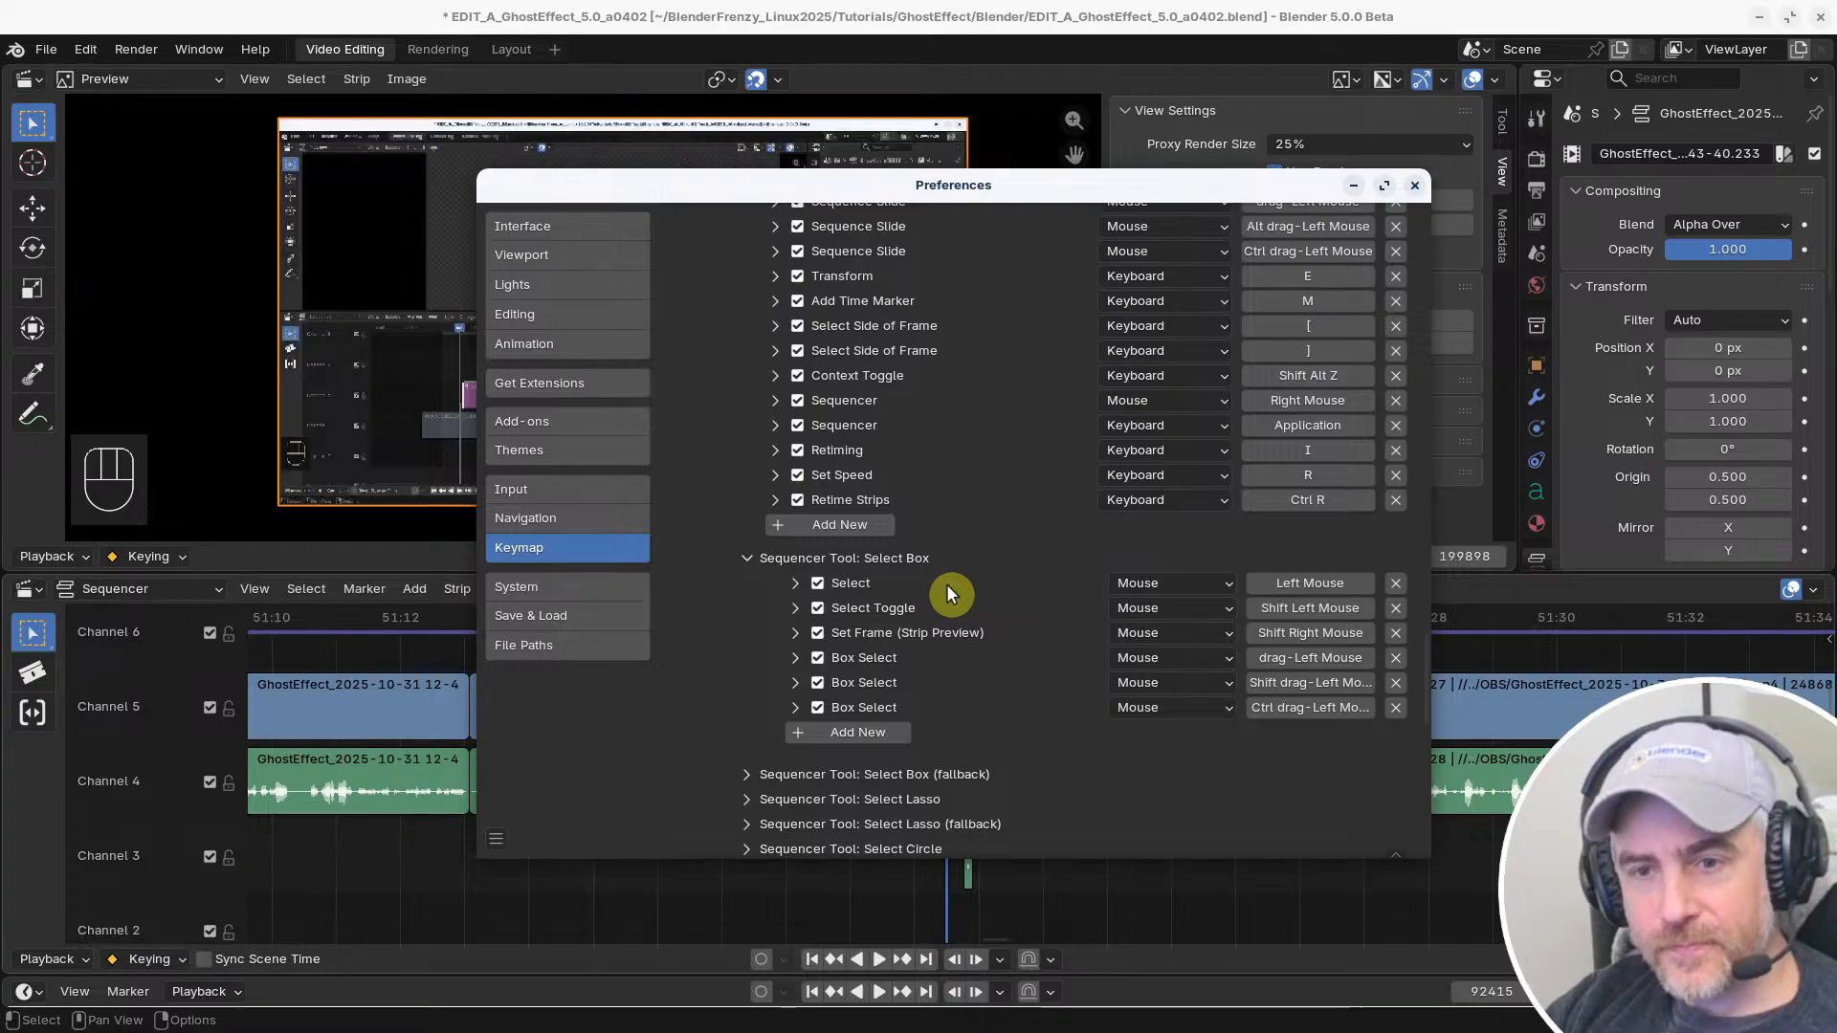
scroll(926, 445, up, 15)
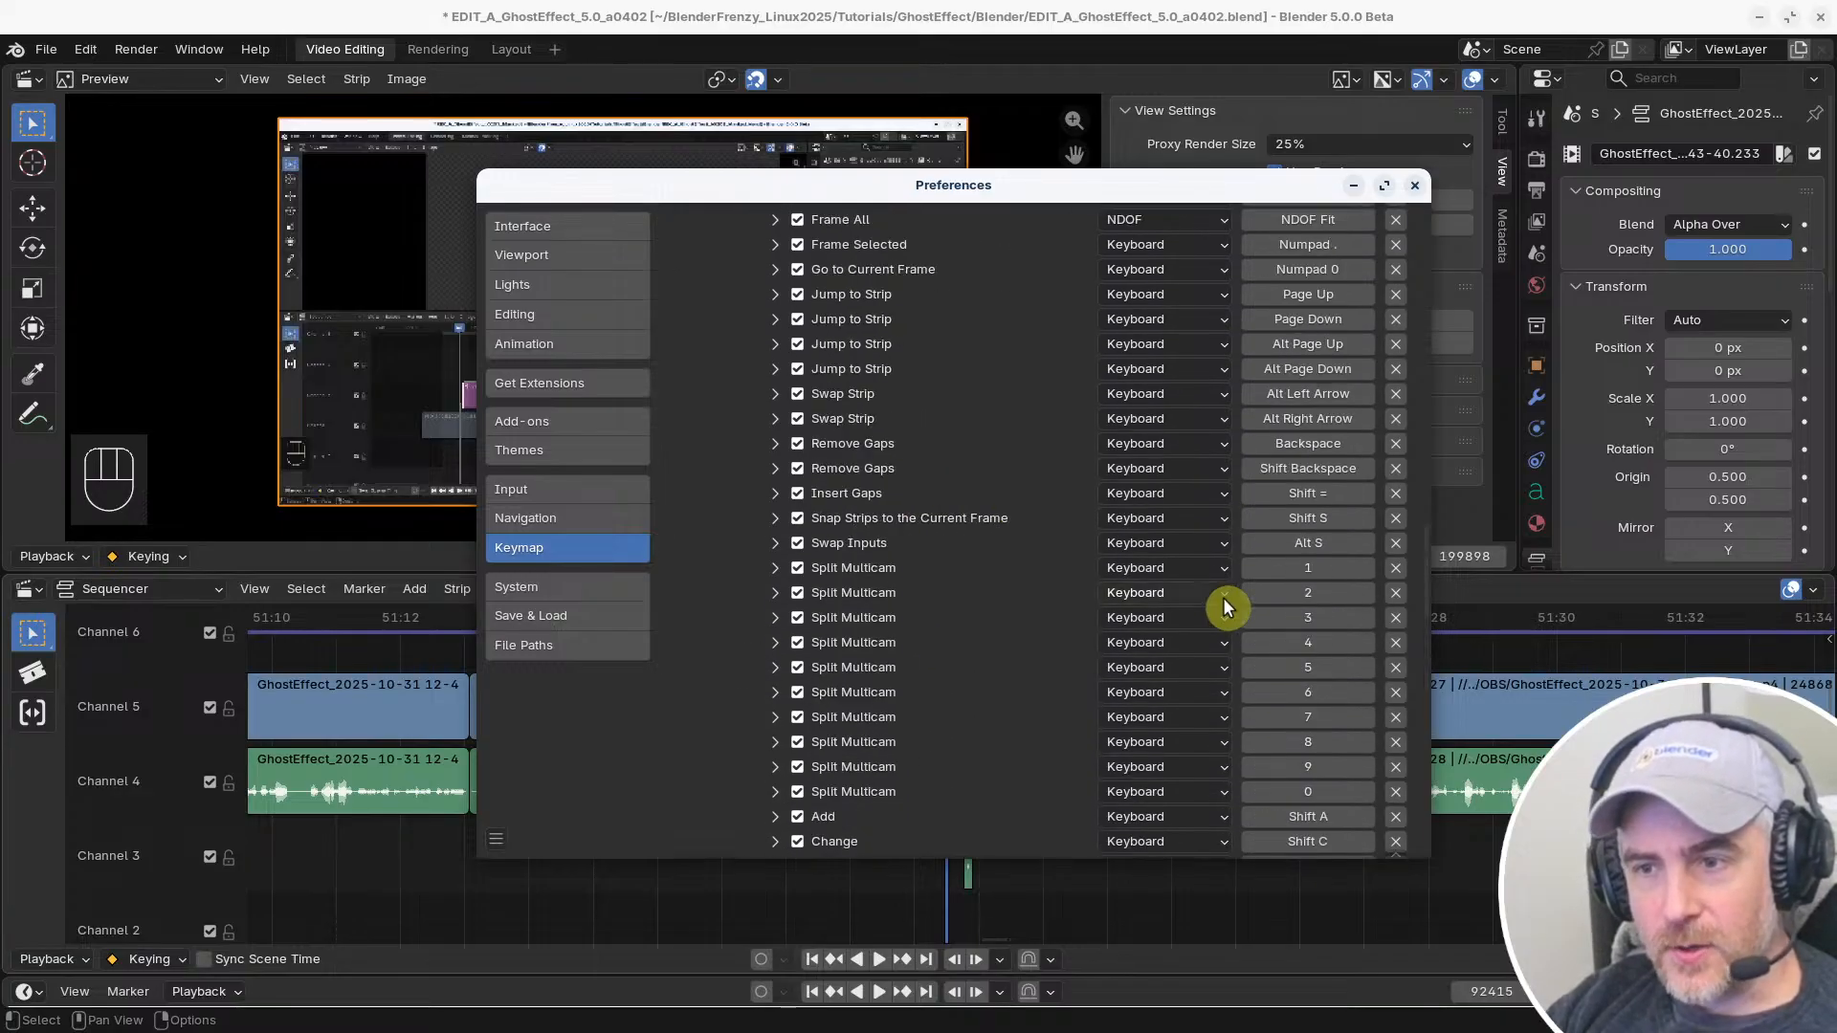
drag(1421, 542, 1426, 226)
click(775, 222)
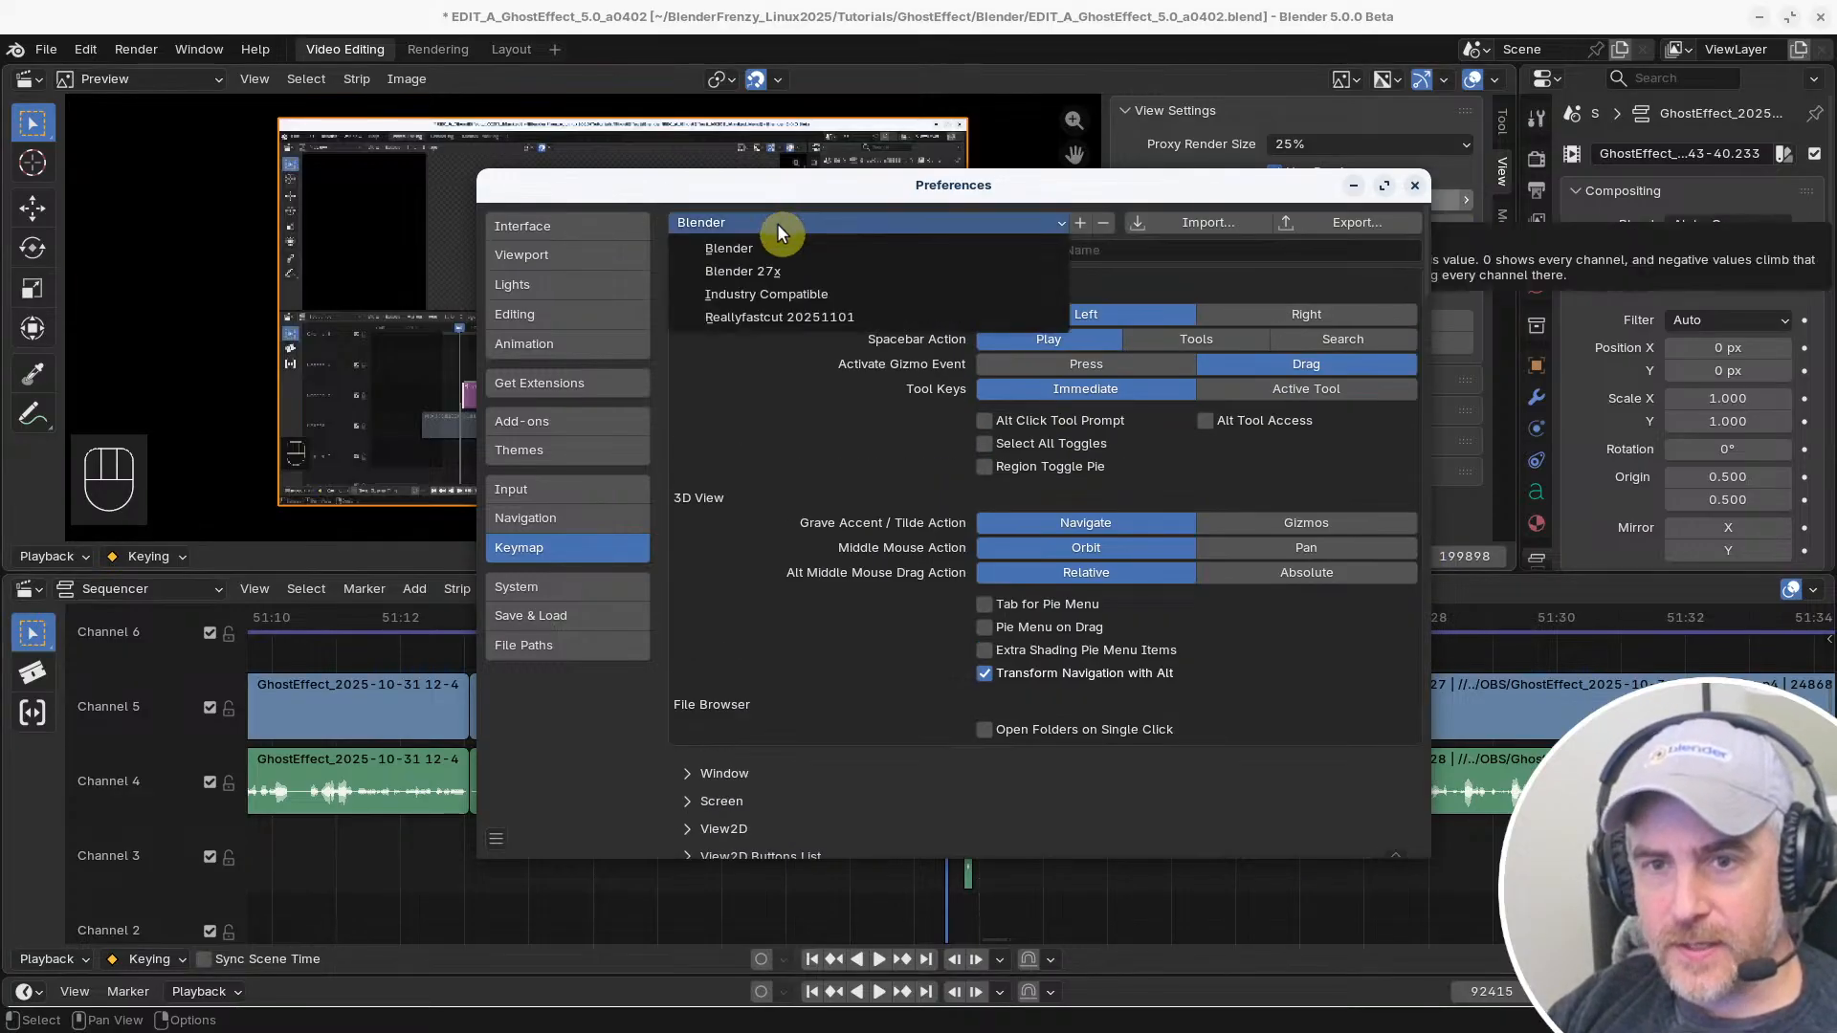
click(766, 317)
Check the Select entry in Sequencer (Global) and turn off the Any modifier for the first Select (Linked Time) entry
scroll(995, 670, down, 5)
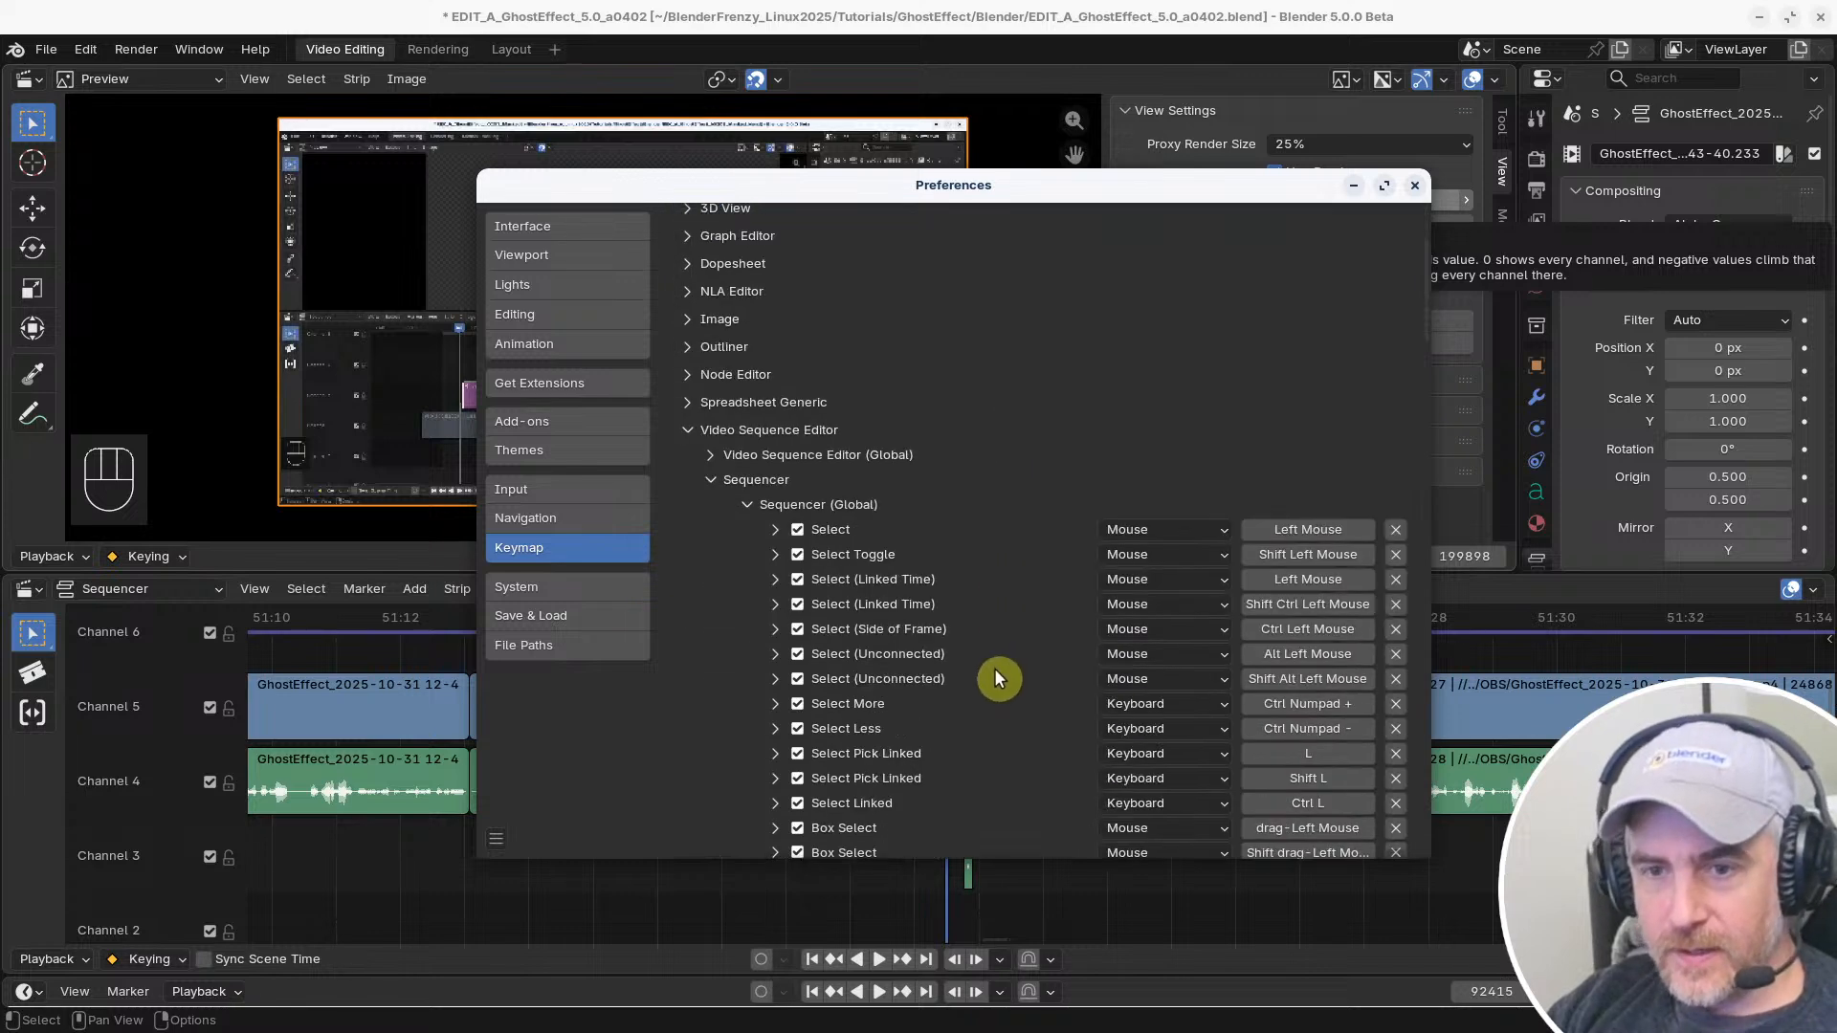
scroll(993, 672, down, 10)
scroll(1005, 667, up, 8)
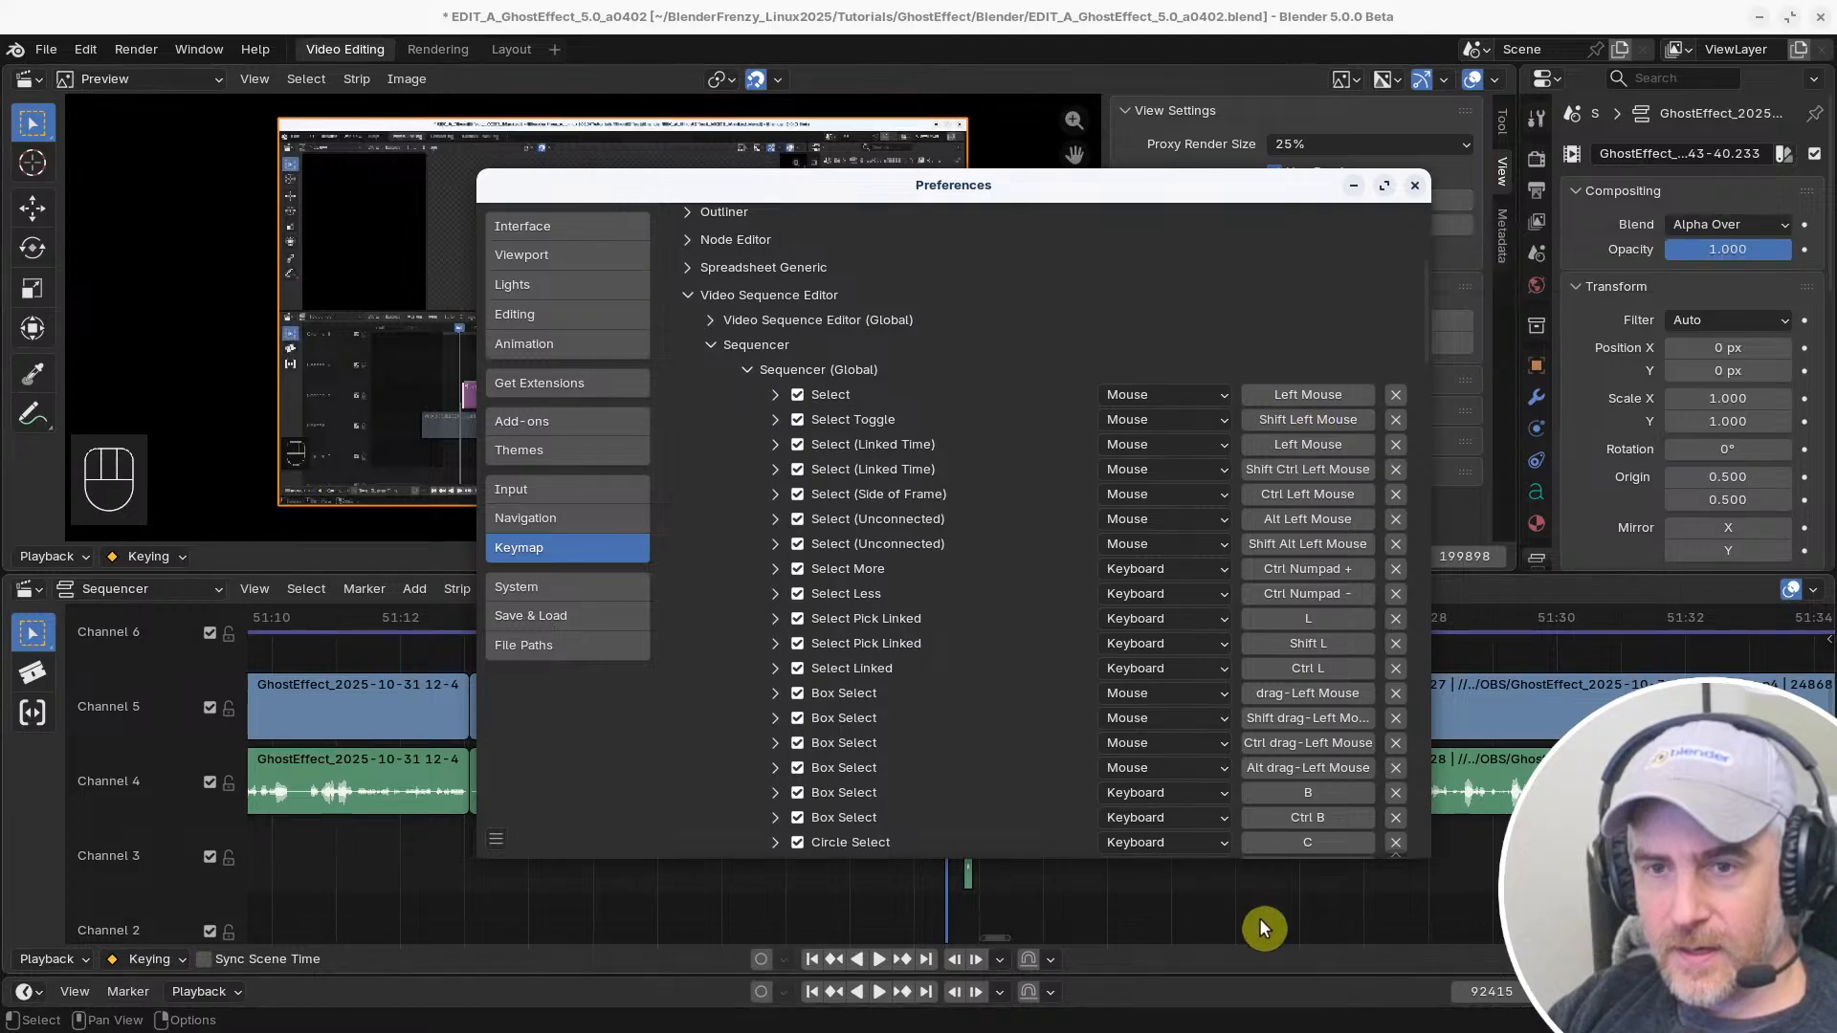
click(776, 395)
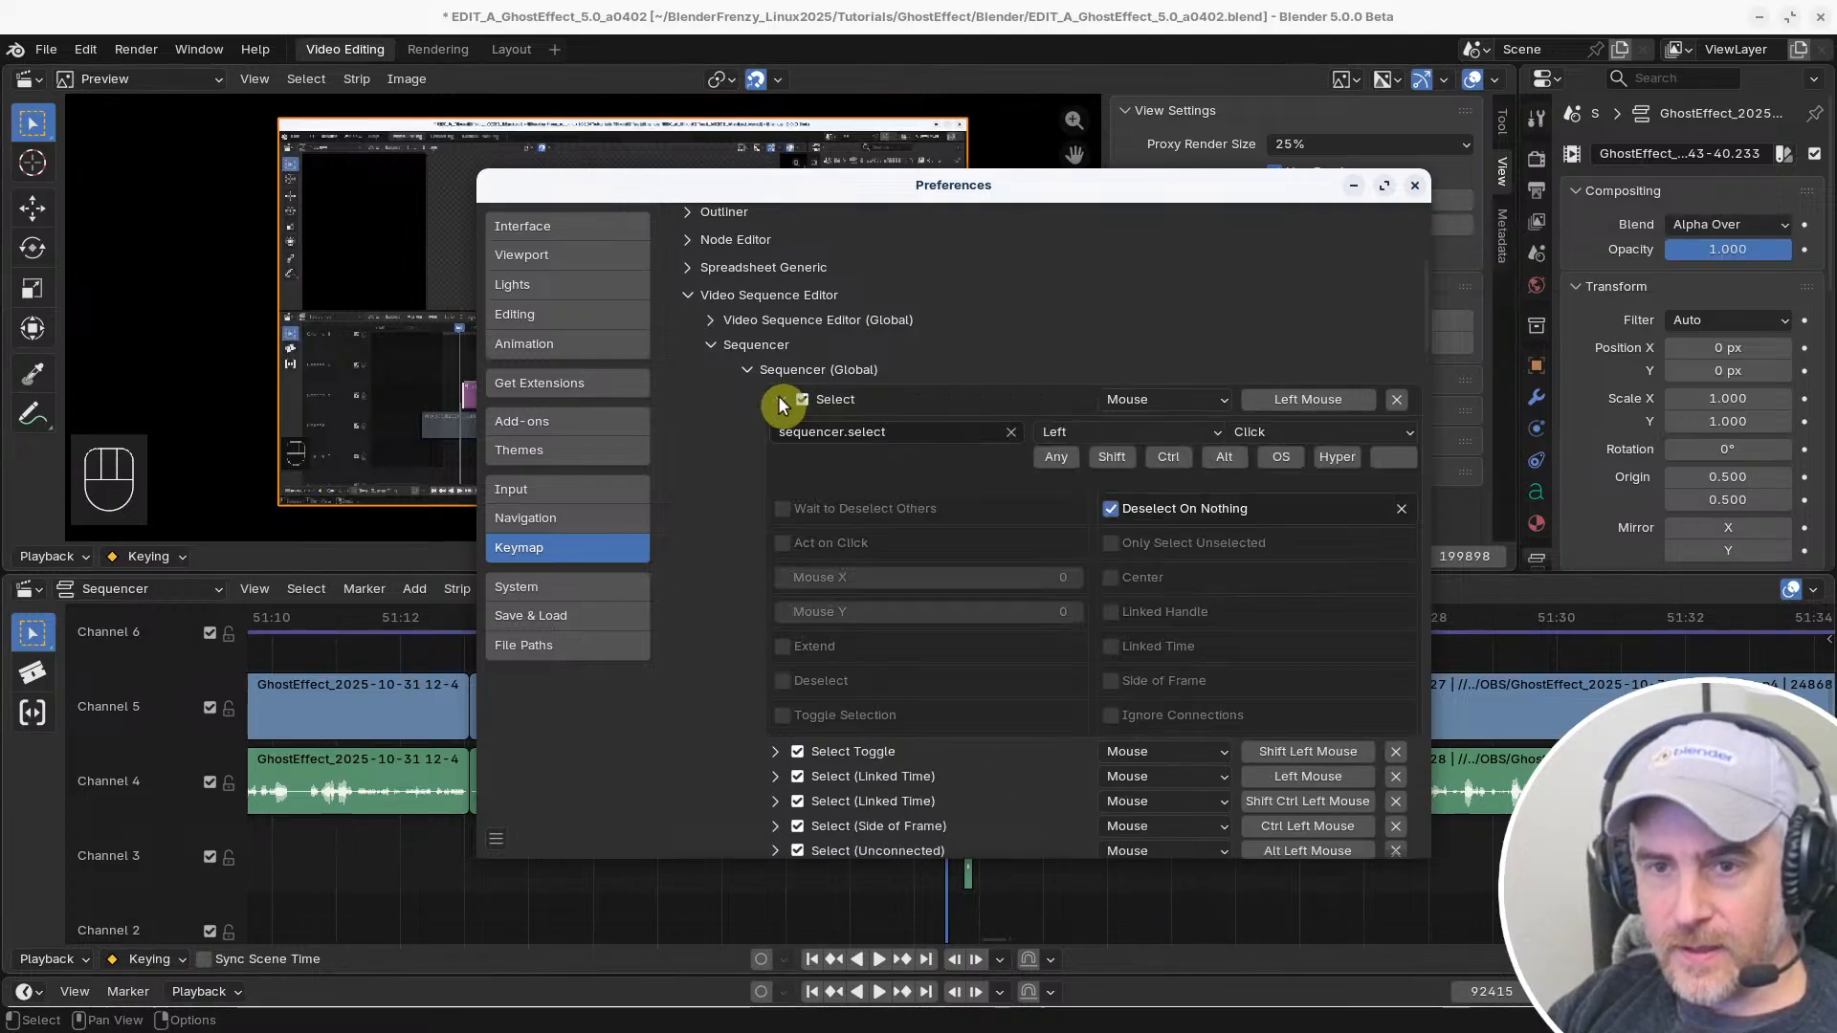
click(778, 394)
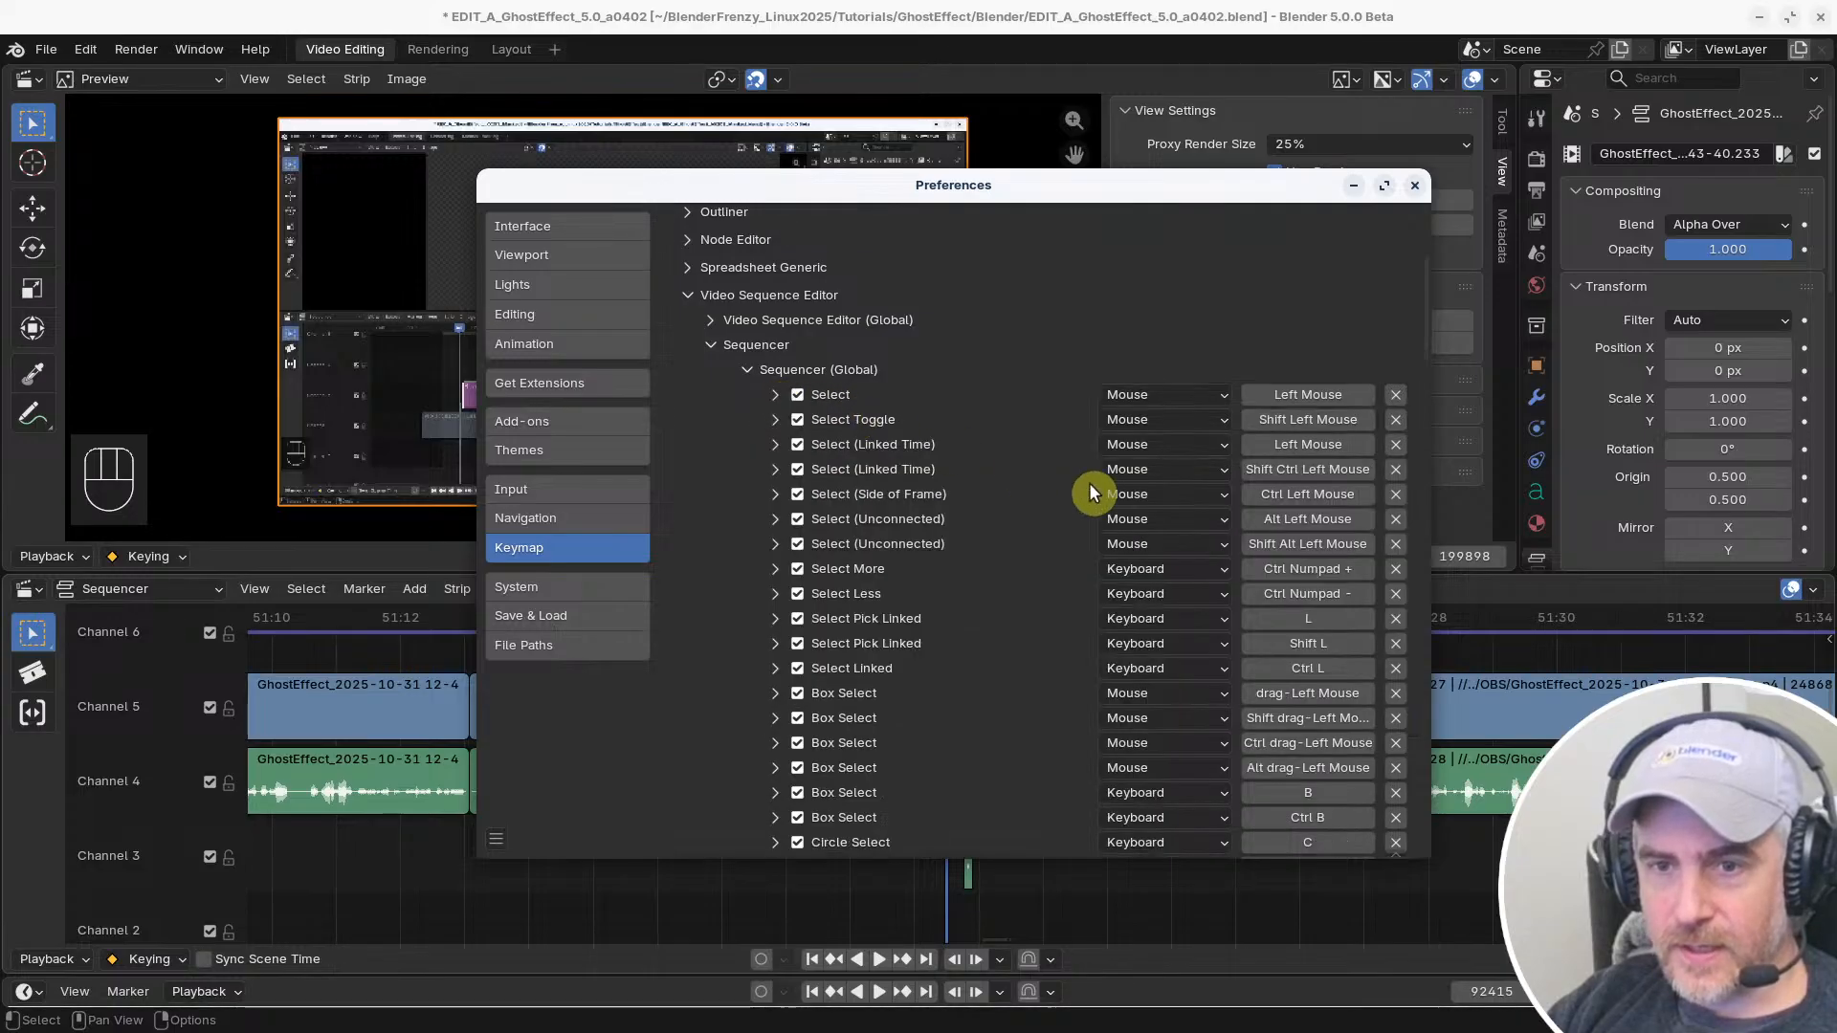
click(775, 445)
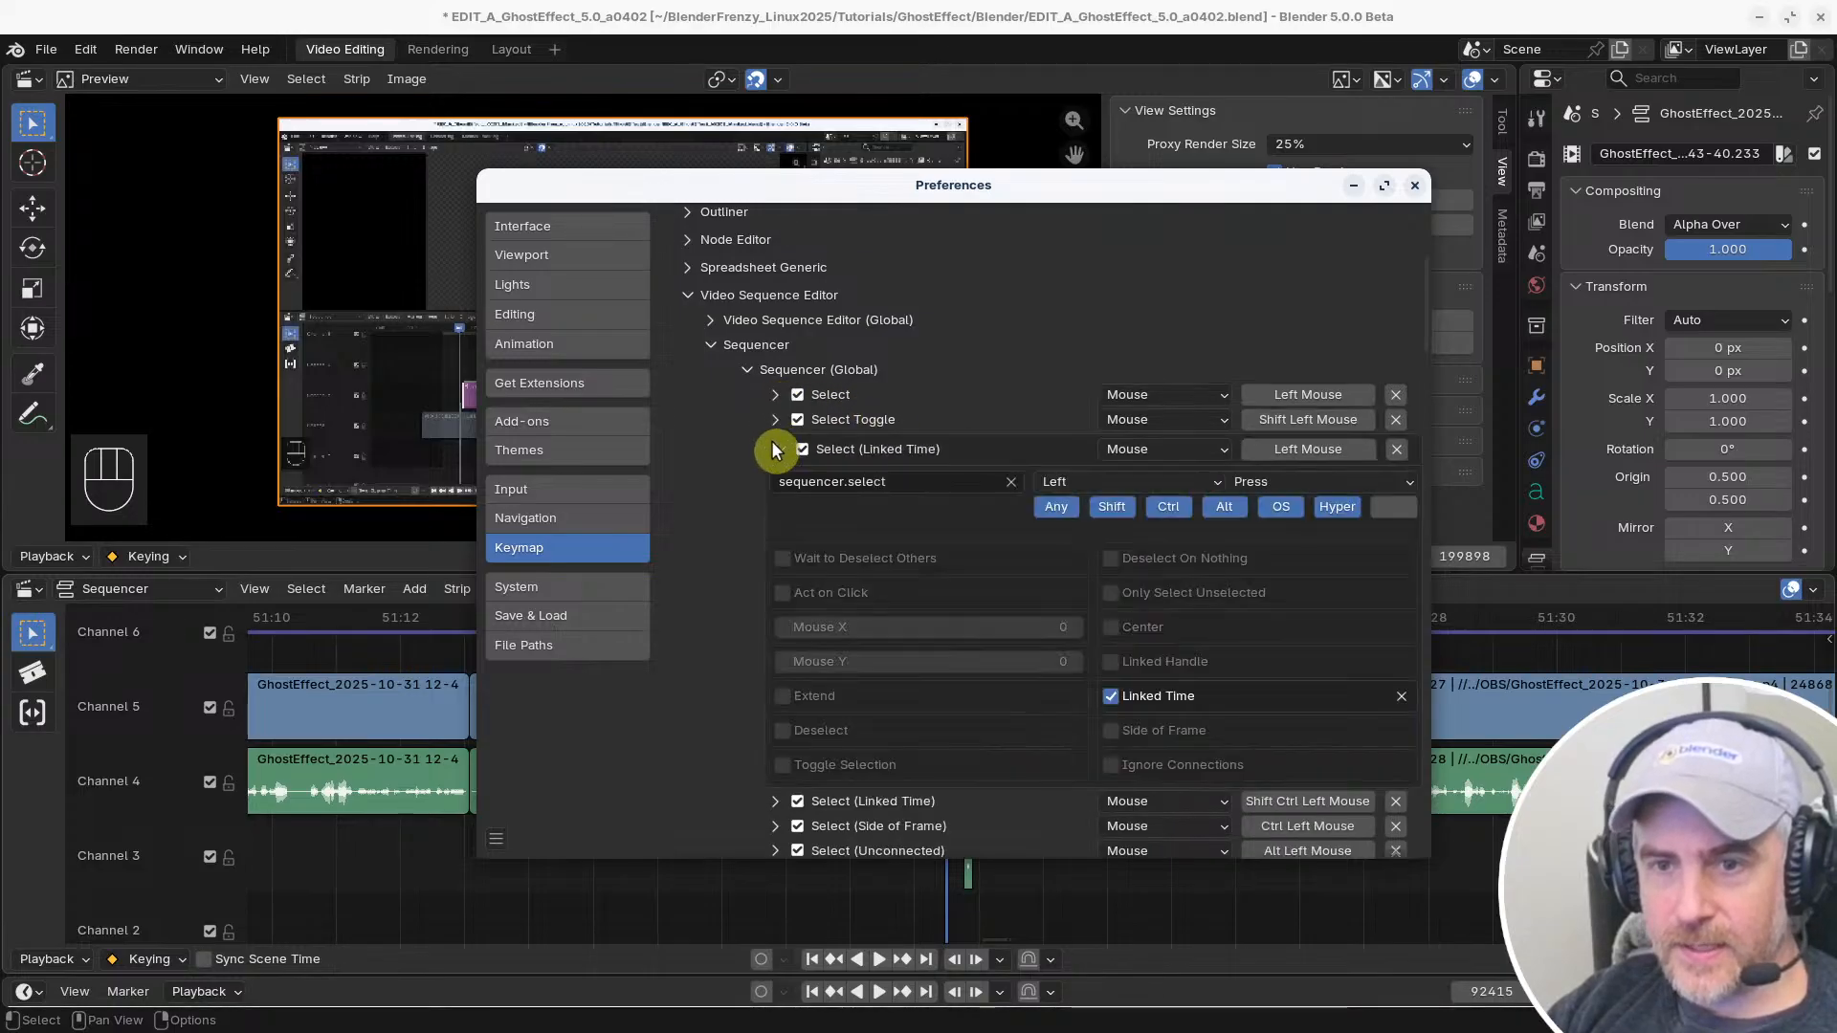
click(1064, 508)
Test linked selection in the timeline on the last Channel 5 clip before the gap
click(421, 877)
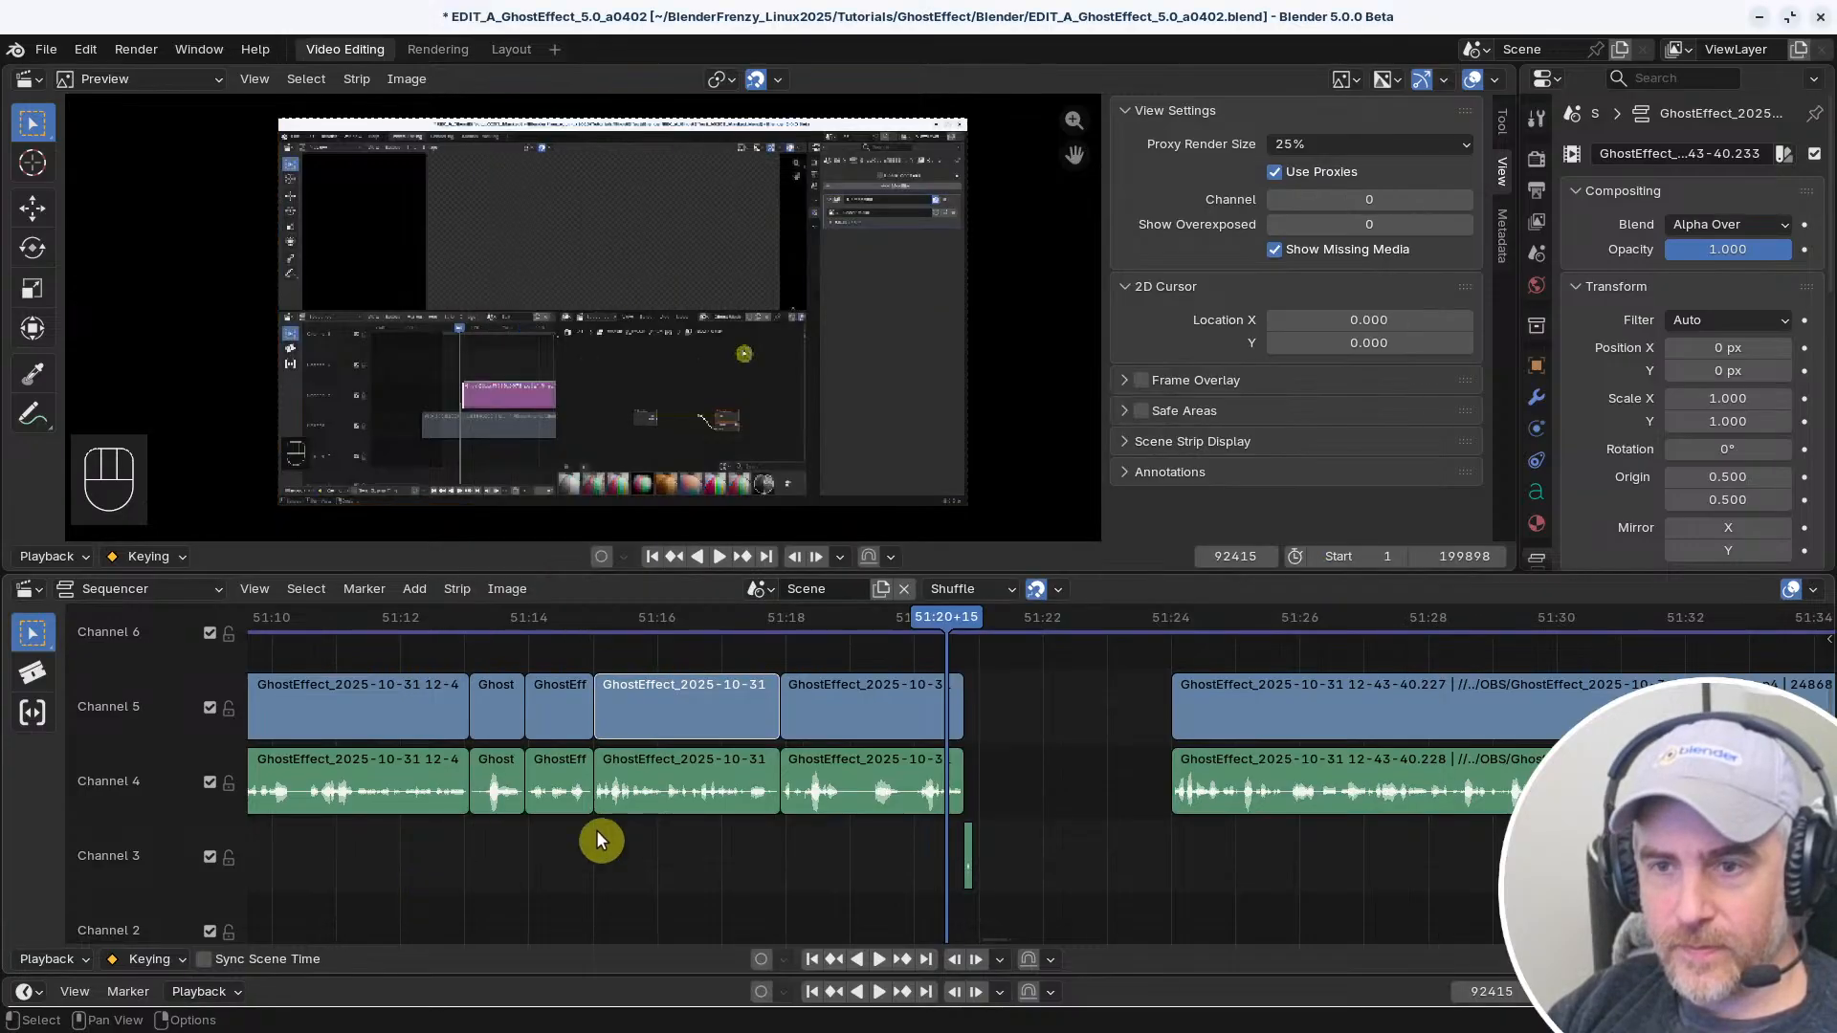
click(909, 685)
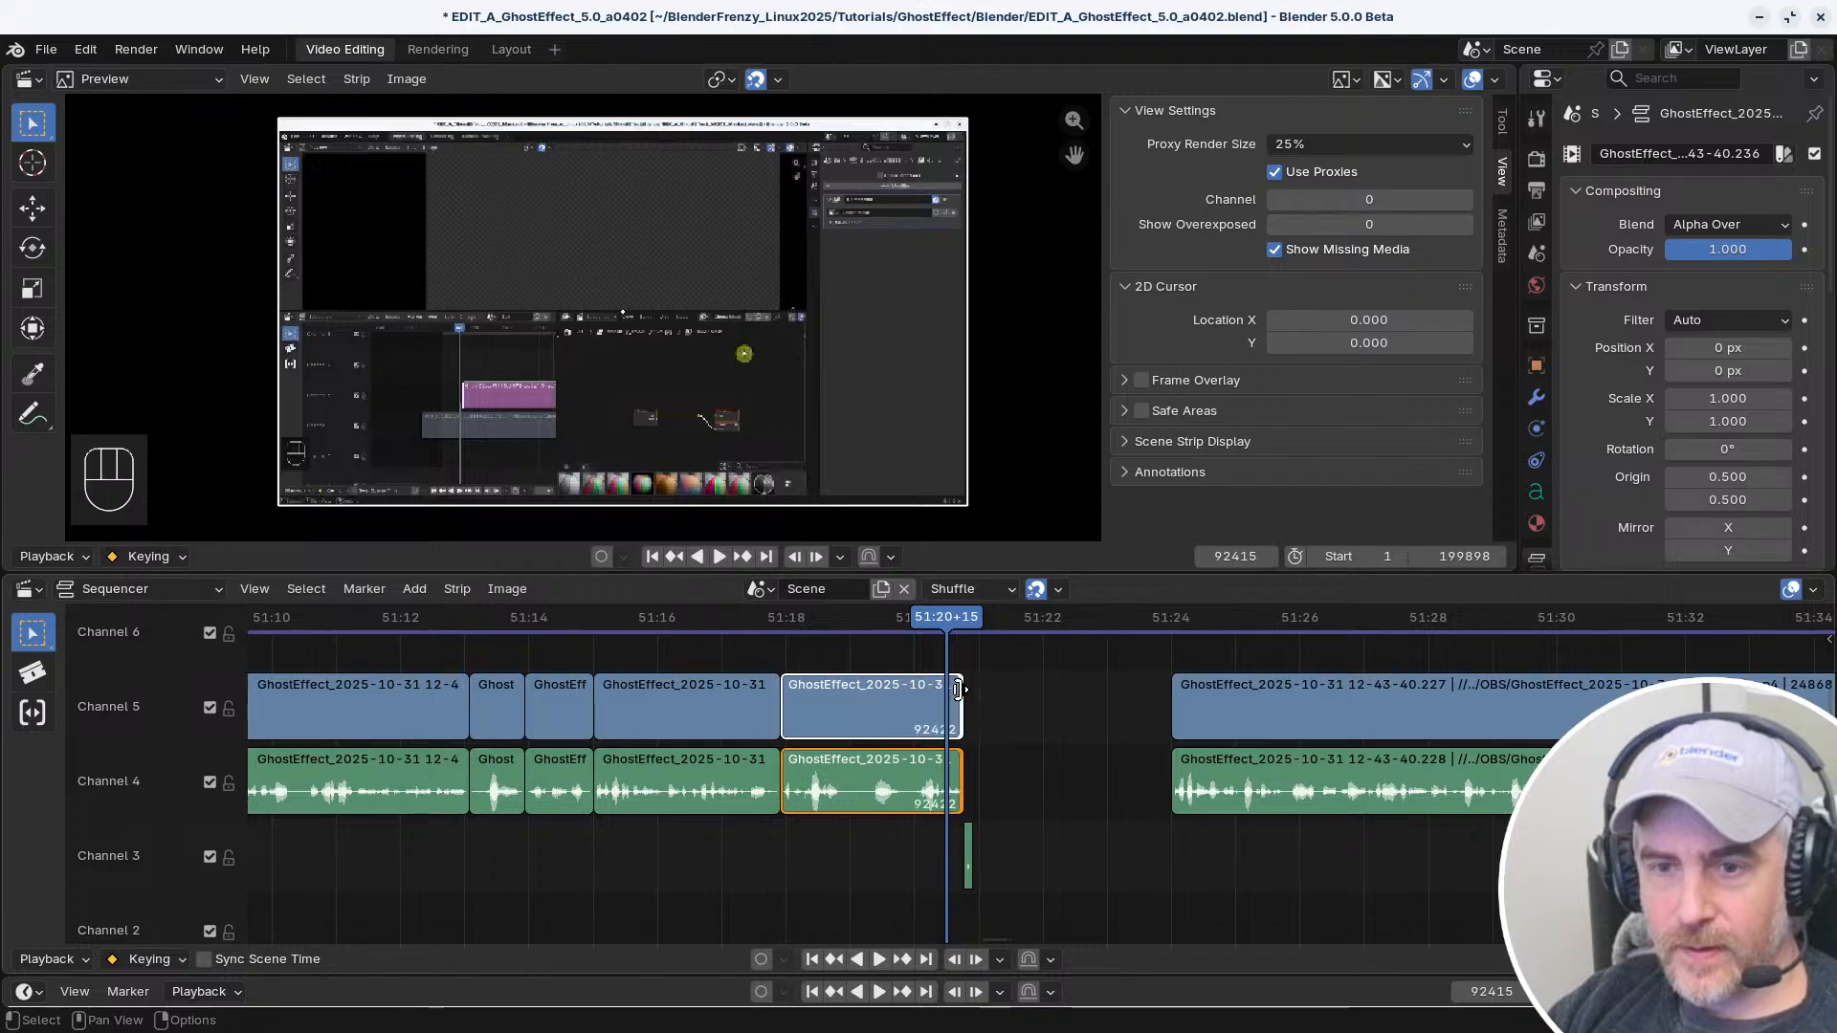
click(993, 695)
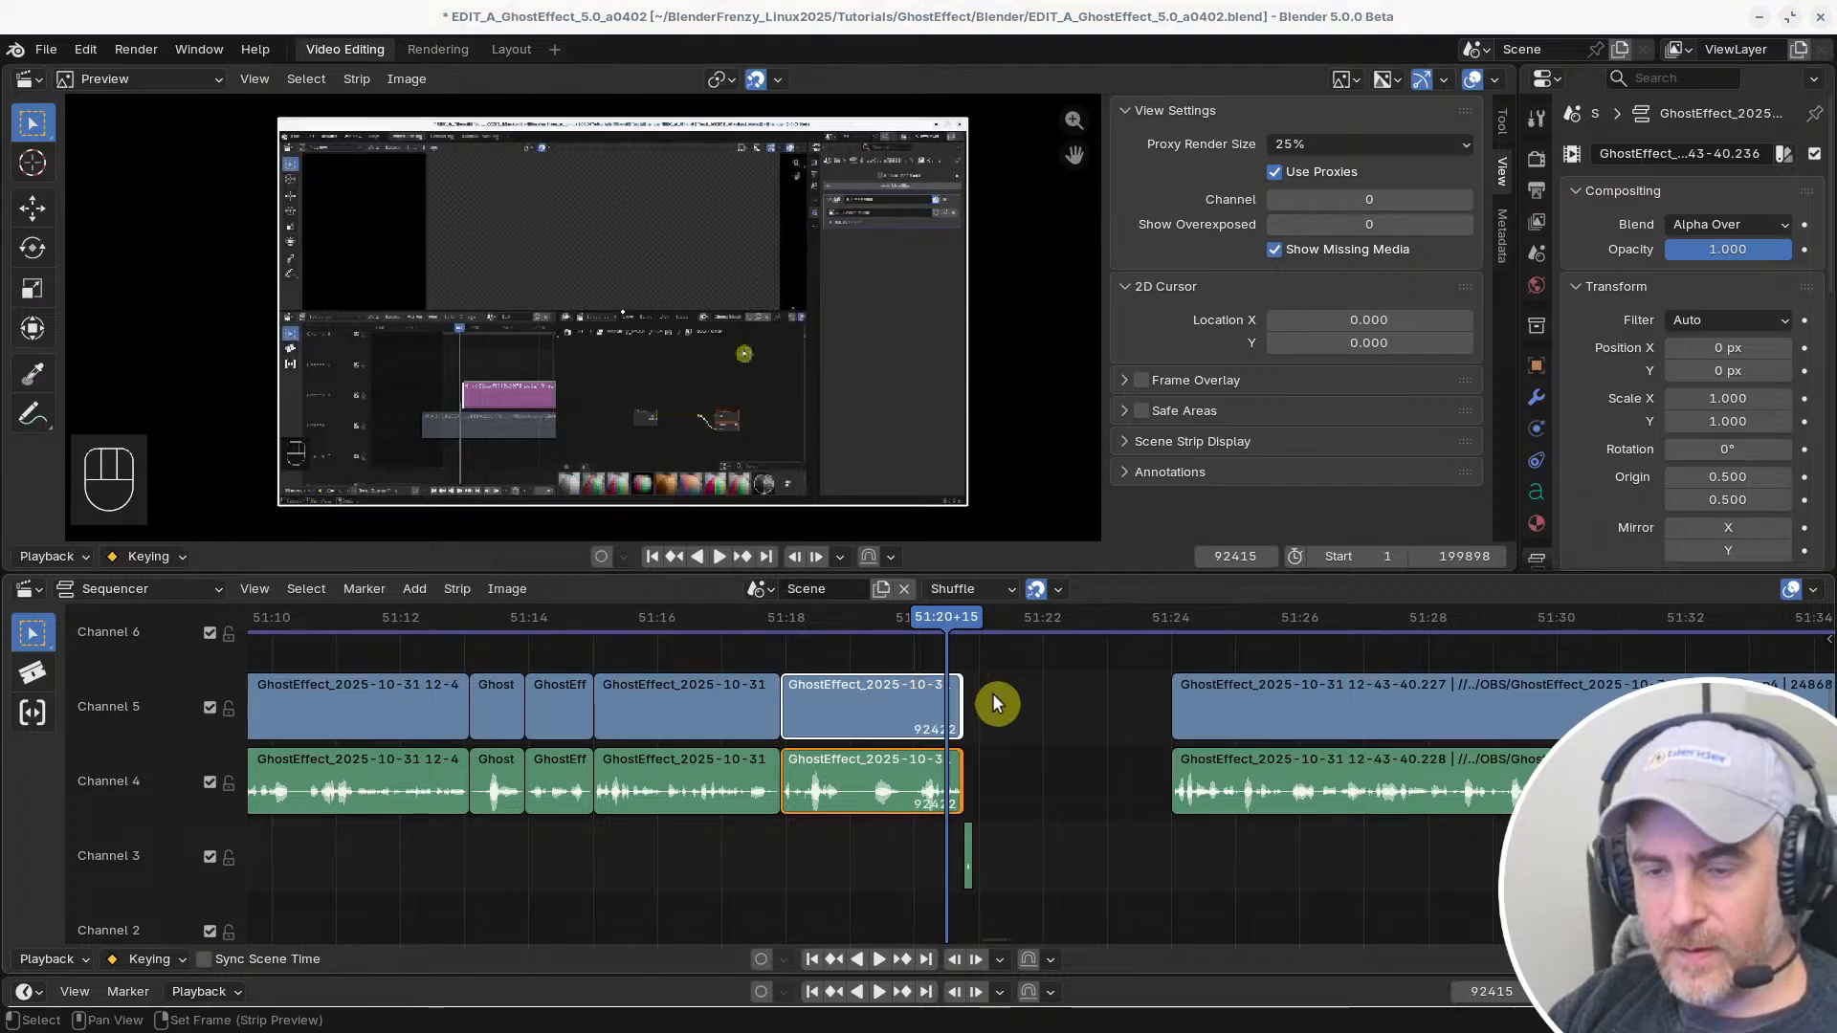
Enable Toggle Selection for the first Select (Linked Time) entry and test it on the last Channel 4 and 5 clips before the gap
scroll(861, 641, down, 2)
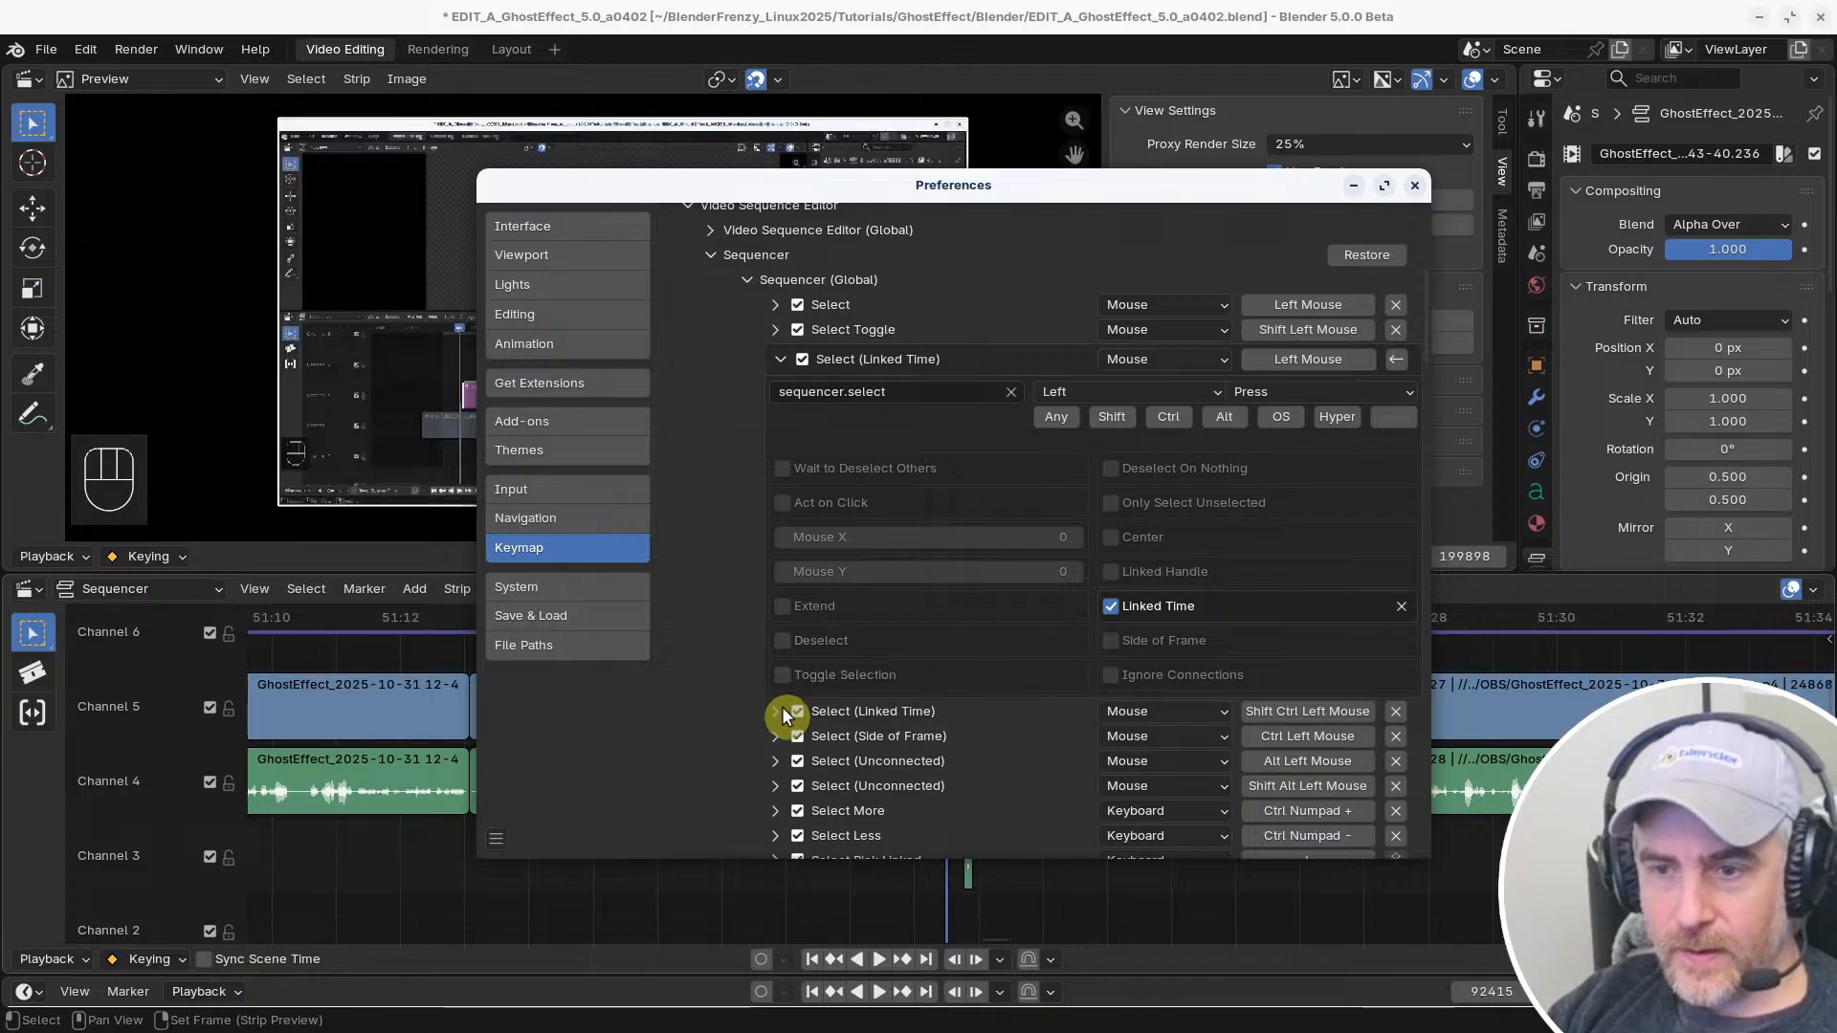
click(784, 675)
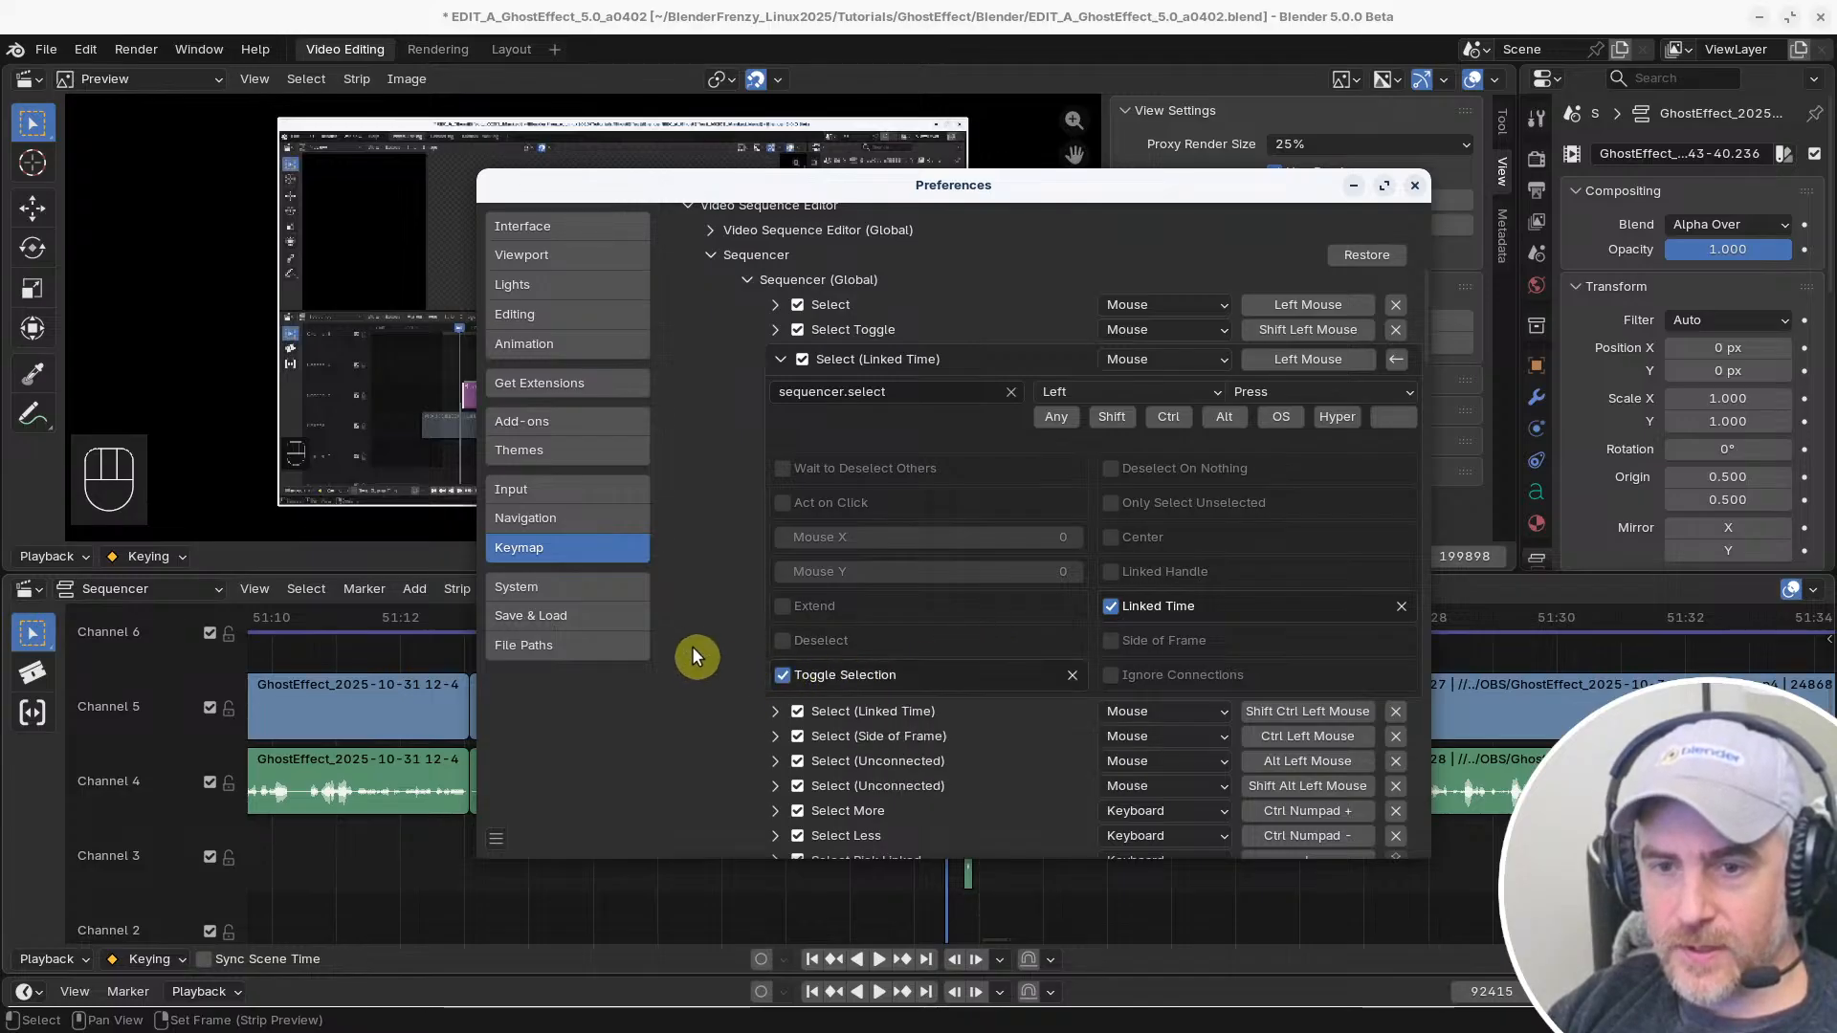
click(687, 892)
click(957, 700)
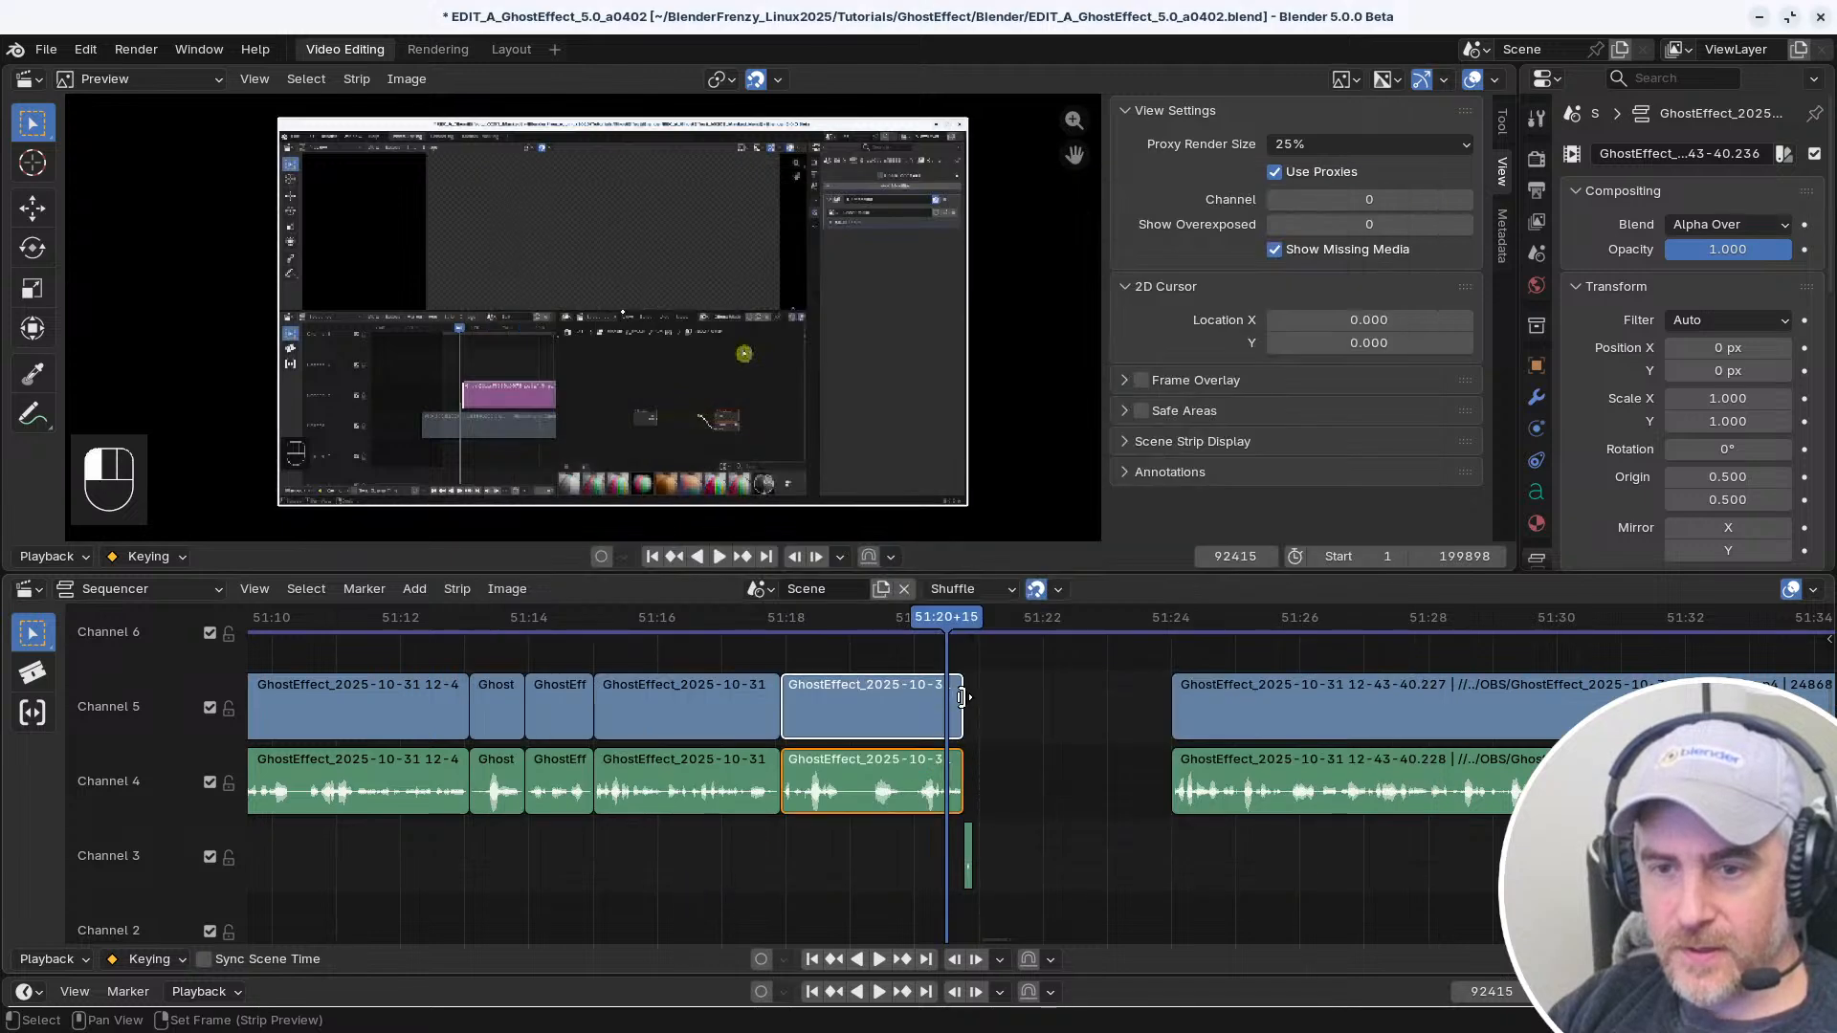
scroll(962, 717, up, 4)
click(845, 711)
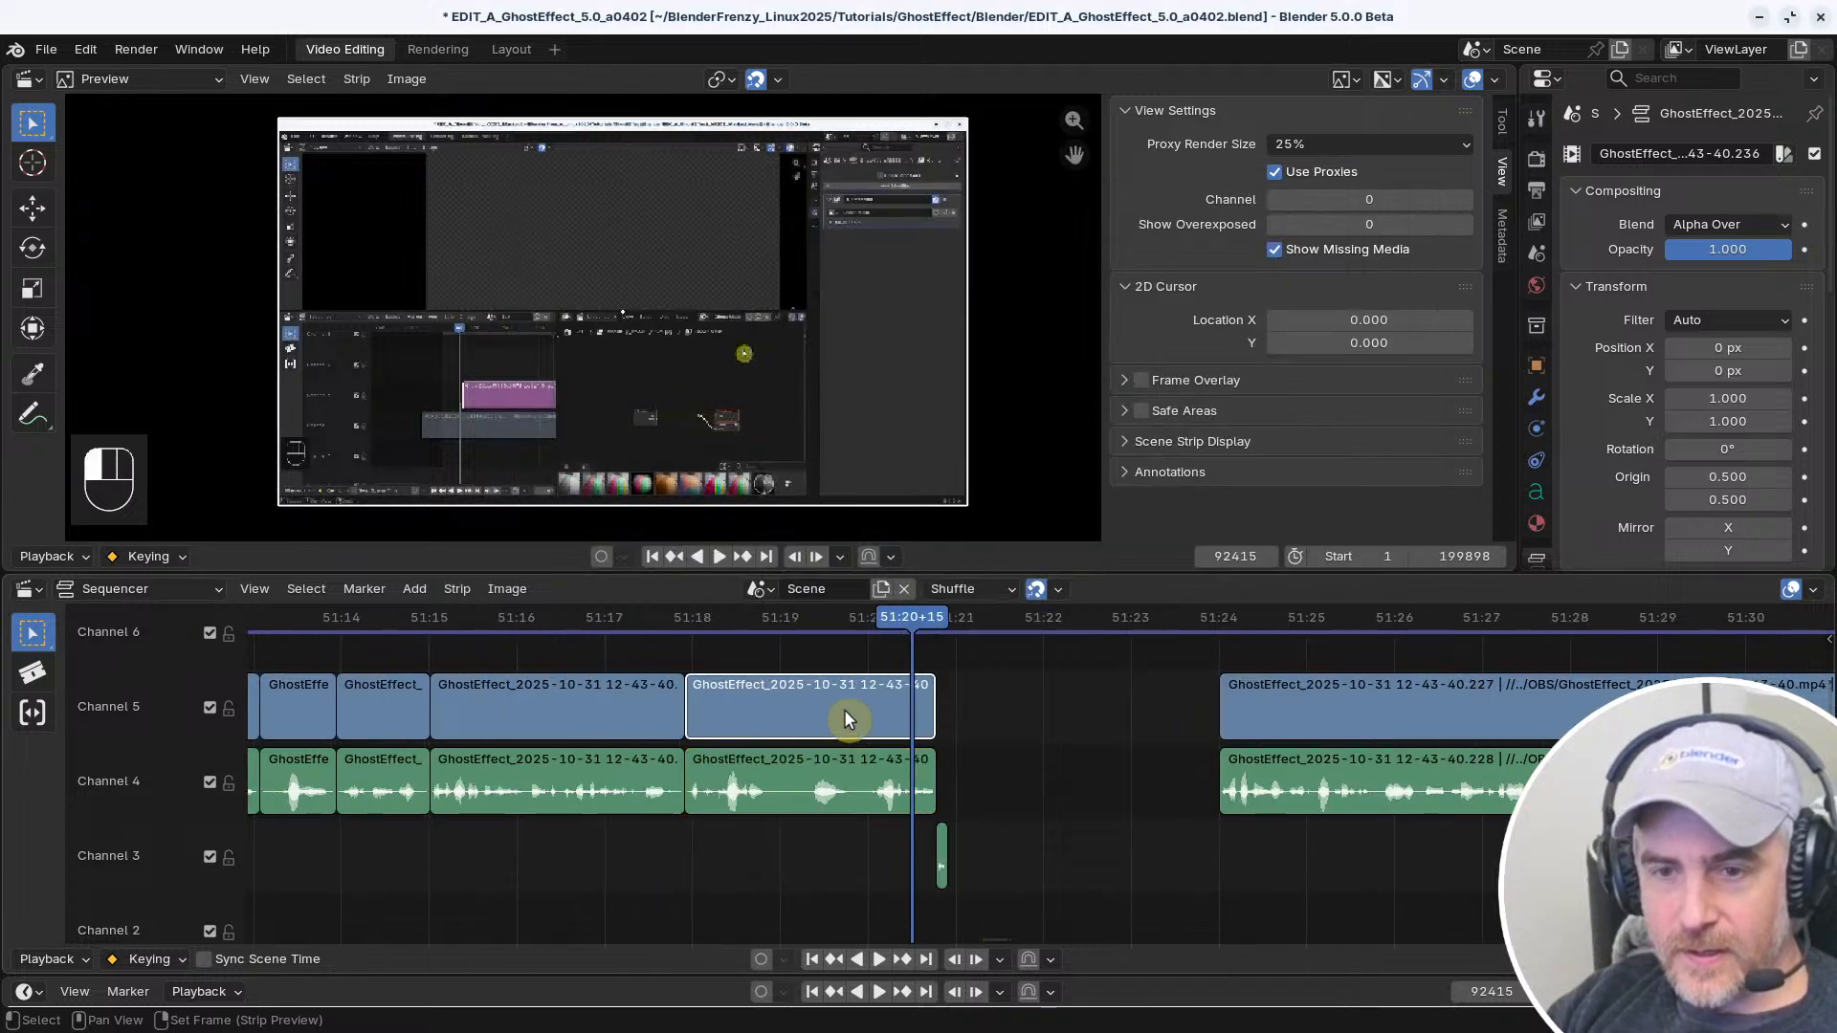
click(845, 802)
click(831, 718)
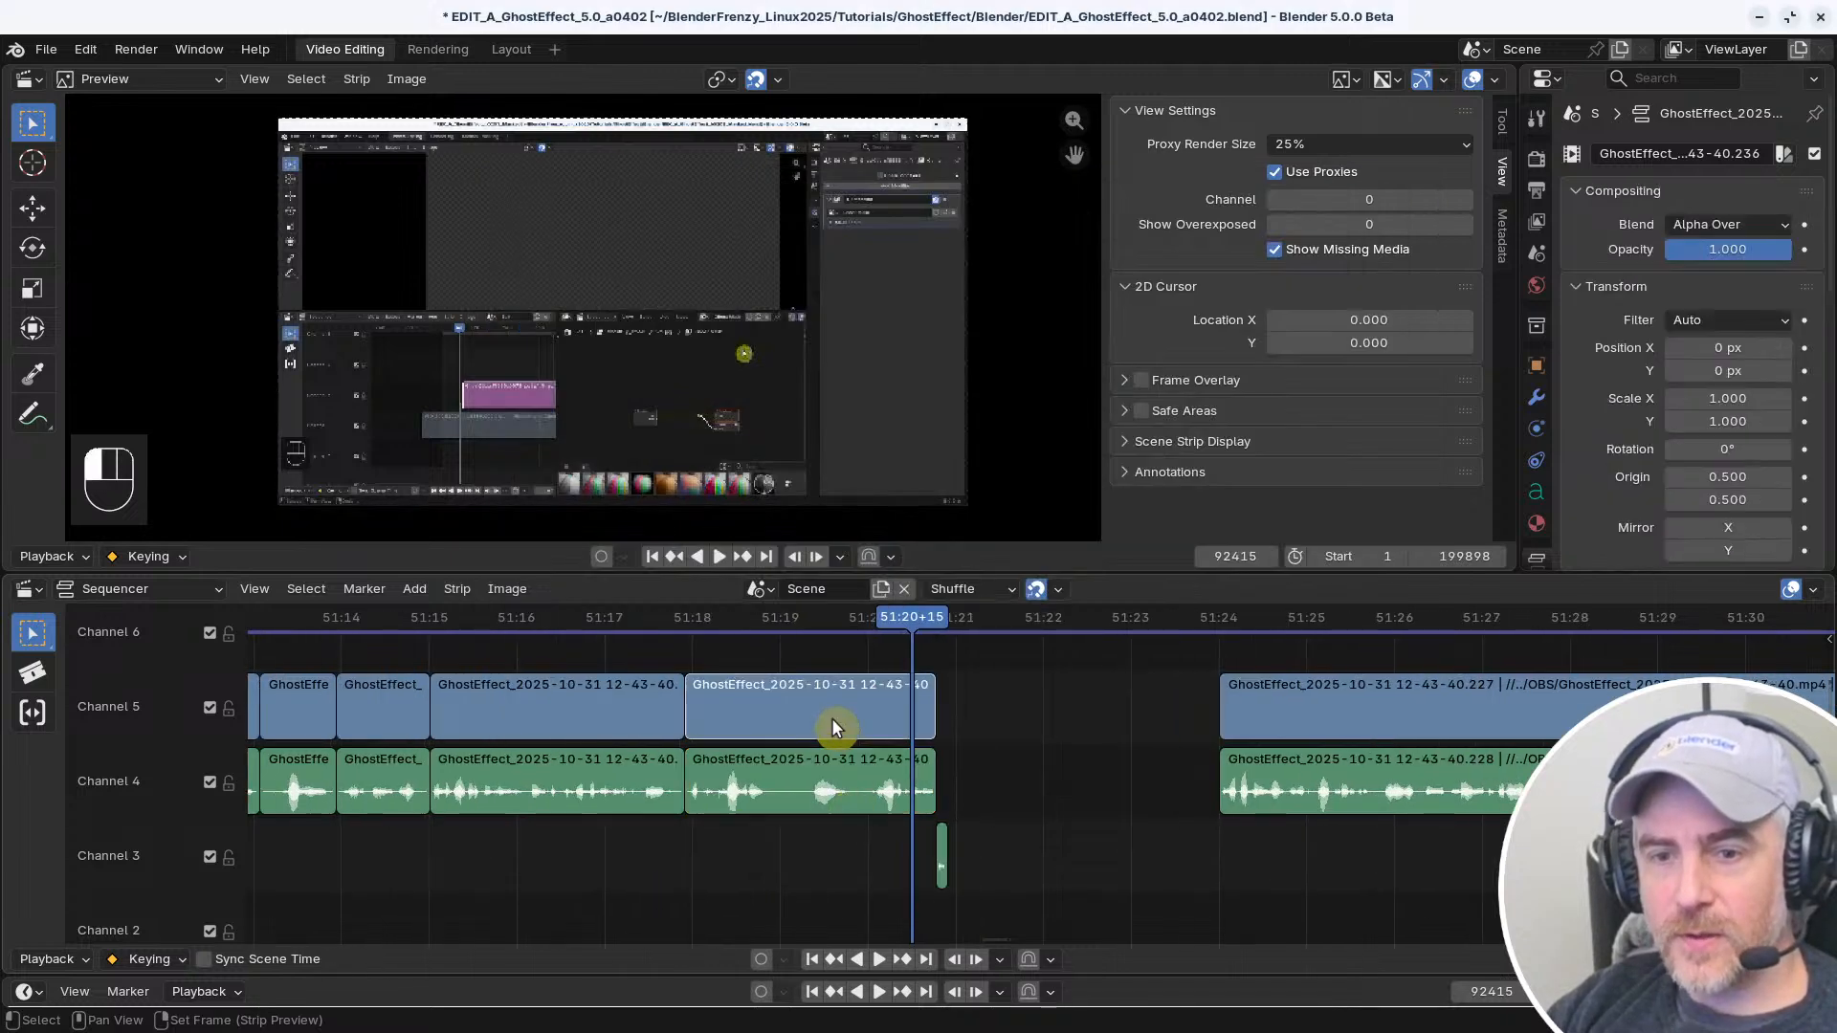
Test repeated selection of individual Channel 4 and Channel 5 clips on both sides of the gap
click(799, 786)
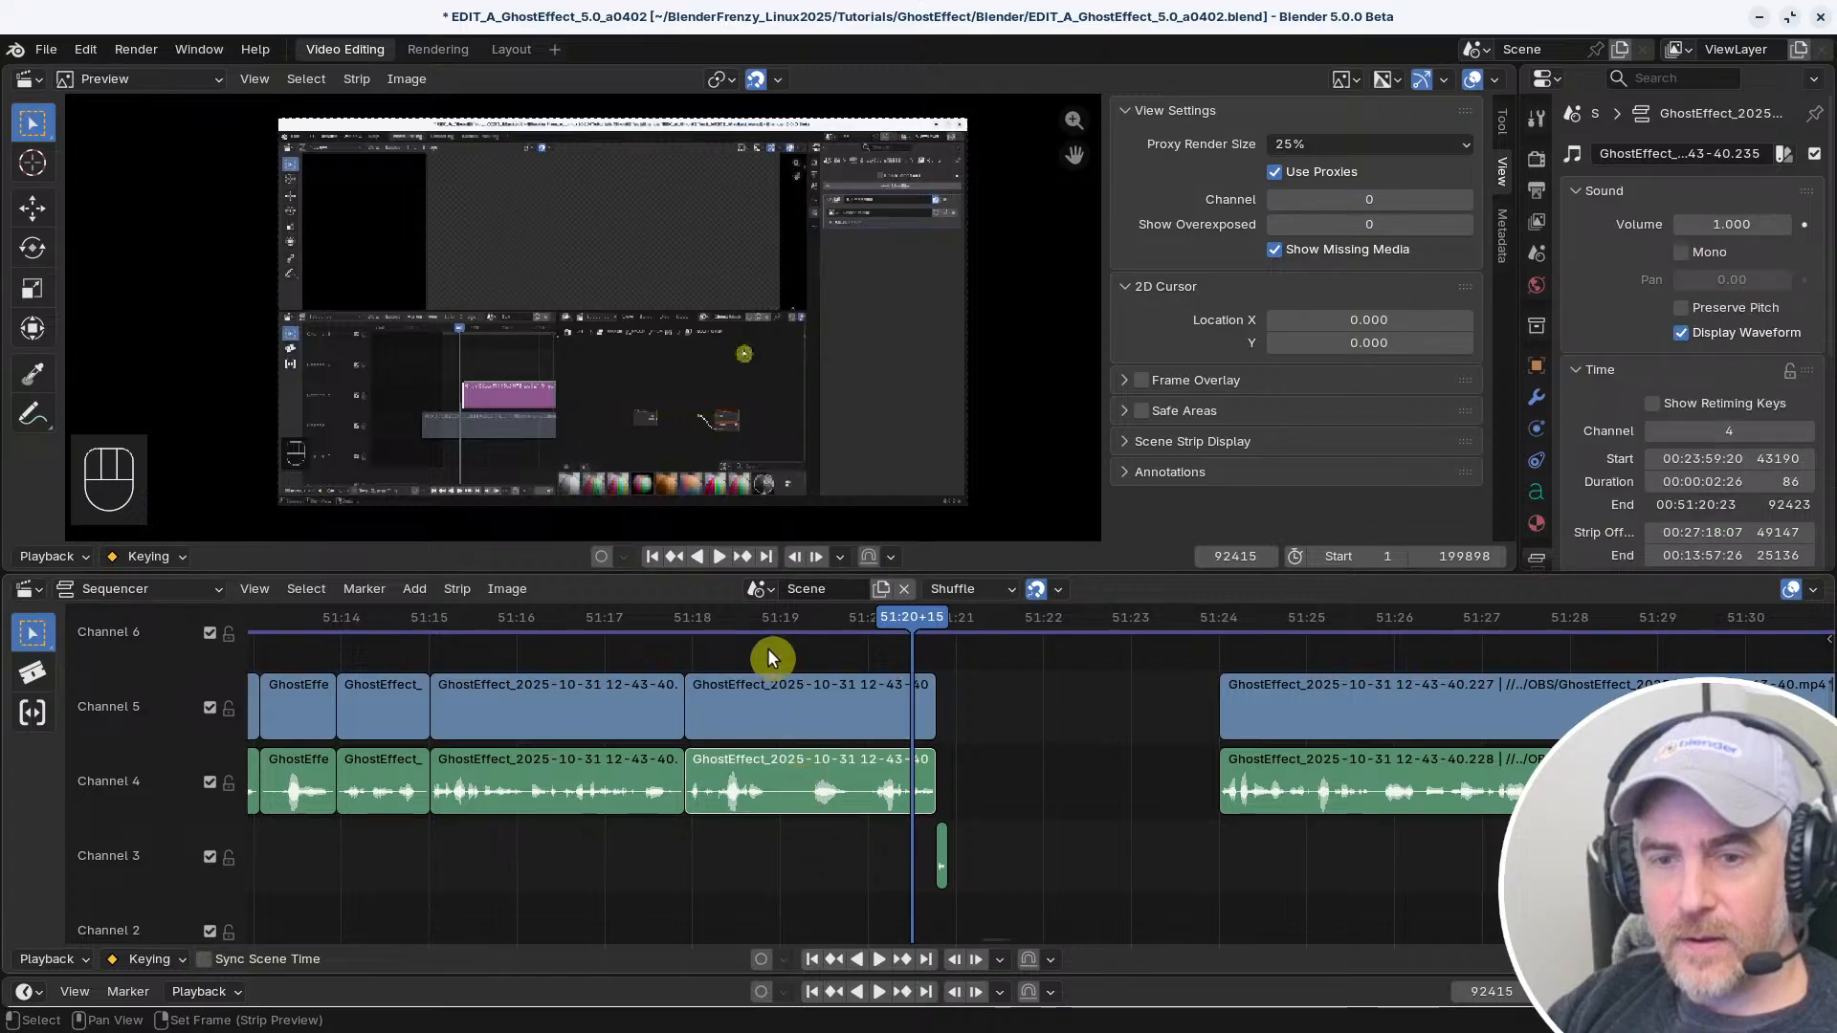
click(636, 675)
click(577, 800)
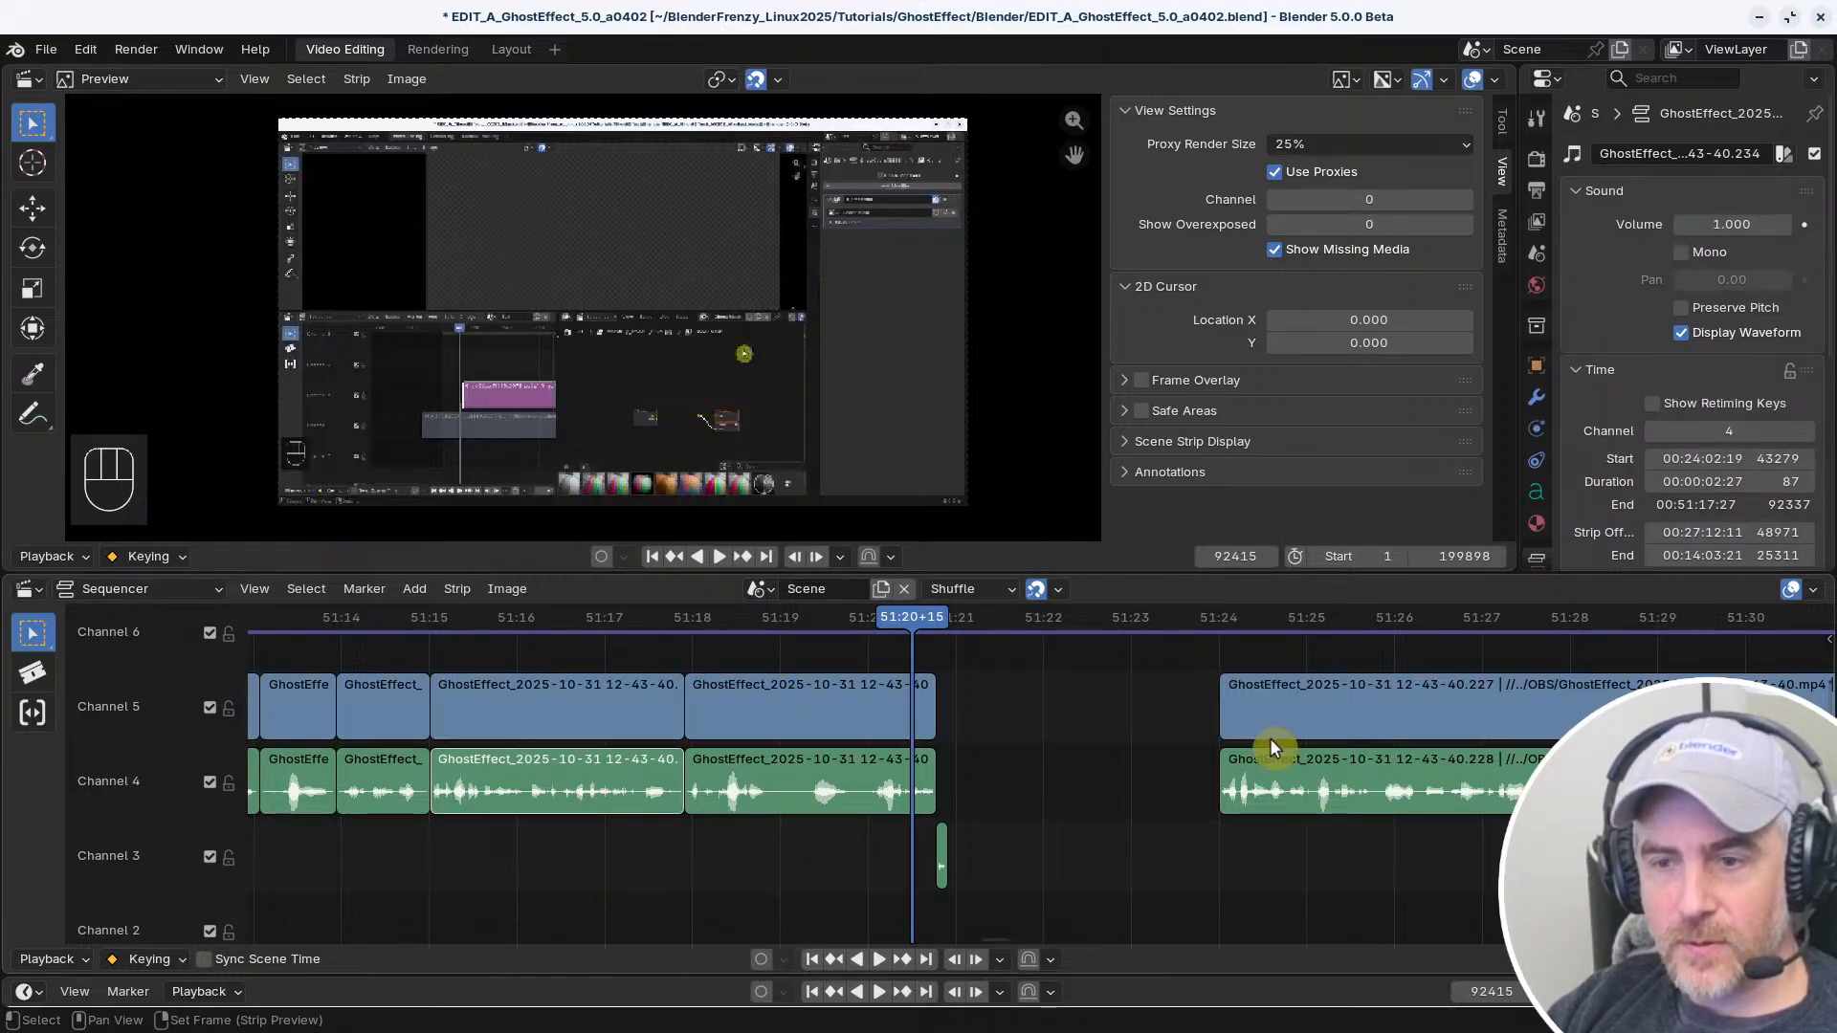
click(1325, 703)
click(1256, 804)
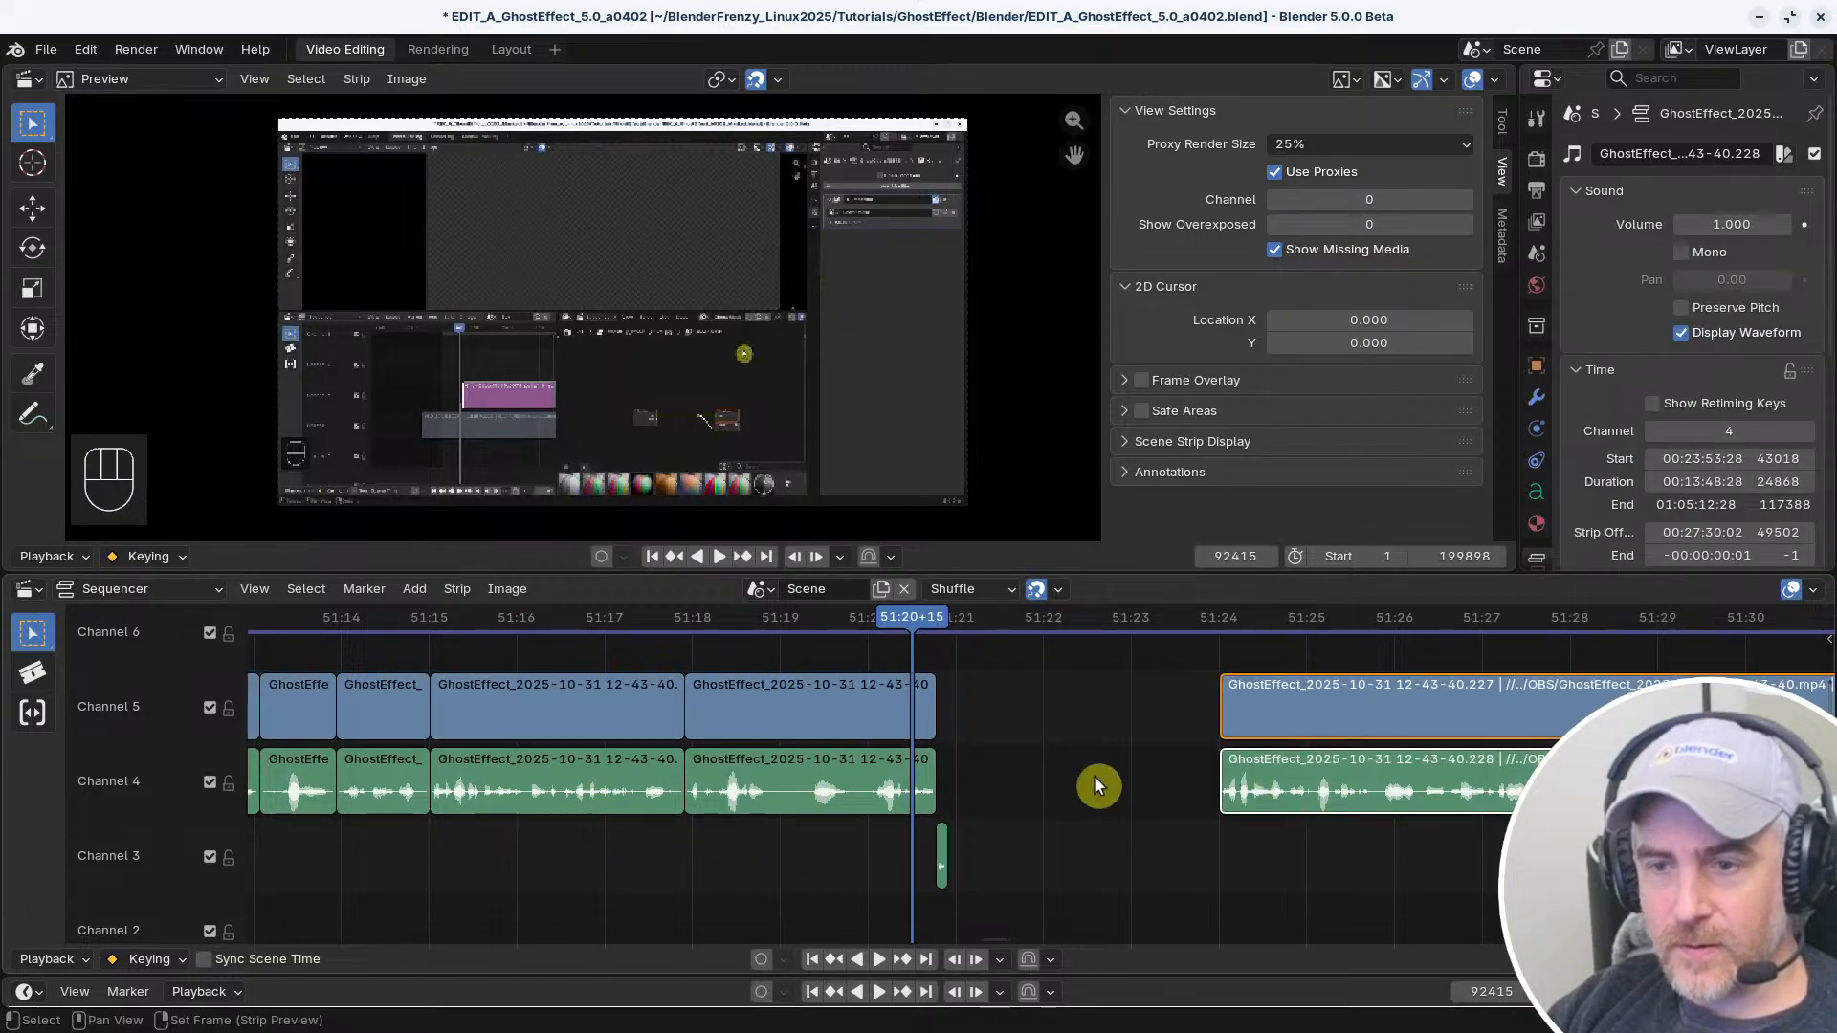
click(1227, 700)
click(746, 723)
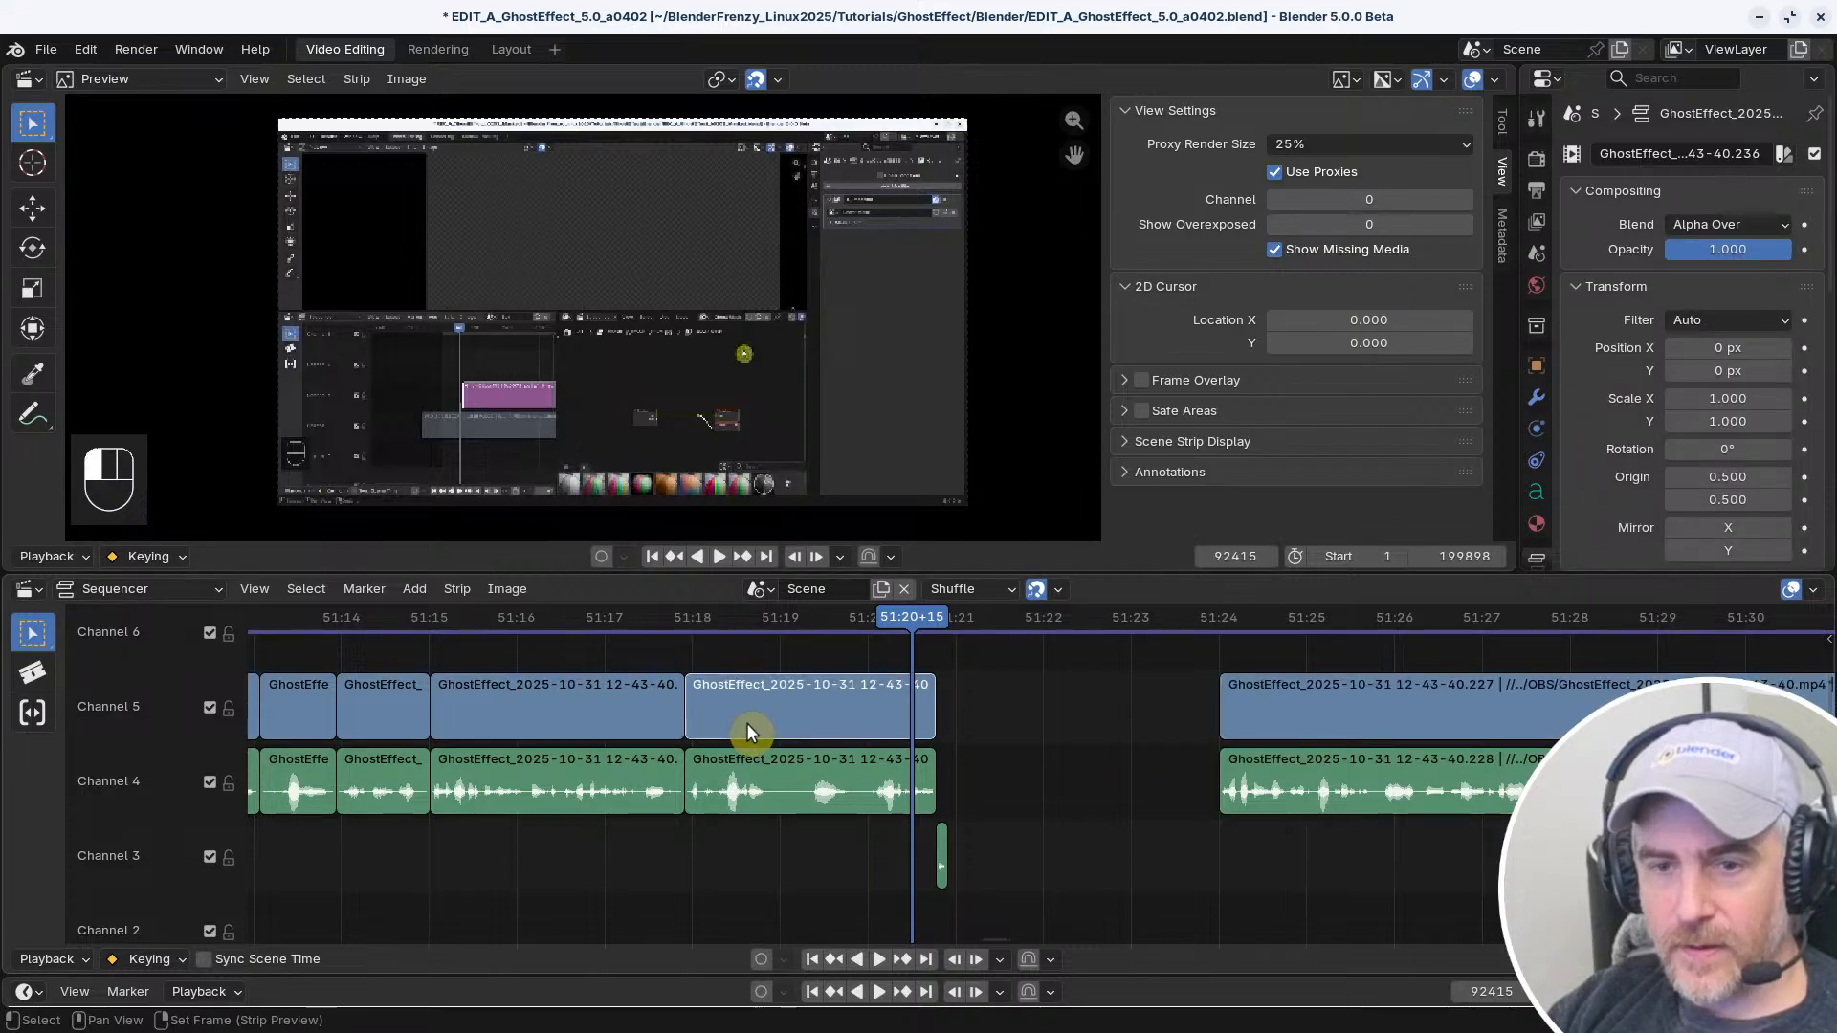
click(784, 714)
click(818, 773)
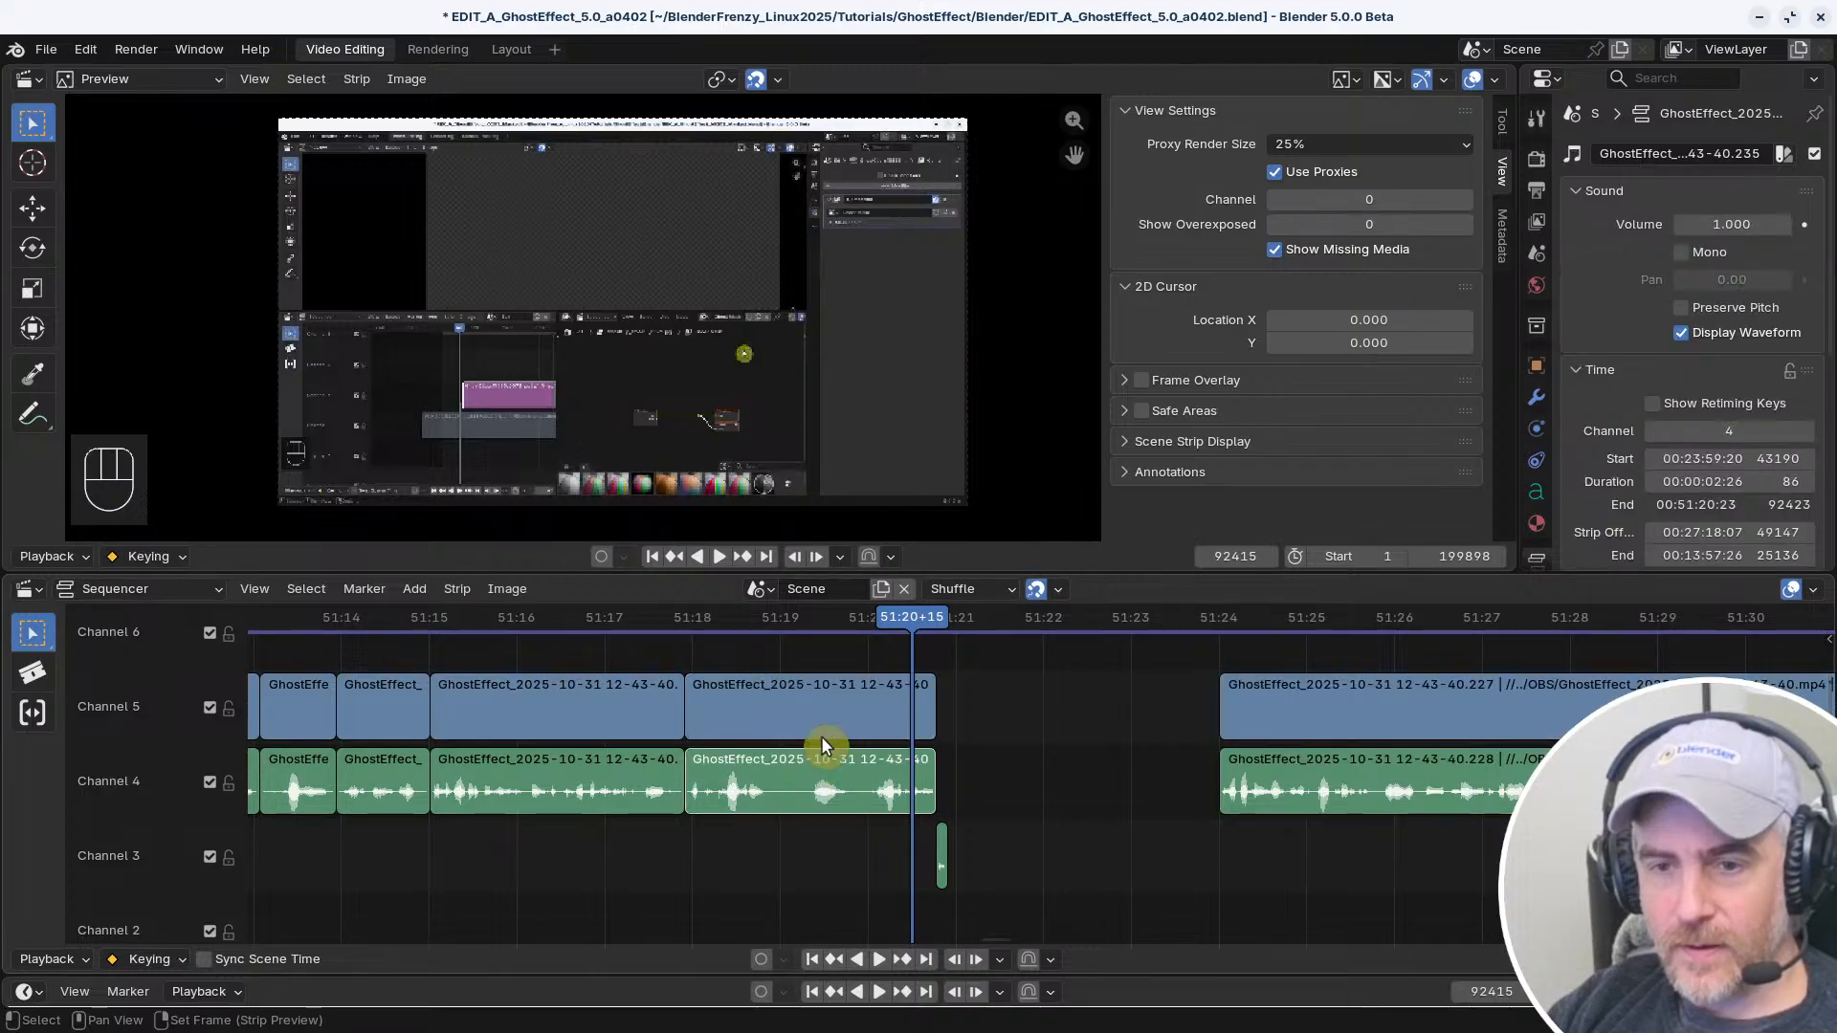
click(834, 716)
click(886, 760)
click(901, 697)
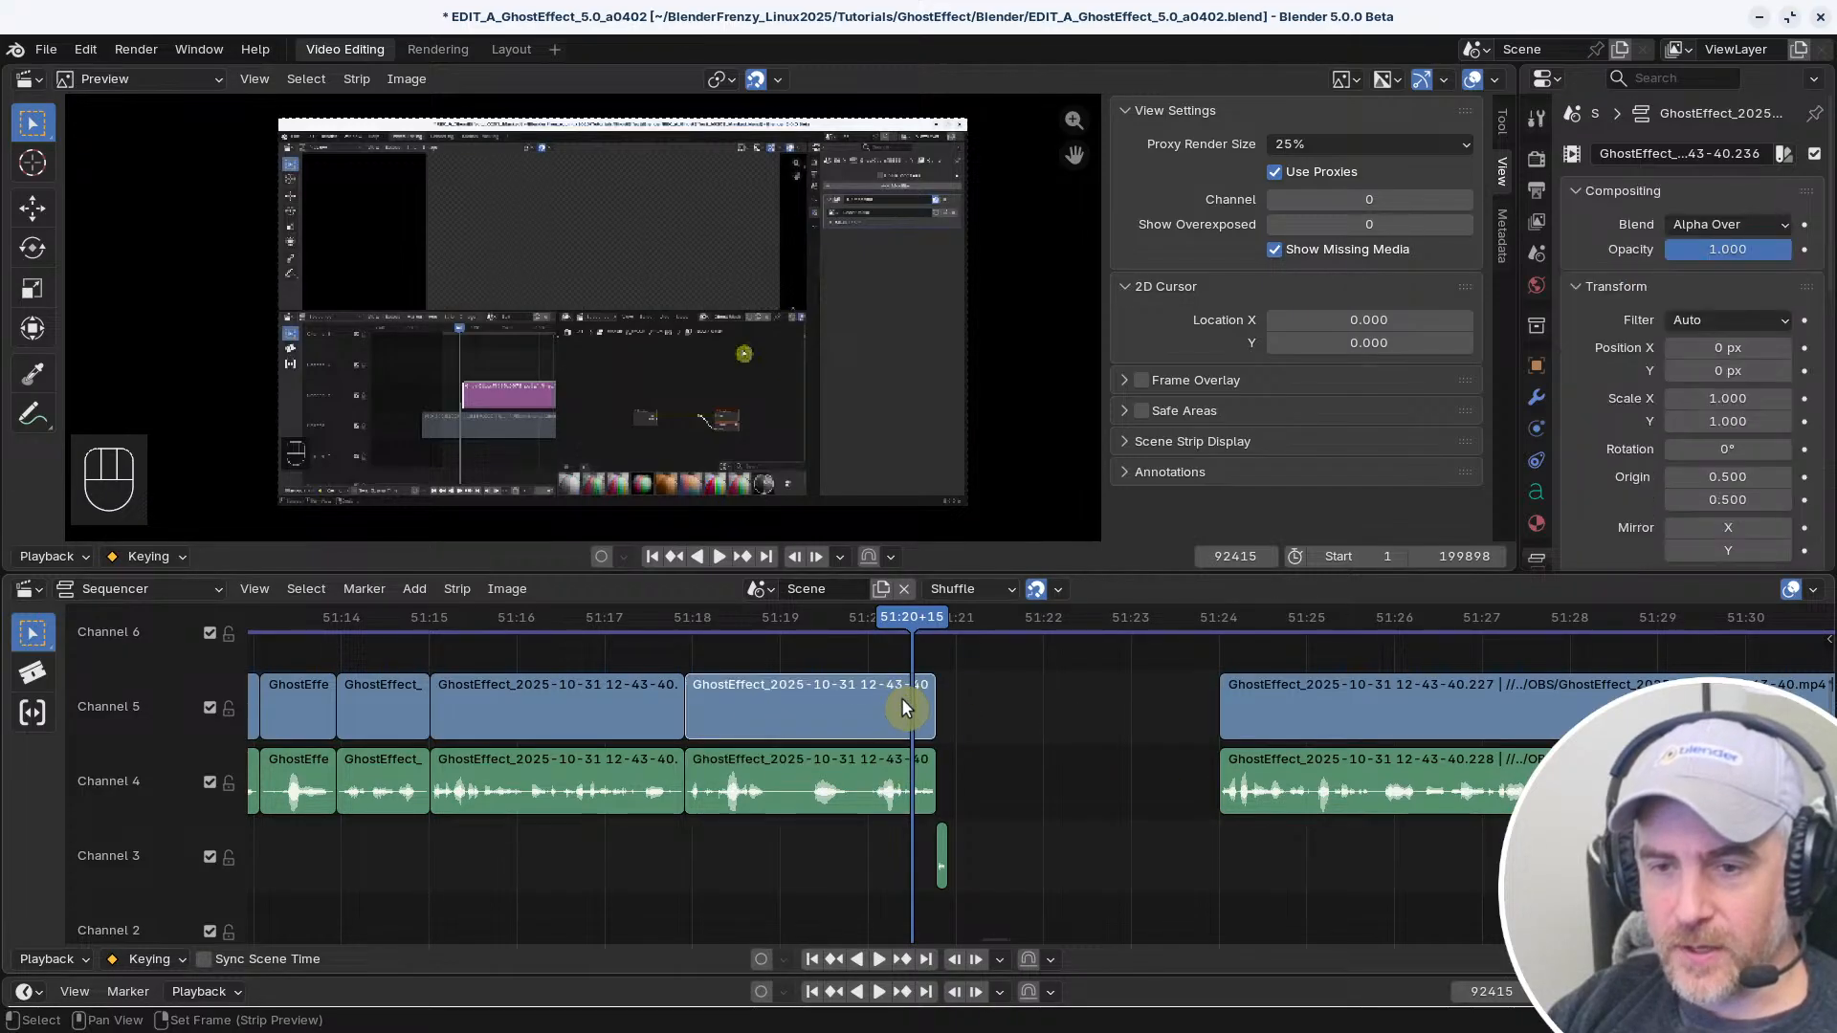
Turn off Toggle Selection for the first Select (Linked Time) entry in the keymap preferences and inspect the second entry's settings
key(ctrl+comma)
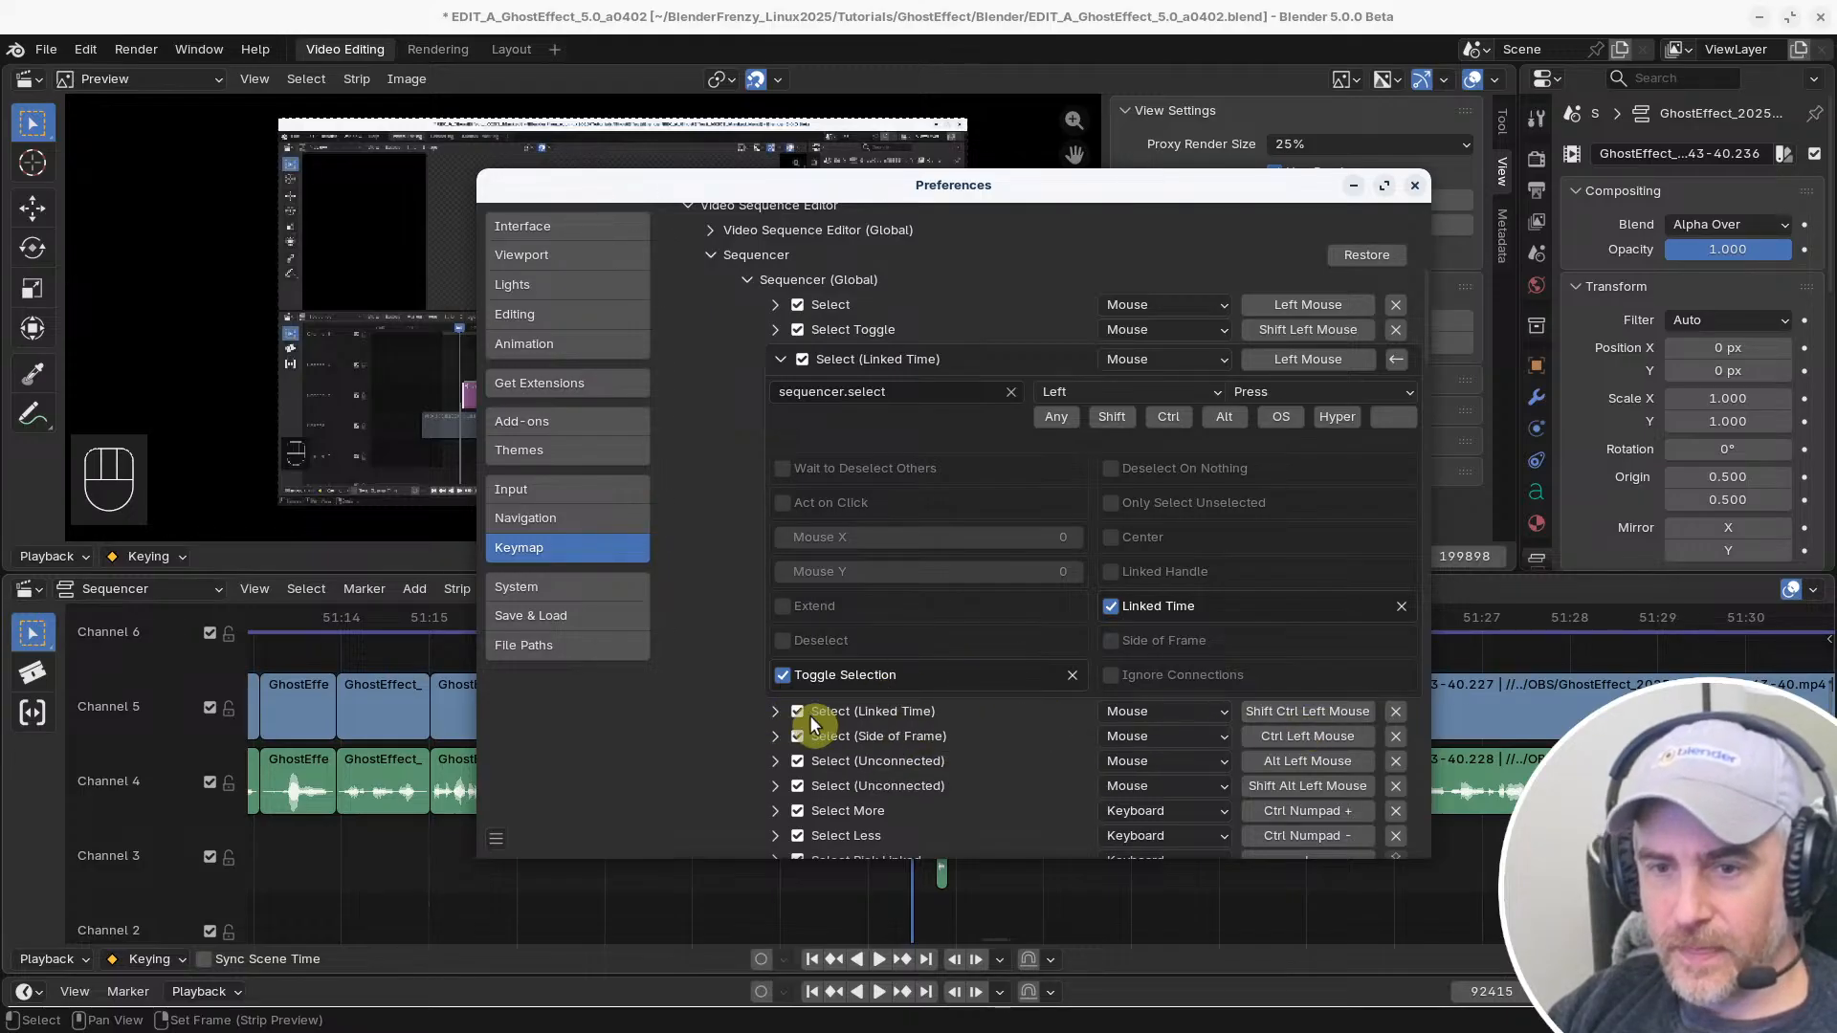
click(782, 675)
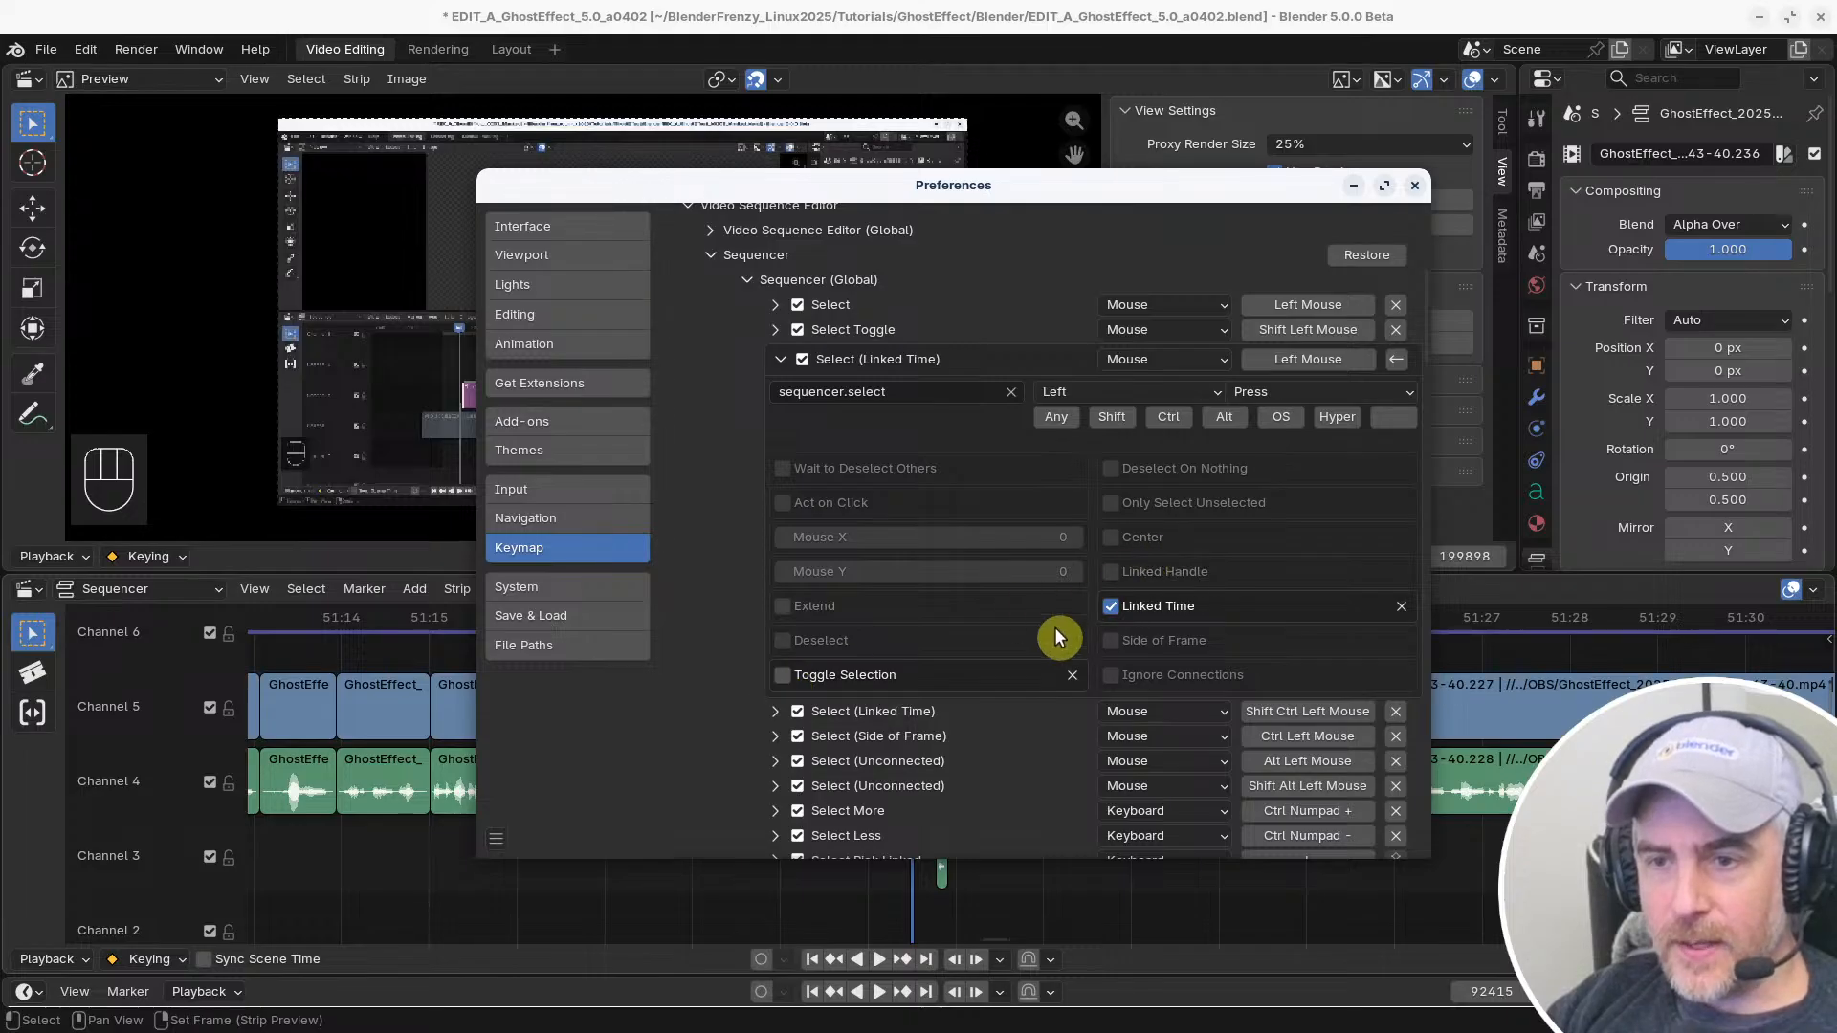
click(776, 710)
scroll(780, 710, down, 5)
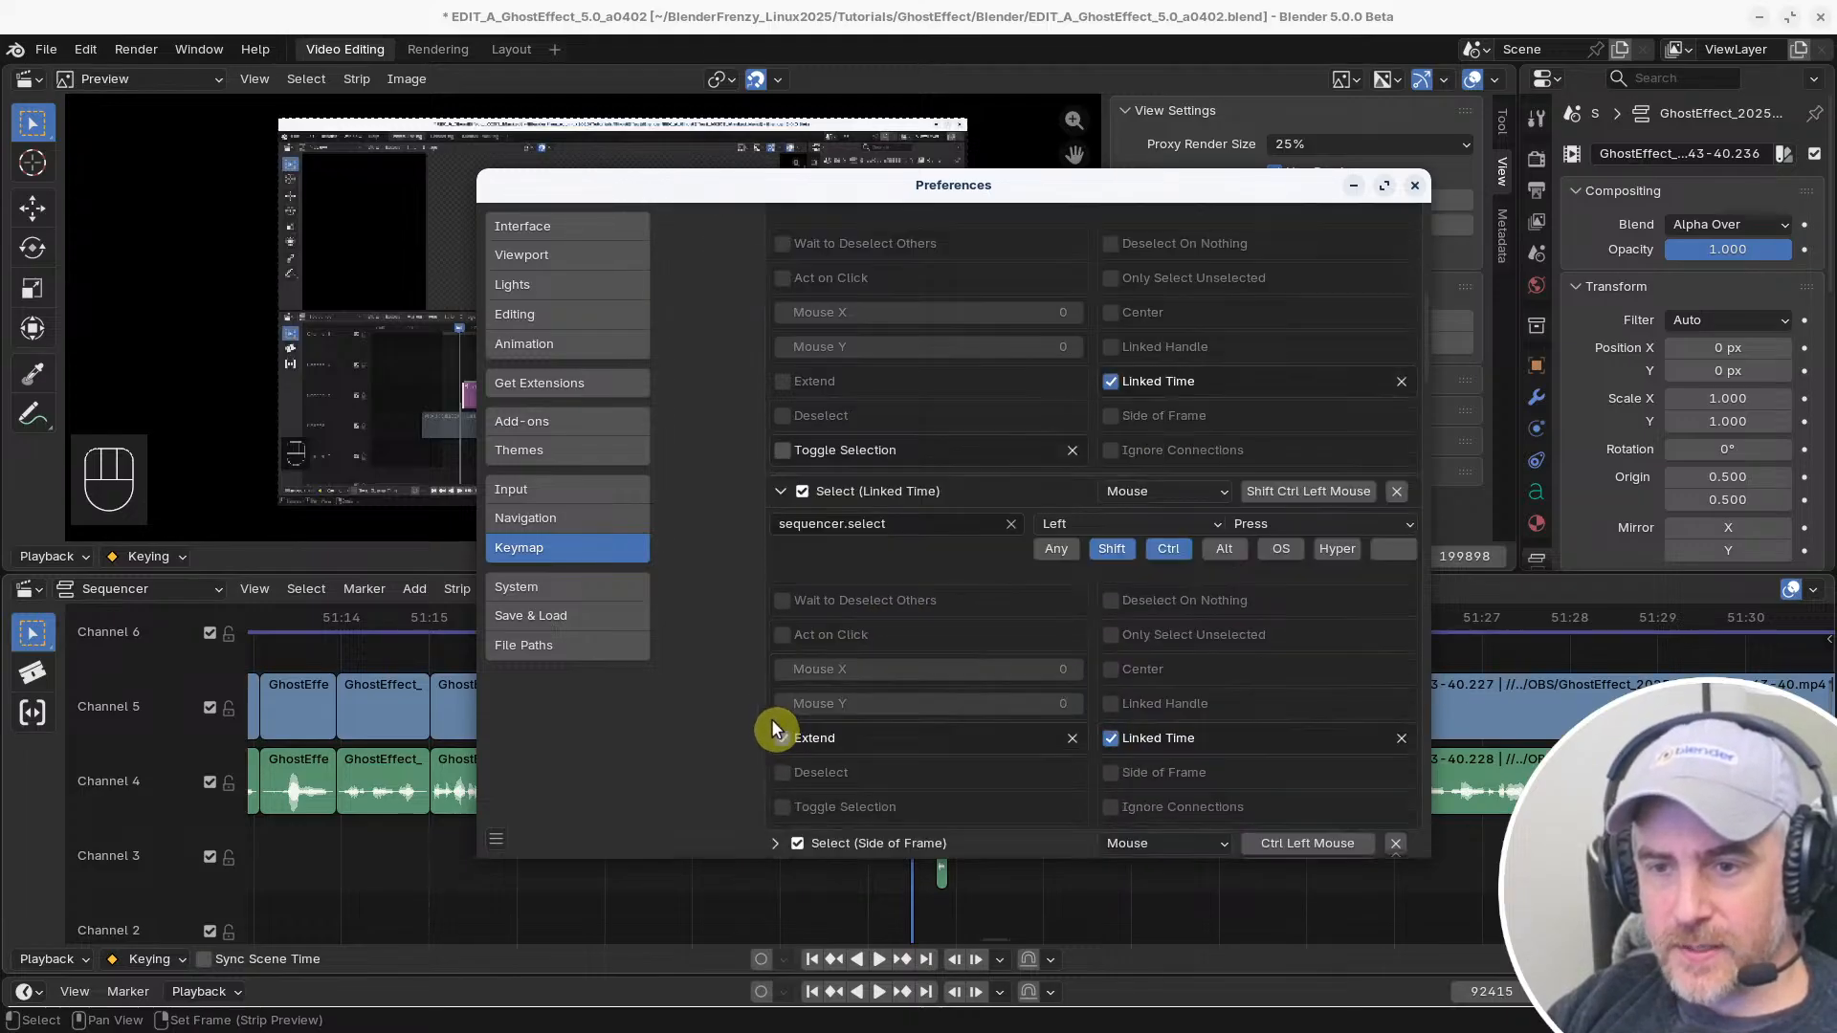
scroll(777, 617, up, 5)
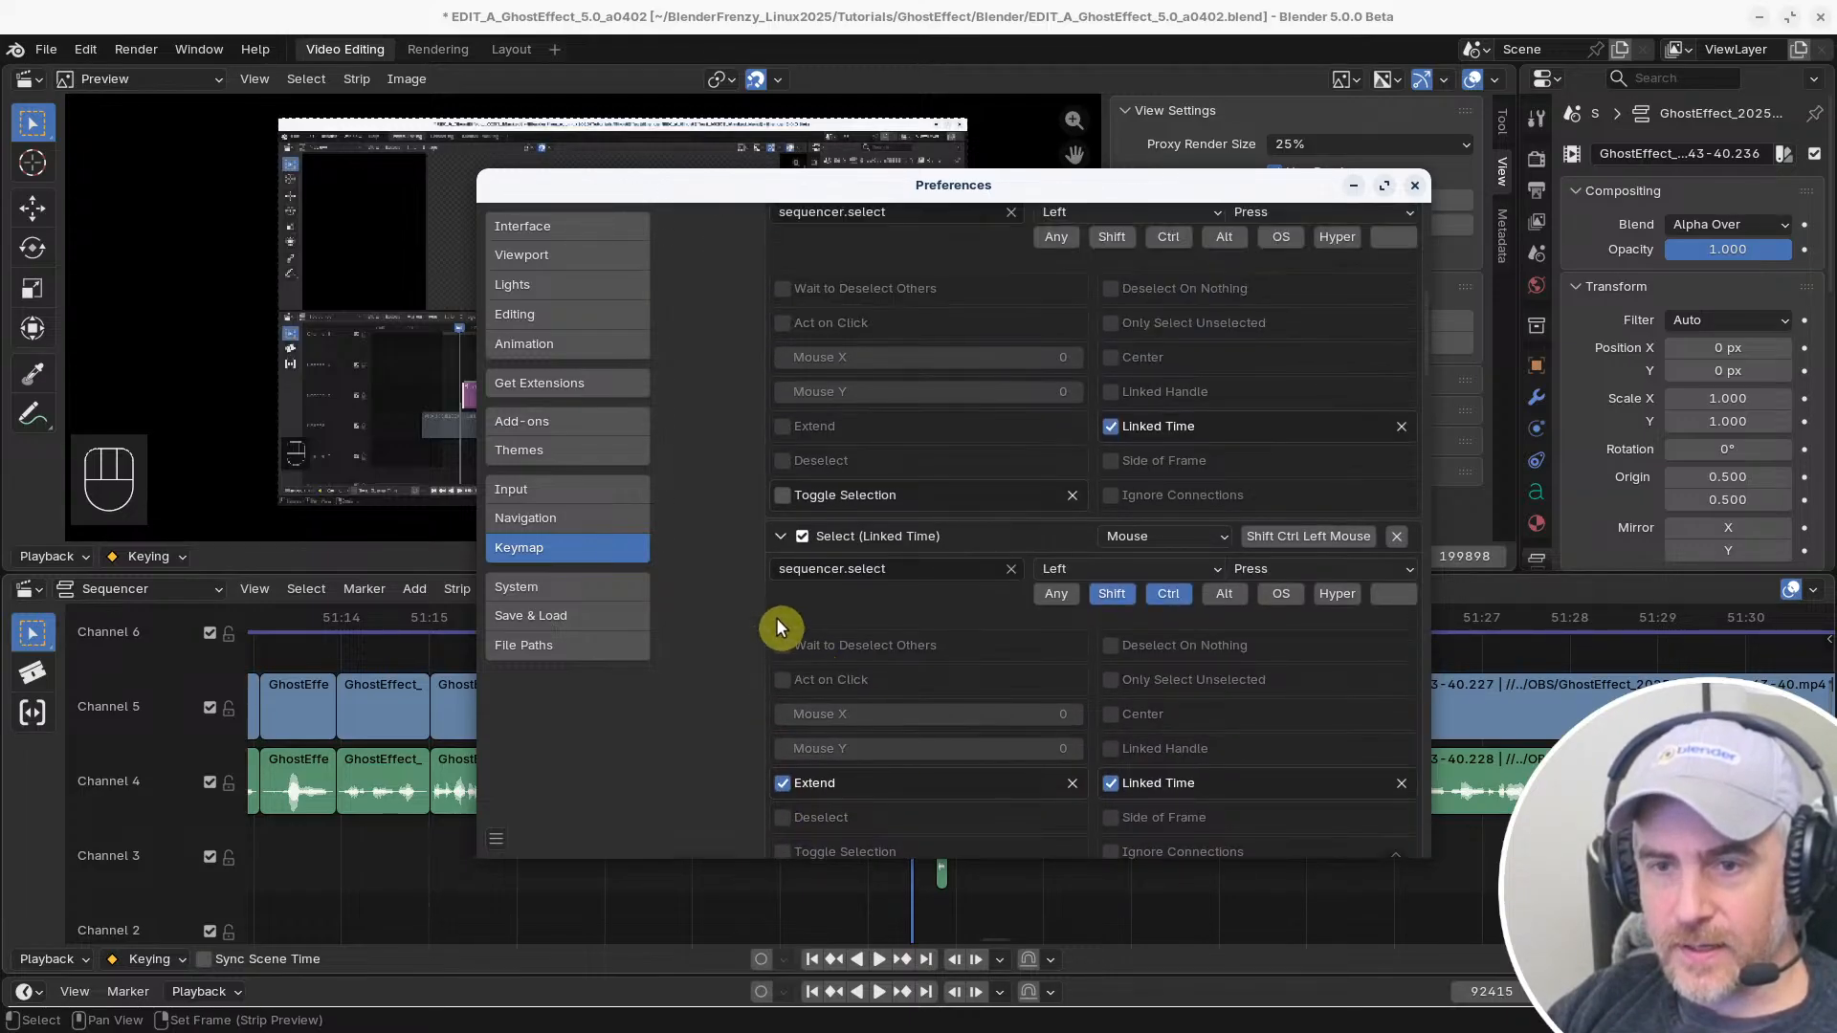
scroll(791, 553, up, 5)
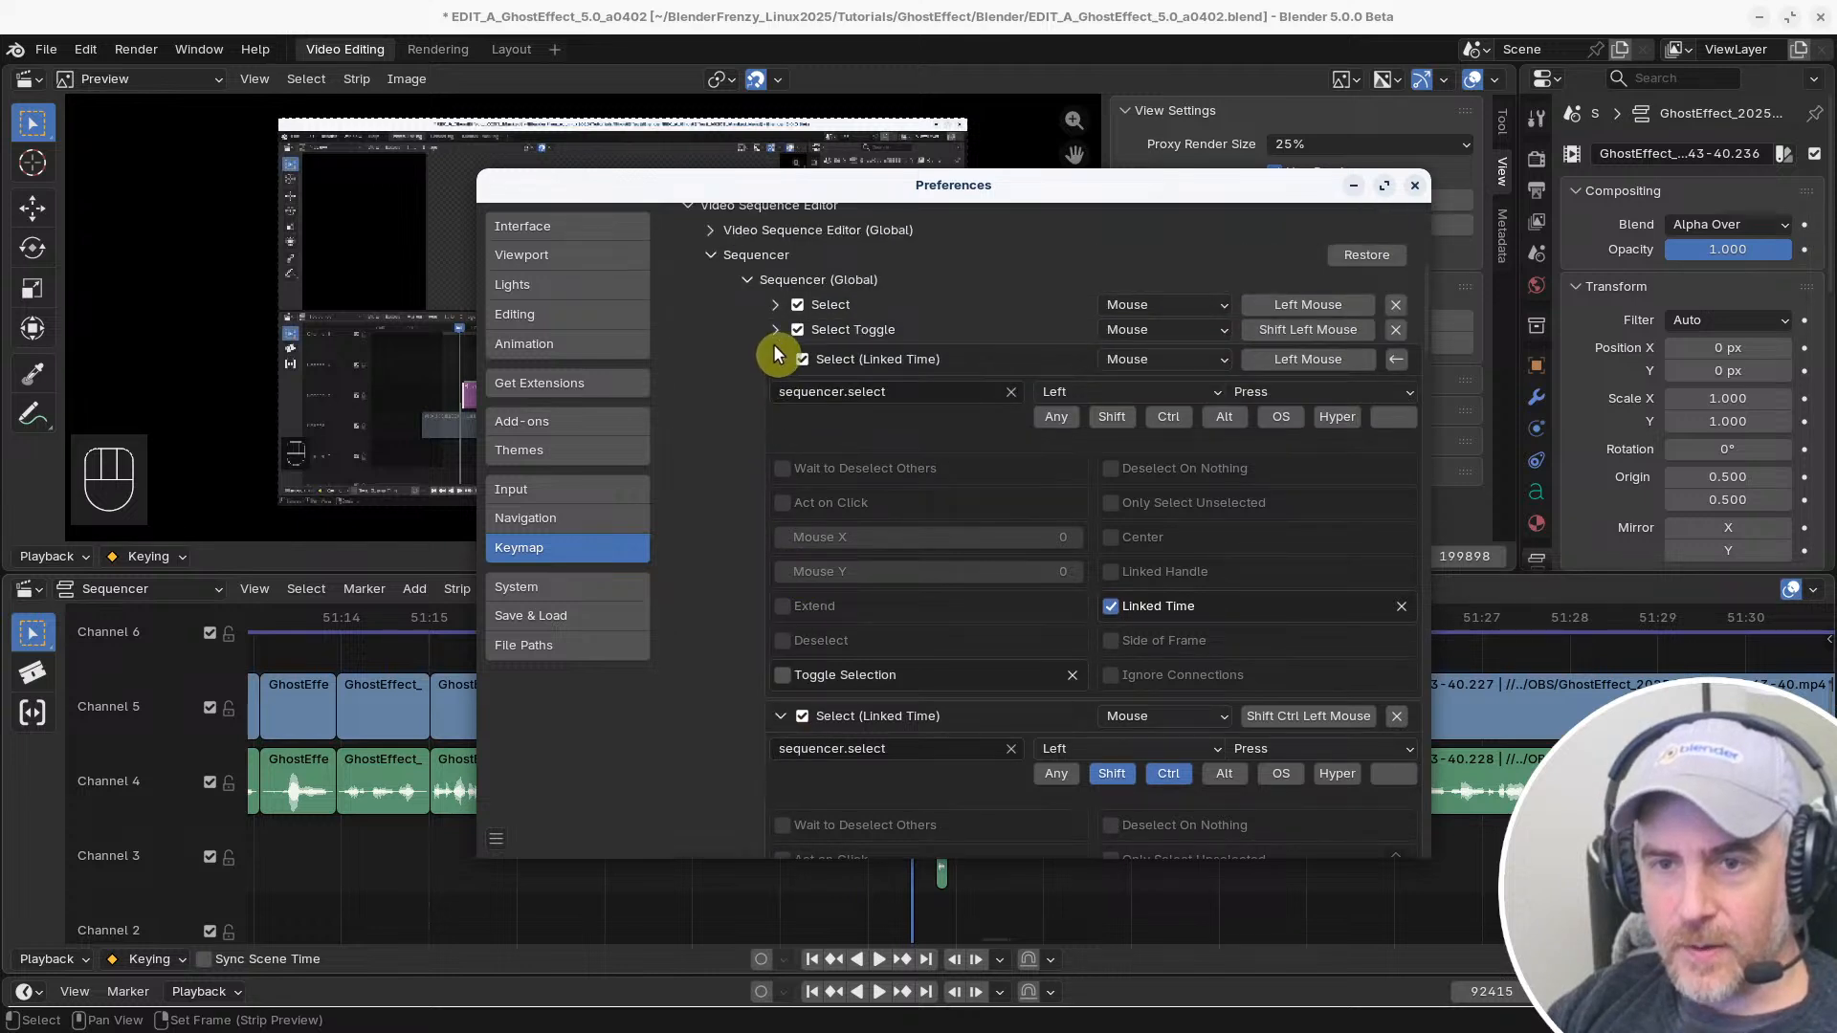
Collapse both Select (Linked Time) entries and rebind the second one to Left Mouse
click(776, 354)
click(776, 383)
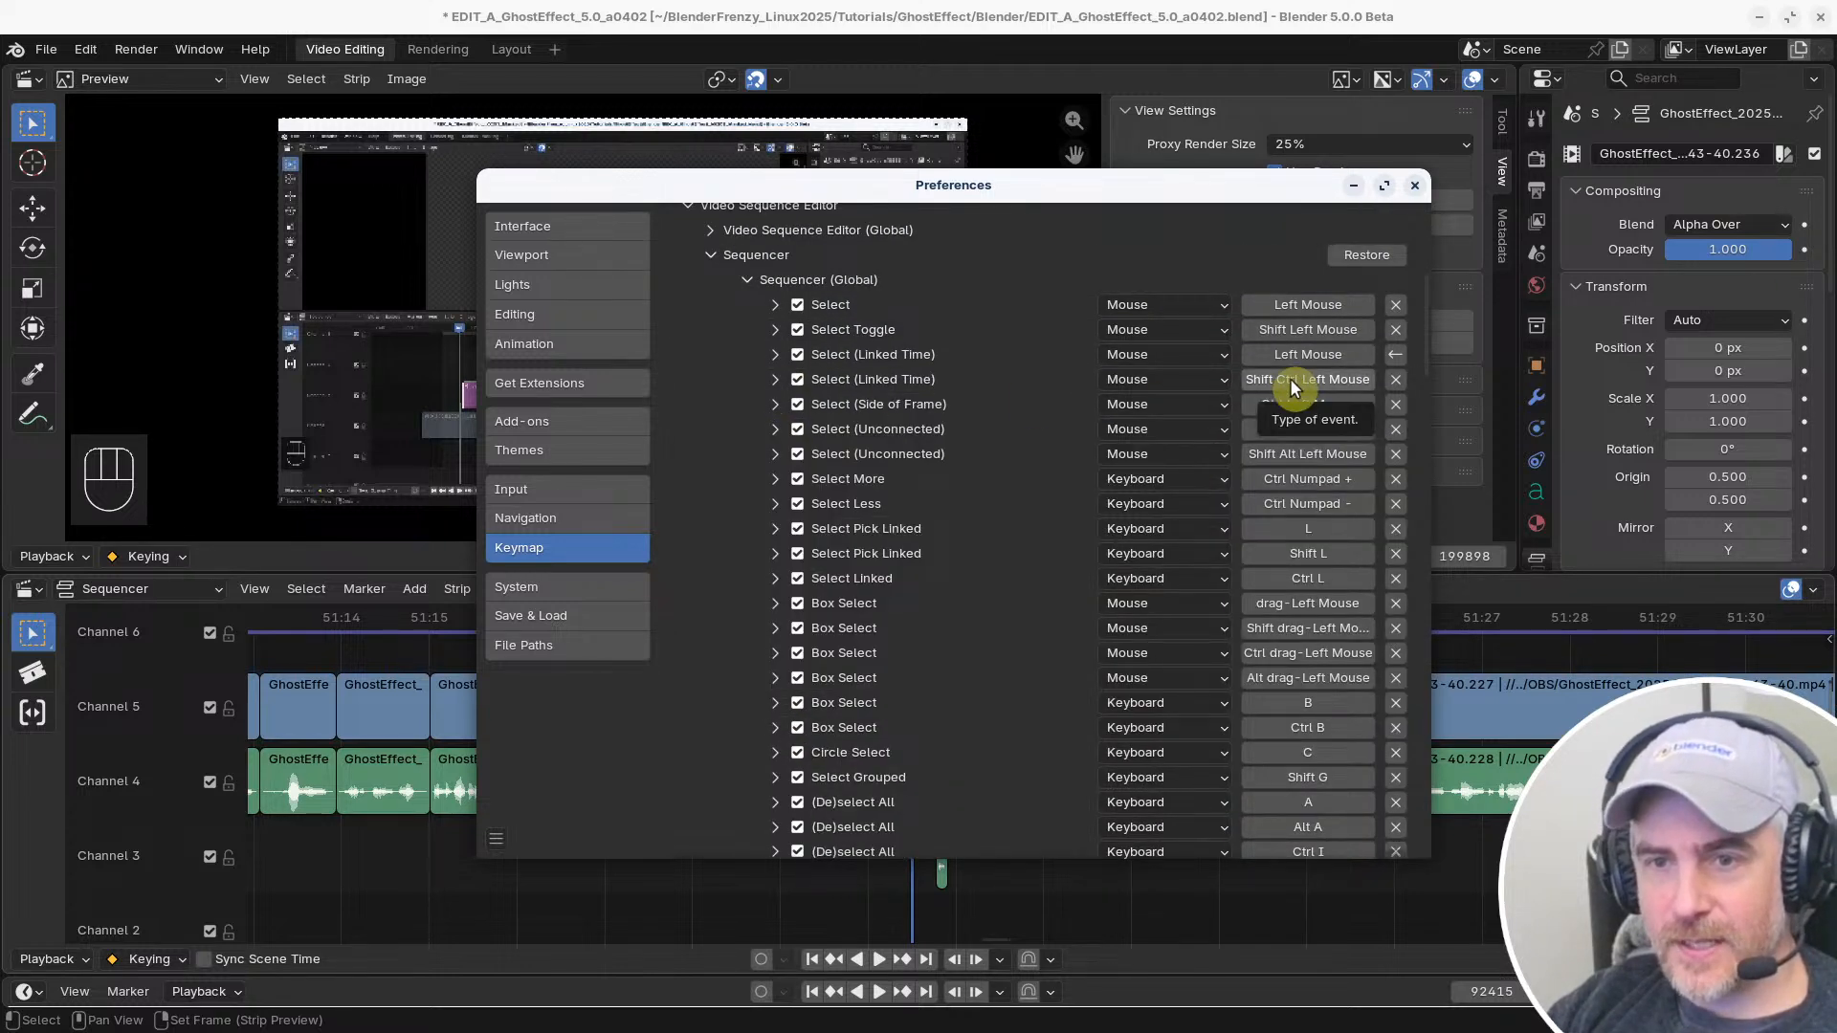
click(1294, 383)
click(1290, 379)
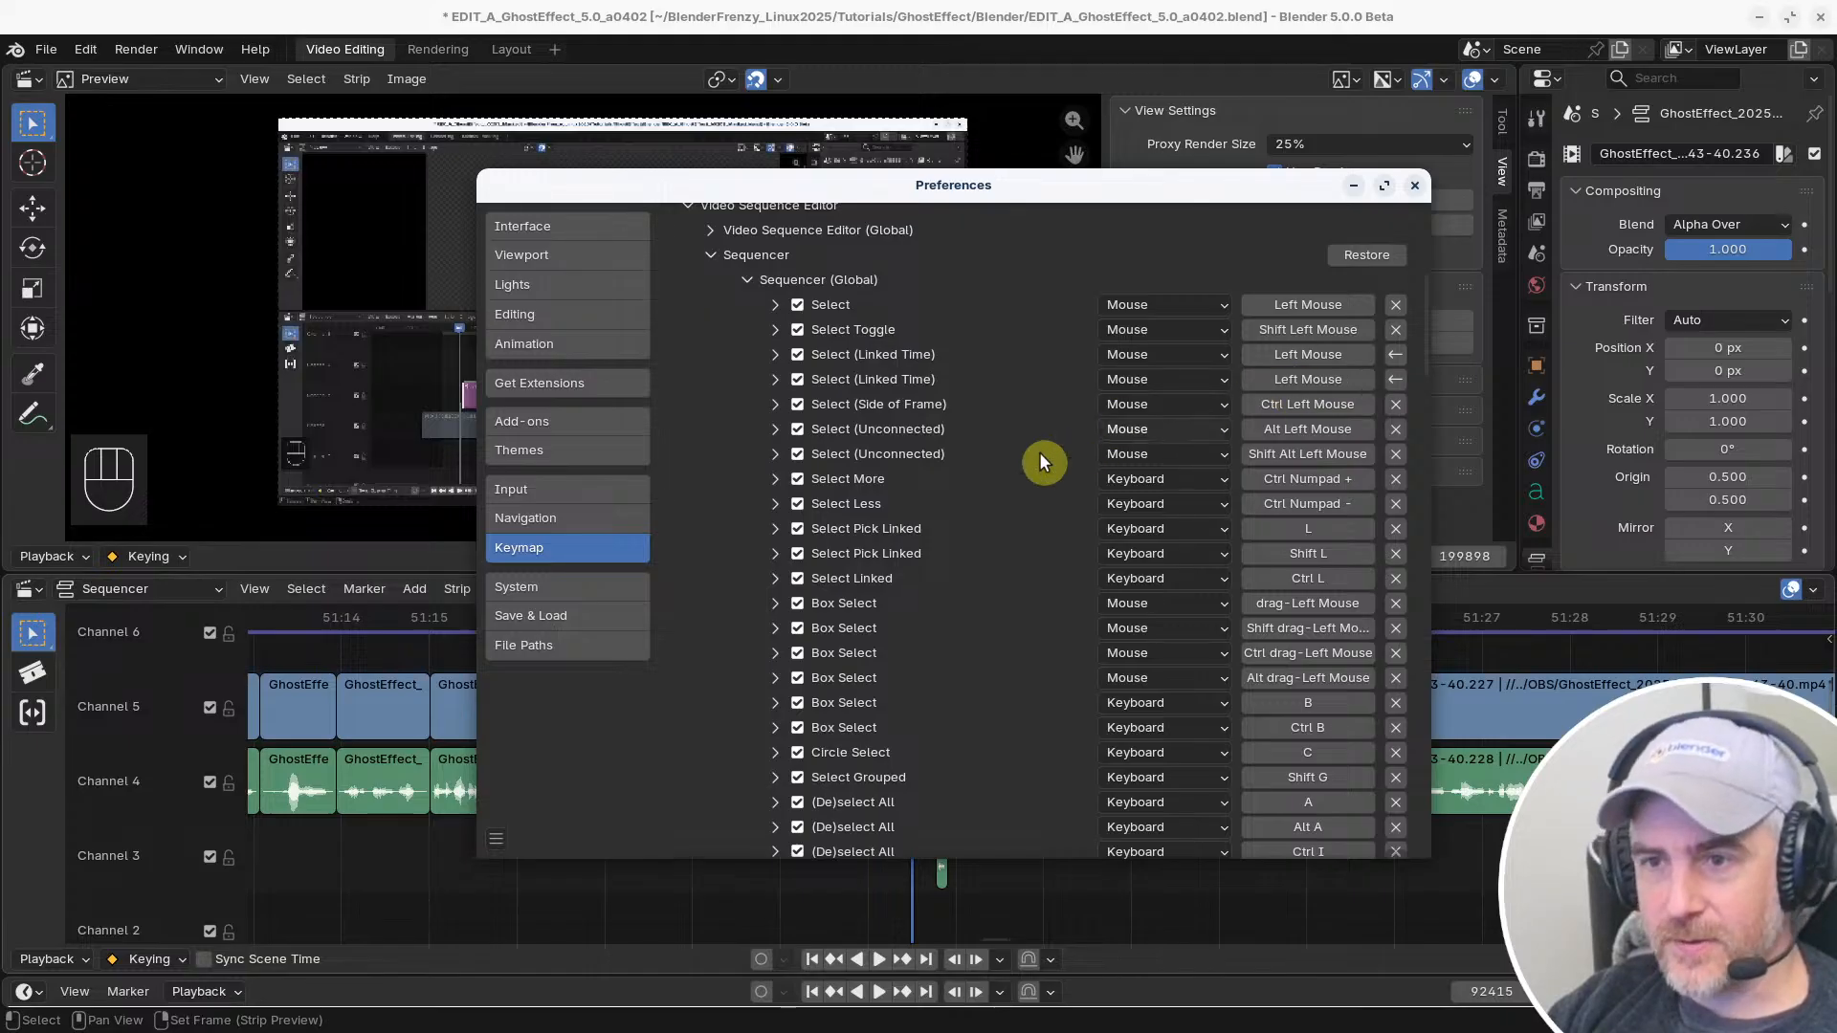
Test plain and Shift selection of the start handle on the Channel 5 clip after the gap, checking its connected Channel 4 clip
click(1278, 905)
click(1244, 712)
click(1222, 702)
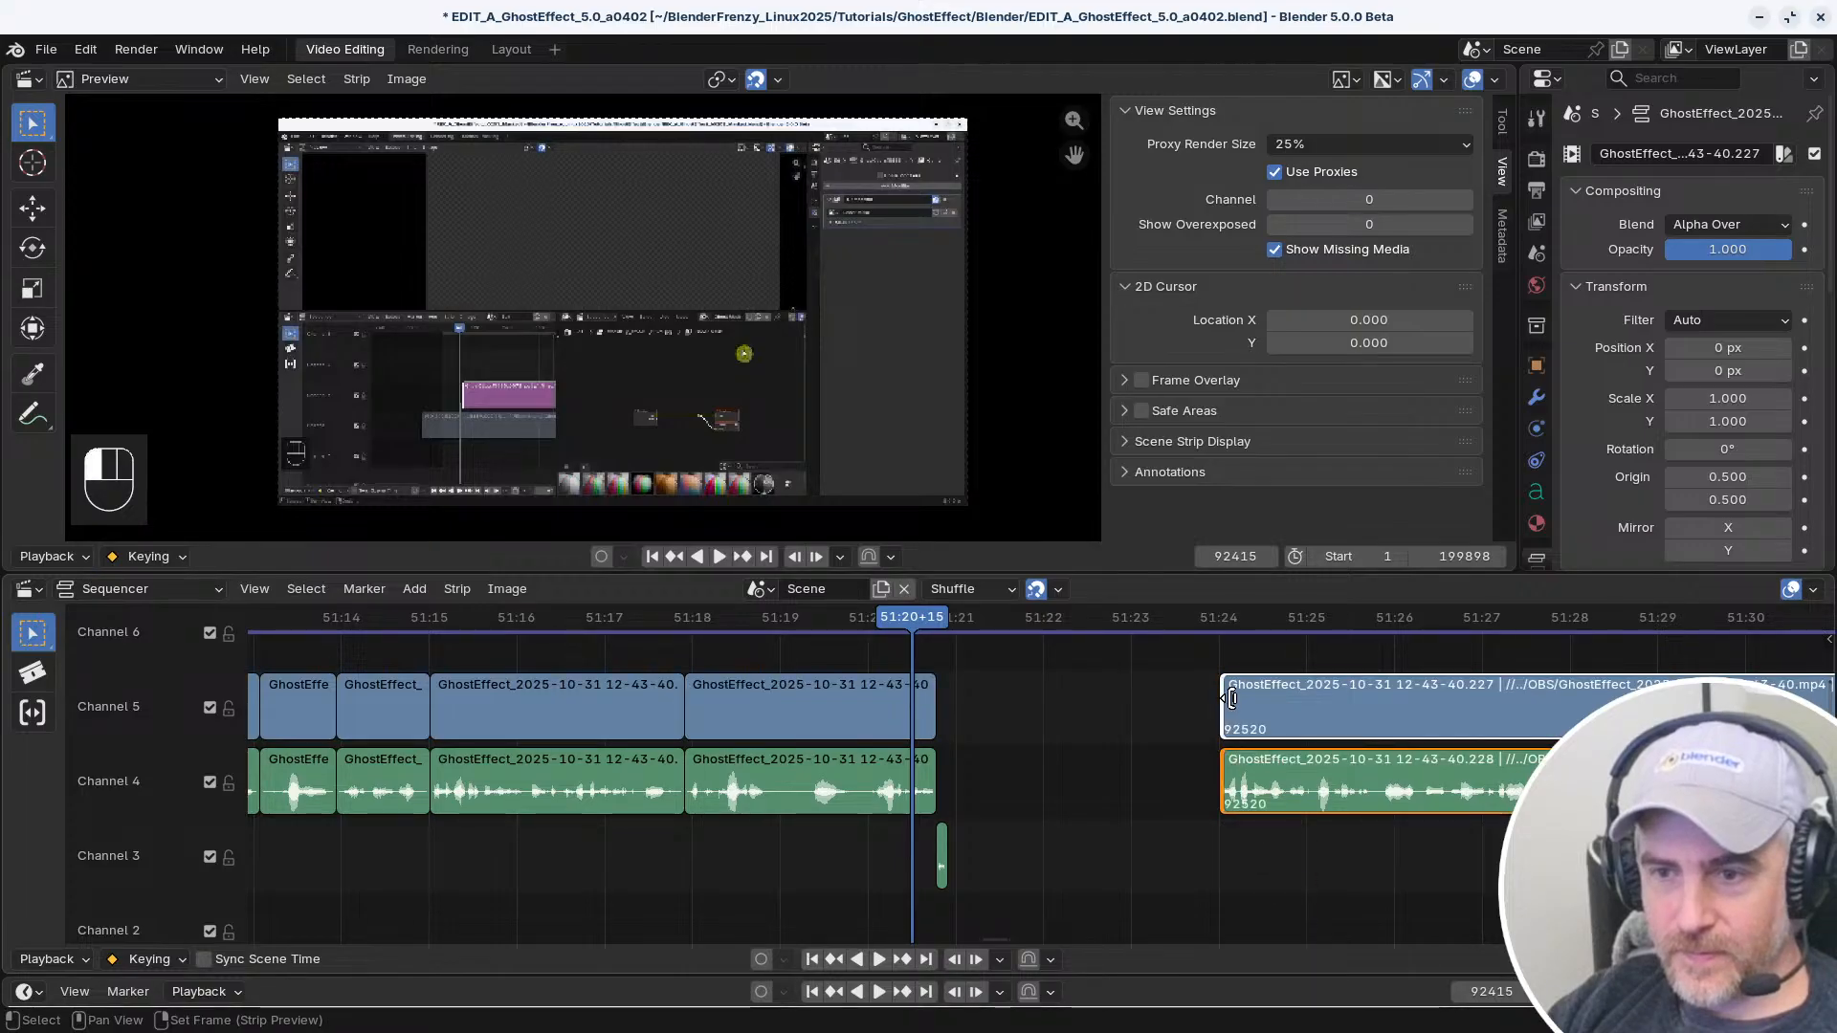
click(1223, 702)
click(1223, 701)
click(1223, 701)
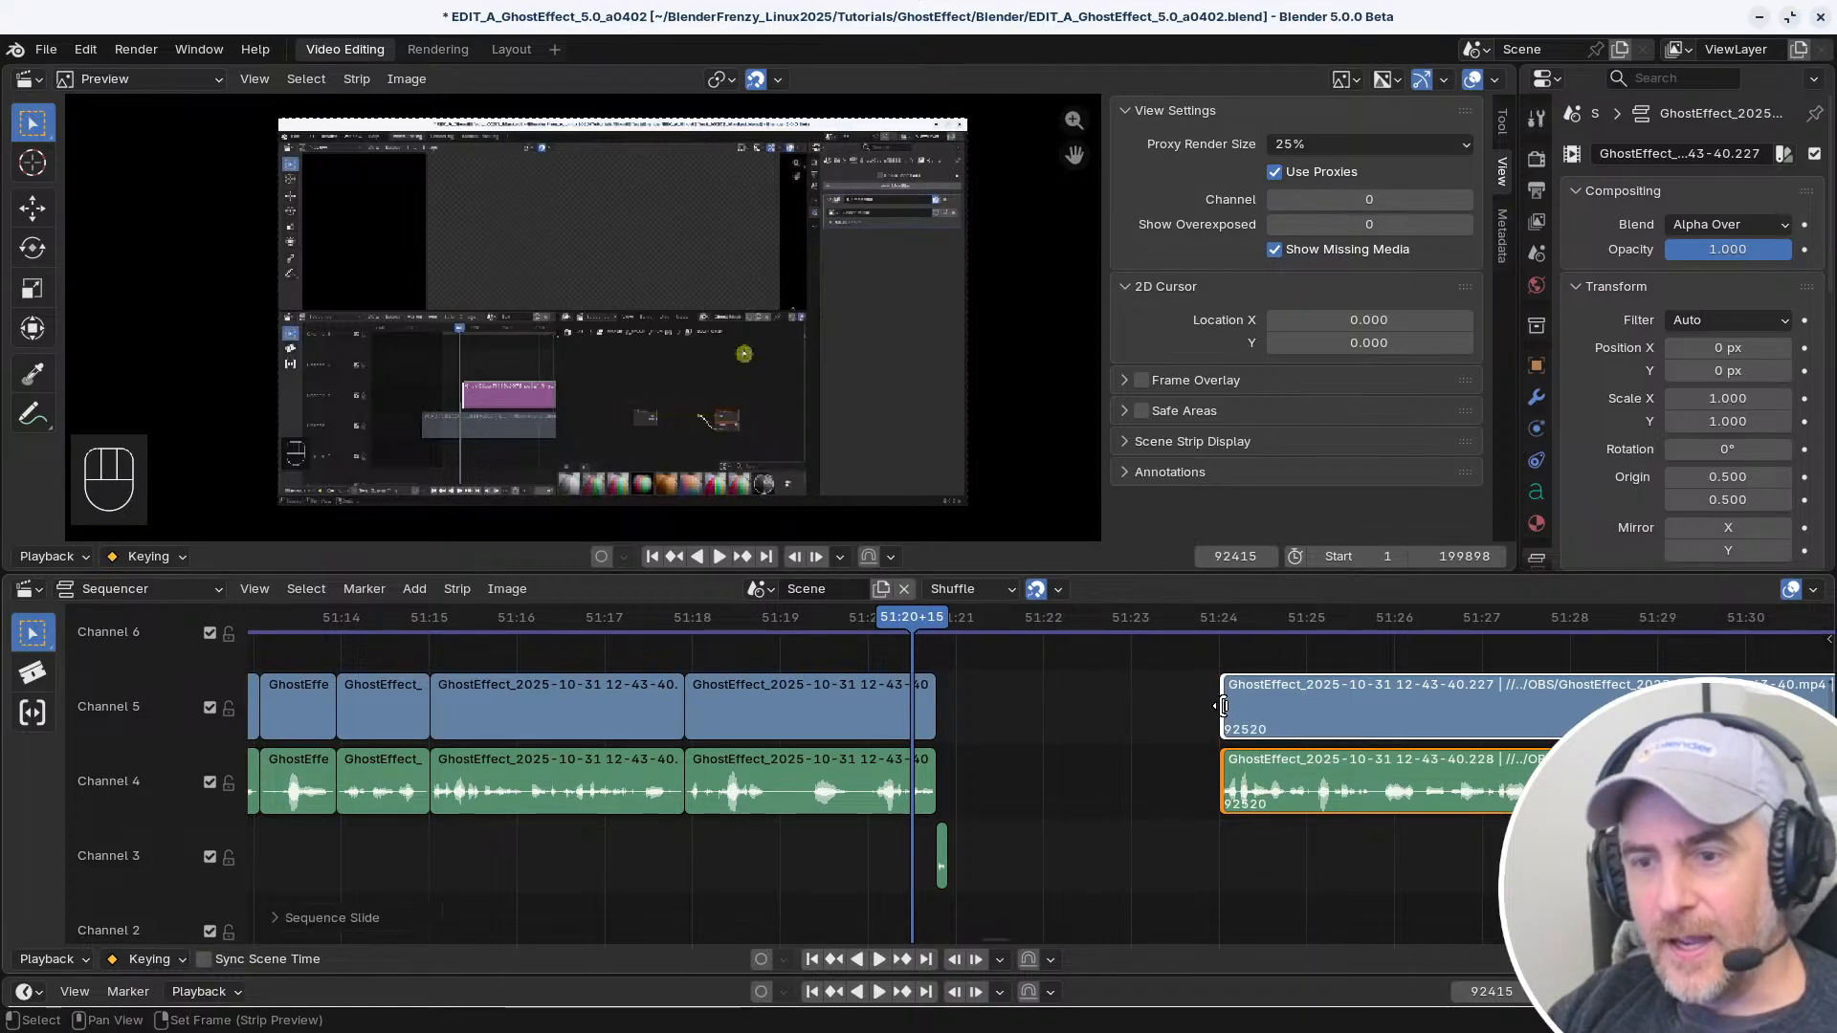
click(1223, 701)
click(1225, 702)
shift+click(1224, 702)
shift+click(1224, 702)
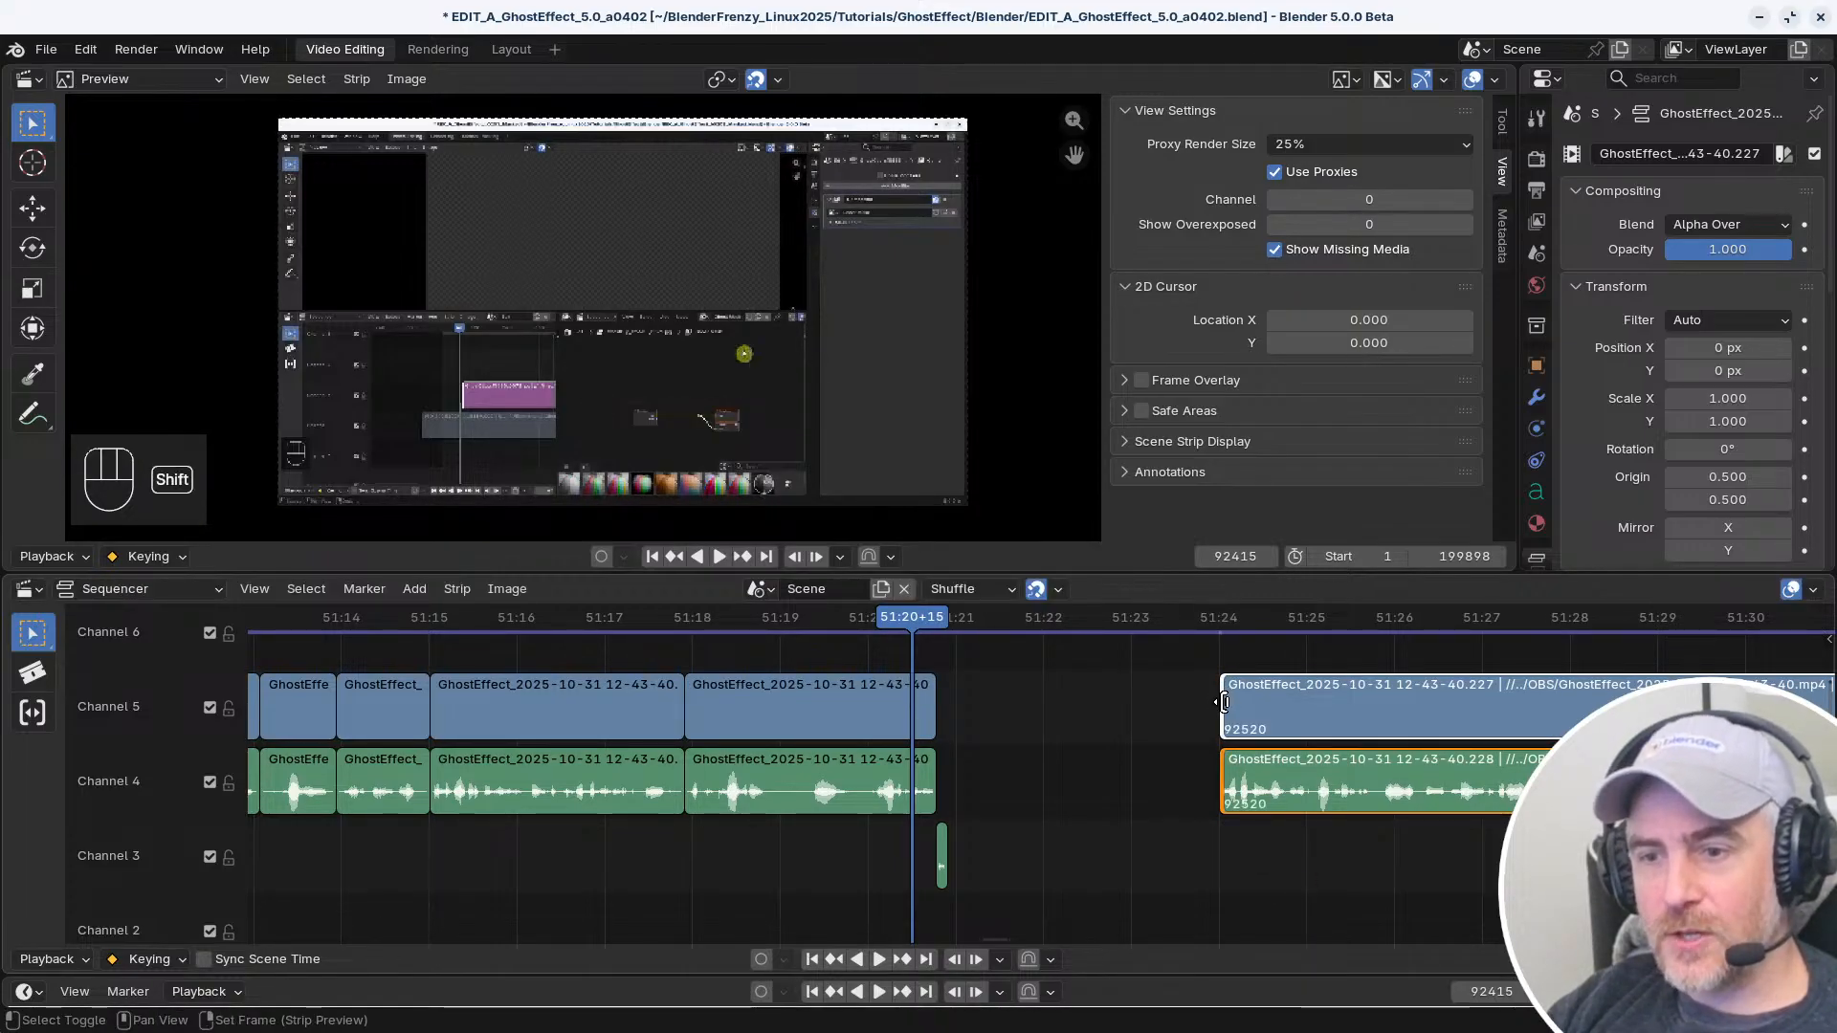
shift+click(1225, 702)
shift+click(1225, 703)
shift+click(1223, 701)
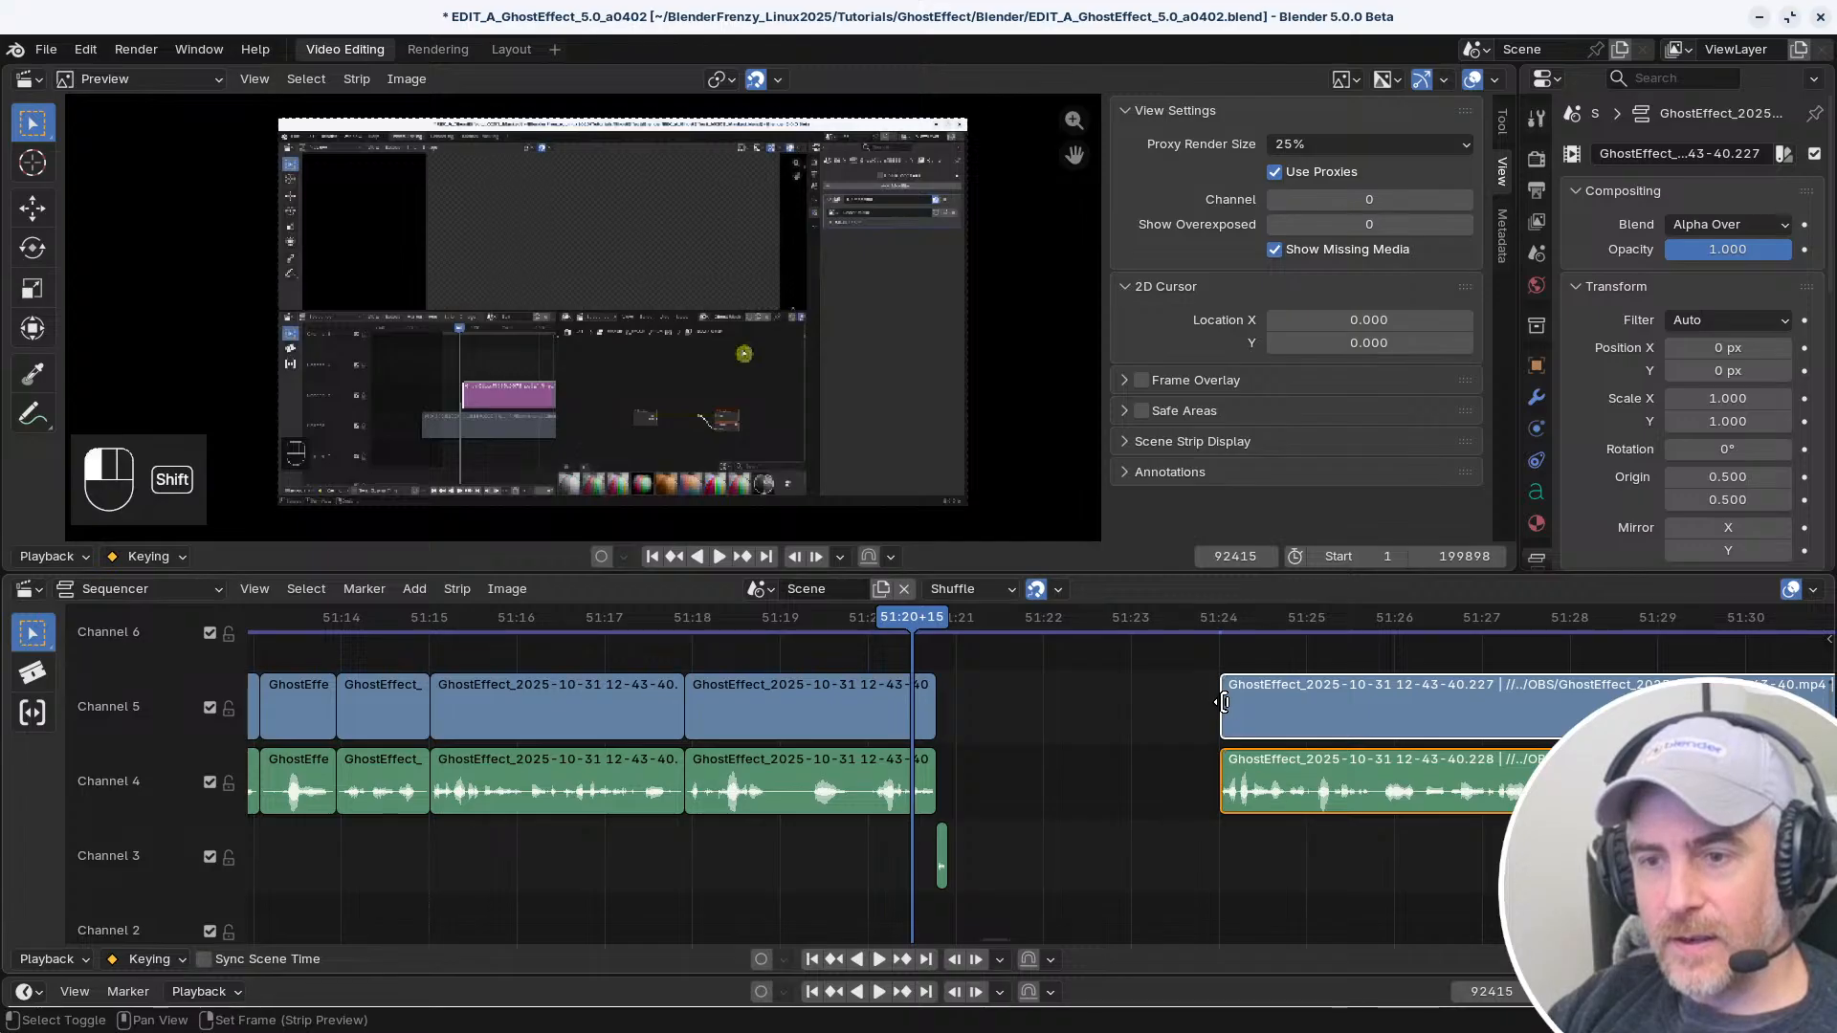
shift+click(1223, 699)
shift+click(1223, 699)
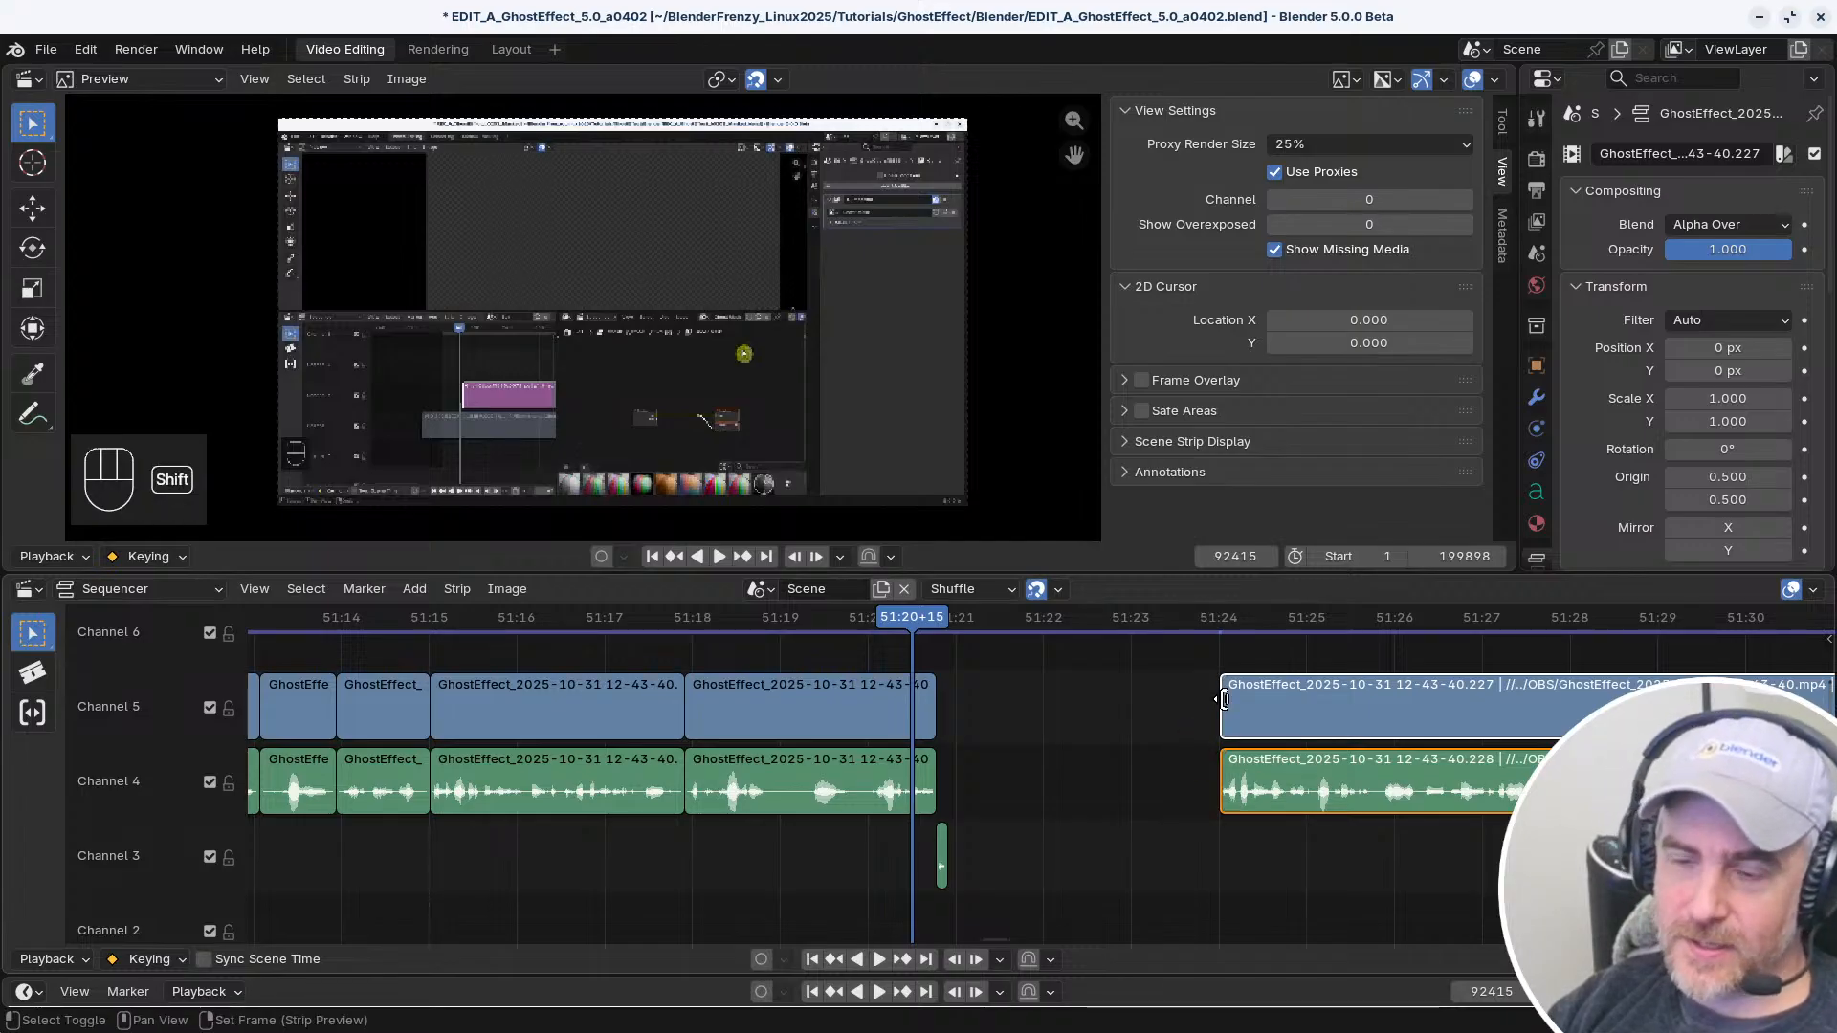
shift+click(1223, 700)
Inspect the Select Toggle and first Select (Linked Time) keymap entries, and restore the second Select (Linked Time) entry to its default binding
key(alt+Tab)
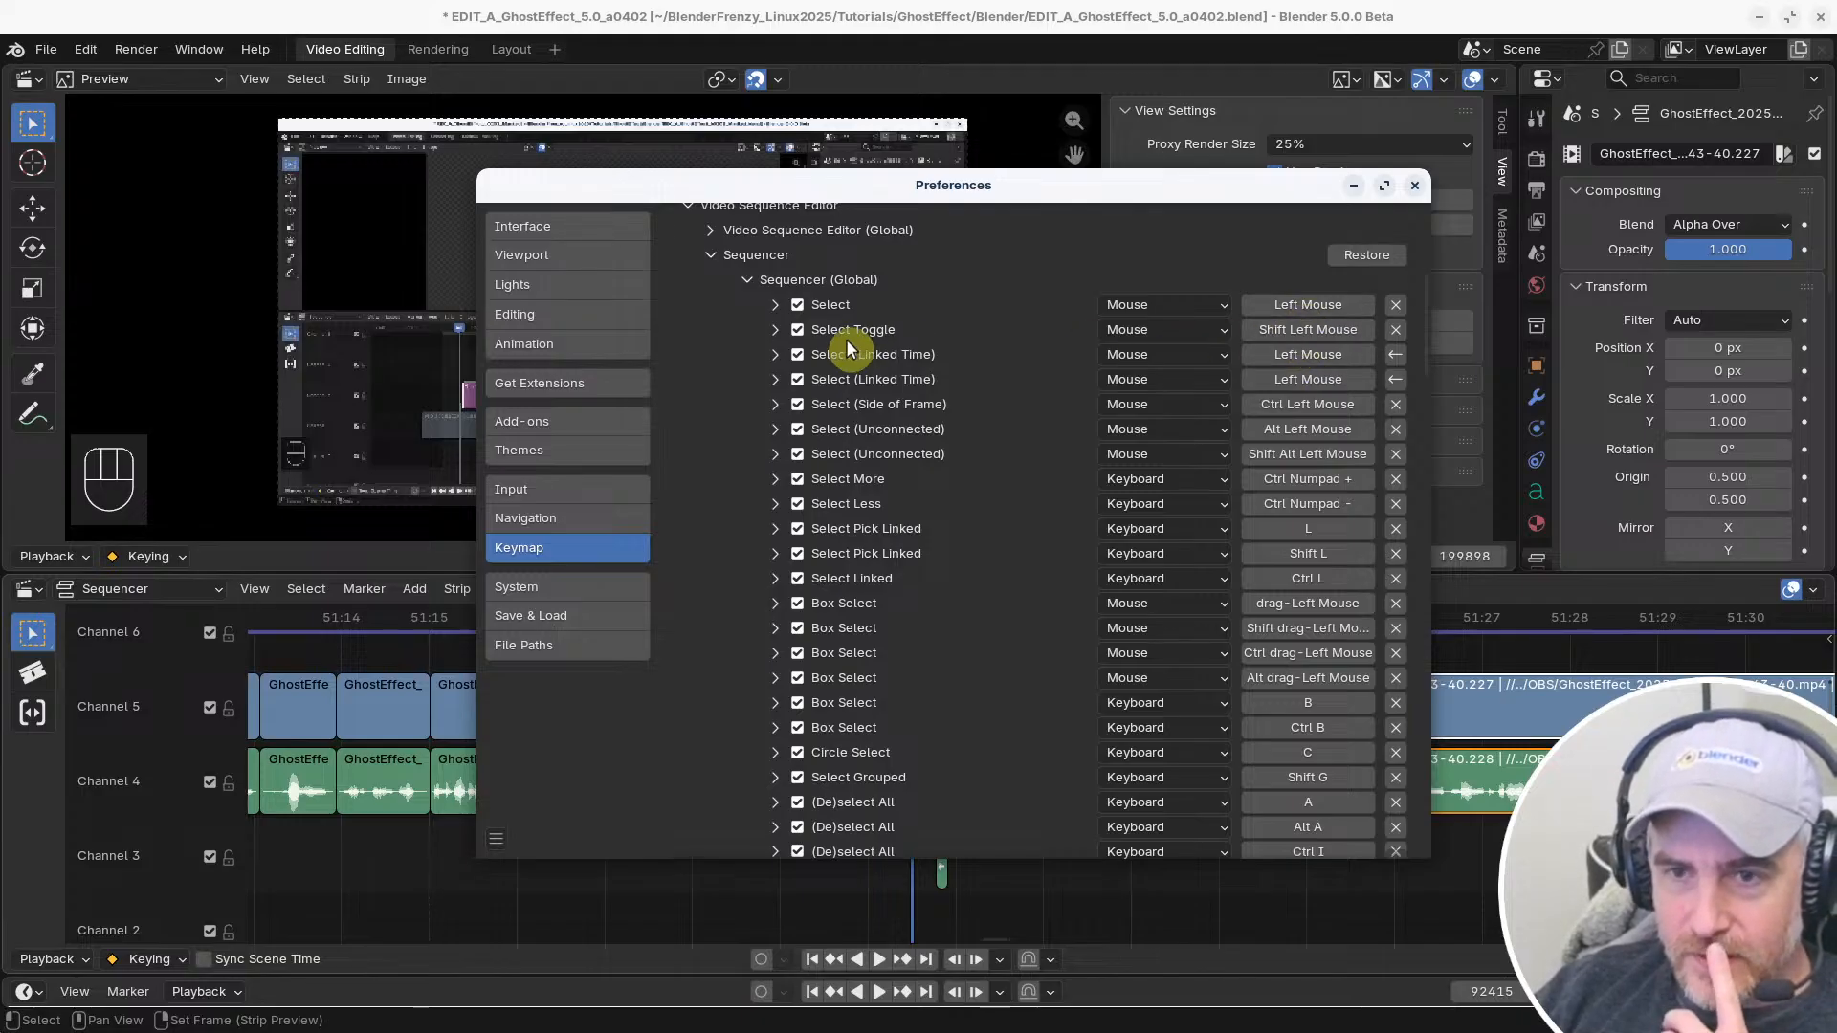
click(775, 330)
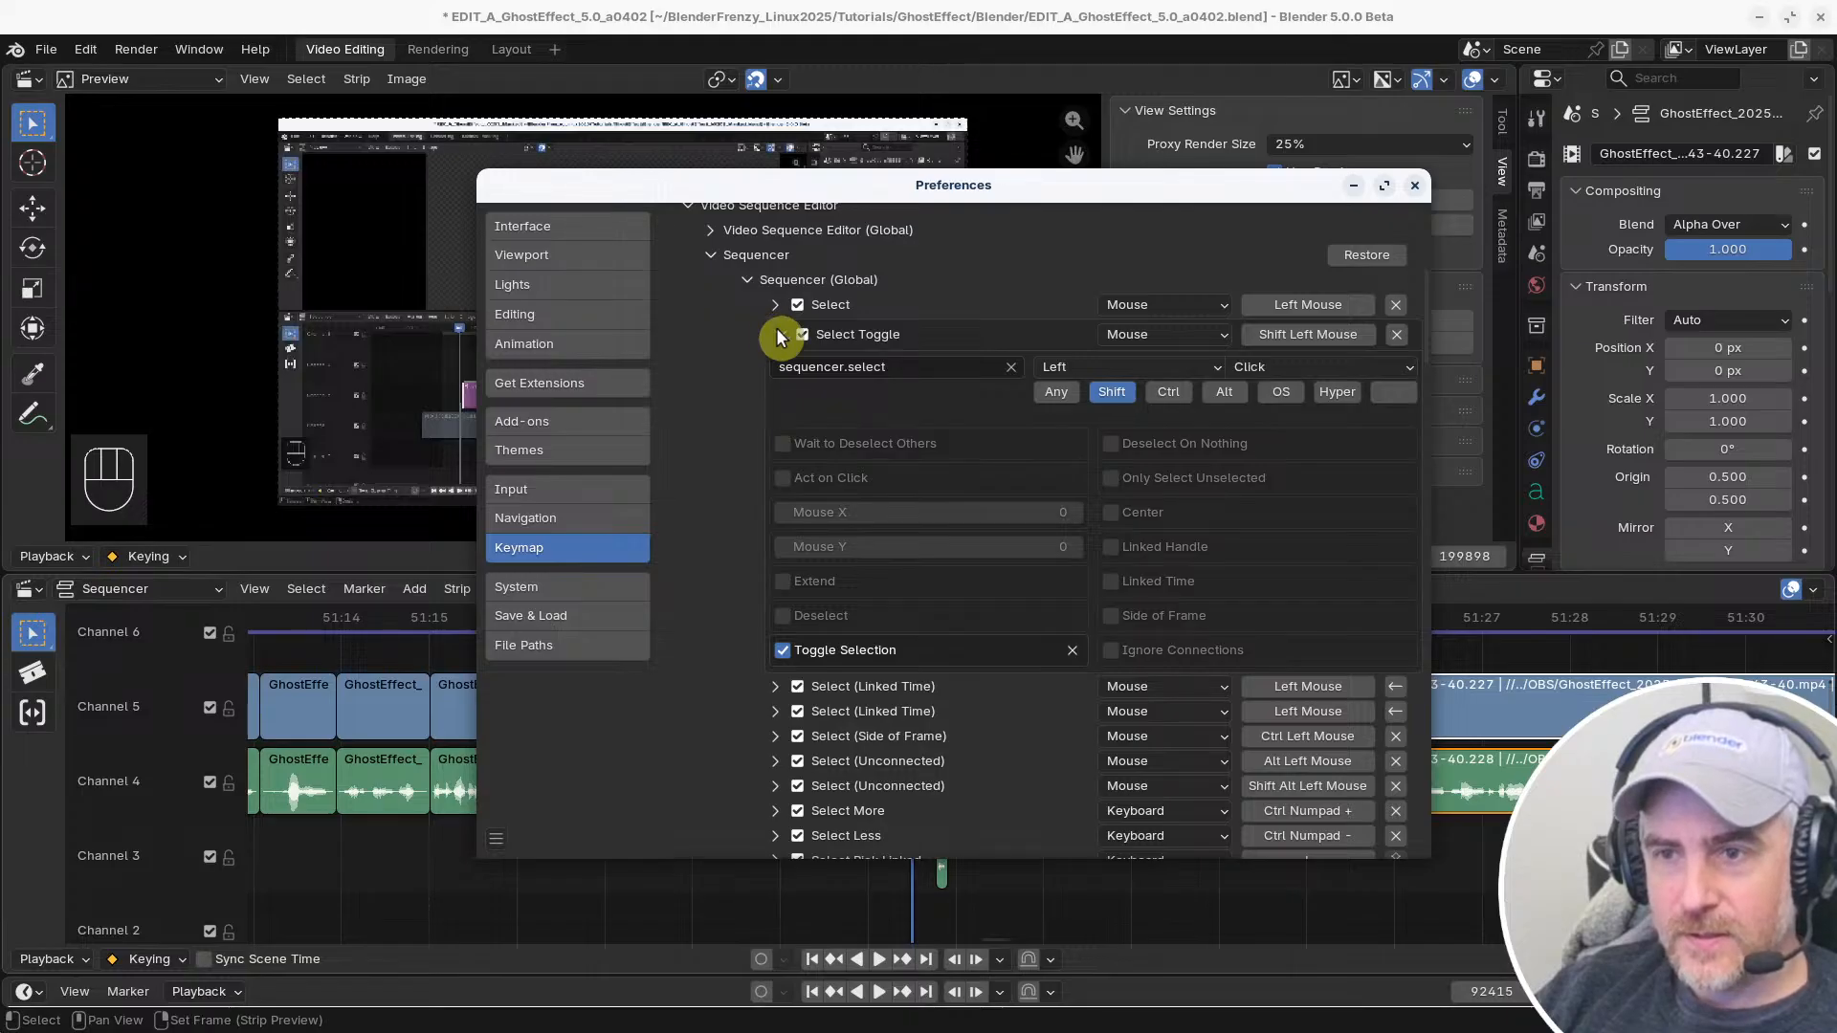
click(775, 334)
click(776, 355)
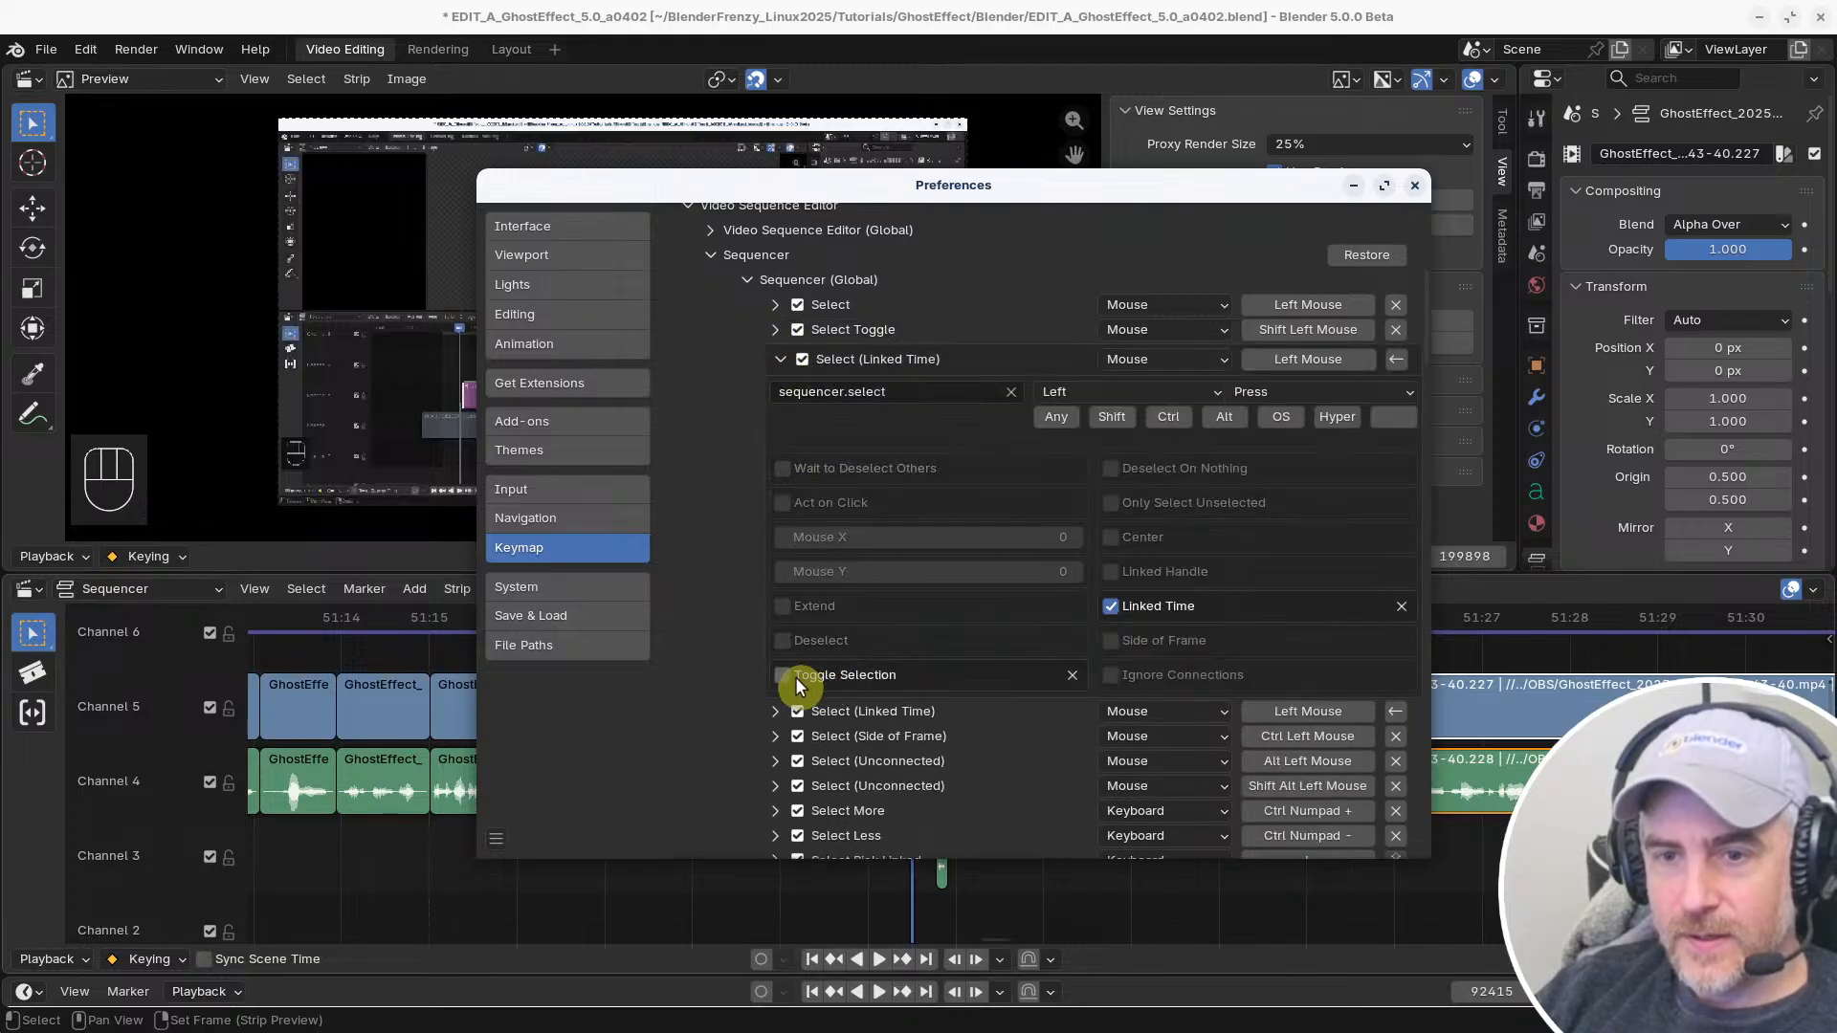
click(781, 357)
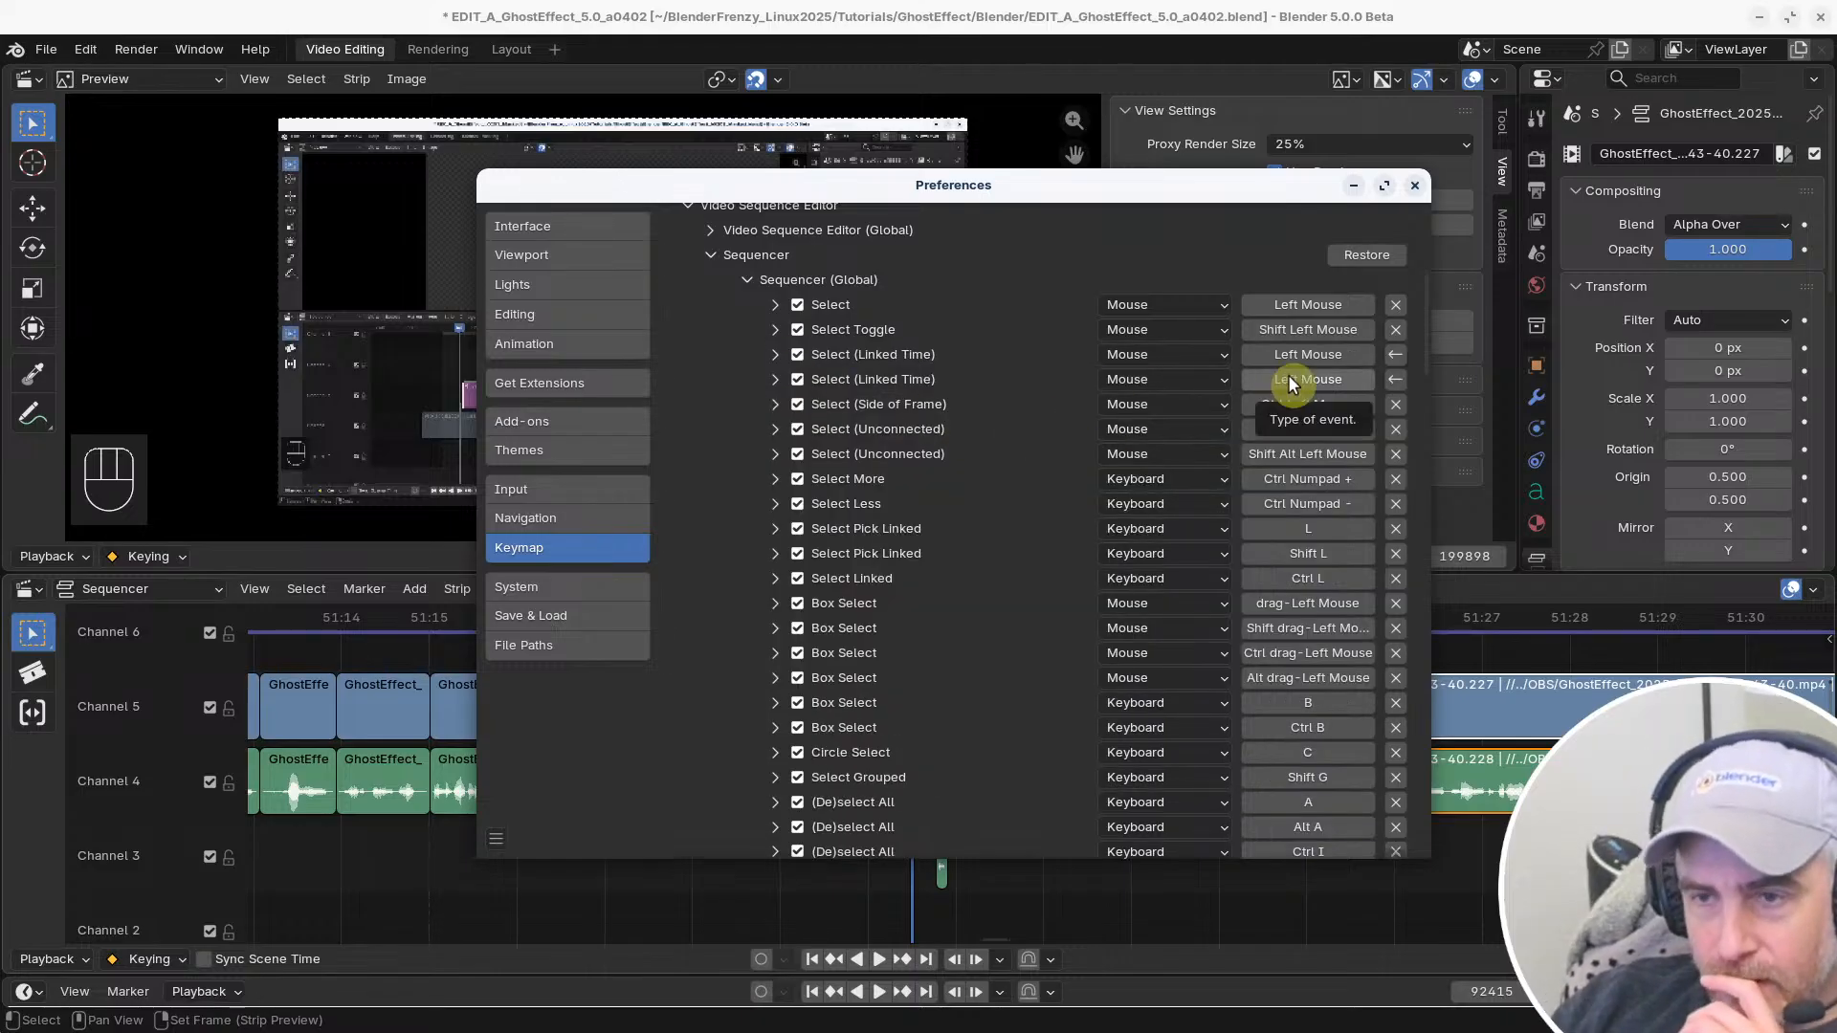
click(1393, 378)
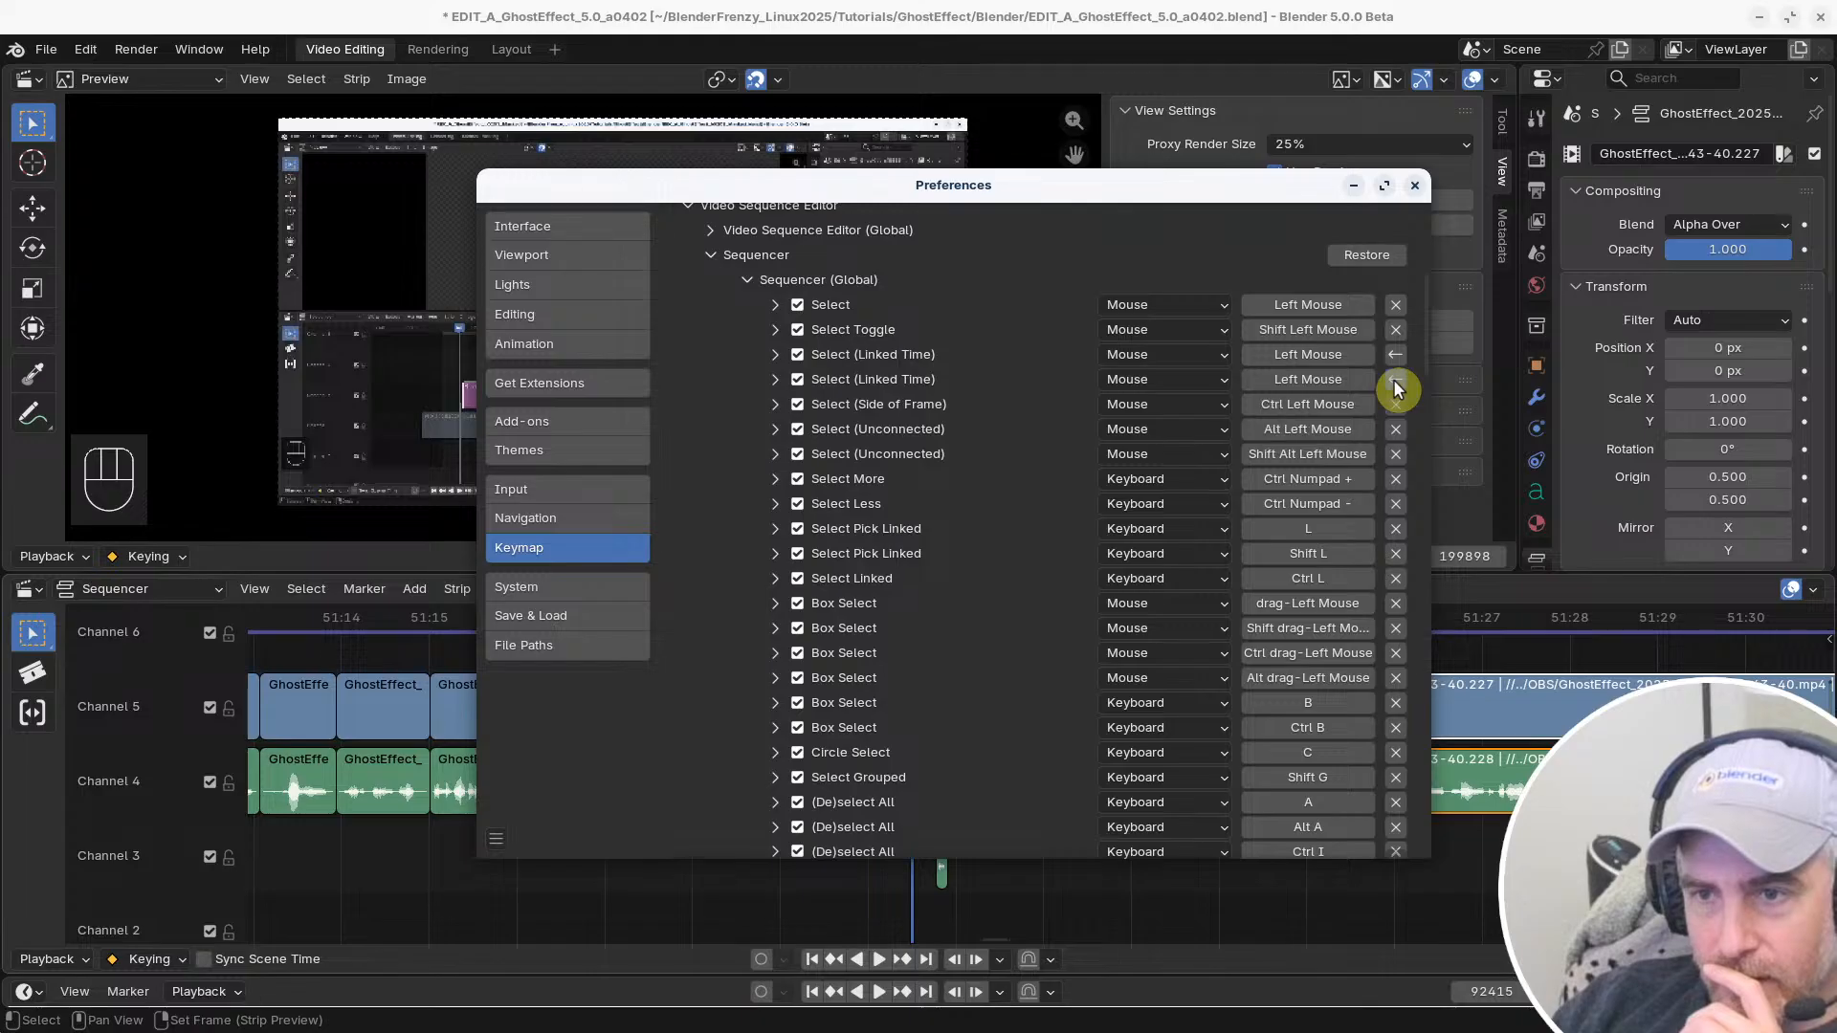
Enable Deselect for the first Select (Linked Time) entry and test it on the Channel 4 and 5 clips after the gap
click(775, 354)
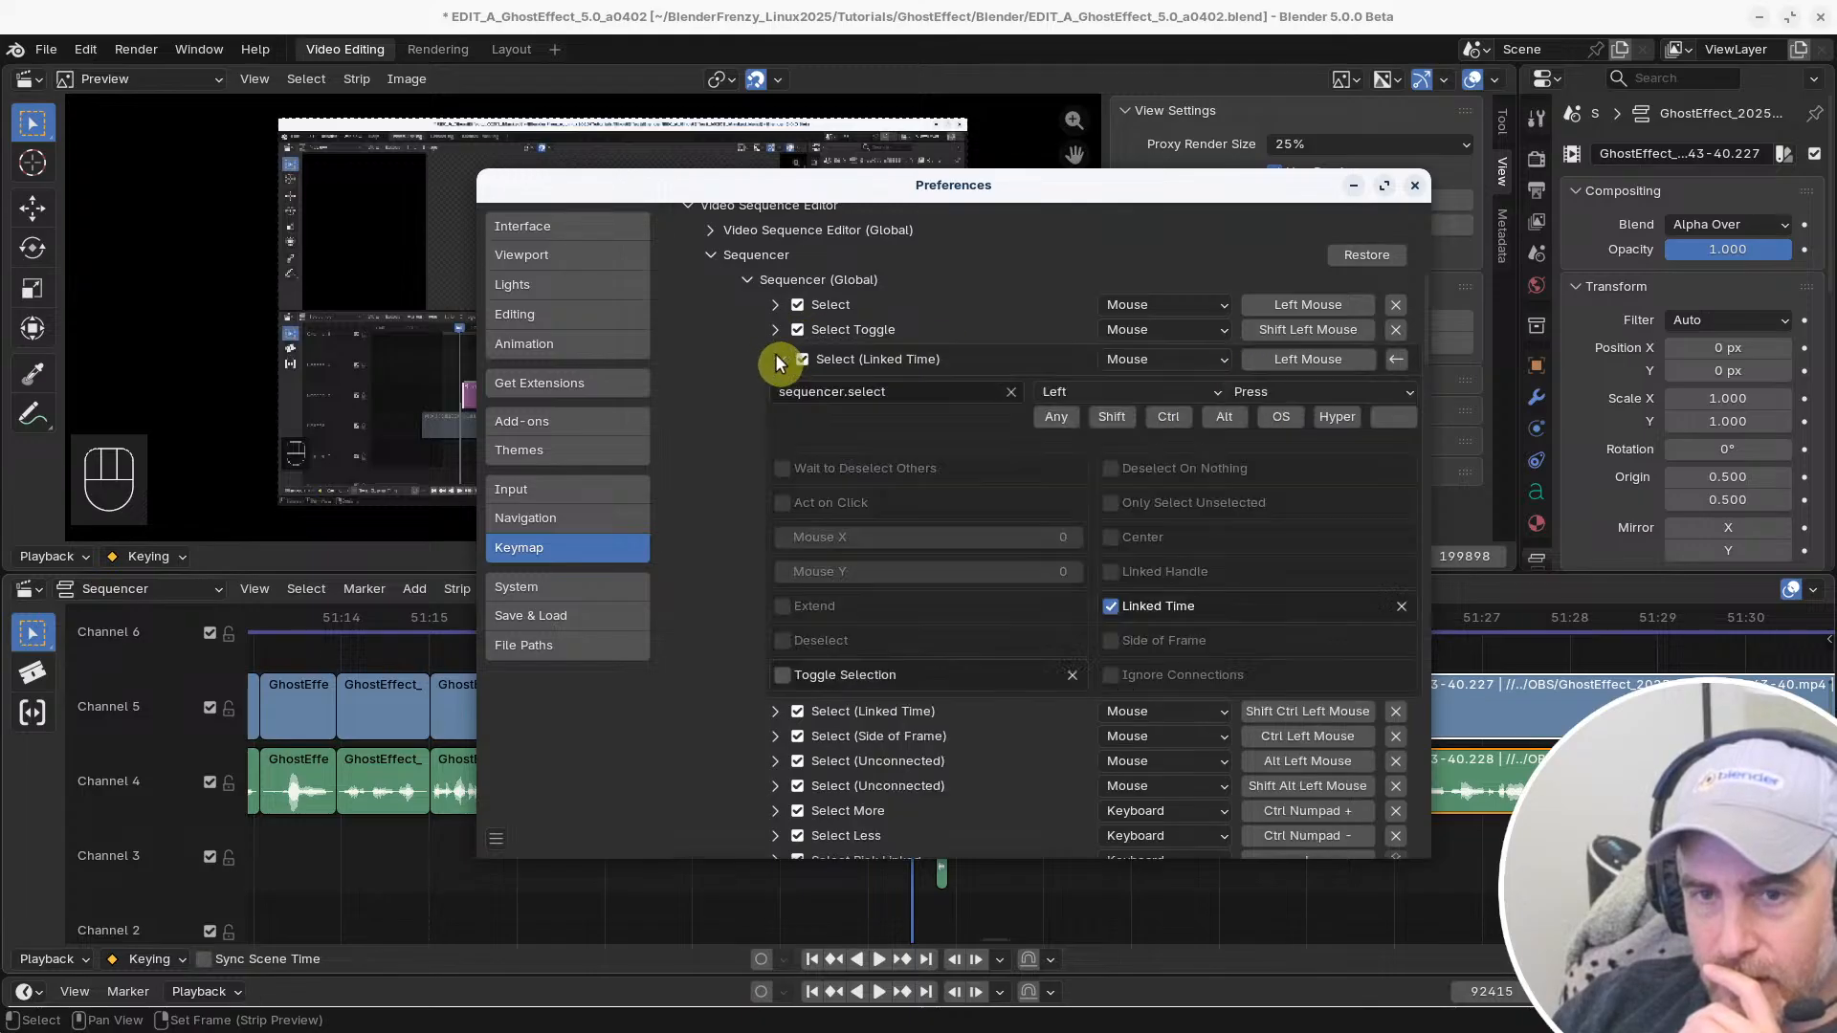
click(783, 639)
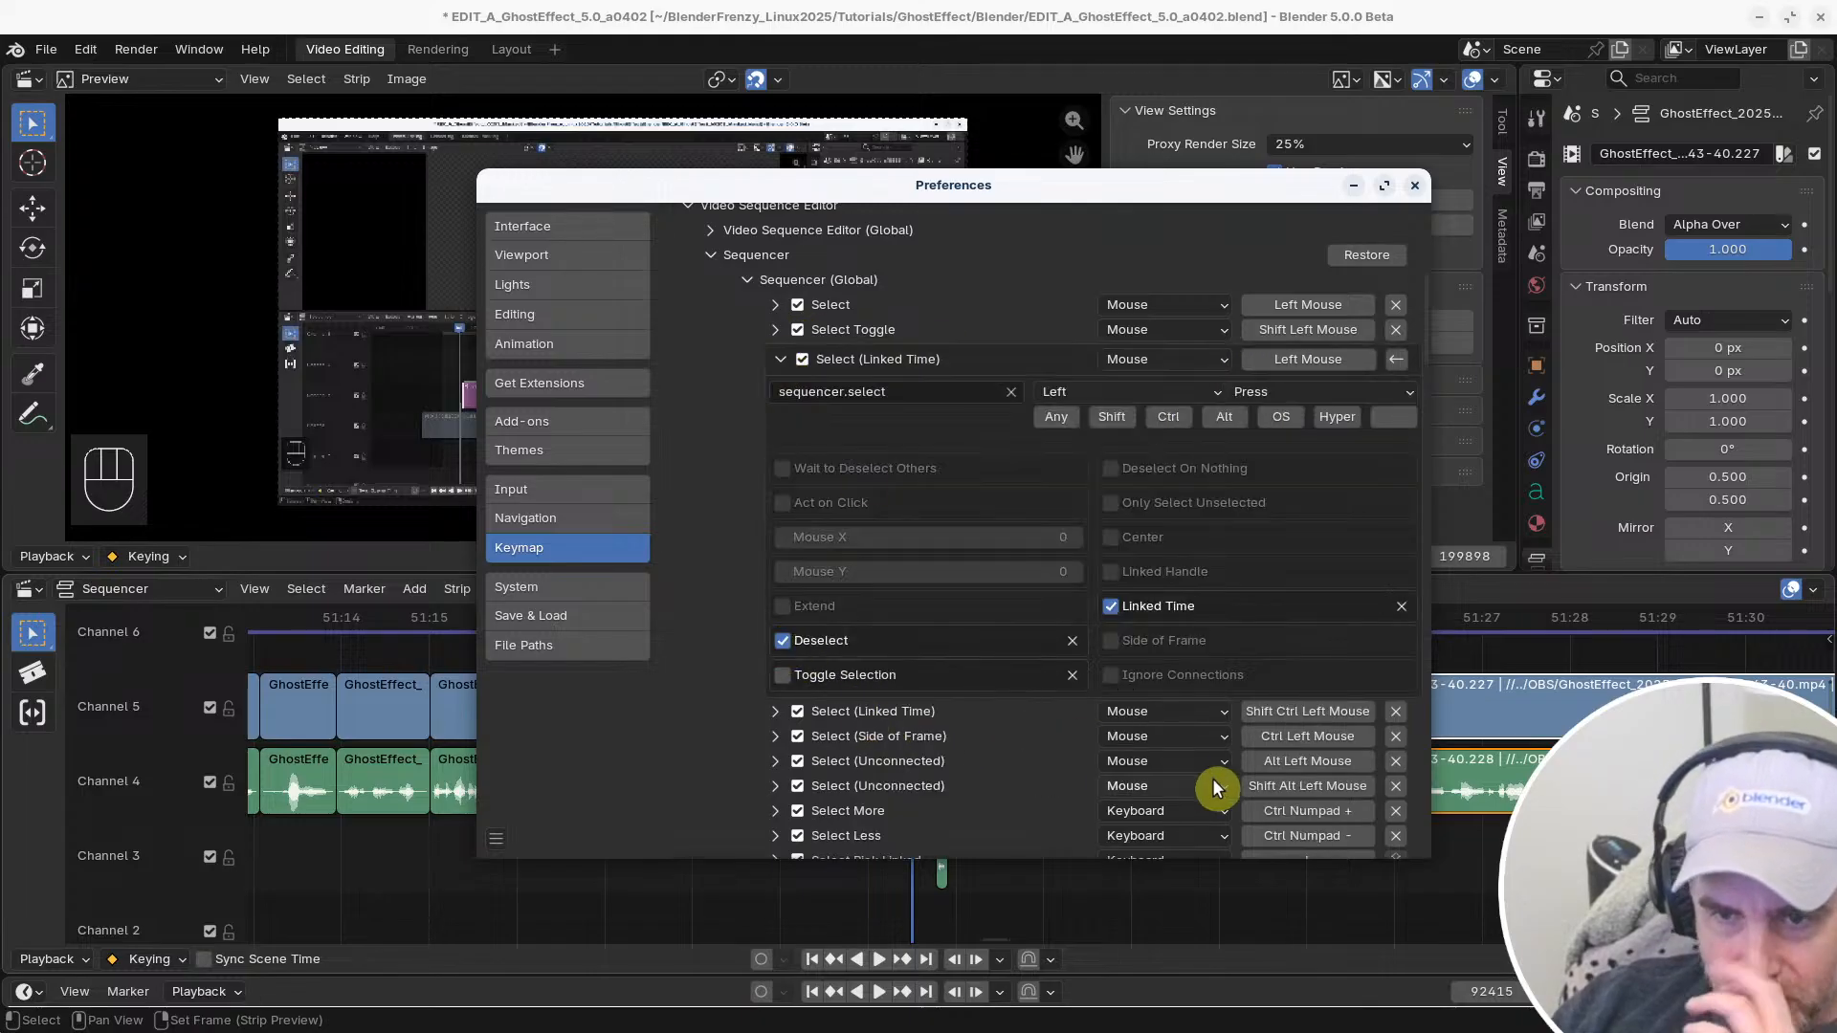
click(1459, 714)
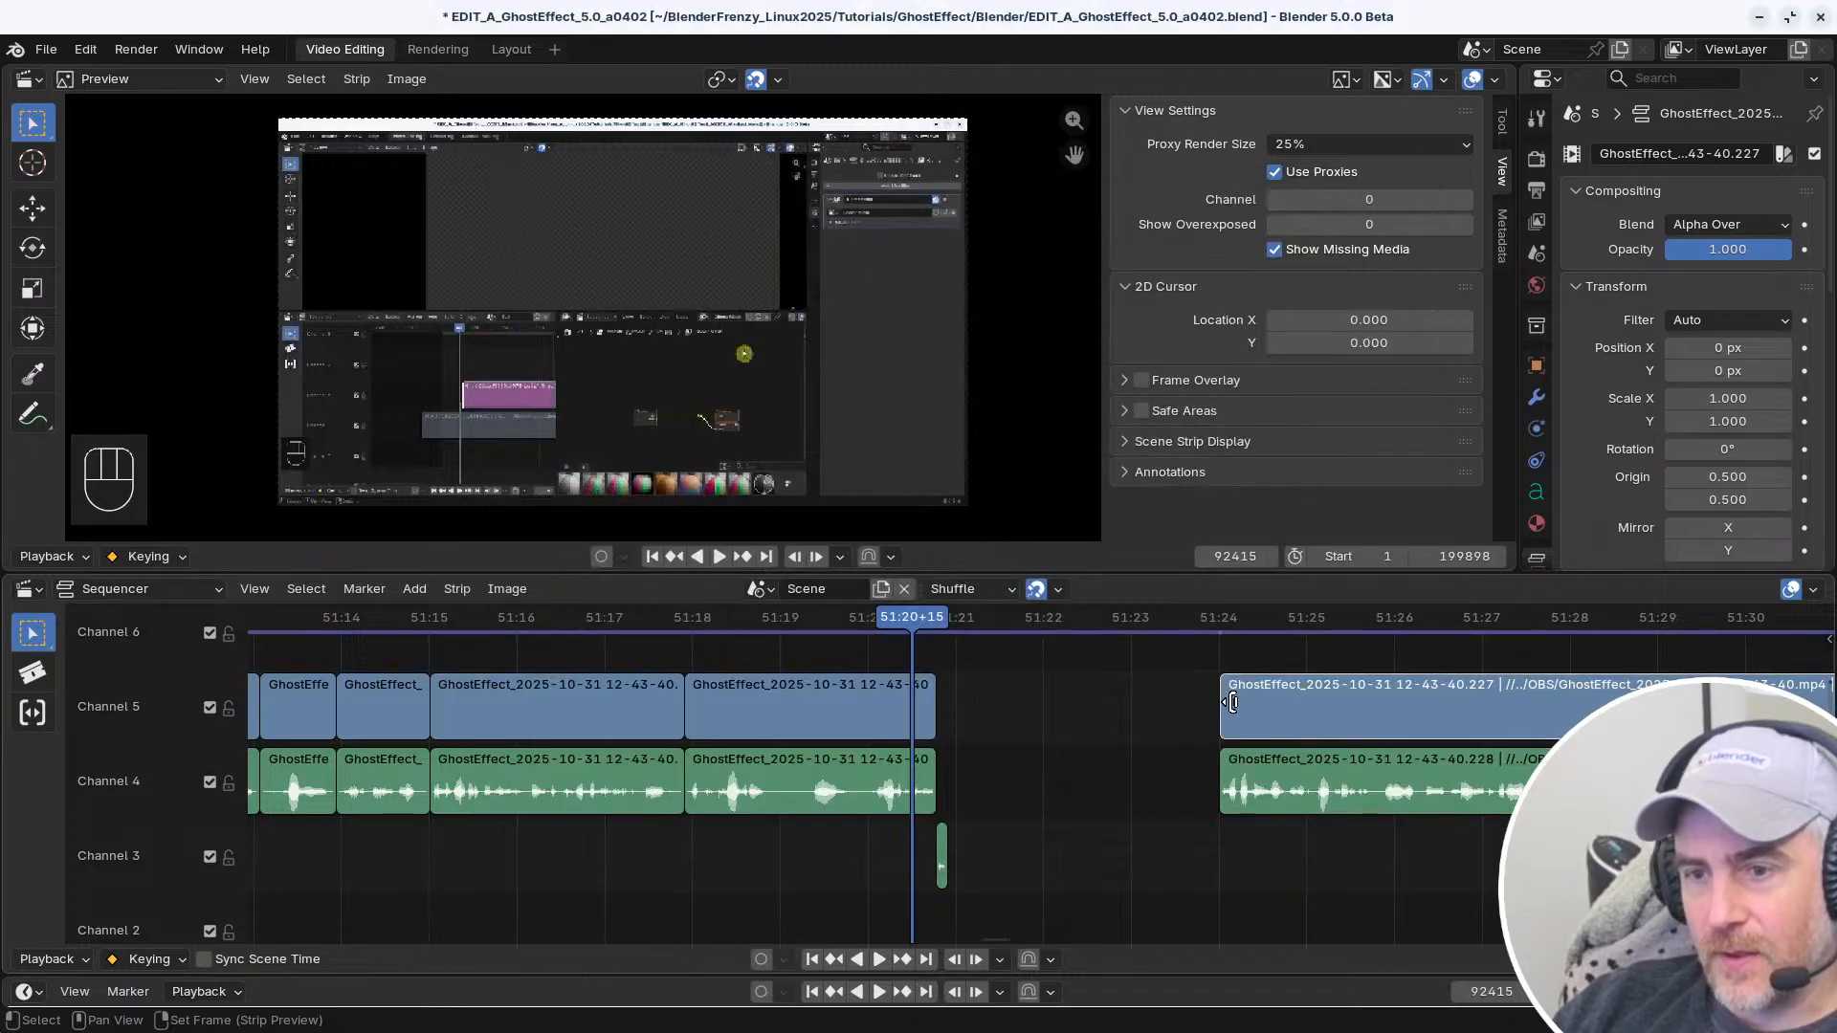
click(1224, 786)
click(1223, 725)
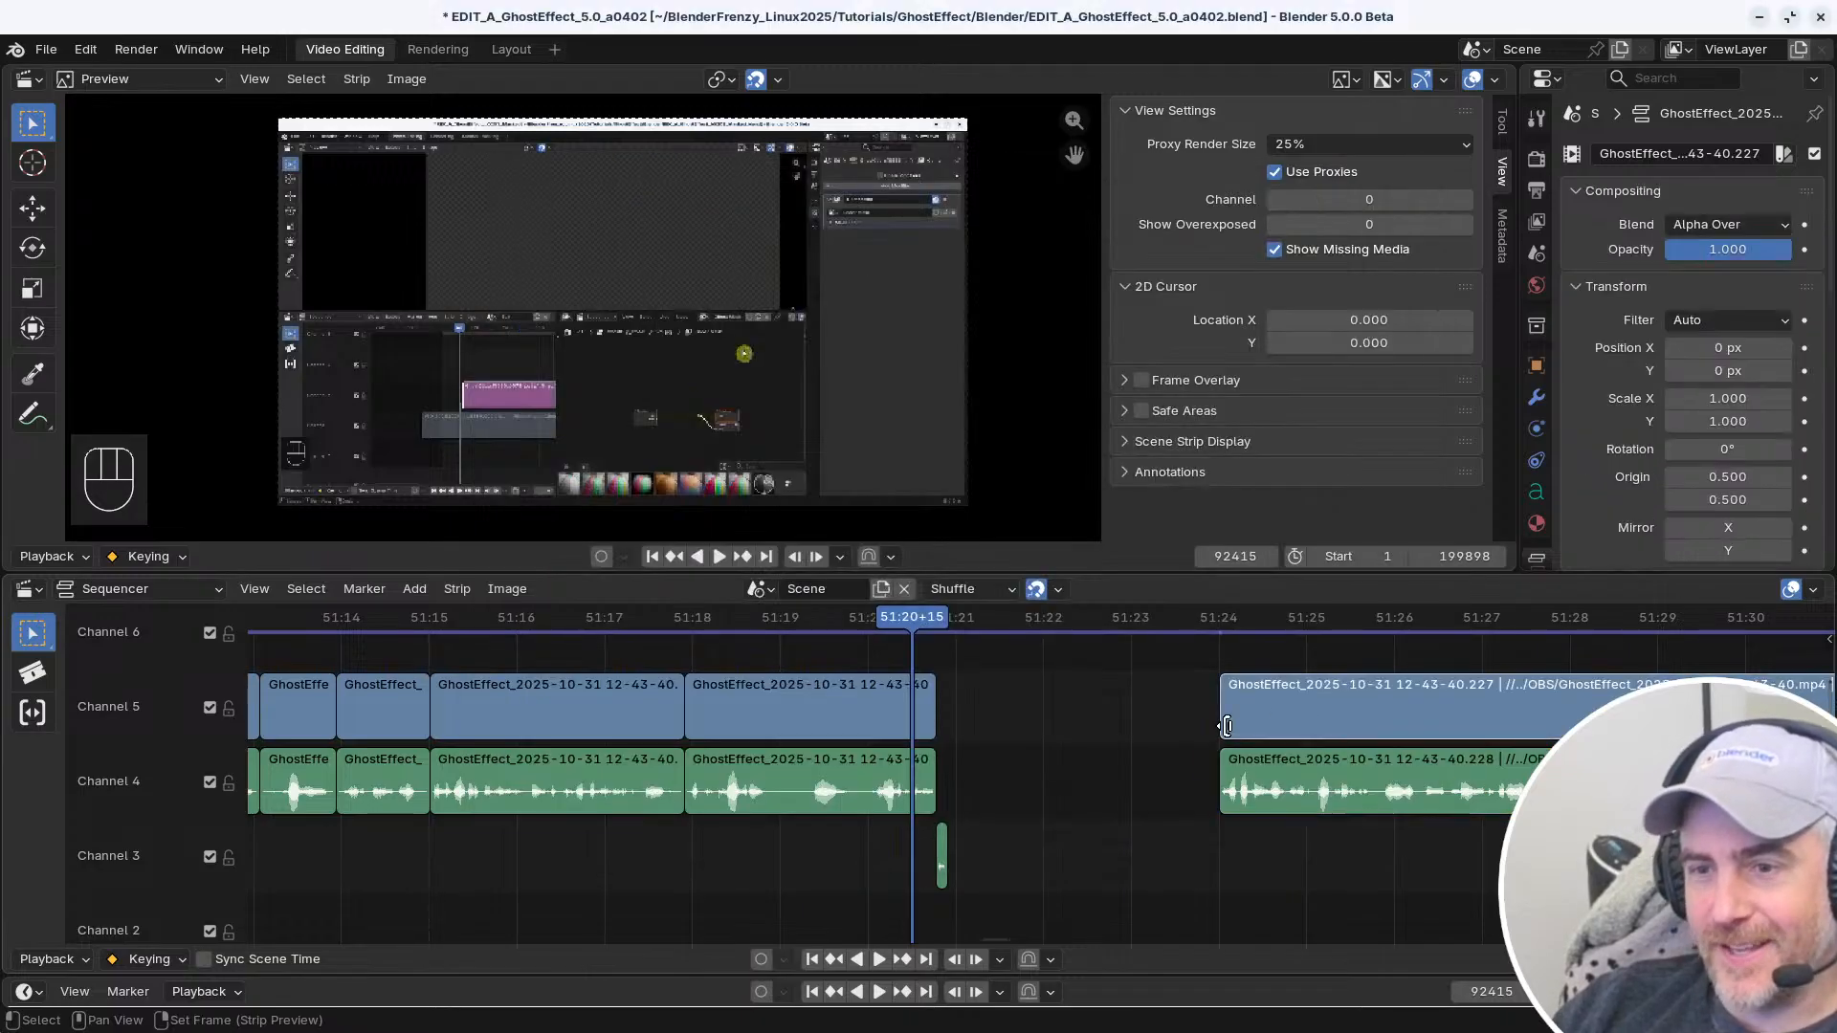
Turn off Deselect for the first Select (Linked Time) entry and retest the start handle of the Channel 5 clip after the gap
key(alt+Tab)
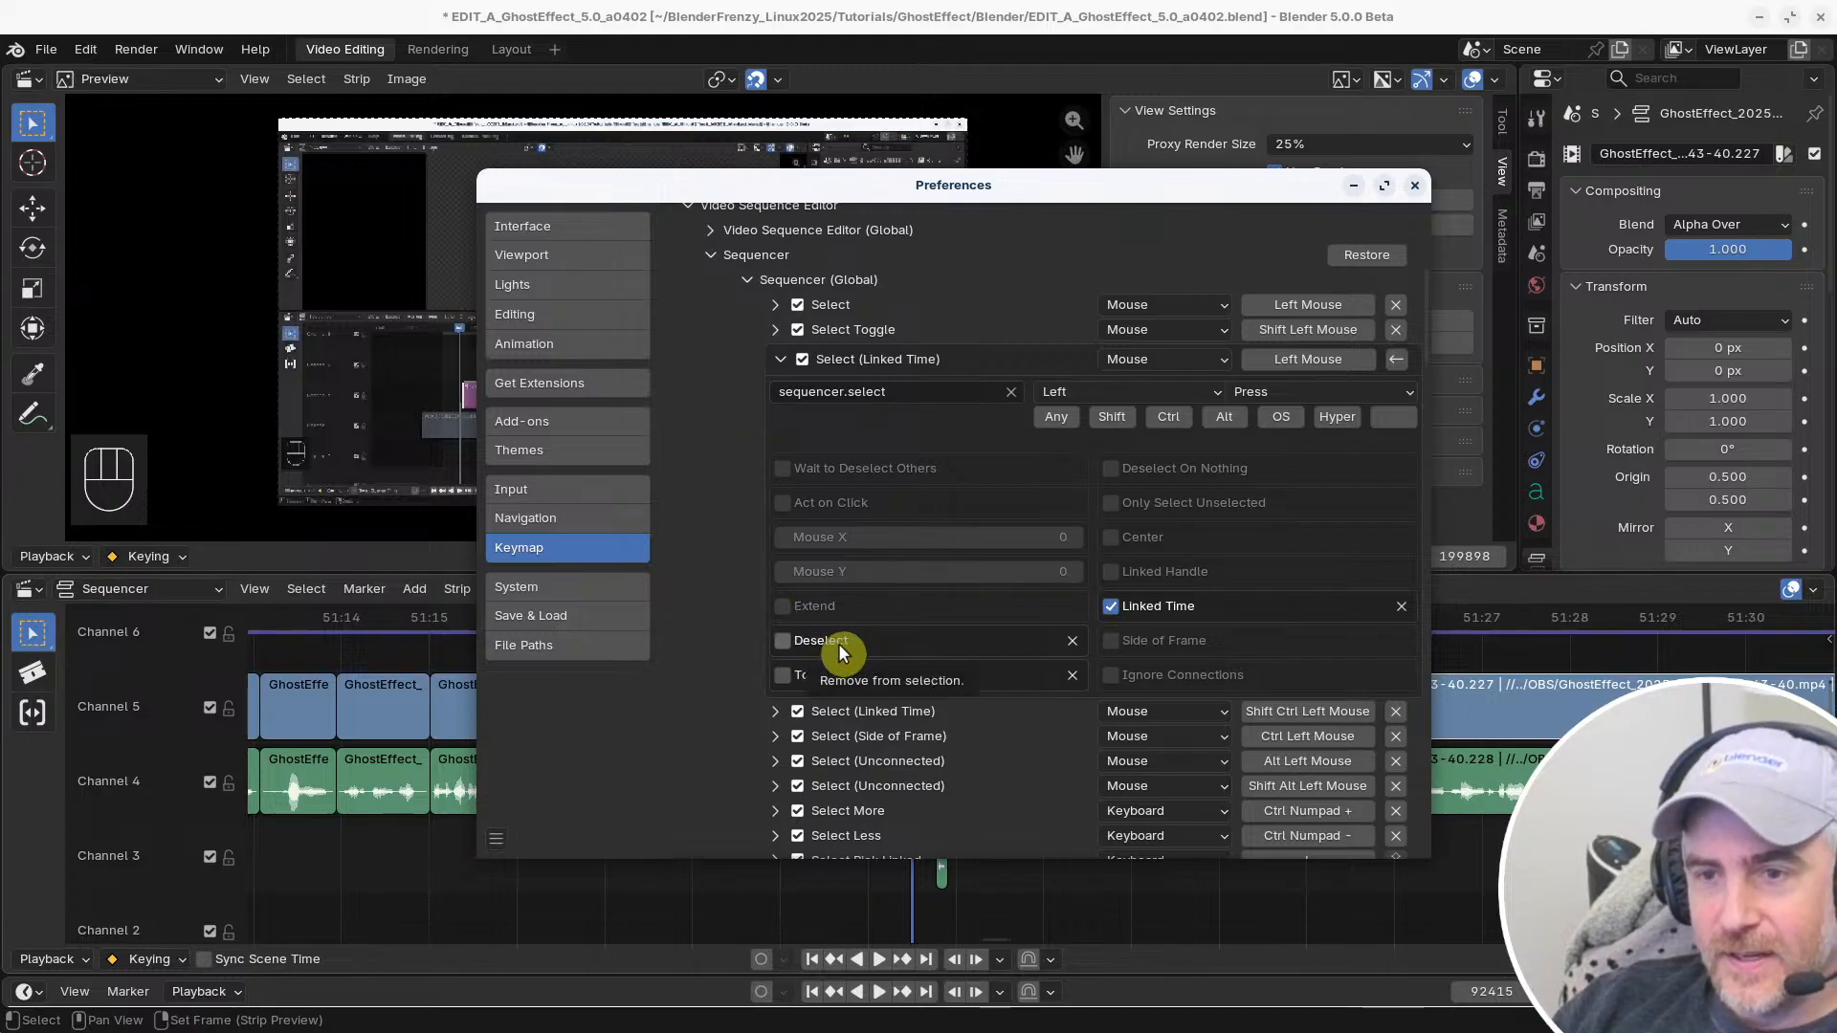
key(alt+Tab)
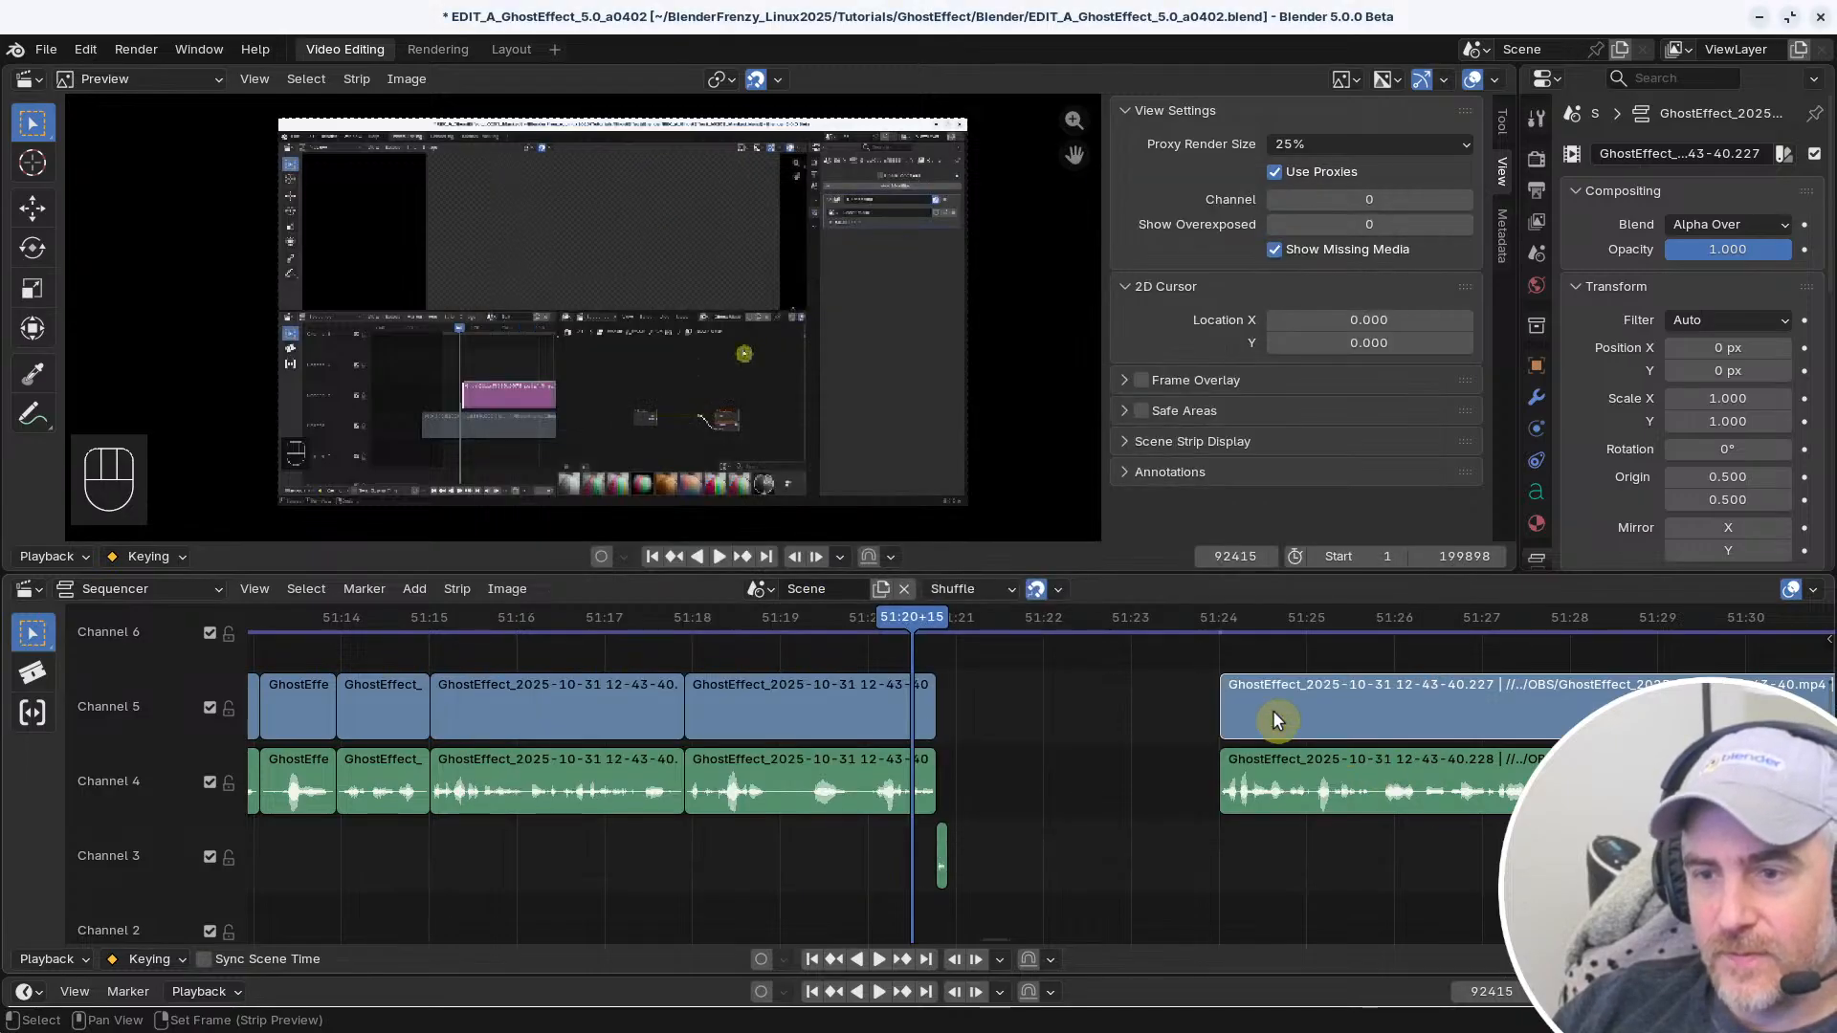
click(1222, 698)
shift+click(1222, 698)
shift+click(1221, 697)
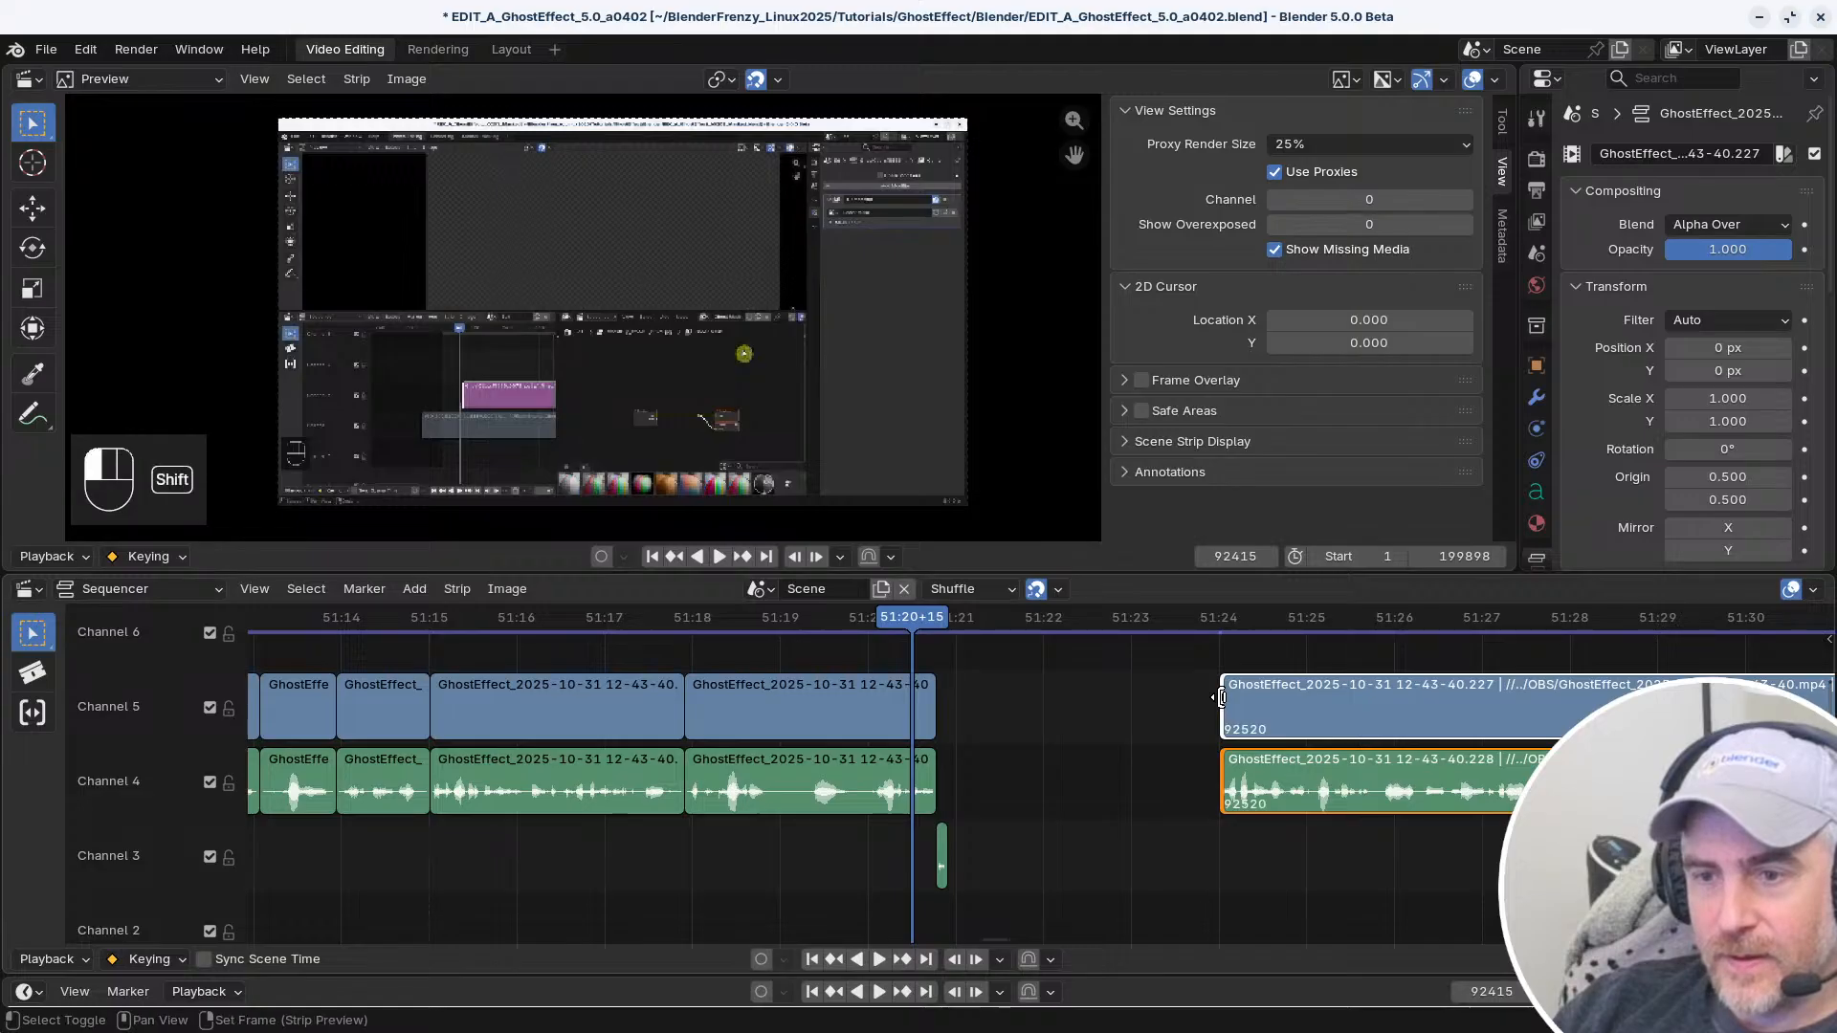
shift+click(1222, 697)
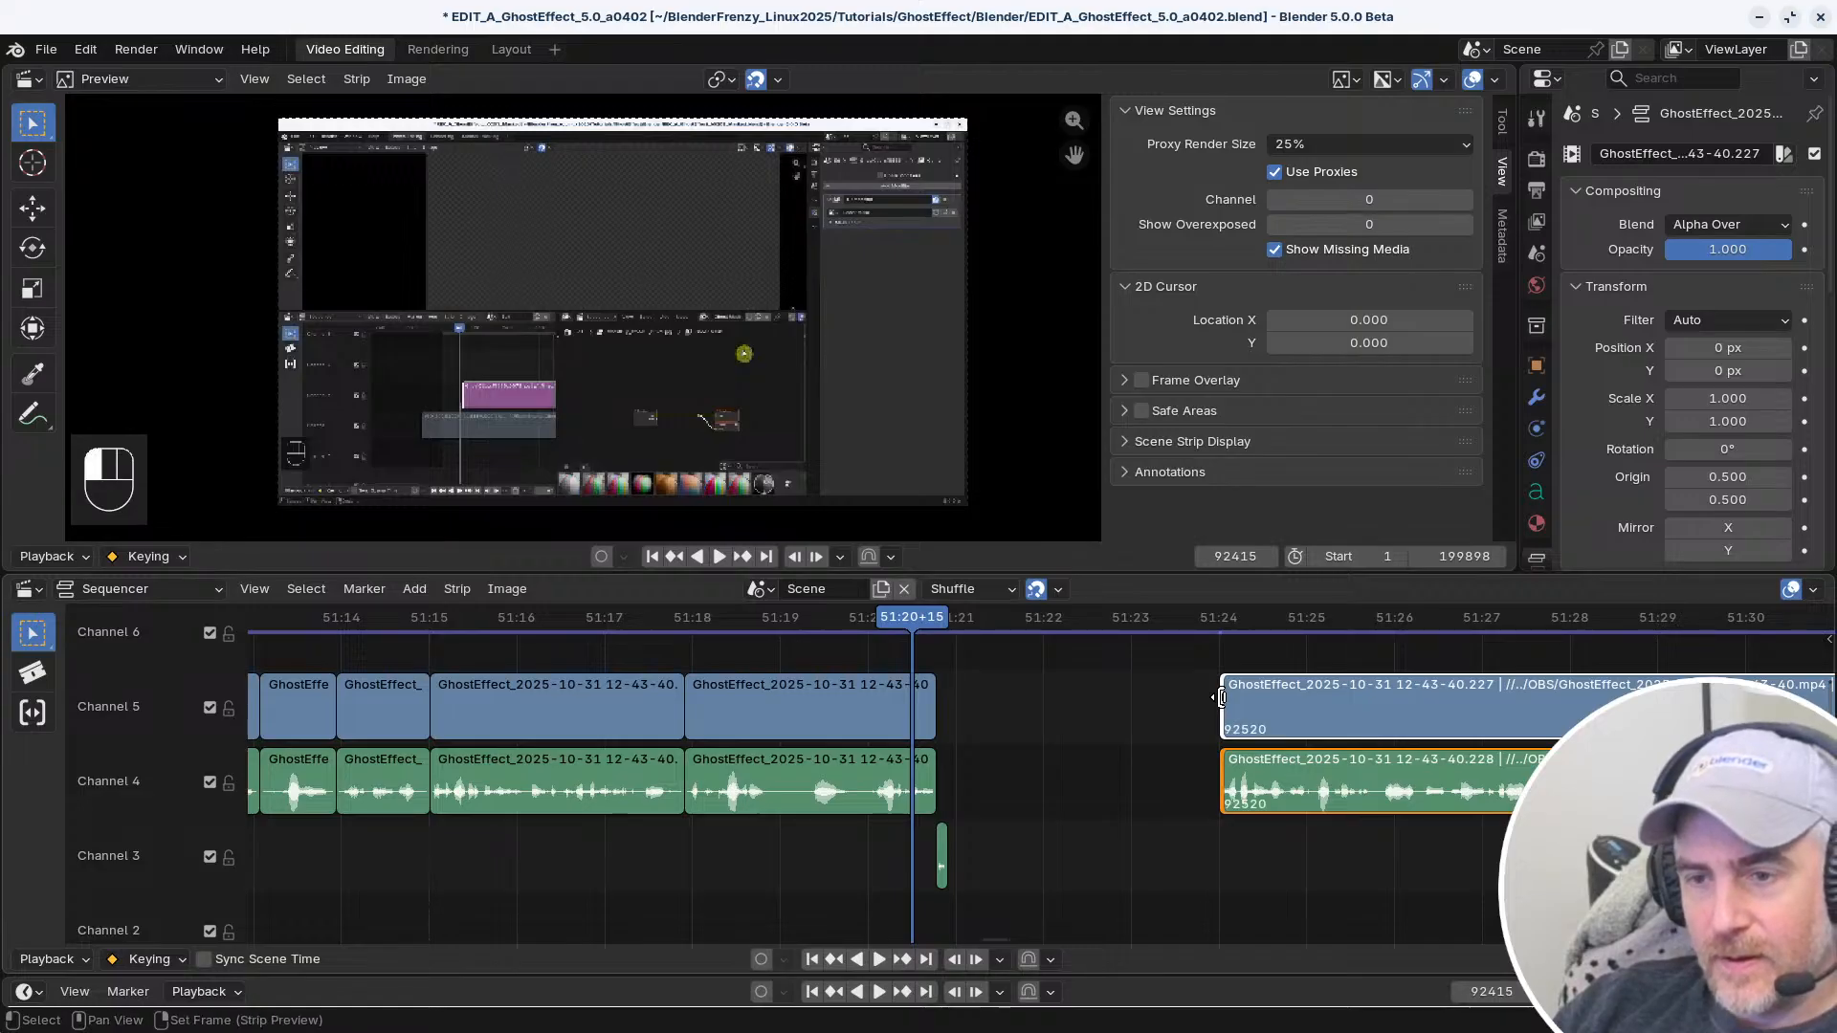
Enable Extend for the first Select (Linked Time) entry and test it on the start handles of both clips after the gap
key(alt+Tab)
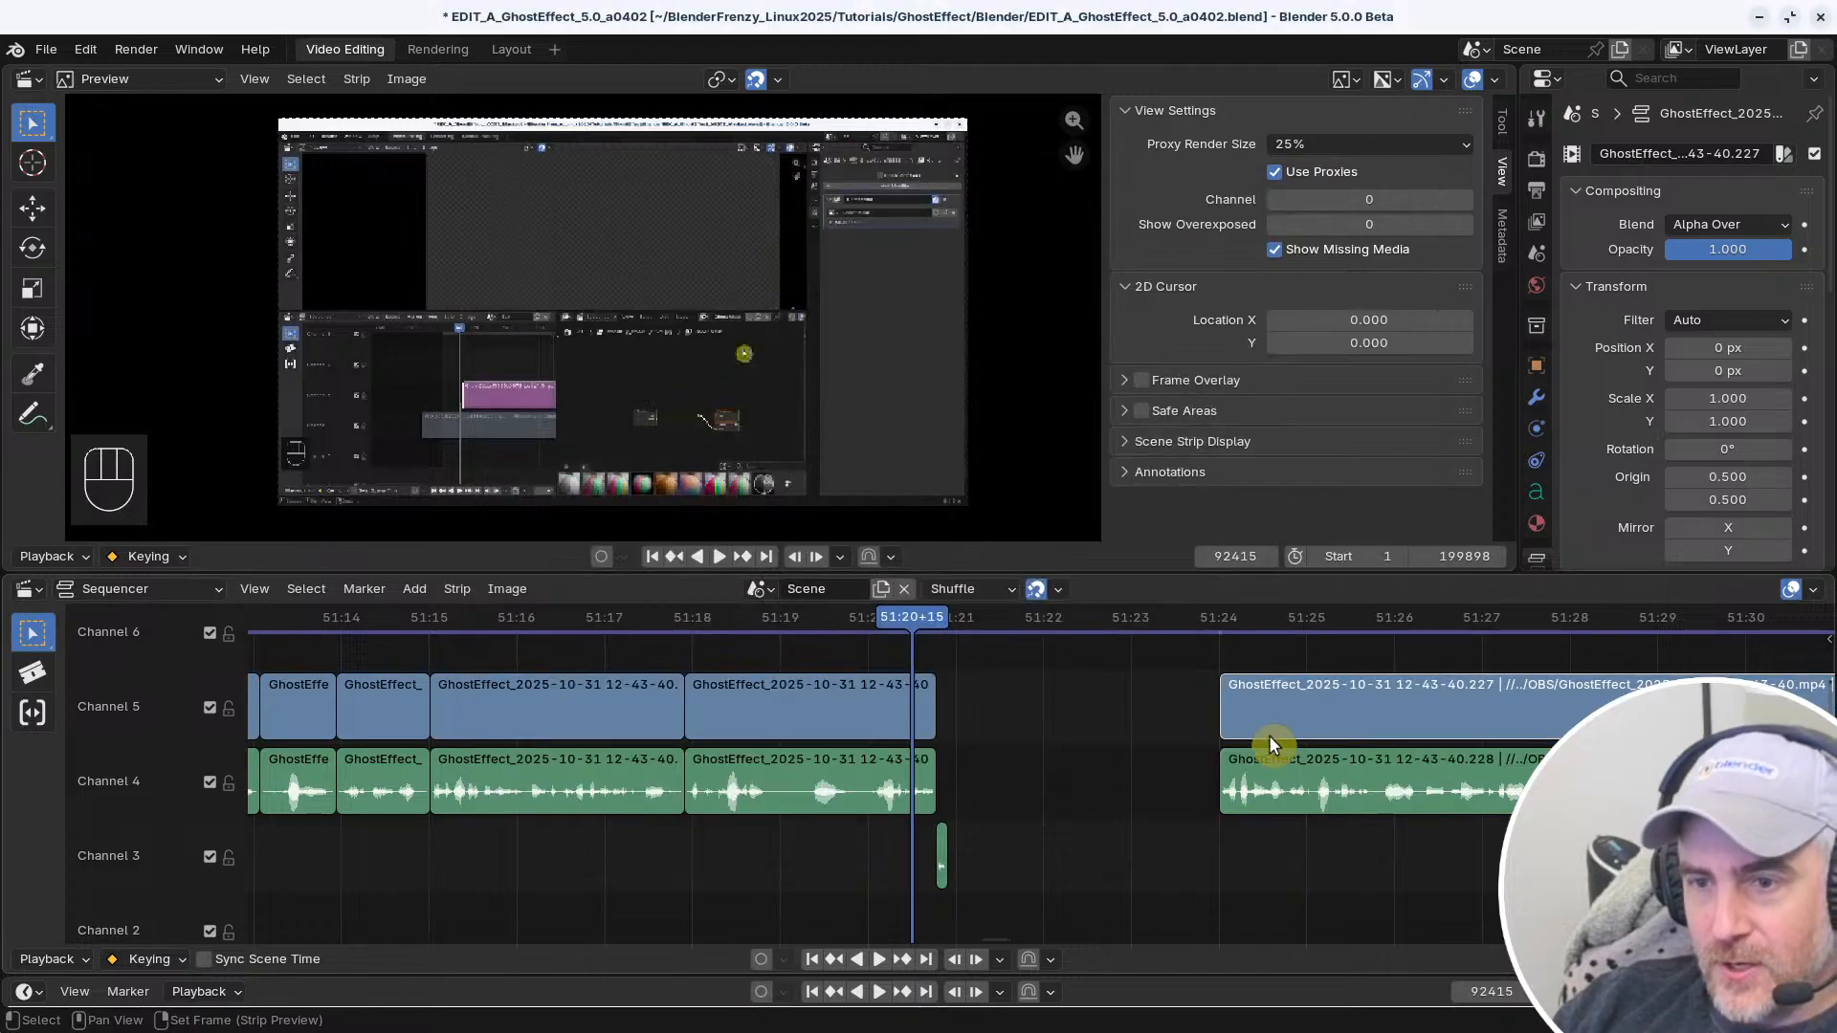
ctrl+shift+click(1230, 708)
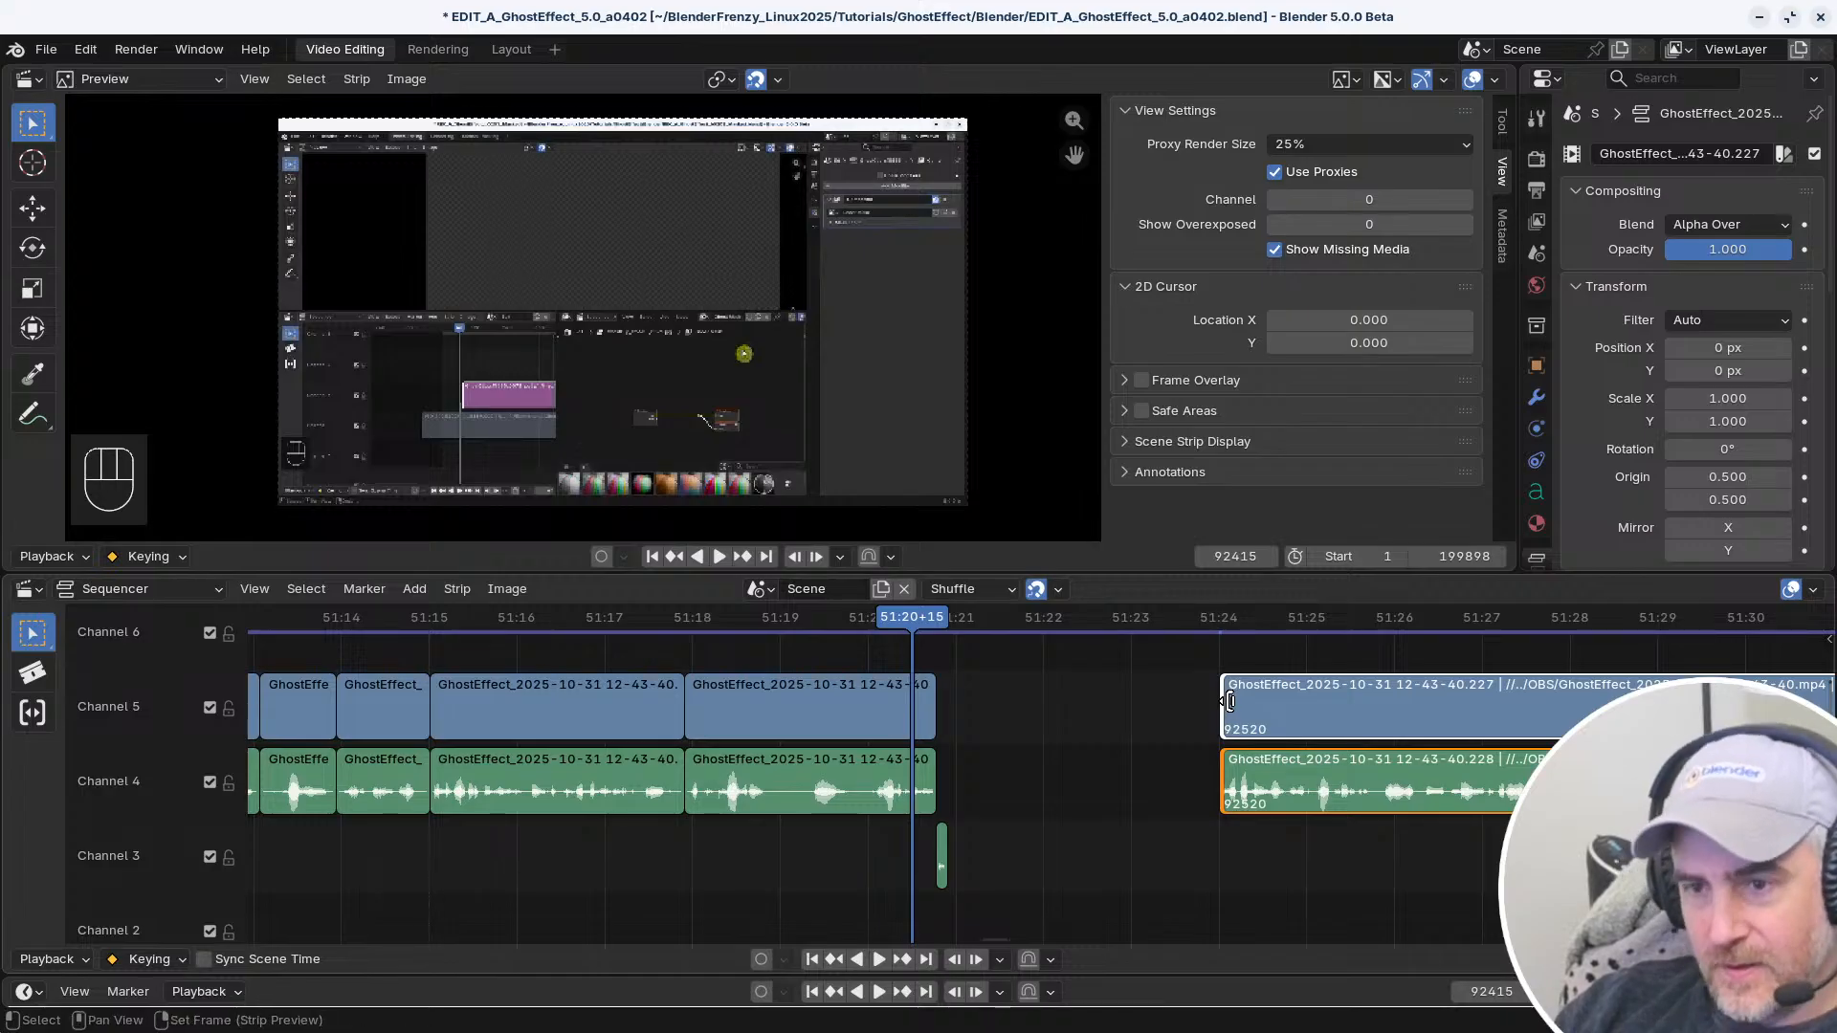
key(alt+Tab)
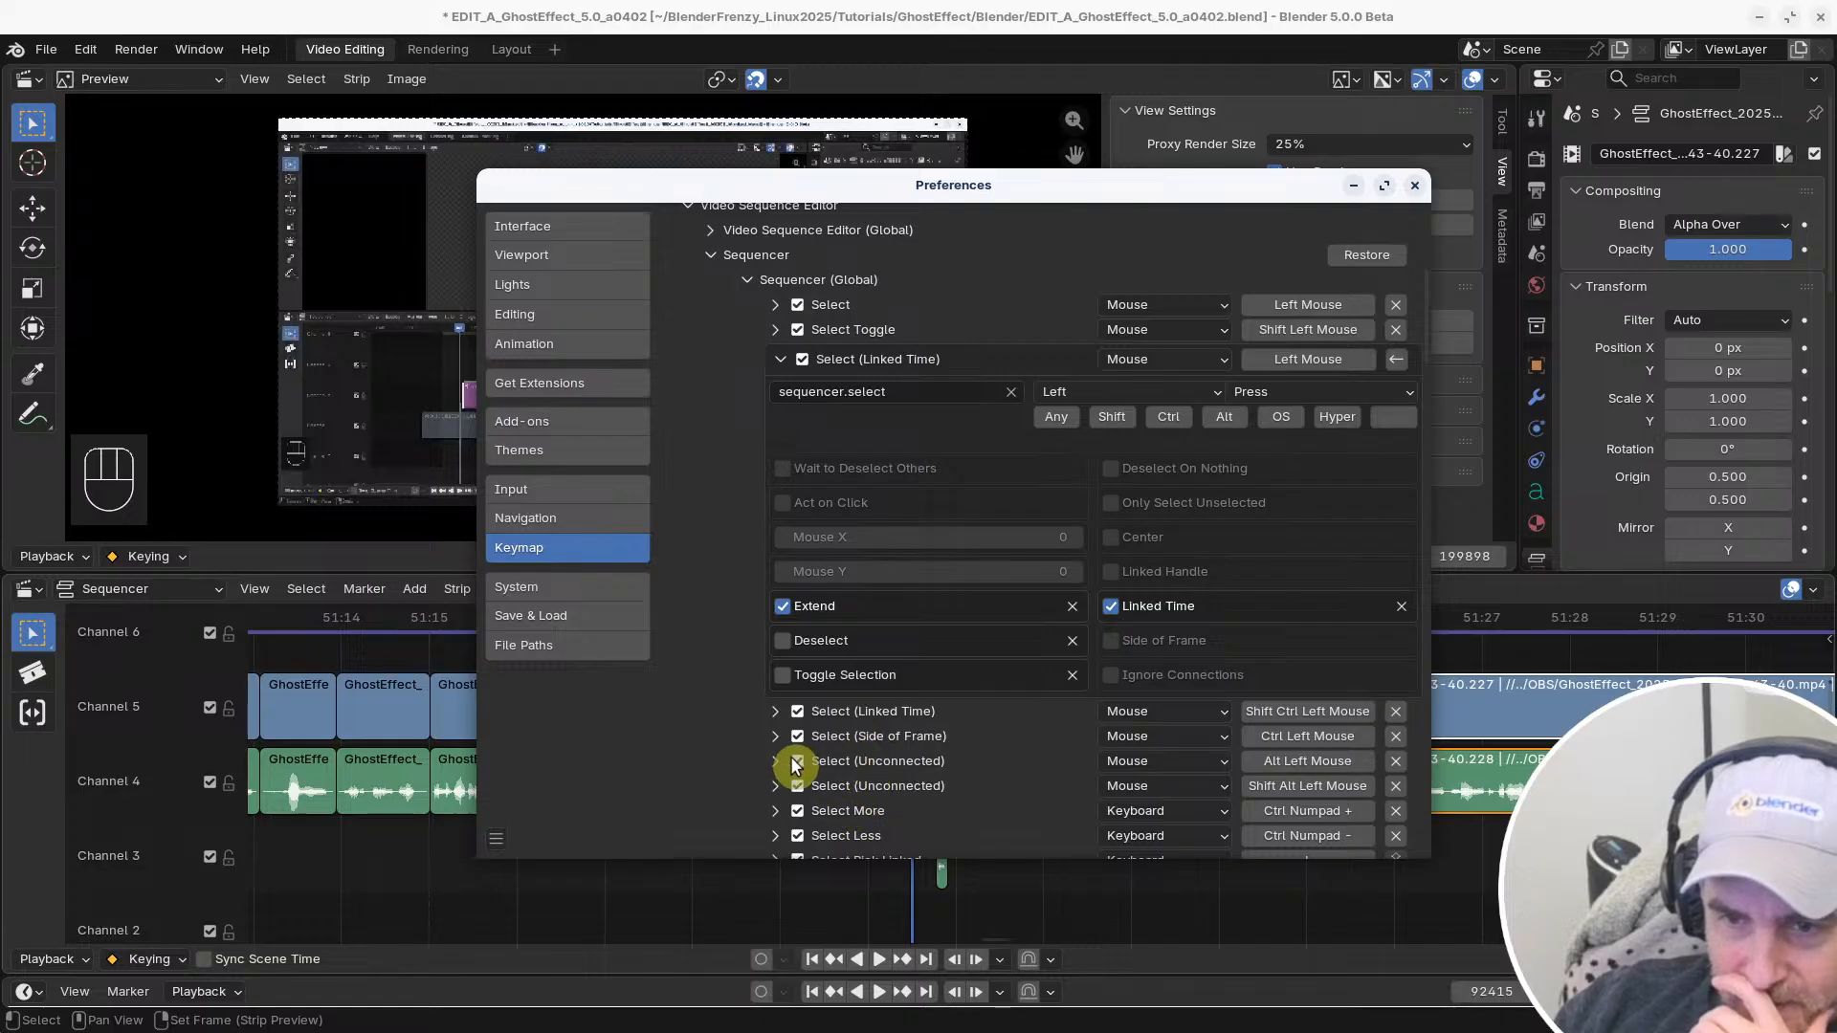
key(alt+Tab)
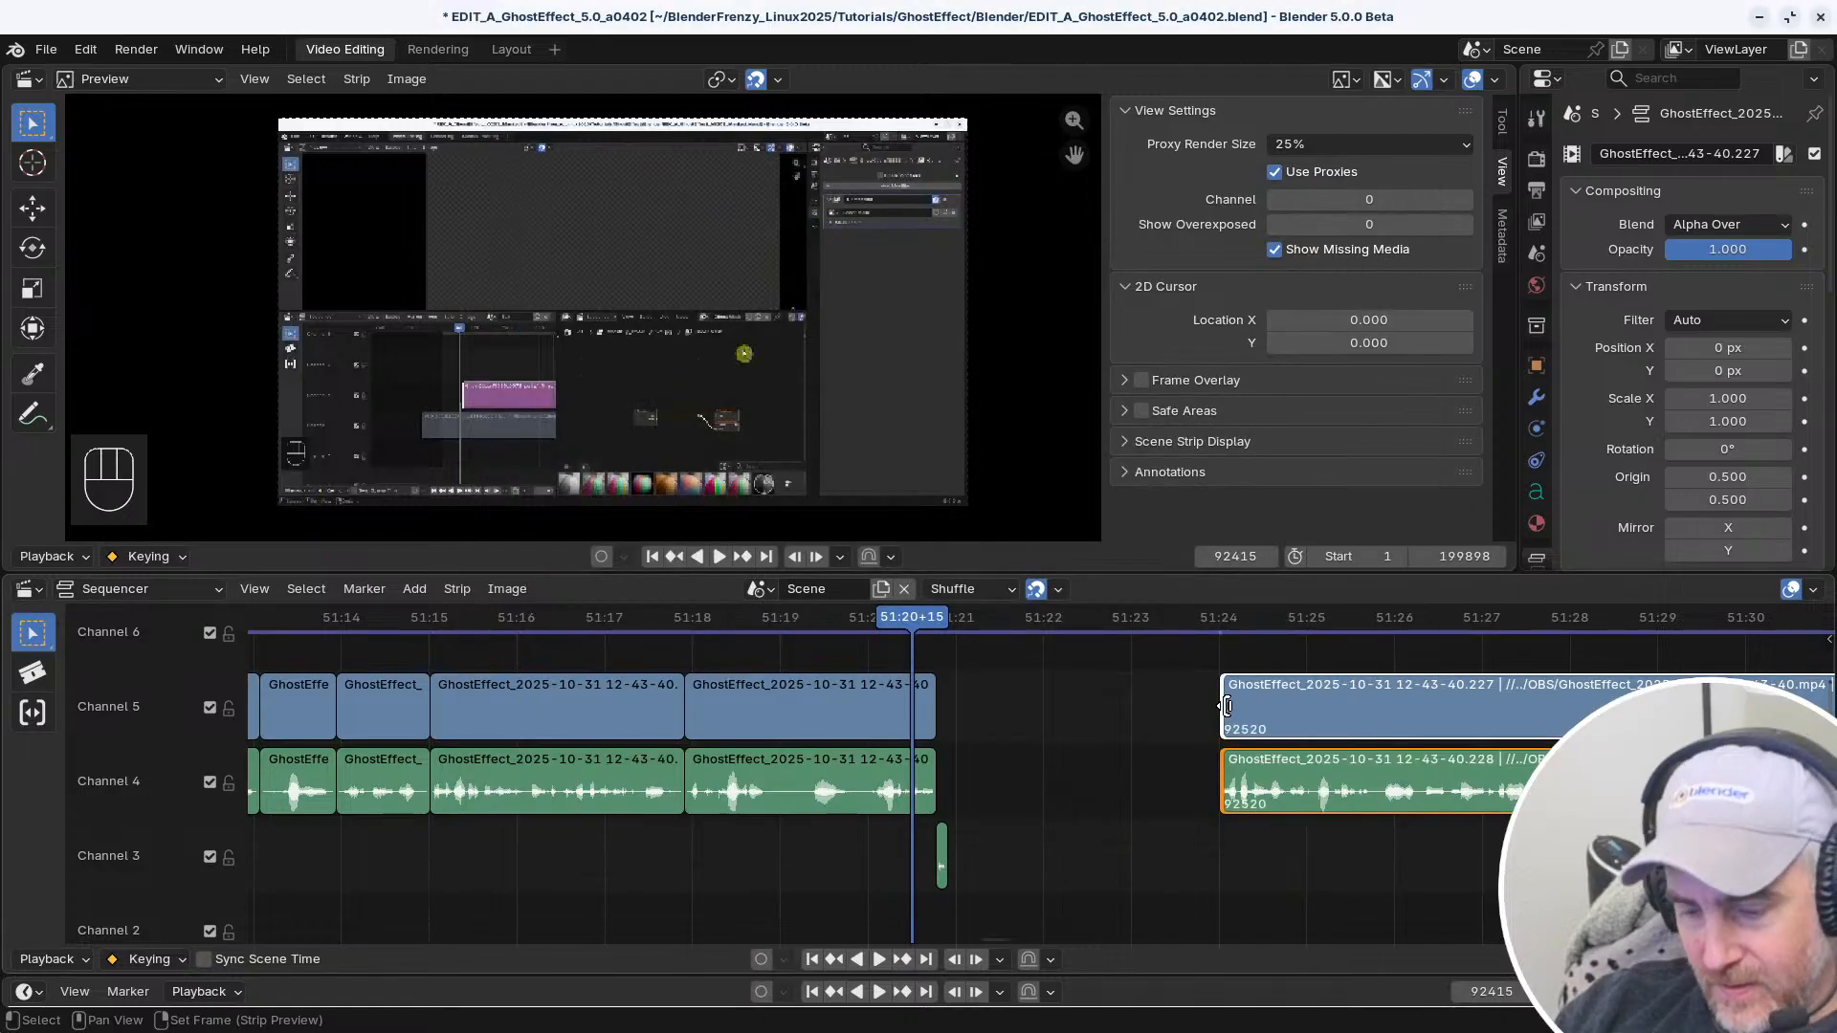
click(1227, 707)
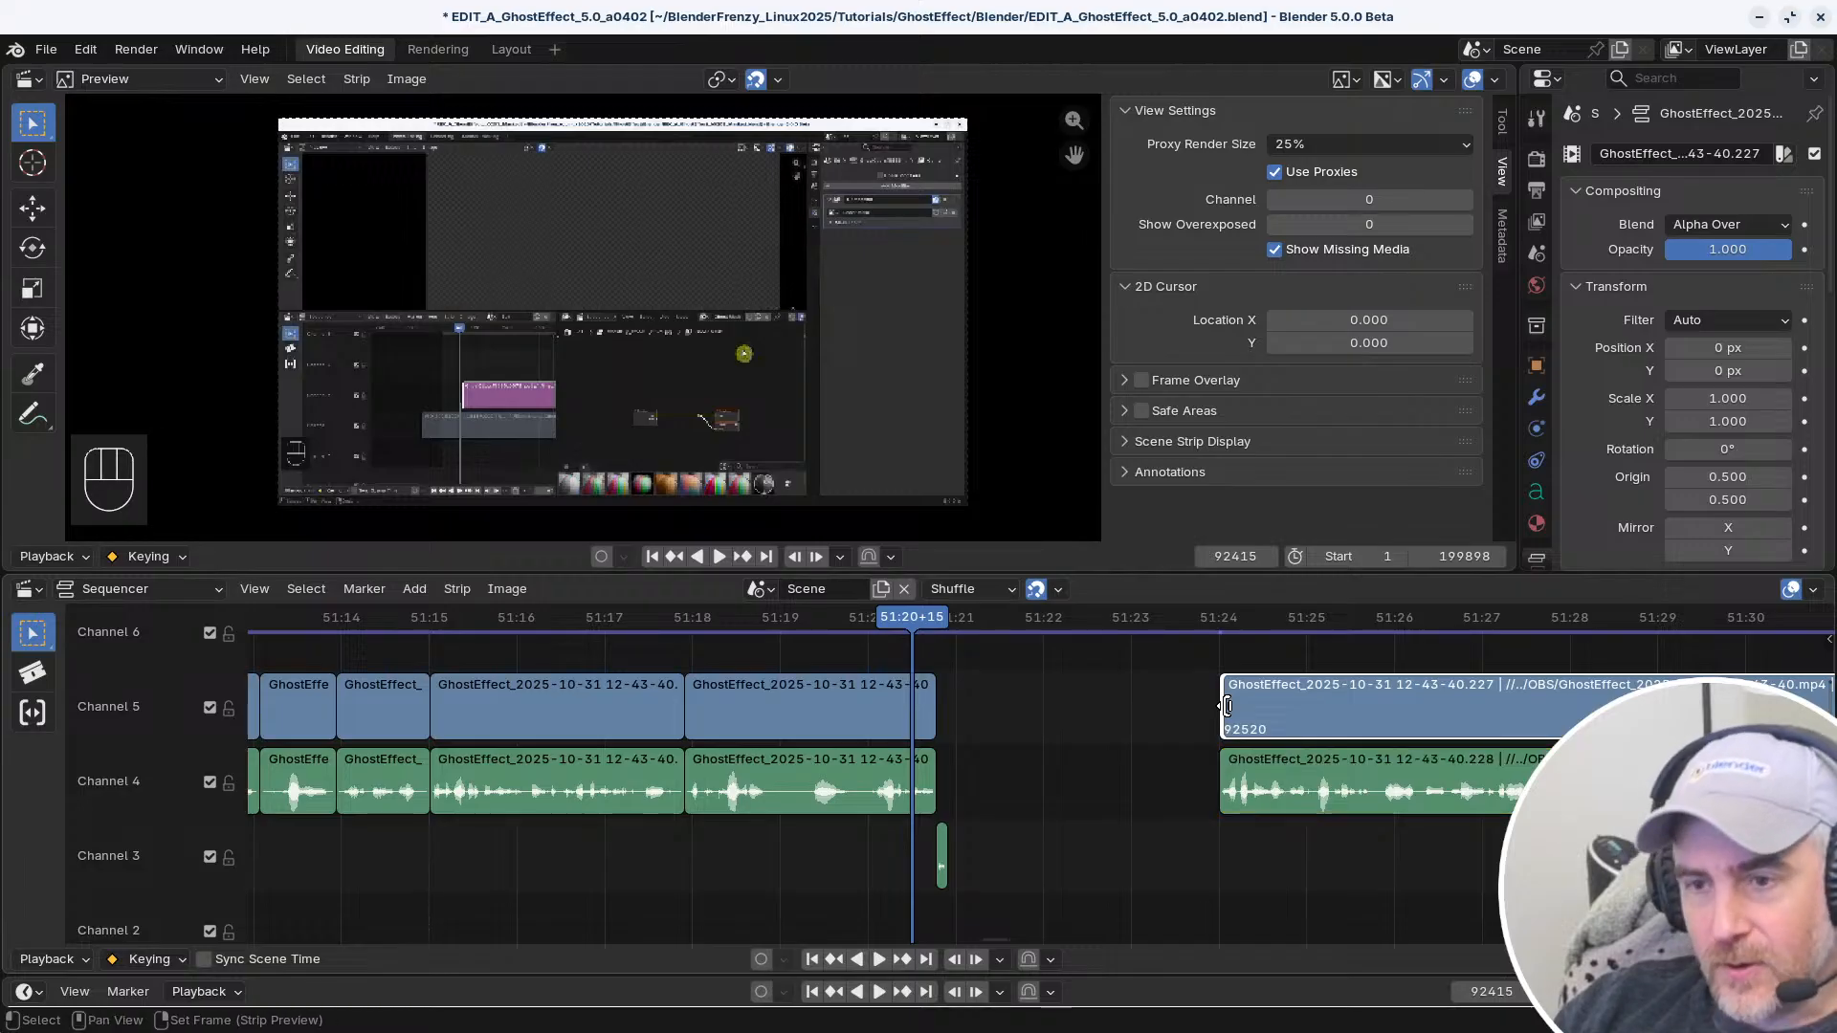
alt+click(1229, 772)
alt+click(1220, 719)
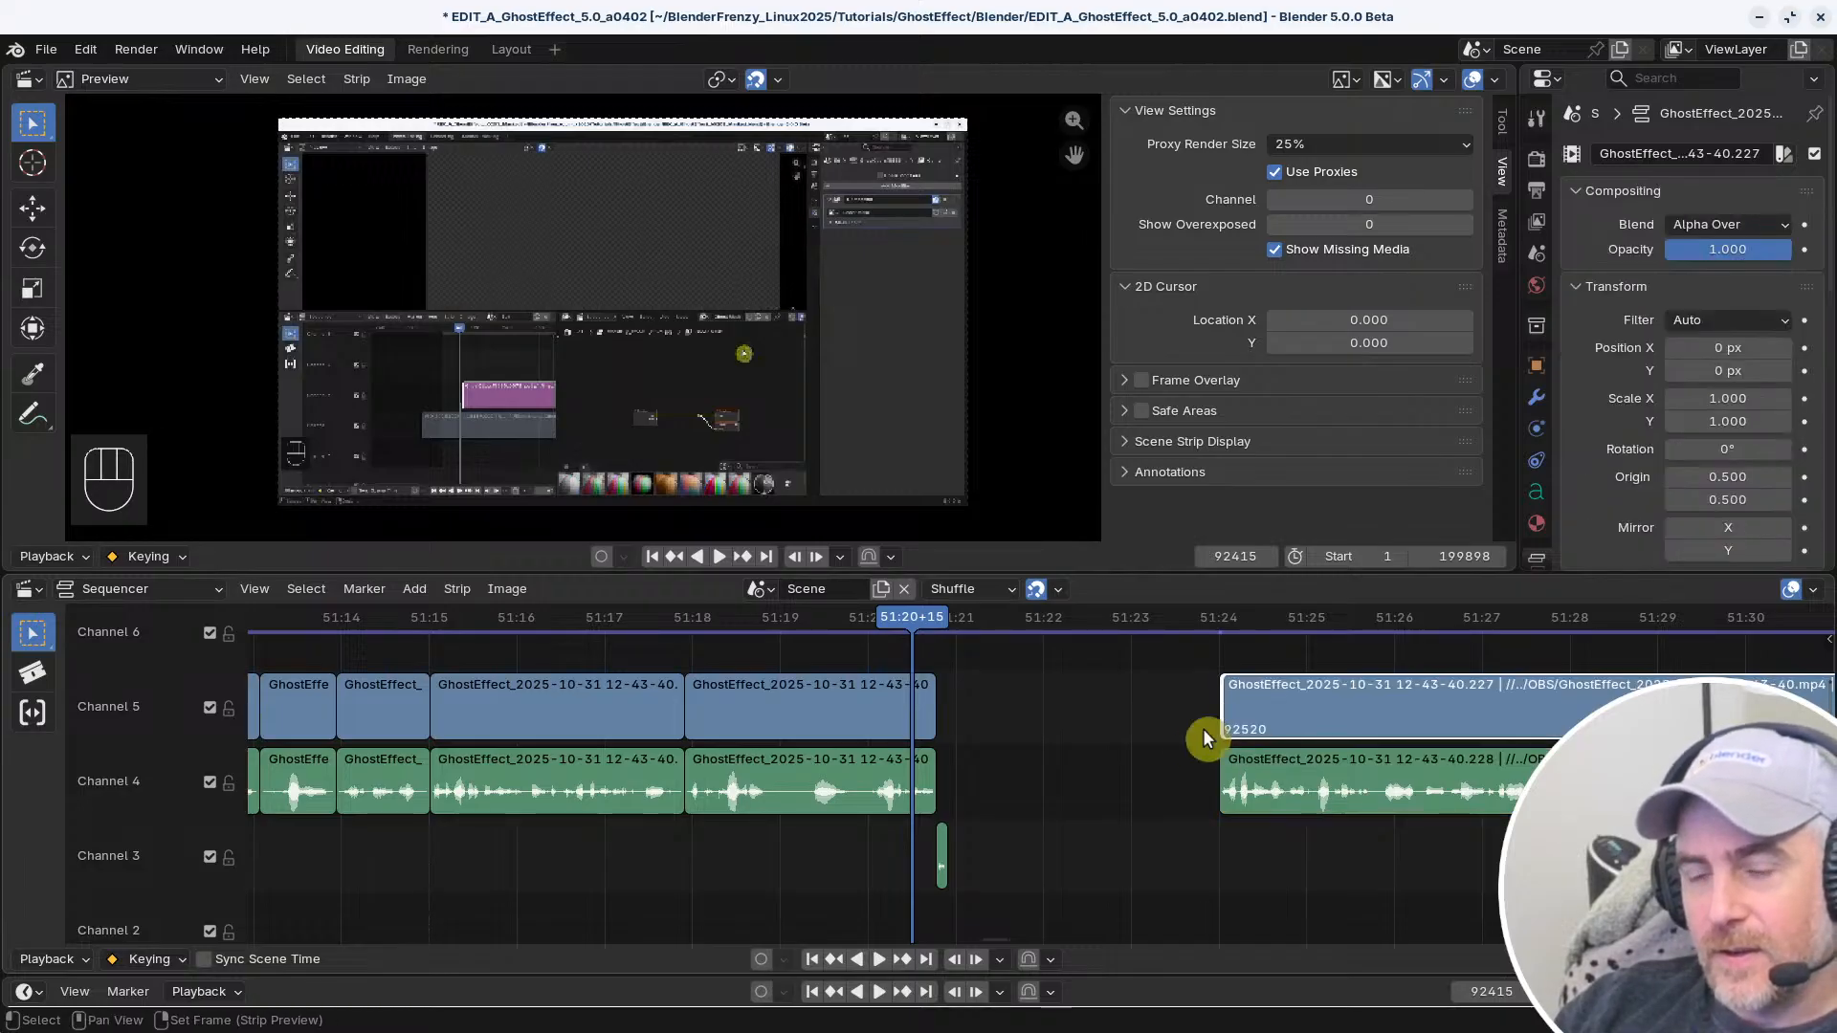
Enable Deselect On Nothing and Ignore Connections for the first Select (Linked Time) entry, using the Alt Left Mouse Select (Unconnected) entry as reference
key(alt+Tab)
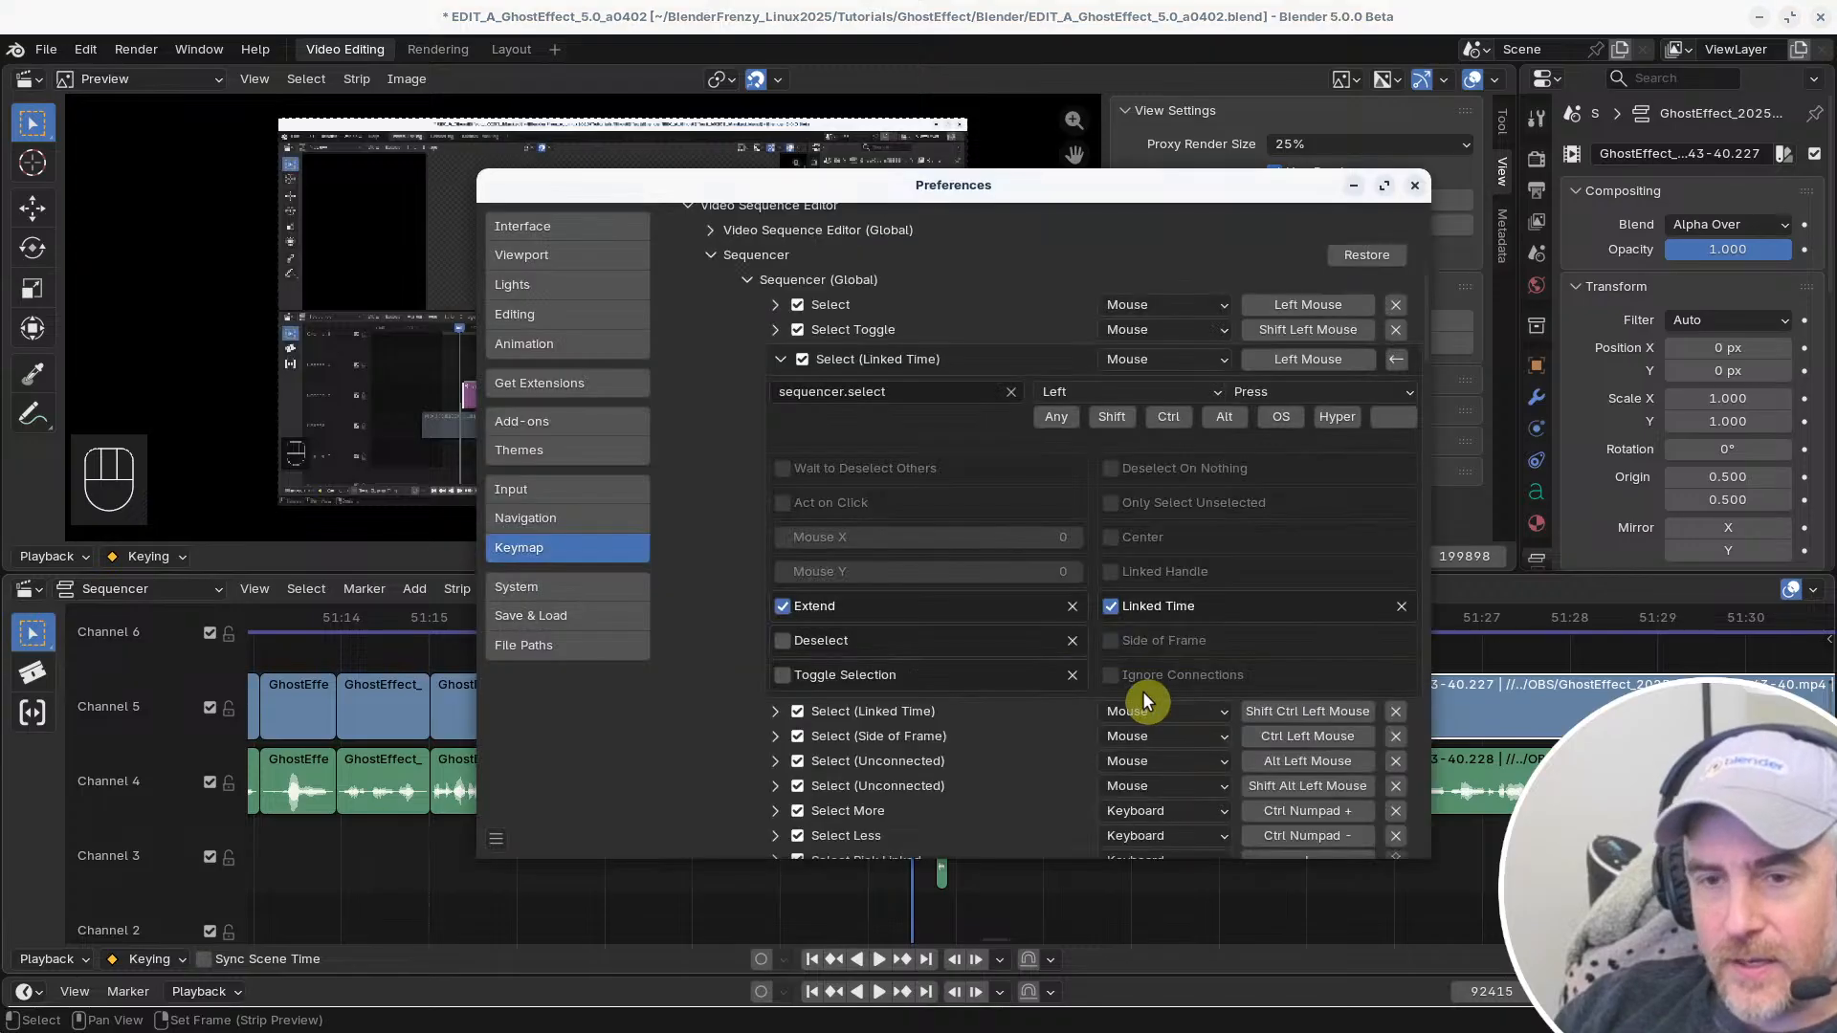
scroll(949, 760, down, 1)
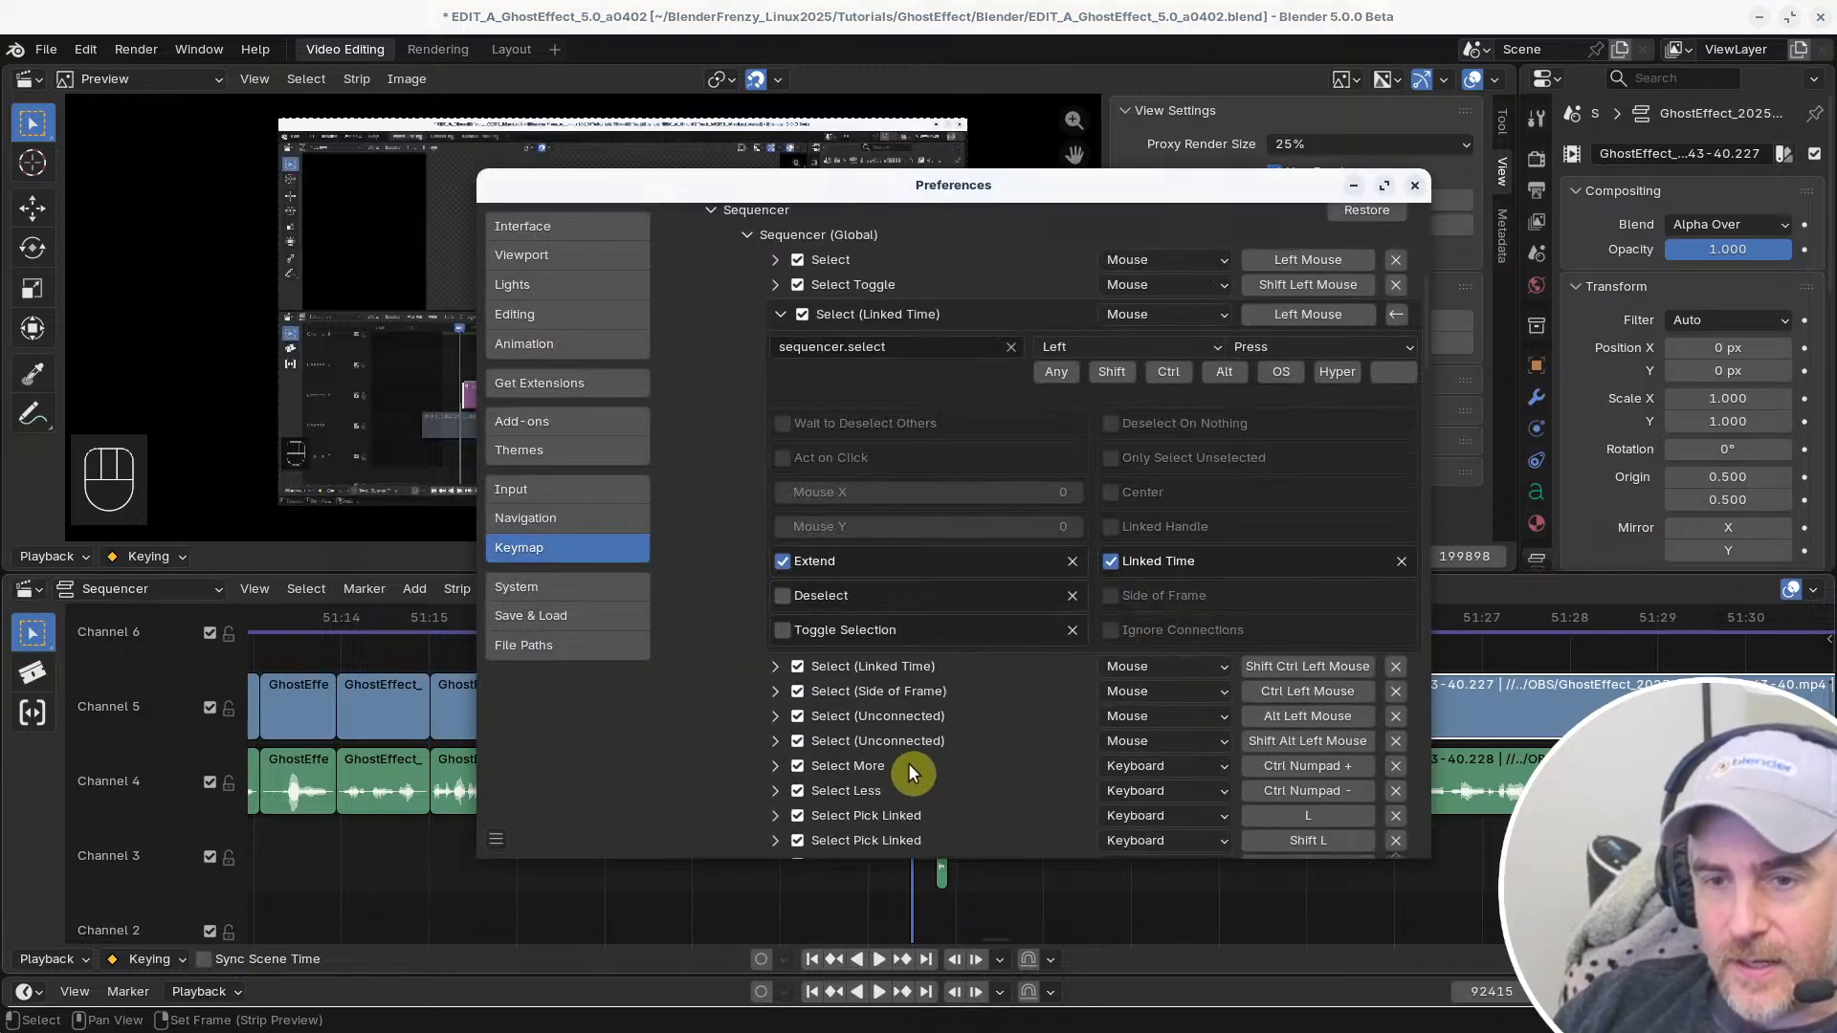
click(777, 719)
scroll(779, 727, down, 6)
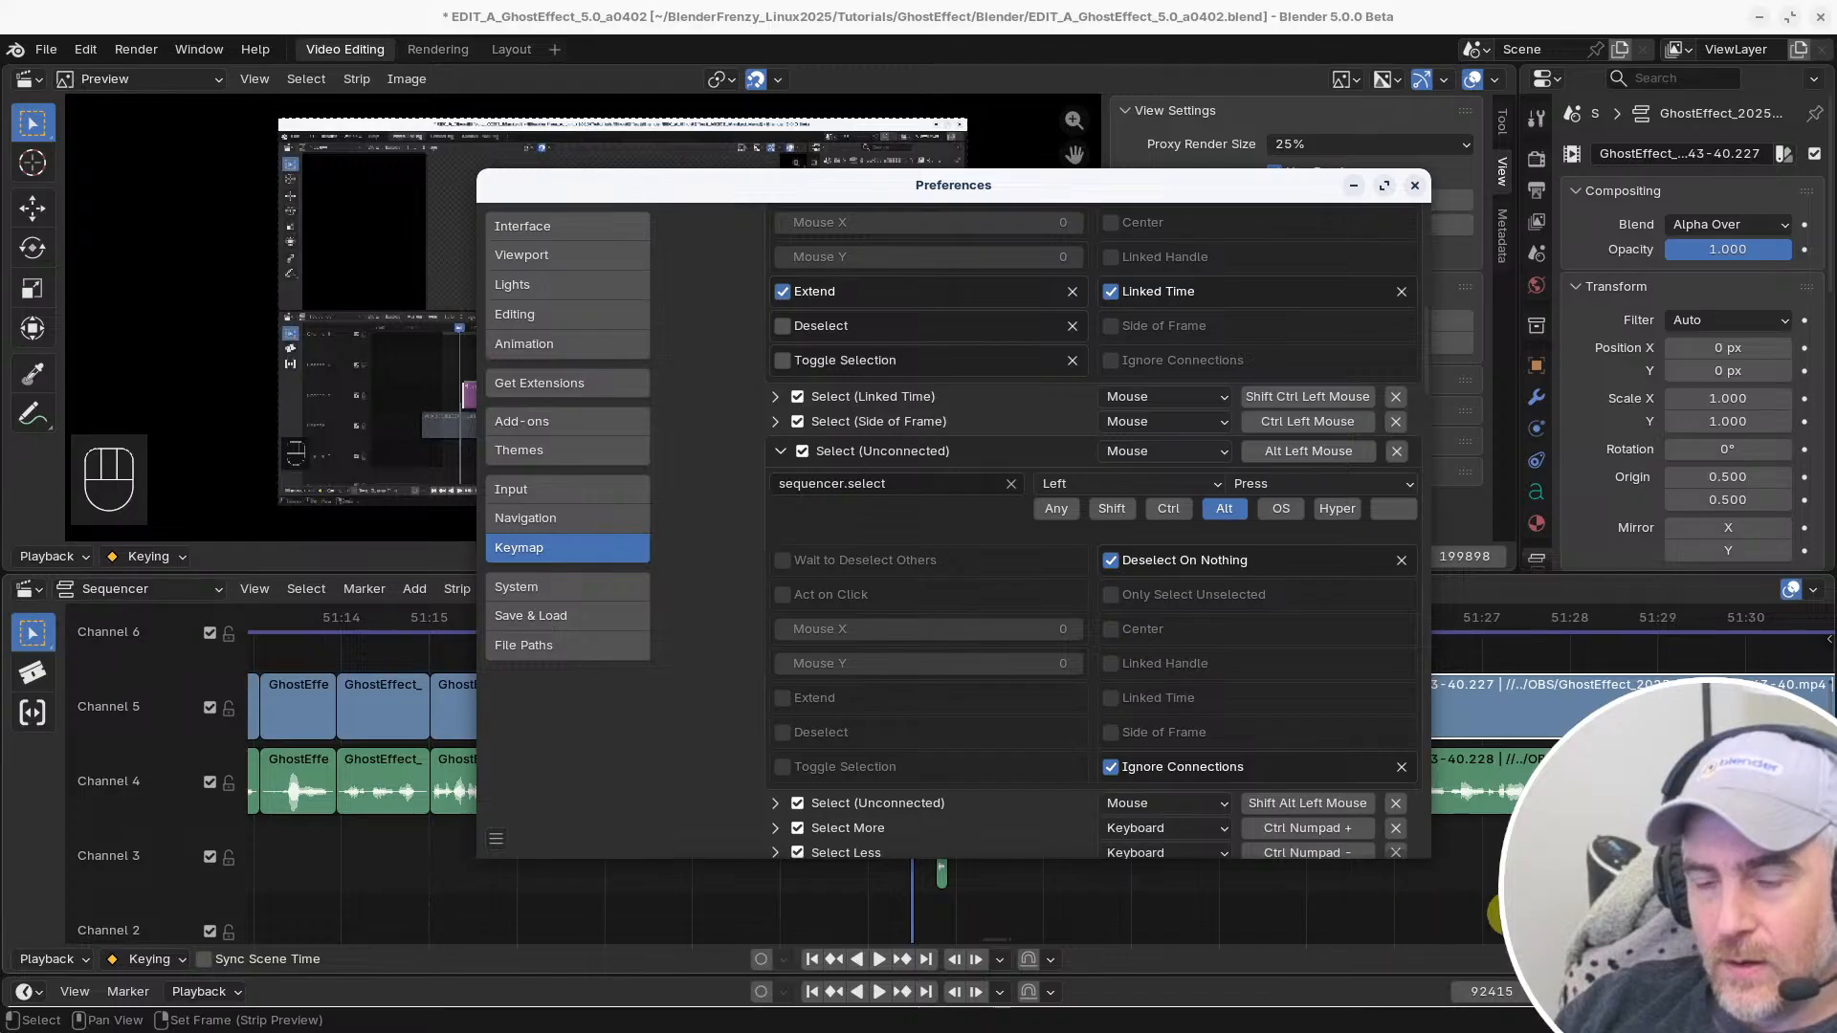
scroll(917, 634, up, 9)
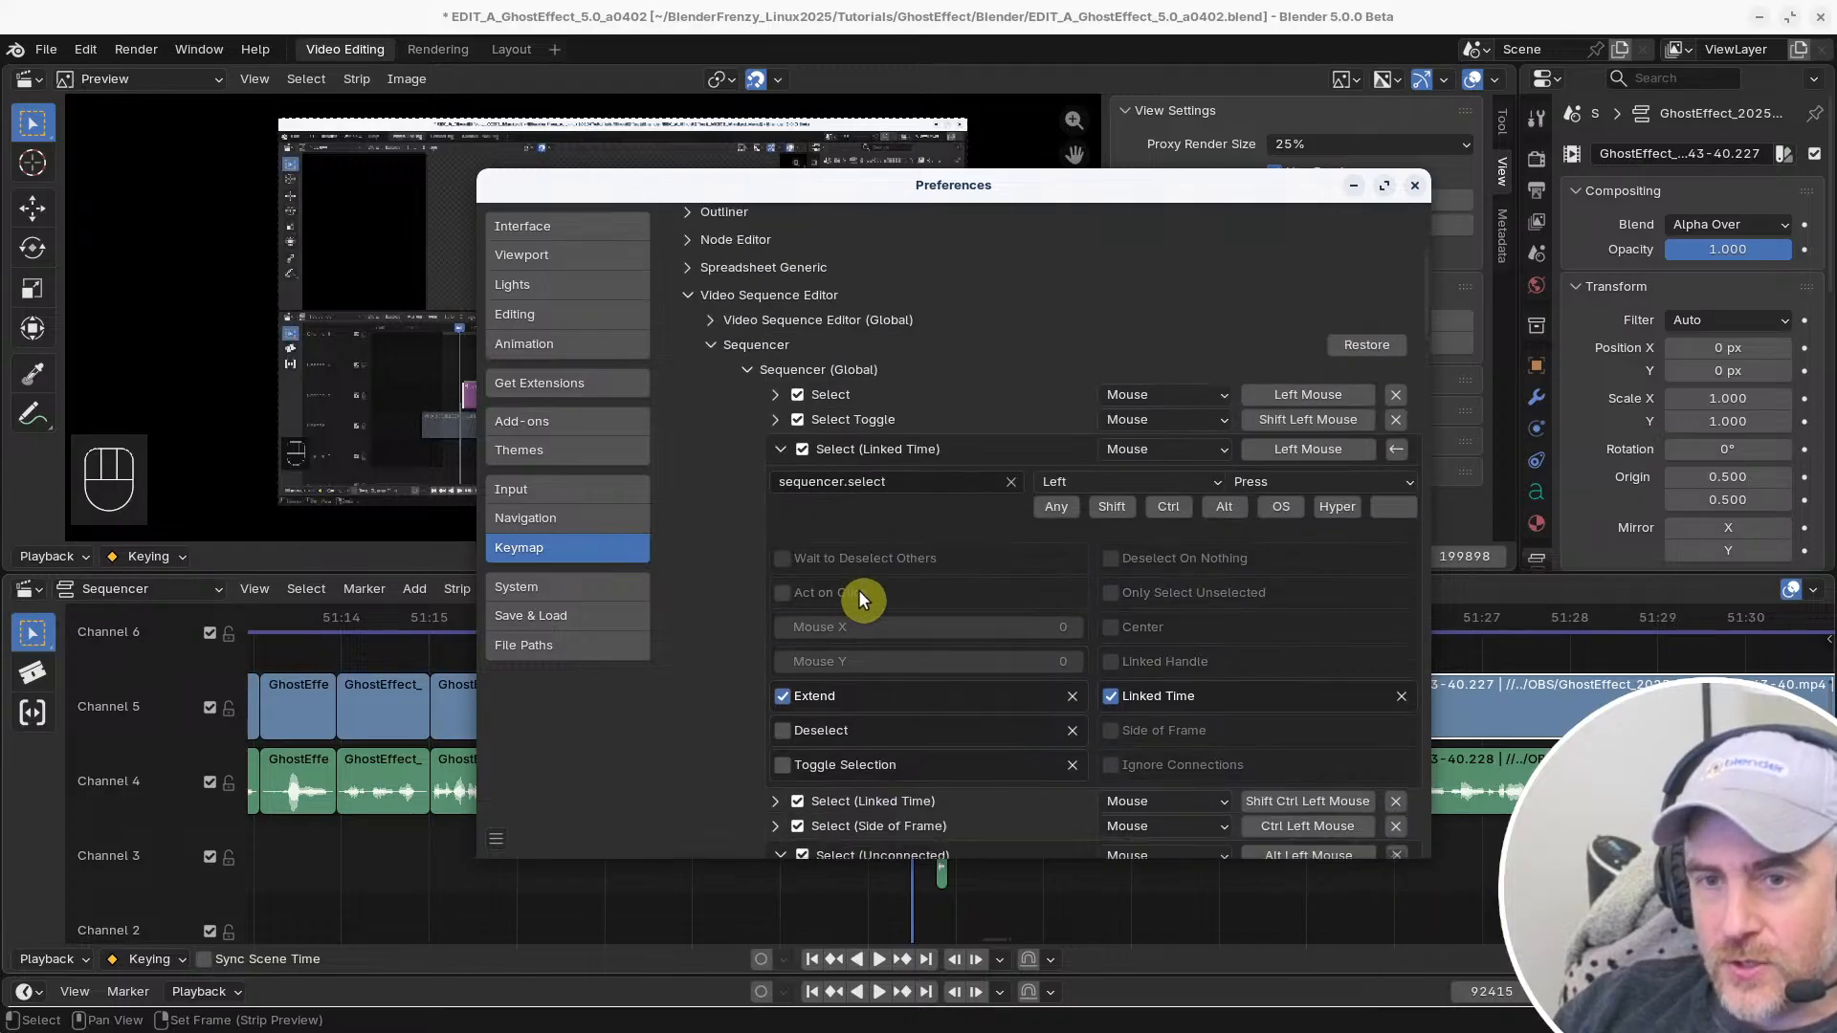
click(1118, 513)
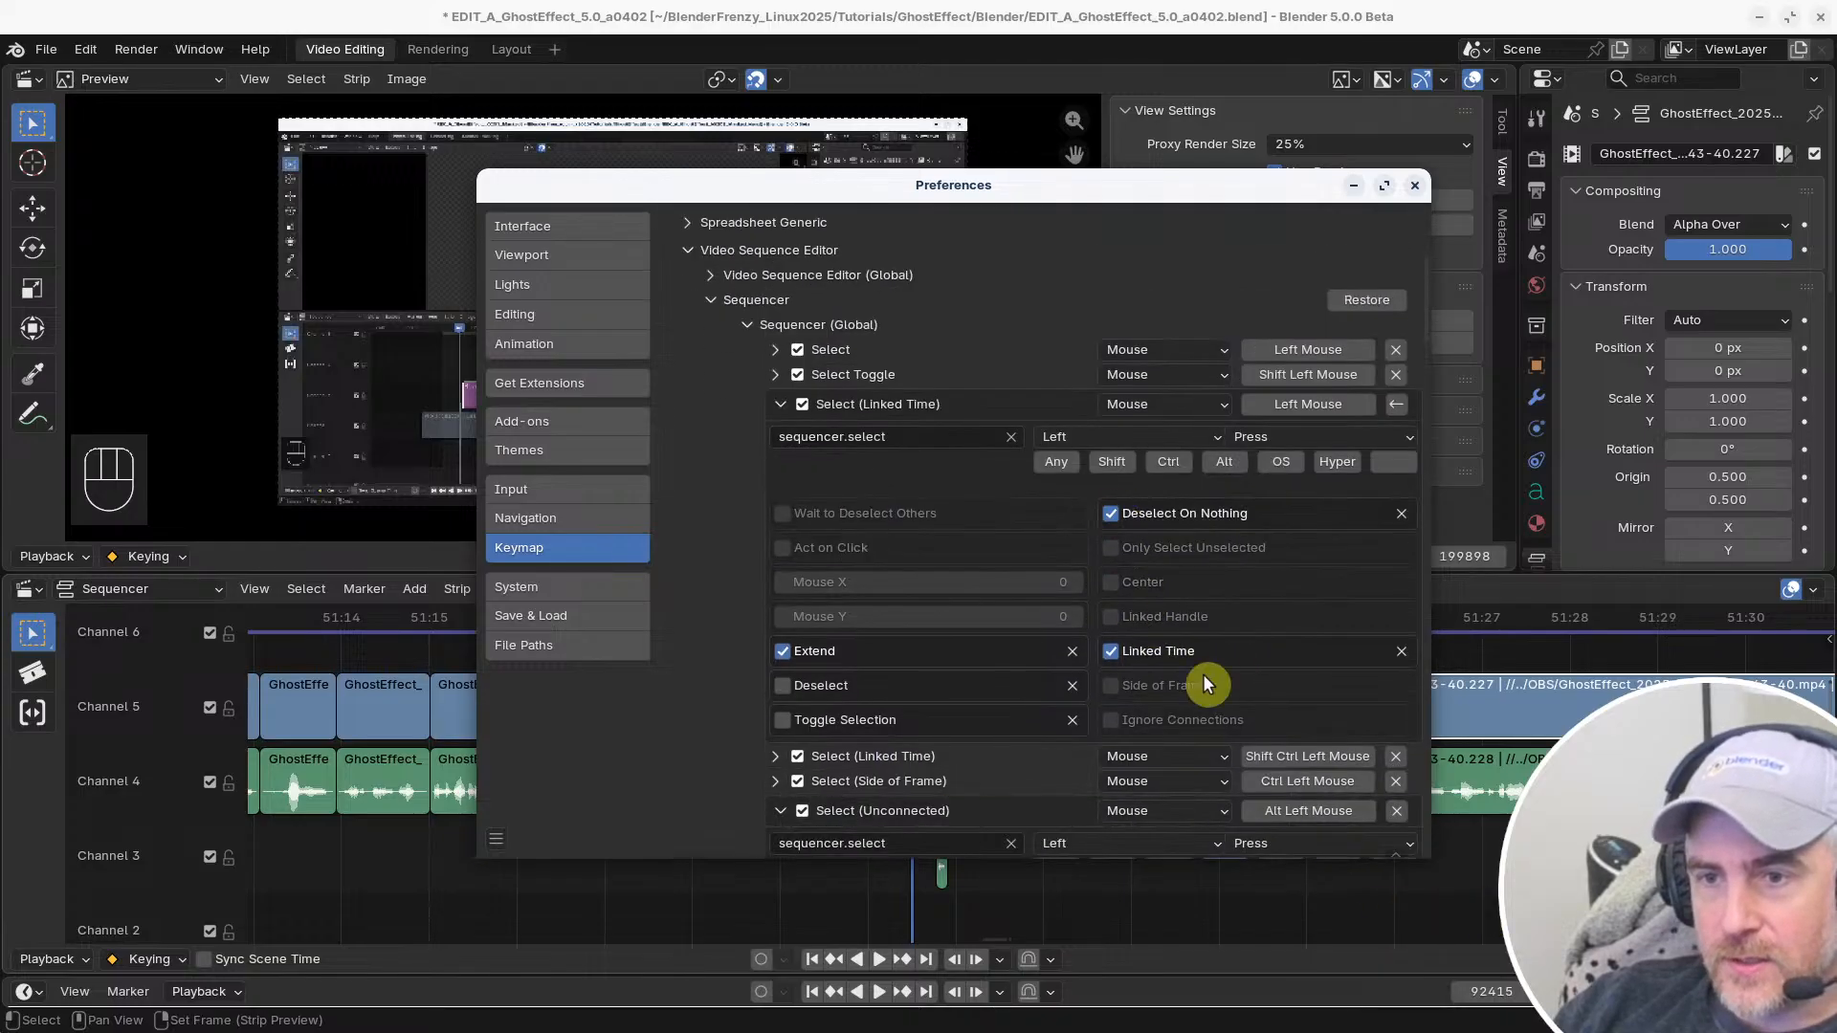
click(1163, 720)
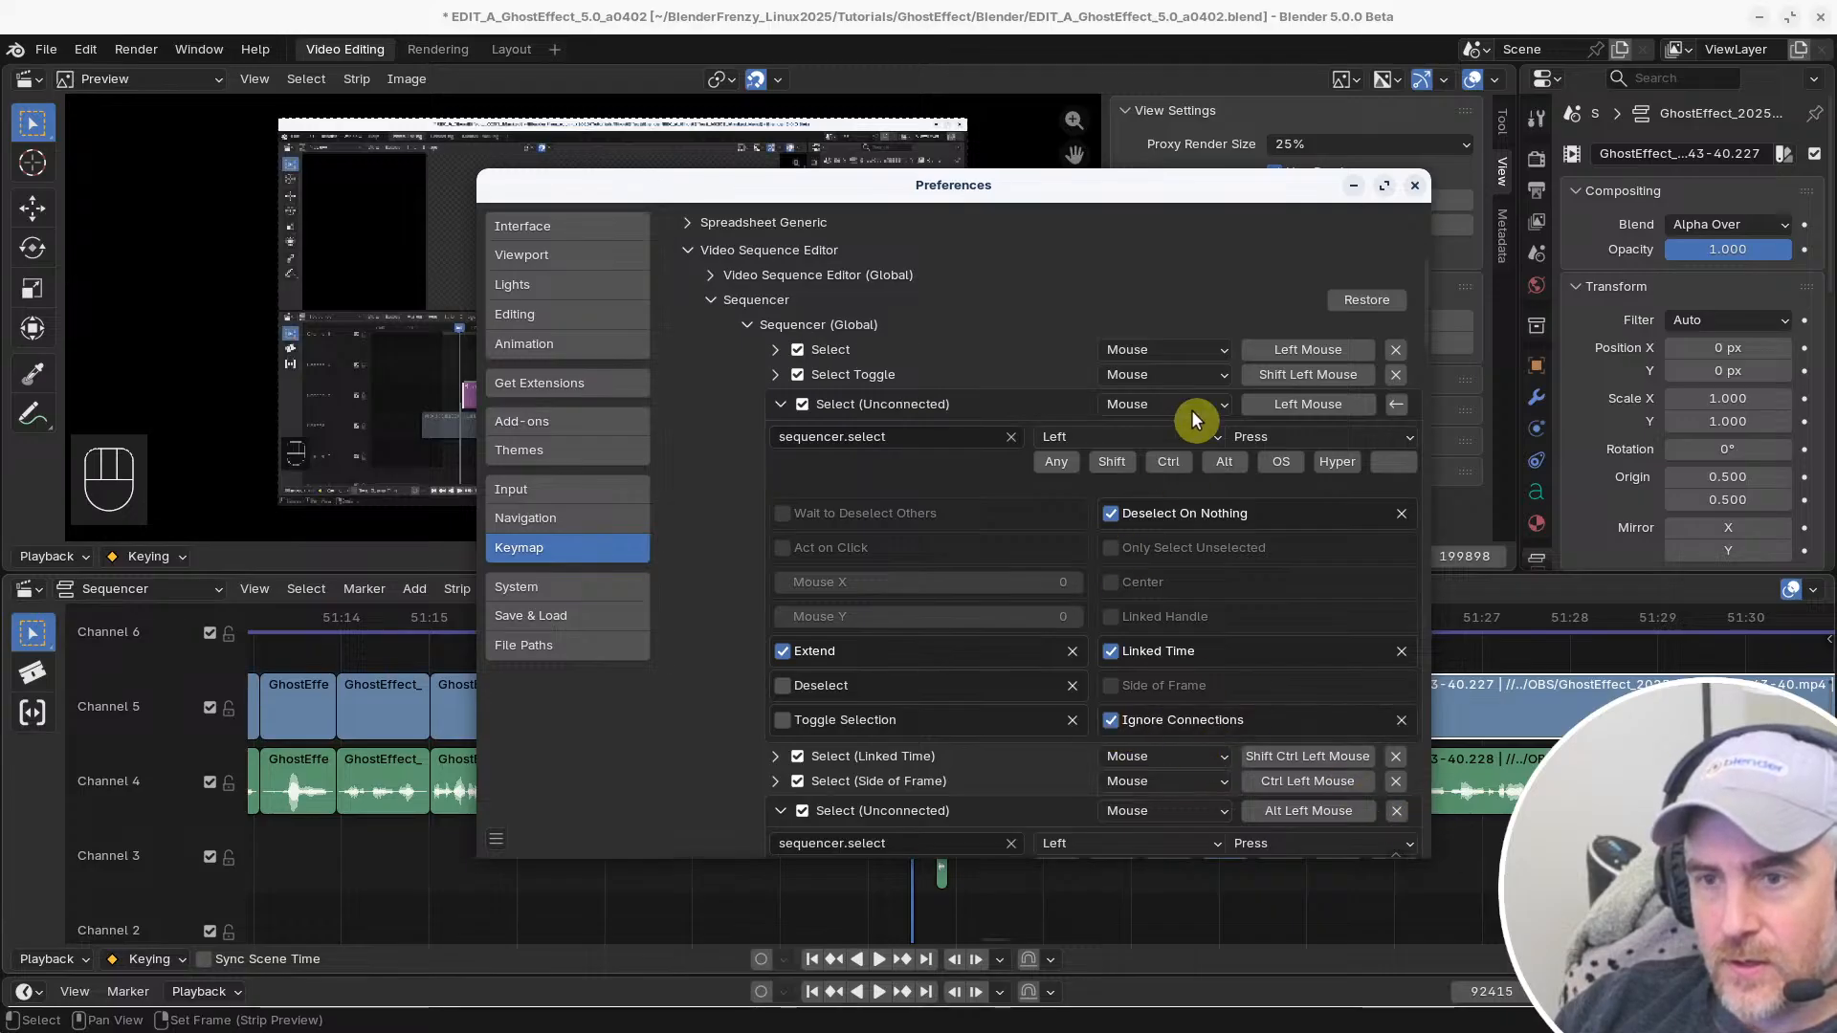
Try Deselect On Nothing and Ignore Connections on the Select Toggle entry, then turn both off and collapse the entry
click(775, 375)
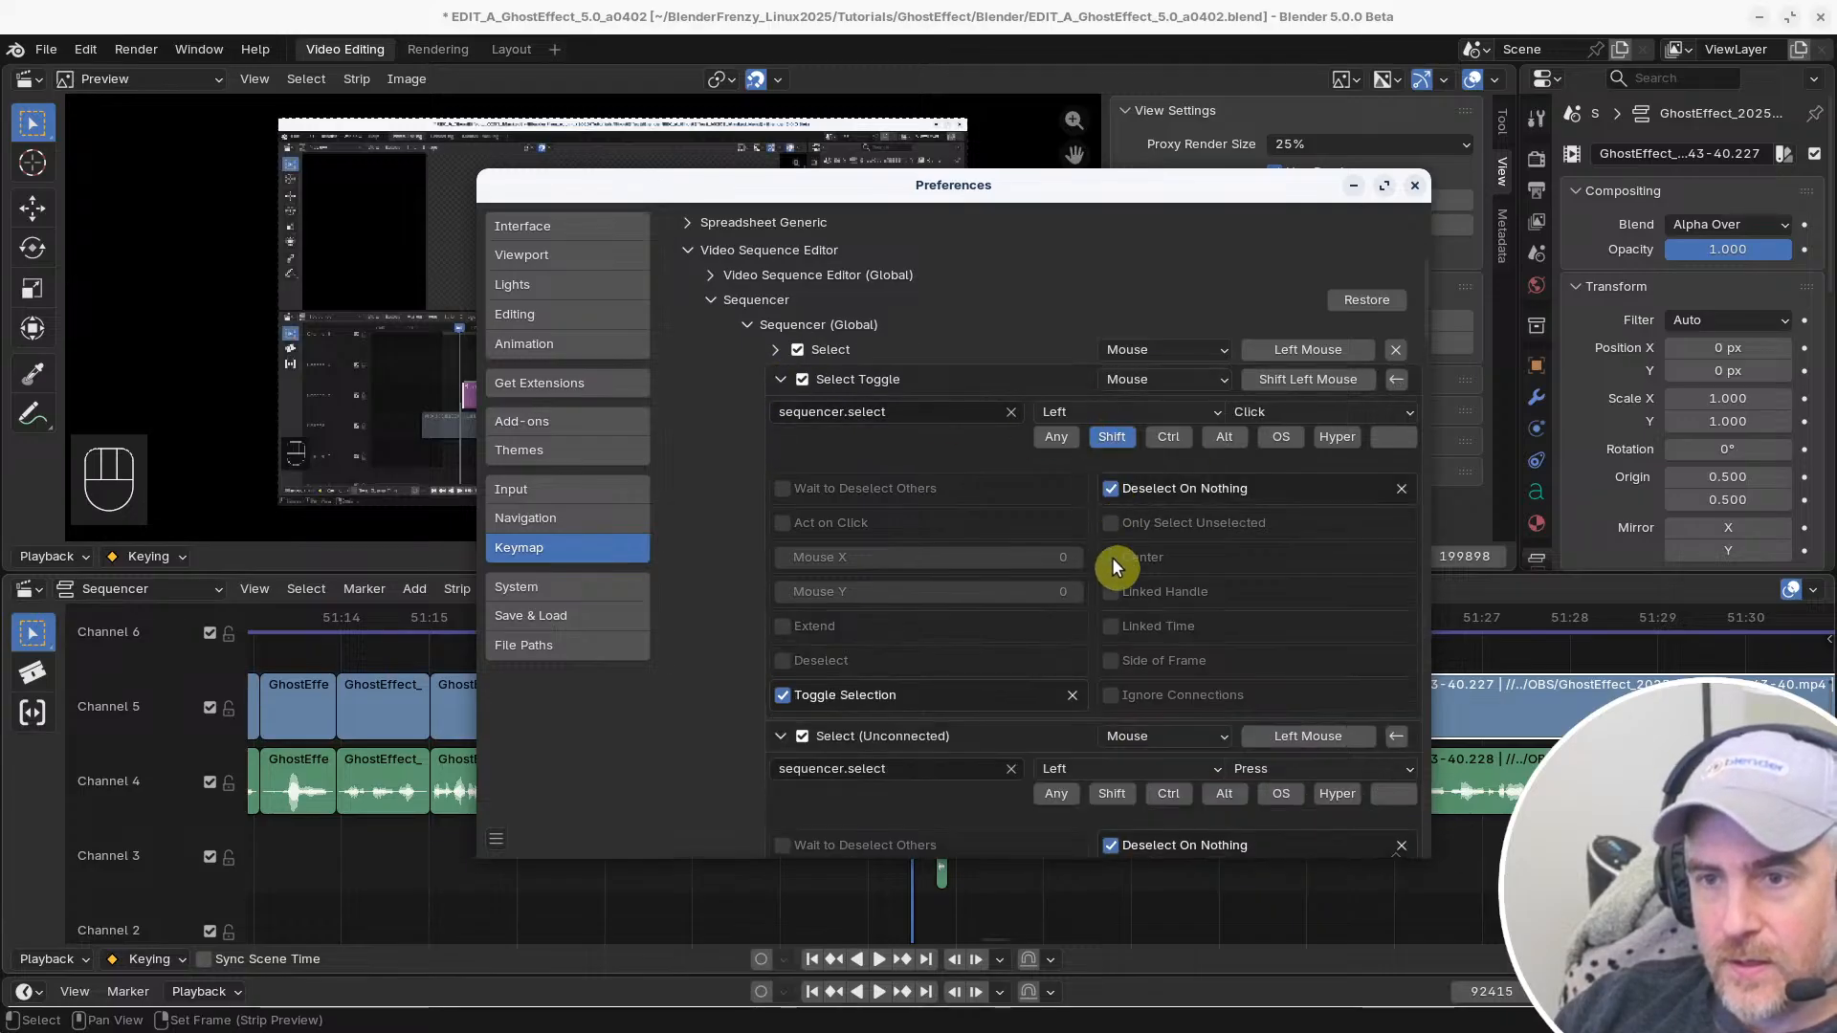
click(1109, 694)
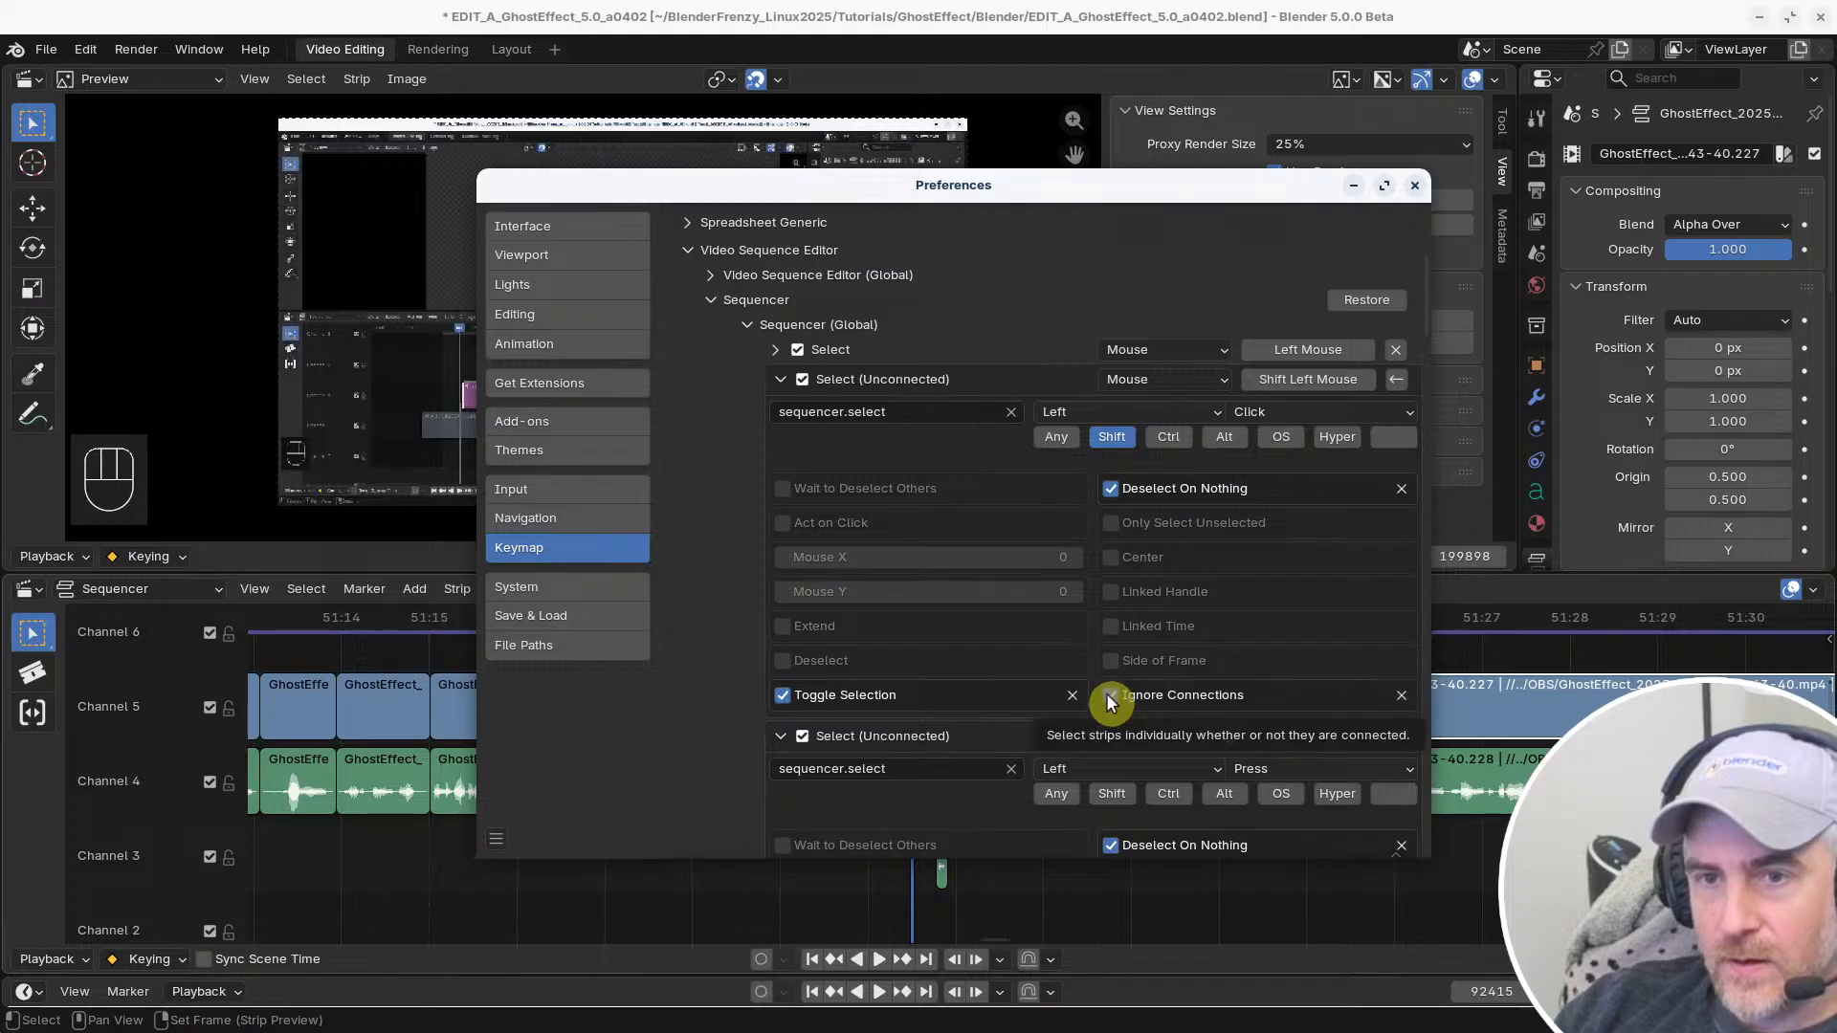
click(1110, 695)
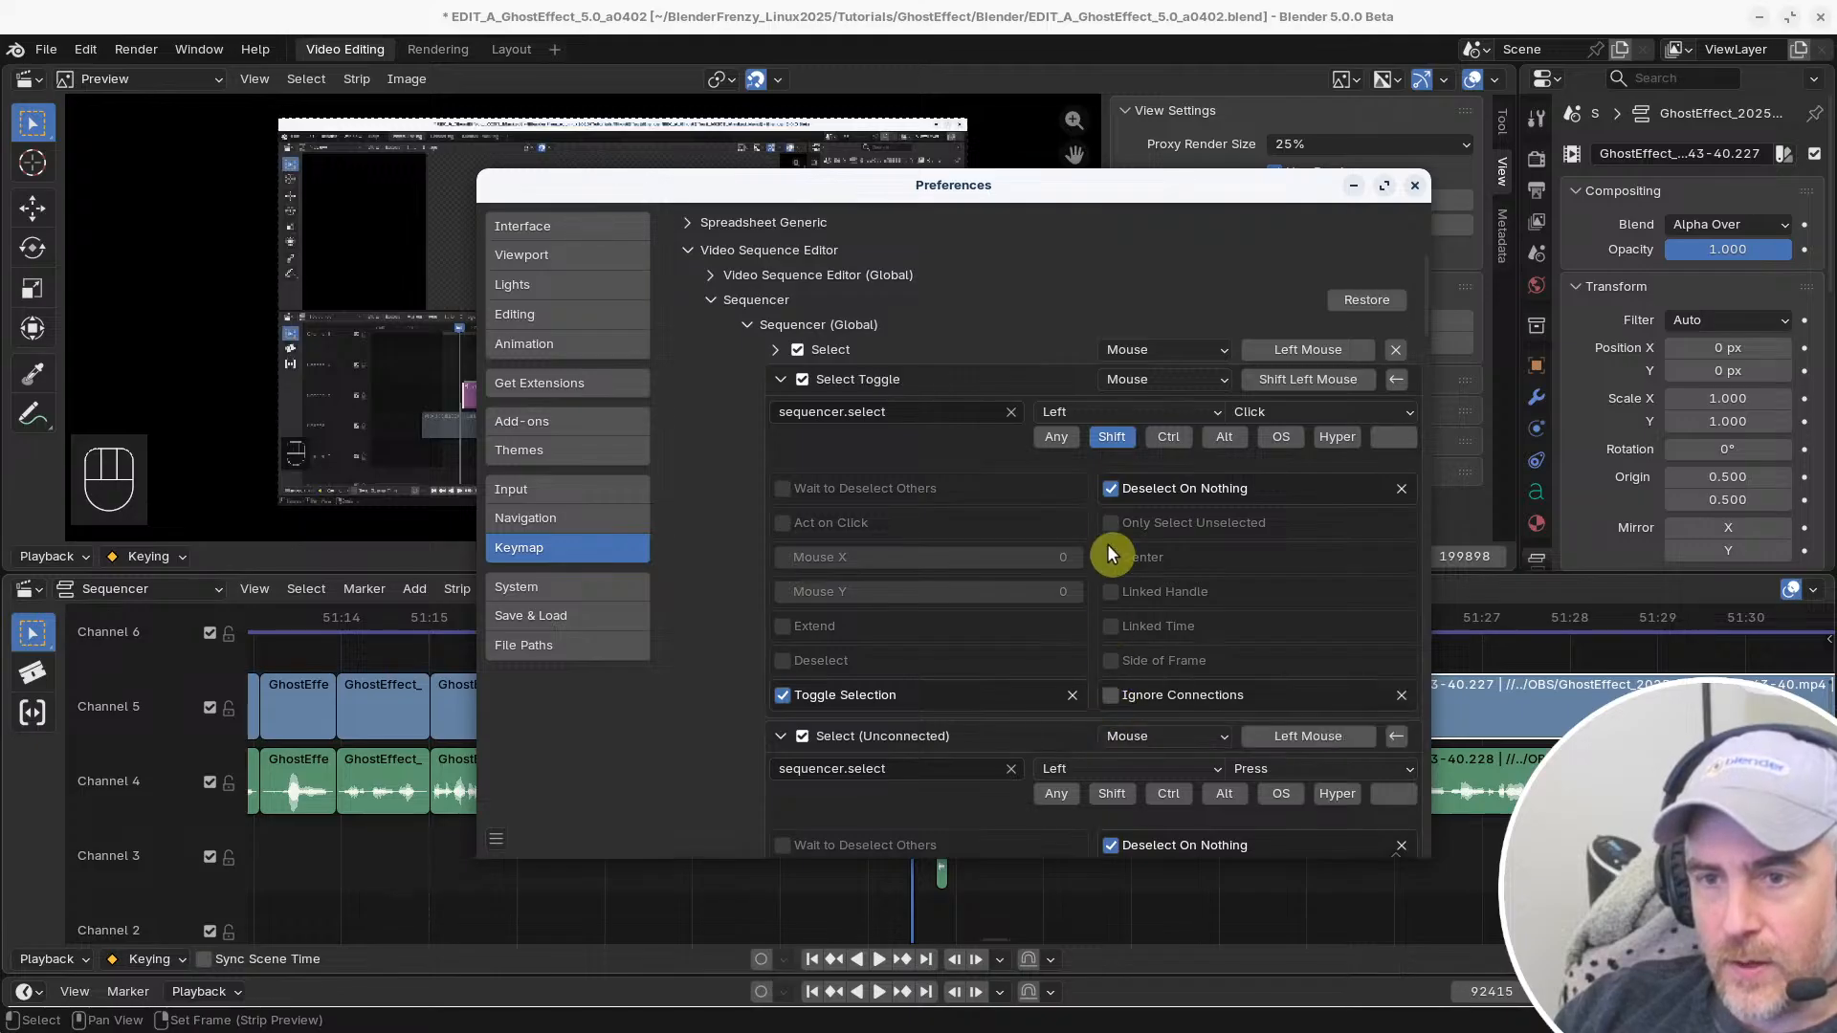
click(1111, 488)
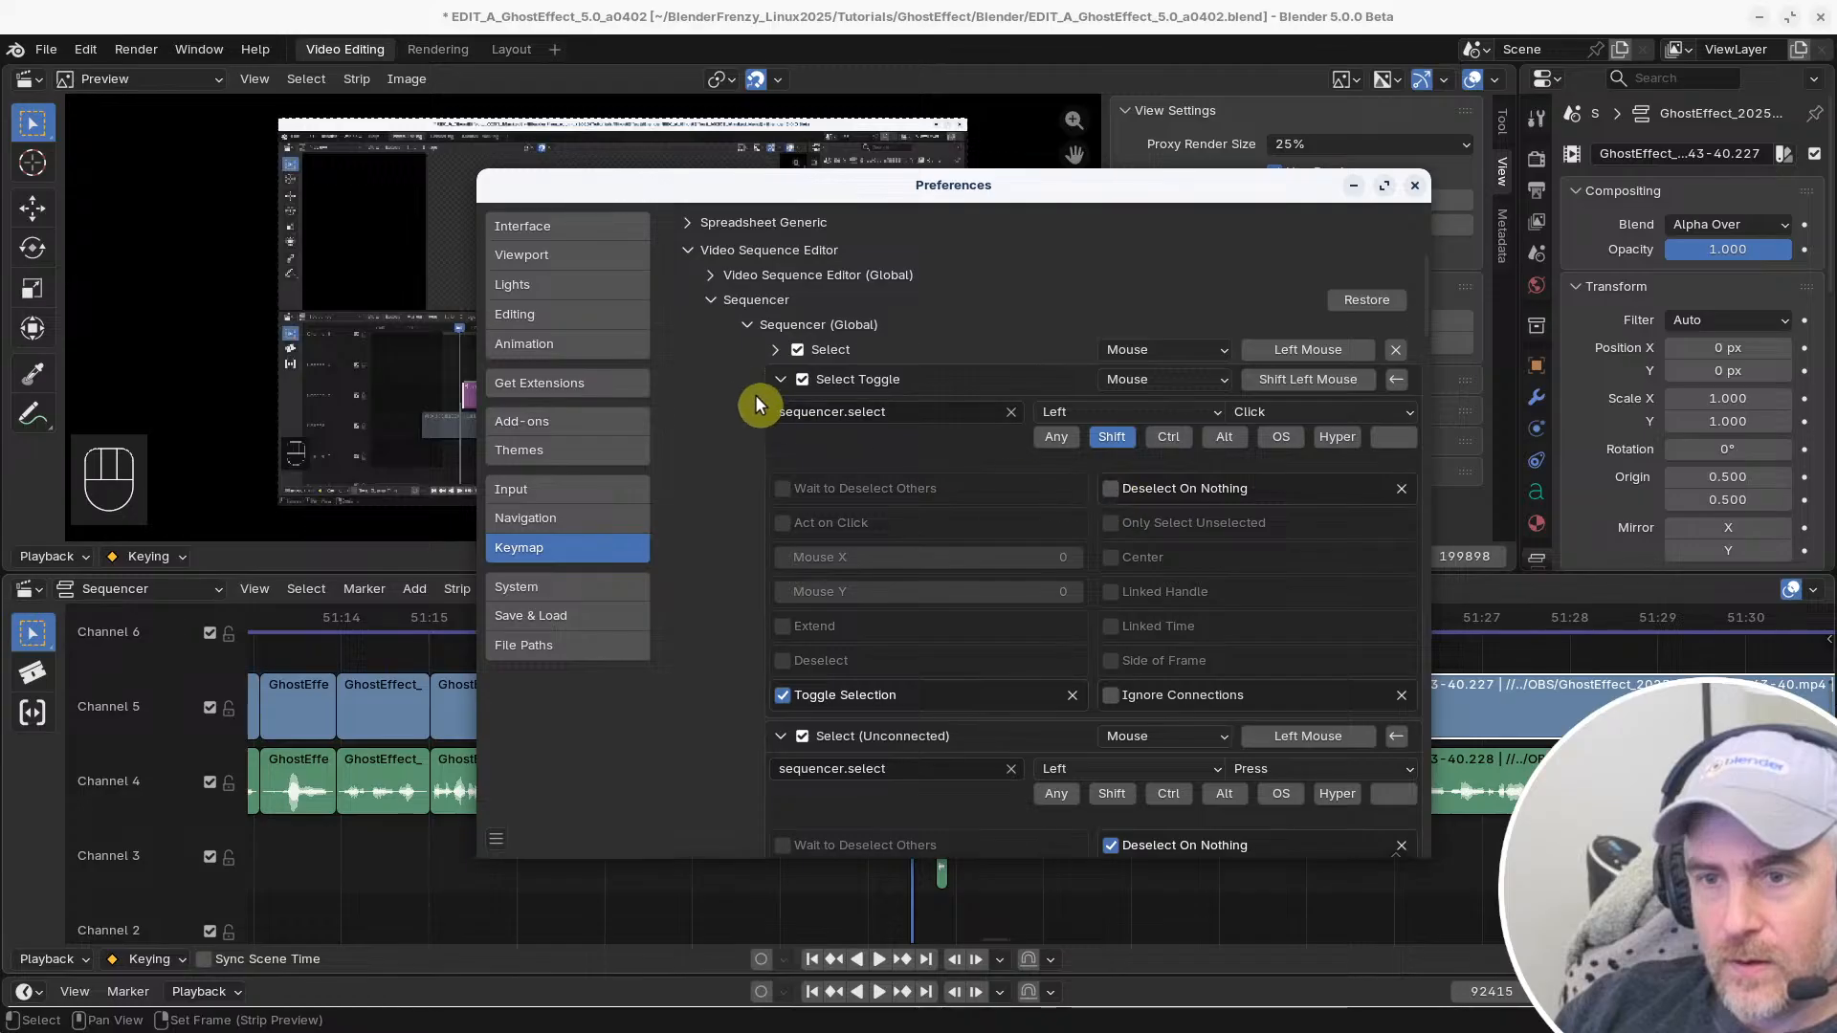
click(782, 380)
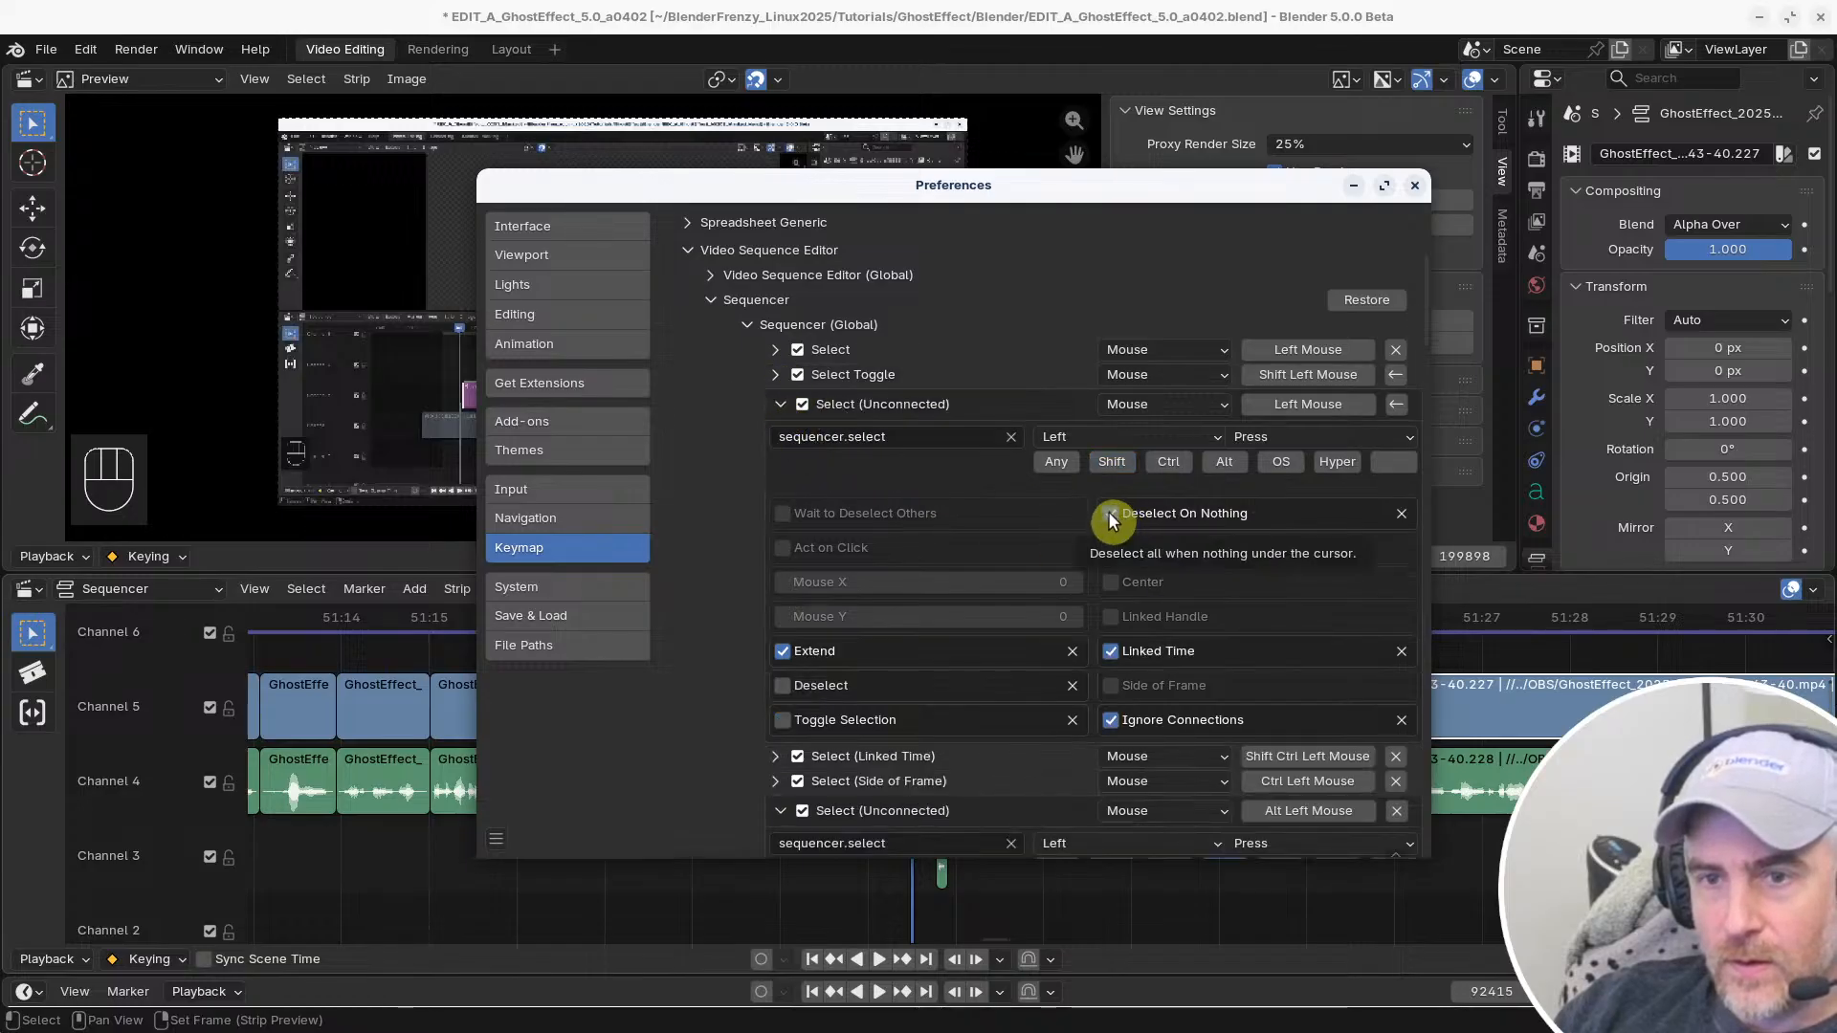
Try turning off Deselect On Nothing and Ignore Connections for the Left Mouse Select (Unconnected) entry, then re-enable both and collapse it
click(1111, 720)
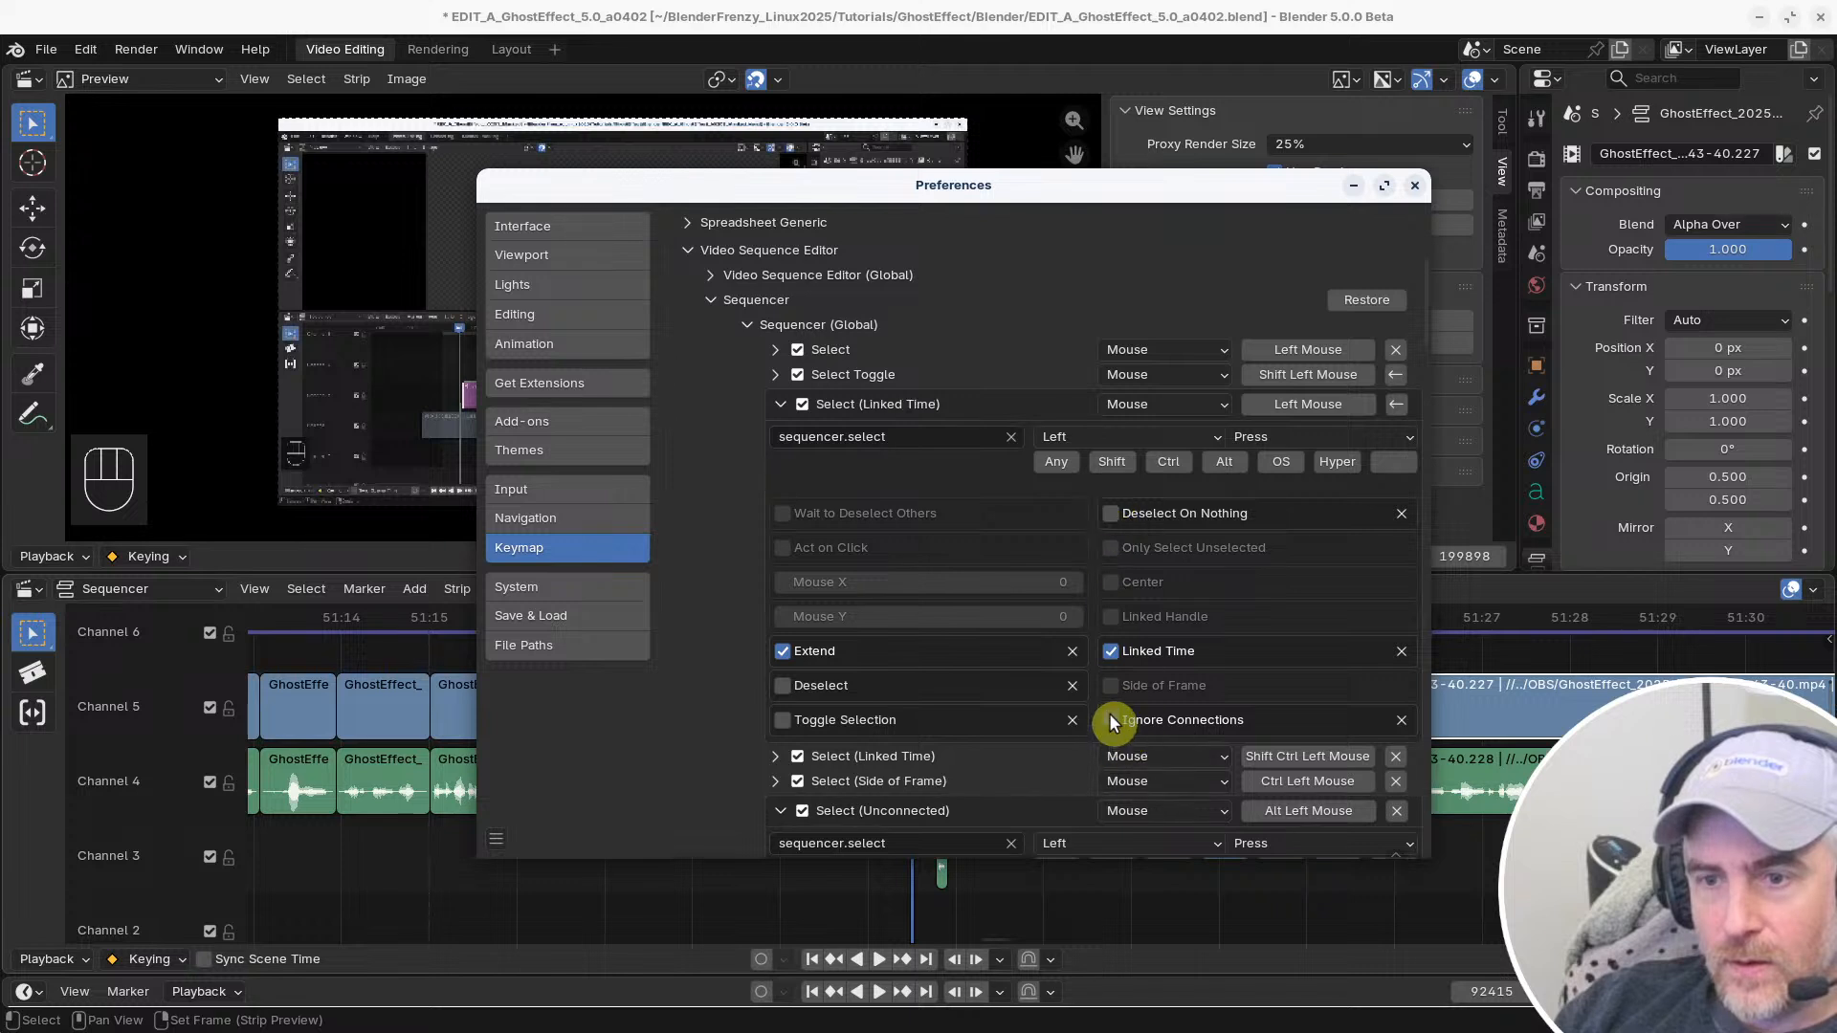
click(1111, 720)
click(1111, 513)
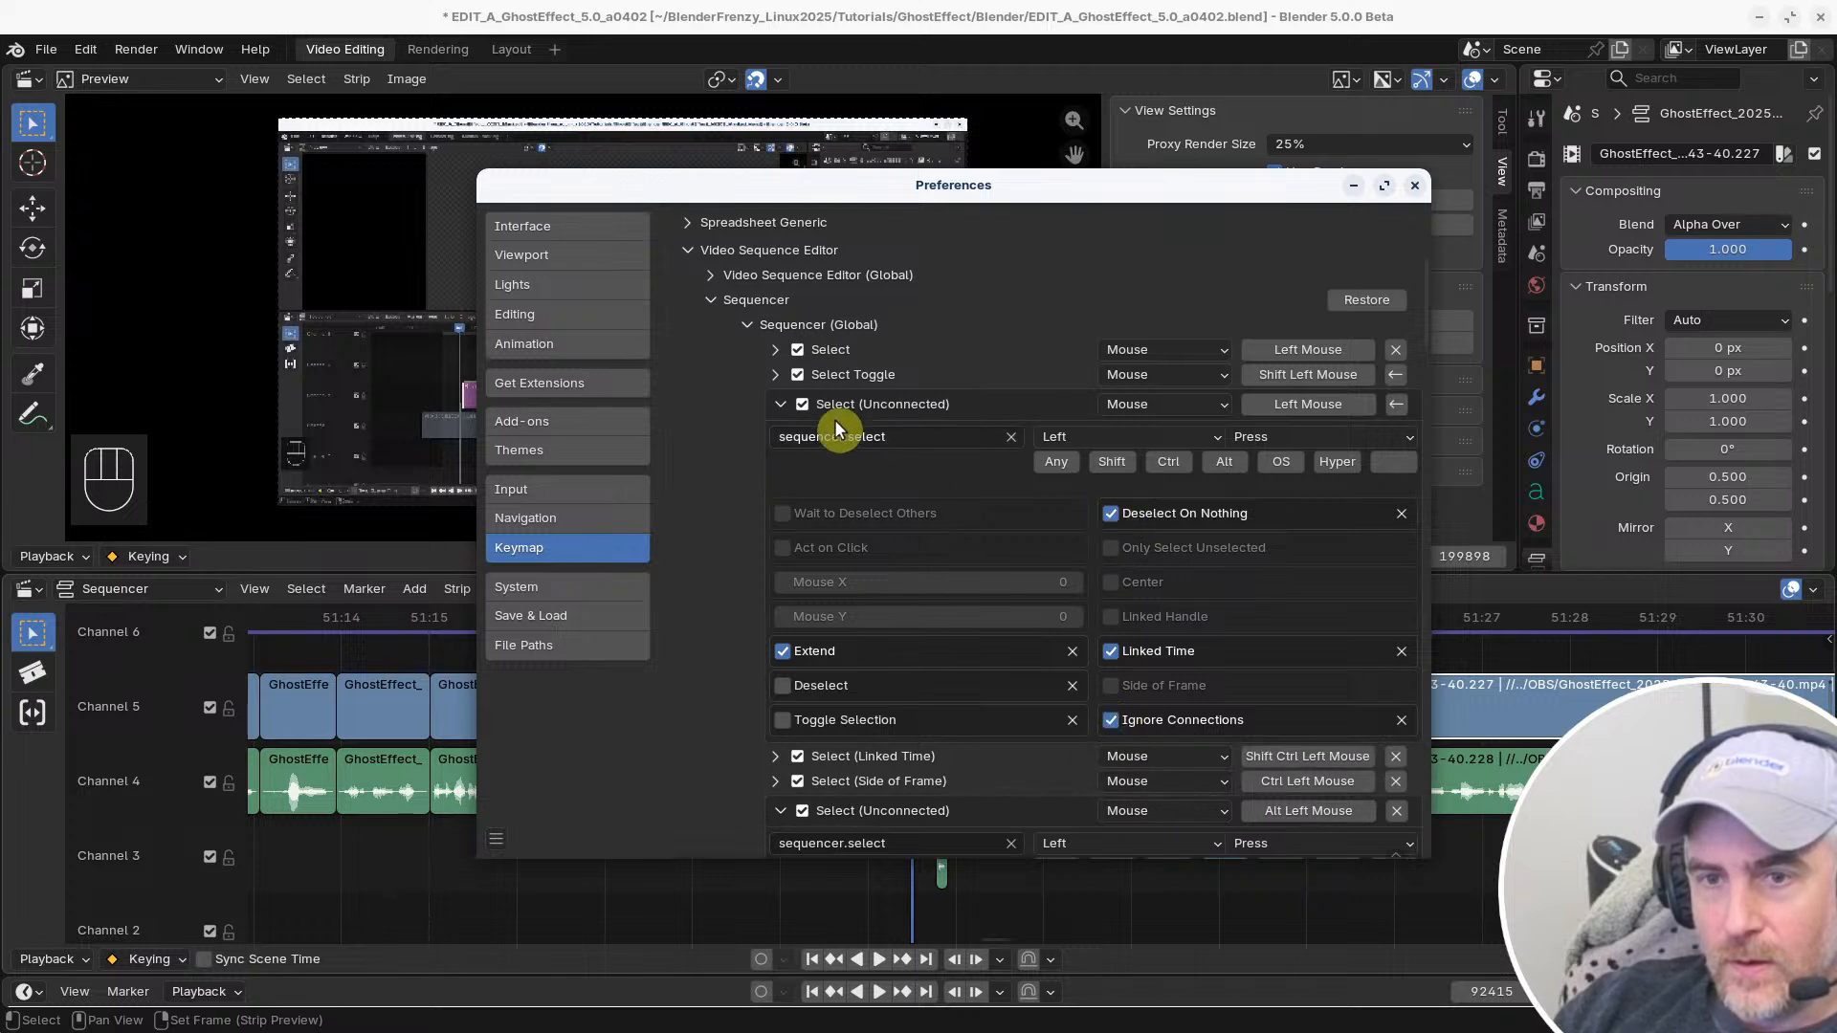
click(782, 404)
Test normal and Shift selection on the start handles of the Channel 4 and Channel 5 clips after the gap
click(1521, 842)
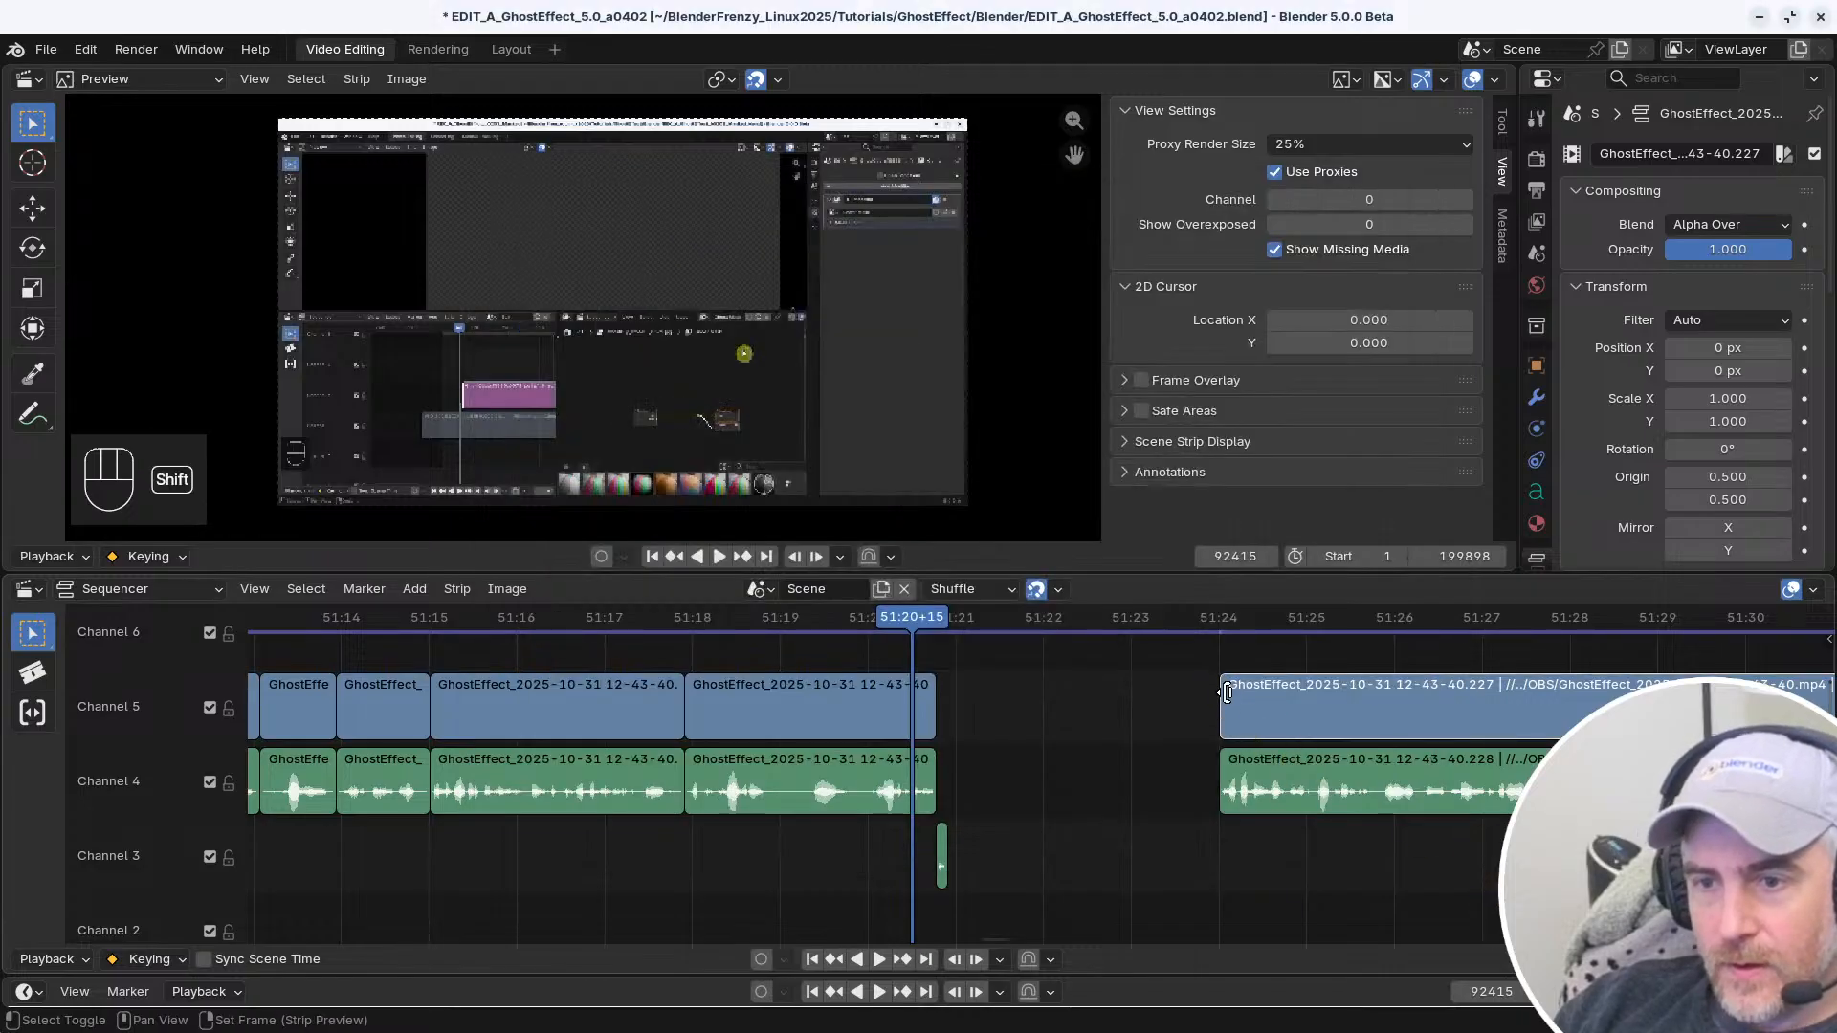
click(1237, 784)
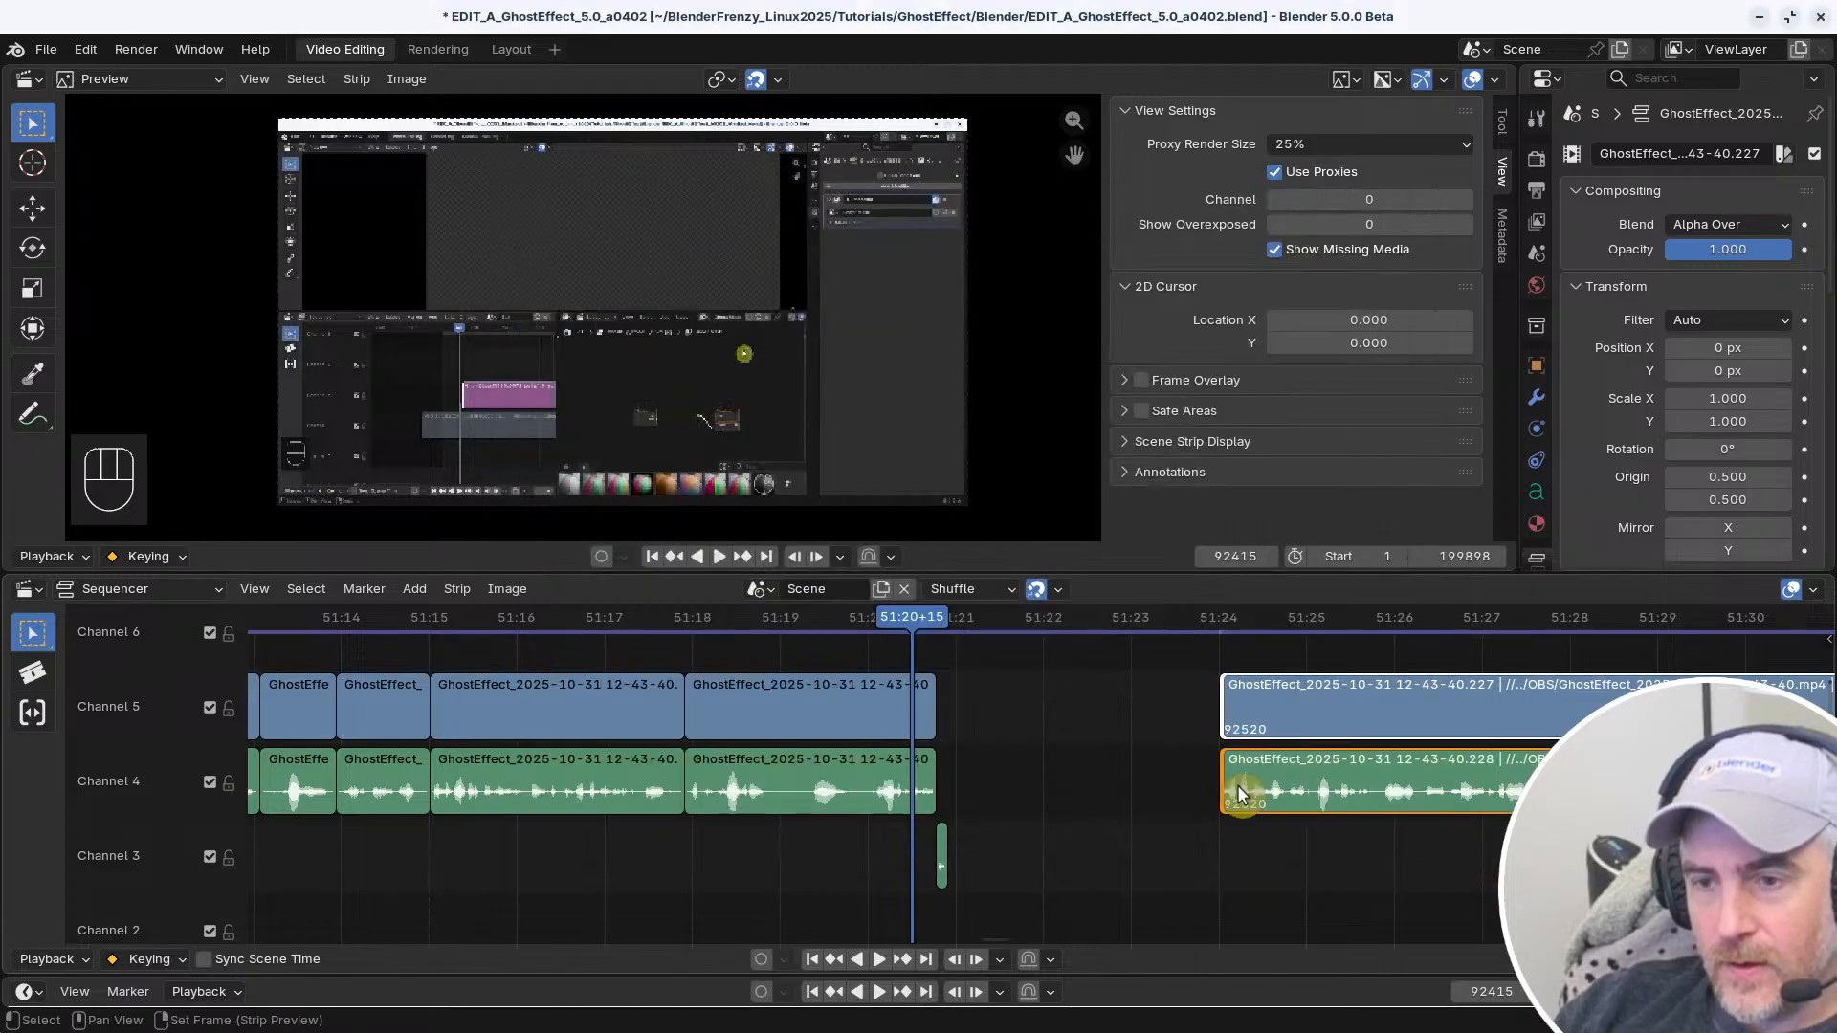
click(1231, 780)
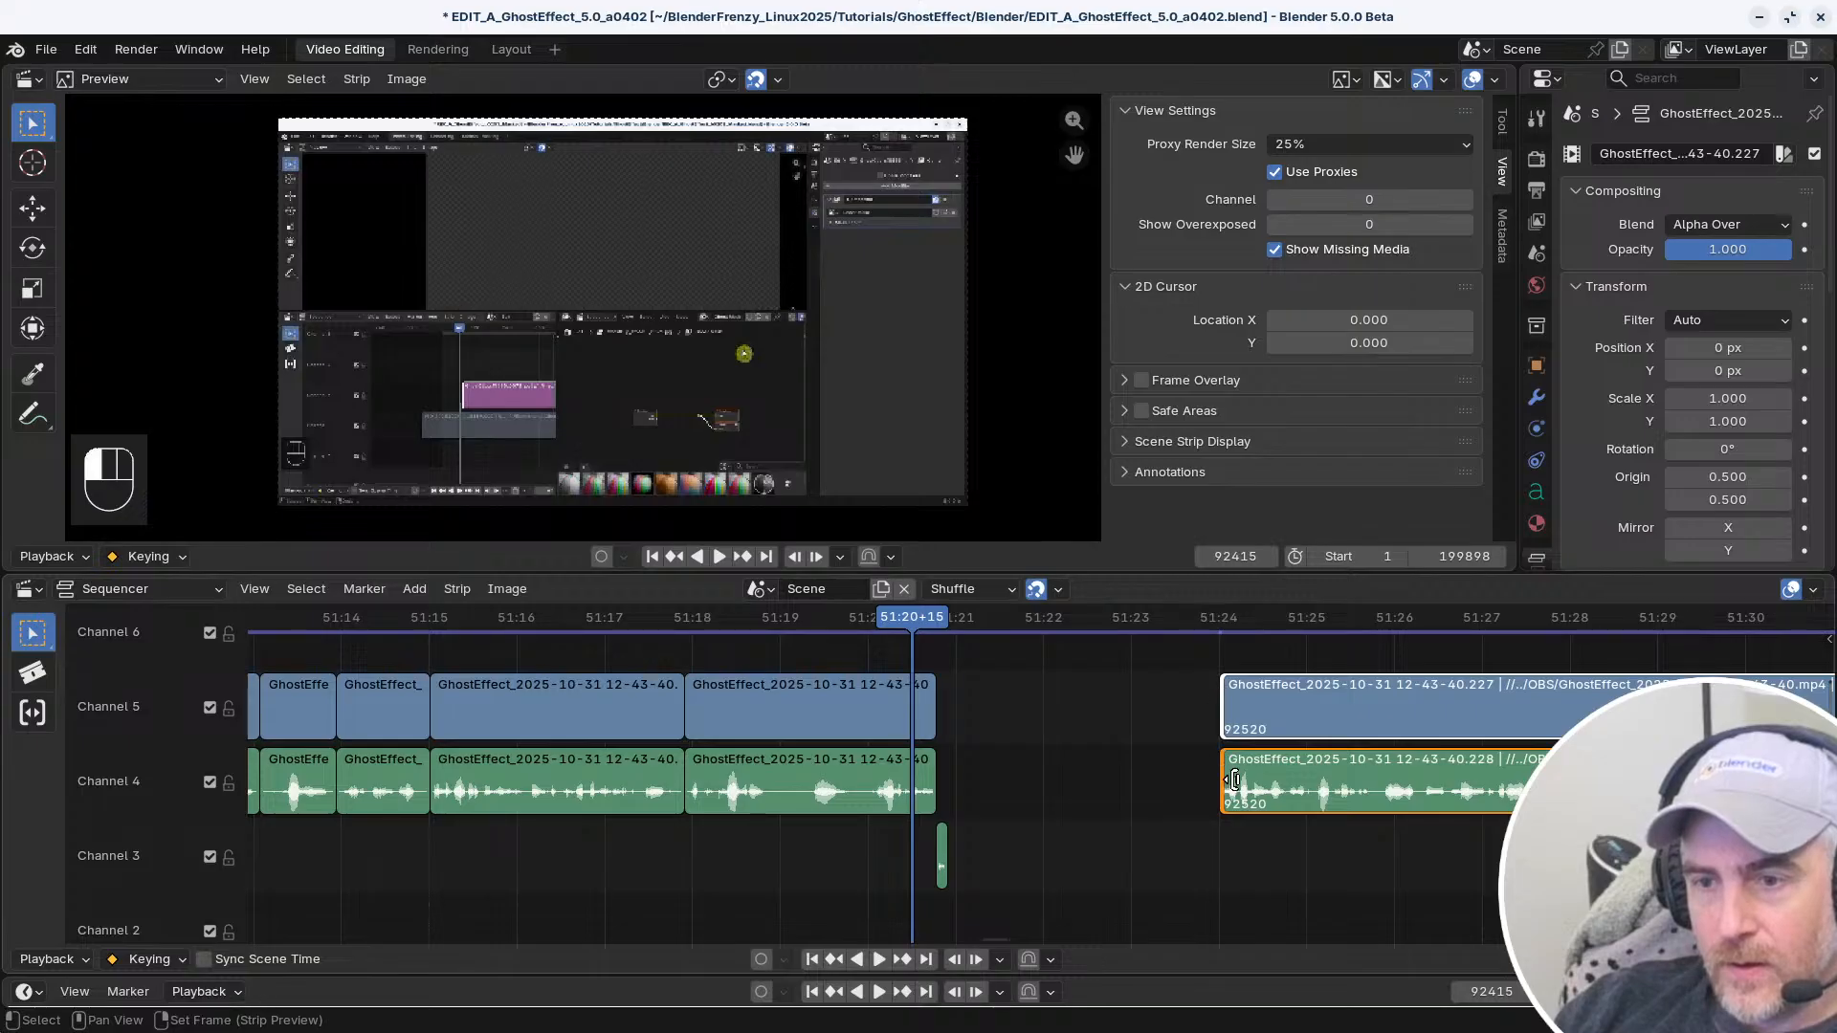
shift+click(1224, 714)
shift+click(1224, 708)
shift+click(1224, 708)
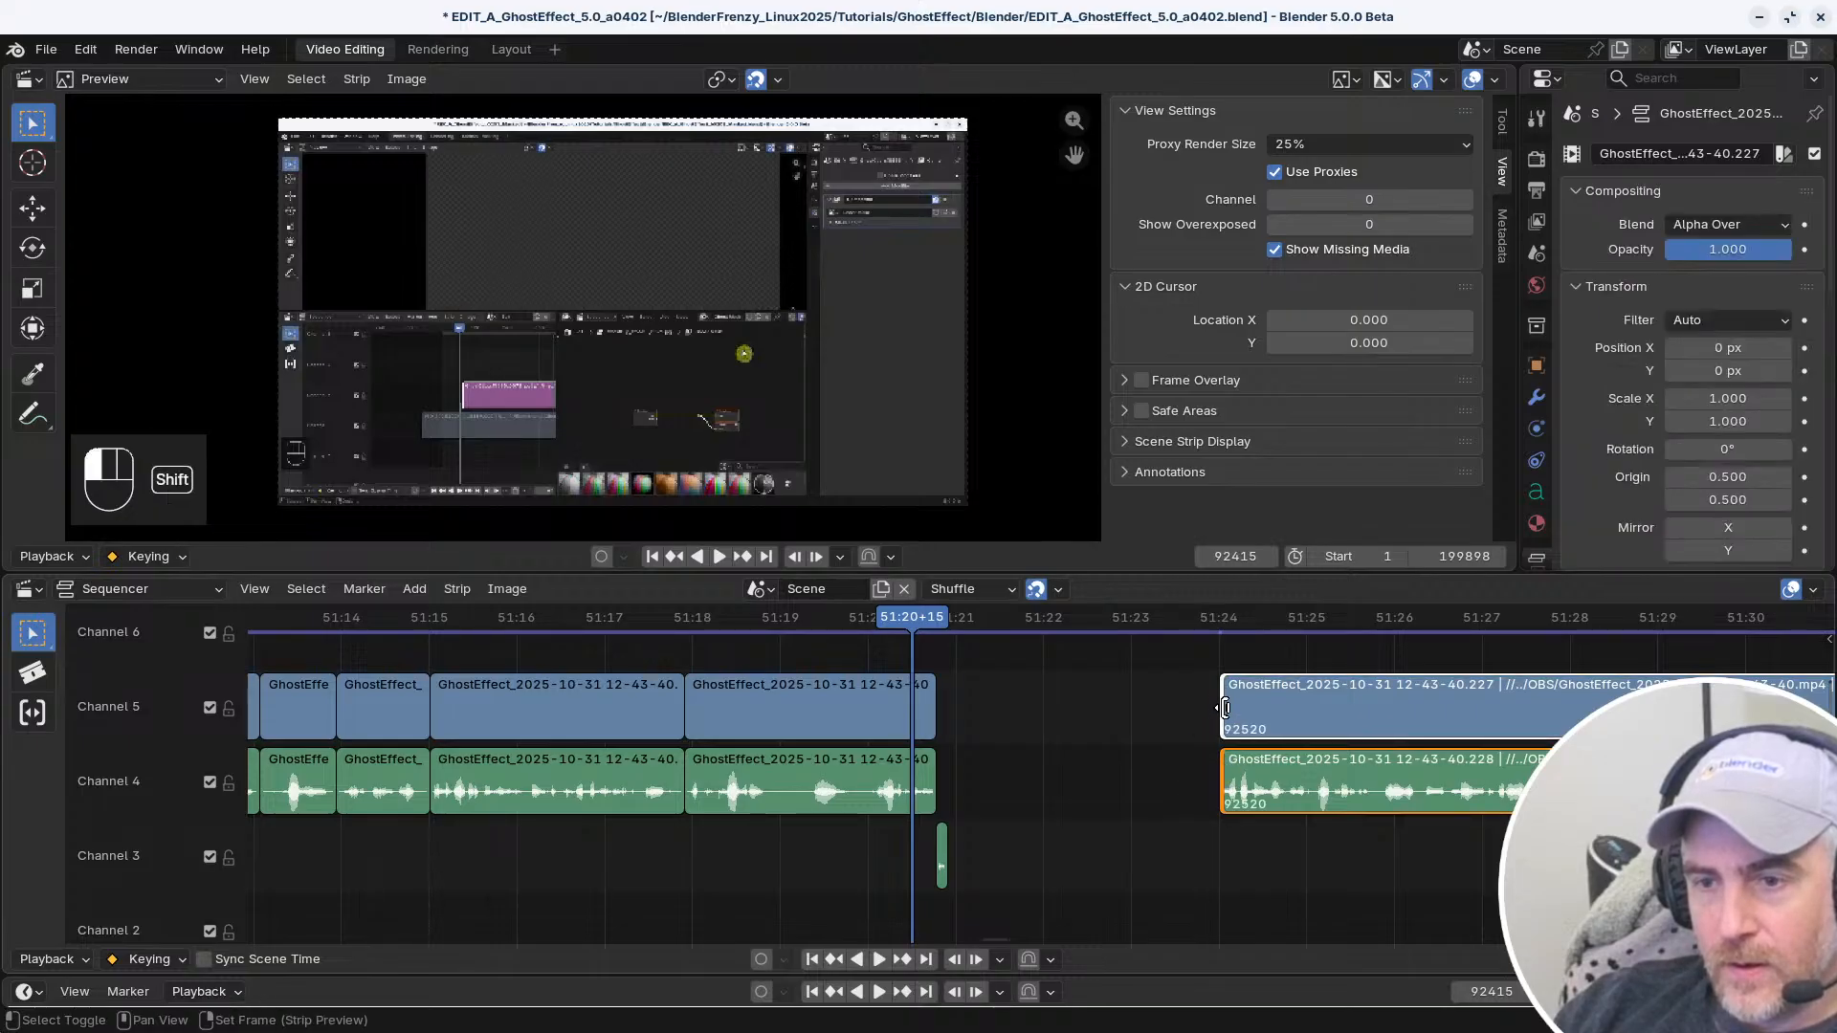
shift+click(1225, 708)
shift+click(1224, 708)
Compare the options of the Alt Left Mouse, Shift Ctrl Left Mouse and Left Mouse selection entries in the Sequencer keymap
key(alt+Tab)
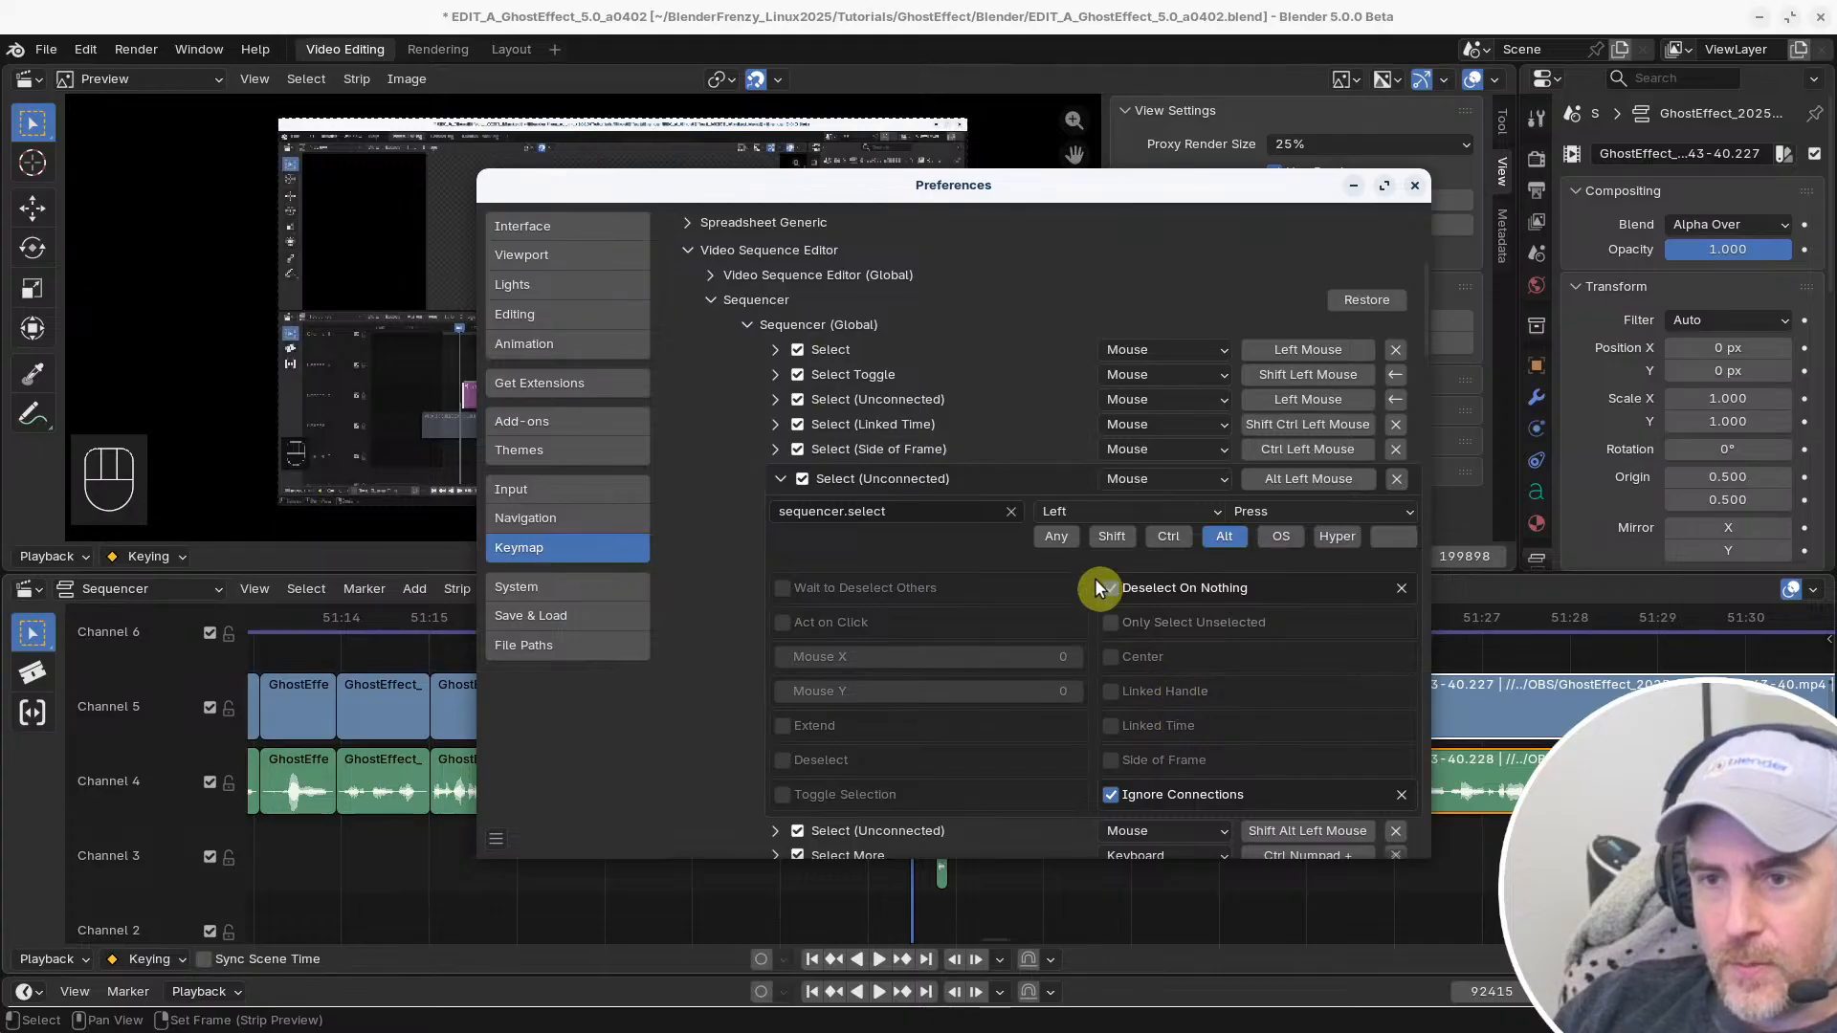
click(1105, 587)
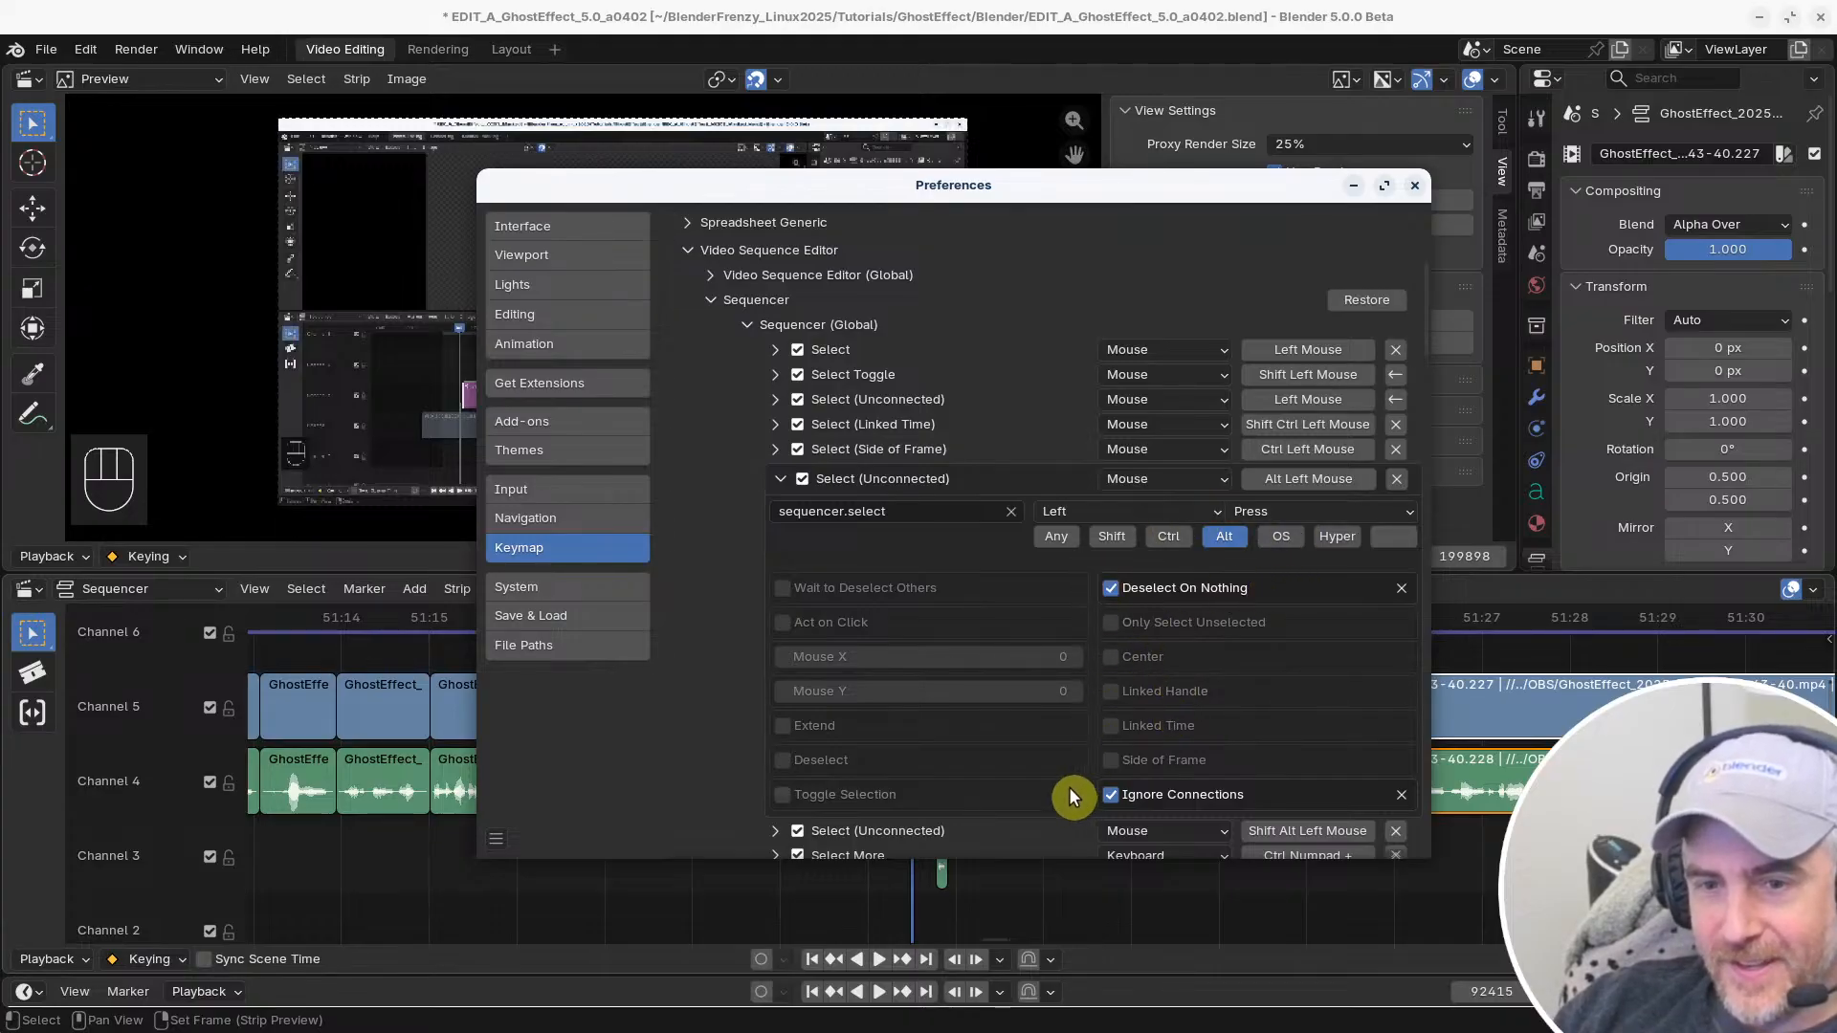
click(1110, 588)
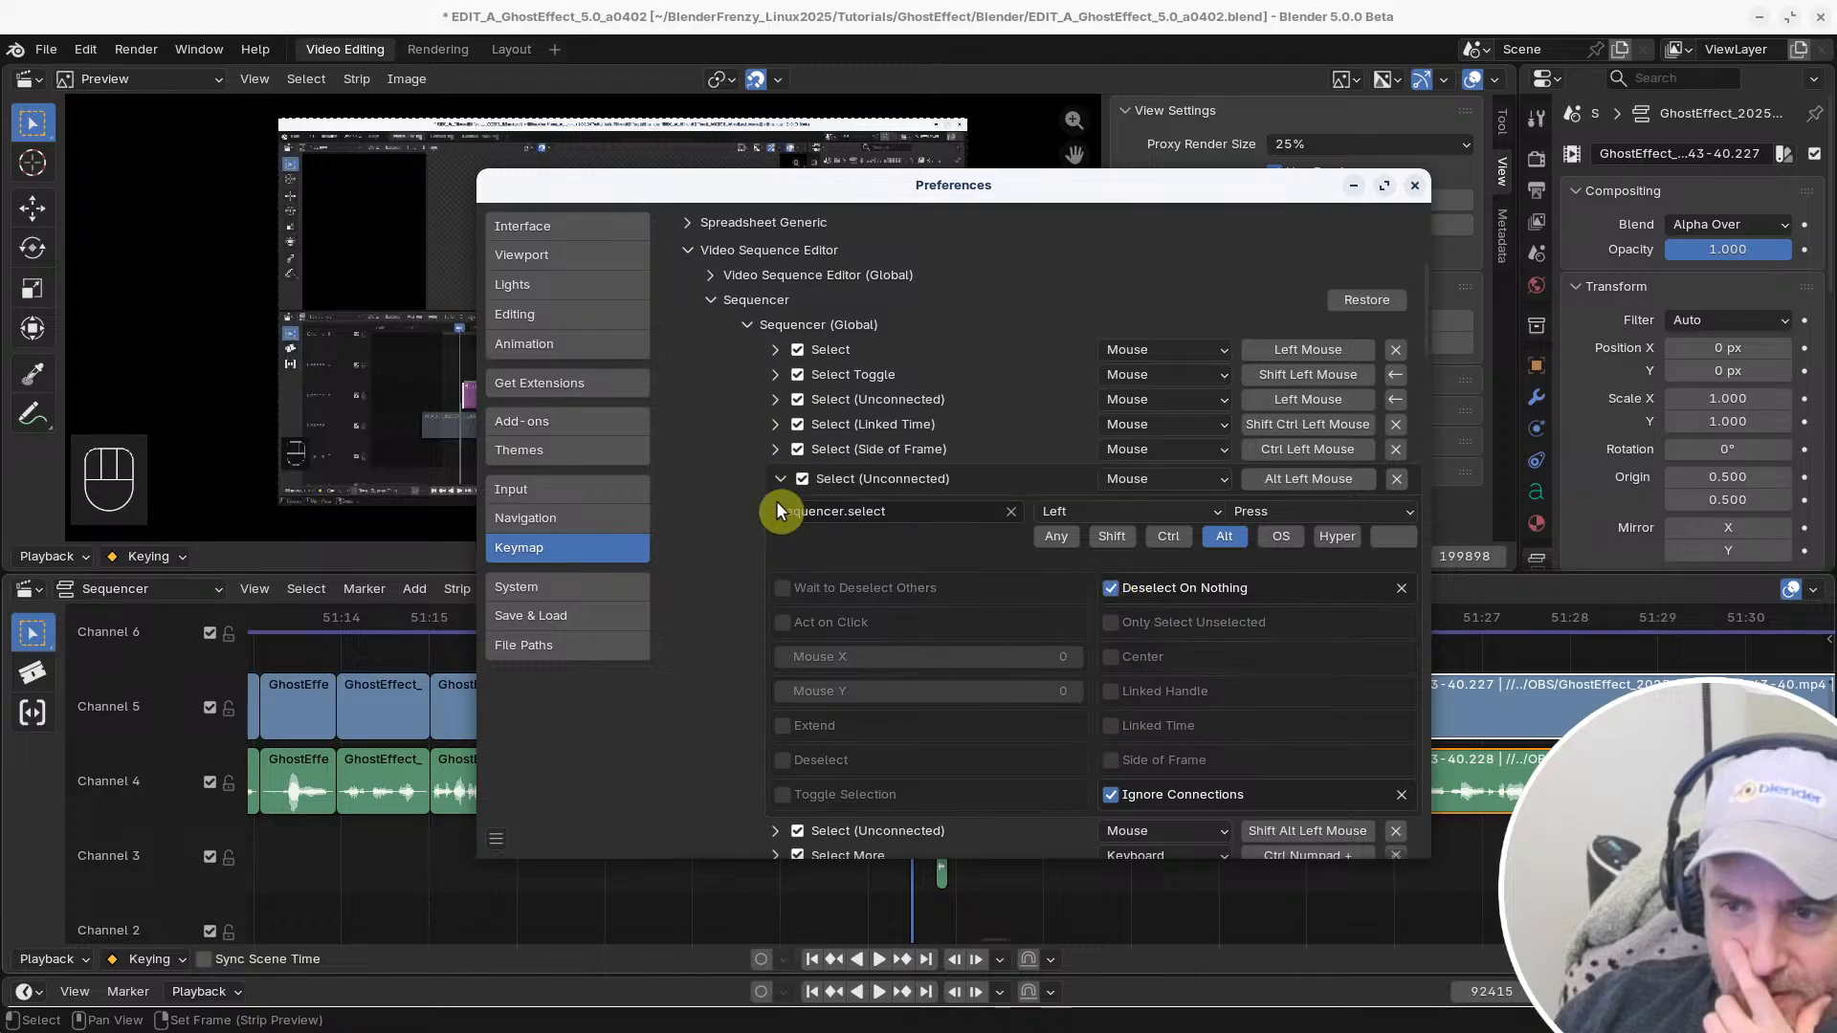
click(777, 424)
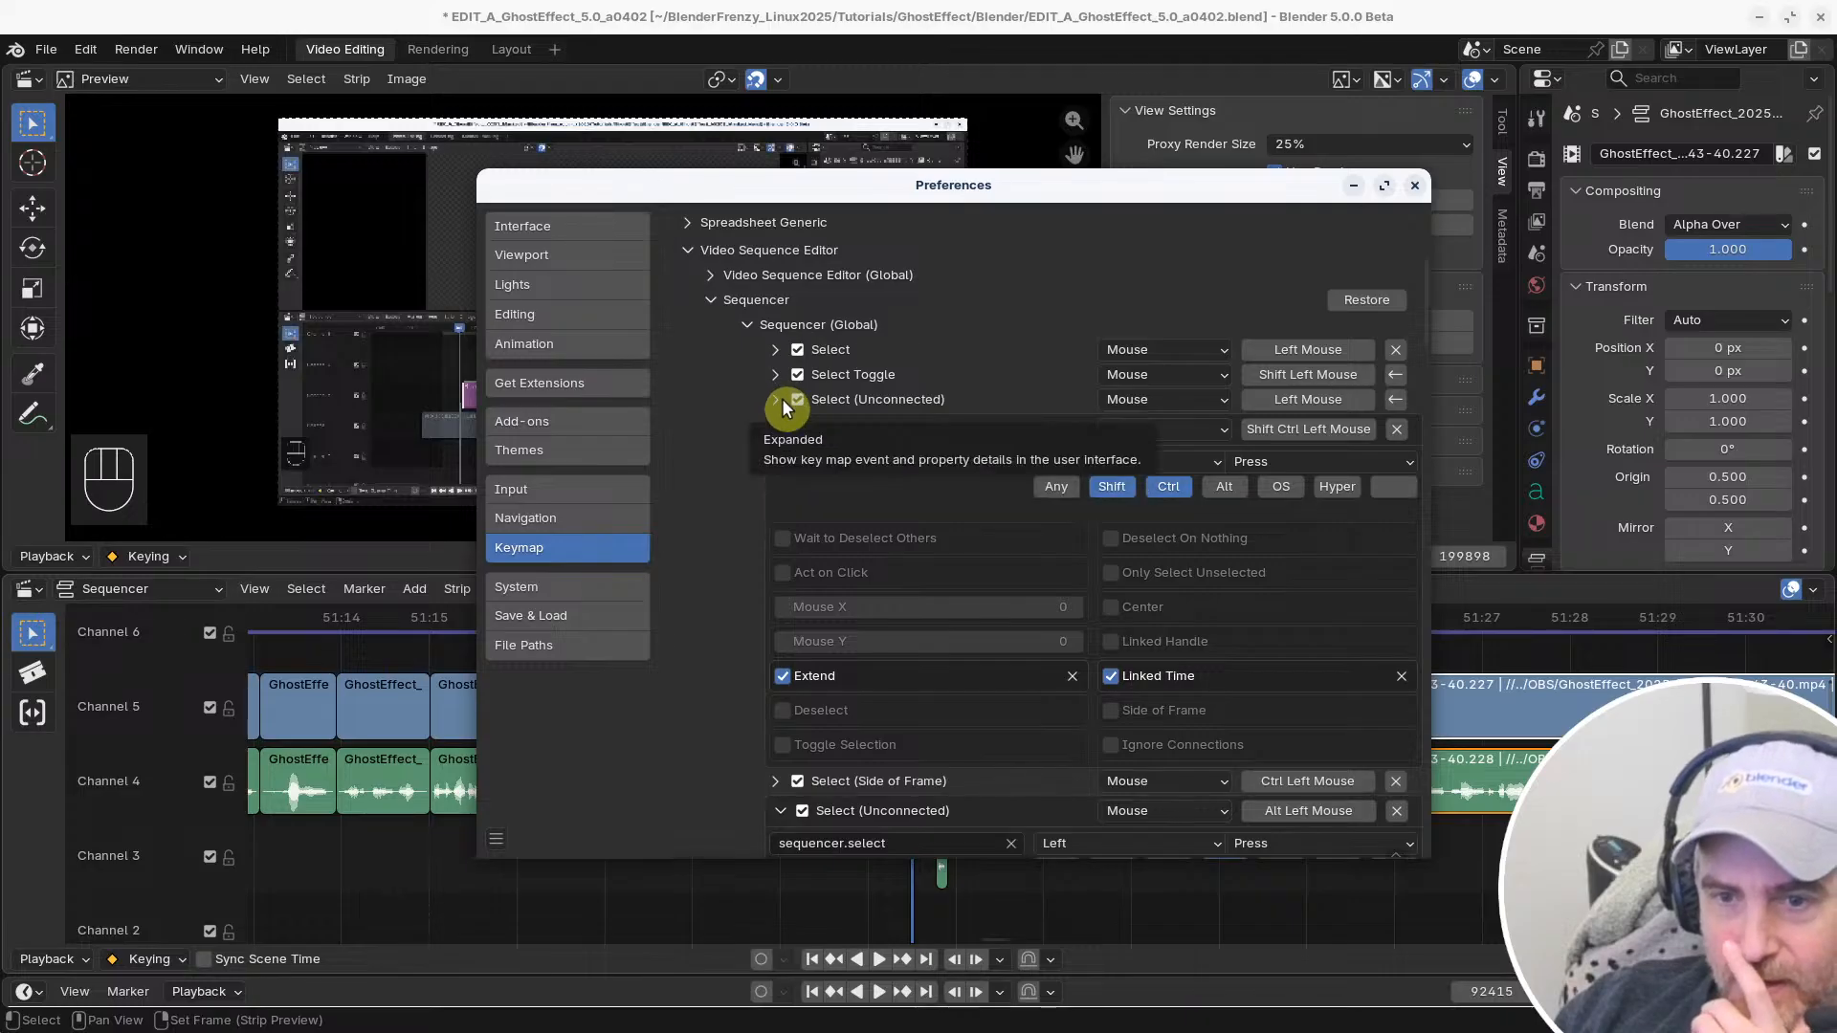
click(783, 400)
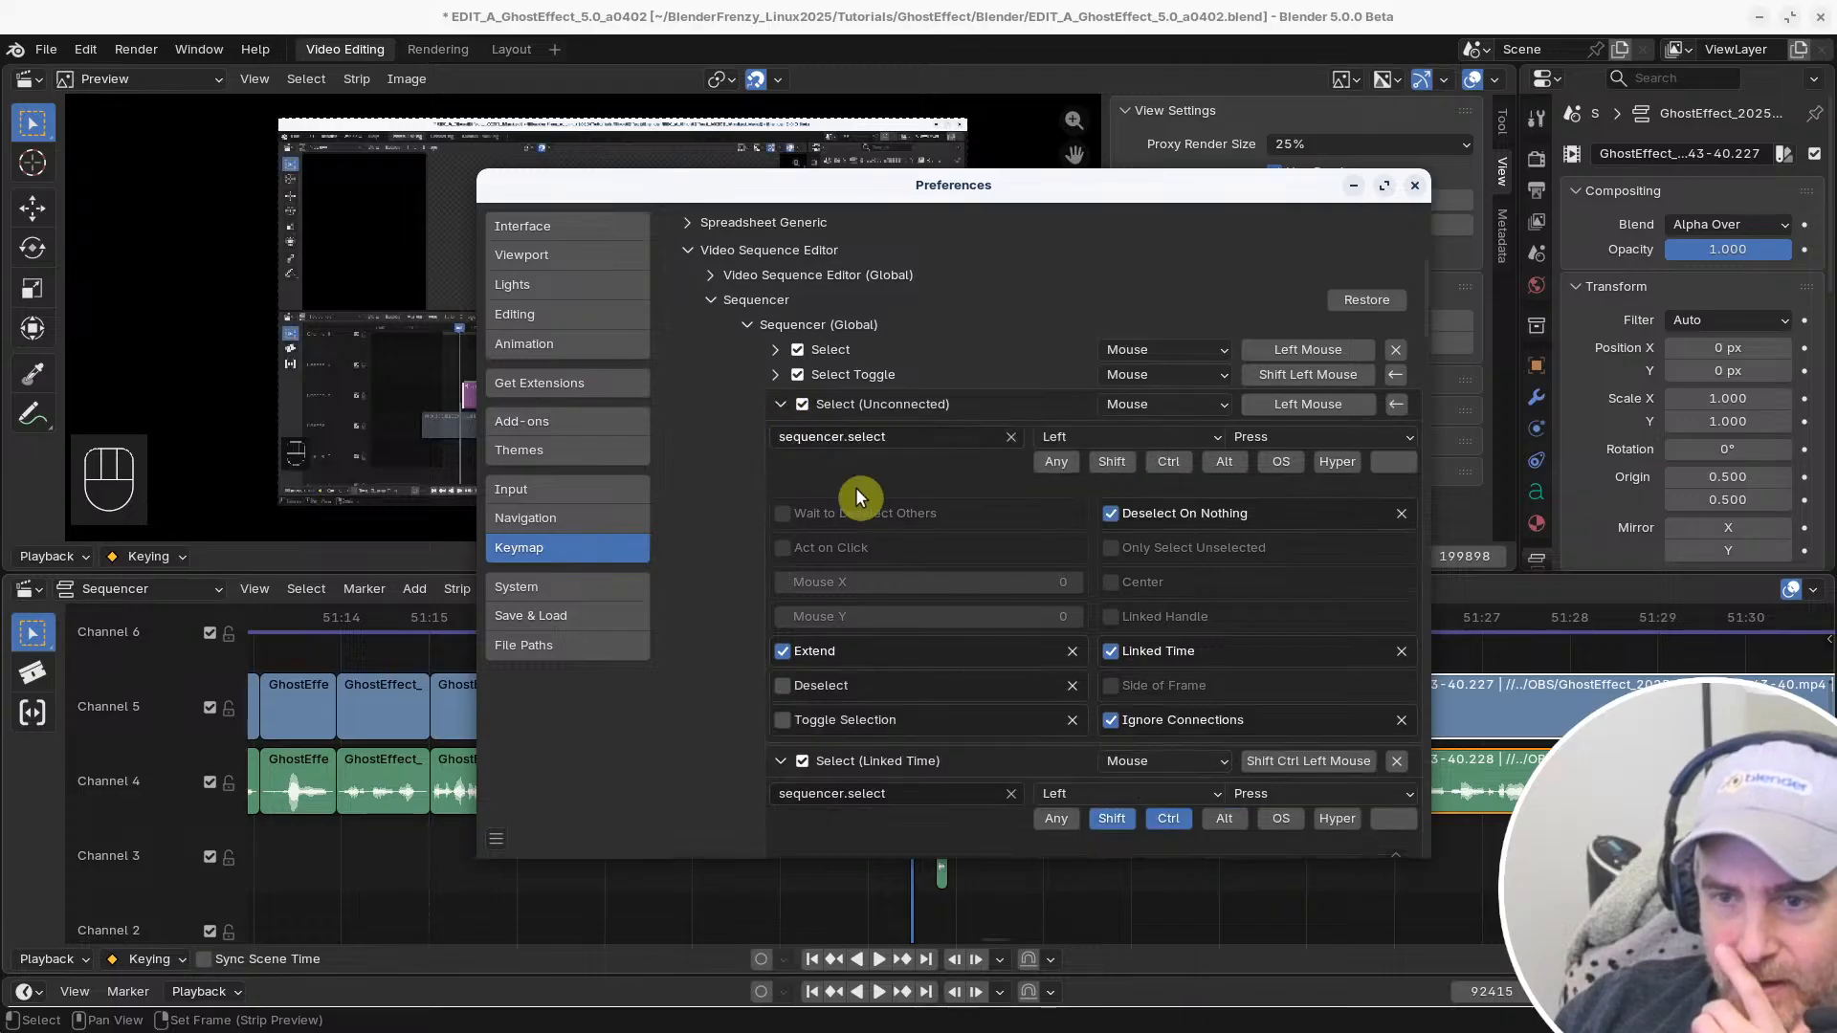
Turn off Ignore Connections and Deselect On Nothing for the Left Mouse Select (Unconnected) entry, then collapse it
click(1110, 719)
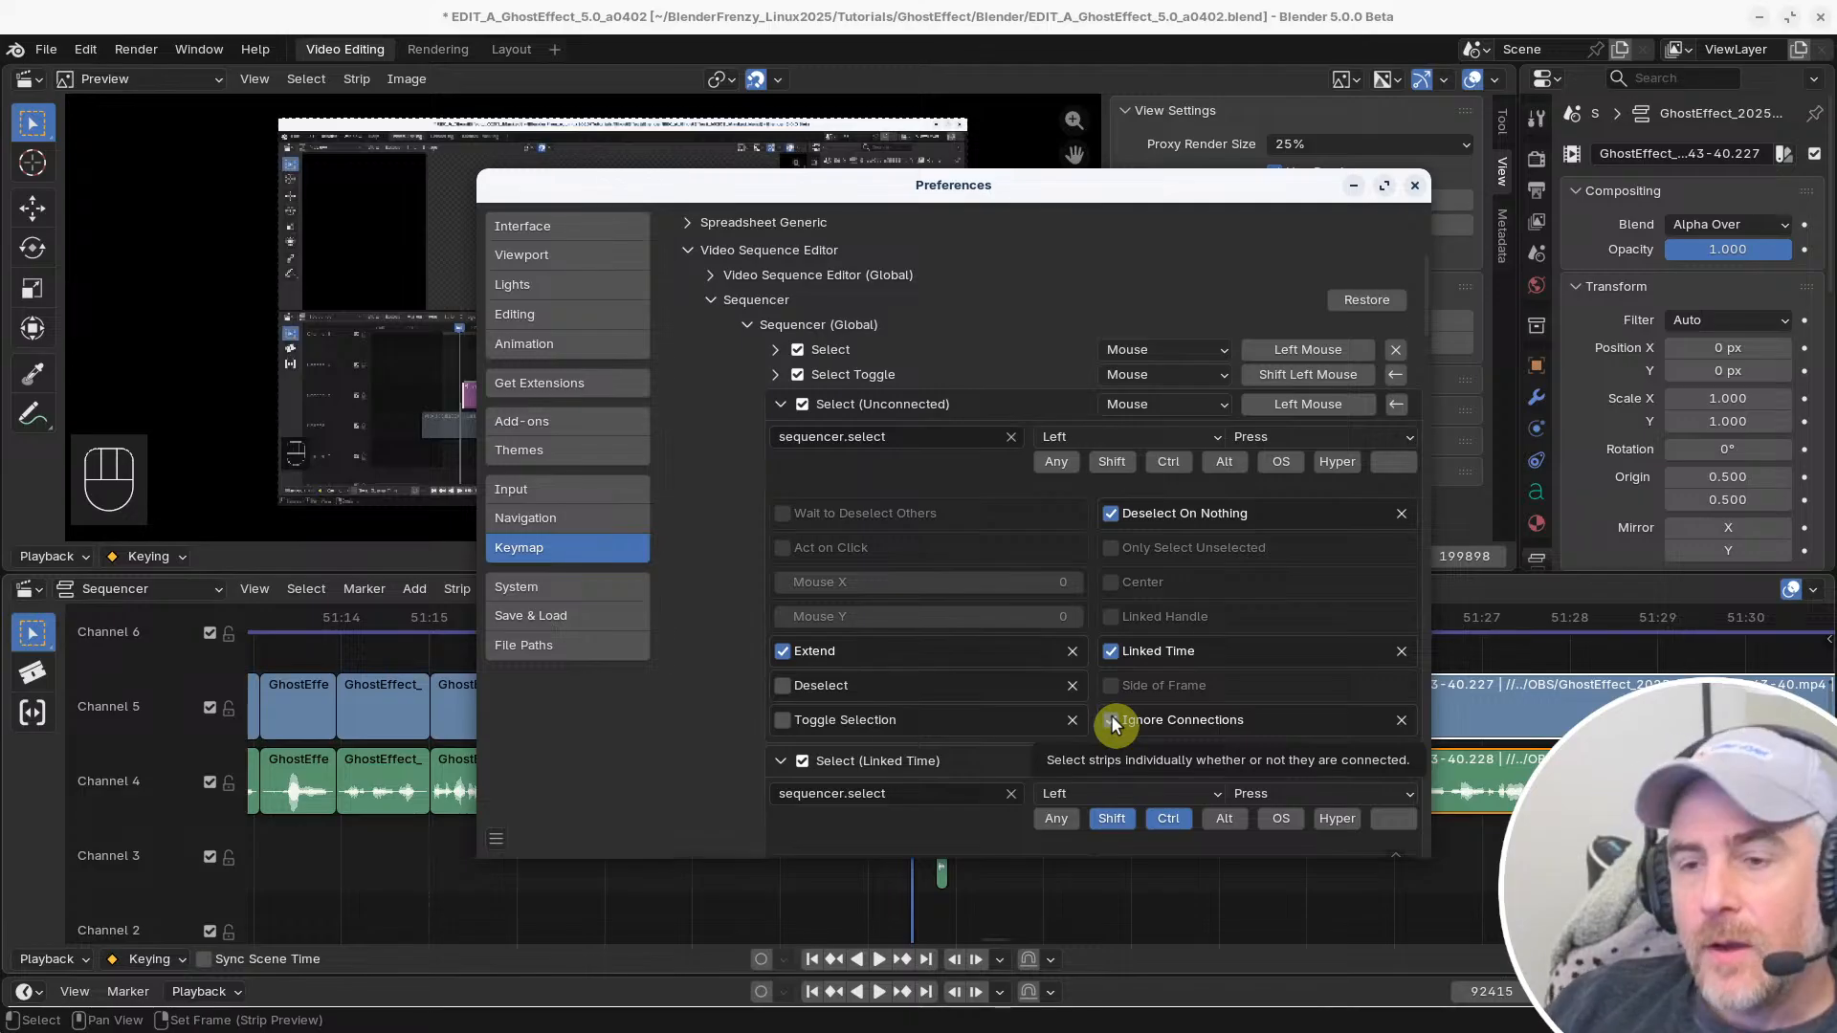
click(1111, 721)
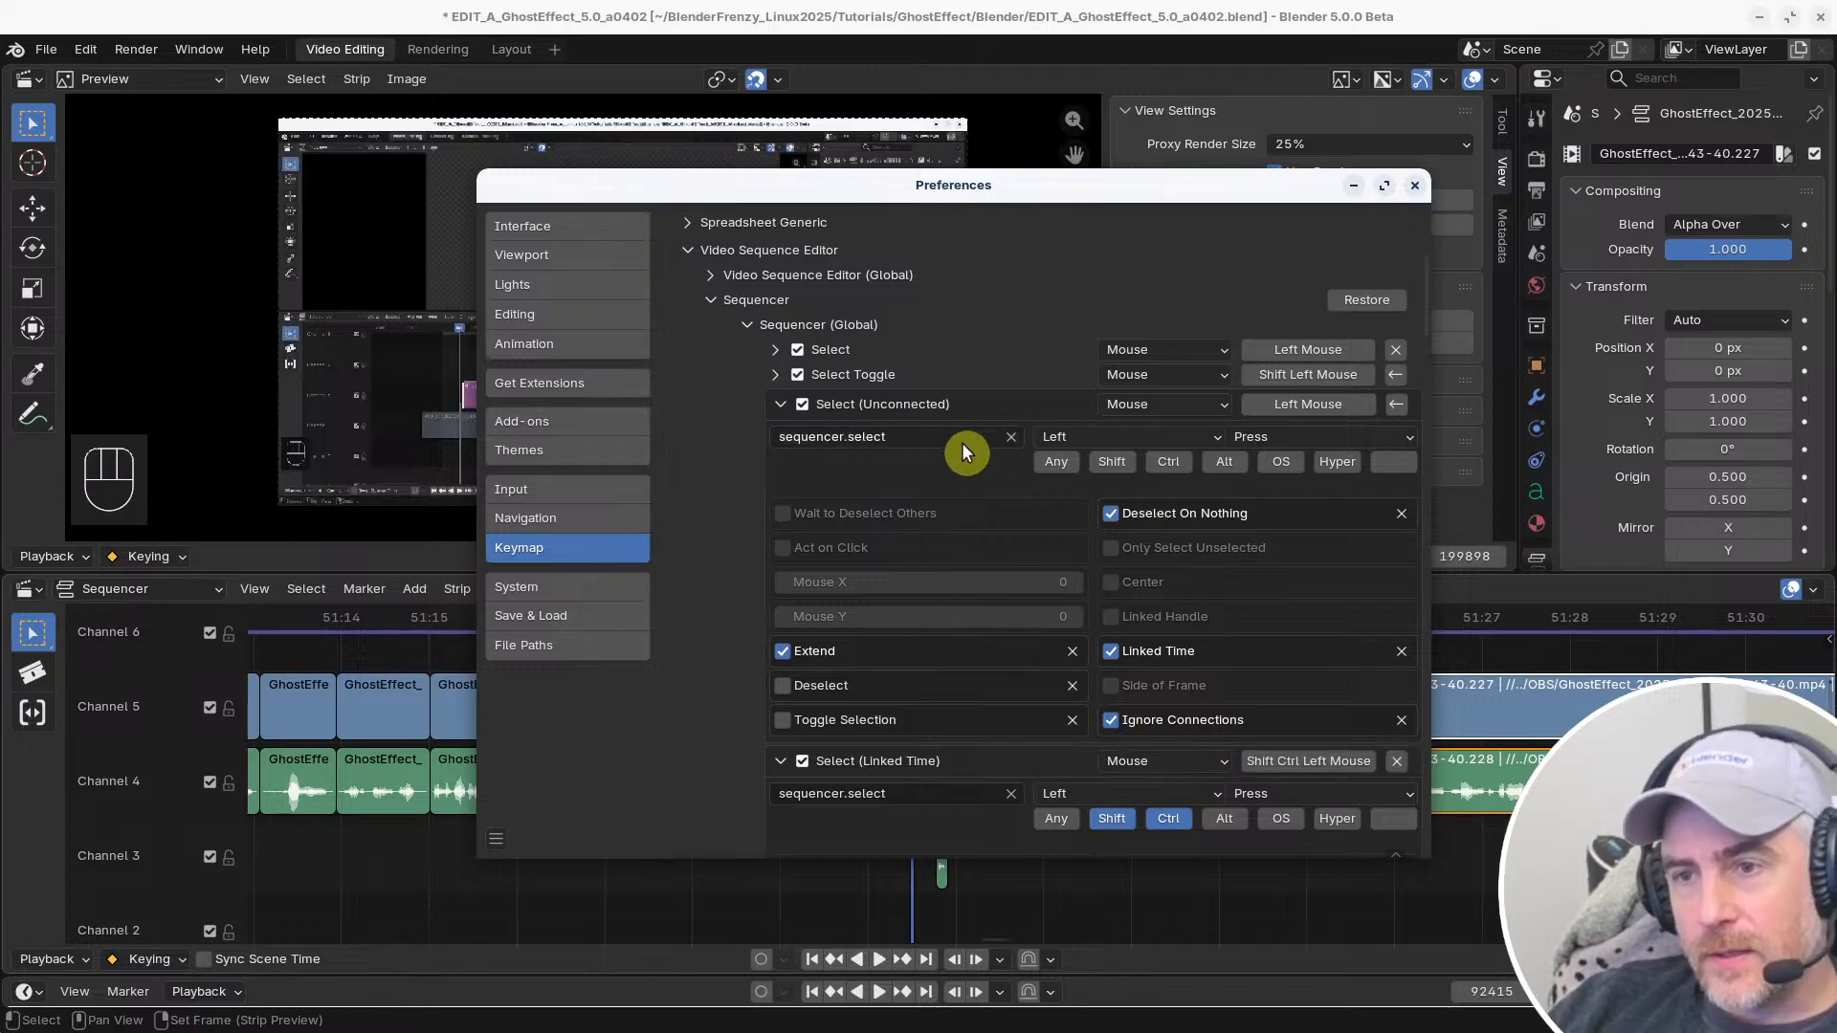
click(1111, 720)
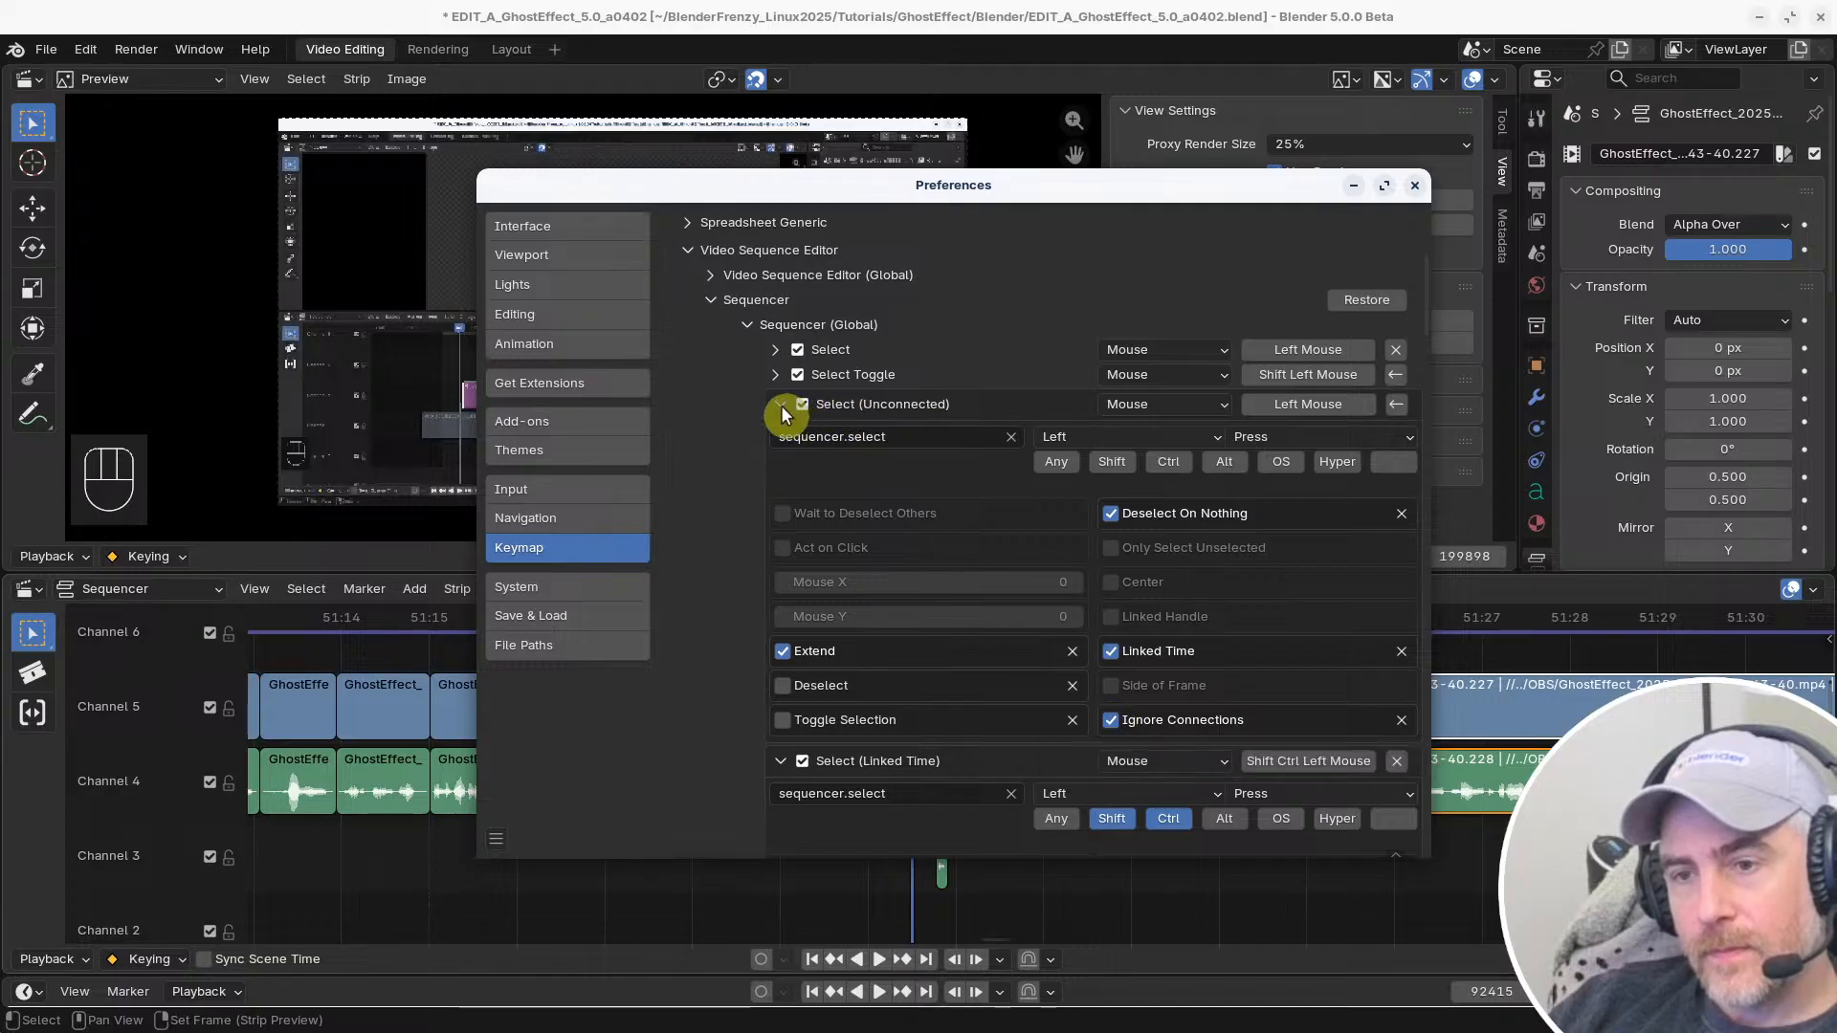
click(1111, 720)
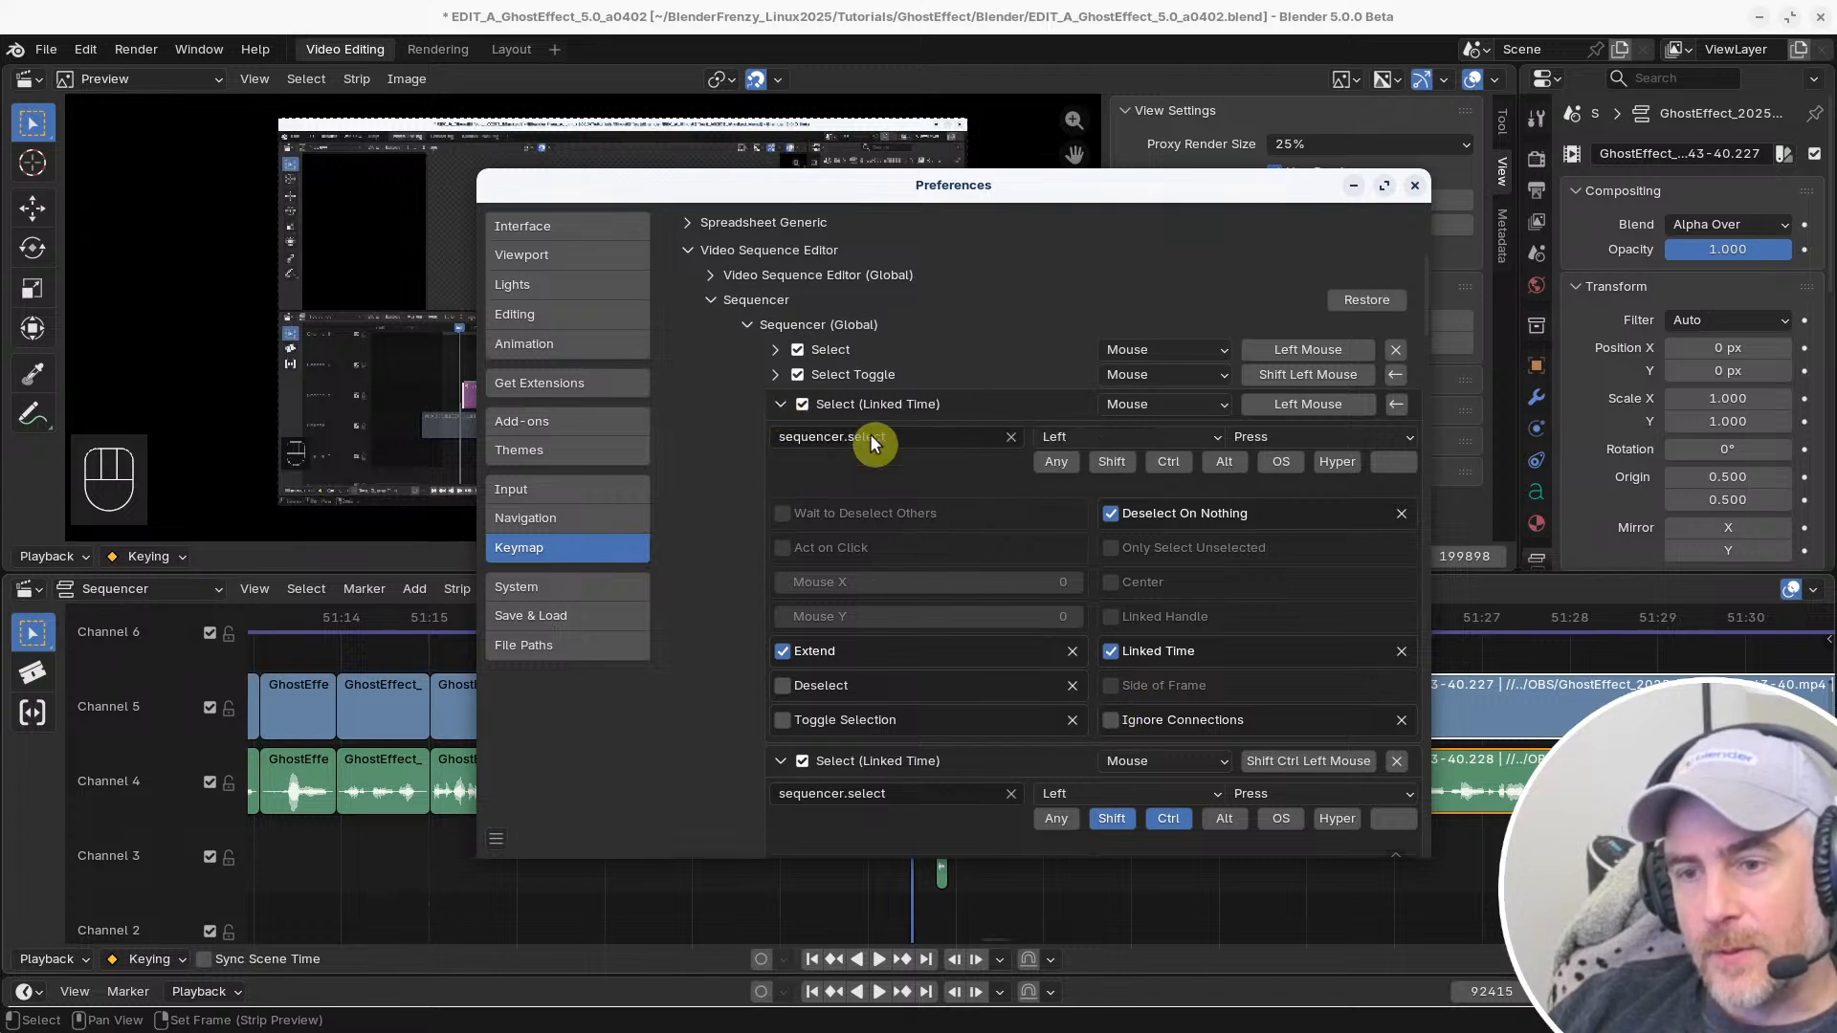
click(1111, 514)
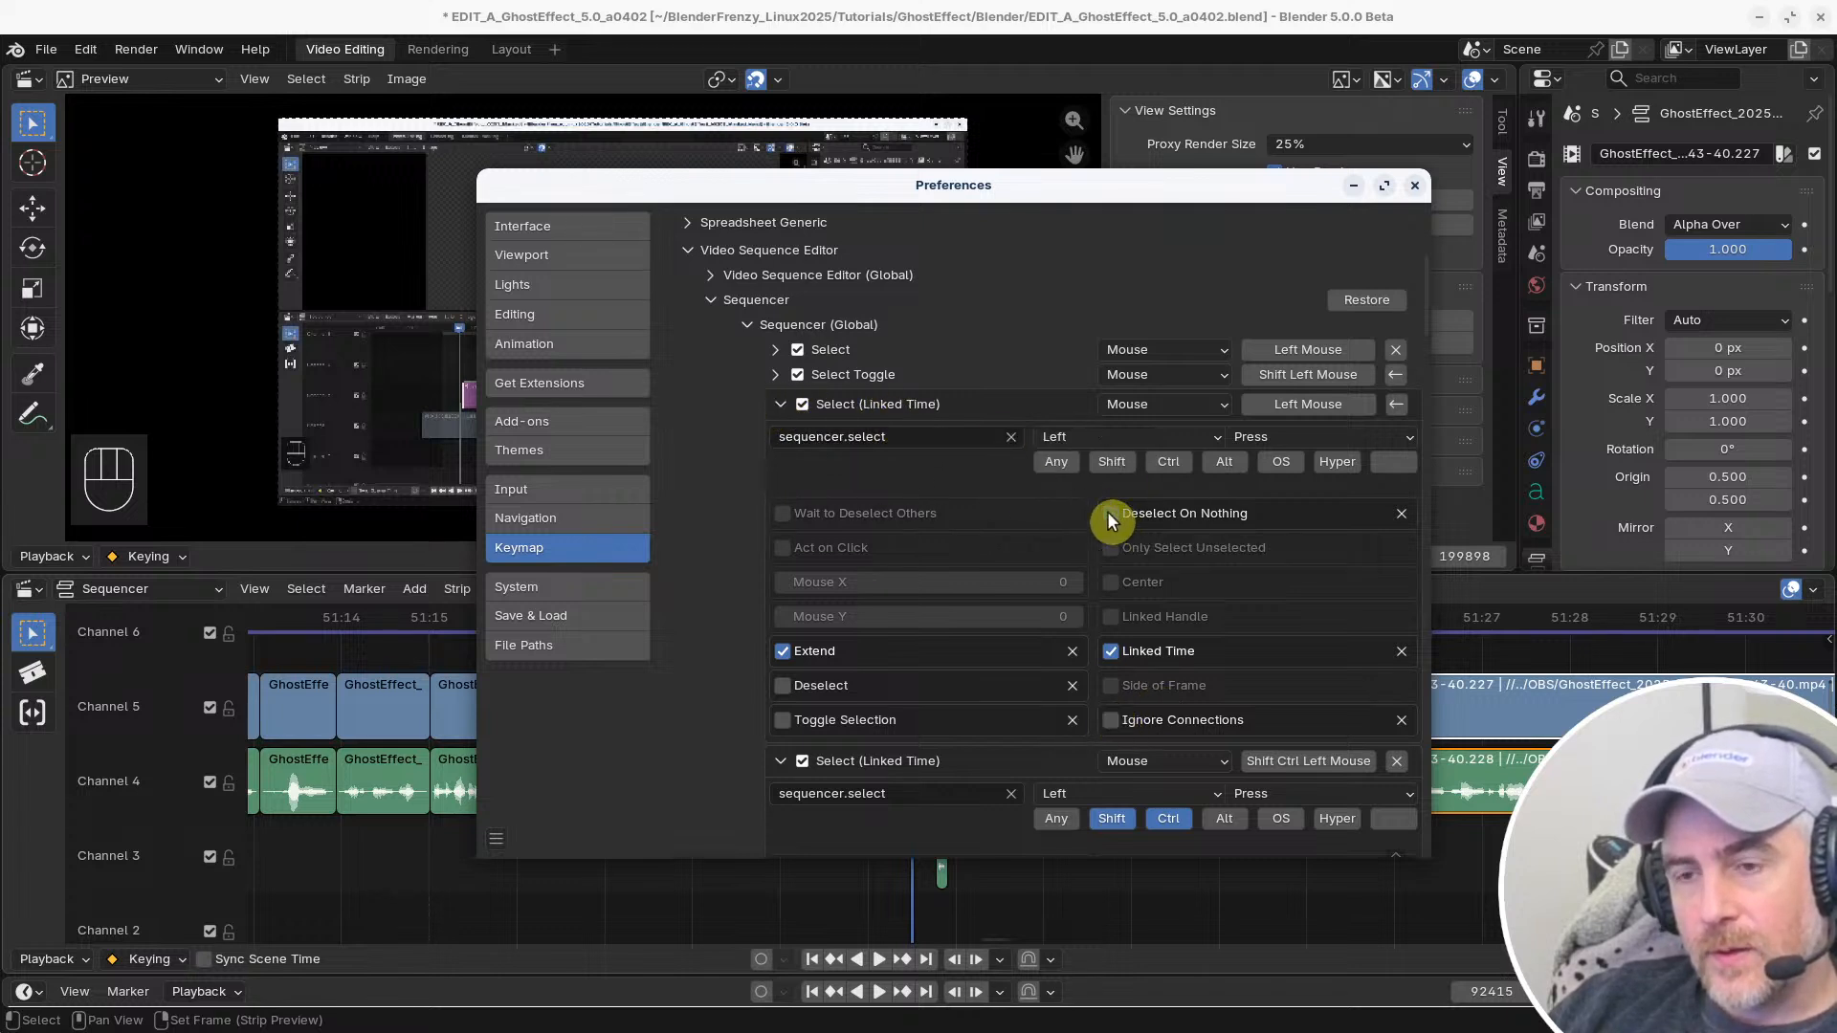
click(779, 404)
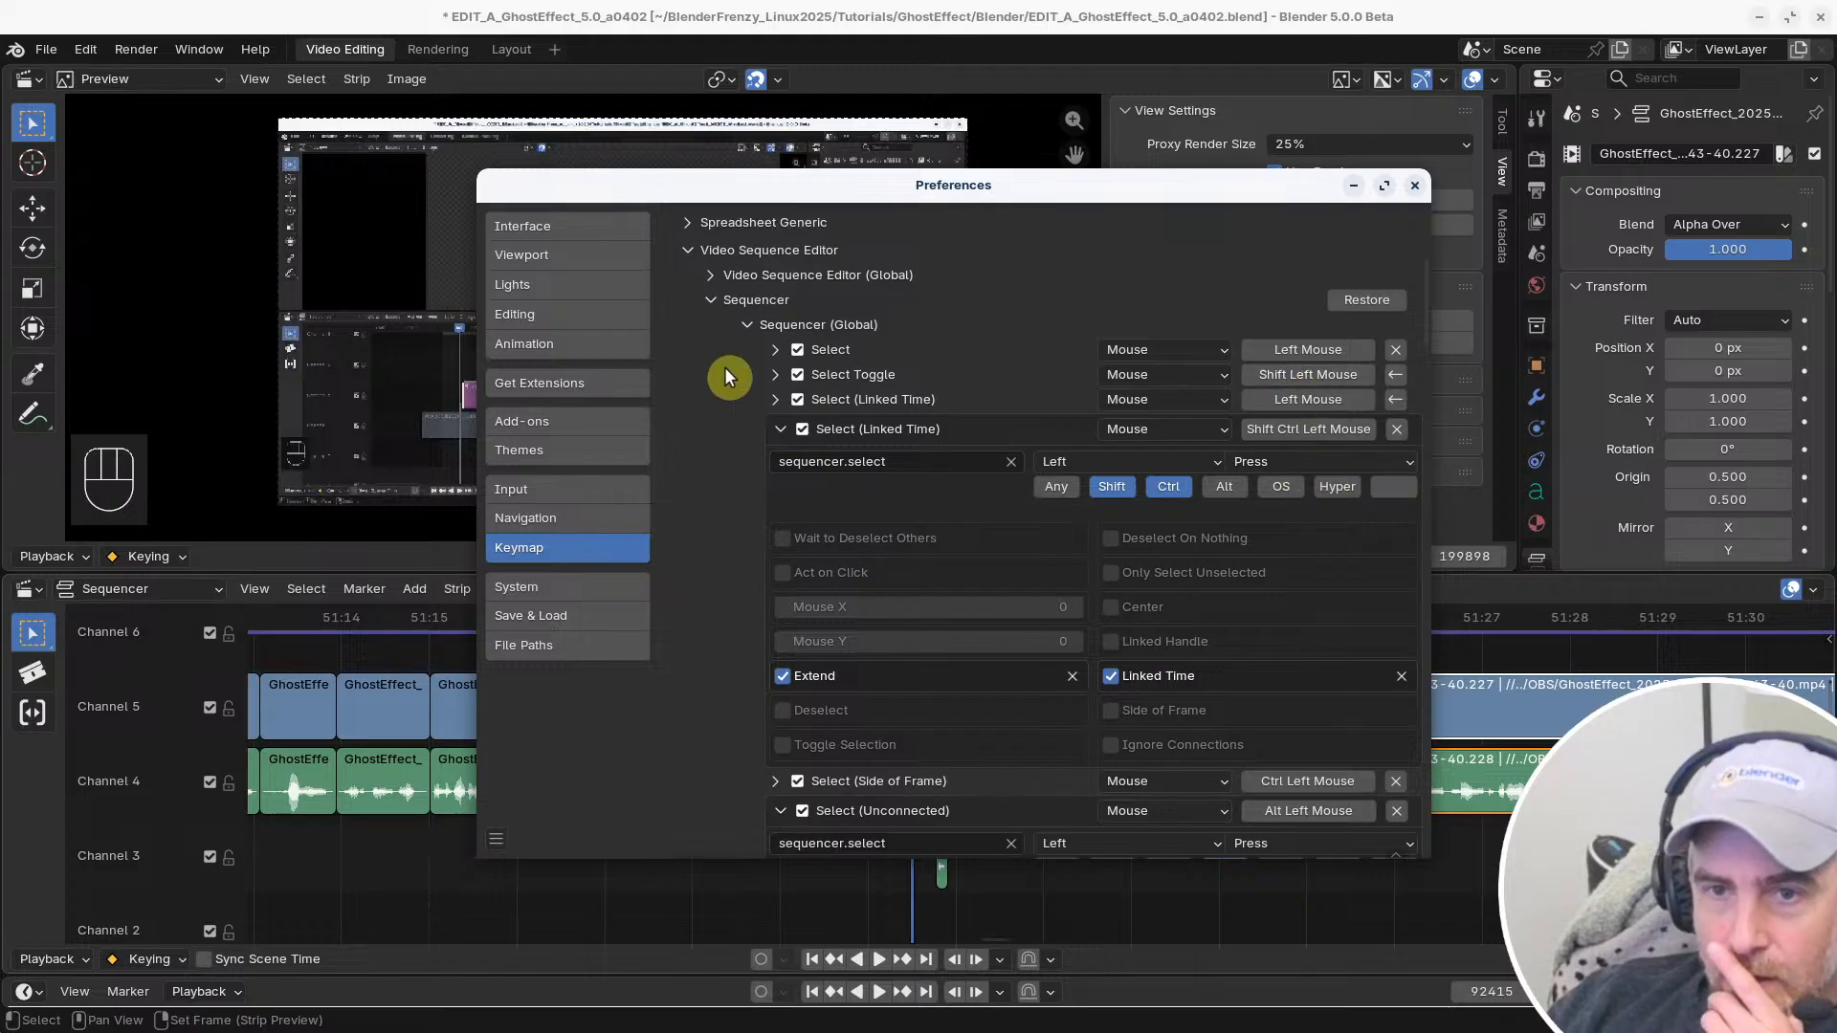
Rebind the Shift Ctrl Left Mouse Select (Linked Time) entry to Shift Left Mouse, enable Ignore Connections, and collapse it
click(775, 379)
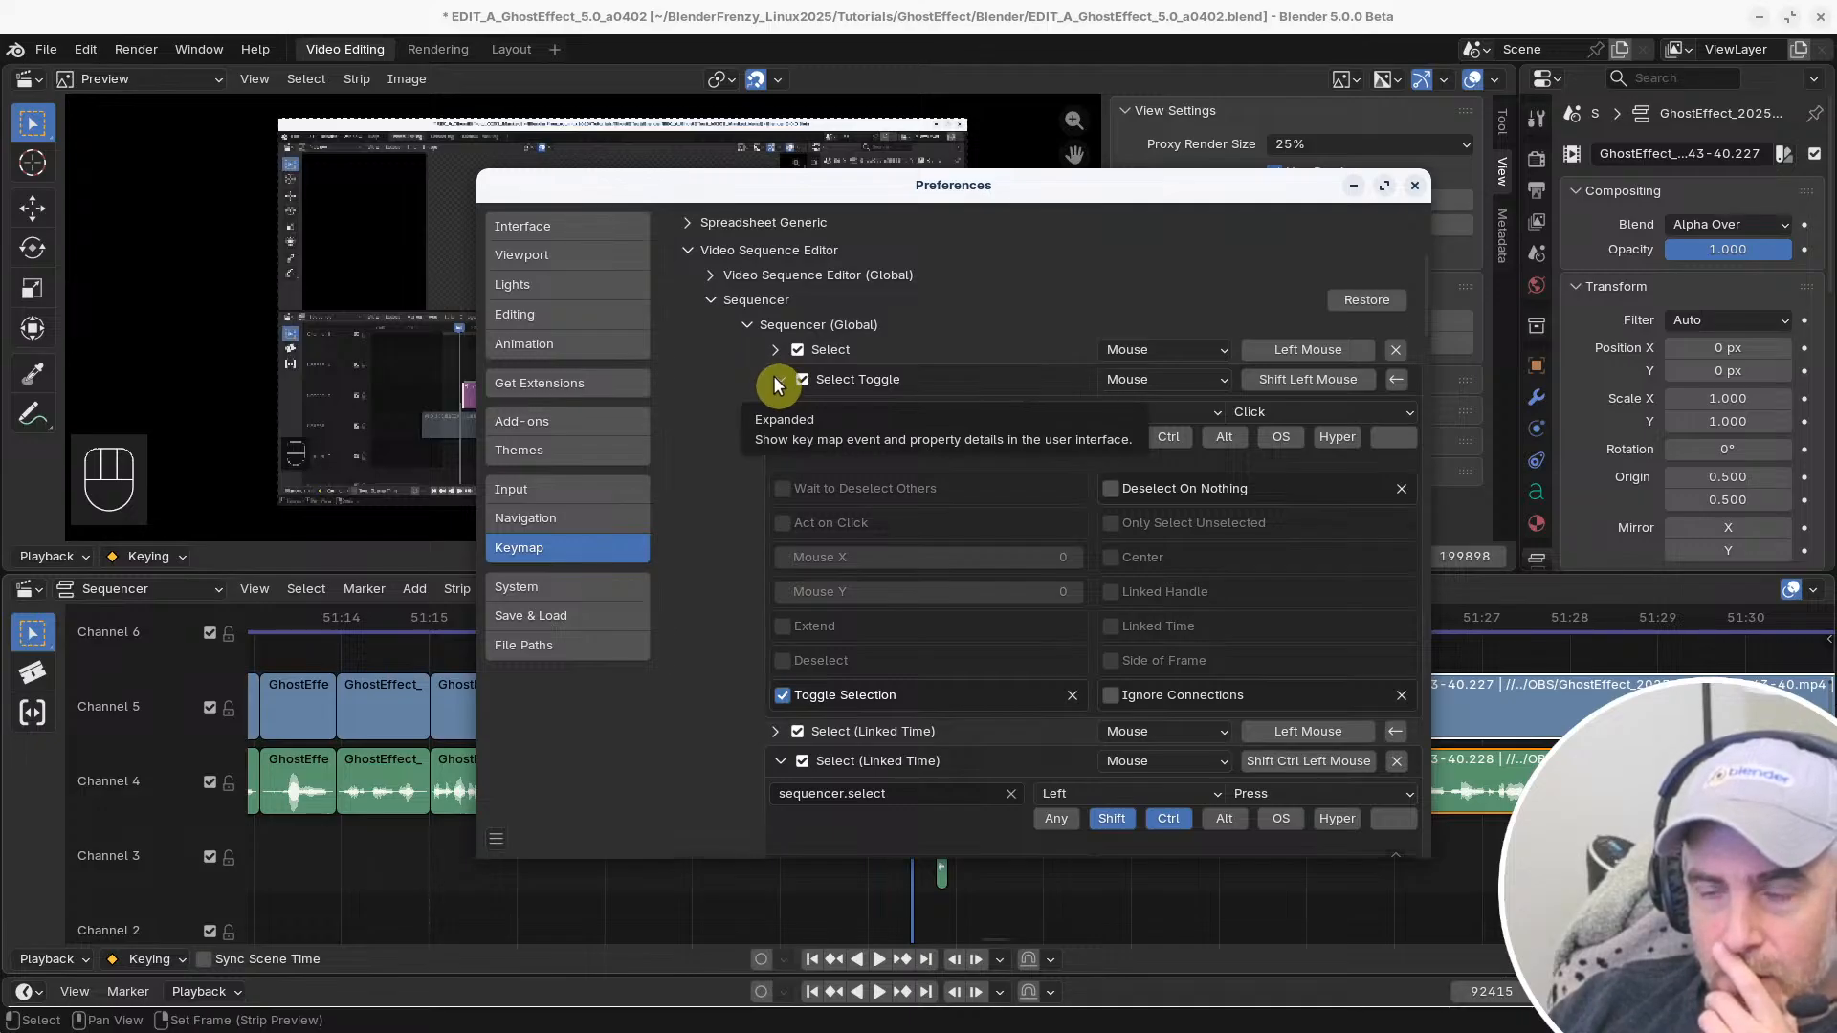
click(776, 381)
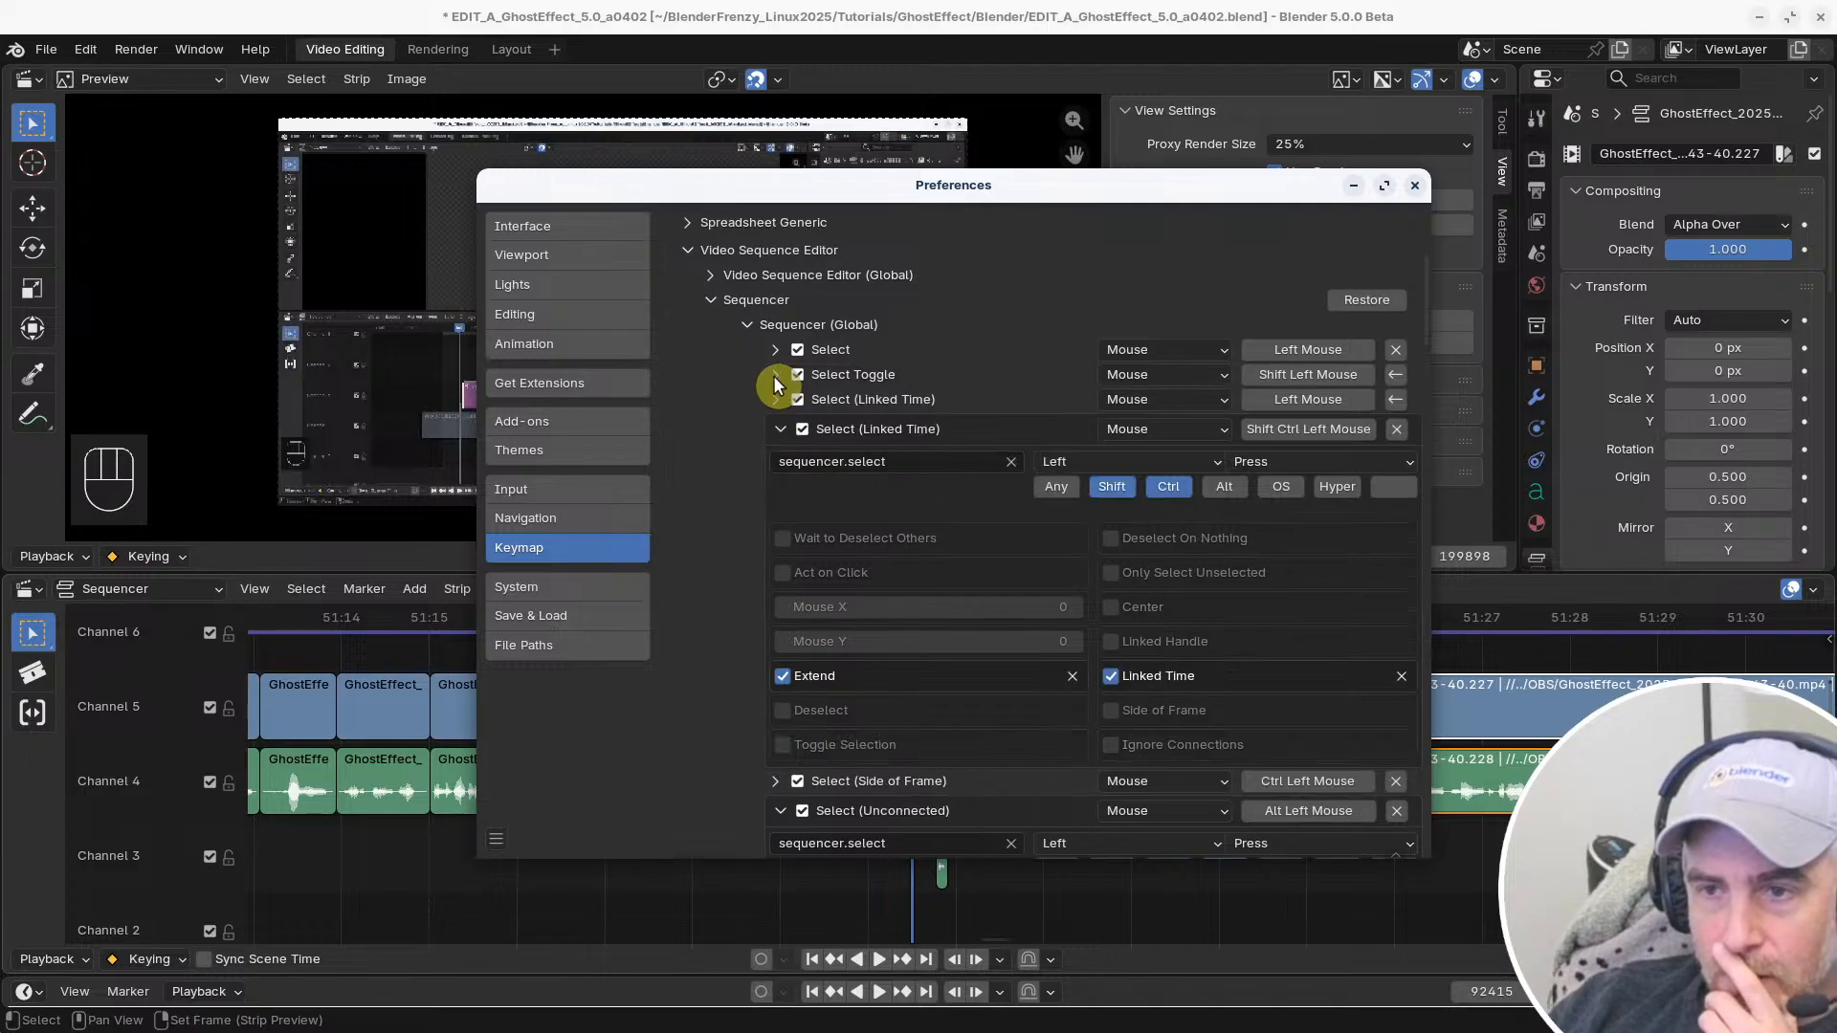
click(1298, 431)
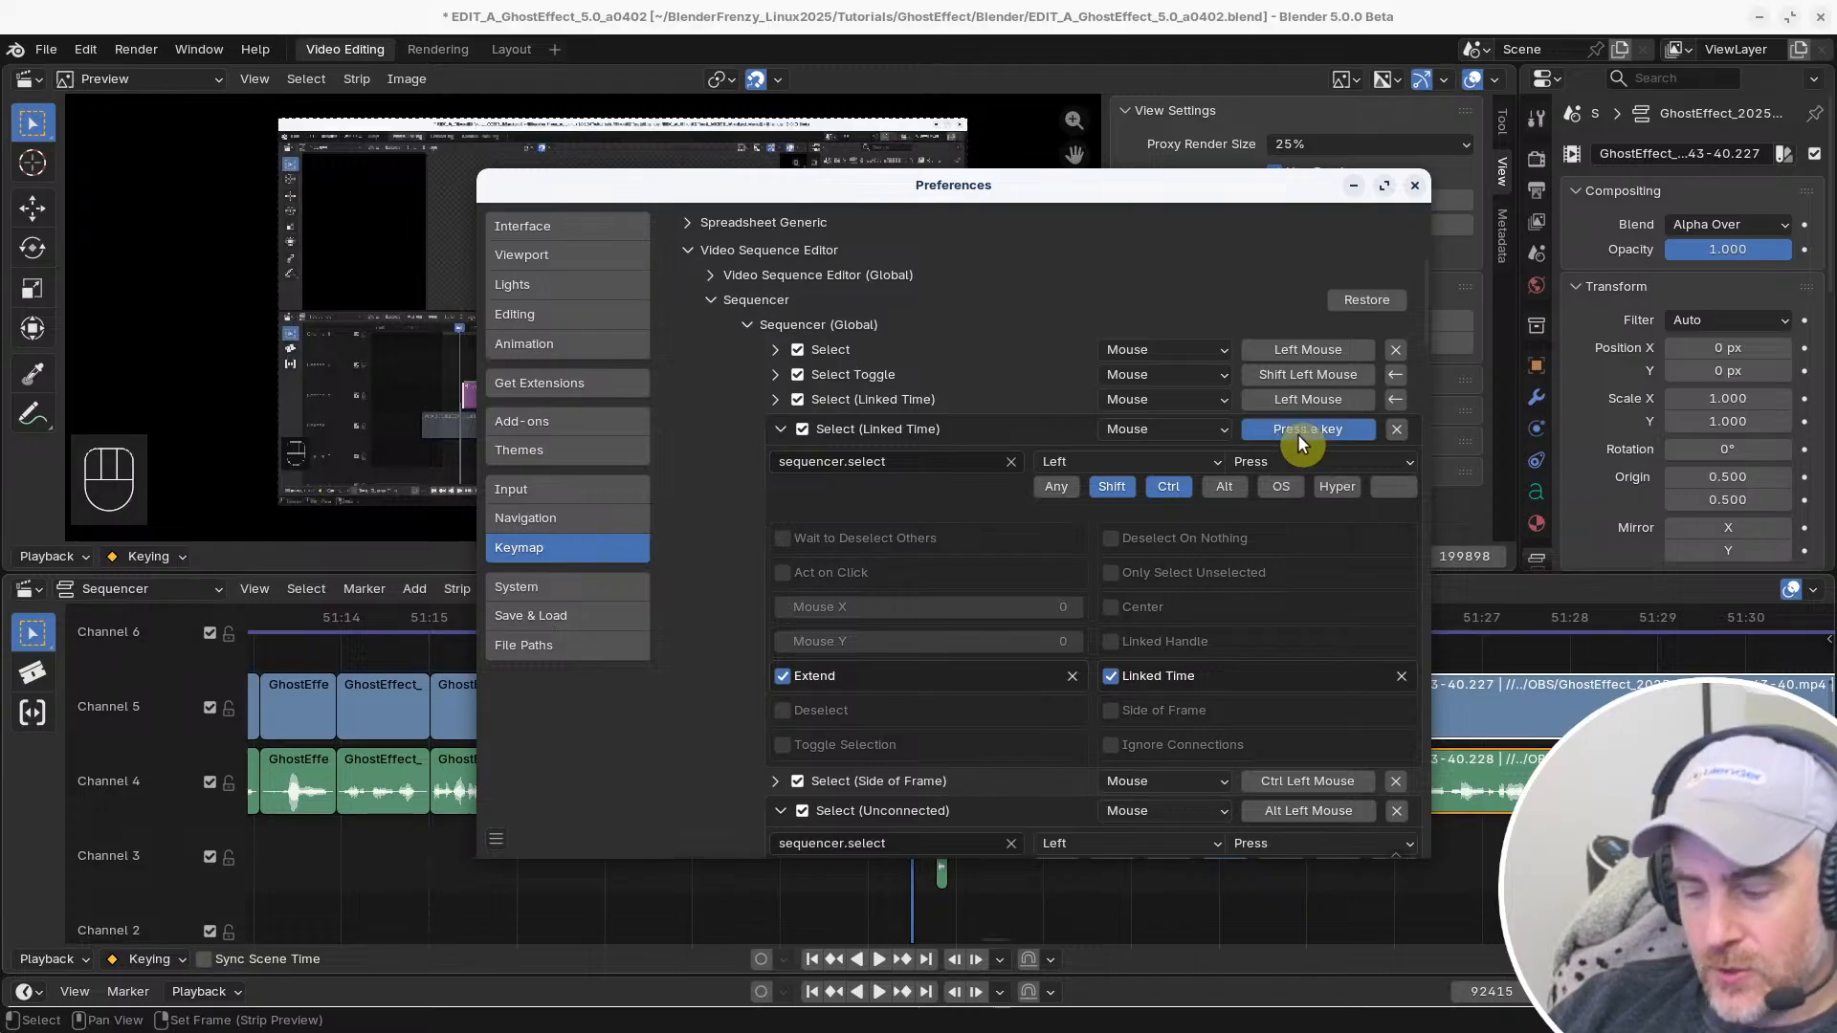
shift+click(1298, 438)
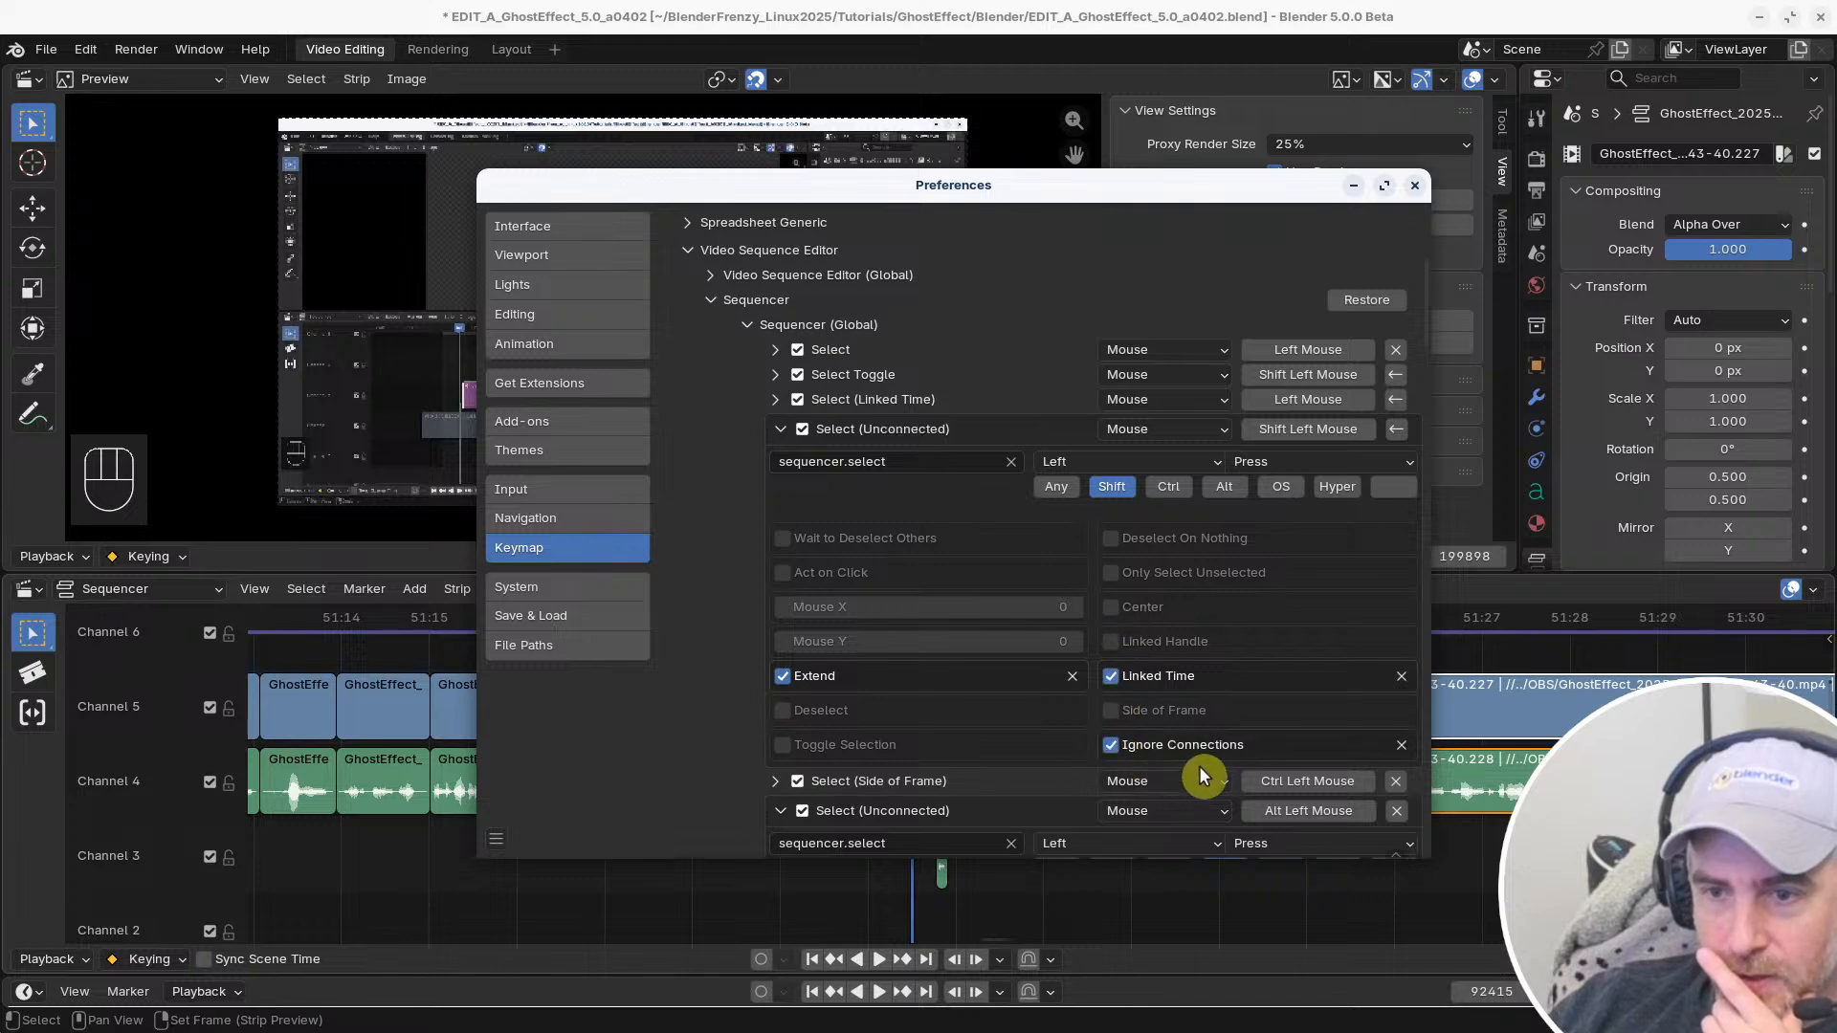
click(781, 429)
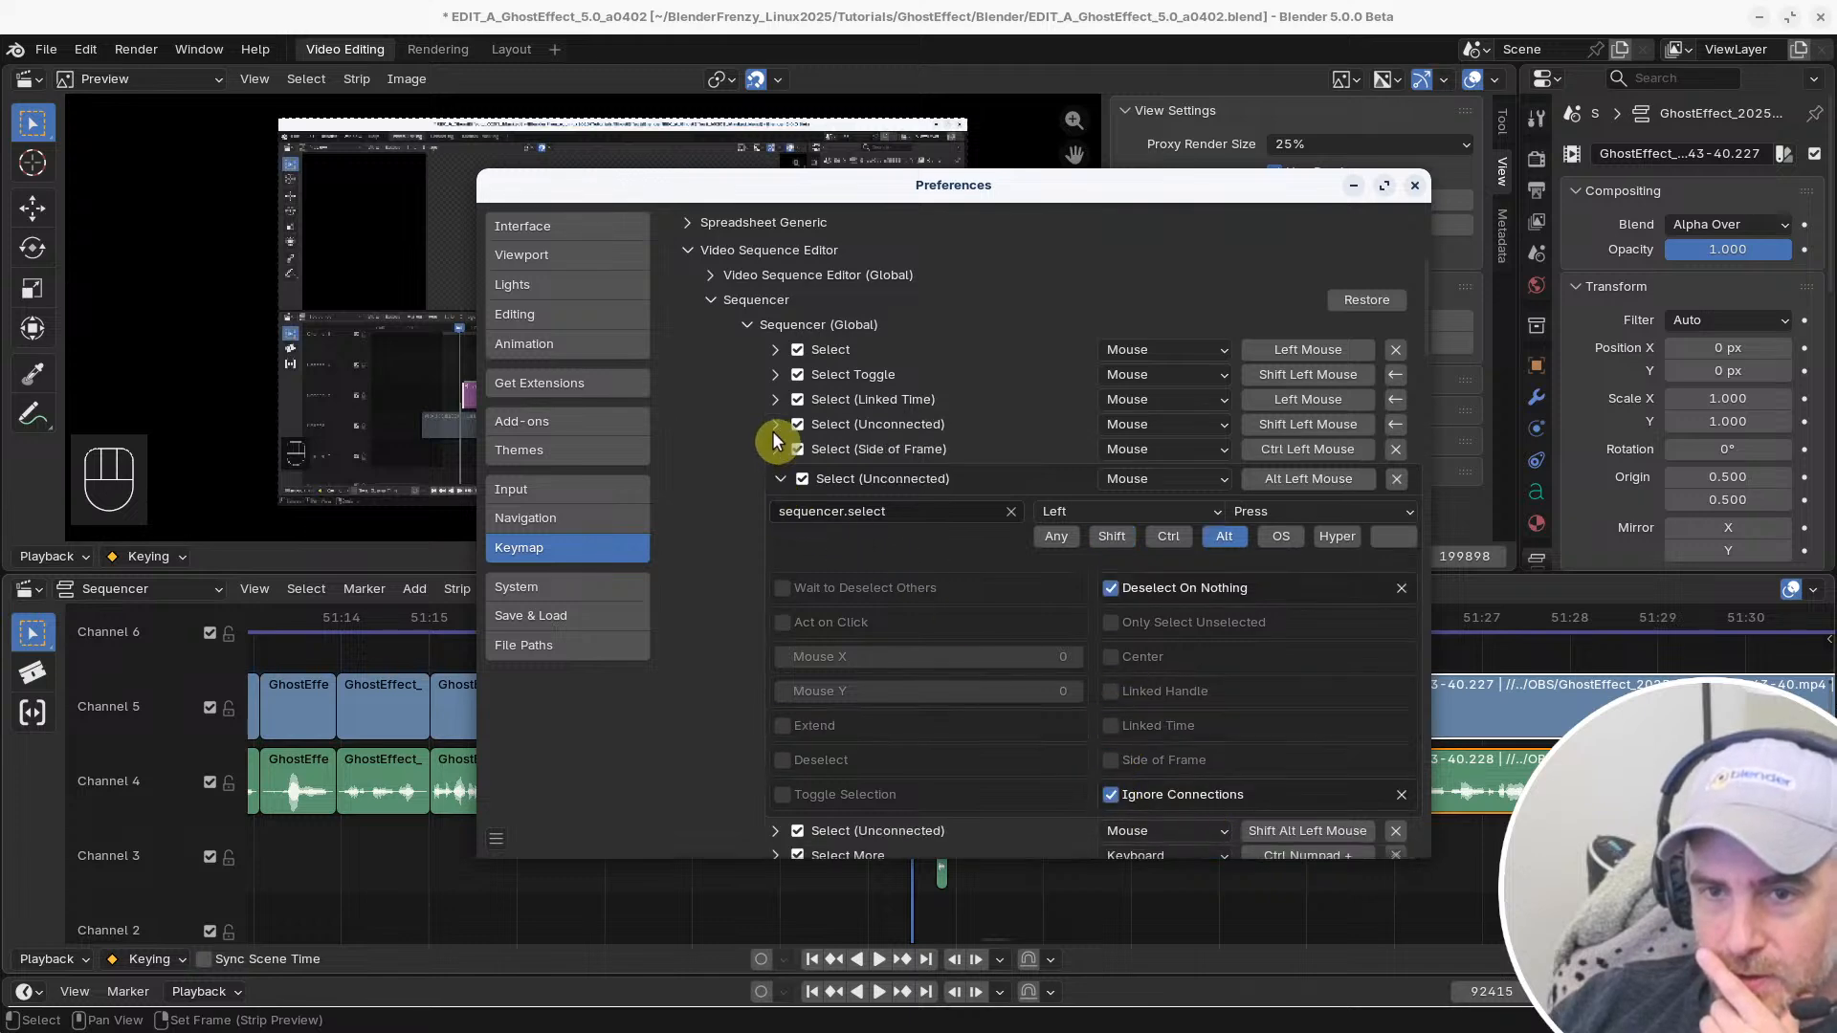
Test the changed Shift selection on the start handle of the Channel 5 clip after the gap, then deselect everything
click(1345, 78)
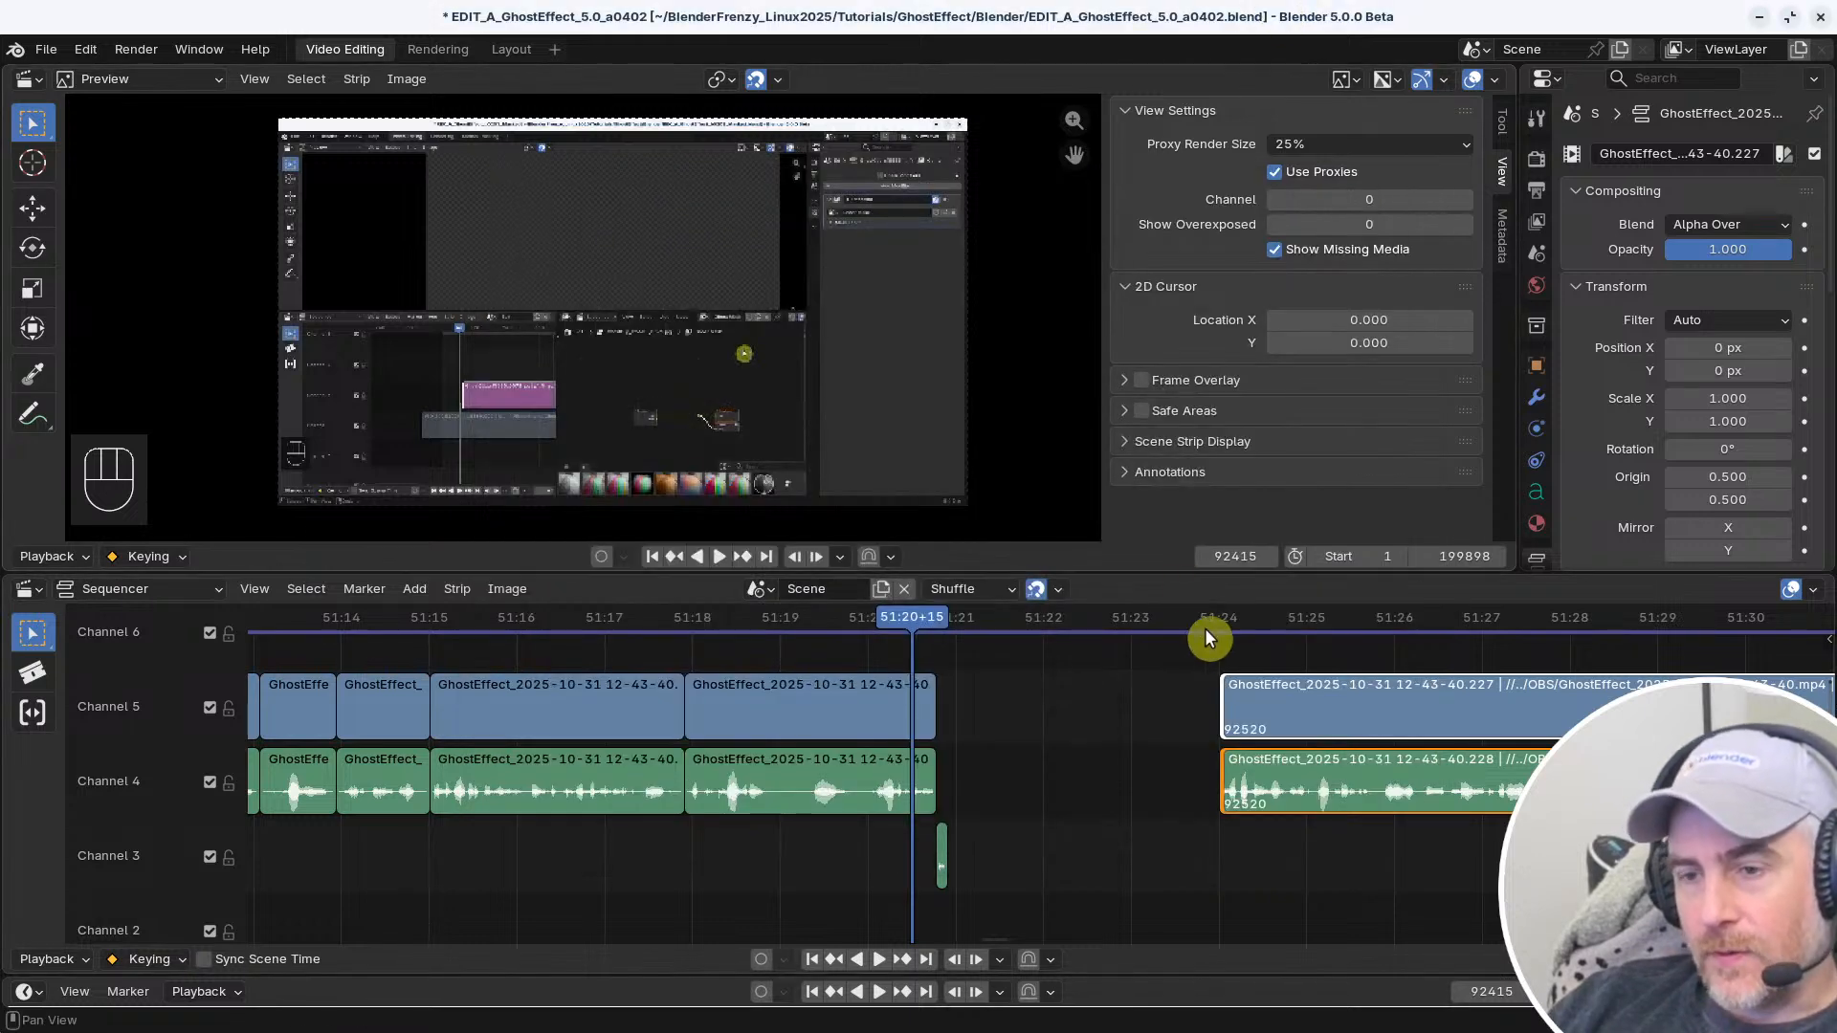
shift+click(1223, 700)
shift+click(1223, 700)
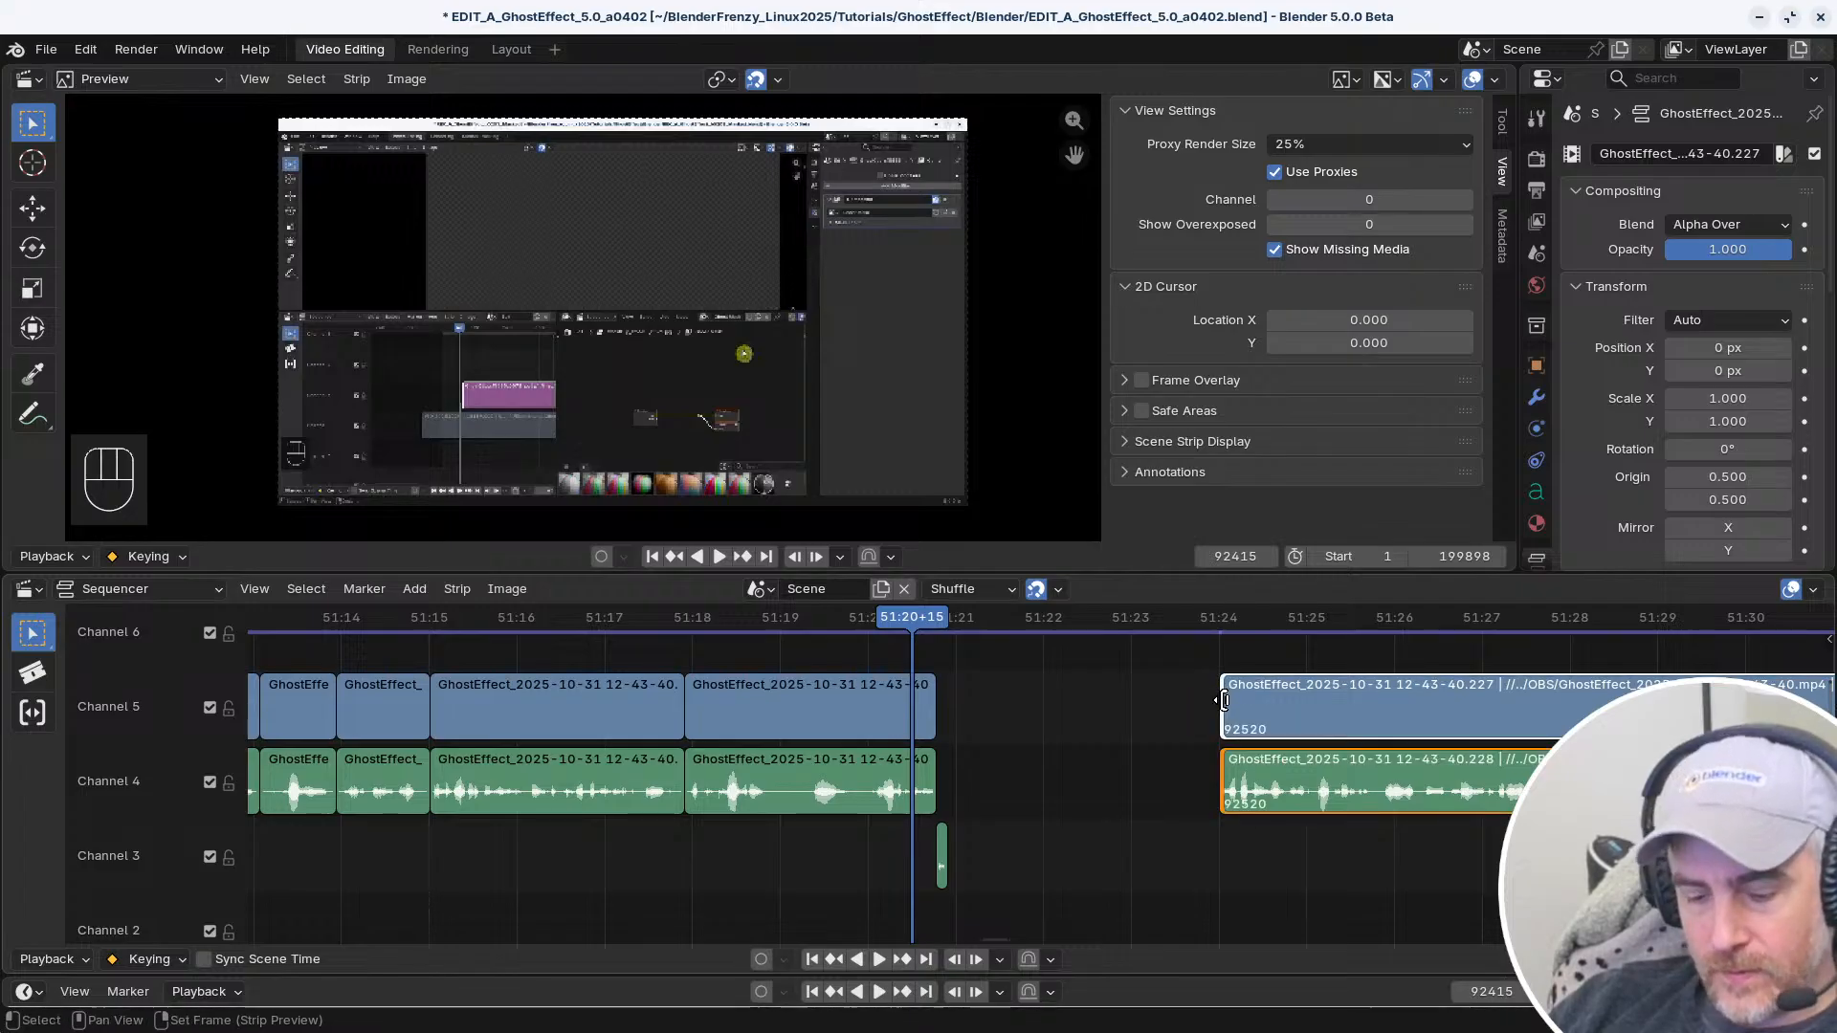
click(1164, 717)
alt+click(1232, 700)
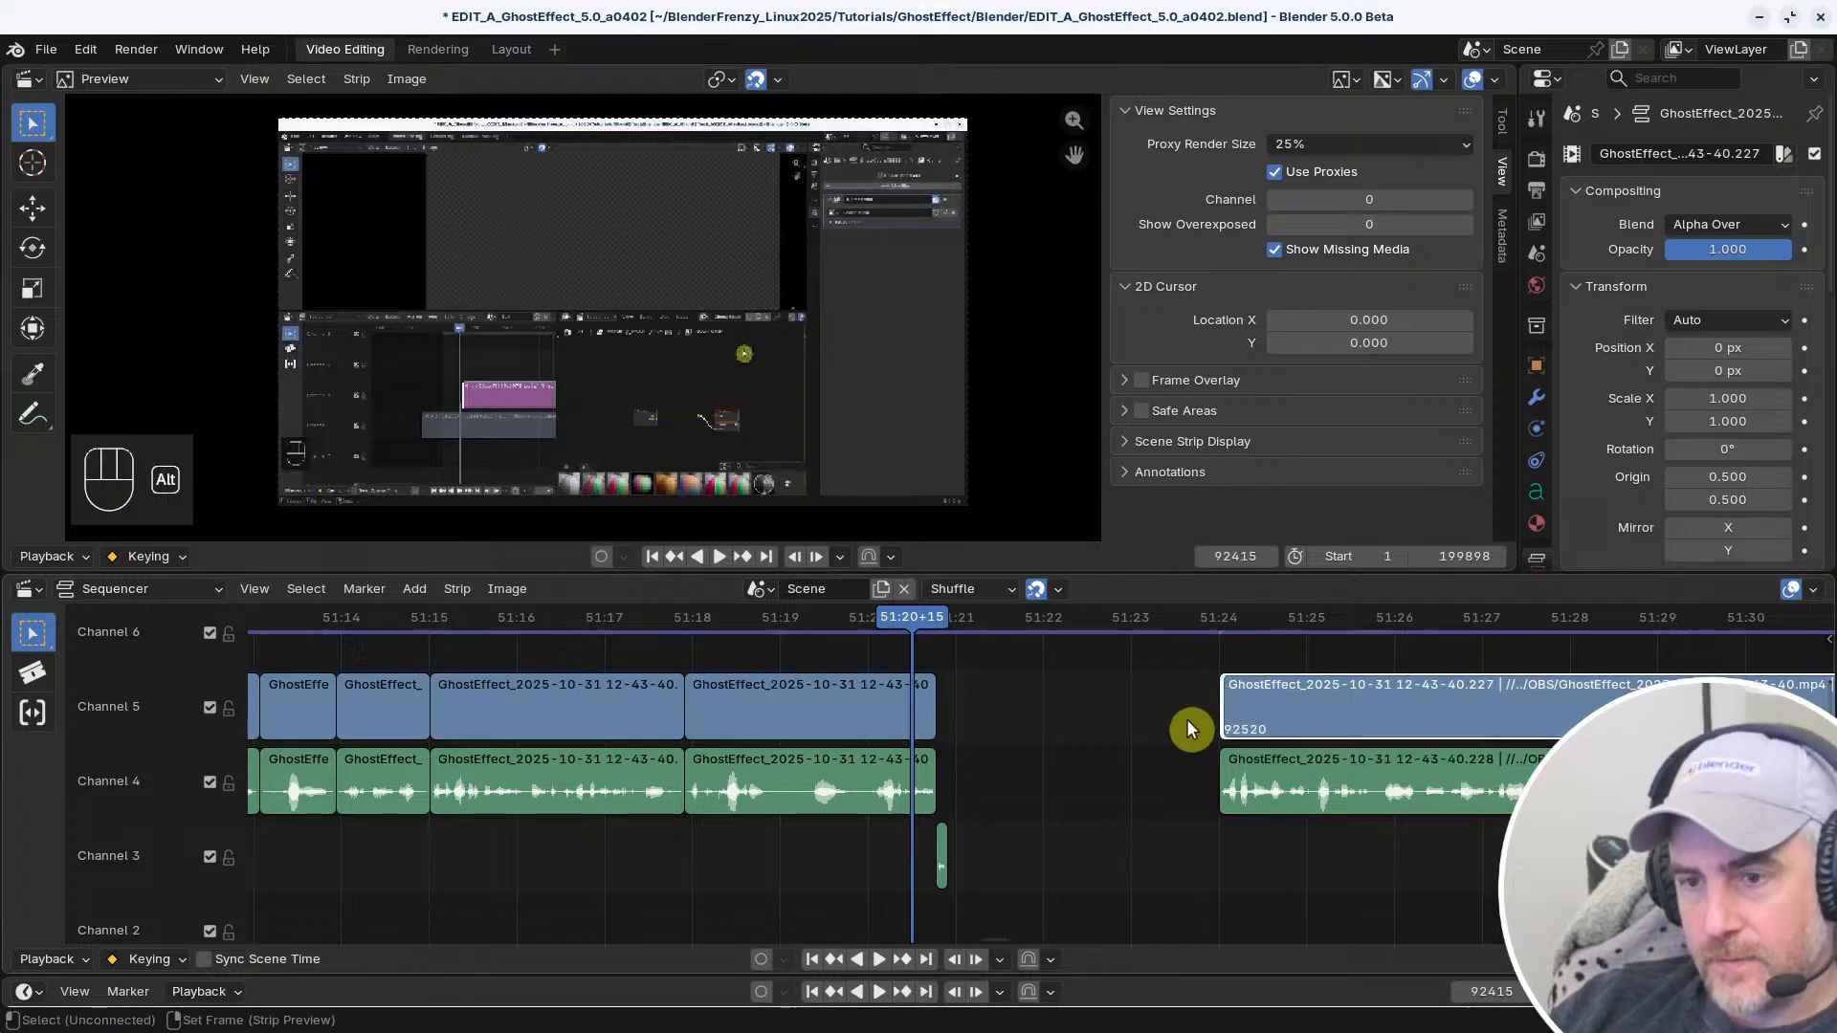
click(1141, 735)
alt+click(1225, 711)
click(1068, 754)
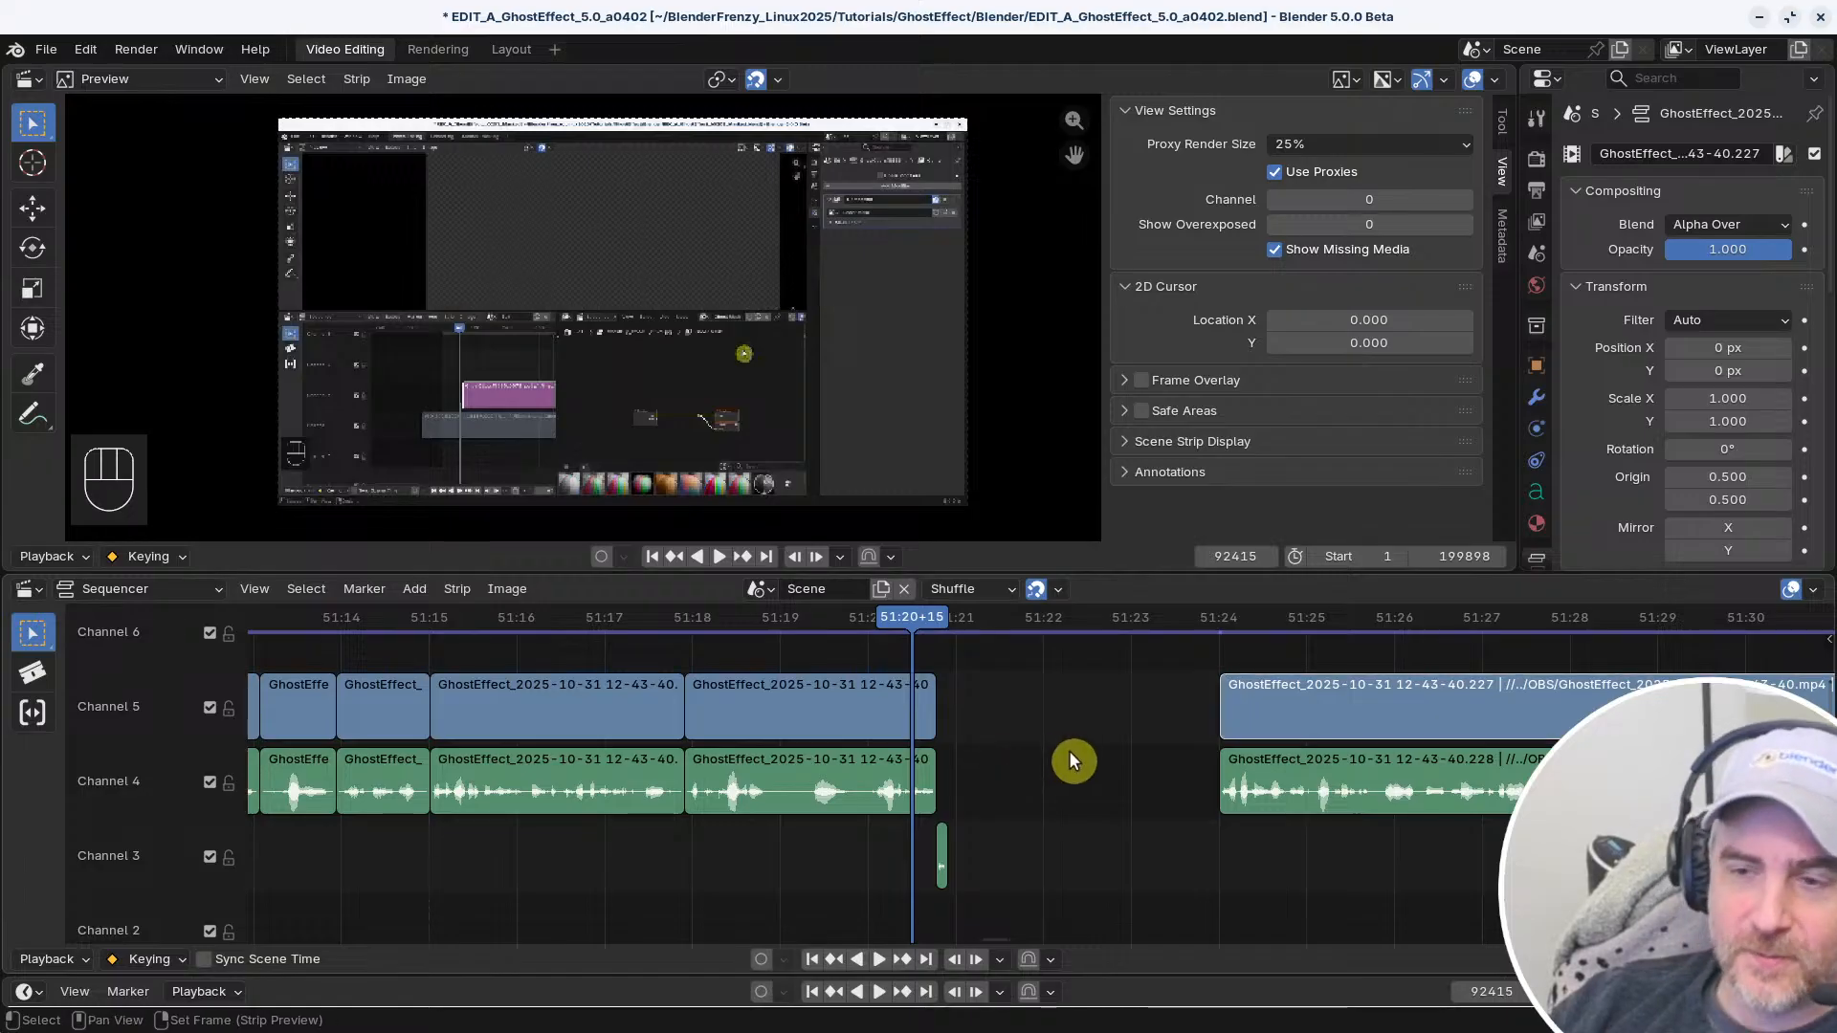
Collapse the Alt Left Mouse Select (Unconnected) entry and close the Preferences window
key(alt+Tab)
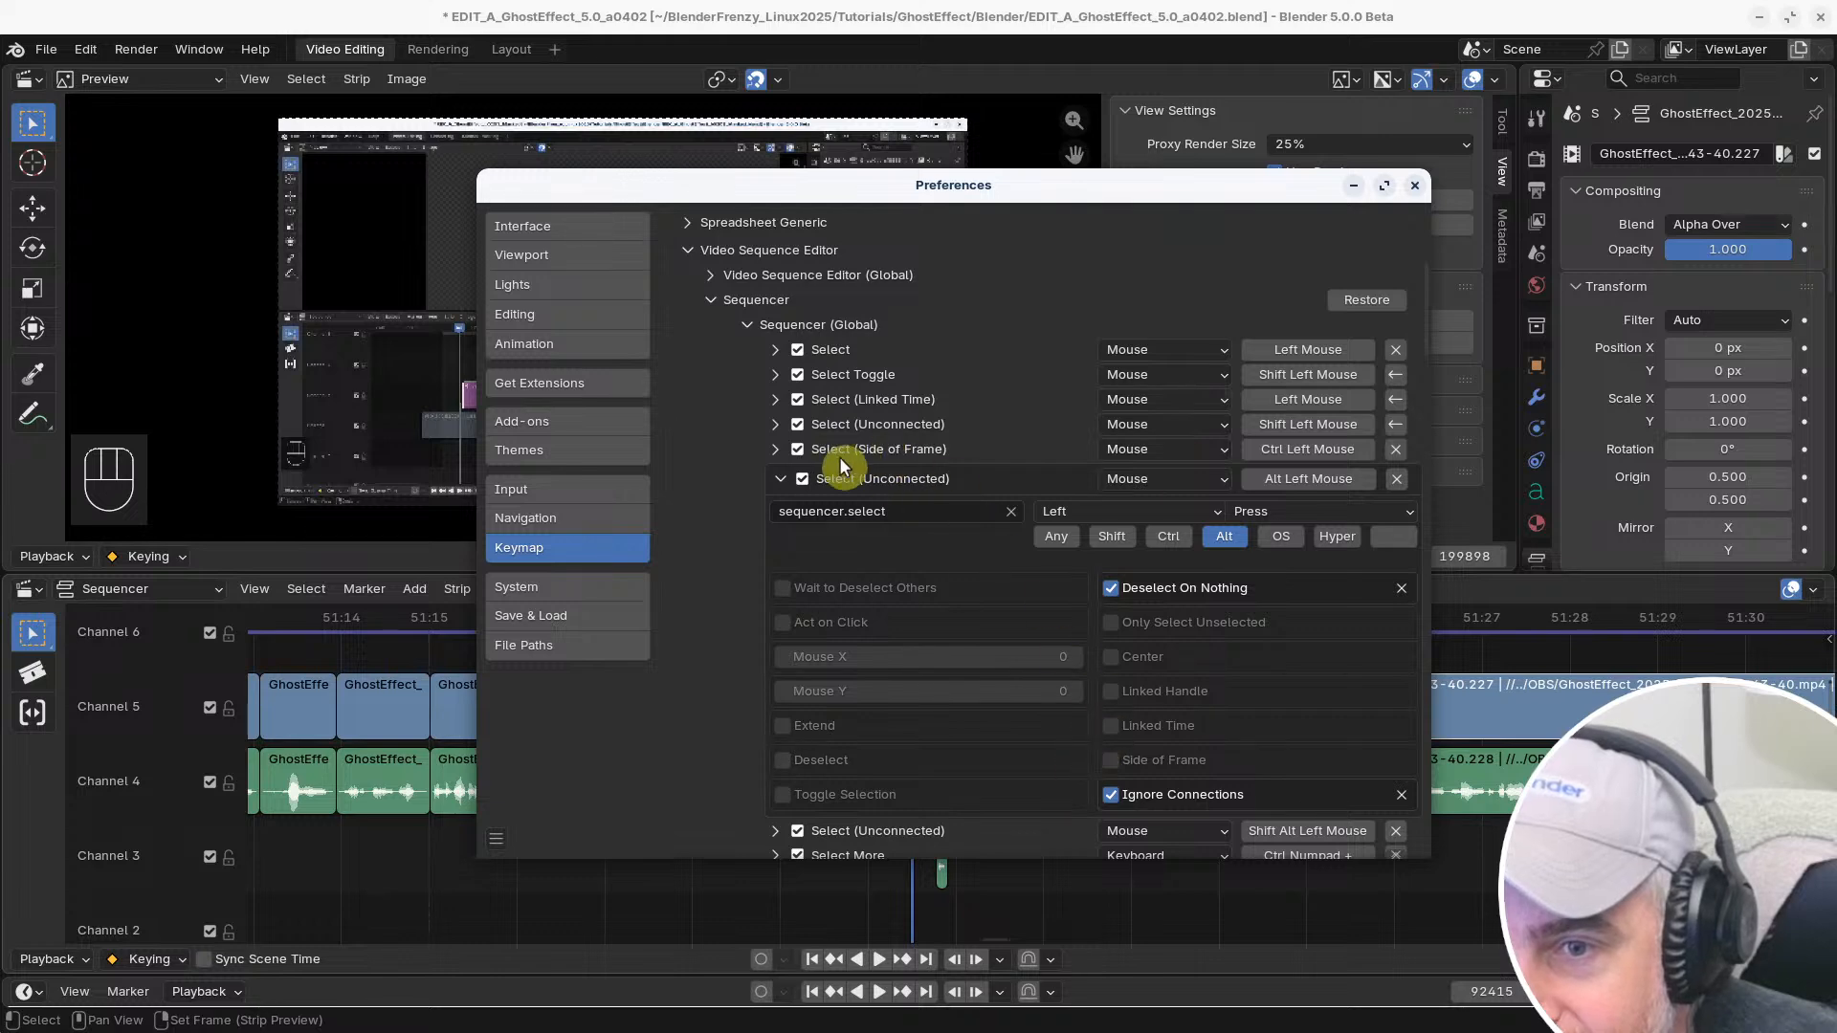
click(783, 478)
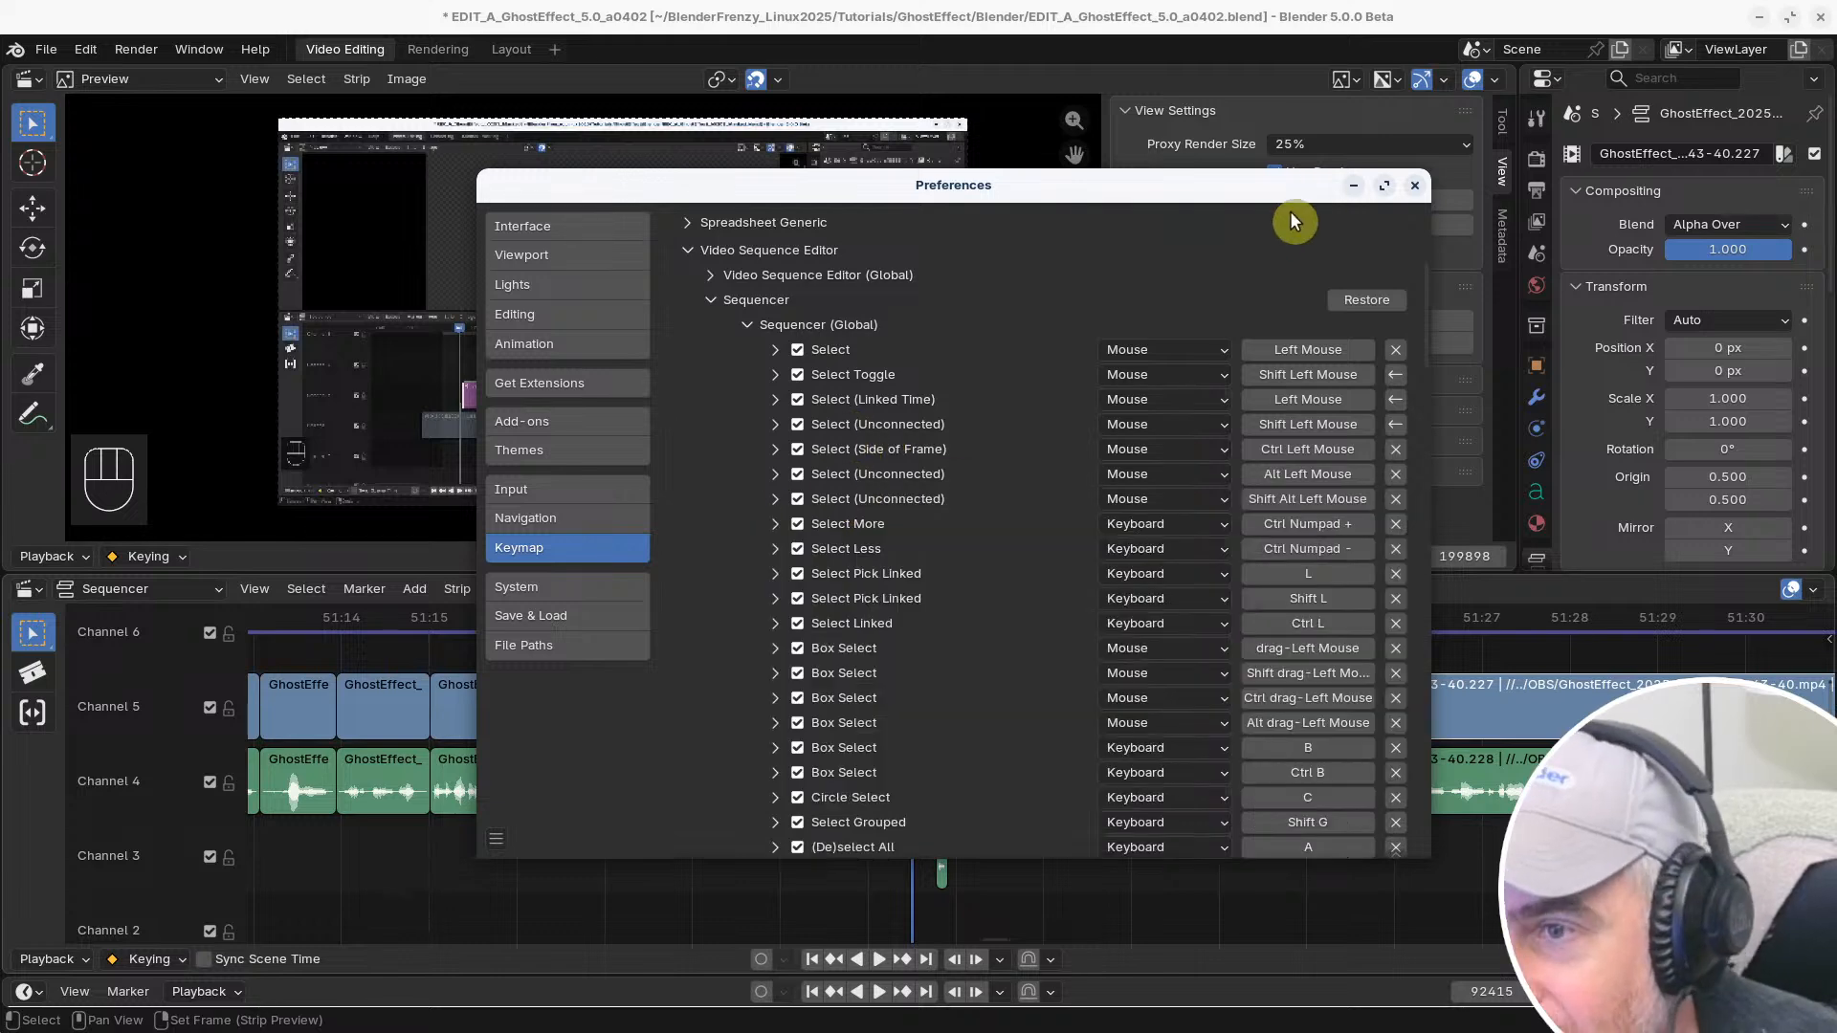
click(1417, 191)
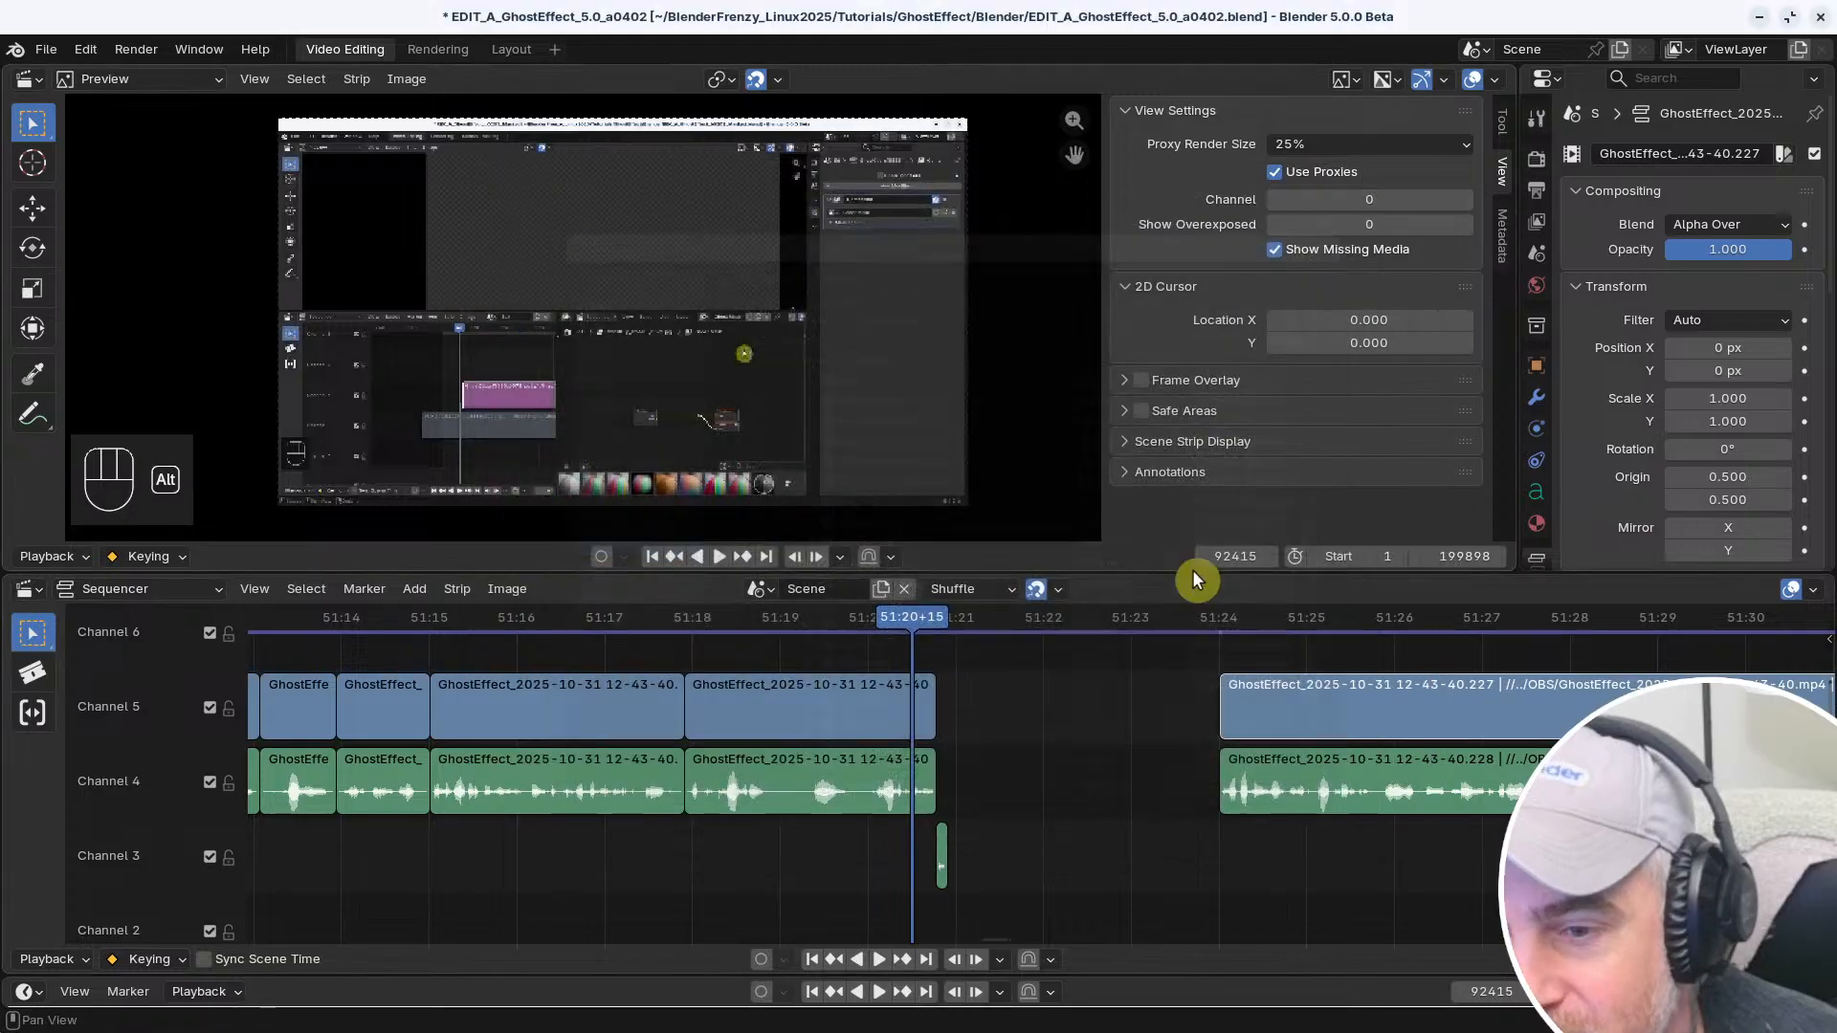
Test linked and individual selection on the end handle of the Channel 5 clip before the gap
ctrl+middle_drag(1068, 800, 1143, 807)
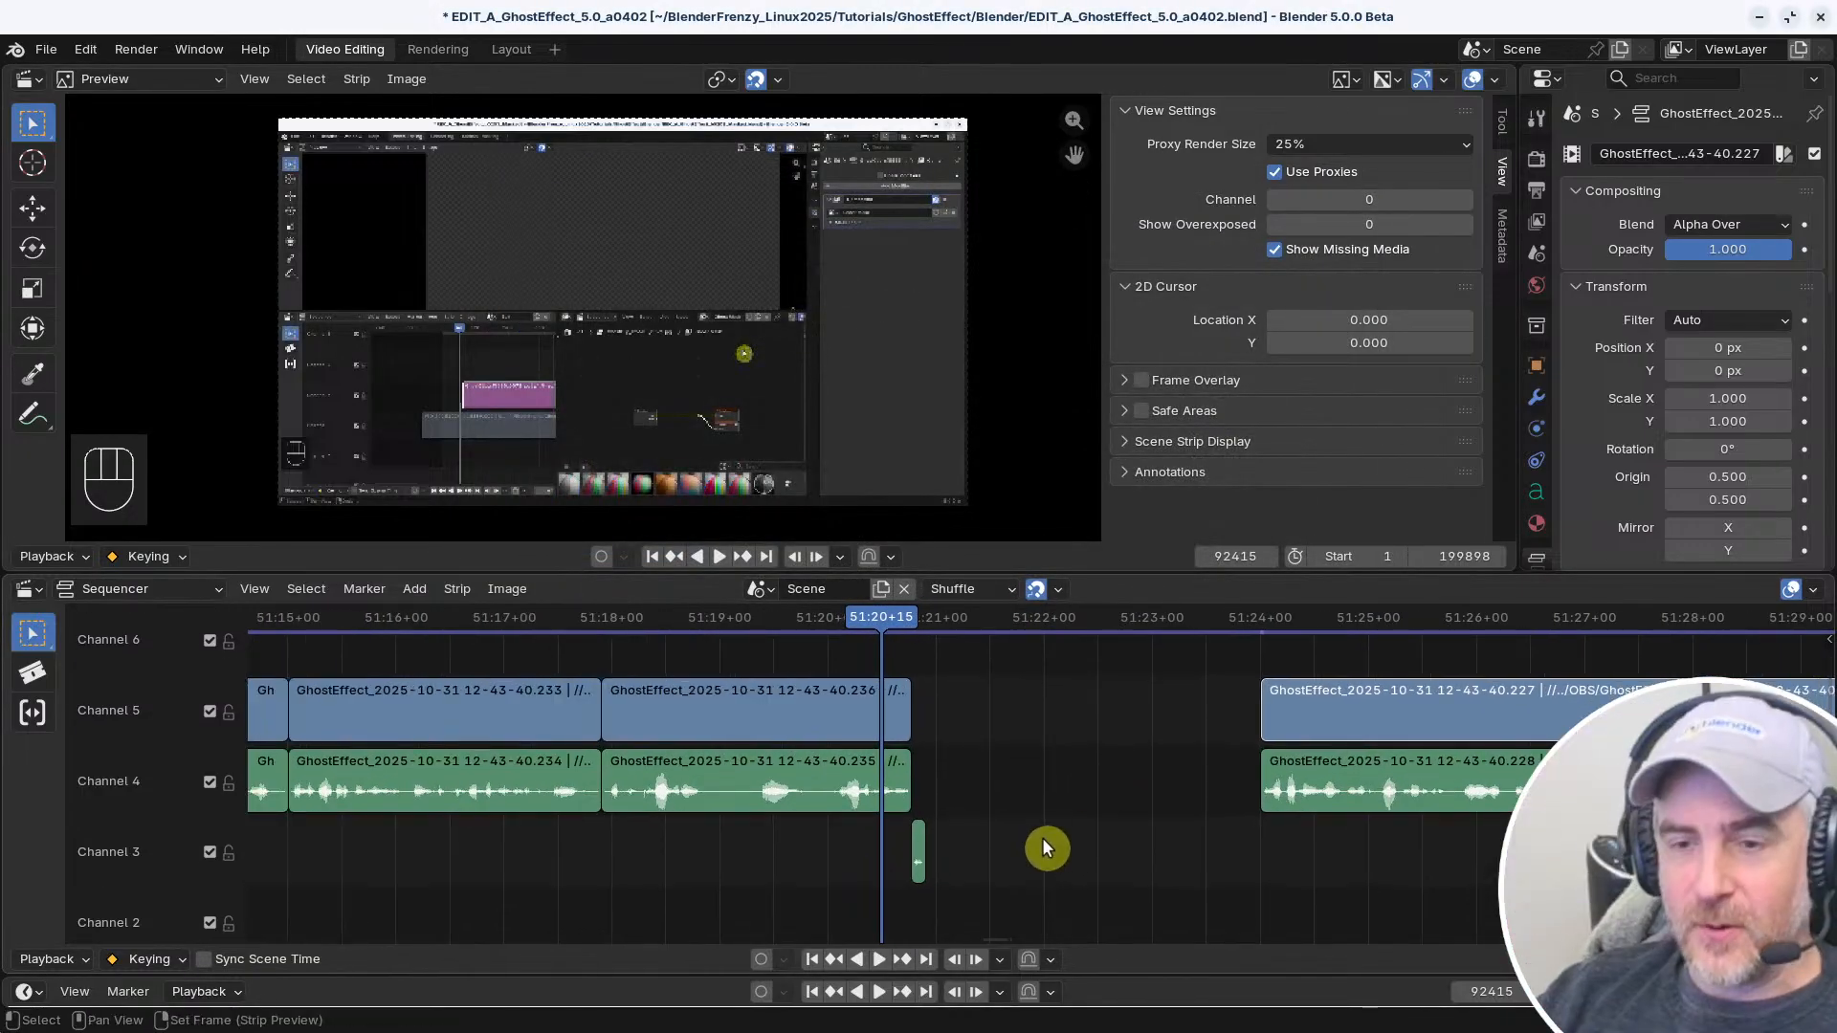
ctrl+middle_drag(1042, 836, 1066, 821)
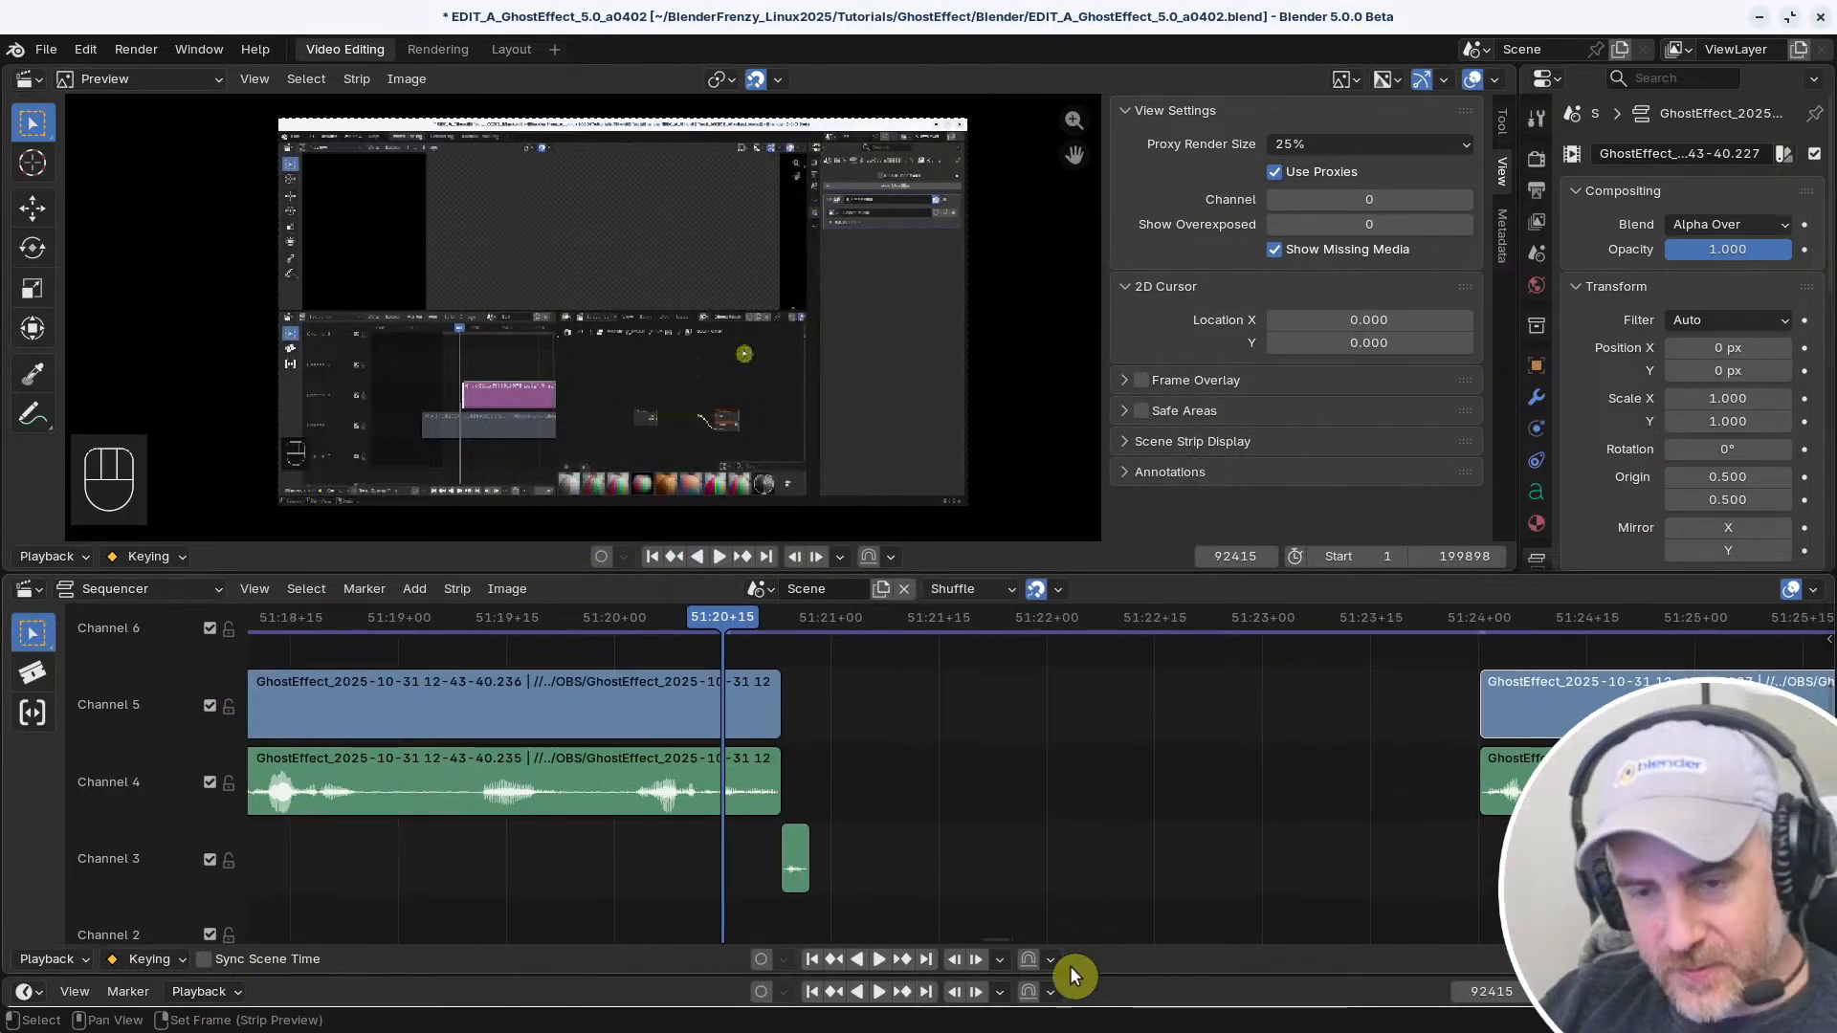
middle_drag(899, 754, 914, 755)
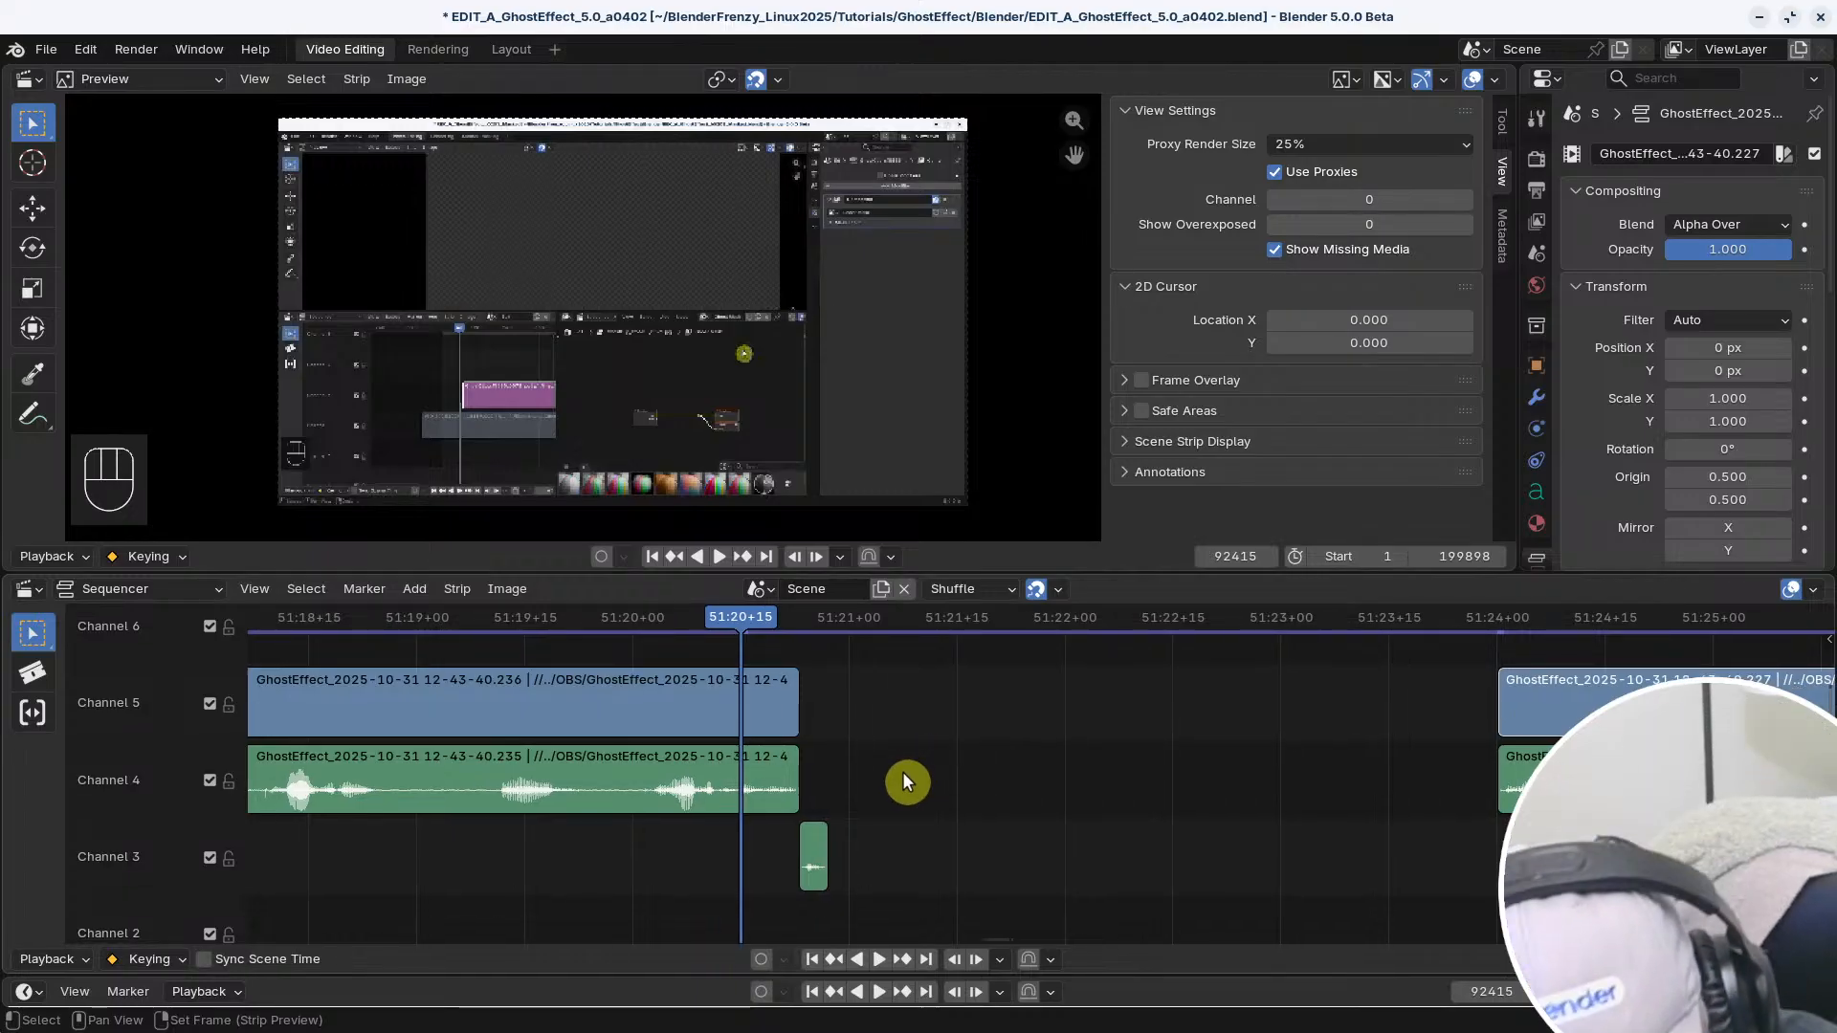
click(803, 720)
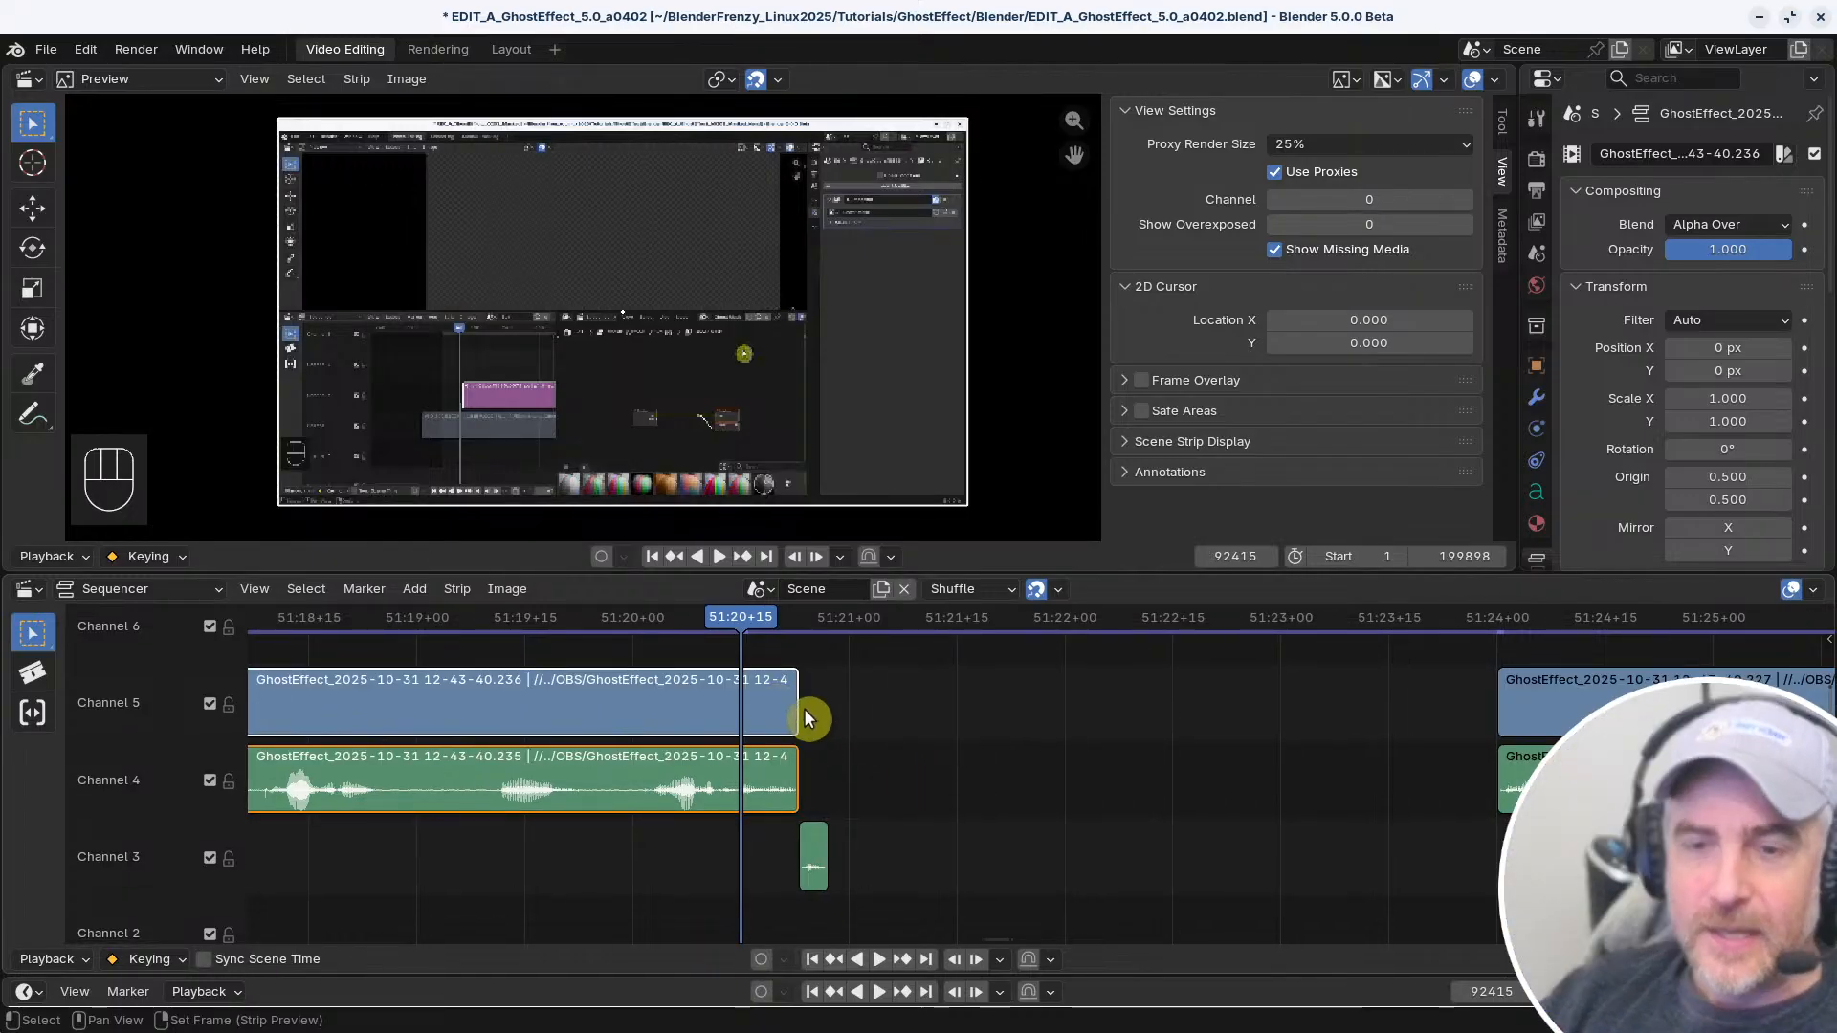
click(795, 702)
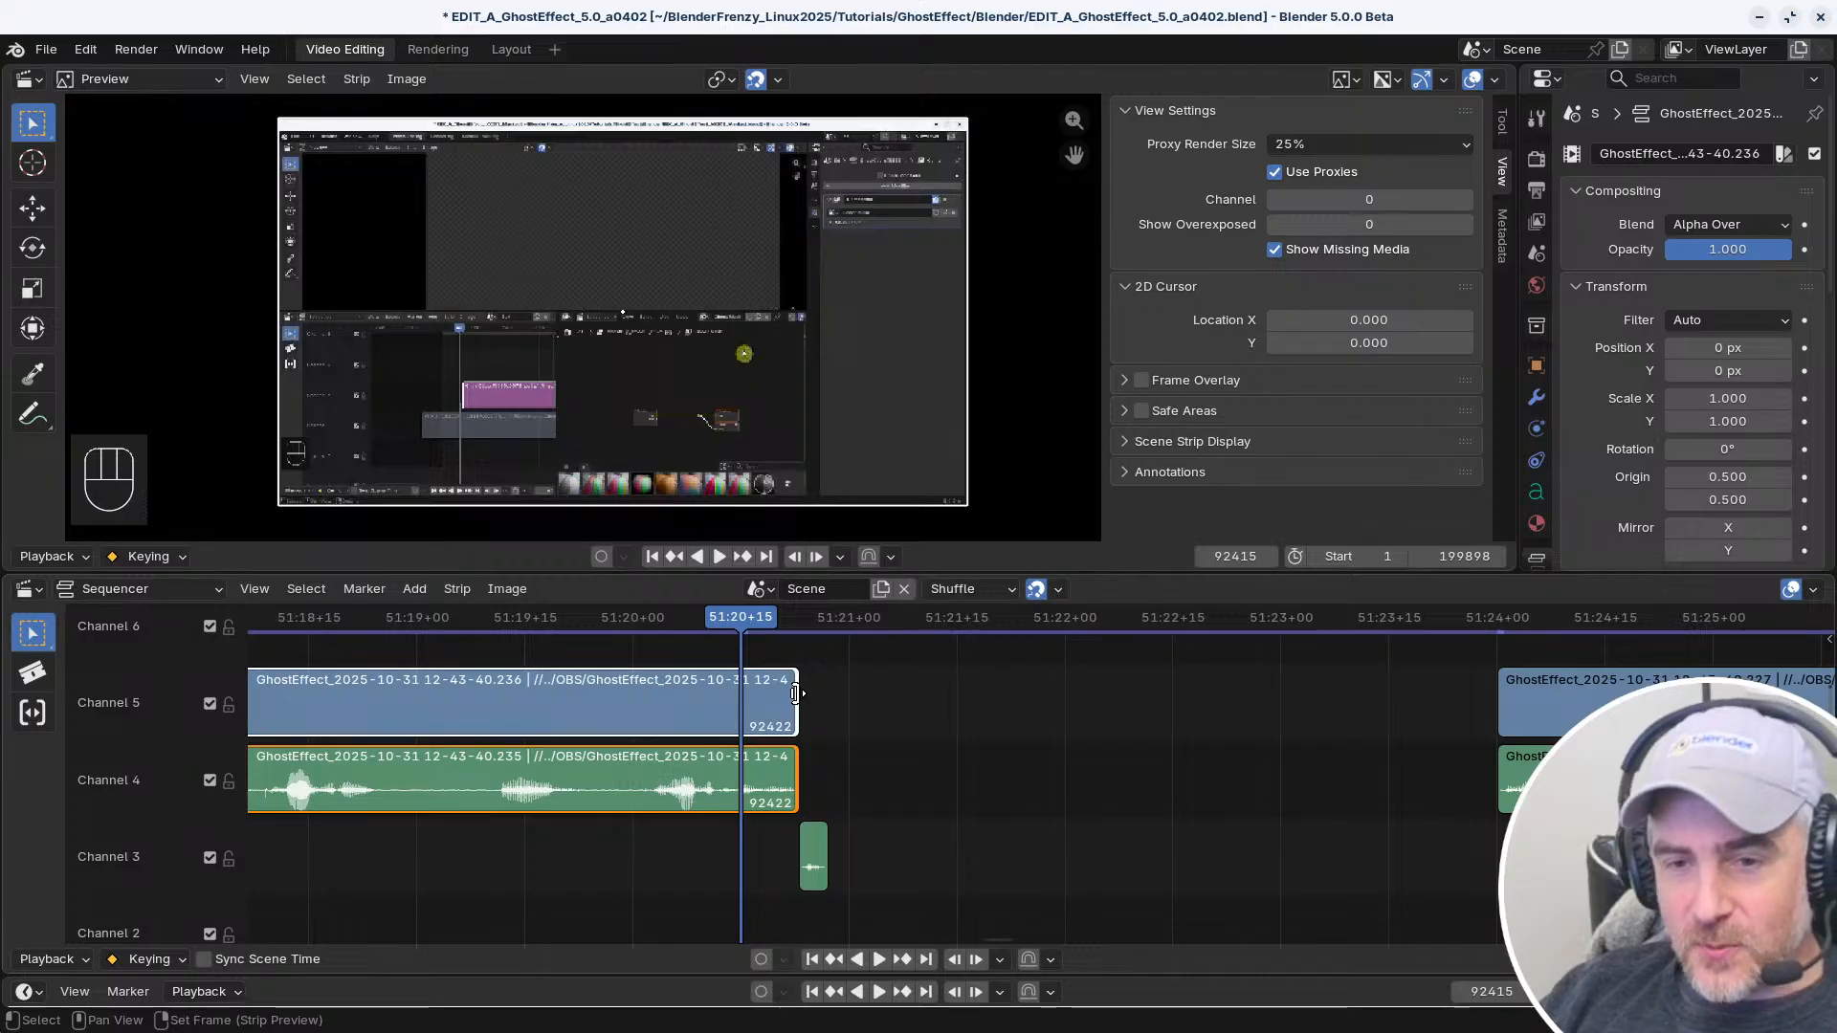
alt+click(808, 707)
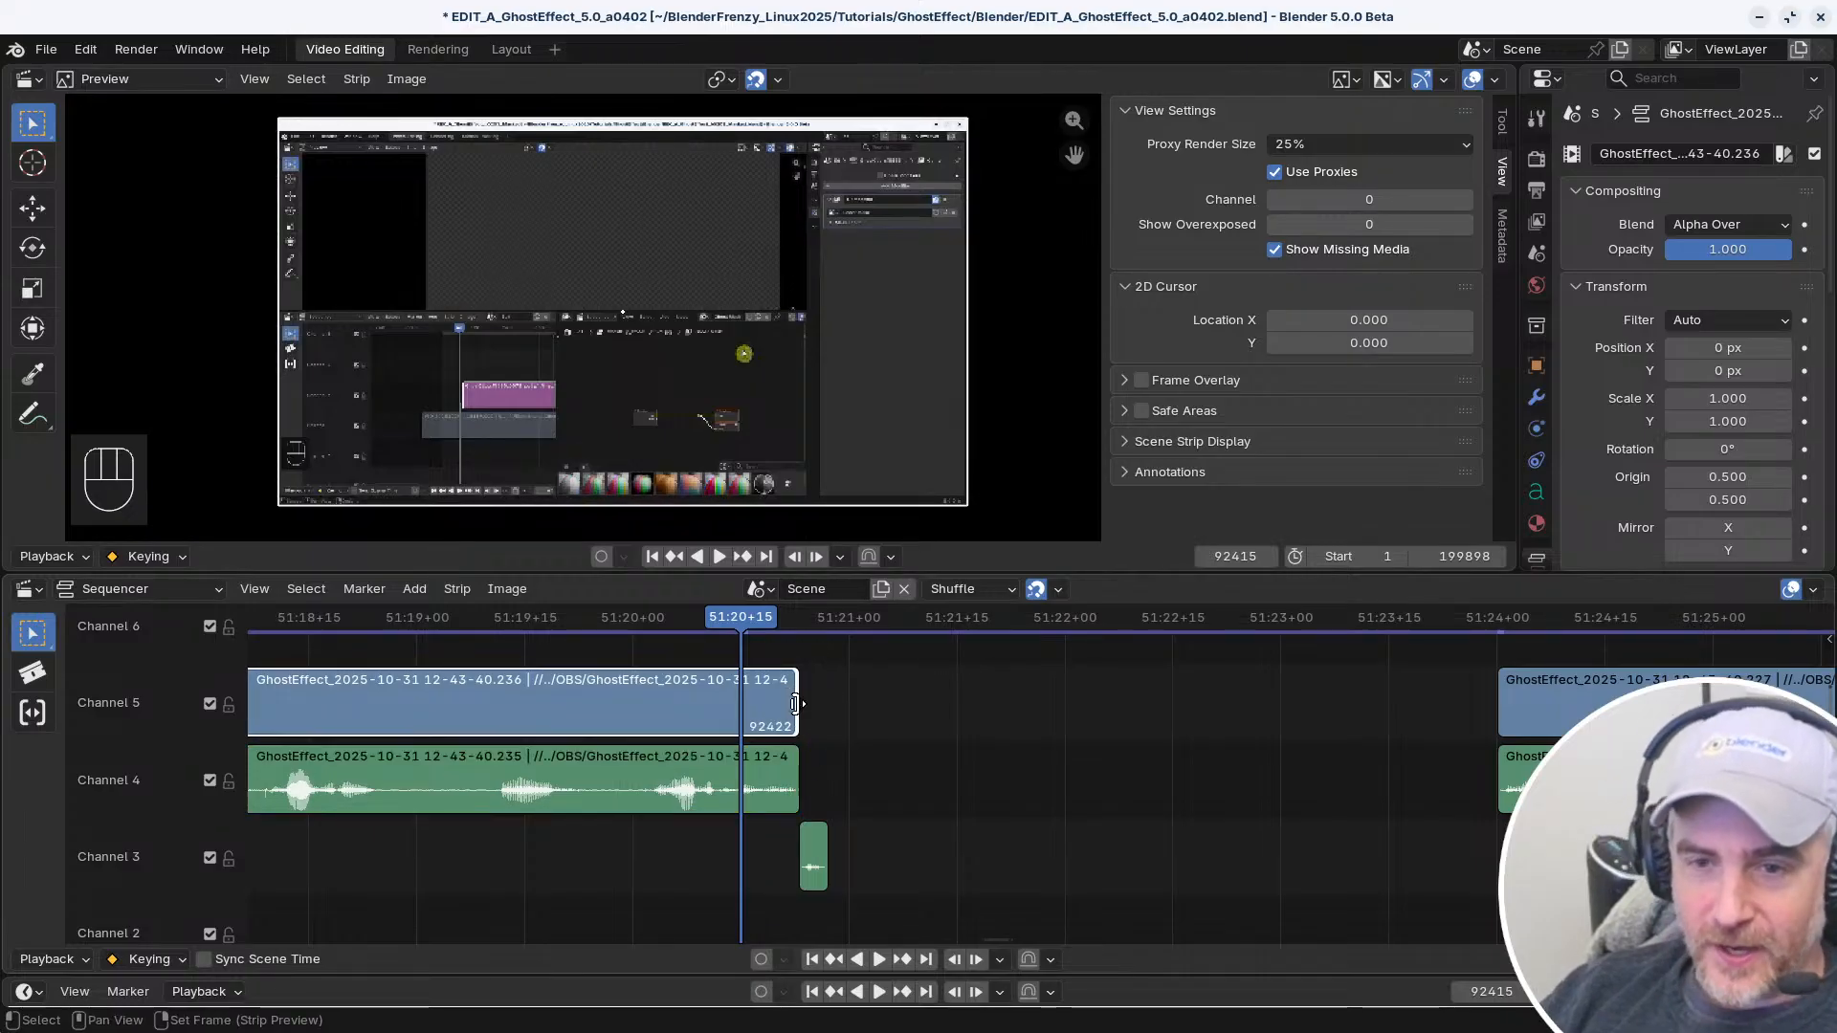
Extend the end of the Channel 5 clip before the gap to frame 92426 and remove the gap after it
mouse_move(837, 703)
mouse_down()
mouse_move(862, 706)
mouse_move(825, 709)
mouse_up()
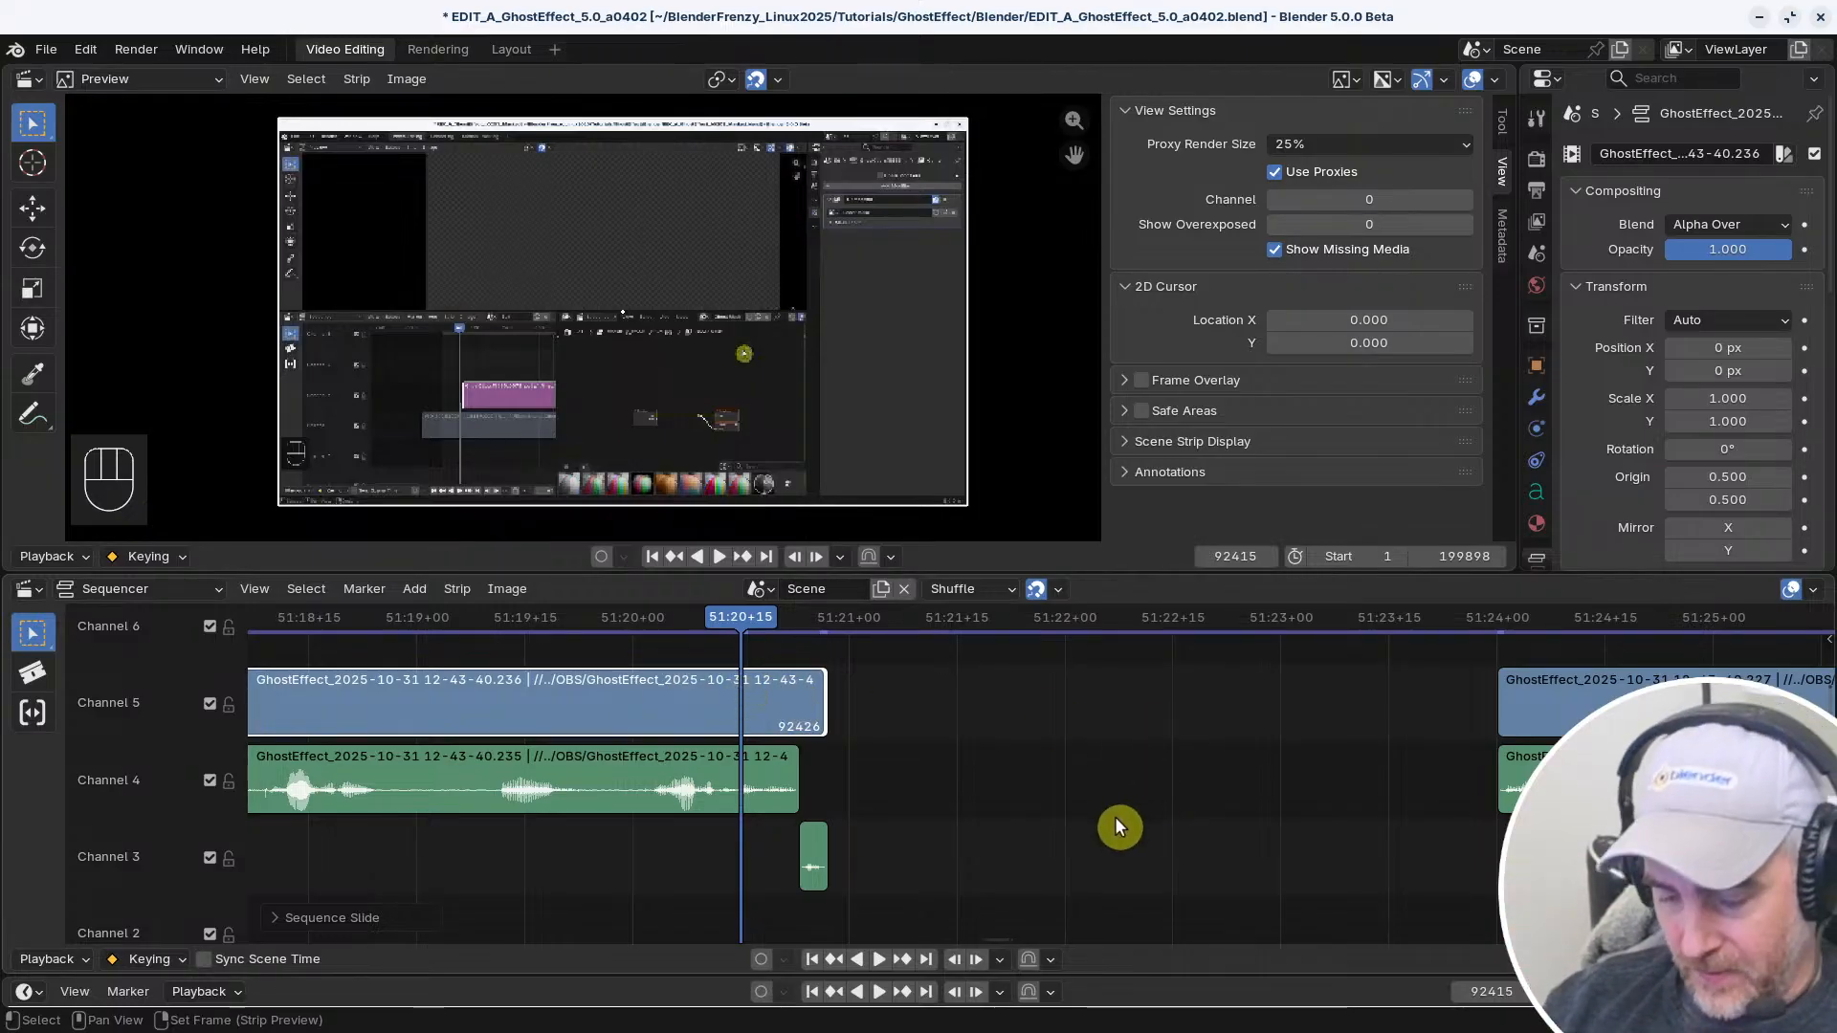
key(BackSpace)
ctrl+scroll(1143, 838, down, 2)
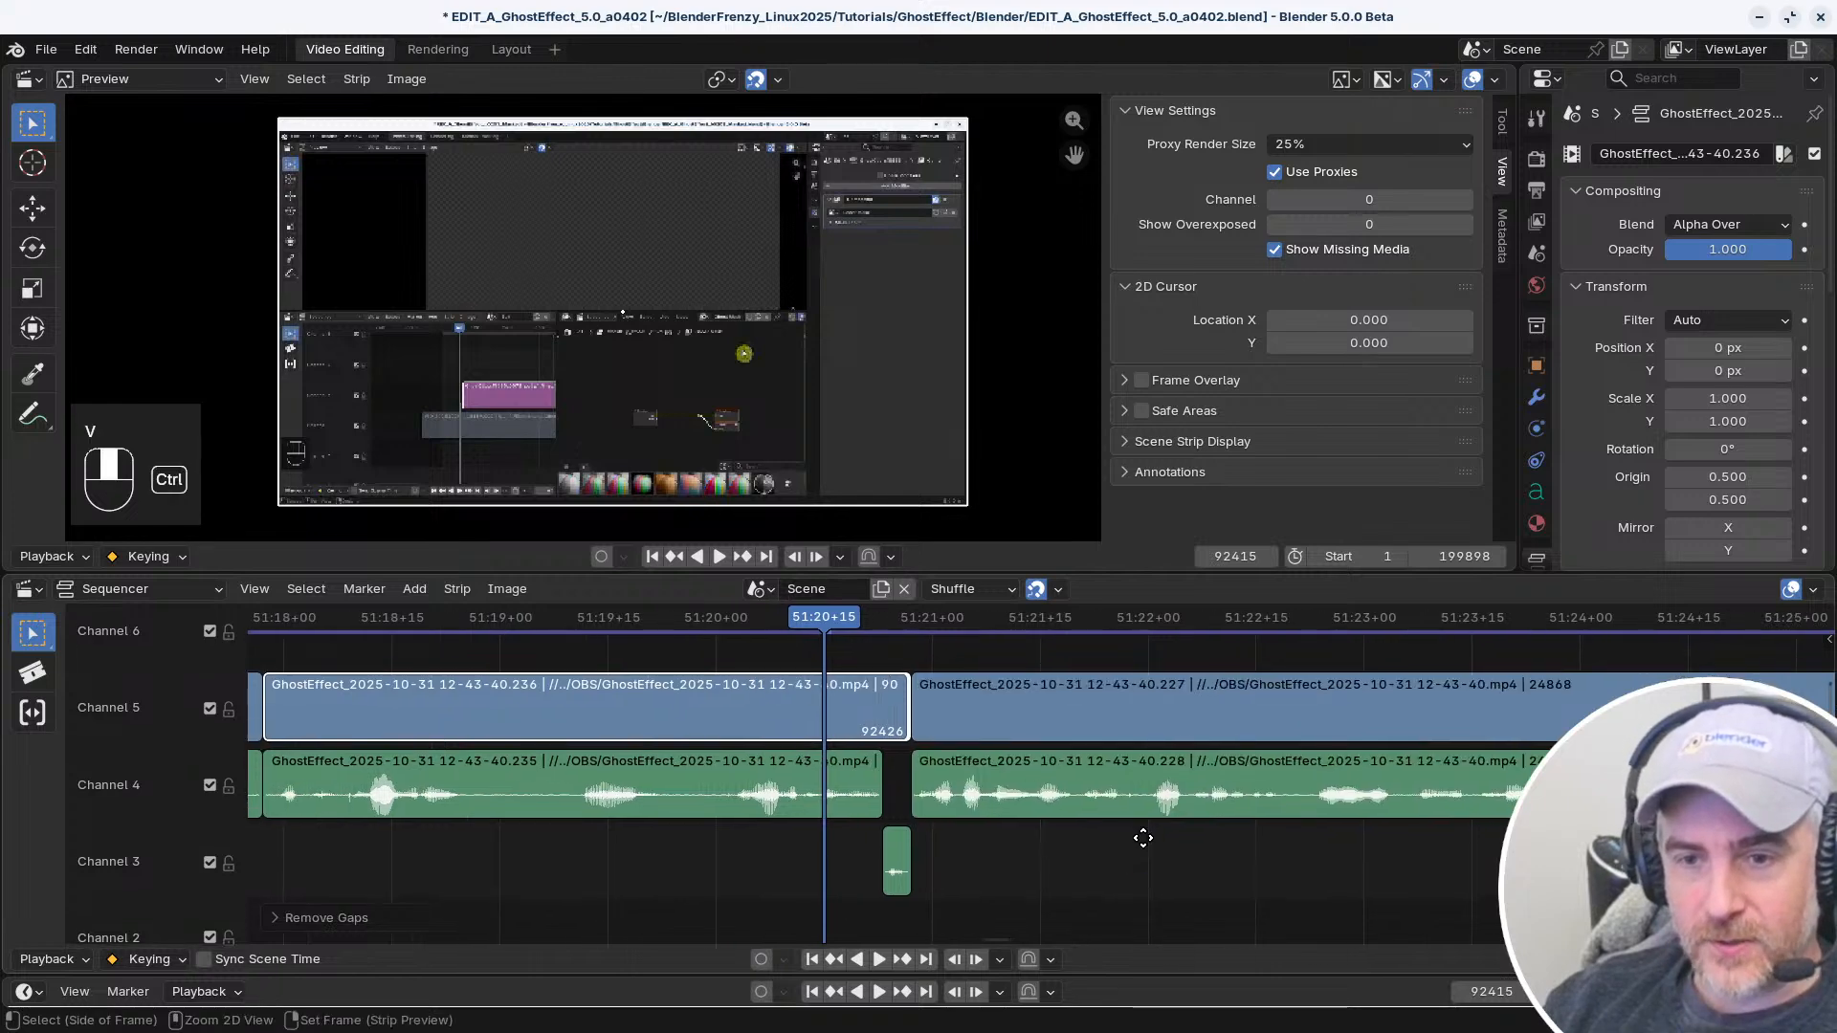
drag(0, 0, 0, 0)
ctrl+middle_drag(1143, 839, 1234, 861)
Play across the closed cut near 51:21 several times to check the picture and sound transition
key(space)
middle_drag(1099, 852, 887, 835)
key(space)
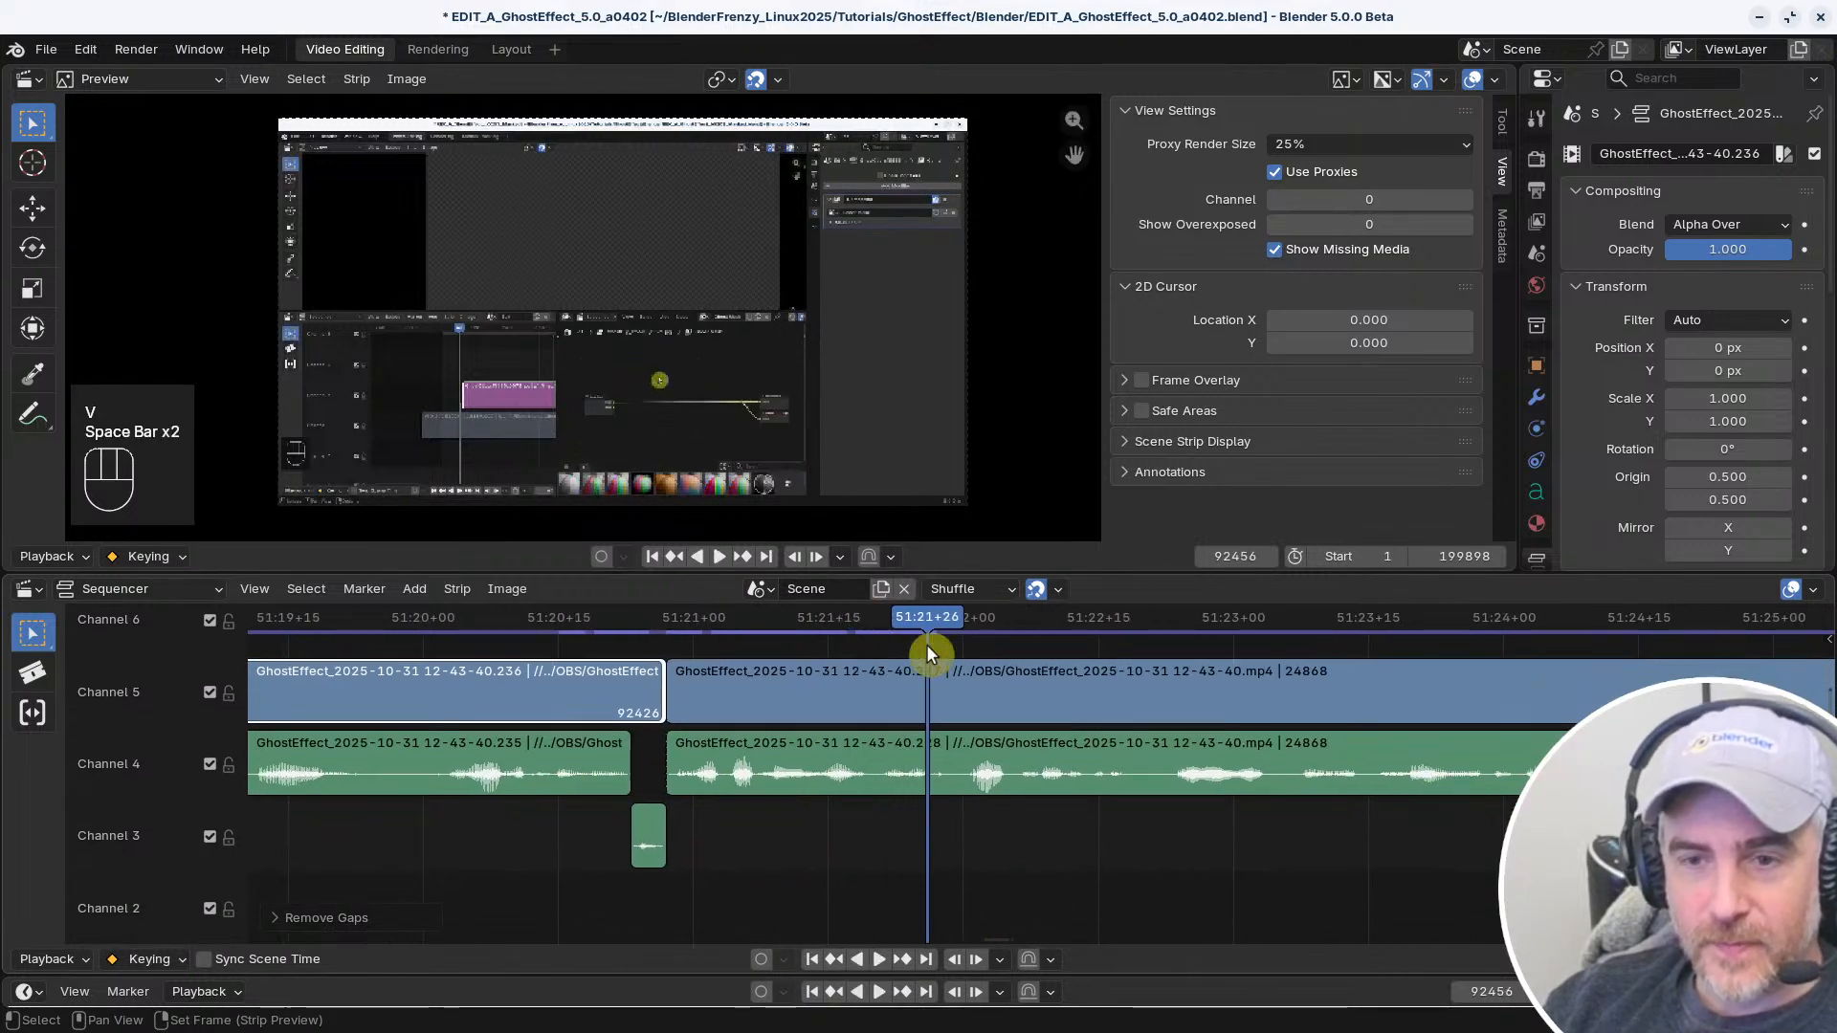
drag(926, 644, 507, 639)
key(space)
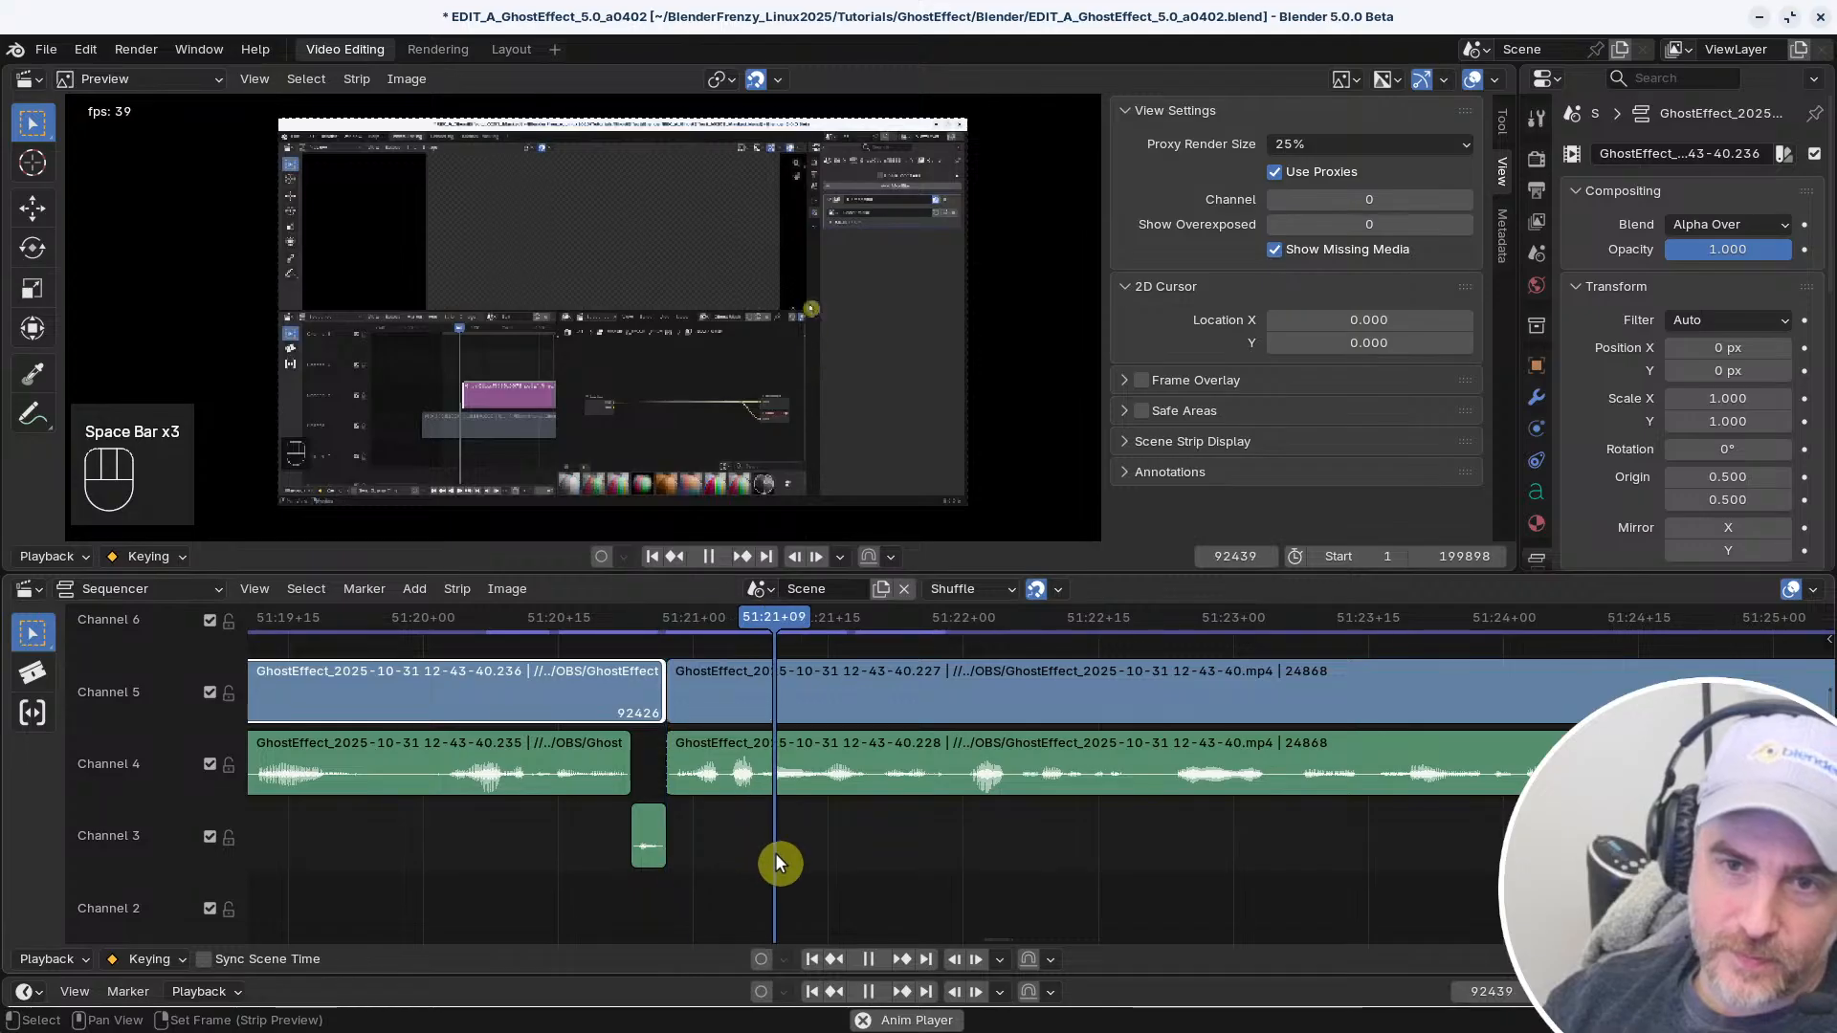
key(space)
drag(904, 623, 527, 634)
key(space)
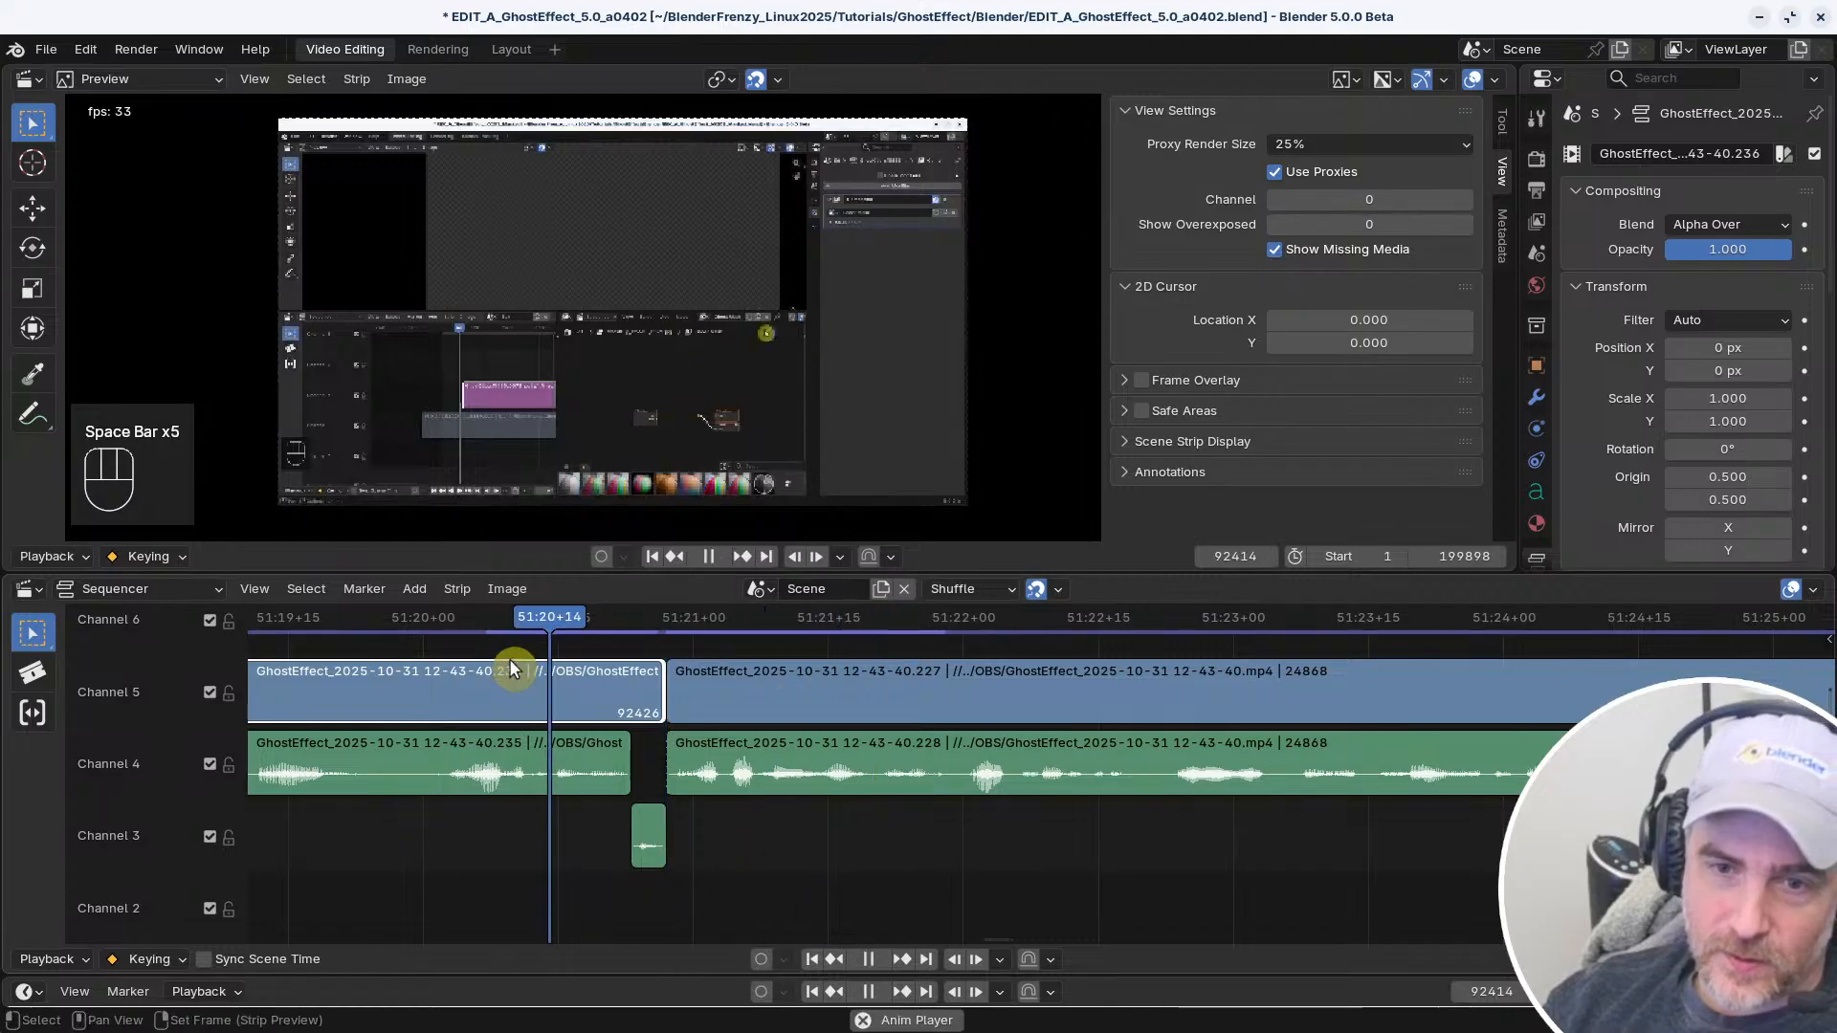
key(space)
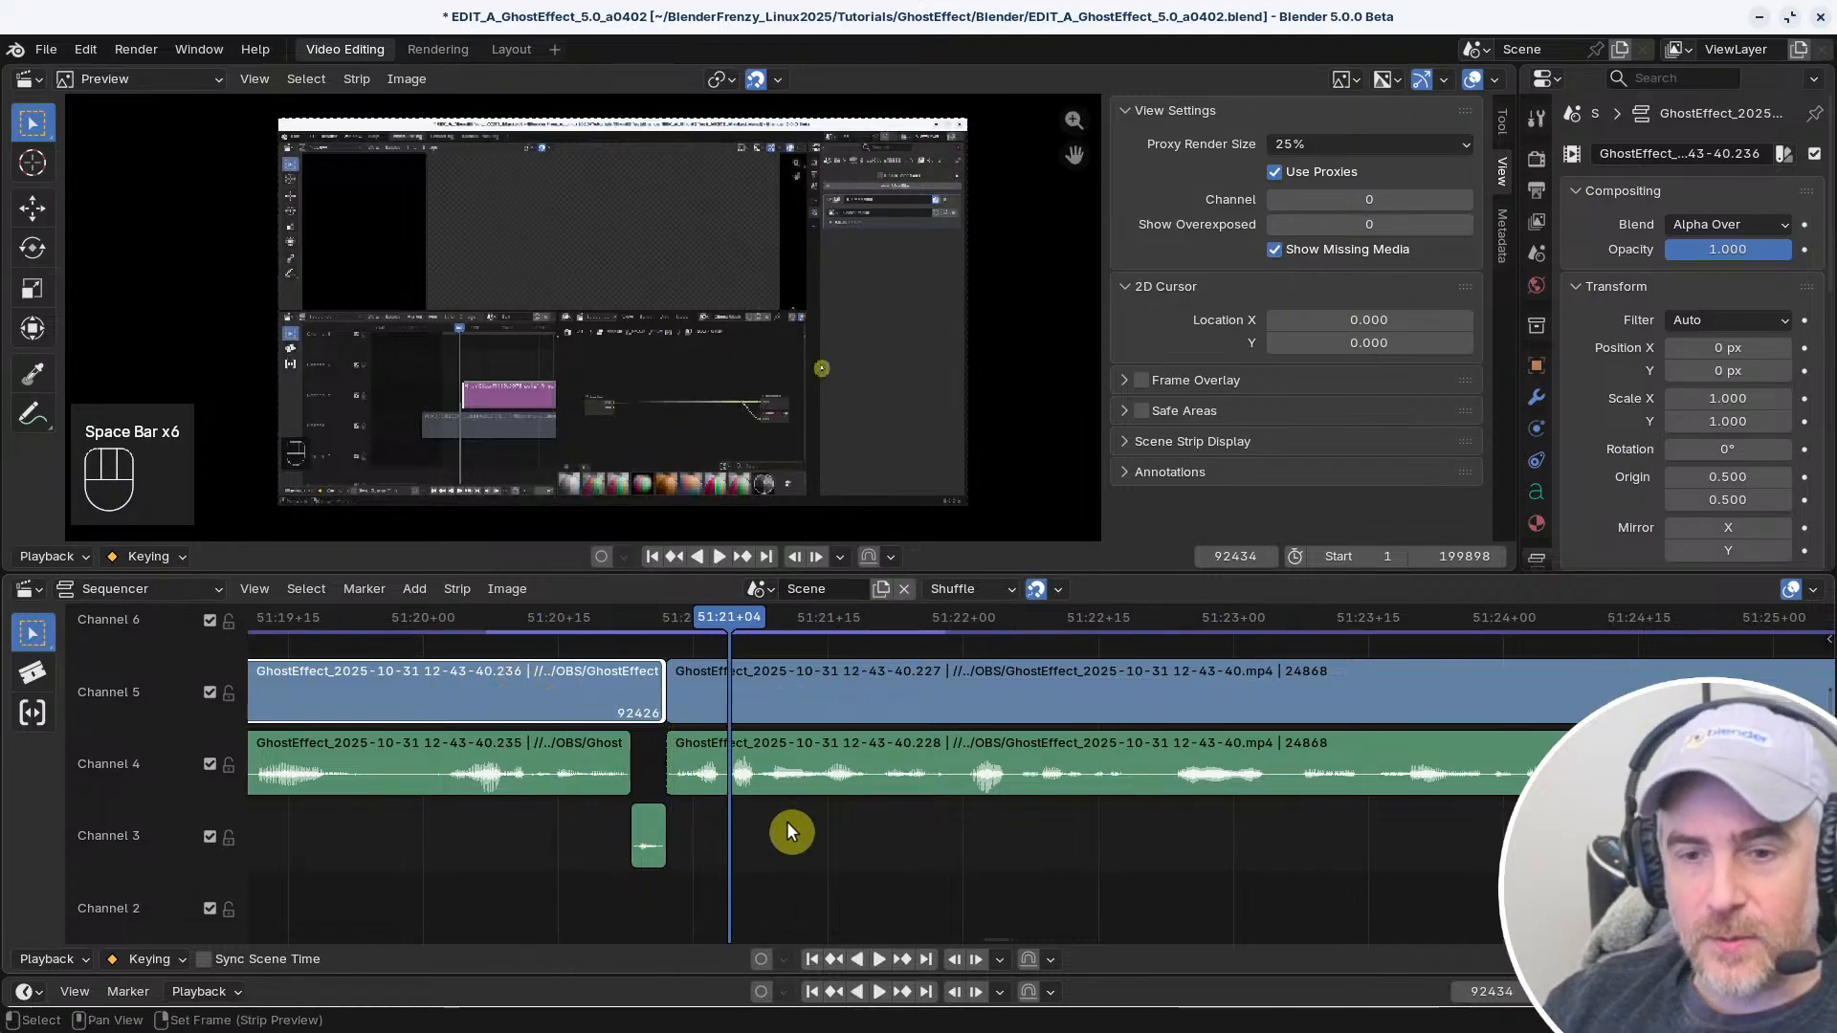
mouse_move(788, 823)
ctrl+middle_down()
mouse_move(805, 811)
mouse_move(759, 807)
ctrl+middle_up()
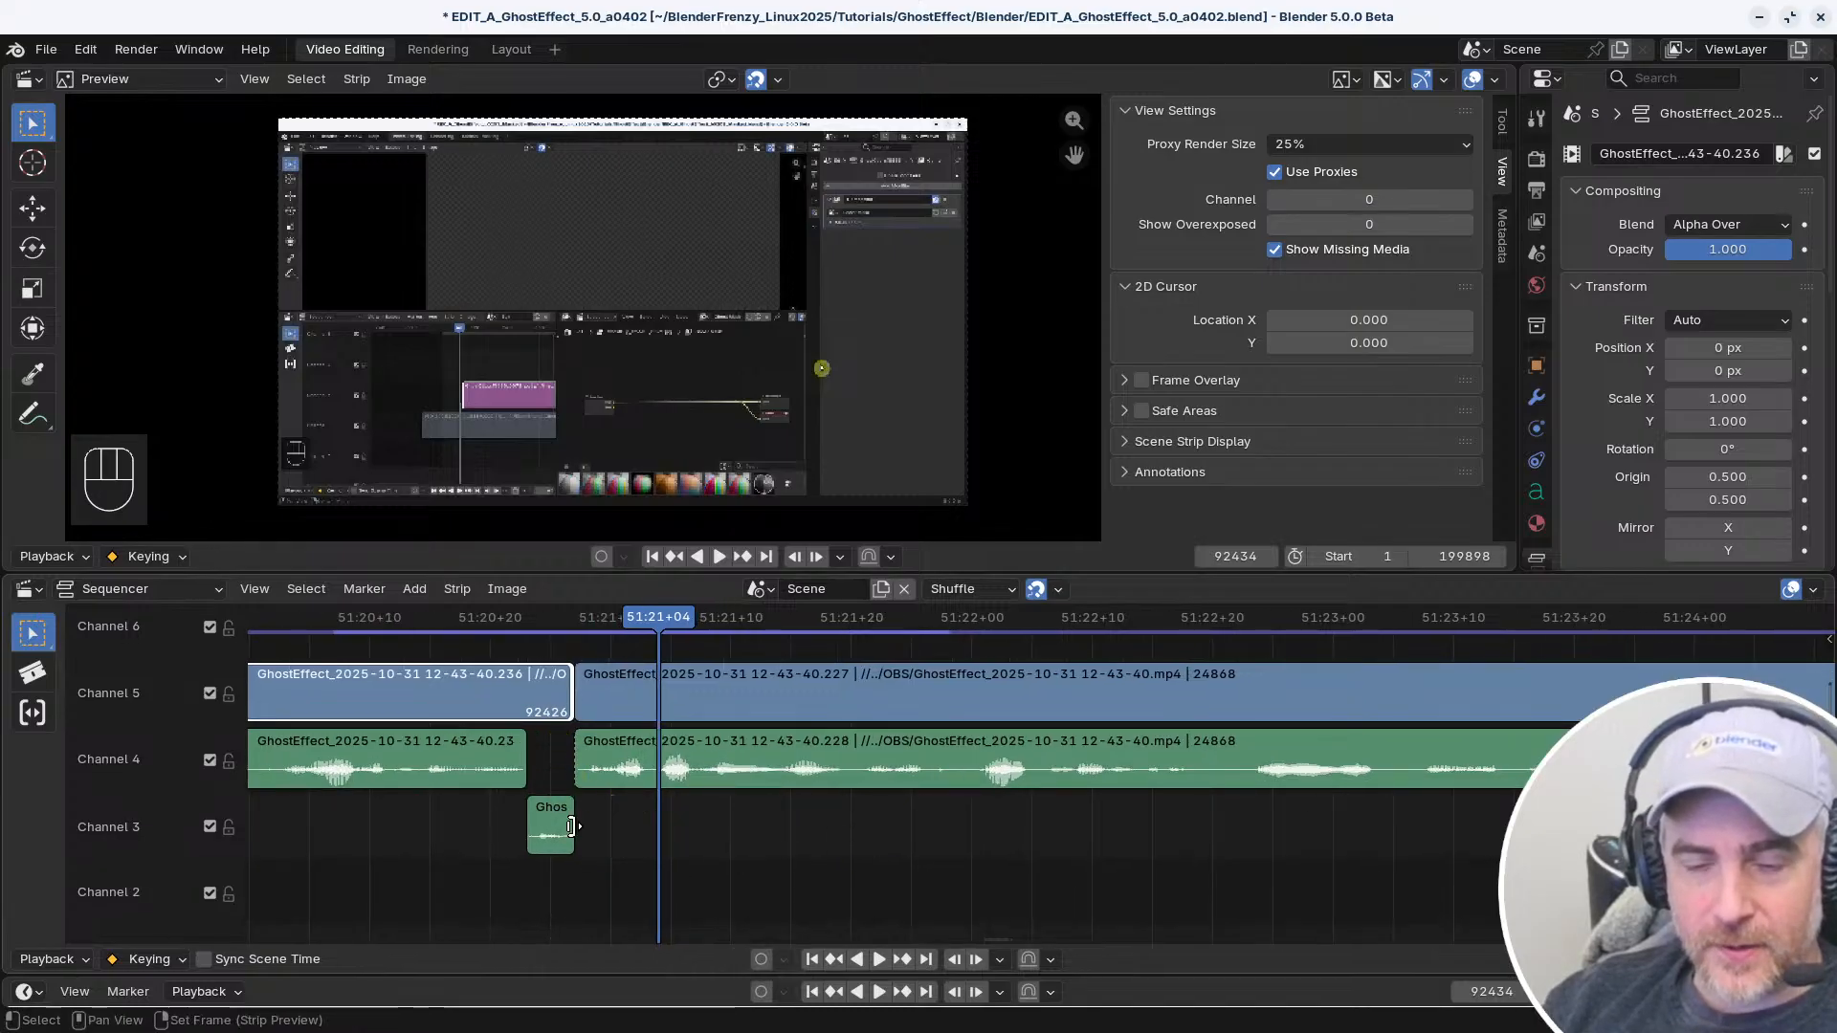
click(636, 622)
Shift the linked clips after the cut to make room, extend their start by 4 frames, and remove the gap
ctrl+middle_drag(694, 795, 1000, 785)
drag(960, 625, 909, 630)
ctrl+click(1013, 677)
key(g)
right_click(1103, 682)
key(g)
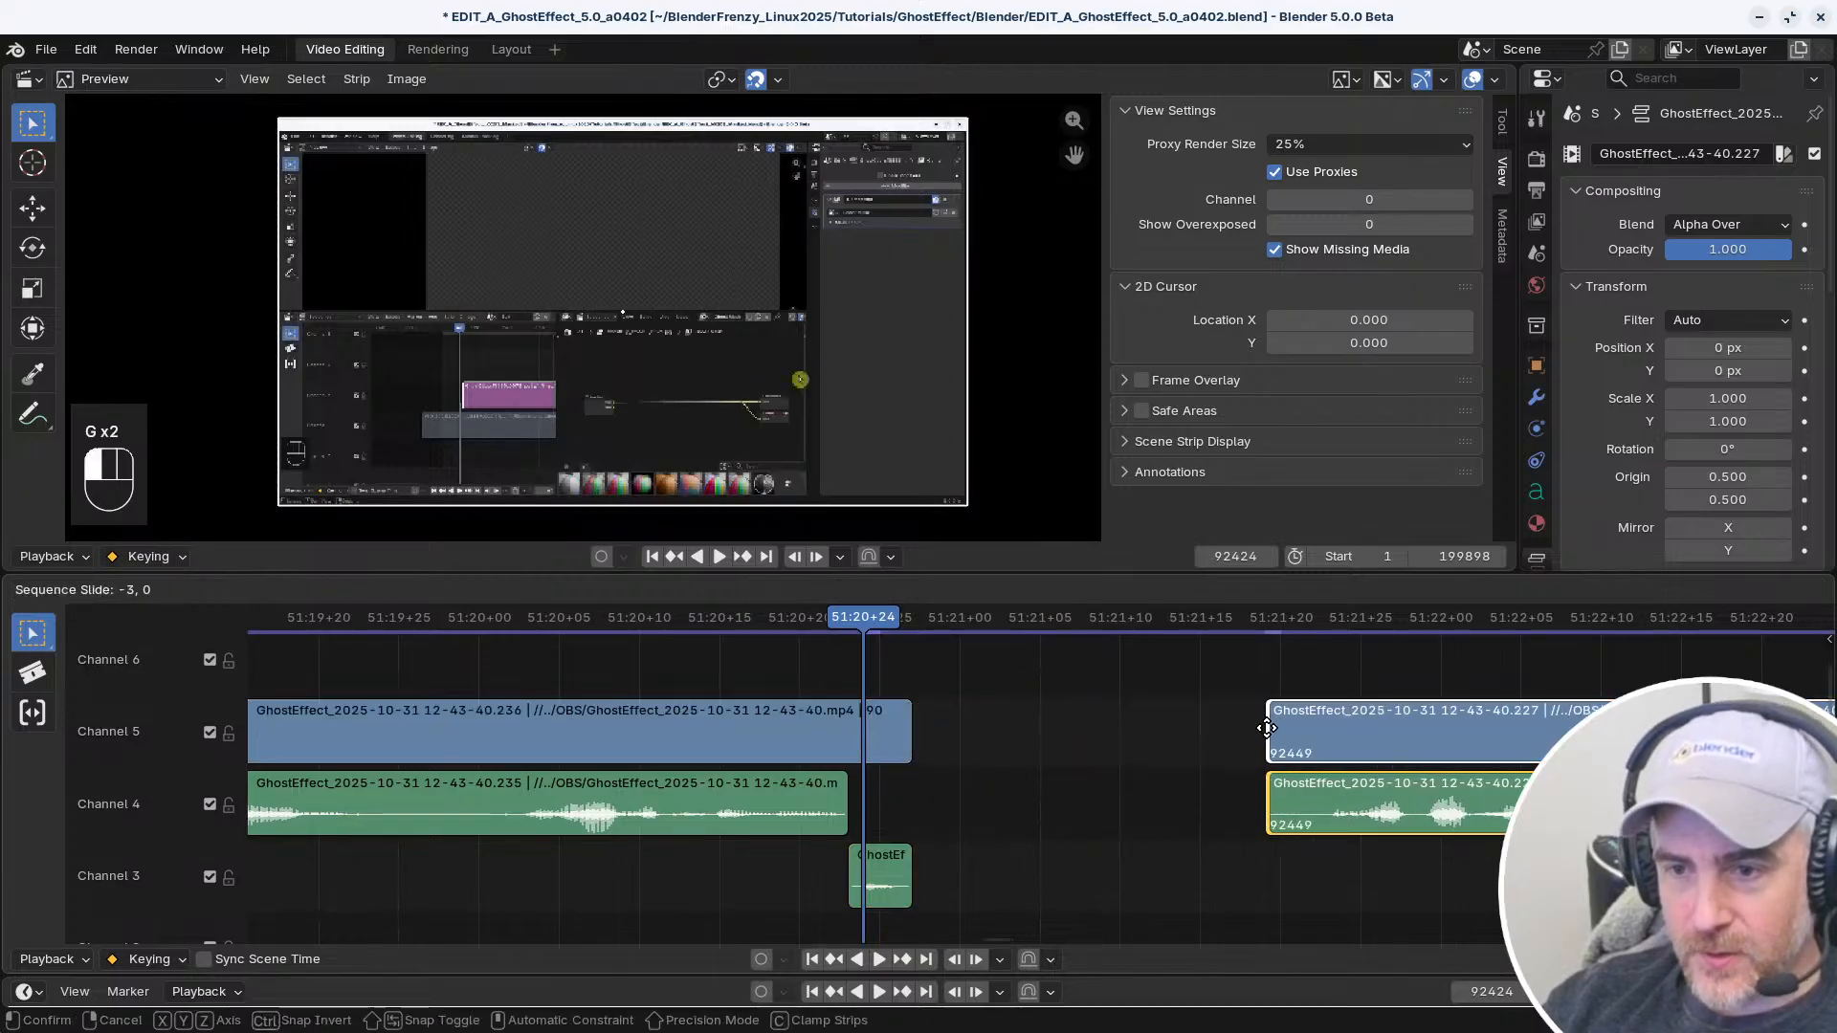
click(1293, 850)
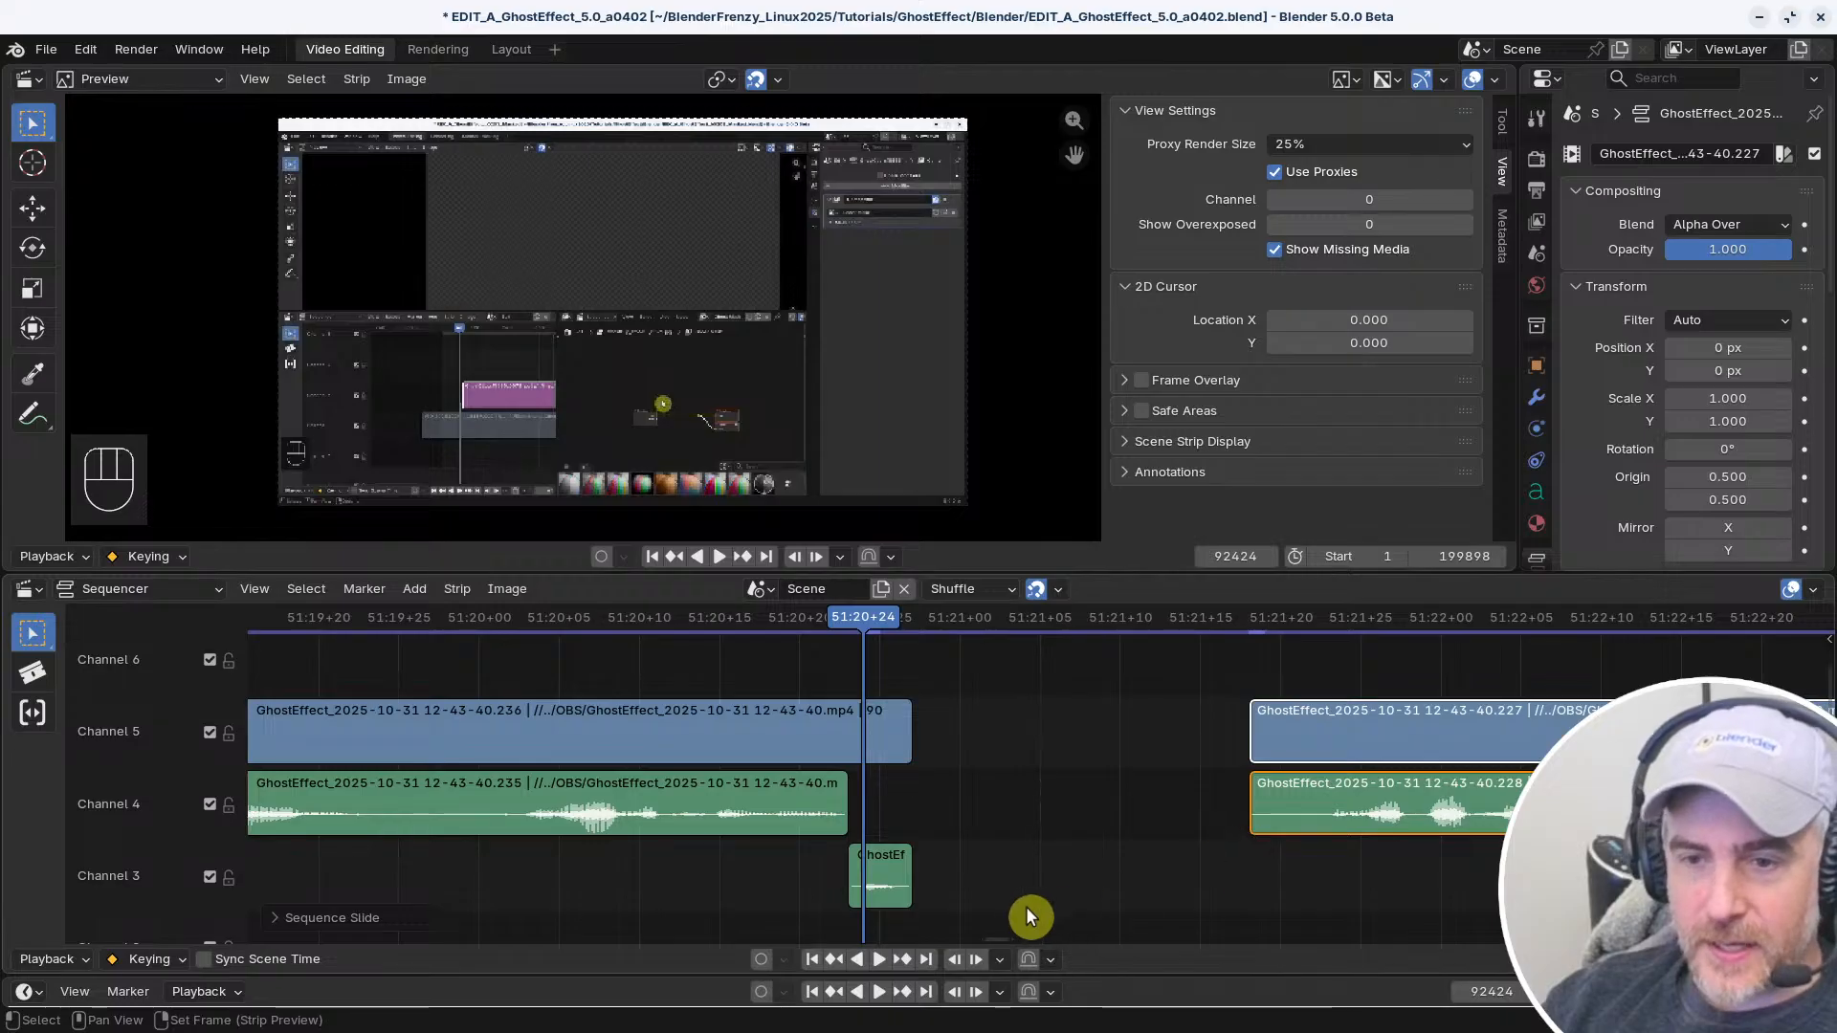
key(v)
Play across the cut, trim 2 frames off the start of the linked clips after it, and remove the gap
key(space)
click(602, 622)
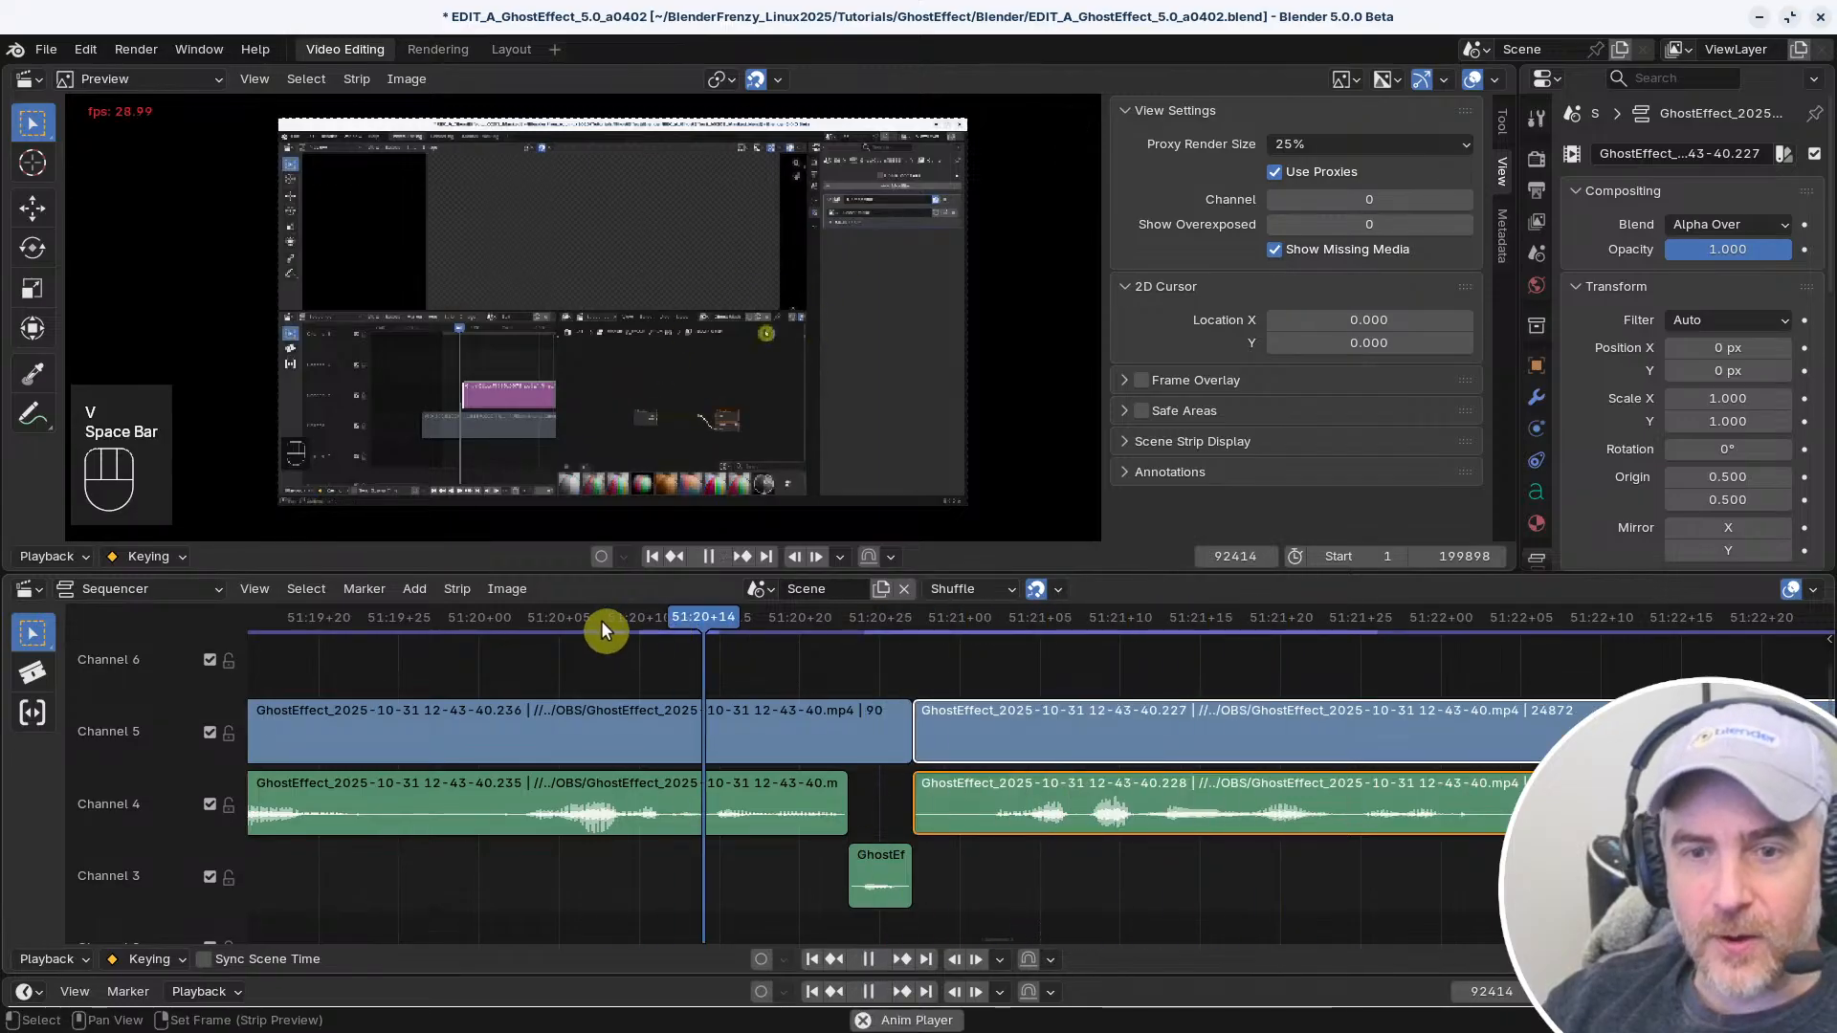
key(space)
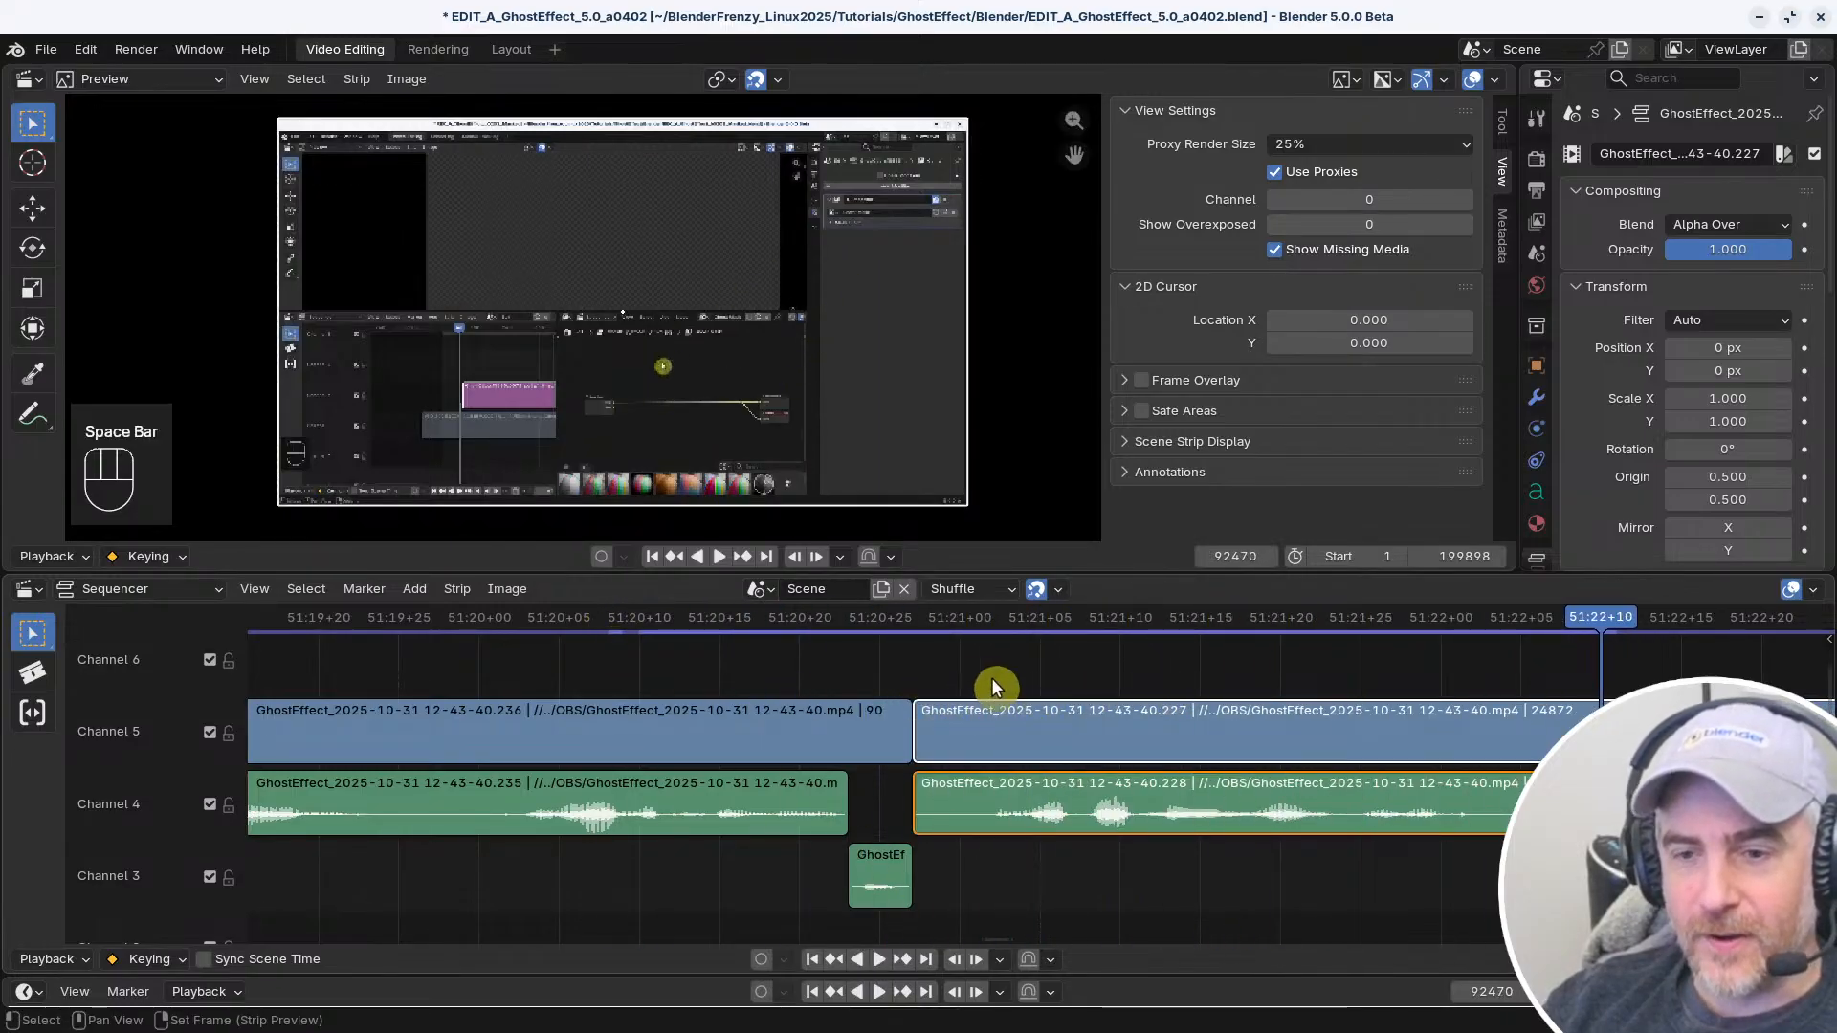
mouse_move(933, 777)
mouse_down()
mouse_move(963, 810)
mouse_move(947, 803)
mouse_up()
click(707, 620)
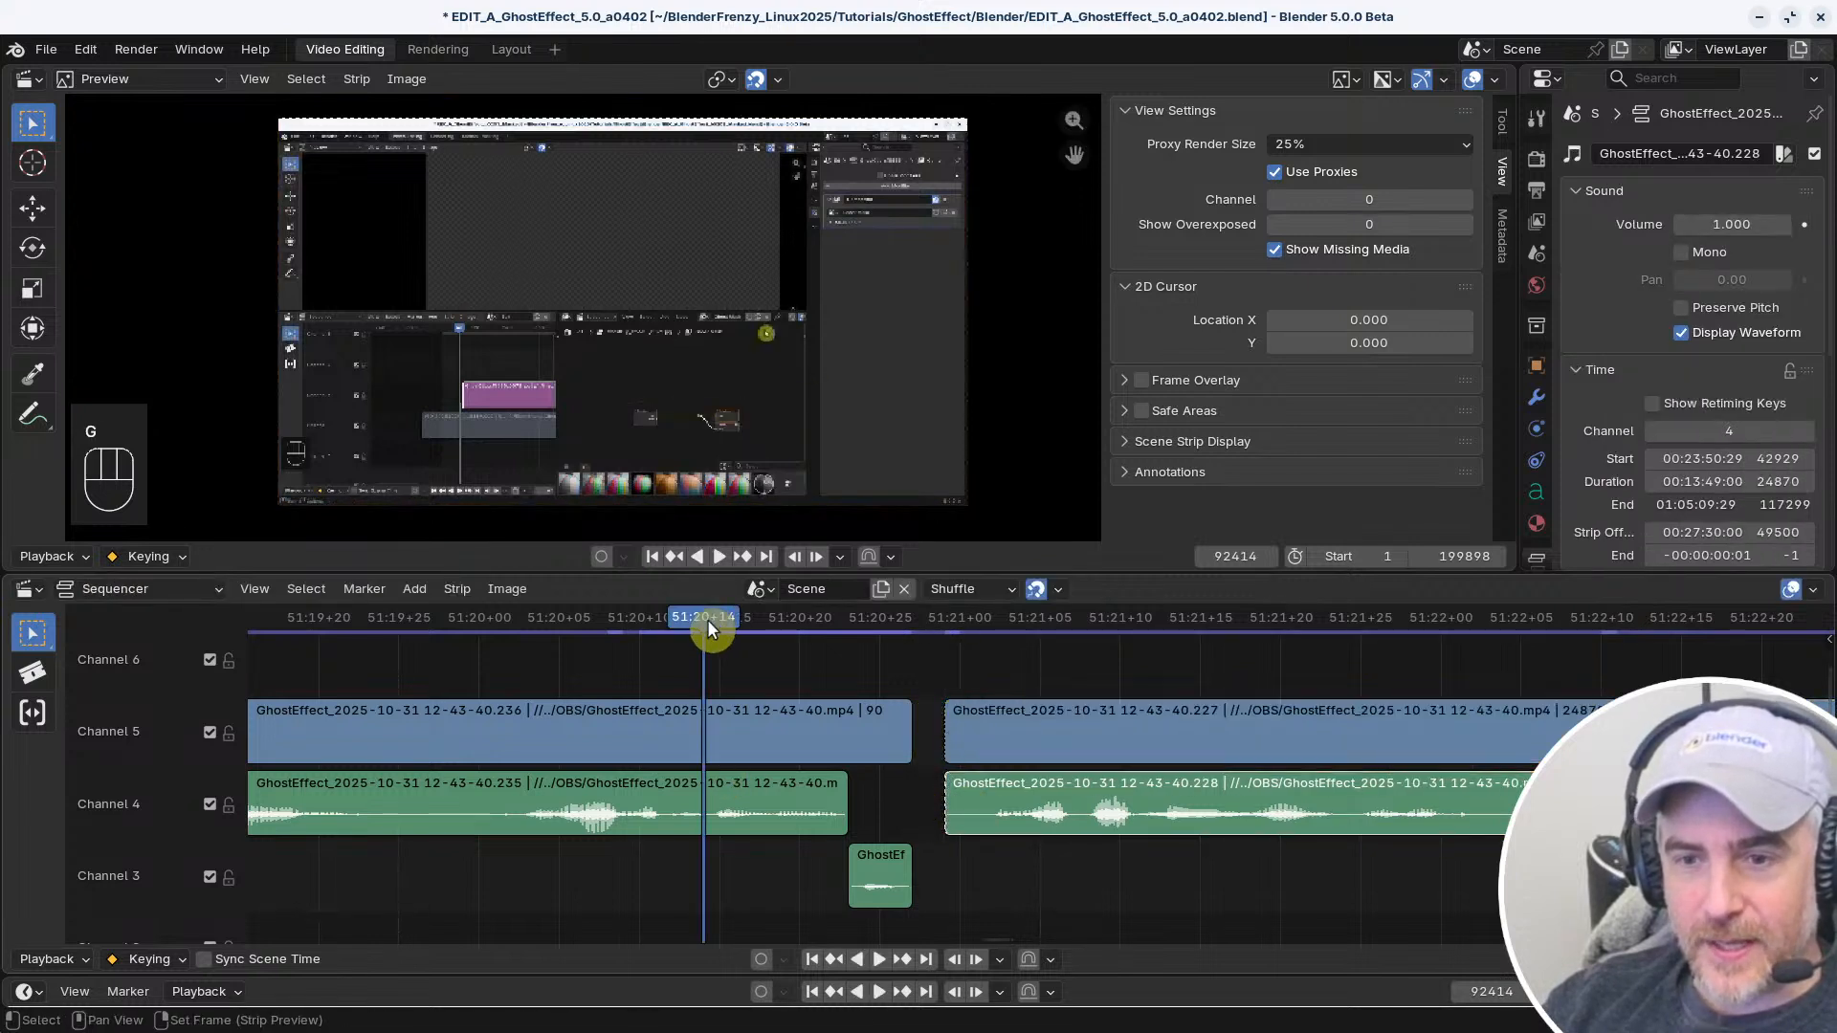
click(748, 653)
key(v)
Replay the revised cut near 51:21 from before the join and listen on into the following clip
key(space)
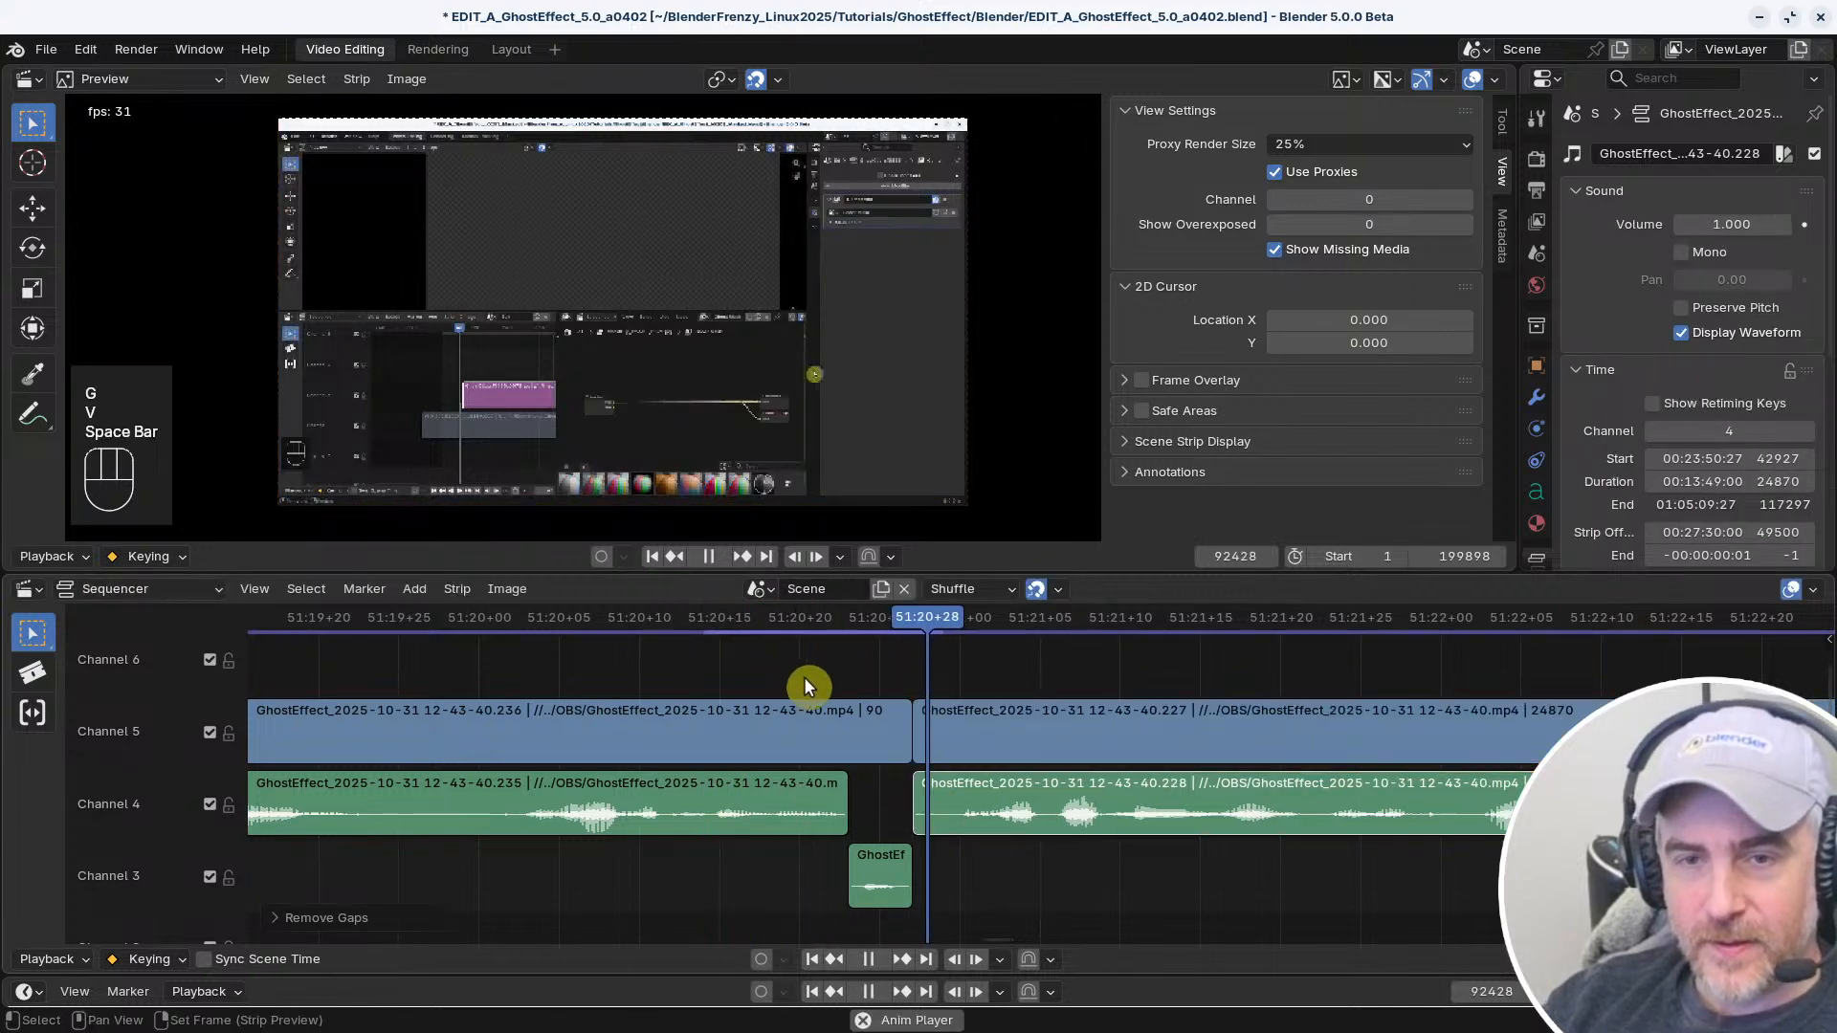
key(space)
ctrl+middle_drag(1152, 703, 882, 624)
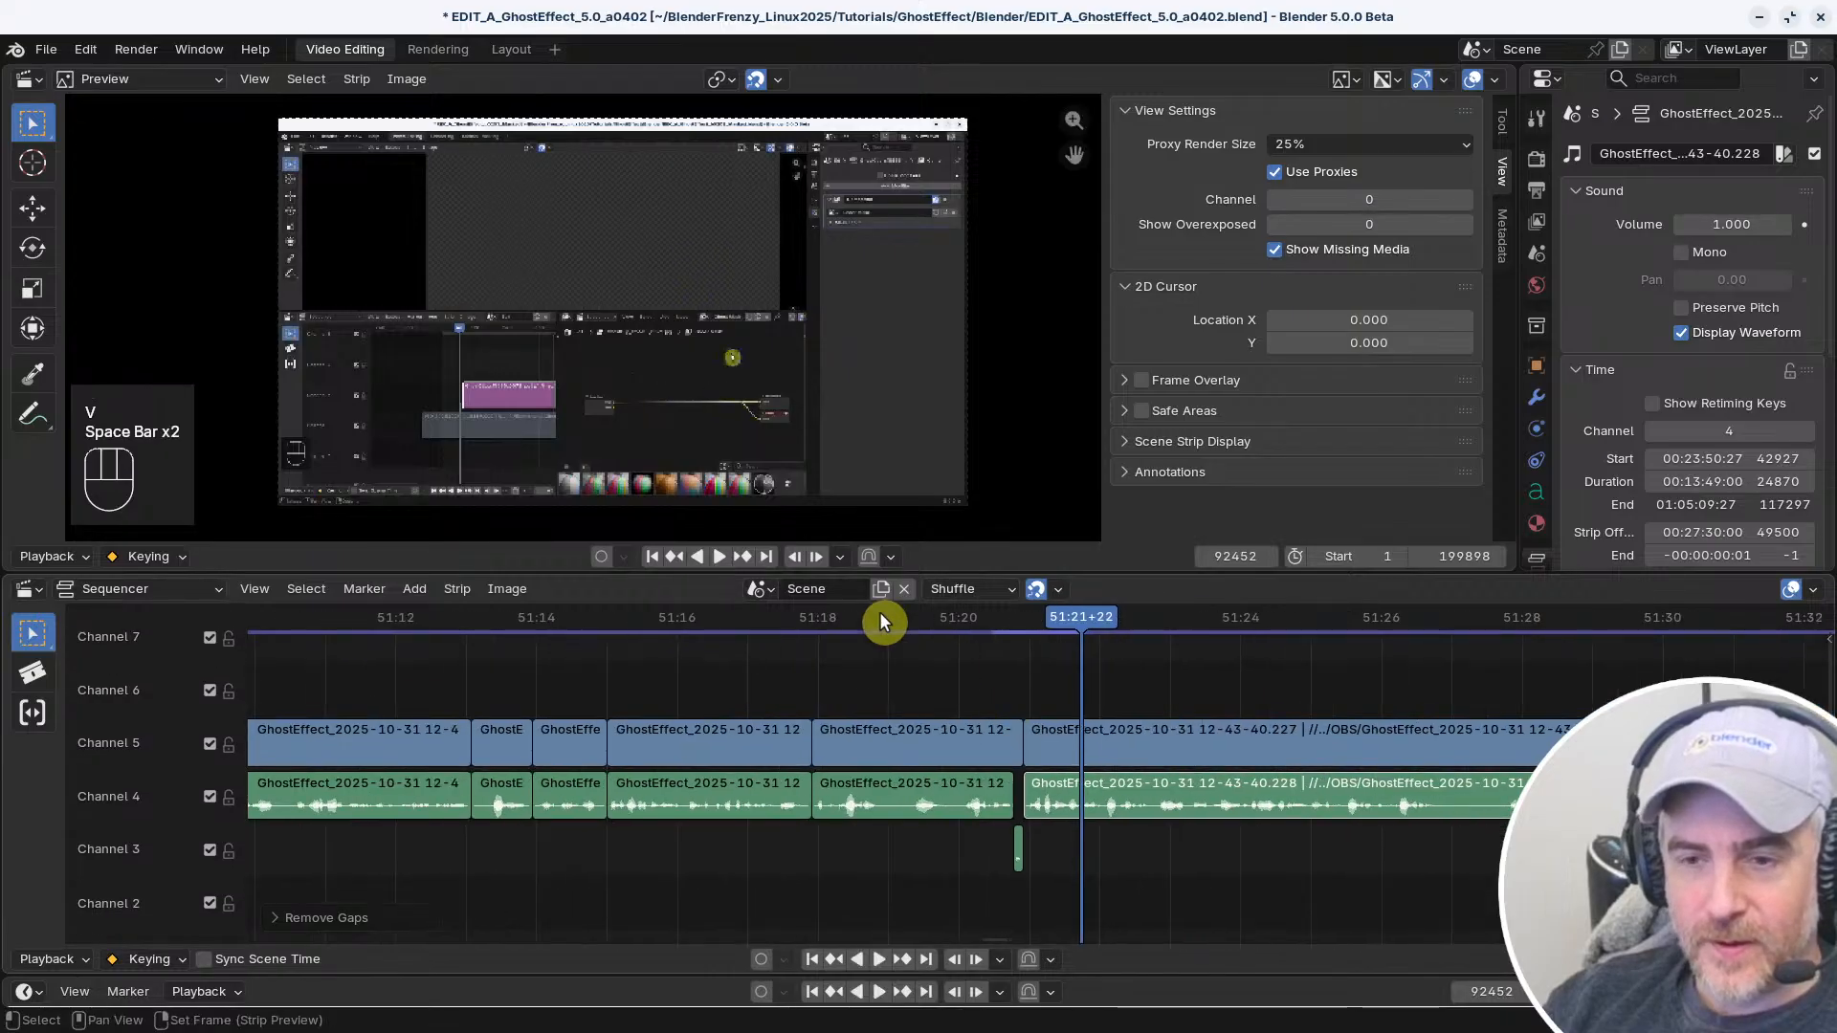
click(781, 621)
key(space)
middle_drag(1007, 720, 812, 730)
middle_drag(802, 751, 693, 731)
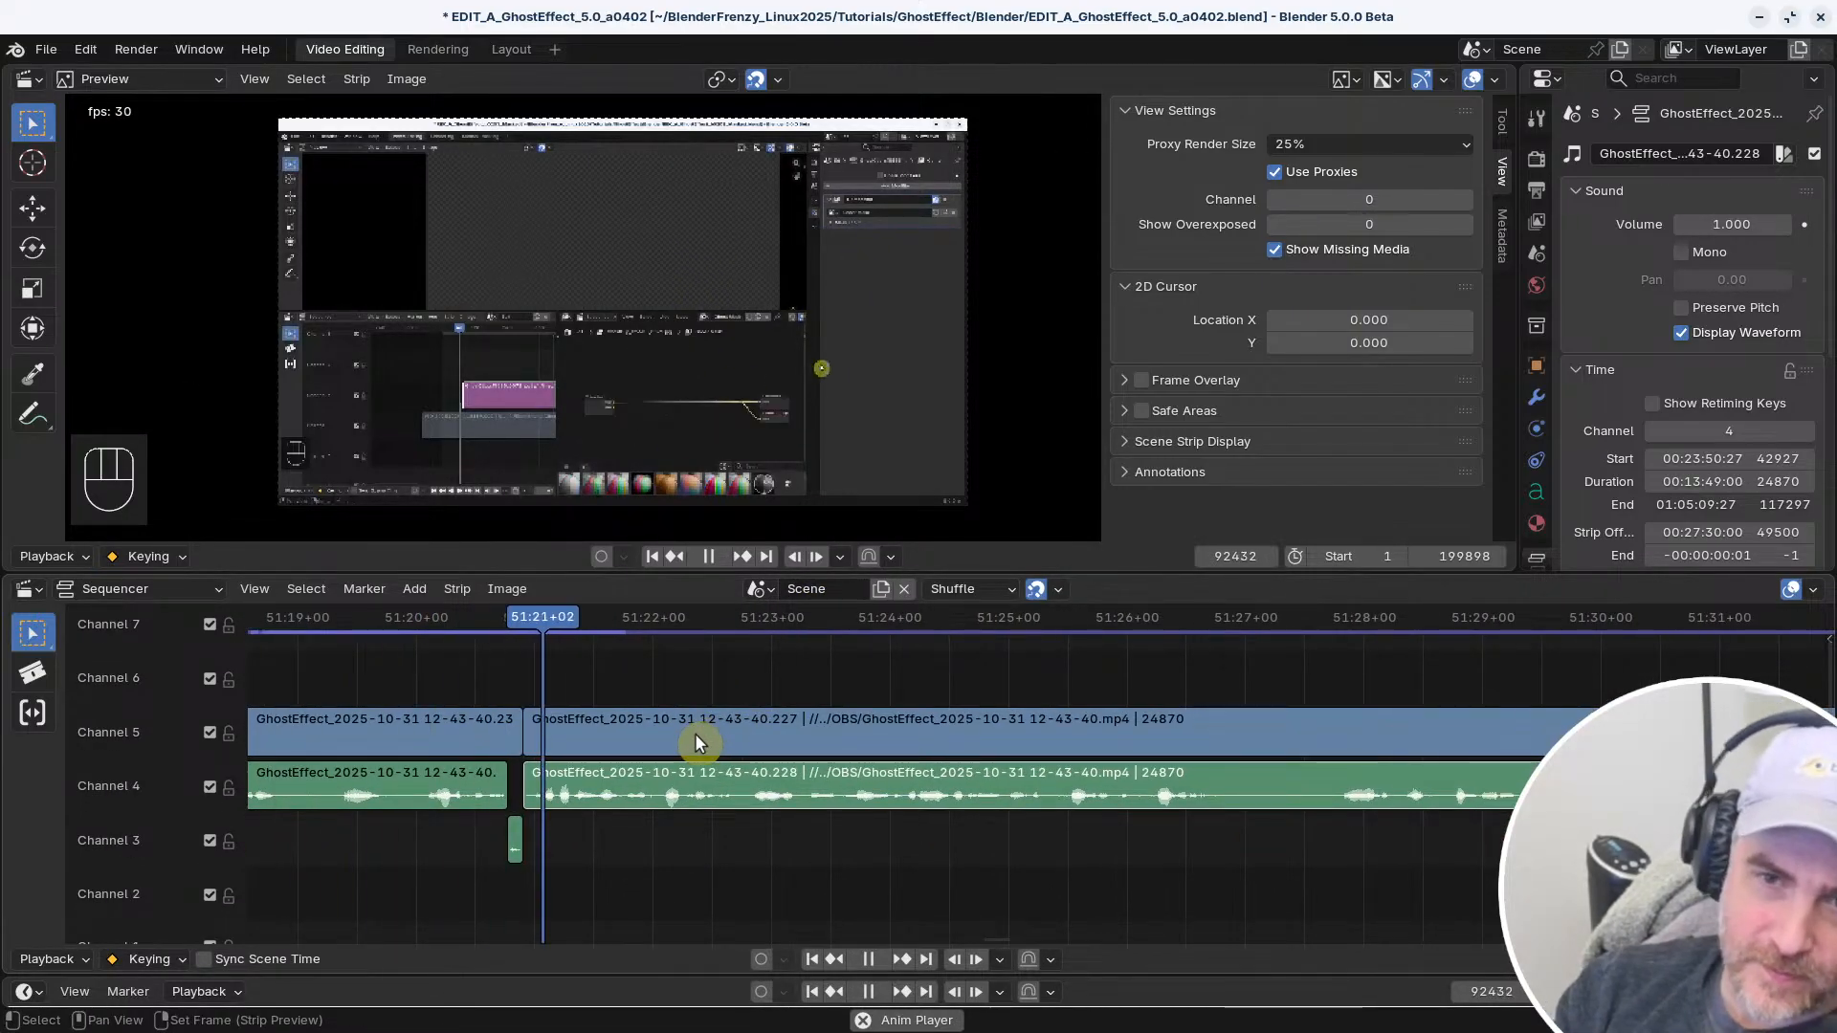
key(space)
middle_drag(875, 739, 792, 723)
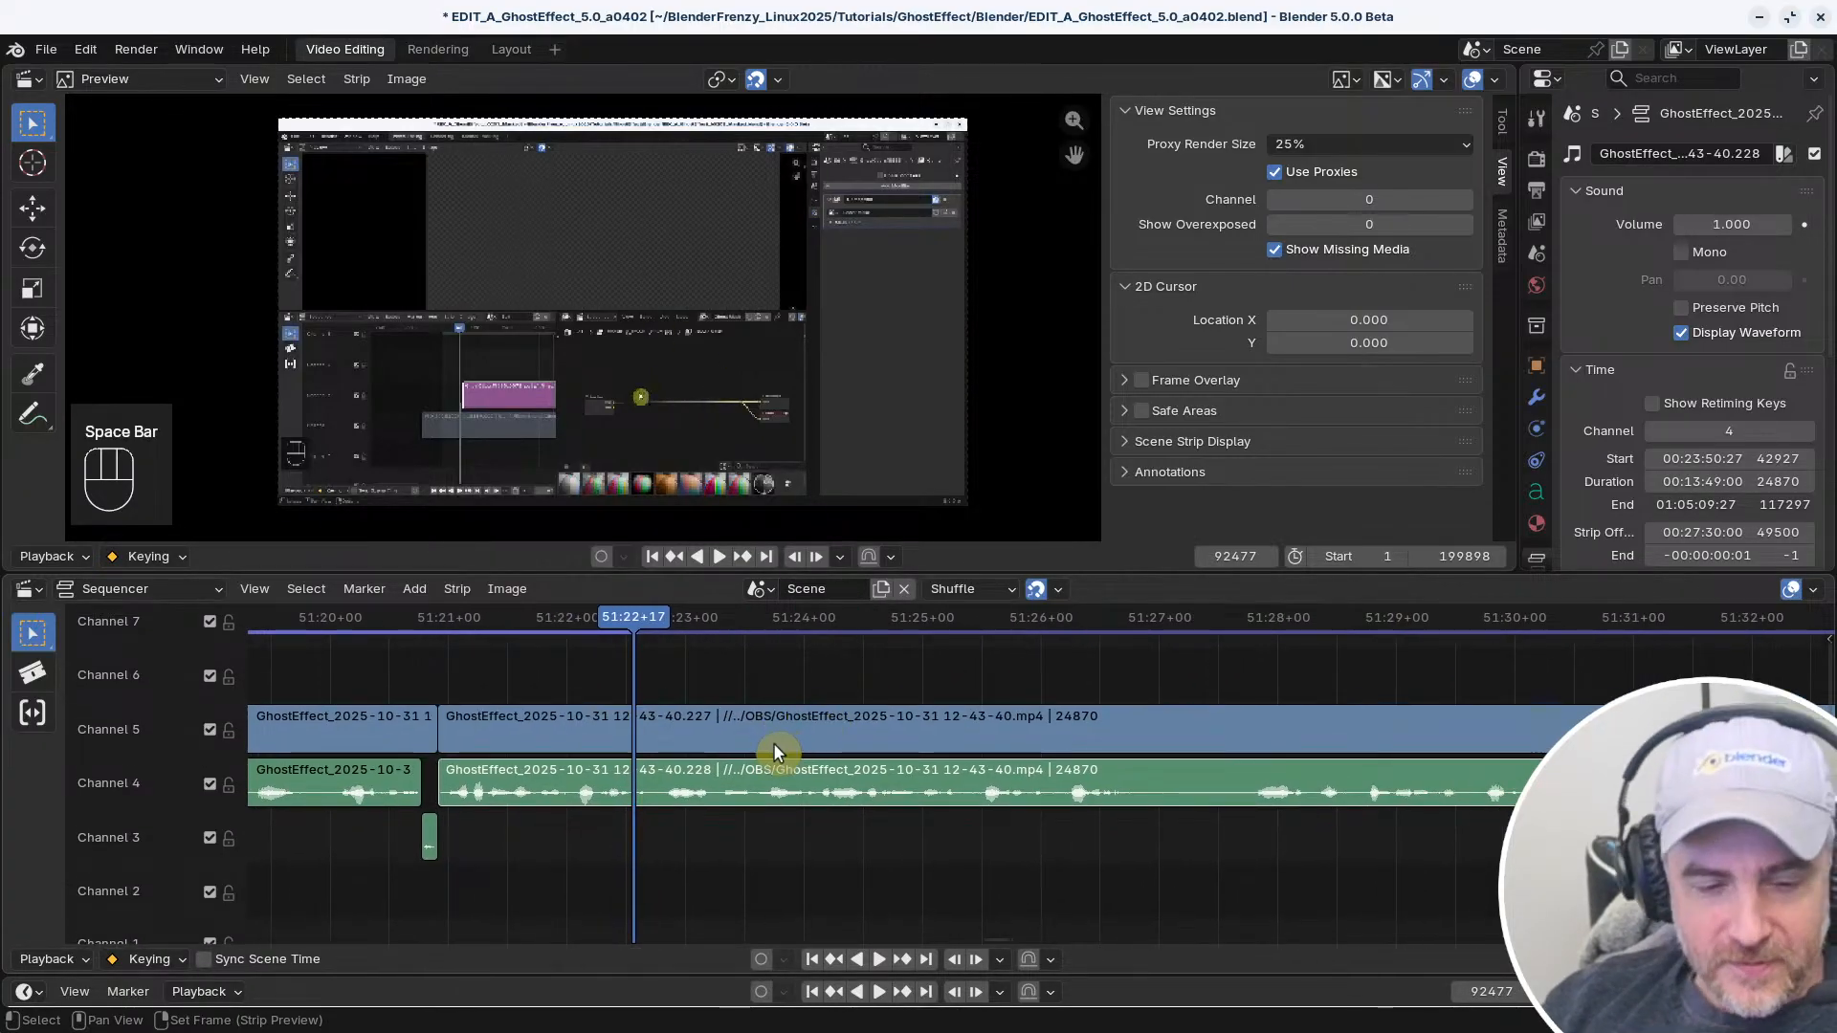
Split the linked clips in Channels 4 and 5 at frame 92604 and move the playhead to frame 92632
key(space)
middle_drag(1024, 761, 781, 765)
click(791, 732)
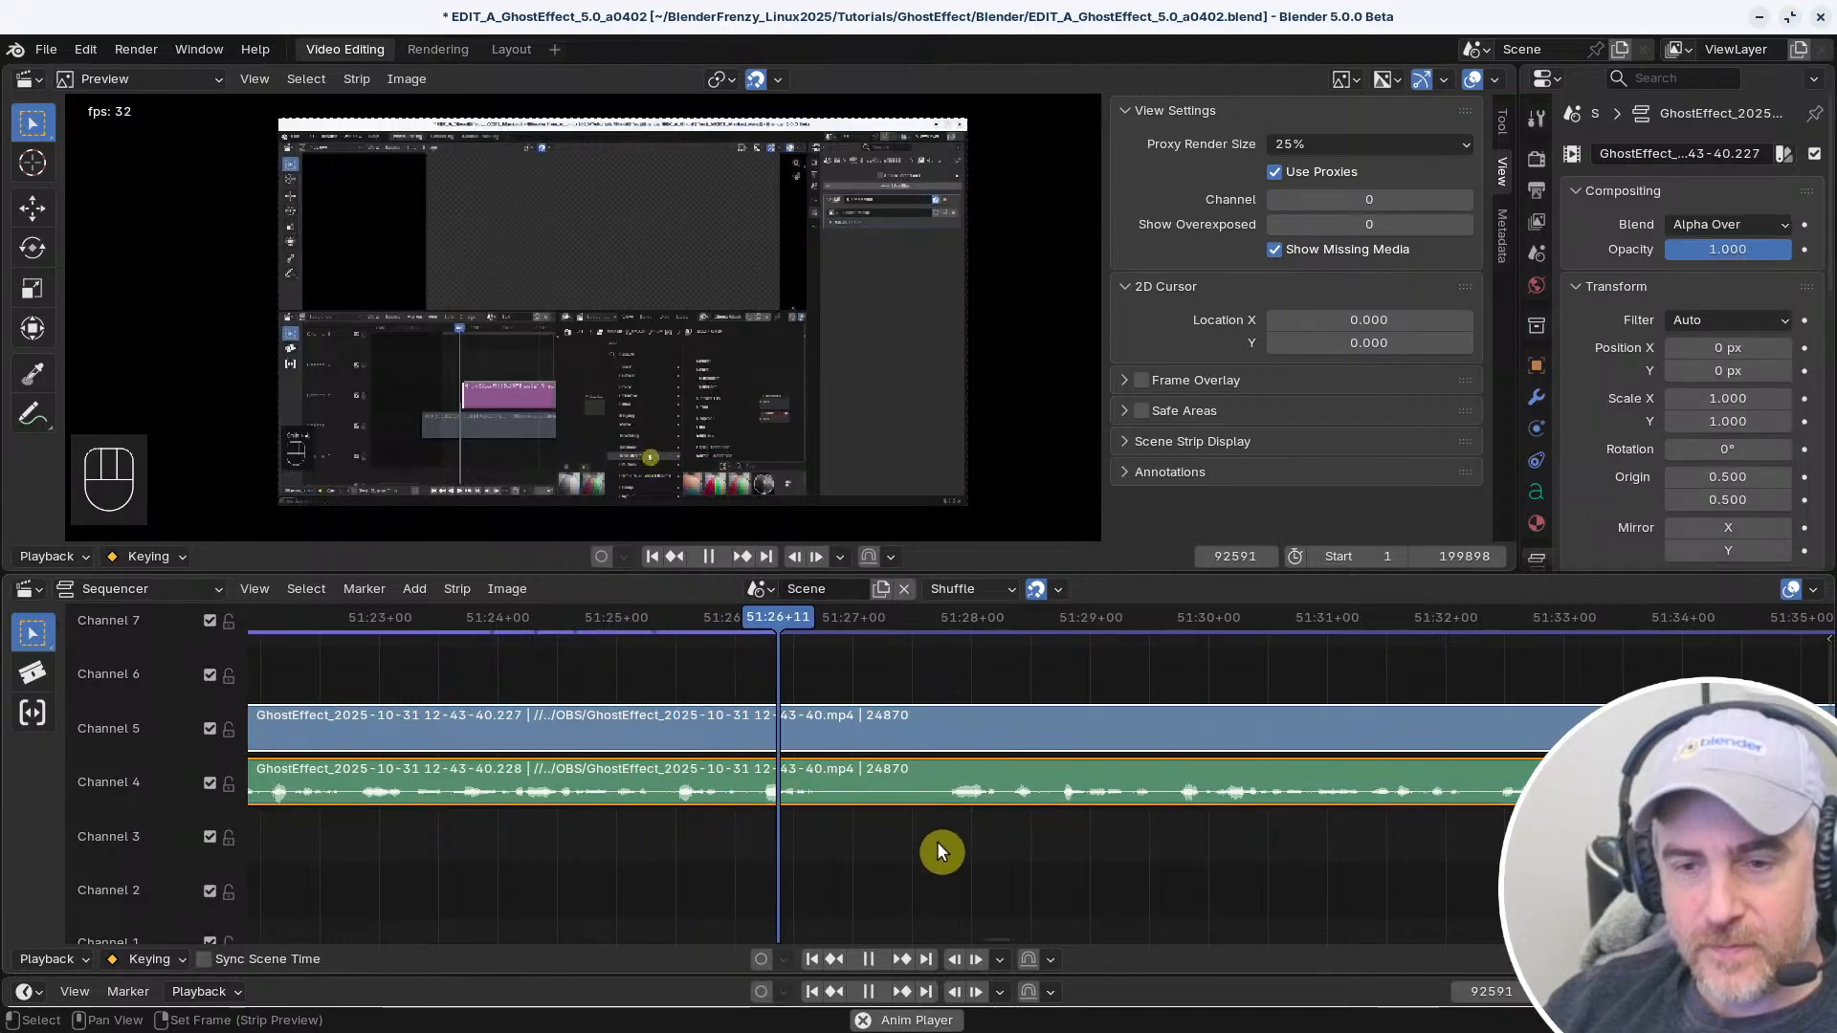
key(space)
key(k)
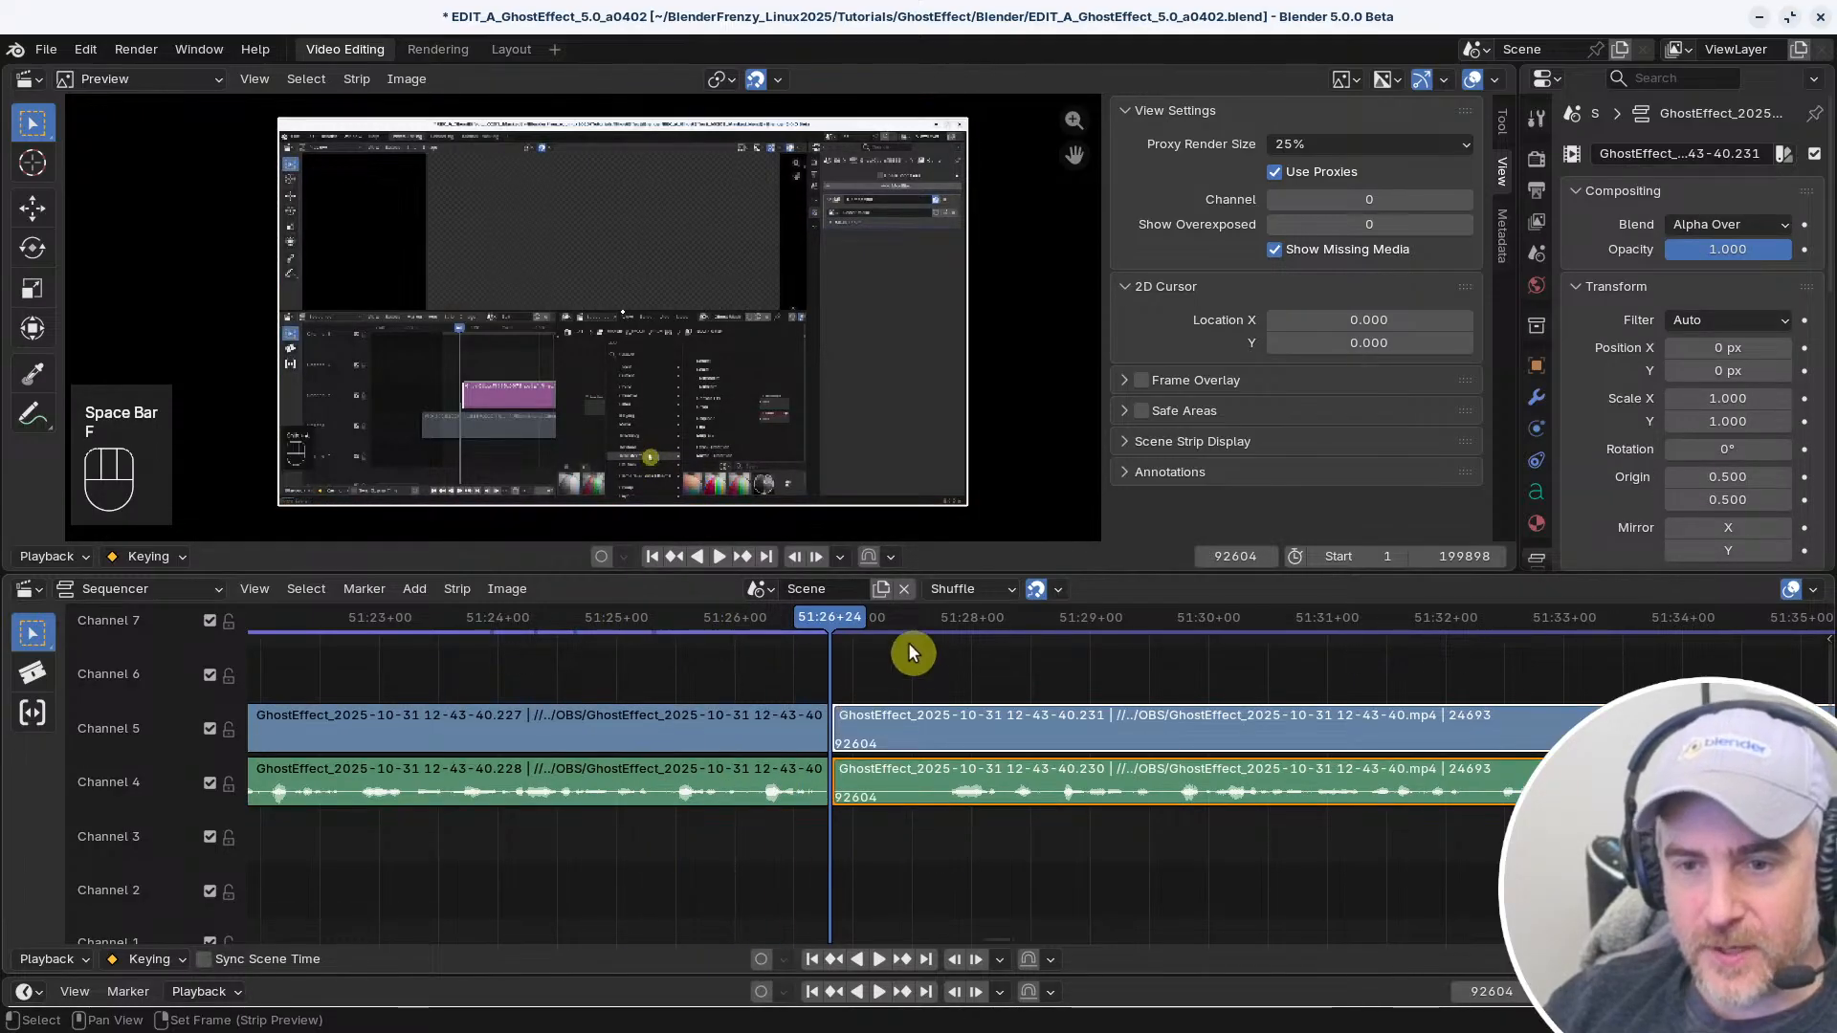
click(938, 626)
key(x)
key(space)
key(space)
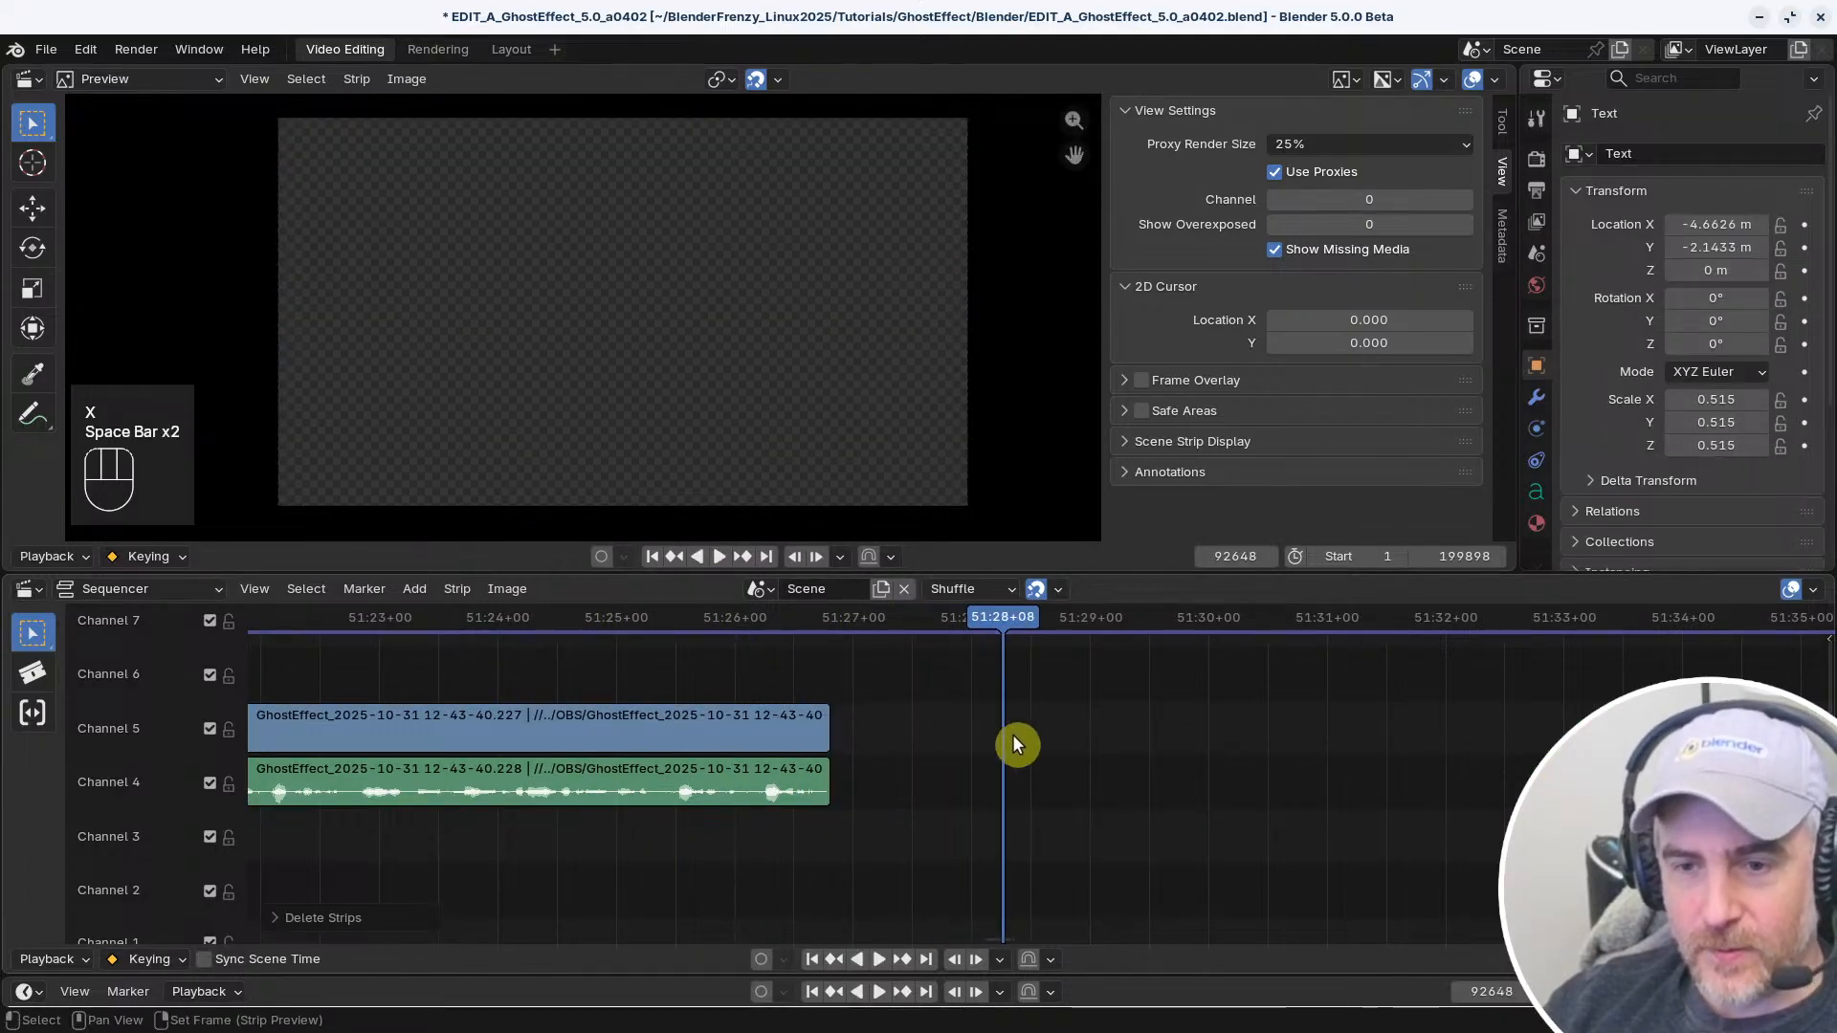
key(ctrl+z)
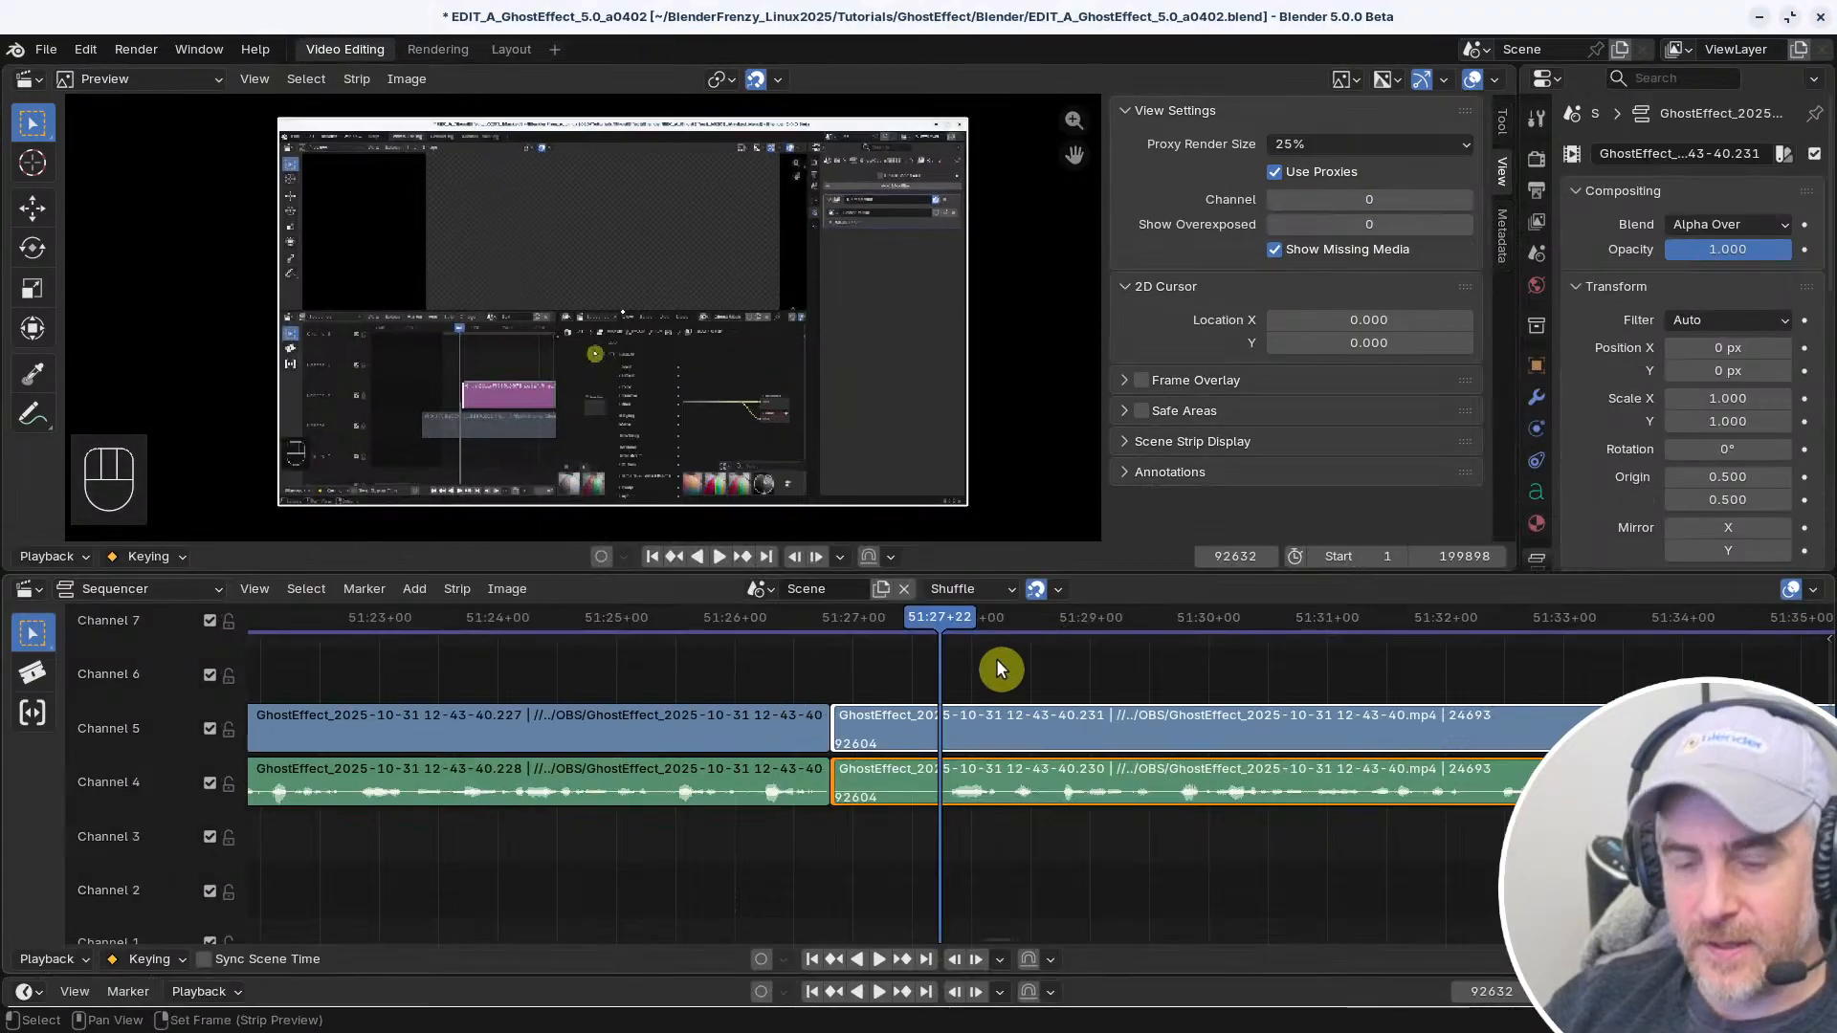
click(129, 48)
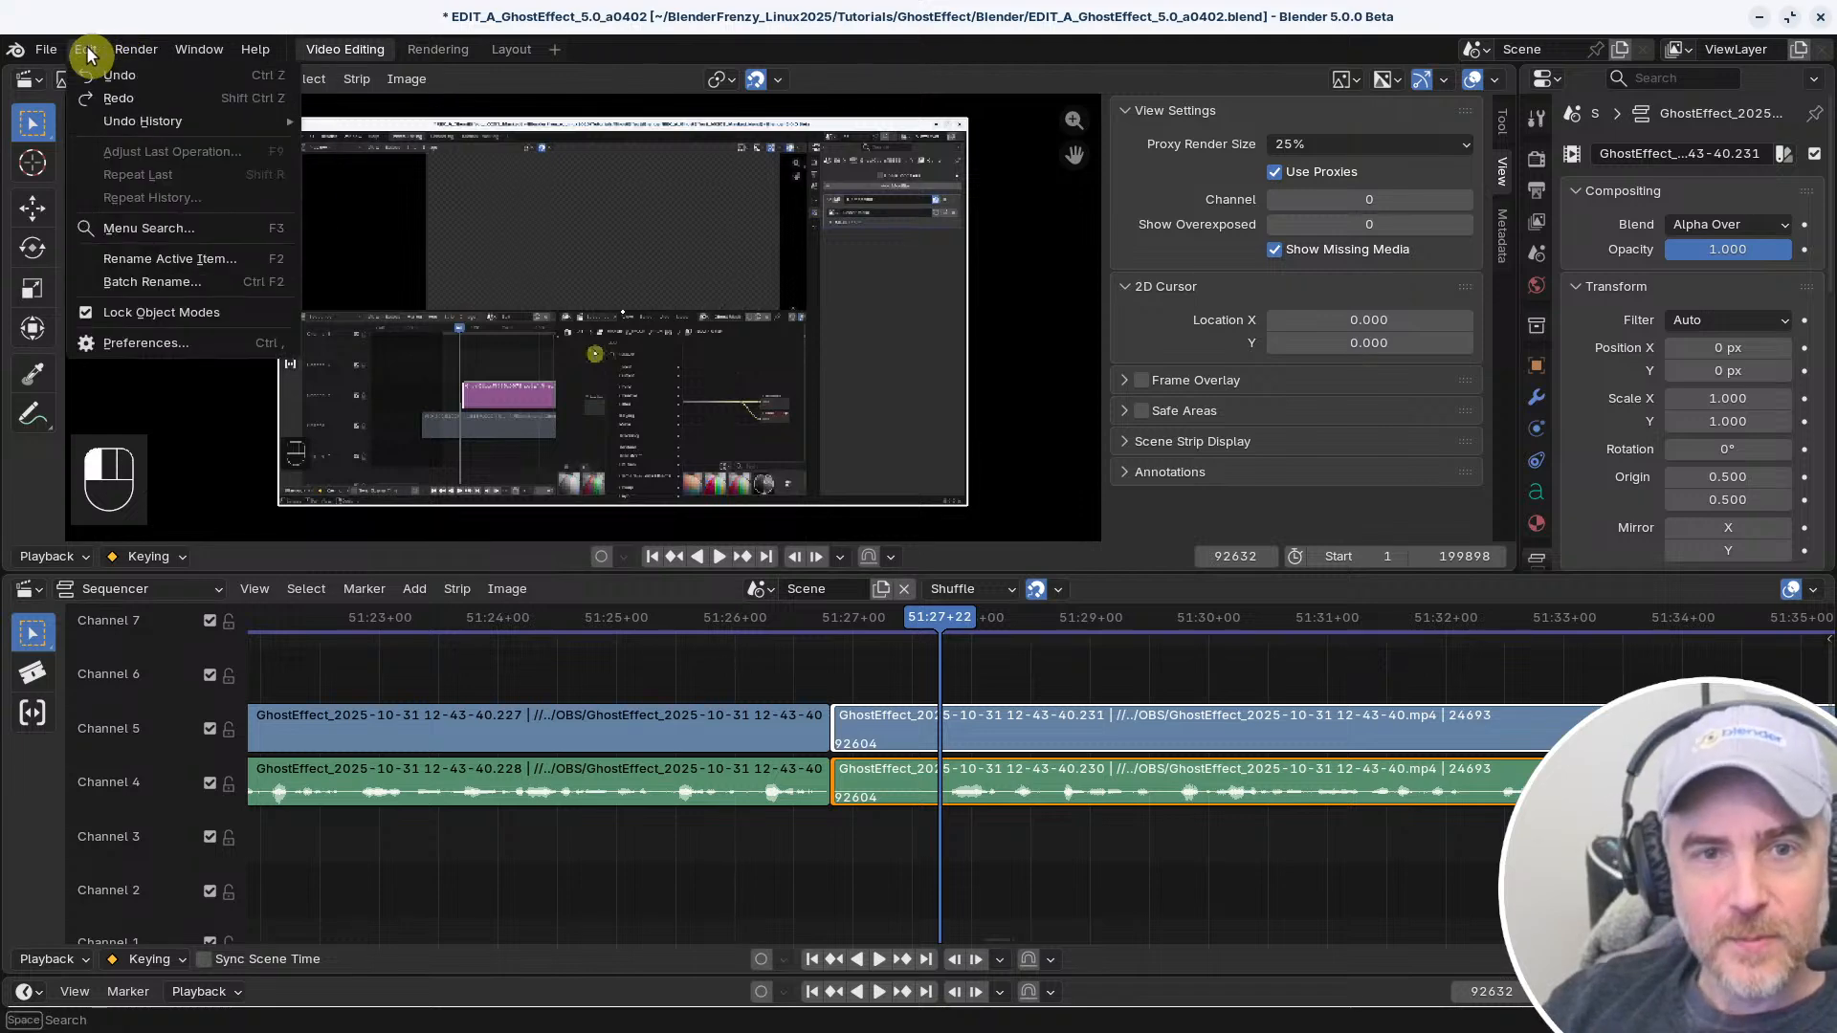
click(151, 347)
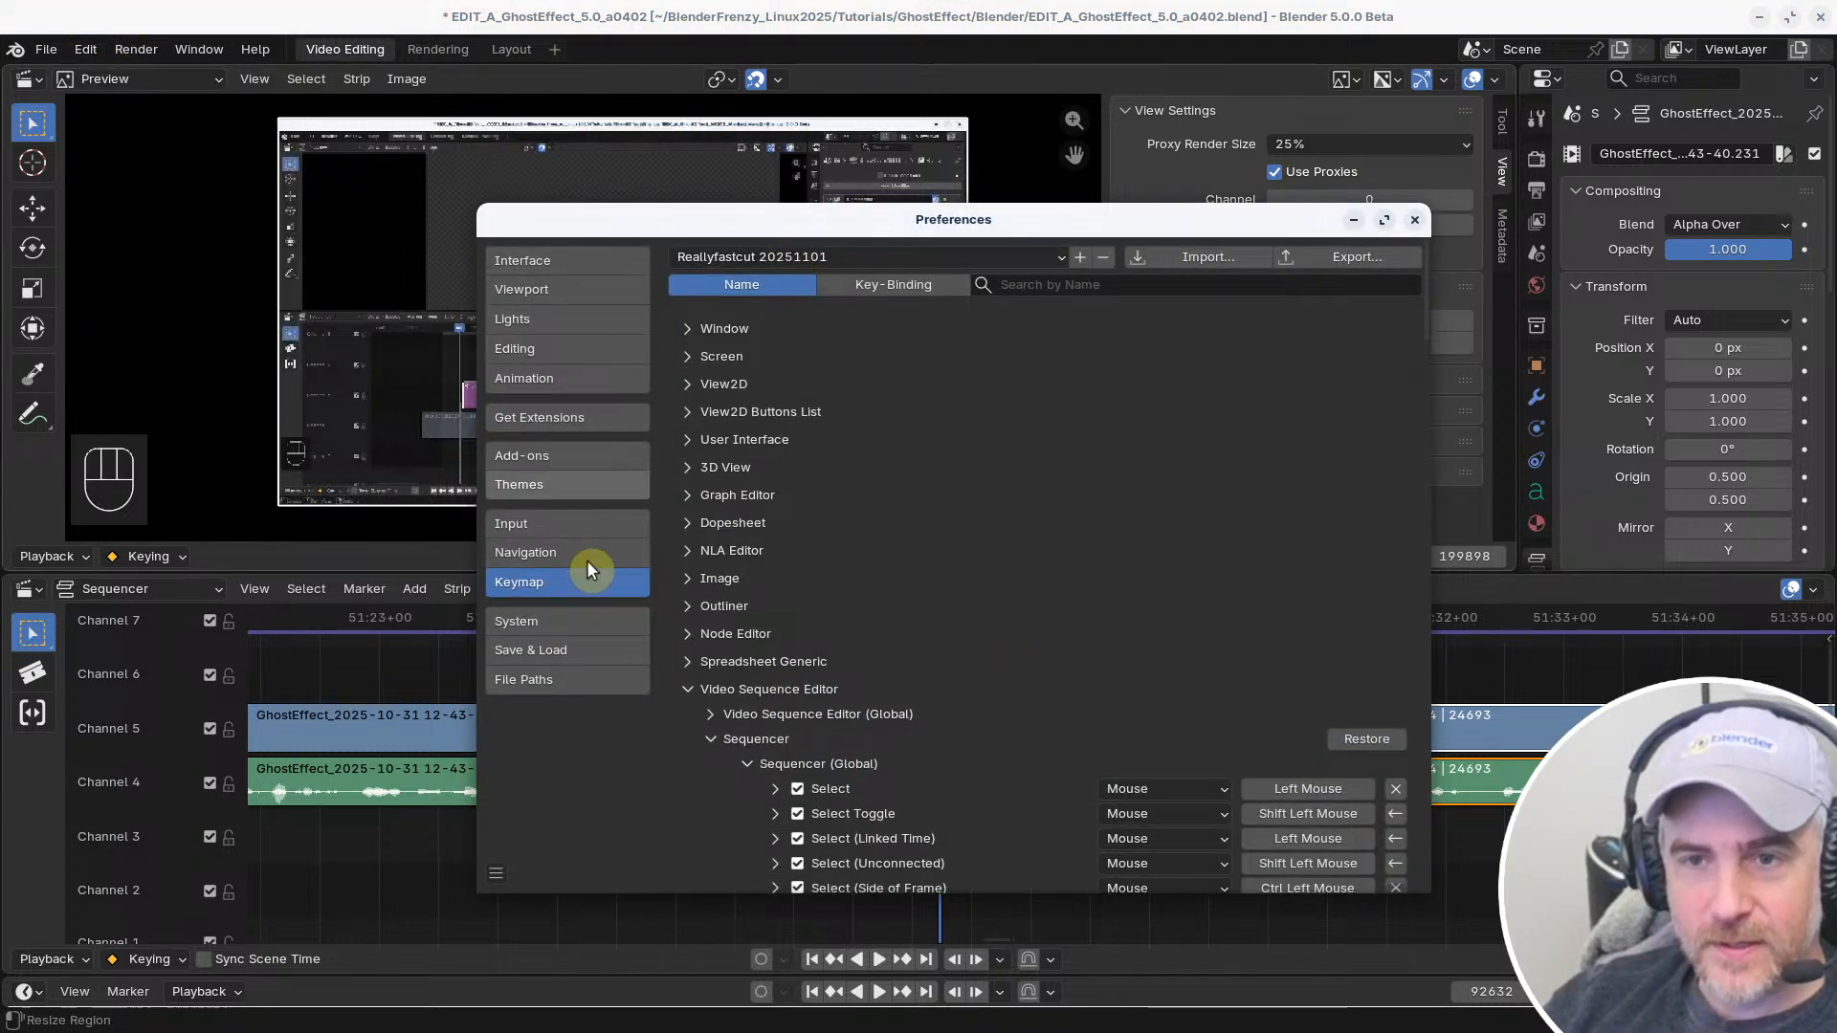
click(1414, 226)
Trim the start of the linked clips after the split to frame 92632 and remove the resulting gap
key(s)
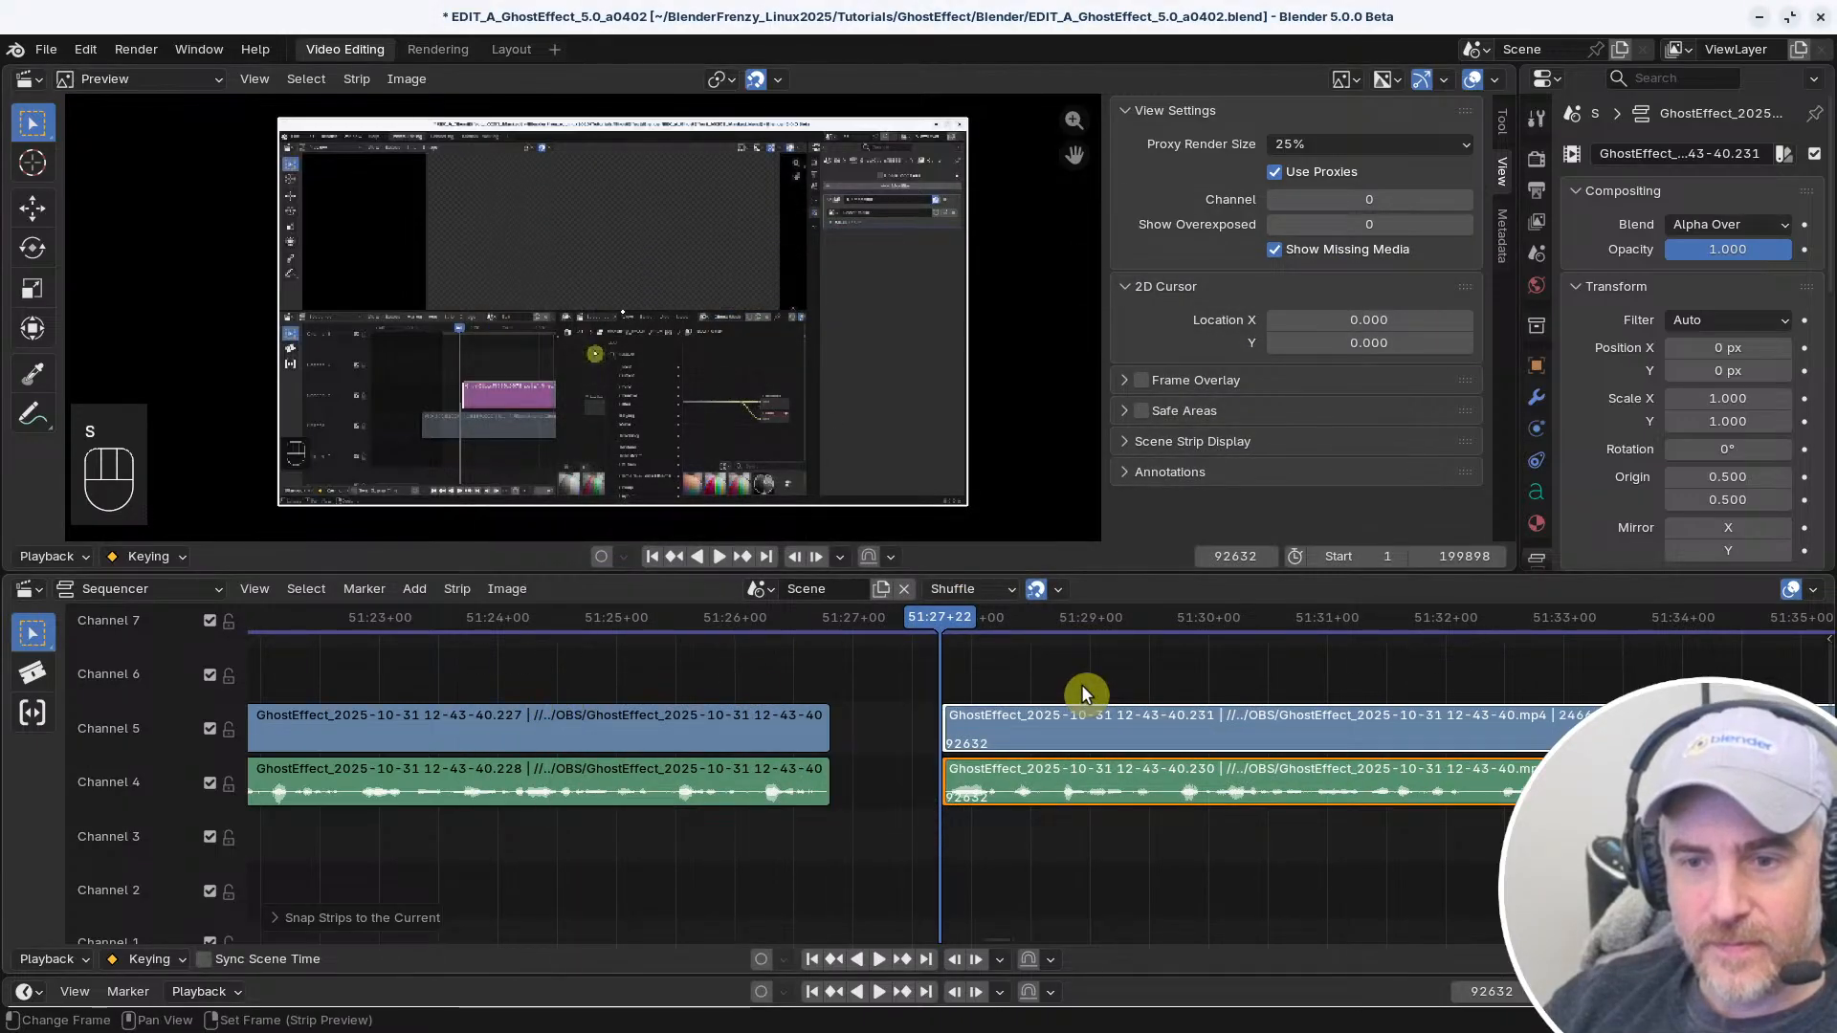
drag(850, 624, 784, 623)
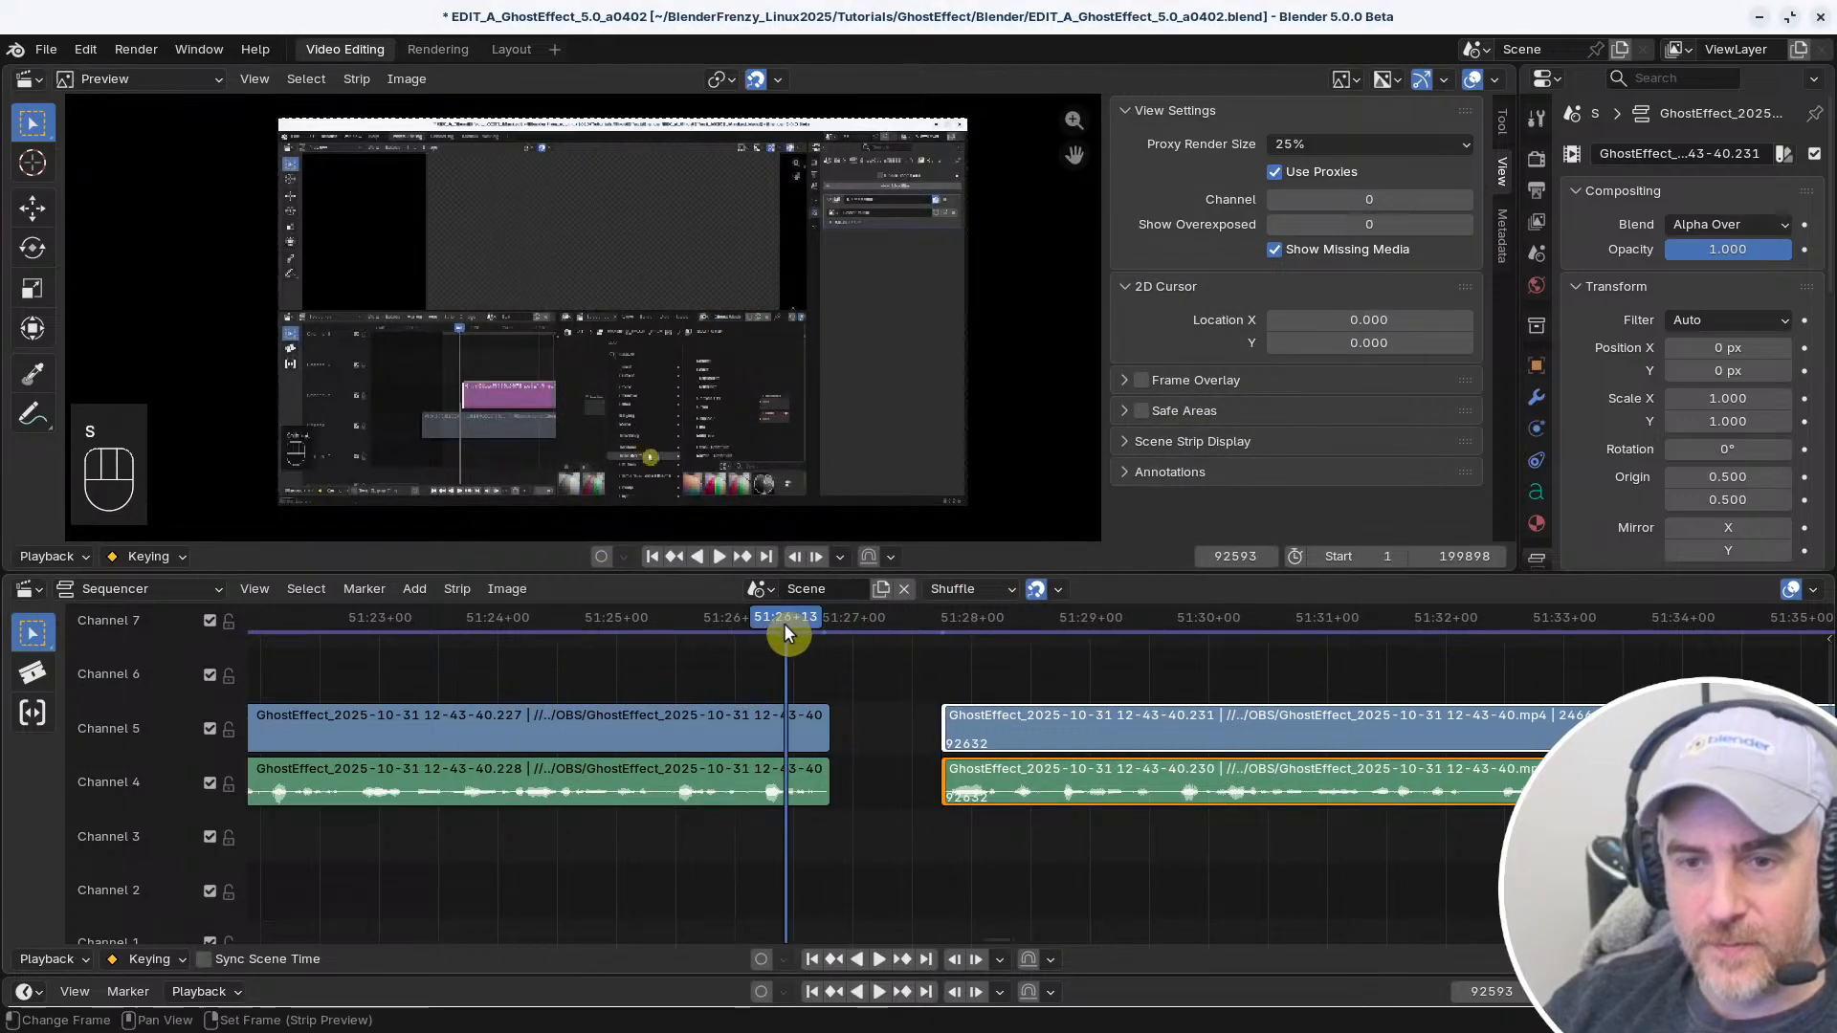
key(v)
Play on to frame 93098, split the linked clips there, and trim the start of the second part to frame 93284
key(space)
click(591, 620)
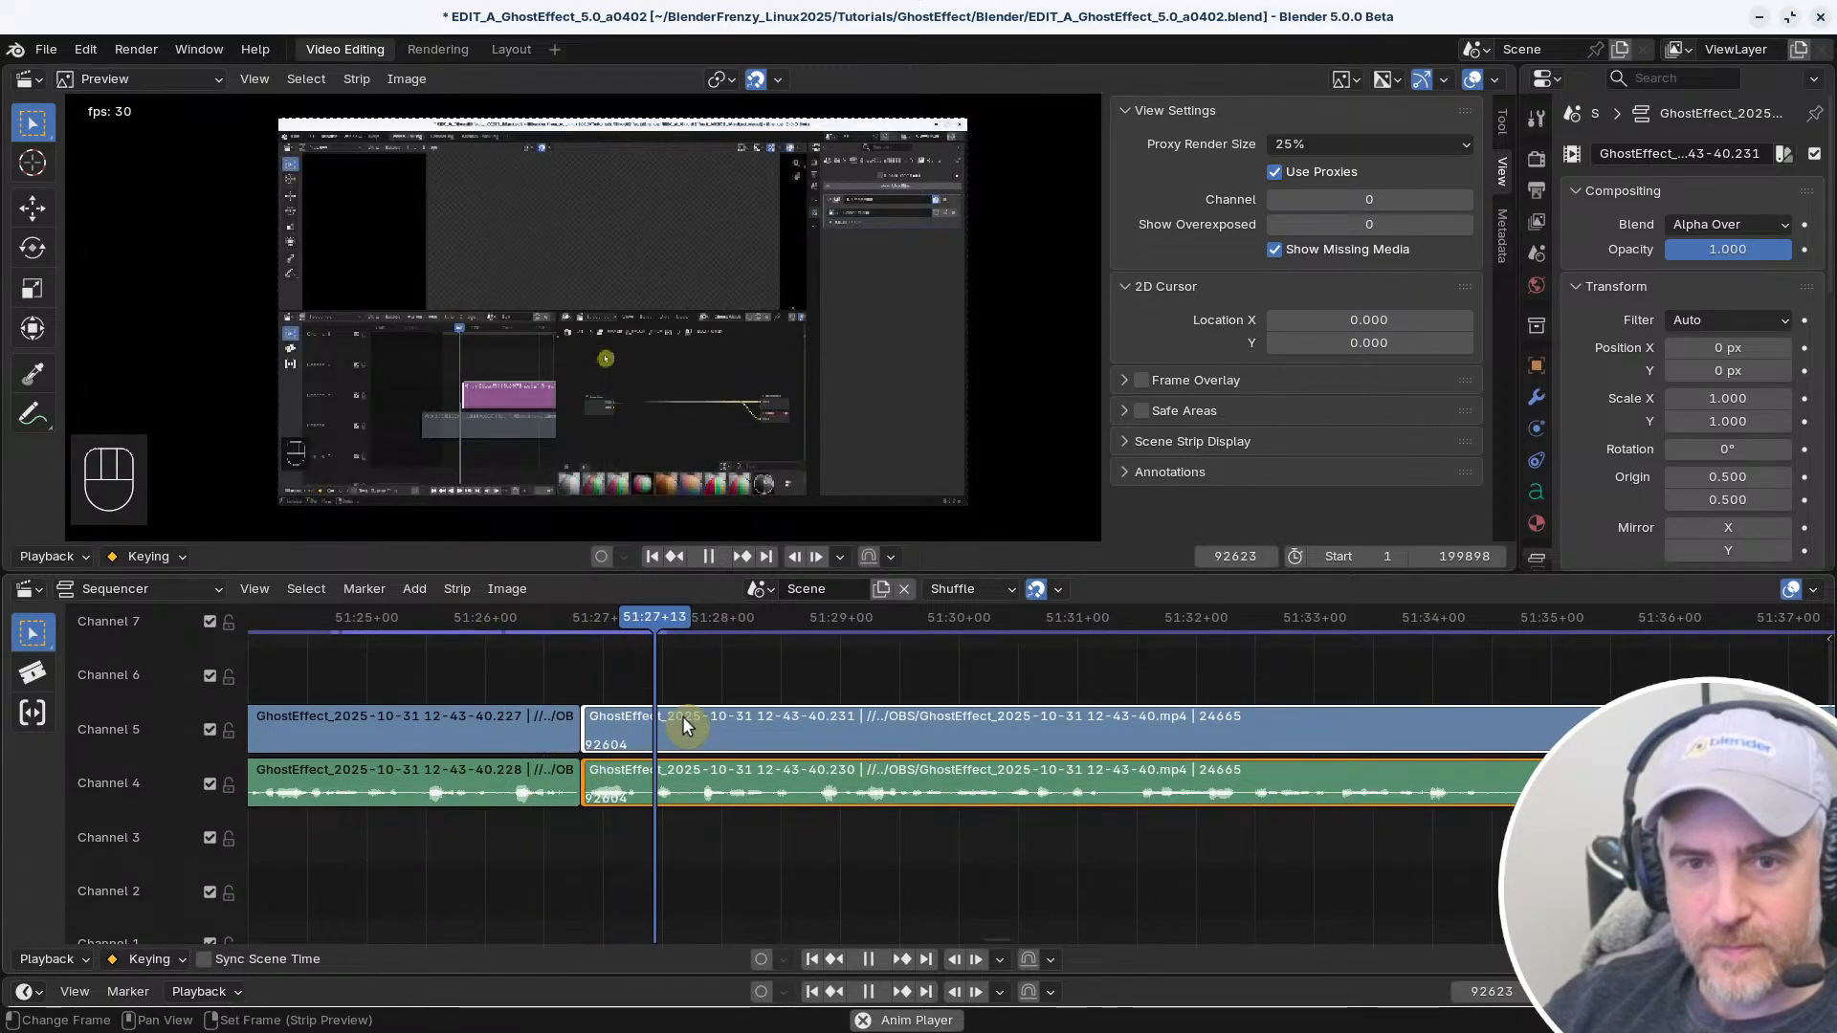
middle_drag(1045, 766, 772, 771)
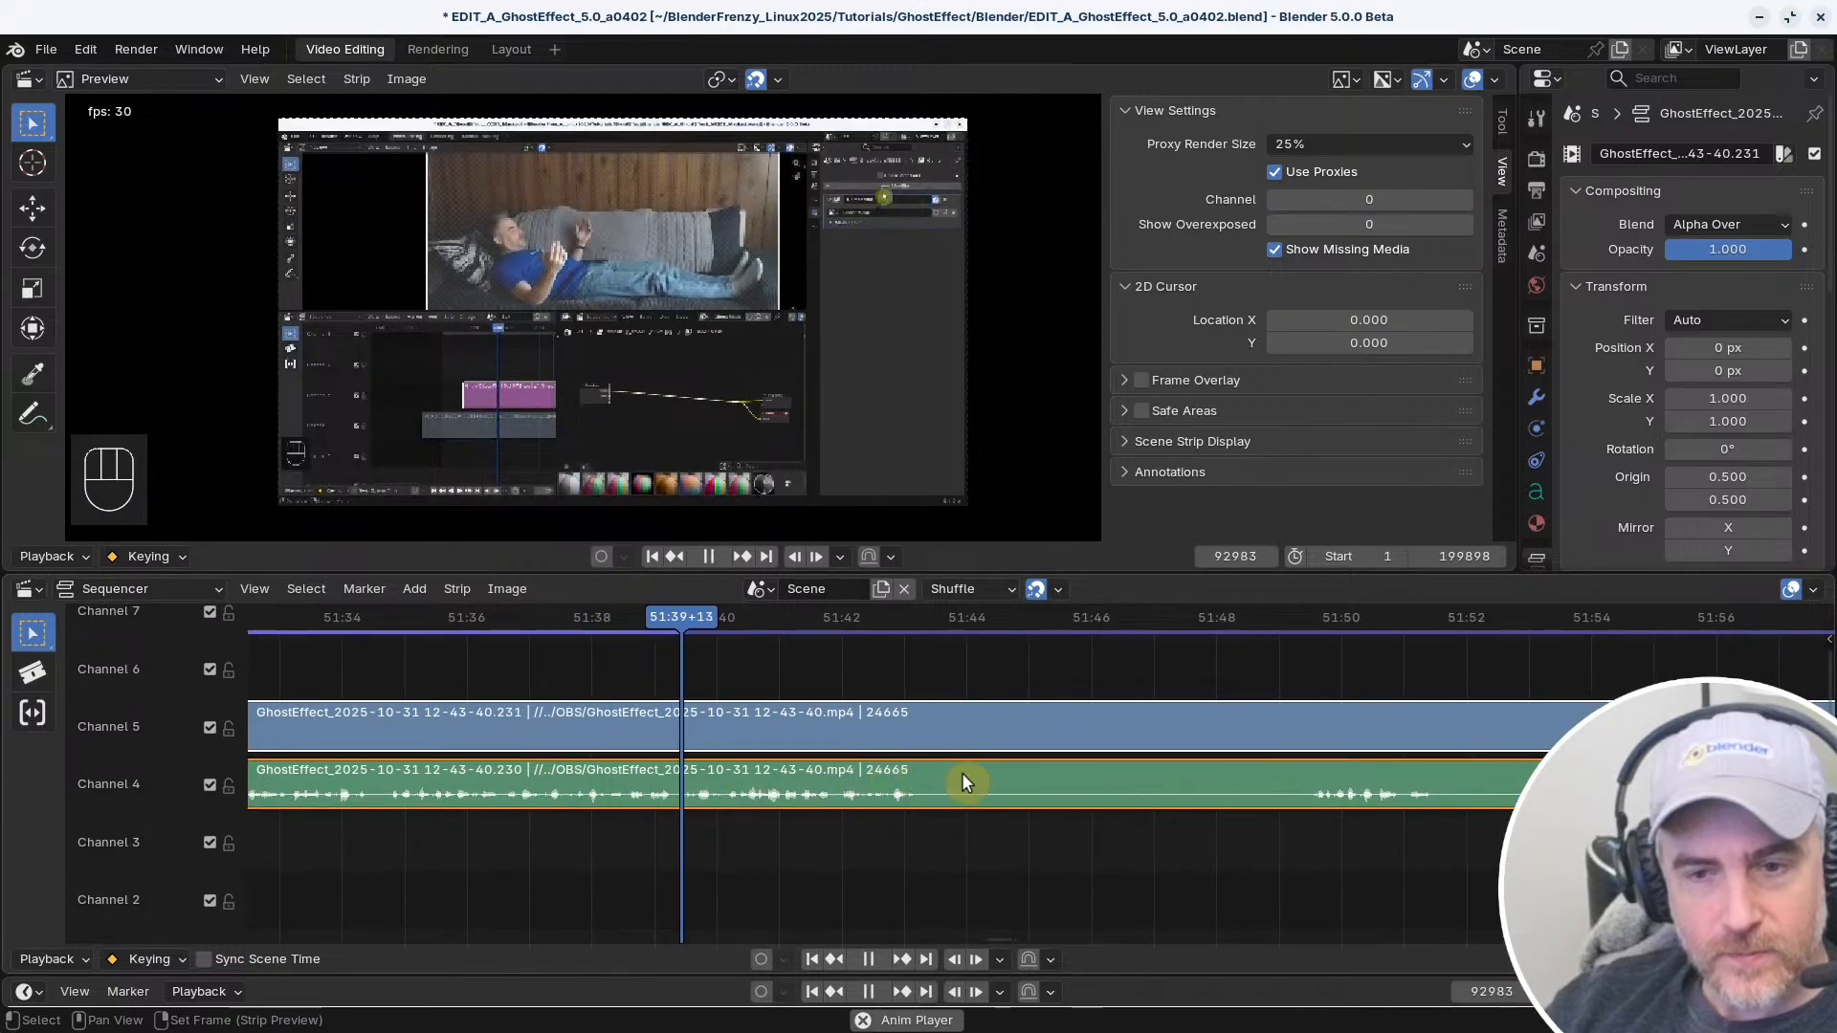
middle_drag(930, 780, 618, 762)
mouse_move(714, 795)
middle_down()
mouse_move(689, 797)
mouse_move(802, 823)
middle_up()
key(space)
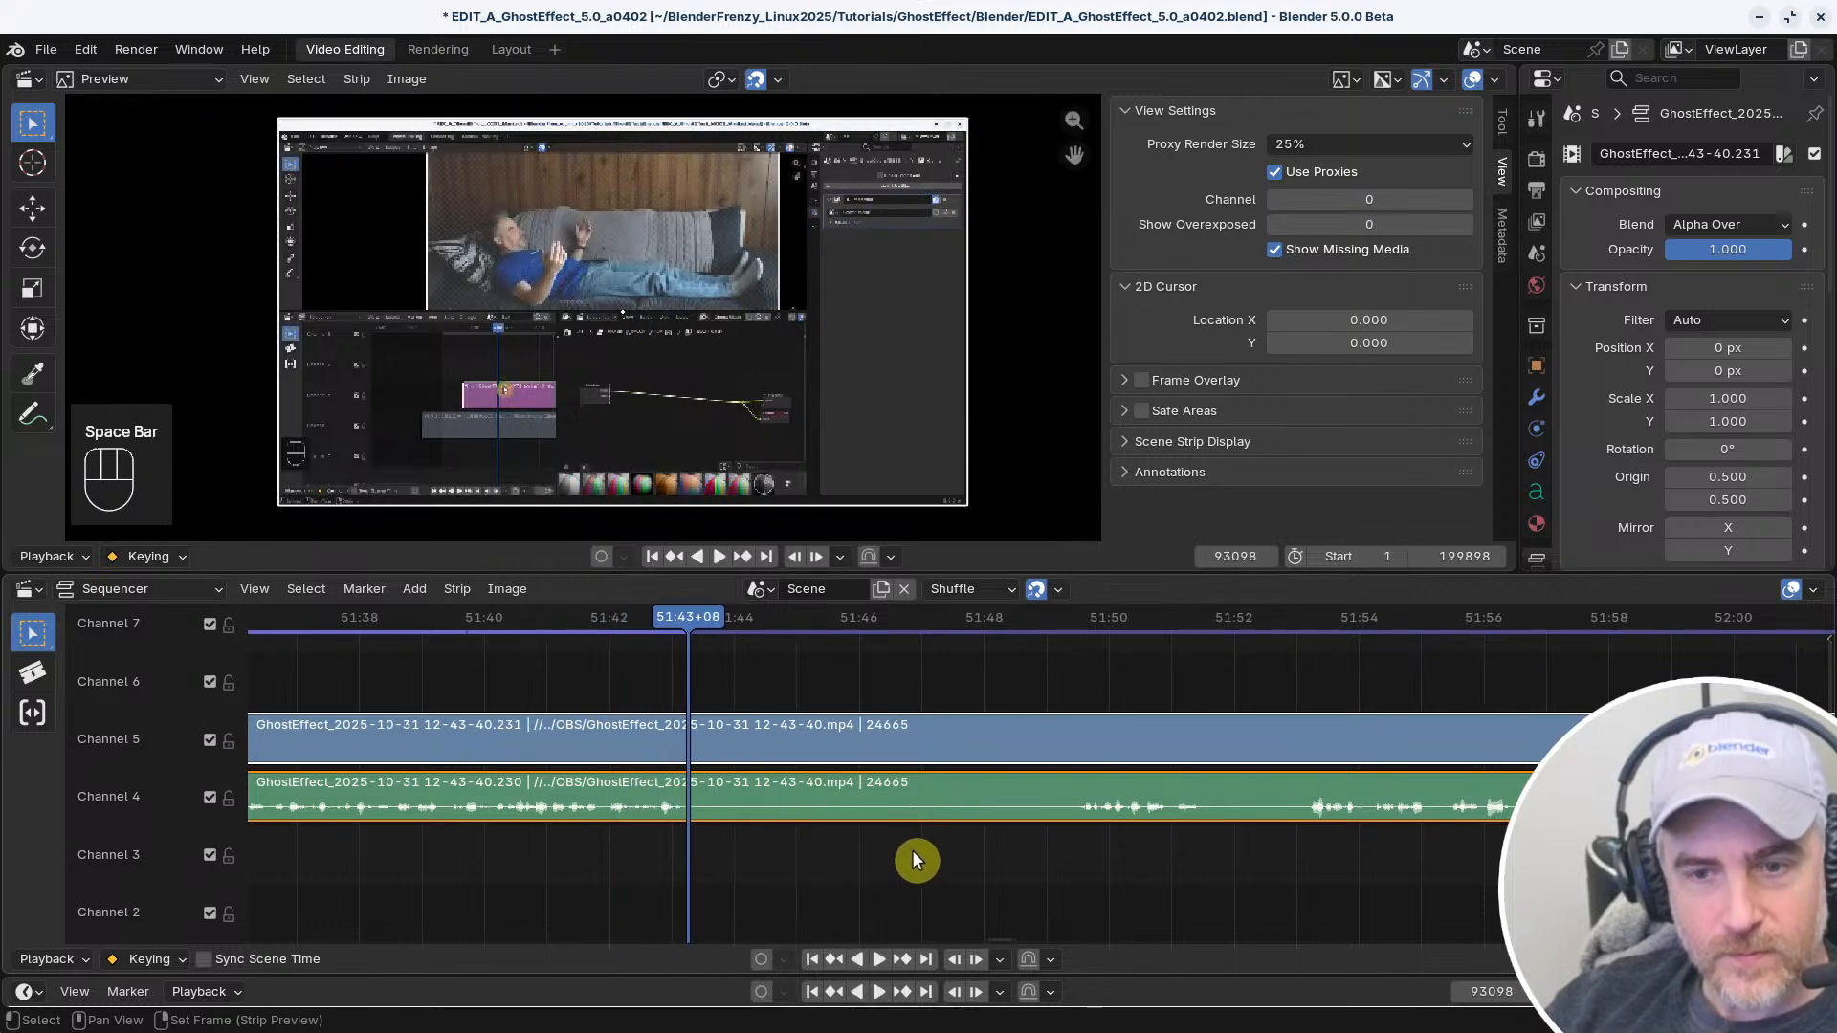
key(f)
click(1075, 670)
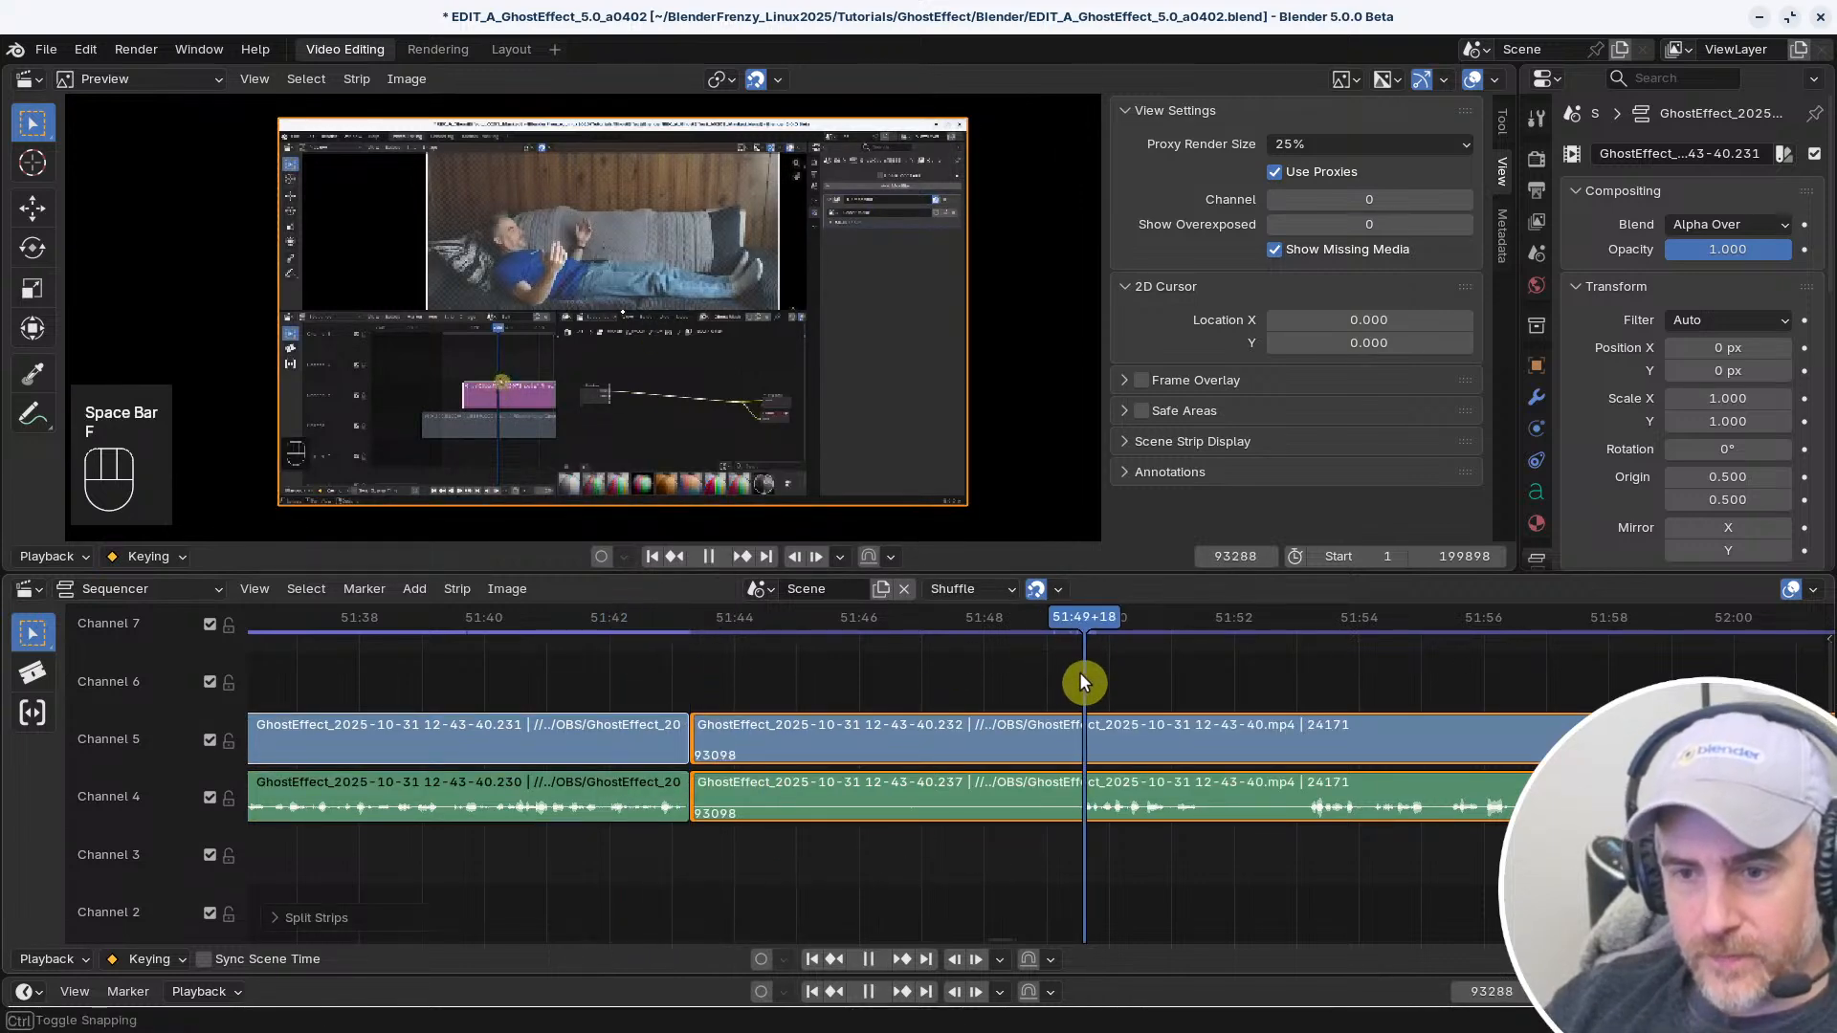
key(shift+s)
Play on, split the linked clips at about 51:51+16, and trim the start of the following part to frame 93395
key(space)
middle_drag(1203, 702, 875, 687)
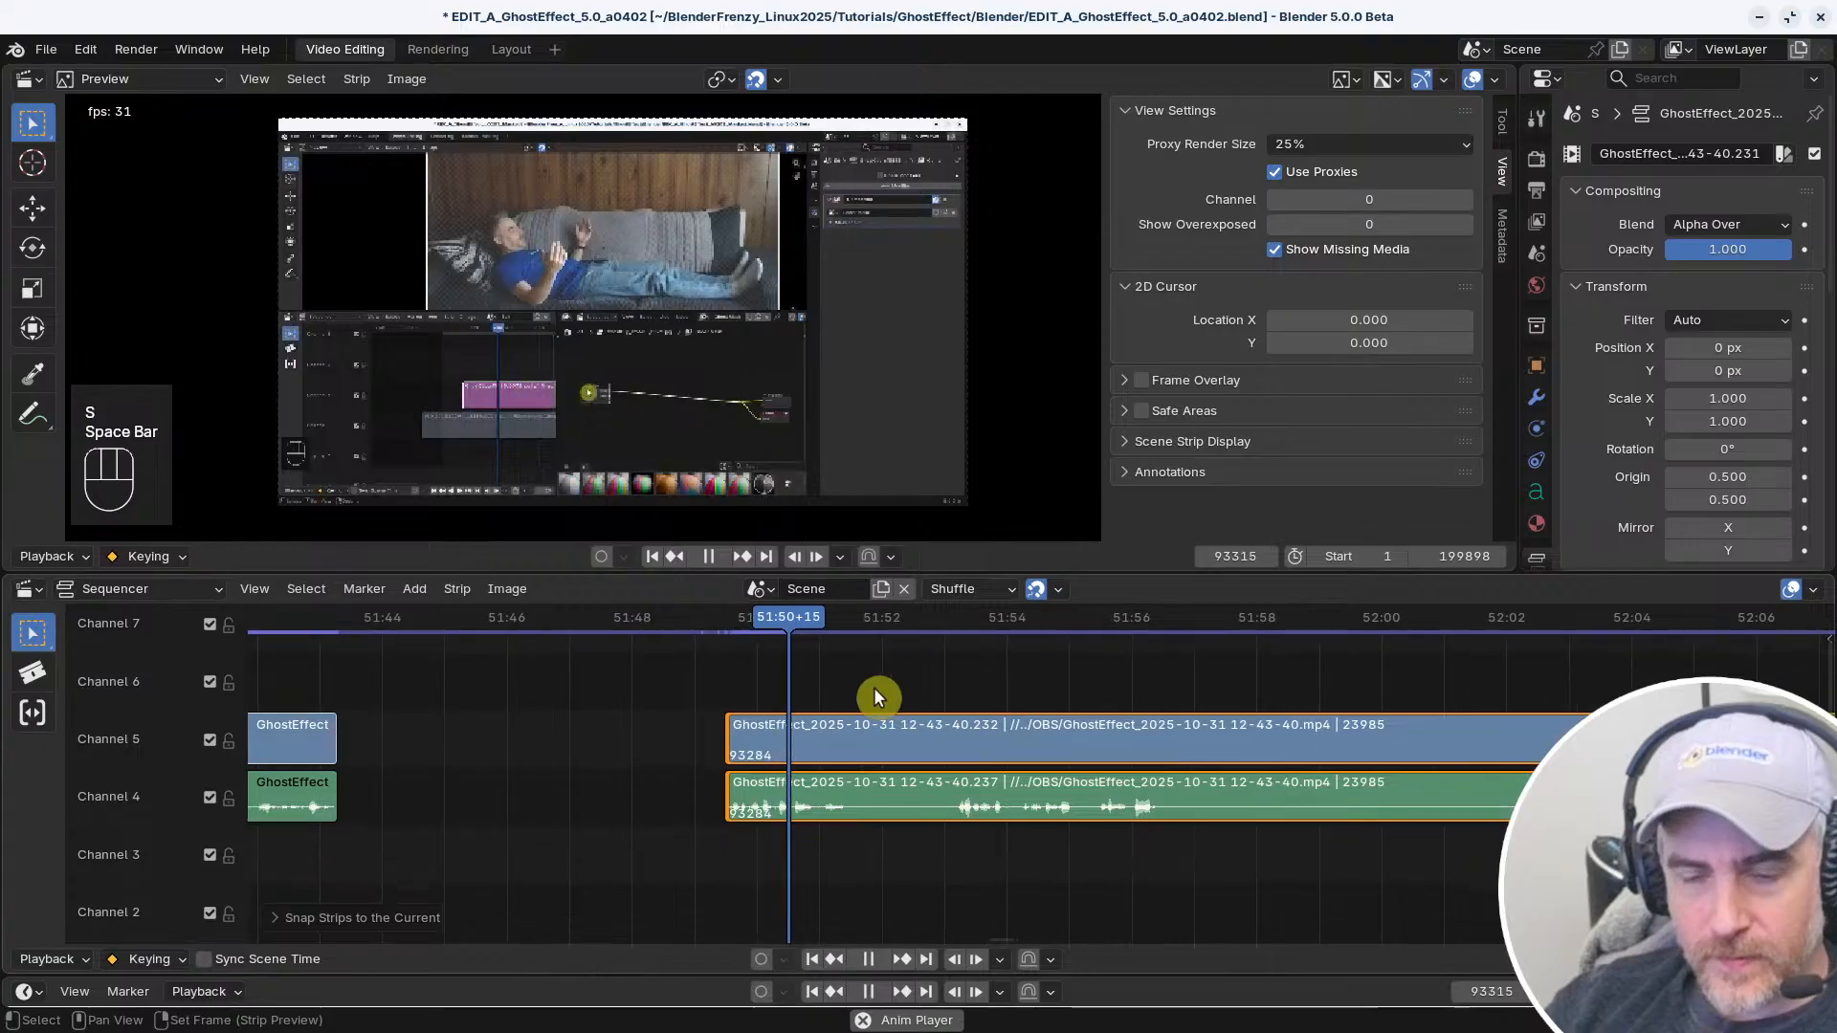
key(space)
key(f)
click(952, 687)
key(shift+s)
Play on, split the linked clips at about 51:56+14, and trim the start of the following part to frame 93689
key(space)
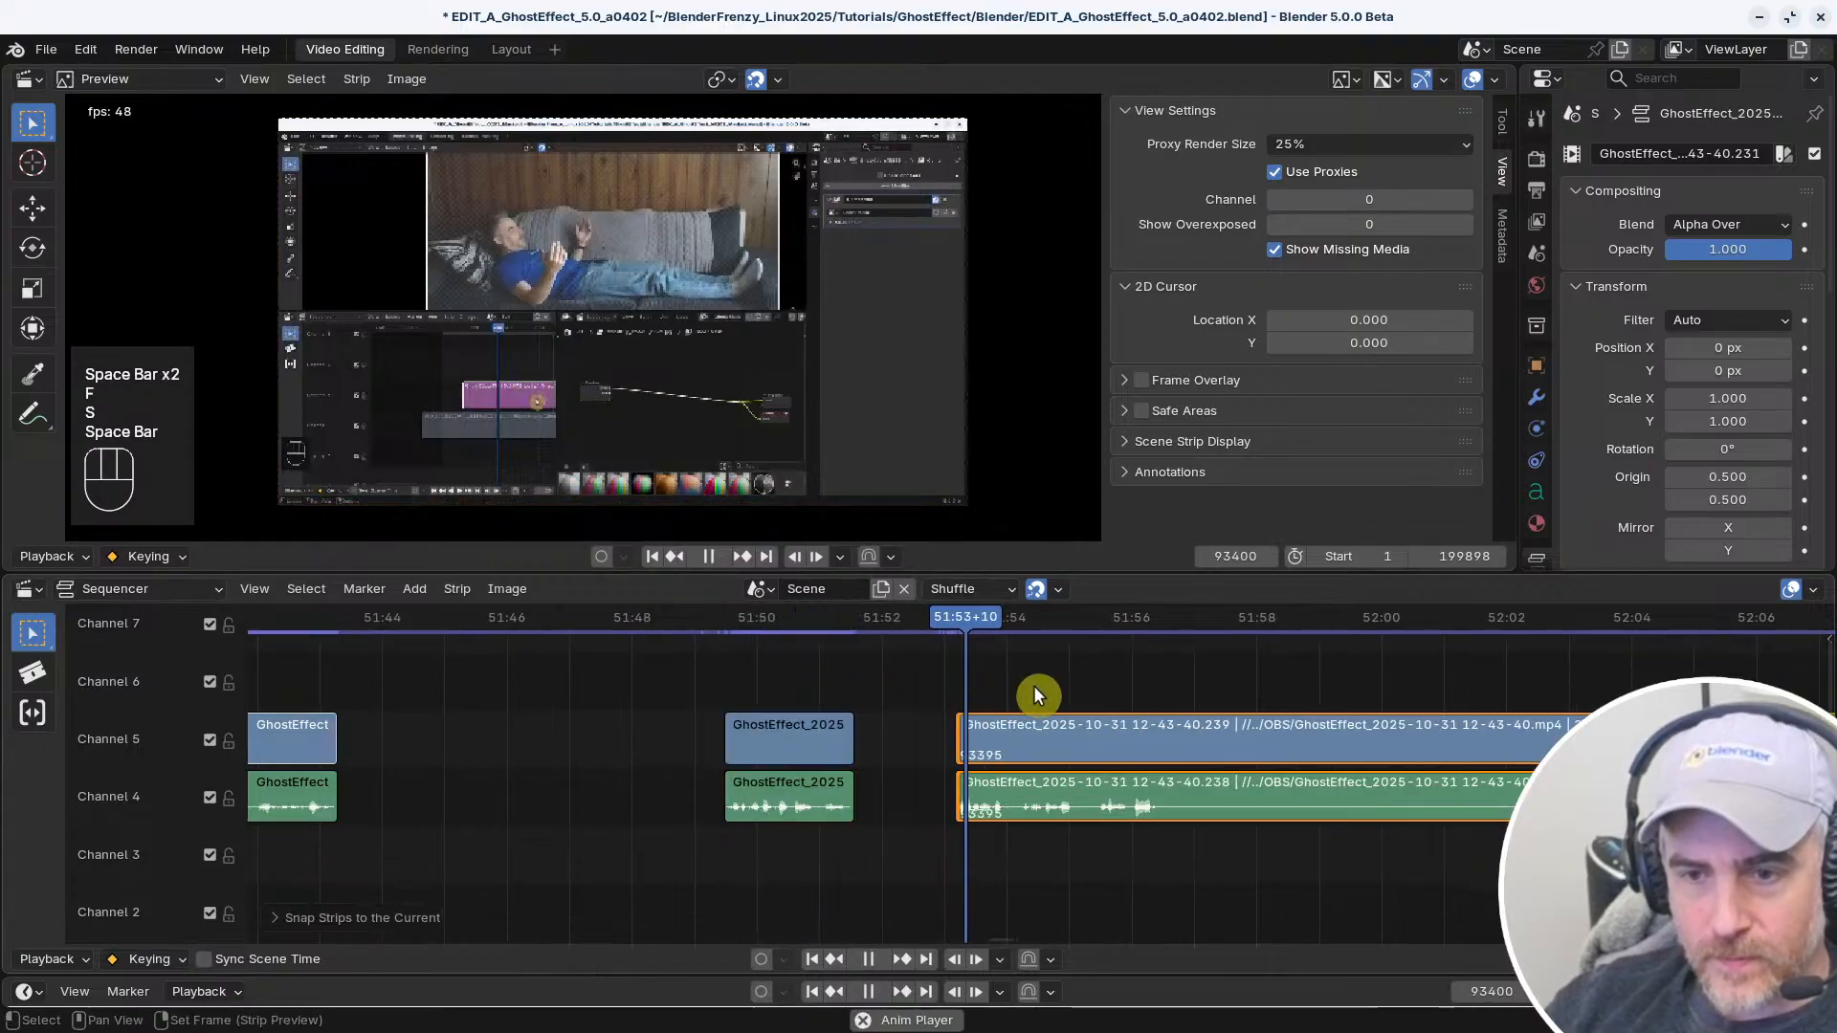
middle_drag(1112, 678, 910, 685)
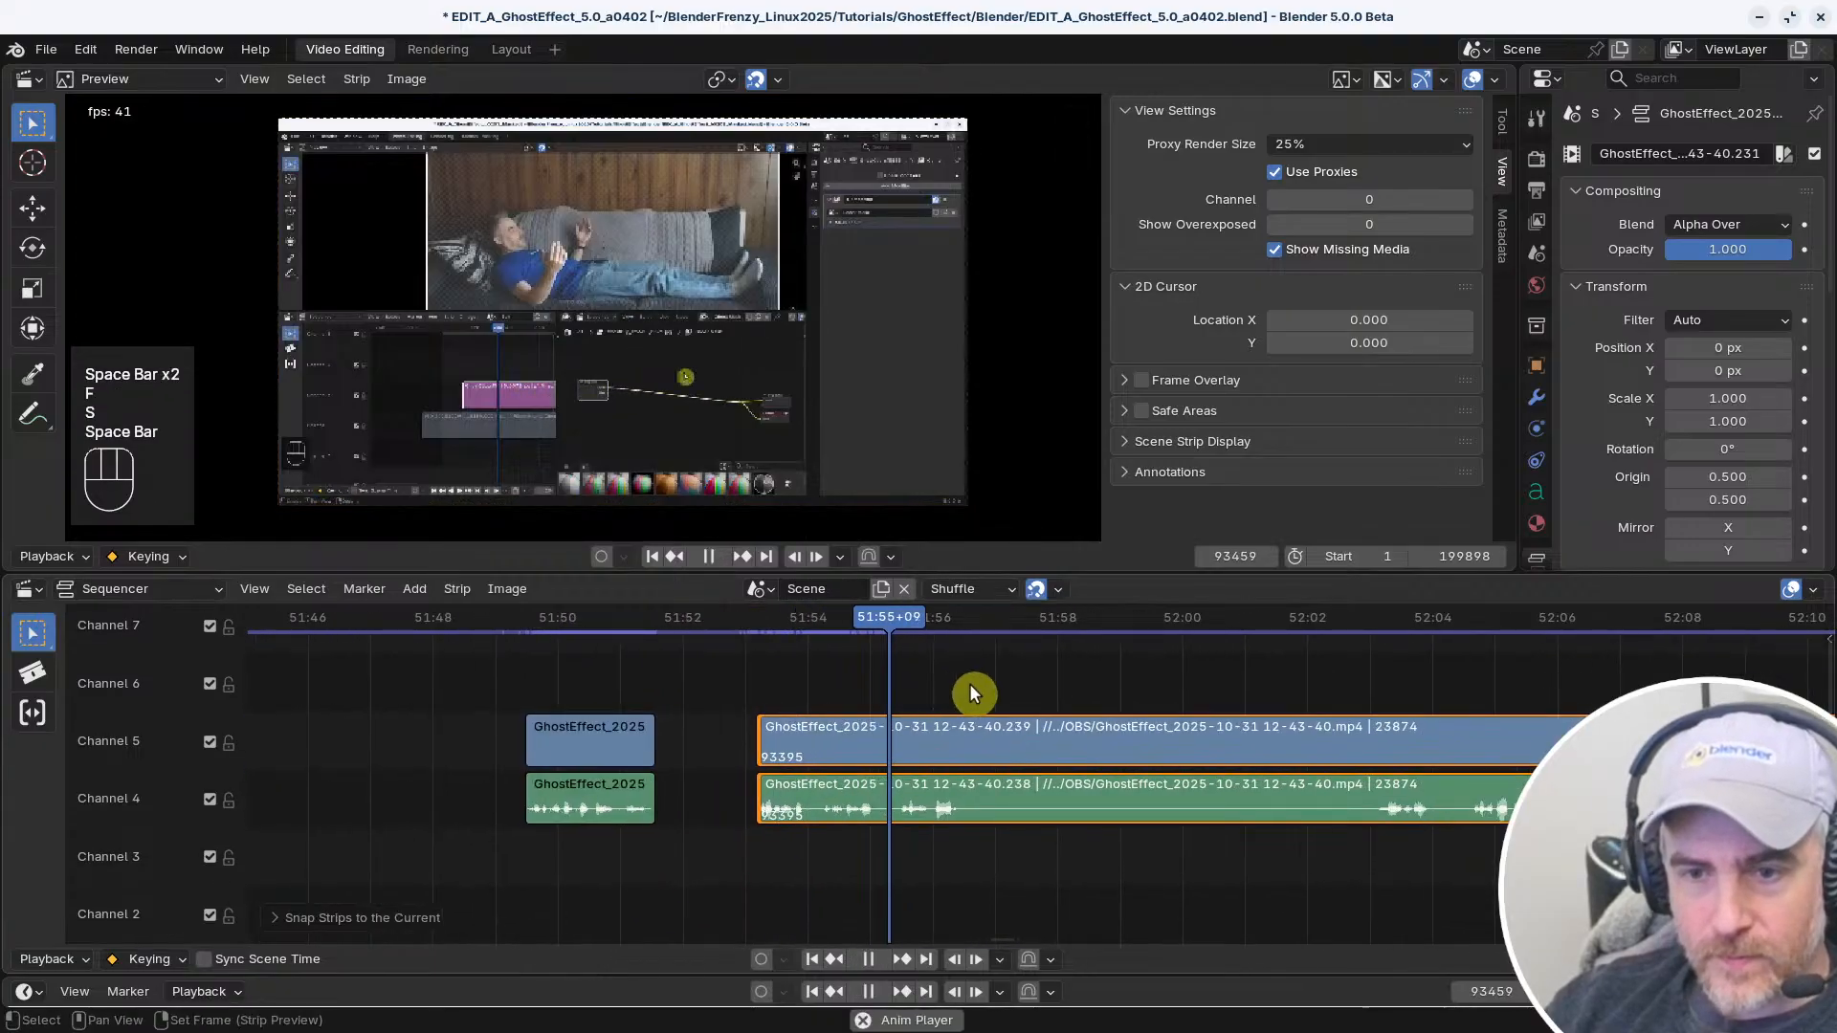
key(space)
key(f)
right_drag(1300, 670, 1369, 662)
key(s)
Play the beginning of the last linked clips and trim their start further to frame 93736
key(space)
middle_drag(1457, 667, 1199, 658)
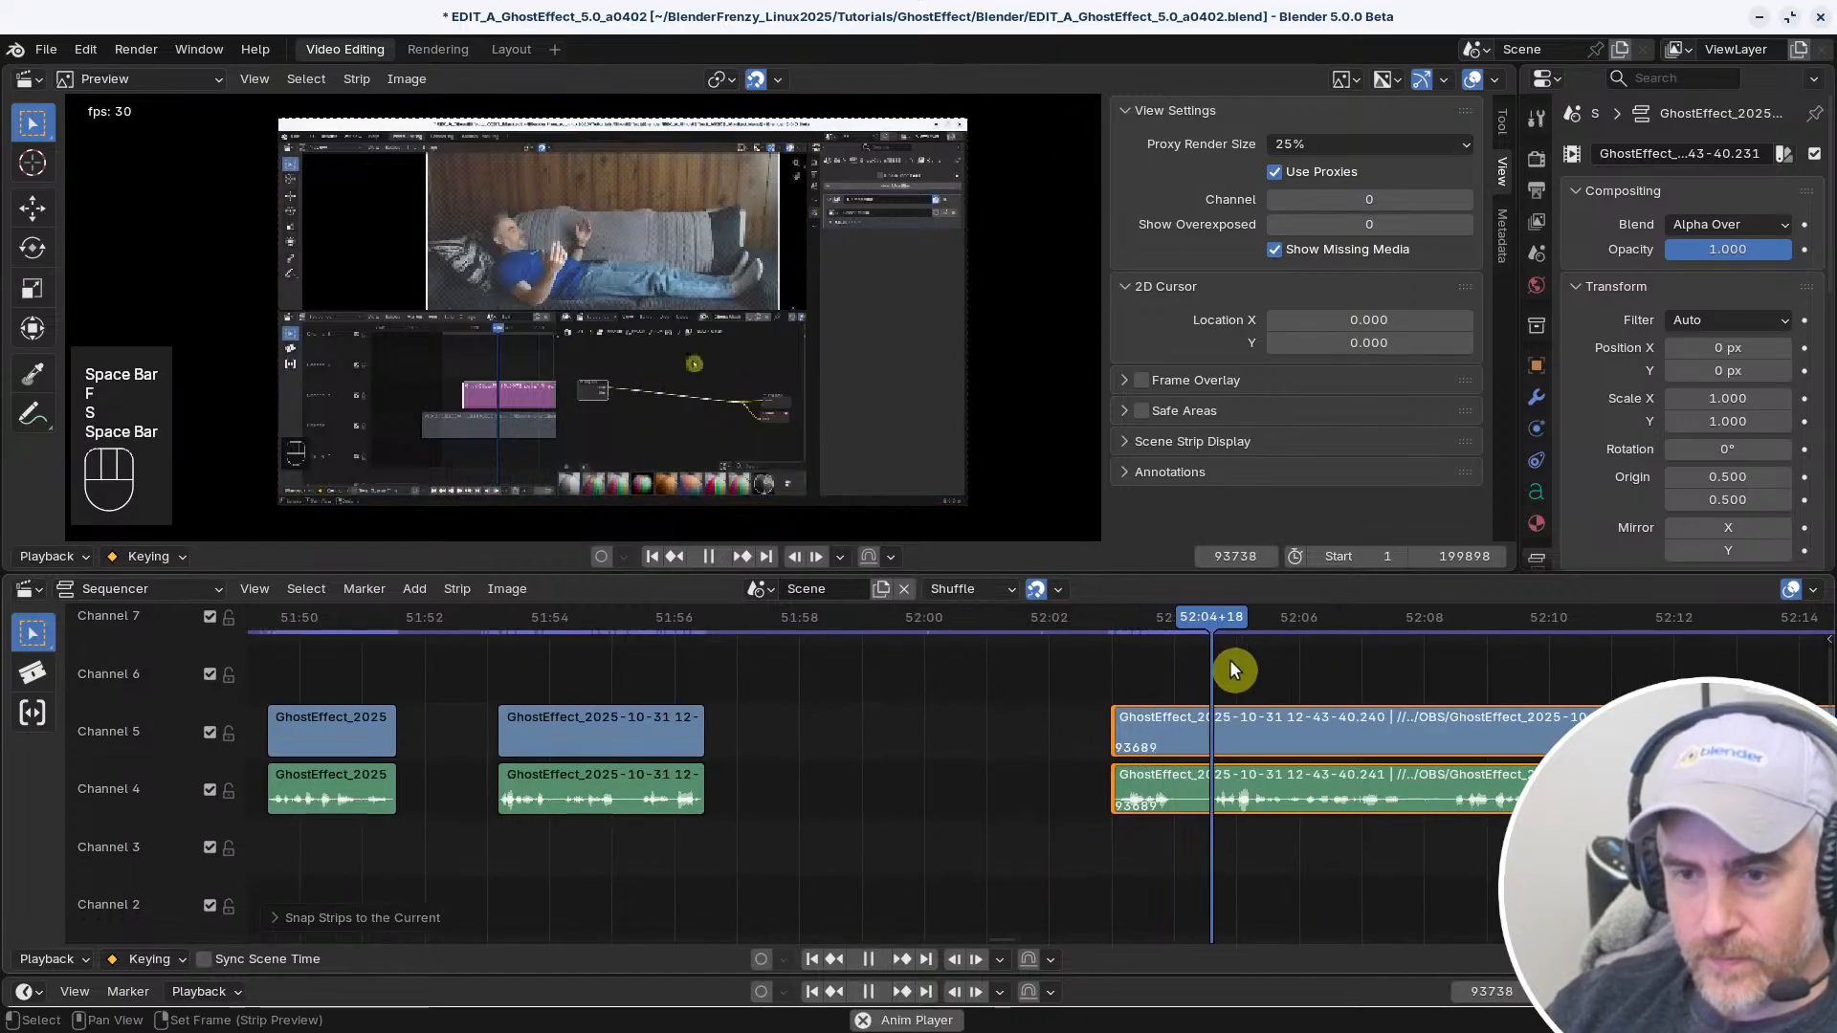
key(space)
right_drag(1196, 664, 1150, 673)
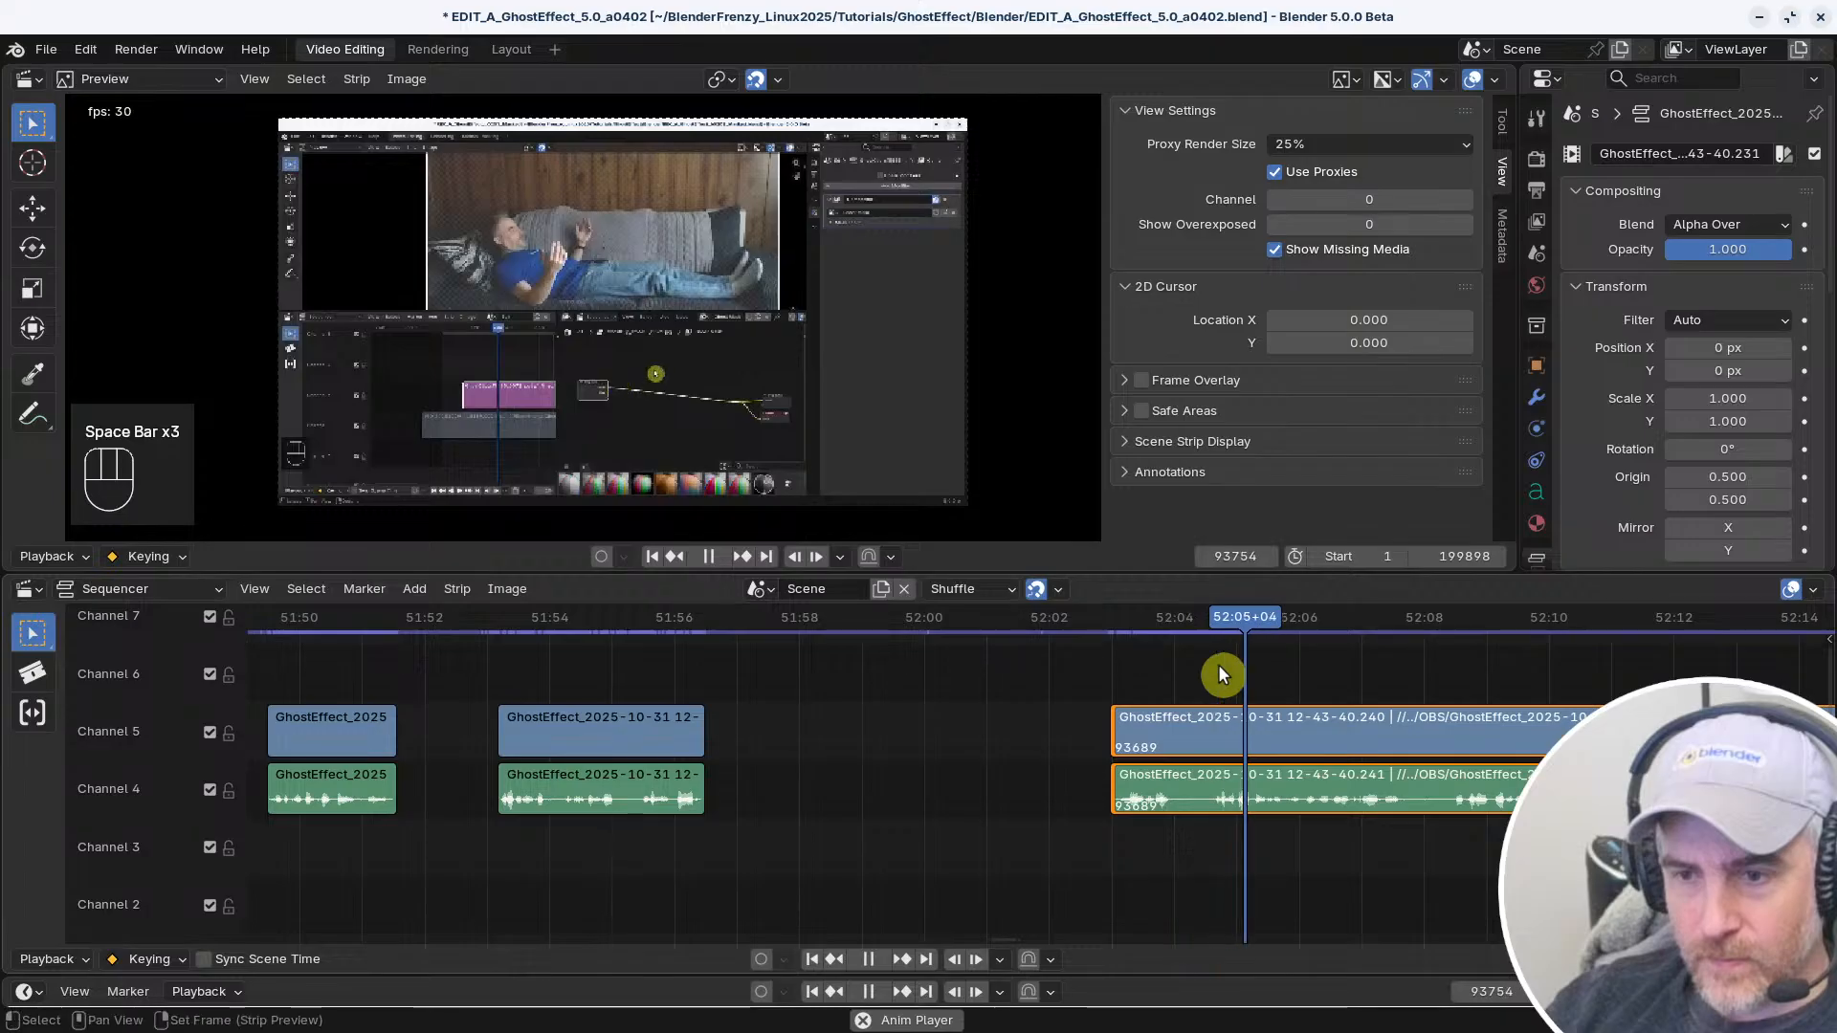
key(space)
key(s)
Play the trimmed linked clips, then return to the shorter clip near 51:55 and play from there
key(space)
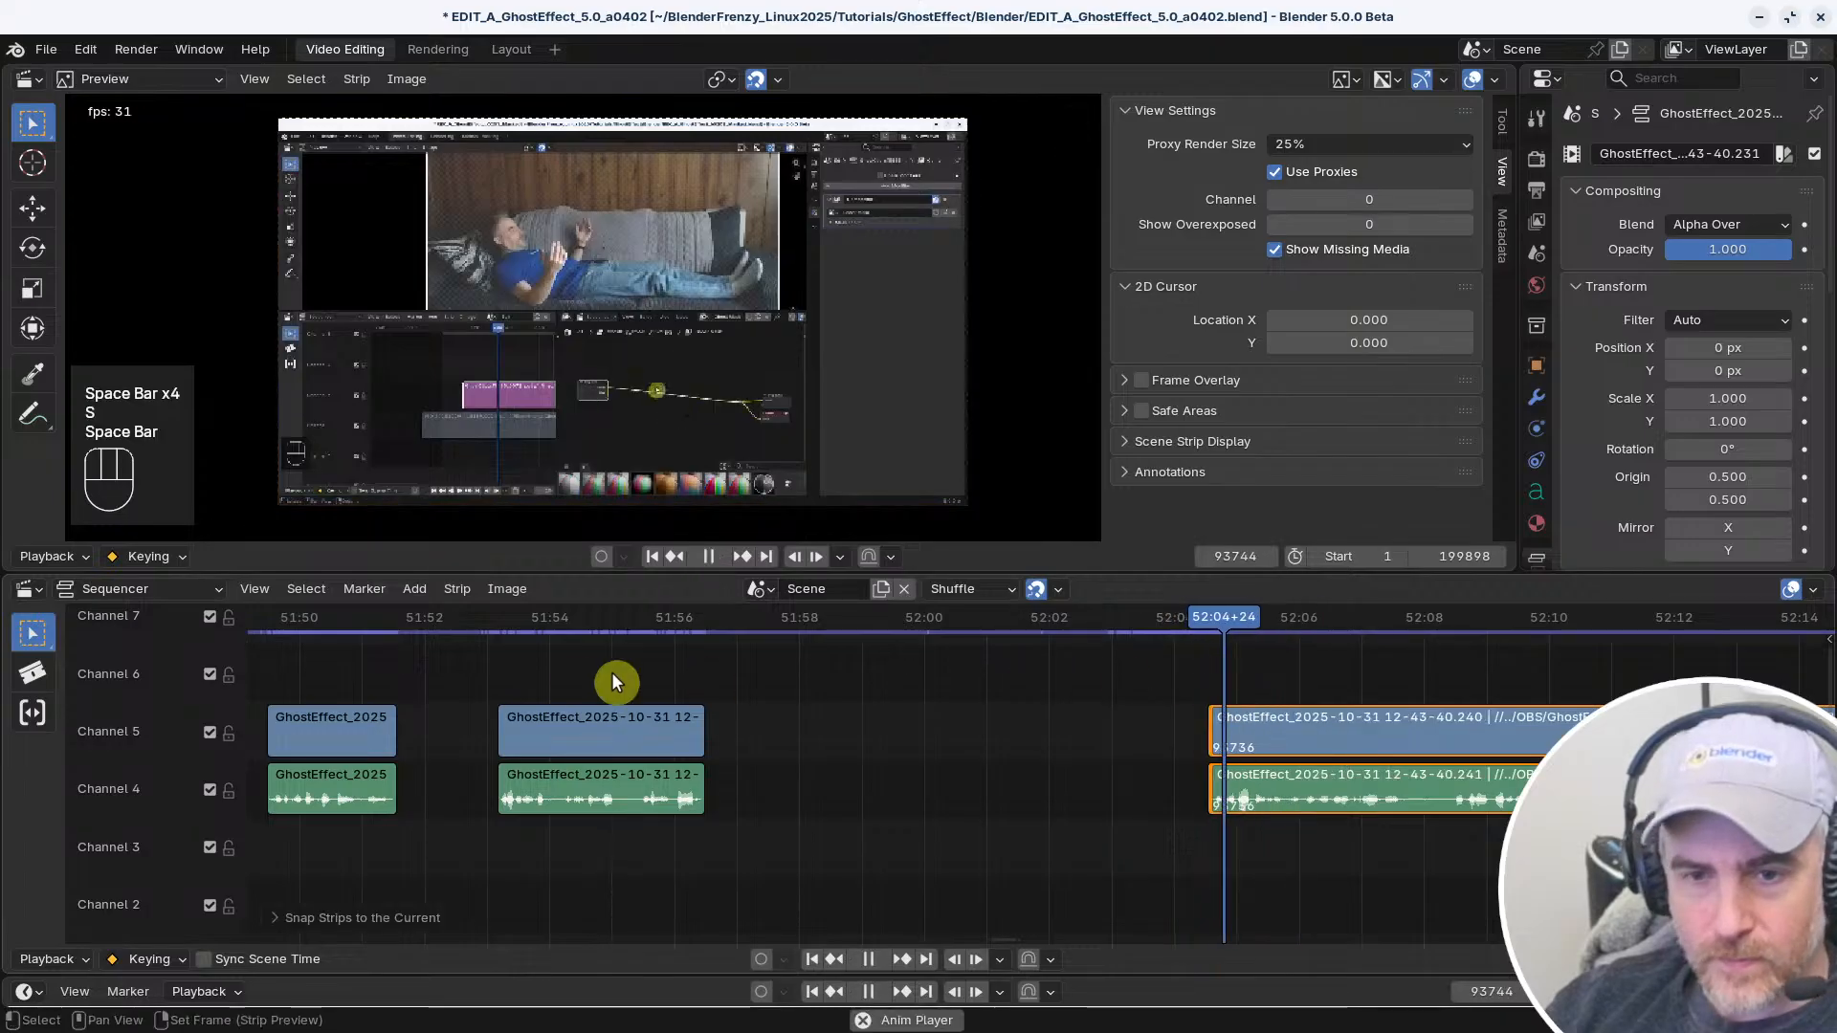
right_drag(547, 668, 487, 664)
middle_drag(583, 658, 1030, 668)
right_click(1077, 675)
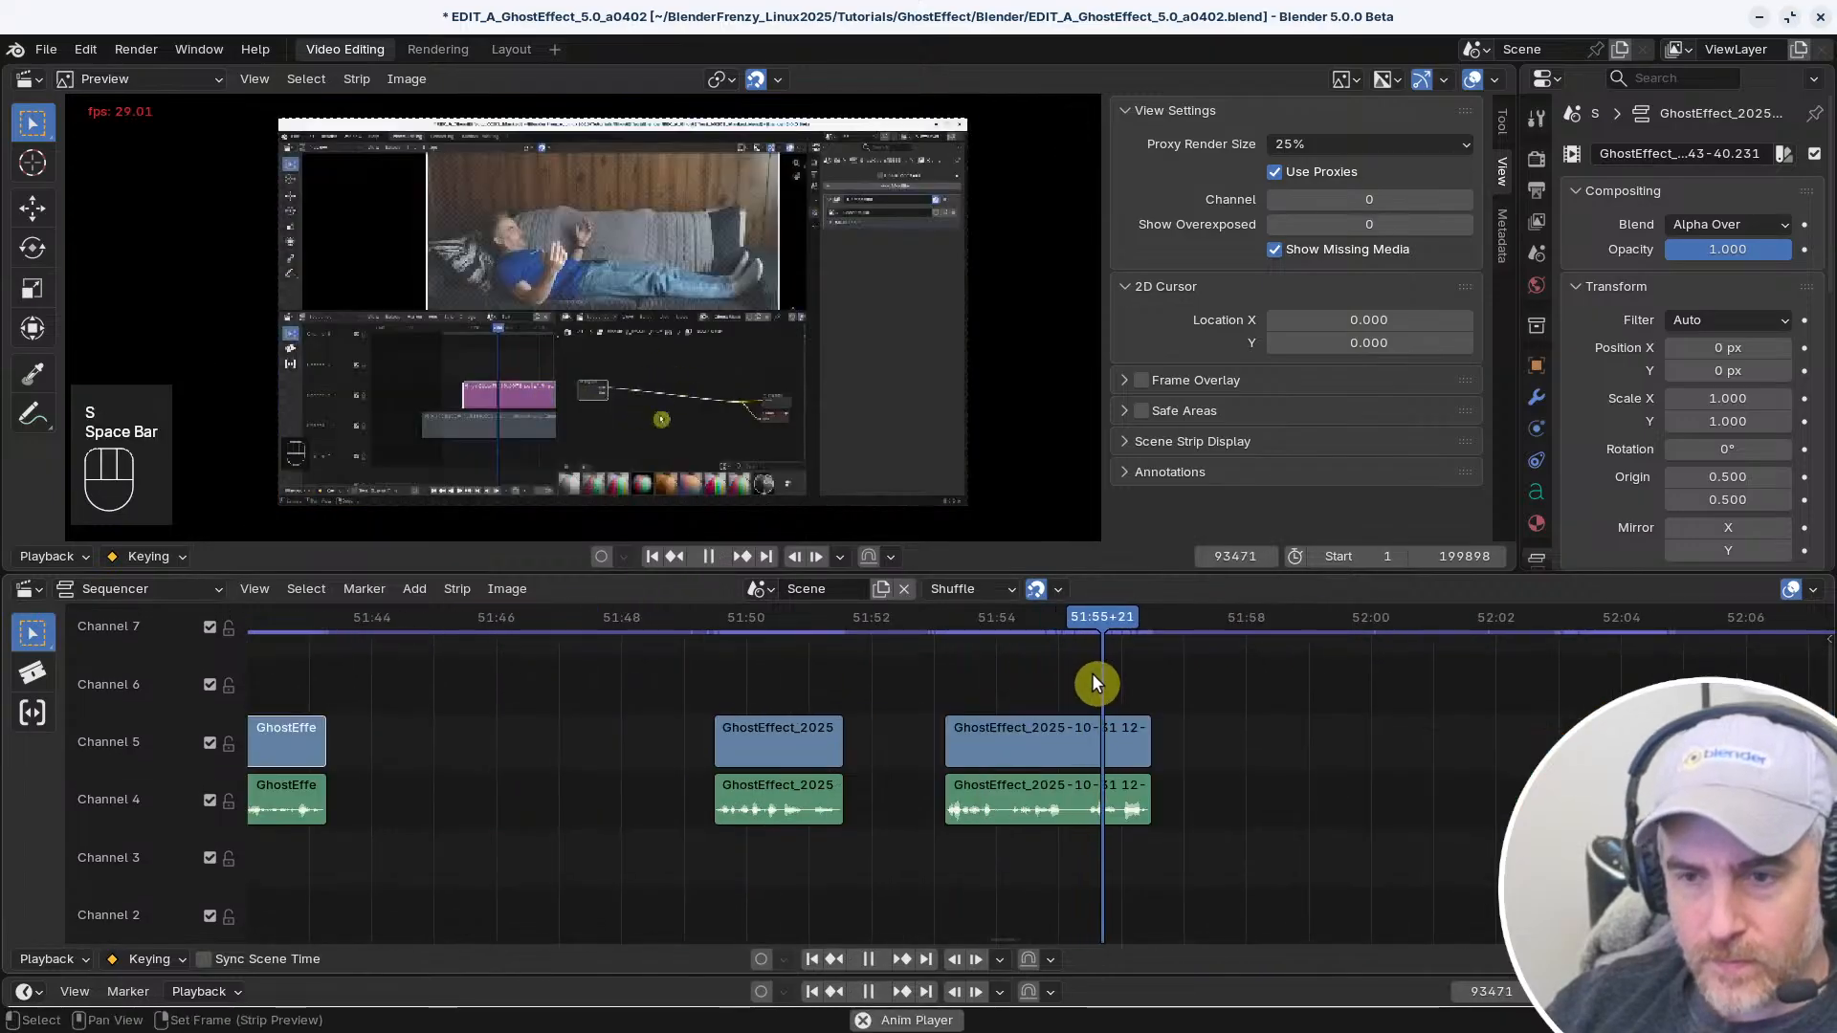
Split the linked clips near 51:55 at frame 93455 and delete the part after the cut
key(space)
click(1121, 737)
key(f)
key(x)
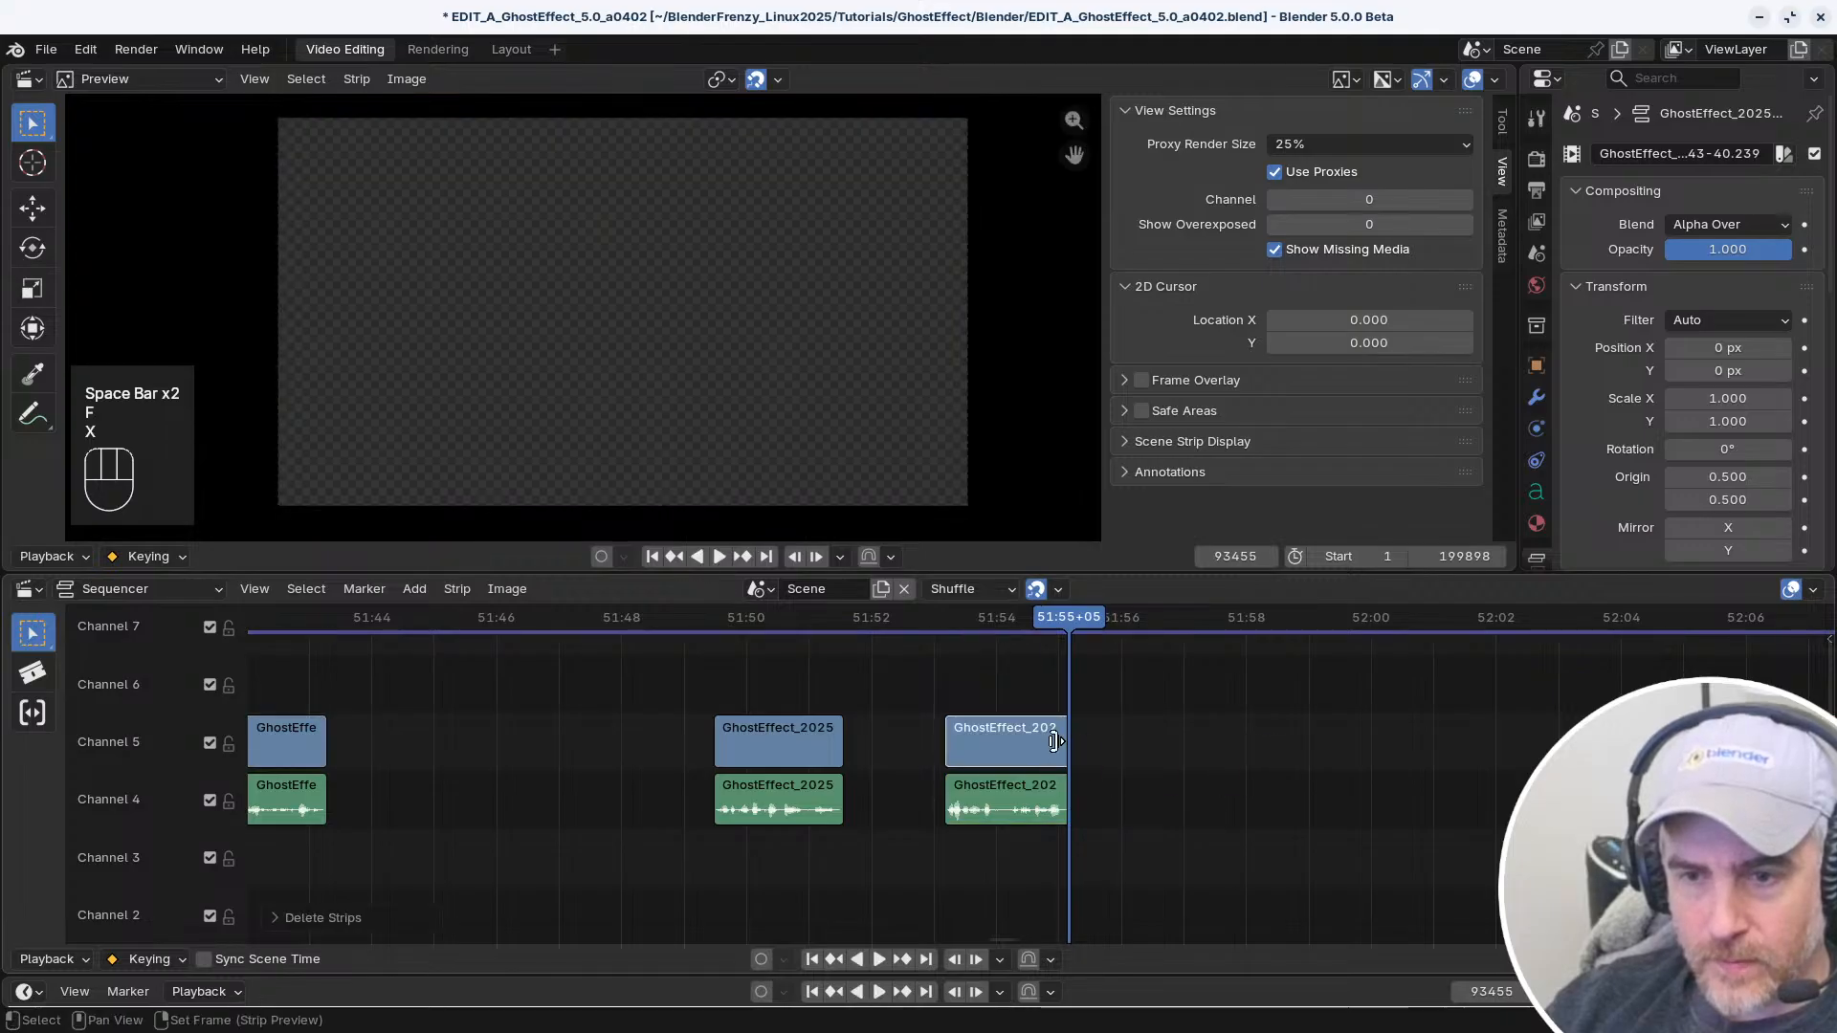
Check the shortened clips, remove the three gaps between the linked clips from about 51:43 onward, and play across the joins
right_click(926, 659)
key(space)
middle_drag(755, 682, 1043, 655)
key(space)
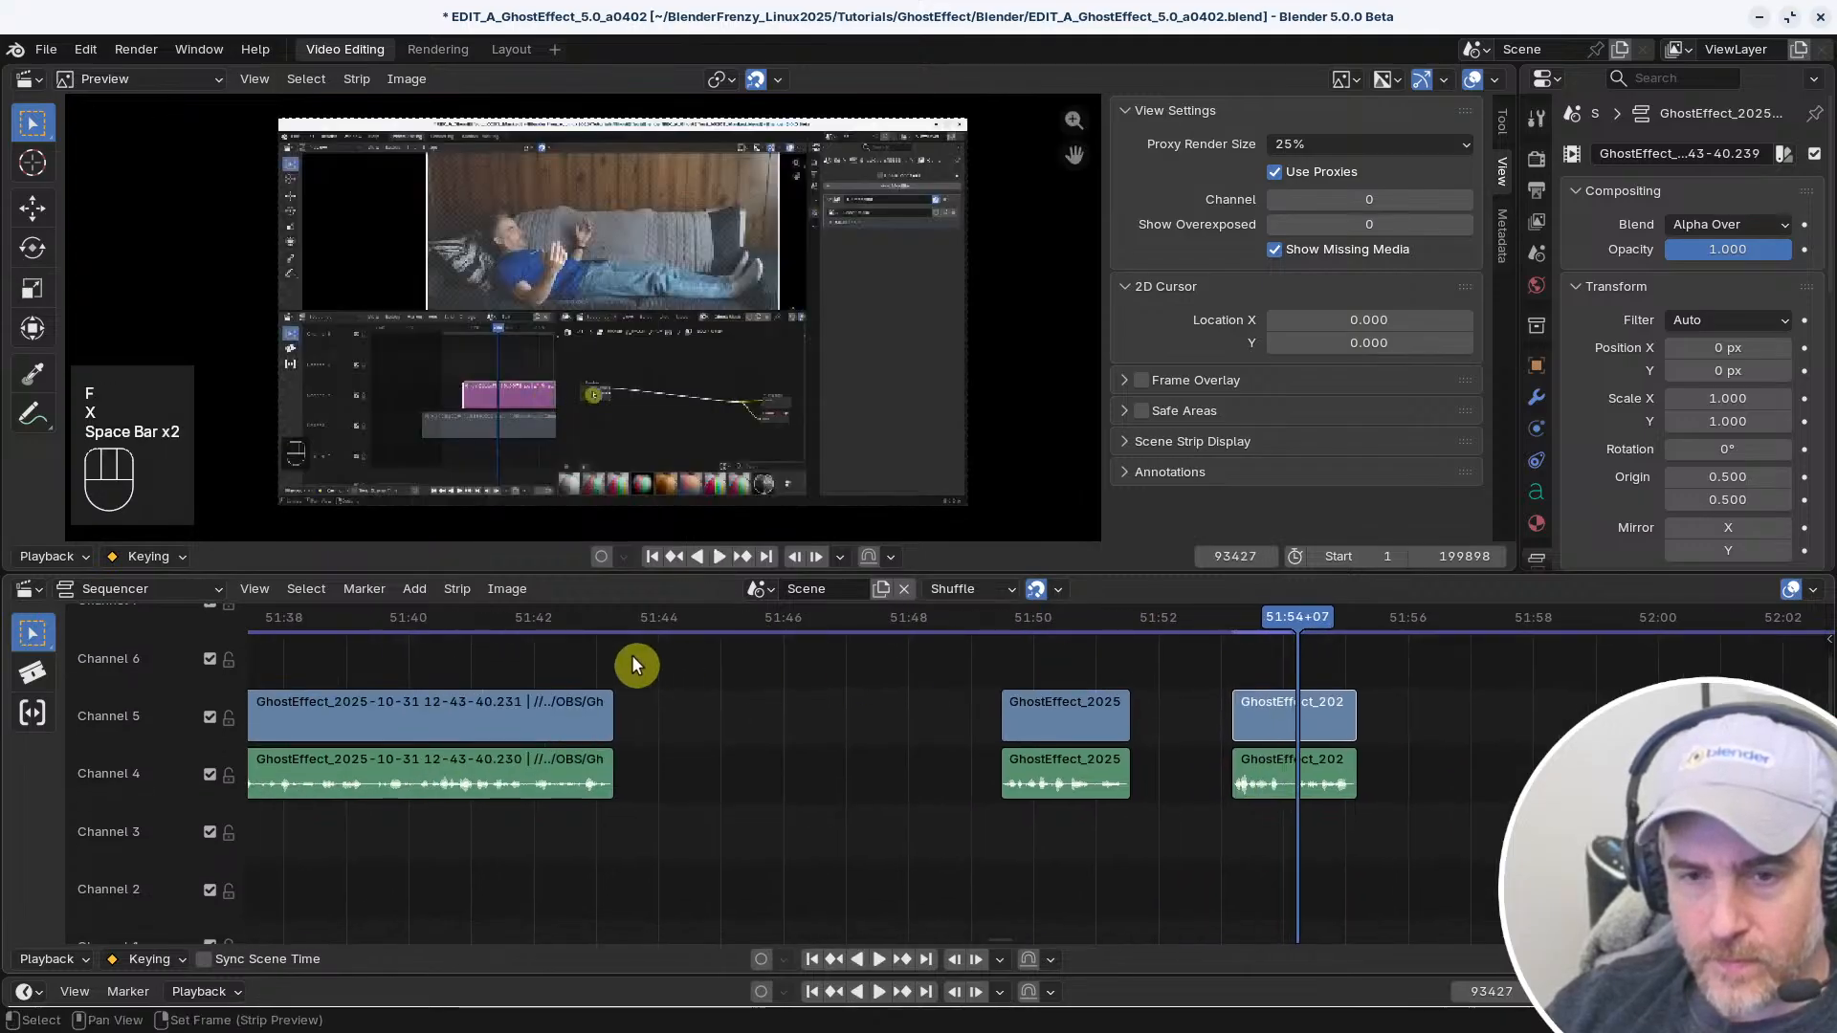
right_drag(587, 662, 532, 675)
key(space)
middle_drag(723, 745, 853, 771)
key(space)
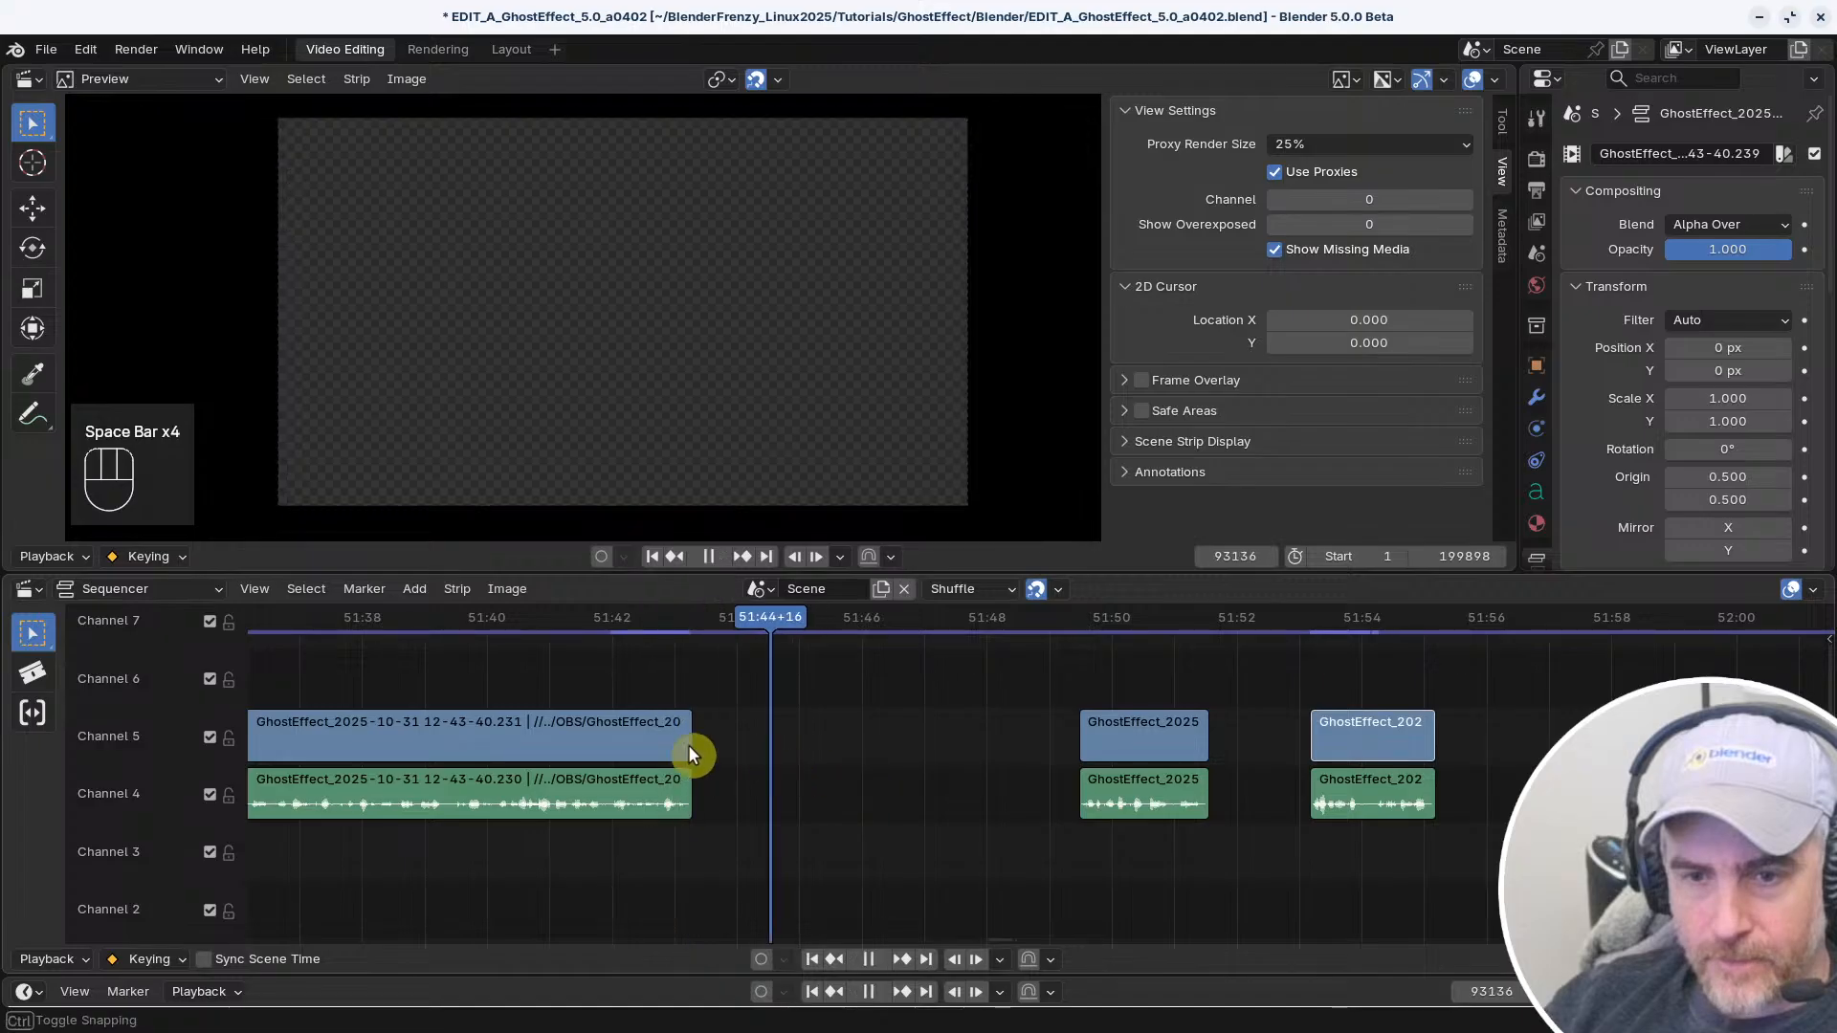
key(v)
key(v)
key(v)
key(space)
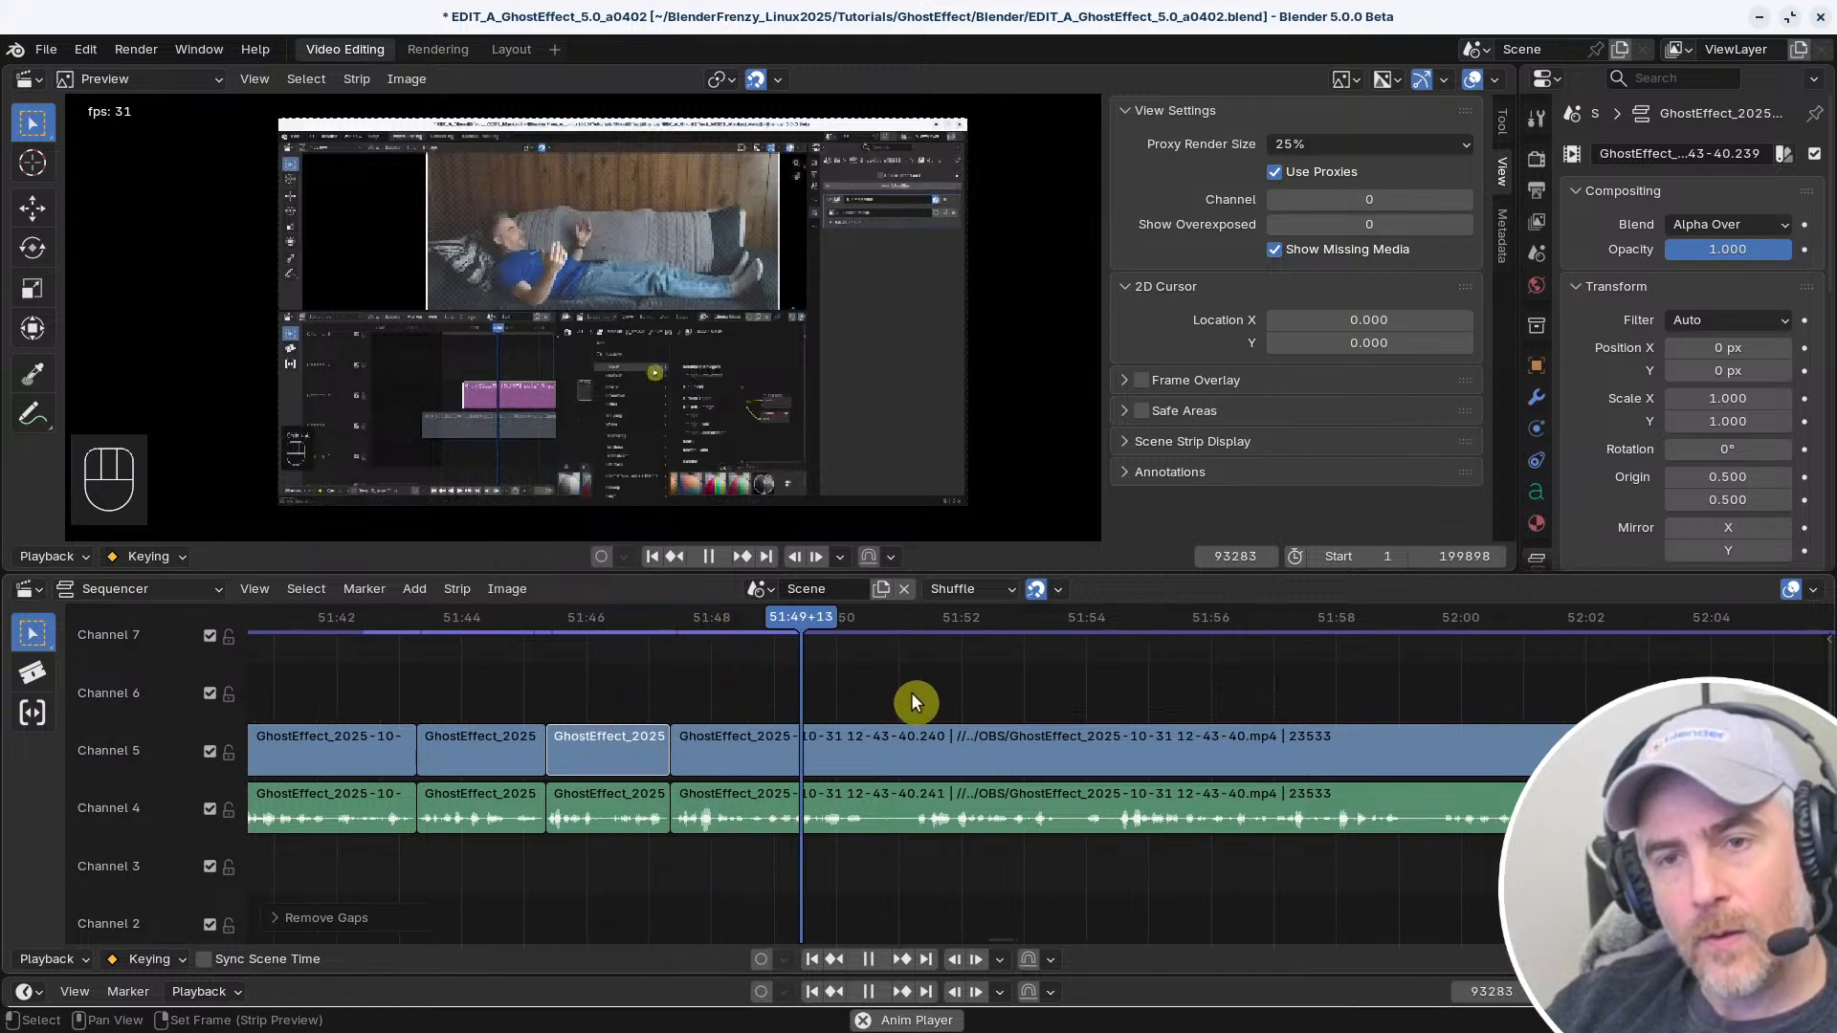
Play on through the long linked clips and split them at frame 93572
key(space)
key(space)
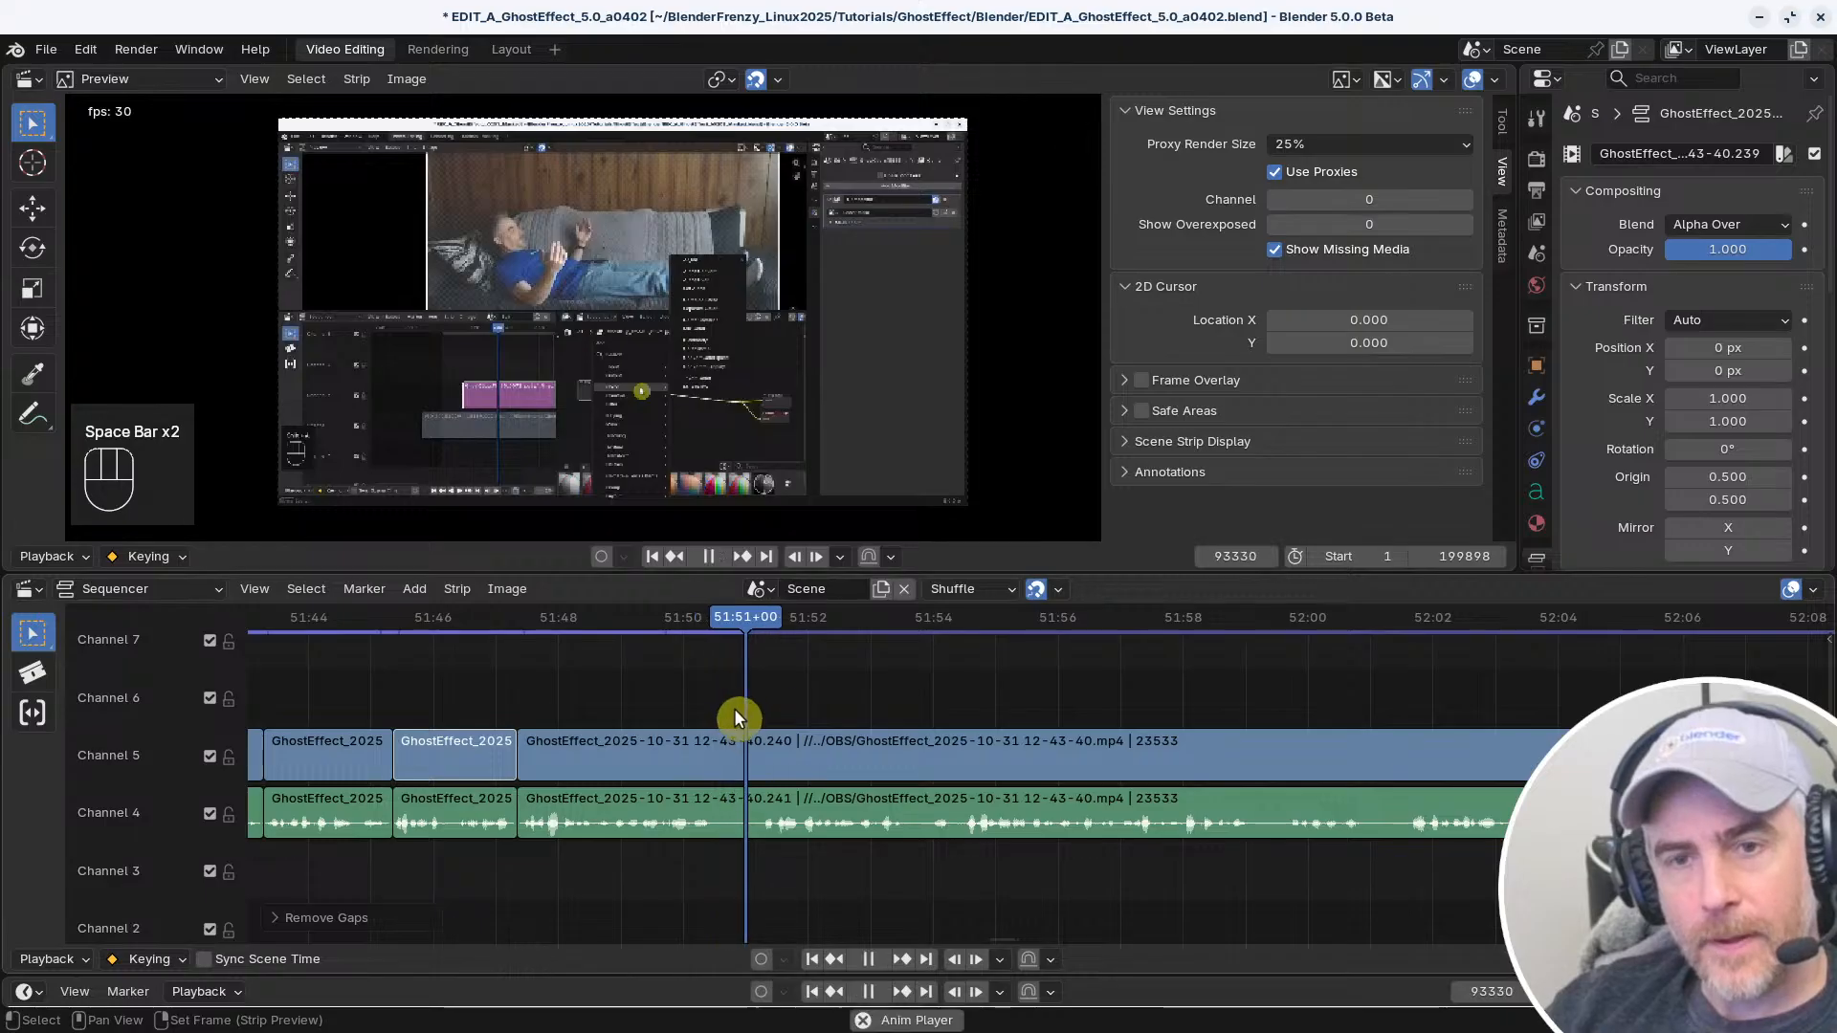
scroll(956, 725, up, 3)
scroll(1038, 727, down, 3)
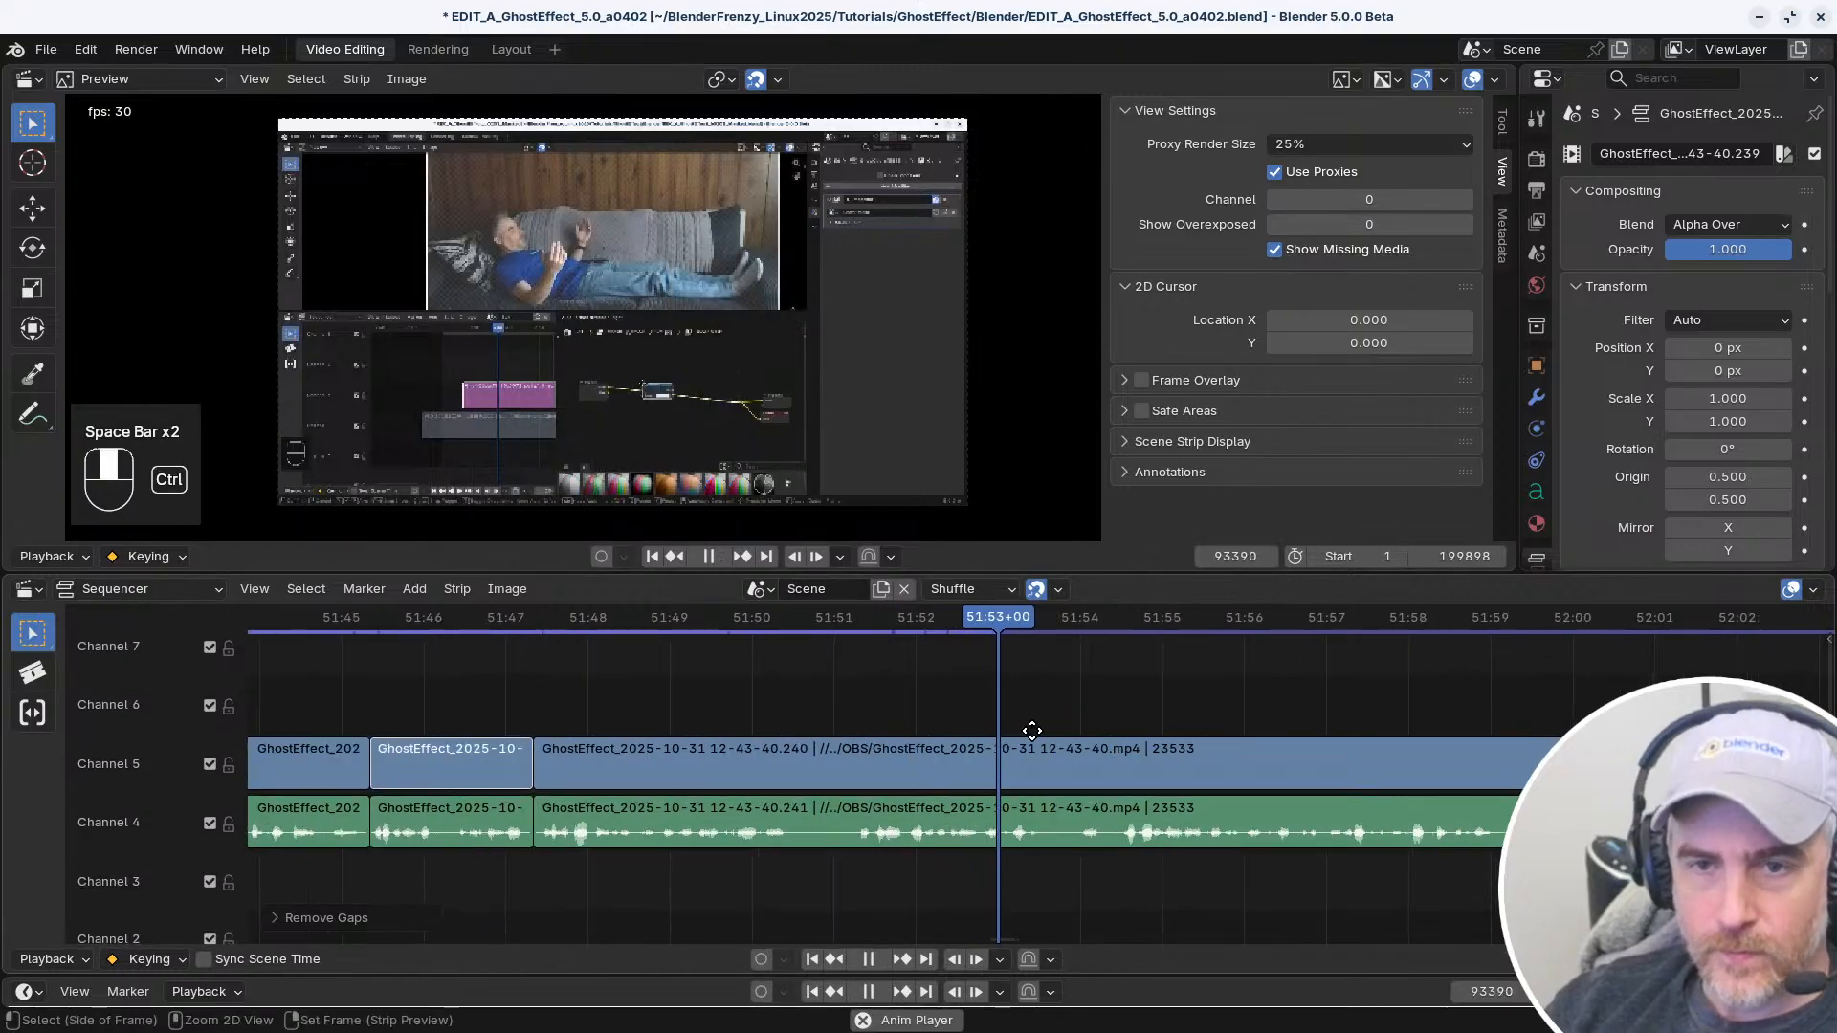
middle_drag(1117, 741, 778, 737)
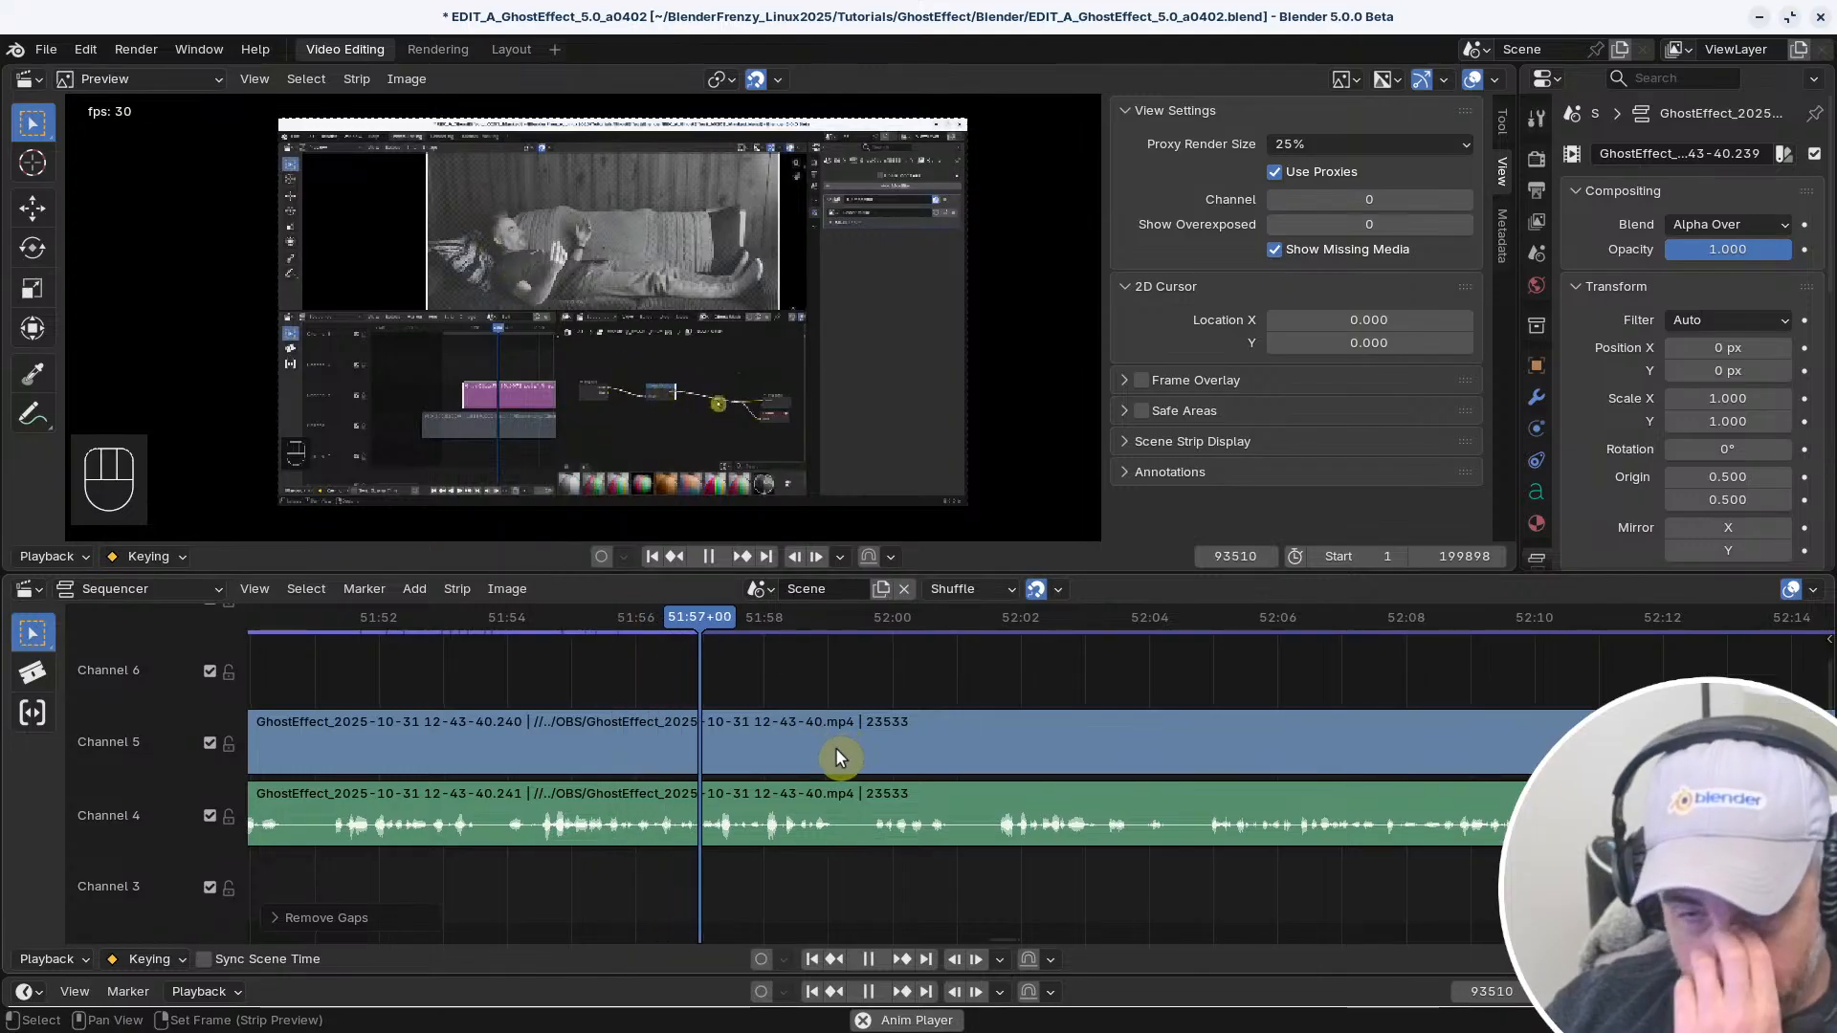
middle_drag(1014, 748, 886, 741)
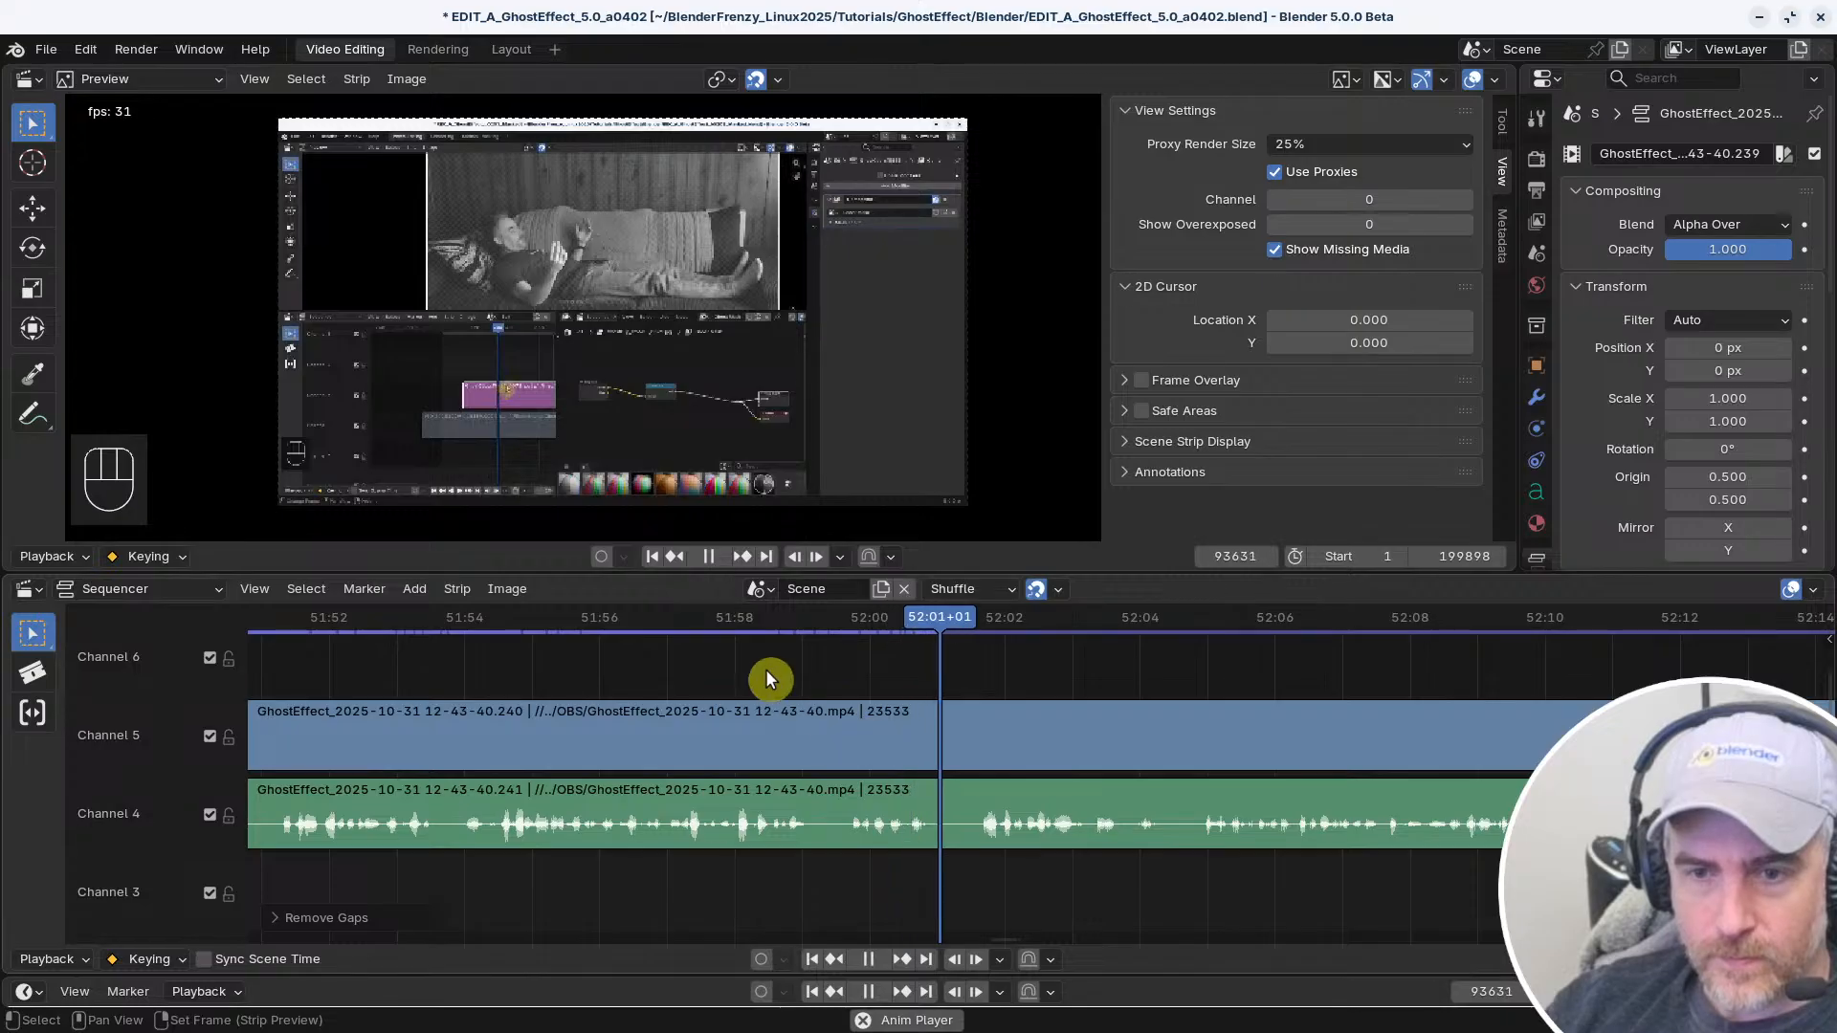
click(725, 619)
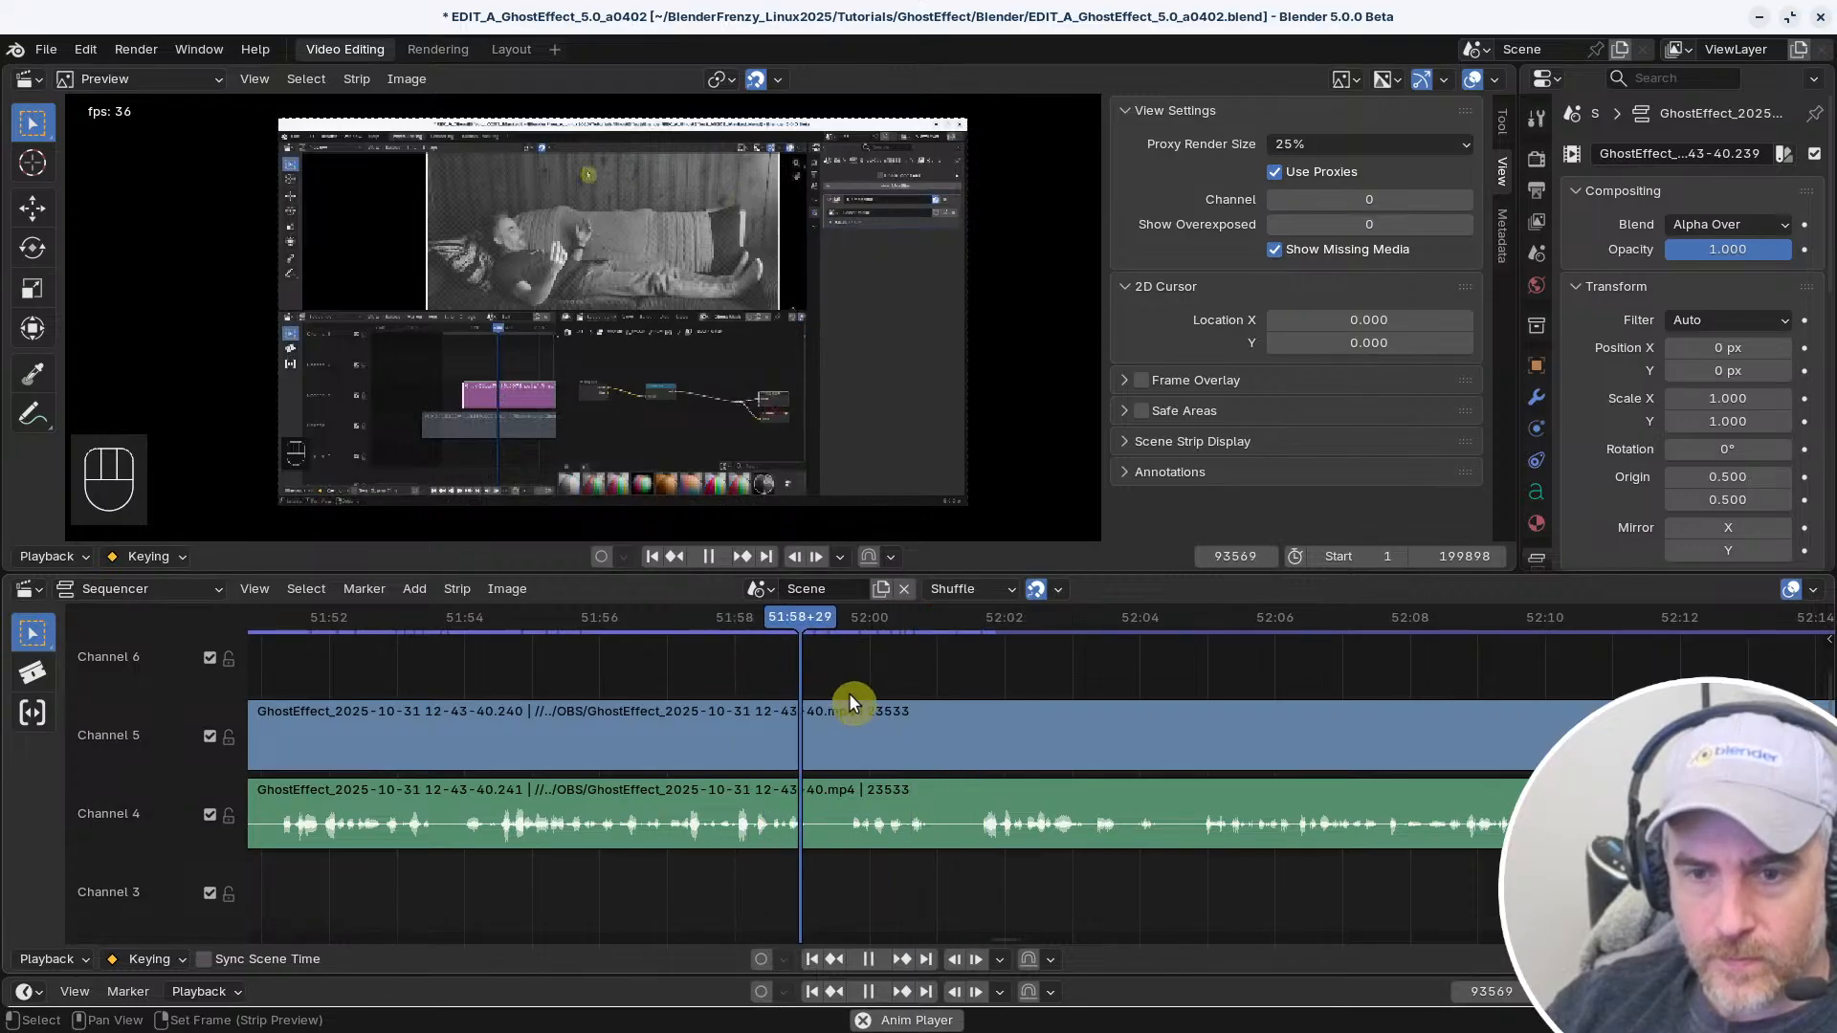
key(space)
click(859, 725)
key(f)
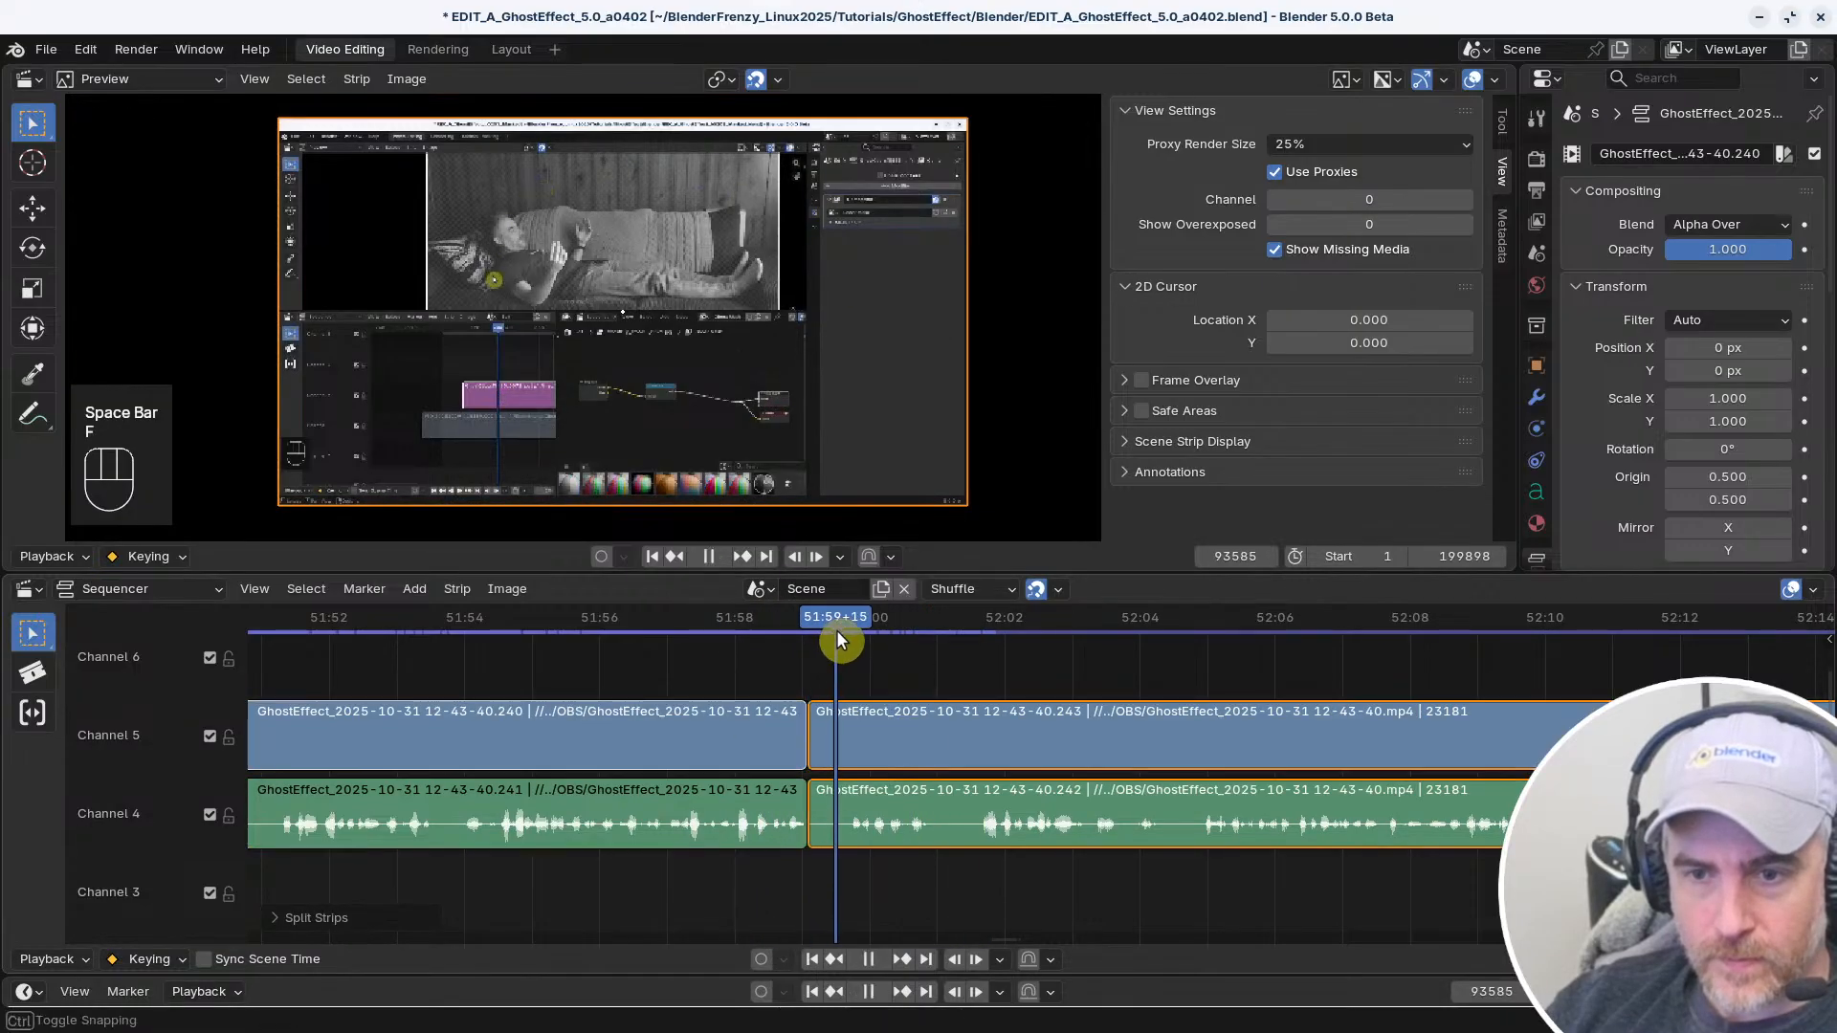
Select the start handles of the linked video and audio clips at frame 93572, singly and together
click(821, 729)
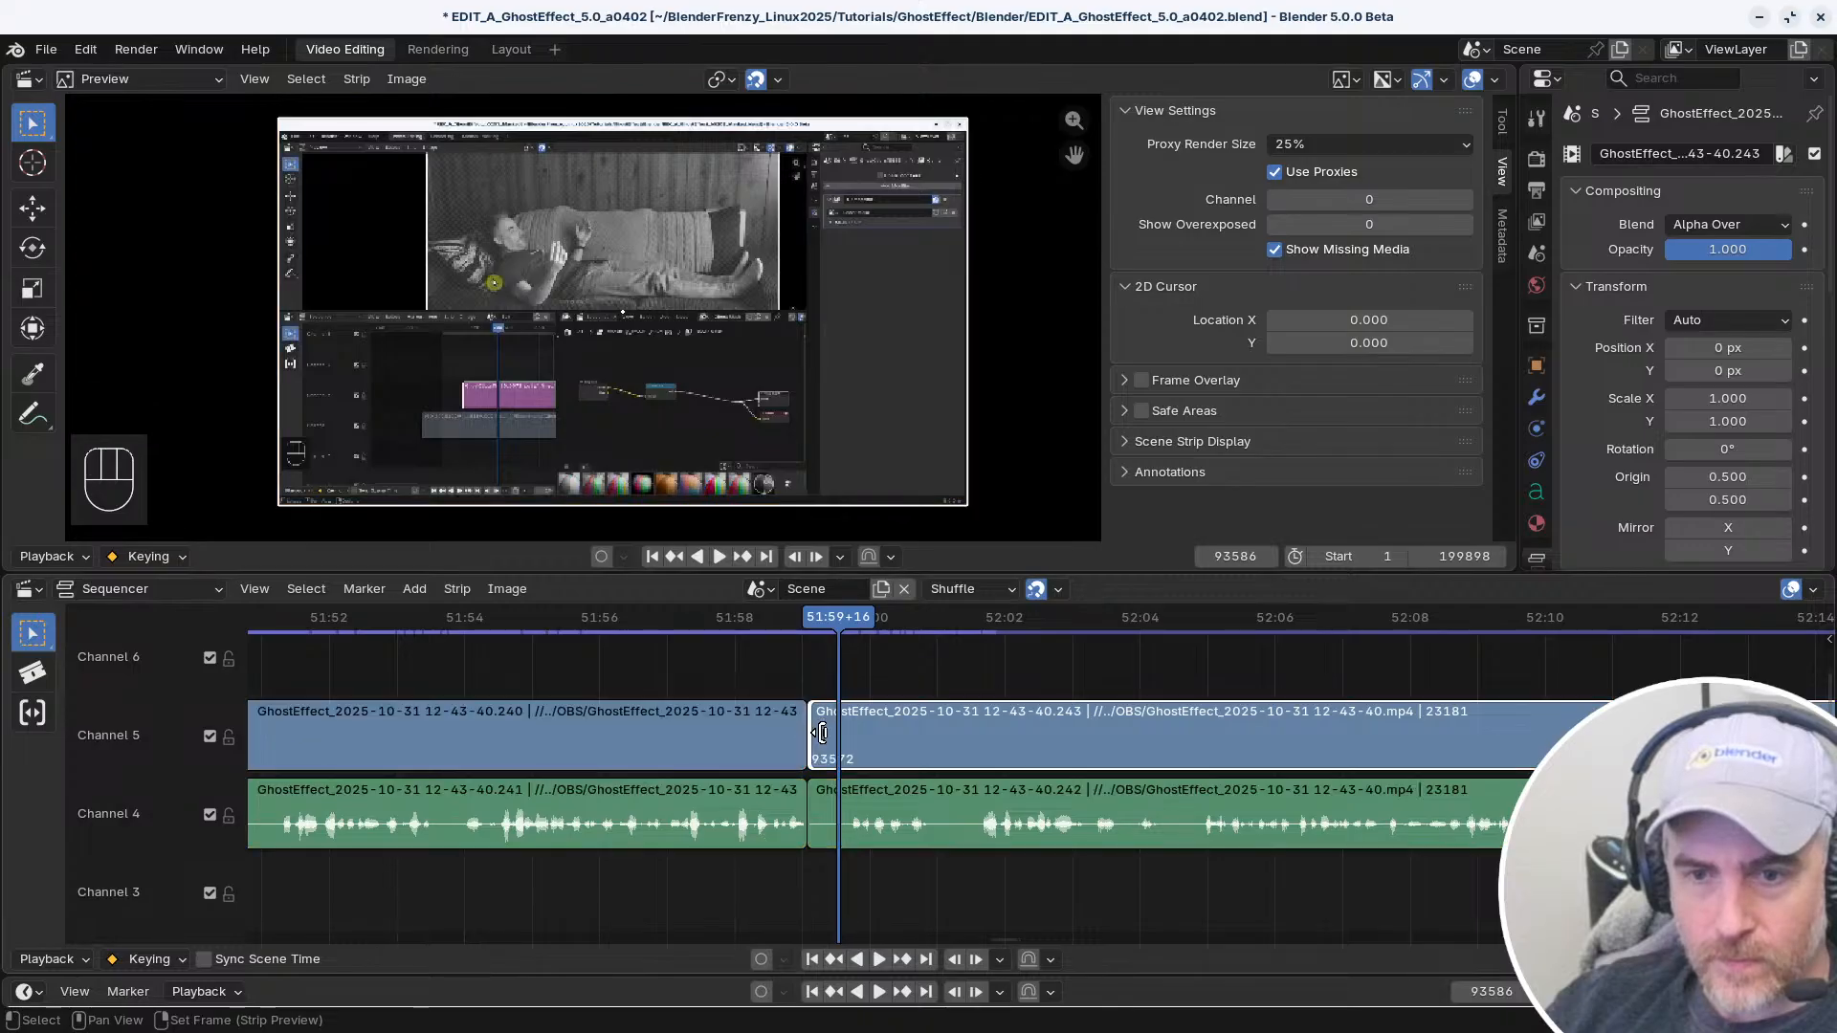
shift+click(819, 799)
drag(820, 746, 820, 746)
click(820, 747)
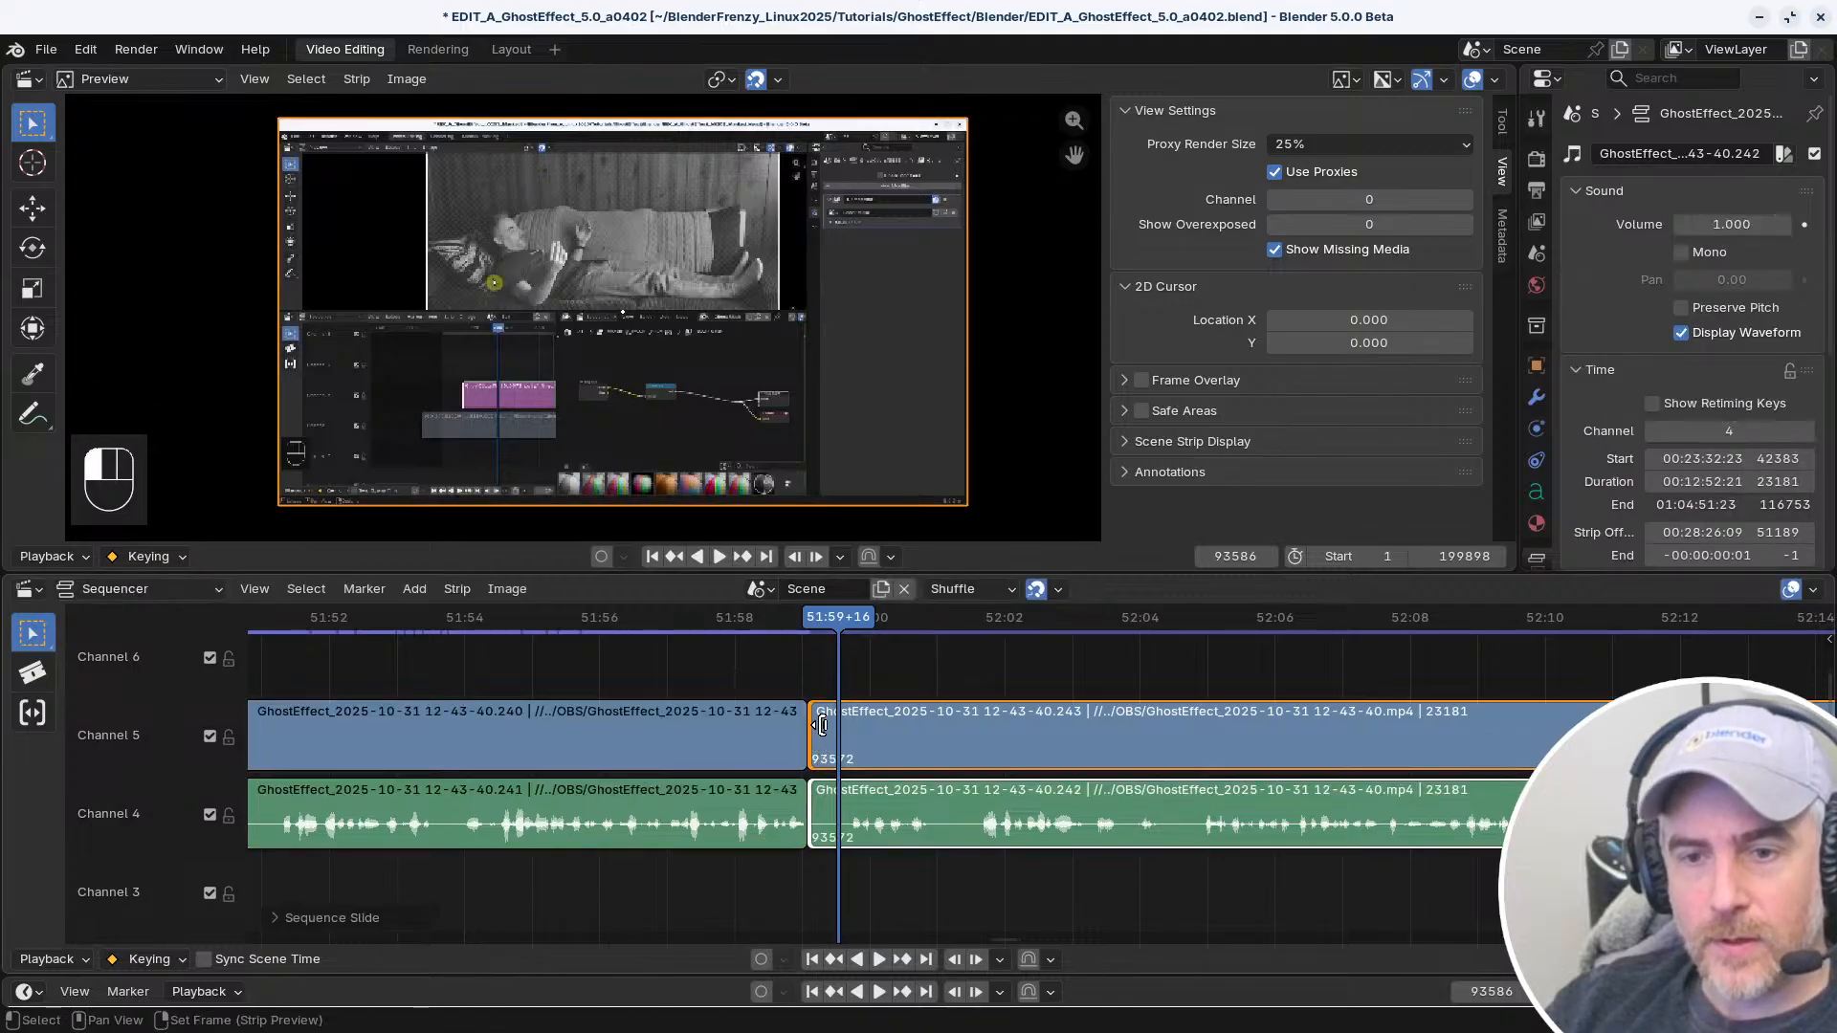
click(787, 689)
click(819, 728)
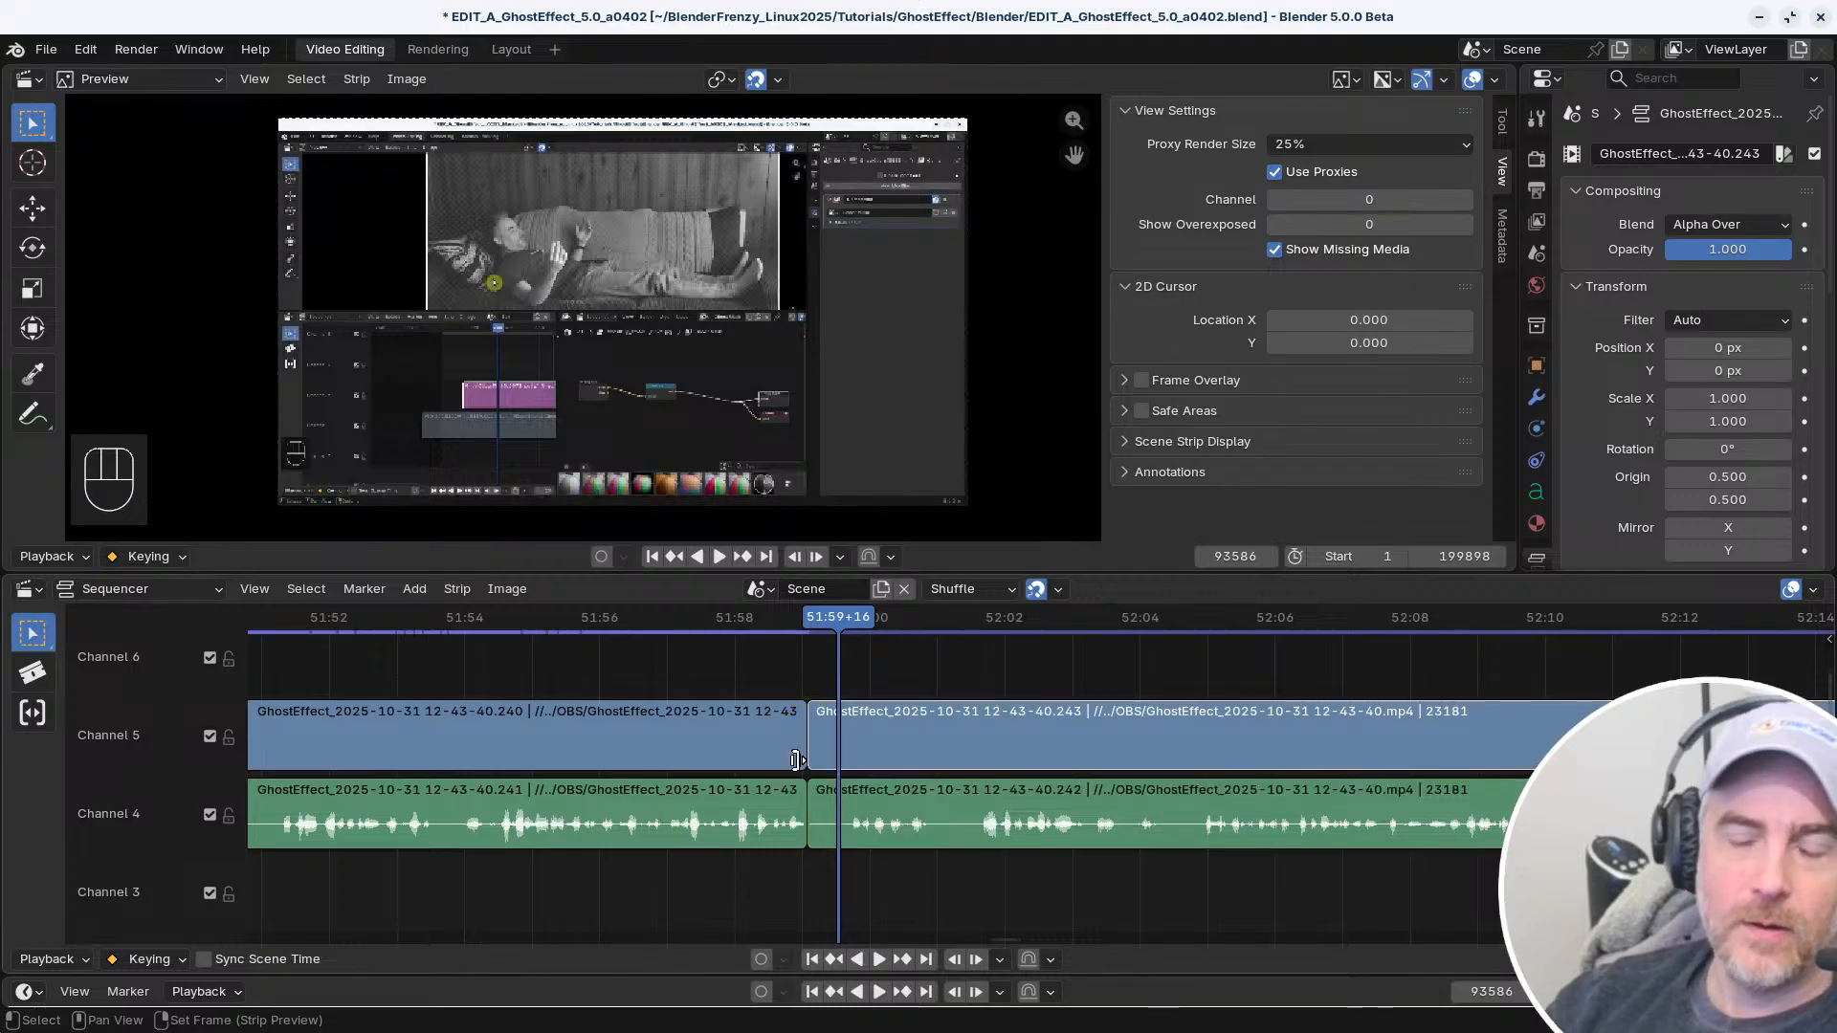
click(826, 742)
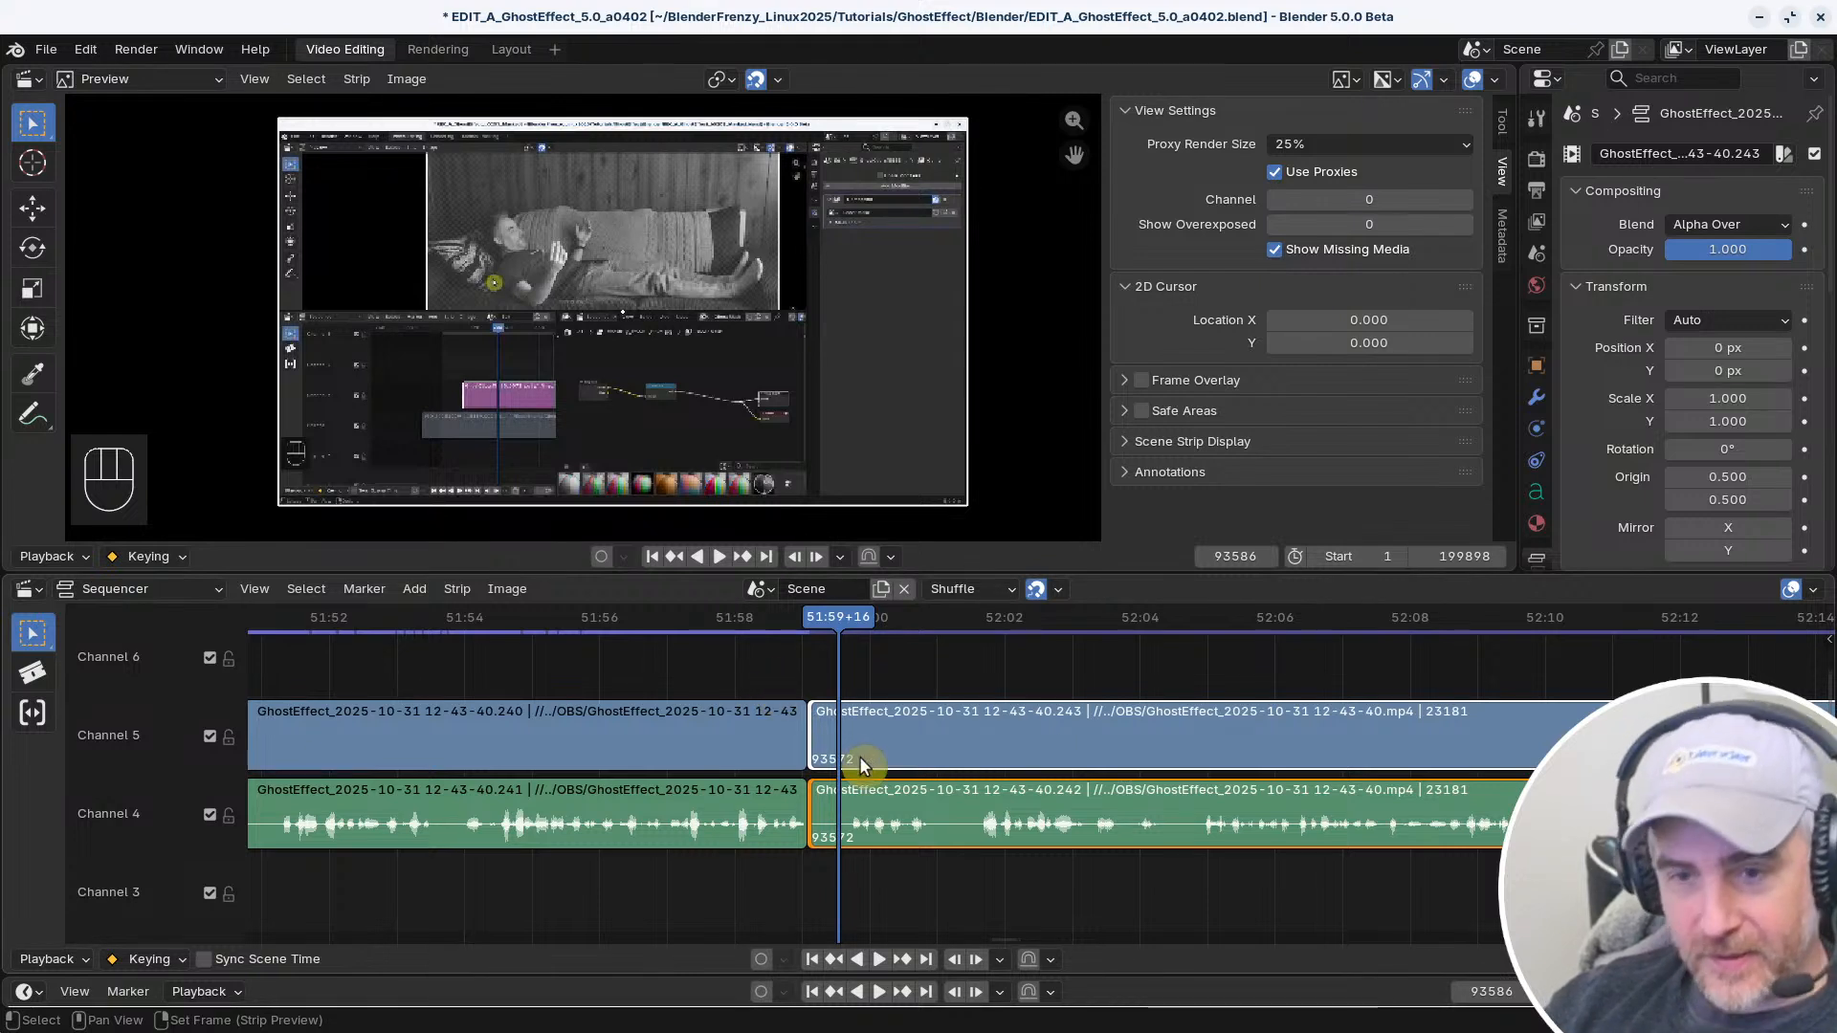
Try to trim only the video clip's start to frame 93586, then undo it
click(829, 729)
key(s)
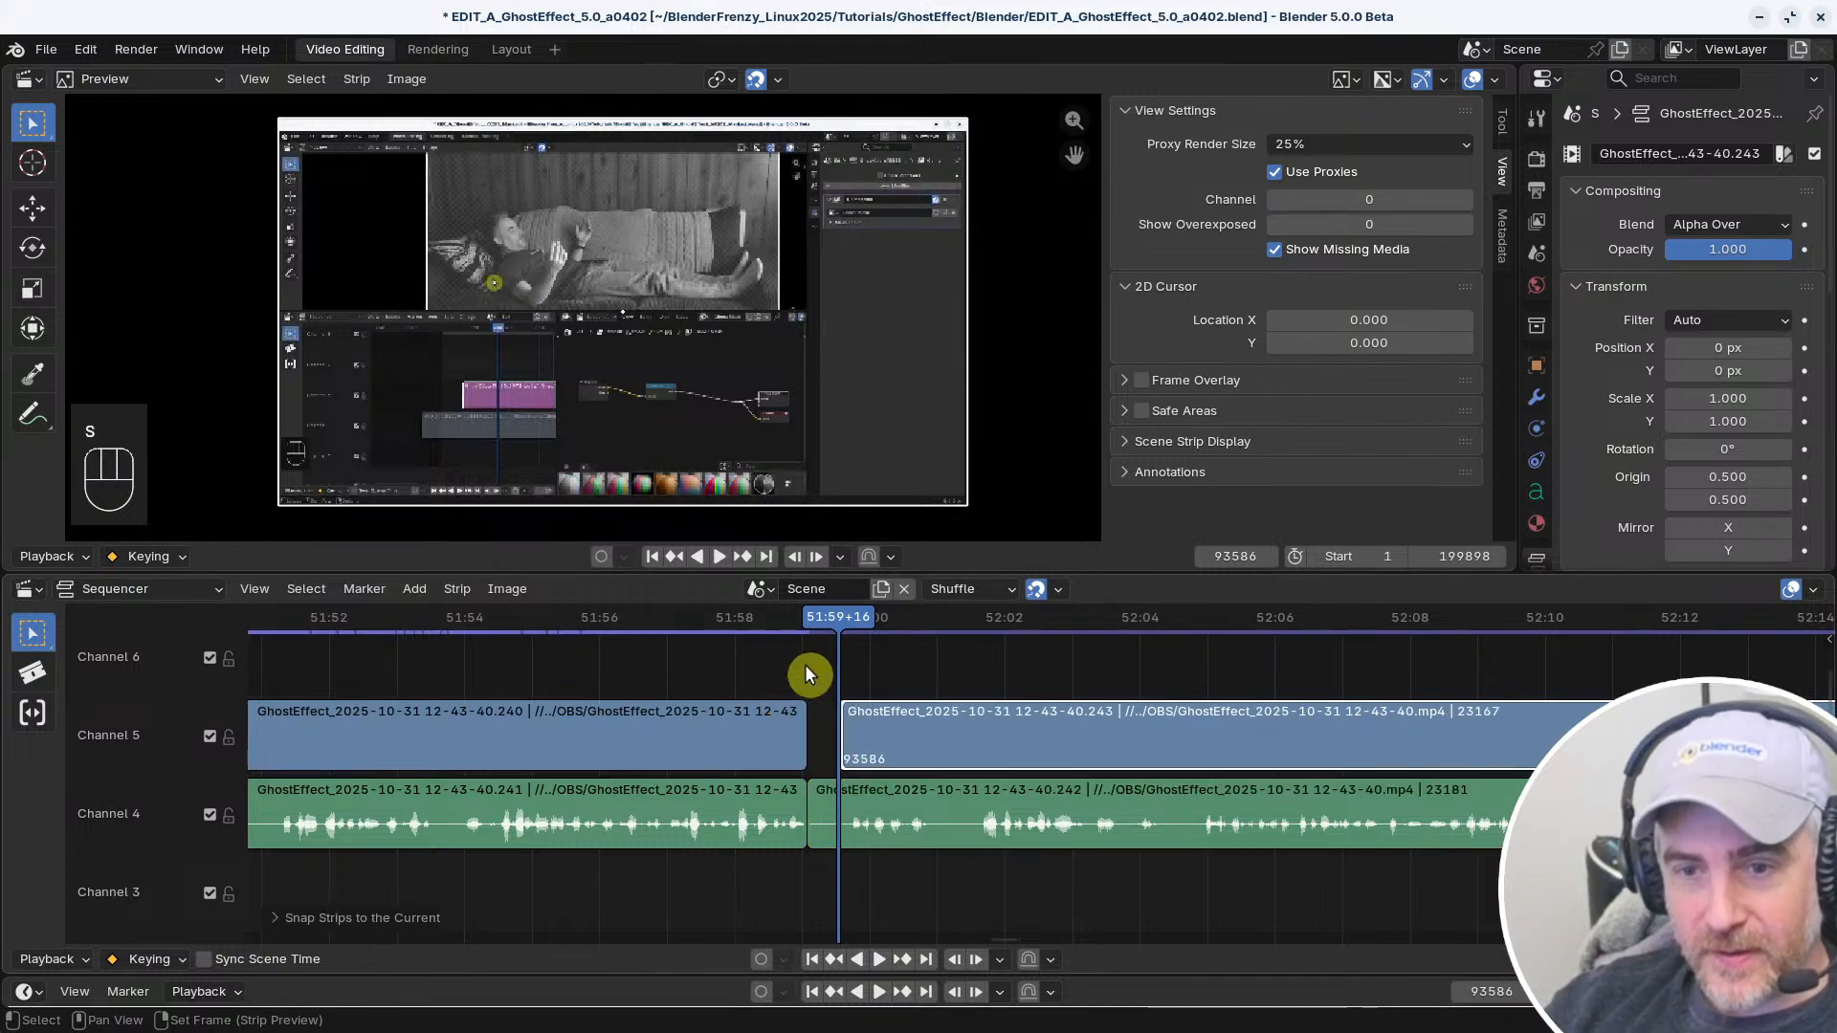
key(ctrl+z)
Trim the start of both linked clips to frame 93586 and close the gap before them
click(828, 727)
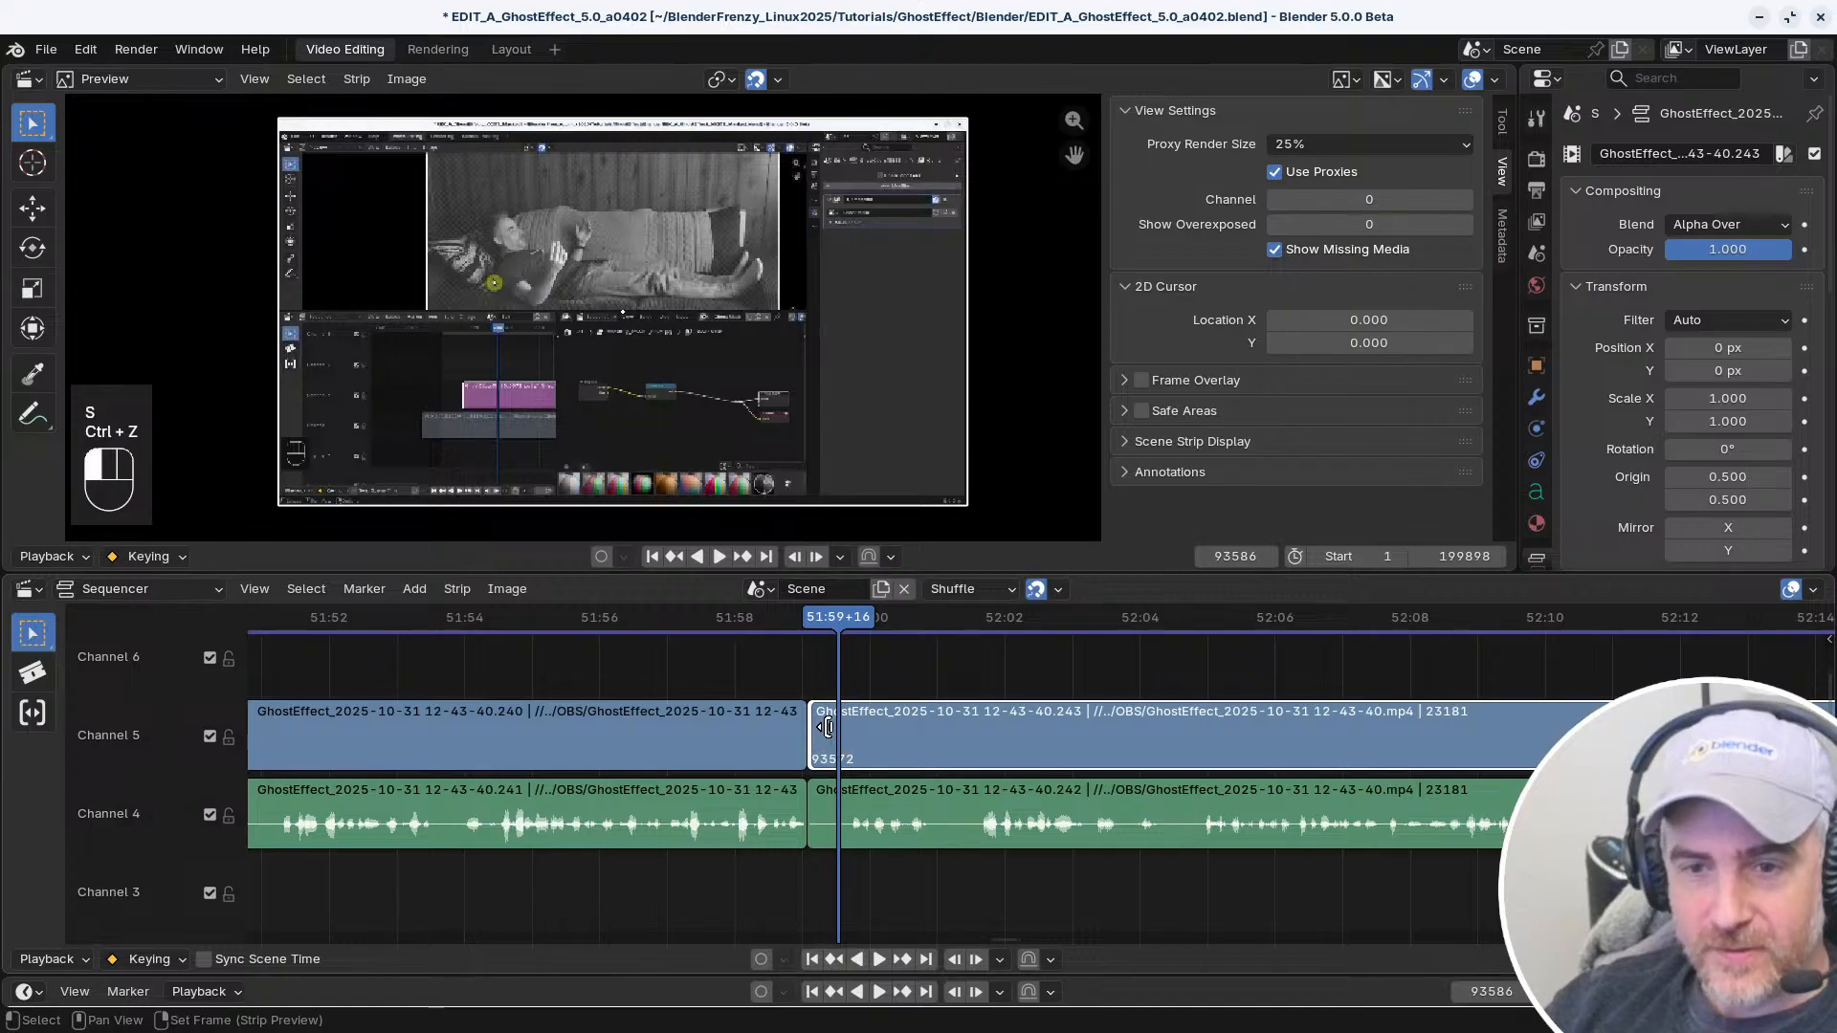
shift+click(824, 801)
key(s)
right_drag(743, 847, 706, 847)
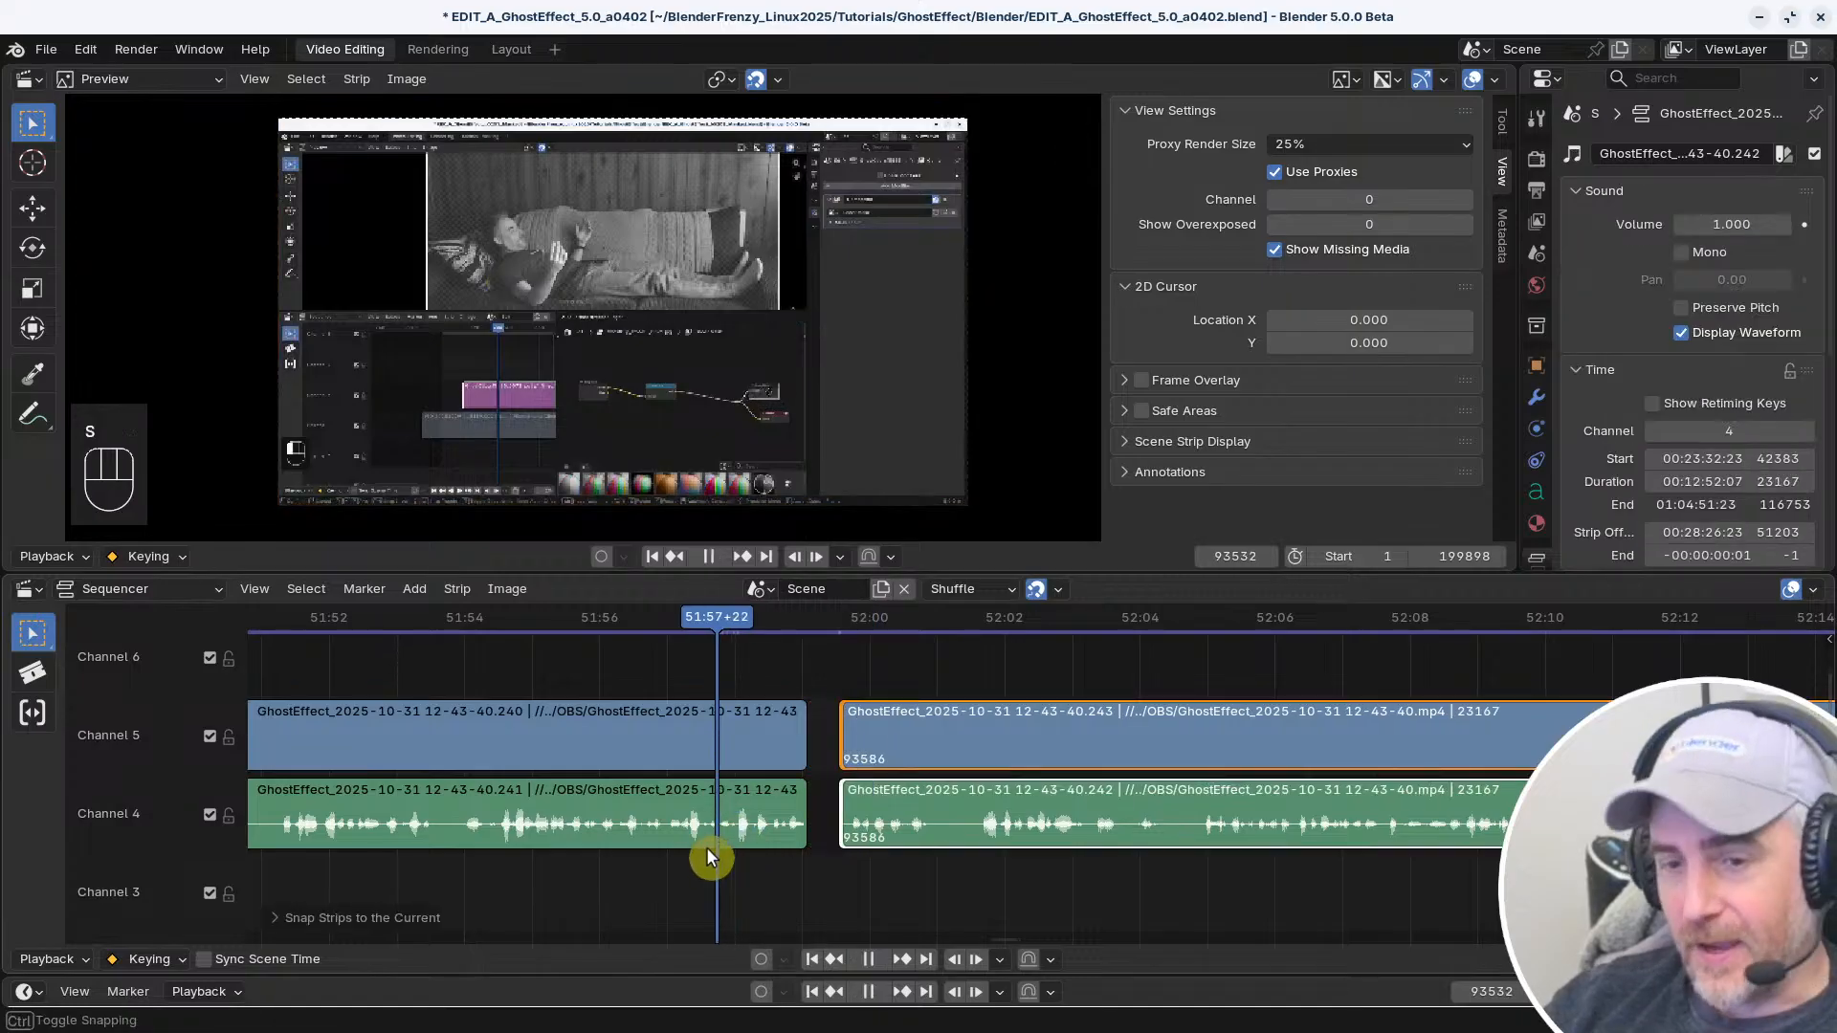
key(v)
key(space)
Play across the closed gap and split the linked clips at frame 93613
middle_drag(907, 896, 765, 896)
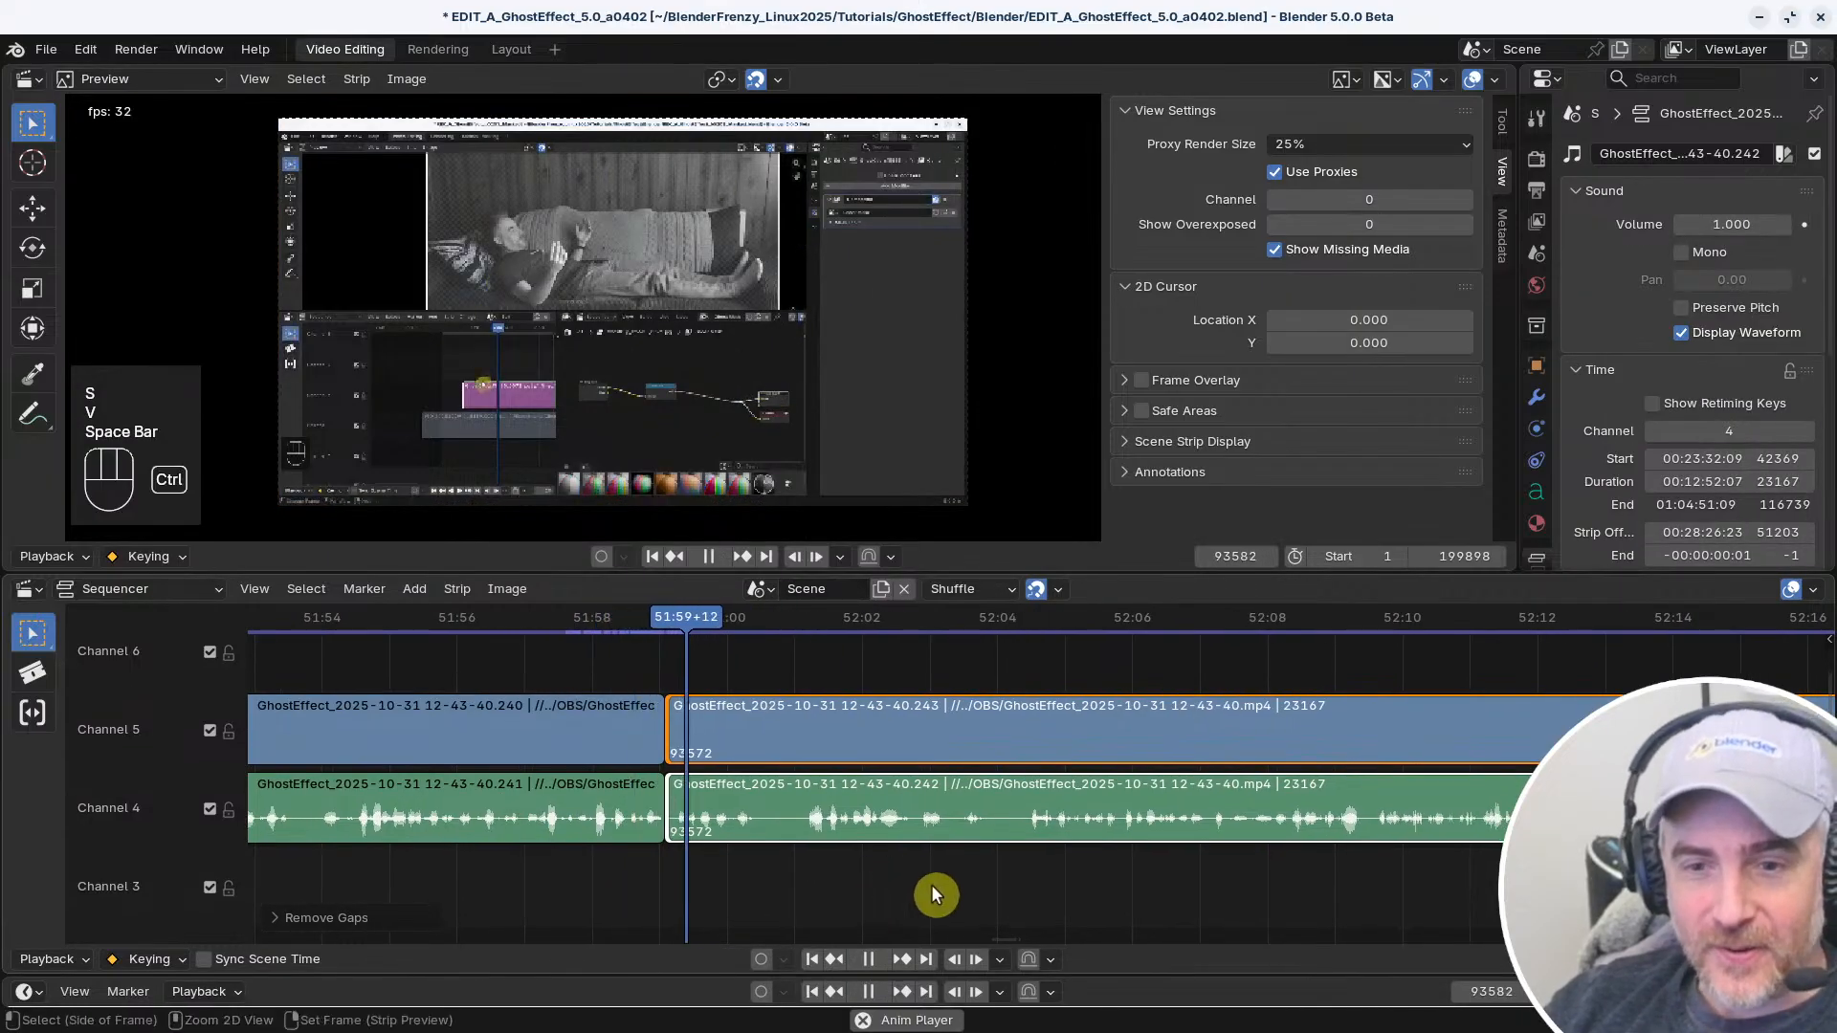
ctrl+middle_drag(932, 884, 860, 889)
right_drag(557, 881, 587, 876)
key(space)
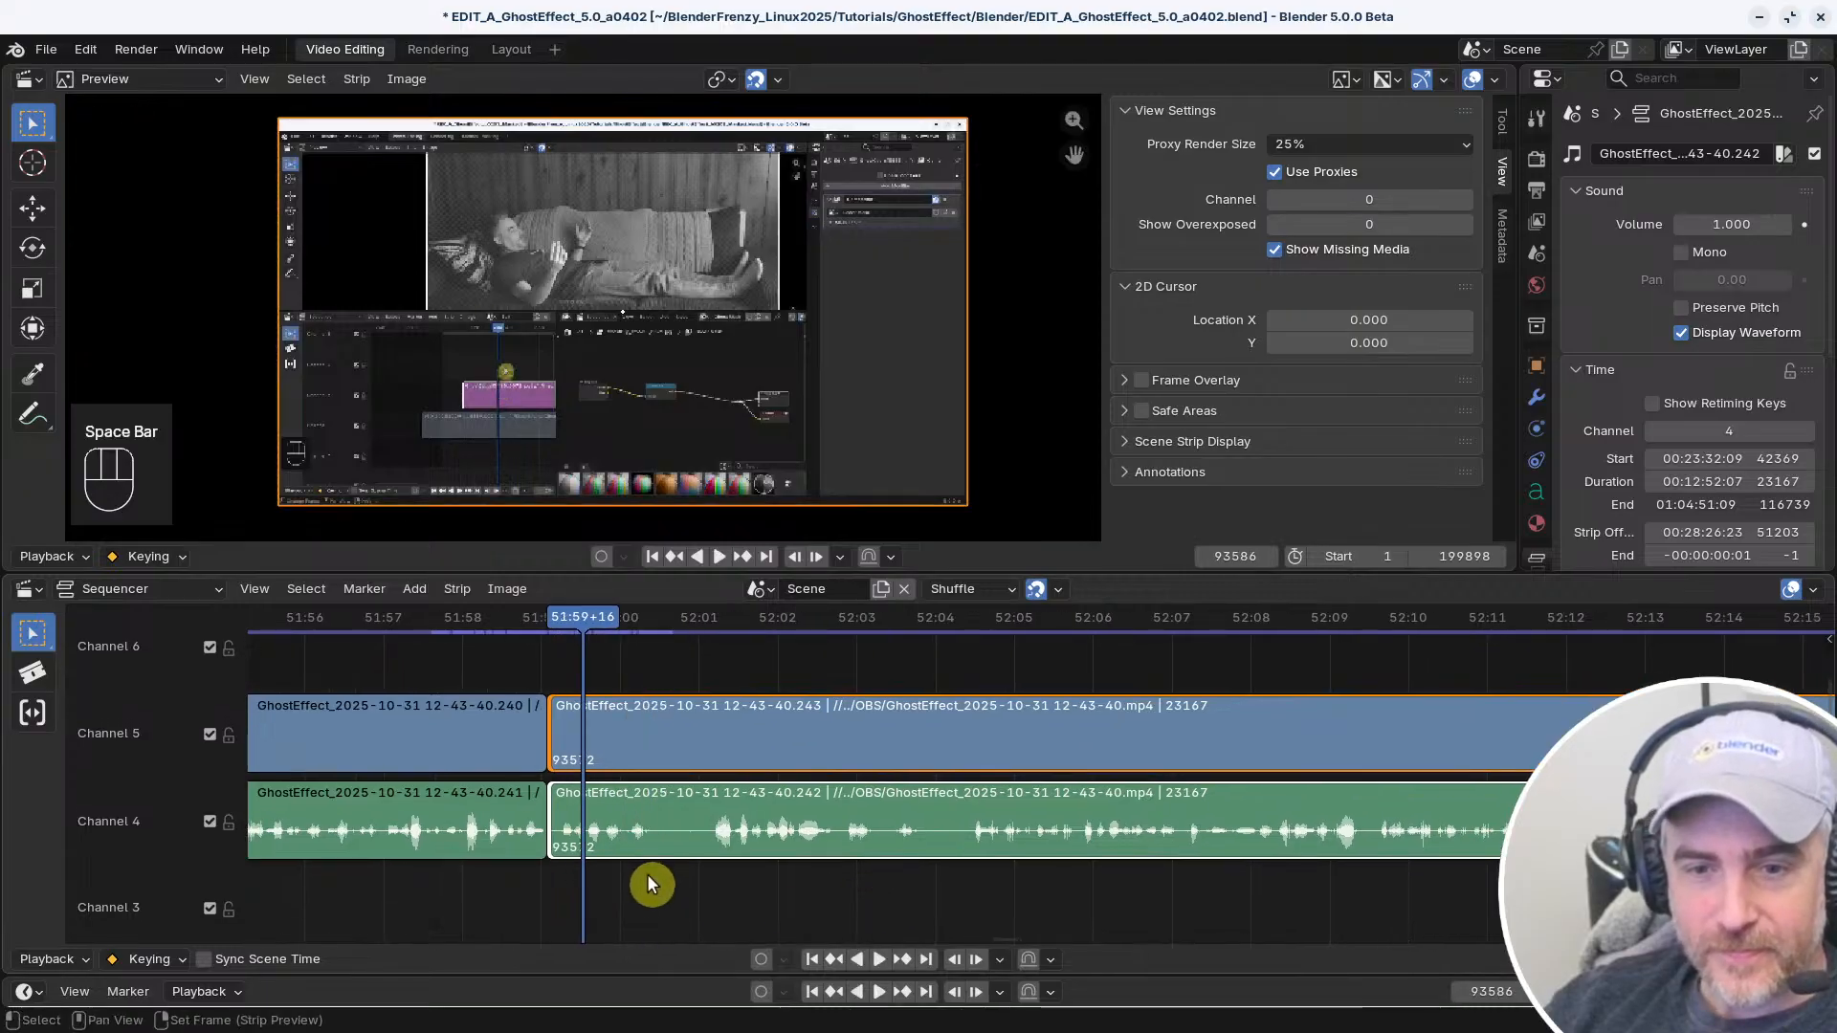
key(space)
Trim the start of the clips following frame 93613 and close the resulting gap
key(space)
key(f)
right_drag(703, 887, 590, 881)
key(s)
key(v)
key(space)
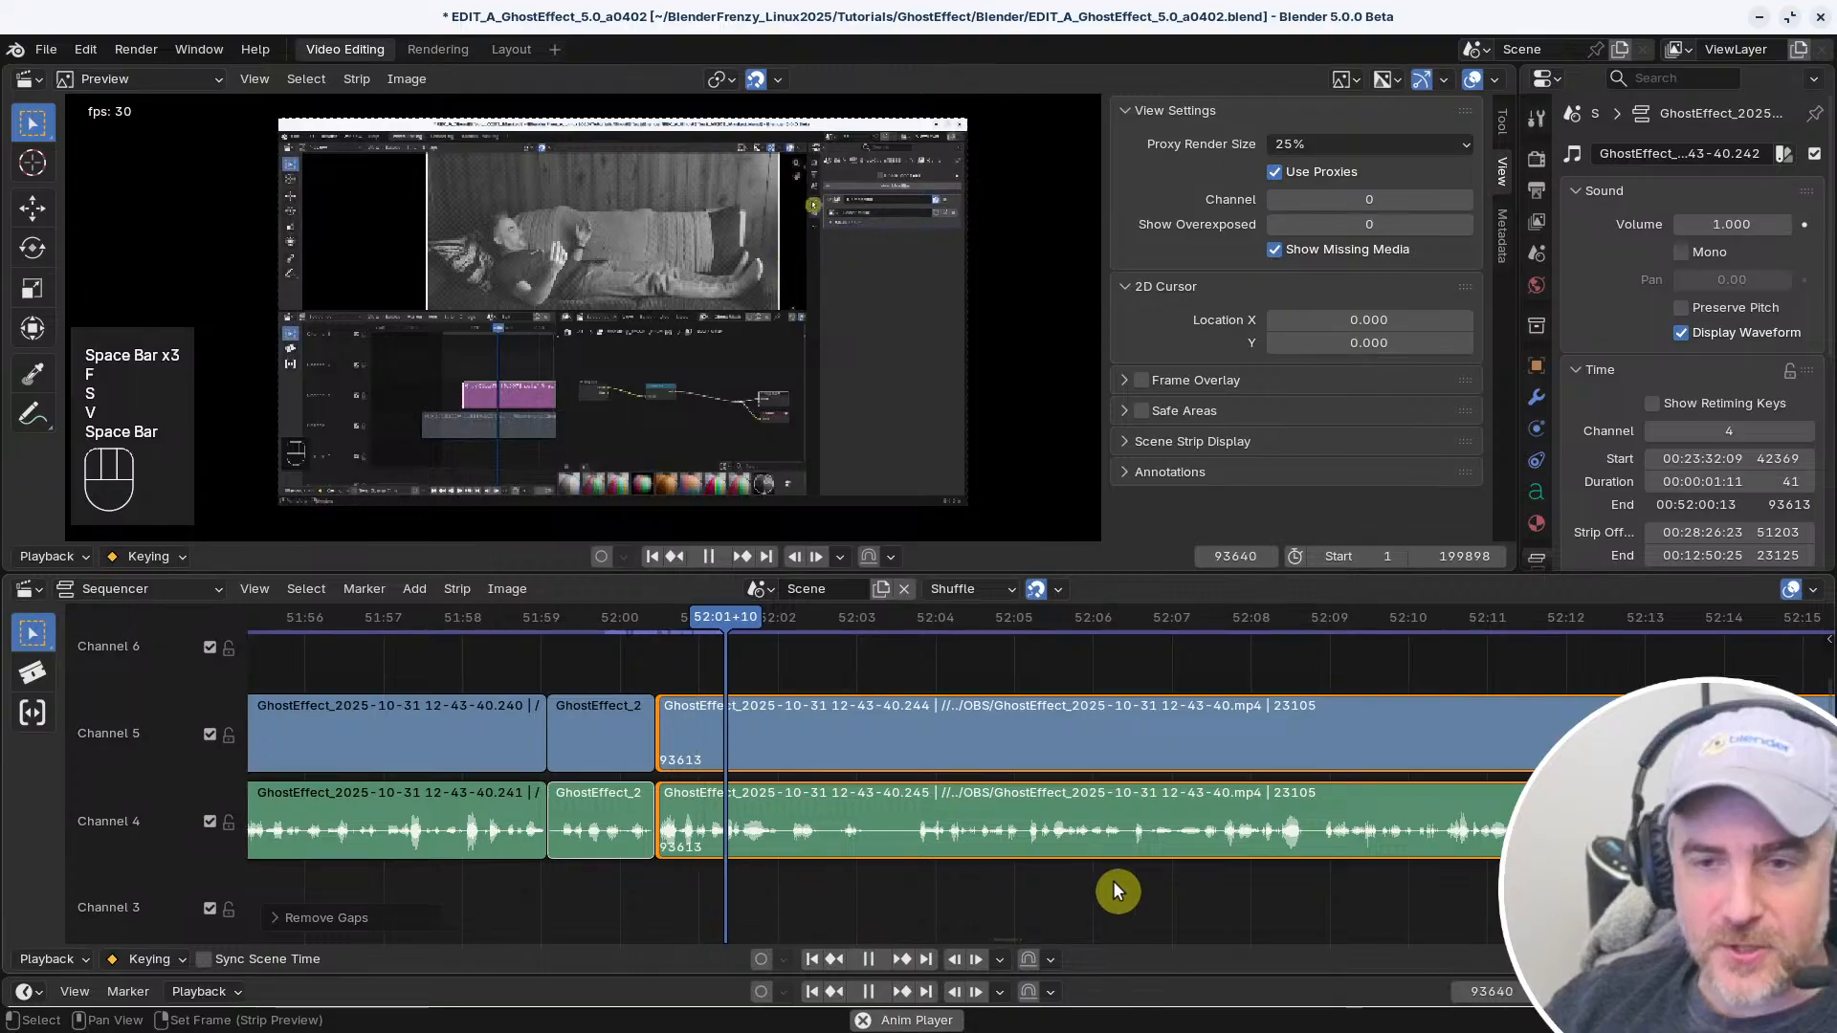
Replay the linked clips between about 52:00 and 52:04 repeatedly to examine where to make the next cut
middle_drag(1112, 880, 1216, 859)
middle_drag(991, 840, 1037, 835)
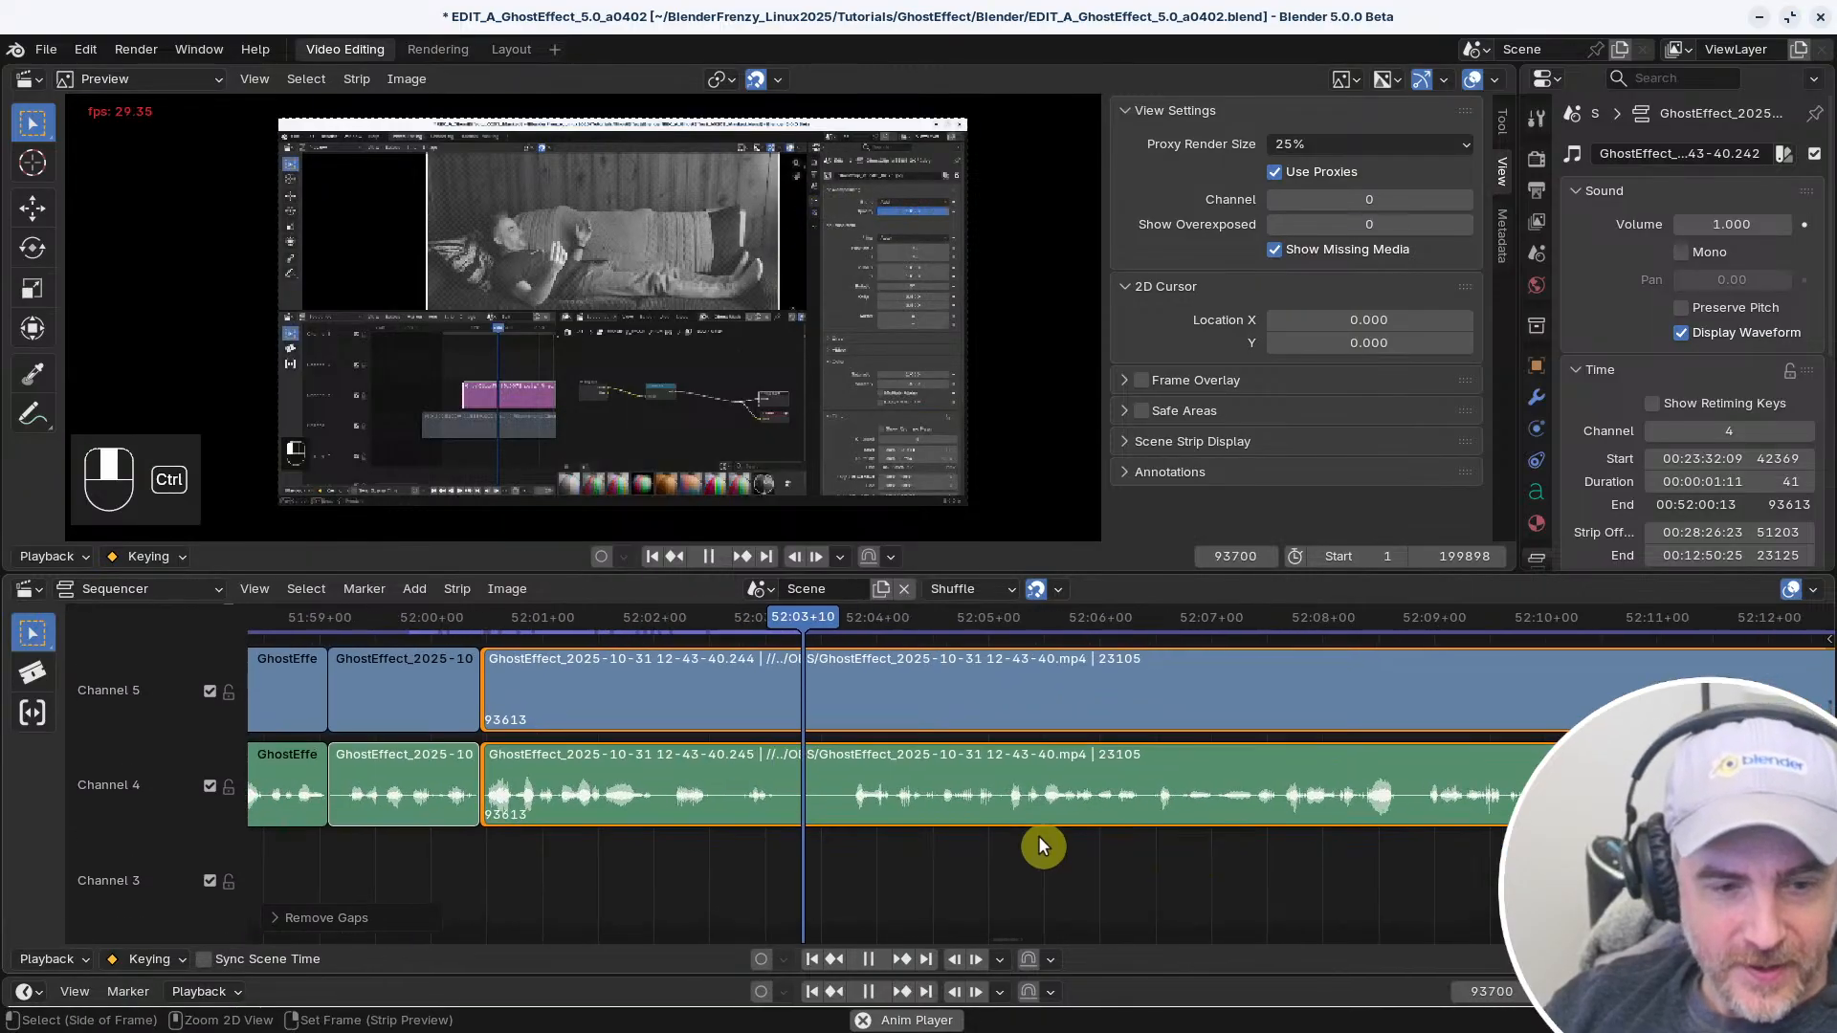
right_click(575, 842)
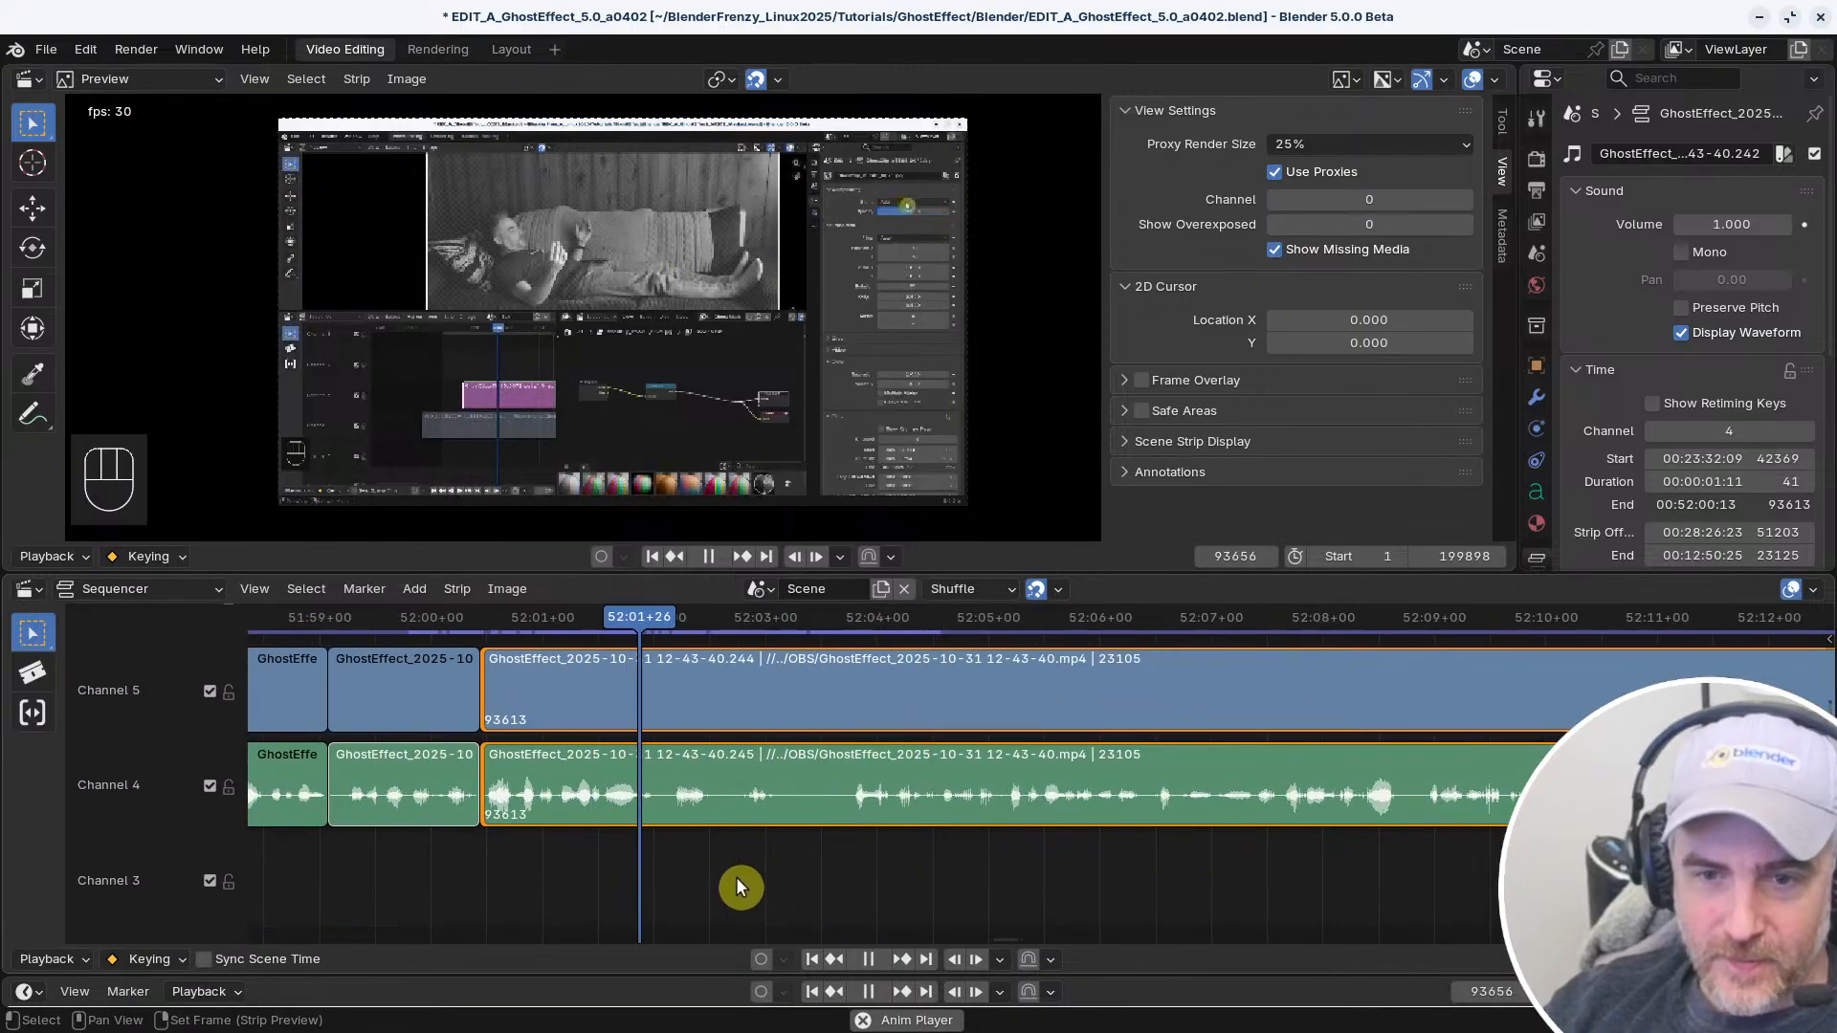
key(space)
key(space)
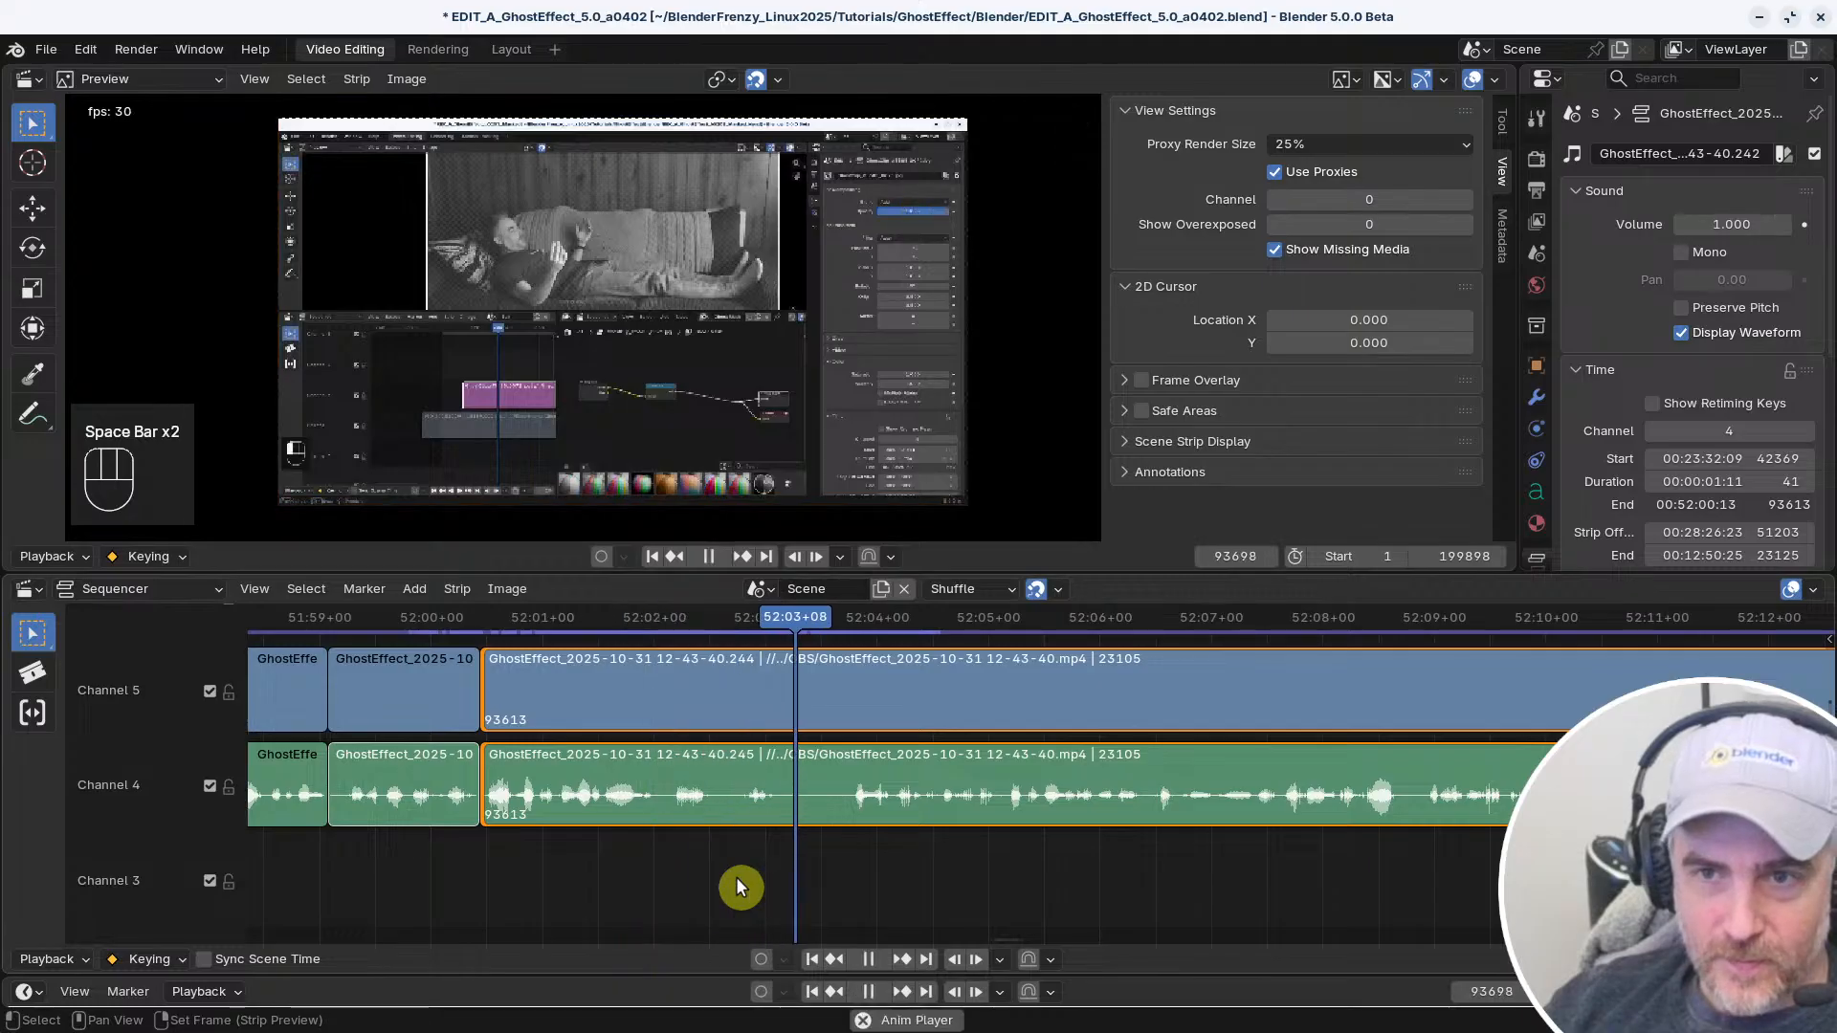
right_click(599, 842)
key(space)
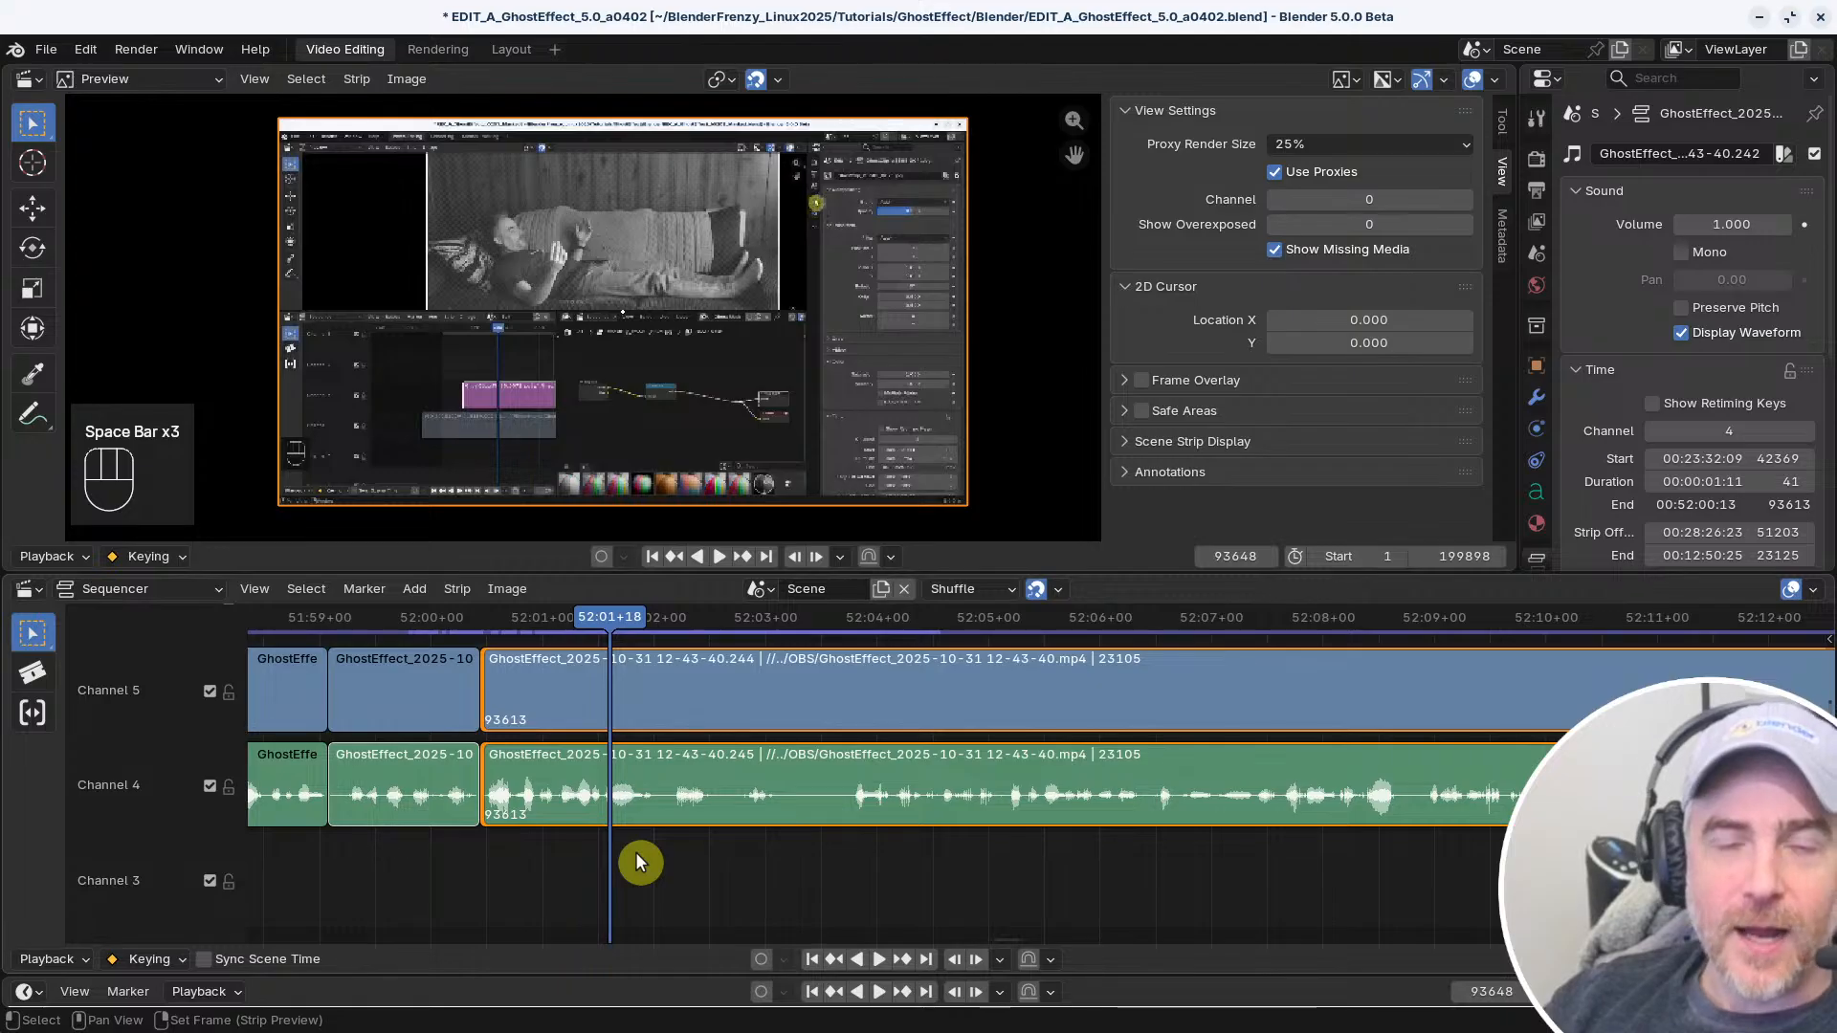
right_drag(612, 880, 509, 877)
key(space)
key(space)
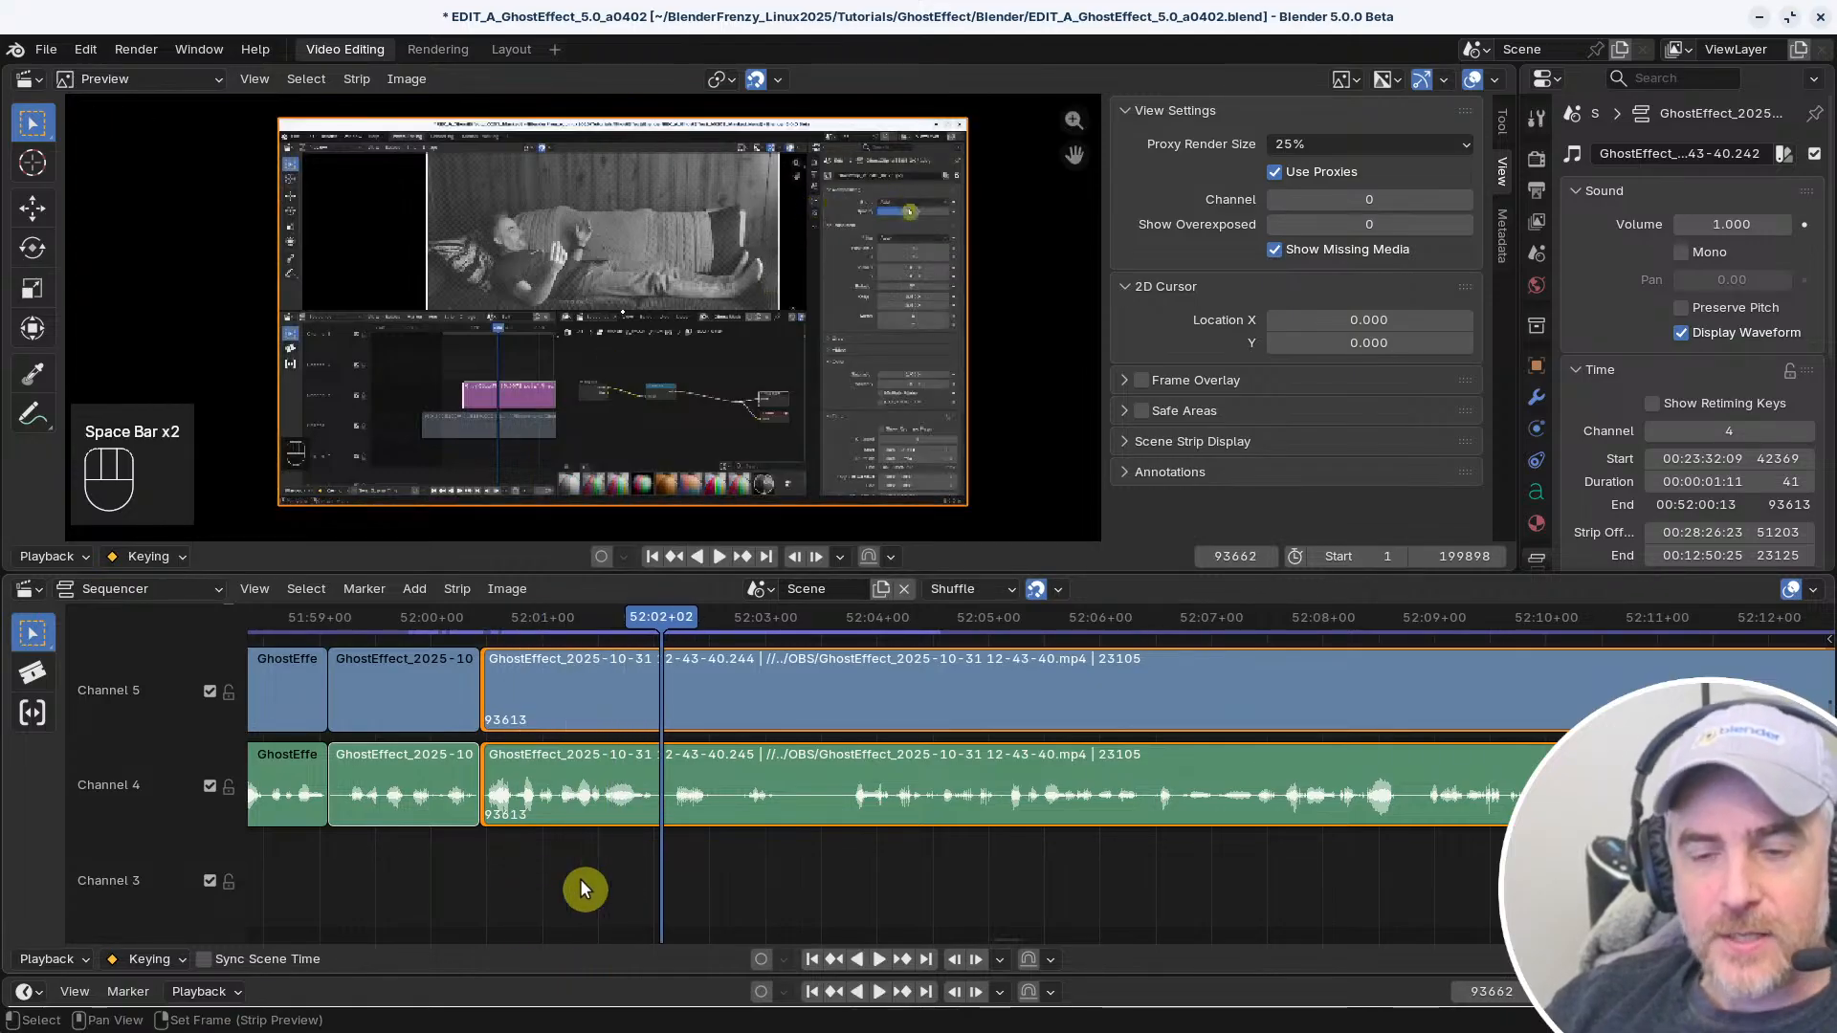
right_drag(672, 874, 727, 859)
key(space)
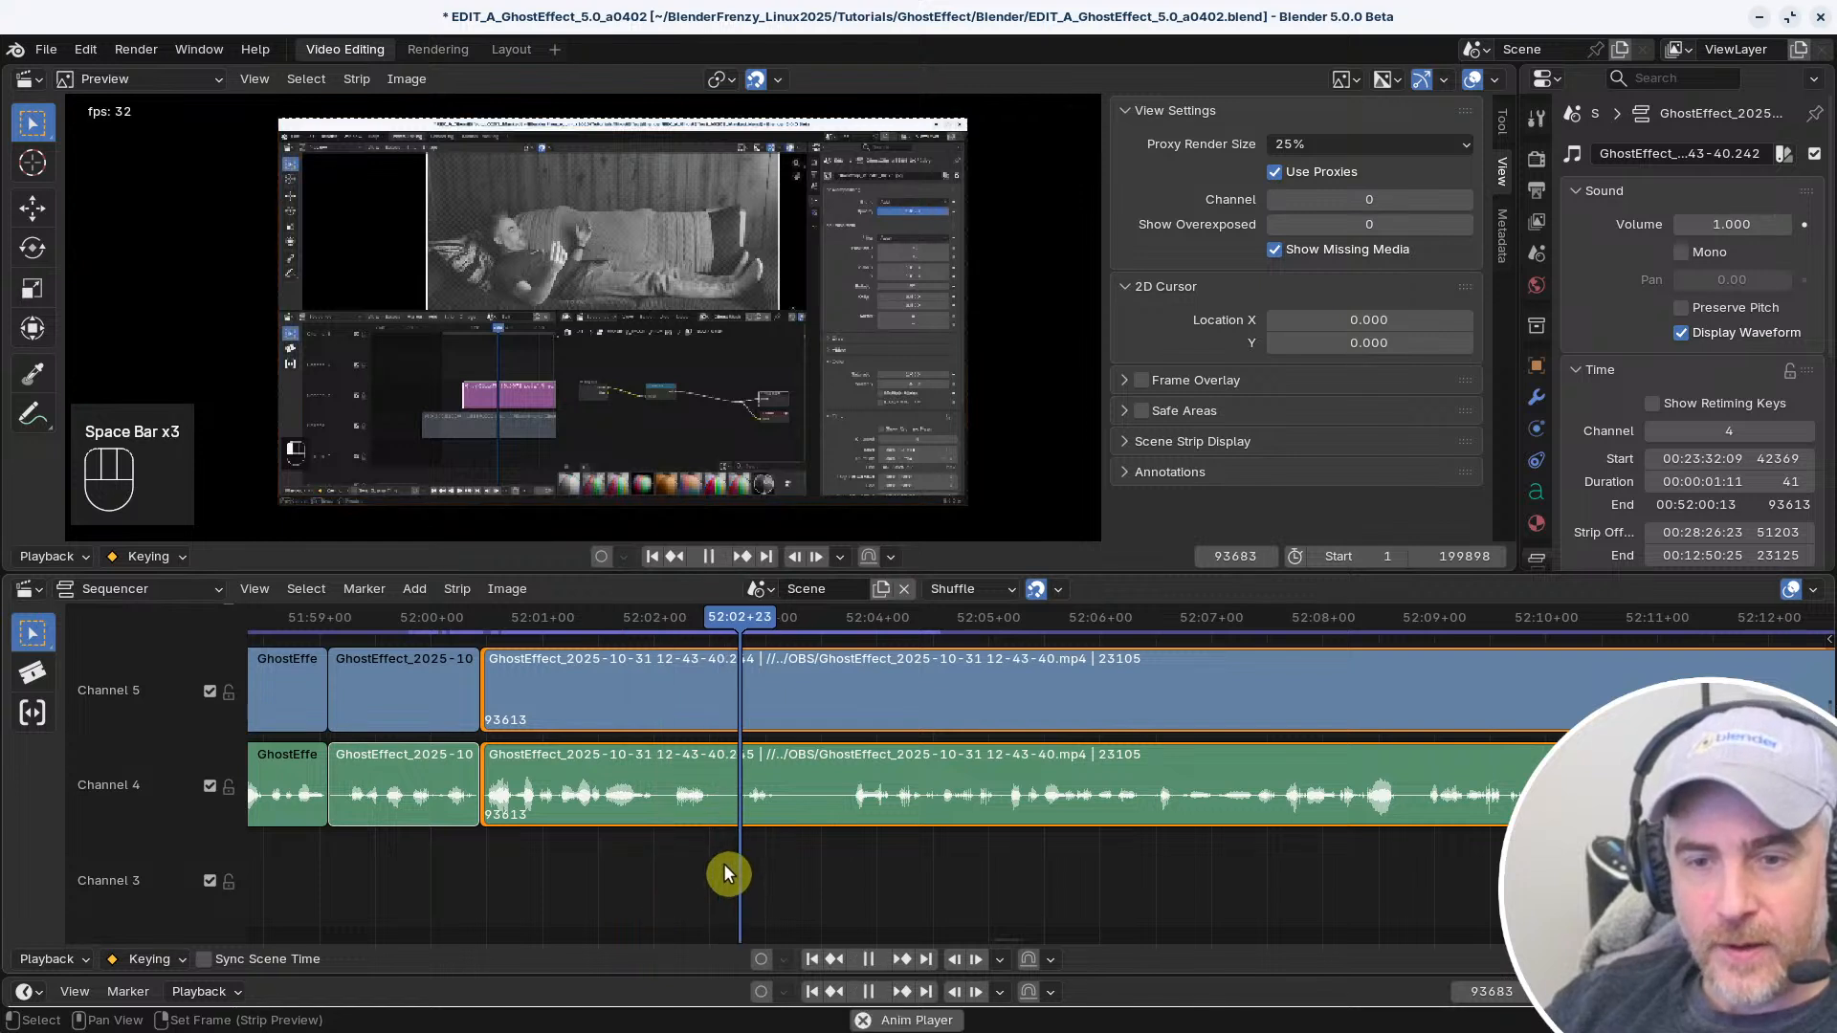
right_click(545, 859)
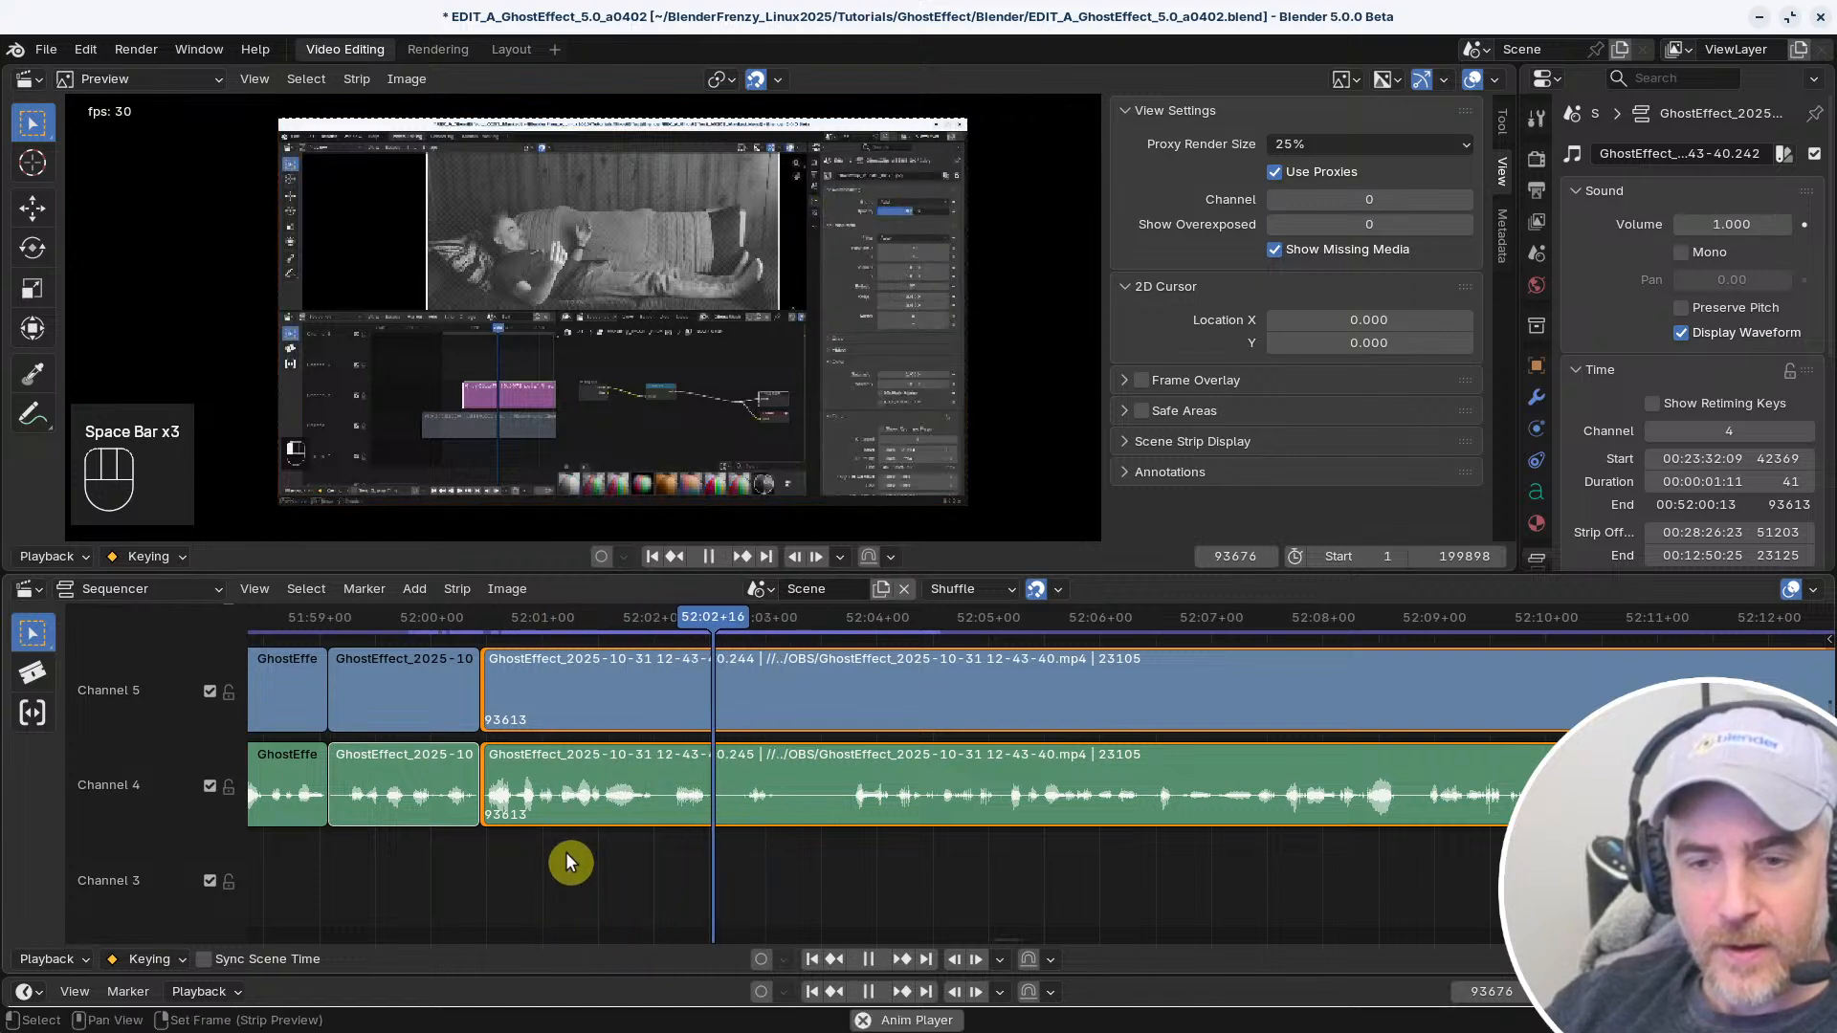
key(space)
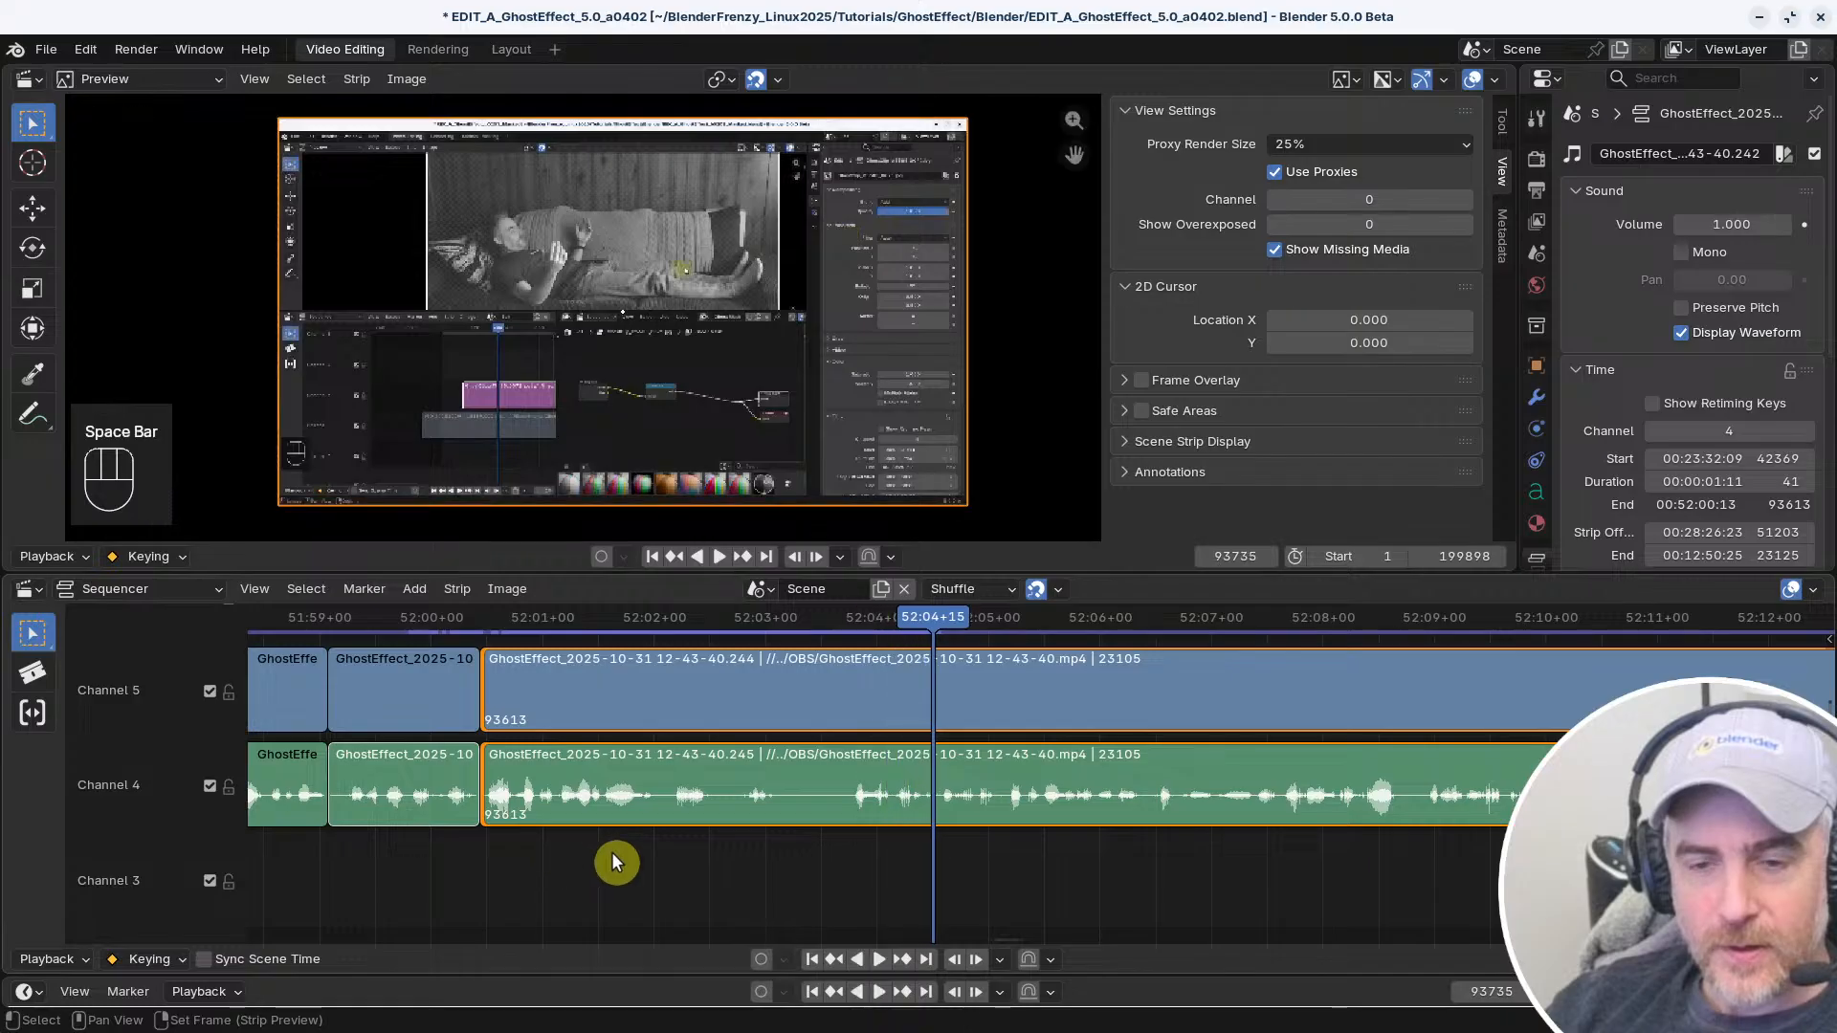
Play up to 52:02+00 and split the linked clips at frame 93660
right_click(496, 894)
key(space)
key(space)
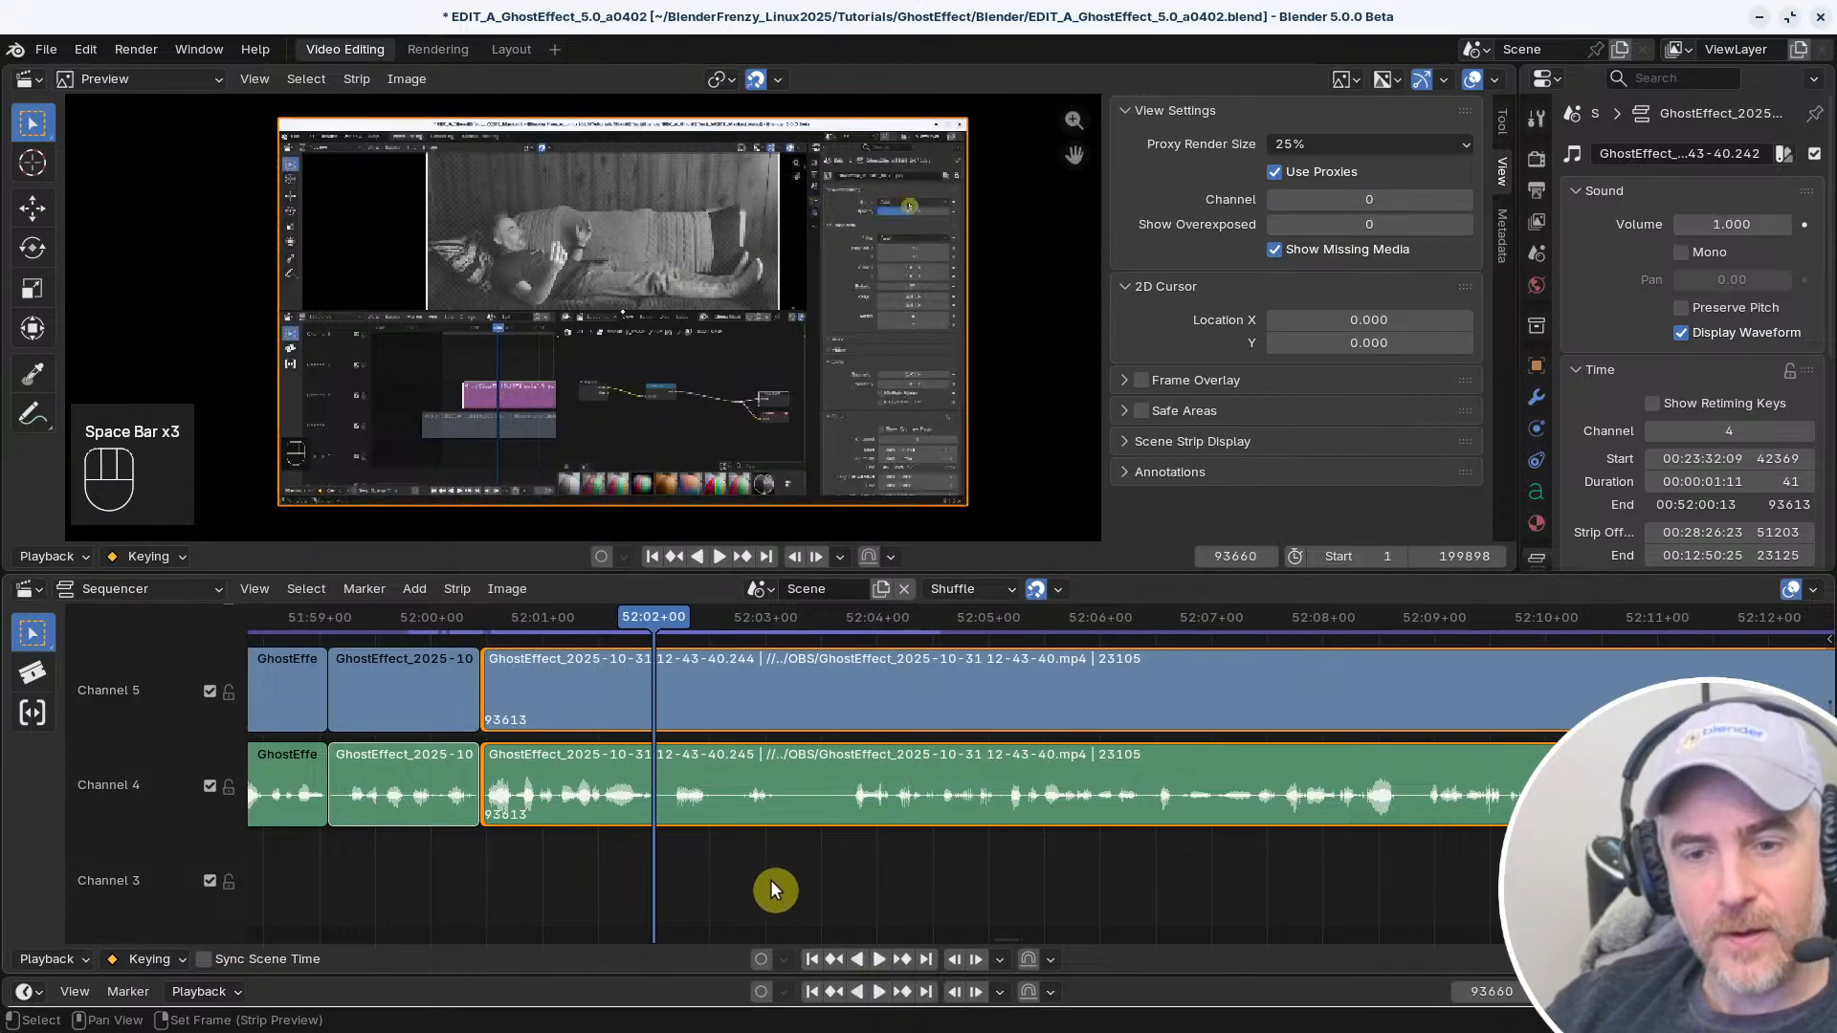
key(f)
Trim the start of the following linked clips to frame 93713 and close the gap before them
right_drag(842, 871, 852, 859)
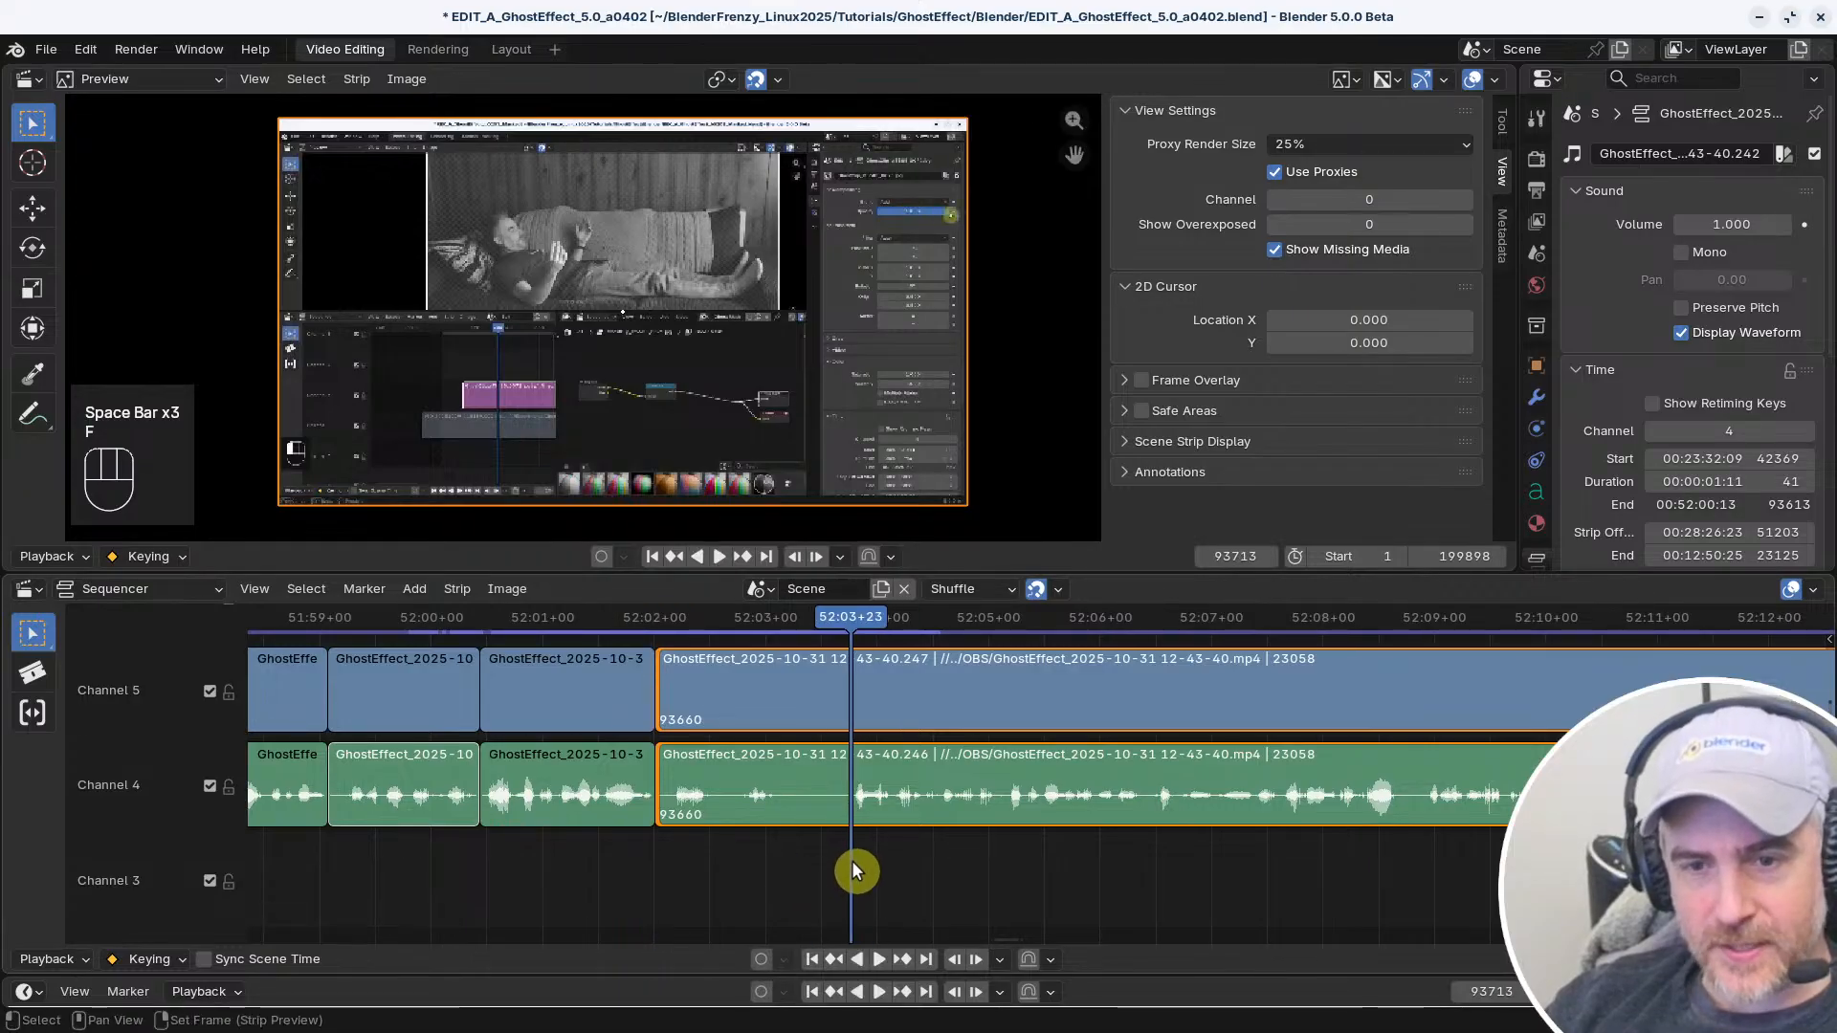
key(s)
right_click(464, 861)
key(v)
Play on, split the linked clips at frame 93906, and trim the start of the following part to frame 93922
key(space)
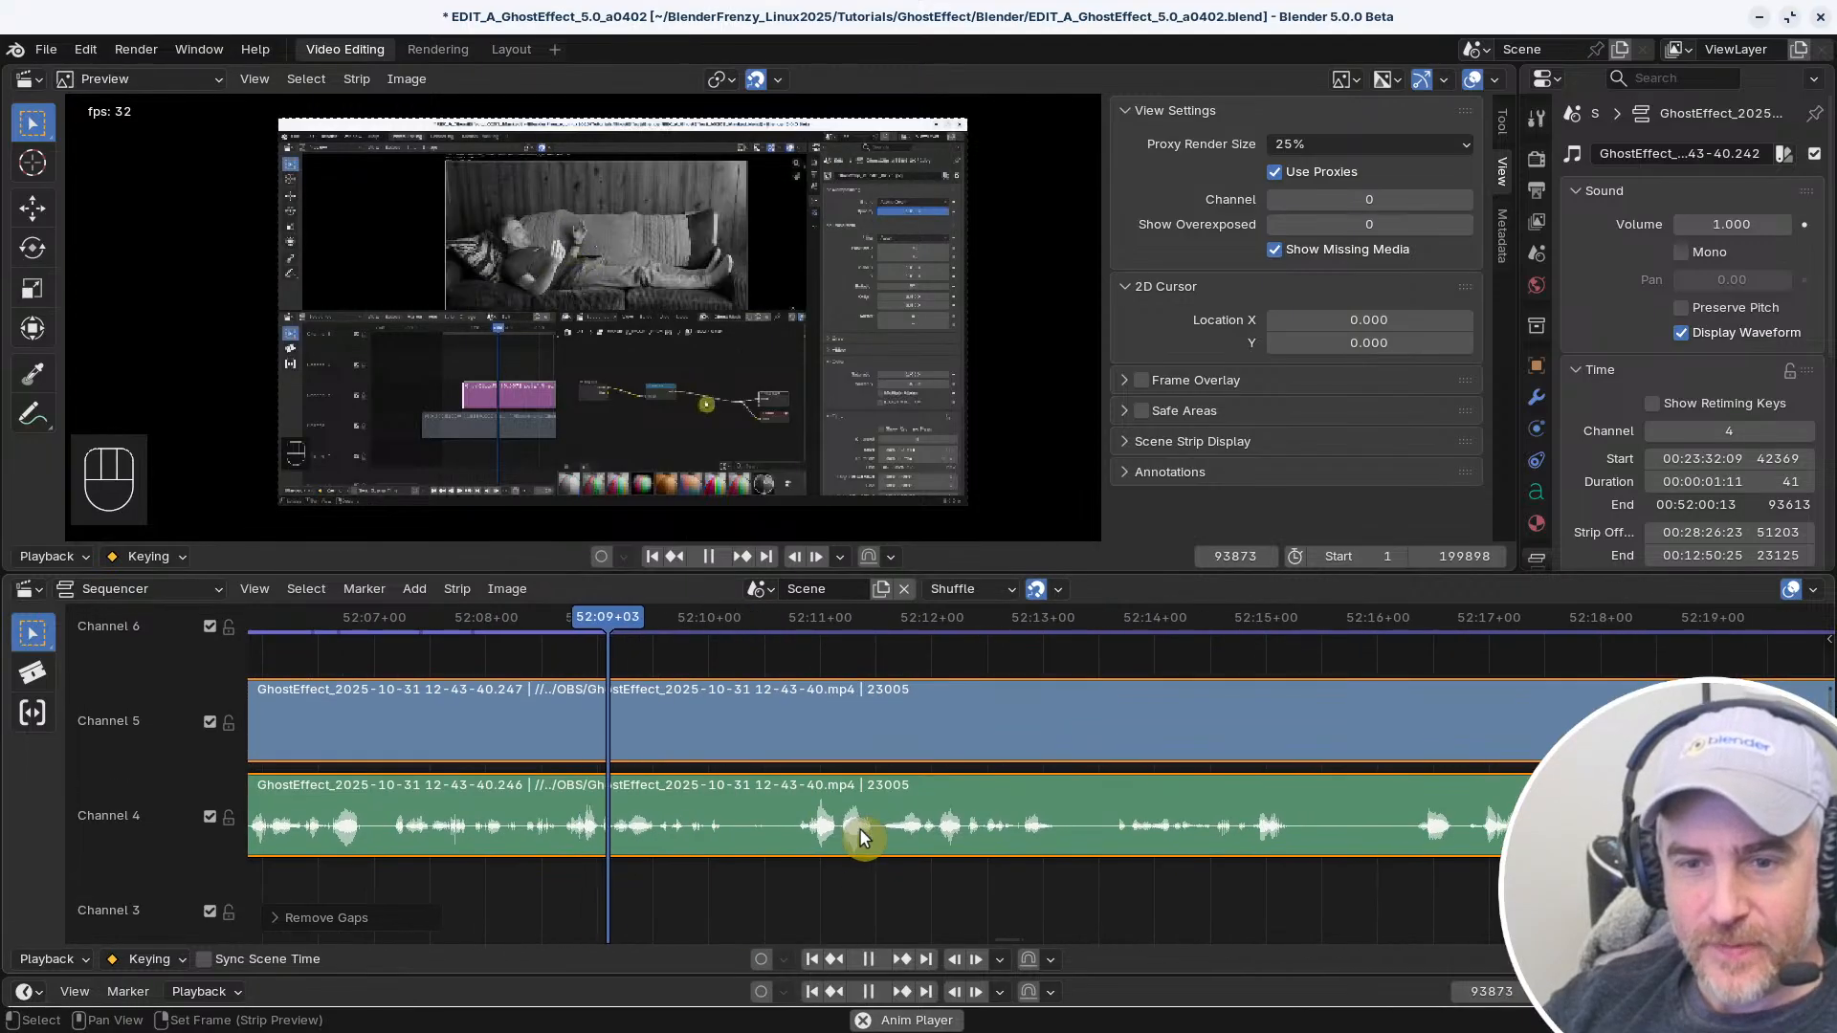
key(f)
right_drag(793, 884, 793, 884)
key(s)
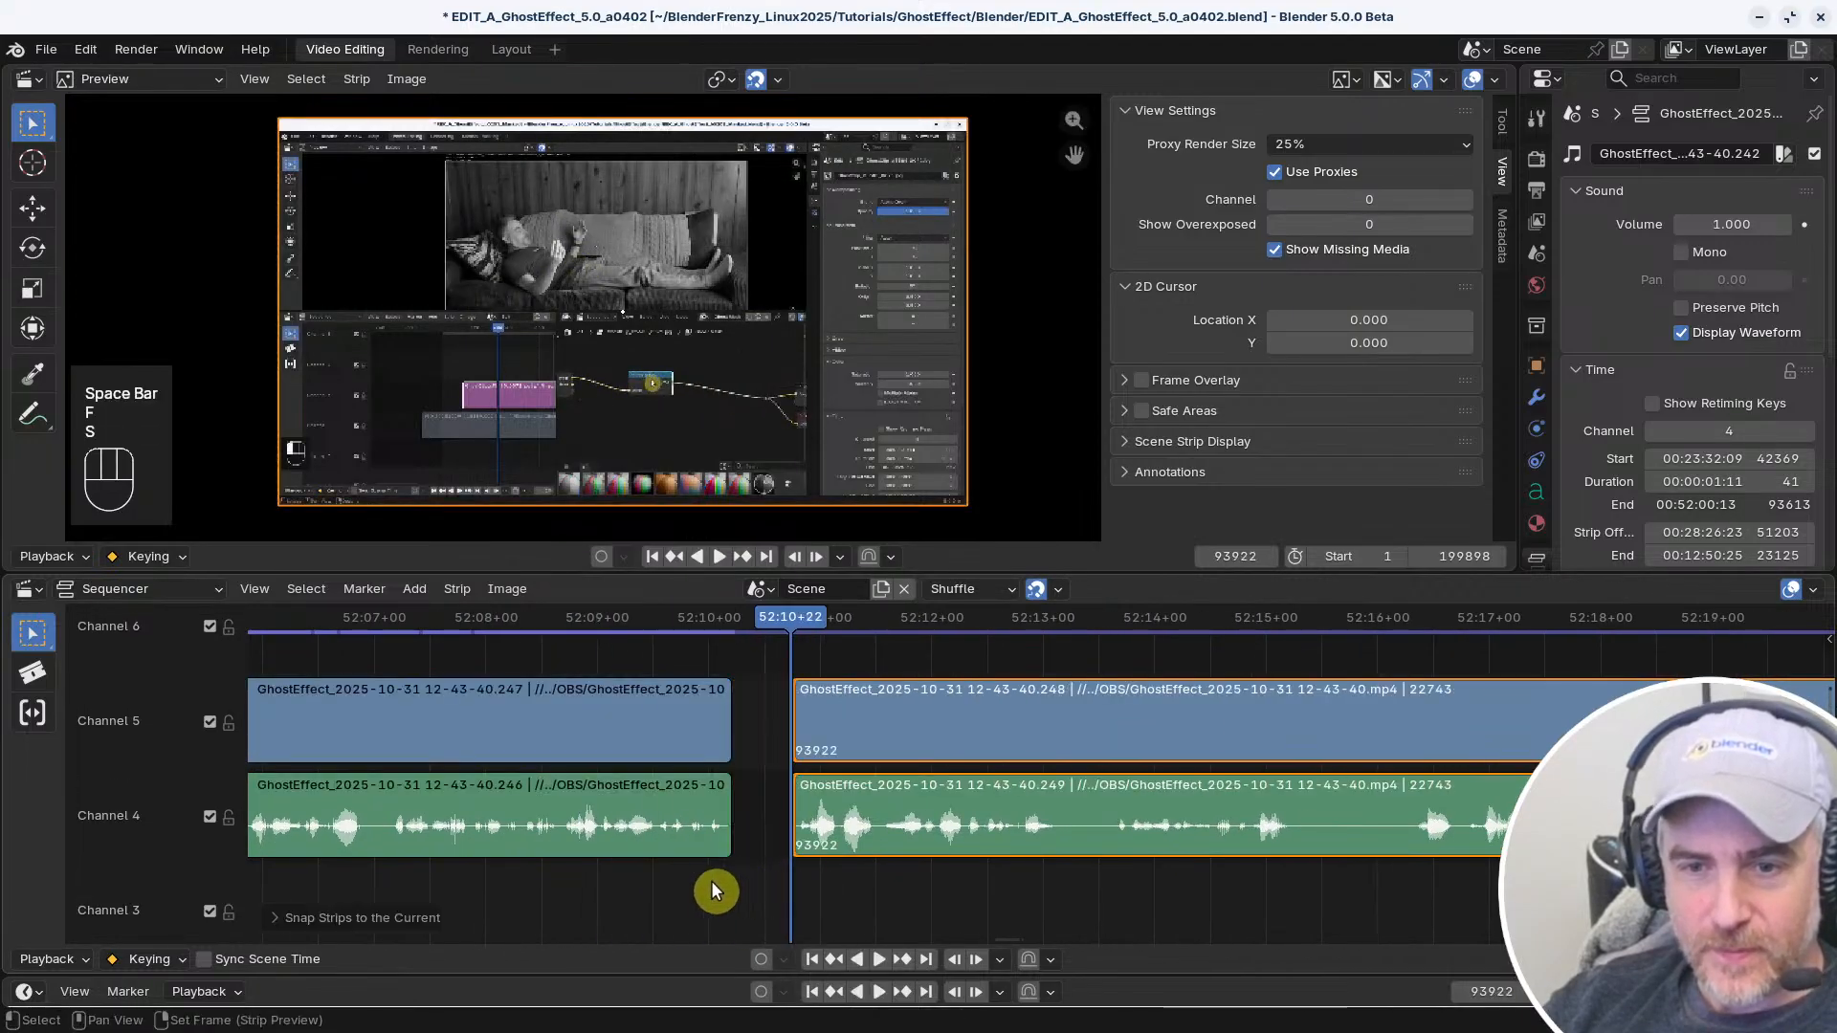
Close the gap before the trimmed clips and play on to 52:18+14
right_click(680, 880)
key(v)
key(space)
middle_drag(864, 880, 692, 872)
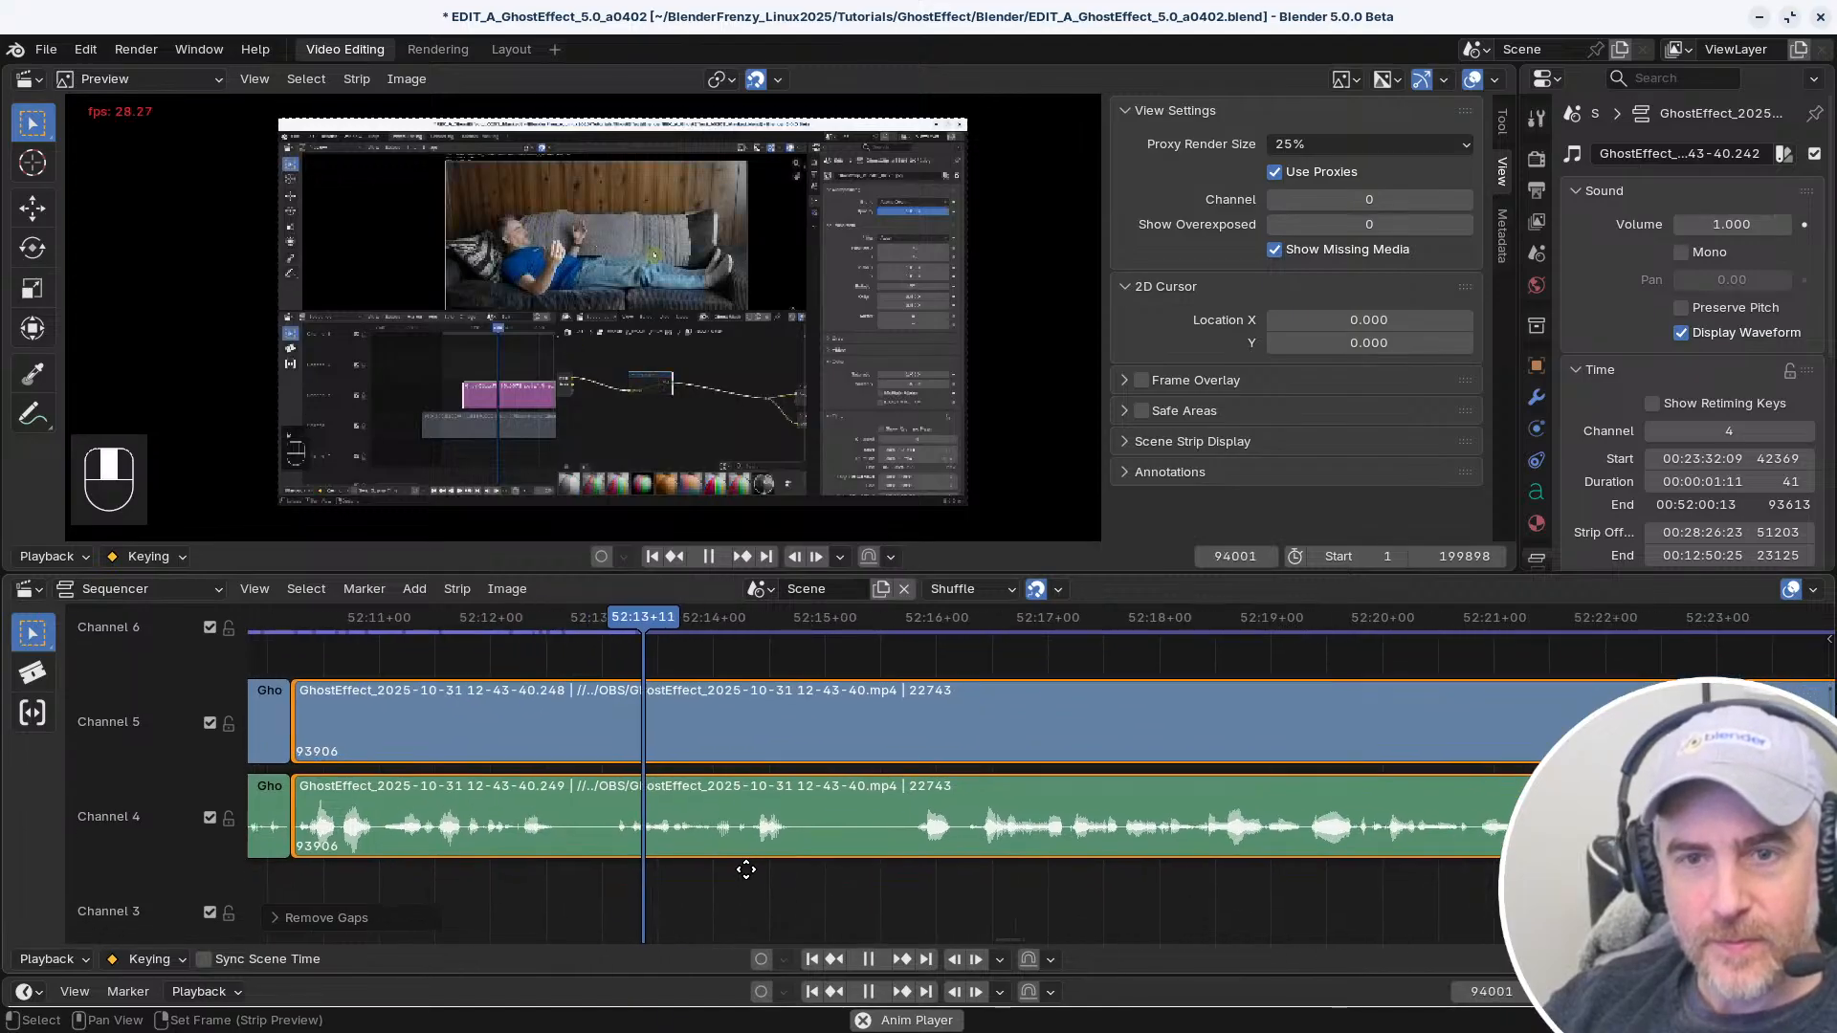
key(space)
key(space)
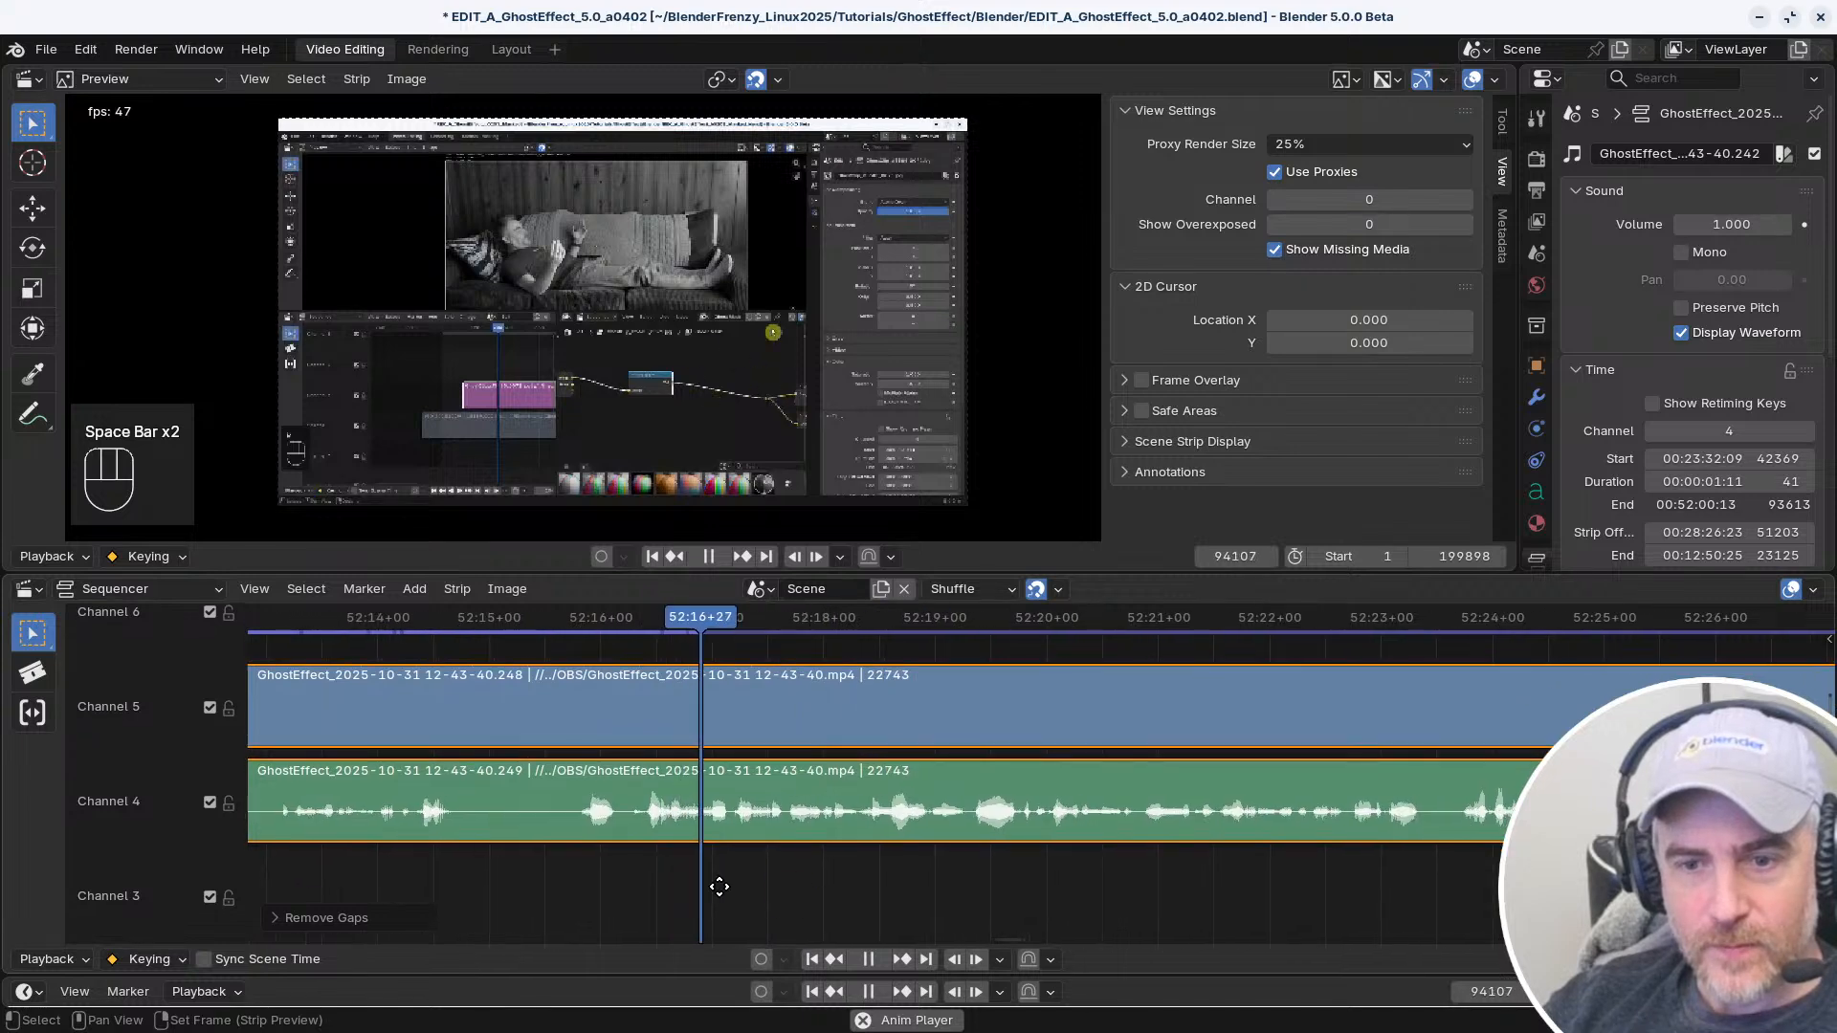
key(space)
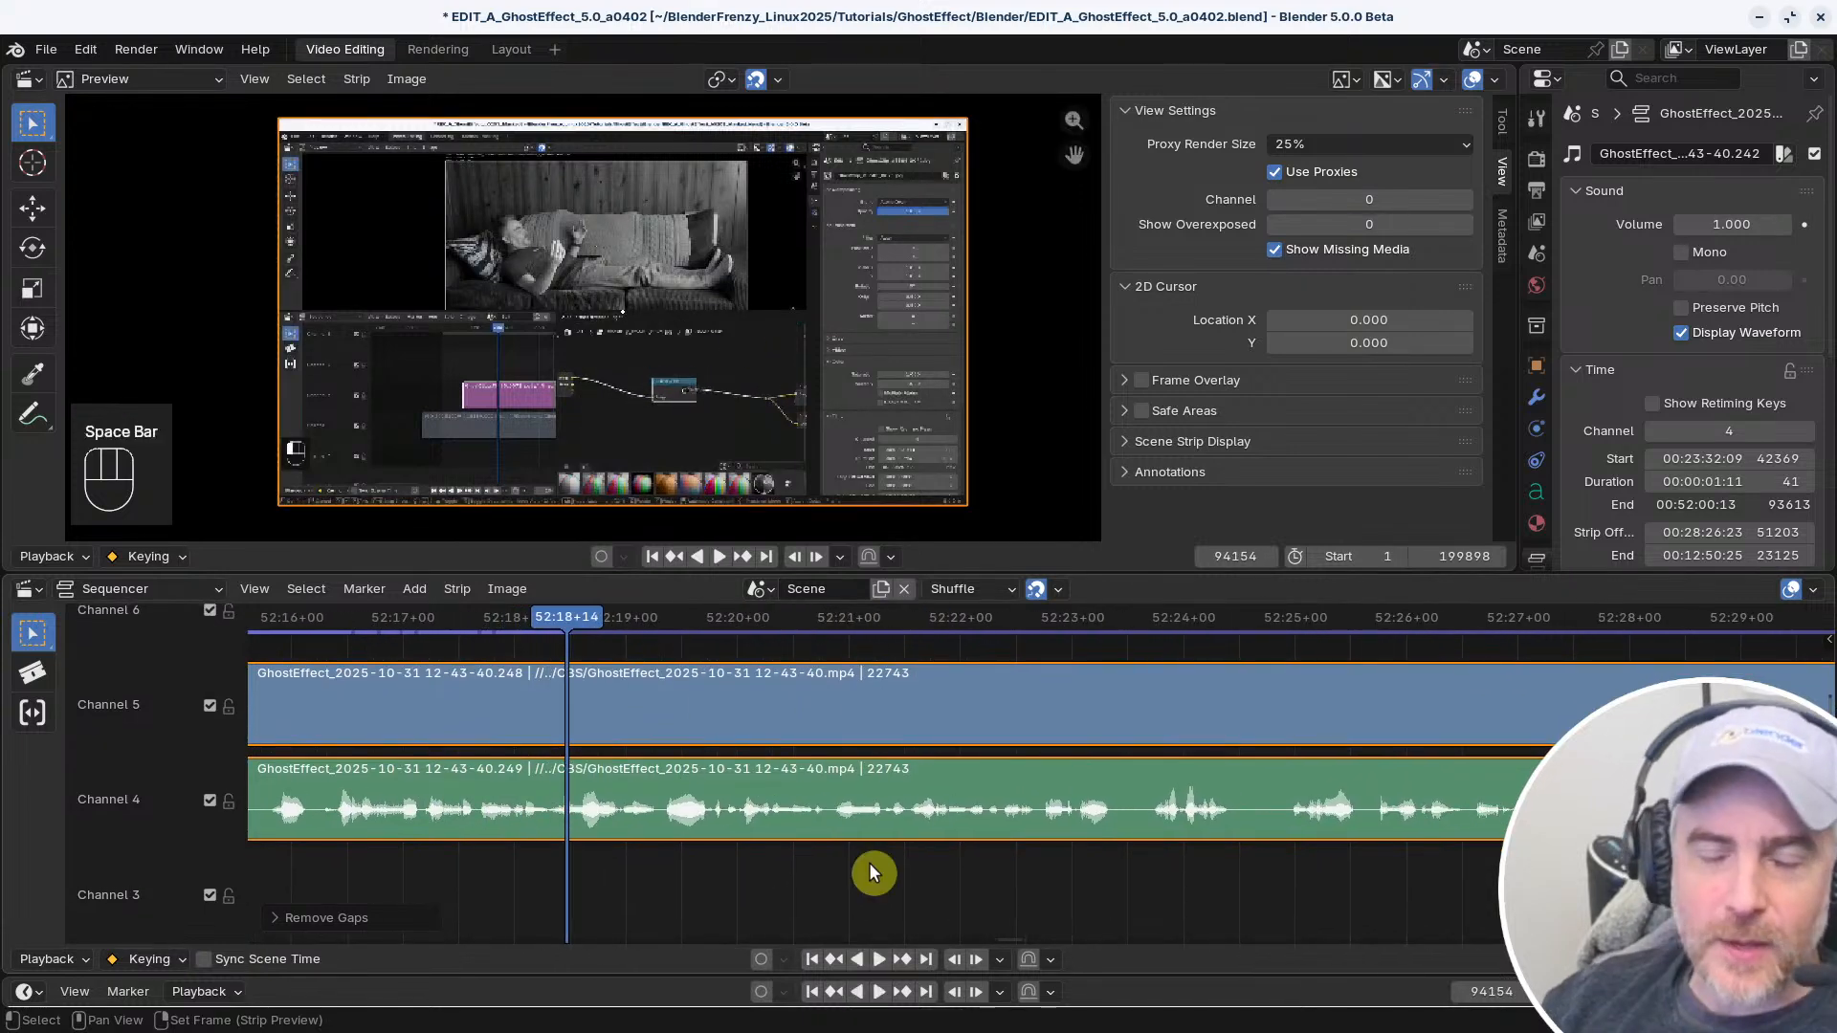
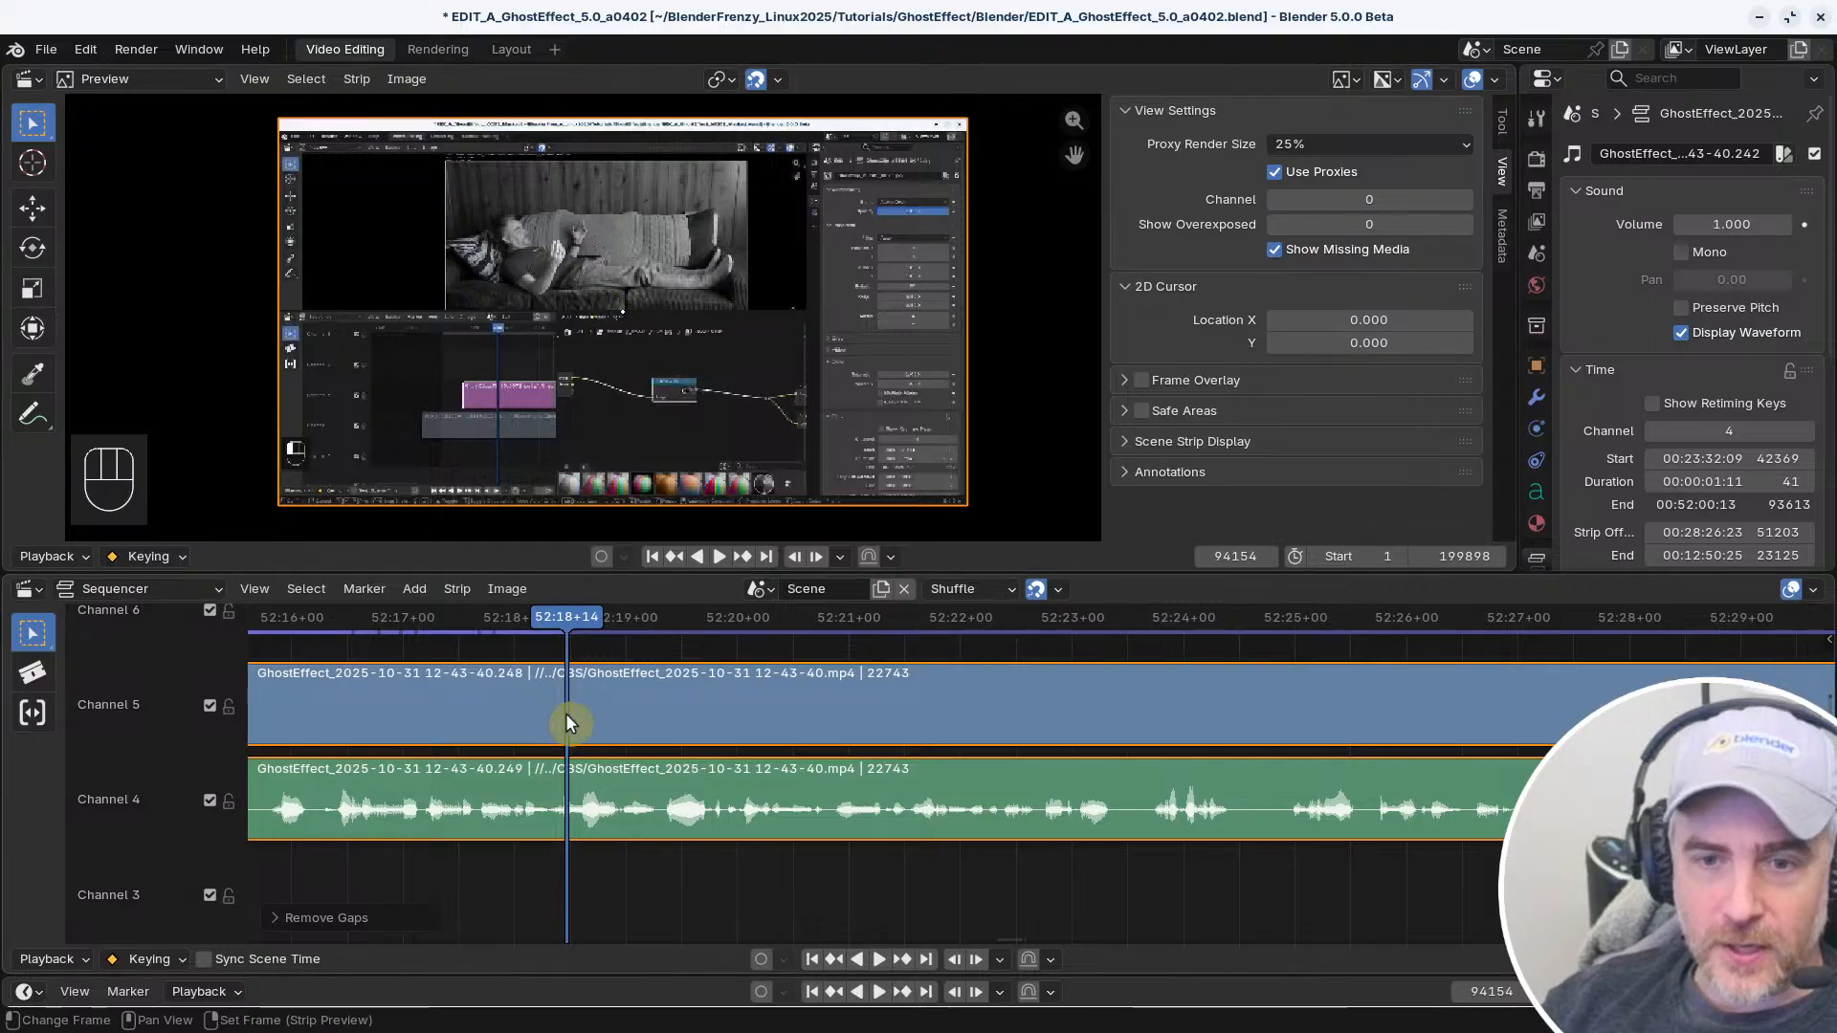
Try splitting the selected video and audio strips at 52:23+12, and undo the split
key(space)
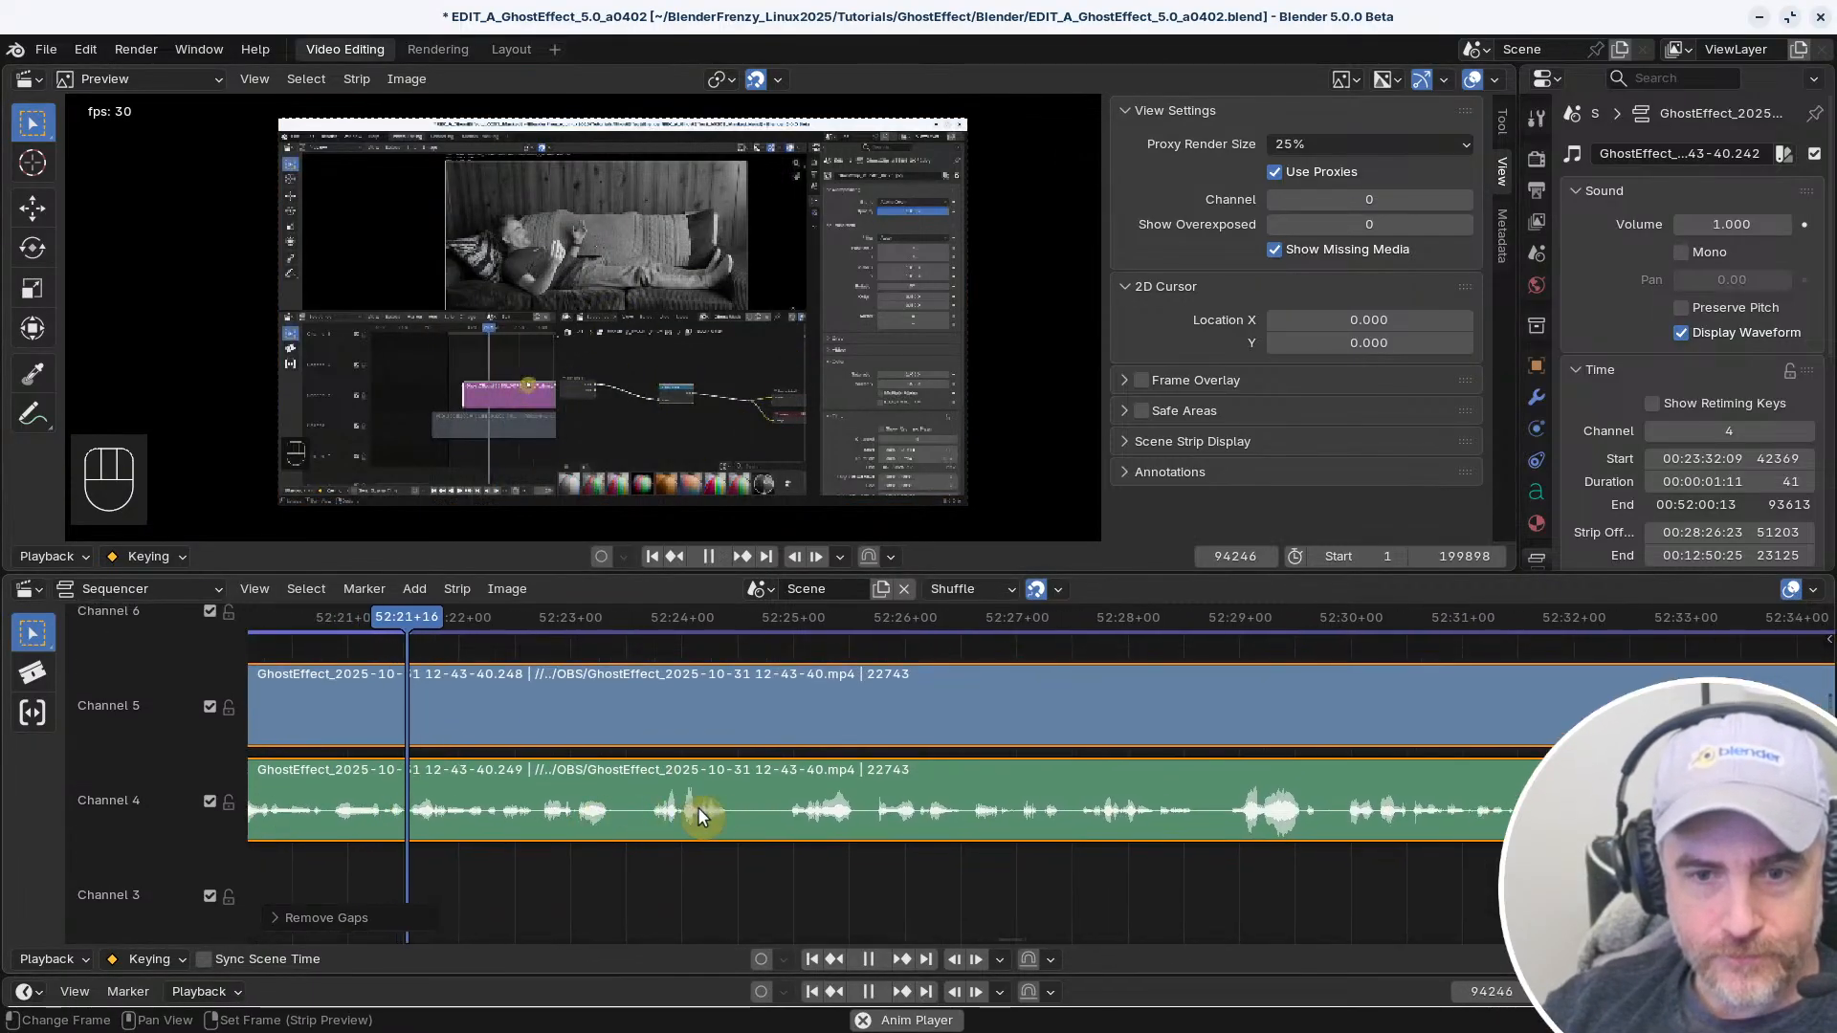
key(space)
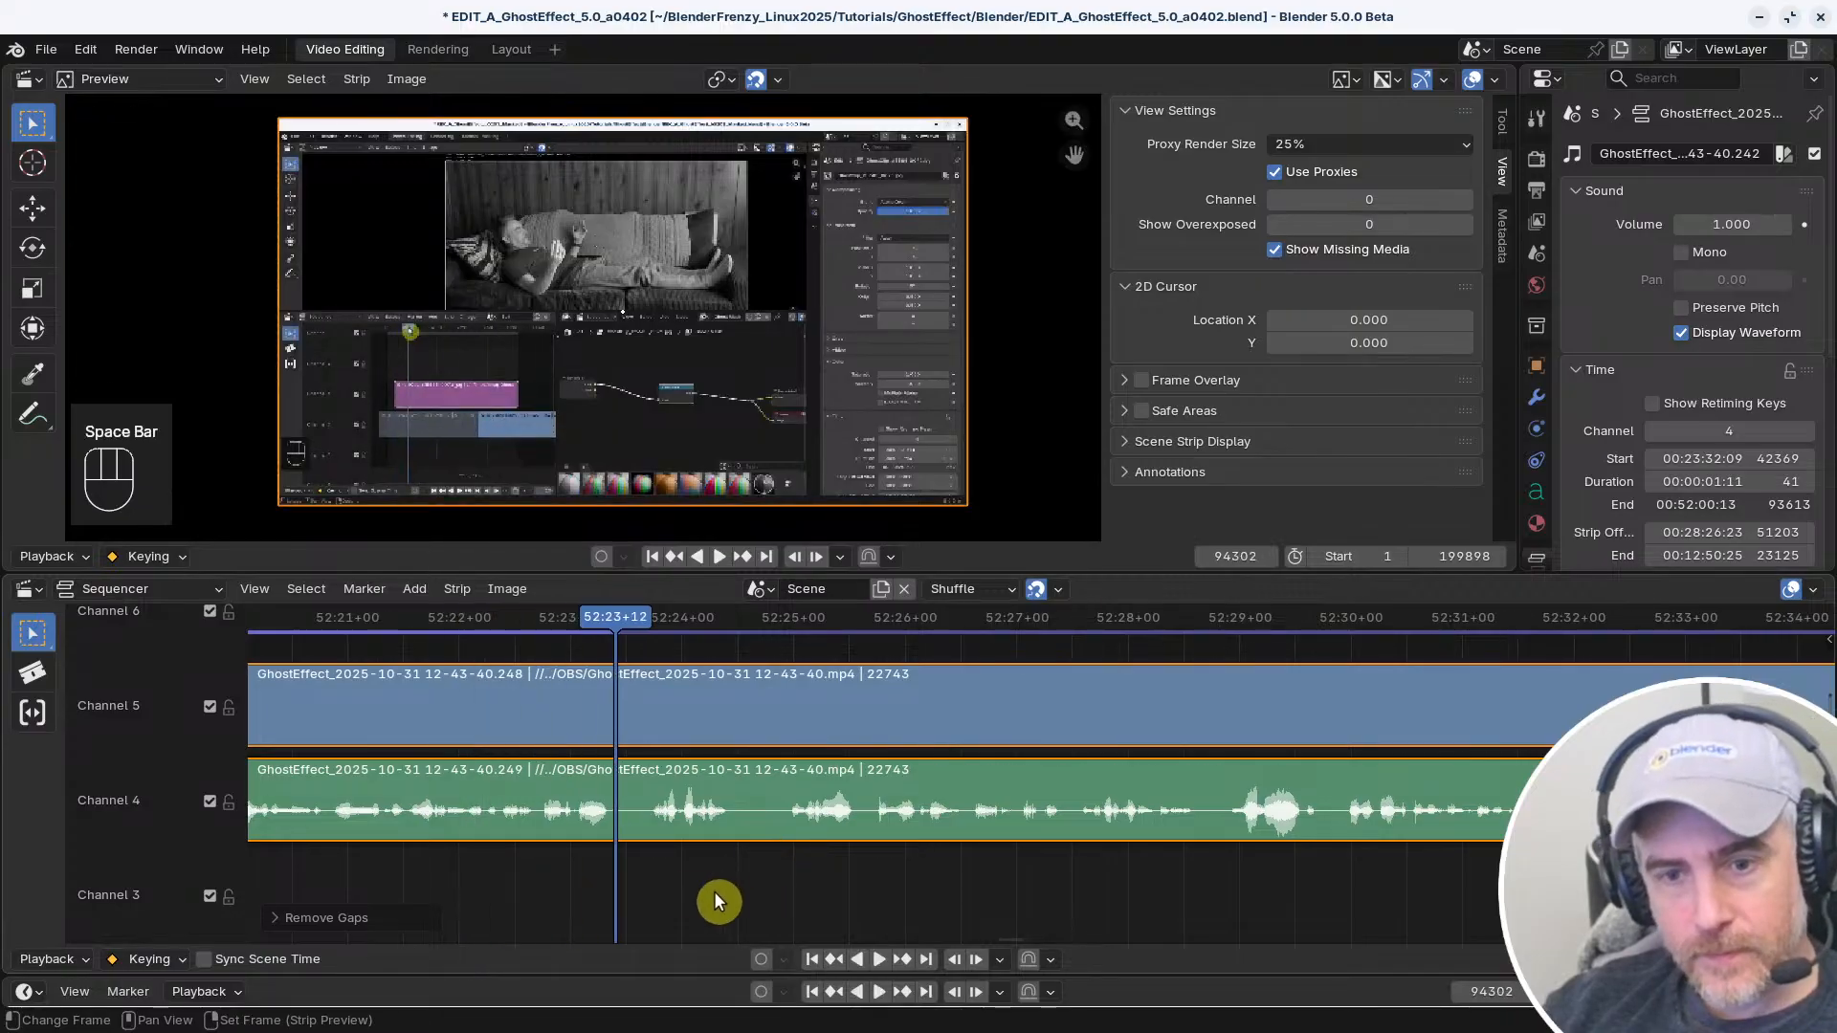
key(f)
key(space)
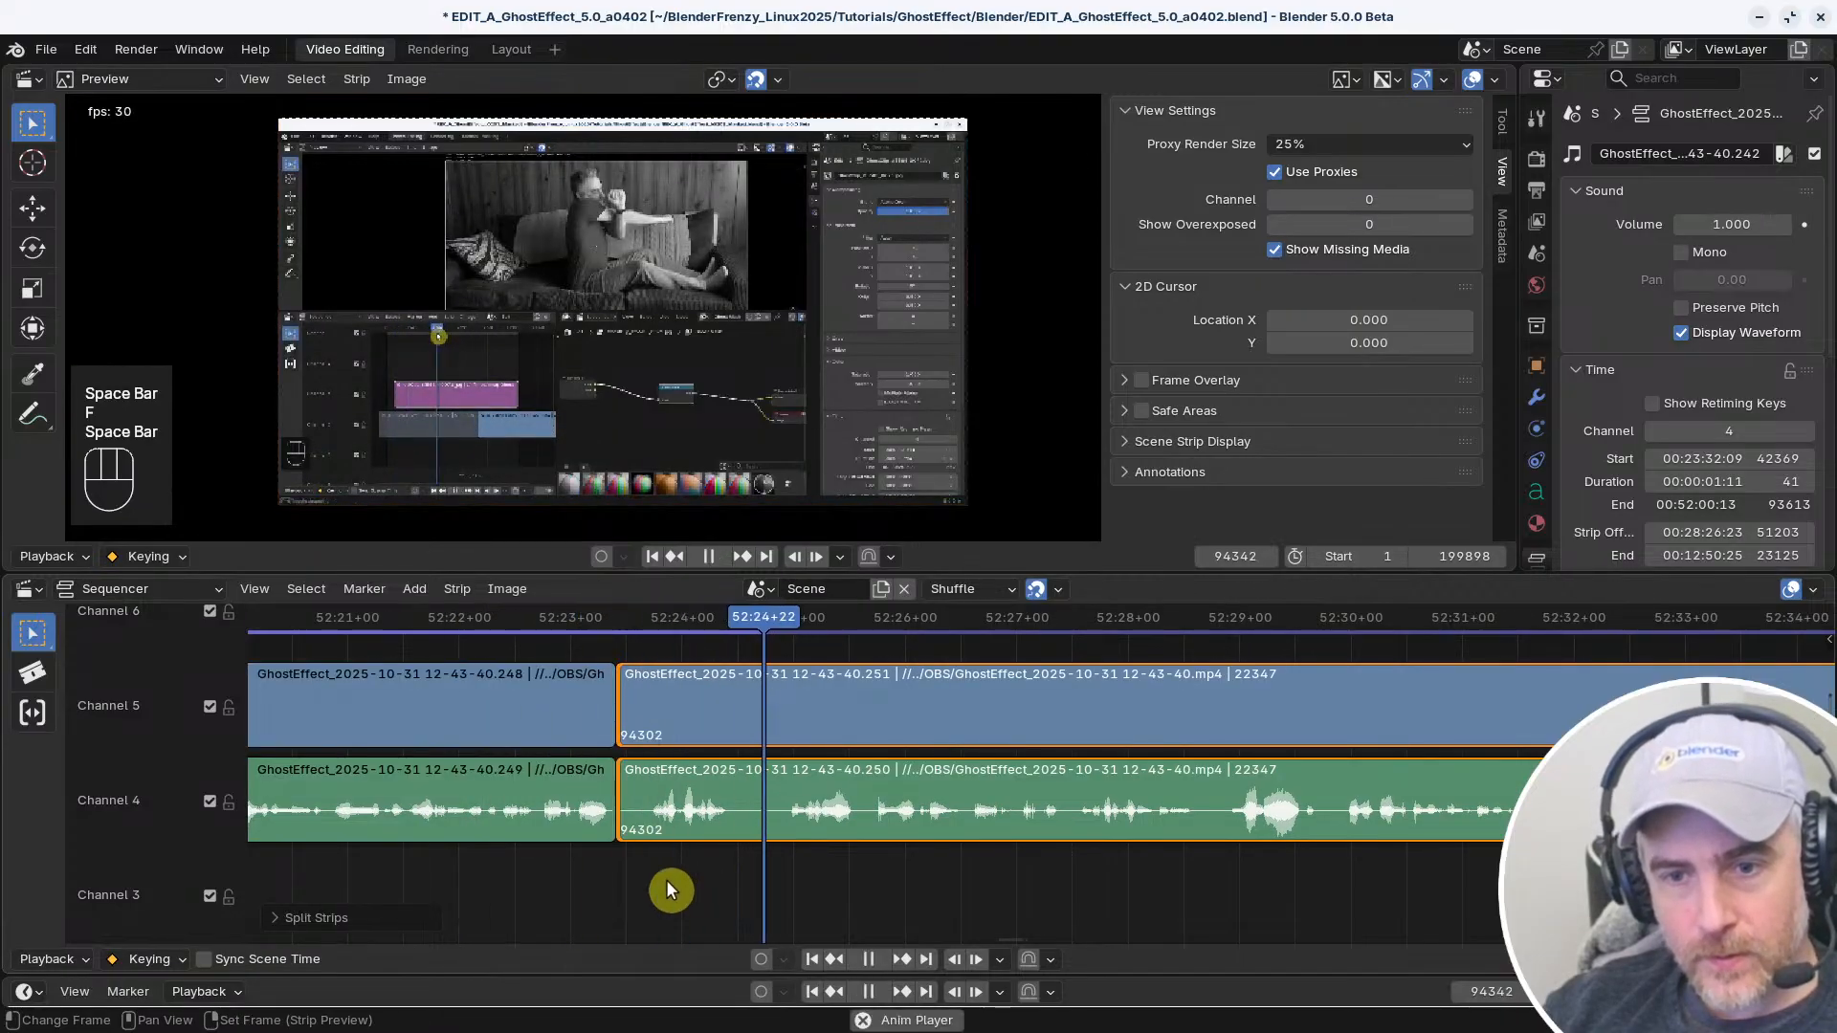
key(space)
key(ctrl+z)
key(ctrl+z)
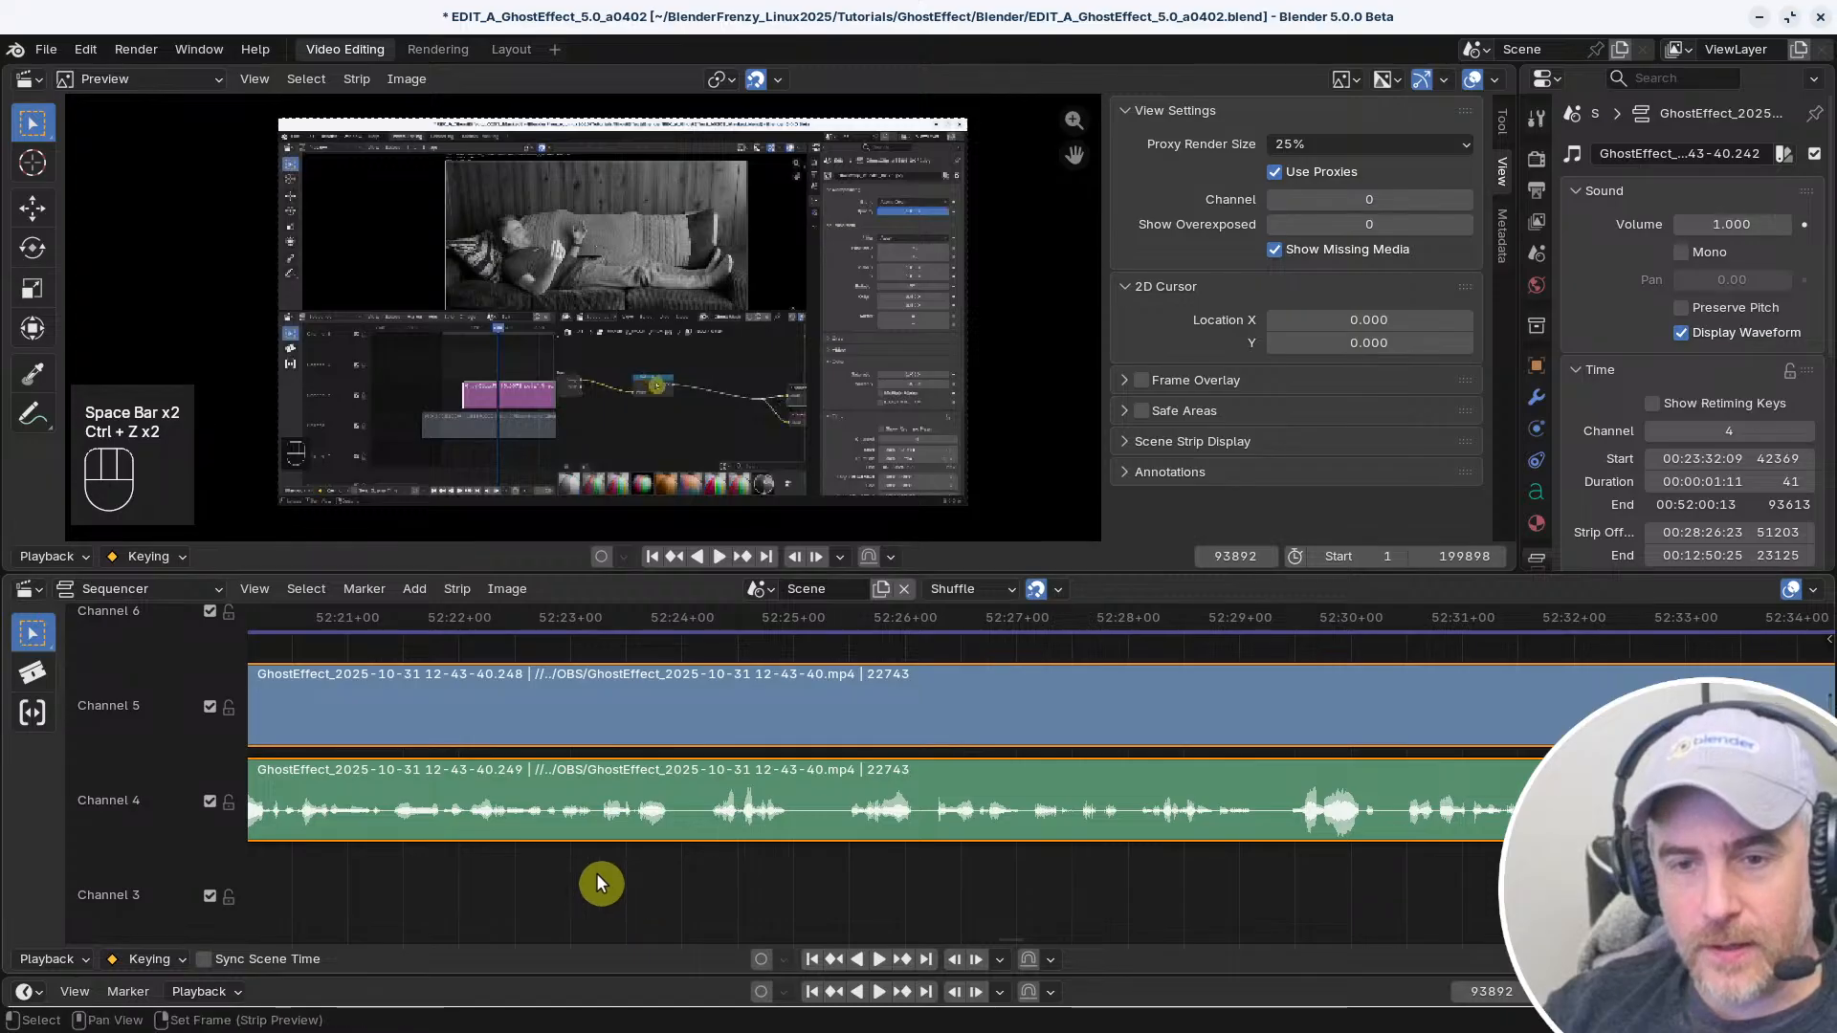
key(ctrl+shift+z)
Play the recording onward to about 52:42, listening for narration that needs cleaning up
key(space)
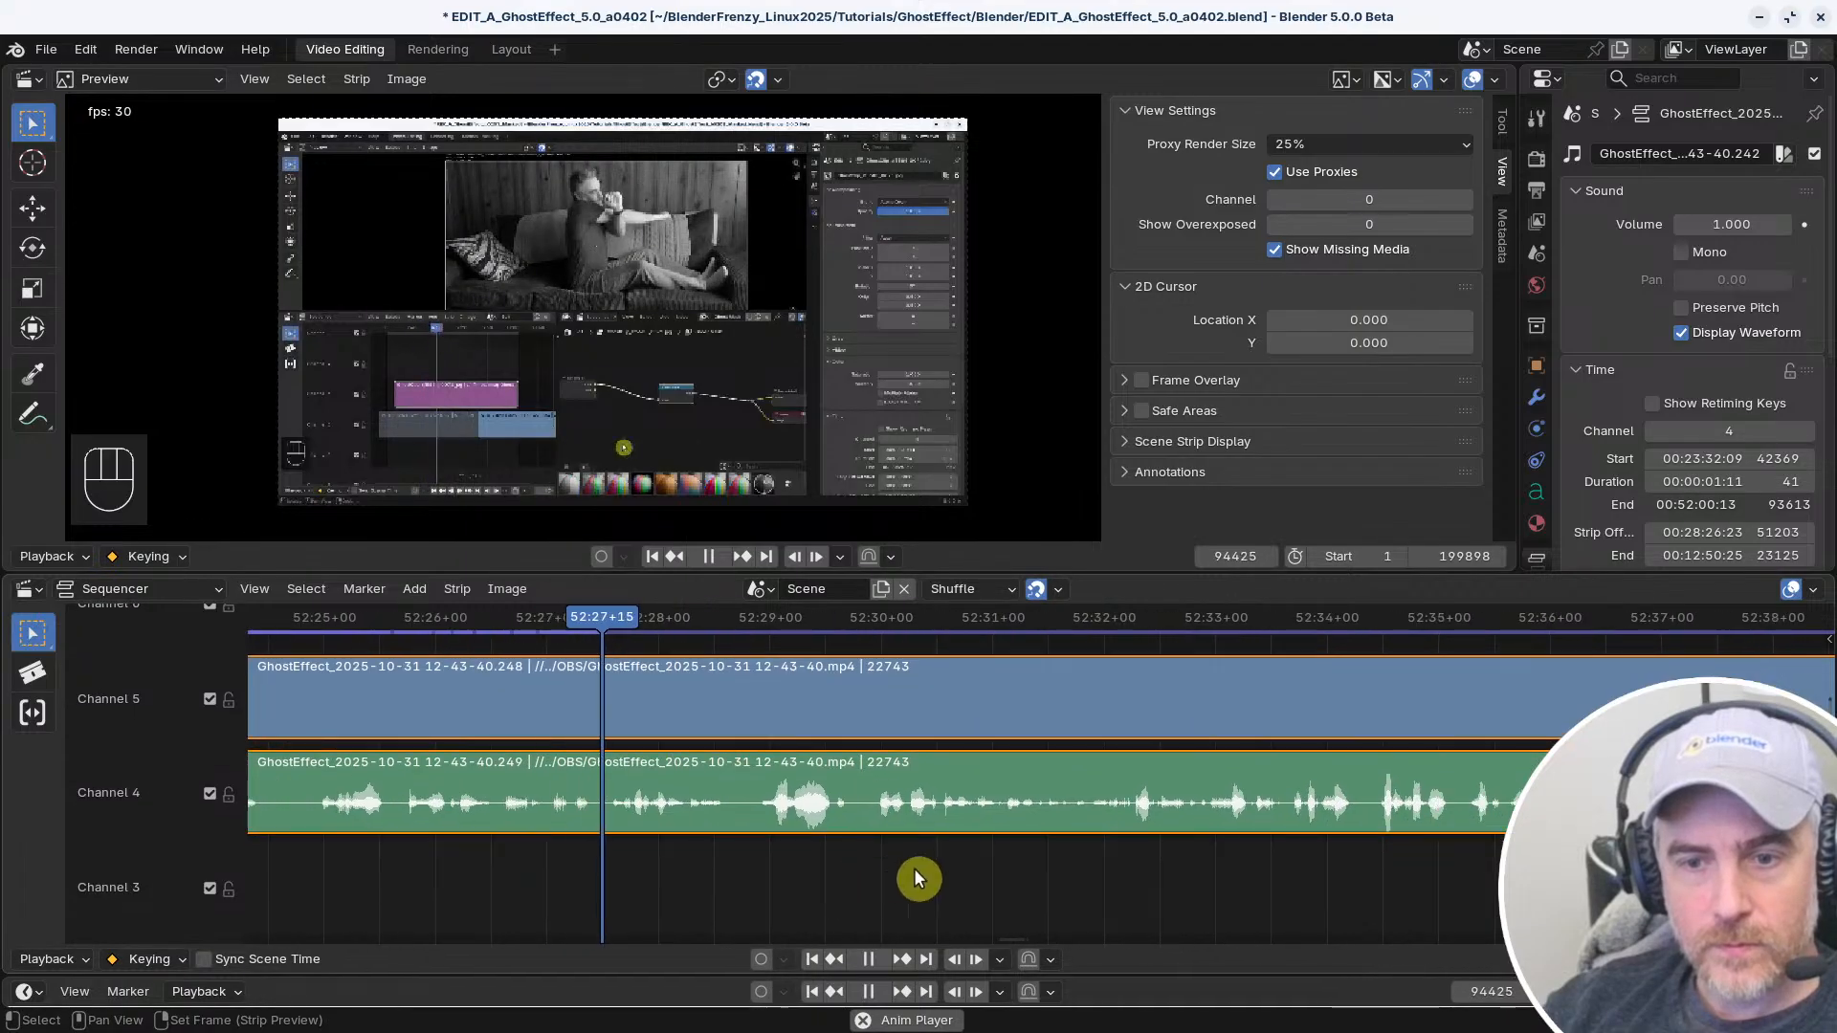
middle_drag(886, 857, 768, 868)
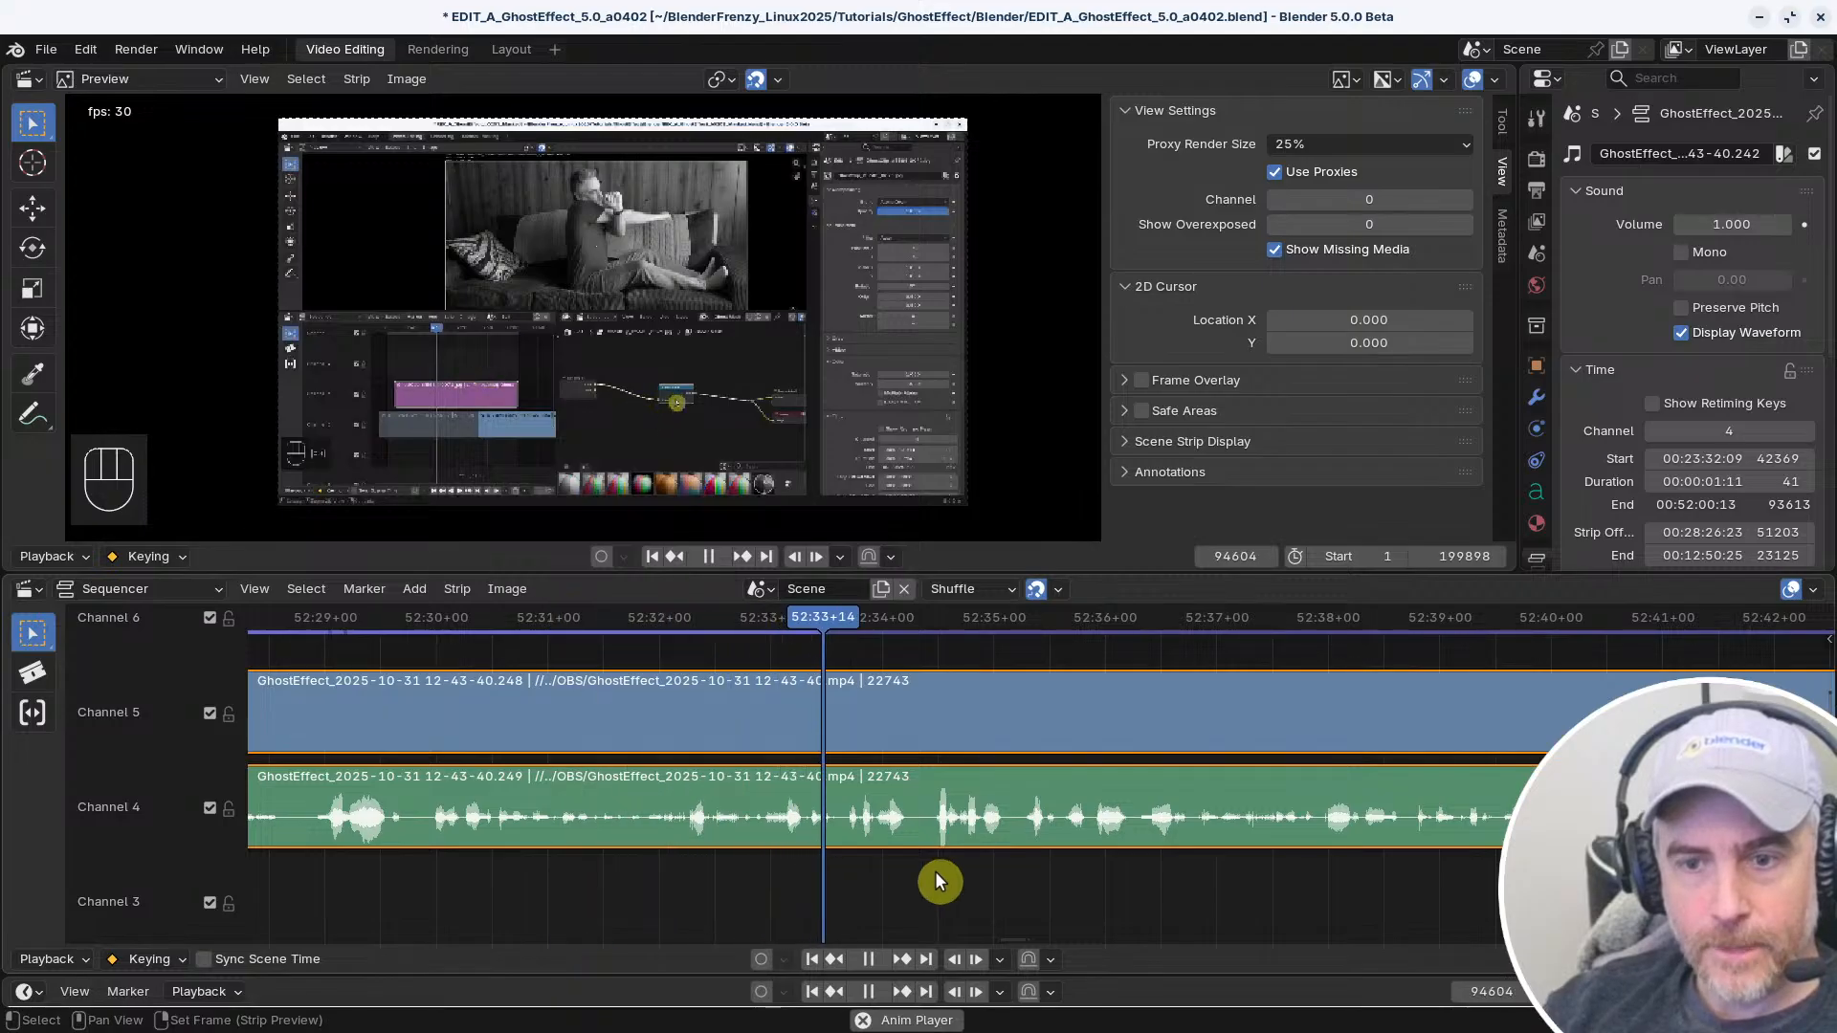
middle_drag(934, 870, 731, 870)
middle_drag(887, 887, 683, 876)
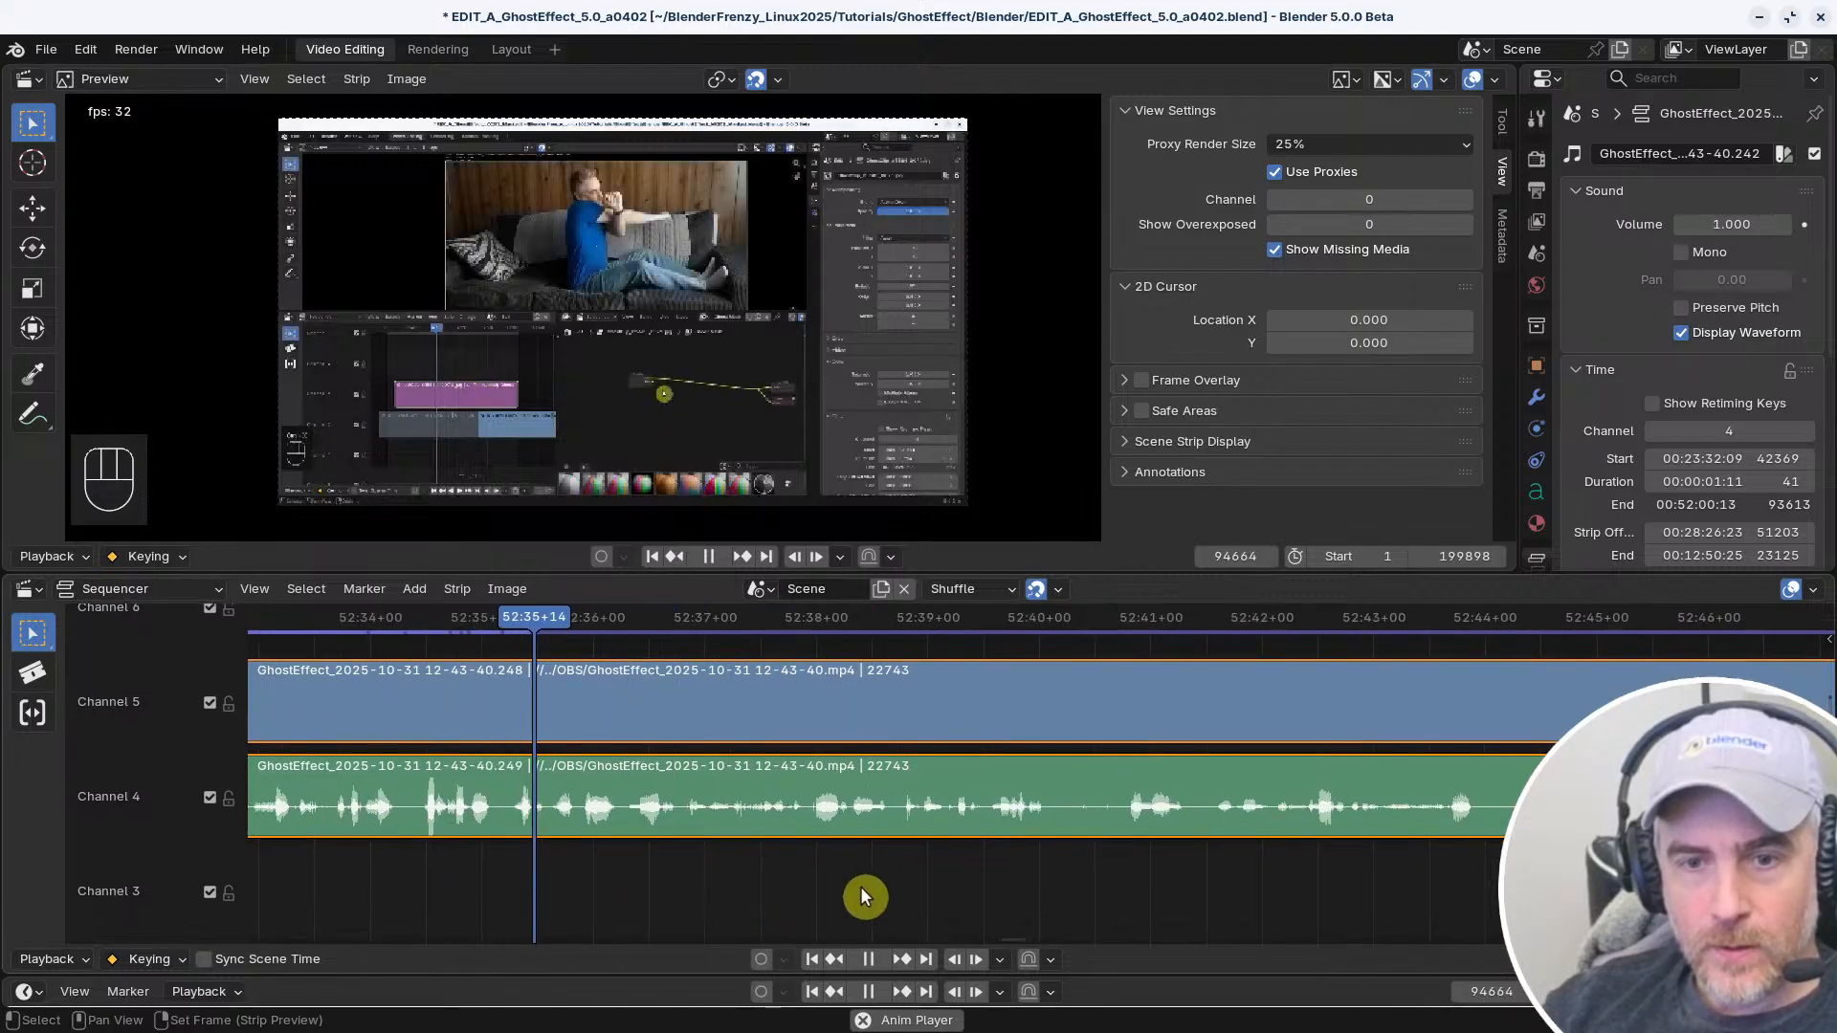
middle_drag(859, 886, 666, 892)
middle_drag(791, 899, 658, 908)
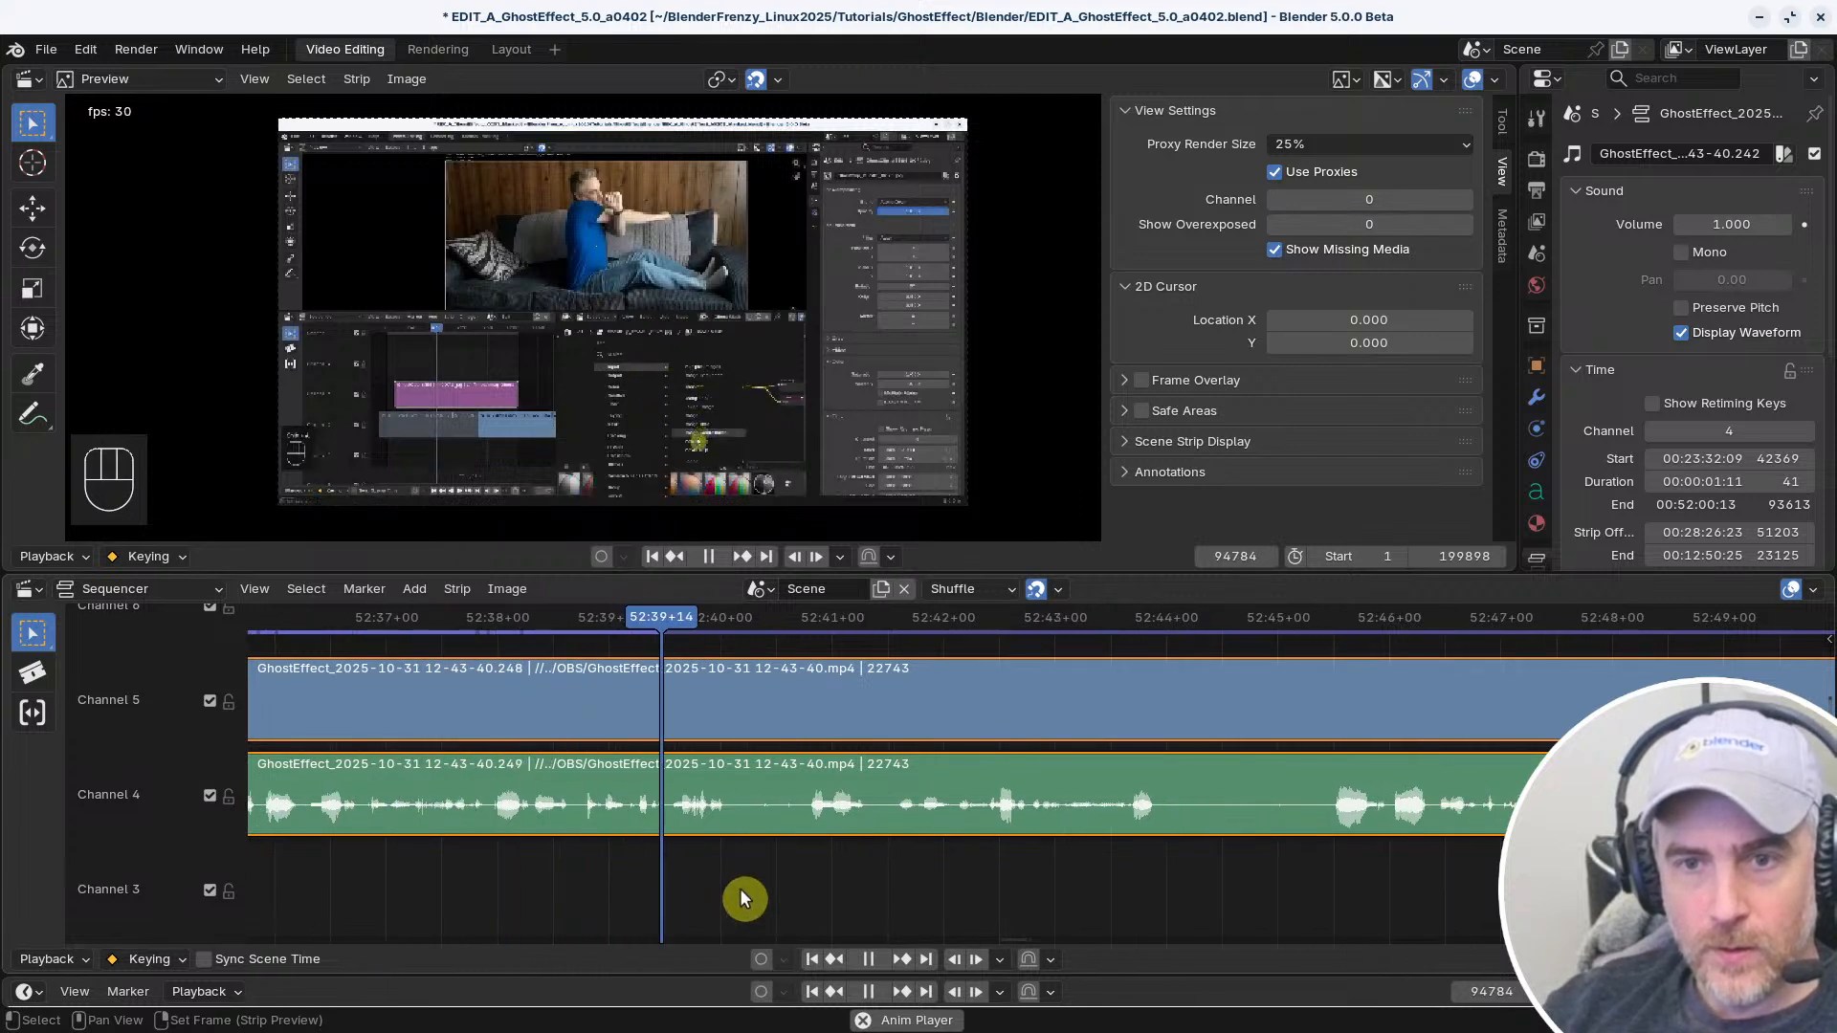
middle_drag(869, 894, 541, 904)
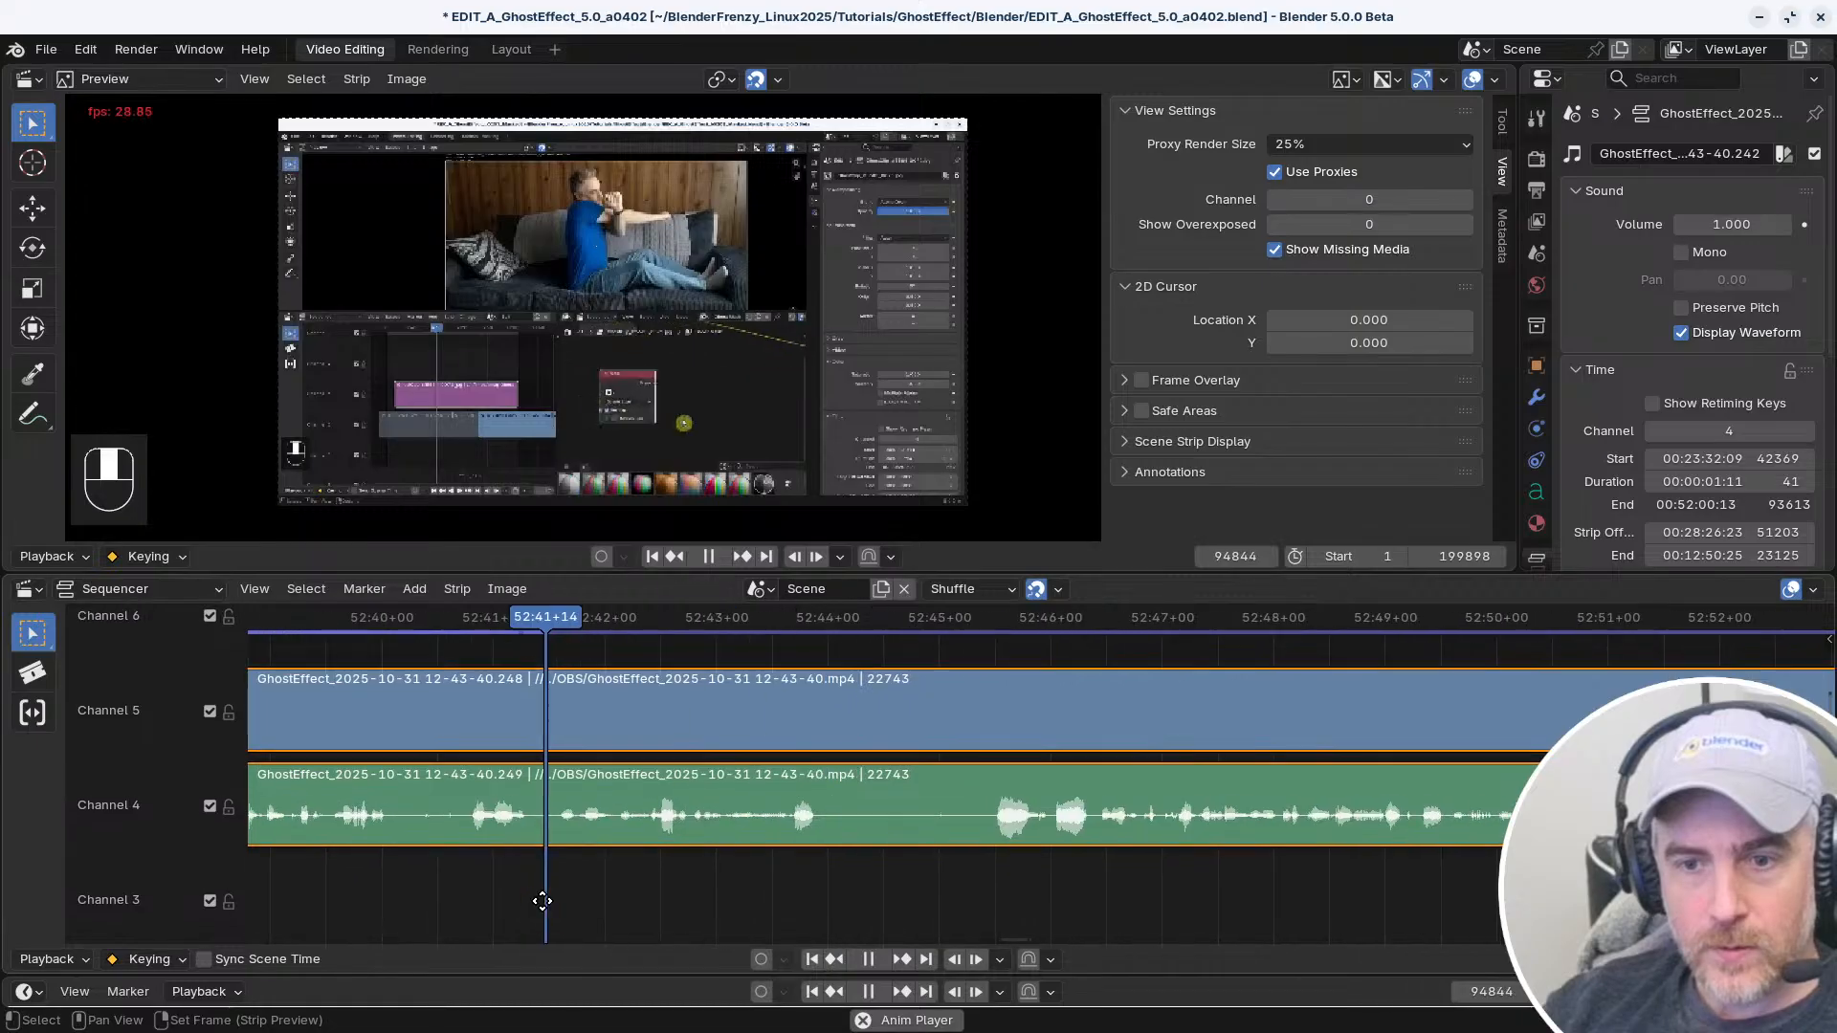
key(space)
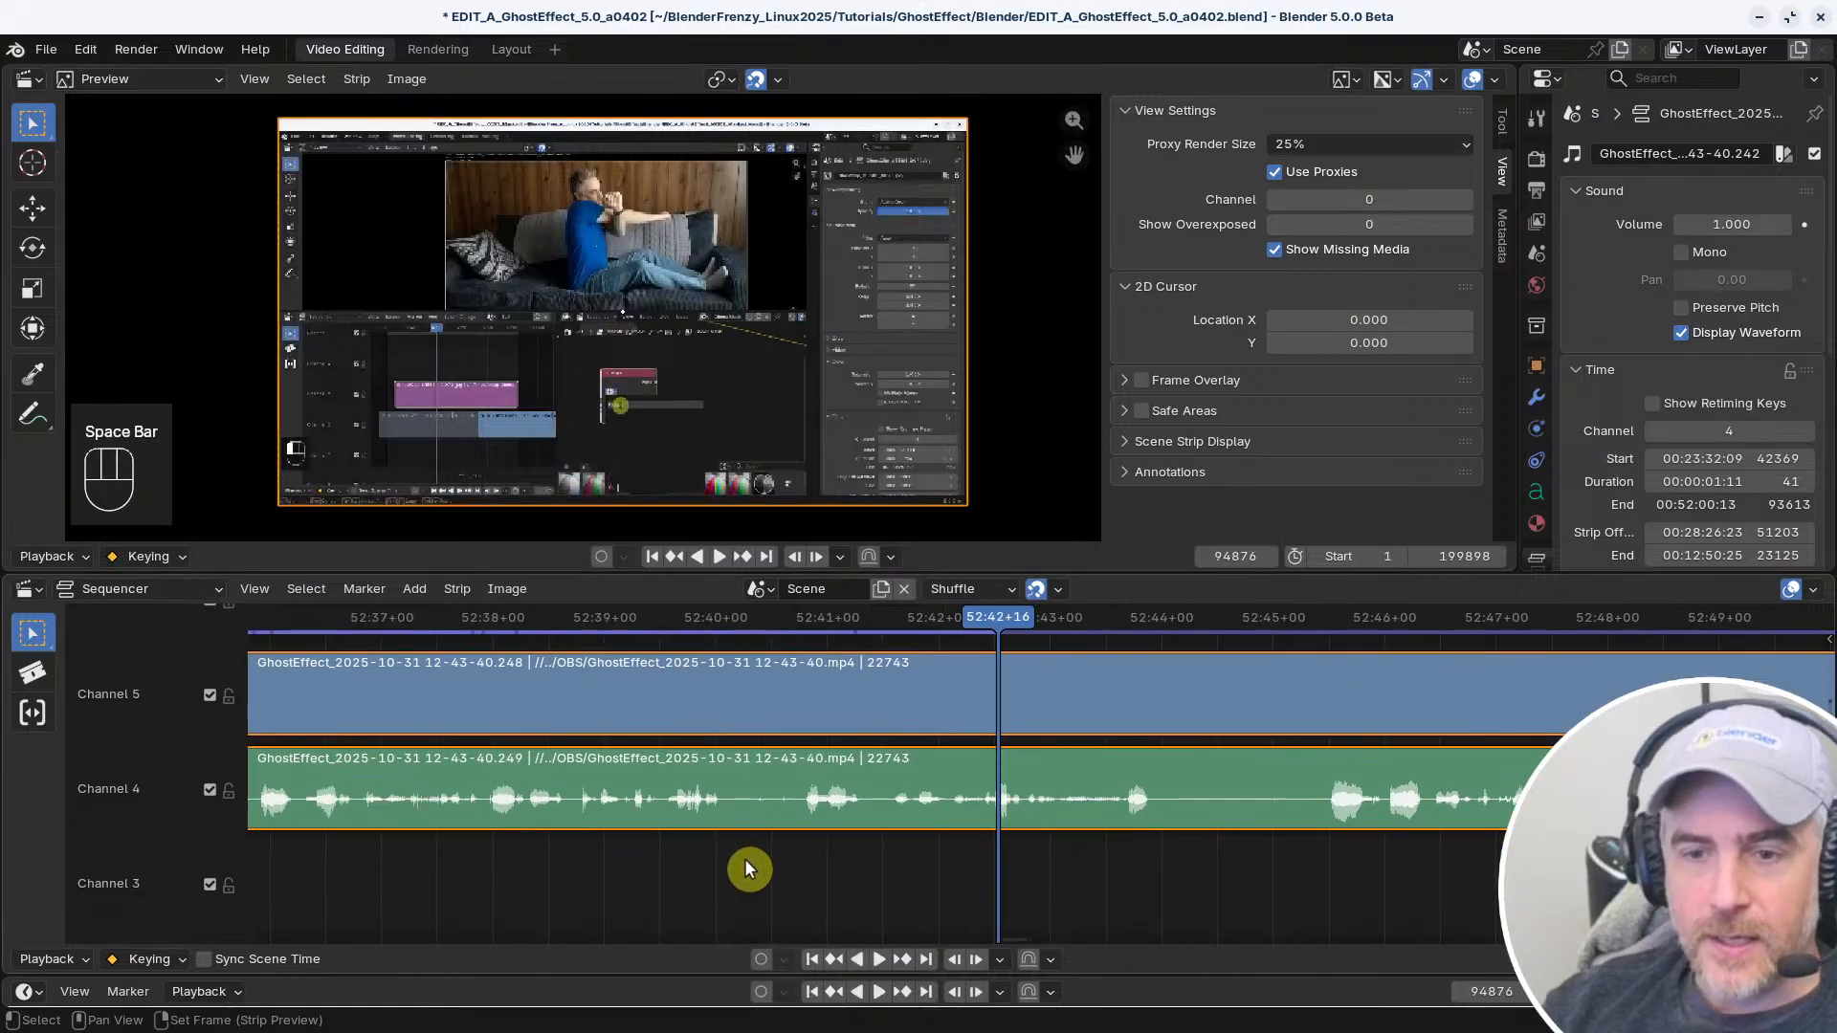
Replay the narration around 52:40 and split only the audio strip on channel 4 at 52:40+01
key(space)
key(space)
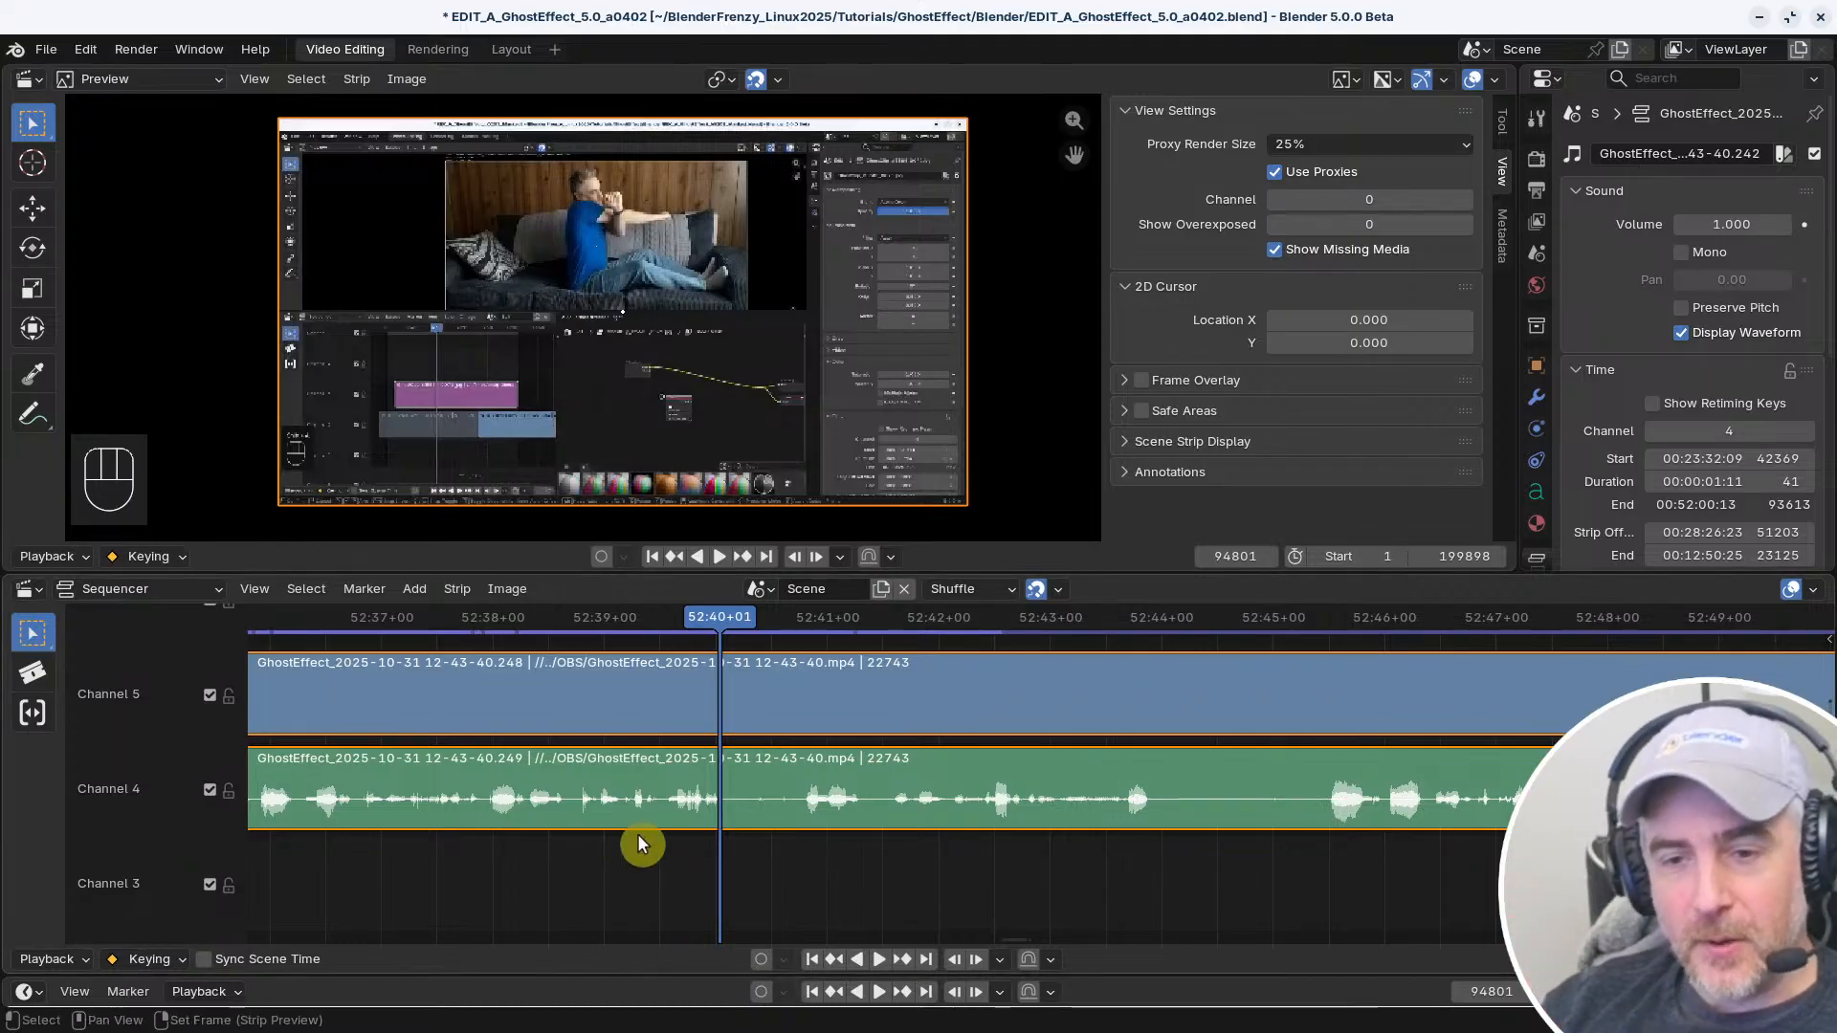
key(space)
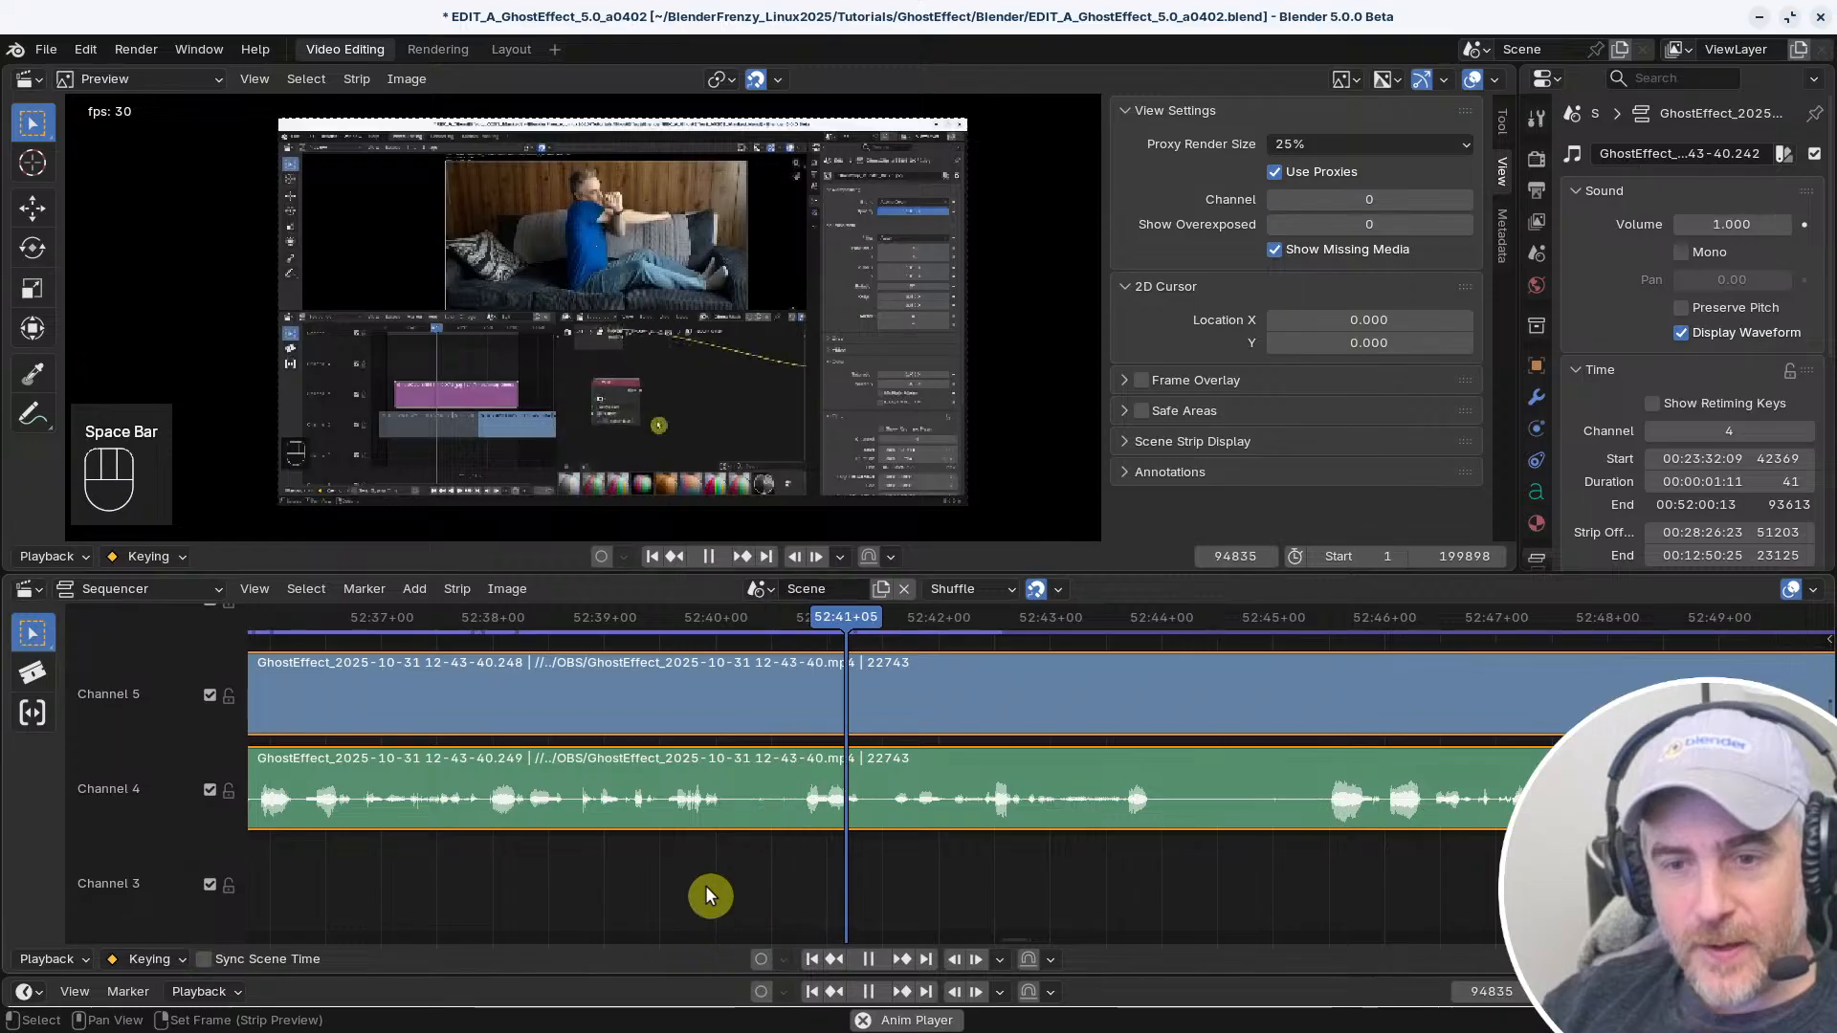
key(space)
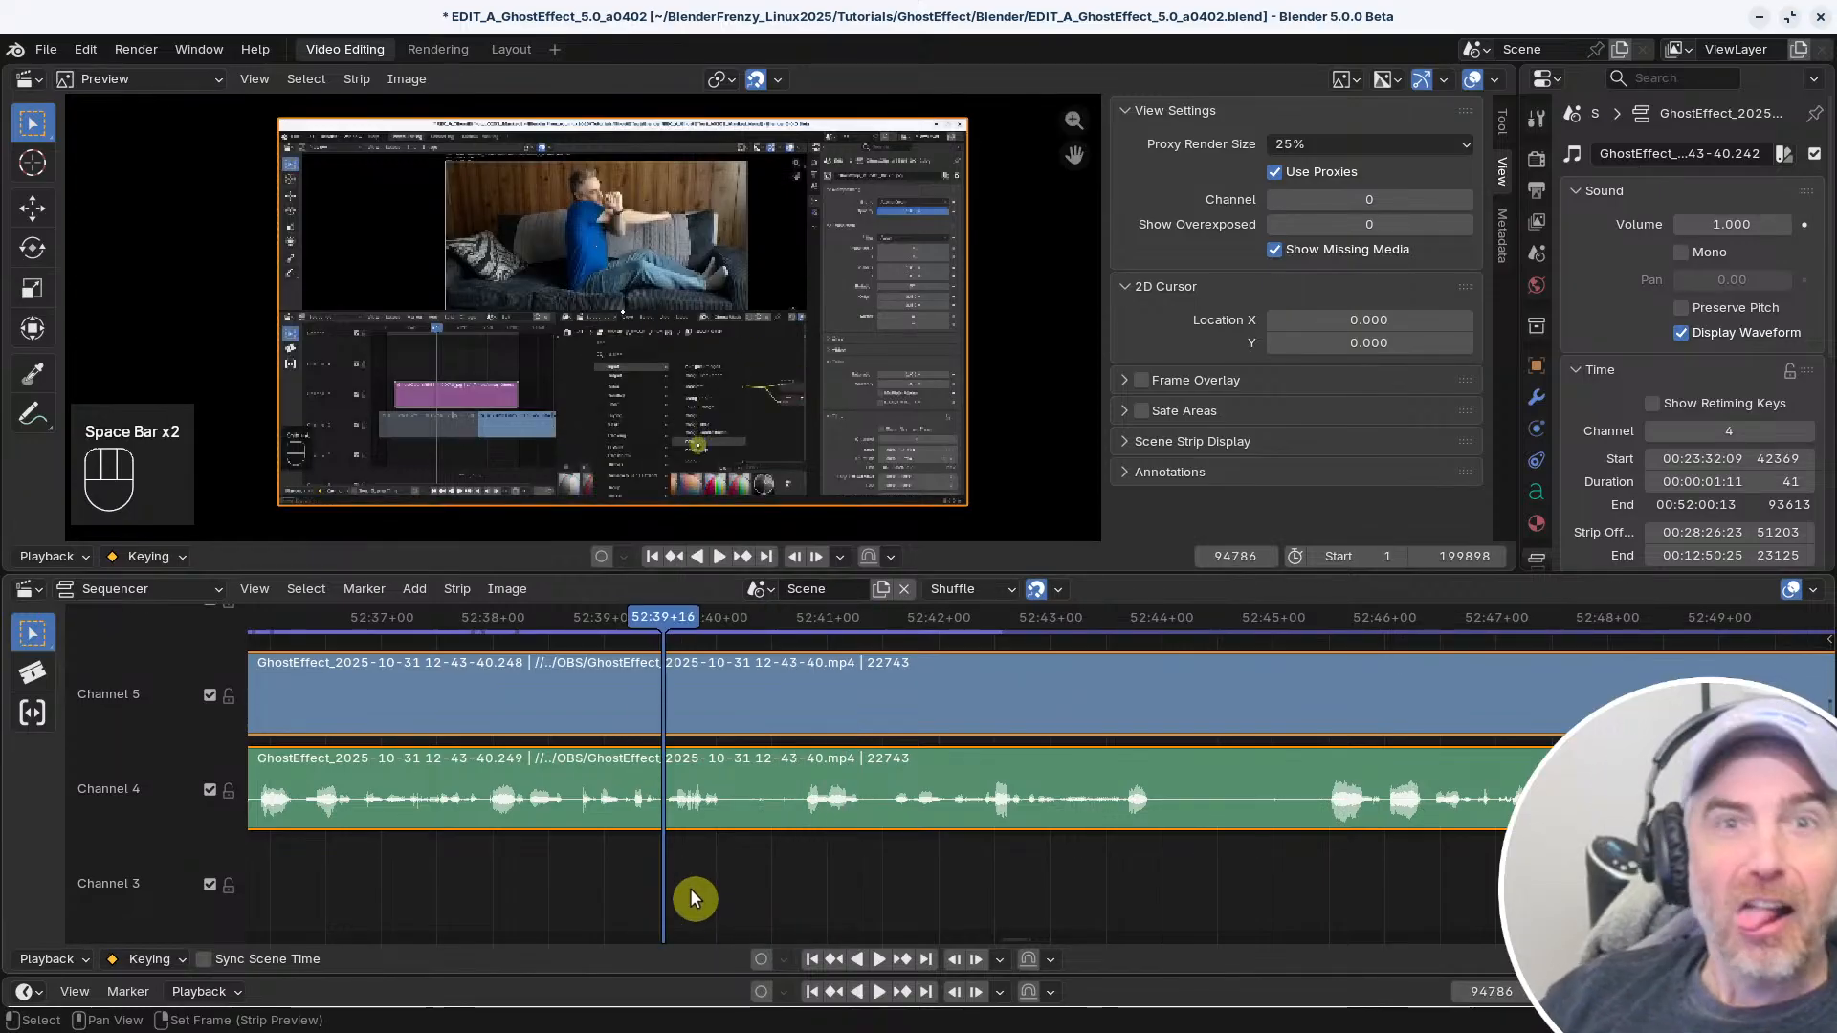
key(space)
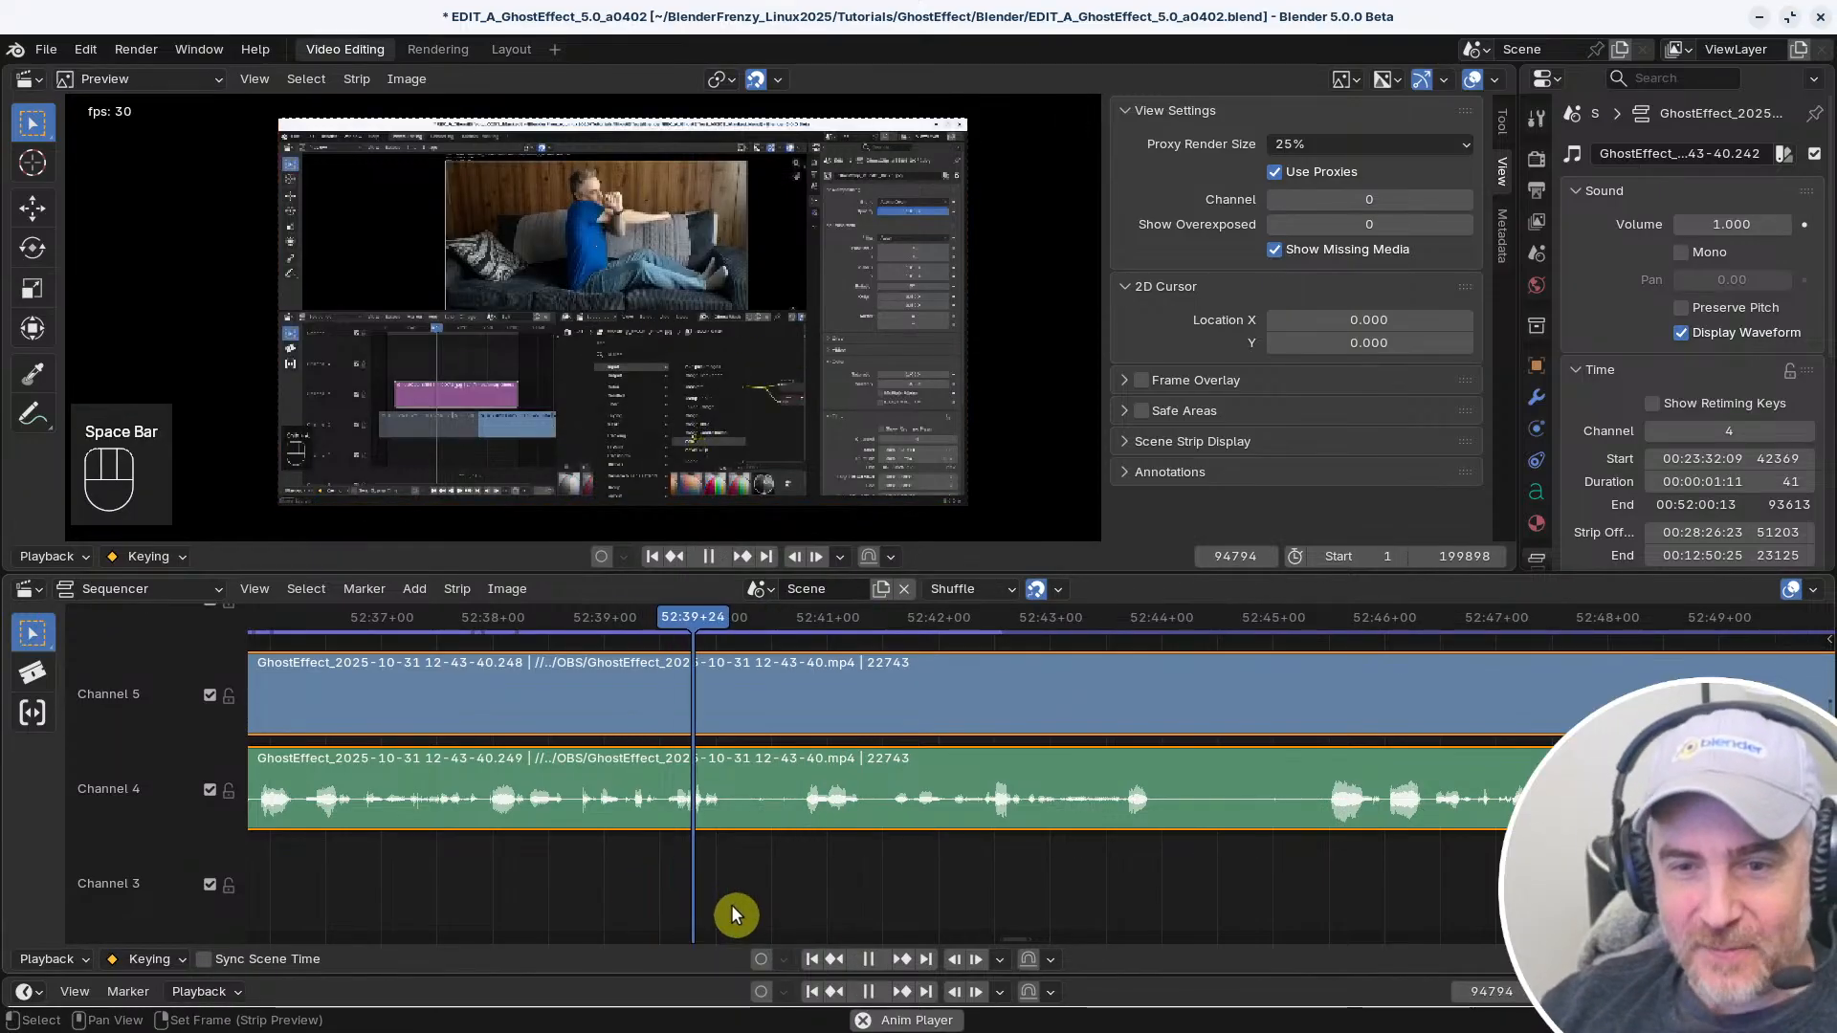
key(space)
click(800, 790)
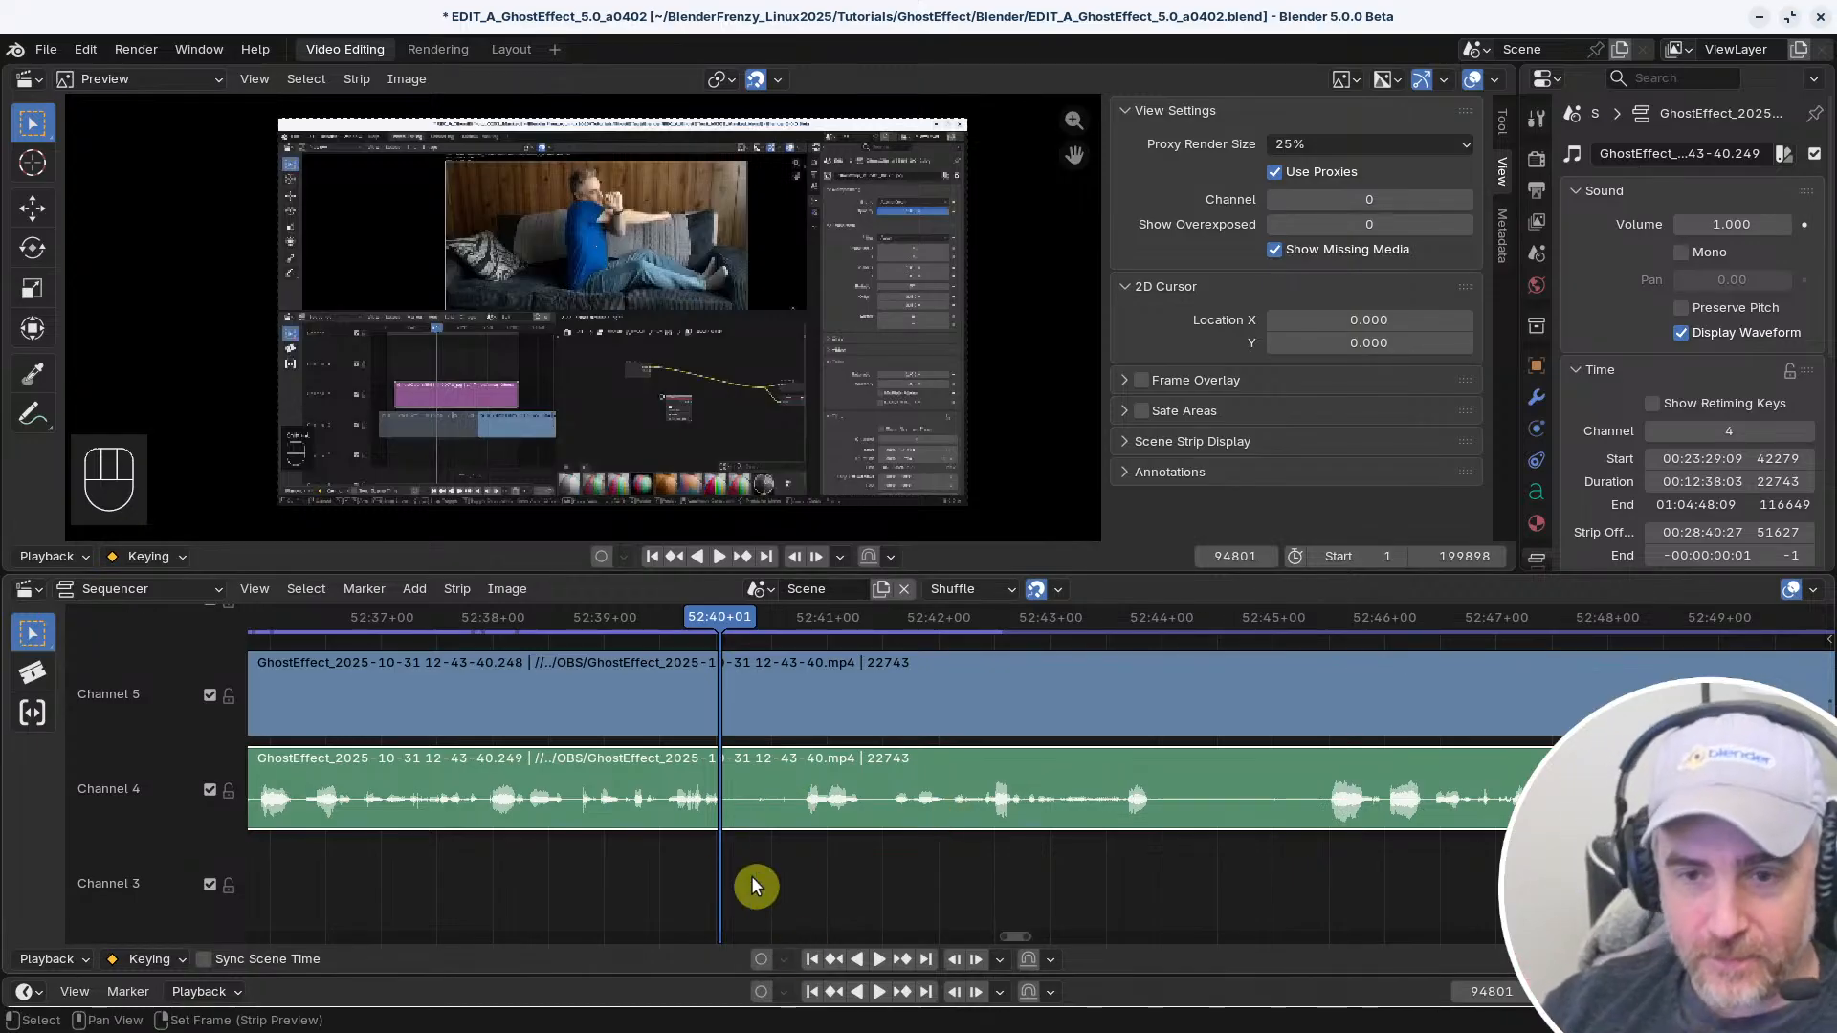
key(f)
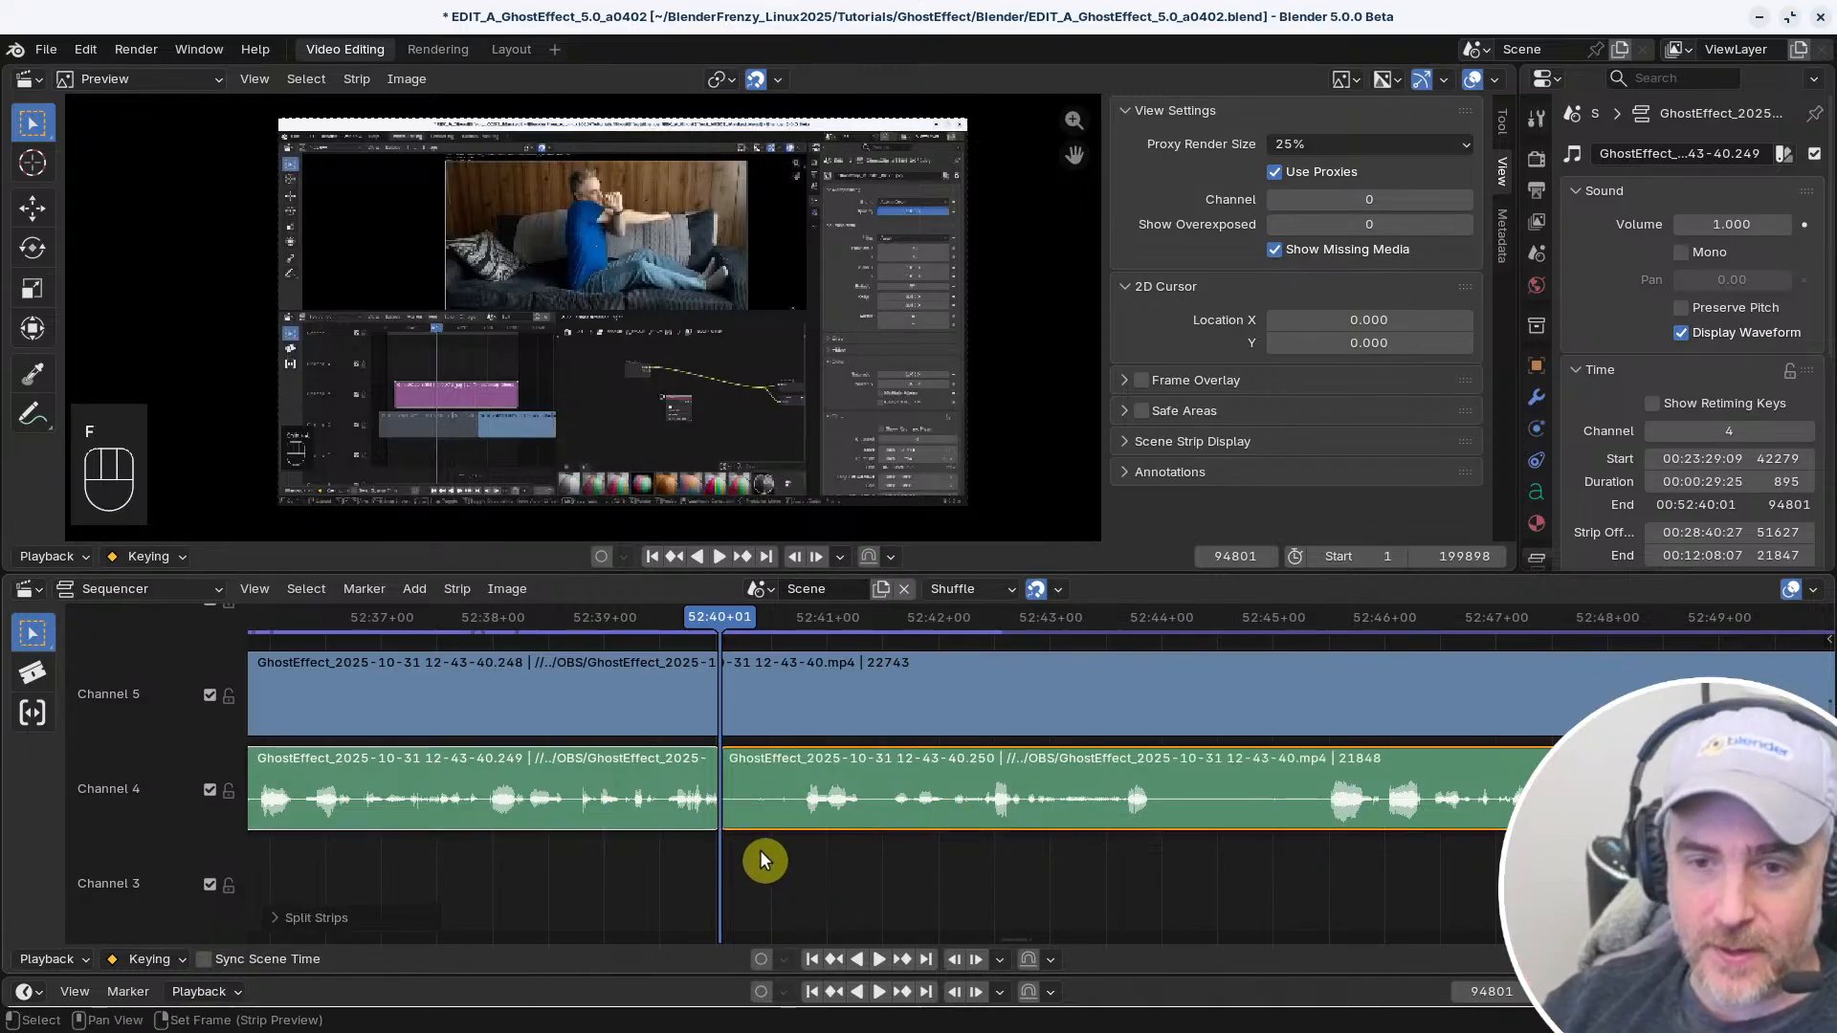
Play a little further and split the audio strip again at 52:40+23 to isolate a short piece
key(space)
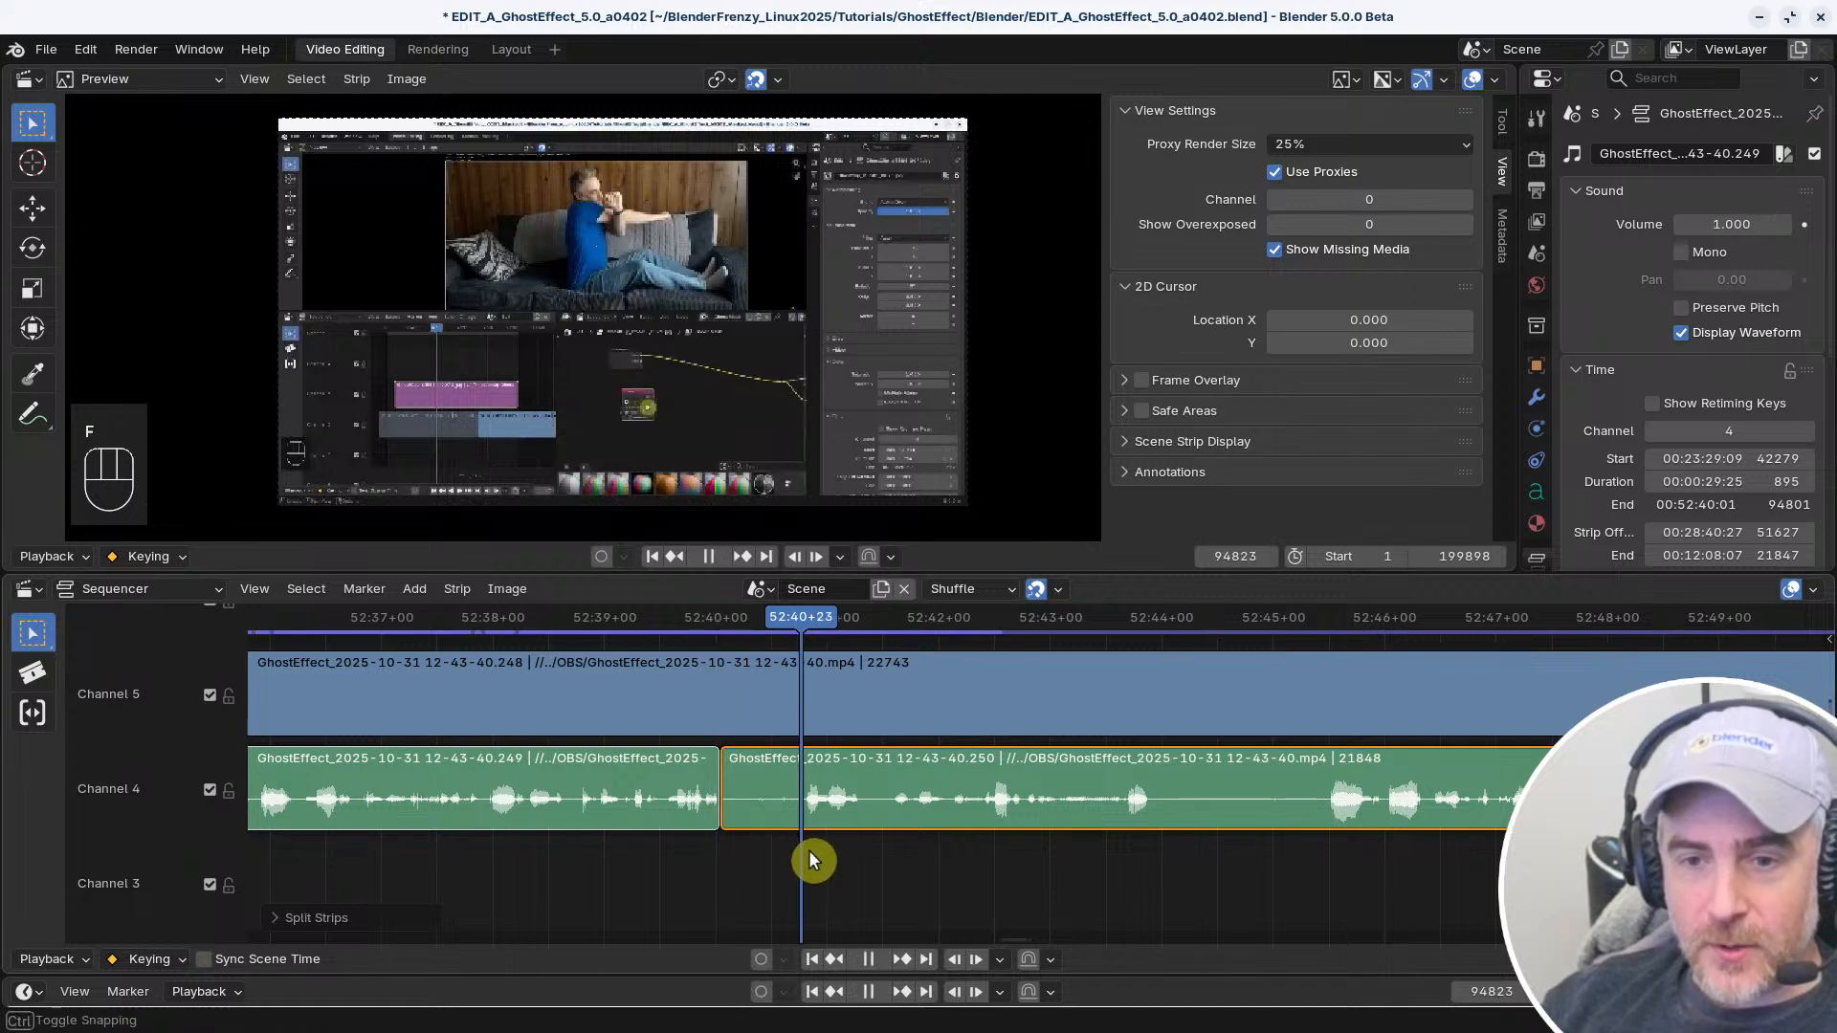
key(space)
key(f)
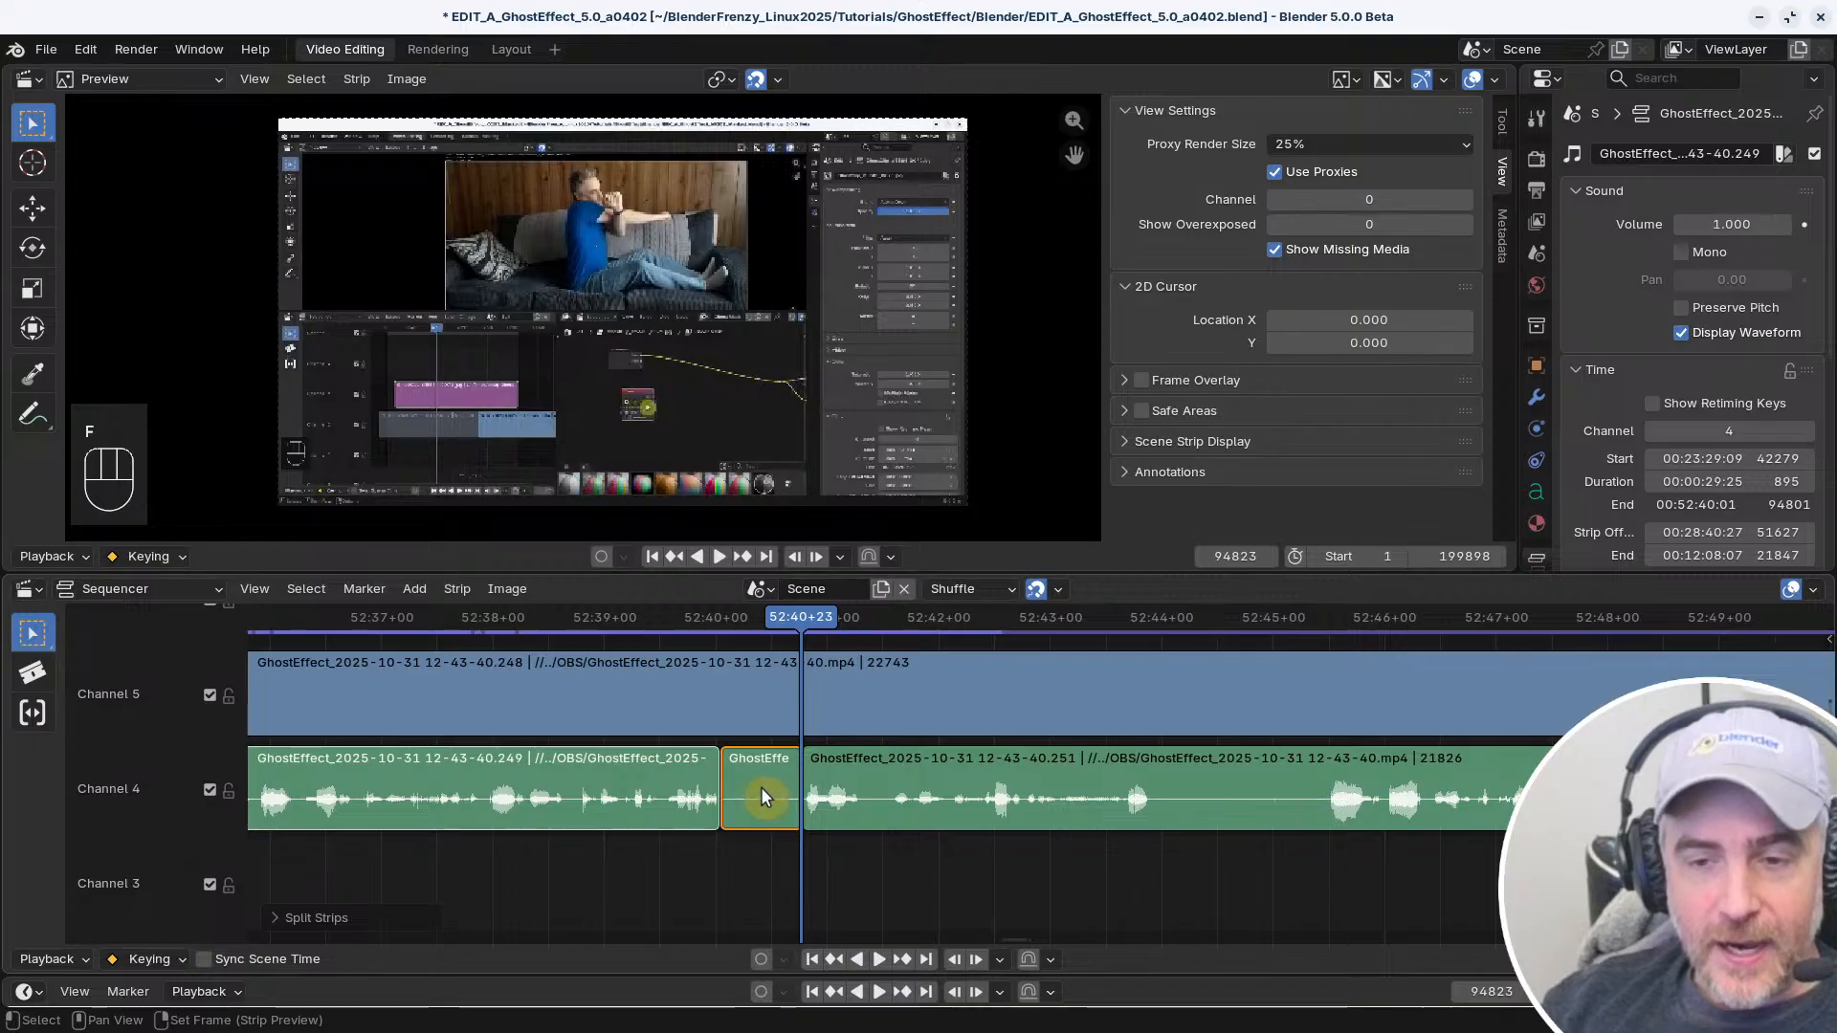
Slip the contents of the short isolated audio piece to a silent part of the recording and play back the patch
click(761, 788)
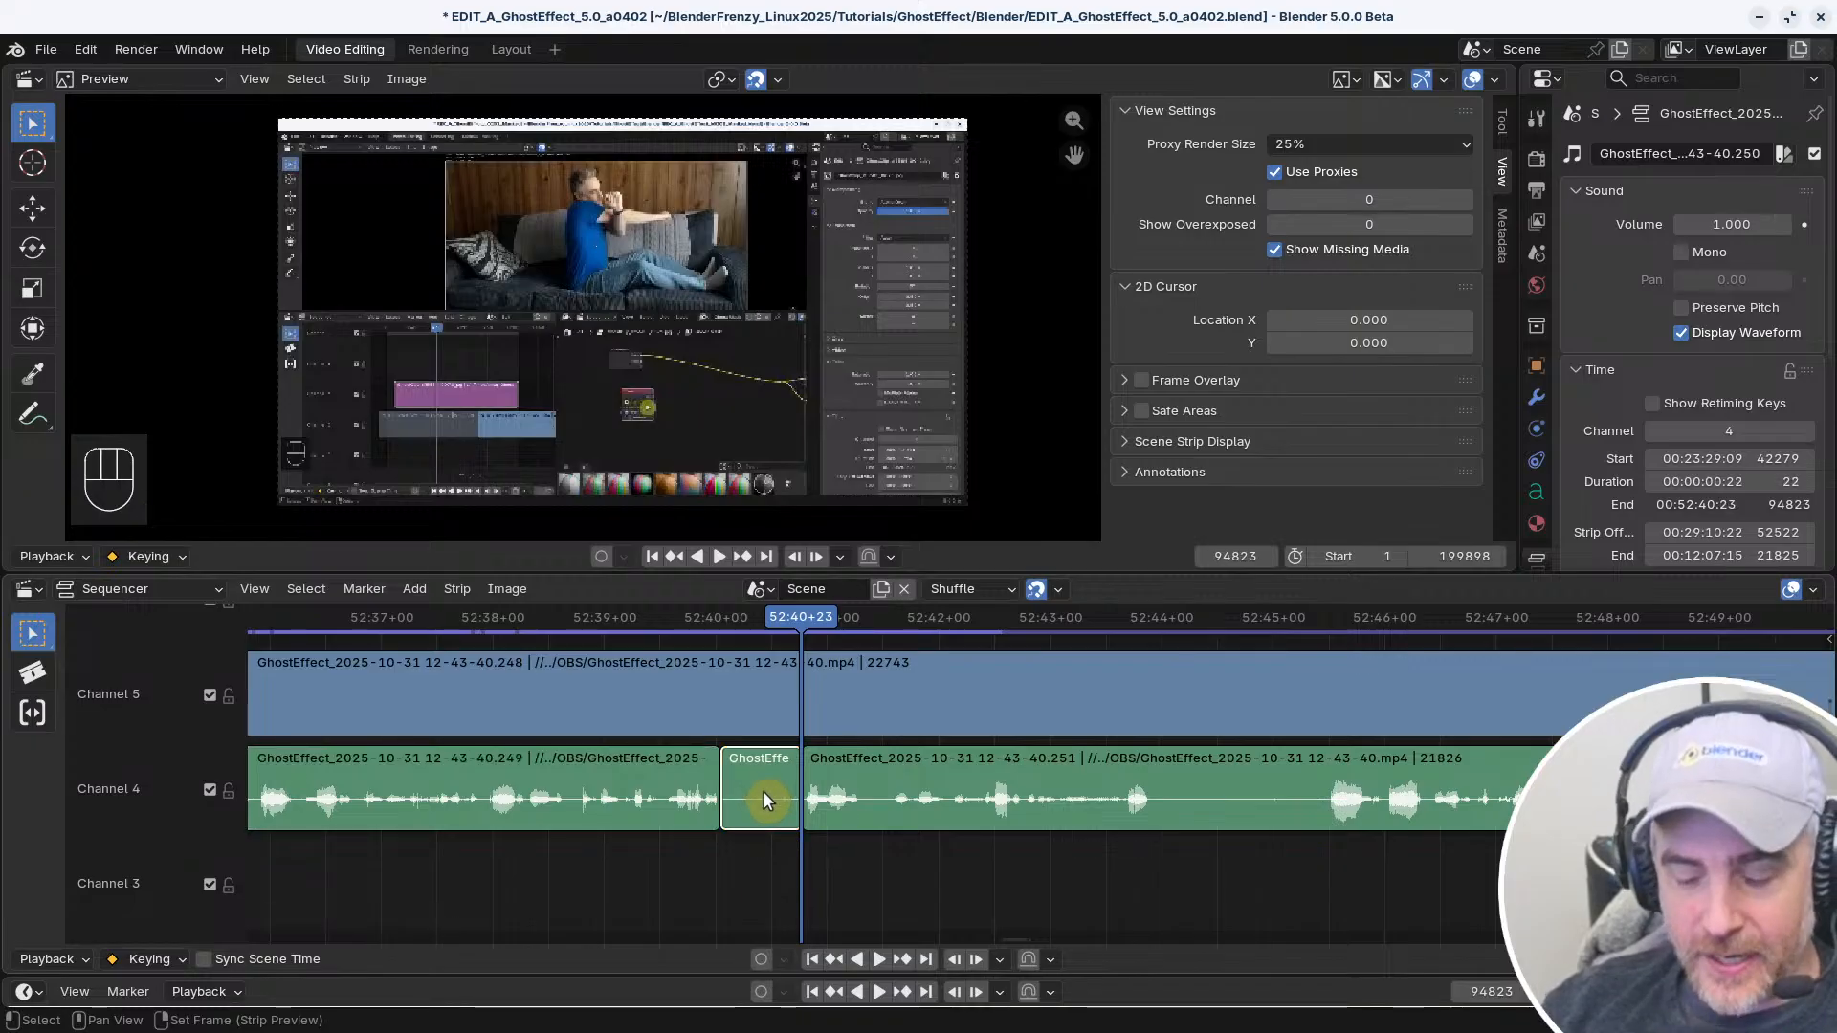
key(shift+s)
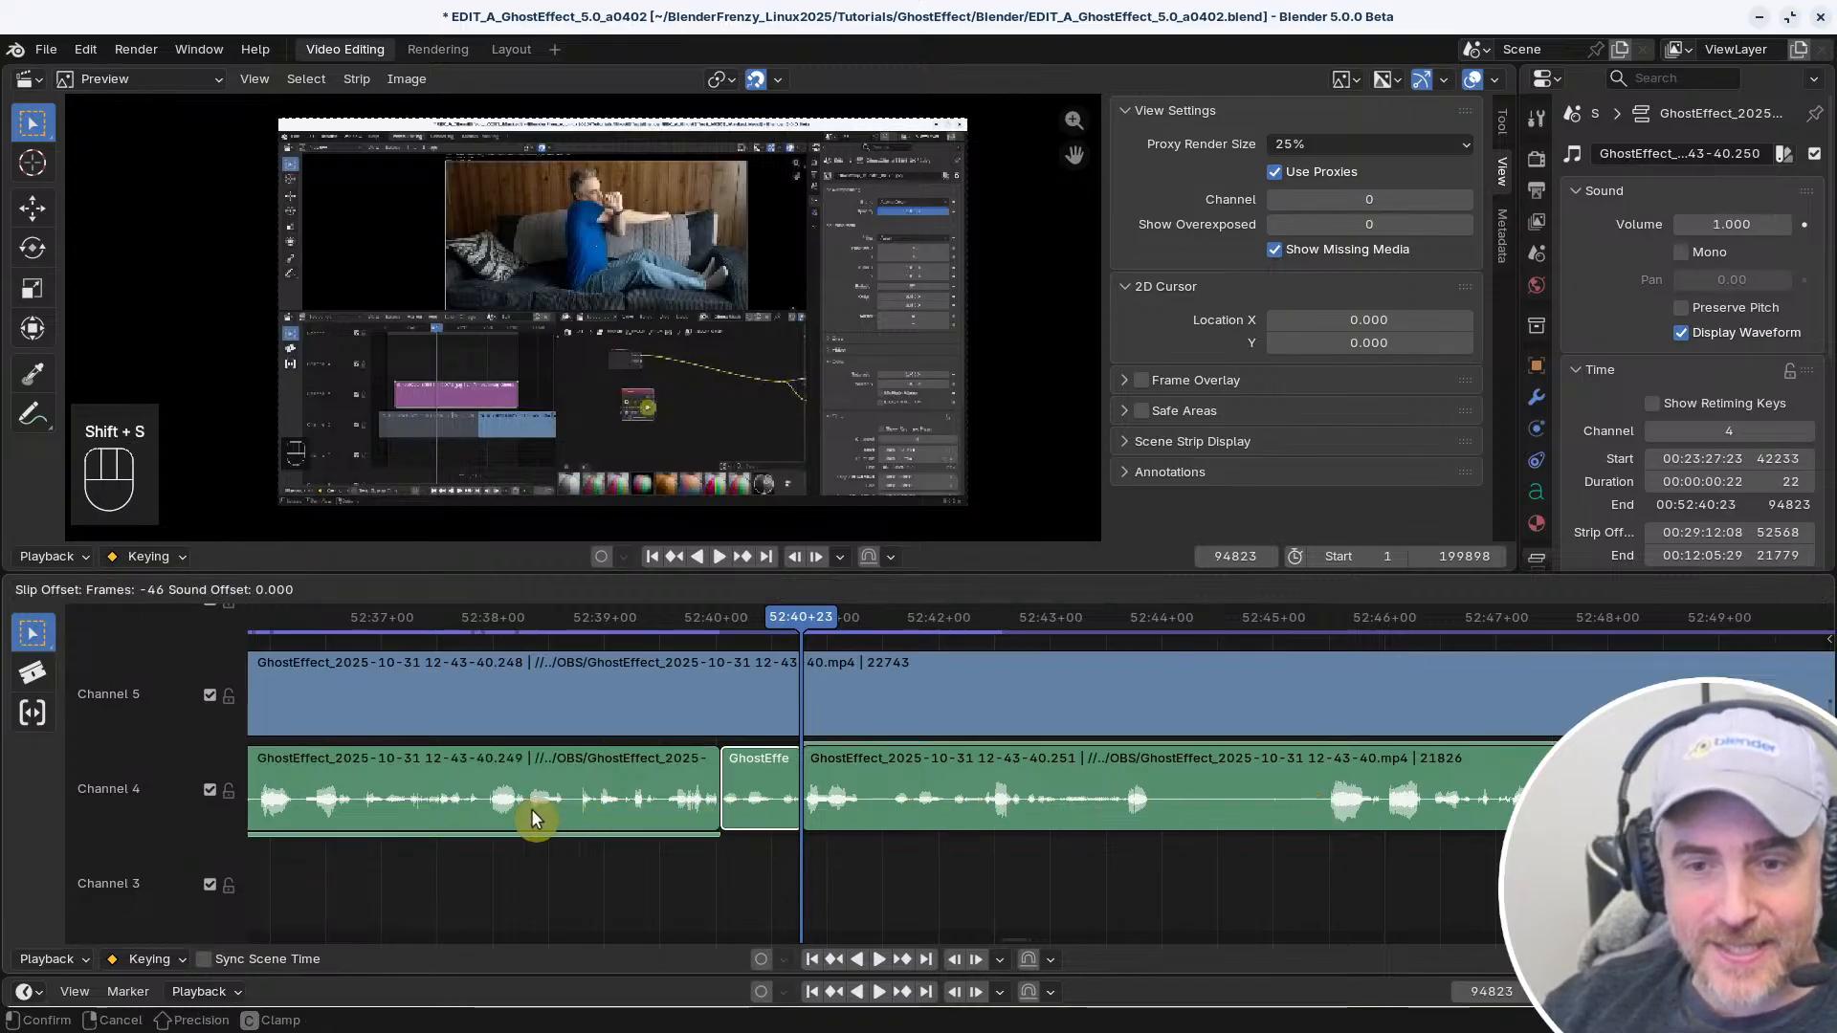
click(371, 814)
key(shift+s)
click(799, 834)
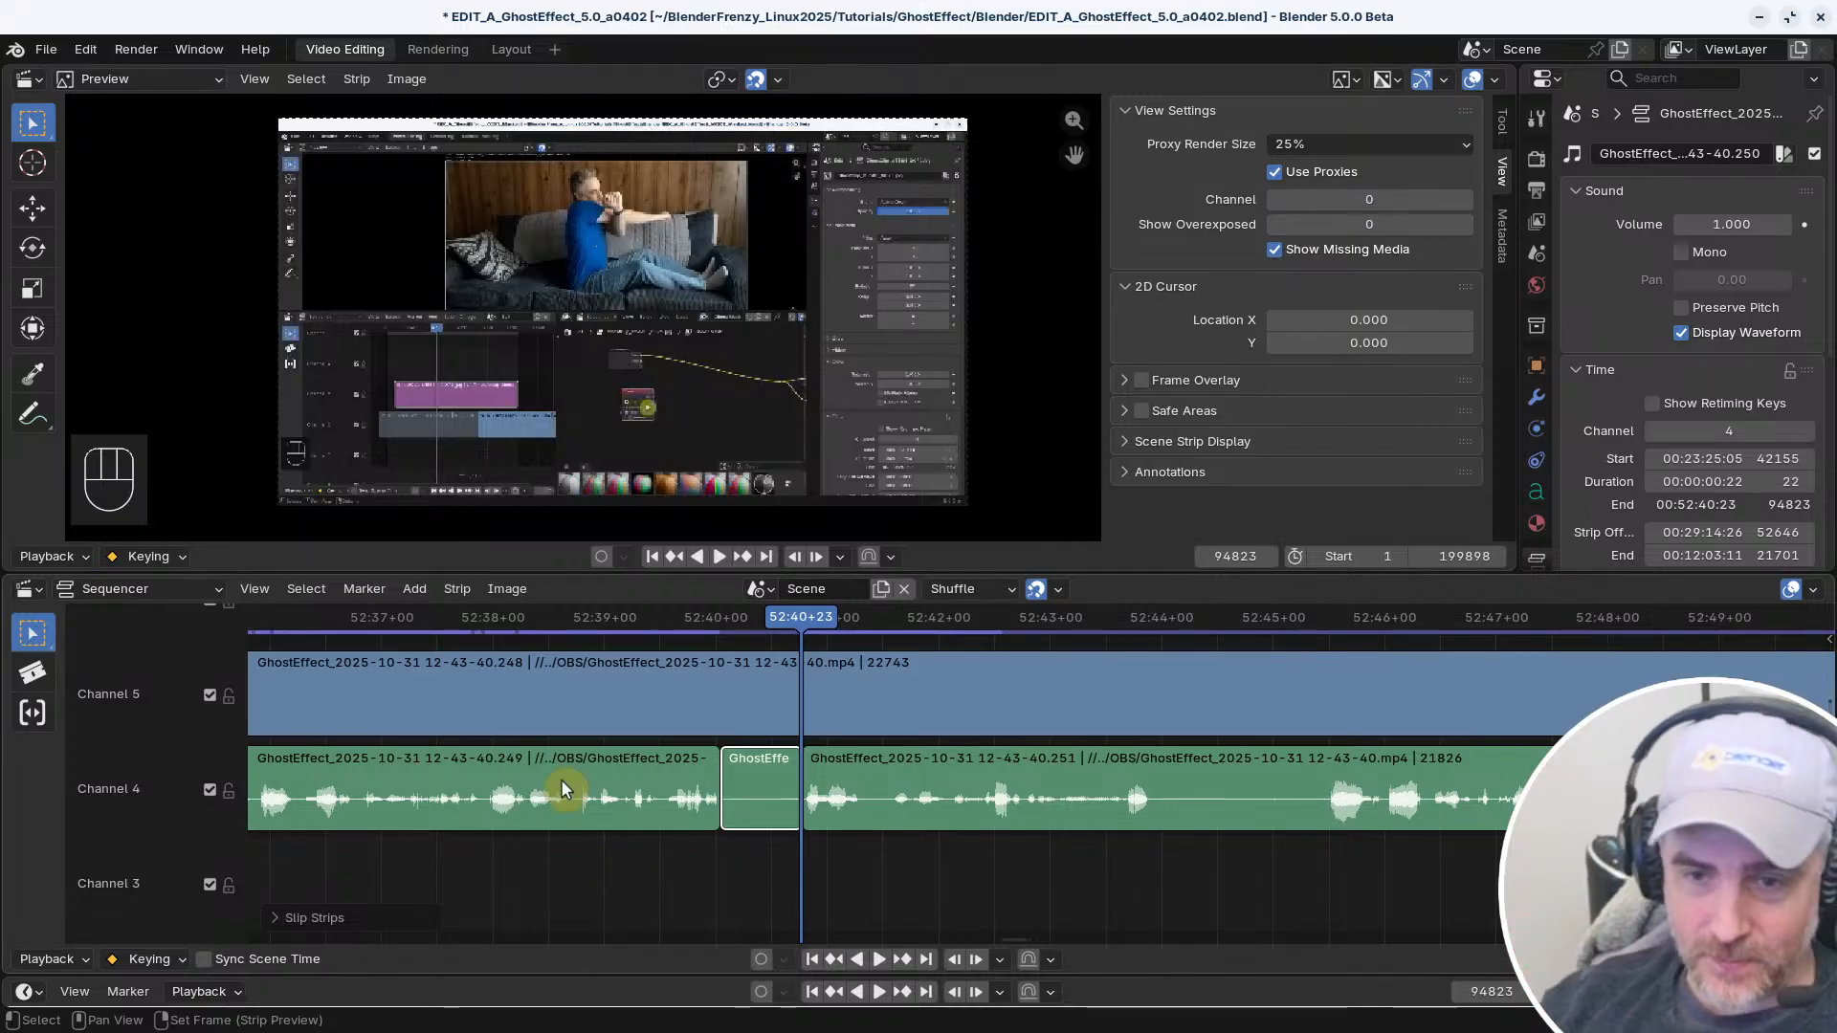
right_click(673, 867)
key(space)
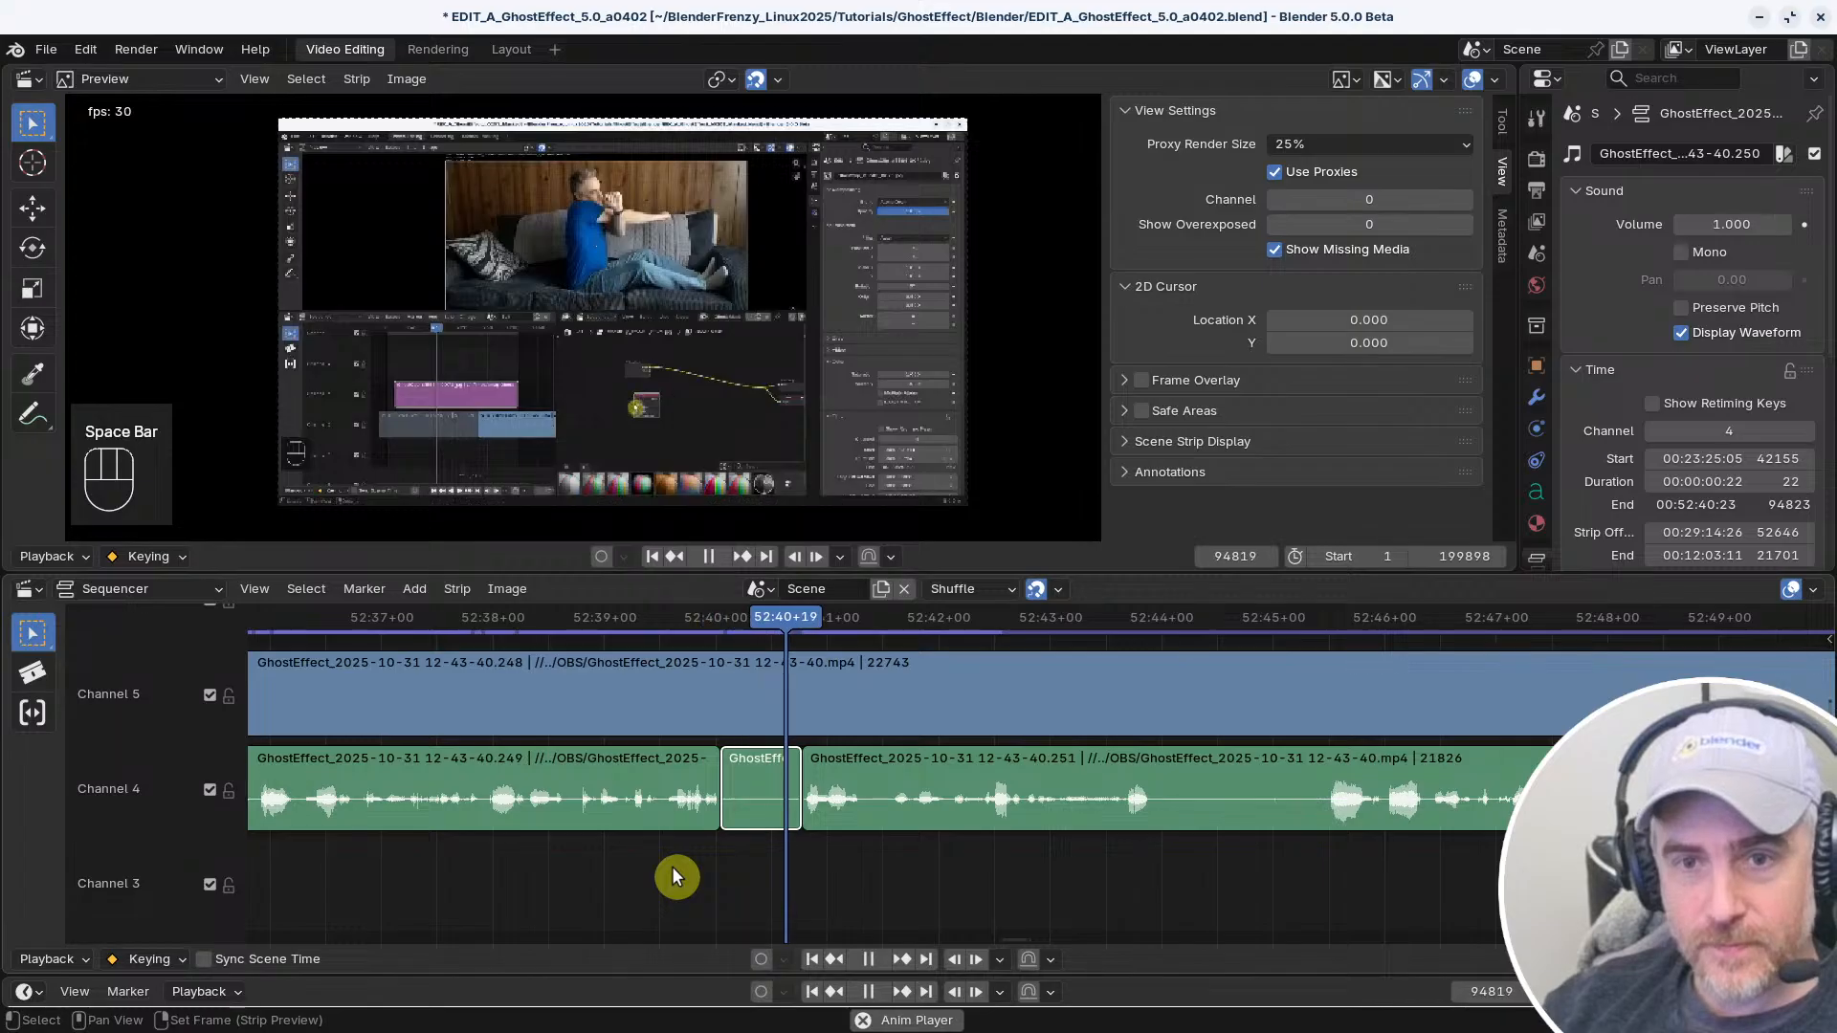
key(space)
Slide the edit point between the first audio strip and the silent piece to frame 94803 and replay the transition
middle_drag(671, 865, 880, 862)
click(804, 770)
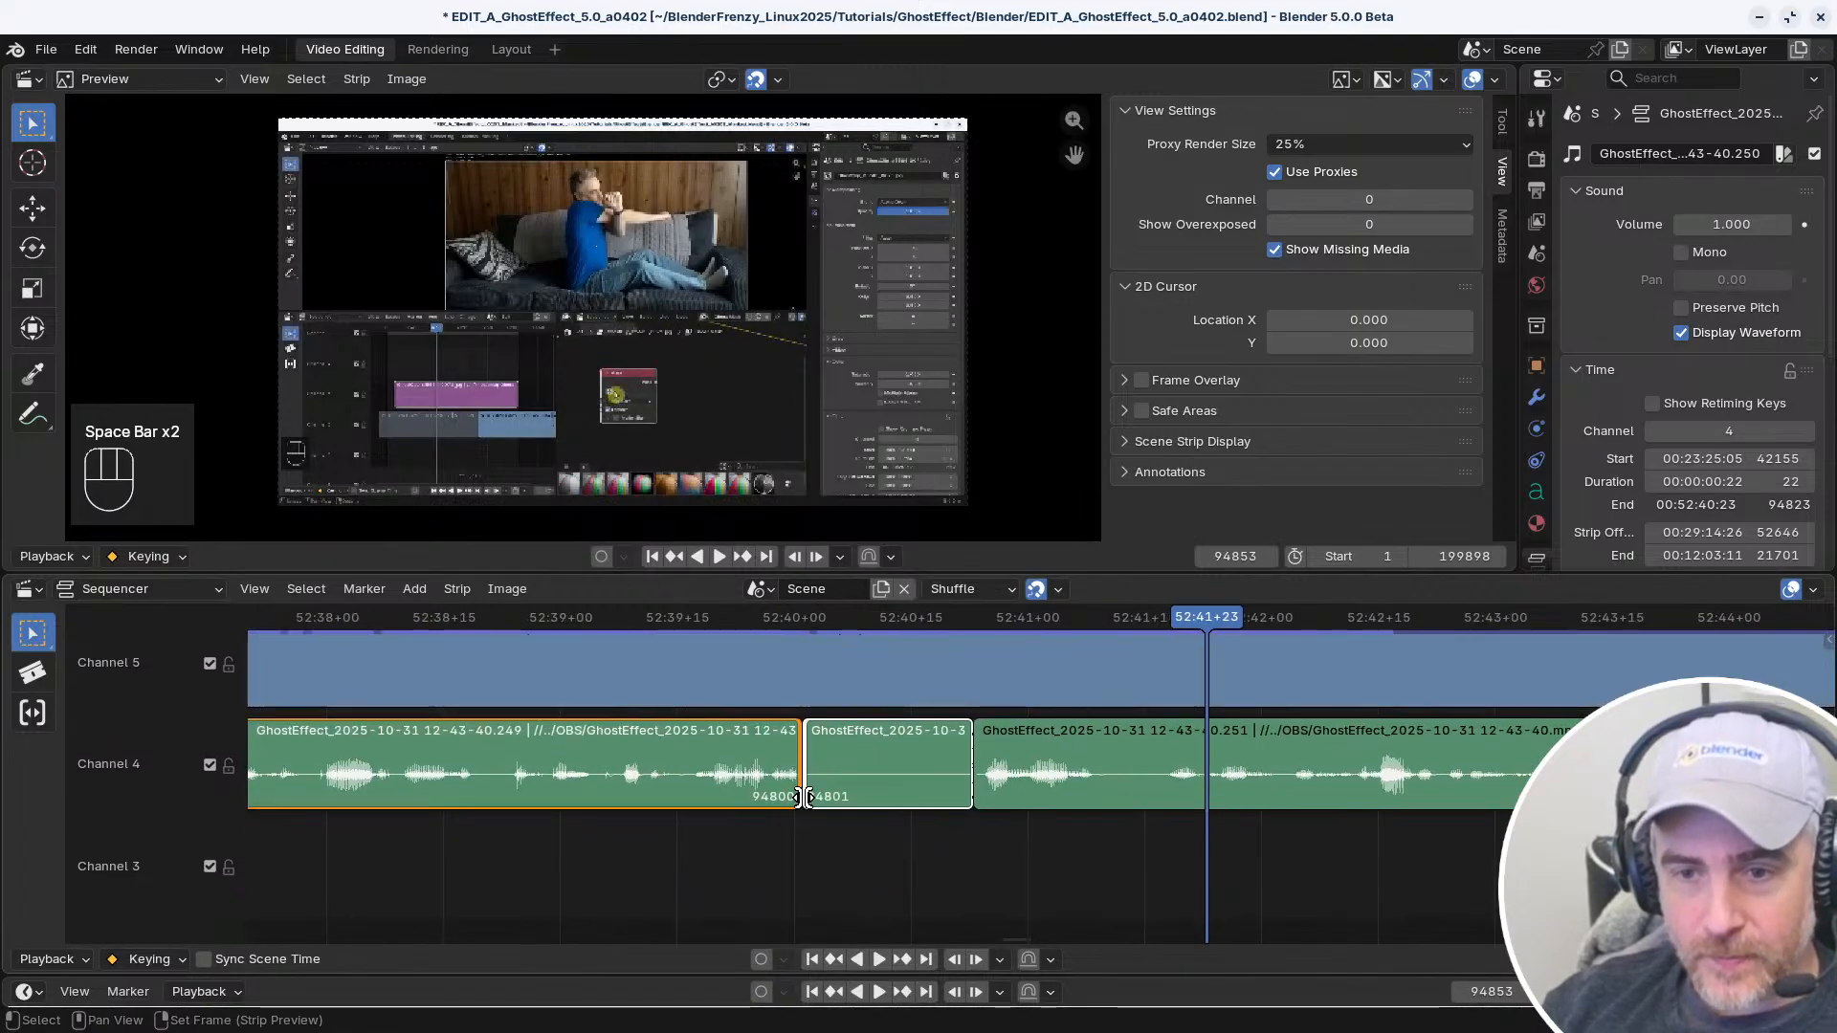
key(g)
click(791, 827)
right_click(766, 834)
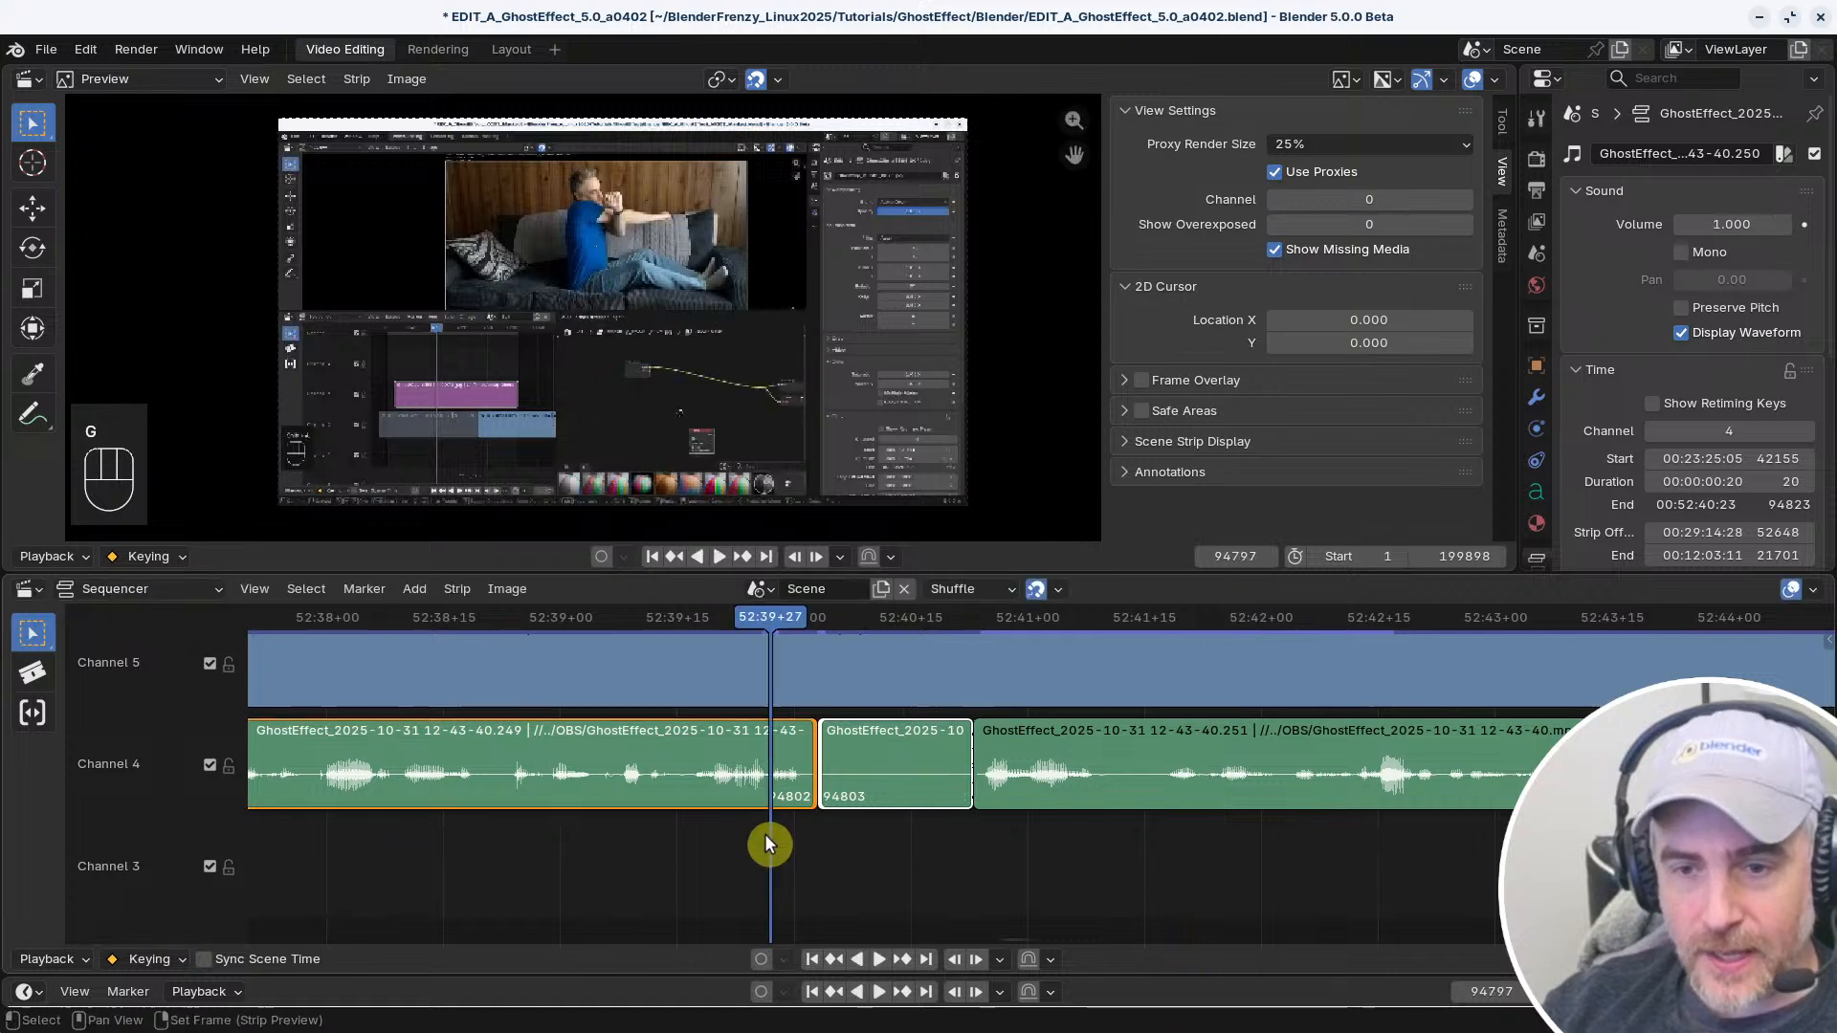
key(space)
key(space)
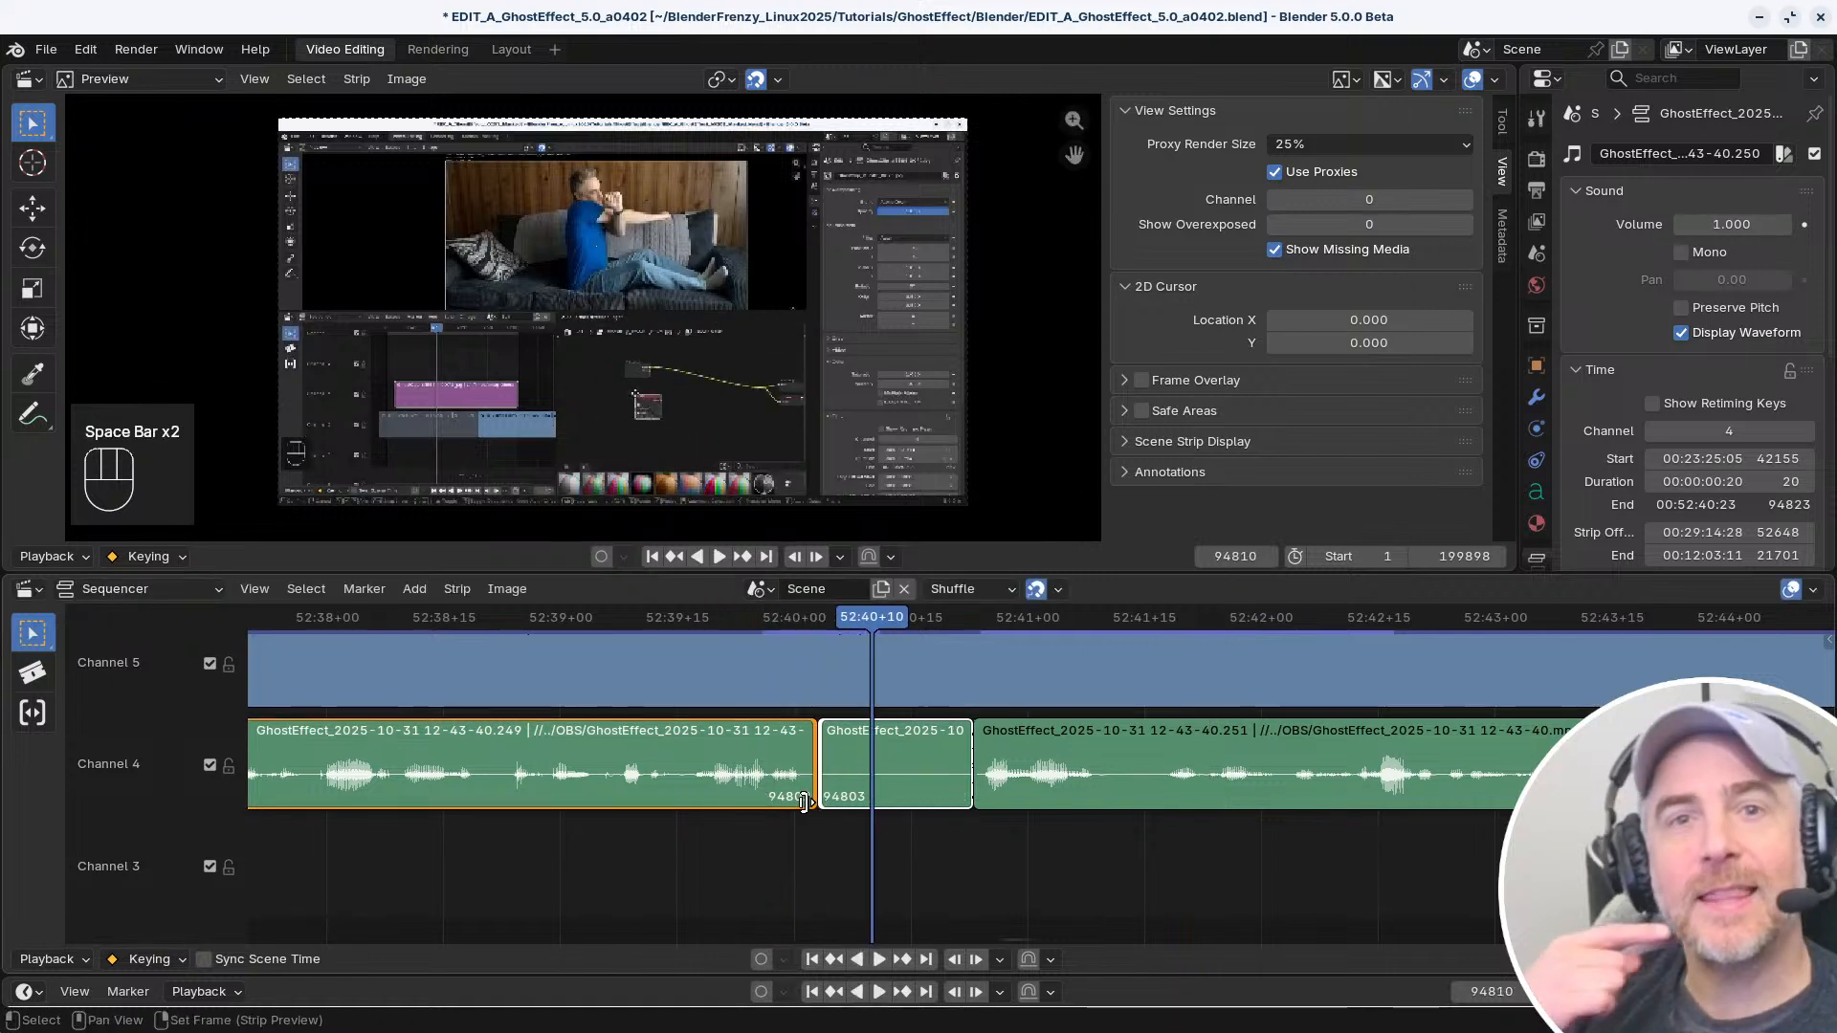
Try sliding the edit point before the silent audio piece further and replay the transition
key(g)
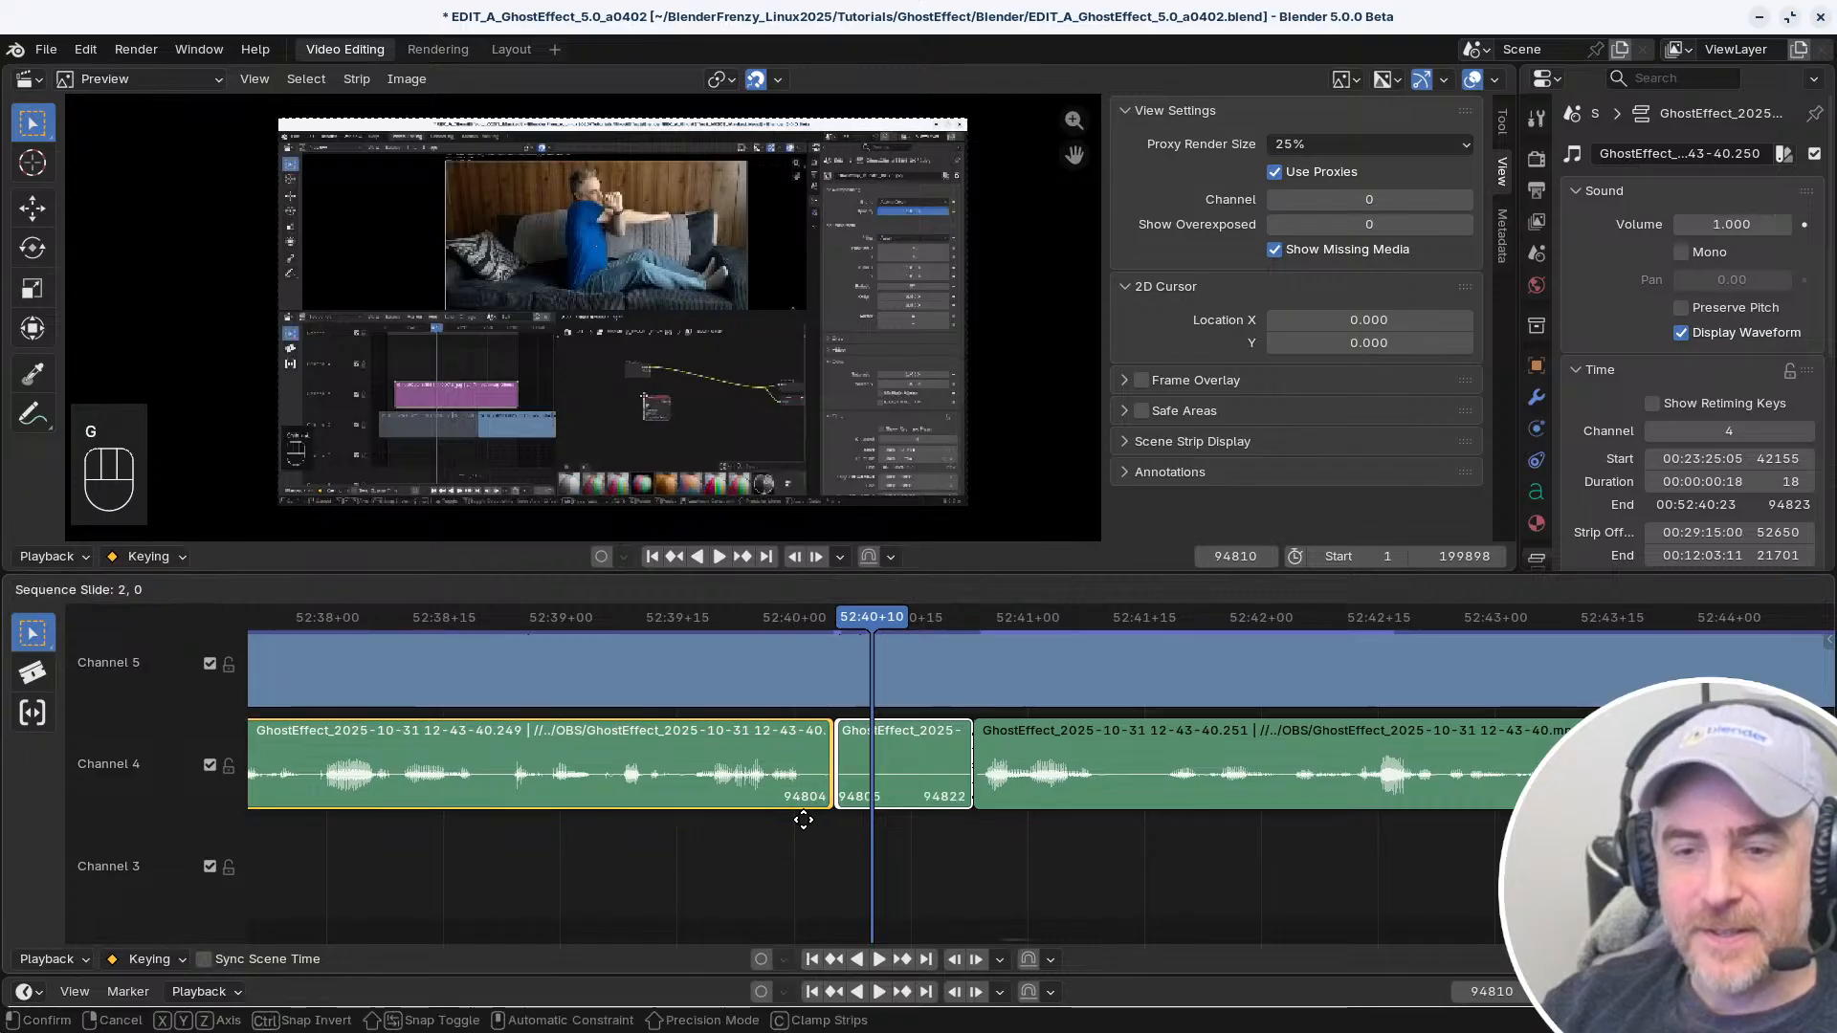
click(802, 830)
key(g)
click(807, 835)
right_drag(755, 847, 617, 874)
key(space)
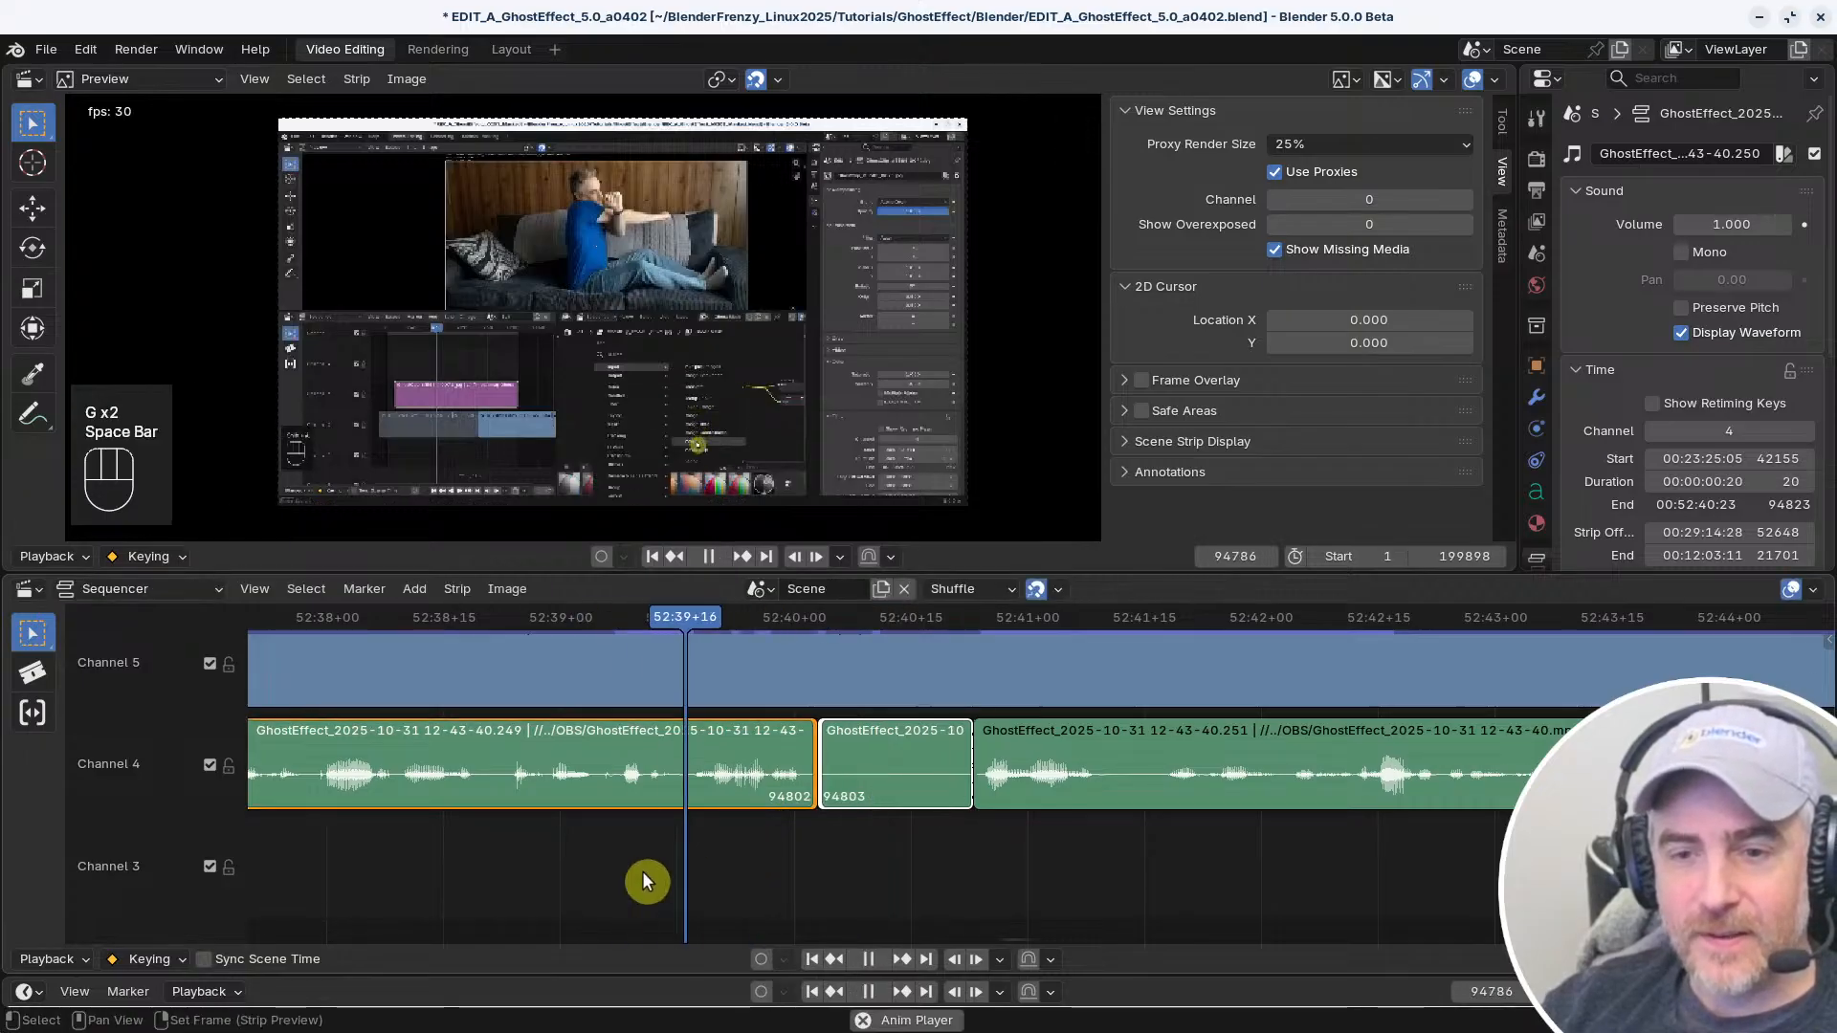
key(space)
Slide the edit point between the first audio strip and the silent piece so the silence starts at frame 94806
key(g)
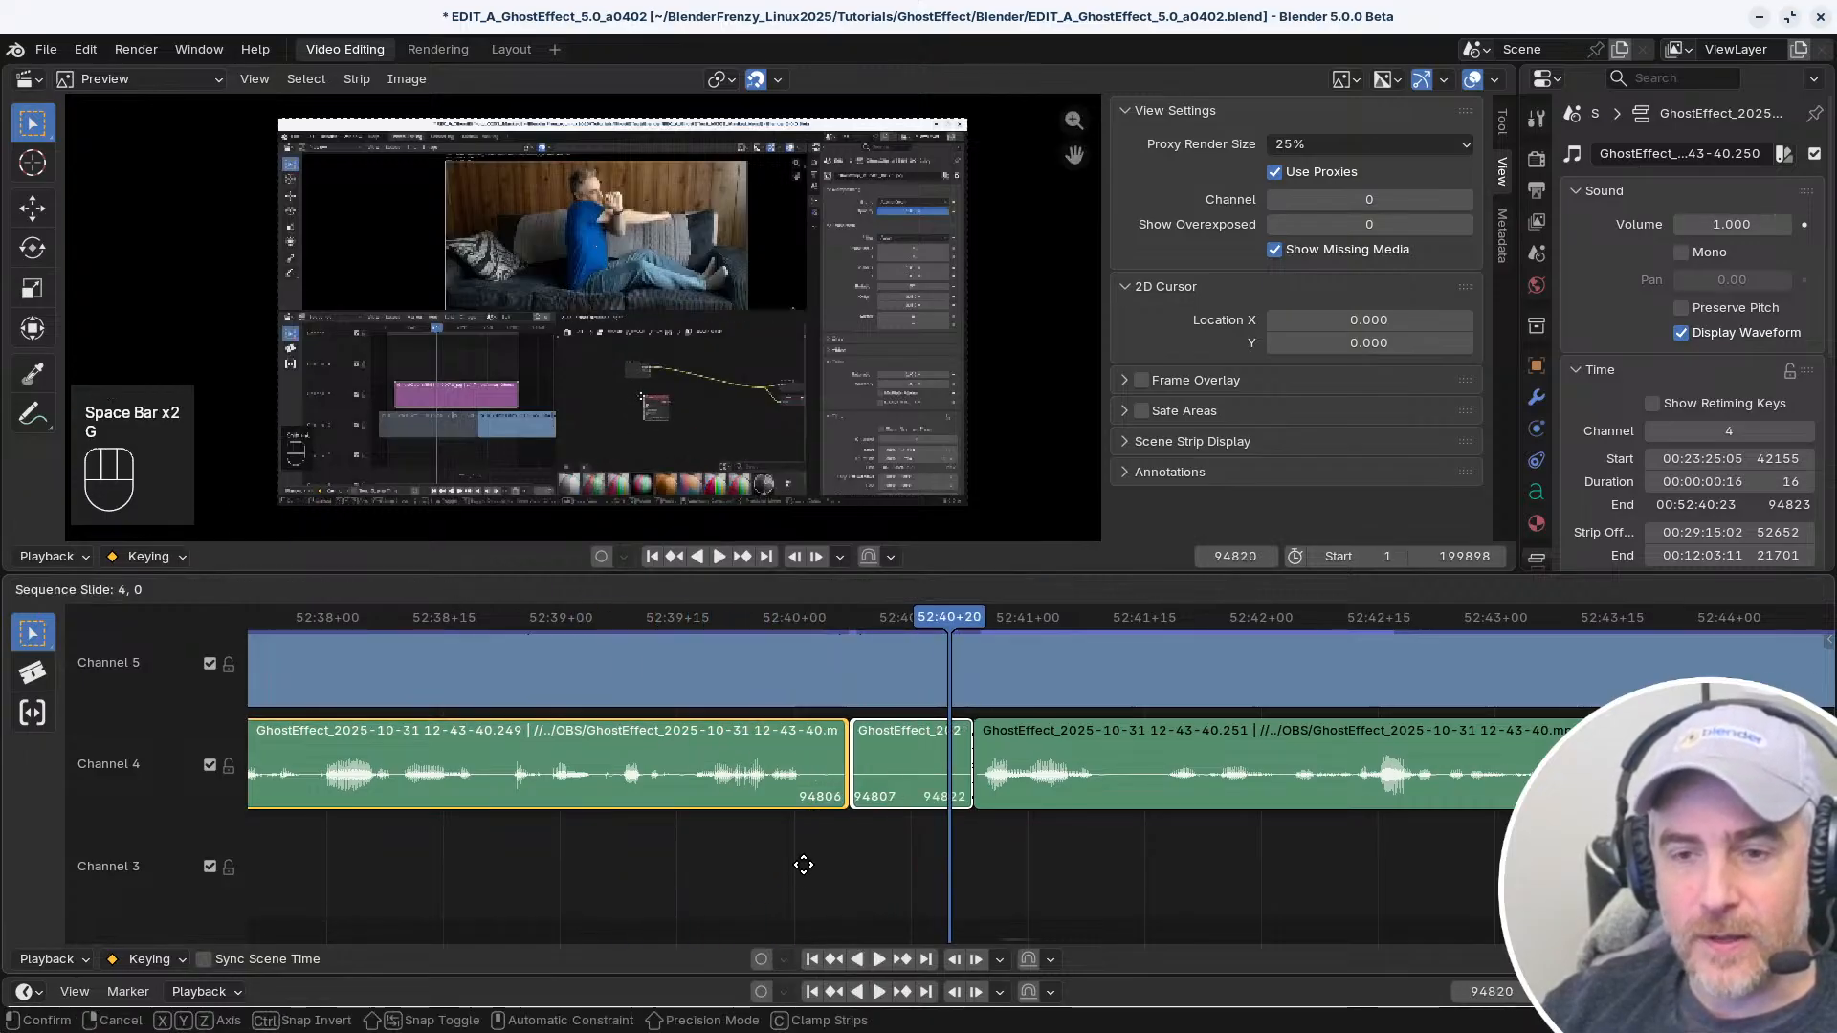
click(797, 866)
click(811, 857)
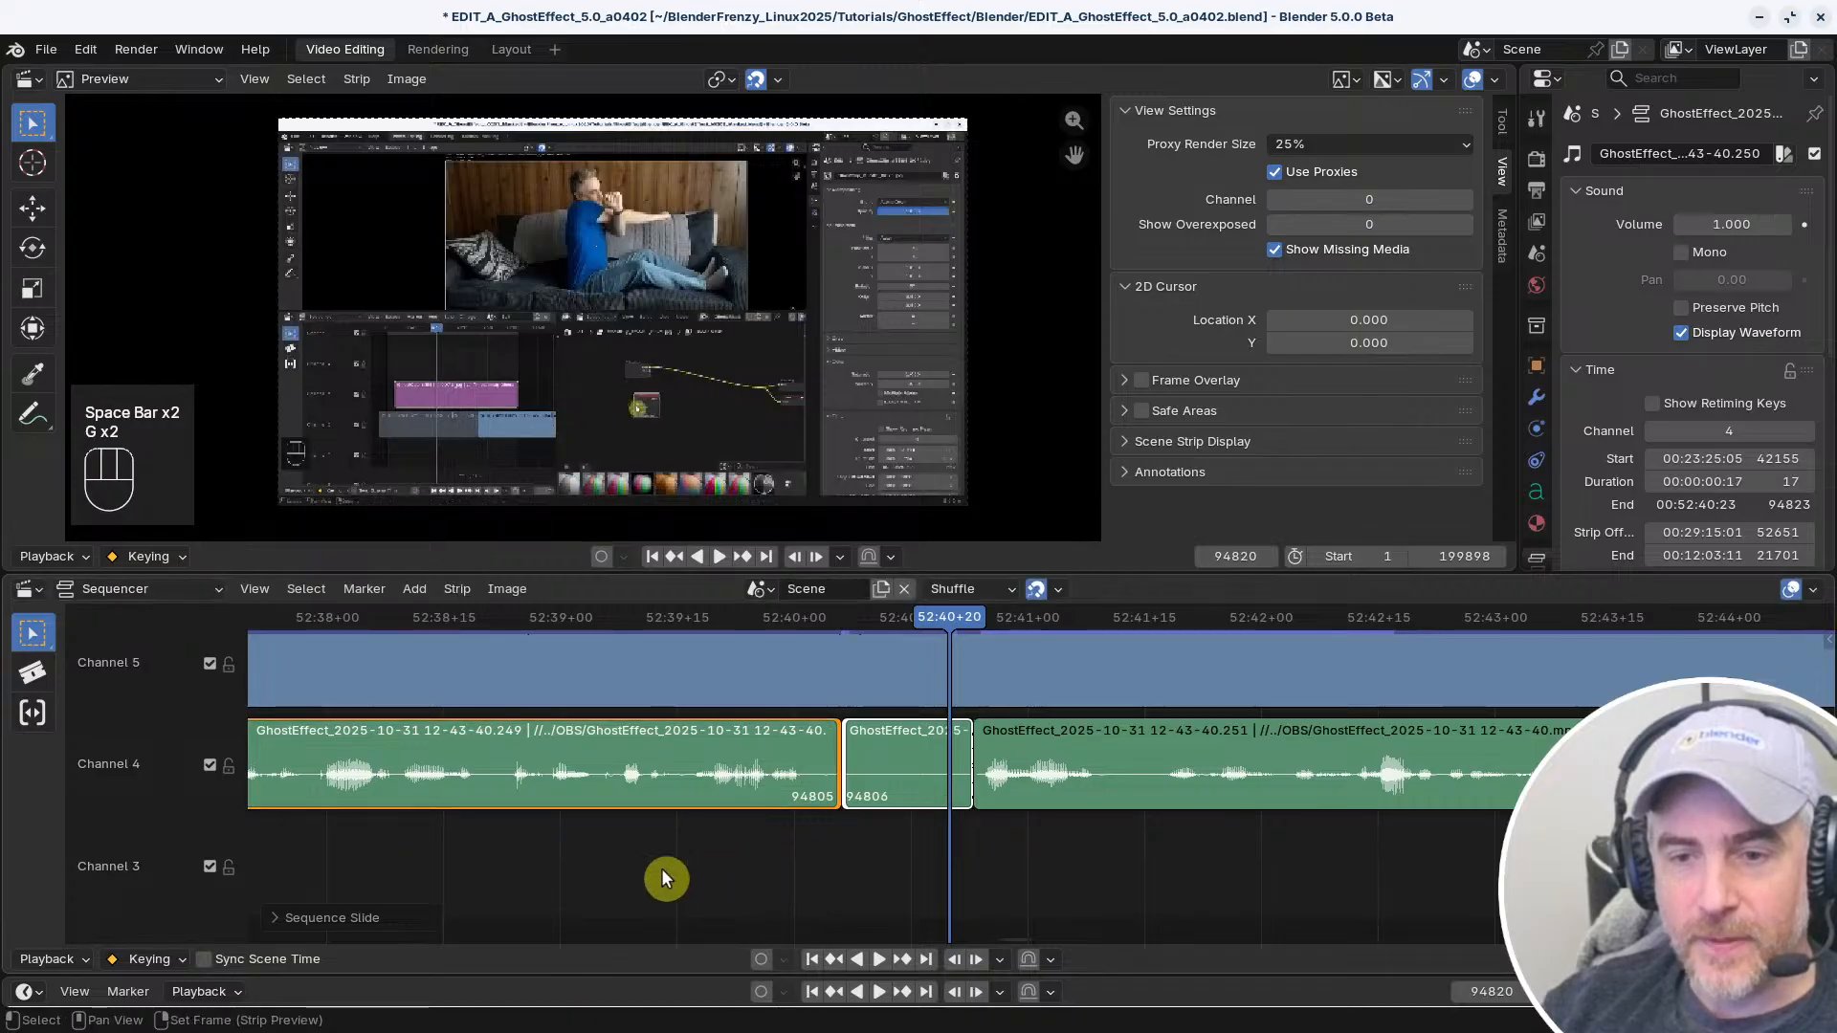
Play back the patched audio section and continue reviewing the recording past 52:42
key(space)
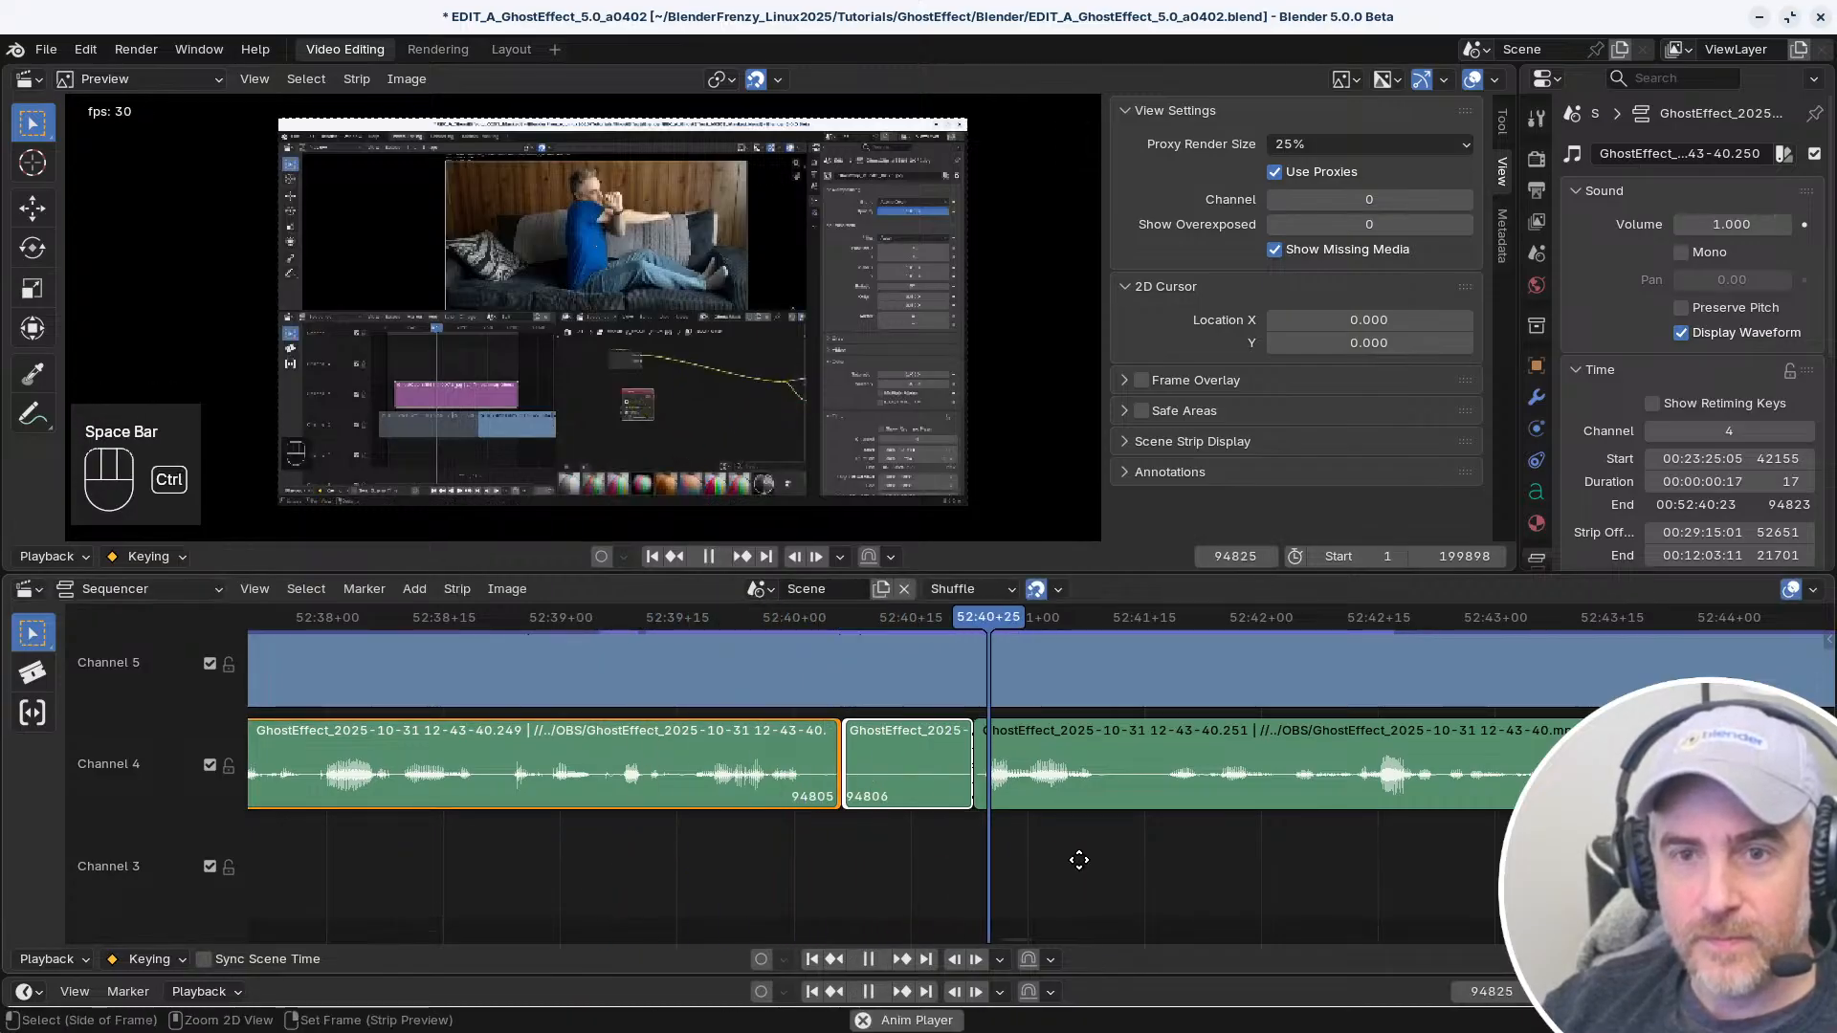
ctrl+middle_drag(1078, 861, 1047, 865)
middle_drag(1048, 865, 768, 869)
ctrl+middle_drag(990, 869, 916, 867)
key(space)
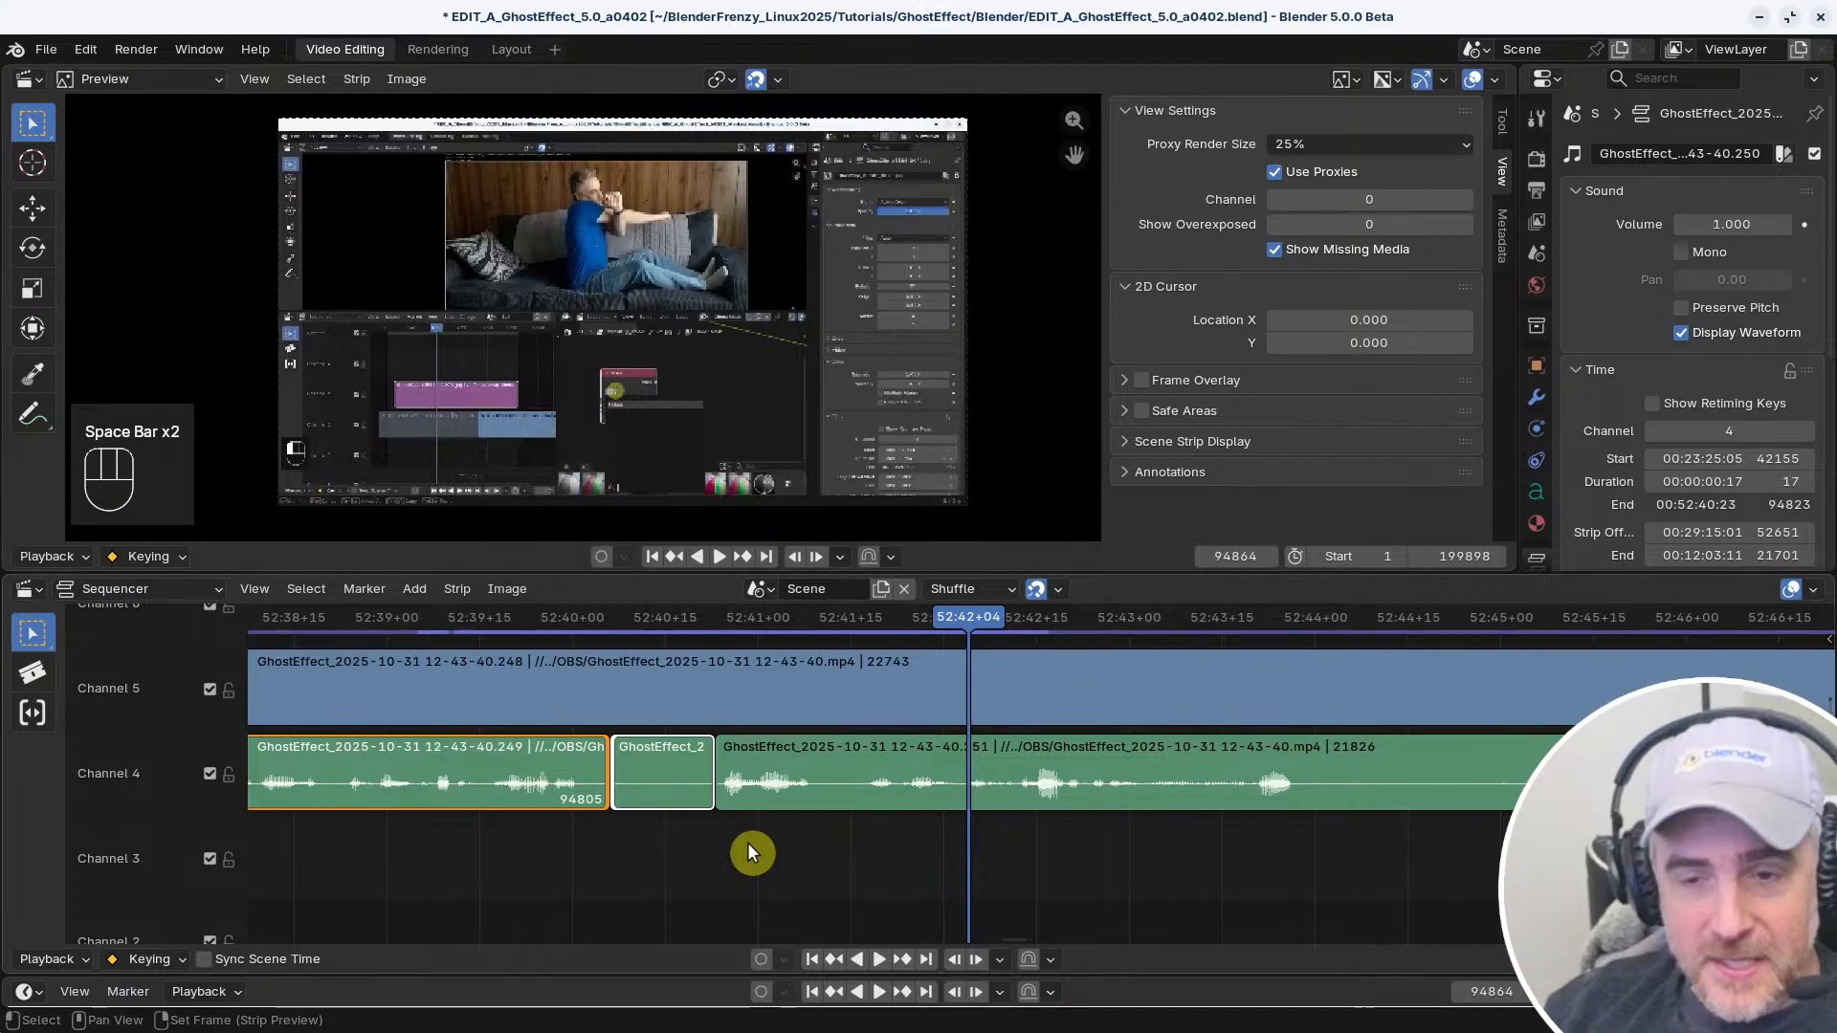
right_click(534, 840)
key(space)
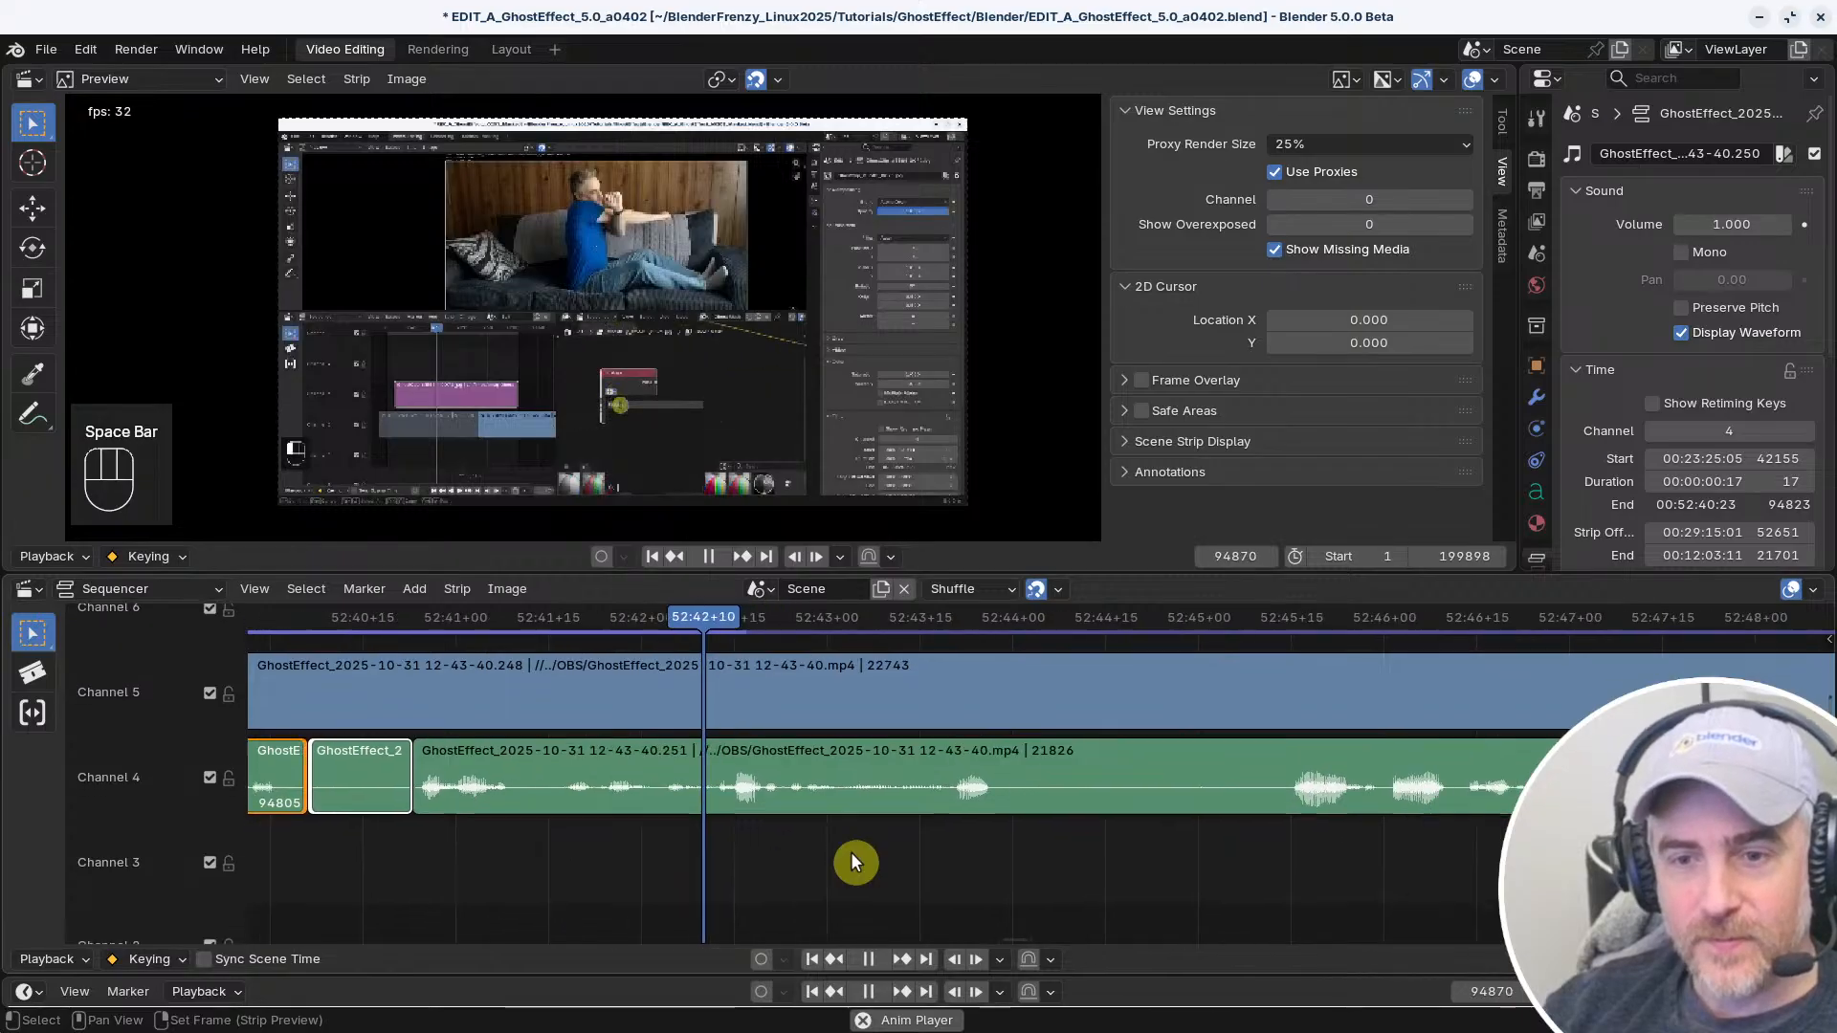
Split both the video and audio strips at about 52:44+00 and move the playhead to 52:45+14
click(781, 812)
key(space)
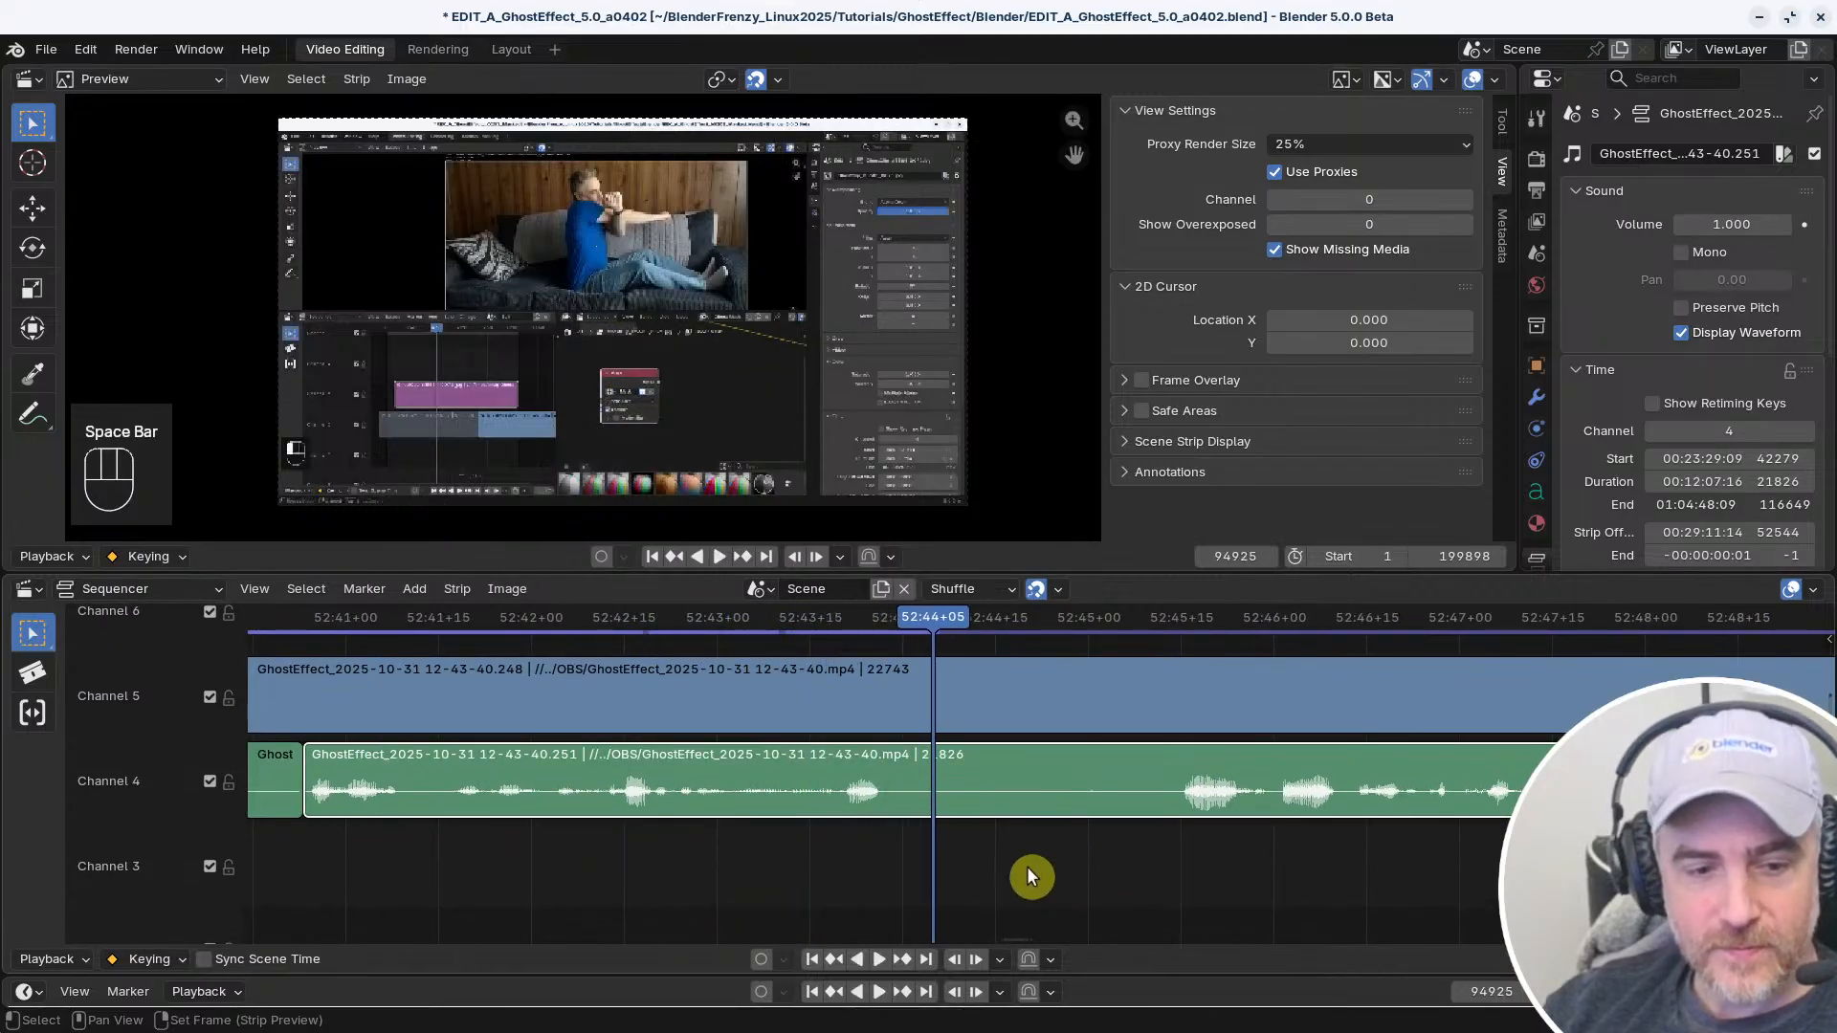
shift+click(905, 690)
right_click(825, 852)
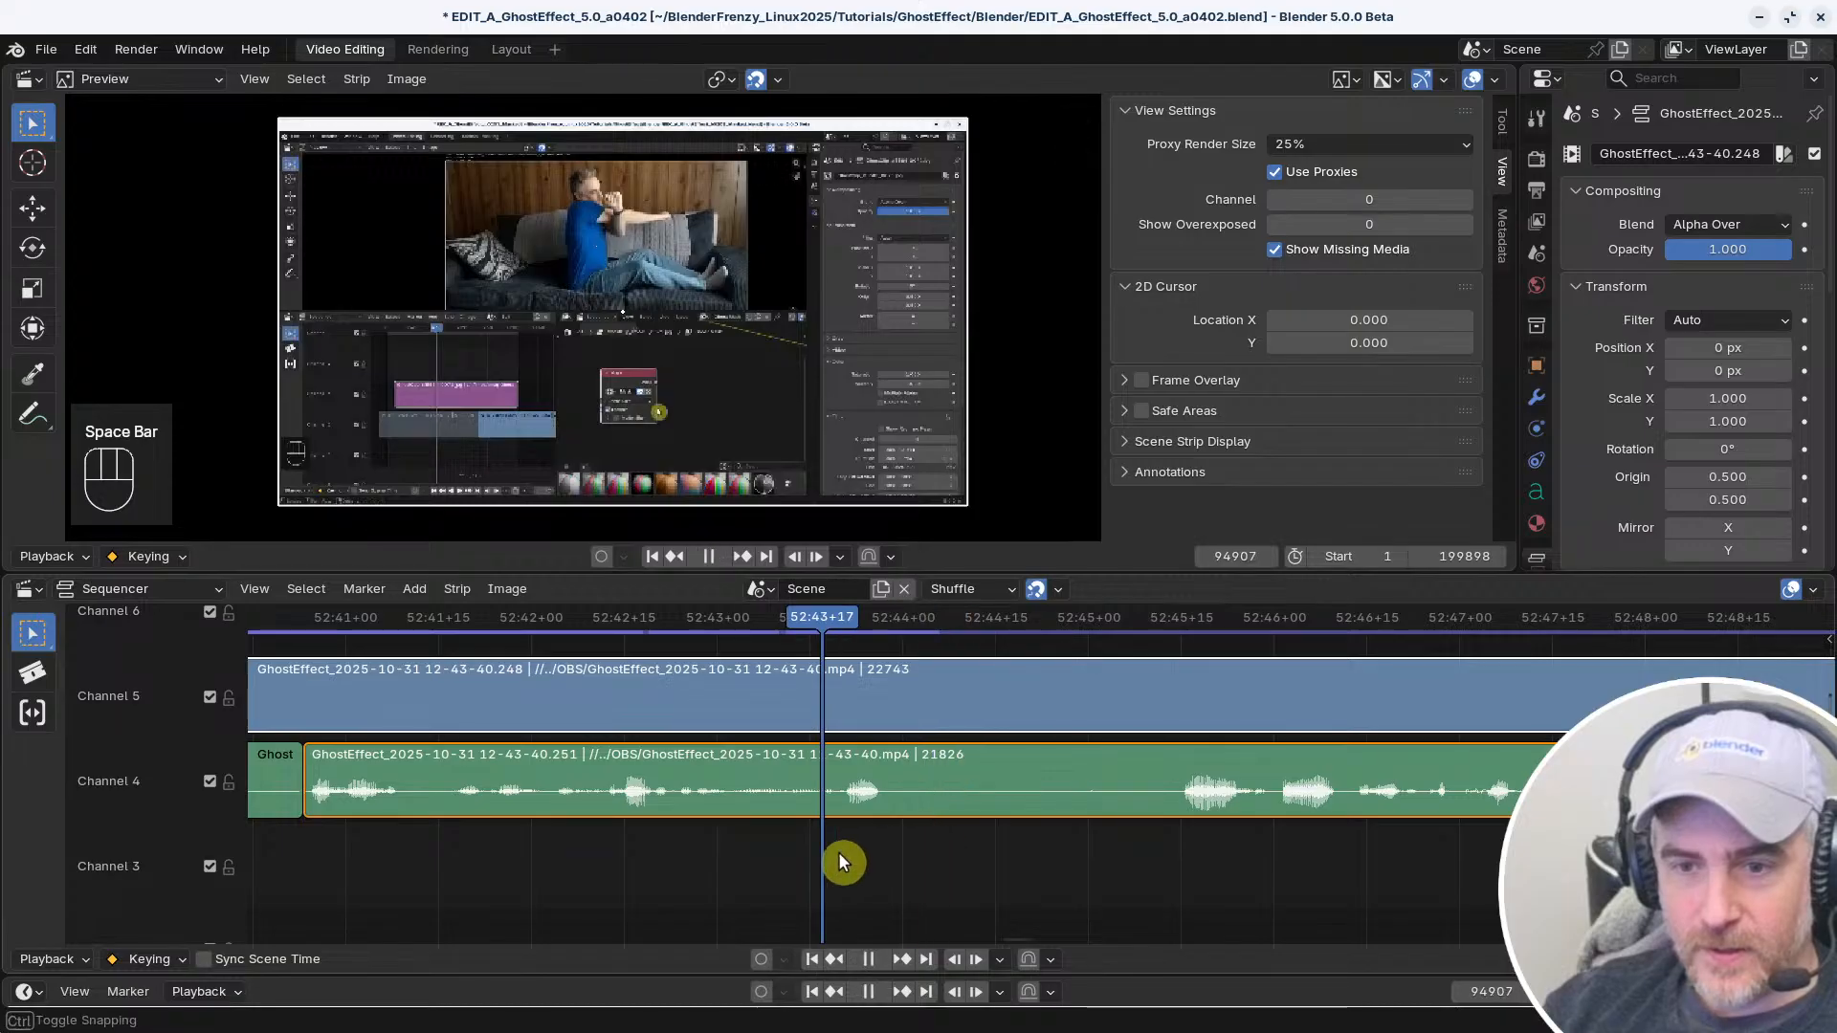
key(space)
Replay the transition at 52:44+00 and undo the split of the video and audio strips there
key(space)
key(f)
right_drag(1025, 852, 1175, 854)
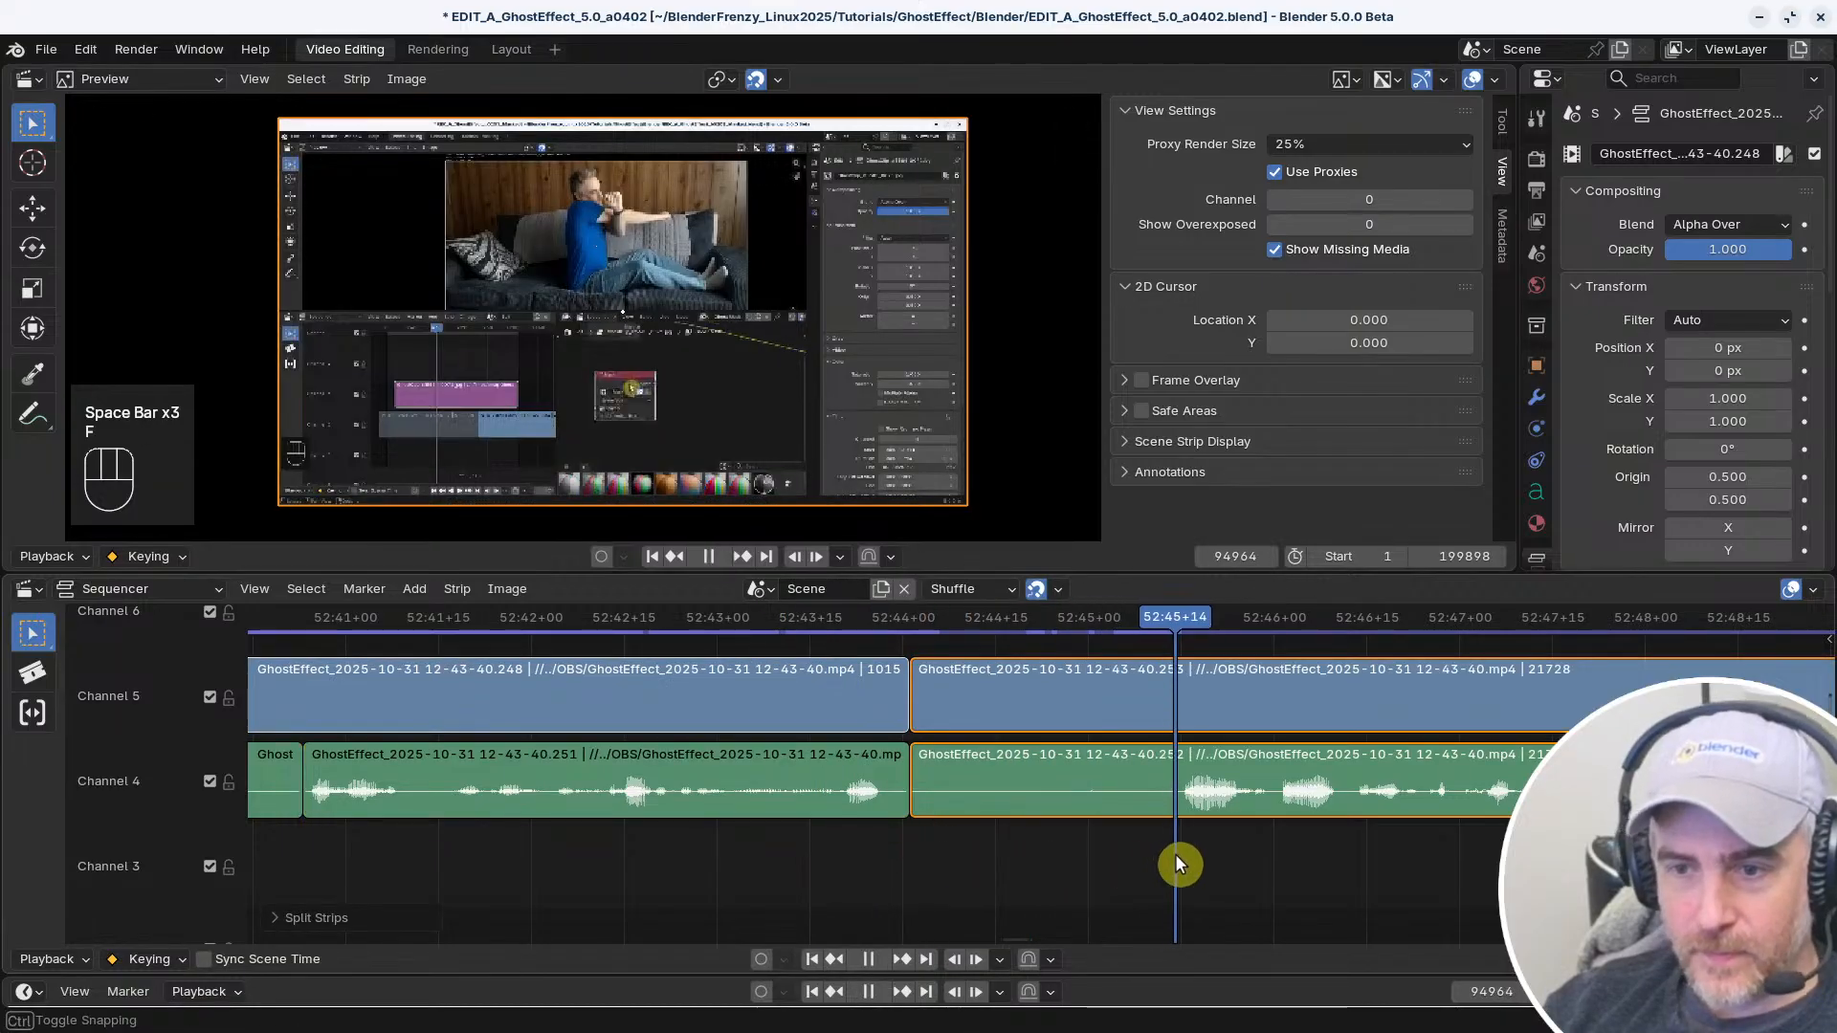
right_click(861, 848)
key(space)
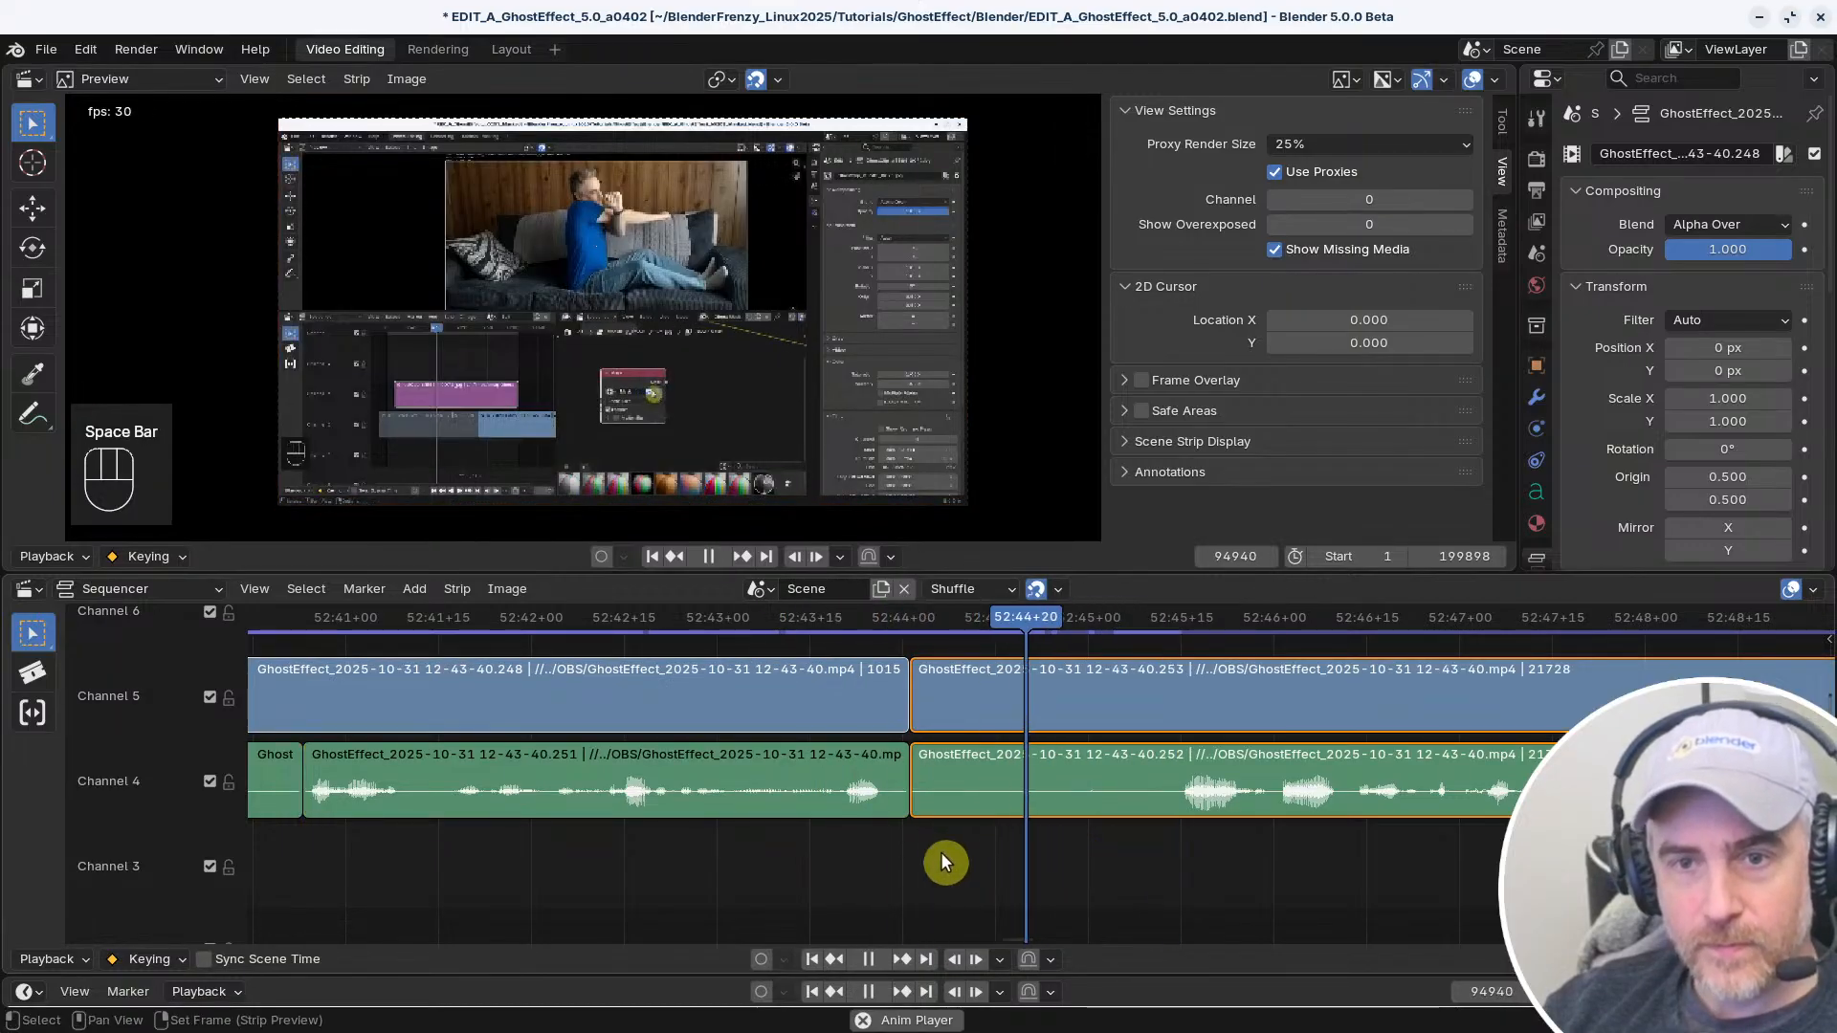
middle_drag(1144, 866, 932, 853)
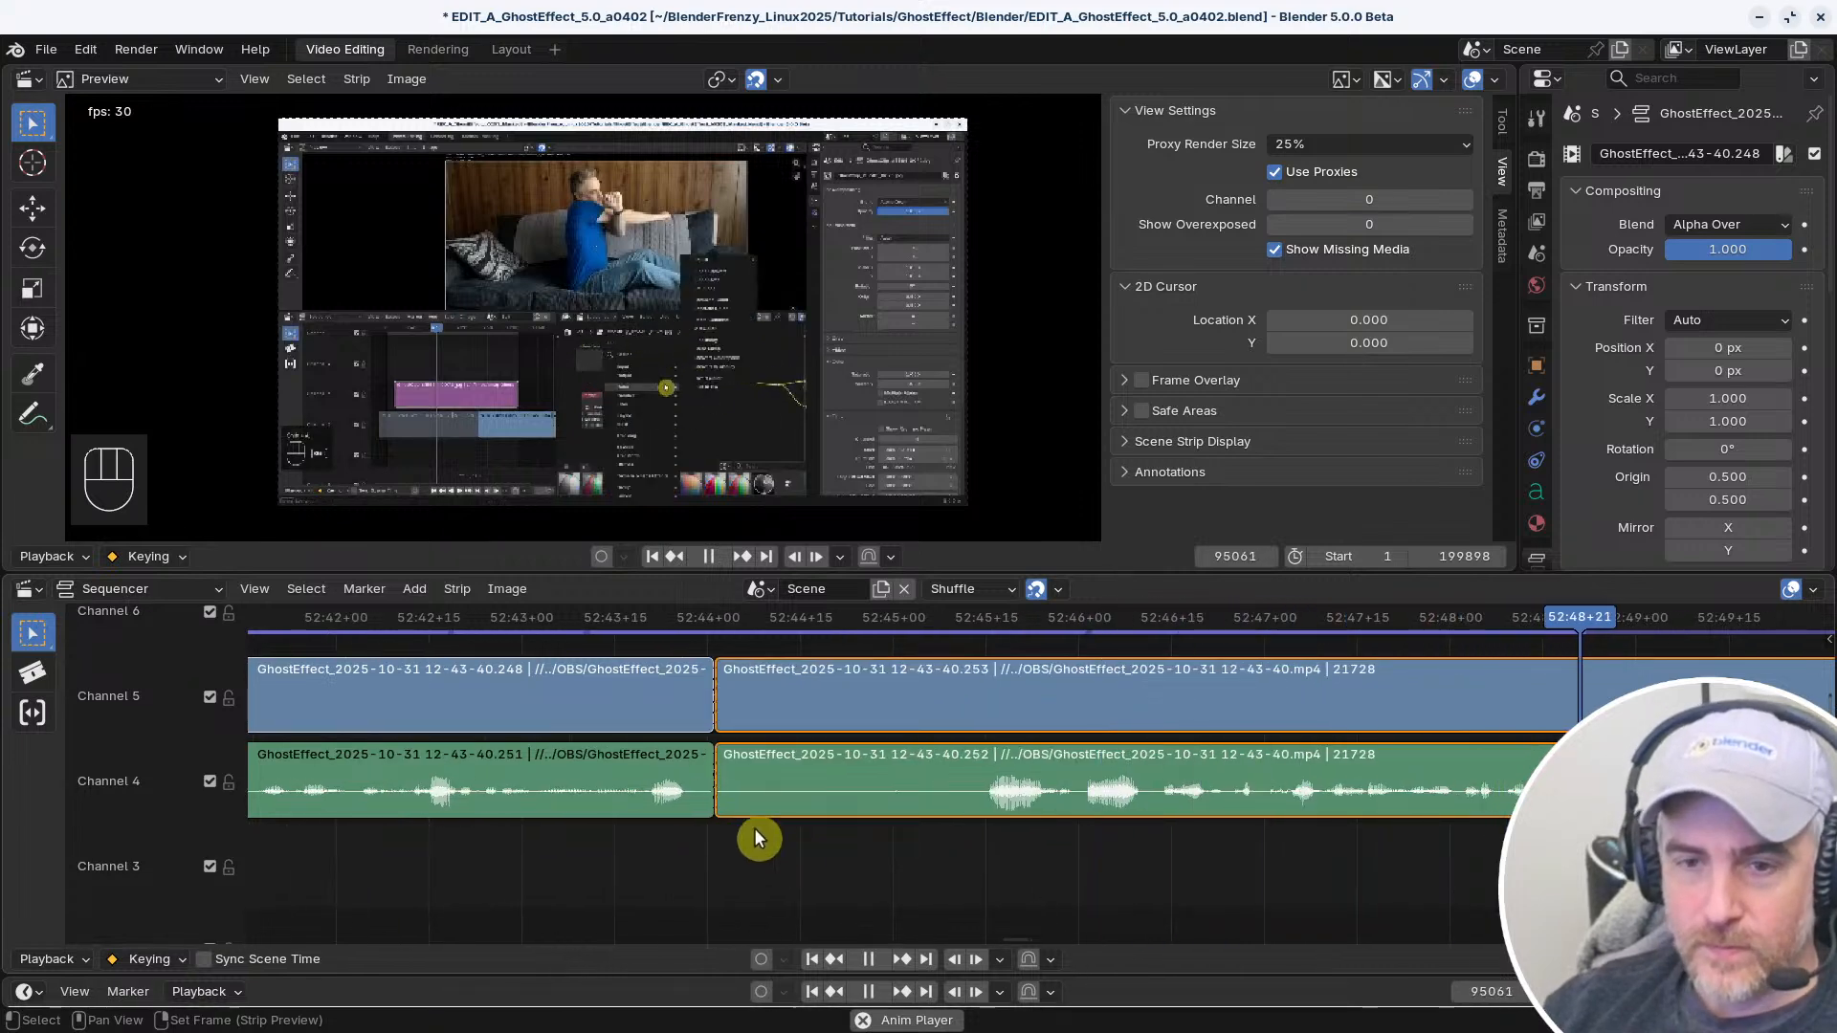
key(space)
key(ctrl+z)
key(ctrl+z)
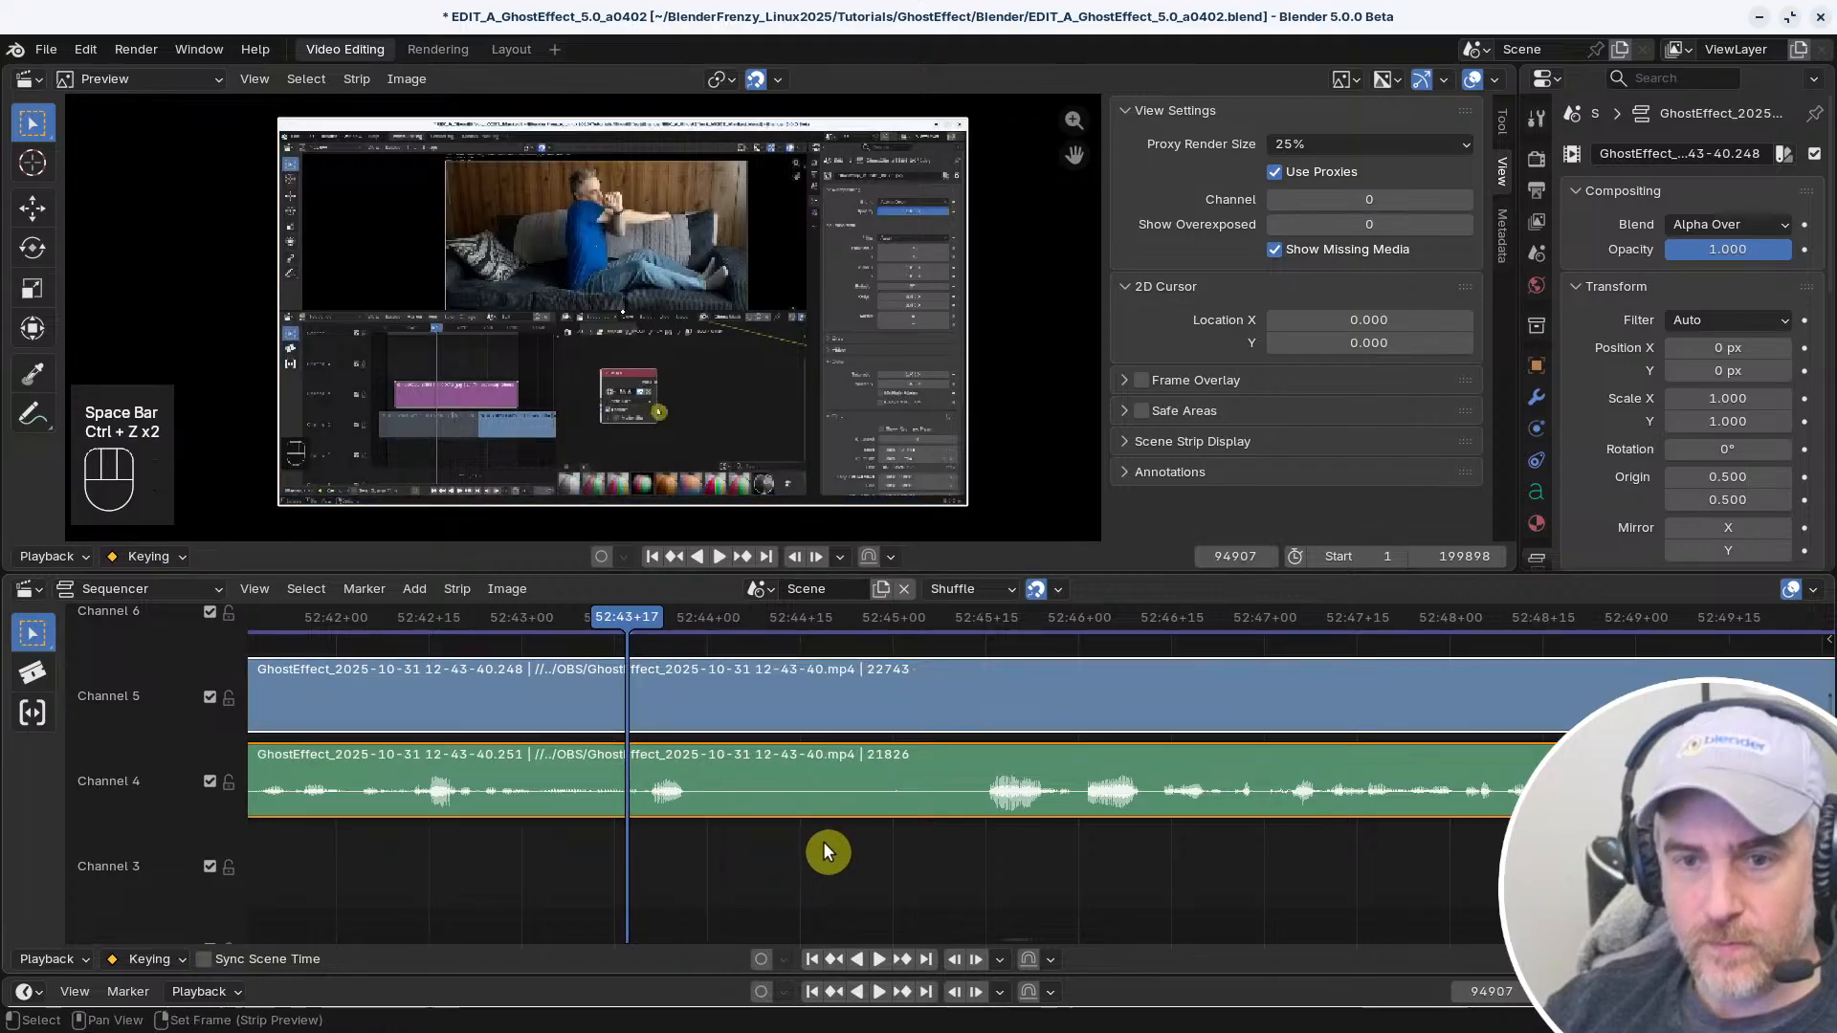
Play the recording from about 52:43 to 53:05 to review the narration and pauses
key(space)
ctrl+middle_drag(1204, 852, 727, 860)
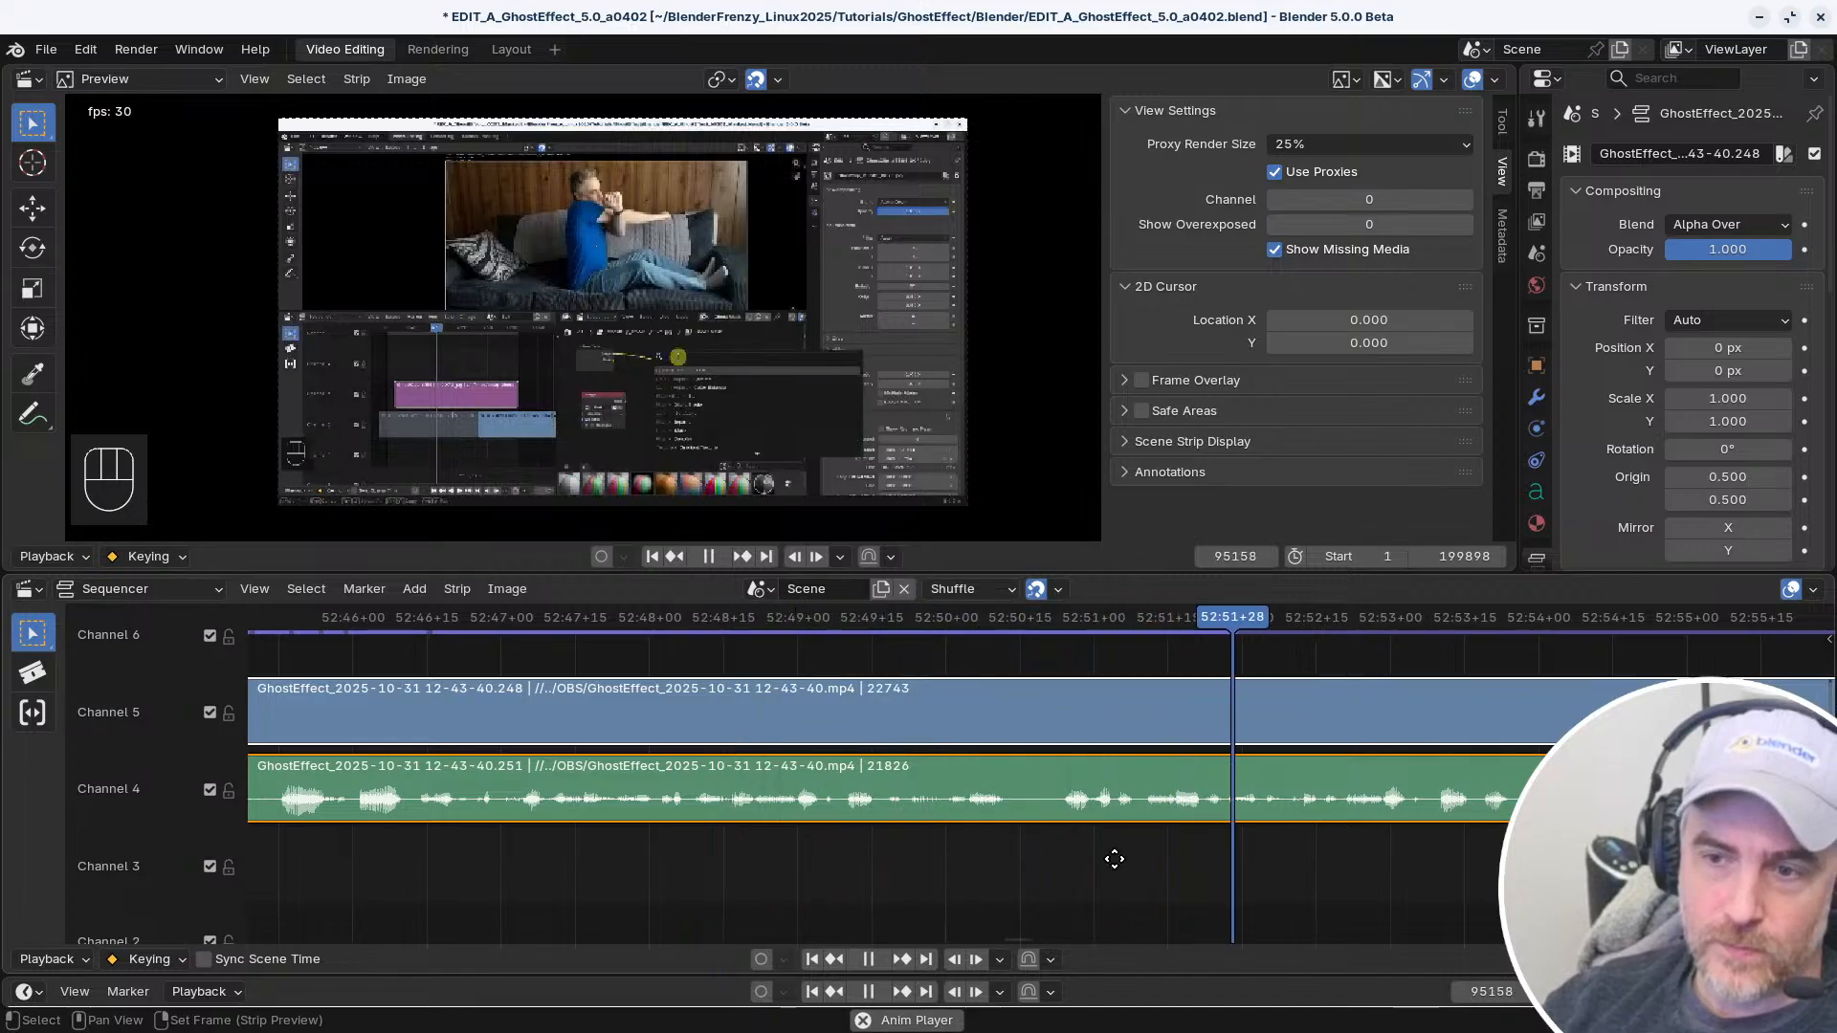
middle_drag(1116, 861, 718, 872)
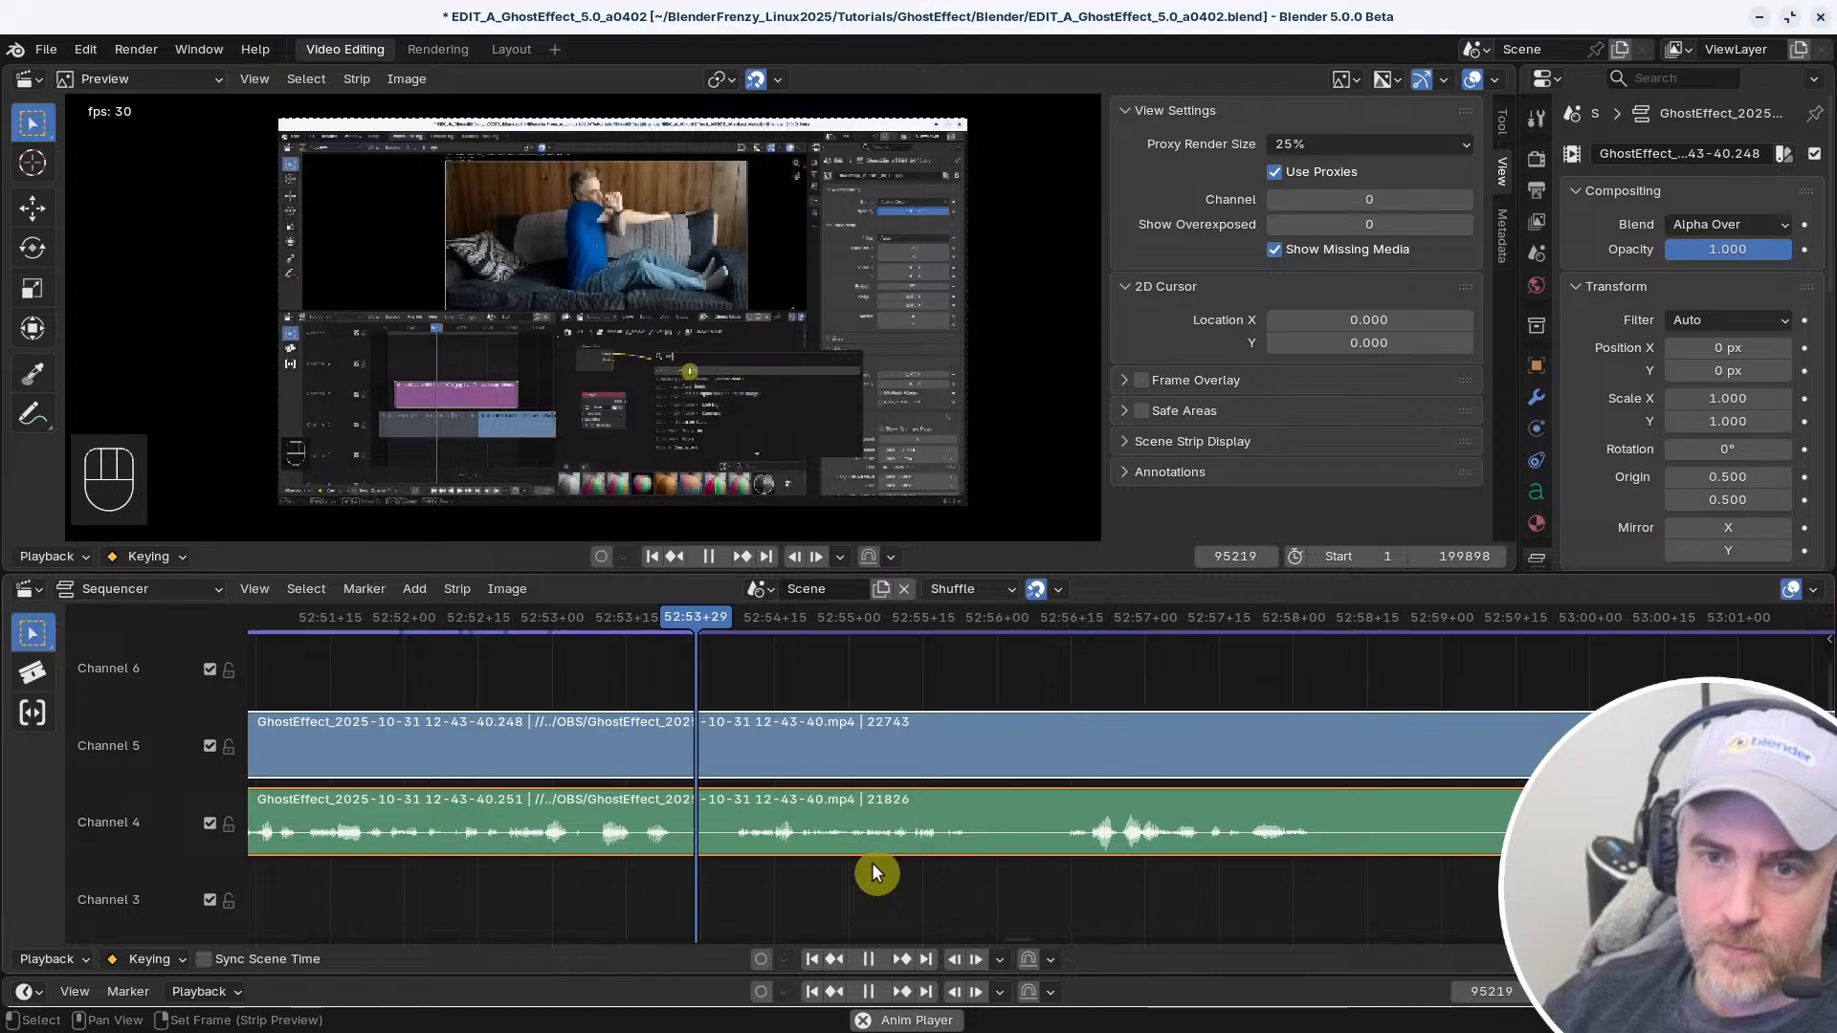
middle_drag(992, 881, 909, 878)
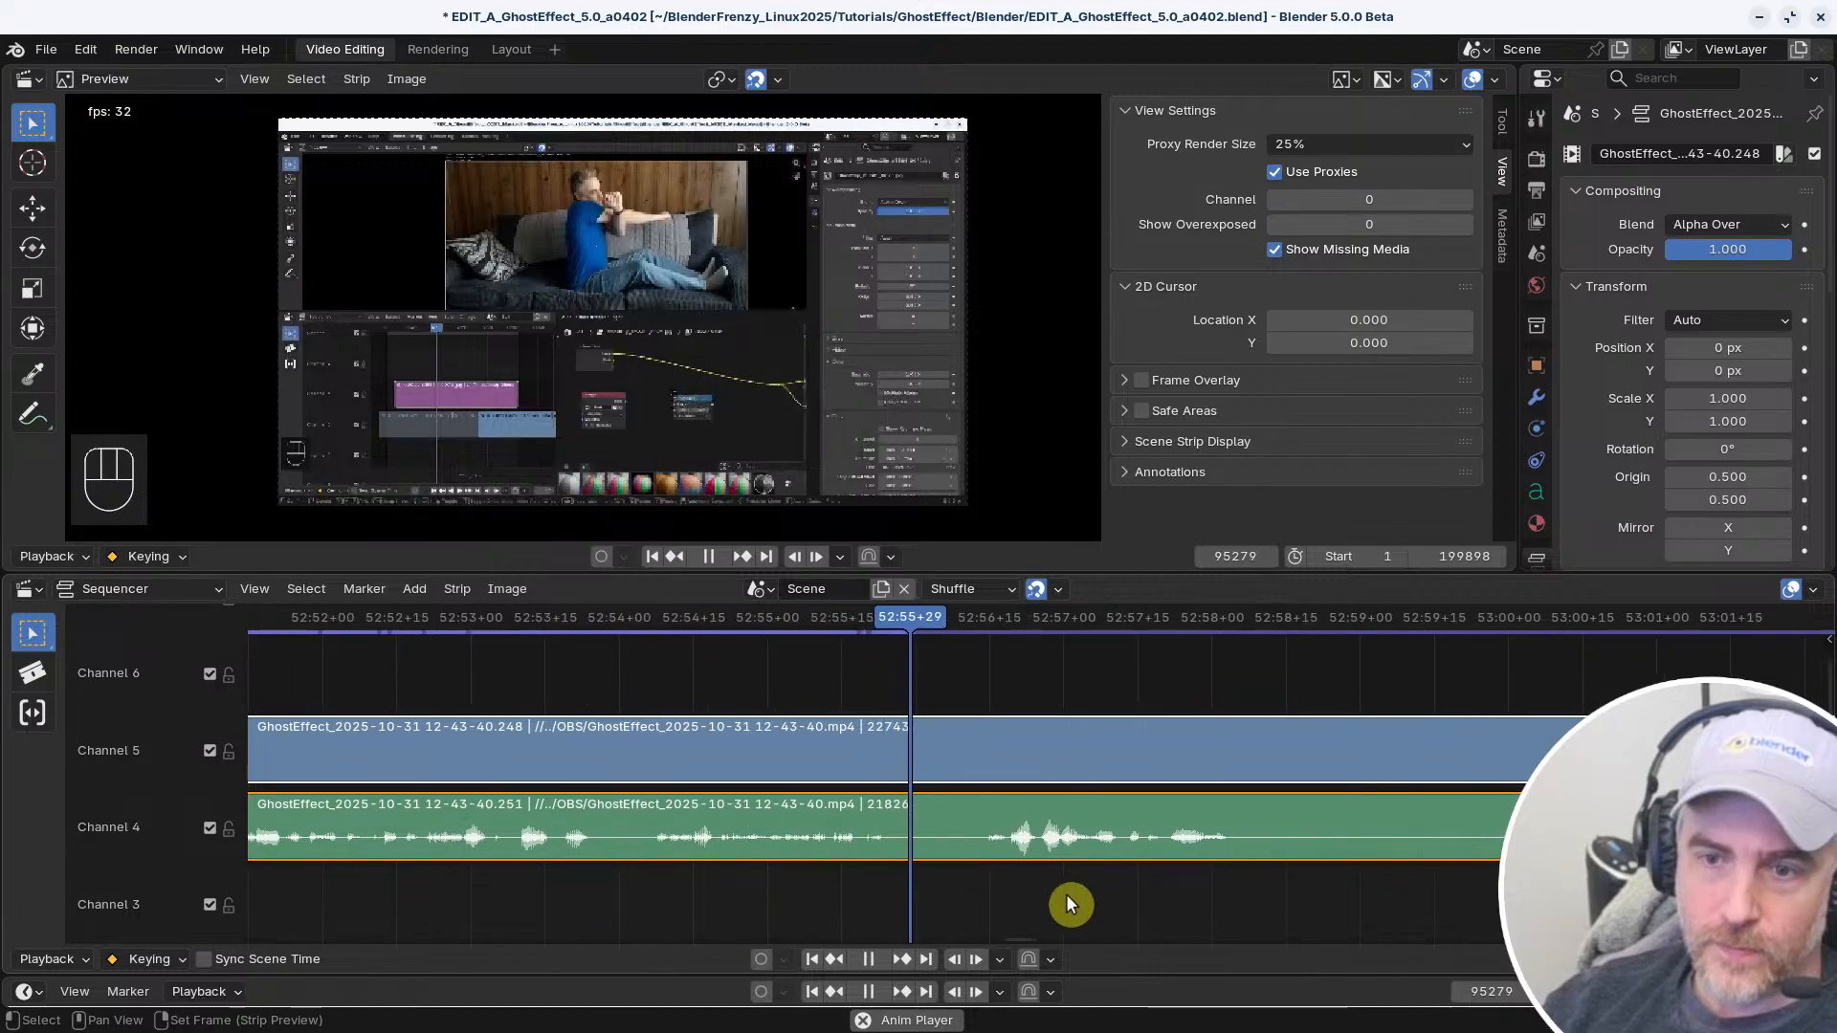
middle_drag(1116, 892, 884, 883)
middle_drag(1042, 892, 956, 887)
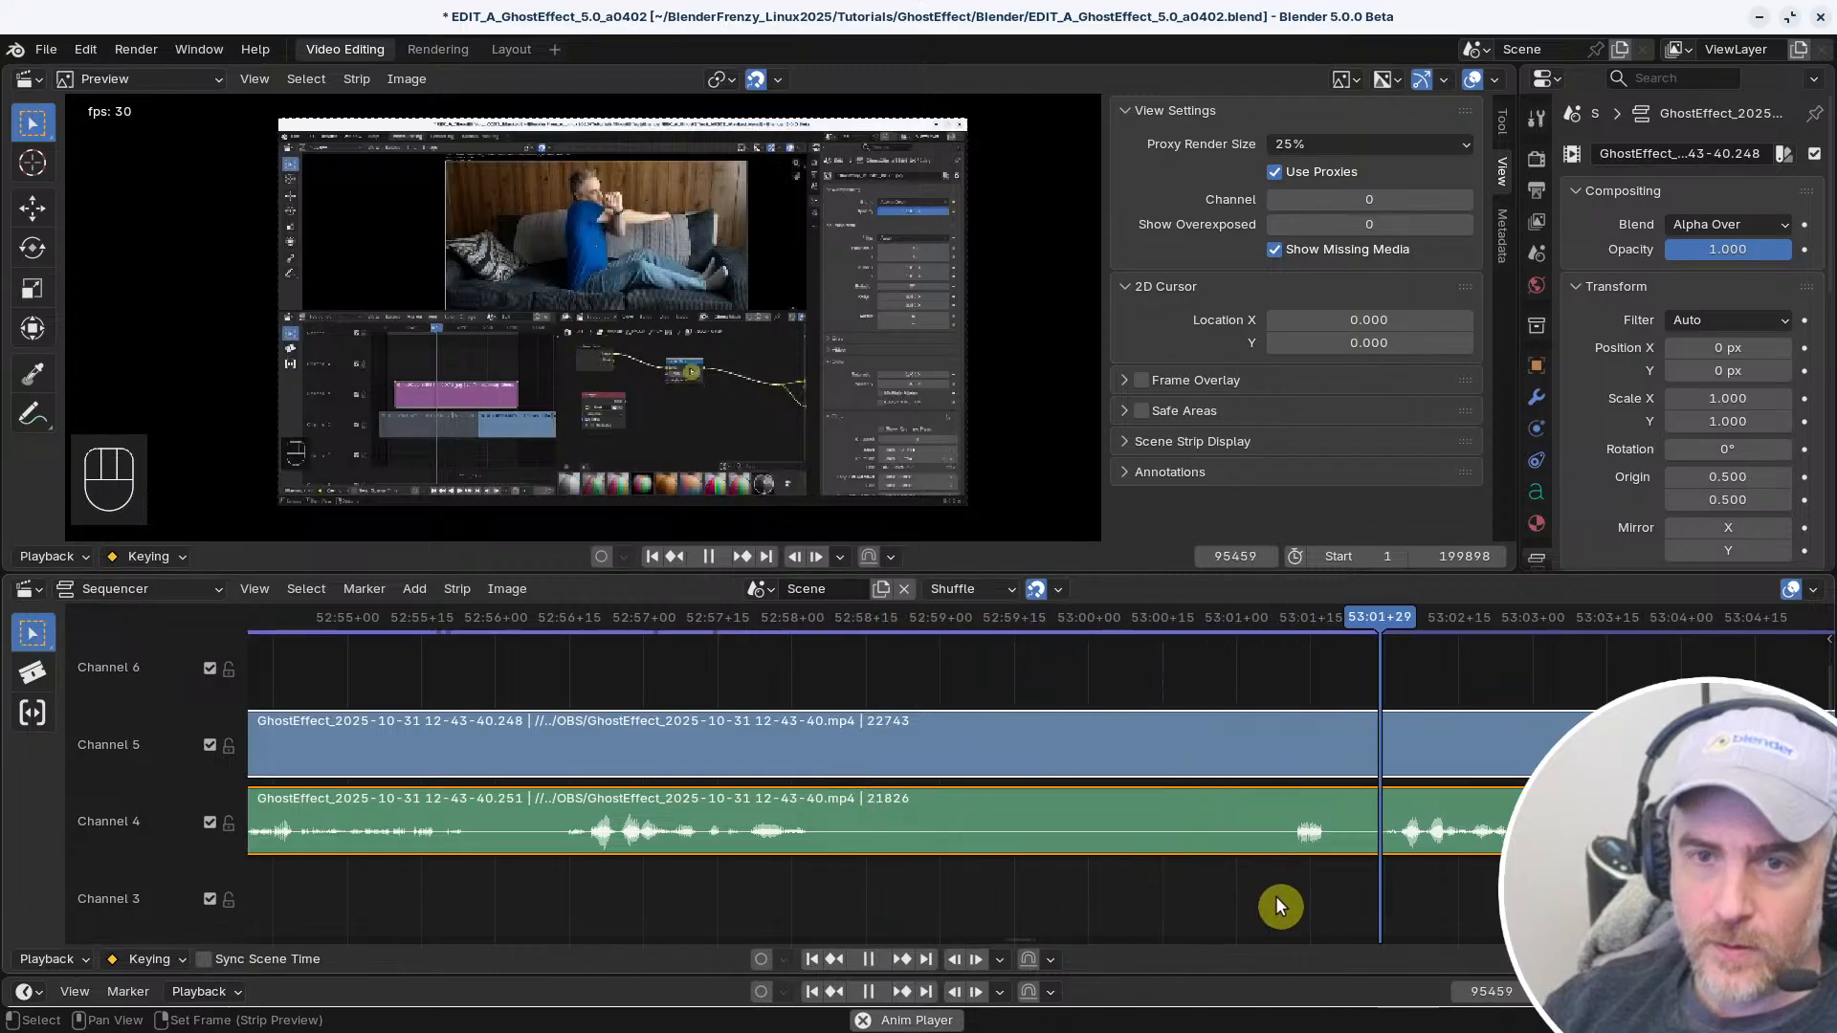
key(space)
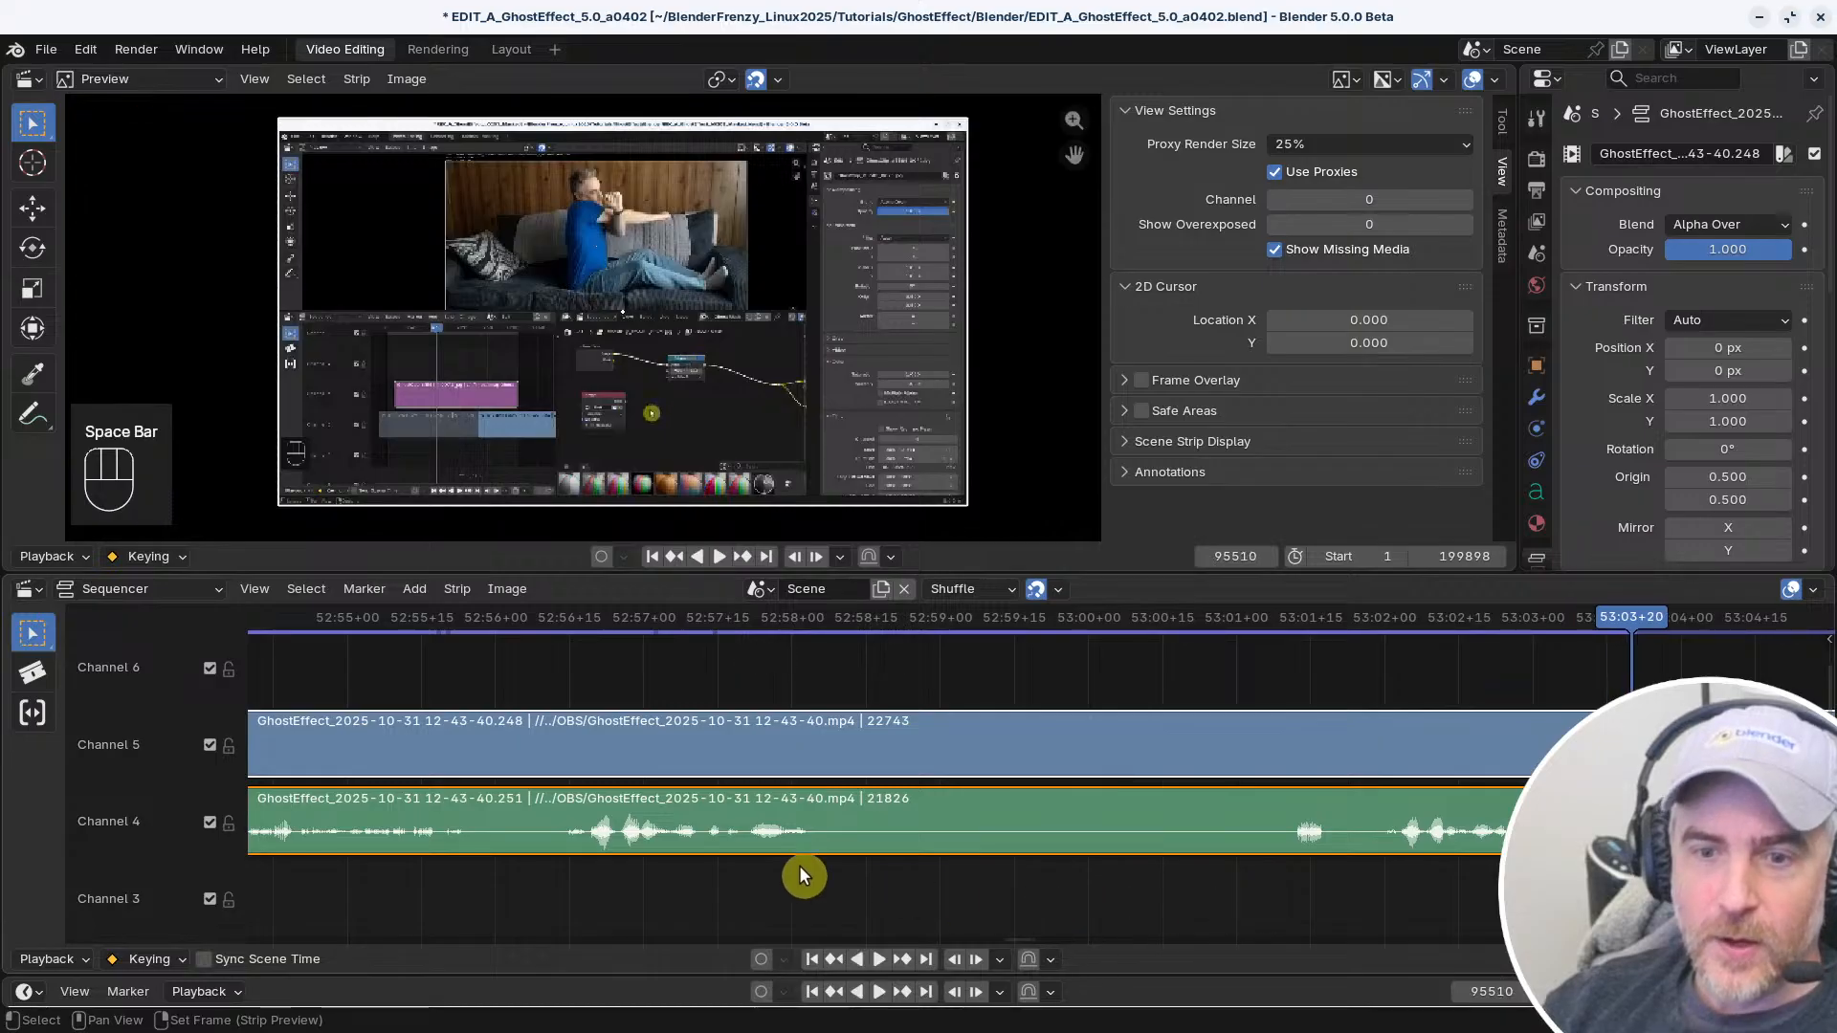
ctrl+middle_drag(1100, 890, 890, 878)
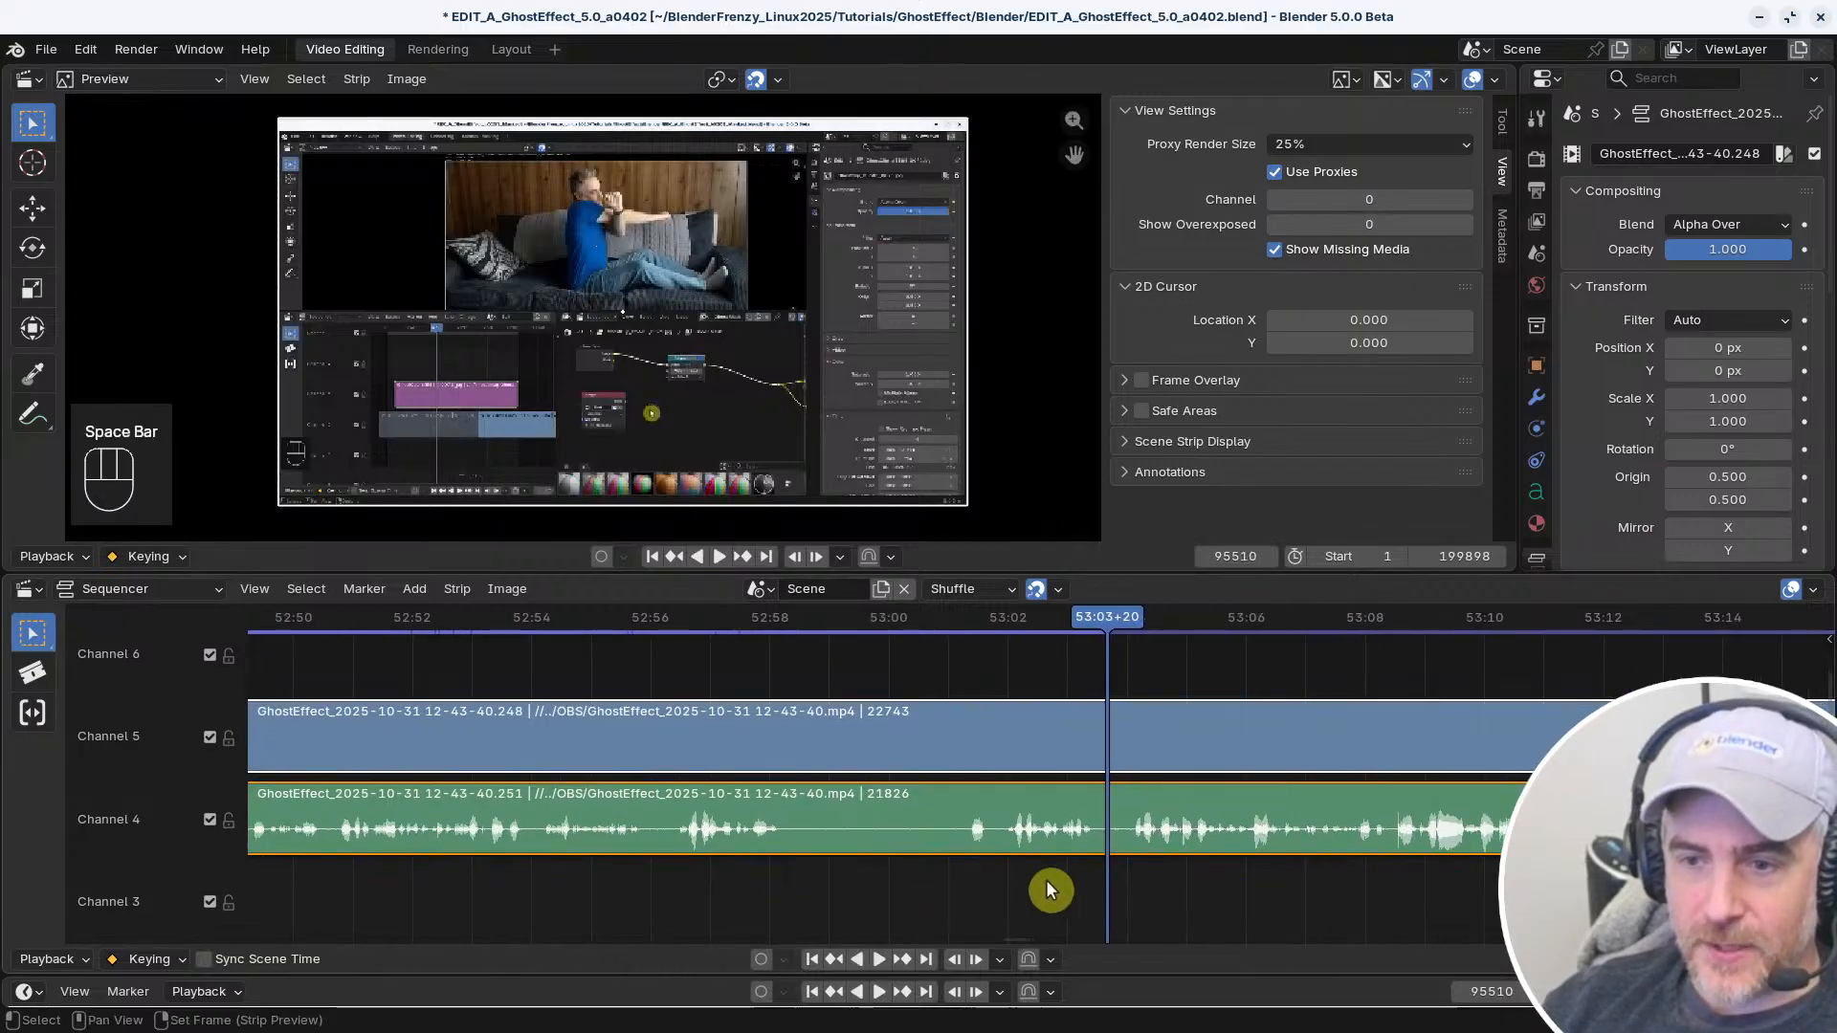
key(space)
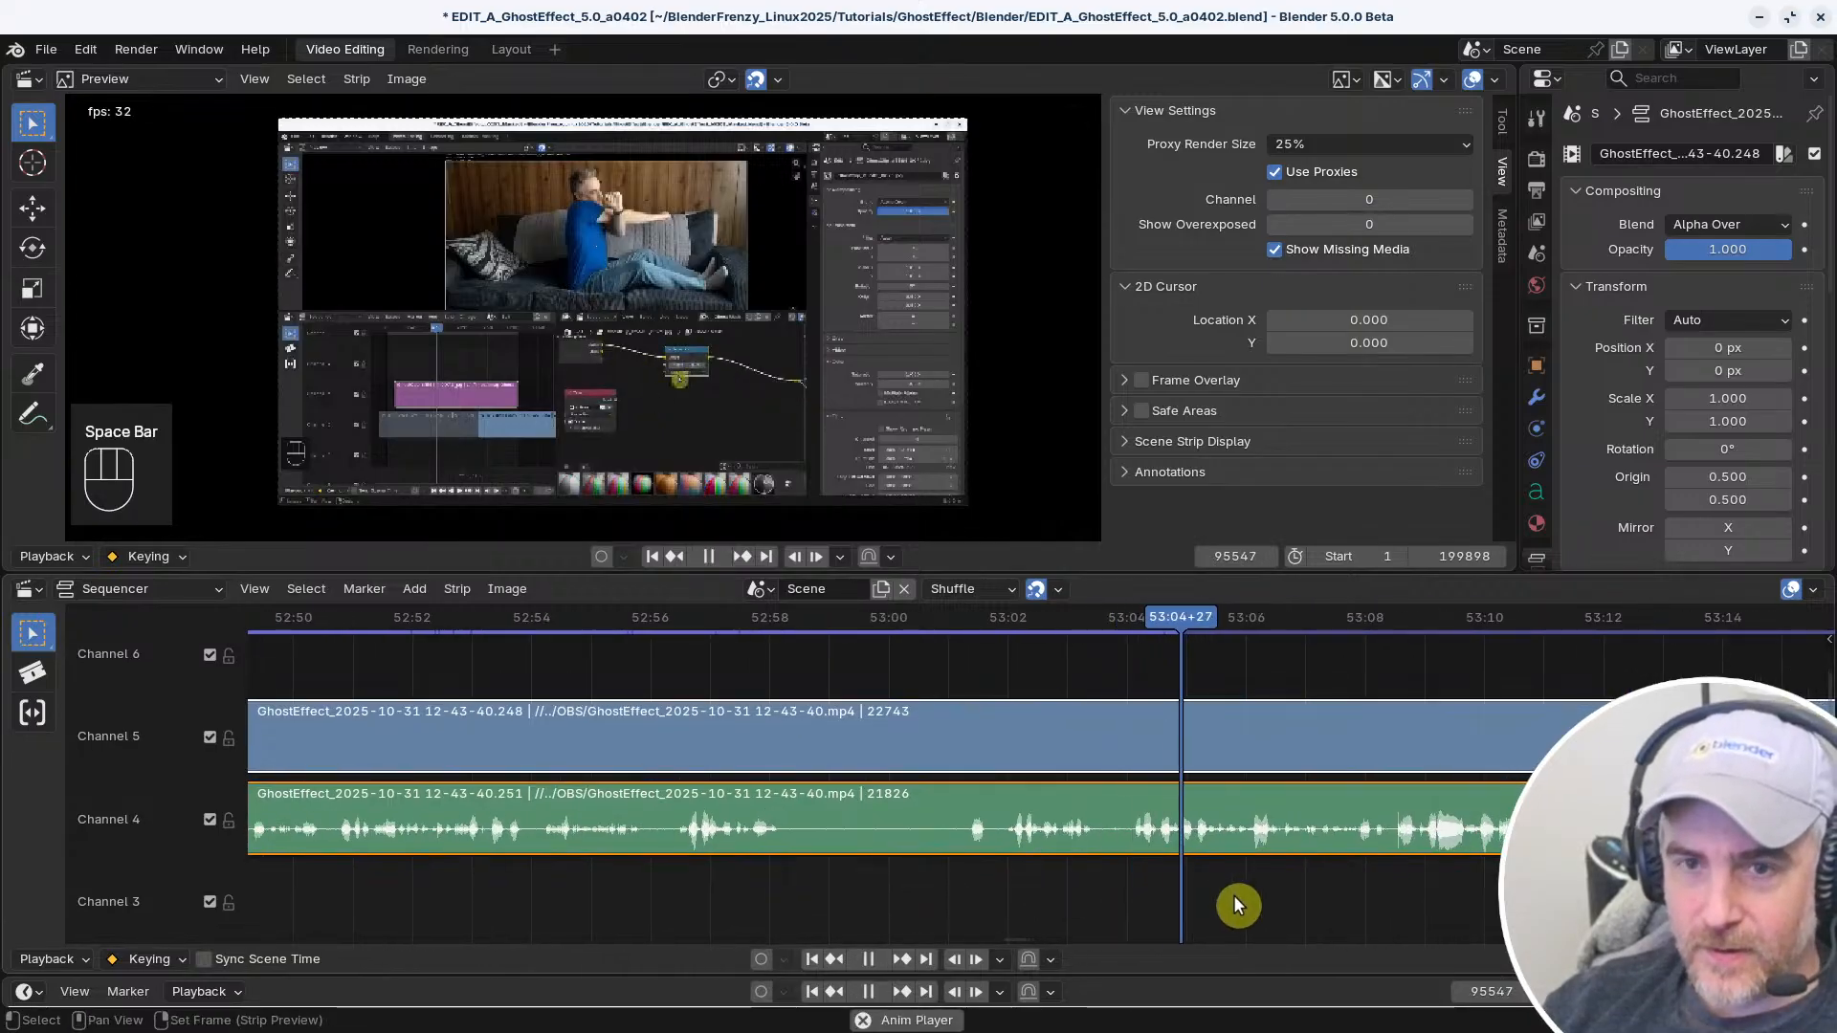
key(space)
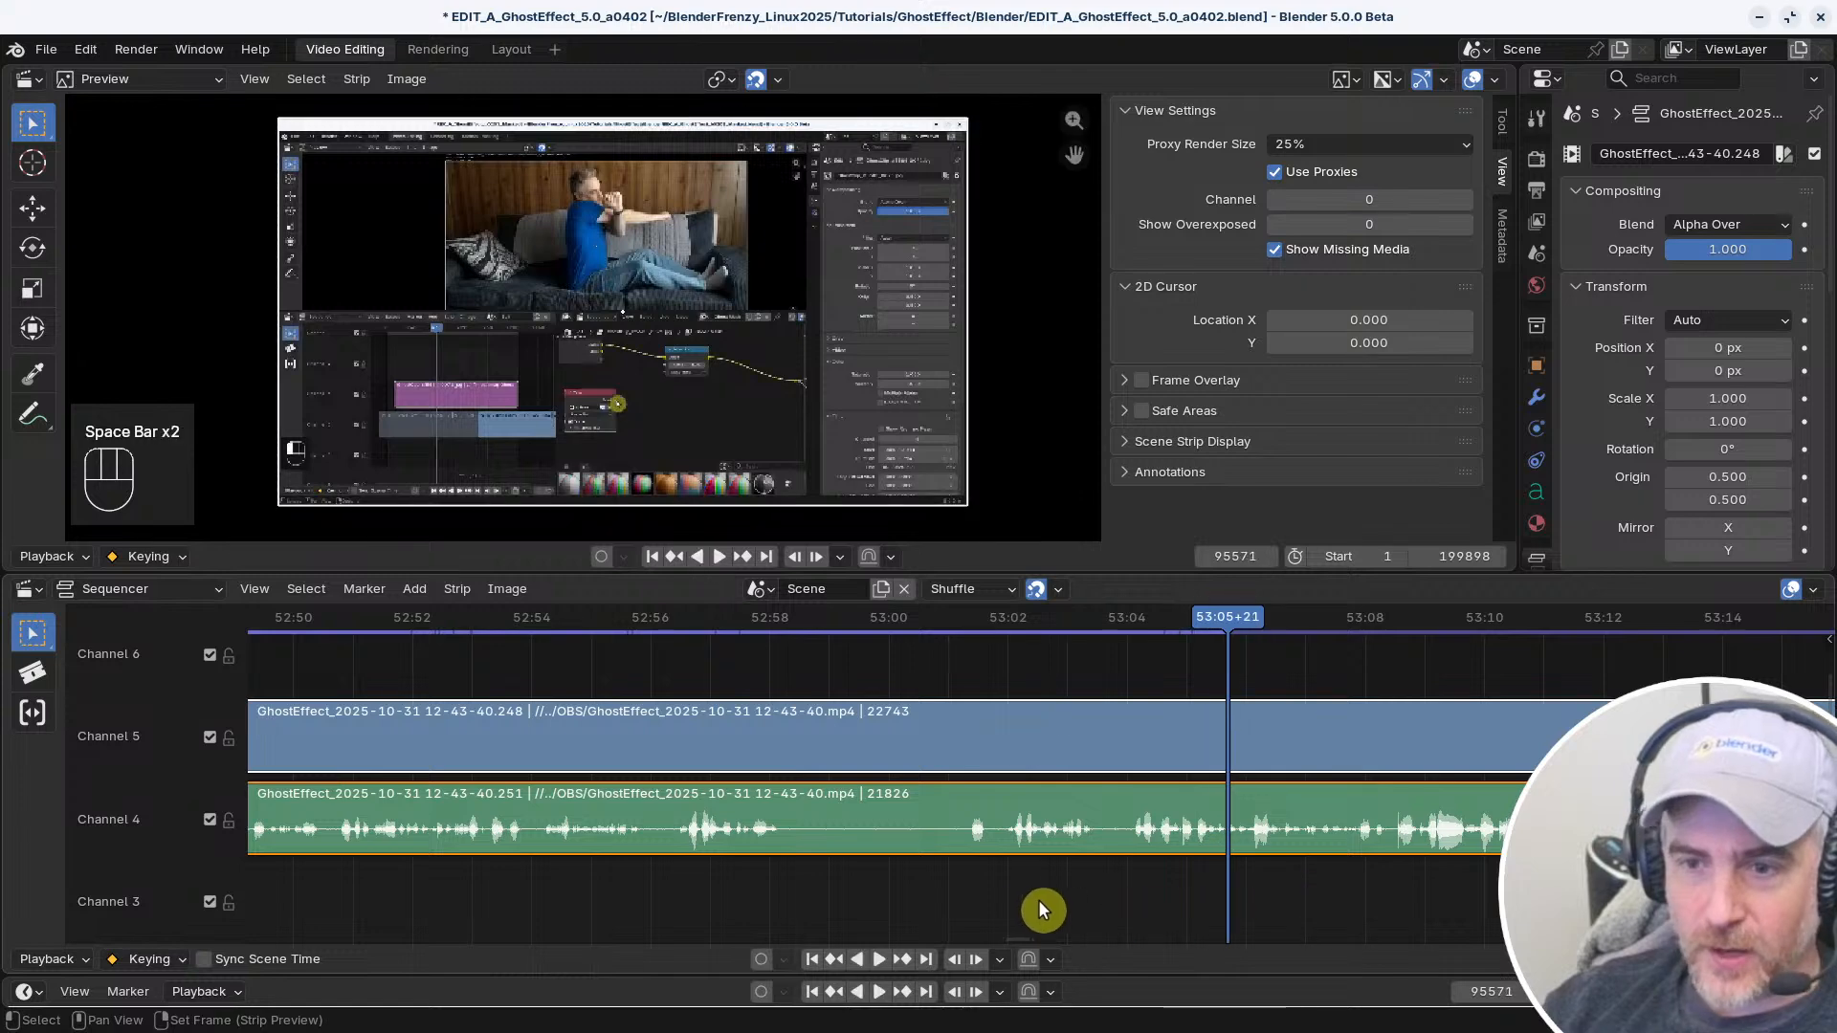
Replay and scrub the narration between about 52:55 and 52:57 to locate a suitable cut point before the next phrase
right_click(589, 881)
key(space)
key(space)
key(space)
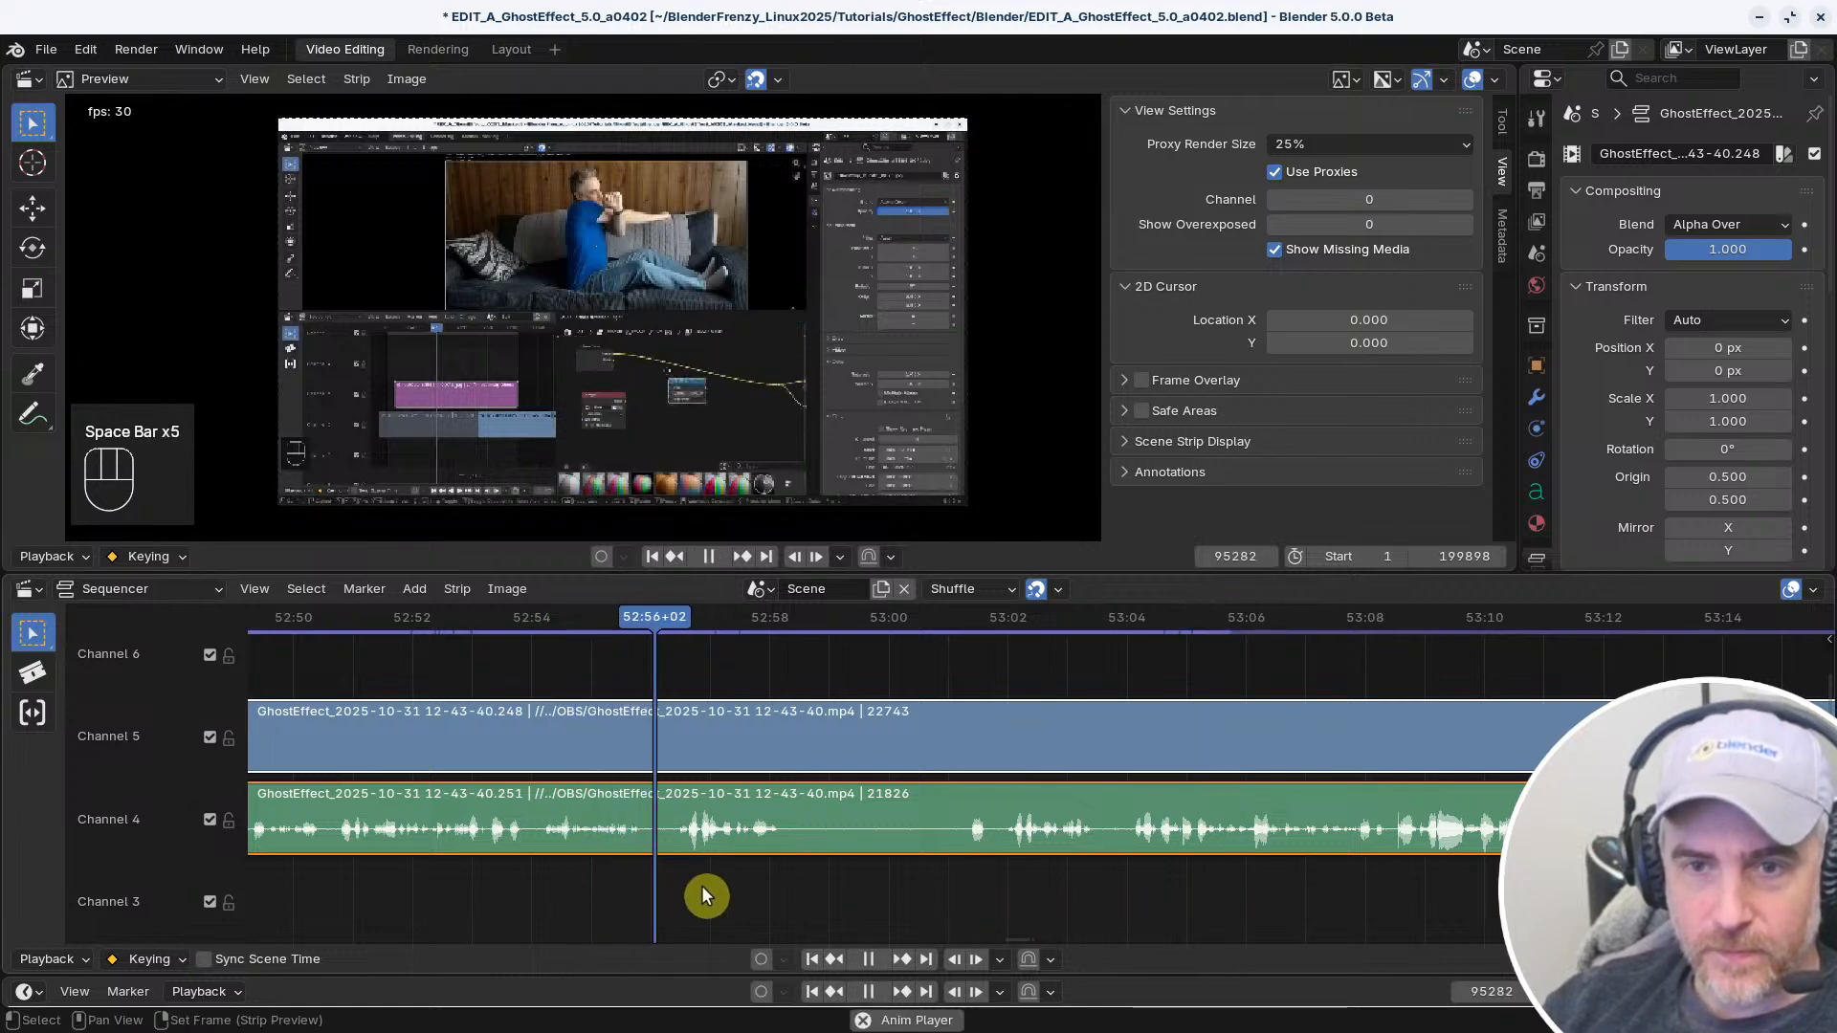
key(space)
ctrl+middle_drag(640, 869, 967, 884)
right_click(898, 886)
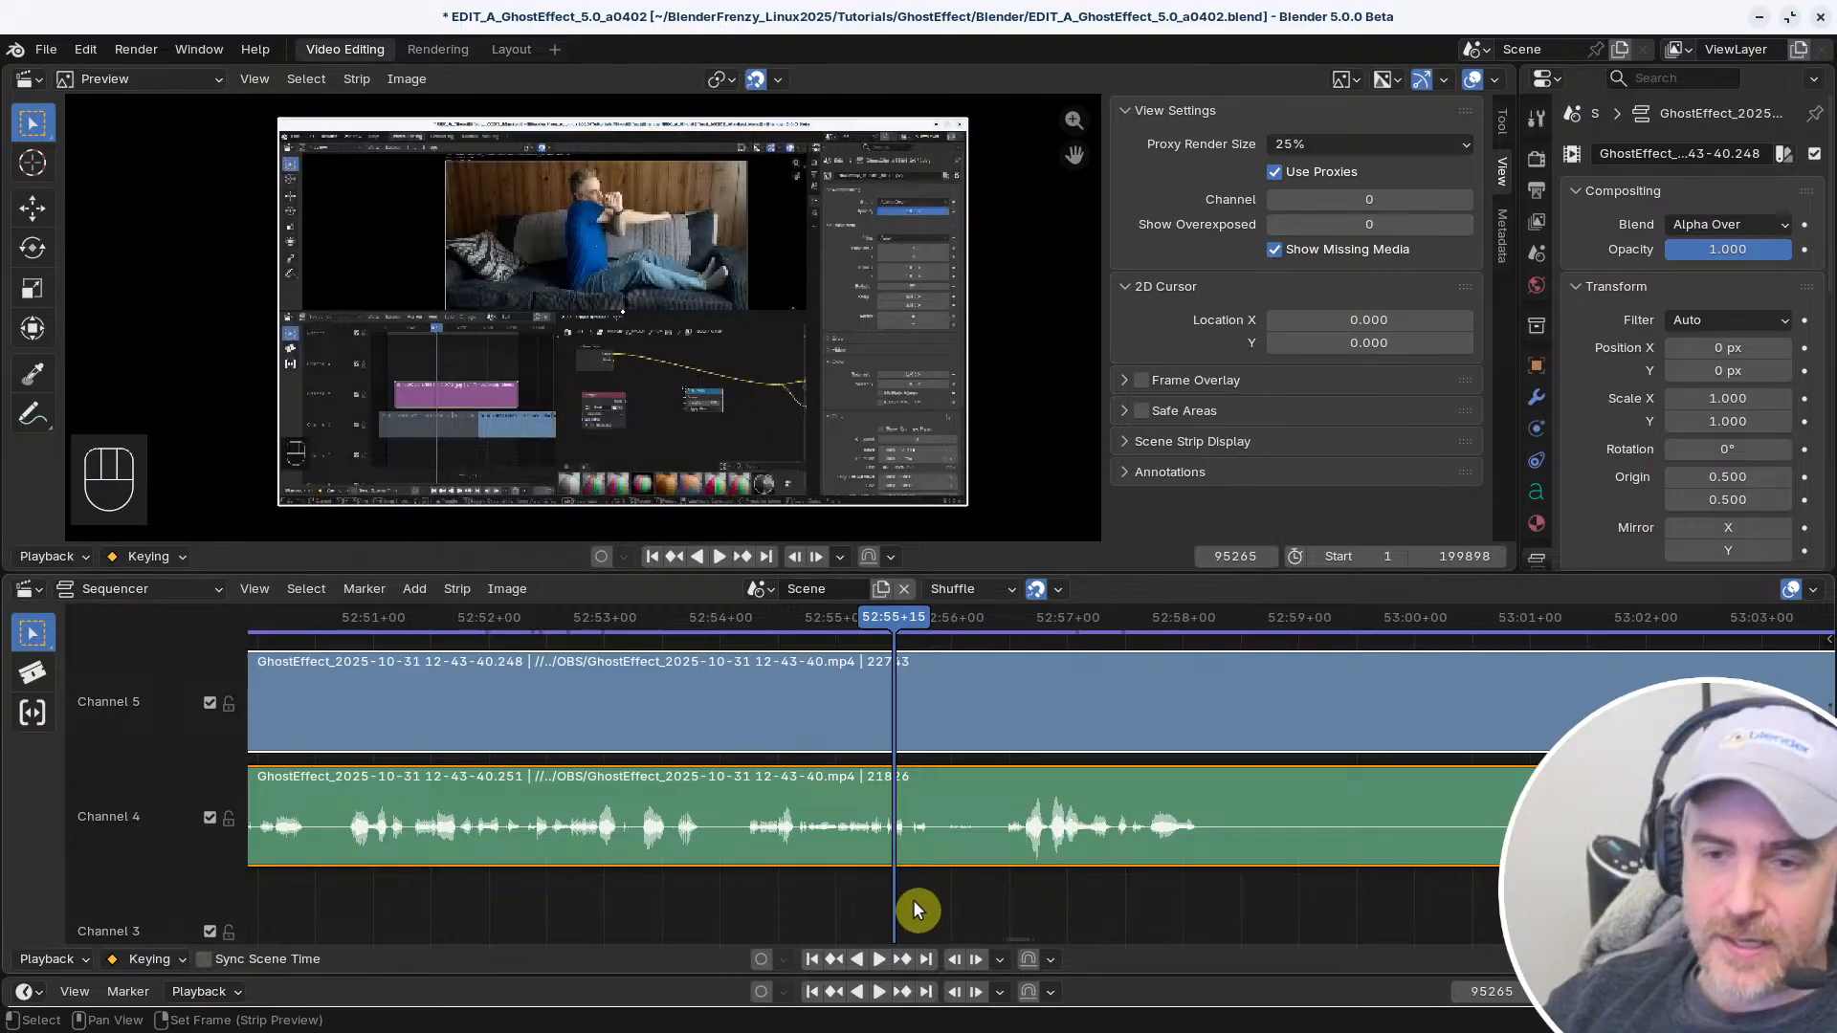
middle_drag(992, 886, 701, 905)
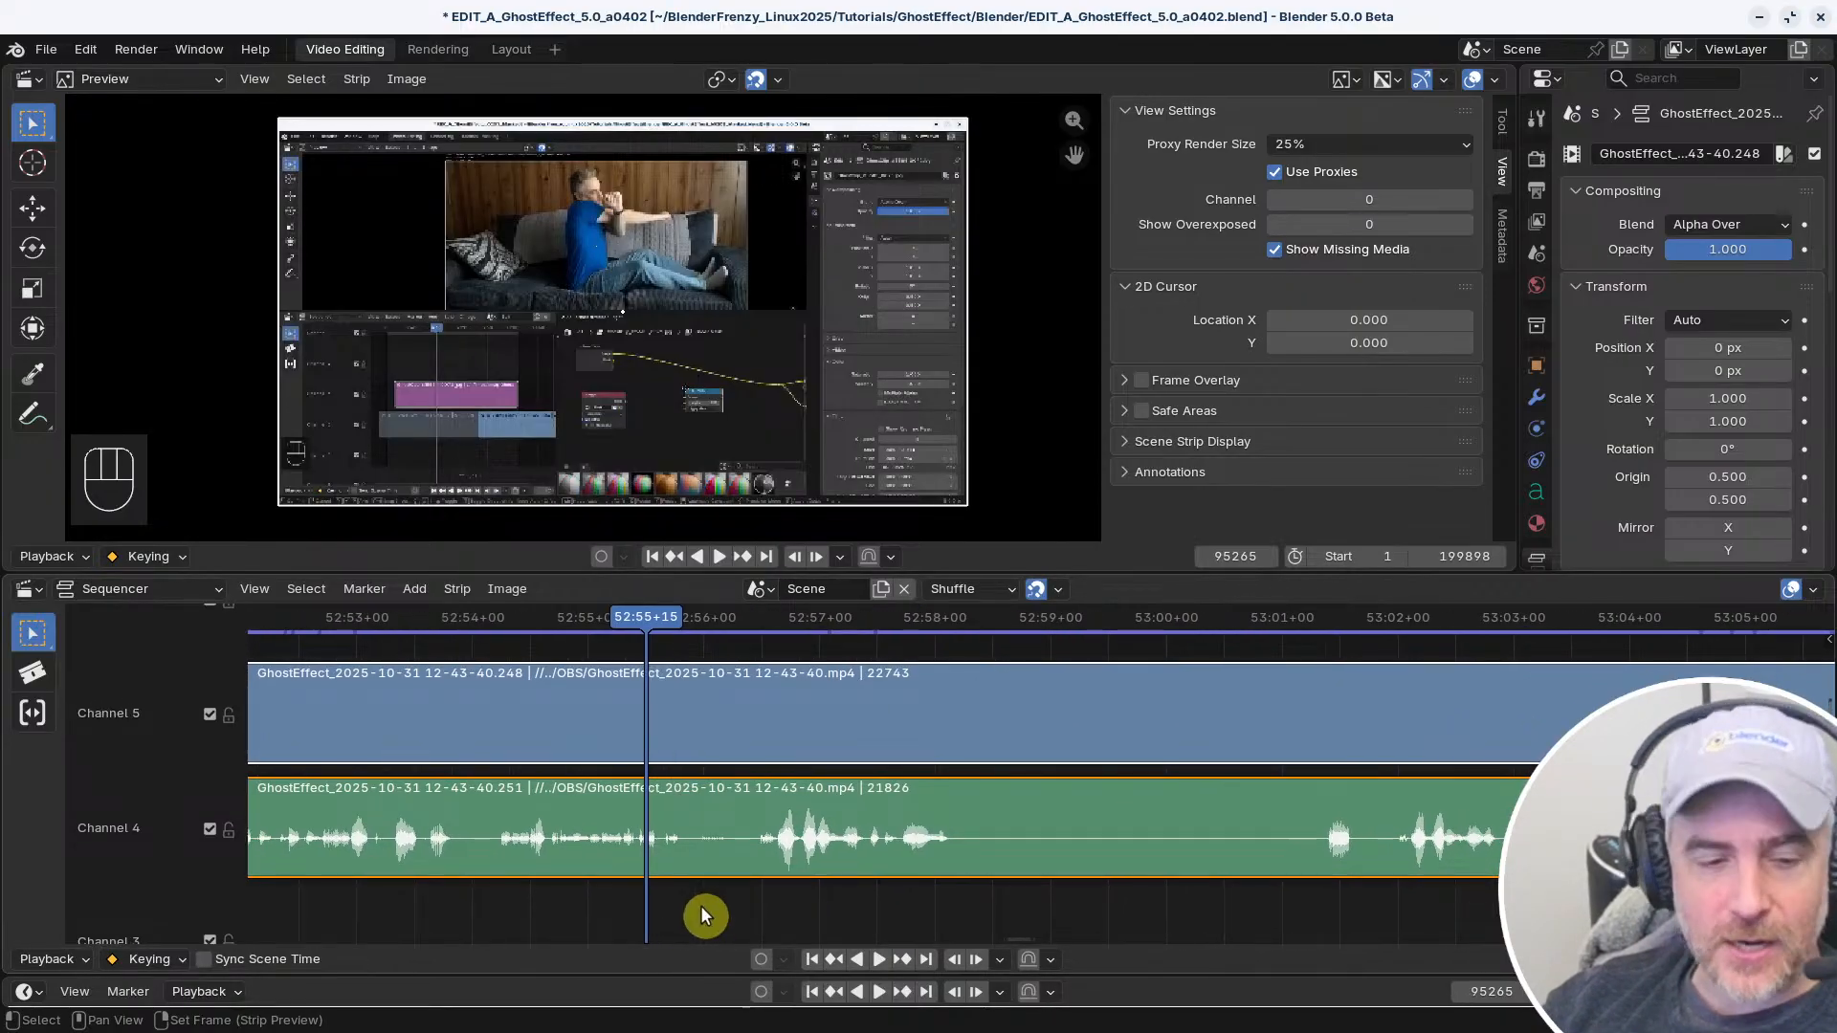
right_drag(658, 887, 680, 887)
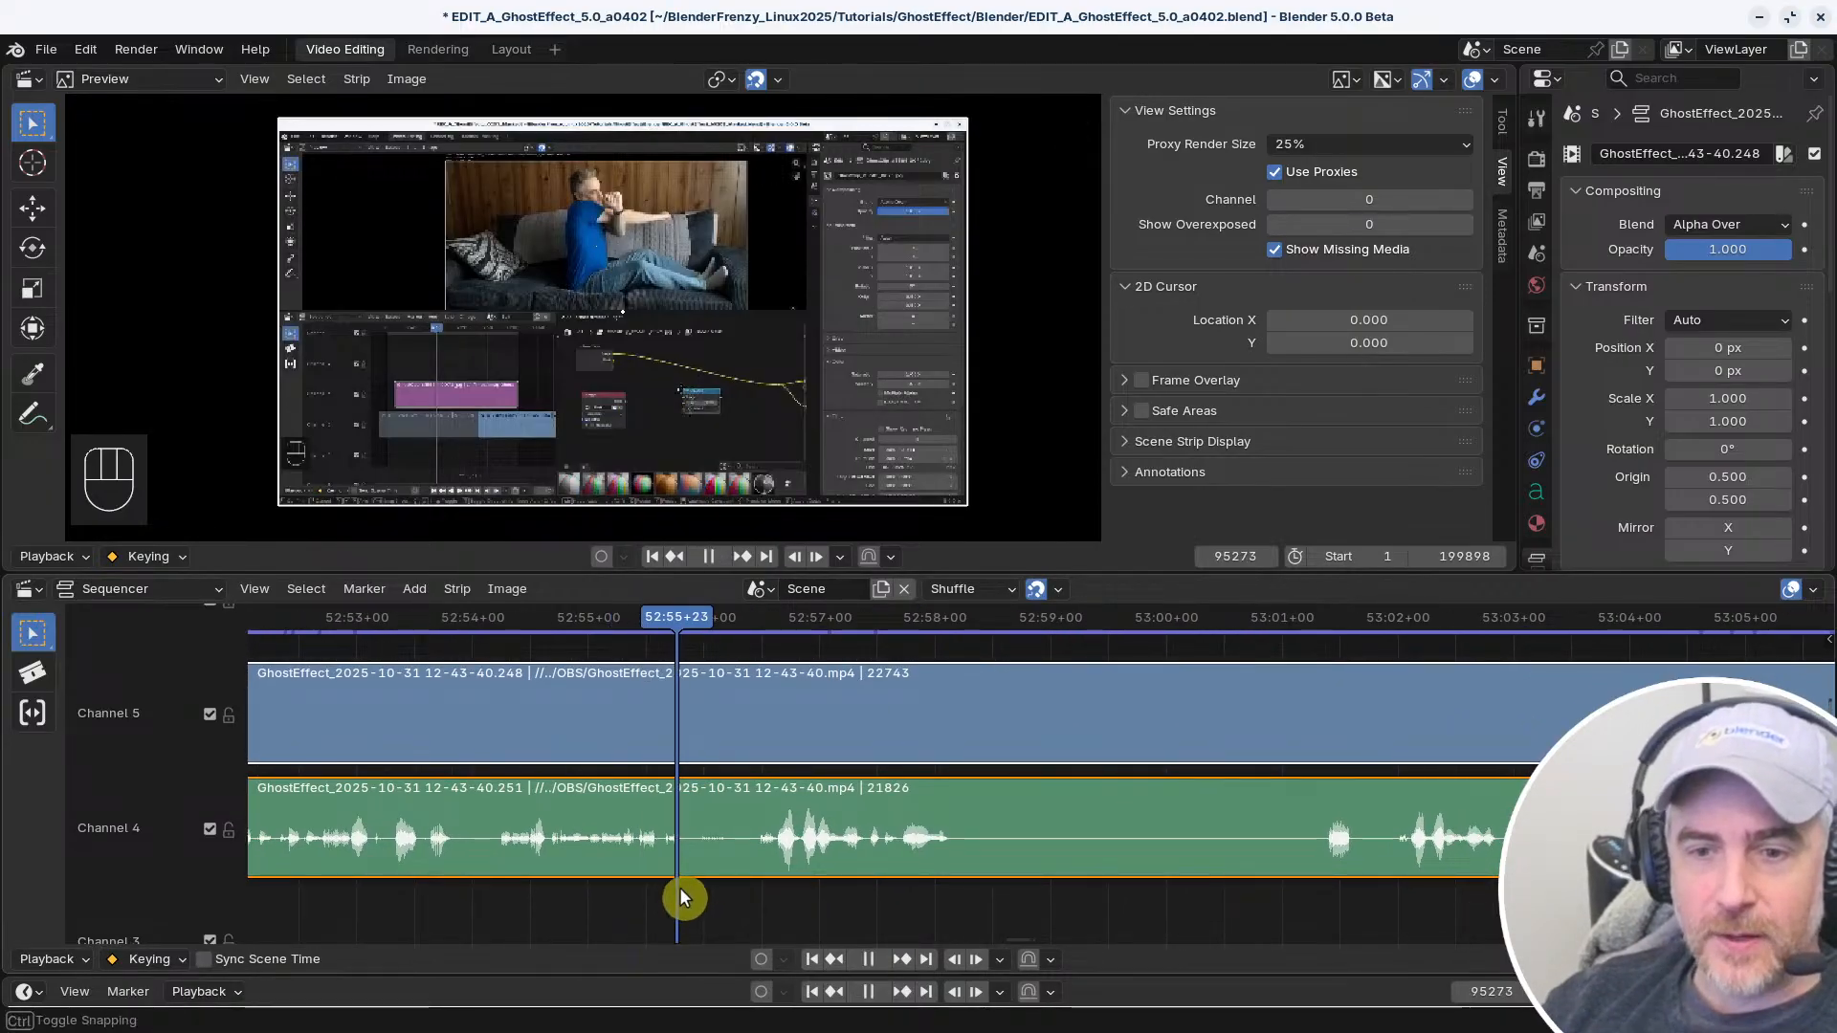
key(space)
key(space)
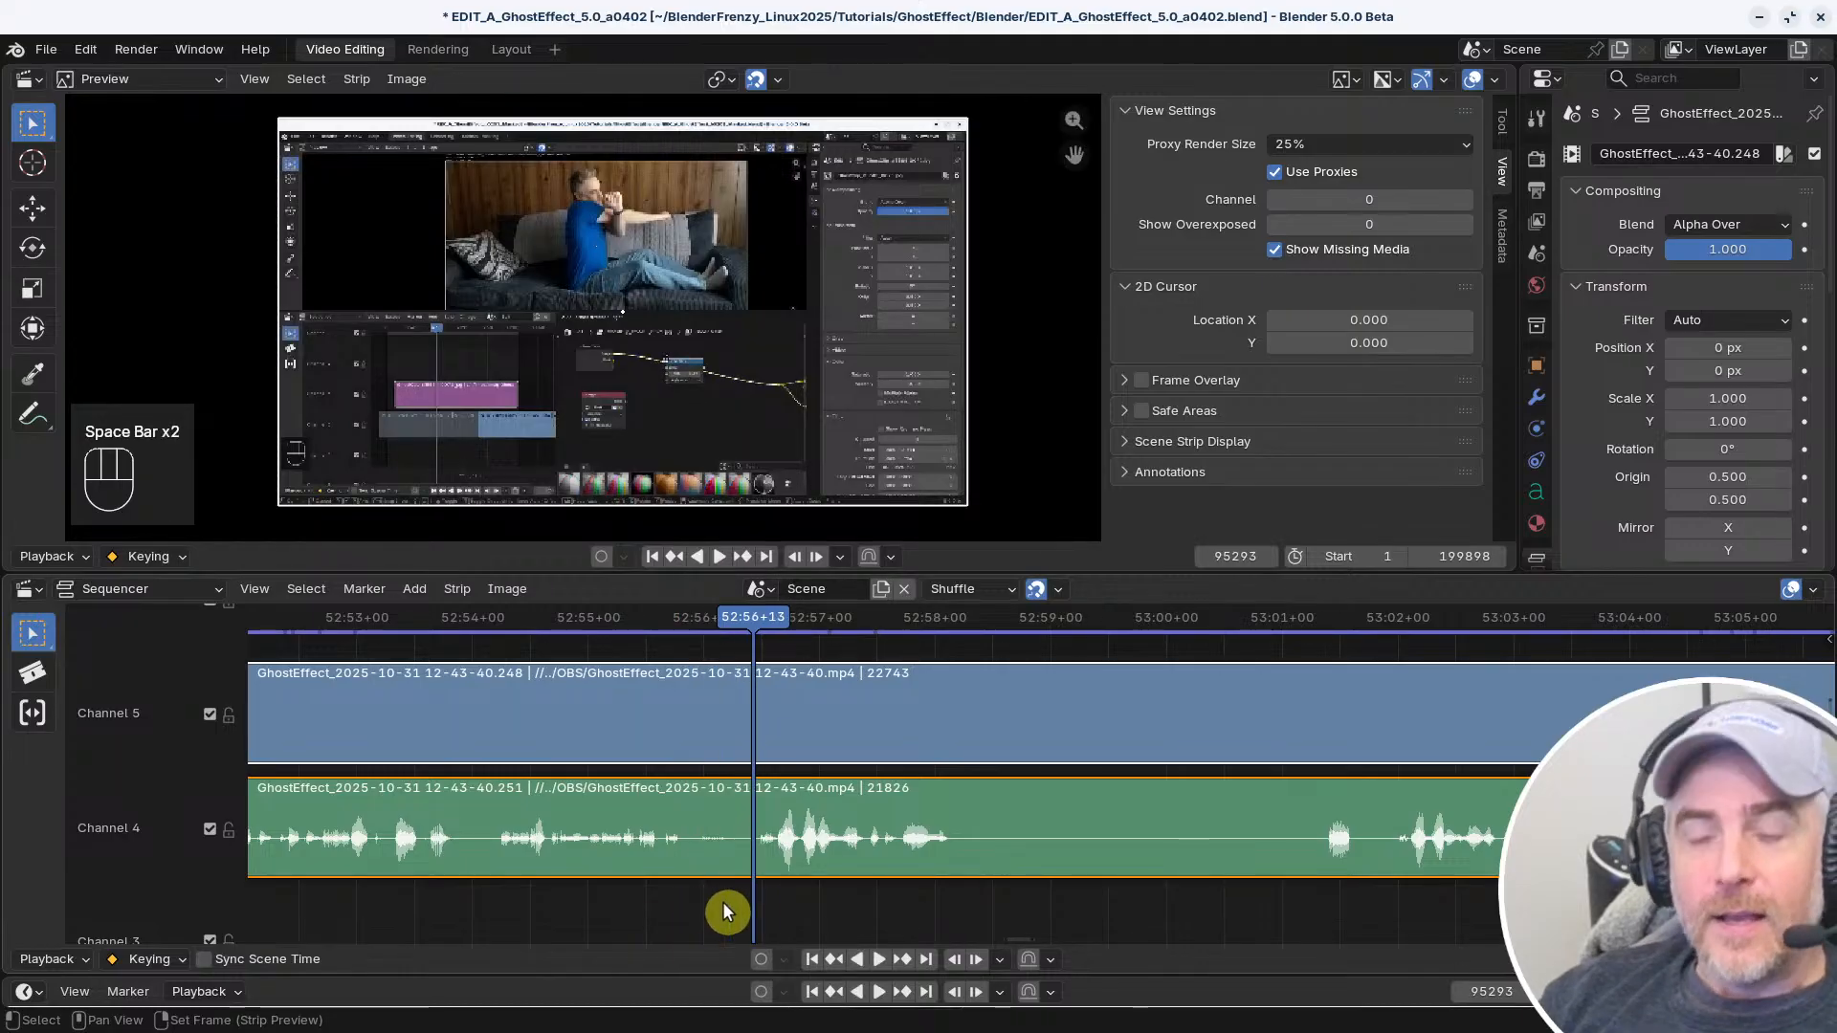
Split both the video and audio strips at 52:56+14 and play past the cut
right_click(616, 901)
right_drag(624, 895, 756, 896)
key(f)
middle_drag(1209, 899, 991, 857)
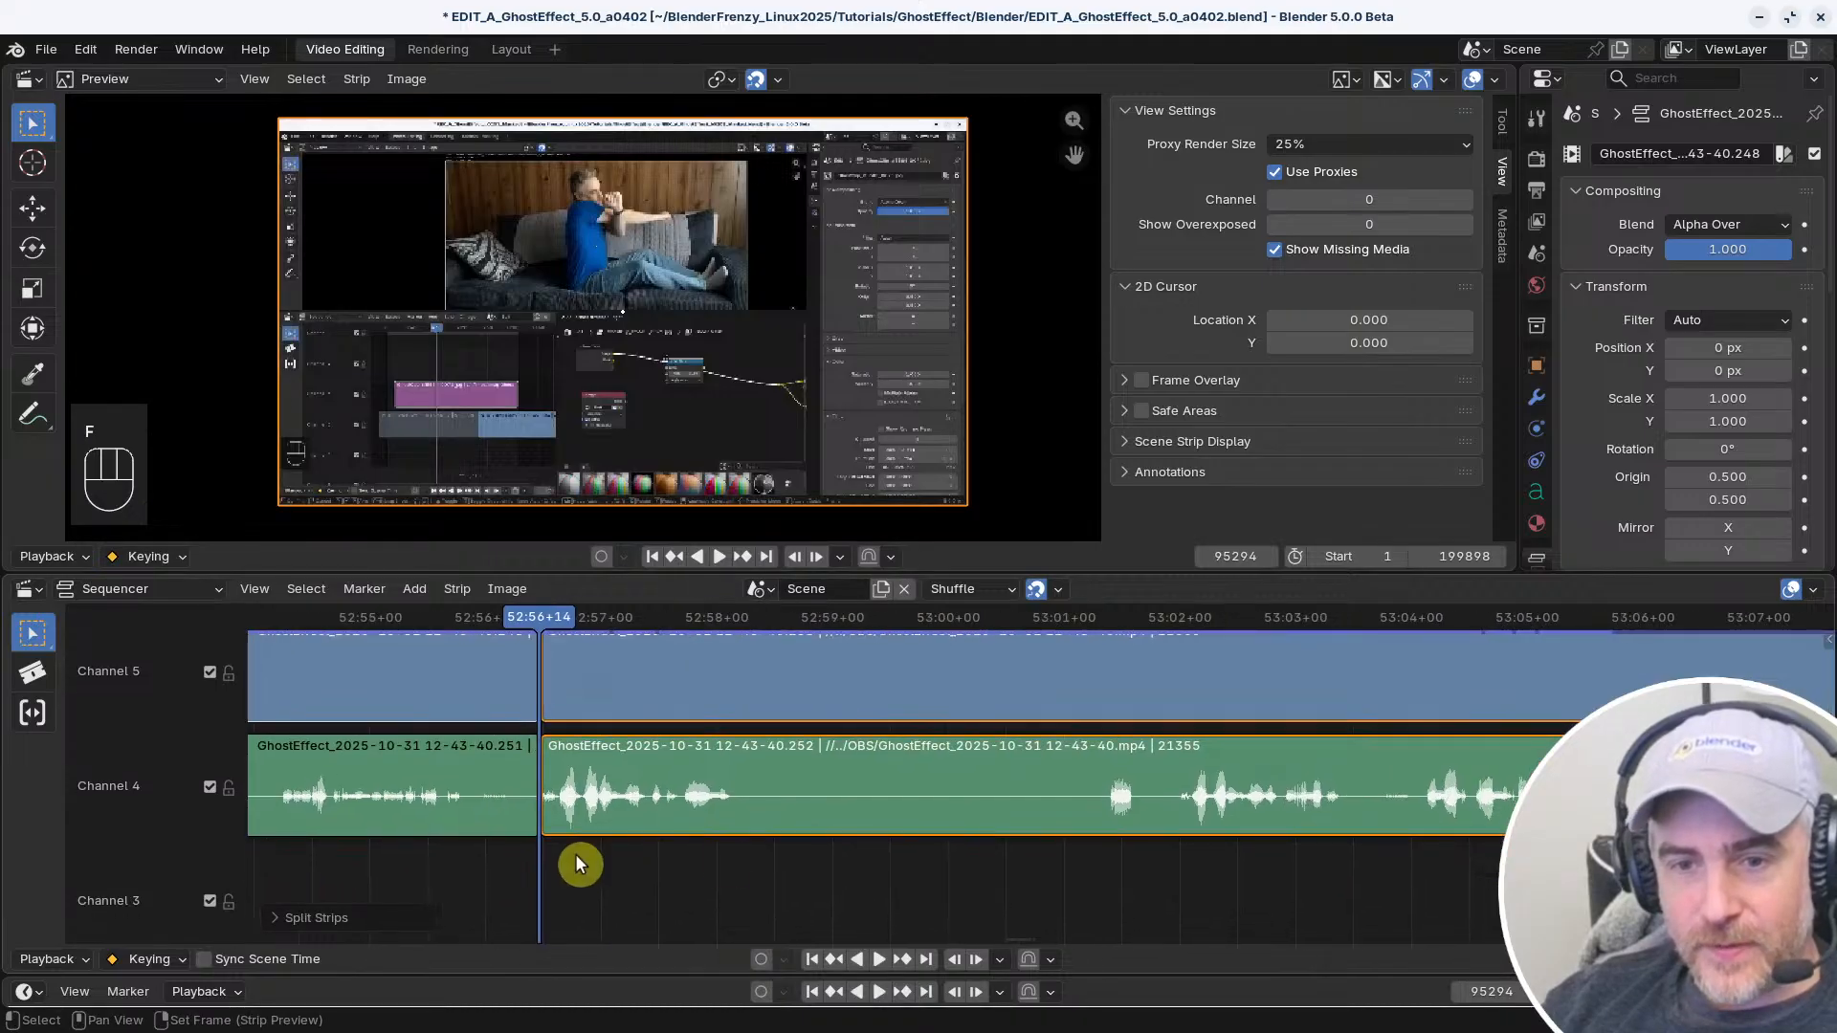
key(space)
key(space)
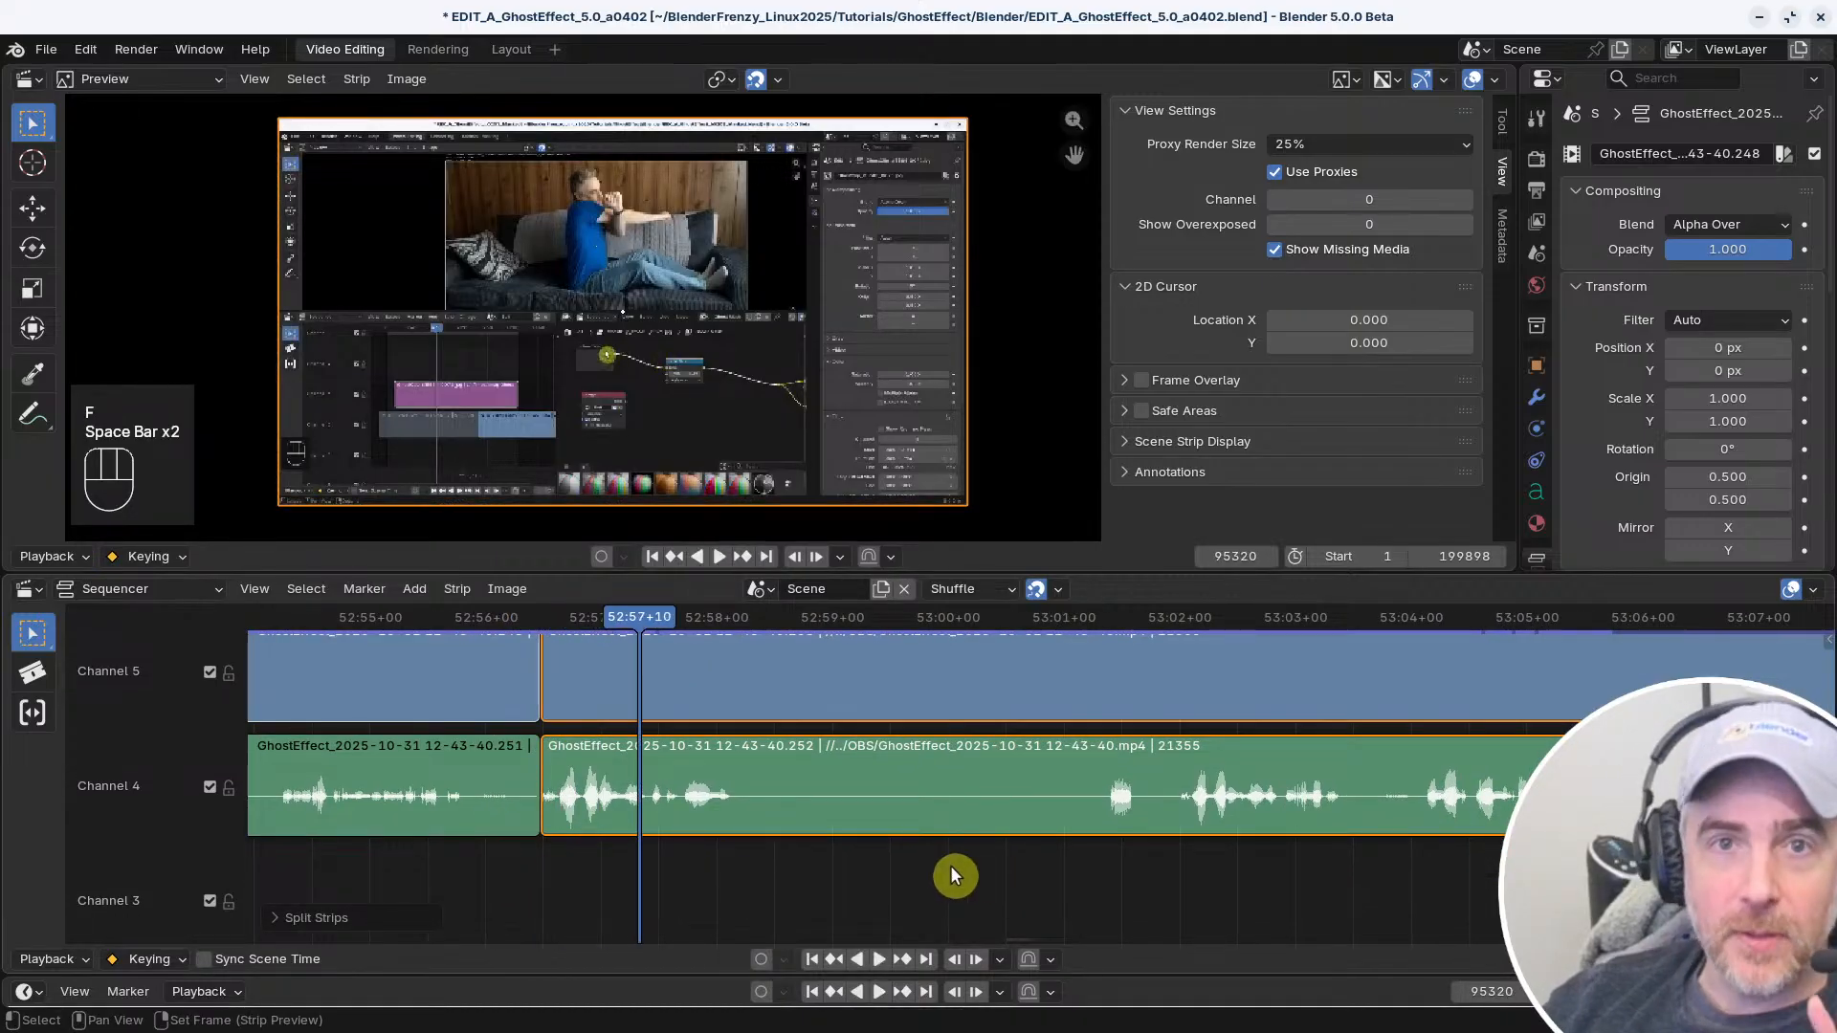
Remove the video and audio section between the cut at 52:56+14 and 53:02+00, and close the gap
right_drag(1104, 863, 1179, 847)
click(553, 777)
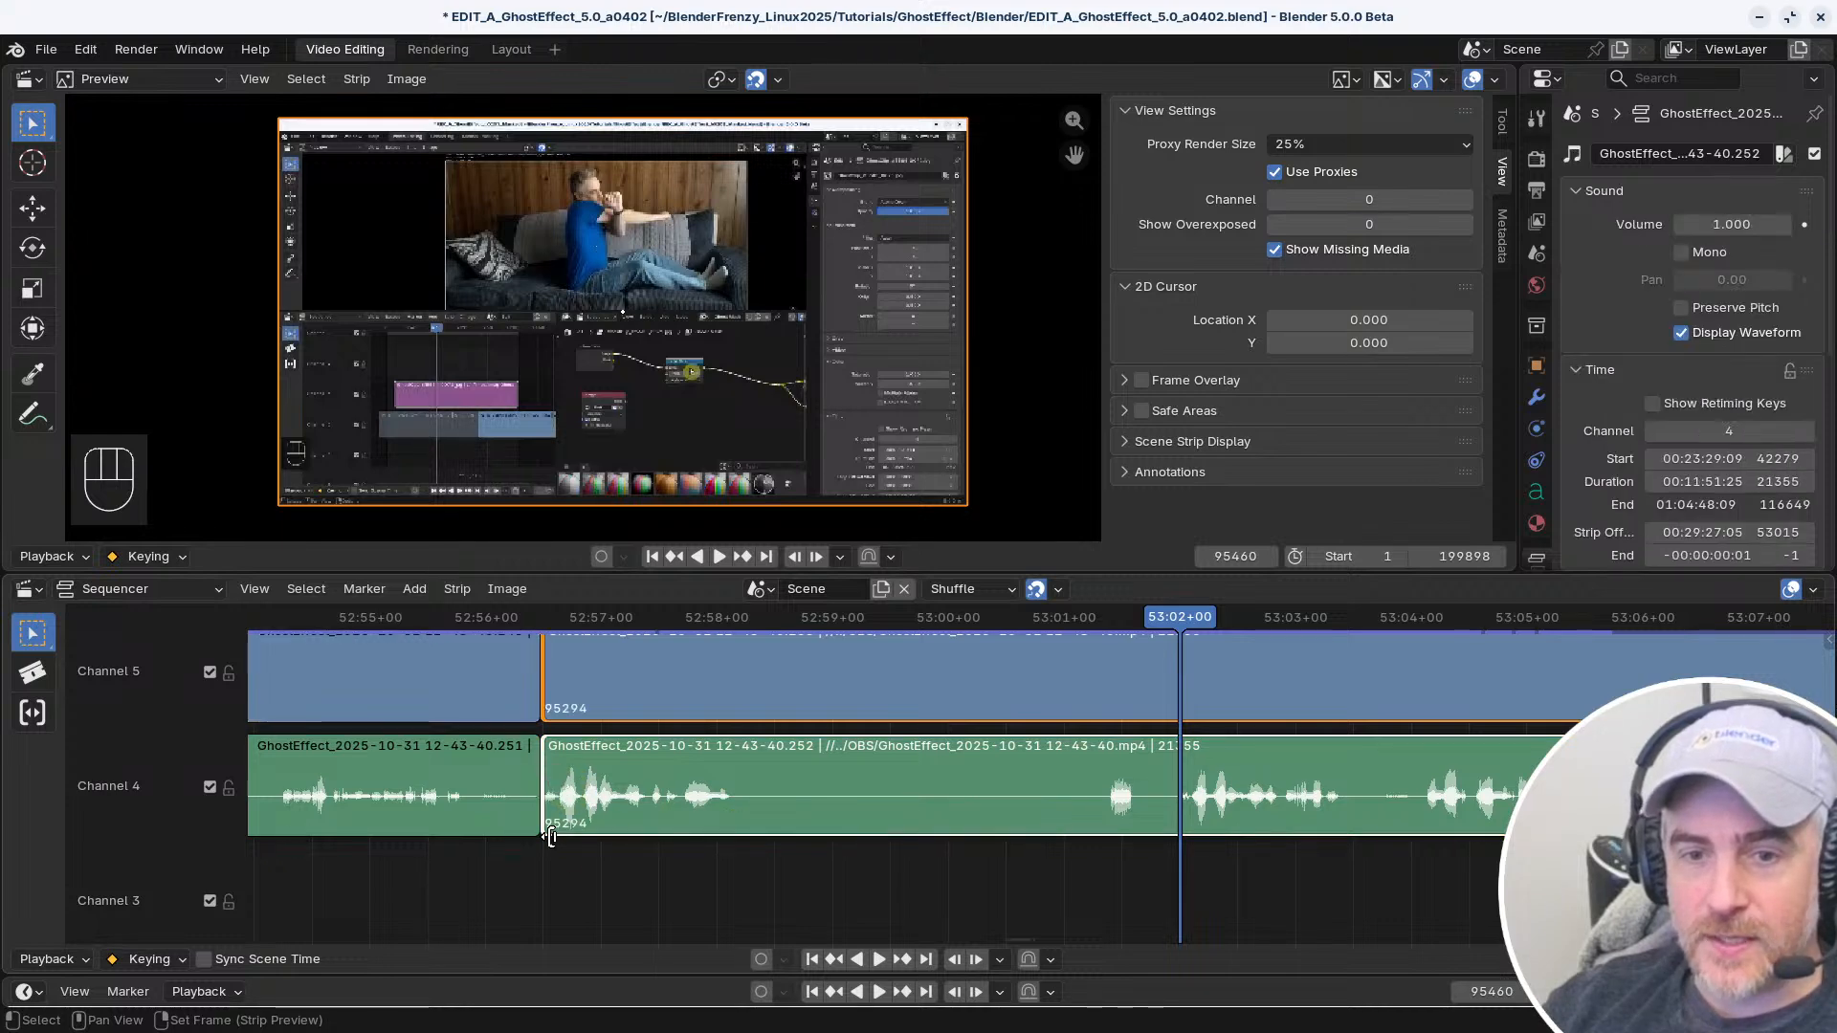
key(s)
right_click(502, 875)
key(v)
Play back the shortened transition at 52:56+14 and continue reviewing the recording to about 53:06
key(space)
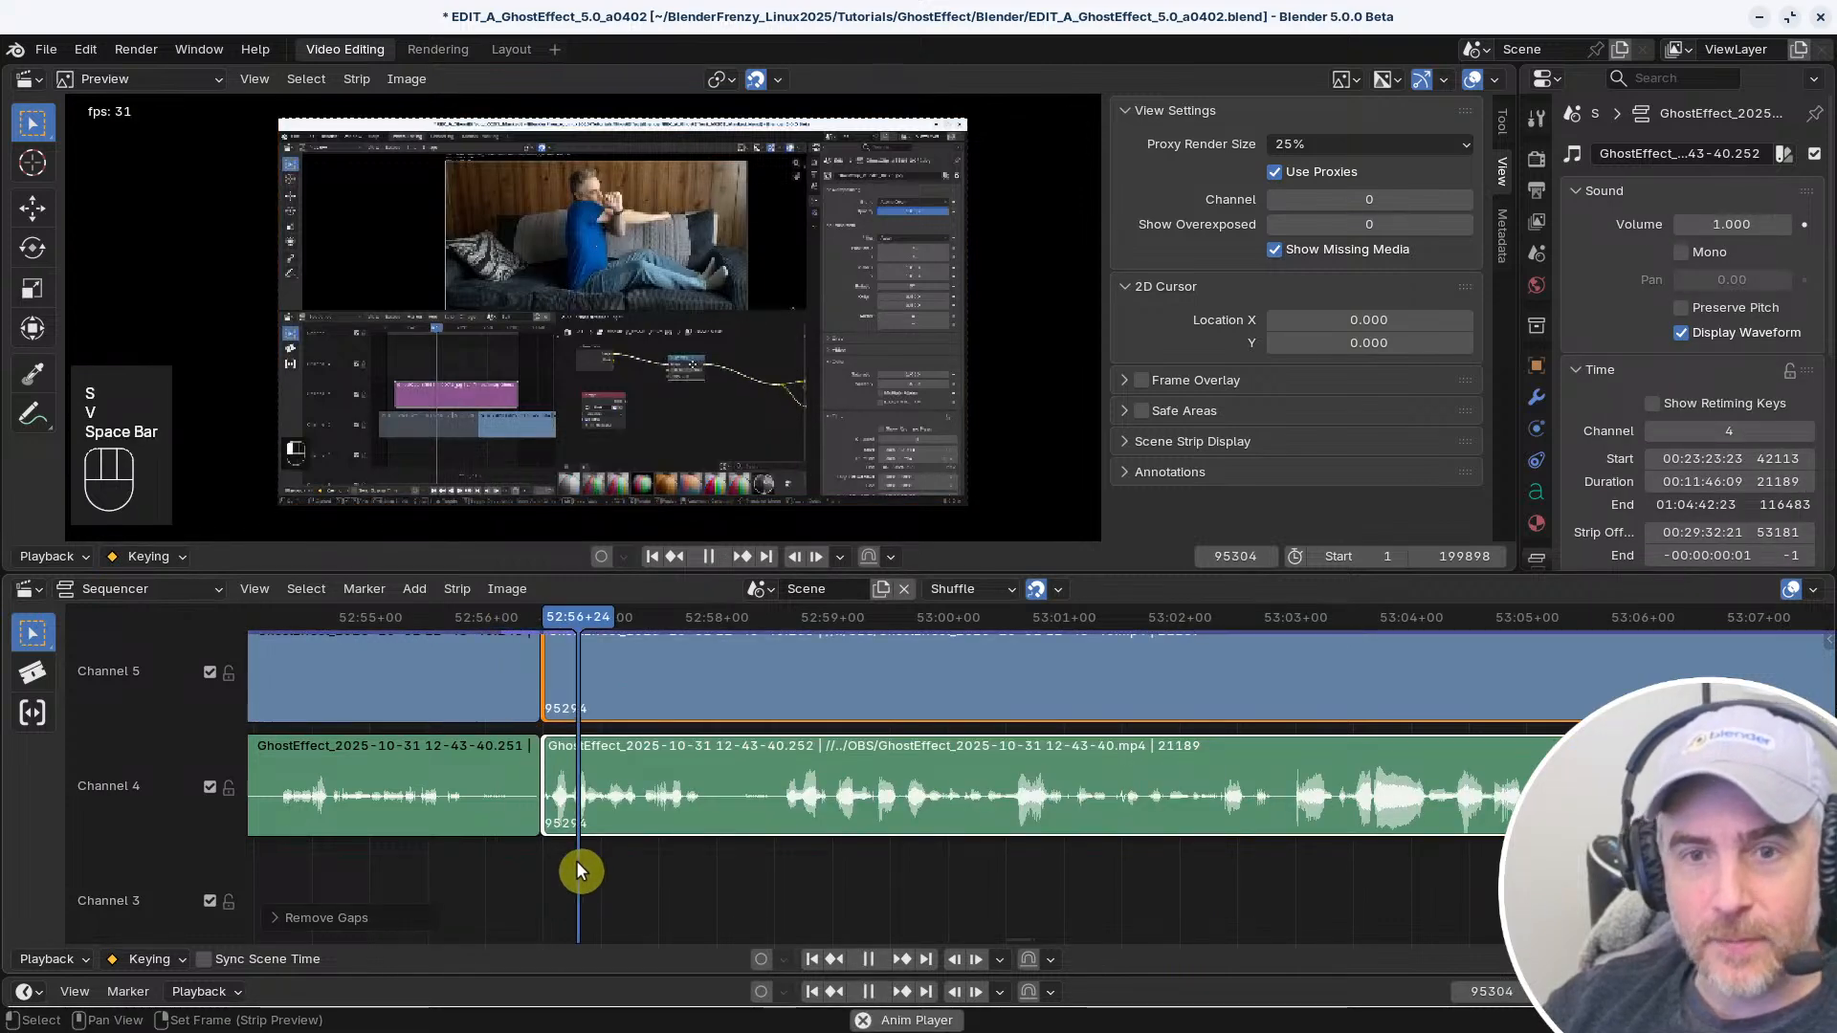
middle_drag(577, 867, 877, 860)
key(space)
right_click(703, 871)
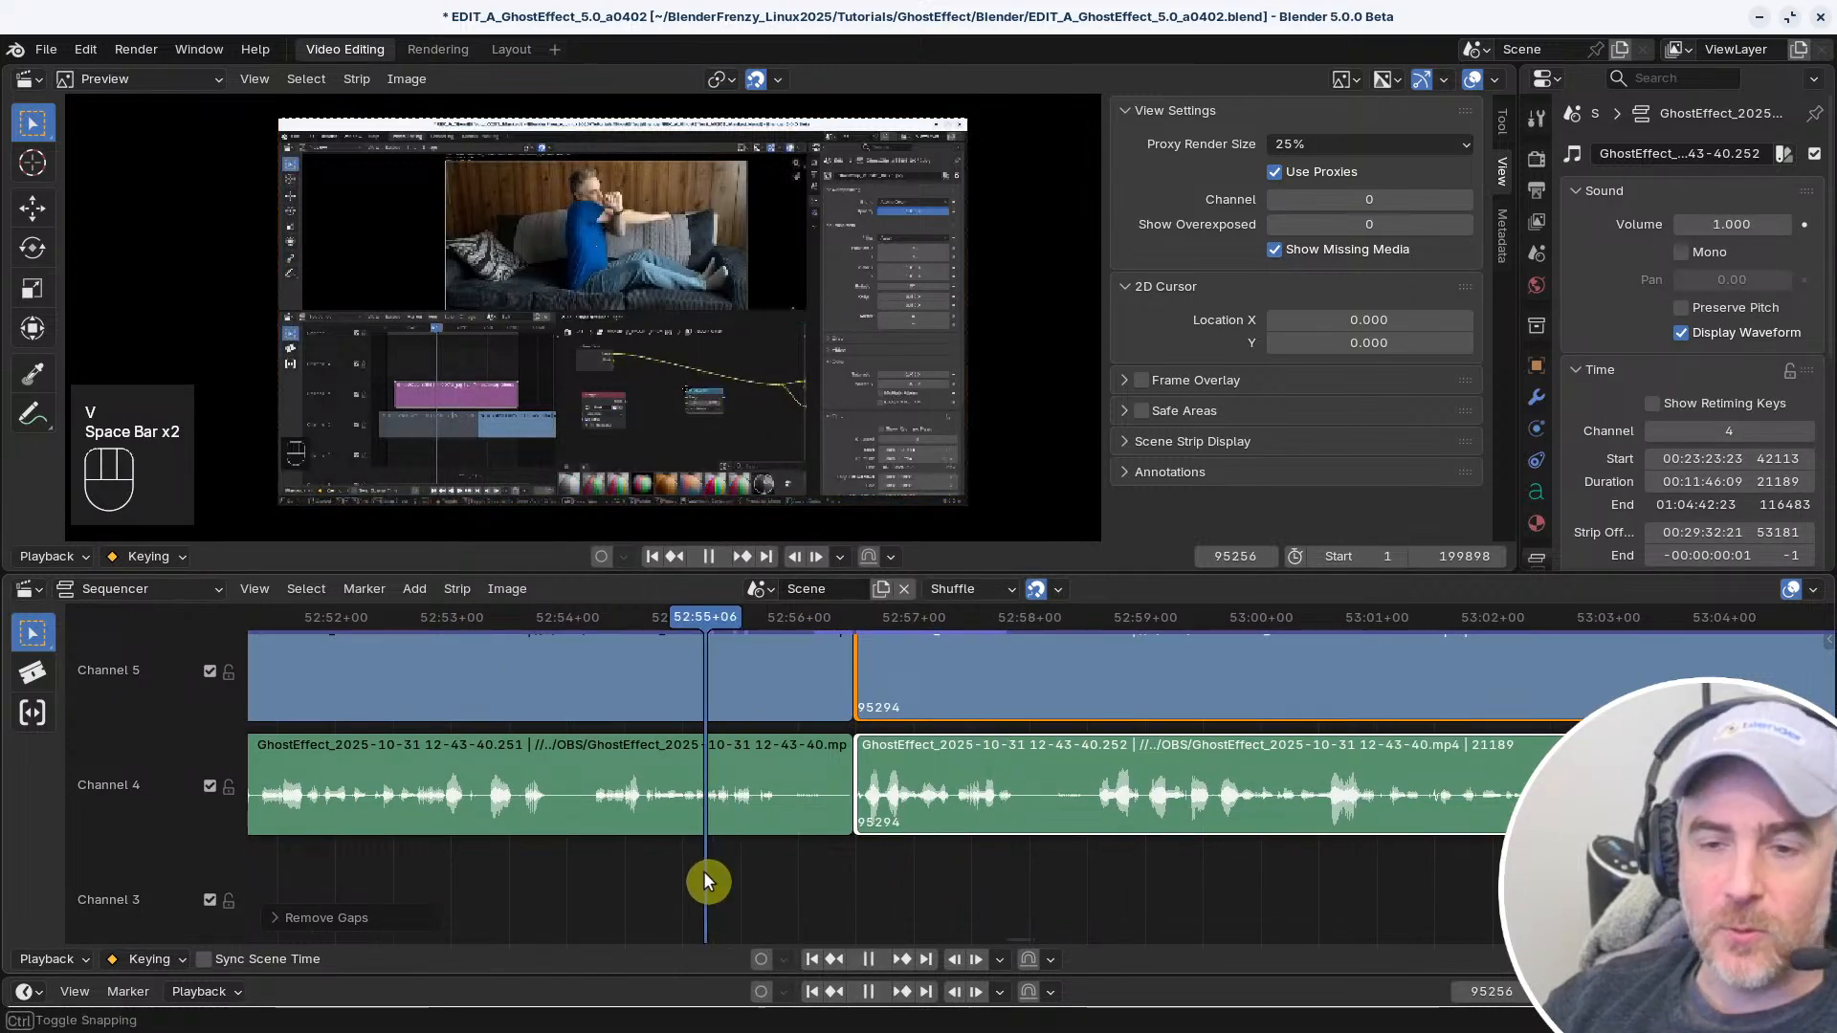
key(space)
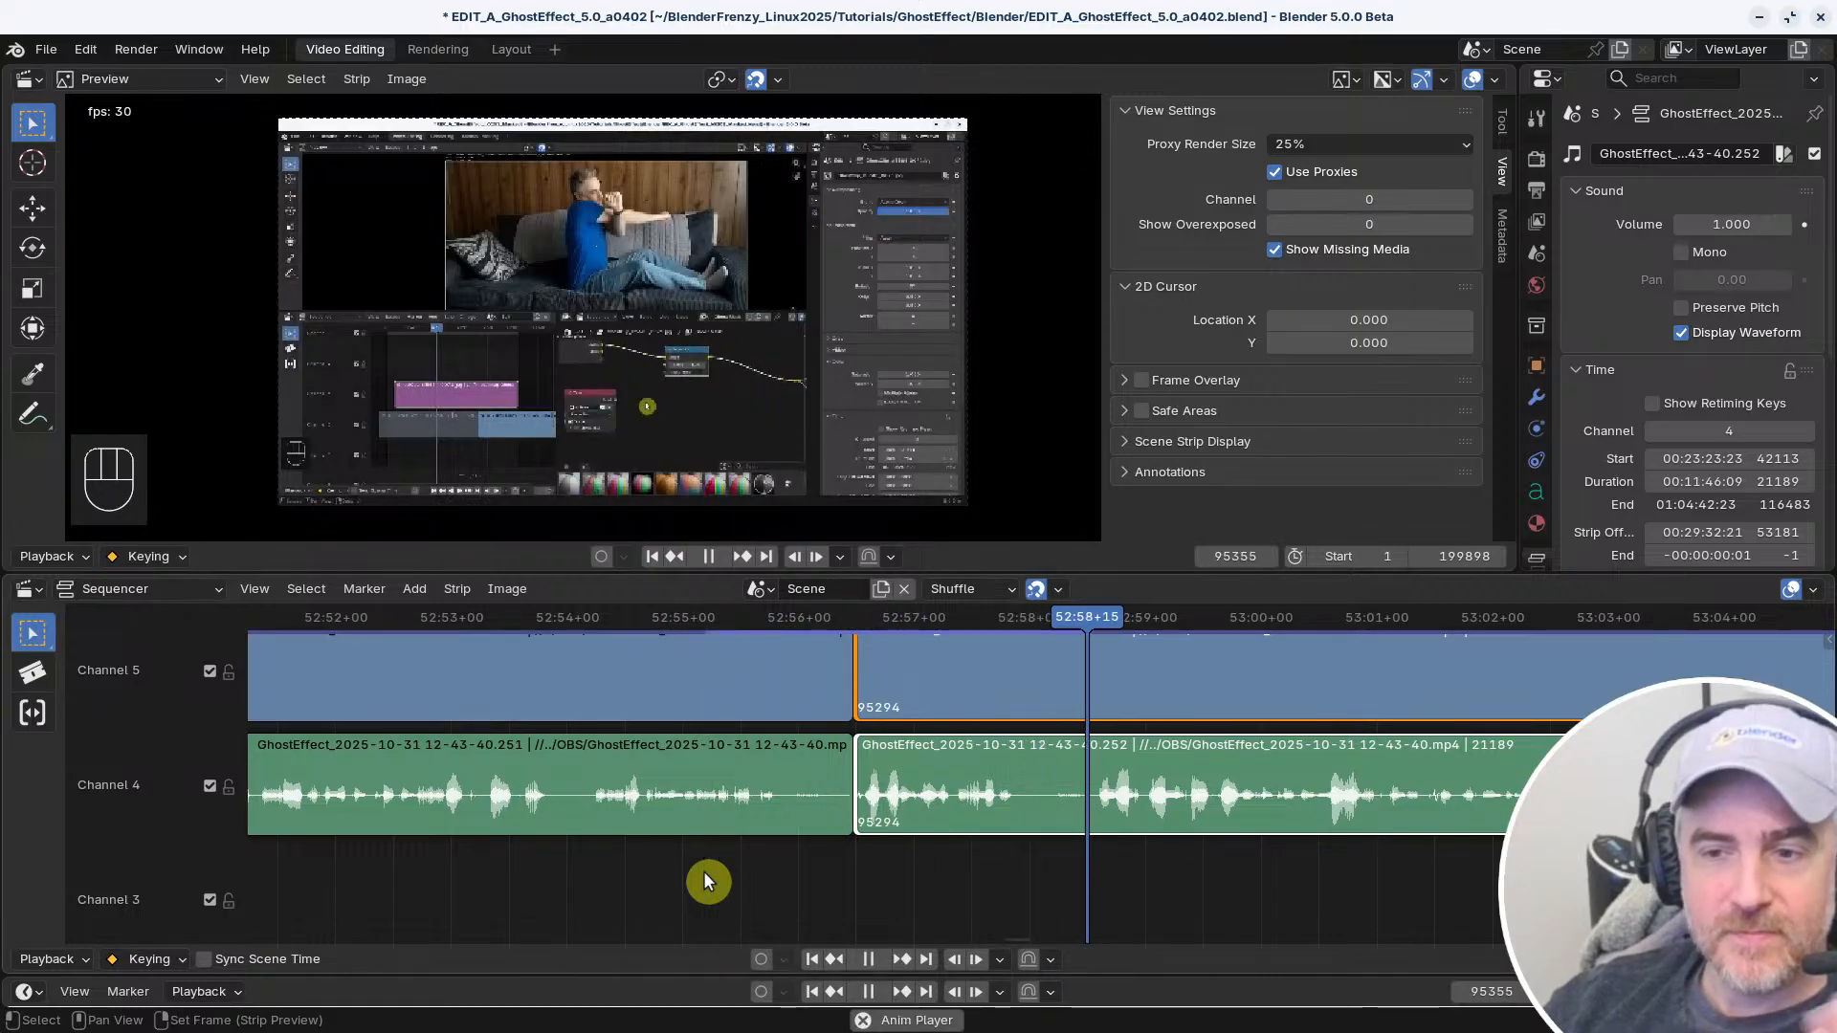
middle_drag(987, 870, 797, 901)
middle_drag(1087, 881, 706, 906)
middle_drag(1234, 856, 704, 850)
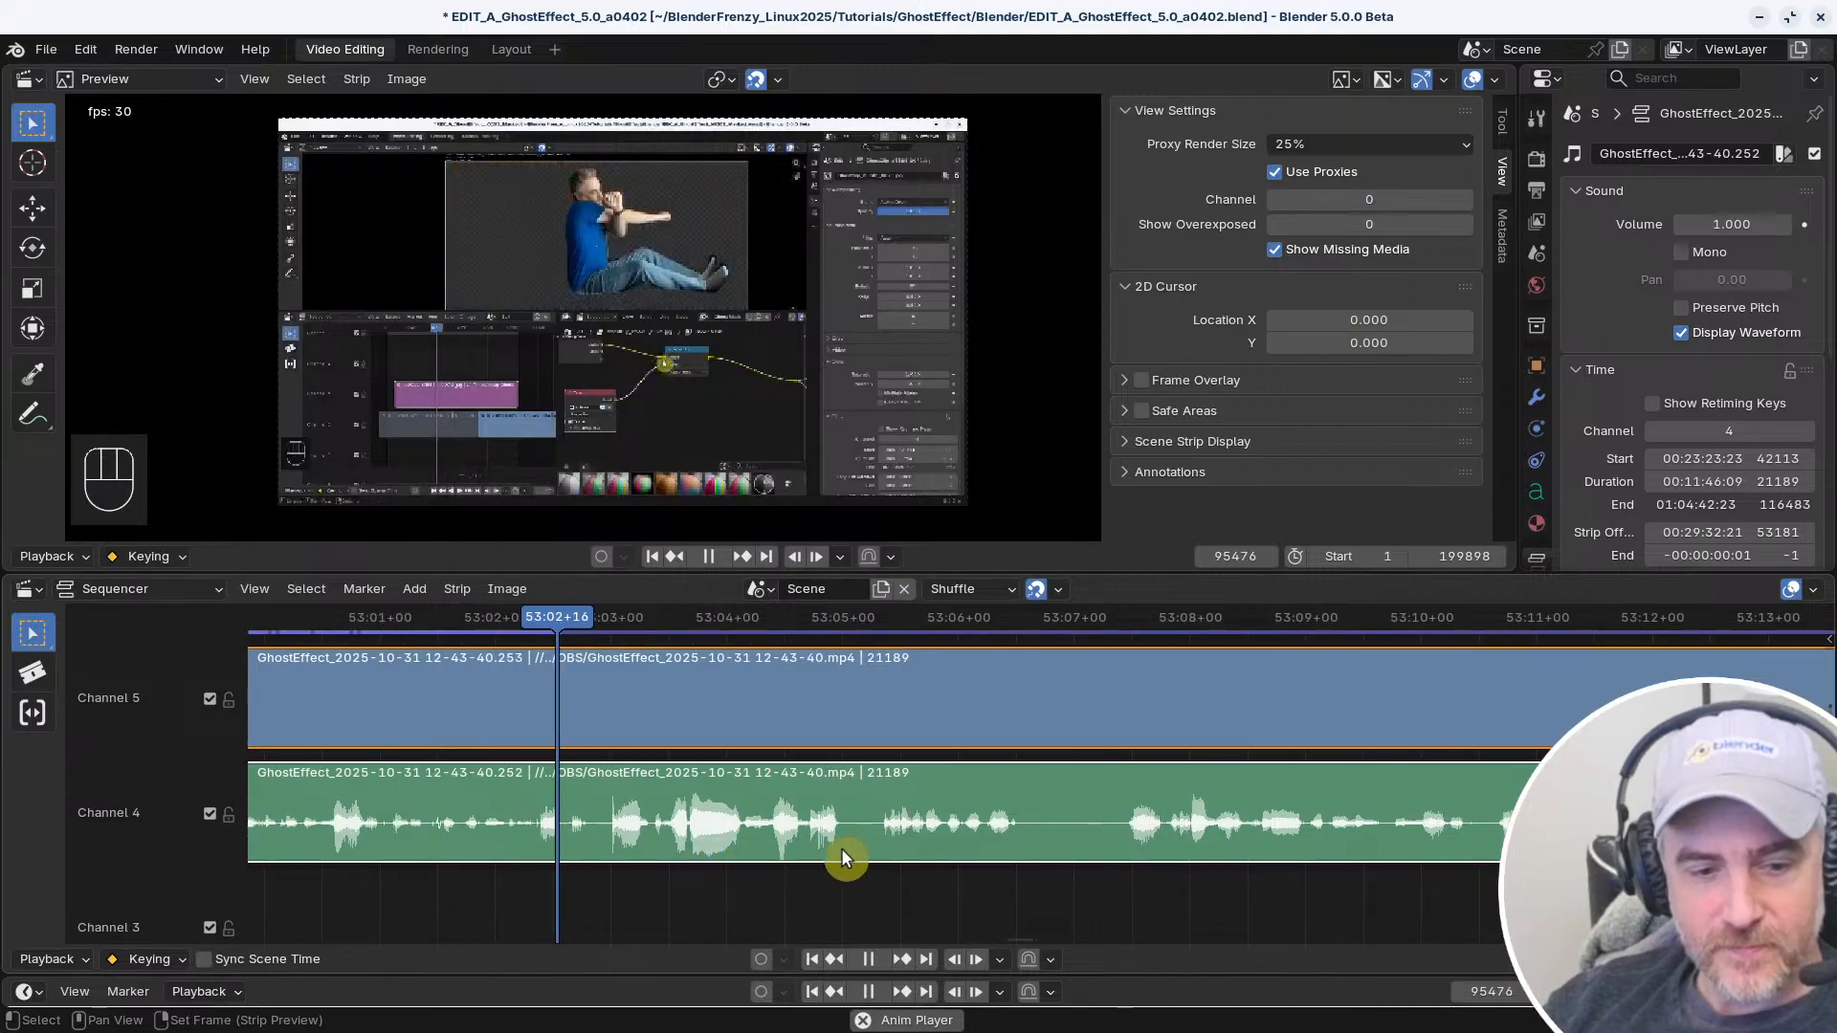
middle_drag(980, 830, 777, 850)
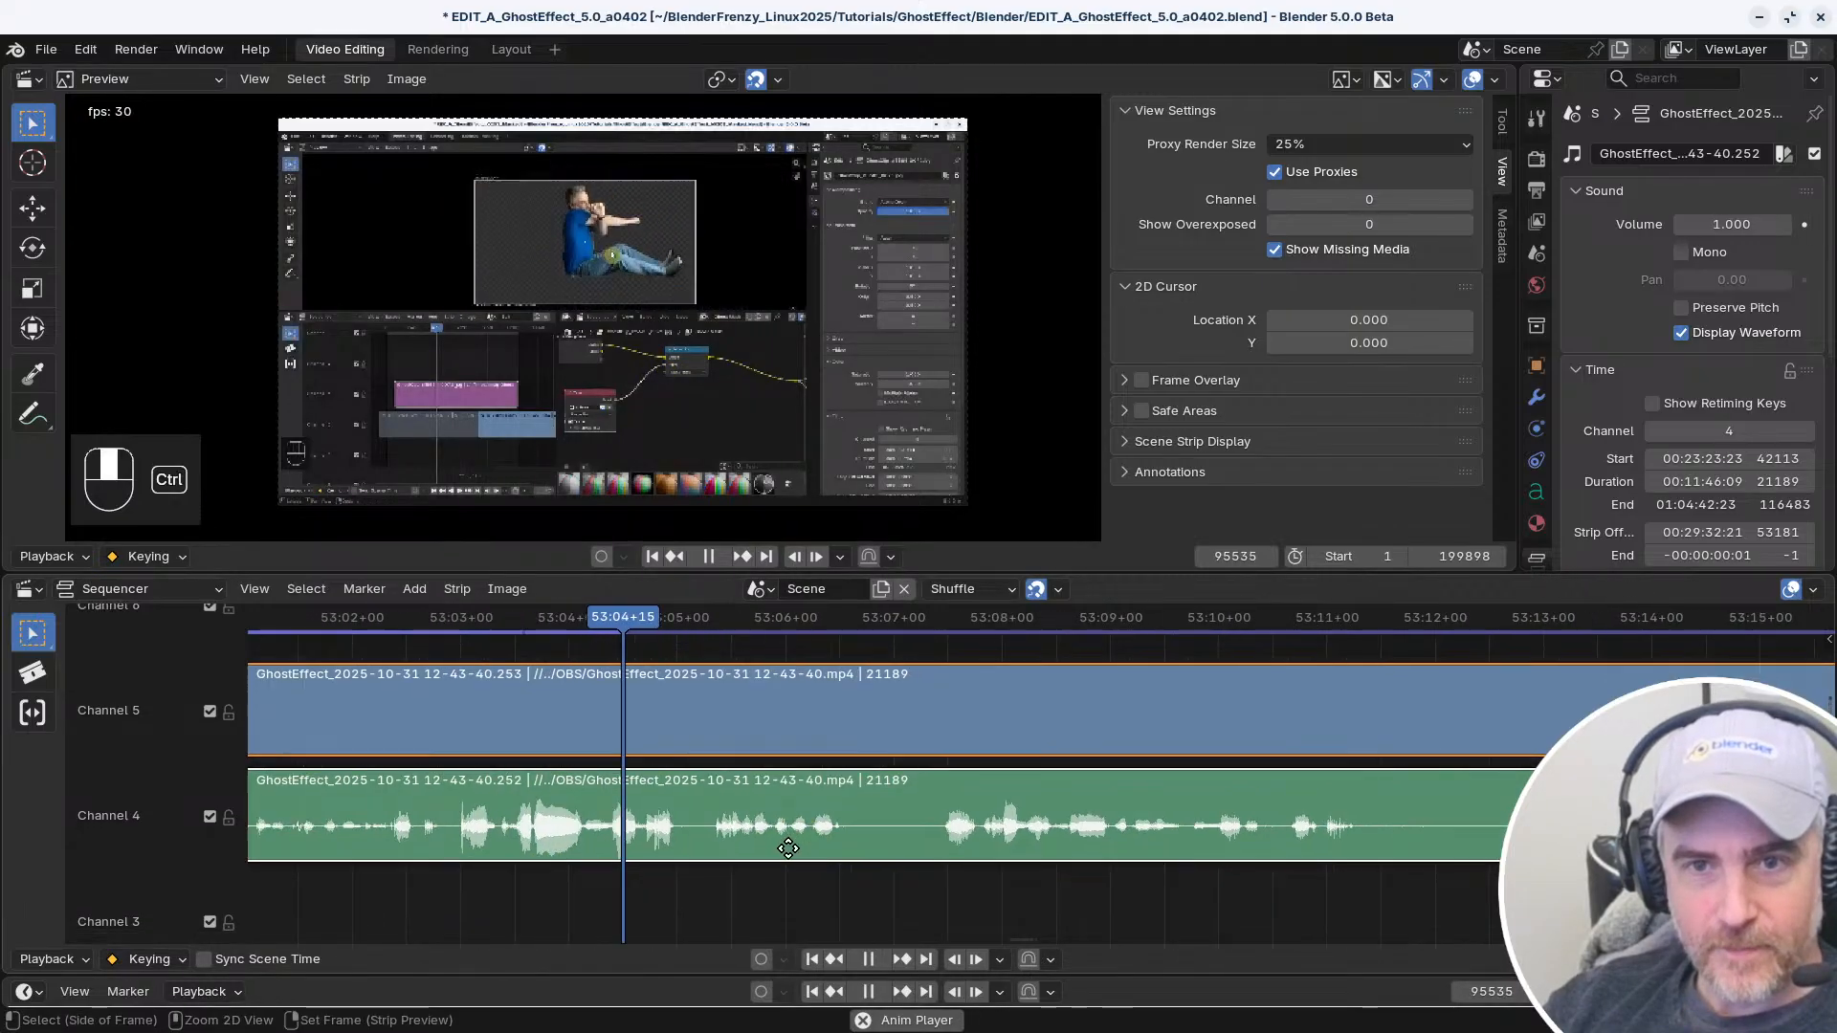
middle_drag(898, 848, 684, 830)
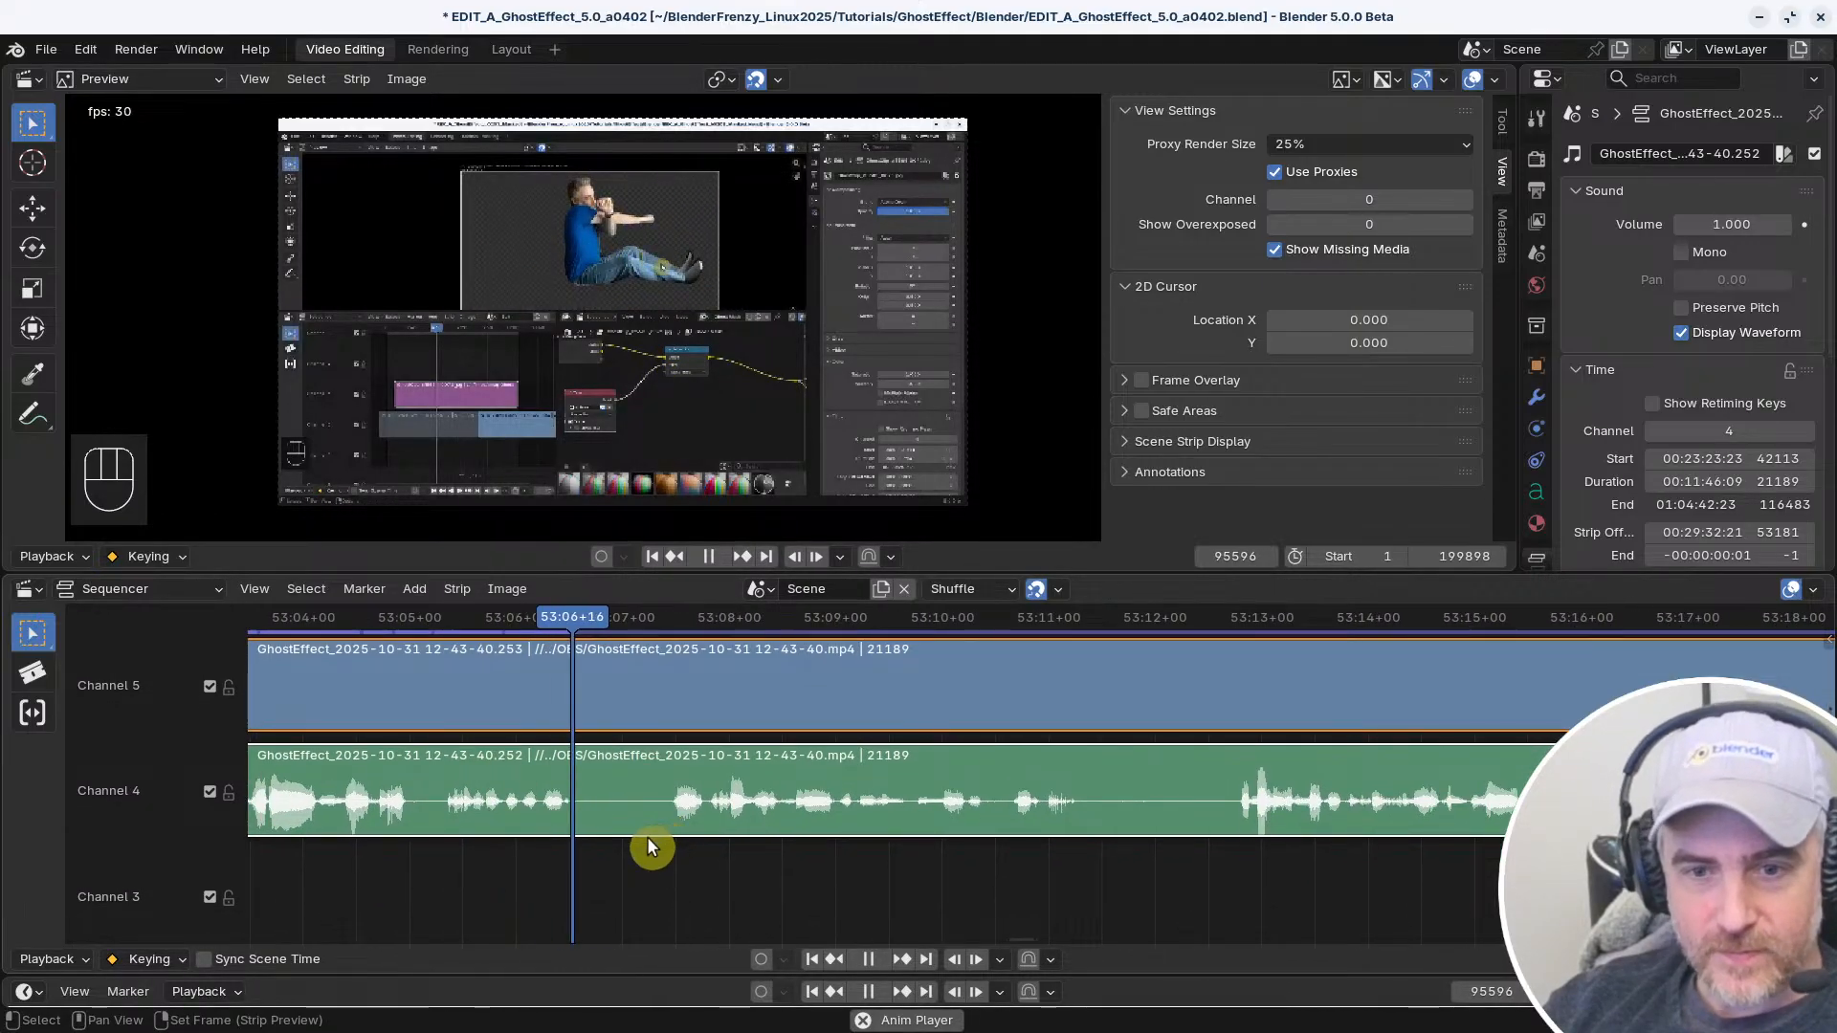
Split both the video and audio strips at 53:06+17 and play past the cut
key(space)
key(f)
key(space)
key(space)
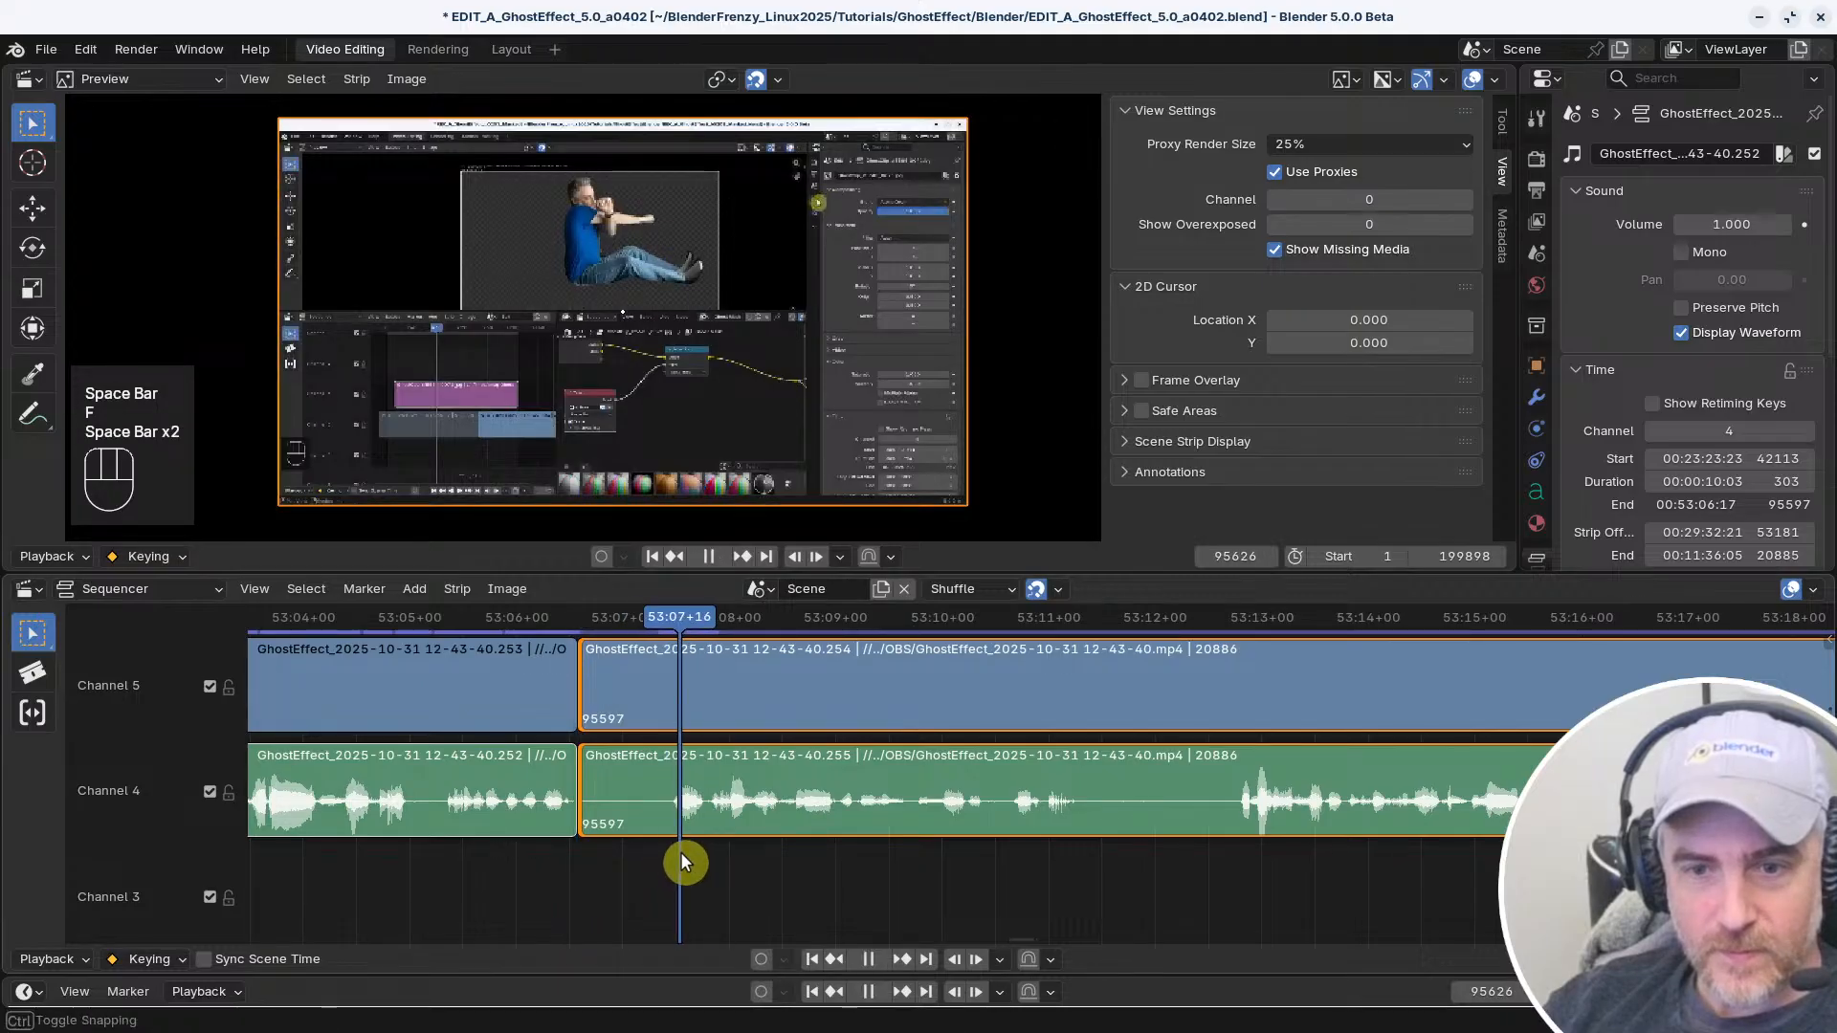
Try removing the video and audio section from 53:06+17 to 53:07+23 and closing the gap
mouse_move(680, 851)
right_down()
mouse_move(655, 852)
mouse_move(705, 844)
right_up()
right_click(703, 843)
key(s)
right_click(520, 848)
key(v)
key(space)
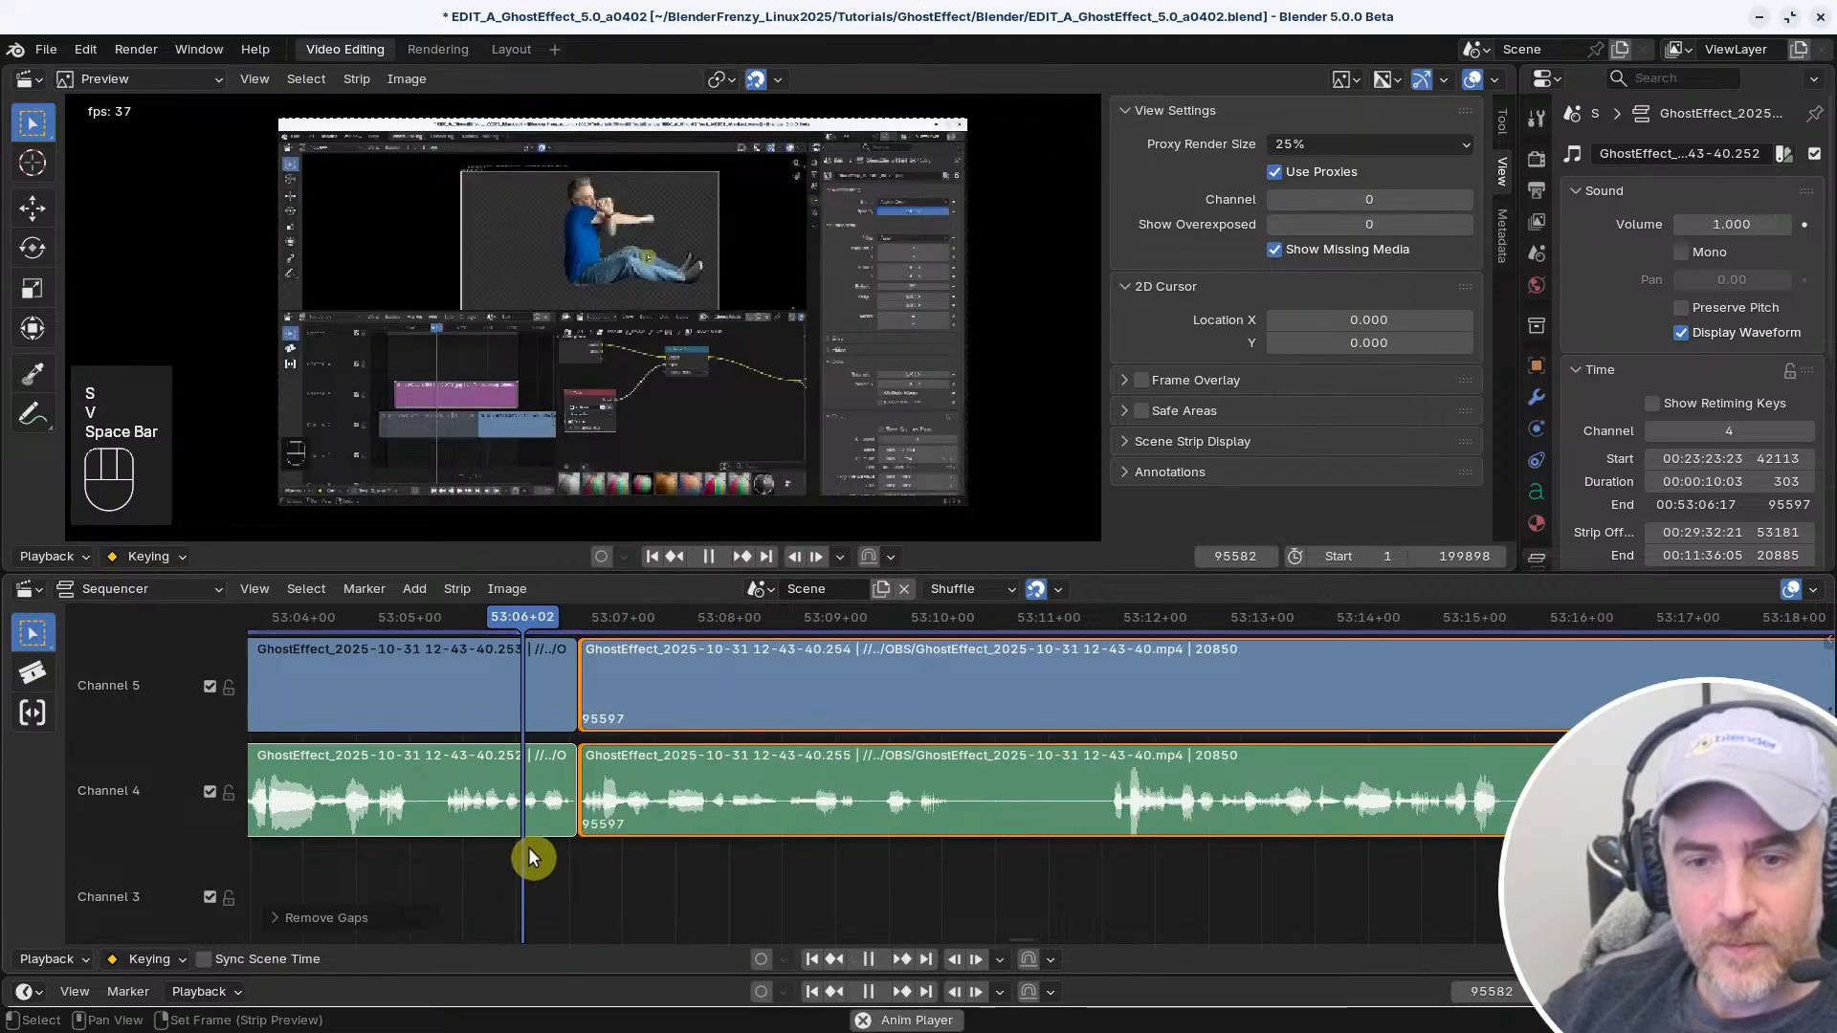
Replay the shortened transition at 53:06+17 and zoom in on the waveforms around the cut
middle_drag(750, 872, 645, 885)
right_click(379, 869)
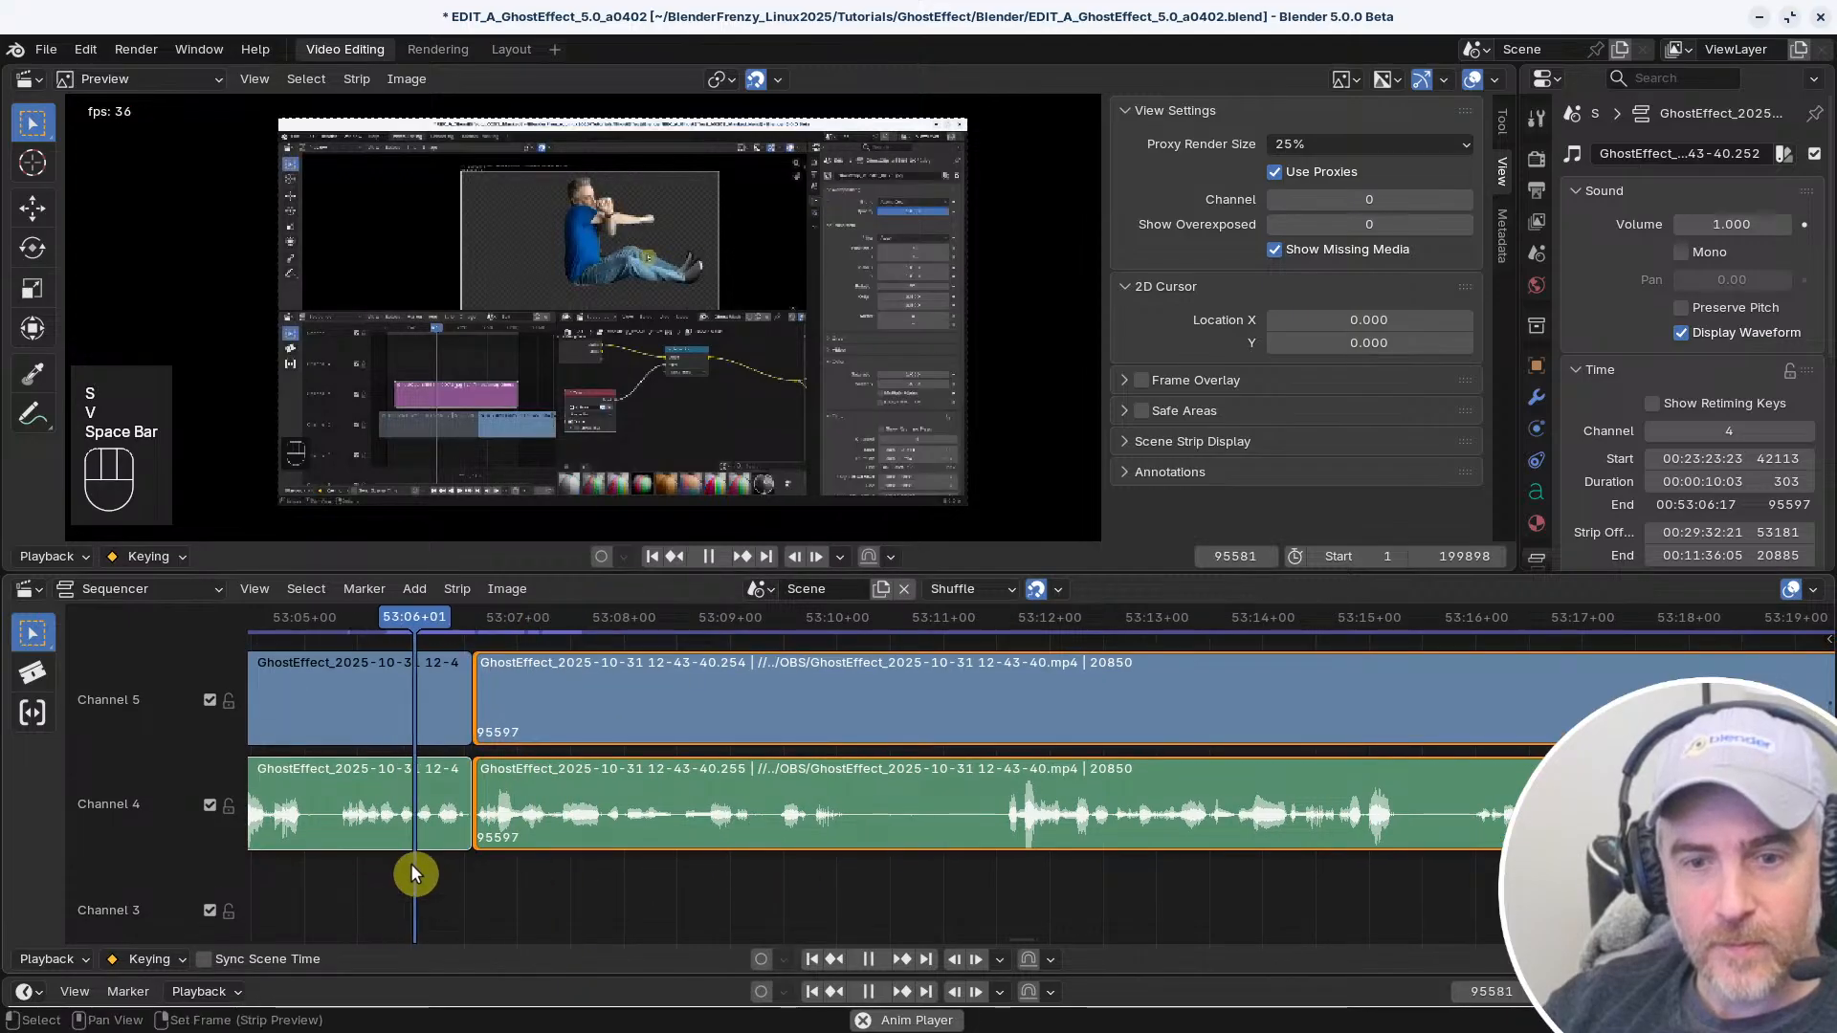
middle_drag(849, 861, 795, 864)
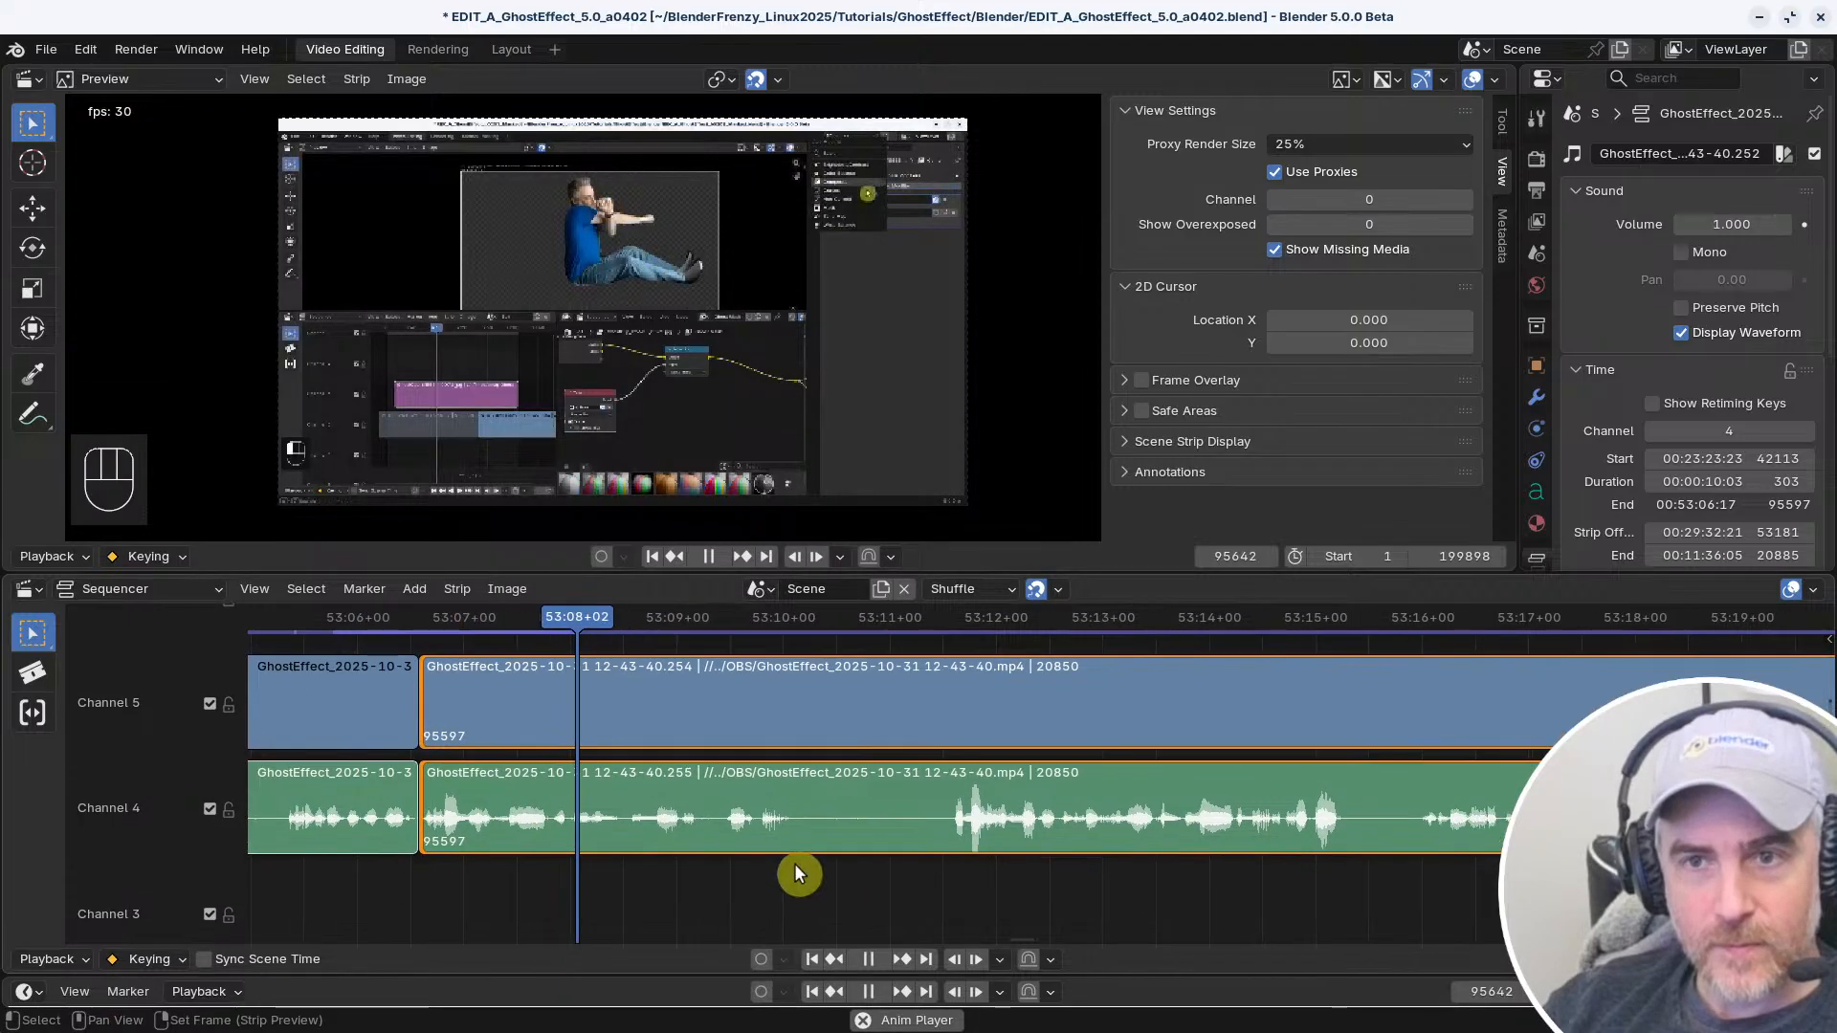
right_click(372, 899)
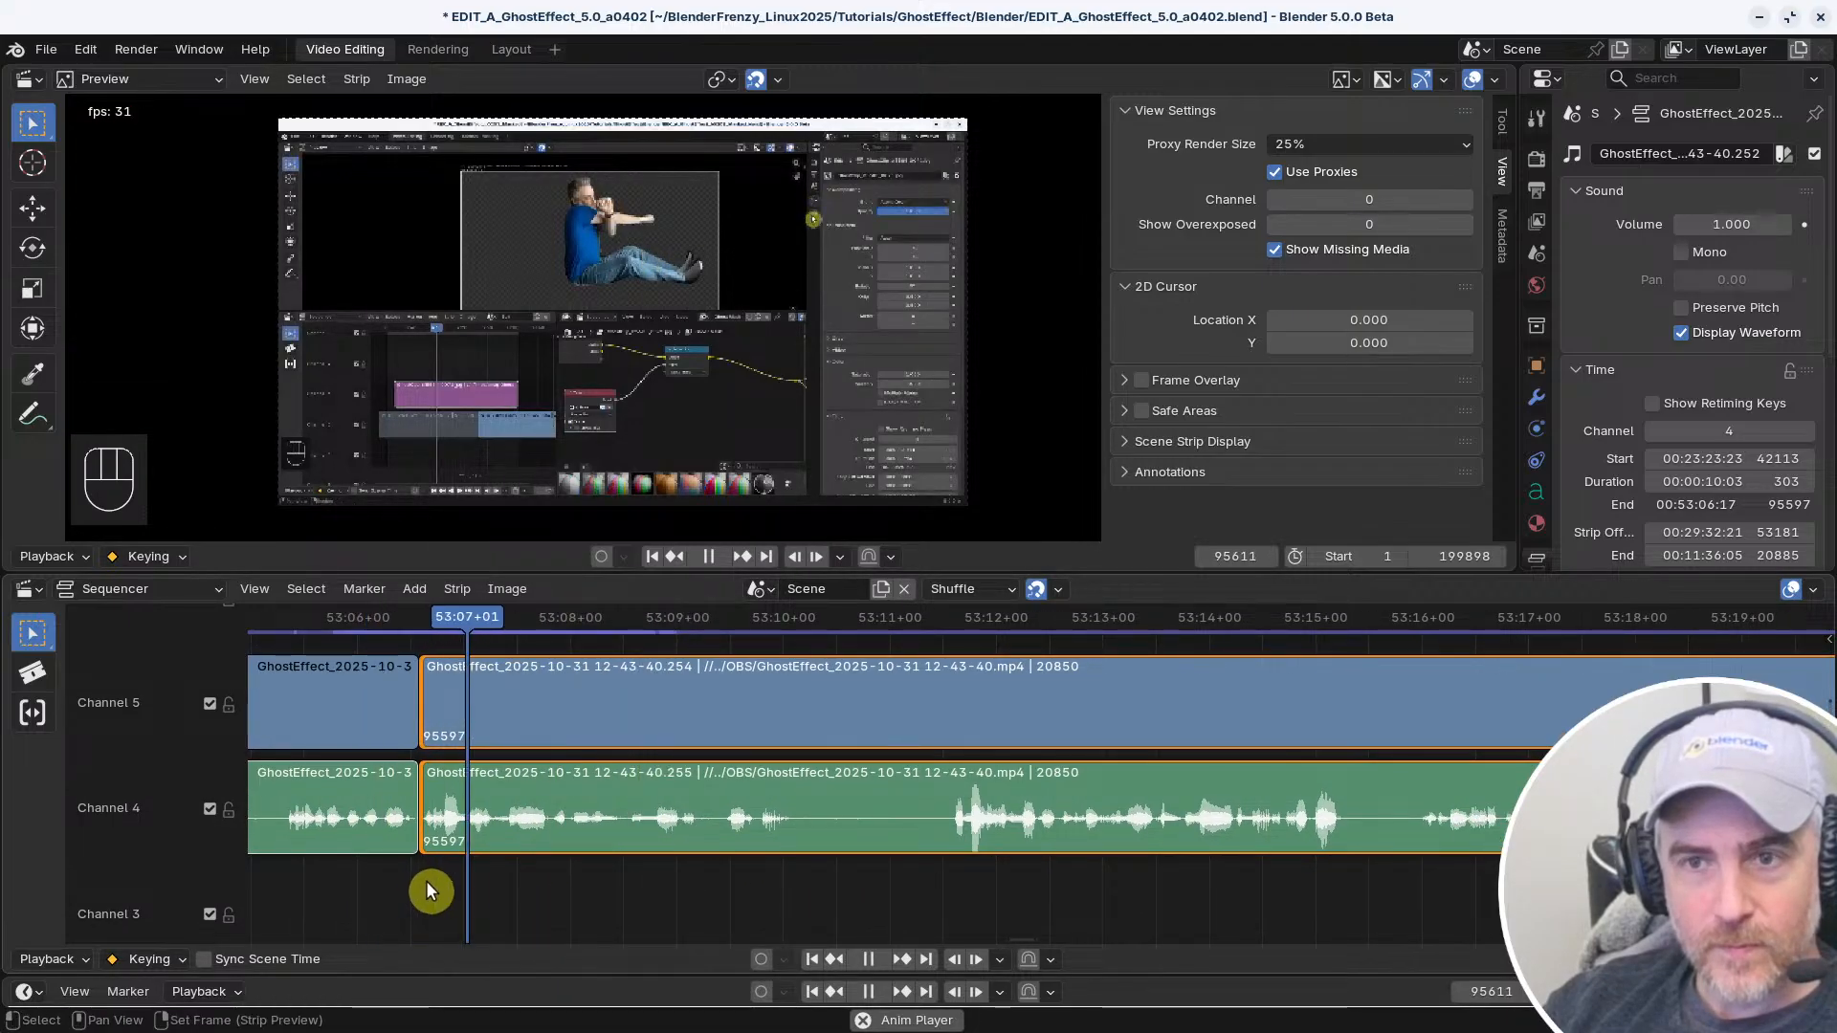
key(space)
ctrl+middle_drag(427, 882, 1020, 859)
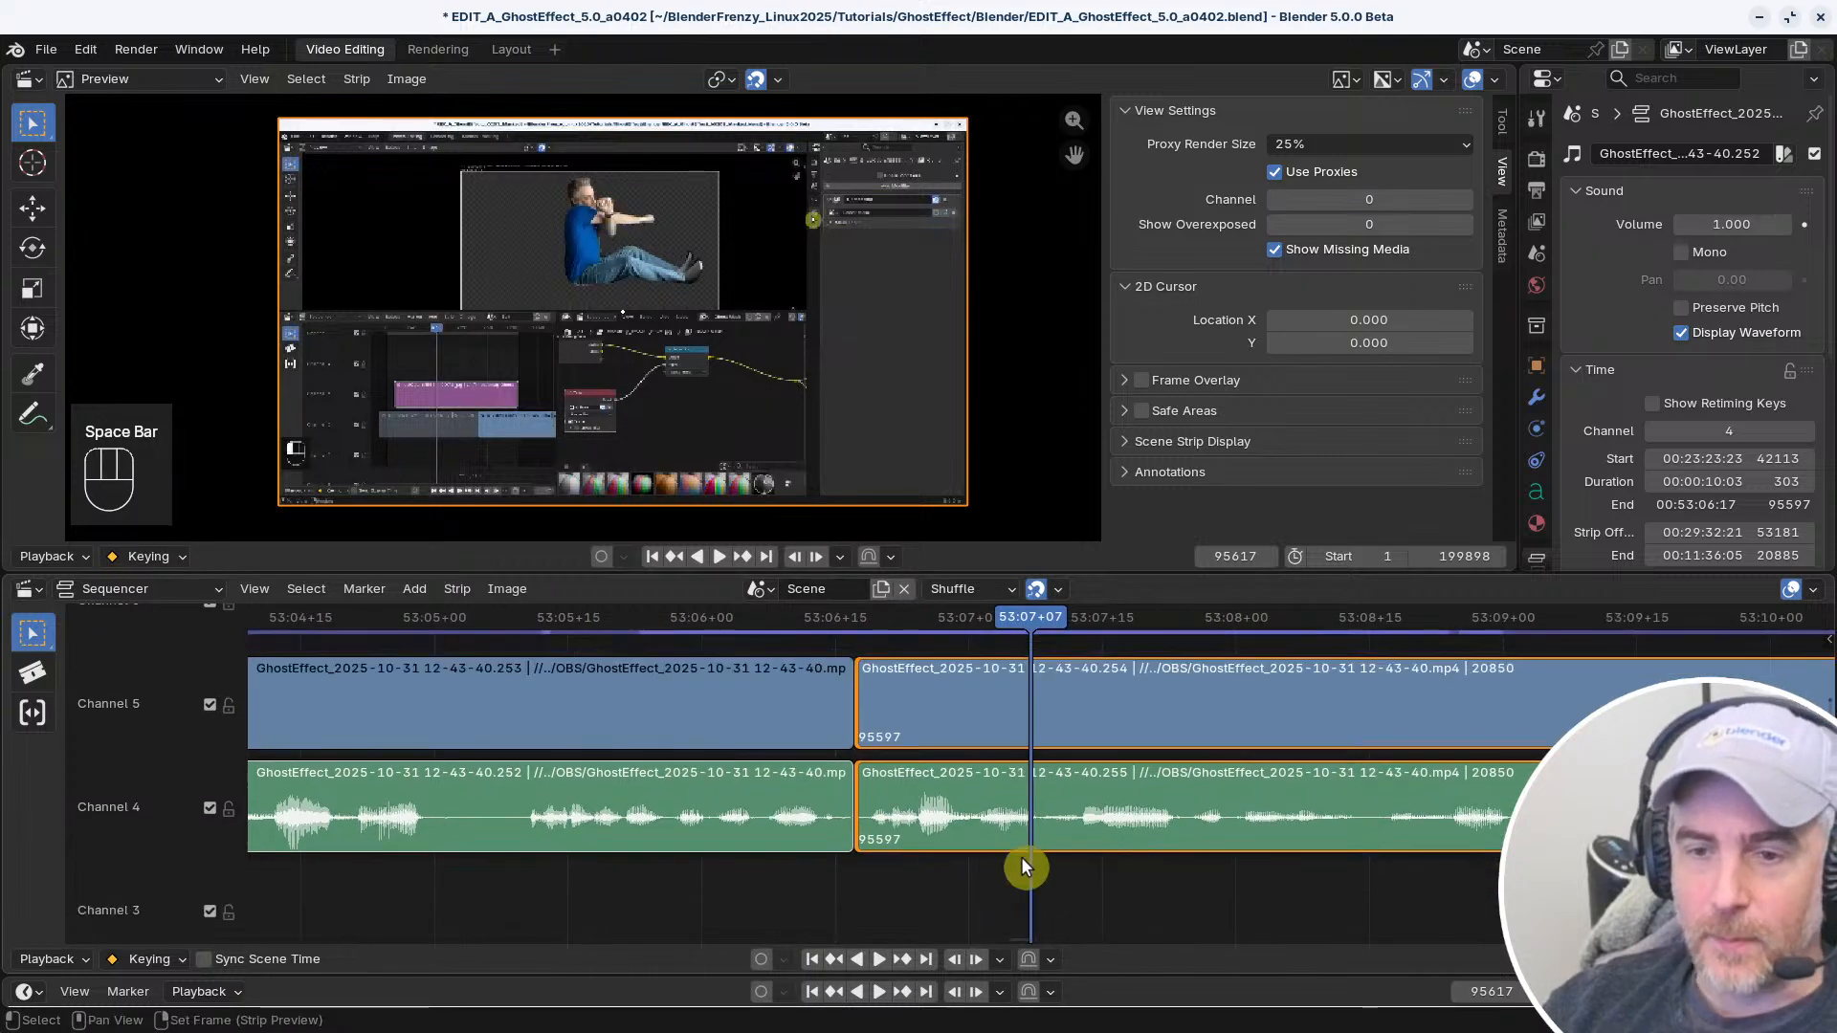
middle_drag(855, 885, 881, 889)
right_drag(842, 886, 784, 878)
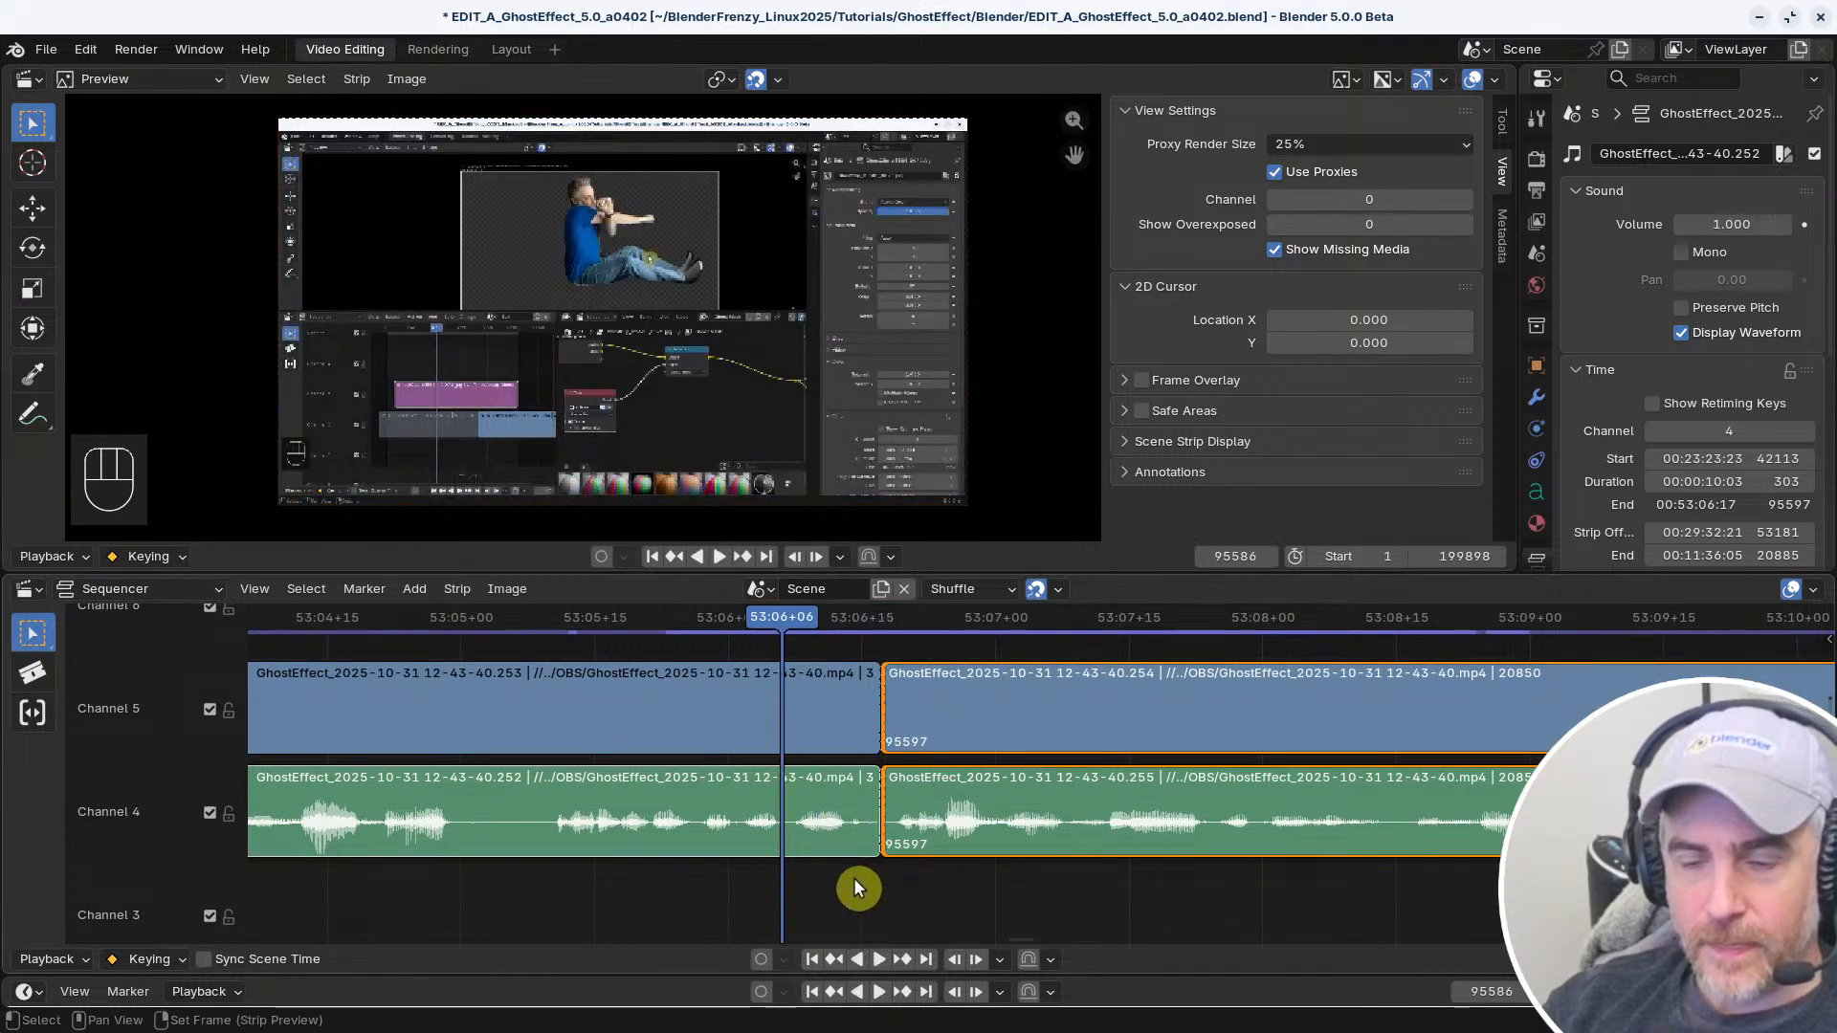
Undo the gap removal and the trim after 53:06+17, and replay the audio across that cut
key(ctrl+z)
key(ctrl+z)
key(ctrl+z)
key(ctrl+z)
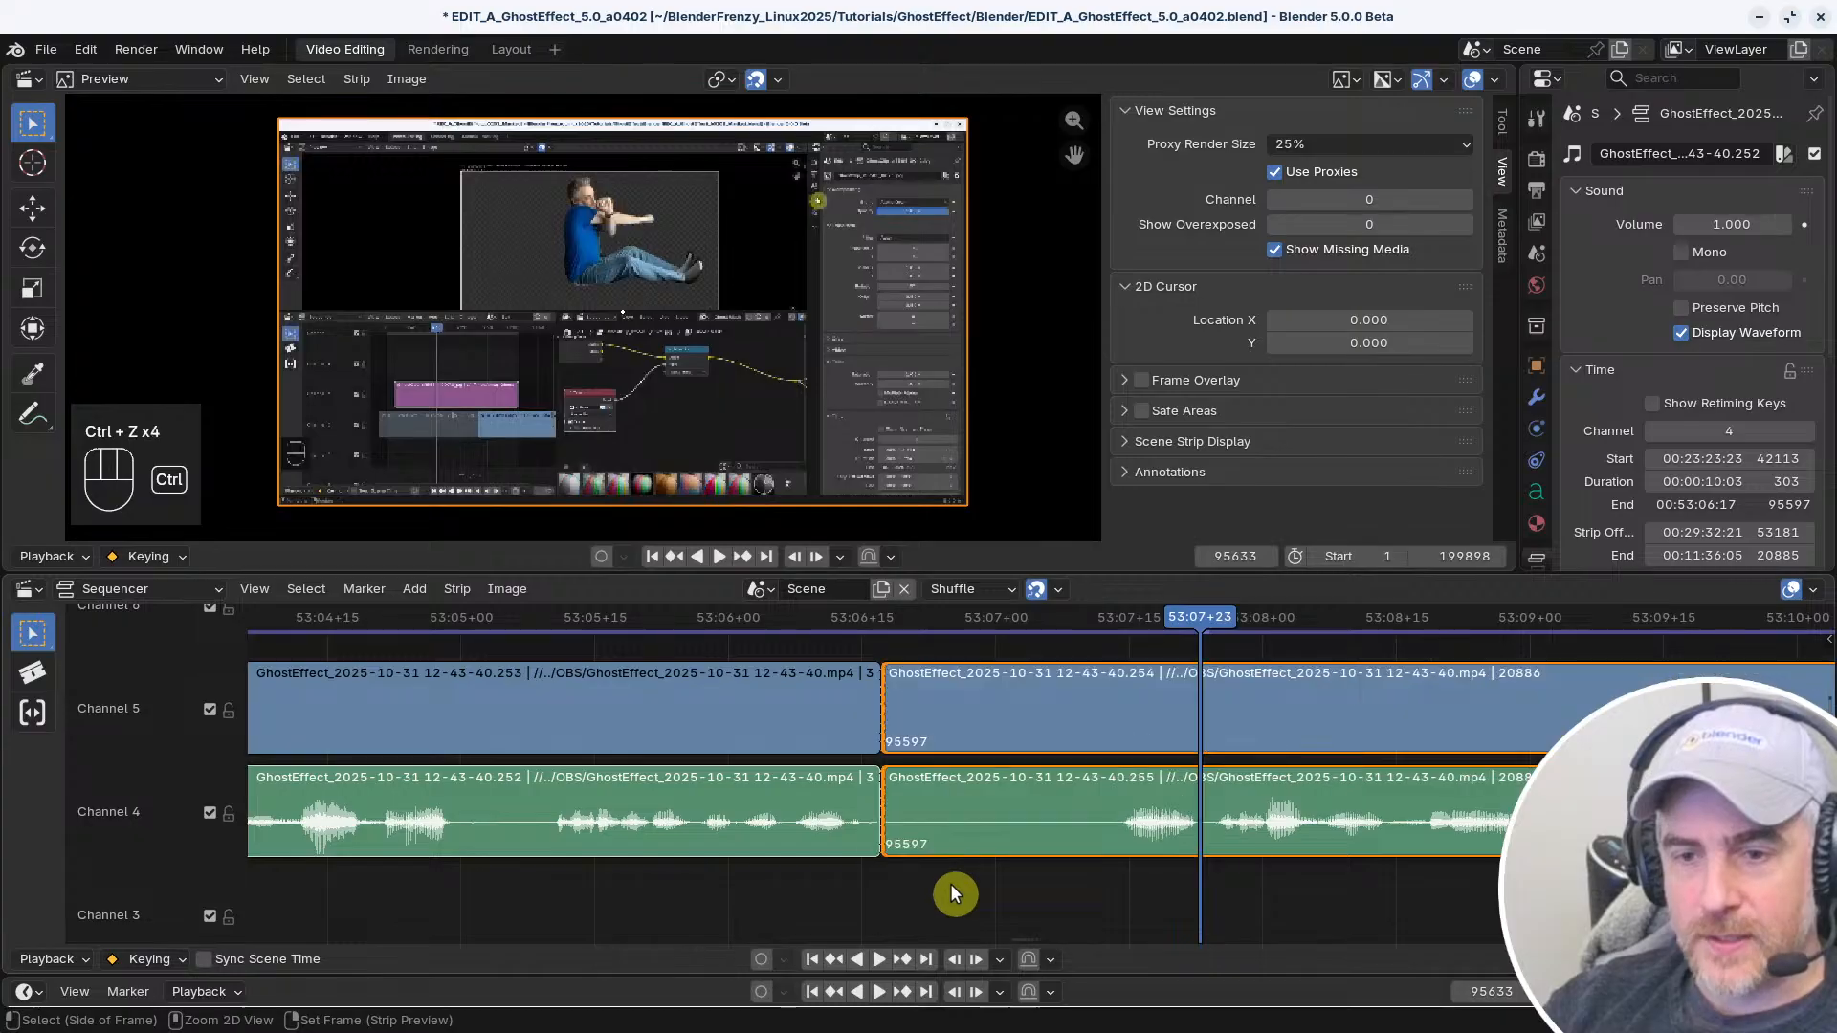
right_drag(851, 885, 809, 885)
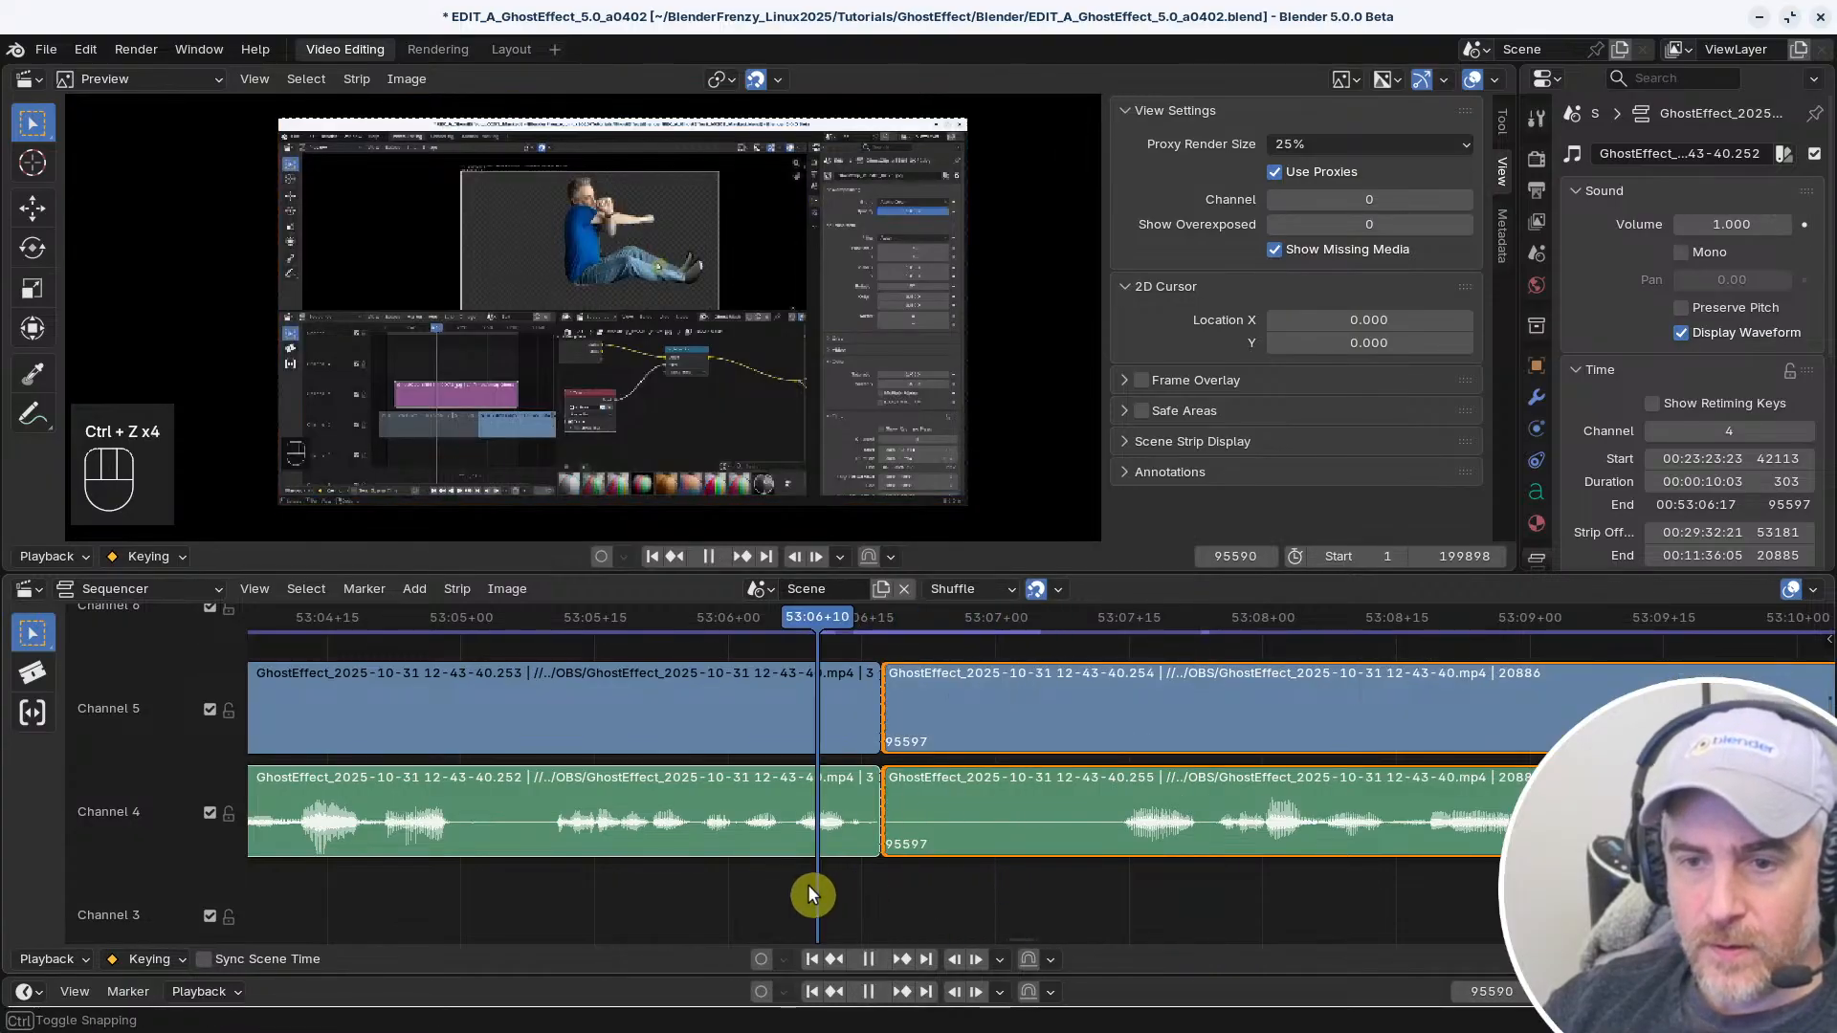
key(space)
key(space)
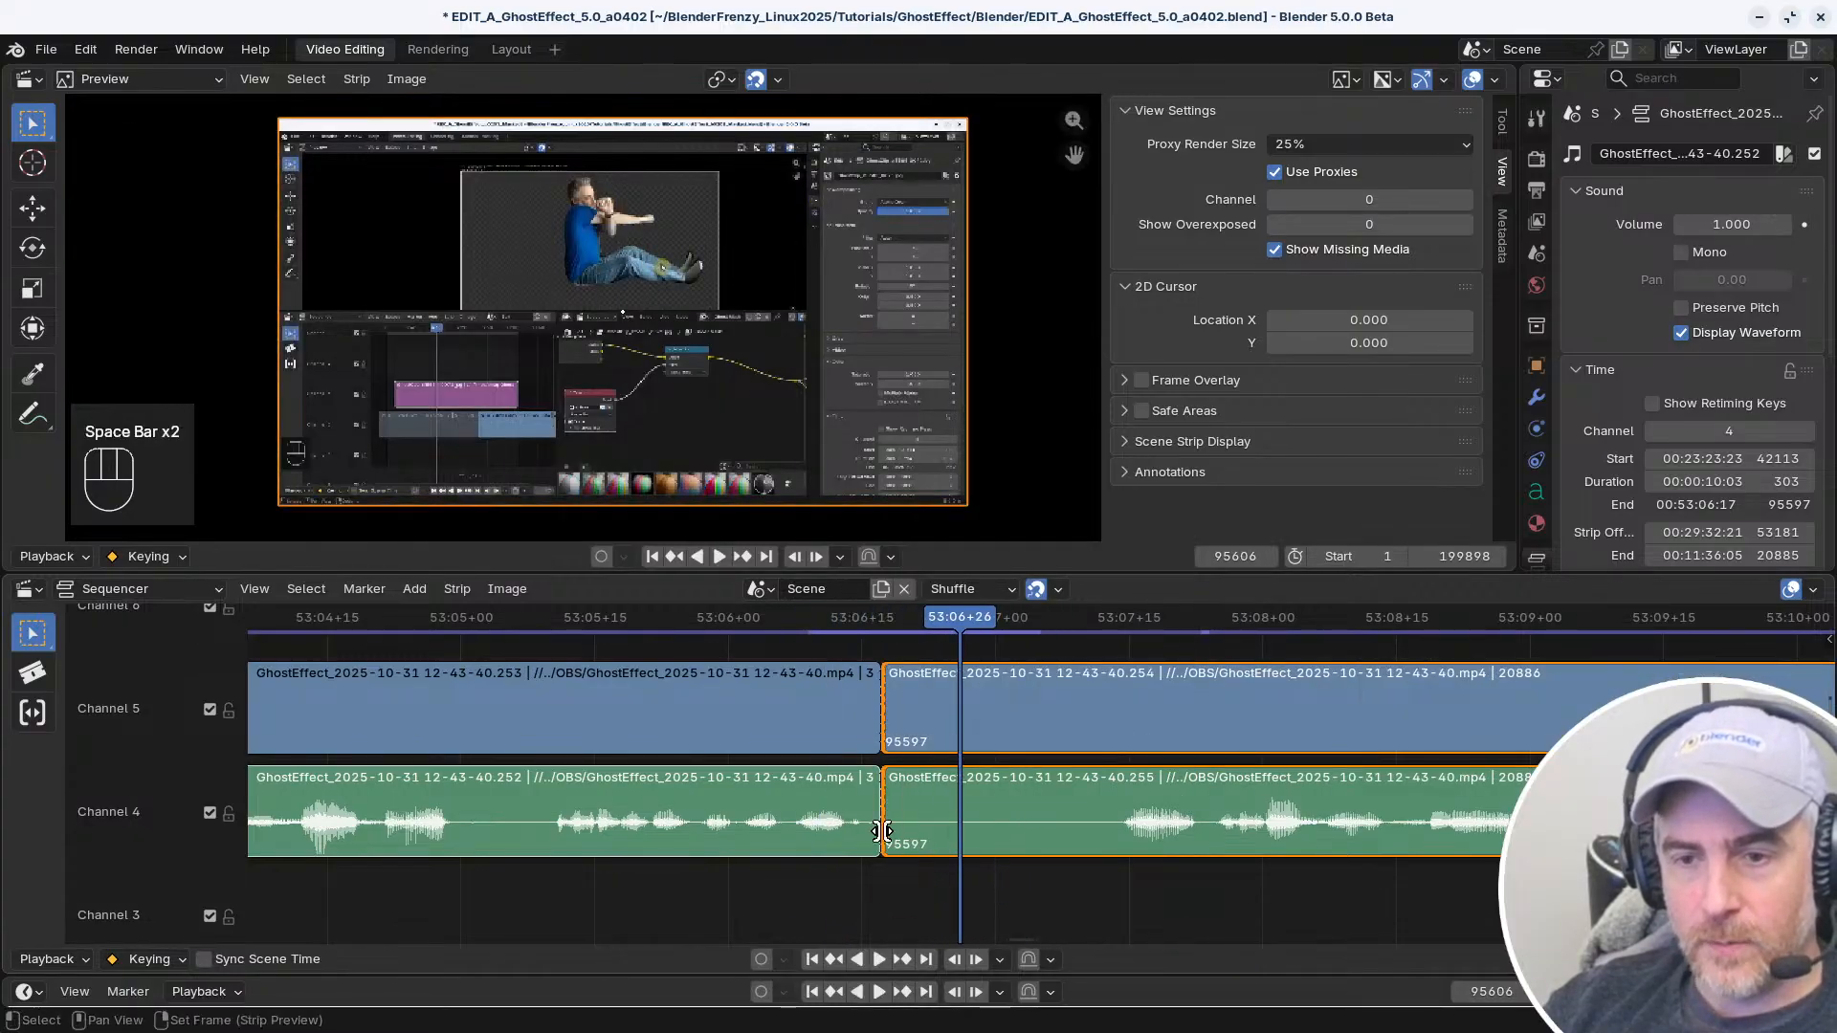
Move the cut in both video and audio strips to 53:06+26 and trim the following strips' starts to 53:07+24
key(shift+s)
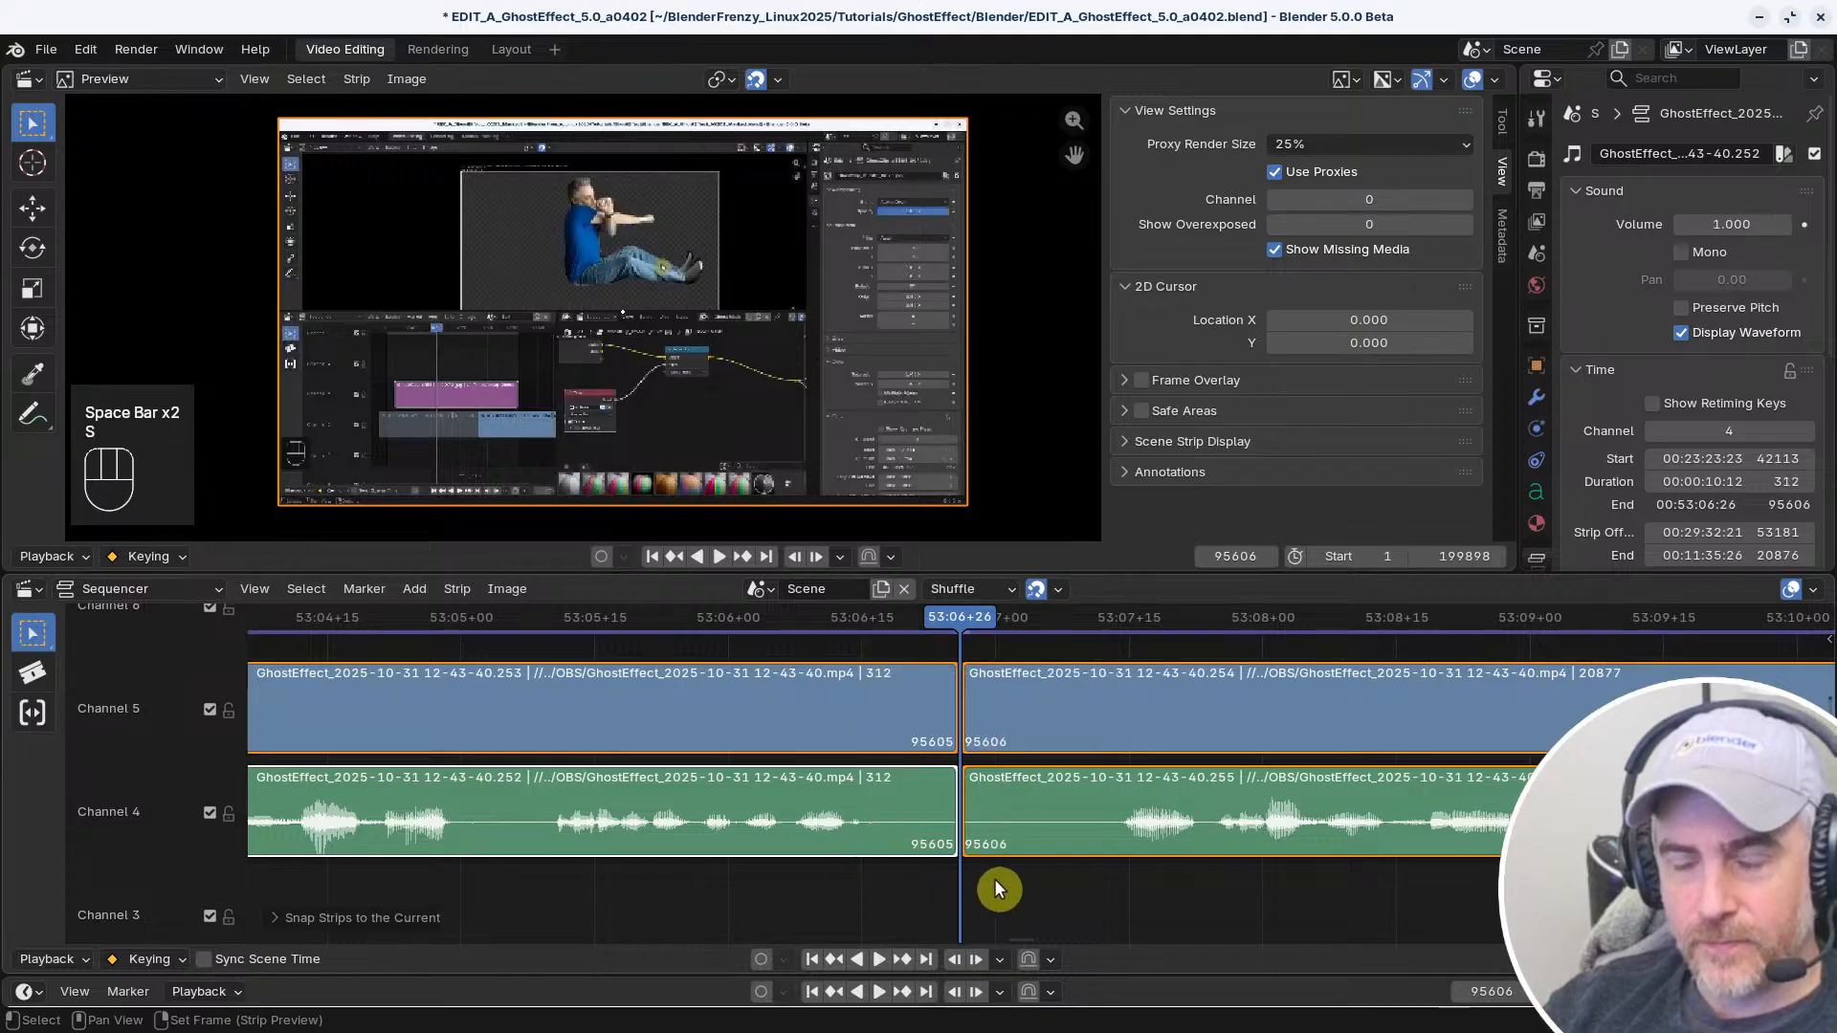
right_drag(1177, 888, 1210, 892)
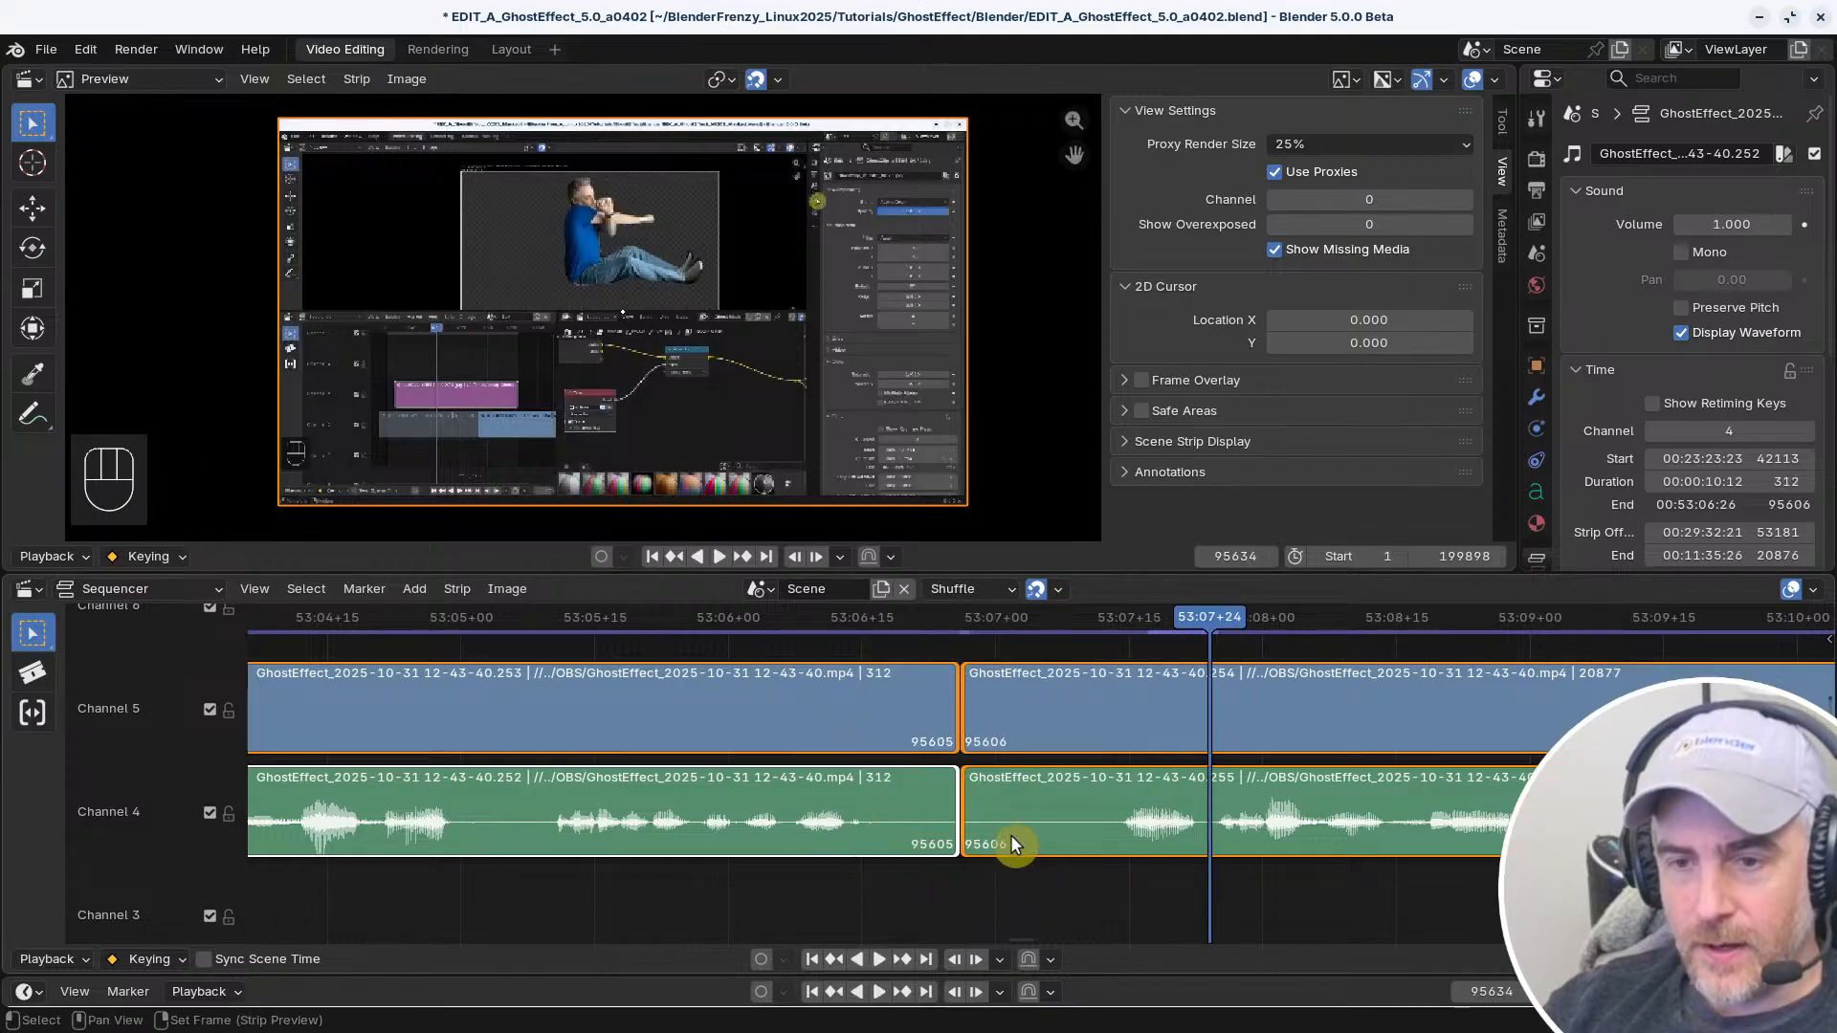
click(979, 802)
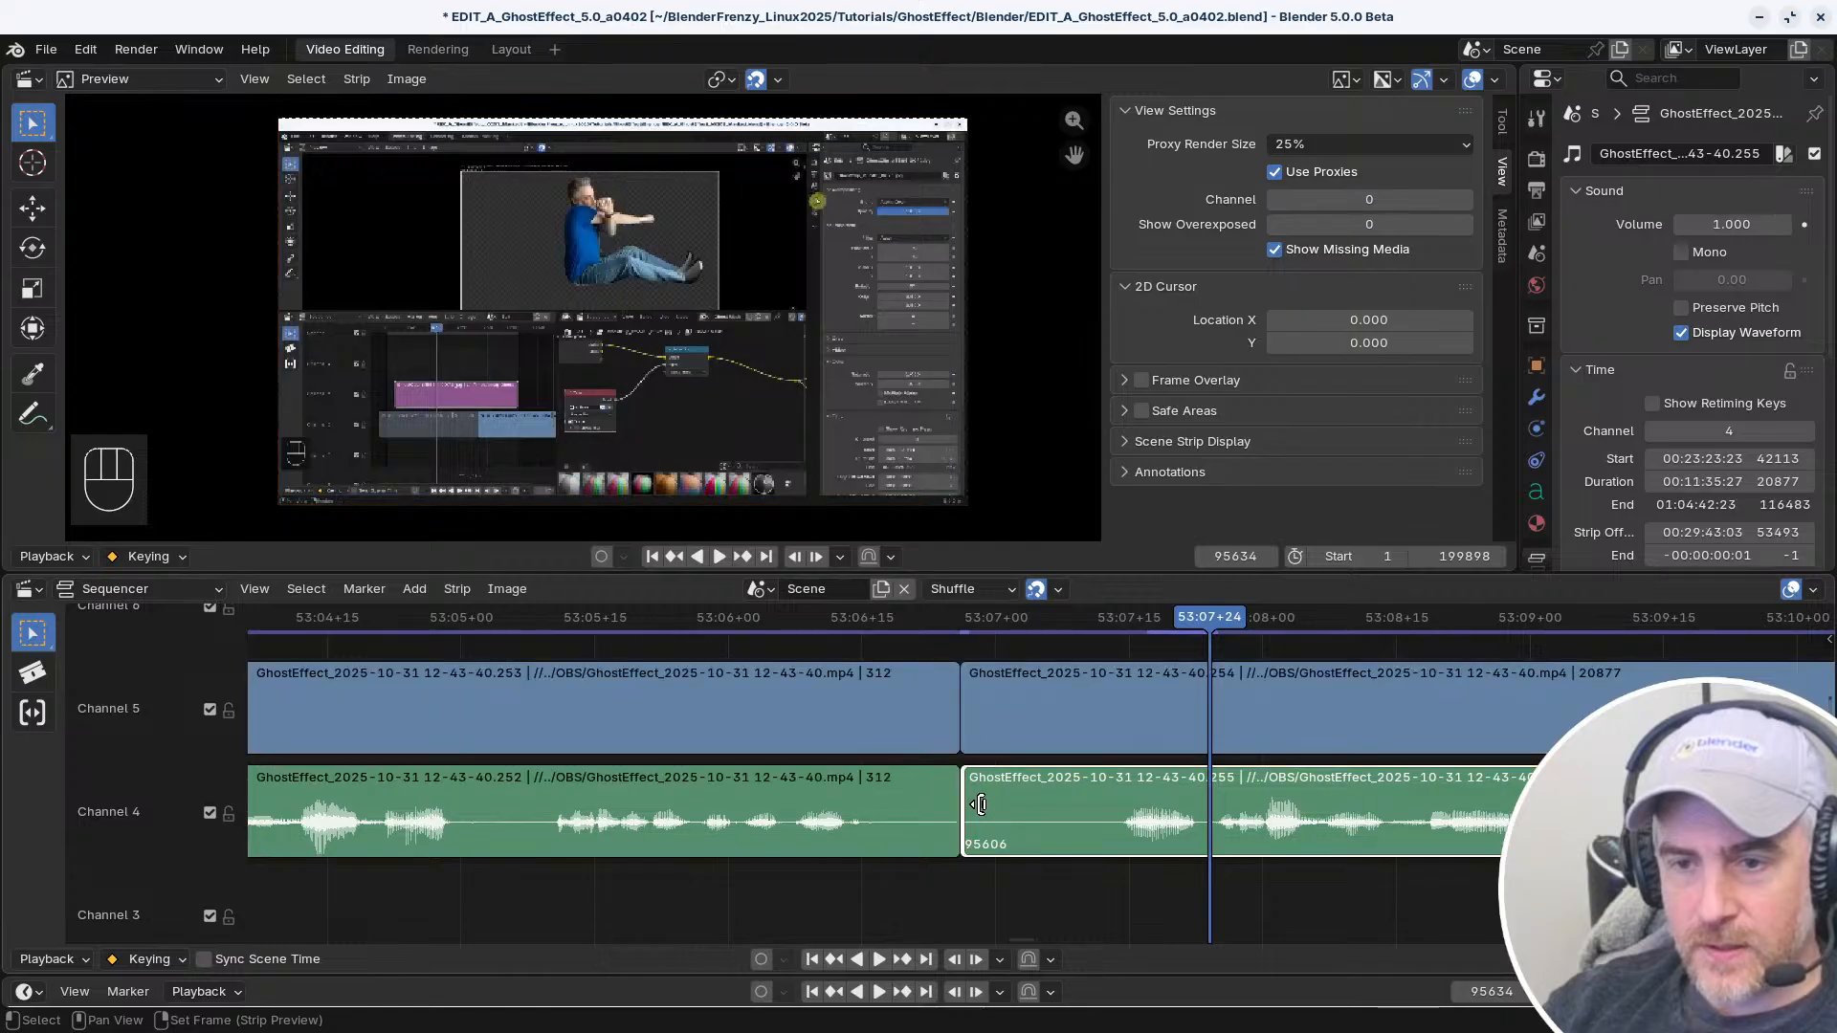
shift+click(970, 703)
key(shift+s)
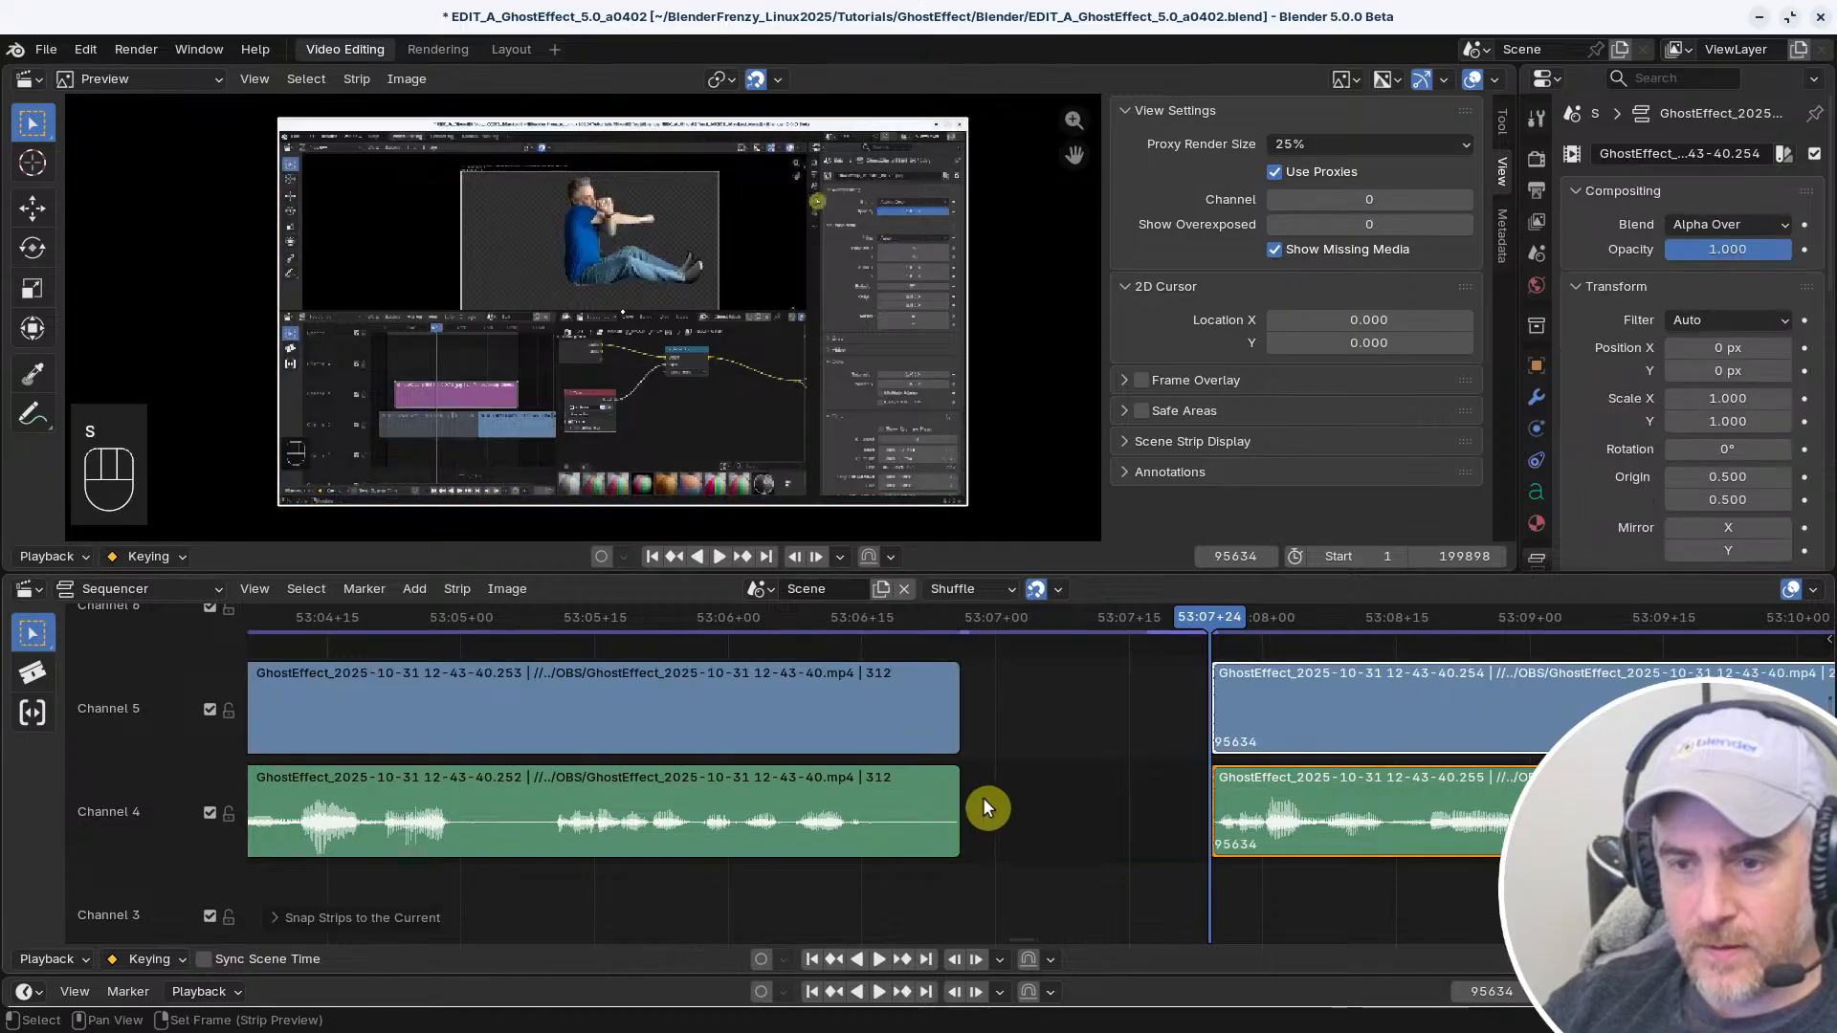
Close the gap after 53:06+26 and play across the new transition
right_click(712, 863)
key(v)
key(space)
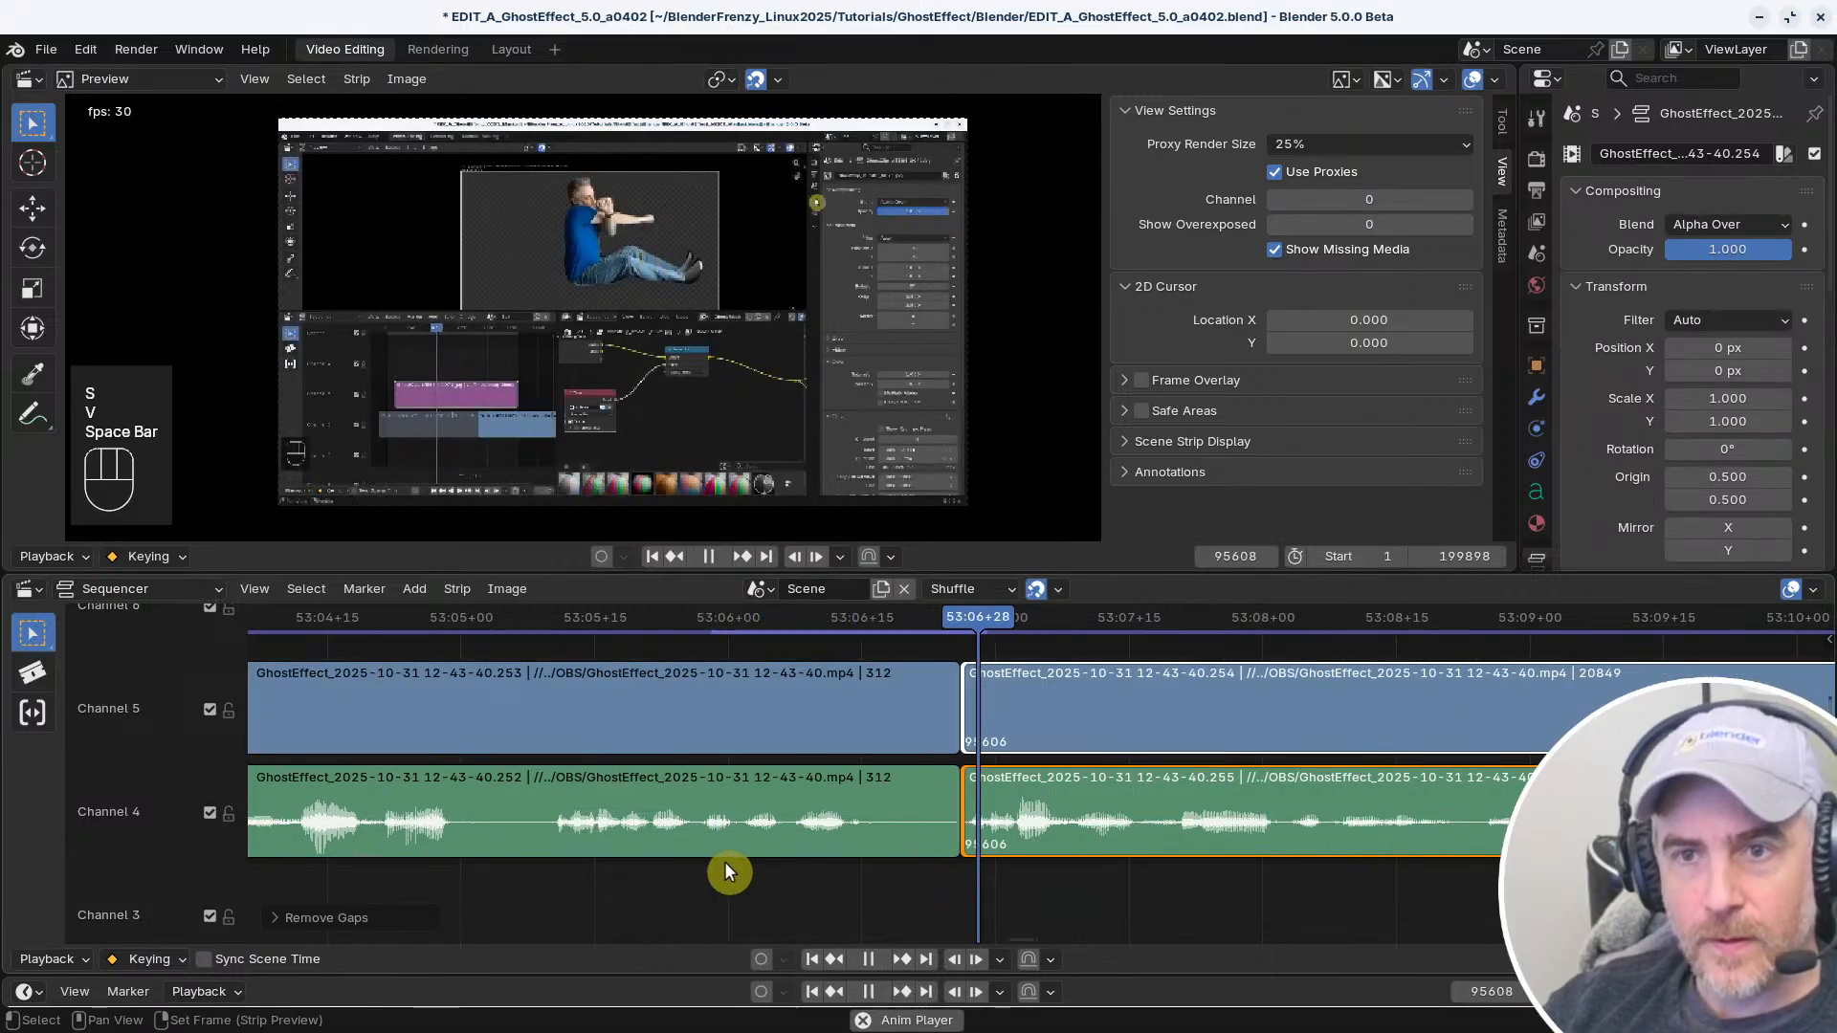
key(space)
Replay the shortened transition from shortly before the cut at 53:06+26
middle_drag(979, 867, 960, 890)
right_drag(917, 712, 807, 720)
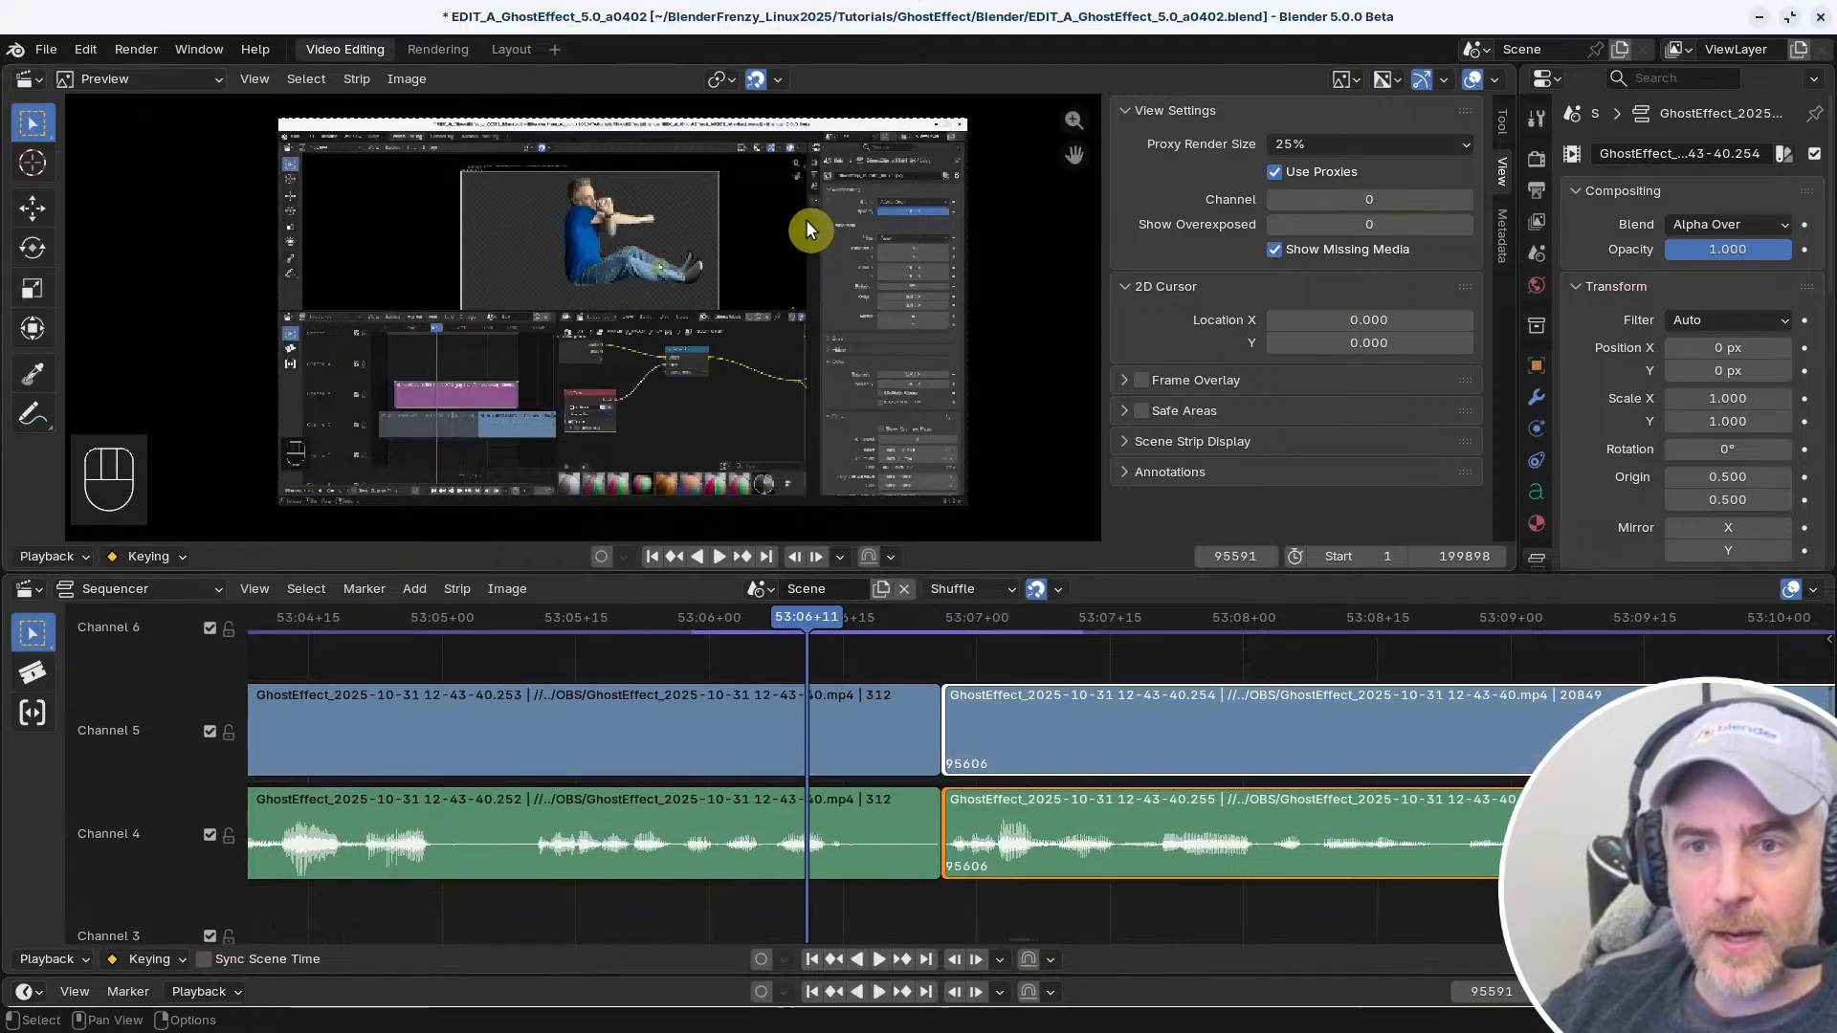
key(space)
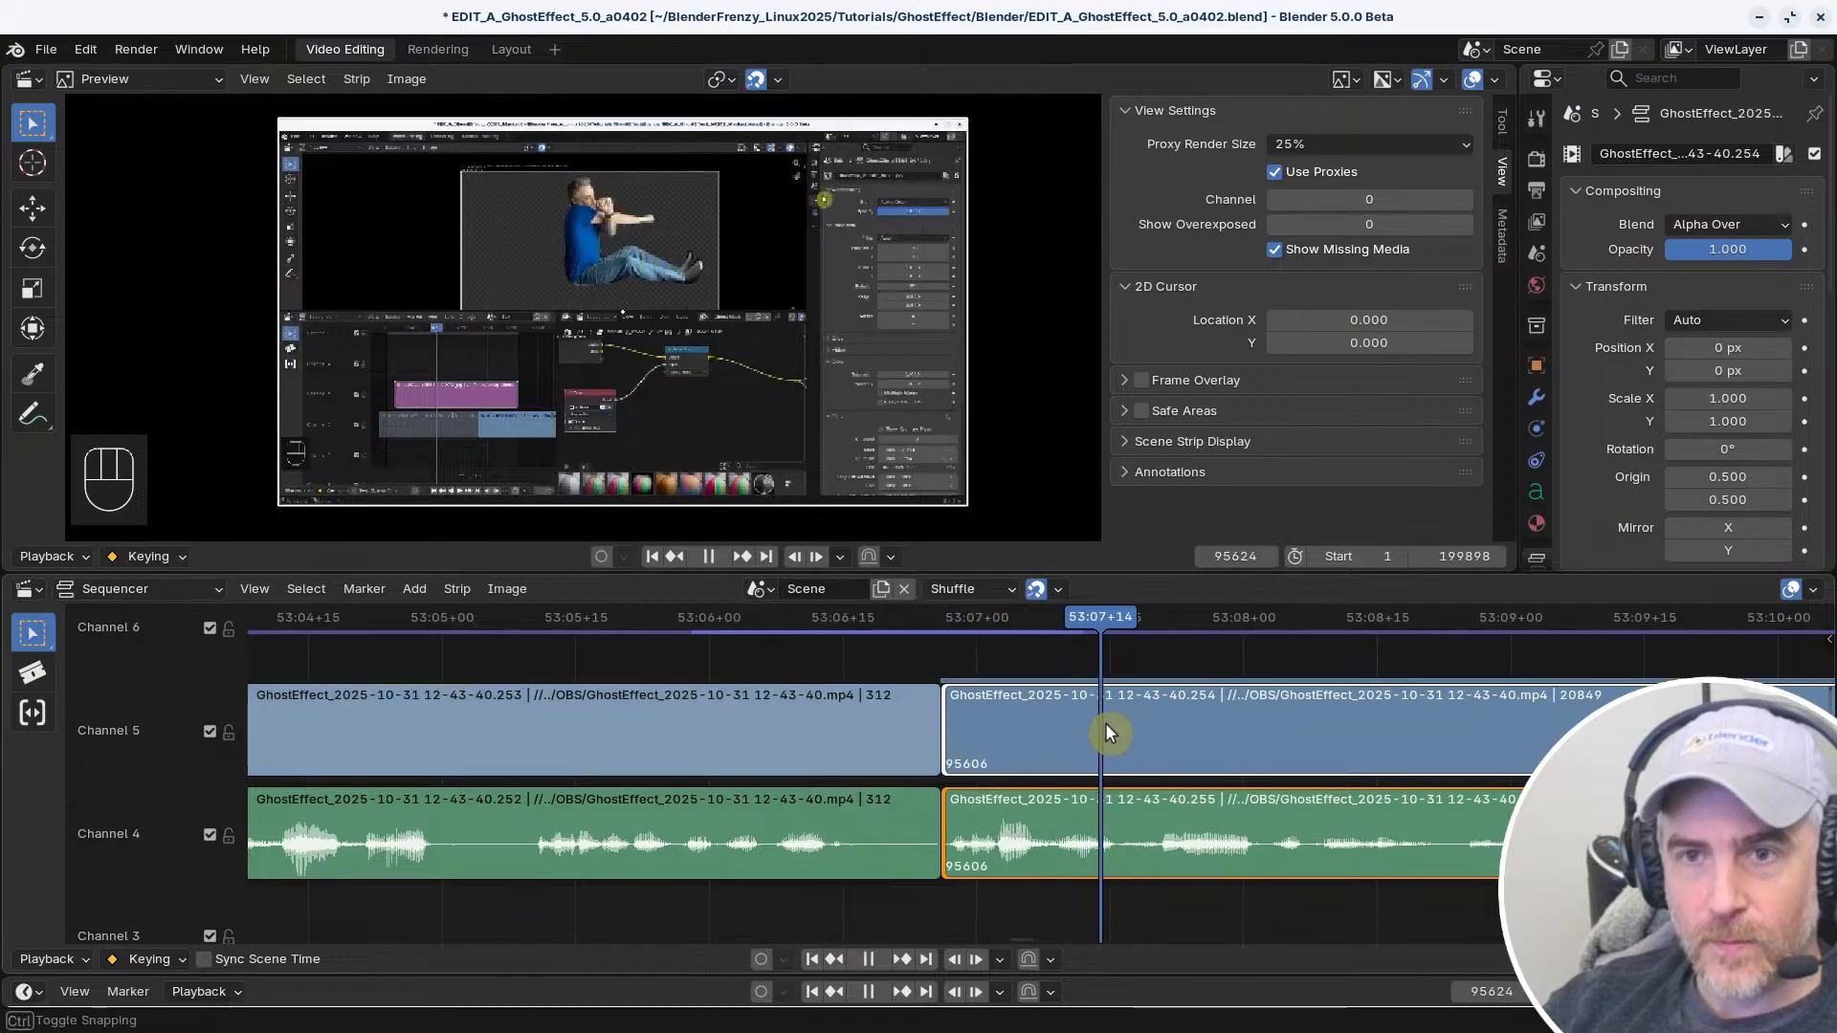
key(space)
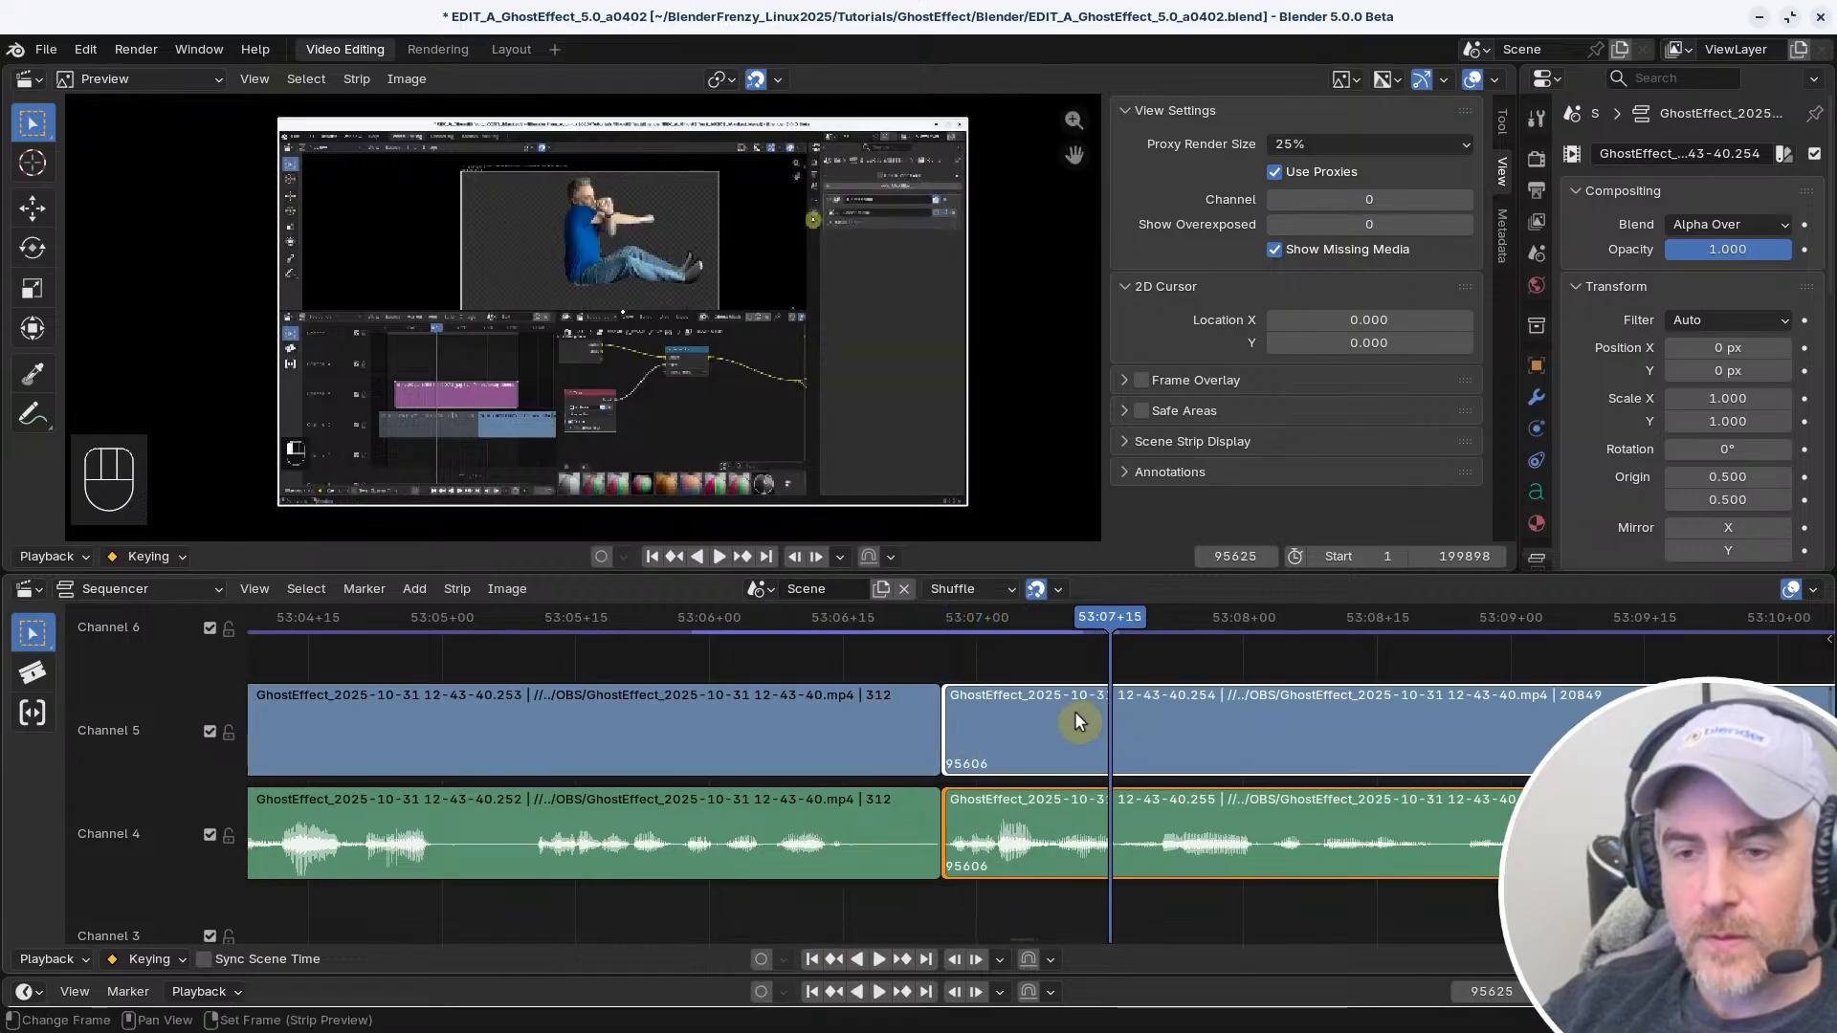
click(675, 624)
key(space)
key(space)
Place the playhead at 53:06+22 and select the video and audio handles on both sides of the cut
right_drag(871, 710, 909, 665)
click(929, 648)
shift+click(942, 706)
shift+click(944, 705)
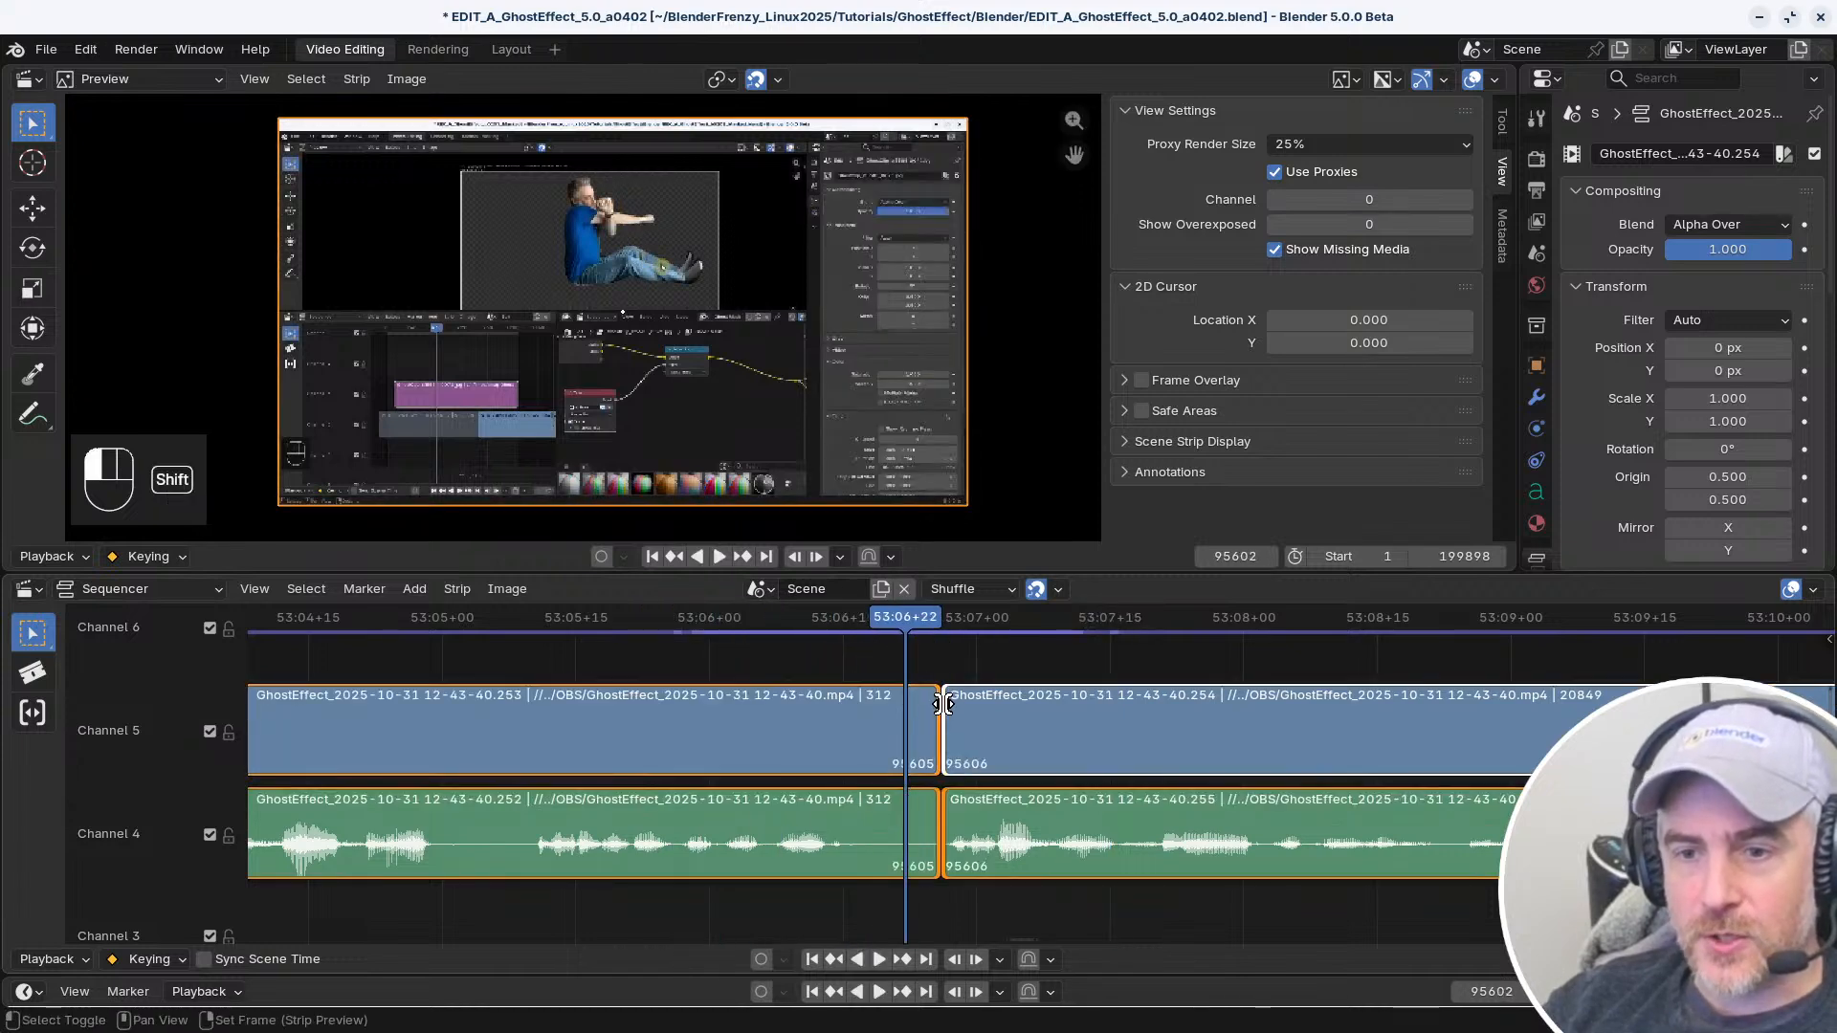
Select the preceding video strip's end handle alone and the start handles of the following video and audio strips
shift+click(939, 706)
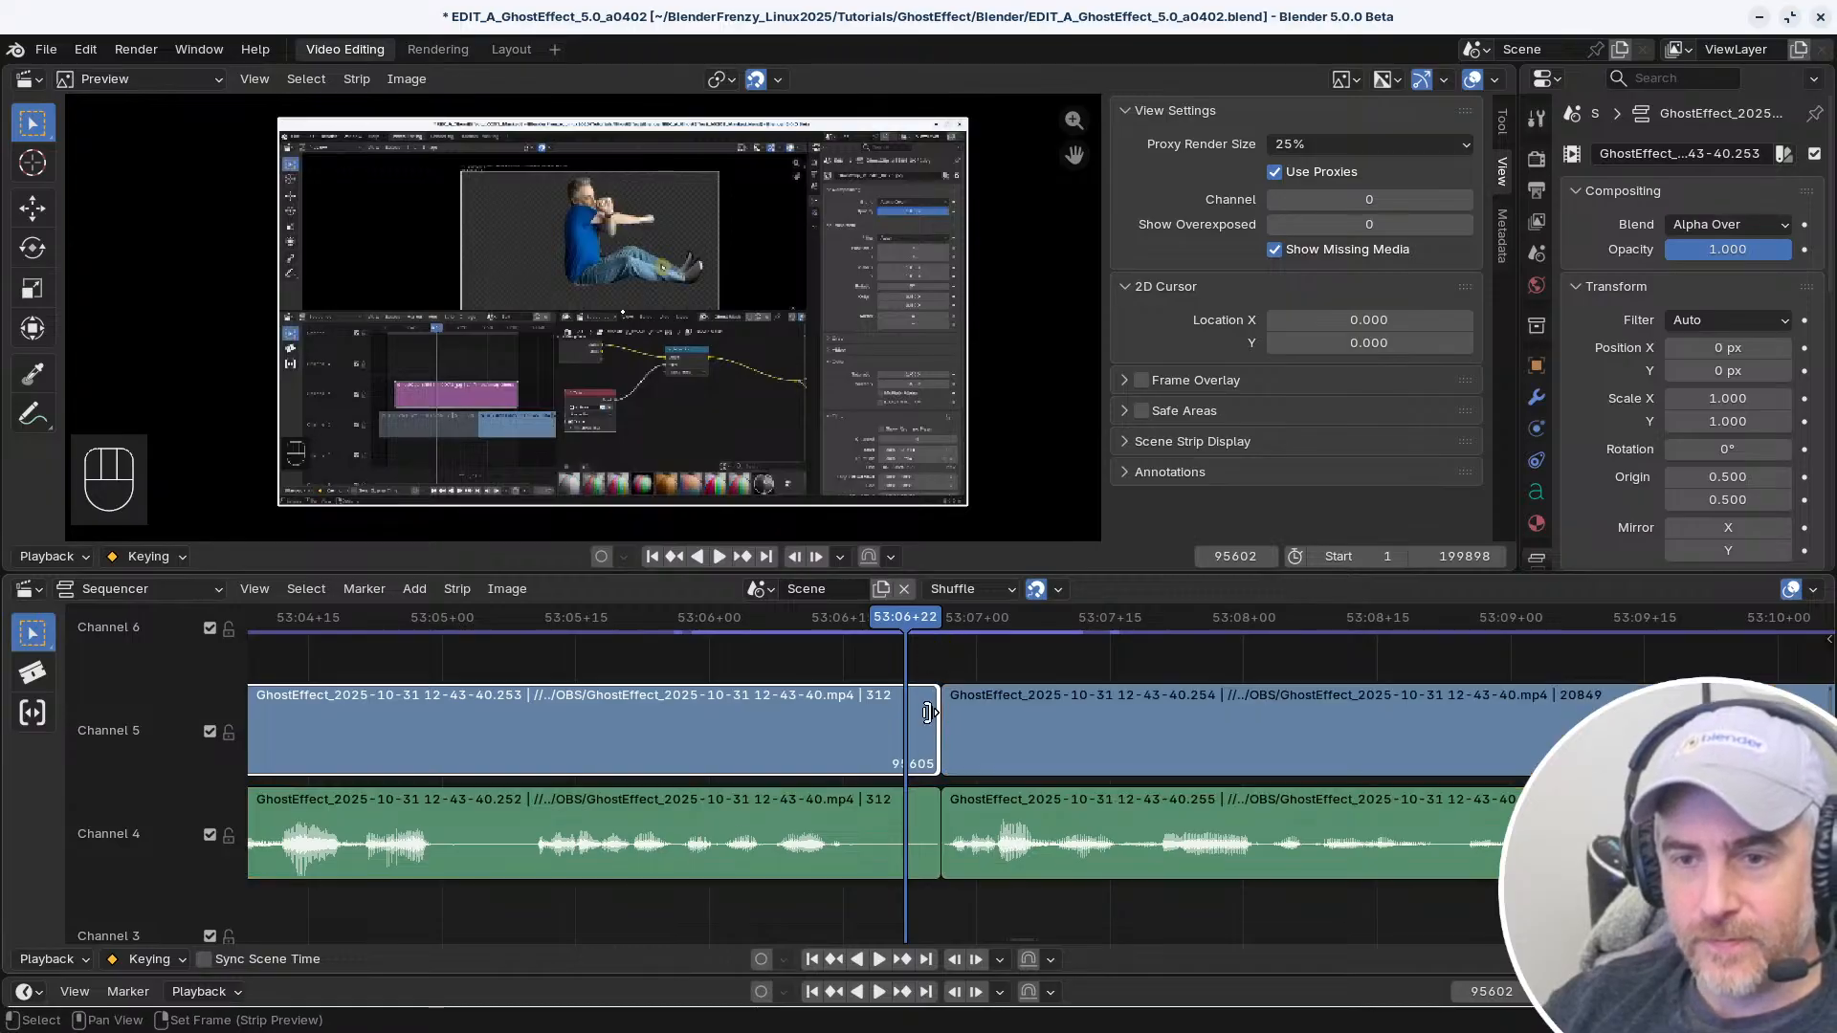
shift+click(948, 712)
shift+click(956, 803)
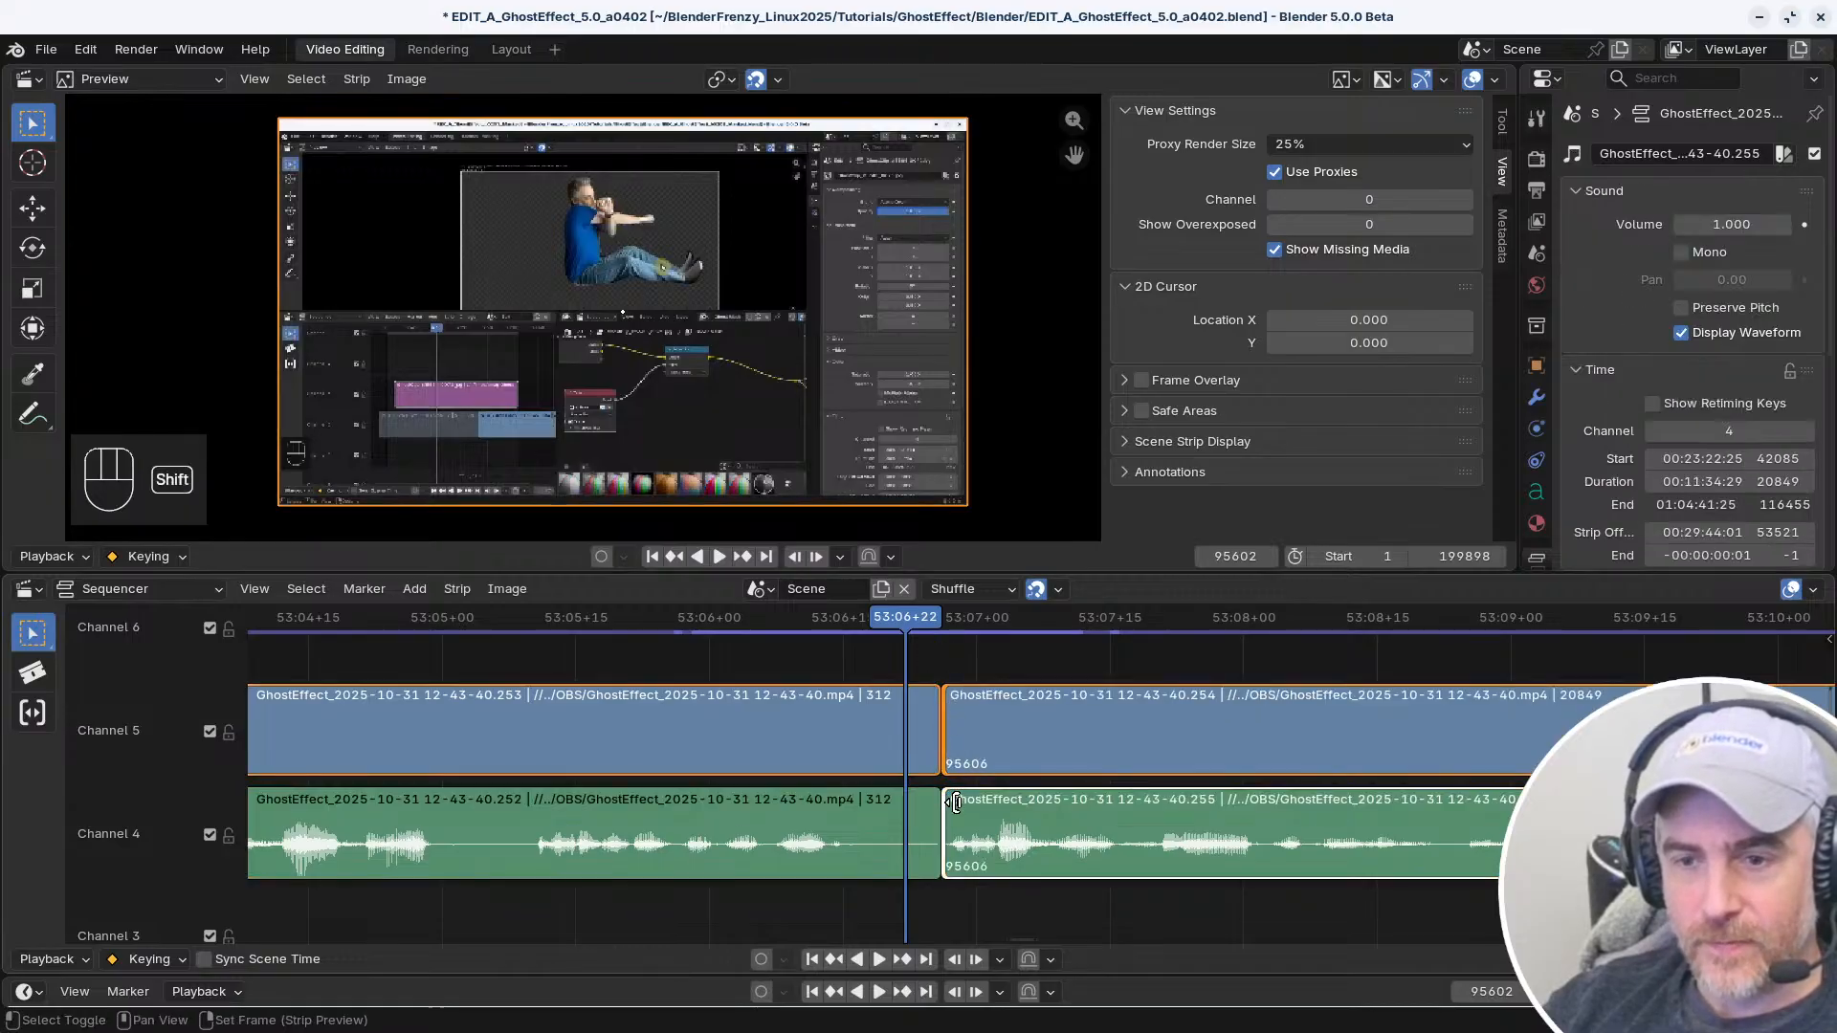
click(954, 696)
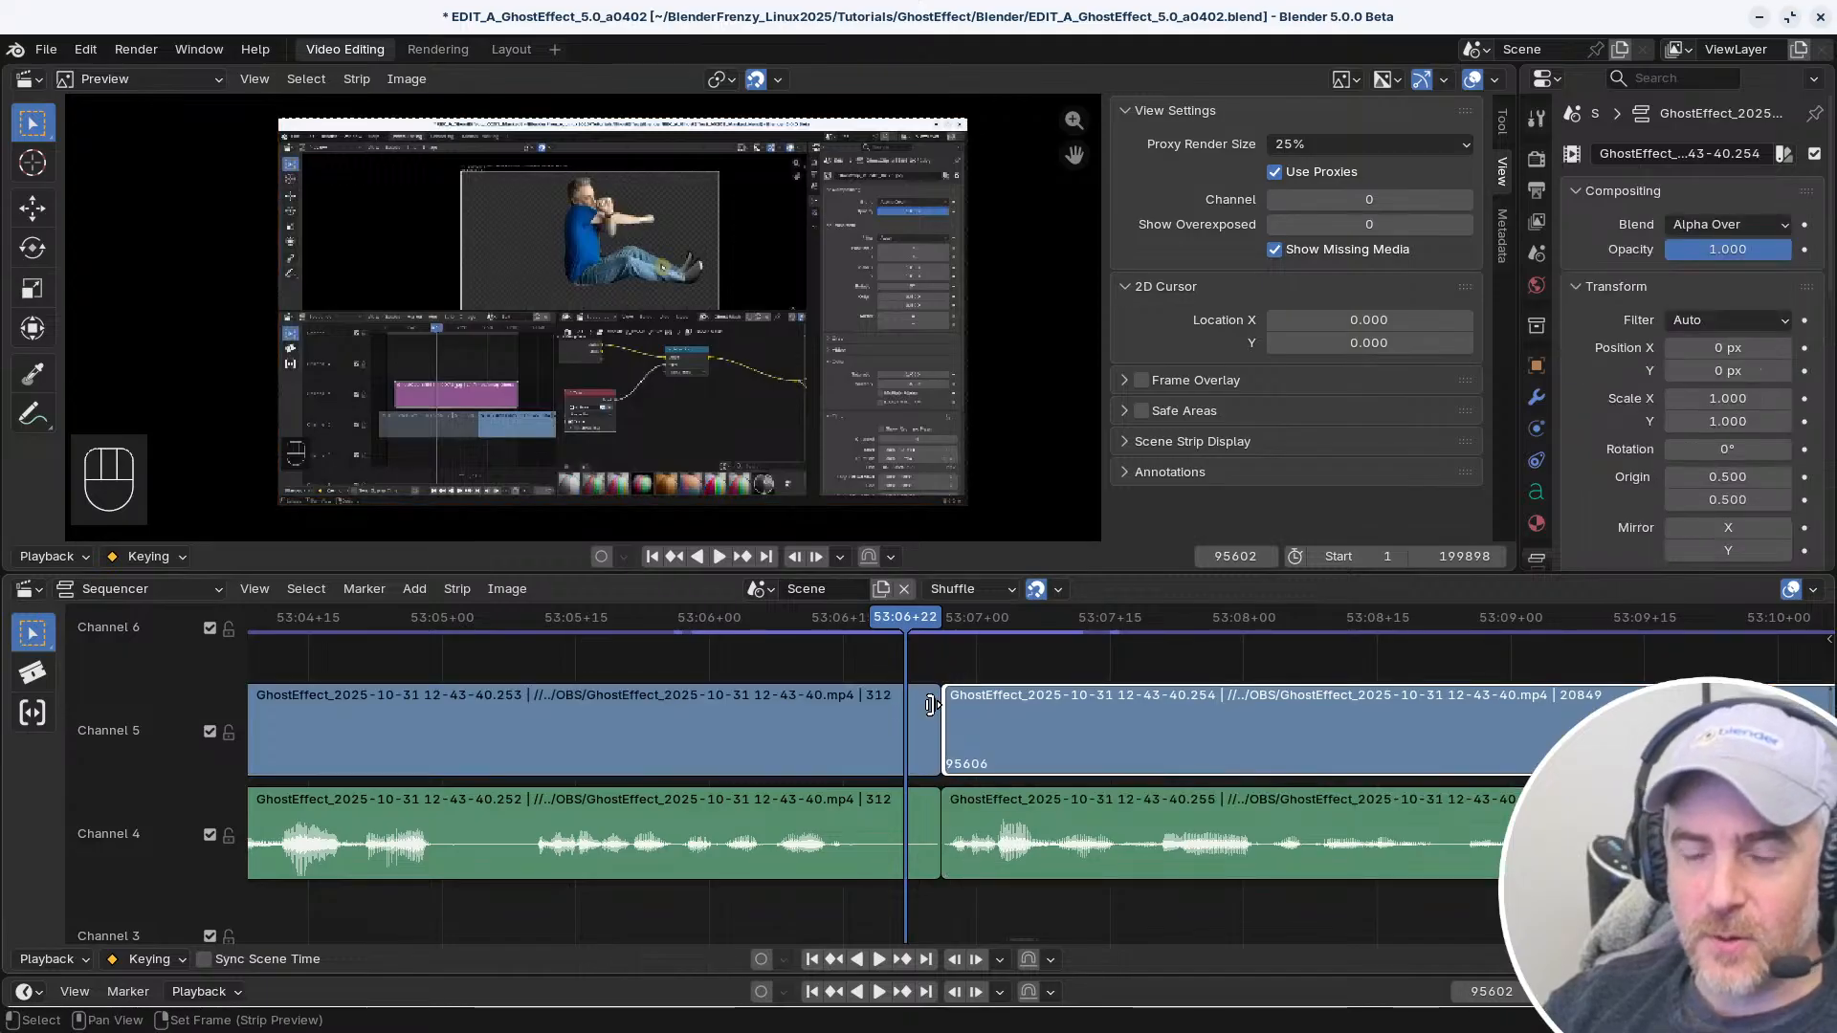
Select only the end handles of the video and audio strips before the cut
drag(957, 707, 1022, 729)
right_click(1022, 729)
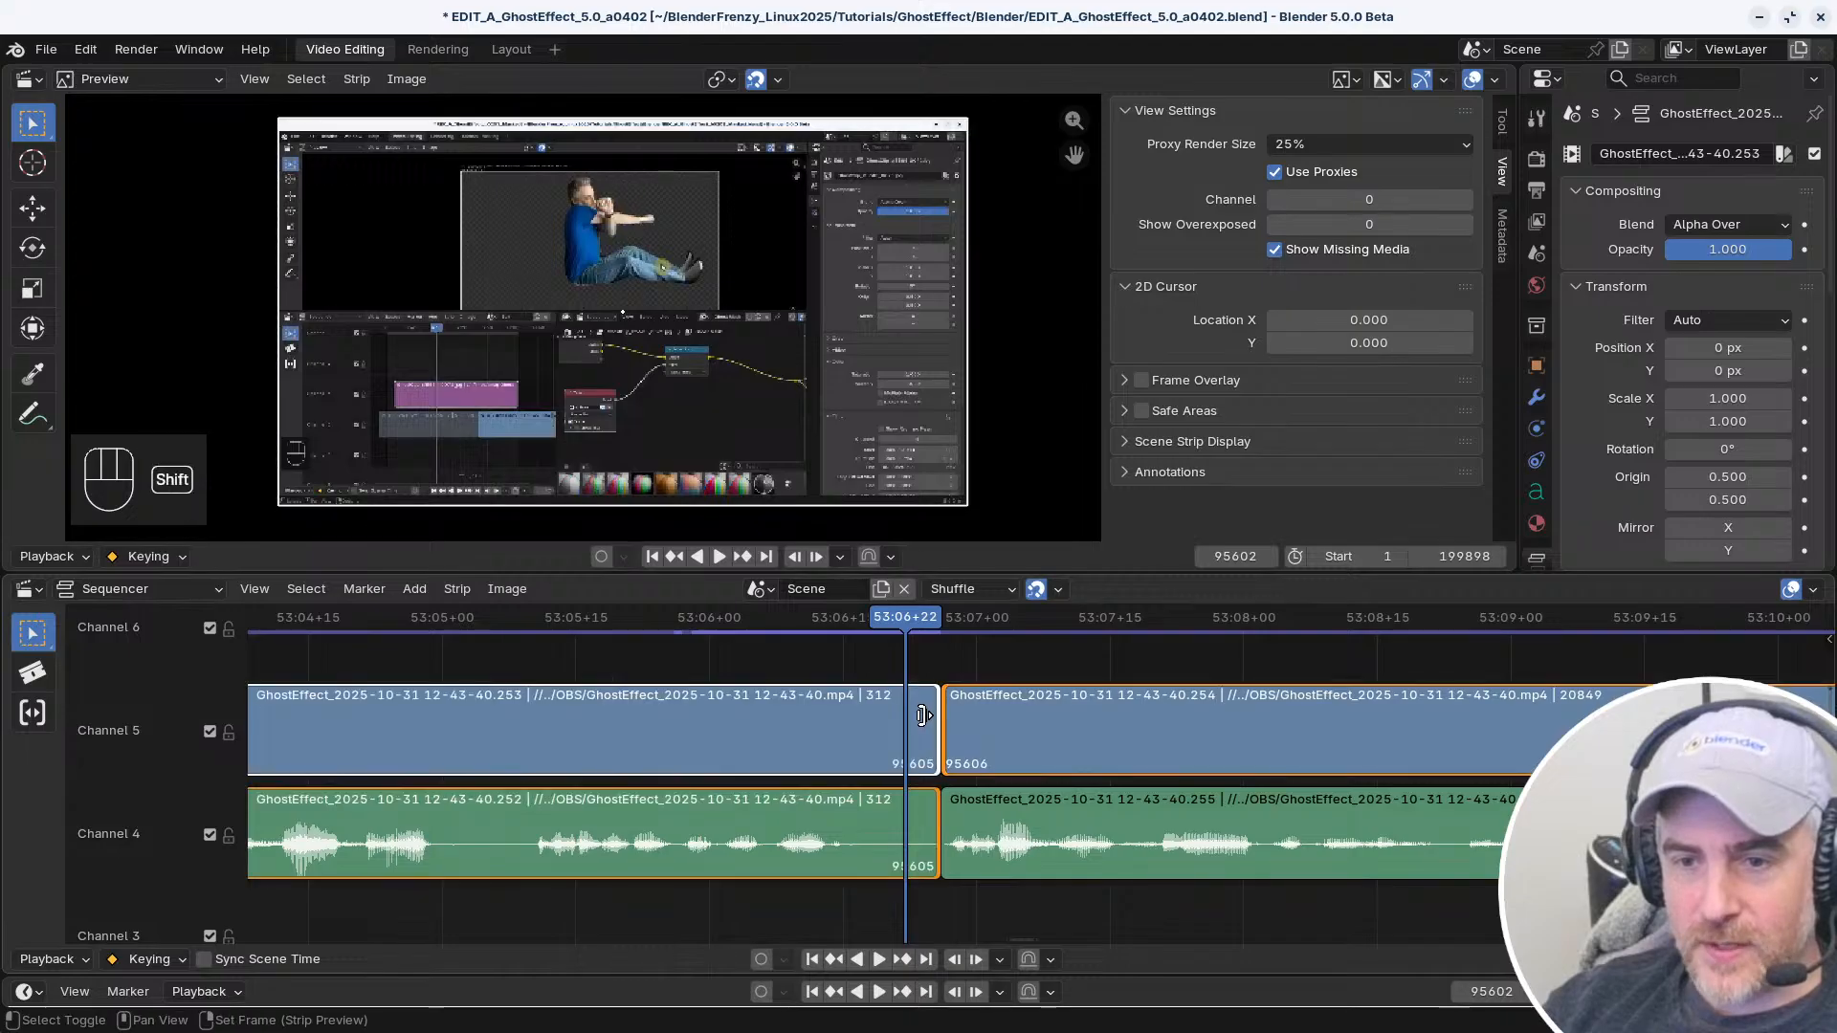
click(941, 845)
click(935, 727)
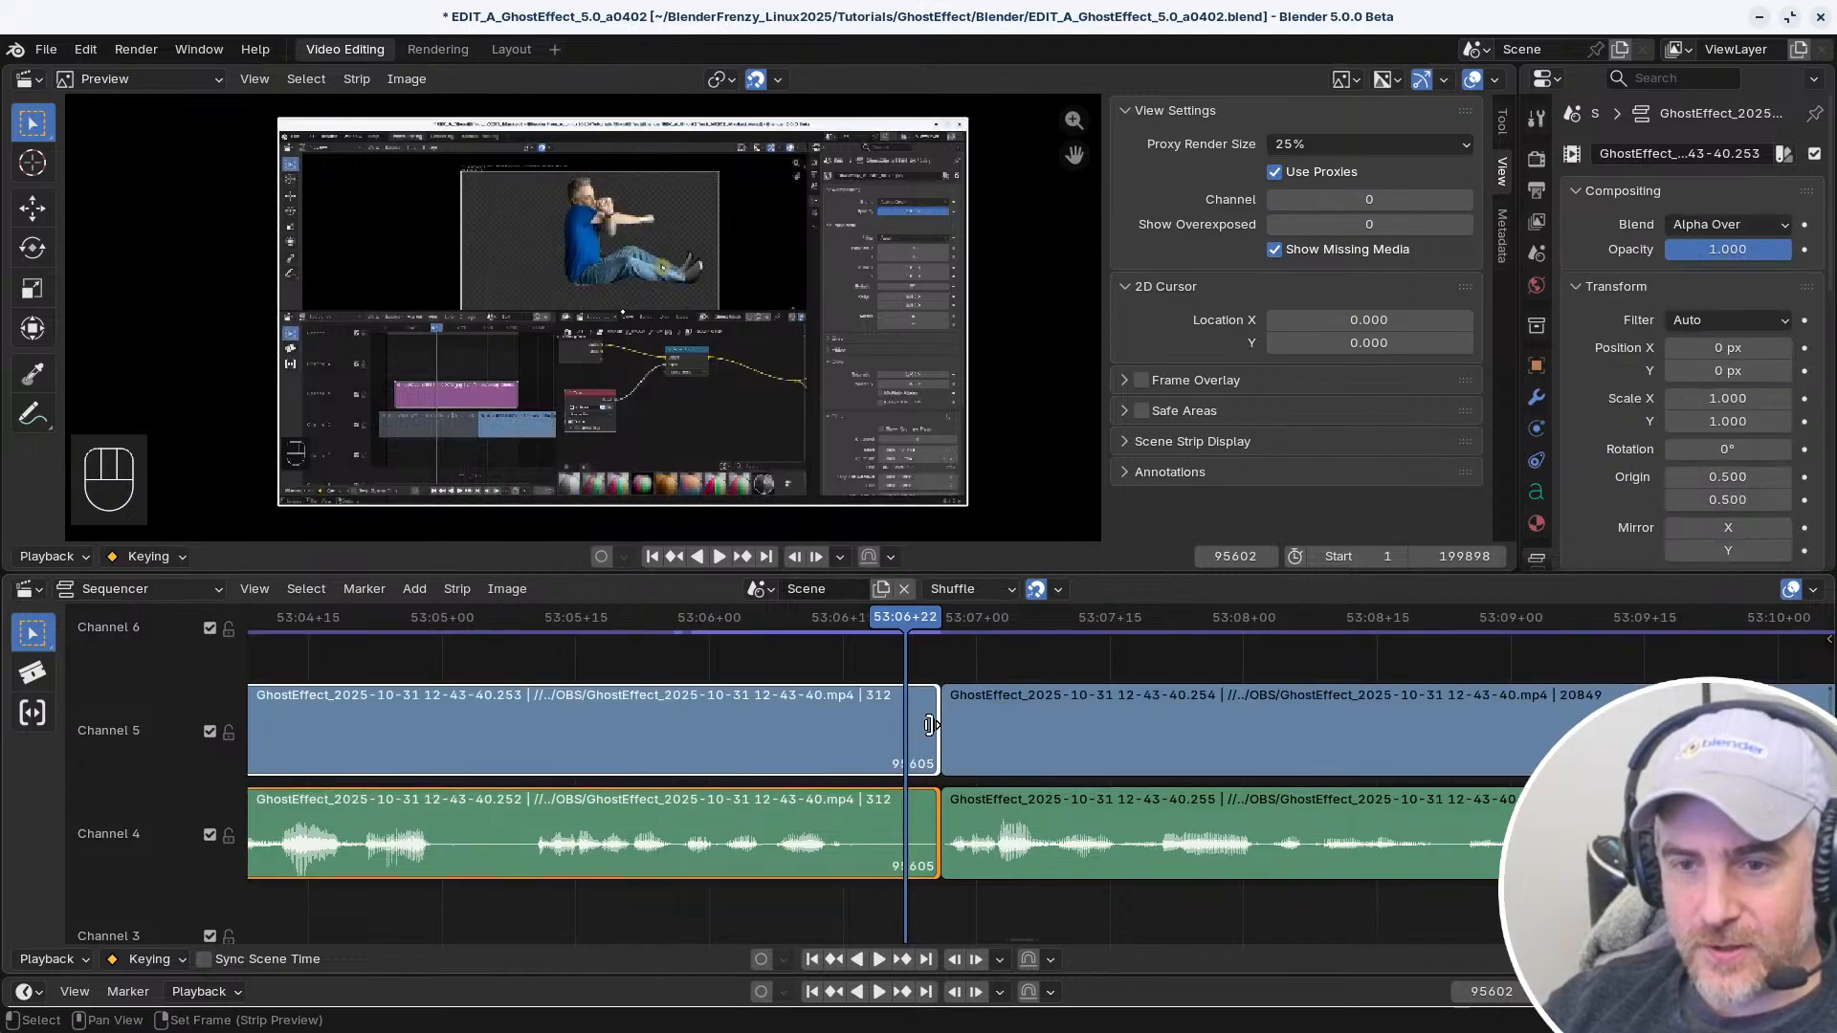
Select the handles of the video and audio strips around the cut in different combinations and clear the selection
shift+click(951, 714)
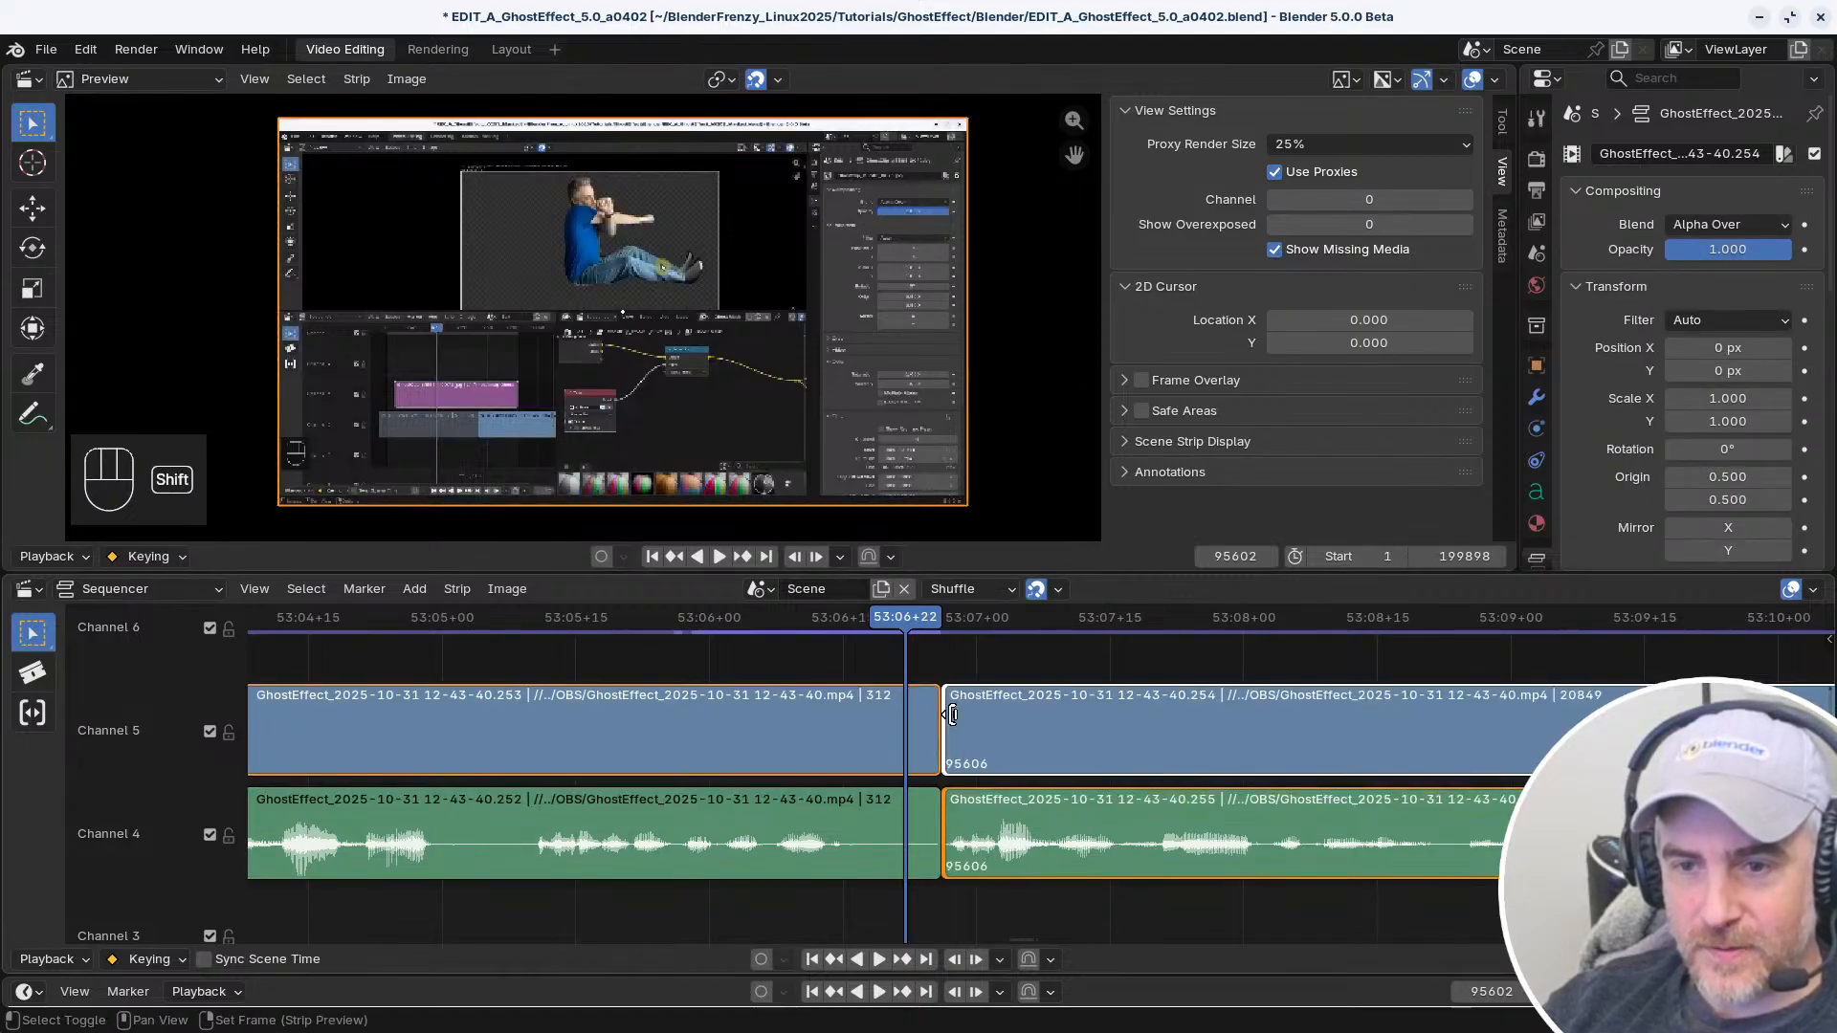
shift+click(929, 715)
shift+click(949, 709)
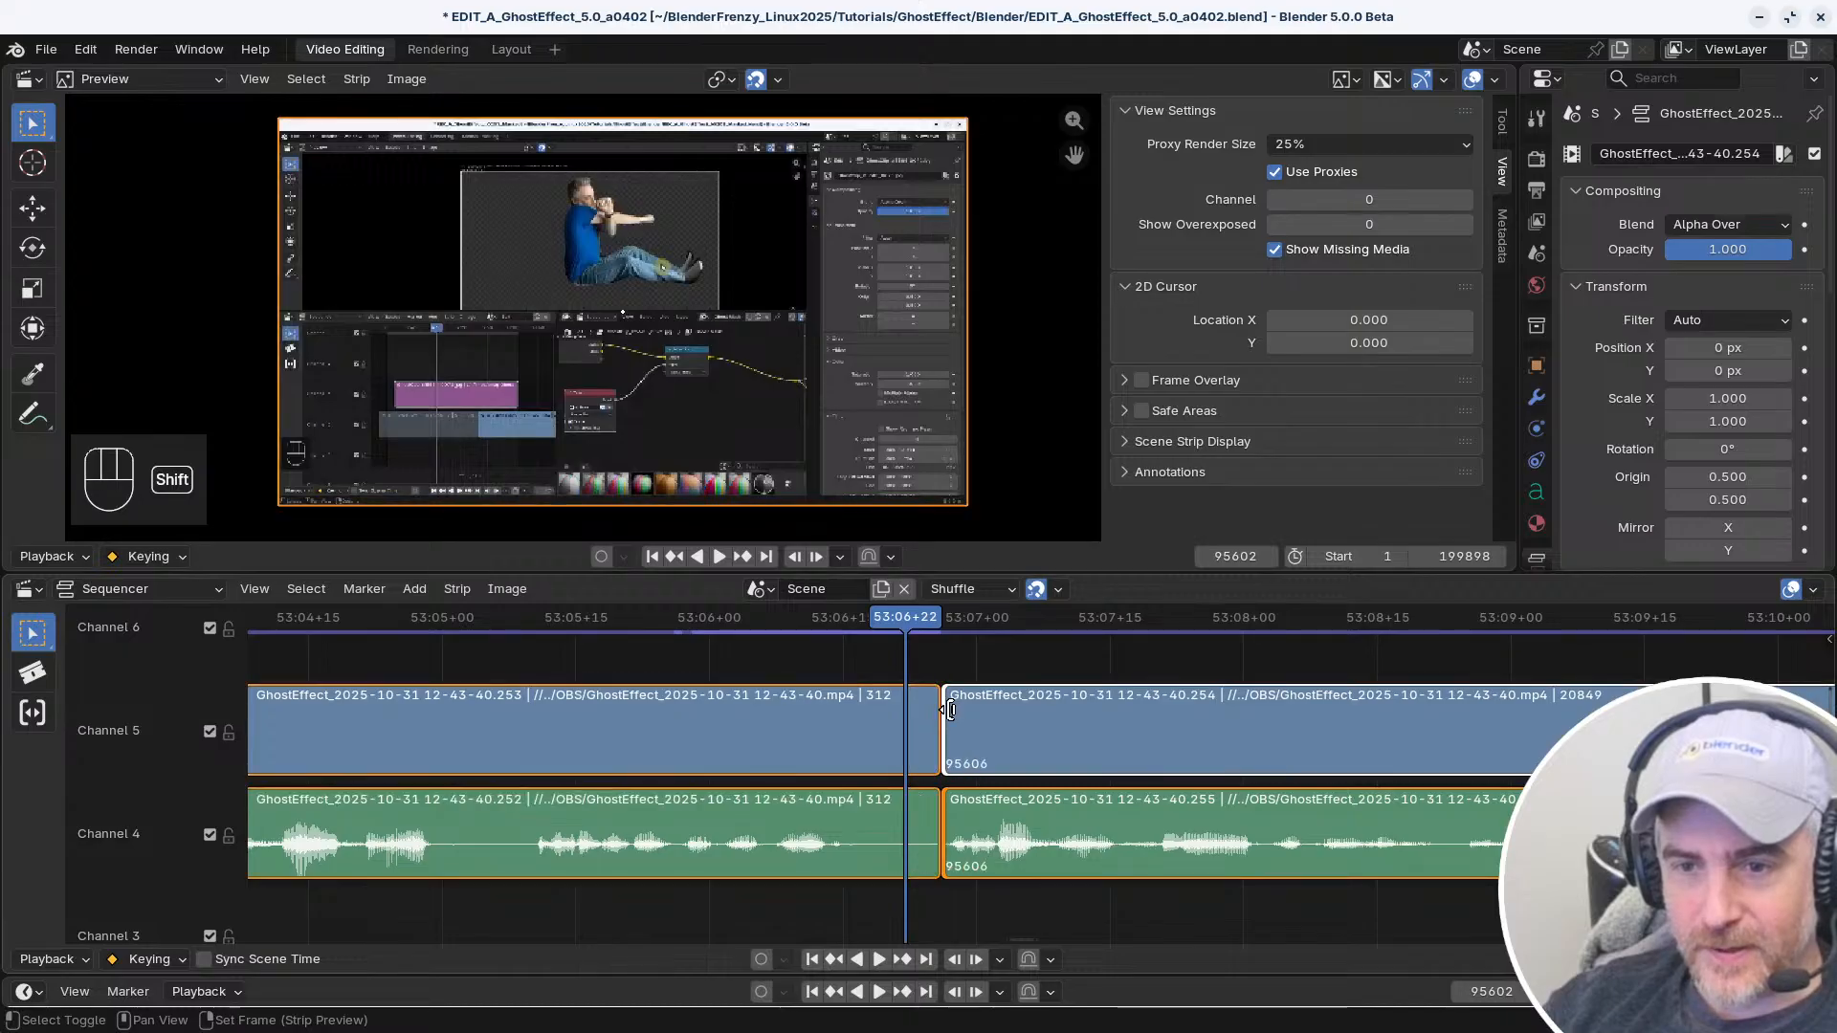
click(945, 674)
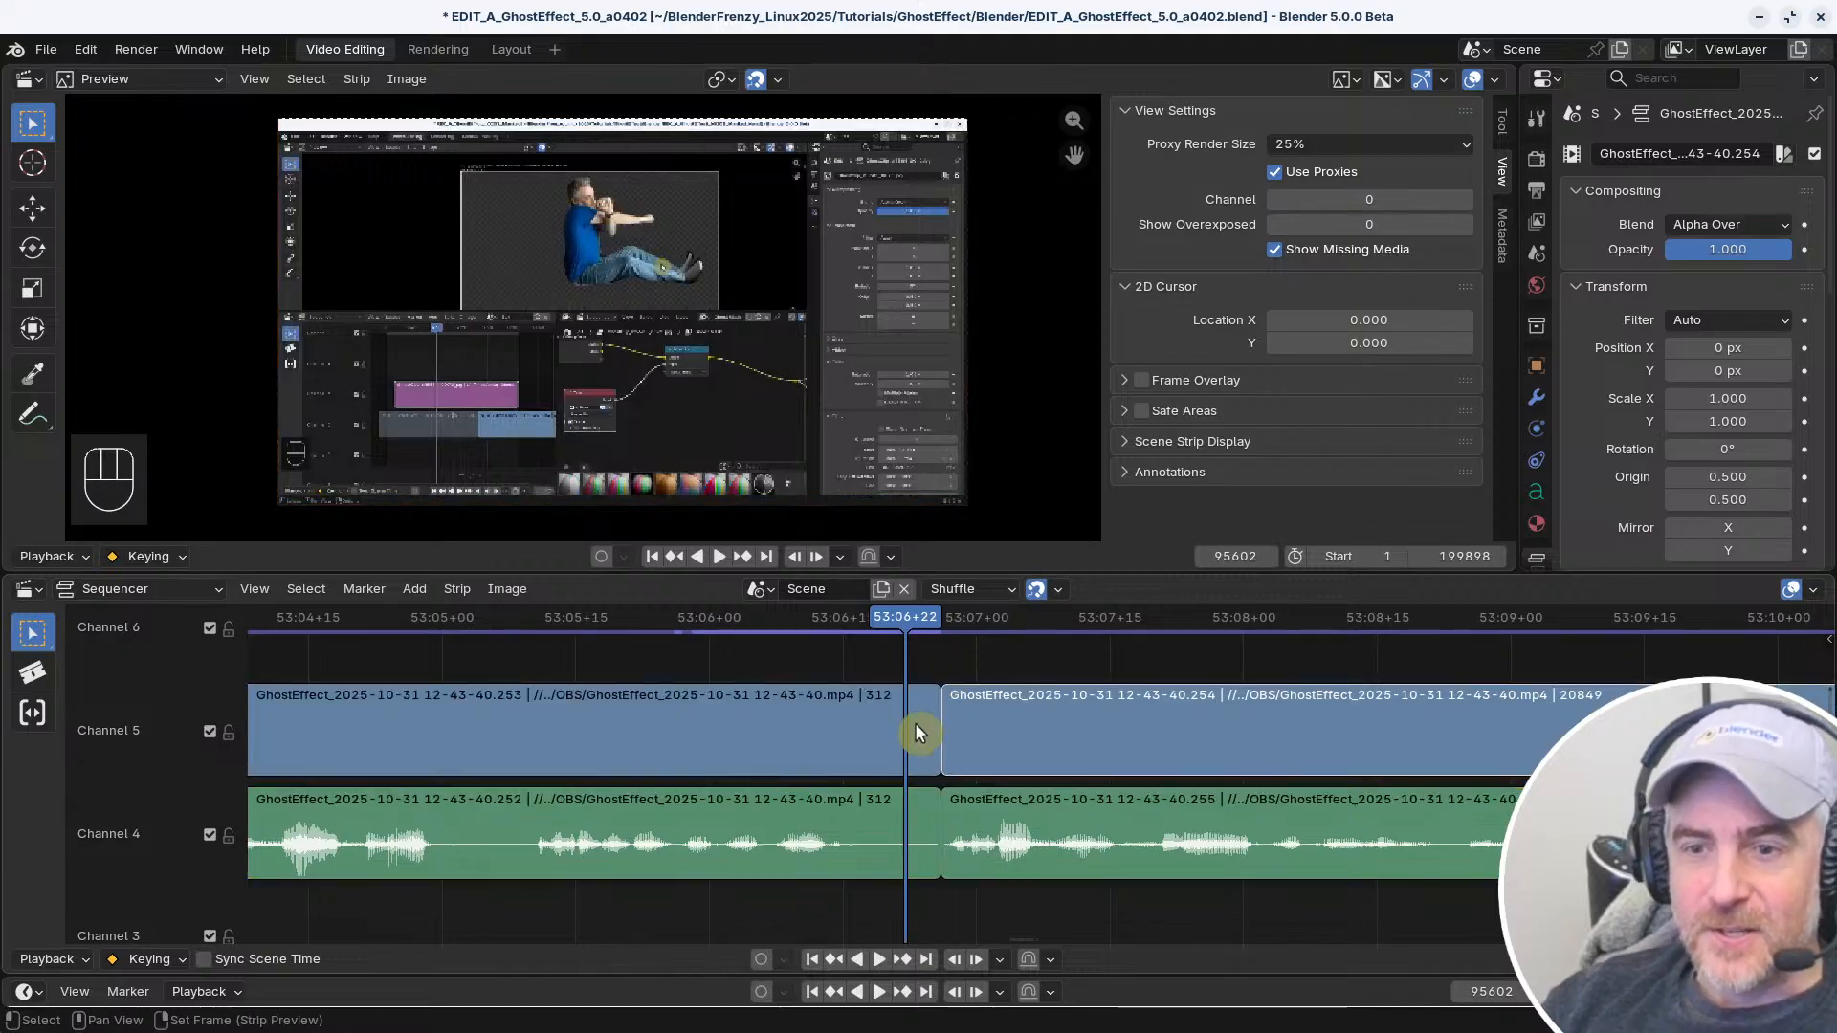
drag(928, 723, 909, 725)
click(917, 668)
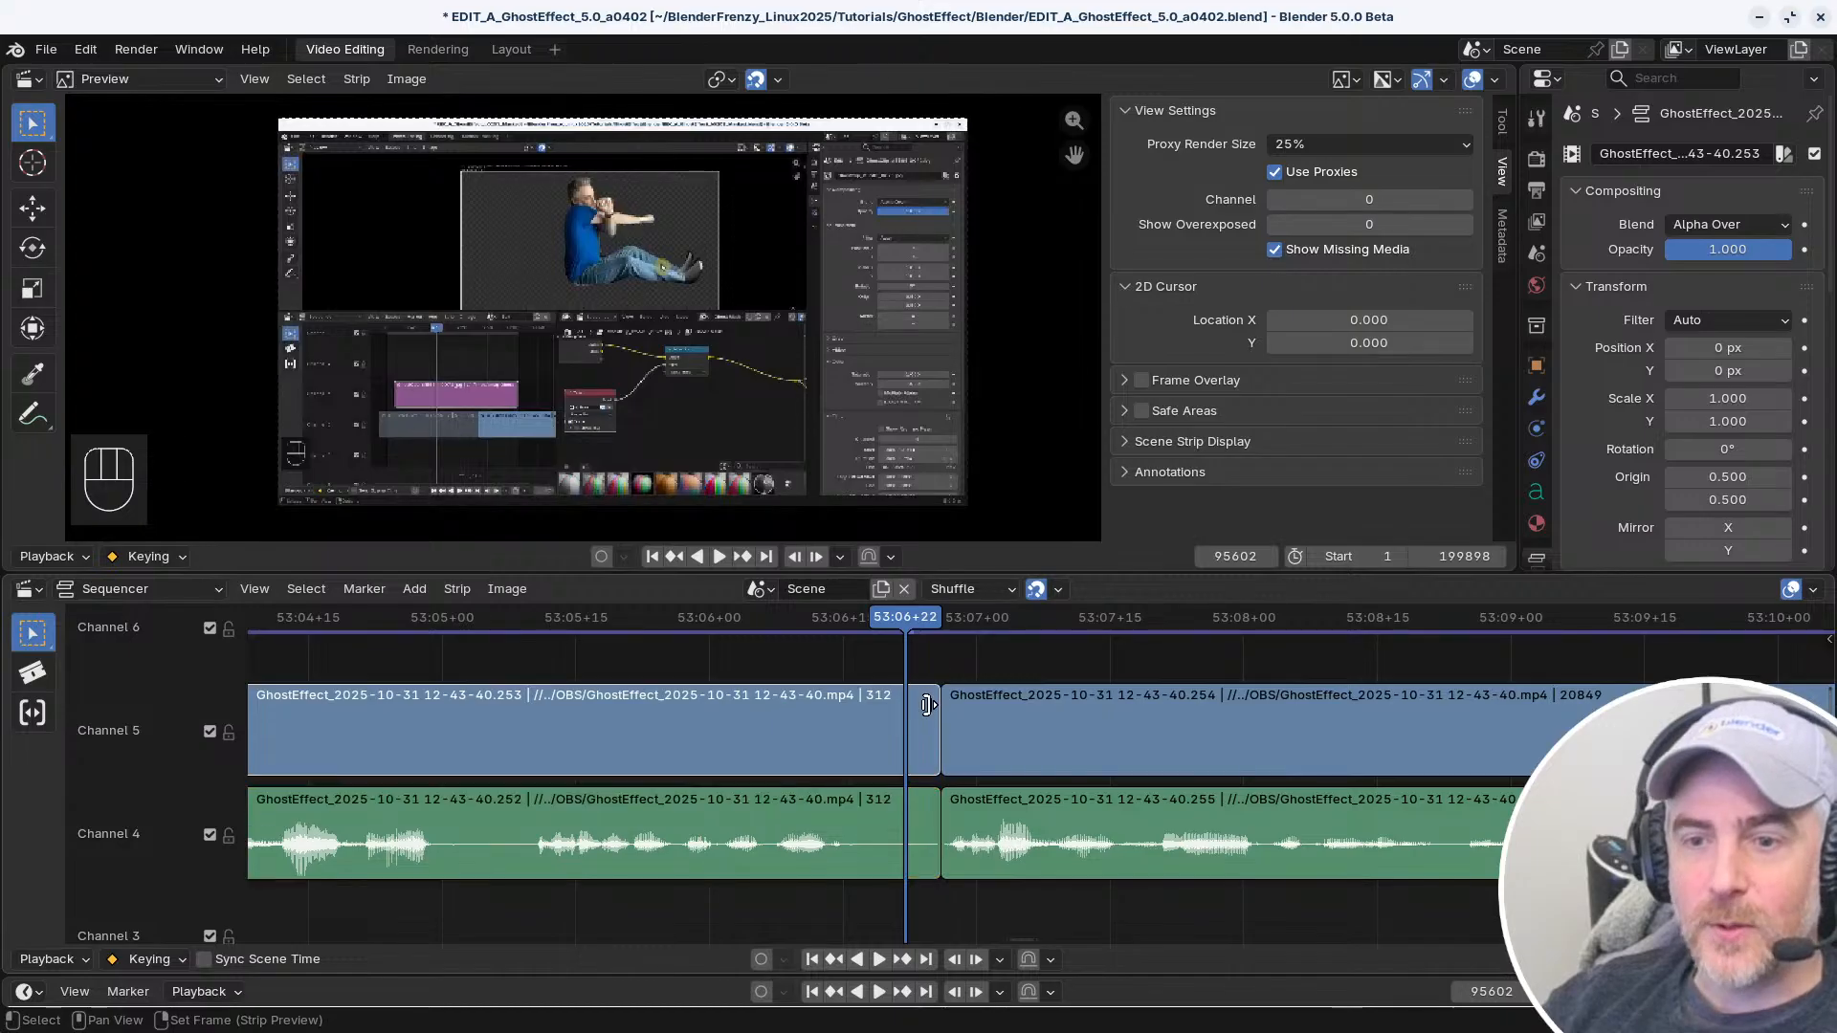